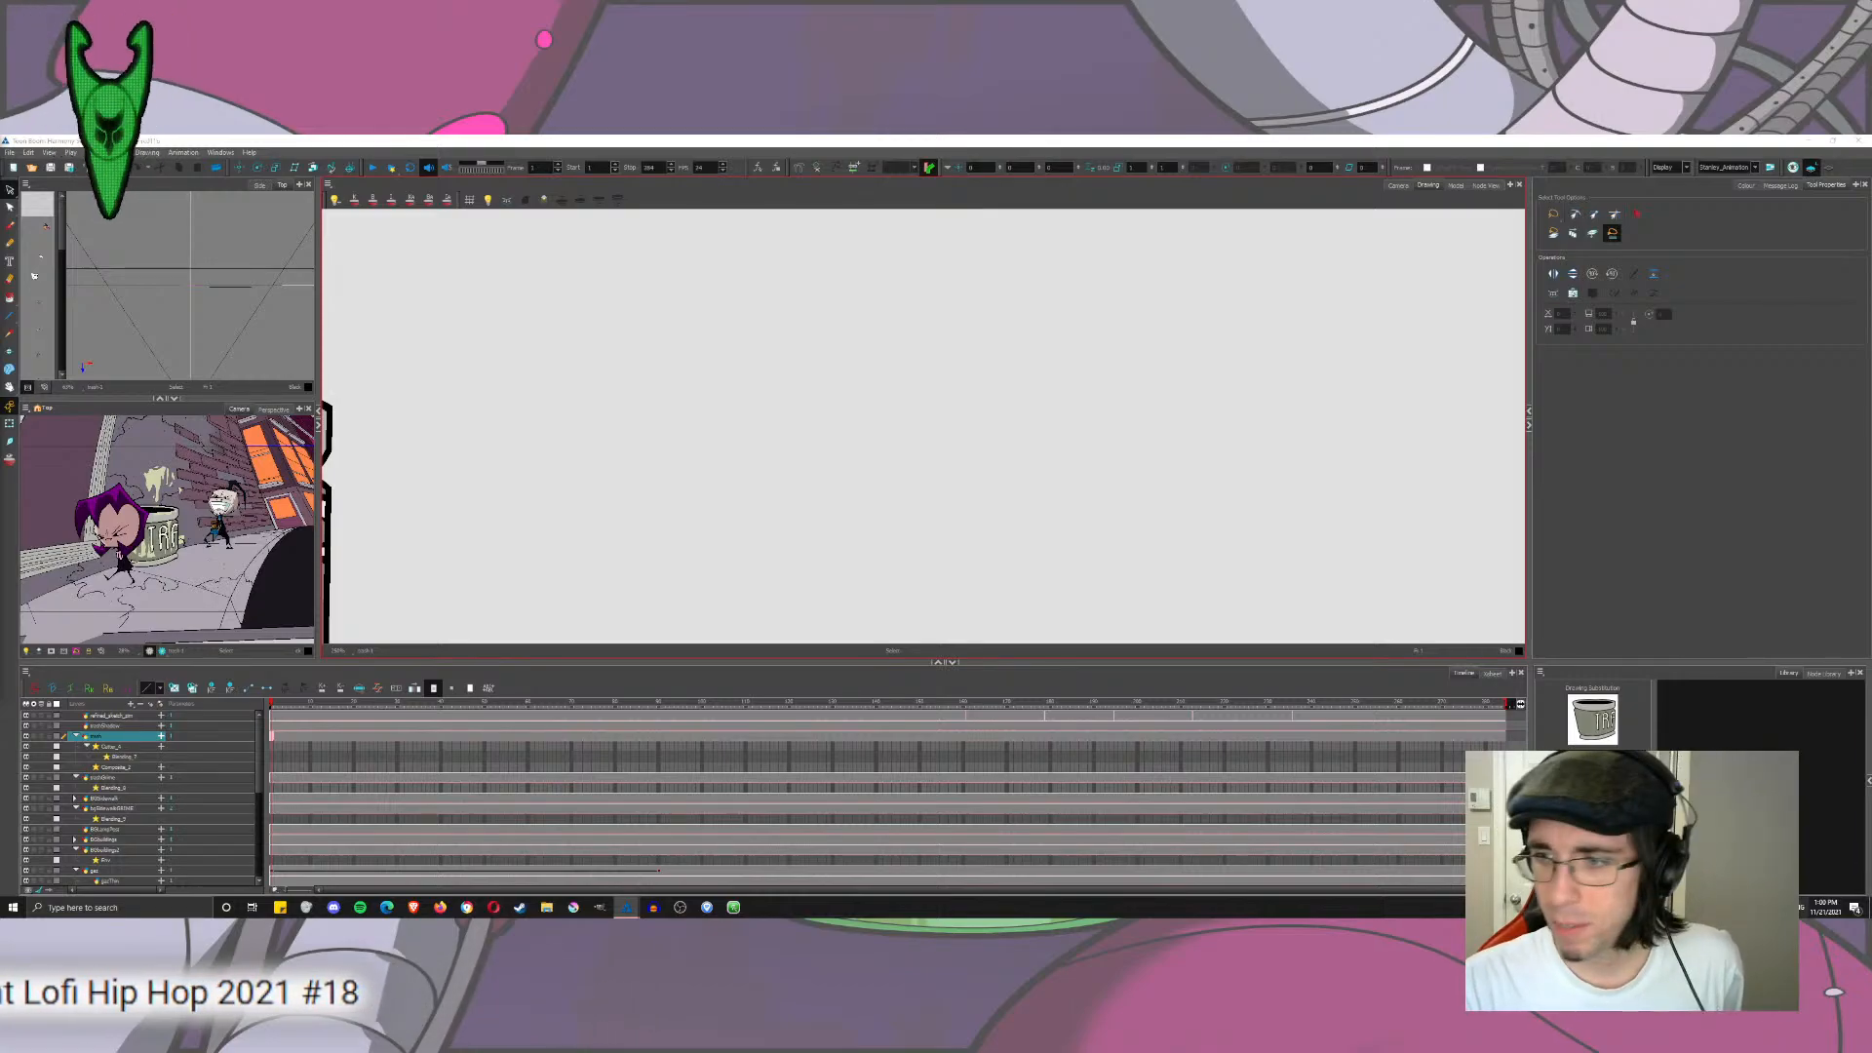
Step: Check the November and December 2021 dates in the system calendar
{"action": "right_click", "coordinate": [1820, 898]}
{"action": "left_click", "coordinate": [1824, 905]}
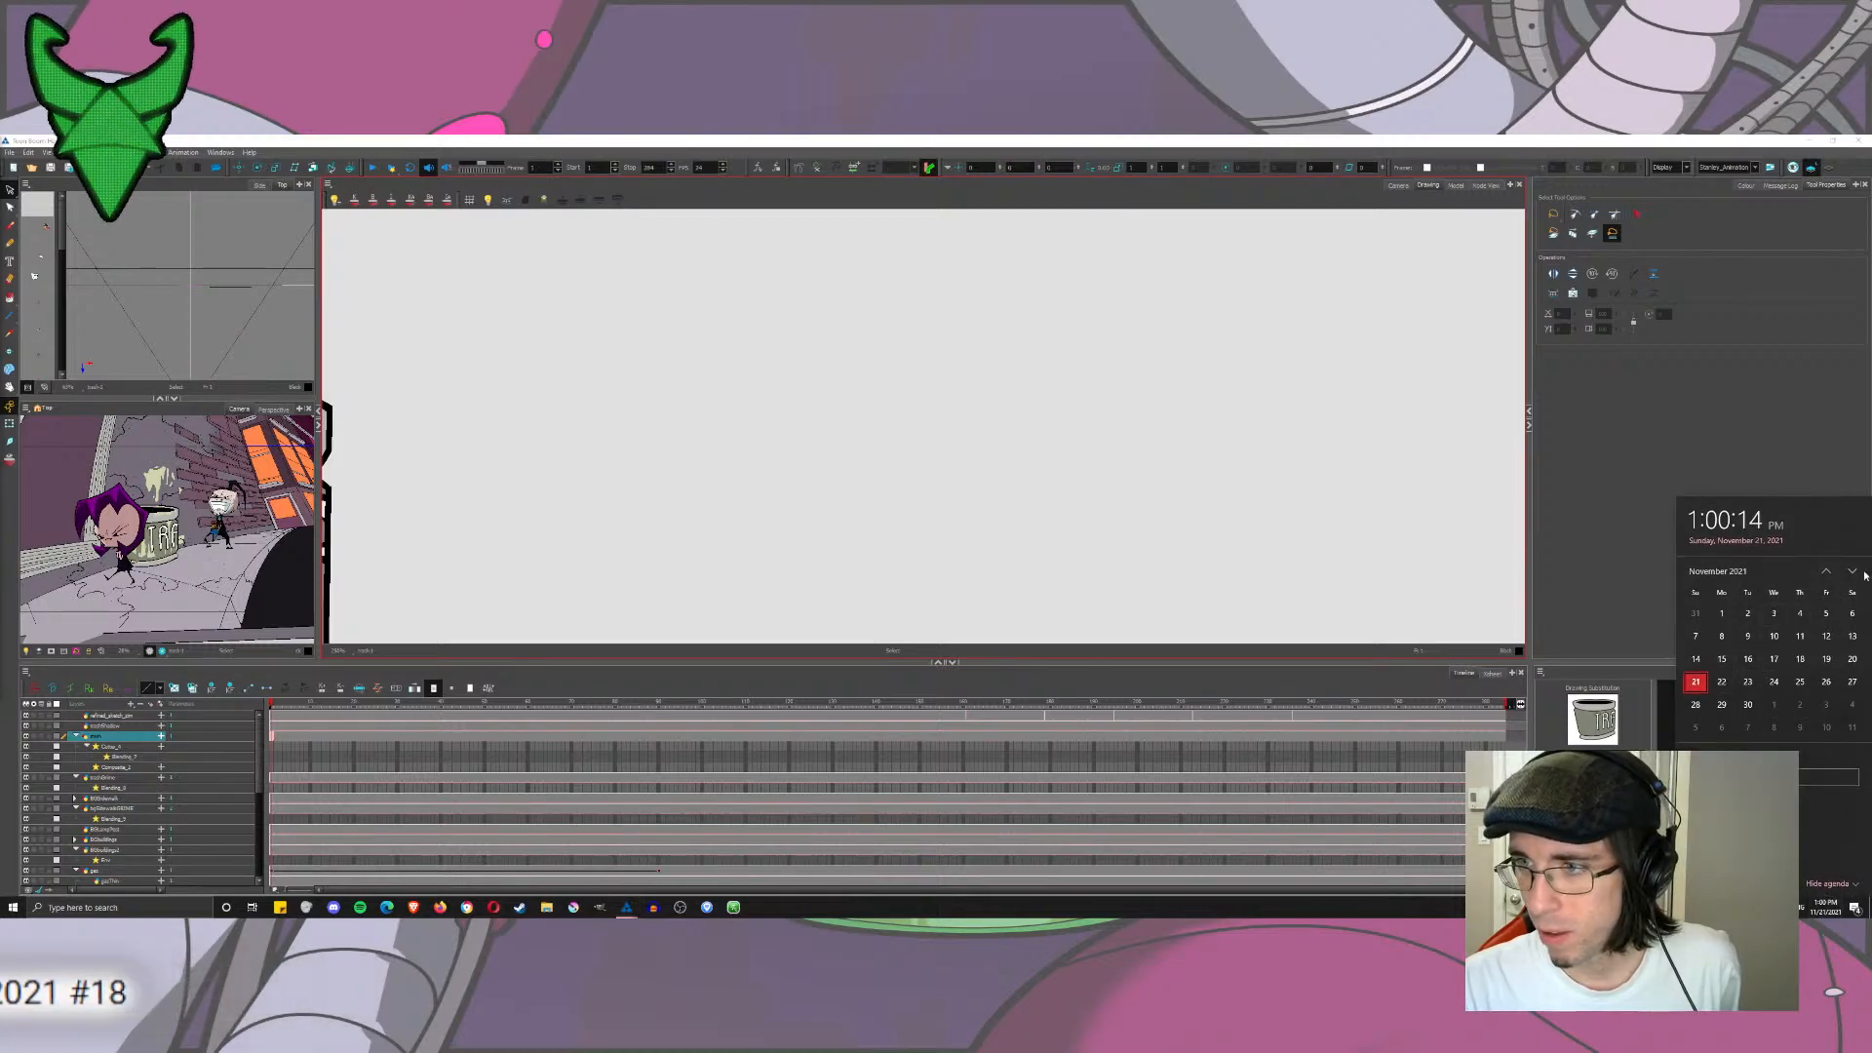
{"action": "scroll", "coordinate": [1775, 663], "scroll_direction": "down", "scroll_amount": 1}
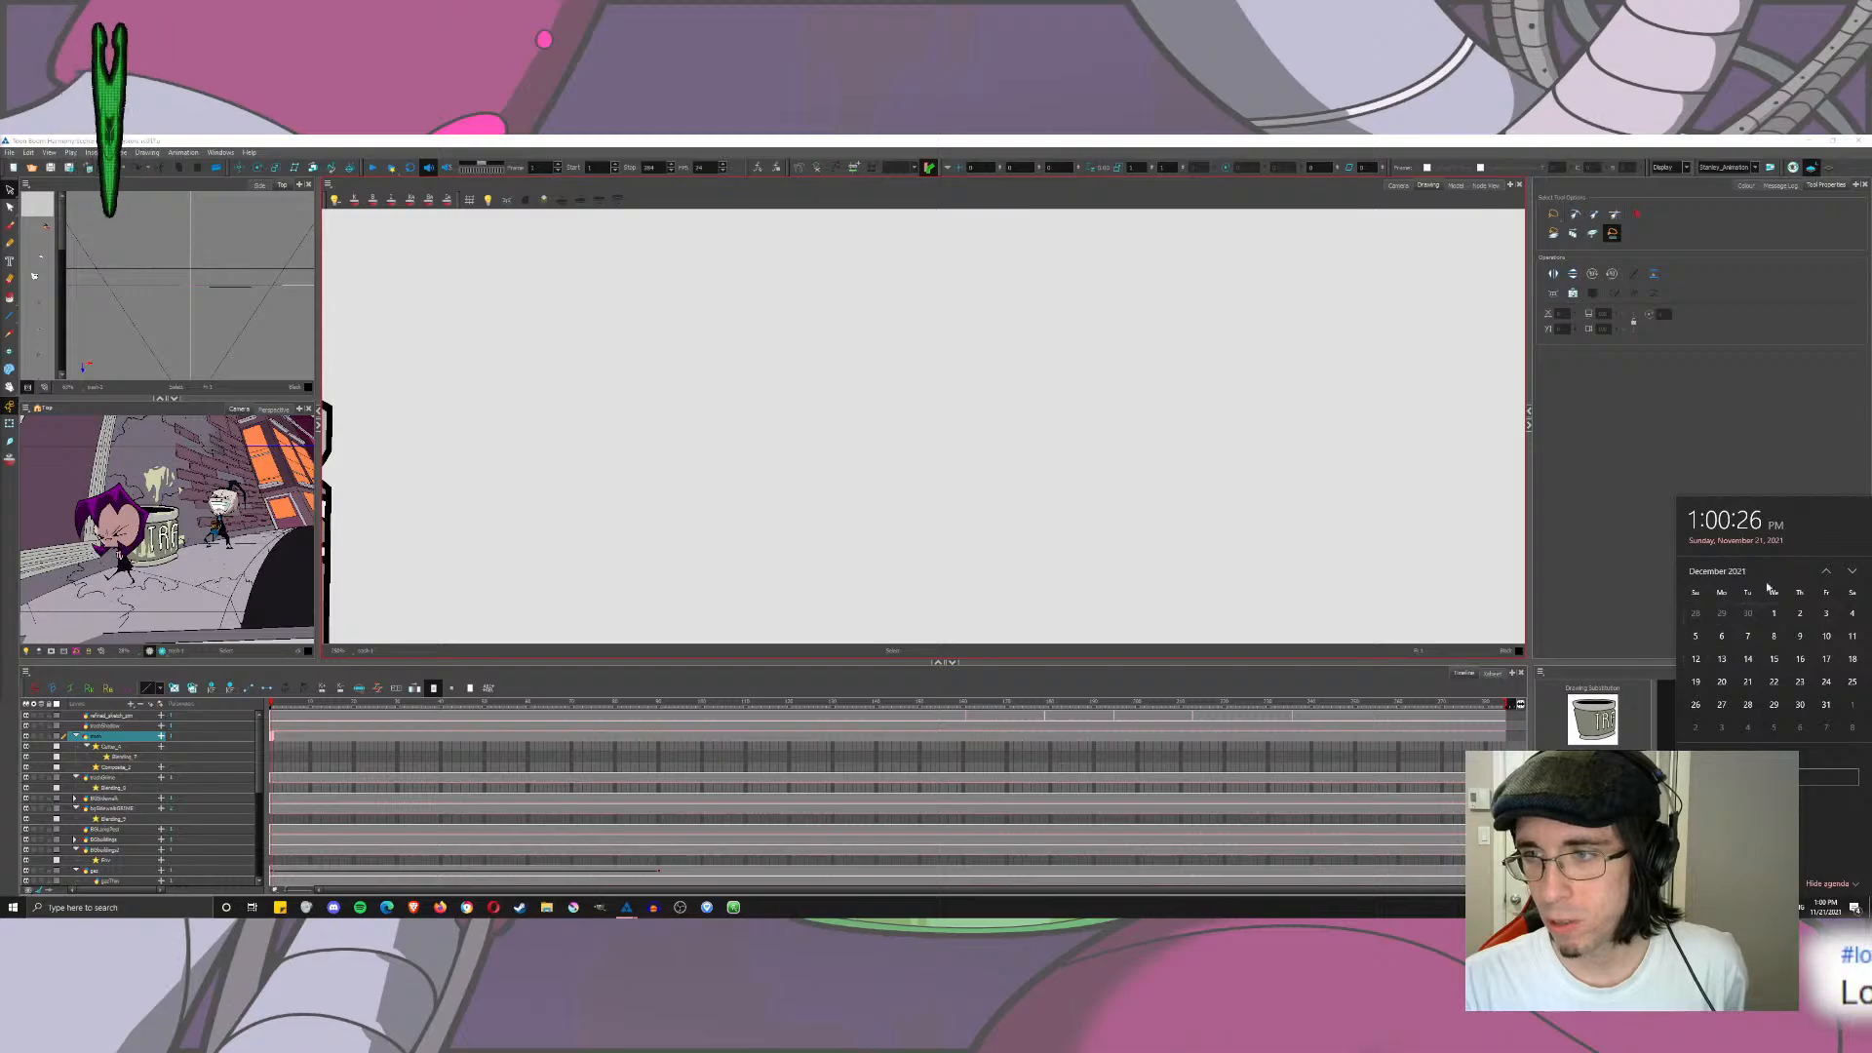
{"action": "left_click", "coordinate": [1826, 570]}
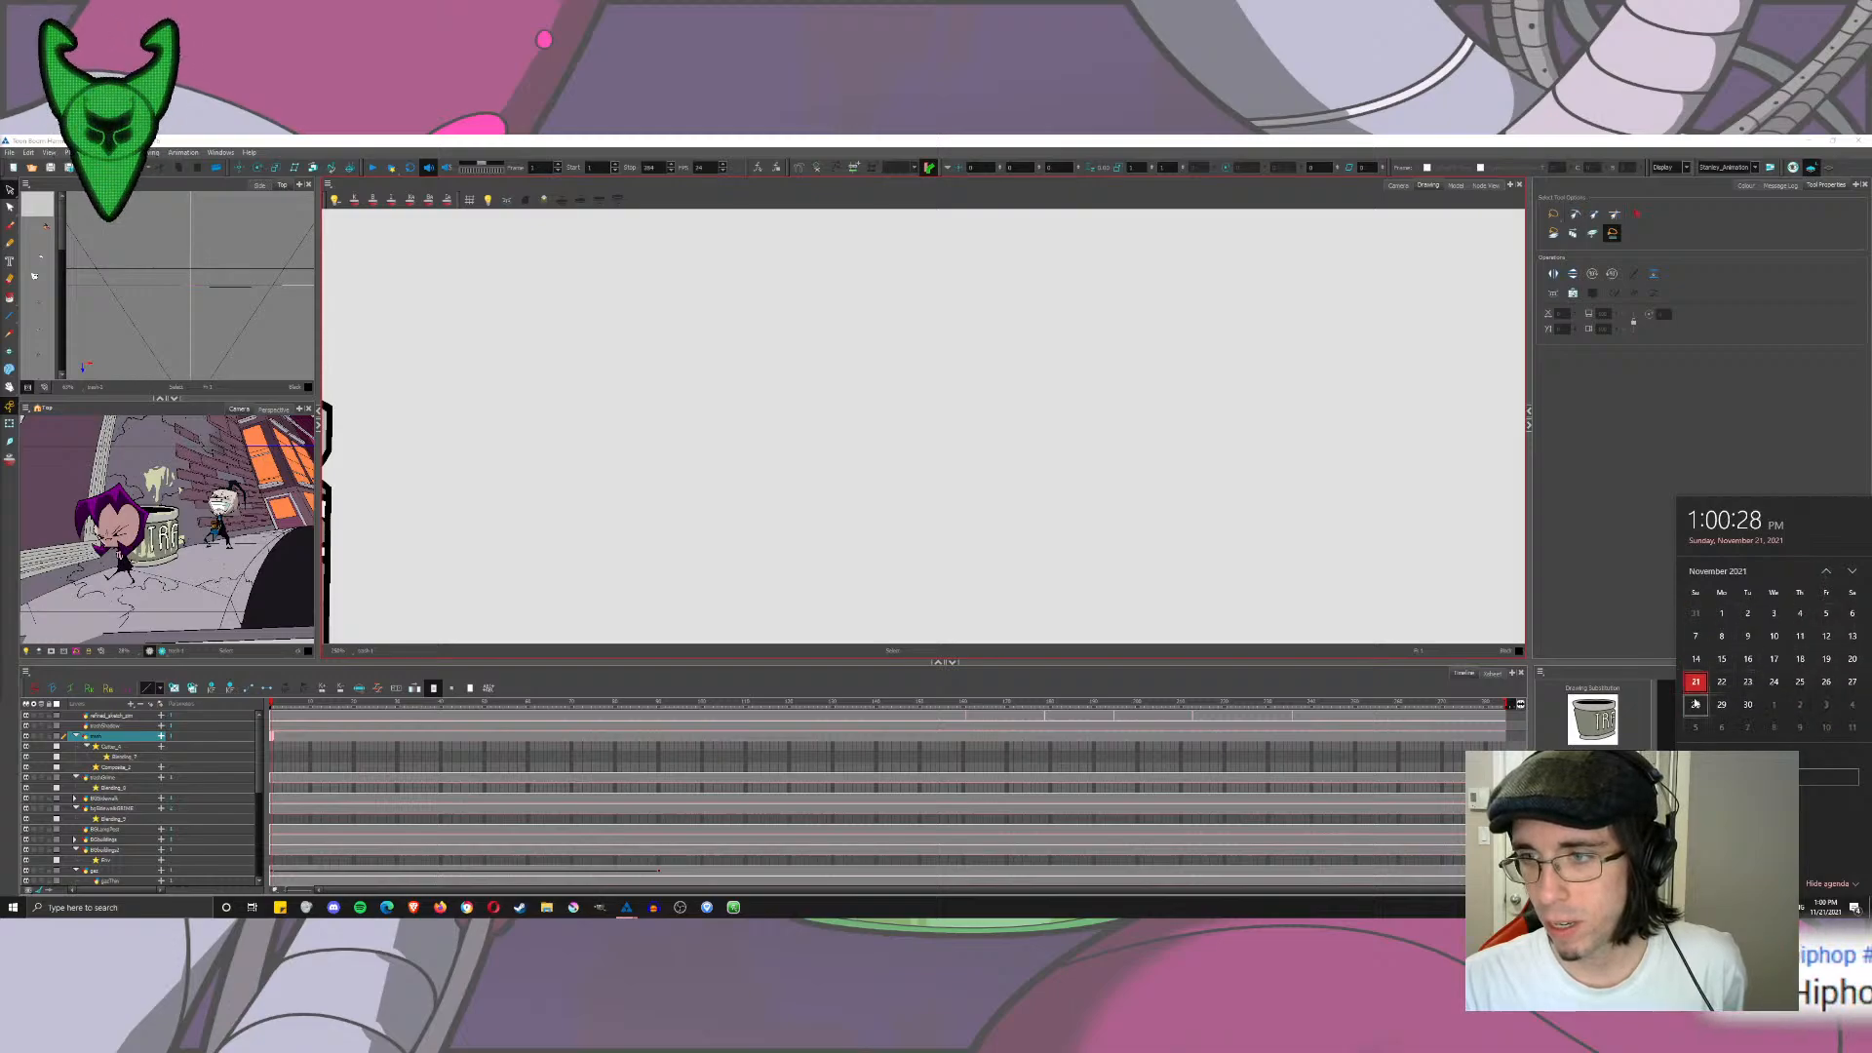
{"action": "left_click", "coordinate": [1121, 395]}
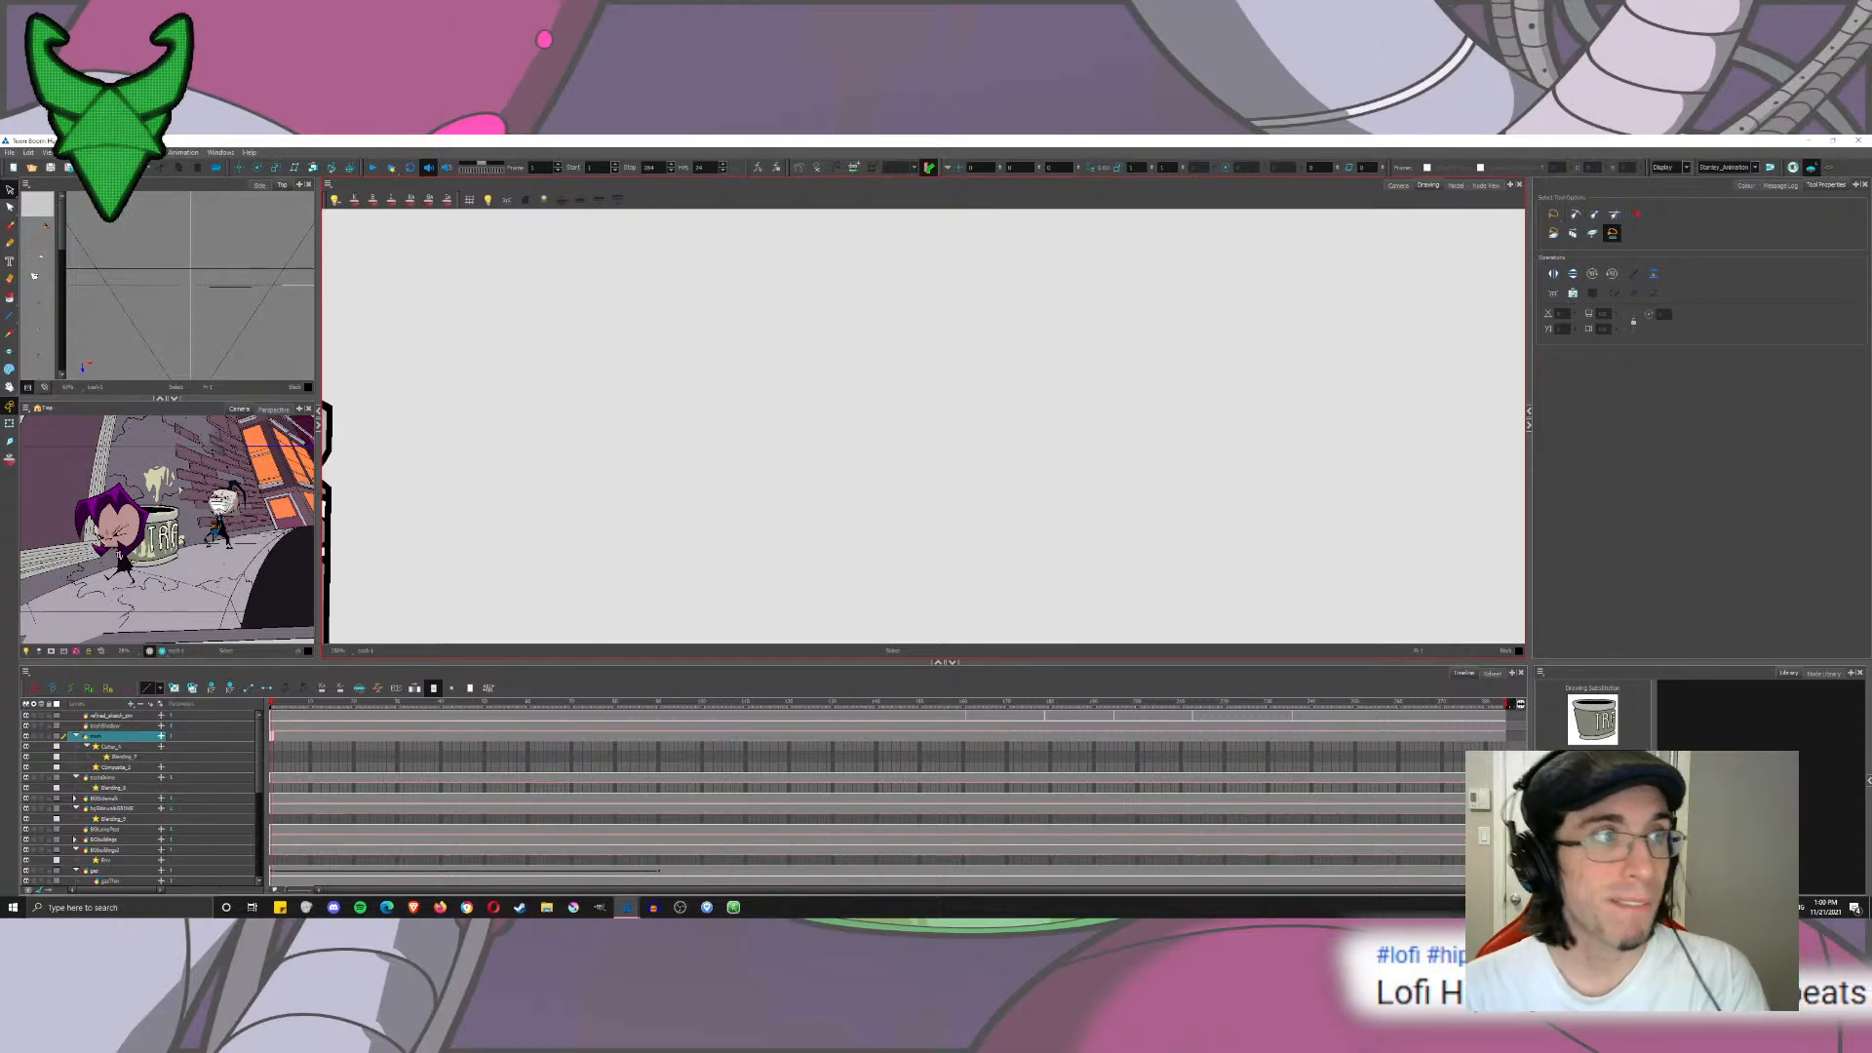
Step: Show the alley scene in the Camera view and clear the layer selection
{"action": "left_click", "coordinate": [9, 225]}
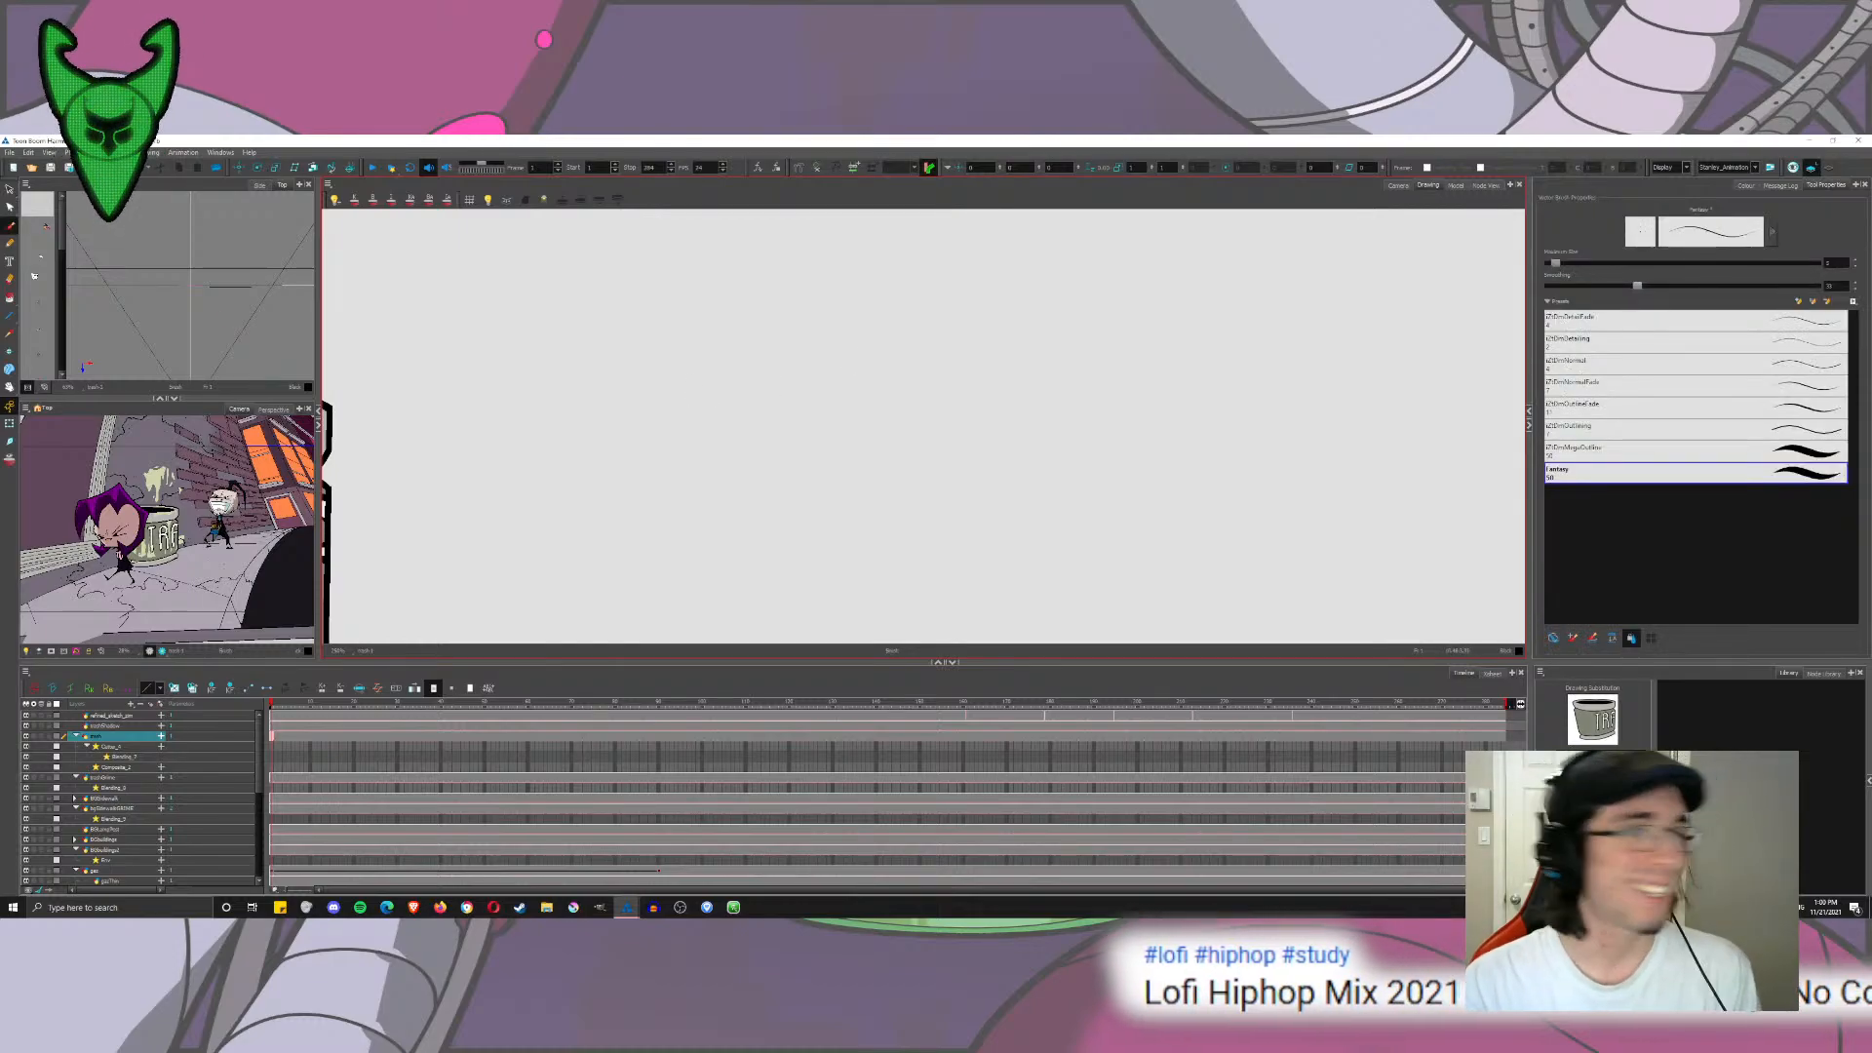
{"action": "left_click_drag", "start_coordinate": [858, 292], "coordinate": [816, 429]}
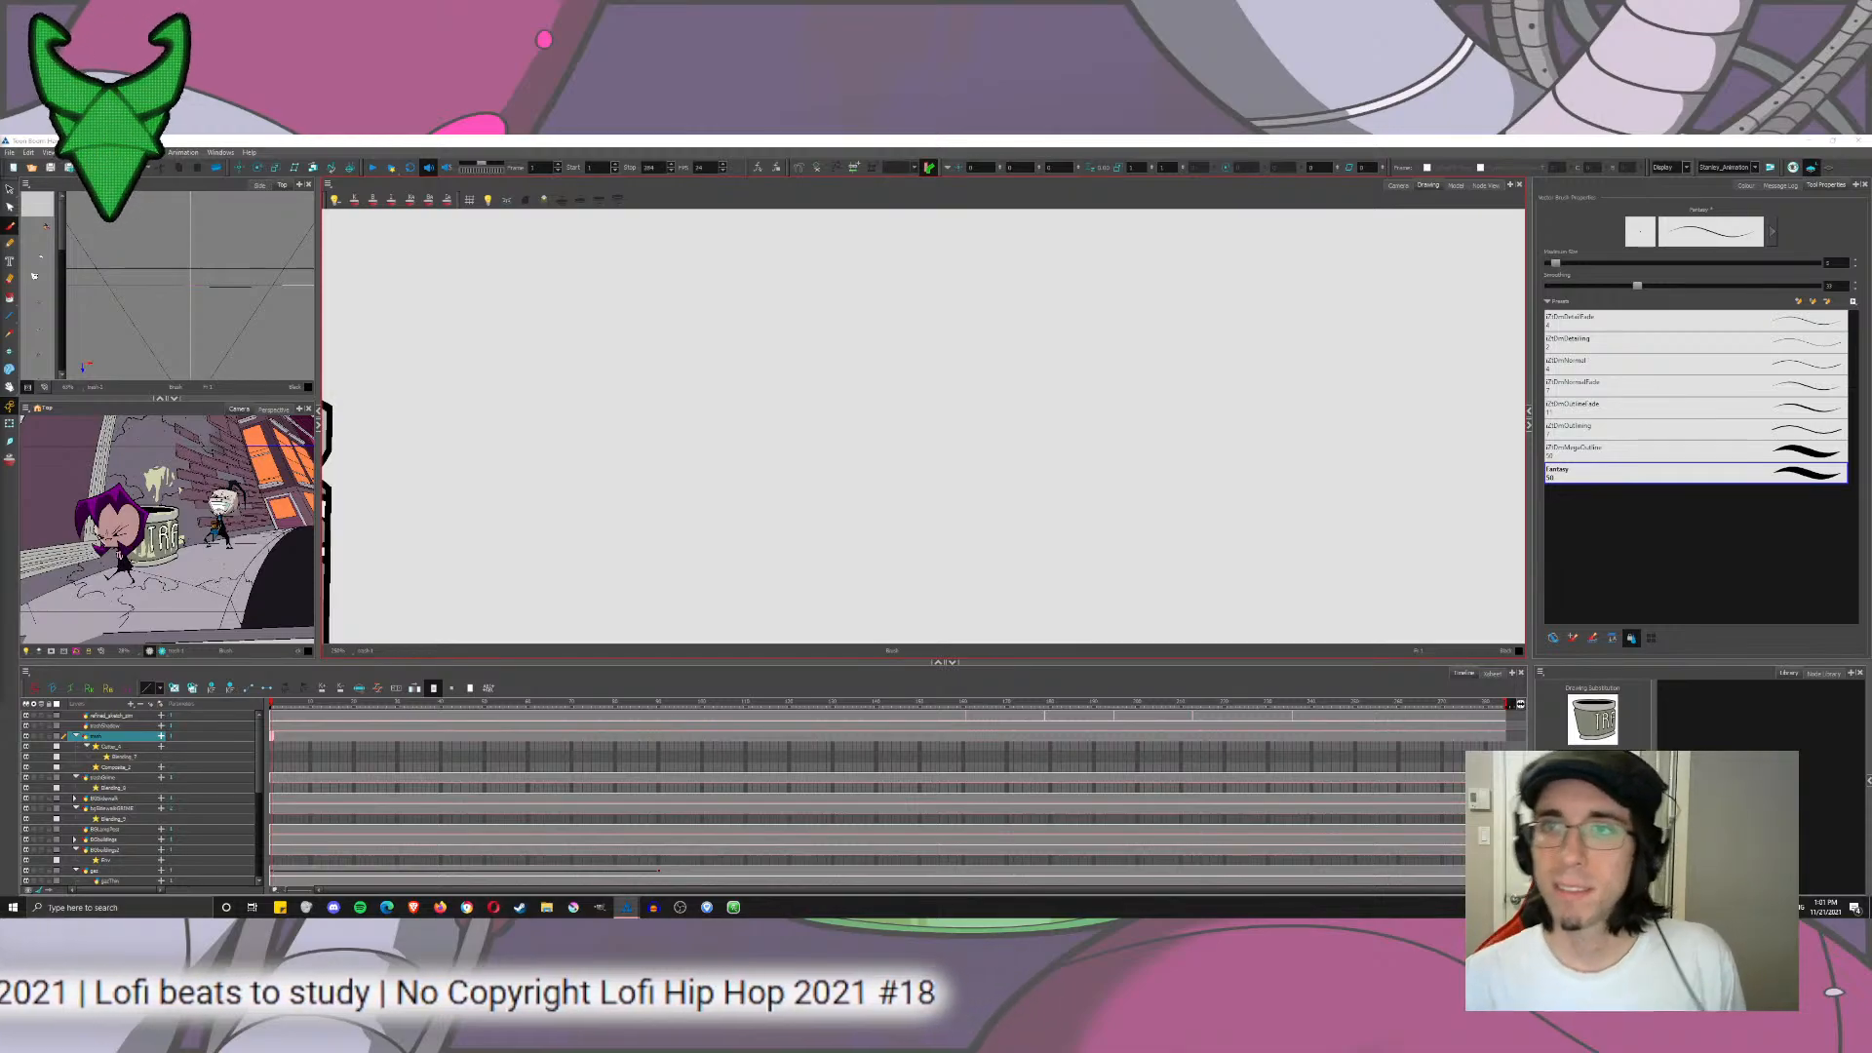
{"action": "left_click", "coordinate": [1398, 186]}
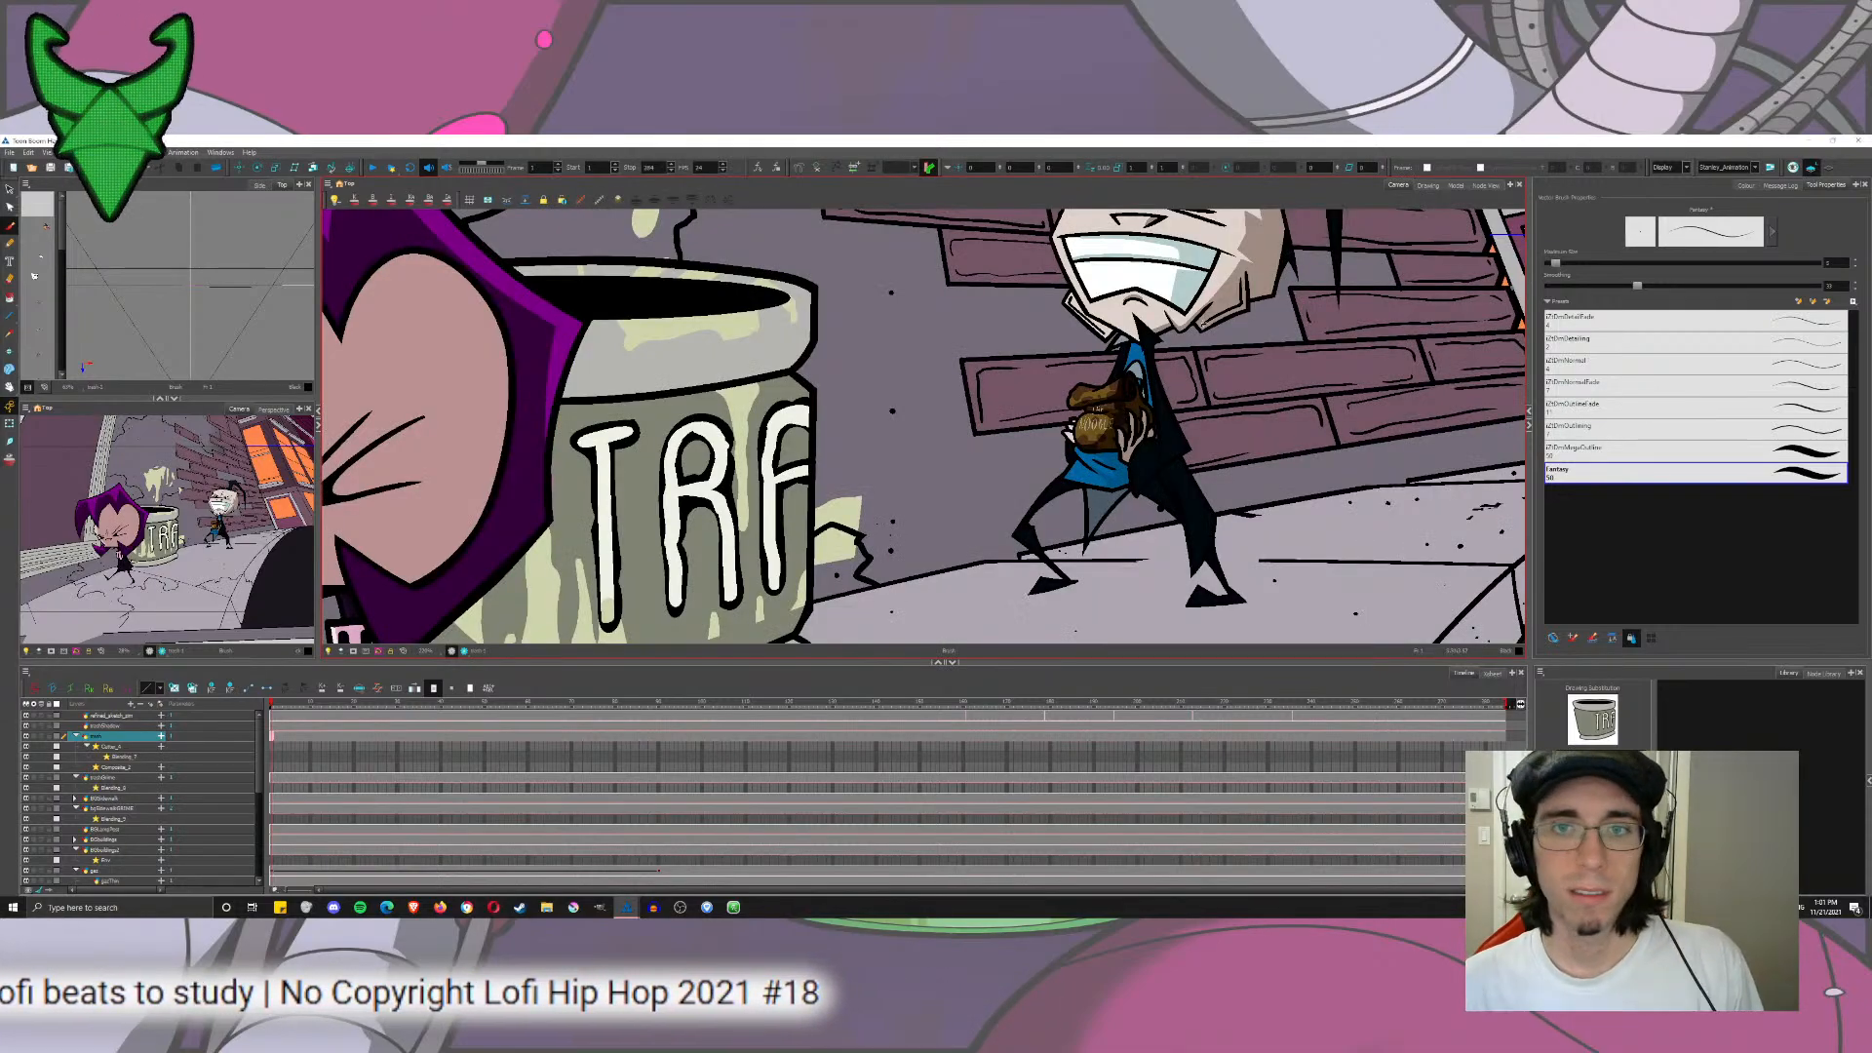
{"action": "left_click", "coordinate": [10, 189]}
{"action": "key", "text": "Escape"}
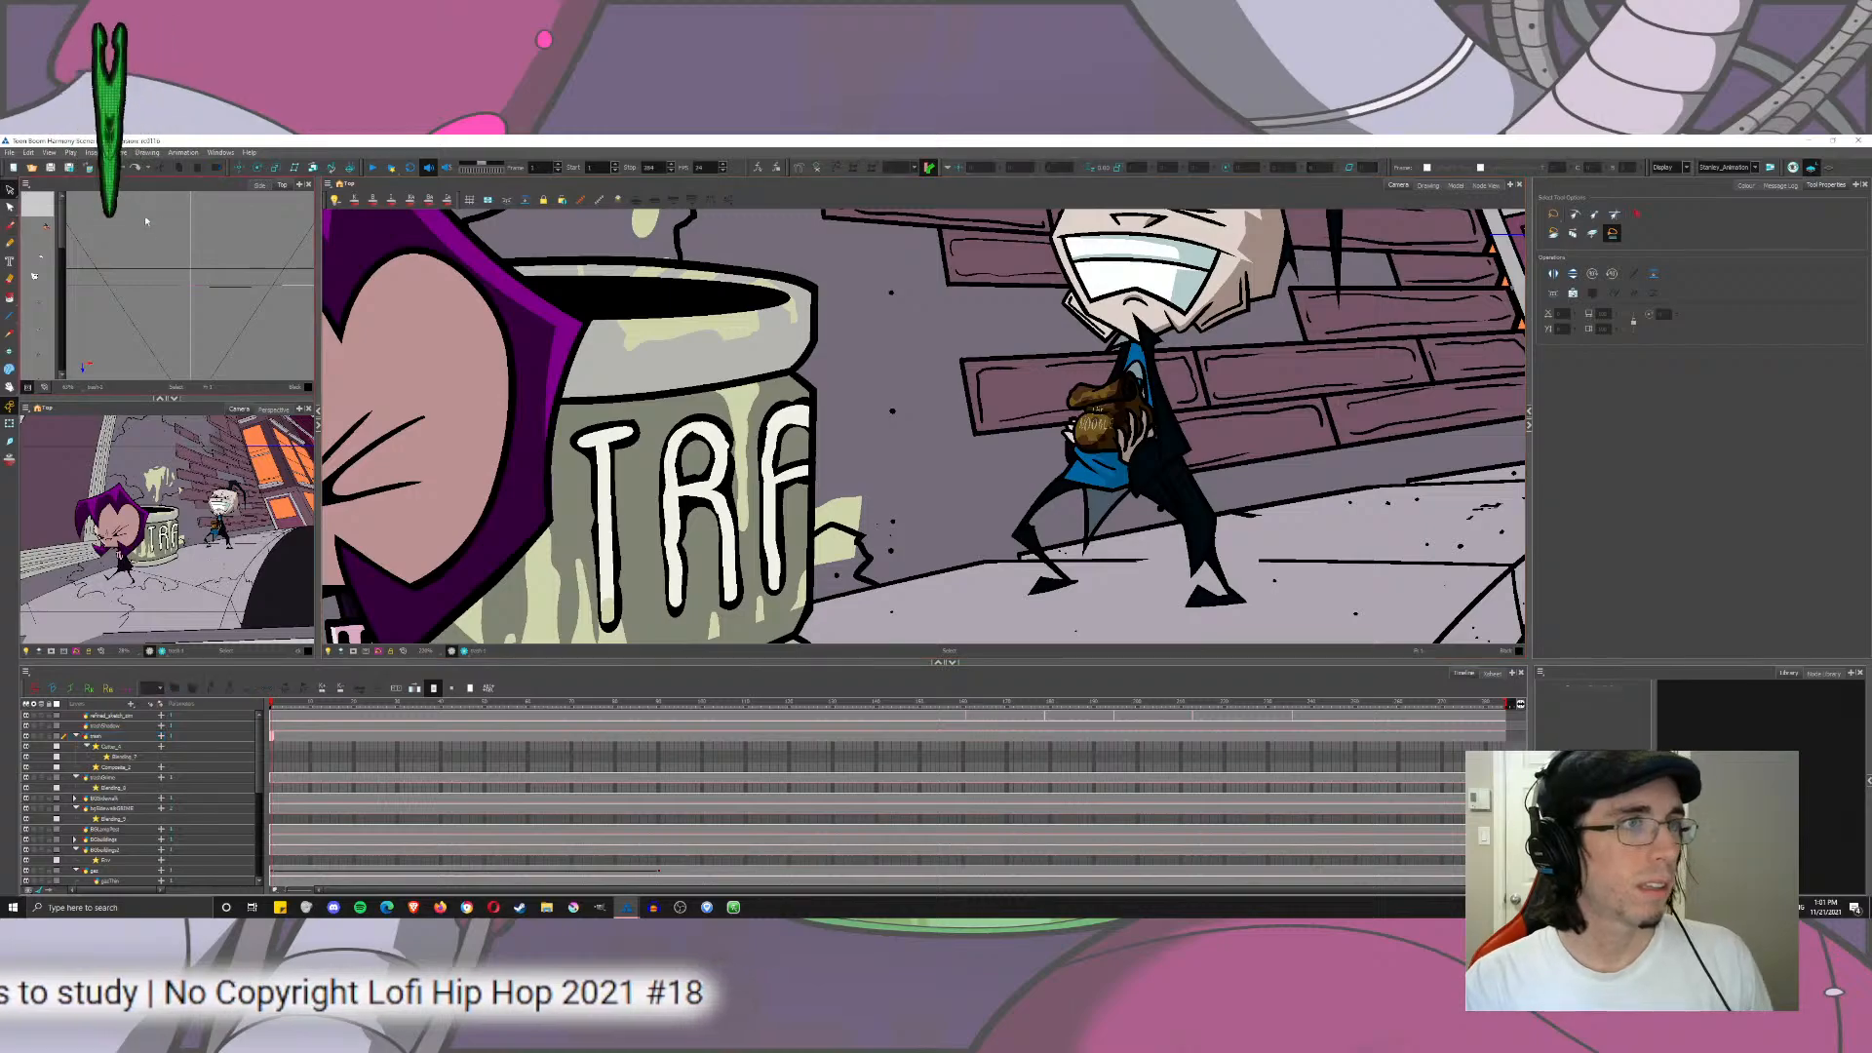
{"action": "scroll", "coordinate": [879, 320], "scroll_direction": "down", "scroll_amount": 3}
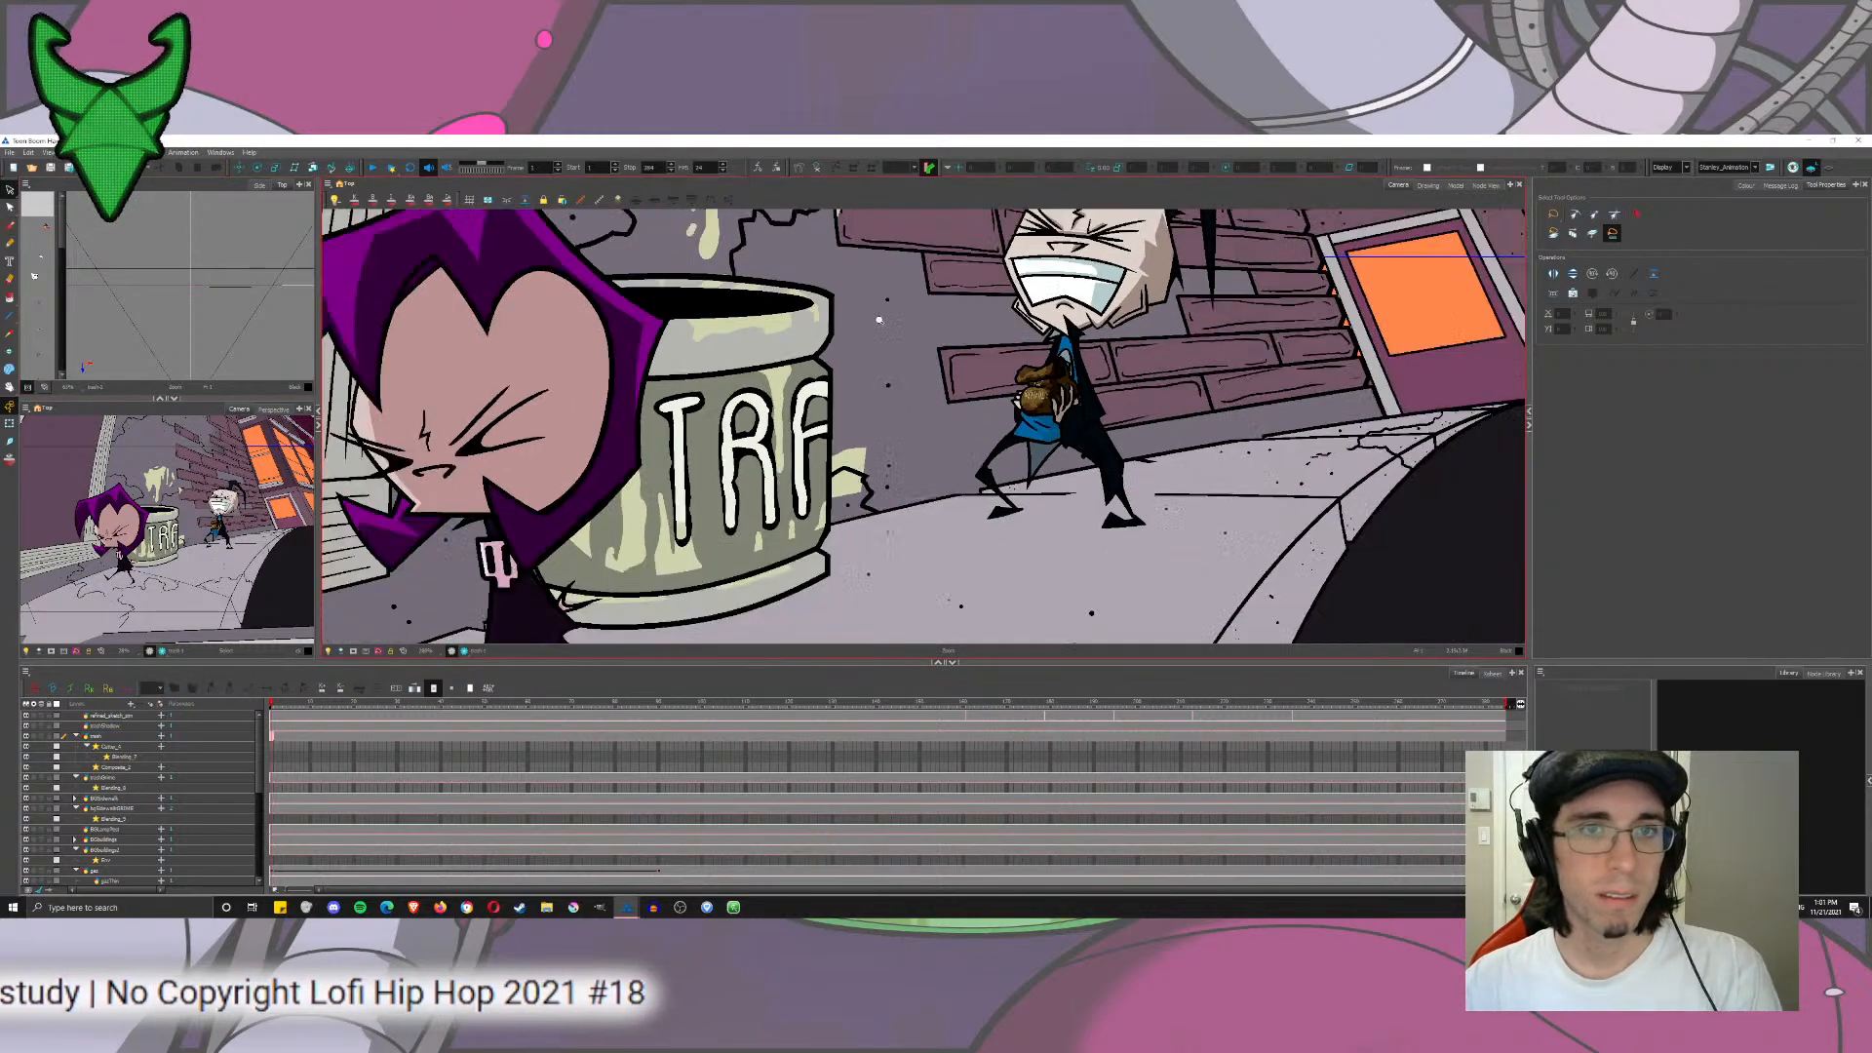
{"action": "scroll", "coordinate": [878, 319], "scroll_direction": "down", "scroll_amount": 3}
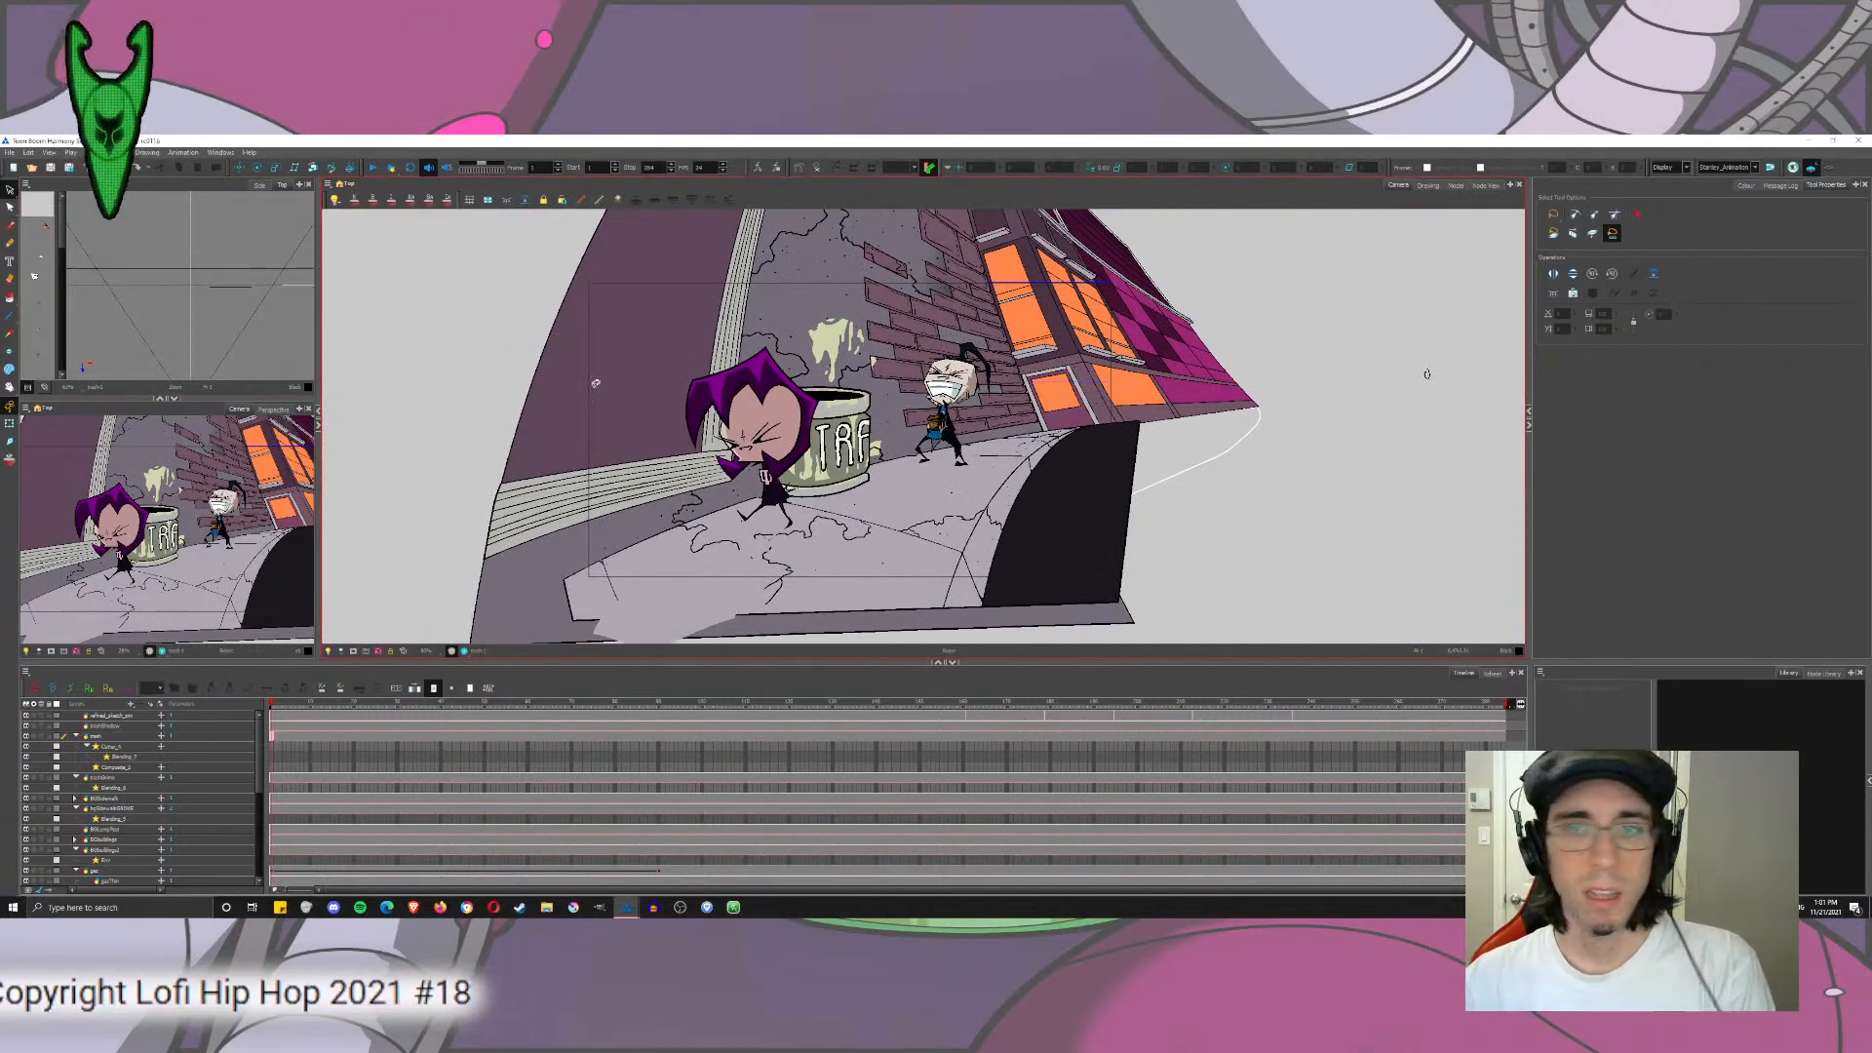
Step: Preview the alley scene in render mode and return to the standard display with the Select tool active
{"action": "left_click", "coordinate": [9, 208]}
{"action": "left_click", "coordinate": [12, 227]}
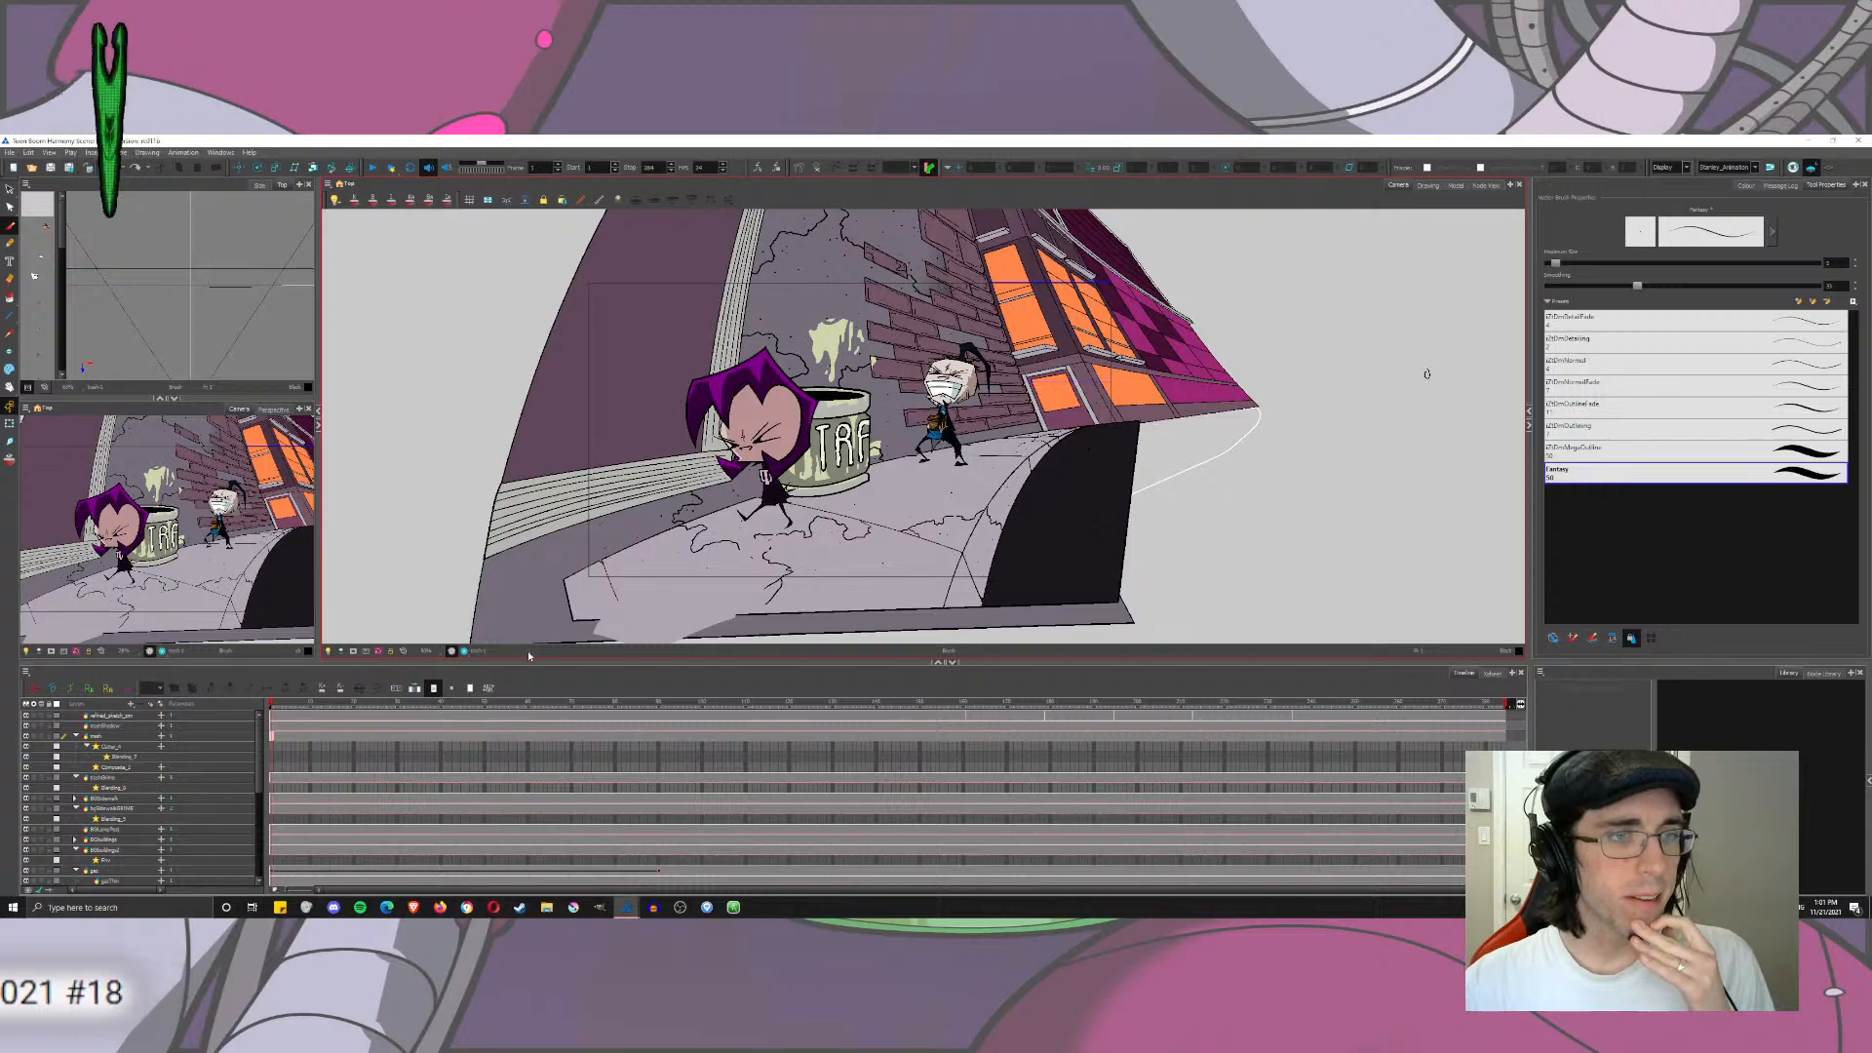
{"action": "left_click", "coordinate": [464, 651]}
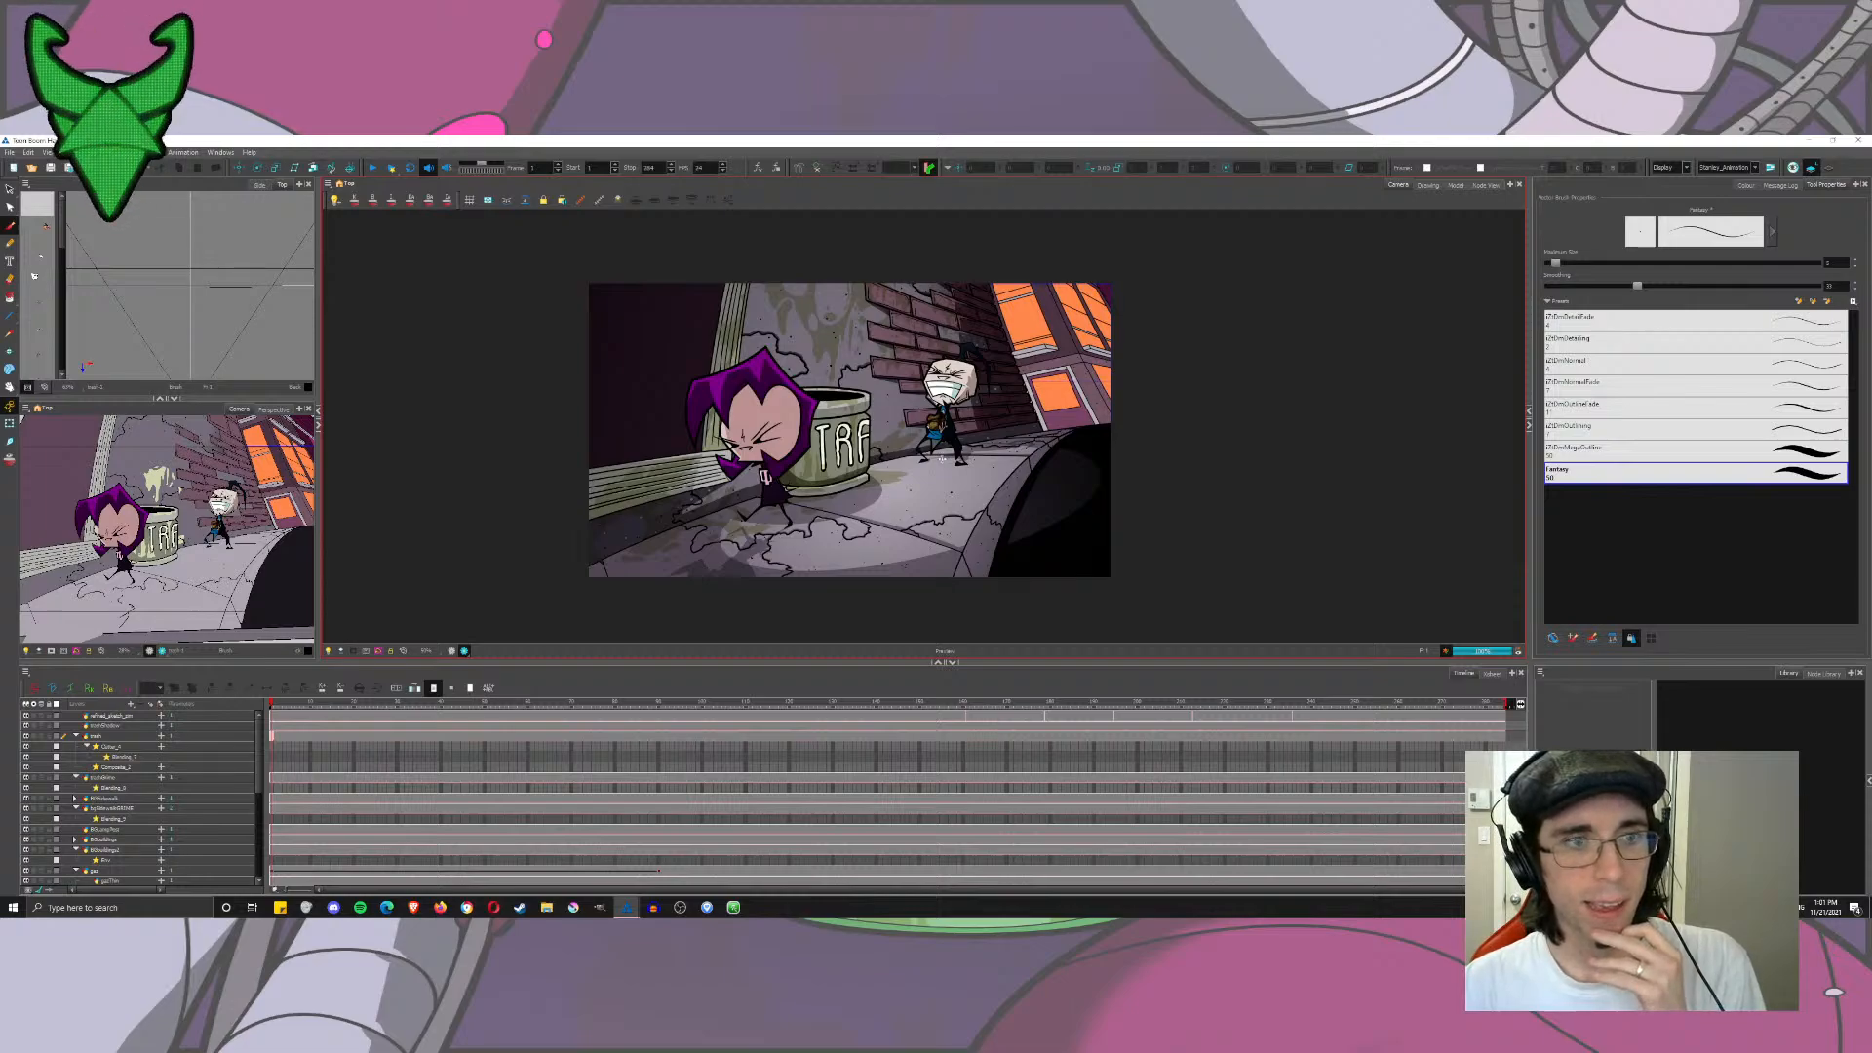
{"action": "left_click", "coordinate": [452, 650]}
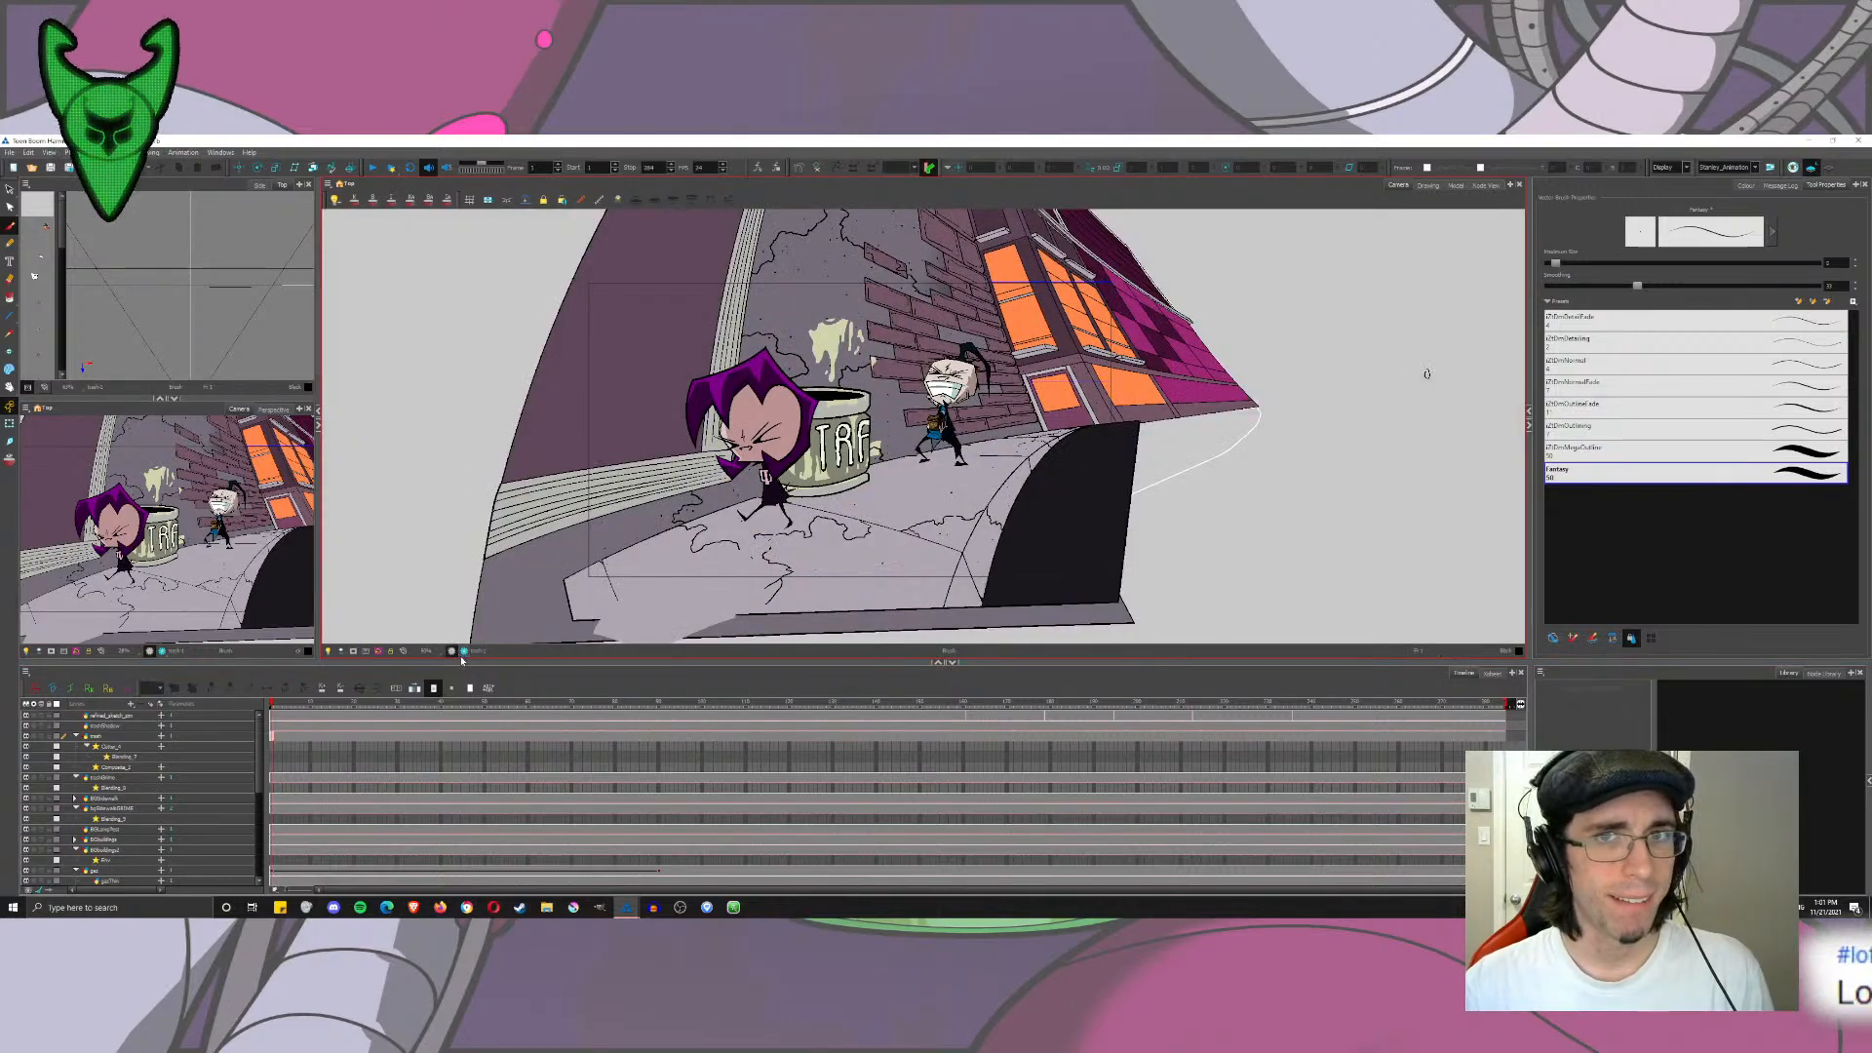
{"action": "key", "text": "alt+s"}
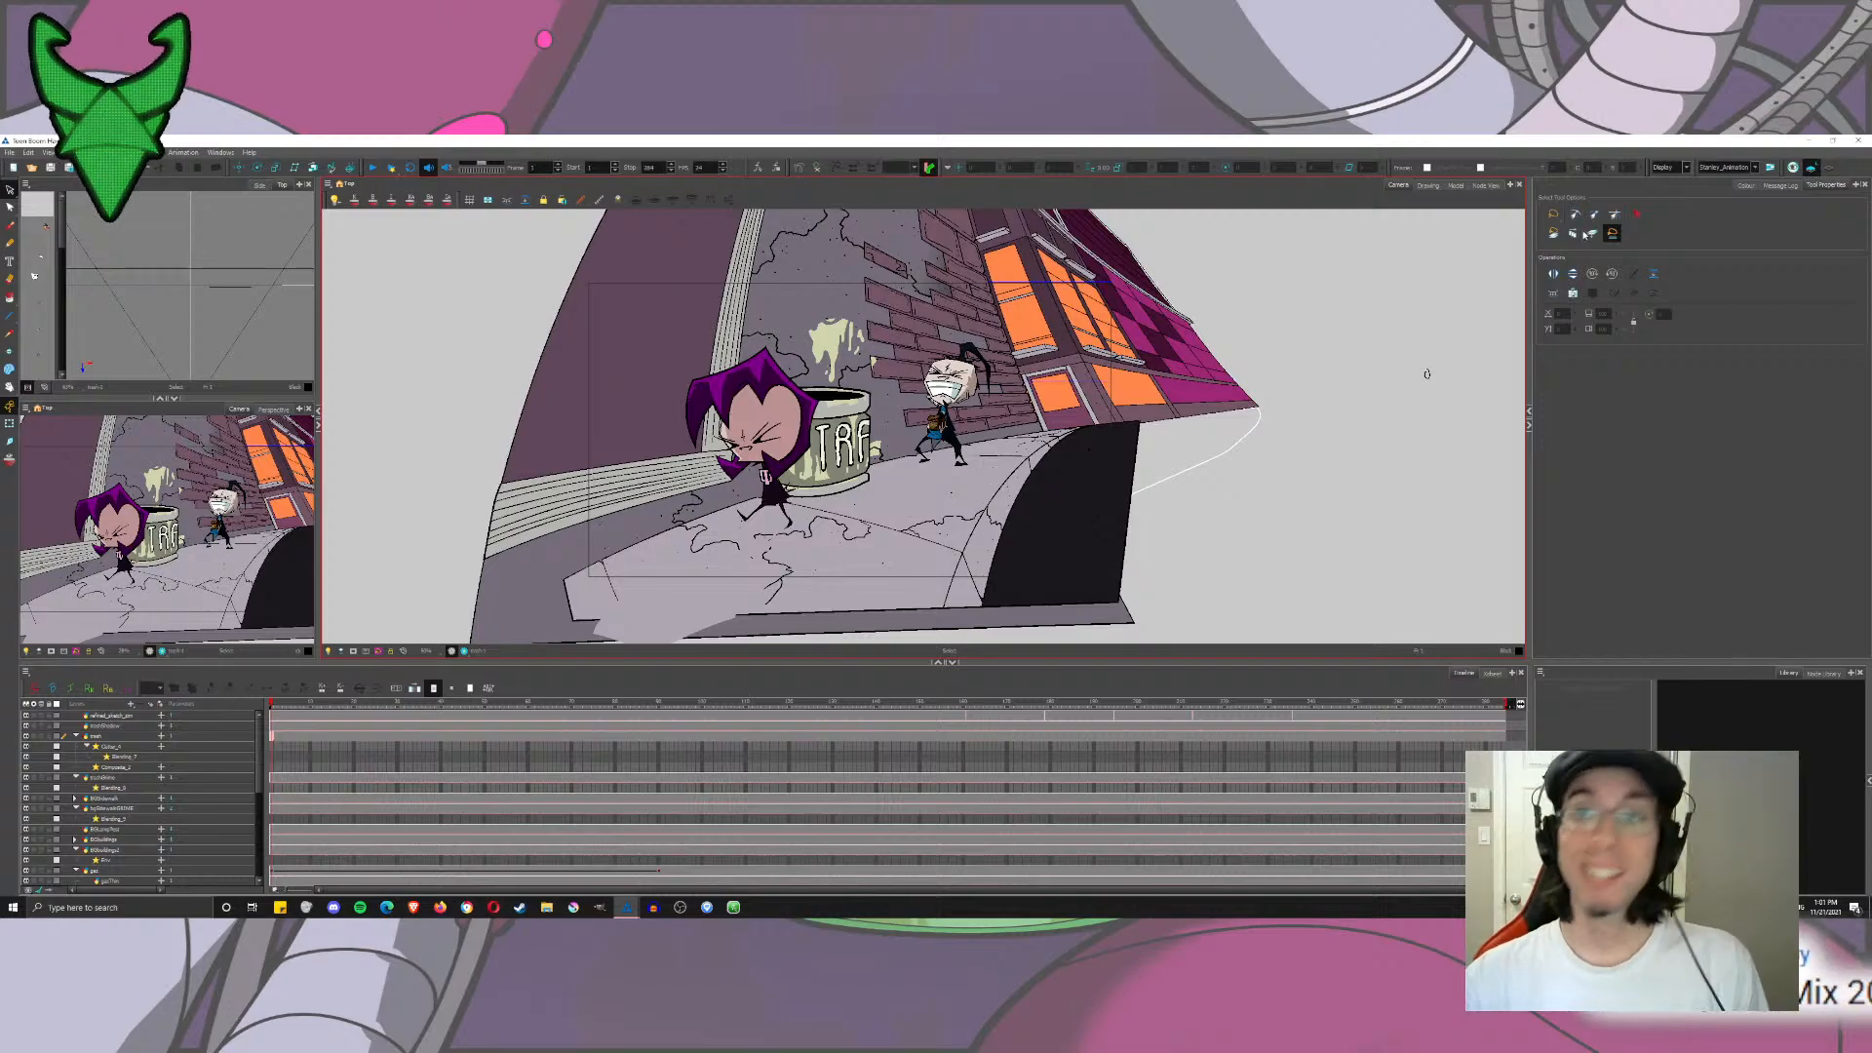
Step: Open the Node View and spread out the grinning character's peg, drawing and effect nodes above their composite
{"action": "left_click", "coordinate": [1484, 185]}
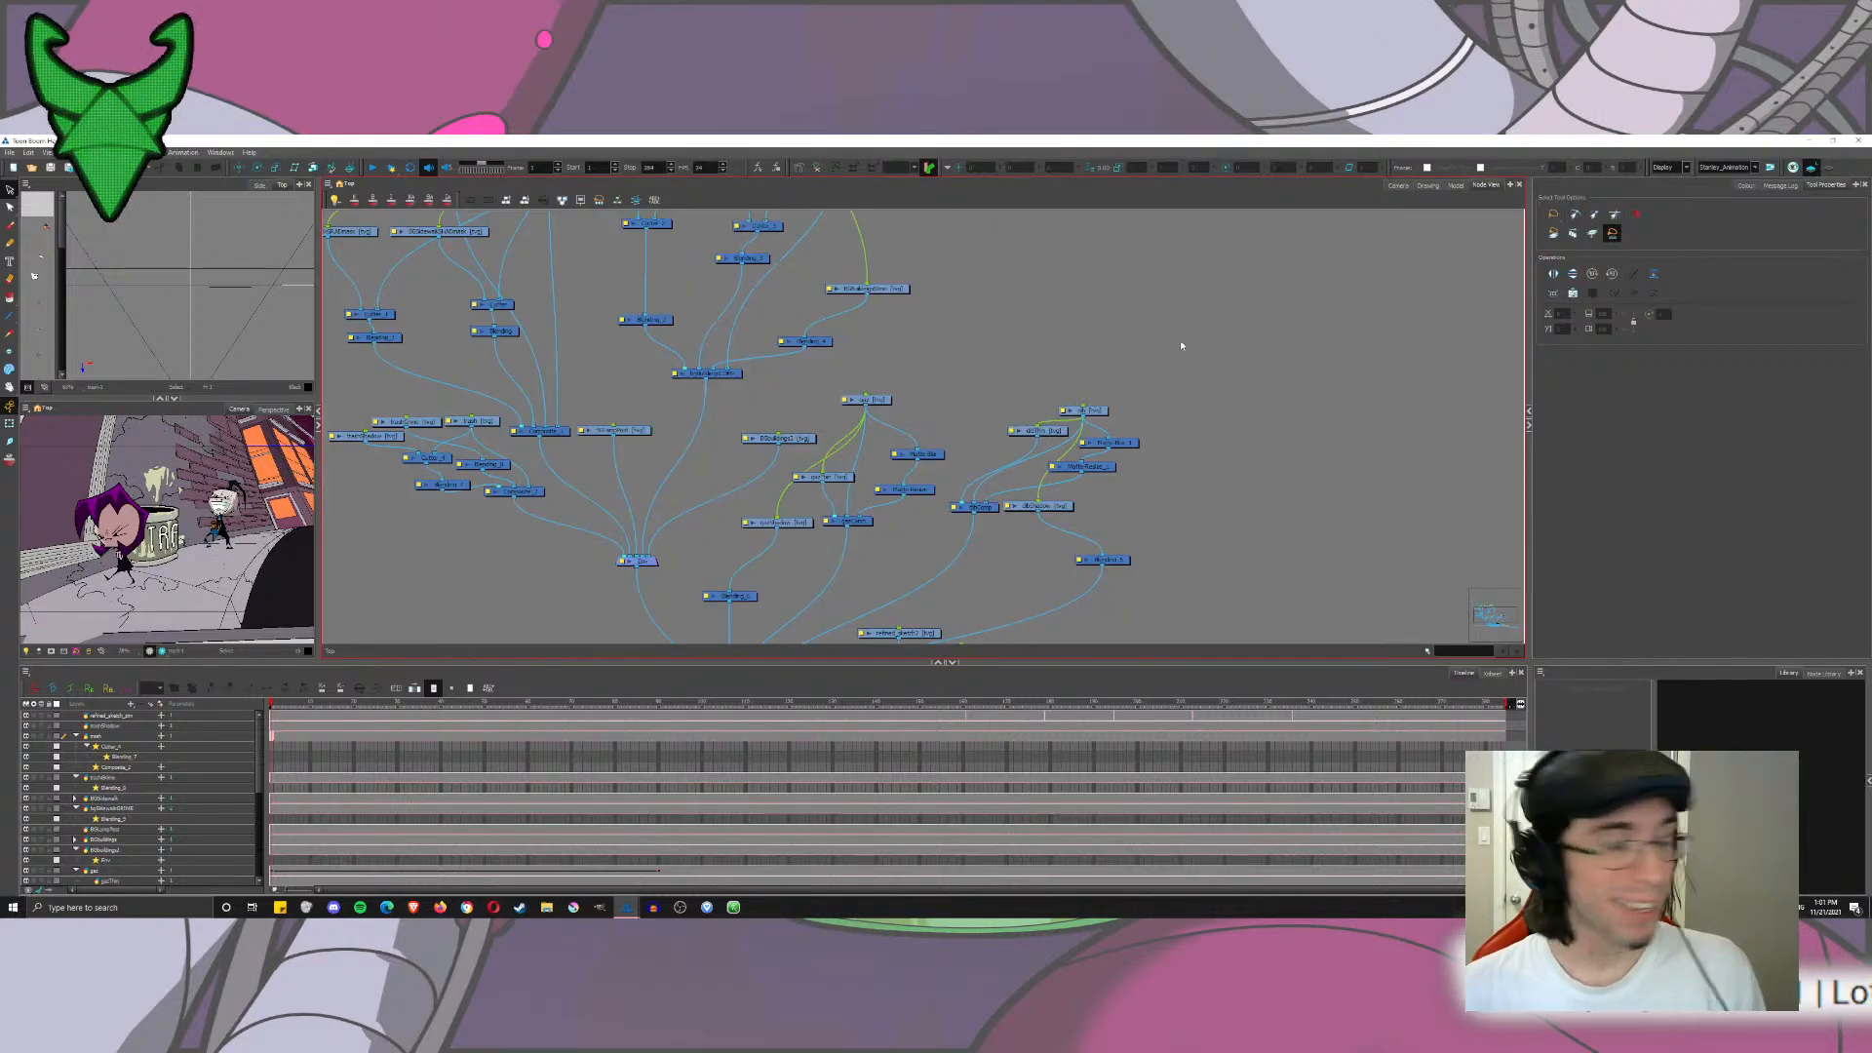
{"action": "mouse_move", "coordinate": [1217, 448]}
{"action": "left_mouse_down"}
{"action": "mouse_move", "coordinate": [1226, 322]}
{"action": "mouse_move", "coordinate": [1120, 224]}
{"action": "left_mouse_up"}
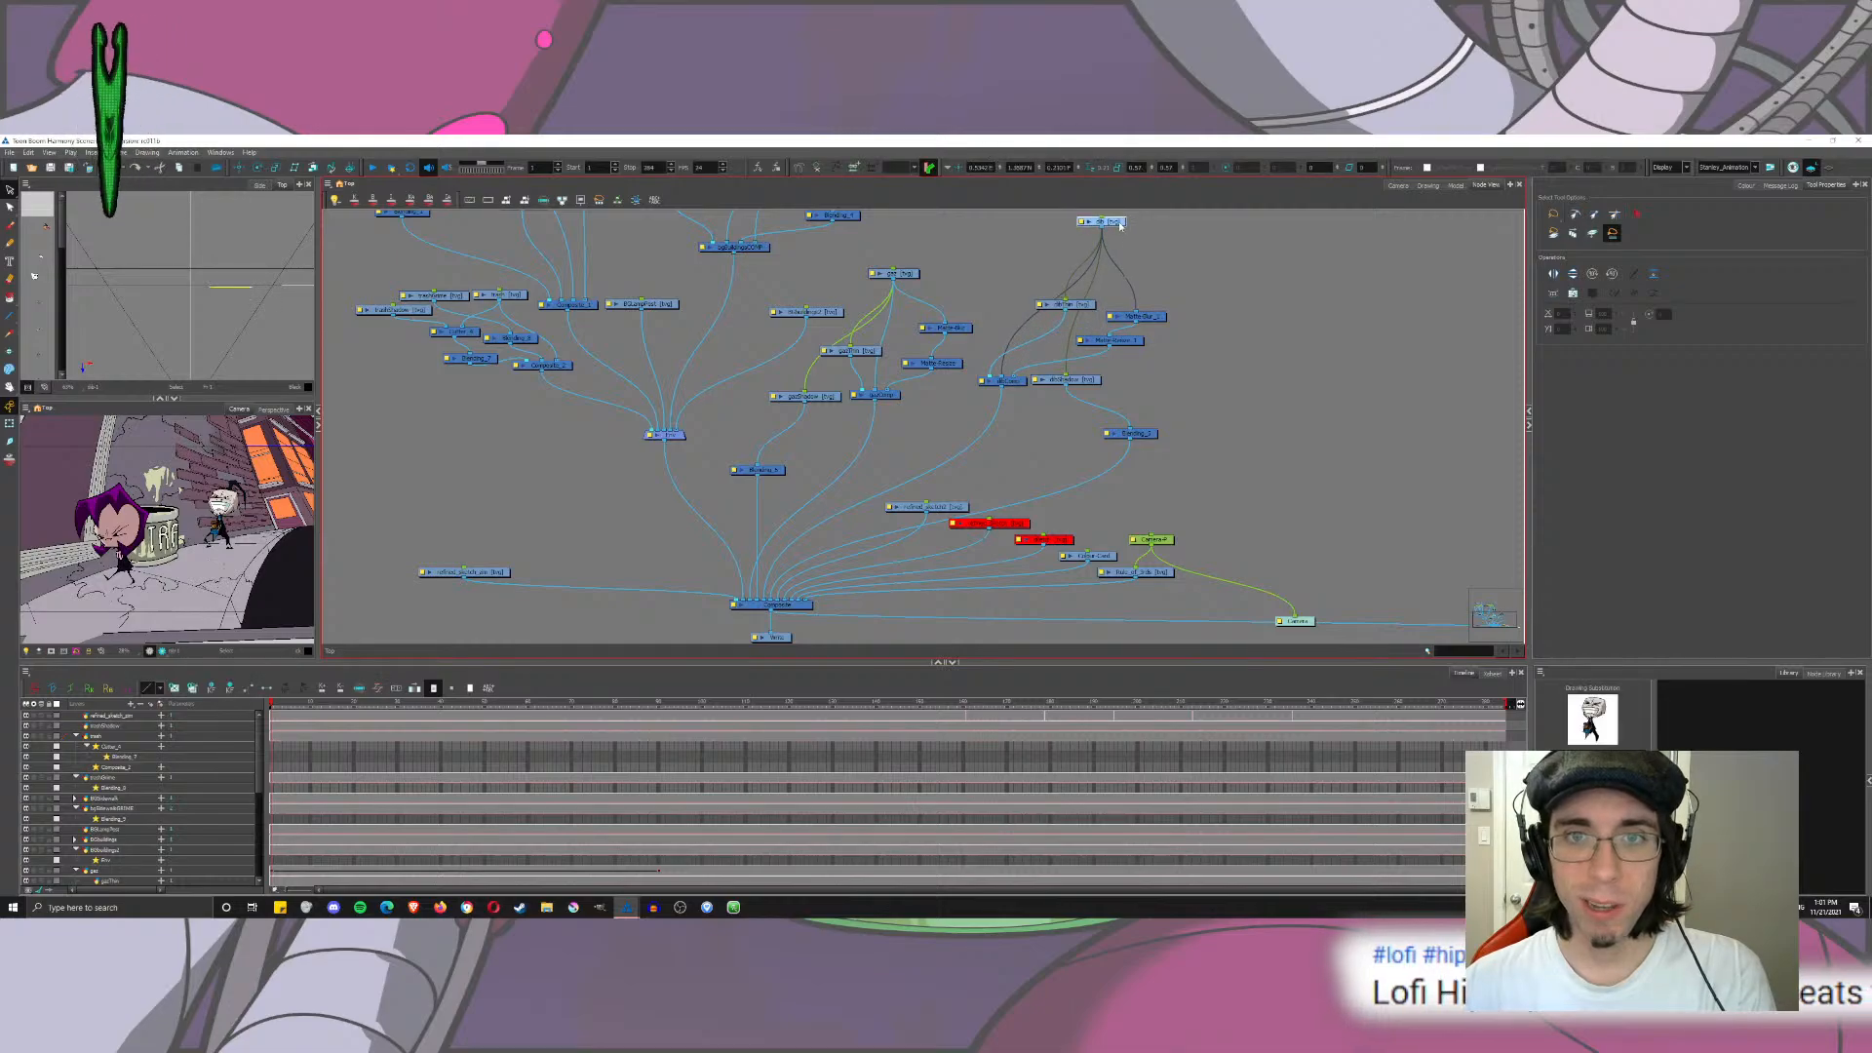
{"action": "left_click_drag", "start_coordinate": [1079, 307], "coordinate": [1033, 256]}
{"action": "left_click_drag", "start_coordinate": [1170, 297], "coordinate": [1127, 288]}
{"action": "scroll", "coordinate": [1200, 309], "scroll_direction": "up", "scroll_amount": 2}
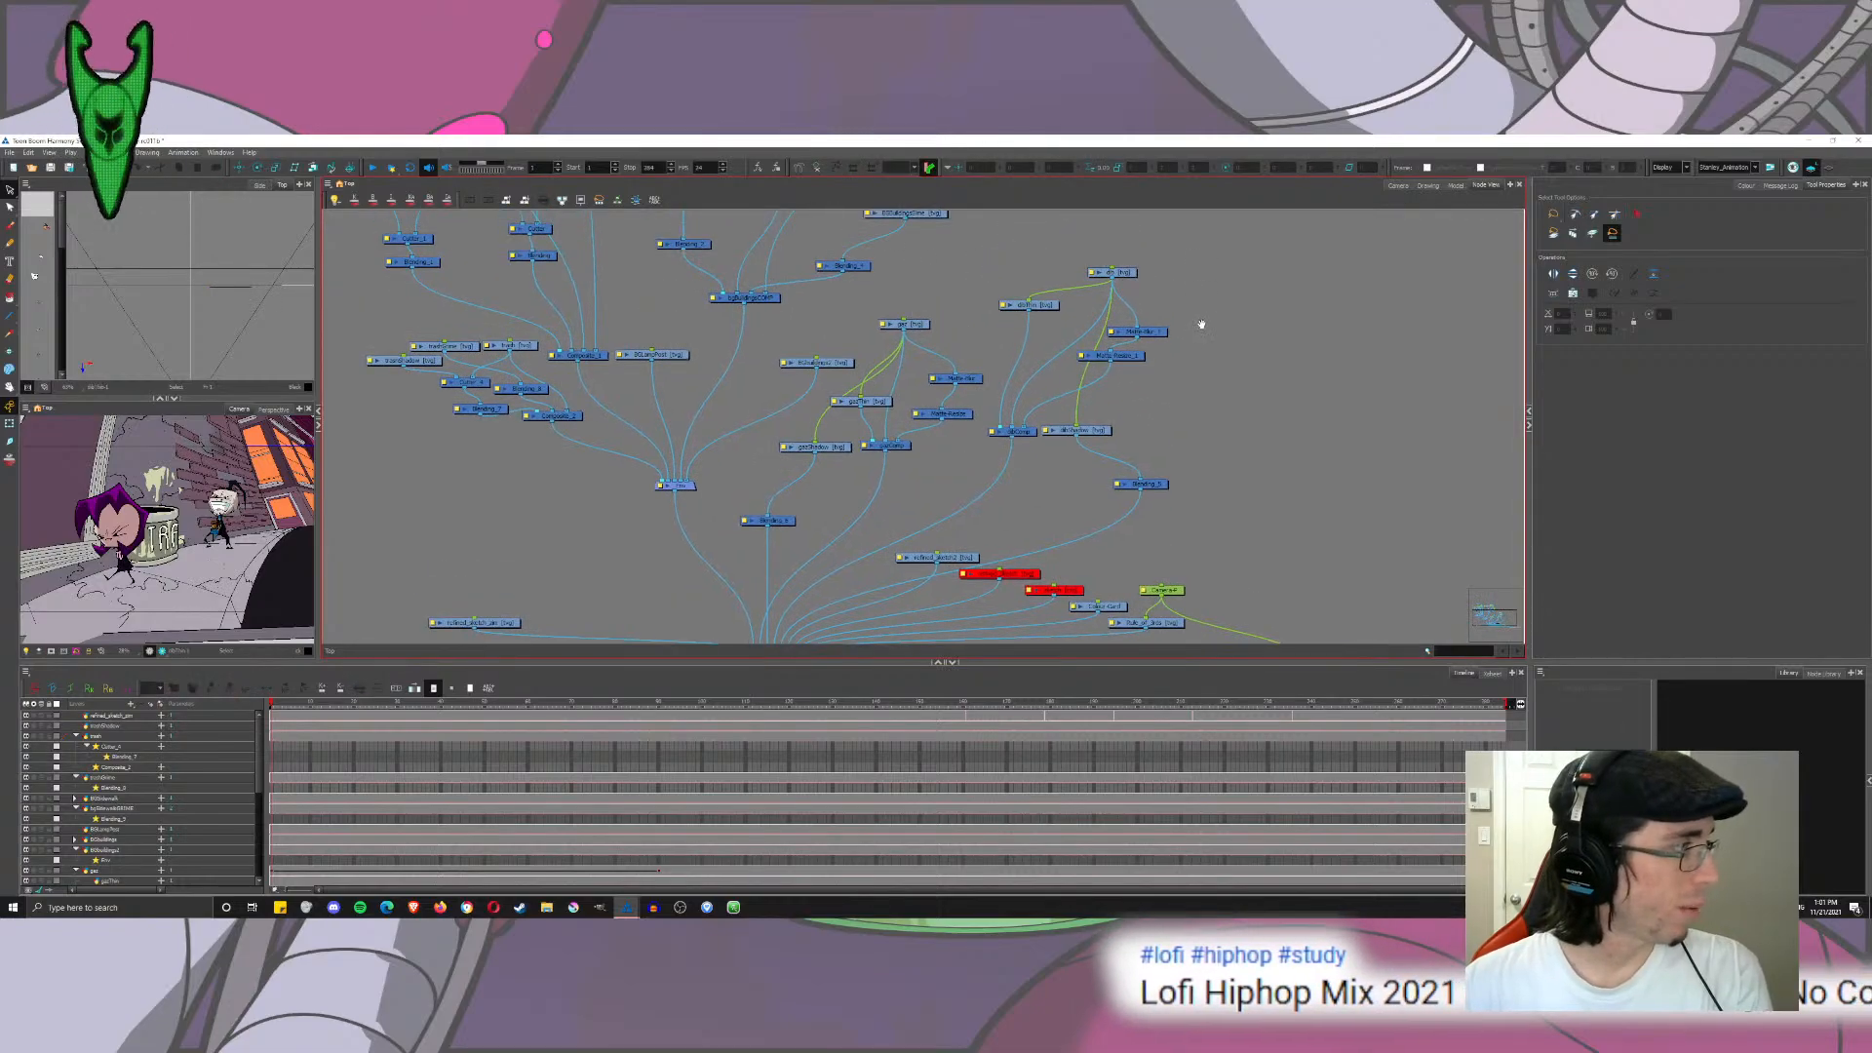
Step: Examine the background node groups in the upper part of the node network
{"action": "left_click_drag", "start_coordinate": [1322, 366], "coordinate": [1324, 366]}
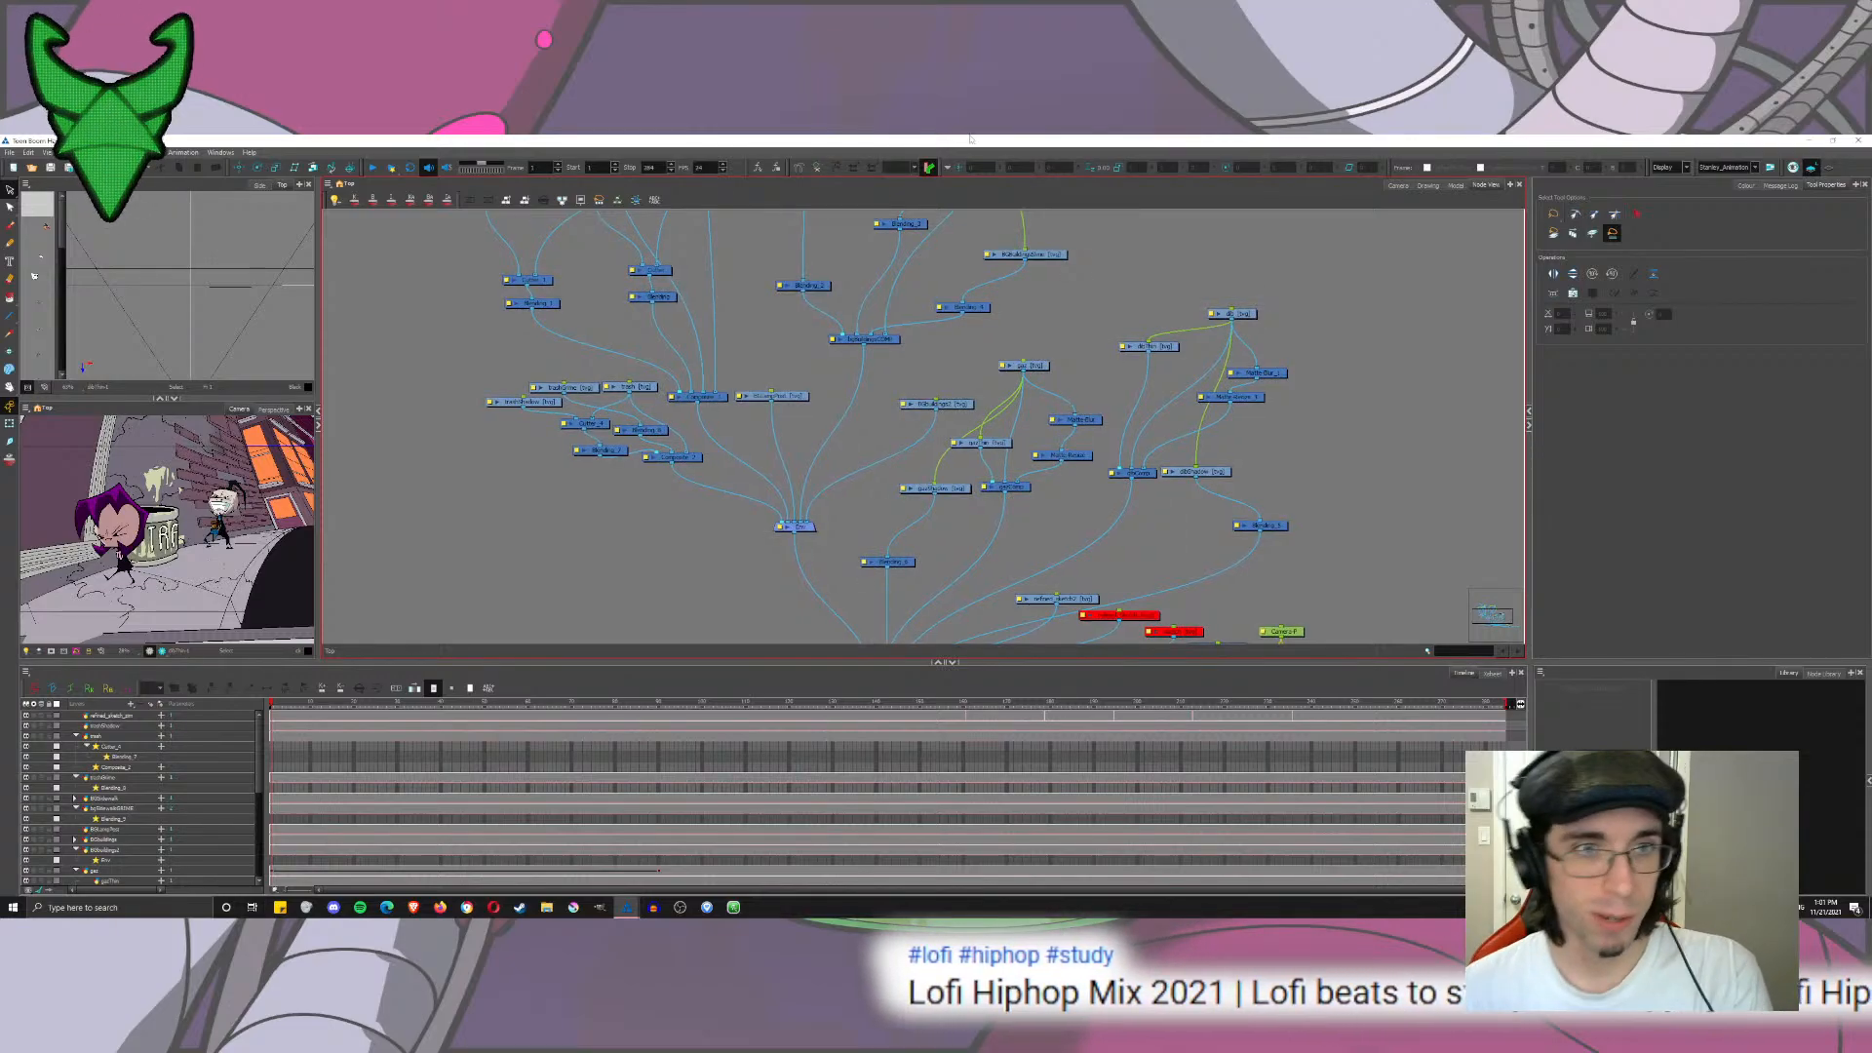
{"action": "left_click_drag", "start_coordinate": [835, 439], "coordinate": [1211, 393]}
{"action": "mouse_move", "coordinate": [901, 308]}
{"action": "left_mouse_down"}
{"action": "mouse_move", "coordinate": [1049, 417]}
{"action": "mouse_move", "coordinate": [1033, 425]}
{"action": "mouse_move", "coordinate": [1065, 414]}
{"action": "mouse_move", "coordinate": [1045, 429]}
{"action": "mouse_move", "coordinate": [1056, 388]}
{"action": "mouse_move", "coordinate": [809, 573]}
{"action": "left_mouse_up"}
{"action": "left_click", "coordinate": [1058, 472]}
{"action": "left_click", "coordinate": [1105, 395]}
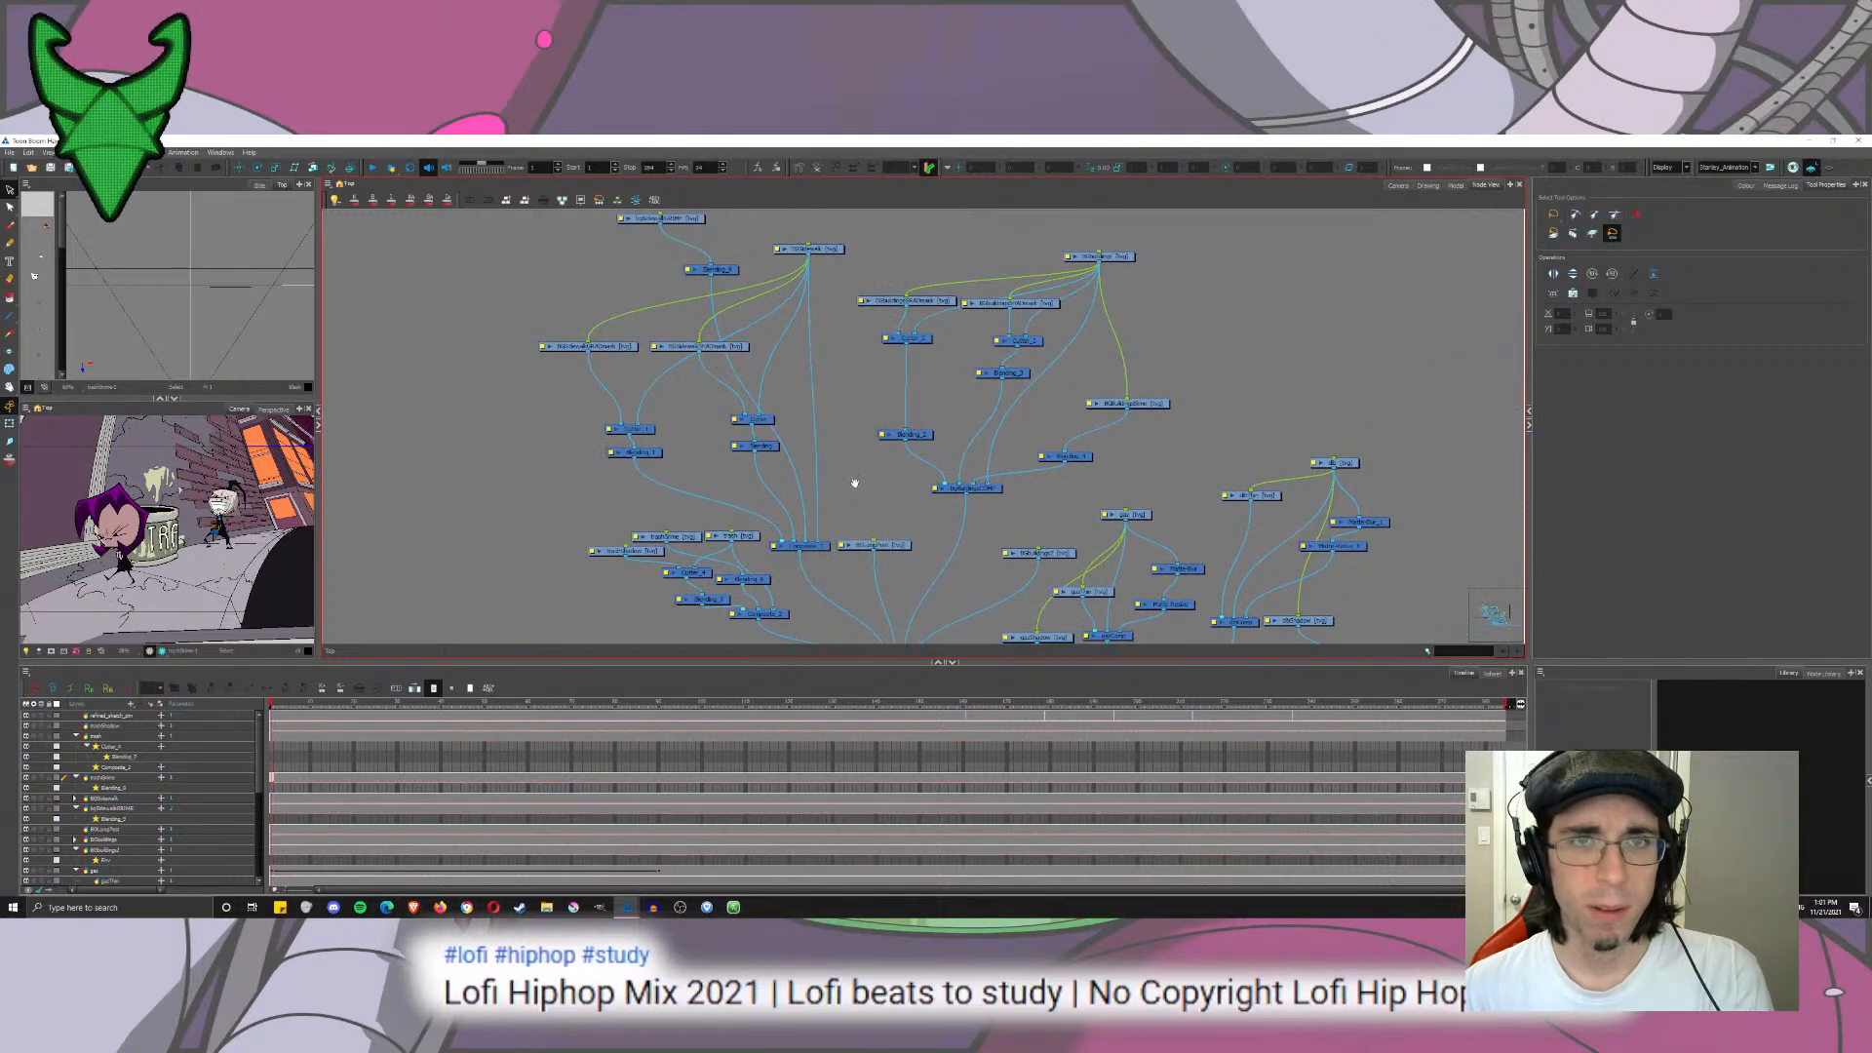
{"action": "left_click_drag", "start_coordinate": [856, 483], "coordinate": [846, 544]}
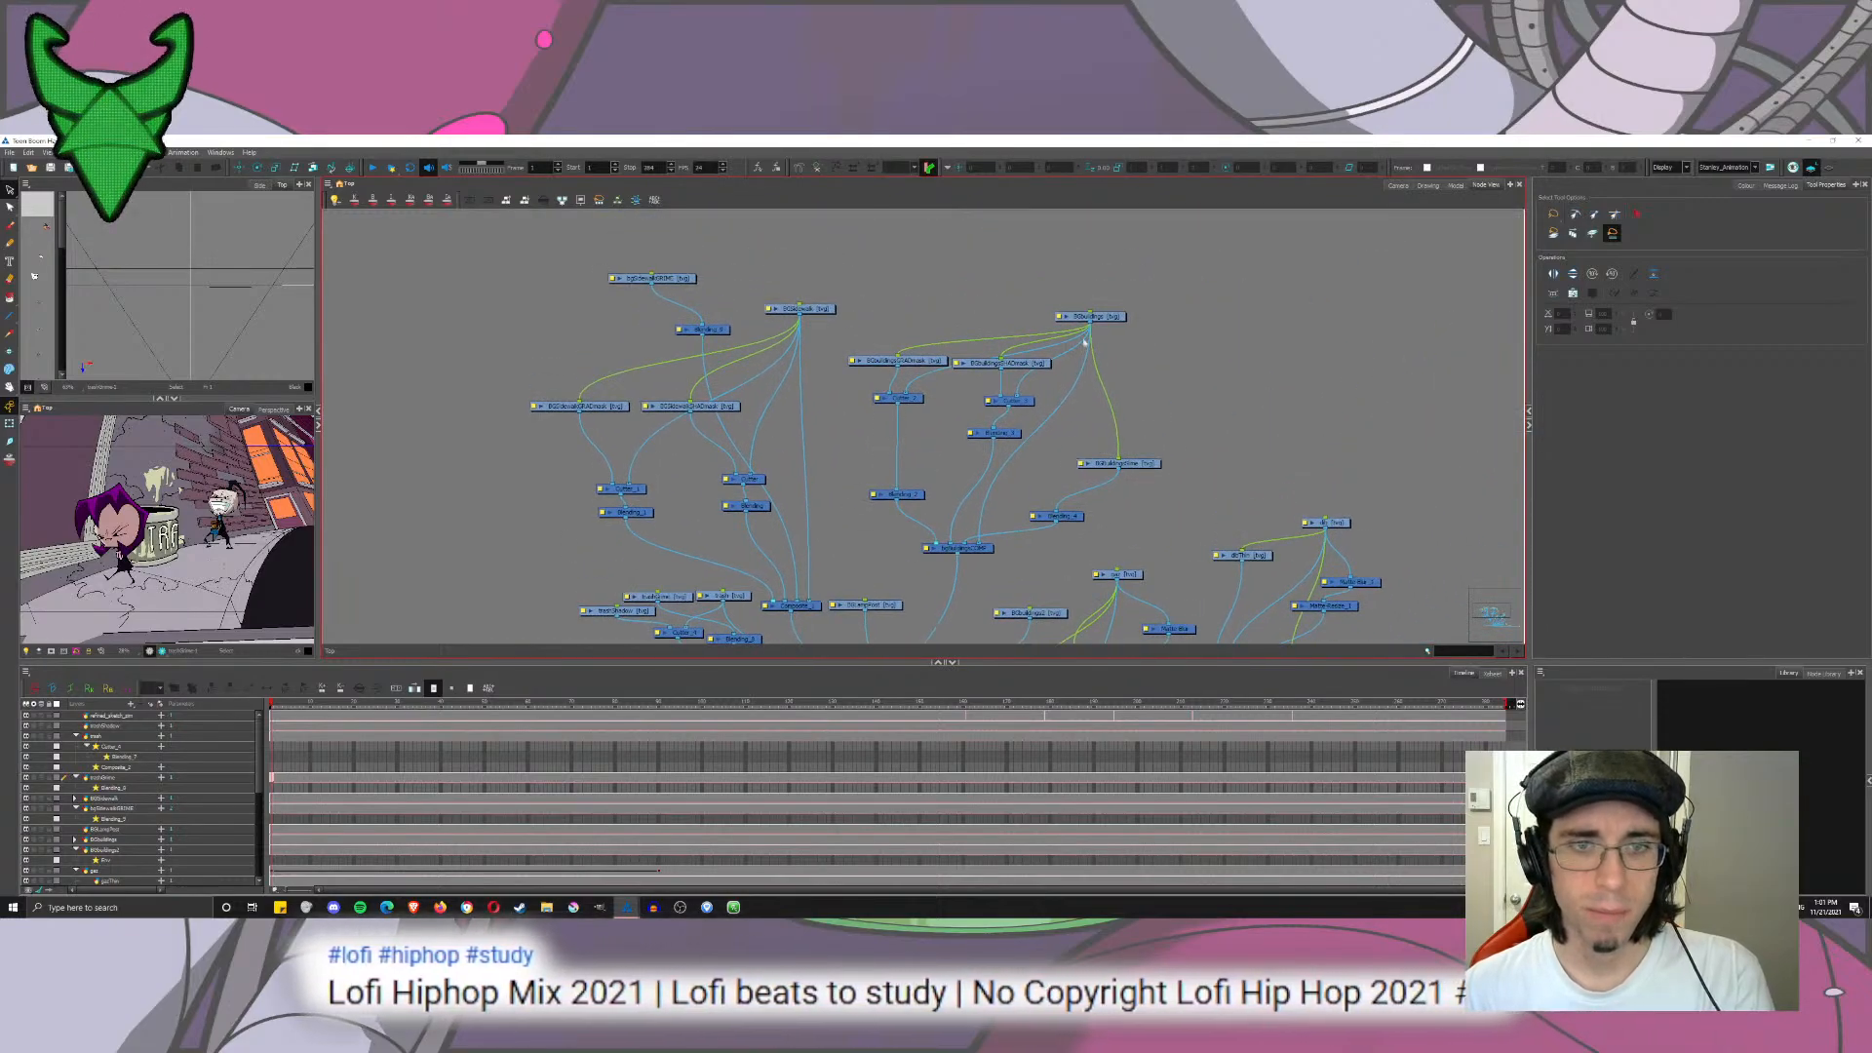
Step: View a late frame of the shot and move the playhead back to the brick wall and orange windows
{"action": "left_click", "coordinate": [1099, 778]}
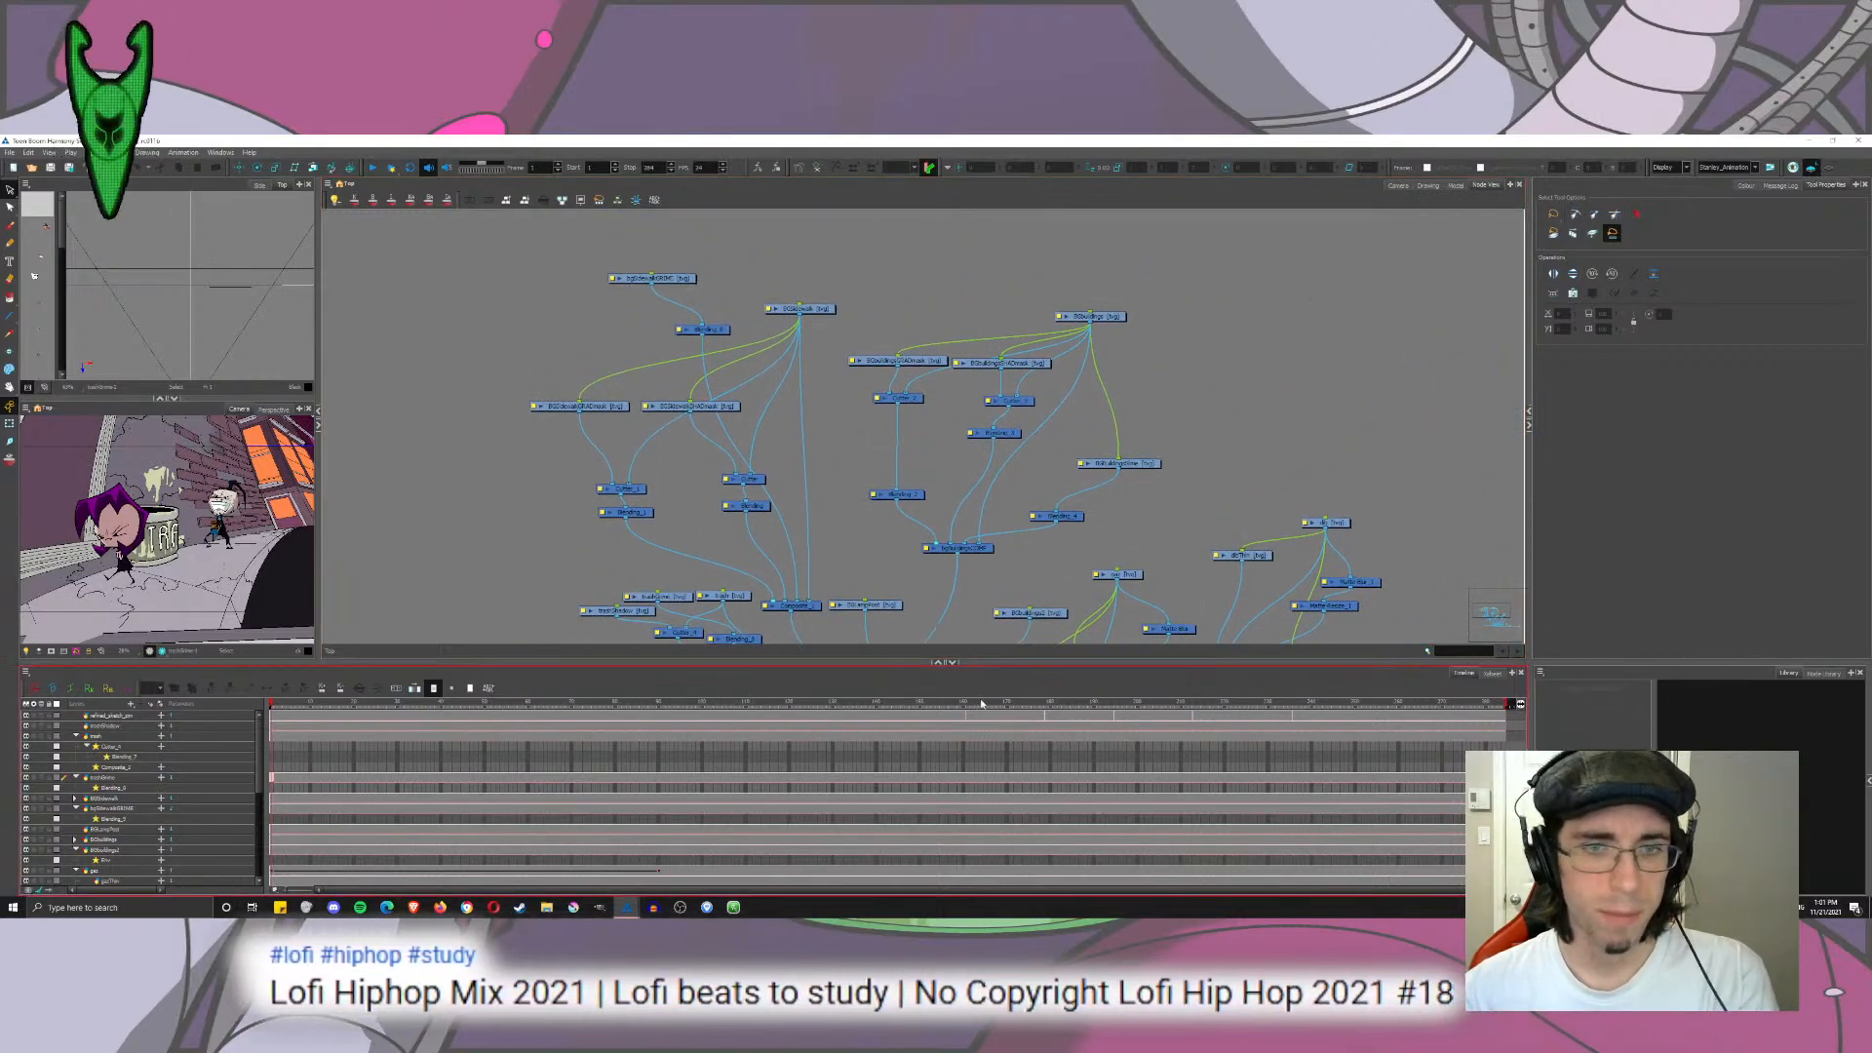
{"action": "left_click", "coordinate": [162, 651]}
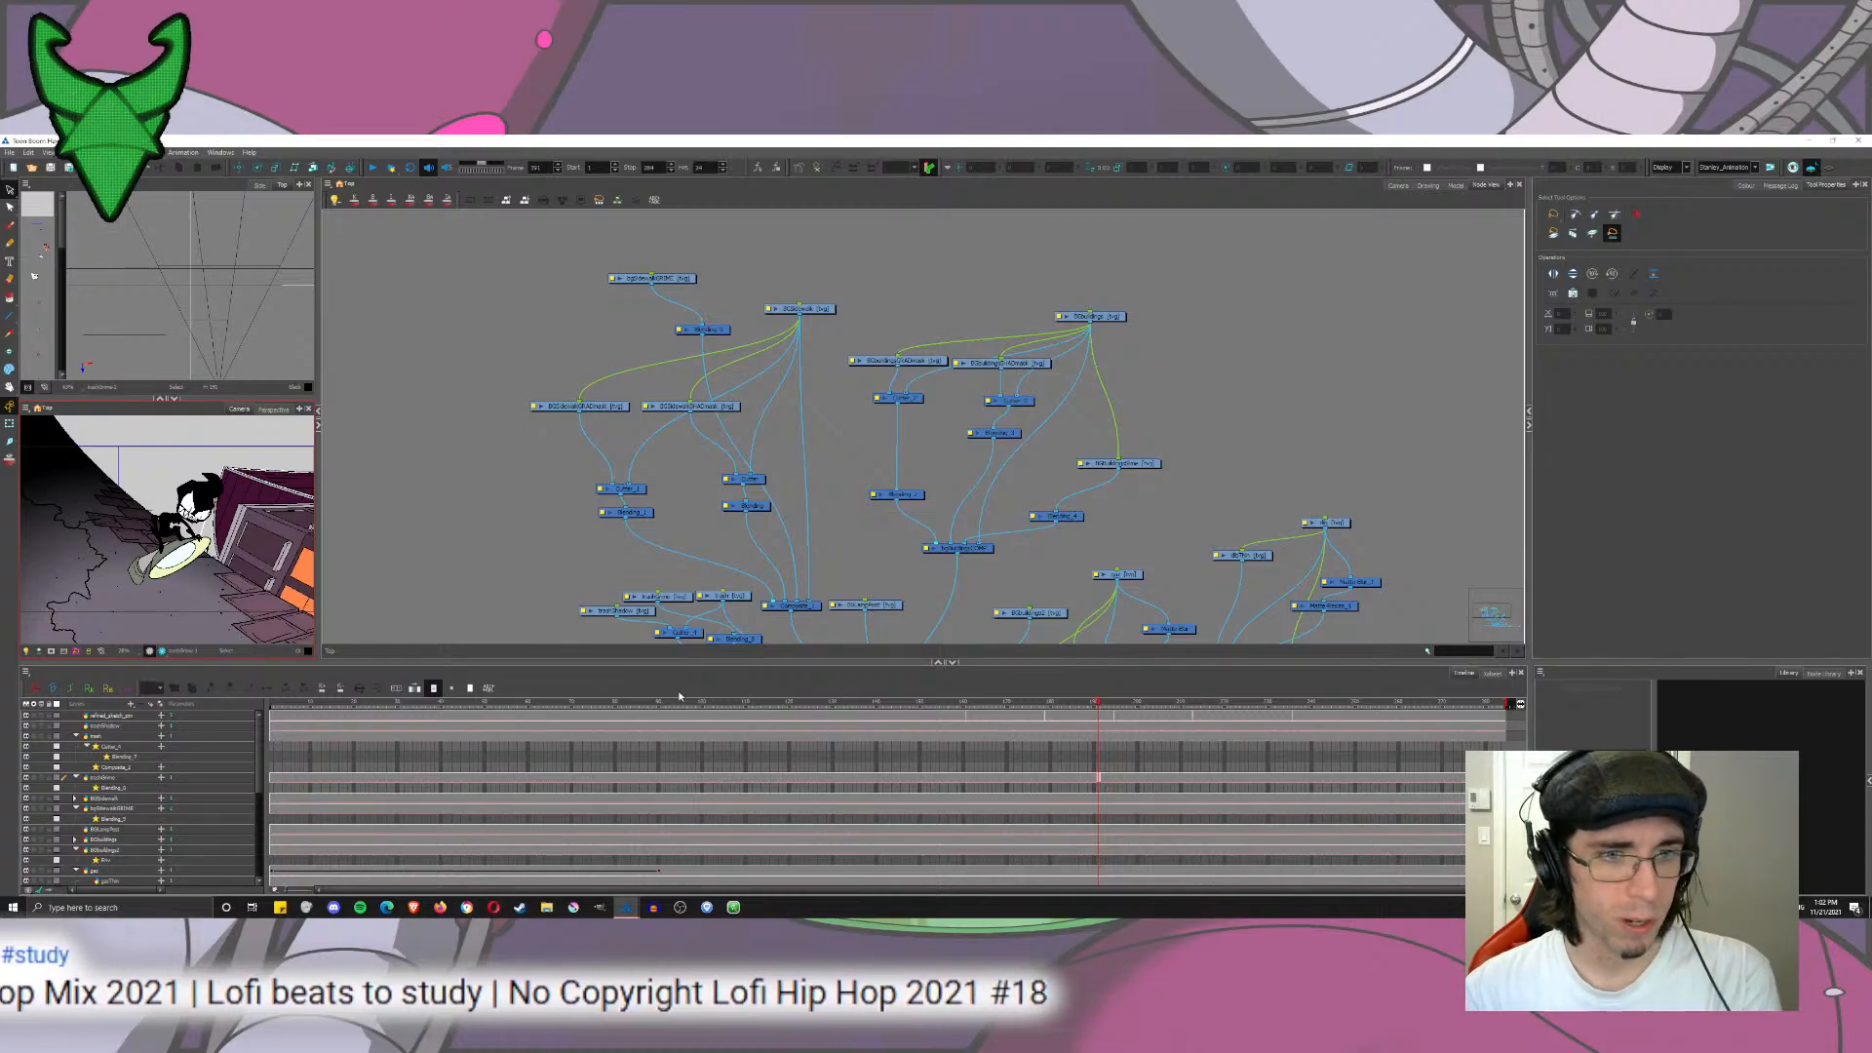
{"action": "left_click", "coordinate": [654, 701]}
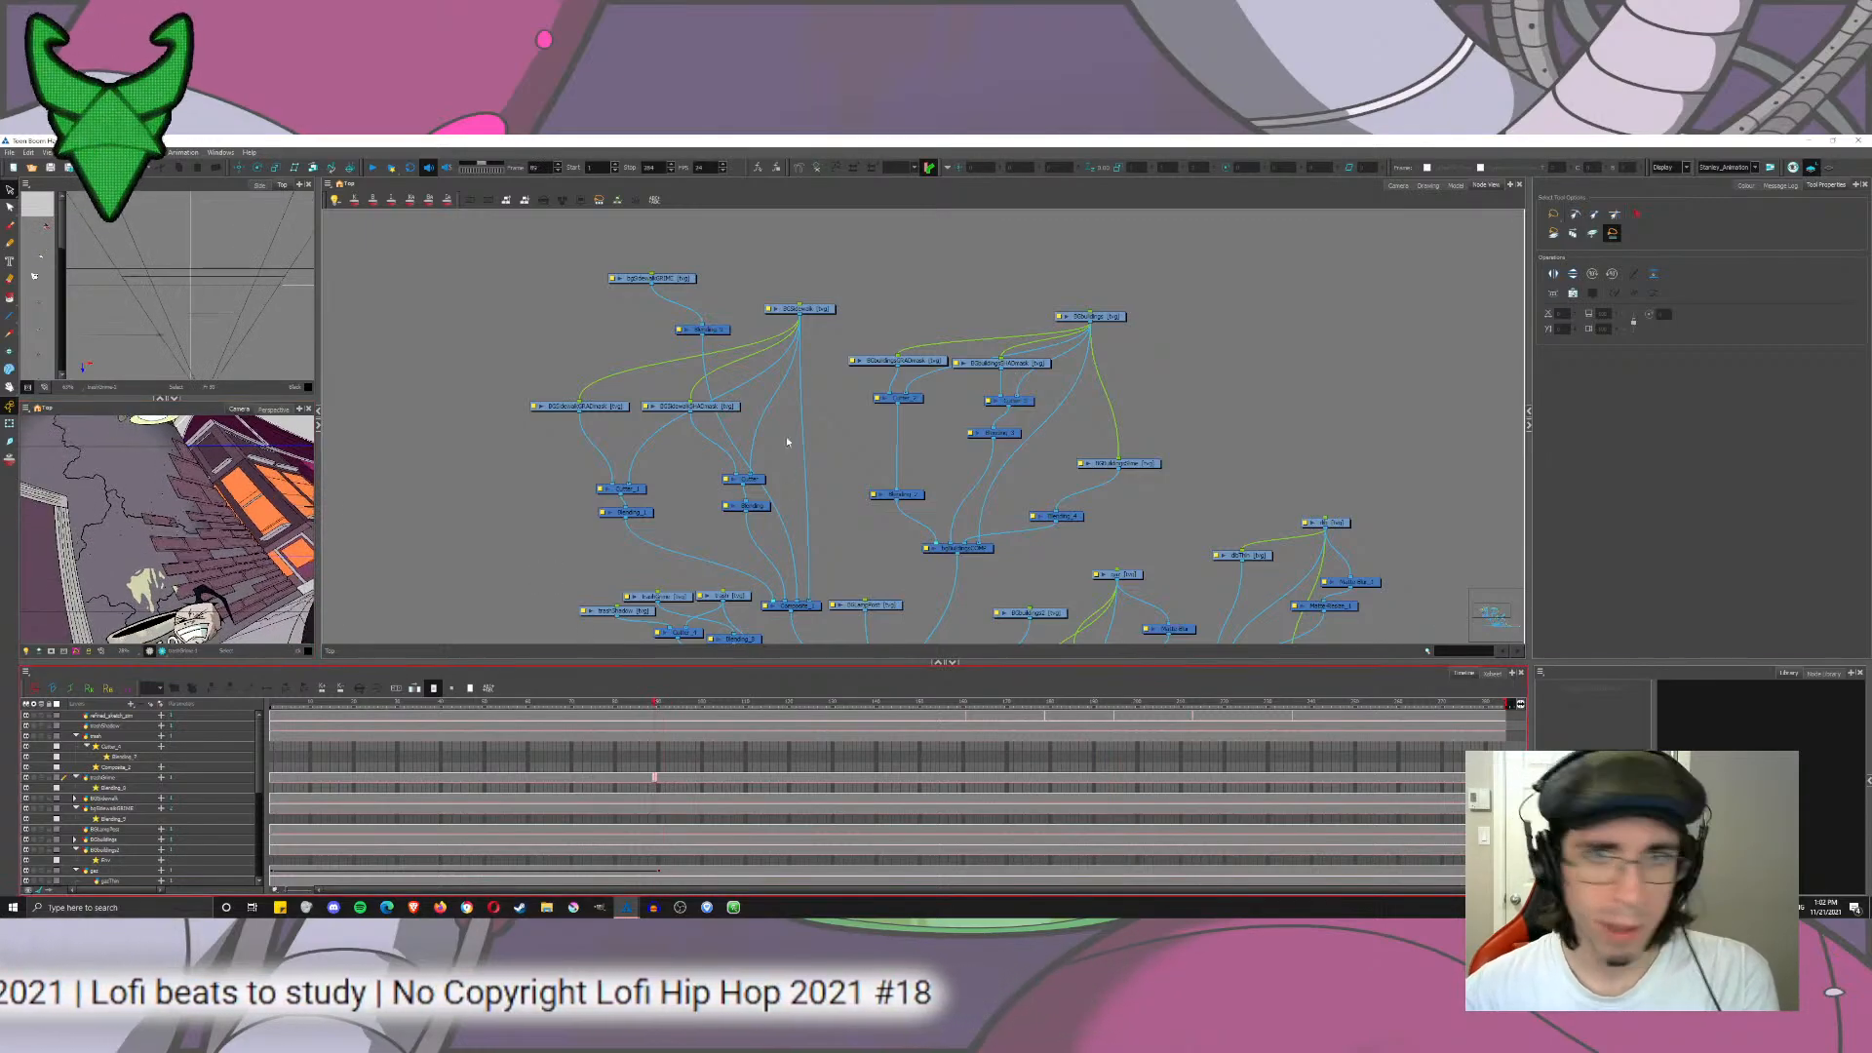
{"action": "left_click", "coordinate": [1217, 310]}
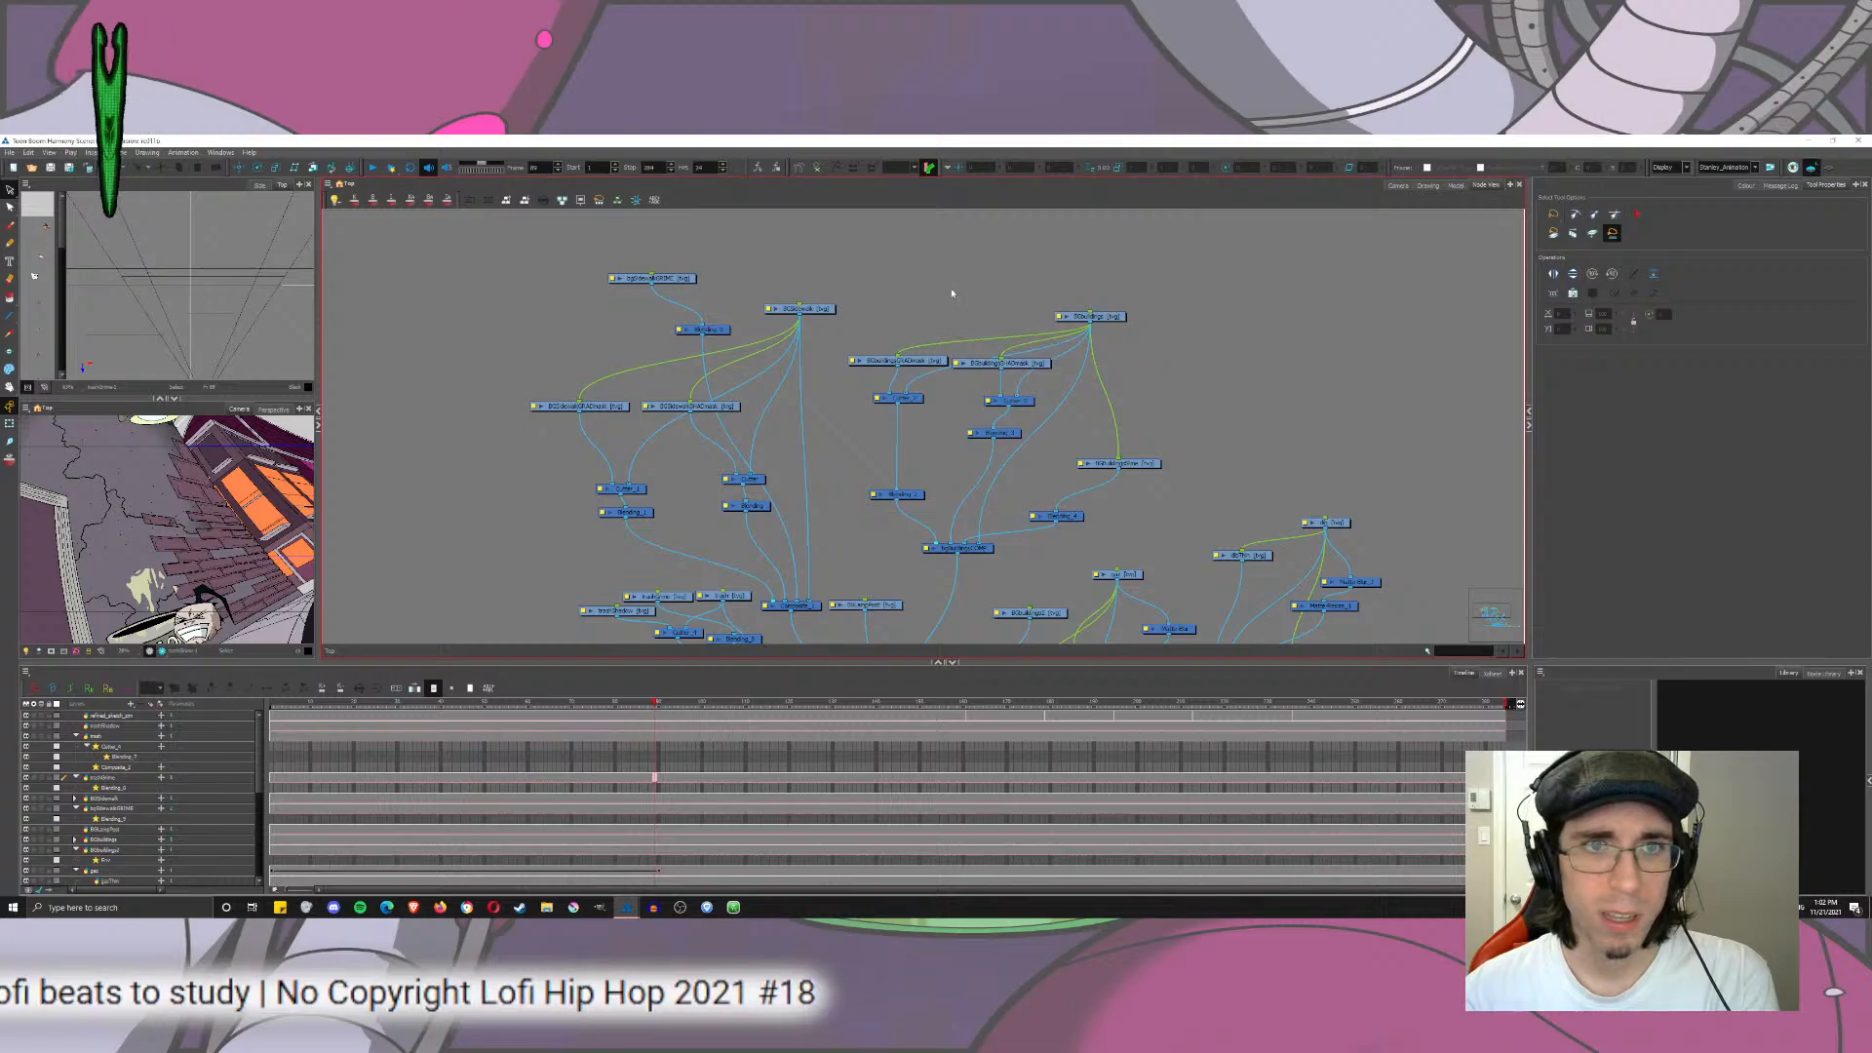
Step: Move the background buildings drawing node into empty space and add a Composite node below it, searching the node library for "compo"
{"action": "left_click_drag", "start_coordinate": [951, 291], "coordinate": [639, 207]}
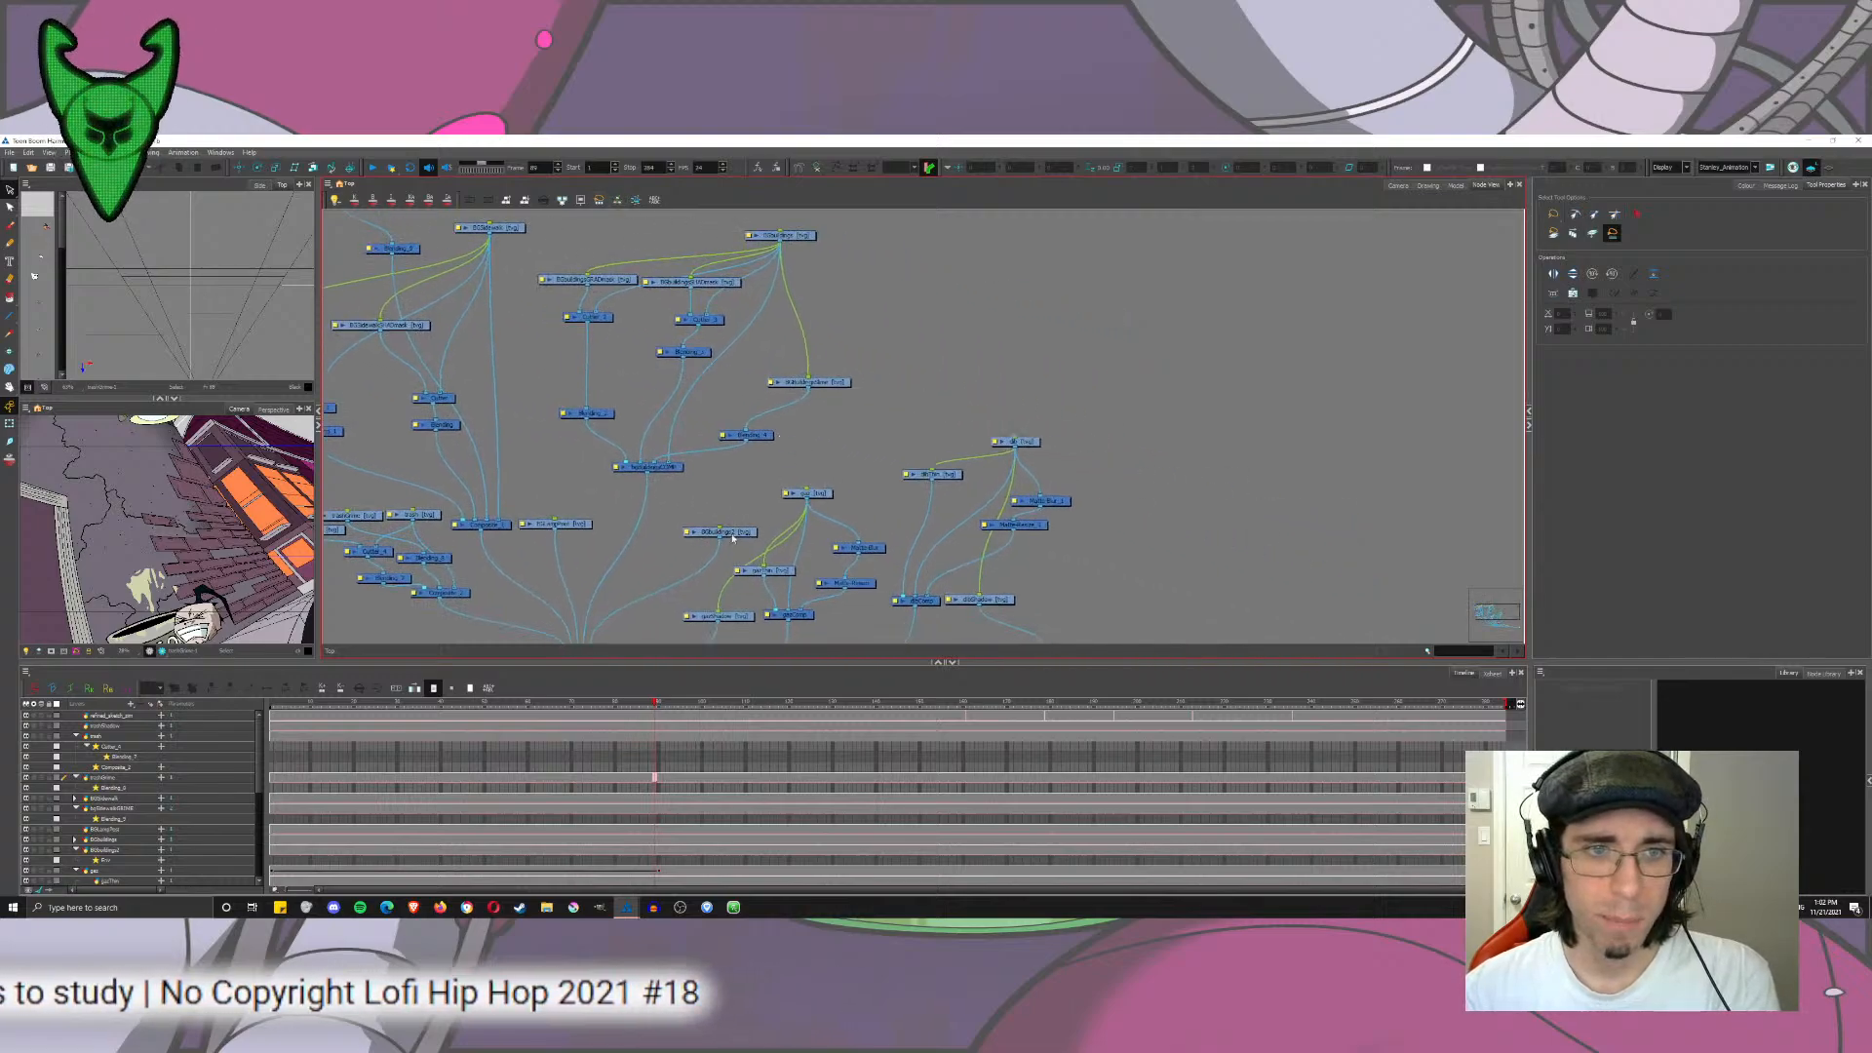
{"action": "left_click_drag", "start_coordinate": [732, 537], "coordinate": [1095, 270]}
{"action": "left_click", "coordinate": [1825, 673]}
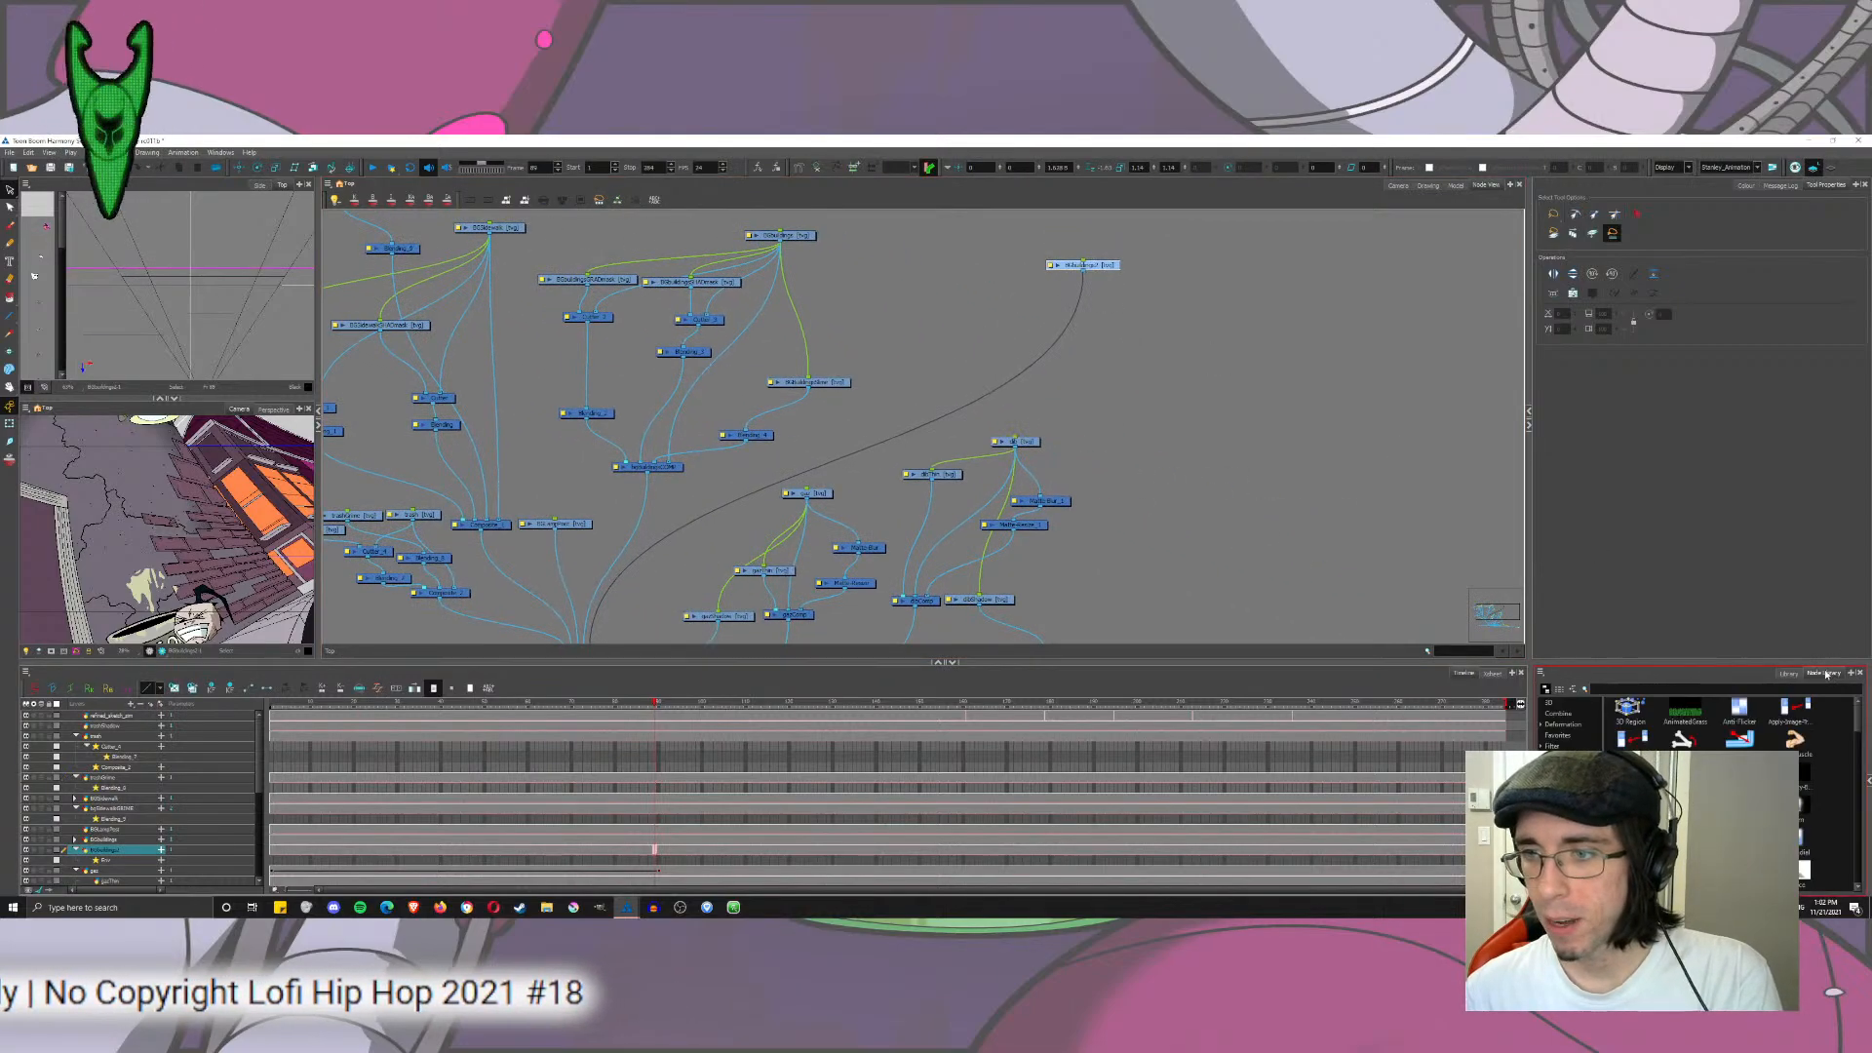
{"action": "left_click", "coordinate": [1638, 689]}
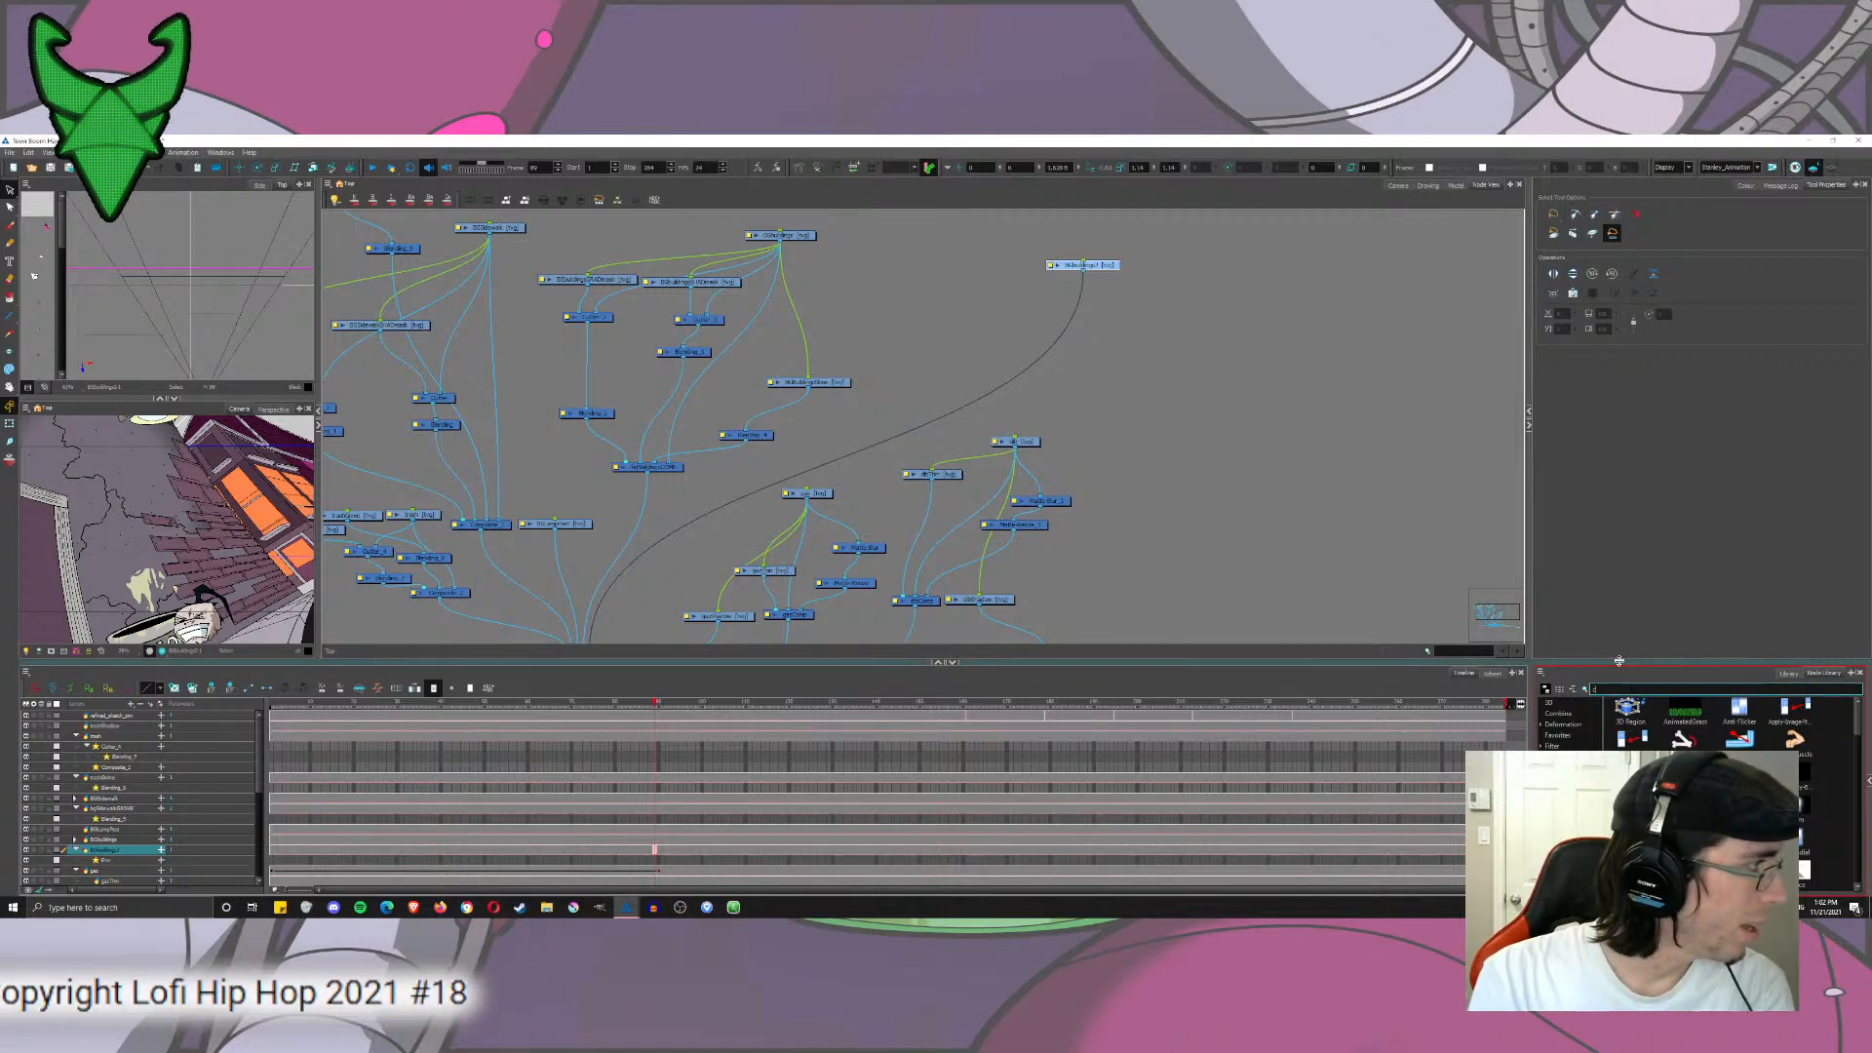
{"action": "type", "text": "compo"}
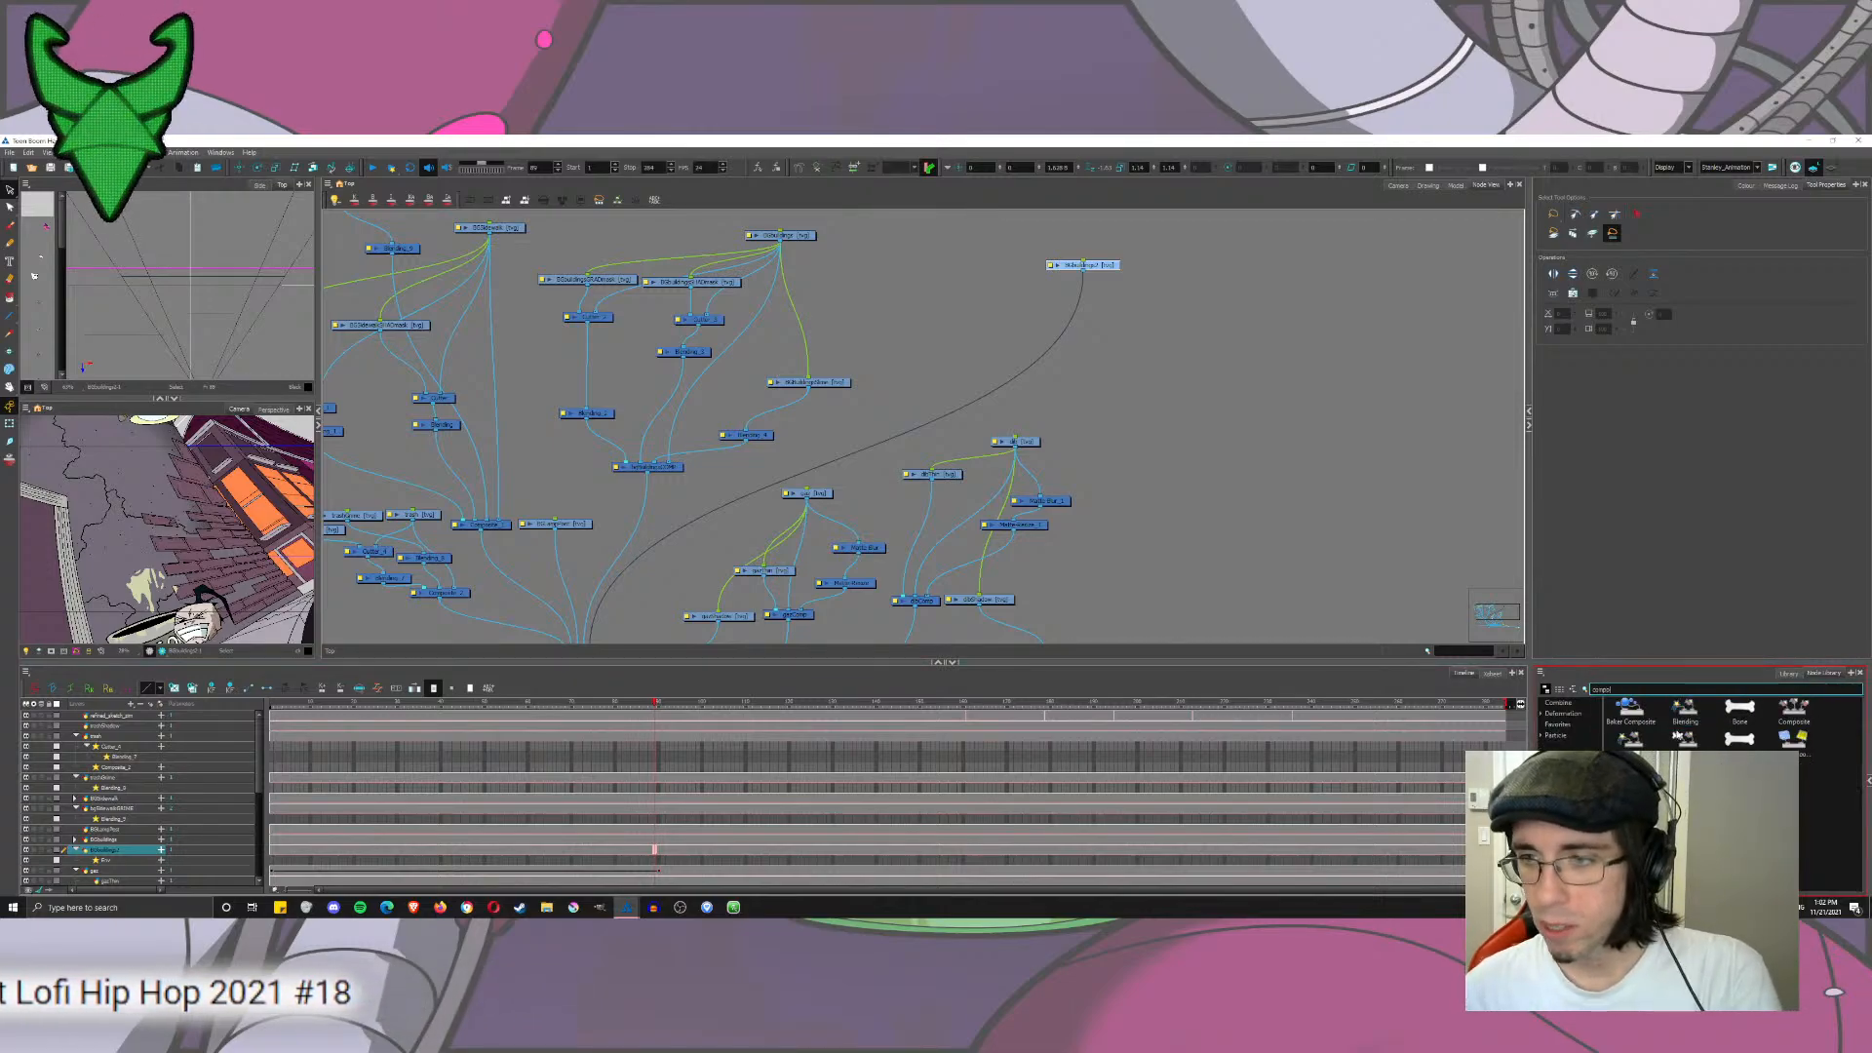
{"action": "left_click_drag", "start_coordinate": [1794, 709], "coordinate": [965, 406]}
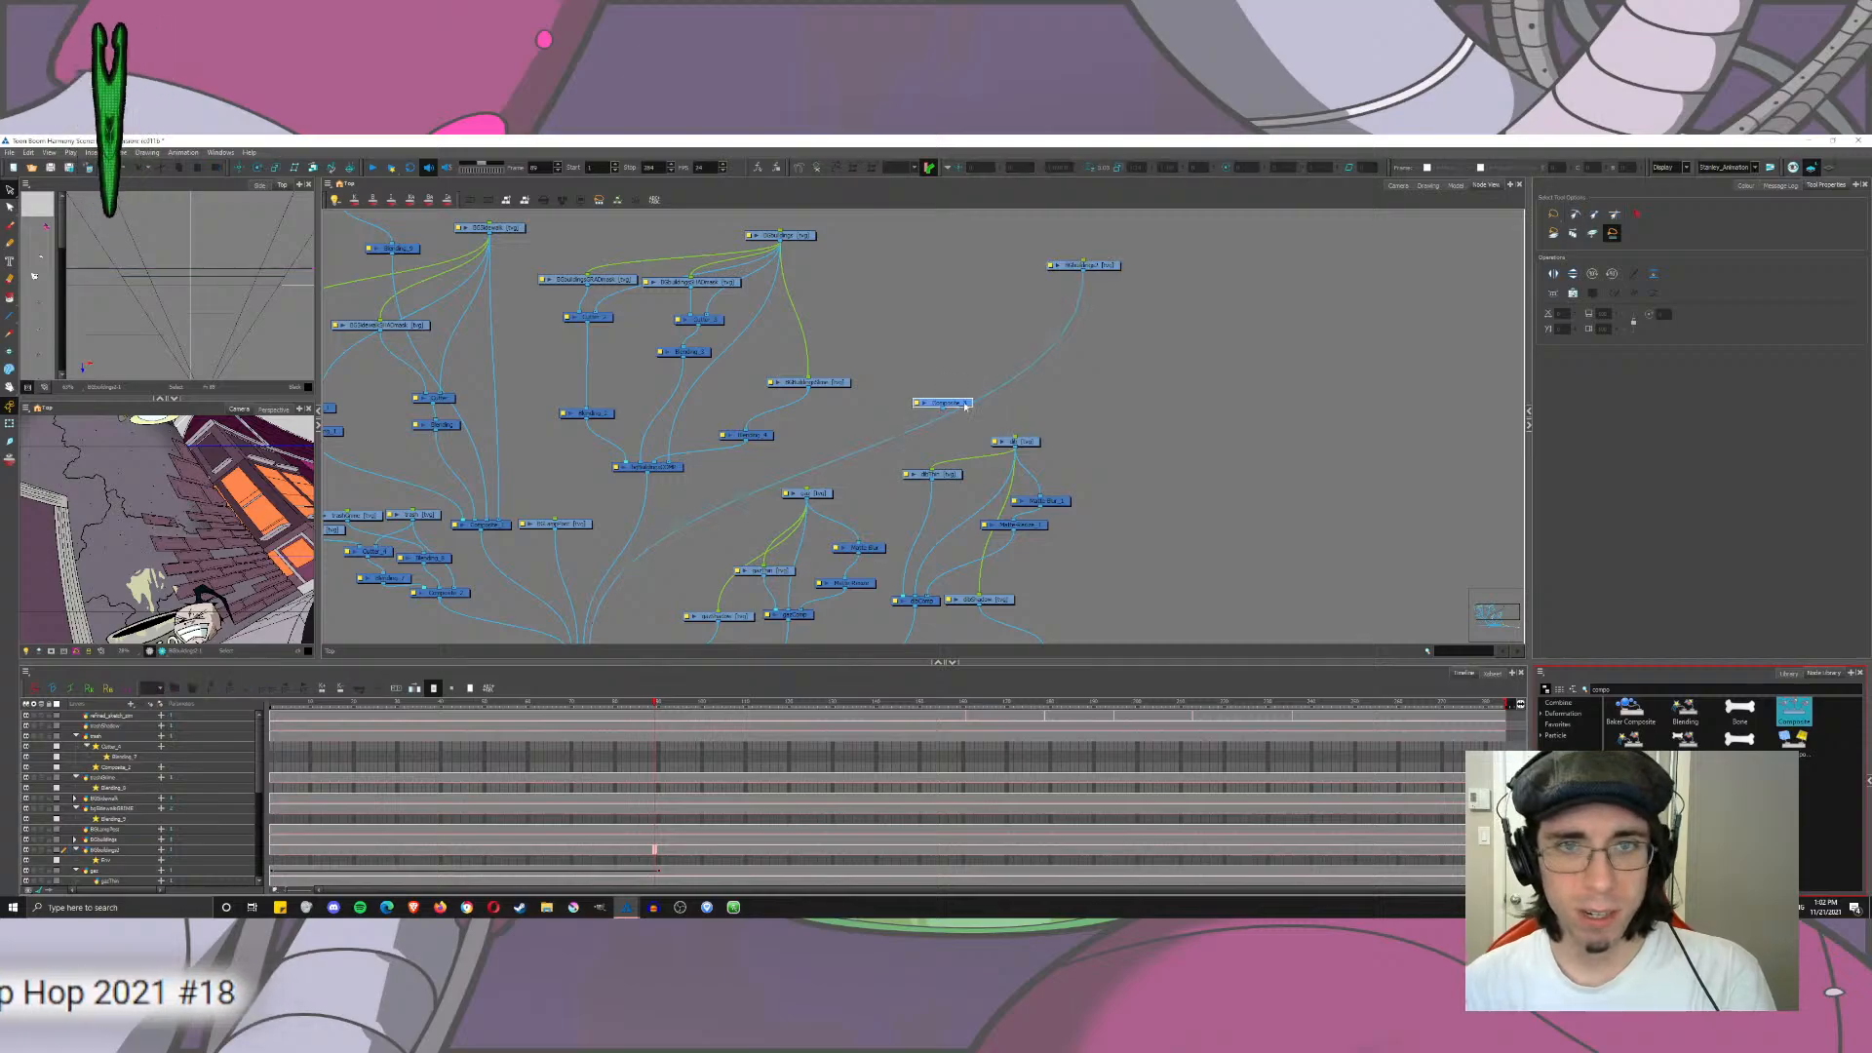
Step: Route the background buildings drawing through the new Composite node and tidy the position of both nodes
{"action": "left_click_drag", "start_coordinate": [1082, 270], "coordinate": [942, 398]}
{"action": "left_click_drag", "start_coordinate": [983, 410], "coordinate": [678, 537]}
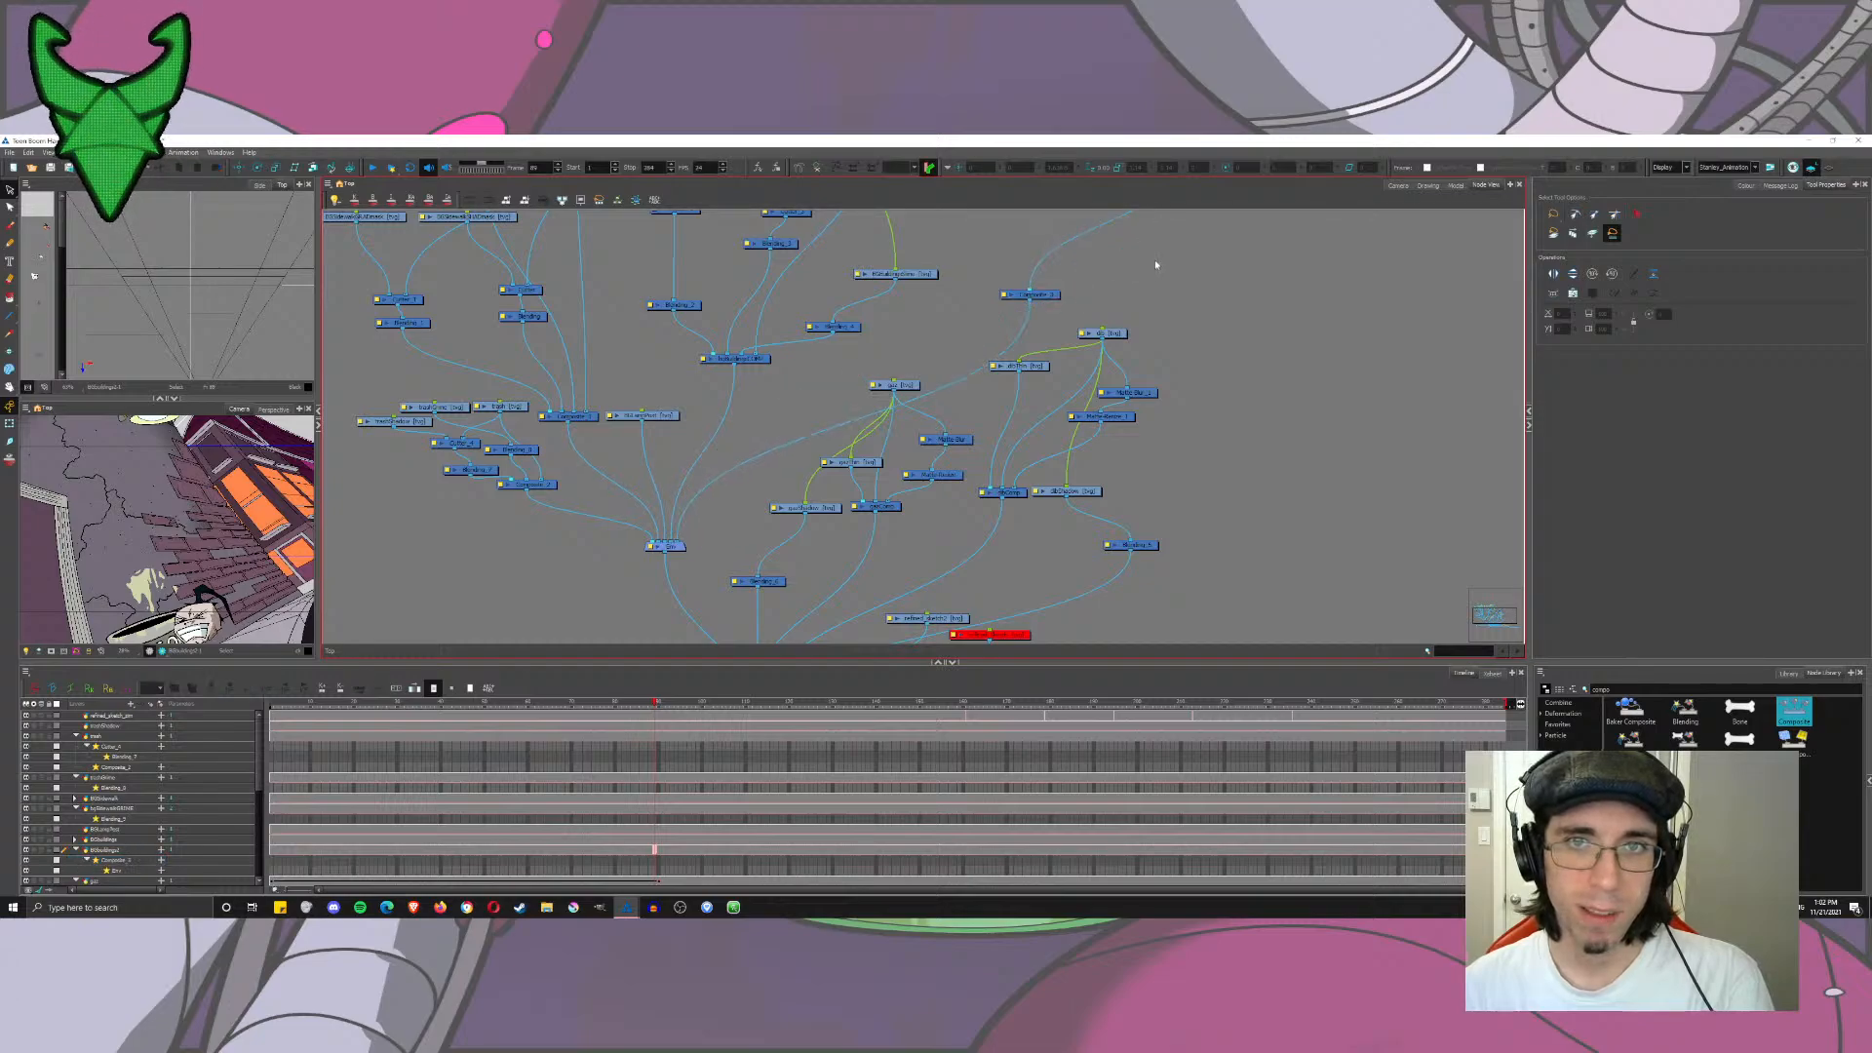
{"action": "left_click_drag", "start_coordinate": [1189, 293], "coordinate": [1110, 508]}
{"action": "left_click_drag", "start_coordinate": [966, 509], "coordinate": [966, 480]}
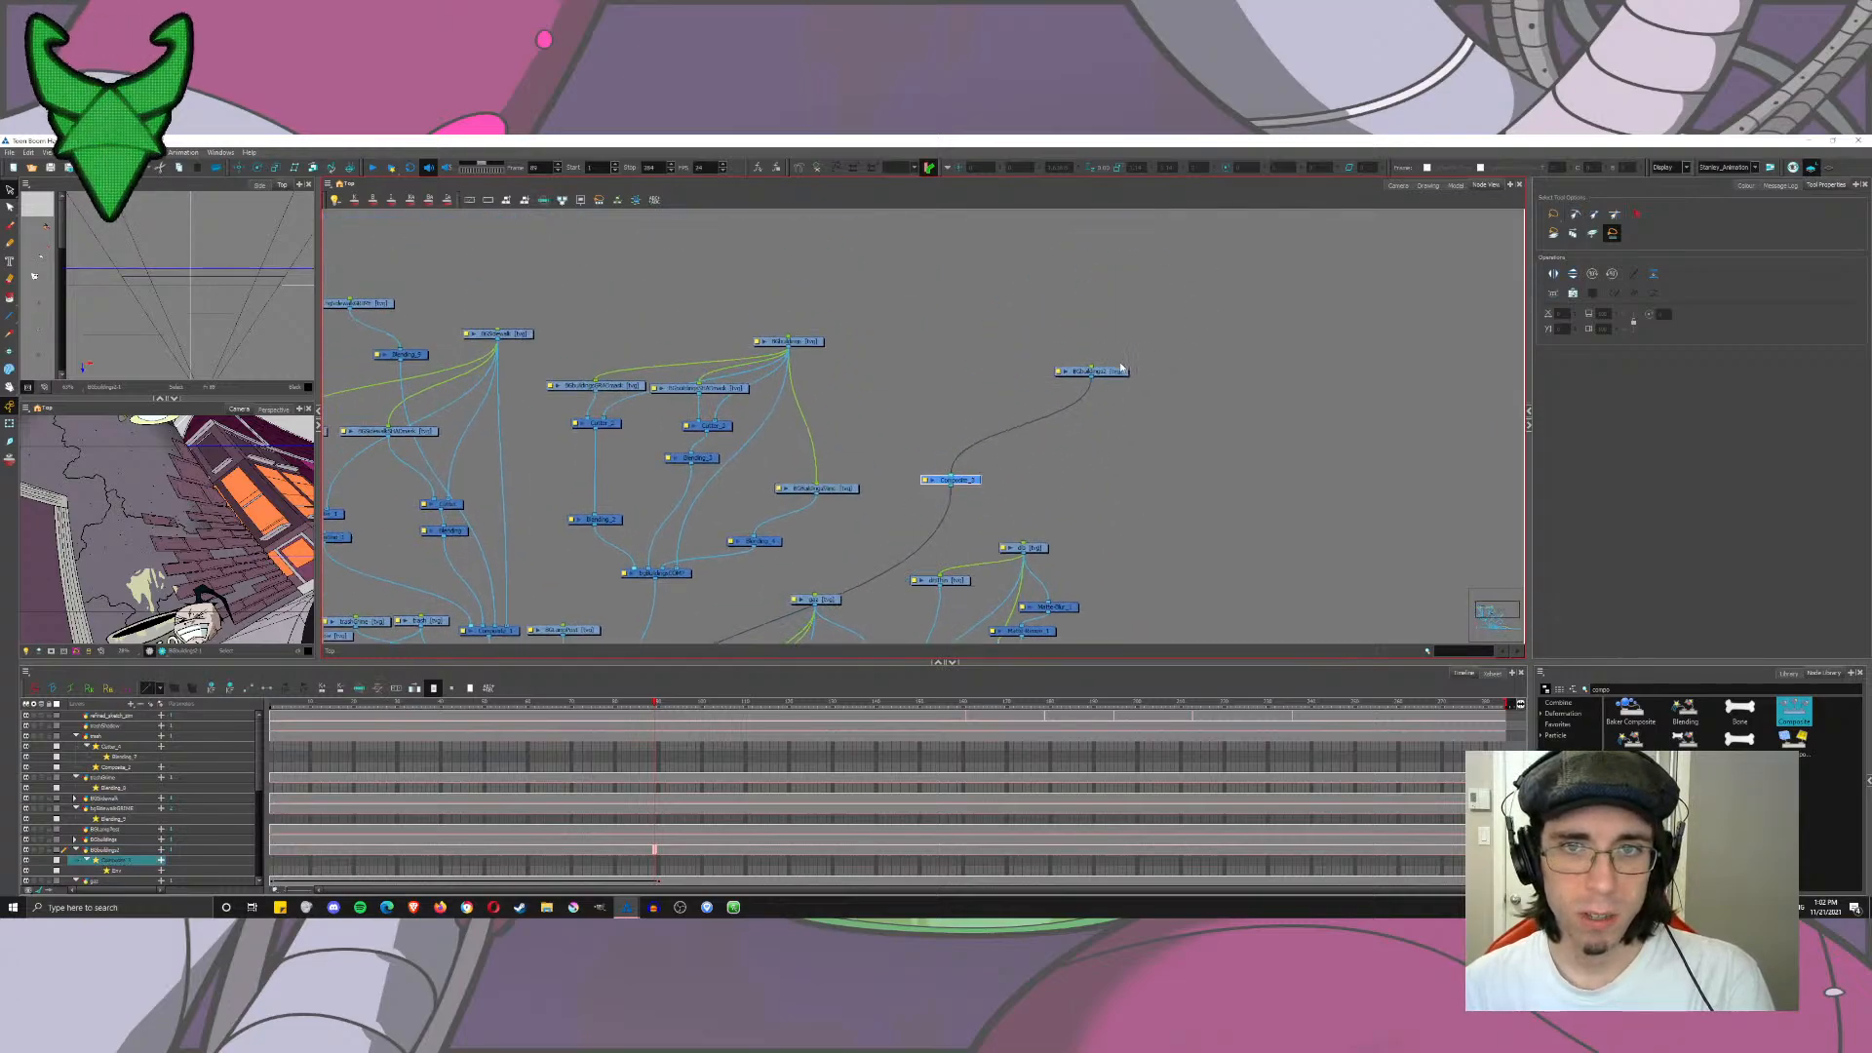
{"action": "left_click_drag", "start_coordinate": [1116, 377], "coordinate": [1082, 371]}
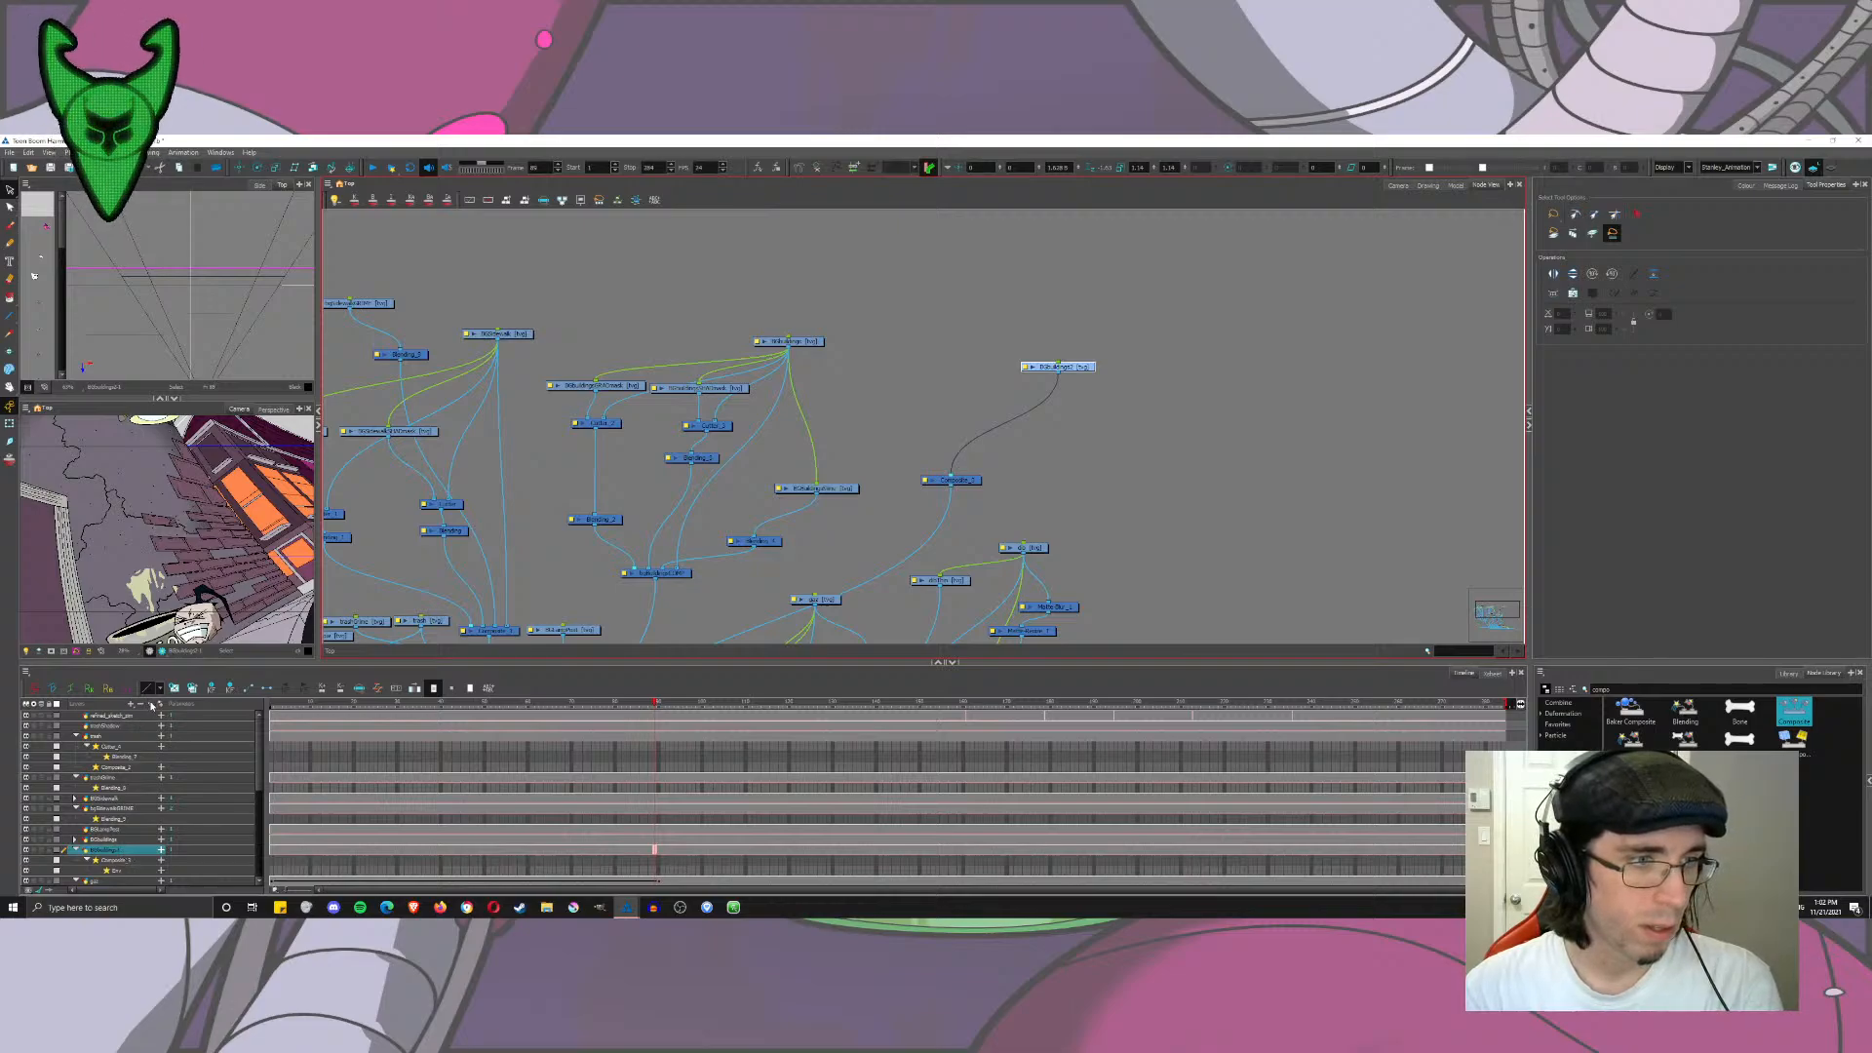
Step: Add two vector drawing layers for the masks of the background building
{"action": "left_click", "coordinate": [193, 689]}
{"action": "type", "text": "bgBuildings3"}
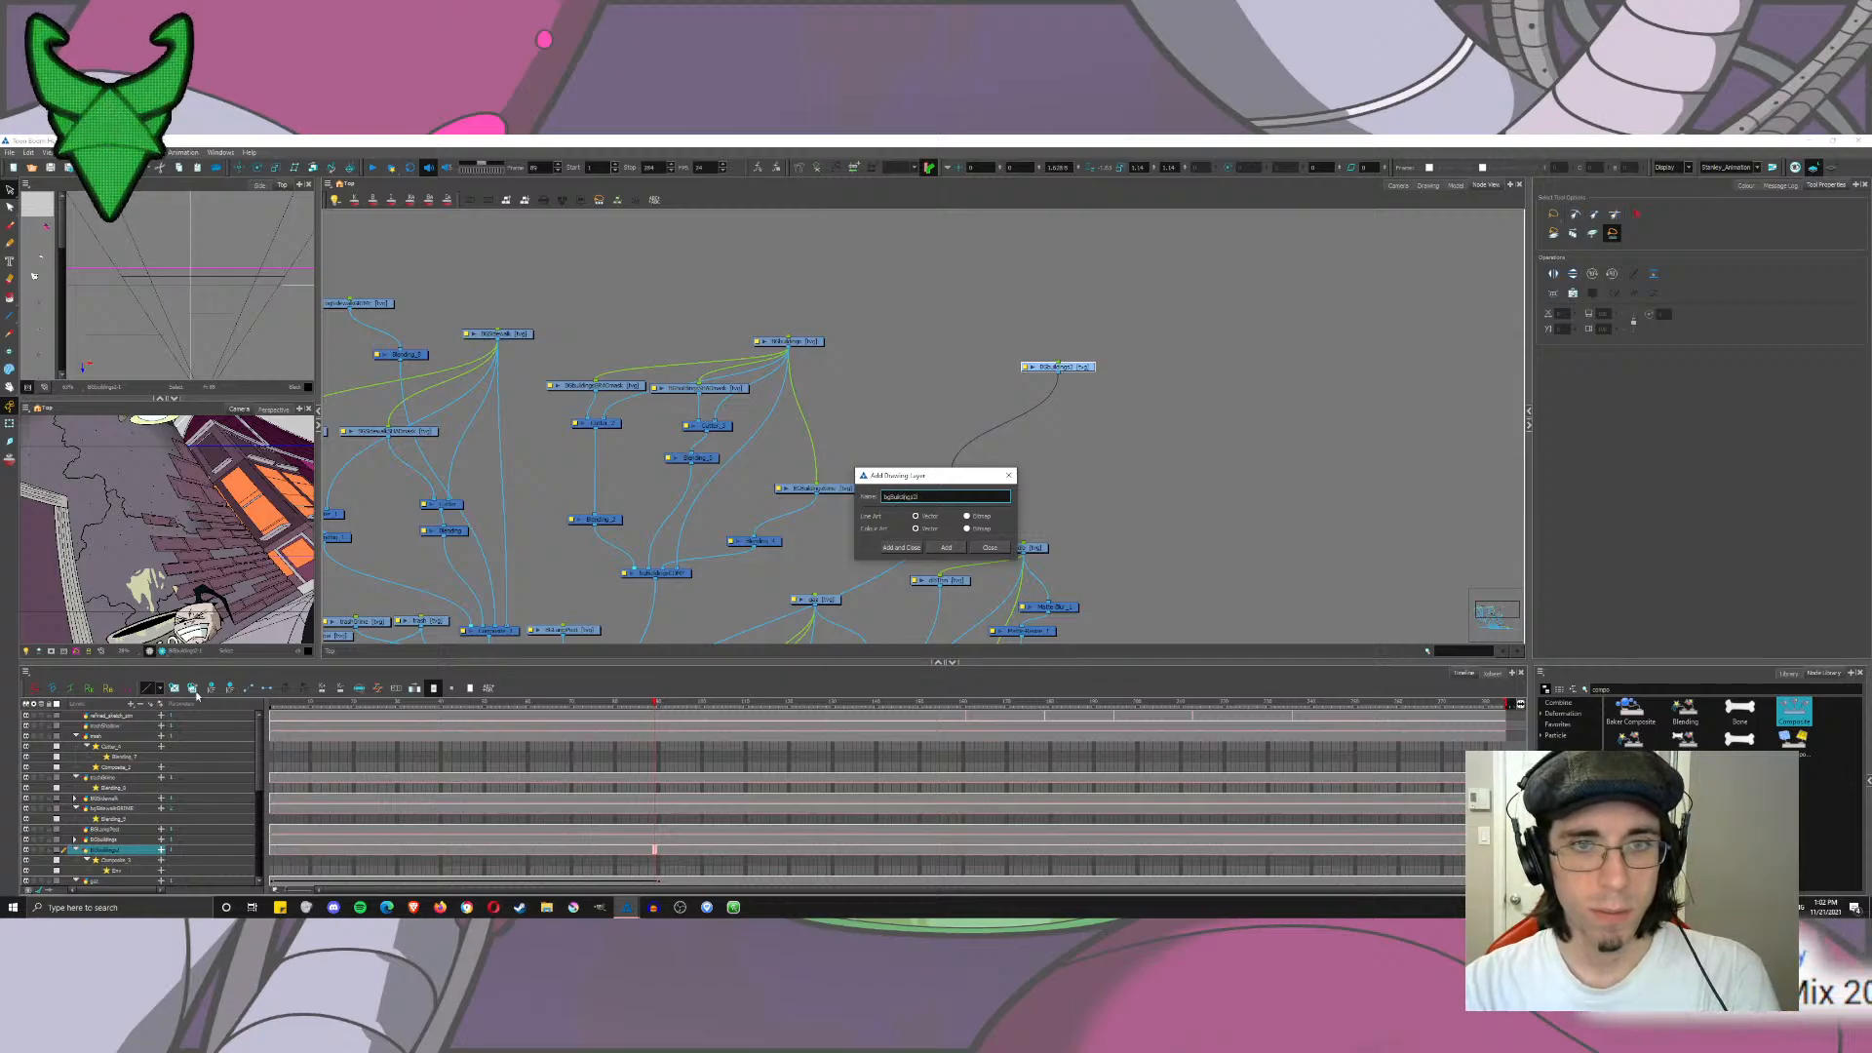
{"action": "key", "text": "BackSpace"}
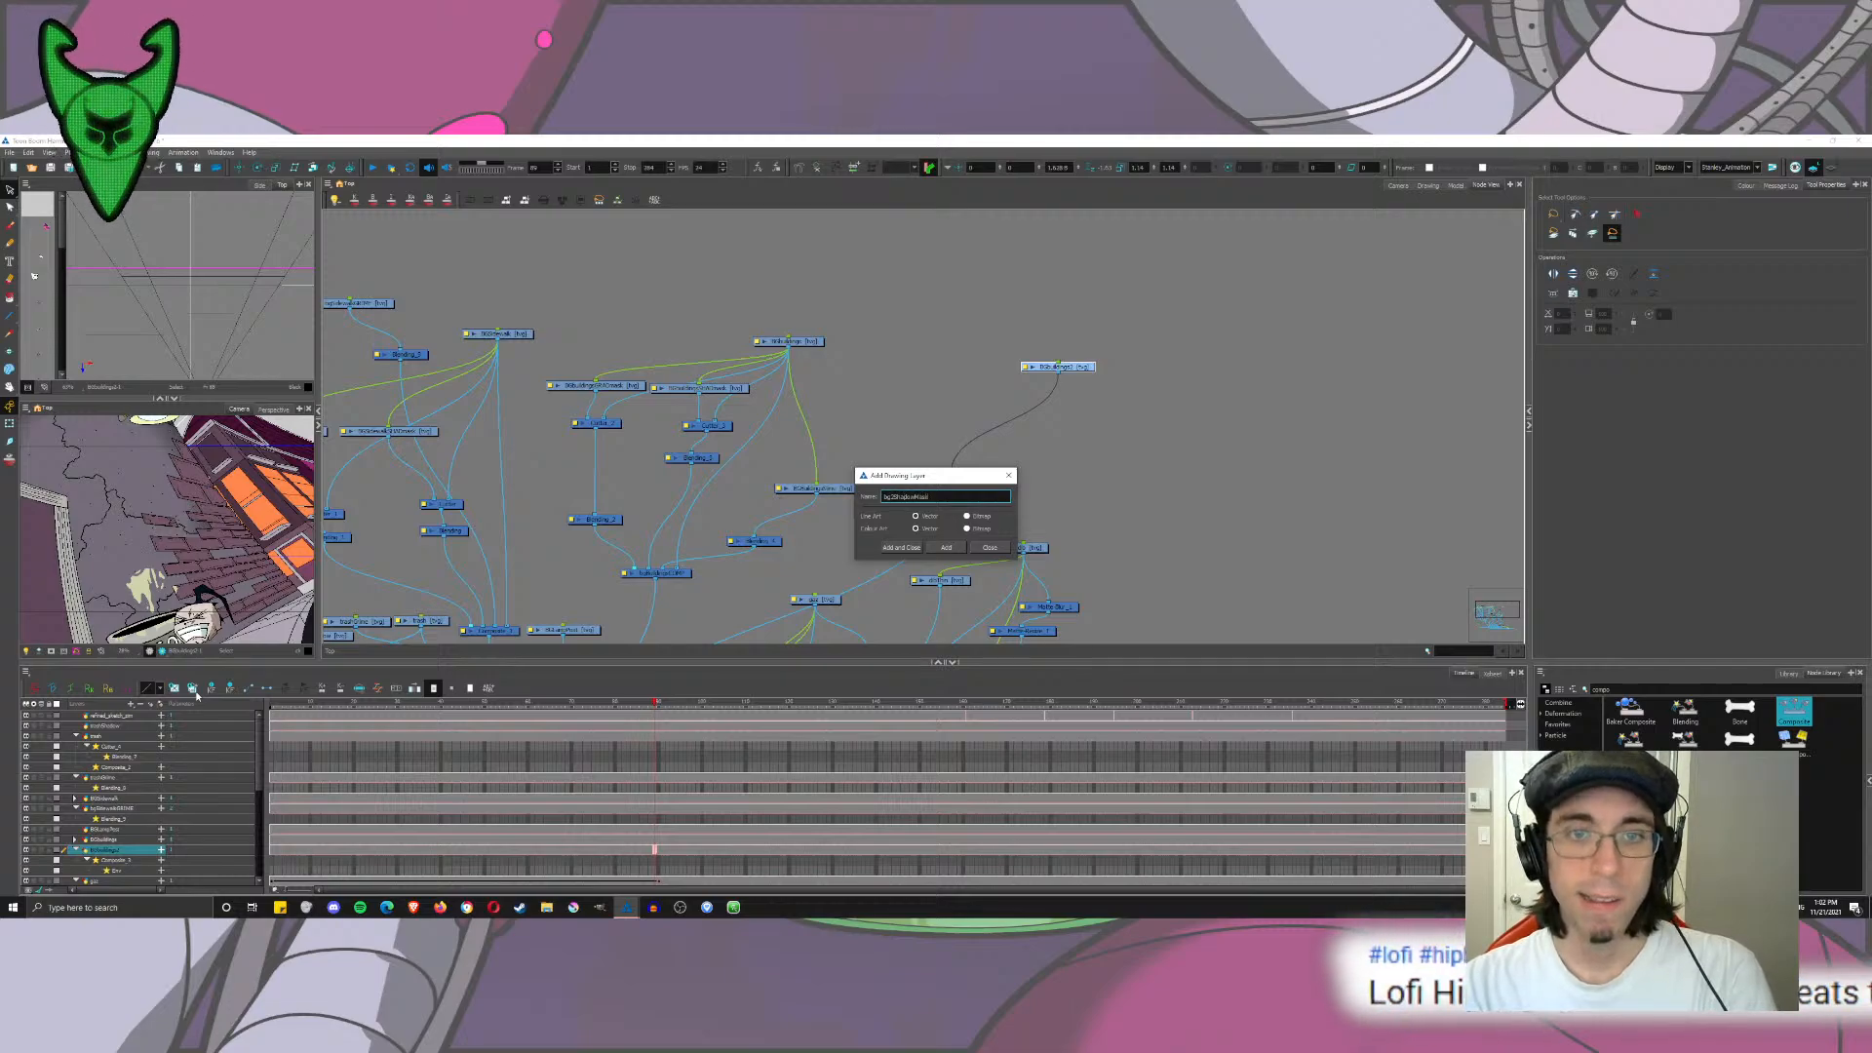
{"action": "key", "text": "Return"}
{"action": "type", "text": "bg2Gra"}
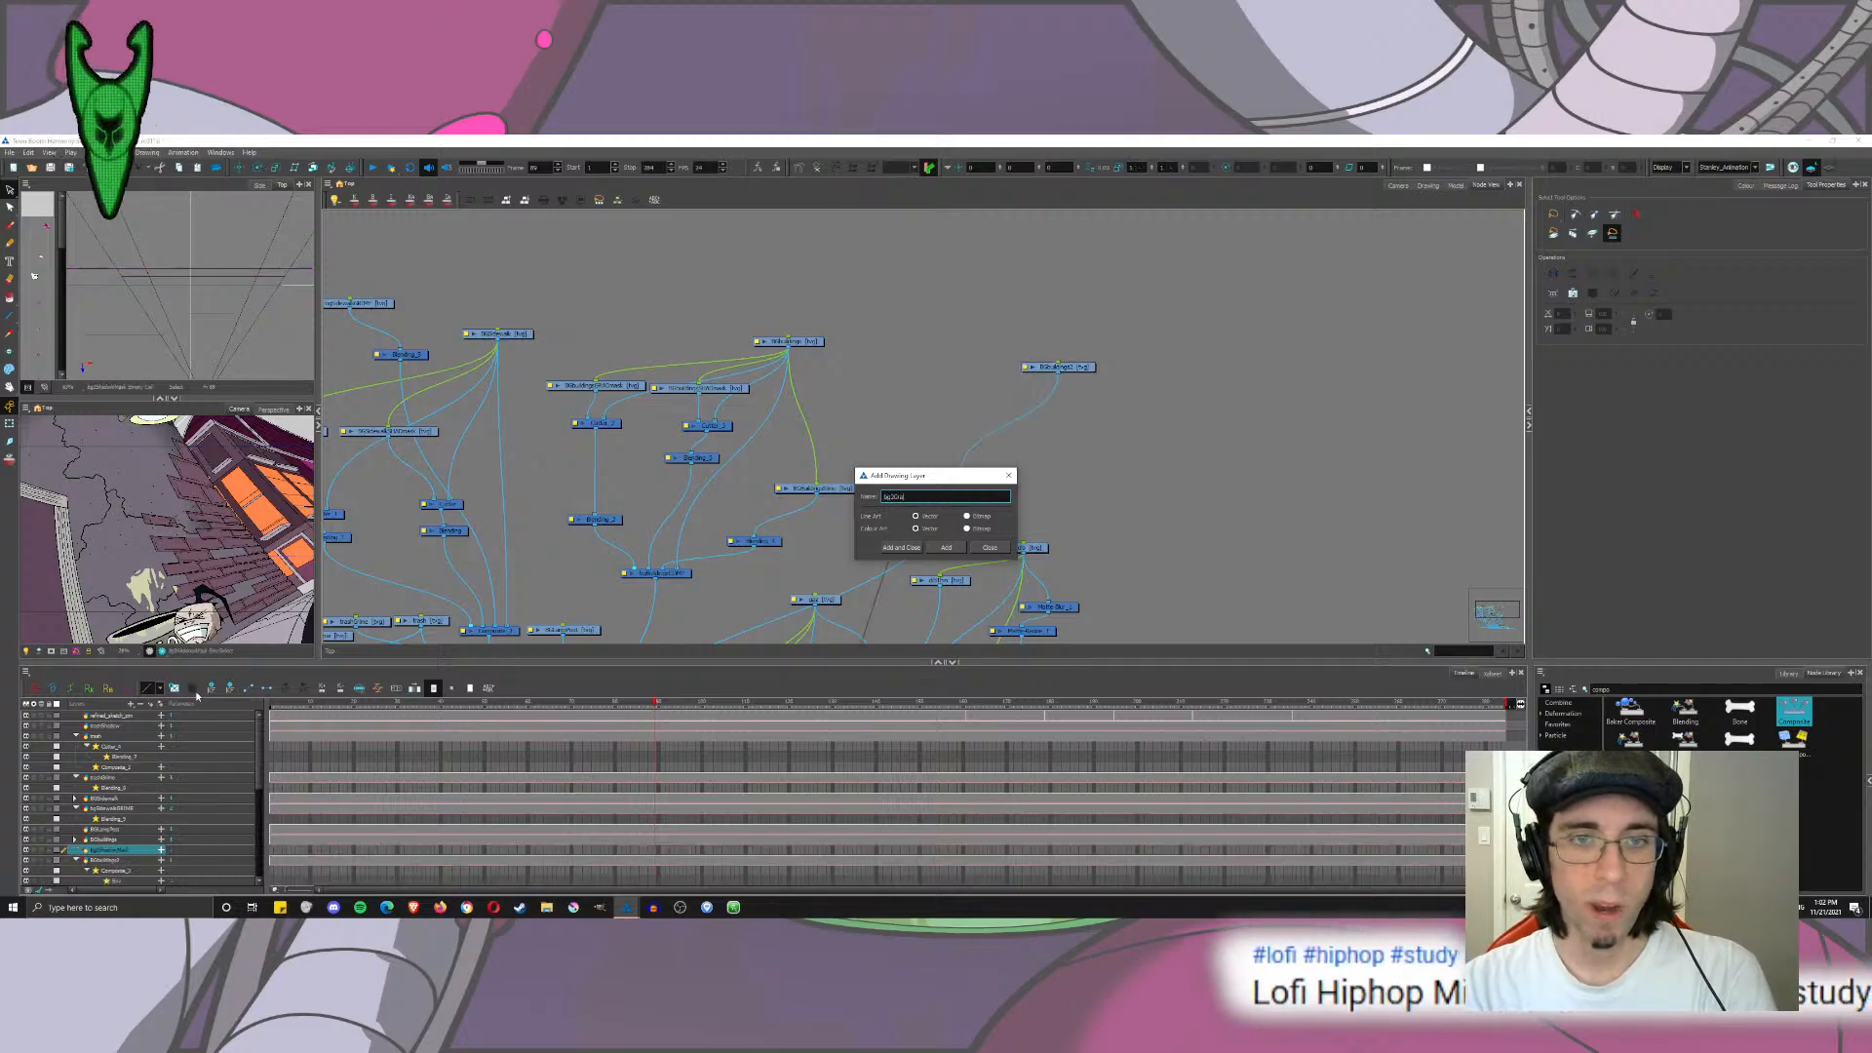
{"action": "key", "text": "Return"}
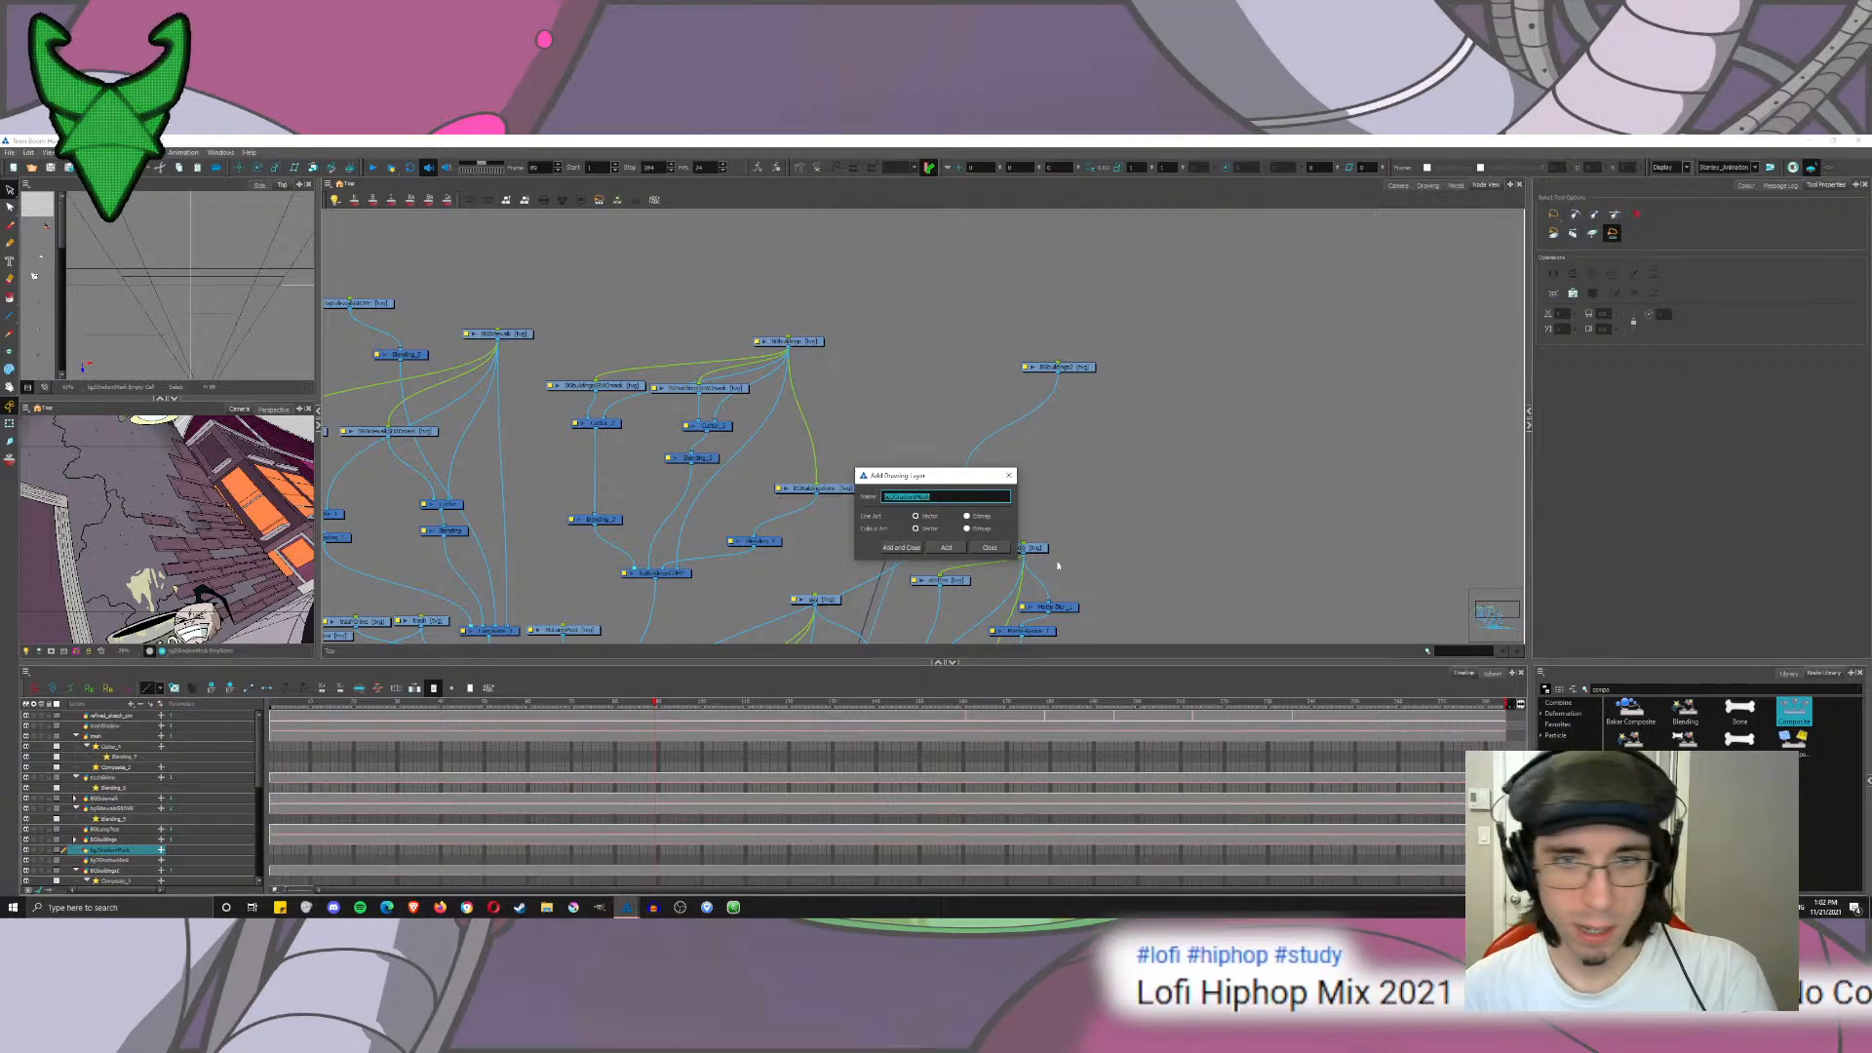
{"action": "left_click", "coordinate": [990, 547]}
Step: Move the two new mask drawing nodes from the main composite up beside the building's drawing node and line them up side by side
{"action": "left_click_drag", "start_coordinate": [931, 463], "coordinate": [955, 314]}
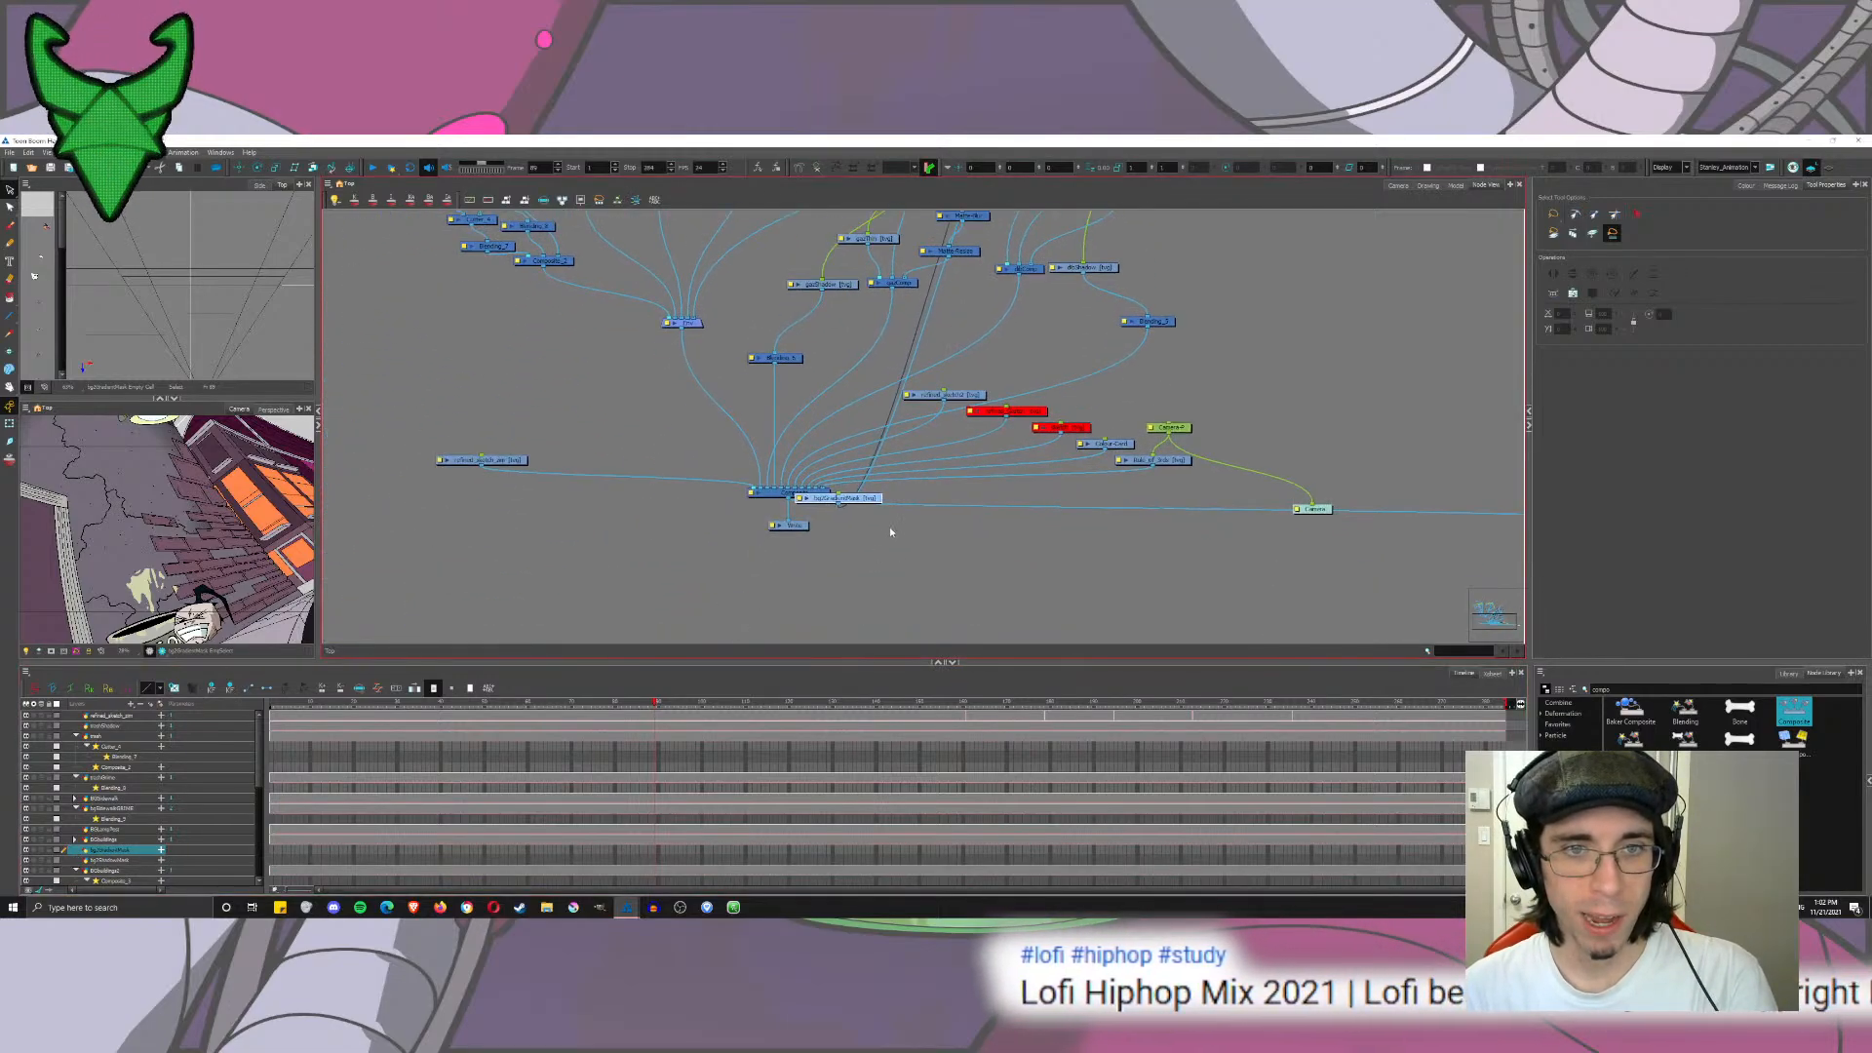
{"action": "left_click_drag", "start_coordinate": [890, 530], "coordinate": [775, 912]}
{"action": "key", "text": "Delete"}
{"action": "key", "text": "ctrl+v"}
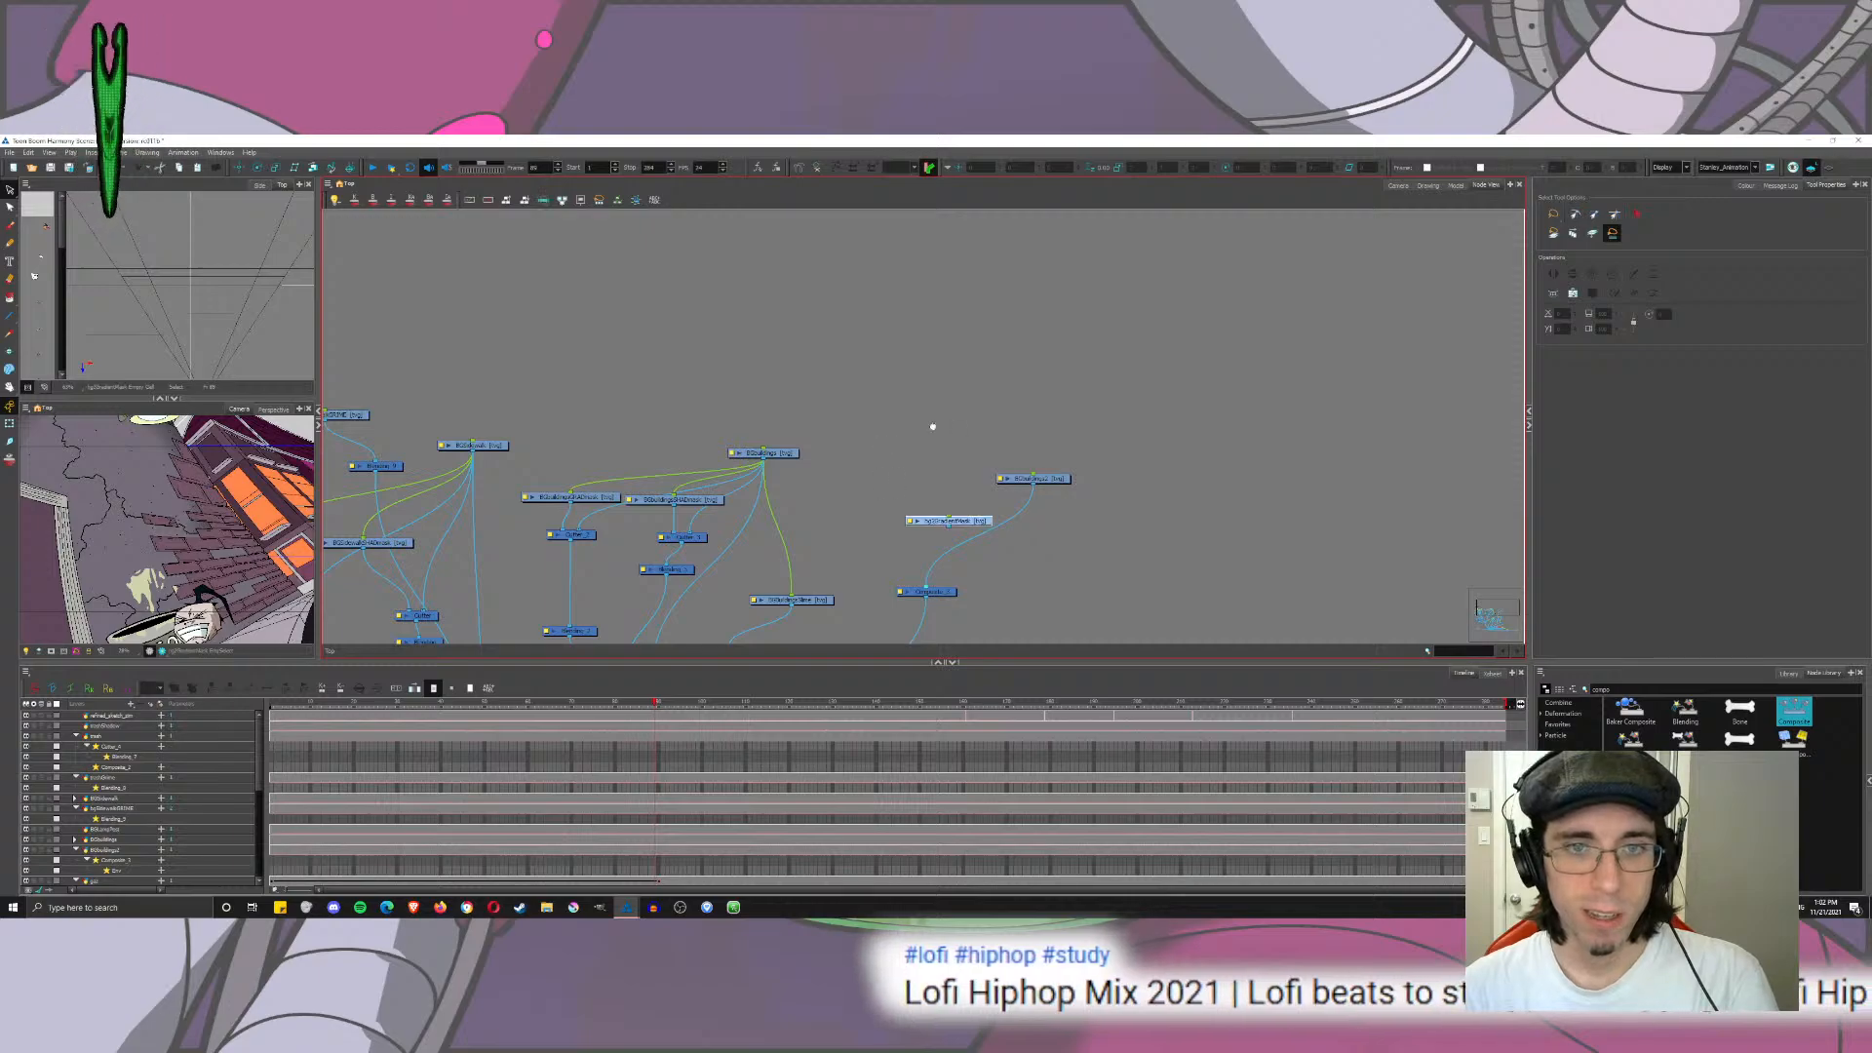
{"action": "left_click_drag", "start_coordinate": [931, 426], "coordinate": [896, 383]}
{"action": "left_click", "coordinate": [940, 451]}
{"action": "left_click_drag", "start_coordinate": [942, 479], "coordinate": [872, 456]}
{"action": "left_click_drag", "start_coordinate": [929, 476], "coordinate": [840, 448]}
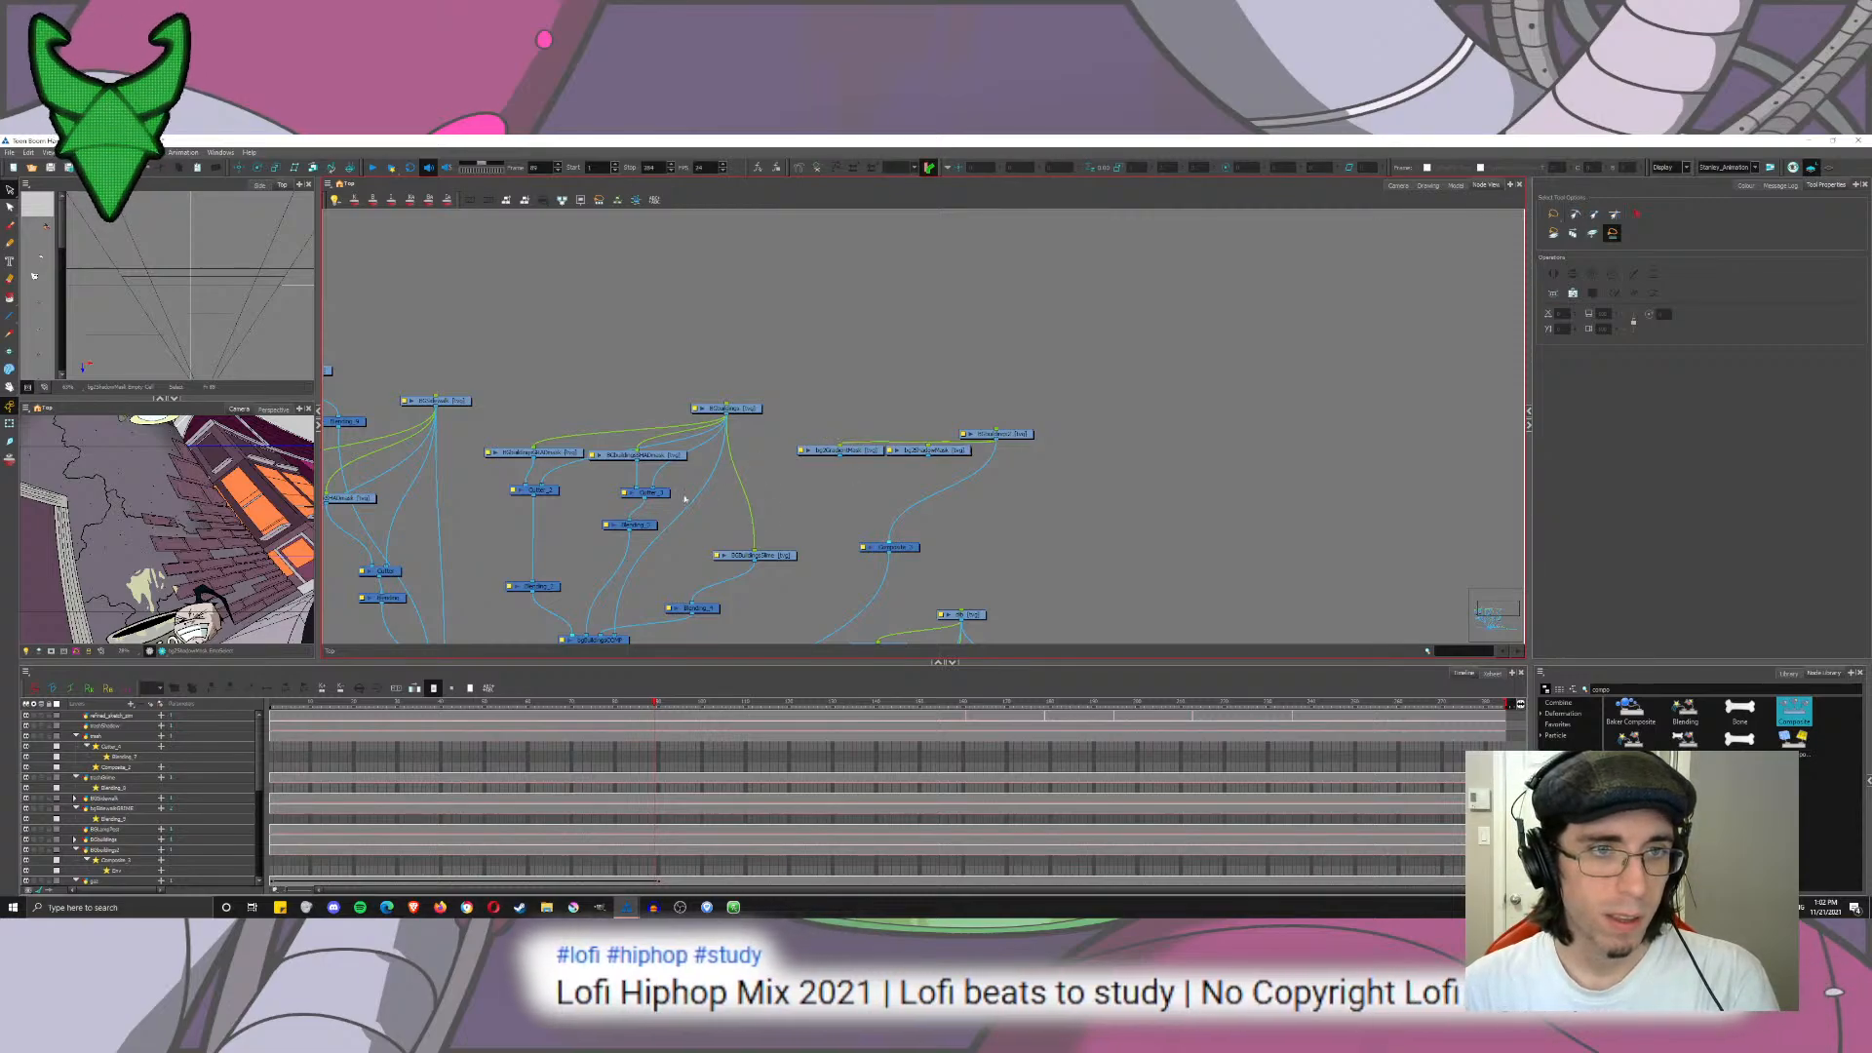
Step: Duplicate the two chains of cutter and blending nodes from the neighbouring building group into empty space
{"action": "left_click_drag", "start_coordinate": [515, 565], "coordinate": [668, 476]}
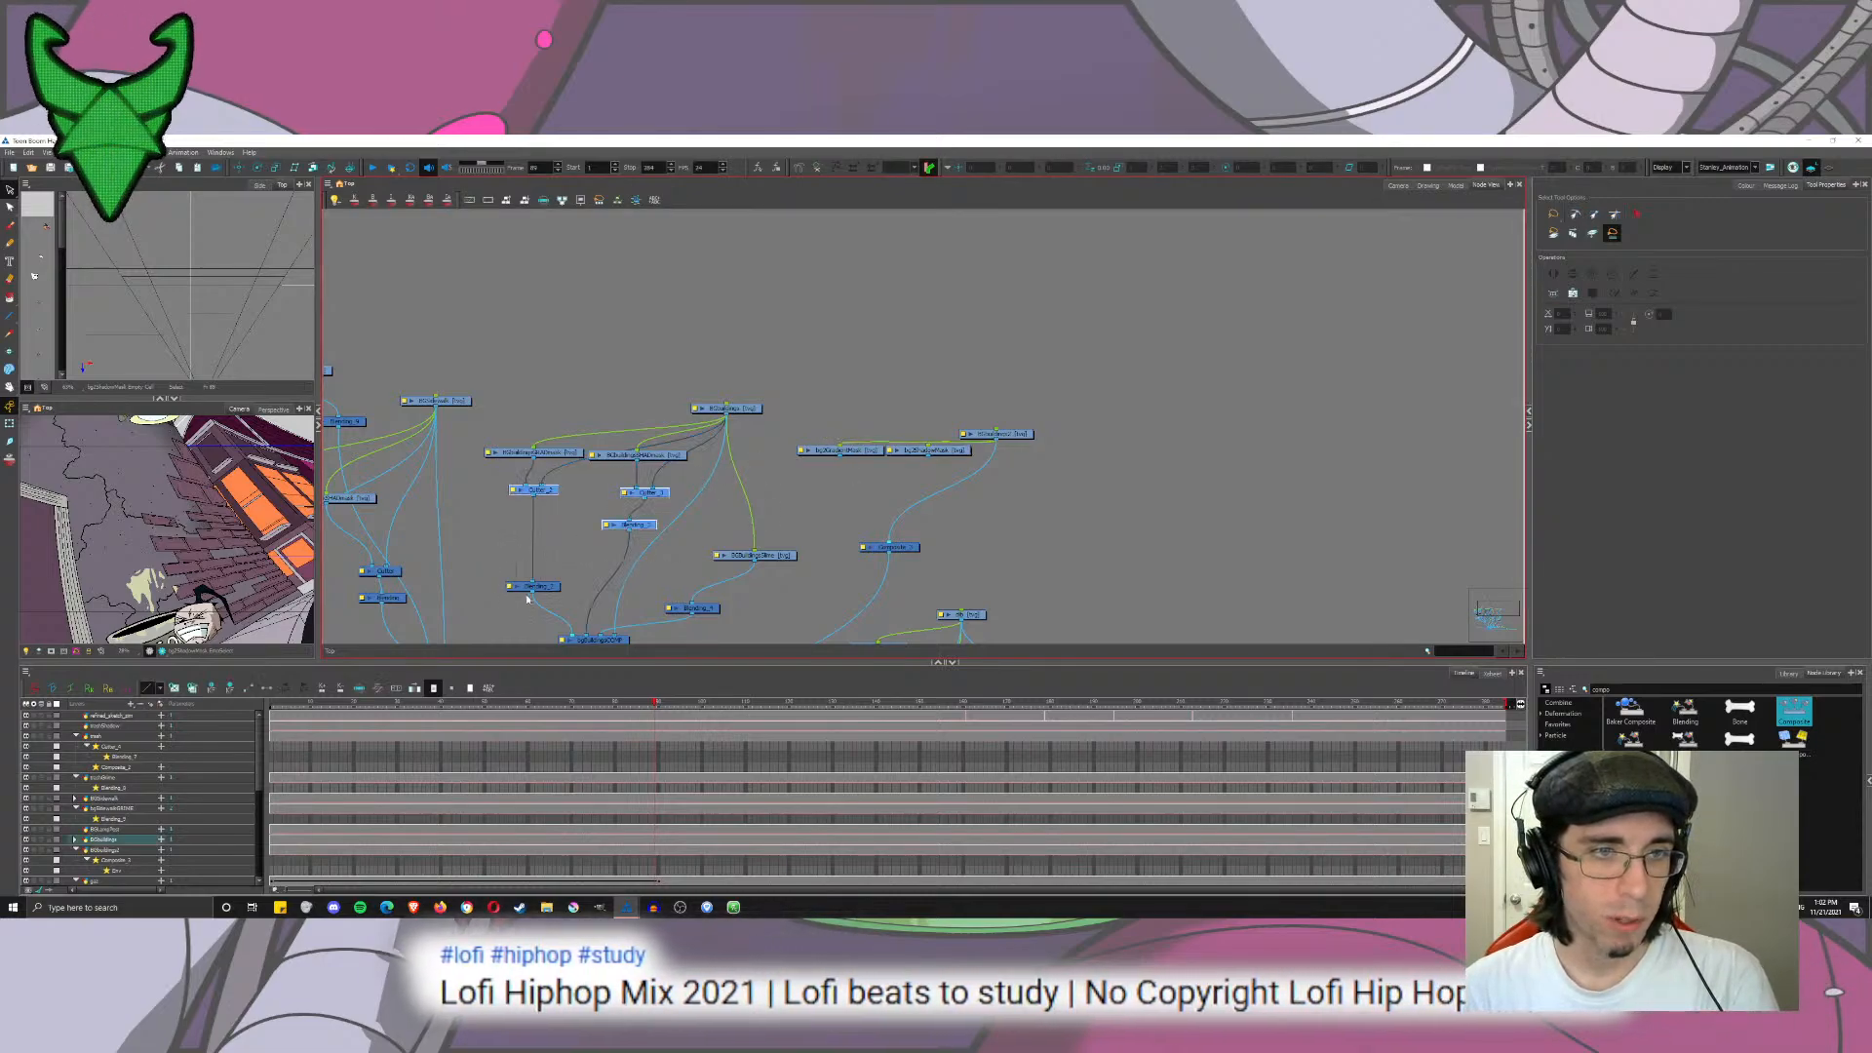
{"action": "key", "text": "ctrl+c"}
{"action": "key", "text": "ctrl+v"}
{"action": "left_click", "coordinate": [1171, 429]}
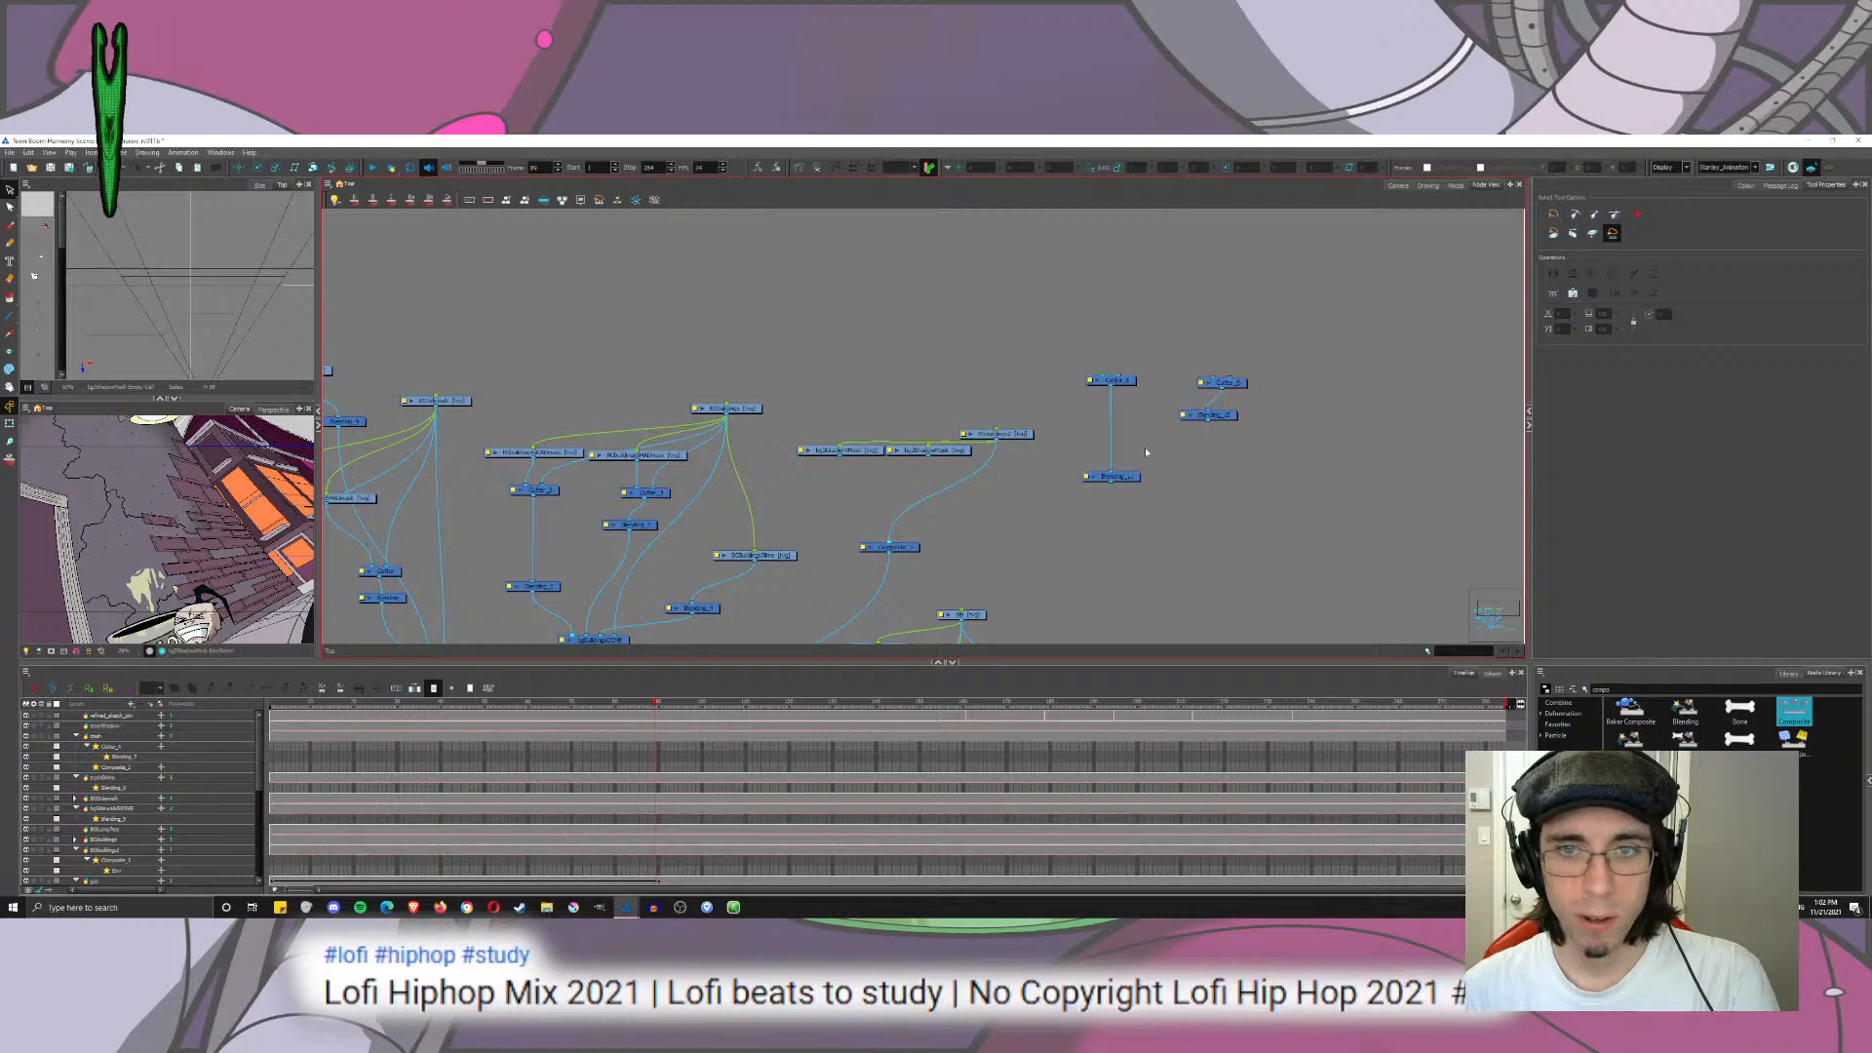
Step: Place one copied cutter and blending pair under the first mask drawing, link it to the Composite, and feed the building drawing into the cutter
{"action": "left_click_drag", "start_coordinate": [1110, 476], "coordinate": [856, 482]}
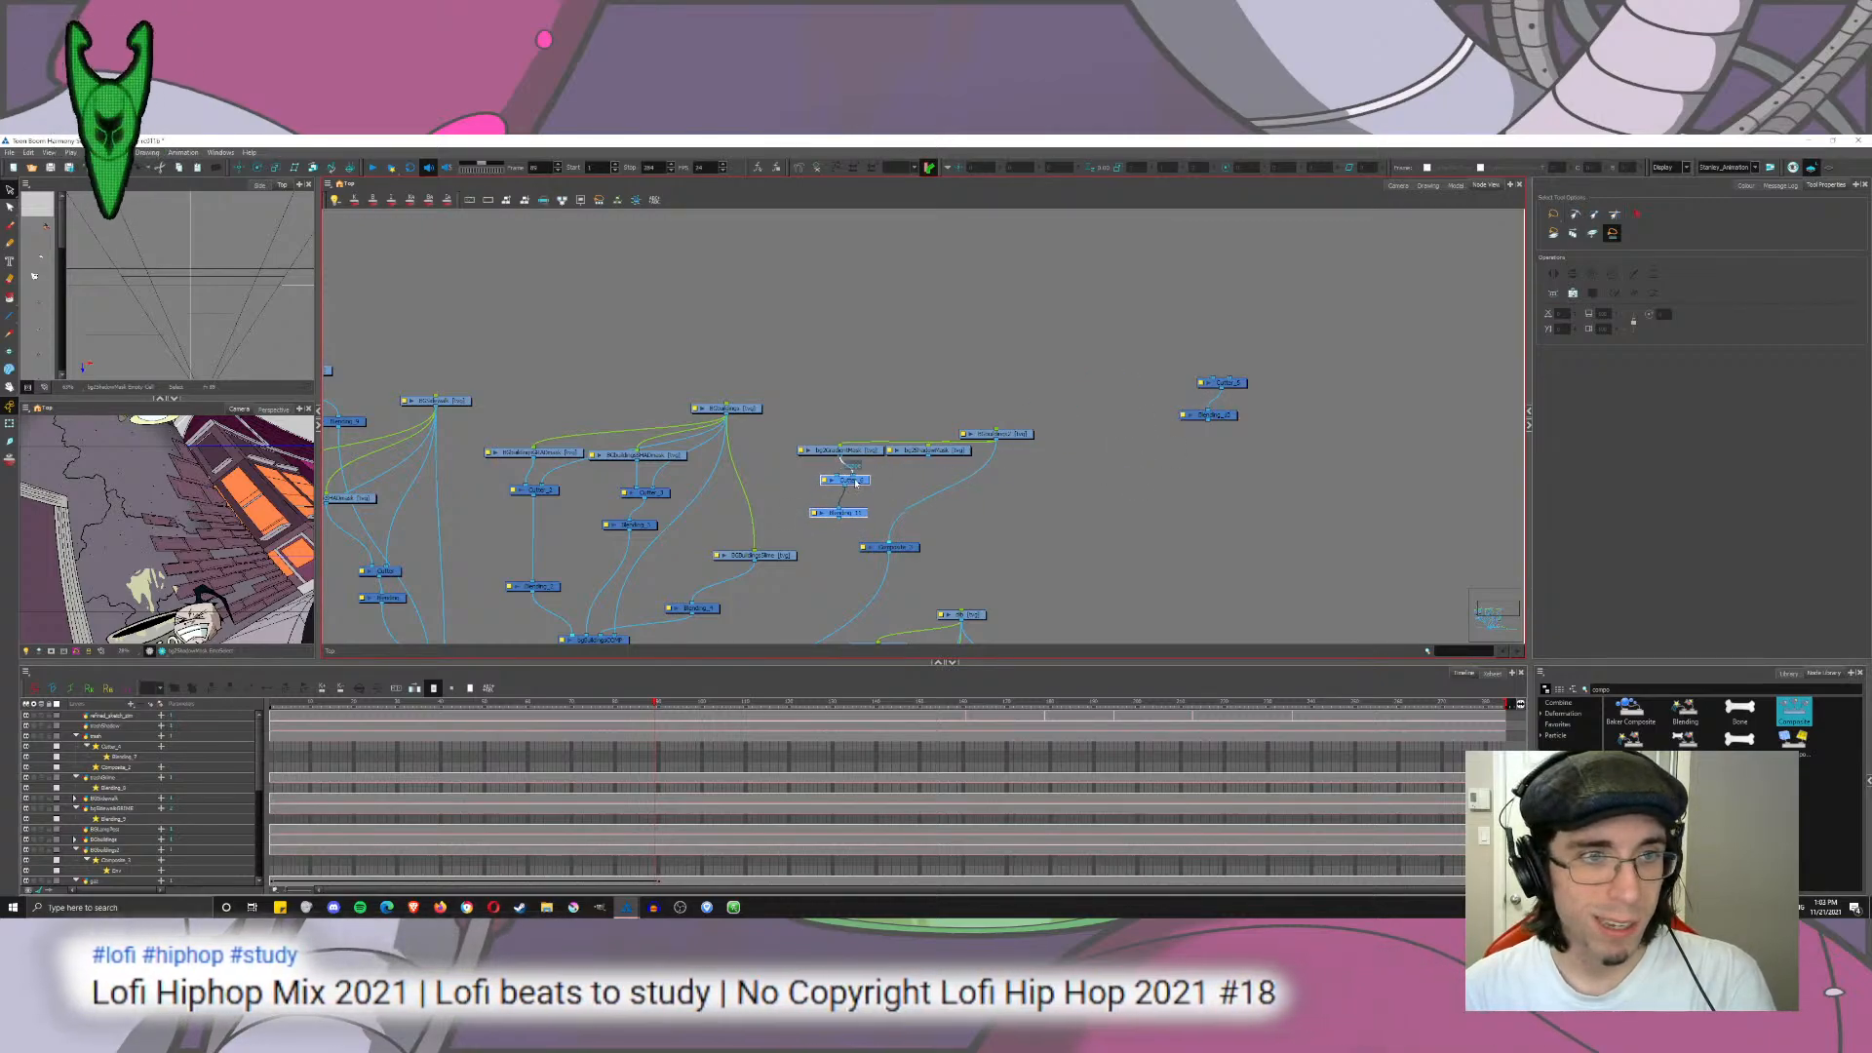
{"action": "left_click", "coordinate": [870, 531]}
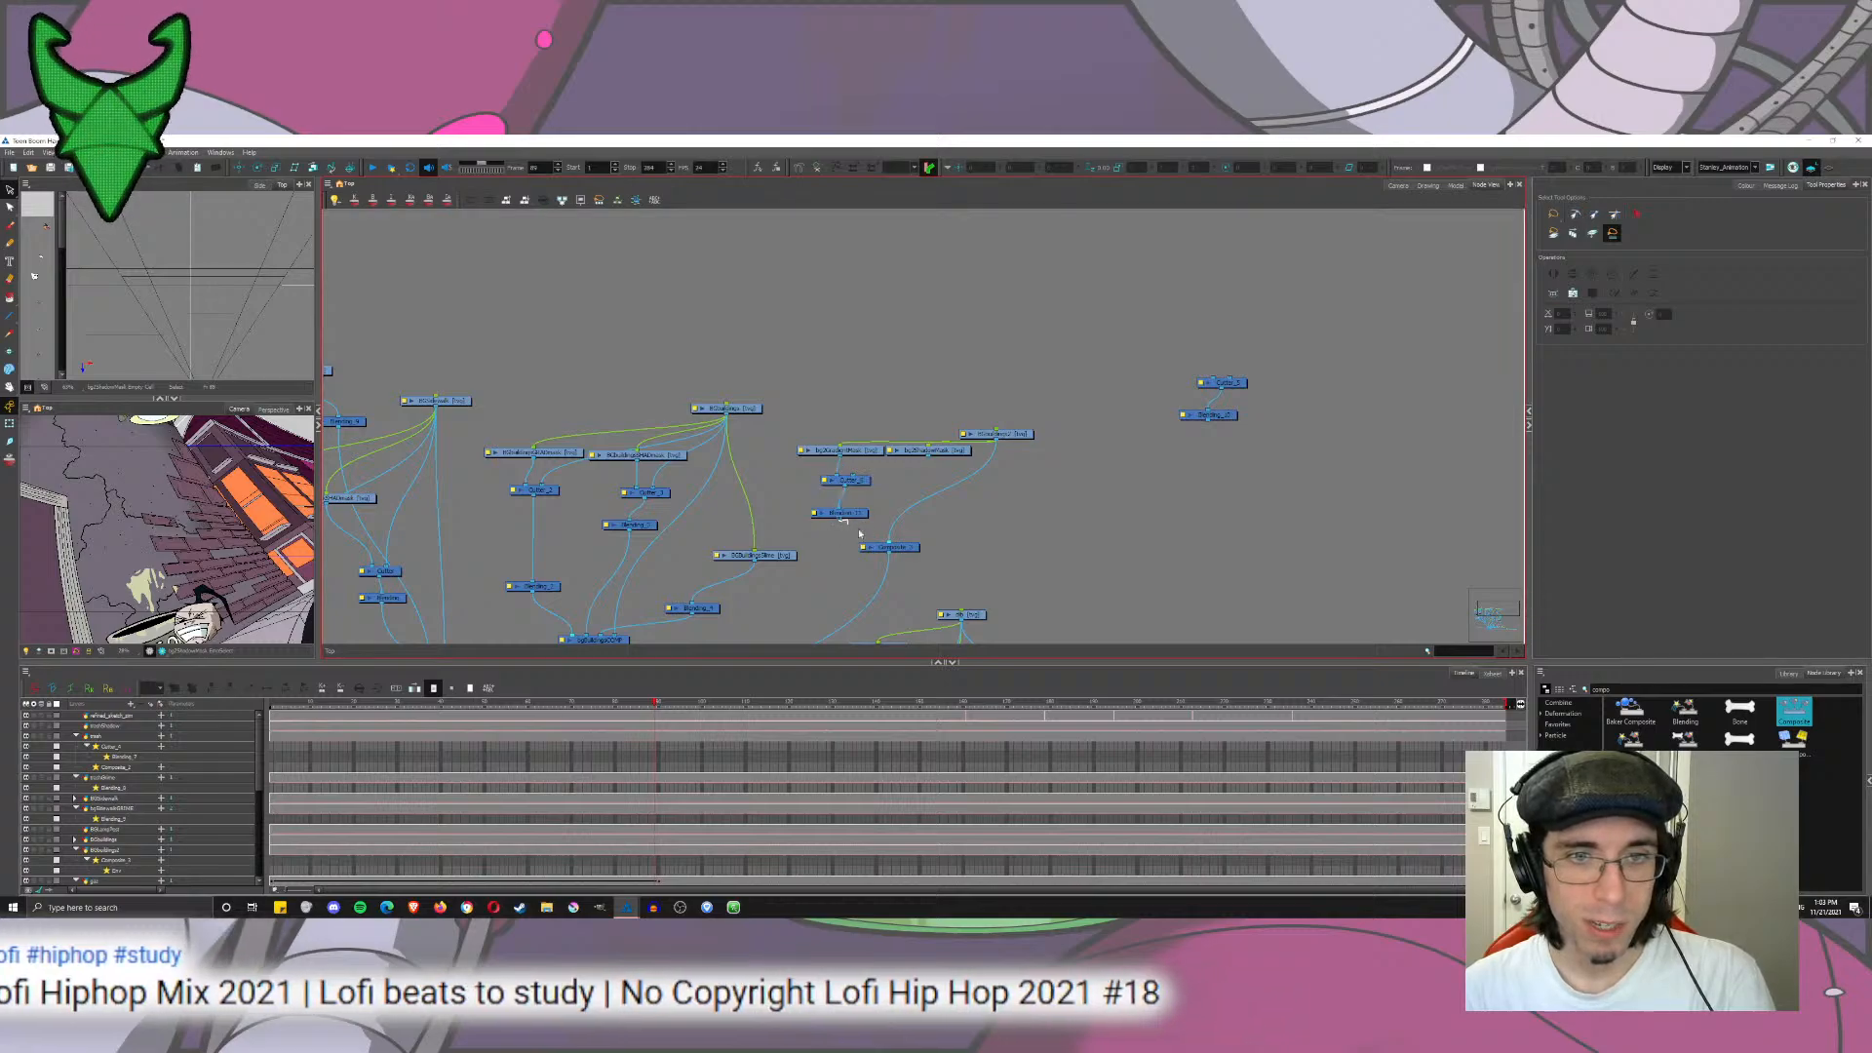
{"action": "left_click_drag", "start_coordinate": [858, 533], "coordinate": [878, 542]}
{"action": "left_click_drag", "start_coordinate": [996, 438], "coordinate": [853, 475]}
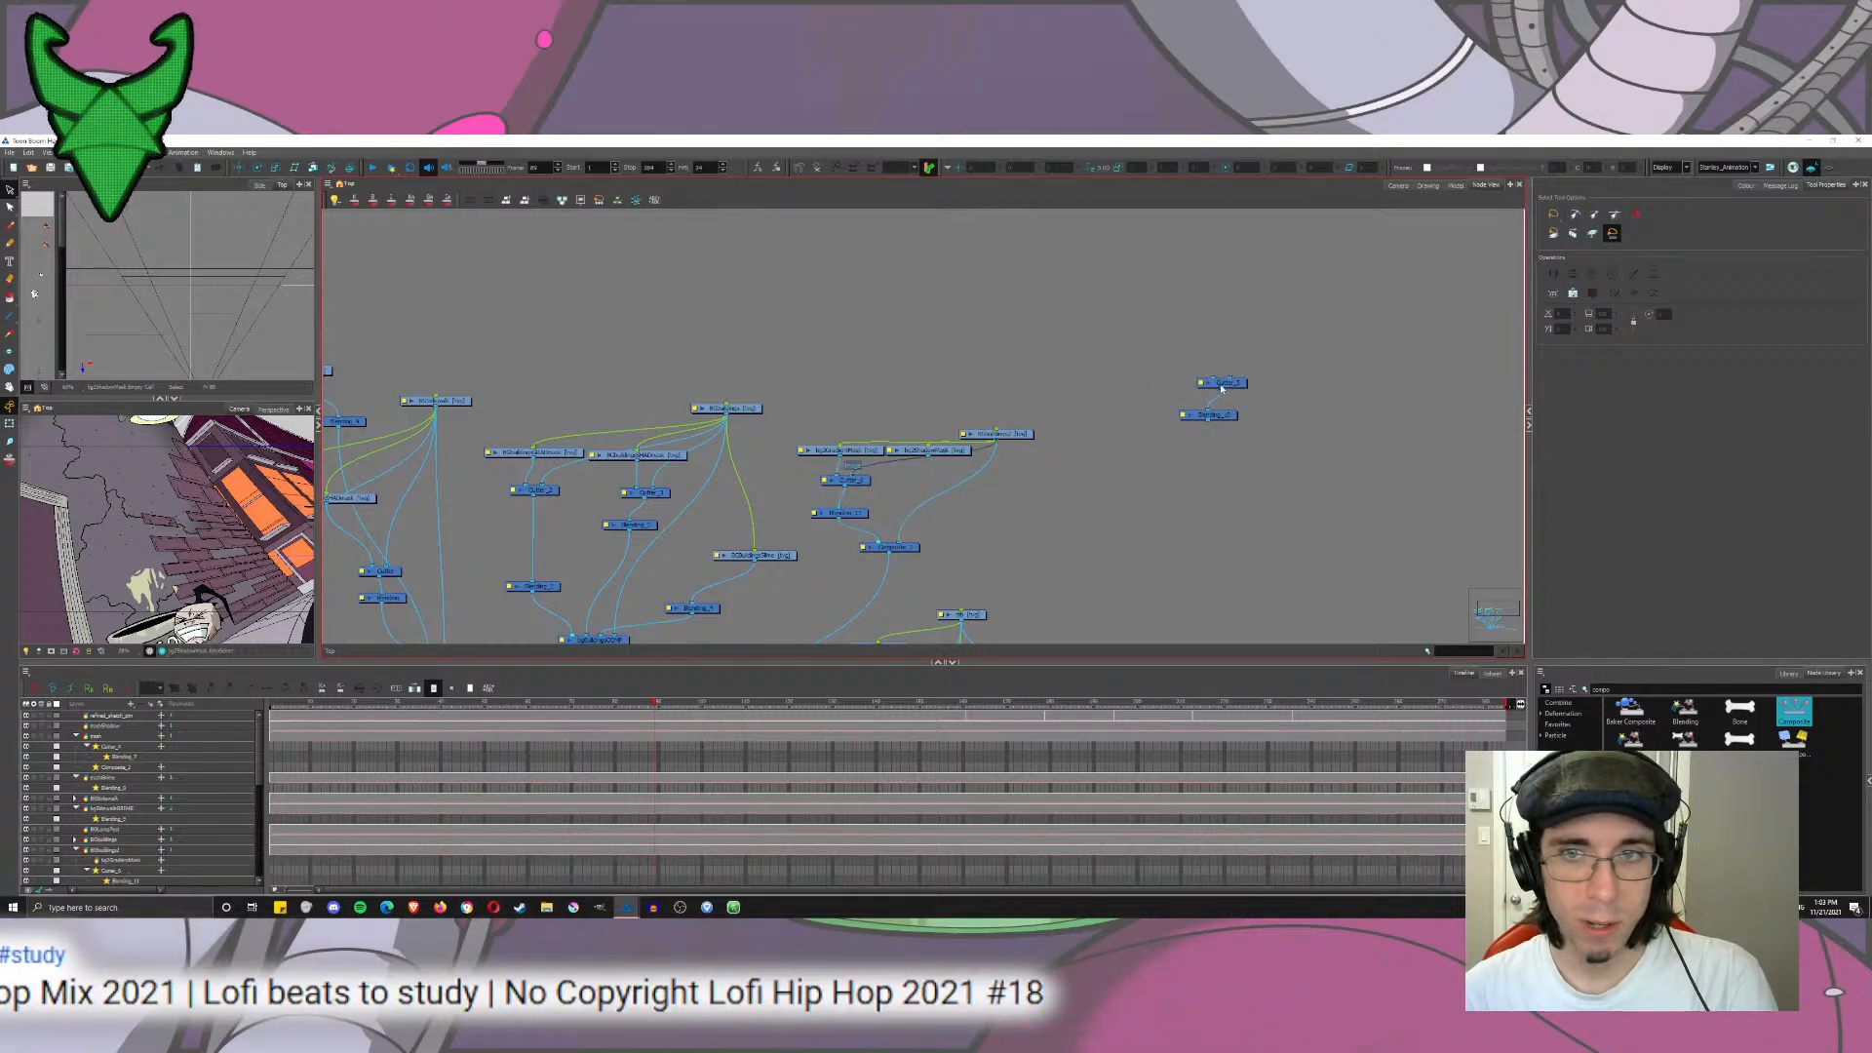
Step: Wire the second cutter and blending pair between its mask drawing, the building drawing and the Composite, and shift the building drawing node higher
{"action": "left_click_drag", "start_coordinate": [1217, 382], "coordinate": [1054, 414]}
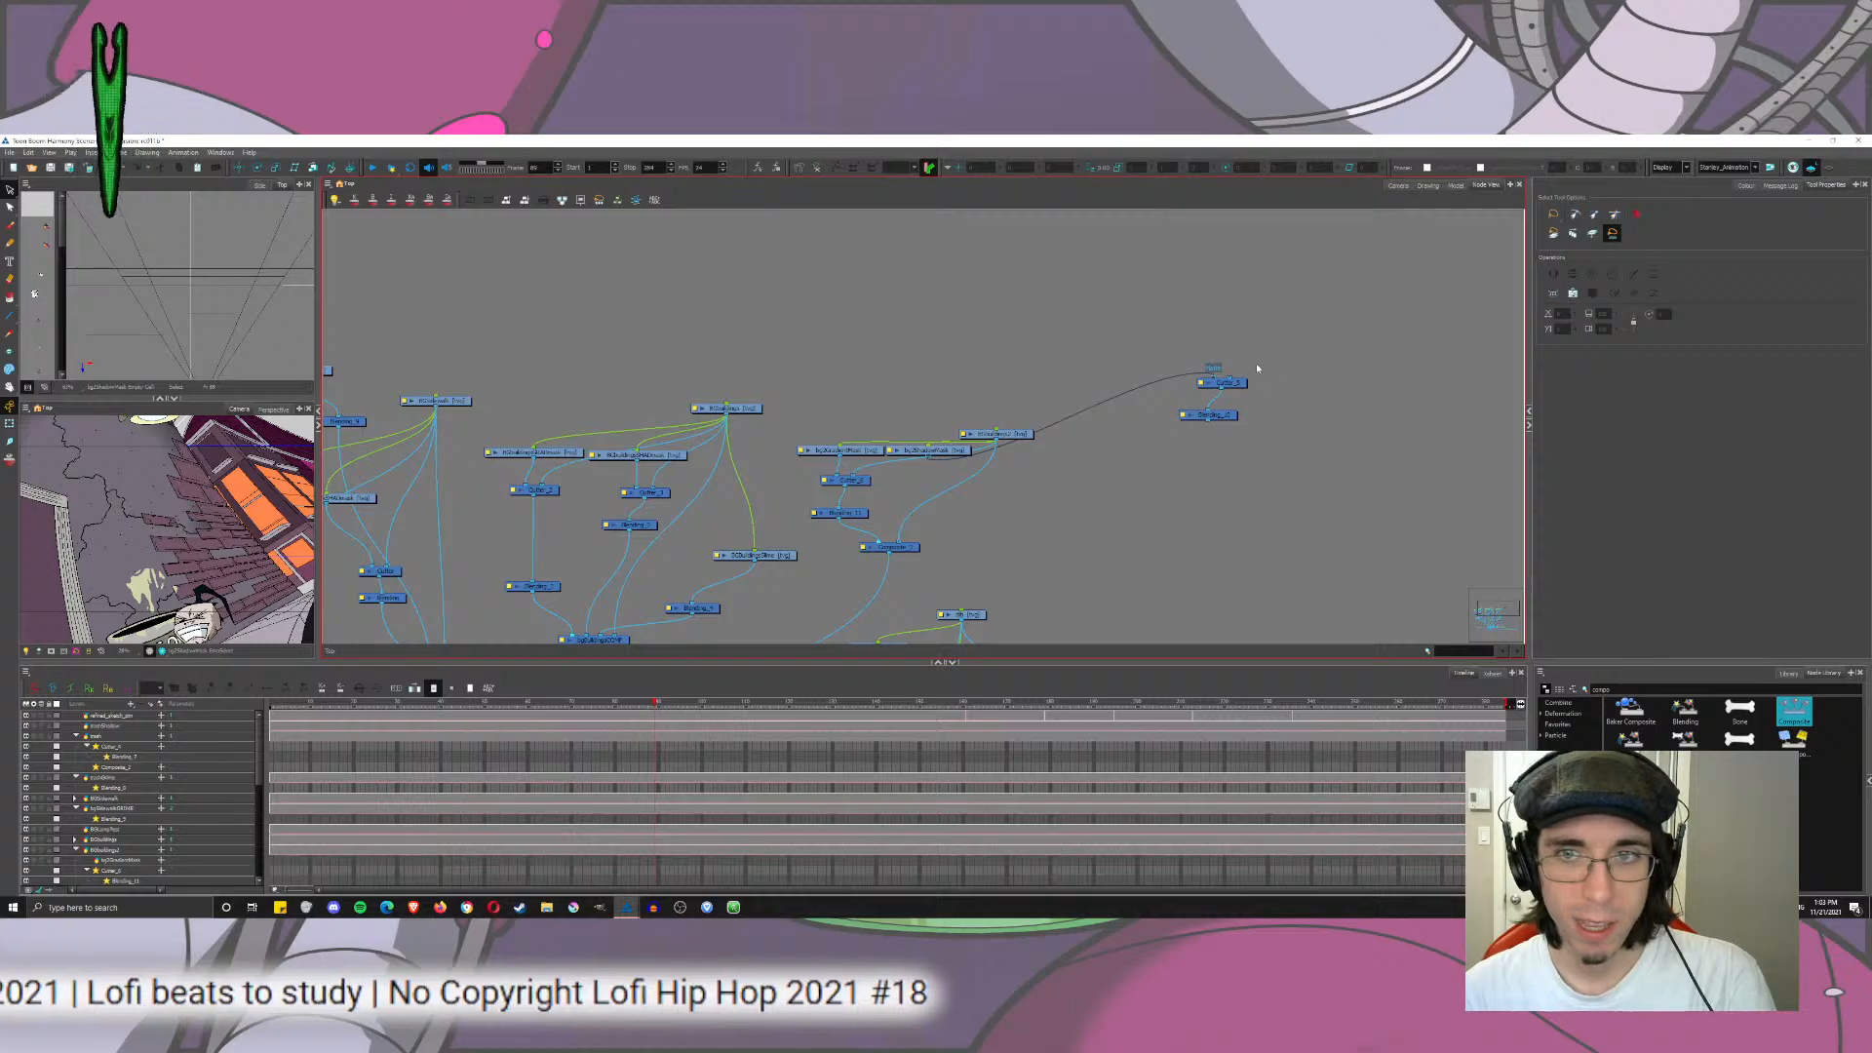
{"action": "left_click_drag", "start_coordinate": [1257, 369], "coordinate": [918, 506]}
{"action": "left_click_drag", "start_coordinate": [1015, 438], "coordinate": [1069, 398]}
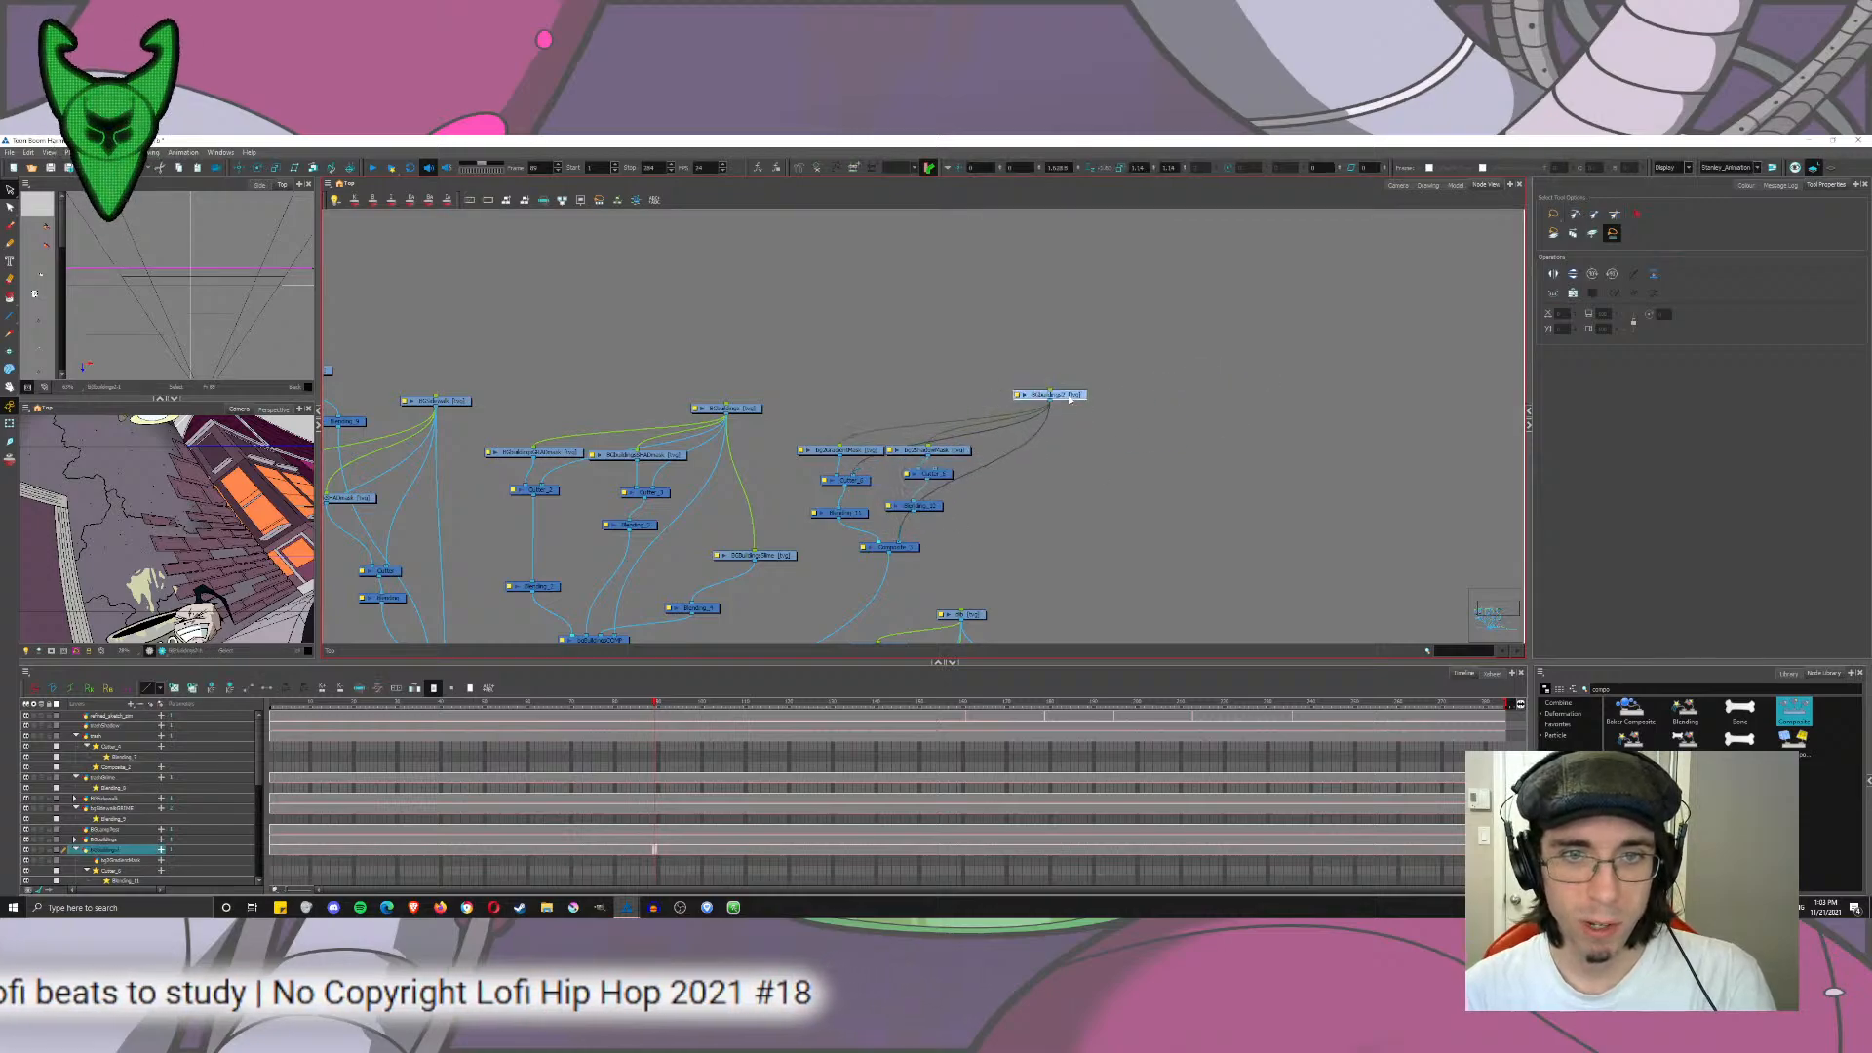
{"action": "left_click_drag", "start_coordinate": [938, 474], "coordinate": [1049, 401]}
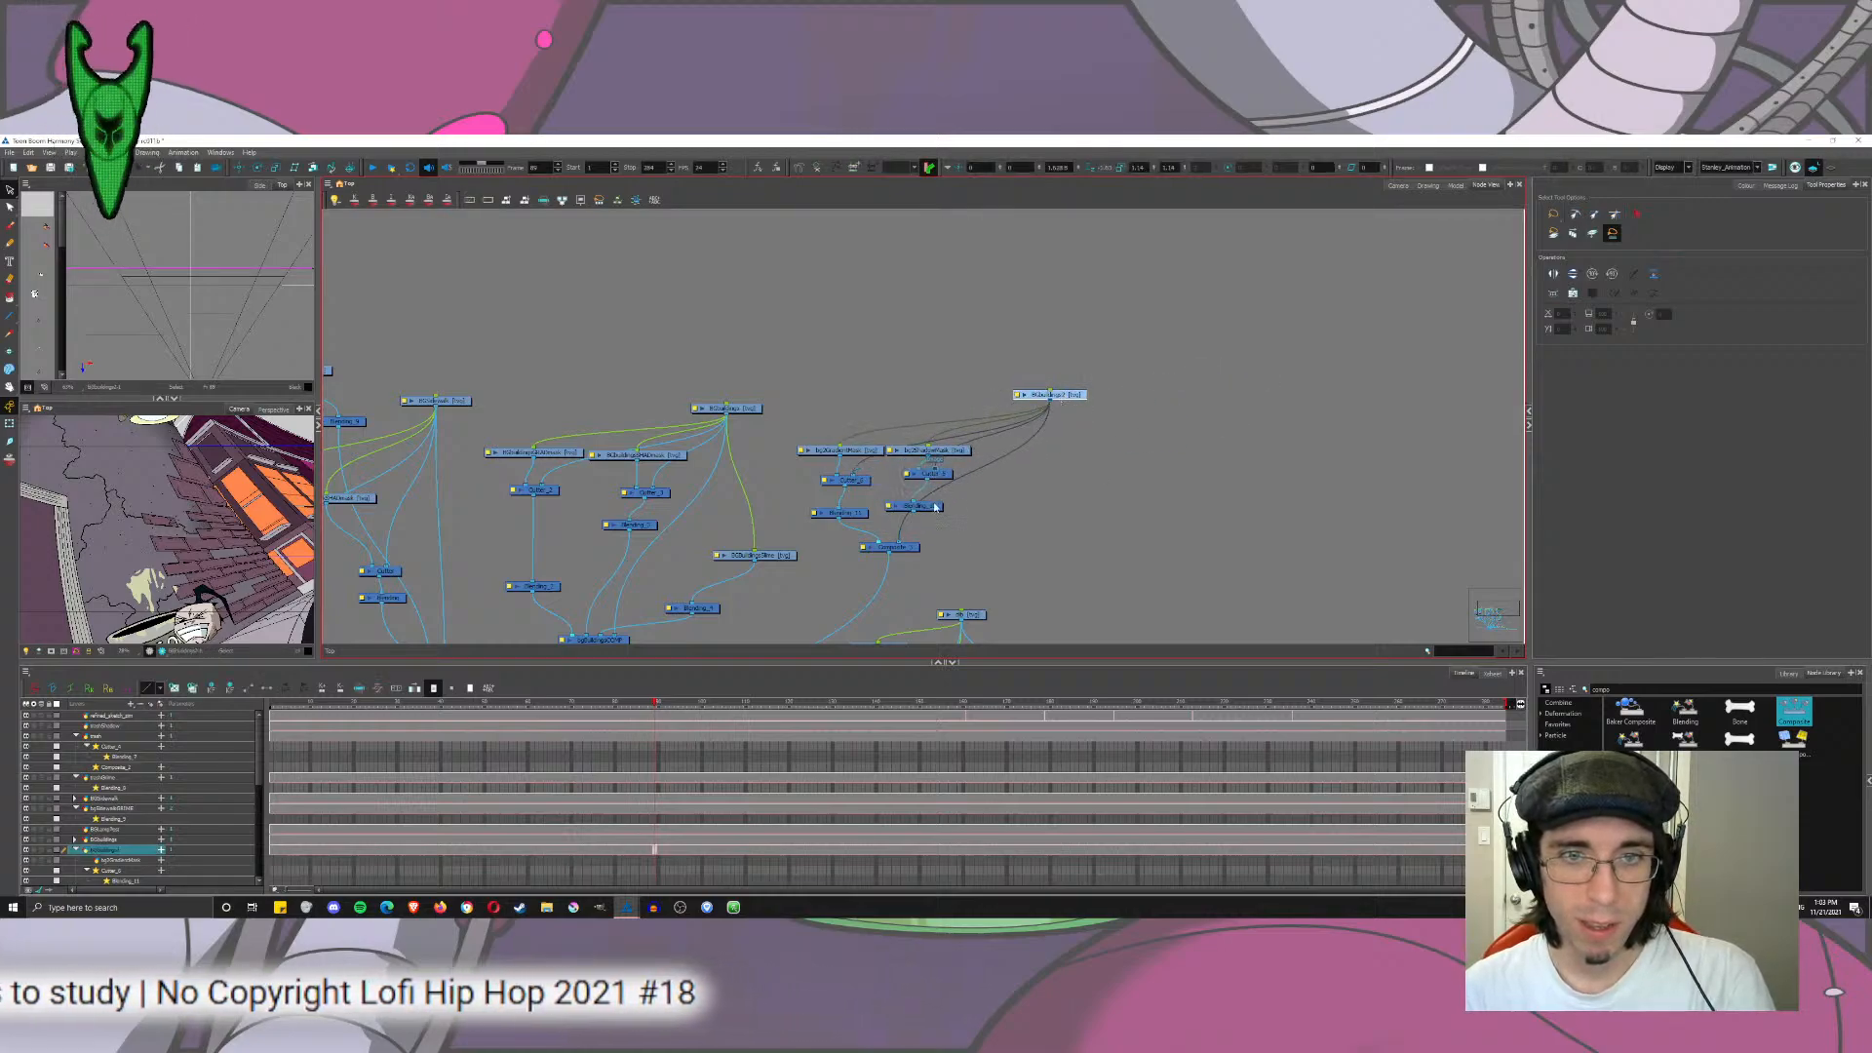
{"action": "left_click_drag", "start_coordinate": [934, 507], "coordinate": [888, 544]}
{"action": "left_click", "coordinate": [903, 347]}
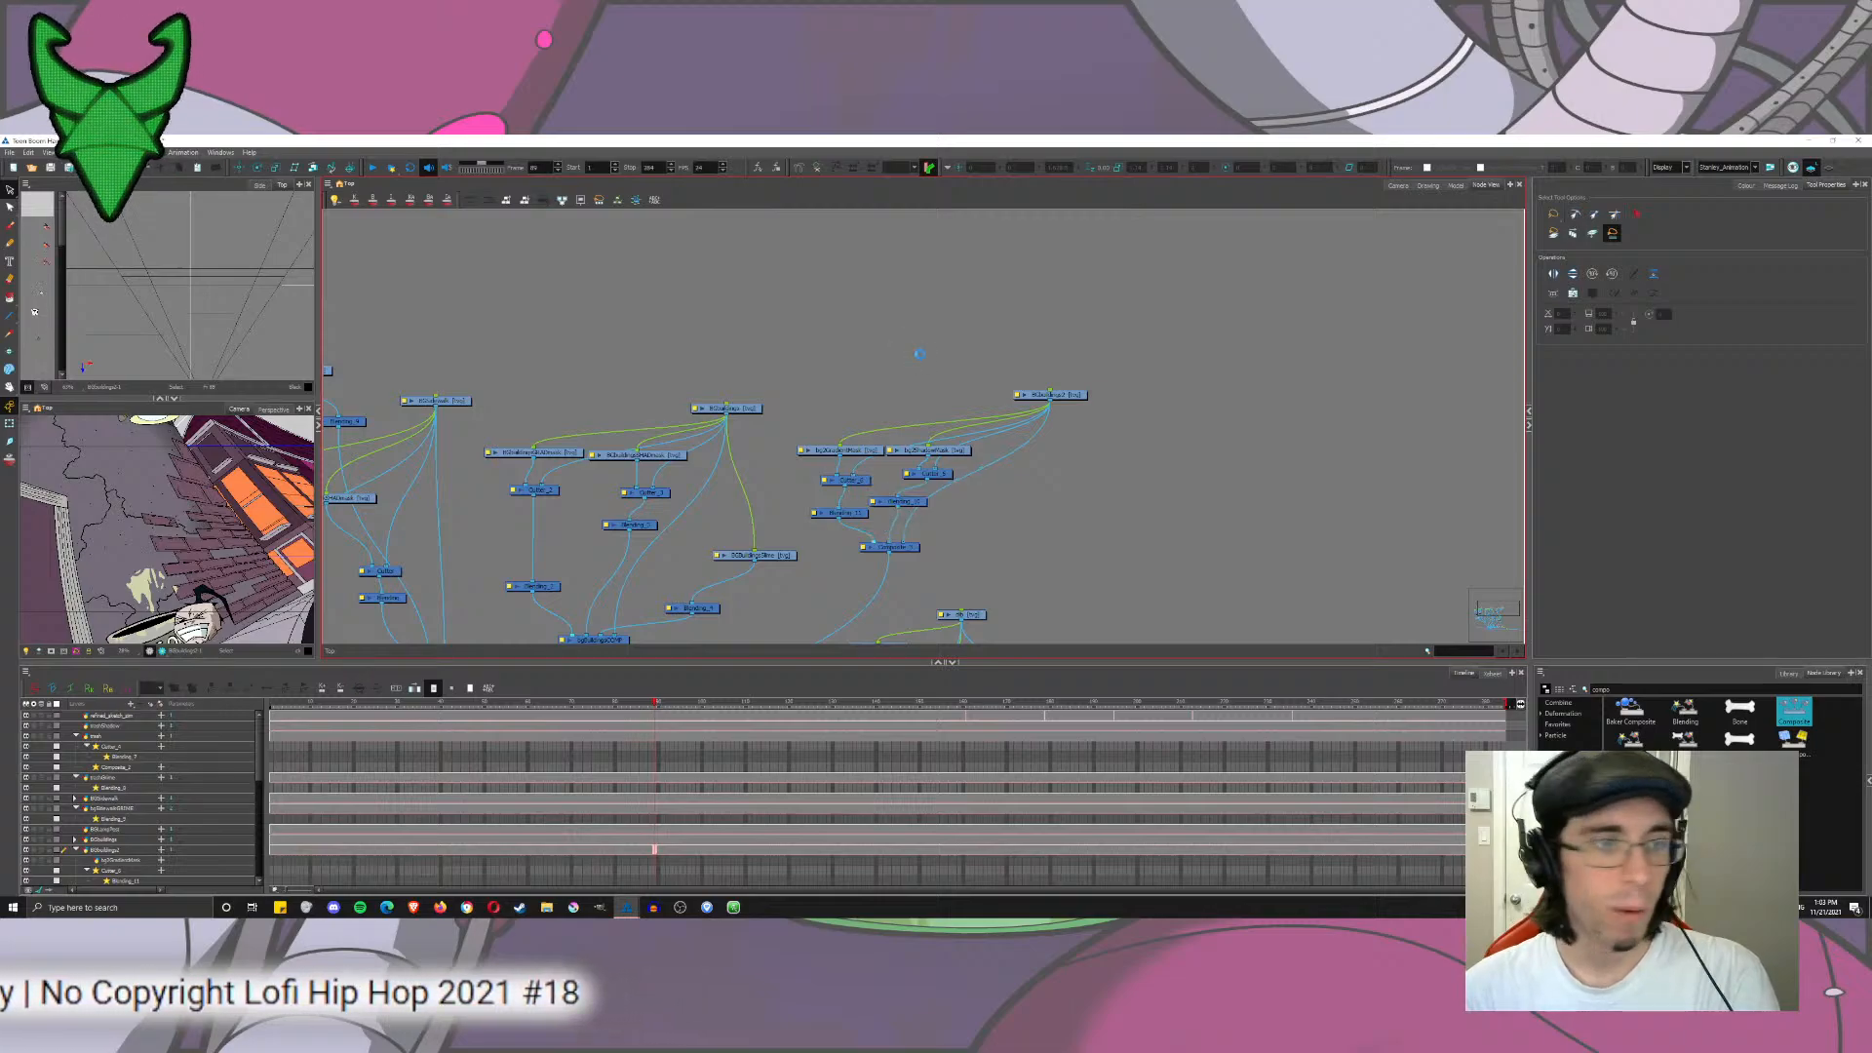
Step: Open the building drawing on its own for editing and select the third palette in the scene's palette list
{"action": "left_click", "coordinate": [1034, 396]}
{"action": "left_click", "coordinate": [1428, 185]}
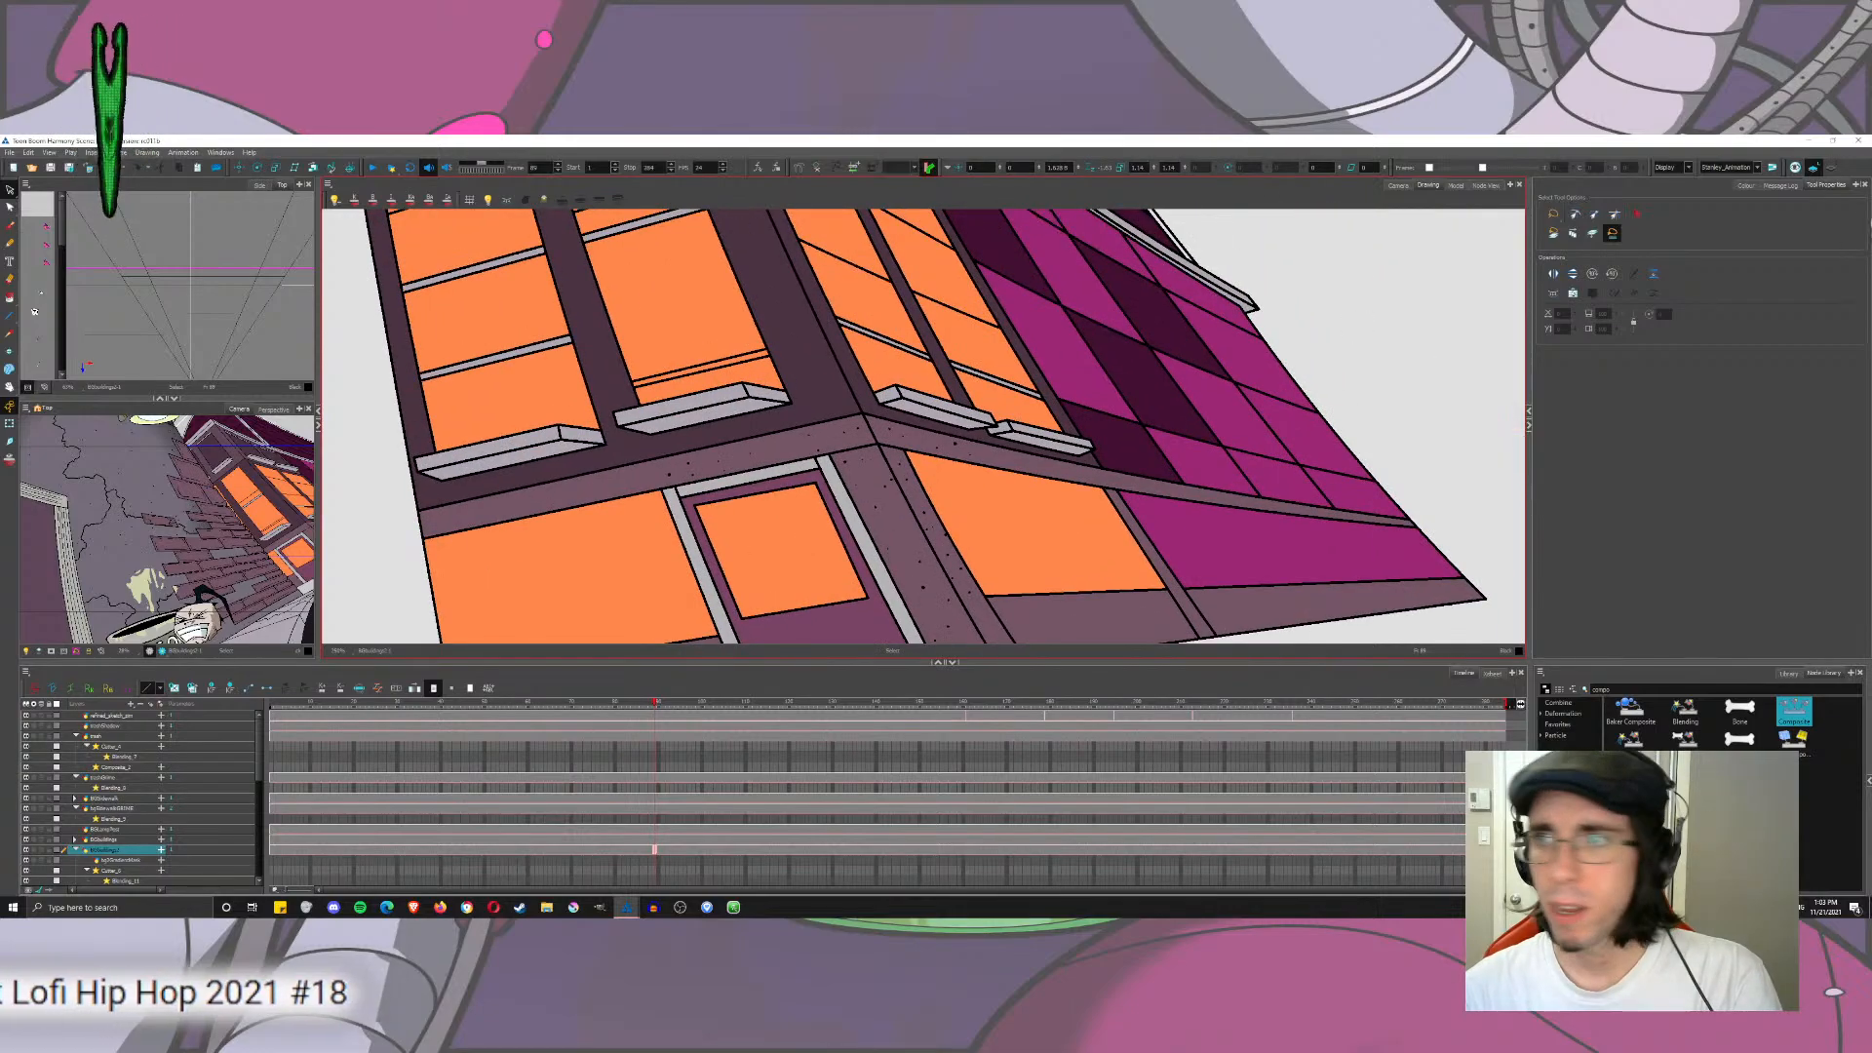
{"action": "left_click", "coordinate": [1746, 185]}
{"action": "left_click", "coordinate": [1580, 281]}
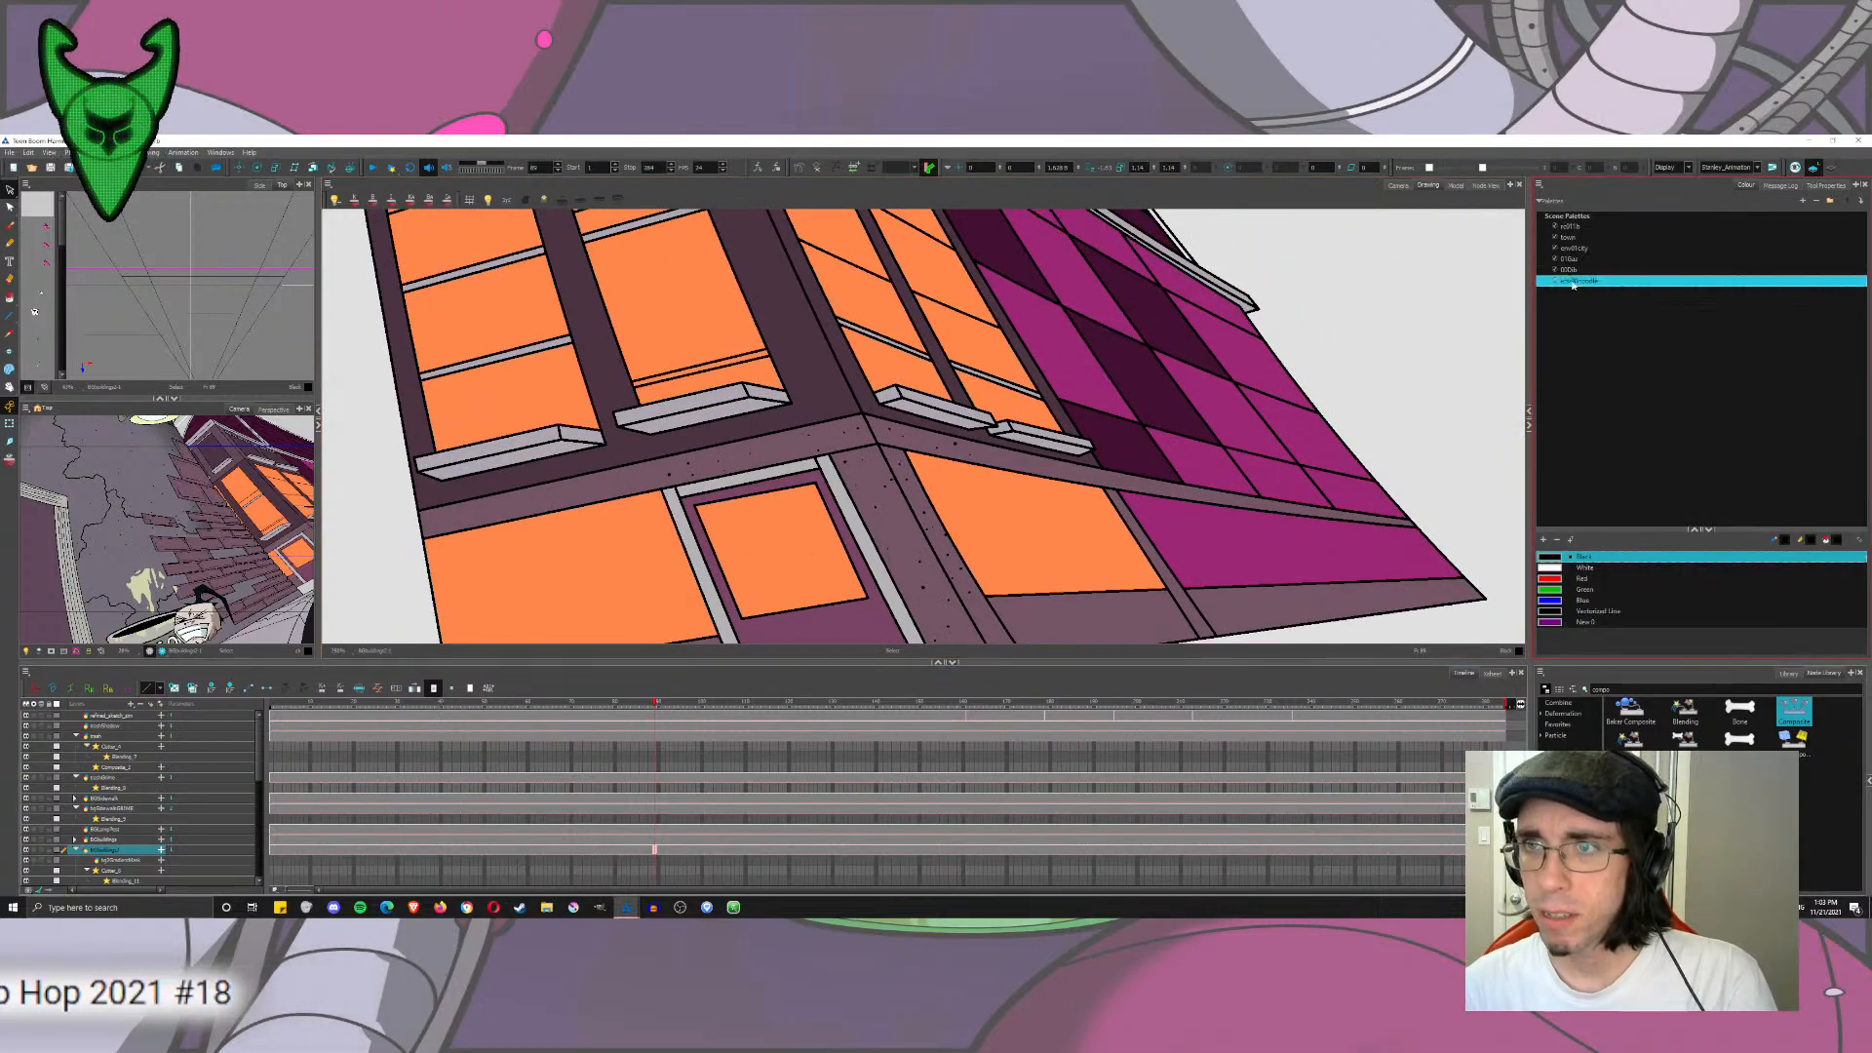
{"action": "left_click", "coordinate": [1574, 250]}
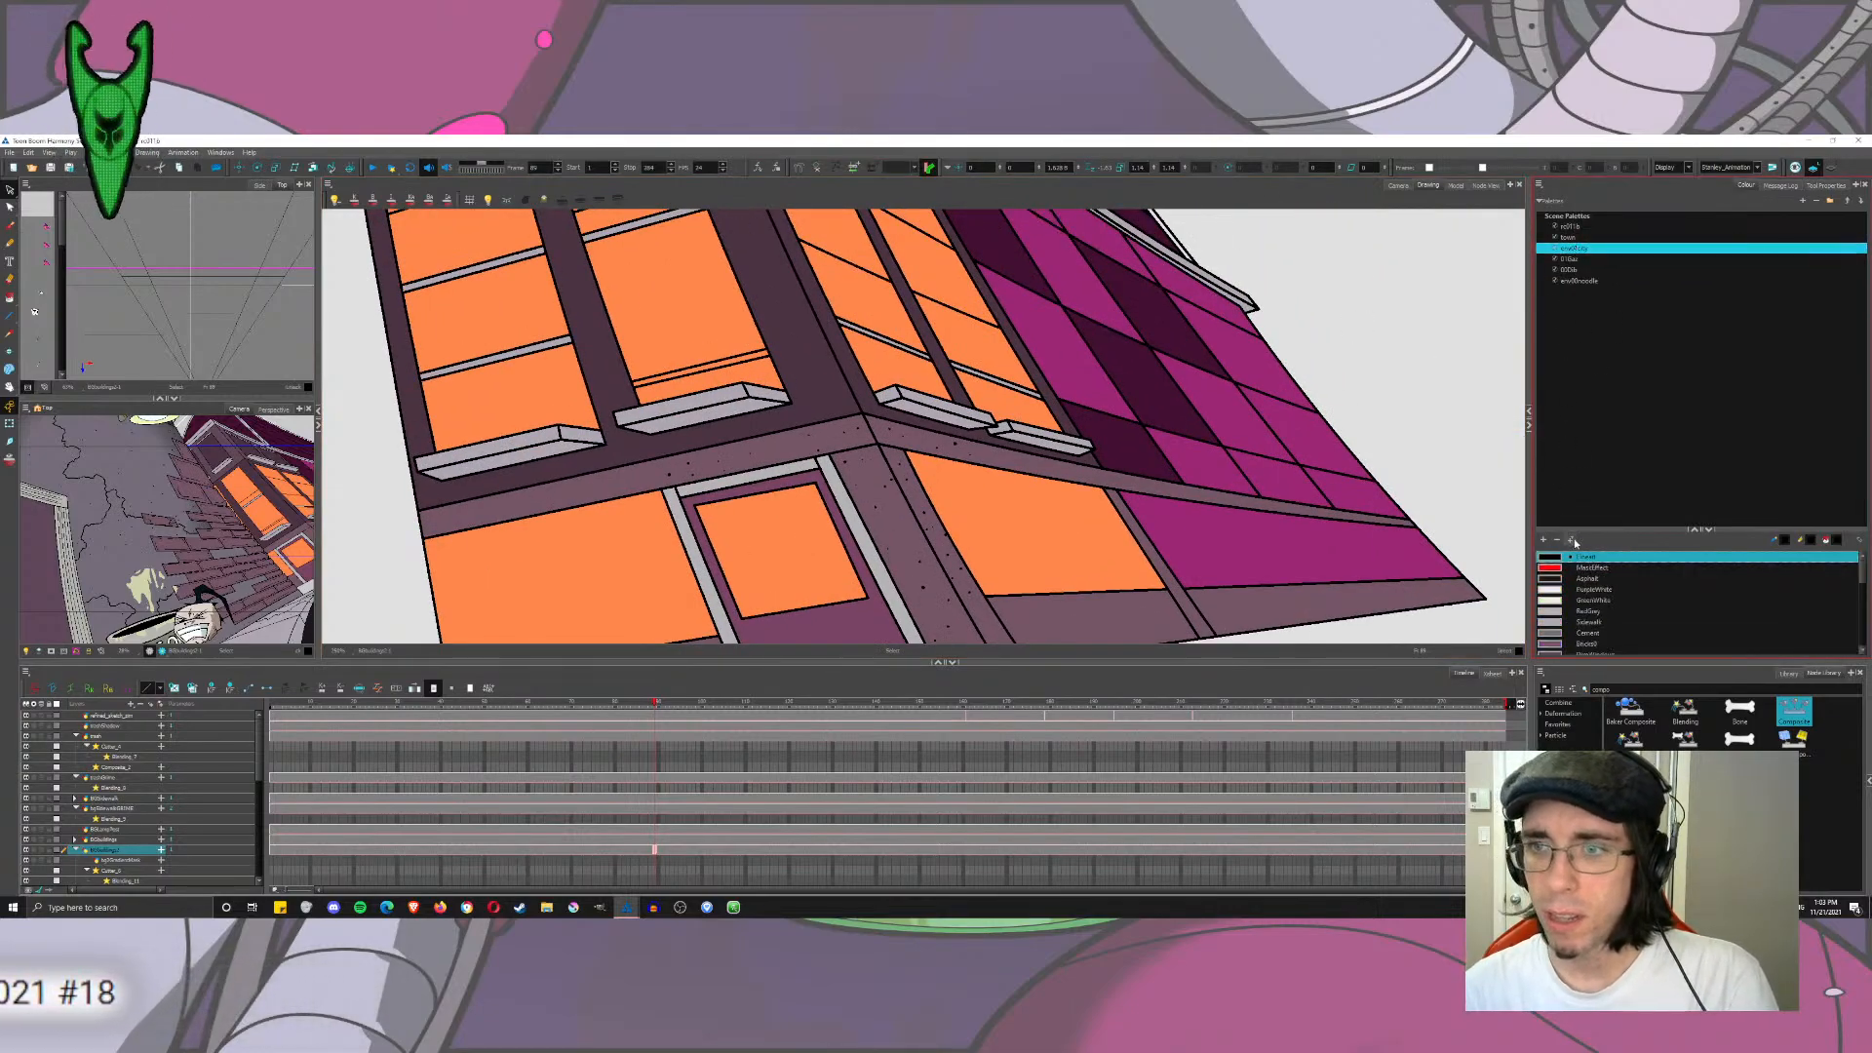
Step: Compare the building's line art and colour art, viewing the whole building
{"action": "left_click", "coordinate": [1375, 363]}
{"action": "key", "text": "shift+l"}
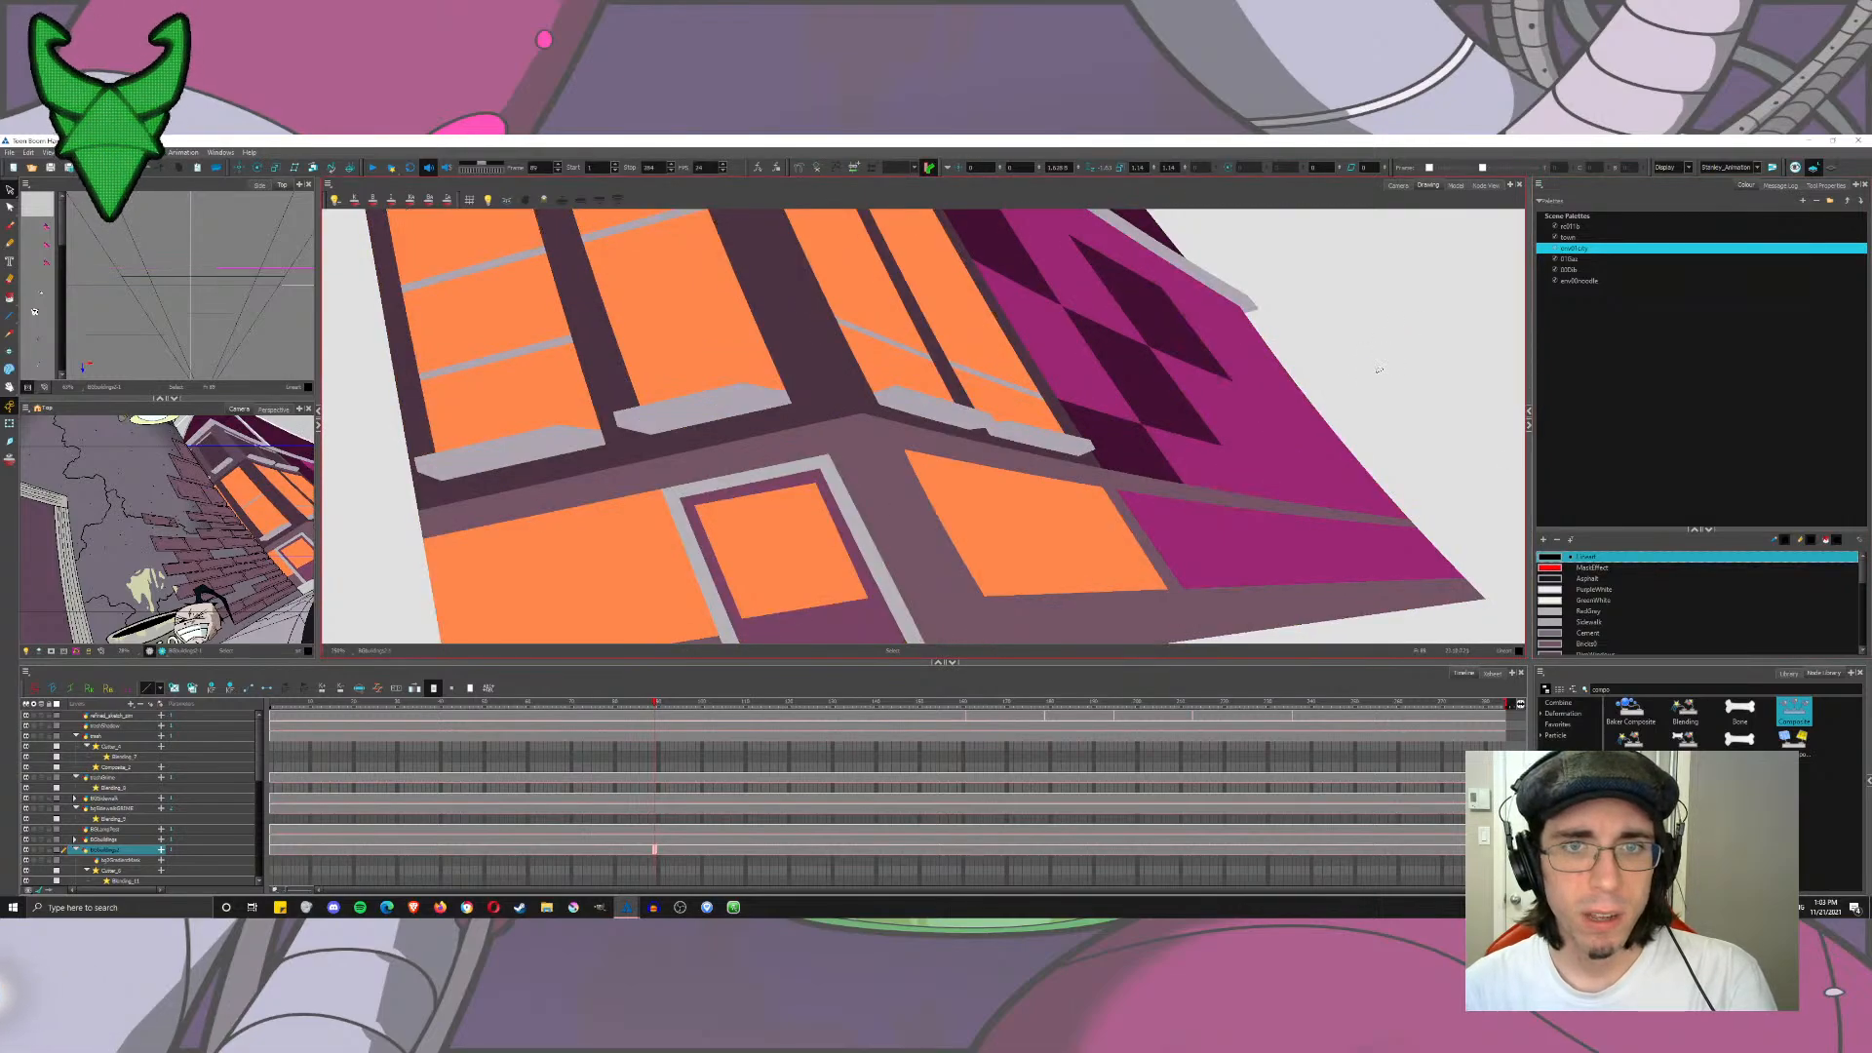
{"action": "key", "text": "shift+l"}
{"action": "scroll", "coordinate": [1387, 341], "scroll_direction": "down", "scroll_amount": 4}
{"action": "left_click_drag", "start_coordinate": [1412, 322], "coordinate": [1179, 467]}
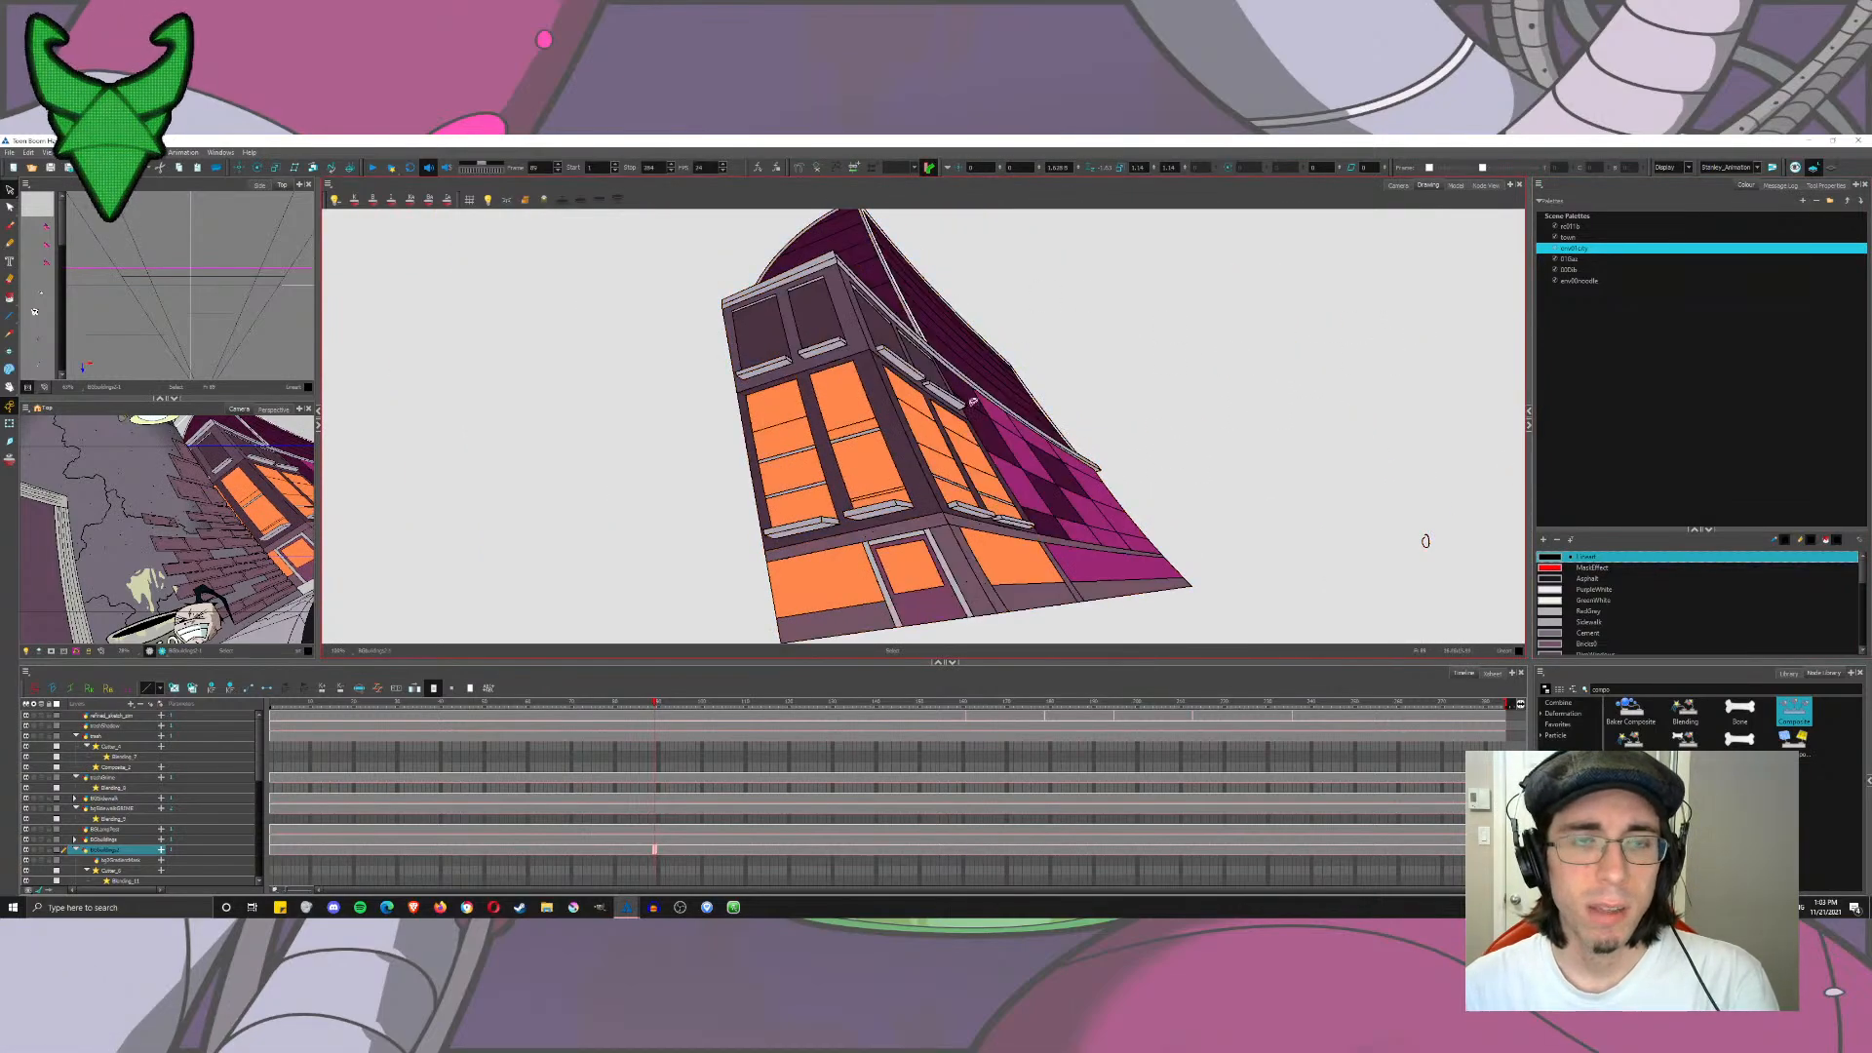
Step: Convert the strokes of the entire building drawing and inspect its line work around the door and windows
{"action": "key", "text": "ctrl+a"}
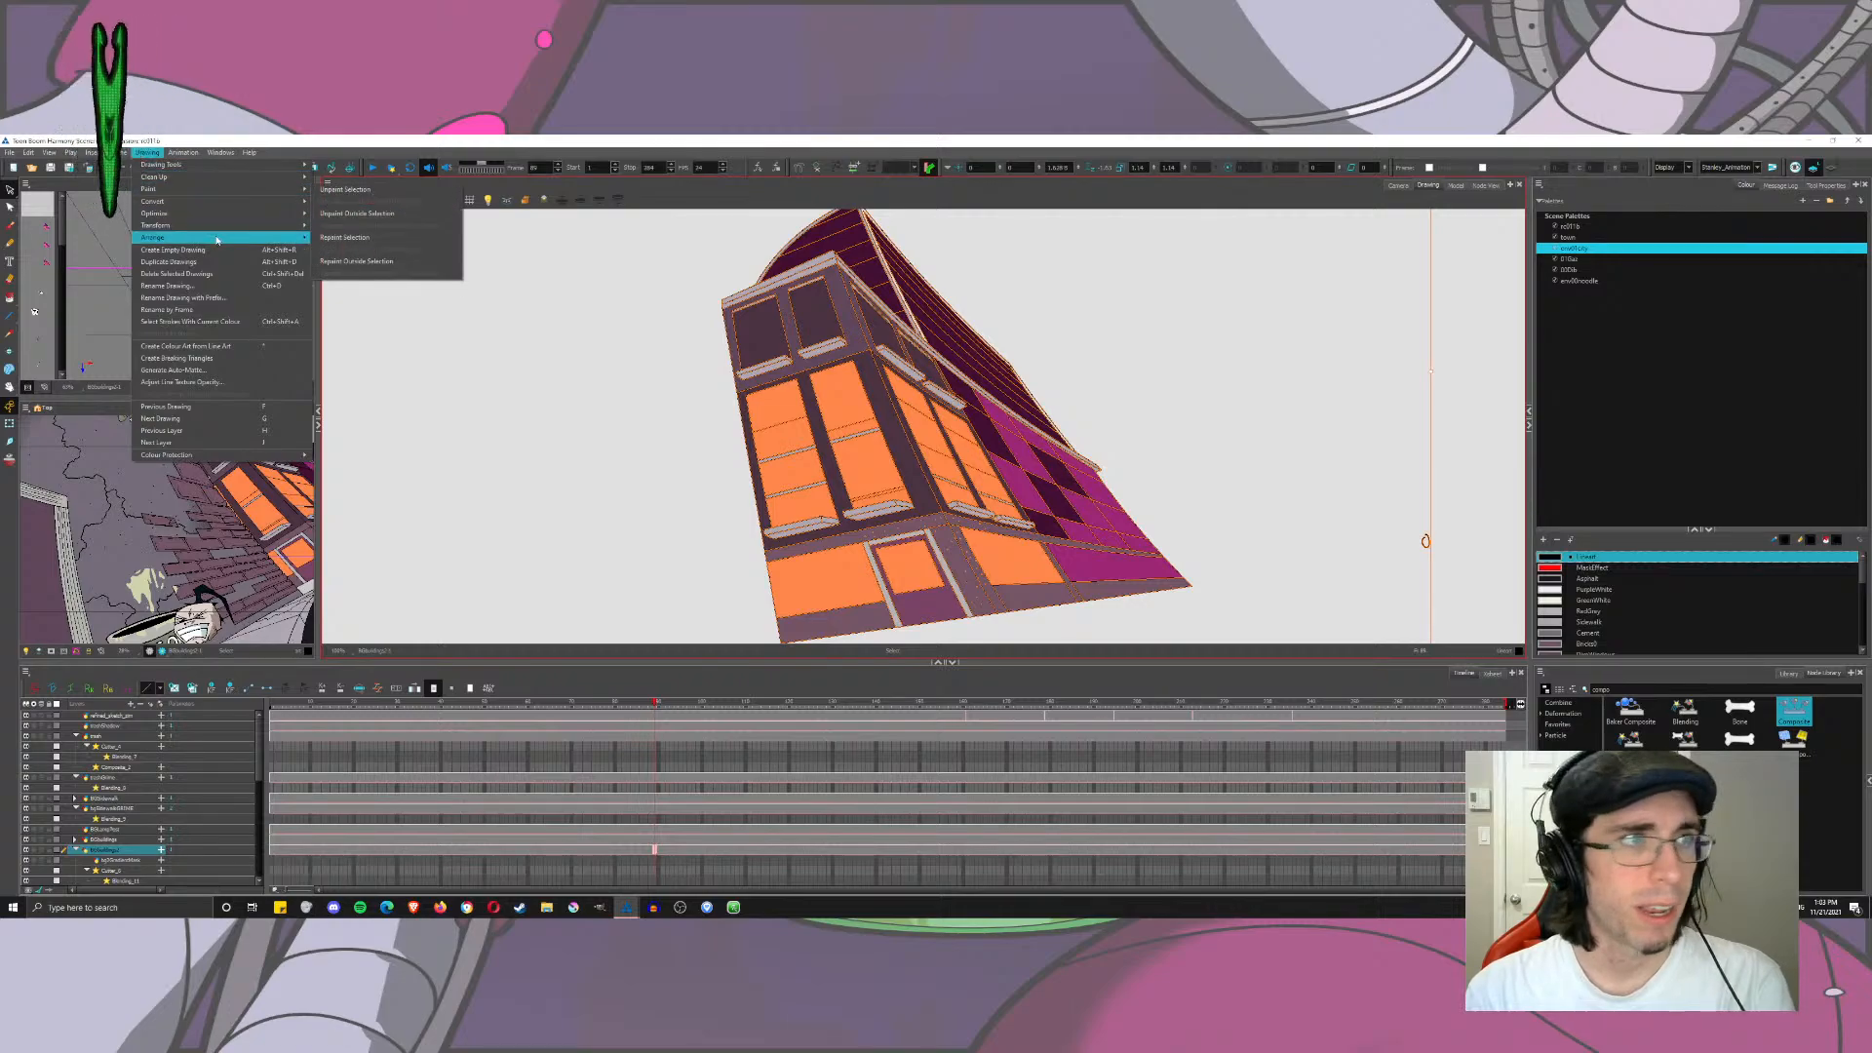
{"action": "mouse_move", "coordinate": [195, 225]}
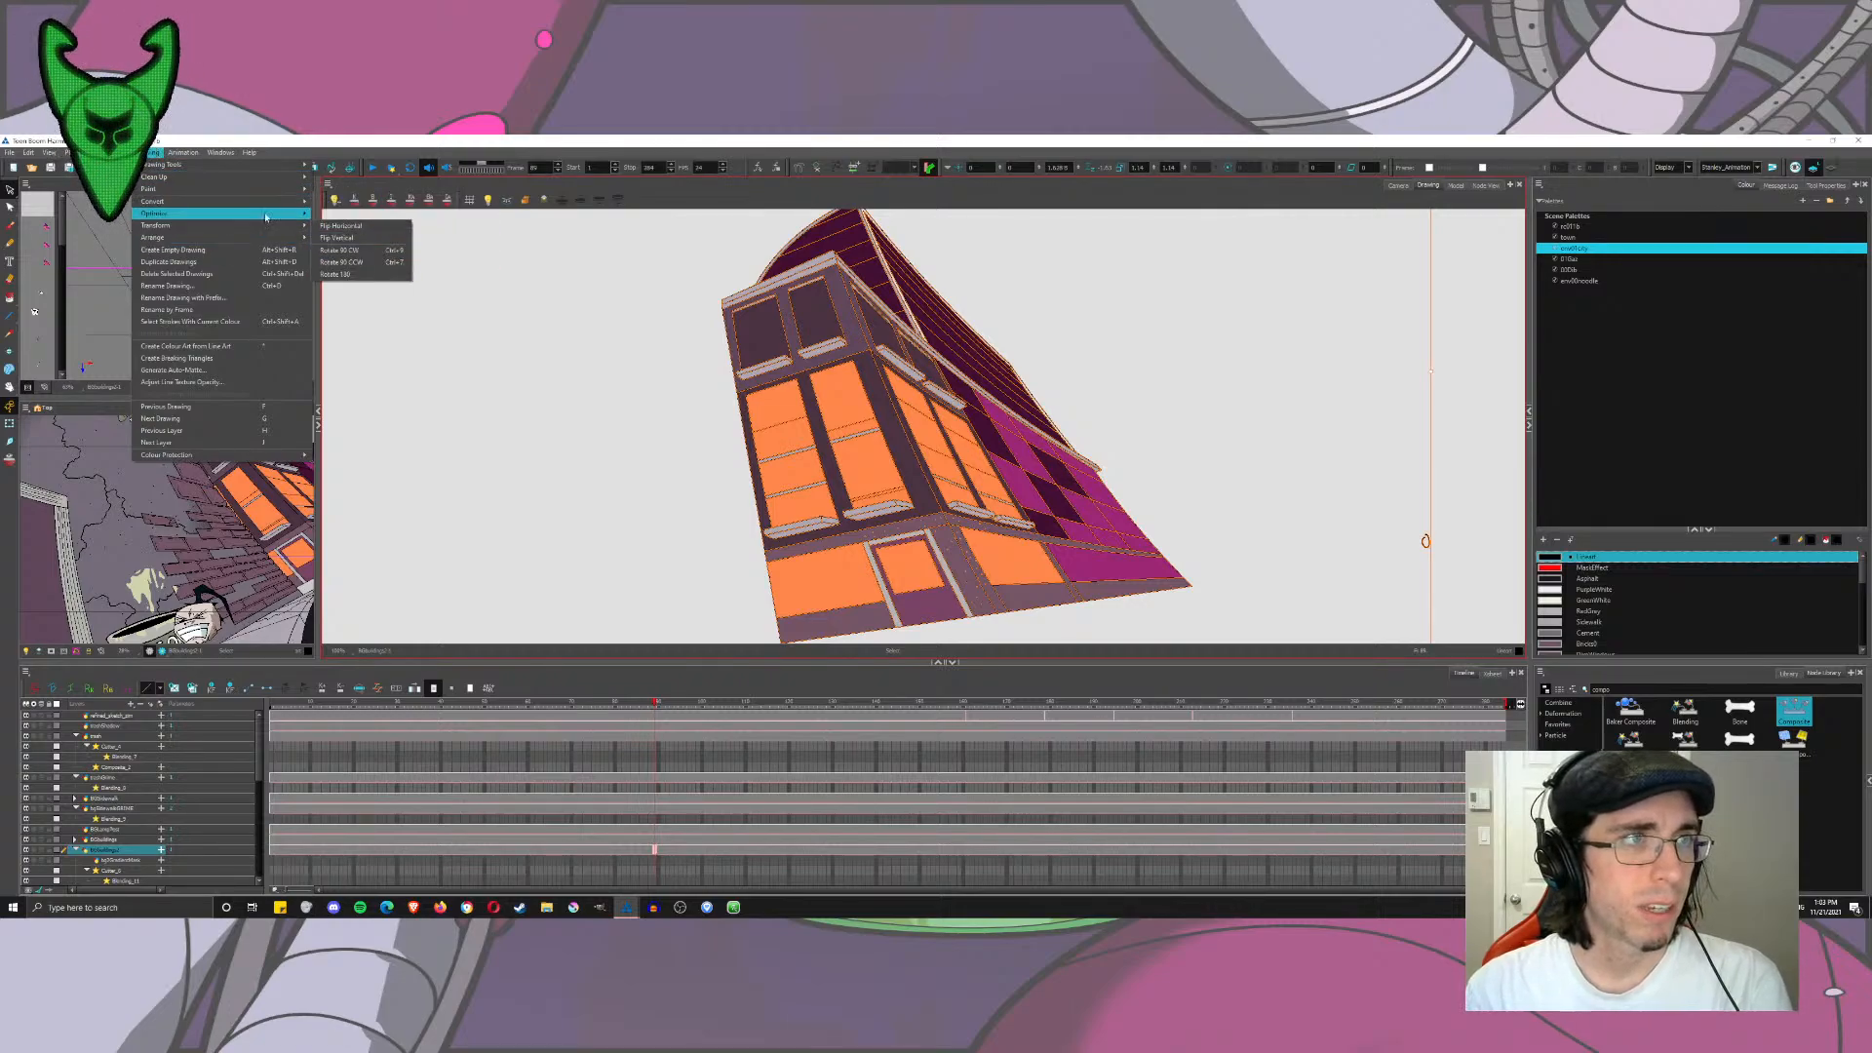
{"action": "mouse_move", "coordinate": [283, 202]}
{"action": "left_click", "coordinate": [351, 202]}
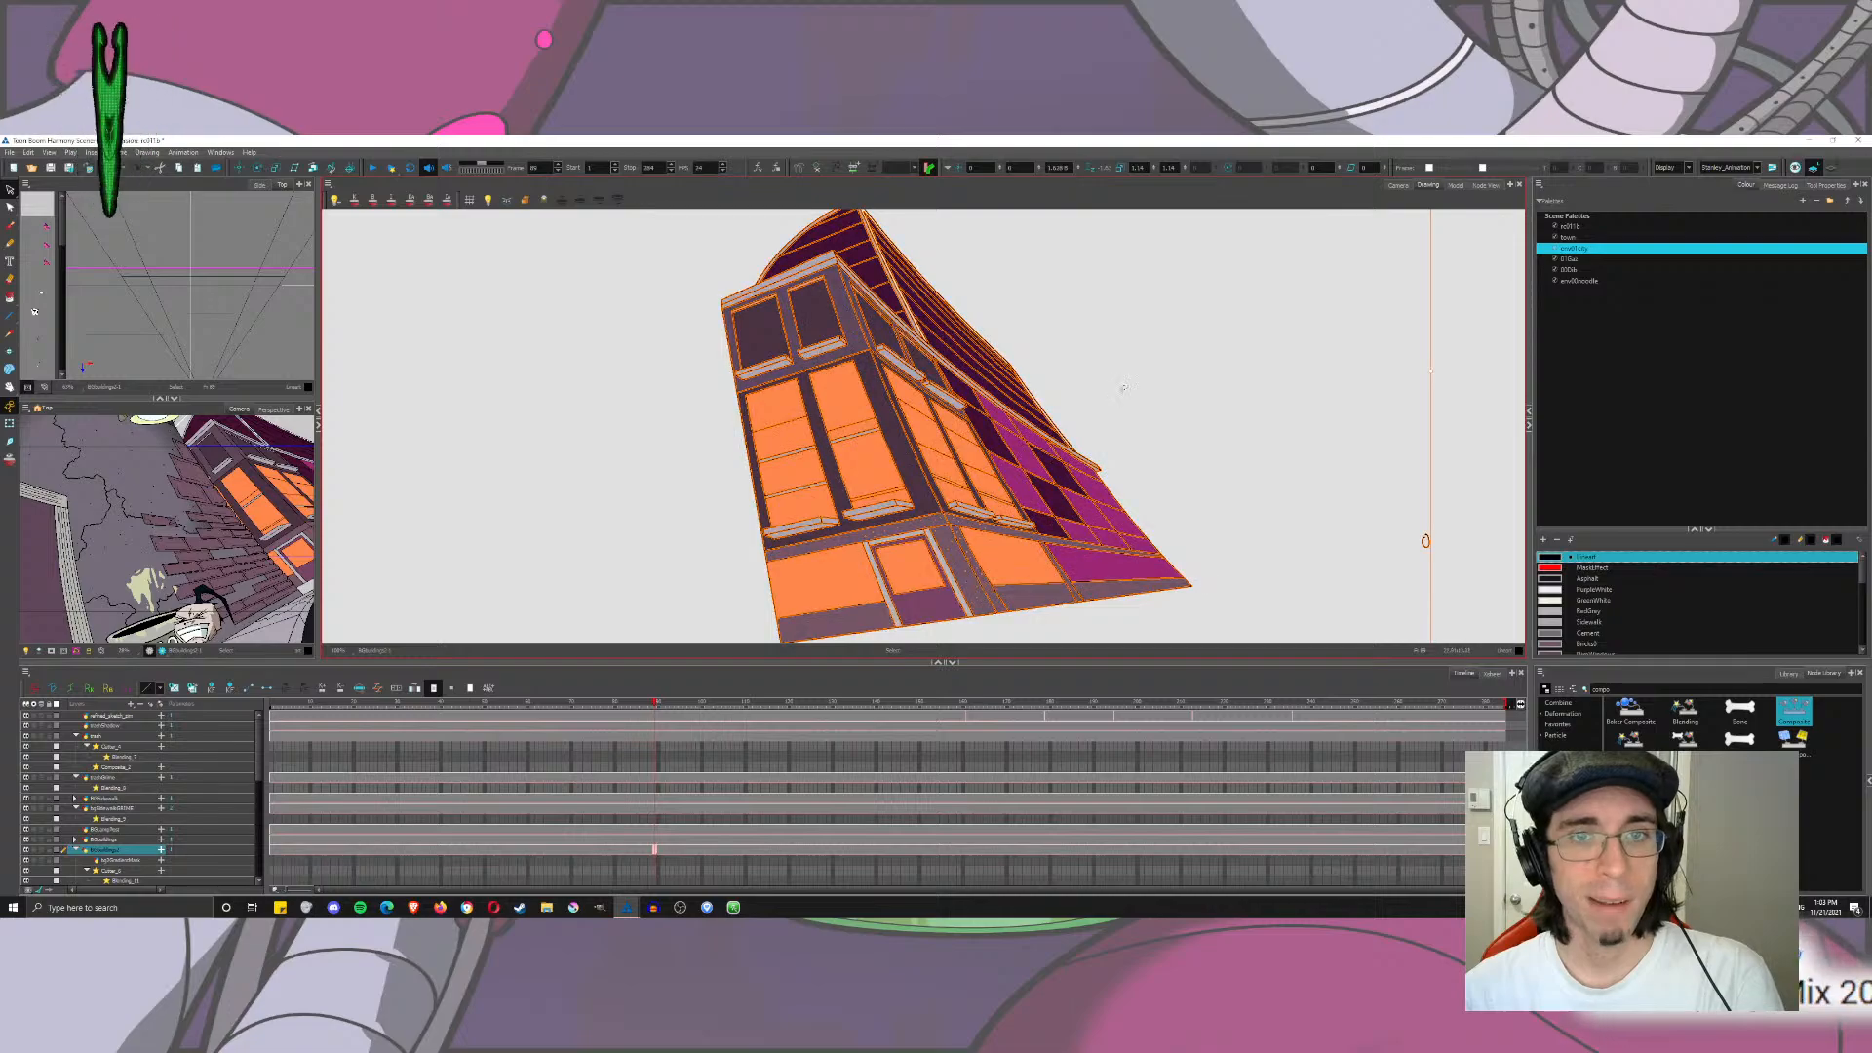
{"action": "scroll", "coordinate": [811, 453], "scroll_direction": "up", "scroll_amount": 5}
{"action": "scroll", "coordinate": [811, 453], "scroll_direction": "up", "scroll_amount": 4}
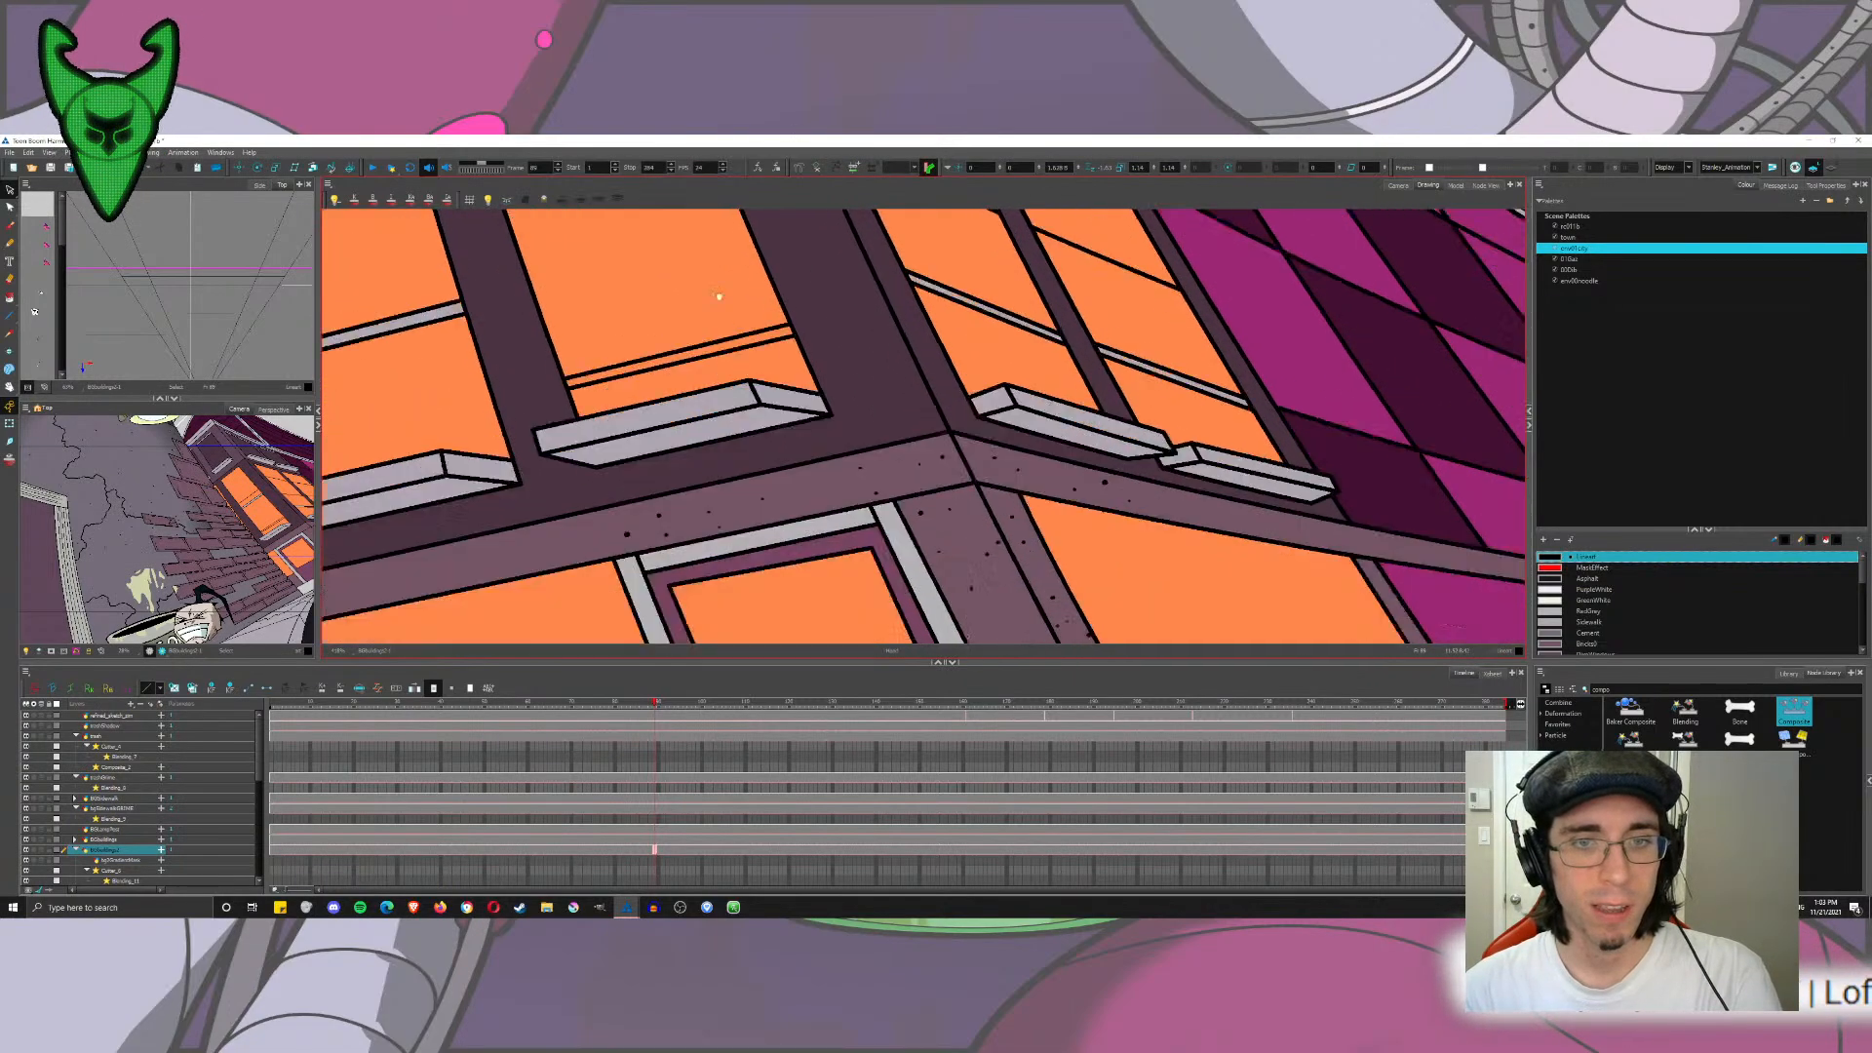
{"action": "scroll", "coordinate": [932, 359], "scroll_direction": "down", "scroll_amount": 8}
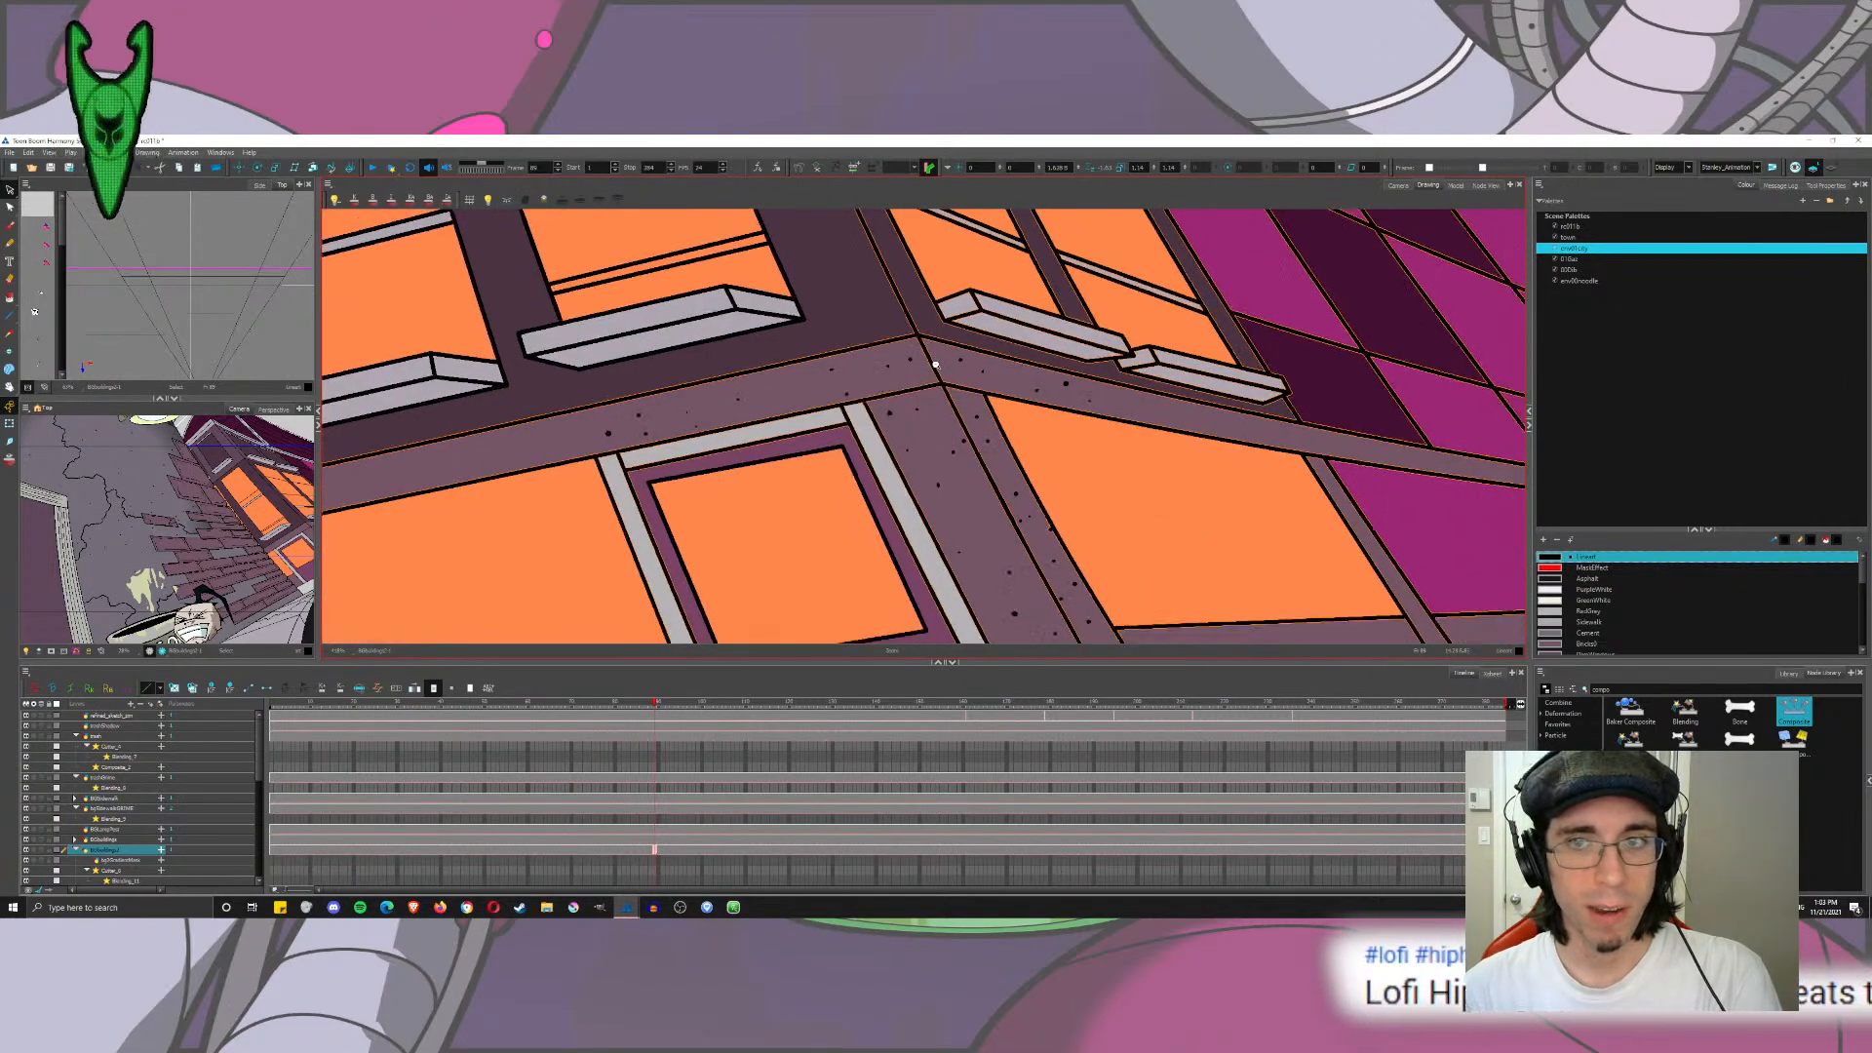
{"action": "key", "text": "ctrl+a"}
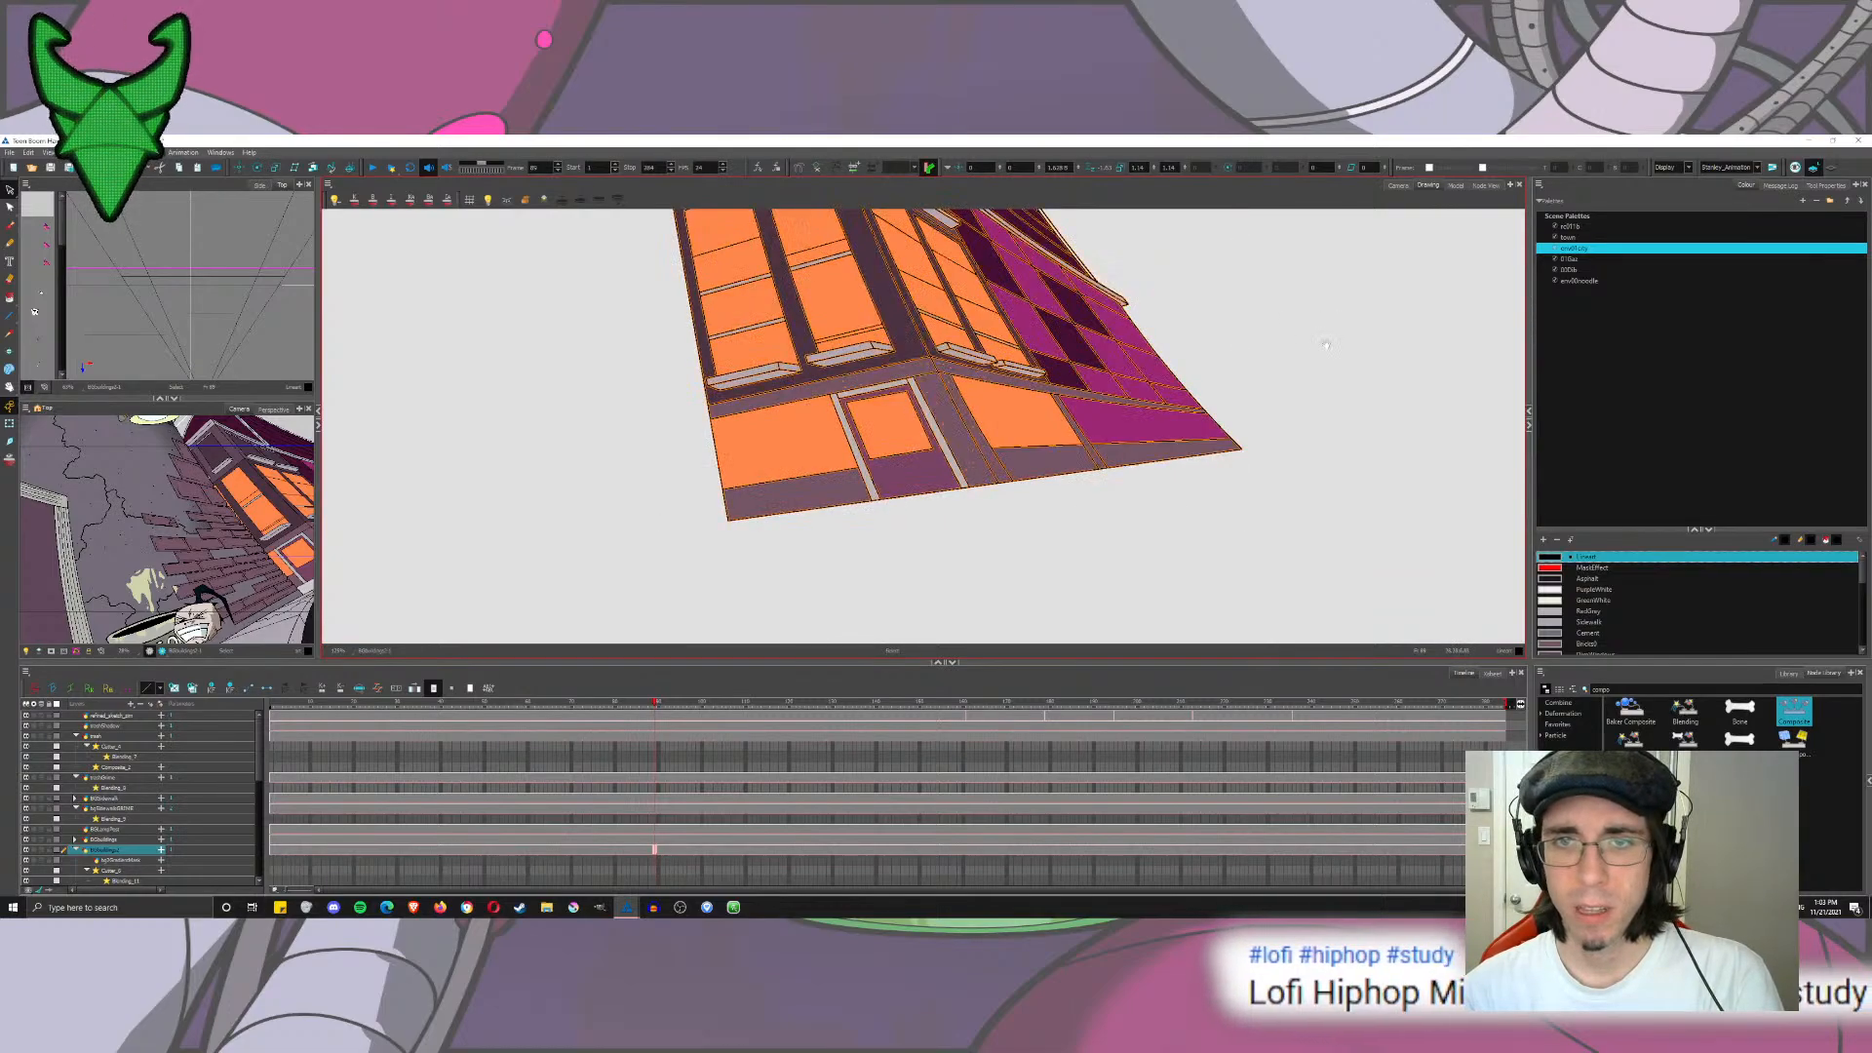
{"action": "scroll", "coordinate": [1040, 481], "scroll_direction": "down", "scroll_amount": 5}
{"action": "left_click", "coordinate": [1004, 454]}
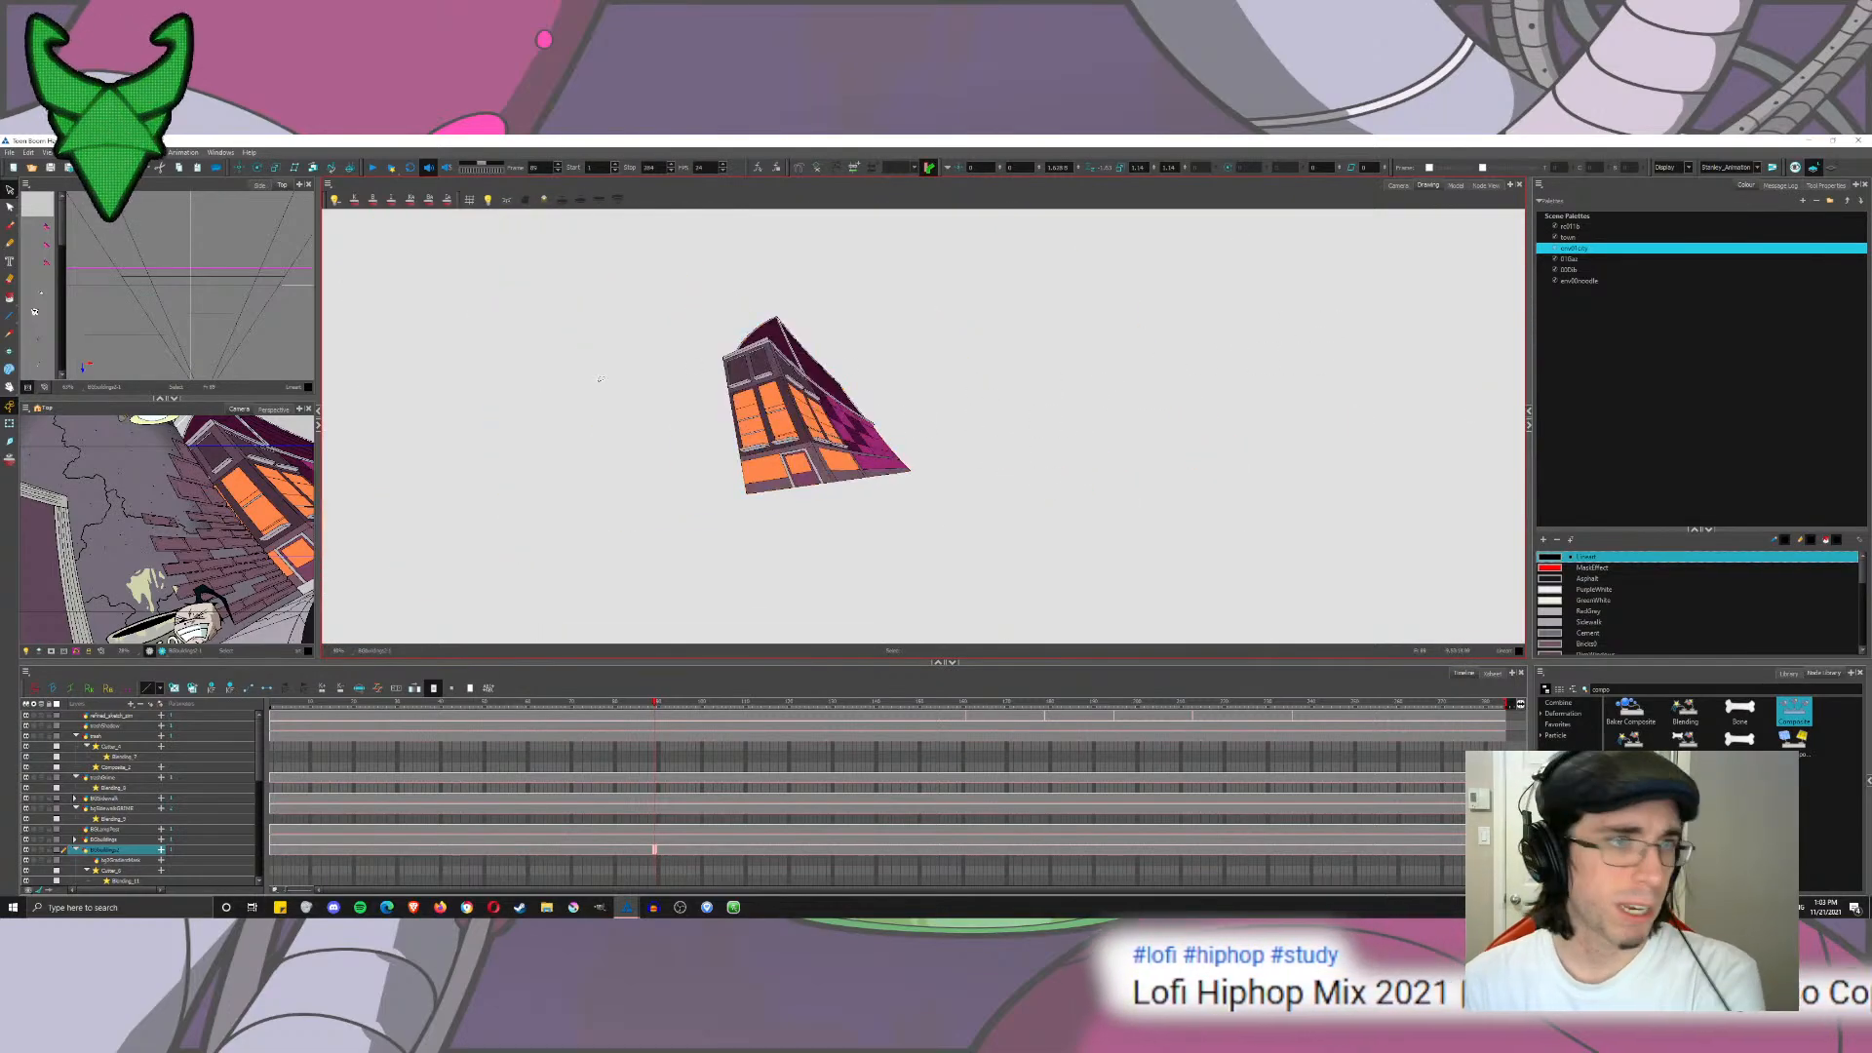
Step: Delete the stray shapes lying outside the building in the drawing
{"action": "left_click_drag", "start_coordinate": [639, 398], "coordinate": [1078, 459]}
{"action": "key", "text": "ctrl+a"}
{"action": "left_click_drag", "start_coordinate": [699, 571], "coordinate": [689, 360]}
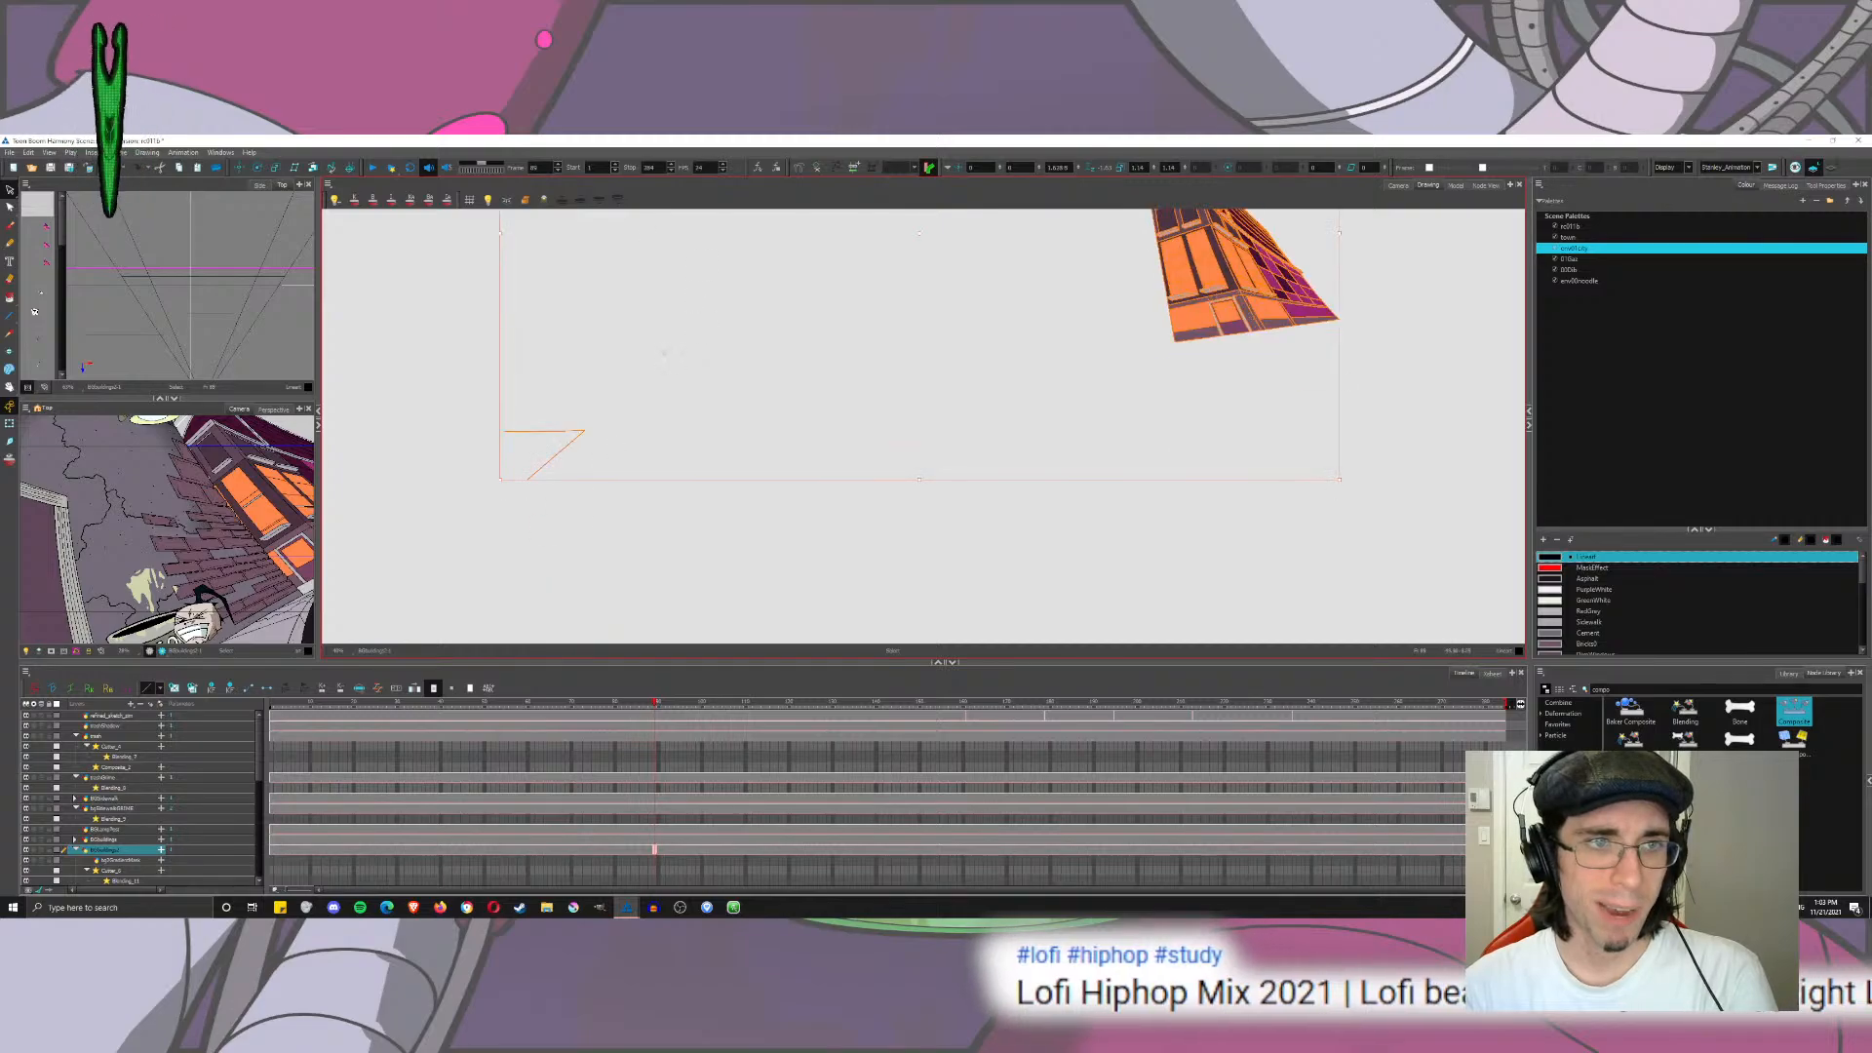
{"action": "left_click_drag", "start_coordinate": [603, 308], "coordinate": [468, 497]}
{"action": "key", "text": "Delete"}
{"action": "left_click_drag", "start_coordinate": [940, 326], "coordinate": [606, 798]}
{"action": "key", "text": "ctrl+a"}
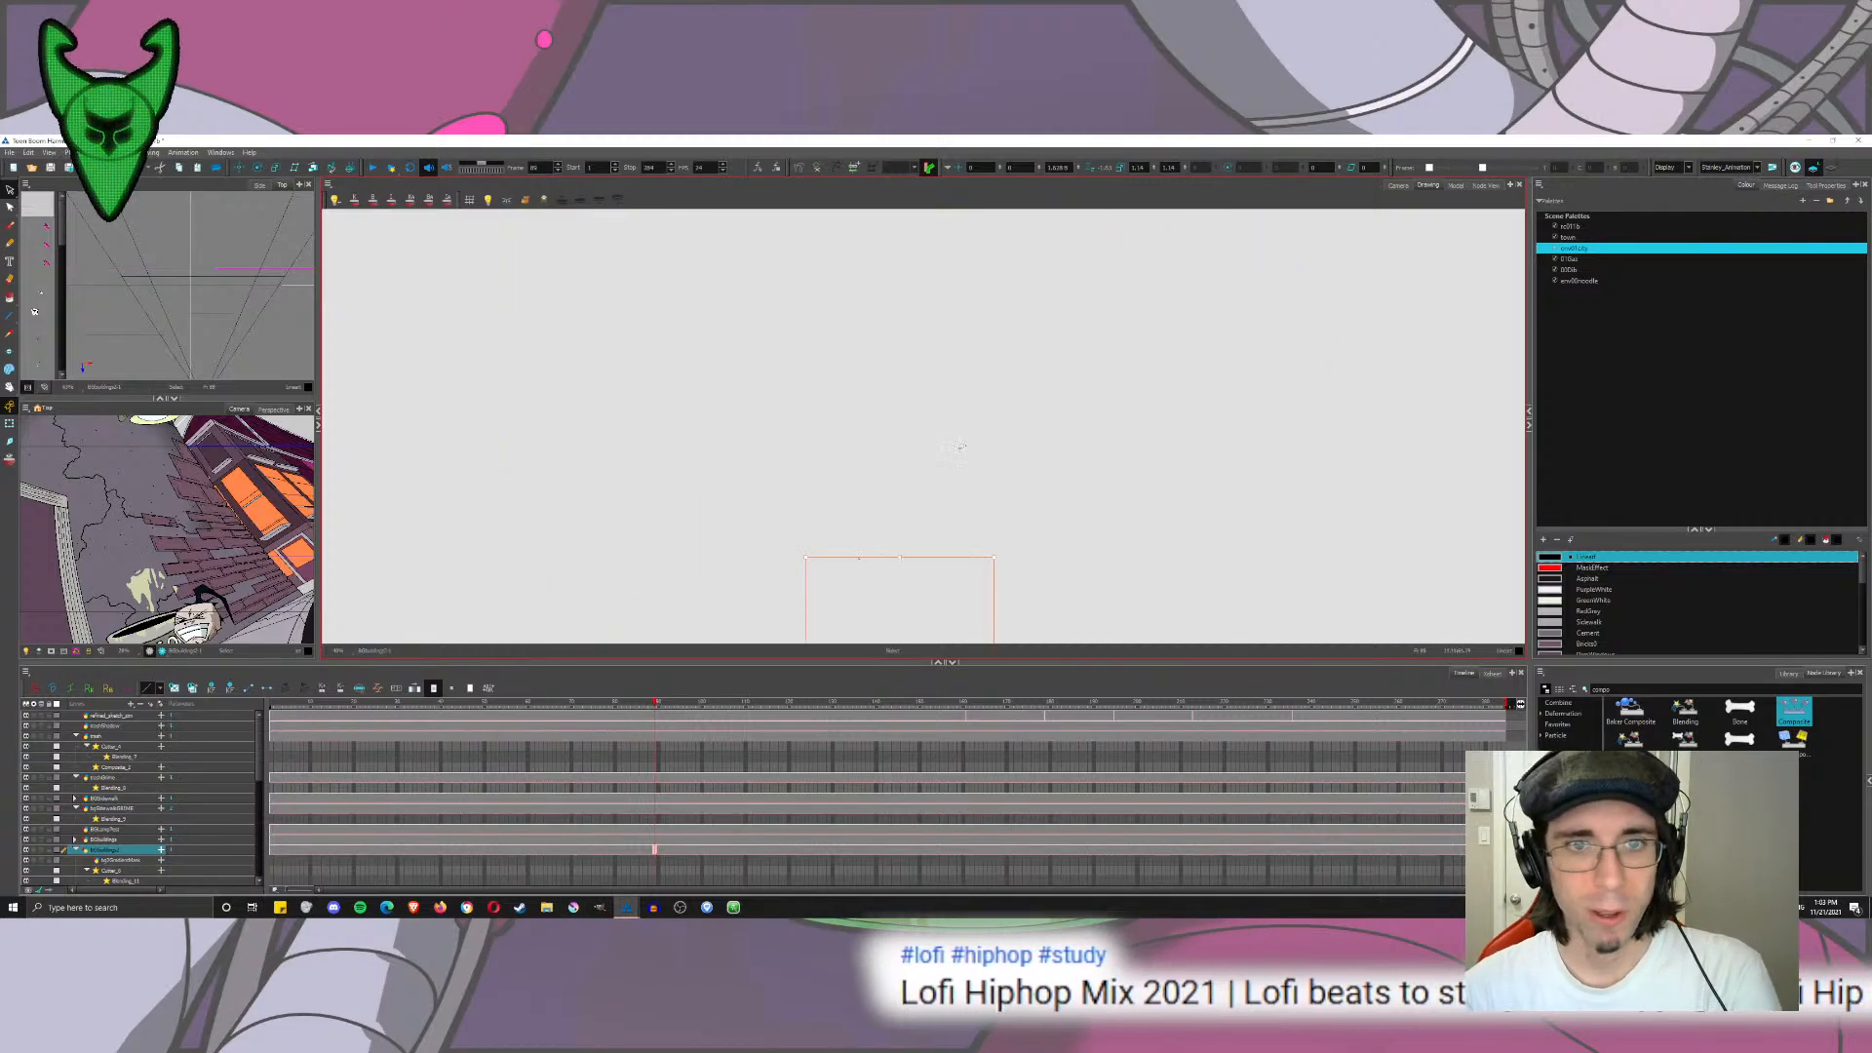
{"action": "left_click_drag", "start_coordinate": [894, 462], "coordinate": [894, 331]}
{"action": "left_click", "coordinate": [860, 430]}
{"action": "key", "text": "Delete"}
{"action": "left_click_drag", "start_coordinate": [928, 600], "coordinate": [910, 390]}
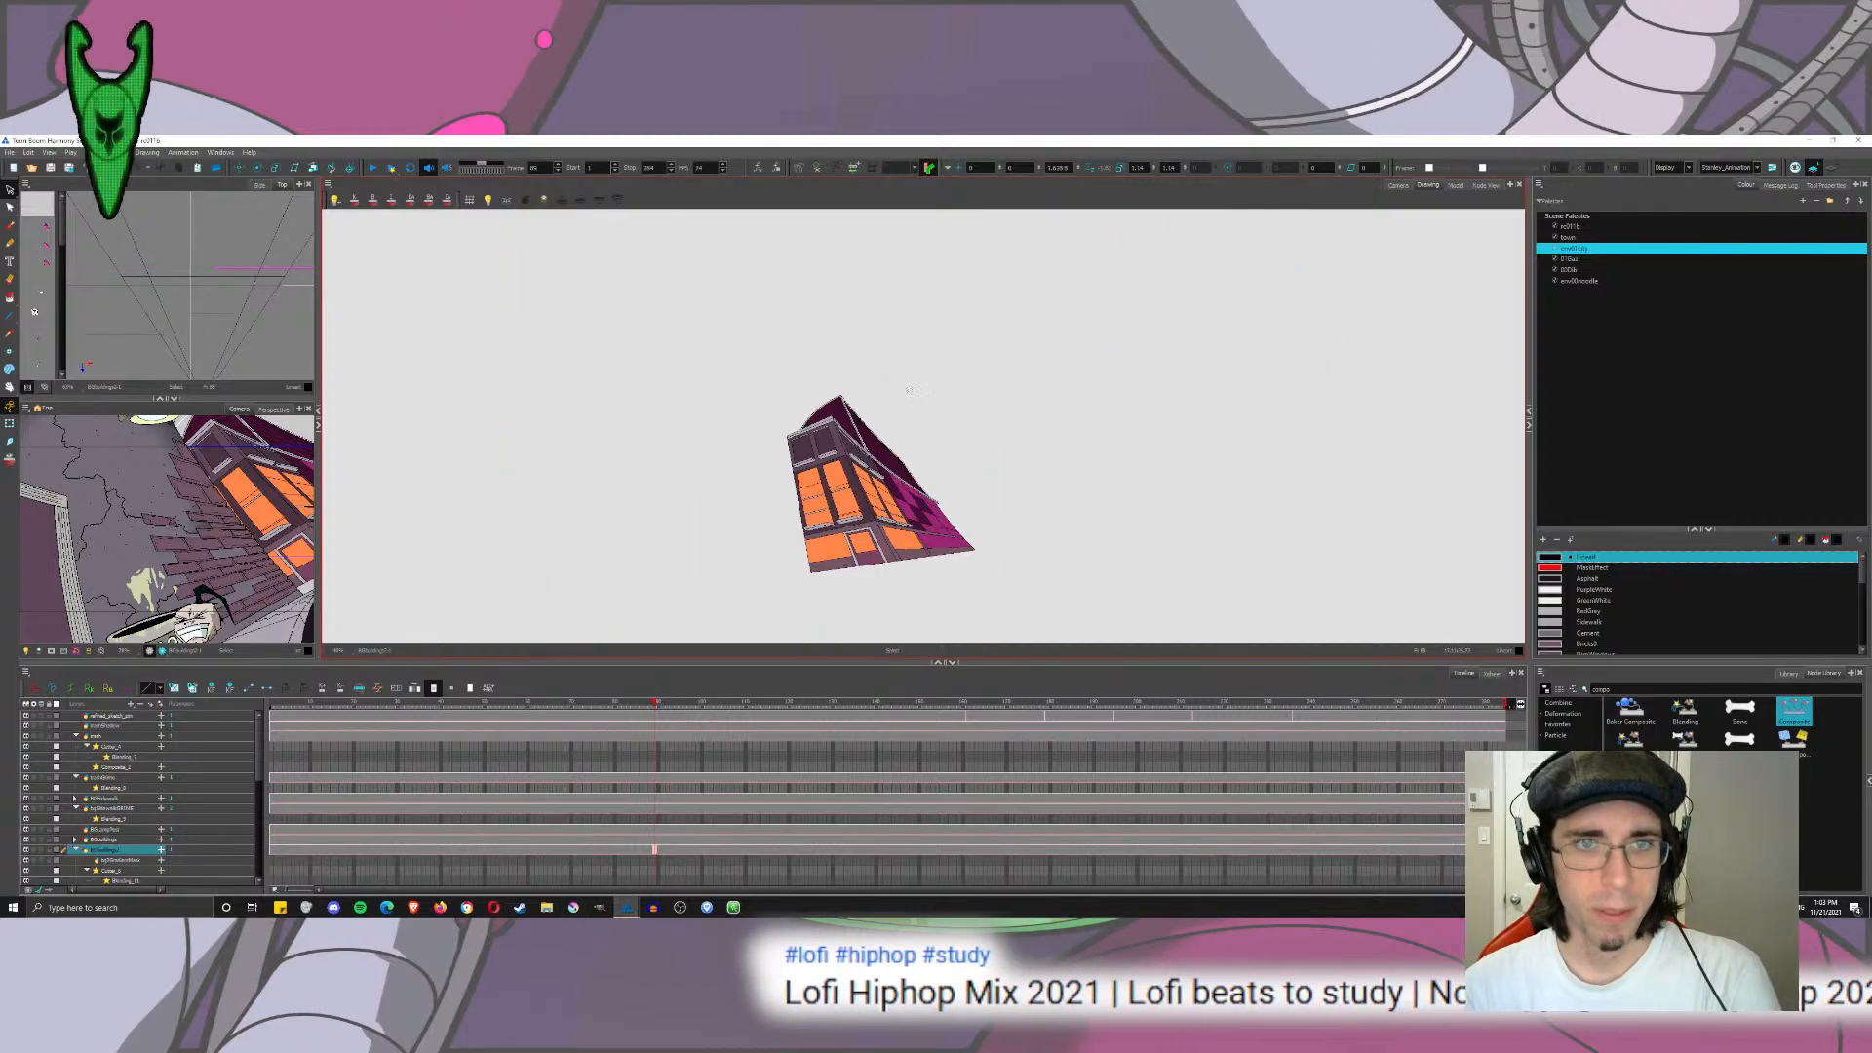
Step: Copy all of the building artwork and paste it into the mask drawing layer beneath it, keeping the original artwork
{"action": "key", "text": "ctrl+a"}
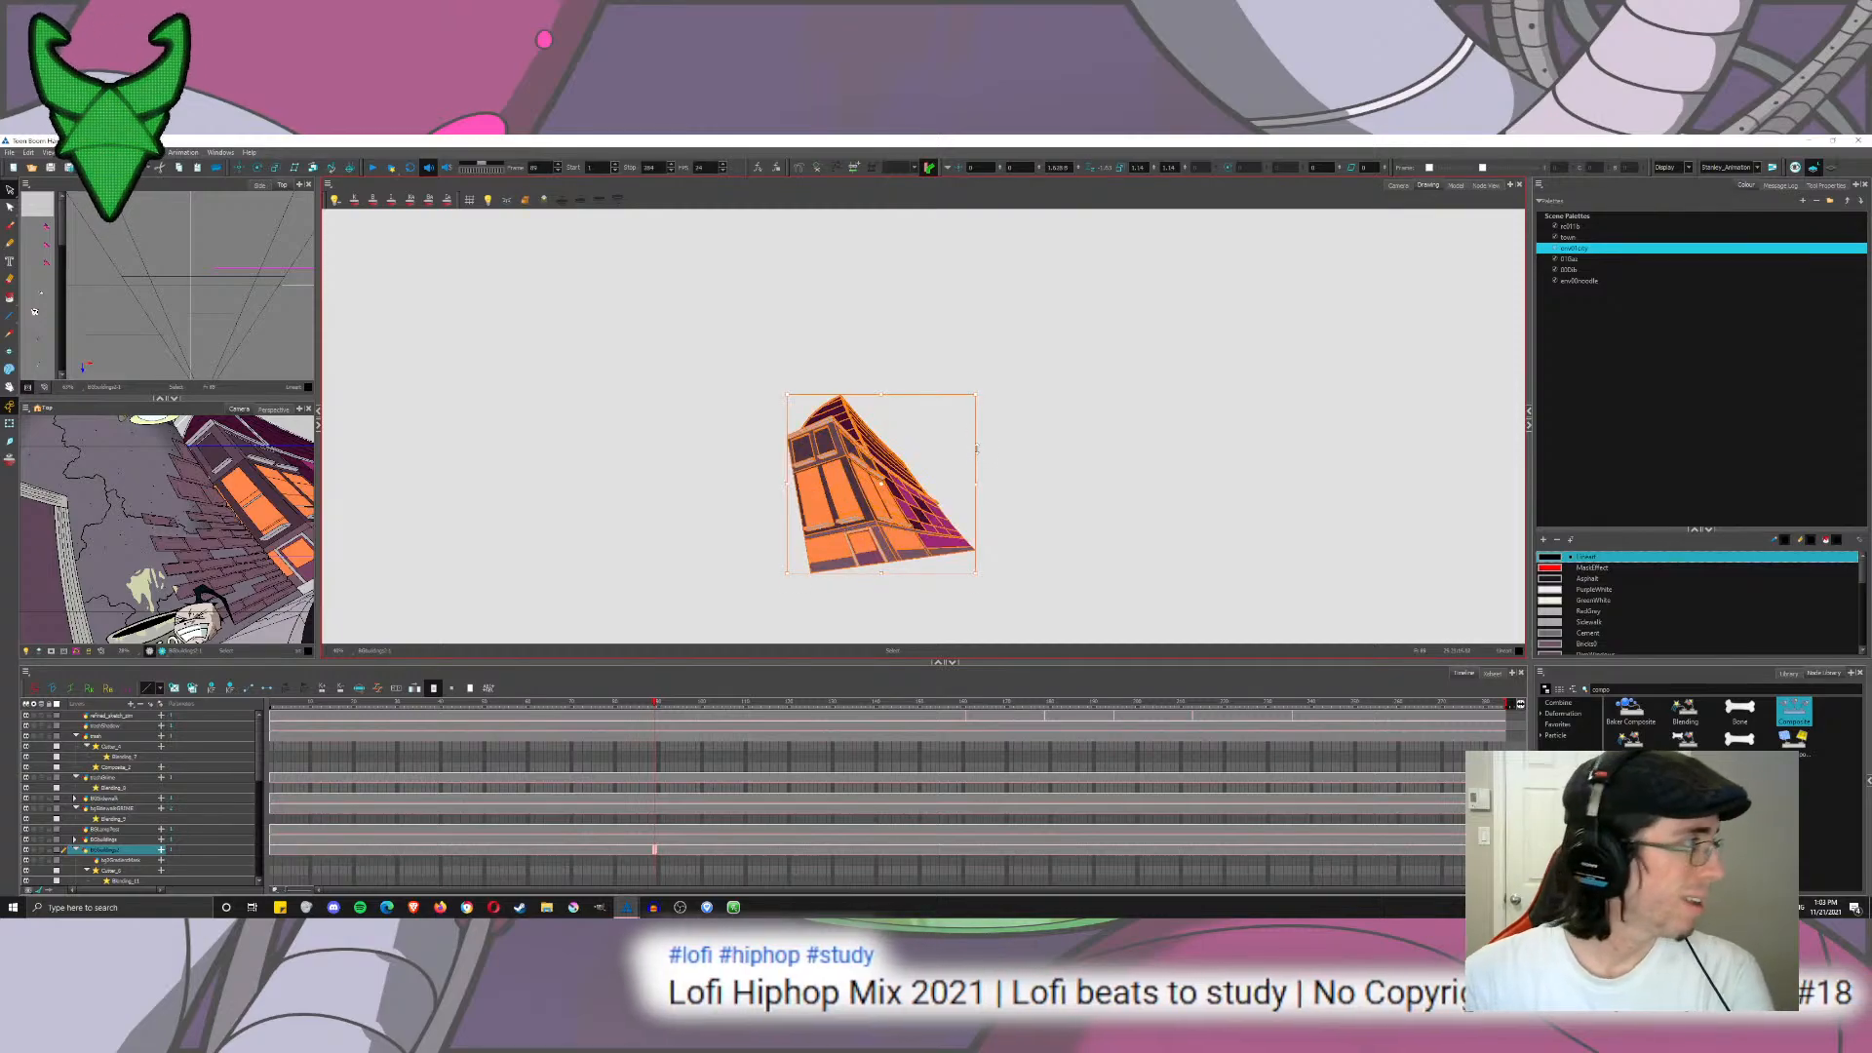
{"action": "key", "text": "Delete"}
{"action": "key", "text": "ctrl+z"}
{"action": "key", "text": "Escape"}
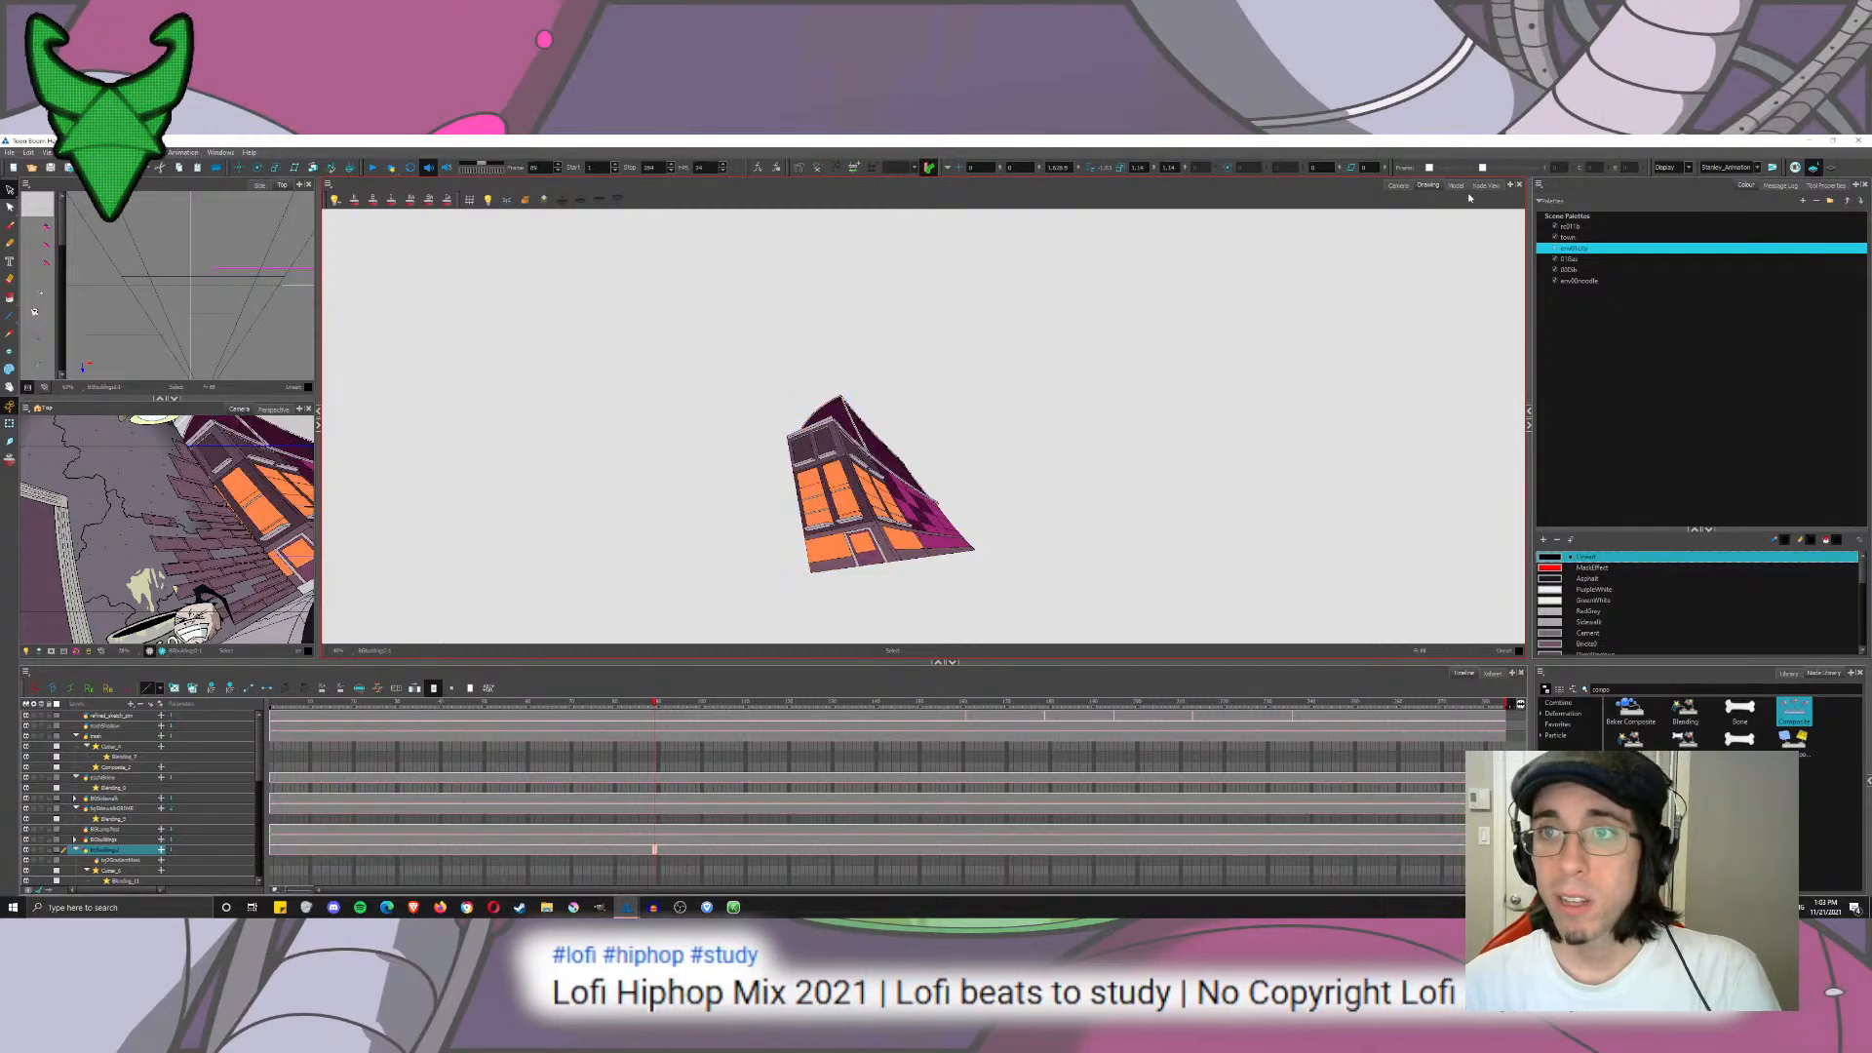
{"action": "left_click", "coordinate": [125, 860]}
{"action": "key", "text": "ctrl+v"}
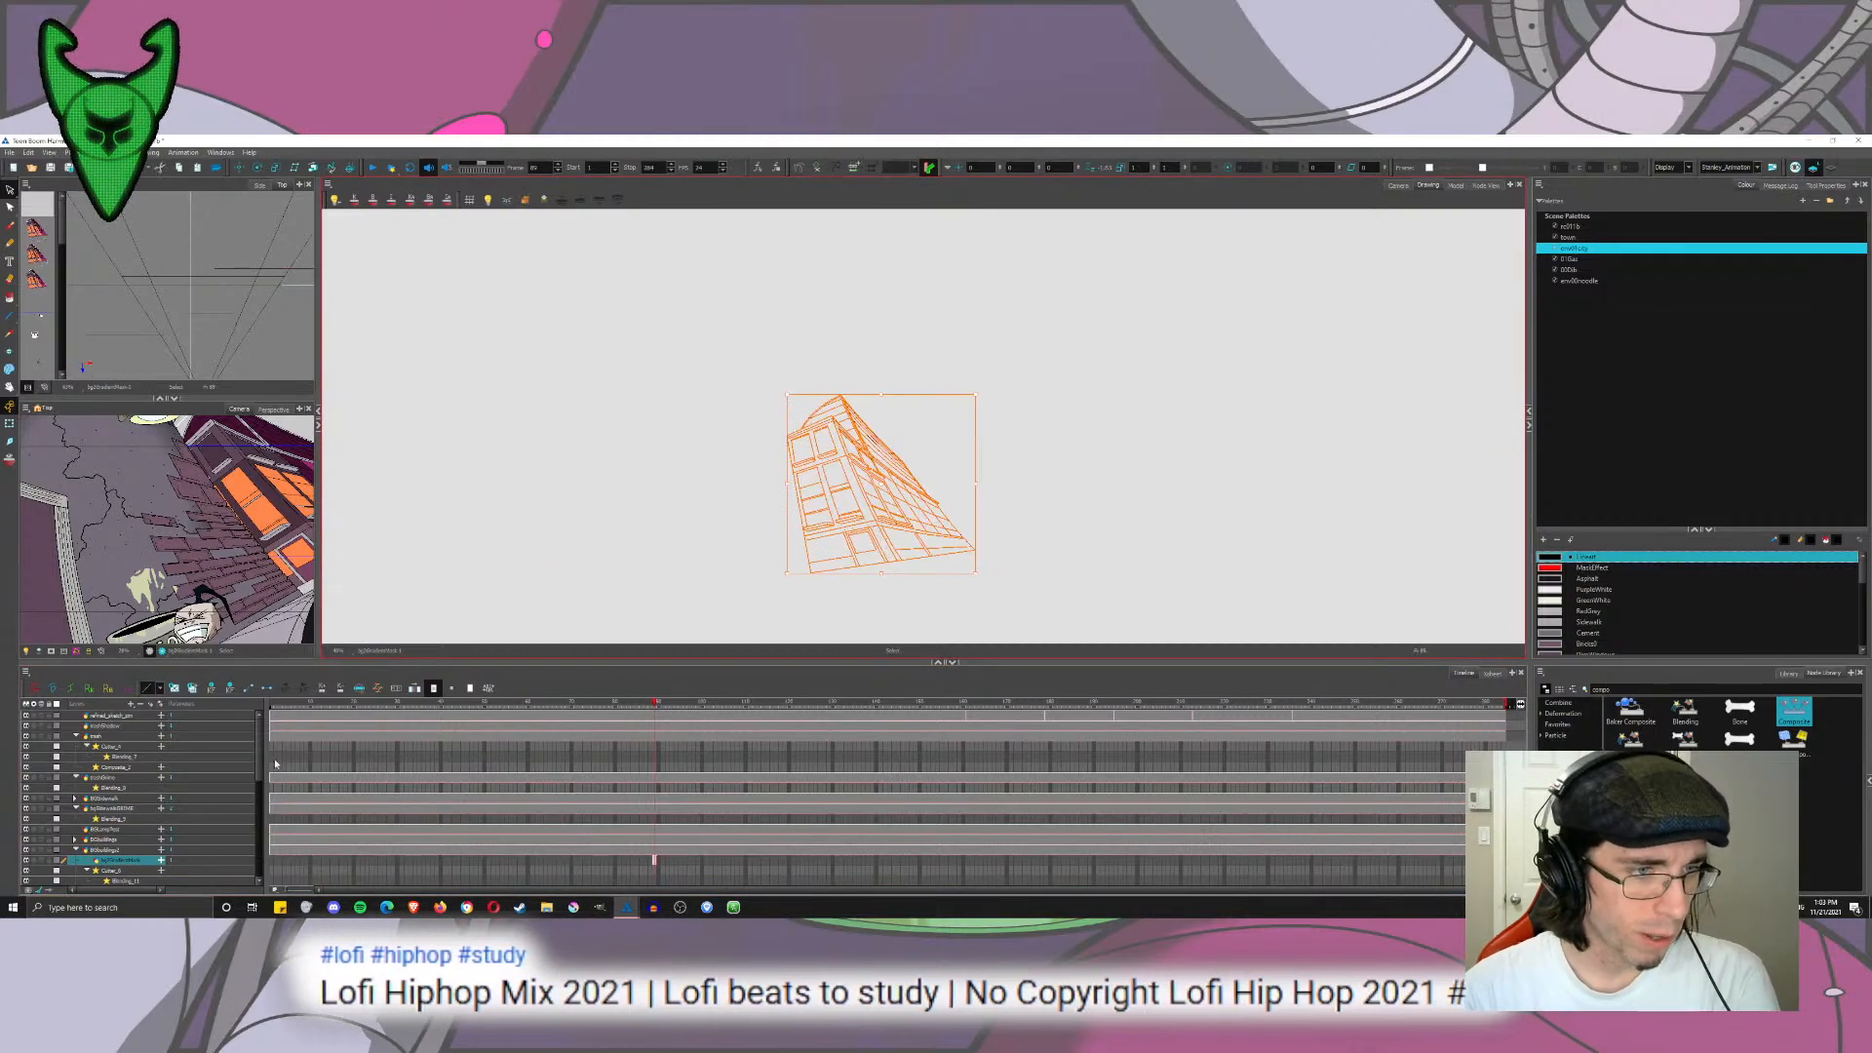
{"action": "scroll", "coordinate": [260, 770], "scroll_direction": "down", "scroll_amount": 4}
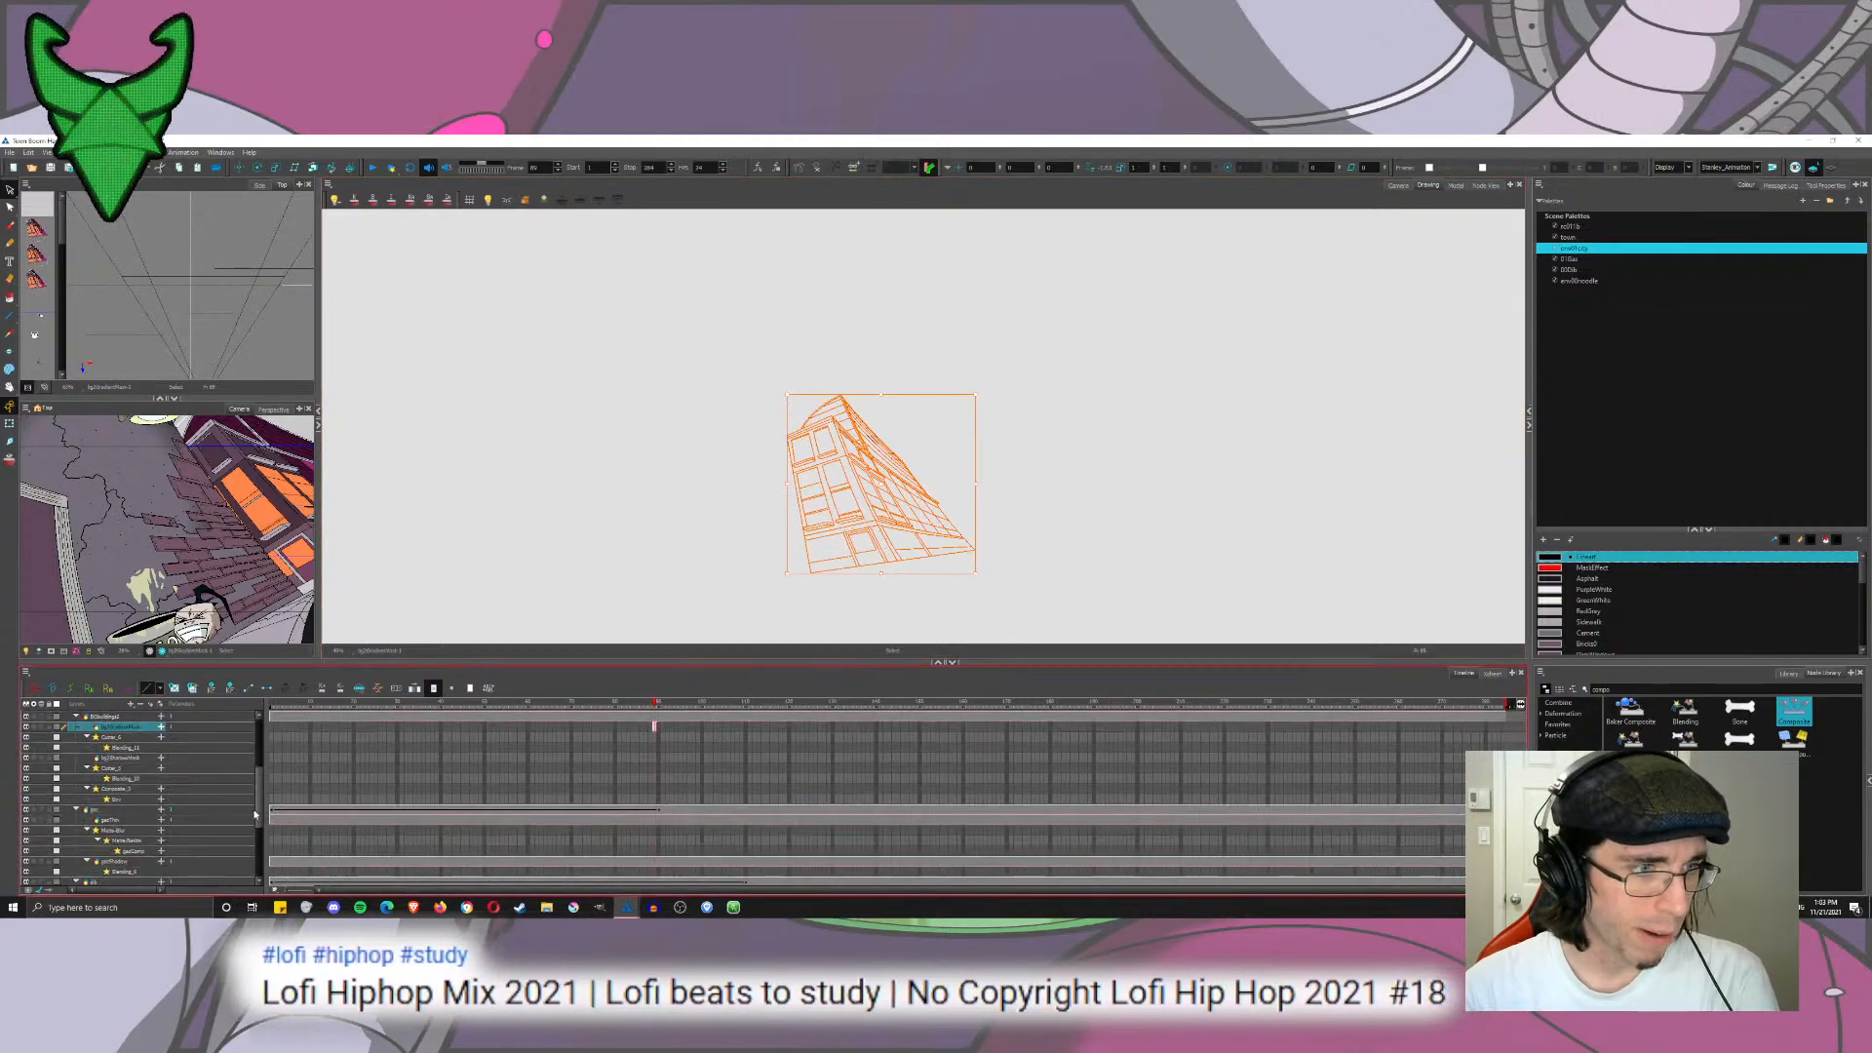
Step: Paste the copied building artwork into the second mask drawing layer, directly above the second cutter
{"action": "left_click", "coordinate": [121, 758]}
{"action": "left_click", "coordinate": [534, 472]}
{"action": "key", "text": "ctrl+v"}
{"action": "left_click", "coordinate": [1219, 351]}
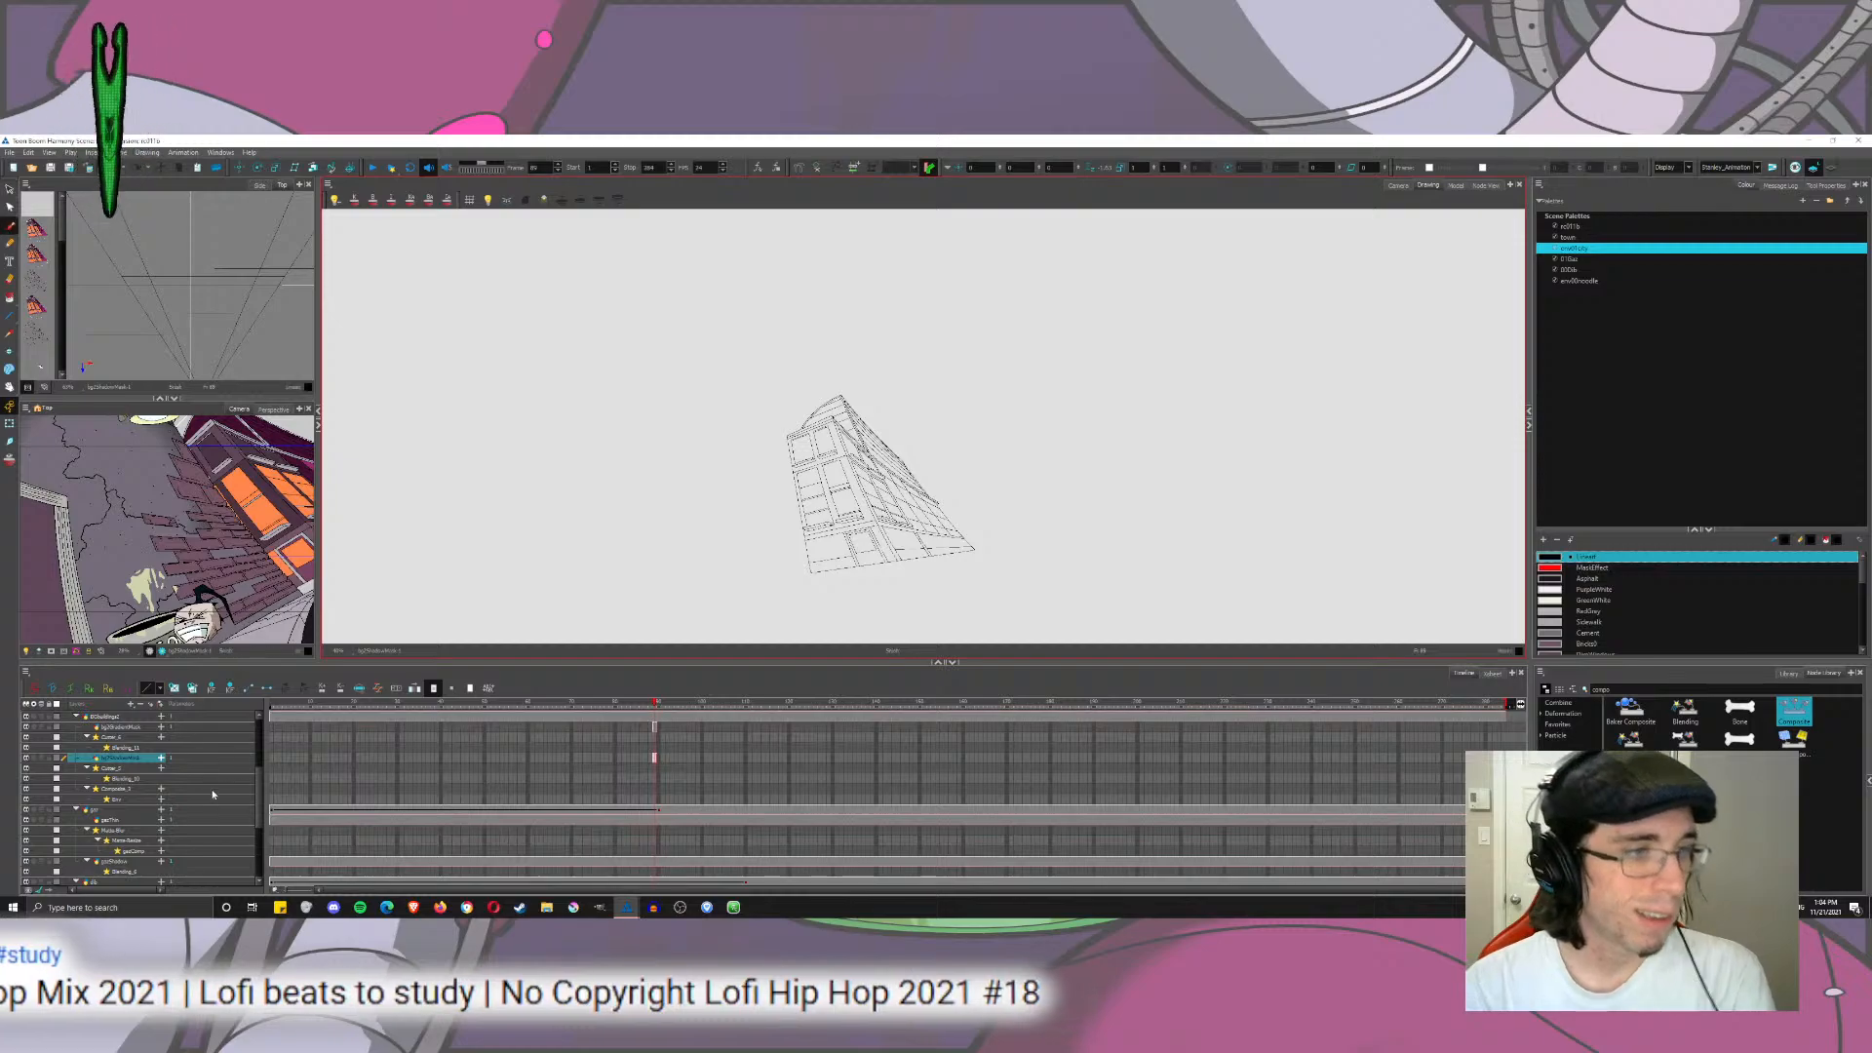
{"action": "left_click_drag", "start_coordinate": [620, 638], "coordinate": [590, 603]}
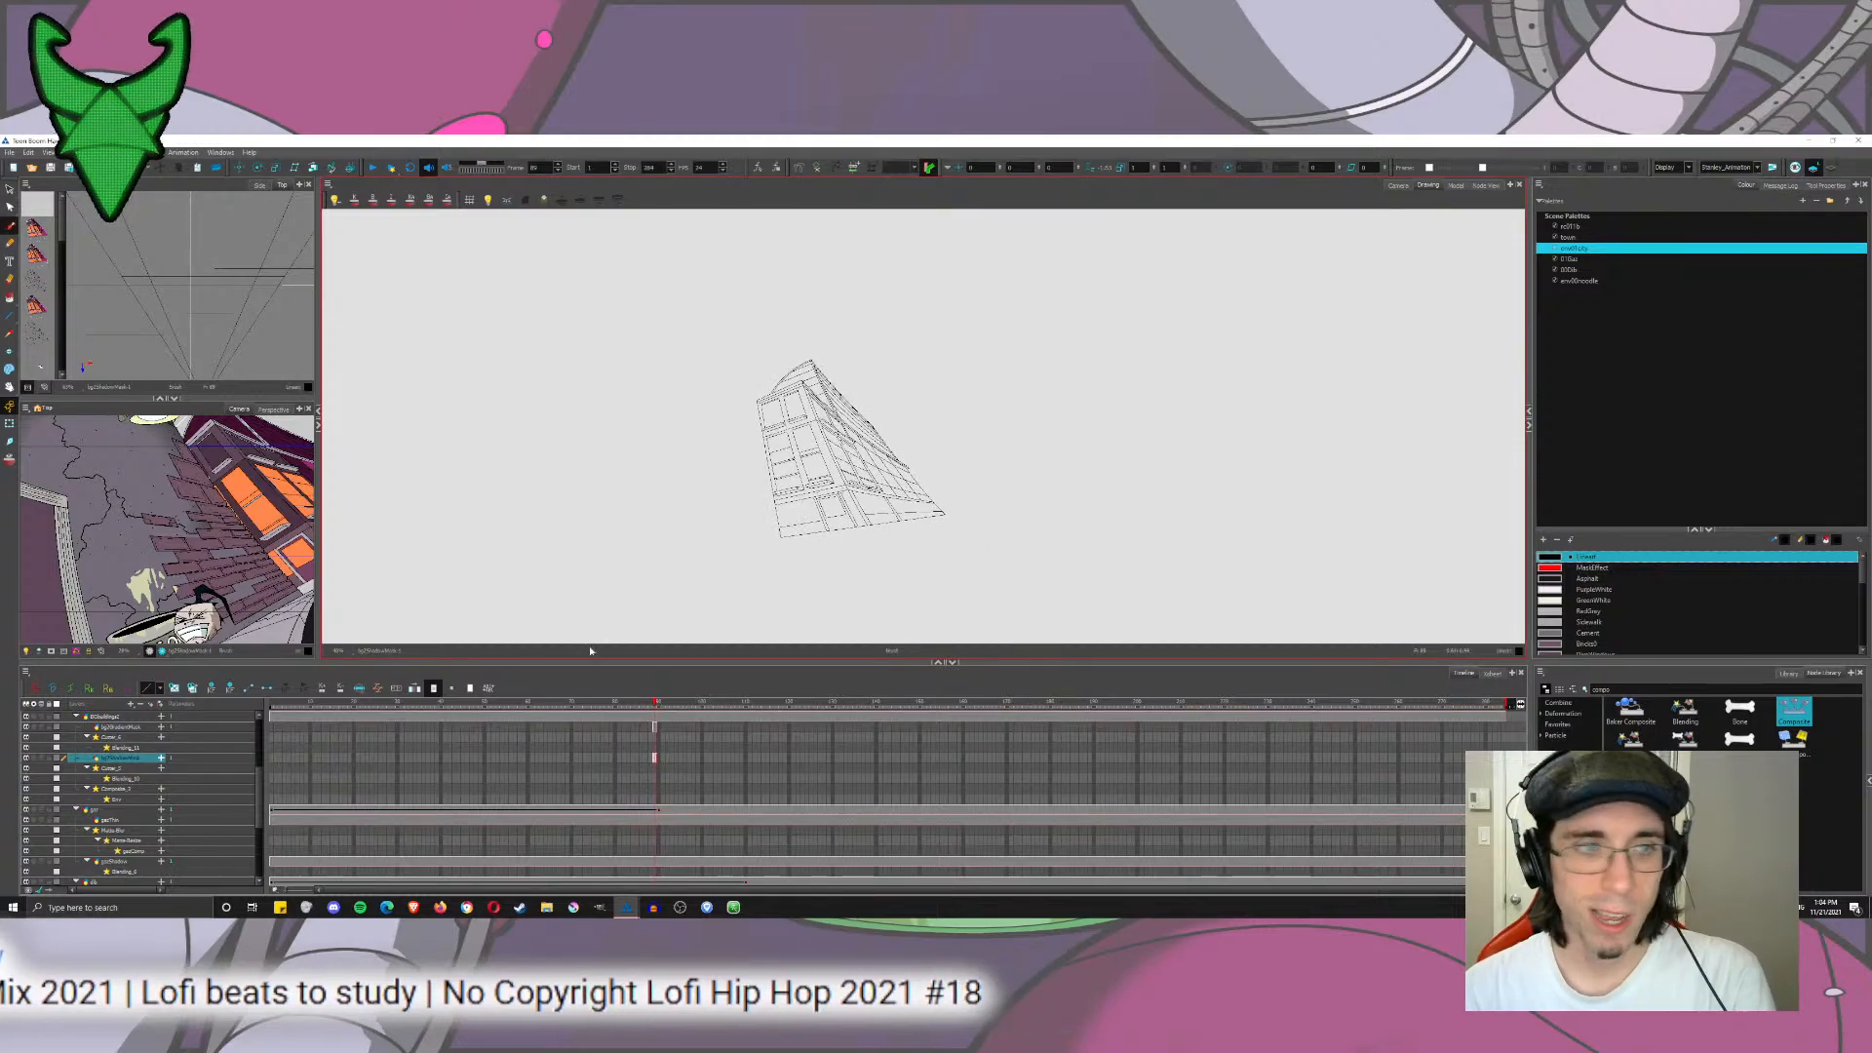
Step: Set up the first mask drawing layer for painting with the green linear gradient colour, framing the building's ground floor
{"action": "left_click", "coordinate": [124, 727]}
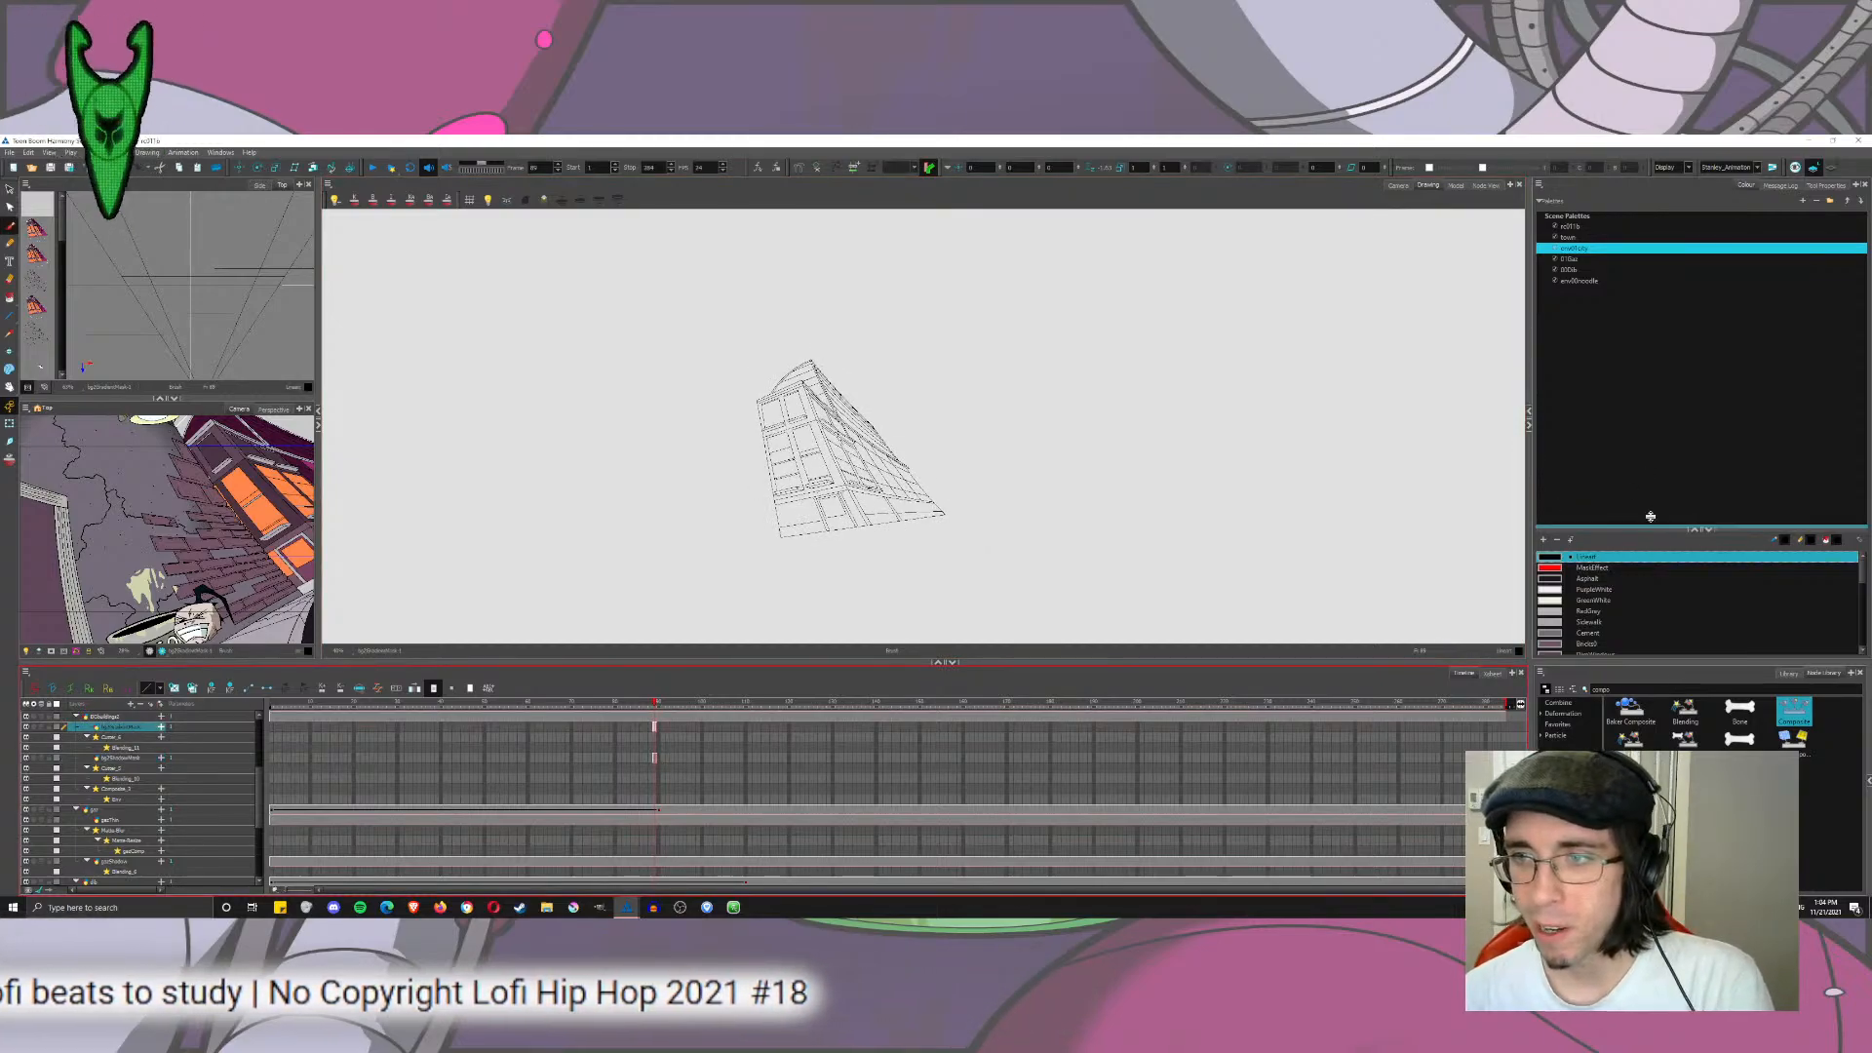
{"action": "left_click_drag", "start_coordinate": [1643, 531], "coordinate": [1644, 373]}
{"action": "left_click", "coordinate": [1551, 560]}
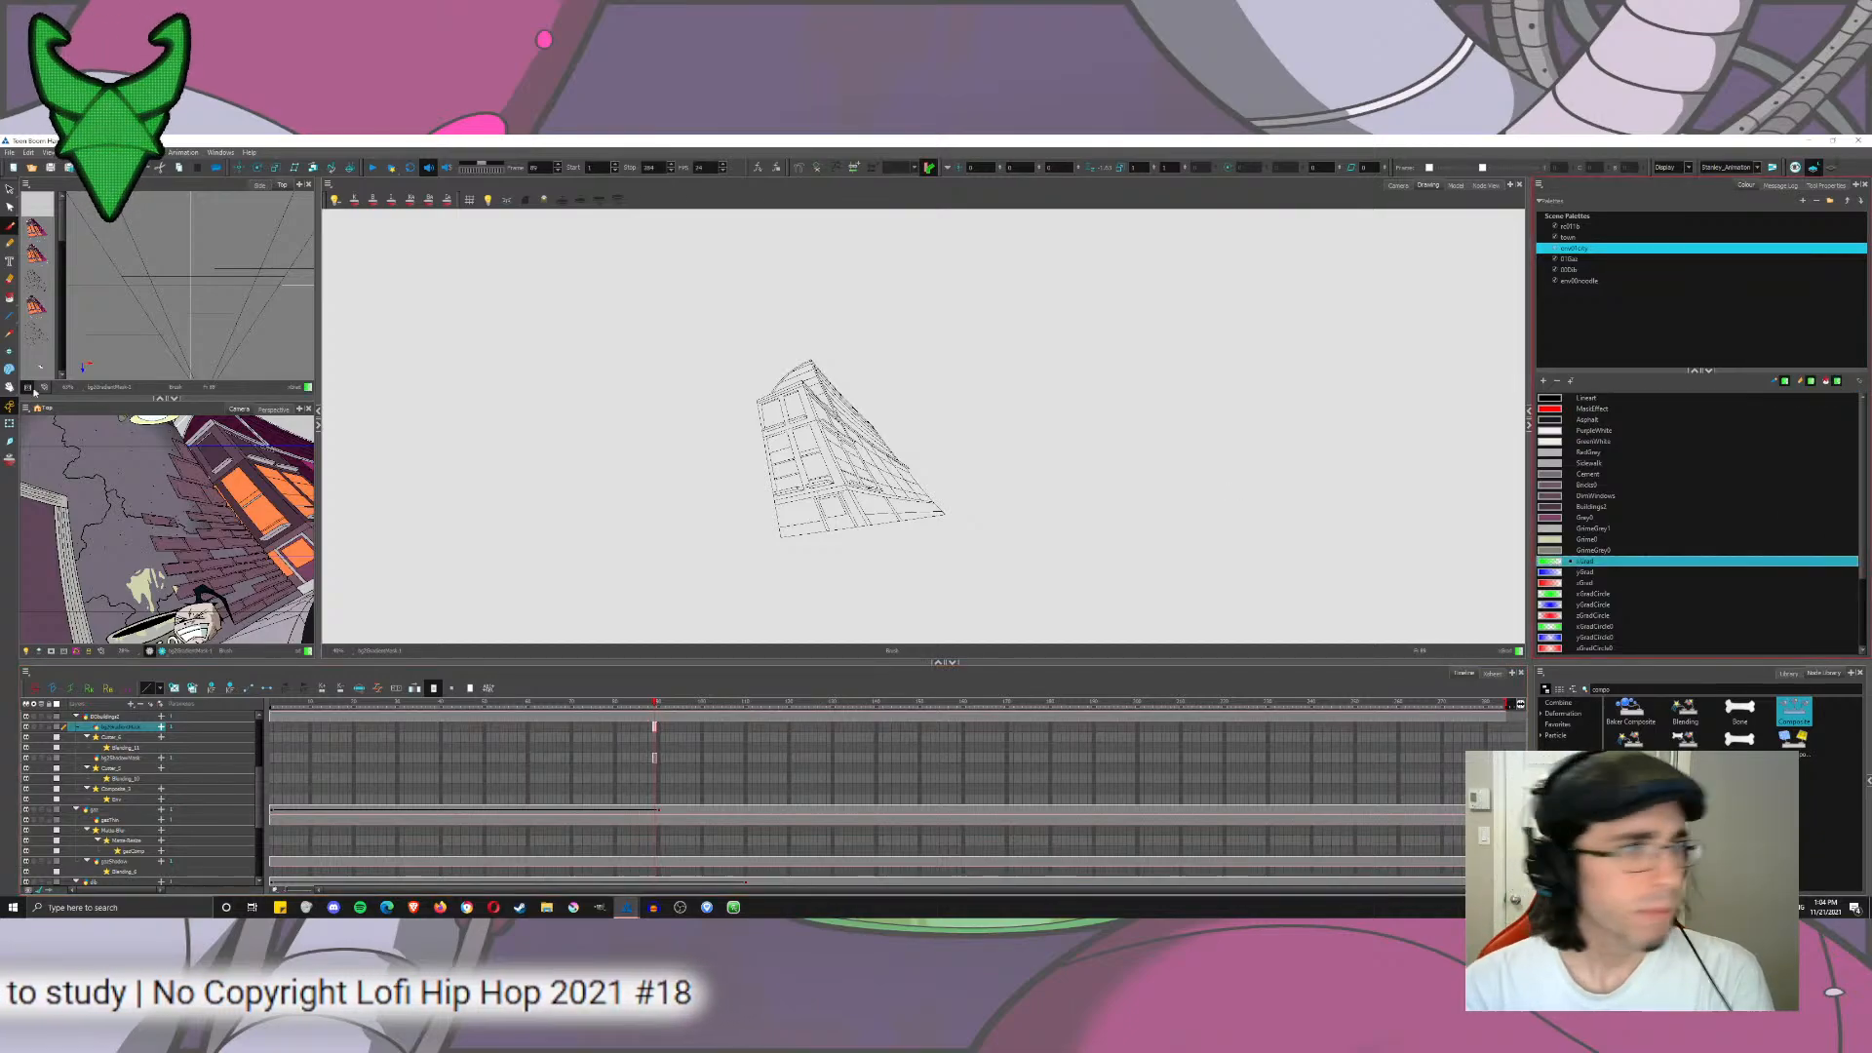
{"action": "left_click", "coordinate": [10, 297]}
{"action": "scroll", "coordinate": [765, 596], "scroll_direction": "up", "scroll_amount": 4}
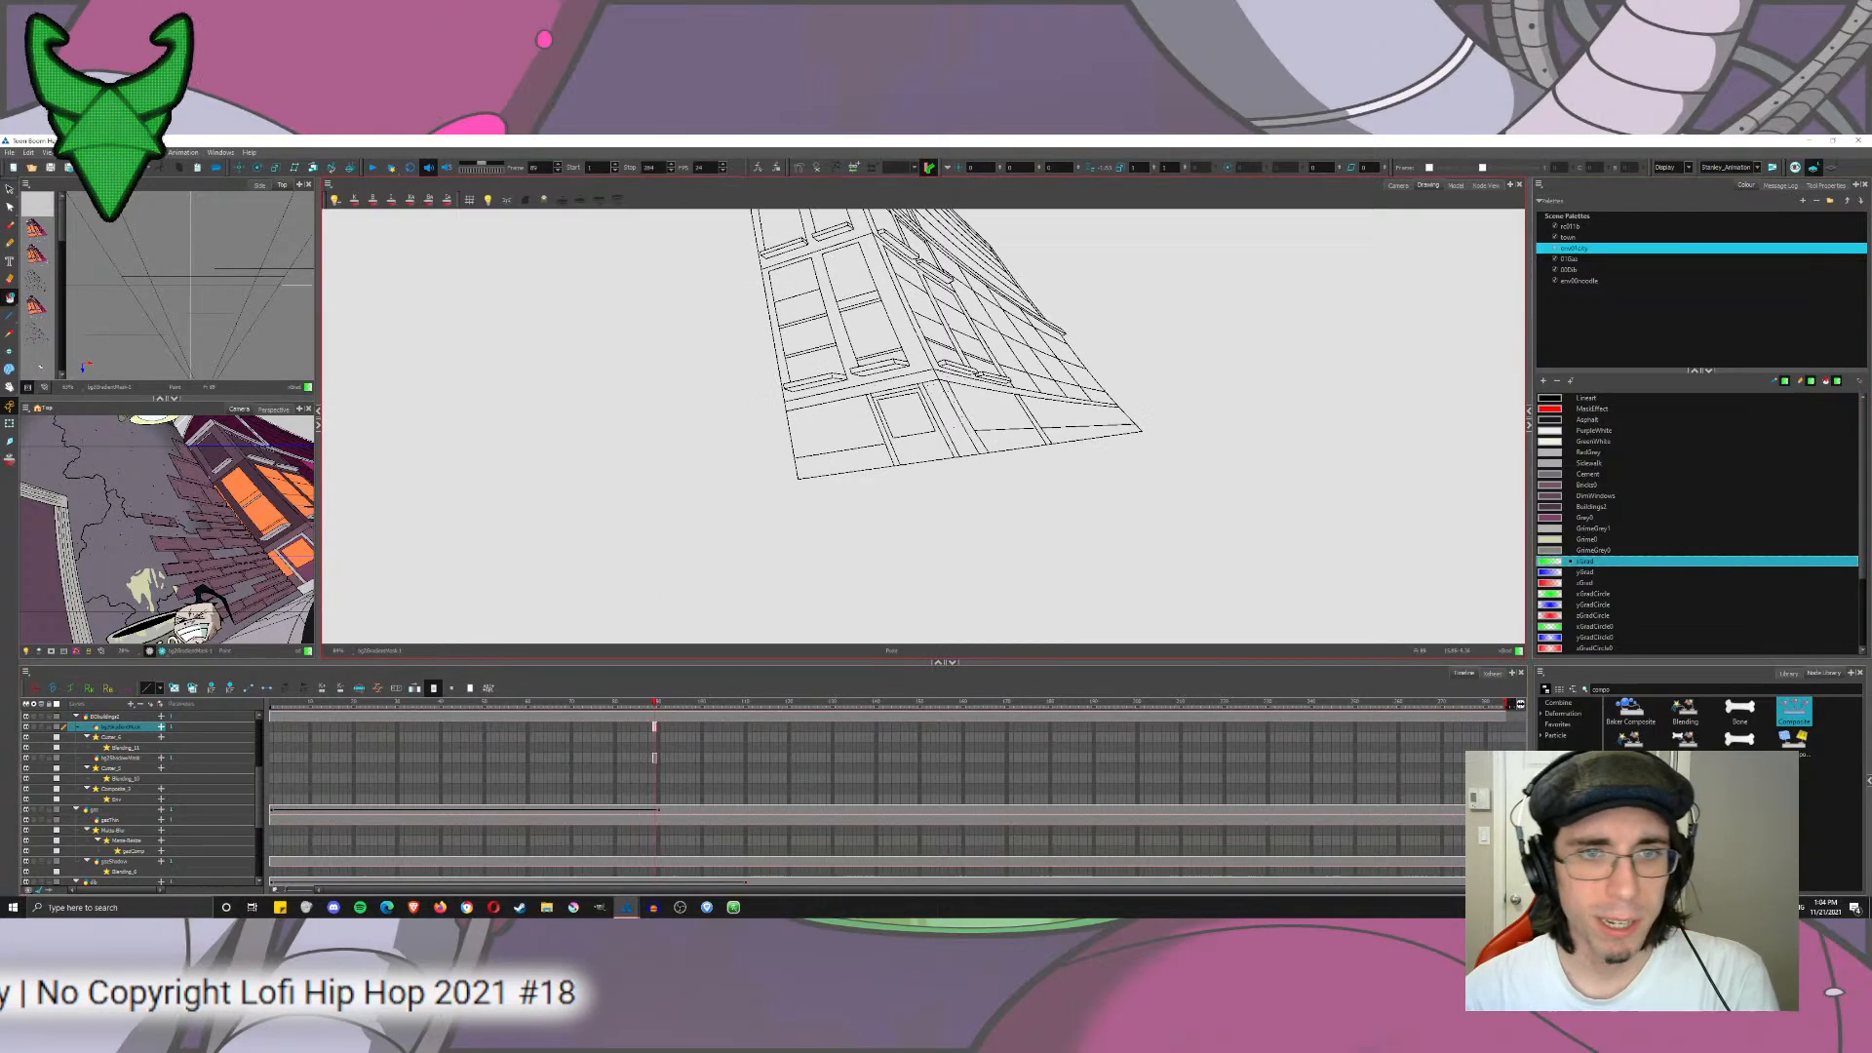
{"action": "left_click_drag", "start_coordinate": [771, 499], "coordinate": [633, 577]}
{"action": "scroll", "coordinate": [634, 575], "scroll_direction": "up", "scroll_amount": 4}
{"action": "left_click_drag", "start_coordinate": [1124, 420], "coordinate": [1048, 460]}
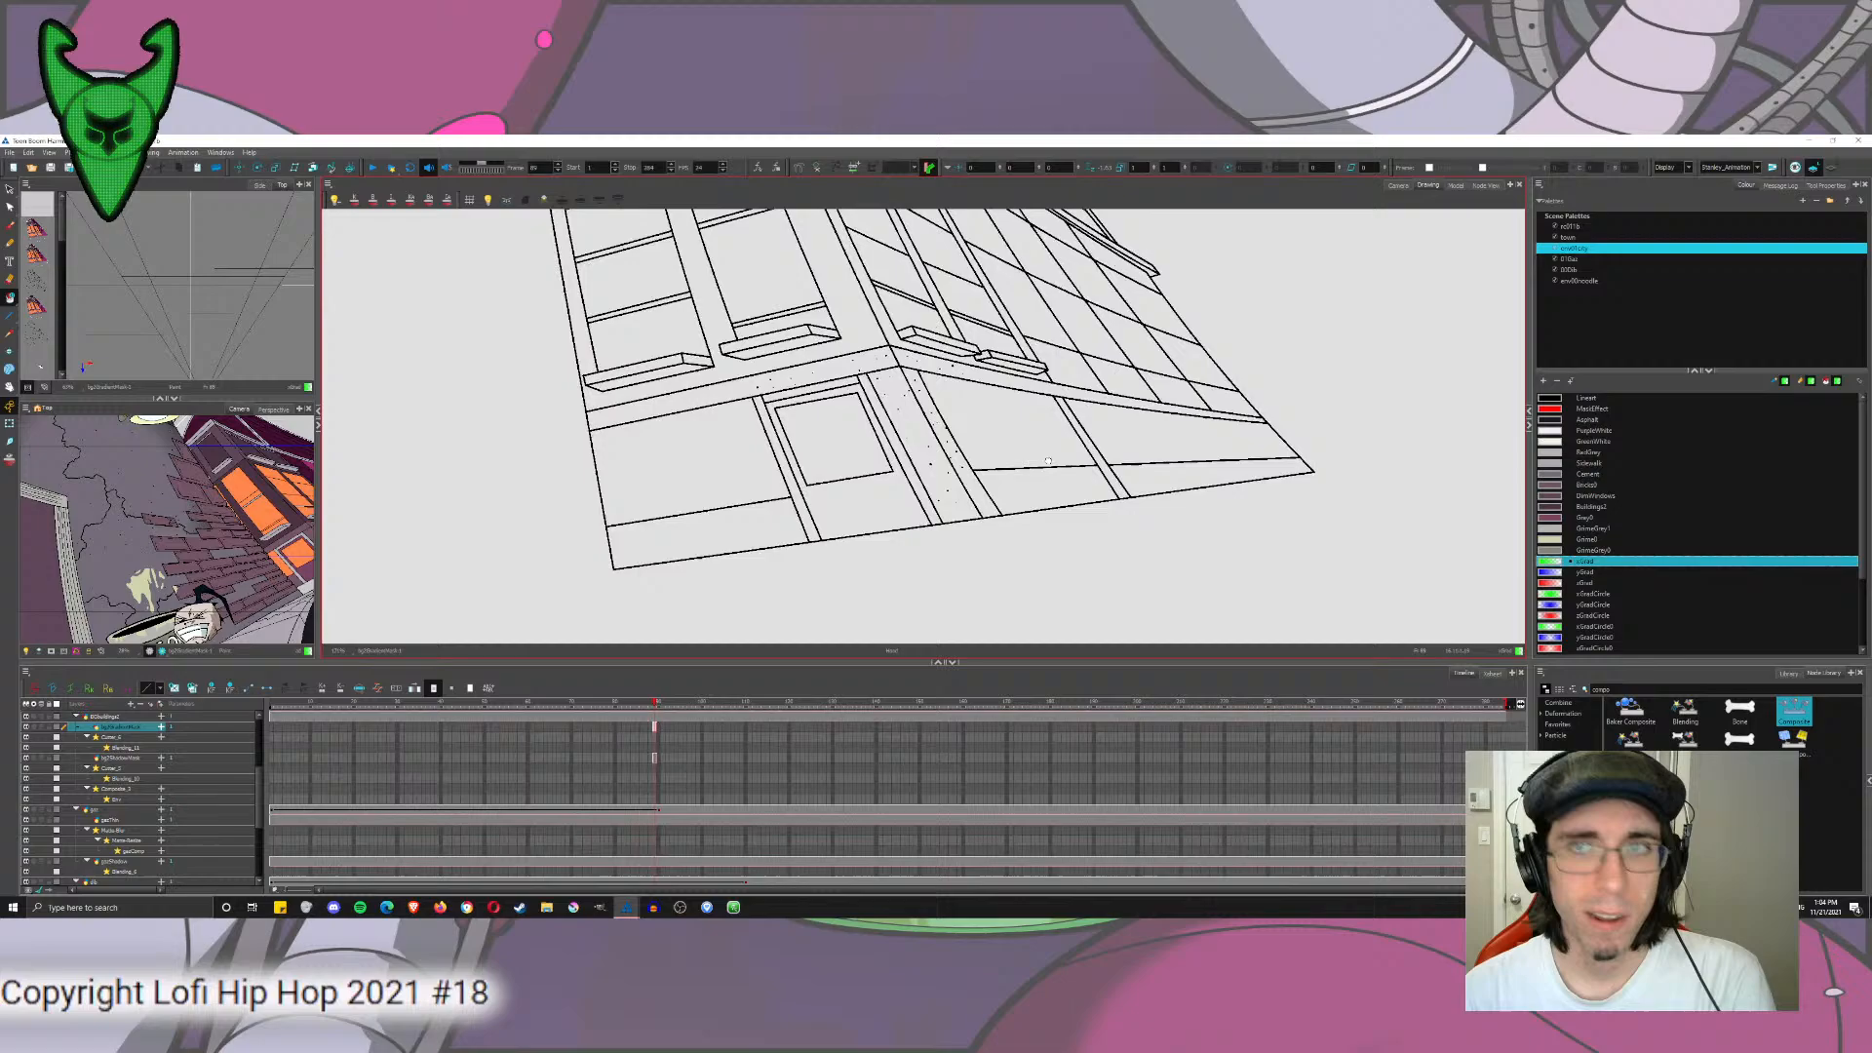
Step: Compare the mask line art with the coloured building in the camera view, checking the walls around the door and windows
{"action": "left_click", "coordinate": [1398, 186]}
{"action": "scroll", "coordinate": [960, 518], "scroll_direction": "up", "scroll_amount": 5}
{"action": "scroll", "coordinate": [963, 520], "scroll_direction": "down", "scroll_amount": 4}
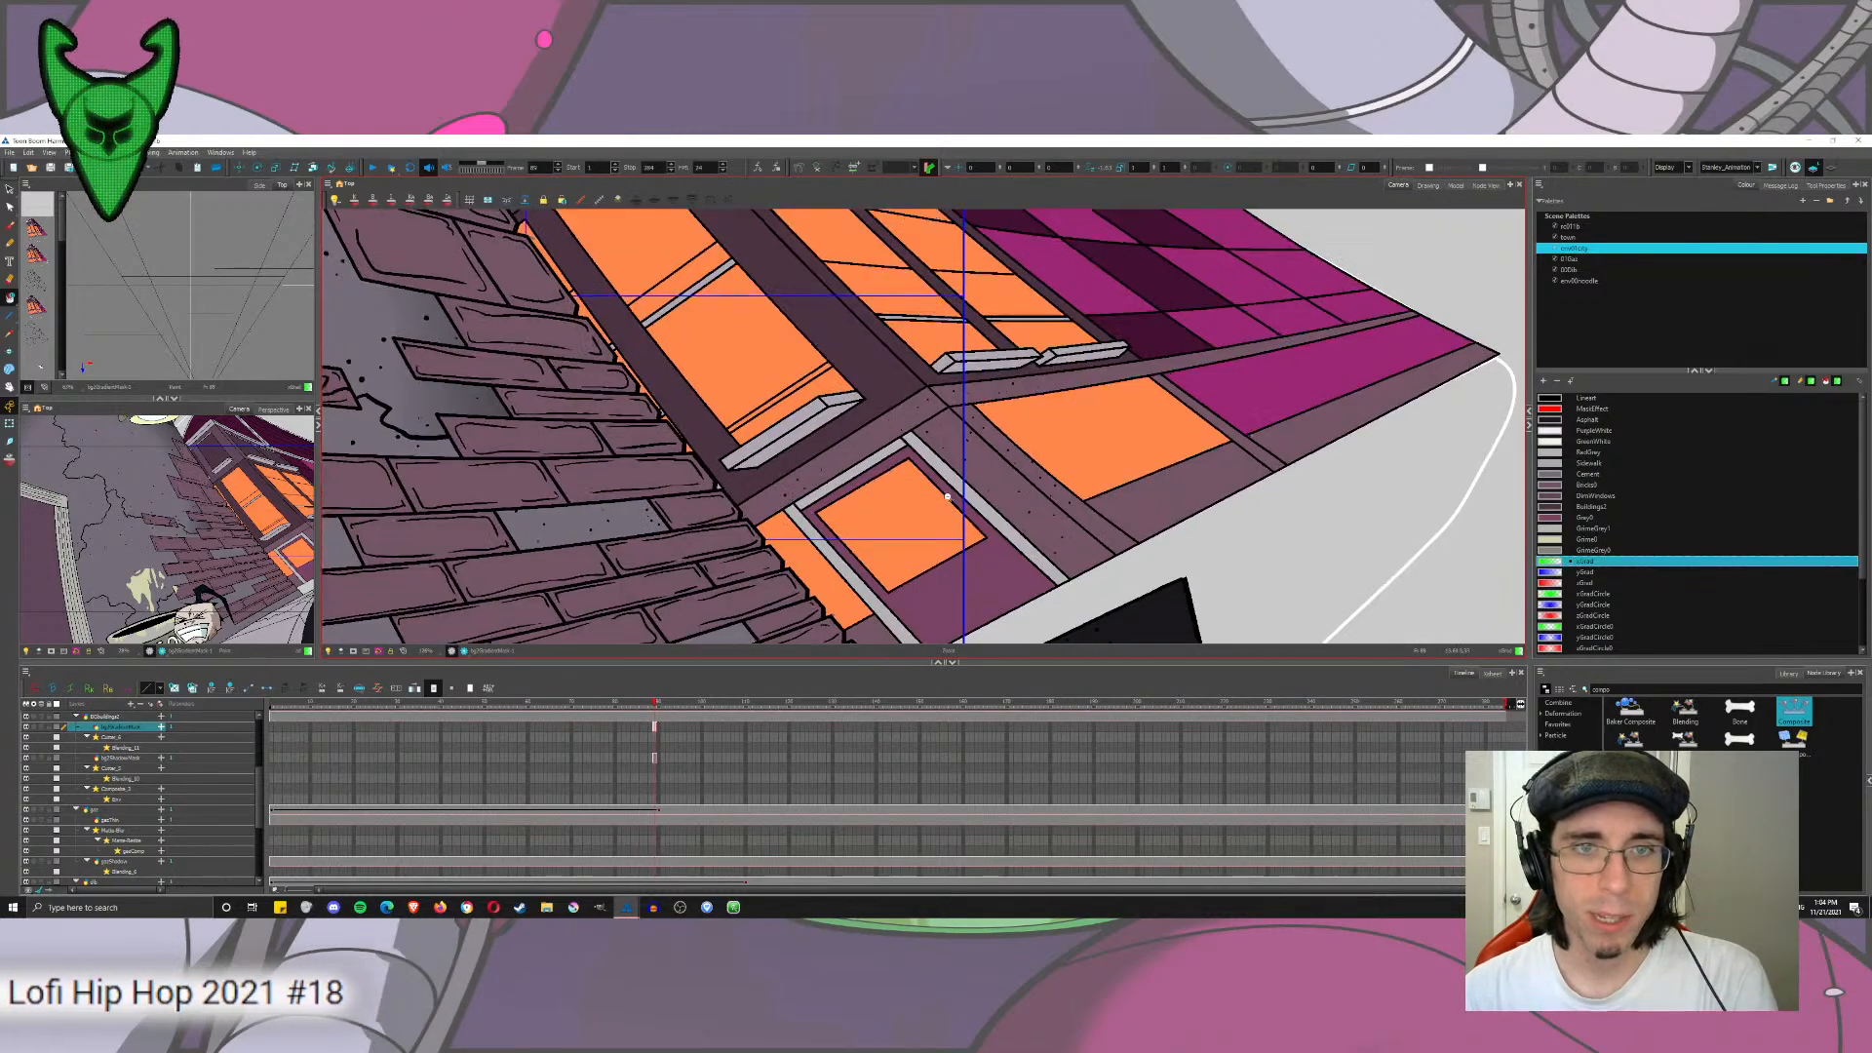
{"action": "left_click_drag", "start_coordinate": [960, 519], "coordinate": [919, 585]}
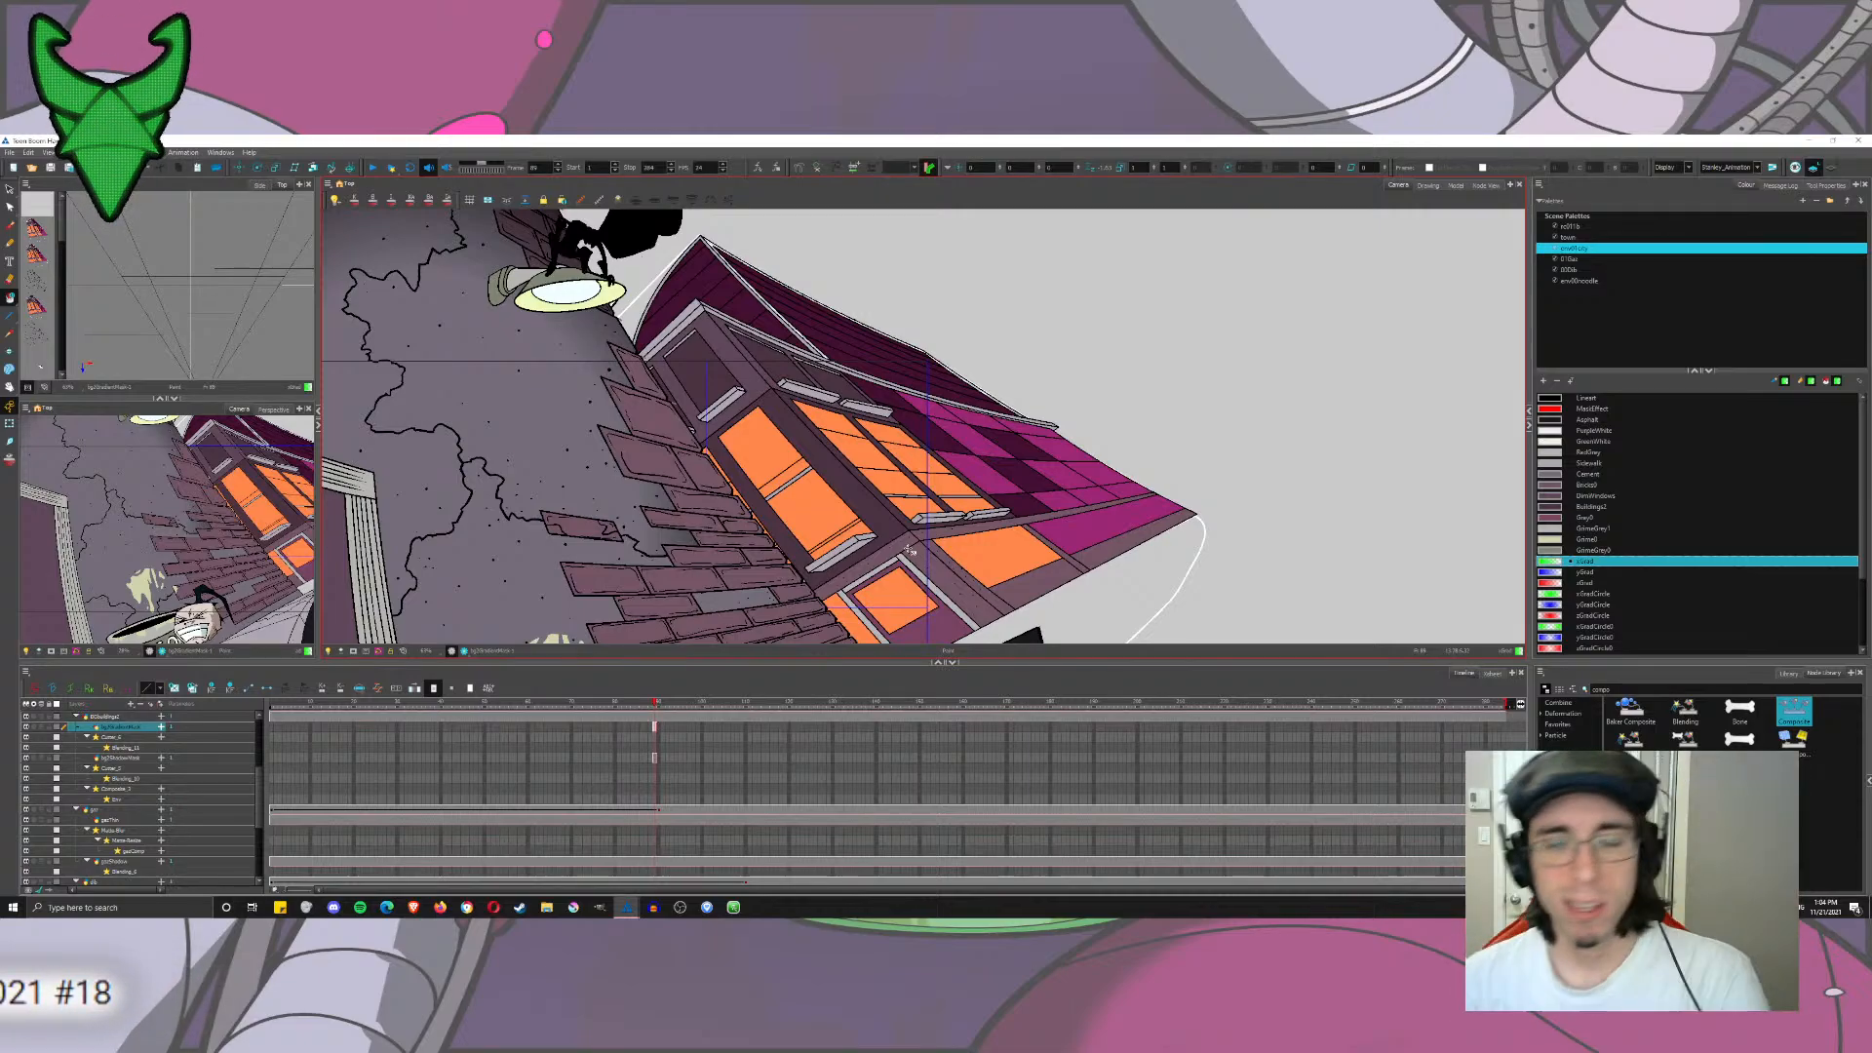
{"action": "left_click", "coordinate": [1427, 185]}
{"action": "scroll", "coordinate": [929, 465], "scroll_direction": "up", "scroll_amount": 2}
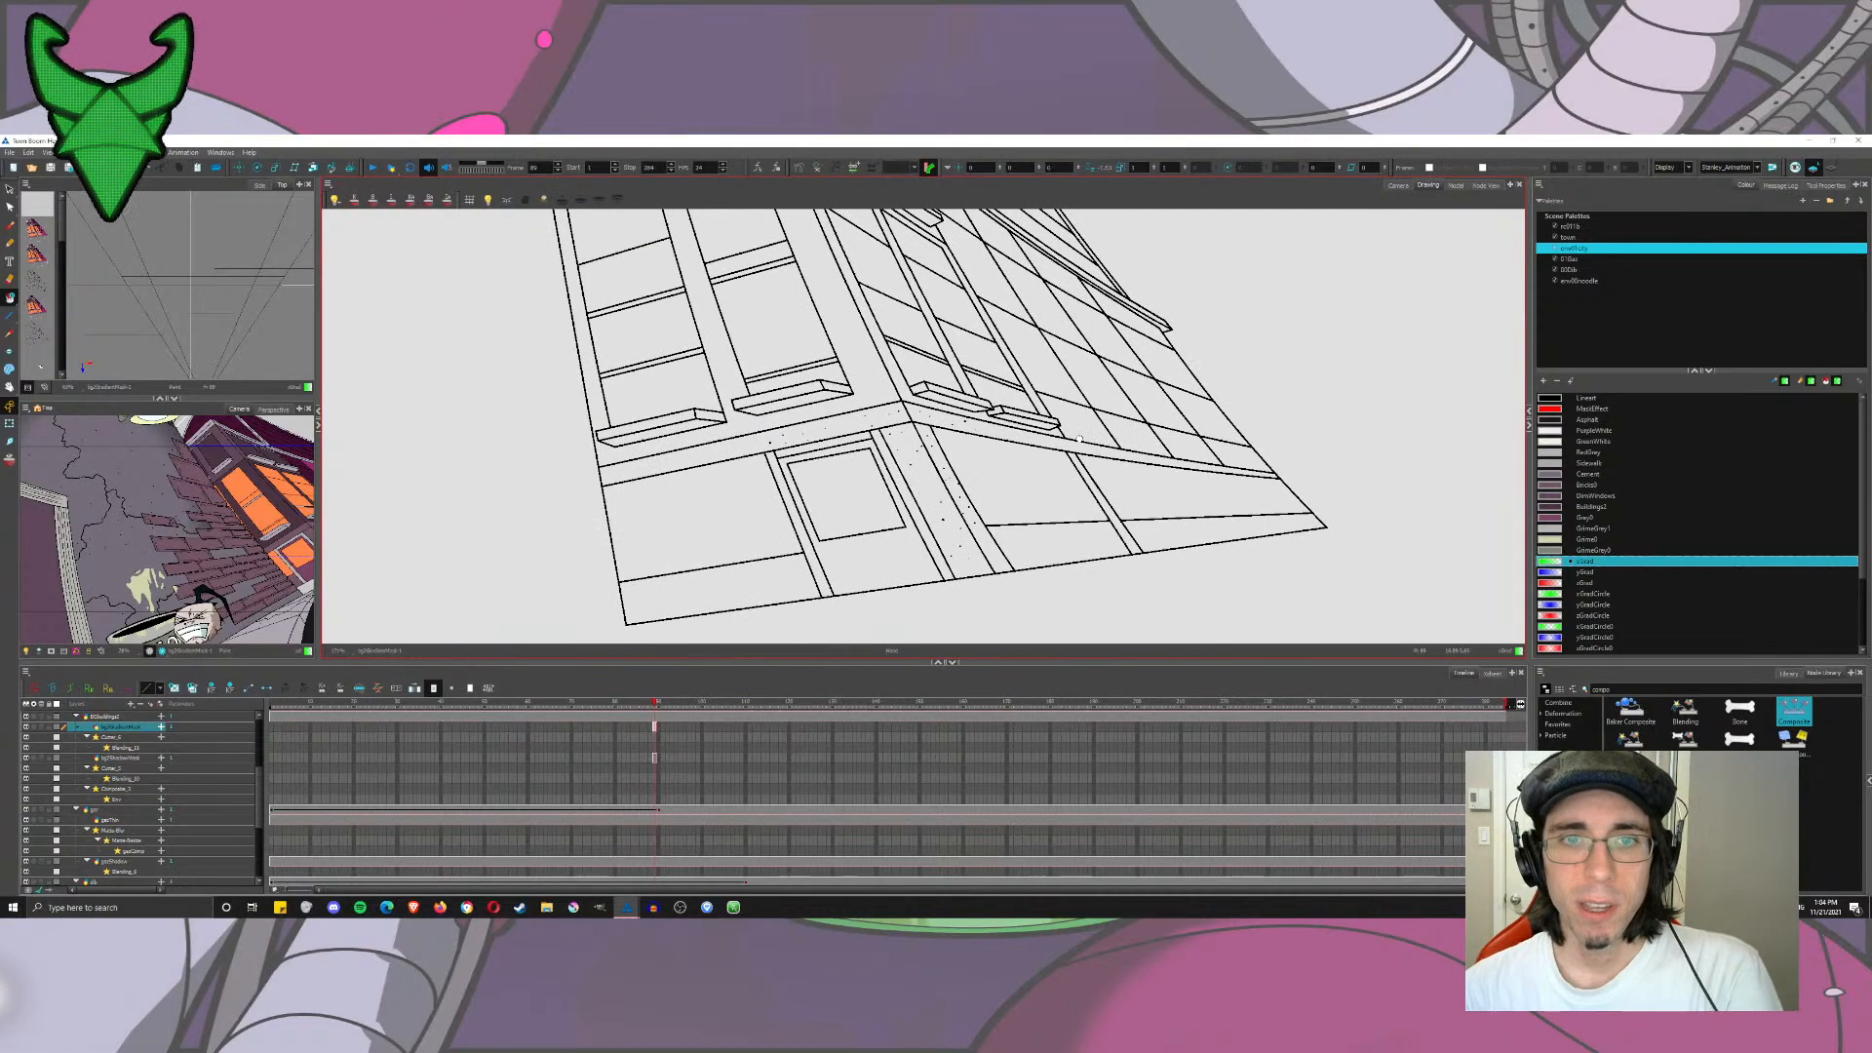
Step: Fill the ground-floor sections of the building's side wall with the green linear gradient
{"action": "mouse_move", "coordinate": [929, 464]}
{"action": "left_mouse_down"}
{"action": "mouse_move", "coordinate": [750, 562]}
{"action": "mouse_move", "coordinate": [840, 483]}
{"action": "mouse_move", "coordinate": [831, 535]}
{"action": "left_mouse_up"}
{"action": "scroll", "coordinate": [851, 574], "scroll_direction": "down", "scroll_amount": 1}
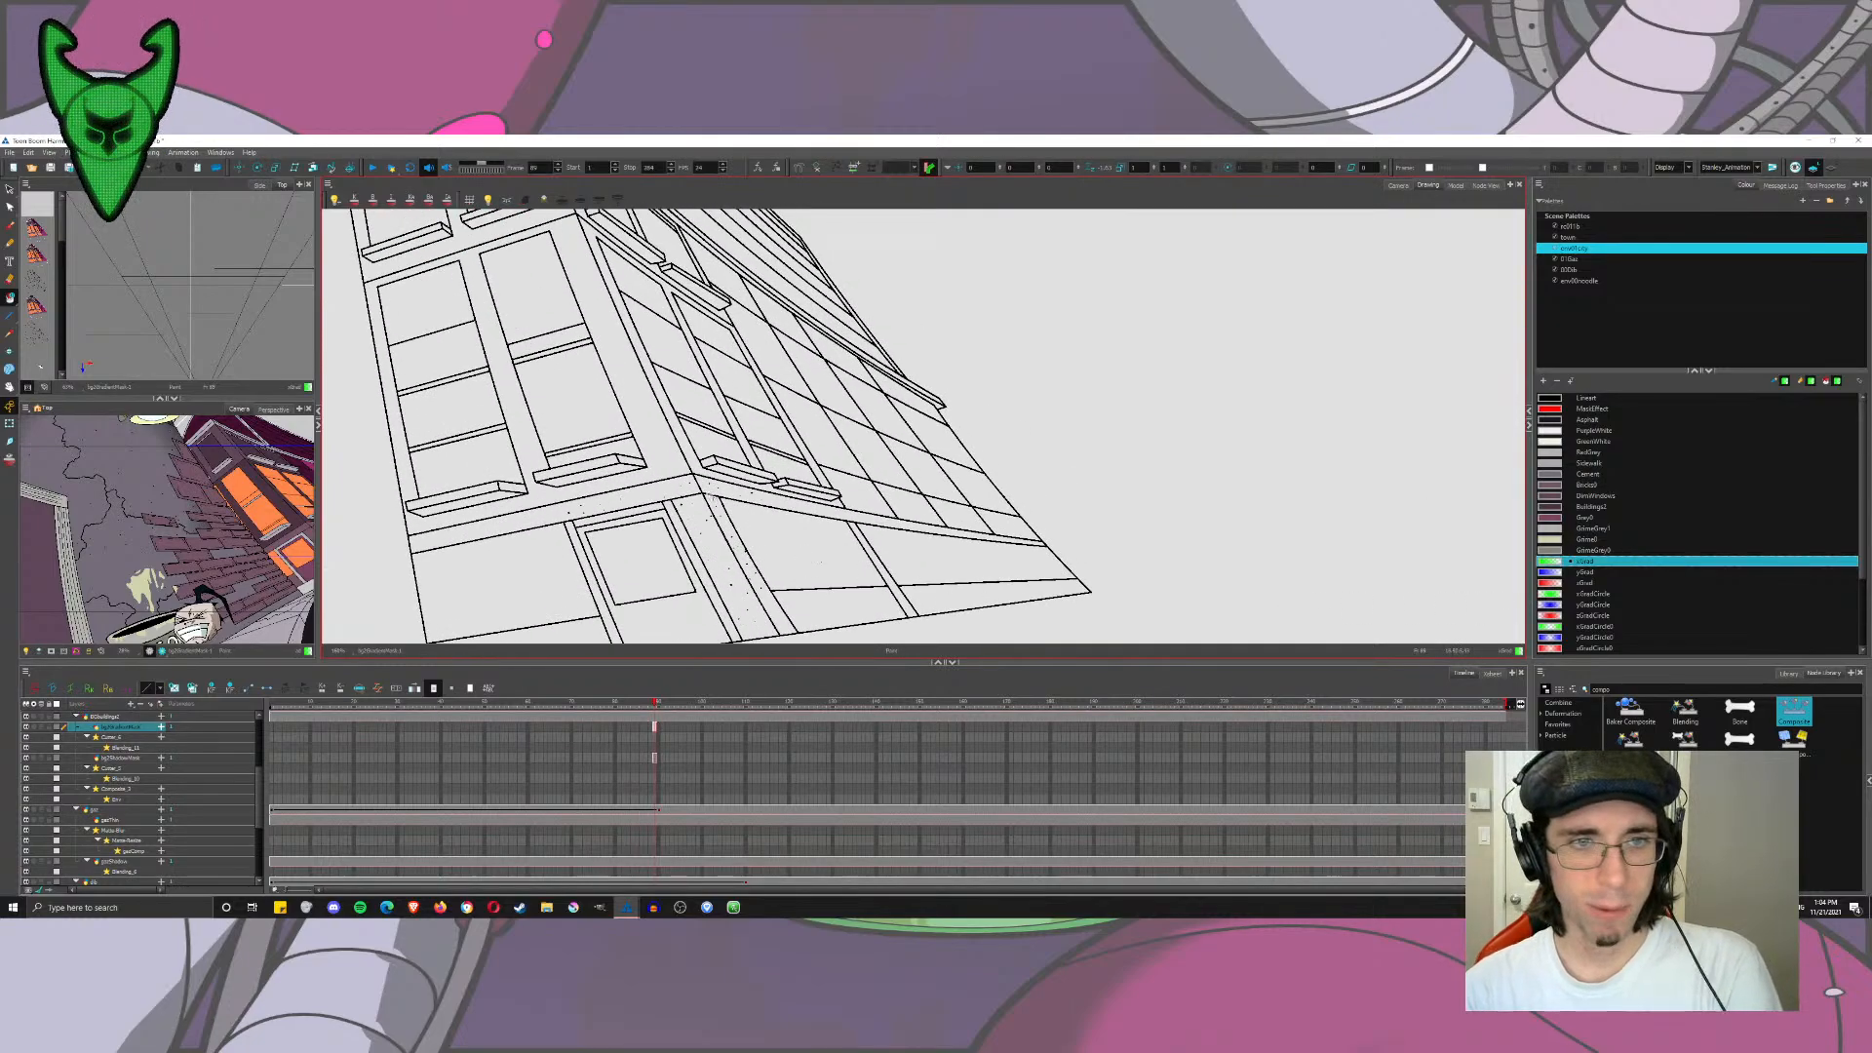
{"action": "left_click", "coordinate": [718, 497]}
{"action": "left_click", "coordinate": [962, 552]}
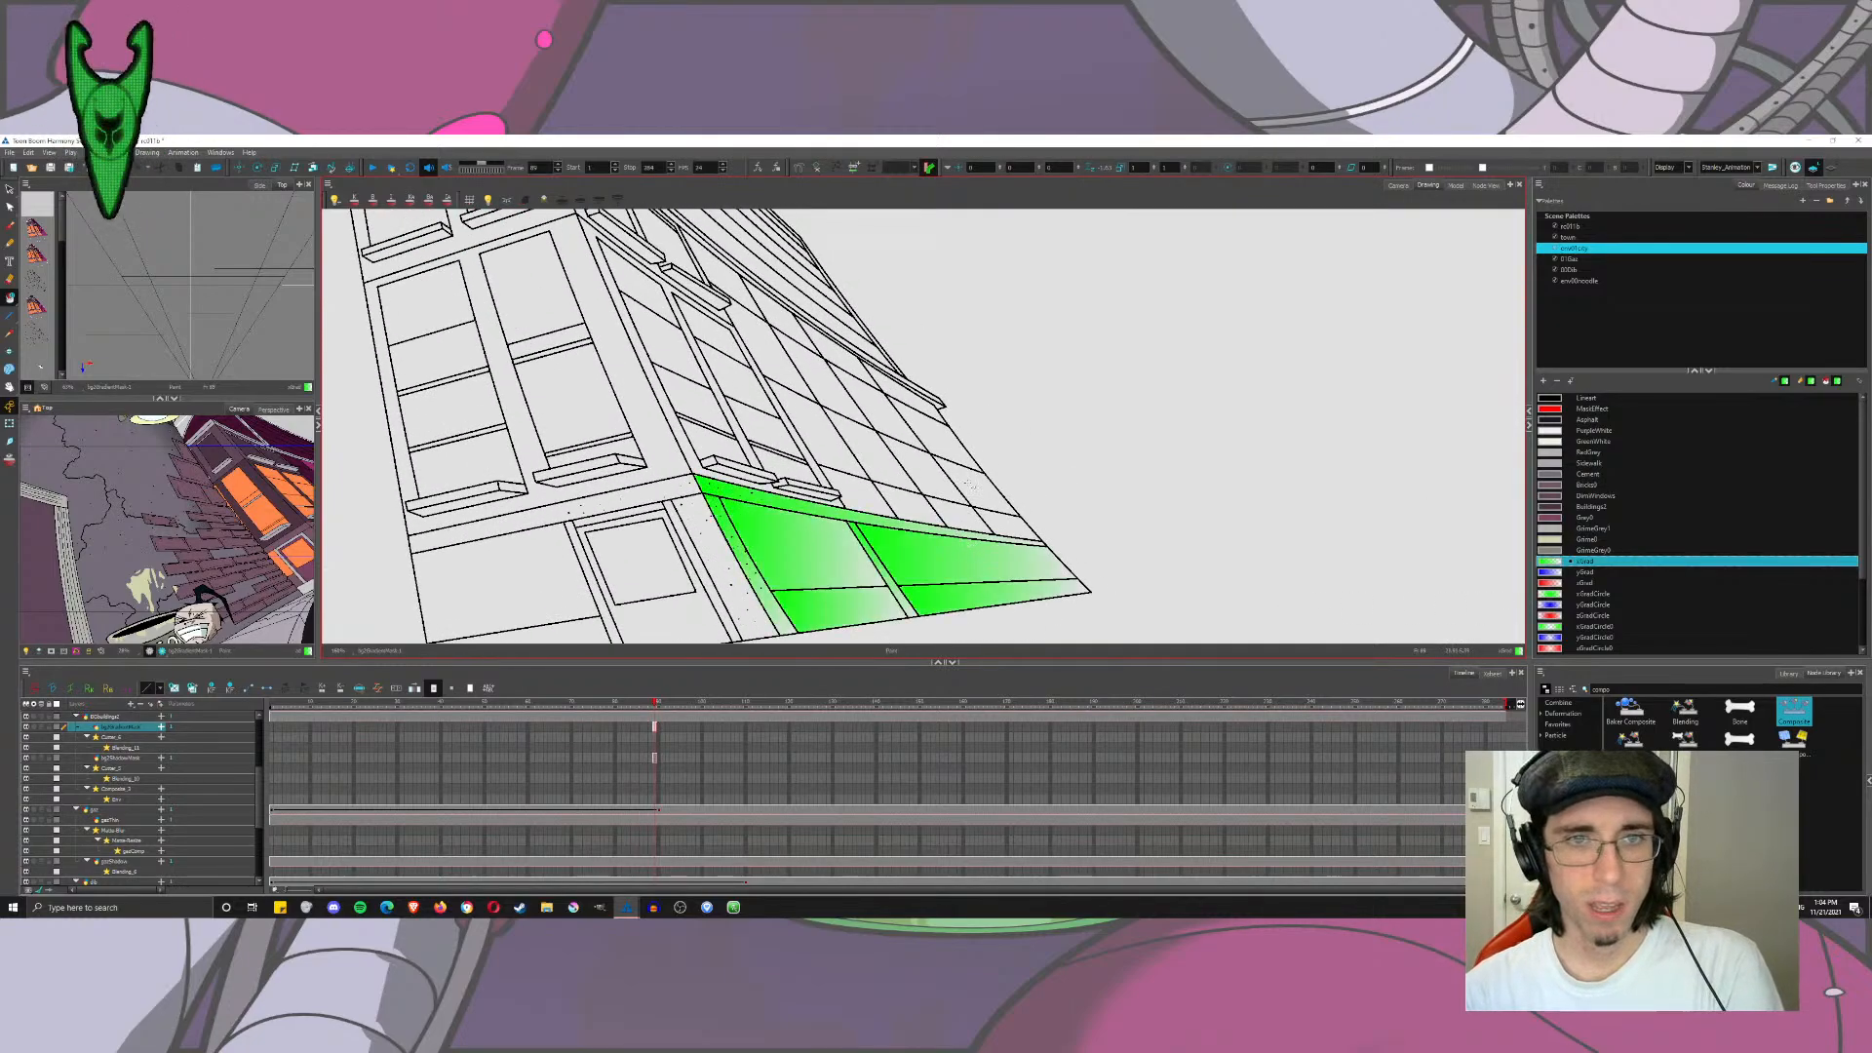
{"action": "mouse_move", "coordinate": [969, 483]}
{"action": "left_mouse_down"}
{"action": "mouse_move", "coordinate": [952, 568]}
{"action": "mouse_move", "coordinate": [801, 447]}
{"action": "left_mouse_up"}
{"action": "mouse_move", "coordinate": [1012, 556]}
{"action": "left_mouse_down"}
{"action": "mouse_move", "coordinate": [797, 541]}
{"action": "mouse_move", "coordinate": [898, 508]}
{"action": "left_mouse_up"}
{"action": "key", "text": "ctrl+z"}
{"action": "key", "text": "ctrl+z"}
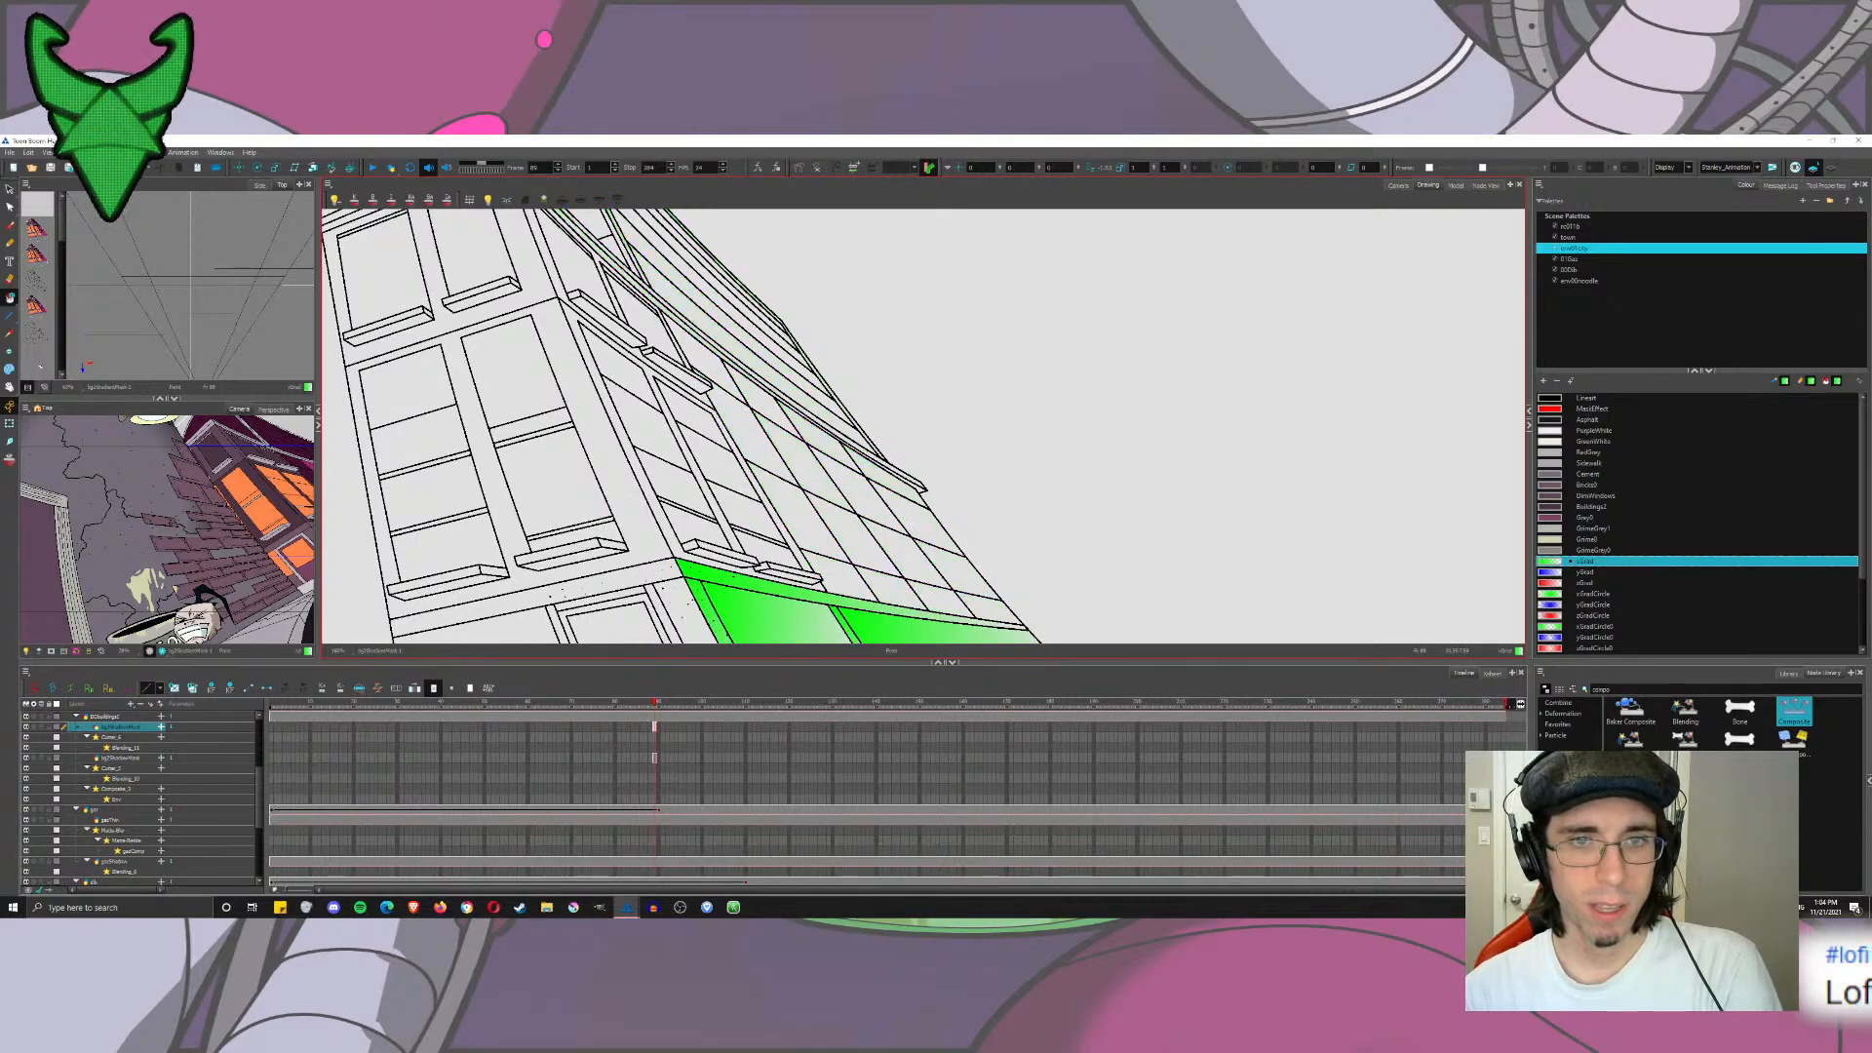
Step: Fill the grid of wall panels beside the side windows with the green linear gradient
{"action": "left_click_drag", "start_coordinate": [995, 609], "coordinate": [770, 429]}
{"action": "mouse_move", "coordinate": [934, 592]}
{"action": "left_mouse_down"}
{"action": "mouse_move", "coordinate": [887, 482]}
{"action": "mouse_move", "coordinate": [690, 343]}
{"action": "left_mouse_up"}
{"action": "left_click_drag", "start_coordinate": [731, 415], "coordinate": [806, 517]}
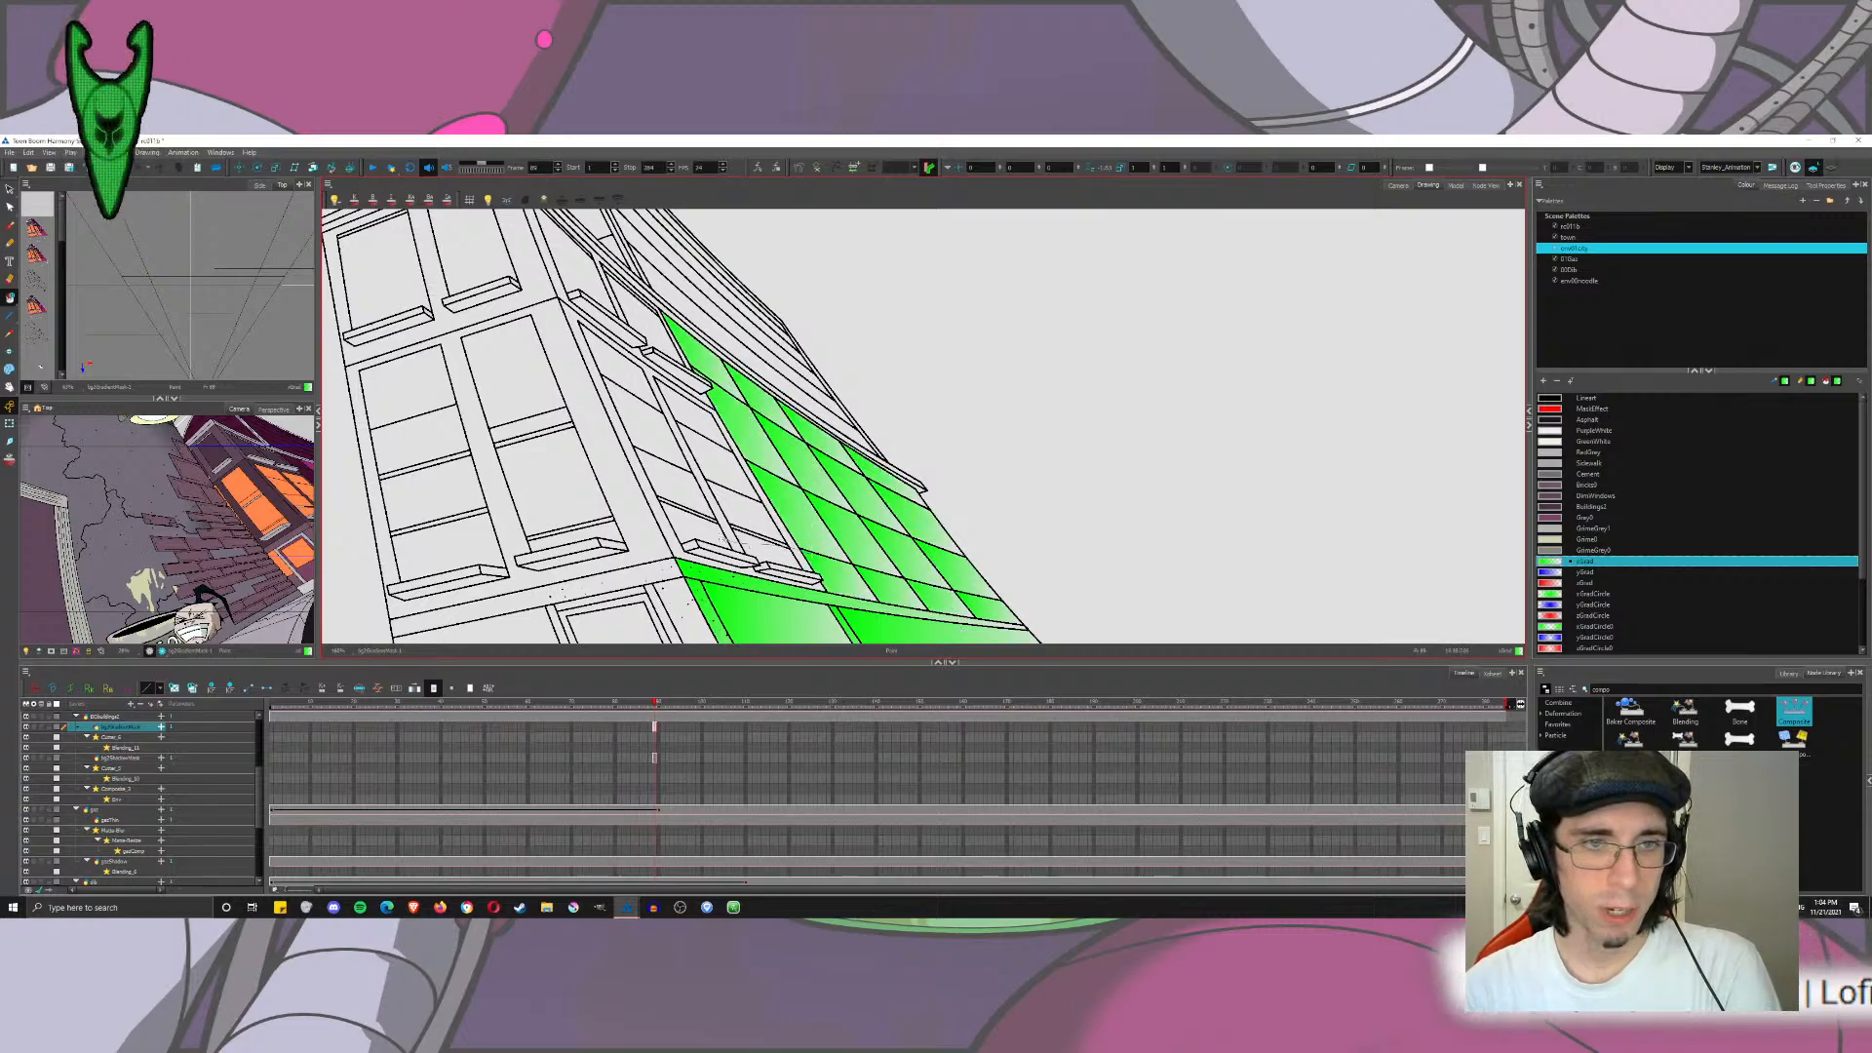
Step: Fill the wall frames around the side windows on both upper storeys with the green linear gradient
{"action": "left_click", "coordinate": [653, 502]}
{"action": "left_click", "coordinate": [735, 555]}
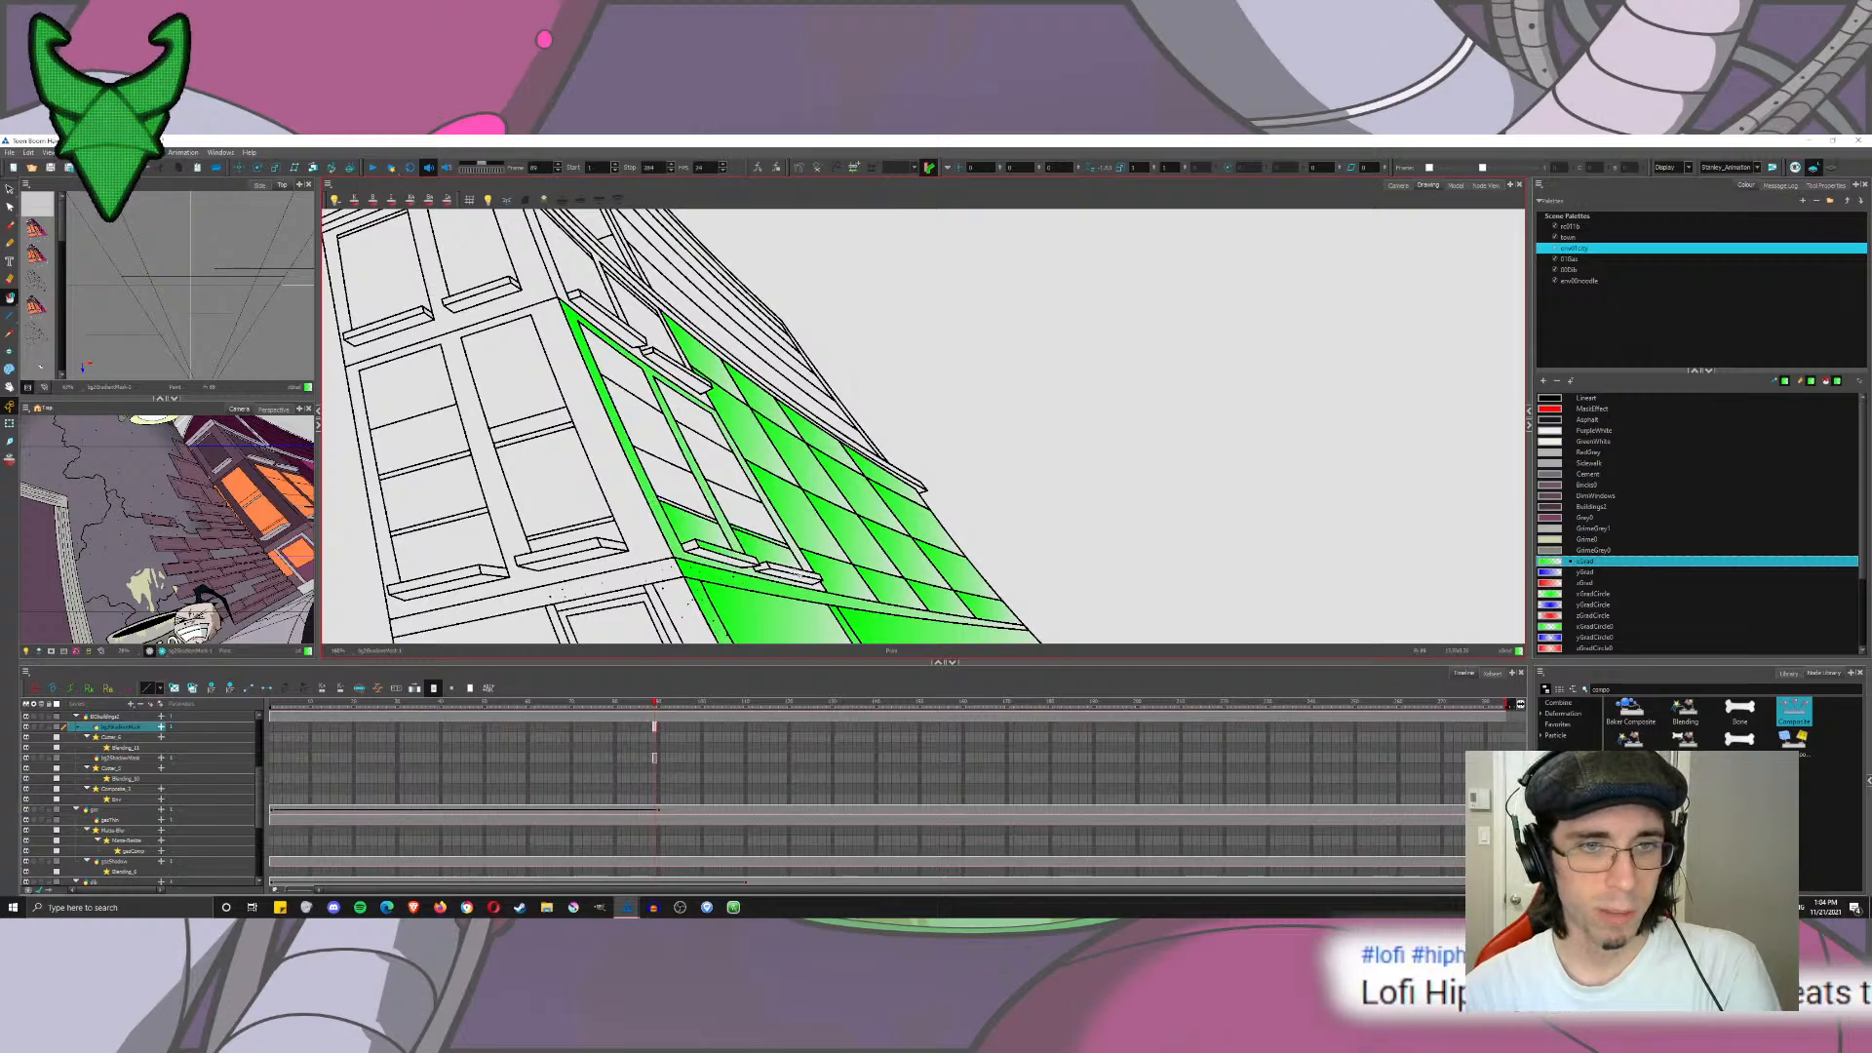
{"action": "left_click", "coordinate": [802, 572]}
{"action": "scroll", "coordinate": [740, 438], "scroll_direction": "down", "scroll_amount": 2}
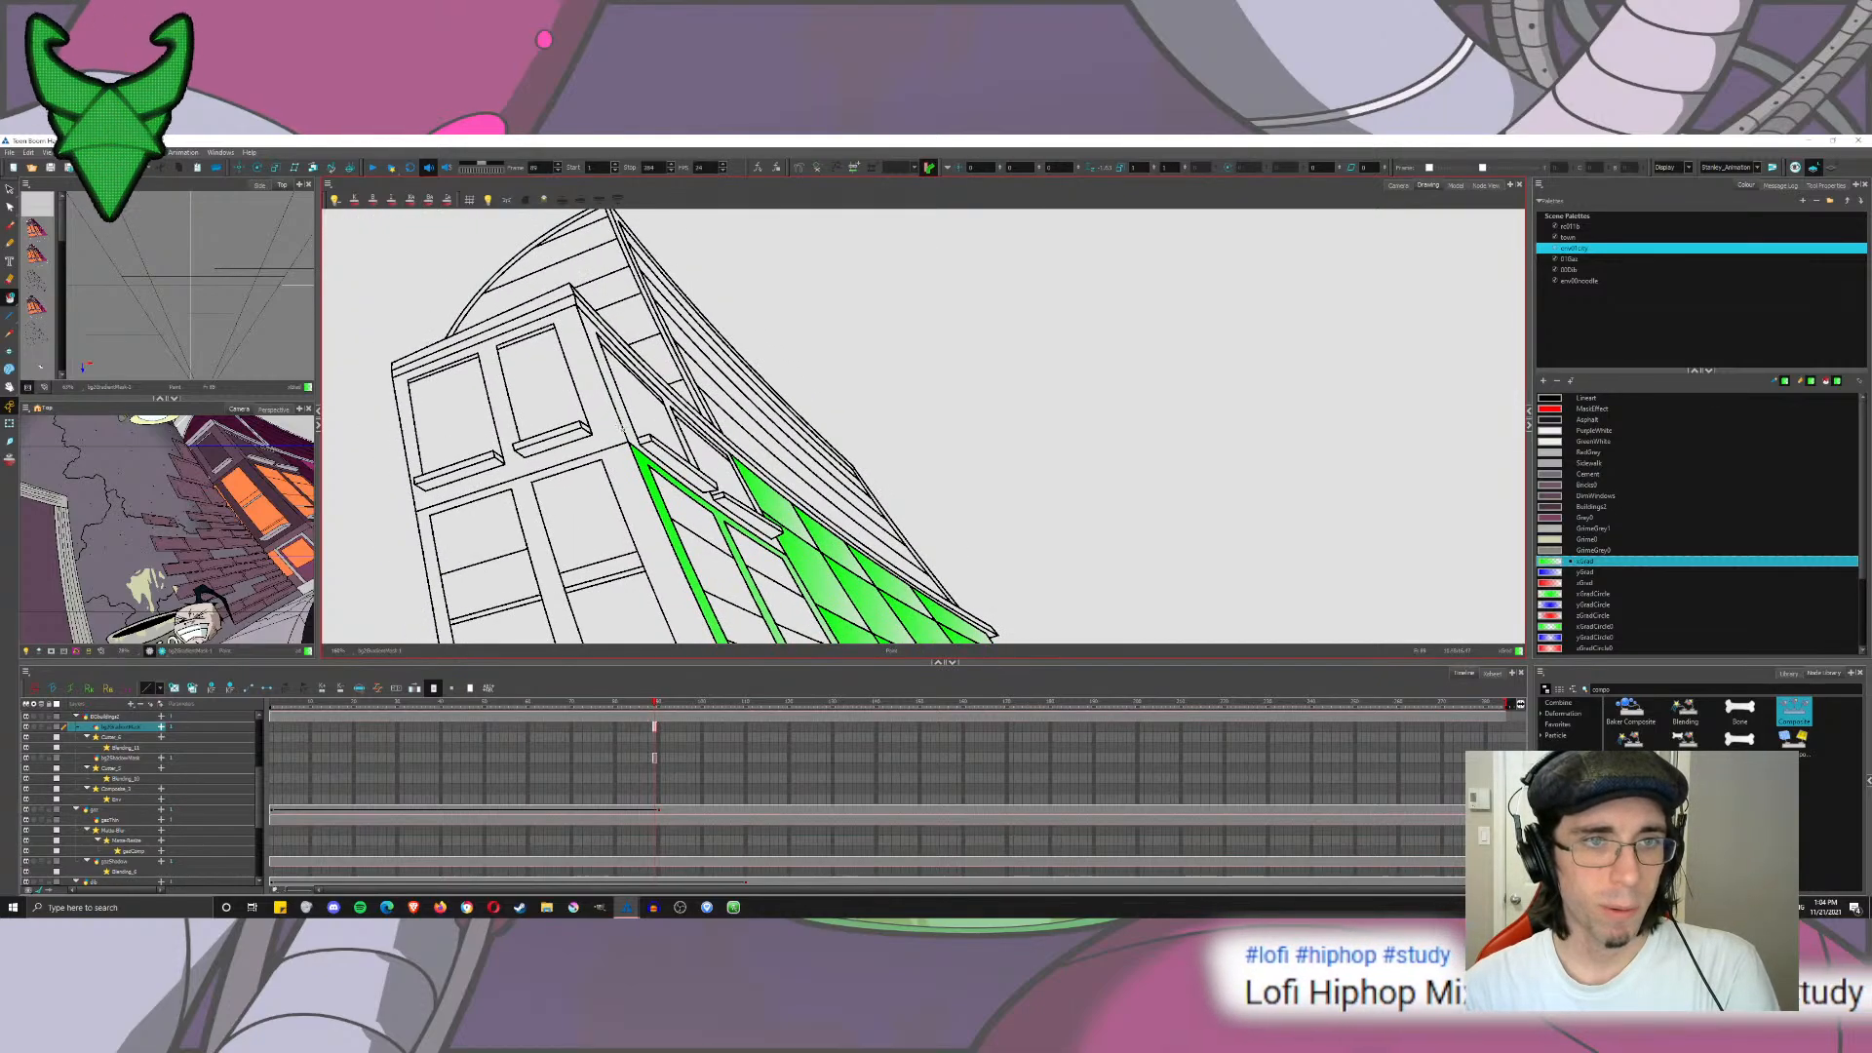
{"action": "left_click", "coordinate": [664, 450]}
{"action": "left_click", "coordinate": [682, 459]}
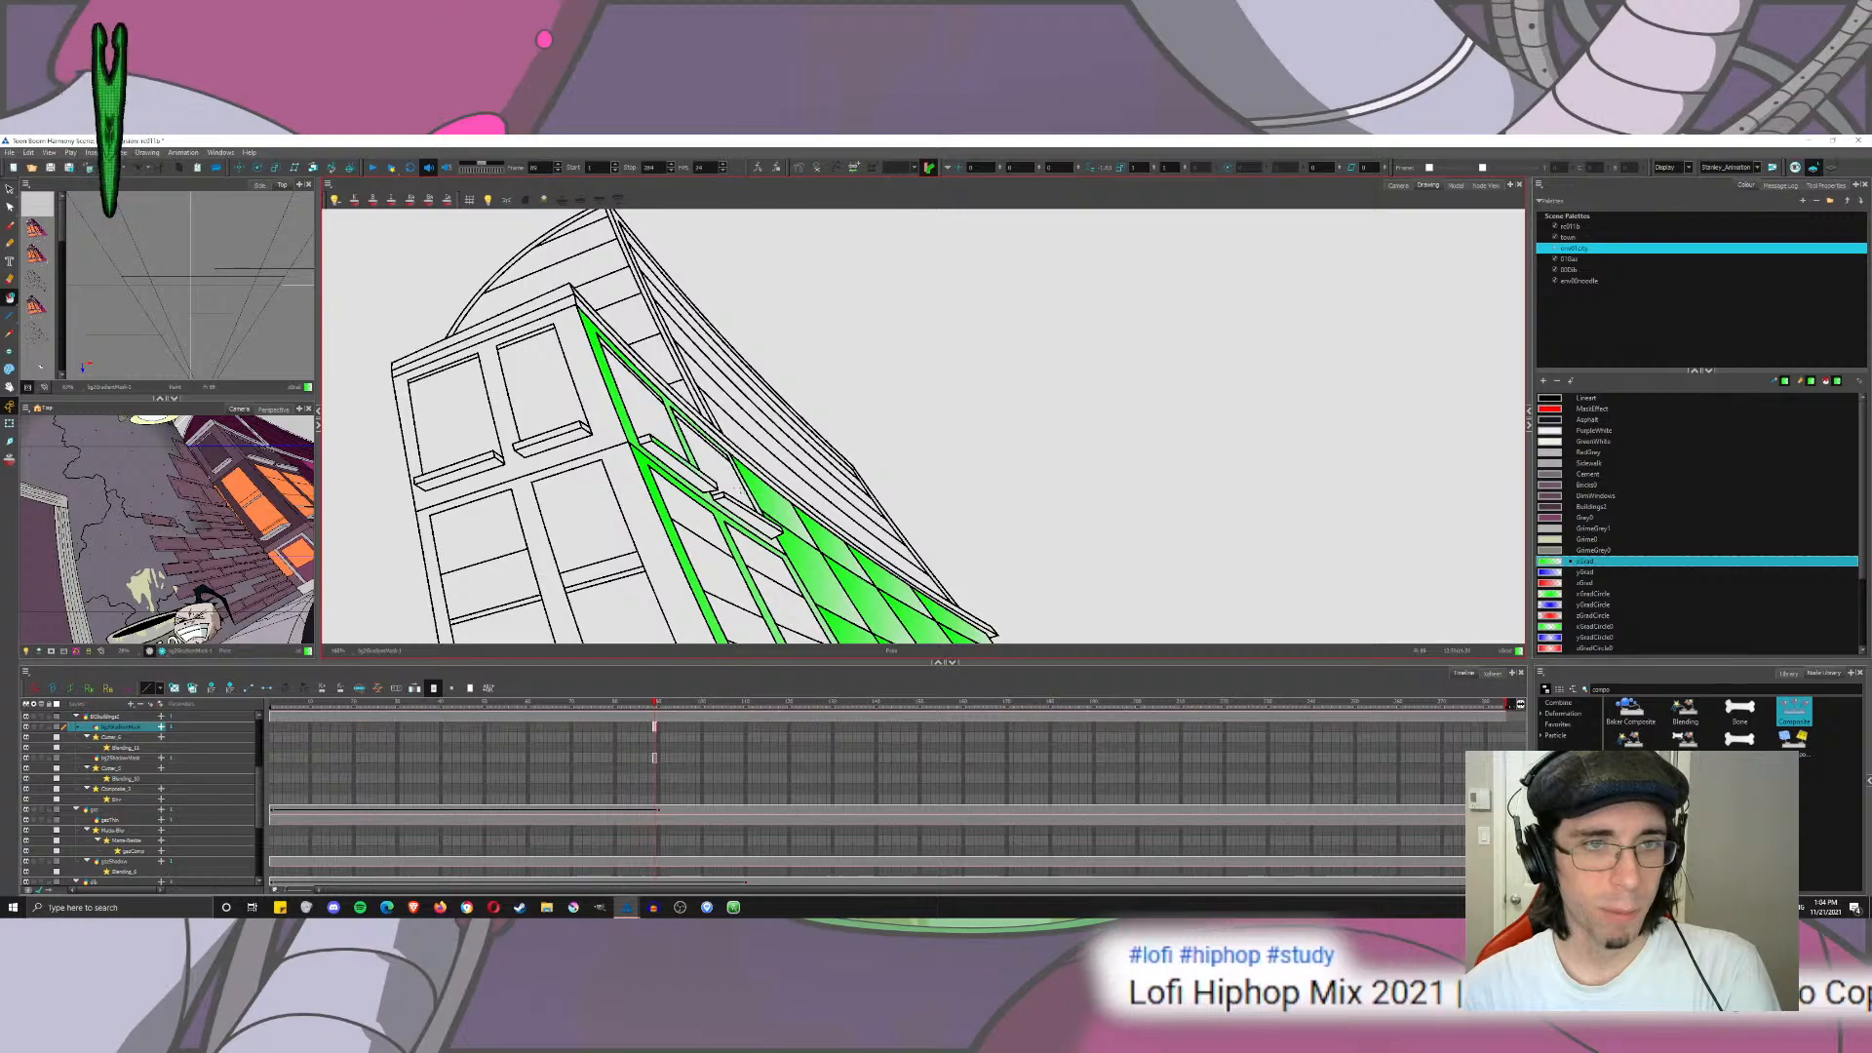
Step: Fill the window panes on the building's side wall with the green linear gradient
{"action": "scroll", "coordinate": [696, 444], "scroll_direction": "up", "scroll_amount": 4}
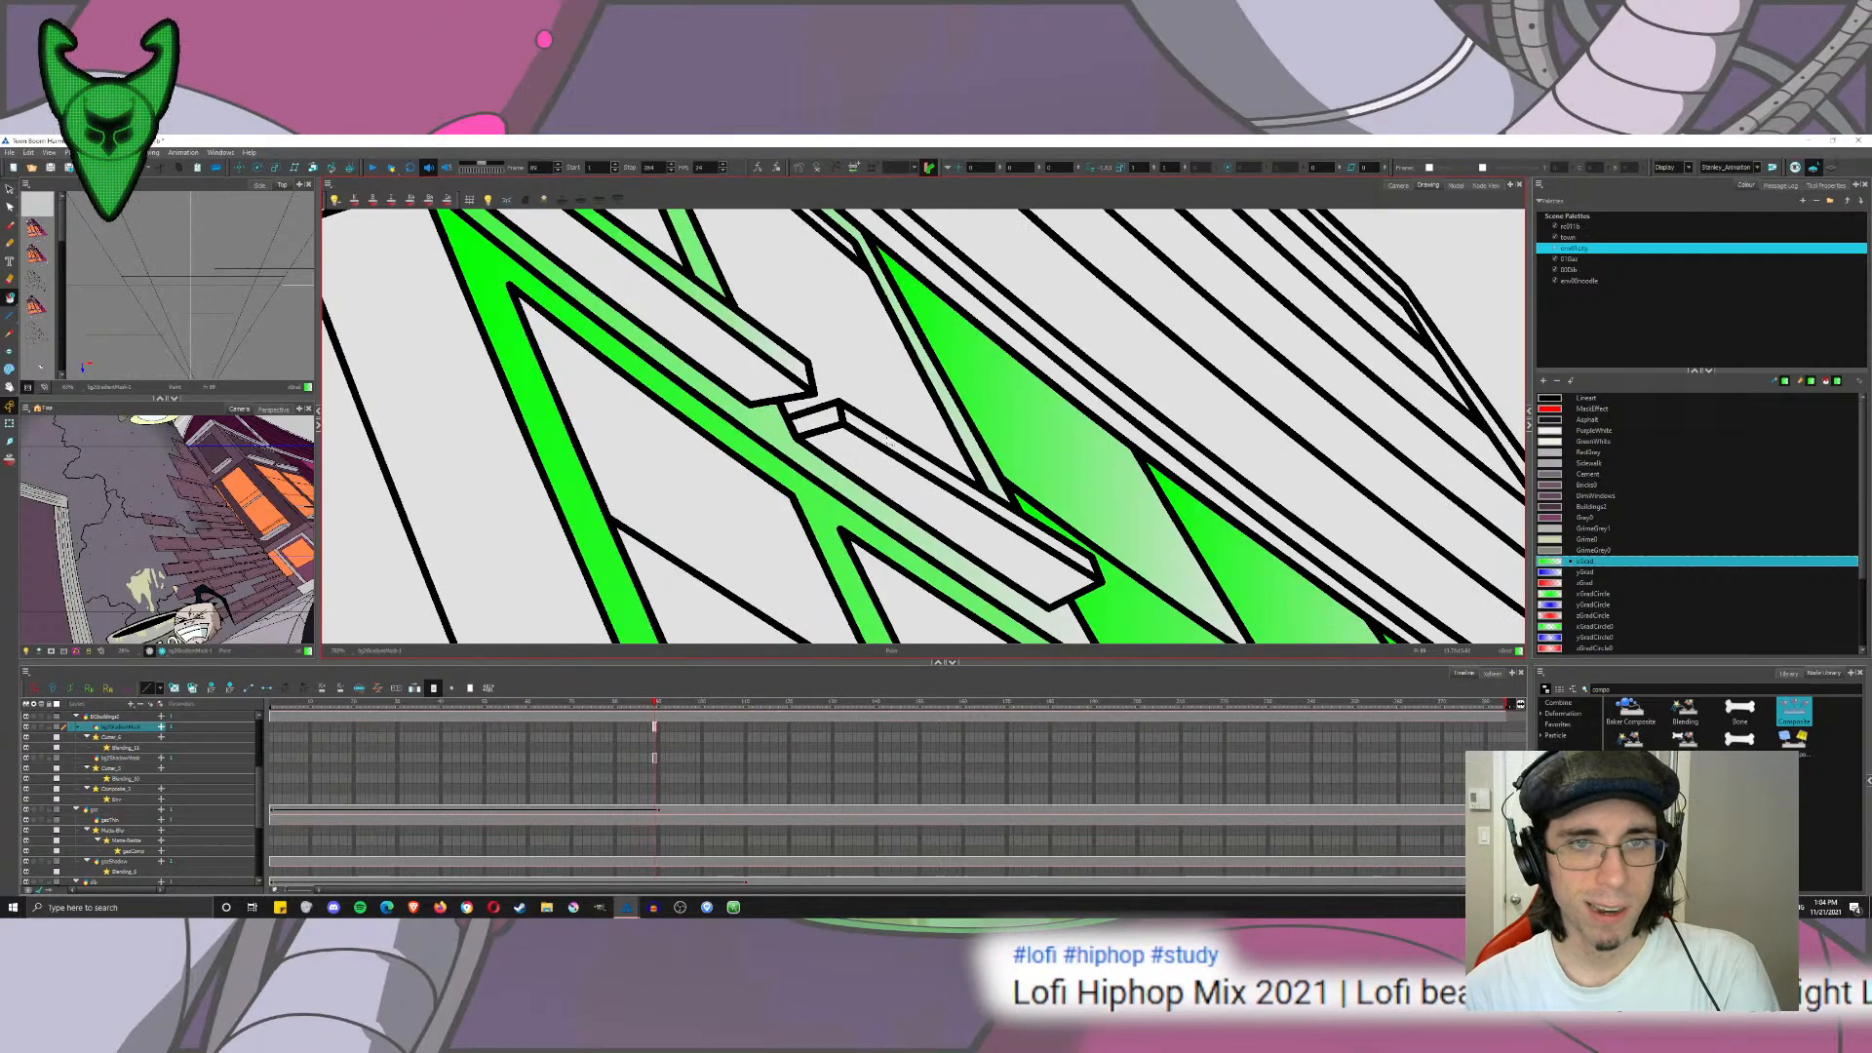
{"action": "scroll", "coordinate": [889, 444], "scroll_direction": "down", "scroll_amount": 5}
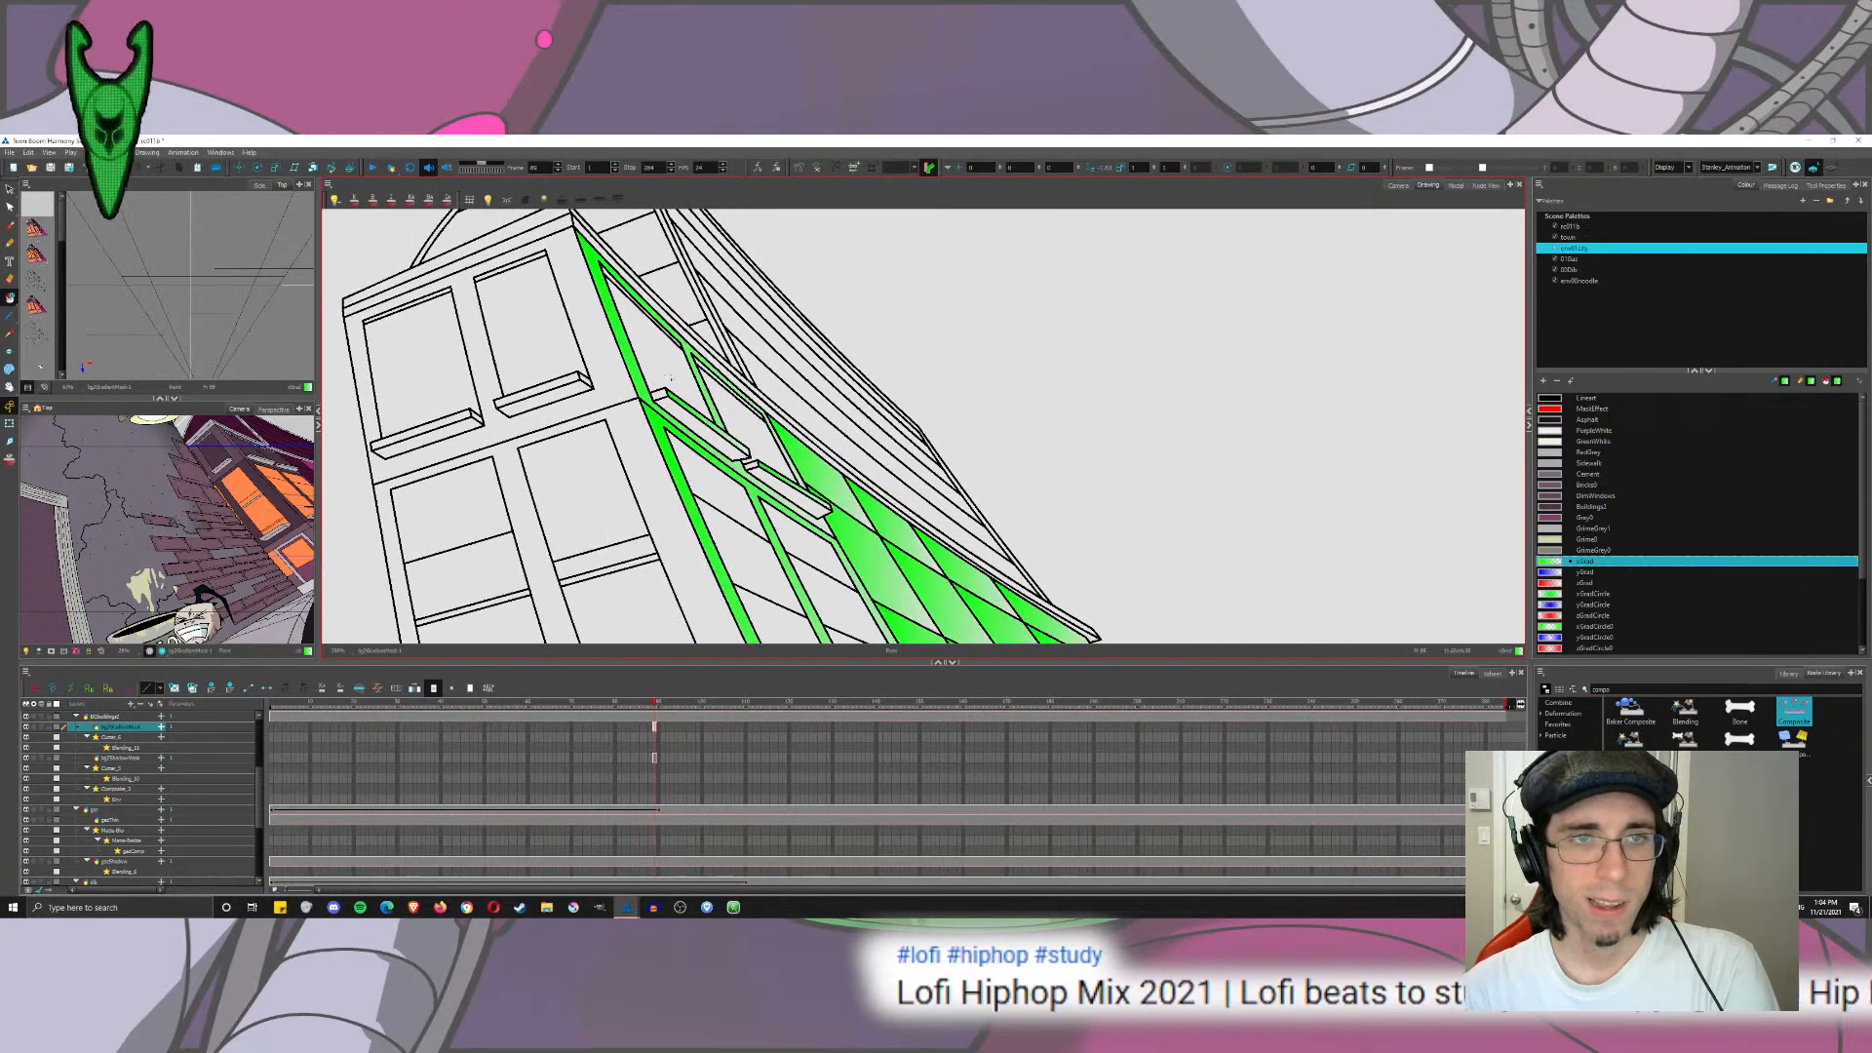
{"action": "left_click", "coordinate": [747, 421]}
{"action": "left_click", "coordinate": [653, 322]}
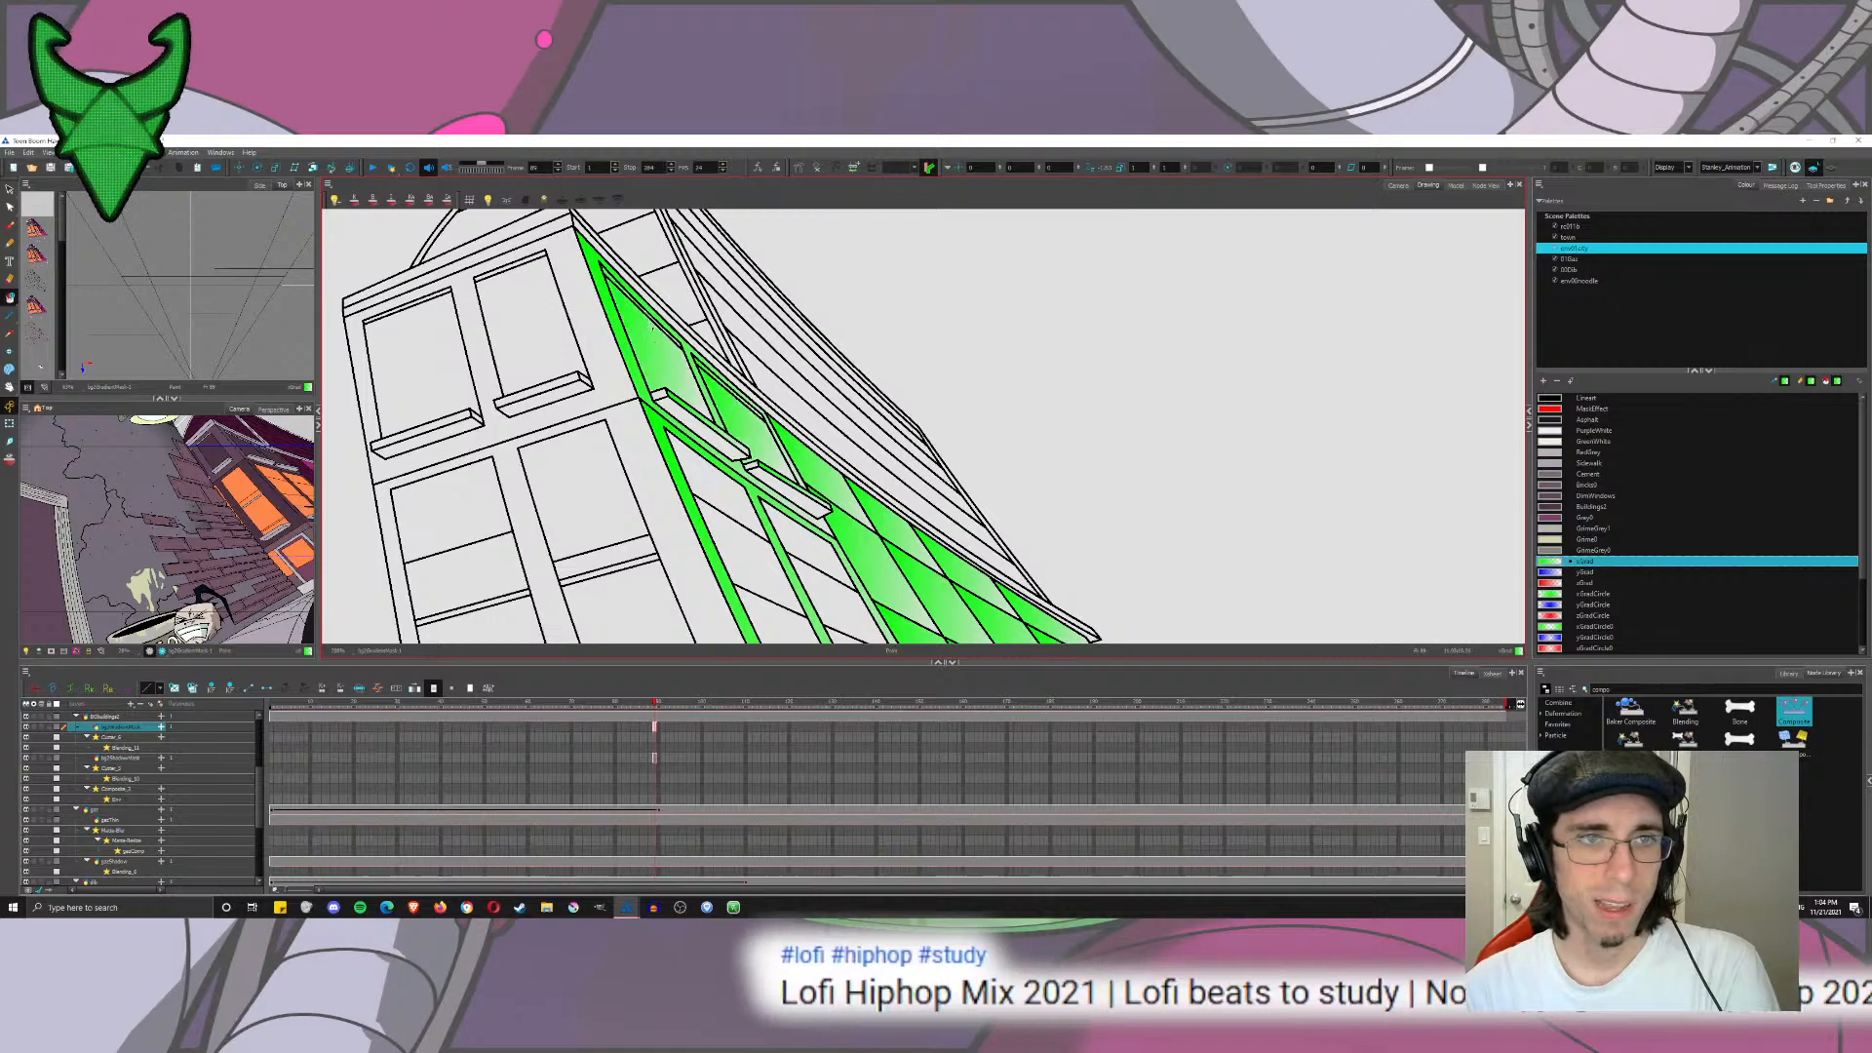
{"action": "mouse_move", "coordinate": [735, 522]}
{"action": "left_mouse_down"}
{"action": "mouse_move", "coordinate": [644, 369]}
{"action": "mouse_move", "coordinate": [690, 499]}
{"action": "left_mouse_up"}
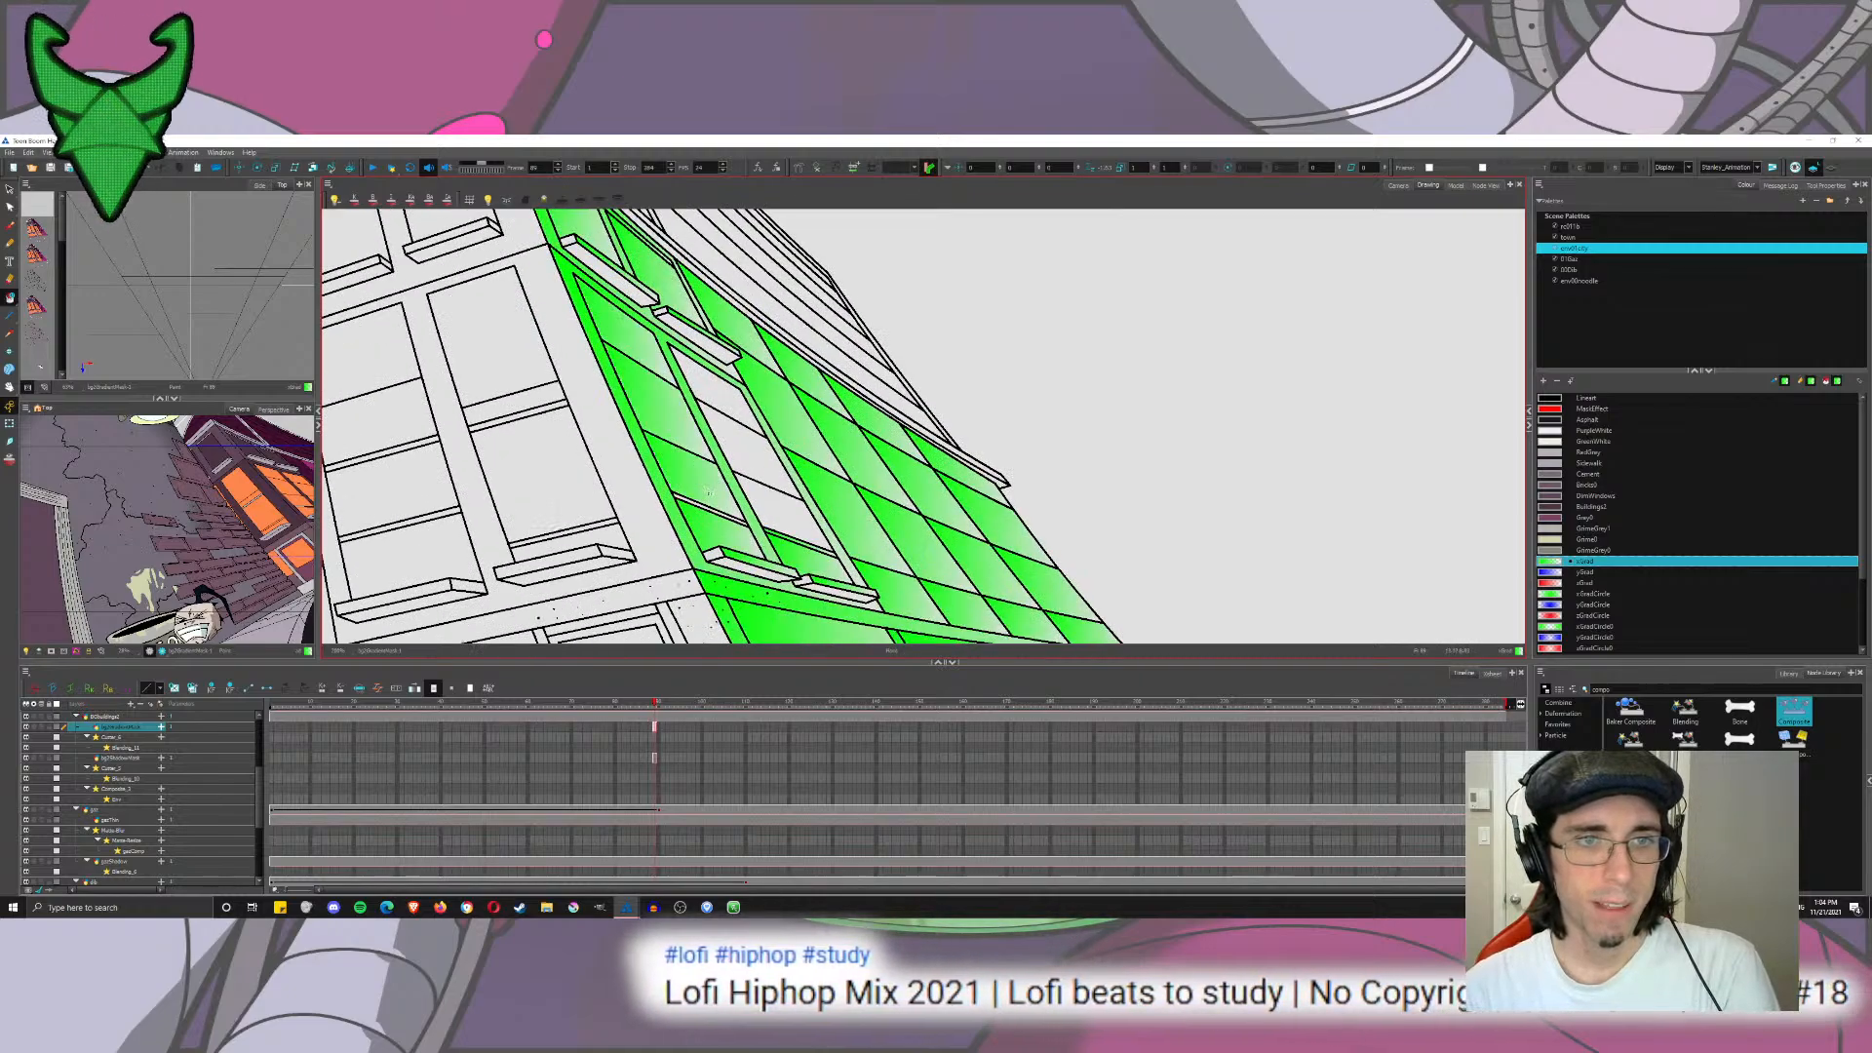
{"action": "left_click_drag", "start_coordinate": [801, 542], "coordinate": [733, 413]}
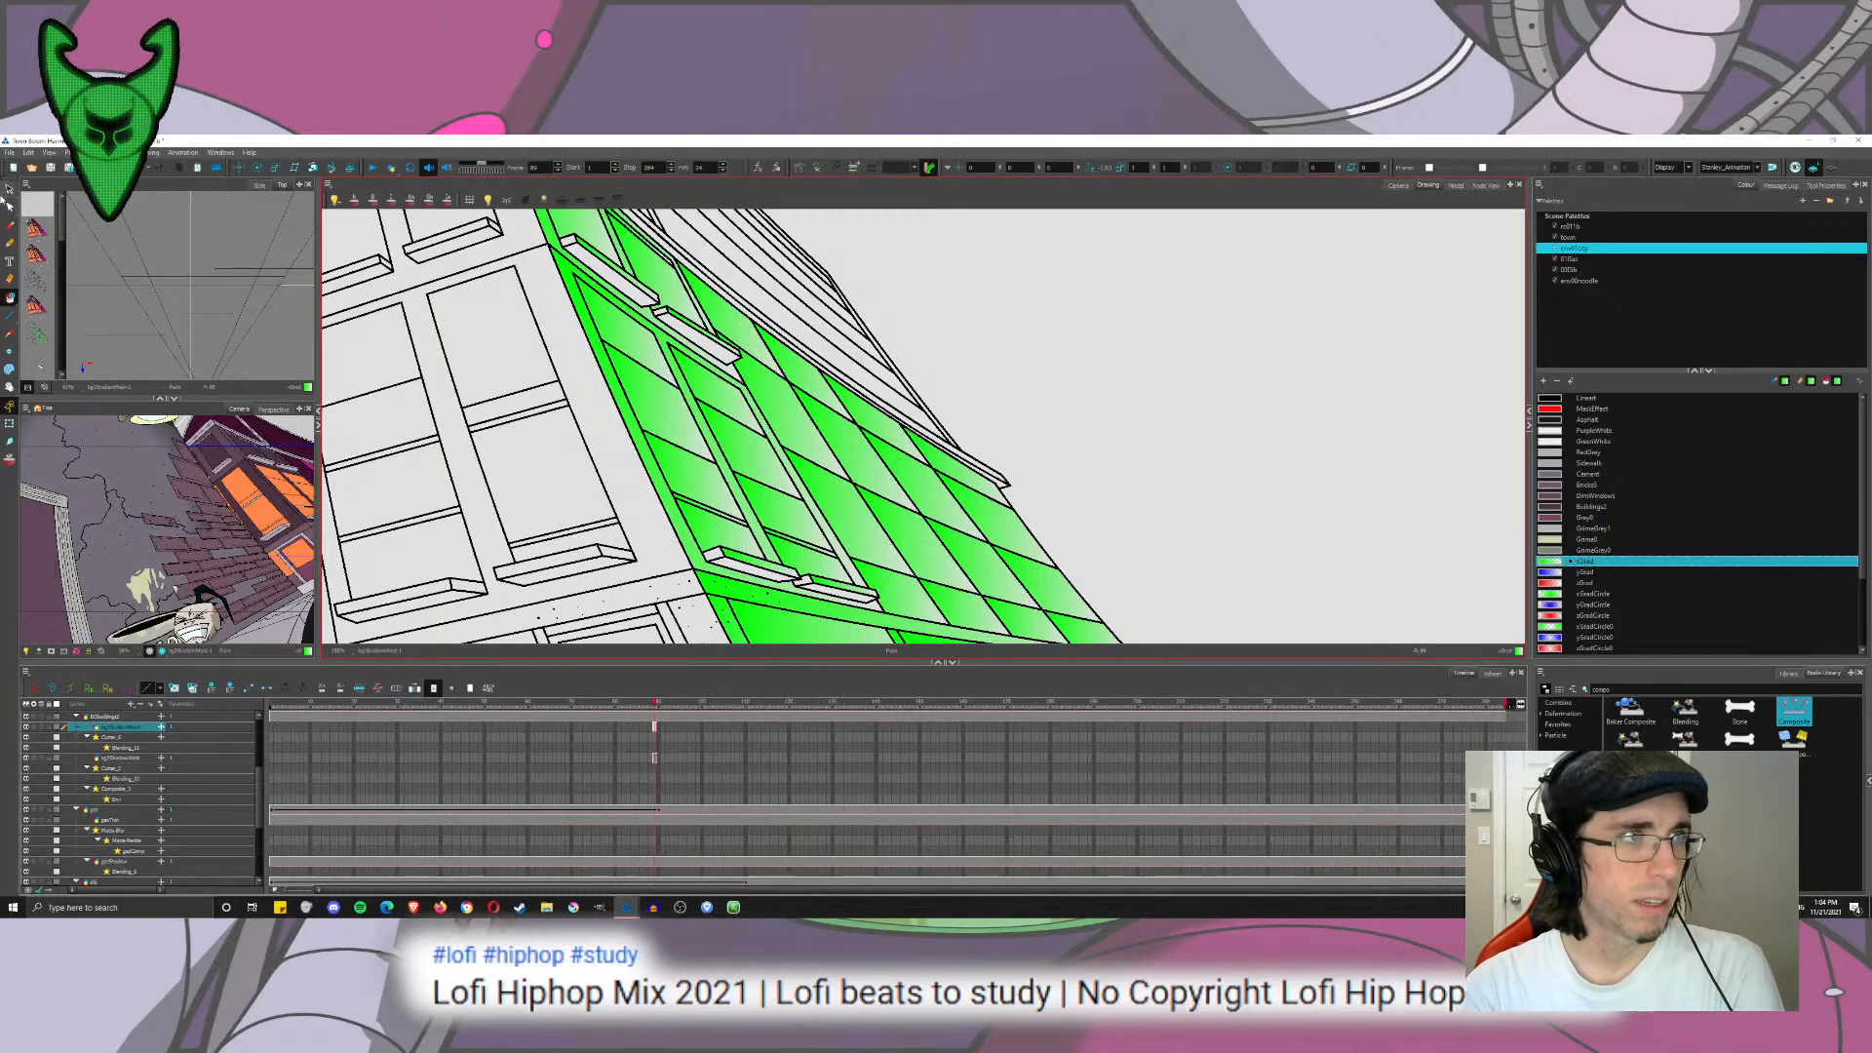
Step: Delete the stray shapes at the bottom of the lower side window
{"action": "key", "text": "alt+s"}
{"action": "key", "text": "Delete"}
{"action": "left_click", "coordinate": [800, 551]}
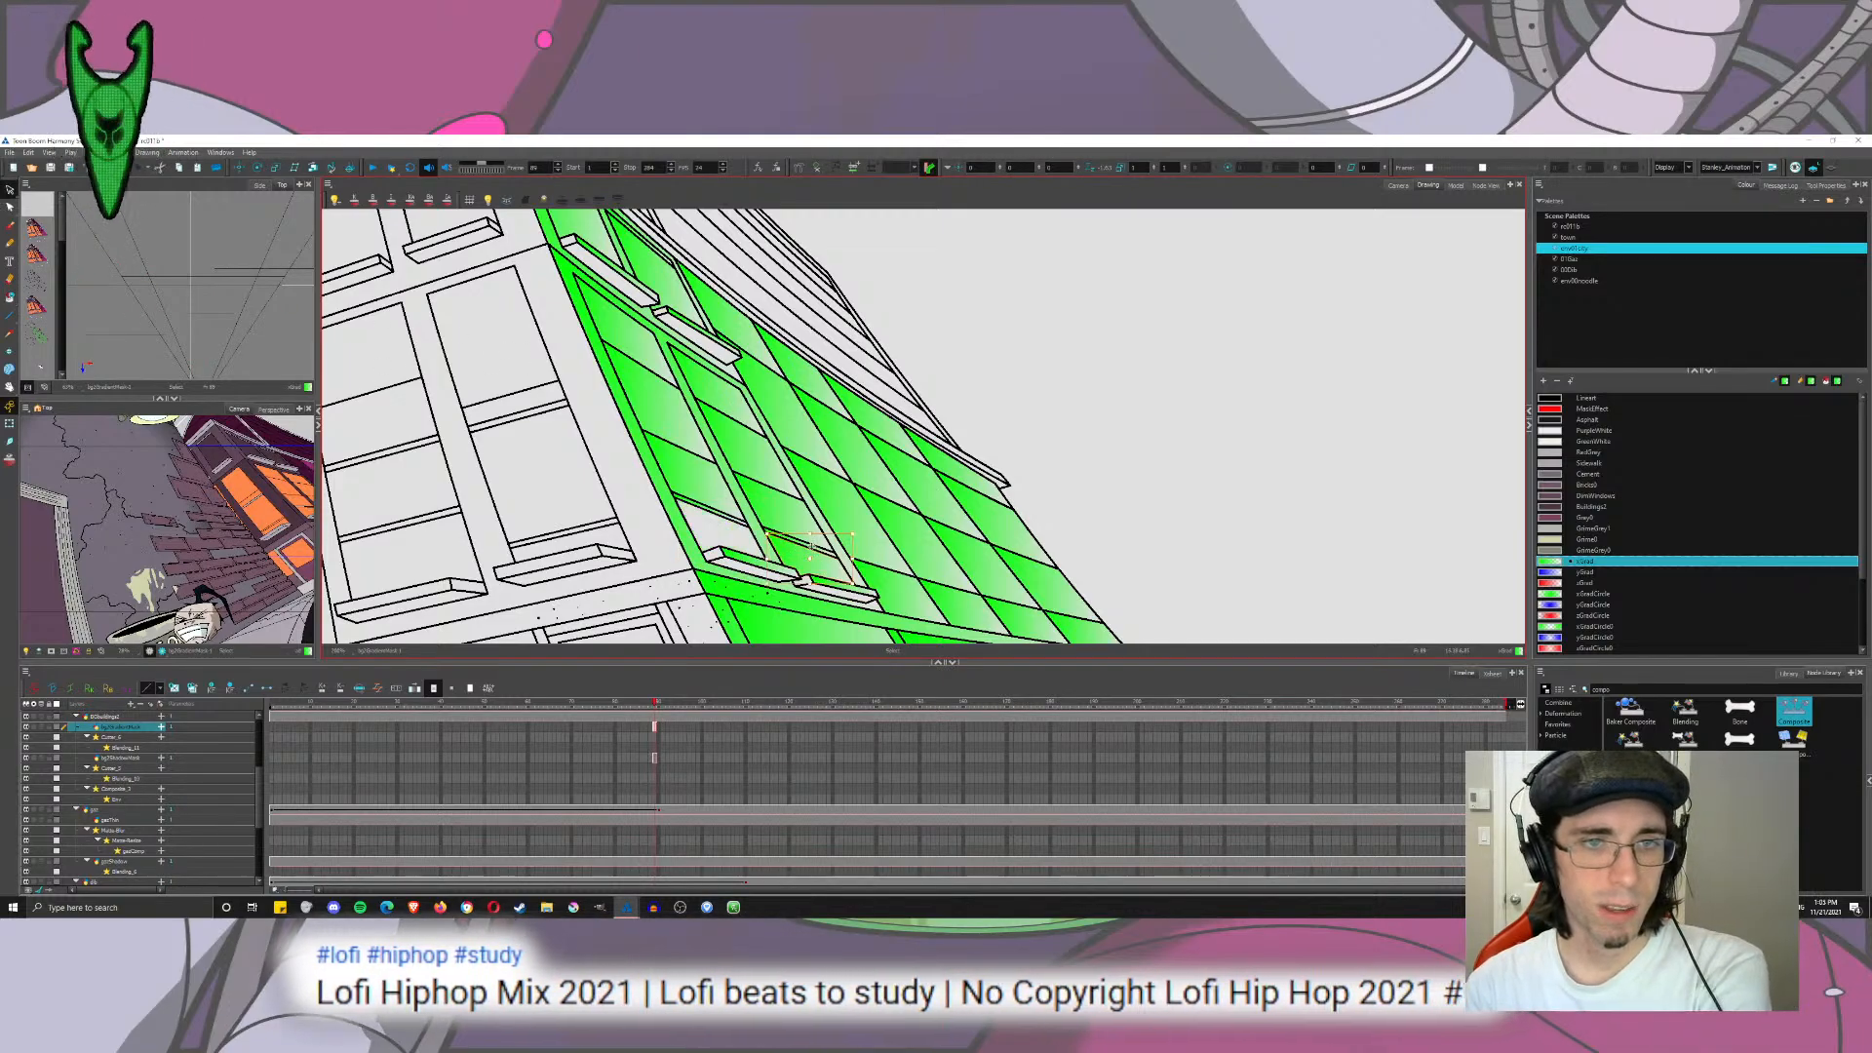
{"action": "key", "text": "Delete"}
Step: Fill the upper side wall's remaining gaps, its cornice edge and the roof's side planks with the green linear gradient
{"action": "left_click_drag", "start_coordinate": [751, 394], "coordinate": [777, 493]}
{"action": "left_click_drag", "start_coordinate": [545, 397], "coordinate": [536, 538]}
{"action": "key", "text": "alt+i"}
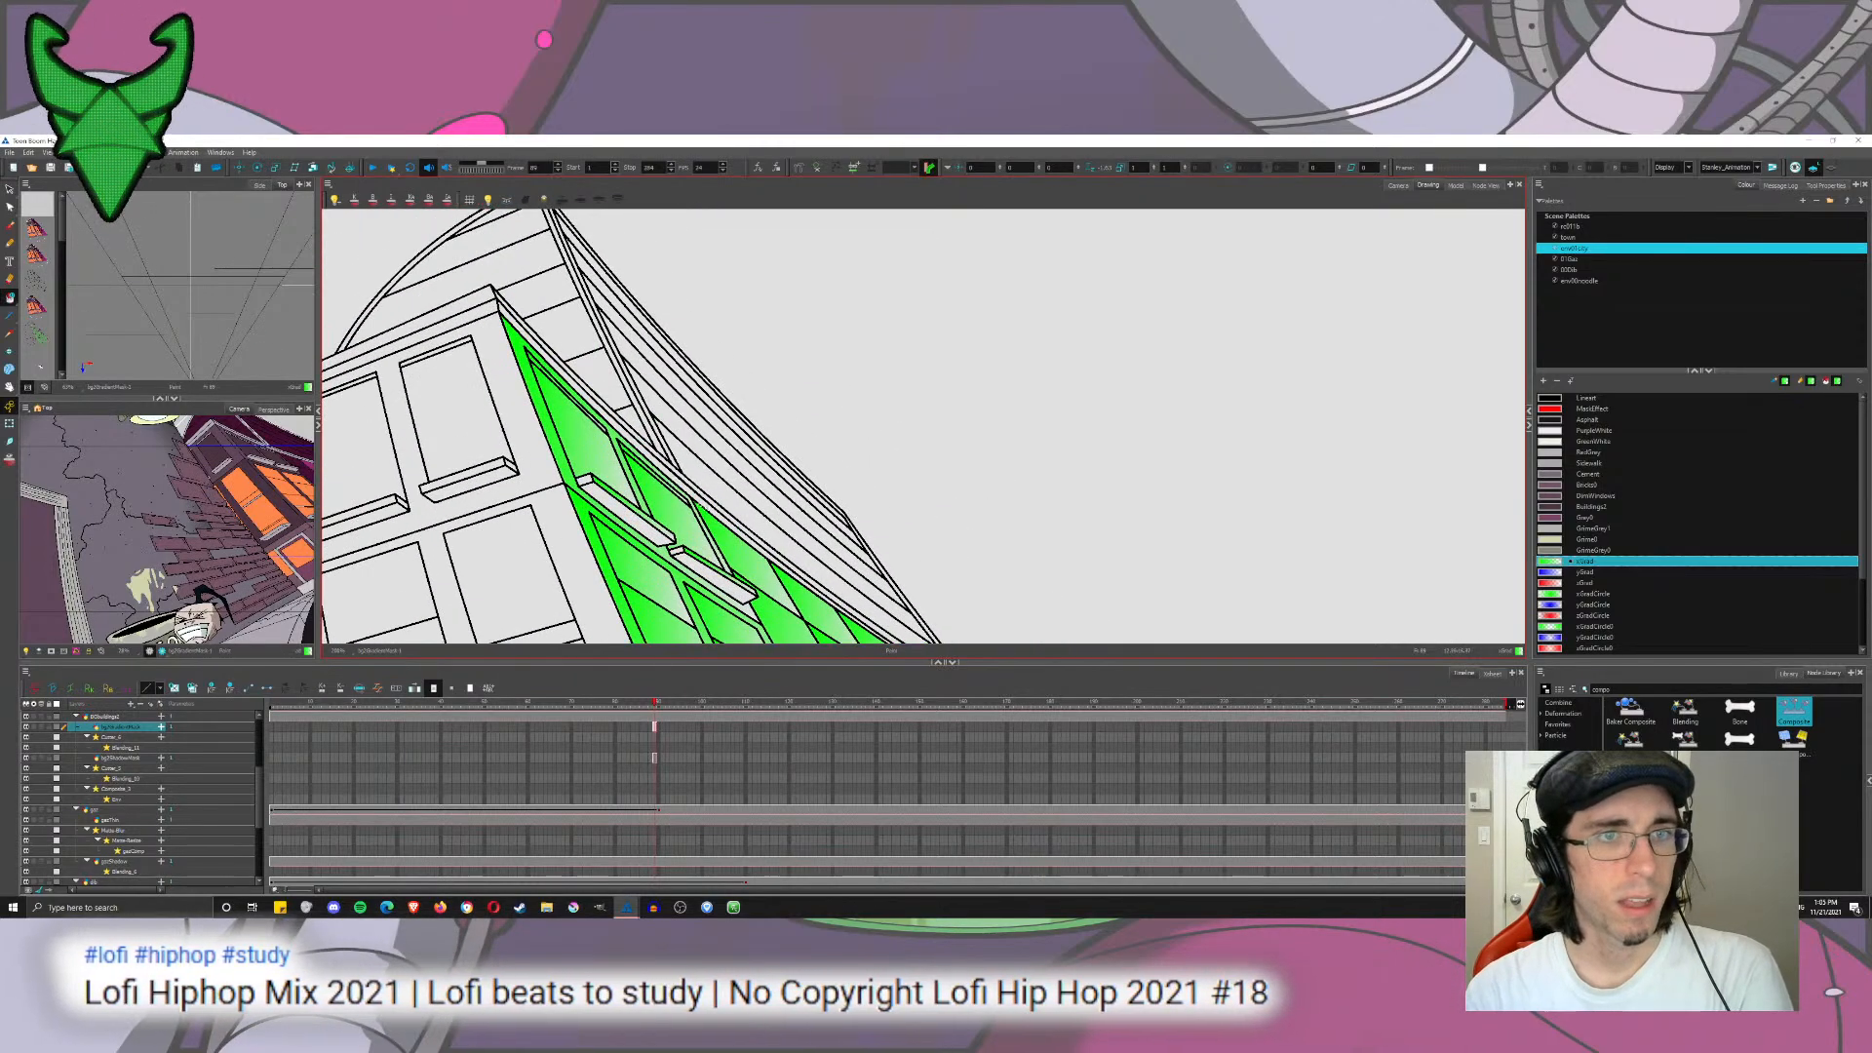
{"action": "left_click_drag", "start_coordinate": [697, 512], "coordinate": [617, 426]}
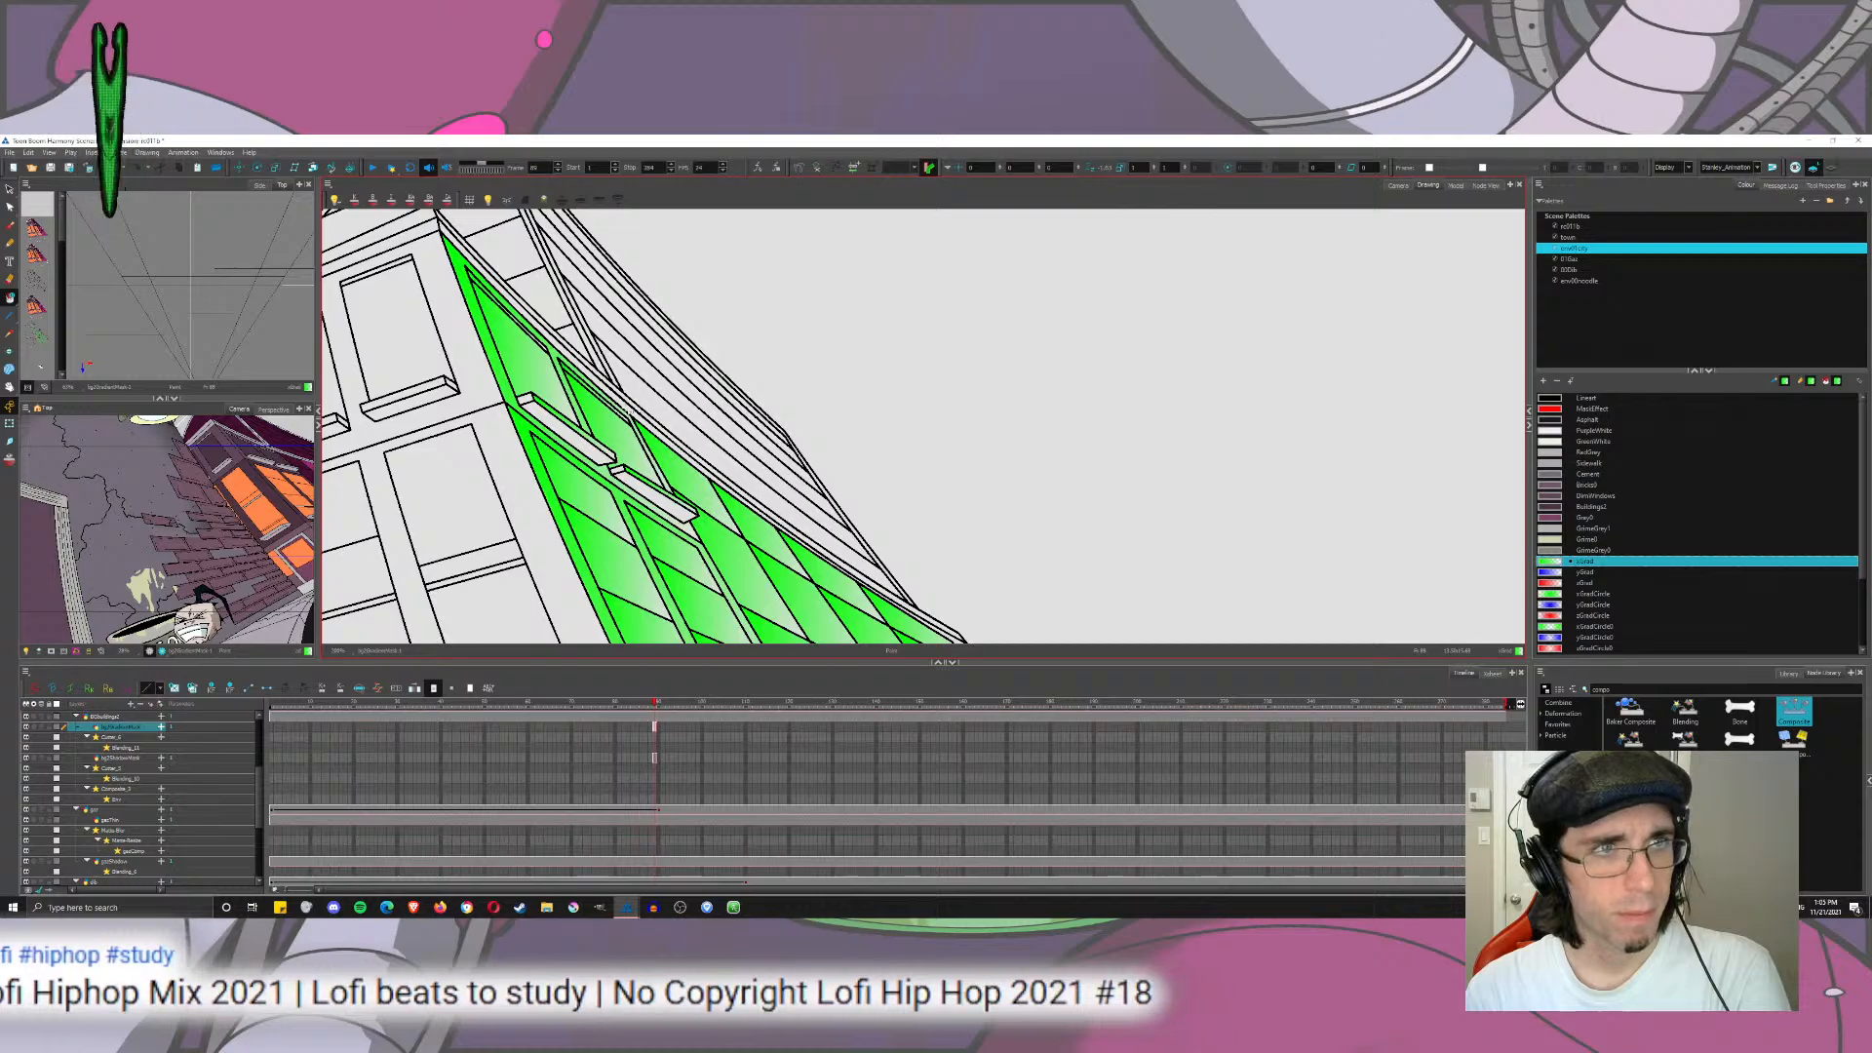
{"action": "left_click_drag", "start_coordinate": [544, 351], "coordinate": [599, 409]}
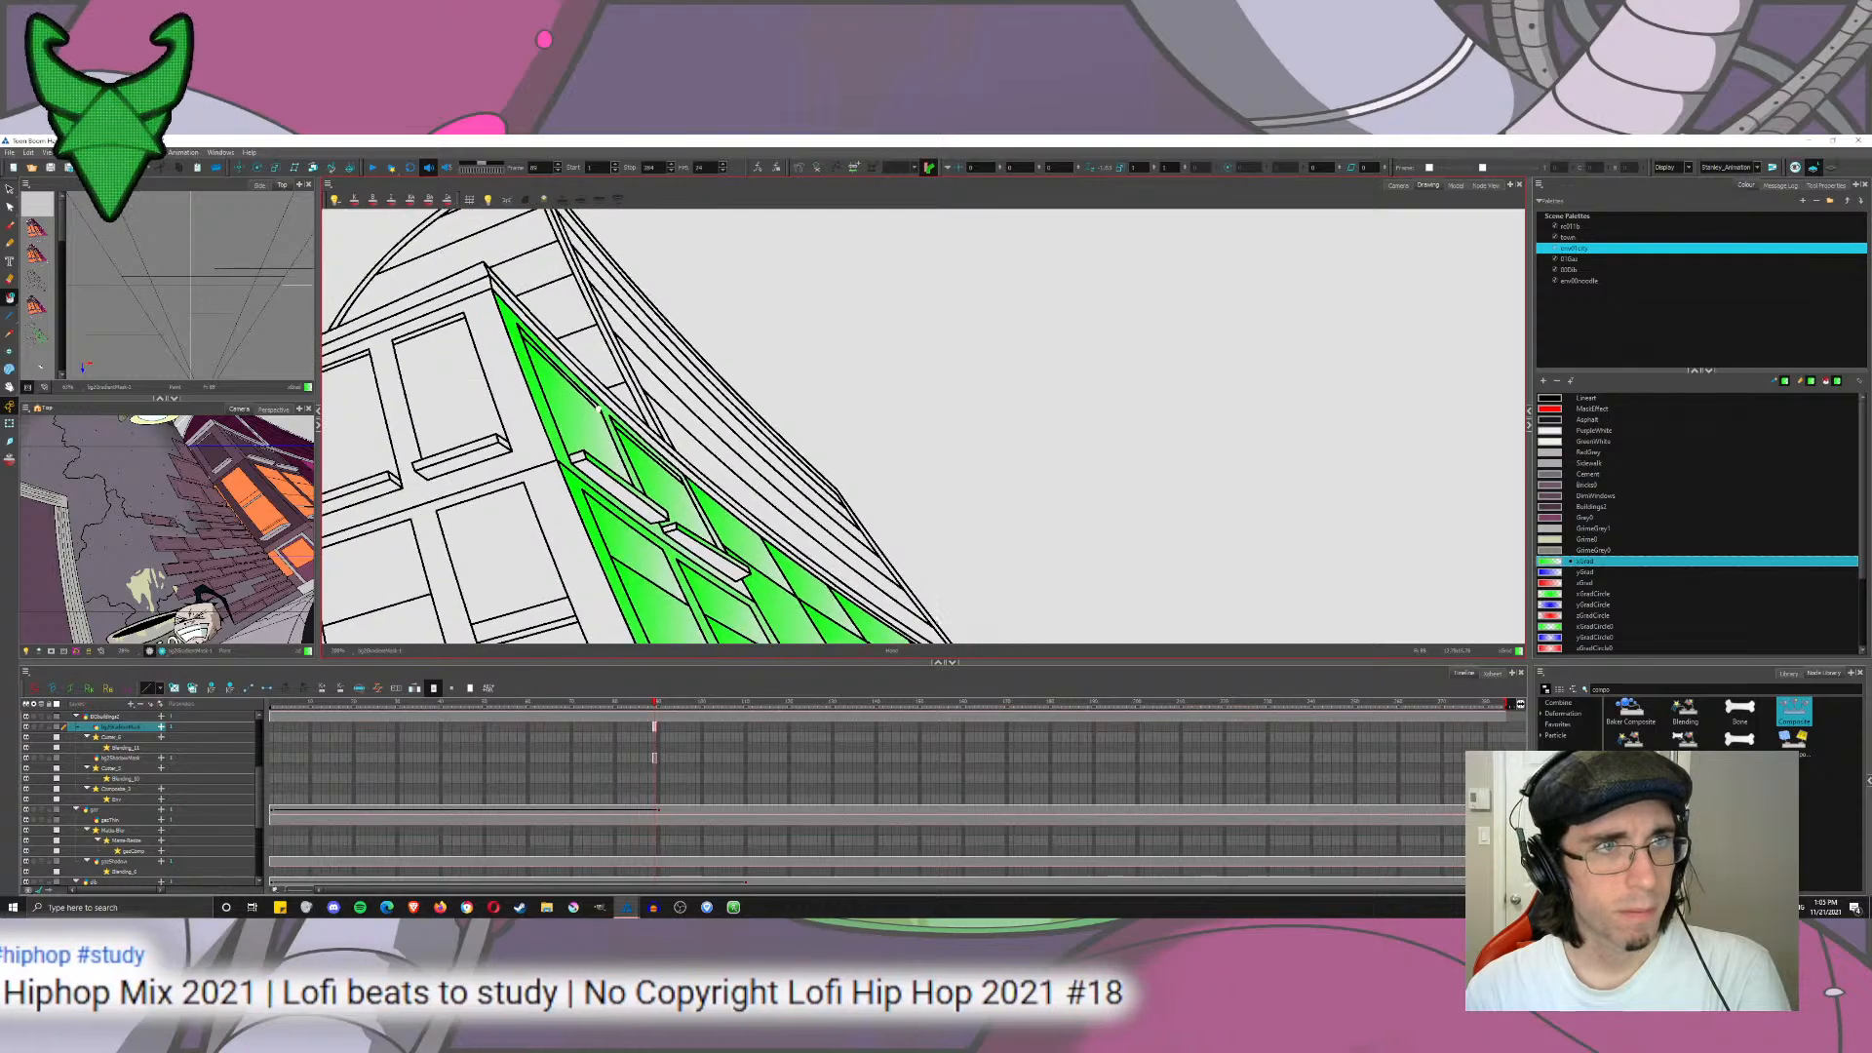
{"action": "left_click", "coordinate": [503, 288]}
{"action": "mouse_move", "coordinate": [674, 448]}
{"action": "left_mouse_down"}
{"action": "mouse_move", "coordinate": [532, 360]}
{"action": "mouse_move", "coordinate": [573, 412]}
{"action": "left_mouse_up"}
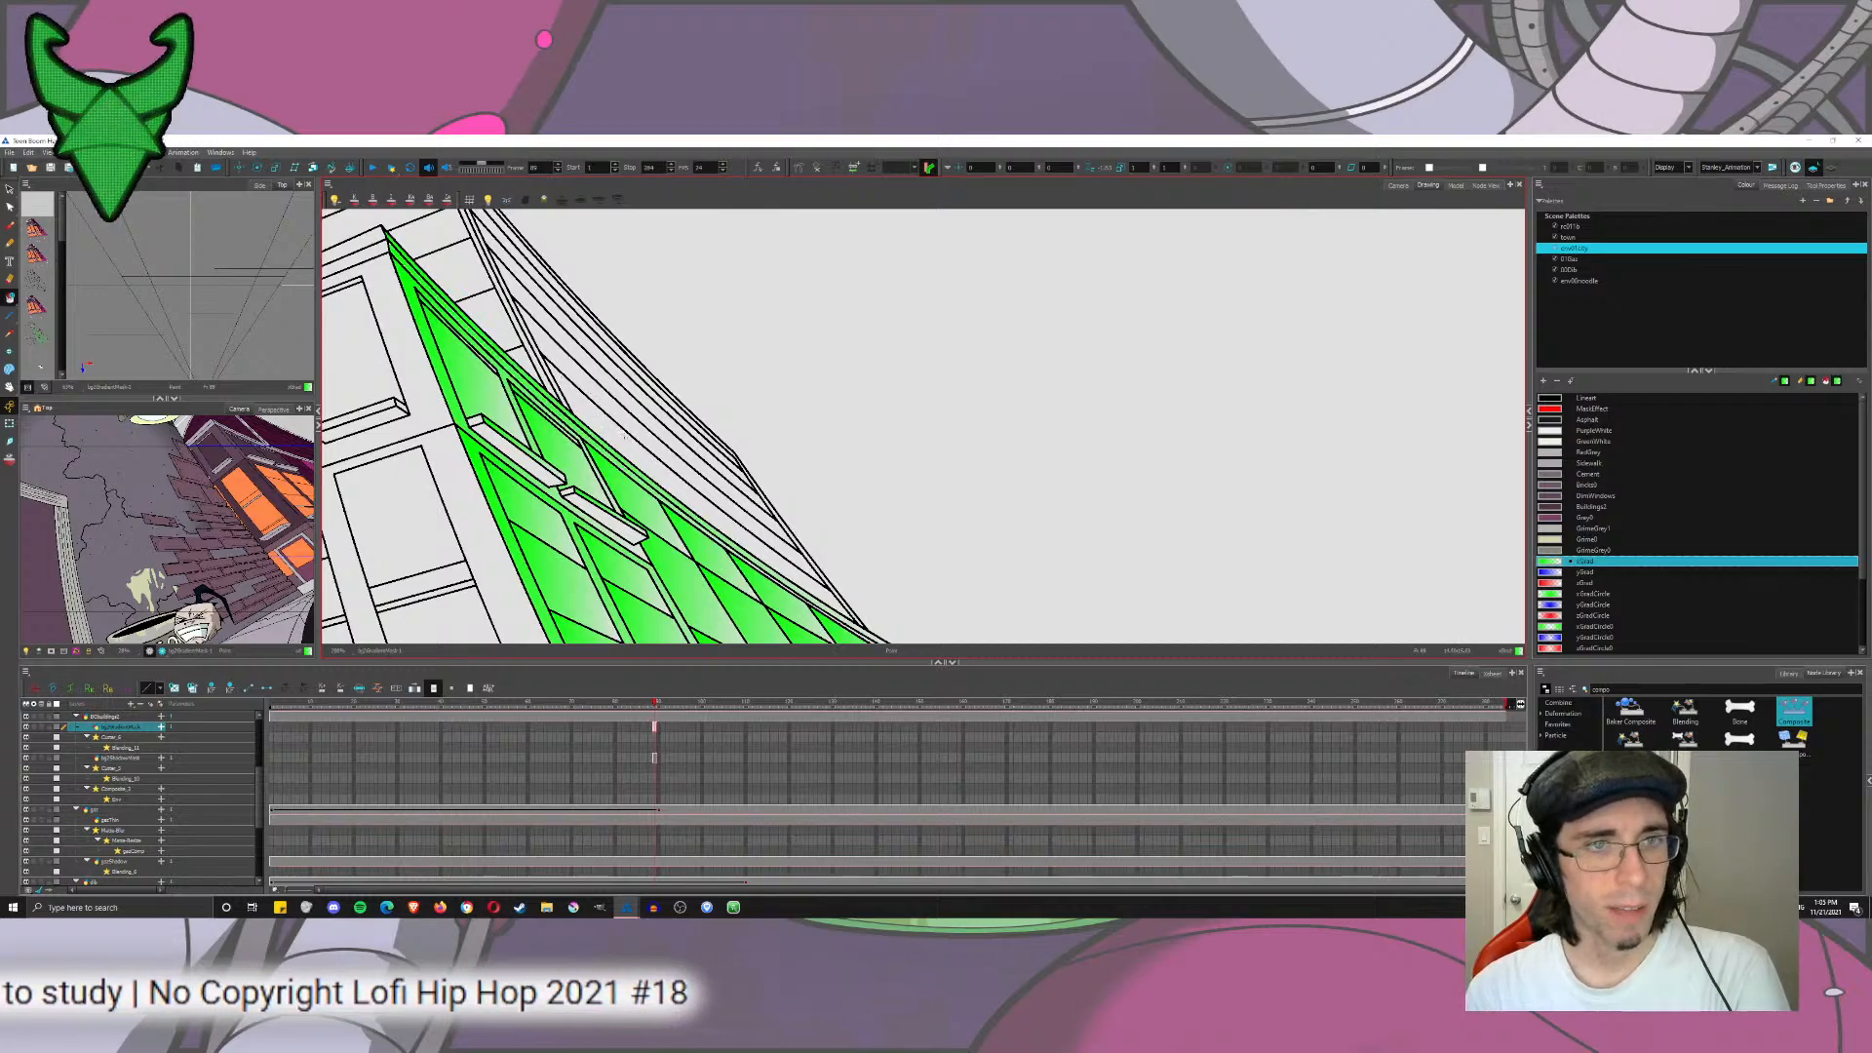
{"action": "mouse_move", "coordinate": [628, 469]}
{"action": "left_mouse_down"}
{"action": "mouse_move", "coordinate": [576, 353]}
{"action": "mouse_move", "coordinate": [611, 434]}
{"action": "mouse_move", "coordinate": [633, 206]}
{"action": "mouse_move", "coordinate": [617, 381]}
{"action": "mouse_move", "coordinate": [693, 451]}
{"action": "left_mouse_up"}
{"action": "scroll", "coordinate": [618, 380], "scroll_direction": "down", "scroll_amount": 4}
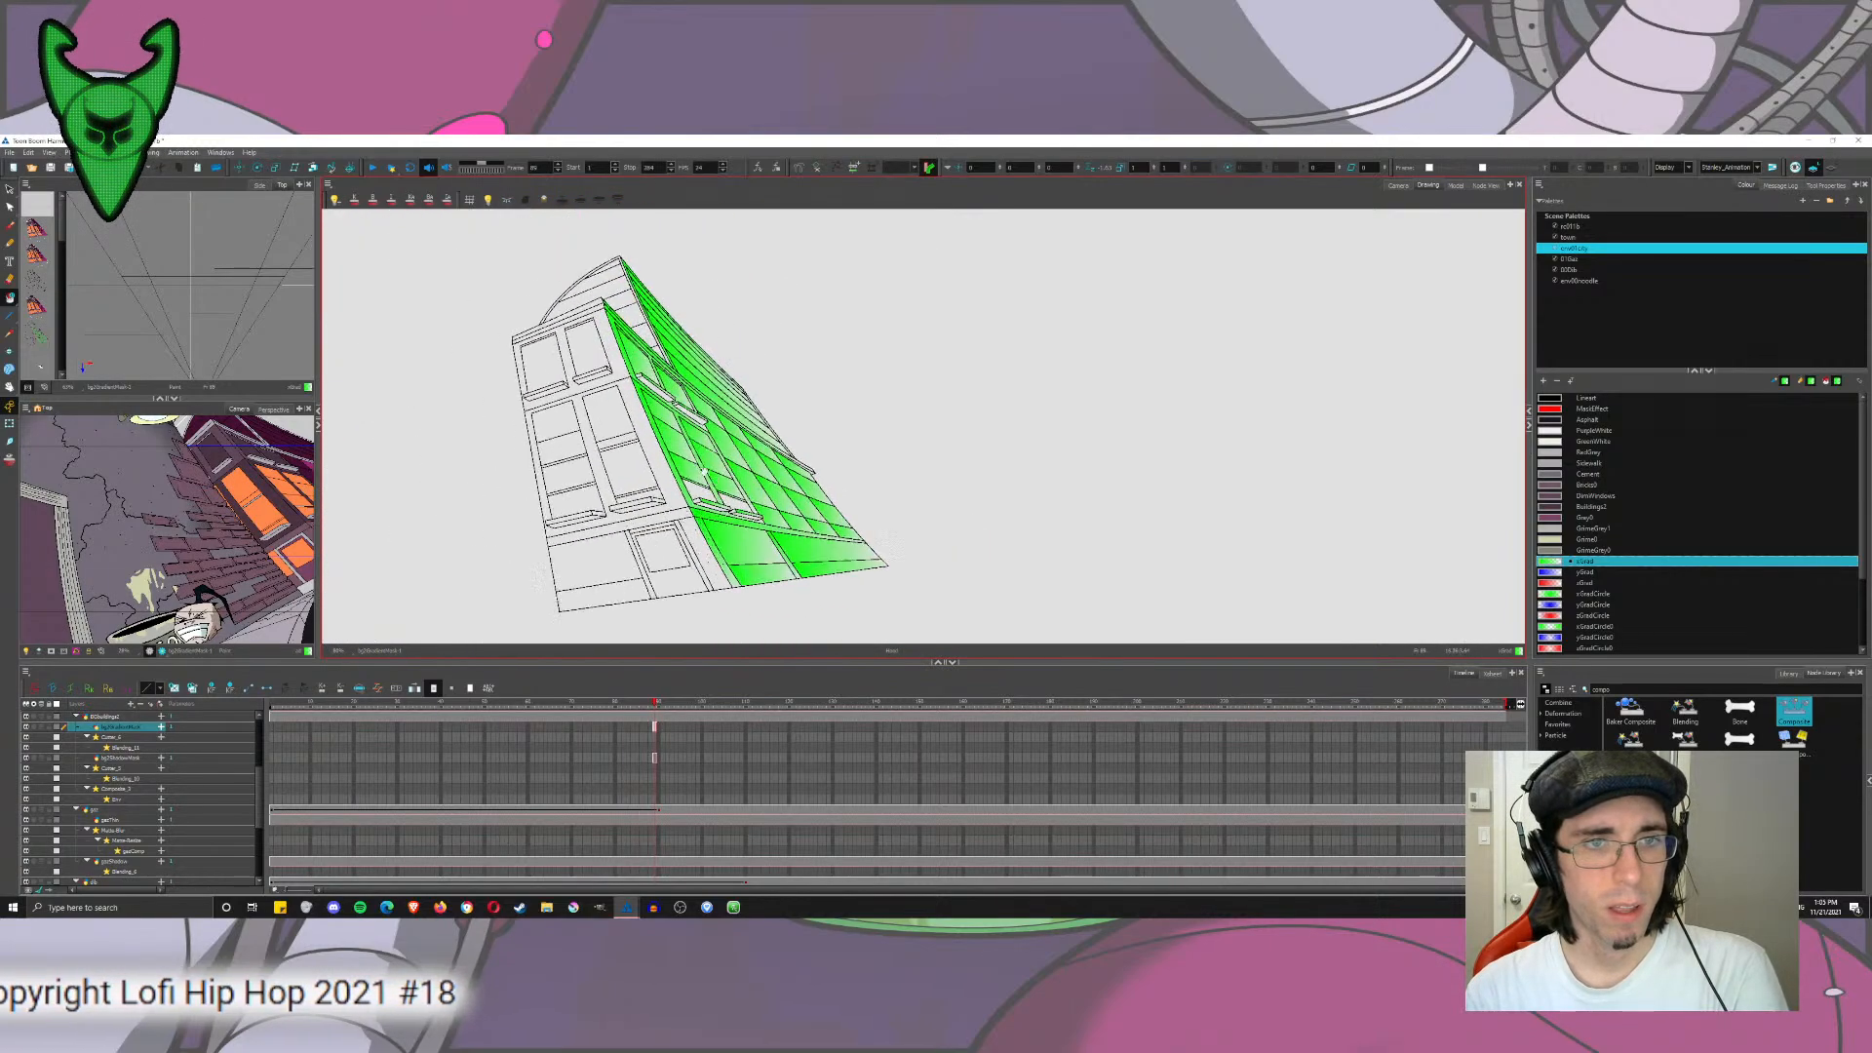
Step: Select all green-filled shapes of the side wall and recolour them with the second green circular gradient
{"action": "left_click", "coordinate": [8, 189]}
{"action": "key", "text": "ctrl+a"}
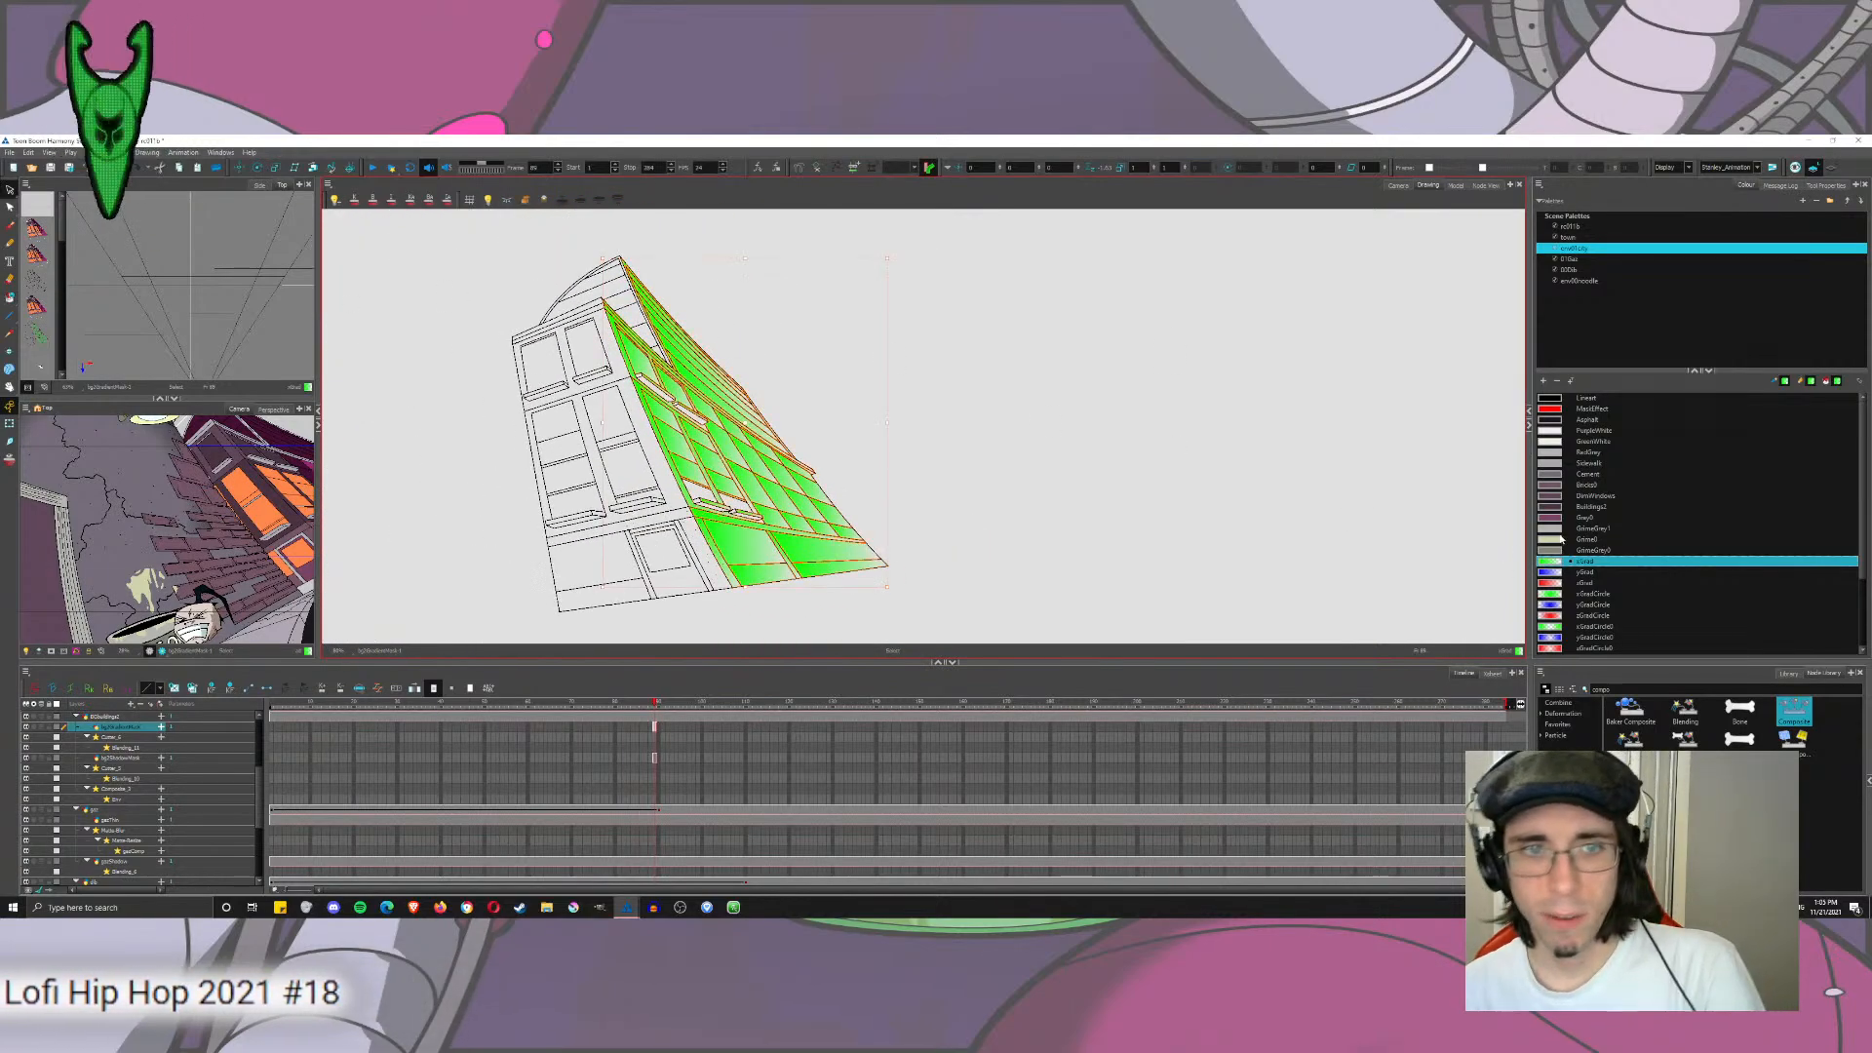
{"action": "left_click", "coordinate": [1554, 595]}
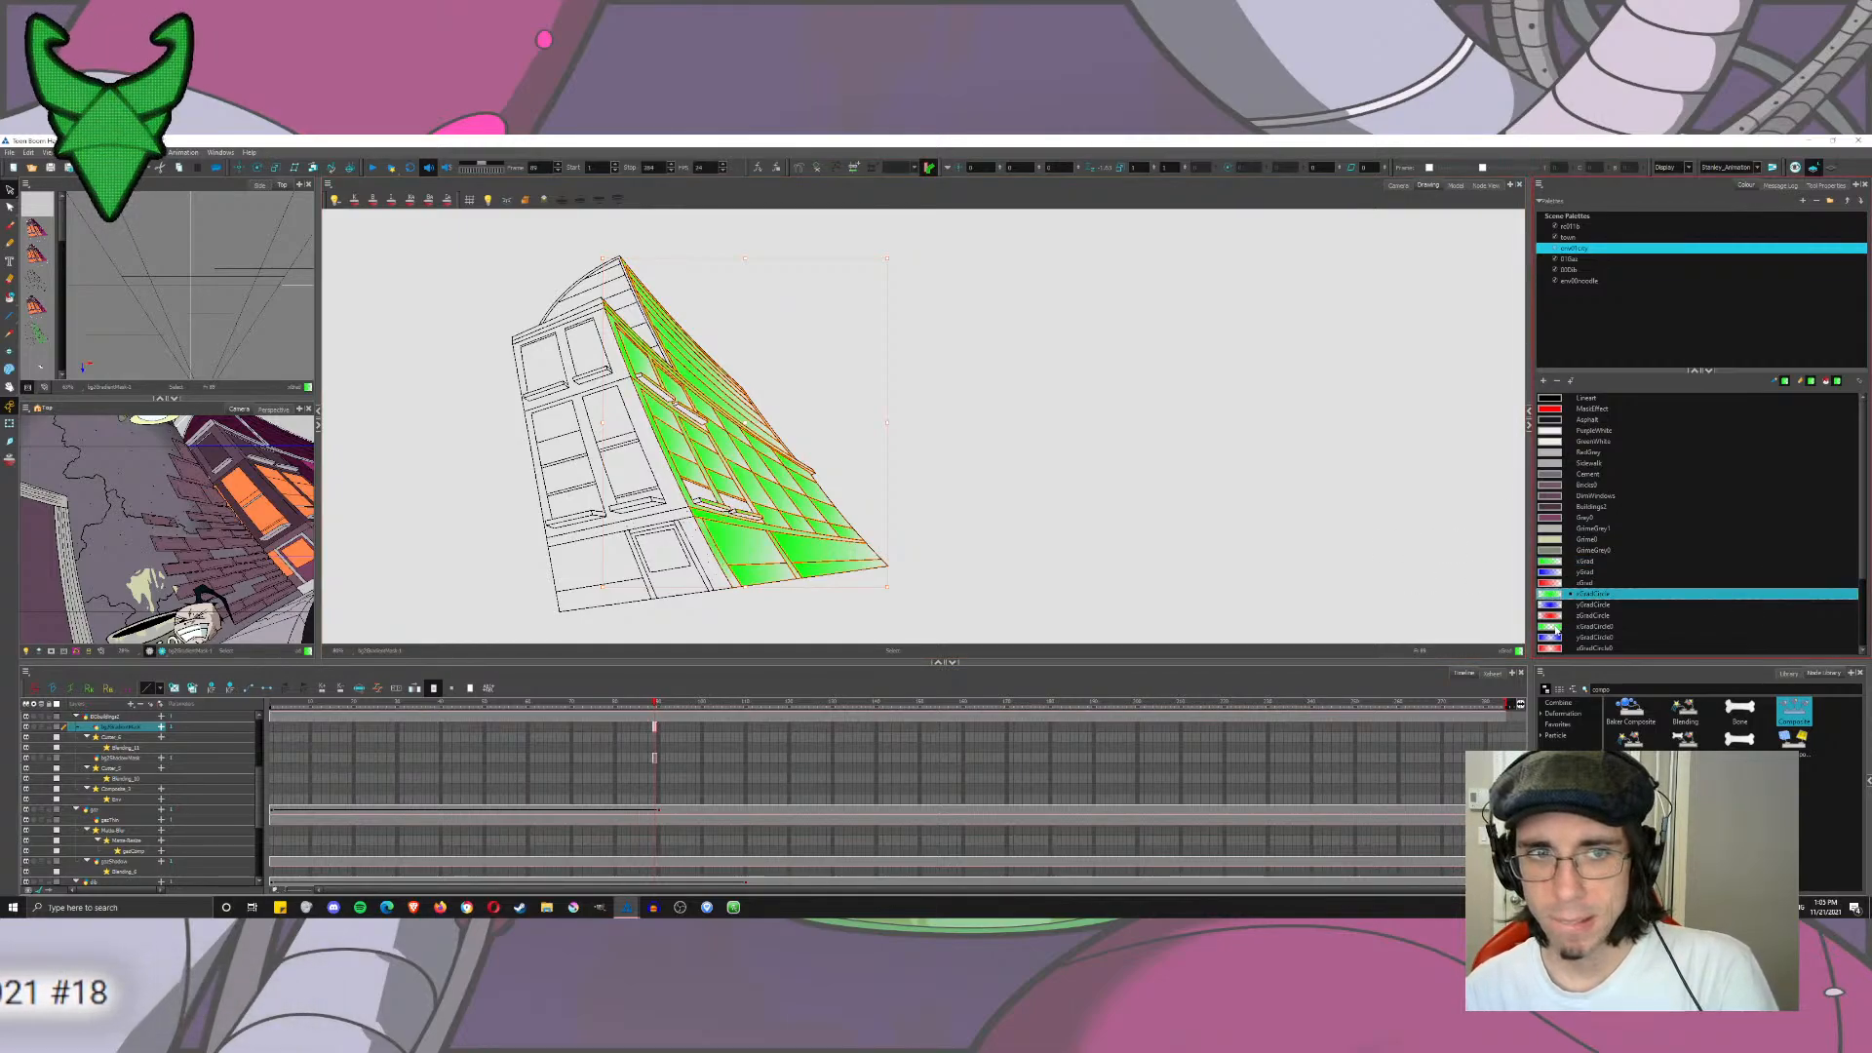
{"action": "left_click", "coordinate": [1555, 627]}
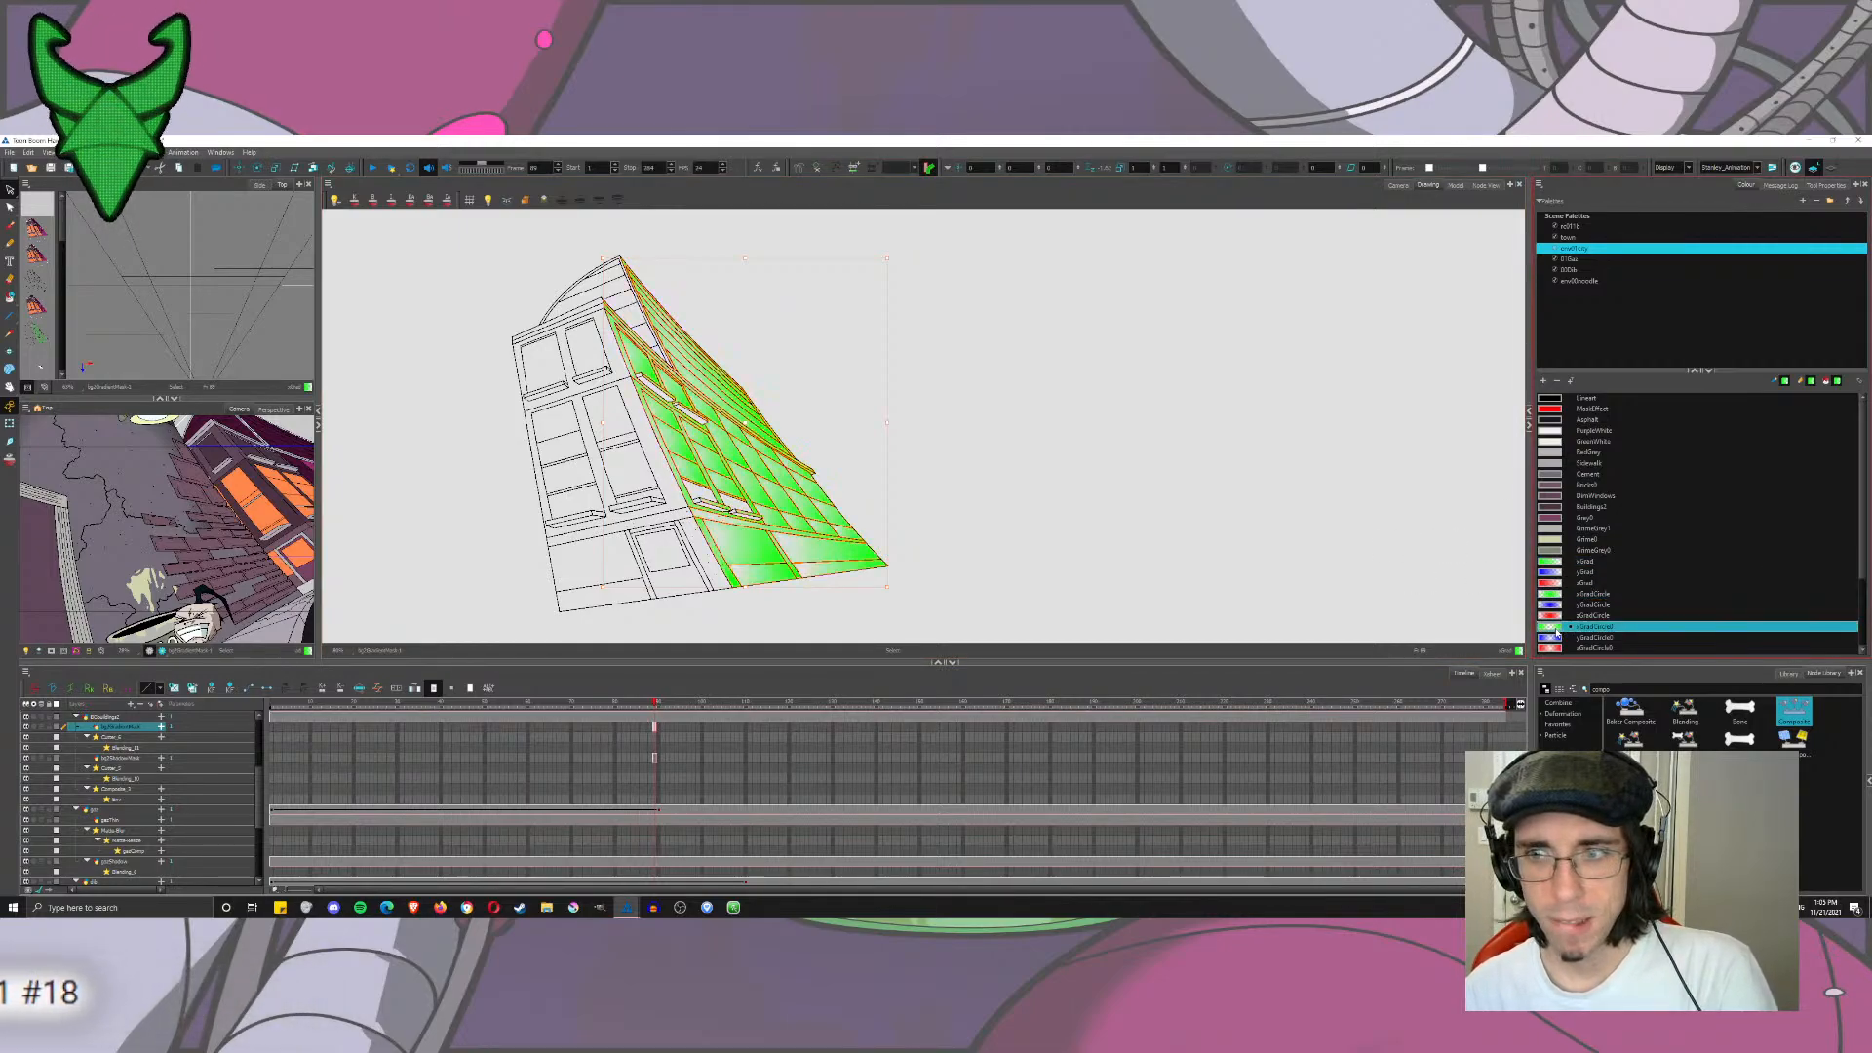
Step: Edit the circular gradient texture, centring it near the building's ground-floor corner, rotating it and stretching it up along the side wall
{"action": "left_click", "coordinate": [11, 204]}
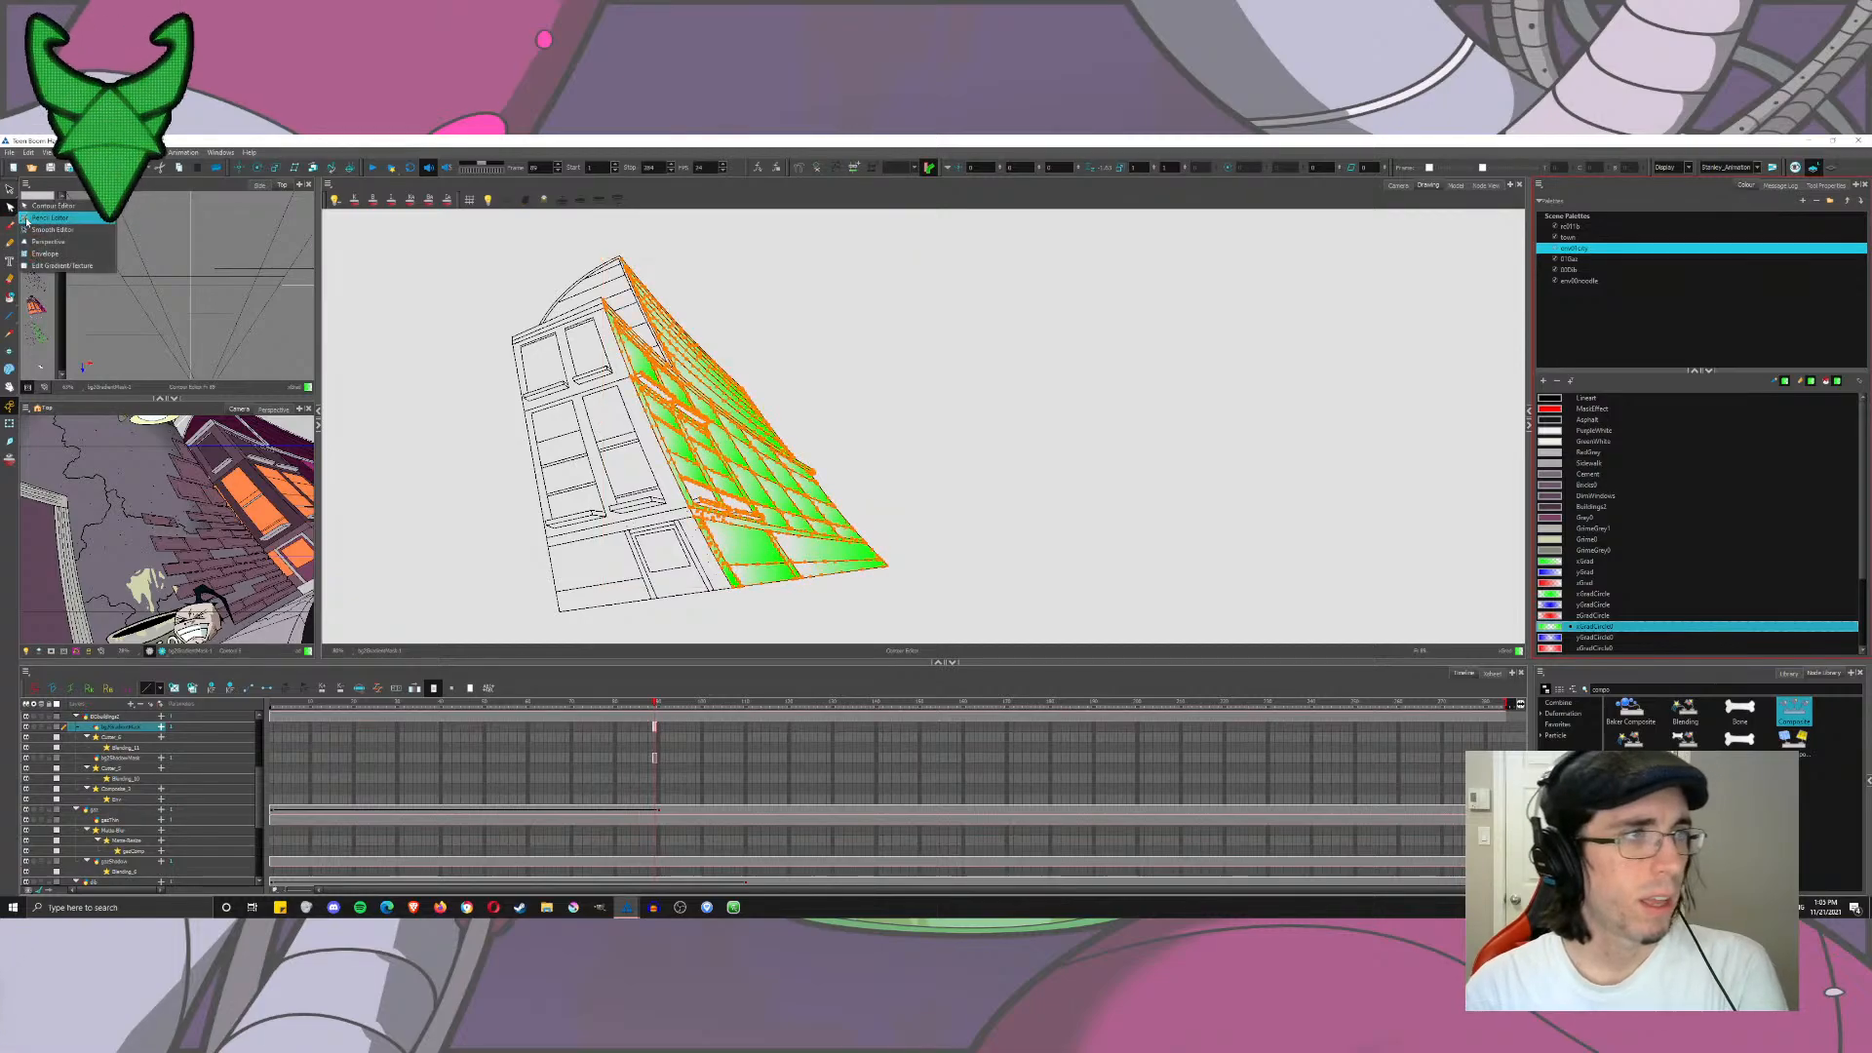
{"action": "left_click", "coordinate": [60, 267]}
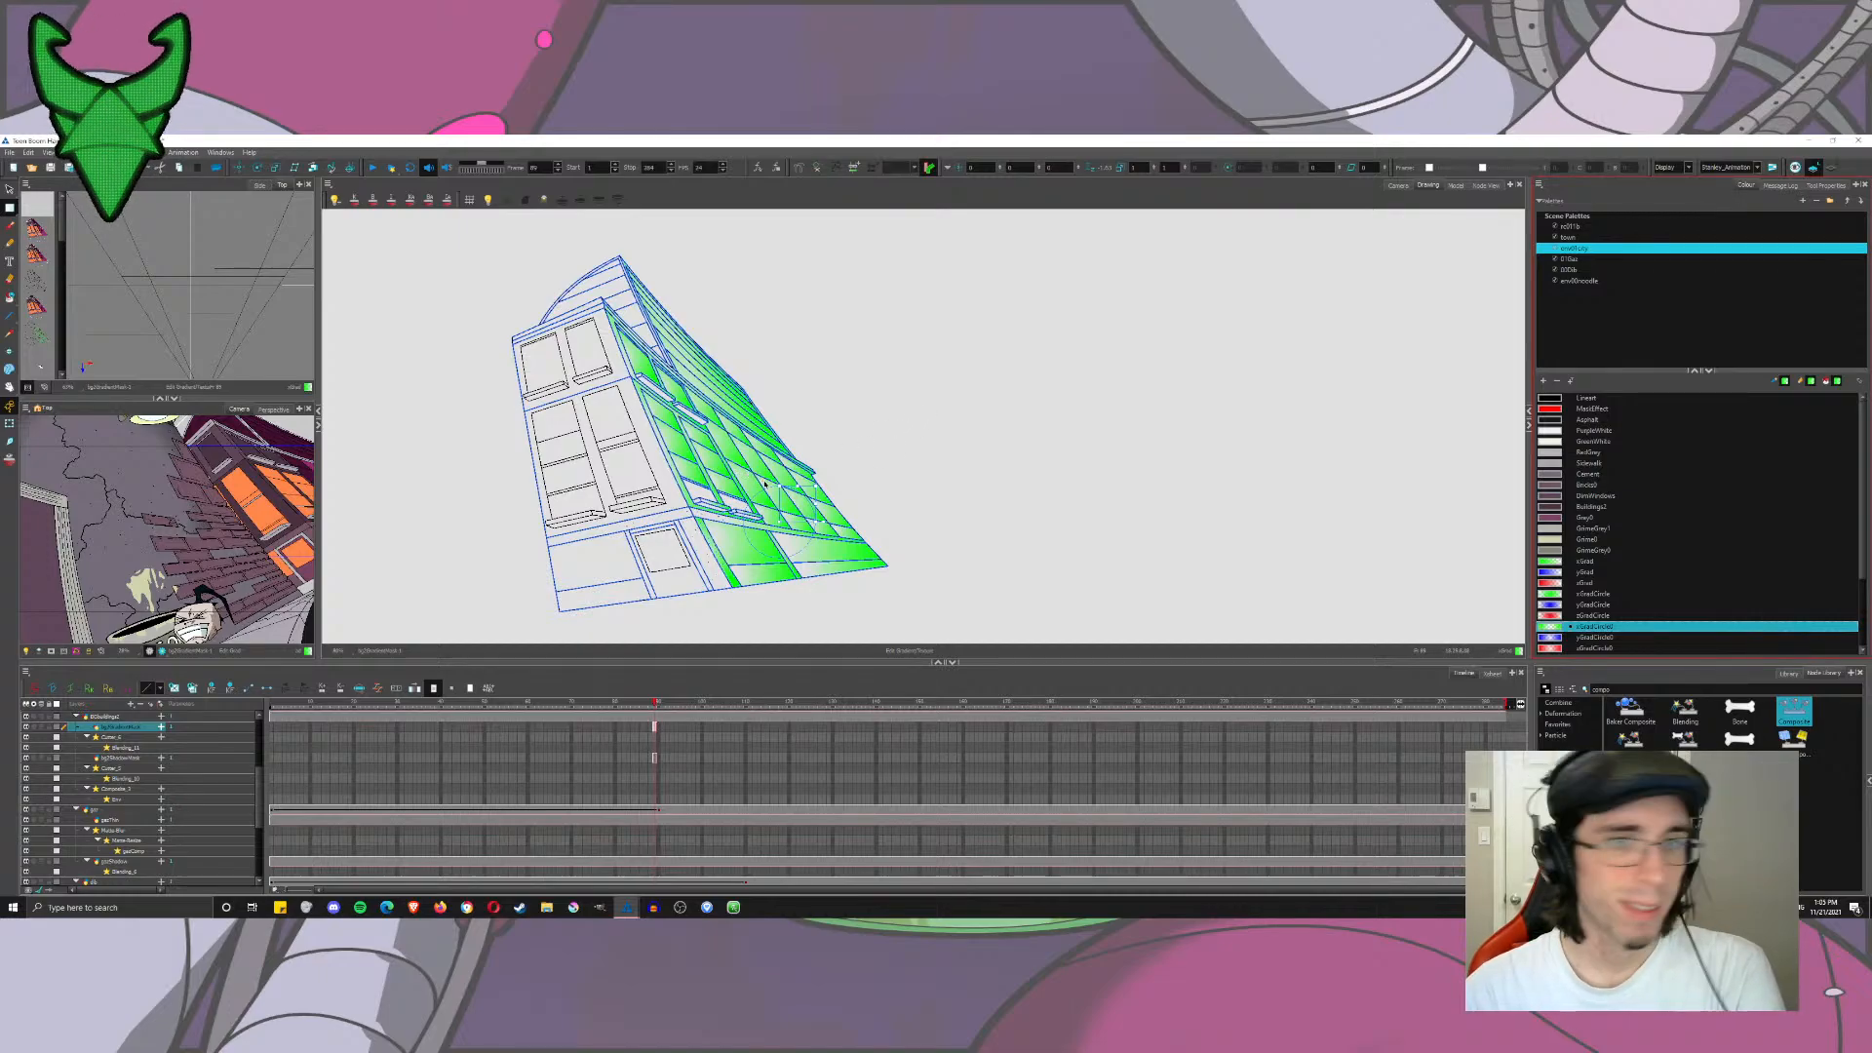
{"action": "left_click_drag", "start_coordinate": [817, 486], "coordinate": [902, 346]}
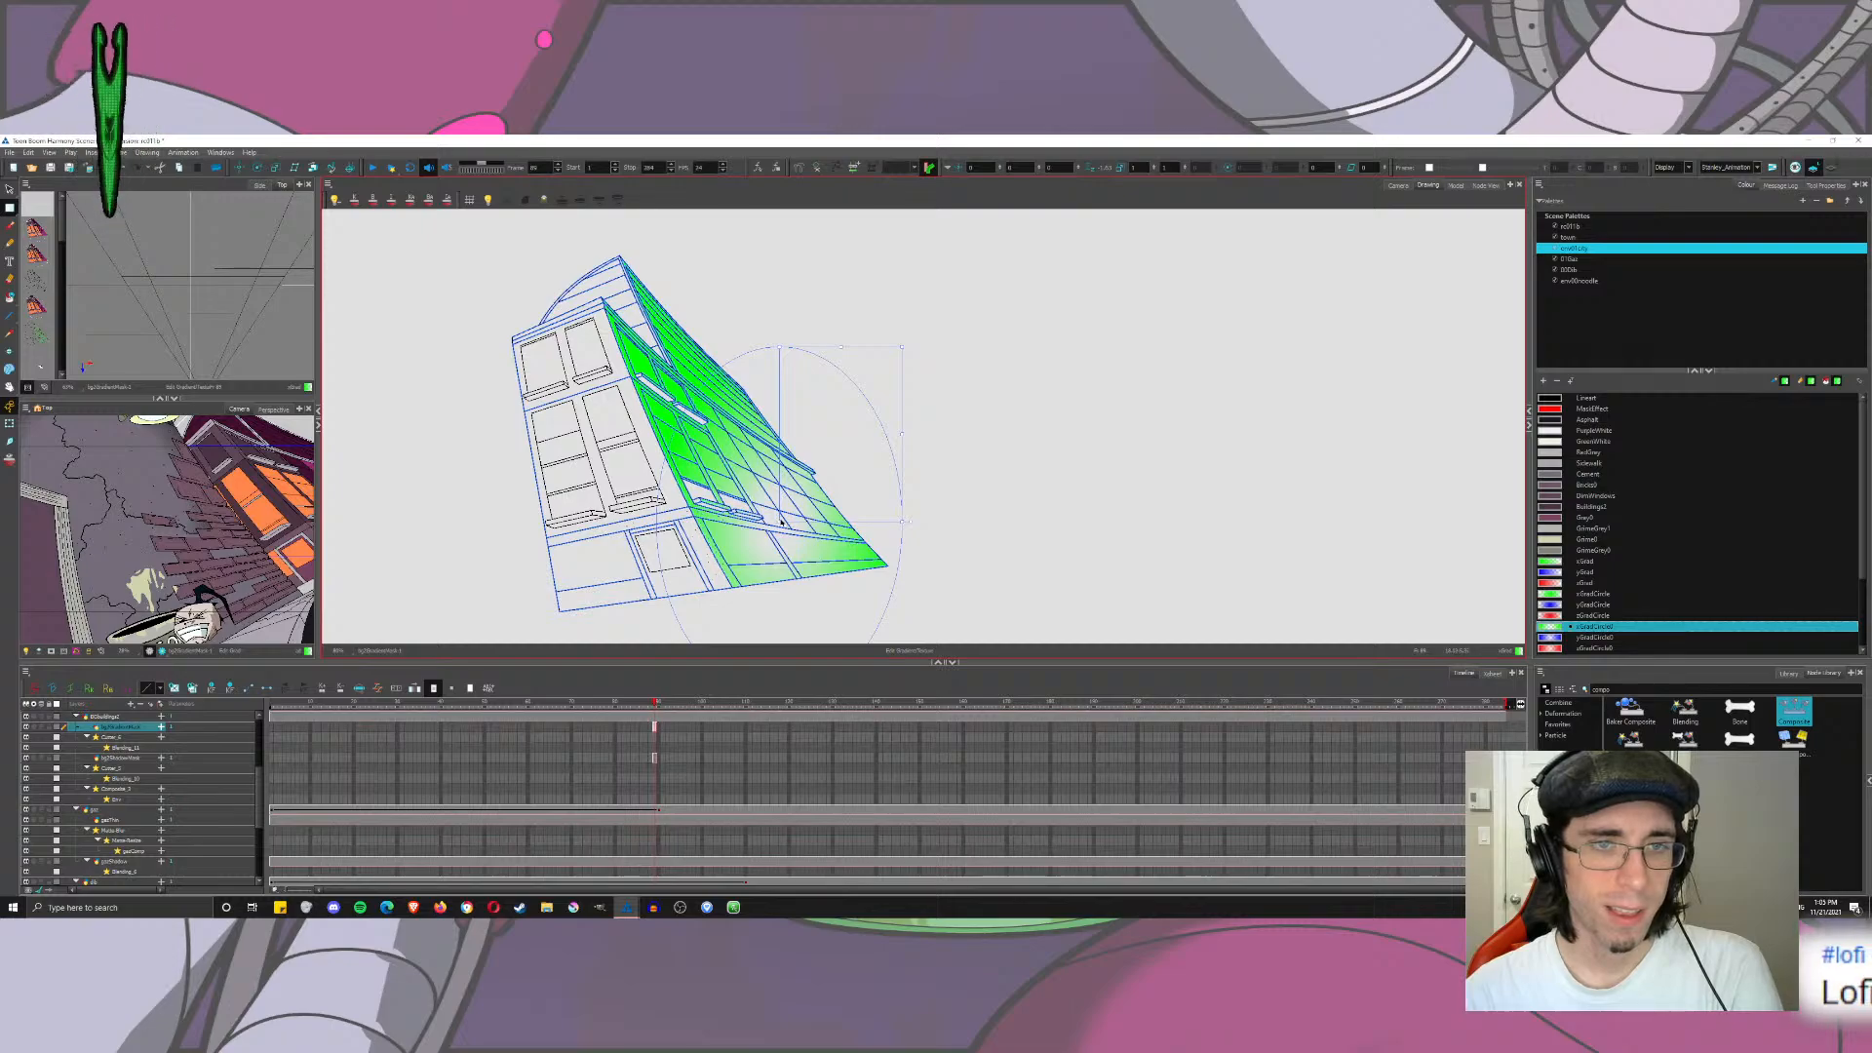
{"action": "left_click_drag", "start_coordinate": [779, 522], "coordinate": [719, 573]}
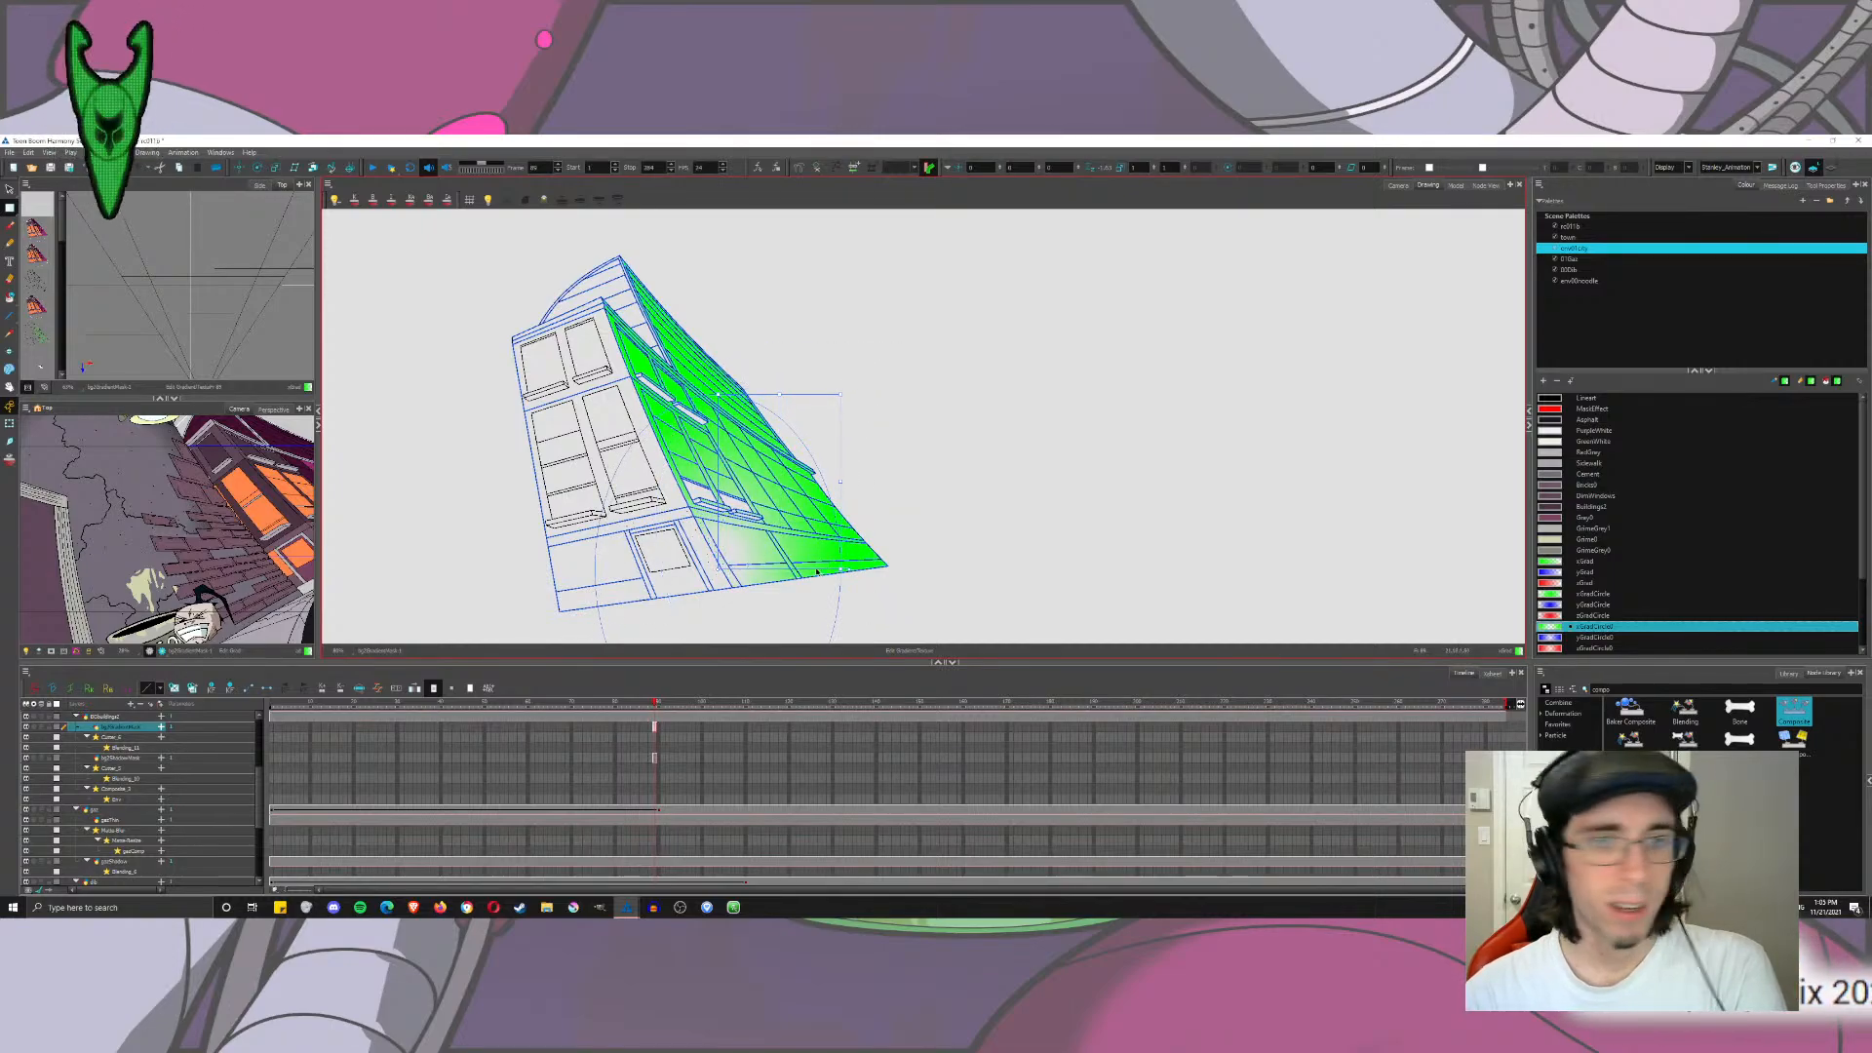
{"action": "left_click_drag", "start_coordinate": [849, 569], "coordinate": [842, 523]}
{"action": "left_click_drag", "start_coordinate": [720, 569], "coordinate": [730, 588]}
{"action": "left_click_drag", "start_coordinate": [779, 386], "coordinate": [722, 228]}
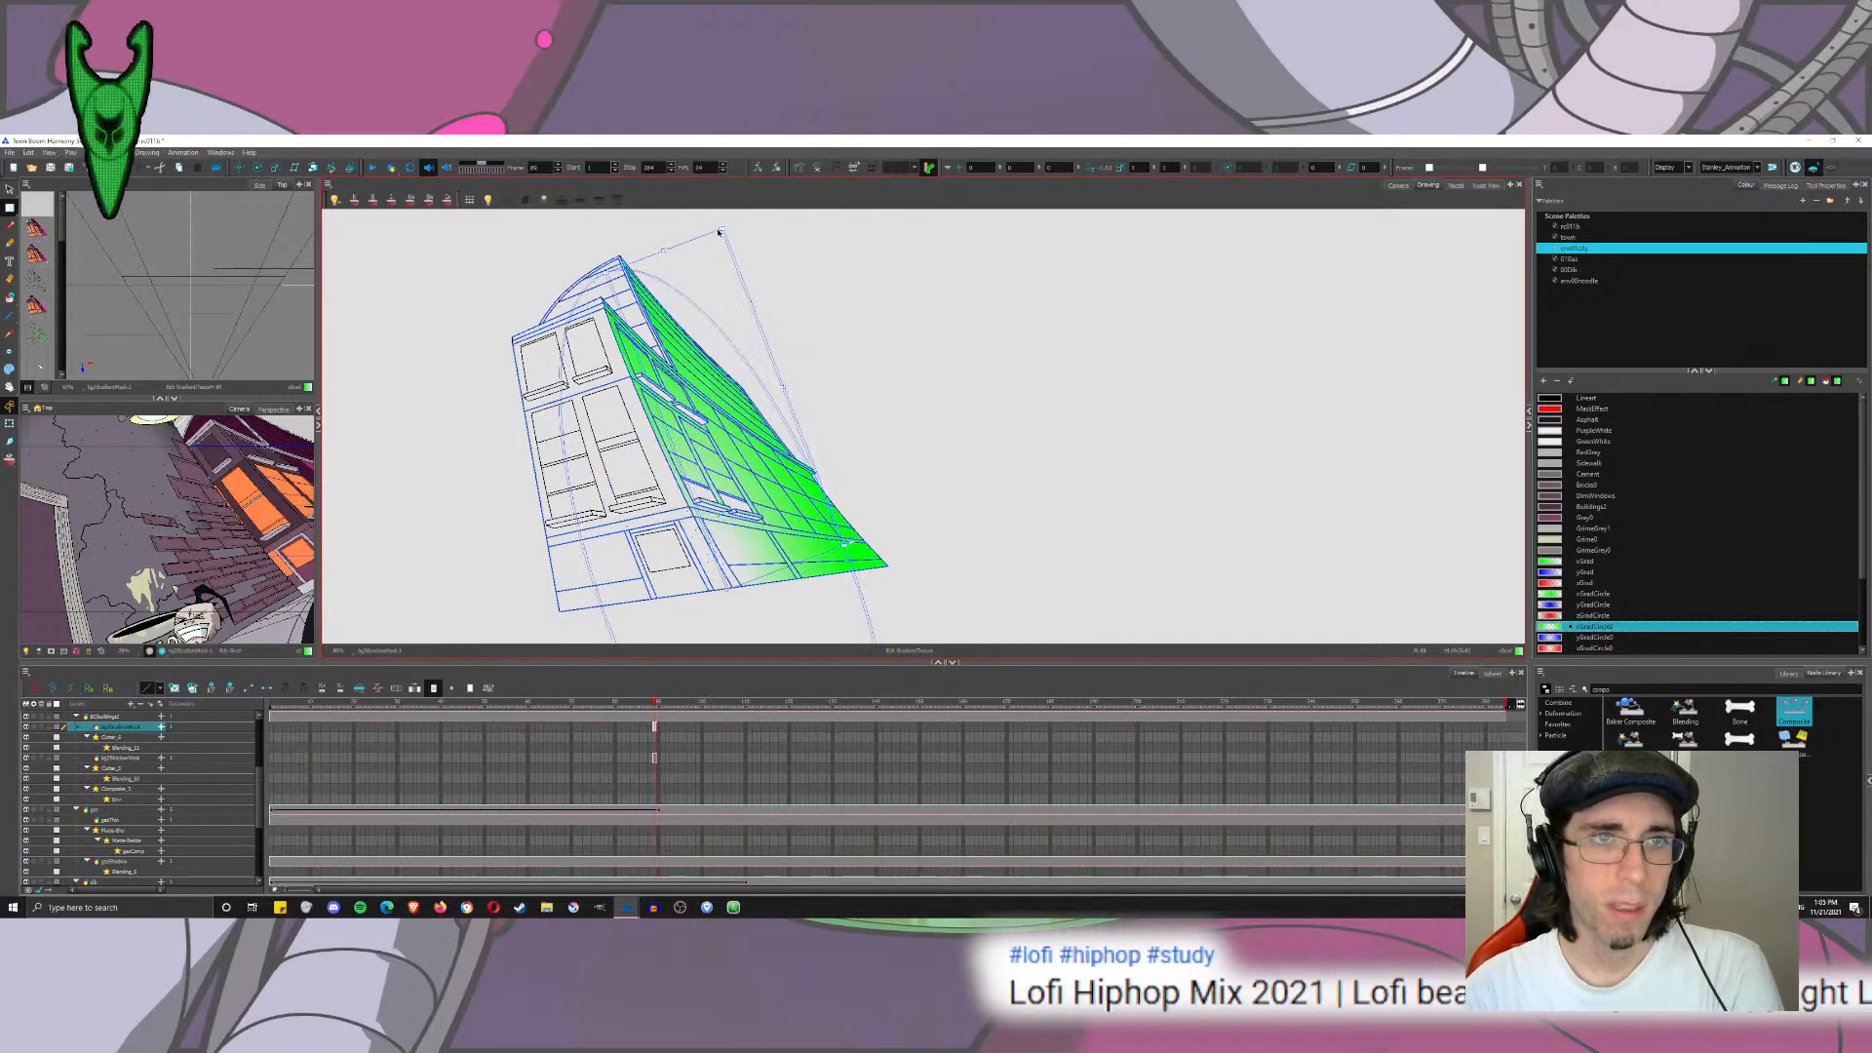
Step: Stretch the circular gradient texture up past the roof and adjust its width and position so the green extends across more of the side wall
{"action": "left_click_drag", "start_coordinate": [725, 229], "coordinate": [620, 136]}
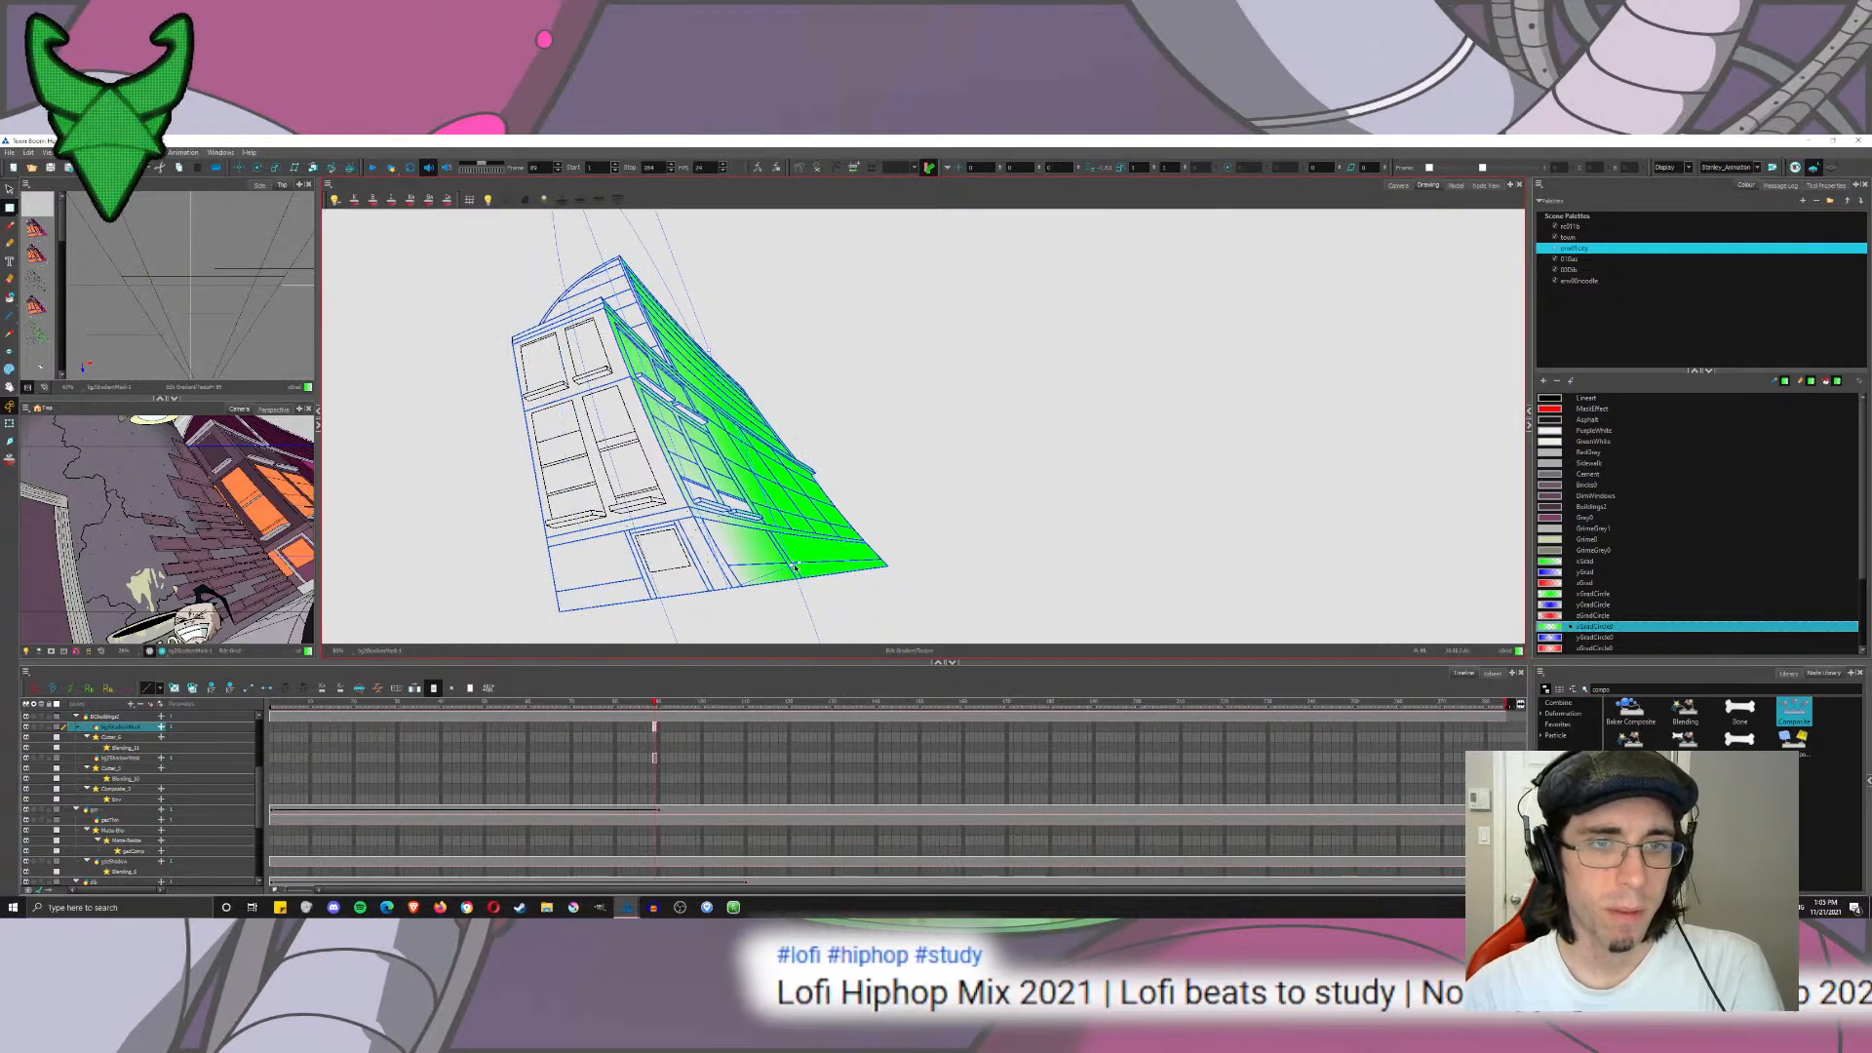
{"action": "left_click_drag", "start_coordinate": [795, 566], "coordinate": [850, 527]}
{"action": "left_click_drag", "start_coordinate": [759, 323], "coordinate": [762, 442]}
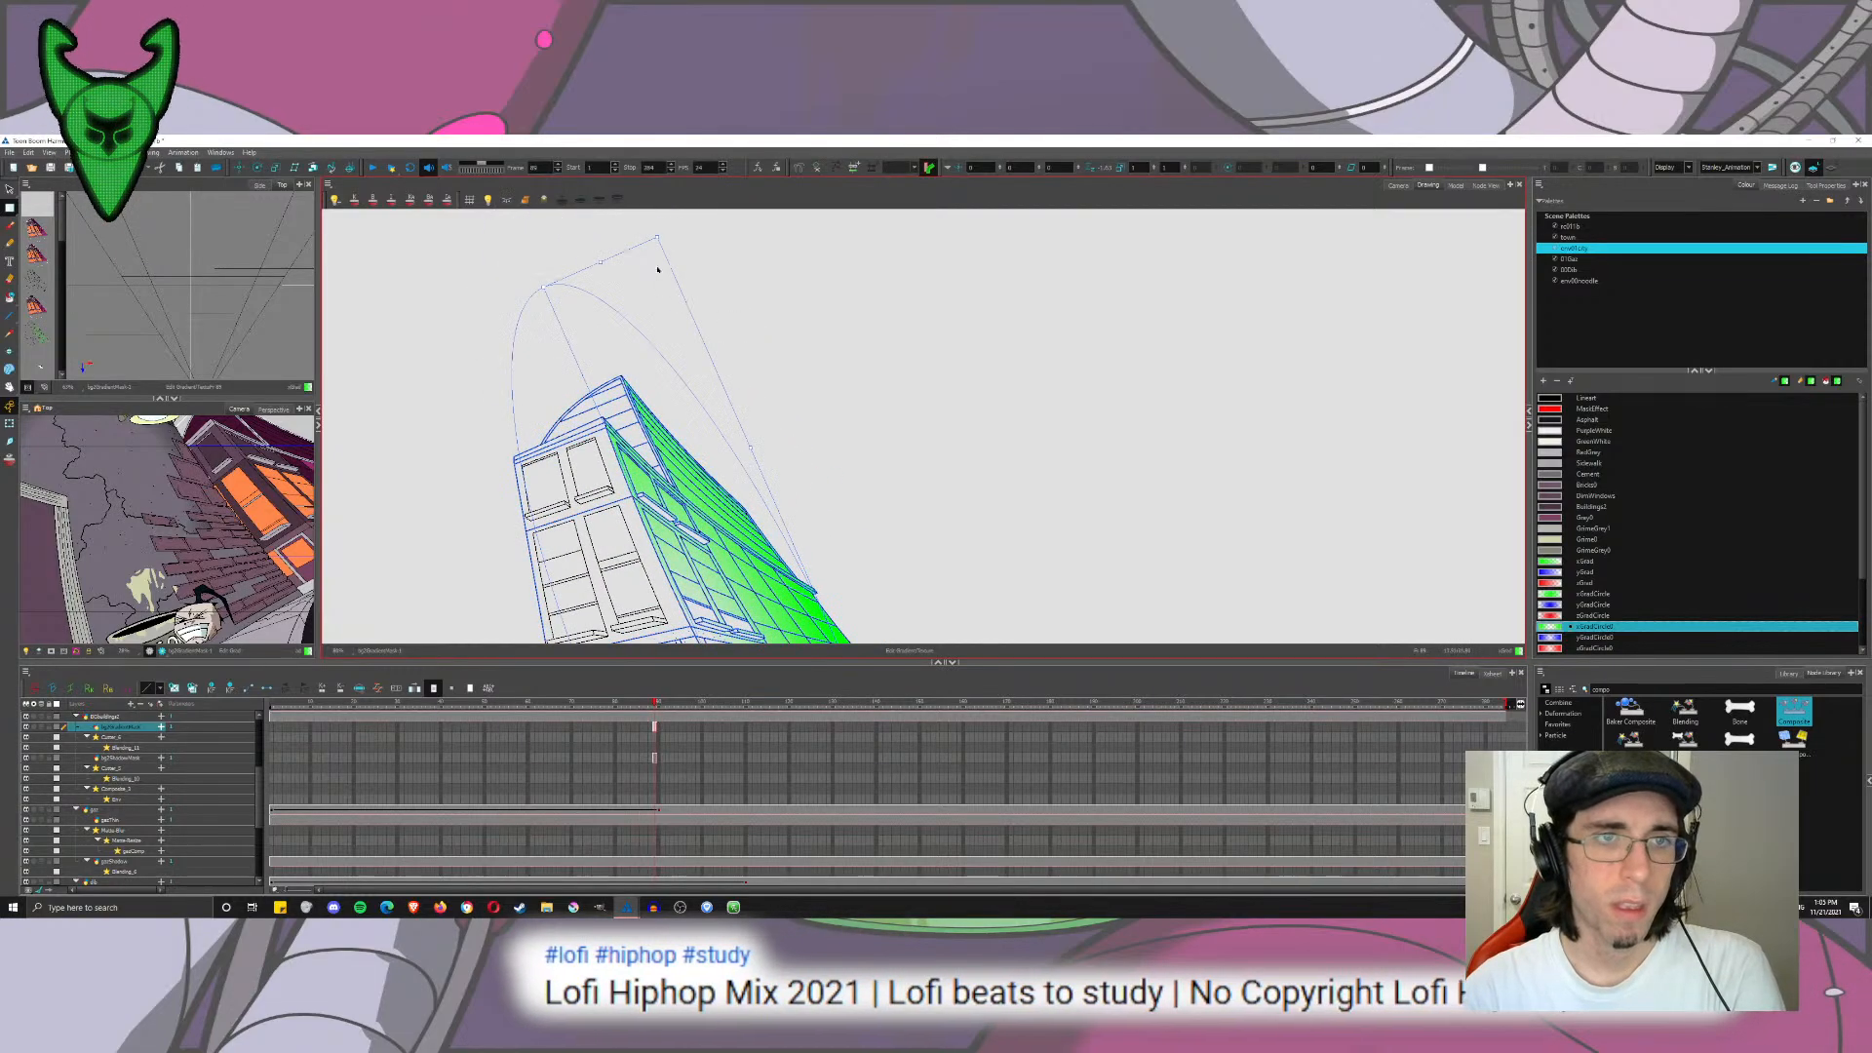
{"action": "left_click_drag", "start_coordinate": [658, 236], "coordinate": [666, 358]}
{"action": "left_click", "coordinate": [690, 347]}
{"action": "left_click_drag", "start_coordinate": [756, 443], "coordinate": [651, 237]}
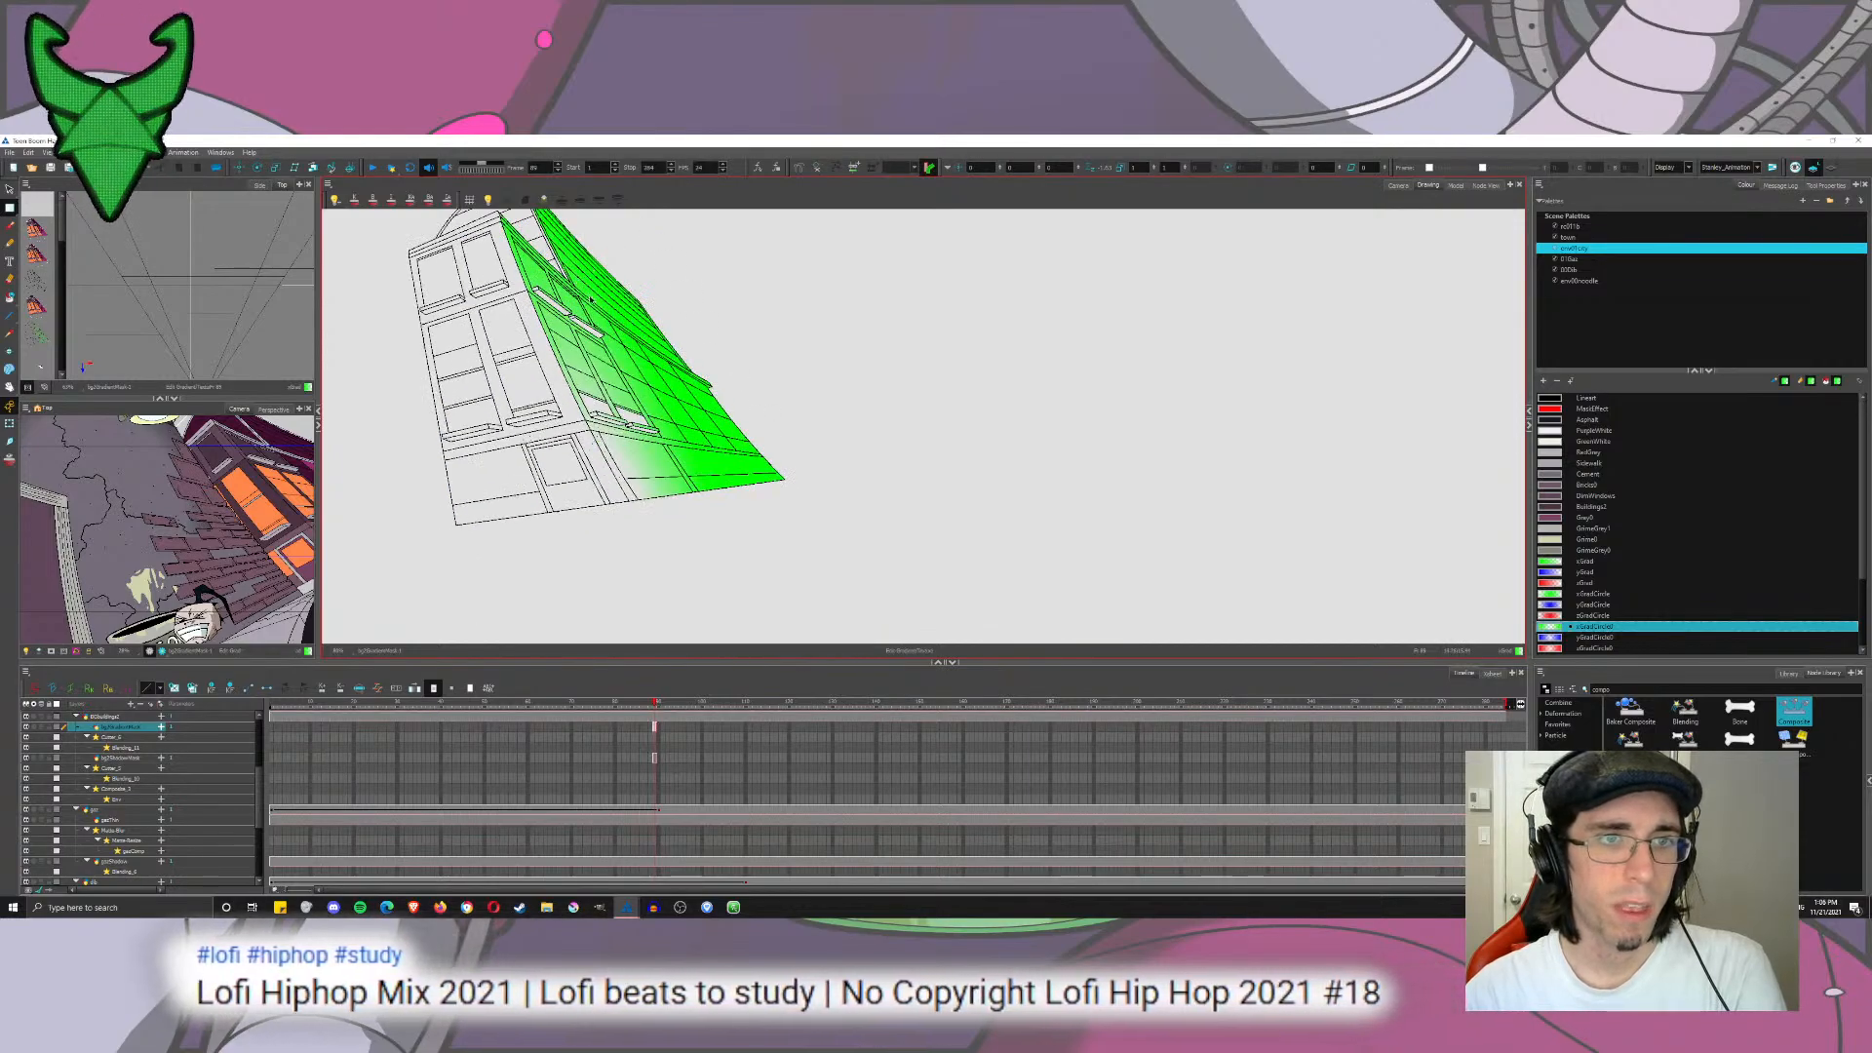
{"action": "left_click_drag", "start_coordinate": [608, 315], "coordinate": [639, 388]}
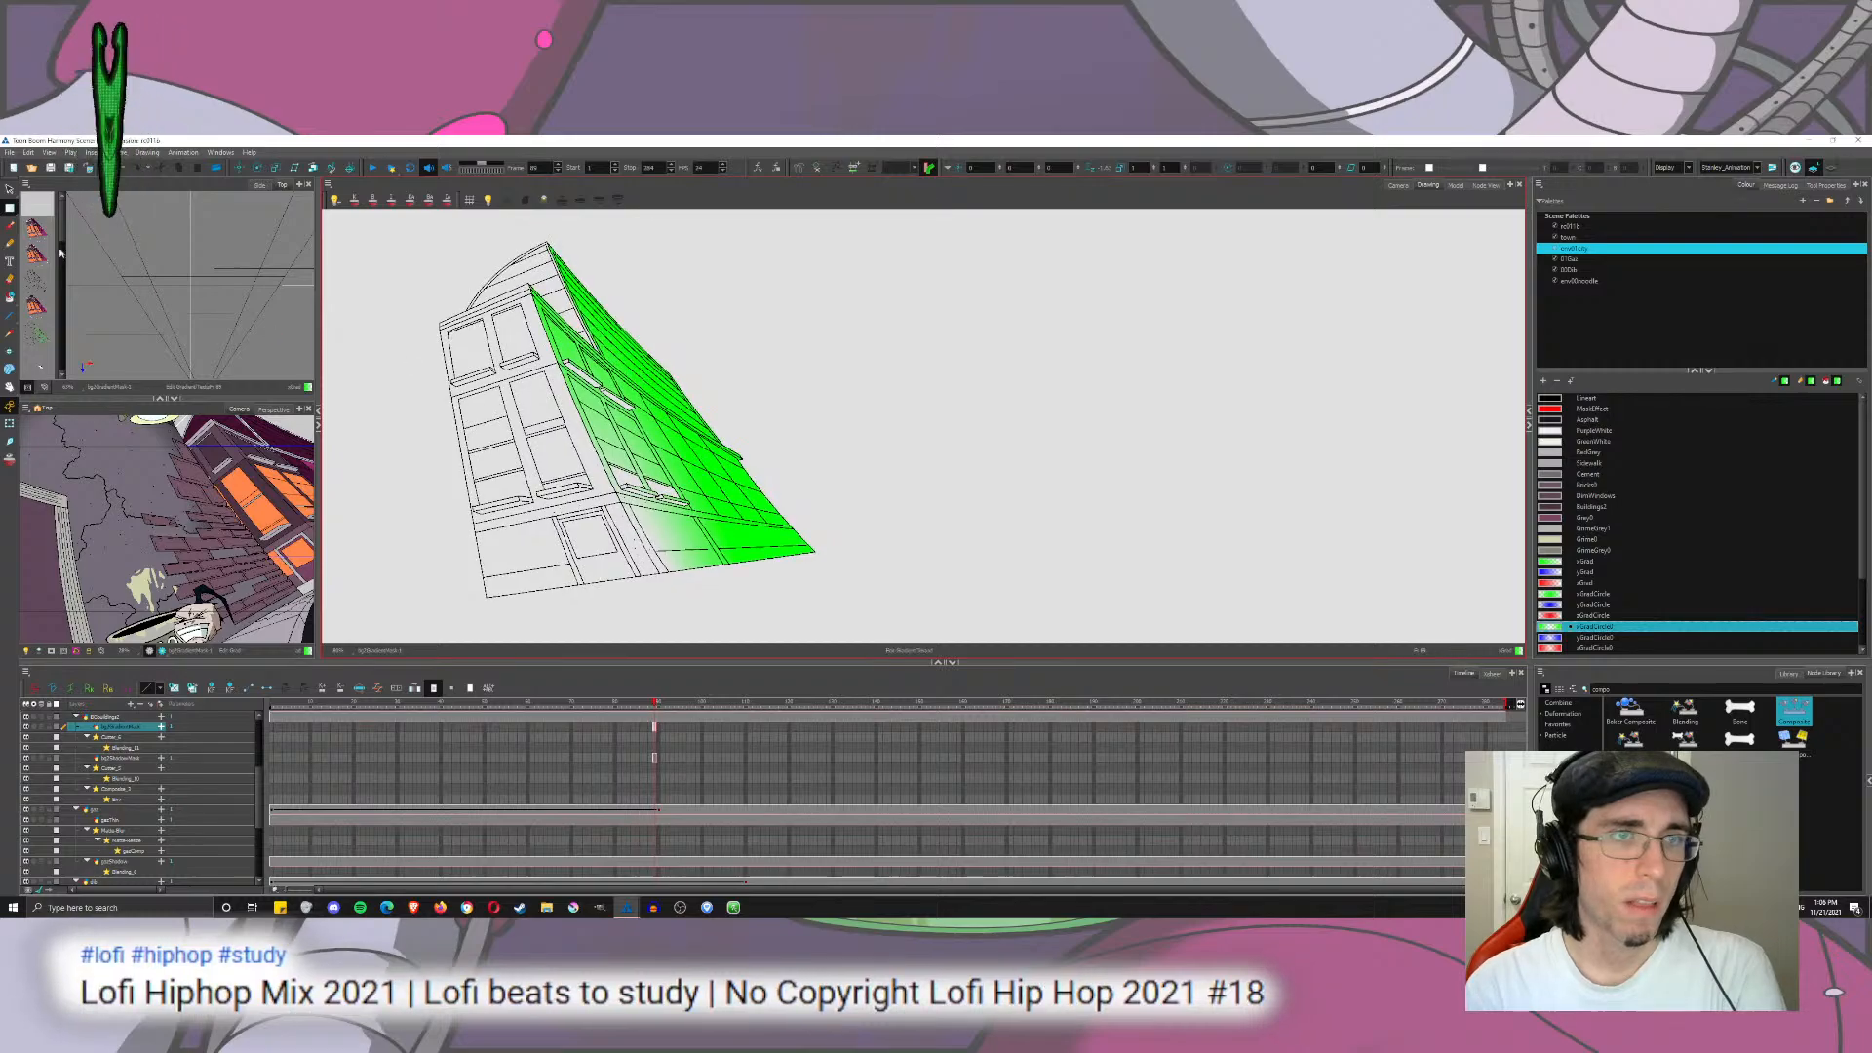
Step: Paint the small end faces of the four side-wall window sills with the blue linear gradient
{"action": "left_click", "coordinate": [10, 189]}
{"action": "scroll", "coordinate": [473, 437], "scroll_direction": "up", "scroll_amount": 5}
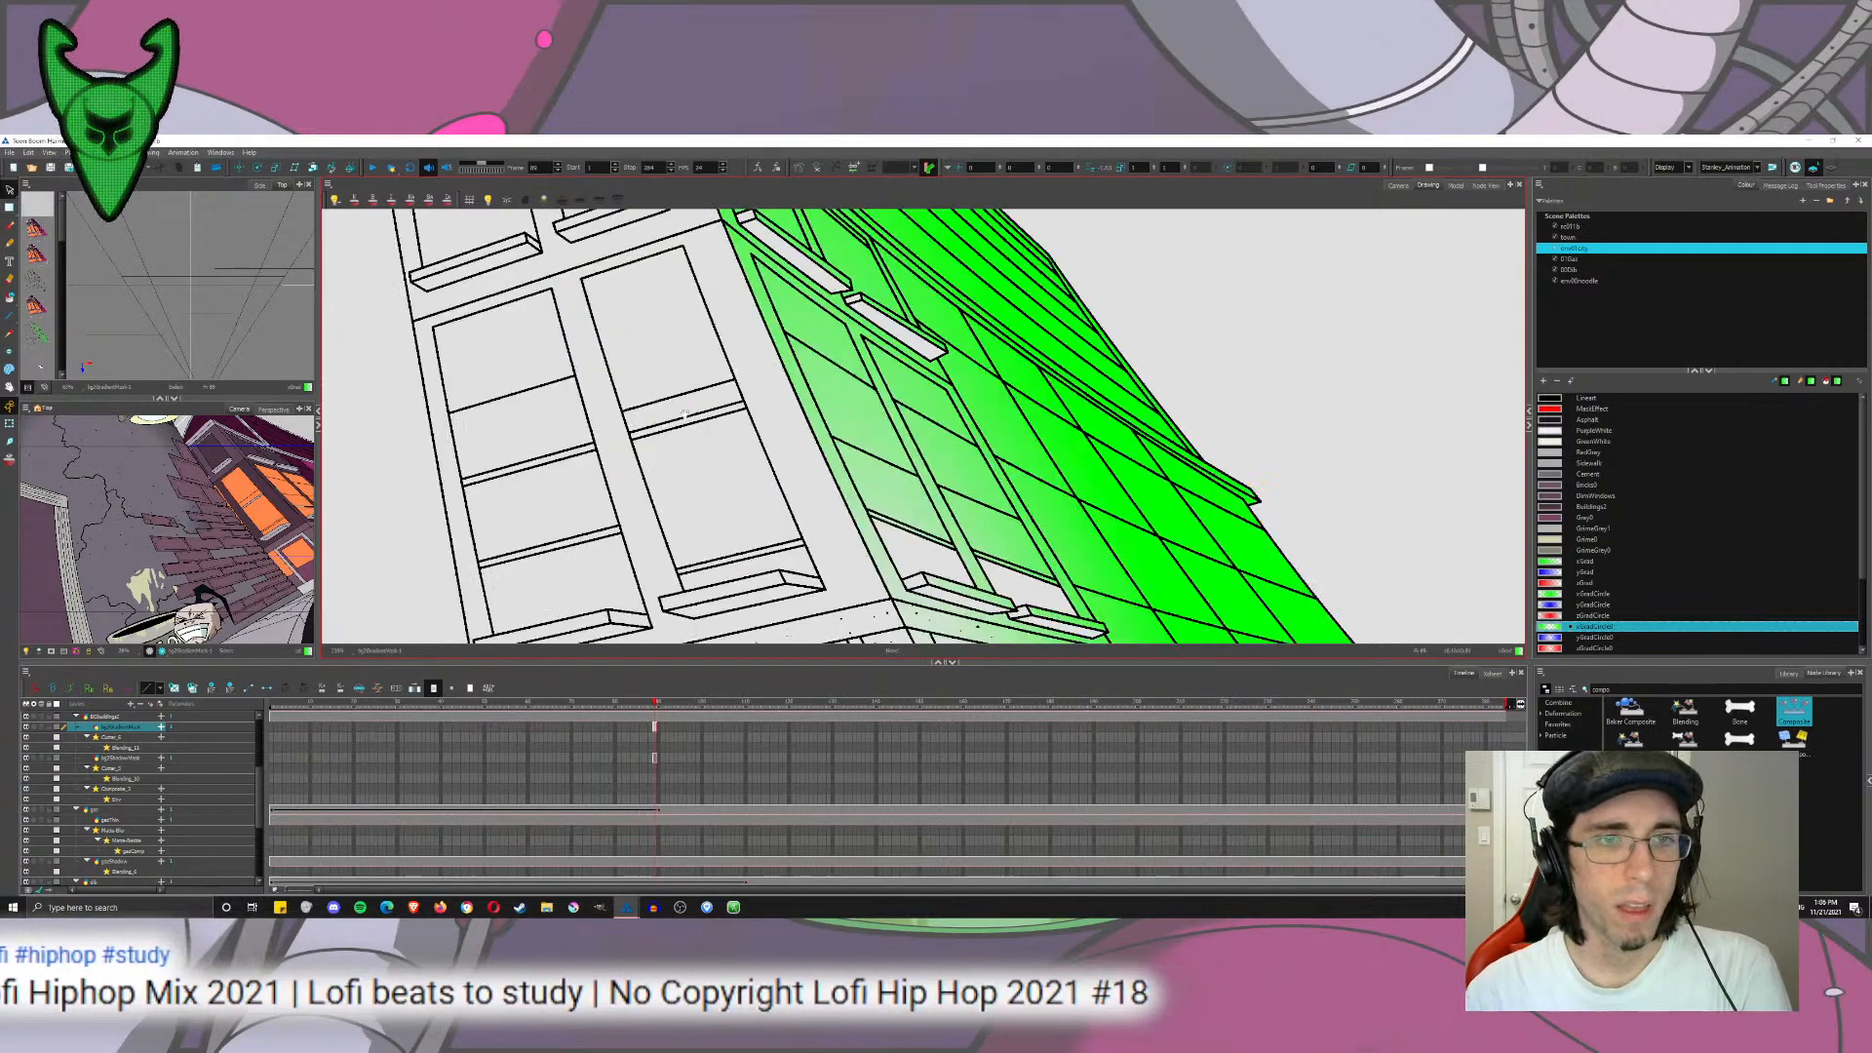
{"action": "left_click", "coordinate": [8, 298]}
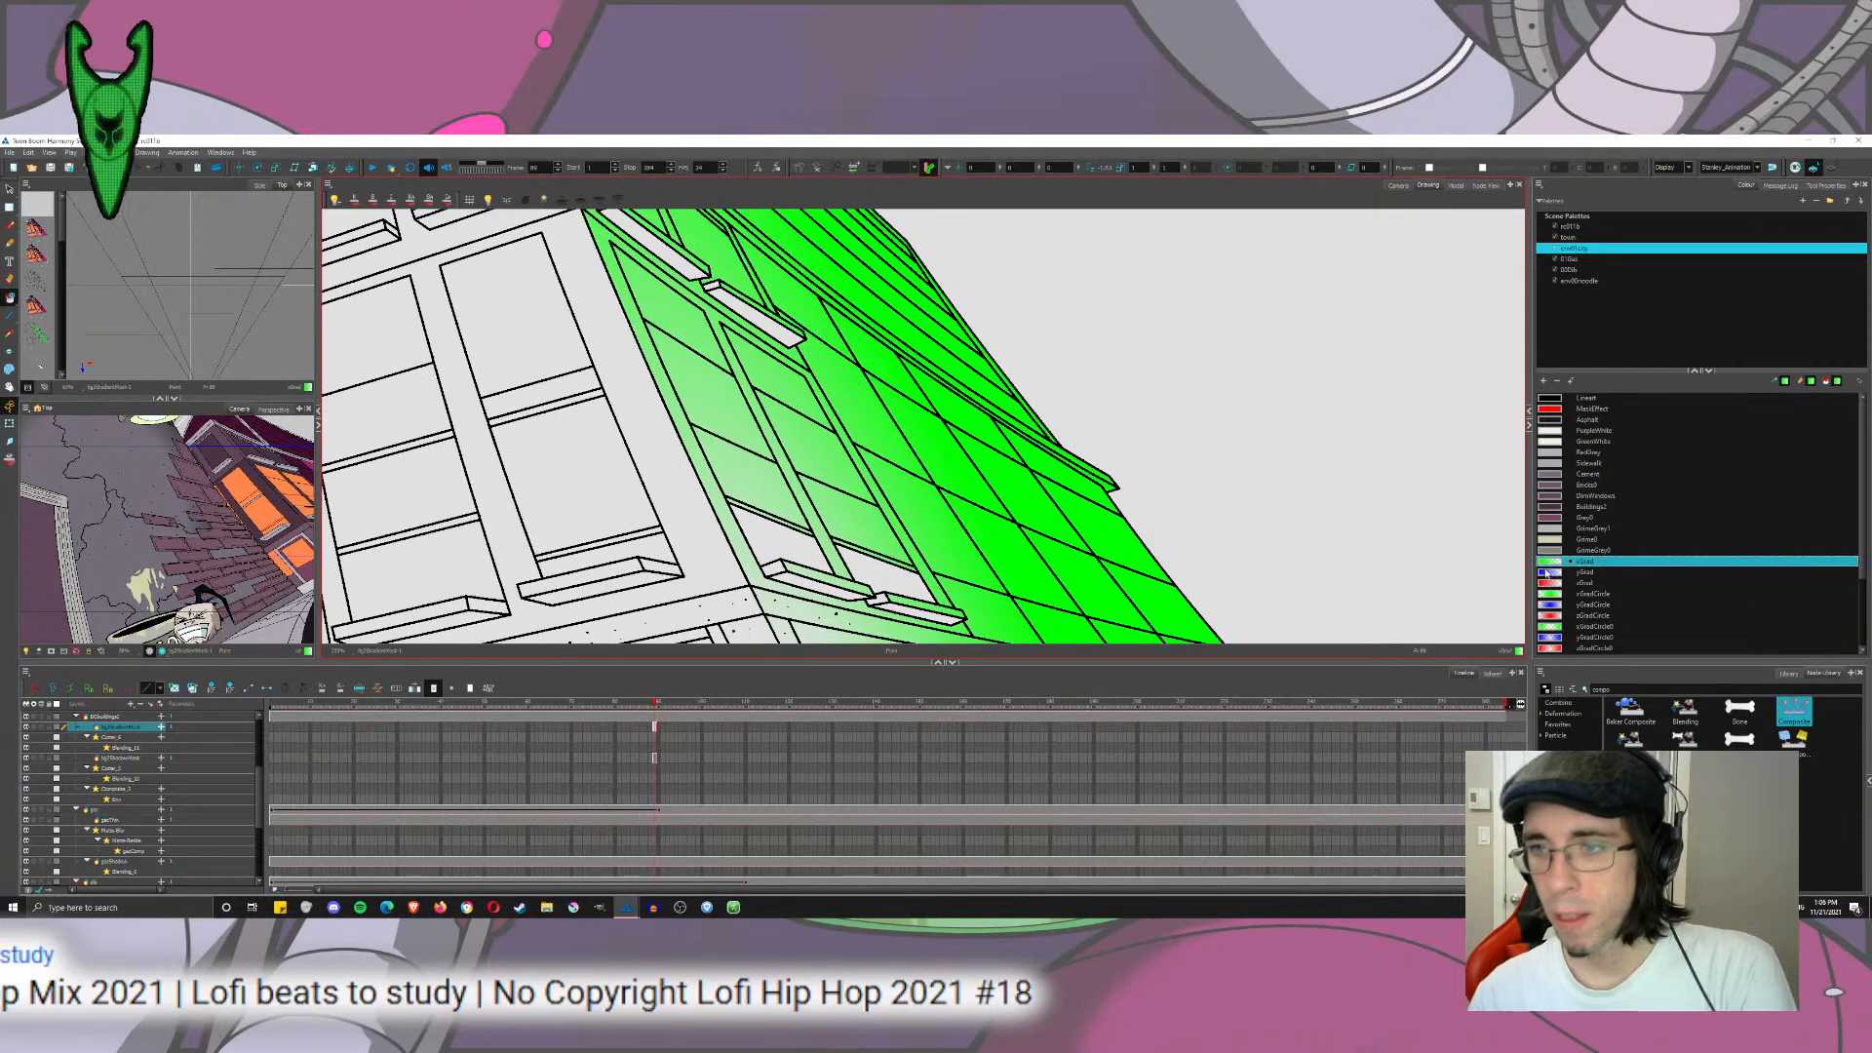
{"action": "left_click", "coordinate": [1547, 574]}
{"action": "left_click_drag", "start_coordinate": [1029, 578], "coordinate": [872, 402]}
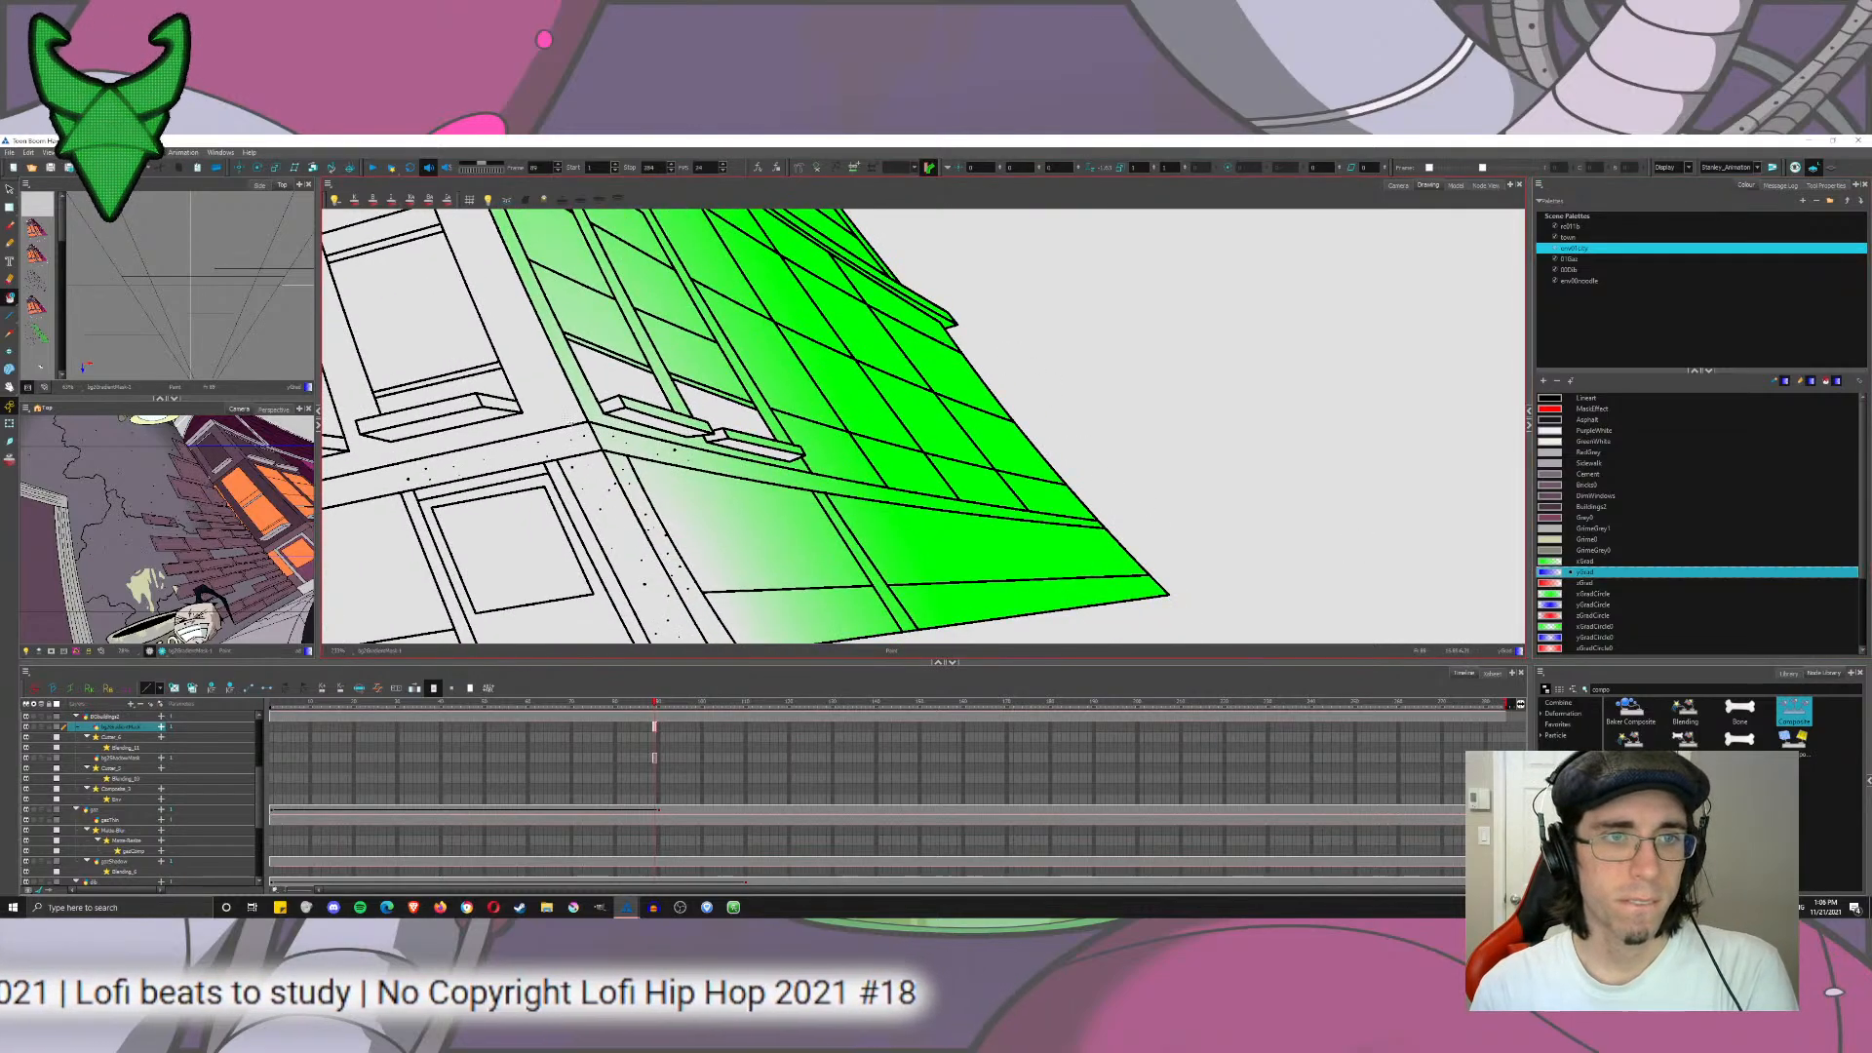
{"action": "left_click", "coordinate": [611, 403]}
{"action": "left_click", "coordinate": [718, 437]}
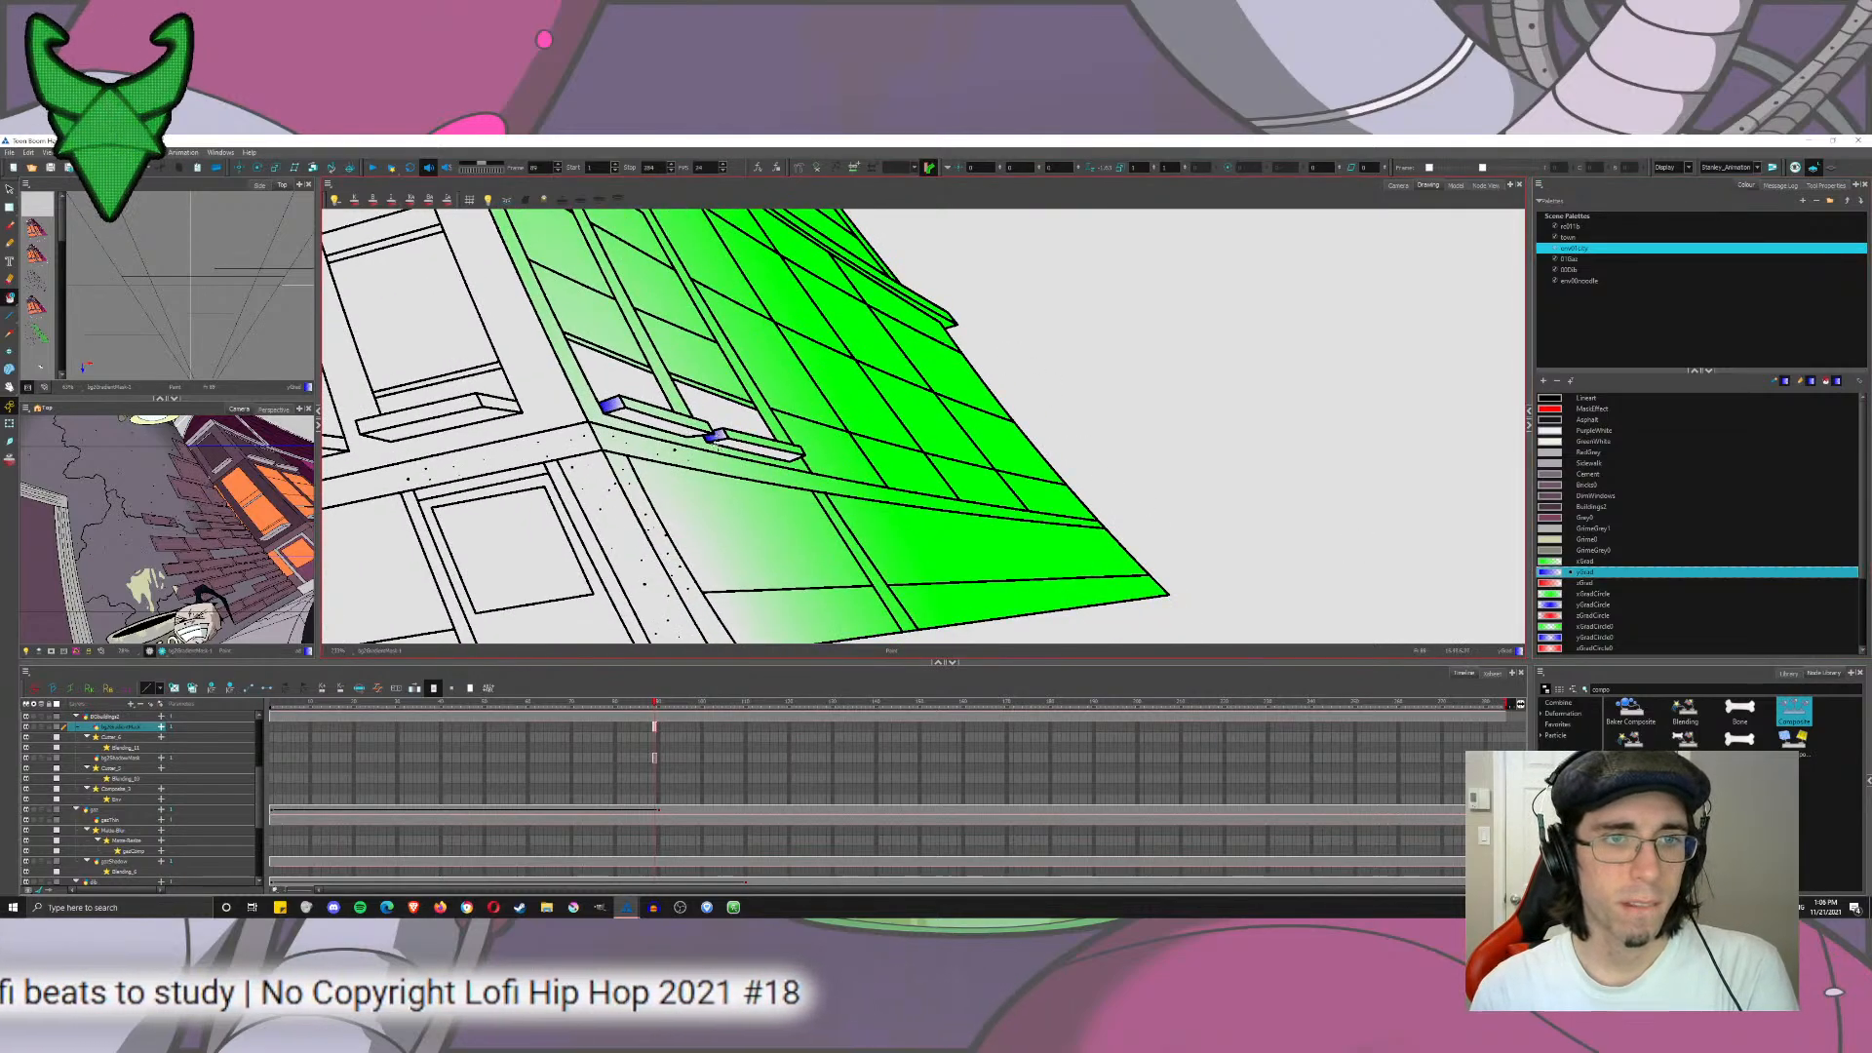
{"action": "left_click_drag", "start_coordinate": [334, 325], "coordinate": [364, 586]}
{"action": "left_click_drag", "start_coordinate": [485, 339], "coordinate": [531, 414]}
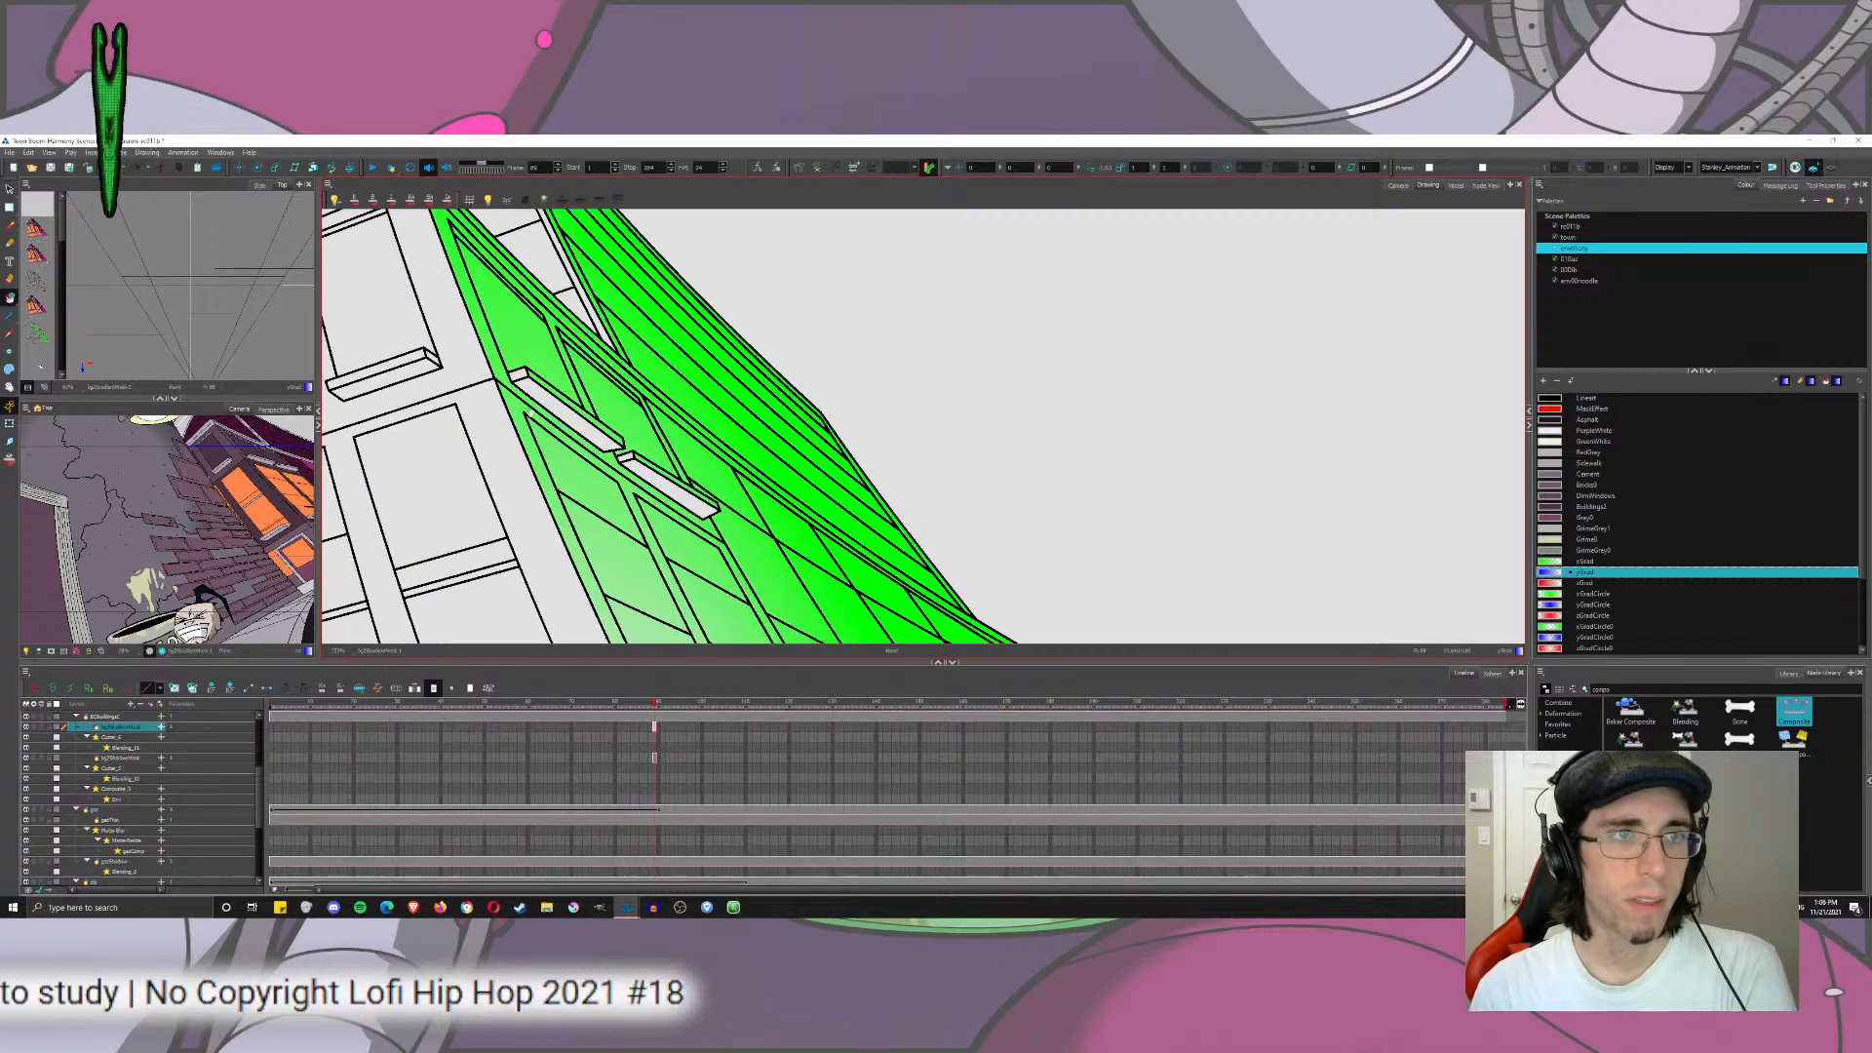
{"action": "left_click", "coordinate": [521, 374]}
{"action": "left_click", "coordinate": [626, 457]}
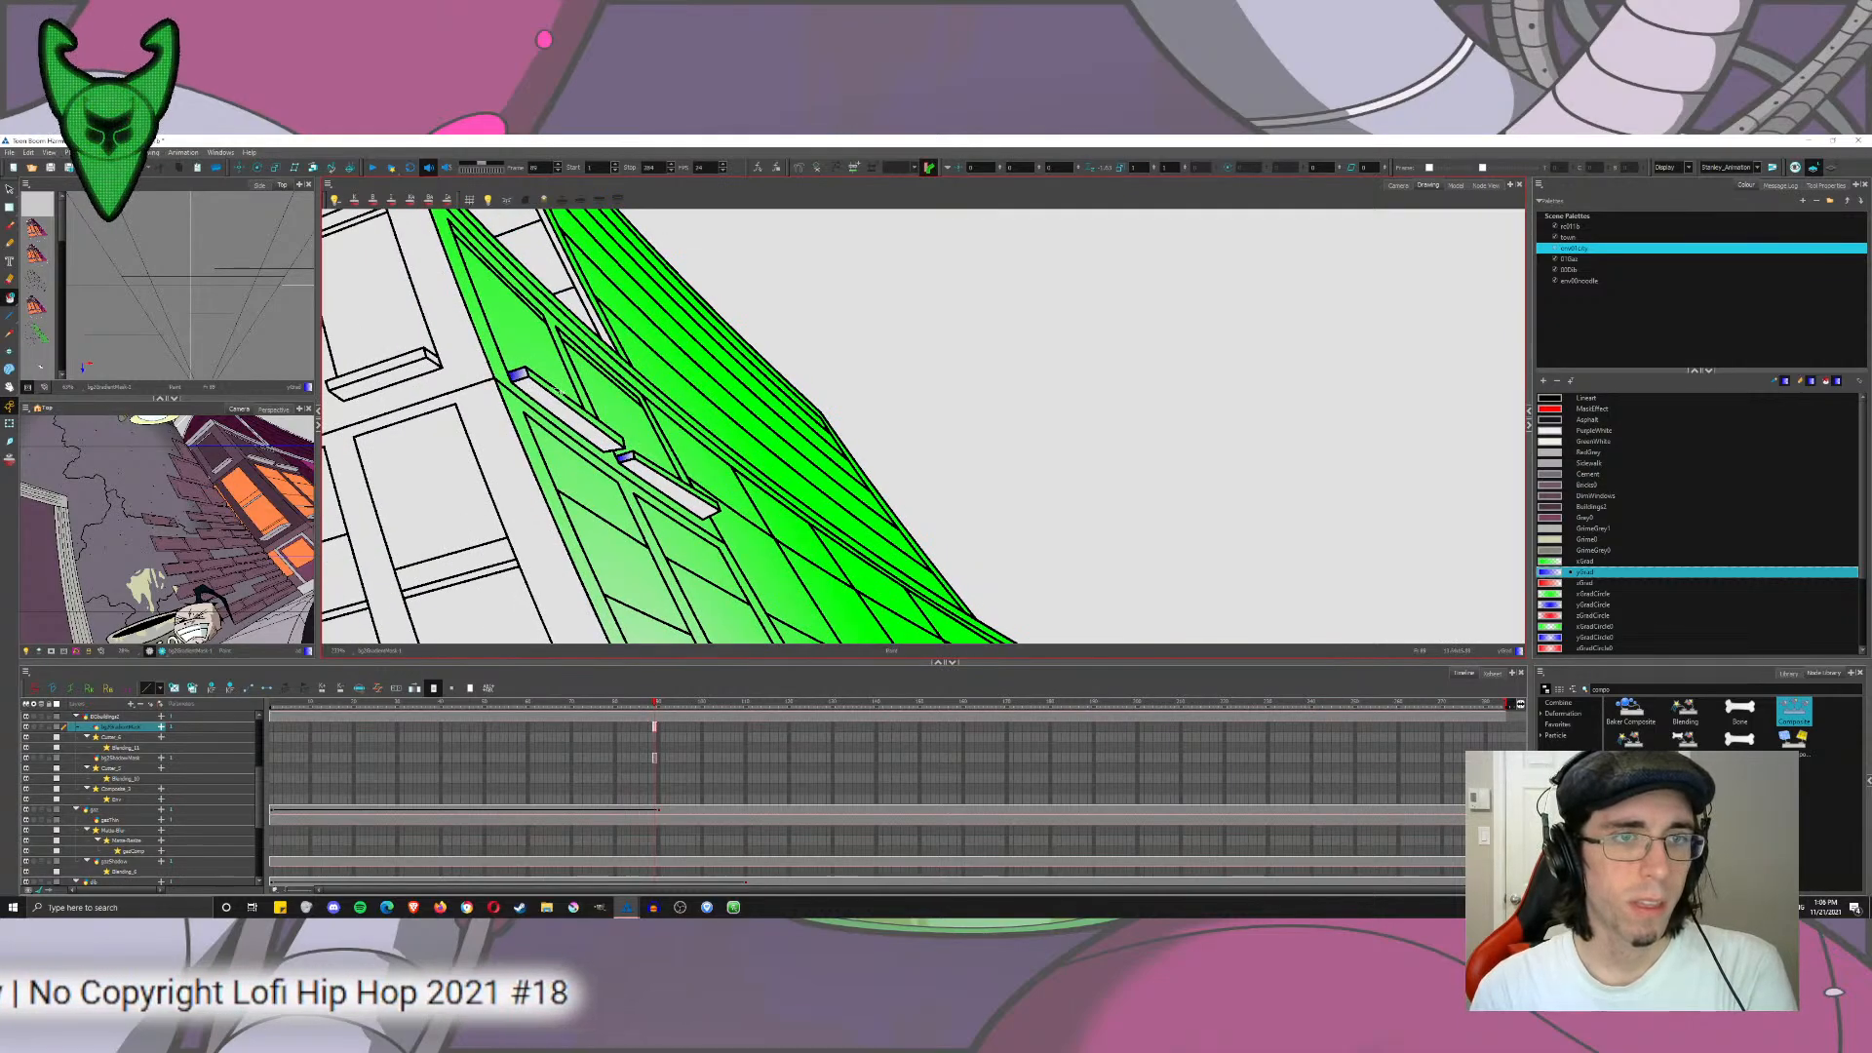
{"action": "scroll", "coordinate": [1017, 378], "scroll_direction": "down", "scroll_amount": 2}
{"action": "mouse_move", "coordinate": [1017, 378]}
{"action": "left_mouse_down"}
{"action": "mouse_move", "coordinate": [957, 427]}
{"action": "mouse_move", "coordinate": [867, 275]}
{"action": "left_mouse_up"}
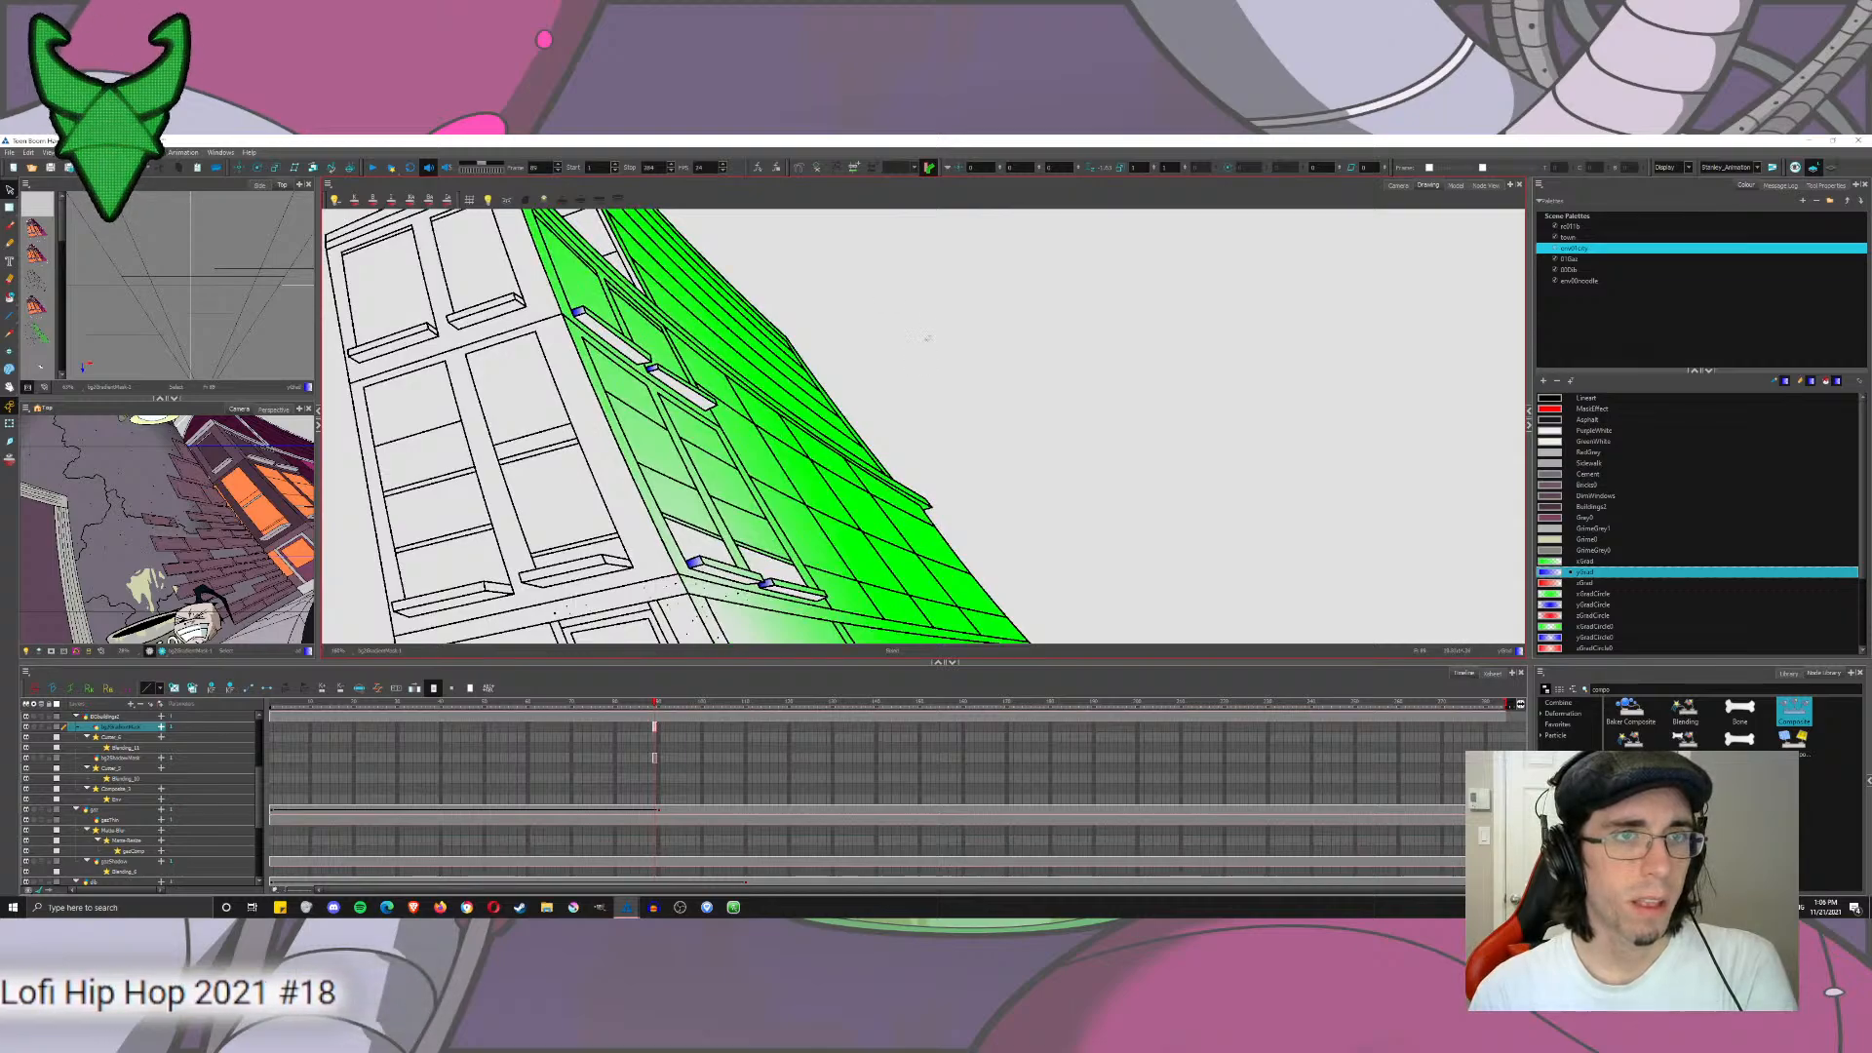
Step: Select all blue-filled sill ends and edit their gradient texture, rotating and repositioning it along the side wall
{"action": "left_click_drag", "start_coordinate": [926, 331], "coordinate": [923, 353]}
{"action": "key", "text": "ctrl+shift+a"}
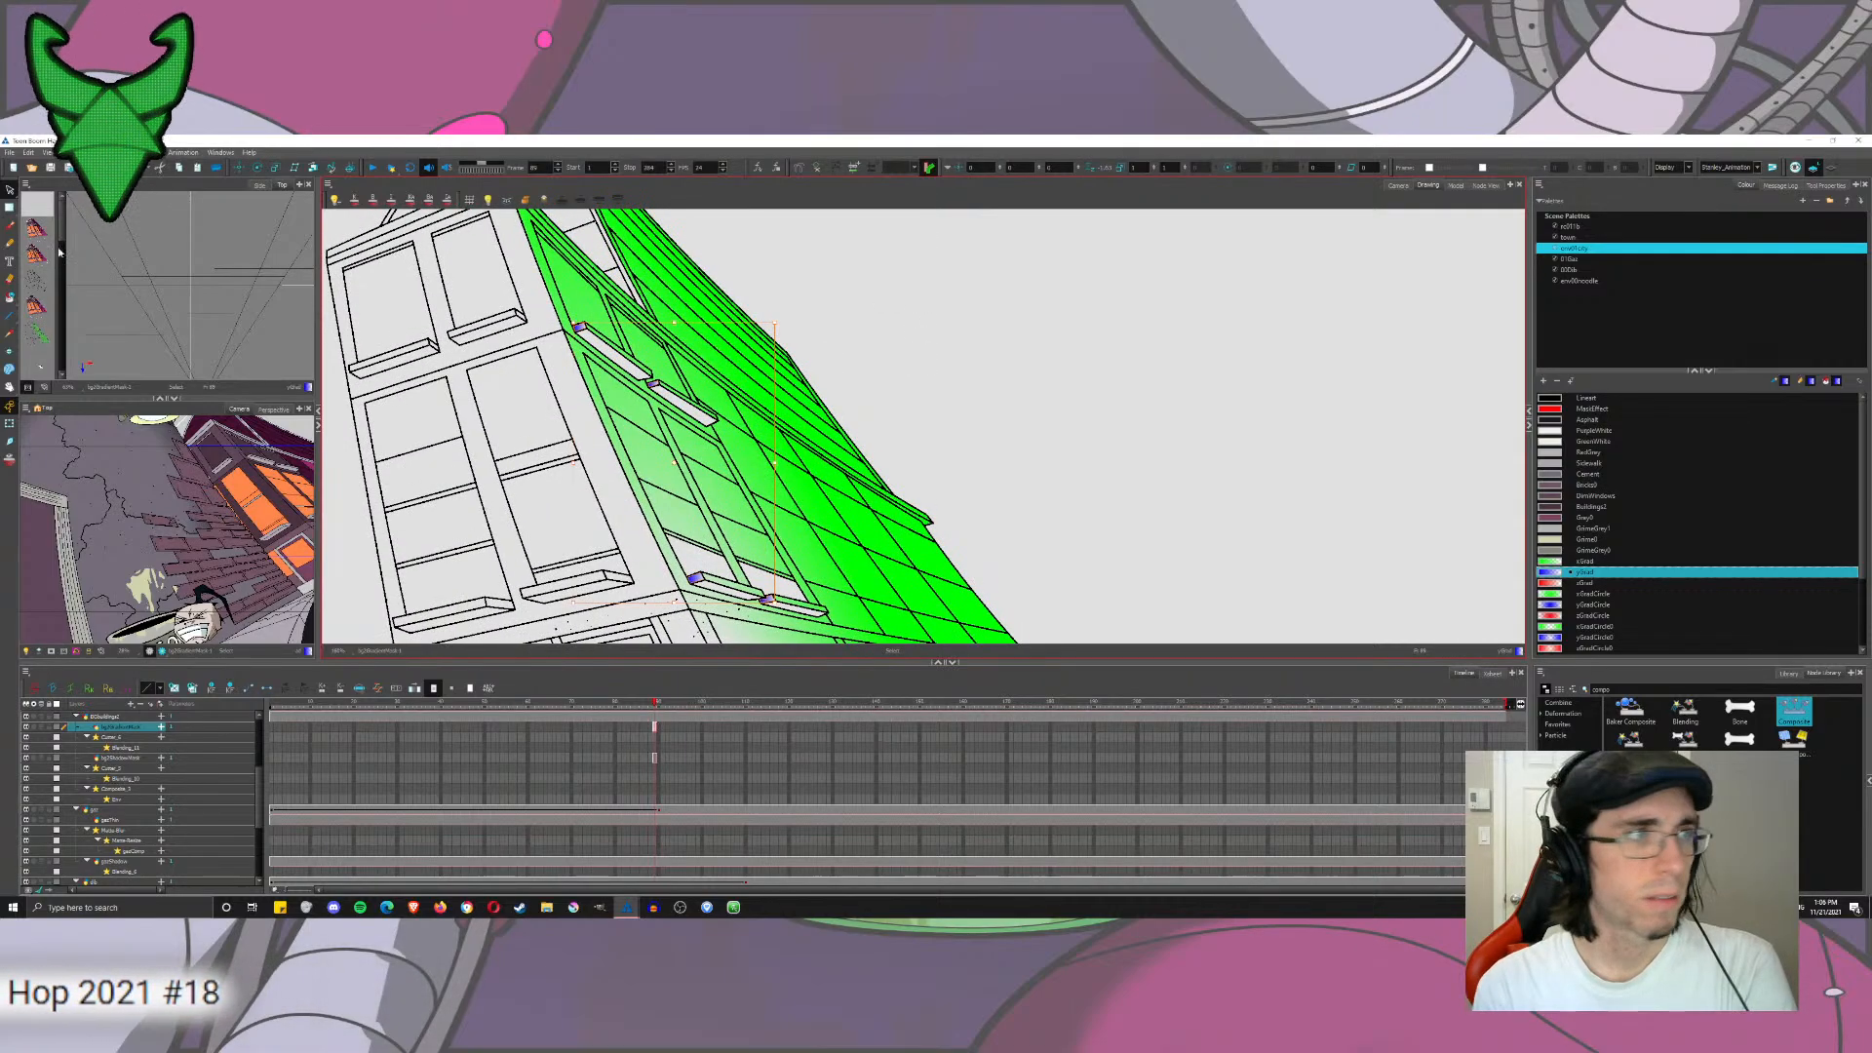
{"action": "left_click", "coordinate": [9, 207]}
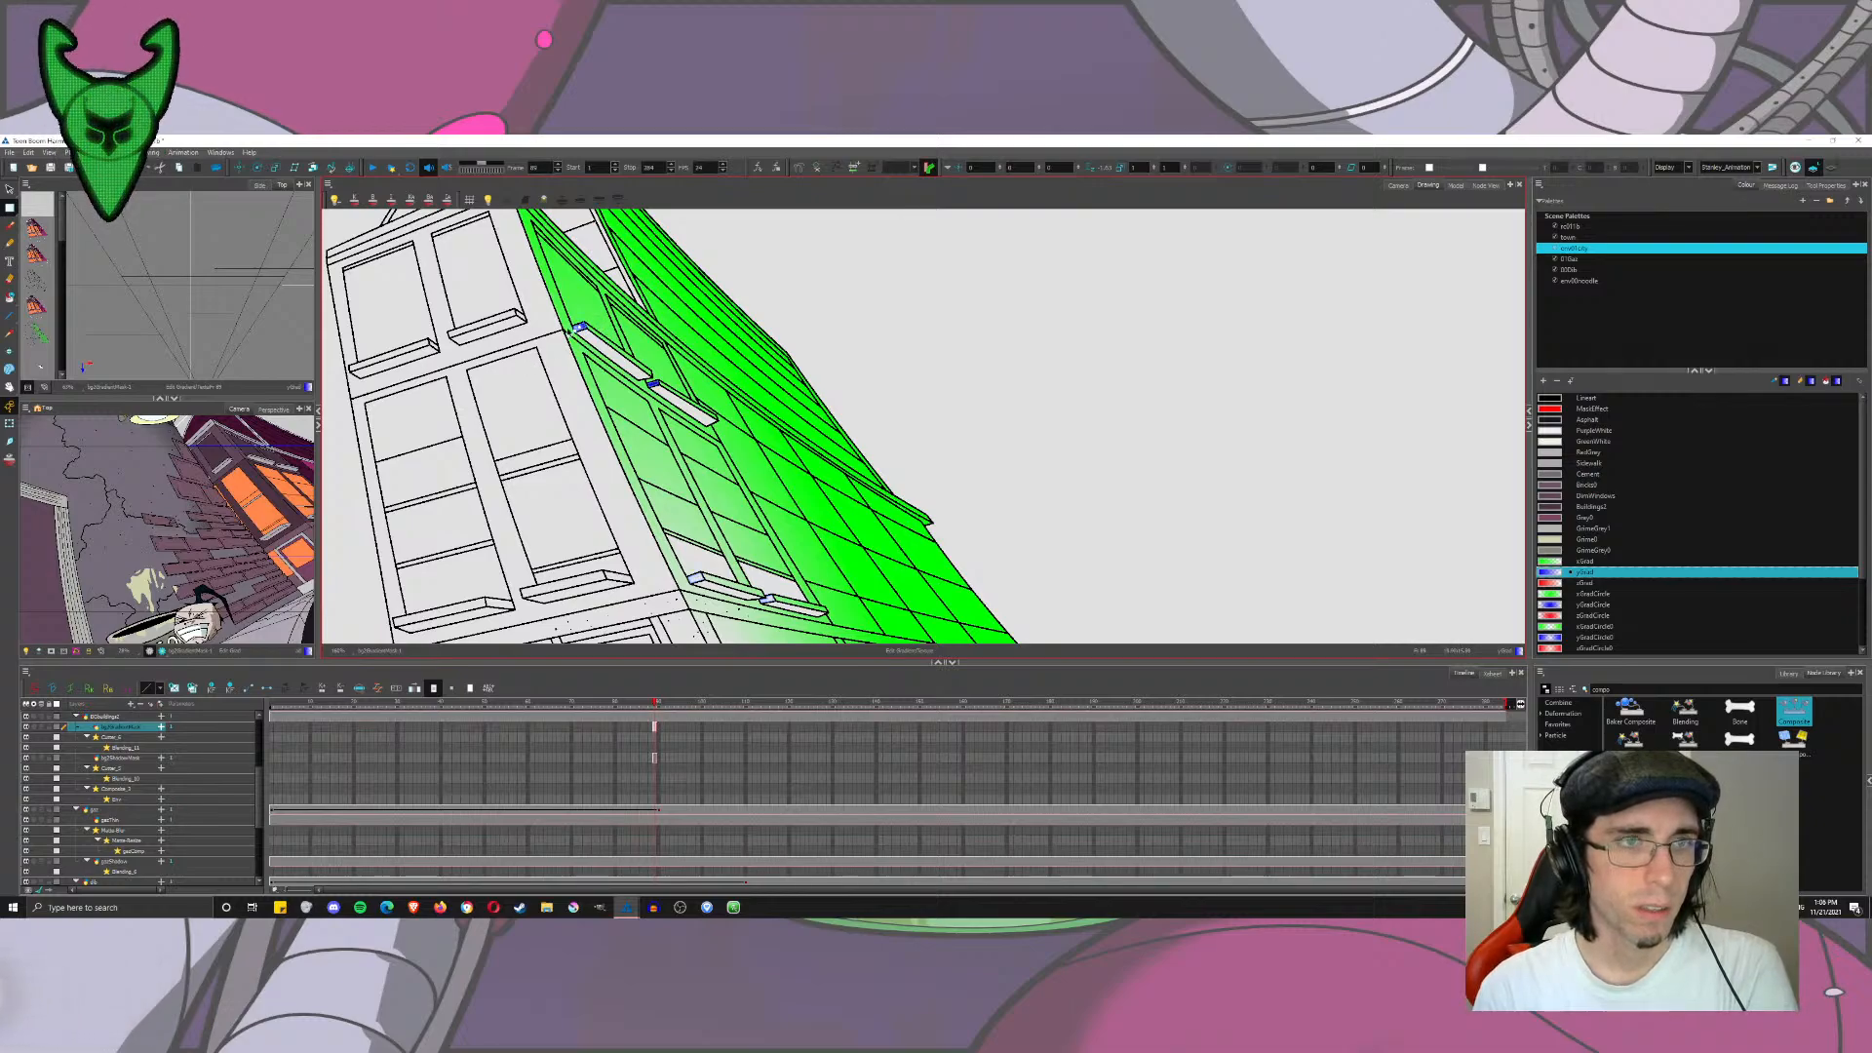
{"action": "left_click", "coordinate": [564, 340]}
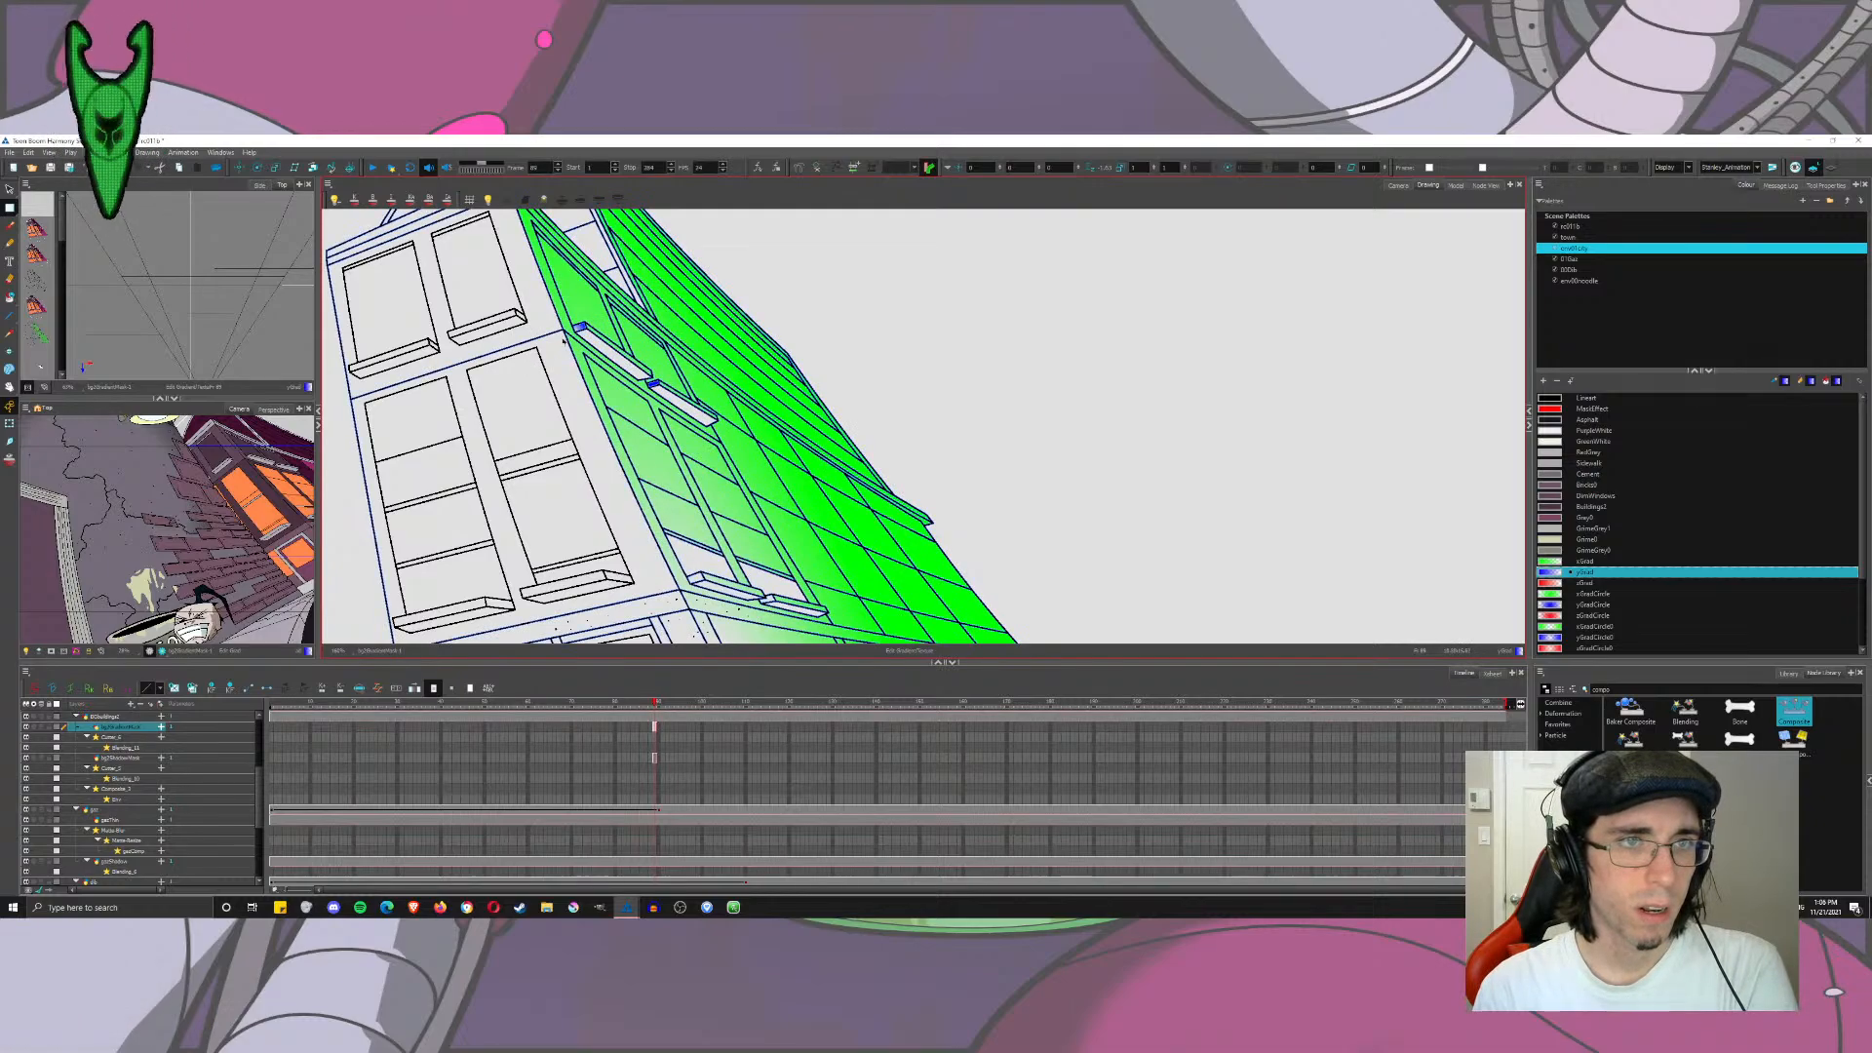
{"action": "left_click", "coordinate": [873, 266]}
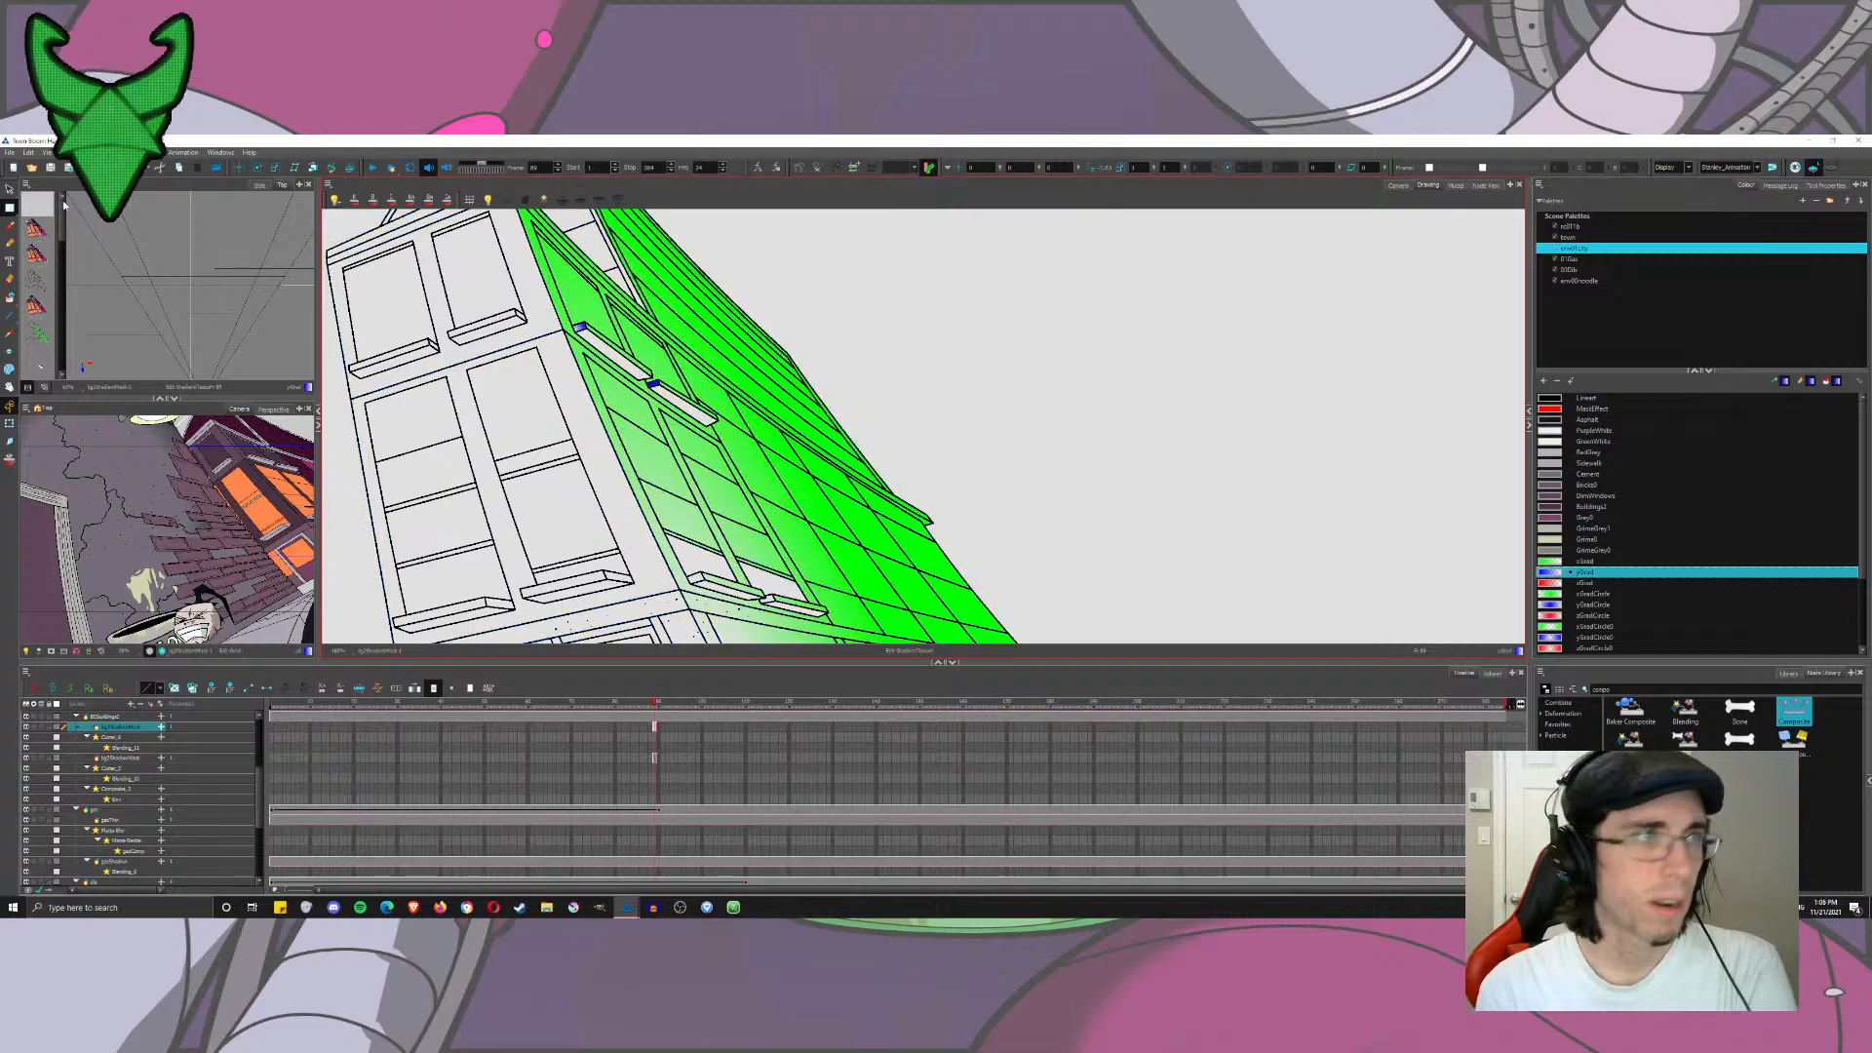
{"action": "left_click", "coordinate": [9, 190]}
{"action": "left_click", "coordinate": [8, 208]}
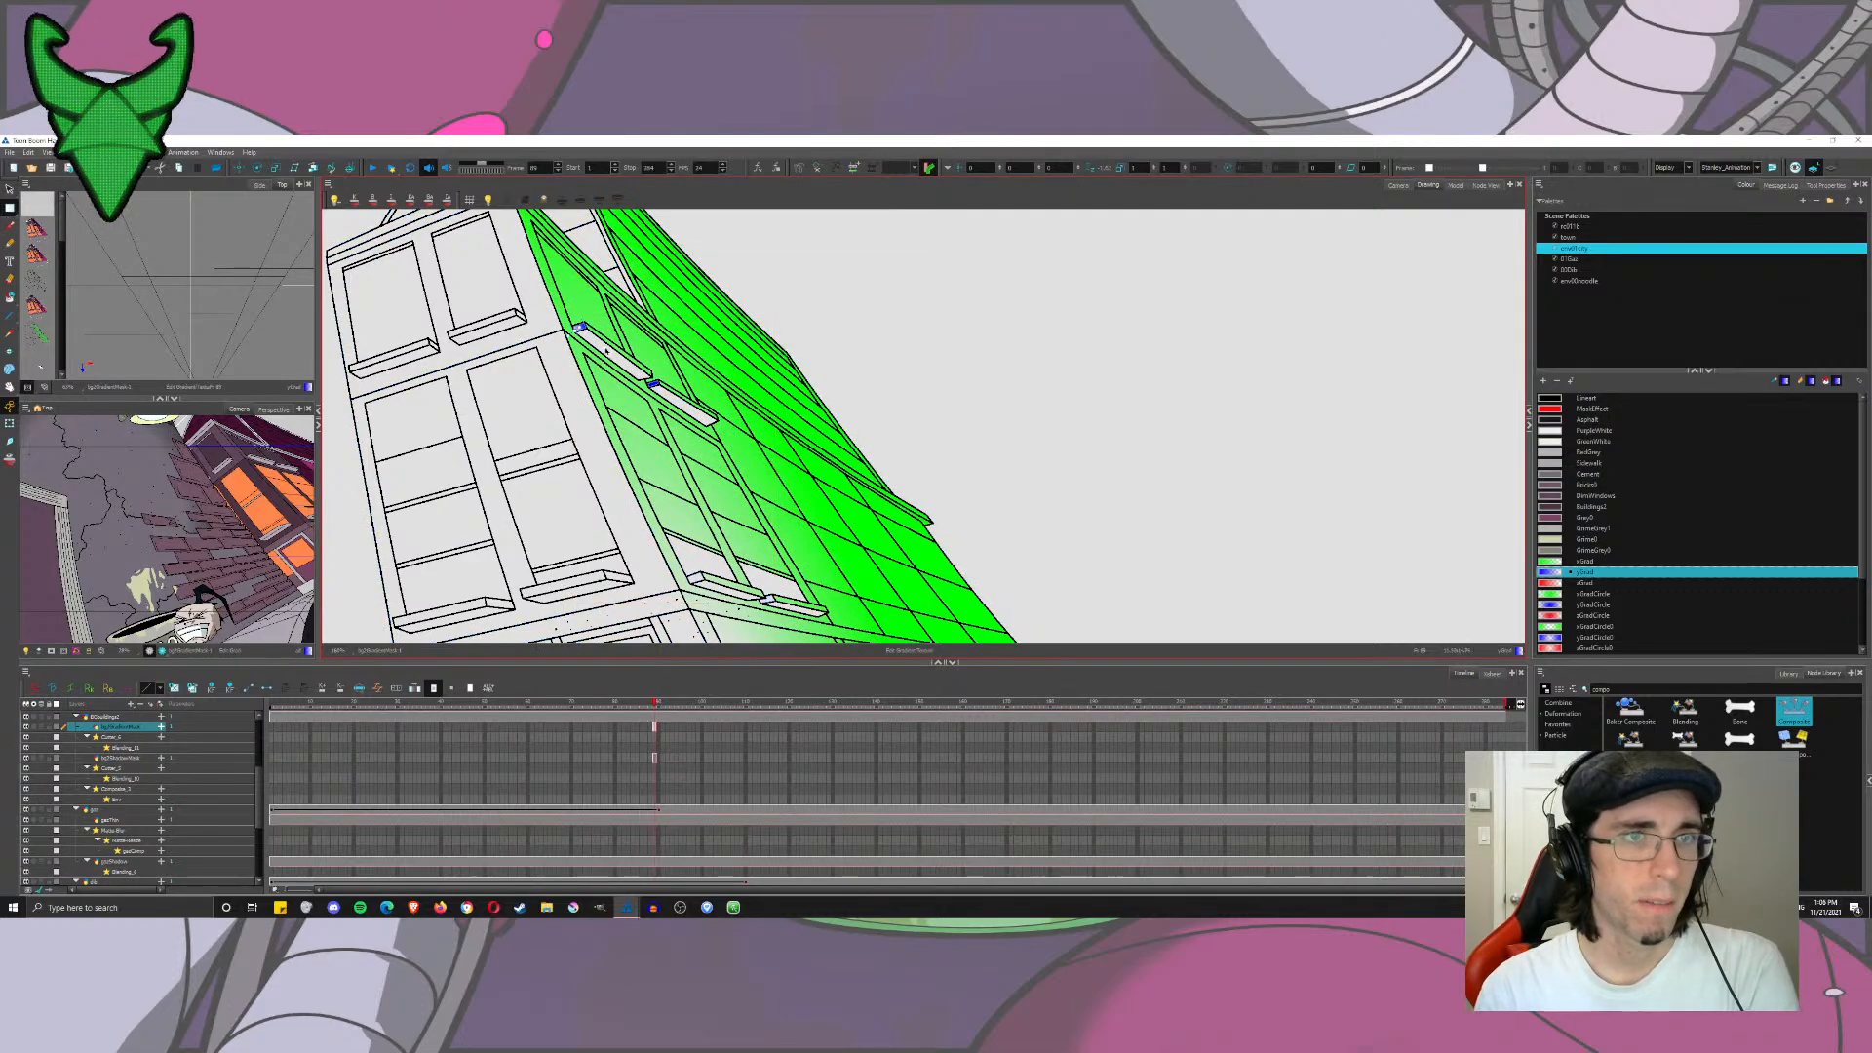
{"action": "left_click_drag", "start_coordinate": [576, 329], "coordinate": [622, 455]}
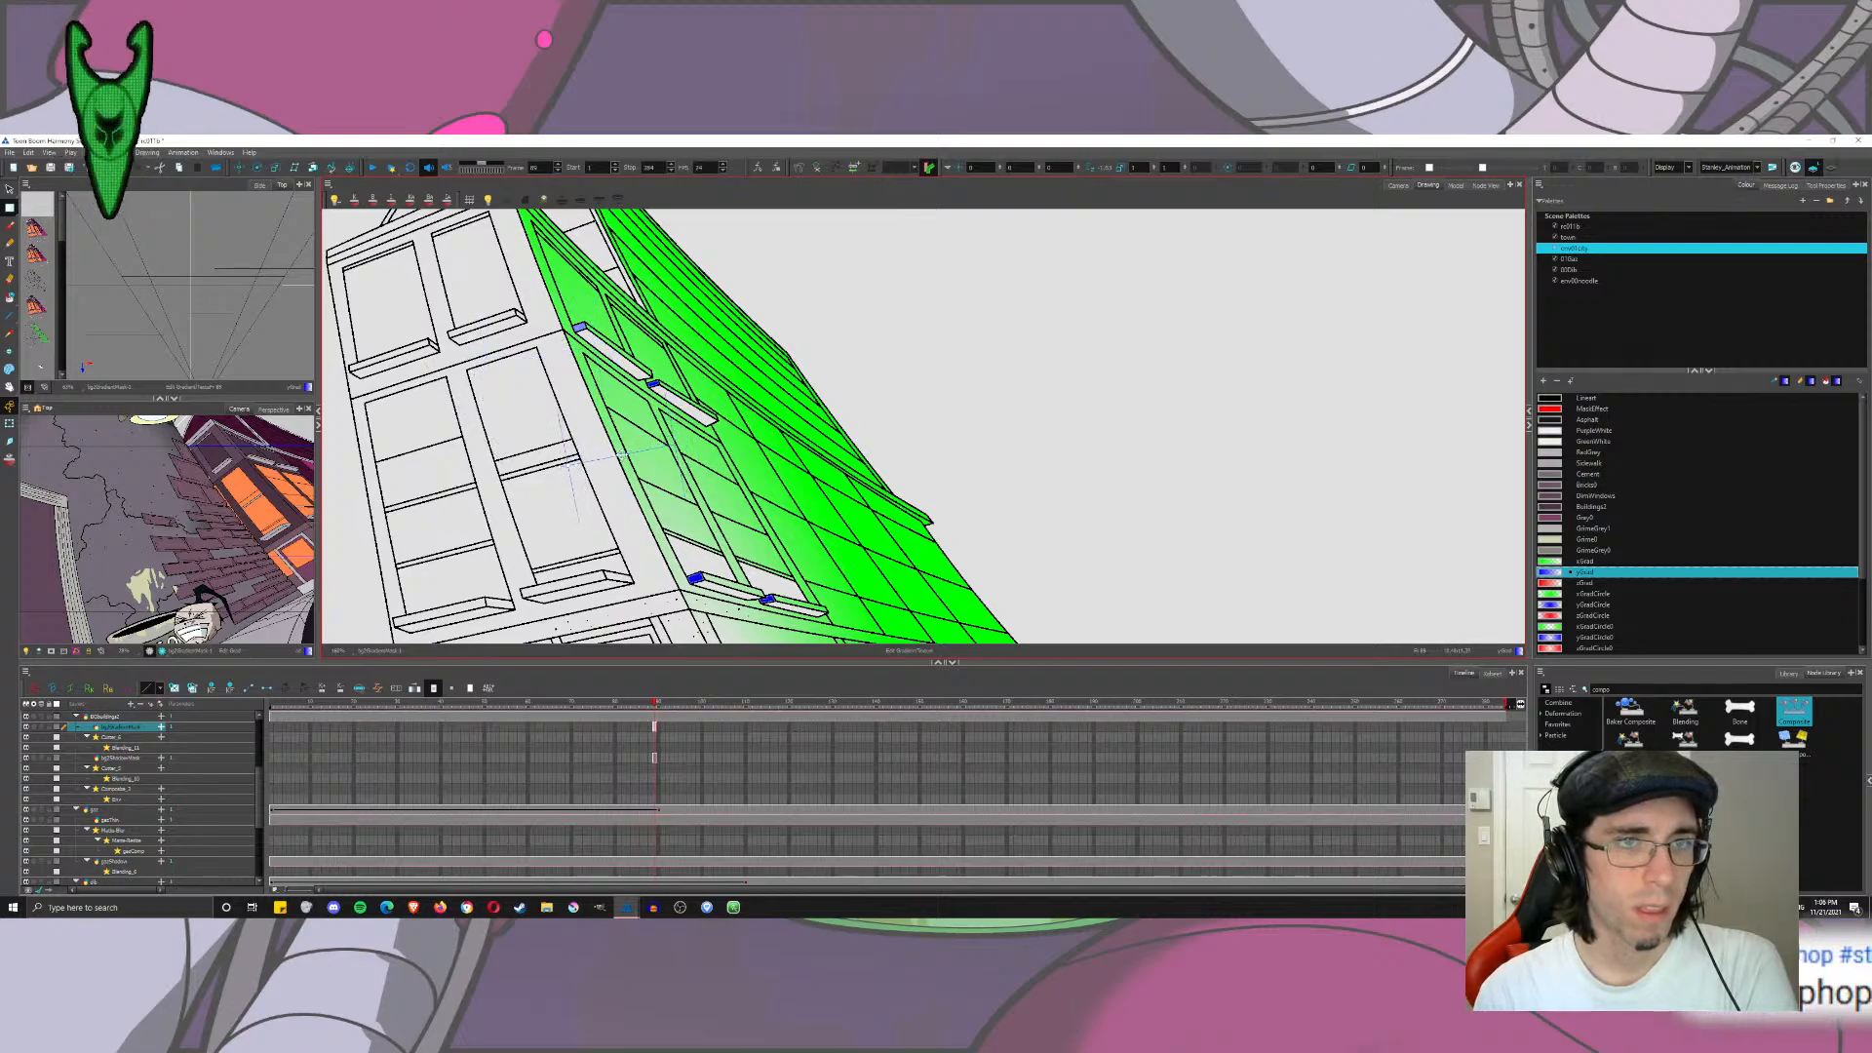
{"action": "left_click", "coordinate": [620, 522]}
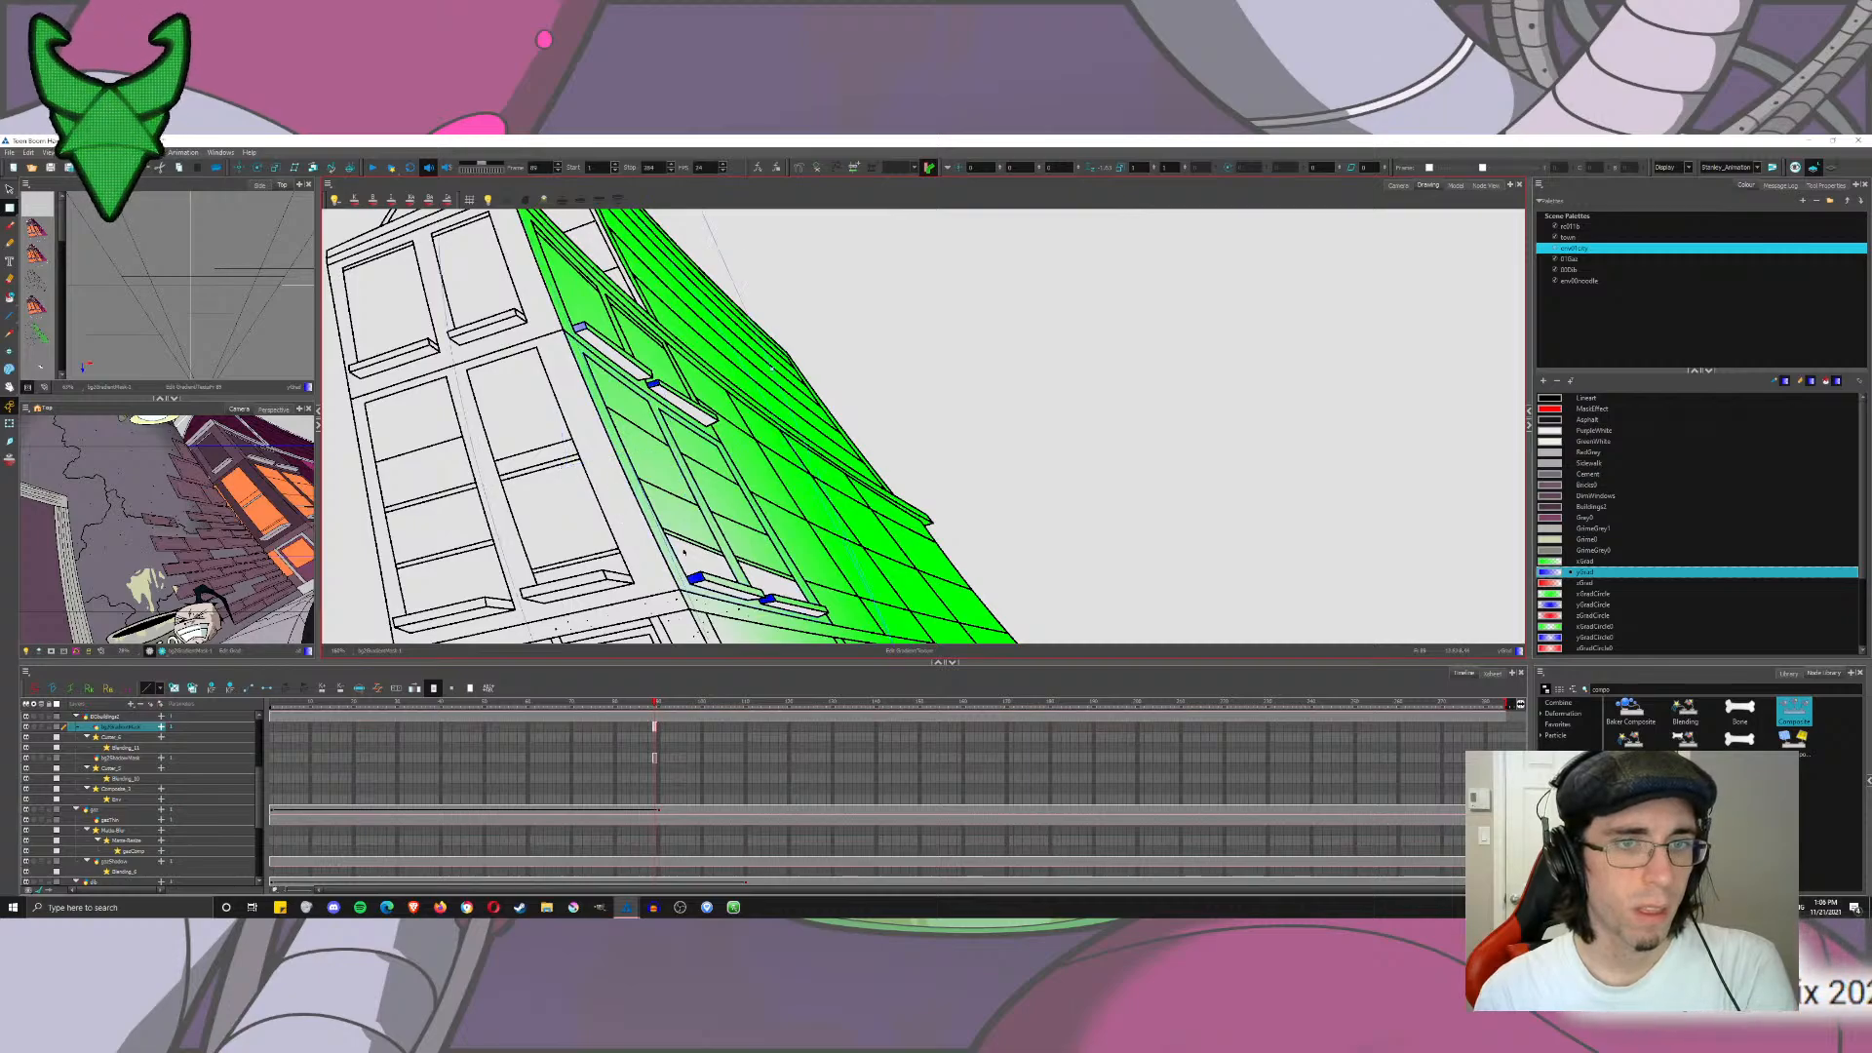
Step: Reselect the blue-filled sill ends and readjust their gradient texture to soften the blue on the lower sills
{"action": "key", "text": "alt+s"}
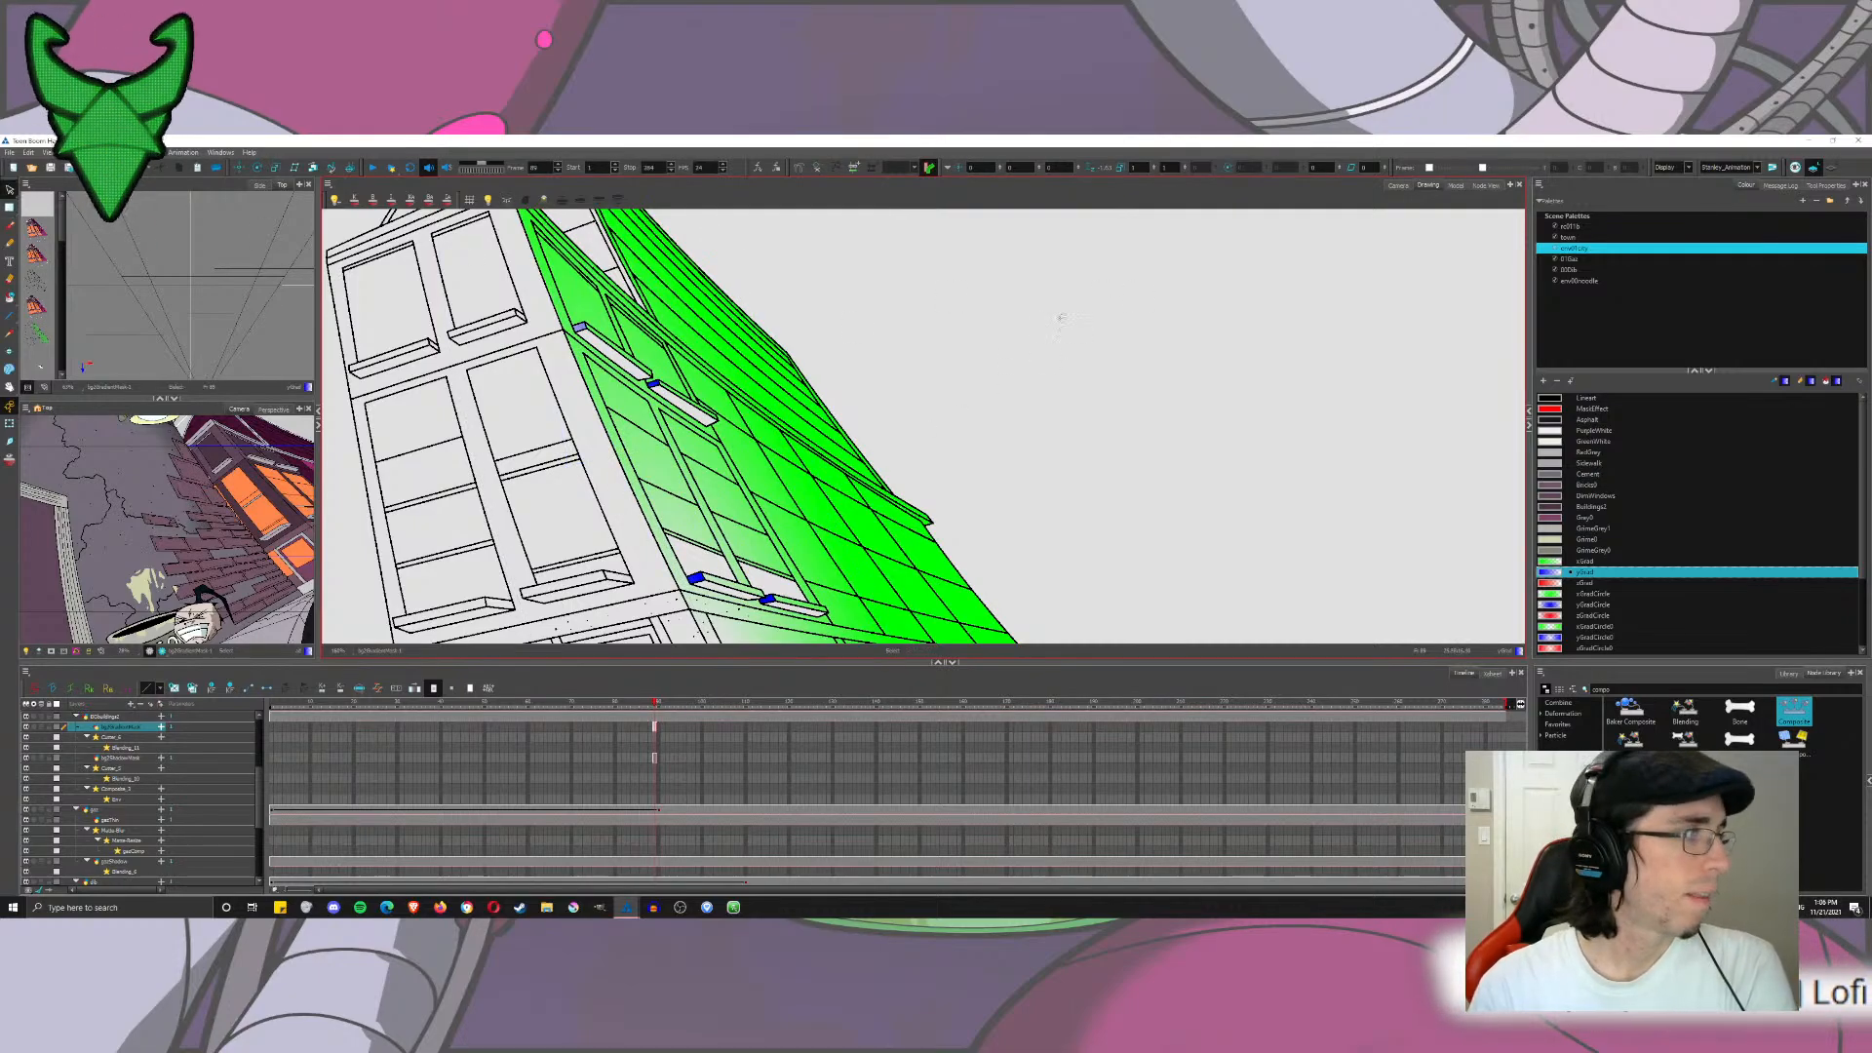
{"action": "key", "text": "ctrl+shift+a"}
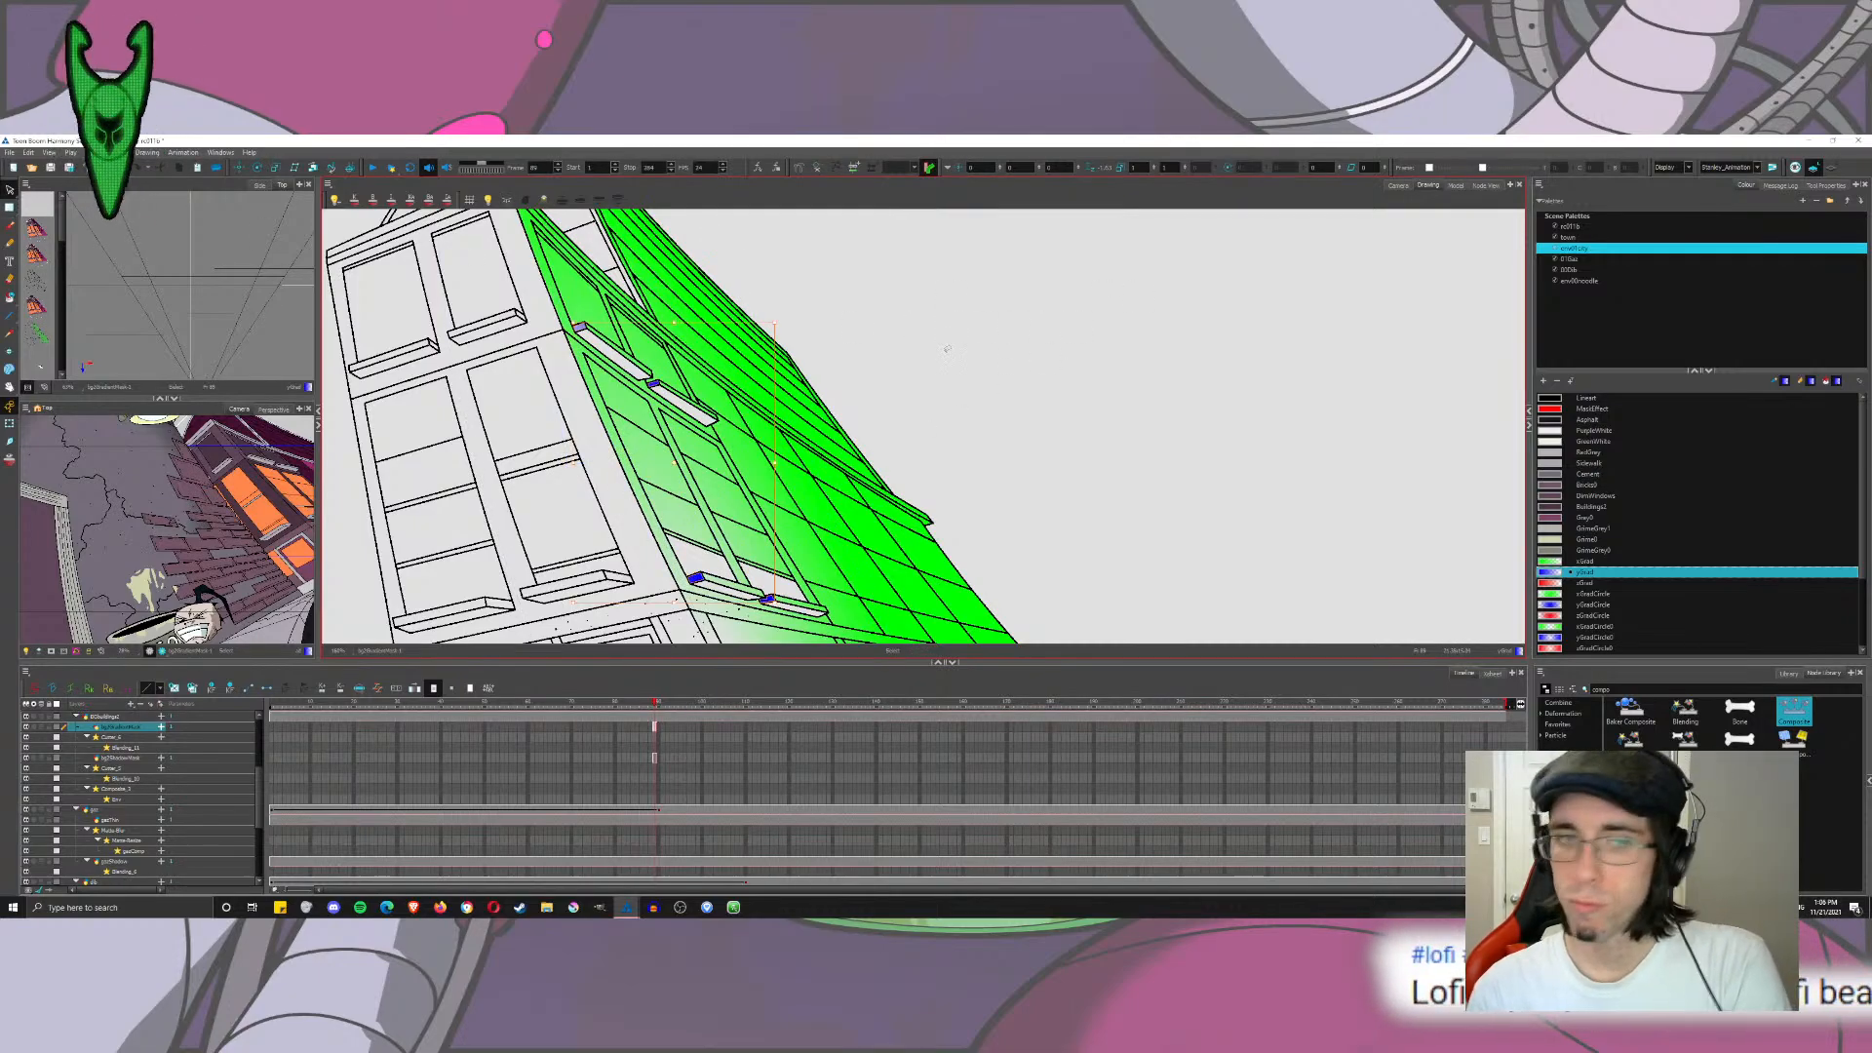
{"action": "left_click", "coordinate": [10, 208]}
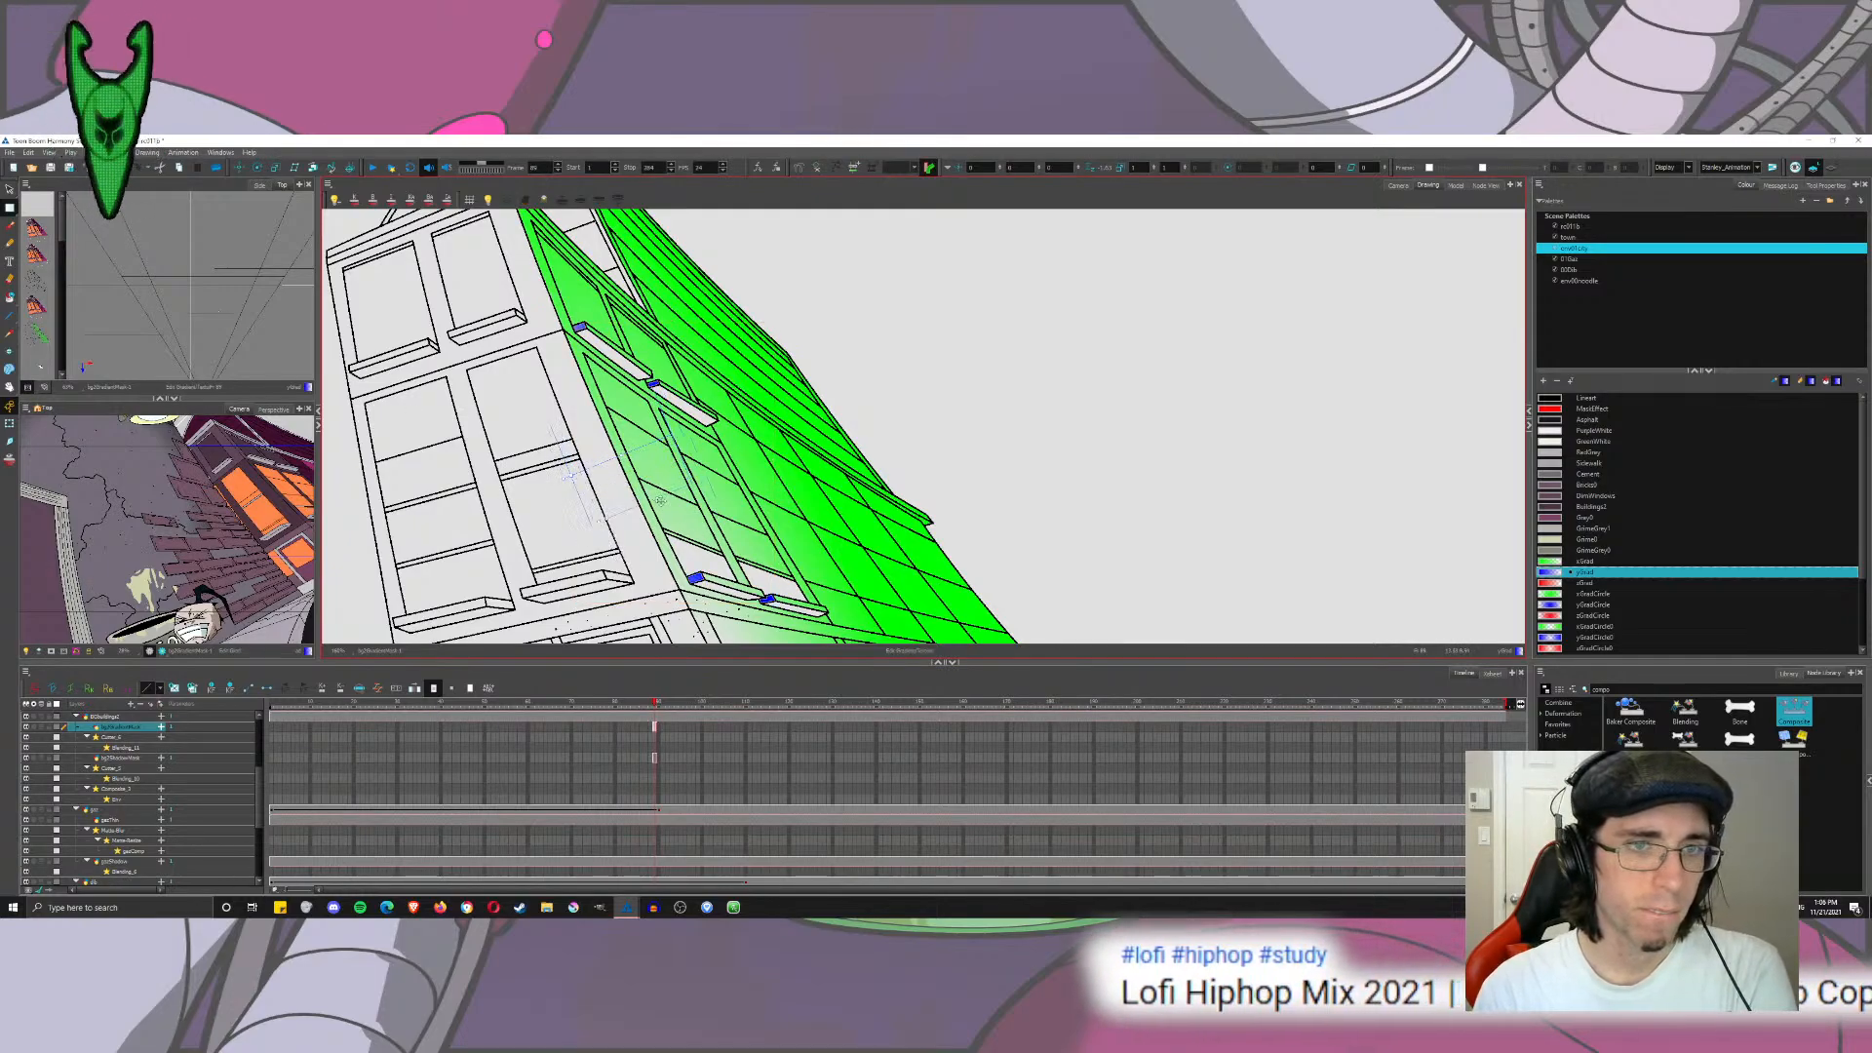
{"action": "left_click", "coordinate": [911, 363]}
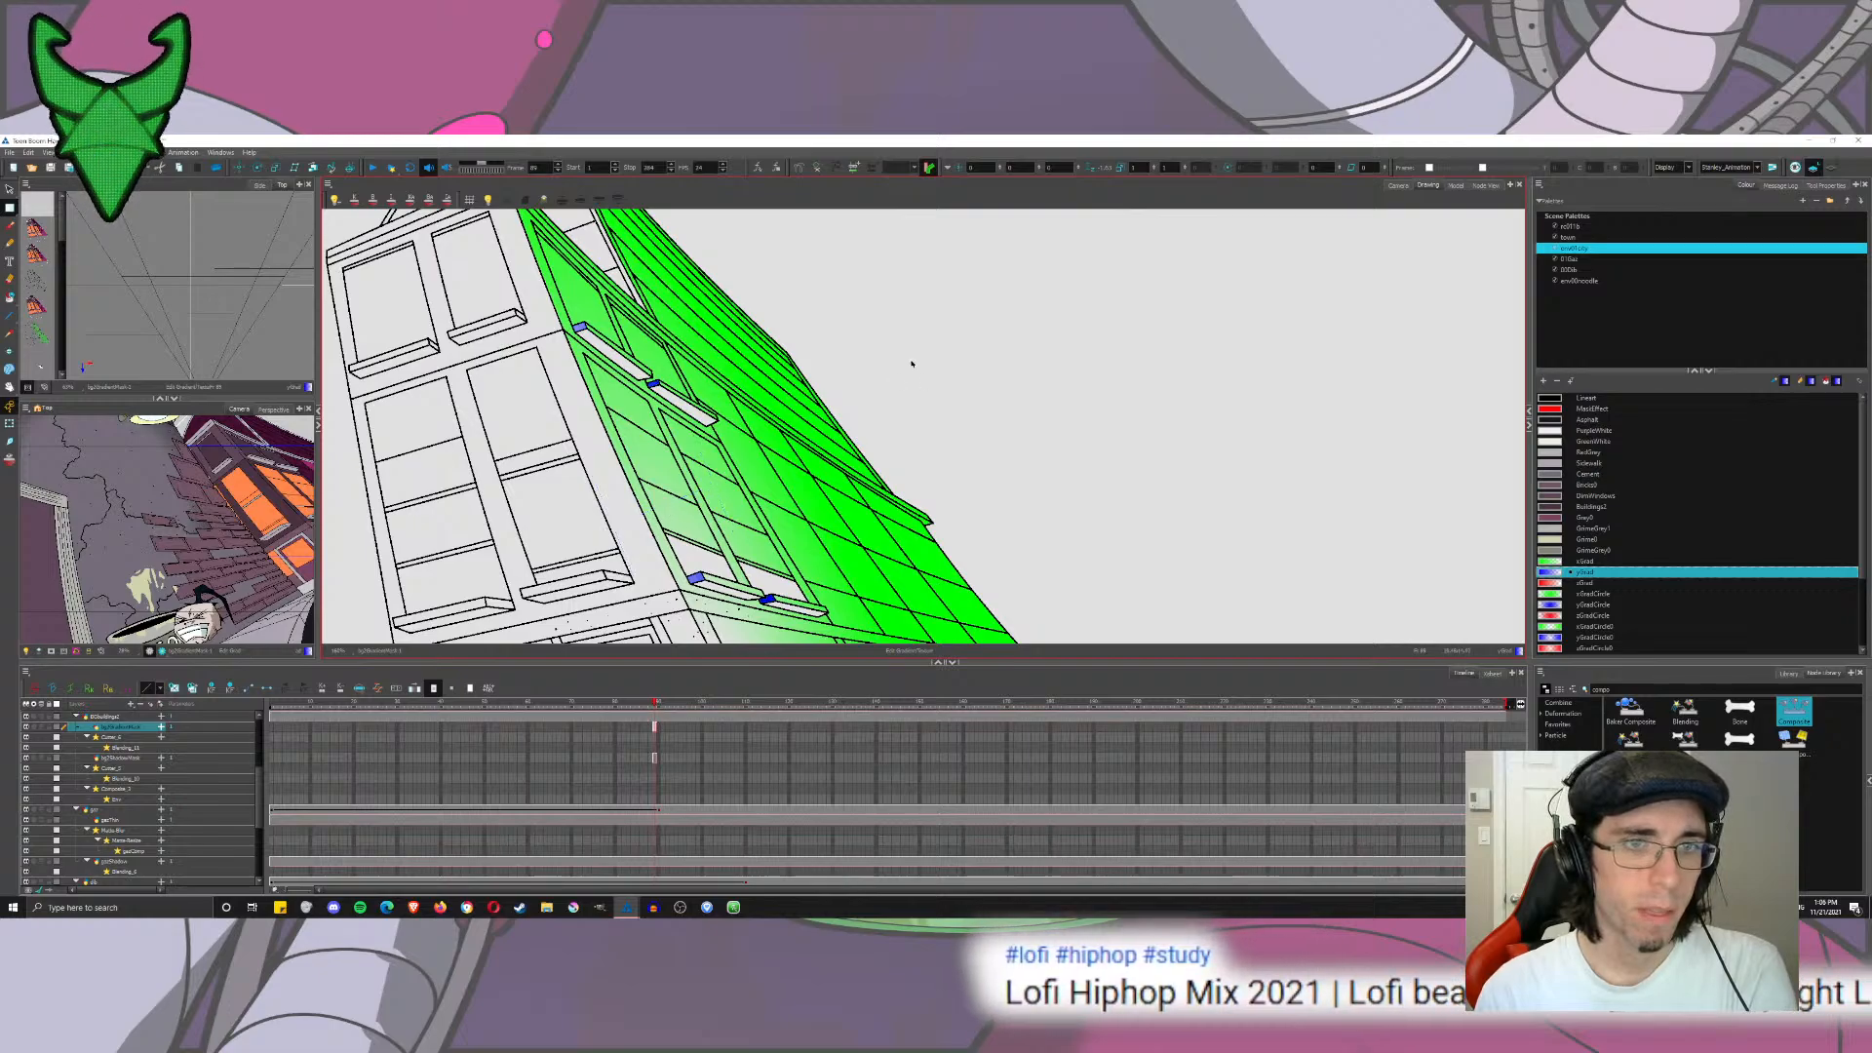
{"action": "key", "text": "space"}
{"action": "mouse_move", "coordinate": [911, 364]}
{"action": "left_mouse_down"}
{"action": "mouse_move", "coordinate": [1073, 431]}
{"action": "mouse_move", "coordinate": [819, 314]}
{"action": "mouse_move", "coordinate": [752, 305]}
{"action": "left_mouse_up"}
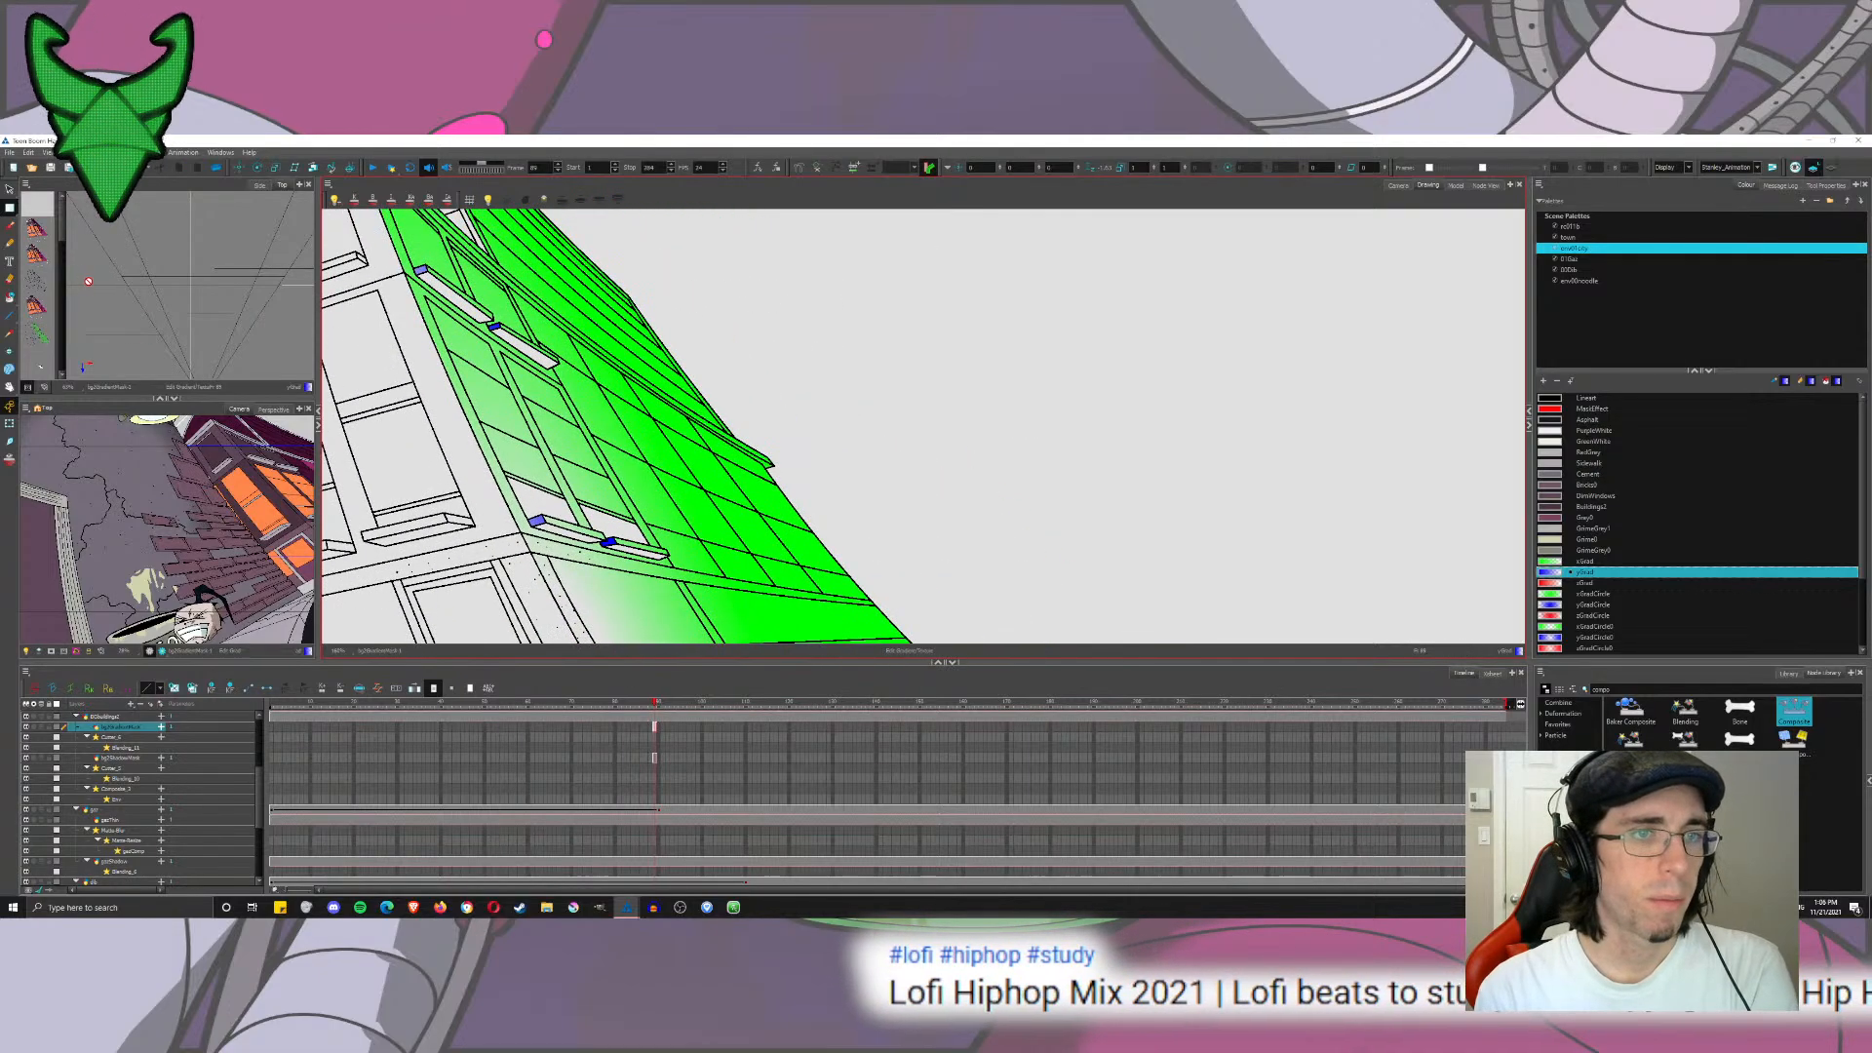
{"action": "left_click", "coordinate": [9, 297]}
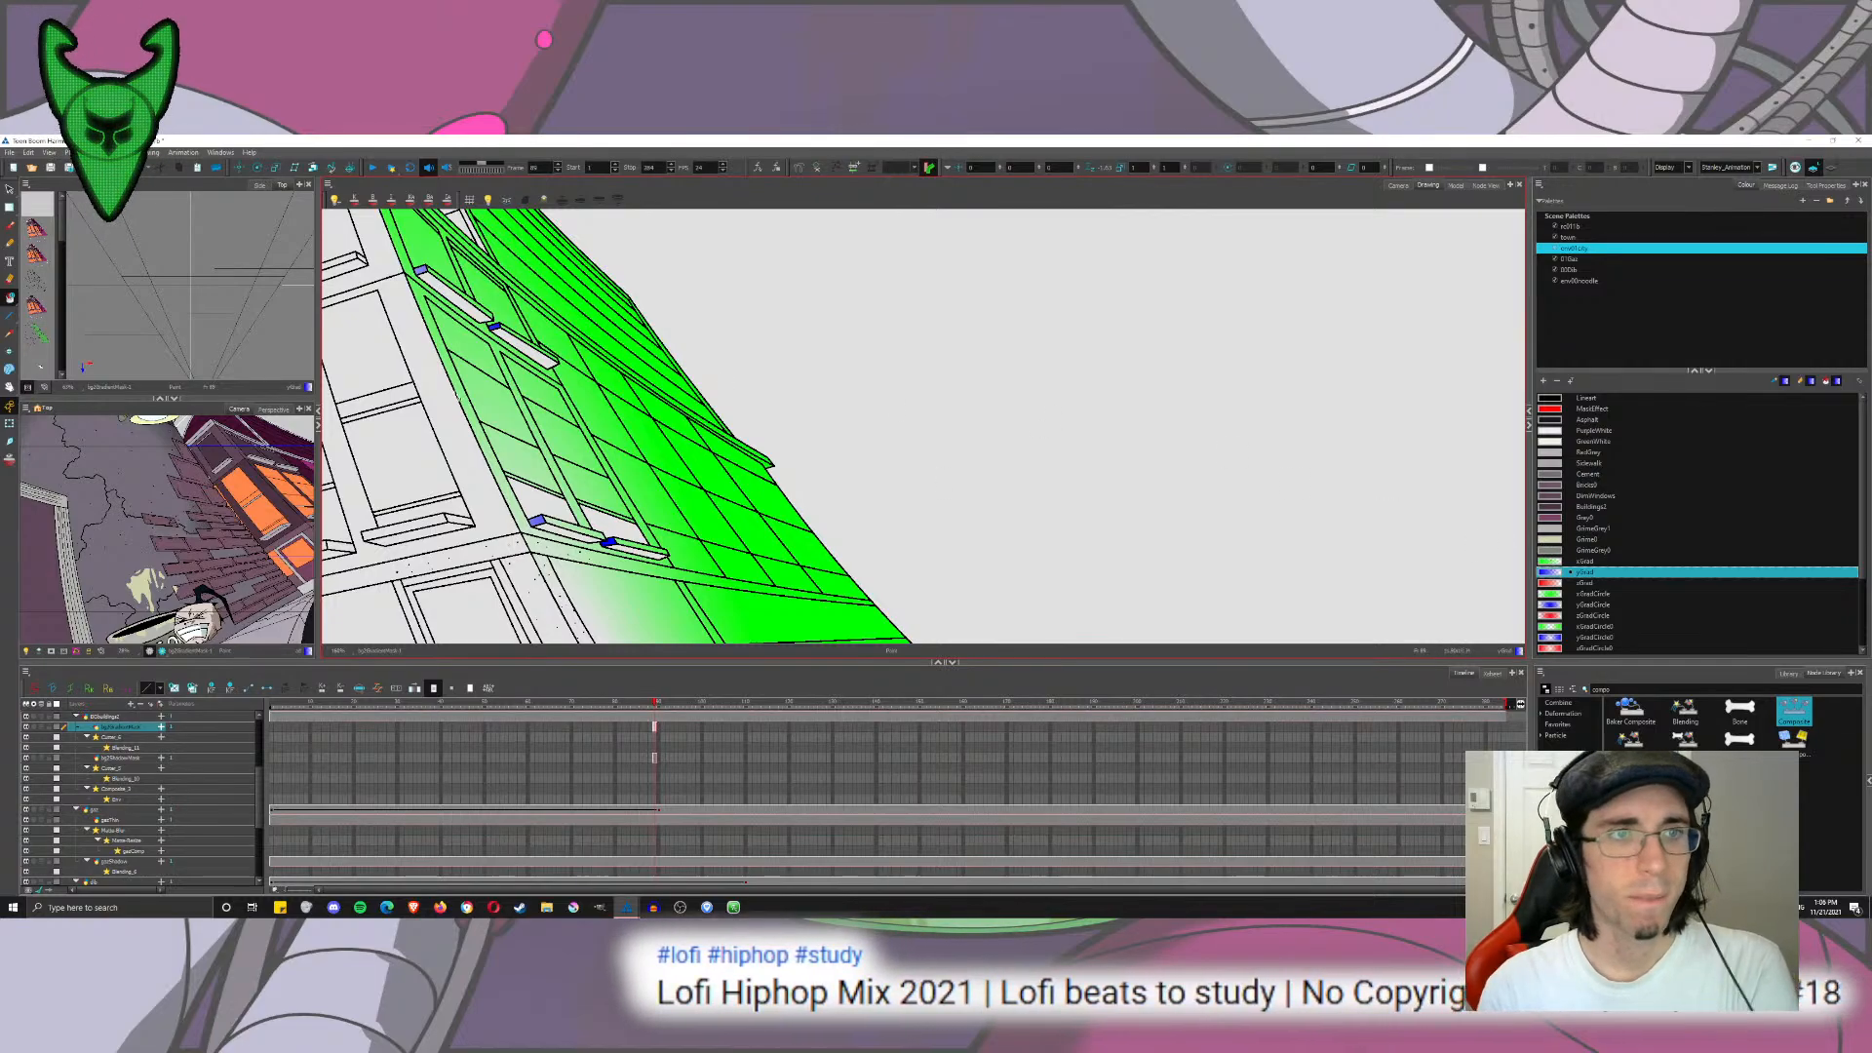
{"action": "key", "text": "space"}
{"action": "left_click_drag", "start_coordinate": [458, 397], "coordinate": [760, 602]}
{"action": "left_click_drag", "start_coordinate": [880, 536], "coordinate": [856, 427]}
{"action": "left_click_drag", "start_coordinate": [840, 597], "coordinate": [868, 410]}
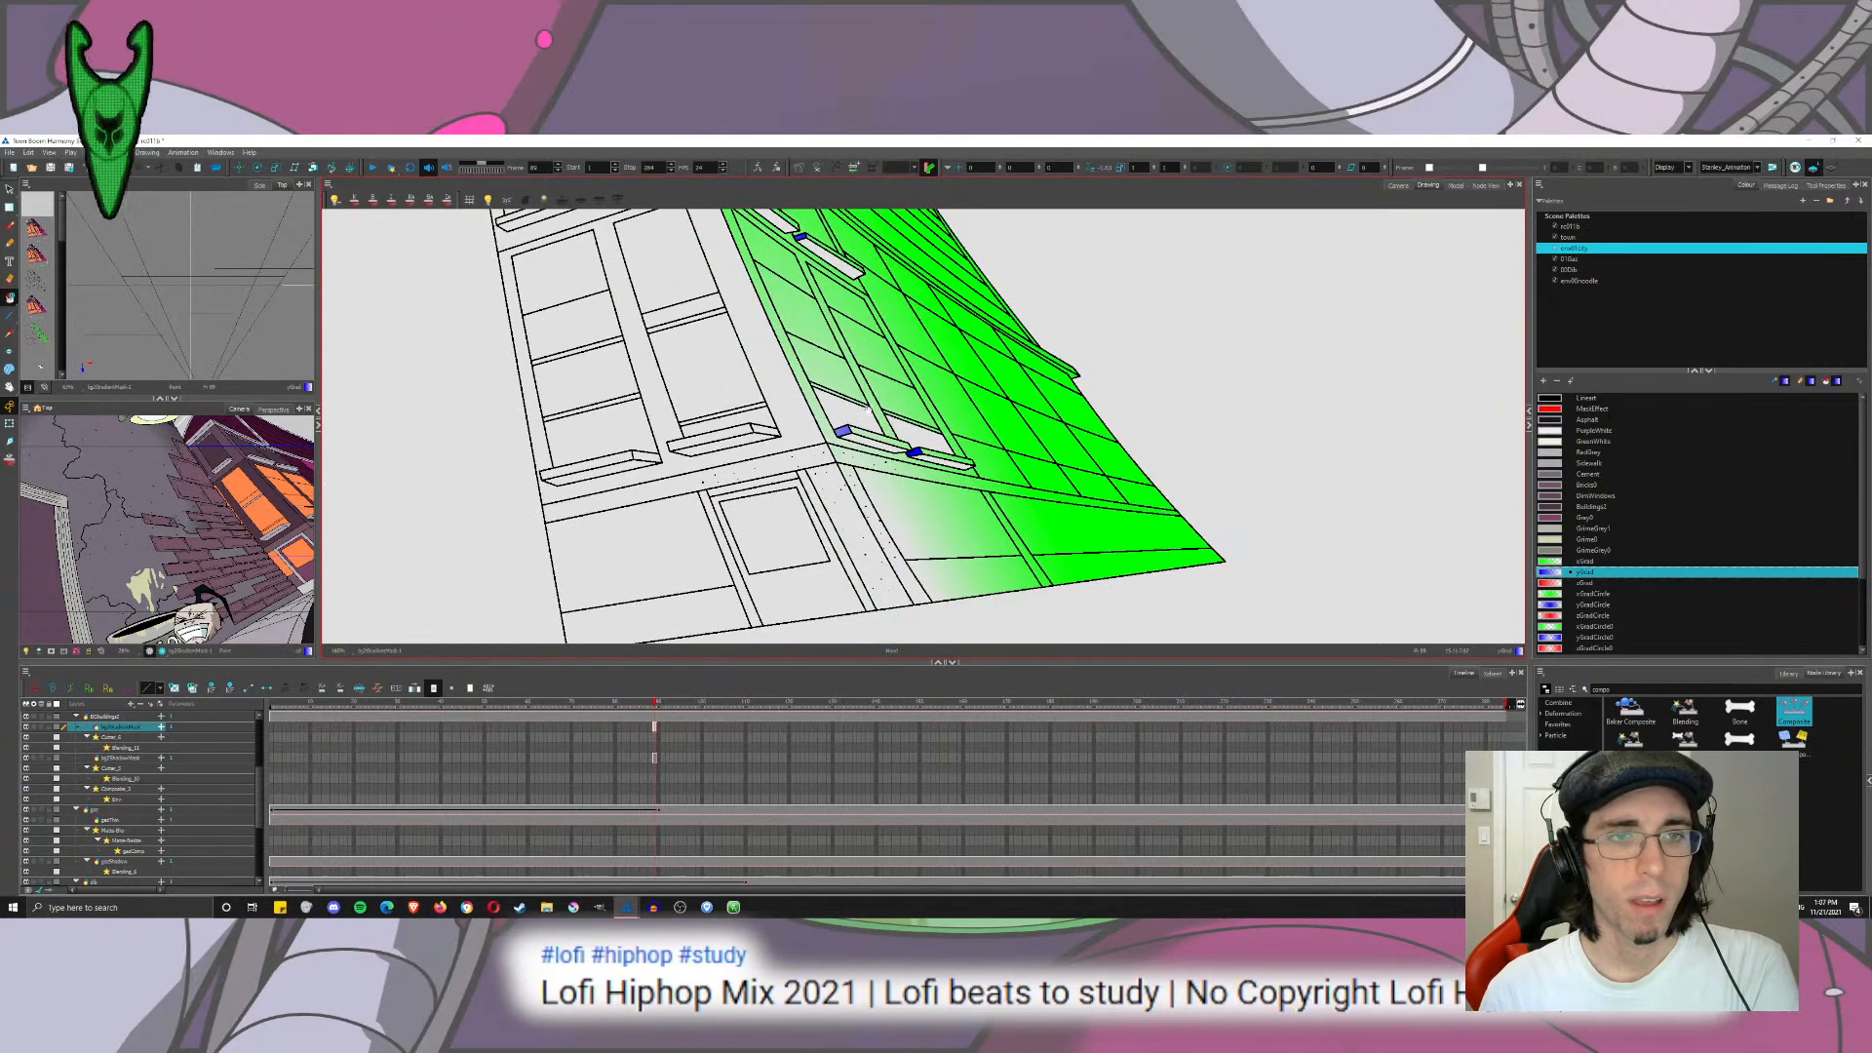
Step: Show the scene through the camera and extend the exposure of both background shadow mask drawings from the first to the last frame
{"action": "left_click", "coordinate": [1398, 186]}
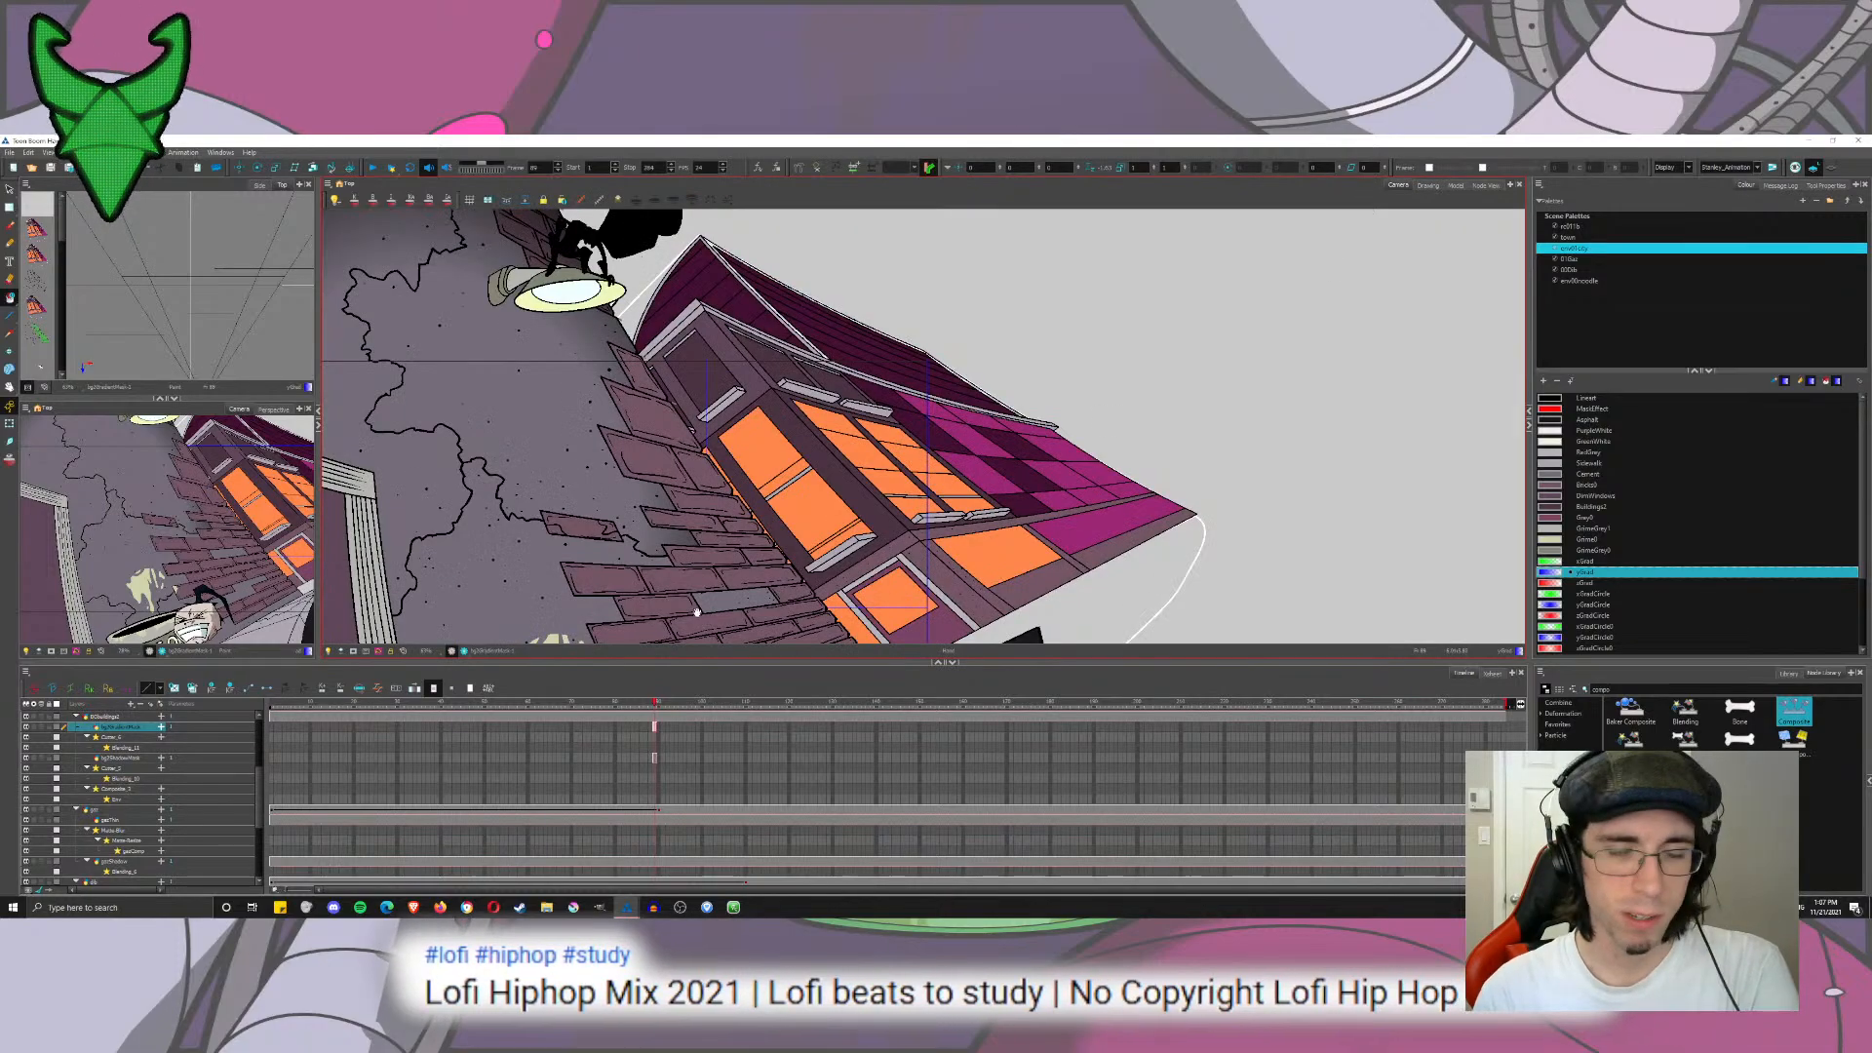
{"action": "left_click_drag", "start_coordinate": [698, 612], "coordinate": [612, 487]}
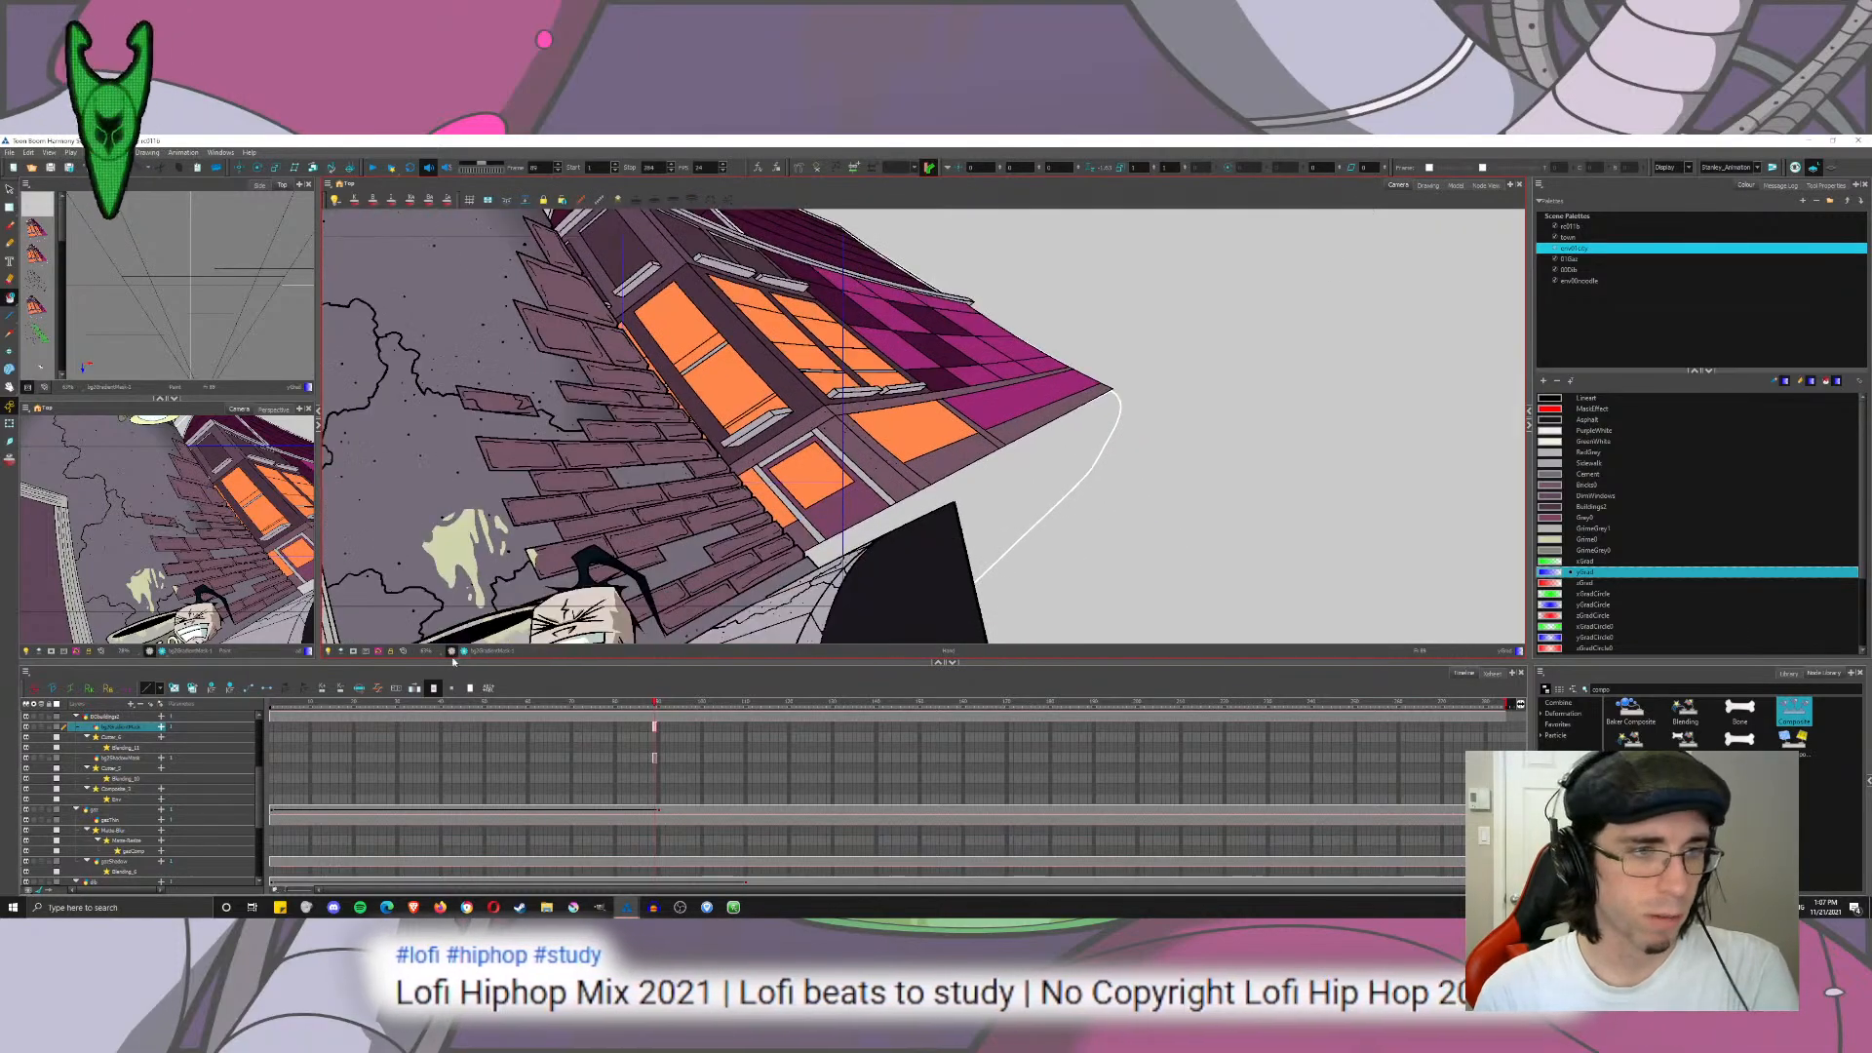
{"action": "mouse_move", "coordinate": [657, 760]}
{"action": "left_mouse_down"}
{"action": "mouse_move", "coordinate": [654, 728]}
{"action": "mouse_move", "coordinate": [273, 733]}
{"action": "left_mouse_up"}
{"action": "left_click", "coordinate": [653, 729]}
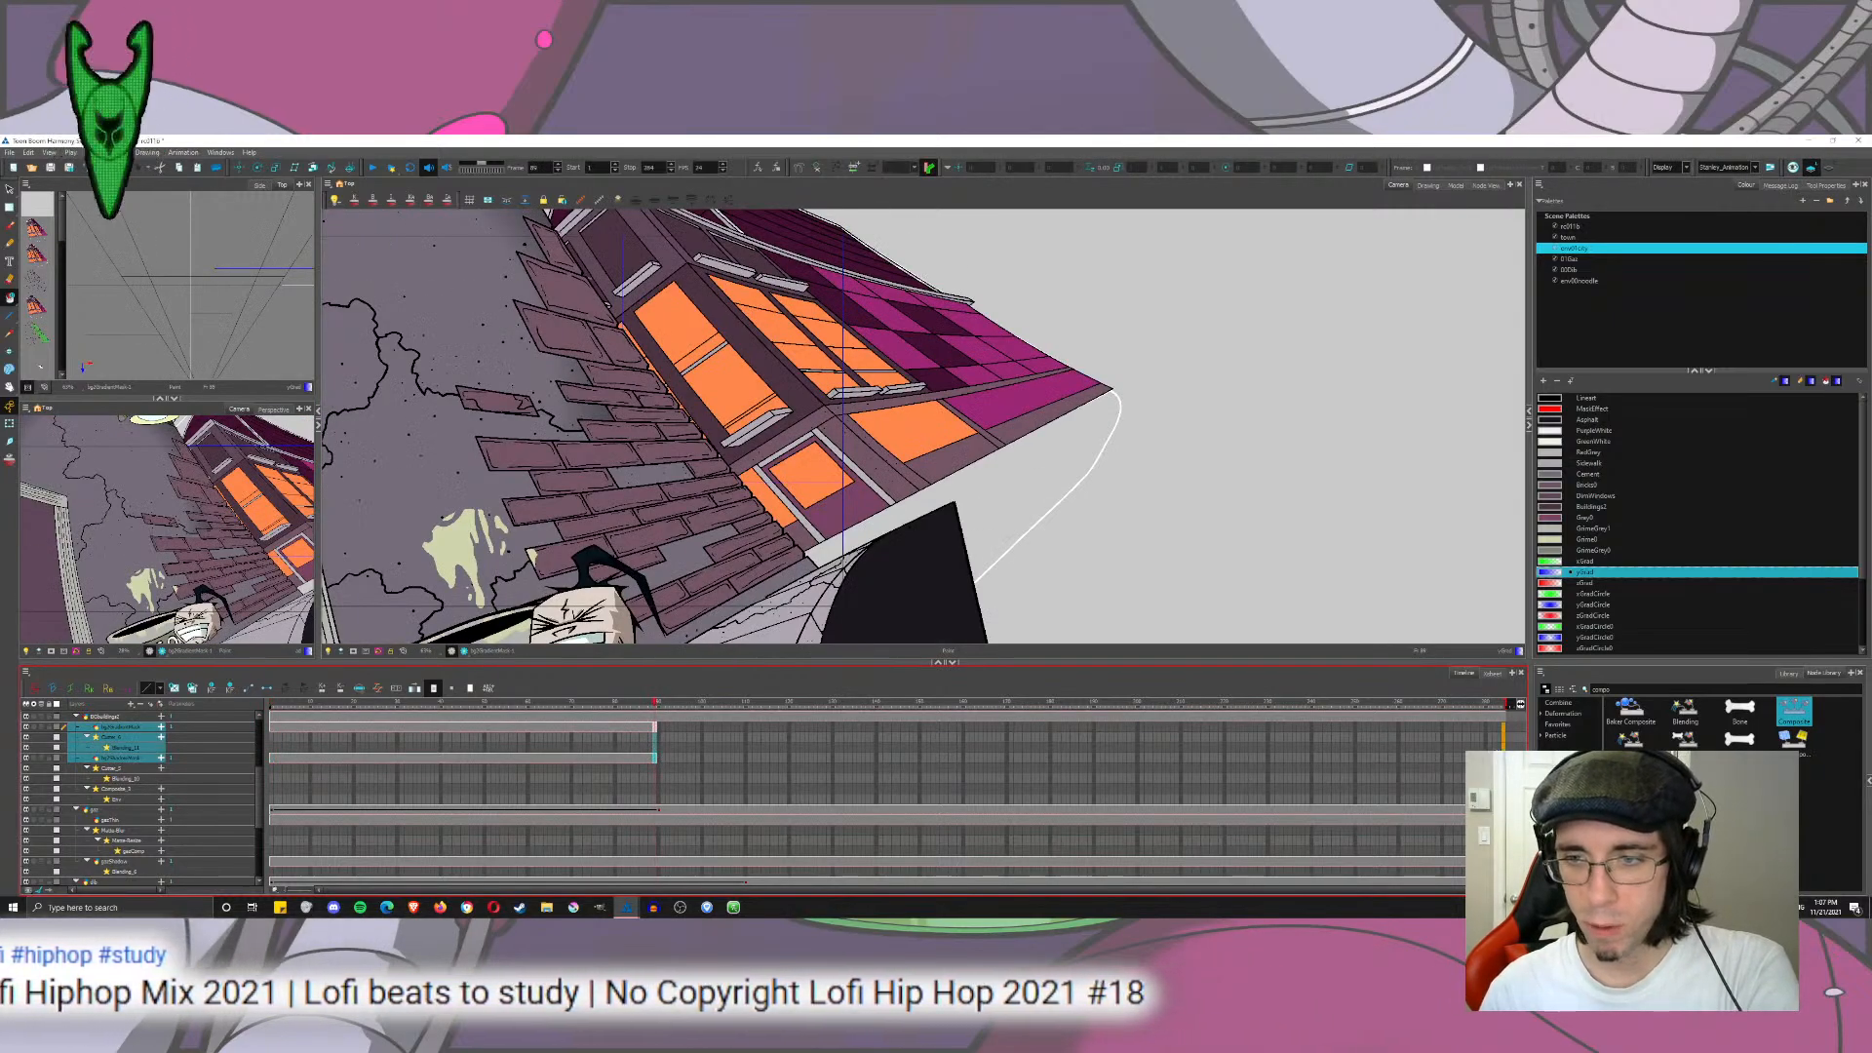
{"action": "key", "text": "shift+."}
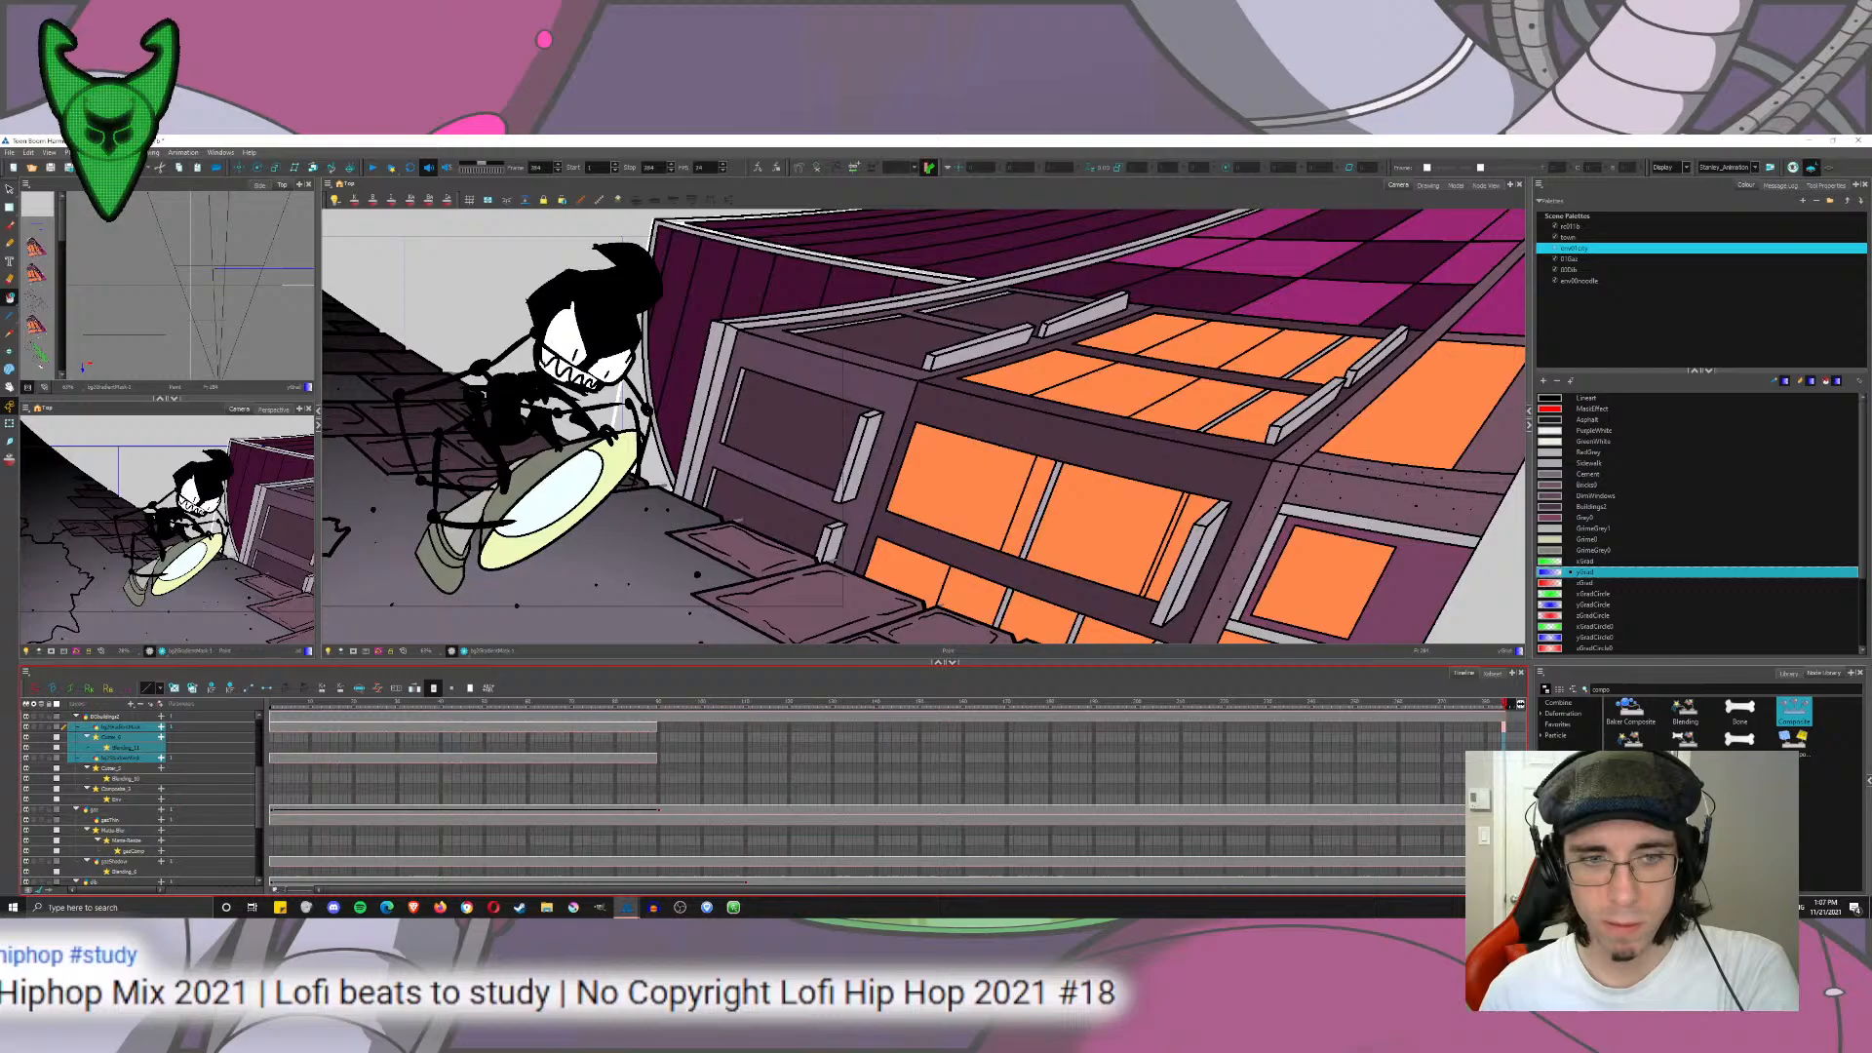
{"action": "left_click", "coordinate": [1500, 727]}
{"action": "key", "text": "F5"}
{"action": "left_click", "coordinate": [1500, 758]}
{"action": "key", "text": "F5"}
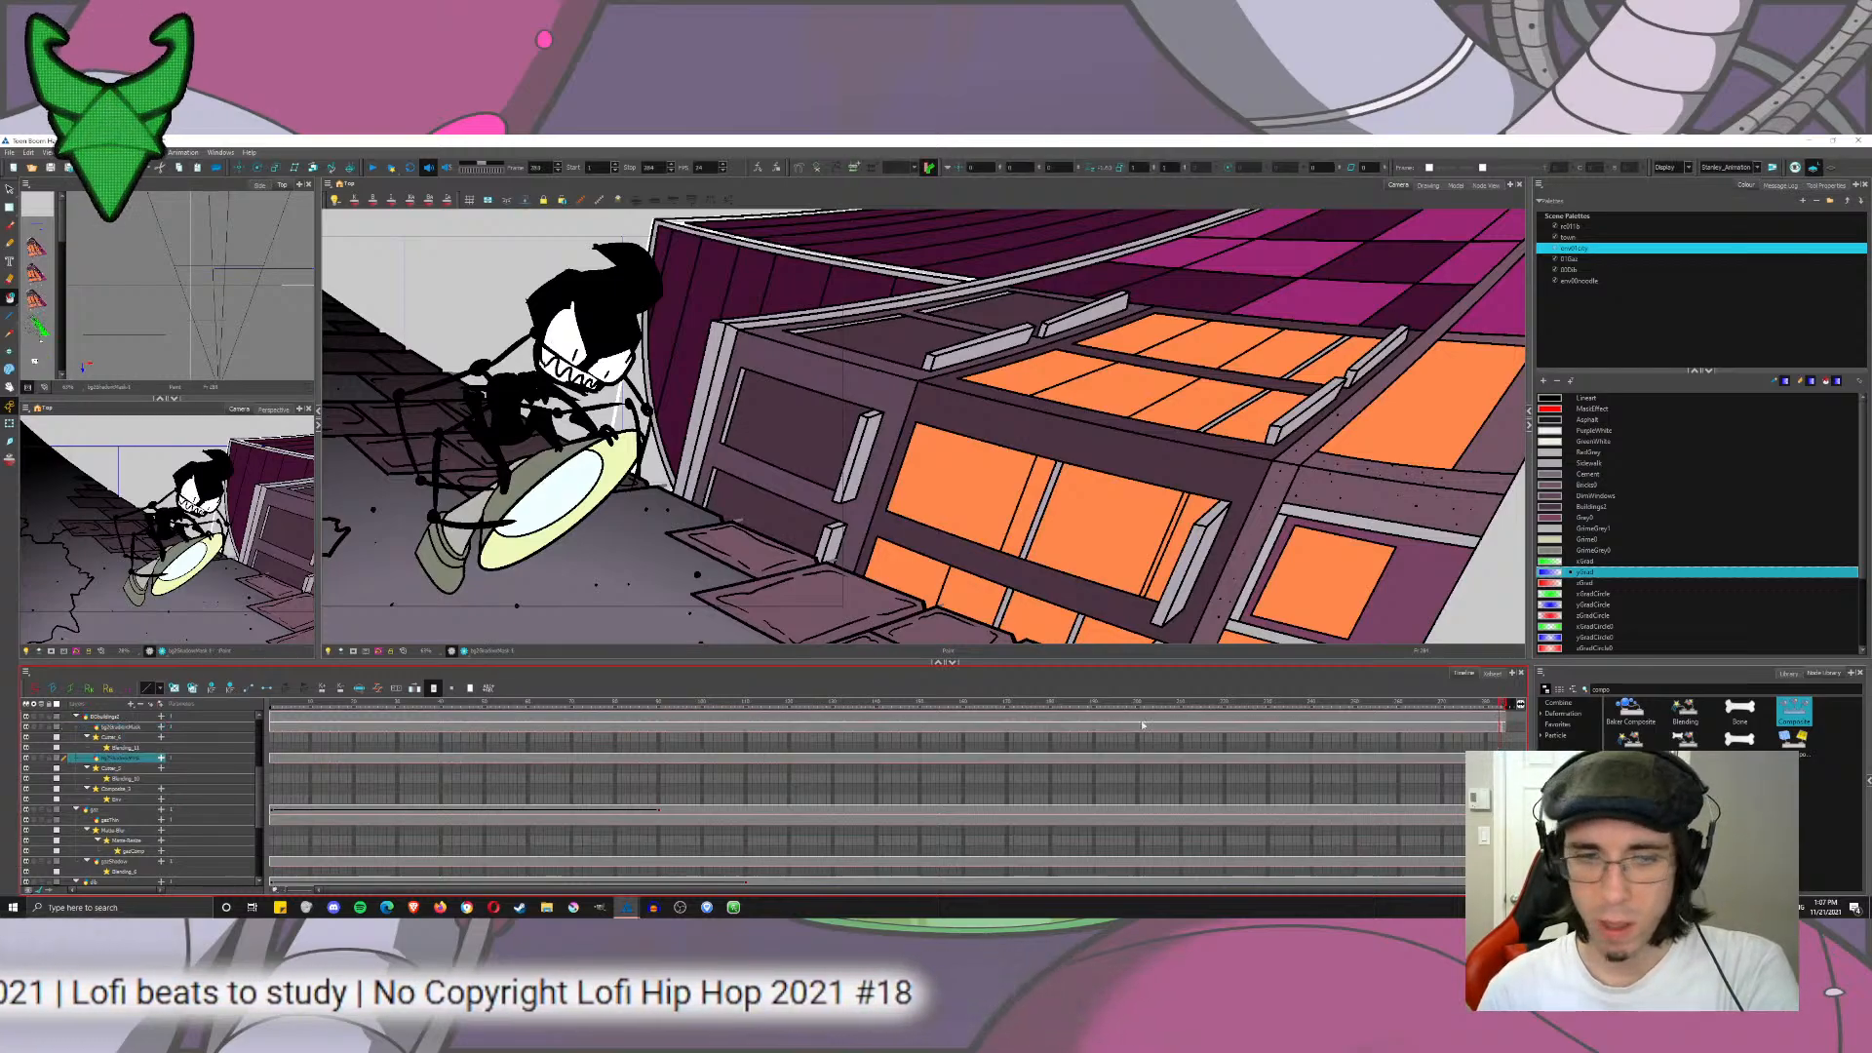
Step: Preview the camera view in render mode and check the background shading on several frames along the timeline
{"action": "left_click_drag", "start_coordinate": [682, 439], "coordinate": [807, 581]}
{"action": "left_click", "coordinate": [463, 650]}
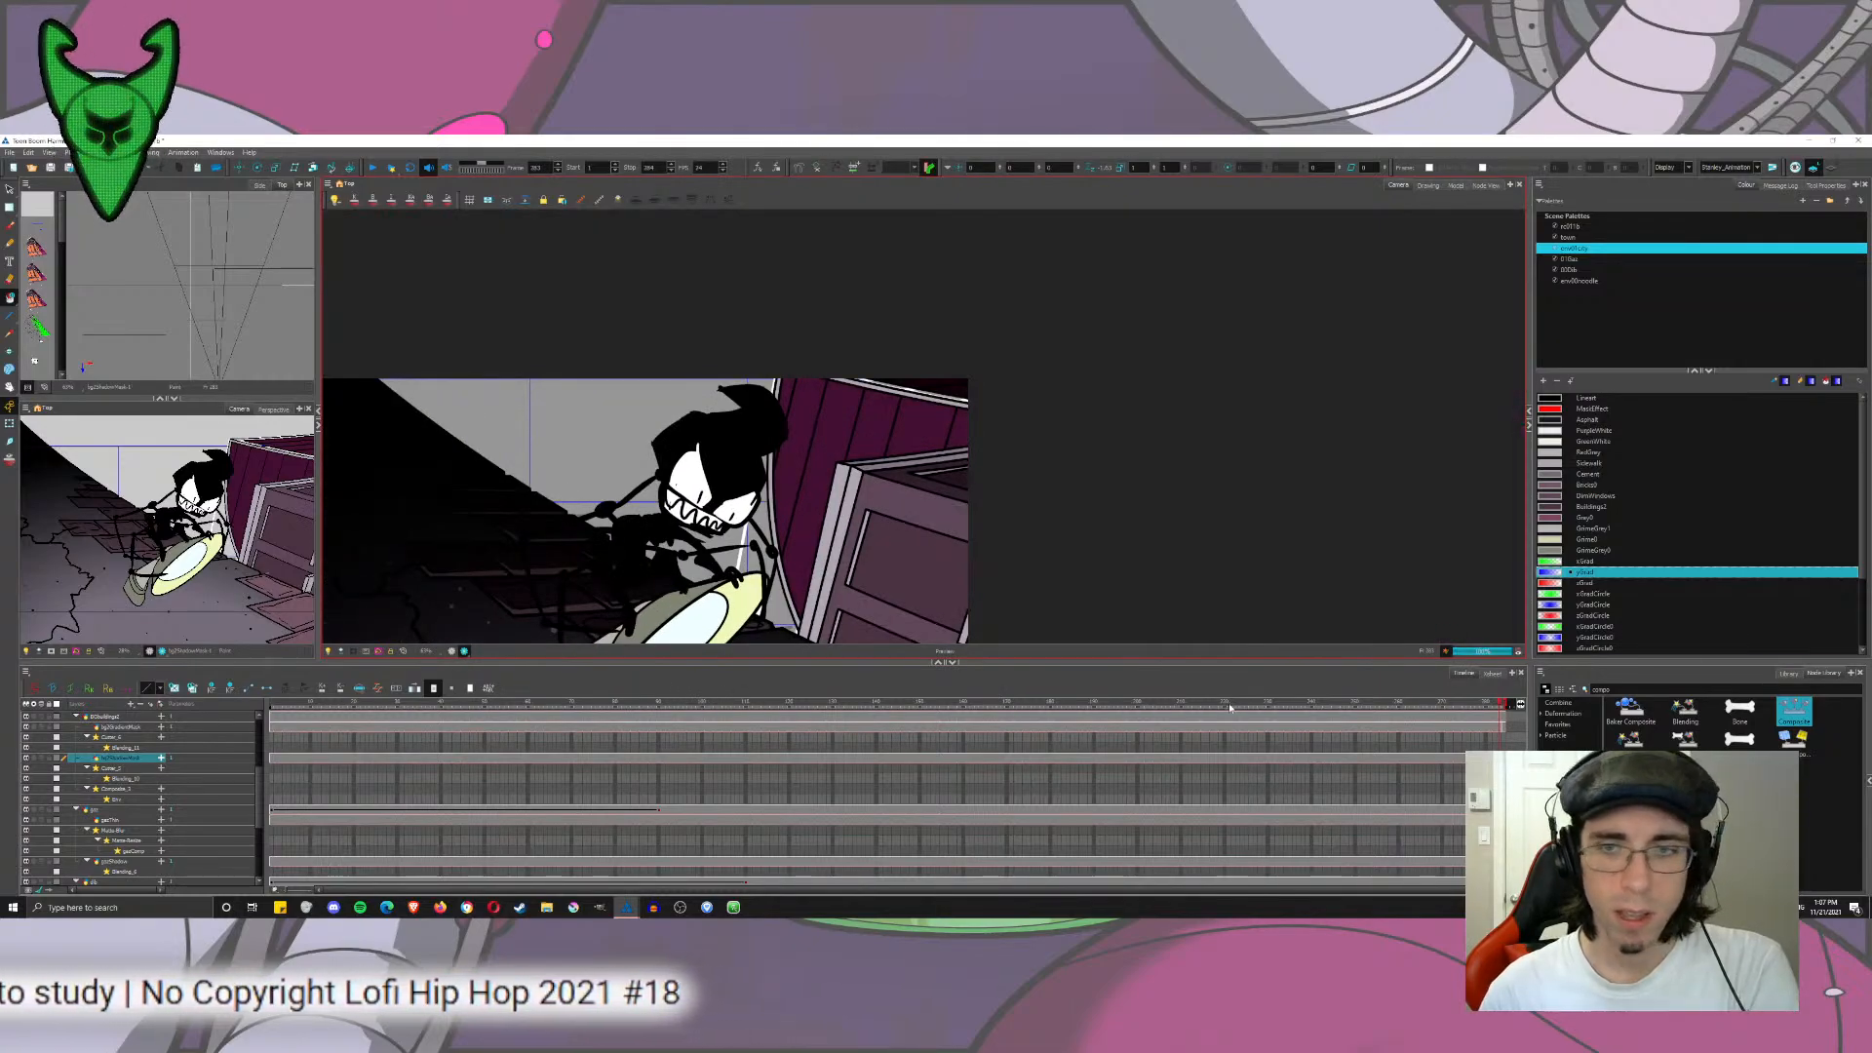
{"action": "left_click", "coordinate": [1221, 704]}
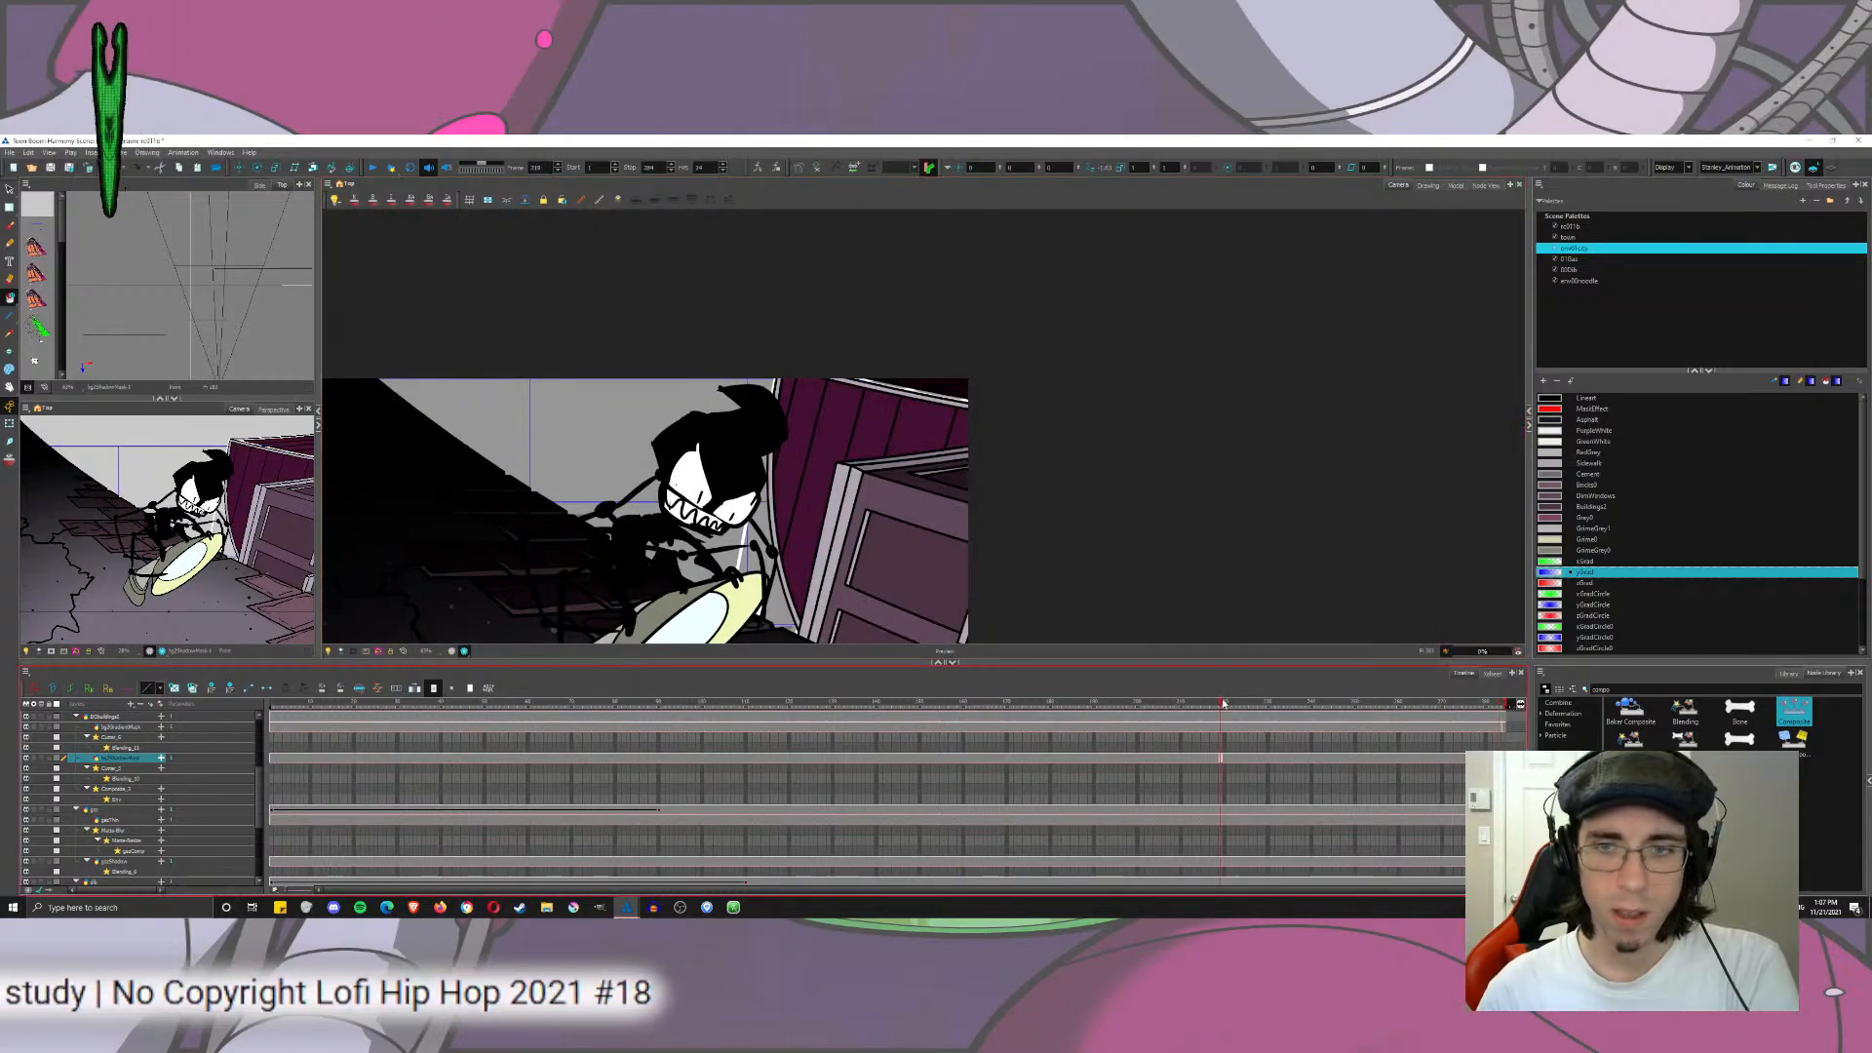
{"action": "left_click", "coordinate": [899, 704]}
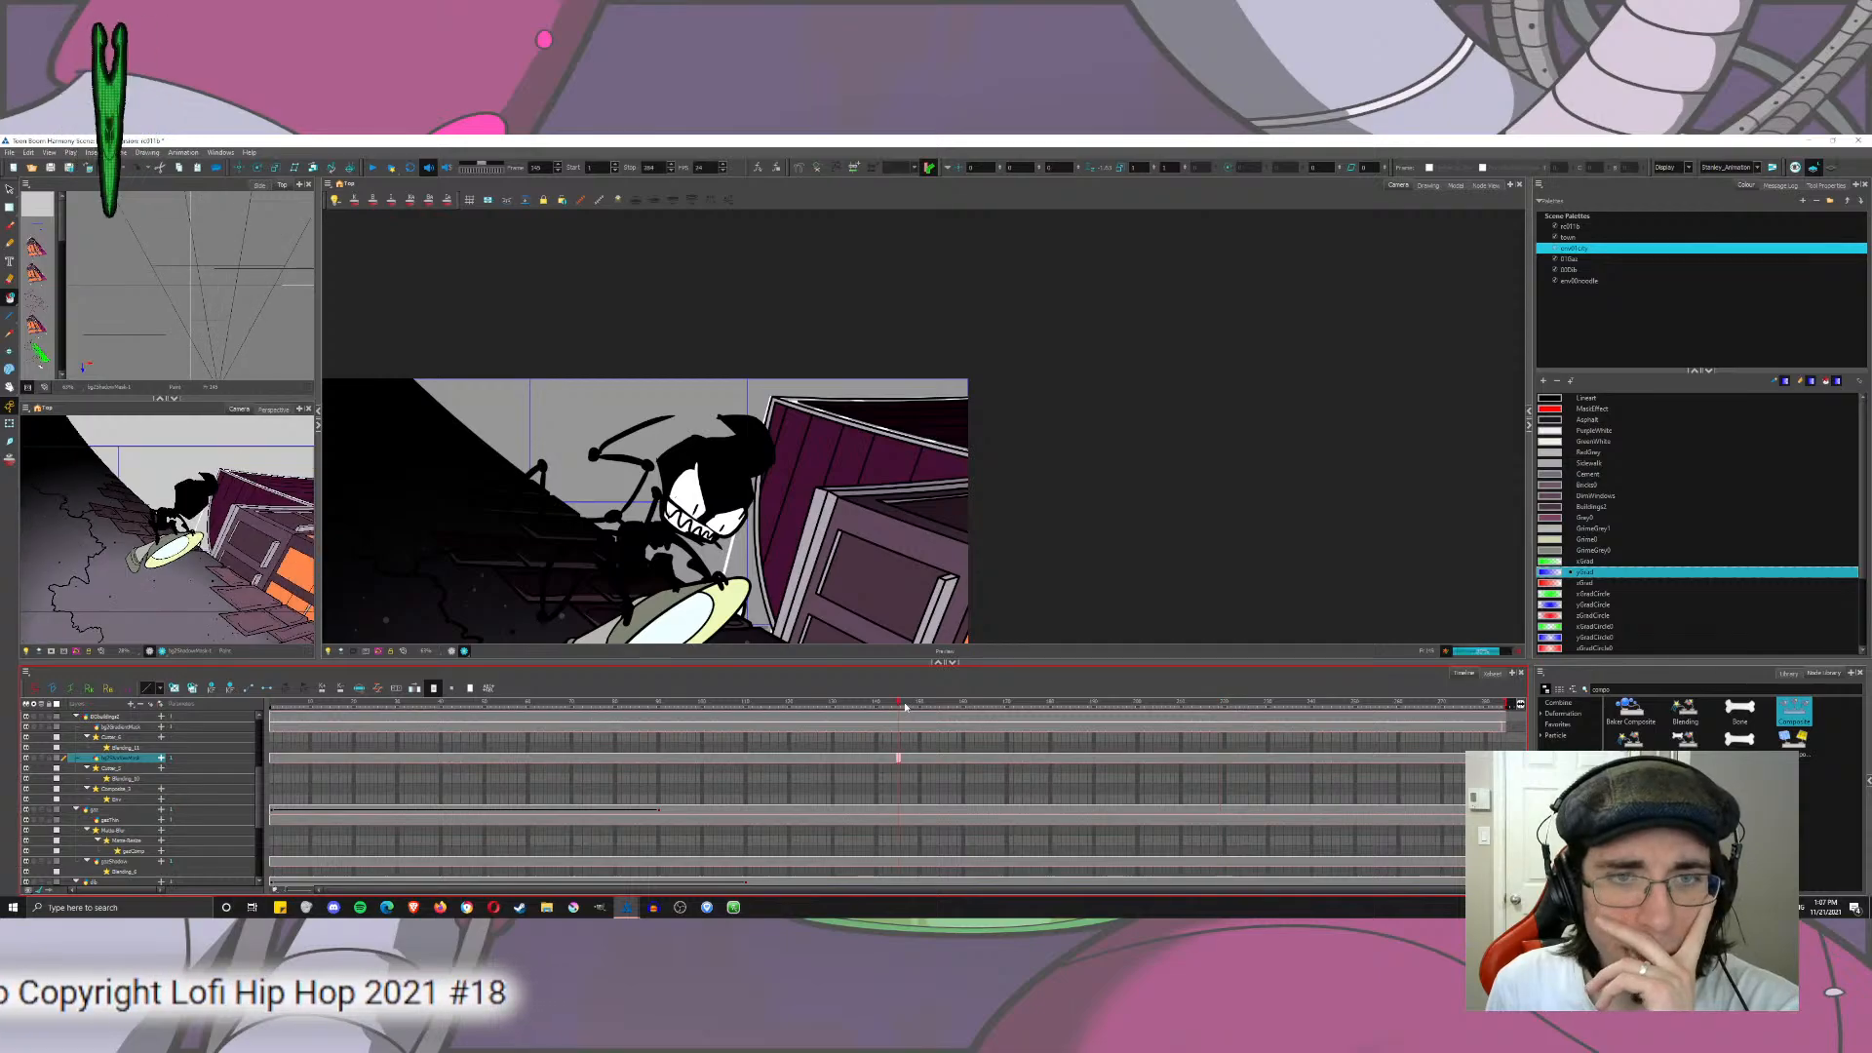
{"action": "left_click", "coordinate": [721, 704]}
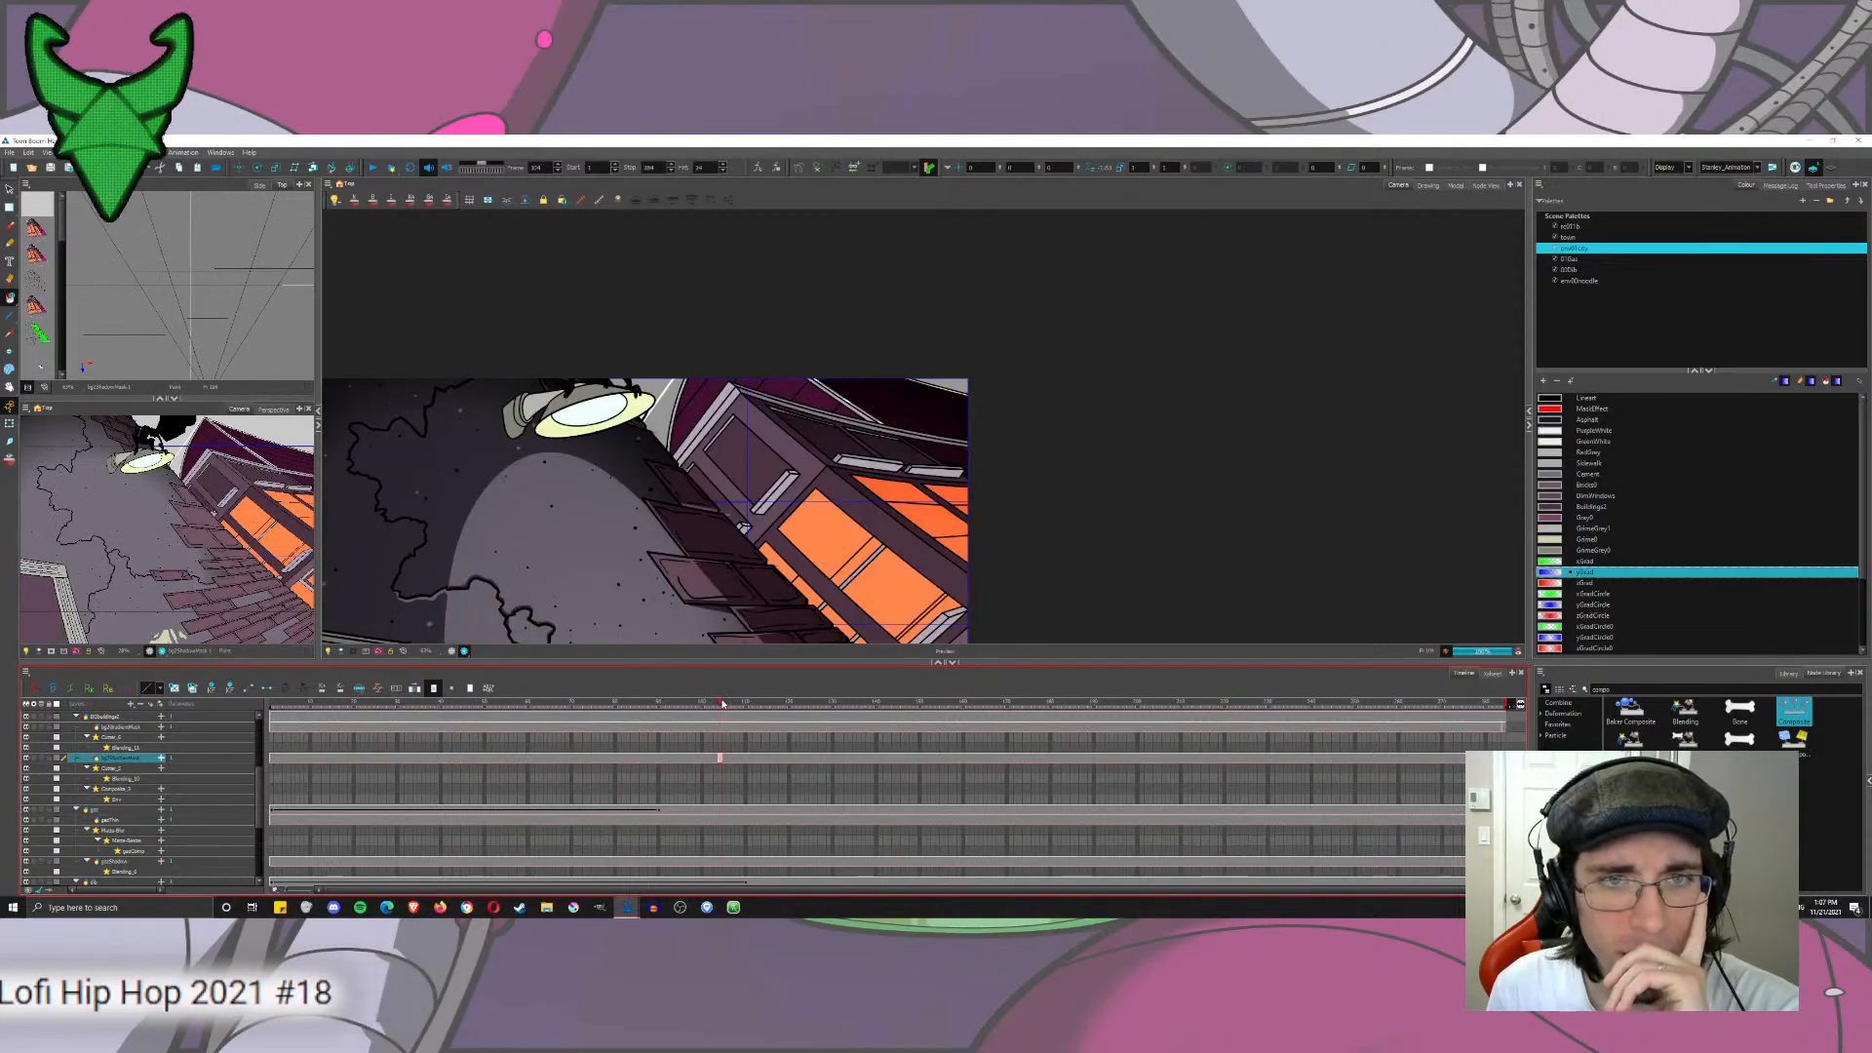
{"action": "left_click", "coordinate": [612, 716]}
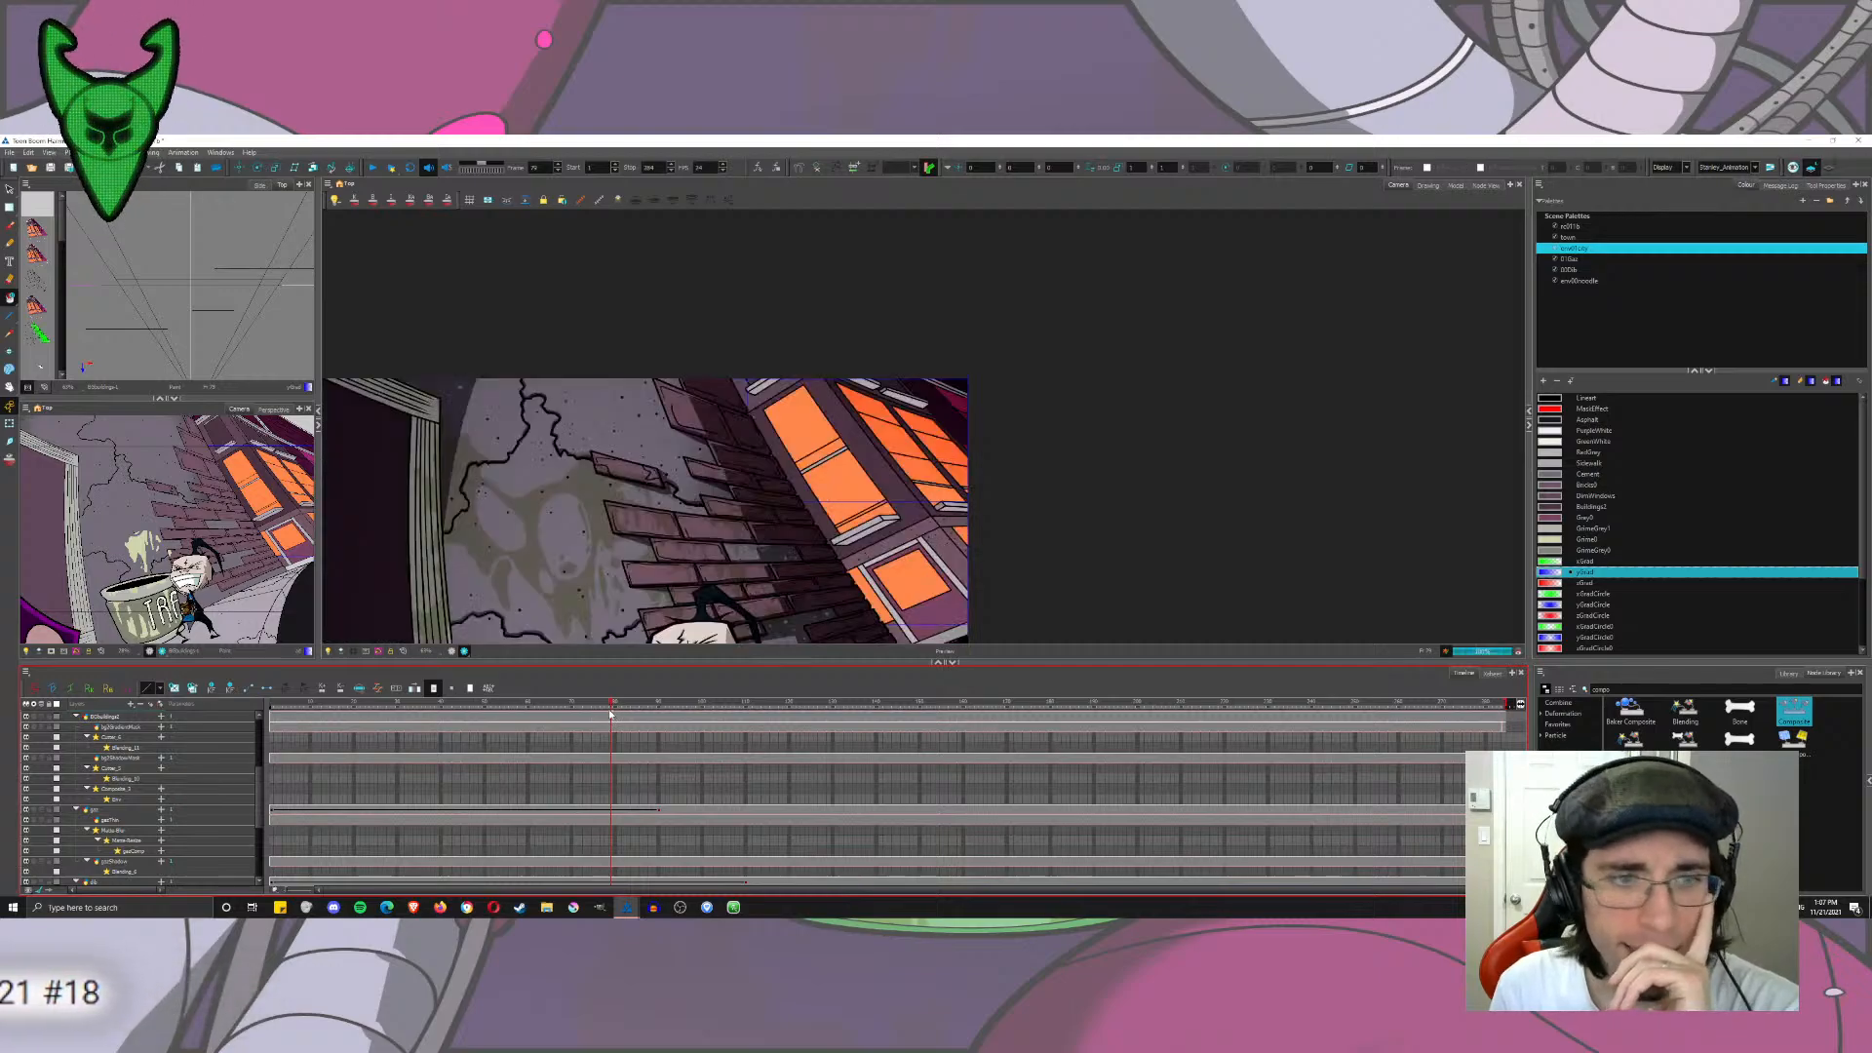
Step: Compare the rendered and unrendered camera views of the alley background, then move along the timeline to the rooftop view
{"action": "left_click", "coordinate": [579, 705]}
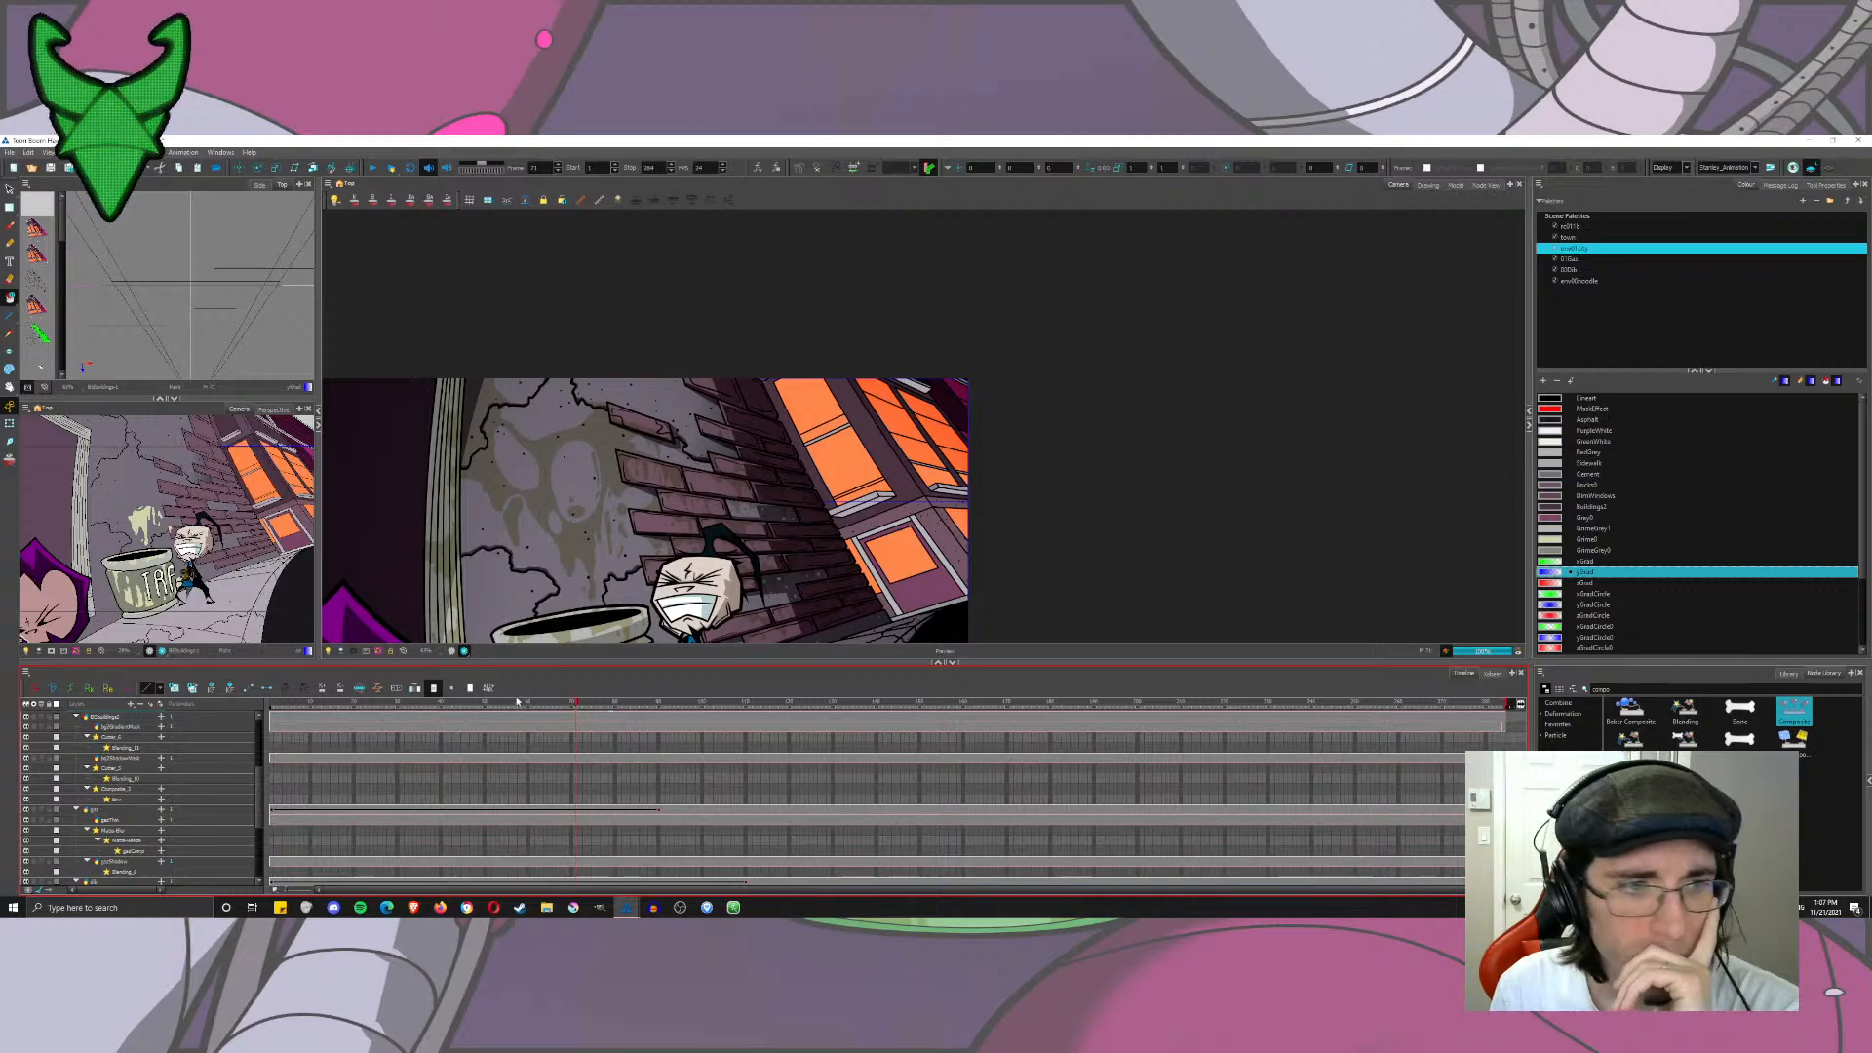
{"action": "left_click", "coordinate": [451, 652]}
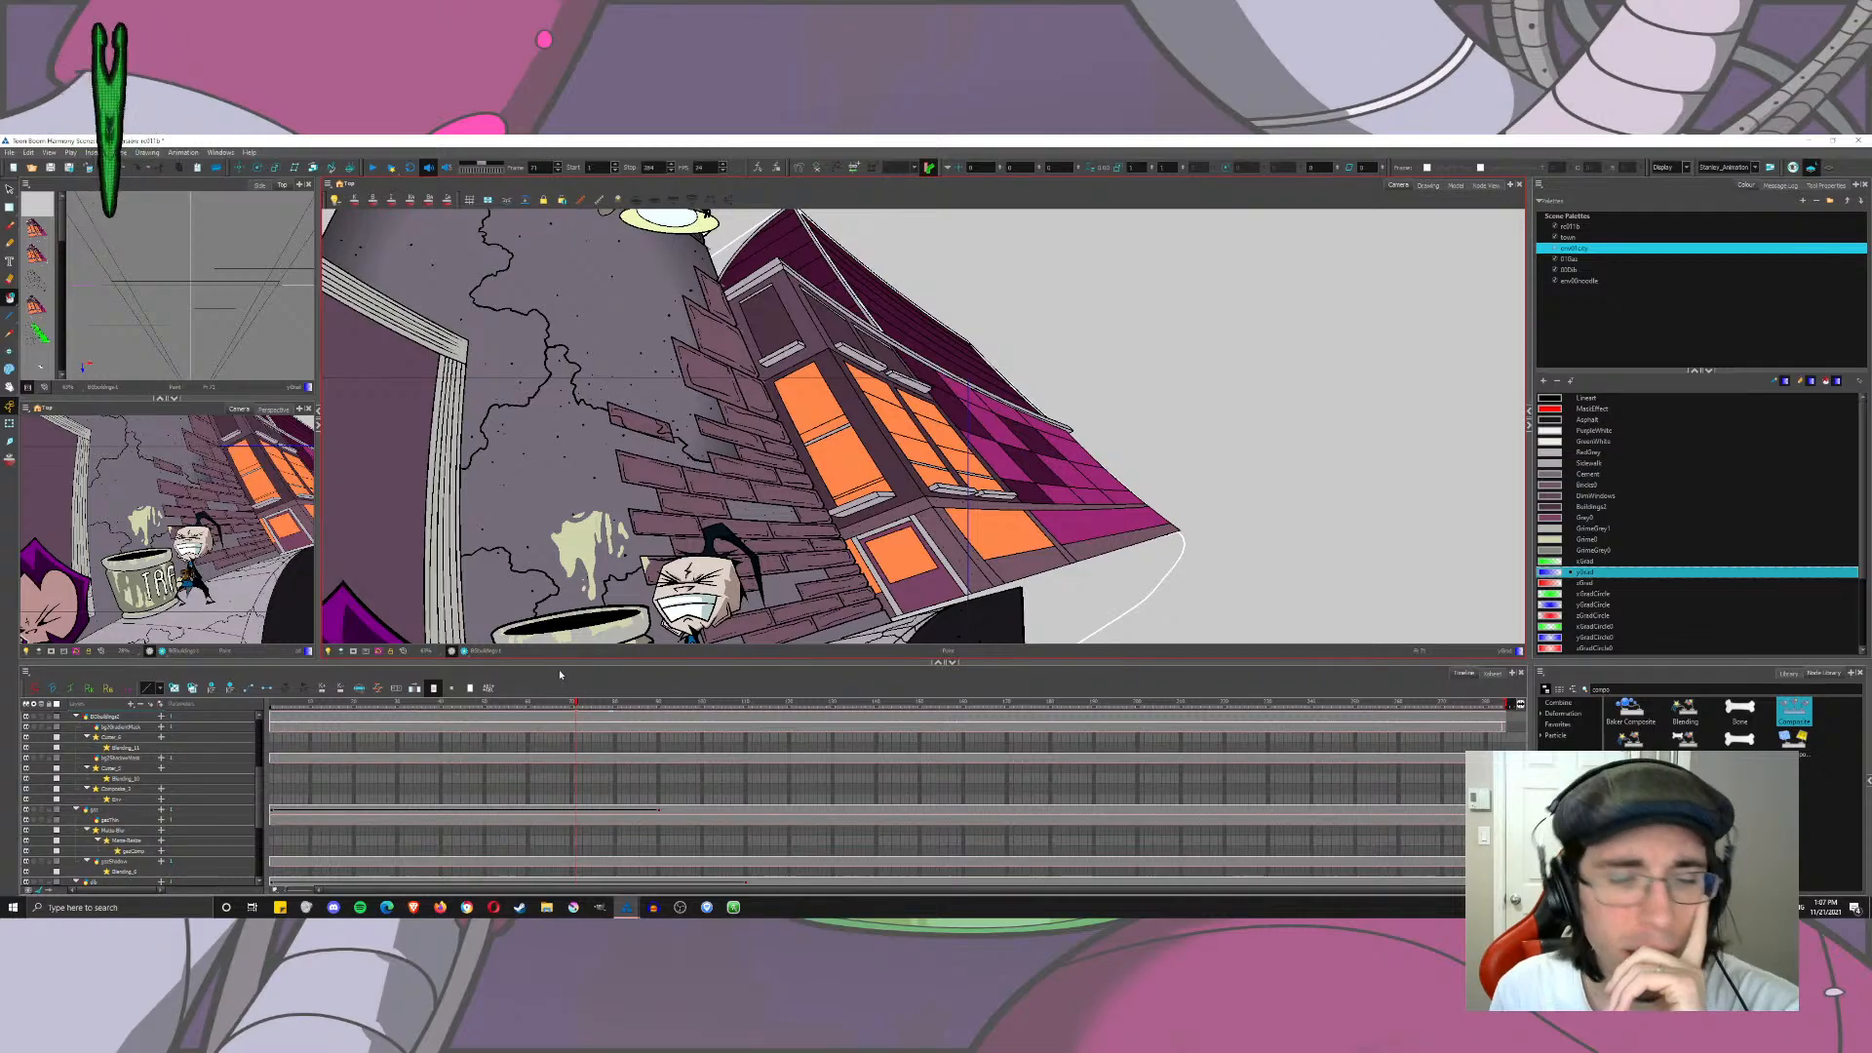
{"action": "left_click", "coordinate": [465, 653]}
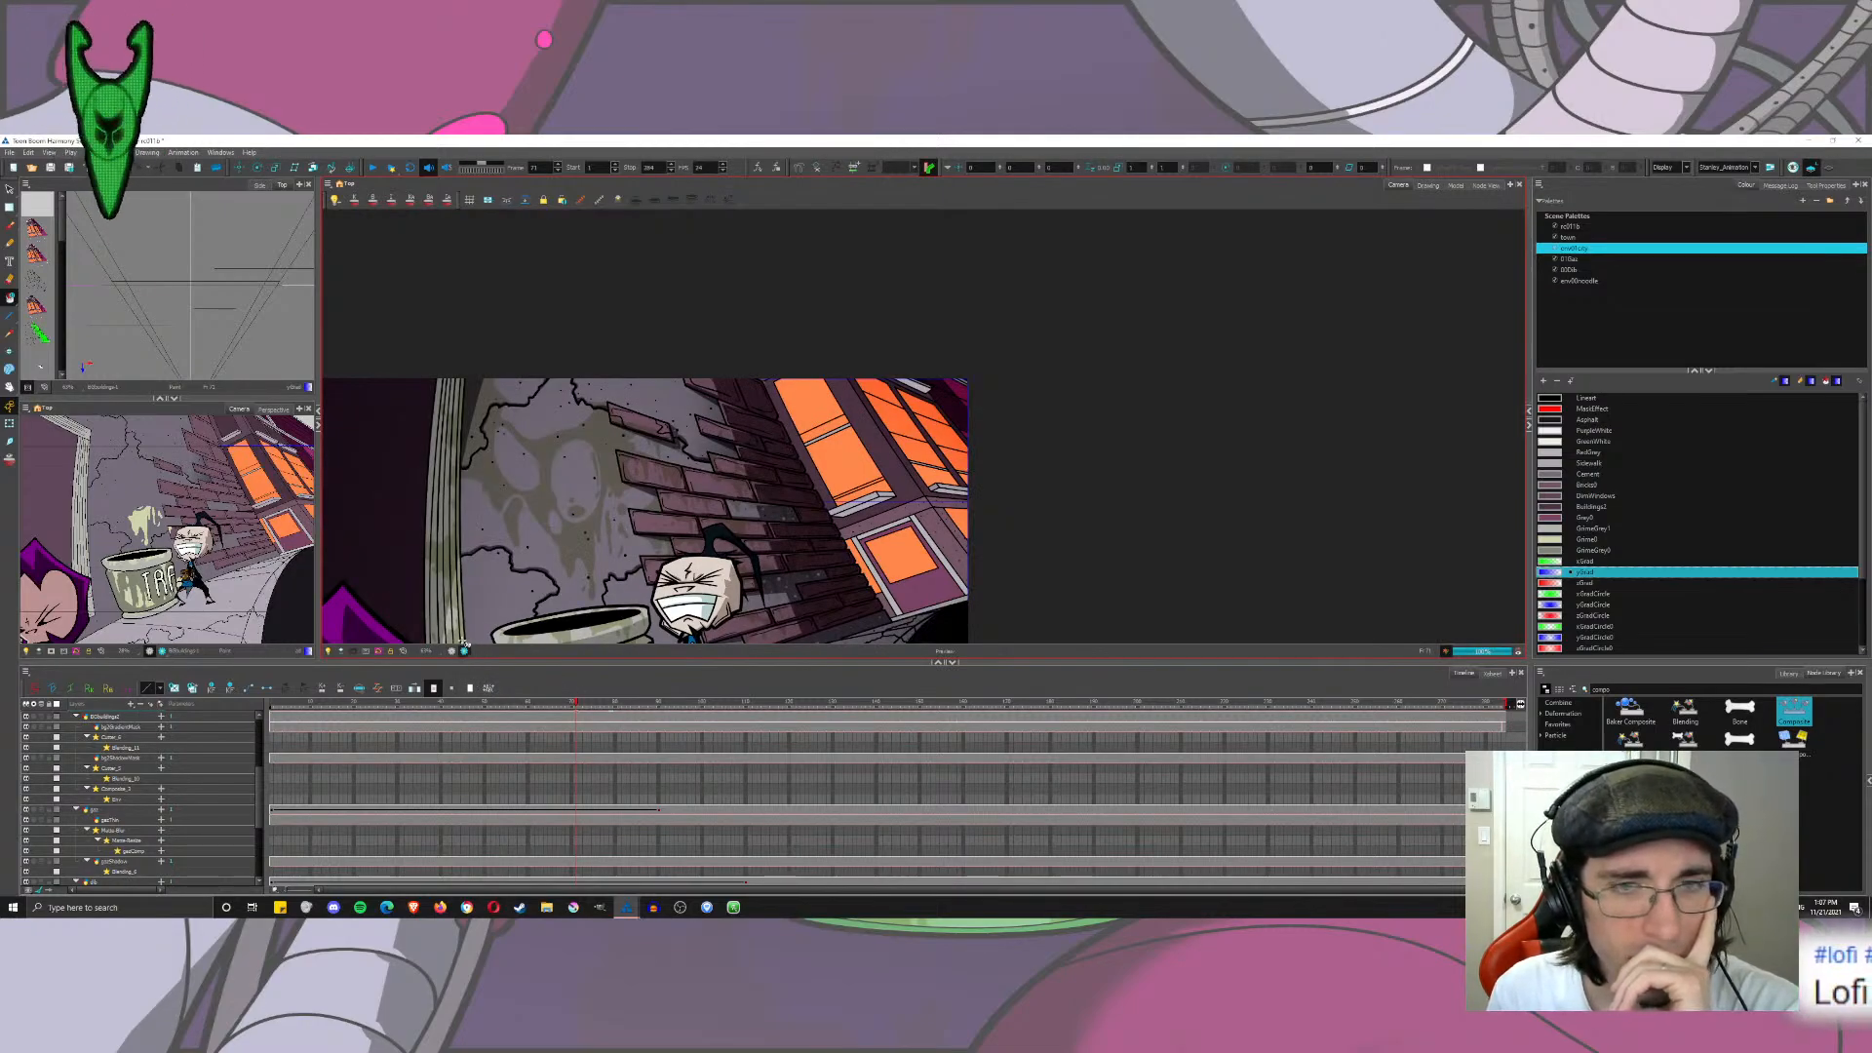
{"action": "left_click", "coordinate": [451, 651]}
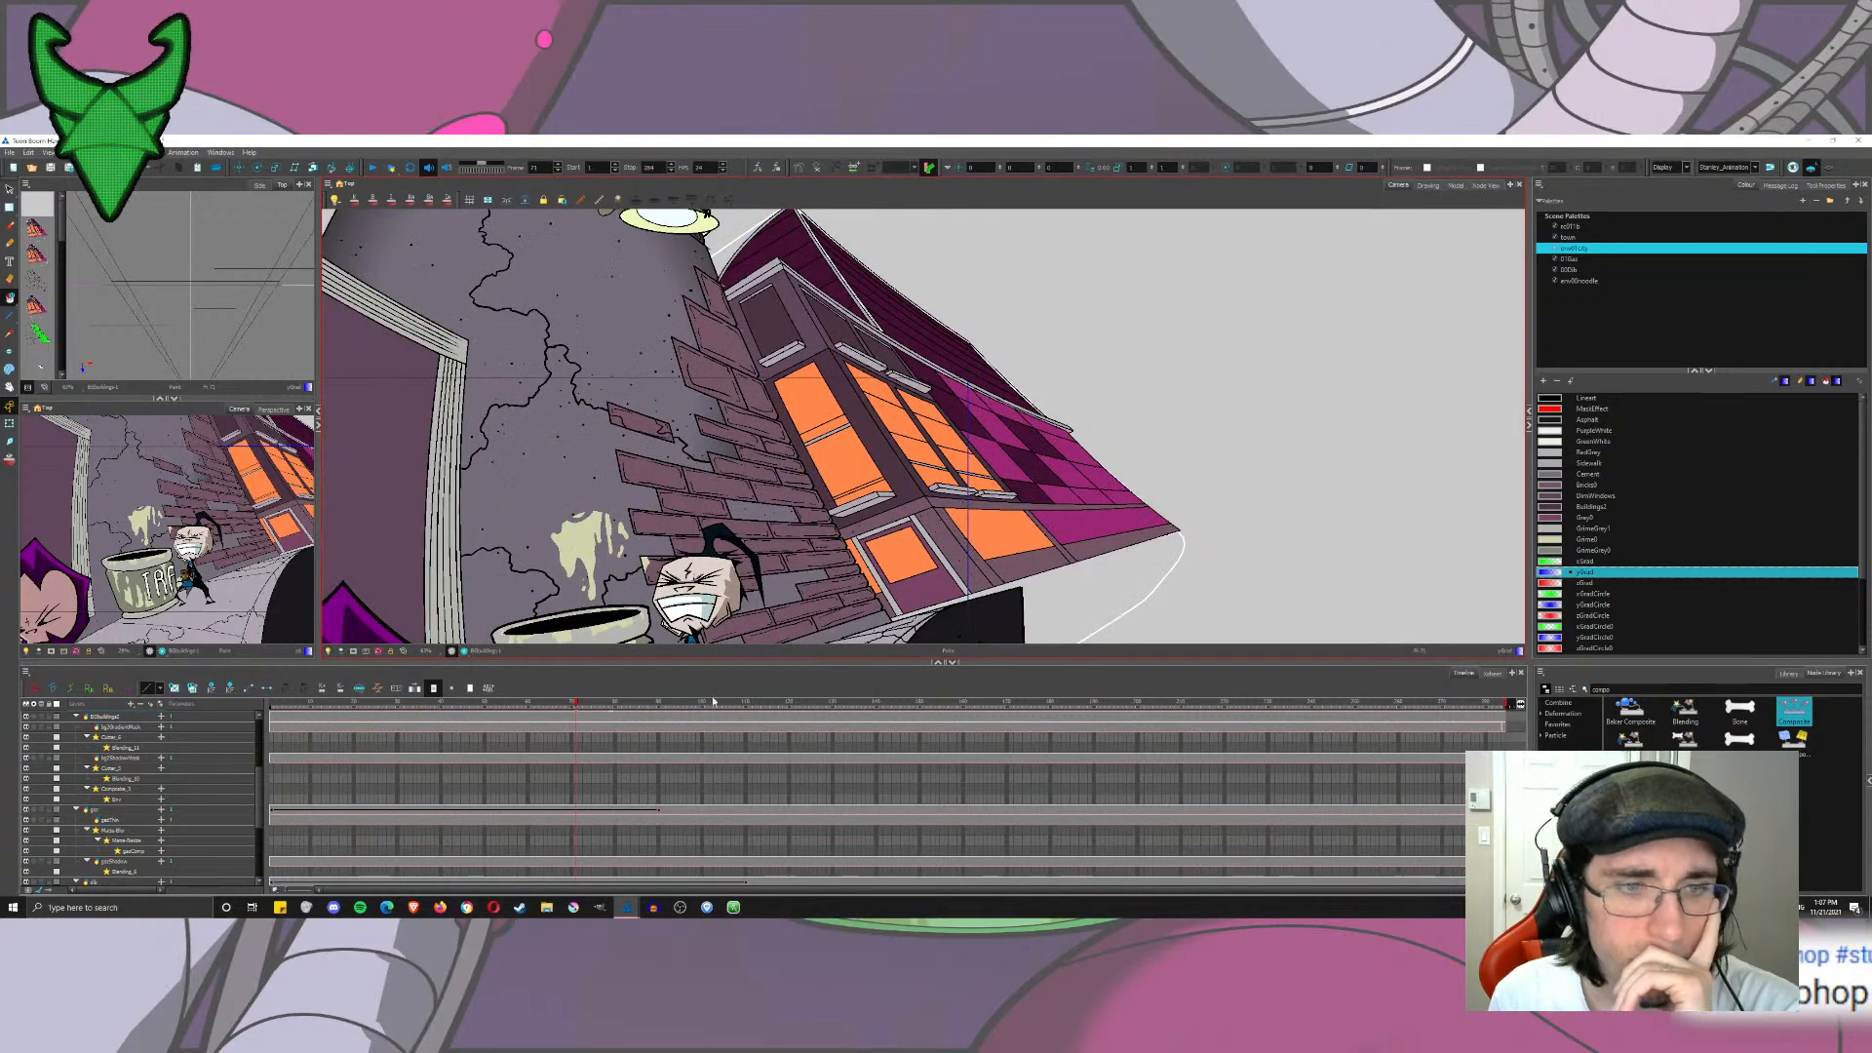
{"action": "left_click_drag", "start_coordinate": [711, 706], "coordinate": [826, 749]}
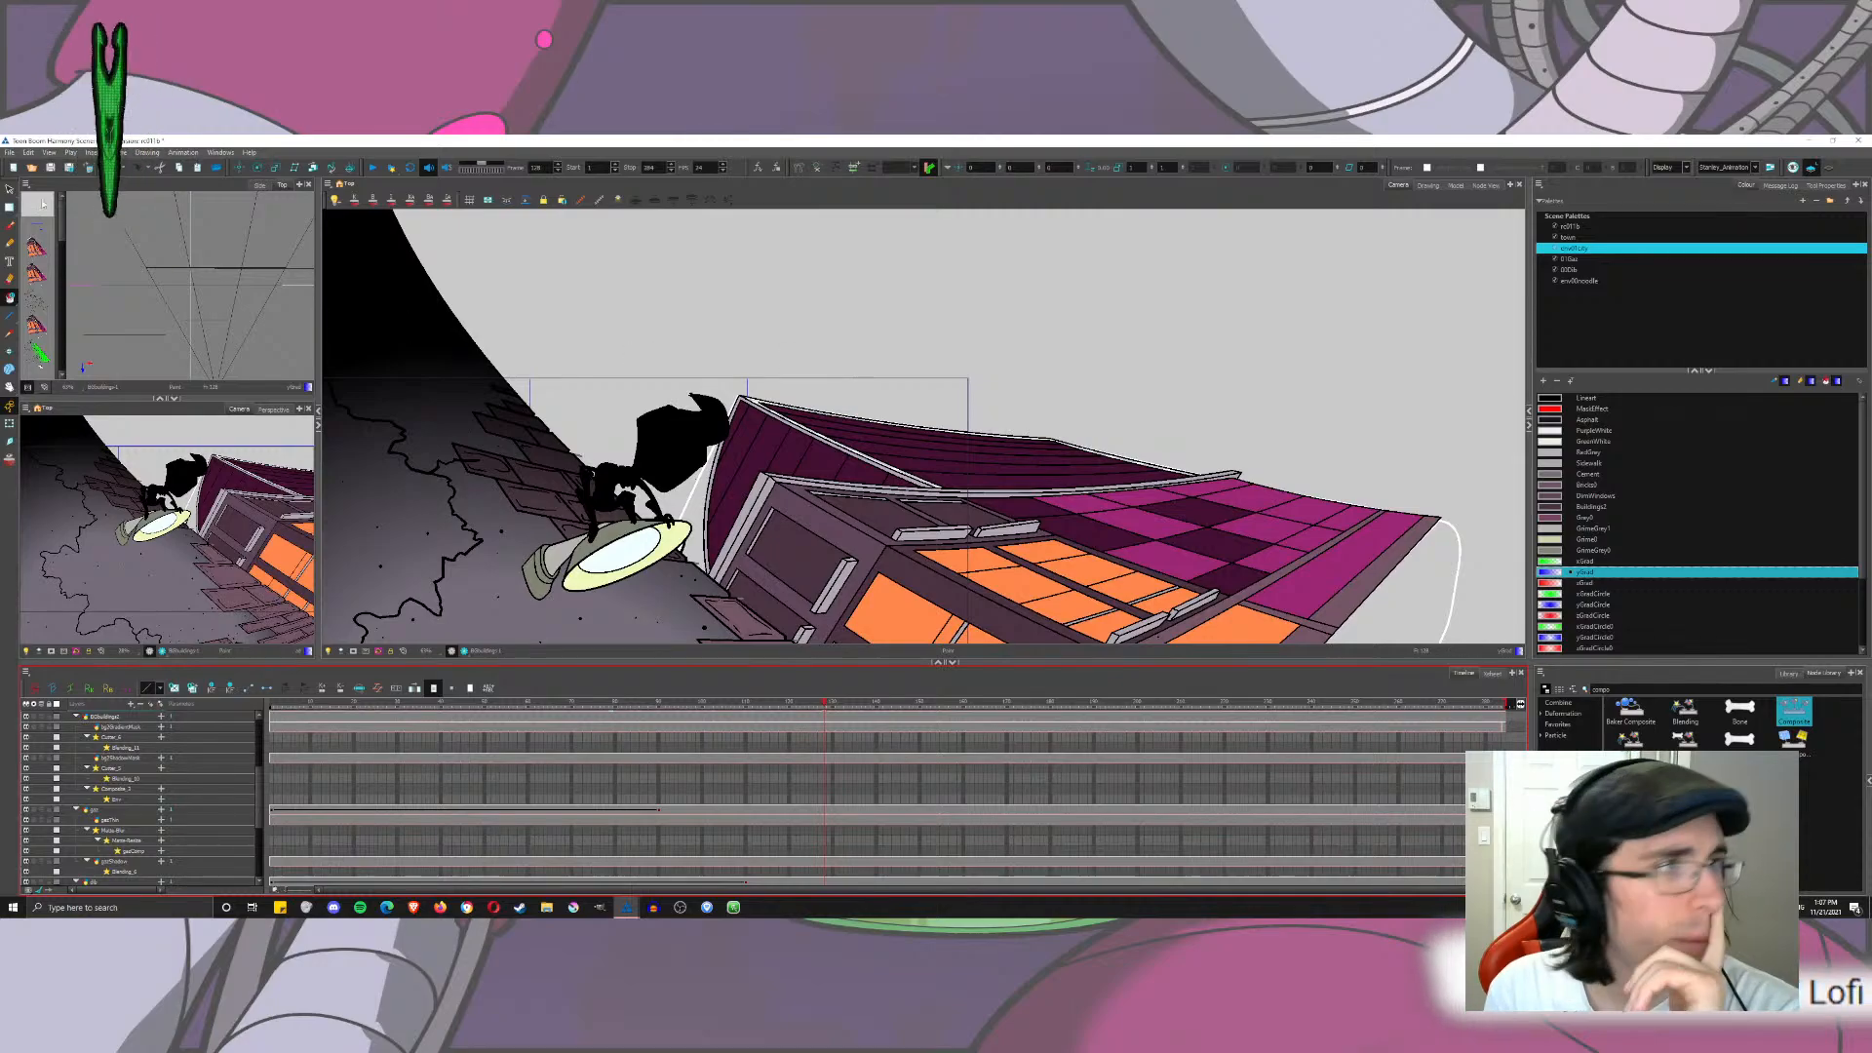
Step: Fill the unpainted trim beside the roof peak in the building drawing with the grey sampled from the neighbouring trim
{"action": "left_click", "coordinate": [9, 191]}
{"action": "left_click", "coordinate": [121, 716]}
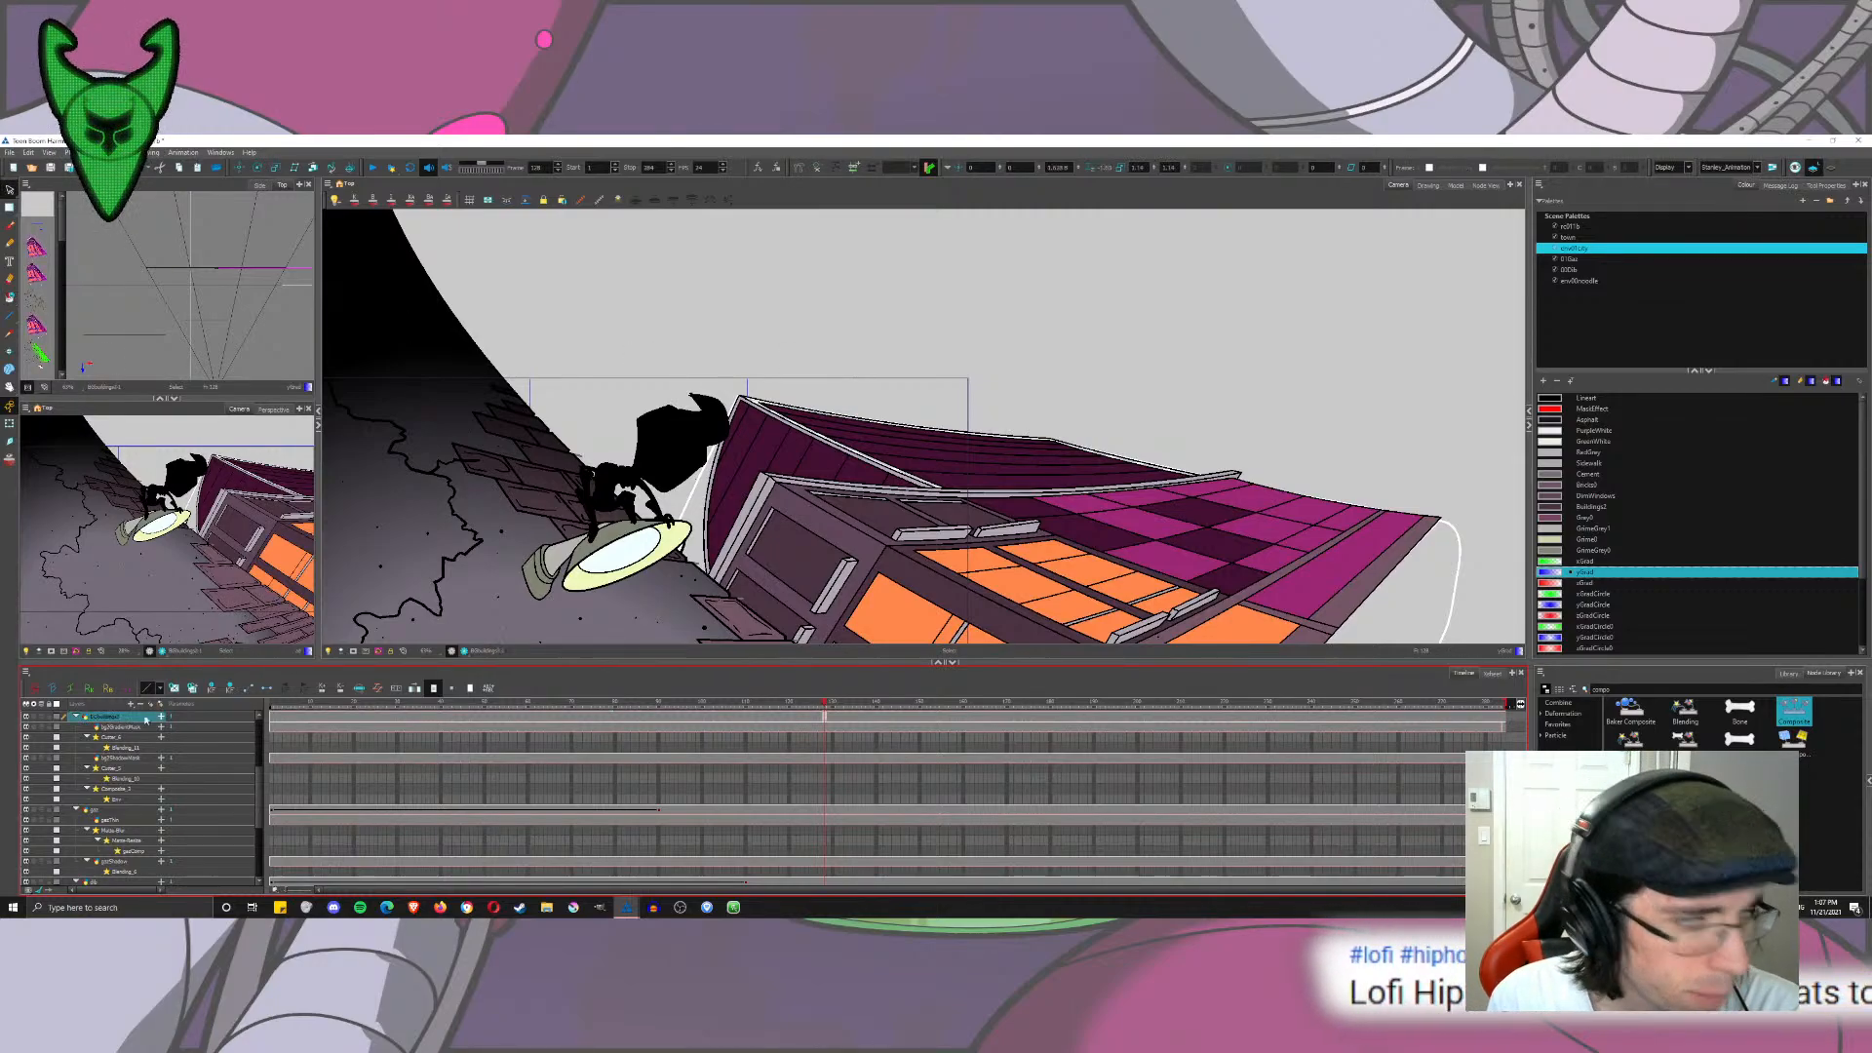
{"action": "left_click", "coordinate": [1425, 185]}
{"action": "left_click_drag", "start_coordinate": [829, 268], "coordinate": [841, 594]}
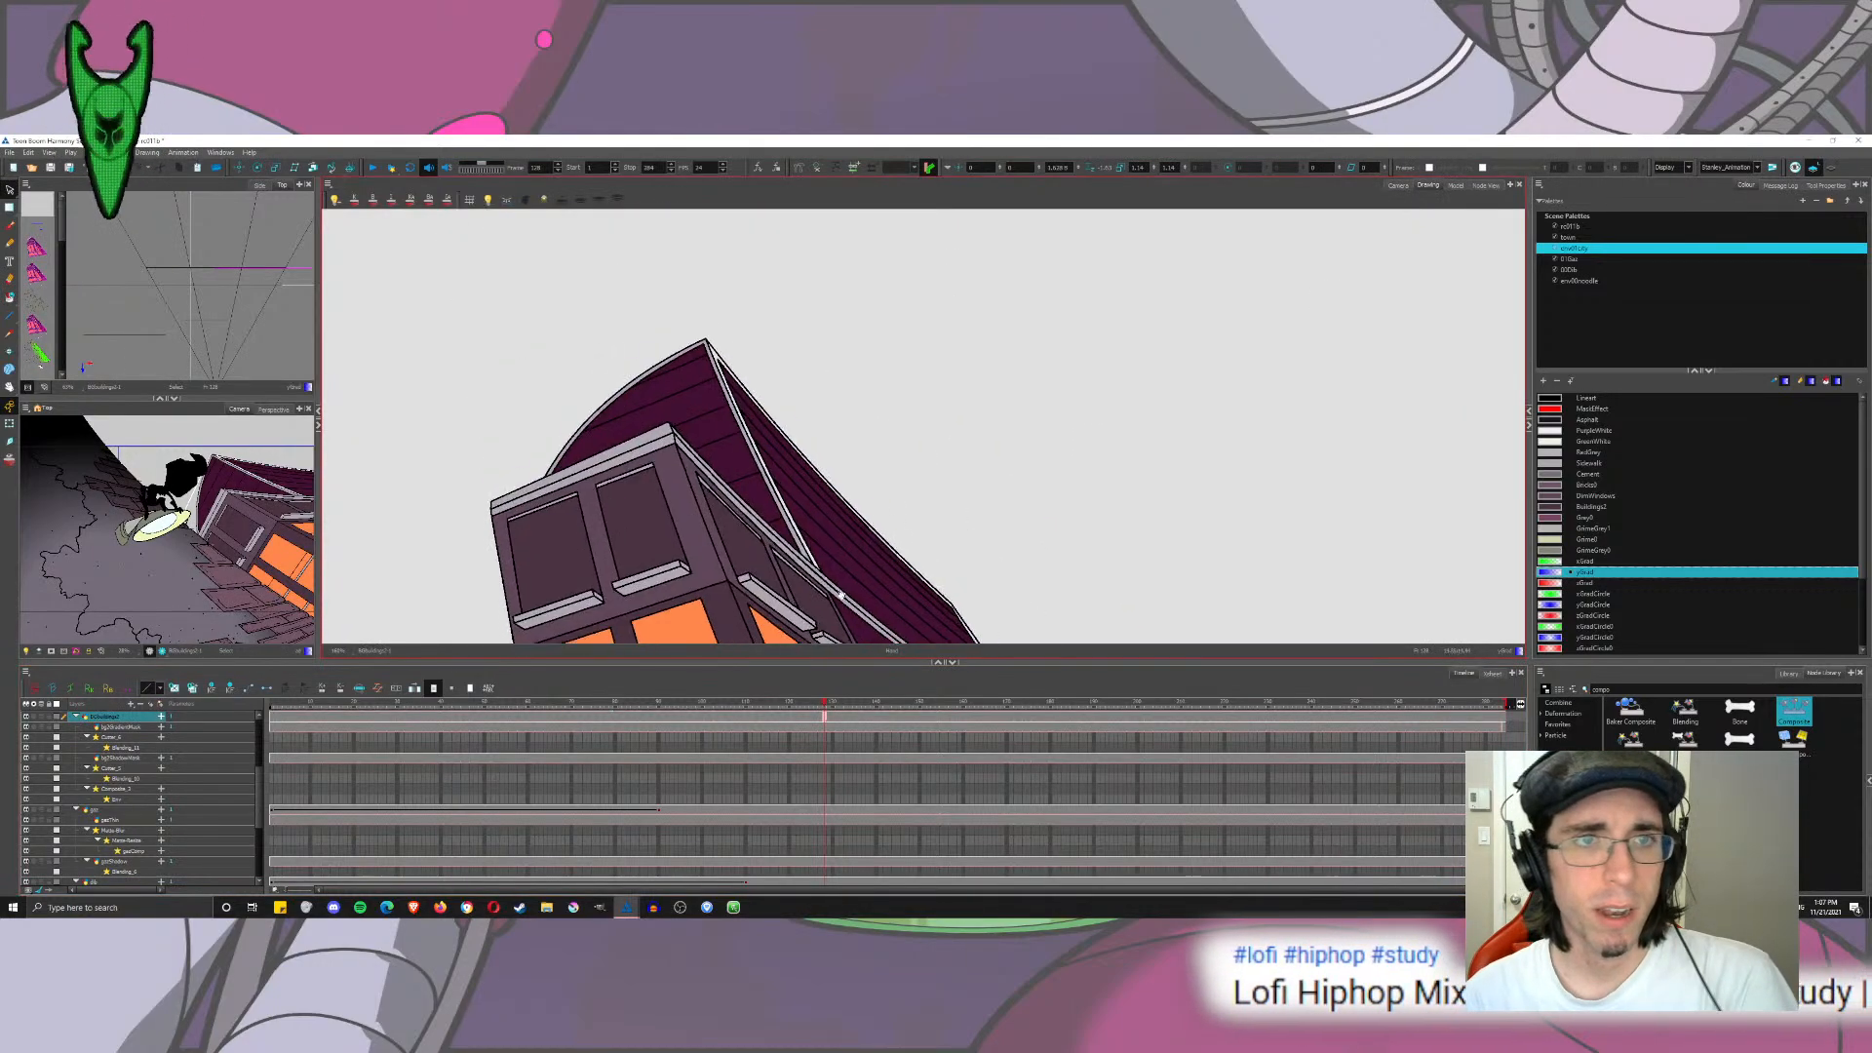
{"action": "left_click_drag", "start_coordinate": [692, 373], "coordinate": [631, 371]}
{"action": "left_click", "coordinate": [9, 333]}
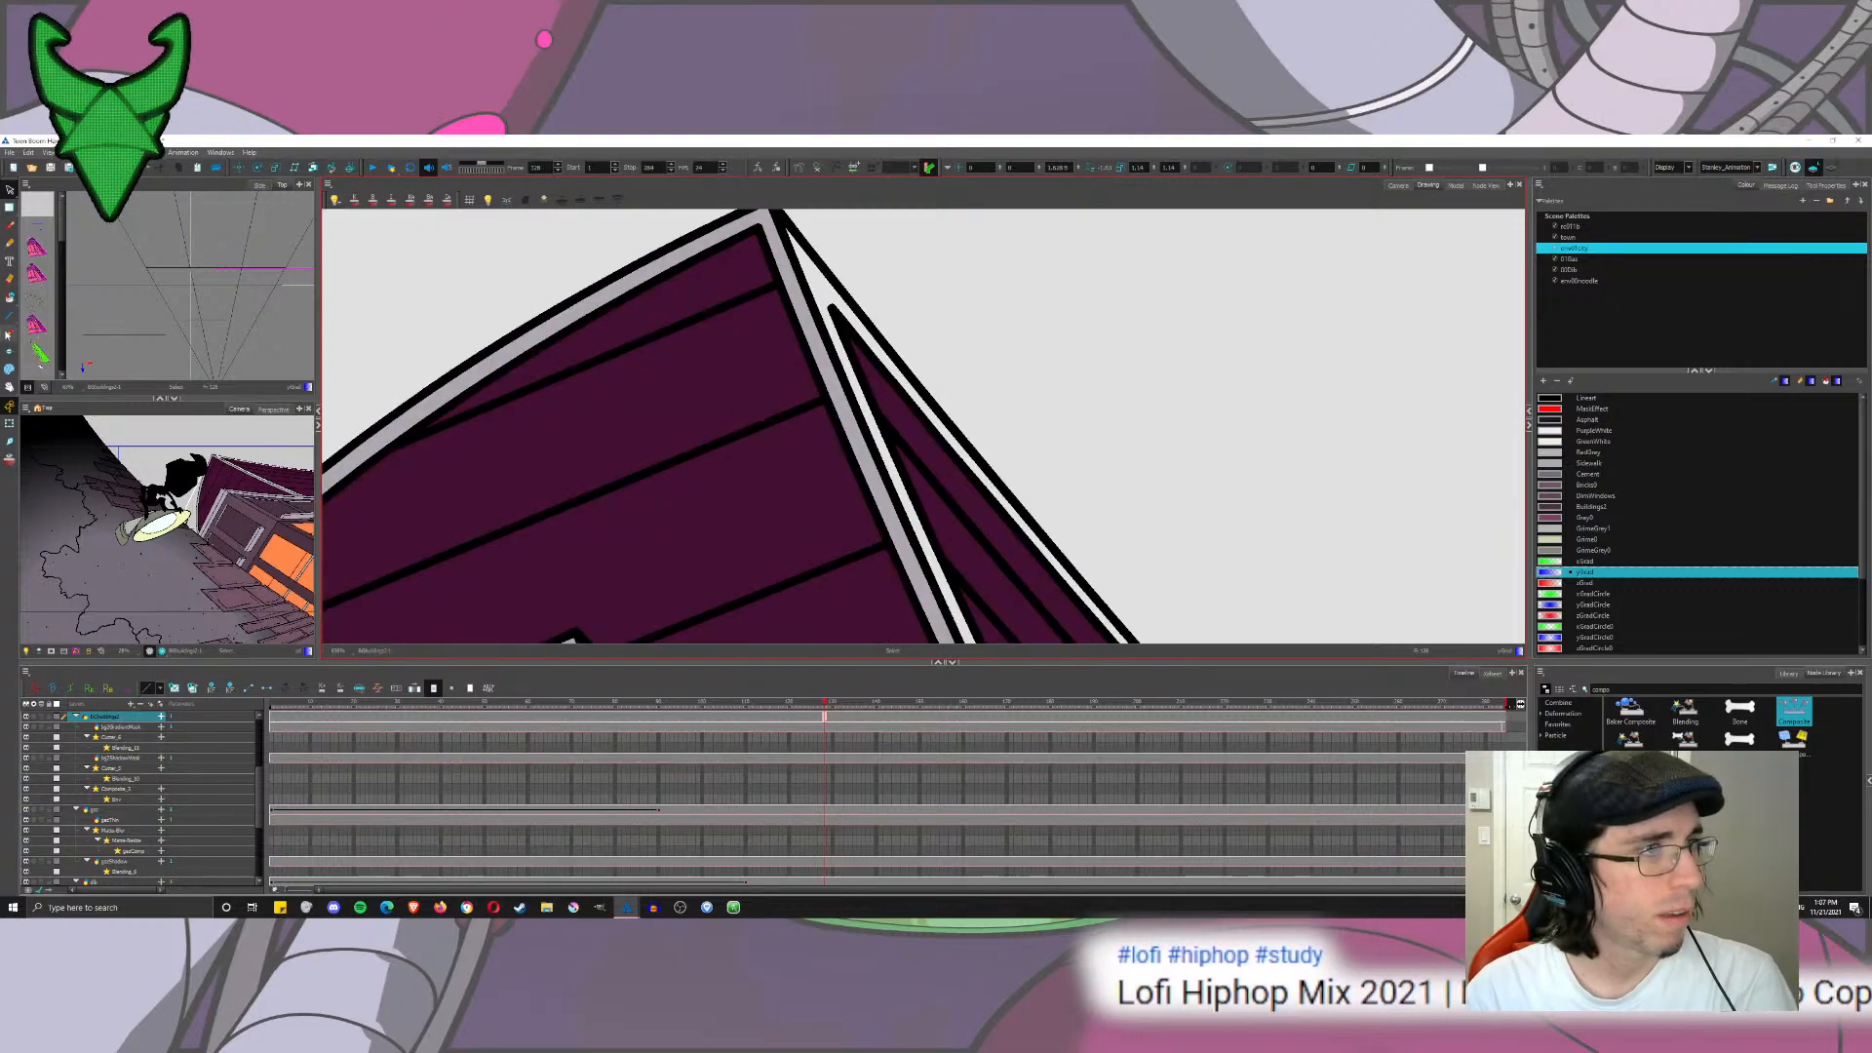
{"action": "left_click", "coordinate": [782, 240]}
{"action": "key", "text": "alt+i"}
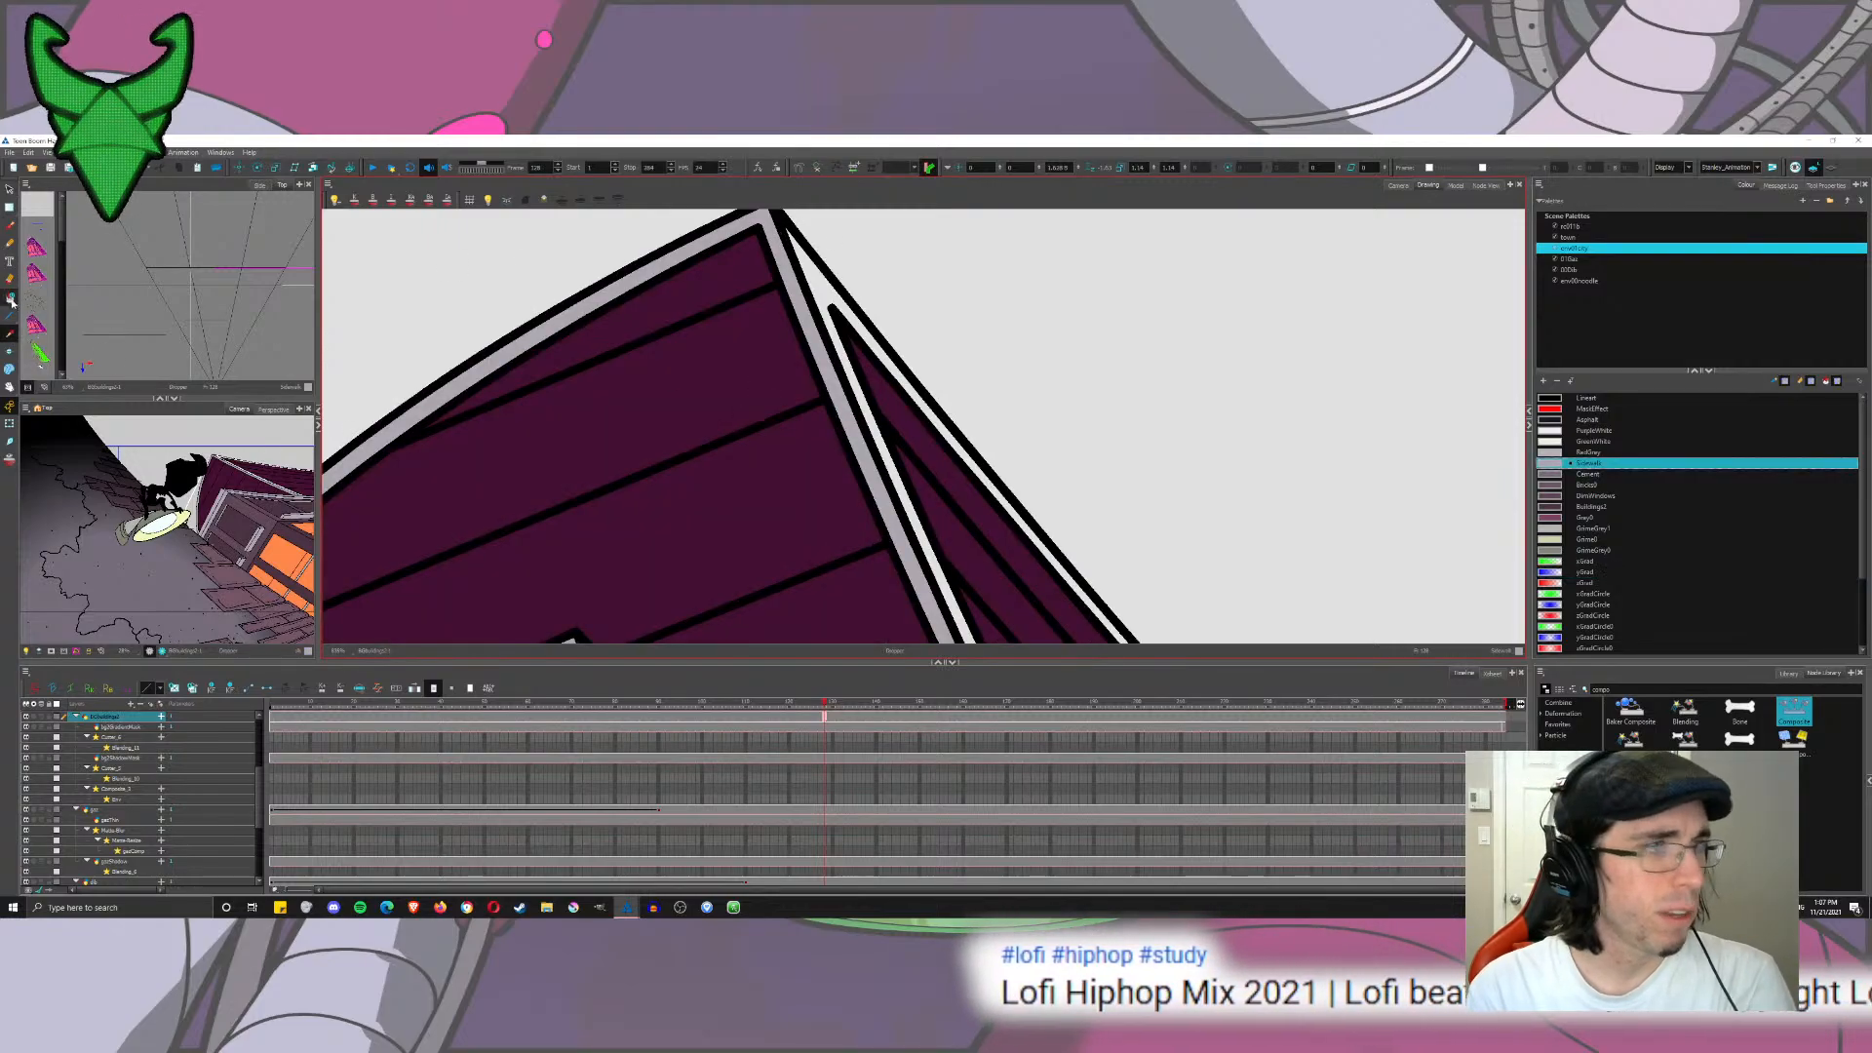
{"action": "left_click", "coordinate": [832, 294]}
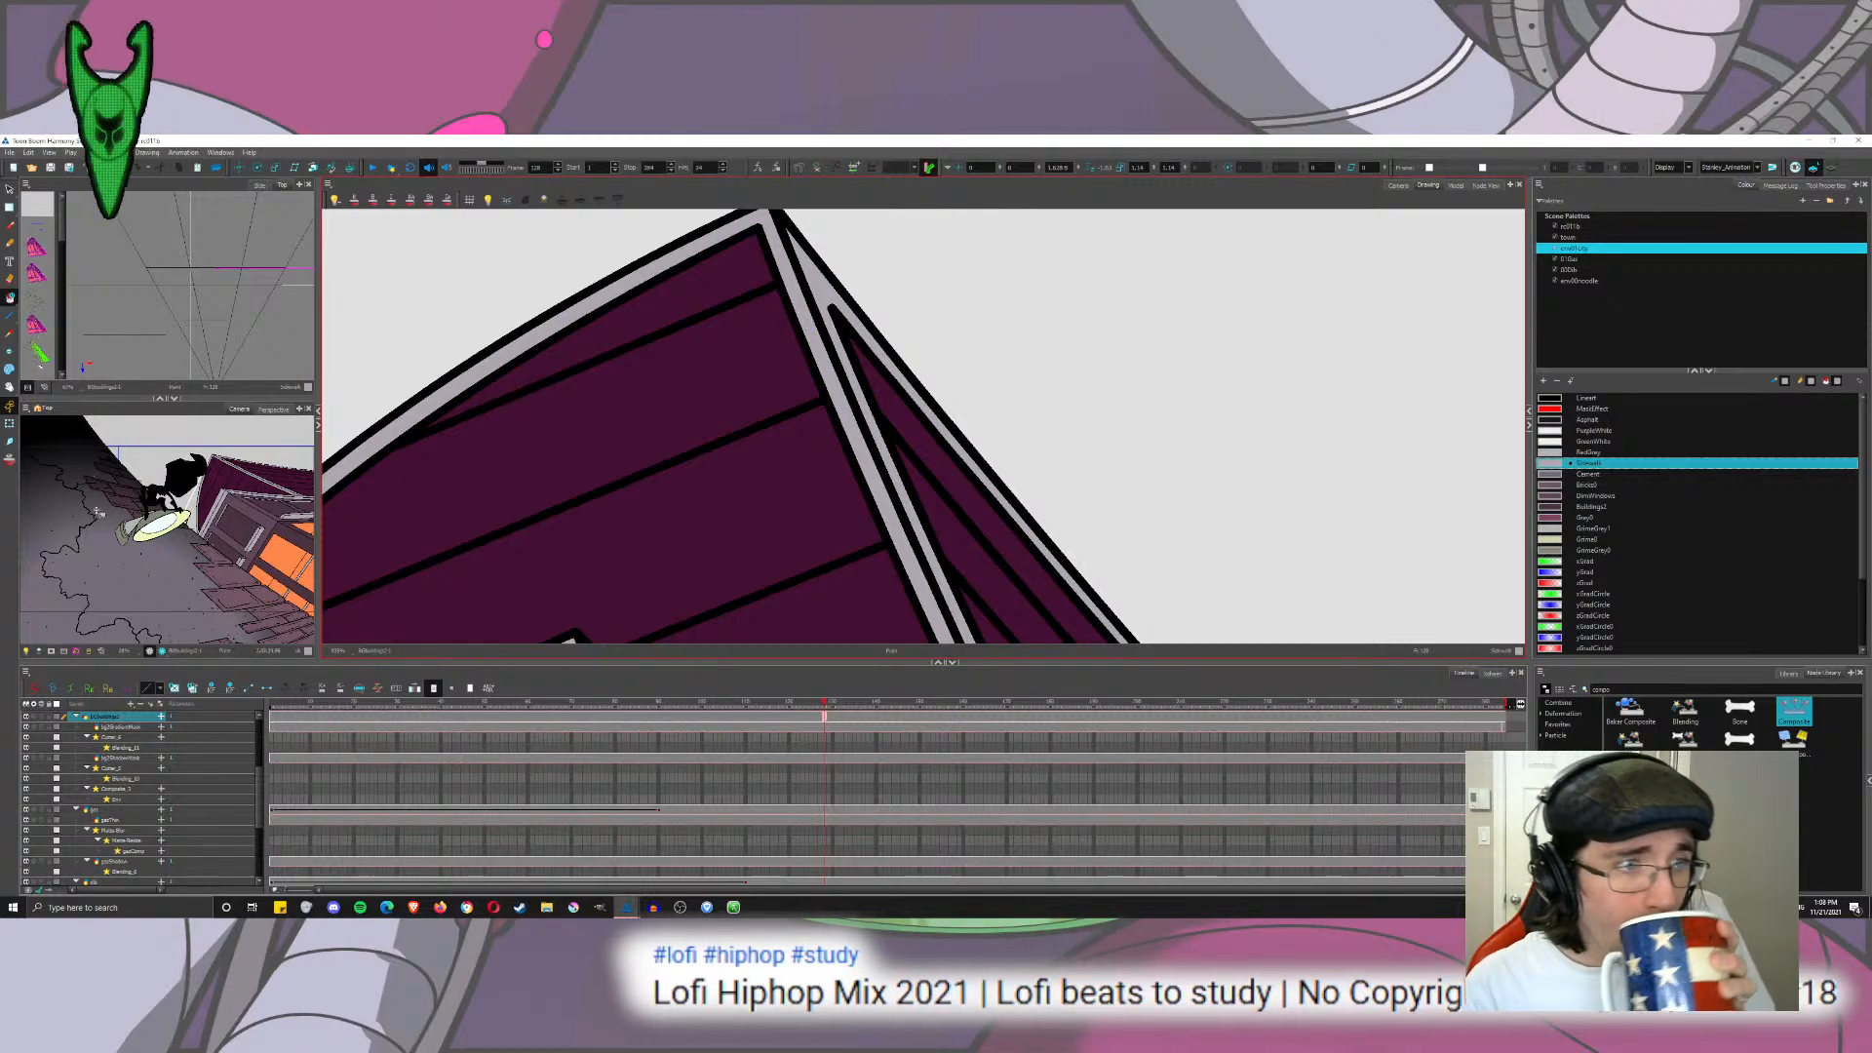
Step: Fill the long faces of the four side-wall window sills with the red gradient in the building's shadow mask drawing
{"action": "left_click", "coordinate": [122, 726]}
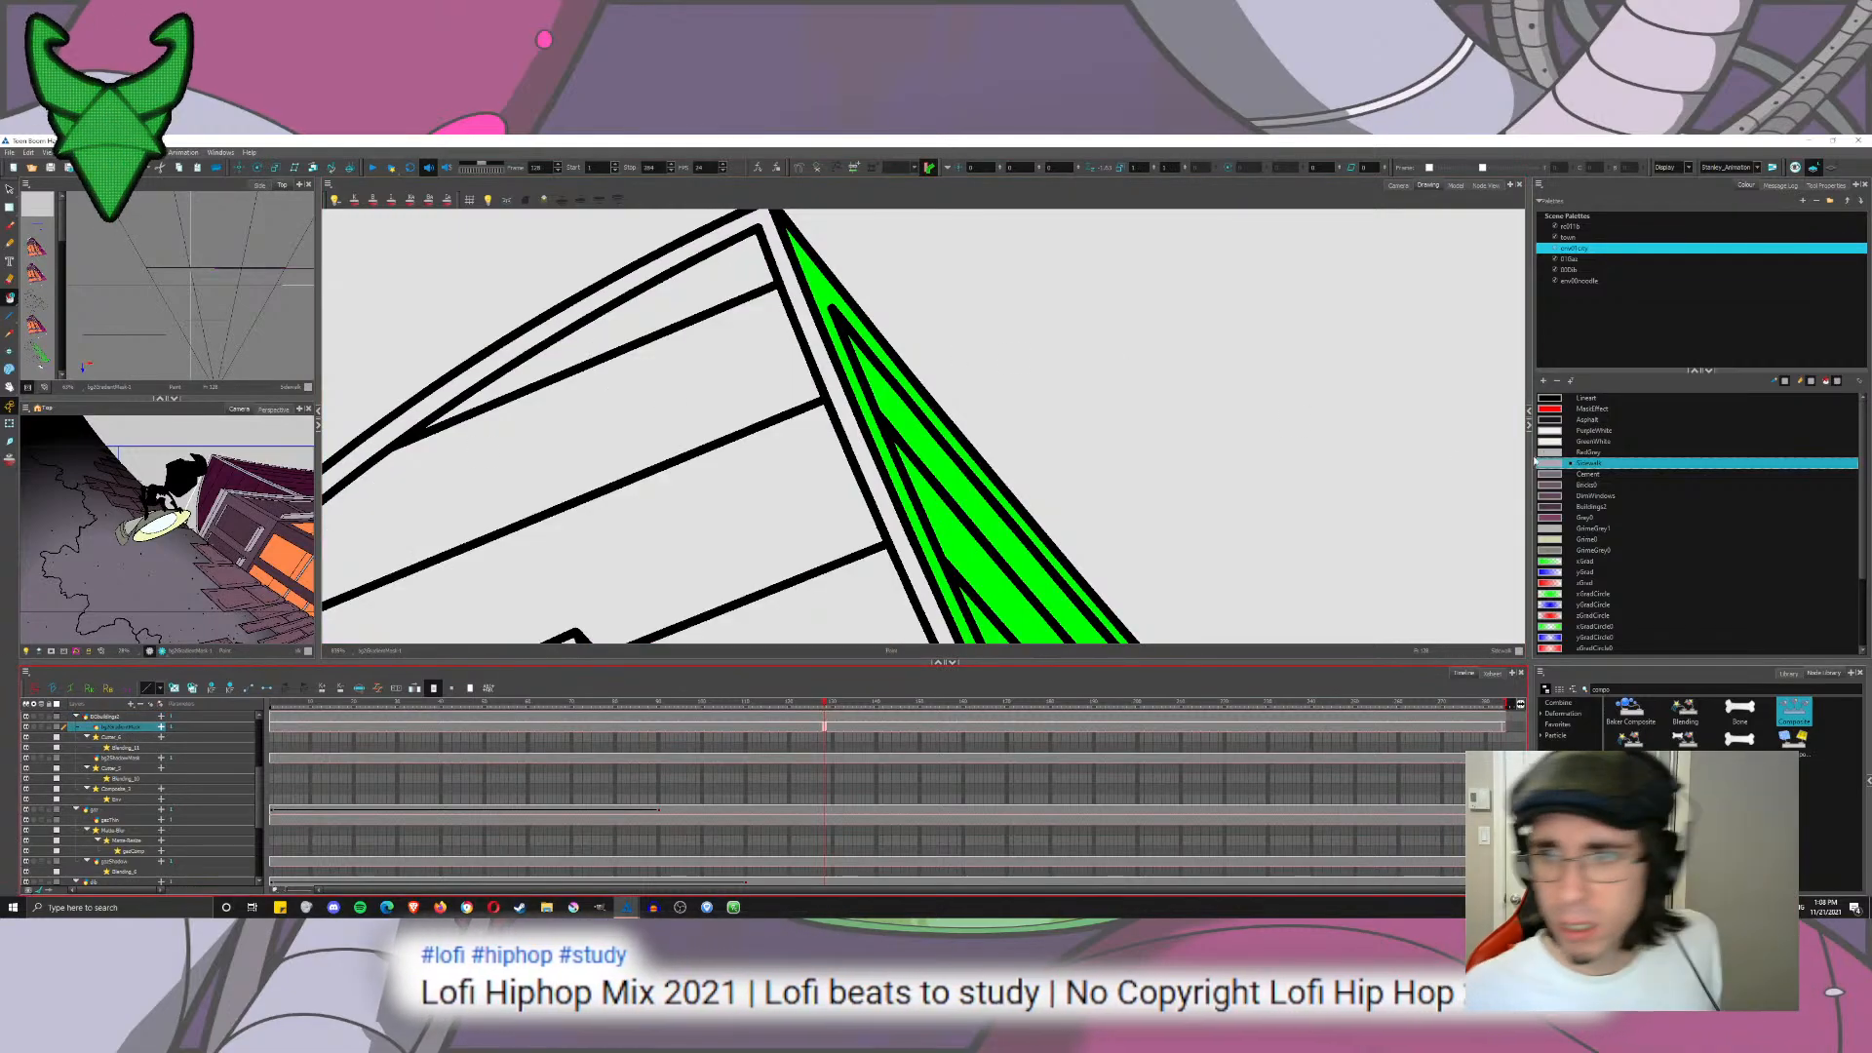
{"action": "left_click", "coordinate": [1582, 582]}
{"action": "scroll", "coordinate": [1065, 359], "scroll_direction": "down", "scroll_amount": 5}
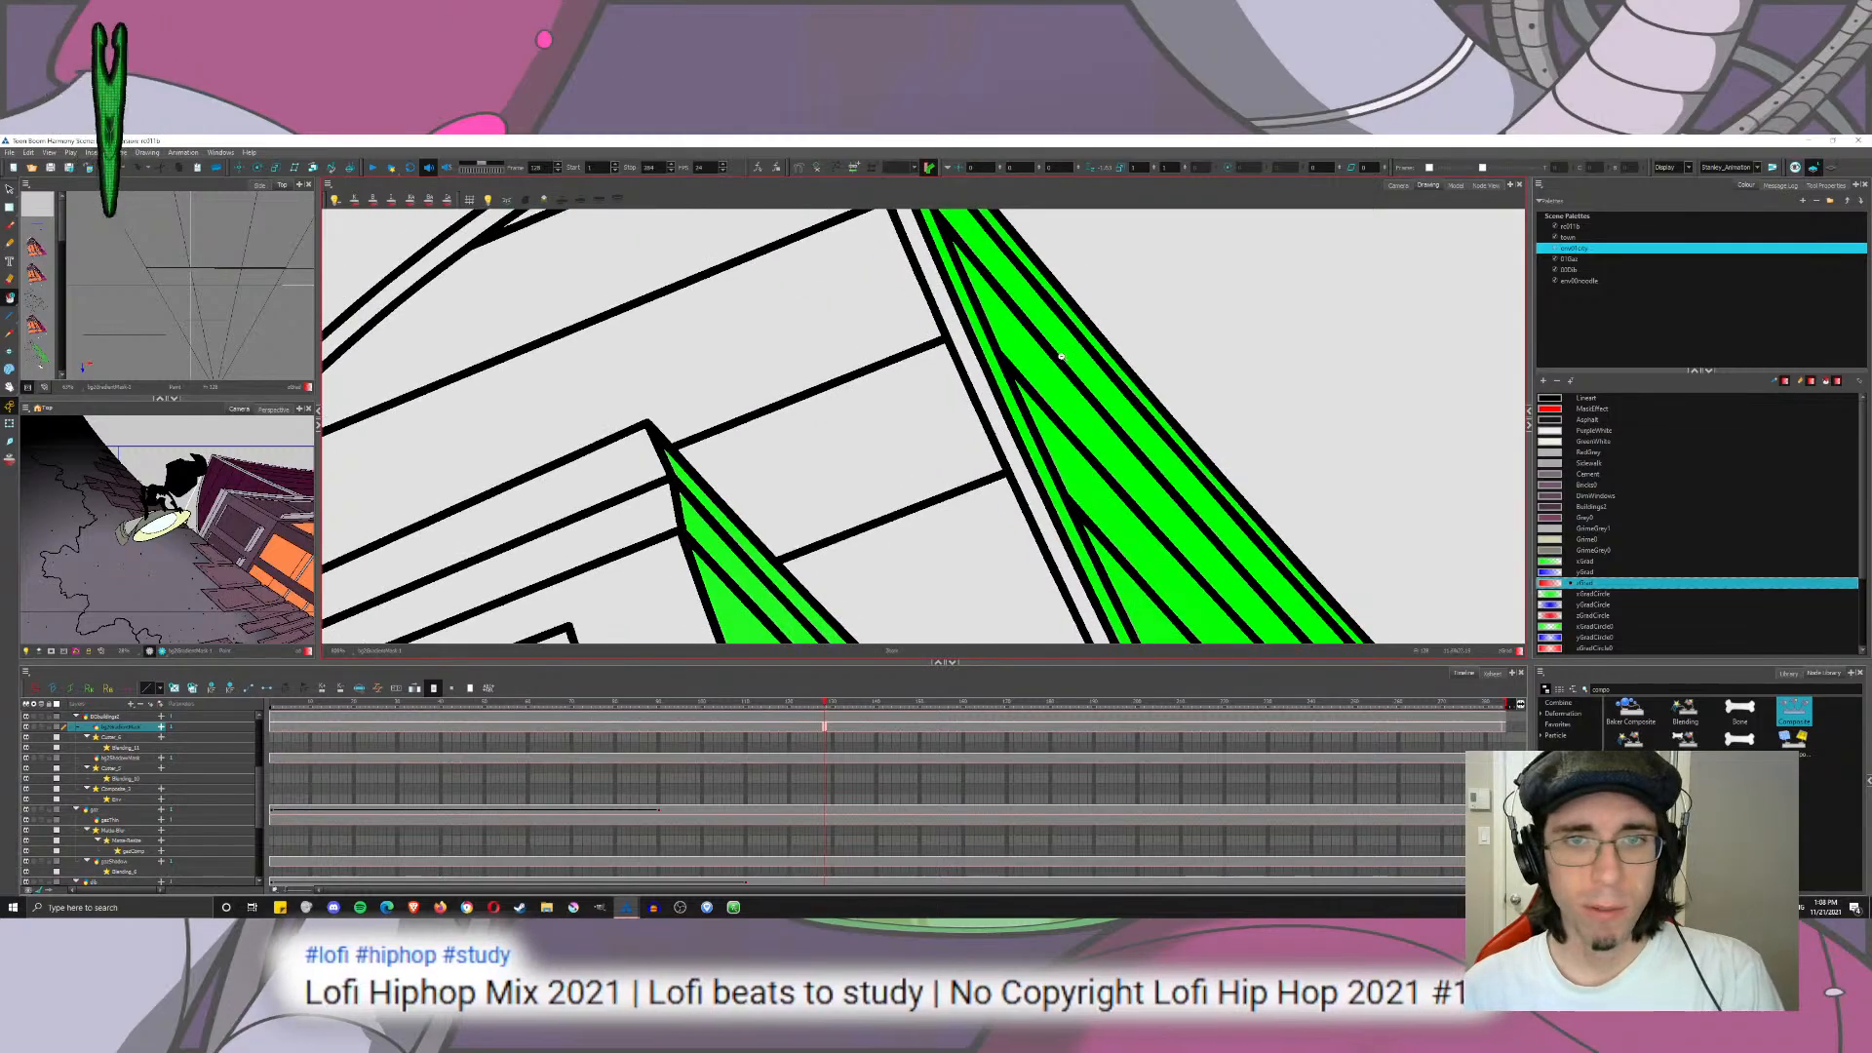
{"action": "scroll", "coordinate": [1065, 359], "scroll_direction": "down", "scroll_amount": 3}
{"action": "left_click_drag", "start_coordinate": [1064, 359], "coordinate": [916, 215]}
{"action": "left_click_drag", "start_coordinate": [952, 326], "coordinate": [898, 299]}
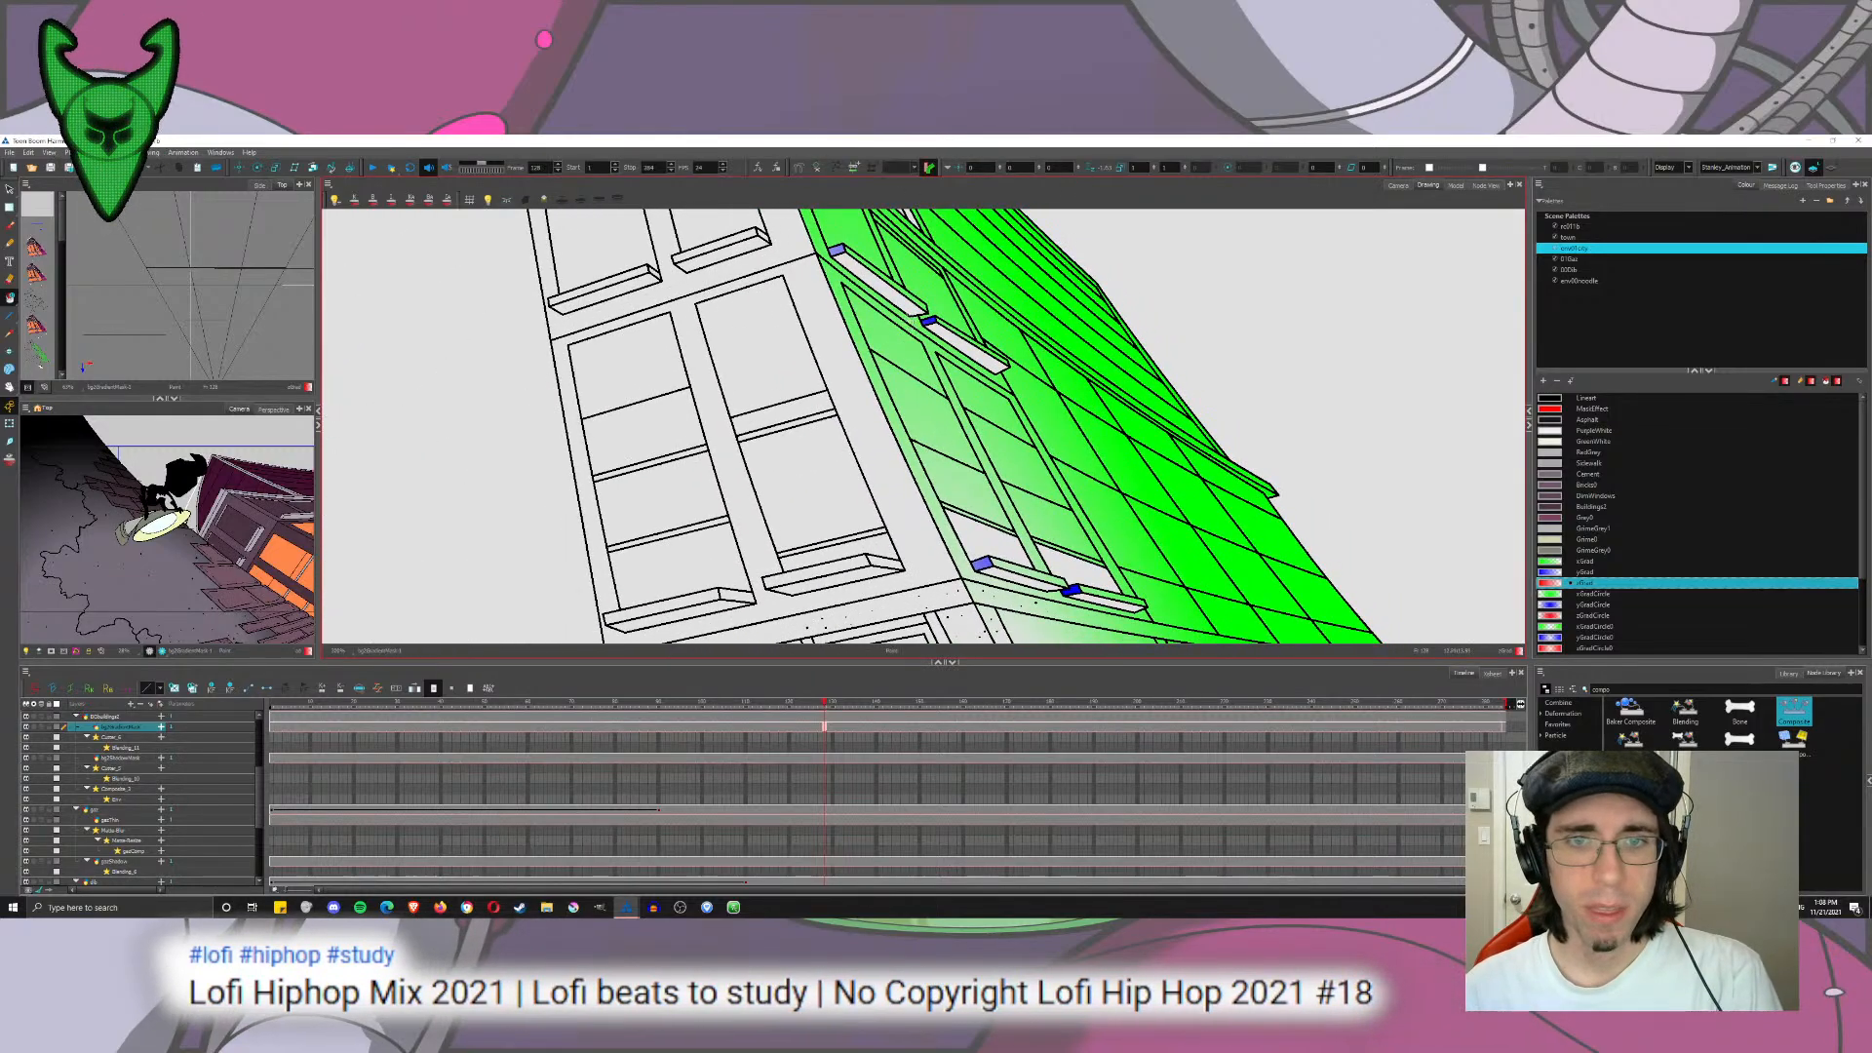
{"action": "left_click", "coordinate": [882, 286]}
{"action": "left_click", "coordinate": [965, 346]}
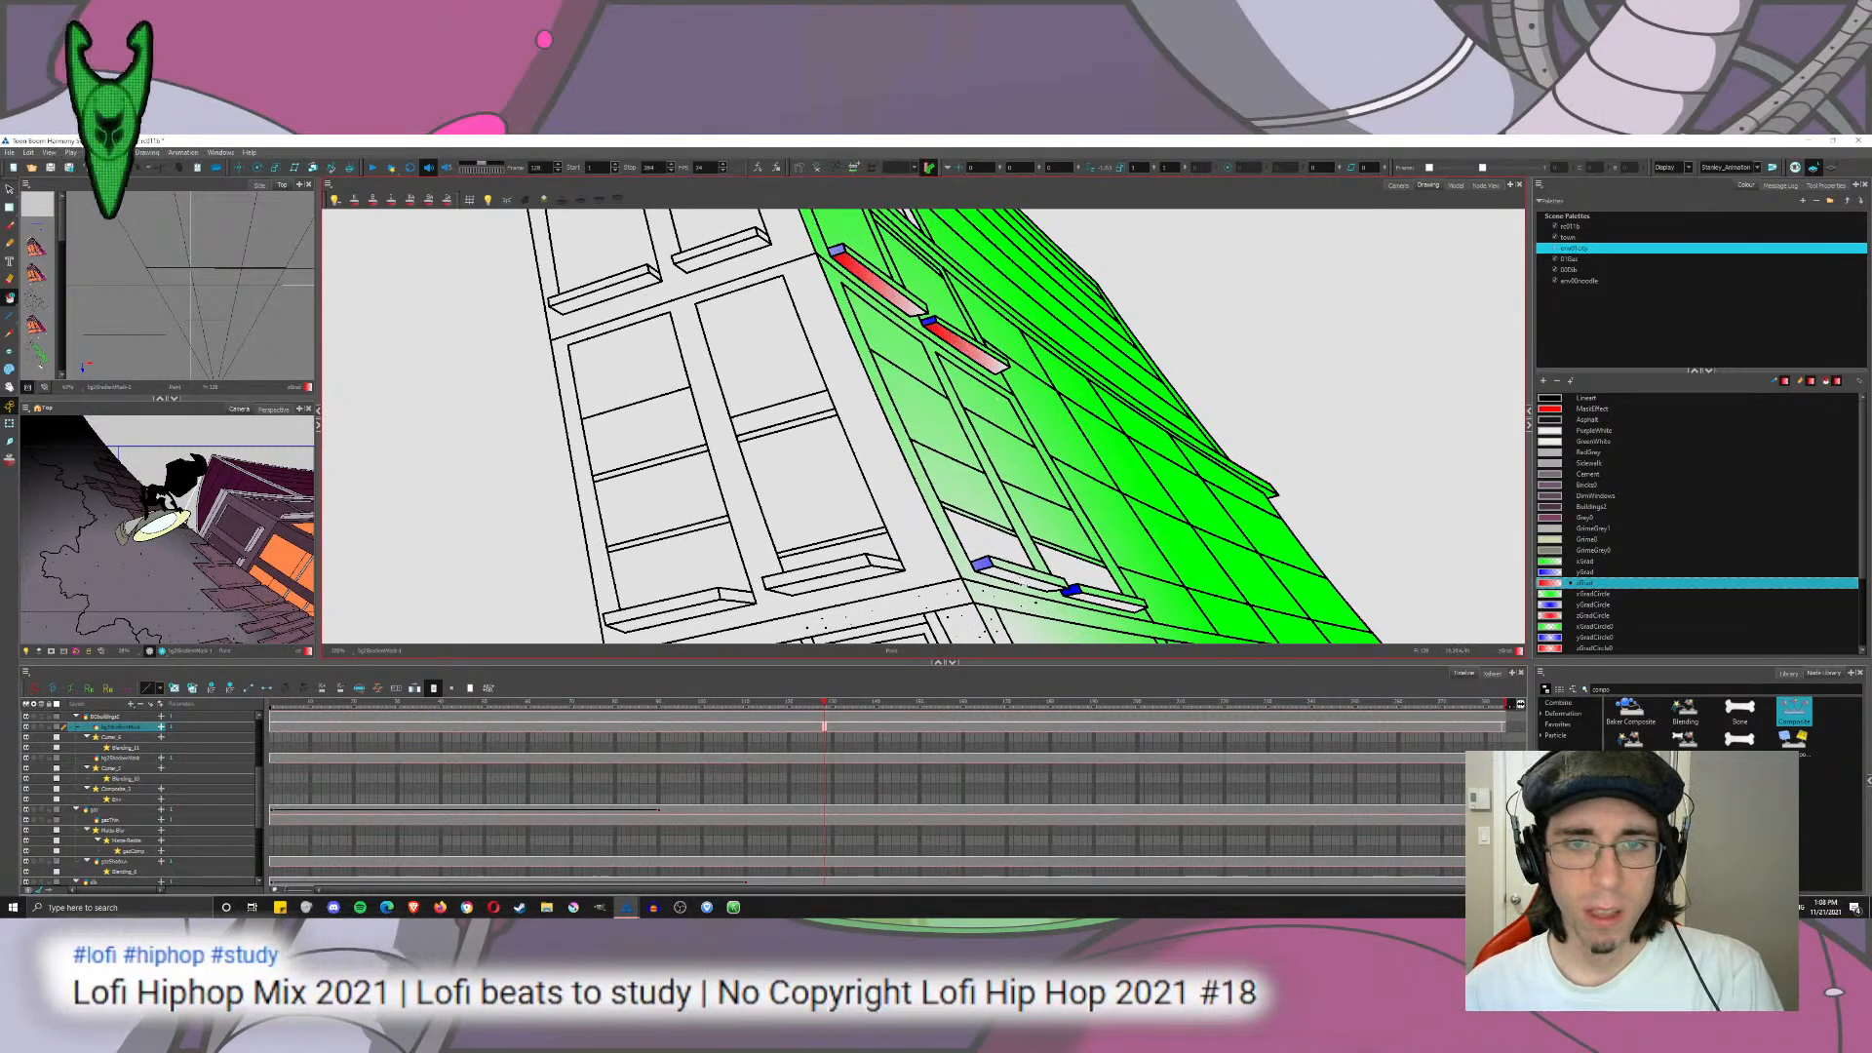
{"action": "left_click", "coordinate": [1016, 578]}
{"action": "left_click", "coordinate": [1104, 600]}
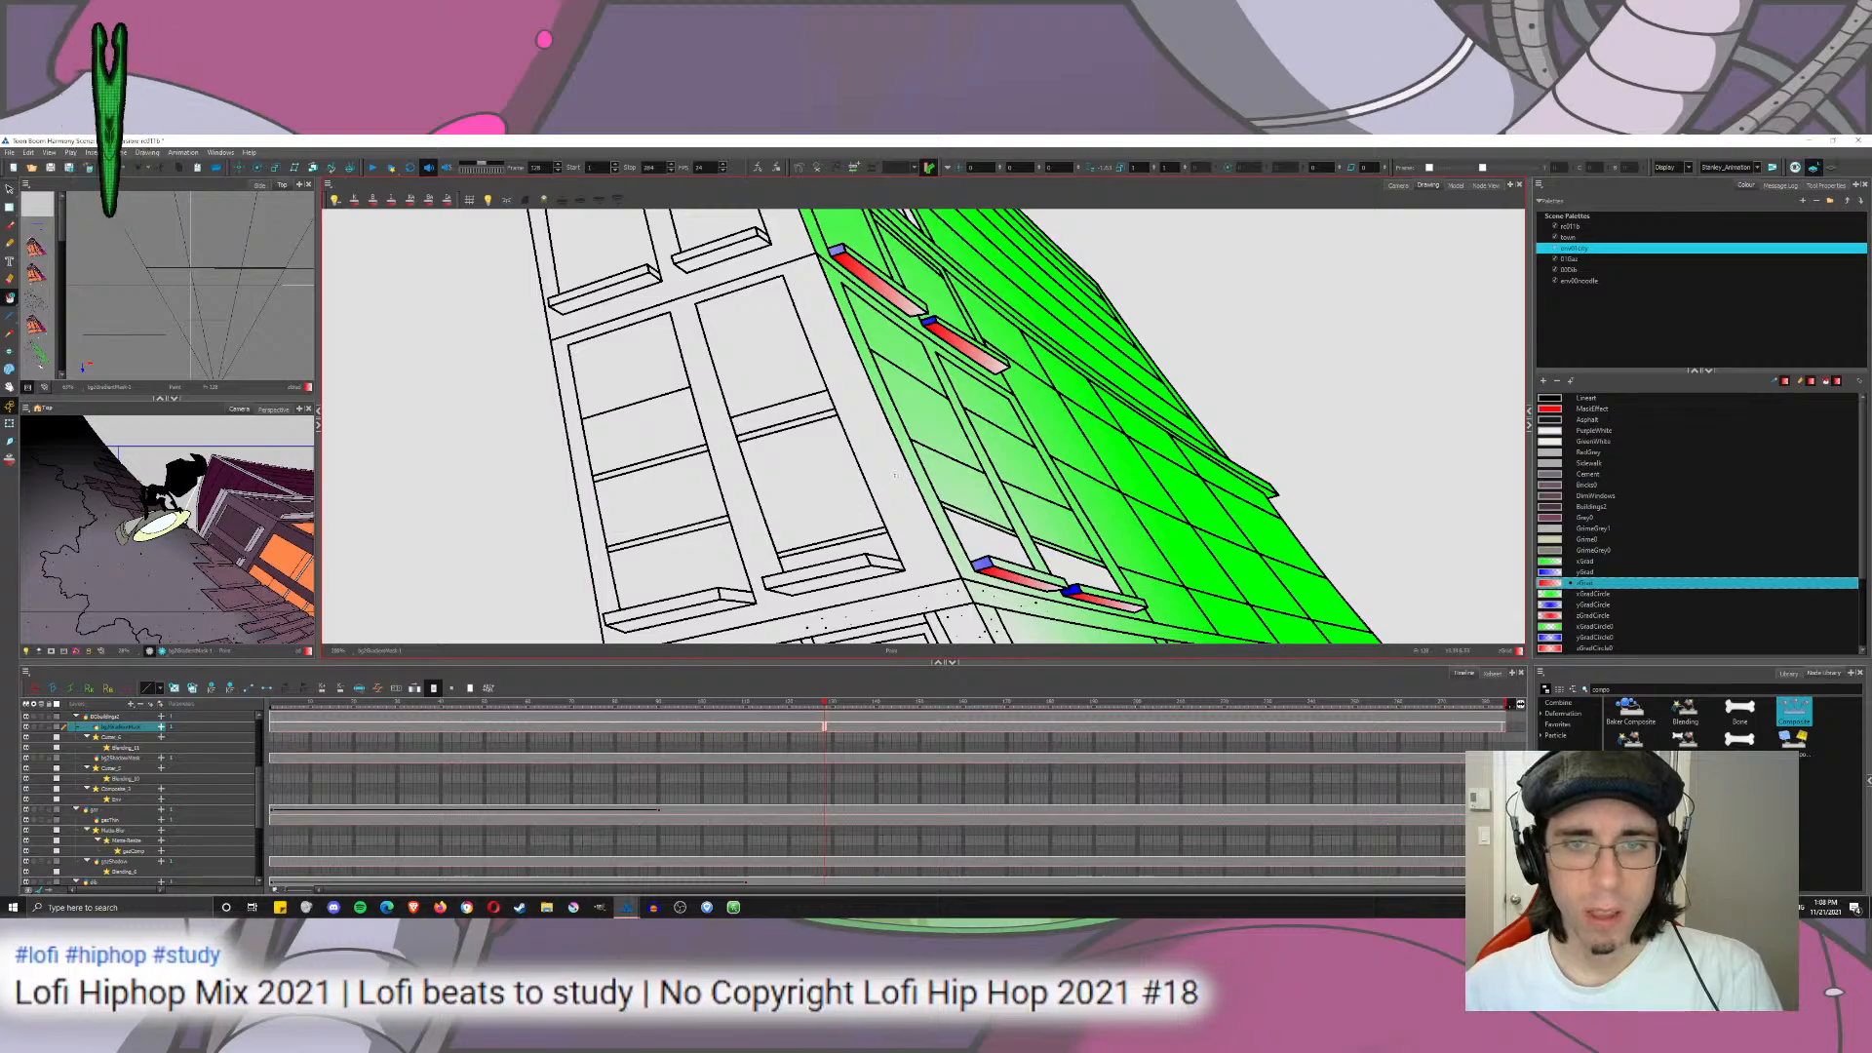
Step: Select the red-filled sill faces and edit their gradient texture, rotating and repositioning it so the red fades toward the building corner
{"action": "left_click", "coordinate": [8, 191]}
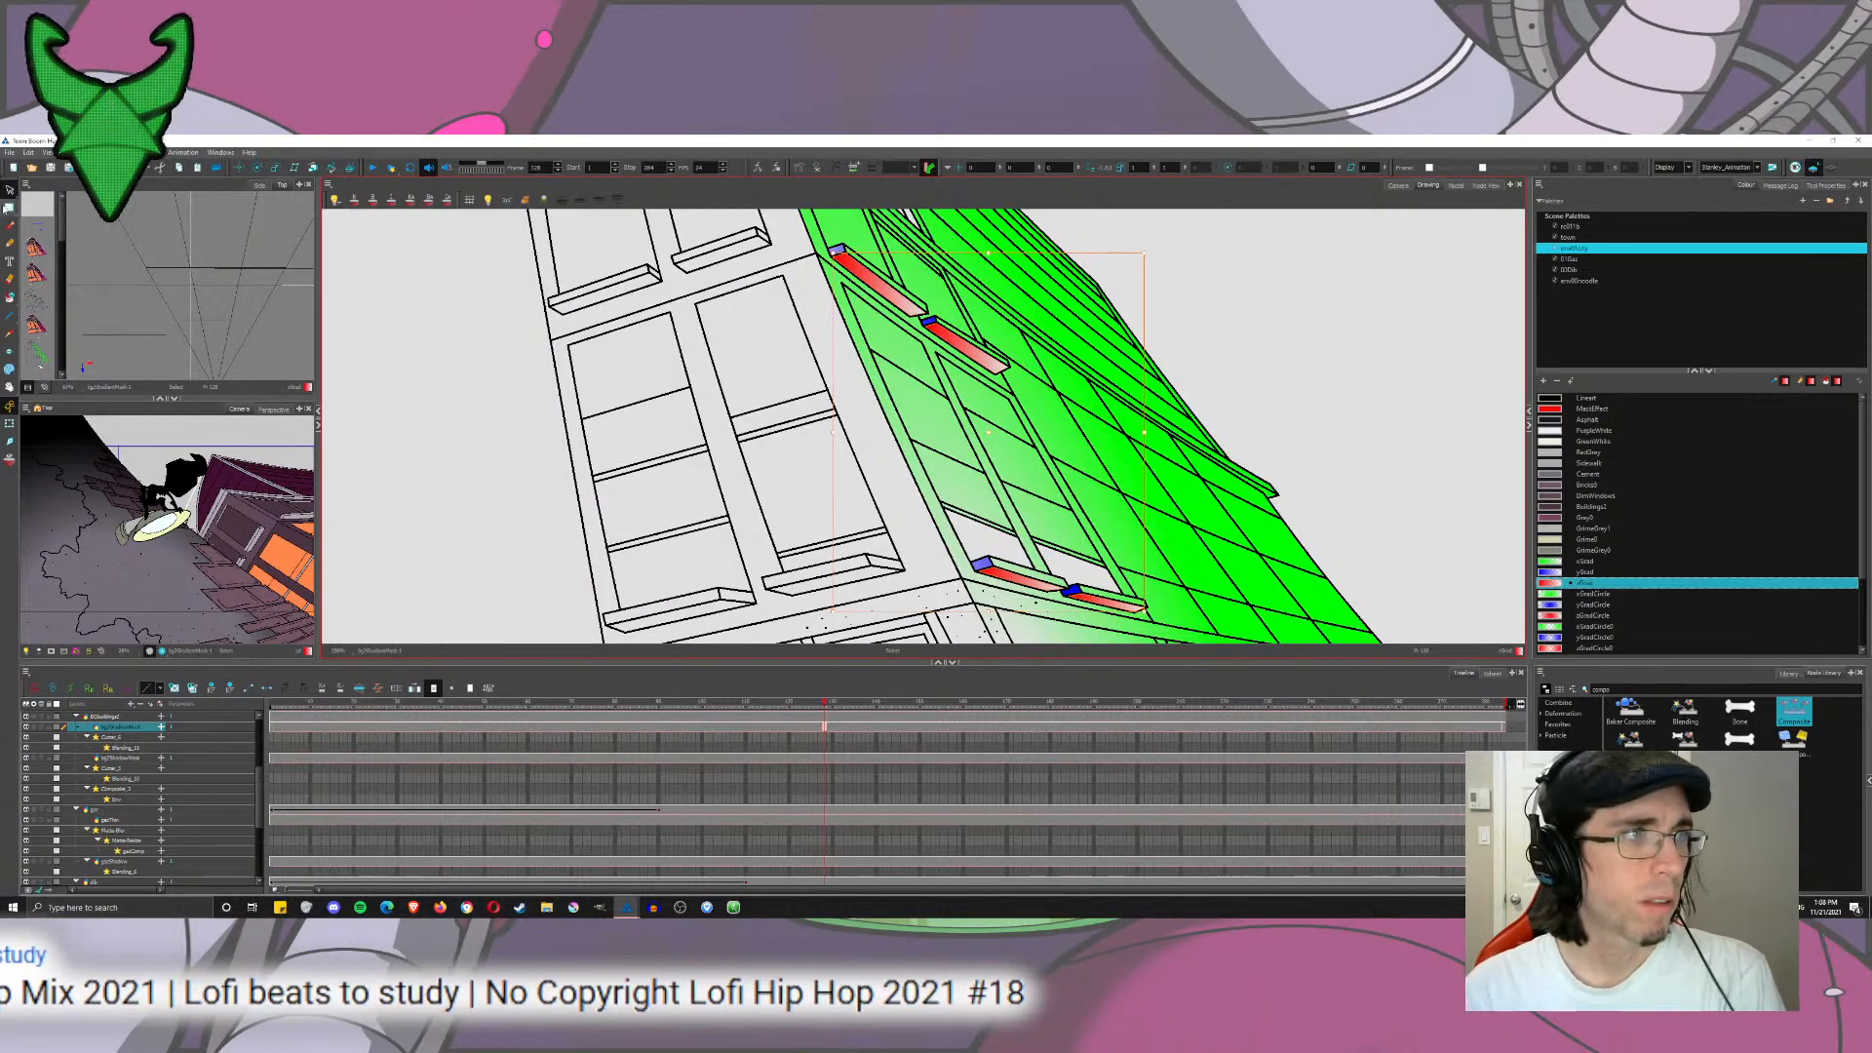
{"action": "left_click", "coordinate": [10, 208]}
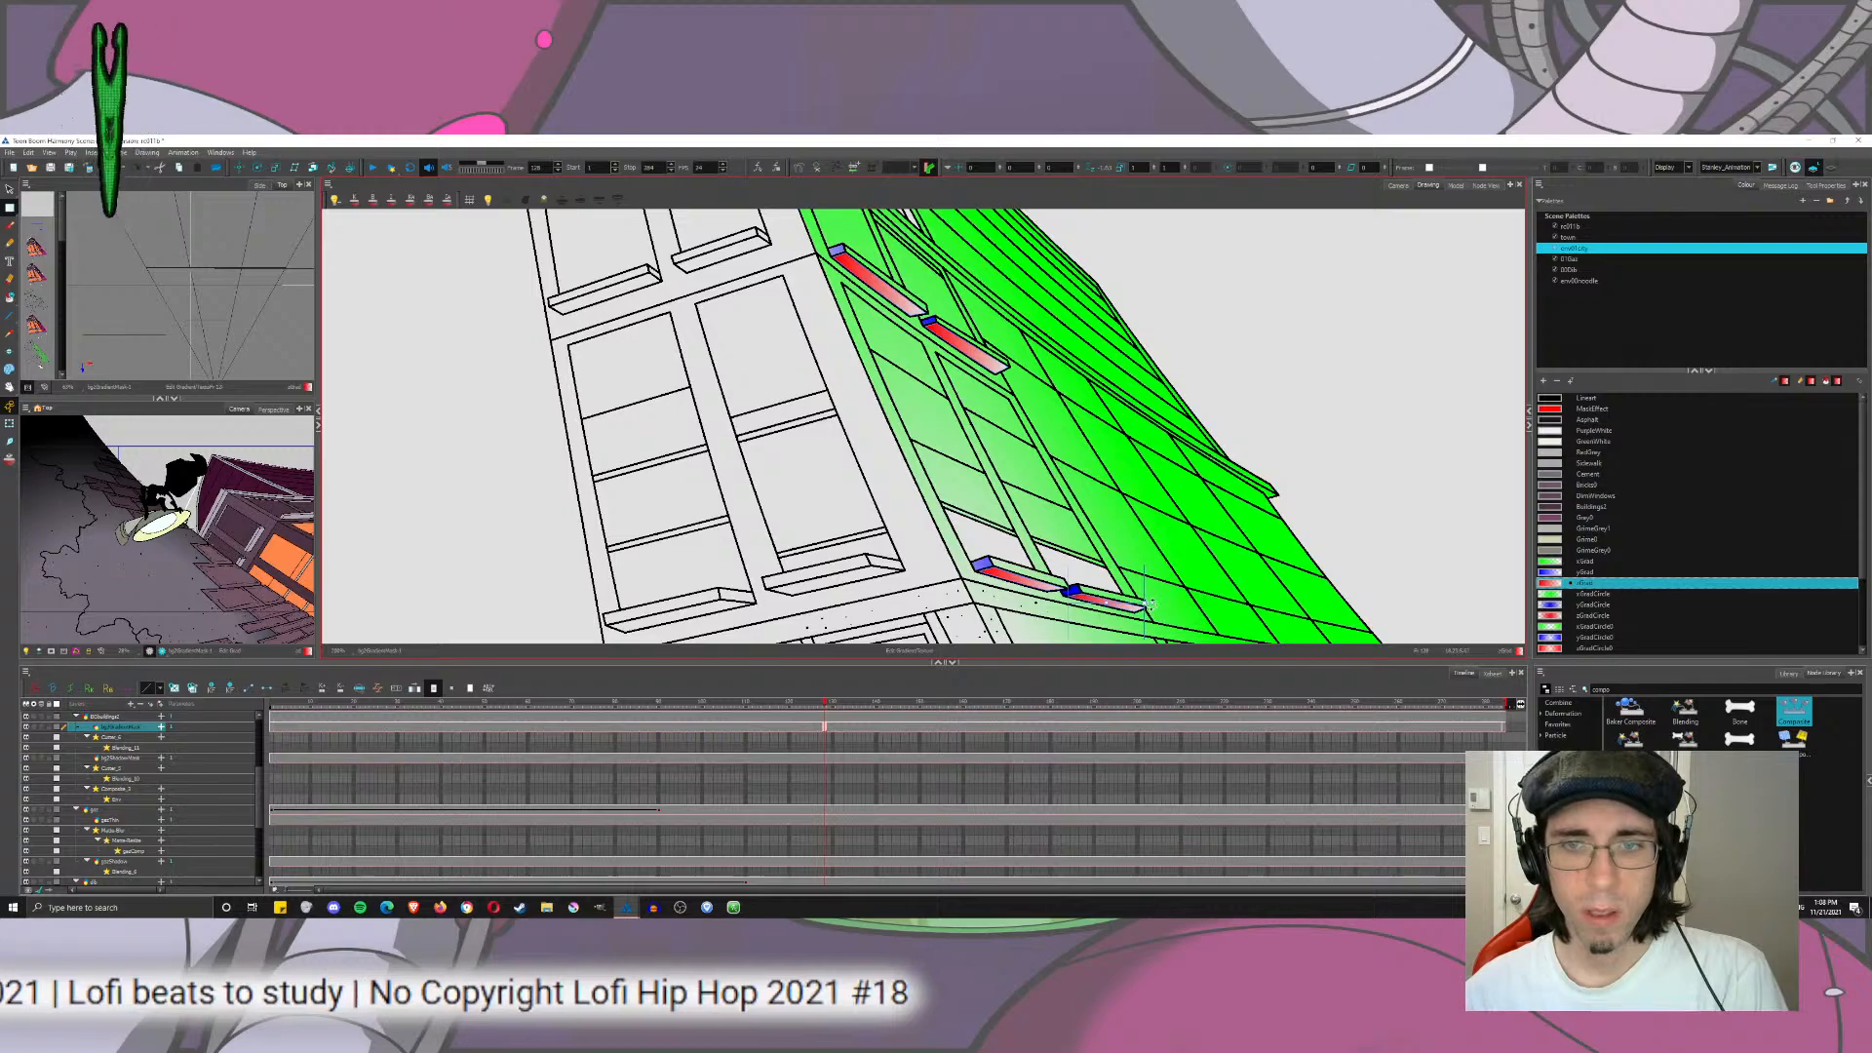
{"action": "left_click_drag", "start_coordinate": [796, 617], "coordinate": [954, 578]}
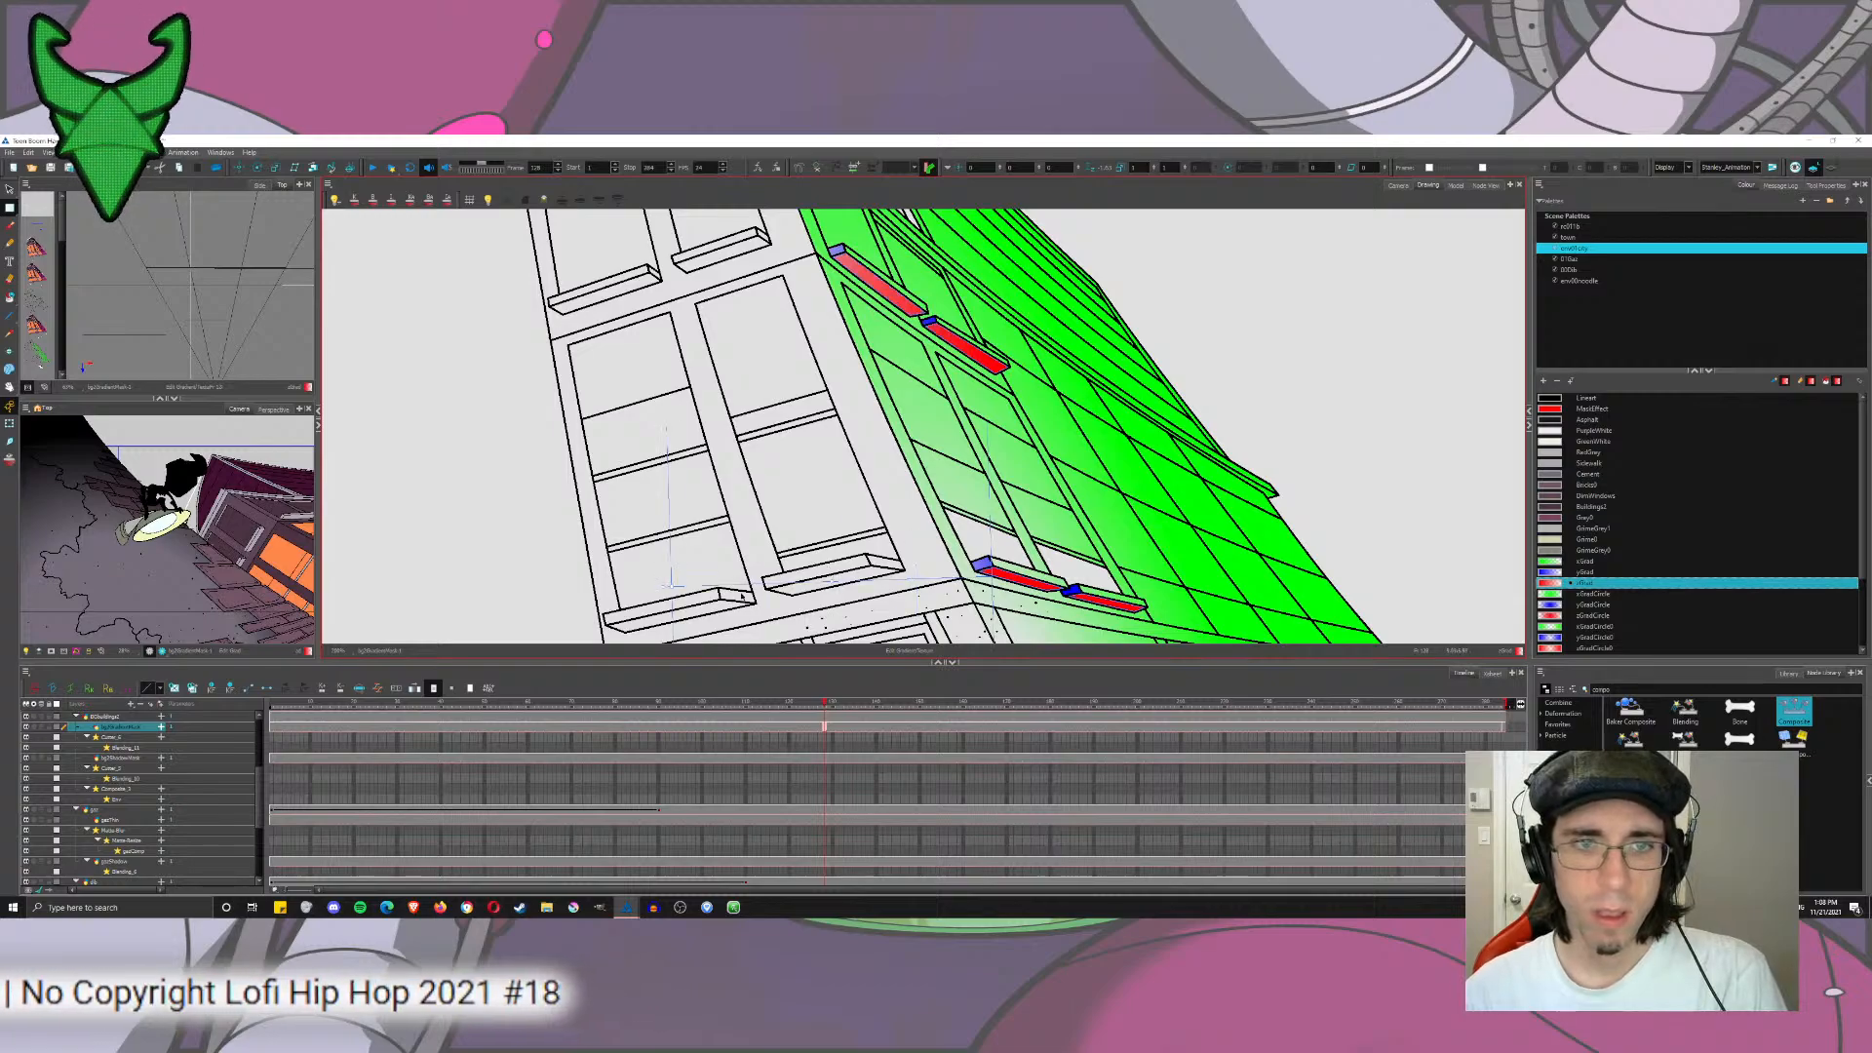
{"action": "left_click_drag", "start_coordinate": [663, 587], "coordinate": [684, 557]}
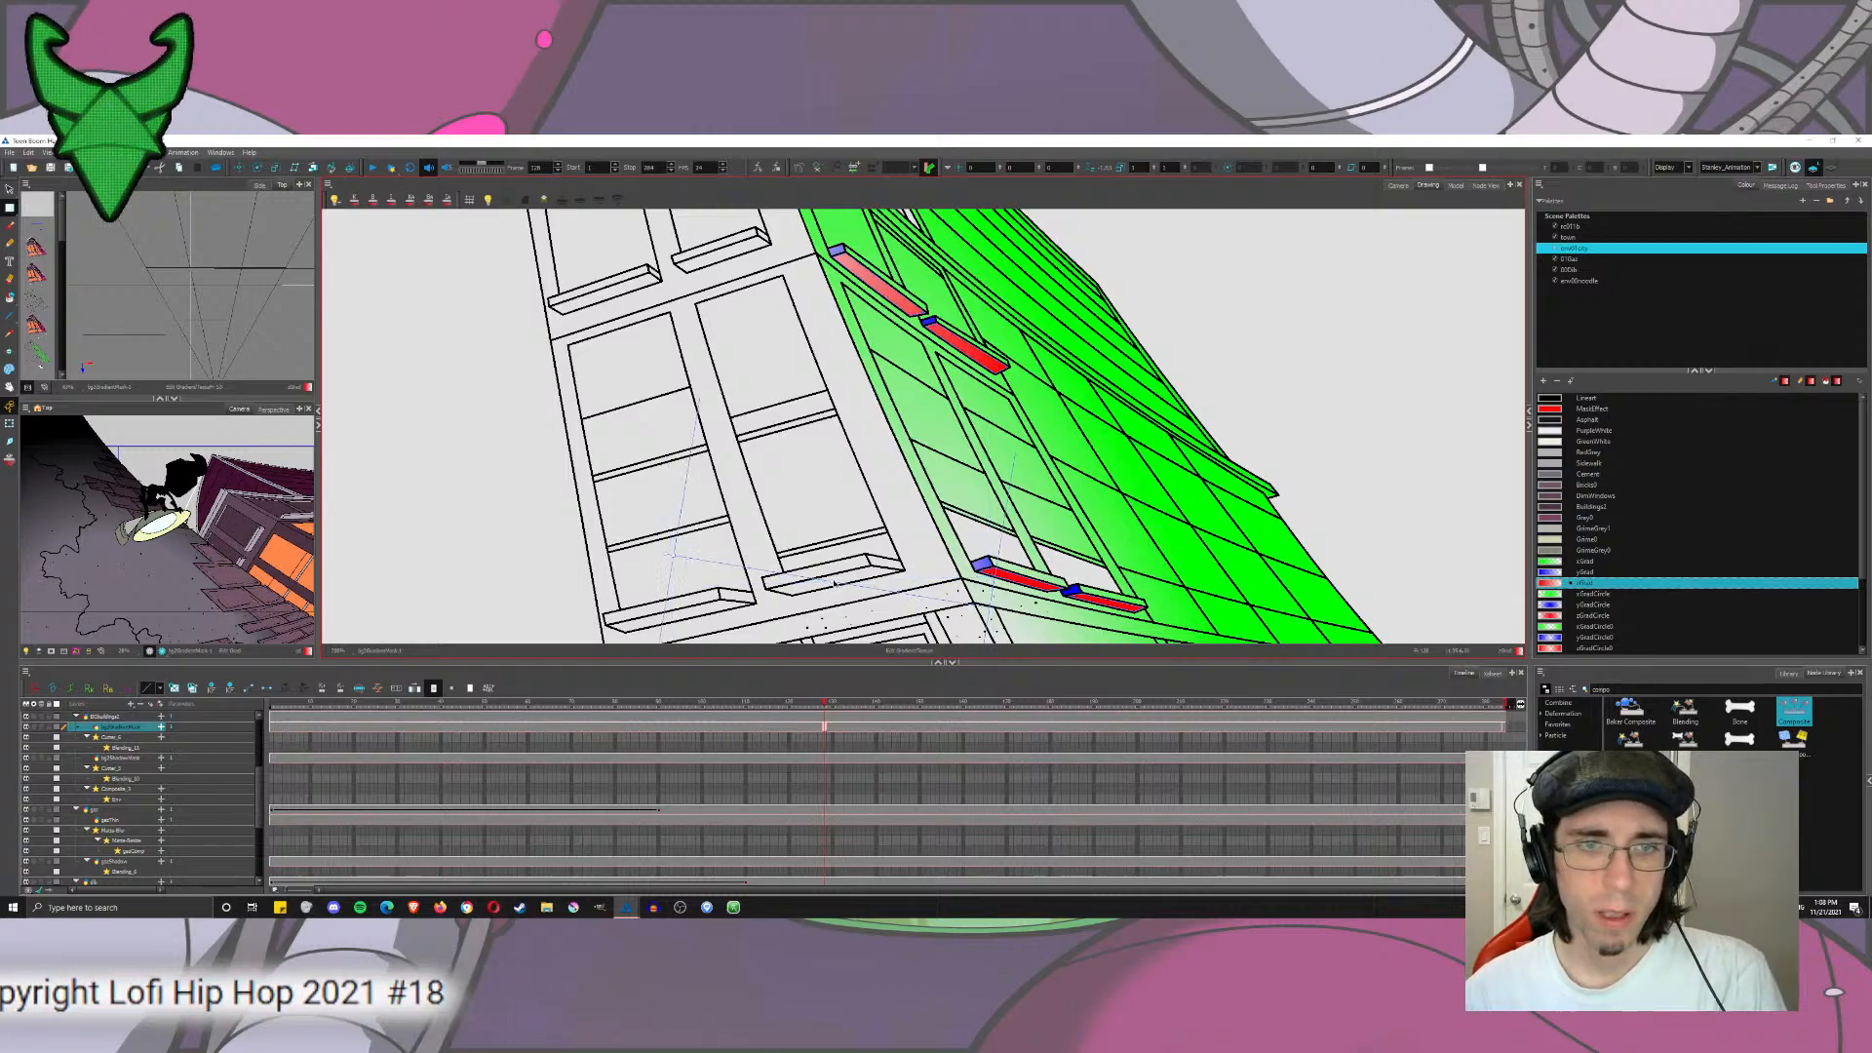
{"action": "left_click_drag", "start_coordinate": [830, 581], "coordinate": [976, 487]}
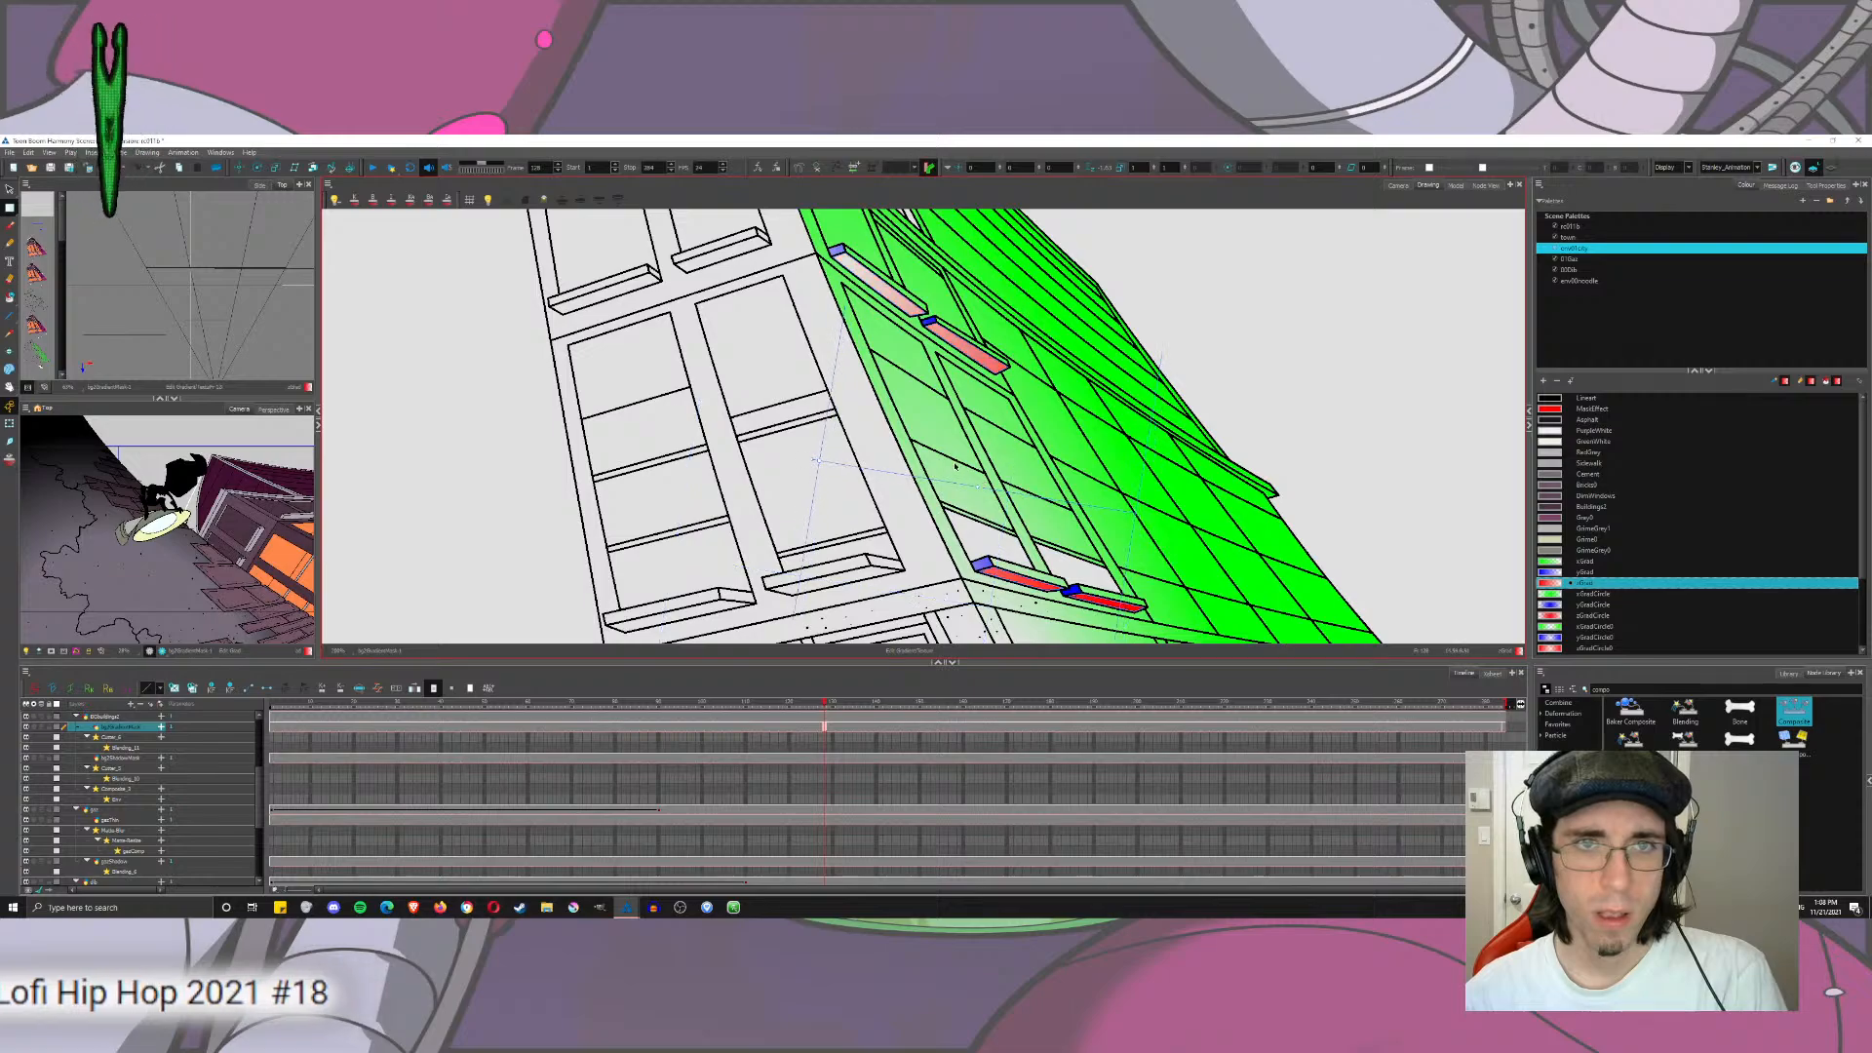
{"action": "left_click_drag", "start_coordinate": [810, 459], "coordinate": [824, 533]}
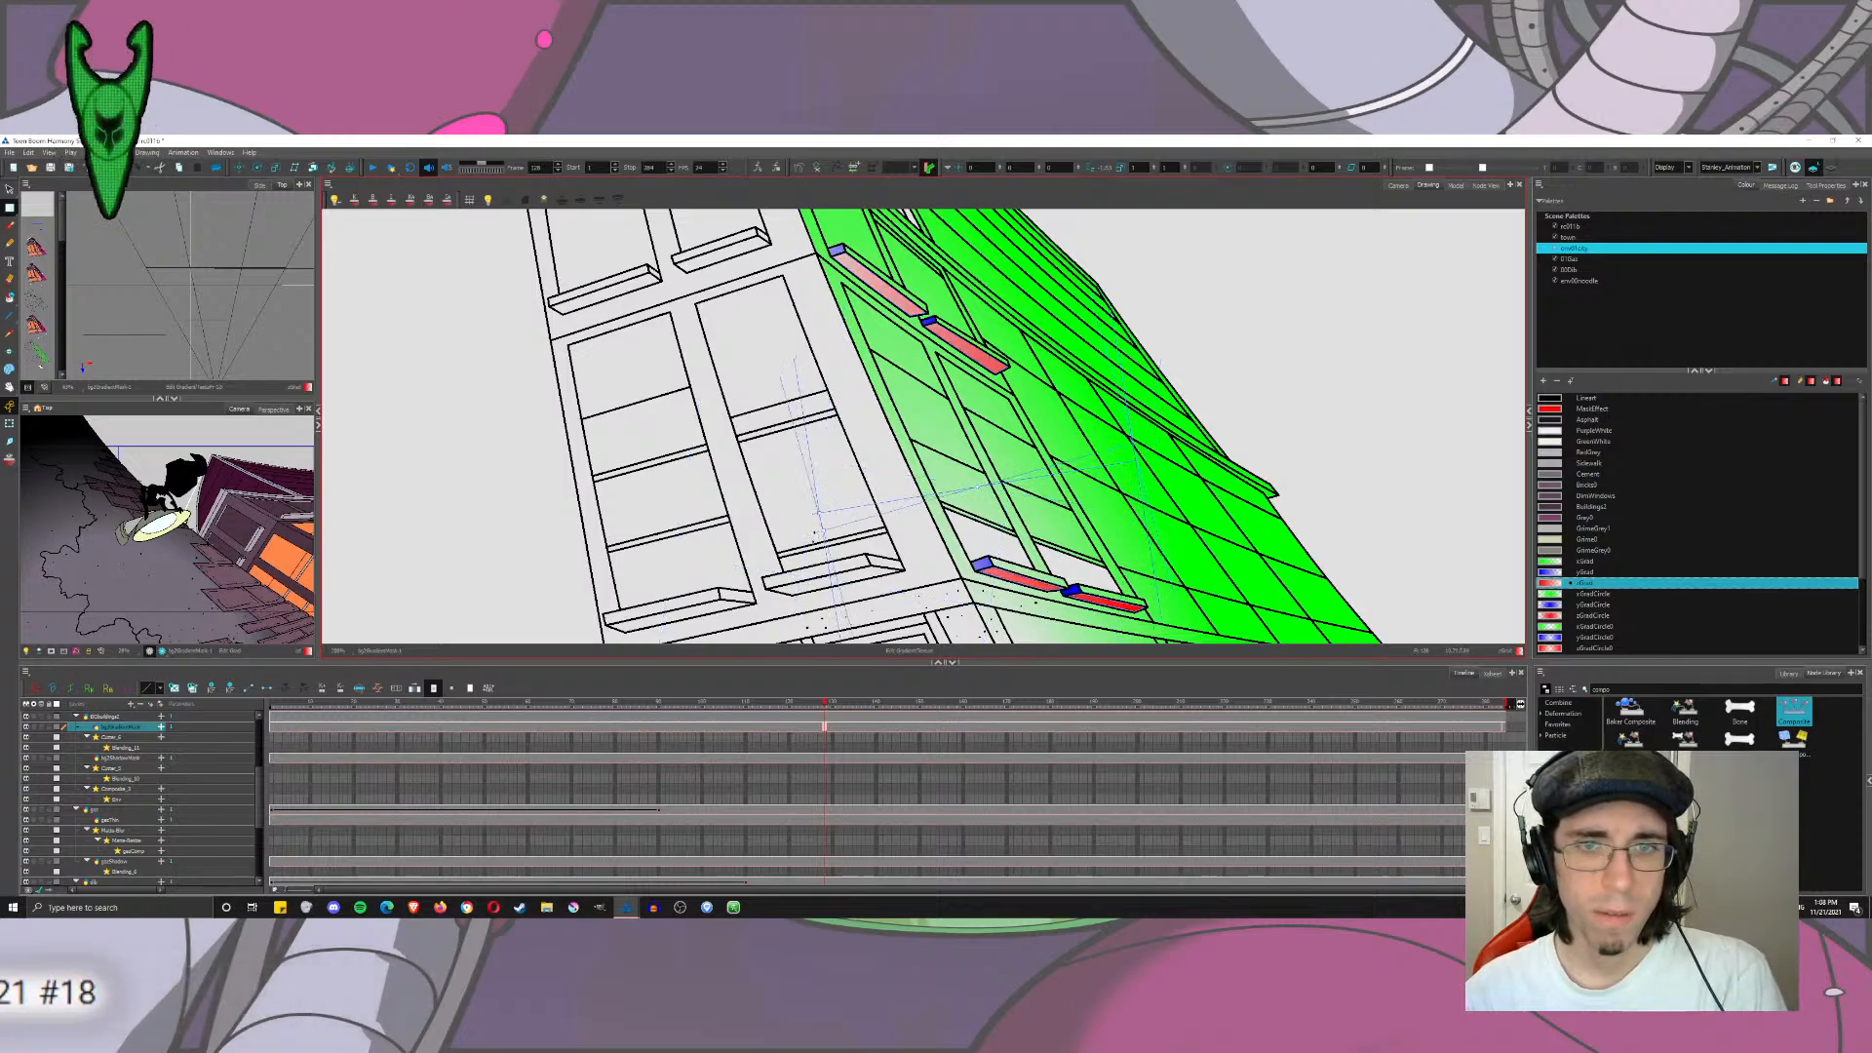
Step: Fill the top storey's front wall and the cornice above it with the blue gradient in the shadow mask
{"action": "key", "text": "alt+z"}
{"action": "left_click", "coordinate": [1328, 347], "text": "alt"}
{"action": "left_click_drag", "start_coordinate": [1328, 347], "coordinate": [1202, 395]}
{"action": "left_click", "coordinate": [10, 298]}
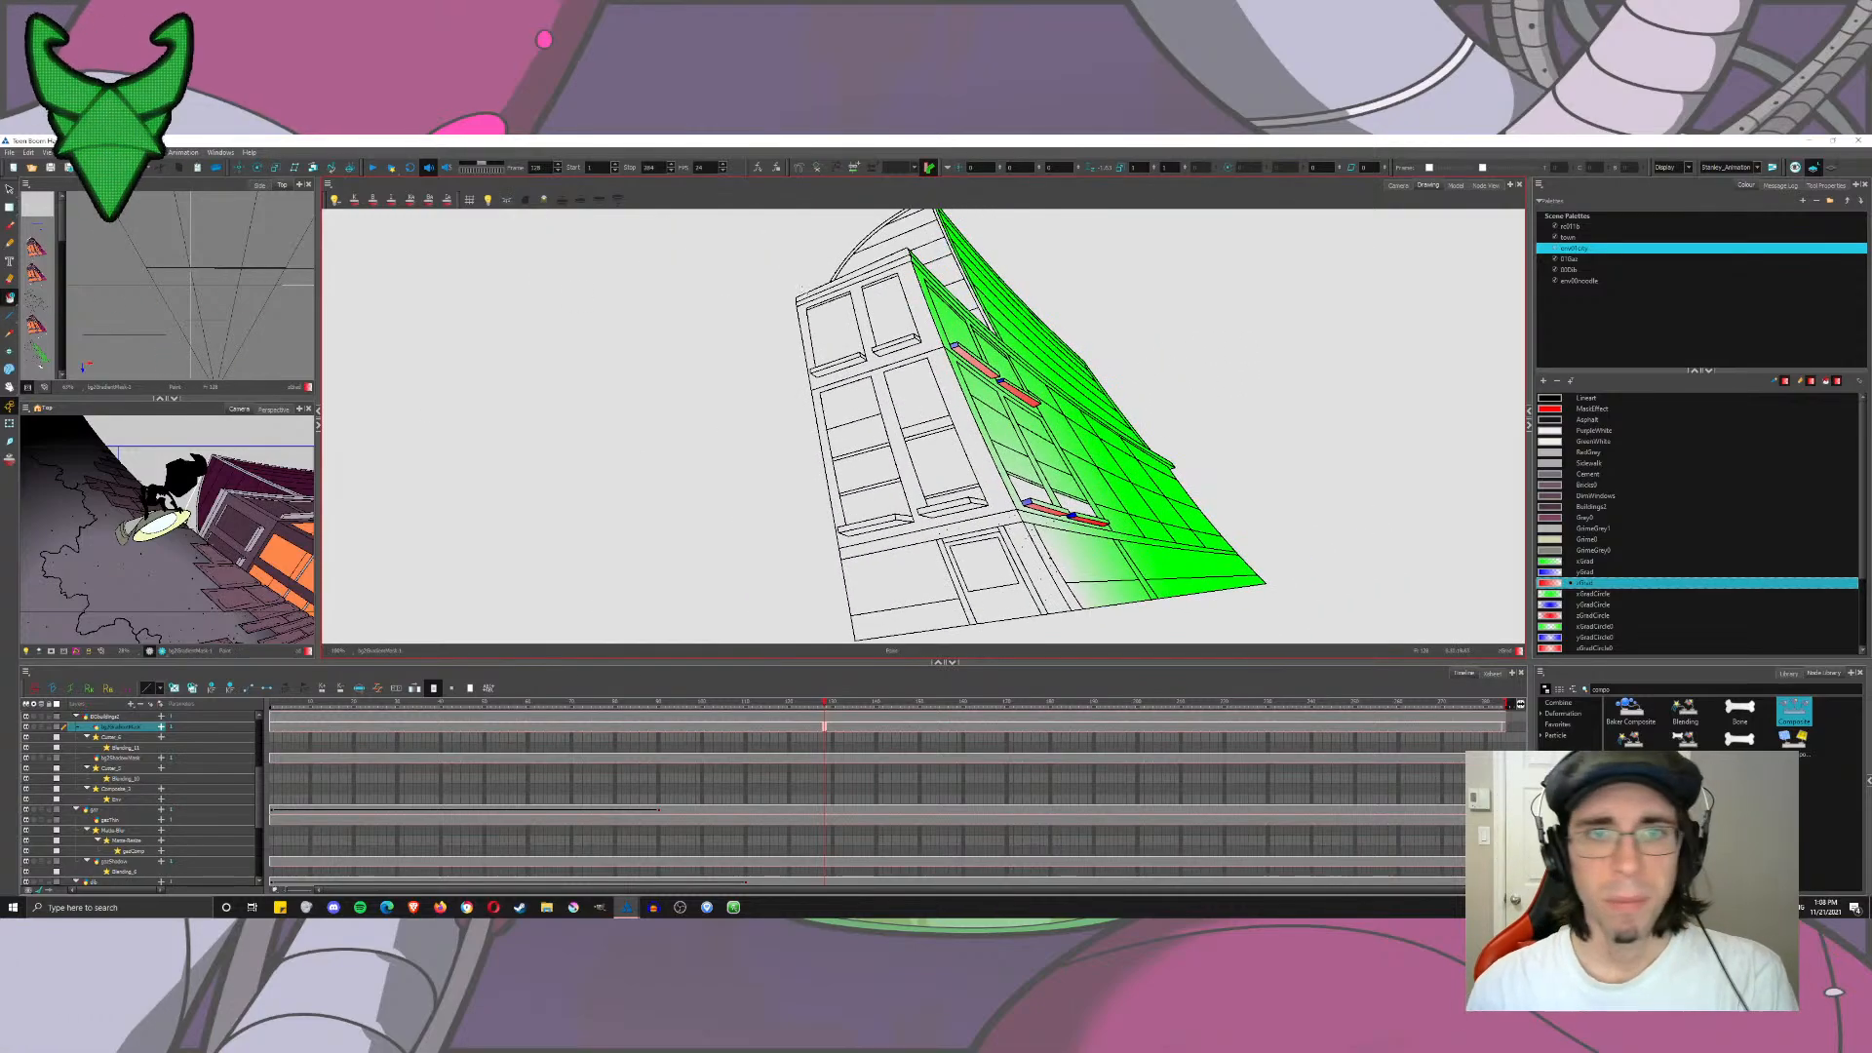
{"action": "left_click", "coordinate": [1570, 572]}
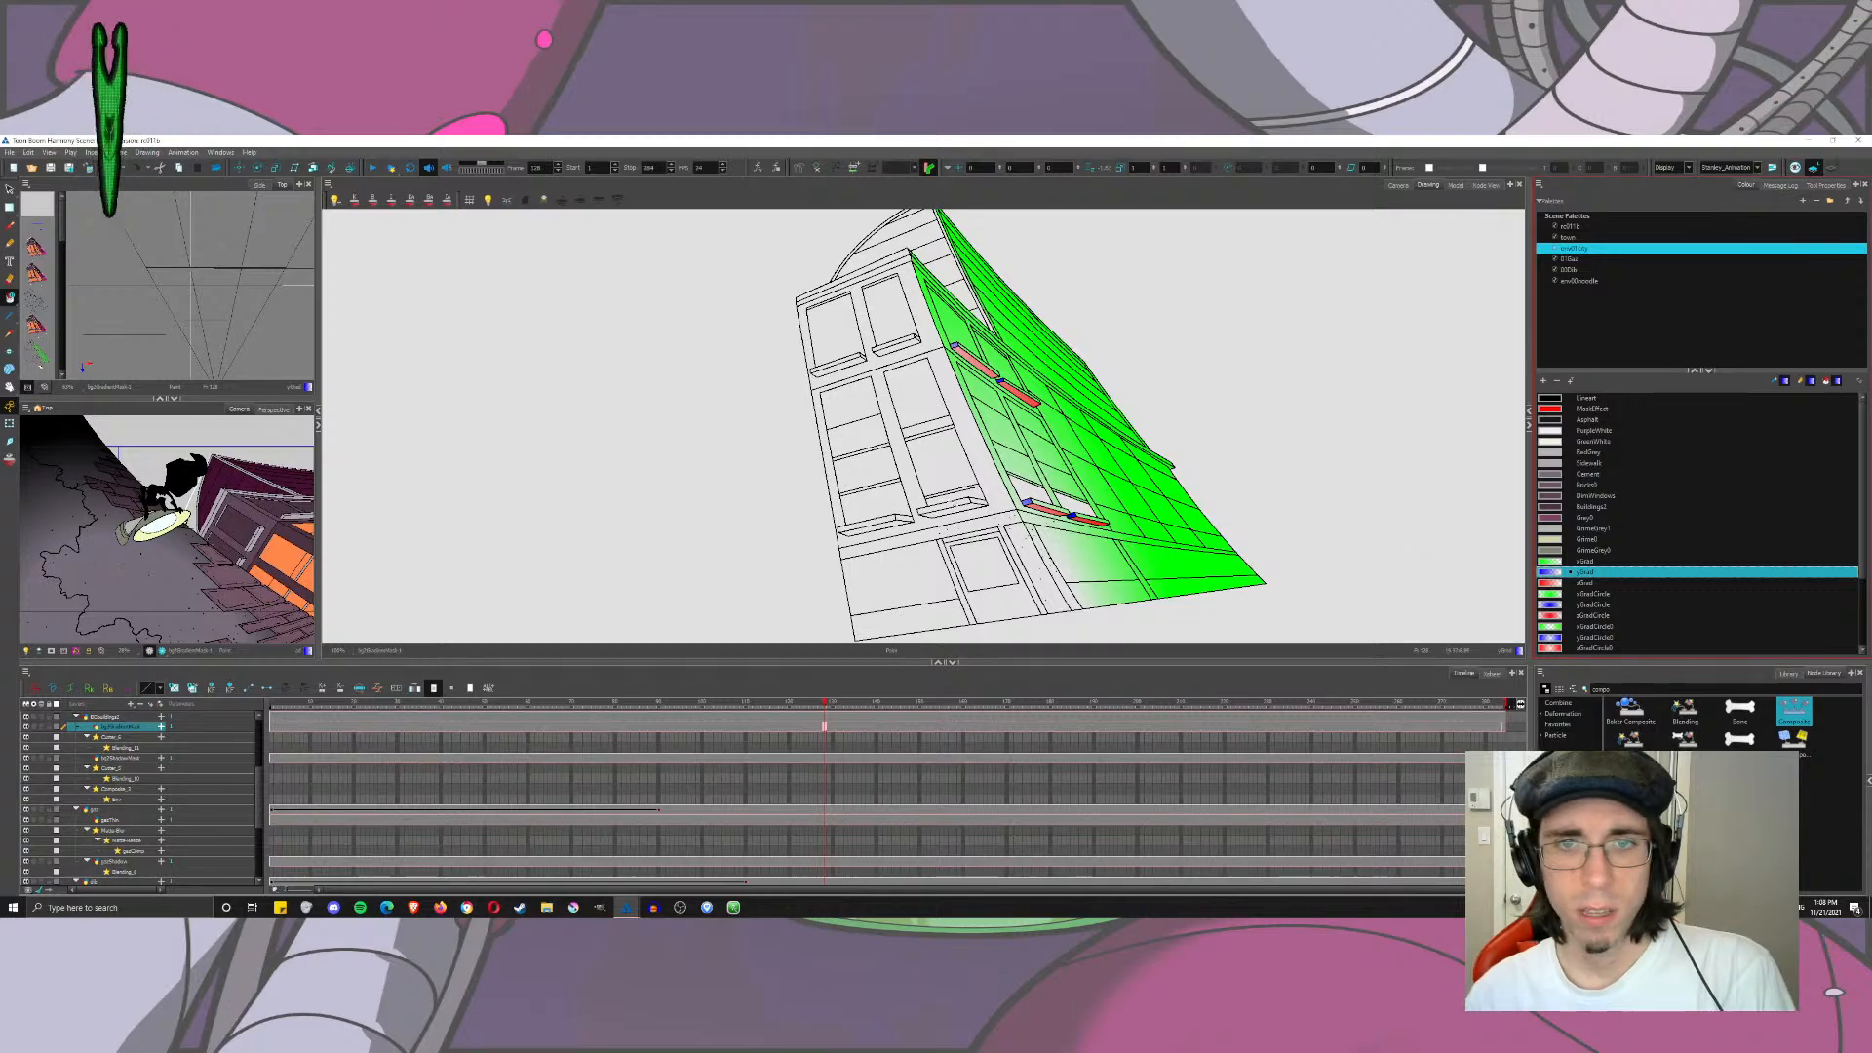
{"action": "left_click", "coordinate": [8, 189]}
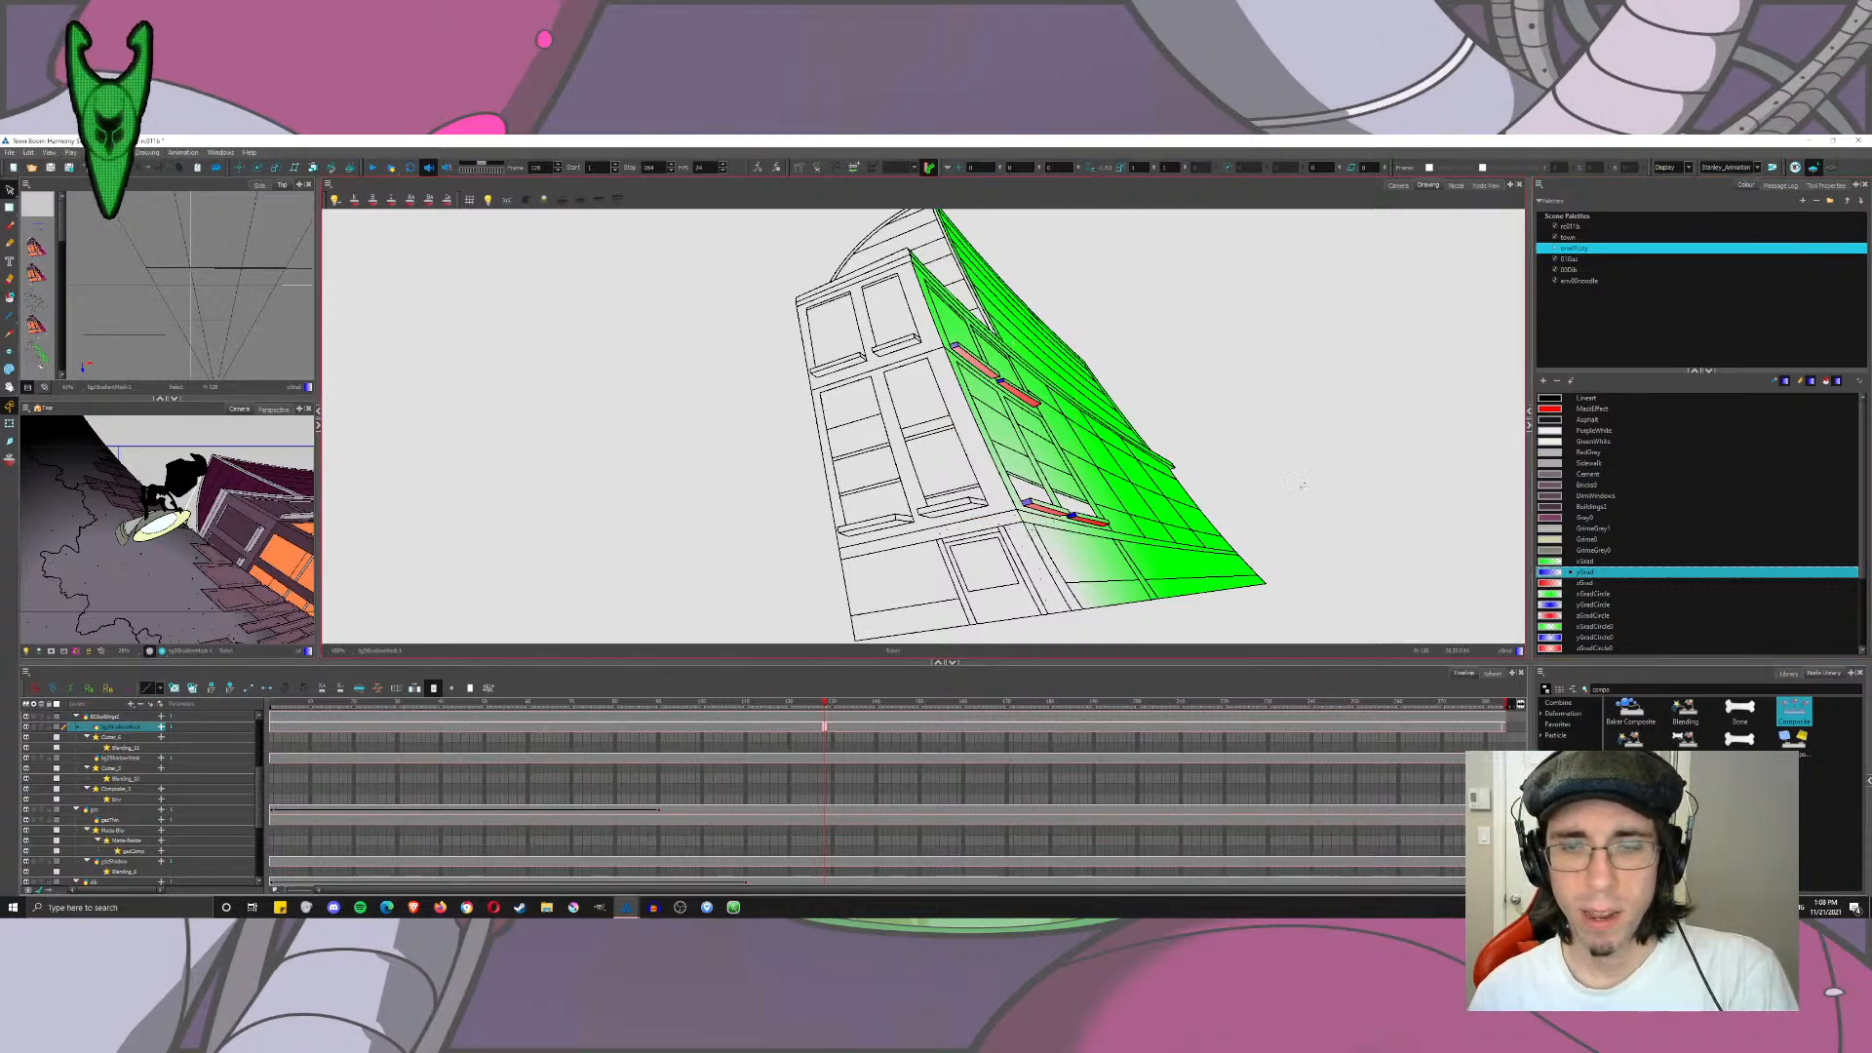
{"action": "key", "text": "alt+i"}
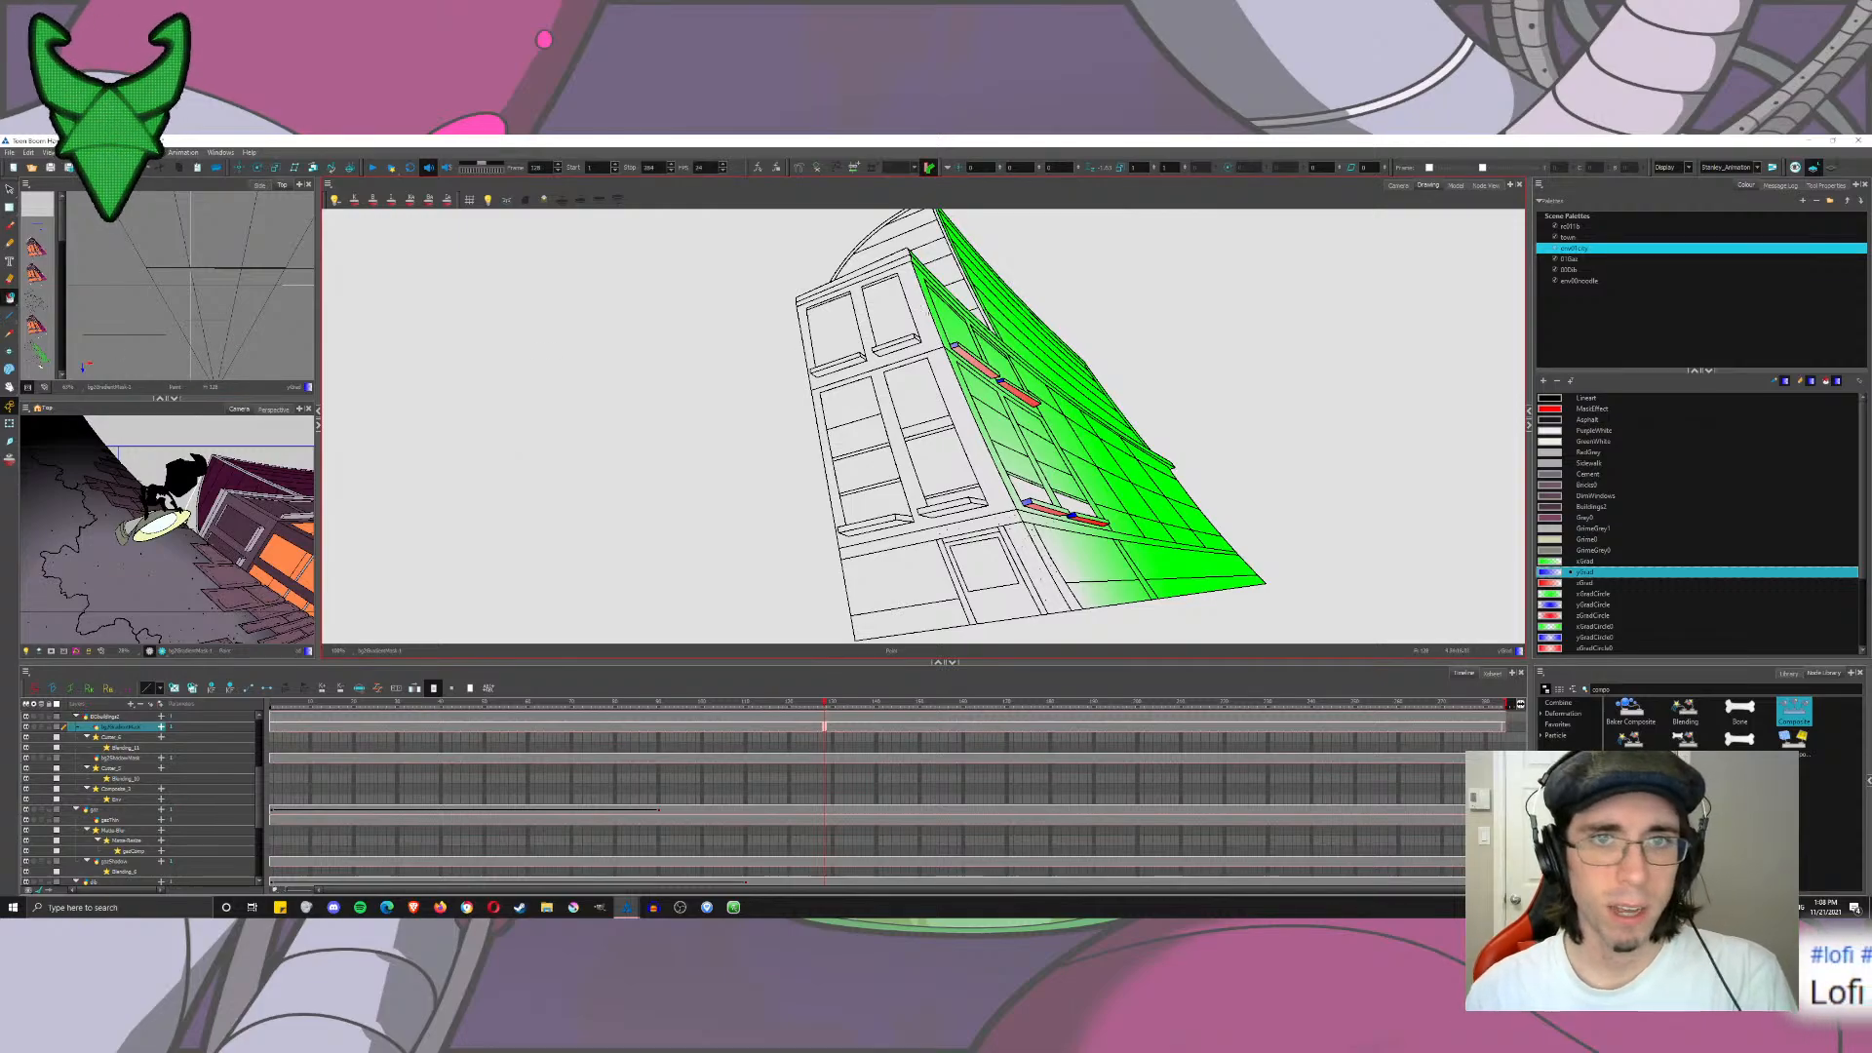
{"action": "left_click_drag", "start_coordinate": [910, 278], "coordinate": [894, 303]}
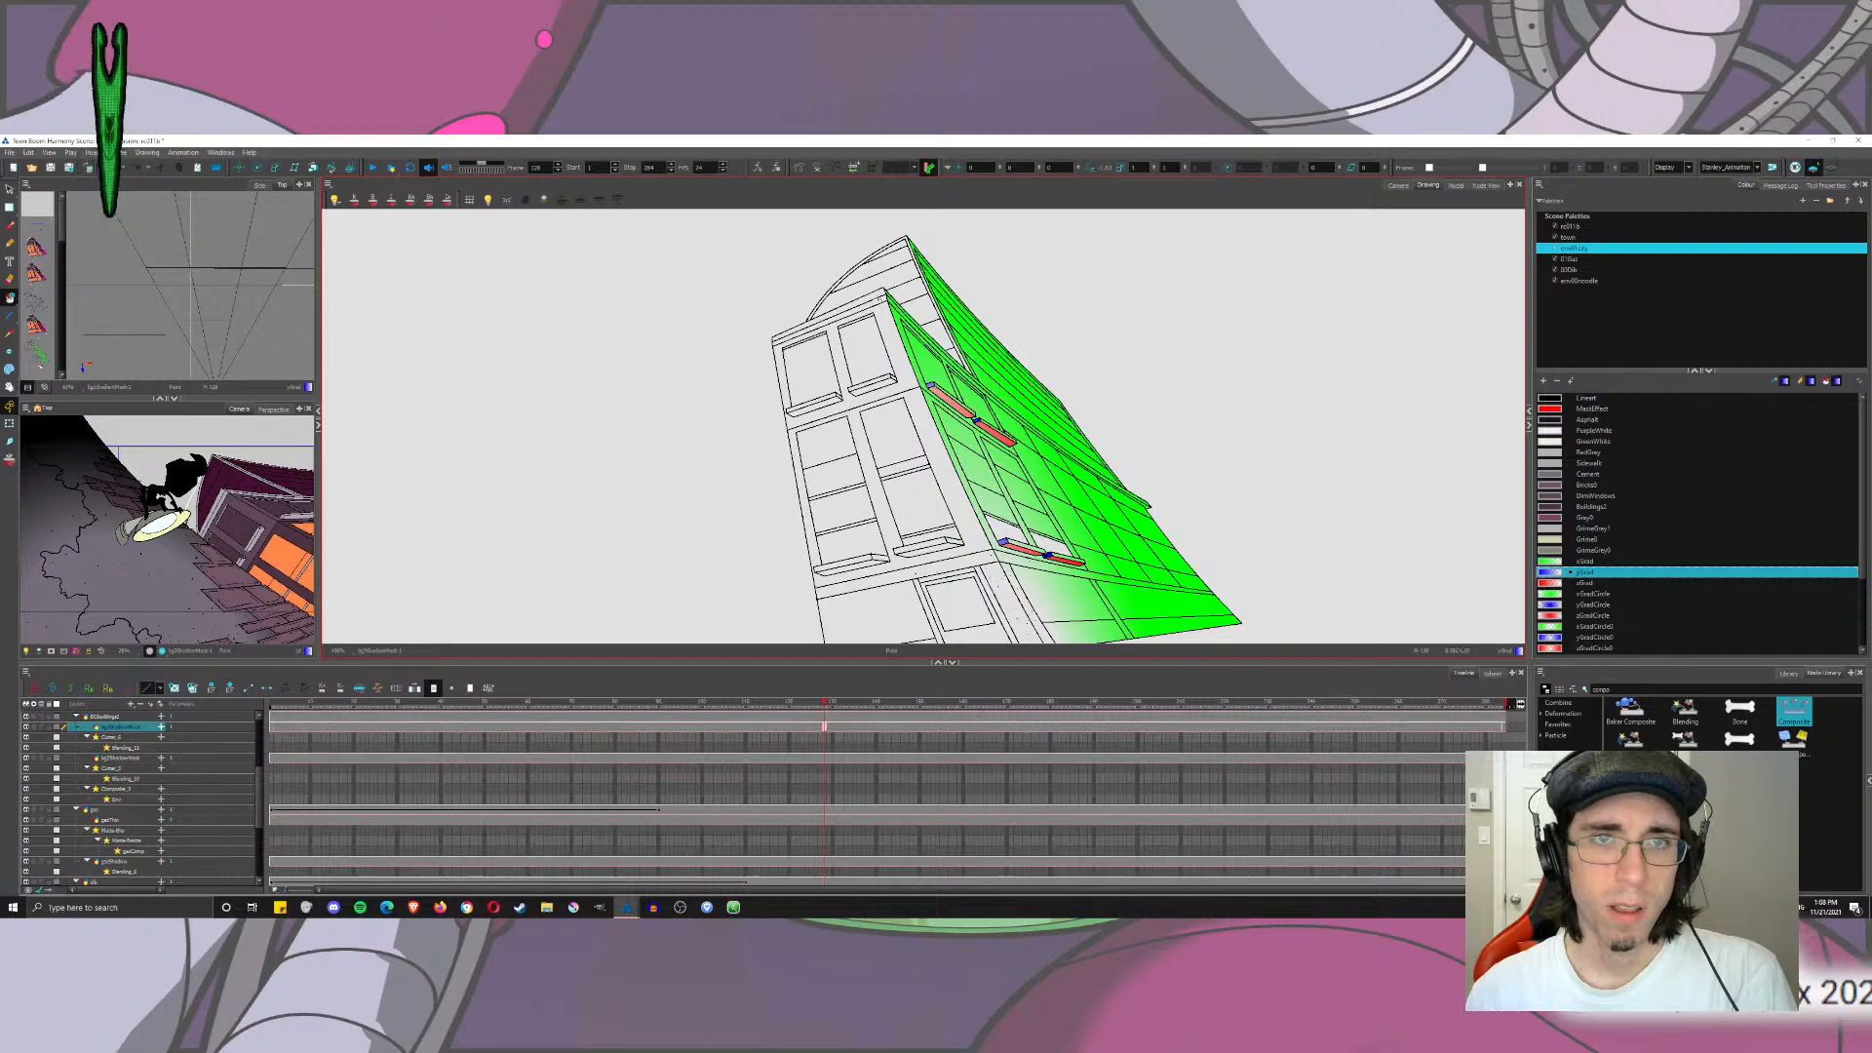
{"action": "left_click", "coordinate": [877, 297]}
{"action": "left_click", "coordinate": [881, 319]}
Step: Fill the middle storey's front wall and the ledge band beneath it with the blue gradient
{"action": "scroll", "coordinate": [835, 454], "scroll_direction": "up", "scroll_amount": 3}
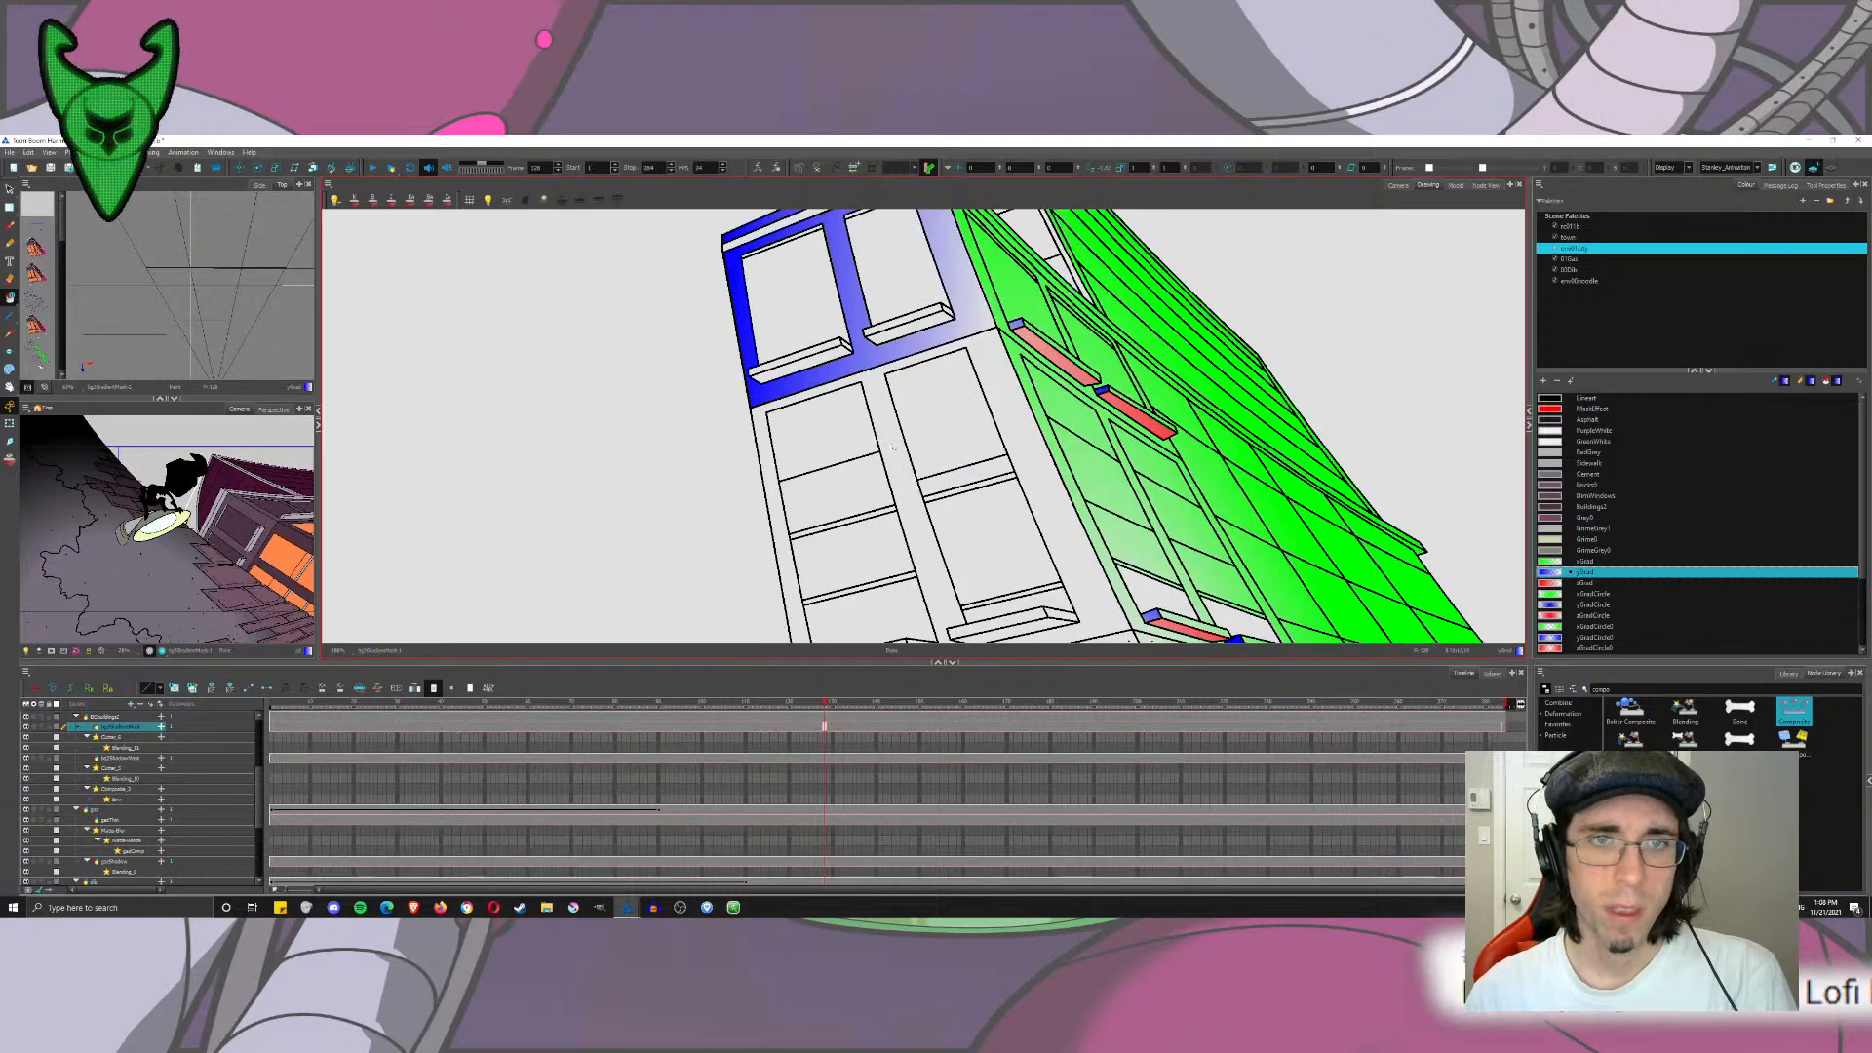
{"action": "left_click", "coordinate": [891, 447]}
{"action": "left_click_drag", "start_coordinate": [891, 446], "coordinate": [813, 249]}
{"action": "left_click", "coordinate": [887, 488]}
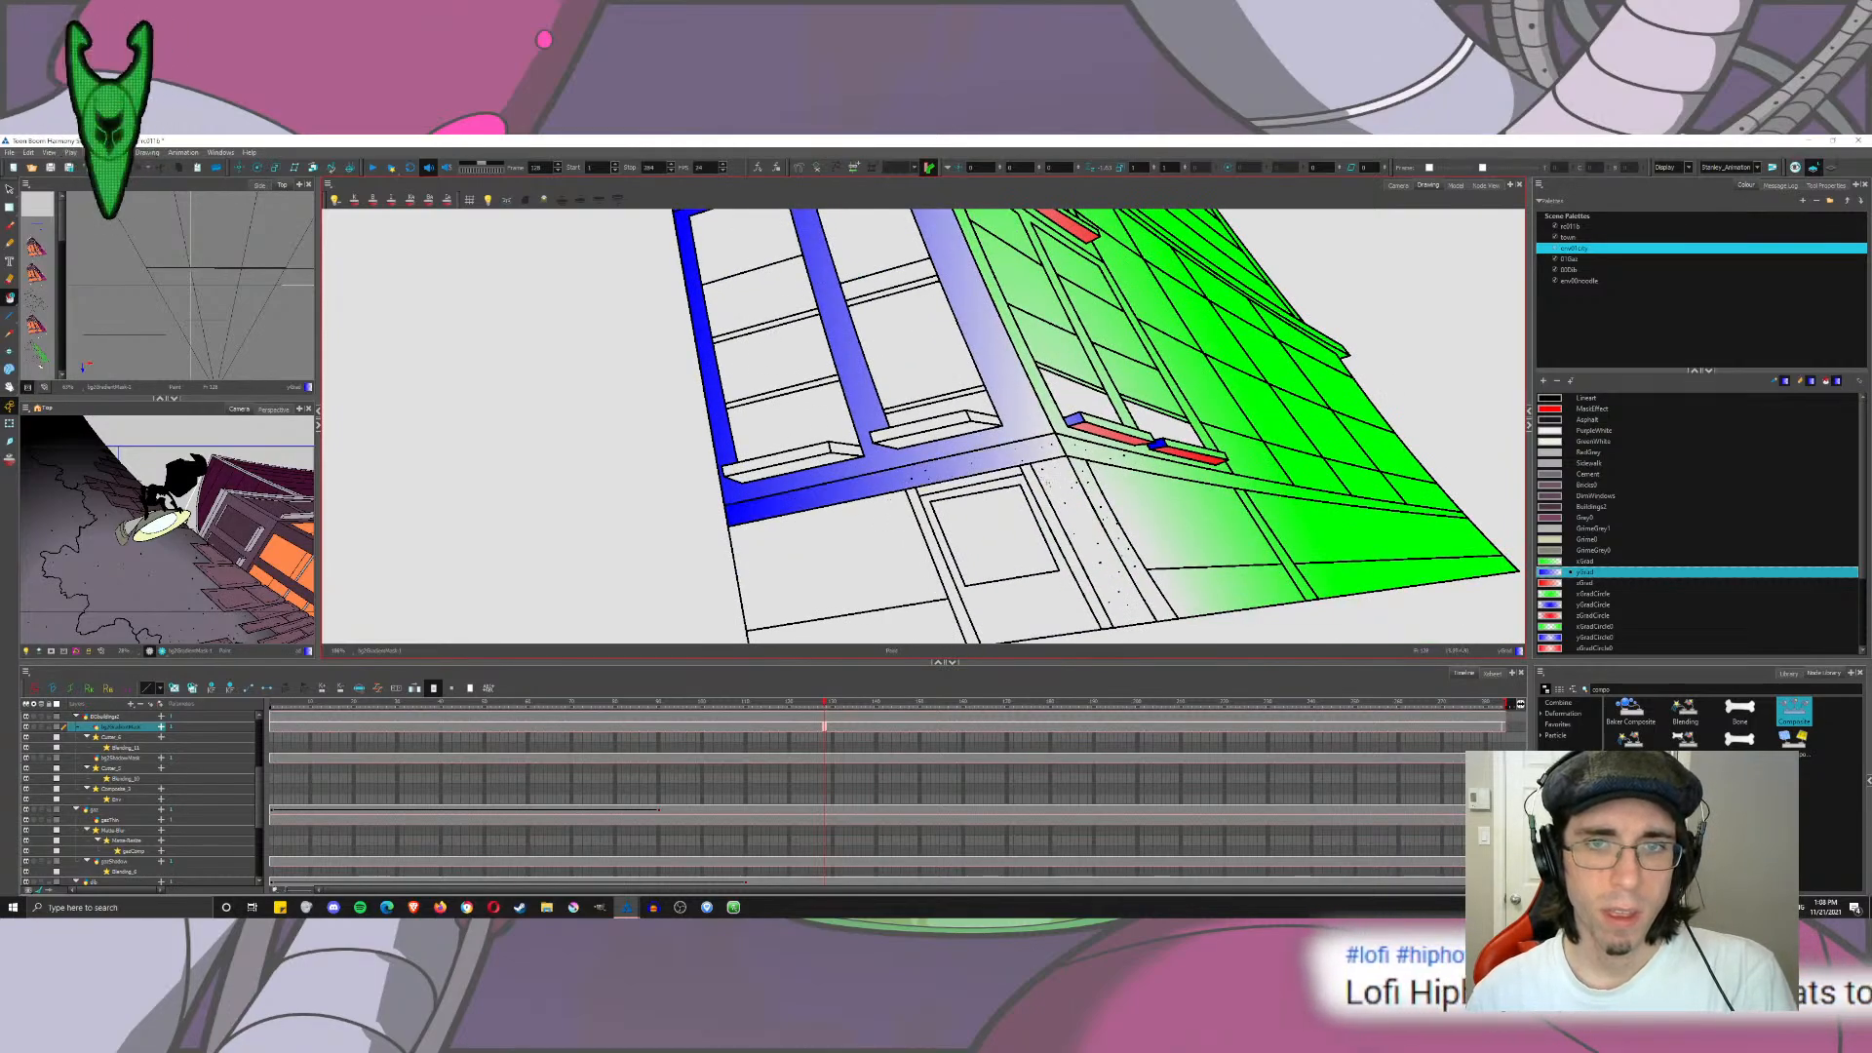
Step: Fill the ground floor's corner column, base strip and door surround with the blue gradient
{"action": "left_click", "coordinate": [1085, 534]}
{"action": "left_click_drag", "start_coordinate": [1084, 534], "coordinate": [1051, 451]}
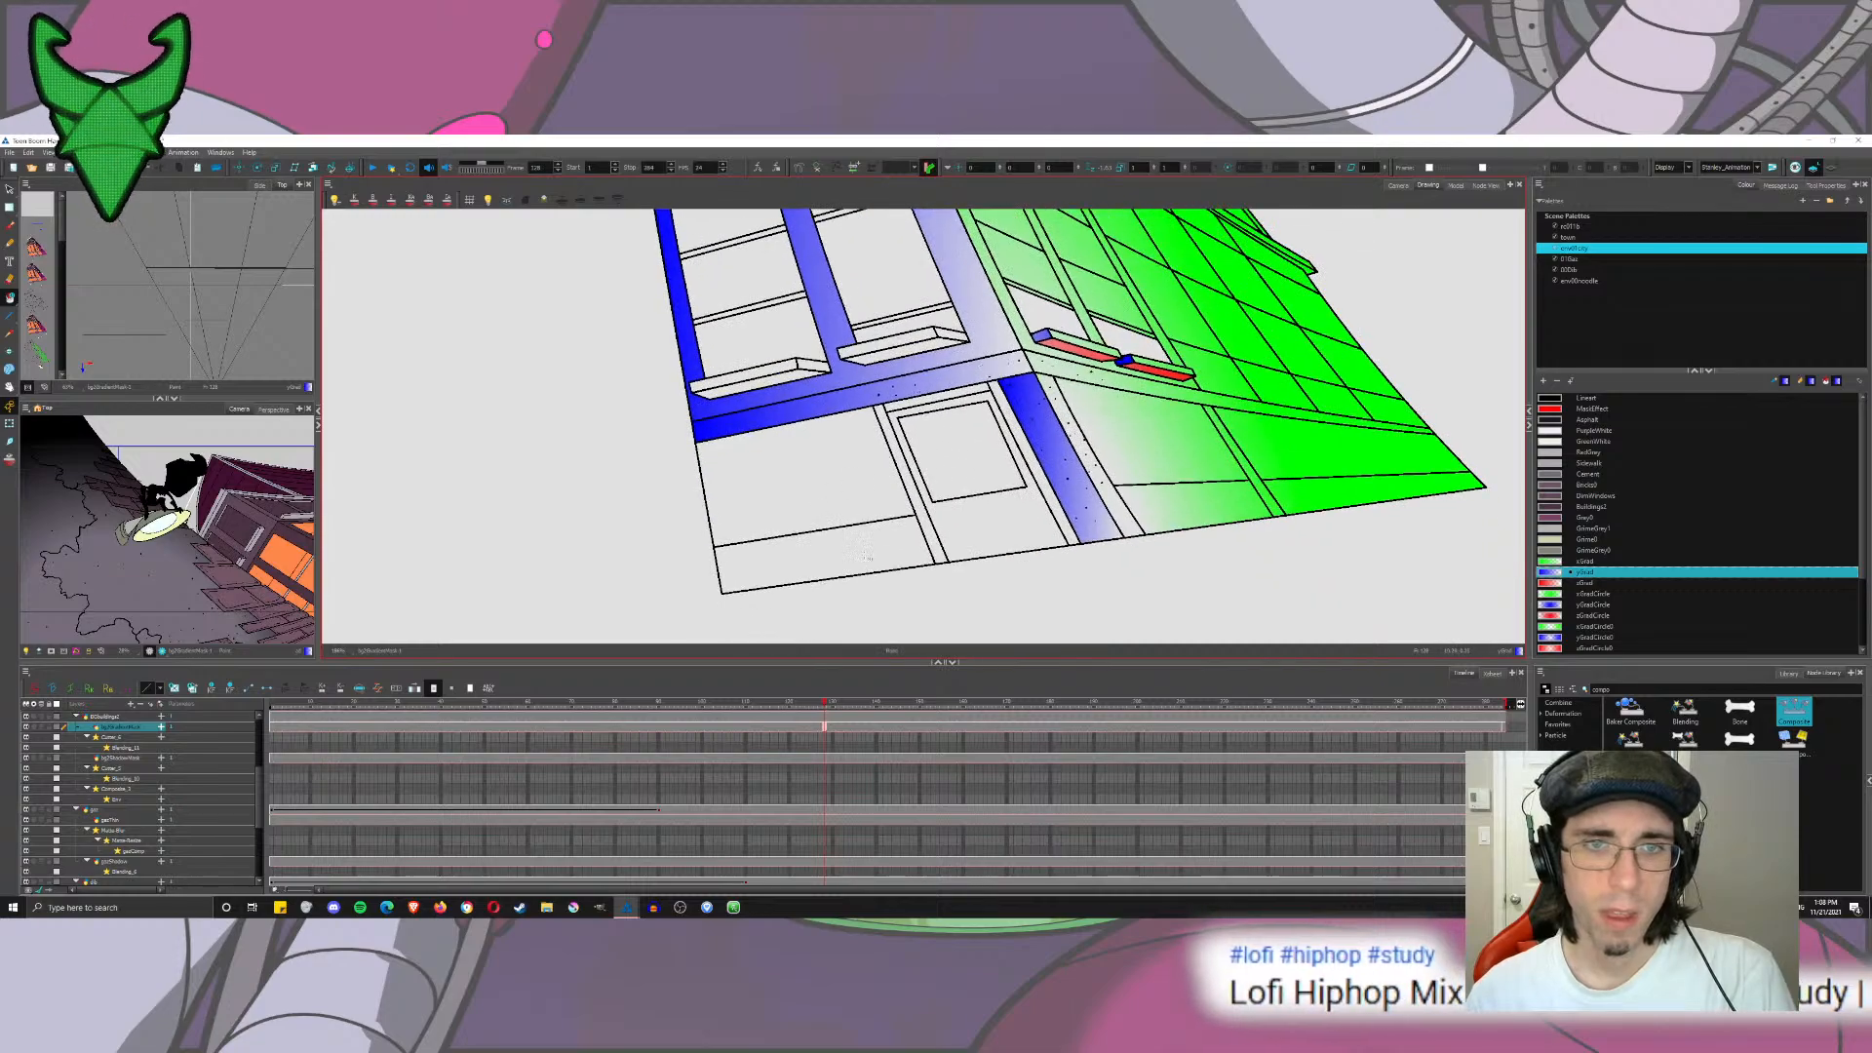
{"action": "left_click", "coordinate": [864, 554]}
{"action": "left_click", "coordinate": [1045, 492]}
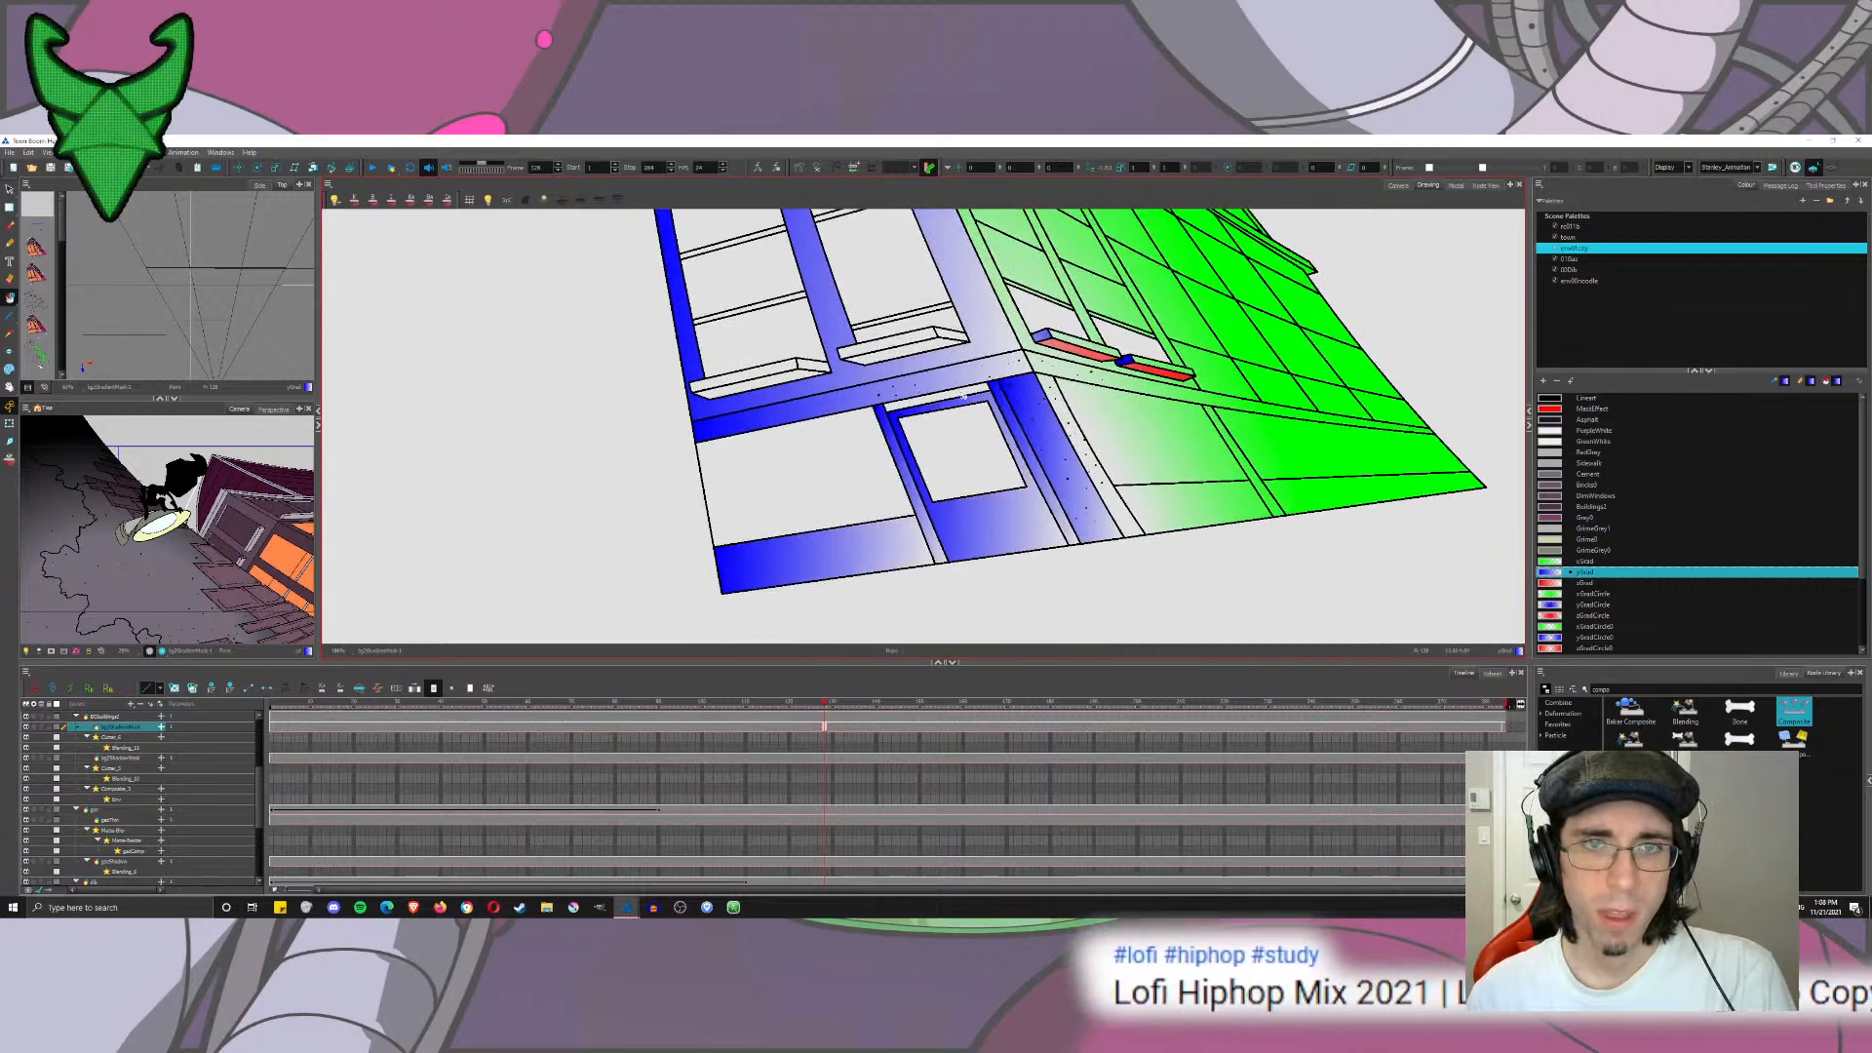
{"action": "left_click", "coordinate": [963, 396]}
Step: Fill the front-wall window sills on the middle and top storeys with the blue gradient
{"action": "left_click", "coordinate": [917, 334]}
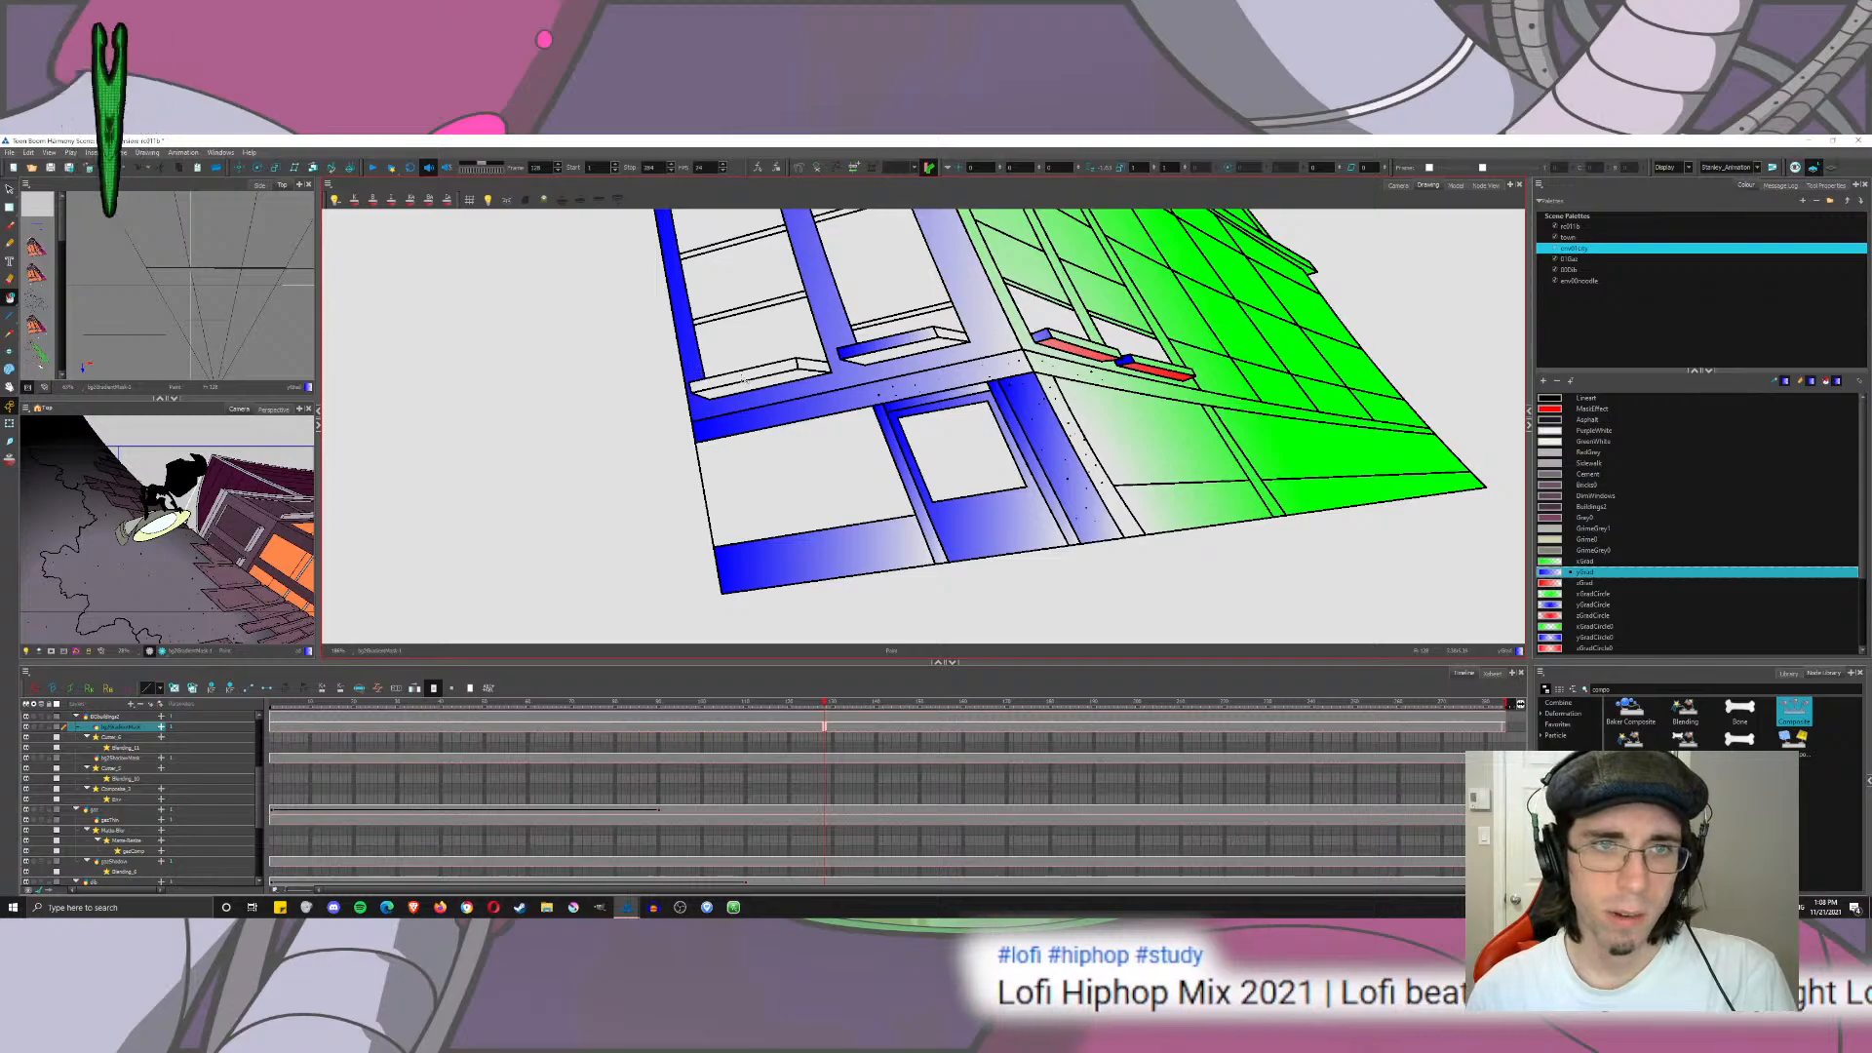
{"action": "left_click", "coordinate": [745, 380]}
{"action": "left_click_drag", "start_coordinate": [742, 280], "coordinate": [781, 390]}
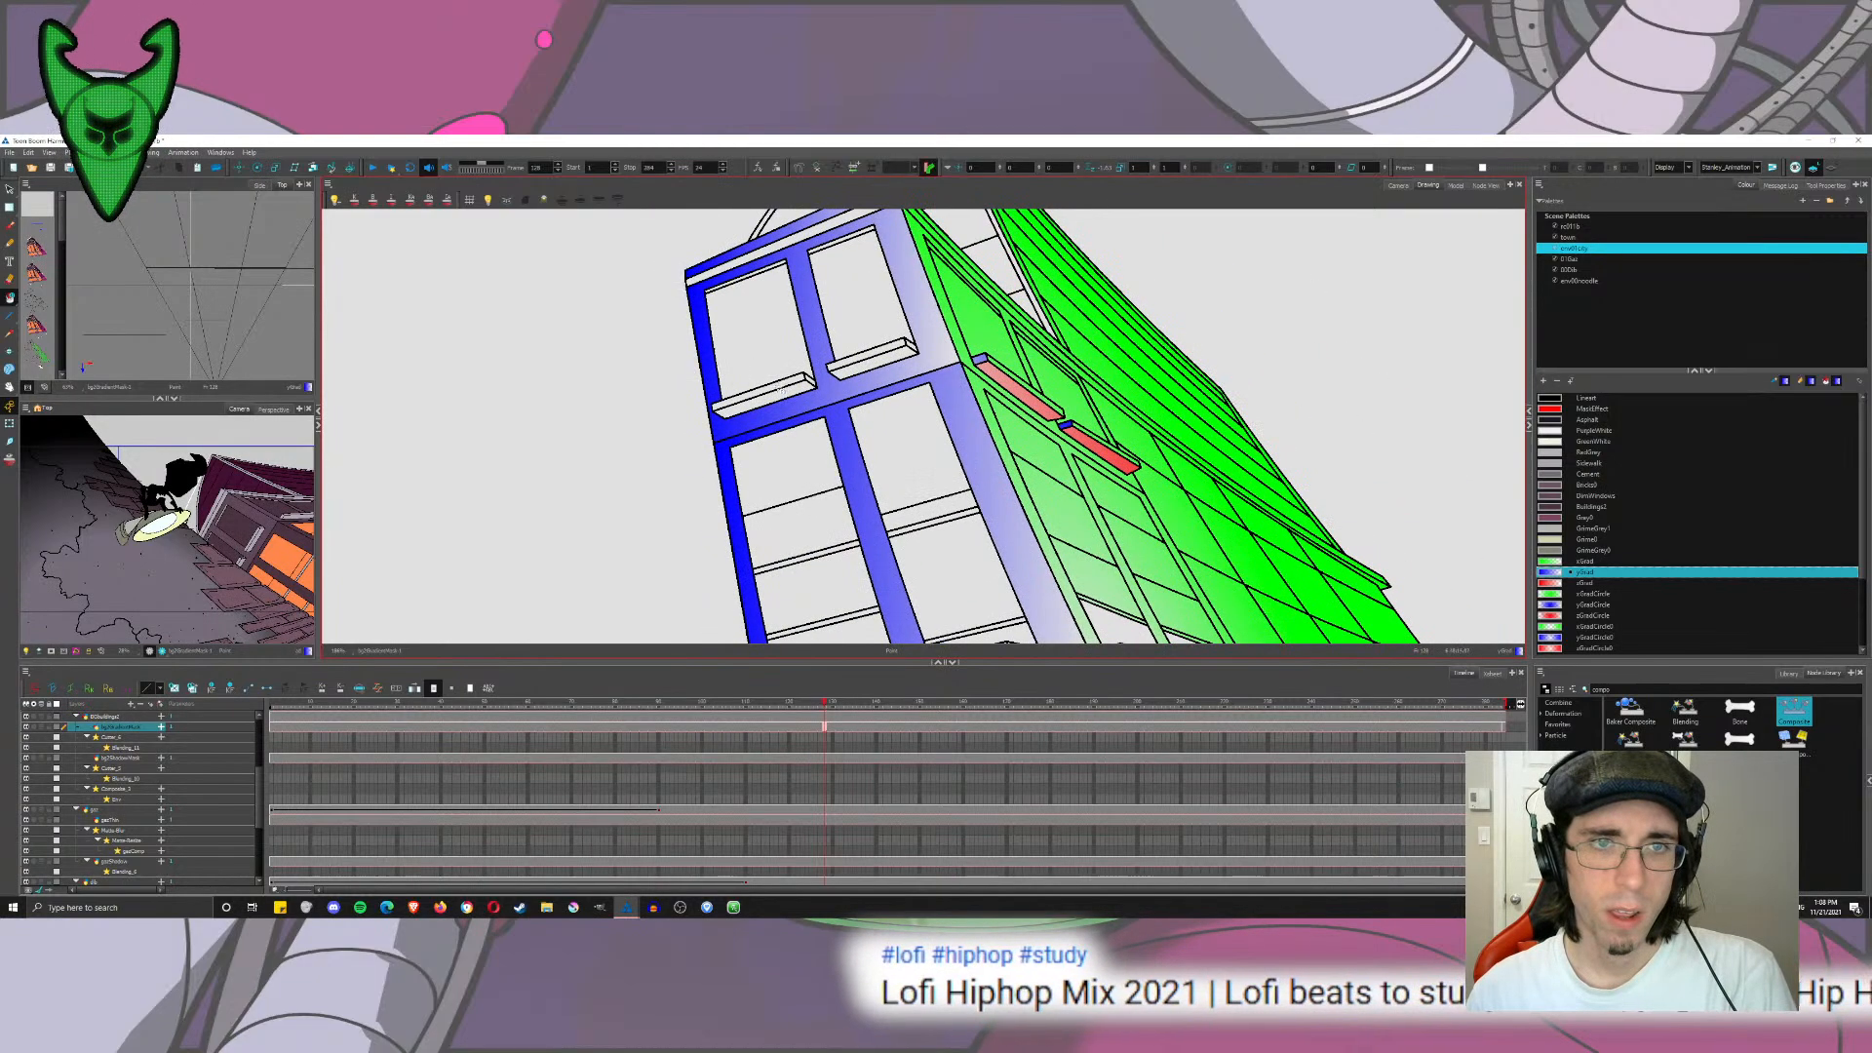
{"action": "left_click", "coordinate": [781, 388]}
{"action": "left_click", "coordinate": [873, 349]}
Step: Fill the window panes on the front wall's middle and top storeys with the blue gradient
{"action": "left_click_drag", "start_coordinate": [818, 564], "coordinate": [803, 442]}
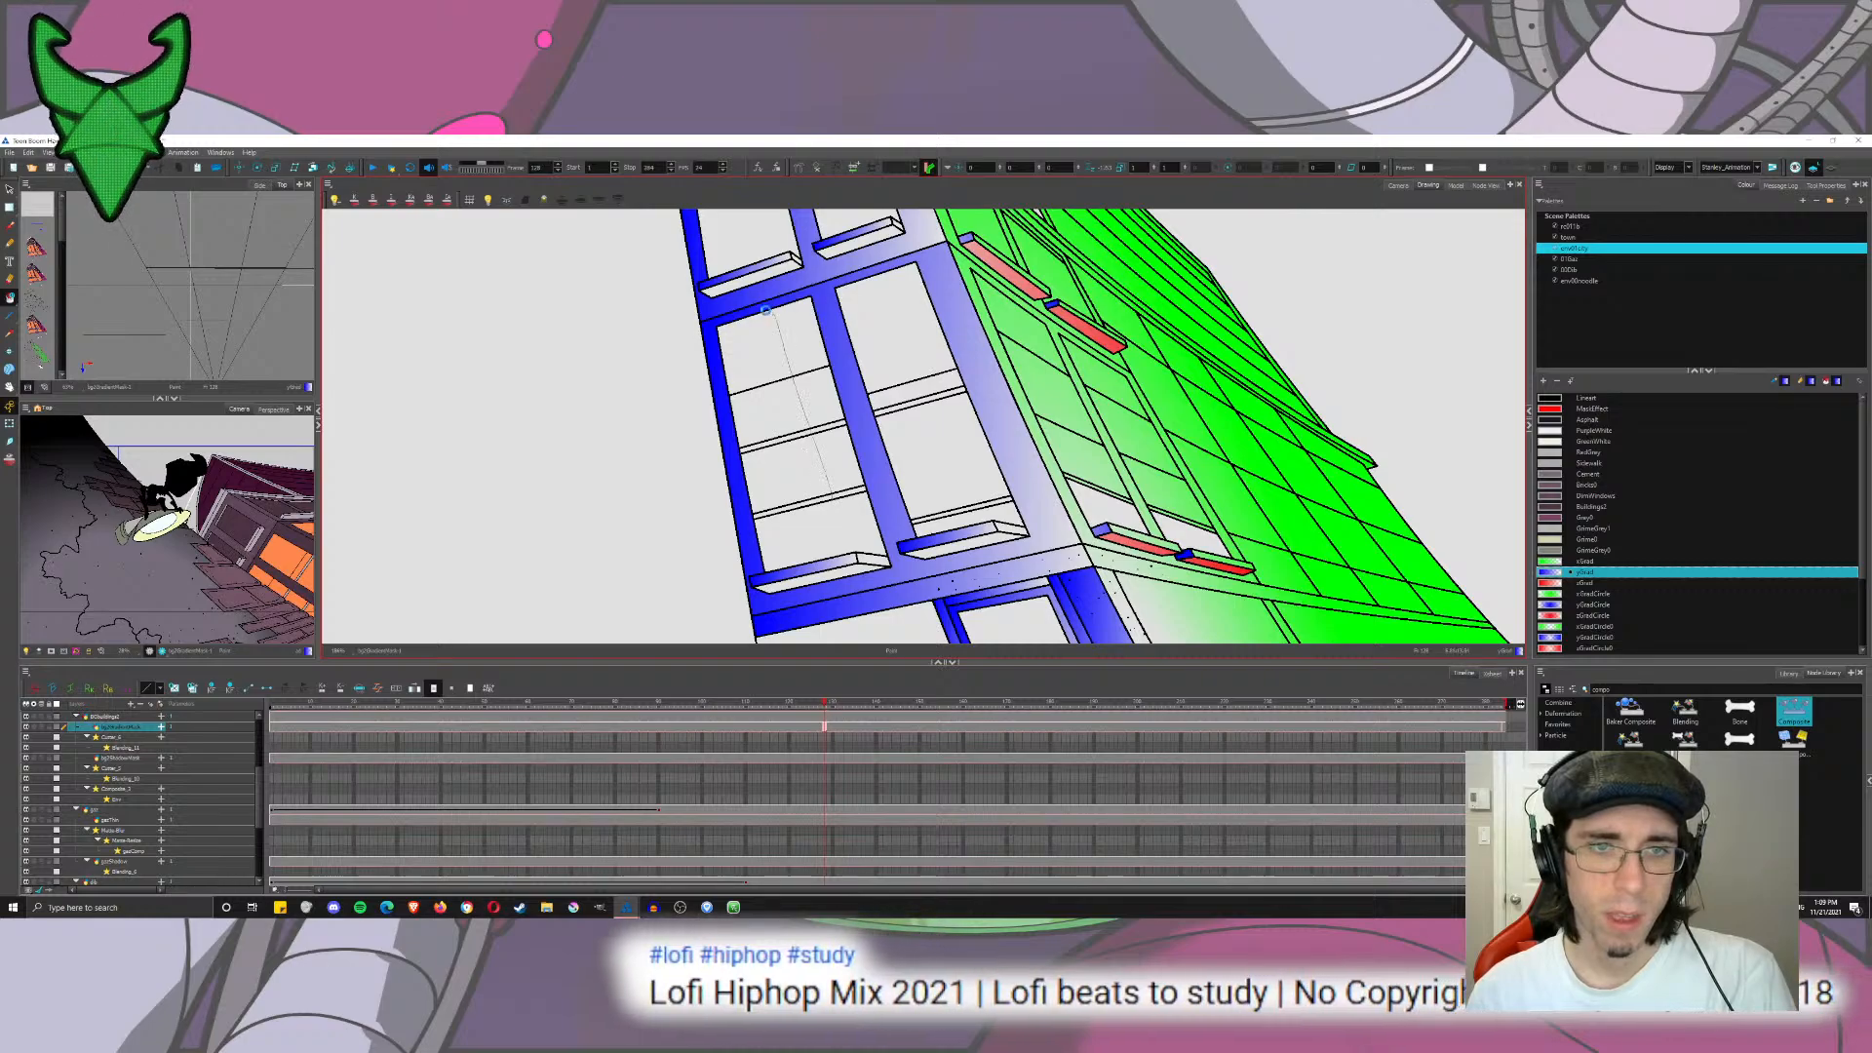
{"action": "left_click", "coordinate": [777, 365]}
{"action": "left_click", "coordinate": [892, 337]}
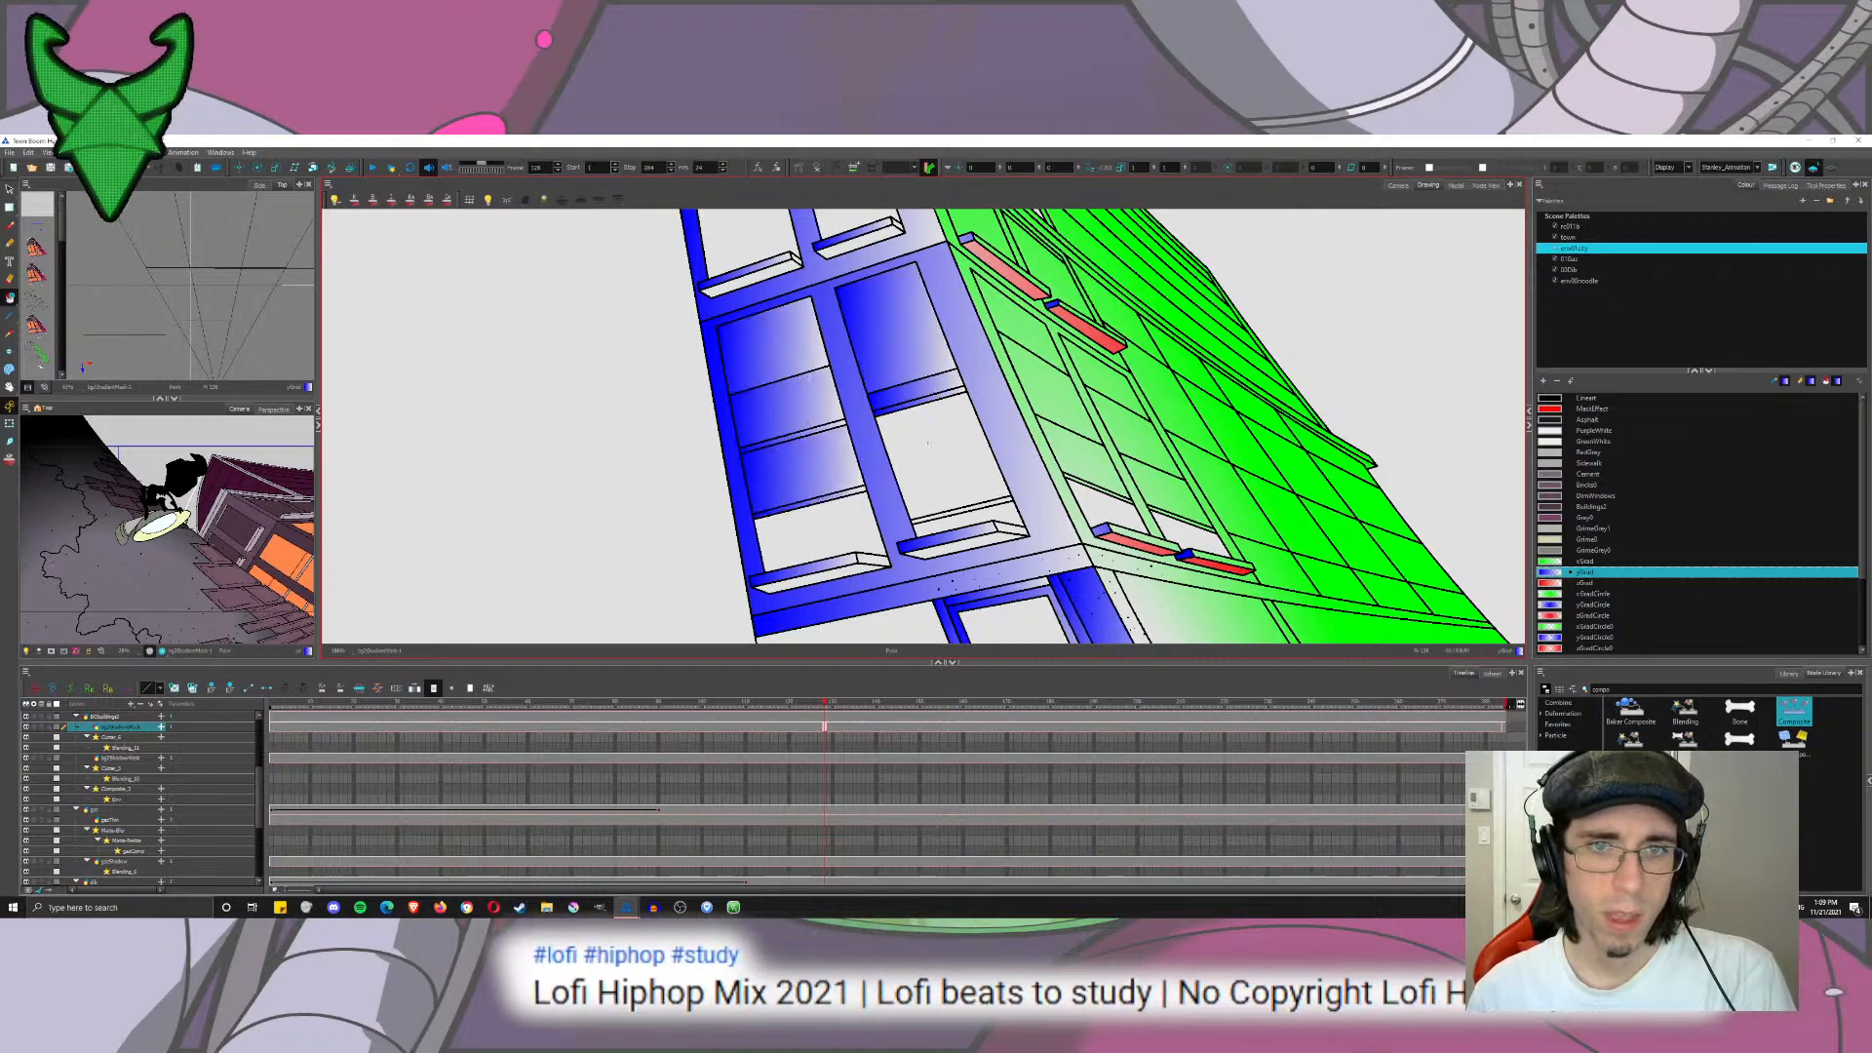
{"action": "left_click", "coordinate": [955, 445]}
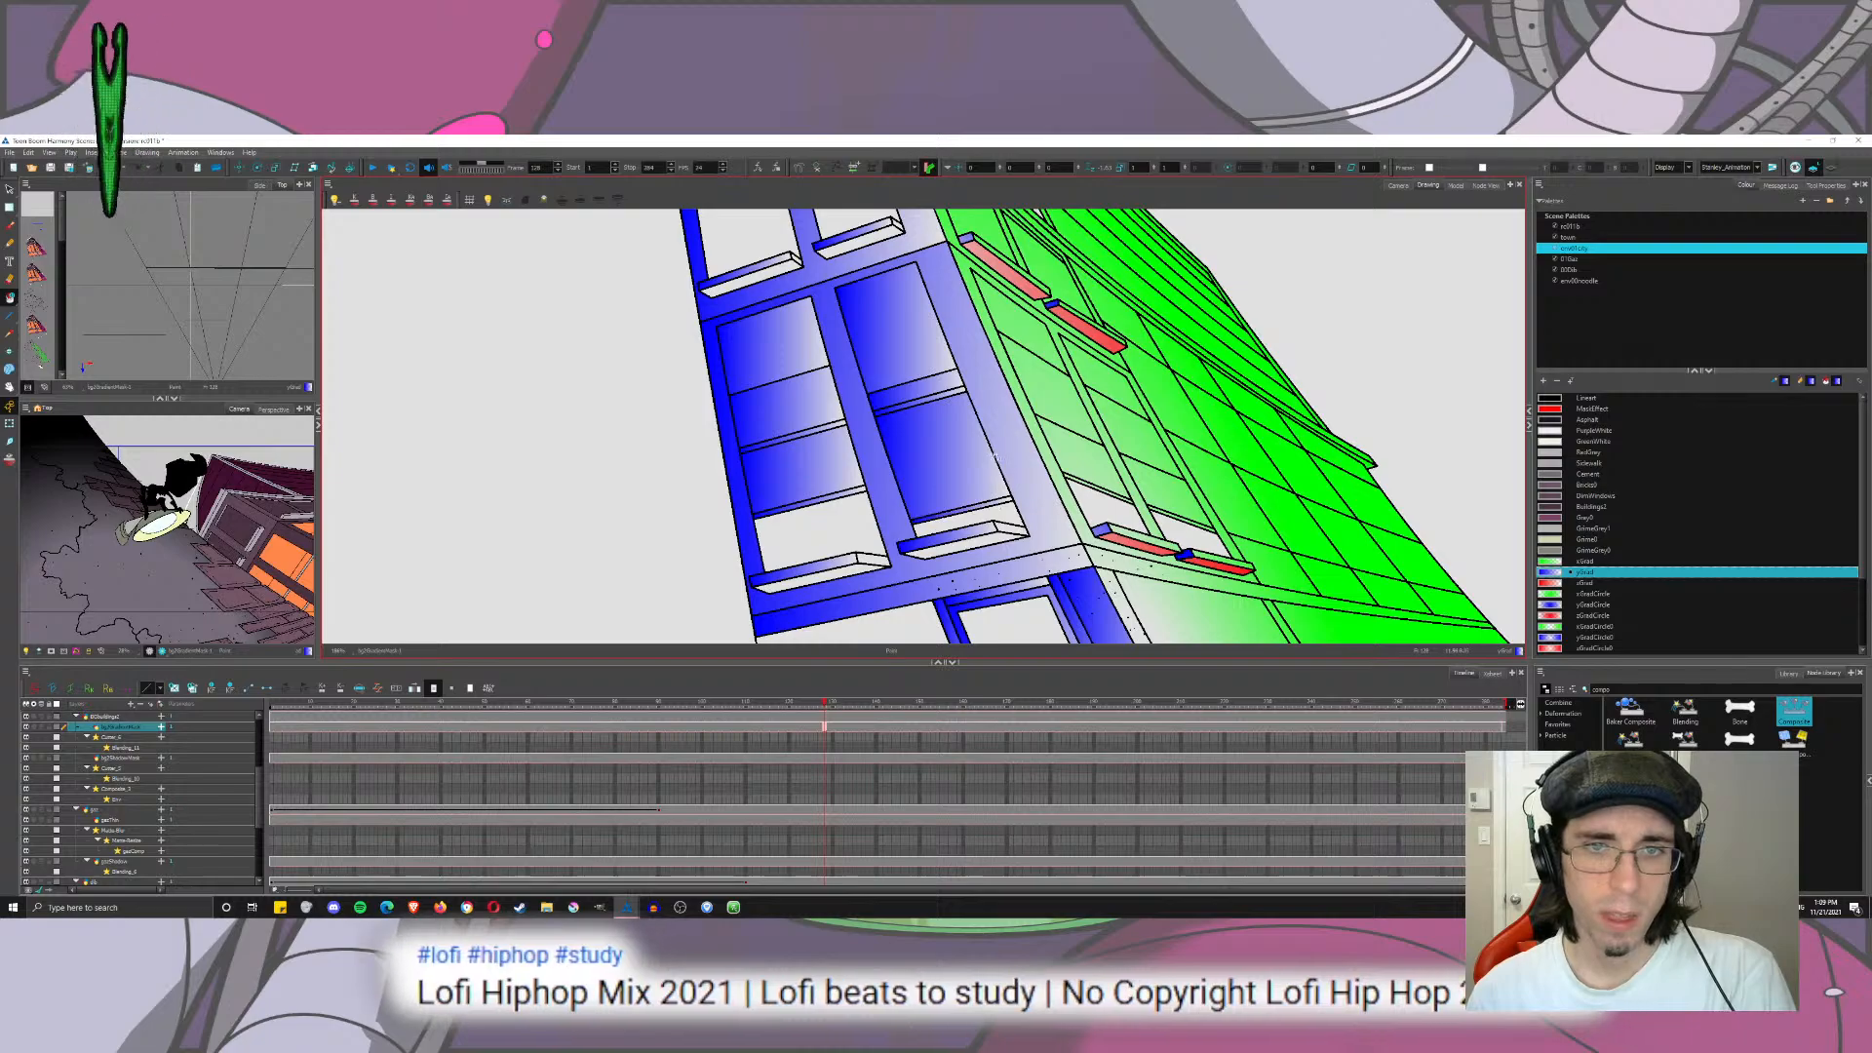
{"action": "mouse_move", "coordinate": [714, 315]}
{"action": "left_mouse_down"}
{"action": "mouse_move", "coordinate": [677, 373]}
{"action": "mouse_move", "coordinate": [679, 505]}
{"action": "left_mouse_up"}
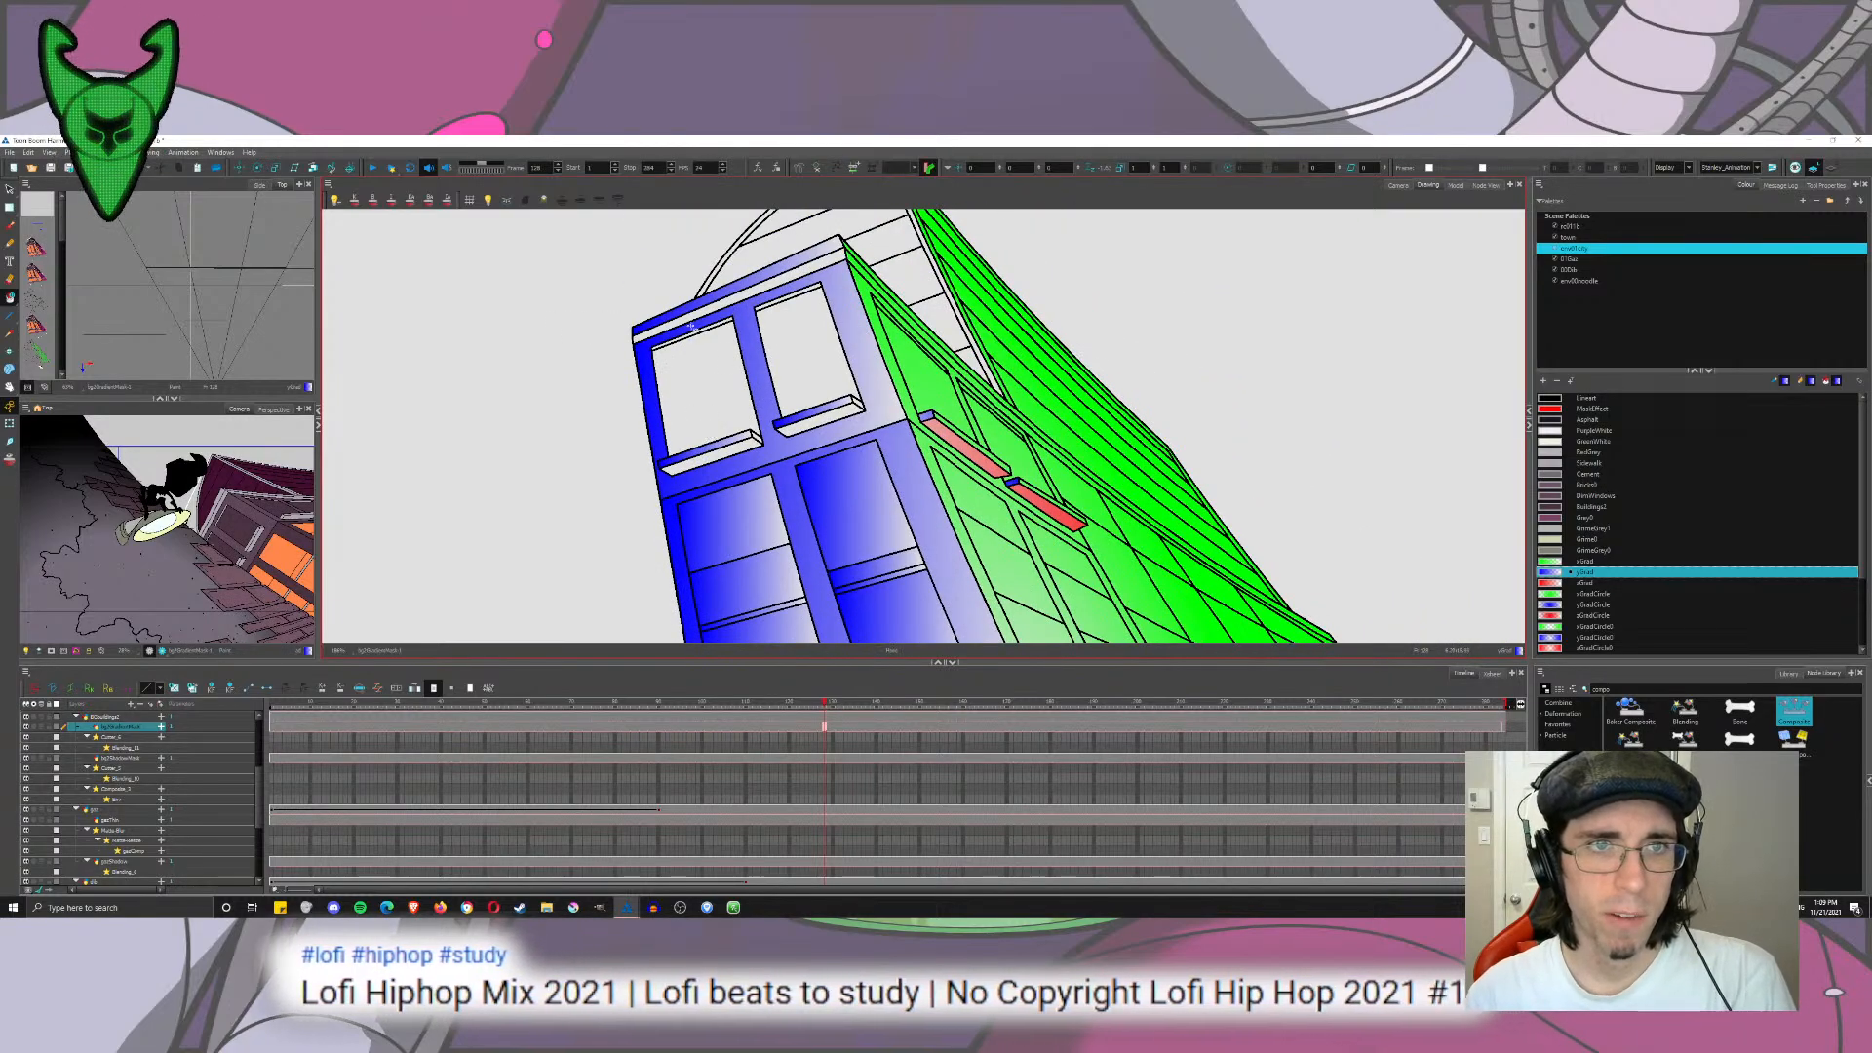
{"action": "left_click", "coordinate": [704, 353]}
{"action": "left_click", "coordinate": [790, 331]}
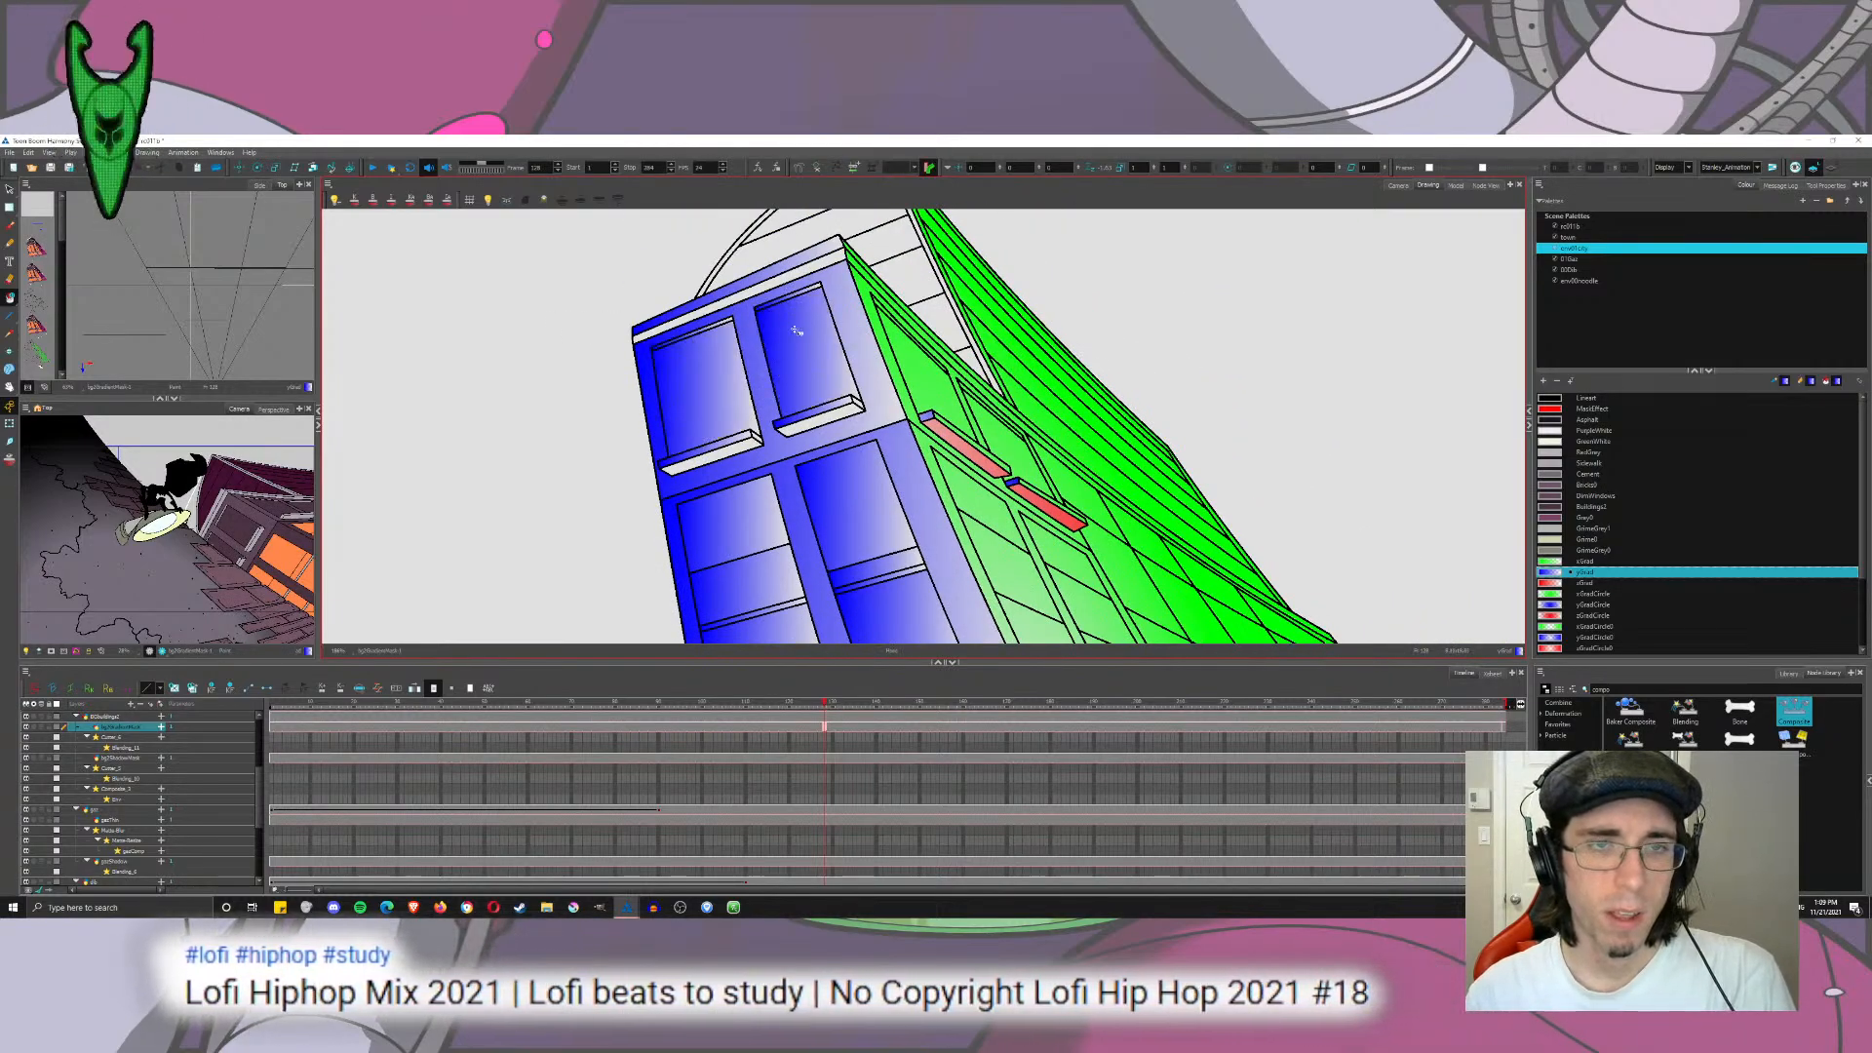
Step: Recolour all the blue gradient areas of the front wall with the blue radial gradient that has a white centre
{"action": "mouse_move", "coordinate": [786, 395]}
{"action": "left_mouse_down"}
{"action": "mouse_move", "coordinate": [739, 241]}
{"action": "mouse_move", "coordinate": [688, 234]}
{"action": "left_mouse_up"}
{"action": "left_click_drag", "start_coordinate": [729, 345], "coordinate": [757, 357]}
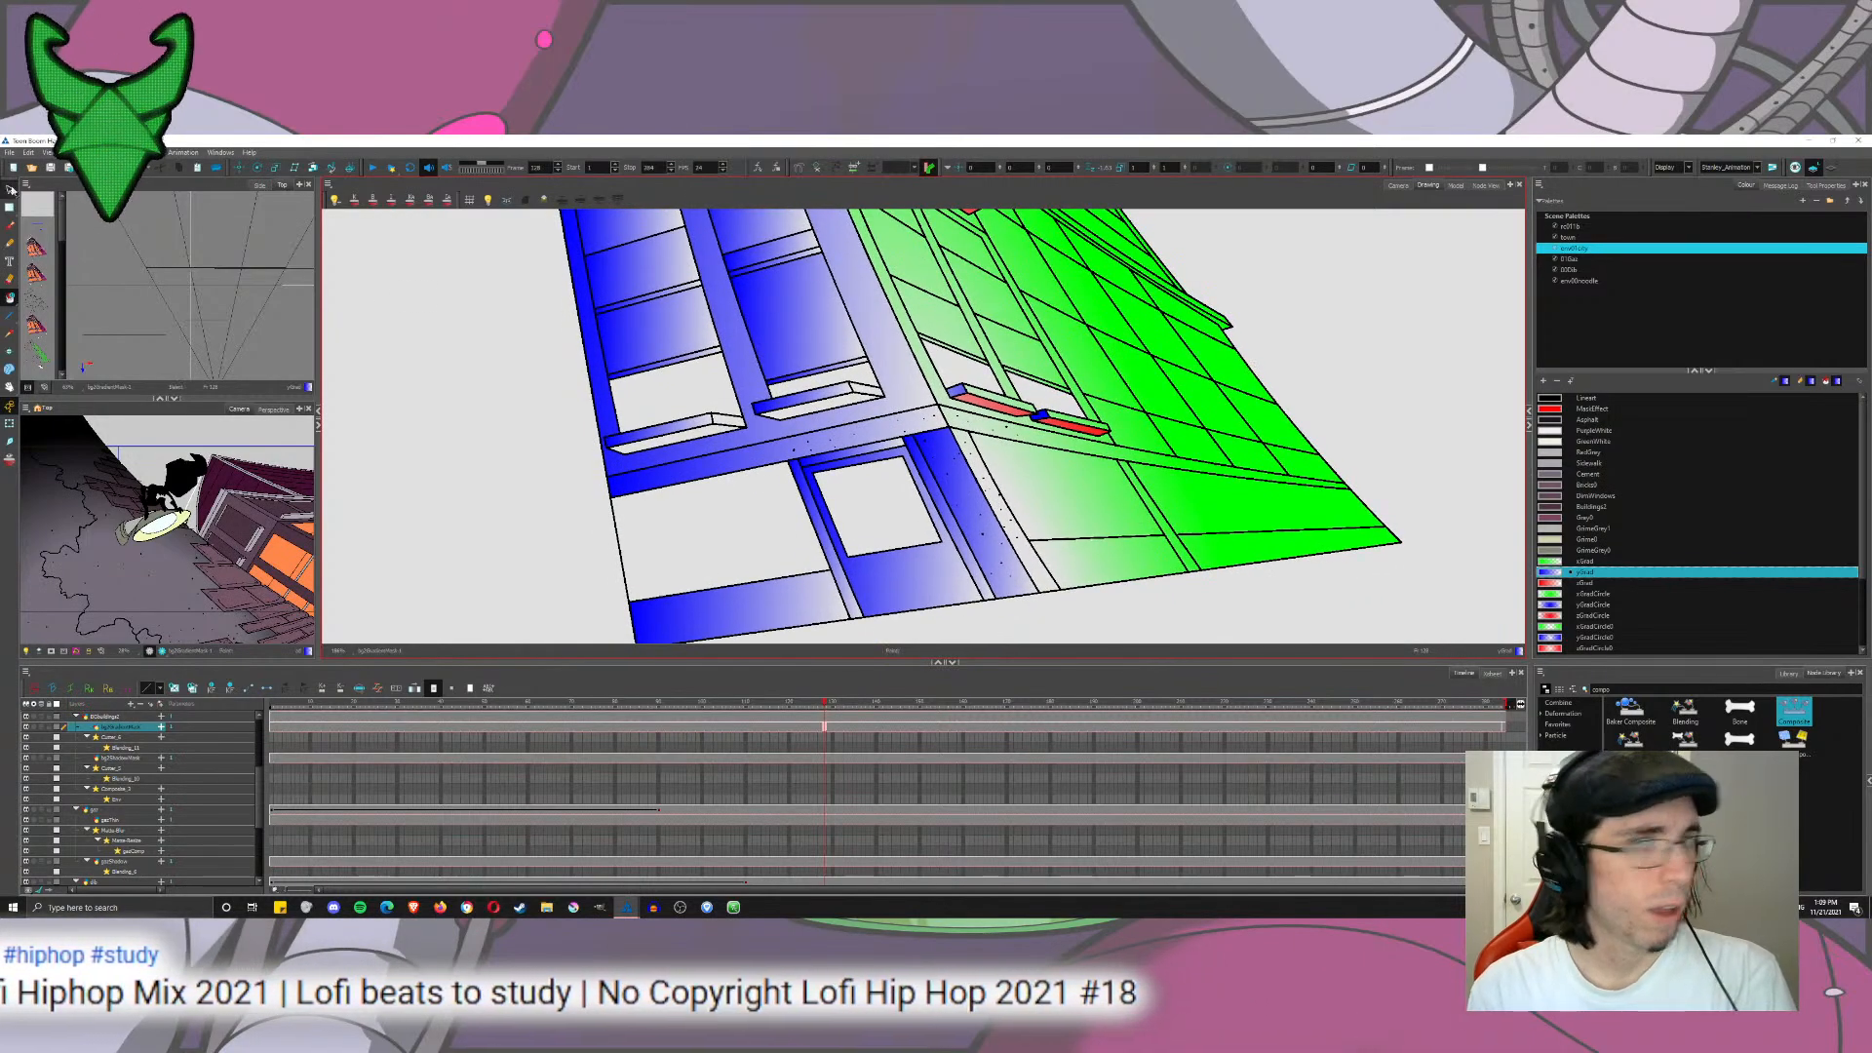
{"action": "left_click", "coordinate": [12, 190]}
{"action": "key", "text": "ctrl+shift+a"}
{"action": "left_click", "coordinate": [954, 390], "text": "shift"}
{"action": "left_click", "coordinate": [1040, 415], "text": "shift"}
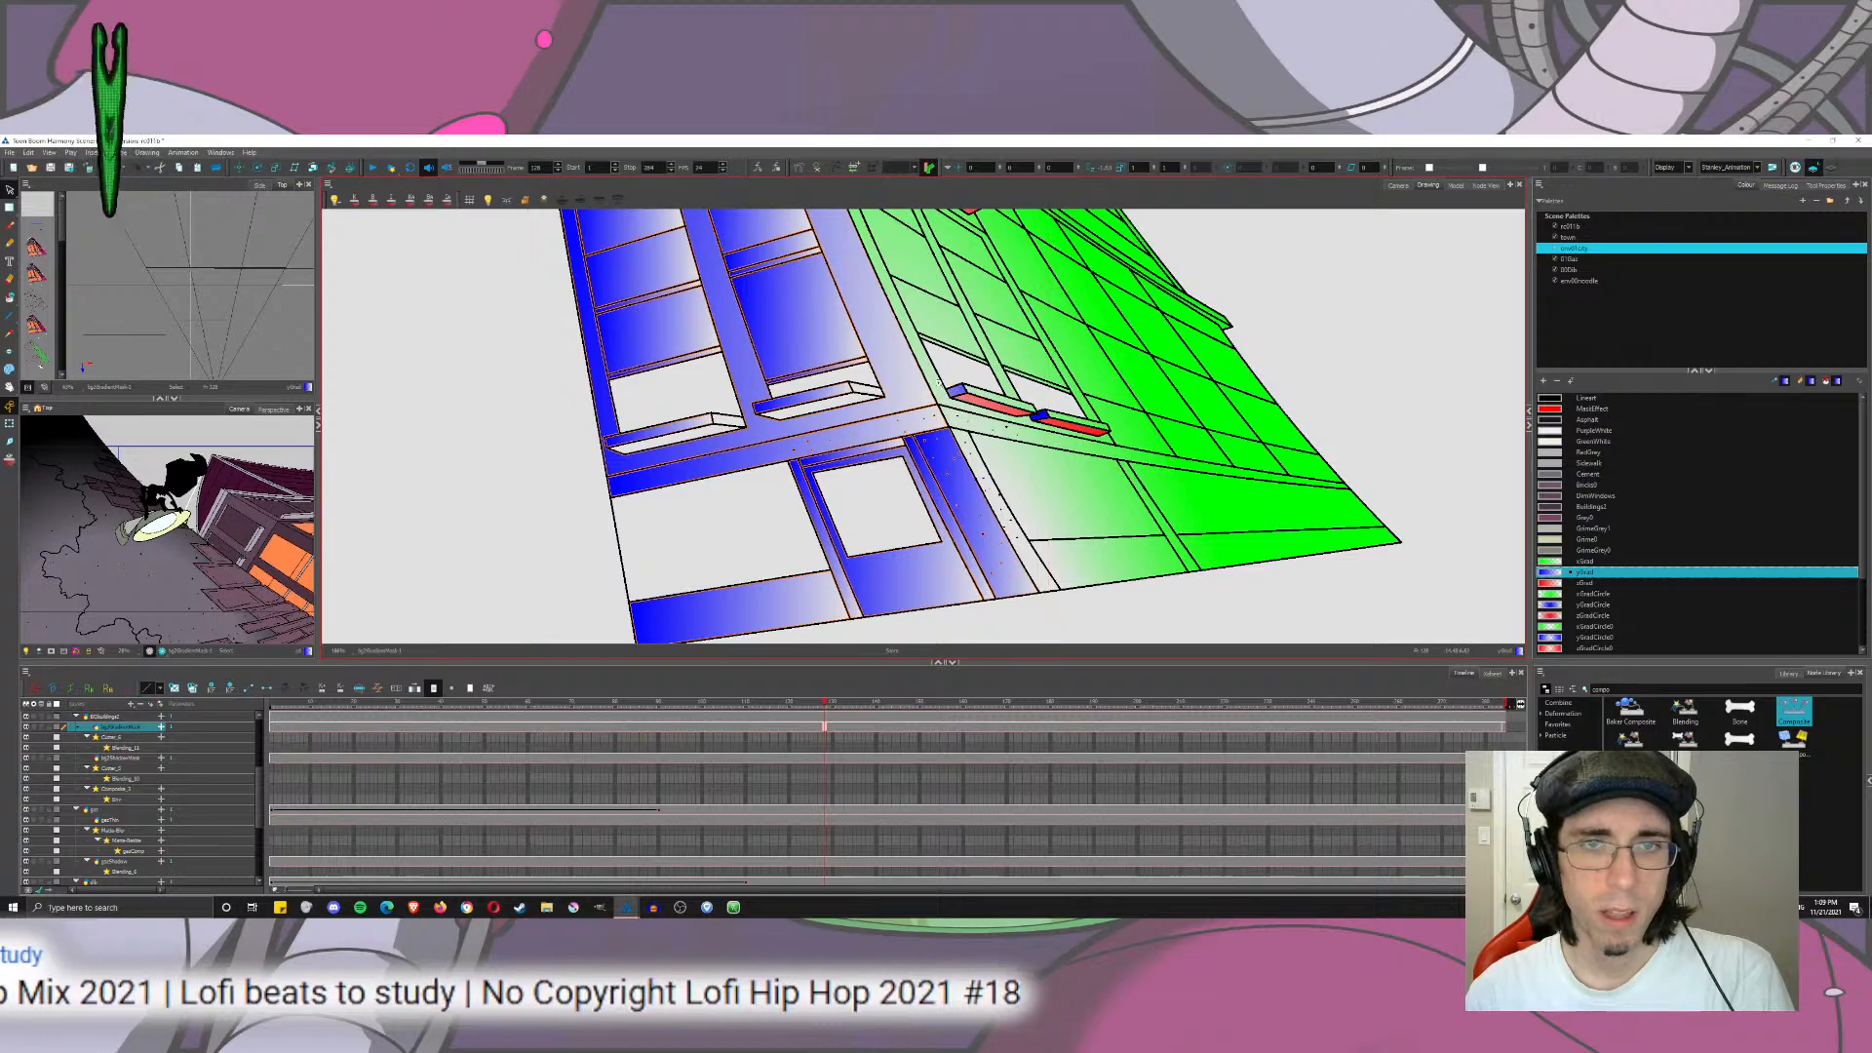
{"action": "scroll", "coordinate": [931, 385], "scroll_direction": "down", "scroll_amount": 4}
{"action": "left_click_drag", "start_coordinate": [1415, 425], "coordinate": [1367, 480]}
{"action": "left_click", "coordinate": [1561, 605]}
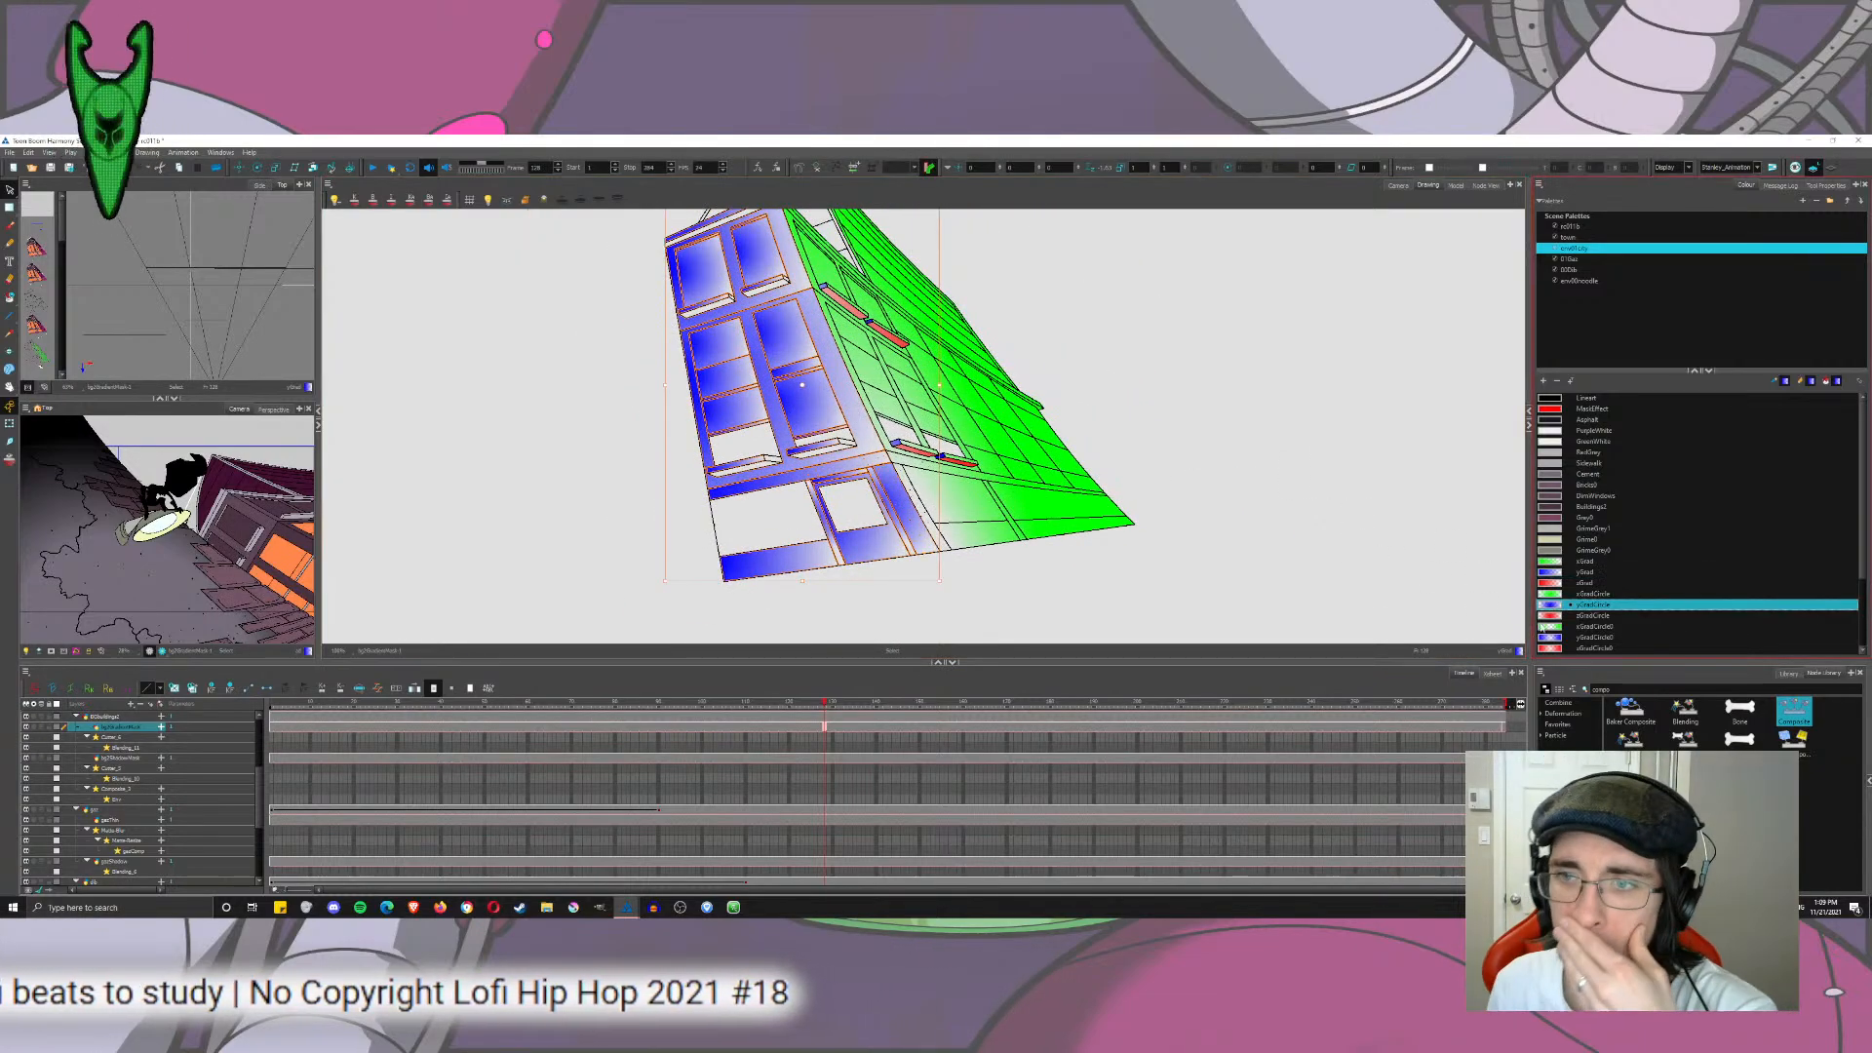
{"action": "left_click", "coordinate": [1552, 637]}
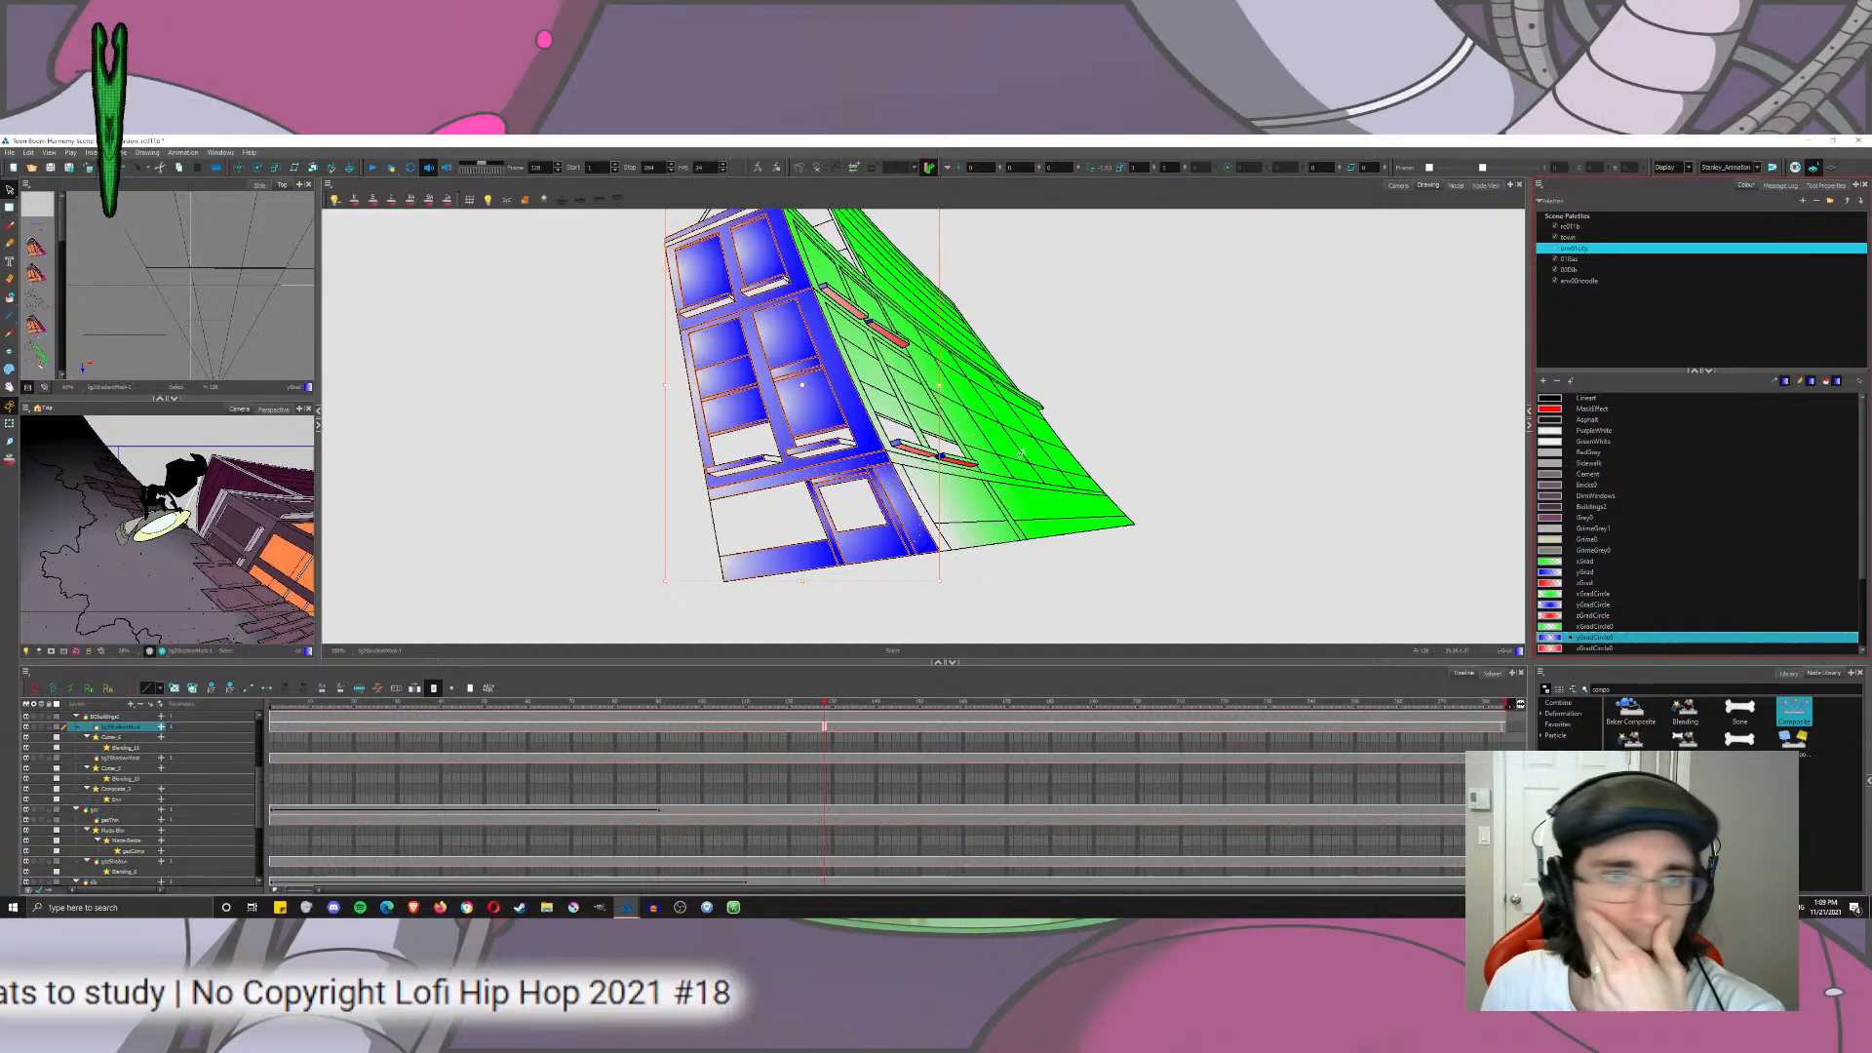
Step: Centre the blue radial gradient at the base of the front wall, stretch it up the full facade and widen it
{"action": "left_click", "coordinate": [10, 209]}
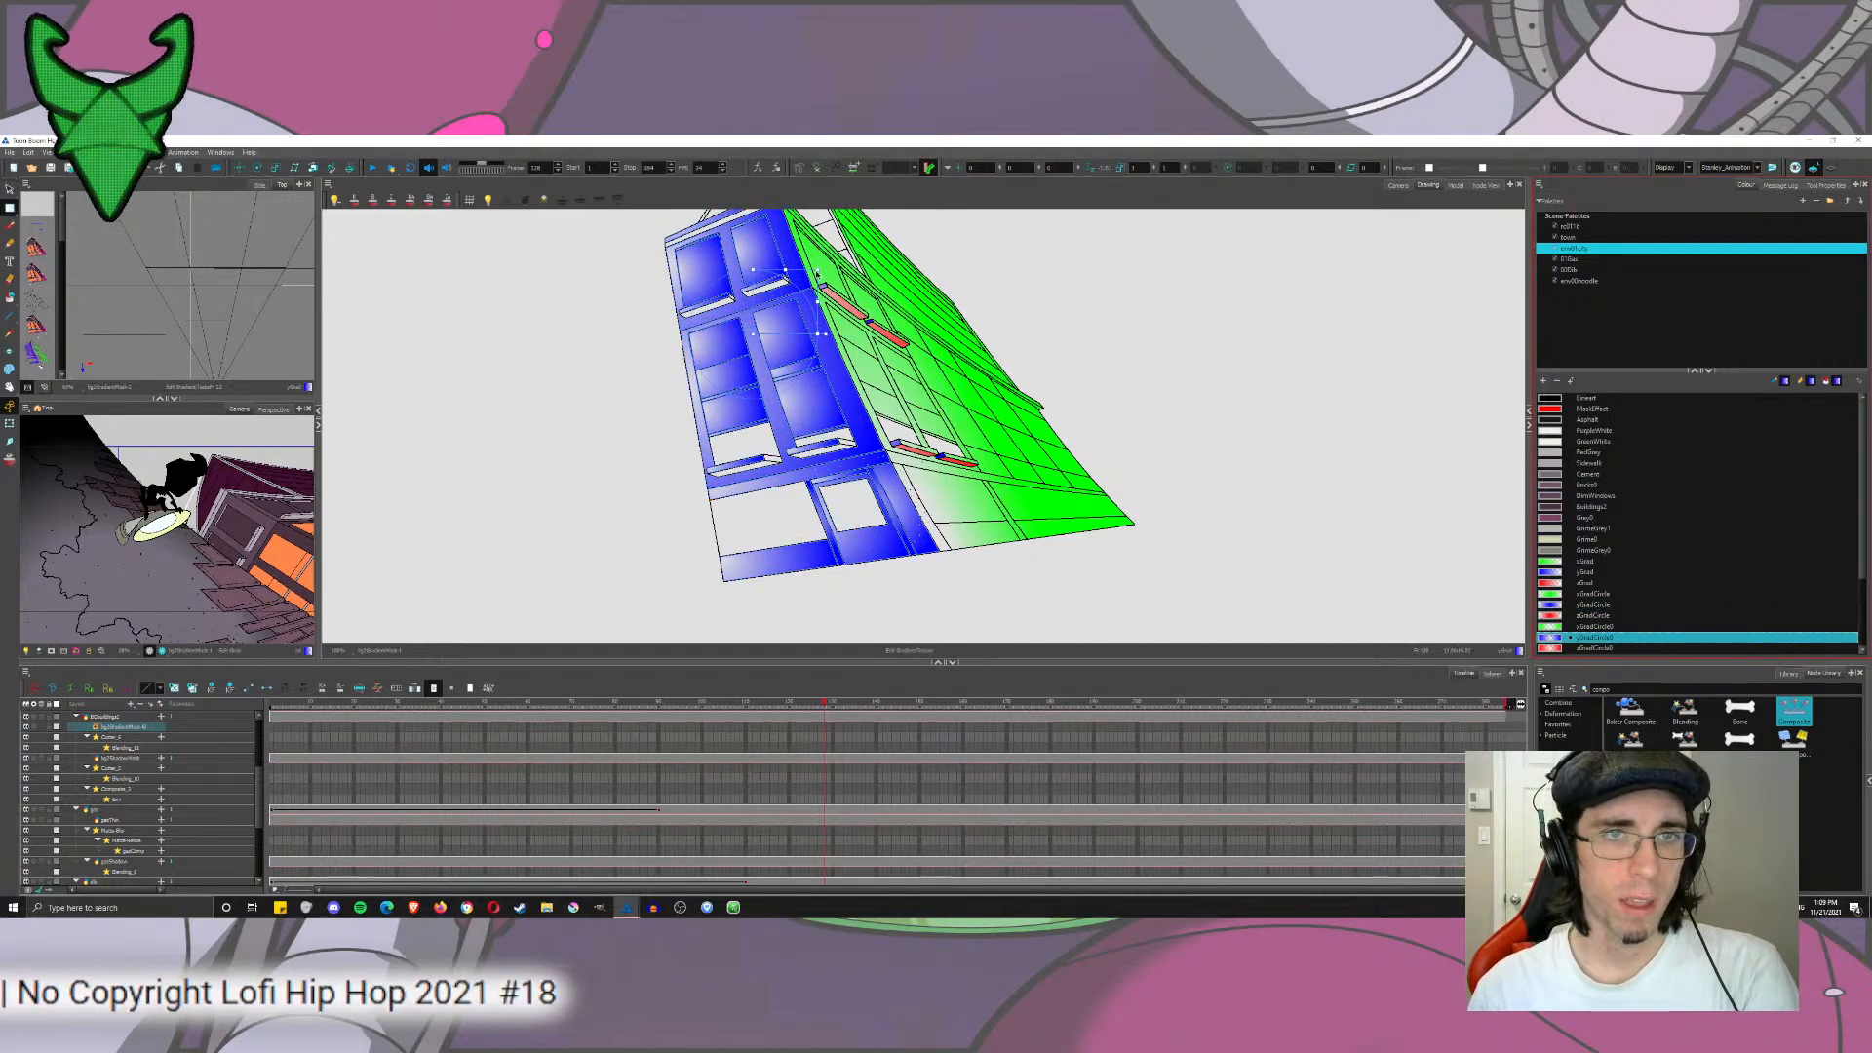
{"action": "left_click_drag", "start_coordinate": [818, 269], "coordinate": [904, 220]}
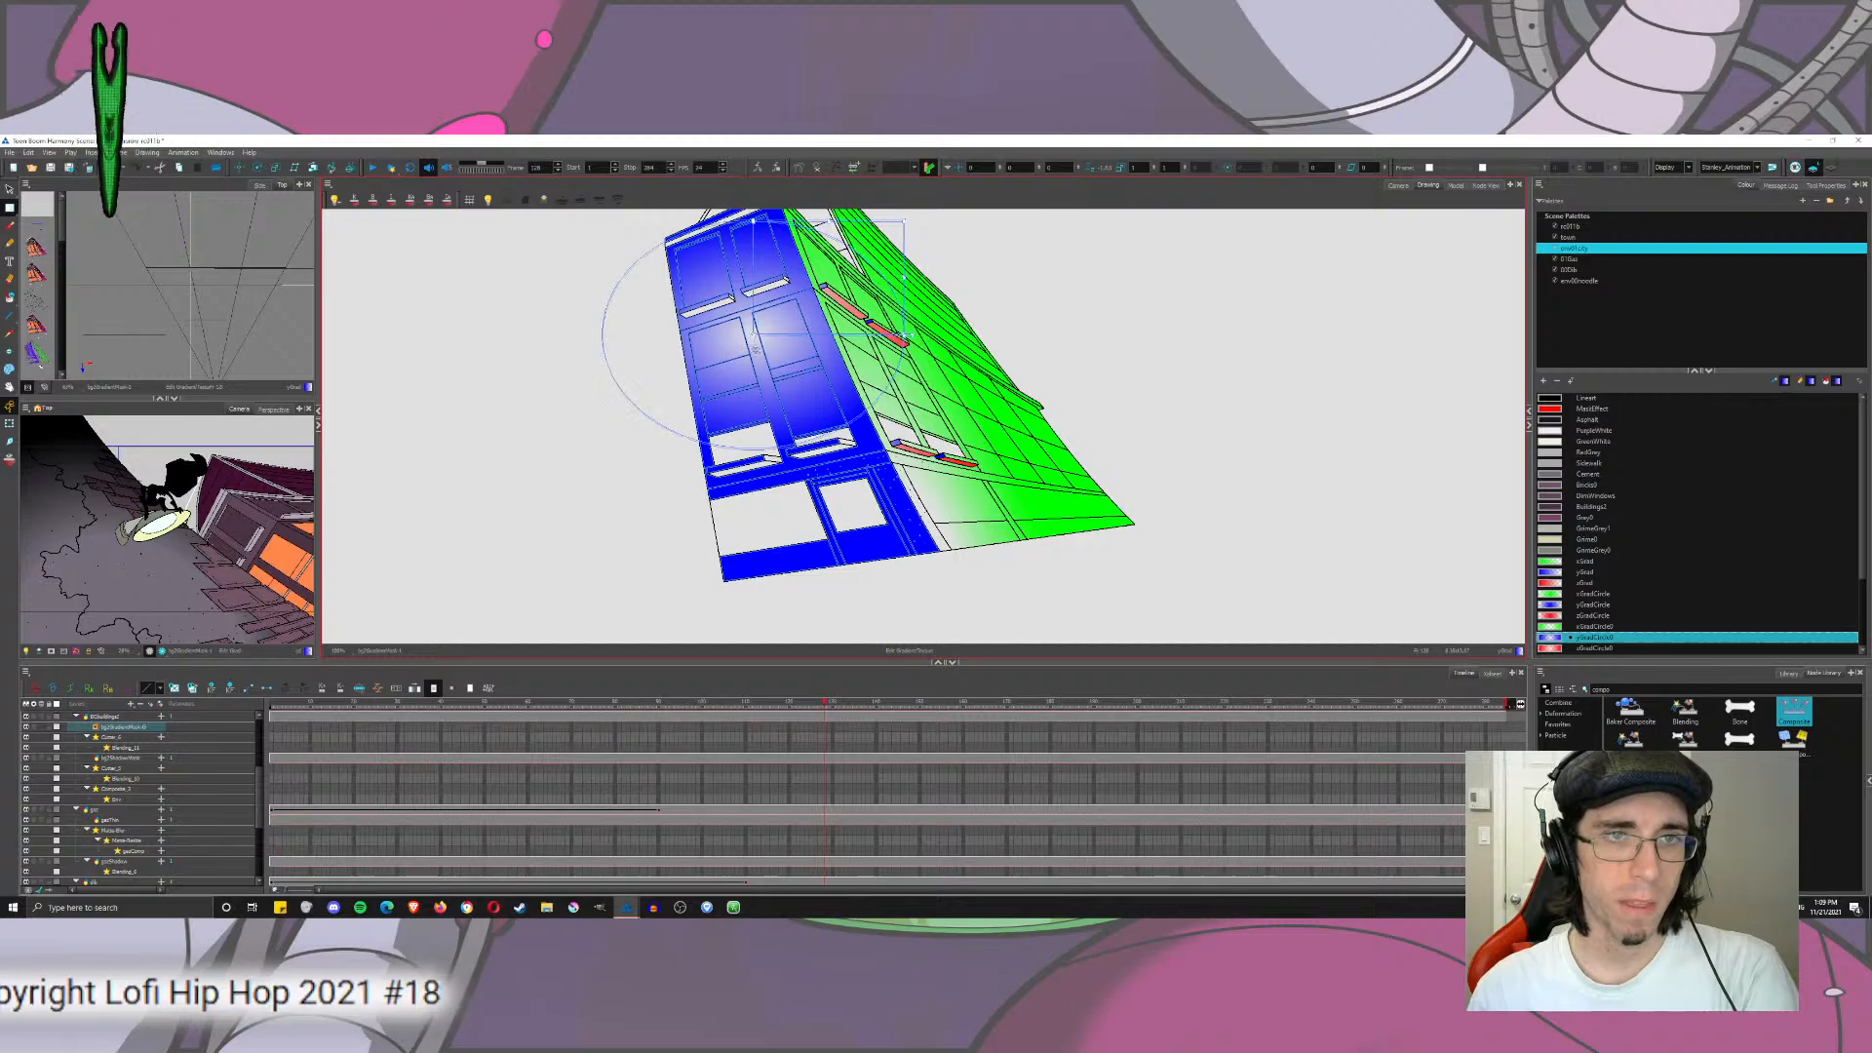
{"action": "left_click_drag", "start_coordinate": [756, 333], "coordinate": [801, 565]}
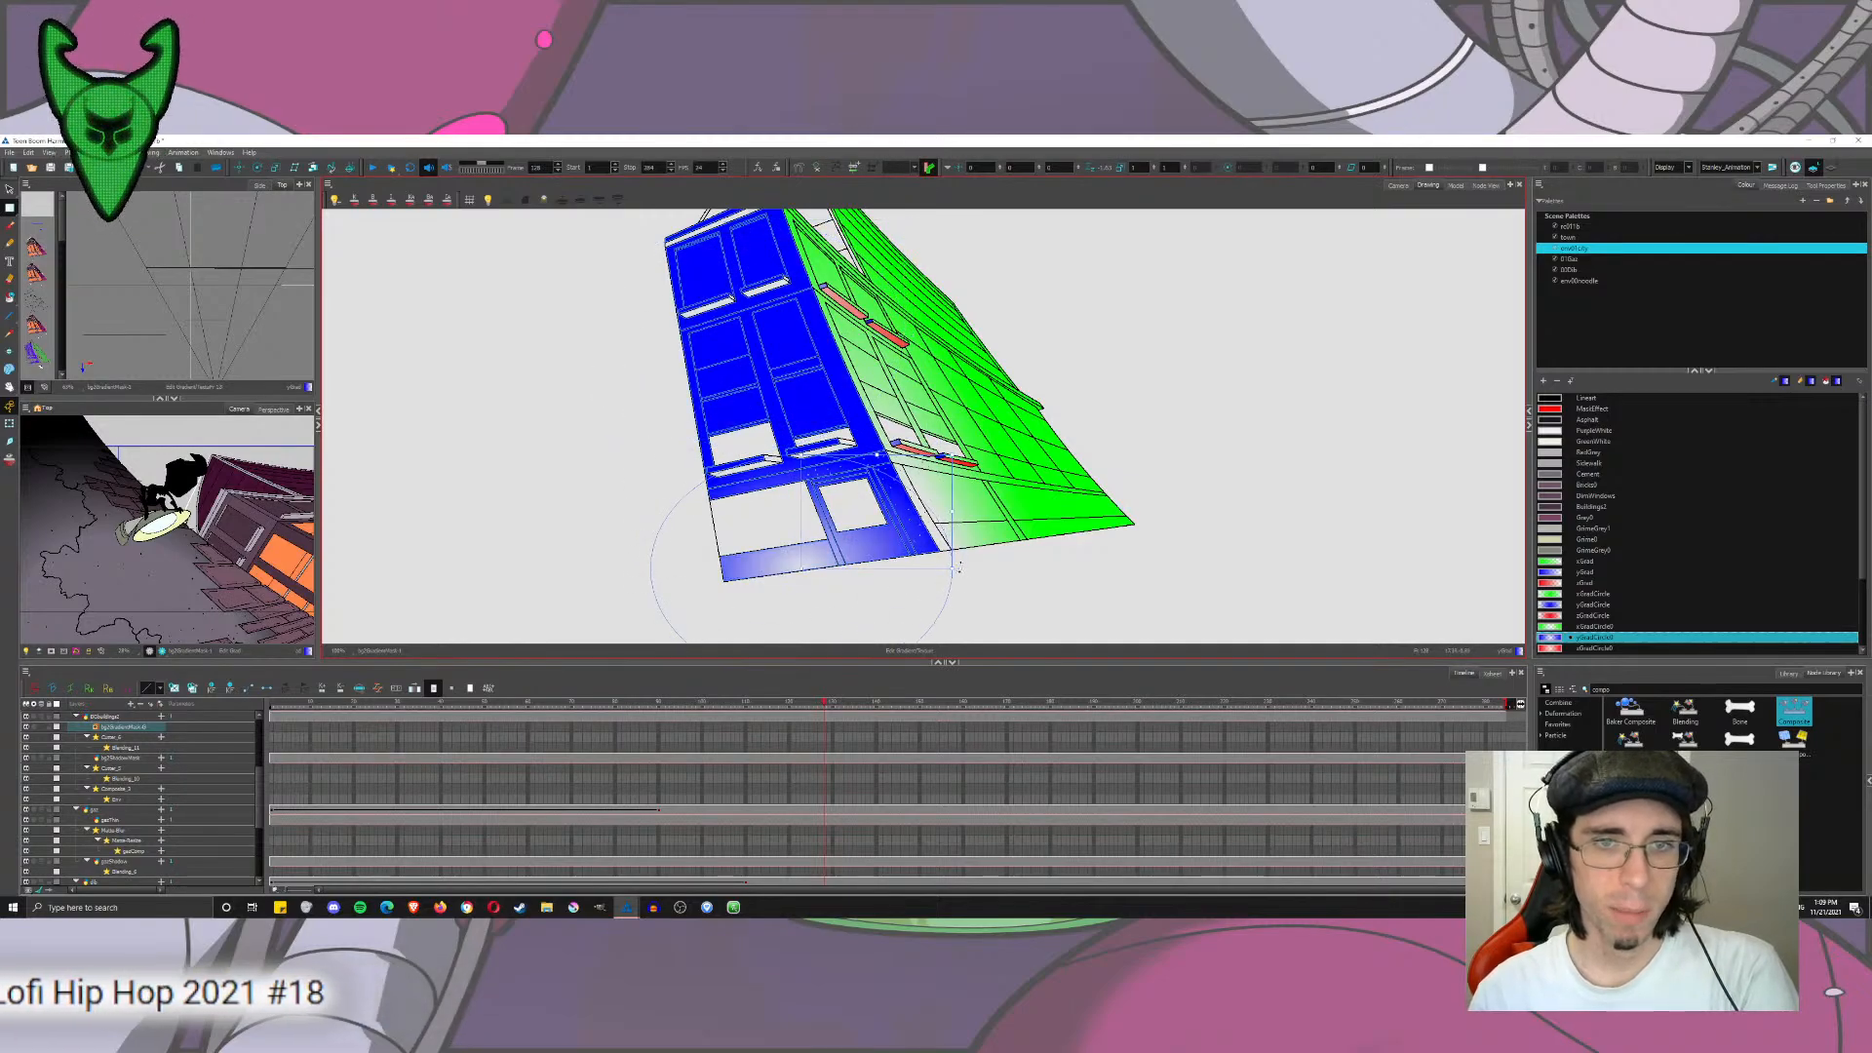
{"action": "left_click_drag", "start_coordinate": [933, 433], "coordinate": [855, 179]}
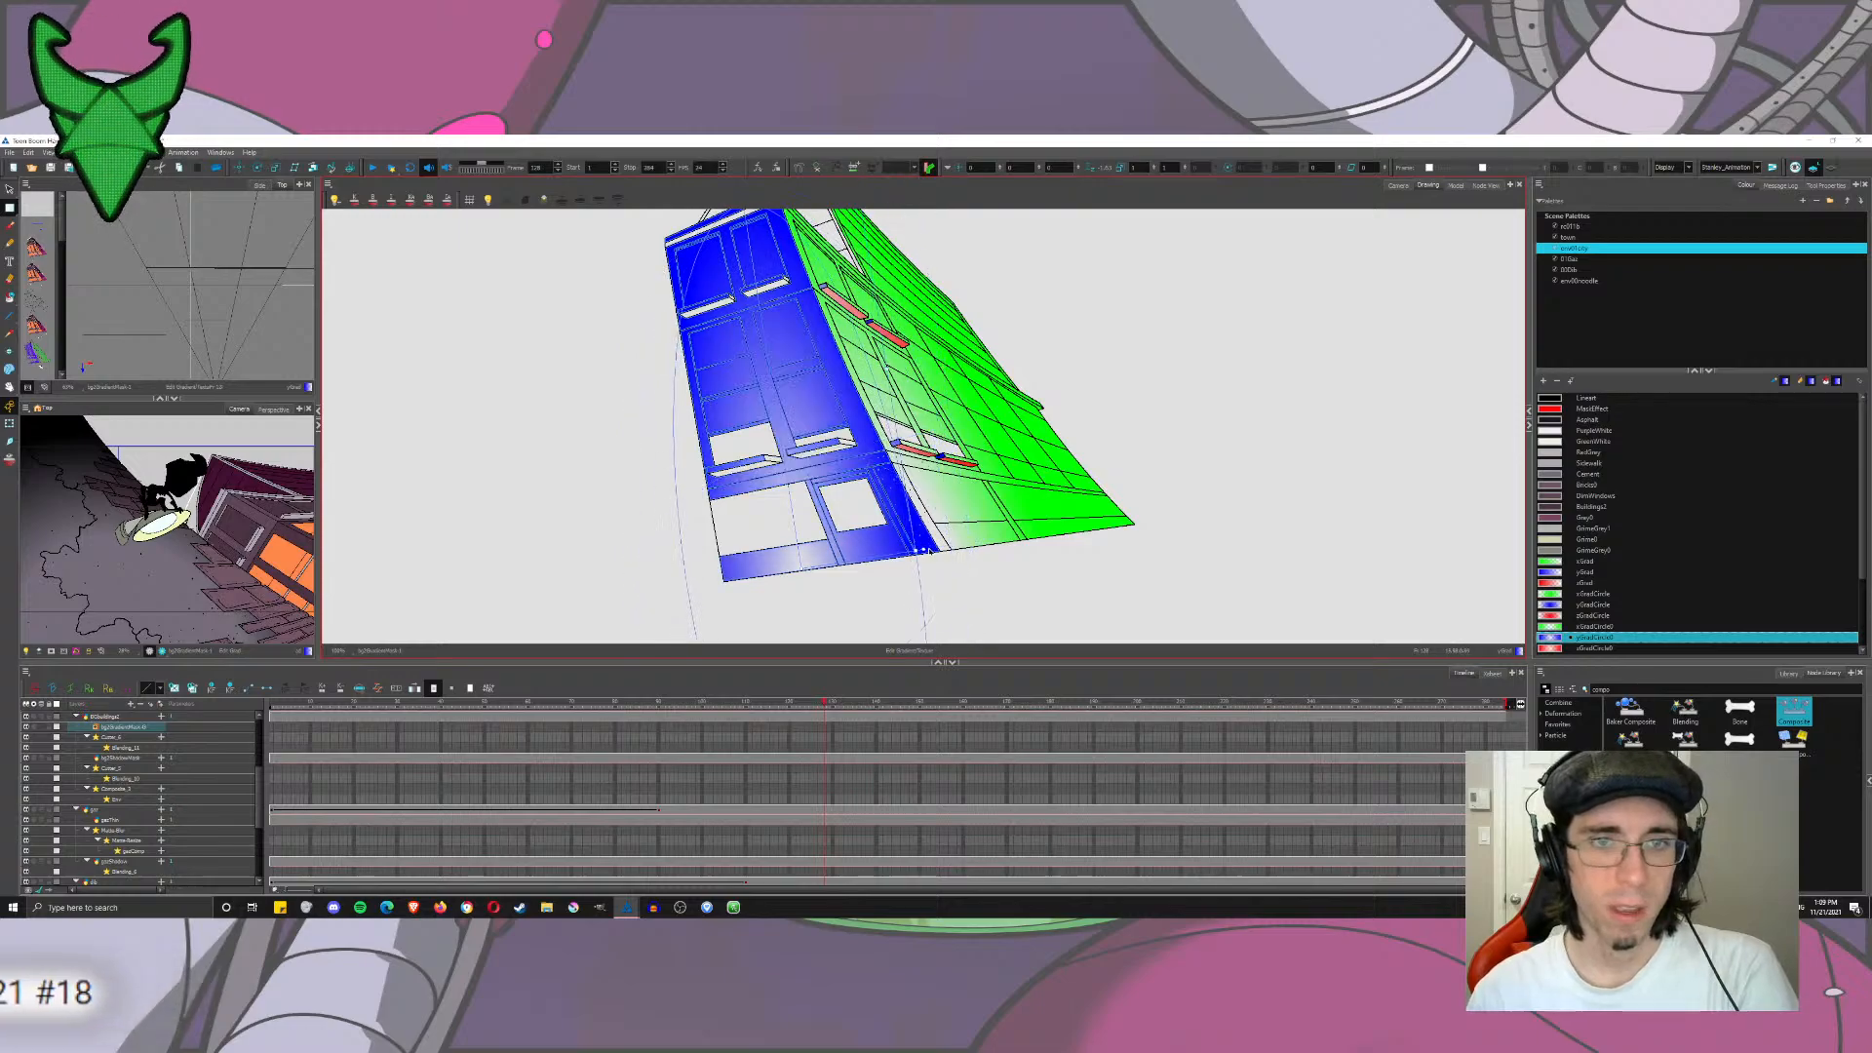
{"action": "left_click_drag", "start_coordinate": [921, 551], "coordinate": [987, 503]}
{"action": "left_click_drag", "start_coordinate": [805, 573], "coordinate": [805, 524]}
{"action": "left_click", "coordinate": [1121, 288]}
Step: Fill the long undersides of the four front-wall window sills with the red gradient
{"action": "left_click_drag", "start_coordinate": [1120, 289], "coordinate": [1102, 379]}
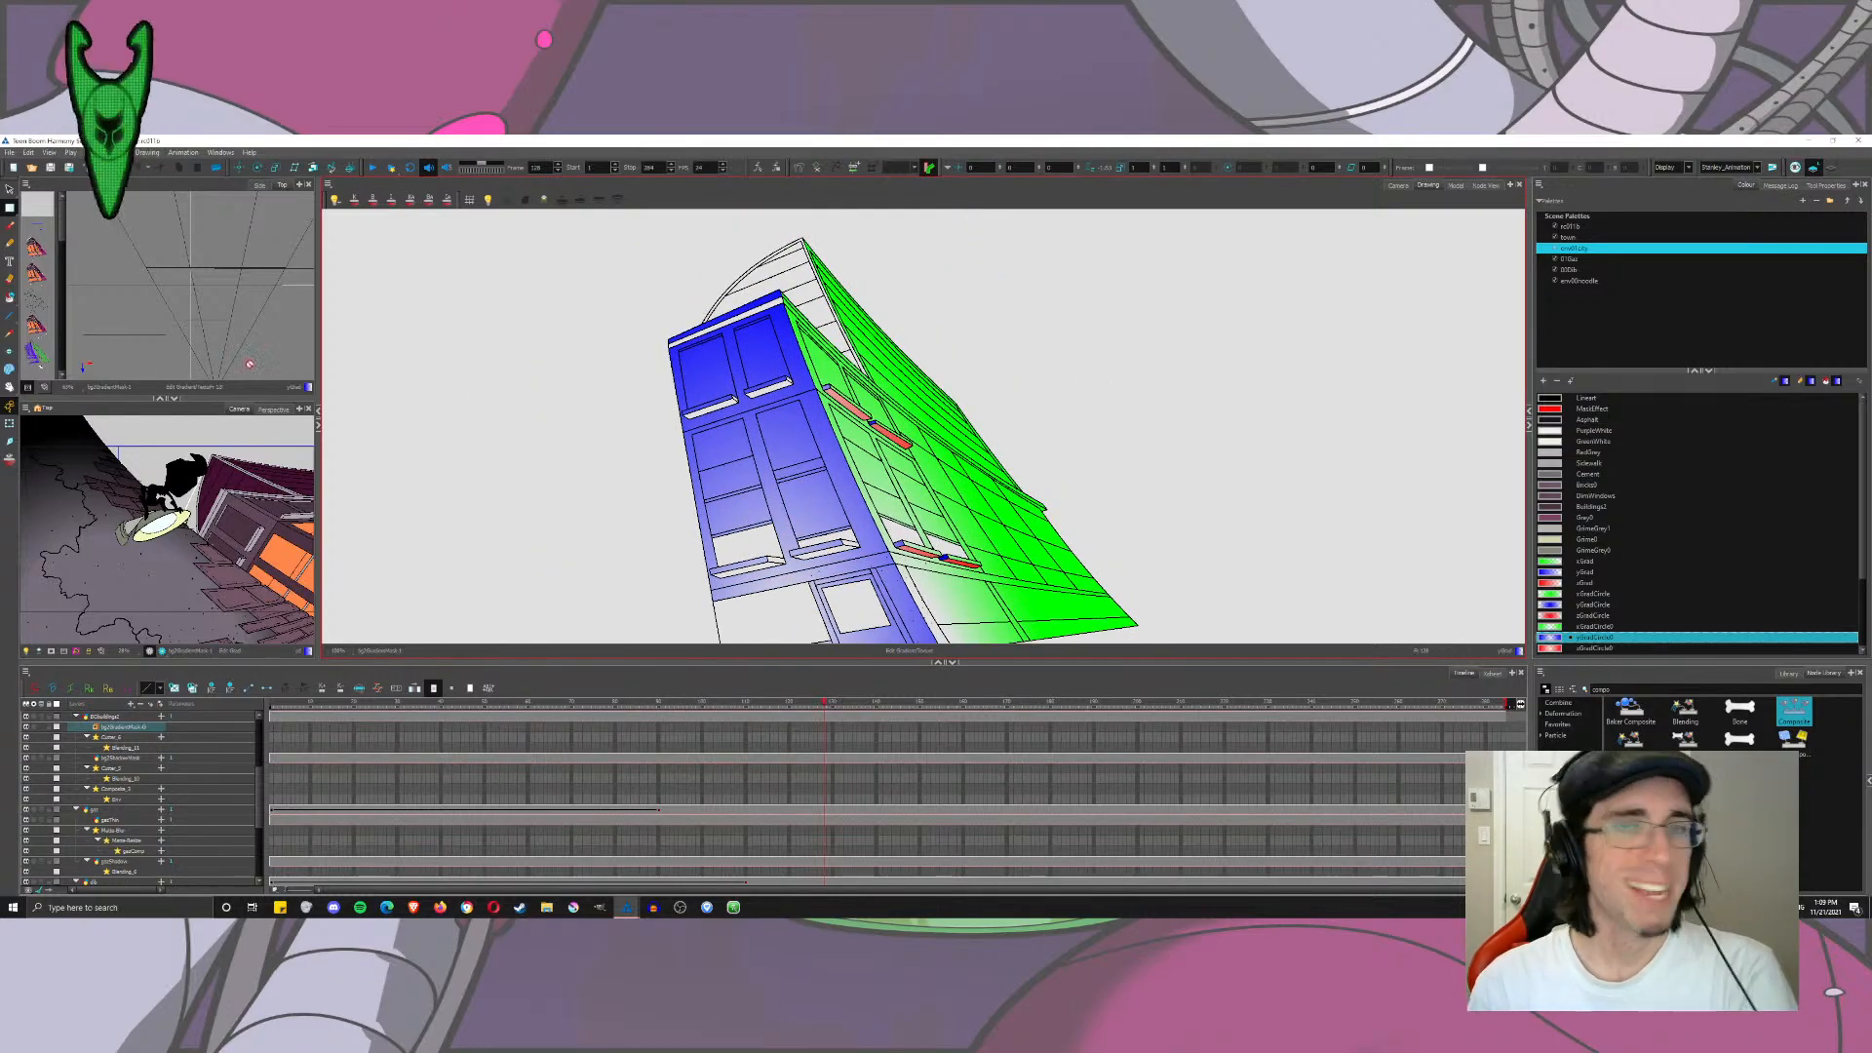
{"action": "left_click", "coordinate": [13, 299]}
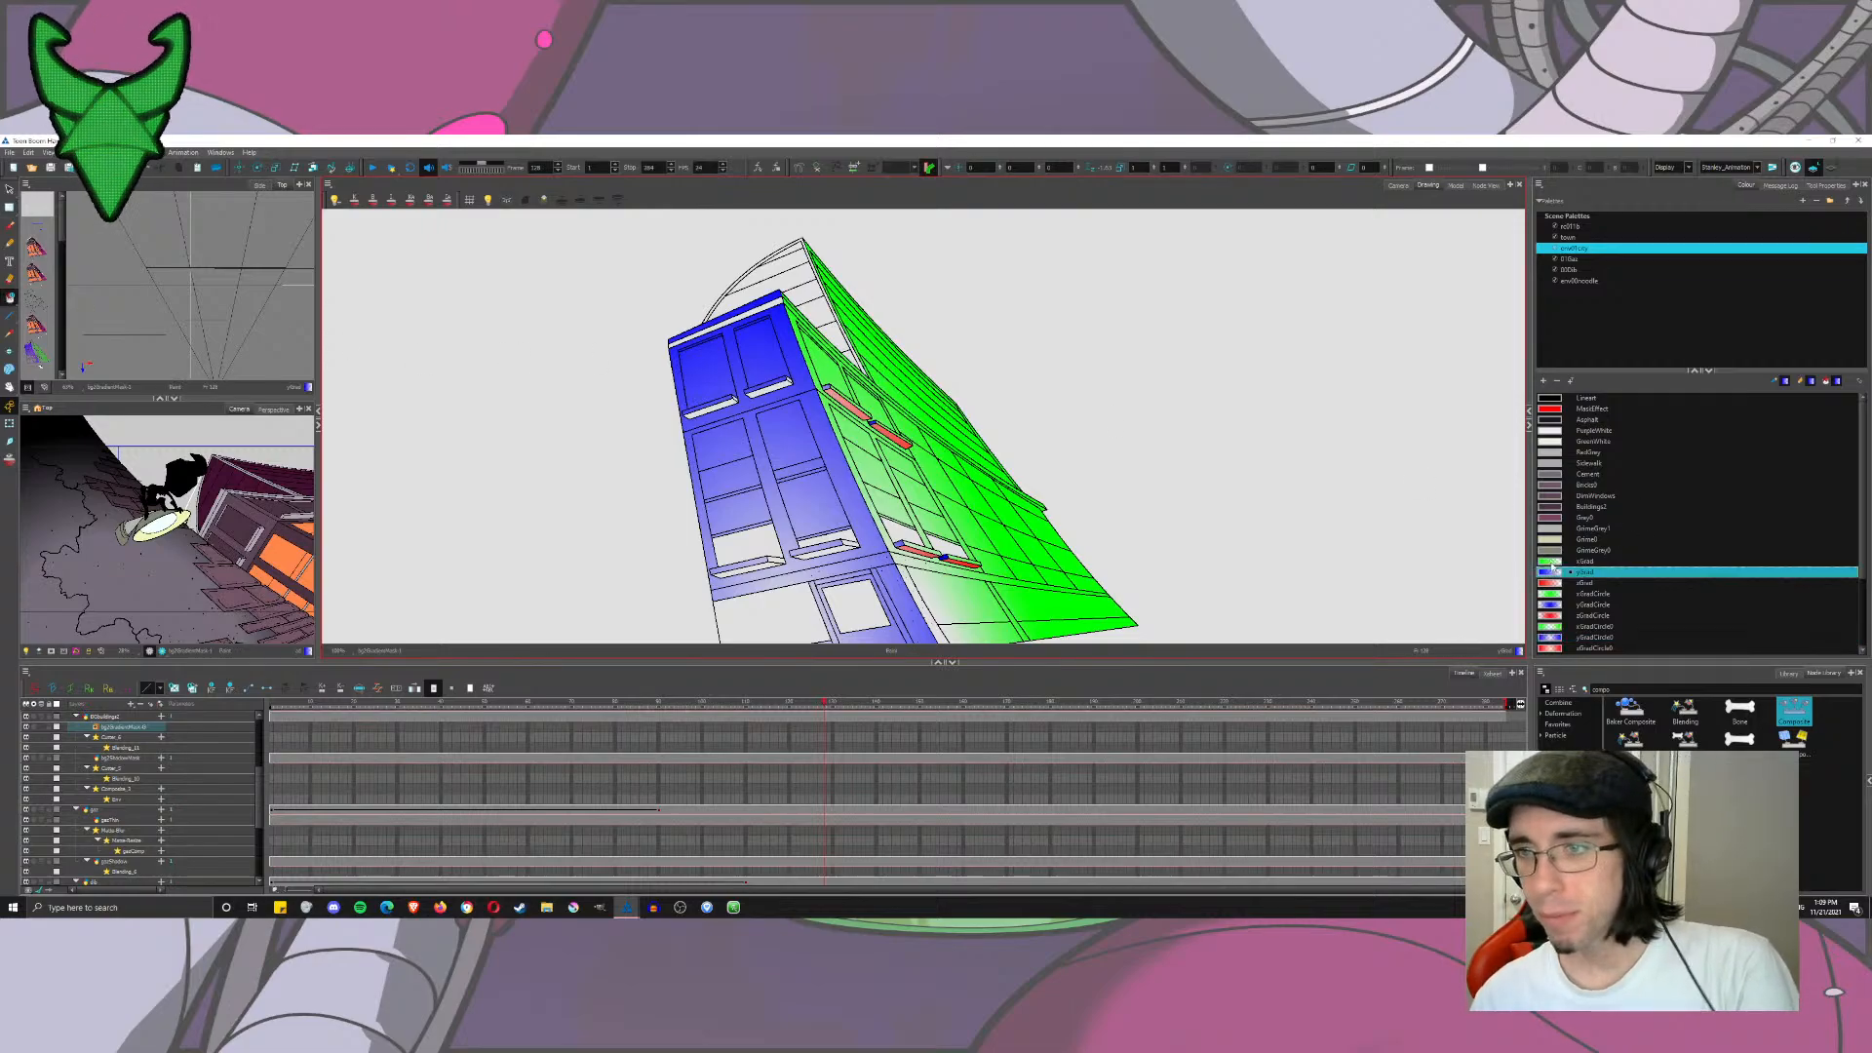
{"action": "left_click", "coordinate": [1553, 583]}
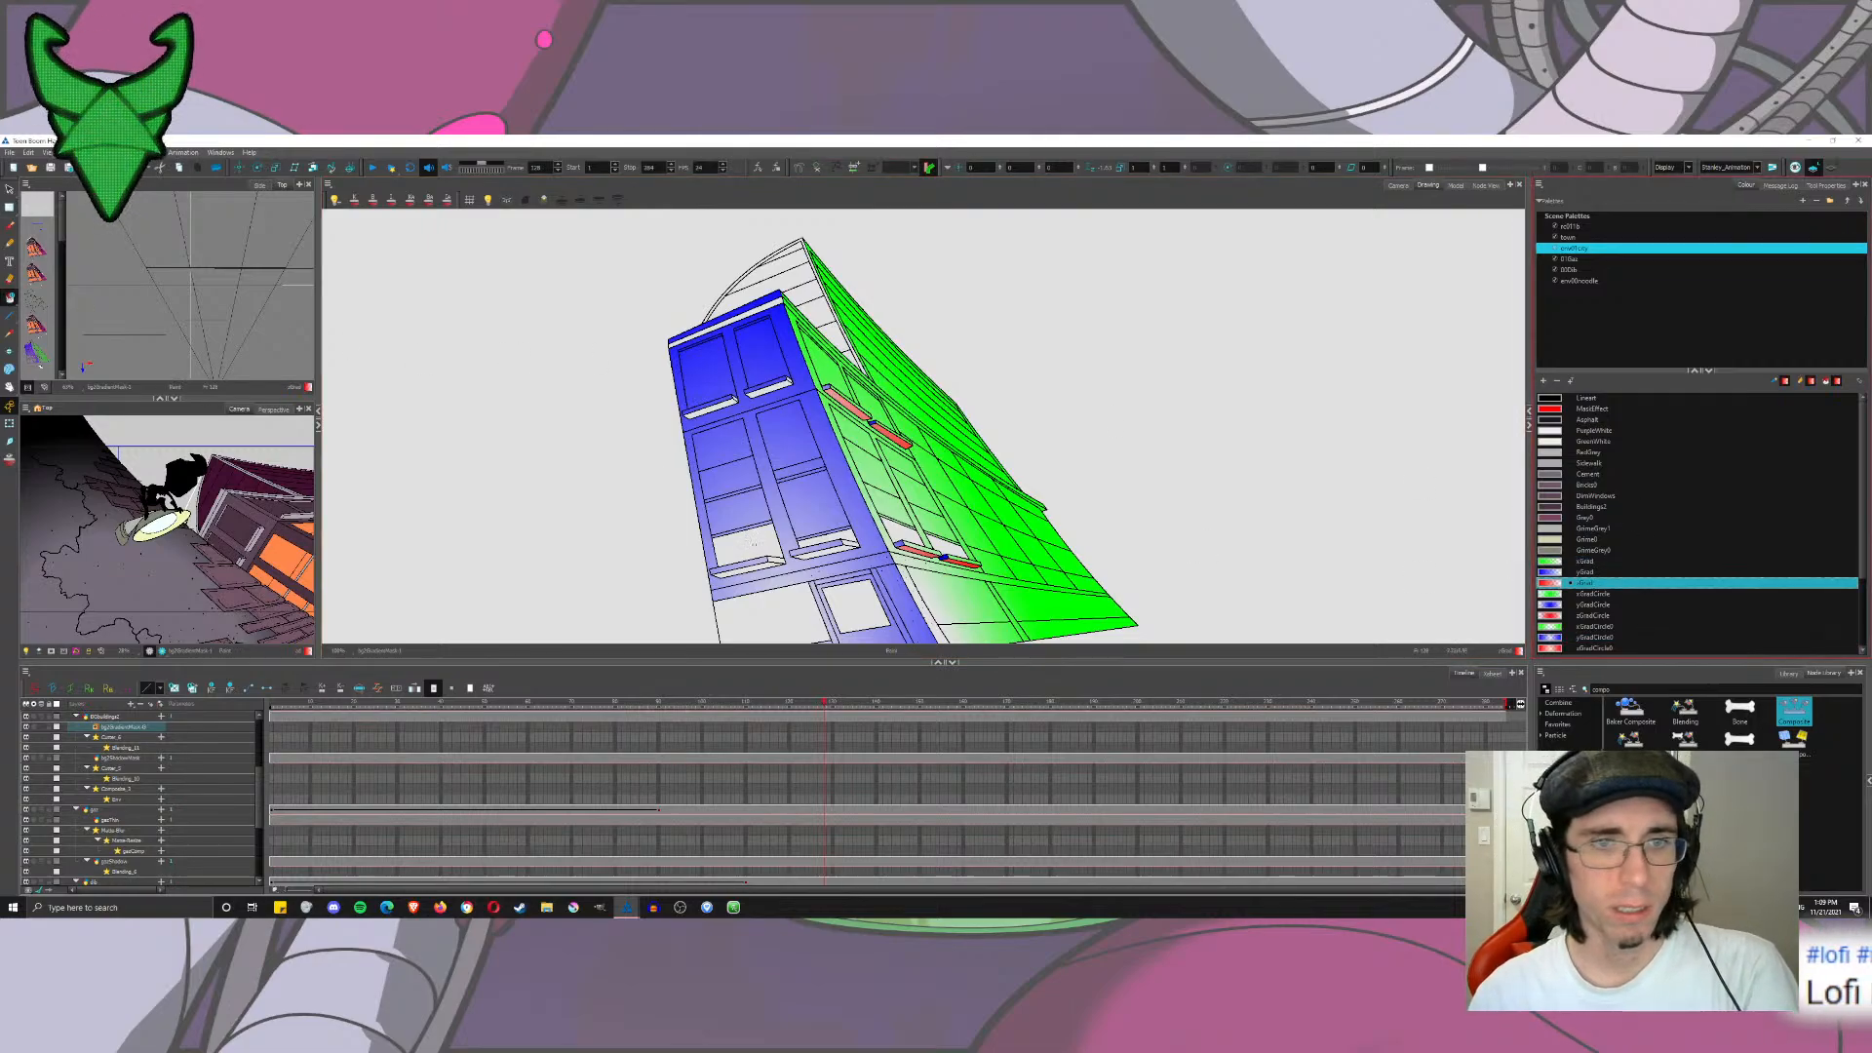
{"action": "scroll", "coordinate": [934, 414], "scroll_direction": "up", "scroll_amount": 2}
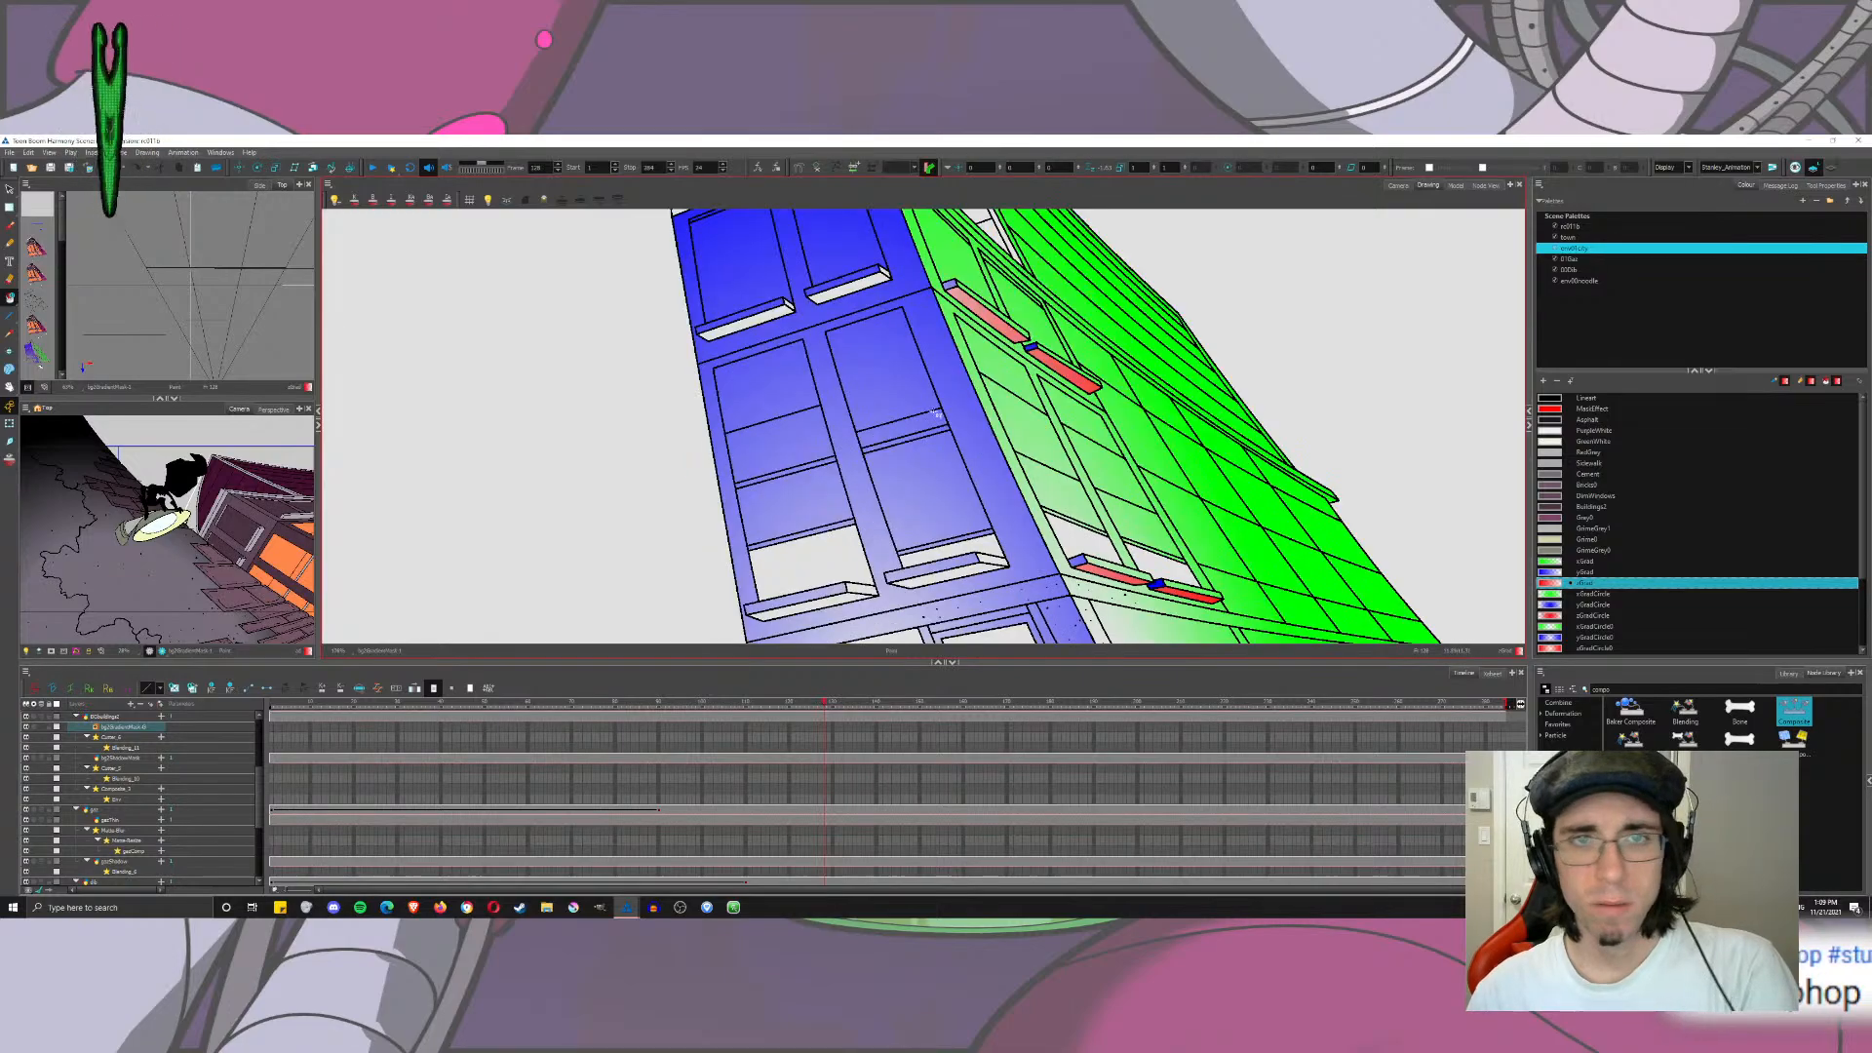
{"action": "left_click", "coordinate": [745, 326]}
{"action": "left_click", "coordinate": [845, 283]}
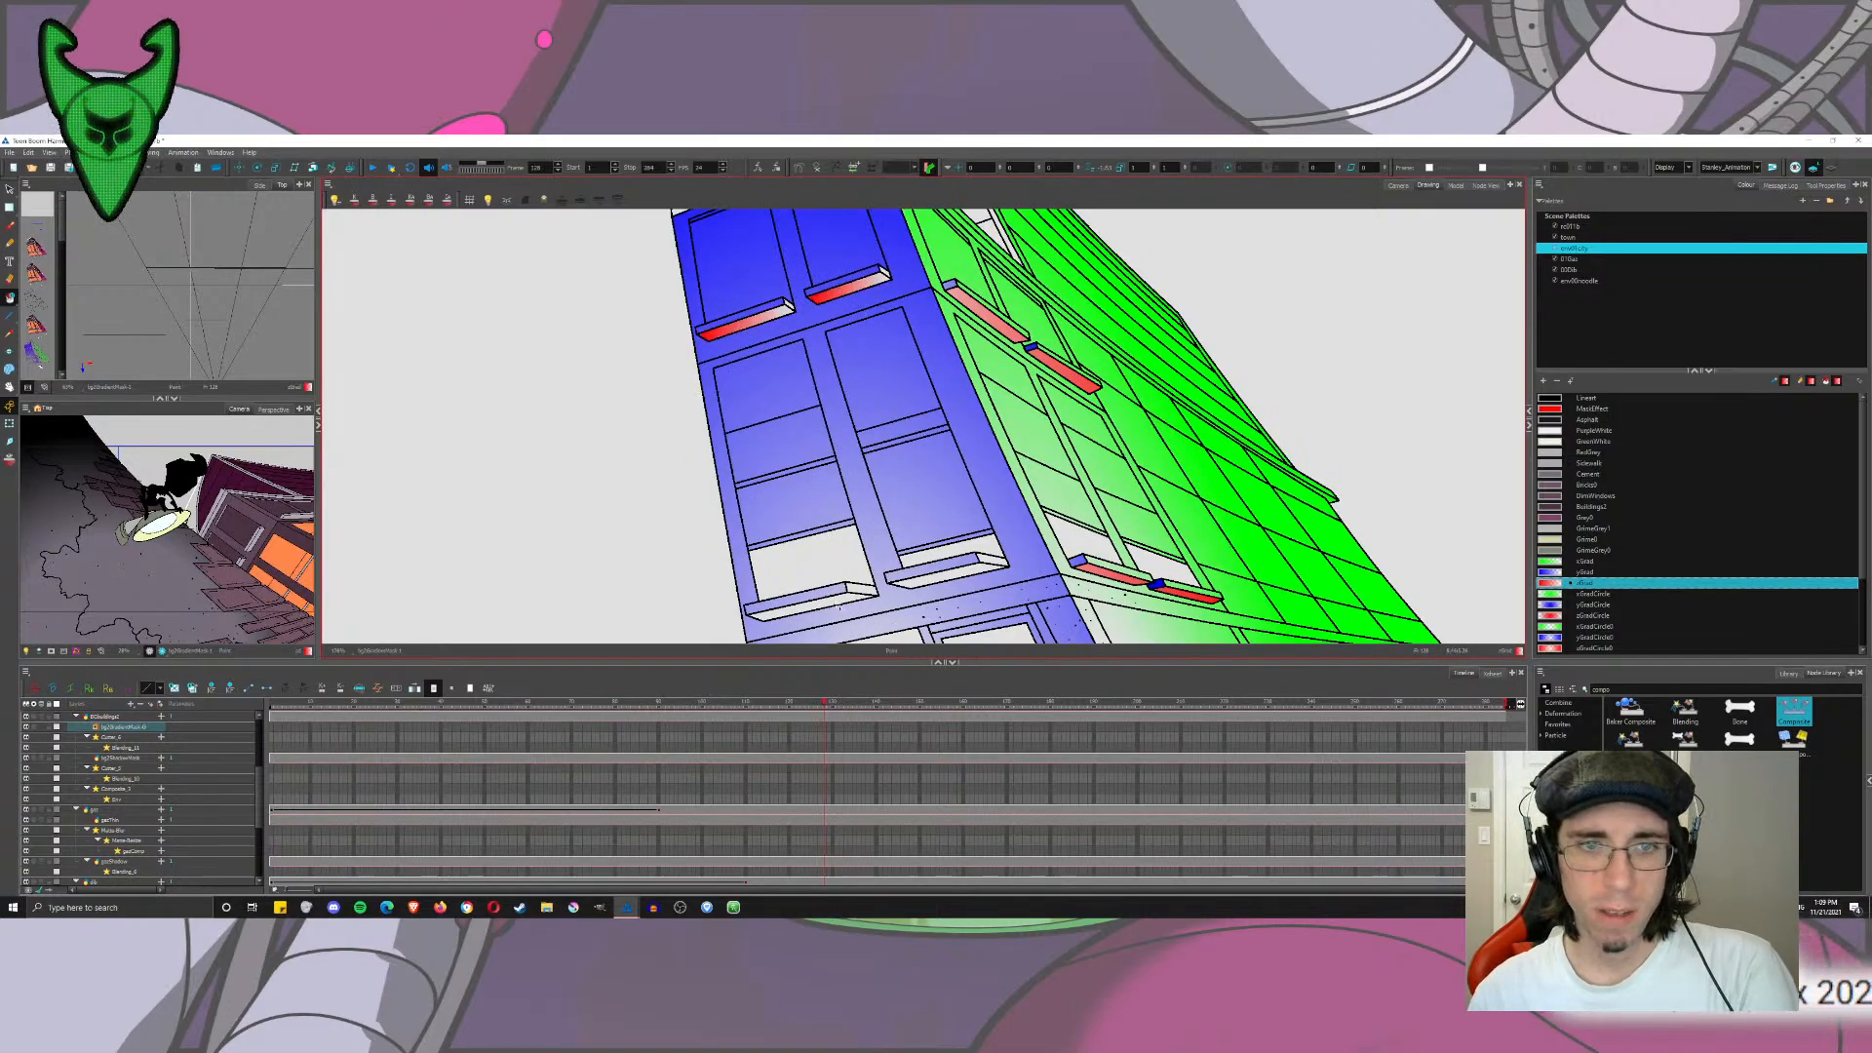
{"action": "left_click", "coordinate": [805, 609]}
{"action": "left_click", "coordinate": [942, 575]}
Step: Rotate and stretch the red gradient on the four front-wall sills so it fades from the top storey down to the ground
{"action": "mouse_move", "coordinate": [897, 473]}
{"action": "left_mouse_down"}
{"action": "mouse_move", "coordinate": [867, 306]}
{"action": "mouse_move", "coordinate": [909, 476]}
{"action": "mouse_move", "coordinate": [881, 359]}
{"action": "mouse_move", "coordinate": [851, 465]}
{"action": "left_mouse_up"}
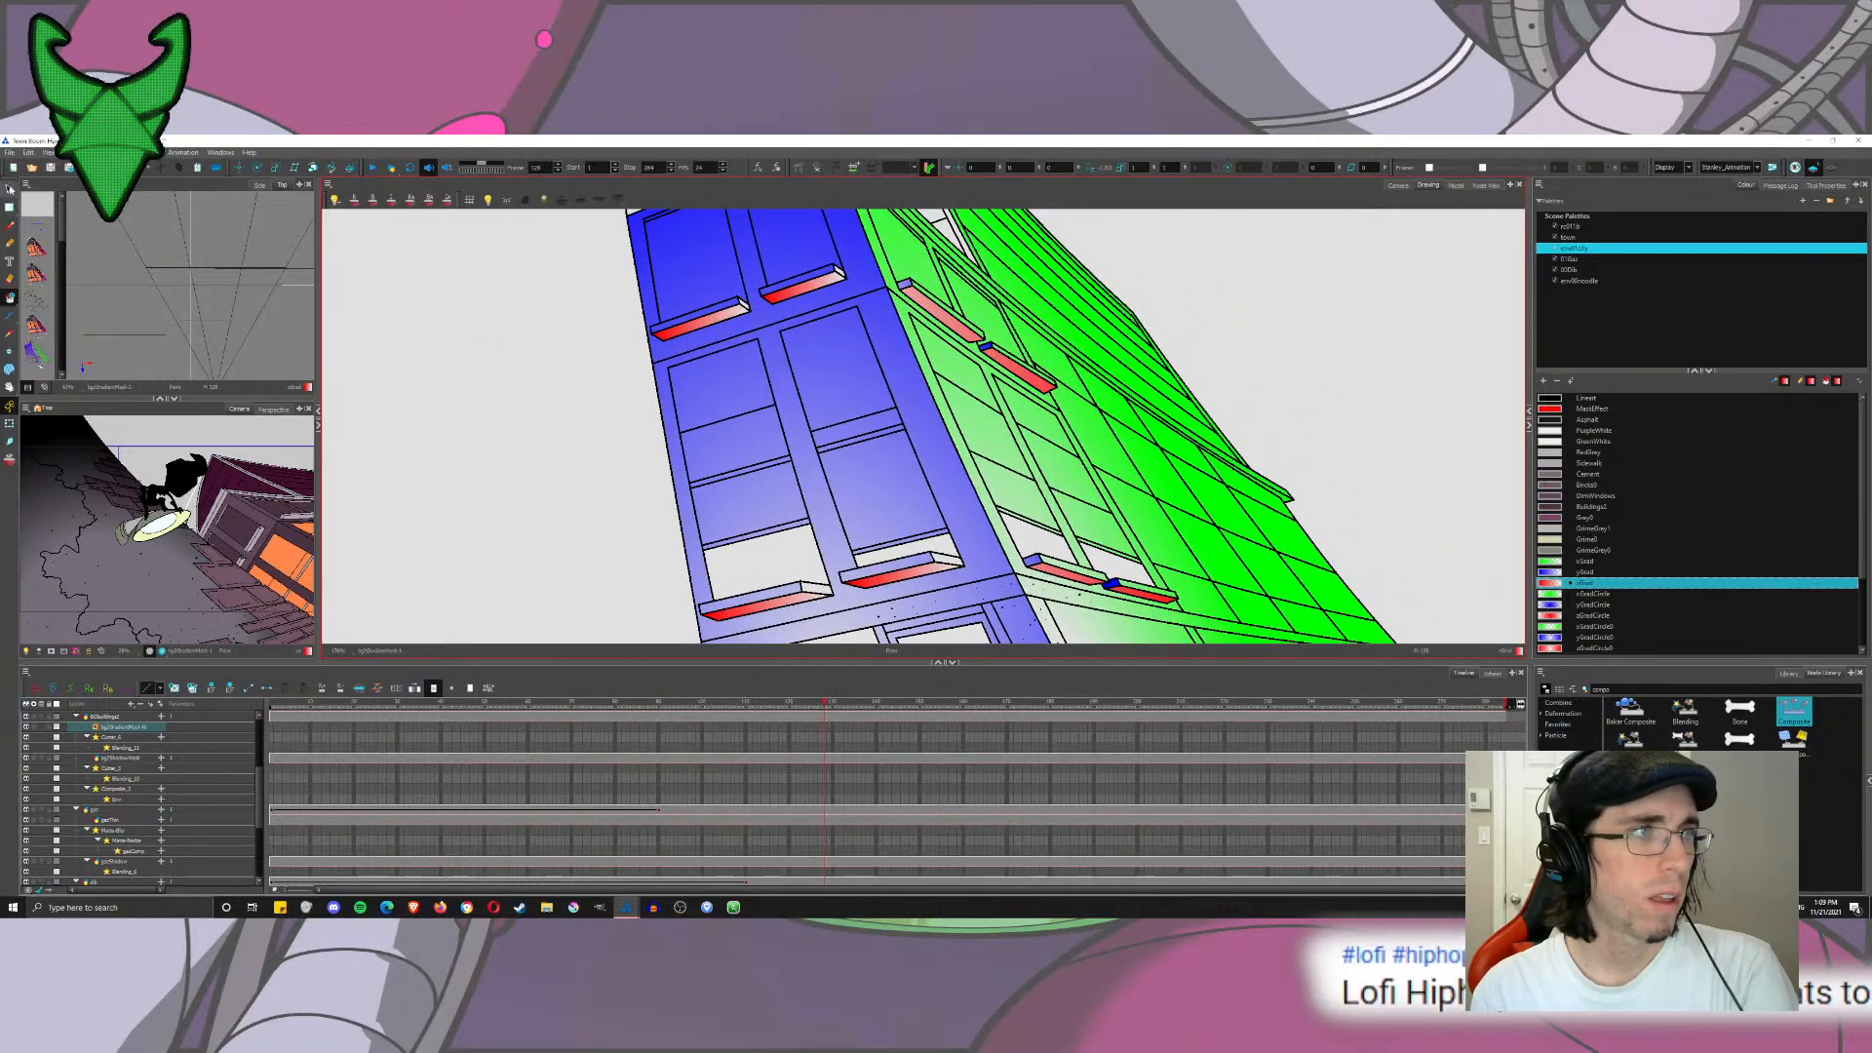
{"action": "key", "text": "ctrl+shift+a"}
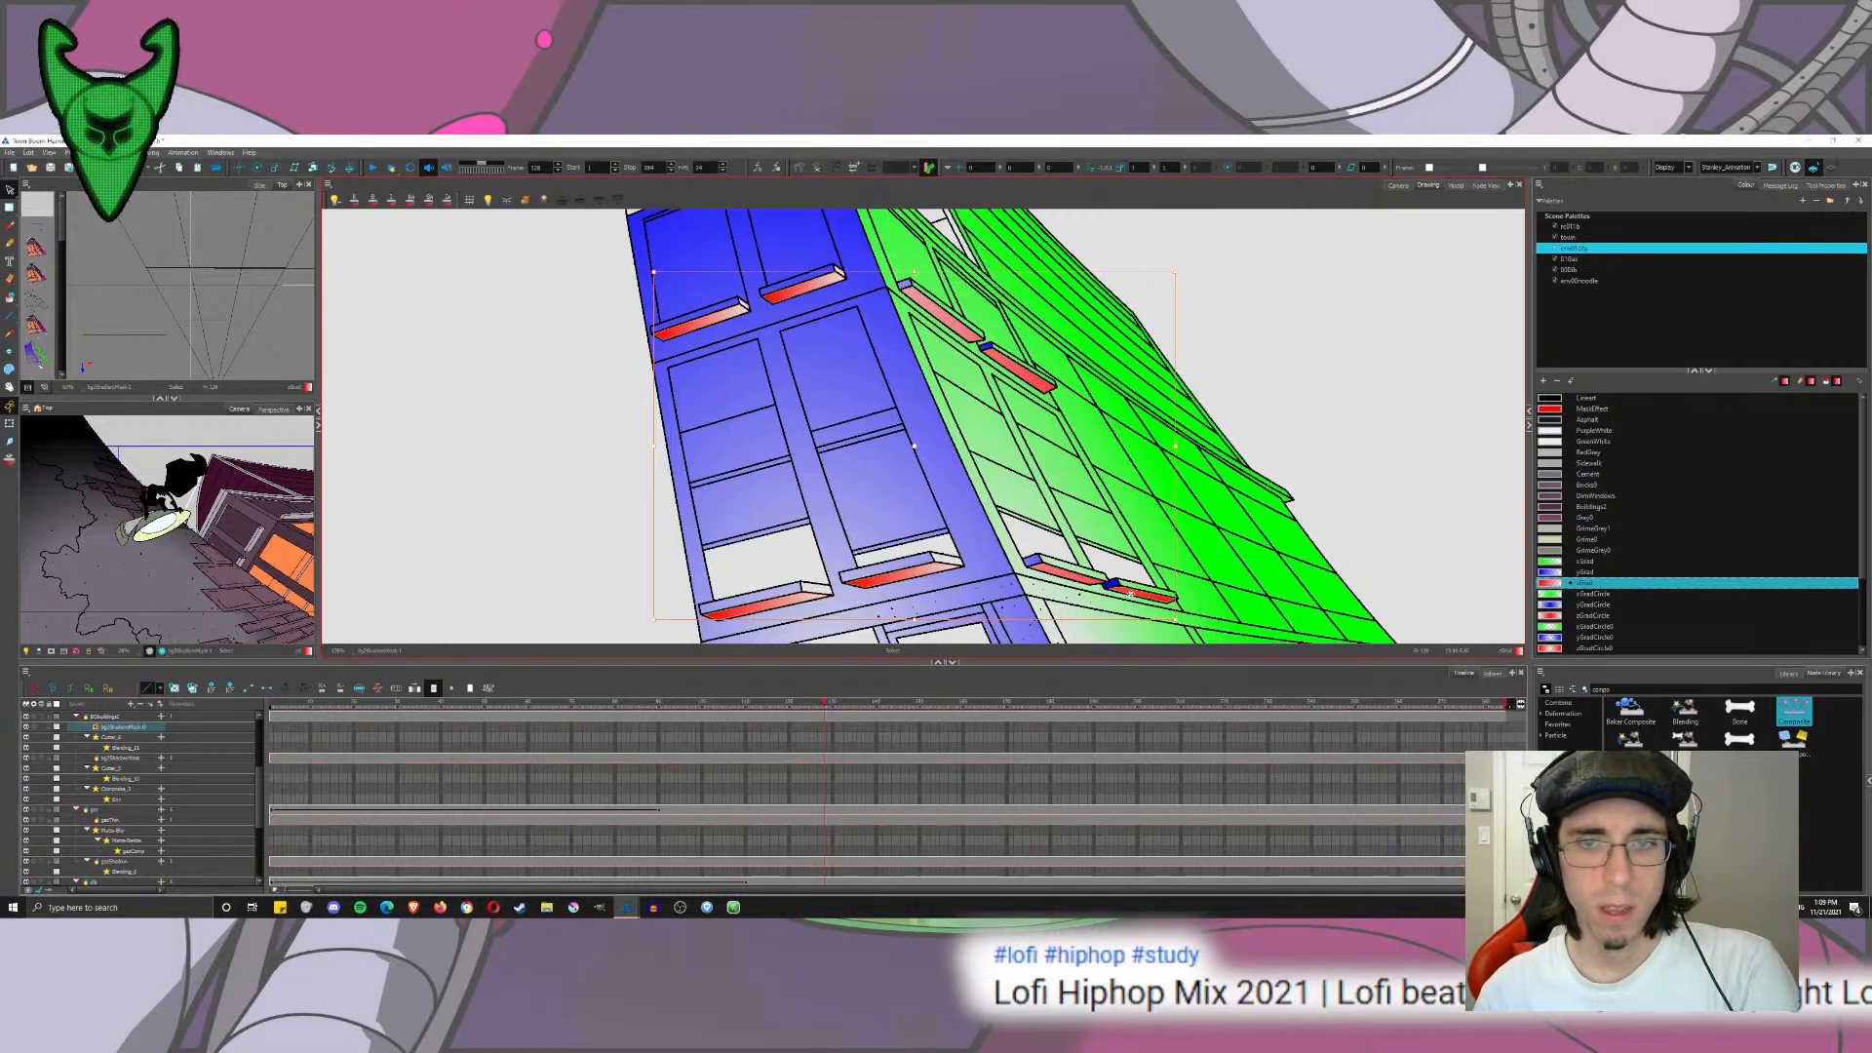
{"action": "left_click_drag", "start_coordinate": [1071, 577], "coordinate": [1320, 355]}
{"action": "key", "text": "shift+F3"}
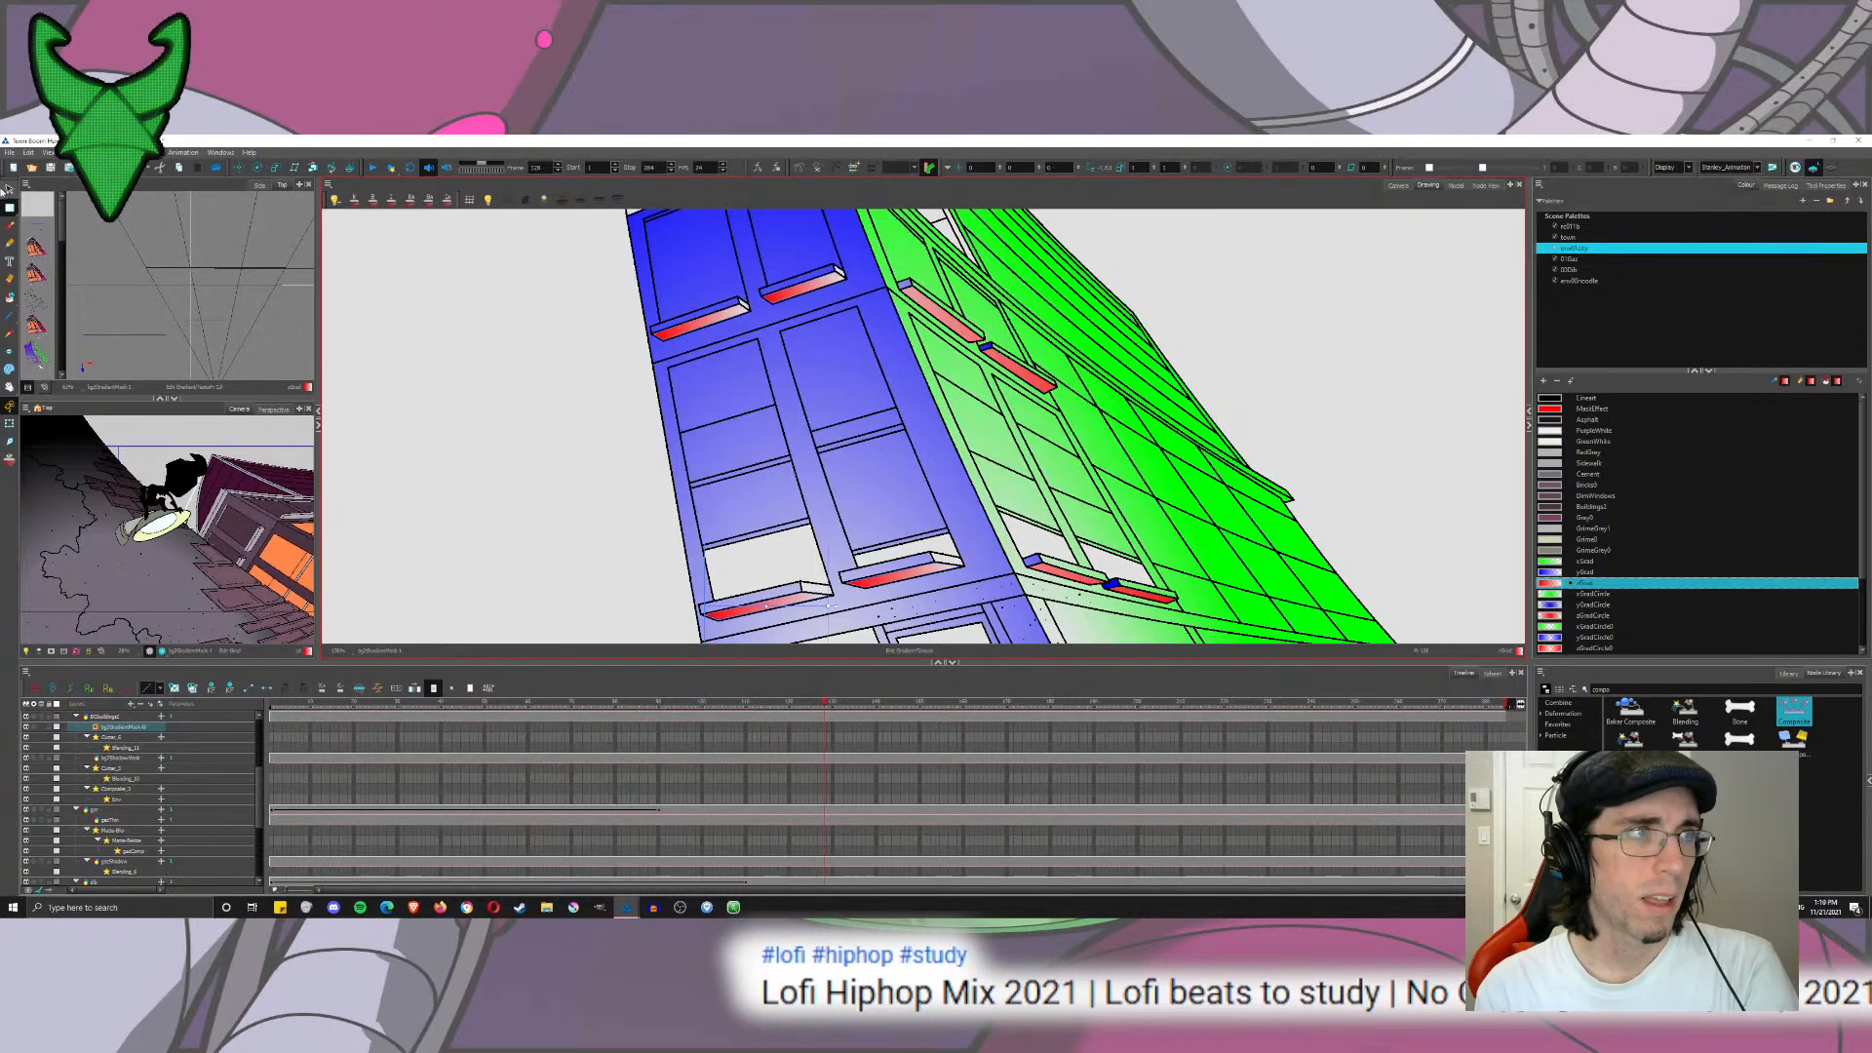
{"action": "key", "text": "alt+s"}
{"action": "key", "text": "shift+F3"}
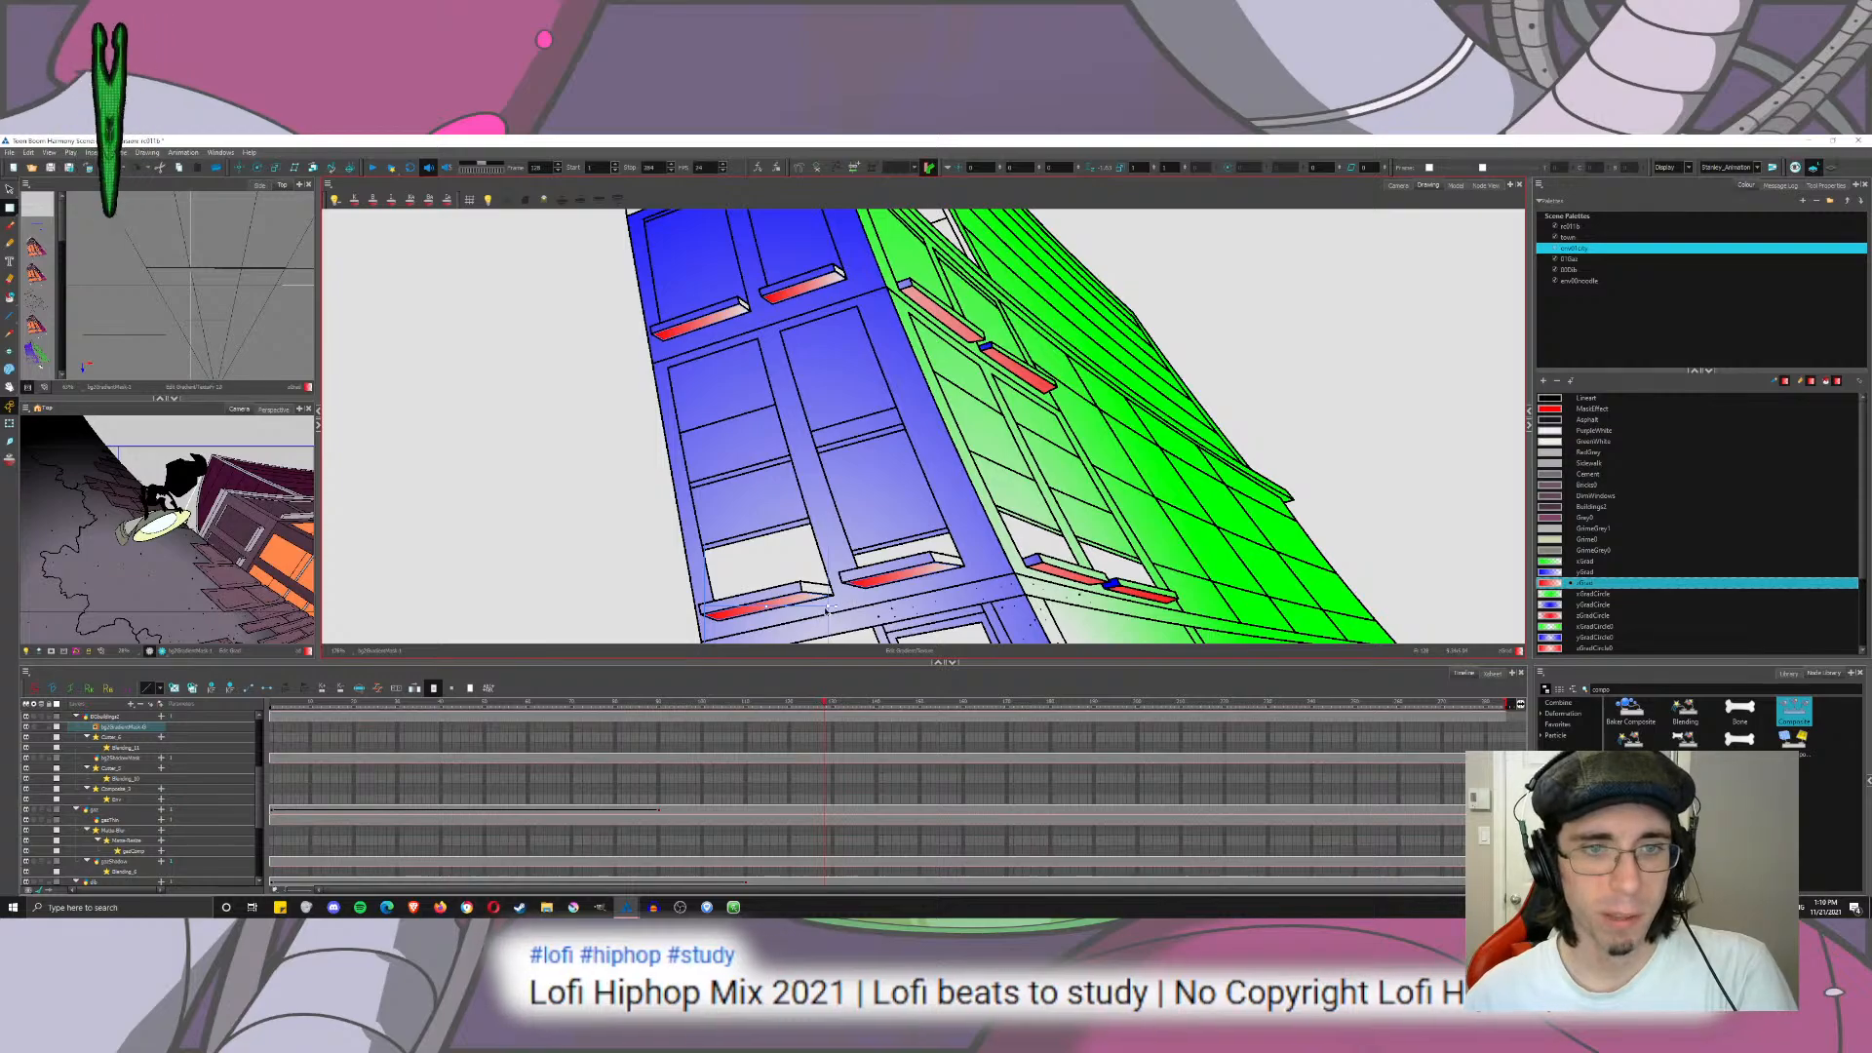
{"action": "left_click_drag", "start_coordinate": [827, 607], "coordinate": [764, 336]}
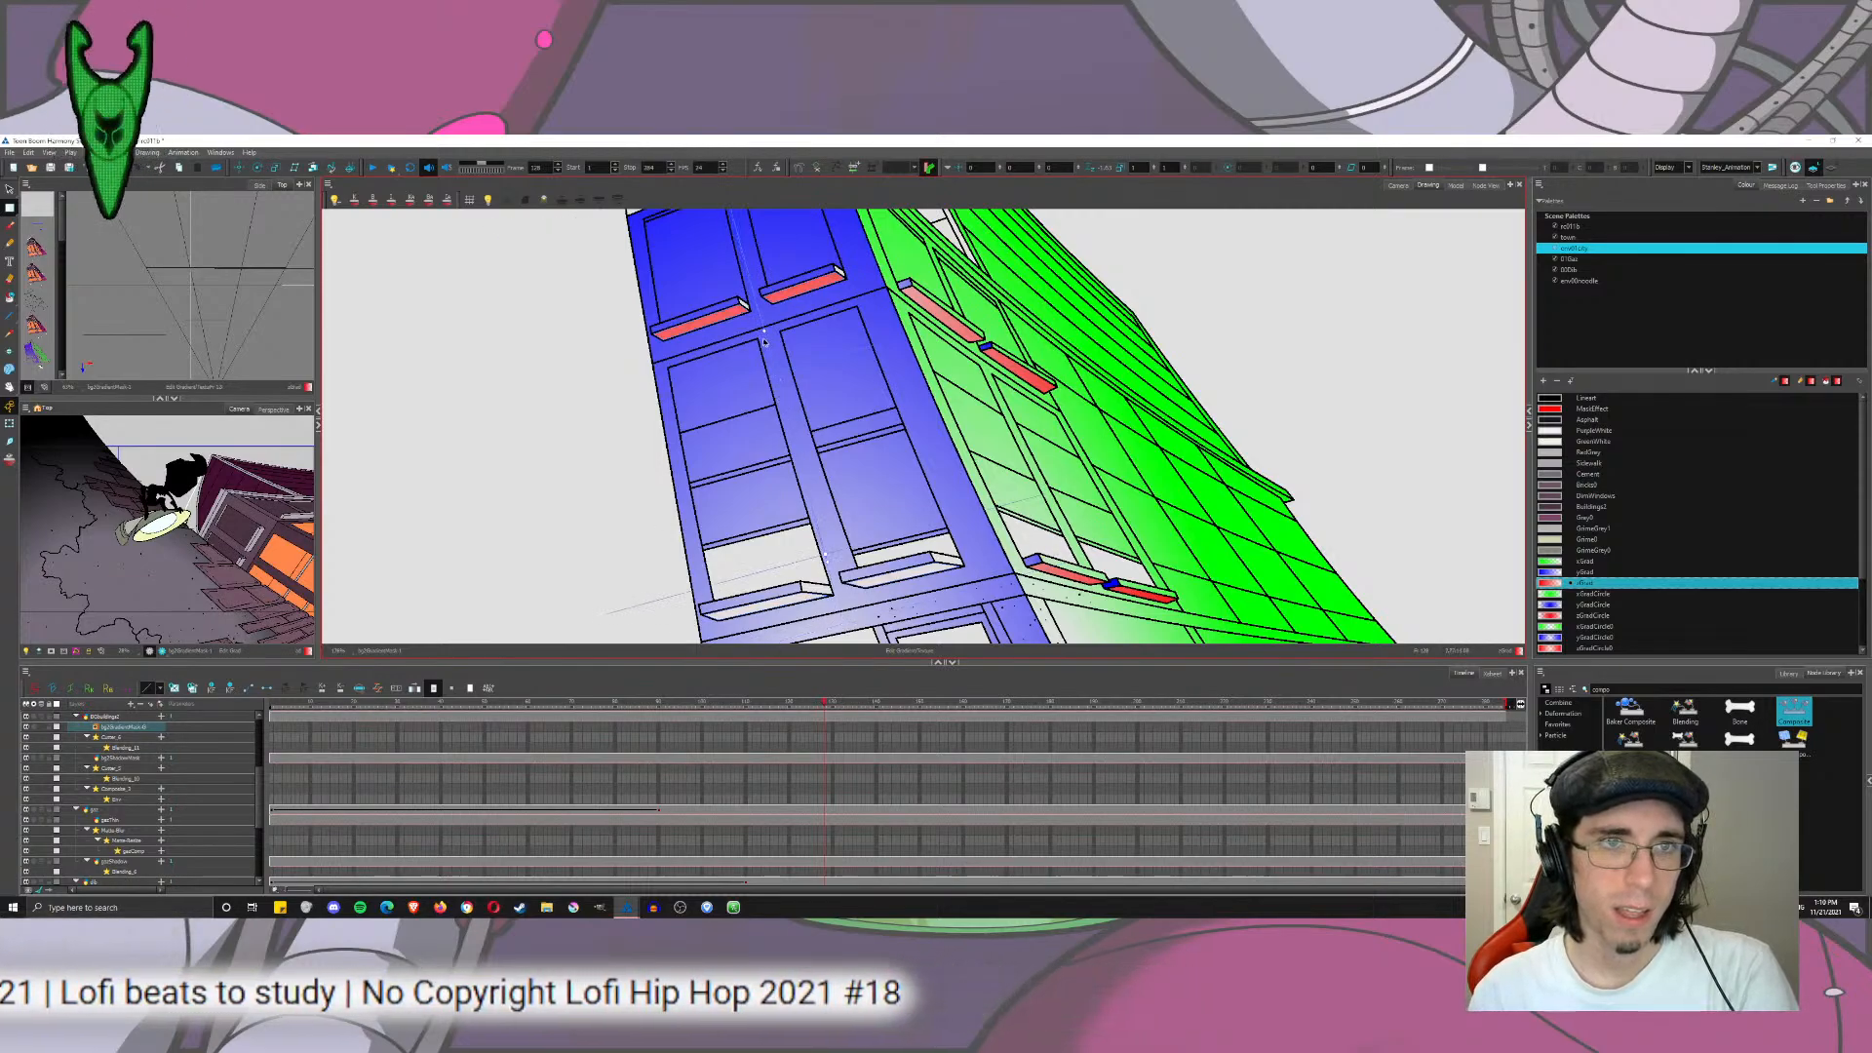
{"action": "left_click_drag", "start_coordinate": [750, 228], "coordinate": [769, 366]}
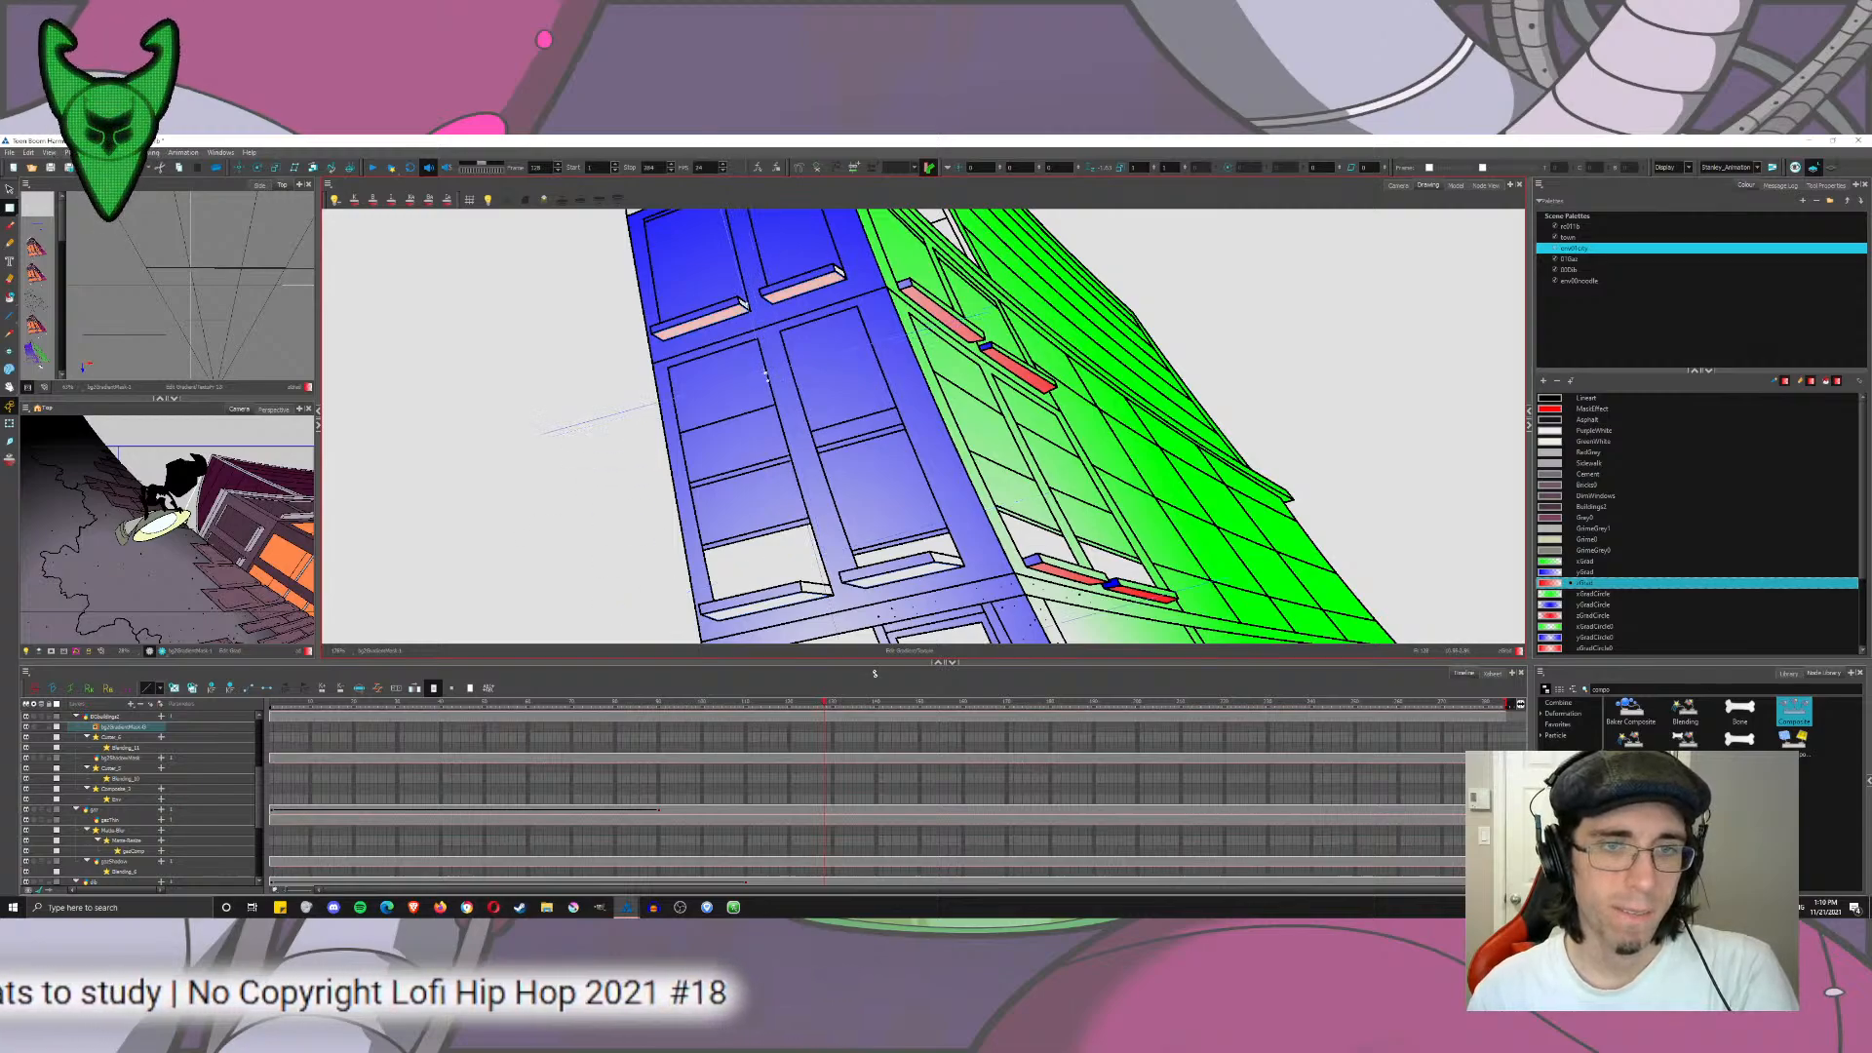
{"action": "scroll", "coordinate": [858, 380], "scroll_direction": "down", "scroll_amount": 3}
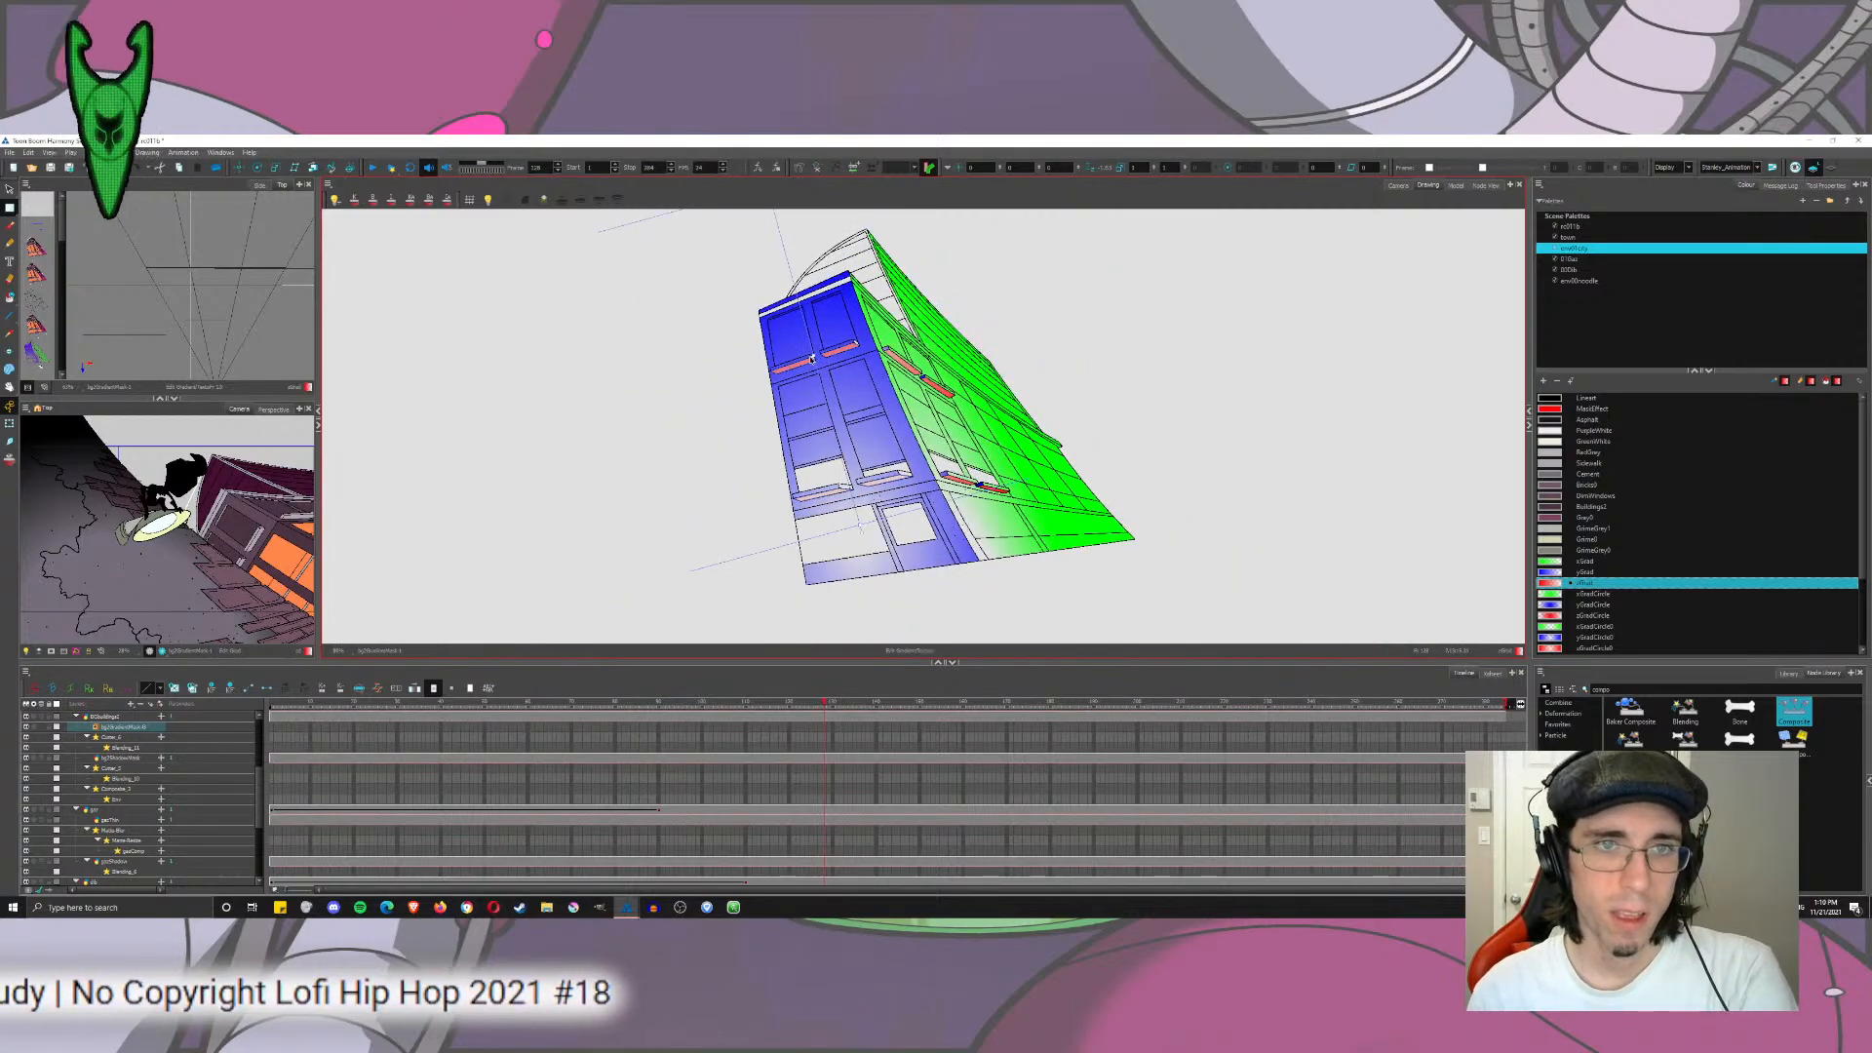
{"action": "mouse_move", "coordinate": [811, 359]}
{"action": "left_mouse_down"}
{"action": "mouse_move", "coordinate": [806, 327]}
{"action": "mouse_move", "coordinate": [821, 369]}
{"action": "left_mouse_up"}
{"action": "left_click", "coordinate": [1022, 303]}
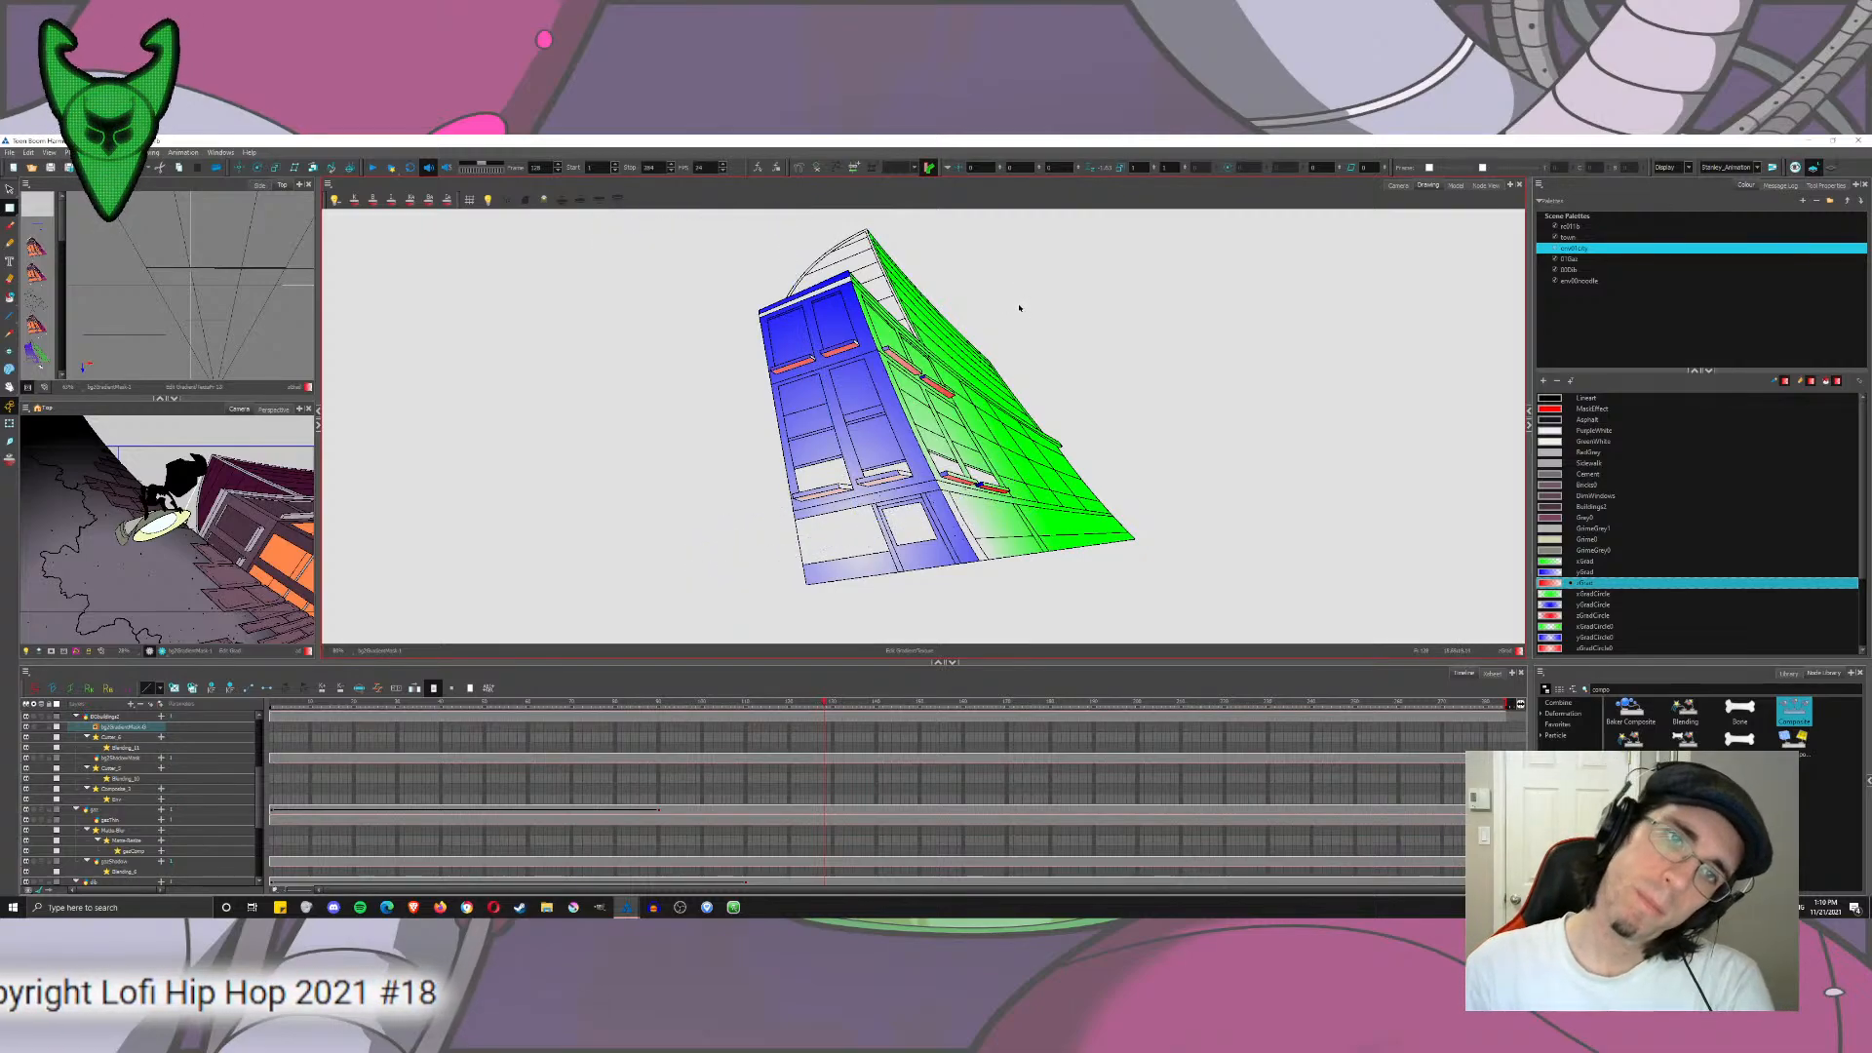
Step: Fill the short end faces of the two middle-storey front sills with the green gradient
{"action": "key", "text": "alt+i"}
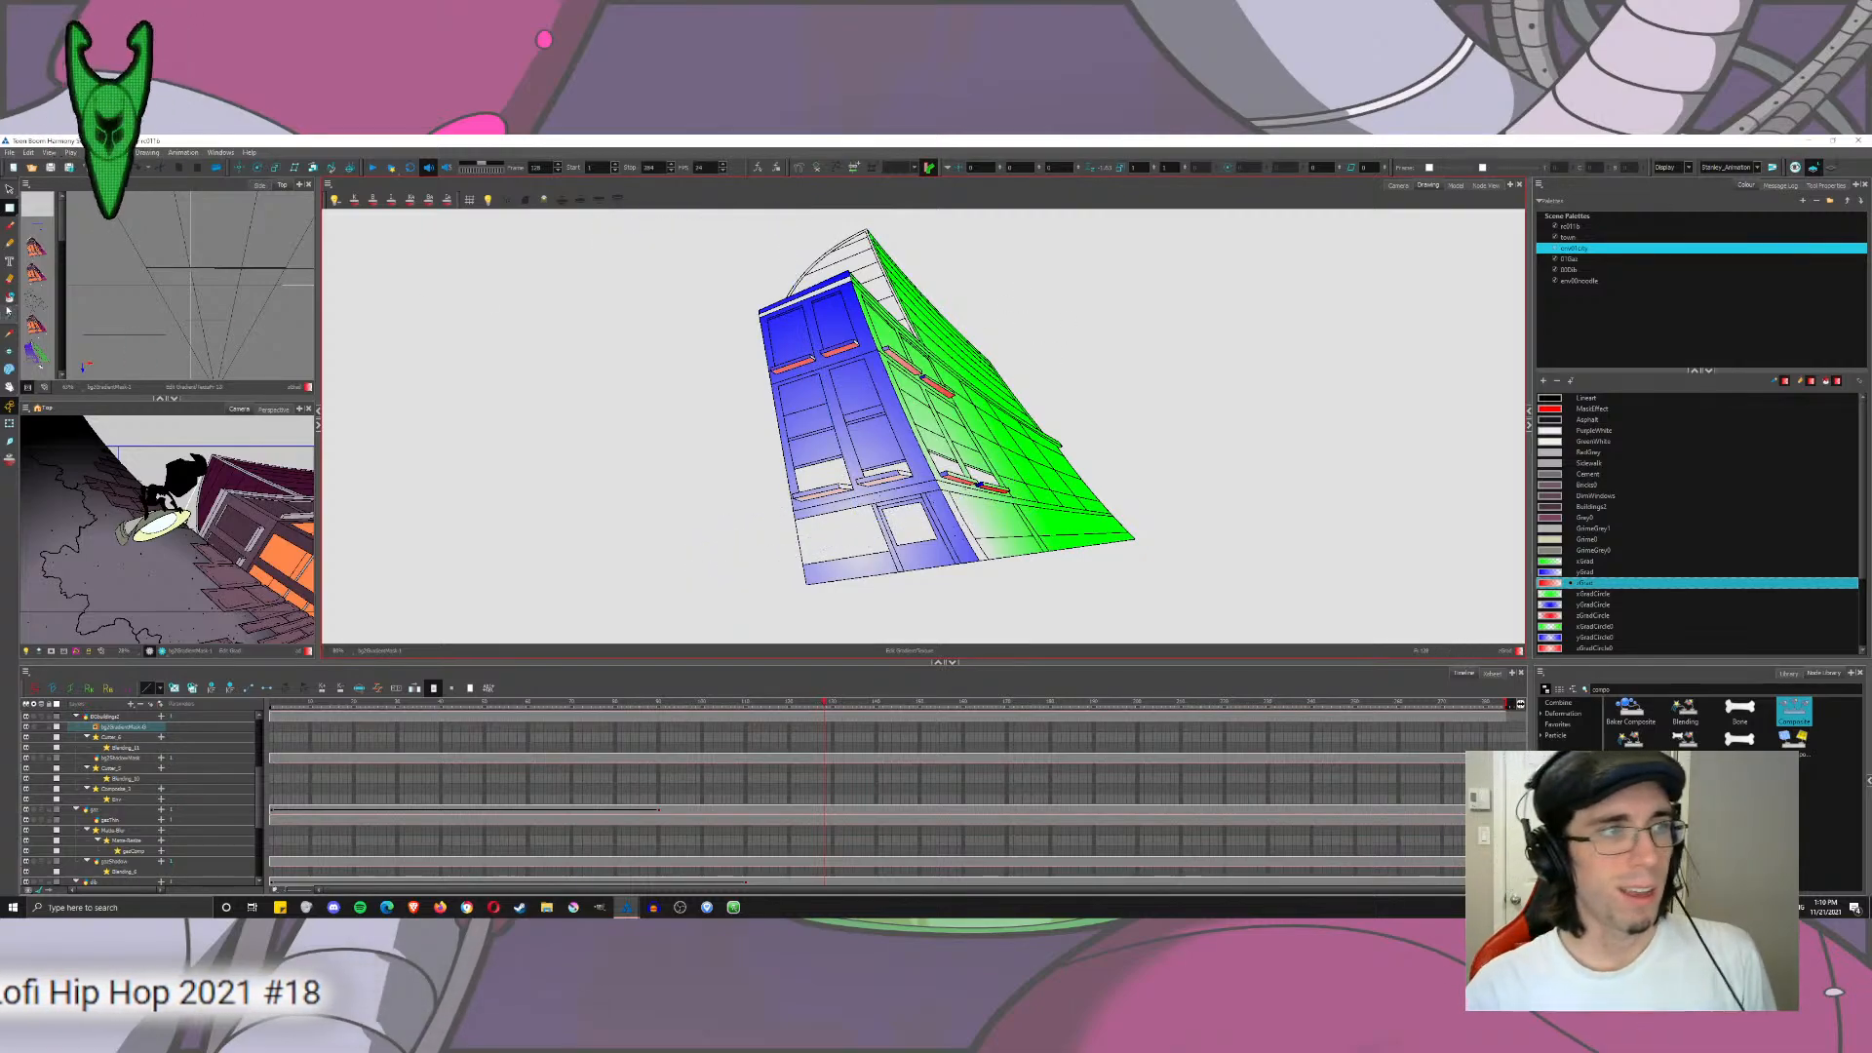
{"action": "left_click", "coordinate": [1550, 562]}
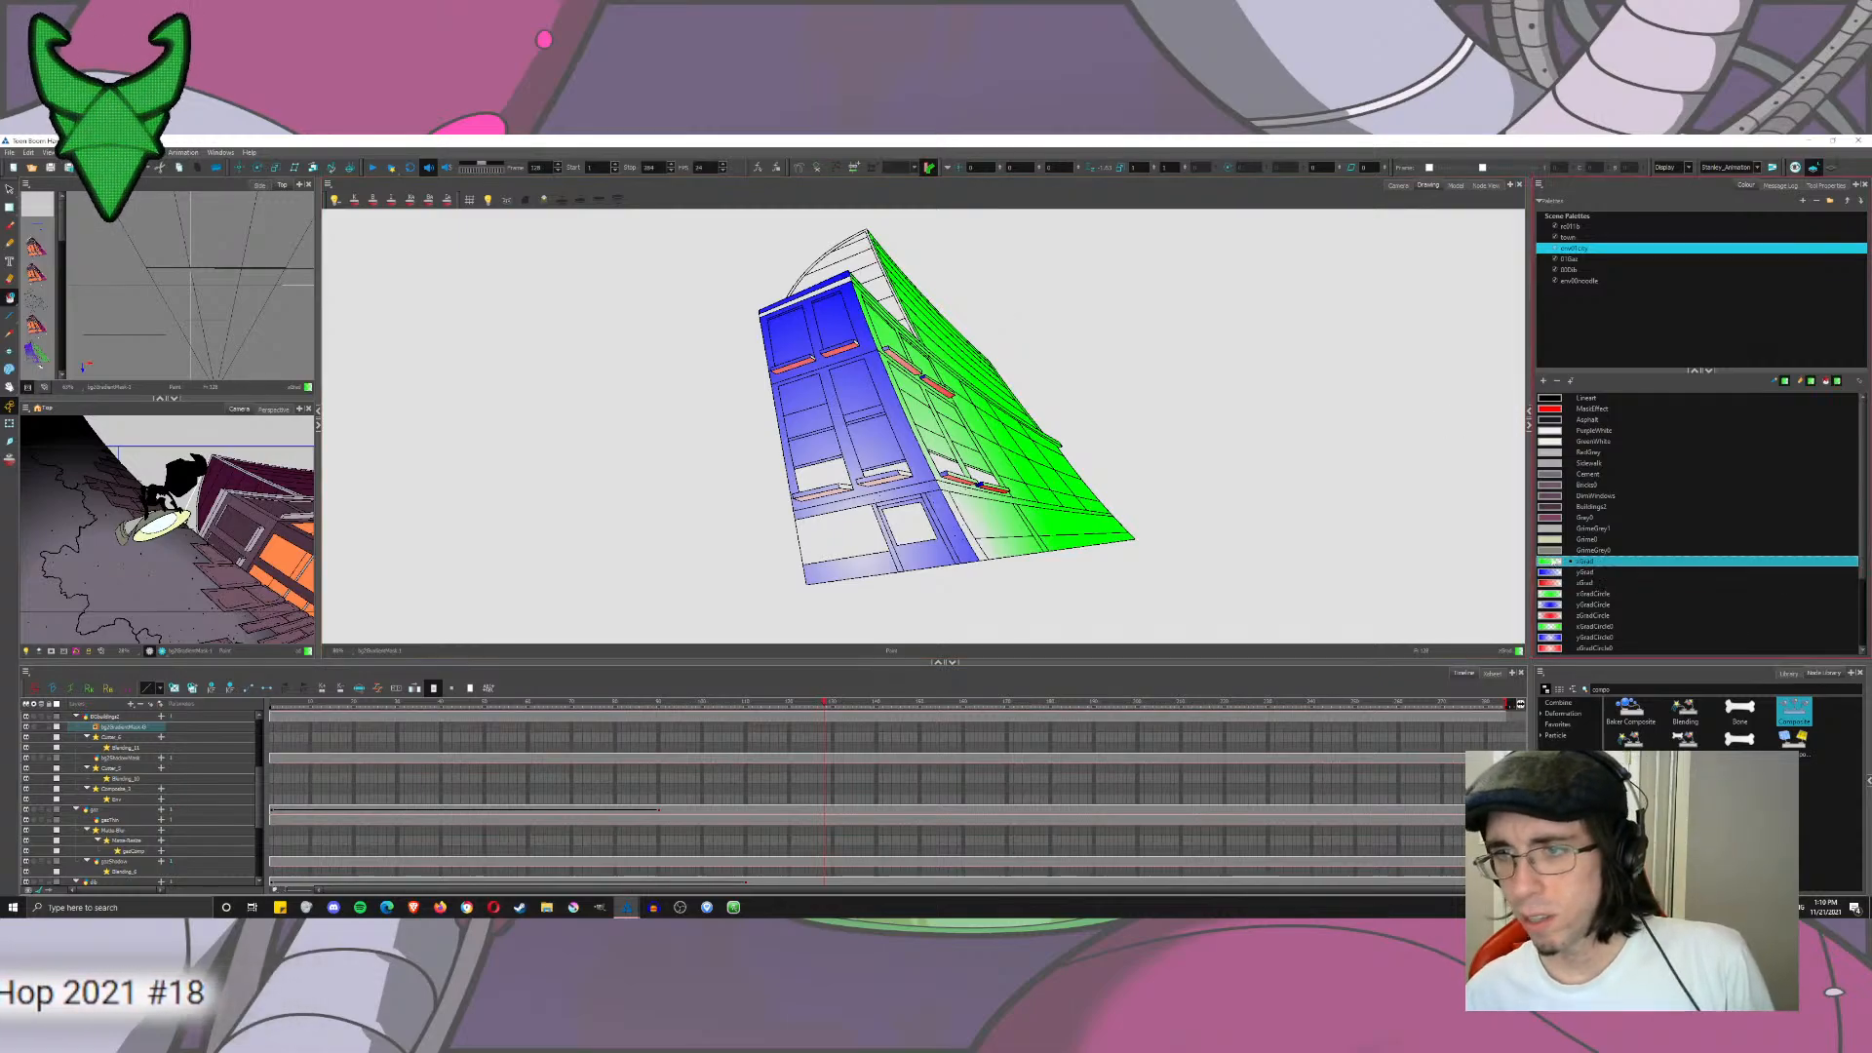
{"action": "scroll", "coordinate": [829, 475], "scroll_direction": "up", "scroll_amount": 3}
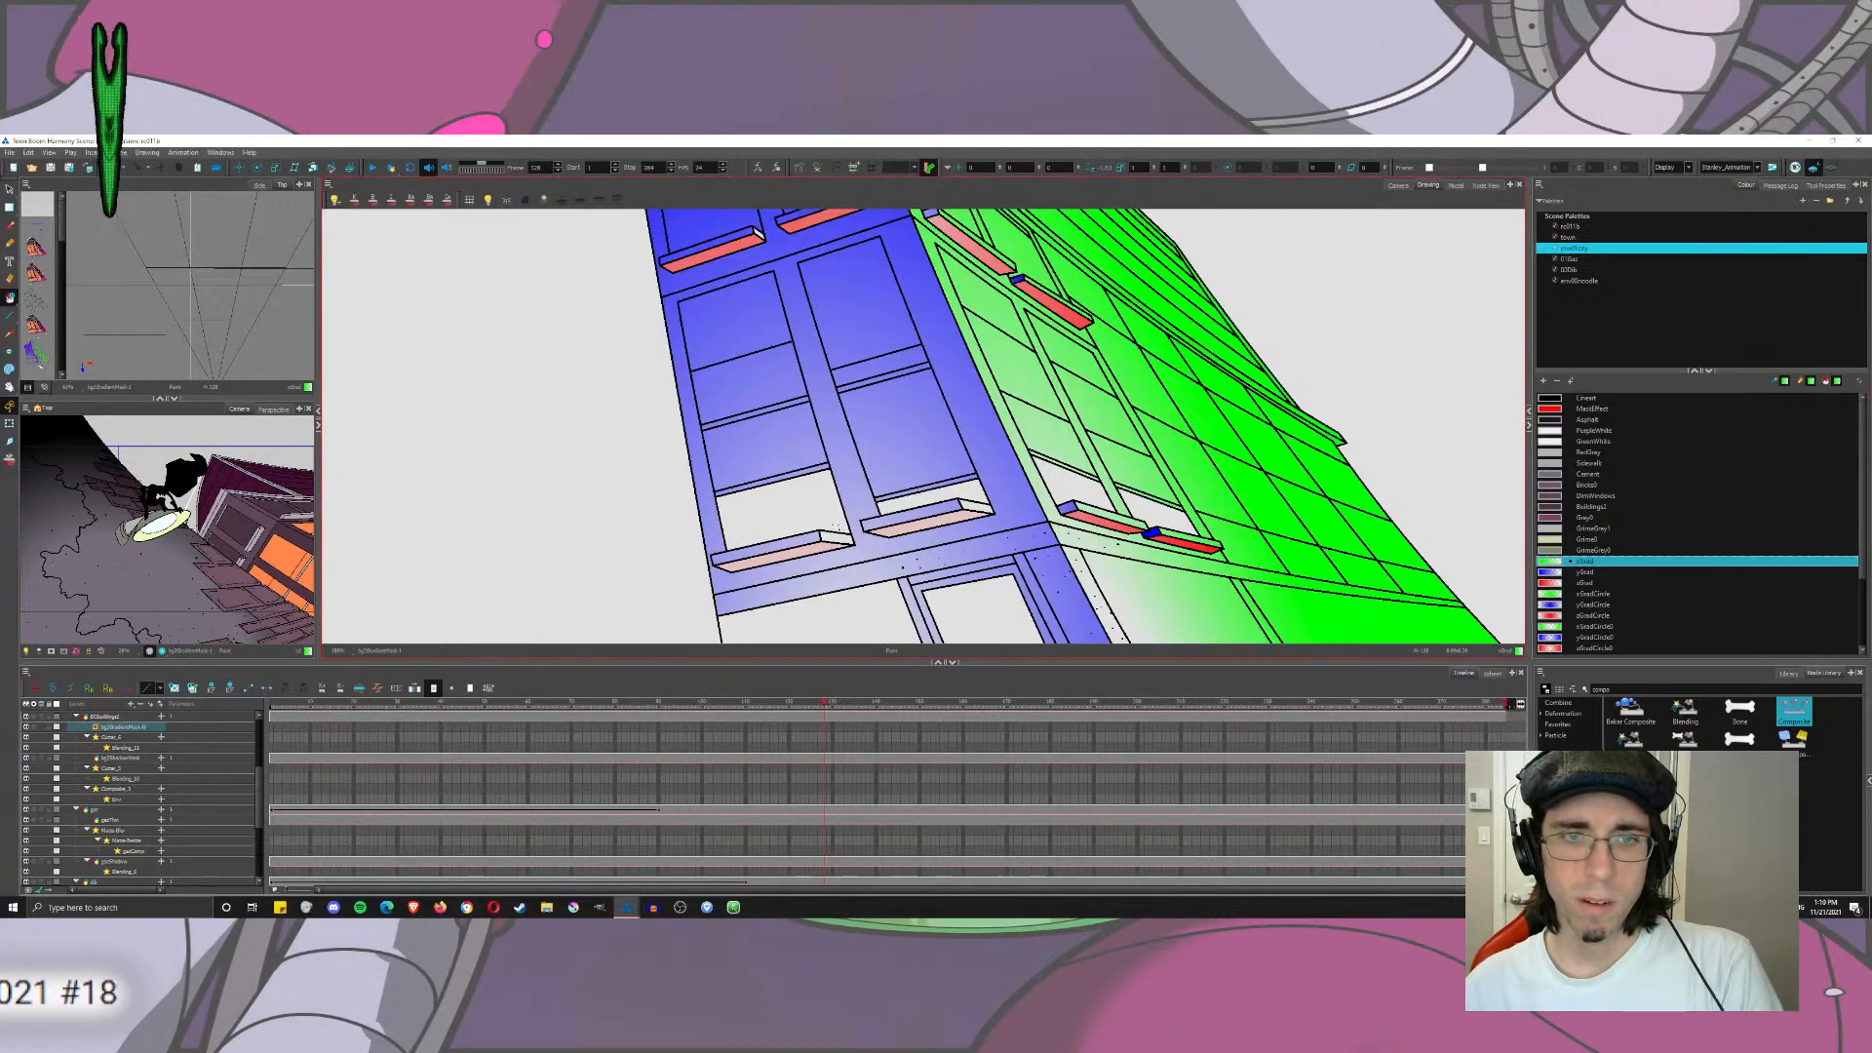
{"action": "left_click", "coordinate": [832, 532]}
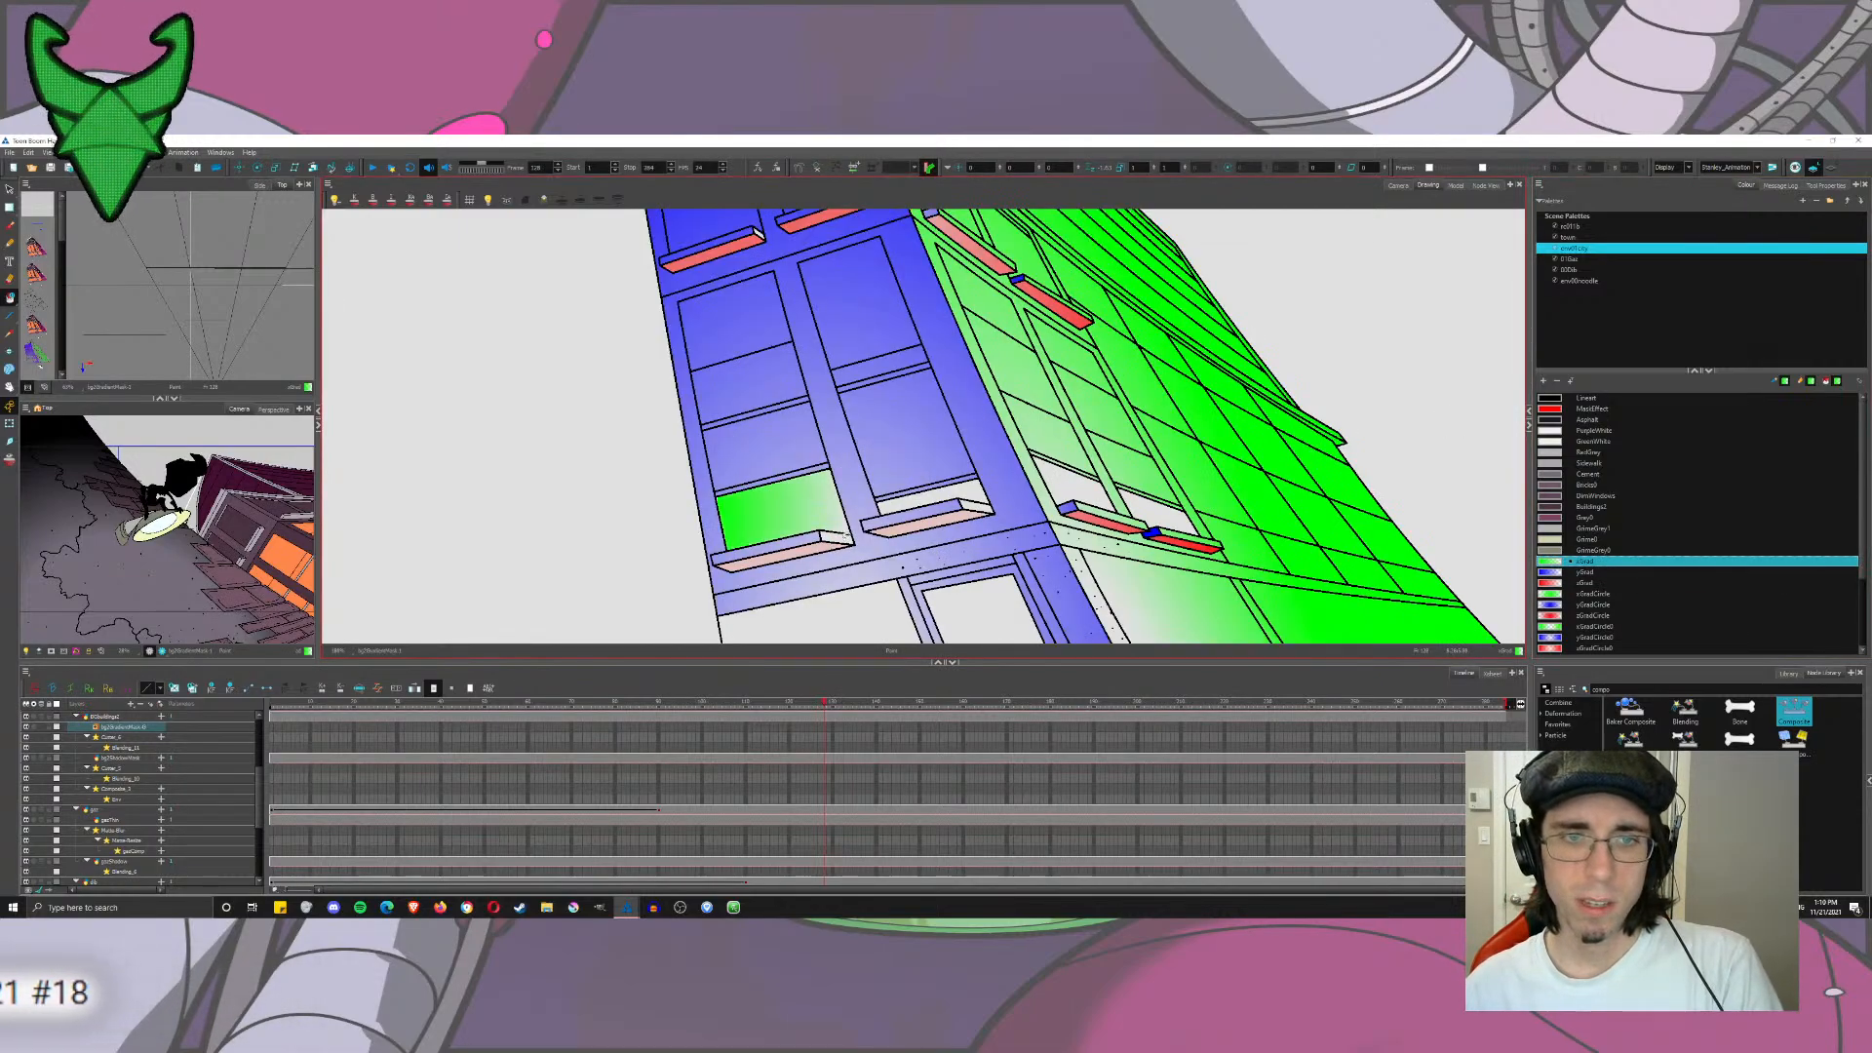
{"action": "key", "text": "ctrl+z"}
{"action": "left_click", "coordinate": [836, 536]}
{"action": "left_click", "coordinate": [975, 508]}
Step: Fill the short end faces of the two top-storey front sills with the green gradient
{"action": "key", "text": "space"}
{"action": "left_click_drag", "start_coordinate": [967, 420], "coordinate": [990, 527]}
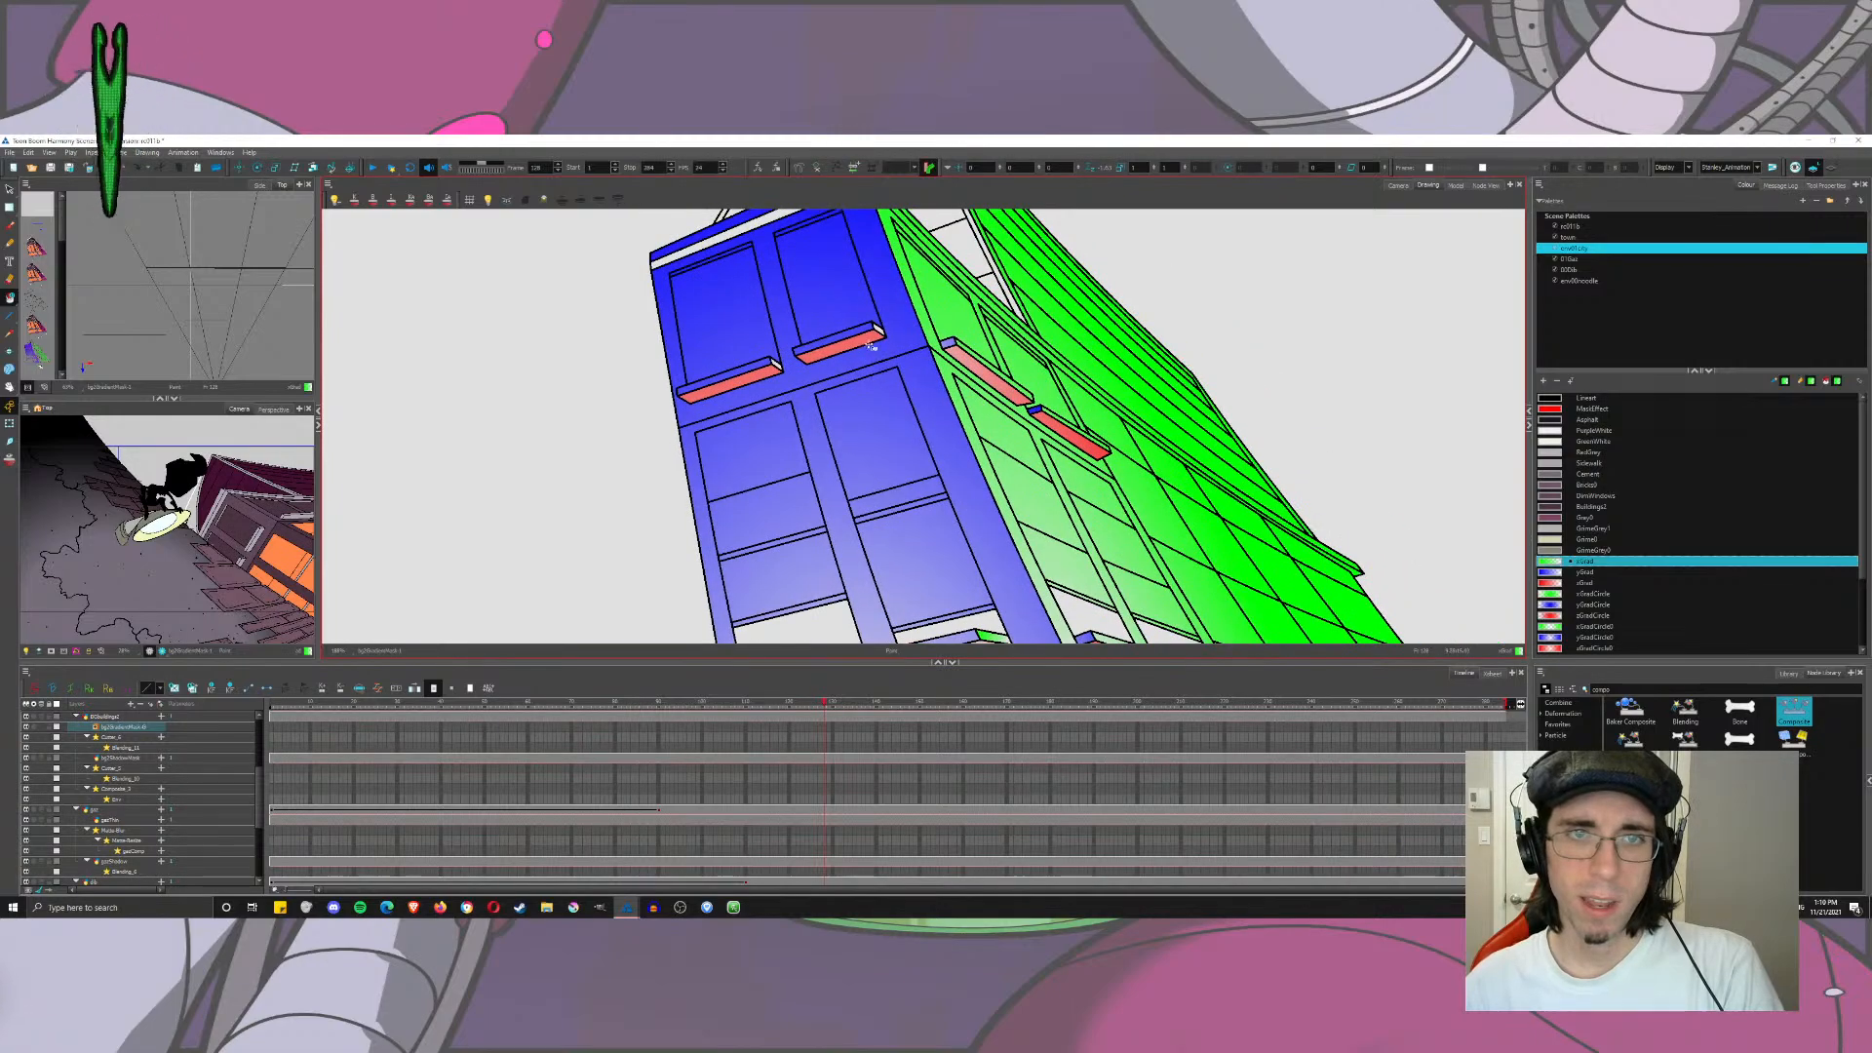
{"action": "left_click", "coordinate": [882, 312]}
{"action": "left_click", "coordinate": [778, 345]}
Step: Stretch the green gradient sideways on the short end faces of the two middle-storey front sills
{"action": "key", "text": "space"}
{"action": "left_click_drag", "start_coordinate": [775, 390], "coordinate": [736, 325]}
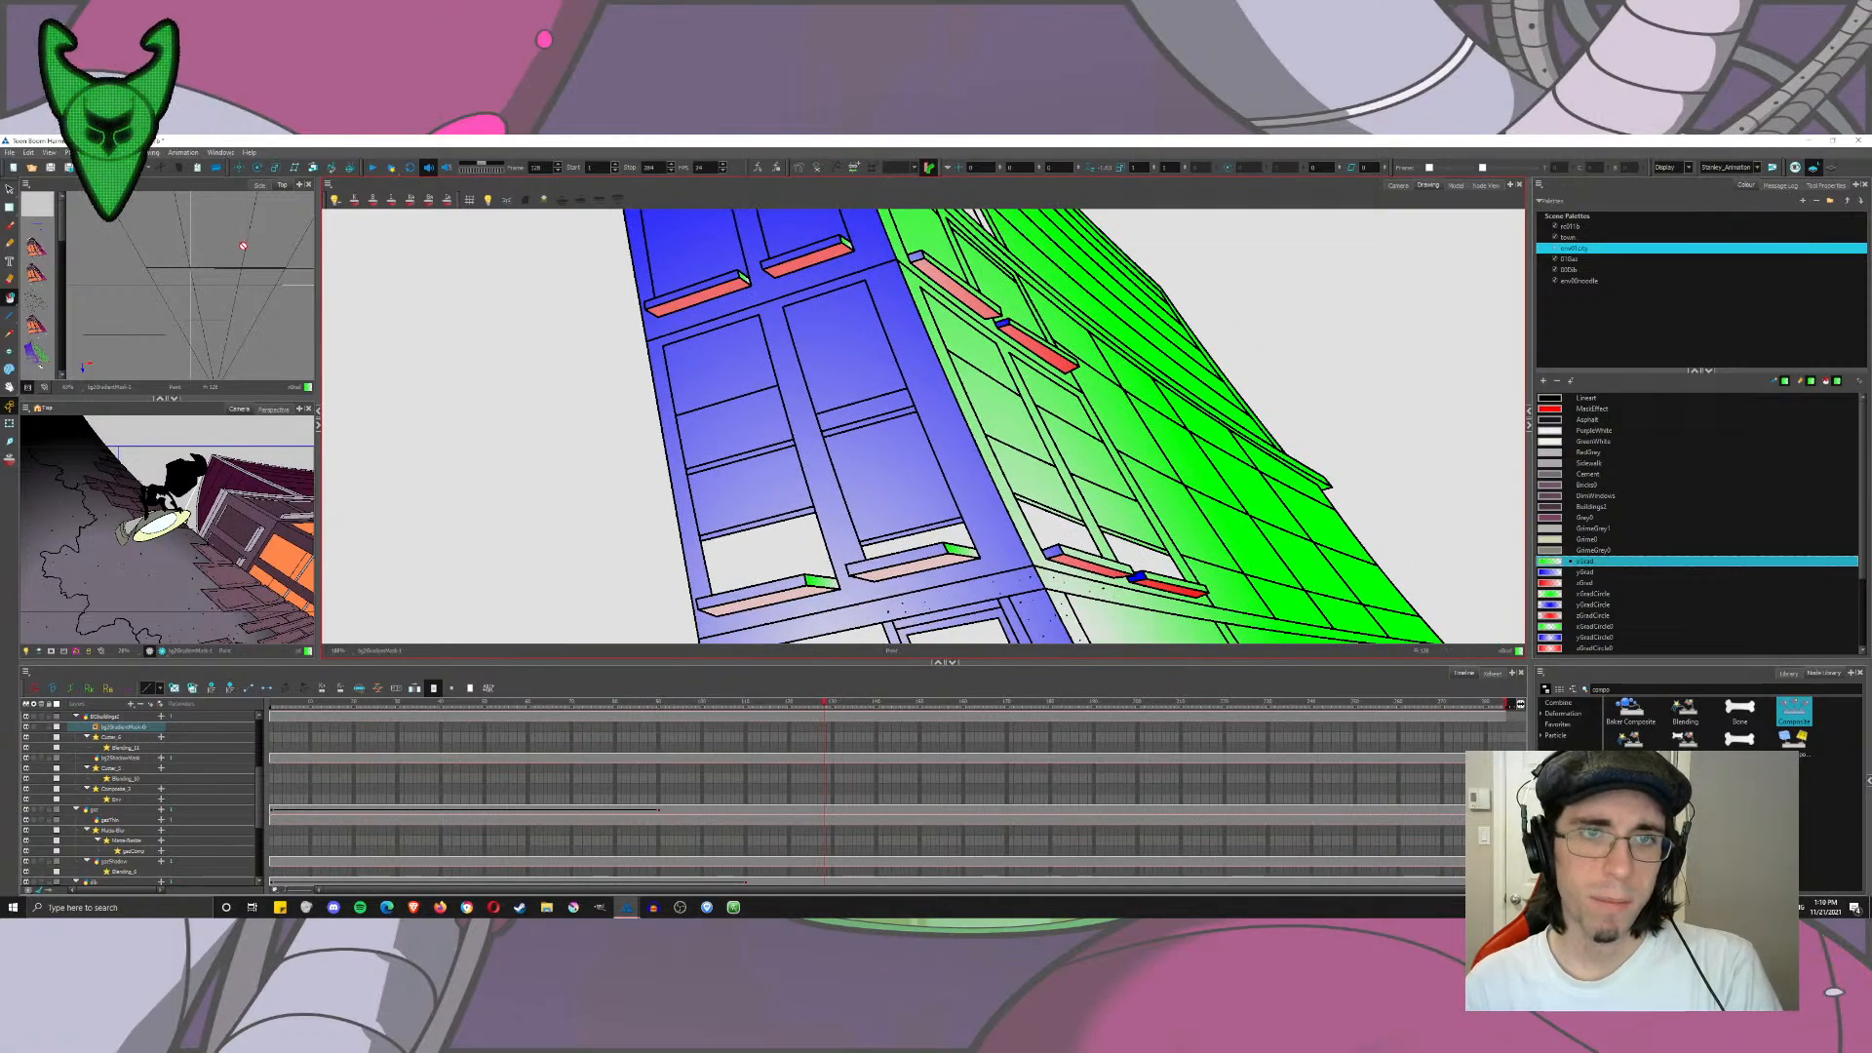
{"action": "left_click", "coordinate": [8, 190]}
{"action": "key", "text": "ctrl+shift+a"}
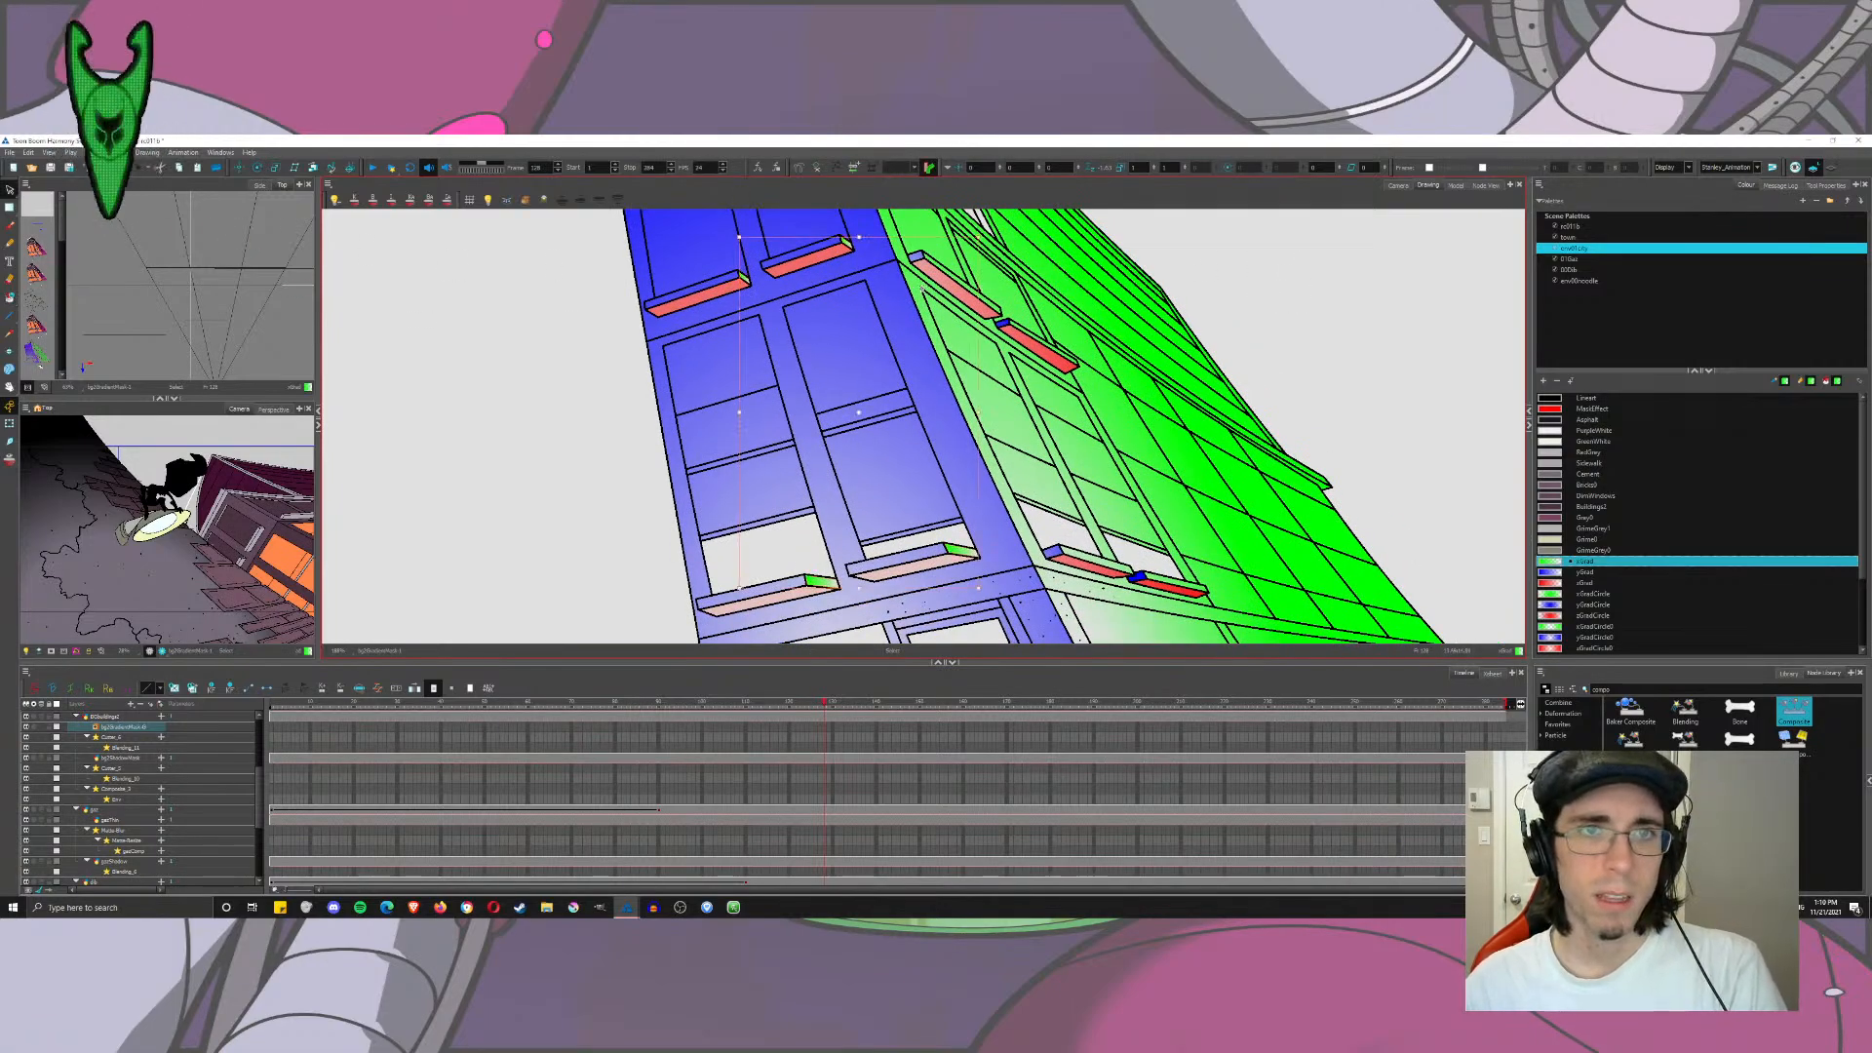
{"action": "left_click", "coordinate": [8, 210]}
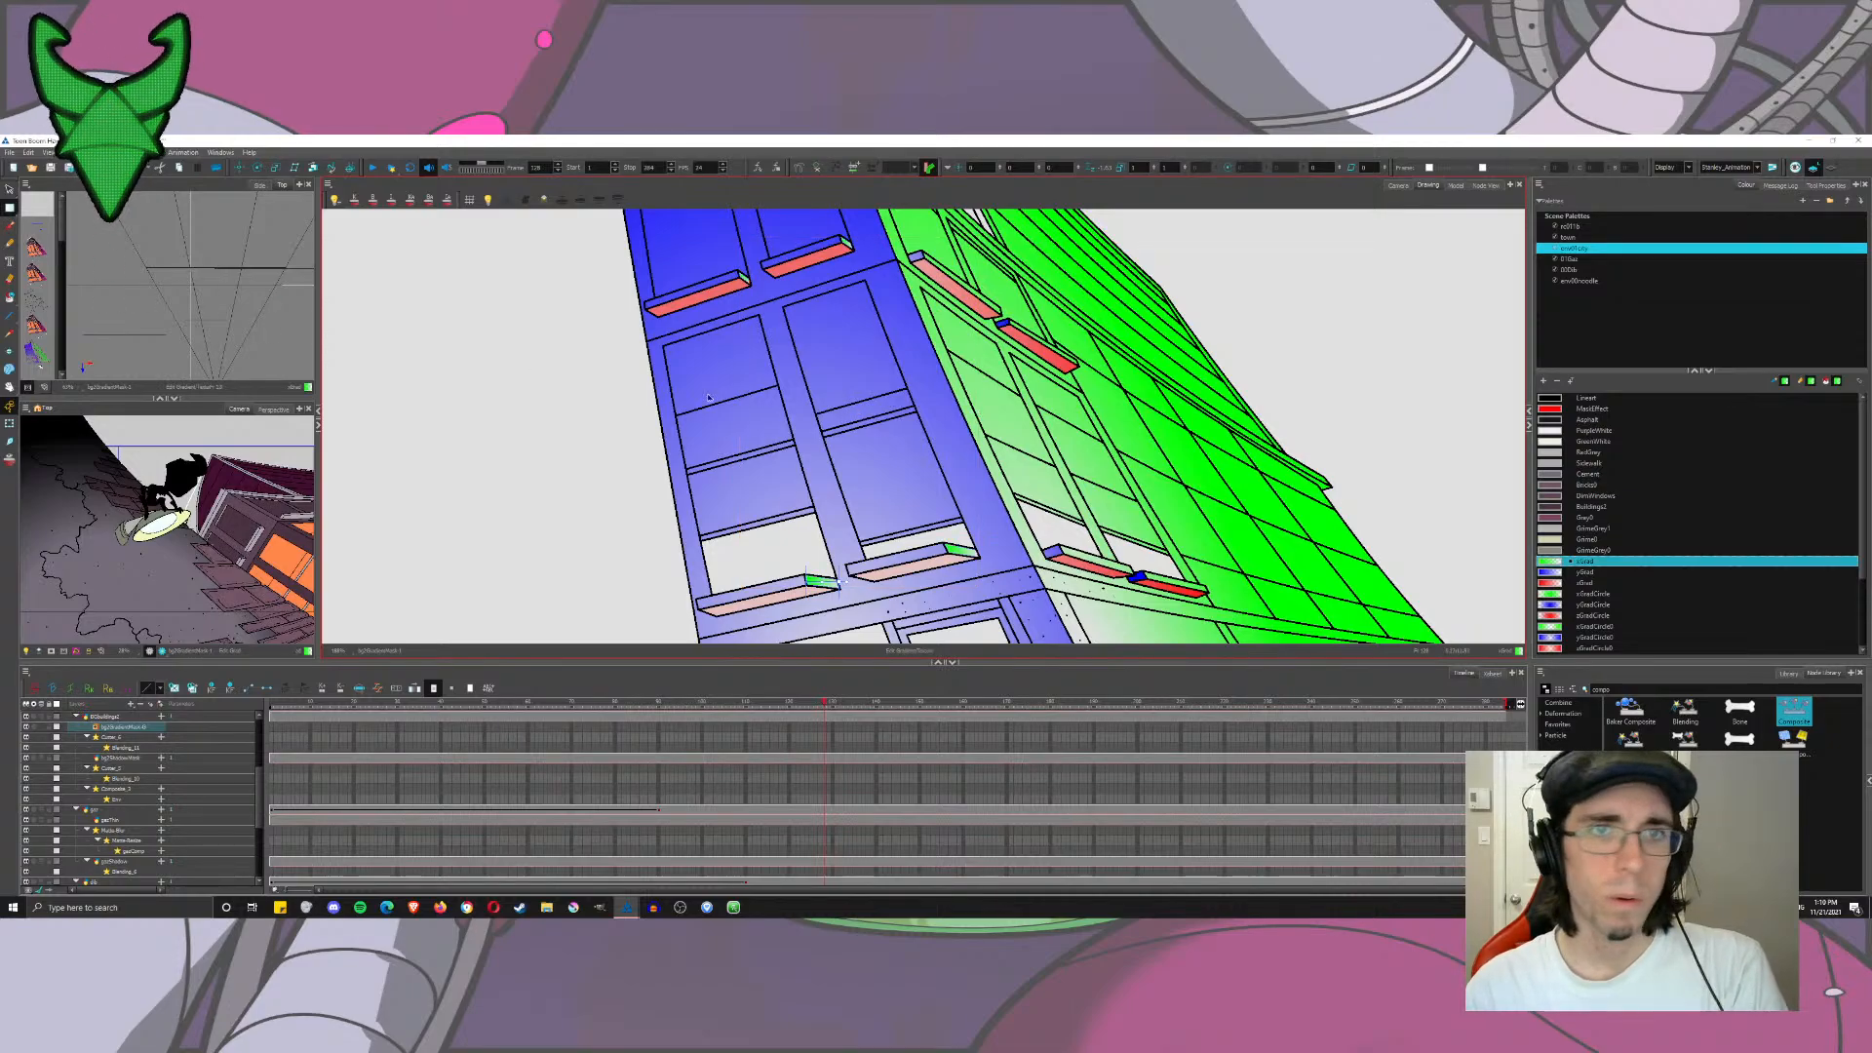
{"action": "left_click_drag", "start_coordinate": [839, 582], "coordinate": [1090, 581]}
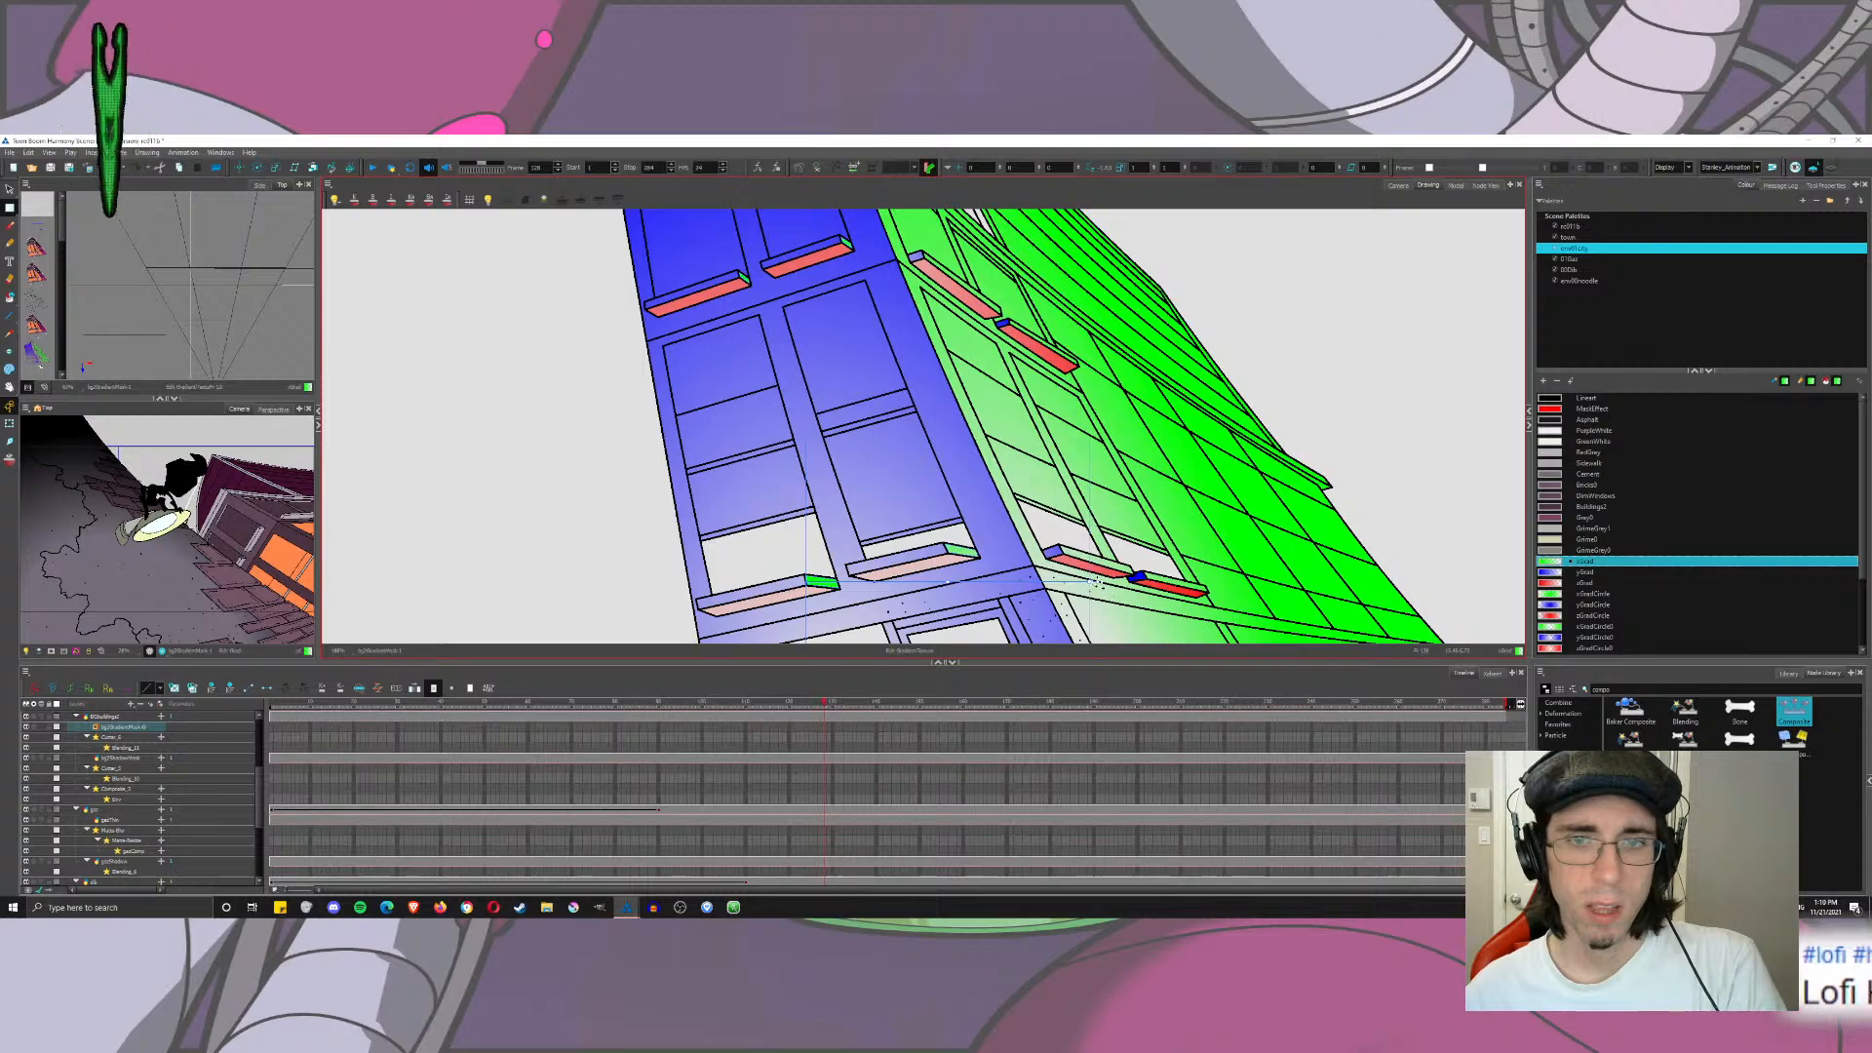
{"action": "left_click_drag", "start_coordinate": [961, 754], "coordinate": [987, 748]}
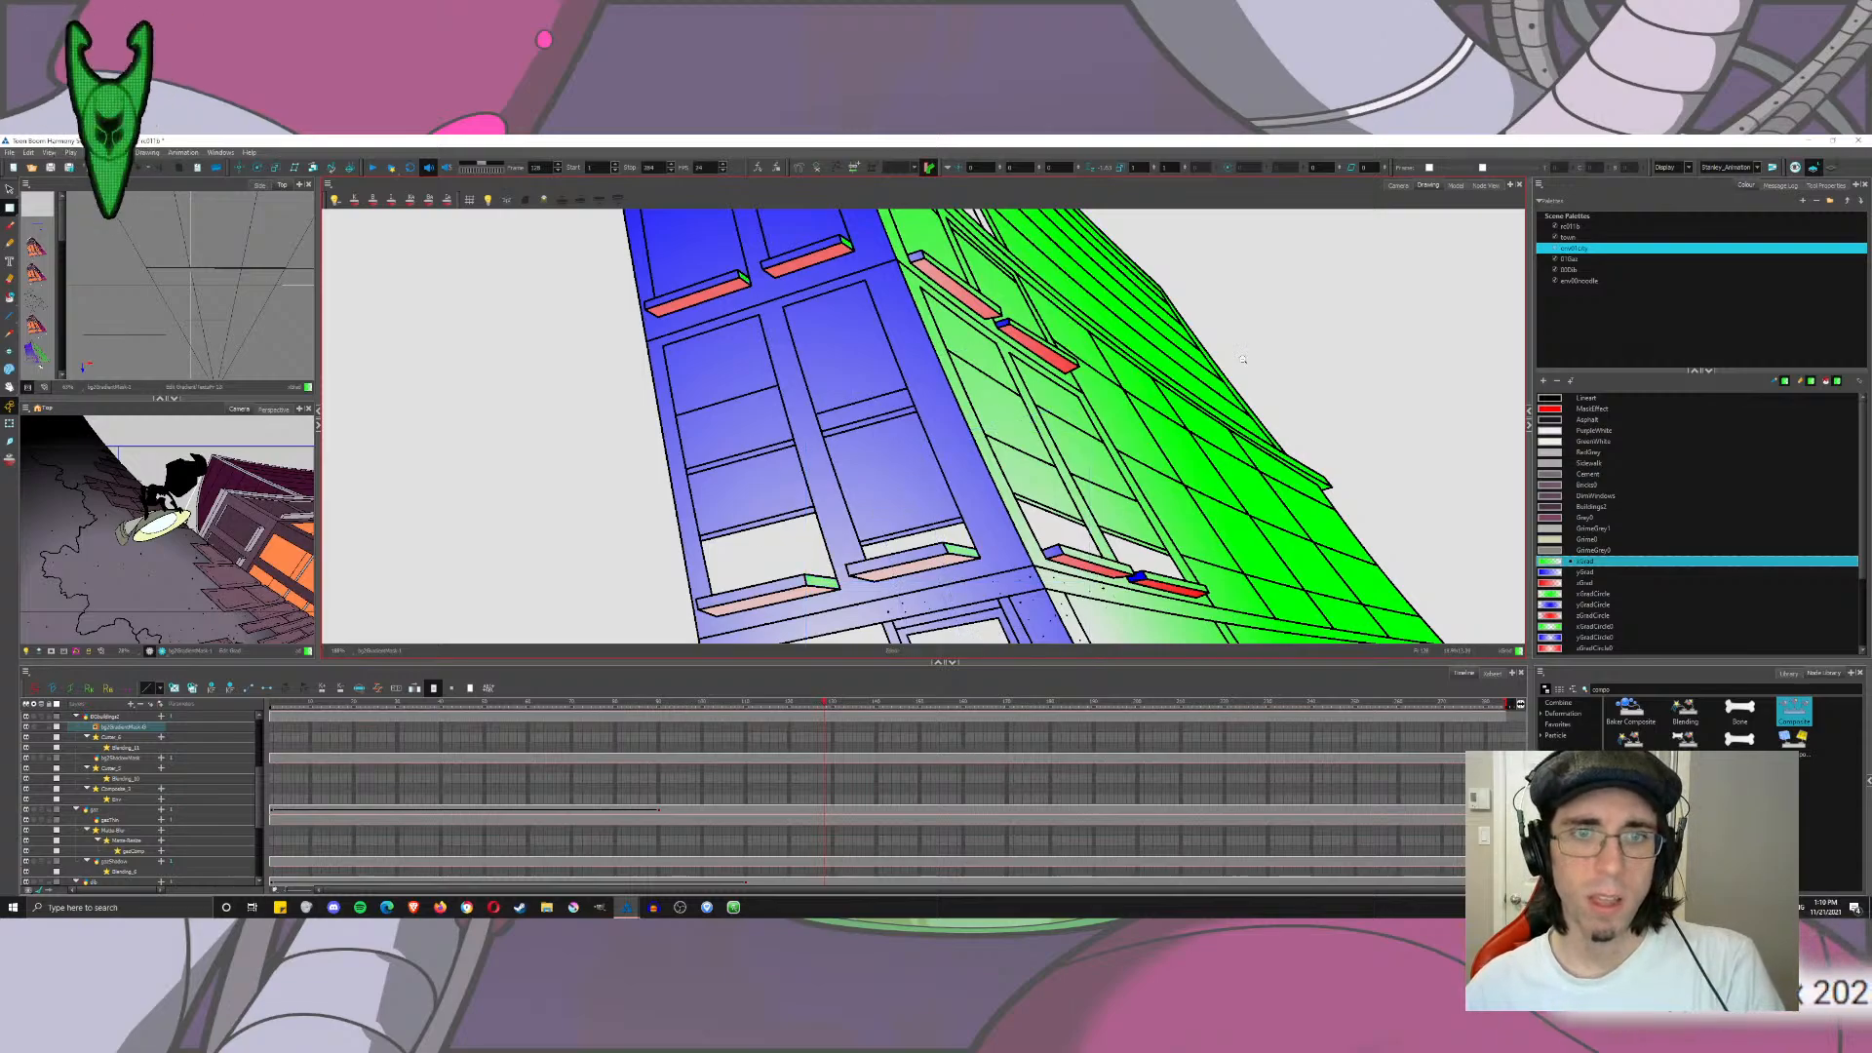
{"action": "scroll", "coordinate": [1242, 359], "scroll_direction": "down", "scroll_amount": 5}
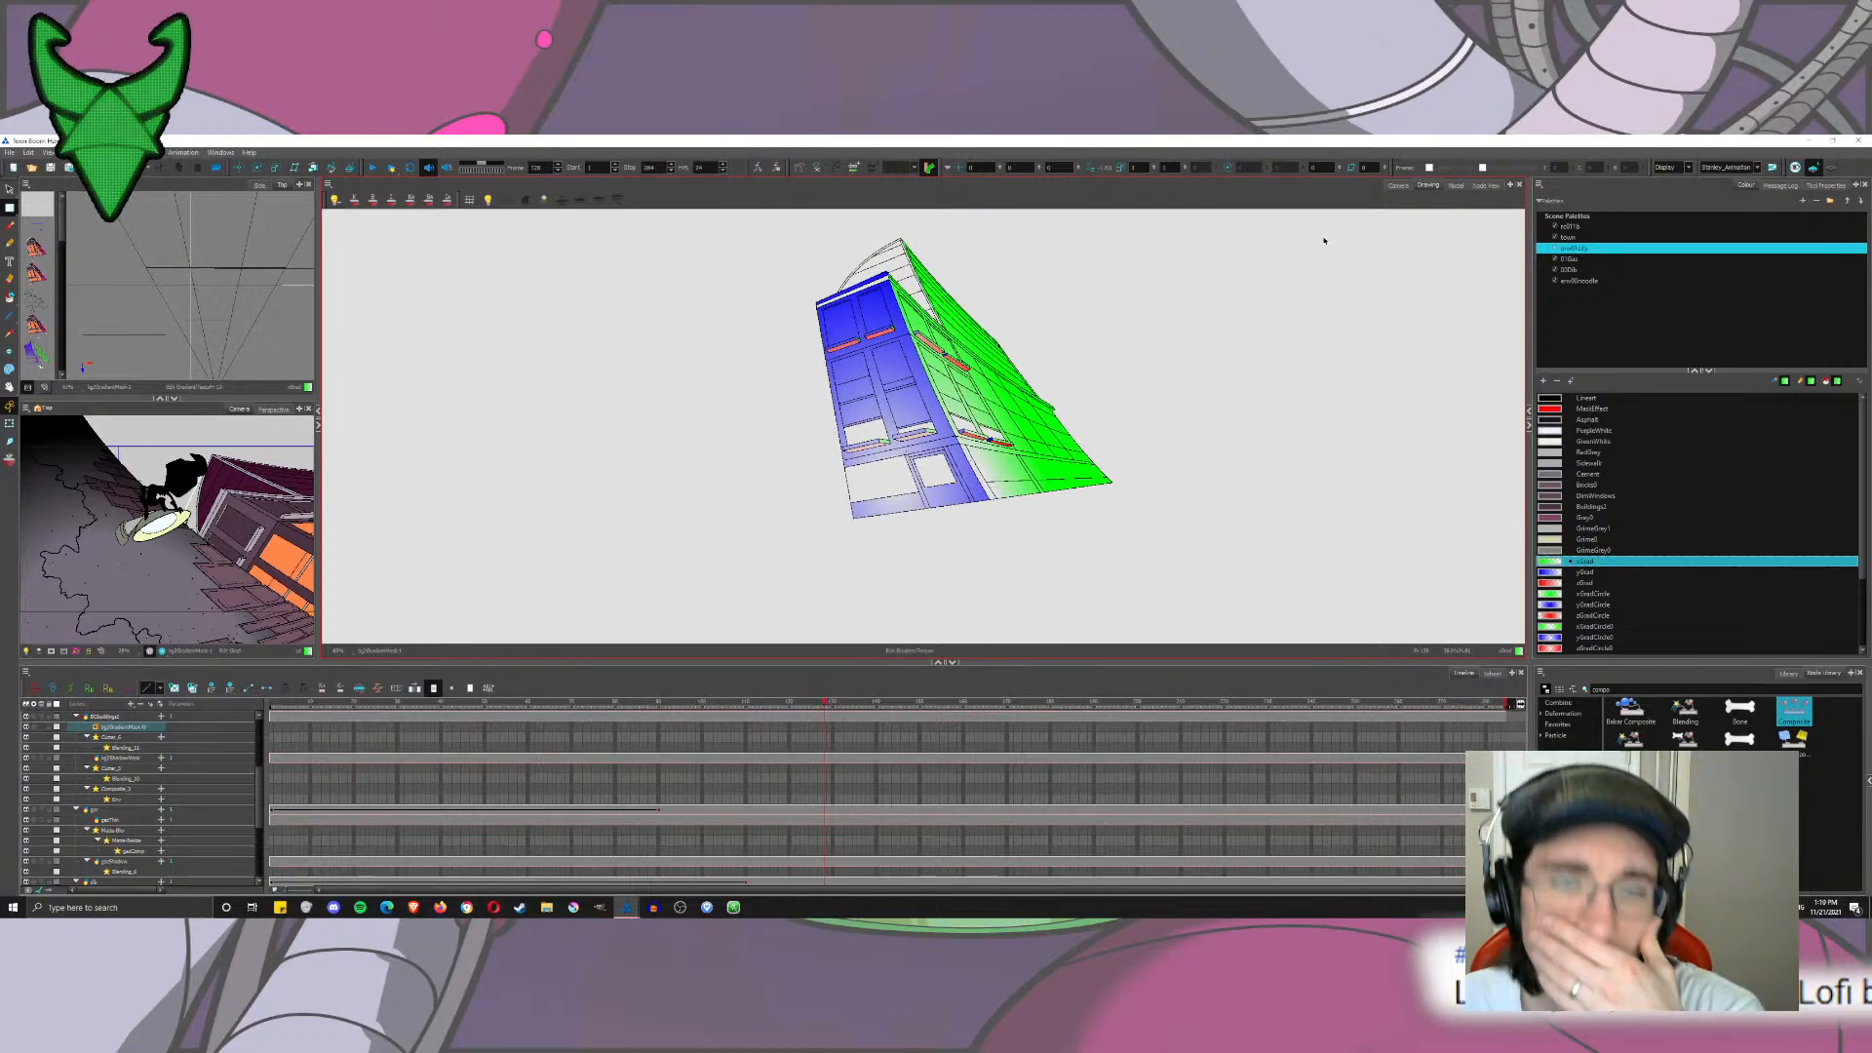
Step: Fill the white strip along the front wall's top edge and recolour it with the red gradient
{"action": "left_click_drag", "start_coordinate": [1010, 348], "coordinate": [969, 488]}
{"action": "scroll", "coordinate": [796, 490], "scroll_direction": "up", "scroll_amount": 5}
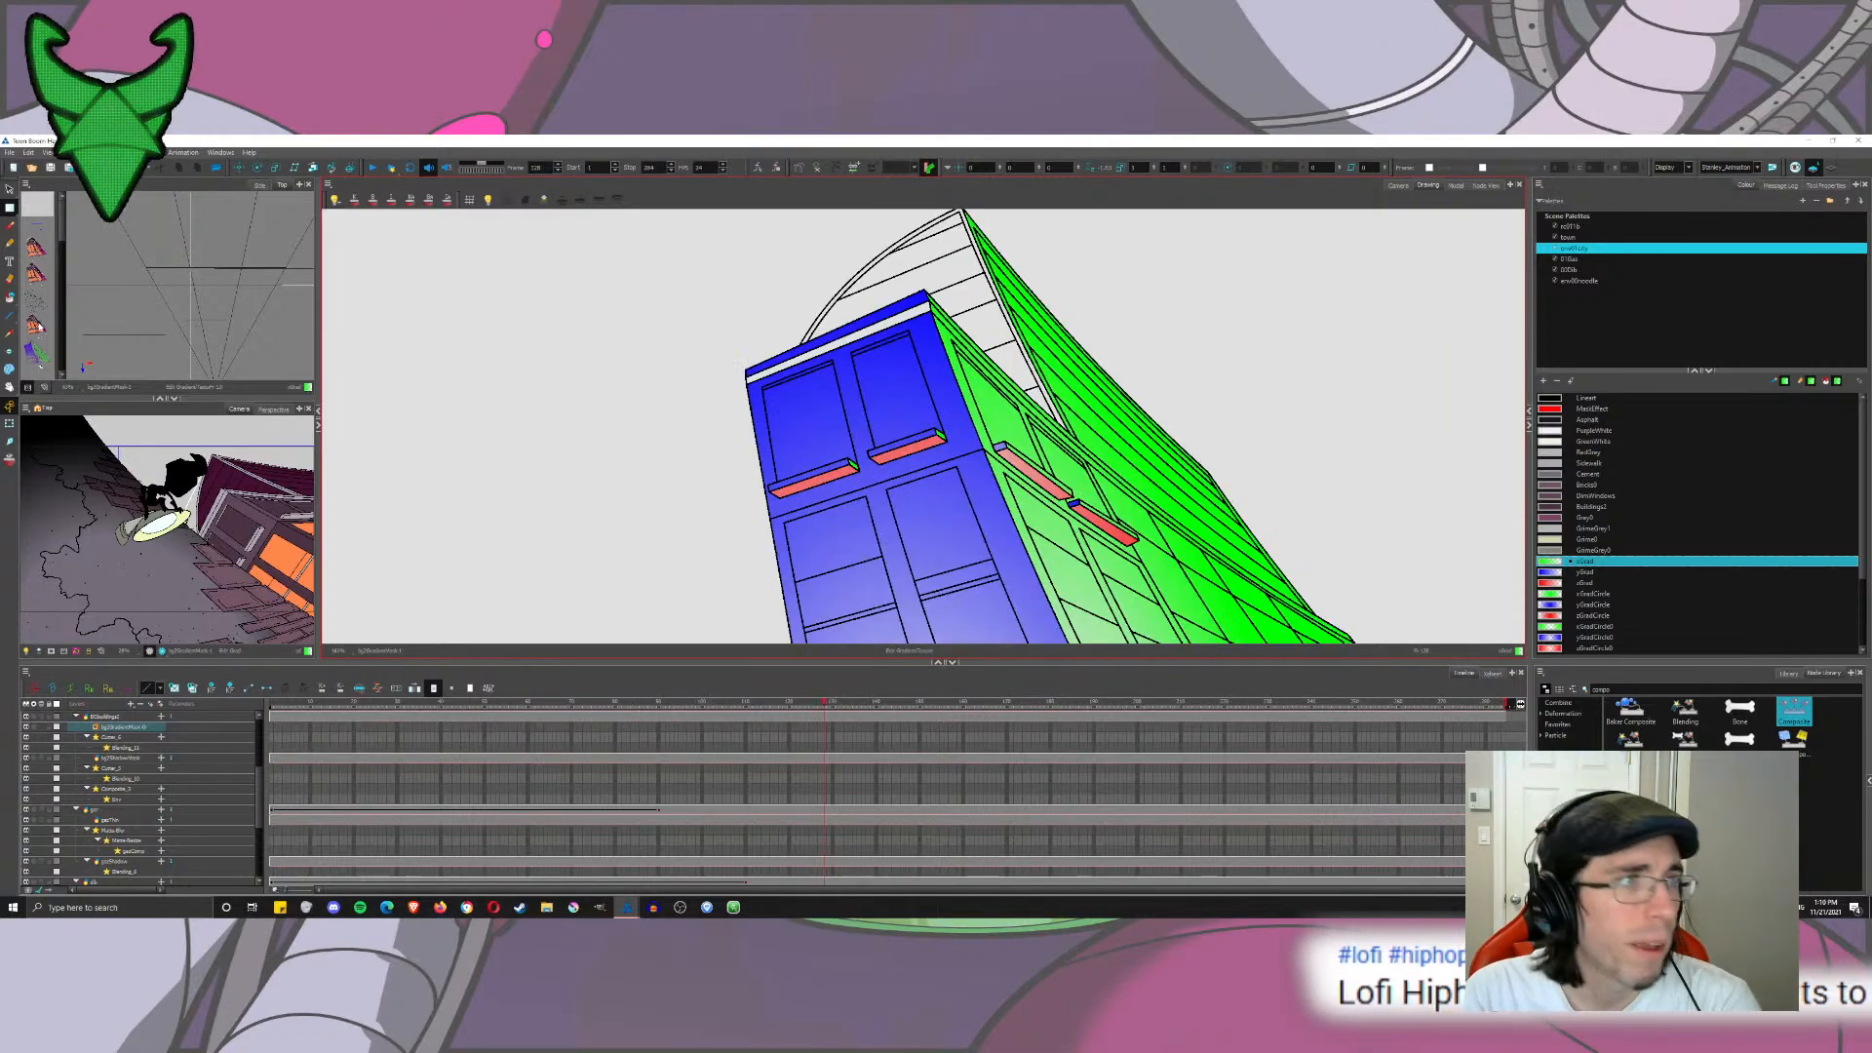
{"action": "key", "text": "alt+i"}
{"action": "left_click", "coordinate": [892, 319]}
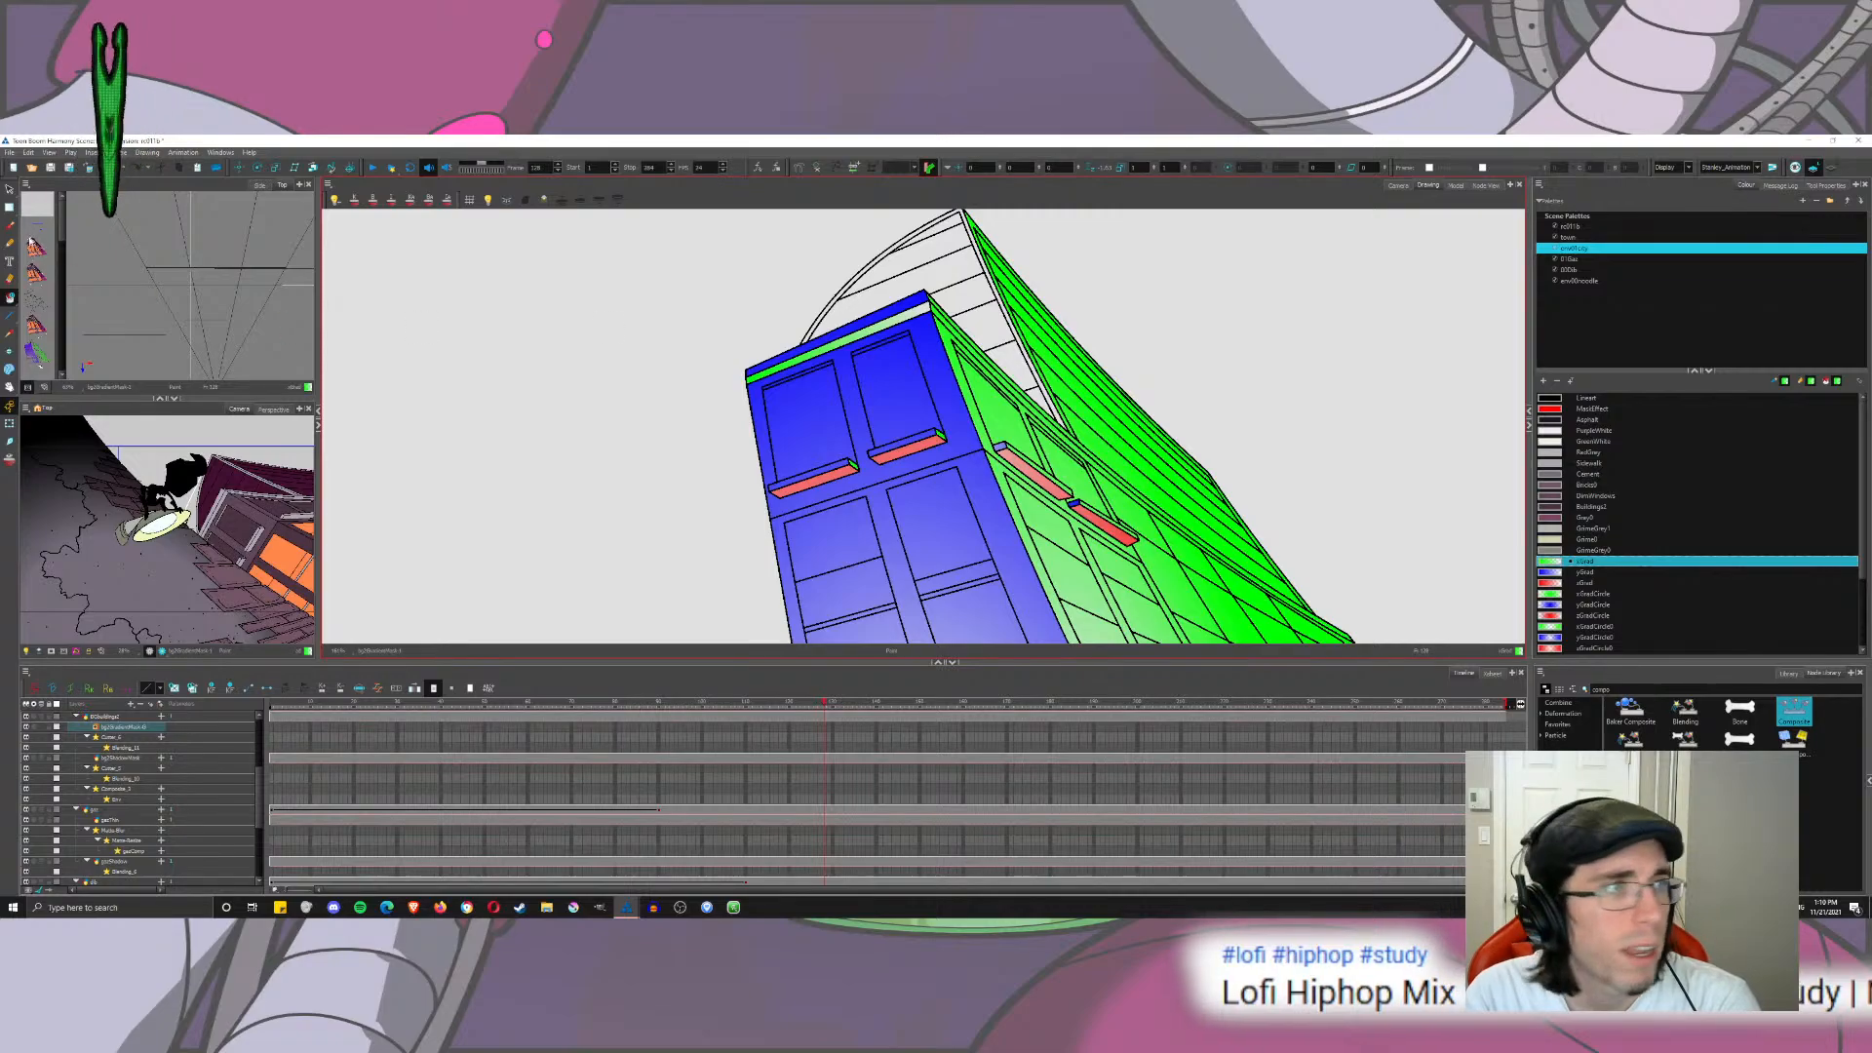
{"action": "key", "text": "alt+s"}
{"action": "left_click", "coordinate": [891, 330]}
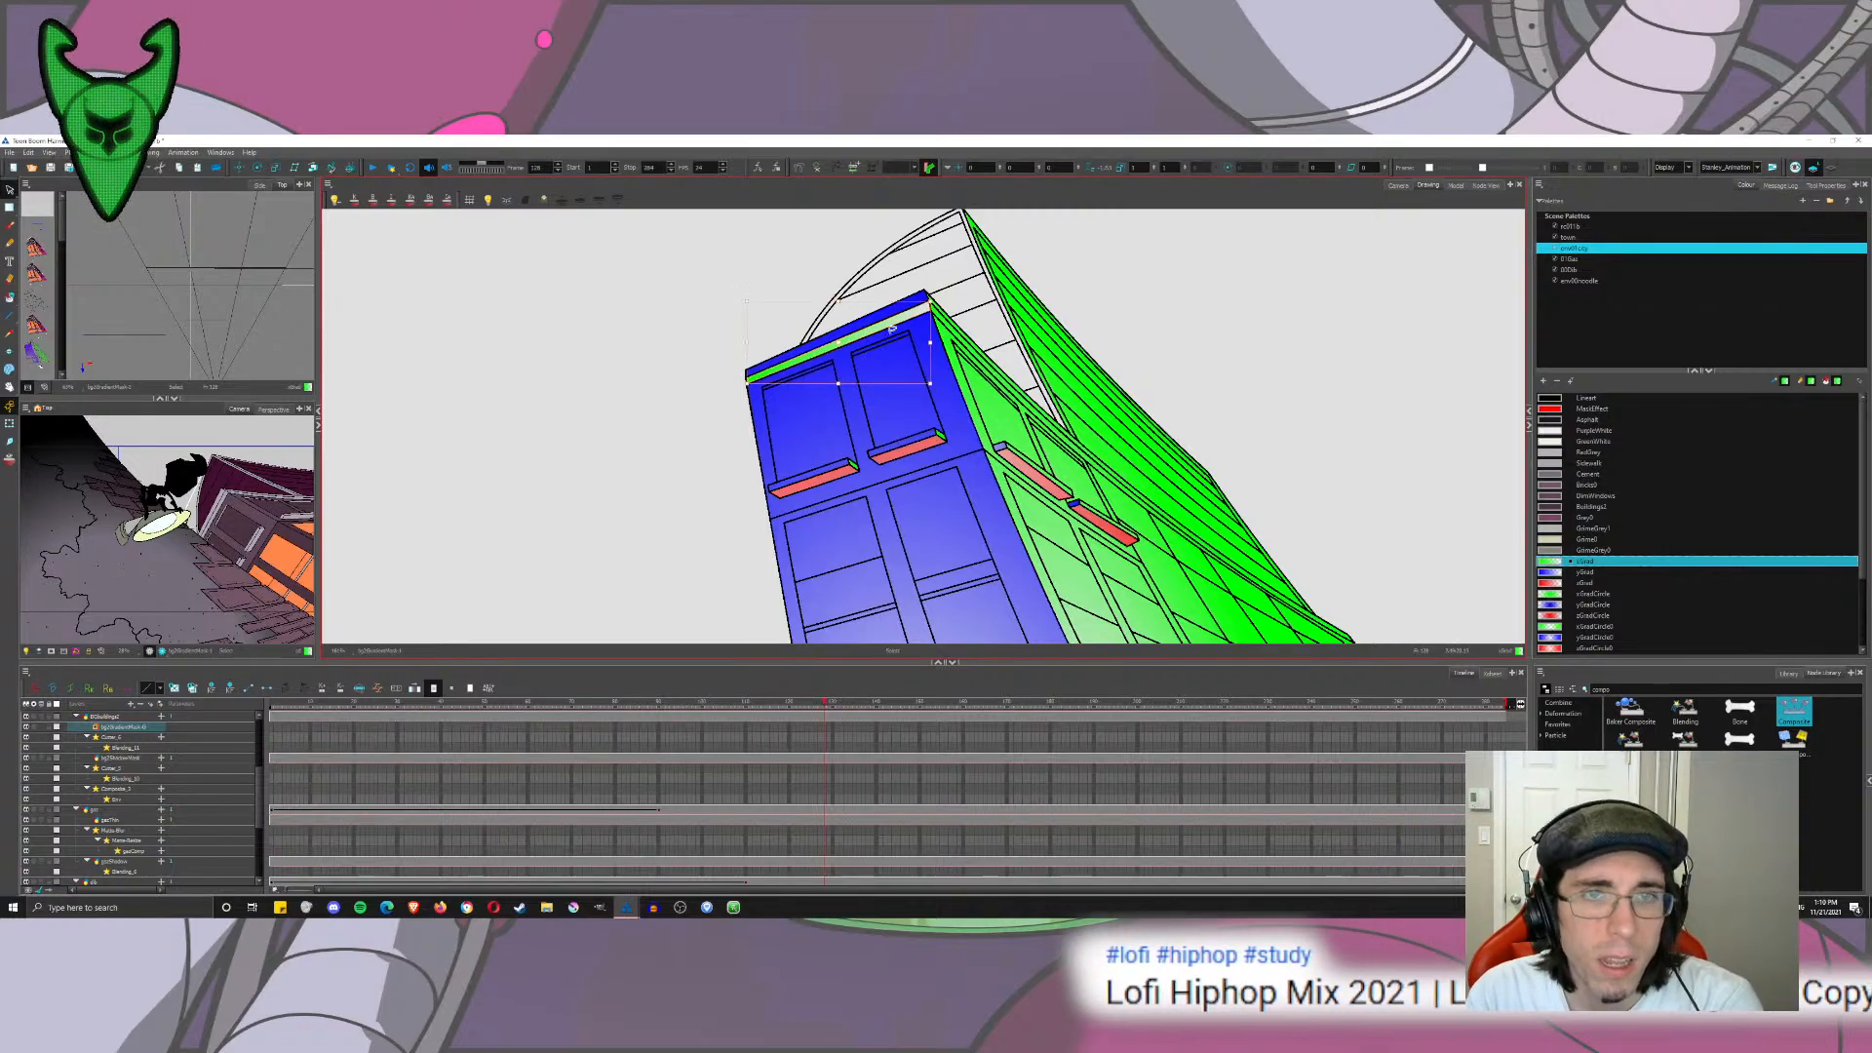
{"action": "left_click", "coordinate": [1584, 582]}
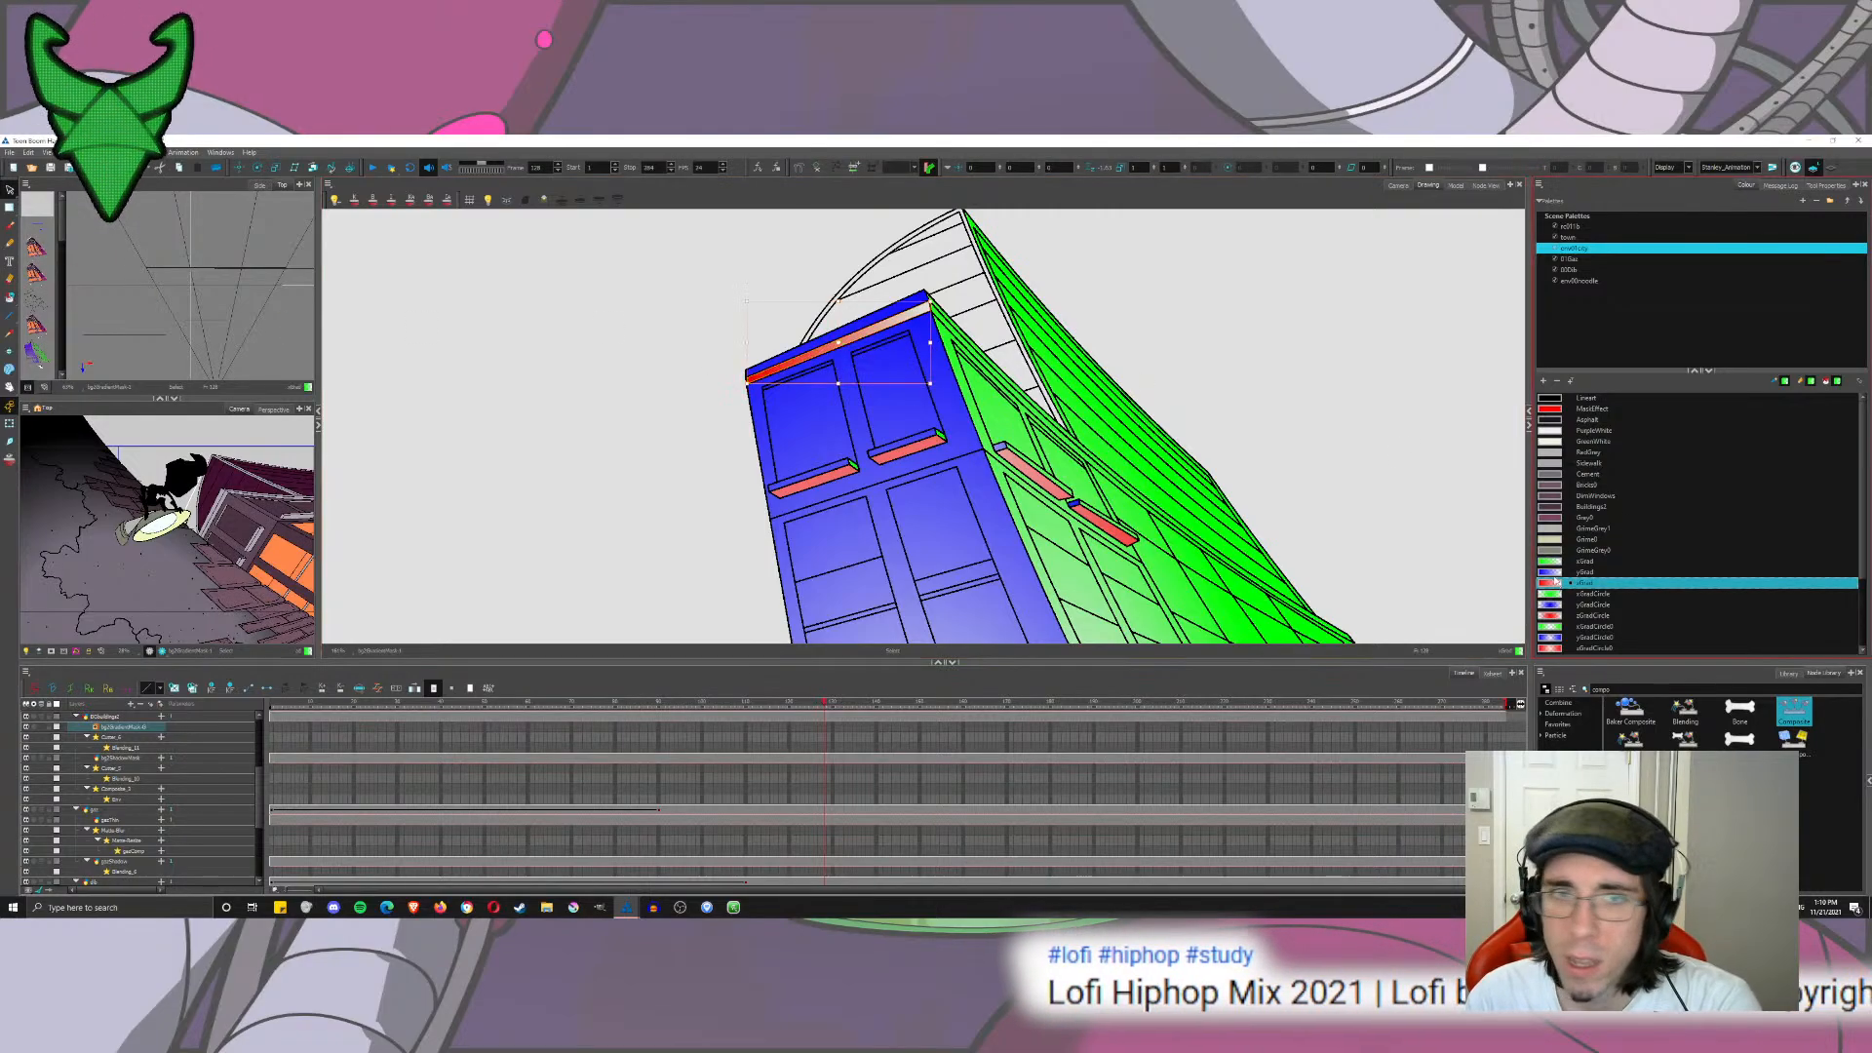
{"action": "left_click", "coordinate": [868, 326]}
Step: Rotate and reposition the red gradient on the front wall's top strip so it aligns with the strip's slope
{"action": "left_click", "coordinate": [9, 208]}
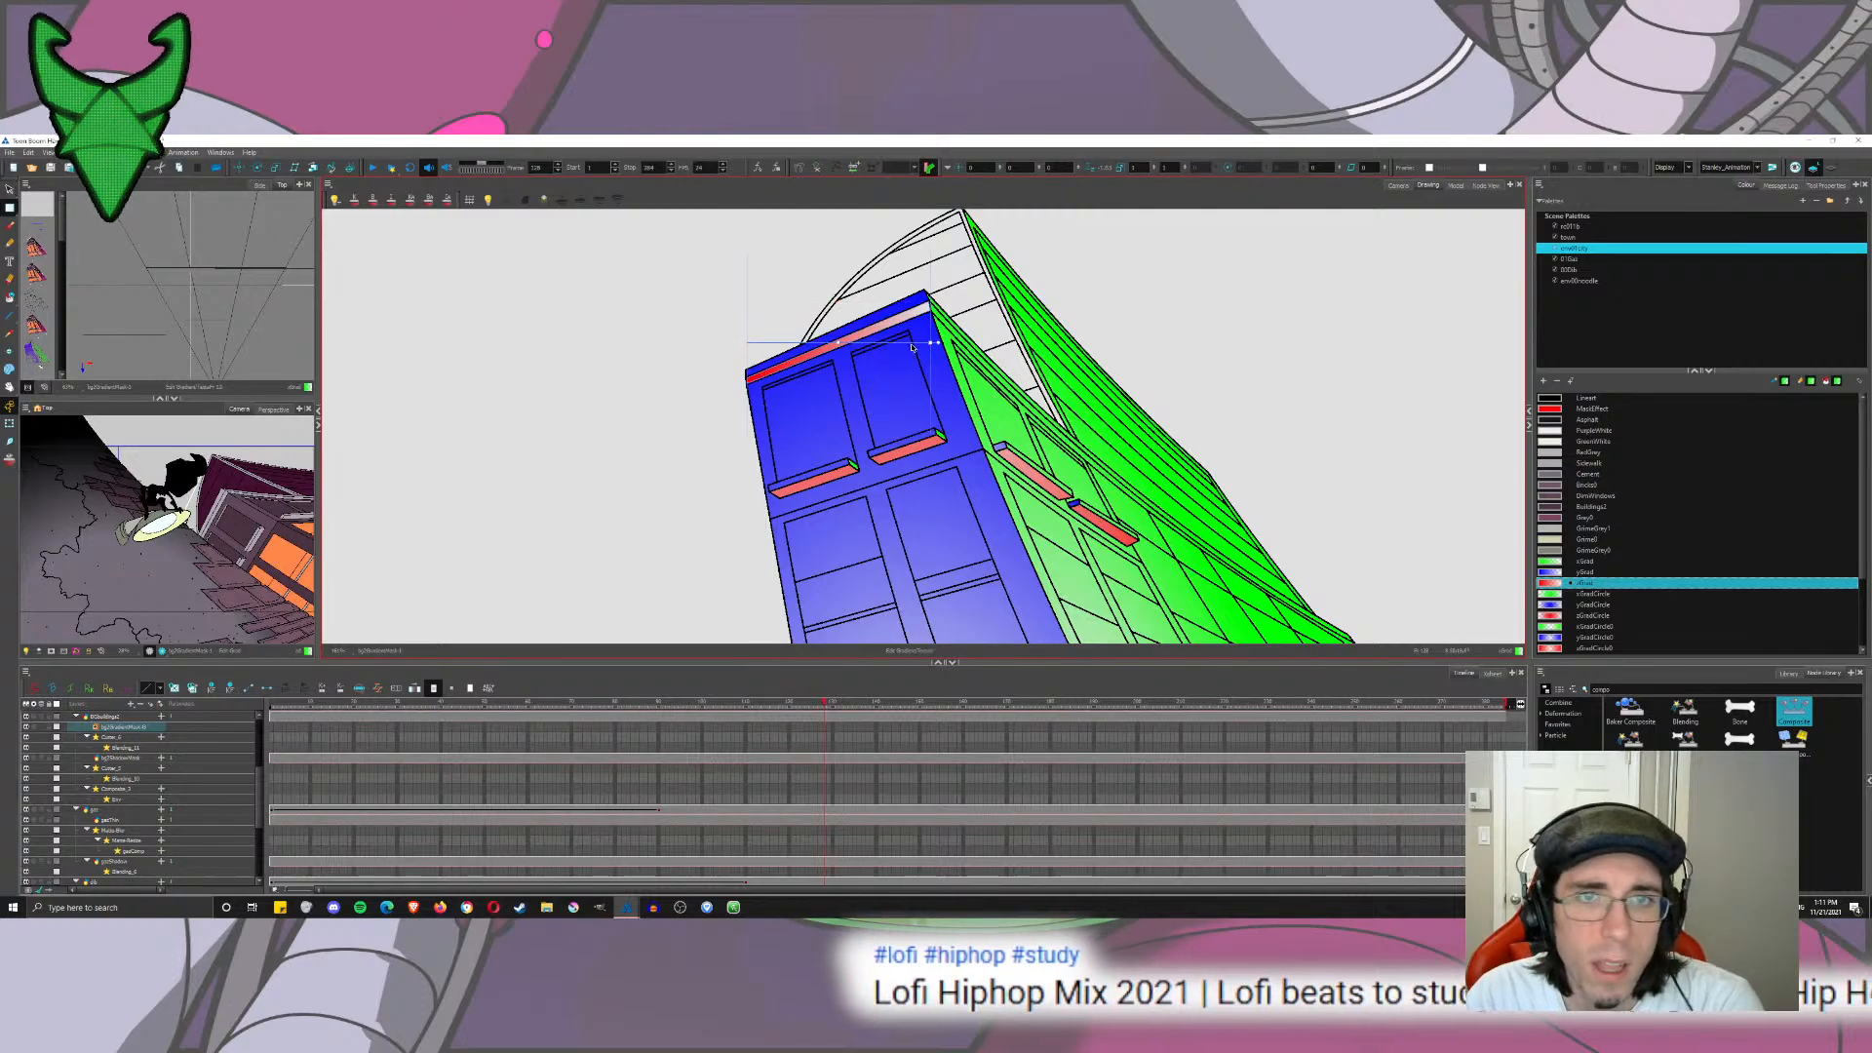
{"action": "mouse_move", "coordinate": [936, 343]}
{"action": "left_mouse_down"}
{"action": "mouse_move", "coordinate": [920, 458]}
{"action": "mouse_move", "coordinate": [871, 430]}
{"action": "left_mouse_up"}
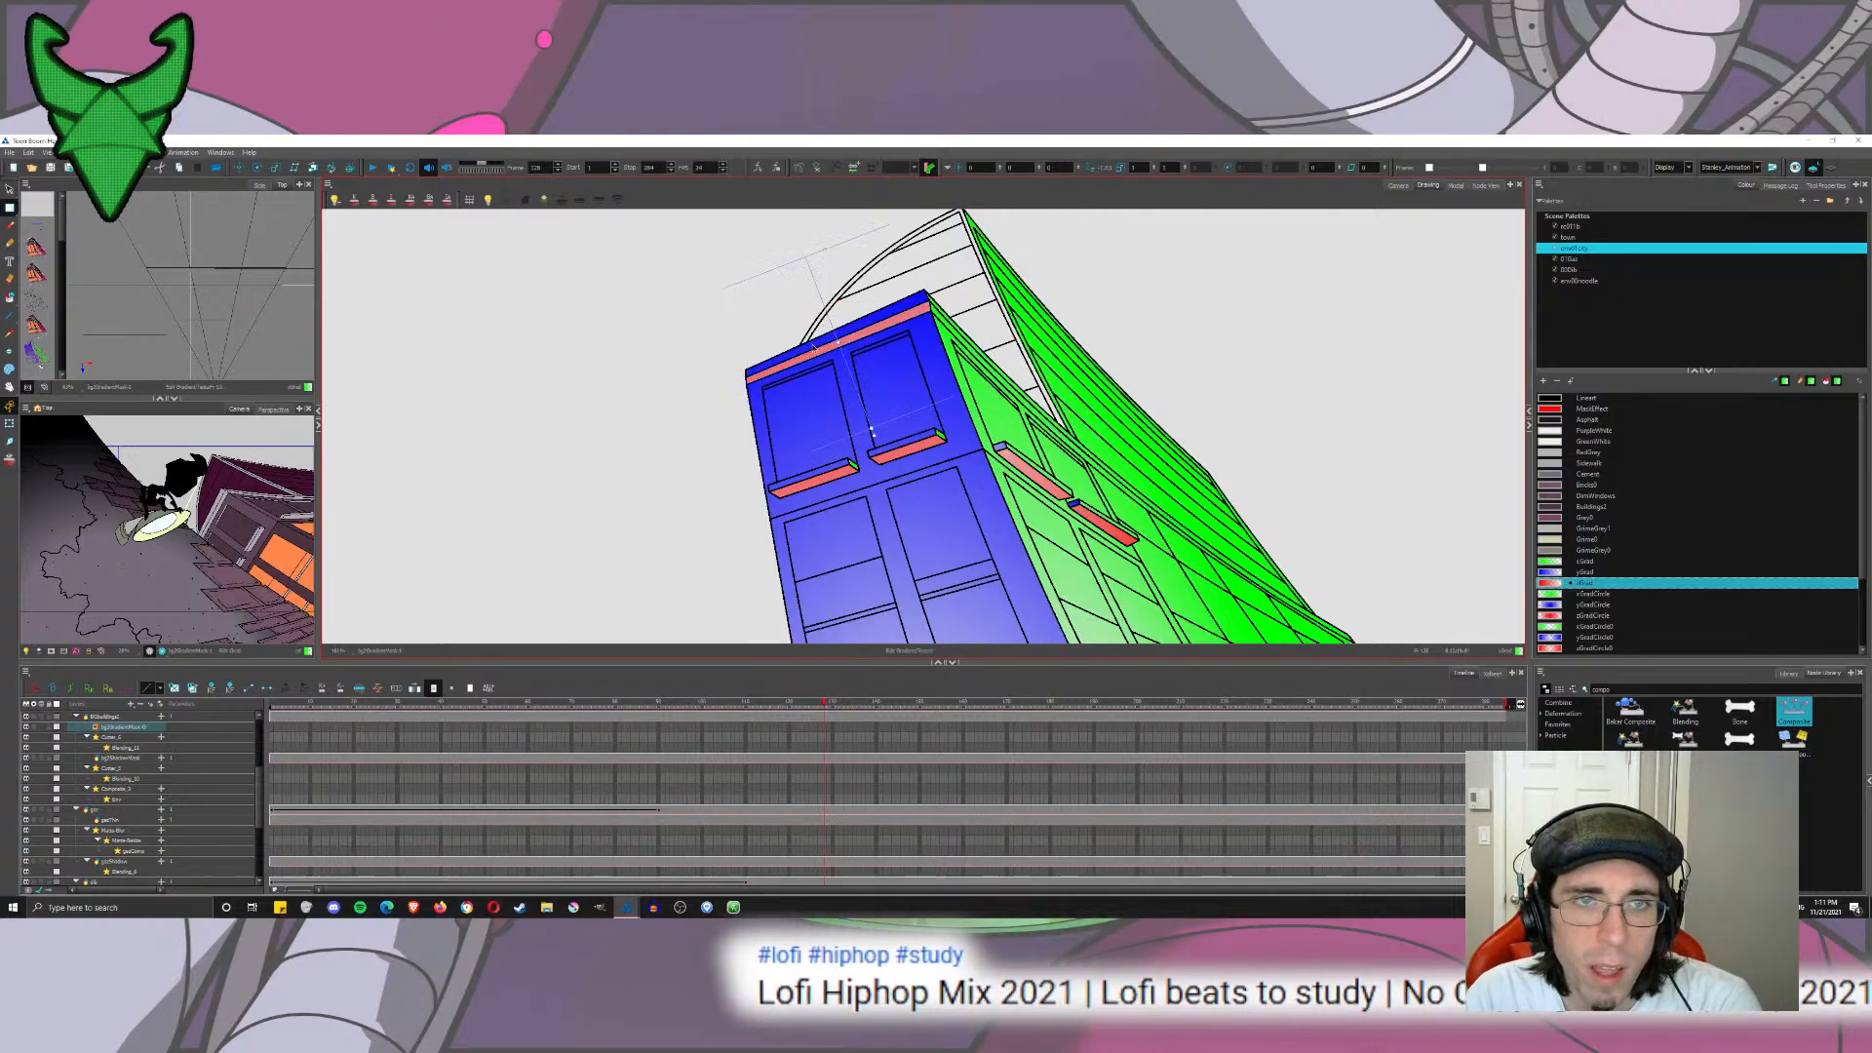
{"action": "left_click_drag", "start_coordinate": [839, 342], "coordinate": [834, 333]}
{"action": "left_click", "coordinate": [741, 326]}
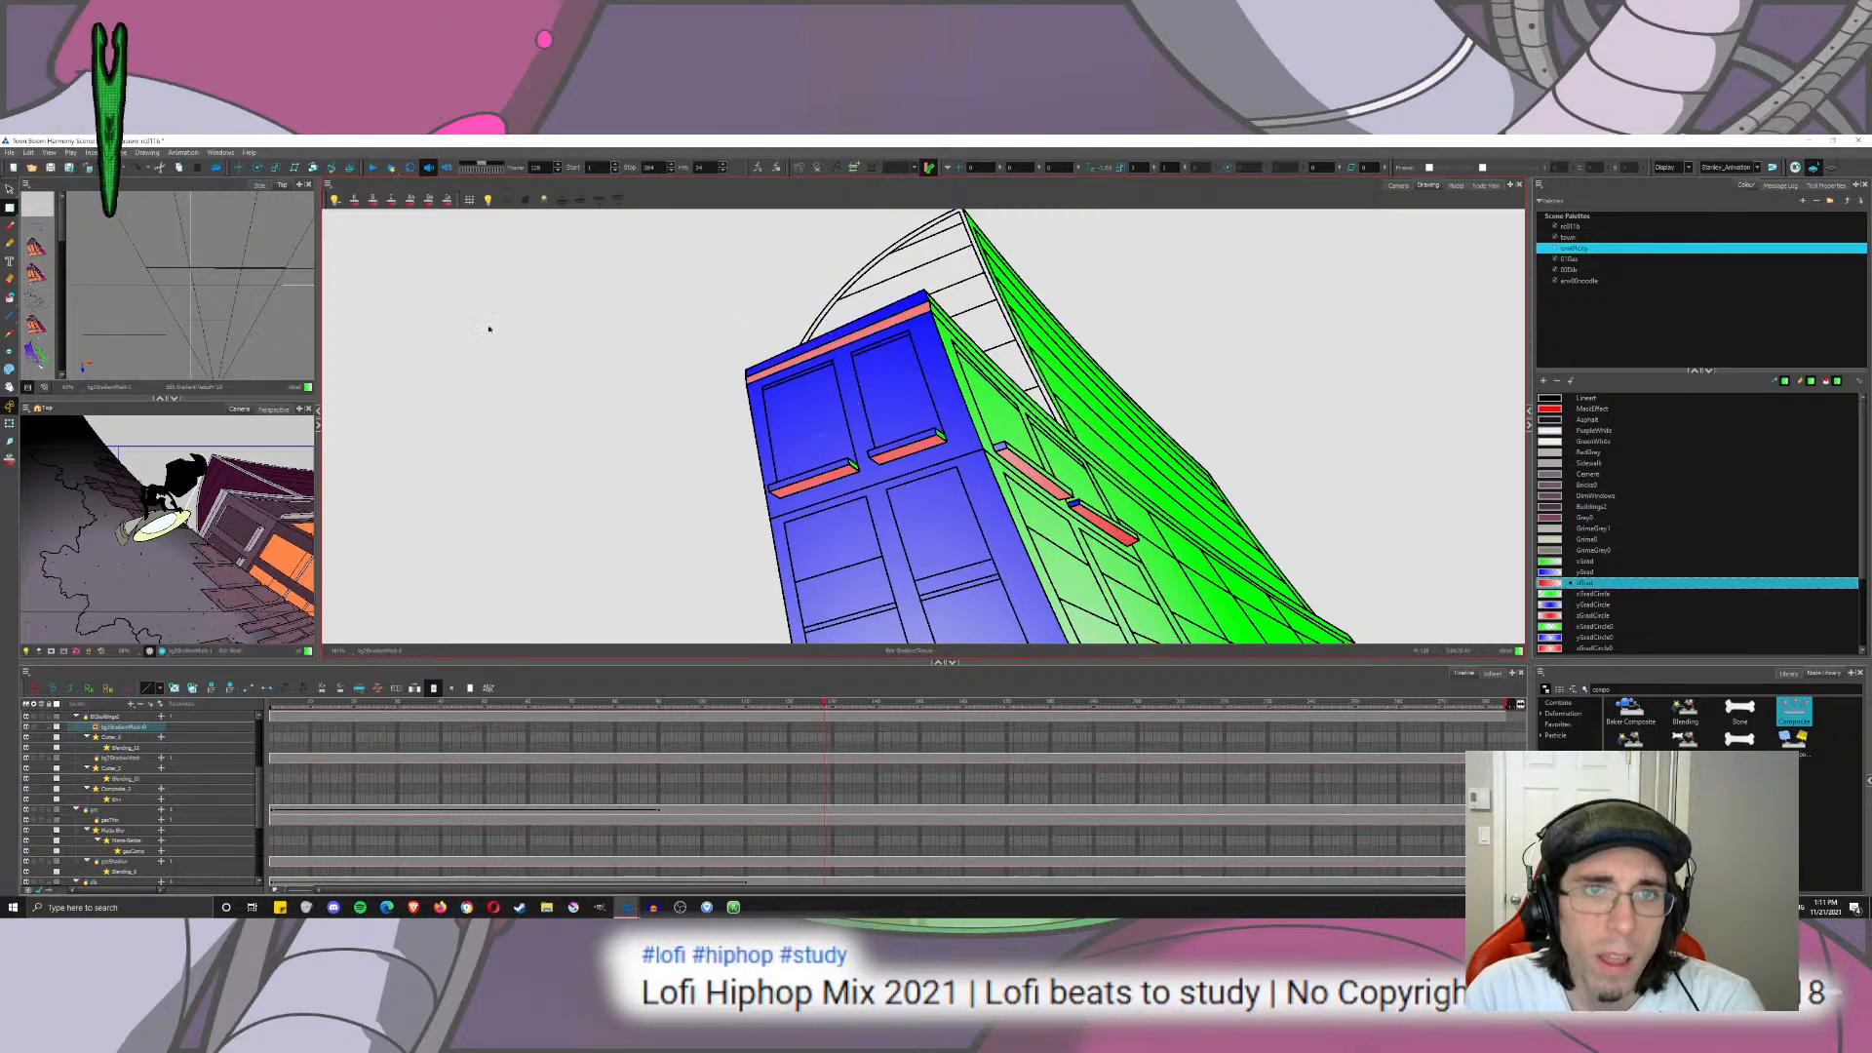
Step: Fill the curved roof face behind the front wall with solid red
{"action": "left_click", "coordinate": [10, 297]}
{"action": "left_click", "coordinate": [1571, 409]}
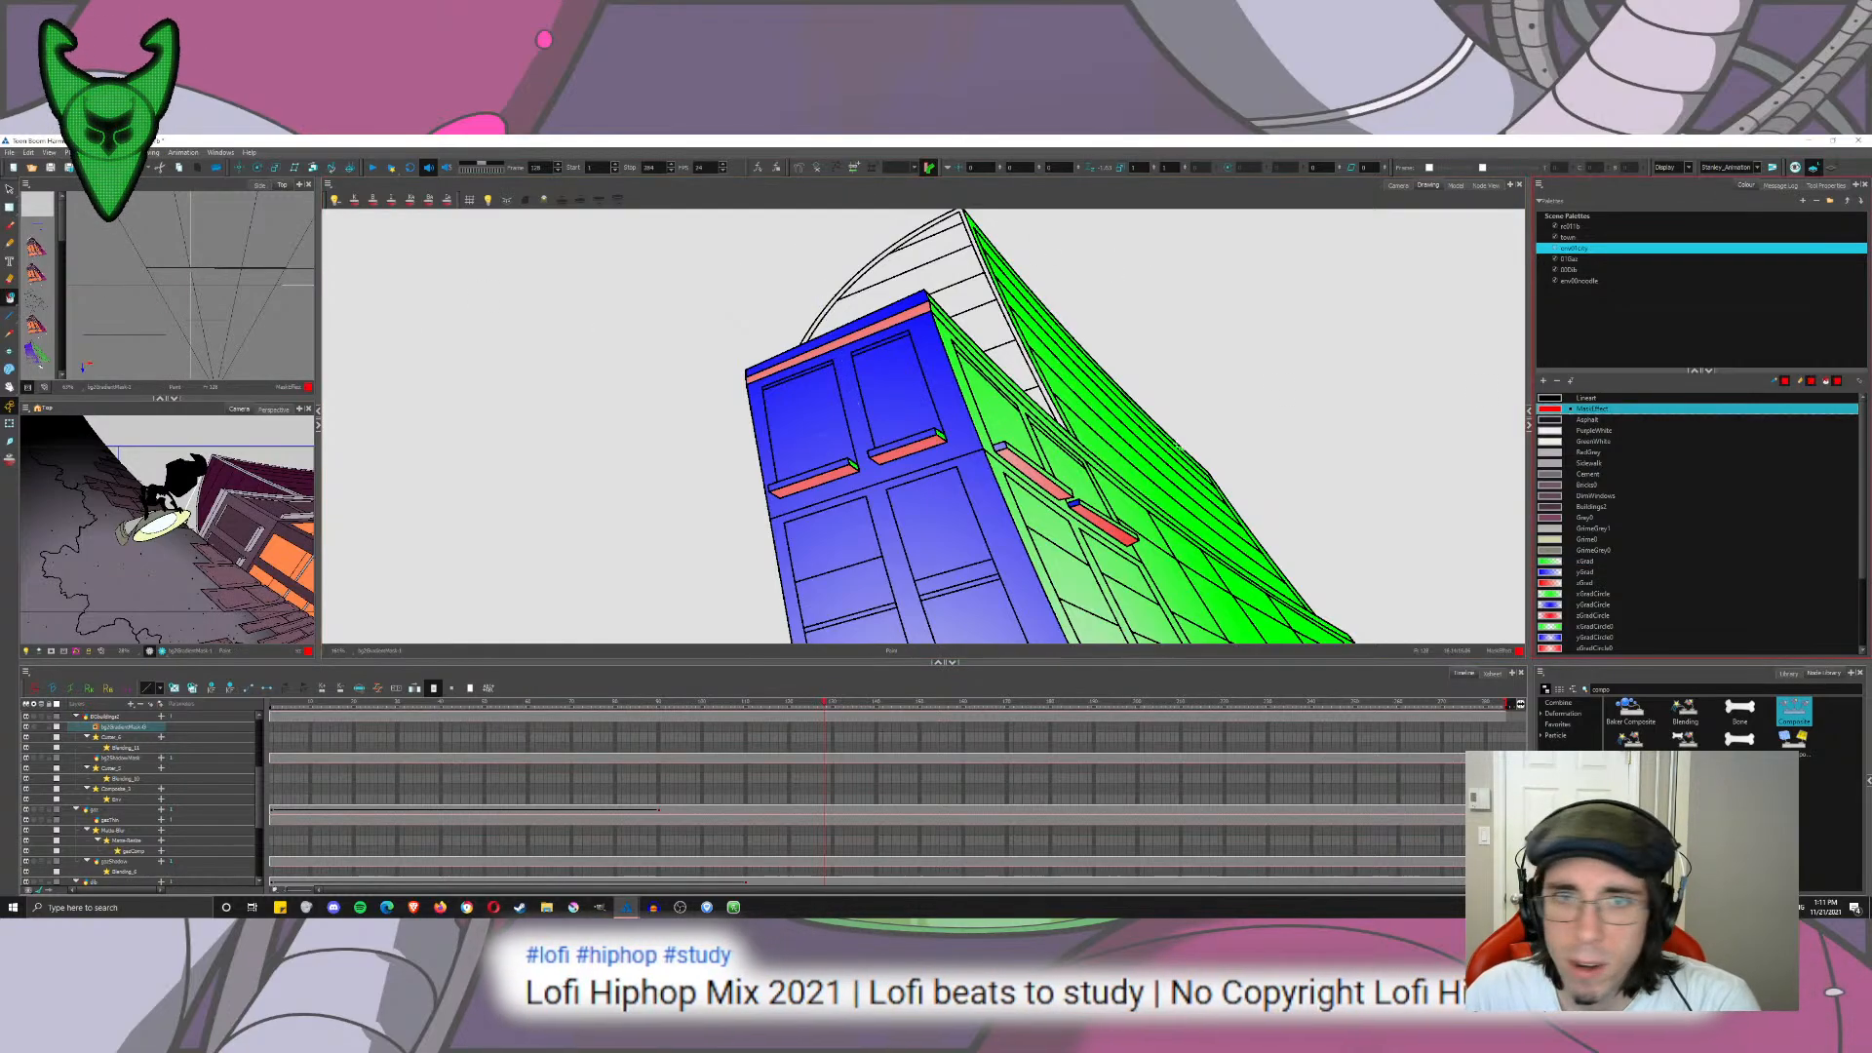
{"action": "left_click", "coordinate": [1051, 317]}
{"action": "left_click_drag", "start_coordinate": [1077, 376], "coordinate": [955, 401]}
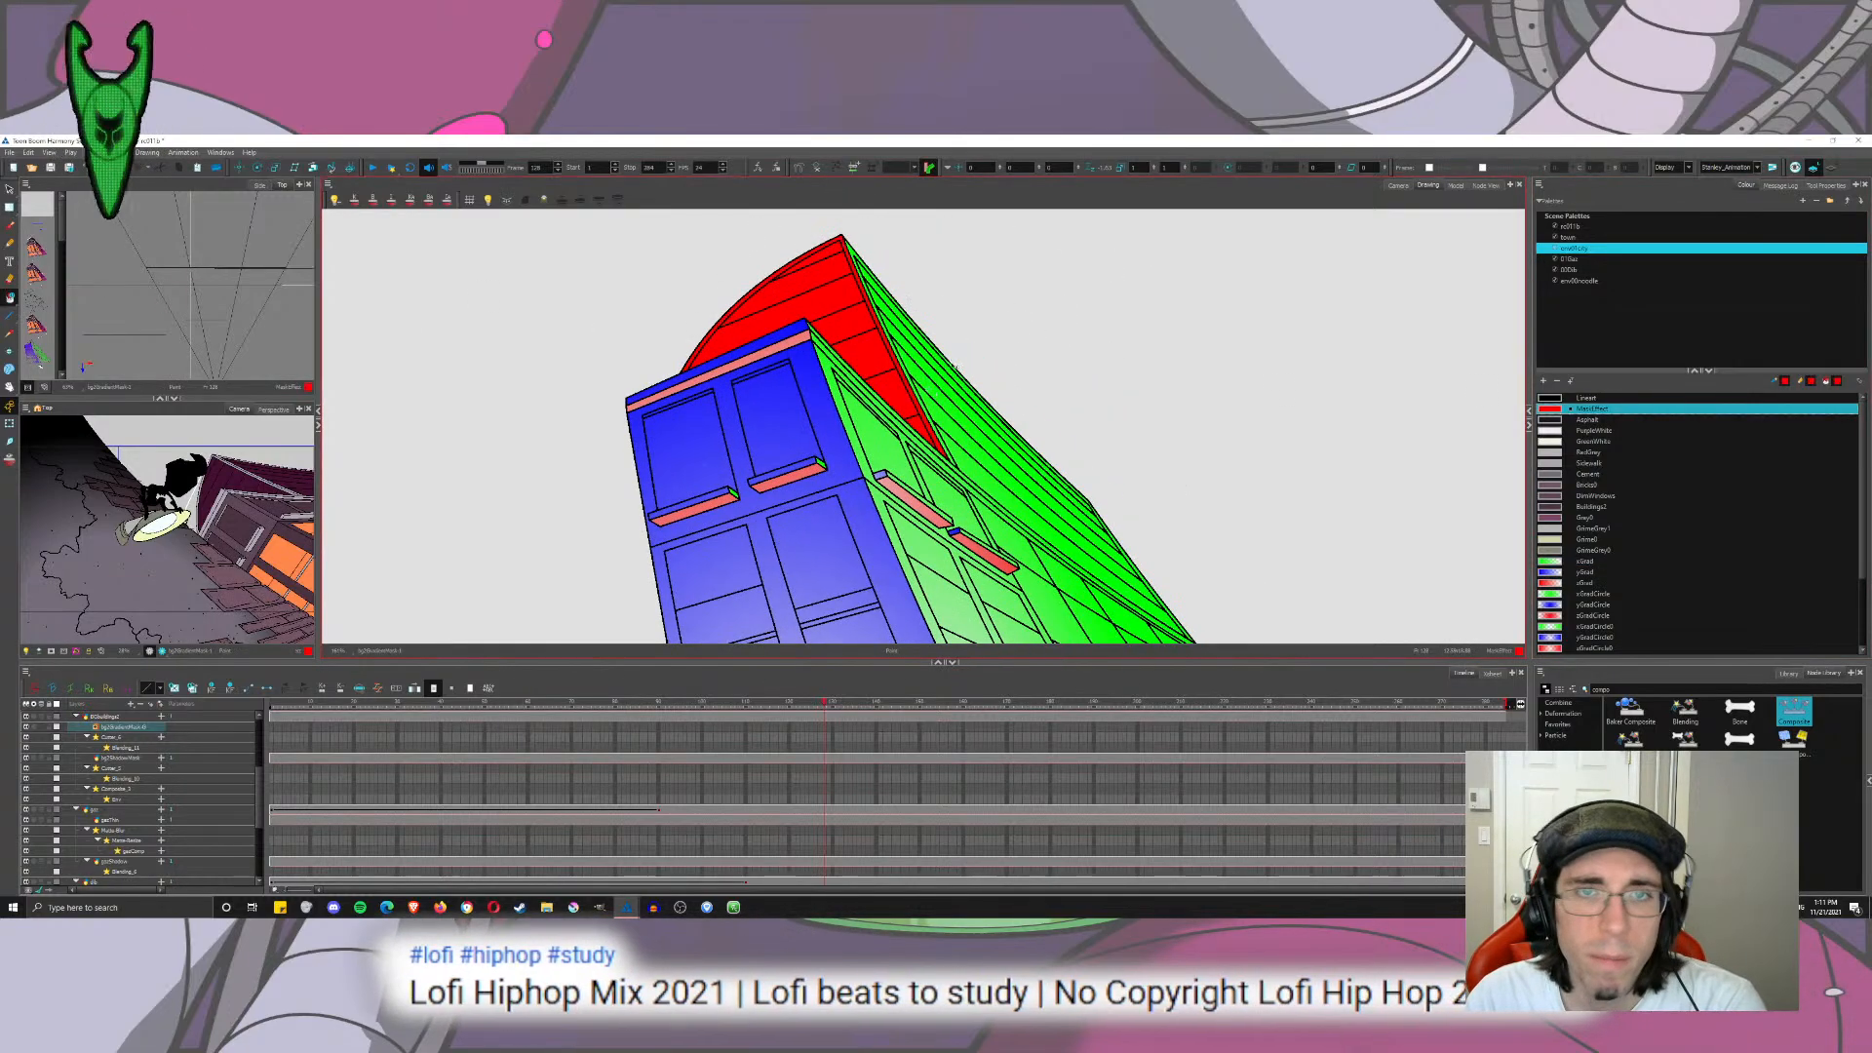
Step: Examine the rendered camera shot at several frames, especially how the corner building's walls and door sit behind the characters
{"action": "left_click", "coordinate": [1399, 186]}
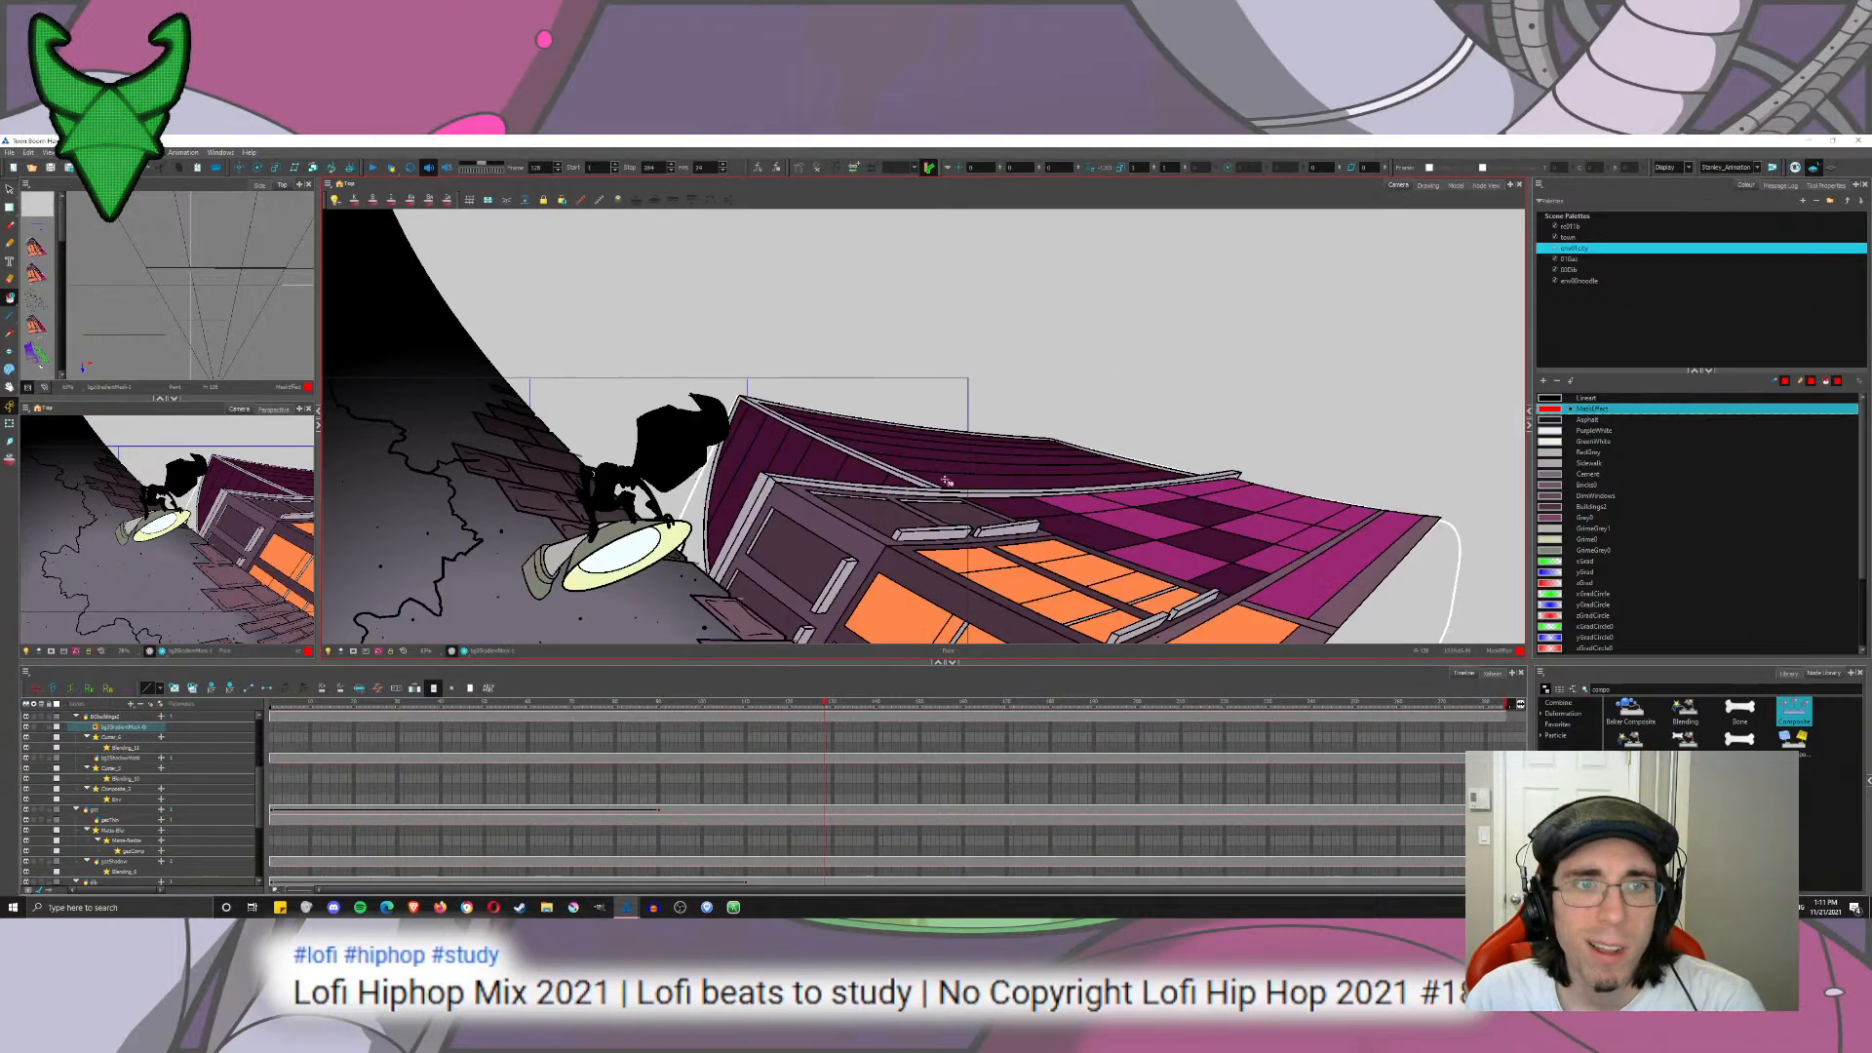
{"action": "left_click", "coordinate": [464, 651]}
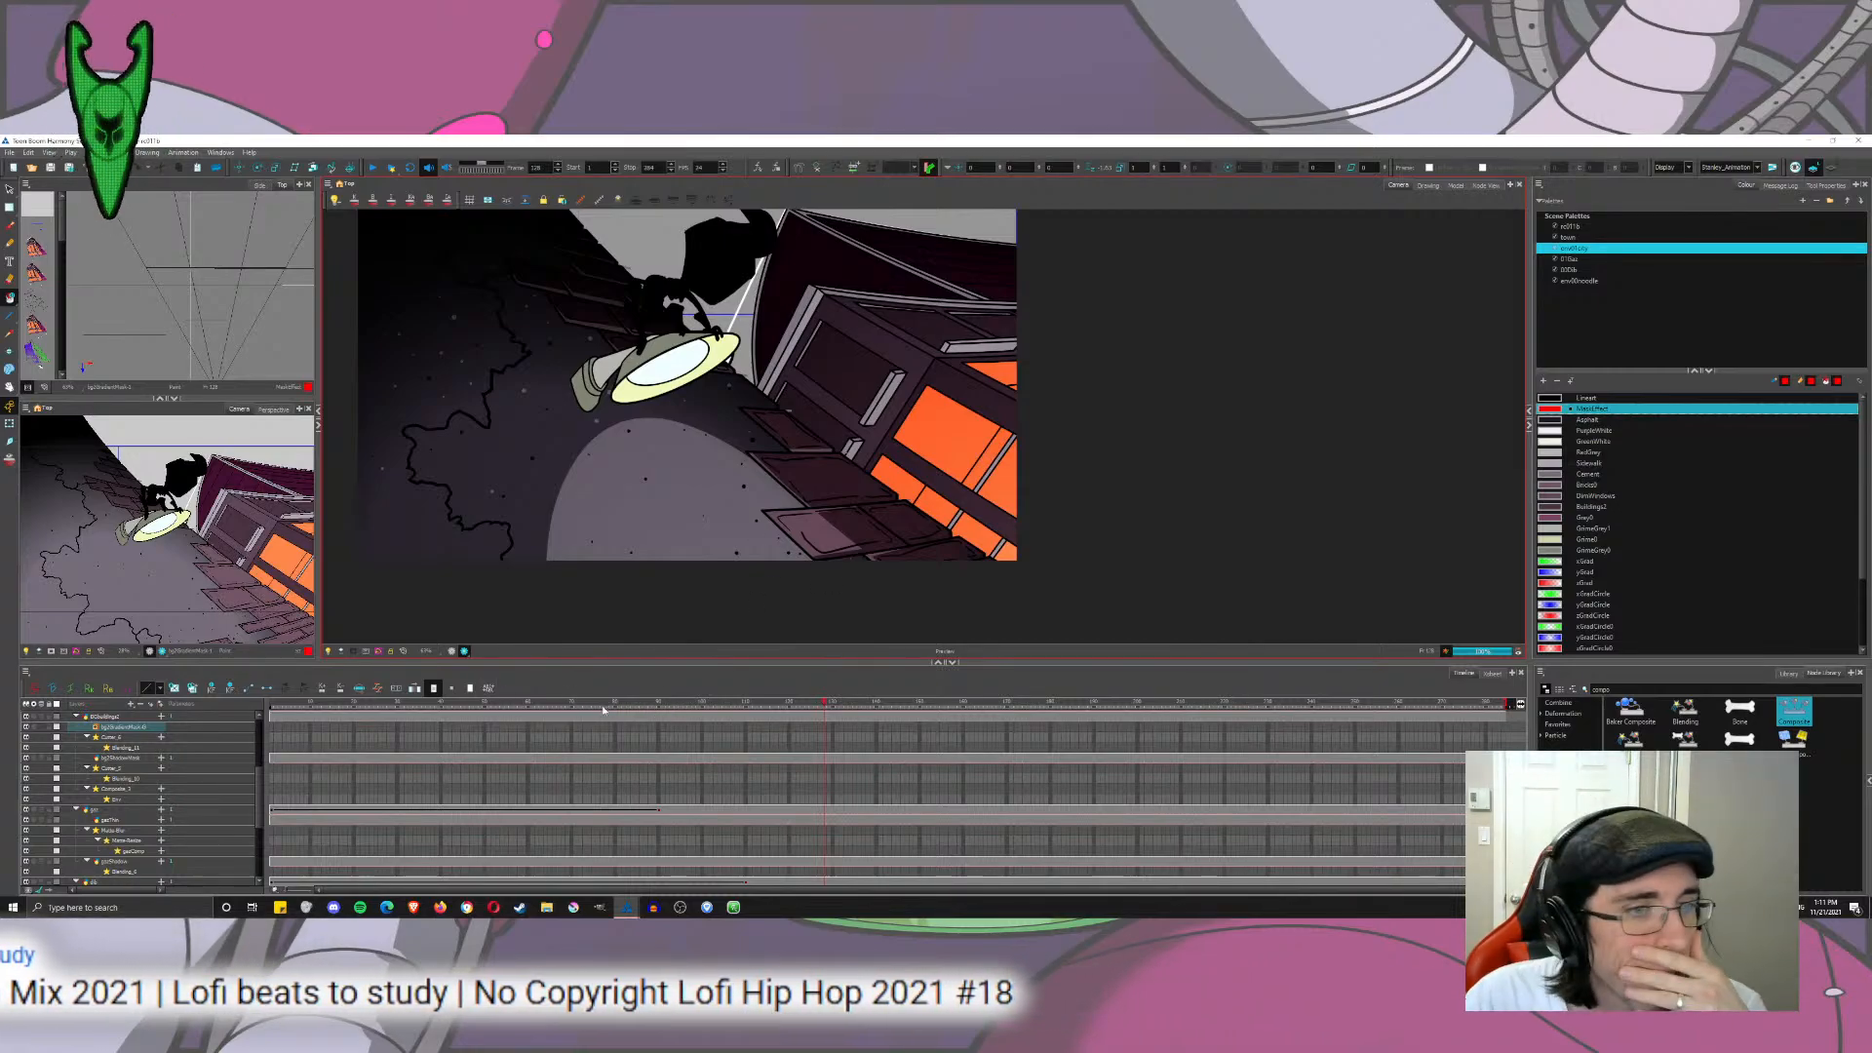
{"action": "left_click", "coordinate": [792, 702]}
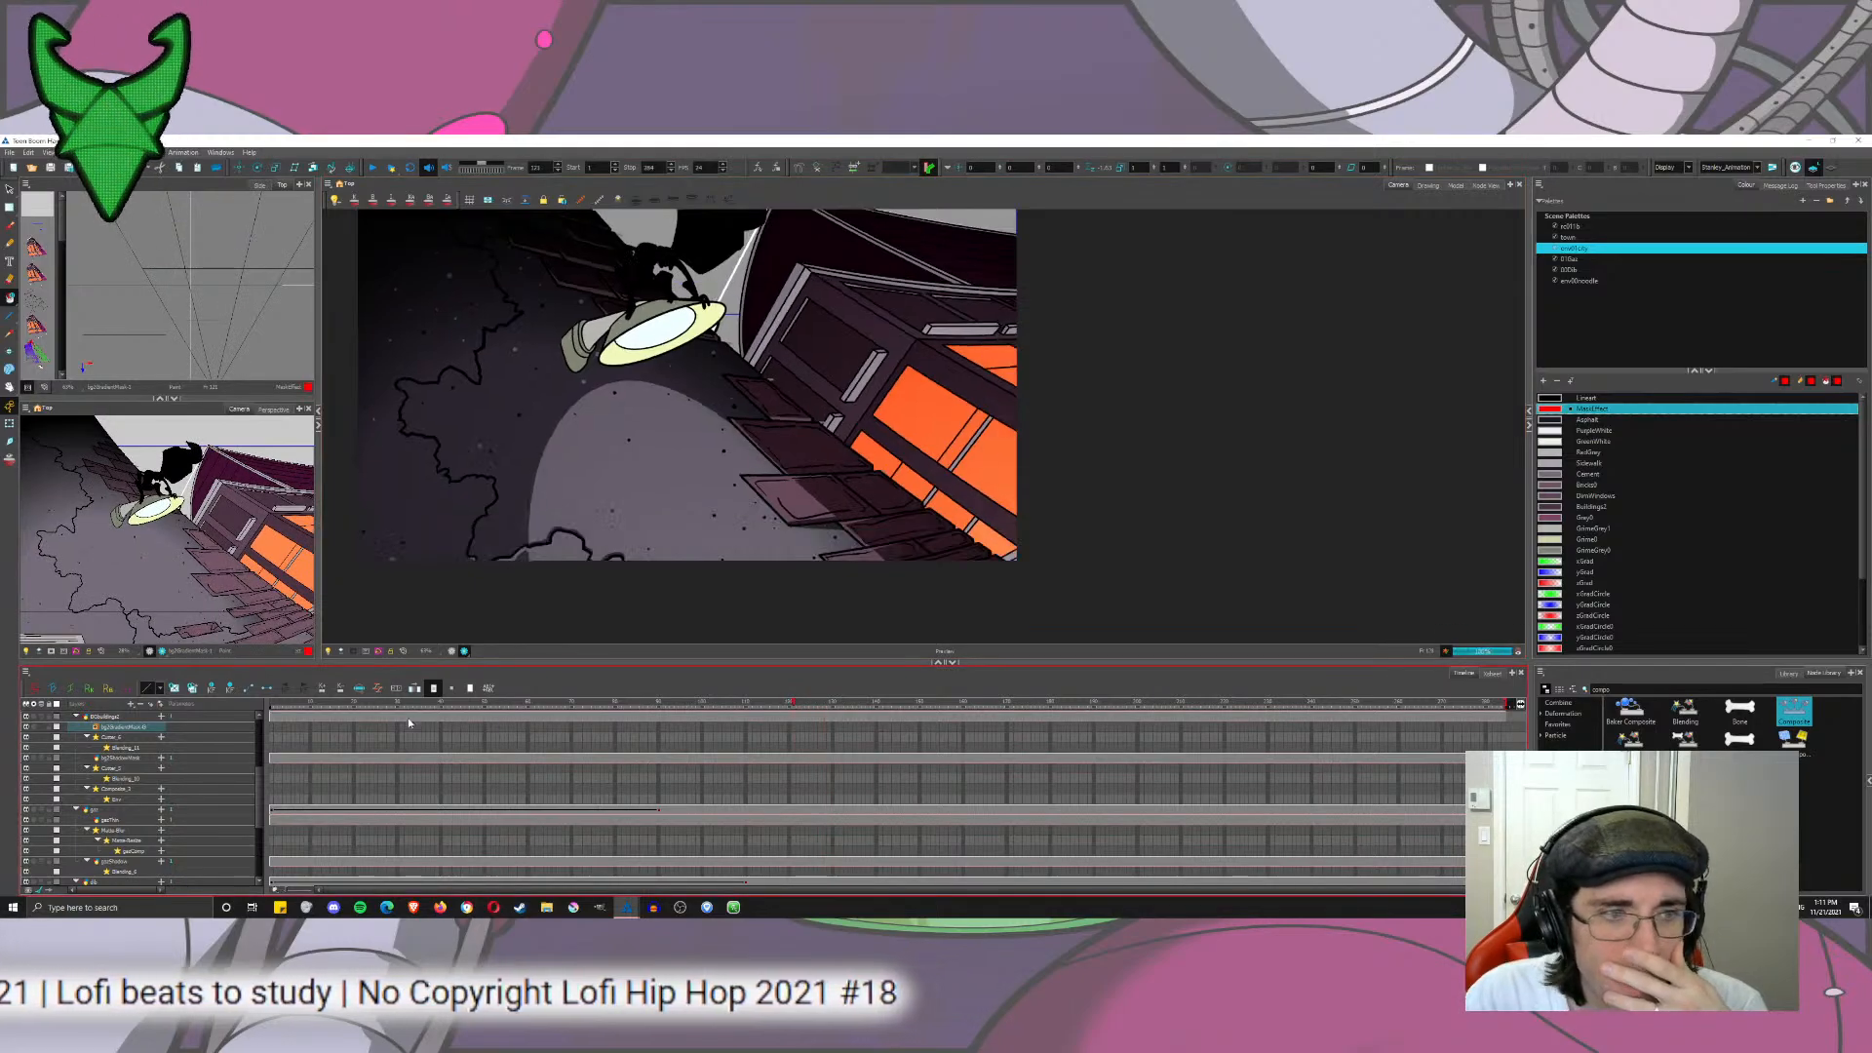
{"action": "left_click", "coordinate": [489, 704]}
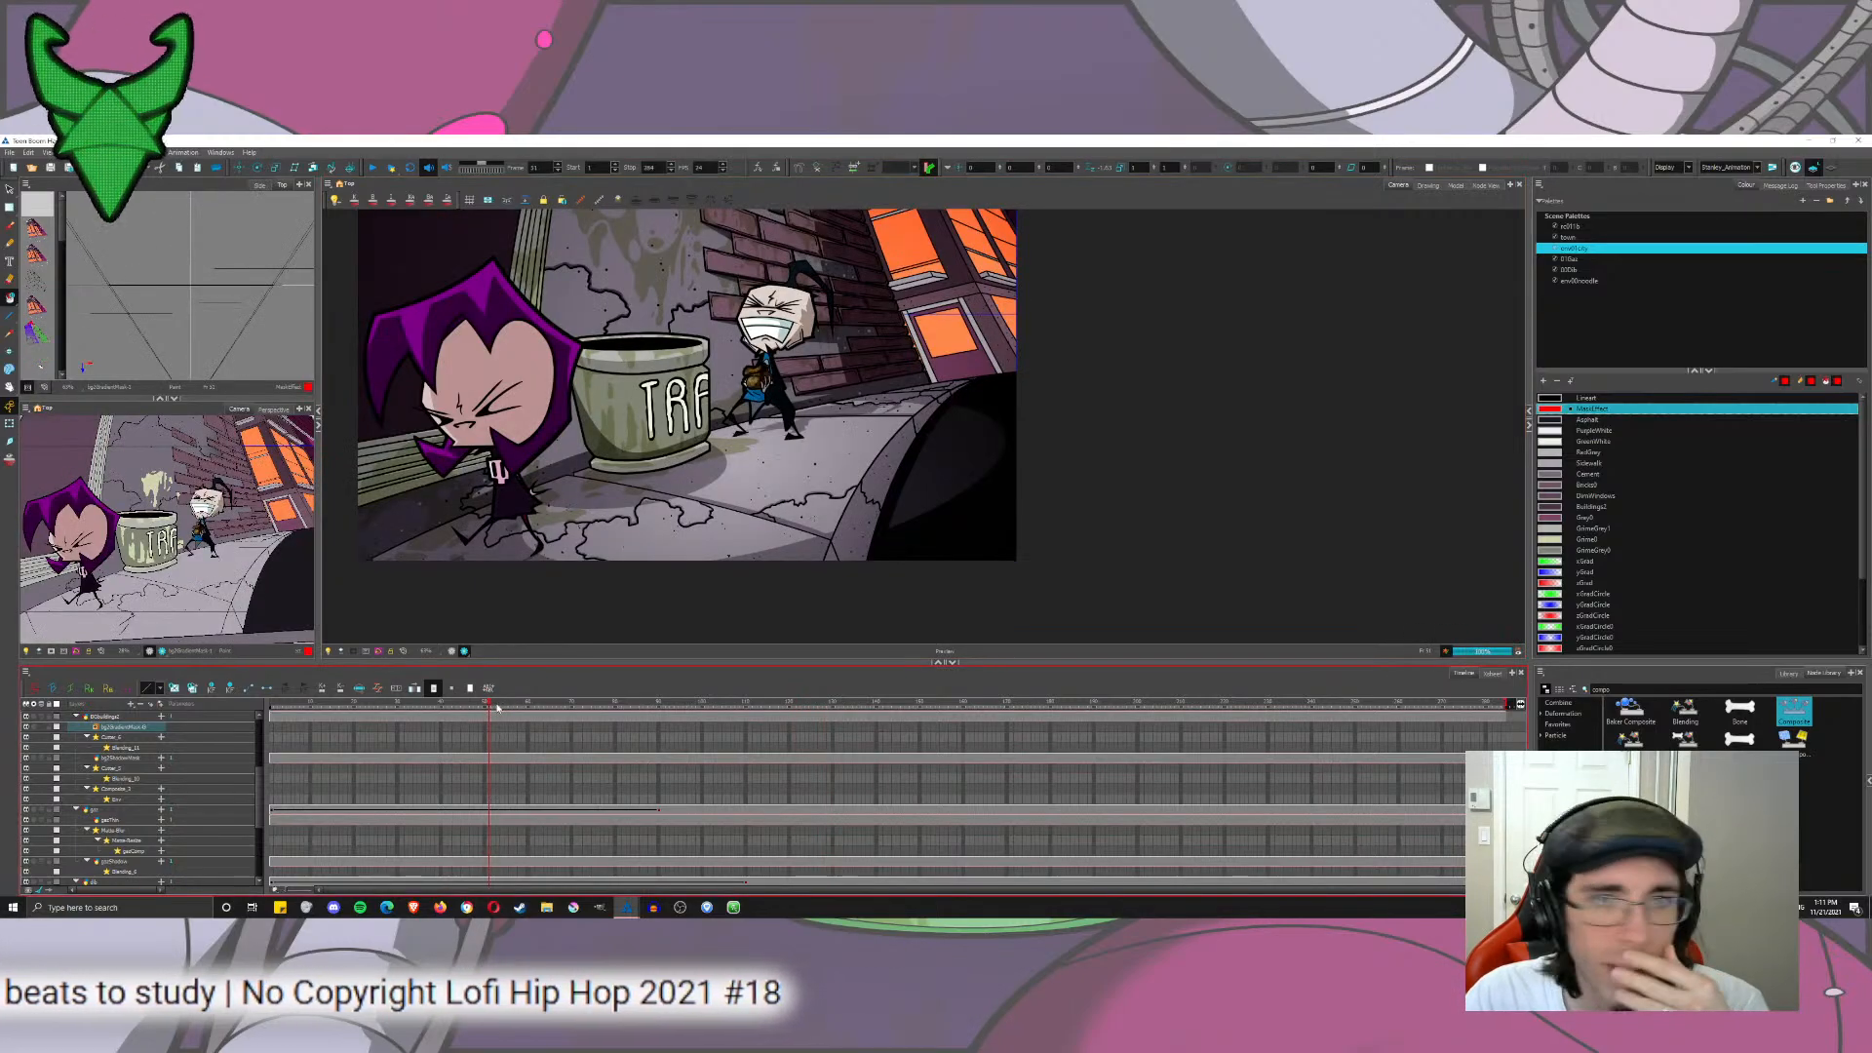
{"action": "left_click_drag", "start_coordinate": [840, 334], "coordinate": [925, 424]}
{"action": "scroll", "coordinate": [965, 514], "scroll_direction": "up", "scroll_amount": 5}
{"action": "scroll", "coordinate": [911, 399], "scroll_direction": "down", "scroll_amount": 1}
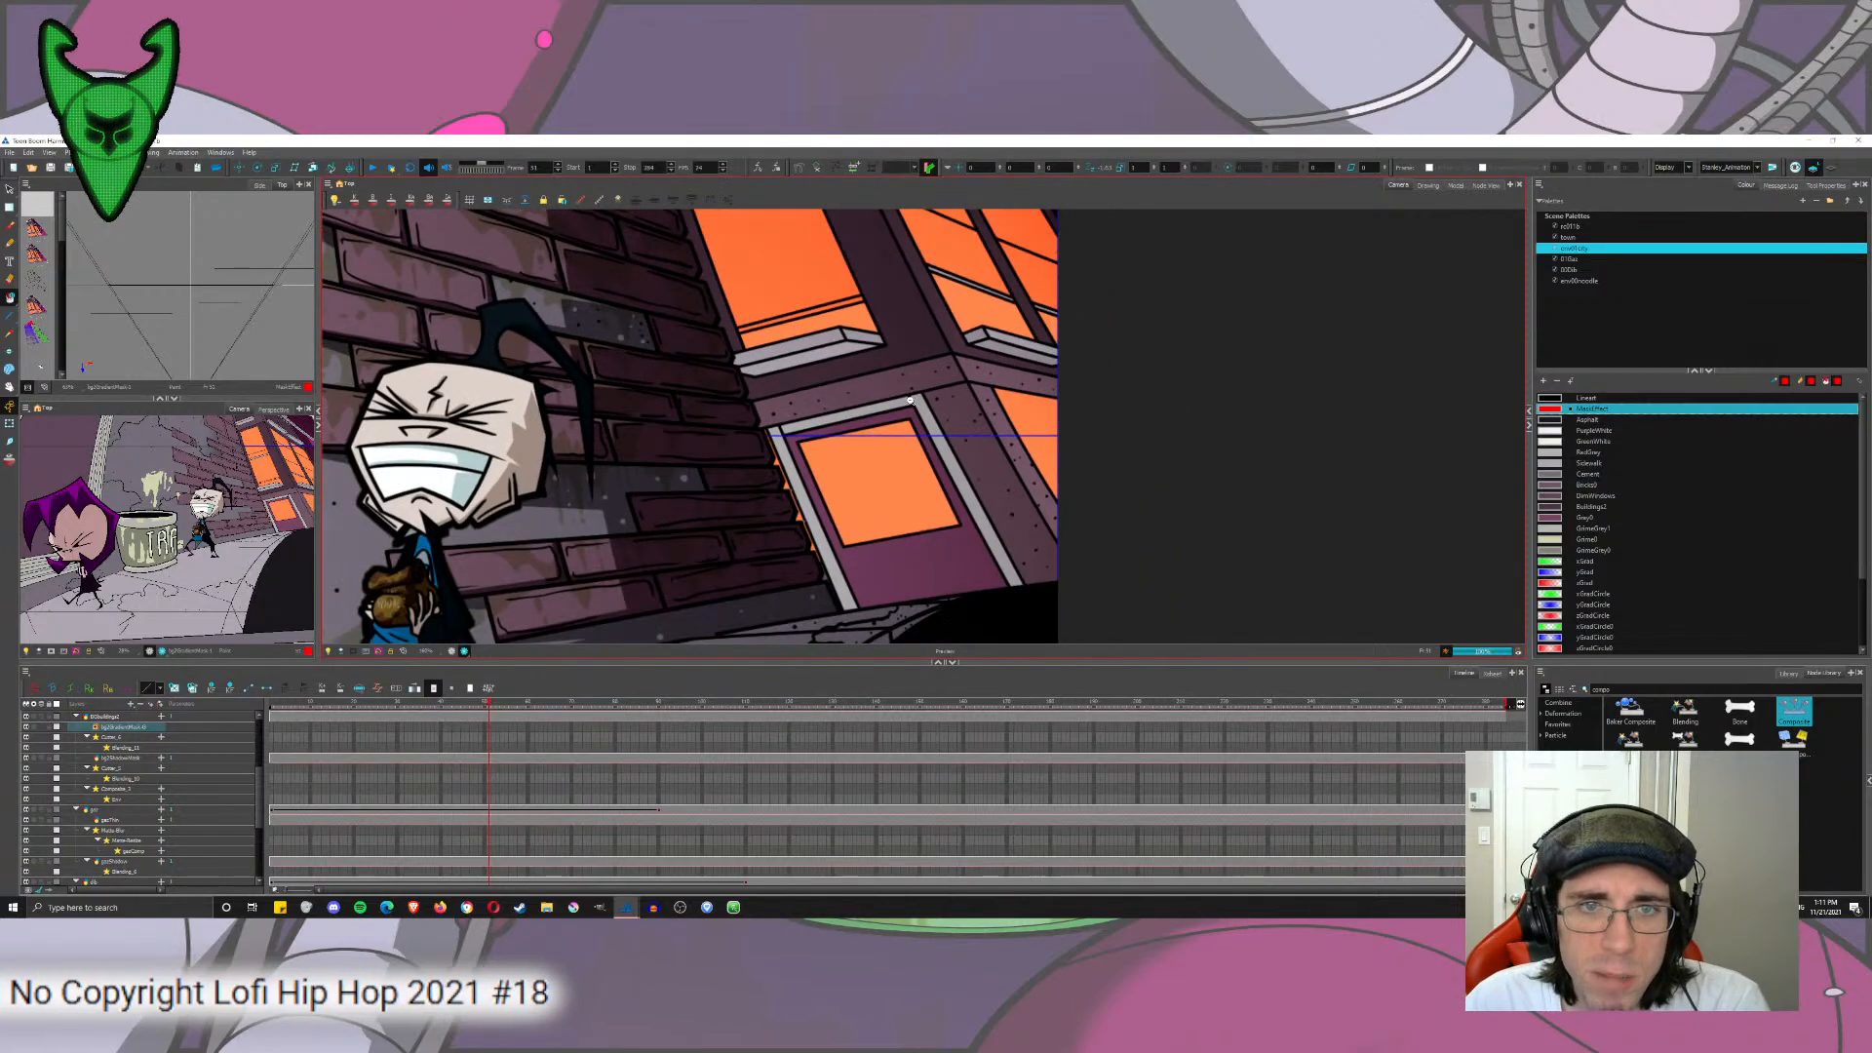
{"action": "scroll", "coordinate": [911, 399], "scroll_direction": "down", "scroll_amount": 2}
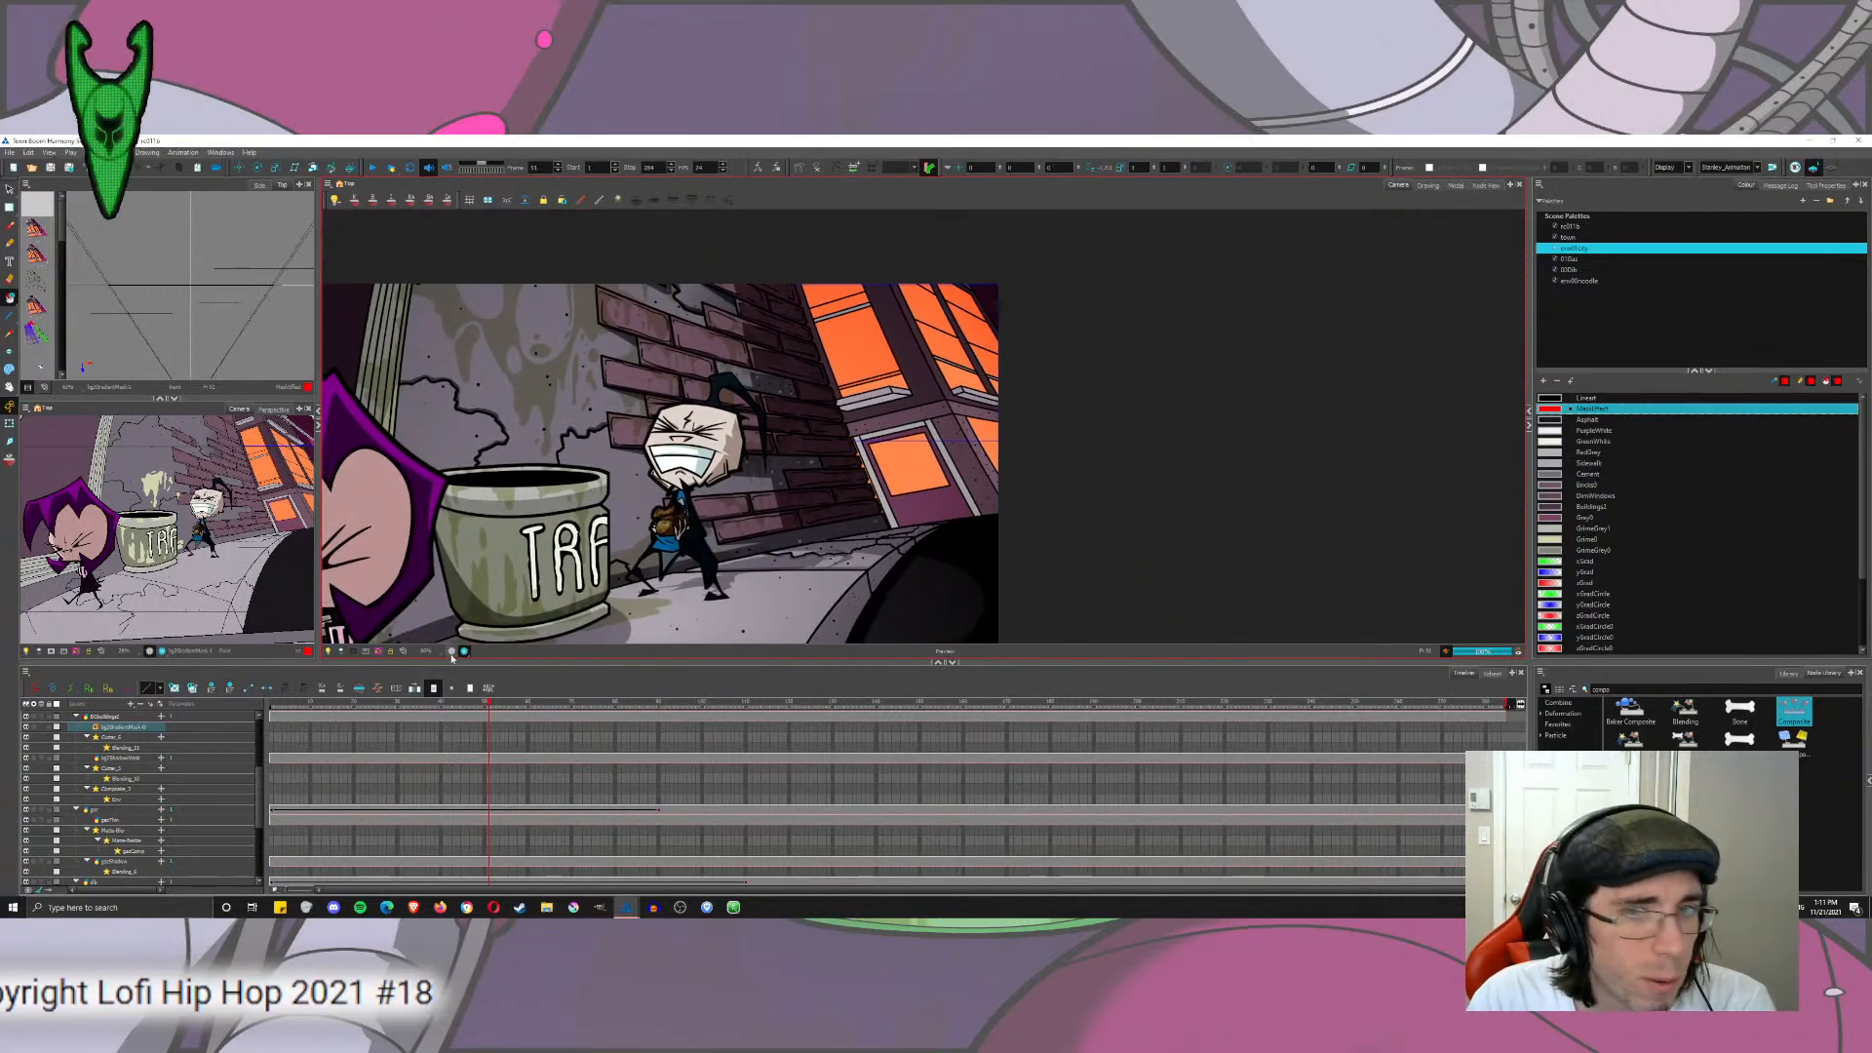
{"action": "left_click", "coordinate": [451, 653]}
{"action": "left_click", "coordinate": [8, 204]}
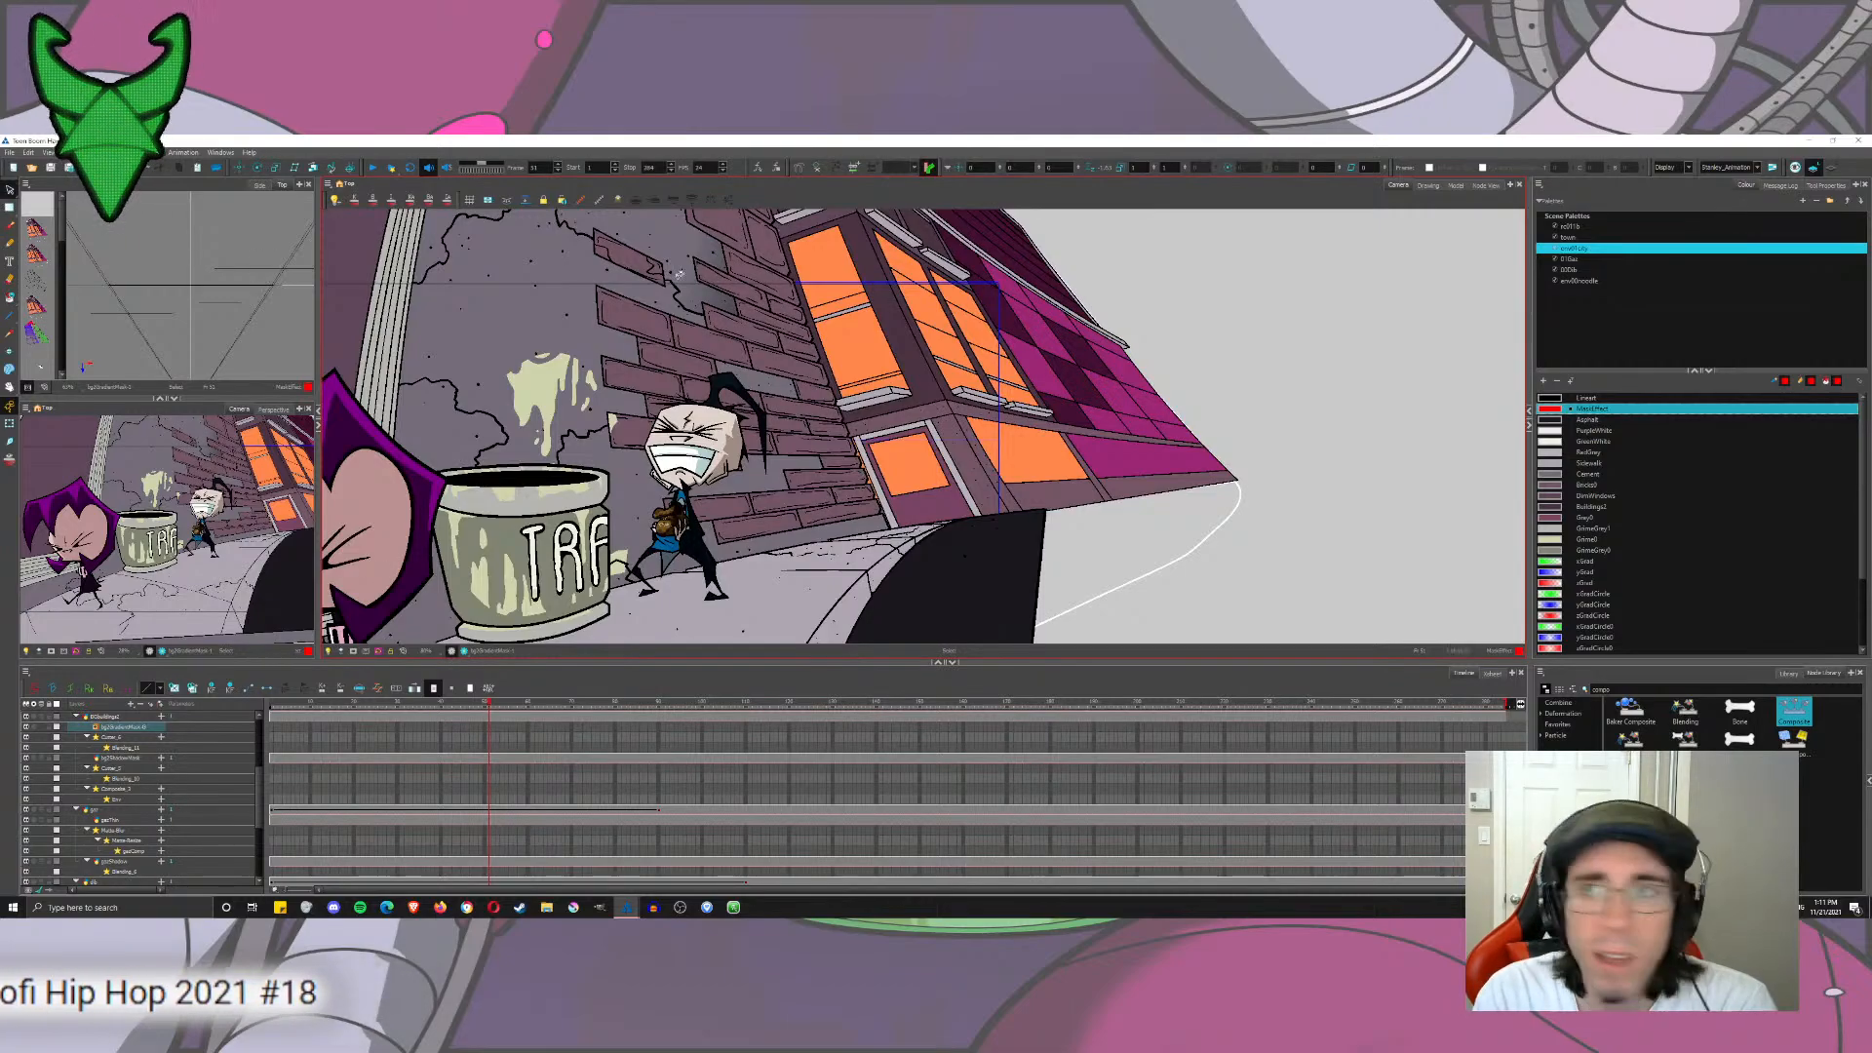
Step: Open the neighbouring shadow mask drawing that holds only the building's line art and prepare to draw on its front wall
{"action": "left_click", "coordinate": [1428, 186]}
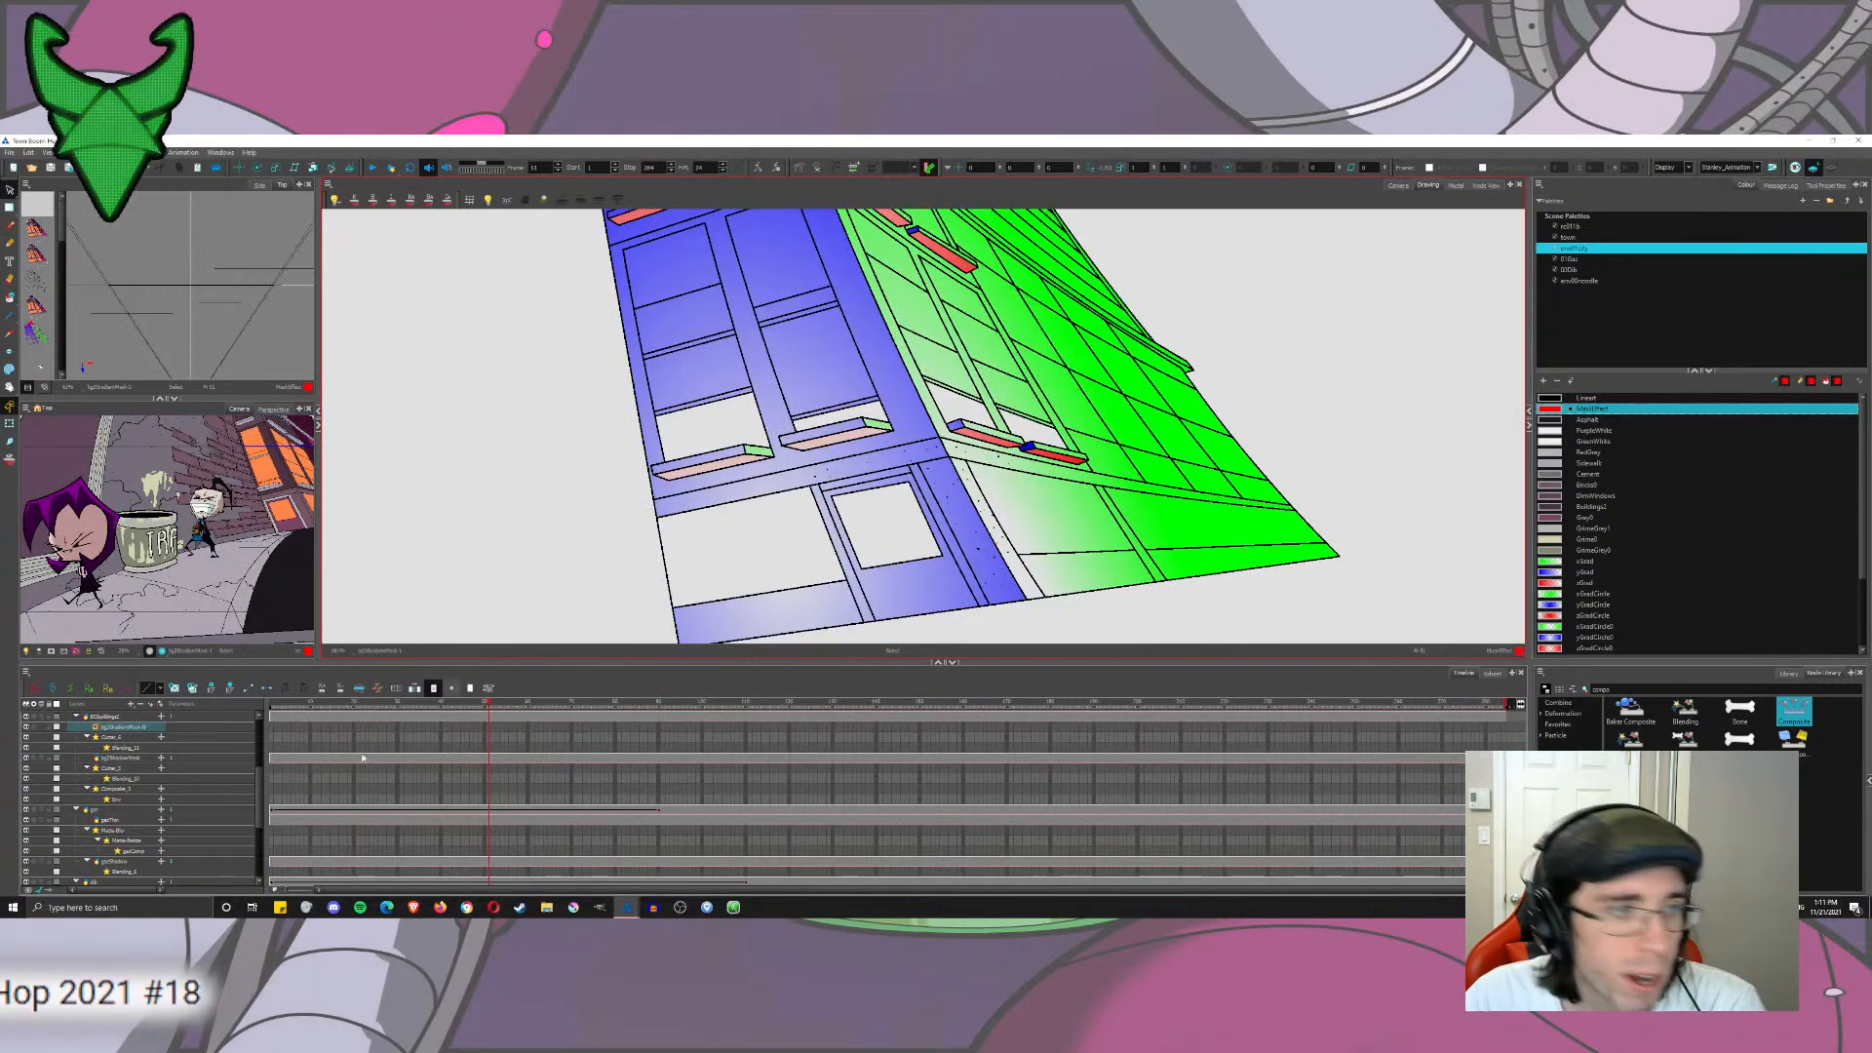
{"action": "left_click", "coordinate": [122, 758]}
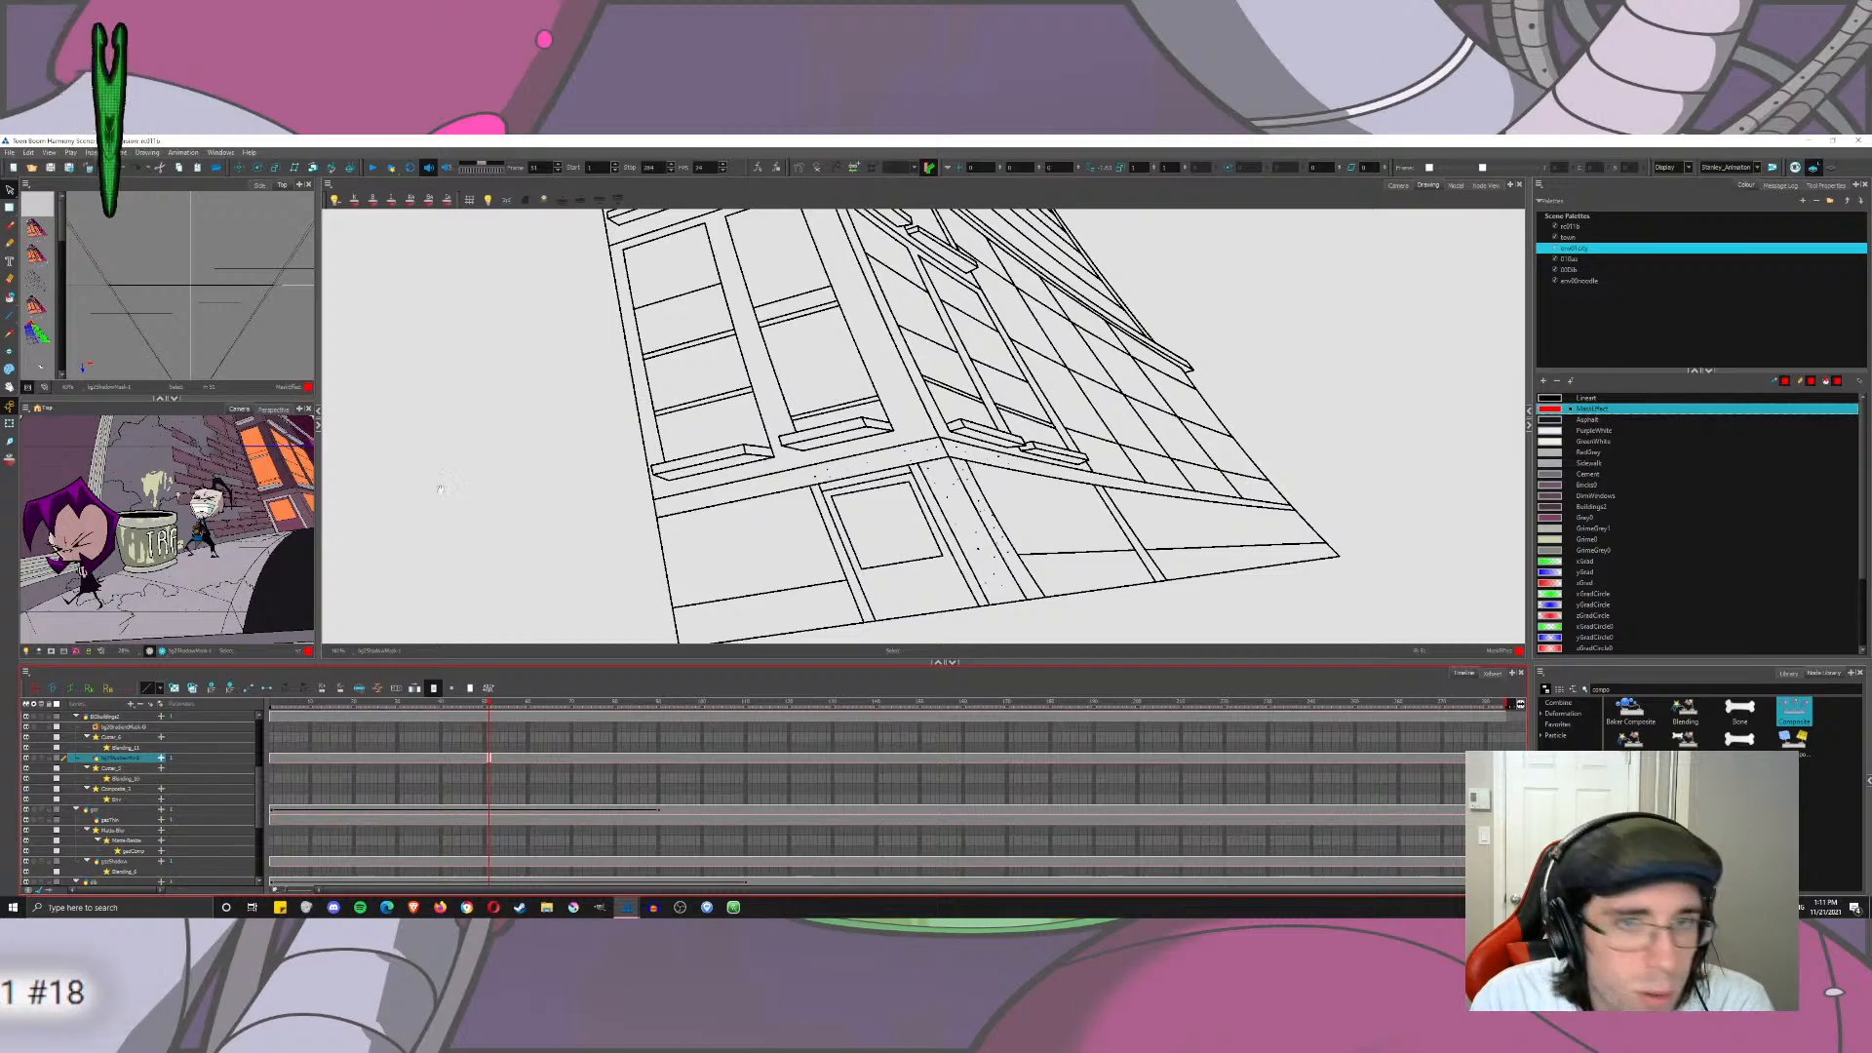
{"action": "left_click_drag", "start_coordinate": [439, 485], "coordinate": [375, 376]}
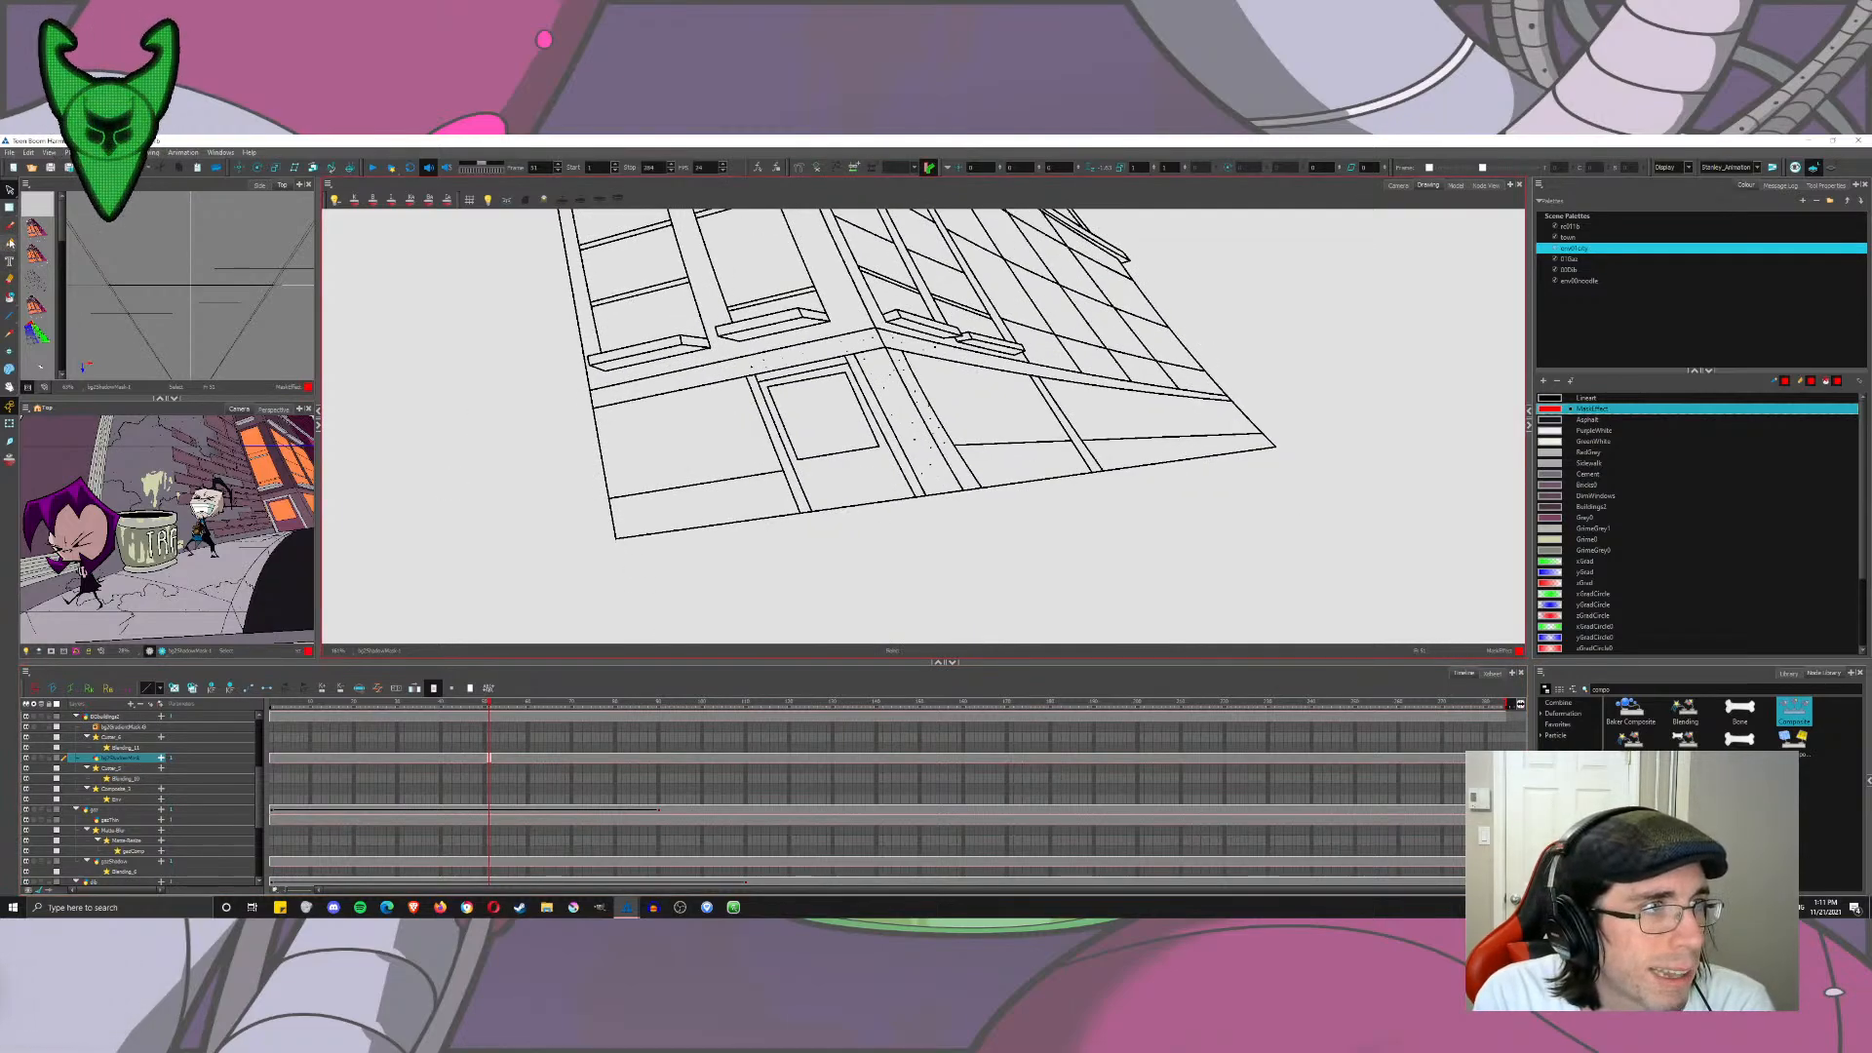
{"action": "scroll", "coordinate": [860, 498], "scroll_direction": "up", "scroll_amount": 5}
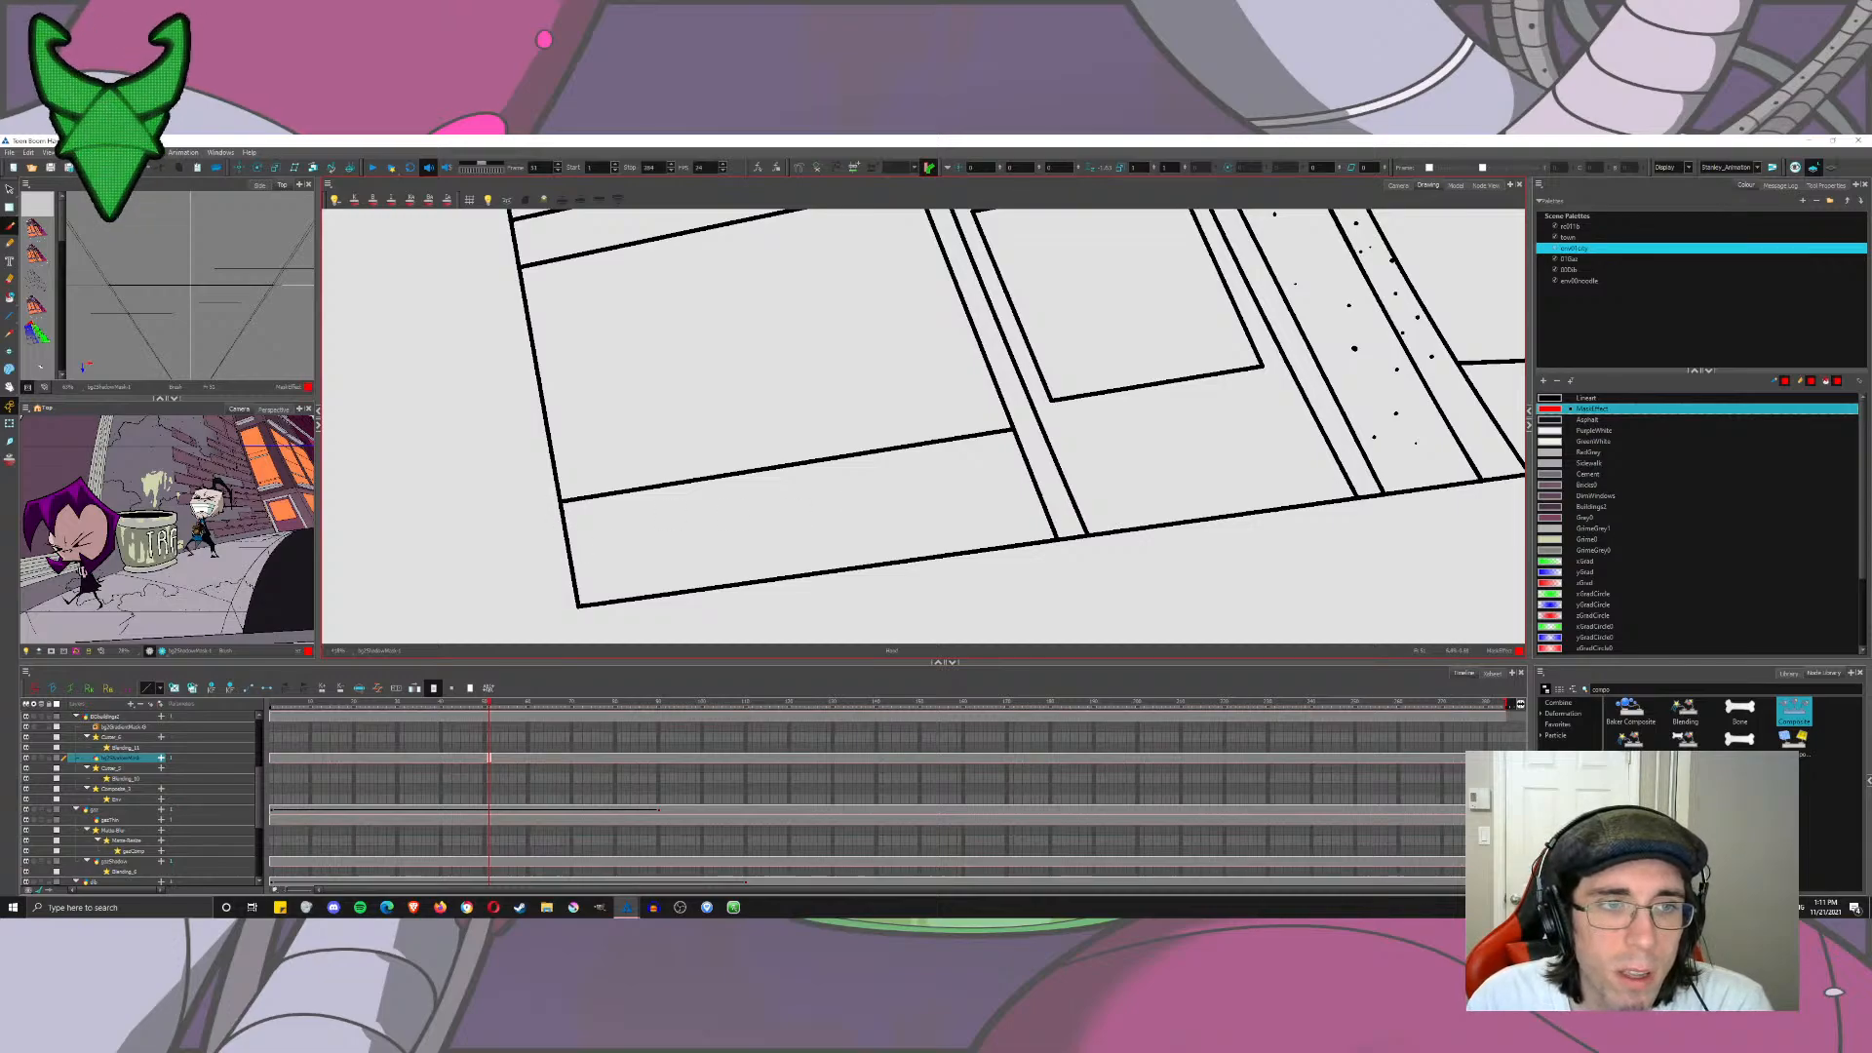
{"action": "scroll", "coordinate": [582, 417], "scroll_direction": "down", "scroll_amount": 5}
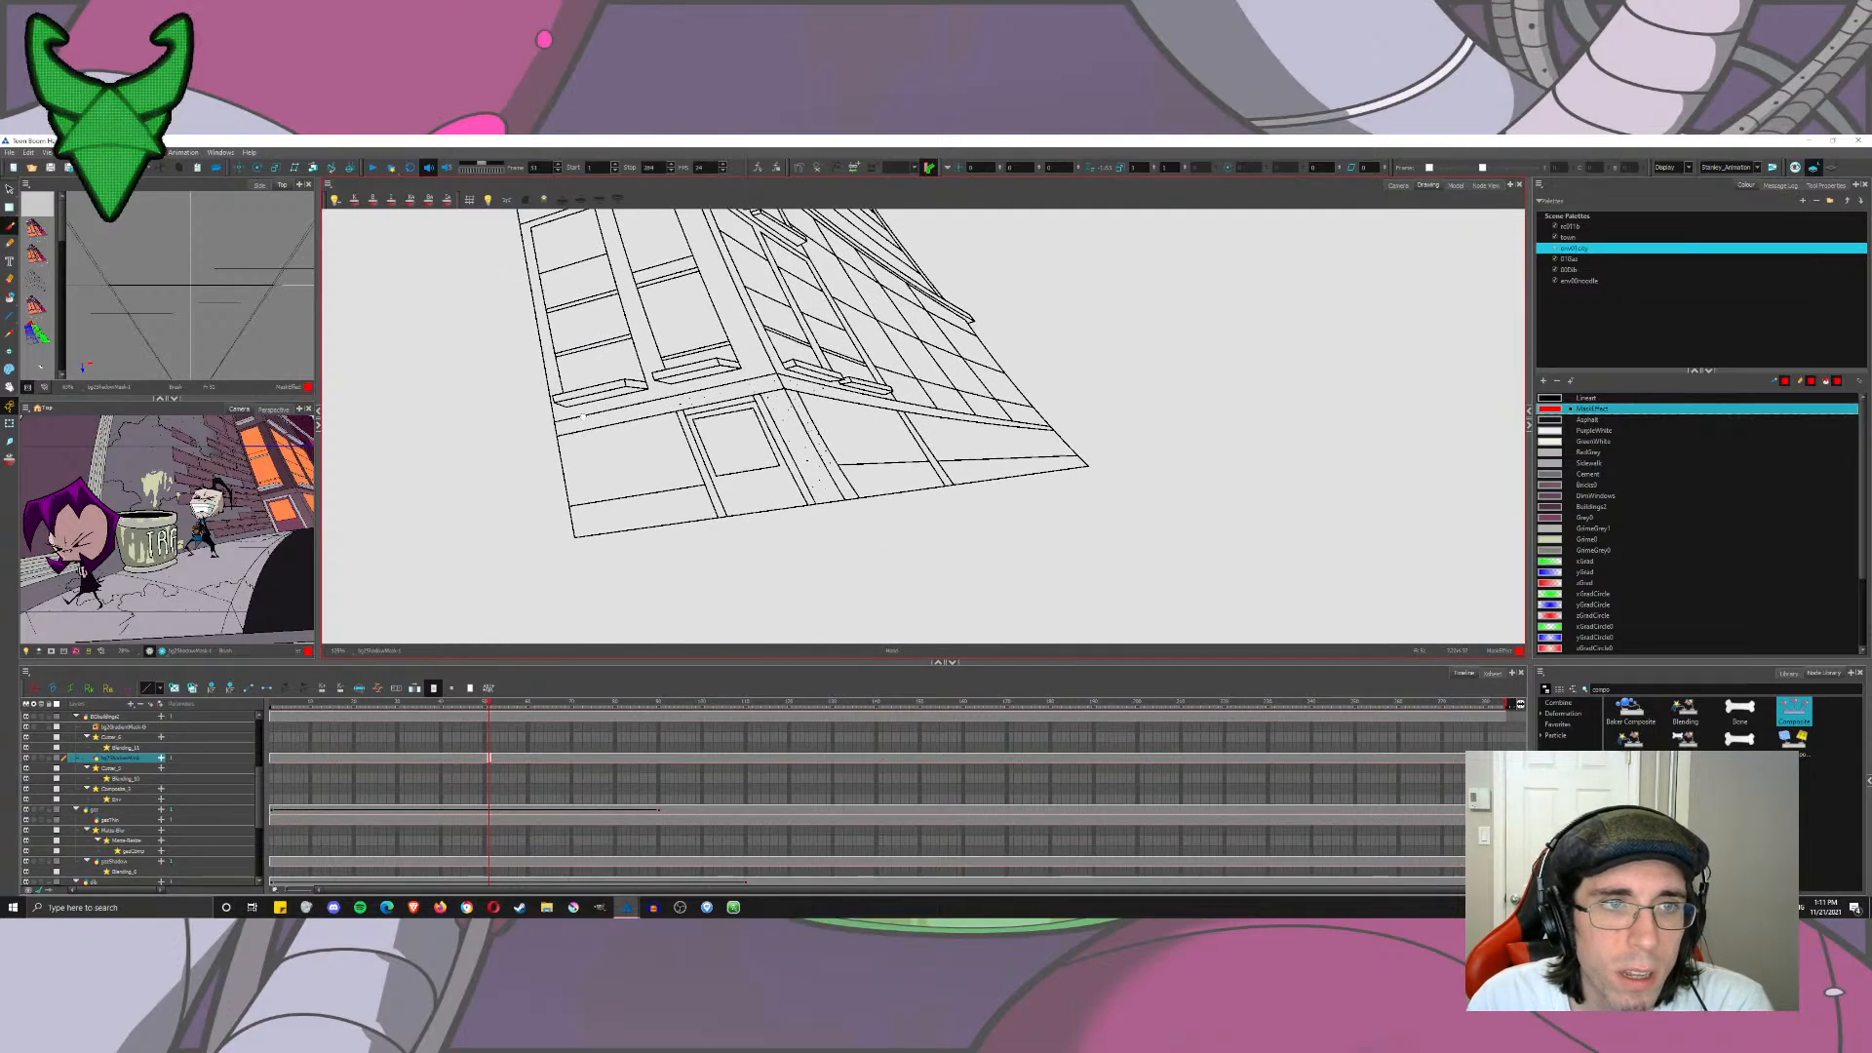
{"action": "mouse_move", "coordinate": [583, 416]}
{"action": "left_mouse_down"}
{"action": "mouse_move", "coordinate": [586, 475]}
{"action": "mouse_move", "coordinate": [583, 363]}
{"action": "mouse_move", "coordinate": [682, 359]}
{"action": "mouse_move", "coordinate": [854, 493]}
{"action": "left_mouse_up"}
{"action": "left_click_drag", "start_coordinate": [697, 381], "coordinate": [710, 446]}
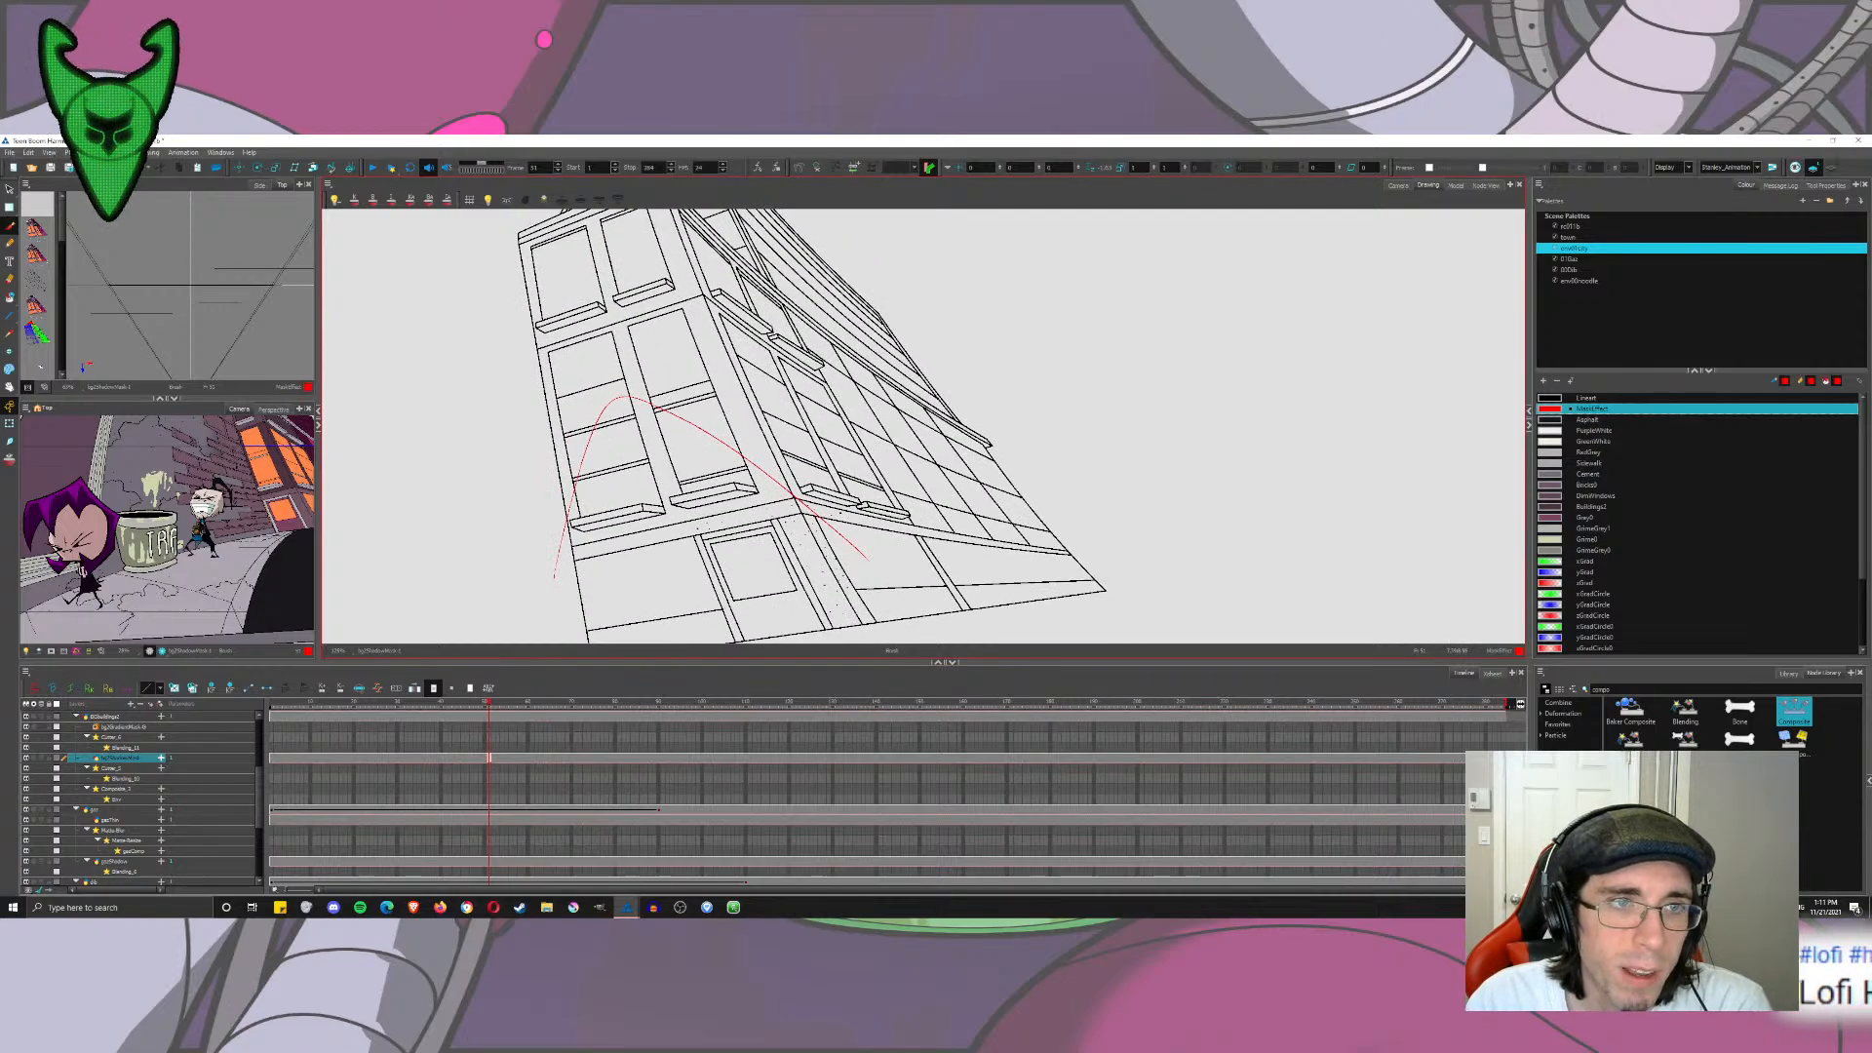
{"action": "key", "text": "ctrl+z"}
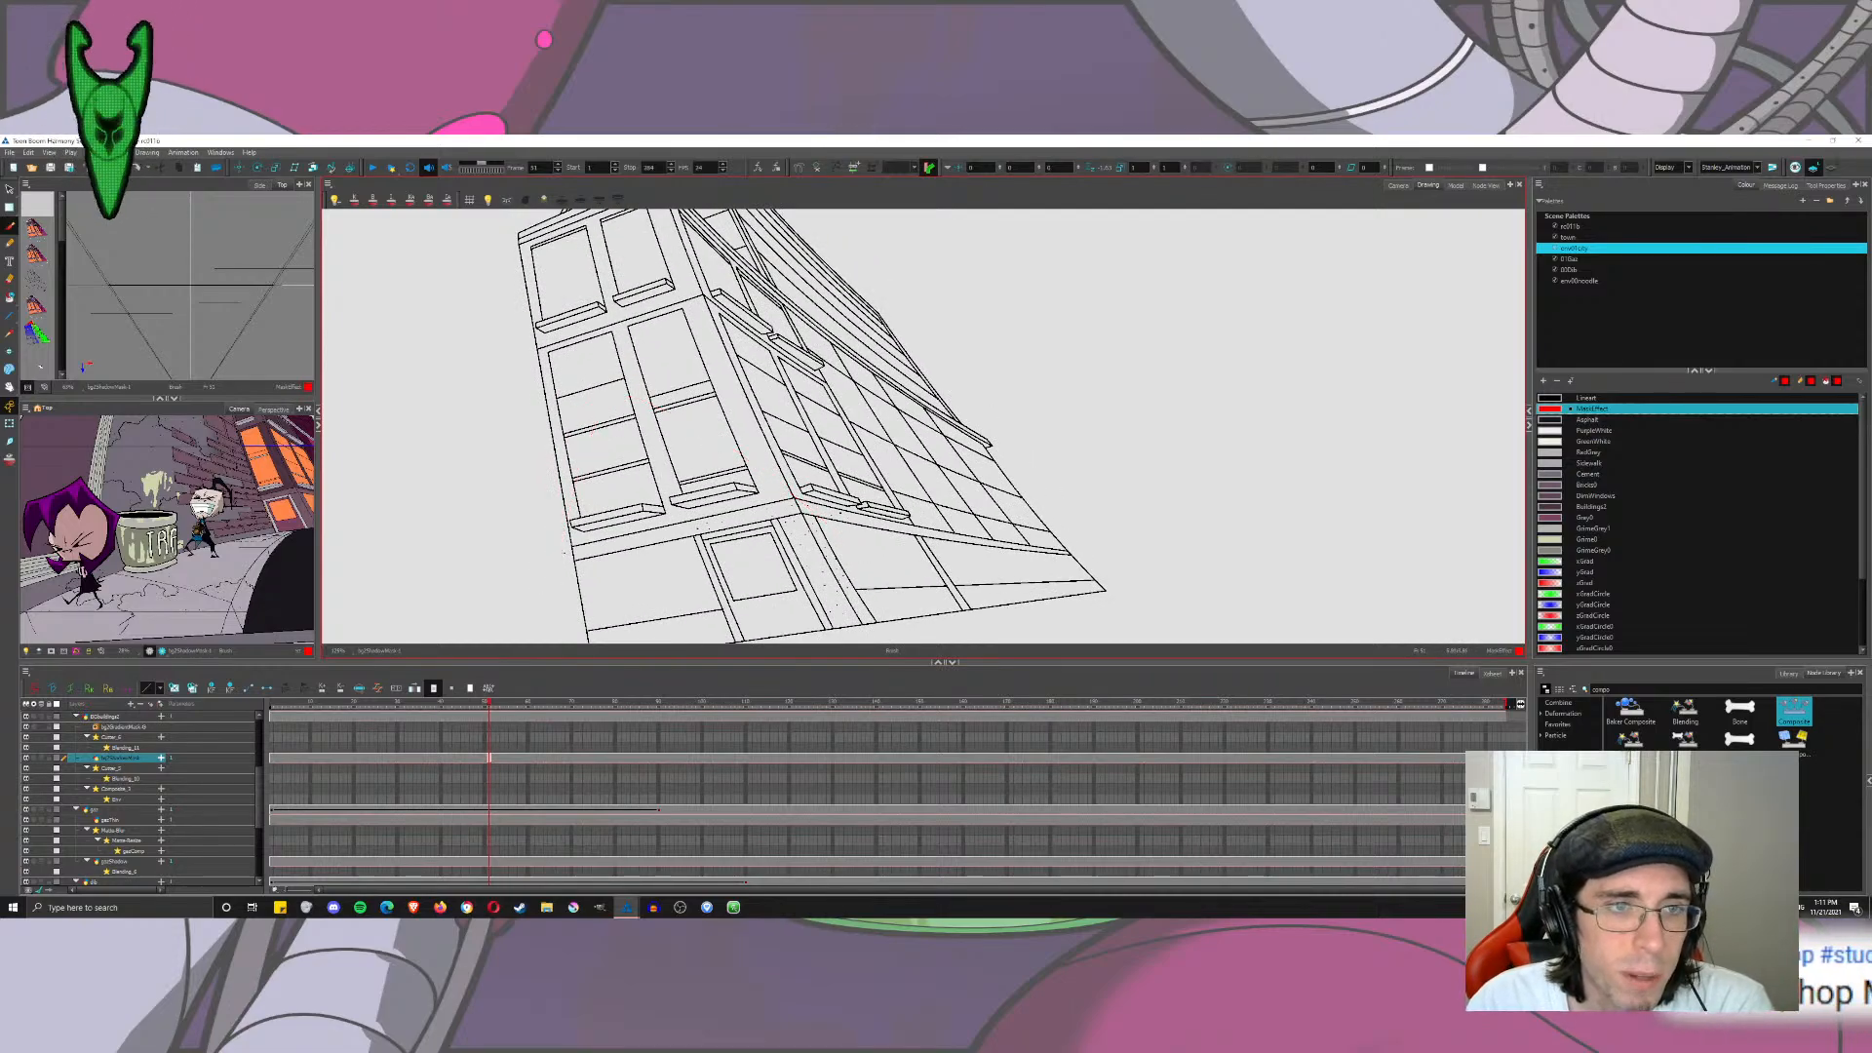
Step: Draw a peaked curve across the front wall's middle storey and fill the wall area above it with solid red
{"action": "mouse_move", "coordinate": [566, 550]}
{"action": "left_mouse_down"}
{"action": "mouse_move", "coordinate": [620, 341]}
{"action": "mouse_move", "coordinate": [788, 475]}
{"action": "left_mouse_up"}
{"action": "key", "text": "alt+i"}
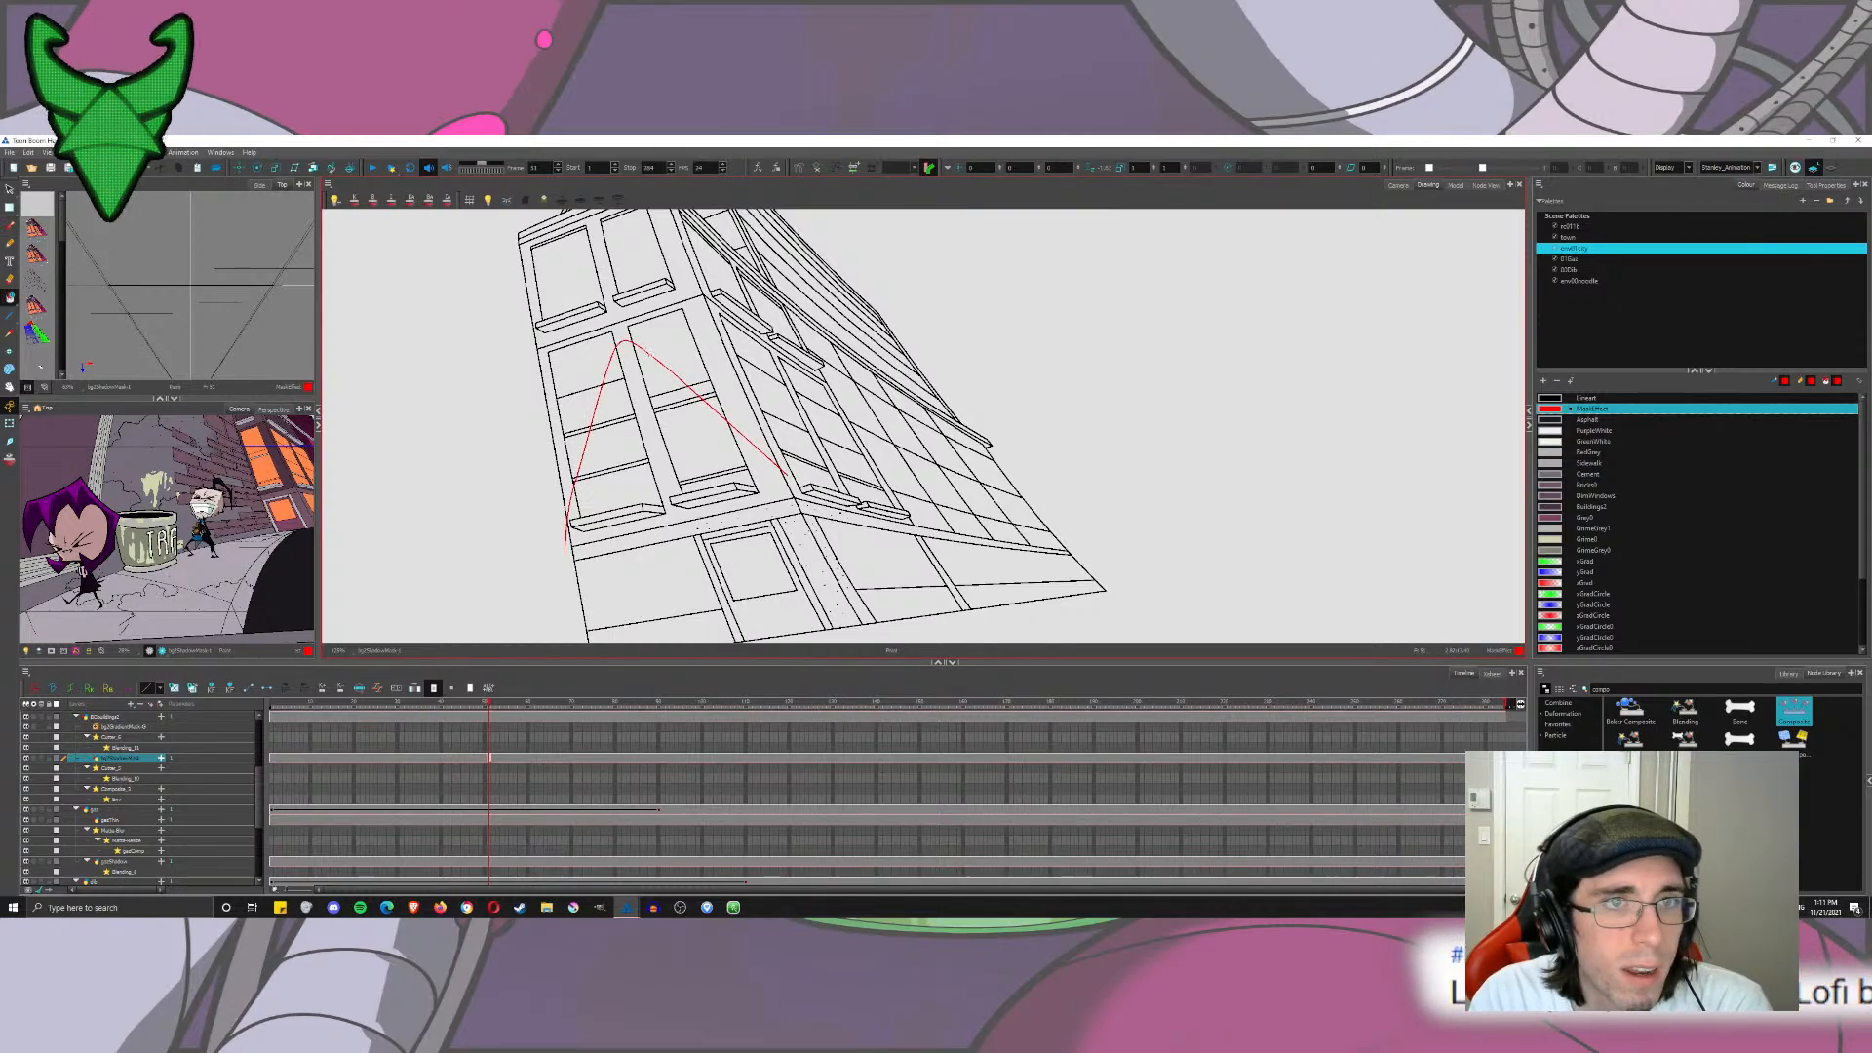
{"action": "left_click", "coordinate": [639, 307]}
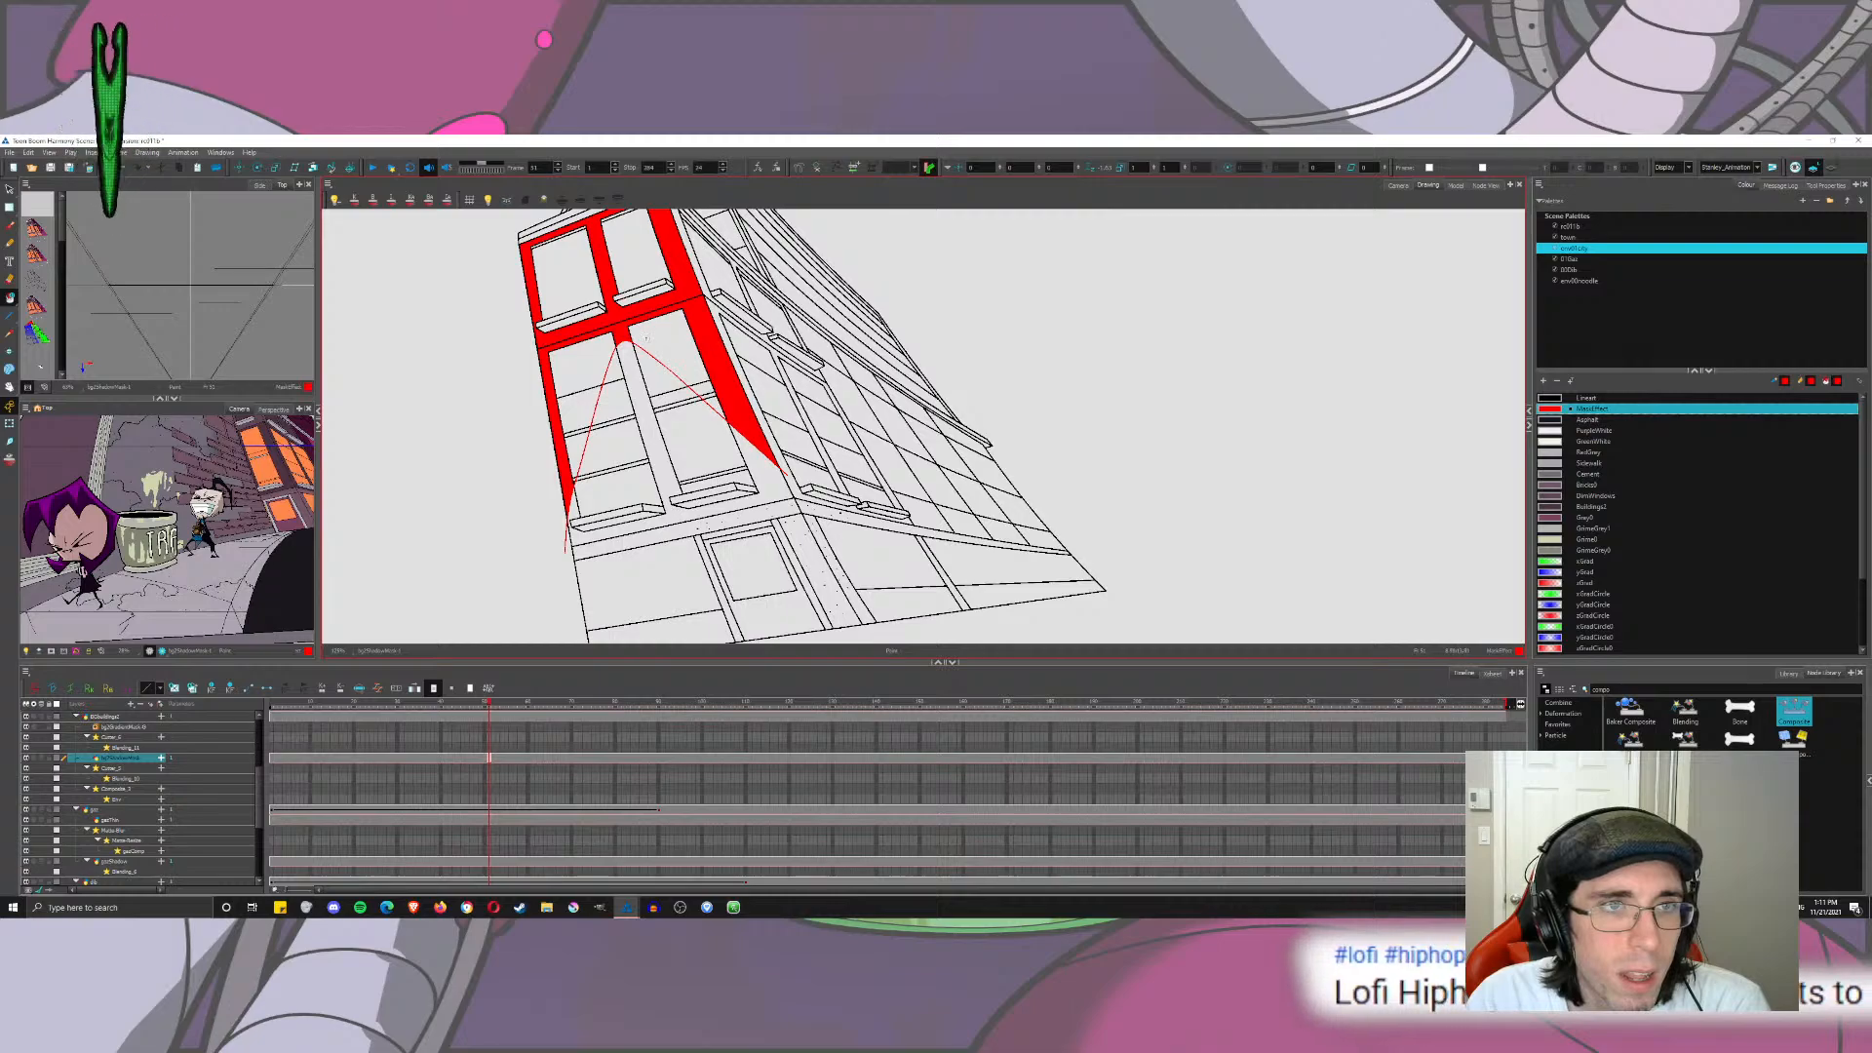
Step: Try shifting the curved shadow edge slightly down on the front wall, and undo the changes
{"action": "scroll", "coordinate": [507, 358], "scroll_direction": "up", "scroll_amount": 3}
{"action": "left_click_drag", "start_coordinate": [656, 368], "coordinate": [516, 288]}
{"action": "left_click", "coordinate": [9, 191]}
{"action": "left_click", "coordinate": [612, 295]}
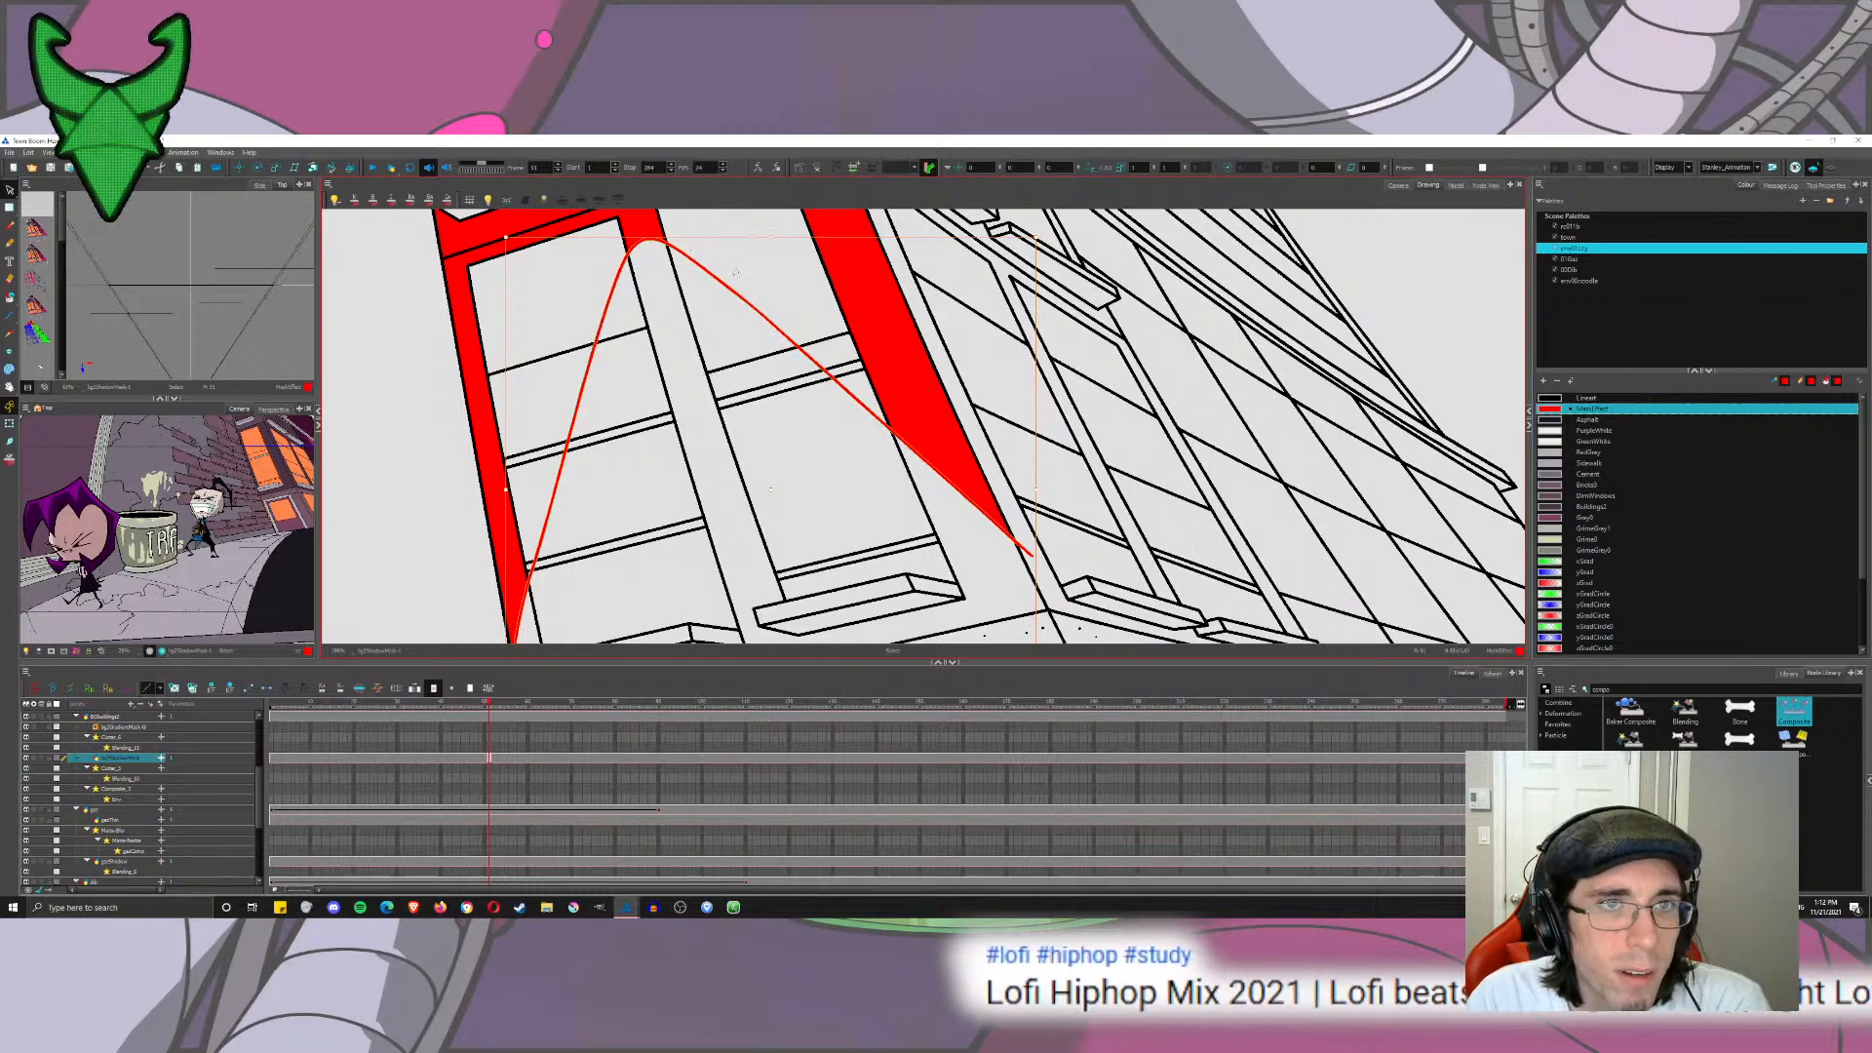
{"action": "left_click_drag", "start_coordinate": [772, 237], "coordinate": [771, 253]}
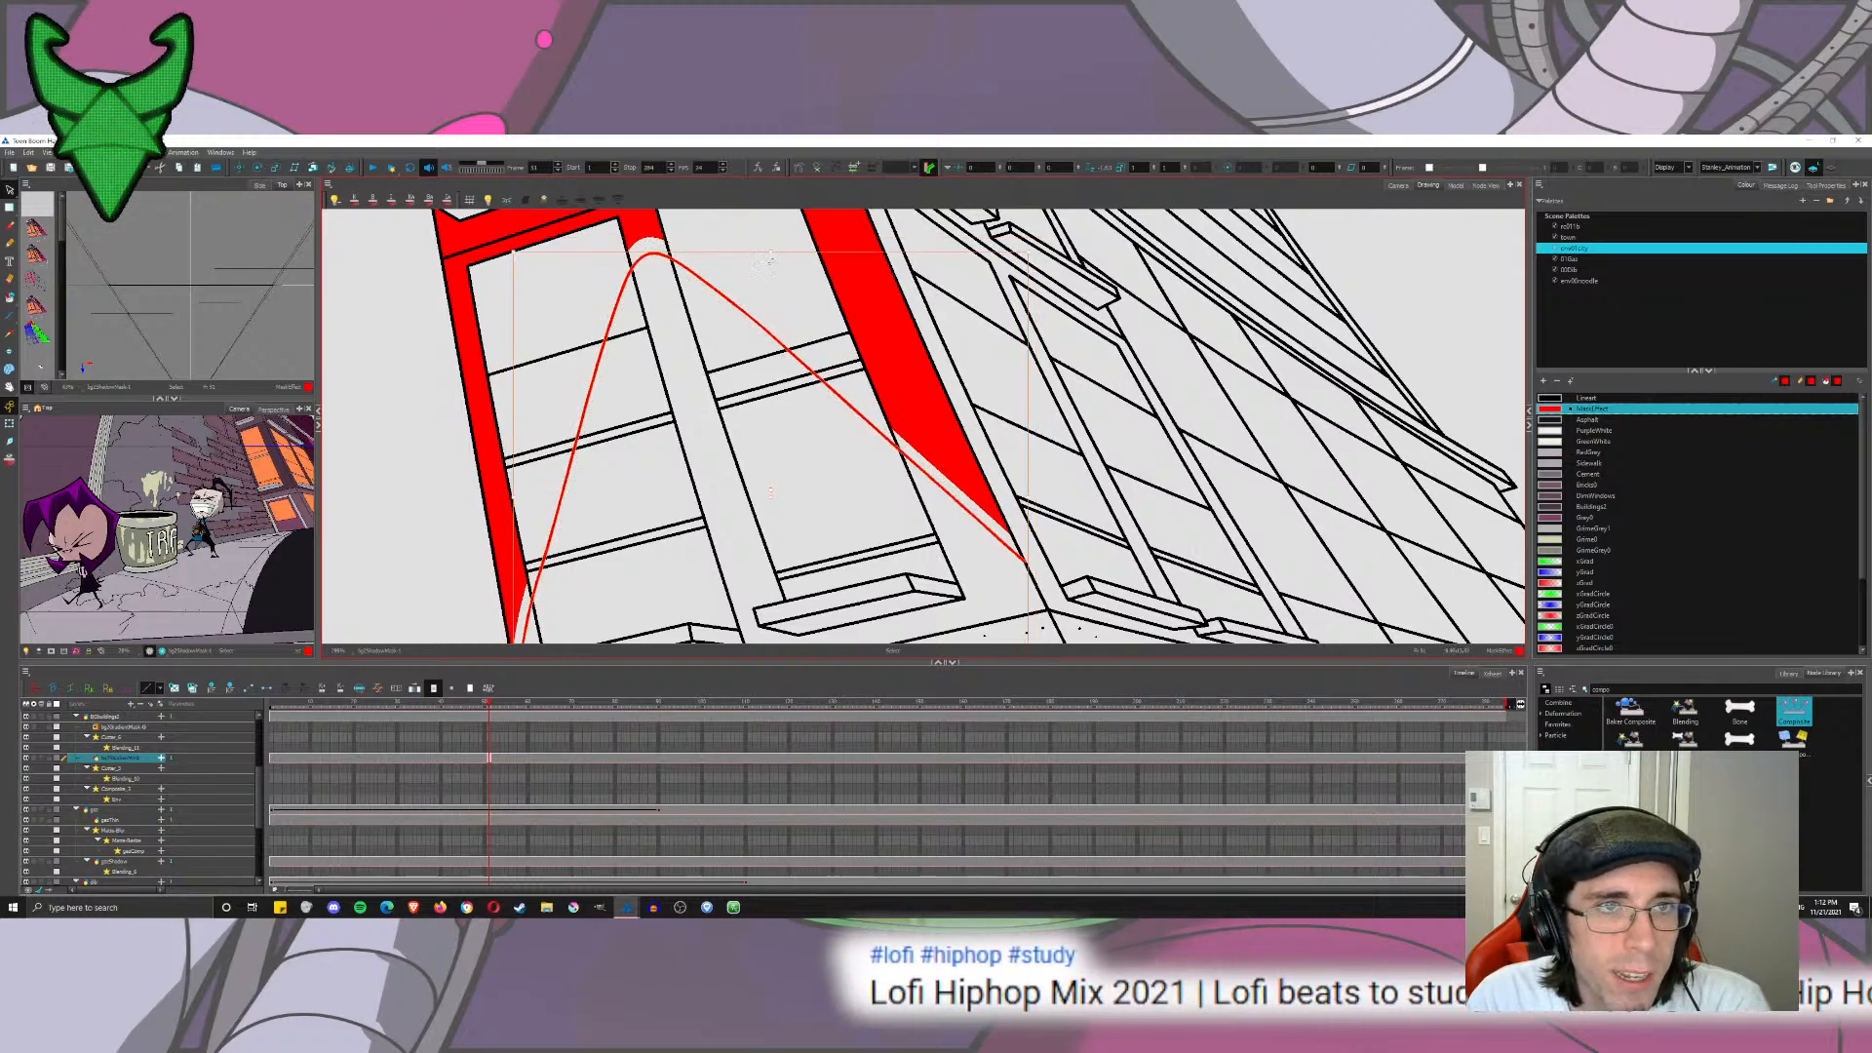
{"action": "key", "text": "Escape"}
{"action": "left_click", "coordinate": [9, 297]}
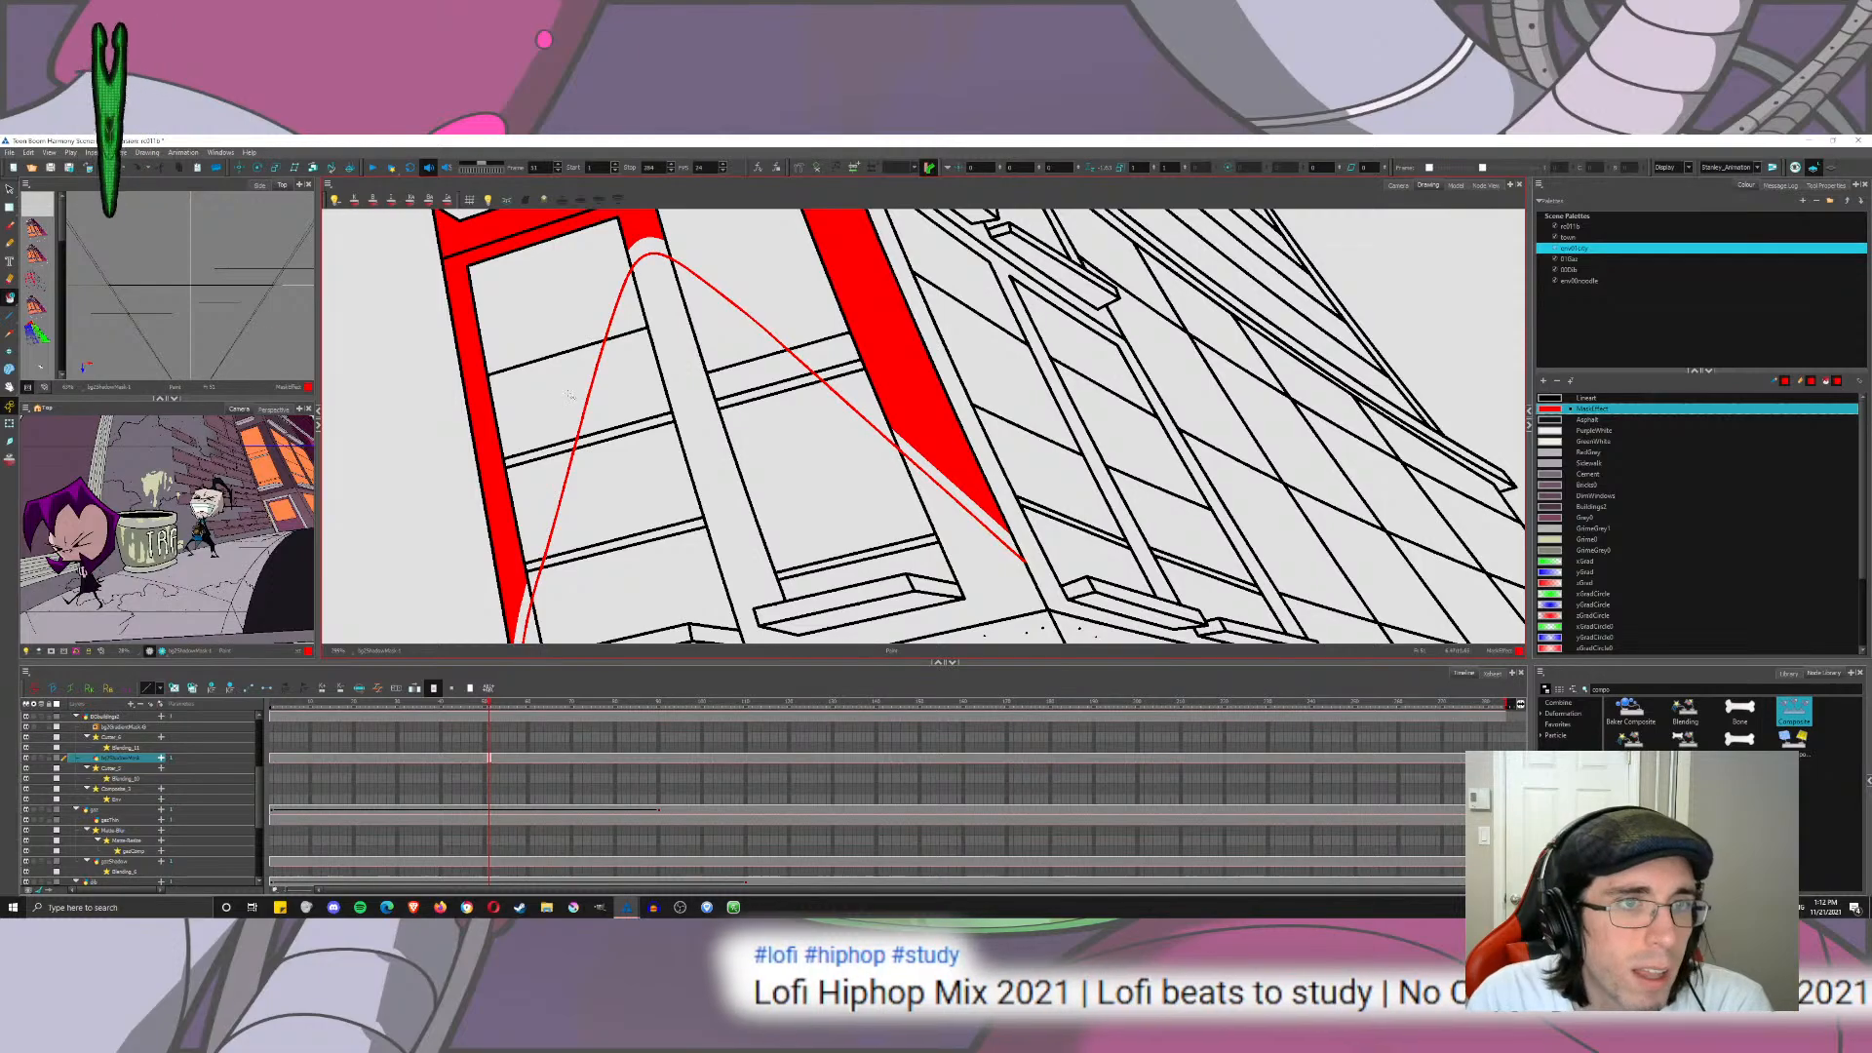
{"action": "left_click_drag", "start_coordinate": [535, 418], "coordinate": [570, 293]}
{"action": "key", "text": "ctrl+z"}
{"action": "key", "text": "ctrl+z"}
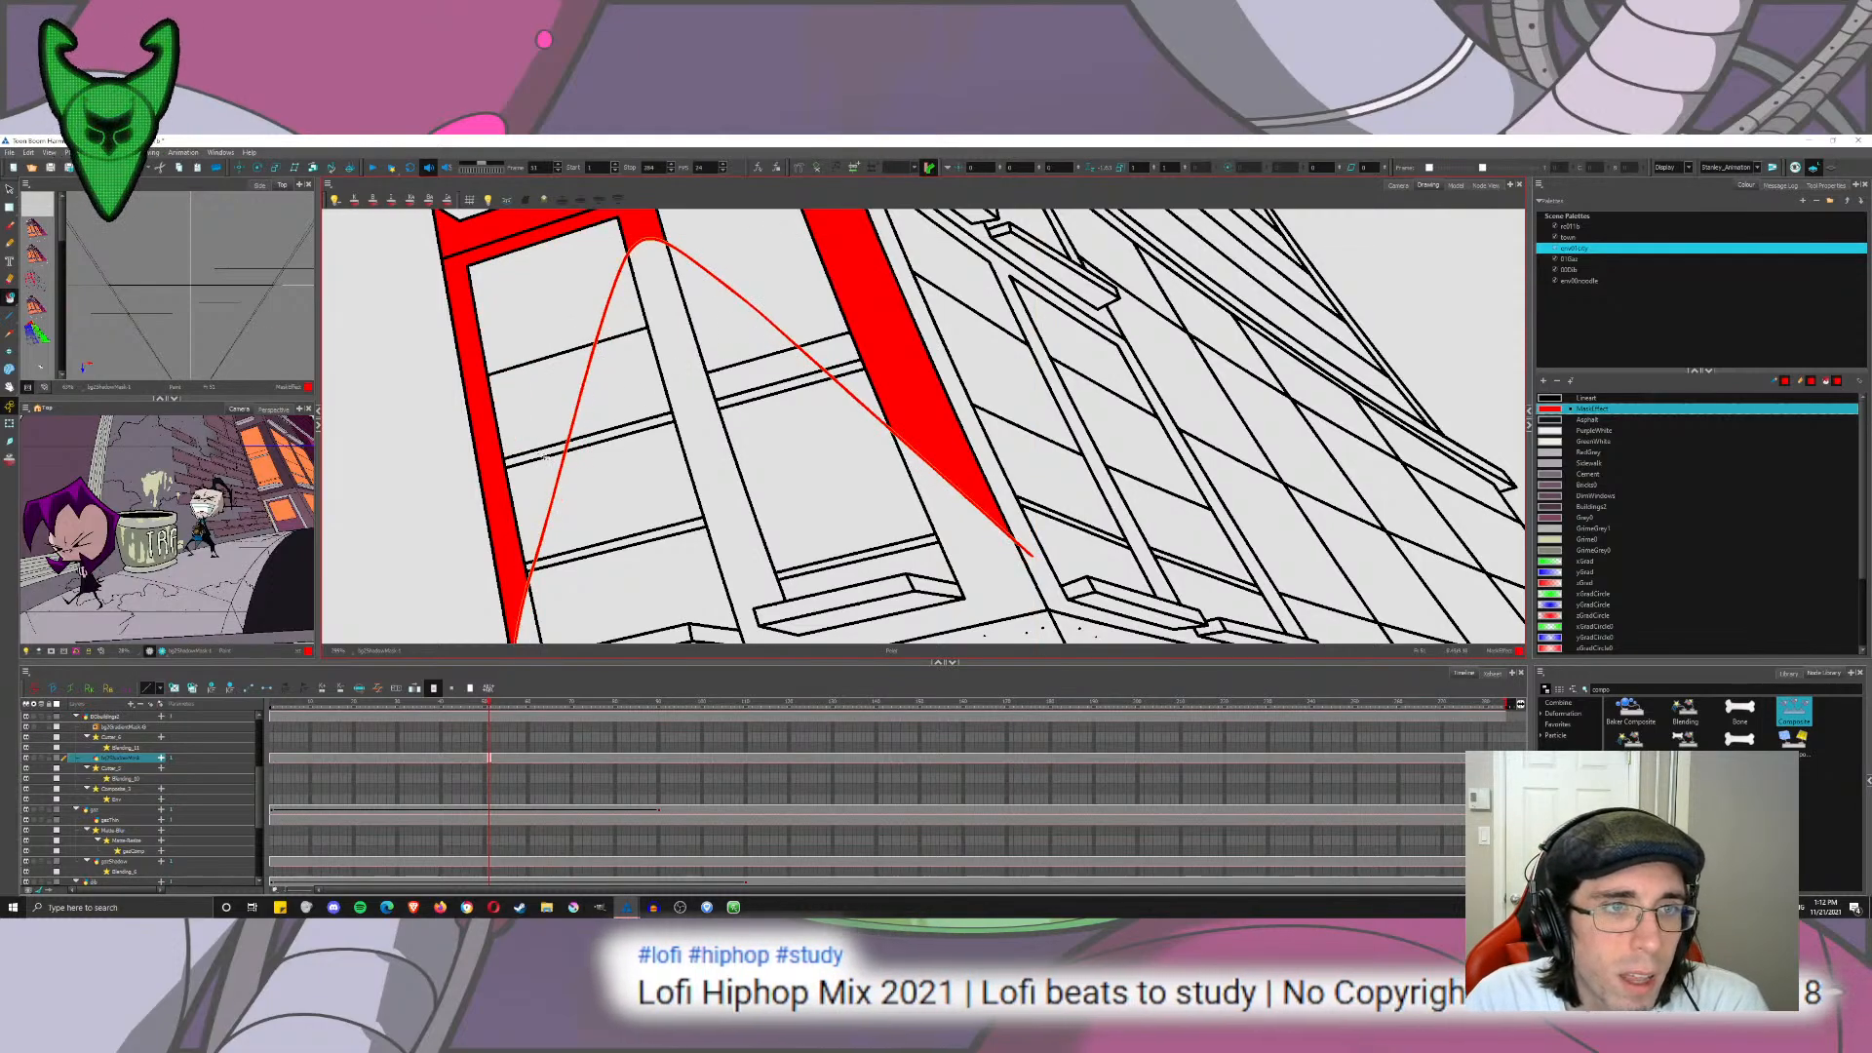
Step: Fill the narrow window crossbar pieces outside the peaked curve on the front wall's middle storey with solid red
{"action": "left_click", "coordinate": [543, 456]}
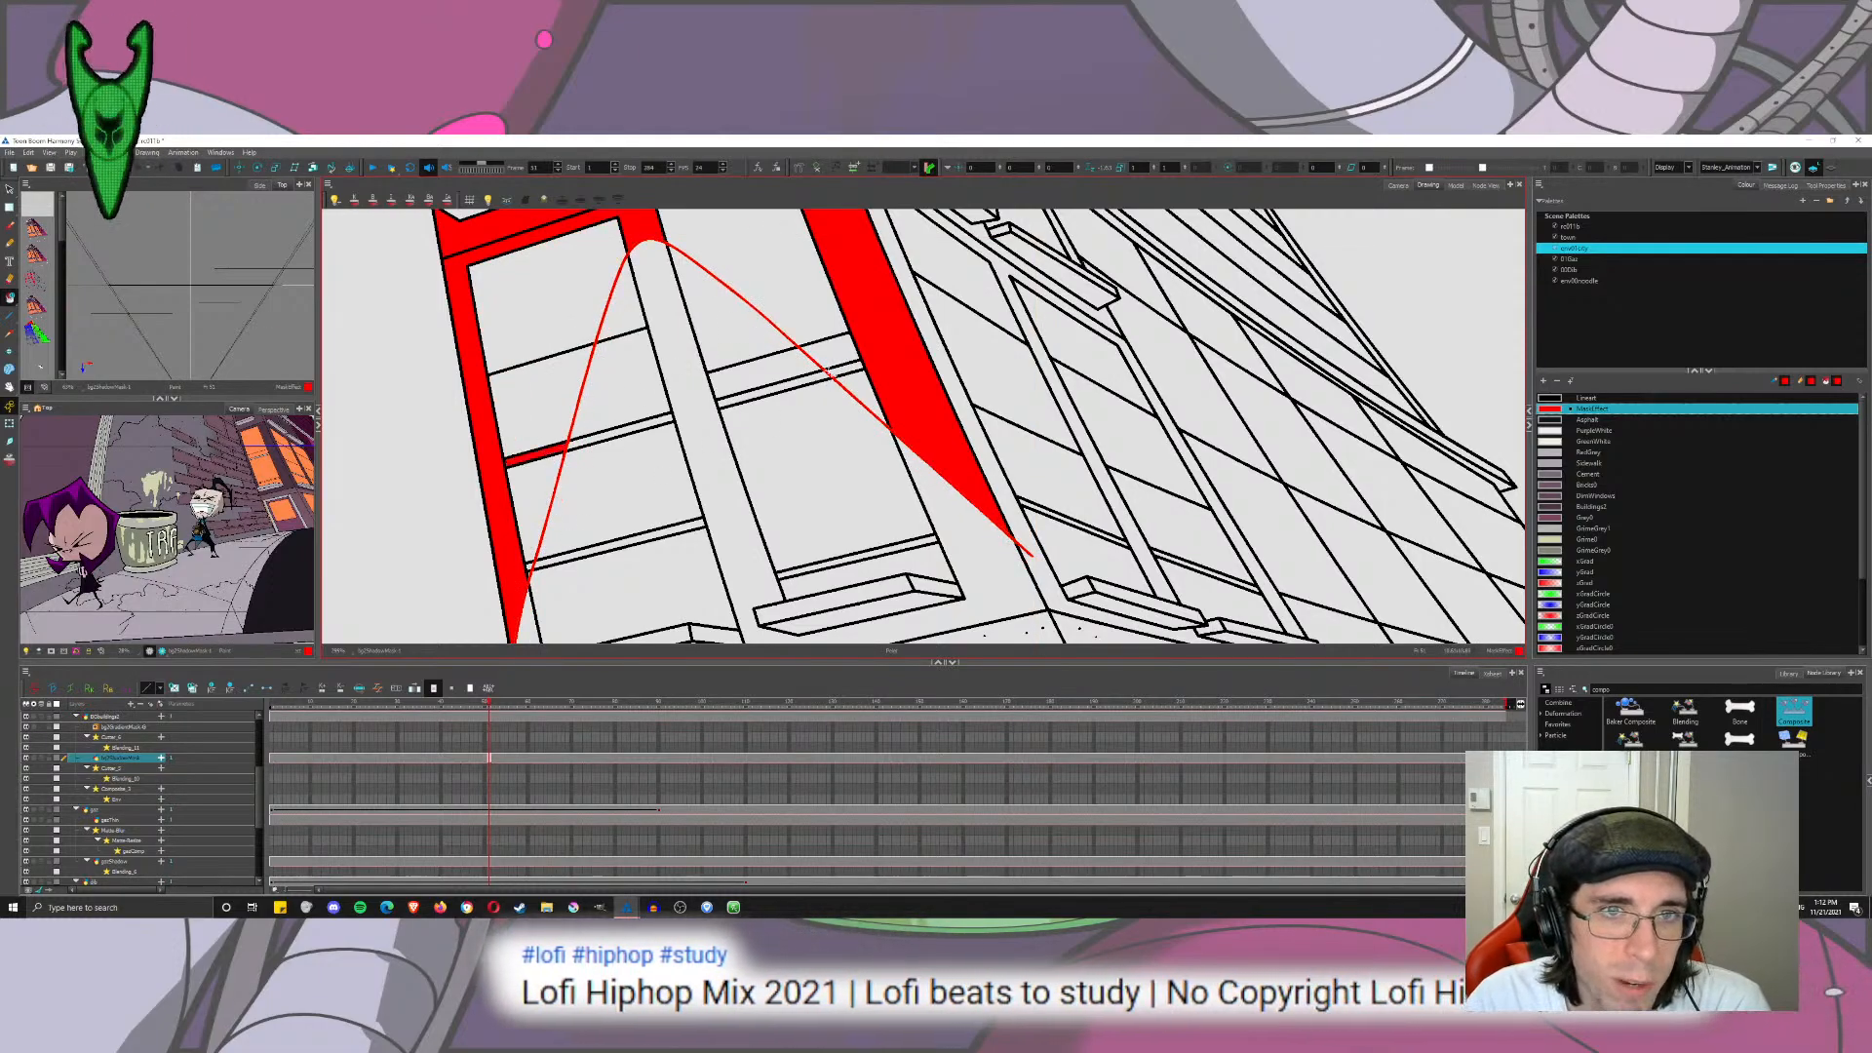
{"action": "left_click", "coordinate": [844, 370]}
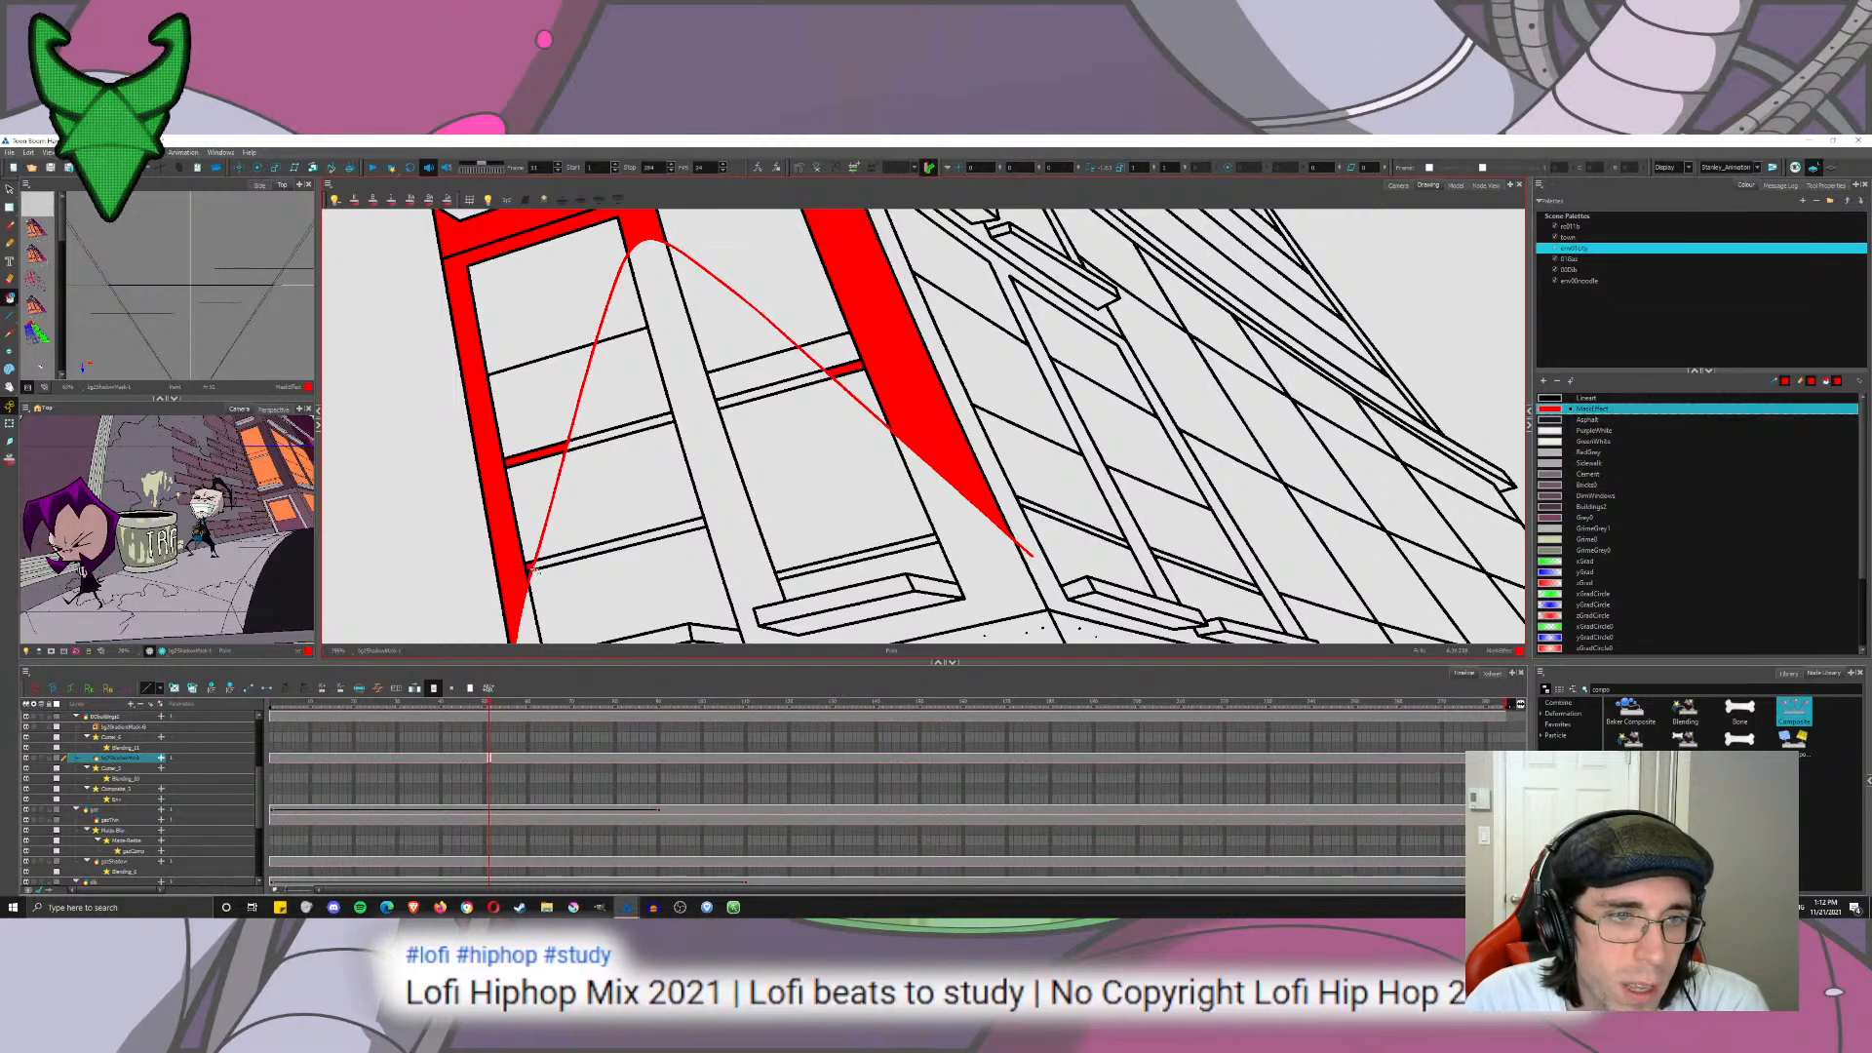
{"action": "mouse_move", "coordinate": [721, 454]}
{"action": "left_mouse_down"}
{"action": "mouse_move", "coordinate": [834, 358]}
{"action": "mouse_move", "coordinate": [762, 499]}
{"action": "left_mouse_up"}
{"action": "left_click_drag", "start_coordinate": [702, 322], "coordinate": [723, 369]}
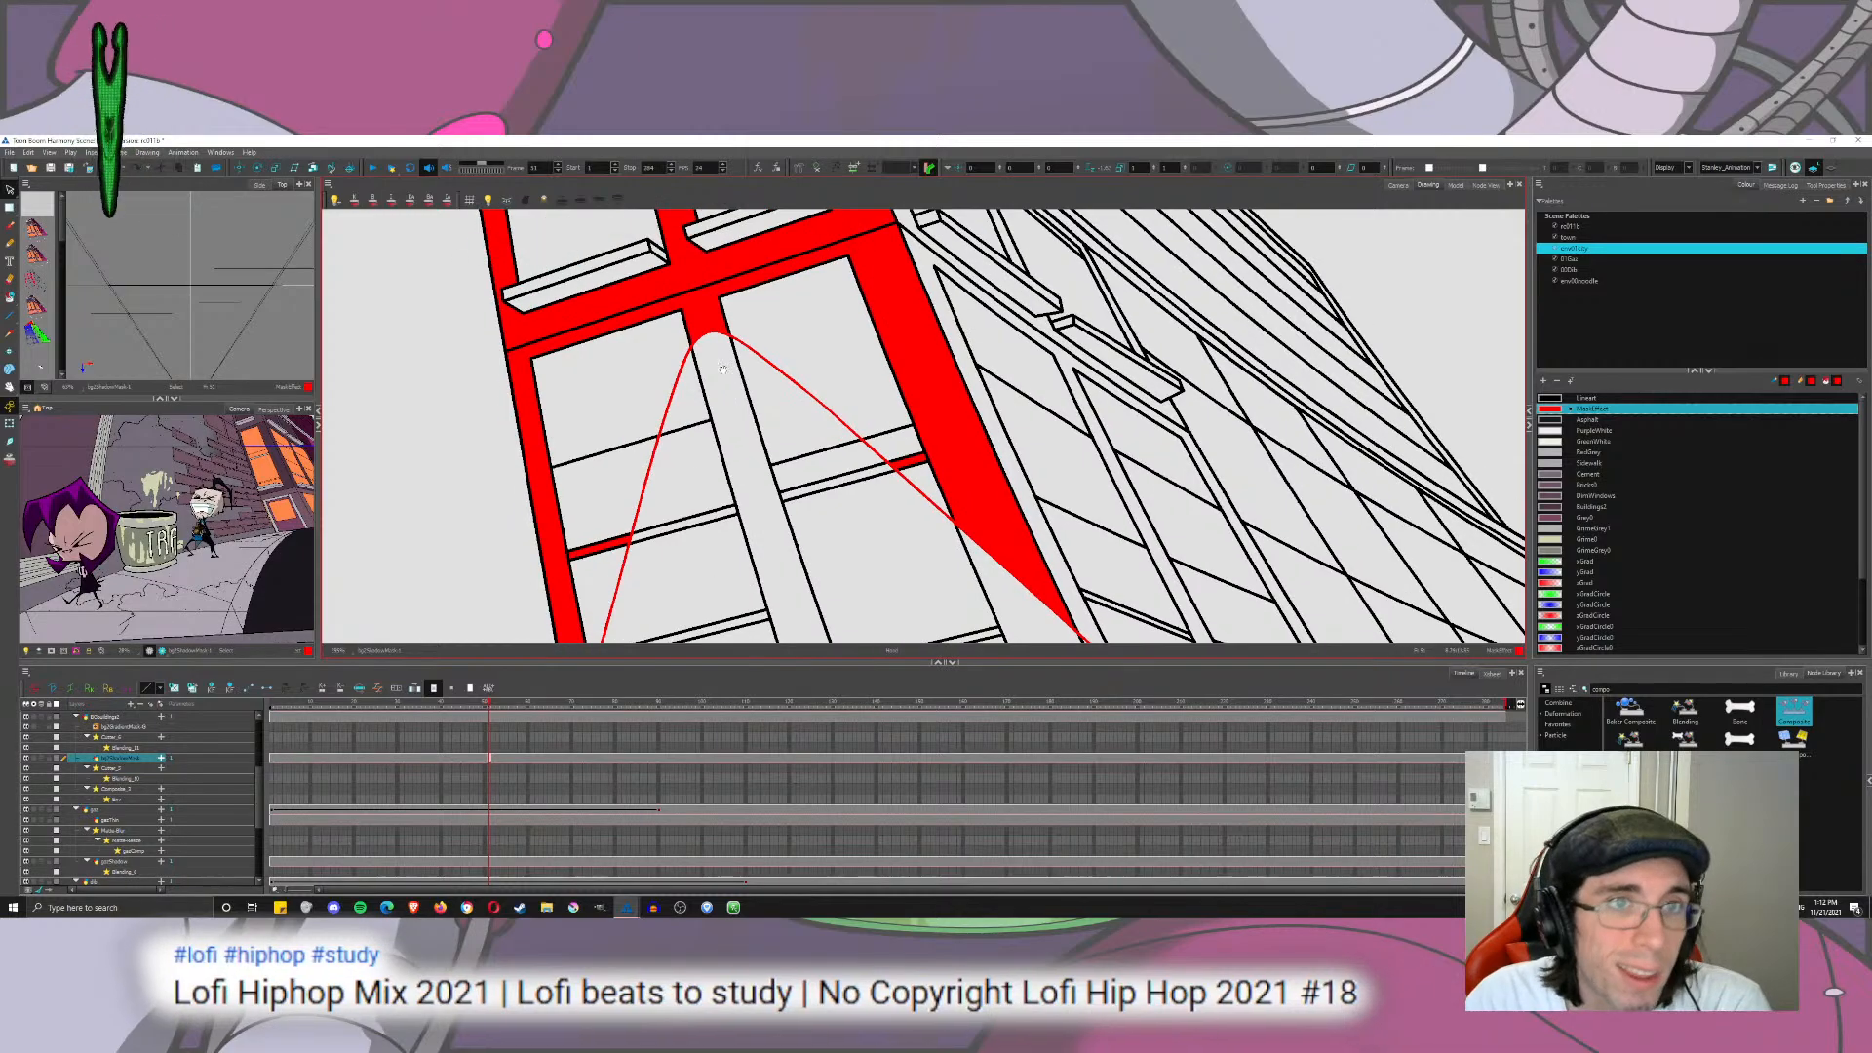
Step: Shift the peaked curve line slightly down on the front wall, offset from the wall fill's edge
{"action": "left_click", "coordinate": [712, 333]}
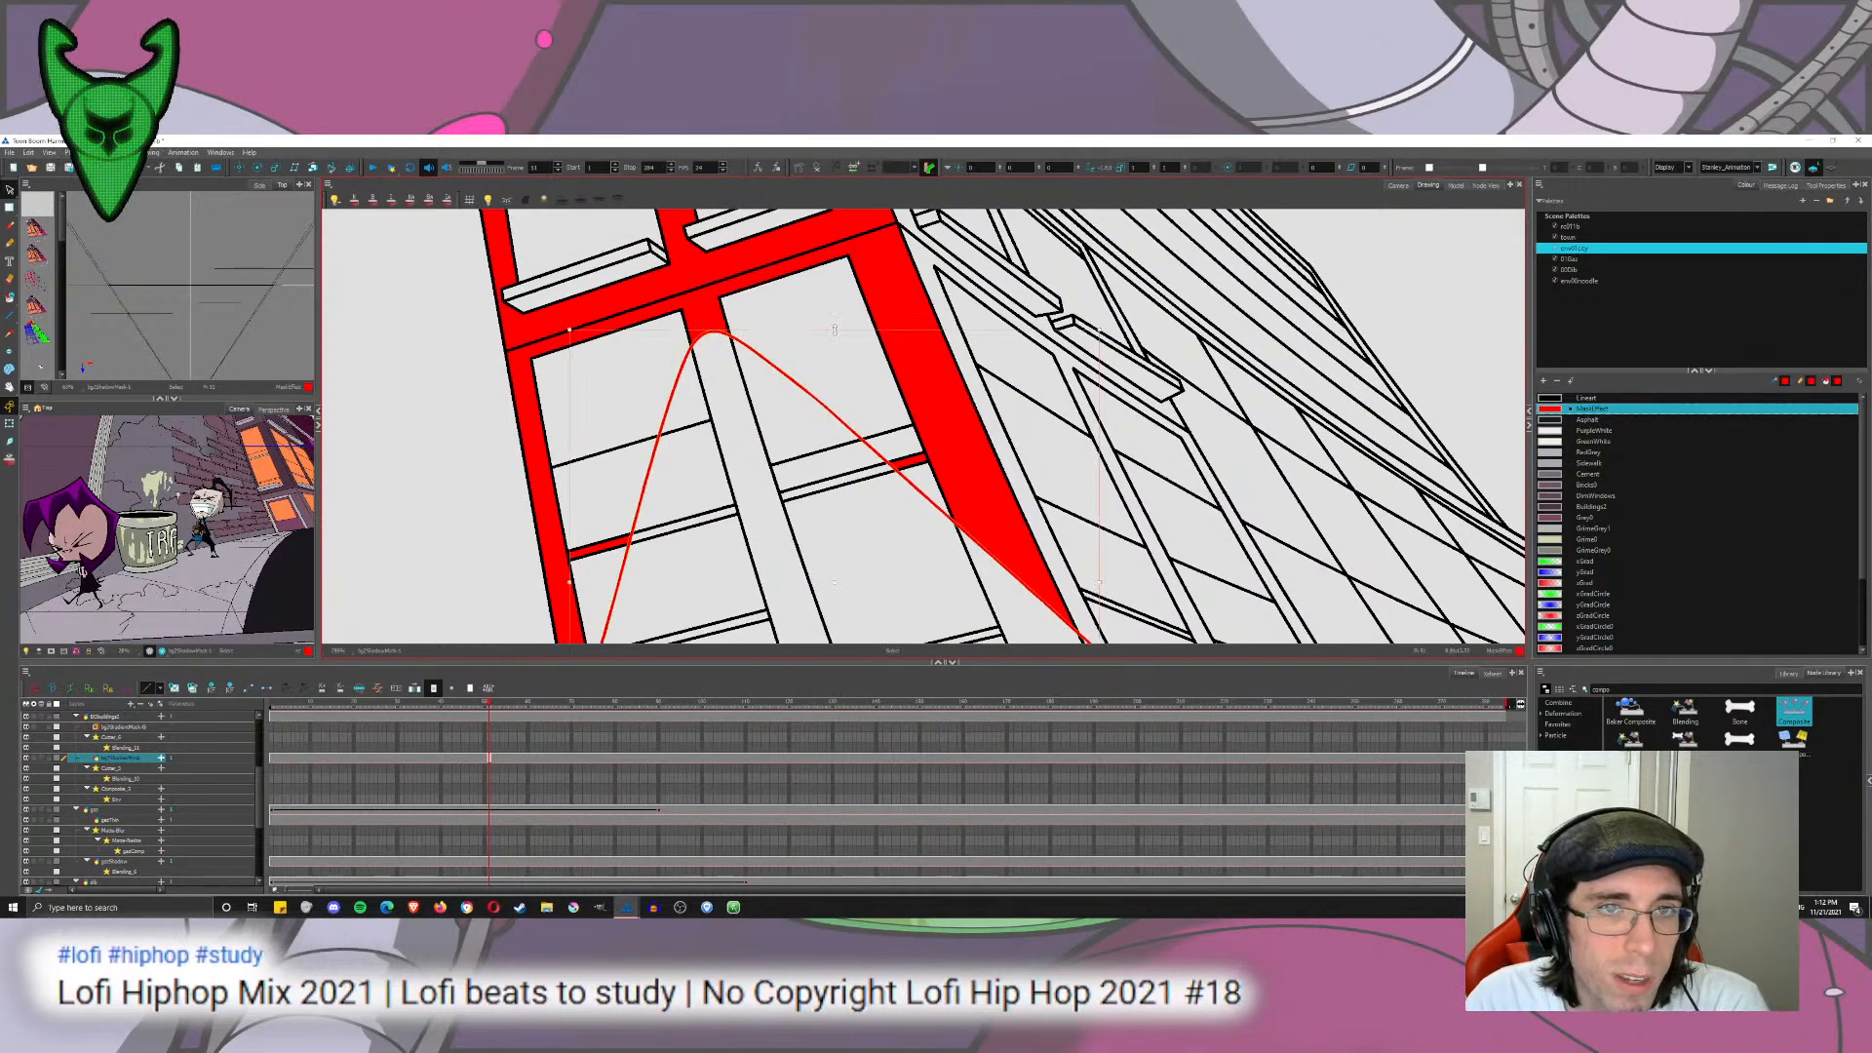
{"action": "left_click_drag", "start_coordinate": [835, 330], "coordinate": [837, 346]}
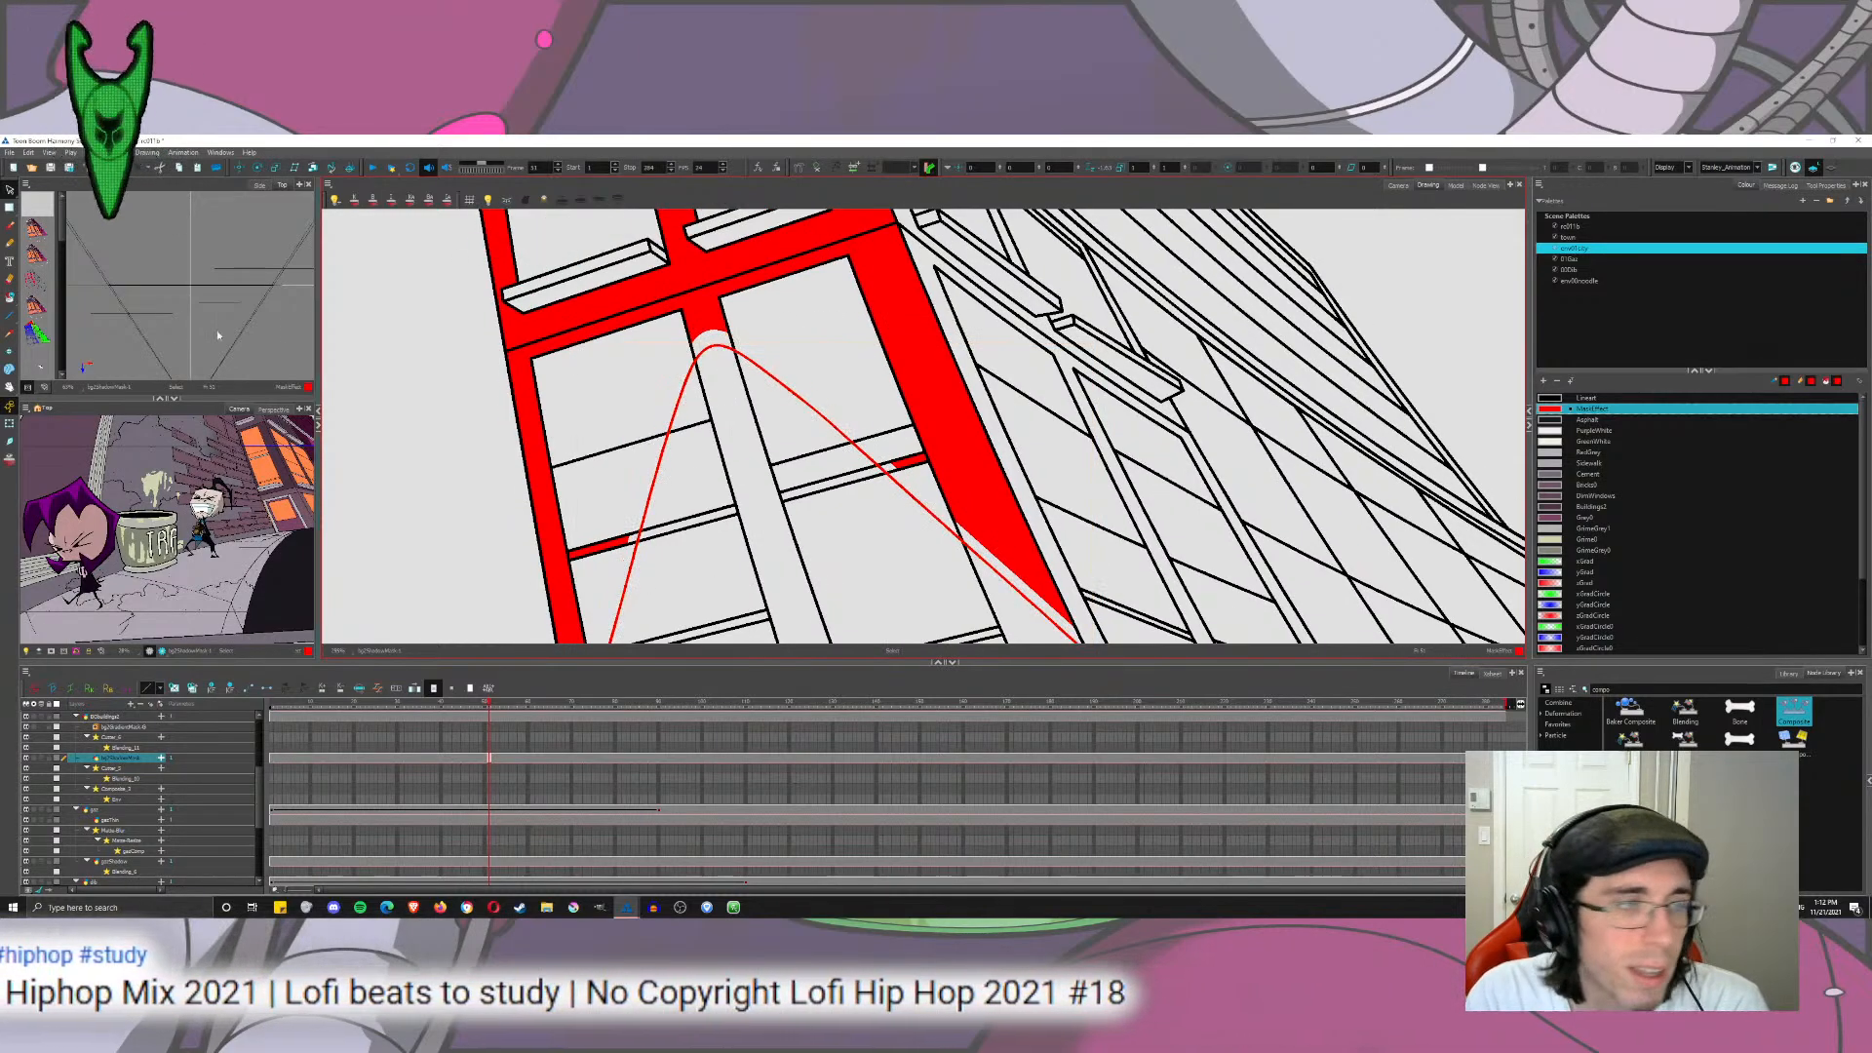
{"action": "key", "text": "alt+i"}
Step: Fill the middle storey's window panes and crossbars above the lowered curve with solid red and remove the curve line
{"action": "left_click", "coordinate": [643, 398]}
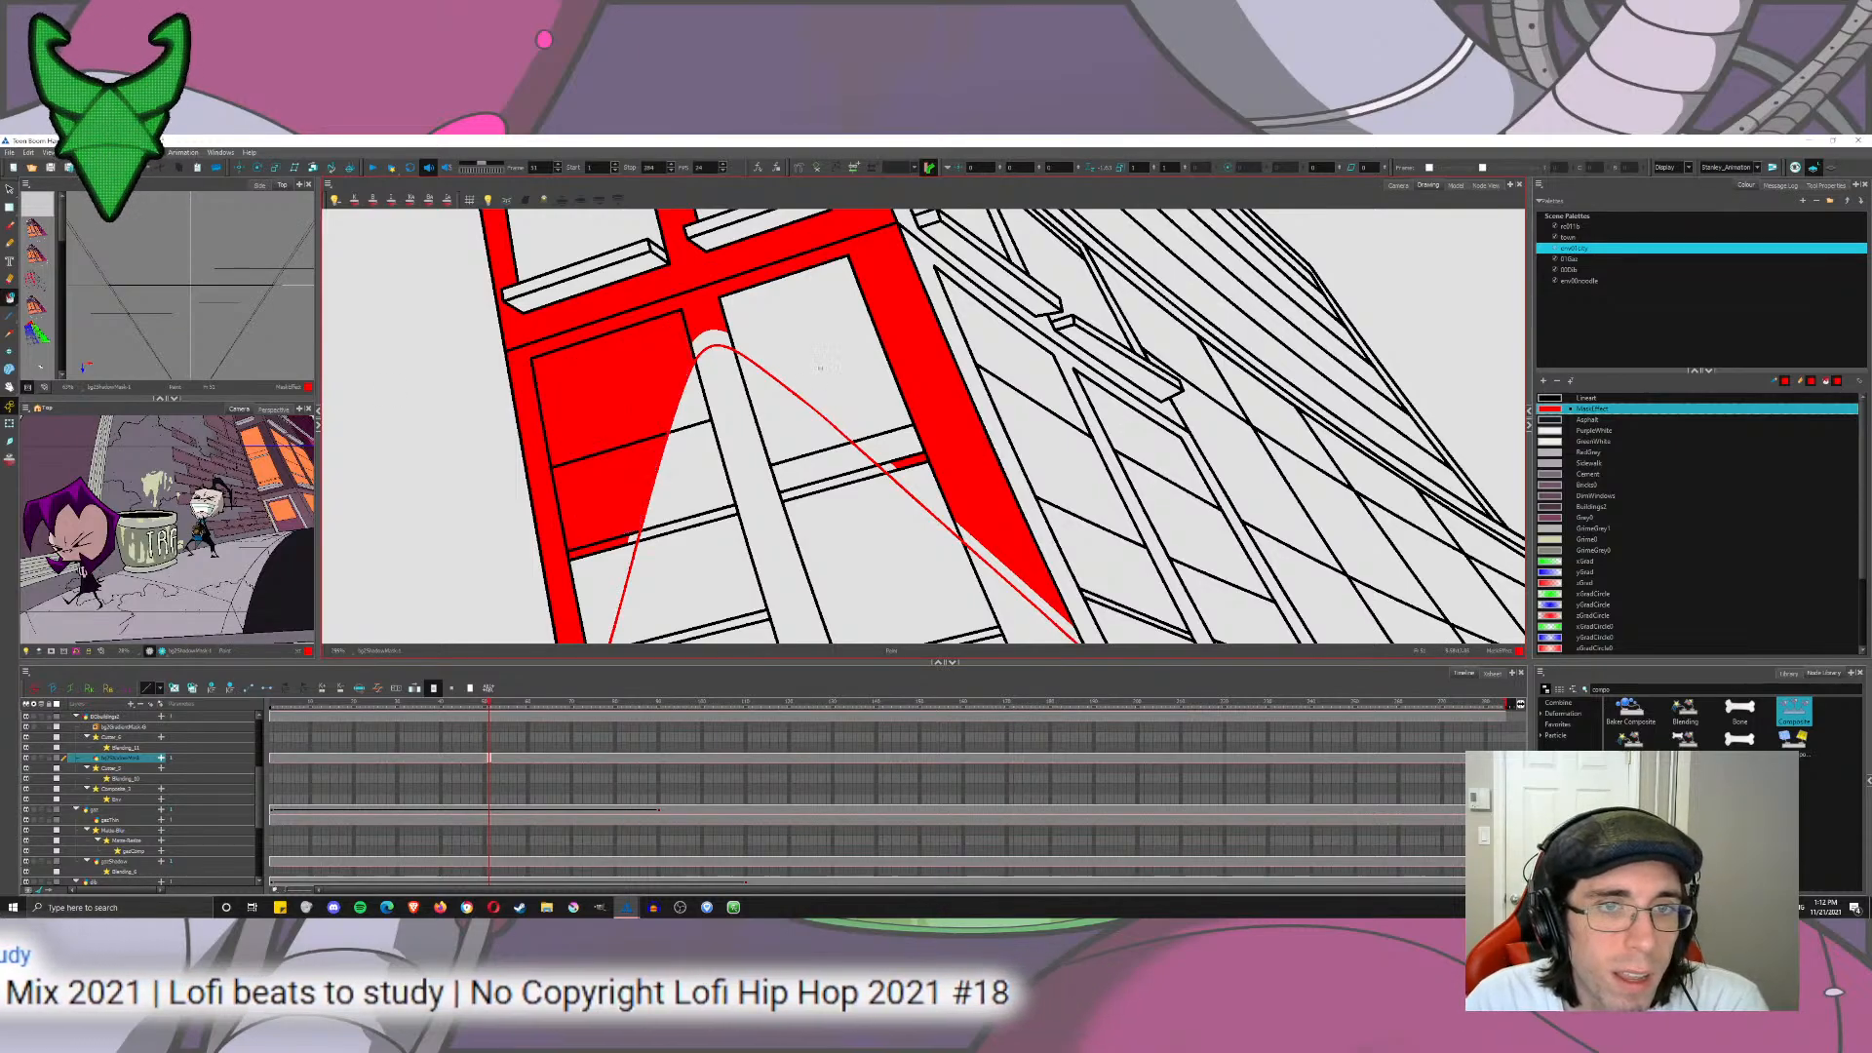
{"action": "left_click", "coordinate": [819, 321]}
{"action": "left_click", "coordinate": [867, 426]}
{"action": "scroll", "coordinate": [867, 426], "scroll_direction": "down", "scroll_amount": 2}
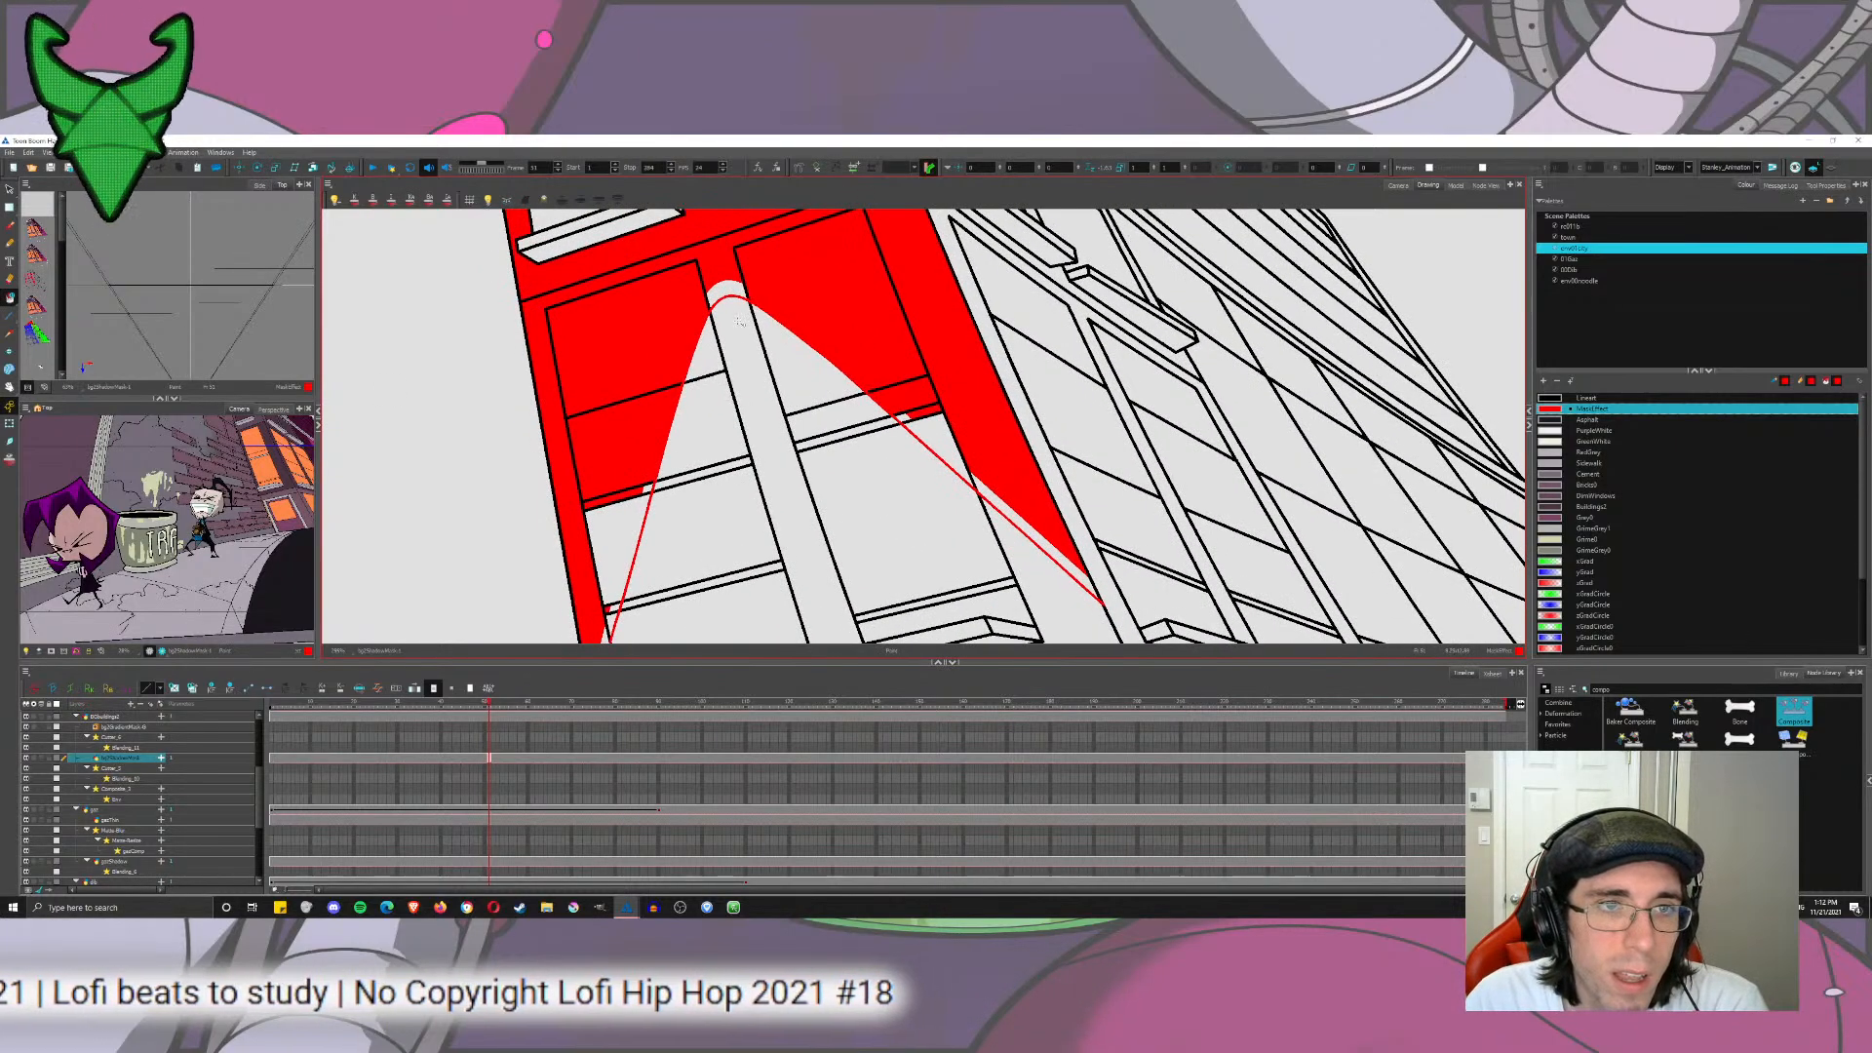
{"action": "left_click", "coordinate": [640, 548]}
{"action": "scroll", "coordinate": [643, 537], "scroll_direction": "down", "scroll_amount": 4}
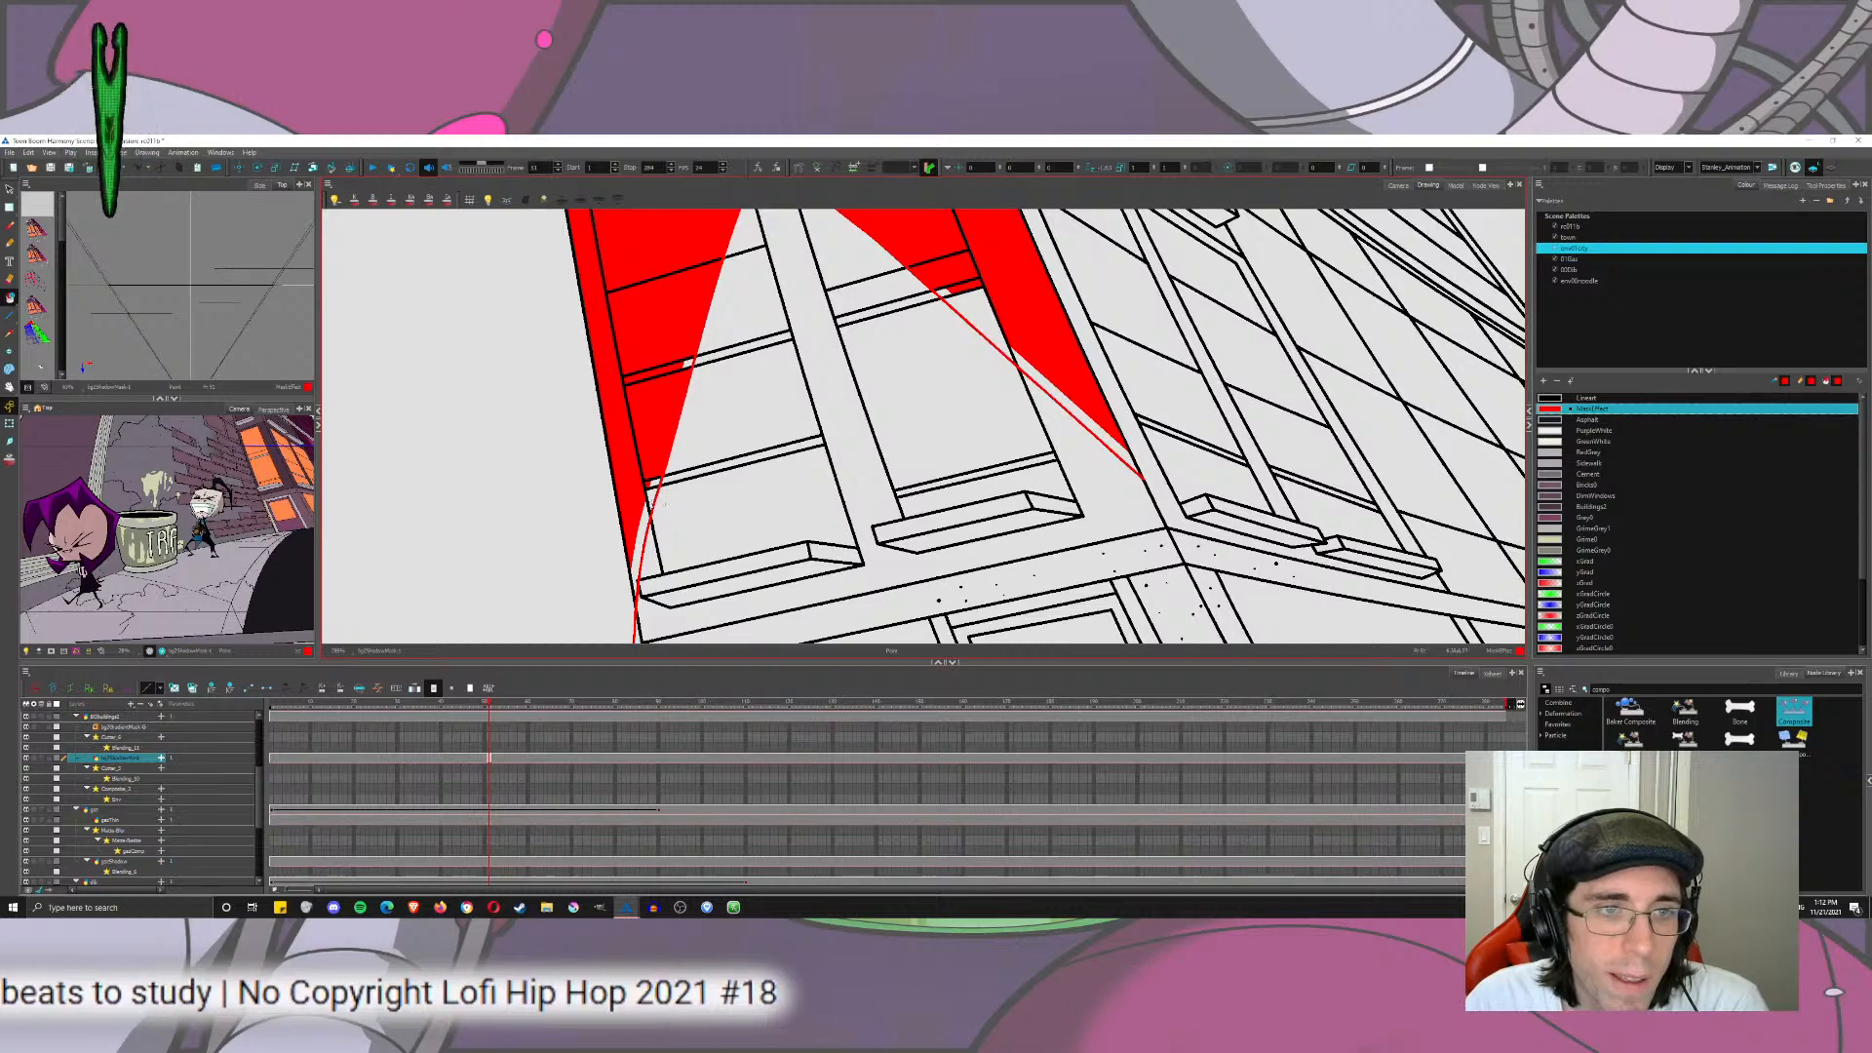
{"action": "left_click", "coordinate": [653, 499]}
{"action": "left_click", "coordinate": [997, 334]}
{"action": "left_click_drag", "start_coordinate": [548, 276], "coordinate": [545, 359]}
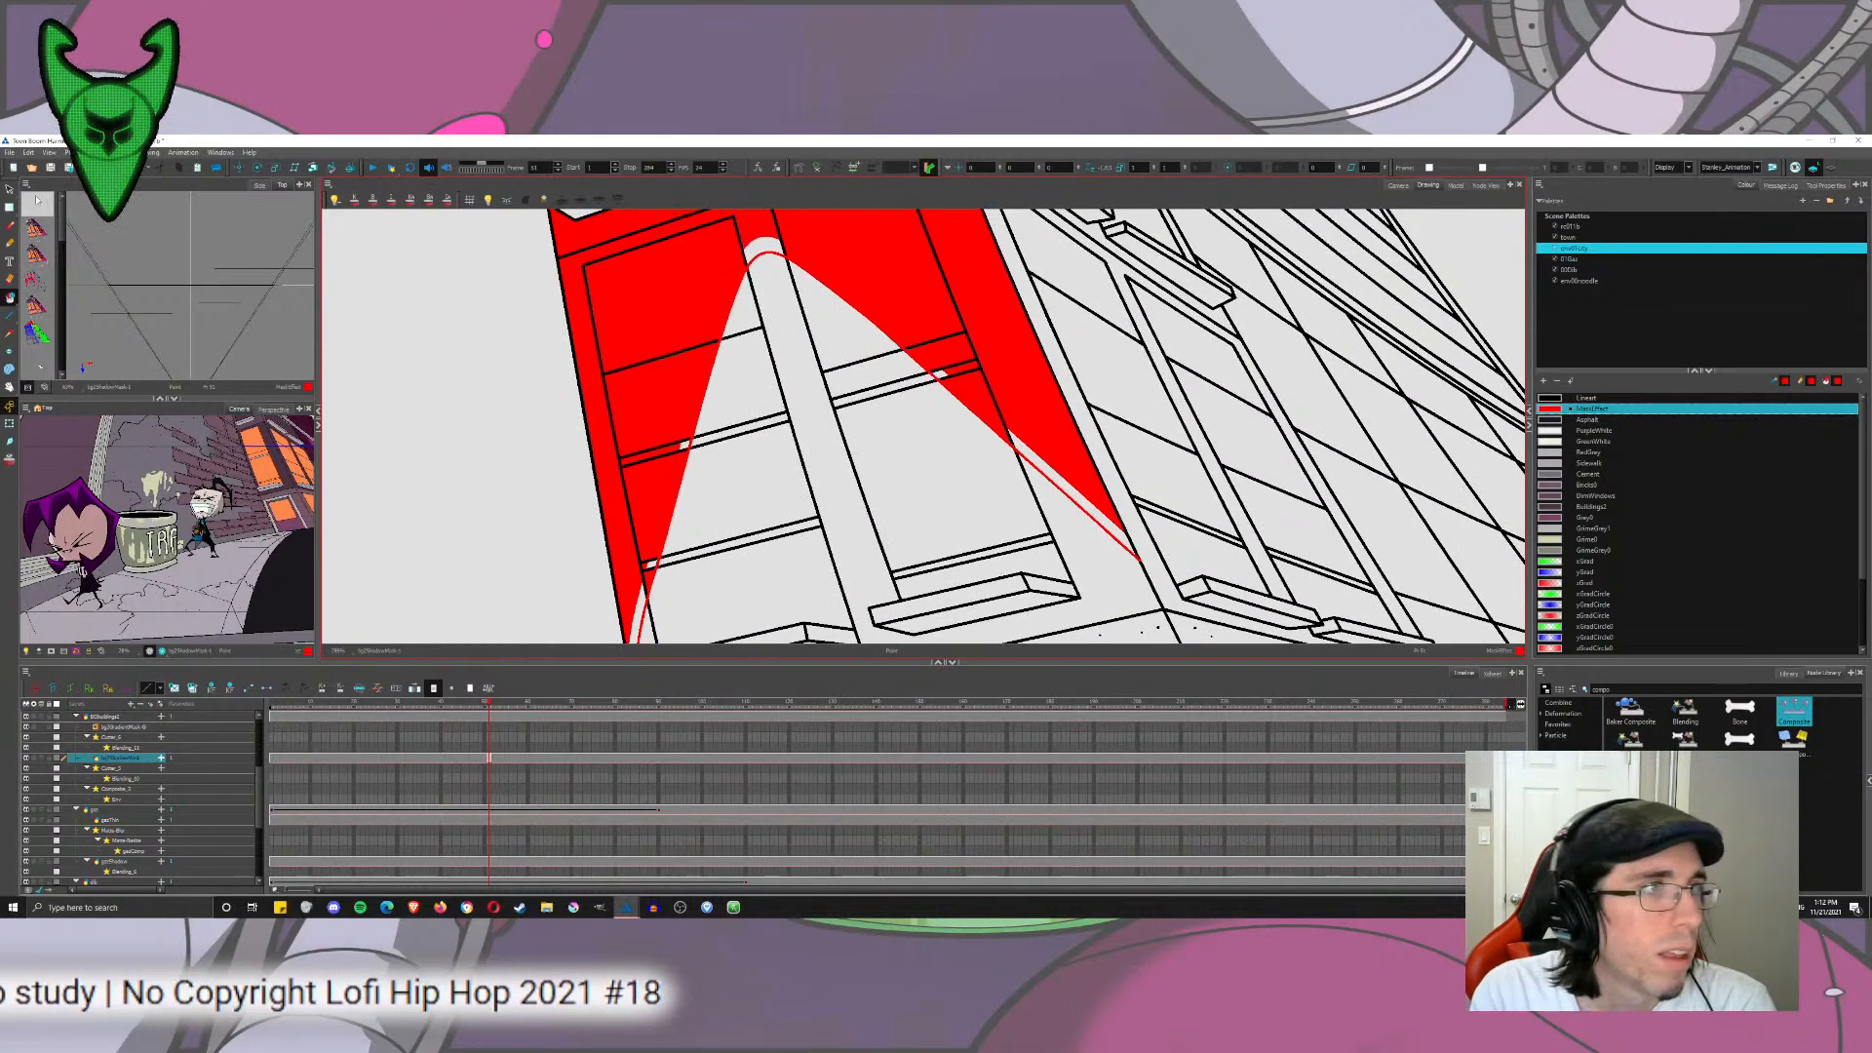
{"action": "scroll", "coordinate": [756, 251], "scroll_direction": "down", "scroll_amount": 6}
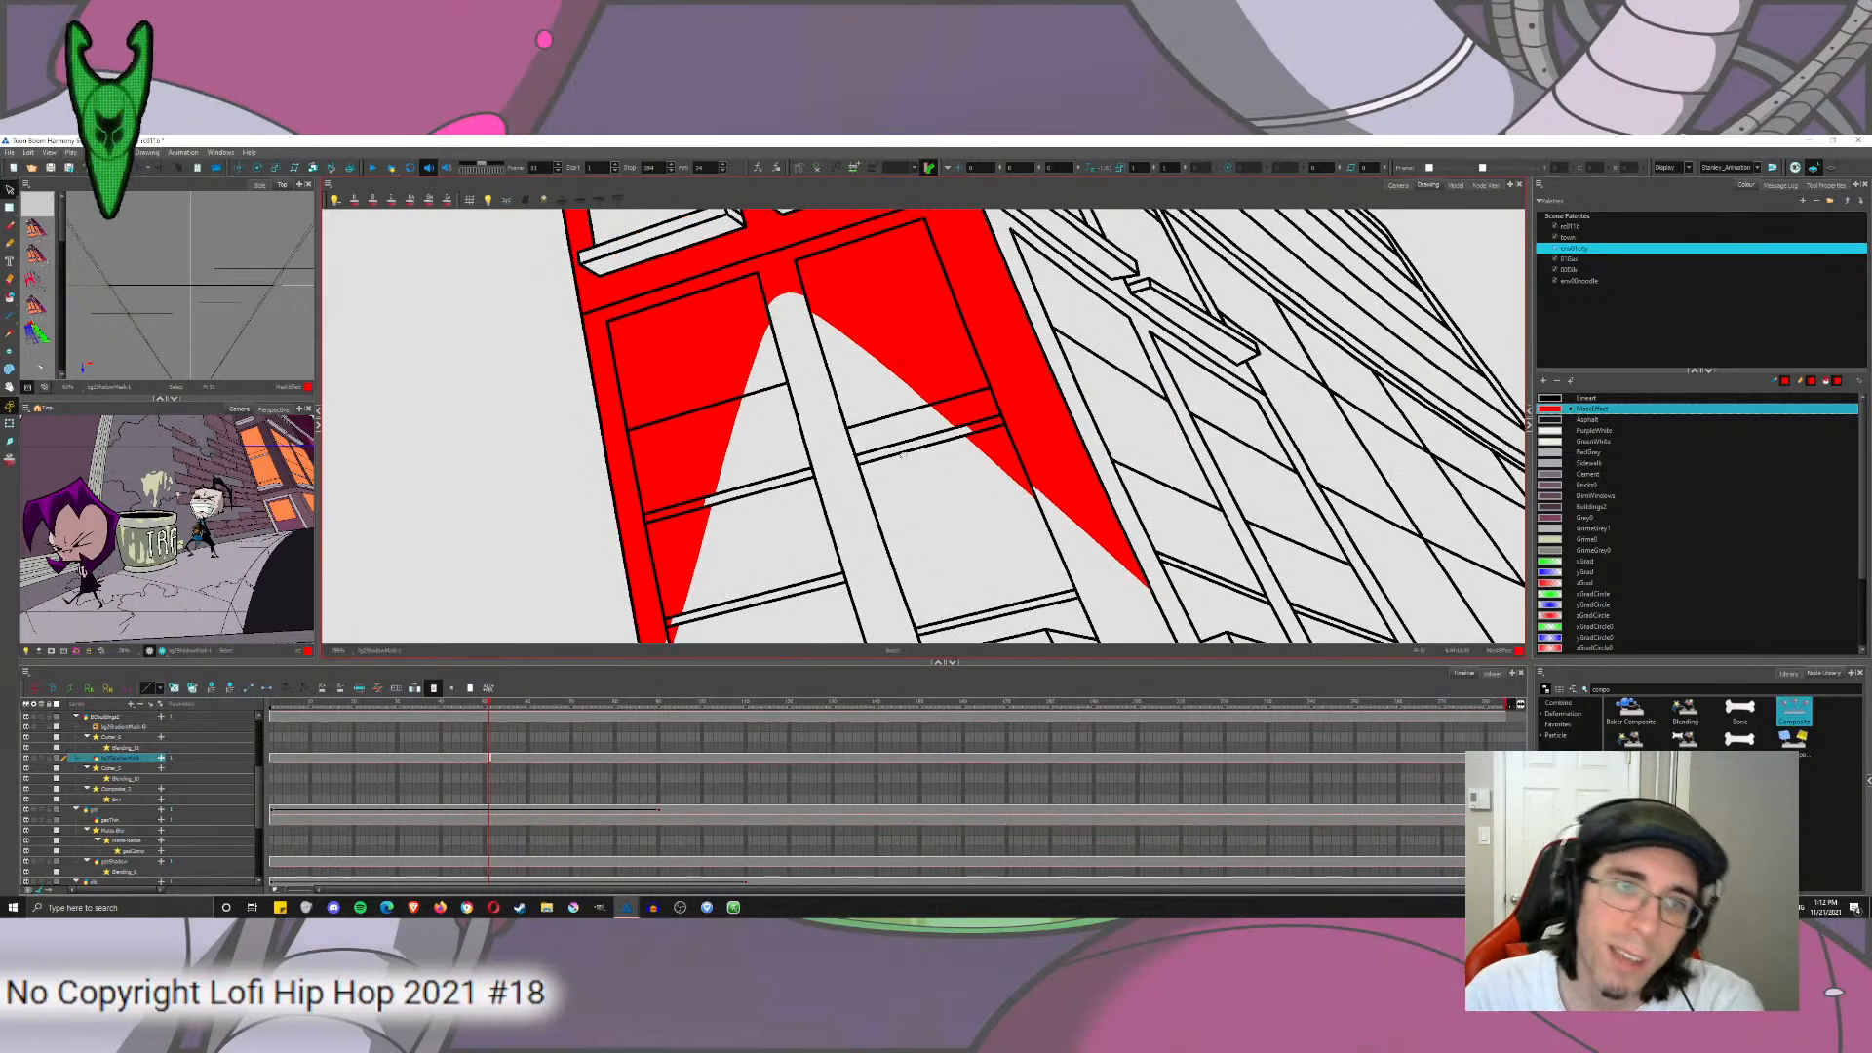
{"action": "left_click_drag", "start_coordinate": [944, 496], "coordinate": [894, 496]}
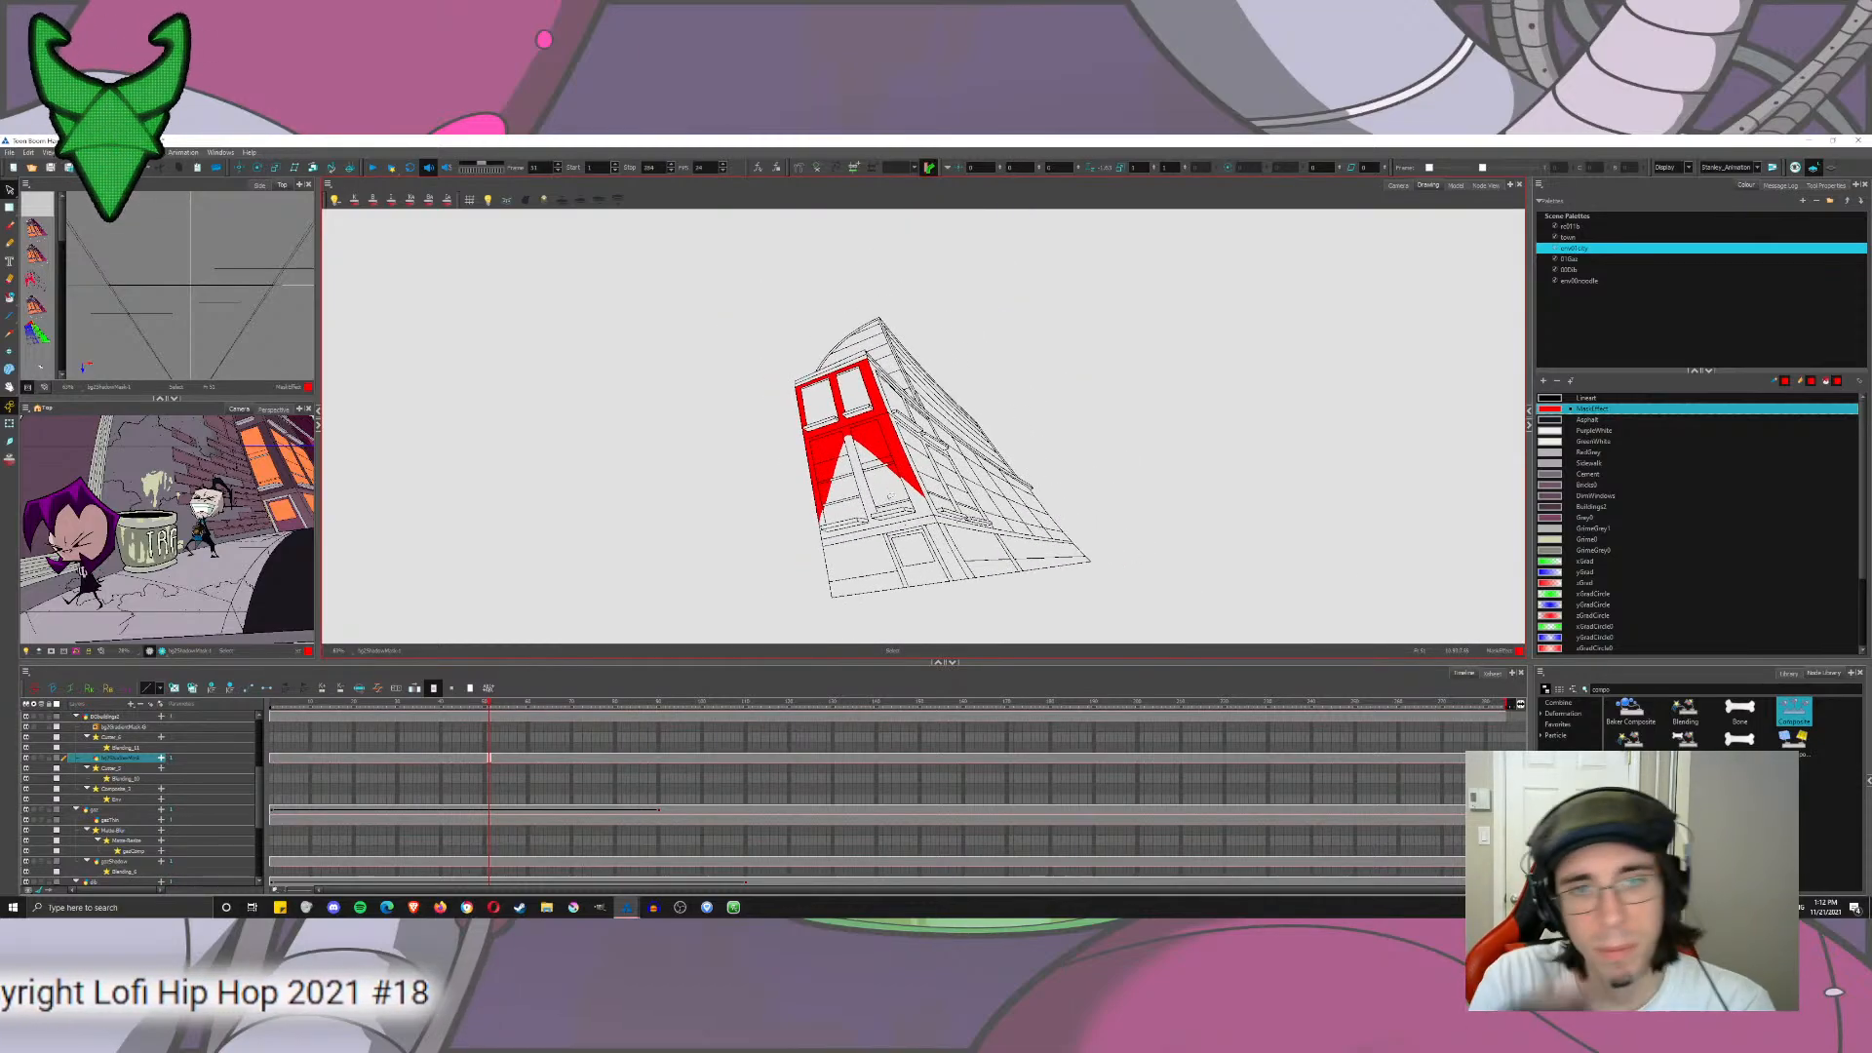
{"action": "scroll", "coordinate": [844, 482], "scroll_direction": "up", "scroll_amount": 5}
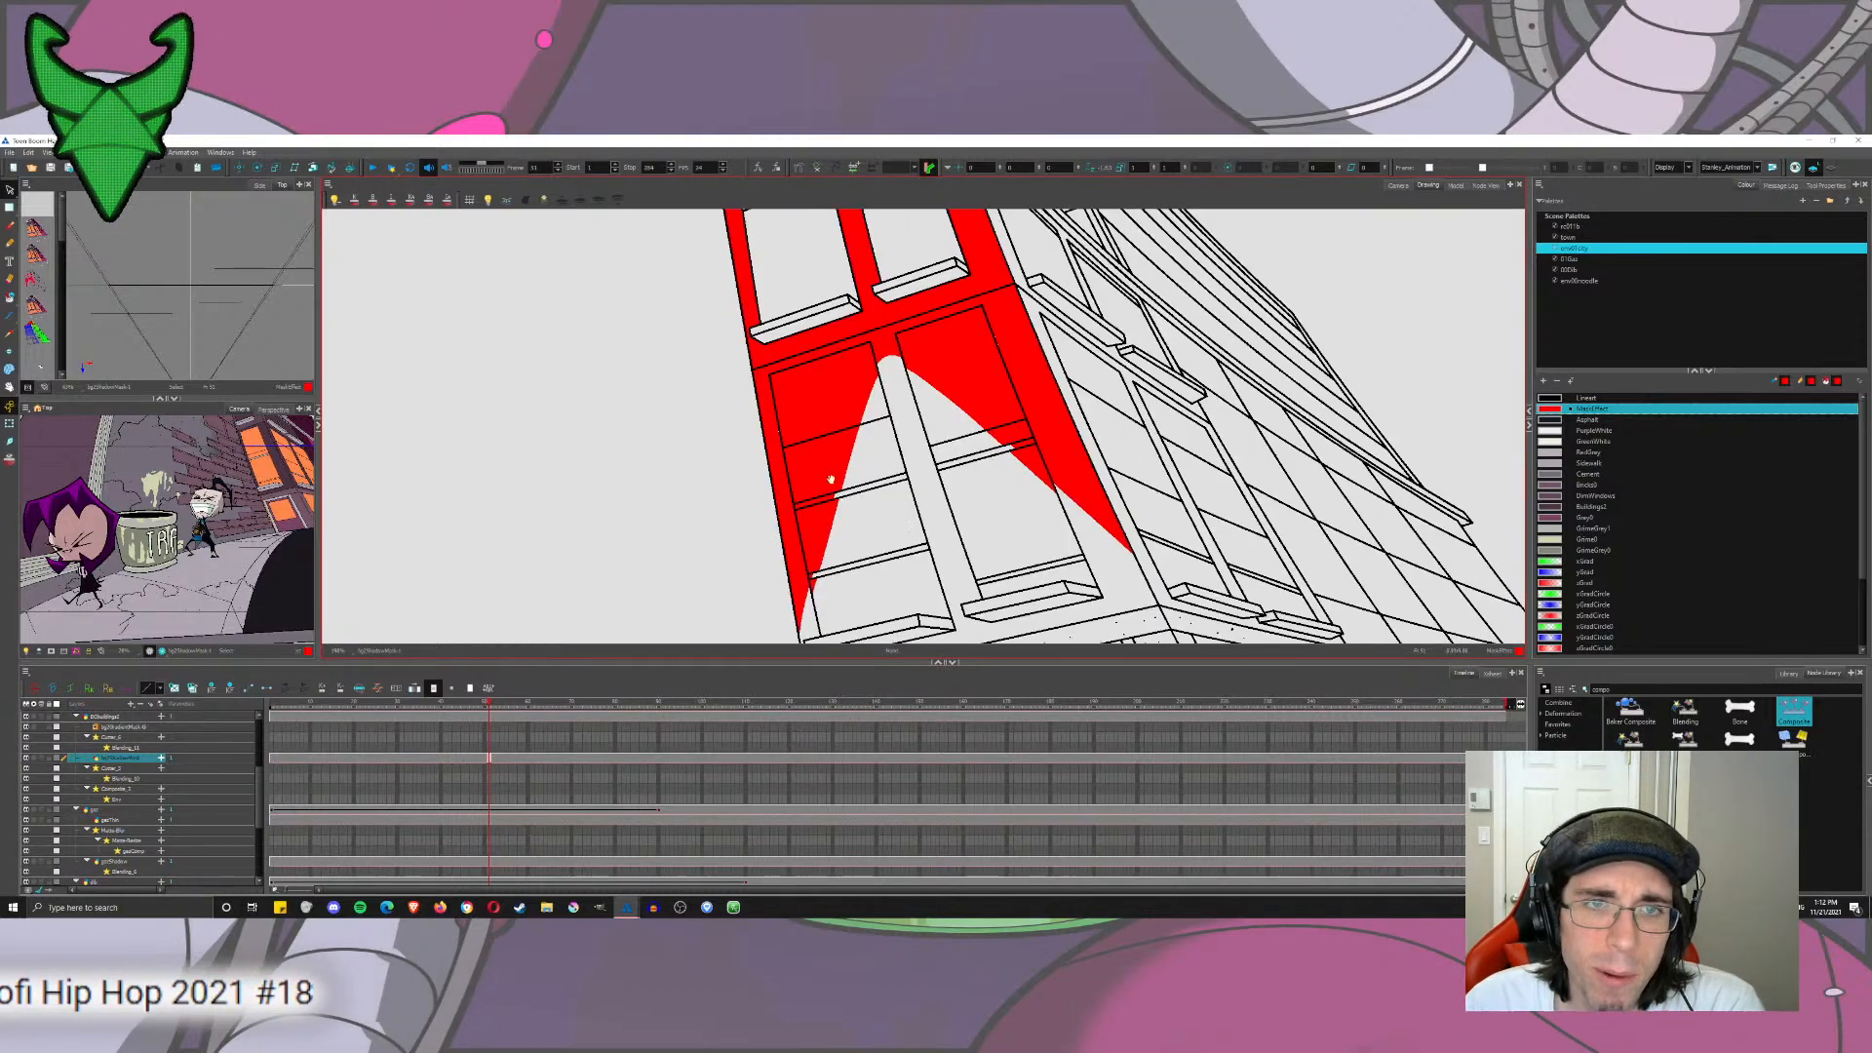
Step: Undo the red window pane fills and remove the leftover curve line, keeping the wall and crossbar fills
{"action": "key", "text": "ctrl+z"}
{"action": "key", "text": "ctrl+z"}
{"action": "key", "text": "ctrl+z"}
{"action": "key", "text": "ctrl+z"}
{"action": "key", "text": "ctrl+z"}
{"action": "key", "text": "ctrl+z"}
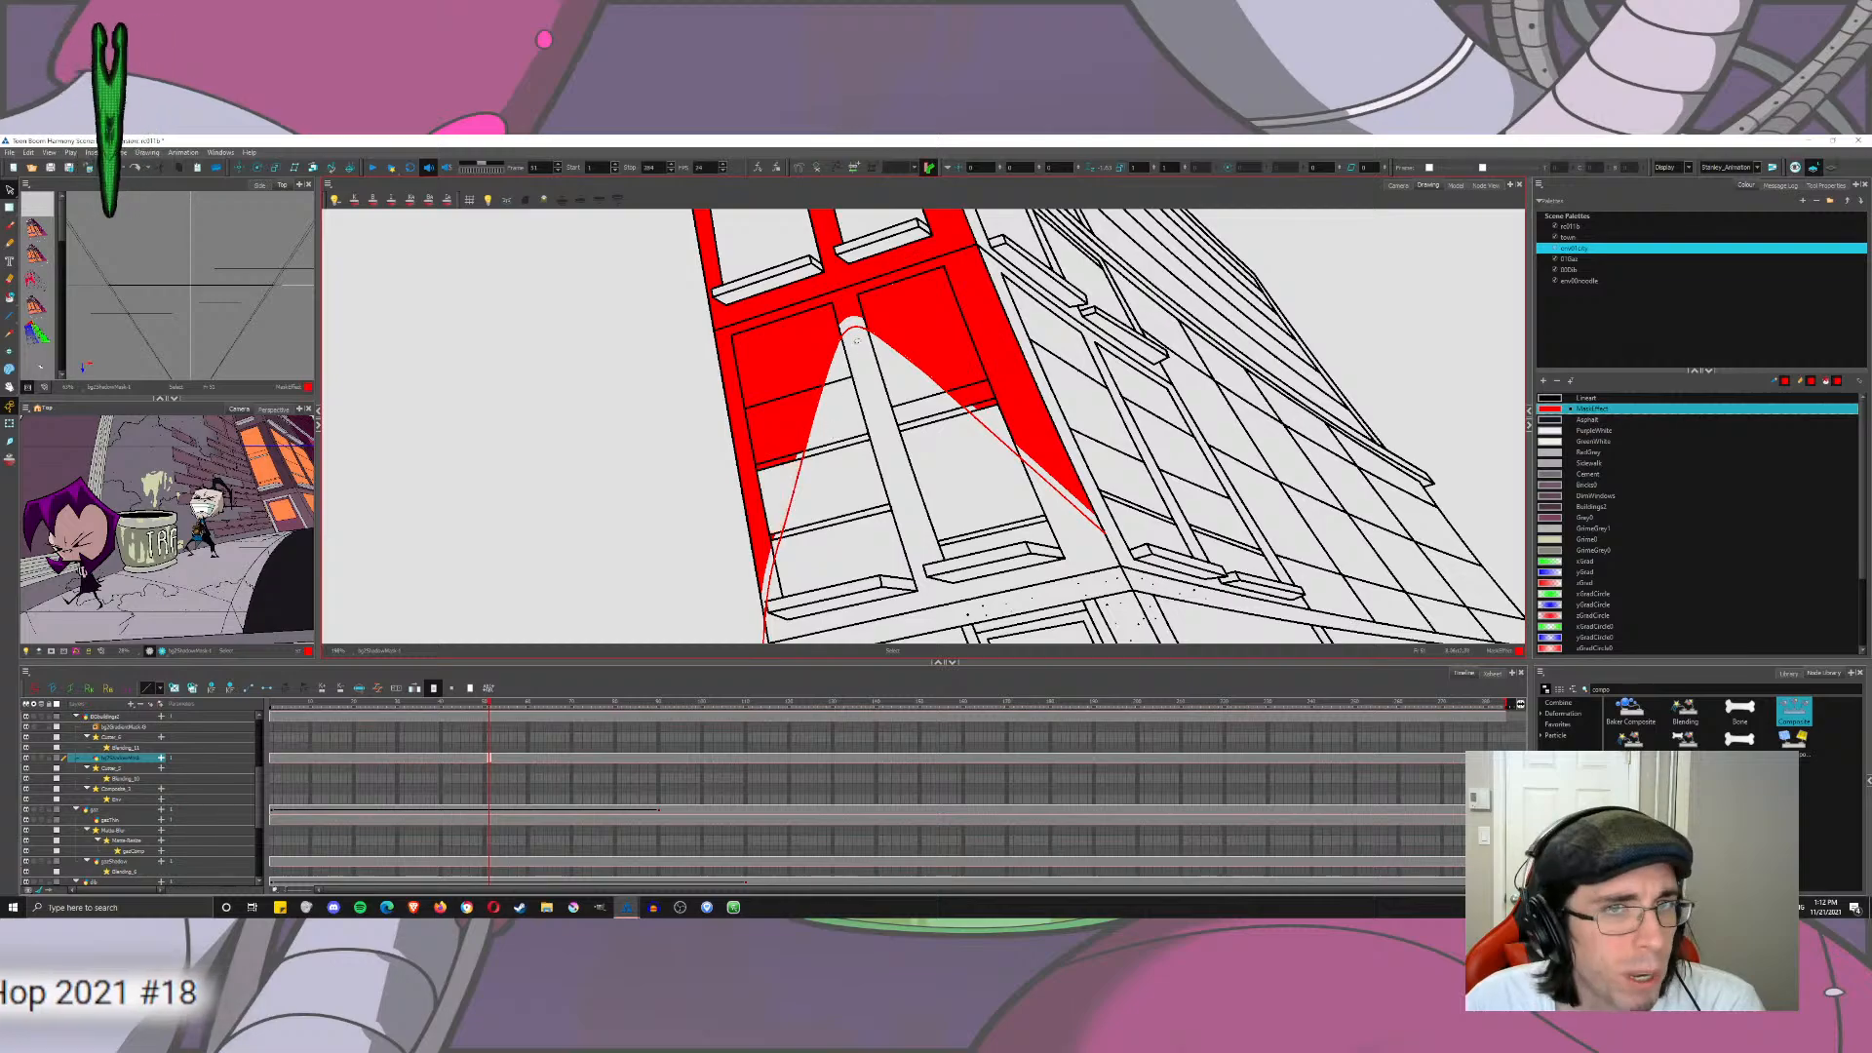
{"action": "key", "text": "ctrl+z"}
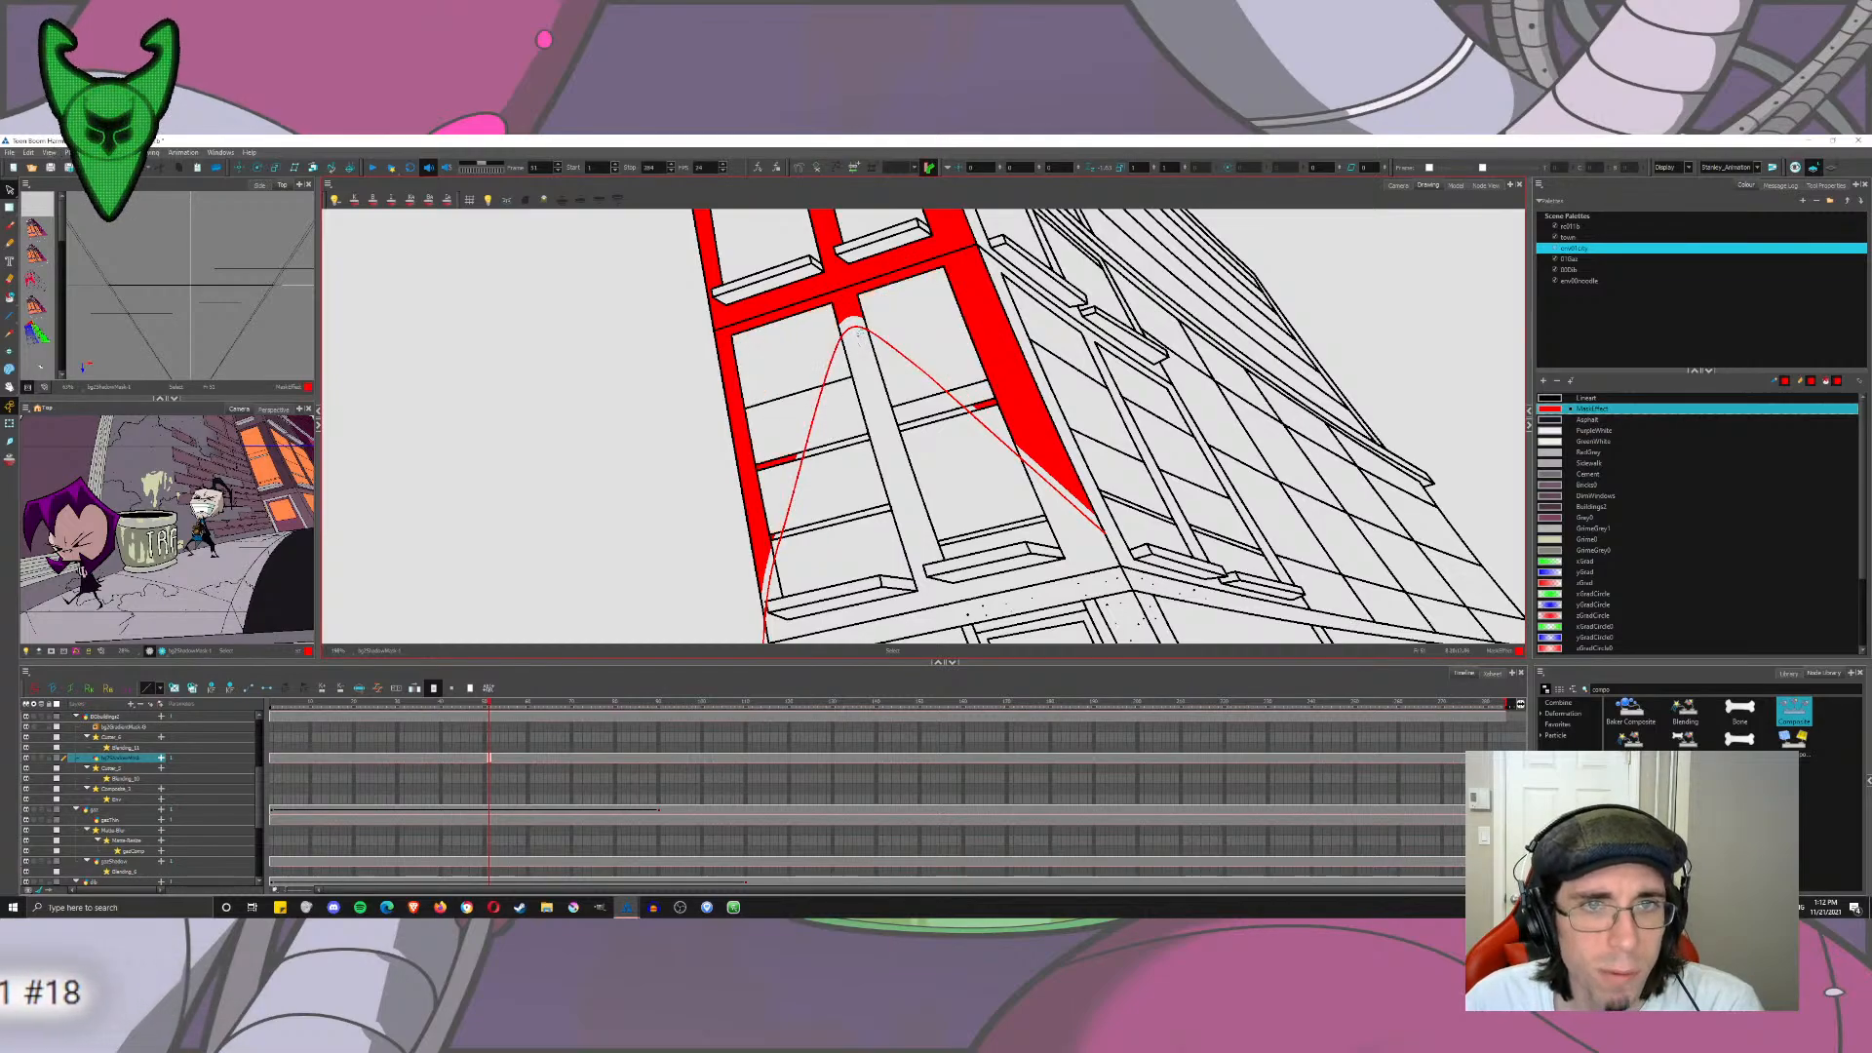
{"action": "key", "text": "ctrl+z"}
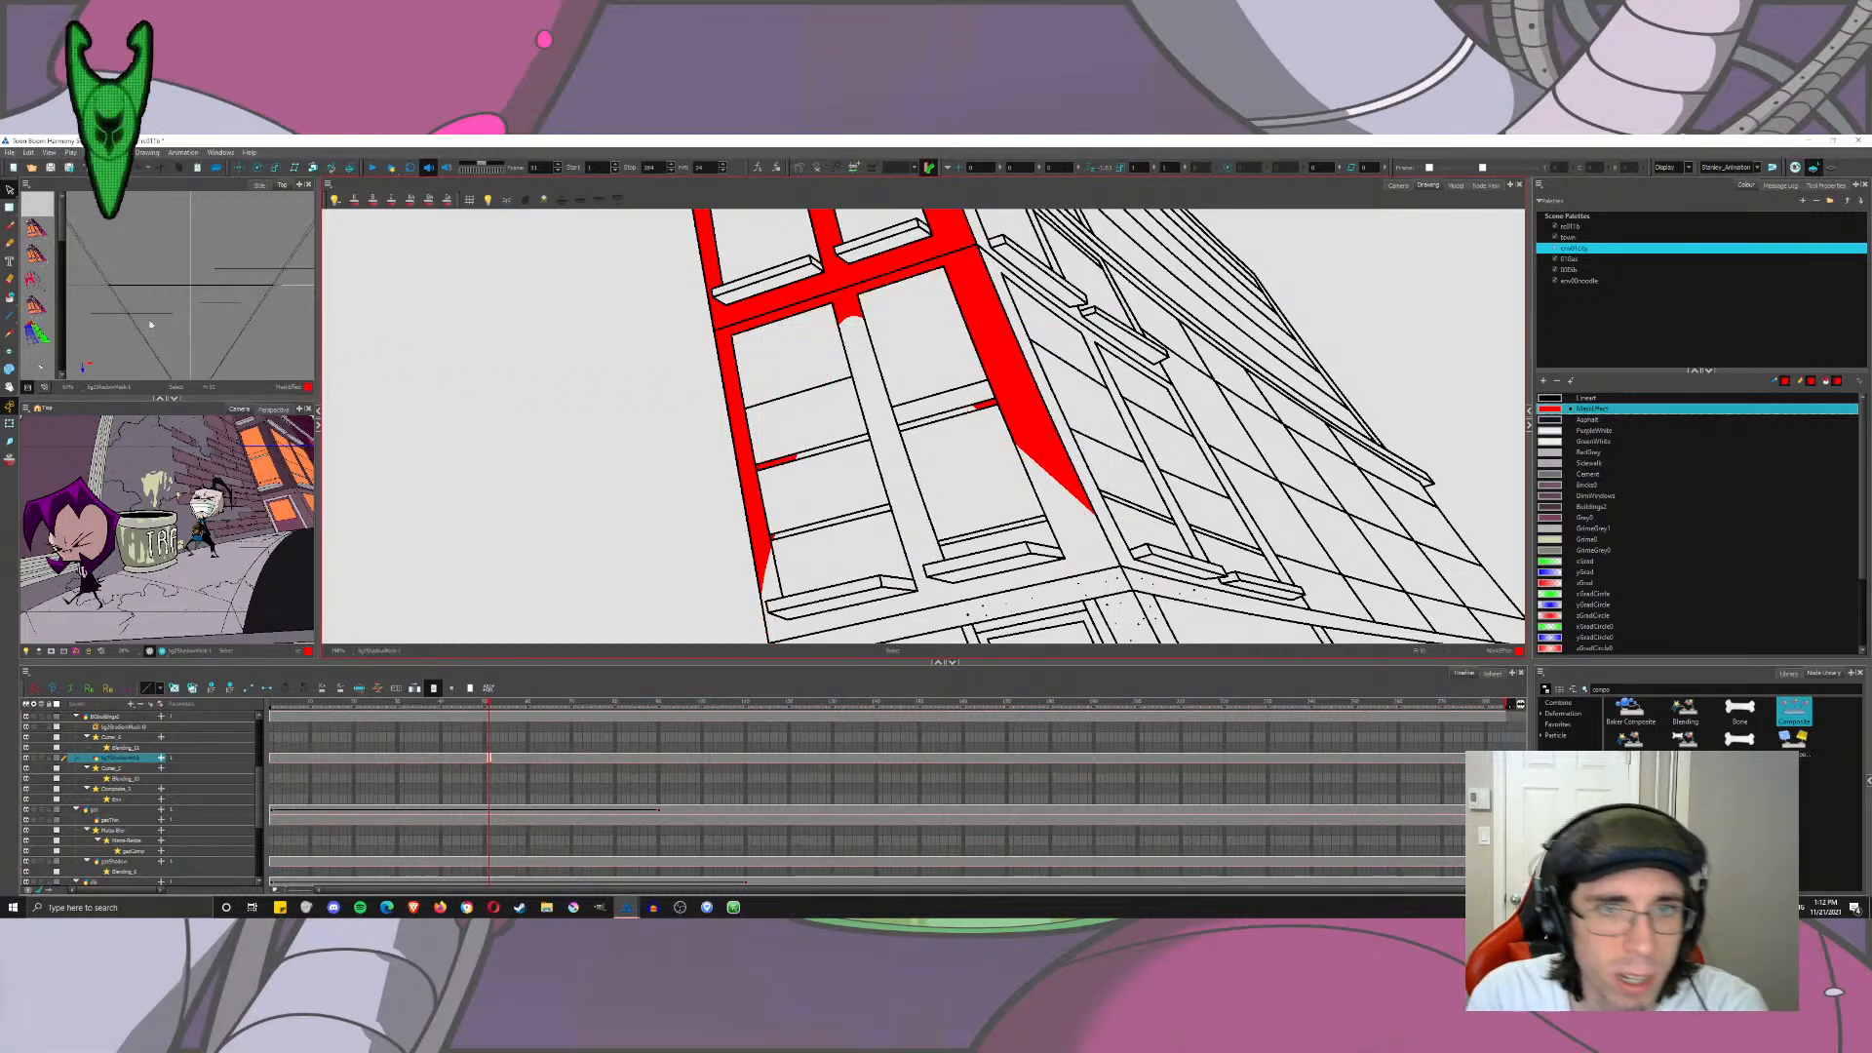
Step: Fill the upper front and side faces of the middle storey's two window ledges with solid red, leaving their undersides unfilled
{"action": "left_click", "coordinate": [10, 298]}
{"action": "mouse_move", "coordinate": [868, 581]}
{"action": "left_mouse_down"}
{"action": "mouse_move", "coordinate": [810, 517]}
{"action": "mouse_move", "coordinate": [831, 527]}
{"action": "left_mouse_up"}
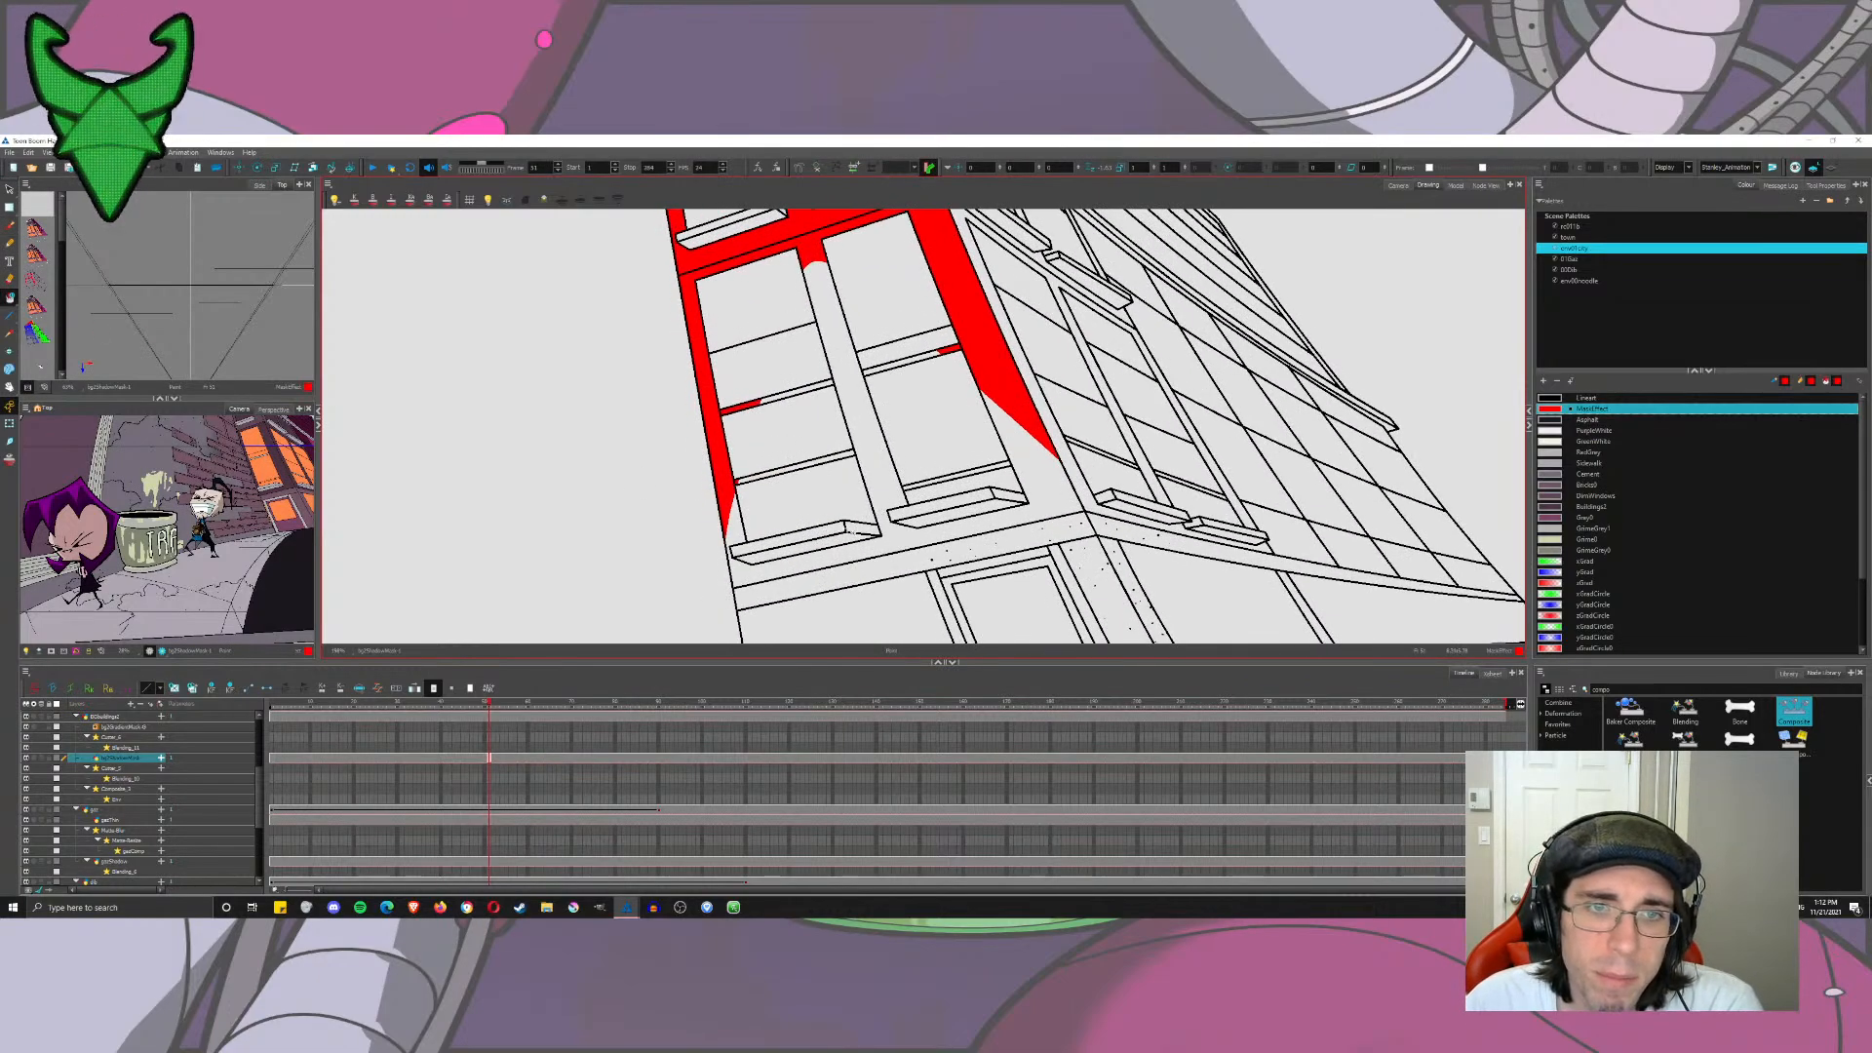
{"action": "left_click", "coordinate": [789, 541]}
{"action": "left_click", "coordinate": [863, 528]}
{"action": "left_click", "coordinate": [950, 503]}
{"action": "left_click", "coordinate": [936, 507]}
{"action": "left_click", "coordinate": [1009, 497]}
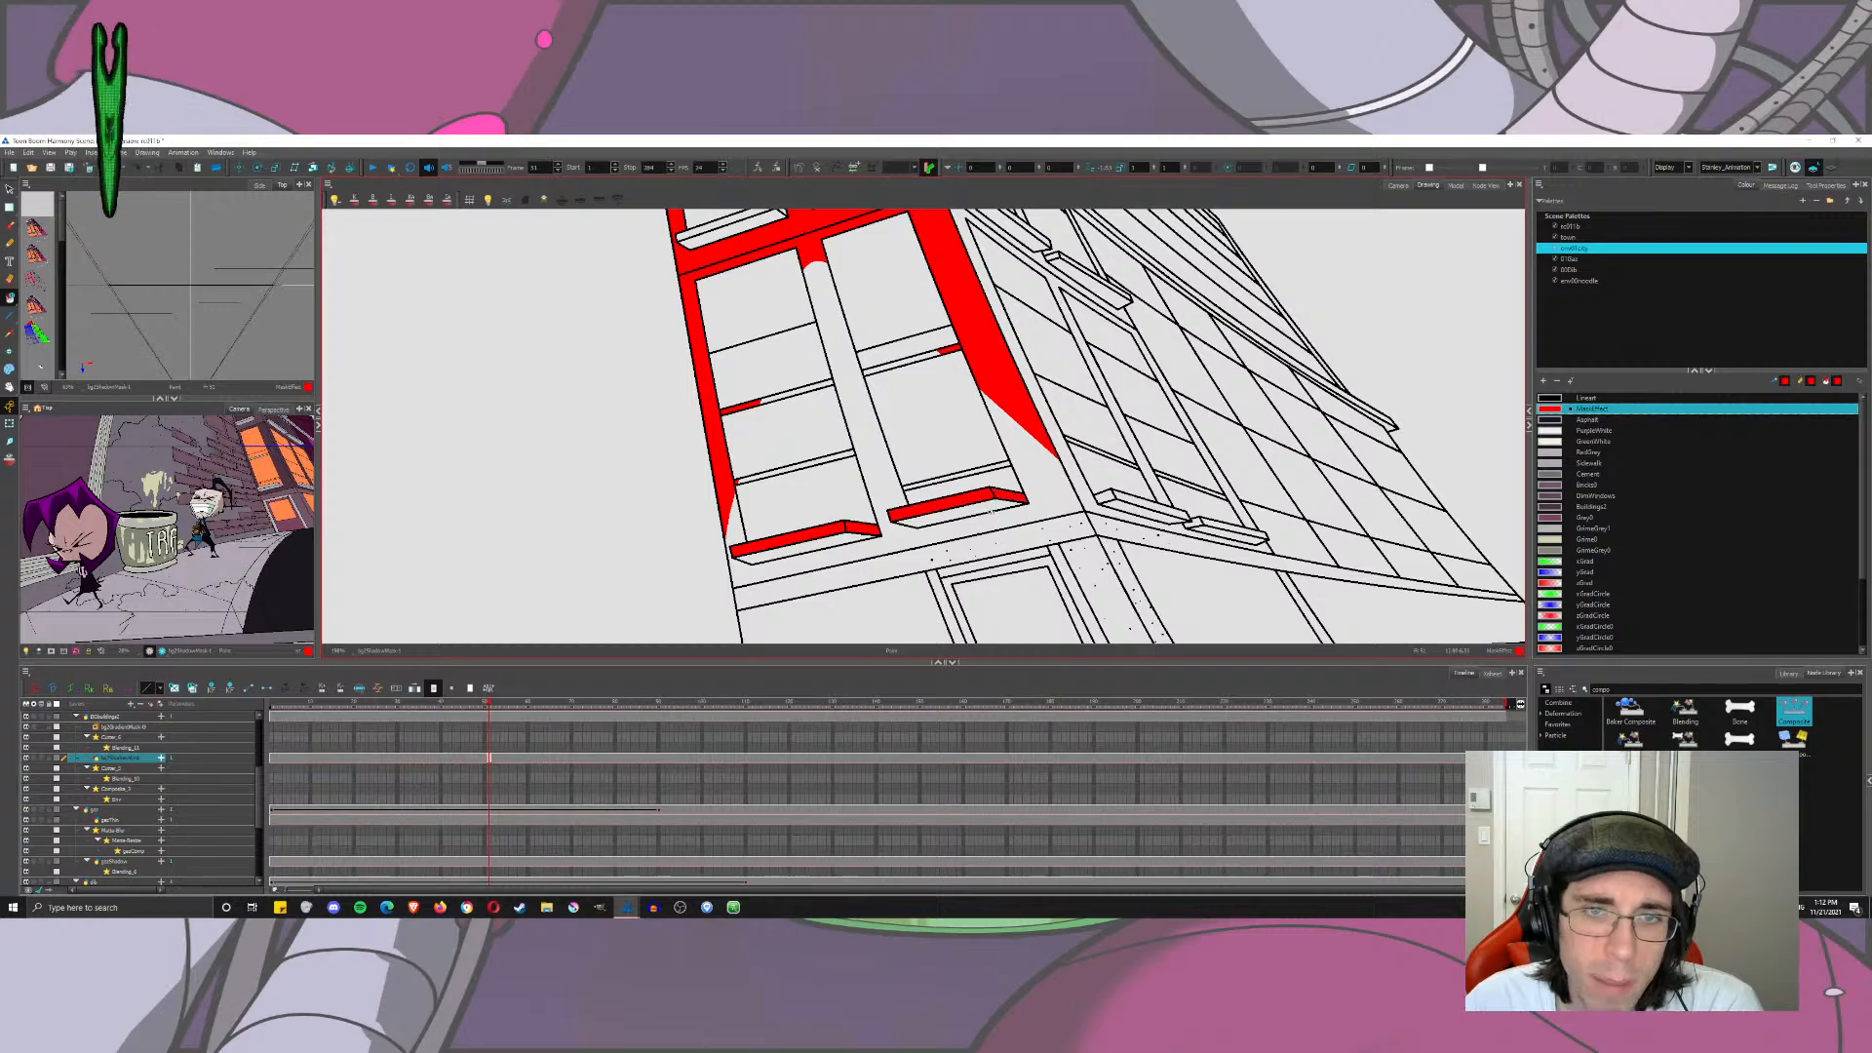
{"action": "left_click", "coordinate": [991, 512]}
{"action": "key", "text": "ctrl+z"}
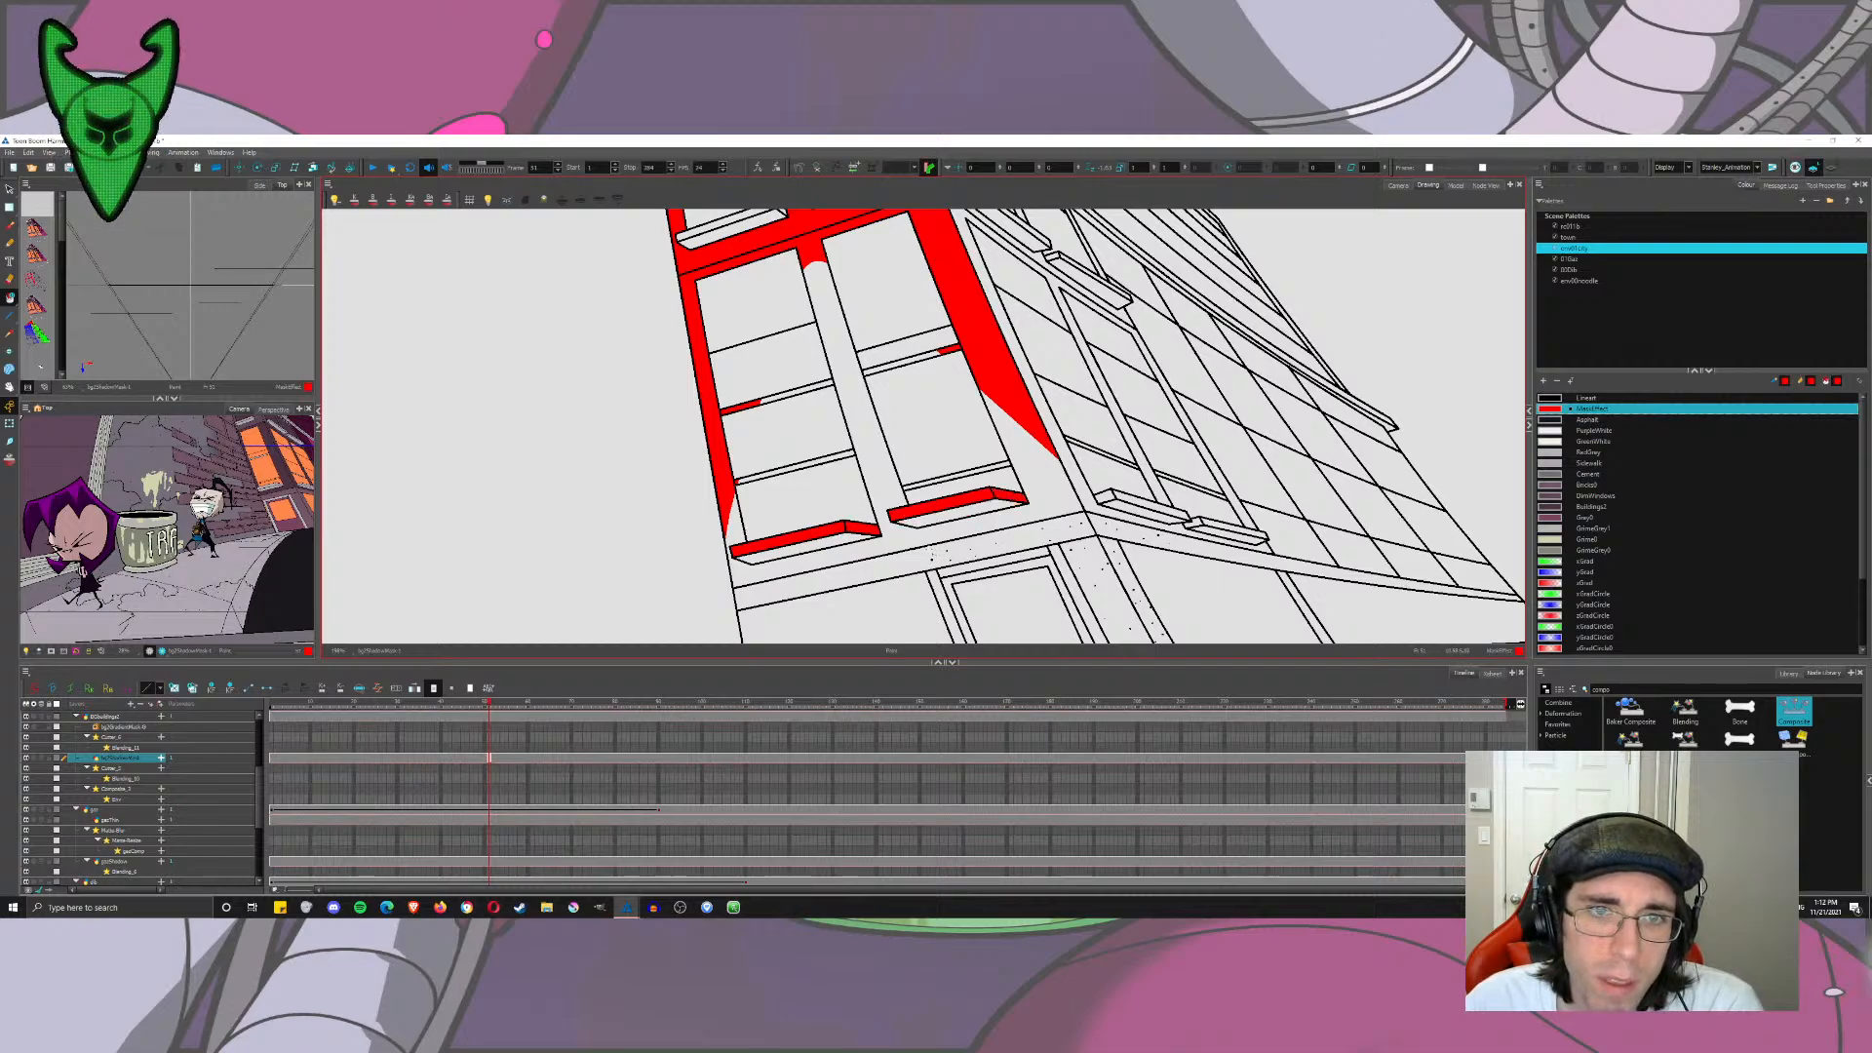
Step: Squash the red fill on the left window ledge's long front face to leave a thin unfilled strip along its lower edge
{"action": "scroll", "coordinate": [873, 534], "scroll_direction": "up", "scroll_amount": 7}
{"action": "left_click", "coordinate": [10, 189]}
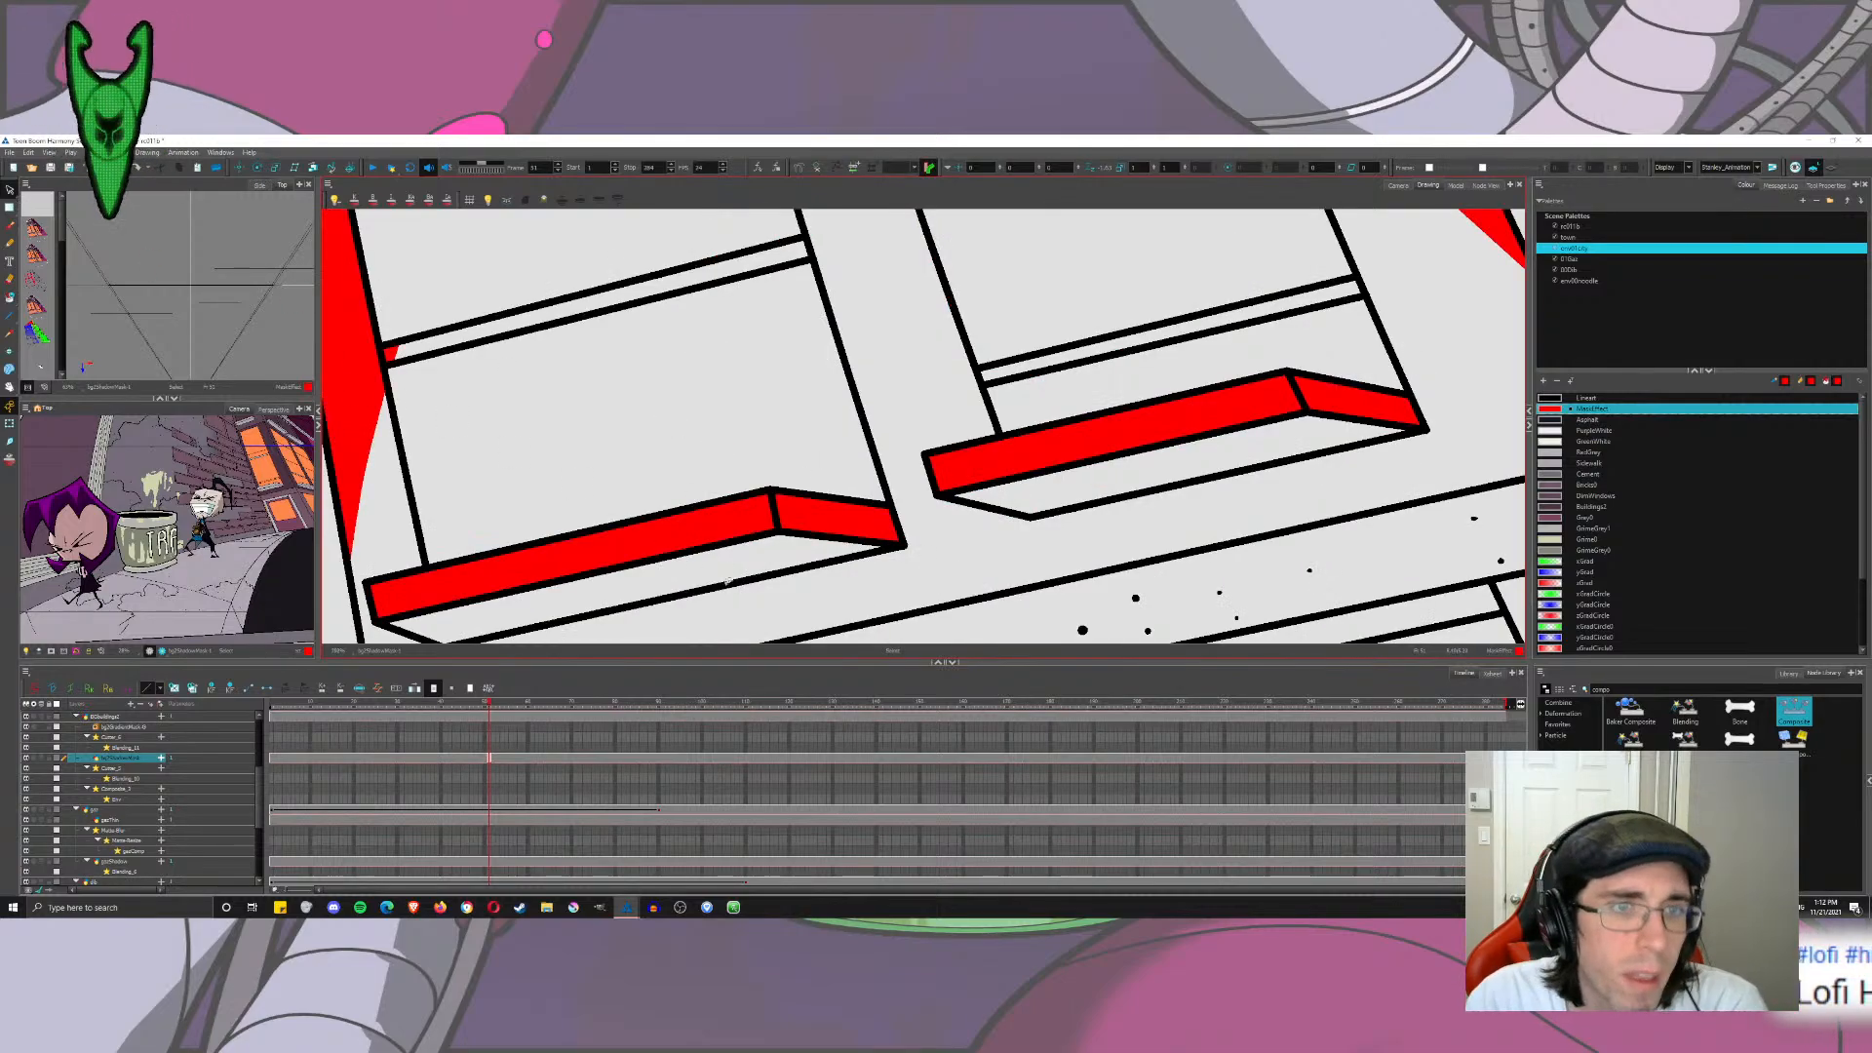
{"action": "left_click", "coordinate": [580, 570]}
{"action": "left_click_drag", "start_coordinate": [572, 617], "coordinate": [573, 610]}
{"action": "left_click_drag", "start_coordinate": [776, 524], "coordinate": [776, 514]}
{"action": "left_click_drag", "start_coordinate": [572, 489], "coordinate": [572, 495]}
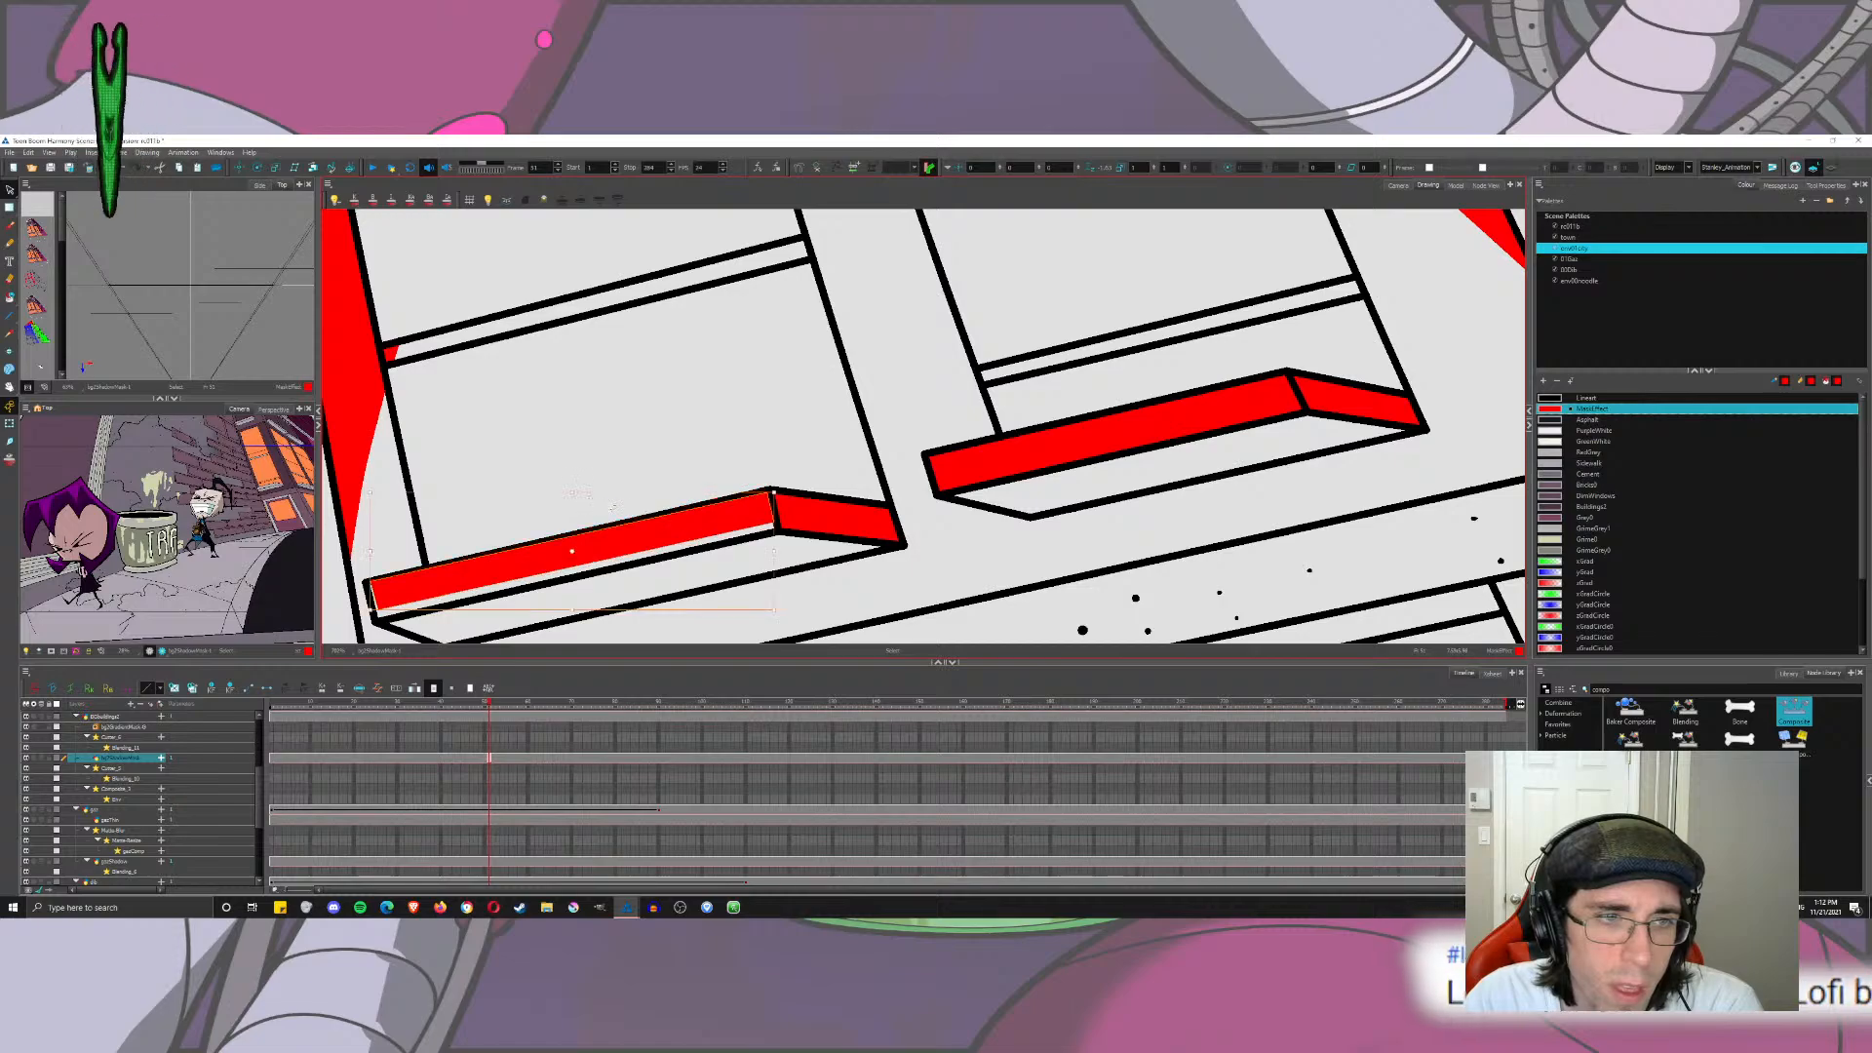
Step: Squash the right window ledge's long front-face fill the same way, leaving a thin unfilled strip along its lower edge
{"action": "left_click", "coordinate": [1153, 420]}
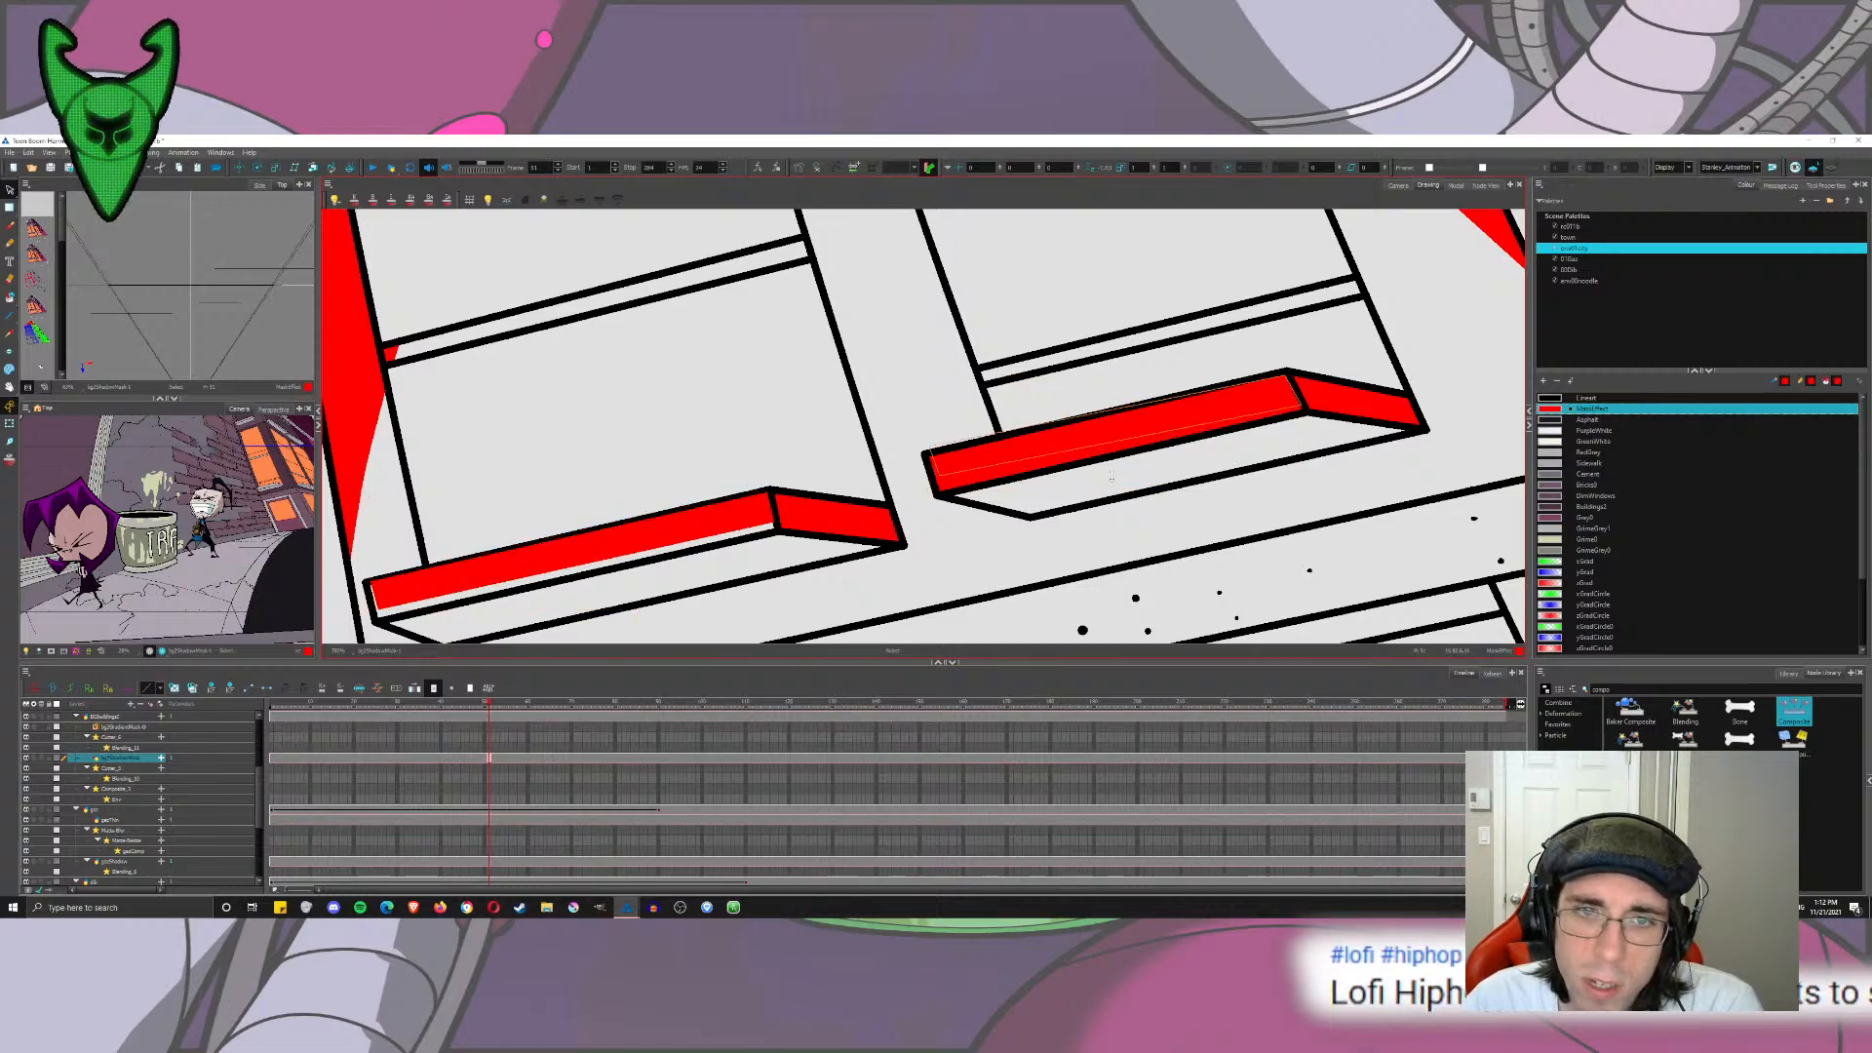
{"action": "mouse_move", "coordinate": [1301, 395]}
{"action": "left_mouse_down"}
{"action": "mouse_move", "coordinate": [1250, 388]}
{"action": "mouse_move", "coordinate": [1300, 399]}
{"action": "left_mouse_up"}
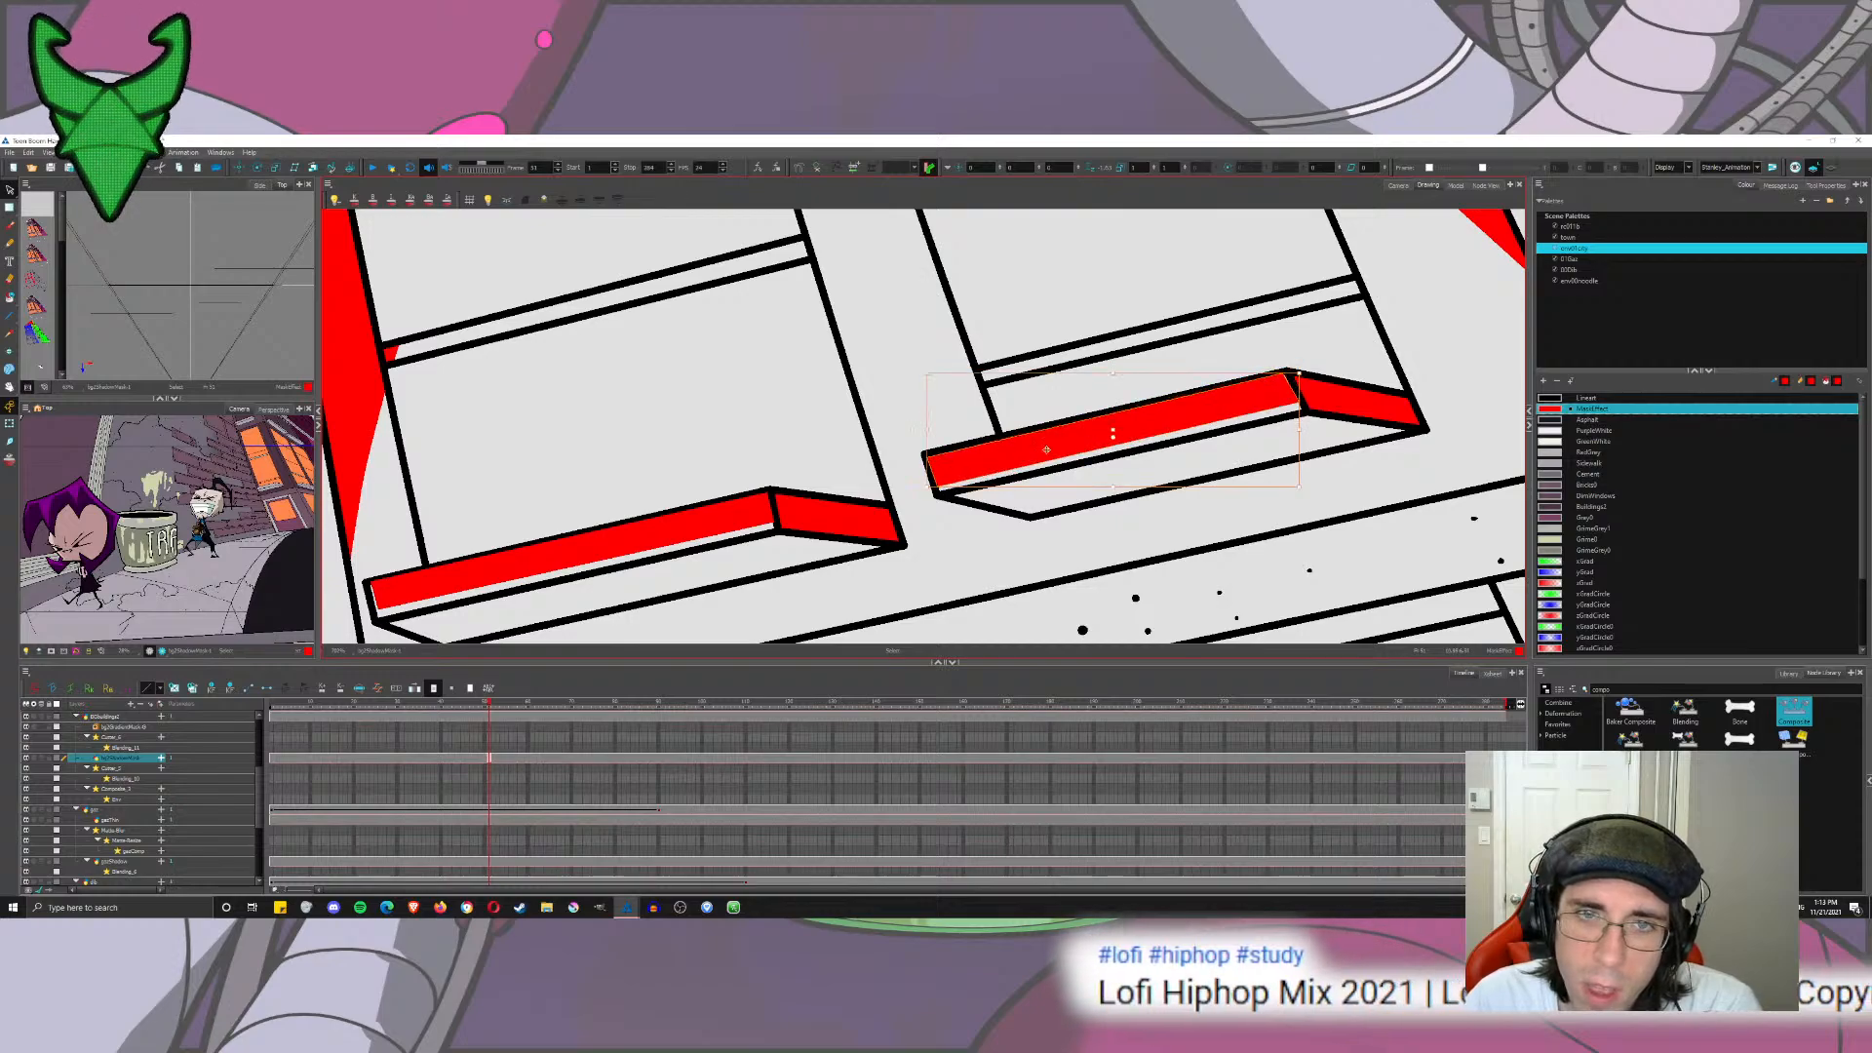
{"action": "left_click_drag", "start_coordinate": [1011, 449], "coordinate": [922, 427]}
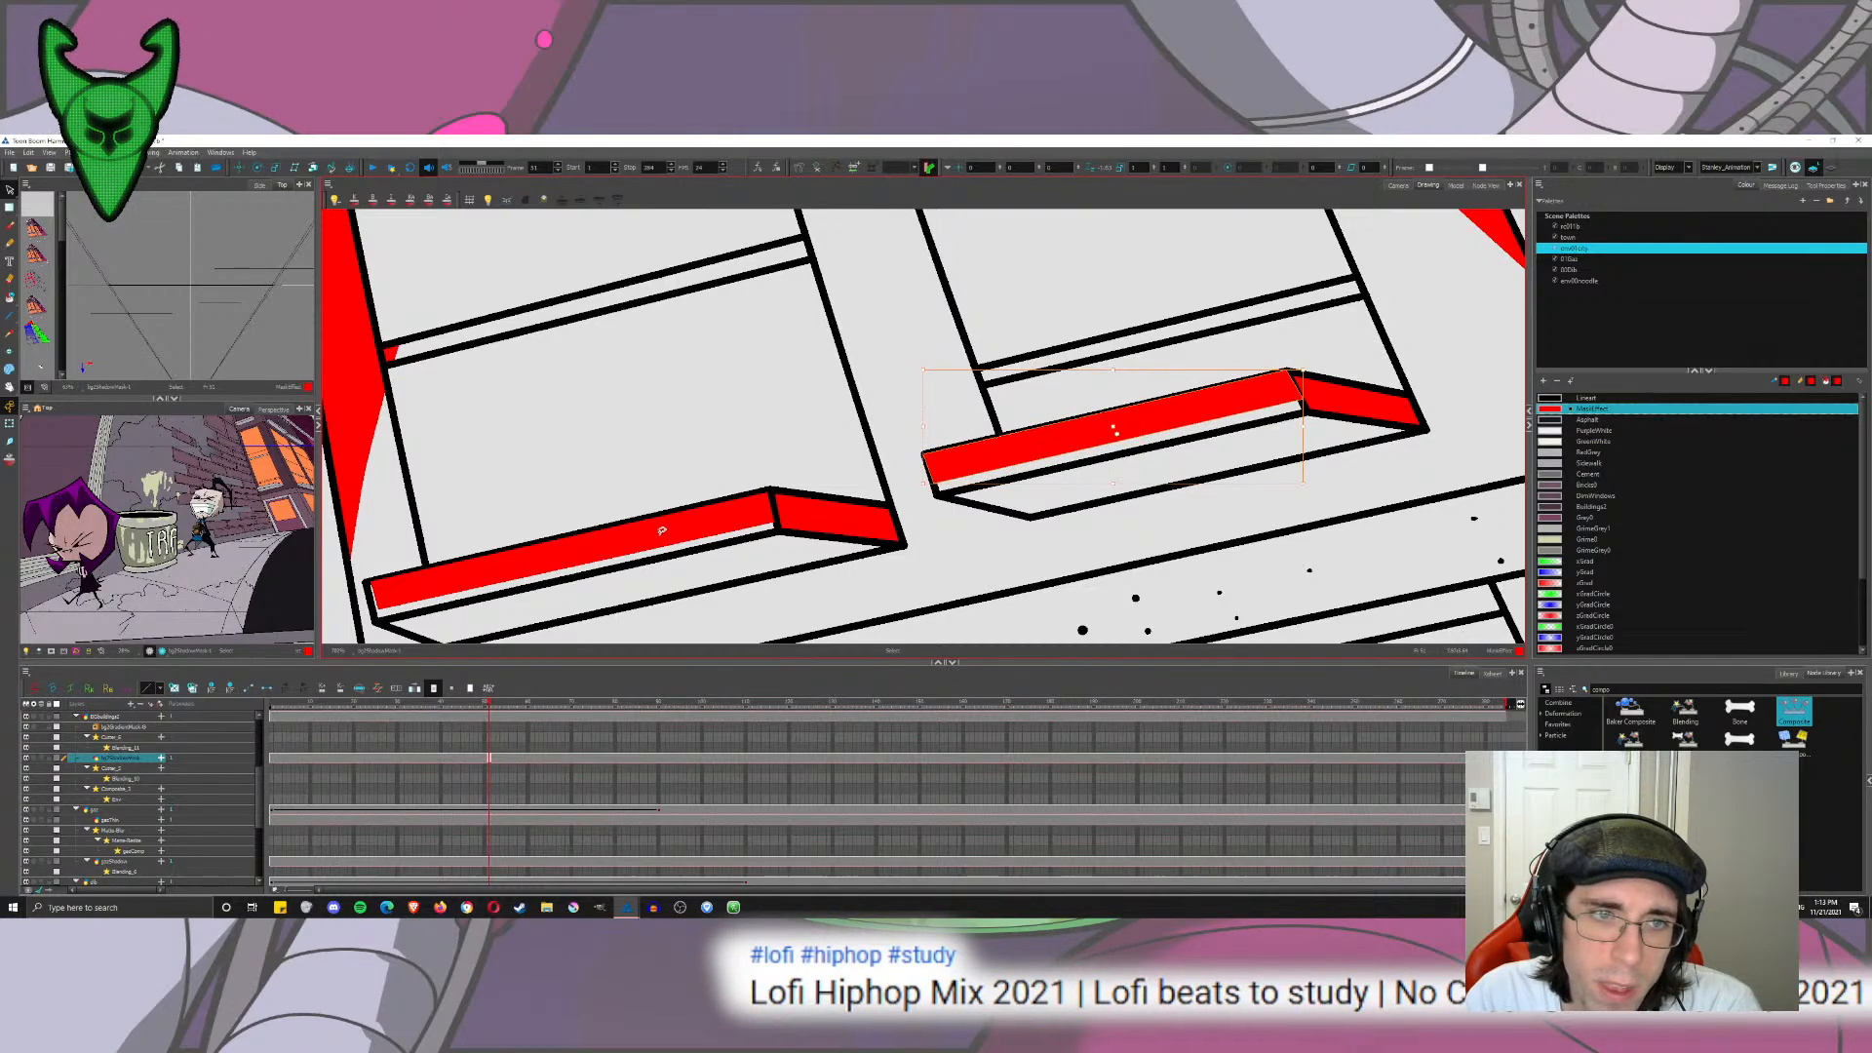
{"action": "left_click", "coordinate": [671, 534], "text": "shift"}
{"action": "key", "text": "ctrl+a"}
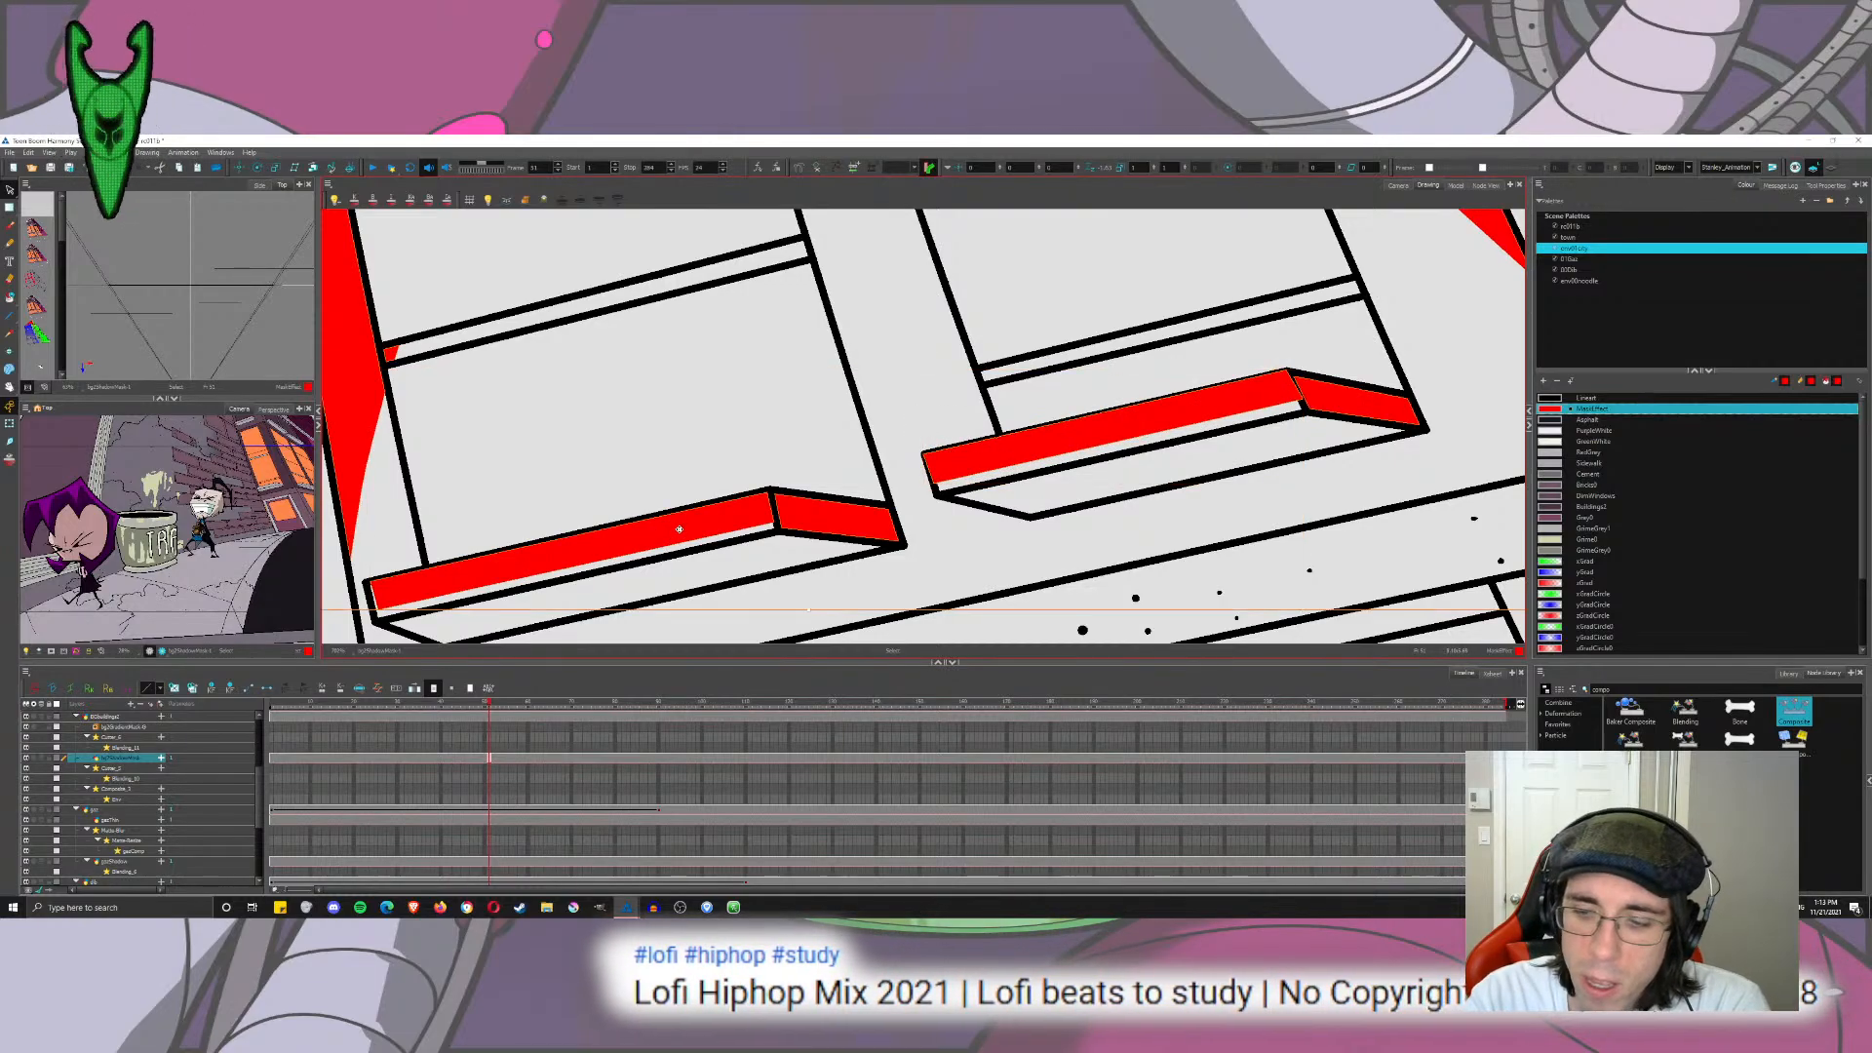
{"action": "left_click", "coordinate": [916, 382]}
{"action": "scroll", "coordinate": [916, 382], "scroll_direction": "down", "scroll_amount": 5}
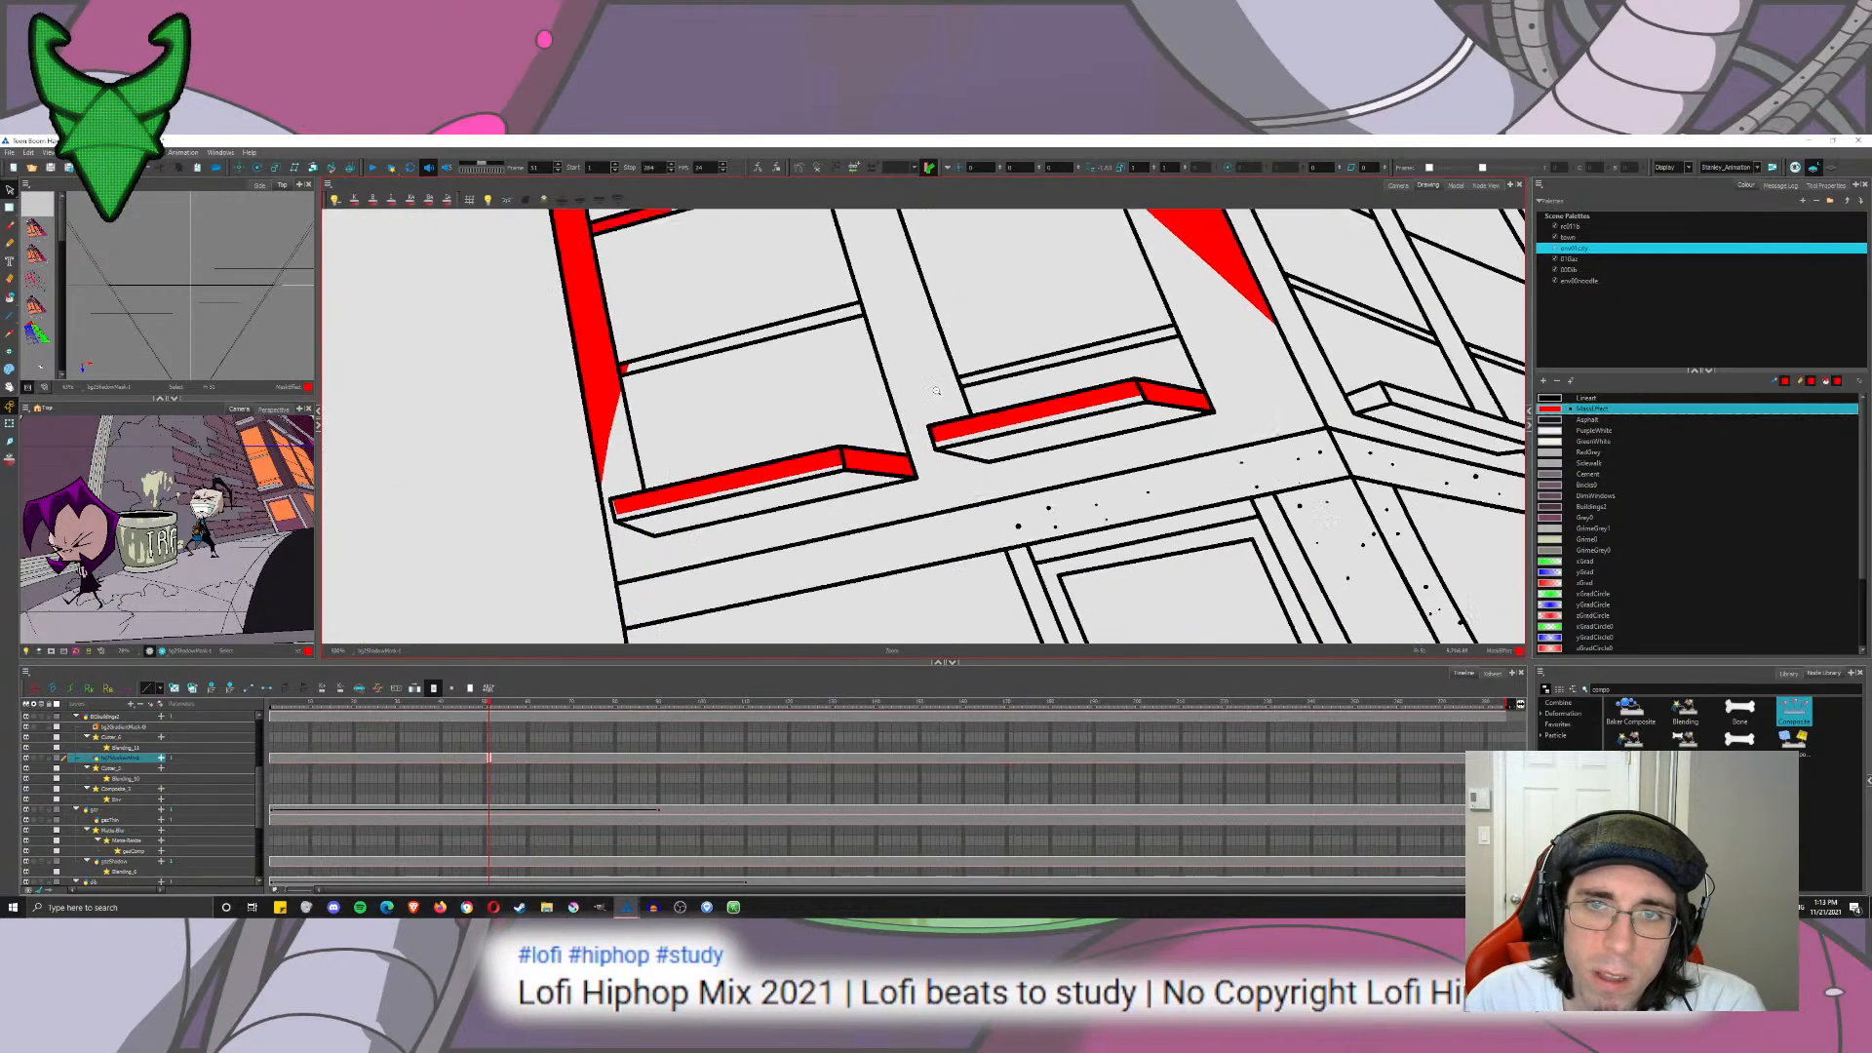
Step: Squash and skew the red fills on both ledges' short side faces so the thin unfilled lower strip continues around them
{"action": "scroll", "coordinate": [752, 483], "scroll_direction": "up", "scroll_amount": 5}
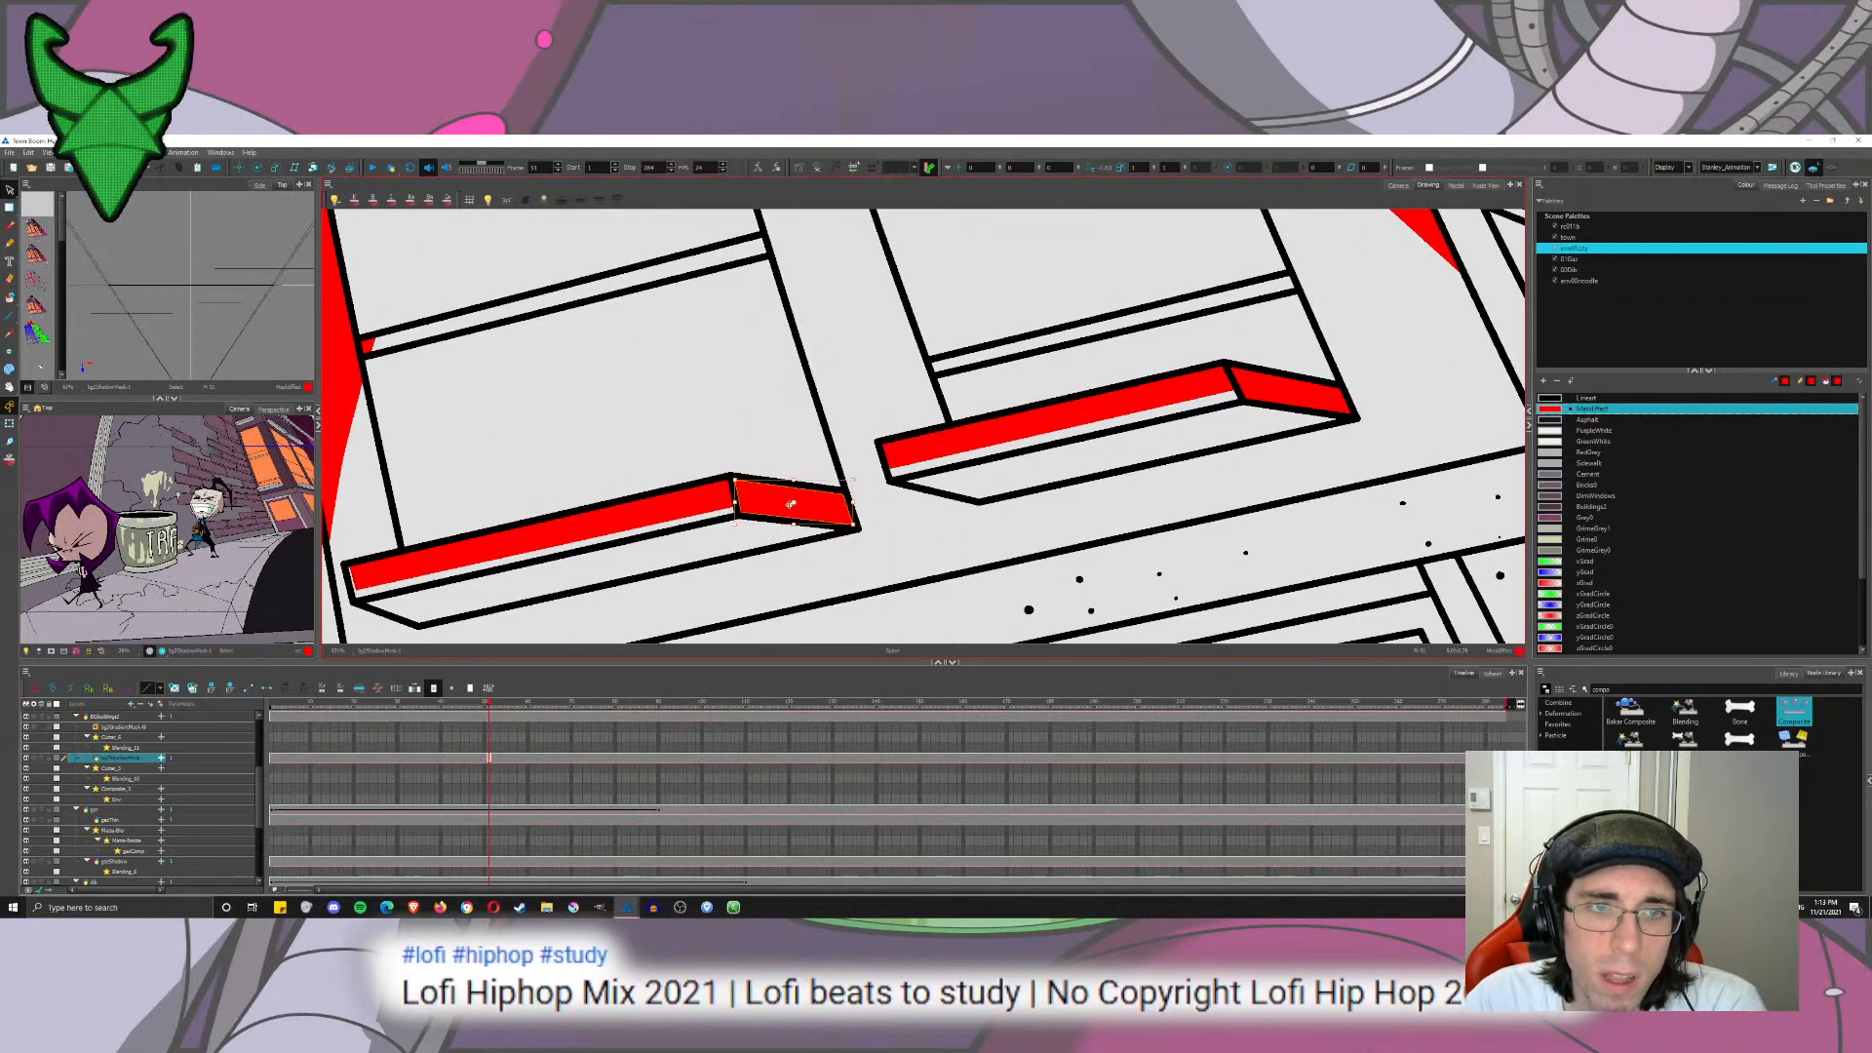
{"action": "left_click", "coordinate": [792, 501]}
{"action": "left_click_drag", "start_coordinate": [793, 500], "coordinate": [854, 483]}
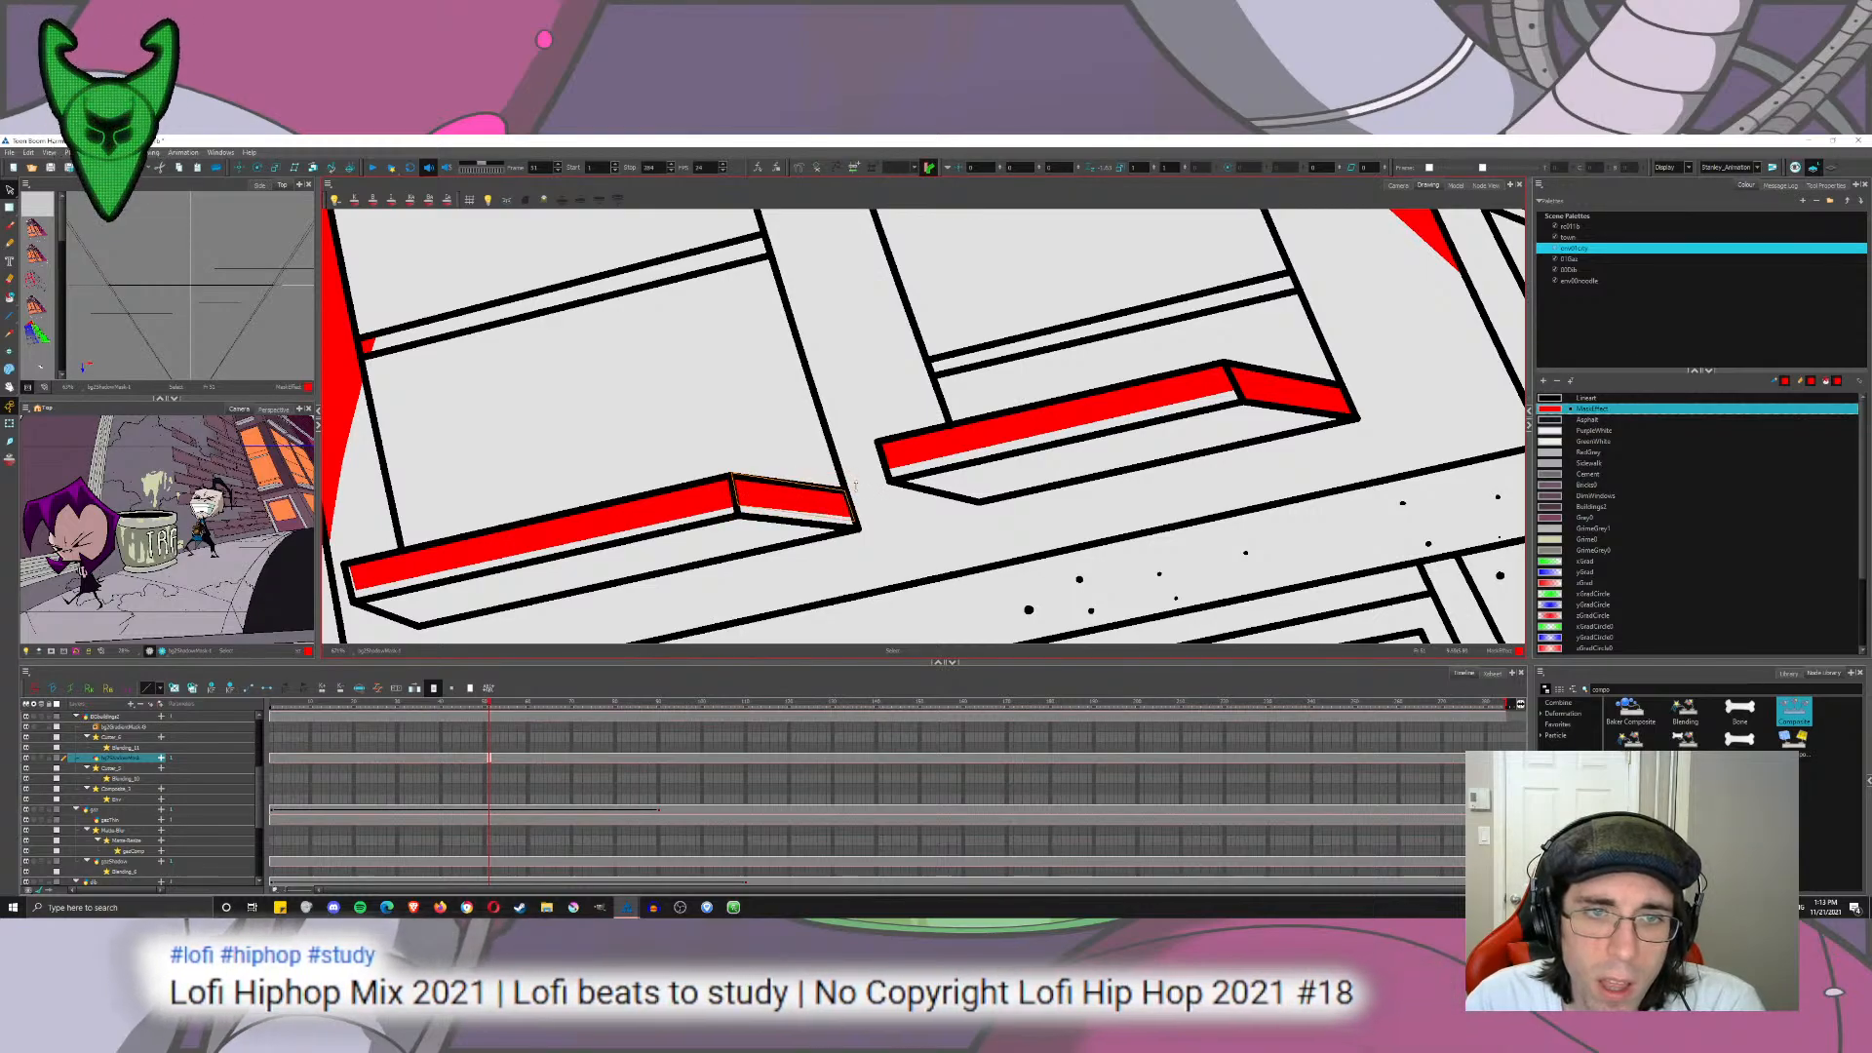
{"action": "left_click", "coordinate": [1273, 401]}
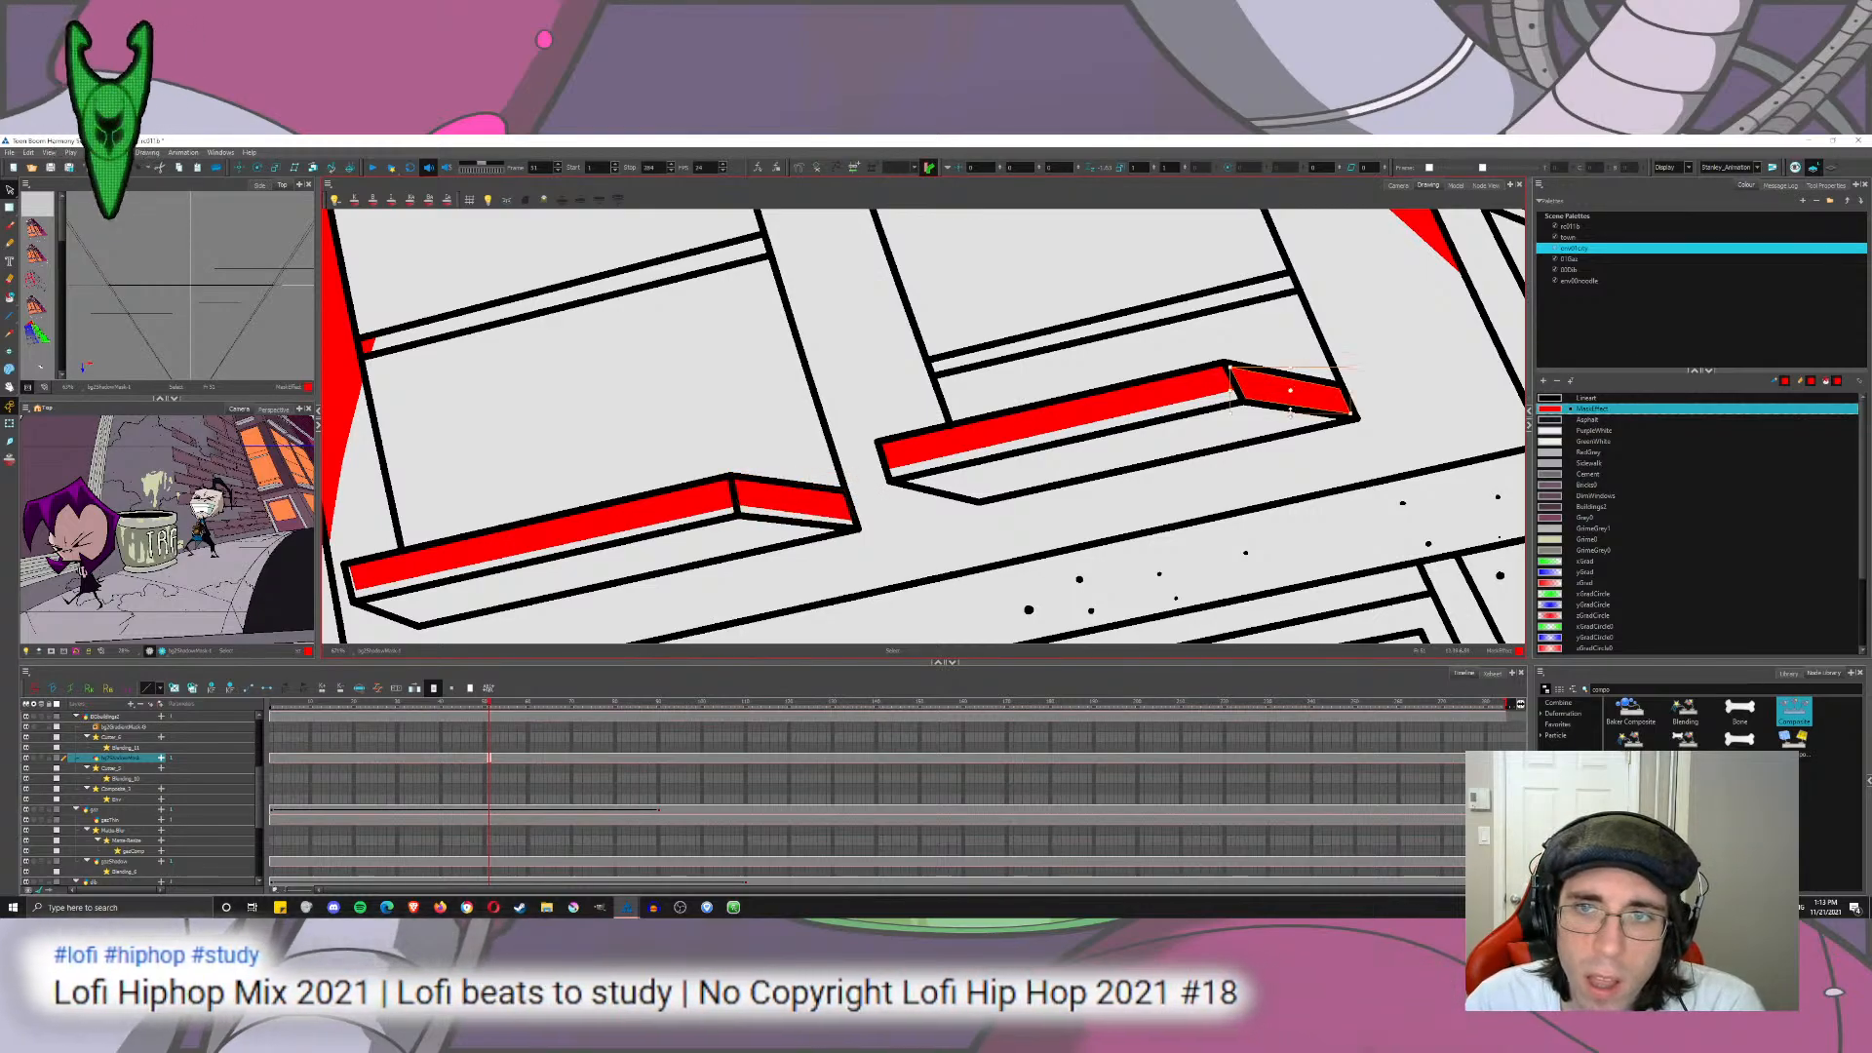
{"action": "left_click_drag", "start_coordinate": [1290, 413], "coordinate": [1350, 382]}
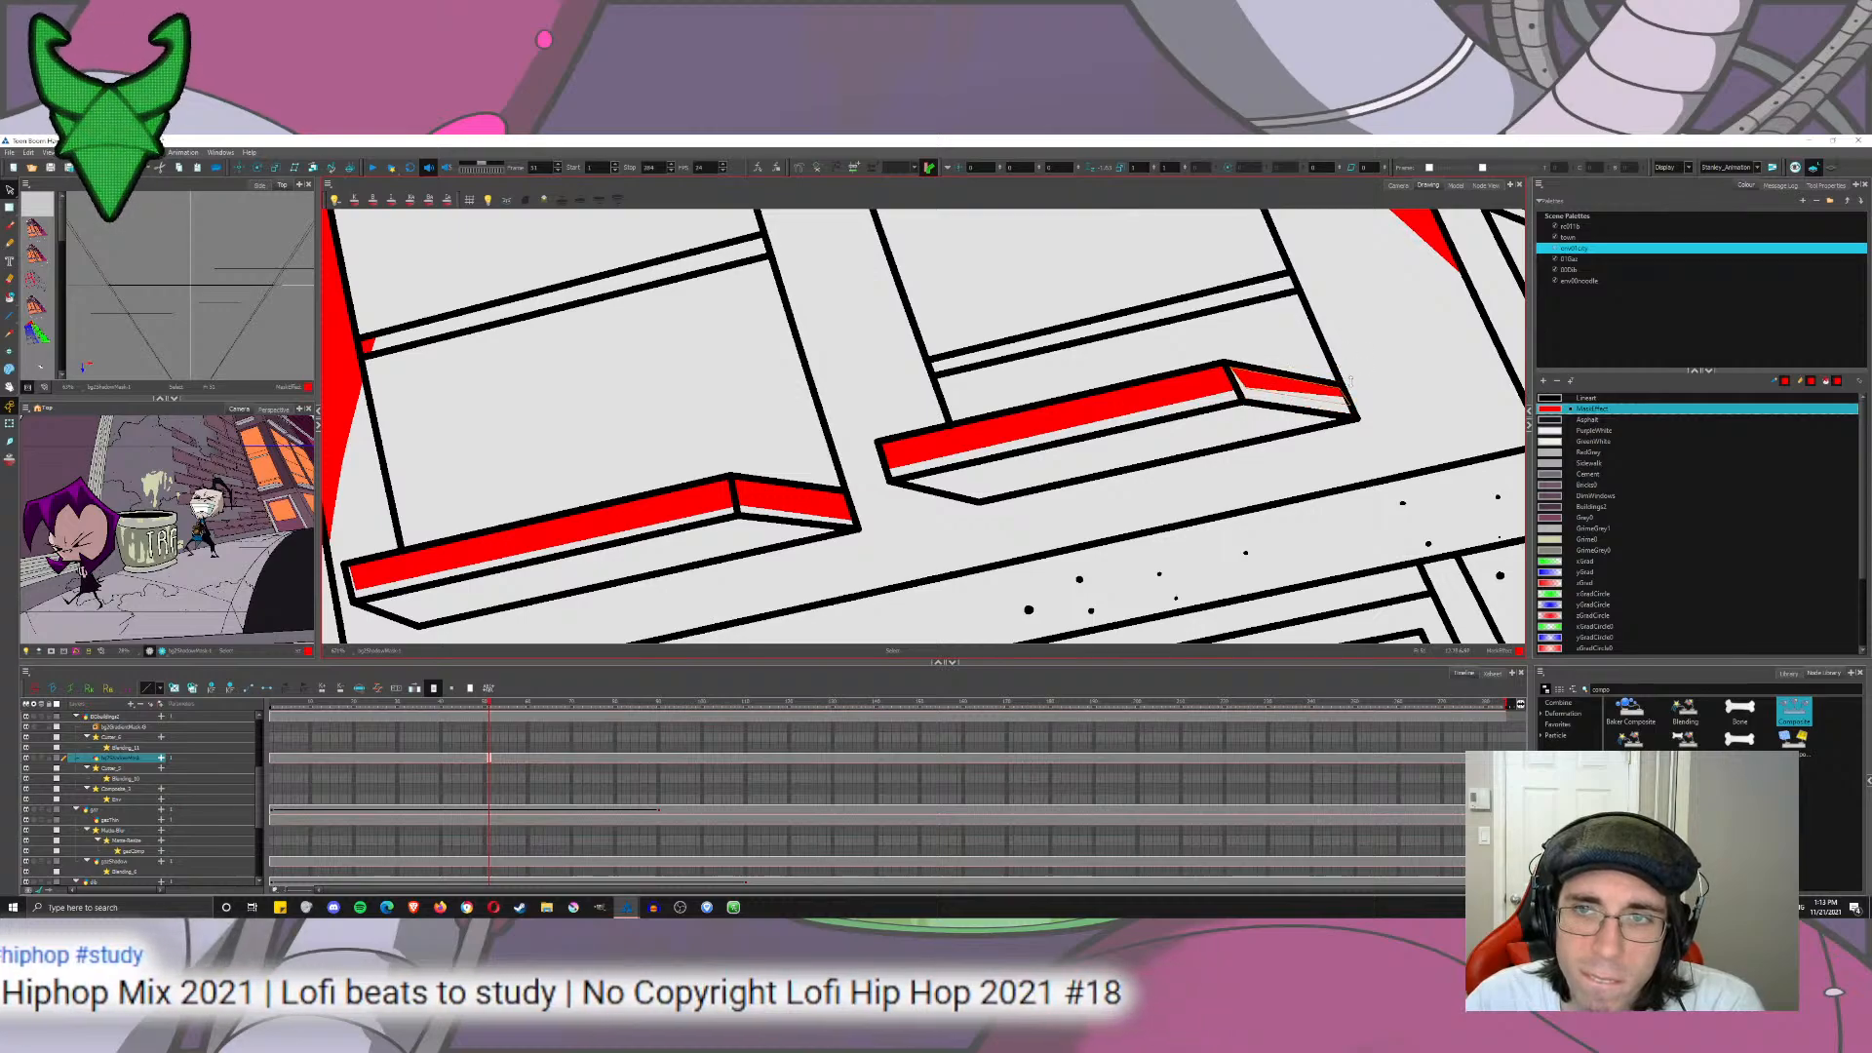
{"action": "left_click_drag", "start_coordinate": [1230, 385], "coordinate": [1218, 373]}
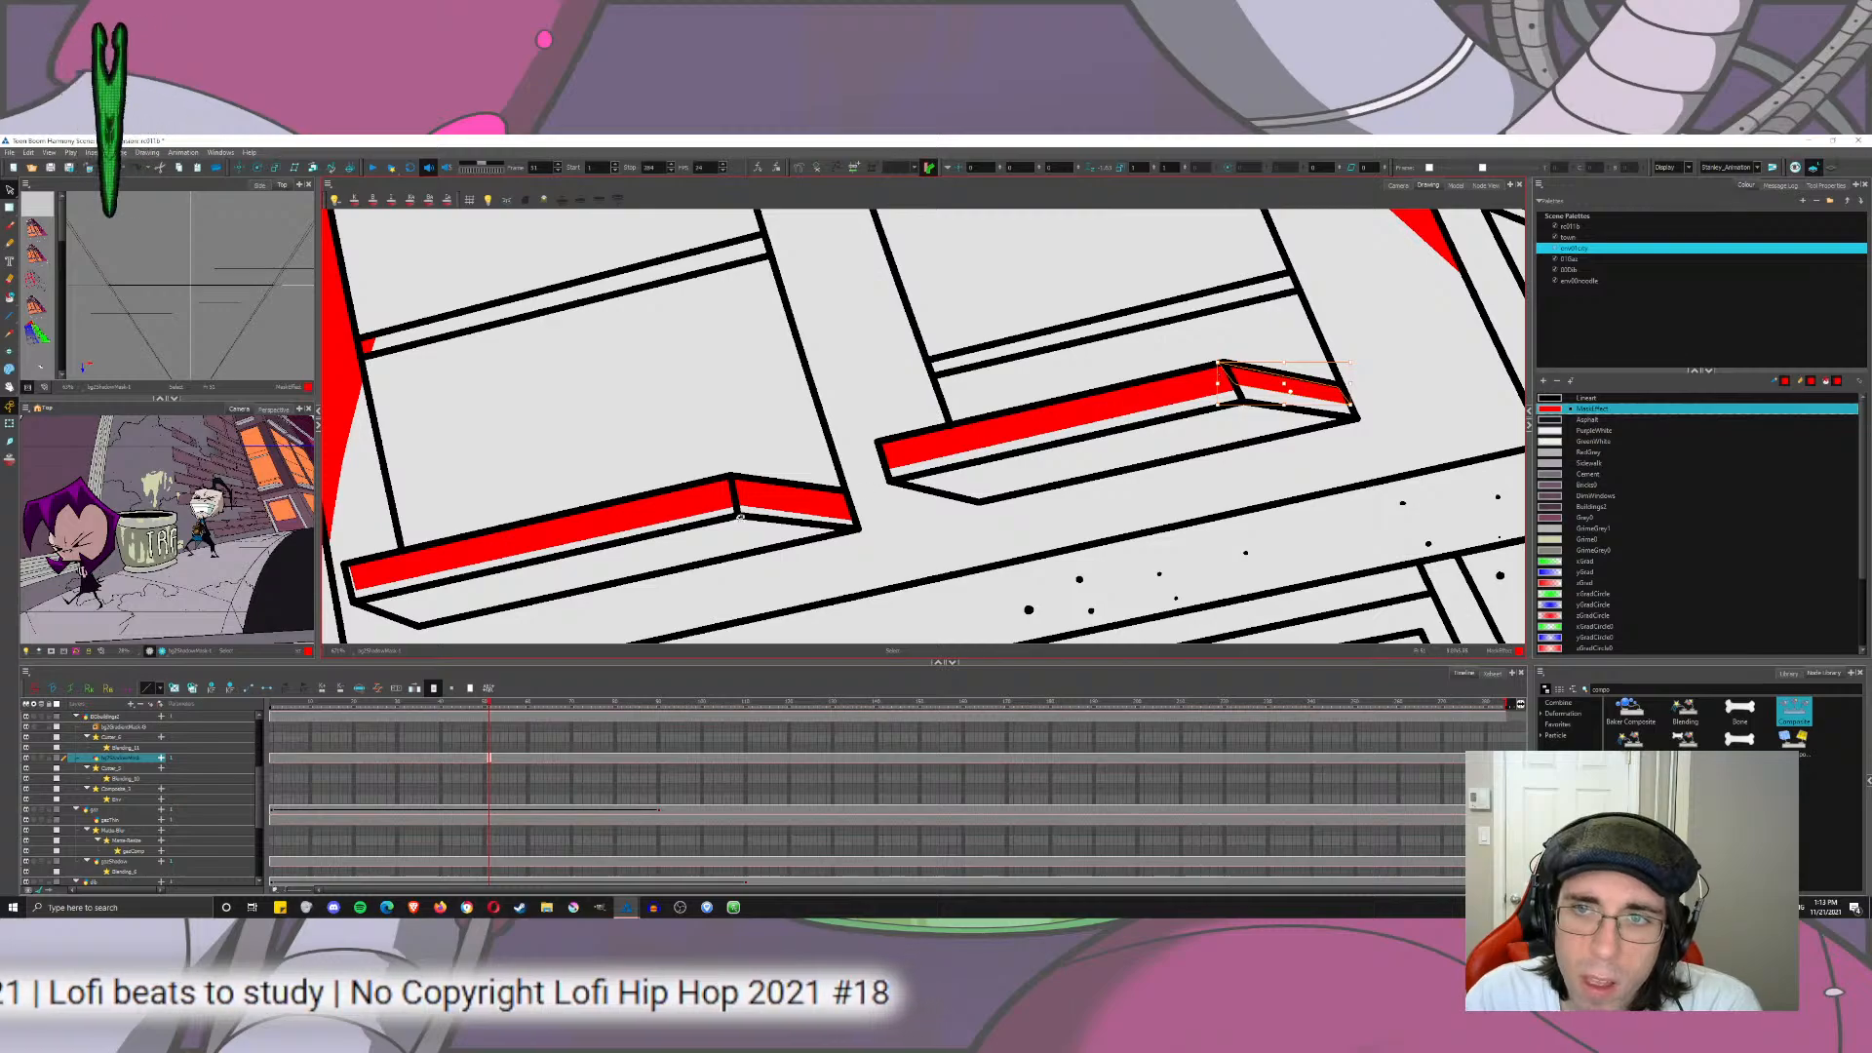
{"action": "left_click", "coordinate": [764, 491], "text": "shift"}
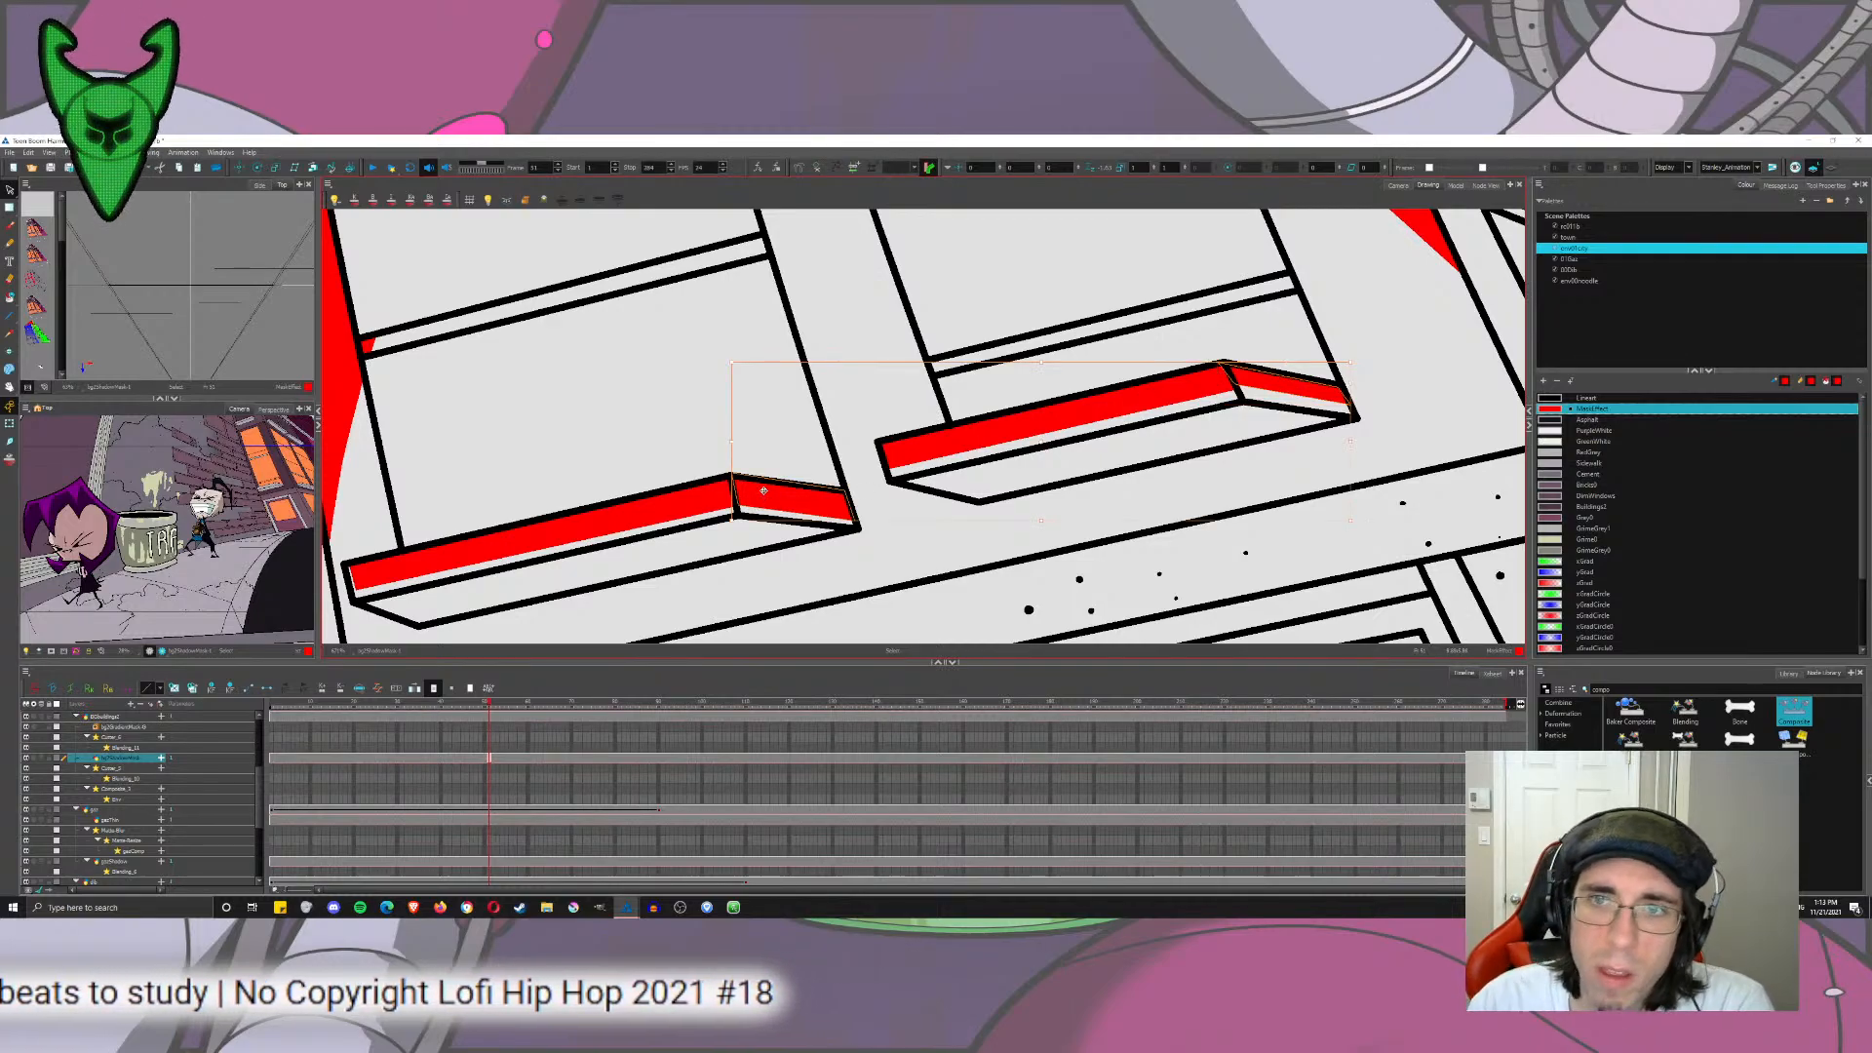
{"action": "scroll", "coordinate": [1418, 393], "scroll_direction": "down", "scroll_amount": 4}
{"action": "scroll", "coordinate": [1416, 395], "scroll_direction": "down", "scroll_amount": 1}
{"action": "left_click_drag", "start_coordinate": [1417, 395], "coordinate": [1134, 505]}
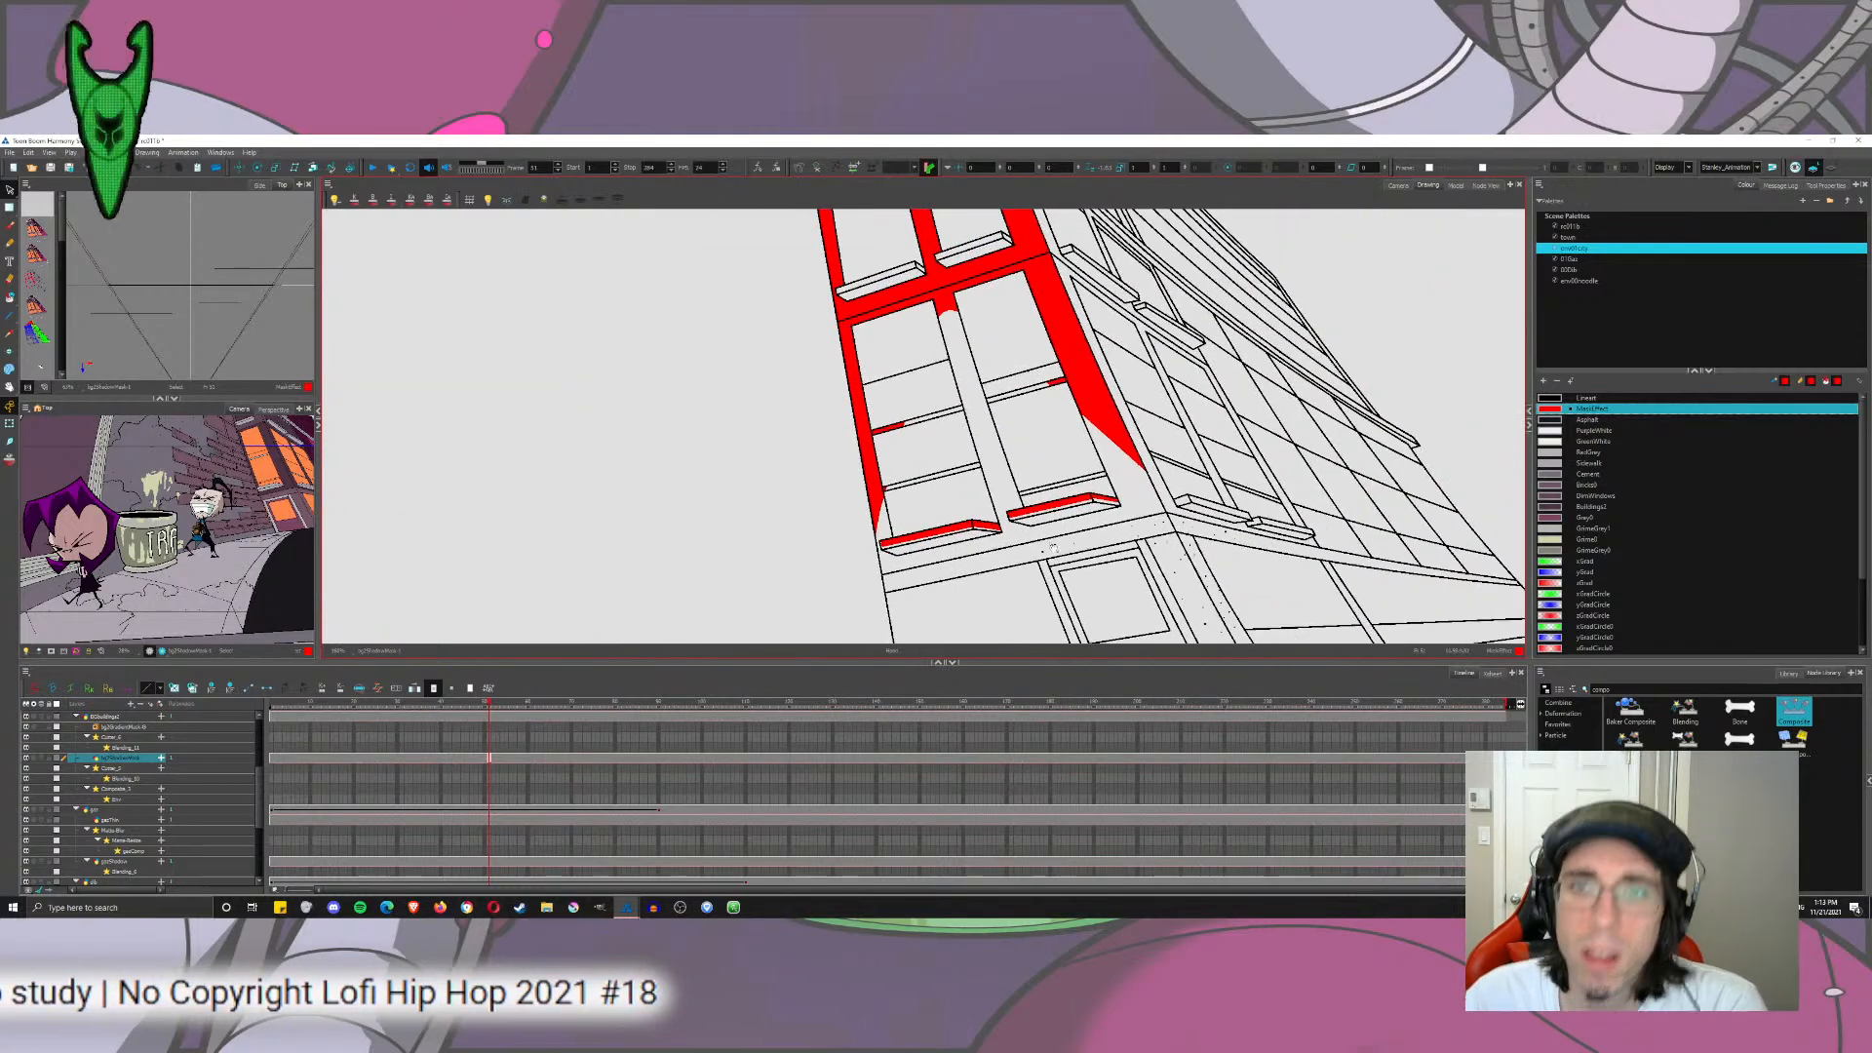
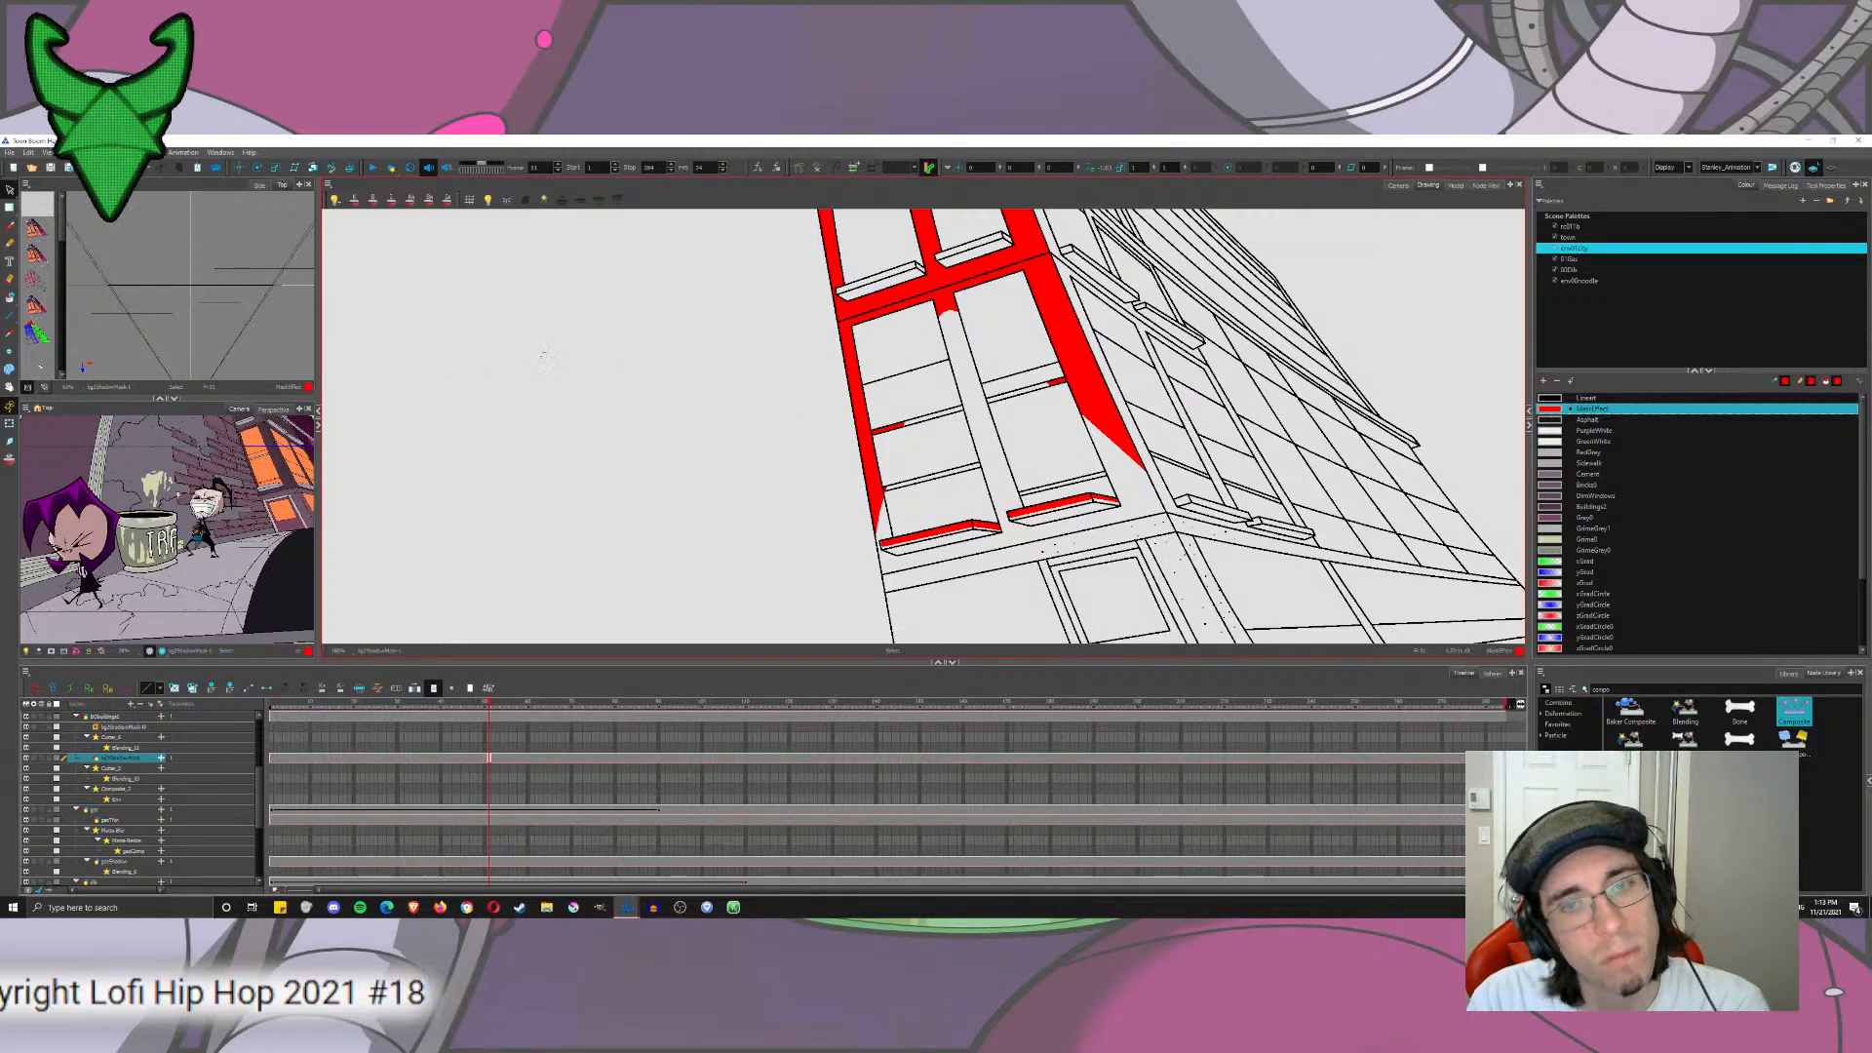
Step: Fill the front and side faces of the top storey's two window ledges with solid red, leaving their undersides unfilled
{"action": "scroll", "coordinate": [858, 500], "scroll_direction": "up", "scroll_amount": 3}
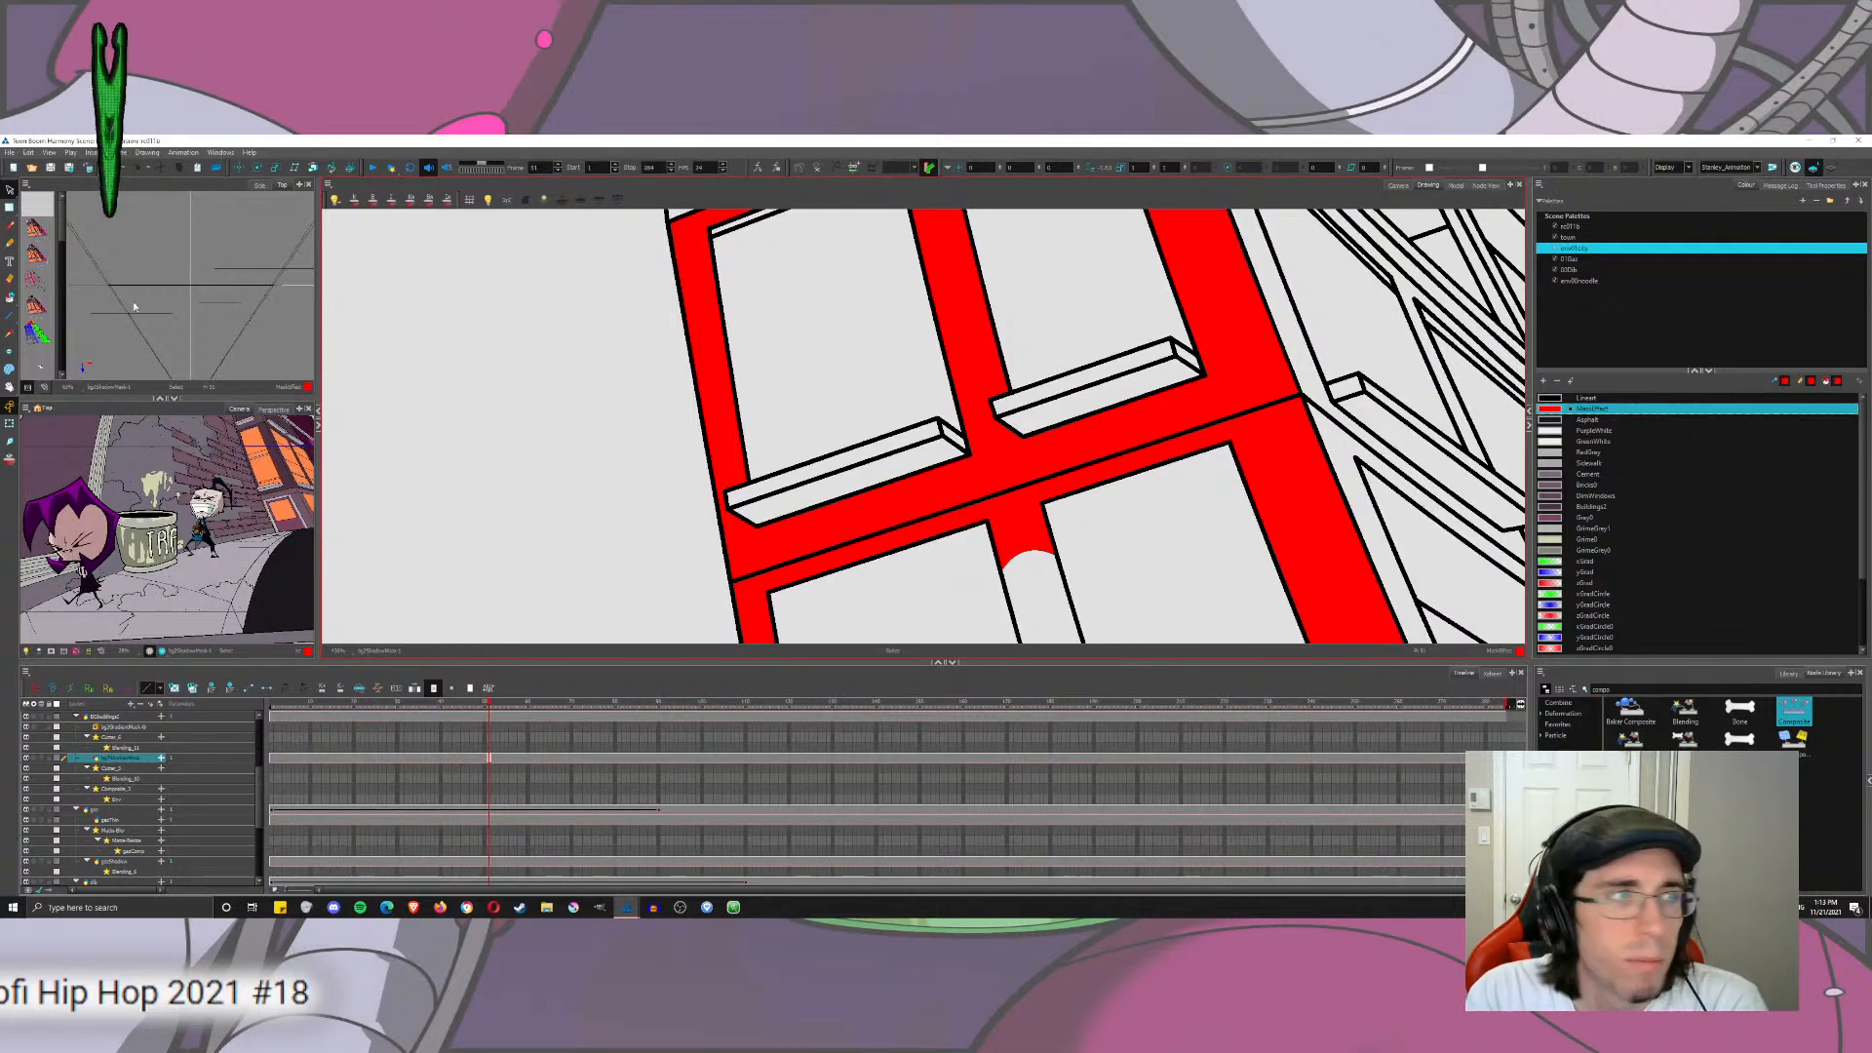
{"action": "left_click", "coordinate": [10, 297]}
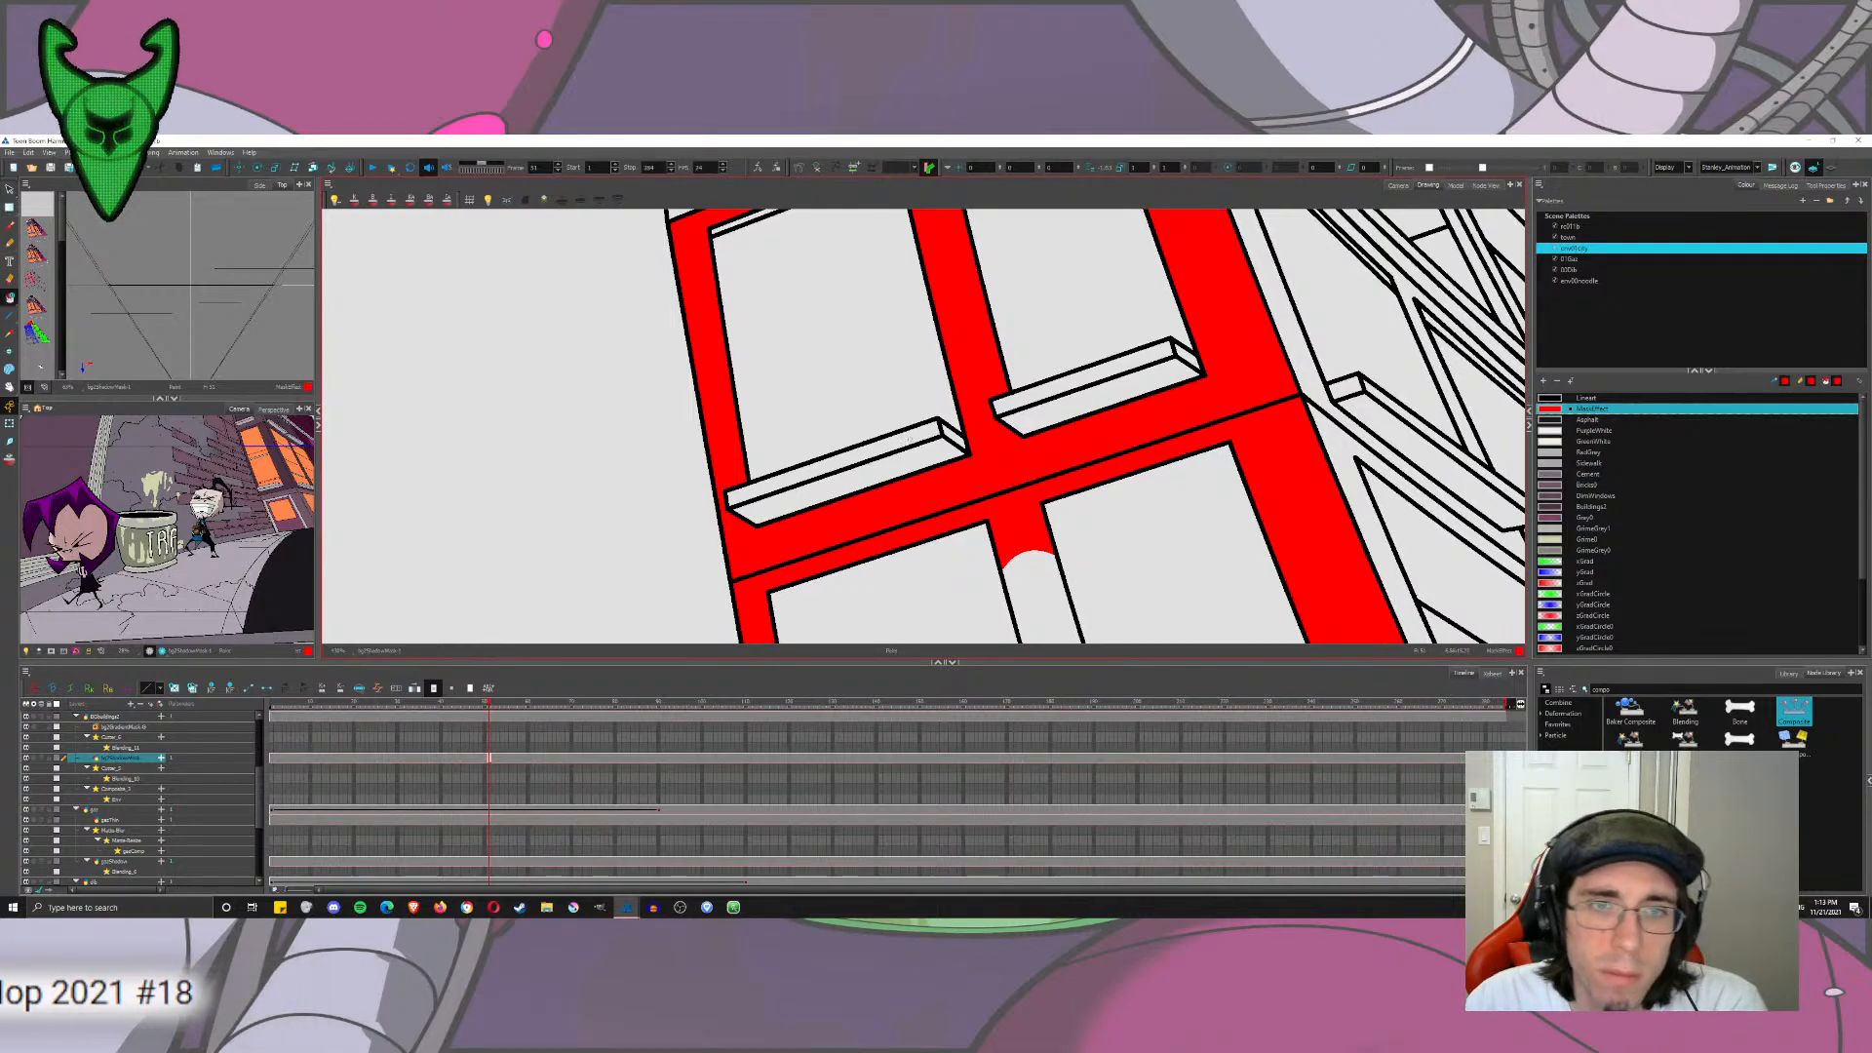
{"action": "left_click", "coordinate": [926, 439]}
{"action": "left_click", "coordinate": [1170, 369]}
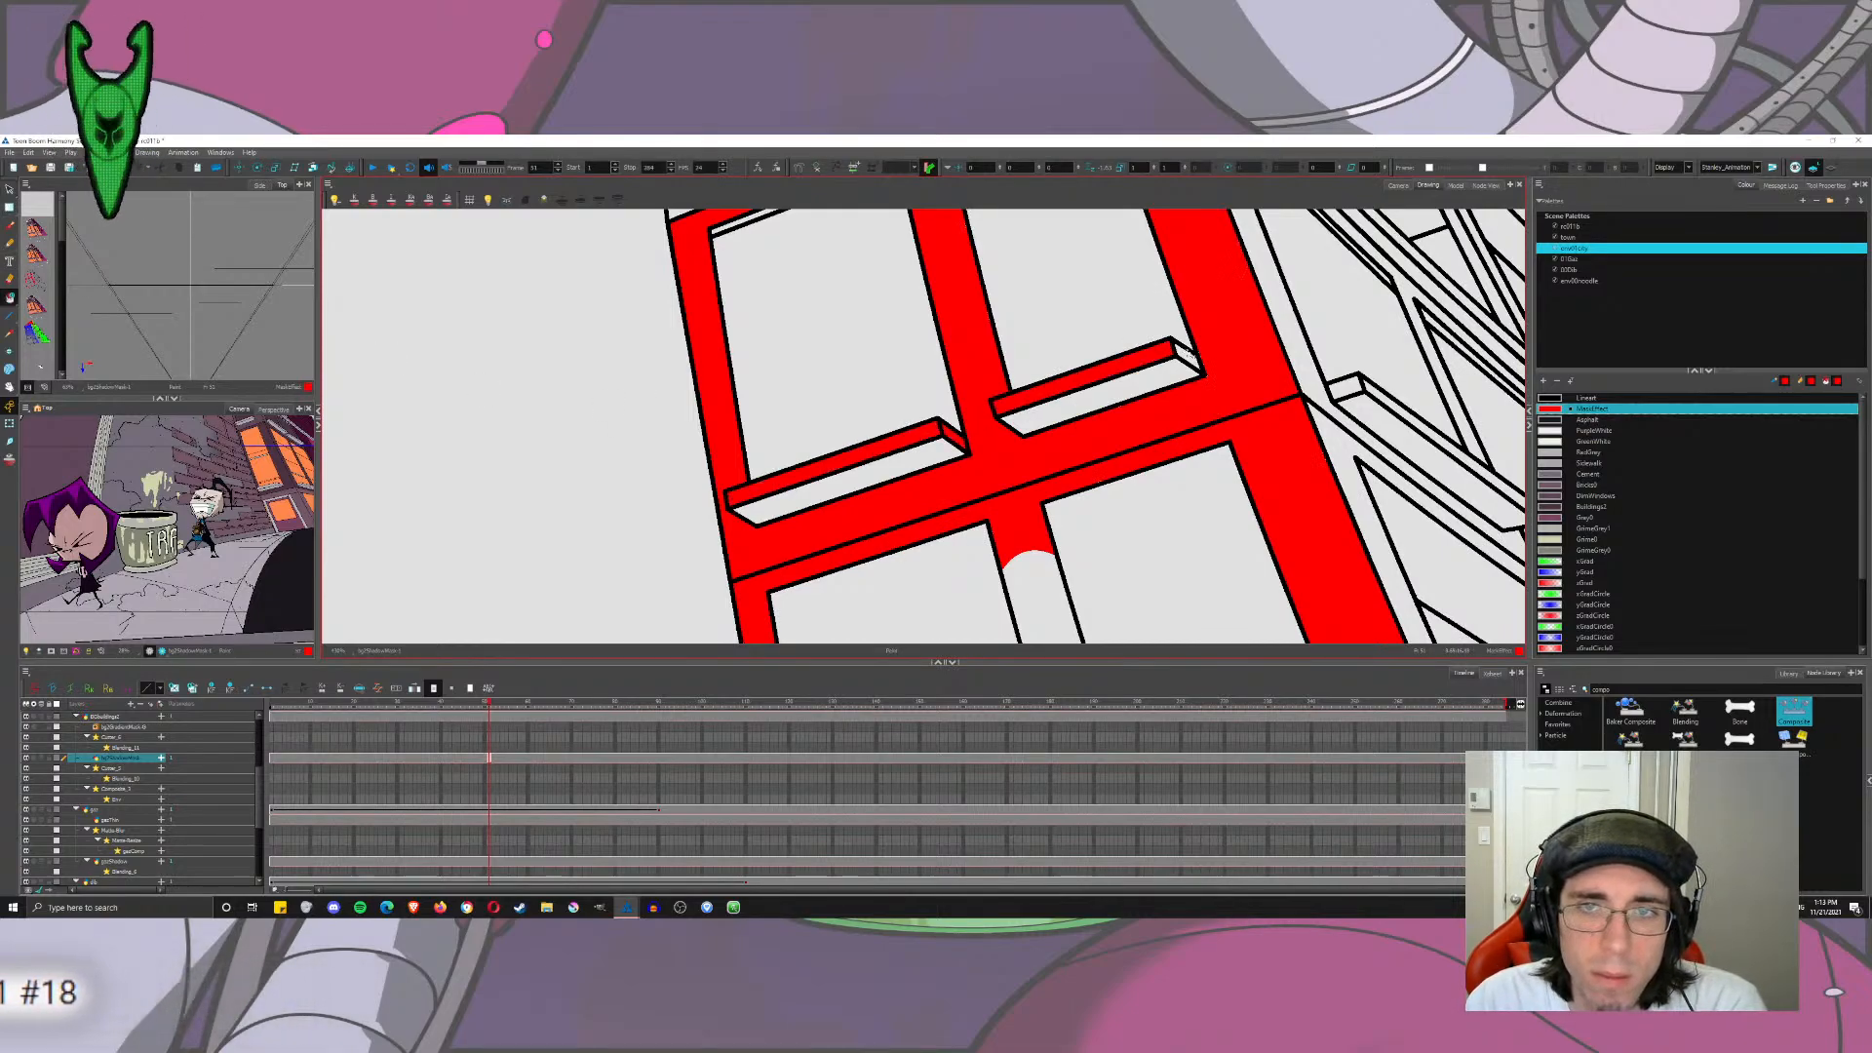
{"action": "left_click", "coordinate": [1189, 356]}
Step: Squash and reposition the top storey's left ledge fills so a thin unfilled strip runs along the lower edge of both faces
{"action": "key", "text": "alt+s"}
{"action": "scroll", "coordinate": [973, 437], "scroll_direction": "up", "scroll_amount": 3}
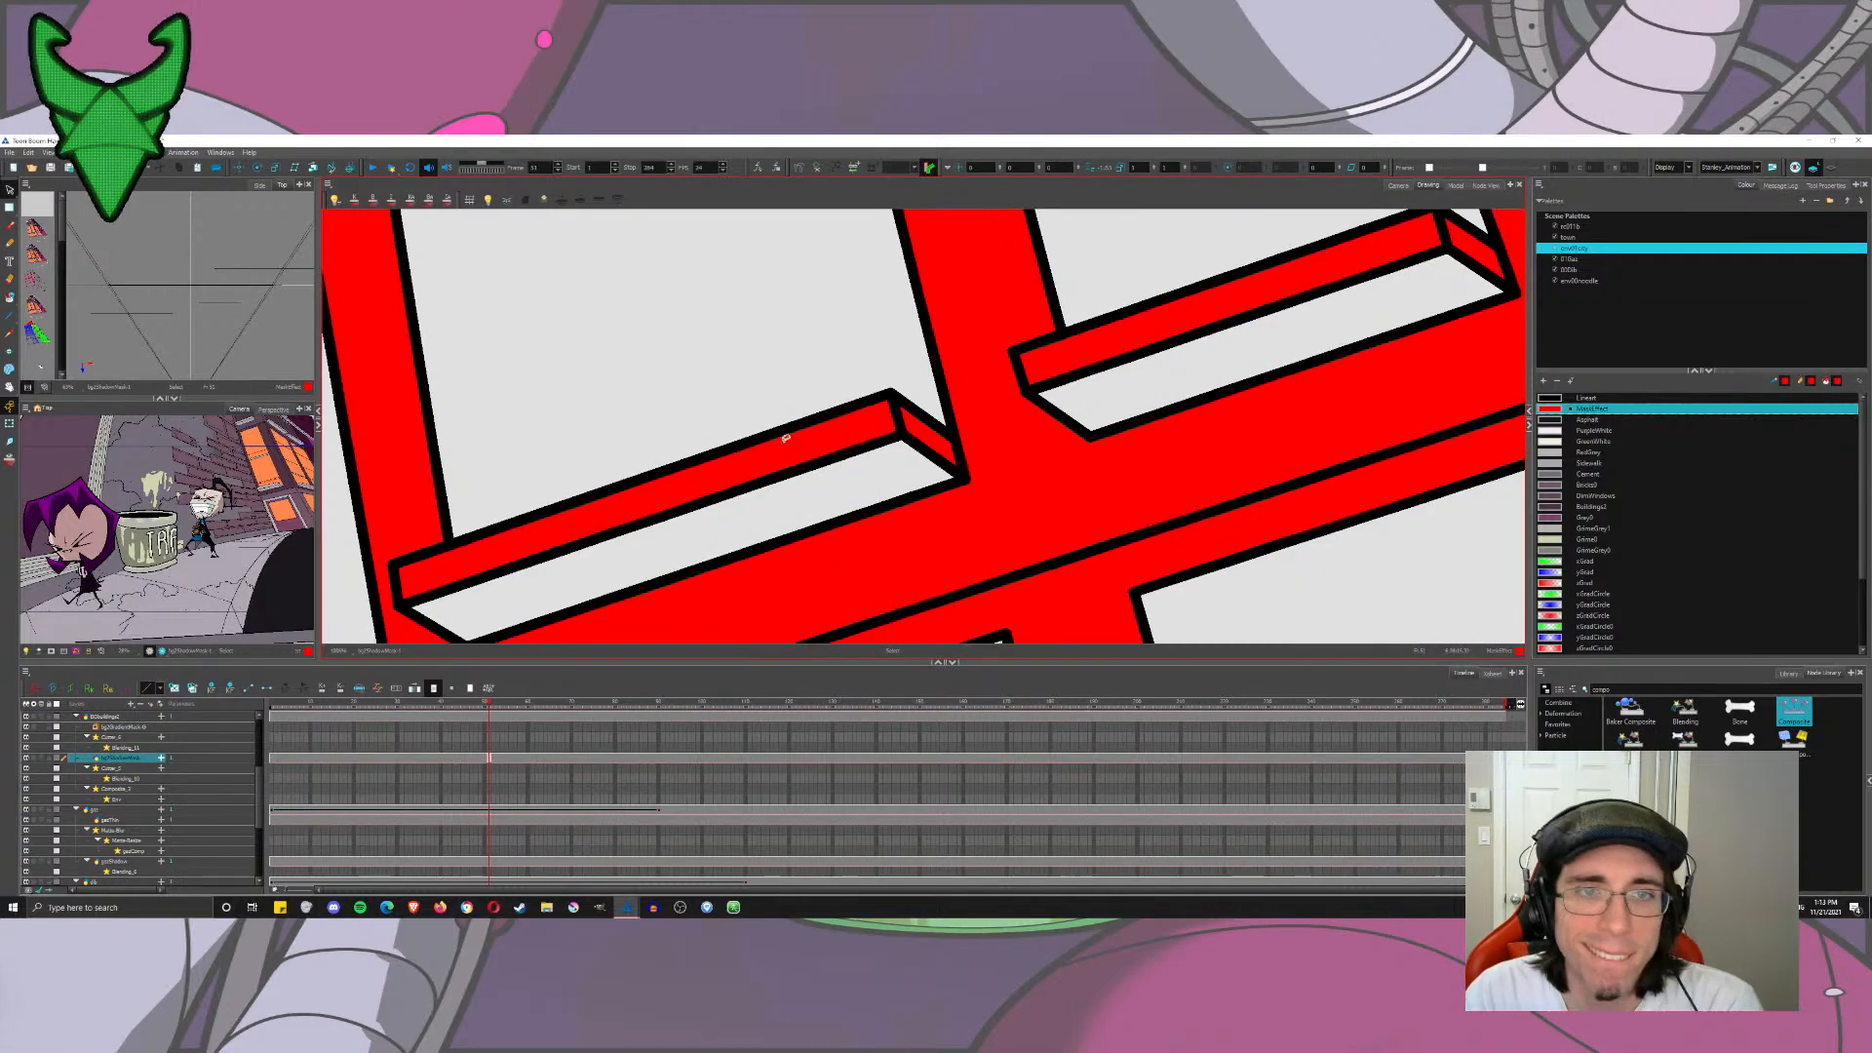
{"action": "left_click", "coordinate": [818, 459]}
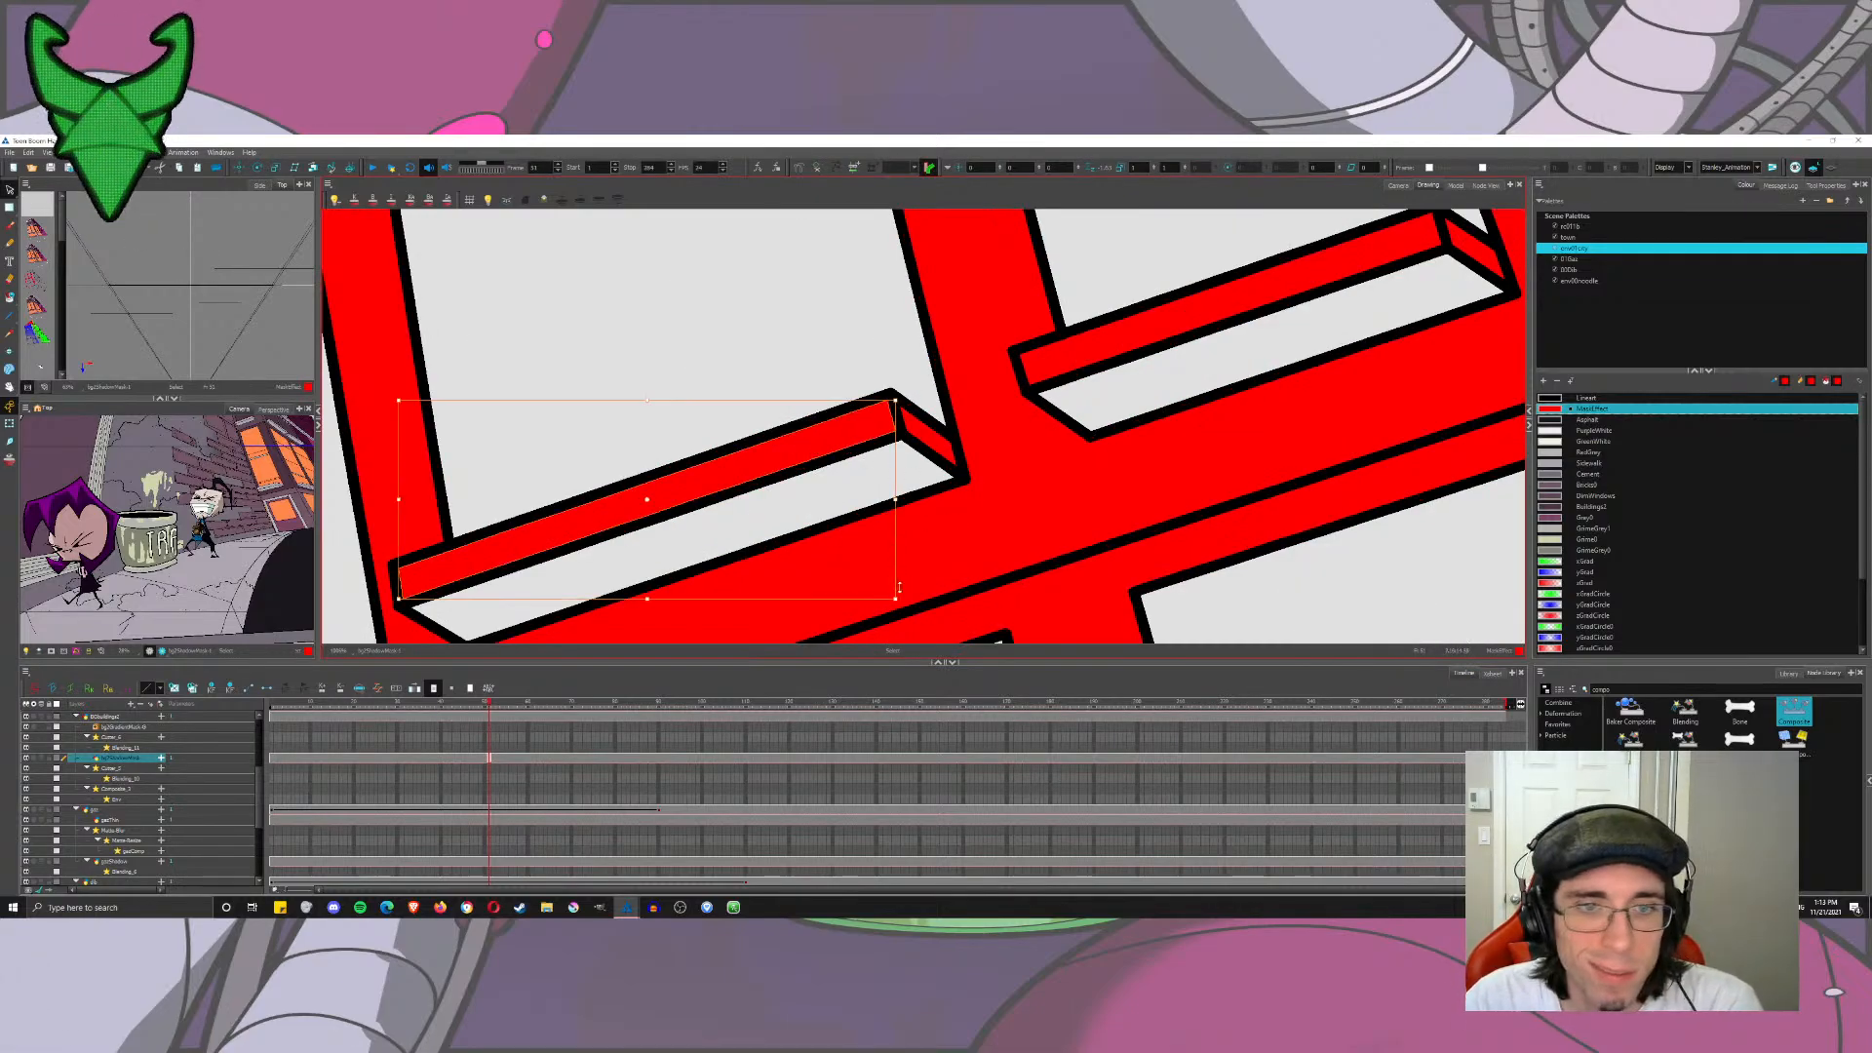
{"action": "left_click_drag", "start_coordinate": [897, 600], "coordinate": [868, 587]}
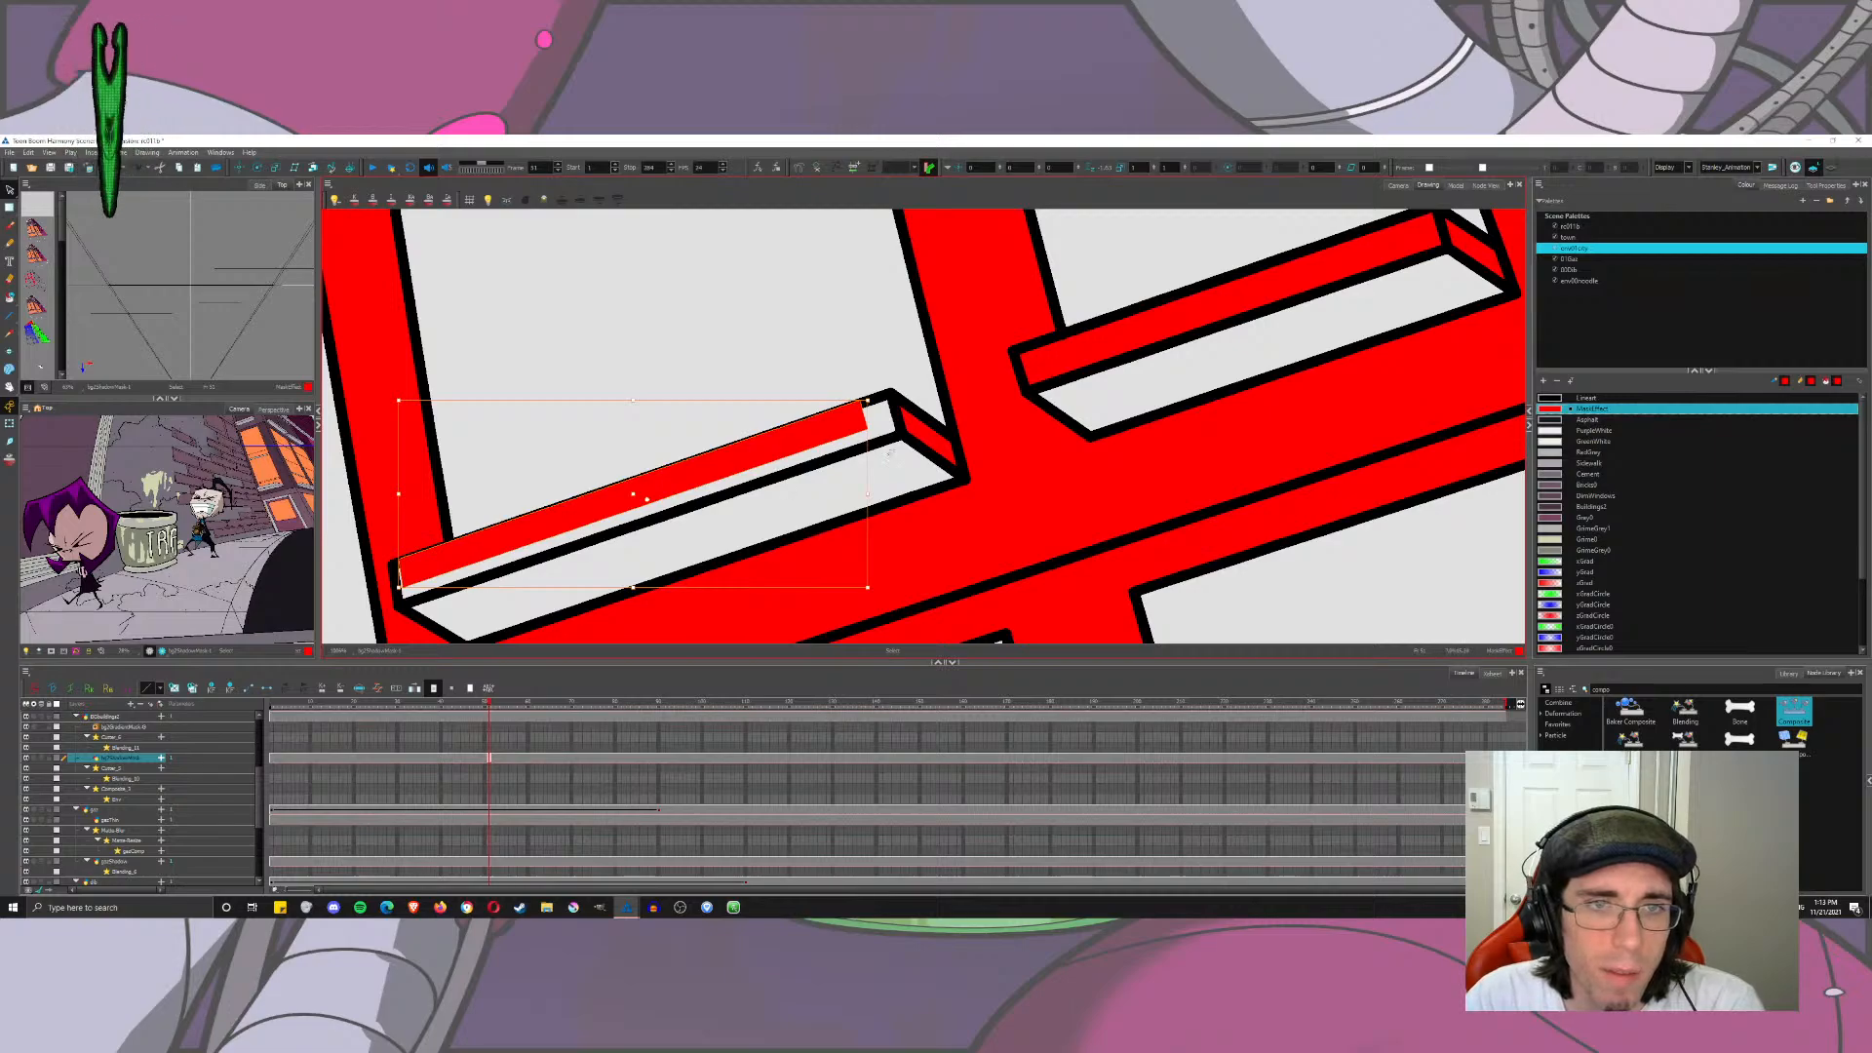
{"action": "left_click_drag", "start_coordinate": [867, 494], "coordinate": [825, 434]}
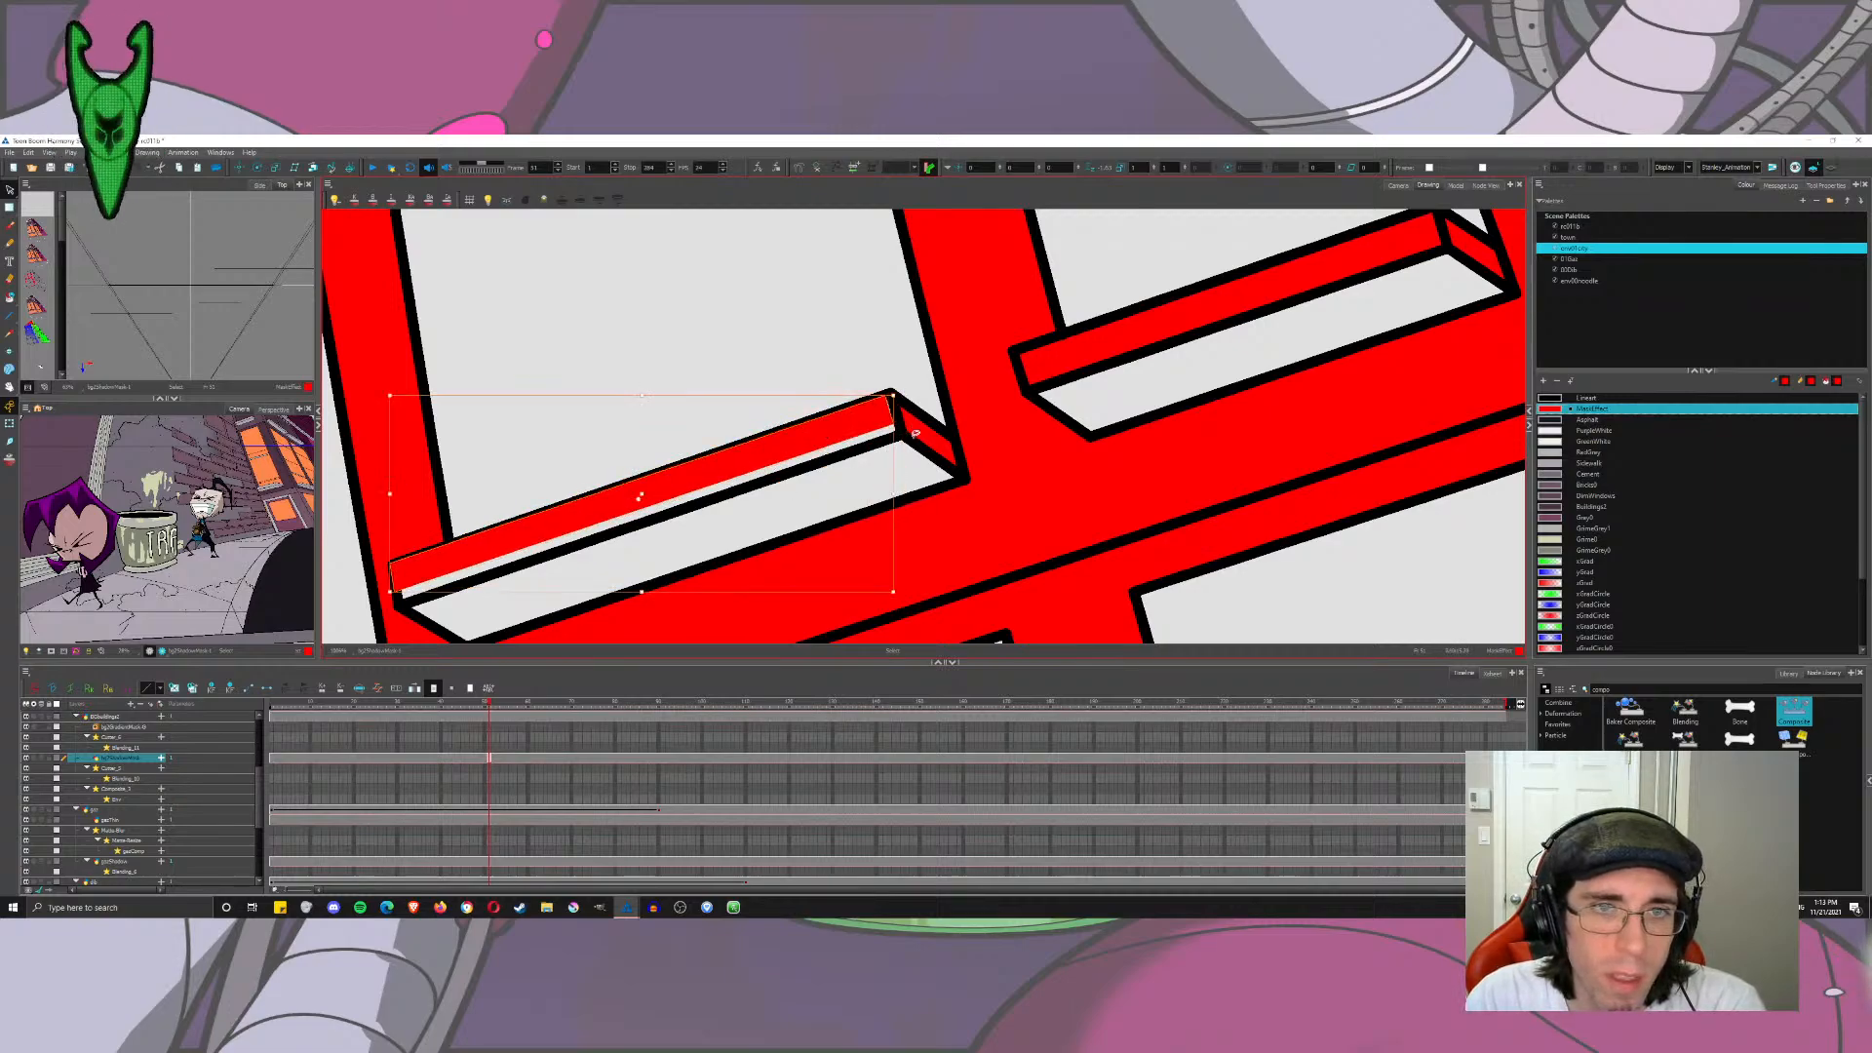
{"action": "left_click_drag", "start_coordinate": [891, 495], "coordinate": [897, 494]}
{"action": "left_click_drag", "start_coordinate": [929, 431], "coordinate": [921, 416]}
Step: Squash and skew the top storey's right ledge fills to leave the same thin unfilled strip along their lower edges
{"action": "left_click", "coordinate": [1145, 331]}
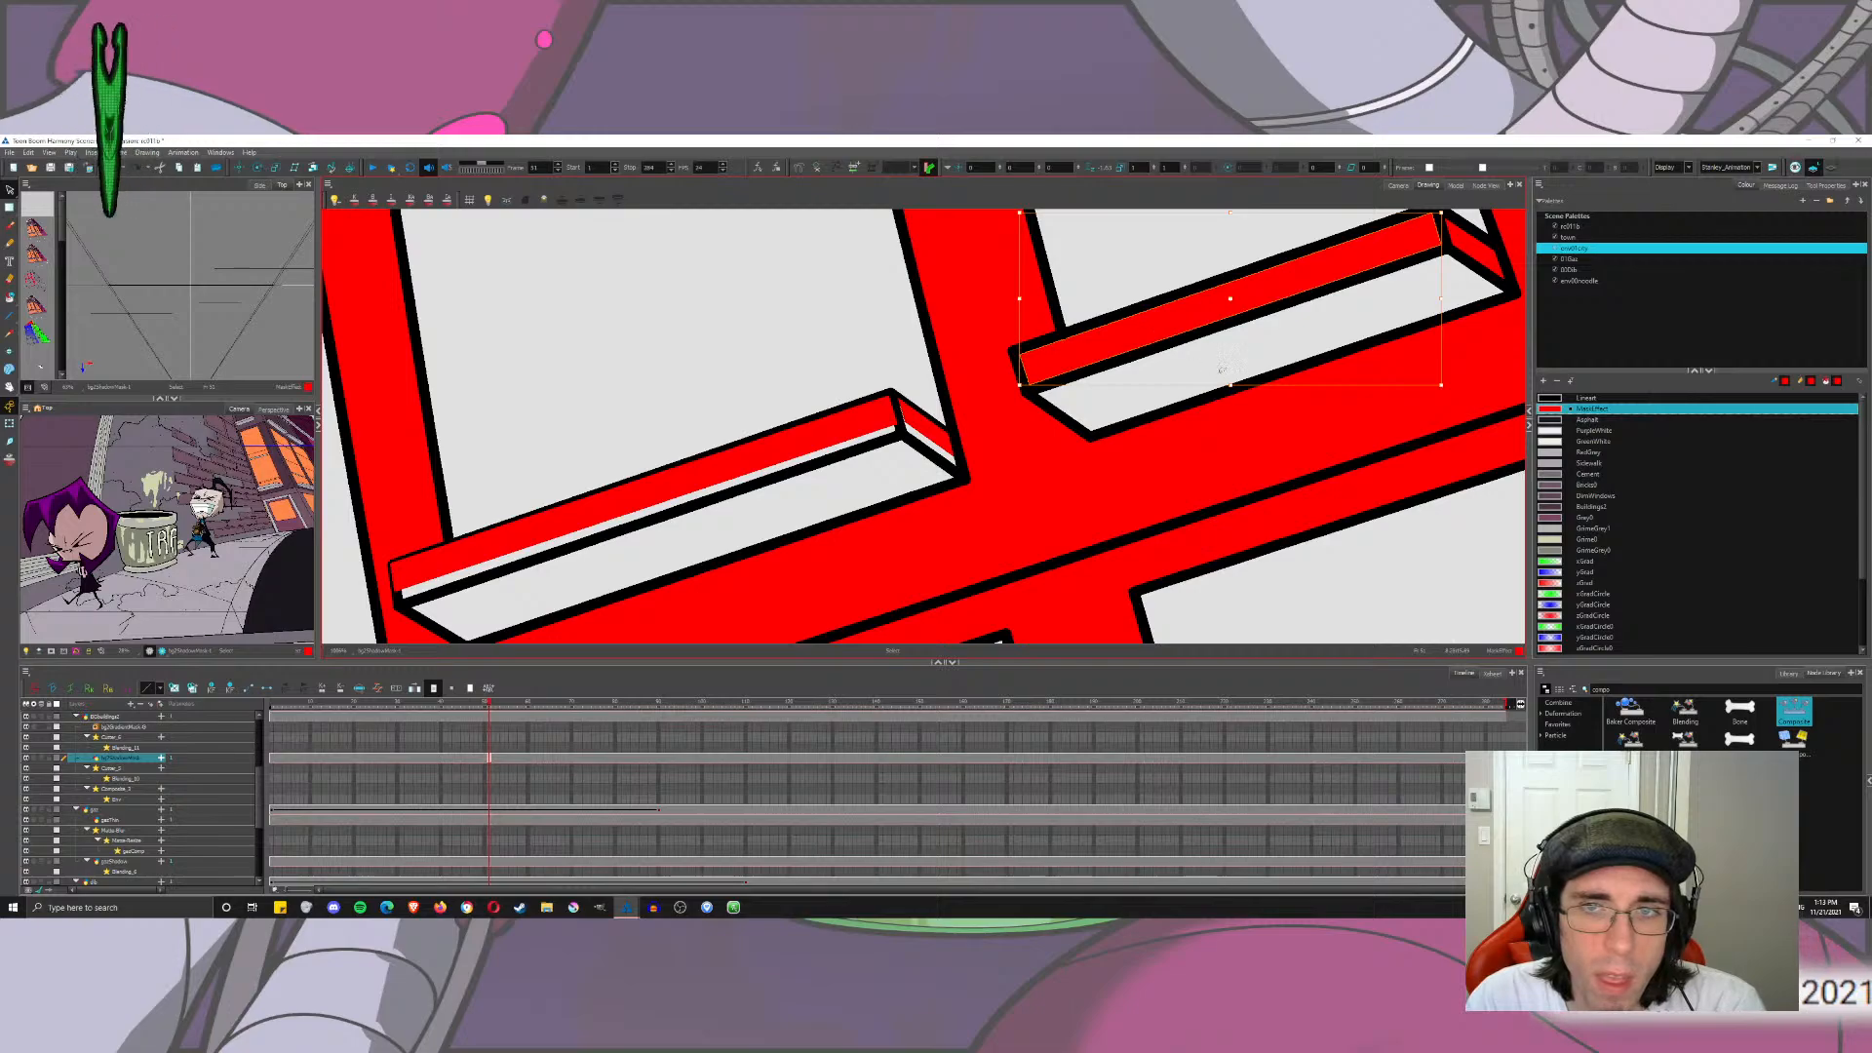
{"action": "left_click_drag", "start_coordinate": [1231, 384], "coordinate": [1060, 473]}
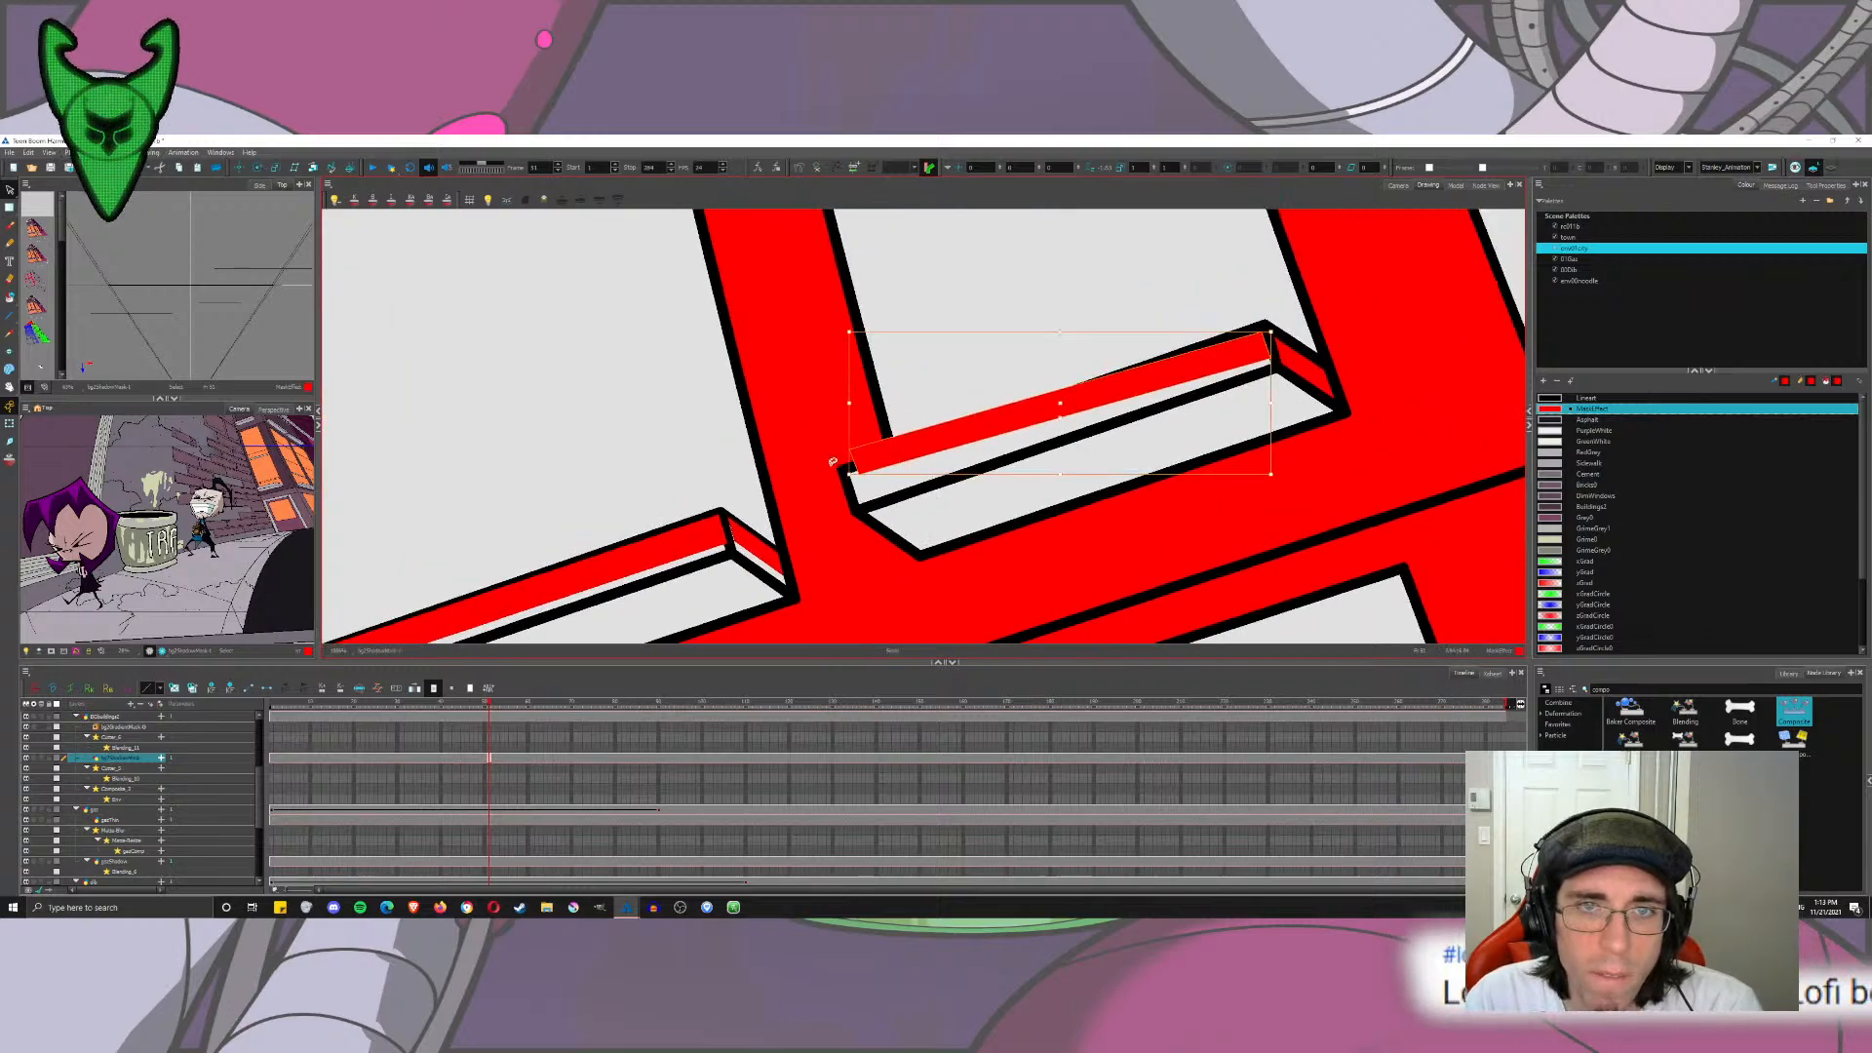
{"action": "left_click_drag", "start_coordinate": [862, 457], "coordinate": [861, 466]}
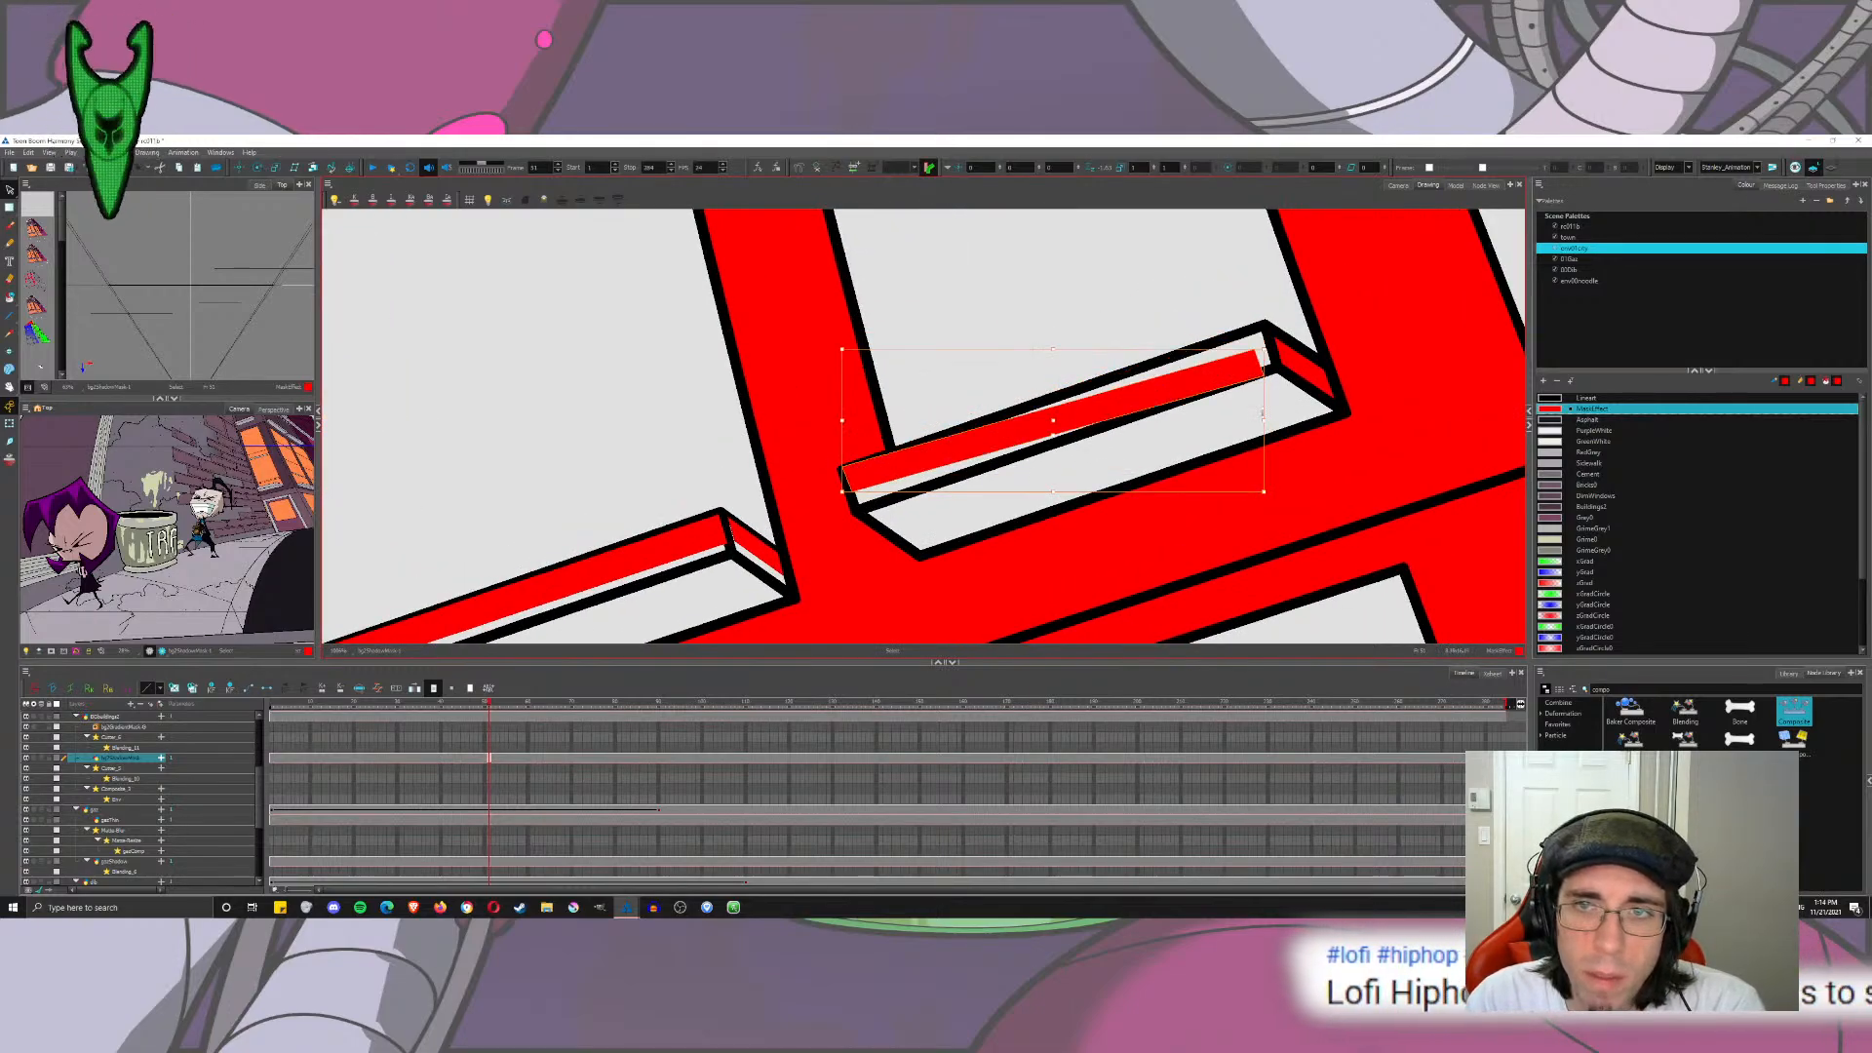
{"action": "left_click_drag", "start_coordinate": [1262, 413], "coordinate": [1305, 357]}
{"action": "left_click", "coordinate": [1302, 365]}
{"action": "left_click", "coordinate": [1204, 255]}
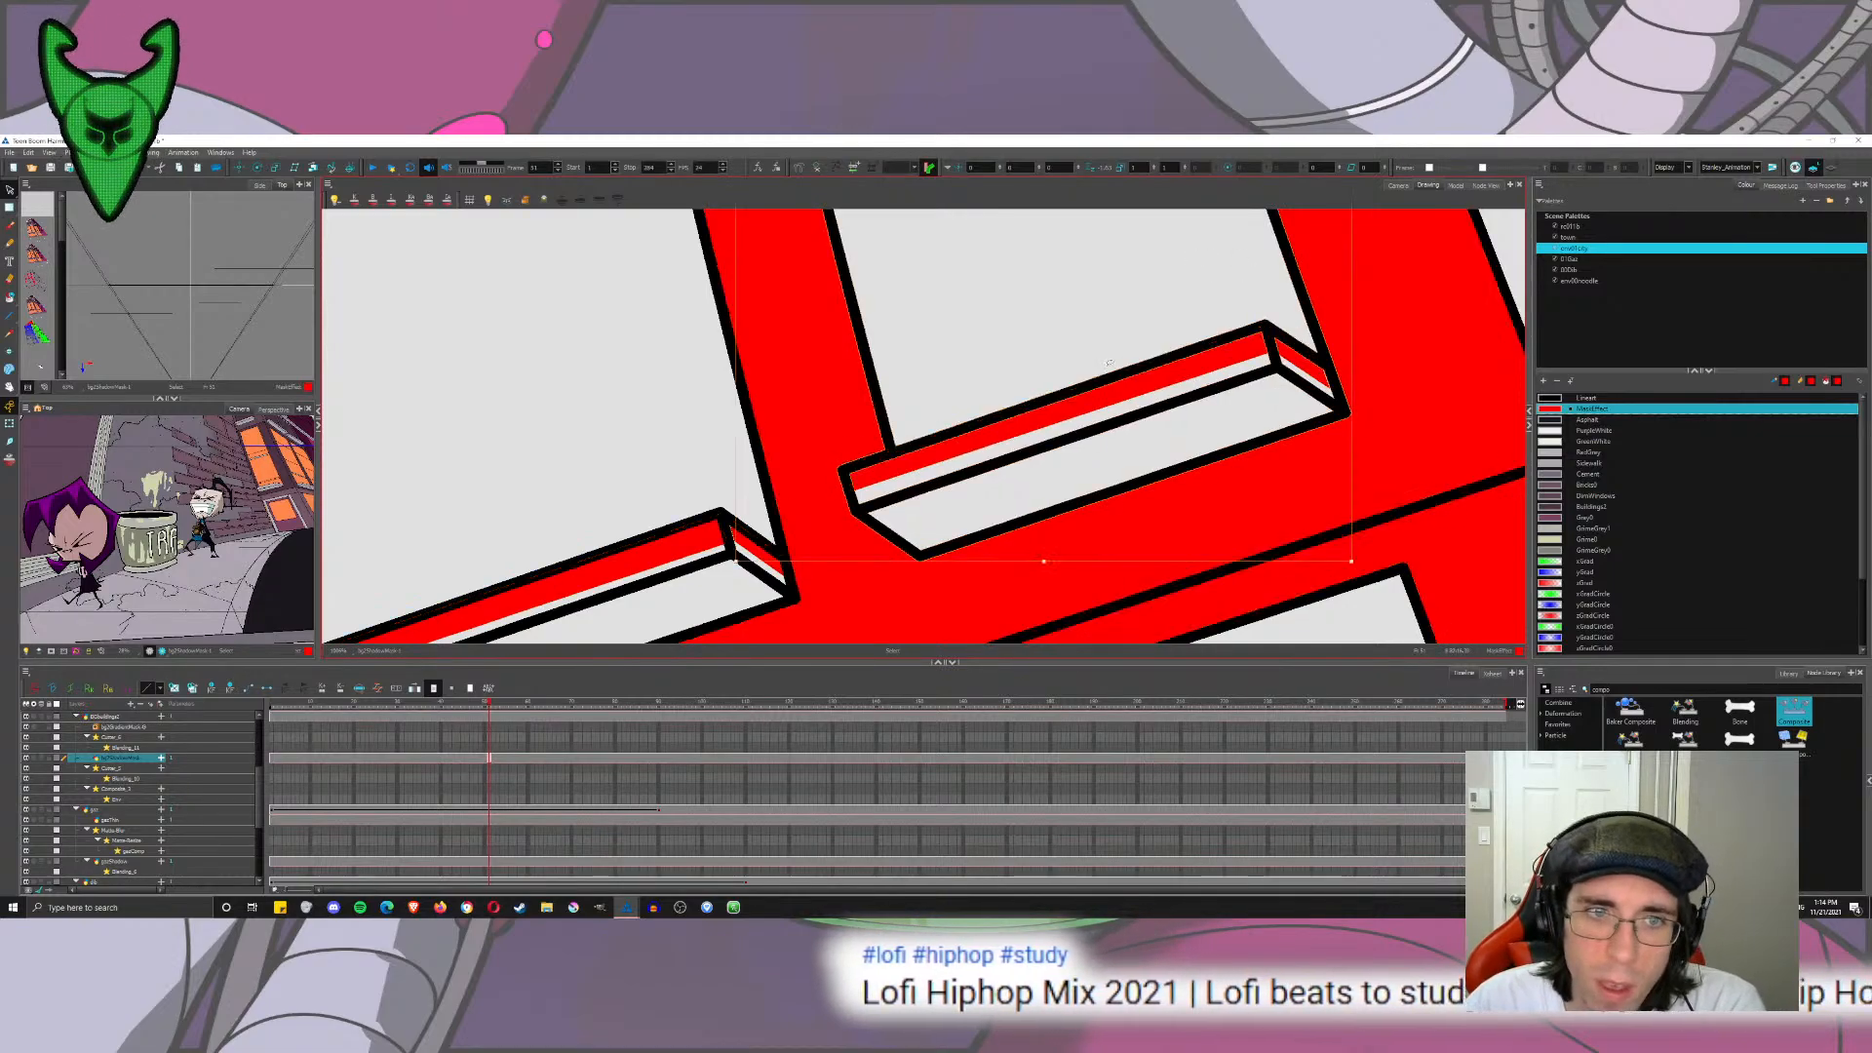
Step: Refine the red fills on the short side faces of both top-storey ledges to fit their outlines
{"action": "scroll", "coordinate": [1098, 322], "scroll_direction": "down", "scroll_amount": 1}
{"action": "scroll", "coordinate": [1035, 307], "scroll_direction": "down", "scroll_amount": 8}
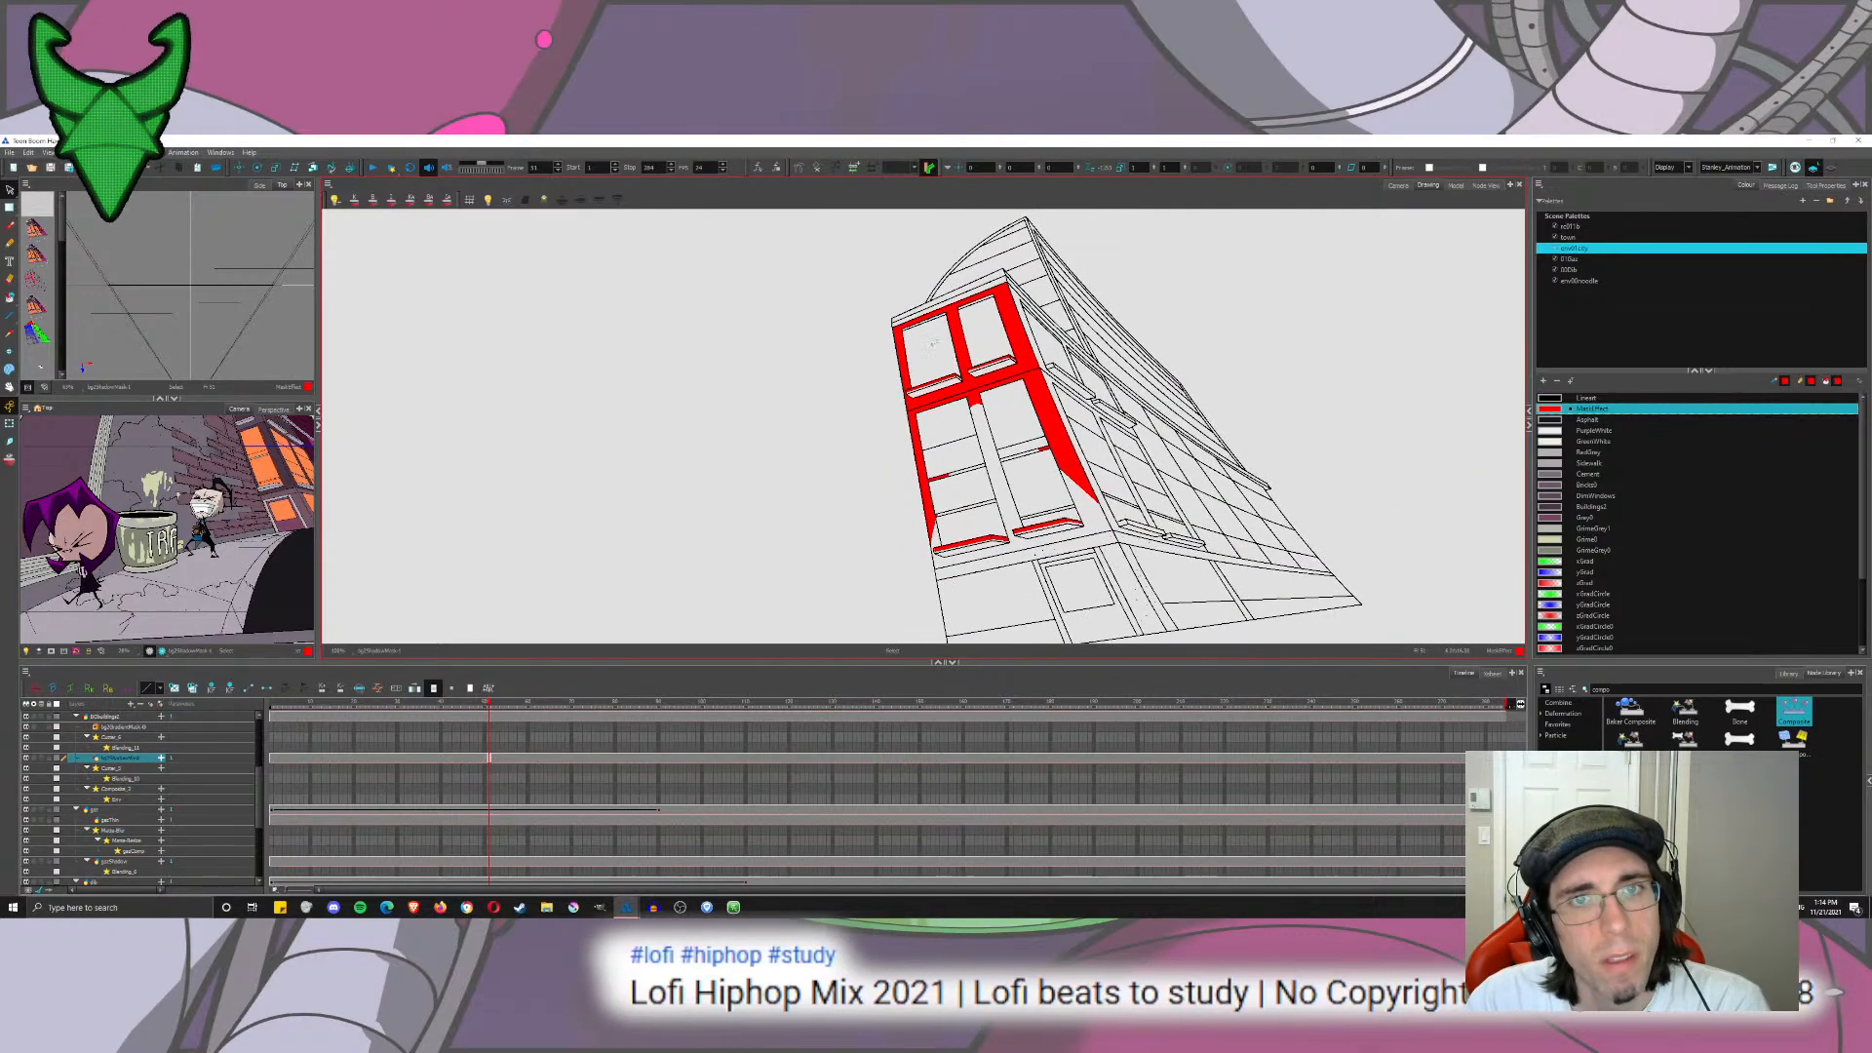
{"action": "scroll", "coordinate": [1045, 471], "scroll_direction": "up", "scroll_amount": 6}
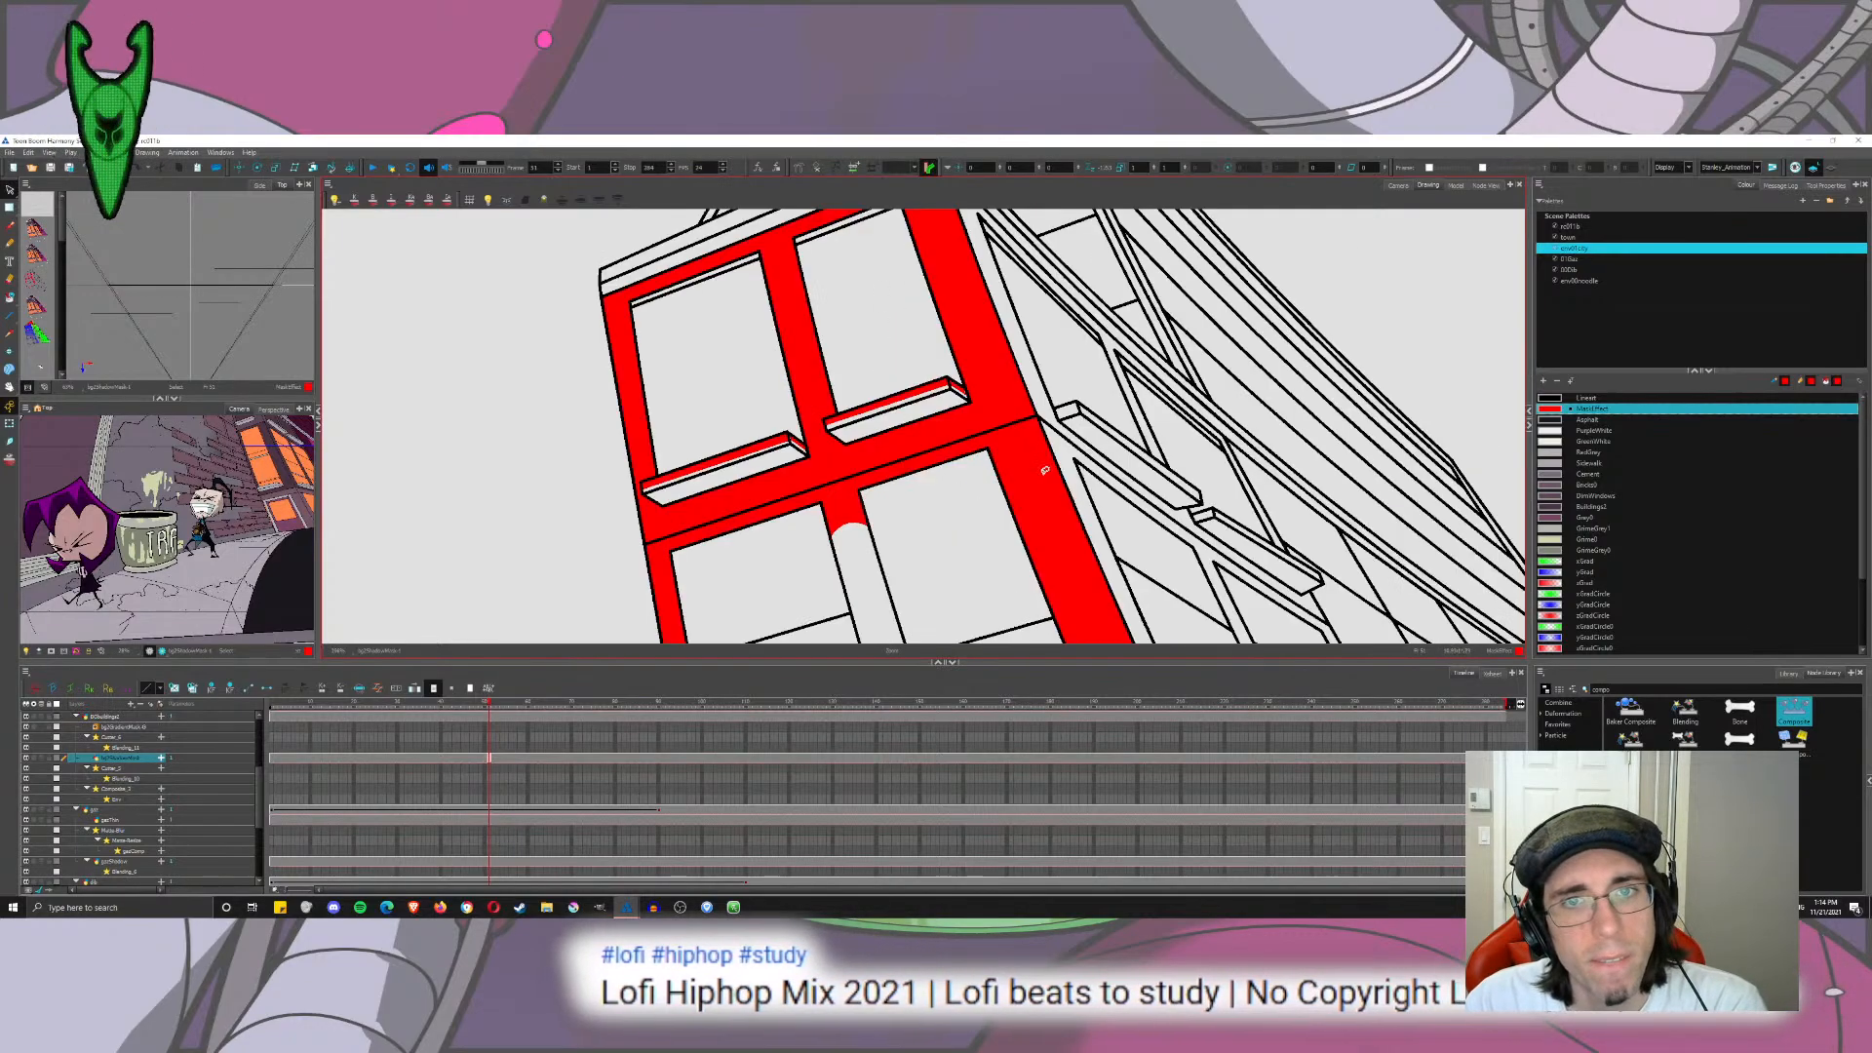
{"action": "left_click", "coordinate": [10, 296]}
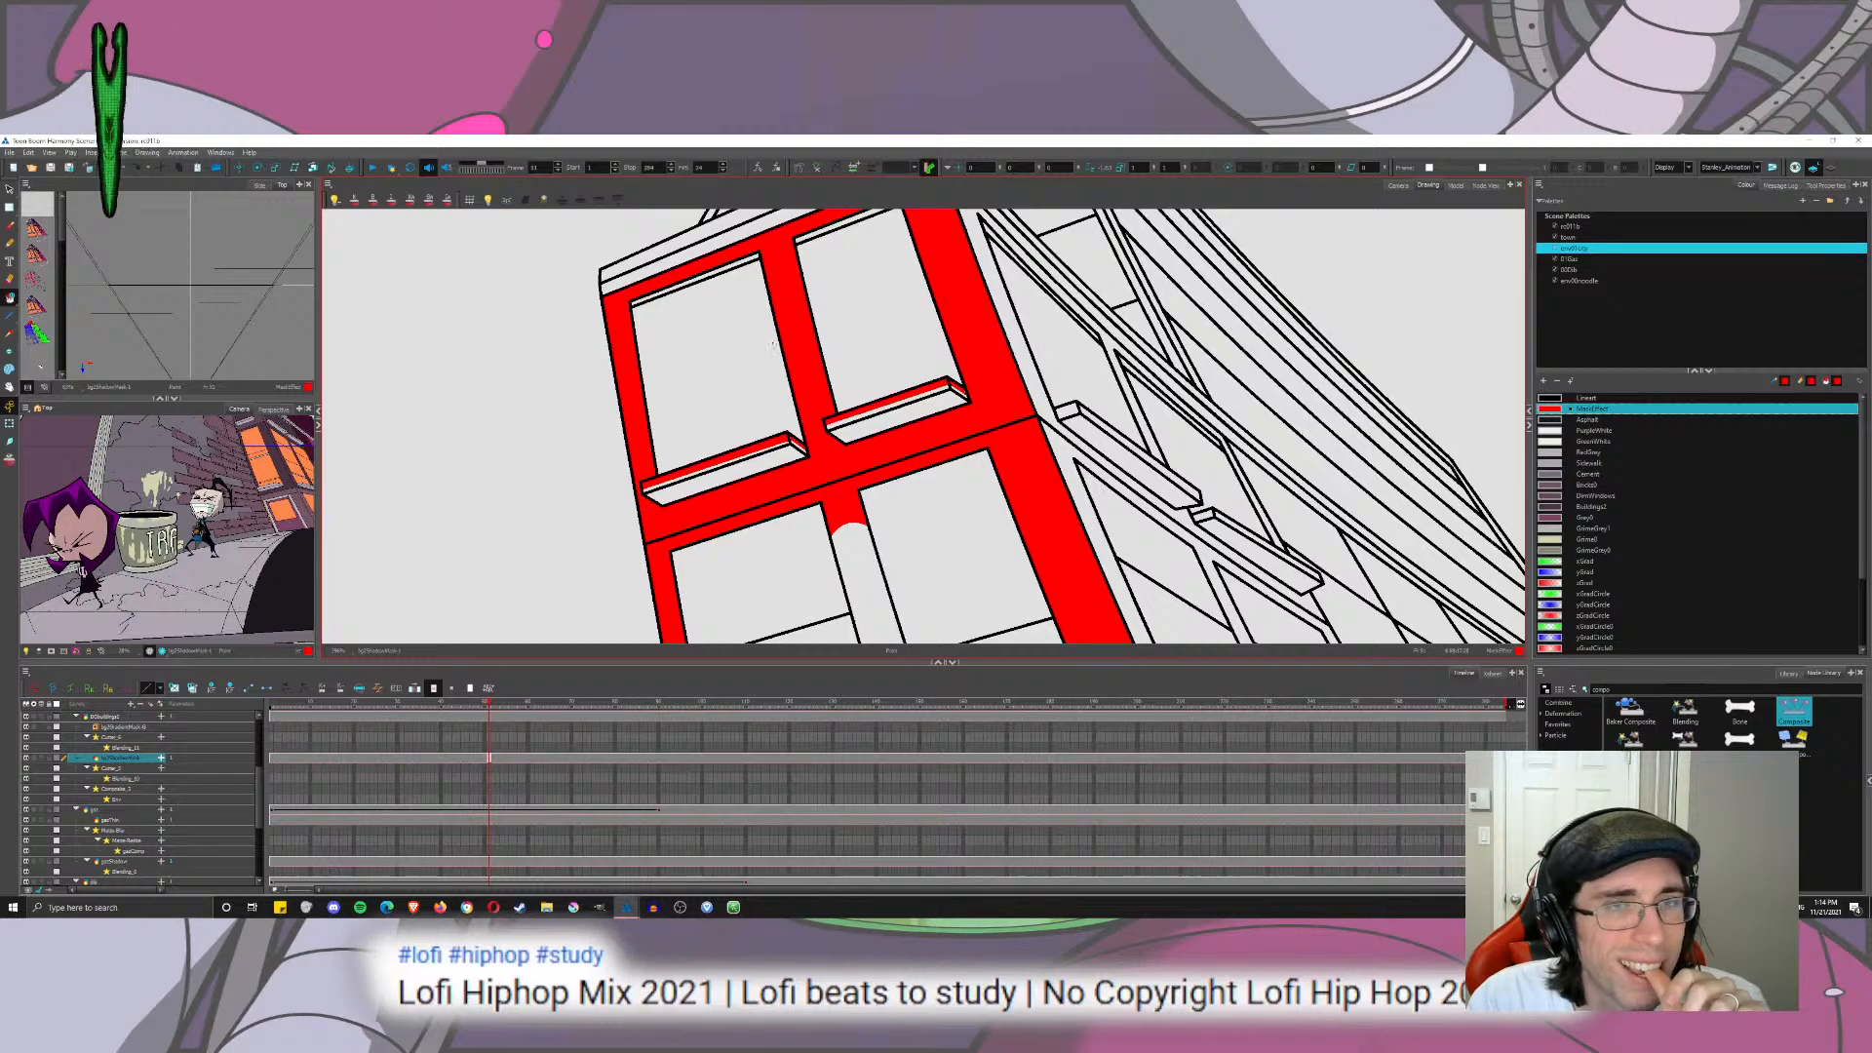
{"action": "left_click_drag", "start_coordinate": [866, 368], "coordinate": [912, 400]}
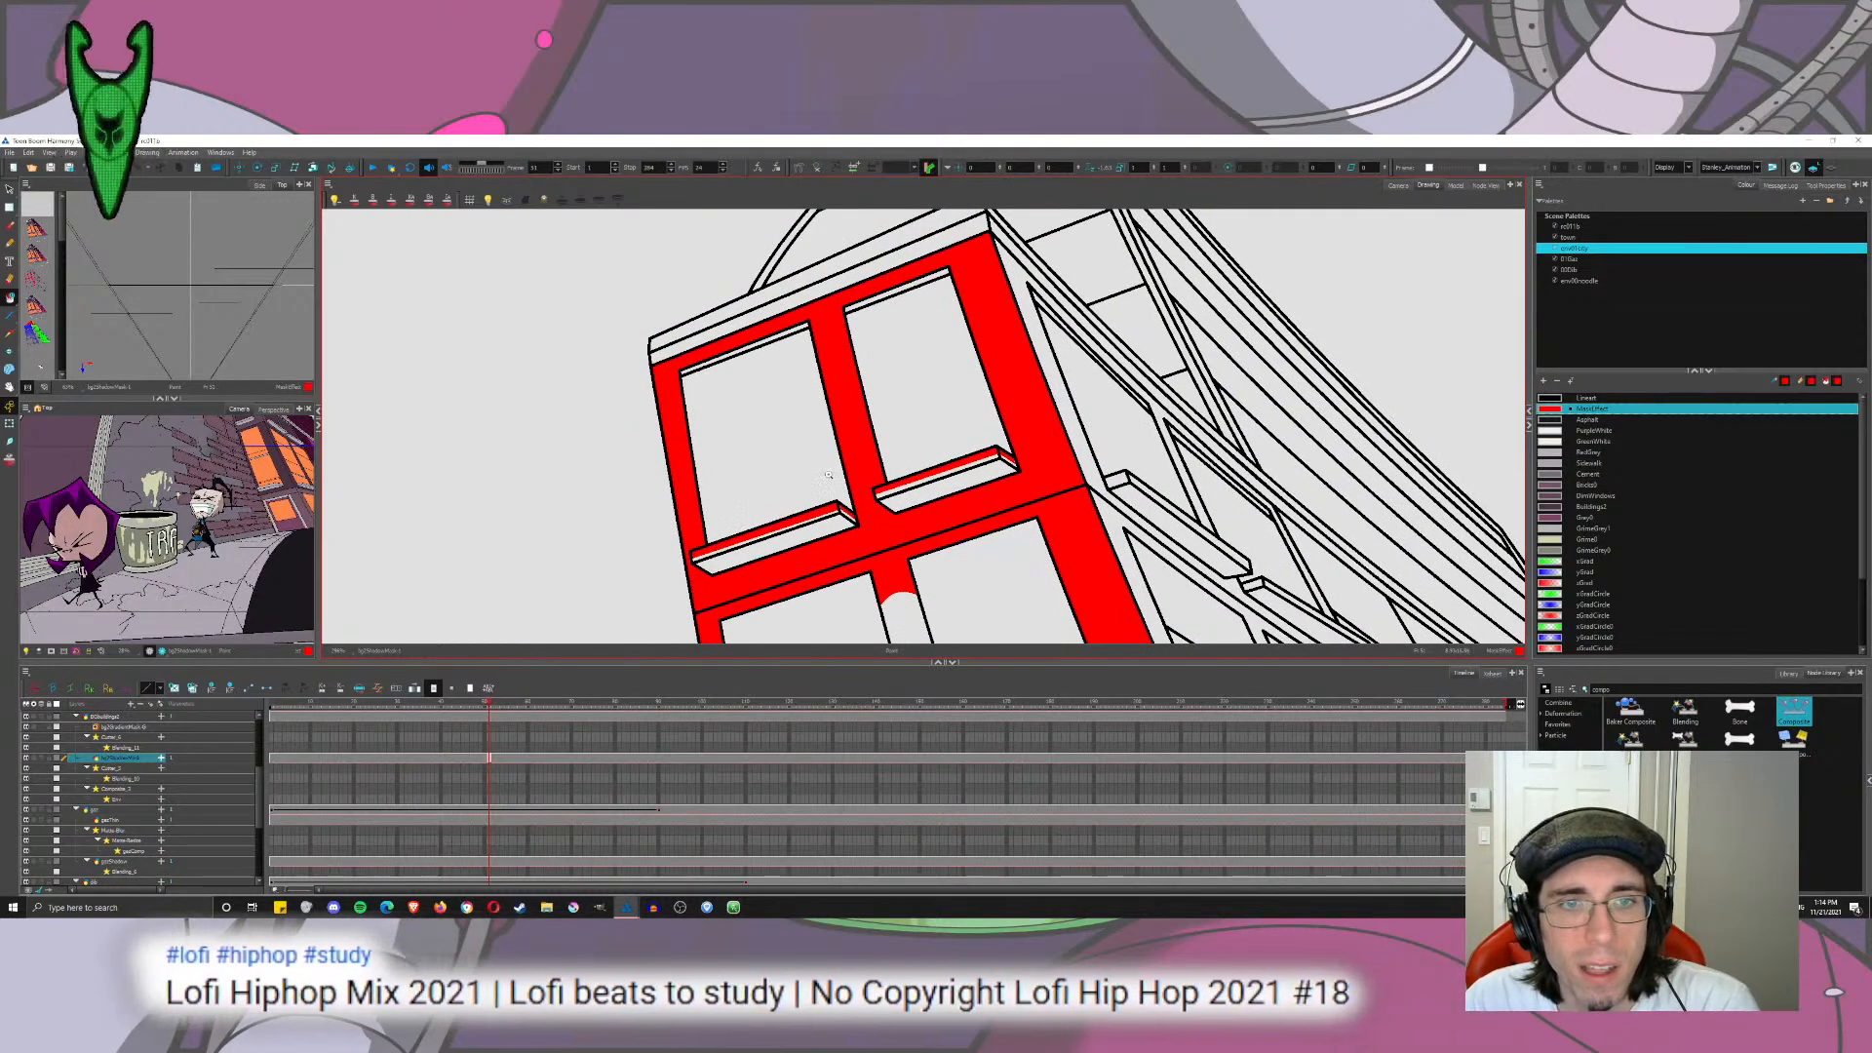
{"action": "scroll", "coordinate": [827, 475], "scroll_direction": "up", "scroll_amount": 5}
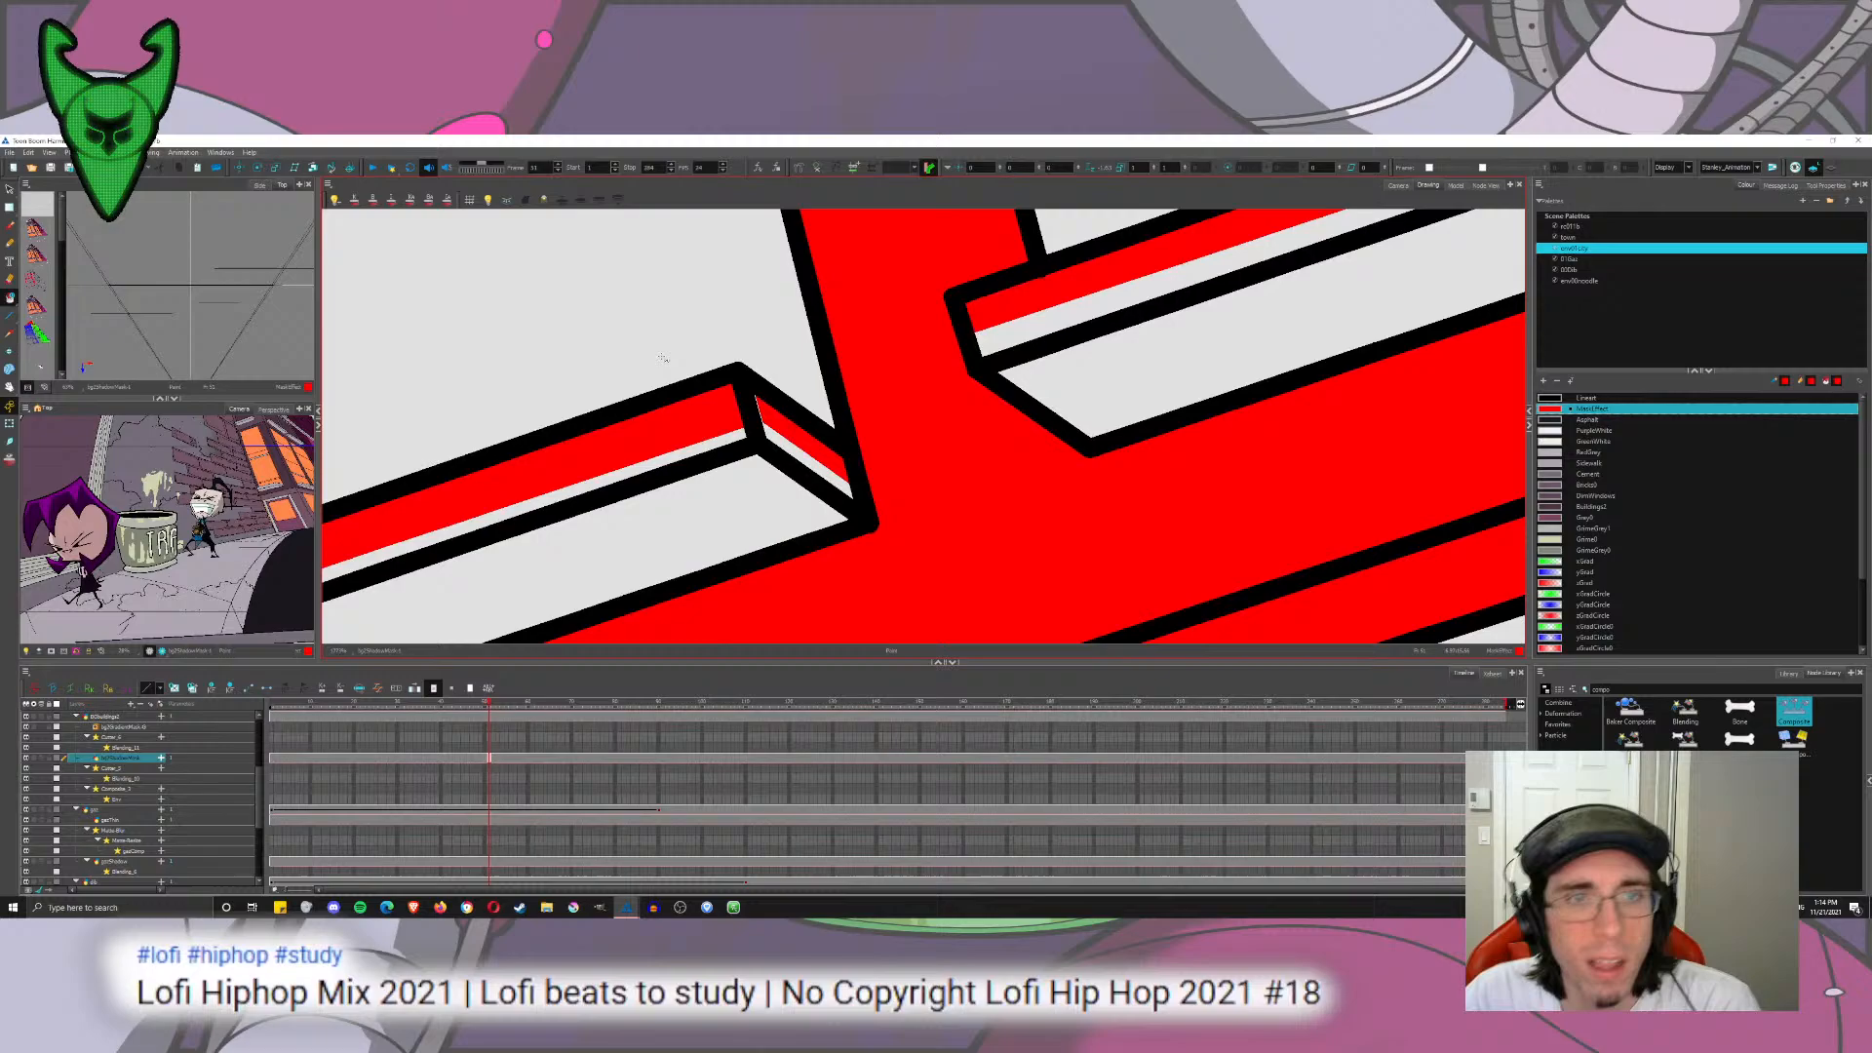
{"action": "left_click", "coordinate": [802, 438]}
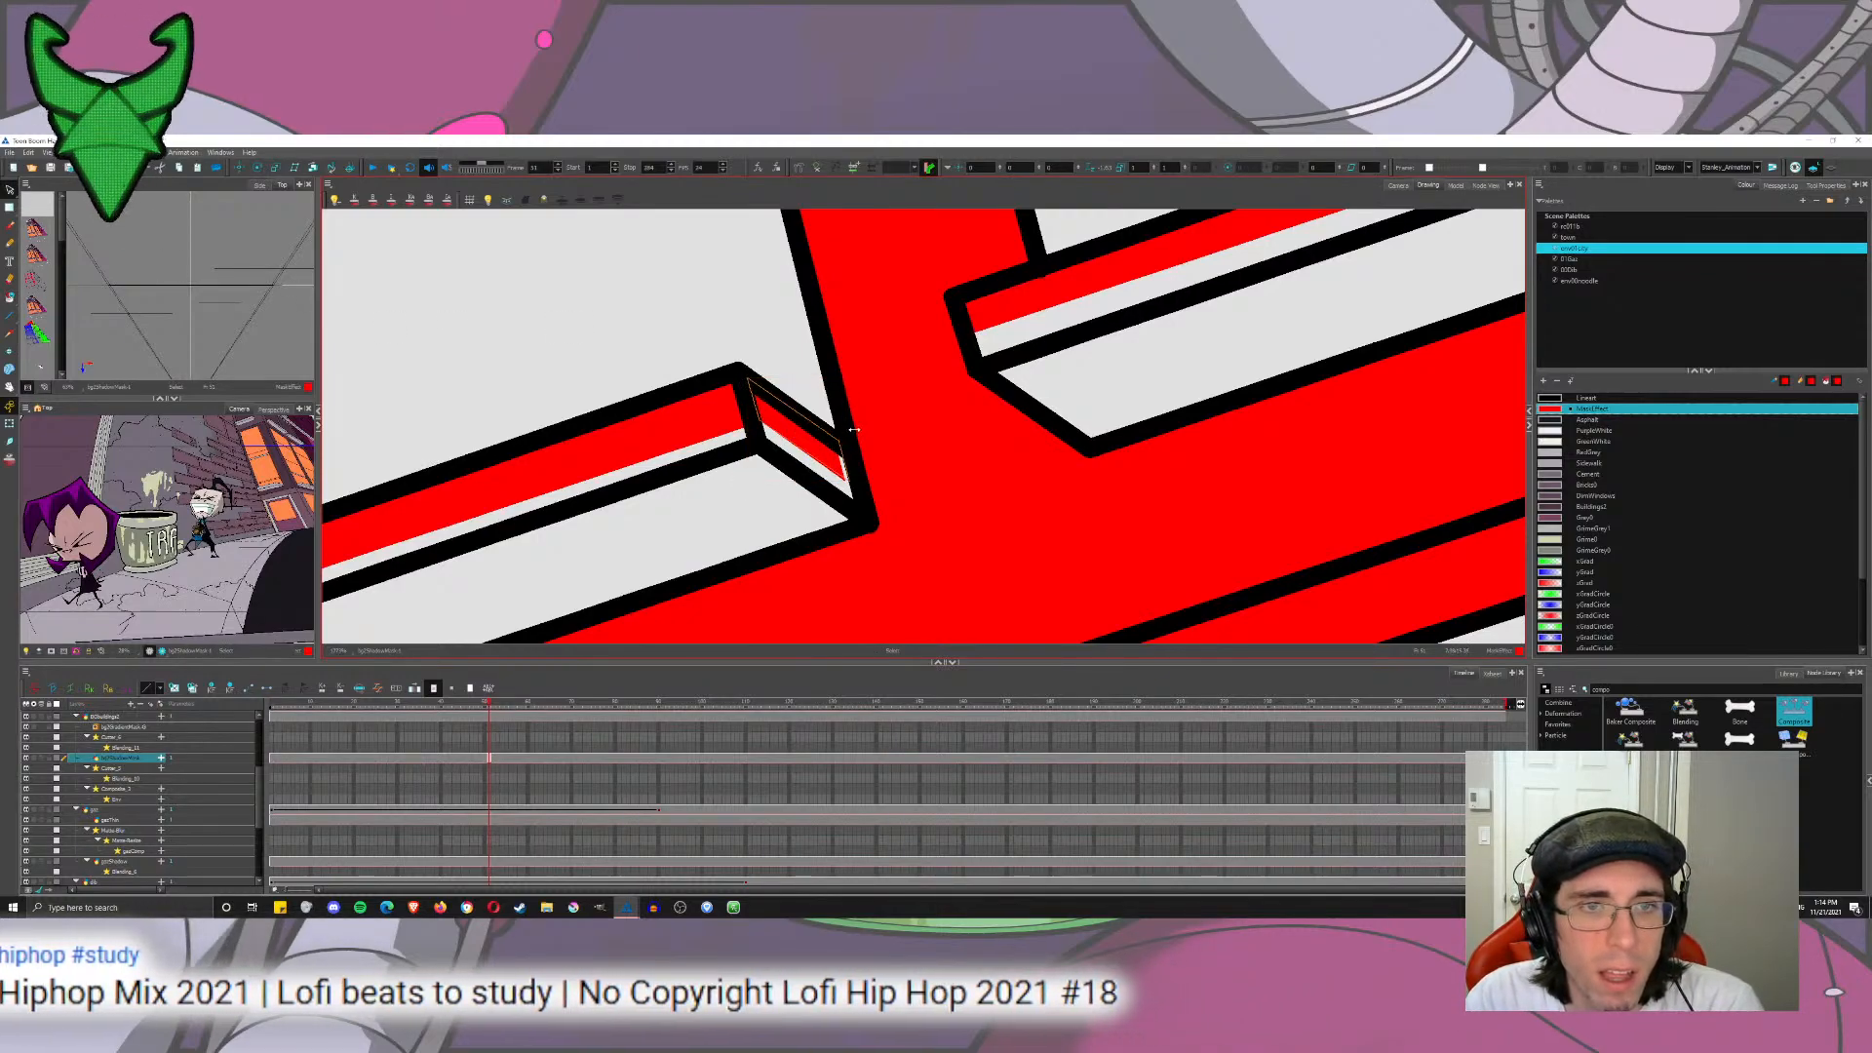
{"action": "scroll", "coordinate": [760, 310], "scroll_direction": "down", "scroll_amount": 3}
{"action": "left_click_drag", "start_coordinate": [760, 310], "coordinate": [684, 469]}
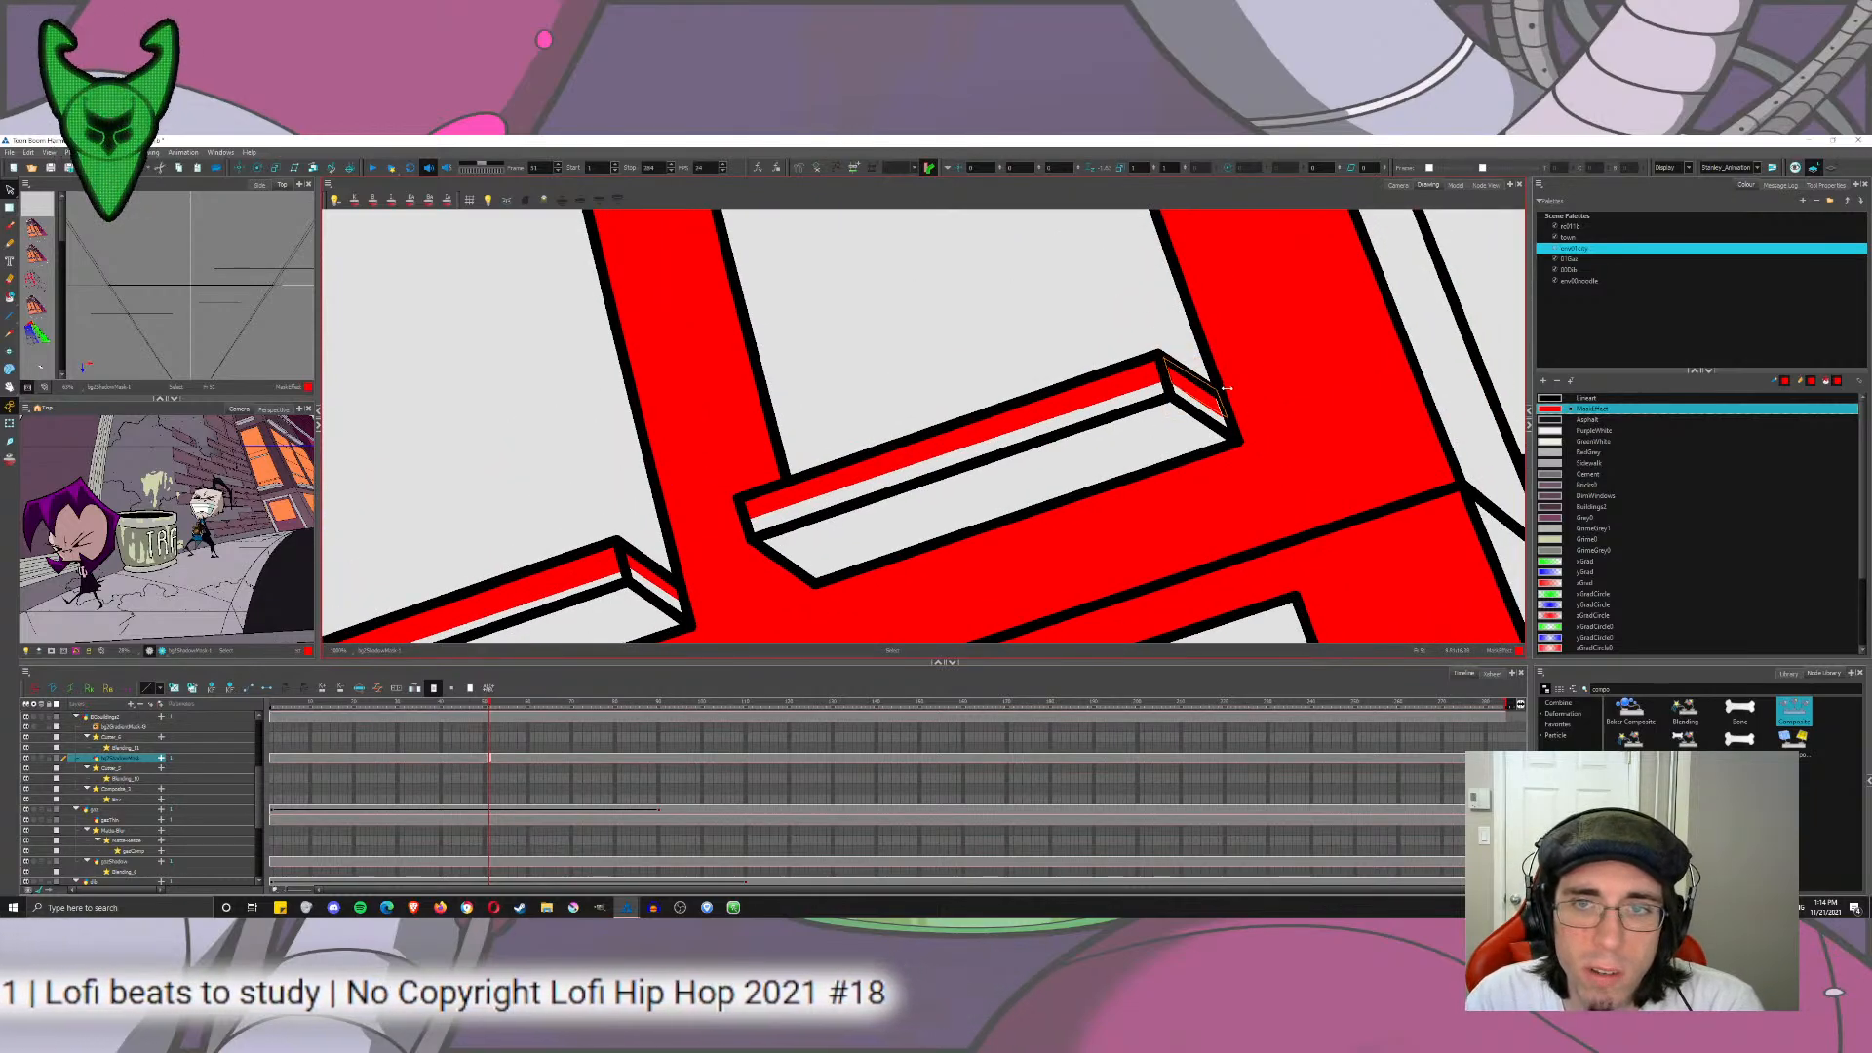
Step: Remove the red fills from the front and side faces of the middle storey's two window ledges
{"action": "scroll", "coordinate": [1102, 282], "scroll_direction": "down", "scroll_amount": 2}
{"action": "scroll", "coordinate": [1102, 281], "scroll_direction": "down", "scroll_amount": 4}
{"action": "left_click_drag", "start_coordinate": [1048, 488], "coordinate": [1006, 275]}
{"action": "scroll", "coordinate": [1089, 484], "scroll_direction": "up", "scroll_amount": 3}
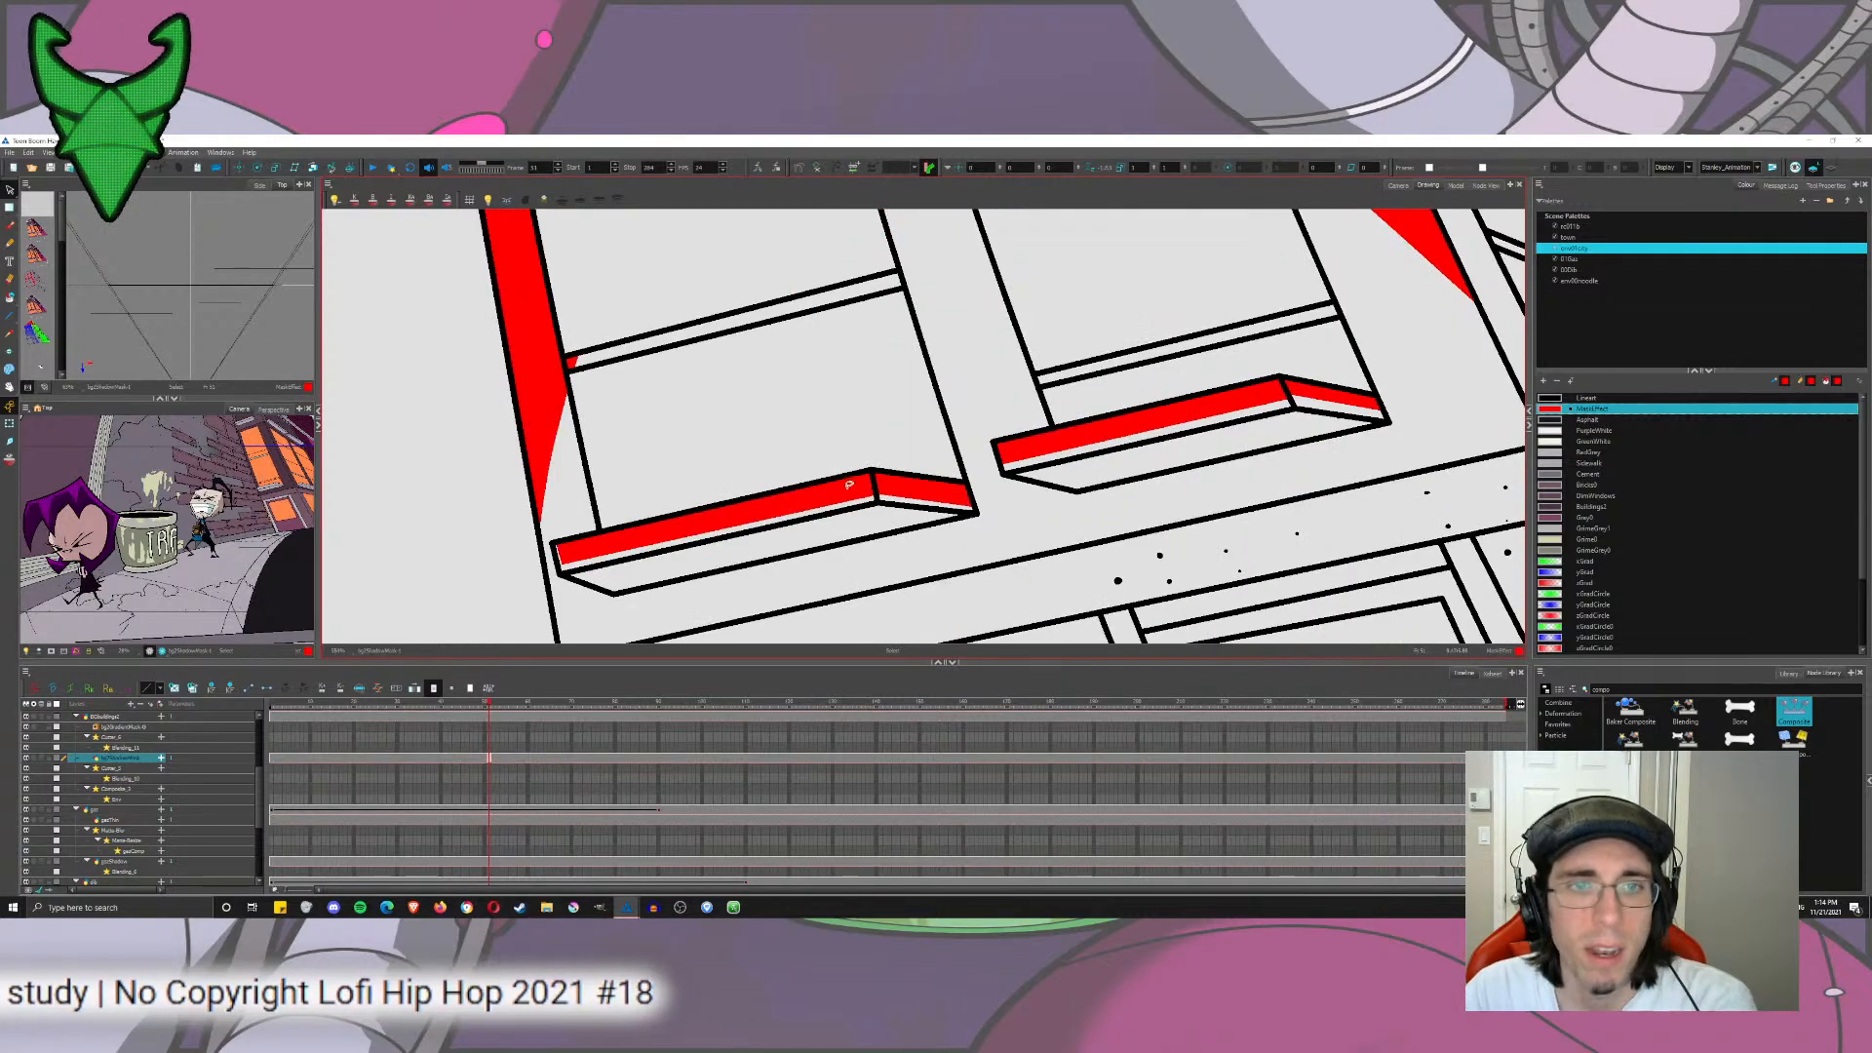
{"action": "left_click", "coordinate": [716, 522]}
{"action": "left_click", "coordinate": [921, 492]}
{"action": "left_click", "coordinate": [1141, 426]}
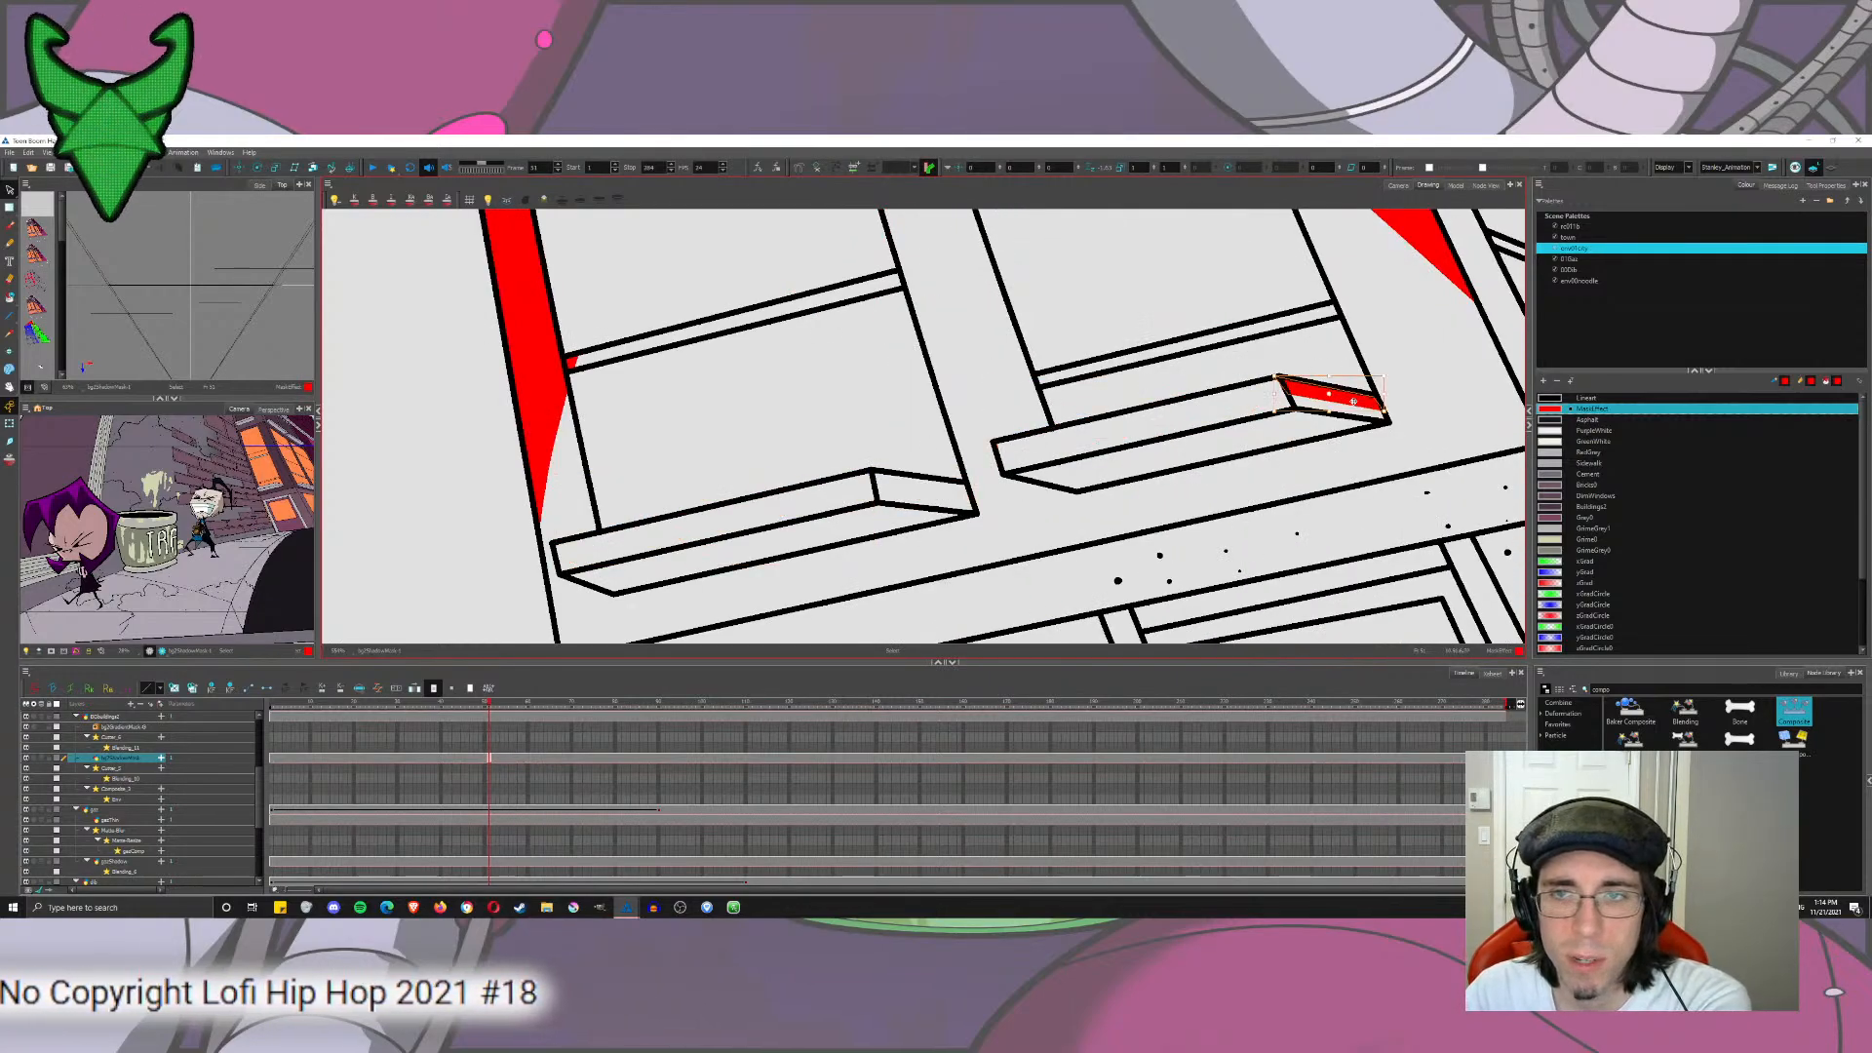
{"action": "left_click", "coordinate": [1365, 394]}
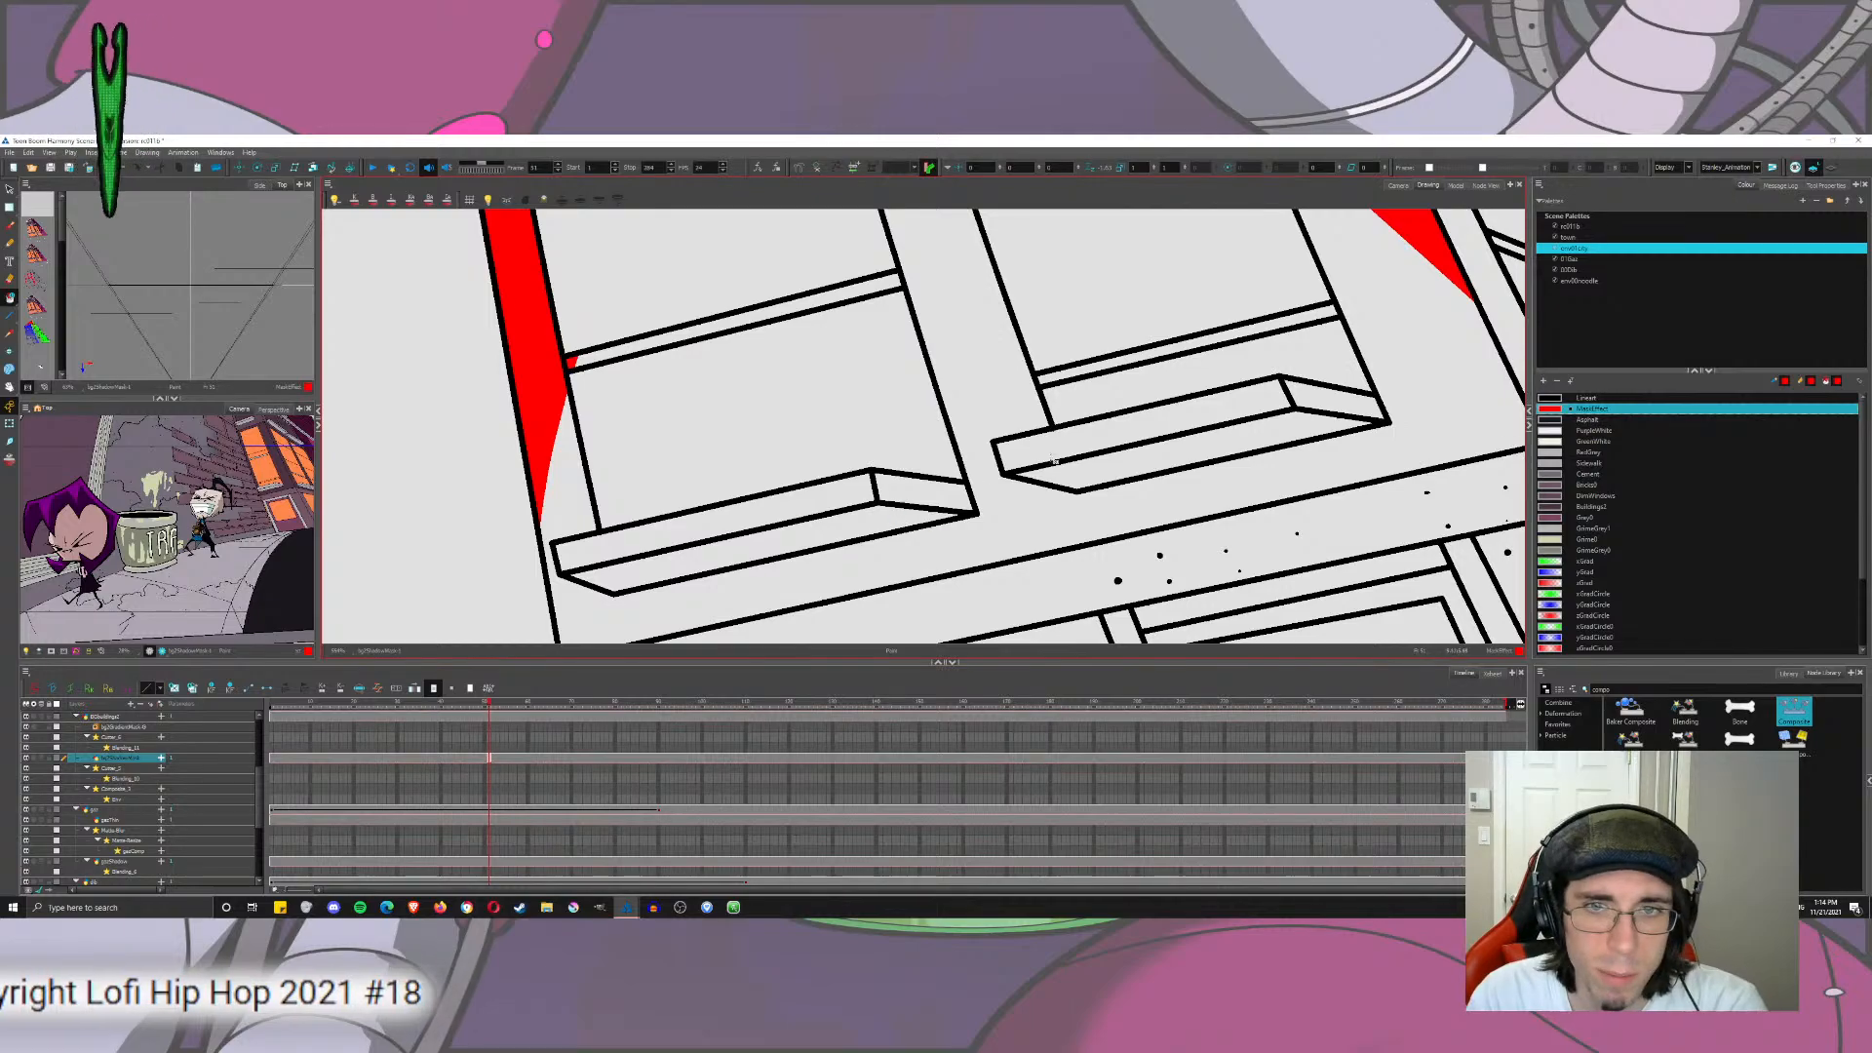
Step: Fill the undersides of both middle-storey ledges with red and brush a thin red strip along the lower edge of their faces
{"action": "left_click", "coordinate": [828, 531]}
{"action": "left_click", "coordinate": [1122, 463]}
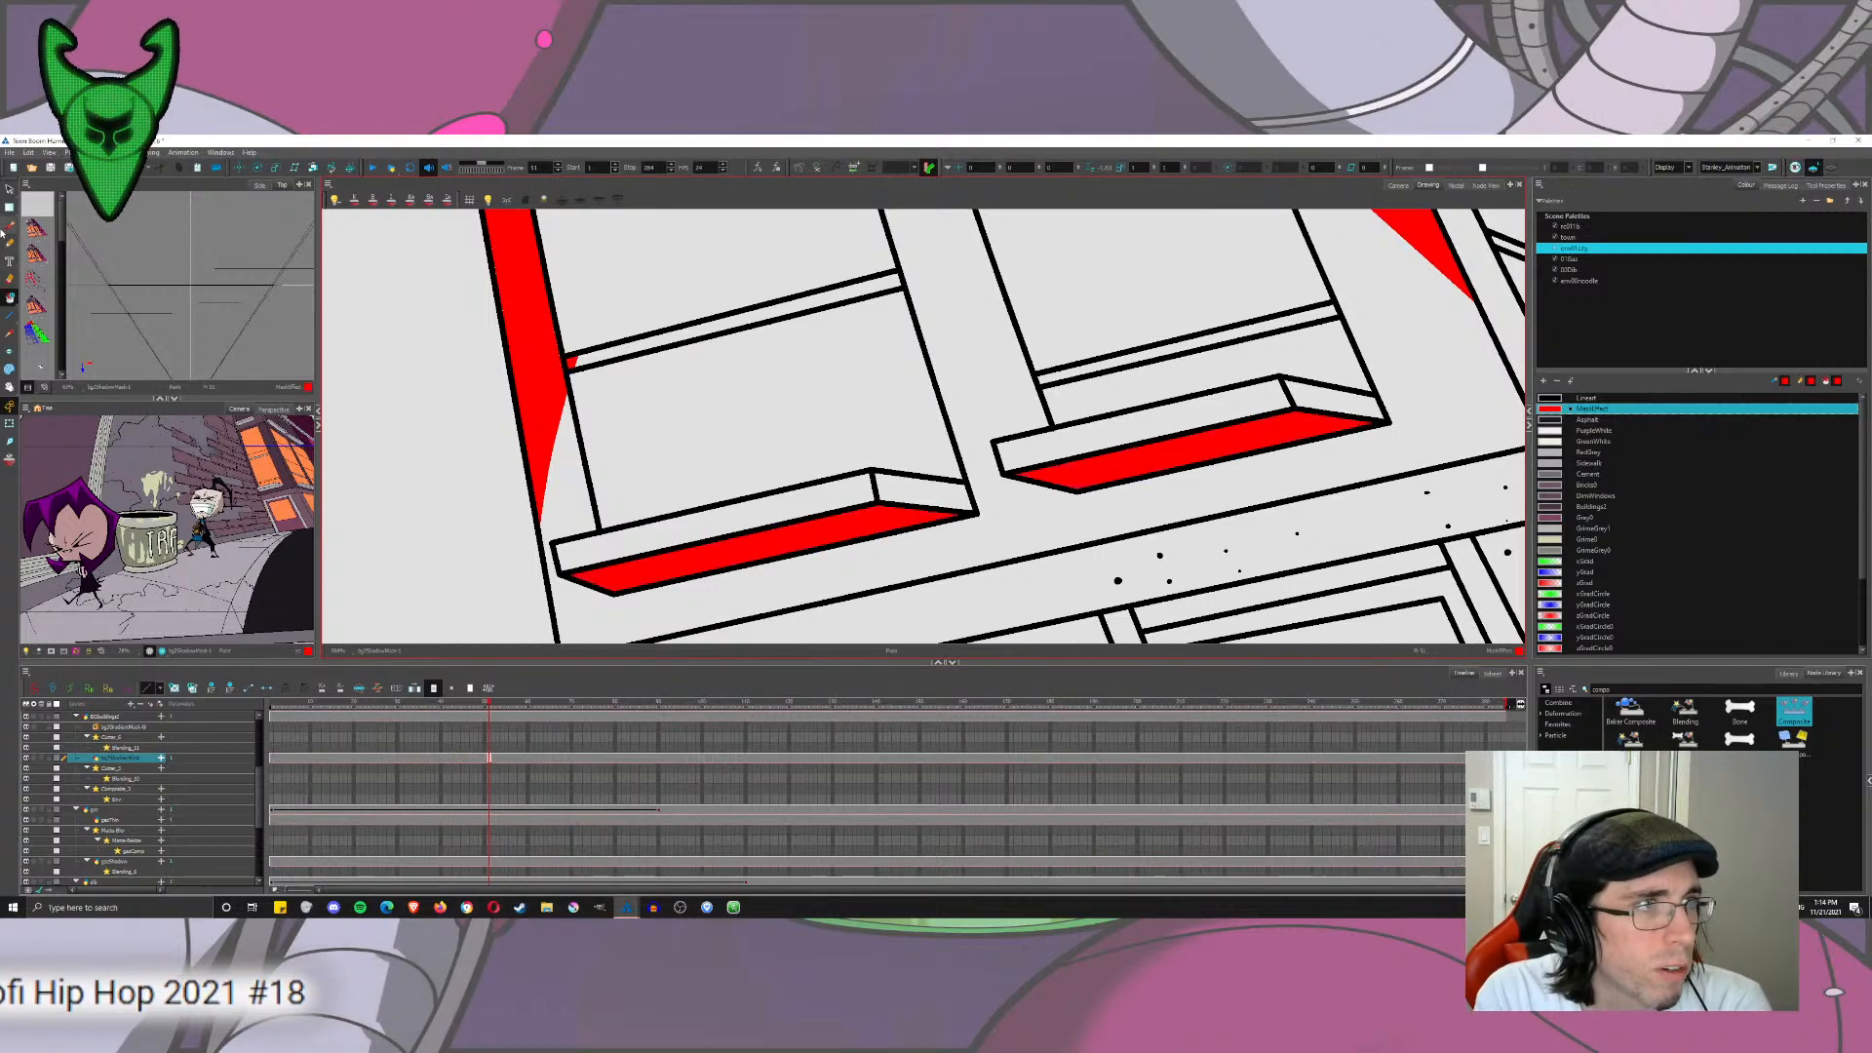
{"action": "left_click", "coordinate": [8, 227]}
{"action": "mouse_move", "coordinate": [558, 568]}
{"action": "left_mouse_down"}
{"action": "mouse_move", "coordinate": [854, 497]}
{"action": "mouse_move", "coordinate": [975, 509]}
{"action": "left_mouse_up"}
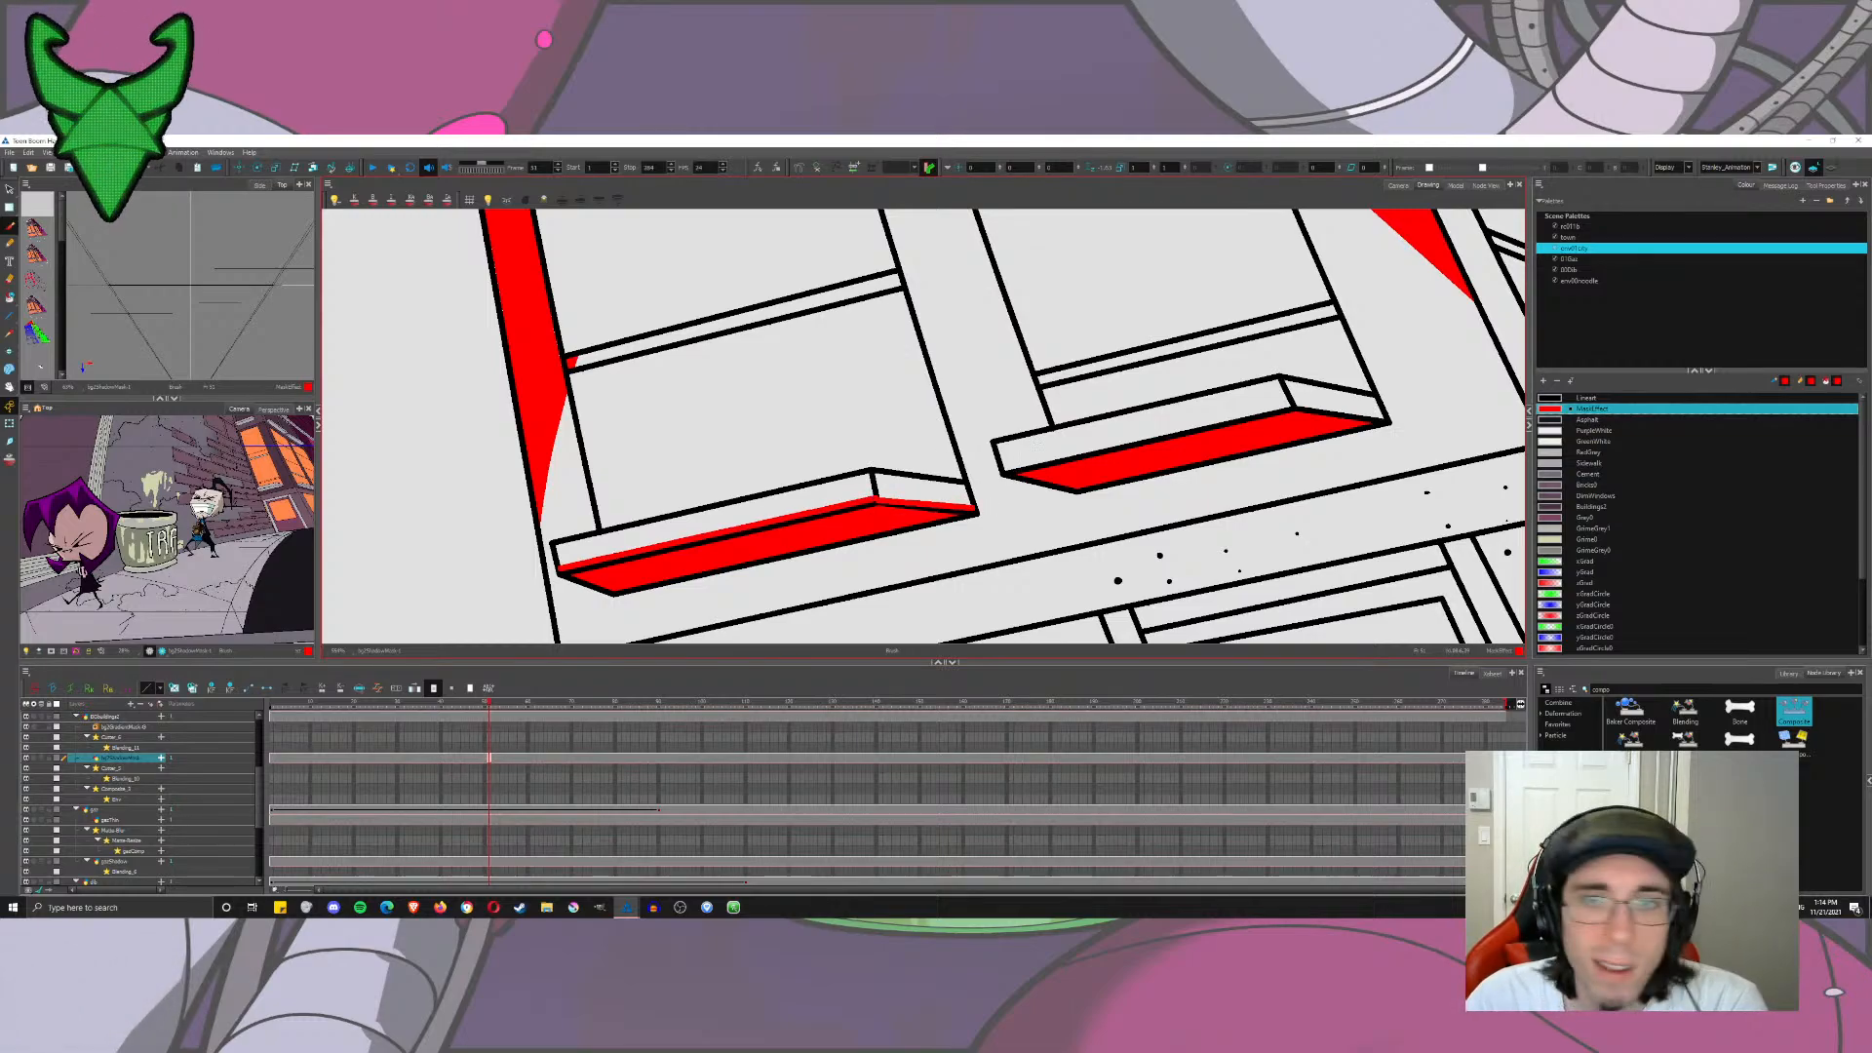
{"action": "mouse_move", "coordinate": [1005, 471]}
{"action": "left_mouse_down"}
{"action": "mouse_move", "coordinate": [1256, 407]}
{"action": "mouse_move", "coordinate": [1386, 419]}
{"action": "left_mouse_up"}
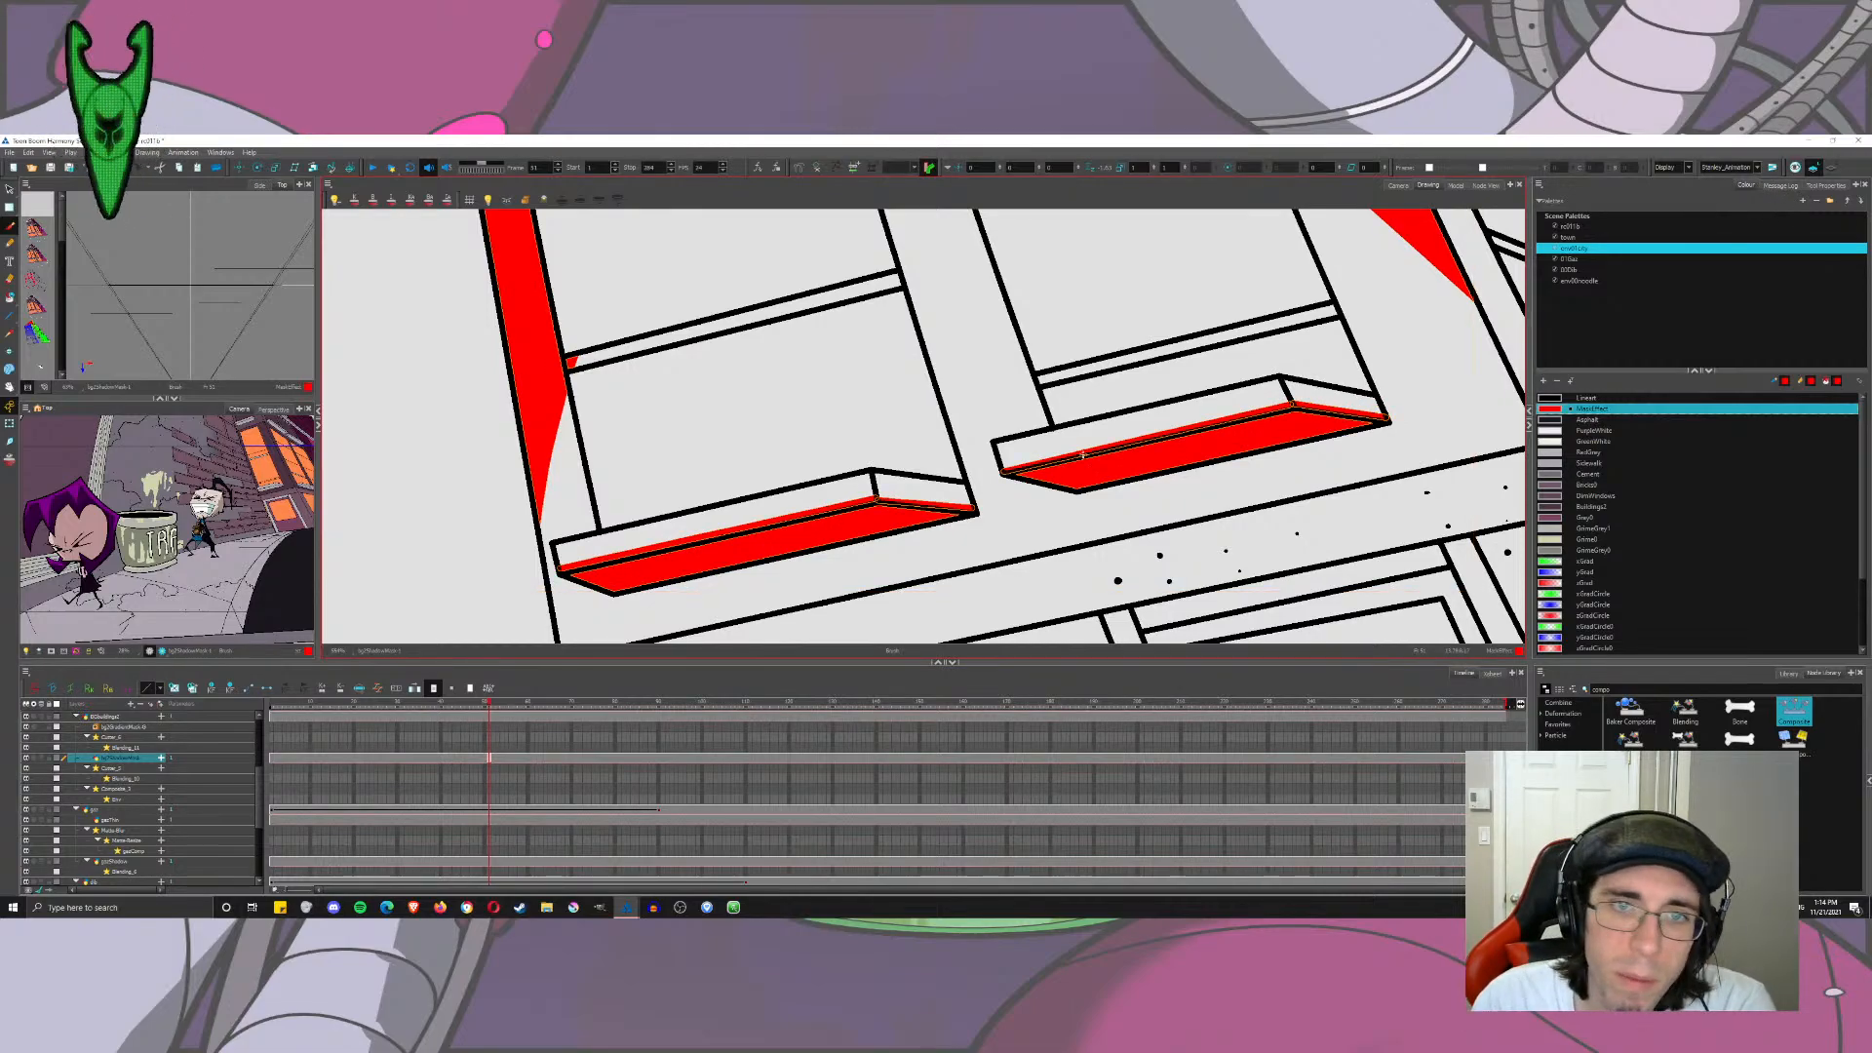
{"action": "left_click_drag", "start_coordinate": [878, 378], "coordinate": [817, 429]}
{"action": "scroll", "coordinate": [817, 429], "scroll_direction": "down", "scroll_amount": 6}
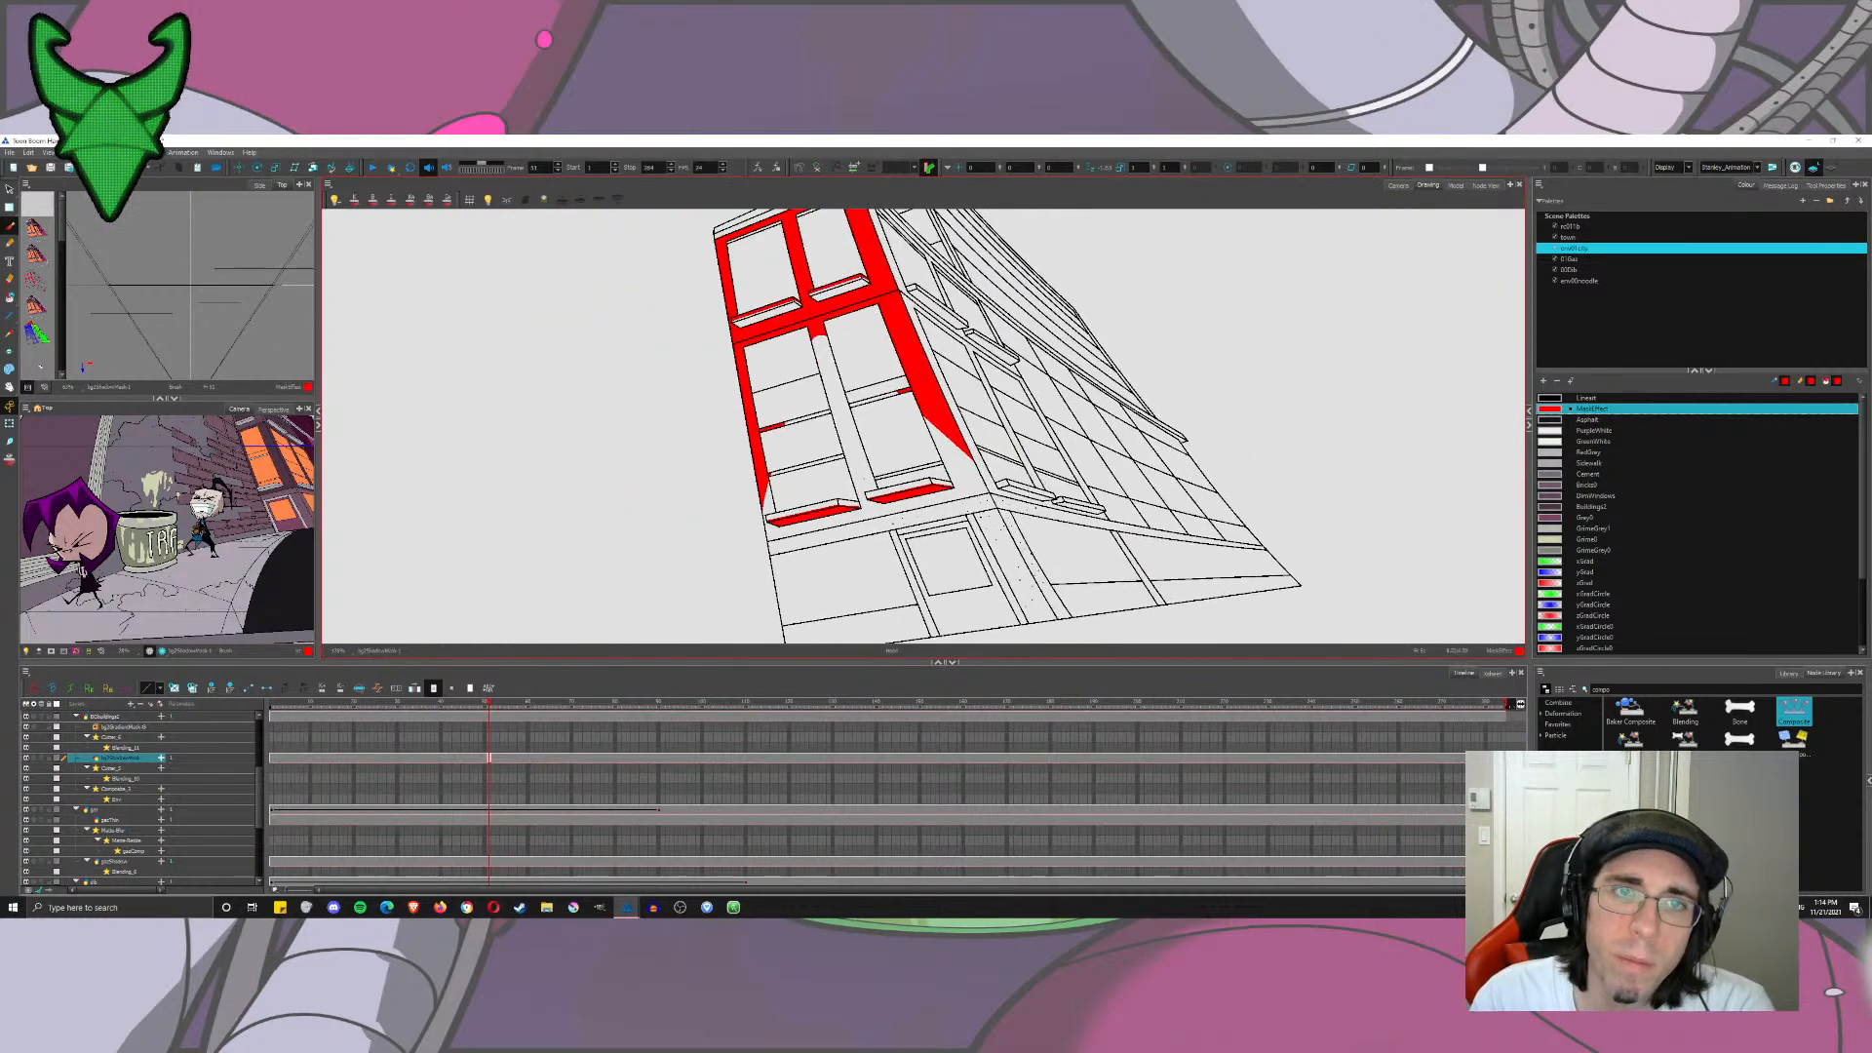
{"action": "left_click", "coordinate": [1829, 186]}
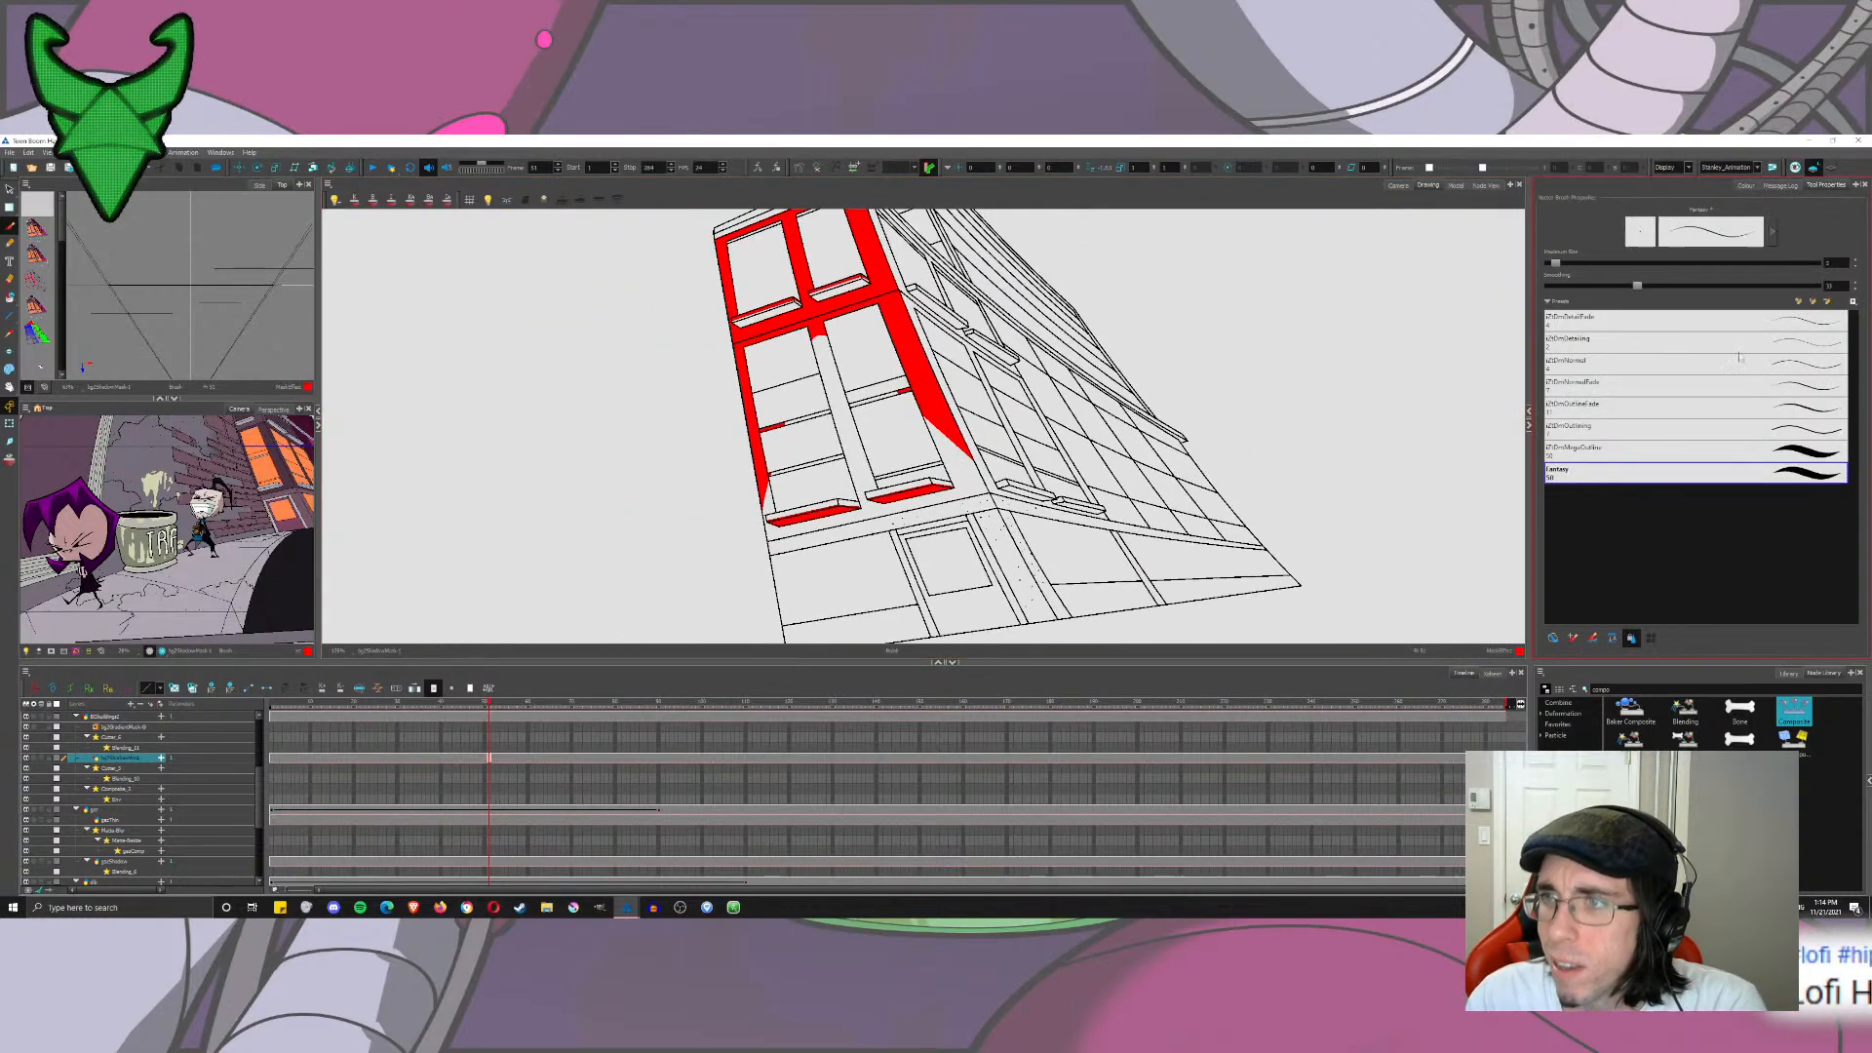
{"action": "scroll", "coordinate": [808, 517], "scroll_direction": "up", "scroll_amount": 6}
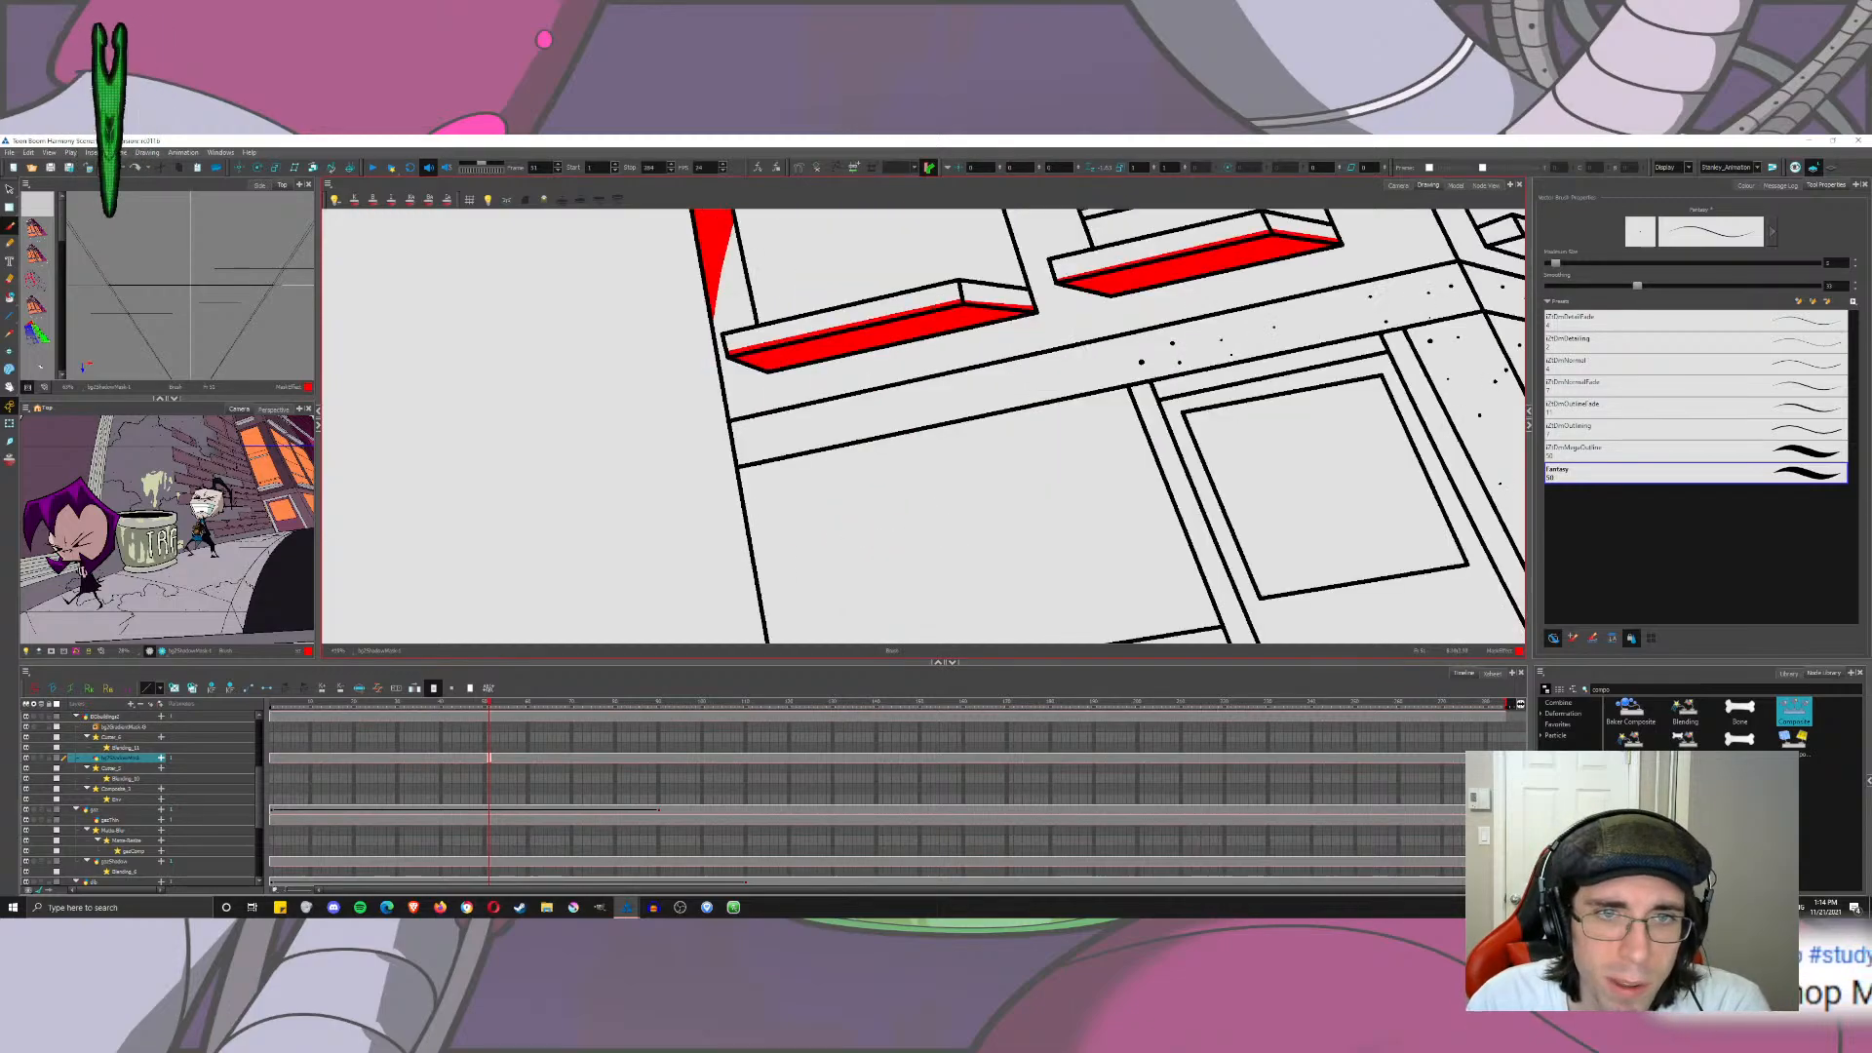
{"action": "left_click_drag", "start_coordinate": [765, 372], "coordinate": [732, 553]}
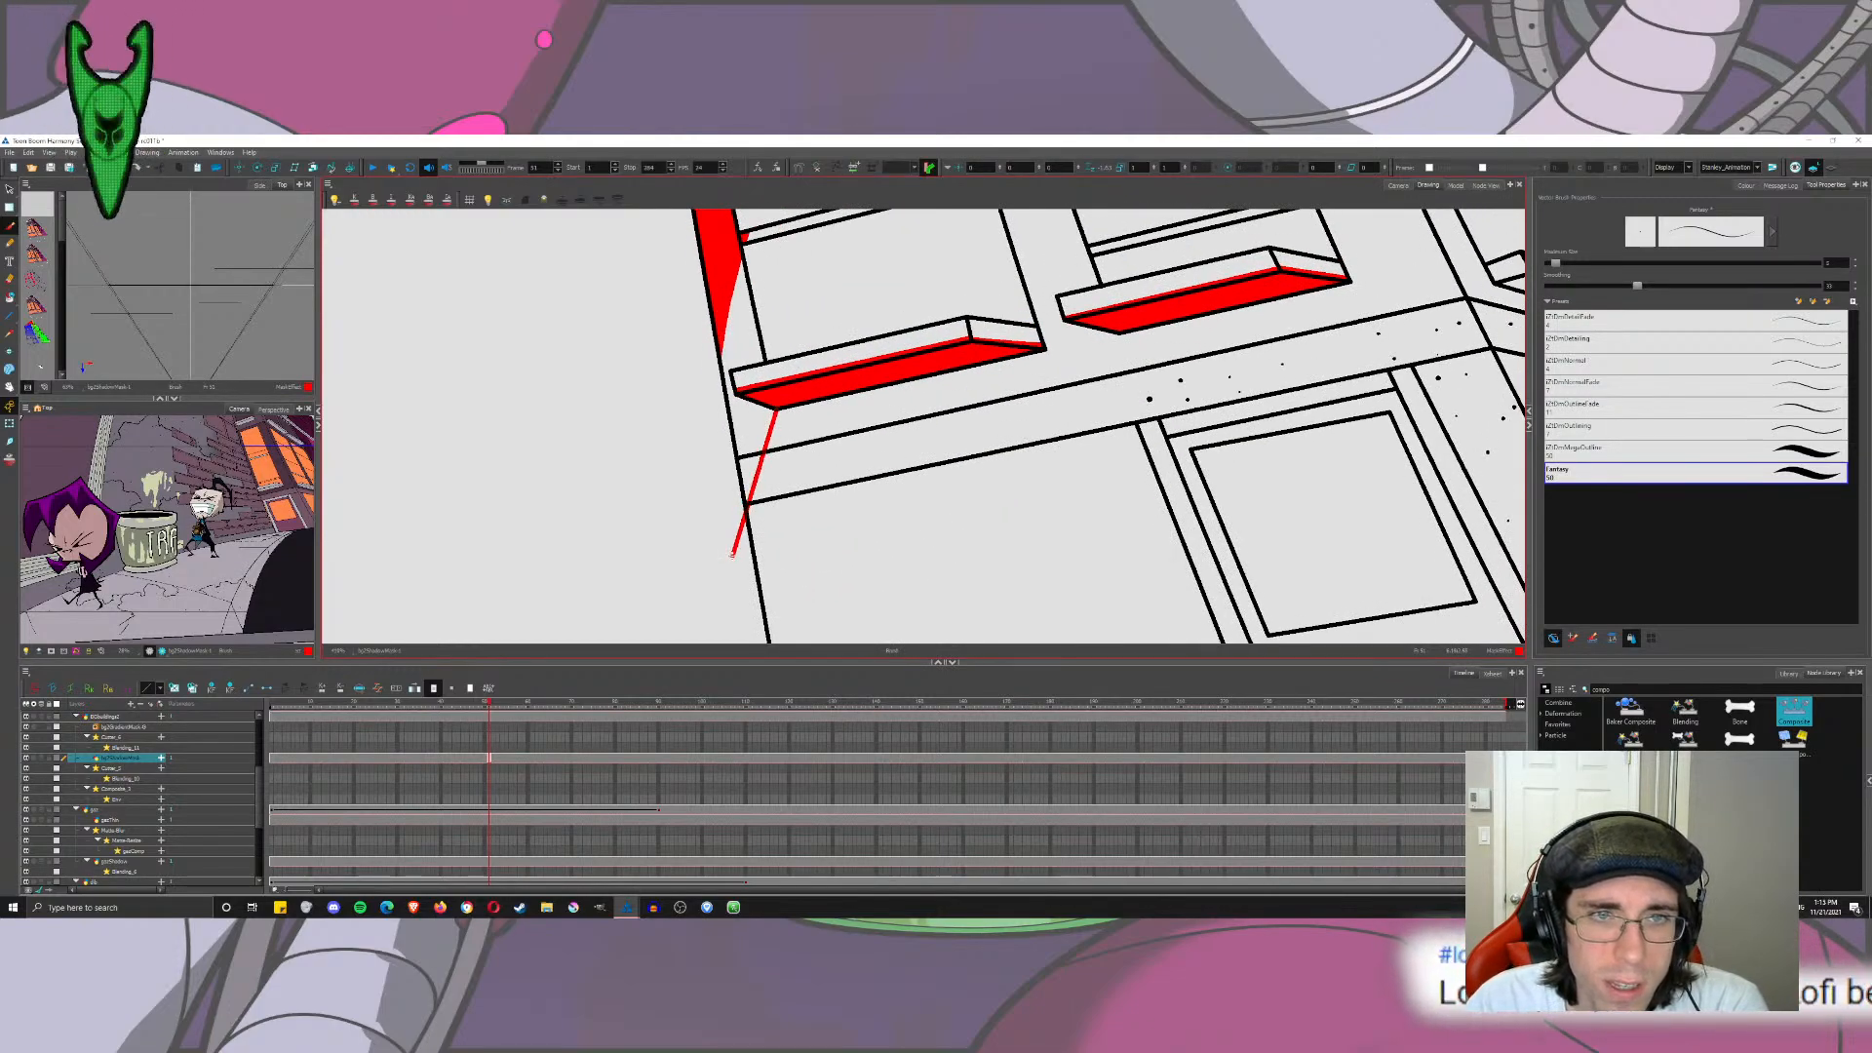
{"action": "mouse_move", "coordinate": [1044, 348]}
{"action": "left_mouse_down"}
{"action": "mouse_move", "coordinate": [1072, 404]}
{"action": "mouse_move", "coordinate": [1157, 434]}
{"action": "mouse_move", "coordinate": [1113, 374]}
{"action": "mouse_move", "coordinate": [1091, 413]}
{"action": "left_mouse_up"}
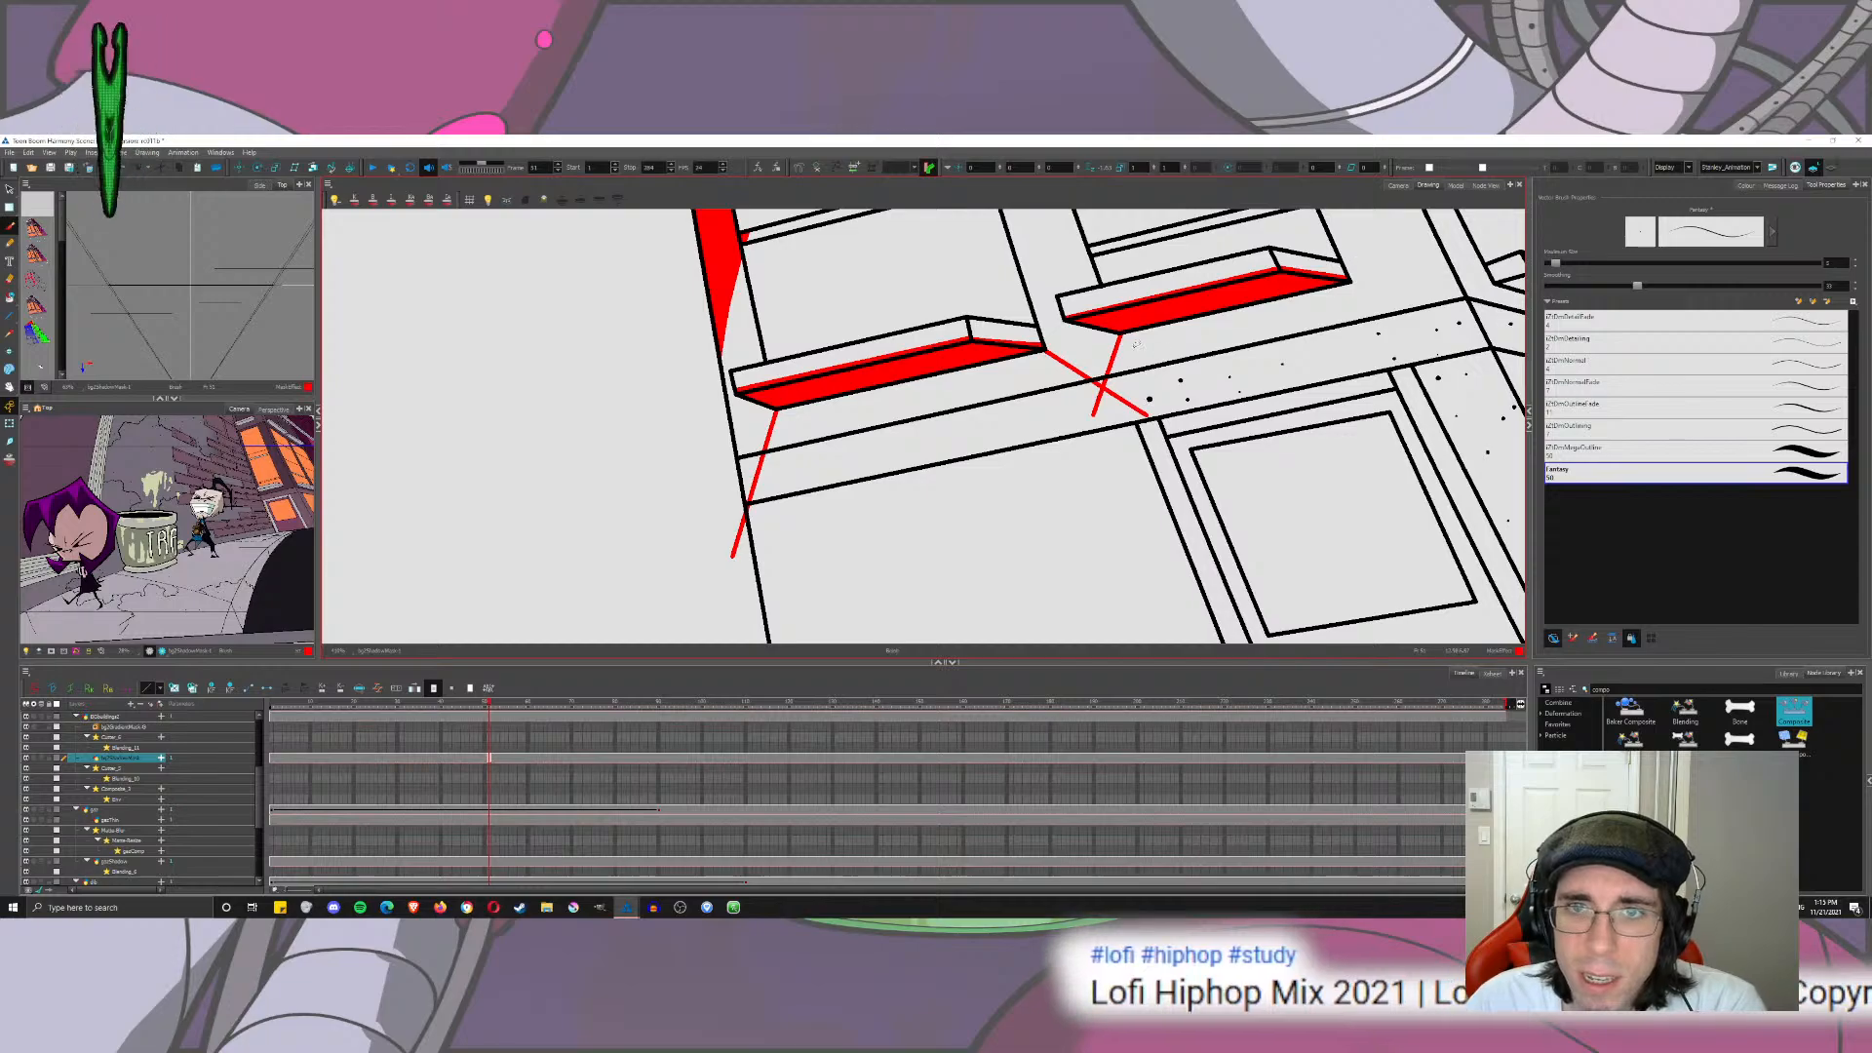
{"action": "key", "text": "ctrl+z"}
{"action": "key", "text": "ctrl+z"}
{"action": "key", "text": "ctrl+z"}
{"action": "scroll", "coordinate": [1013, 516], "scroll_direction": "up", "scroll_amount": 3}
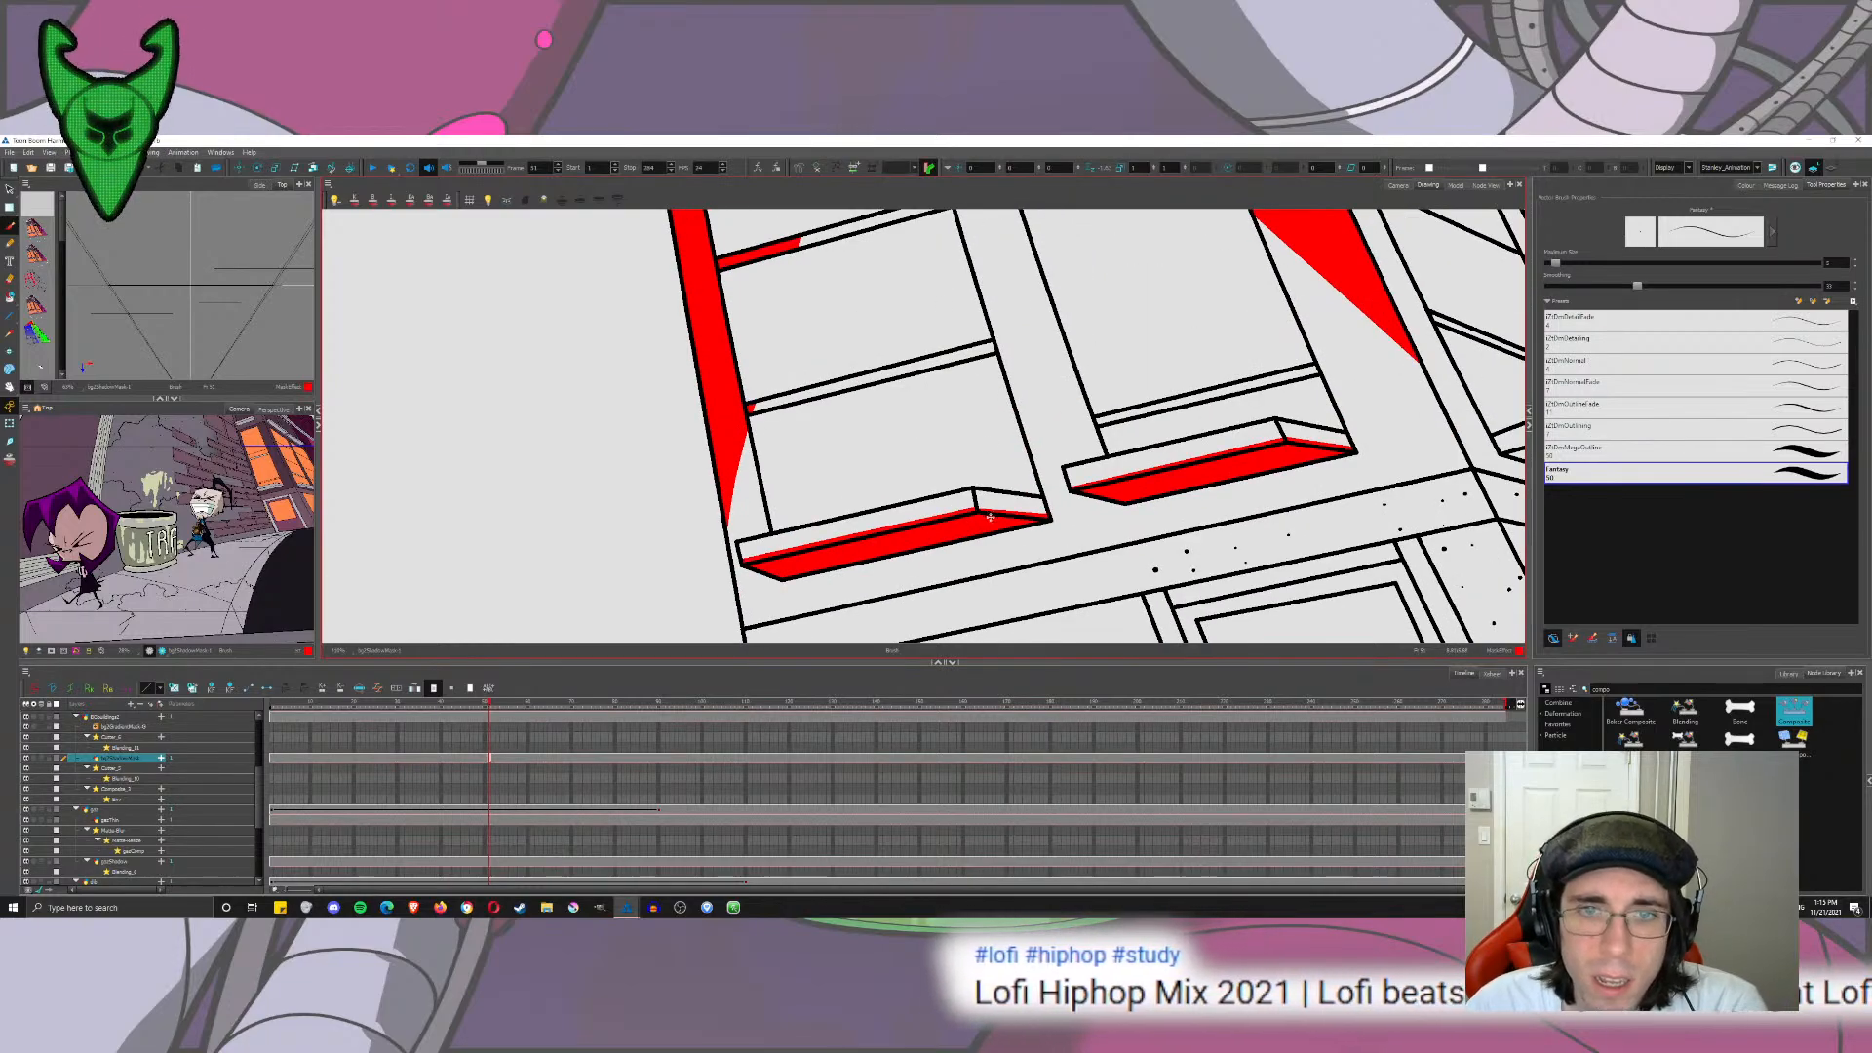
{"action": "scroll", "coordinate": [991, 517], "scroll_direction": "down", "scroll_amount": 3}
{"action": "left_click_drag", "start_coordinate": [1037, 375], "coordinate": [1024, 457]}
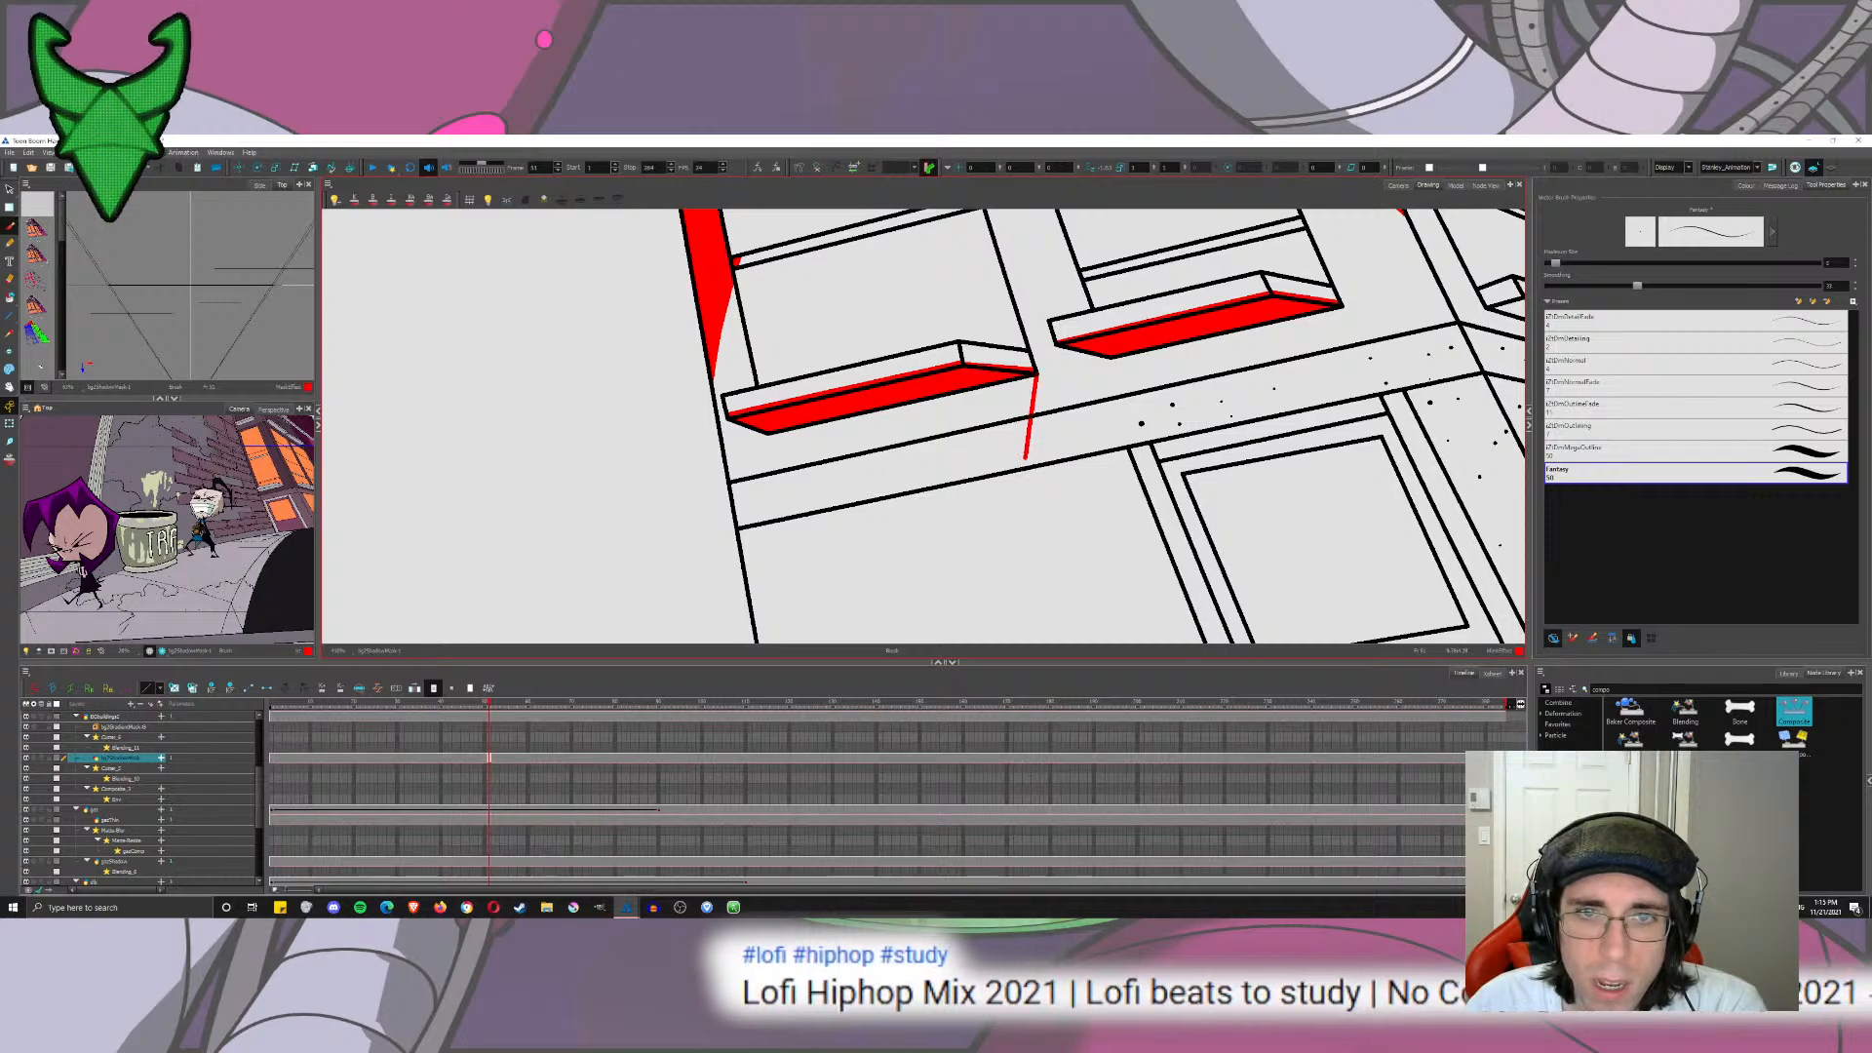
{"action": "mouse_move", "coordinate": [767, 431]}
{"action": "left_mouse_down"}
{"action": "mouse_move", "coordinate": [727, 492]}
{"action": "mouse_move", "coordinate": [751, 524]}
{"action": "left_mouse_up"}
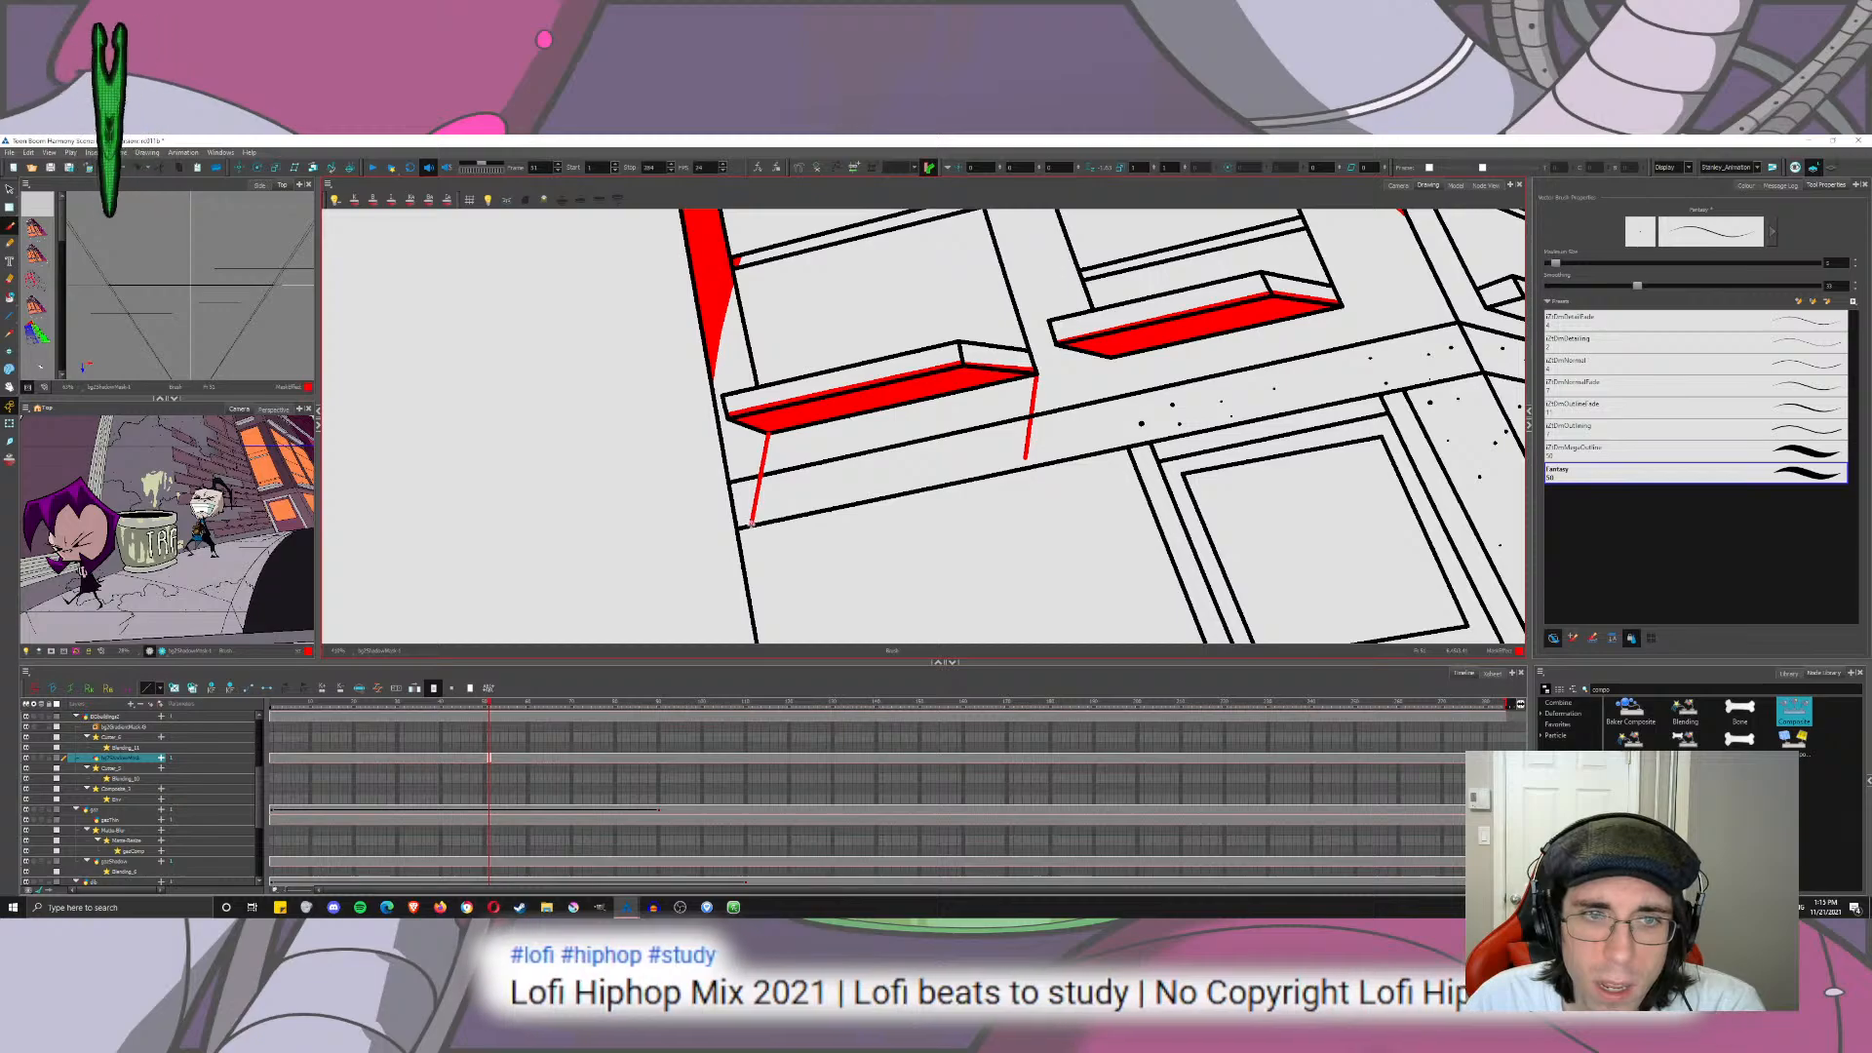
{"action": "key", "text": "ctrl+z"}
{"action": "key", "text": "ctrl+z"}
Step: Brush four slanted red shadow edges from the lower corners of both middle-storey ledges down across the horizontal band
{"action": "left_click_drag", "start_coordinate": [767, 432], "coordinate": [743, 559]}
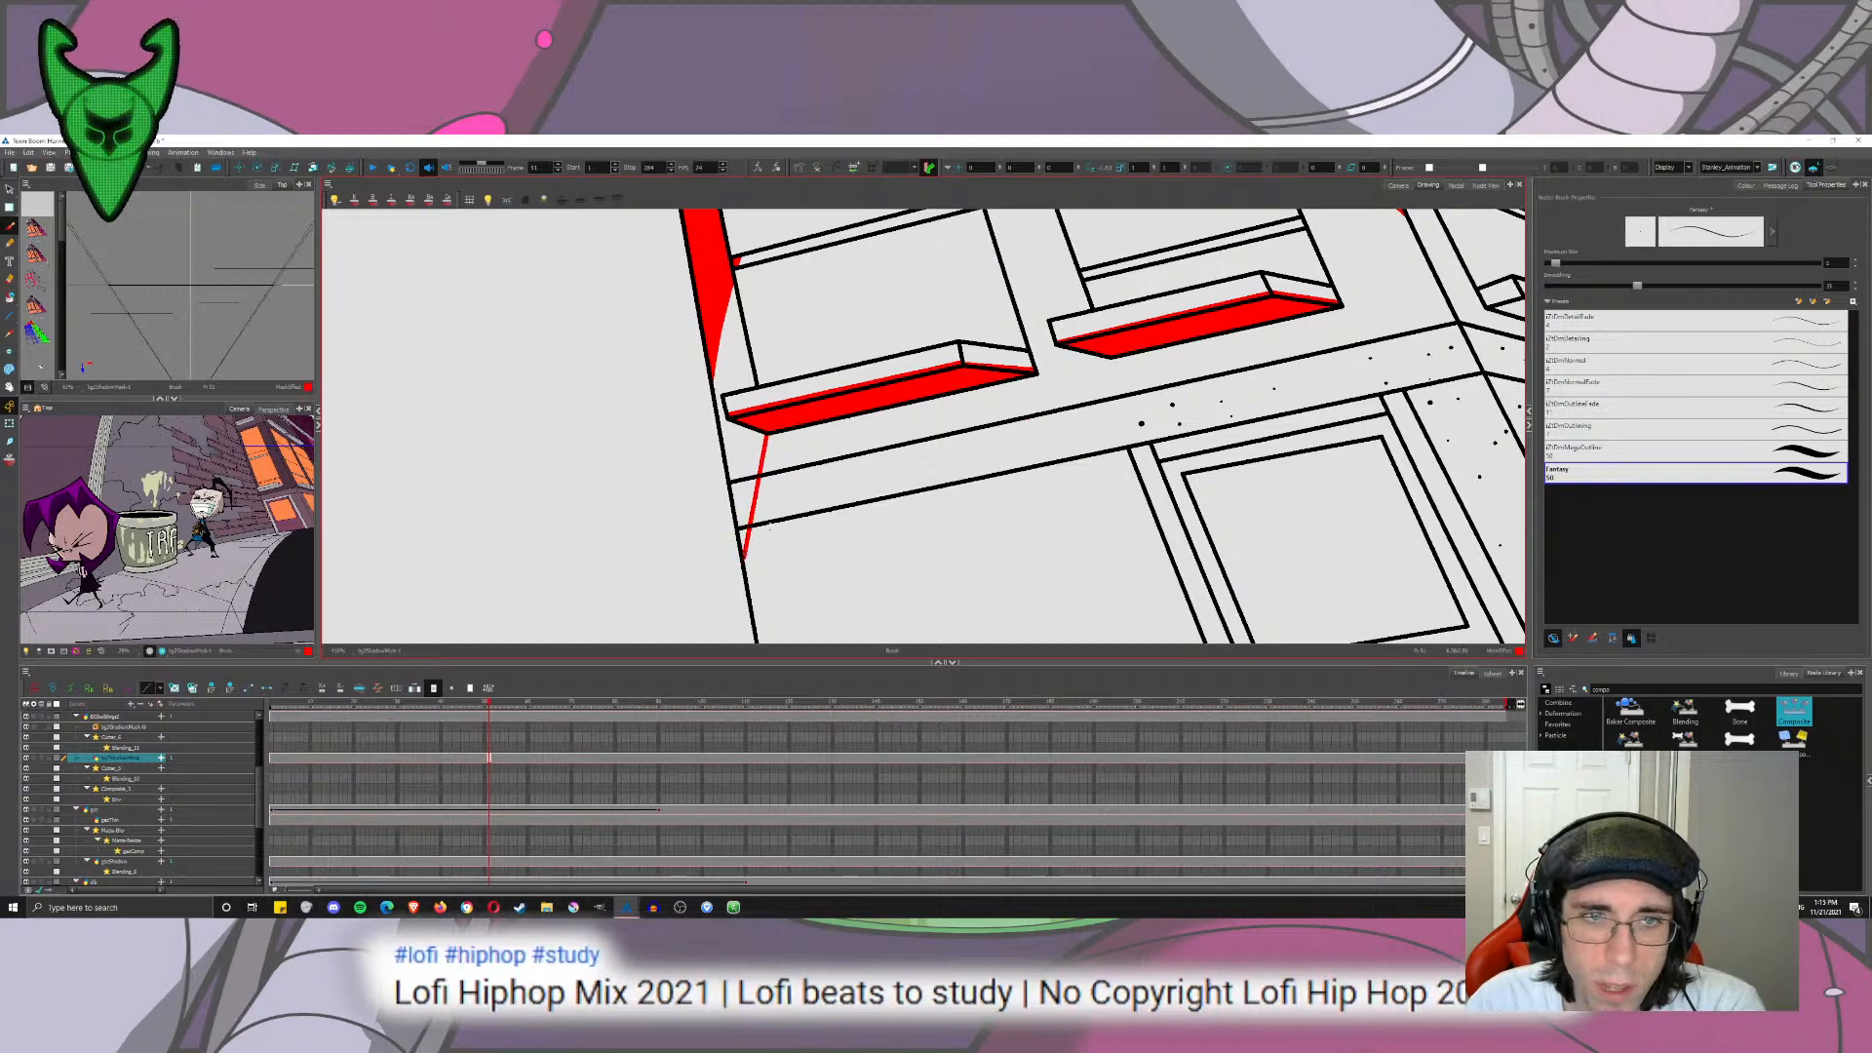
{"action": "left_click_drag", "start_coordinate": [1035, 393], "coordinate": [1008, 528]}
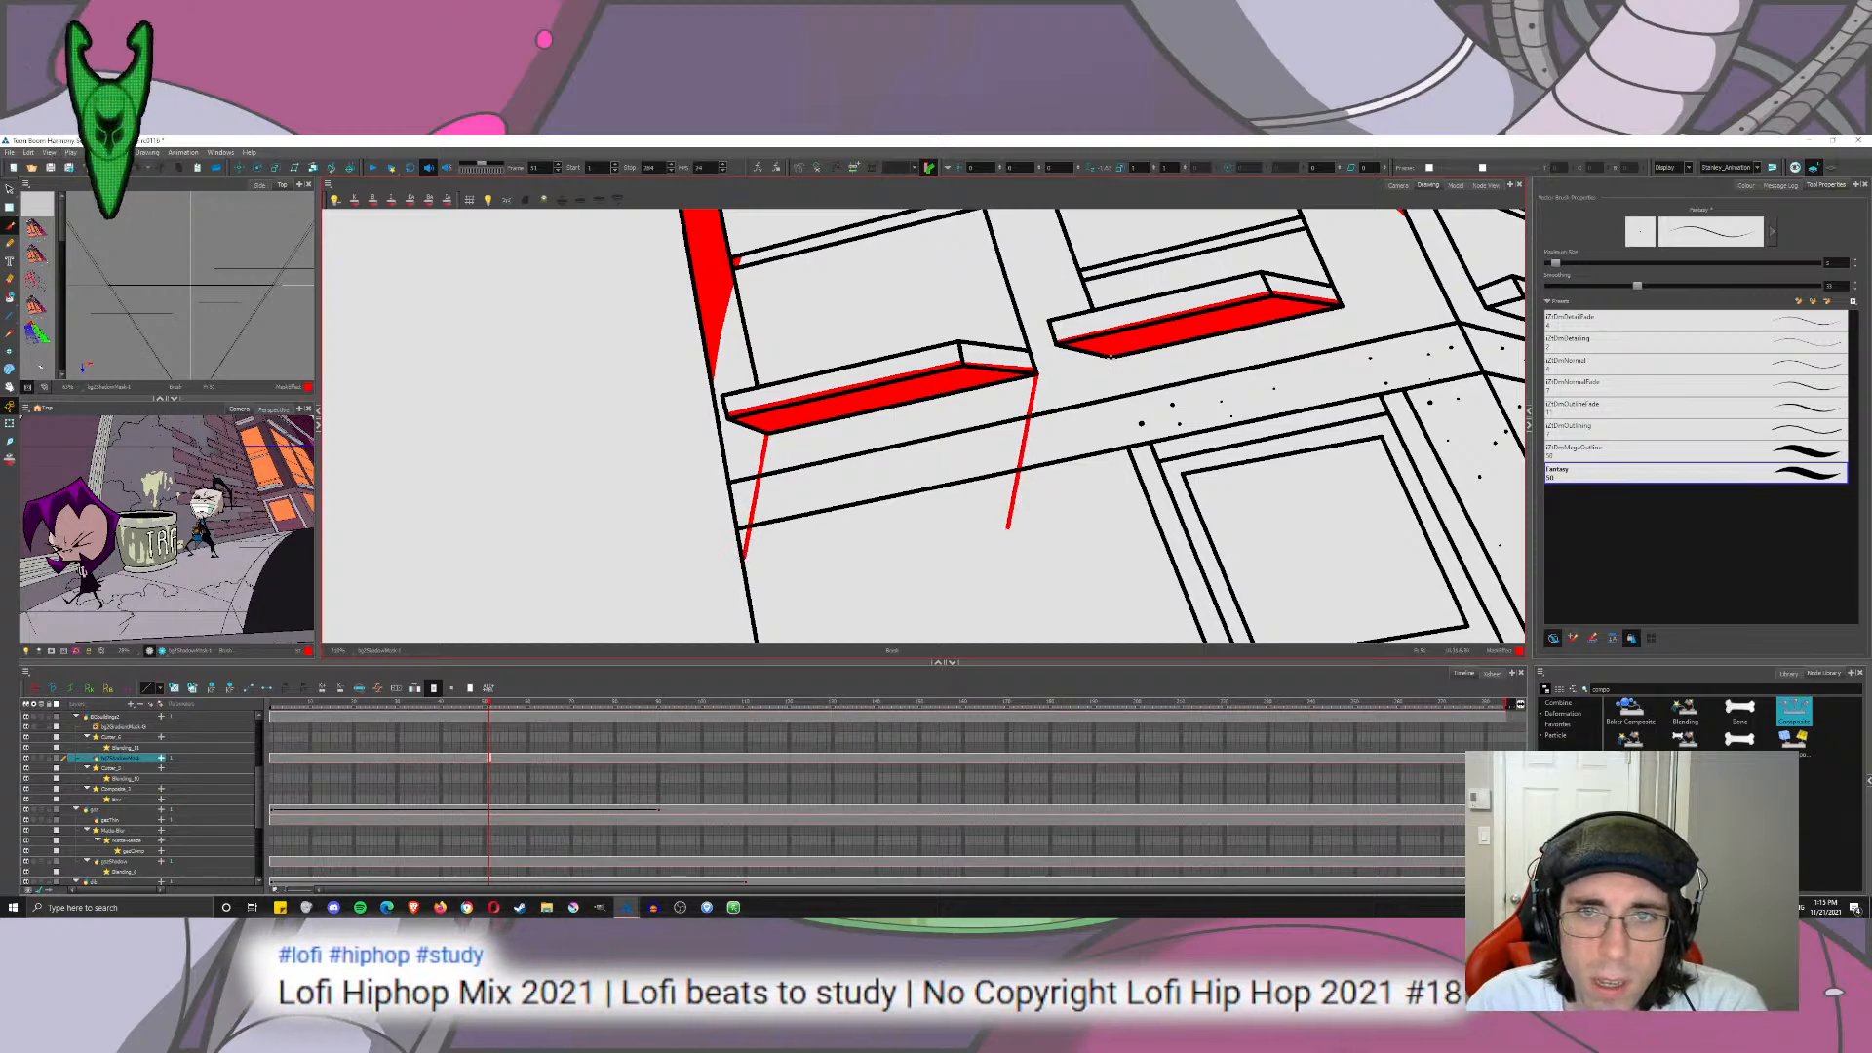
{"action": "left_click_drag", "start_coordinate": [1110, 358], "coordinate": [1080, 505]}
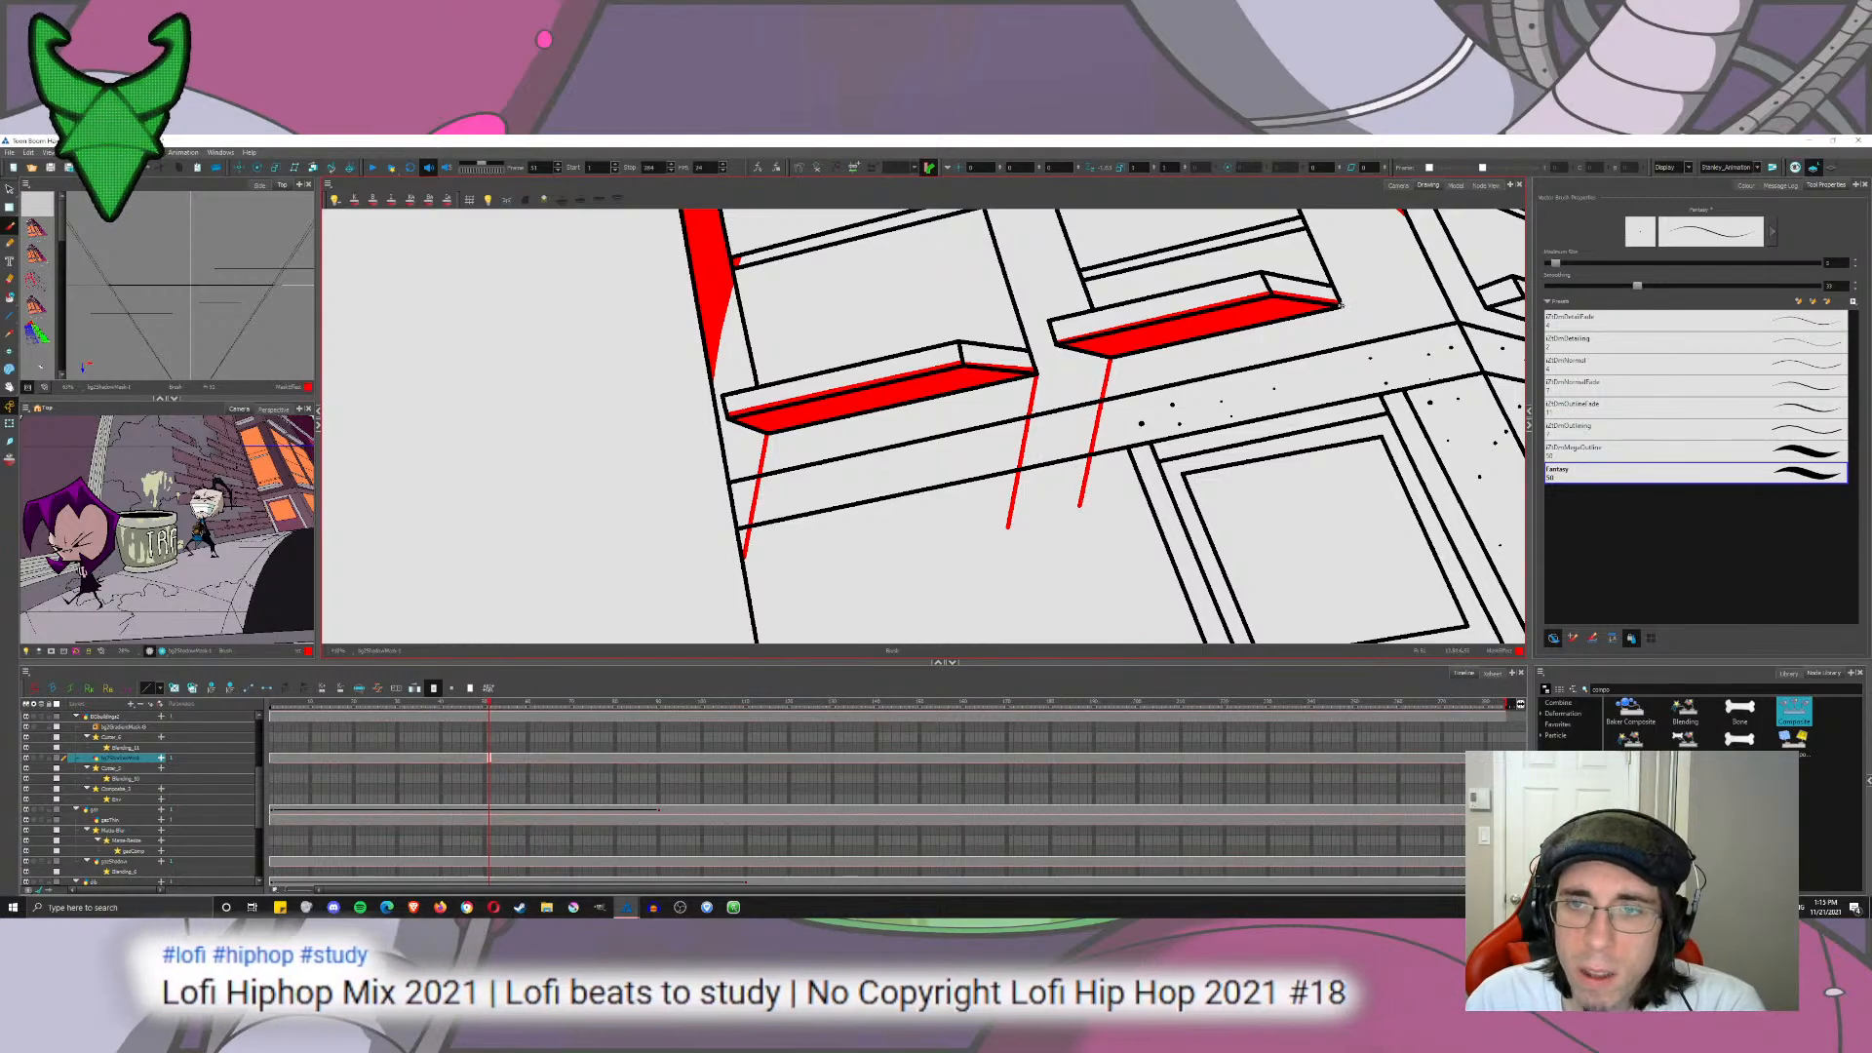
{"action": "left_click_drag", "start_coordinate": [1340, 306], "coordinate": [1323, 447]}
{"action": "scroll", "coordinate": [891, 464], "scroll_direction": "up", "scroll_amount": 3}
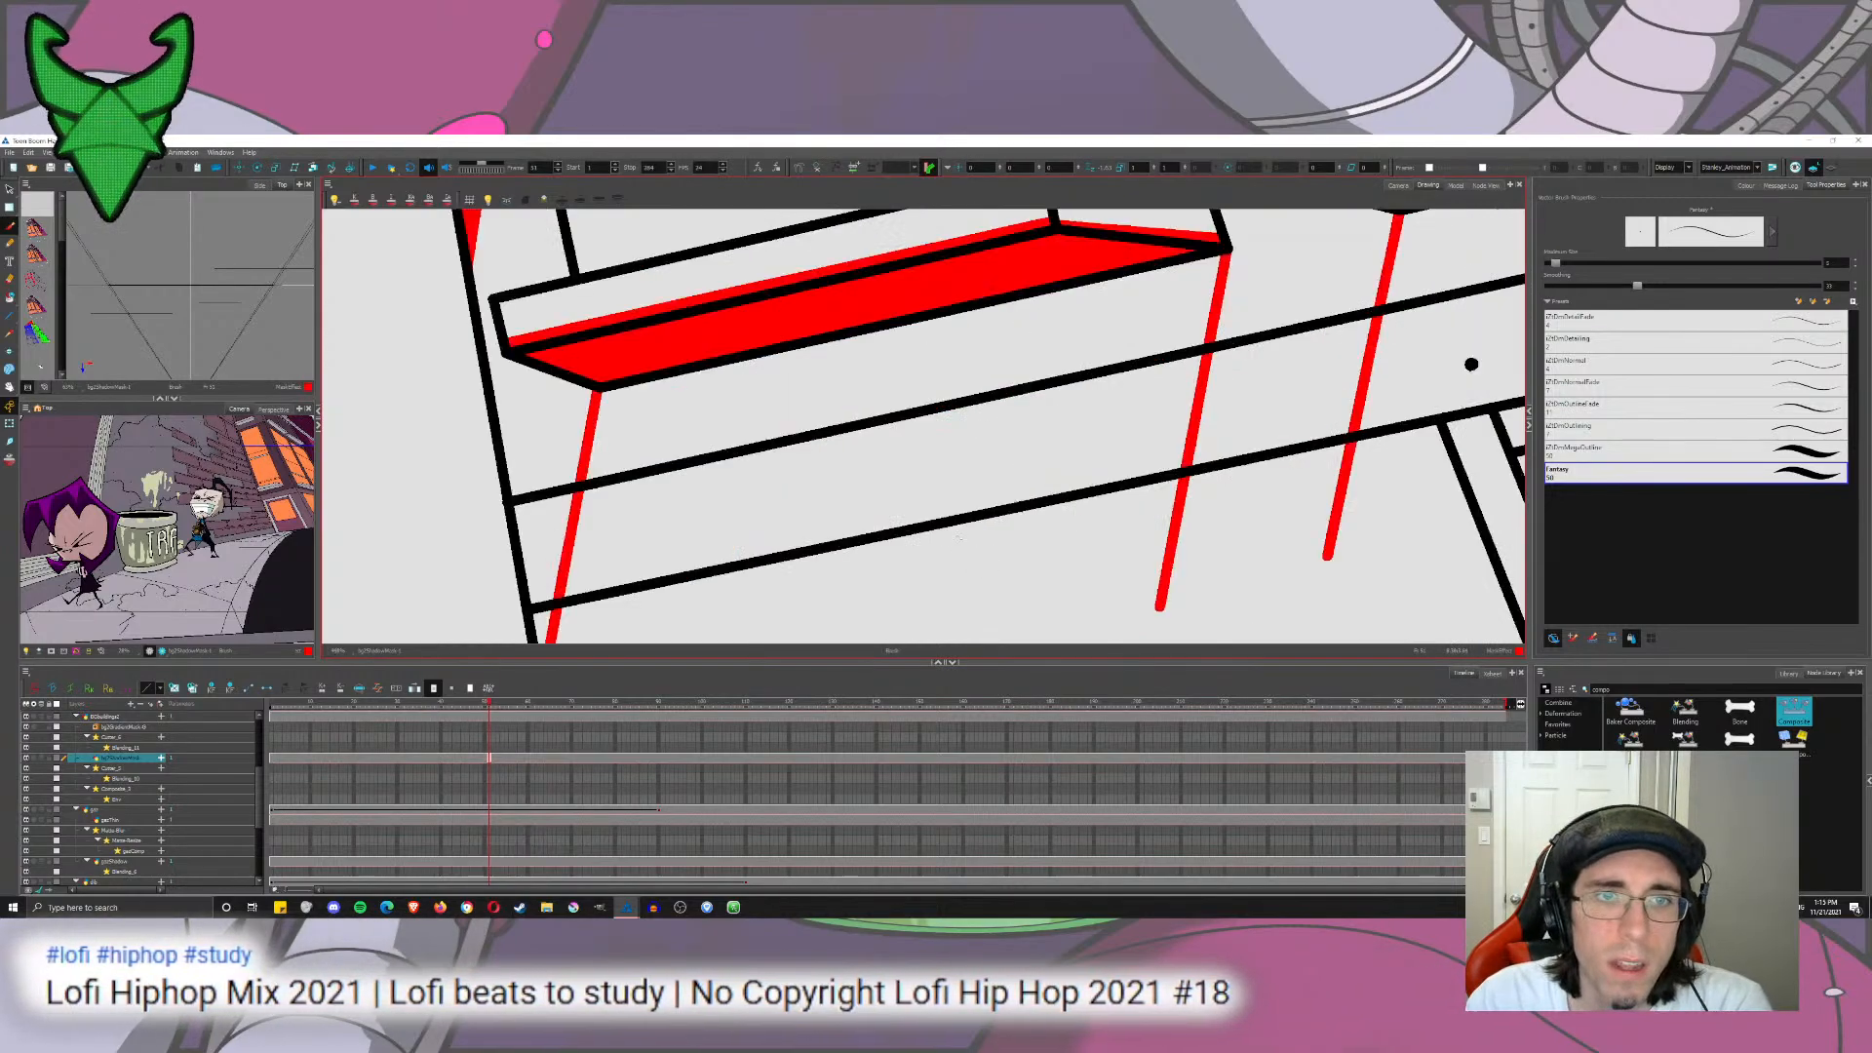
{"action": "scroll", "coordinate": [556, 502], "scroll_direction": "down", "scroll_amount": 3}
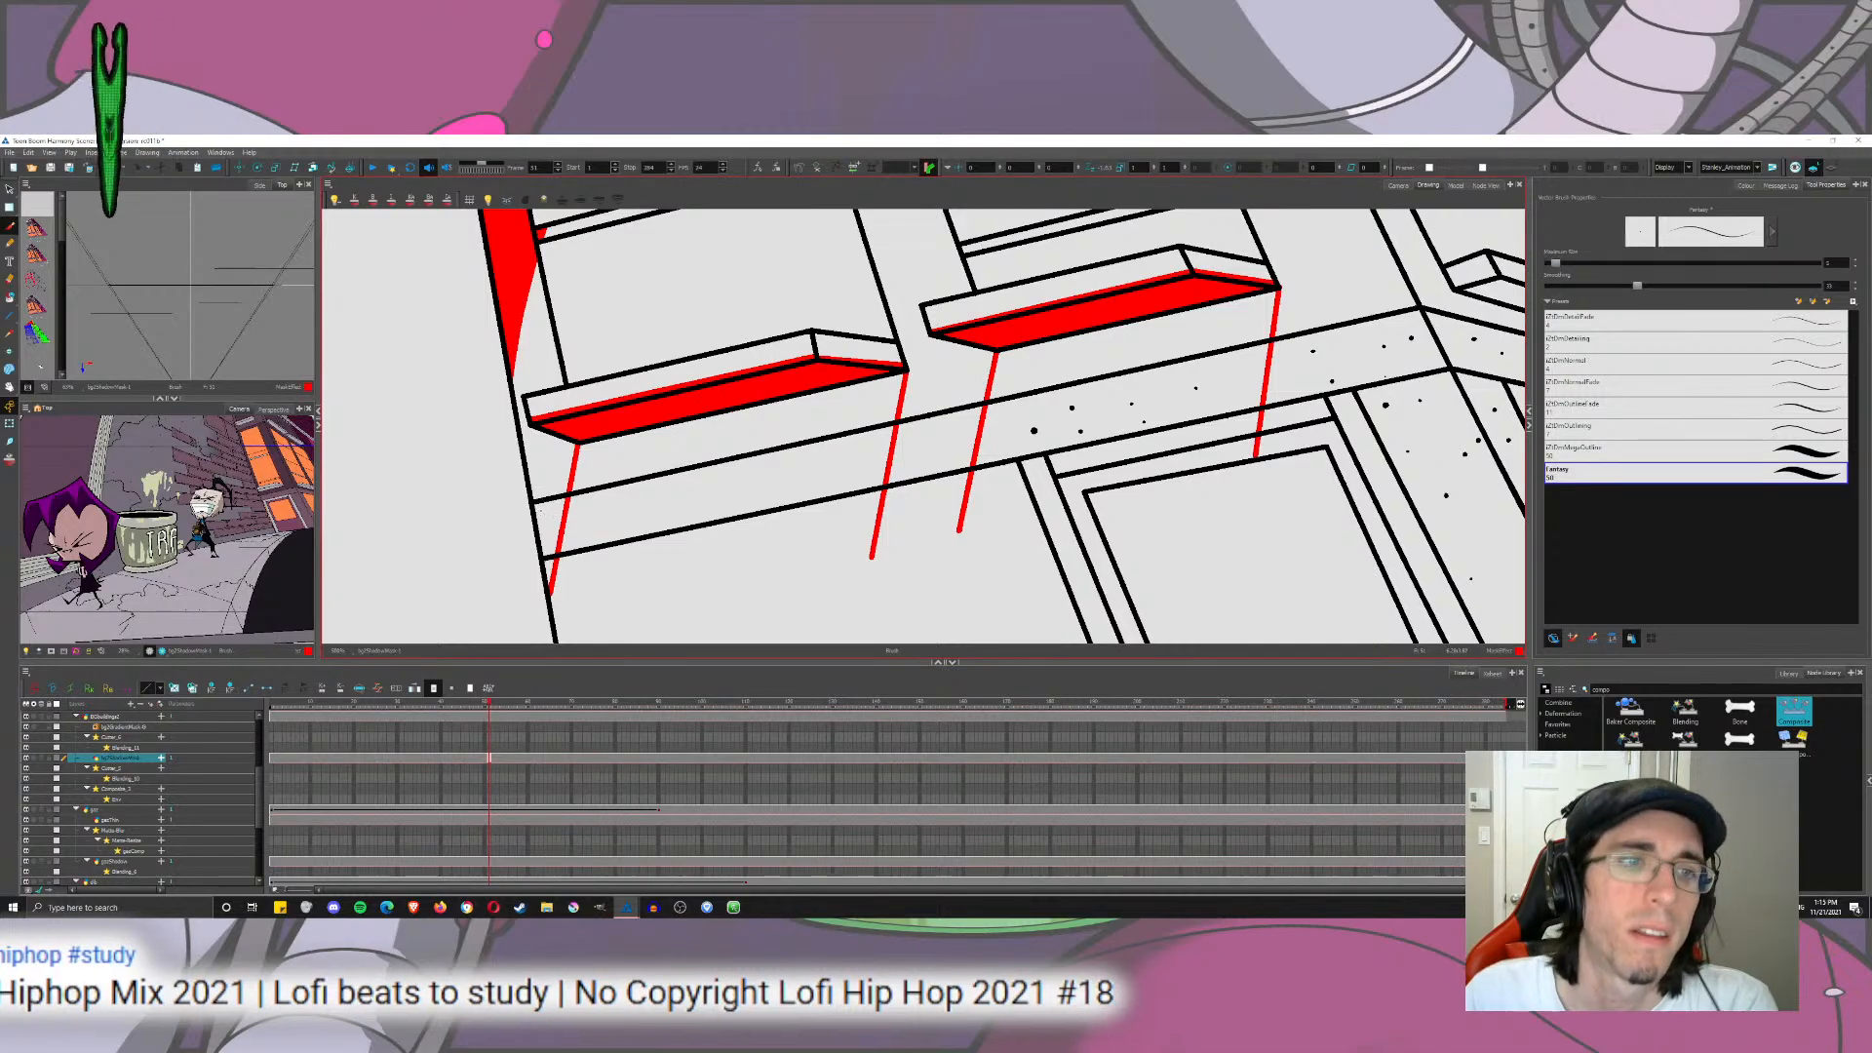
Step: Line both sides of the band's upper edge with red and fill the two ledges' cast shadows on the wall and band
{"action": "left_click_drag", "start_coordinate": [551, 503], "coordinate": [1421, 312]}
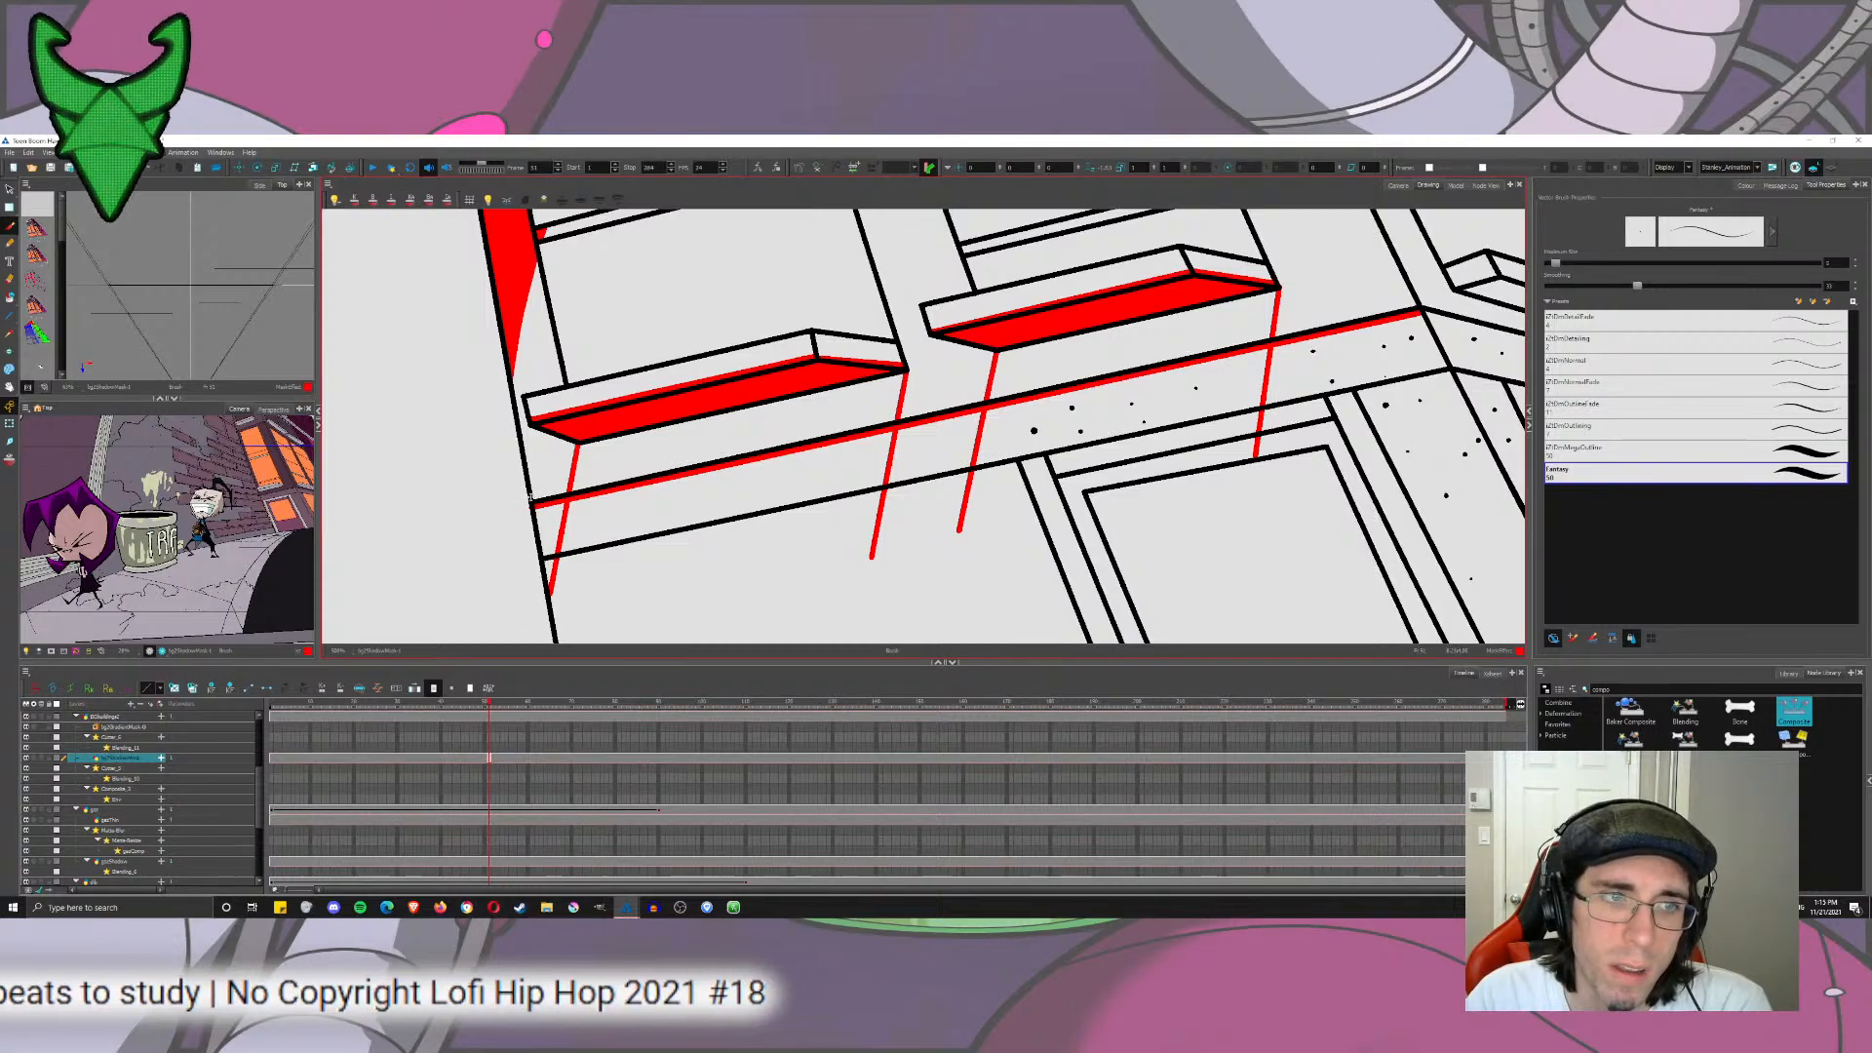
{"action": "mouse_move", "coordinate": [534, 496]}
{"action": "left_mouse_down"}
{"action": "mouse_move", "coordinate": [1321, 298]}
{"action": "mouse_move", "coordinate": [1415, 304]}
{"action": "left_mouse_up"}
{"action": "left_click", "coordinate": [11, 191]}
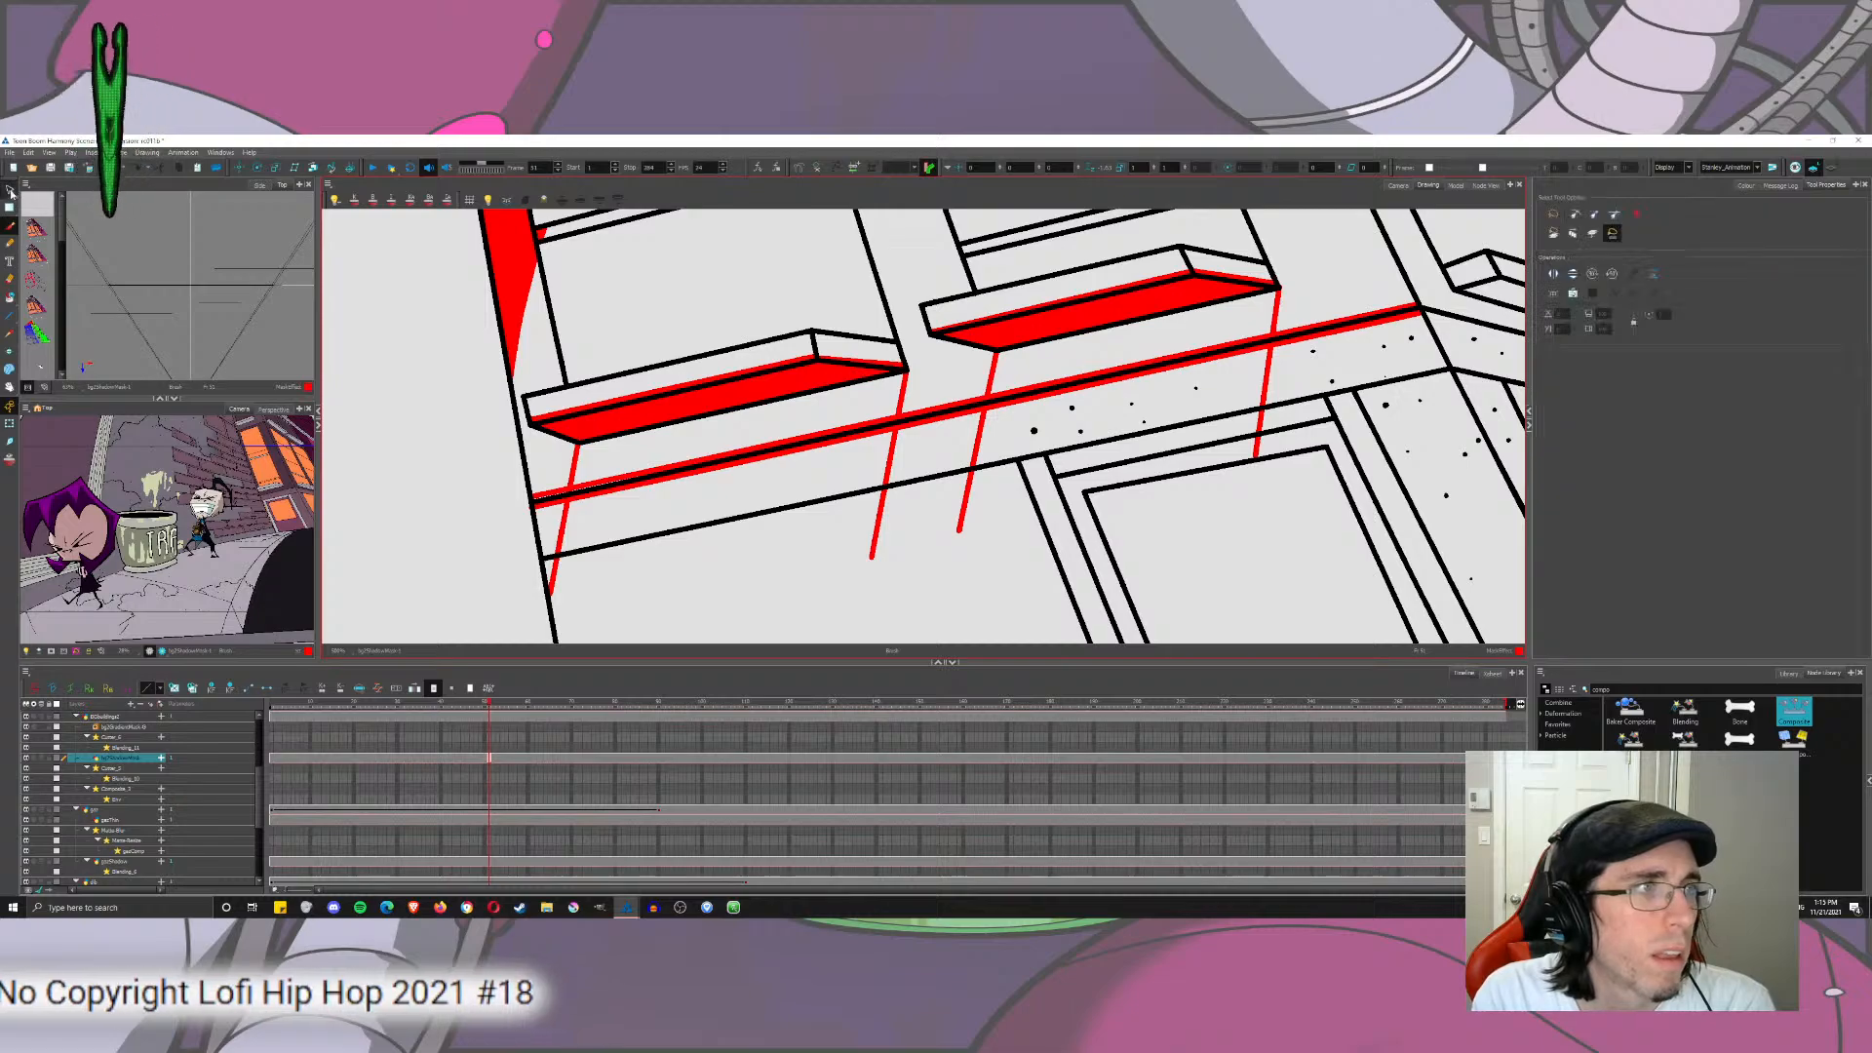
{"action": "left_click", "coordinate": [11, 297]}
{"action": "left_click", "coordinate": [711, 431]}
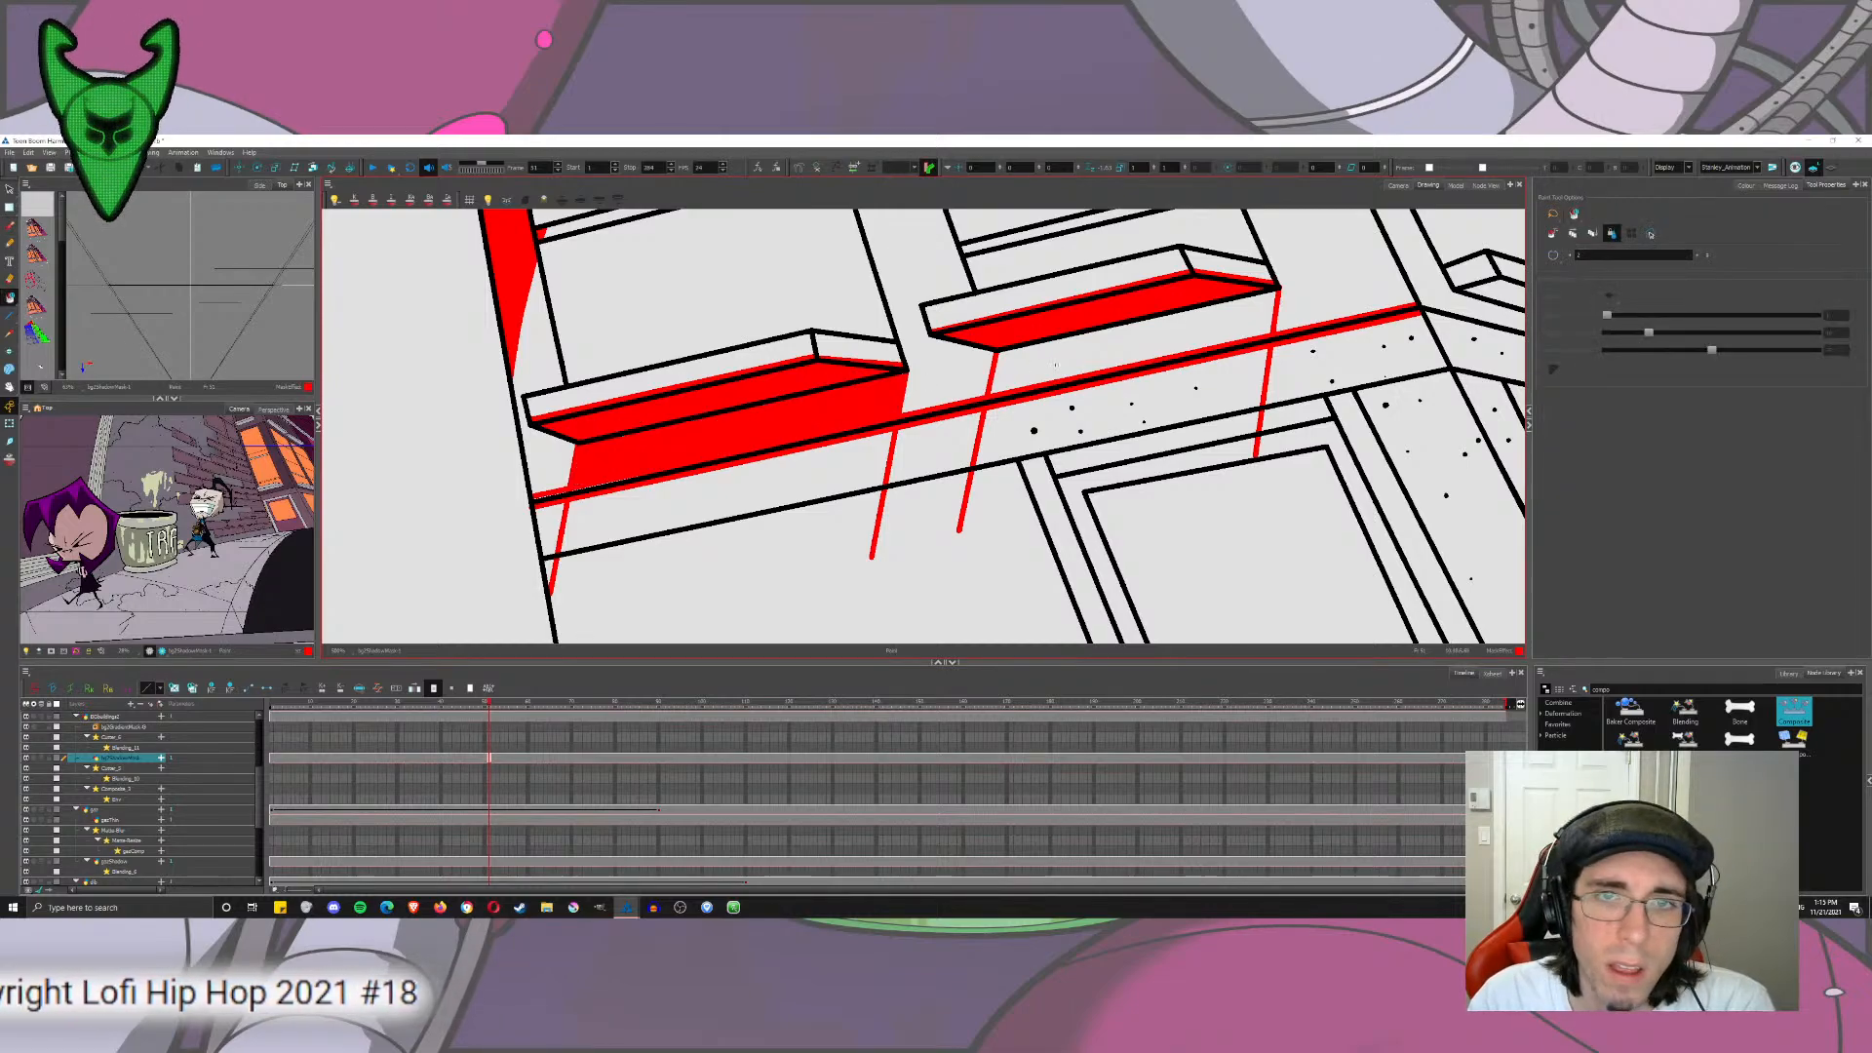
{"action": "left_click", "coordinate": [1053, 360]}
{"action": "left_click", "coordinate": [727, 507]}
{"action": "left_click", "coordinate": [1070, 428]}
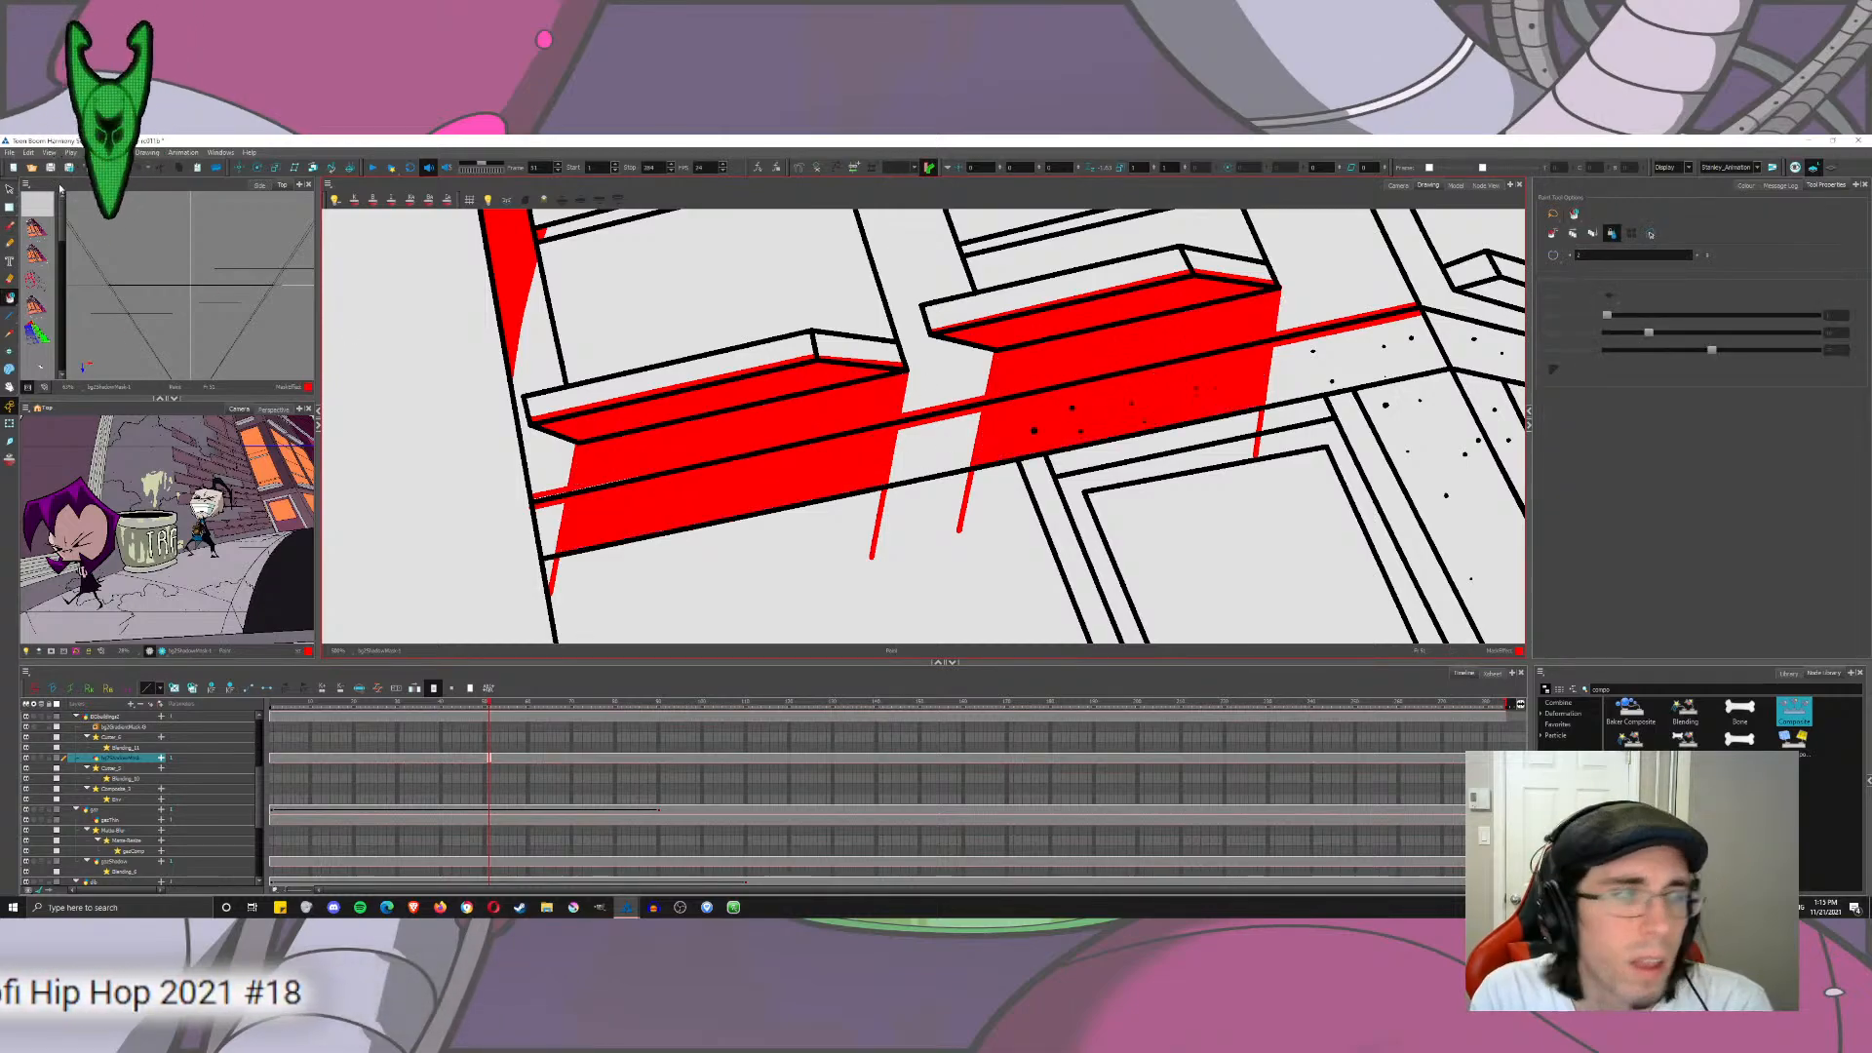
Step: Cut away the excess red strip above the band and the slanted stroke ends hanging below it
{"action": "key", "text": "alt+t"}
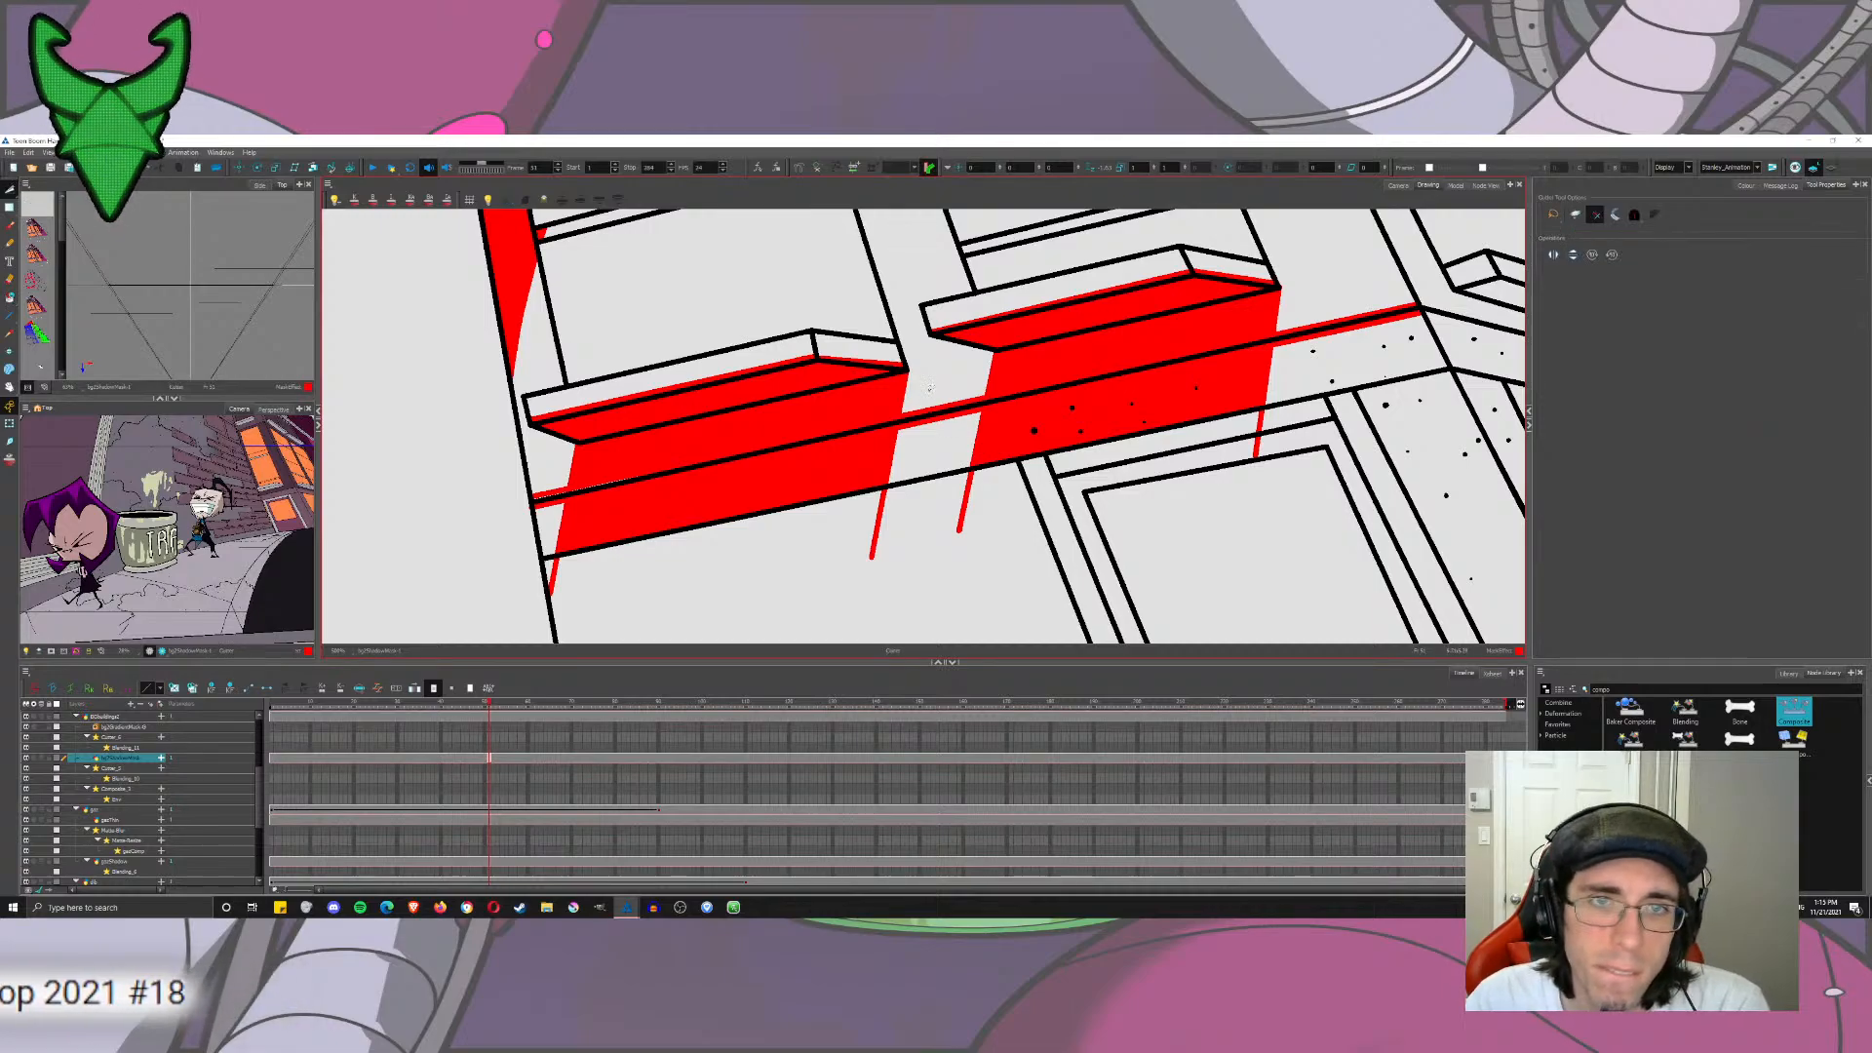
{"action": "left_click_drag", "start_coordinate": [930, 388], "coordinate": [930, 421]}
{"action": "left_click", "coordinate": [895, 415]}
{"action": "key", "text": "Delete"}
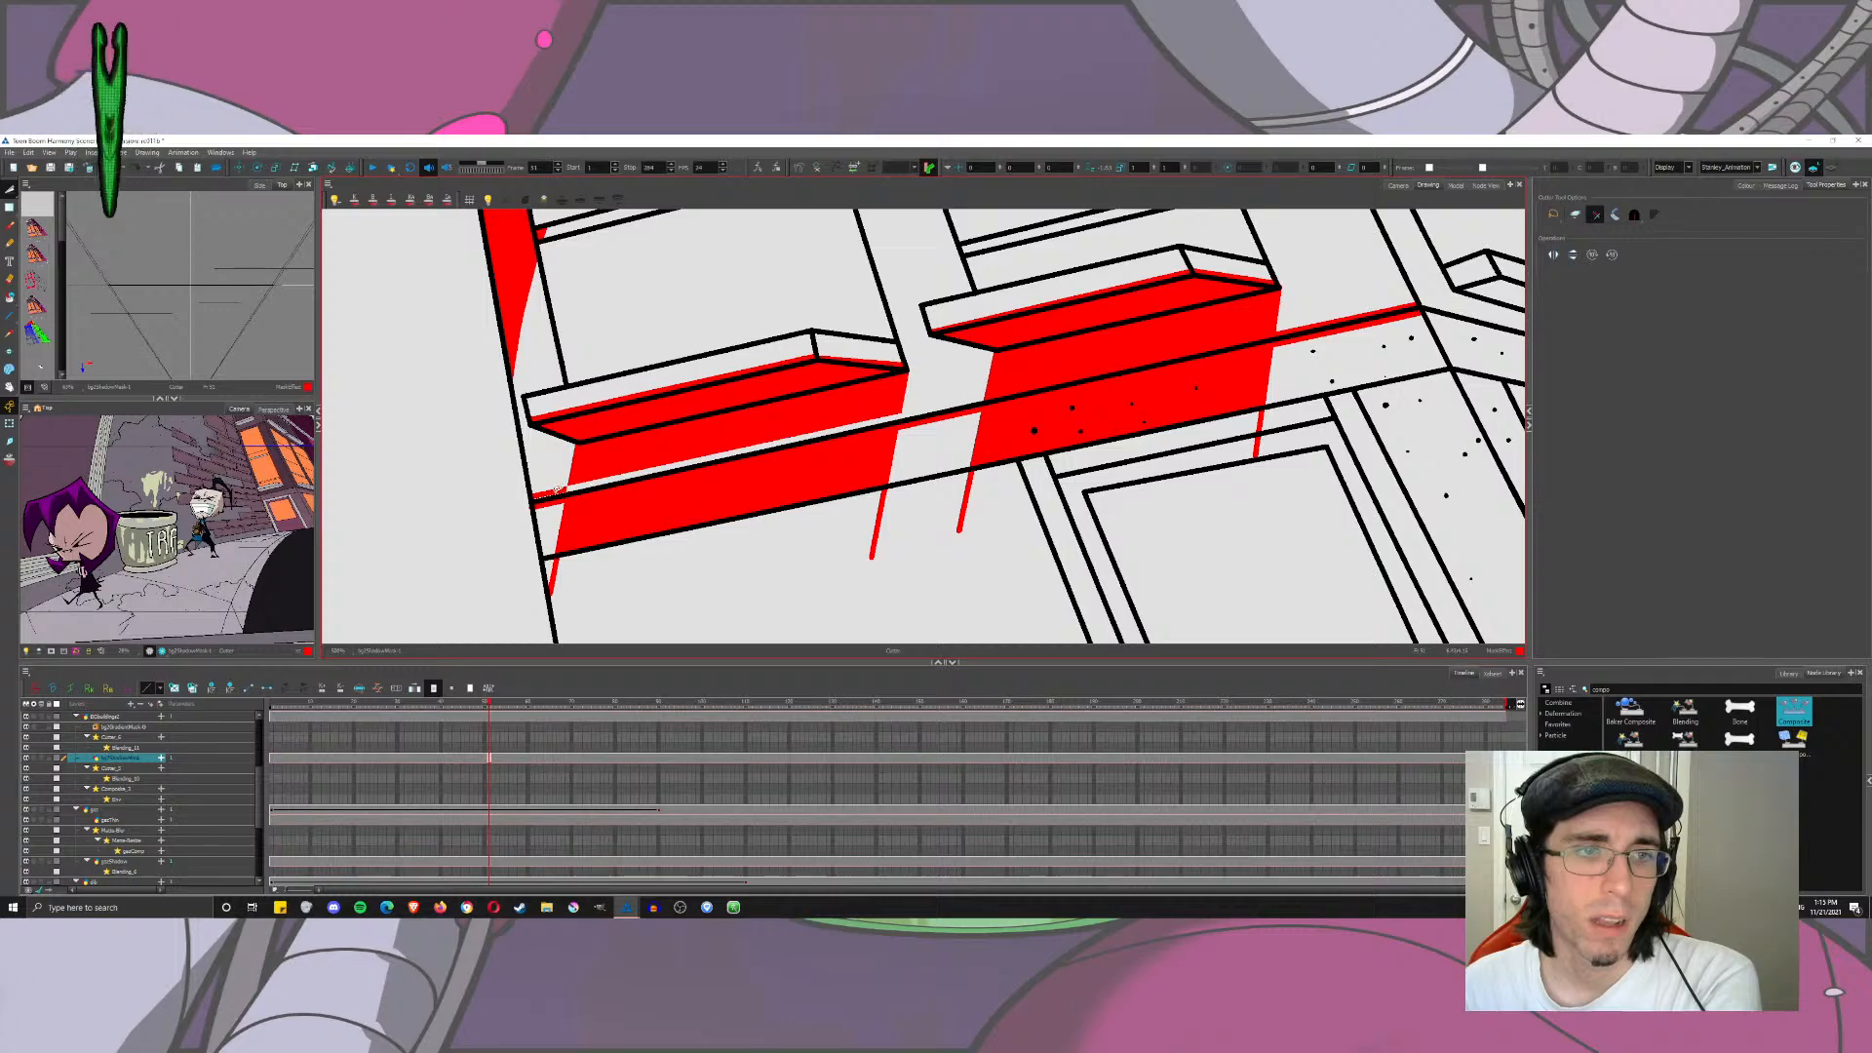
{"action": "left_click_drag", "start_coordinate": [557, 490], "coordinate": [568, 488]}
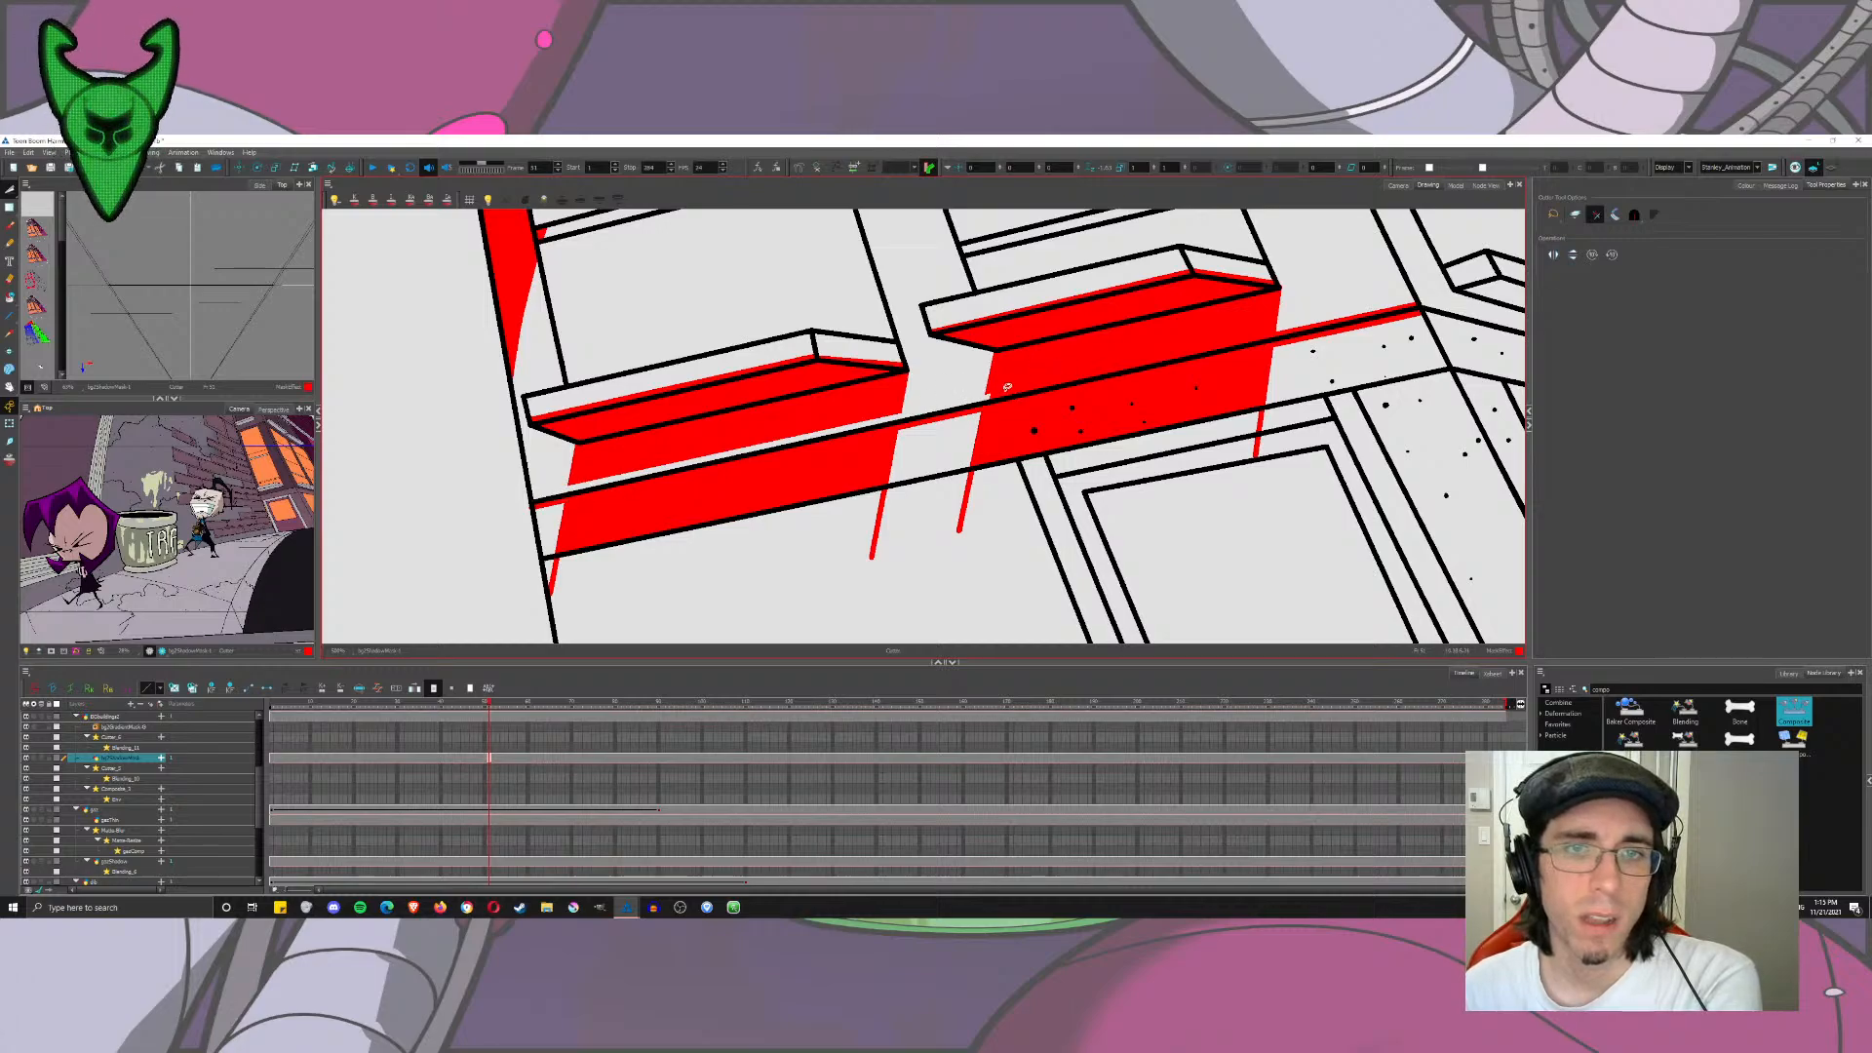
{"action": "left_click", "coordinate": [987, 394]}
{"action": "key", "text": "Delete"}
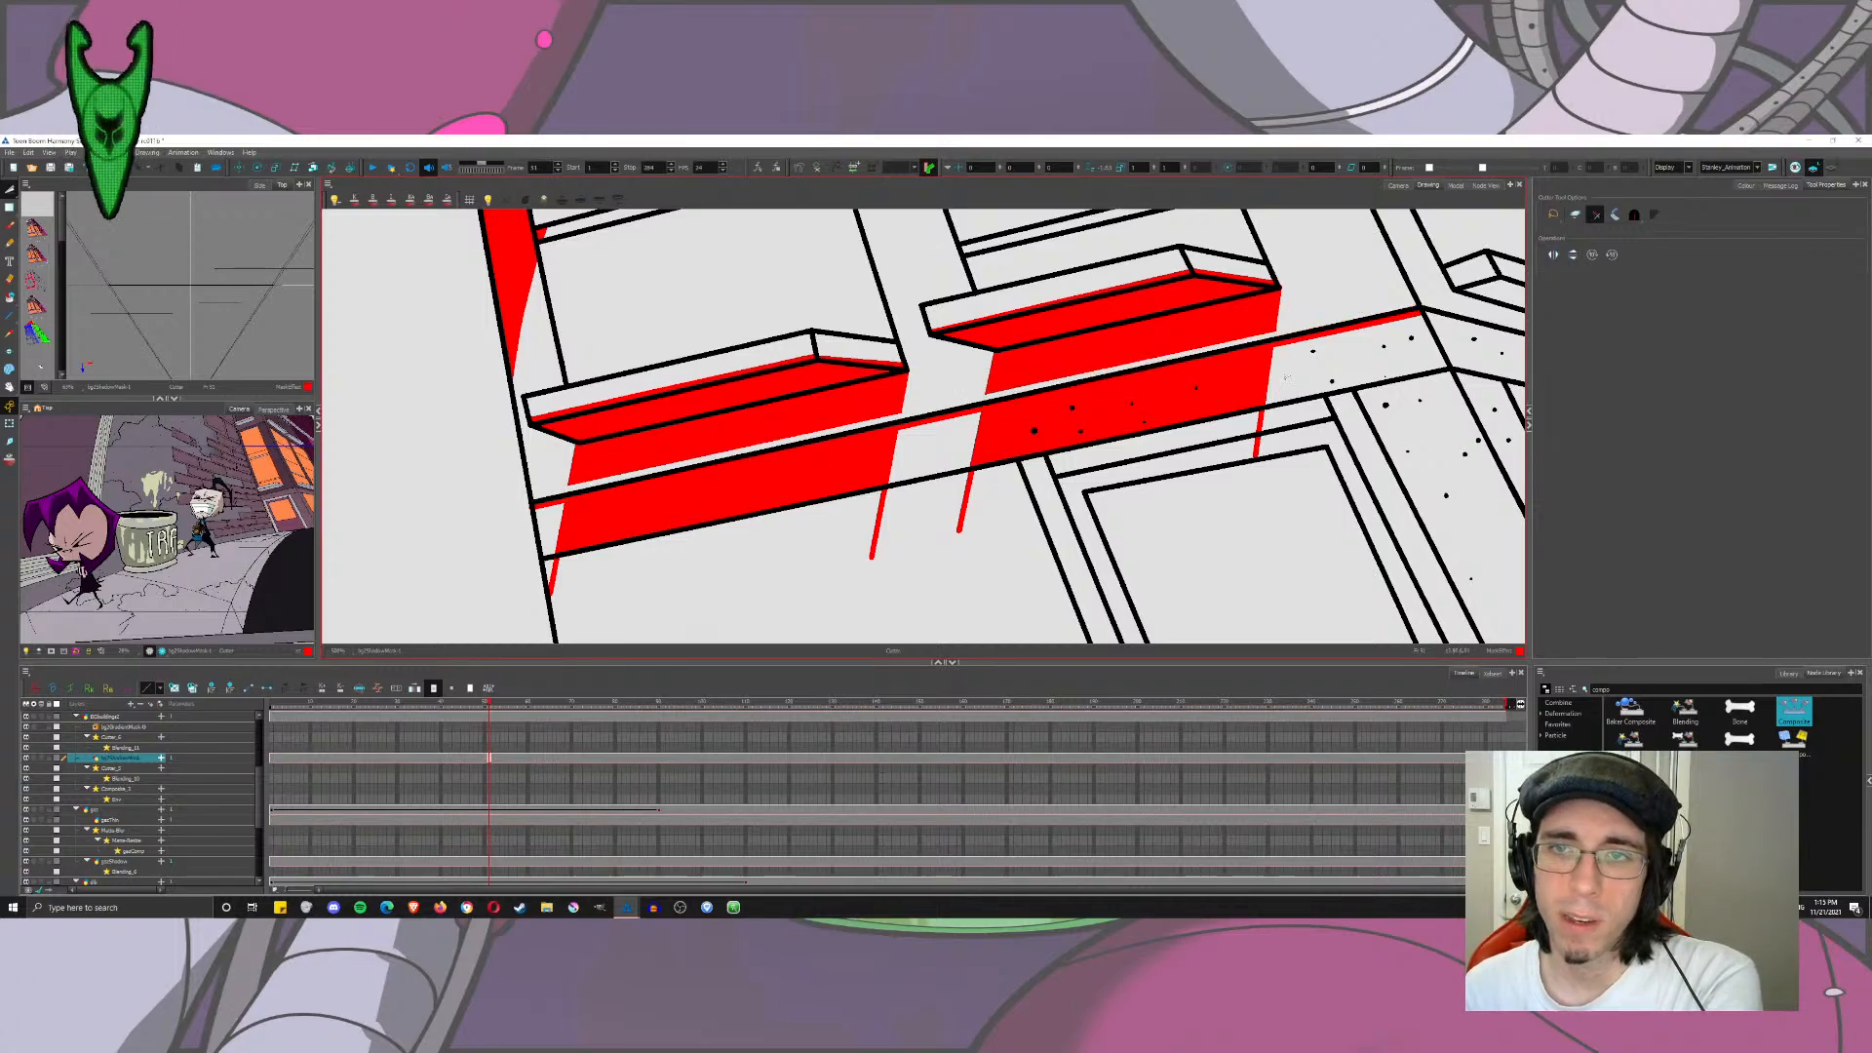
{"action": "left_click_drag", "start_coordinate": [879, 534], "coordinate": [850, 541]}
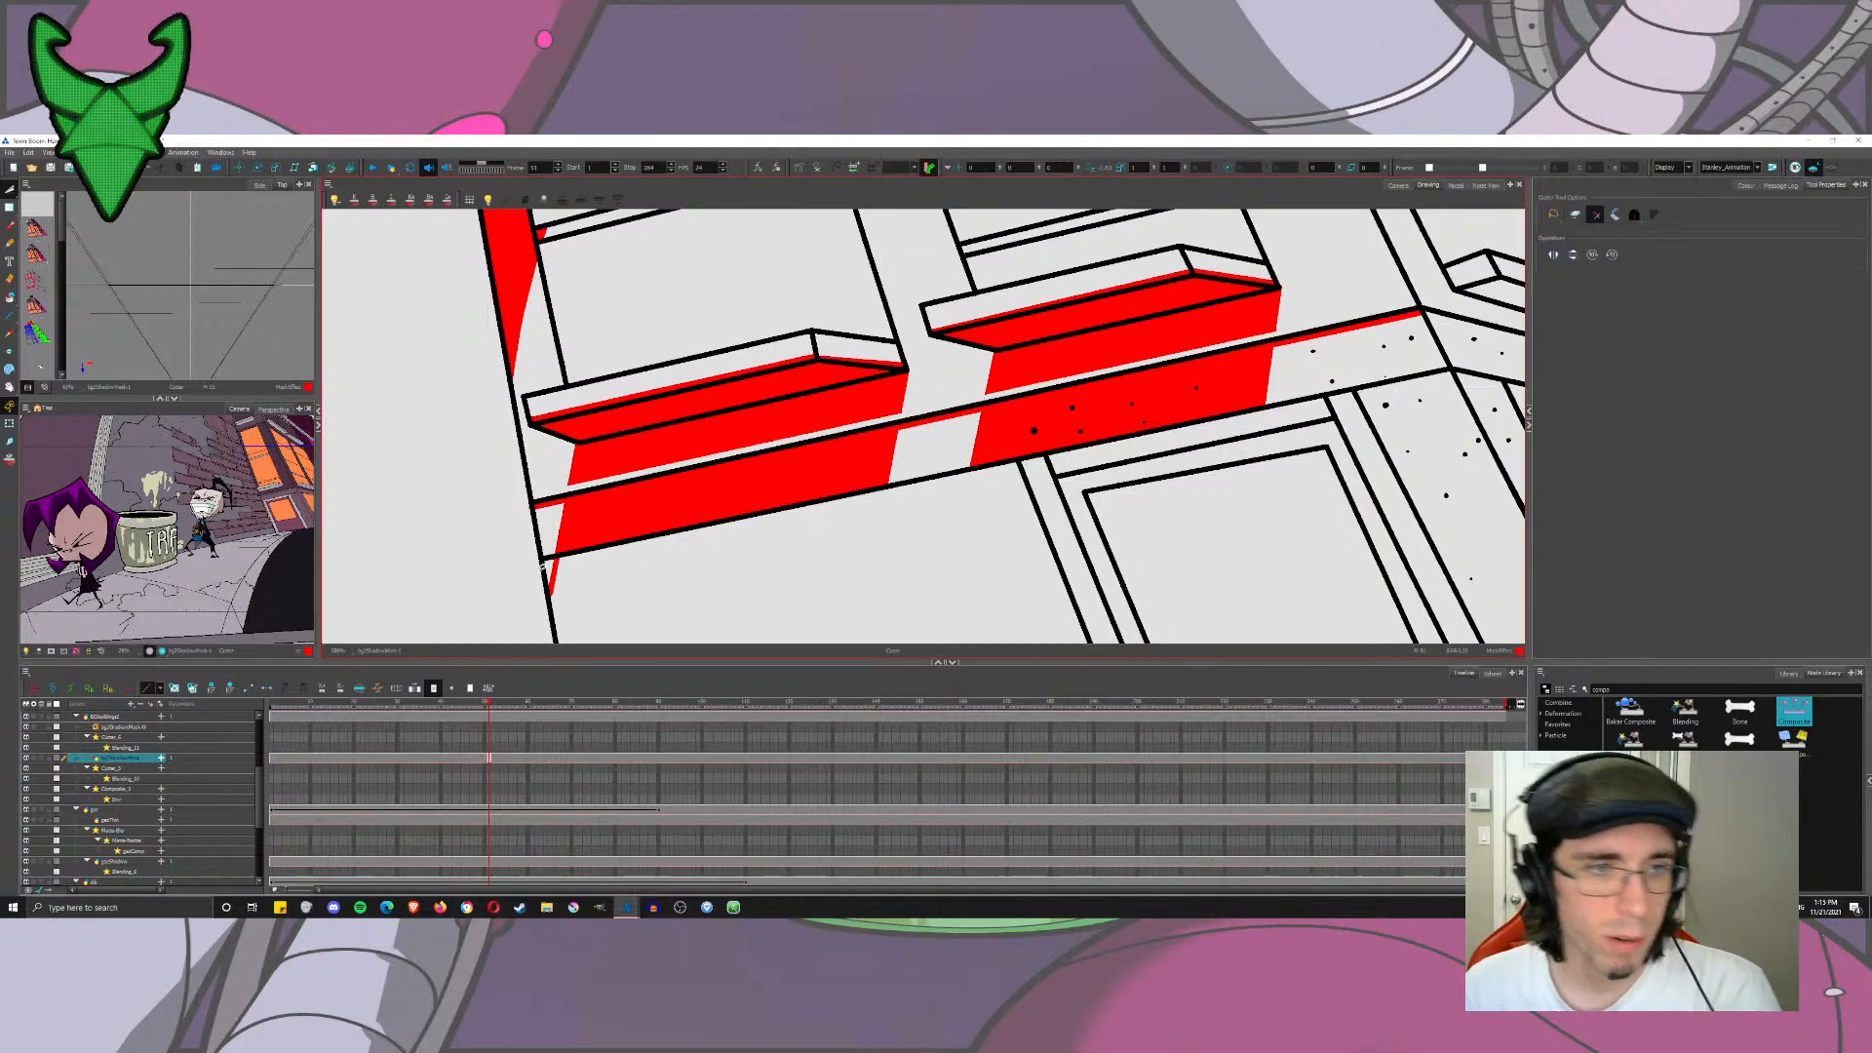
Step: Extend the slanted edge of the right ledge's cast shadow in red across the door down past the building's base
{"action": "scroll", "coordinate": [852, 557], "scroll_direction": "down", "scroll_amount": 10}
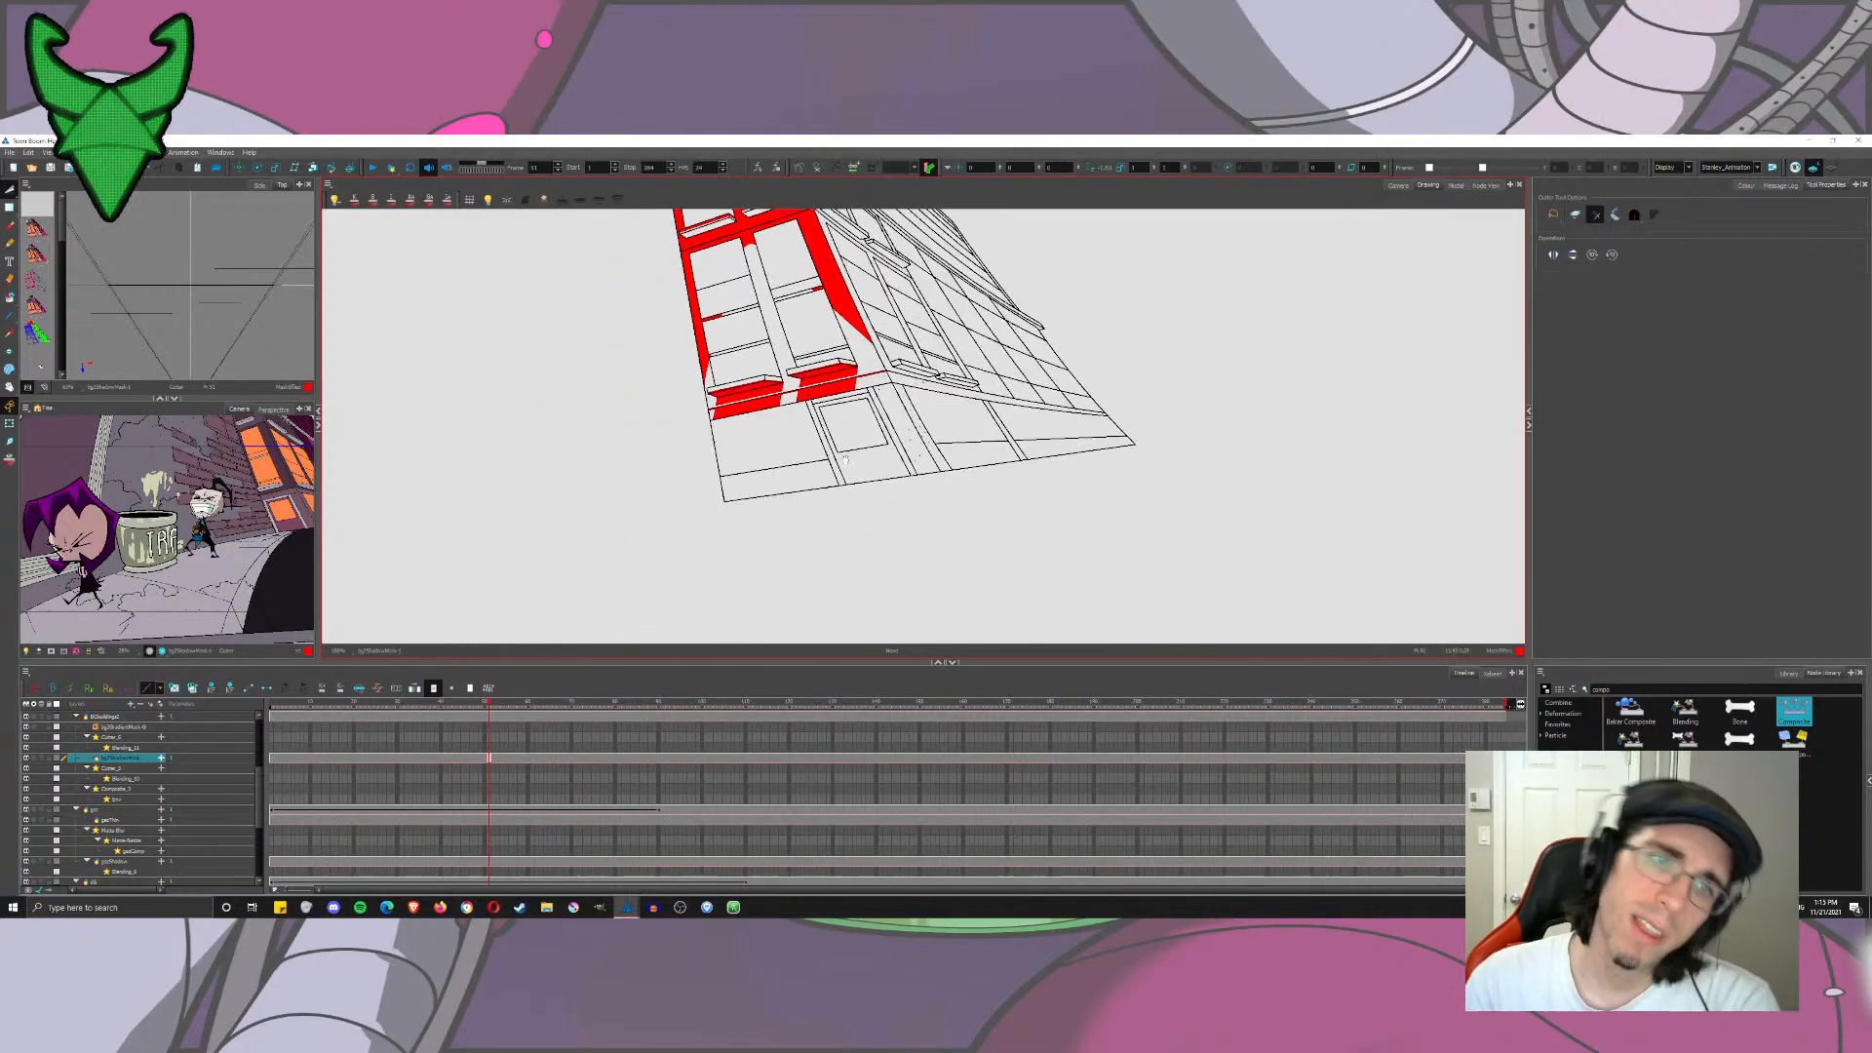
{"action": "scroll", "coordinate": [738, 365], "scroll_direction": "up", "scroll_amount": 8}
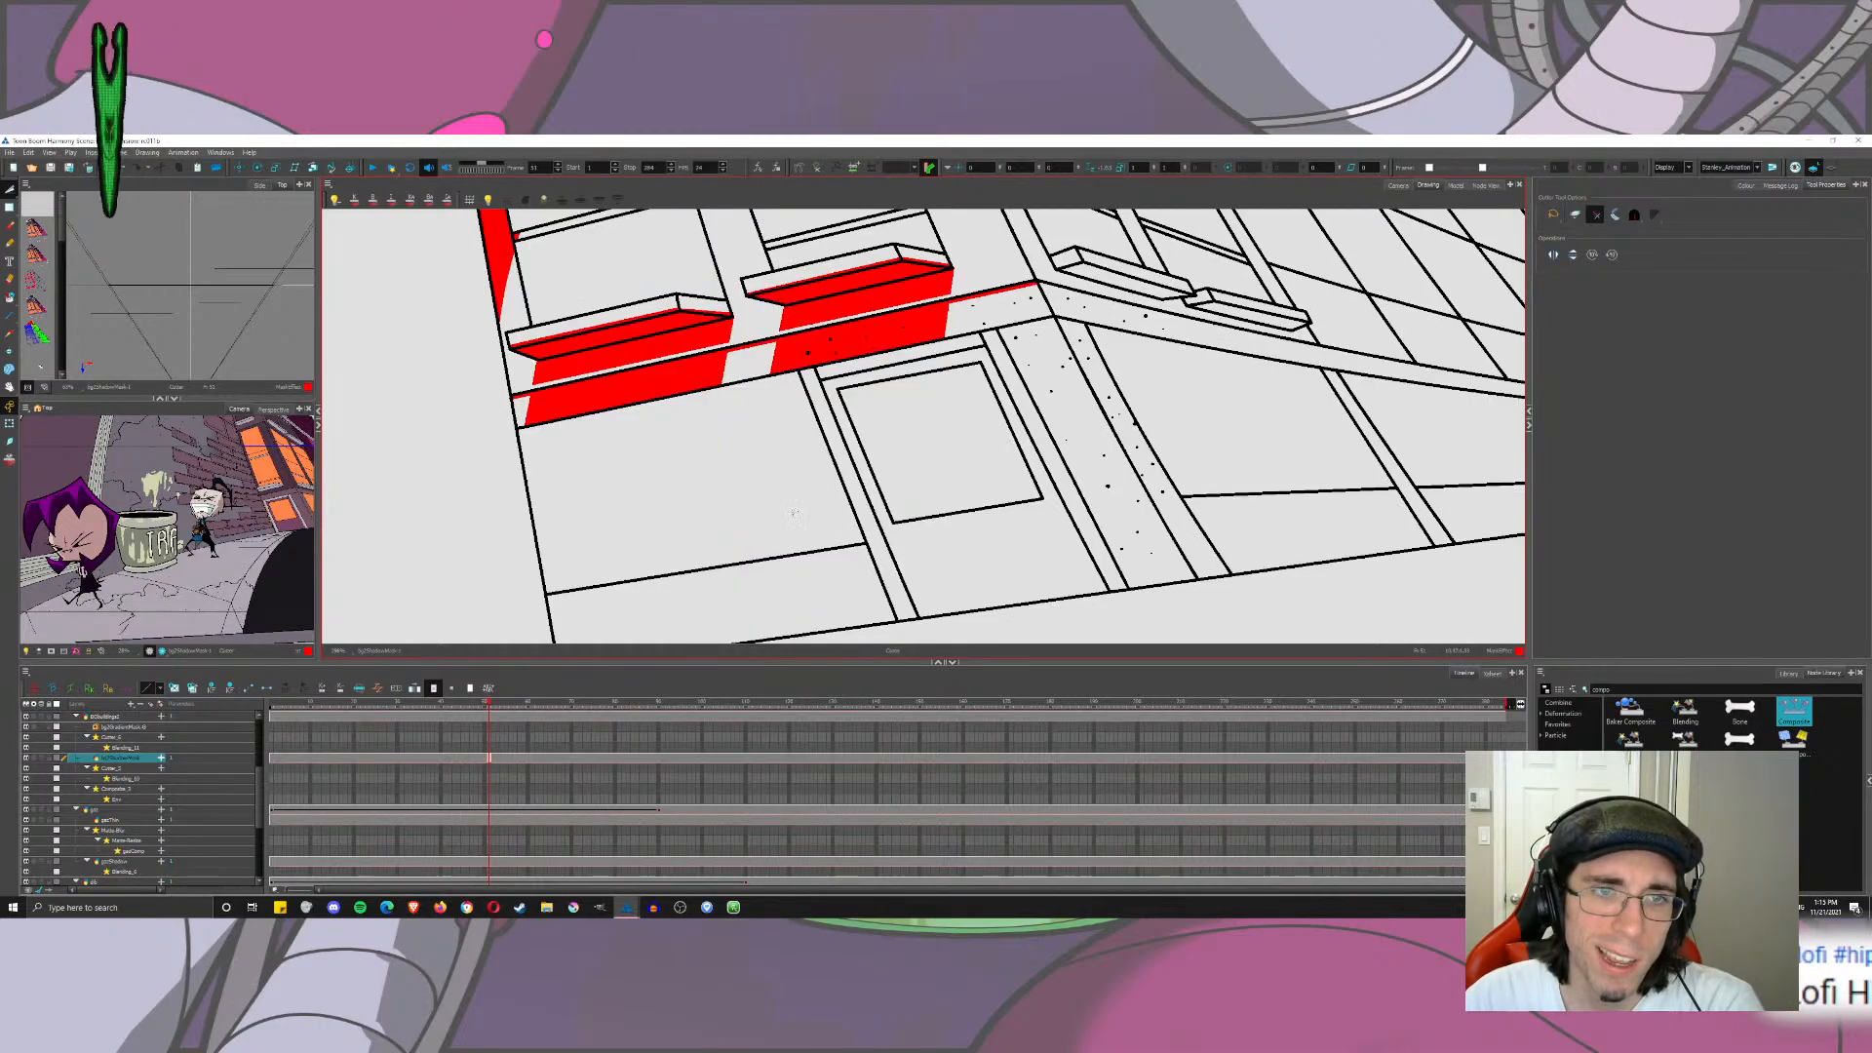
{"action": "scroll", "coordinate": [738, 366], "scroll_direction": "up", "scroll_amount": 4}
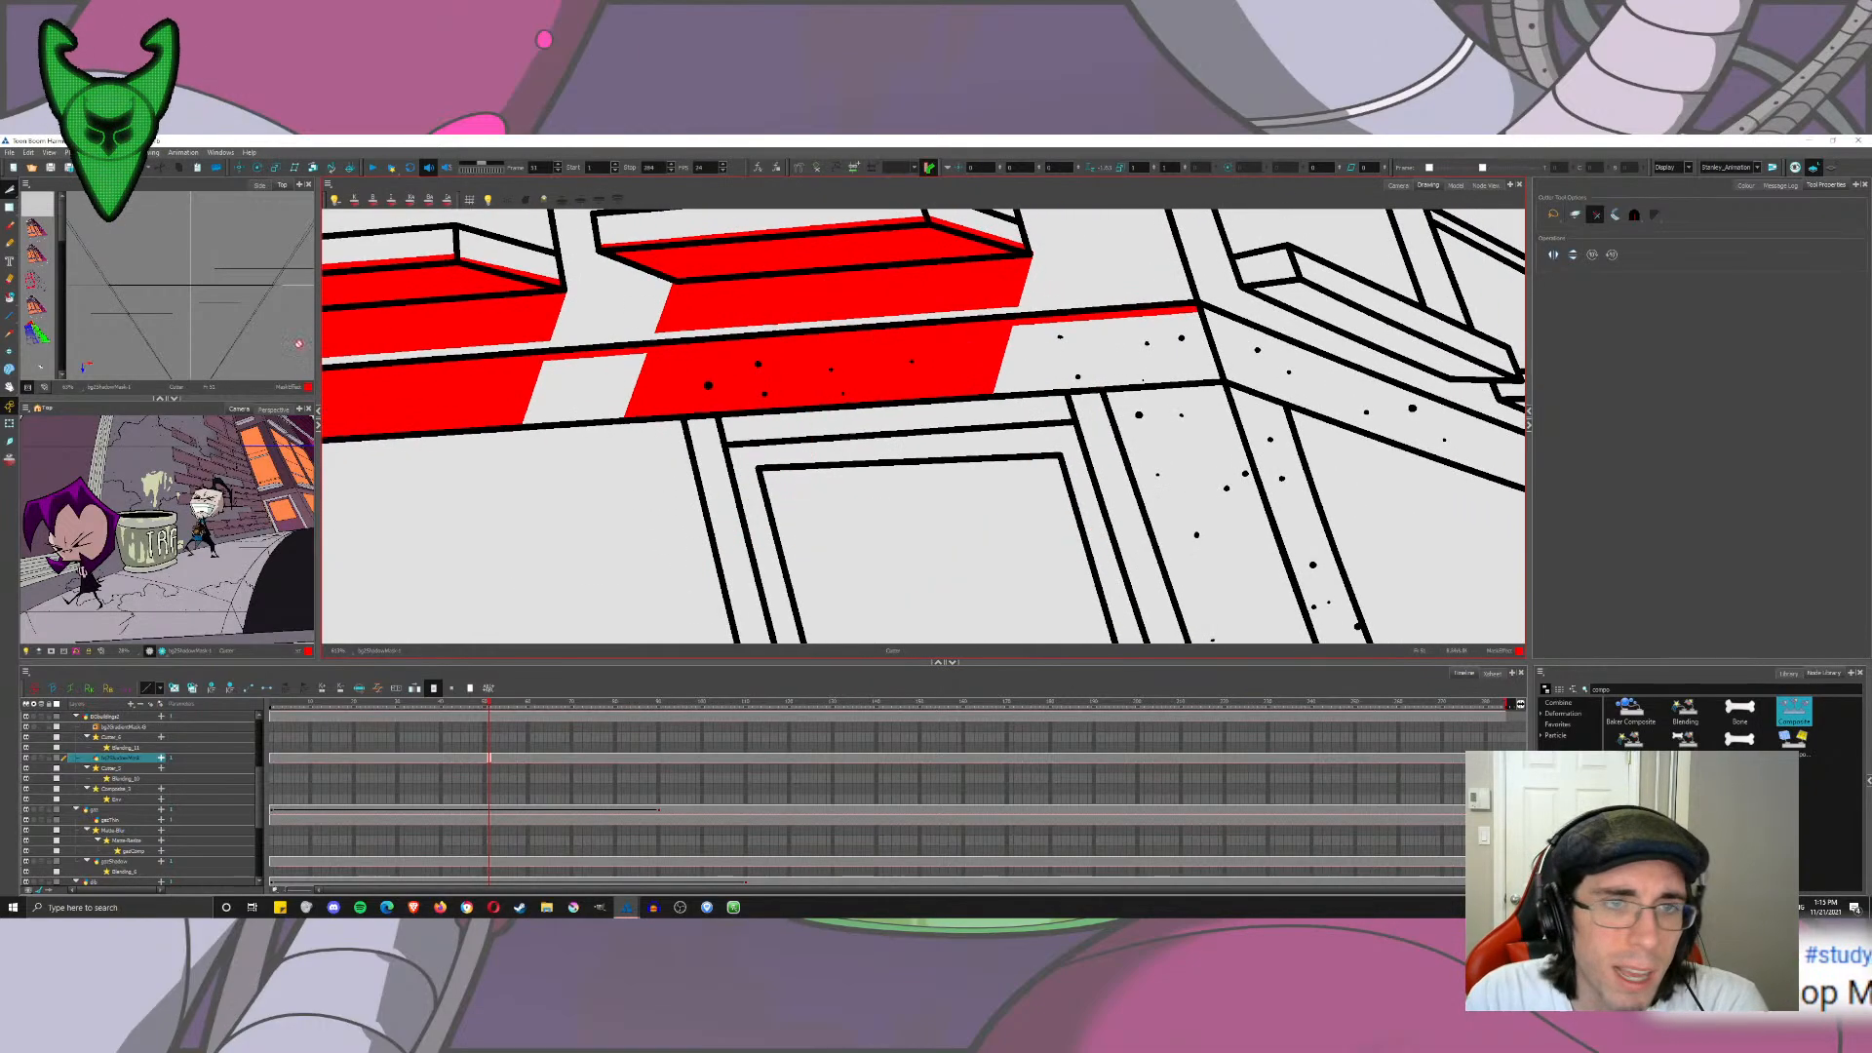
{"action": "left_click", "coordinate": [7, 232]}
{"action": "scroll", "coordinate": [898, 485], "scroll_direction": "up", "scroll_amount": 4}
{"action": "scroll", "coordinate": [898, 484], "scroll_direction": "down", "scroll_amount": 3}
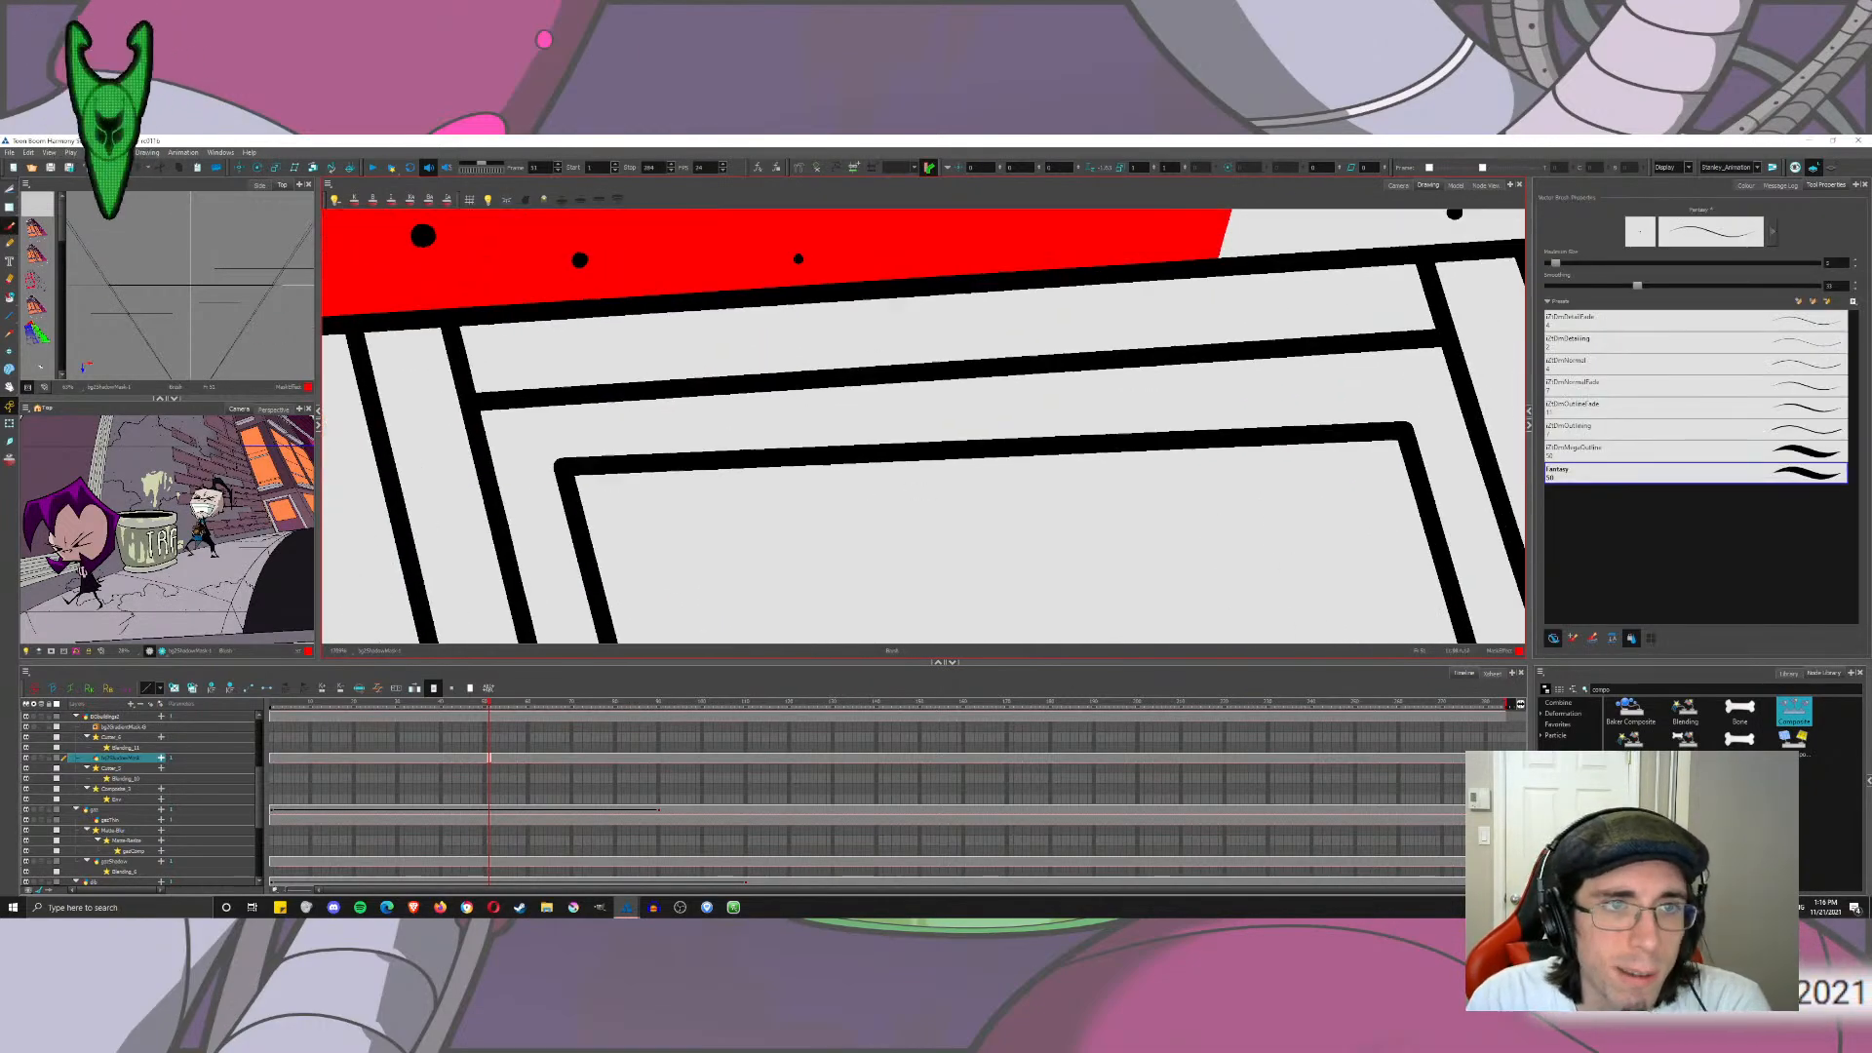
{"action": "mouse_move", "coordinate": [753, 455]}
{"action": "left_mouse_down"}
{"action": "mouse_move", "coordinate": [700, 445]}
{"action": "mouse_move", "coordinate": [979, 431]}
{"action": "left_mouse_up"}
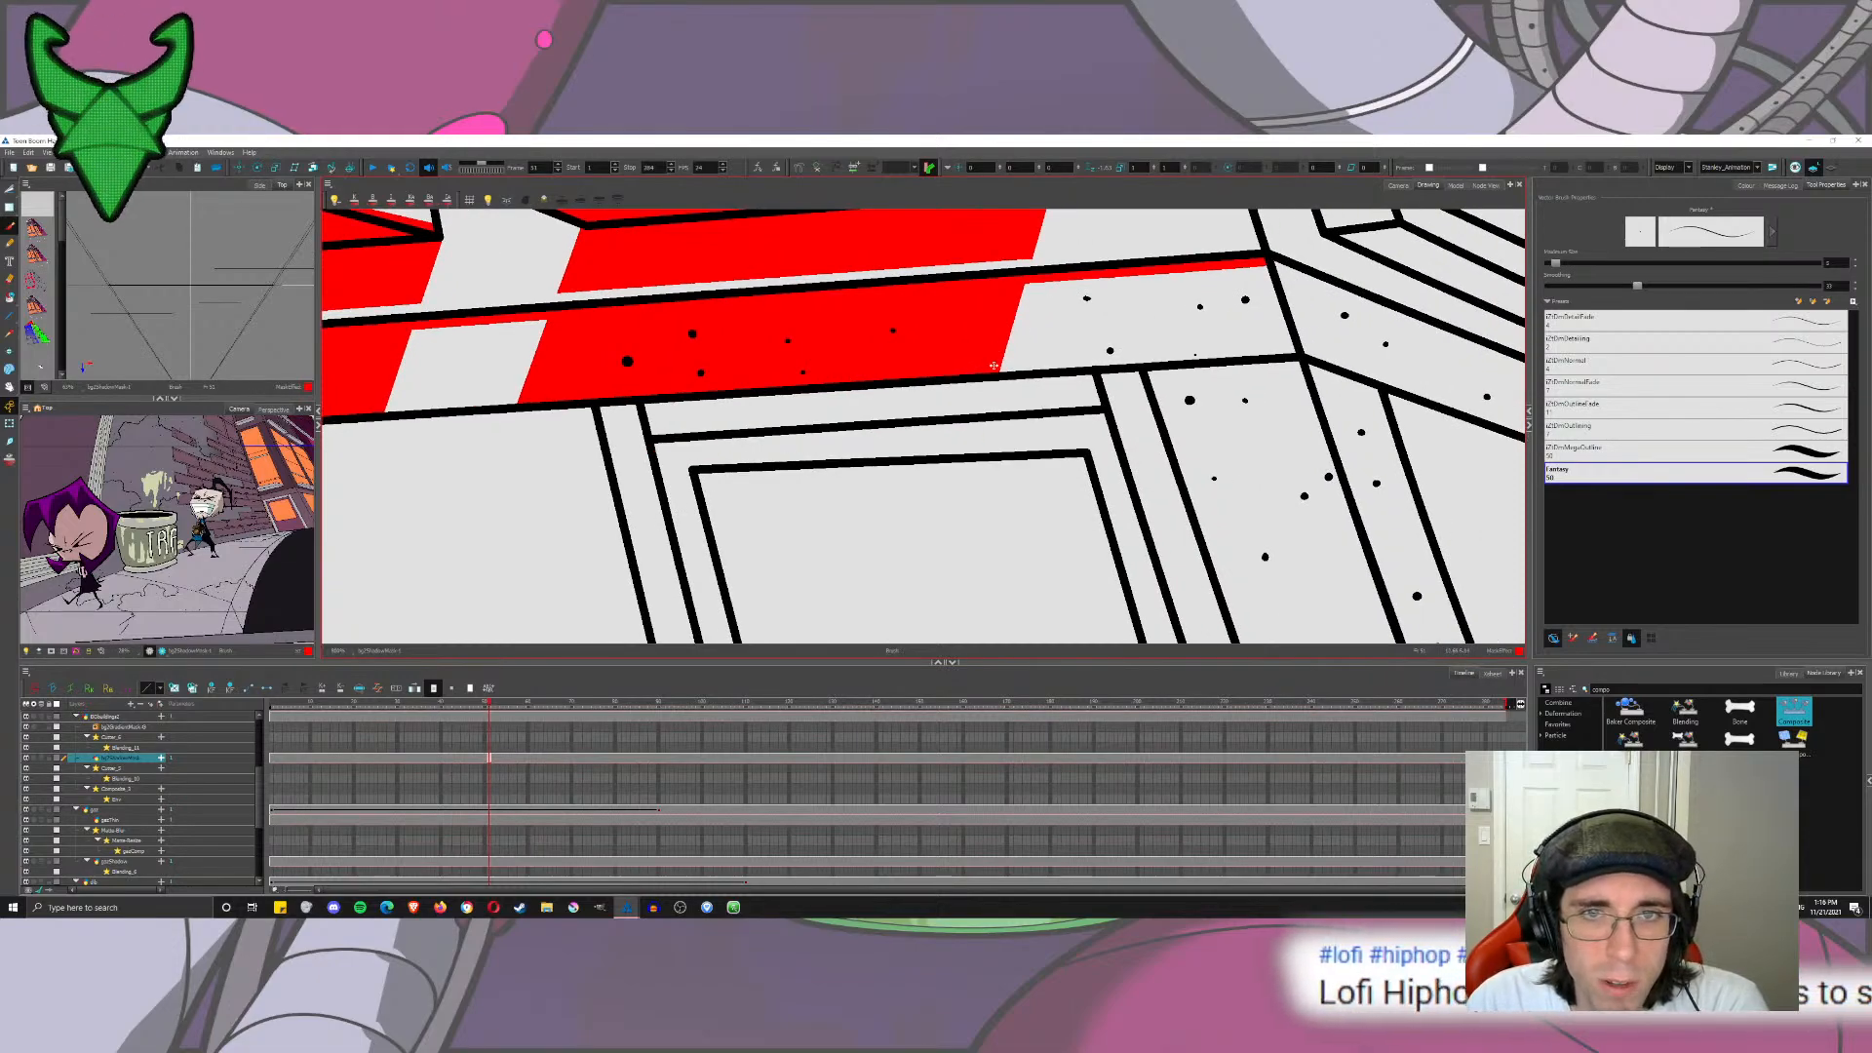
{"action": "left_click_drag", "start_coordinate": [1019, 275], "coordinate": [962, 464]}
{"action": "key", "text": "ctrl+z"}
{"action": "mouse_move", "coordinate": [1014, 234]}
{"action": "left_mouse_down"}
{"action": "mouse_move", "coordinate": [947, 361]}
{"action": "mouse_move", "coordinate": [878, 666]}
{"action": "left_mouse_up"}
{"action": "left_click_drag", "start_coordinate": [769, 455], "coordinate": [757, 324]}
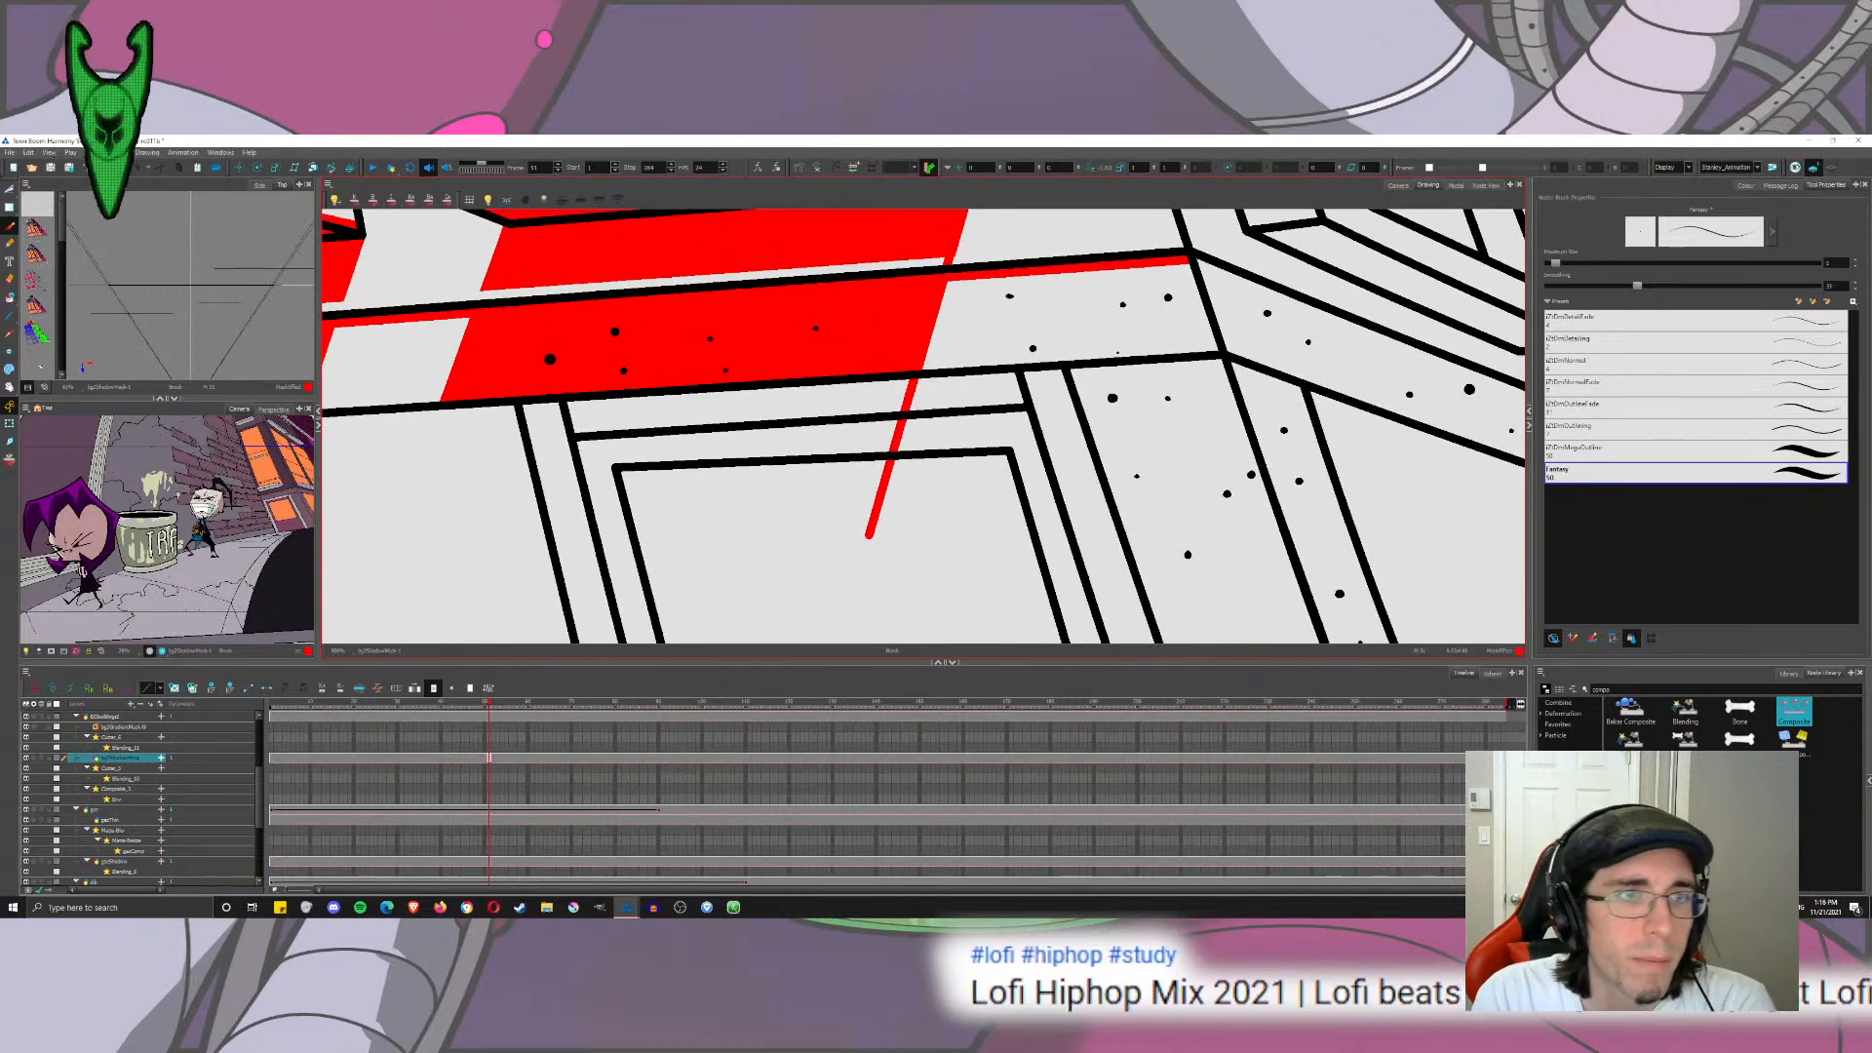
{"action": "left_click_drag", "start_coordinate": [843, 583], "coordinate": [873, 487]}
{"action": "scroll", "coordinate": [876, 484], "scroll_direction": "down", "scroll_amount": 4}
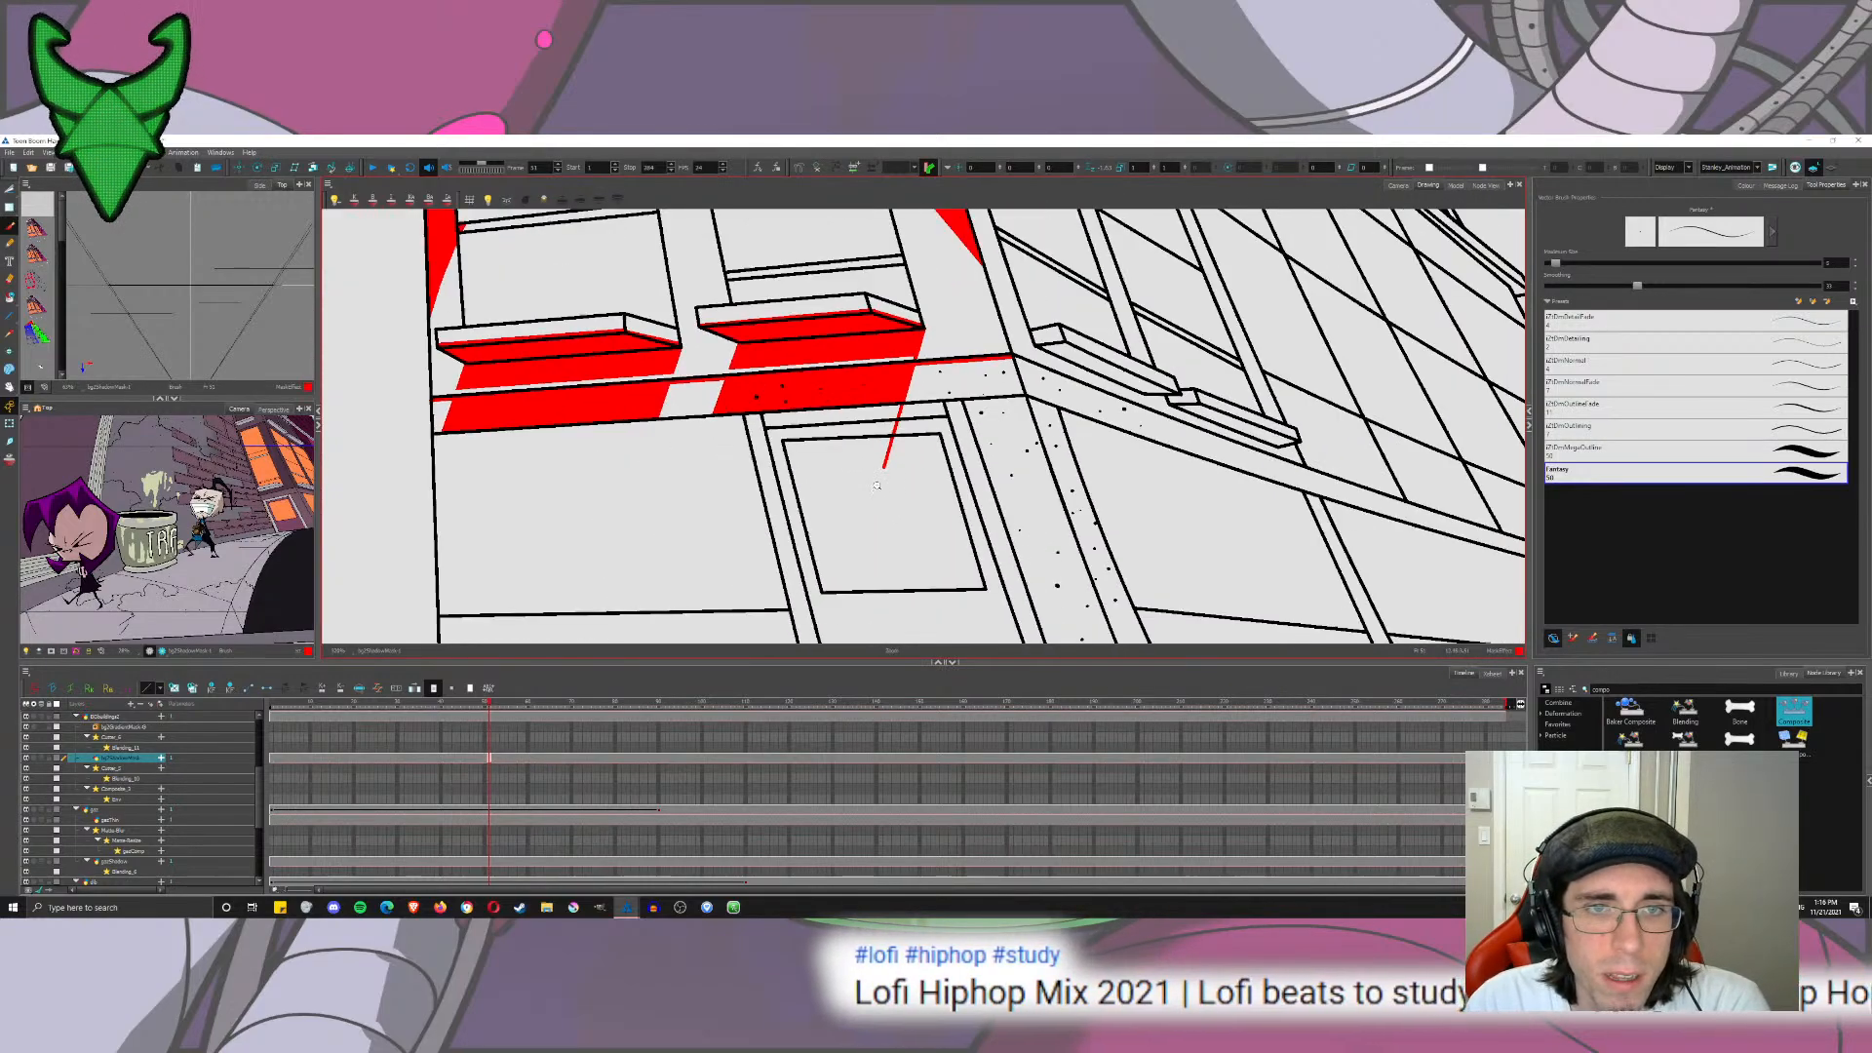
{"action": "scroll", "coordinate": [876, 484], "scroll_direction": "down", "scroll_amount": 2}
{"action": "left_click_drag", "start_coordinate": [903, 364], "coordinate": [800, 712]}
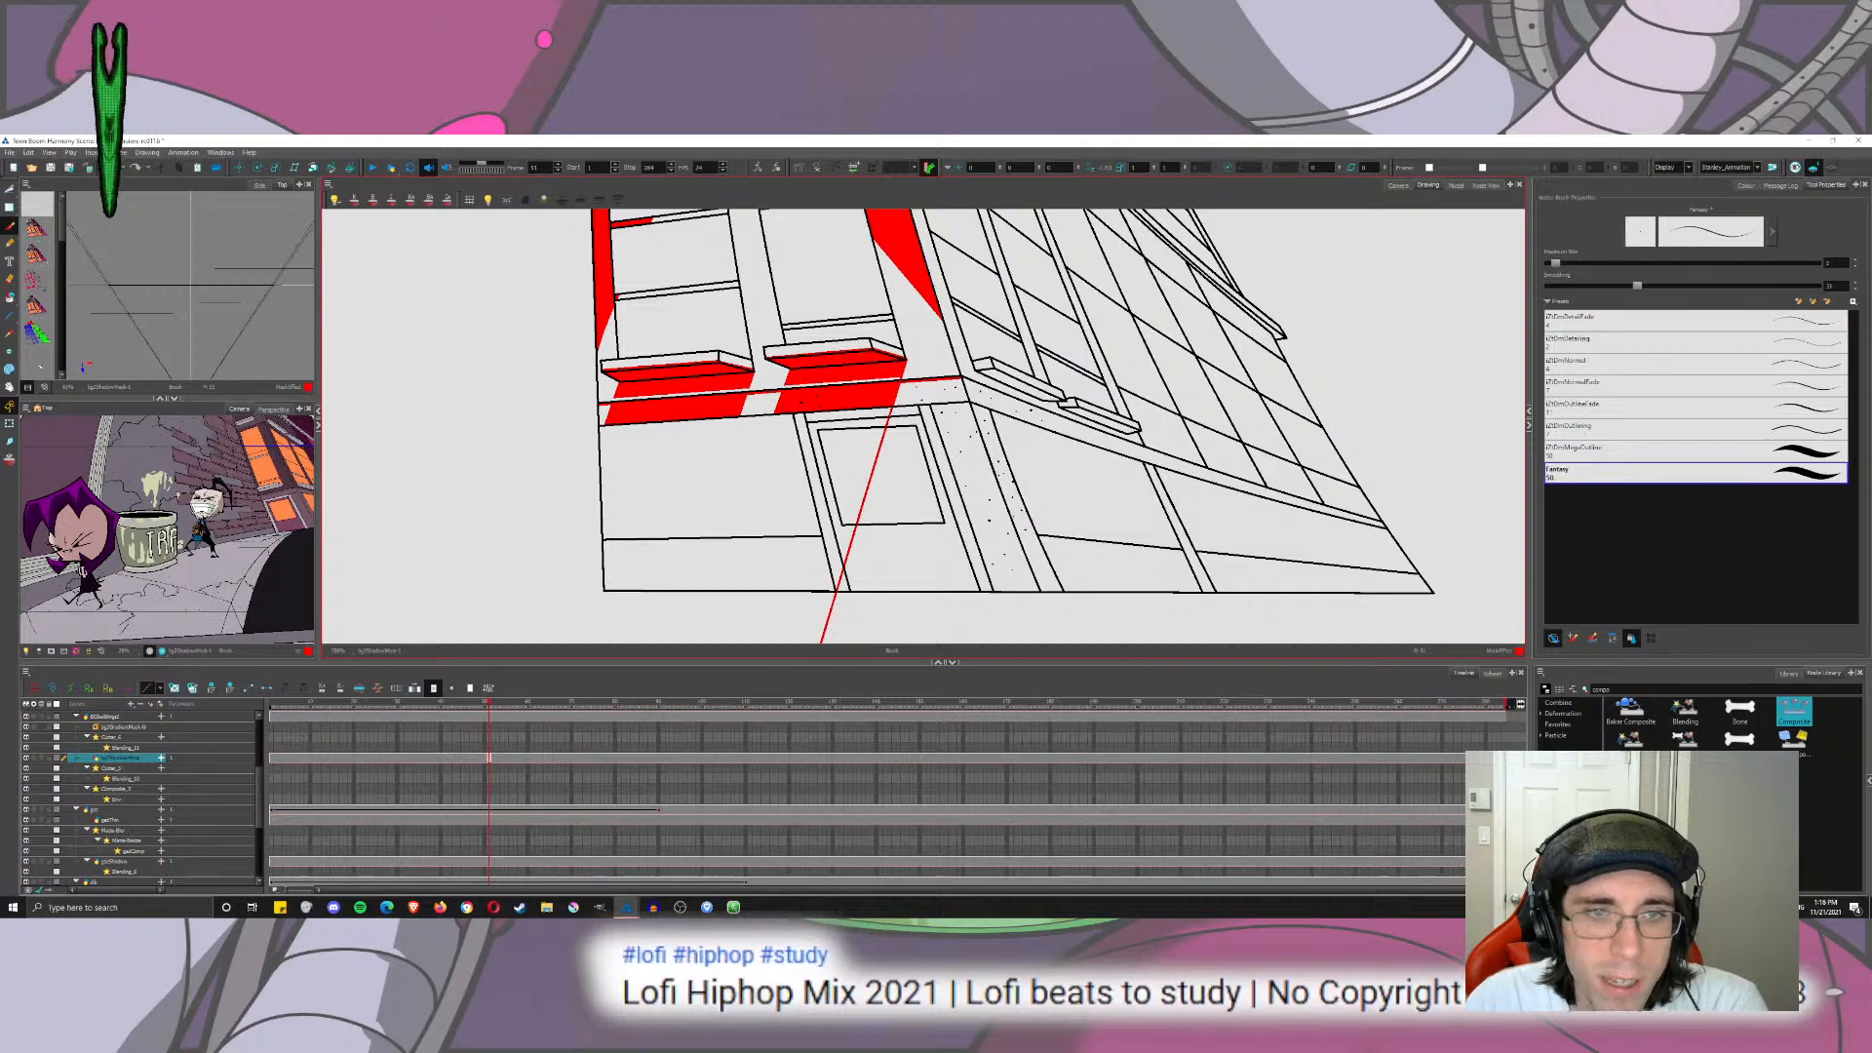
Step: Brush red lines between the jambs beneath the band and along both sides of the door's lintel line
{"action": "scroll", "coordinate": [940, 440], "scroll_direction": "up", "scroll_amount": 6}
{"action": "mouse_move", "coordinate": [365, 356]}
{"action": "left_mouse_down"}
{"action": "mouse_move", "coordinate": [728, 314]}
{"action": "mouse_move", "coordinate": [715, 409]}
{"action": "mouse_move", "coordinate": [1127, 373]}
{"action": "left_mouse_up"}
{"action": "scroll", "coordinate": [728, 314], "scroll_direction": "down", "scroll_amount": 1}
{"action": "key", "text": "ctrl+z"}
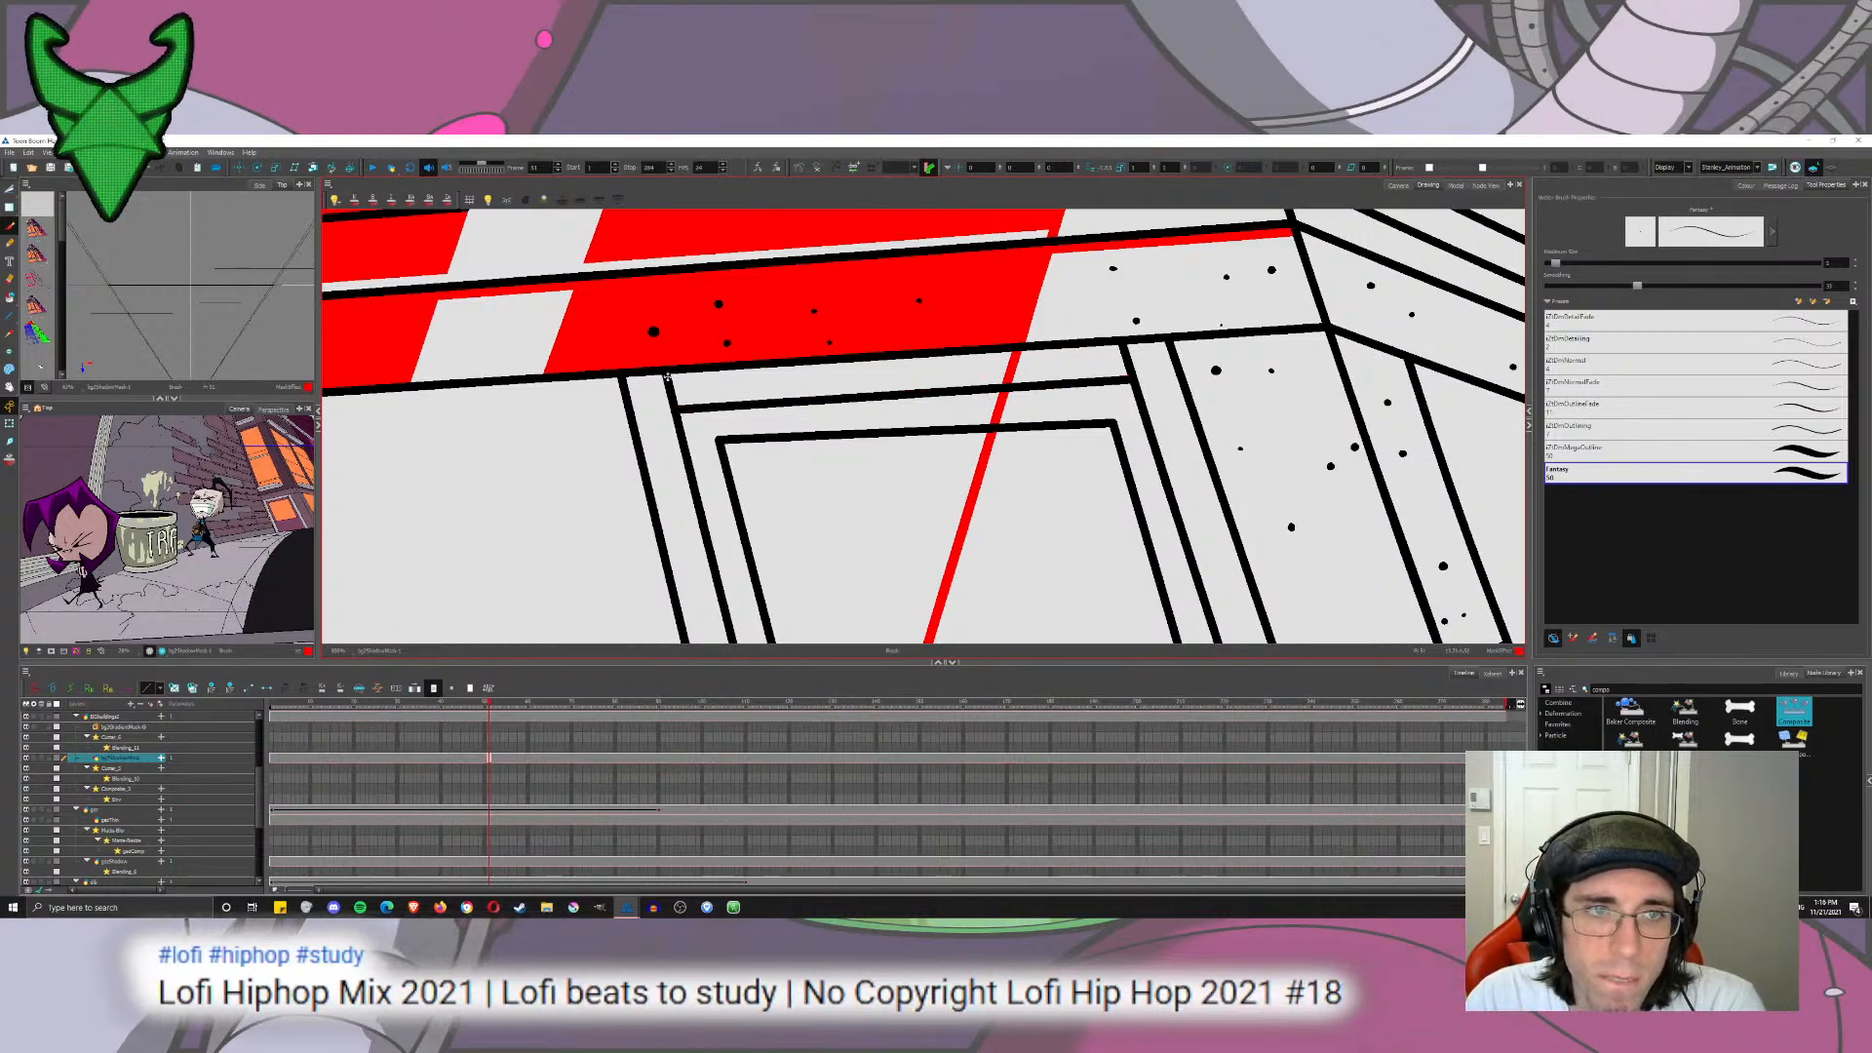
{"action": "mouse_move", "coordinate": [669, 377]}
{"action": "left_mouse_down"}
{"action": "mouse_move", "coordinate": [1119, 348]}
{"action": "mouse_move", "coordinate": [765, 442]}
{"action": "mouse_move", "coordinate": [678, 411]}
{"action": "mouse_move", "coordinate": [1131, 373]}
{"action": "left_mouse_up"}
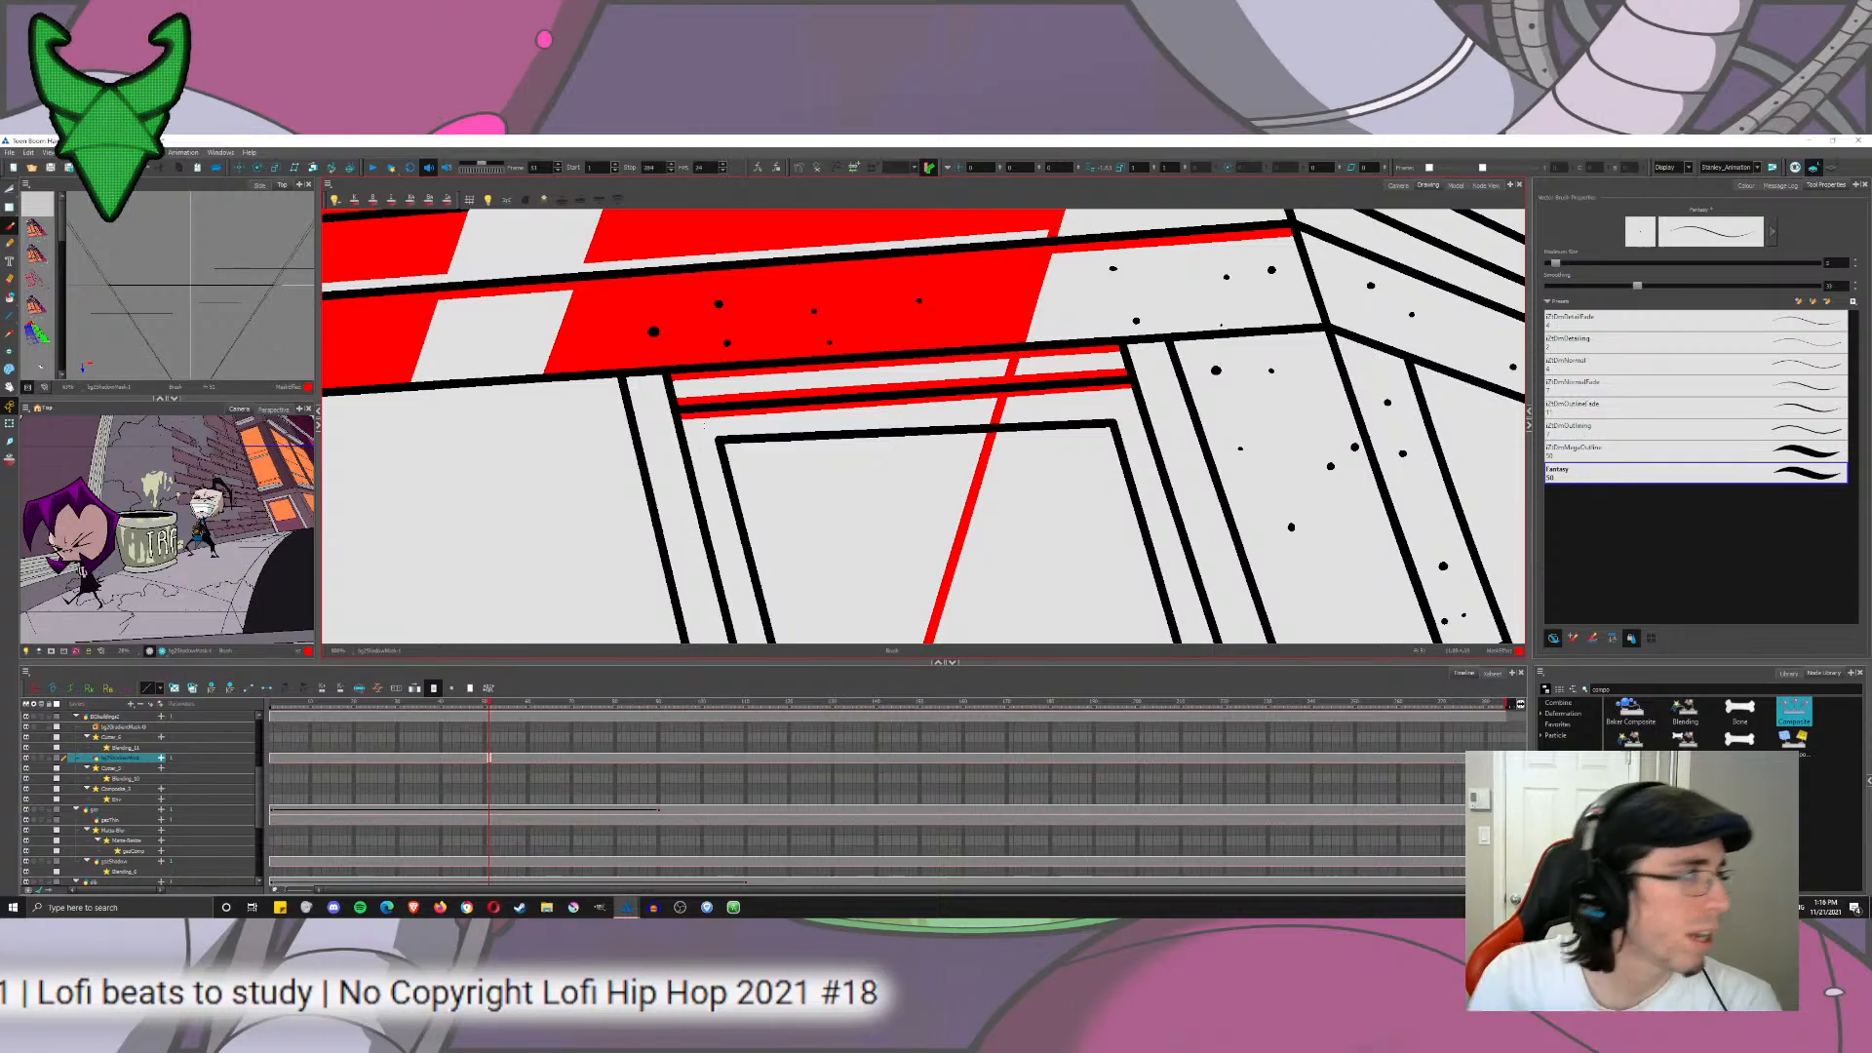
Step: Cut off the leftover red stub at the lower corner of the right ledge's wall shadow, just above the band
{"action": "left_click_drag", "start_coordinate": [1103, 325], "coordinate": [1125, 440]}
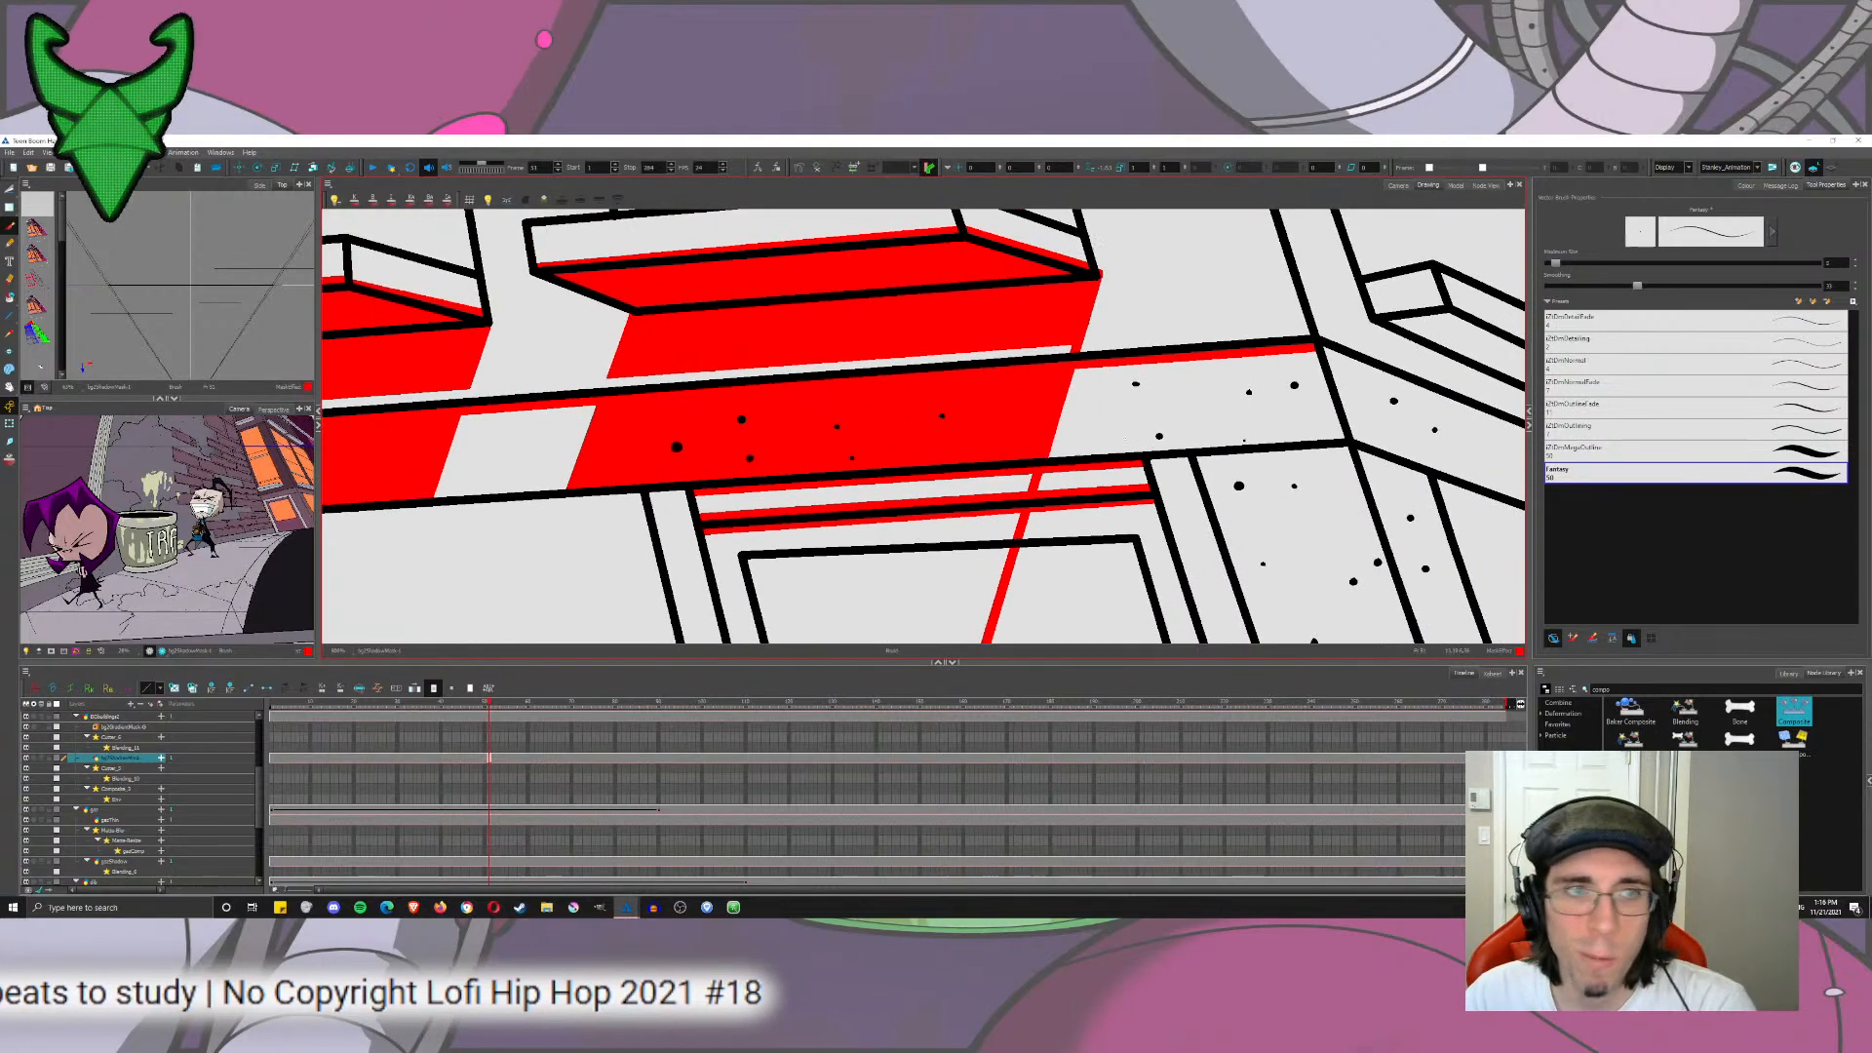
{"action": "key", "text": "alt+t"}
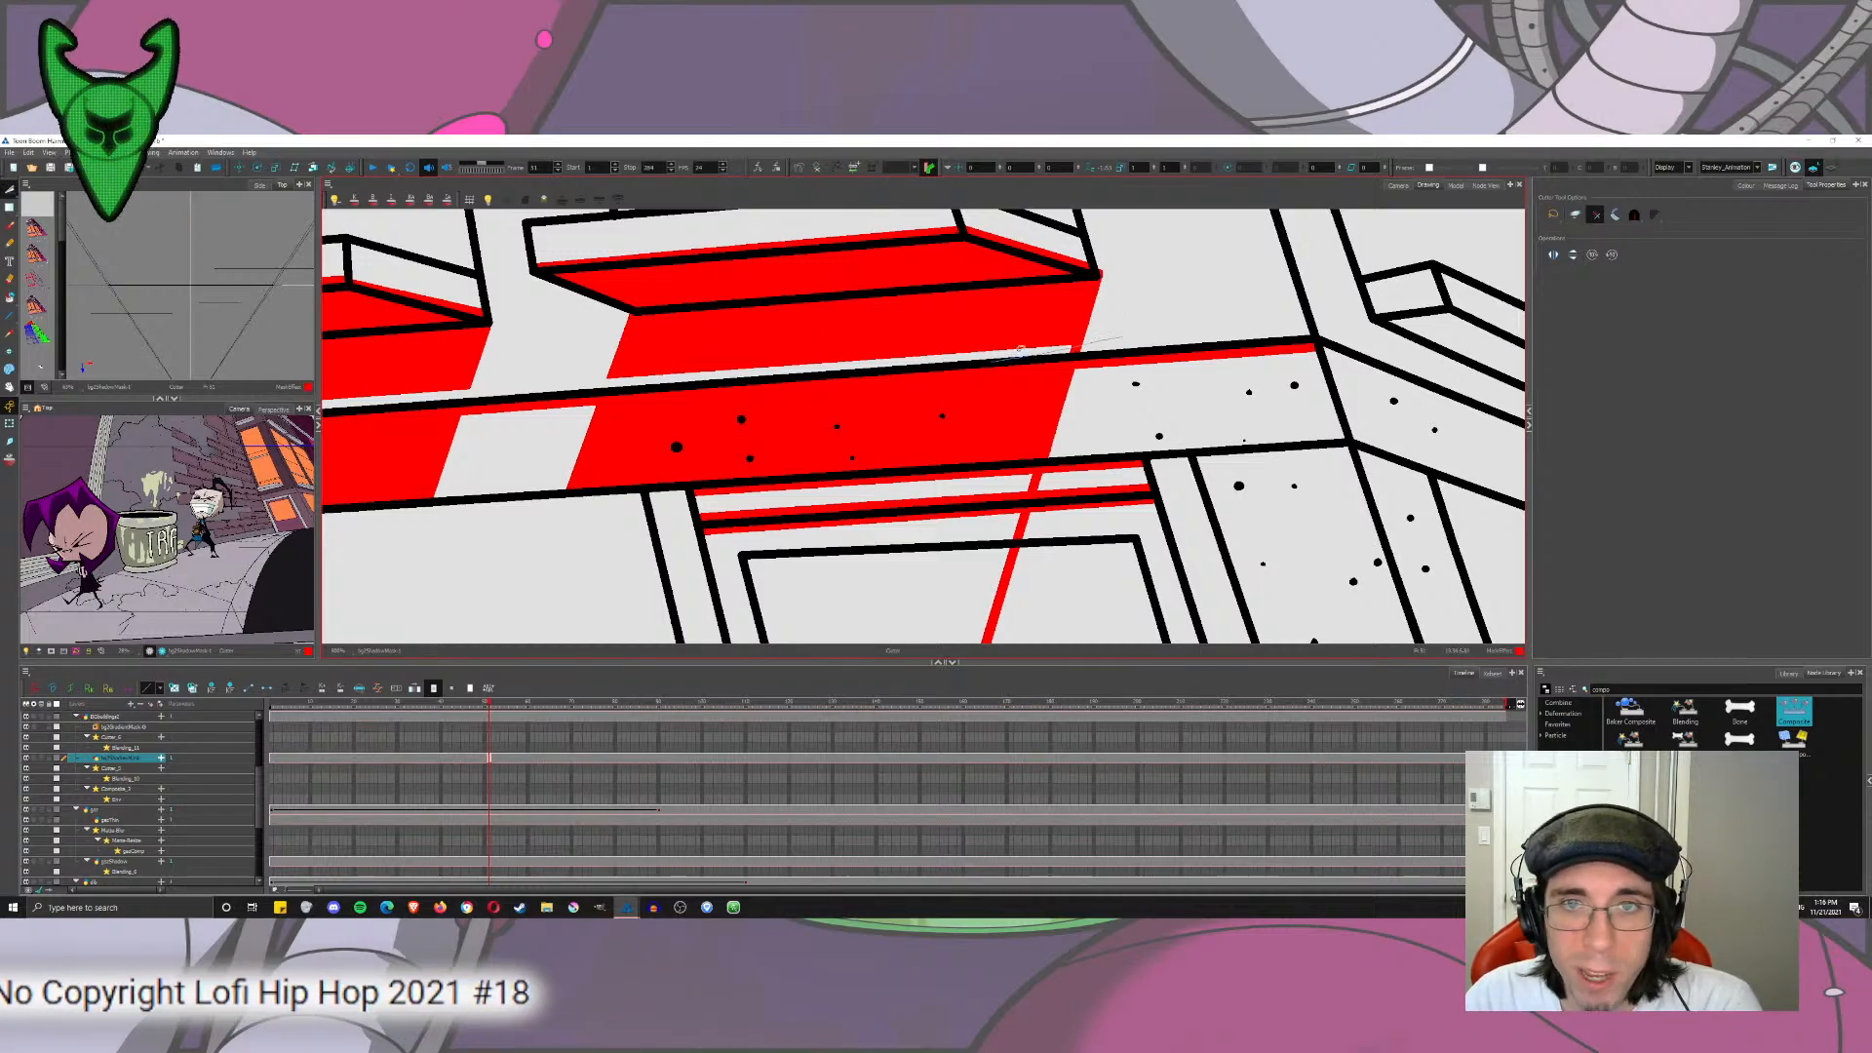
{"action": "left_click_drag", "start_coordinate": [1021, 349], "coordinate": [991, 362]}
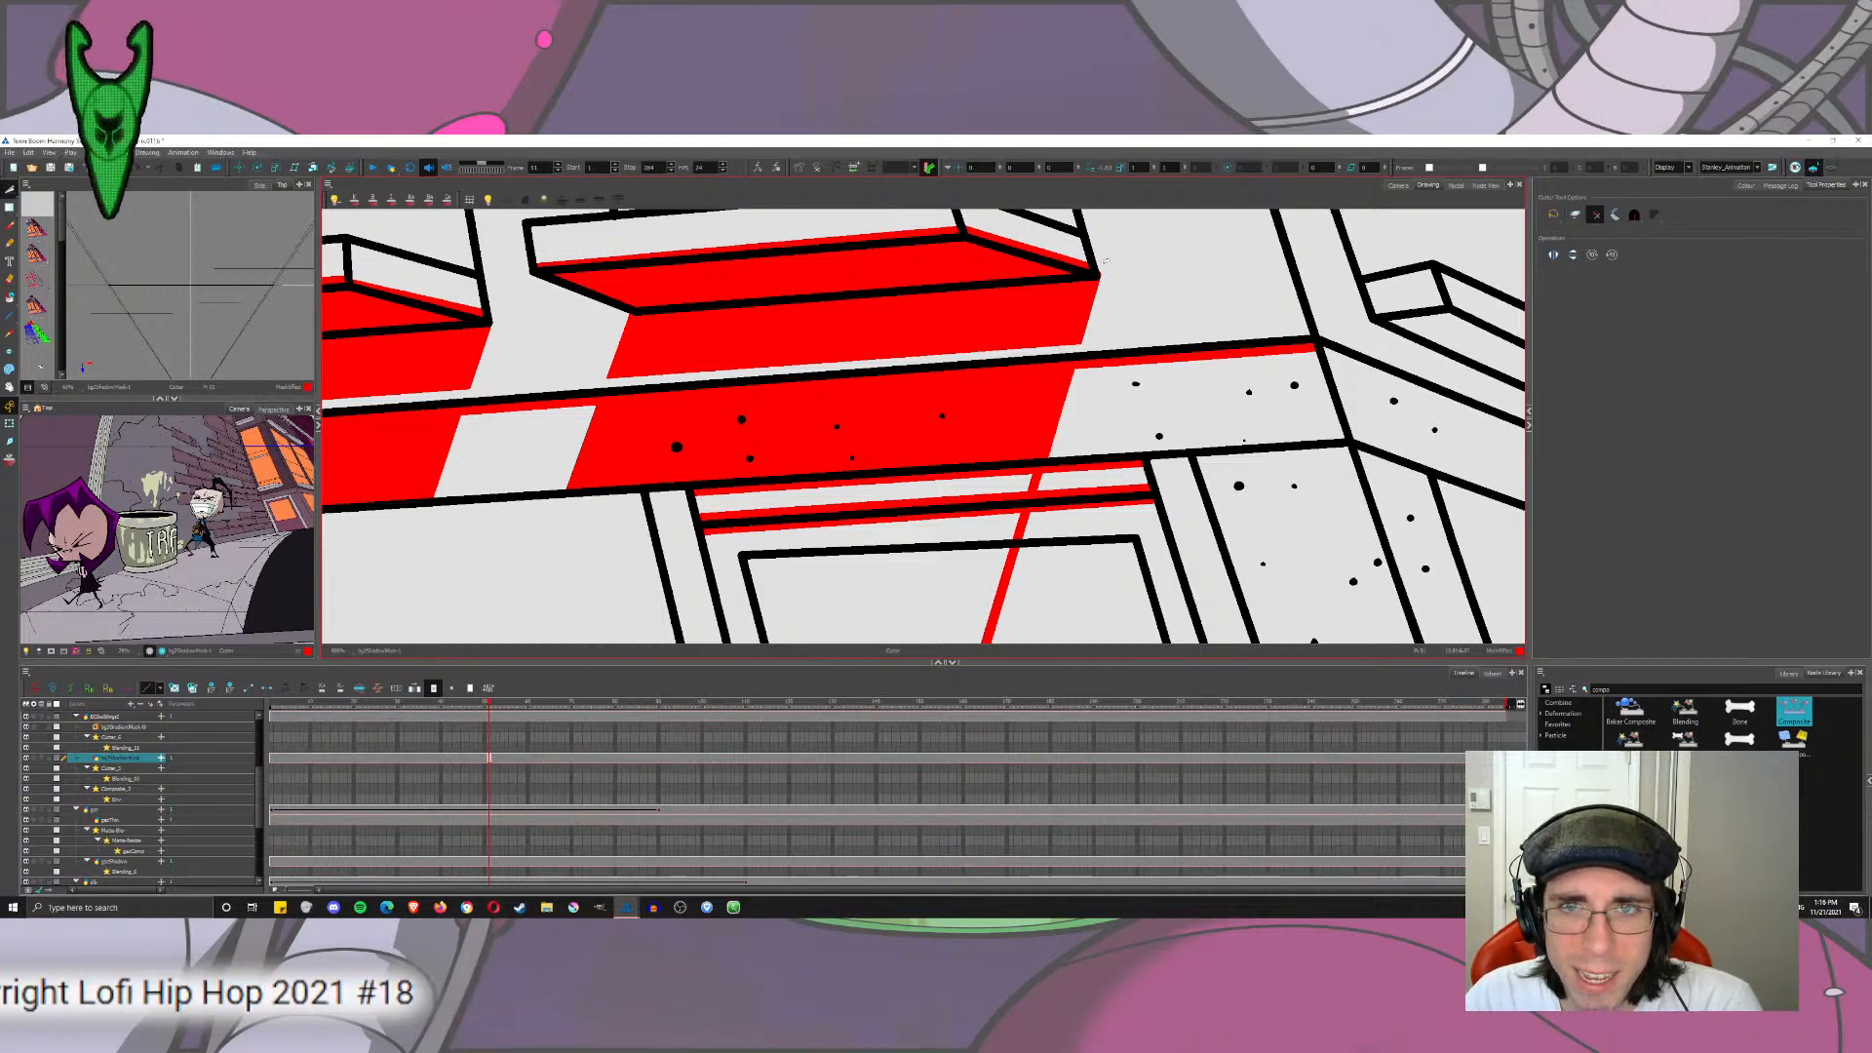
{"action": "left_click_drag", "start_coordinate": [1058, 330], "coordinate": [1005, 228]}
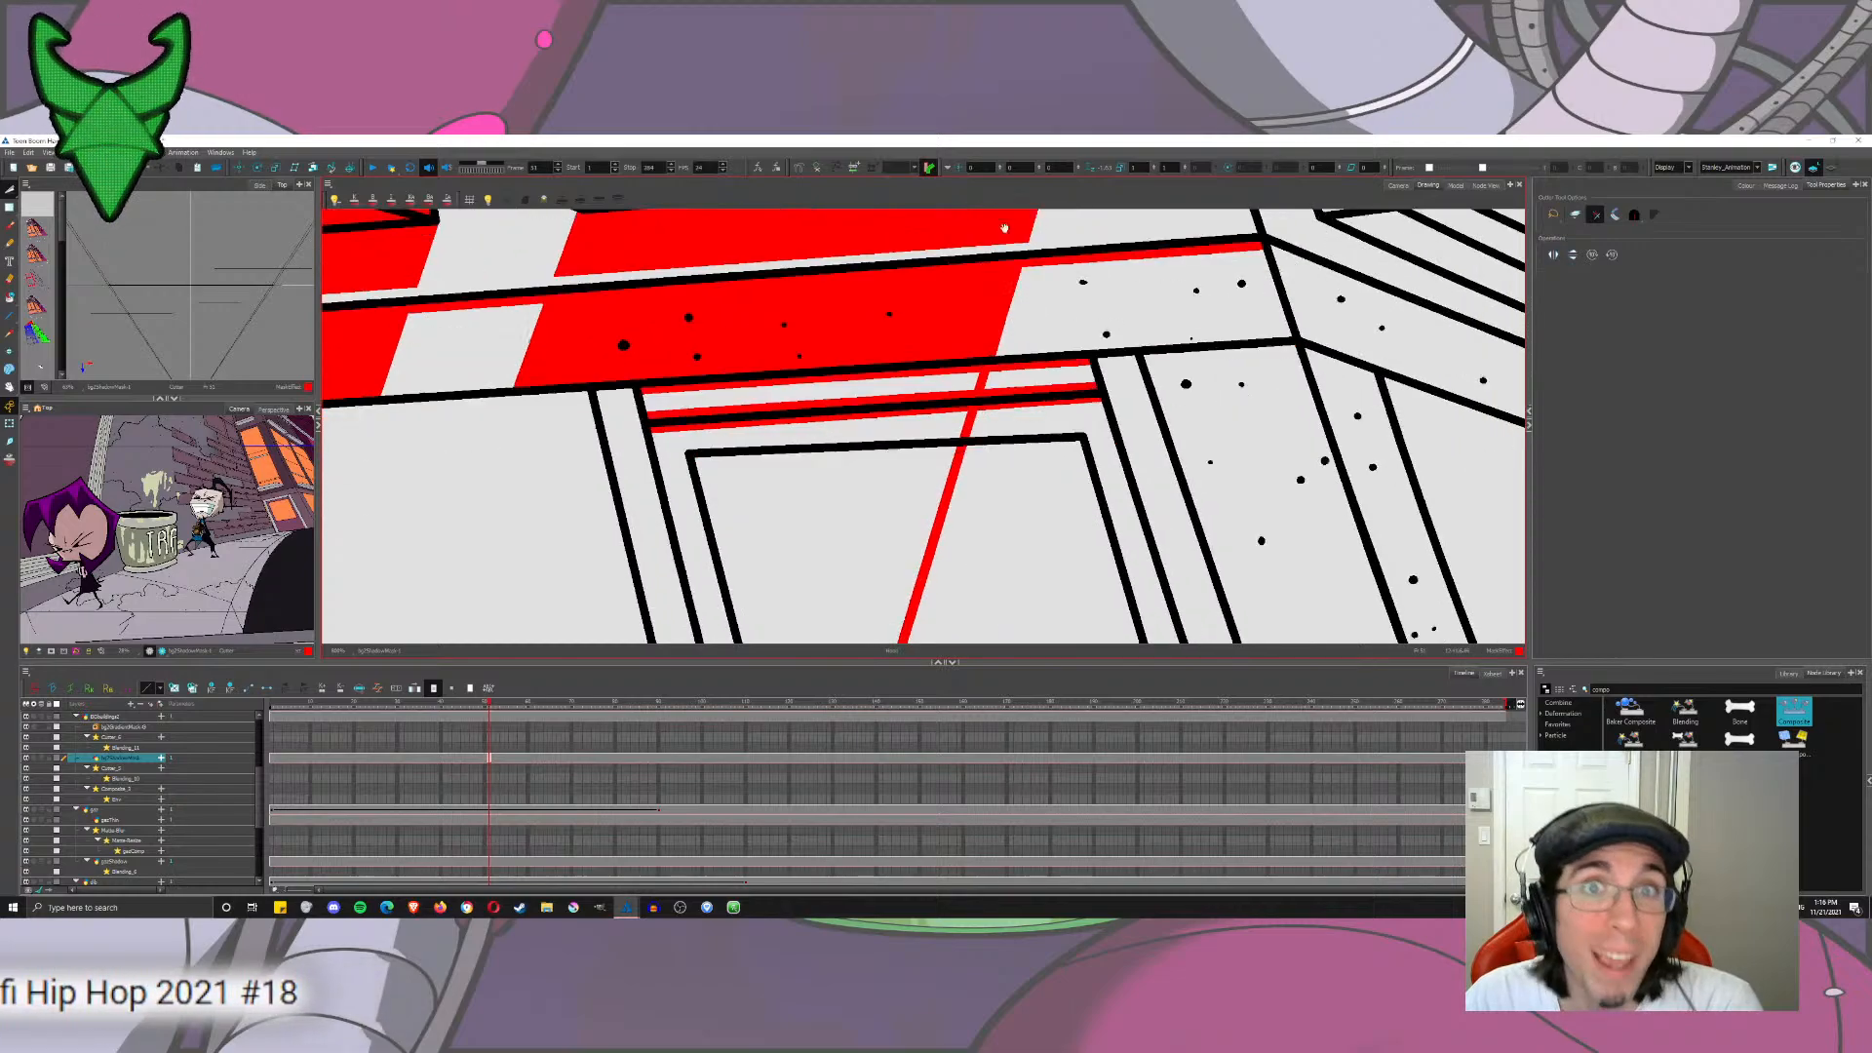
Step: Trace the door's window frame in red along the outer and inner sides of its outline
{"action": "left_click", "coordinate": [9, 298]}
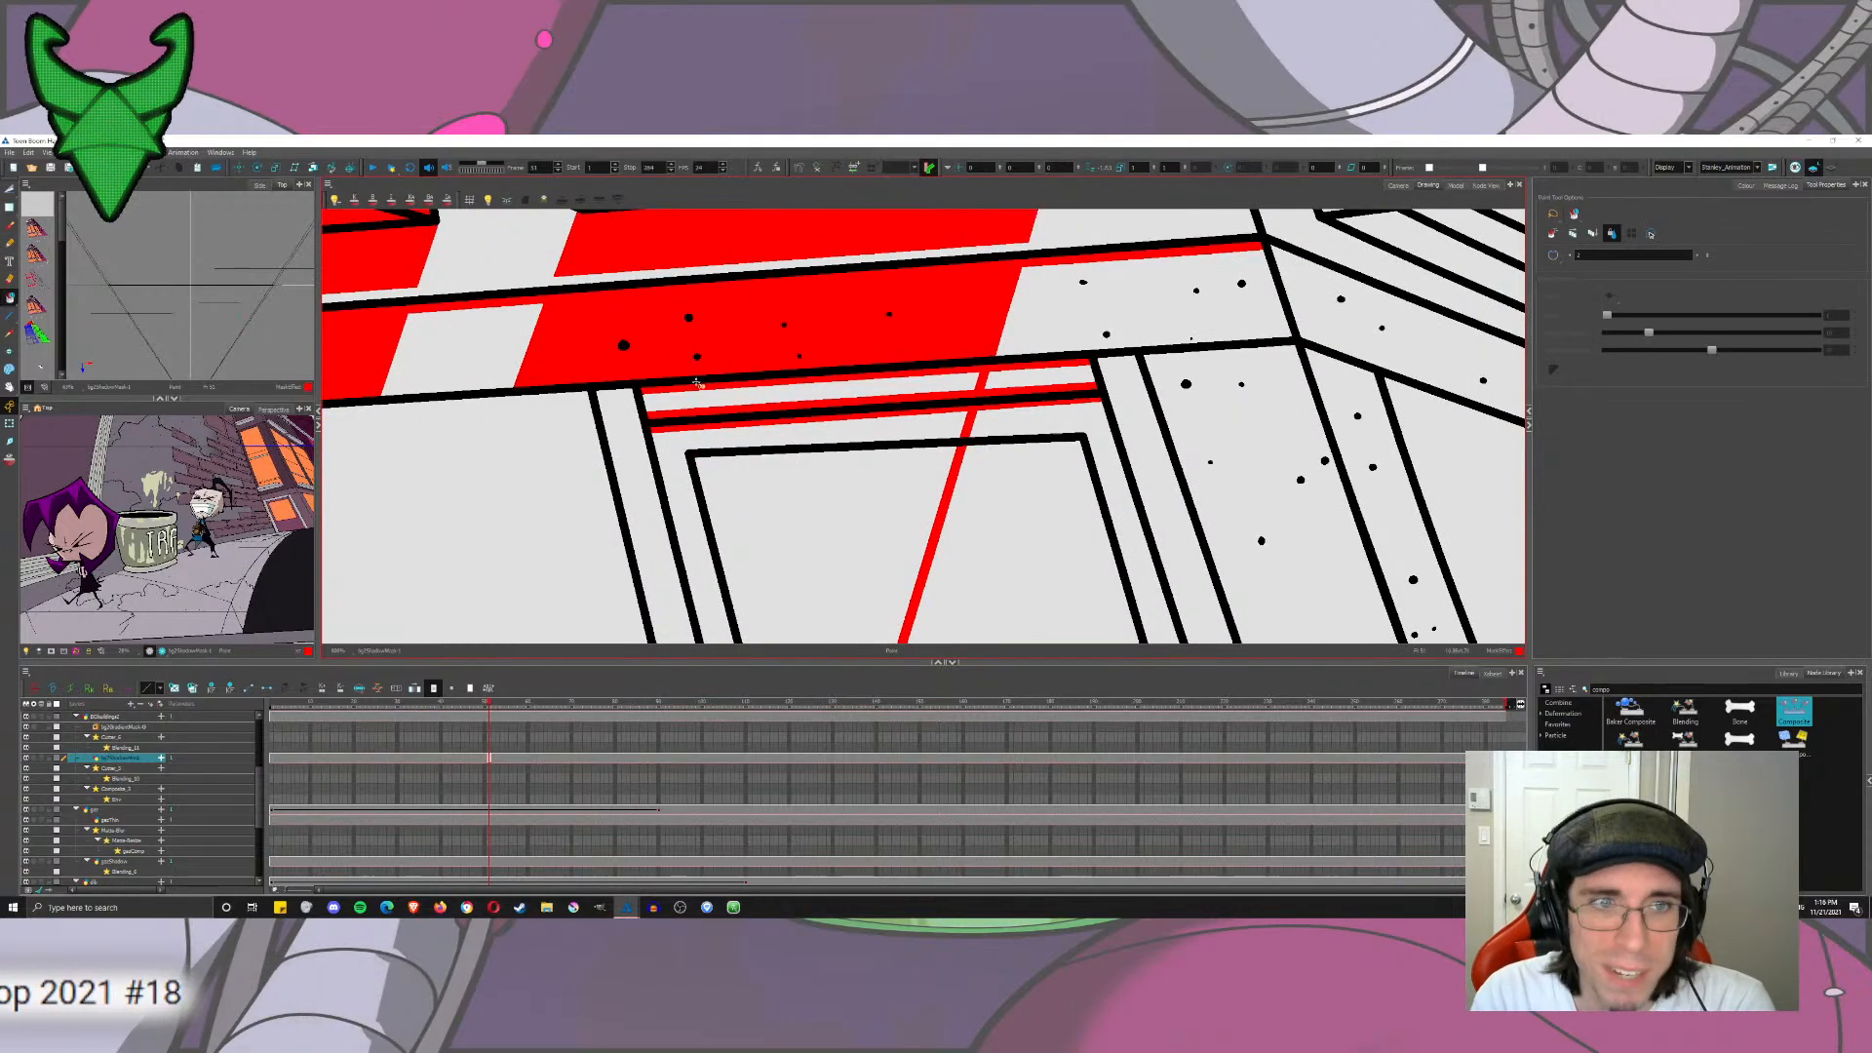
{"action": "left_click_drag", "start_coordinate": [913, 416], "coordinate": [1102, 346]}
{"action": "key", "text": "alt+b"}
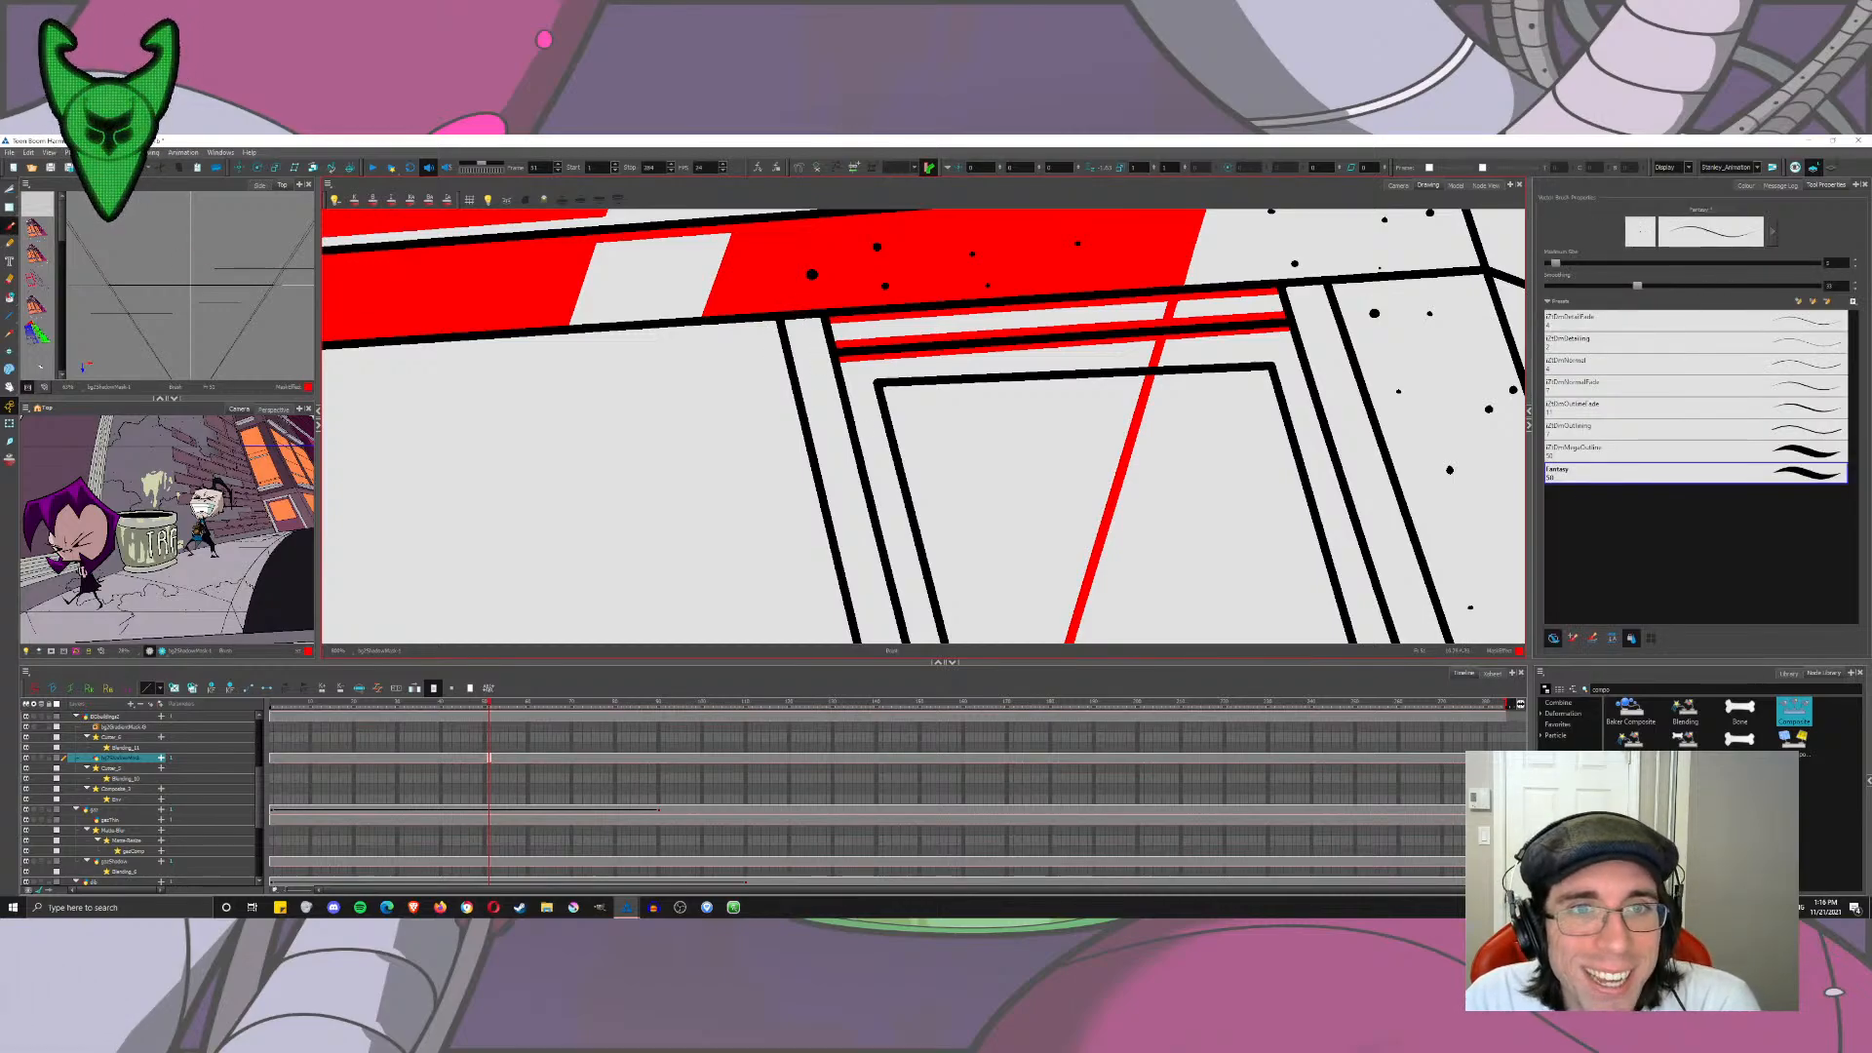
{"action": "left_click_drag", "start_coordinate": [837, 414], "coordinate": [770, 143]}
{"action": "left_click_drag", "start_coordinate": [769, 417], "coordinate": [706, 133]}
{"action": "mouse_move", "coordinate": [729, 217]}
{"action": "left_mouse_down"}
{"action": "mouse_move", "coordinate": [782, 469]}
{"action": "mouse_move", "coordinate": [776, 417]}
{"action": "mouse_move", "coordinate": [1170, 394]}
{"action": "left_mouse_up"}
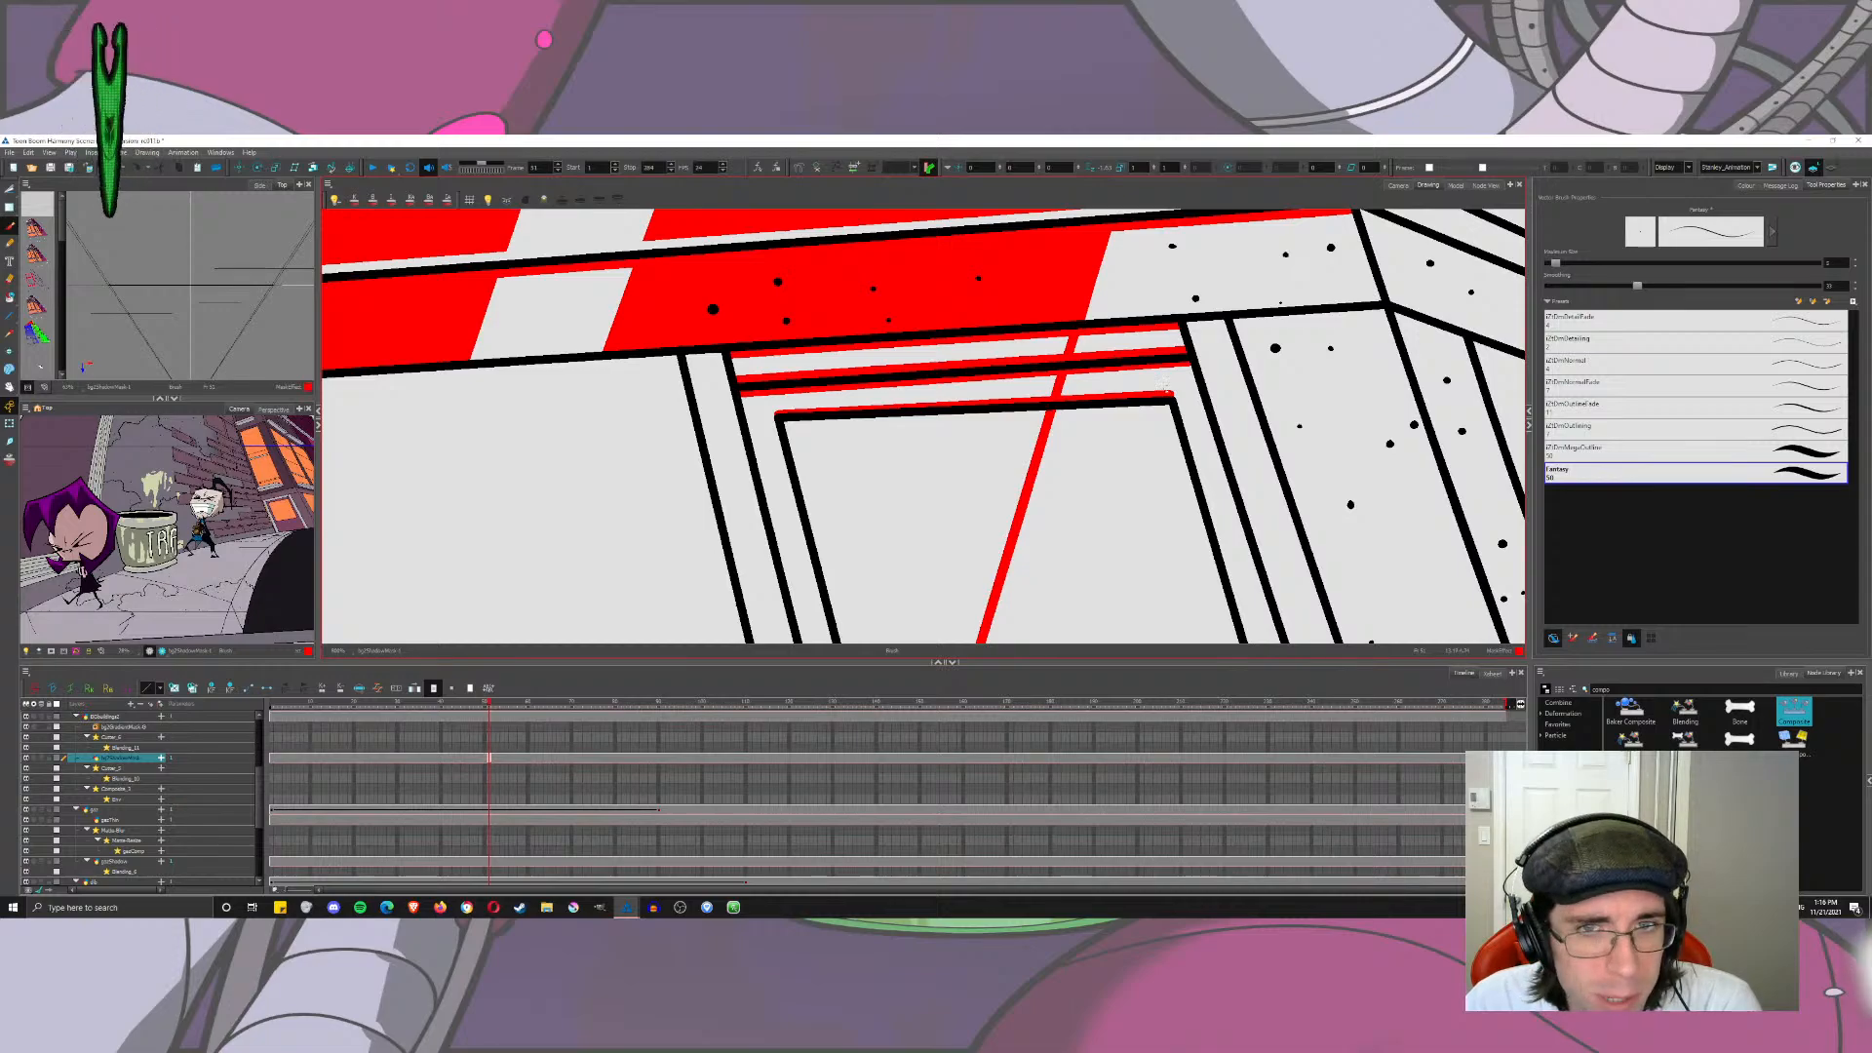
{"action": "key", "text": "ctrl+z"}
{"action": "mouse_move", "coordinate": [1171, 394]}
{"action": "left_mouse_down"}
{"action": "mouse_move", "coordinate": [779, 438]}
{"action": "mouse_move", "coordinate": [778, 410]}
{"action": "left_mouse_up"}
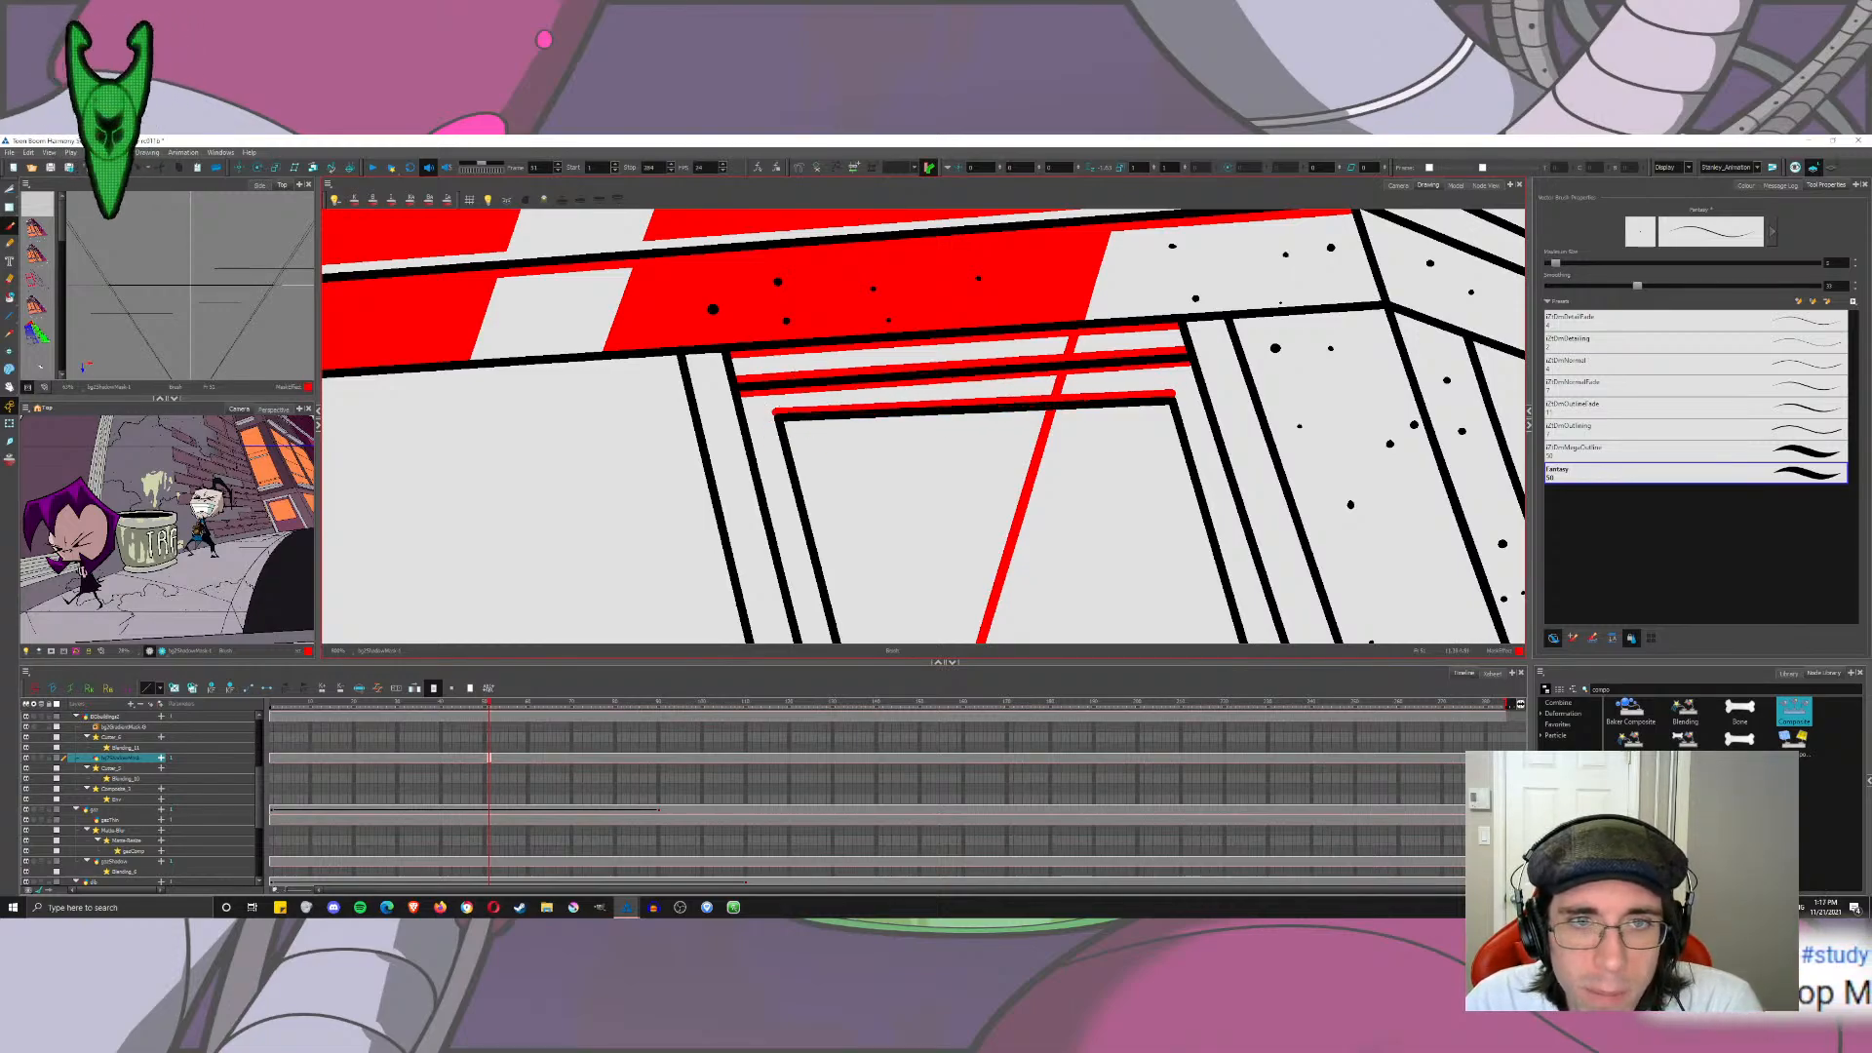
{"action": "scroll", "coordinate": [761, 347], "scroll_direction": "down", "scroll_amount": 5}
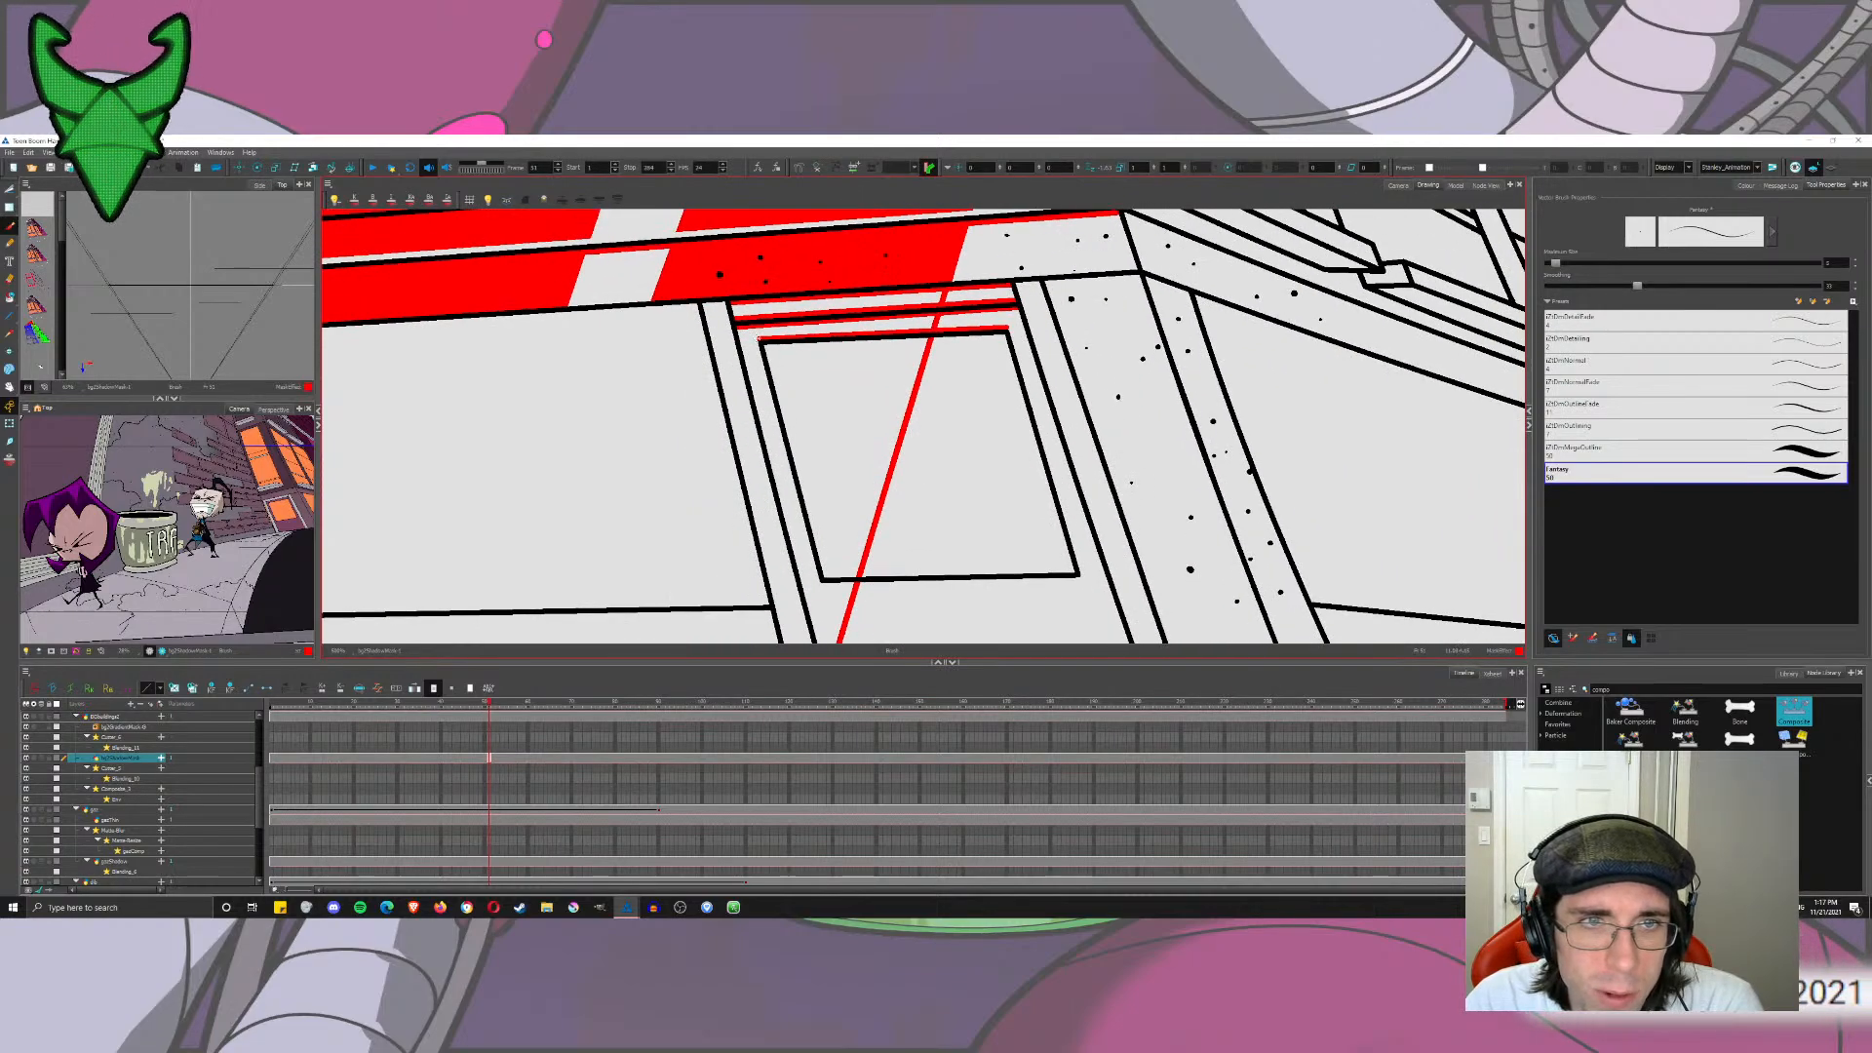
{"action": "mouse_move", "coordinate": [760, 339]}
{"action": "left_mouse_down"}
{"action": "mouse_move", "coordinate": [817, 582]}
{"action": "mouse_move", "coordinate": [1079, 578]}
{"action": "mouse_move", "coordinate": [1008, 328]}
{"action": "left_mouse_up"}
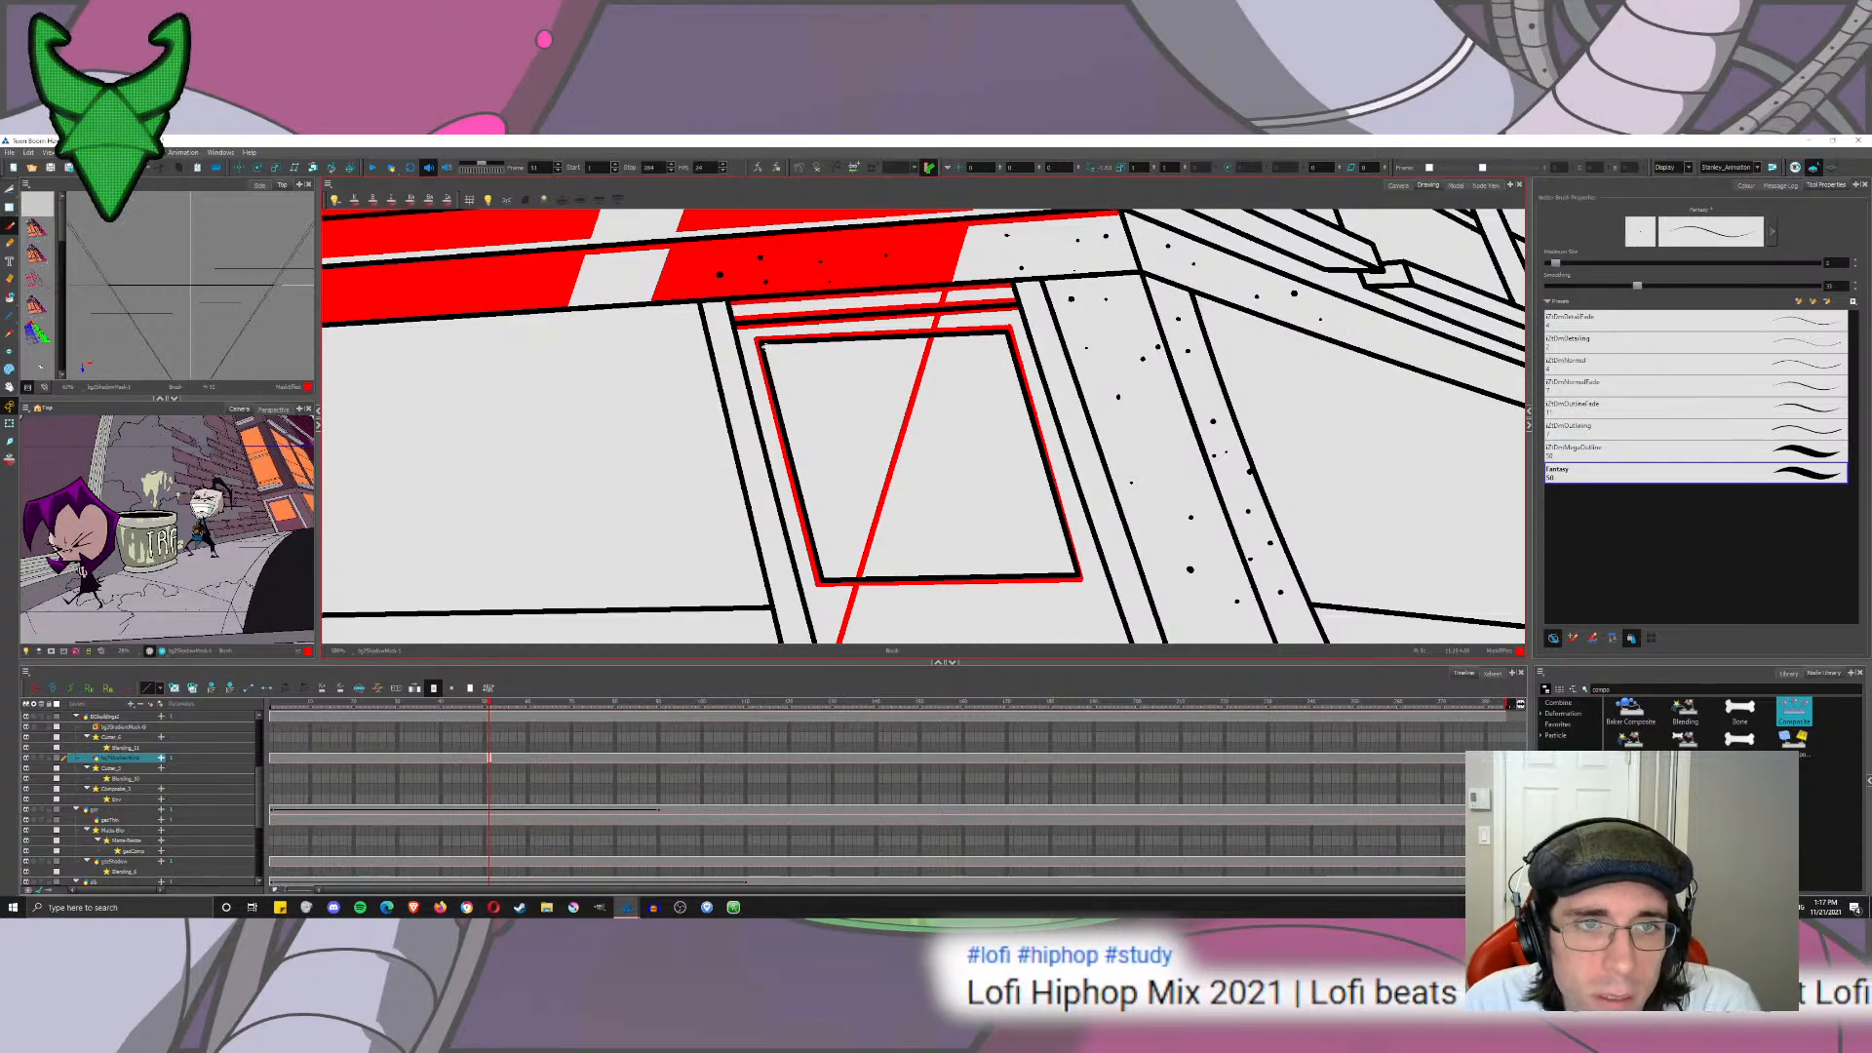
{"action": "mouse_move", "coordinate": [764, 343]}
{"action": "left_mouse_down"}
{"action": "mouse_move", "coordinate": [1002, 334]}
{"action": "mouse_move", "coordinate": [1077, 577]}
{"action": "mouse_move", "coordinate": [983, 553]}
{"action": "mouse_move", "coordinate": [1077, 575]}
{"action": "mouse_move", "coordinate": [821, 581]}
{"action": "mouse_move", "coordinate": [766, 345]}
{"action": "left_mouse_up"}
Step: Brush red along the inner line of the door's left jamb from the band down to the building's base
{"action": "mouse_move", "coordinate": [942, 495]}
{"action": "left_mouse_down"}
{"action": "mouse_move", "coordinate": [1099, 540]}
{"action": "mouse_move", "coordinate": [1094, 370]}
{"action": "mouse_move", "coordinate": [1063, 434]}
{"action": "left_mouse_up"}
{"action": "key", "text": "1"}
{"action": "left_click_drag", "start_coordinate": [859, 280], "coordinate": [941, 624]}
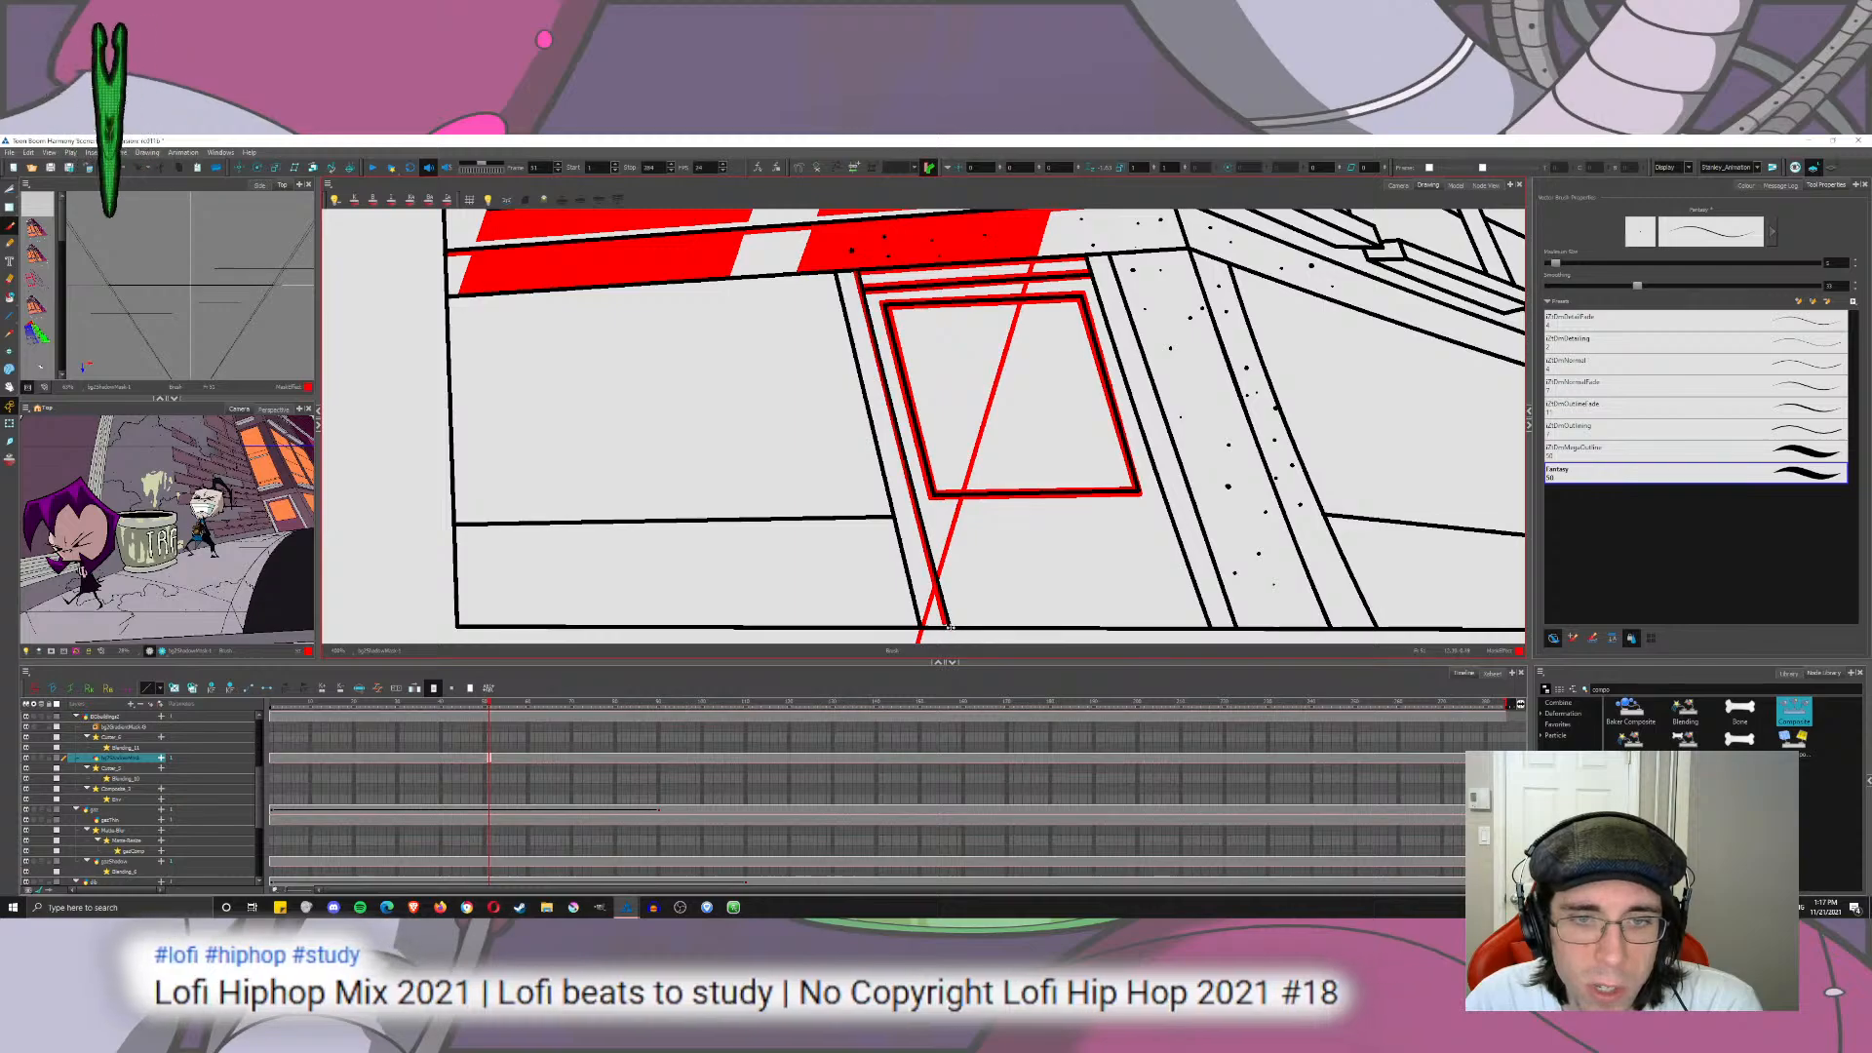
Step: Undo the left jamb stroke and outline the door panel in red along its left side, base and right side
{"action": "key", "text": "ctrl+z"}
{"action": "mouse_move", "coordinate": [942, 624]}
{"action": "left_mouse_down"}
{"action": "mouse_move", "coordinate": [855, 341]}
{"action": "mouse_move", "coordinate": [859, 270]}
{"action": "mouse_move", "coordinate": [950, 621]}
{"action": "left_mouse_up"}
{"action": "key", "text": "ctrl+z"}
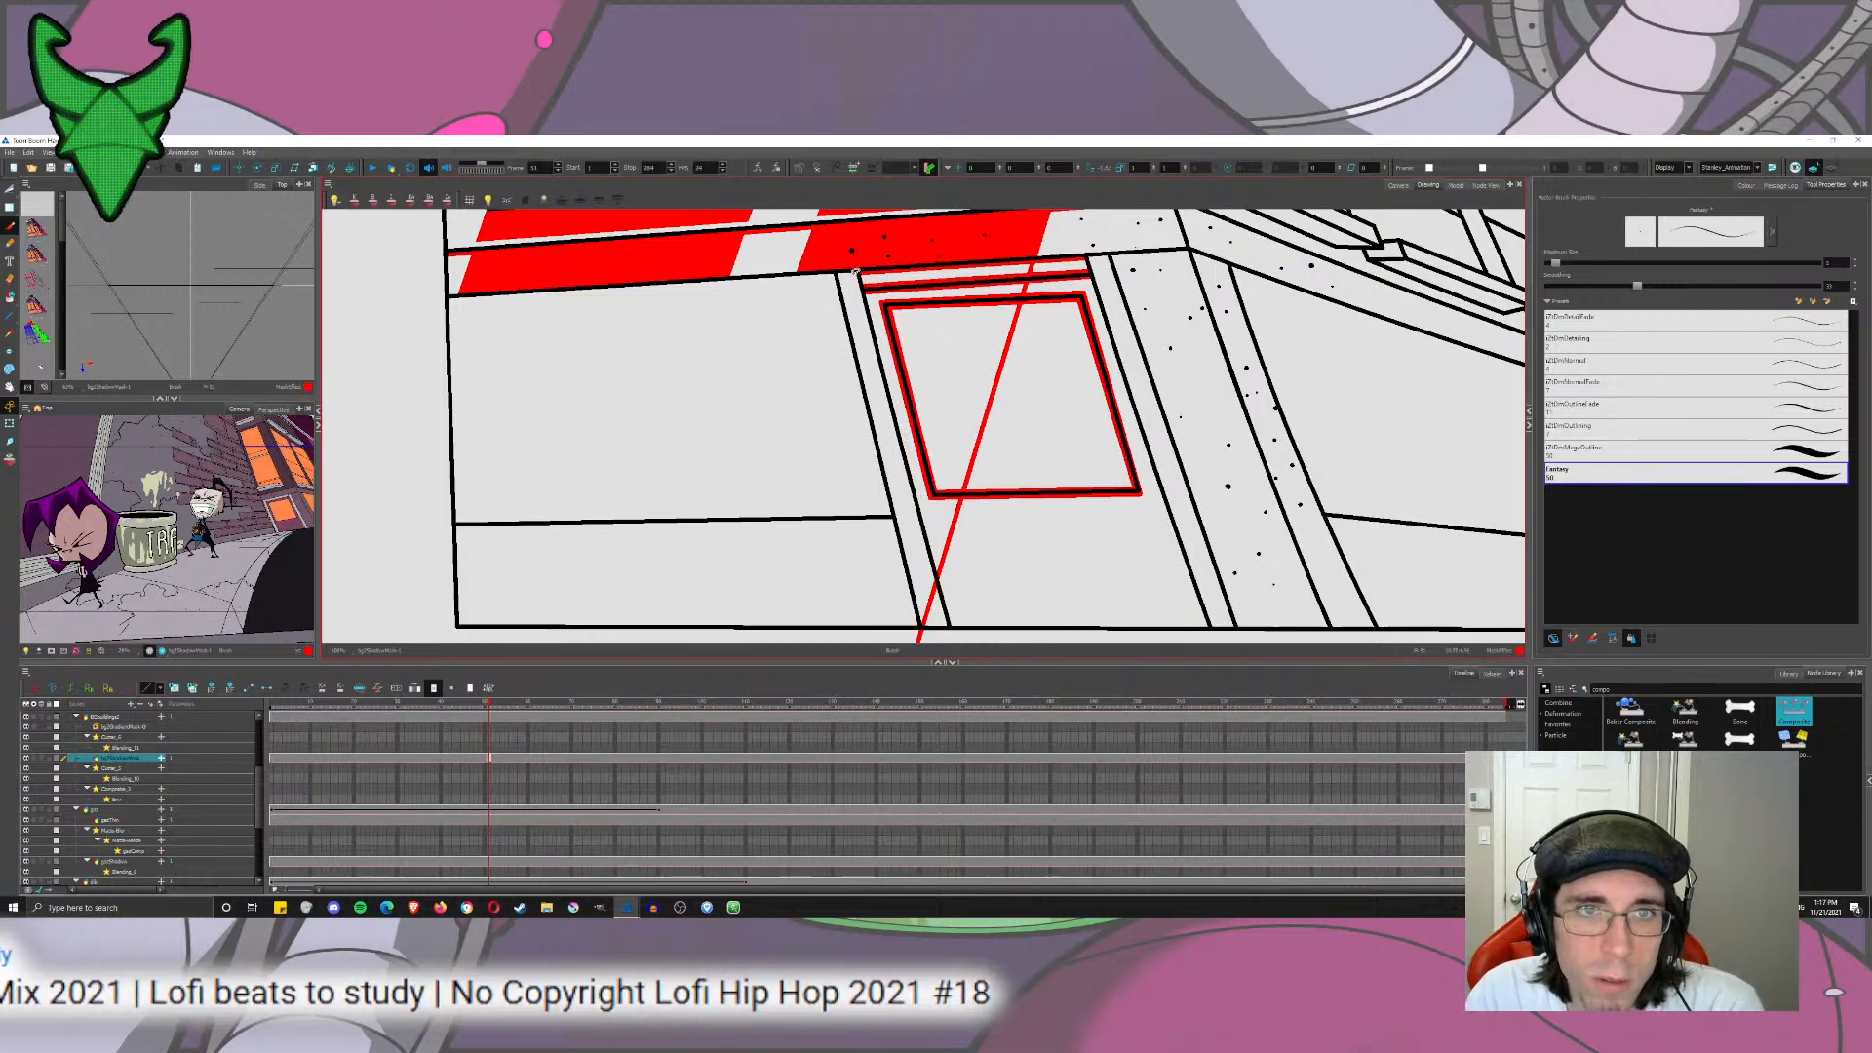
{"action": "mouse_move", "coordinate": [853, 271]}
{"action": "left_mouse_down"}
{"action": "mouse_move", "coordinate": [917, 604]}
{"action": "mouse_move", "coordinate": [946, 626]}
{"action": "mouse_move", "coordinate": [852, 271]}
{"action": "mouse_move", "coordinate": [945, 626]}
{"action": "mouse_move", "coordinate": [1214, 626]}
{"action": "mouse_move", "coordinate": [1088, 276]}
{"action": "mouse_move", "coordinate": [1209, 624]}
{"action": "mouse_move", "coordinate": [1116, 358]}
{"action": "mouse_move", "coordinate": [1164, 499]}
{"action": "left_mouse_up"}
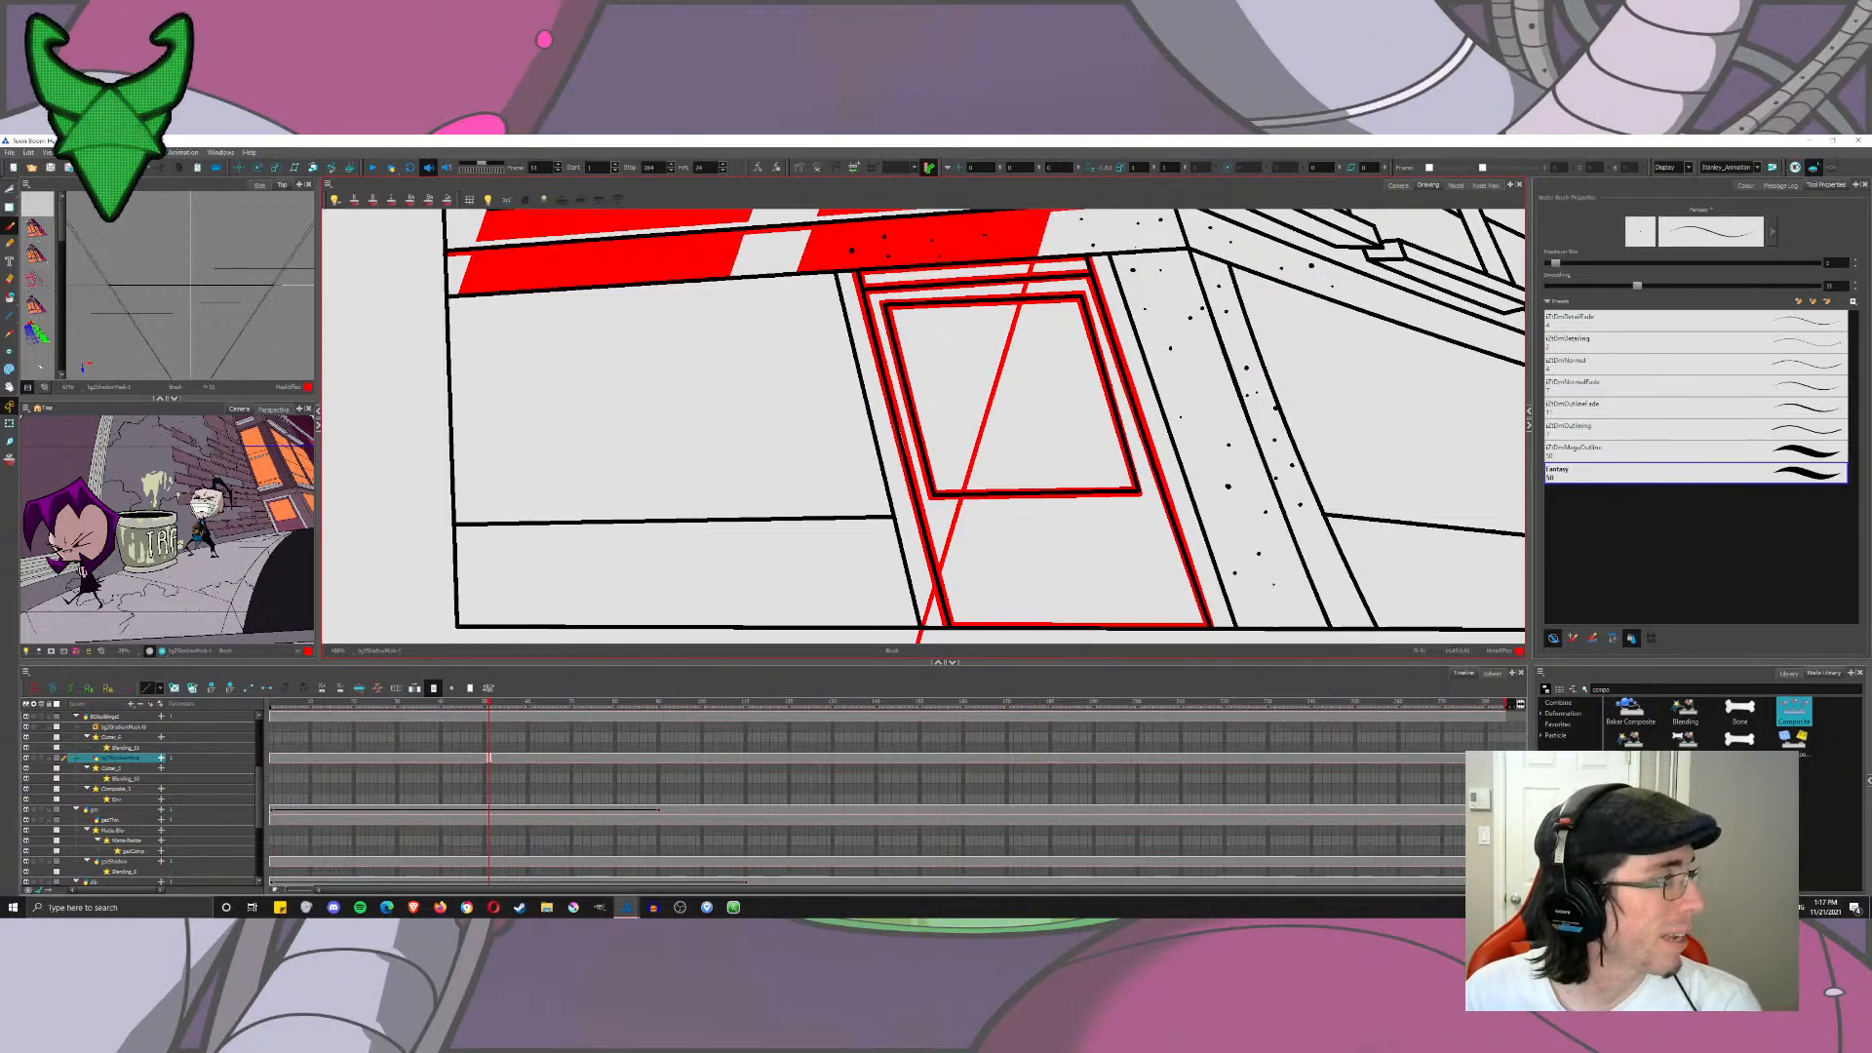
Step: Brush red along the right jamb's outer line, around the dotted pillar beside the door, and along the band's upper edge to the building corner
{"action": "left_click_drag", "start_coordinate": [901, 439], "coordinate": [724, 420]}
{"action": "left_click_drag", "start_coordinate": [926, 237], "coordinate": [1051, 608]}
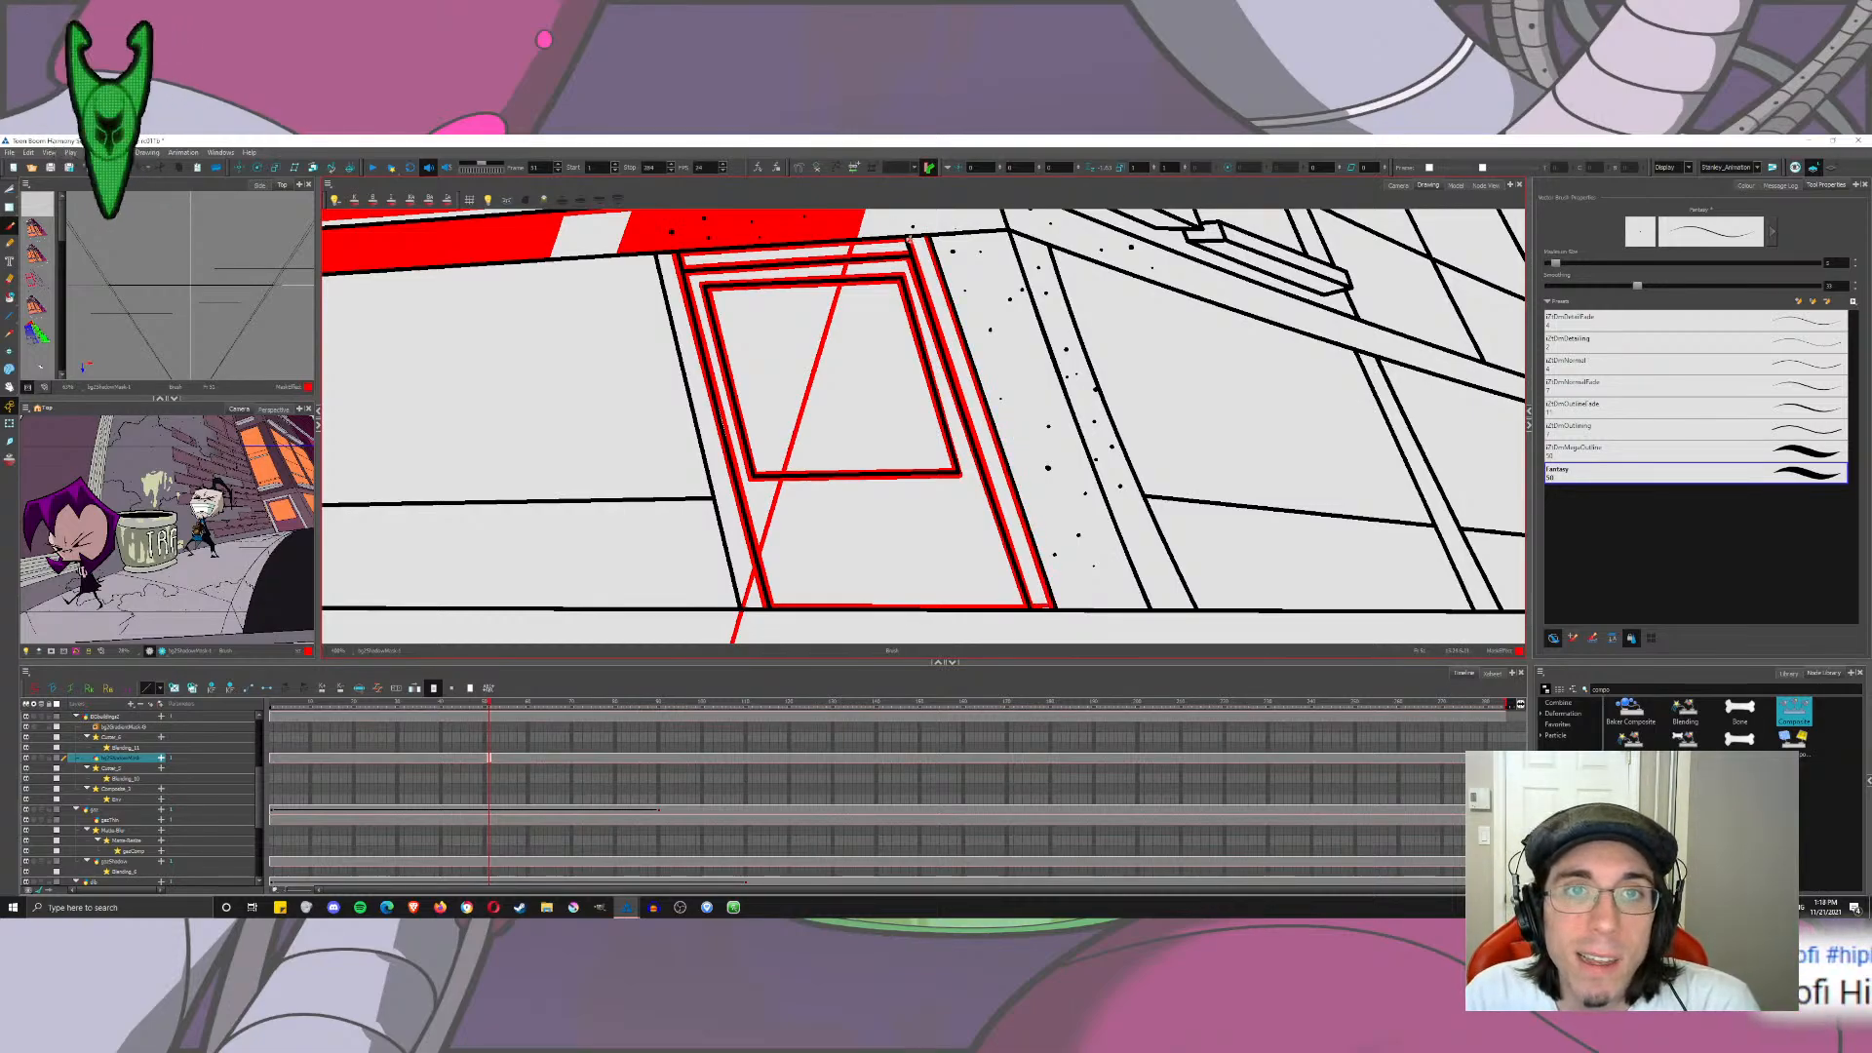
{"action": "mouse_move", "coordinate": [909, 239]}
{"action": "left_mouse_down"}
{"action": "mouse_move", "coordinate": [1005, 232]}
{"action": "mouse_move", "coordinate": [1071, 489]}
{"action": "mouse_move", "coordinate": [1149, 610]}
{"action": "mouse_move", "coordinate": [1056, 375]}
{"action": "mouse_move", "coordinate": [1146, 610]}
{"action": "mouse_move", "coordinate": [1038, 603]}
{"action": "mouse_move", "coordinate": [1073, 607]}
{"action": "mouse_move", "coordinate": [1056, 607]}
{"action": "mouse_move", "coordinate": [931, 238]}
{"action": "mouse_move", "coordinate": [1145, 346]}
{"action": "left_mouse_up"}
{"action": "scroll", "coordinate": [1170, 370], "scroll_direction": "down", "scroll_amount": 4}
{"action": "scroll", "coordinate": [1219, 359], "scroll_direction": "up", "scroll_amount": 6}
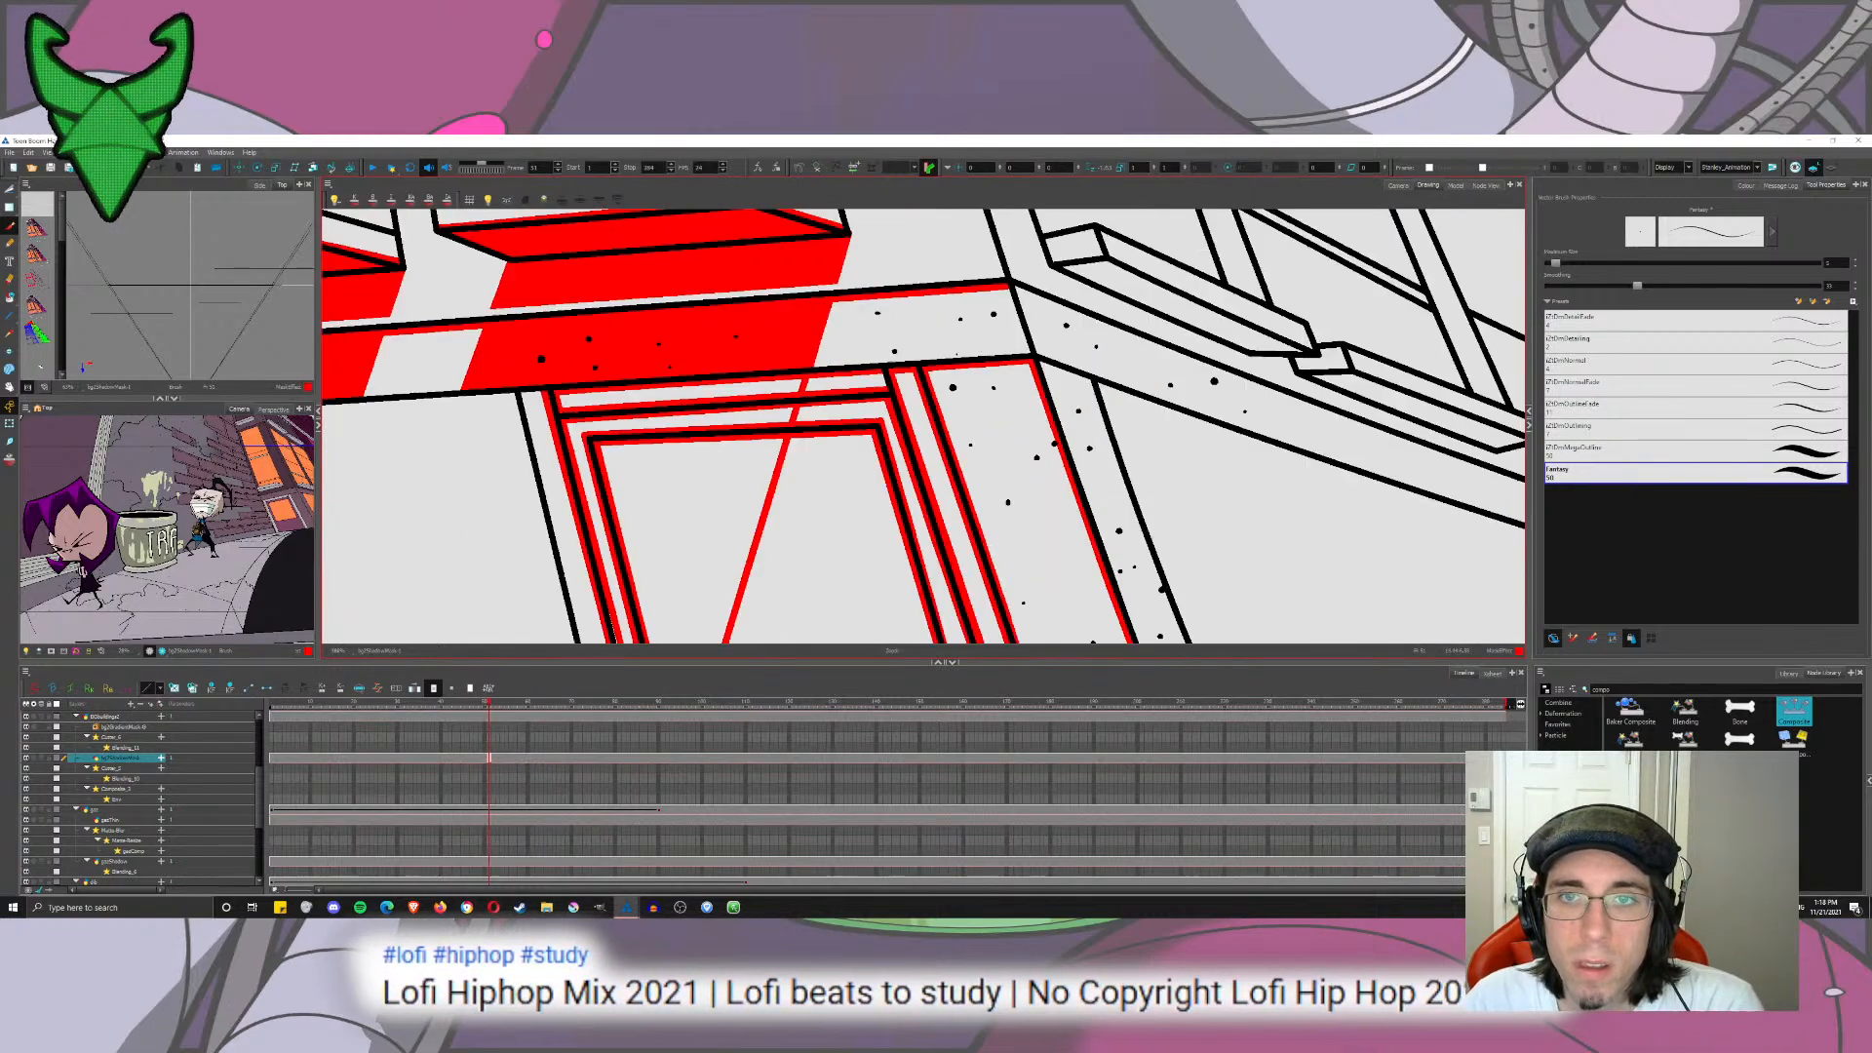
{"action": "left_click_drag", "start_coordinate": [785, 364], "coordinate": [1014, 295]}
{"action": "scroll", "coordinate": [790, 370], "scroll_direction": "down", "scroll_amount": 2}
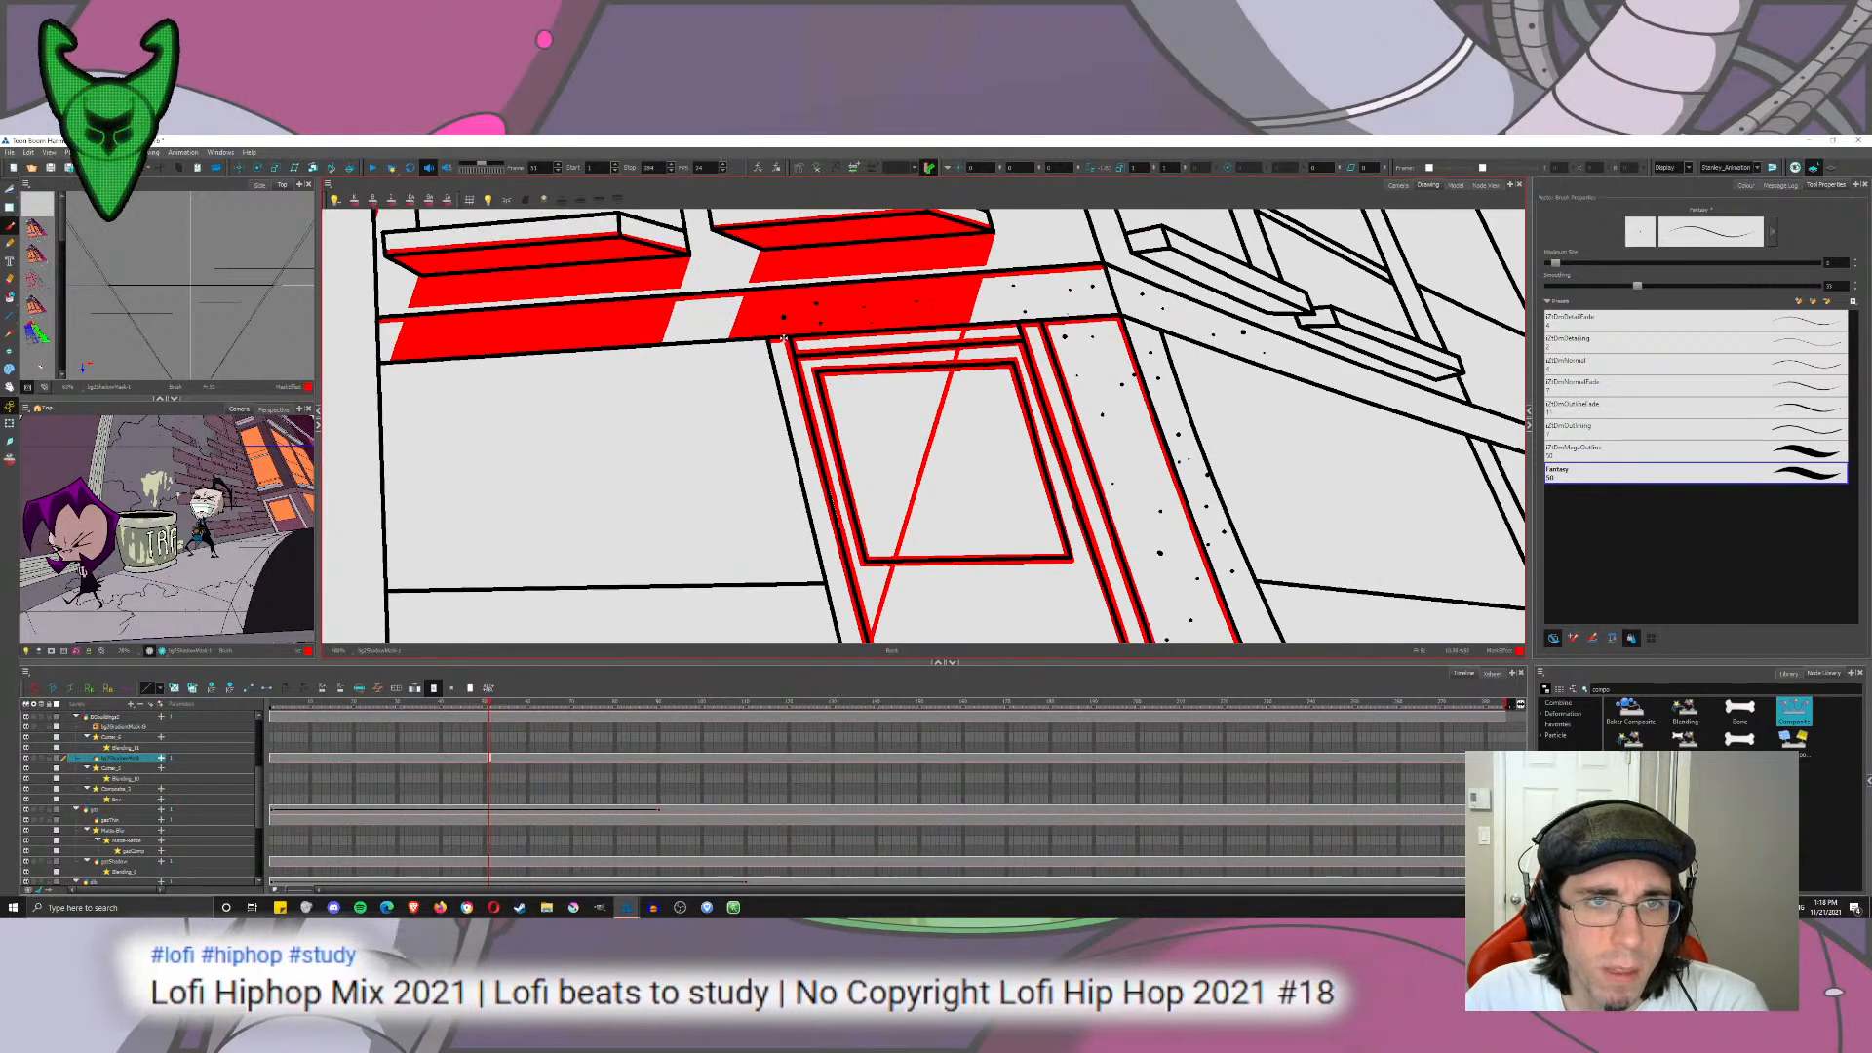
Step: Brush red along the outer line of the door's left jamb from the band down to the building's base
{"action": "left_click_drag", "start_coordinate": [770, 341], "coordinate": [850, 669]}
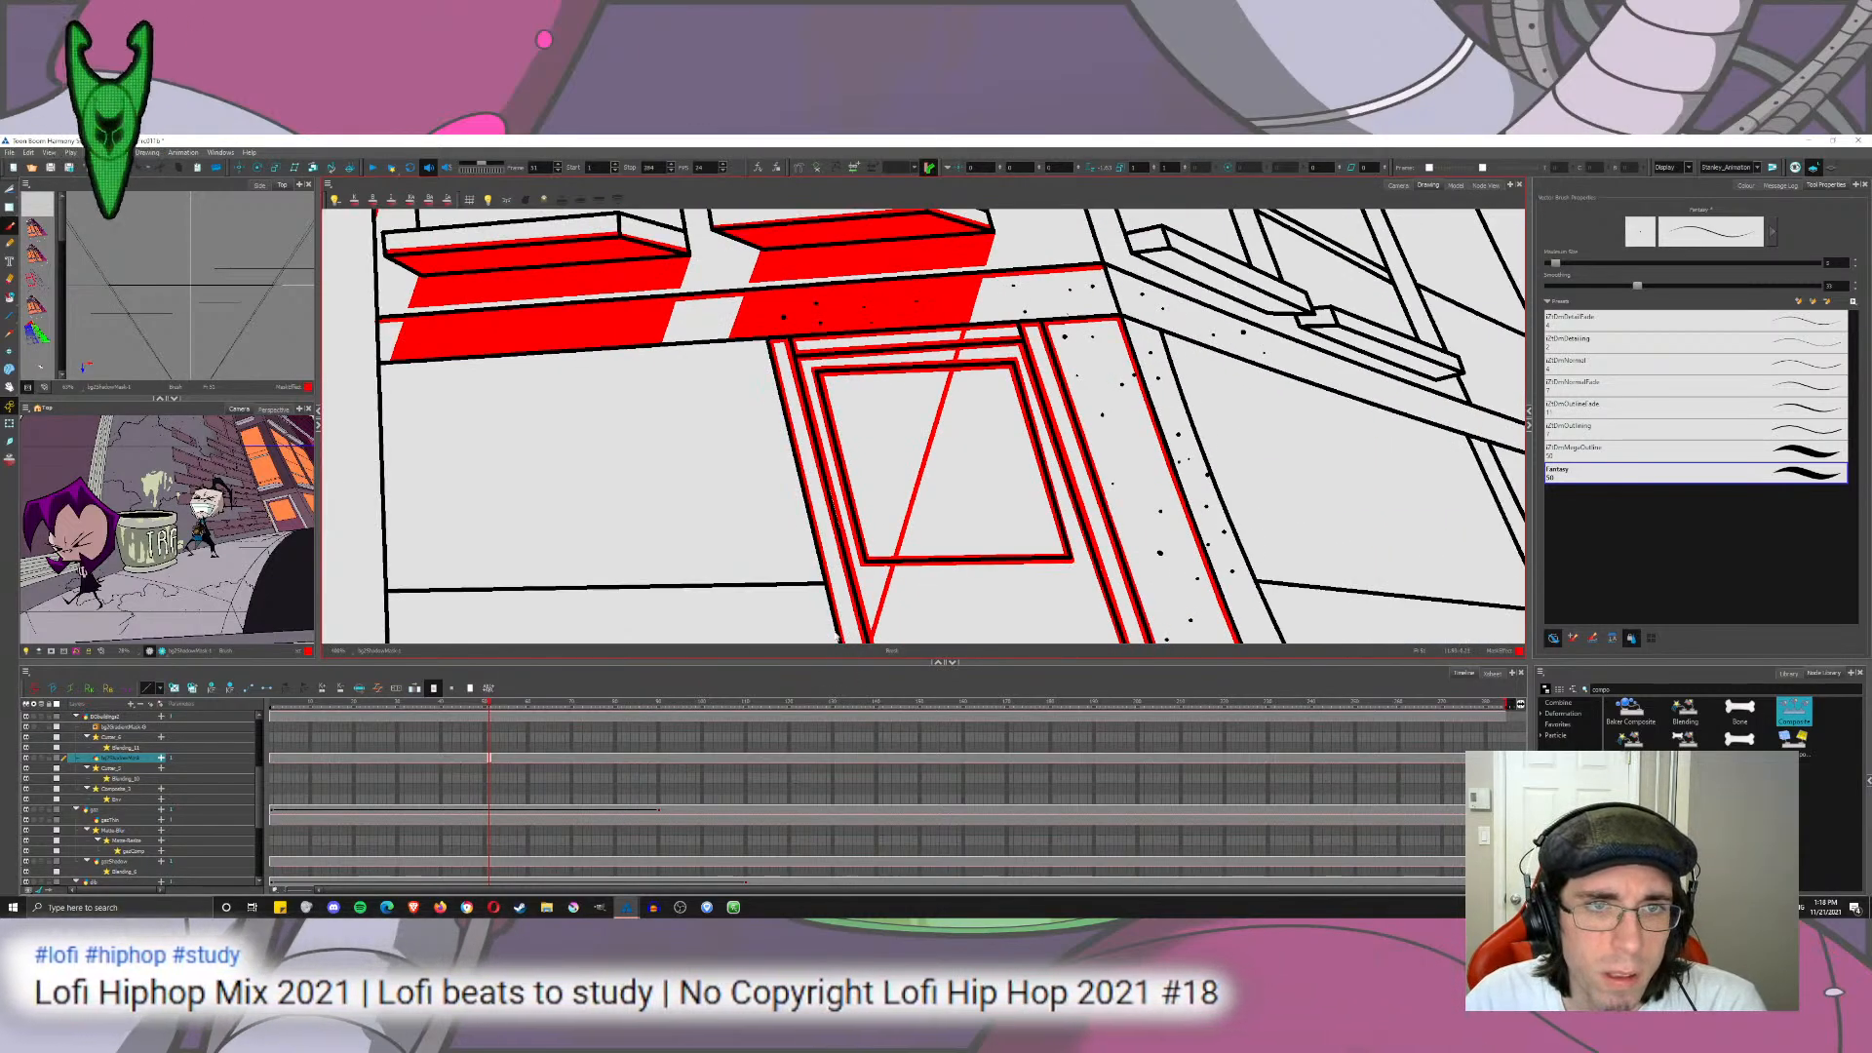
{"action": "left_click_drag", "start_coordinate": [805, 523], "coordinate": [787, 383]}
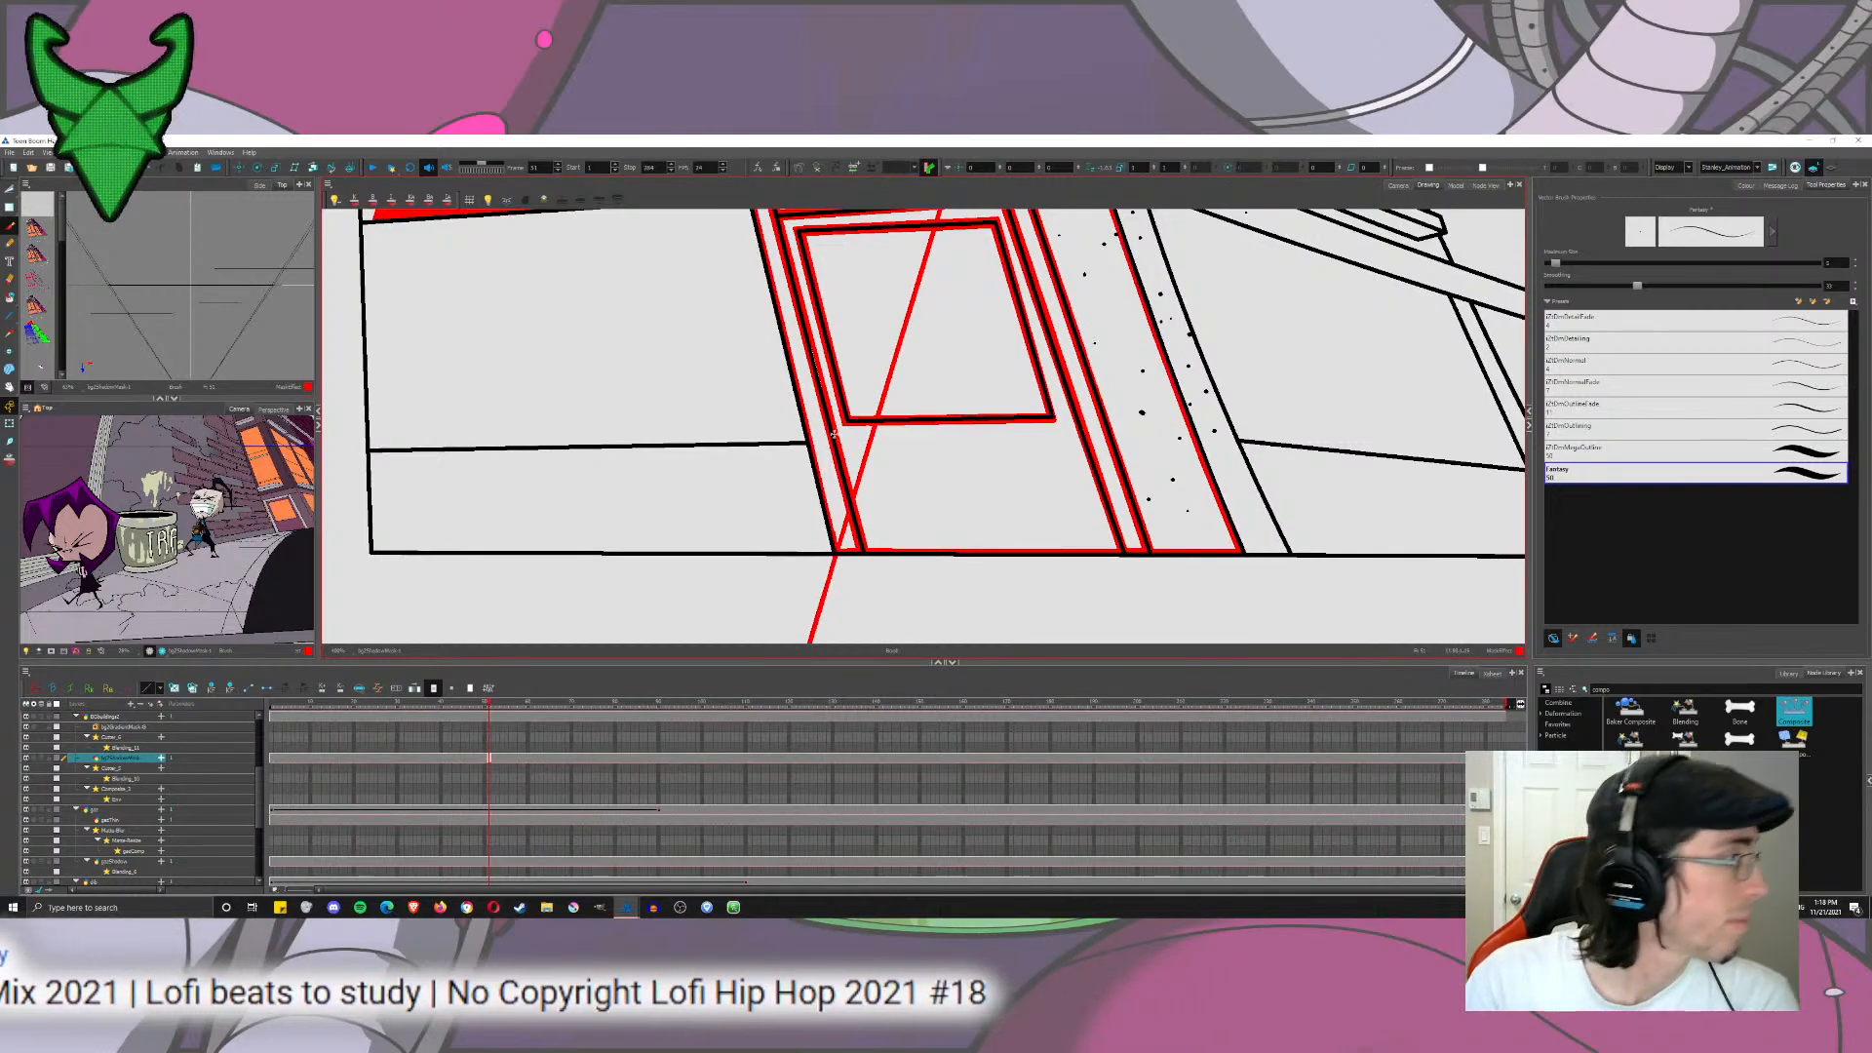
{"action": "left_click_drag", "start_coordinate": [986, 356], "coordinate": [953, 523]}
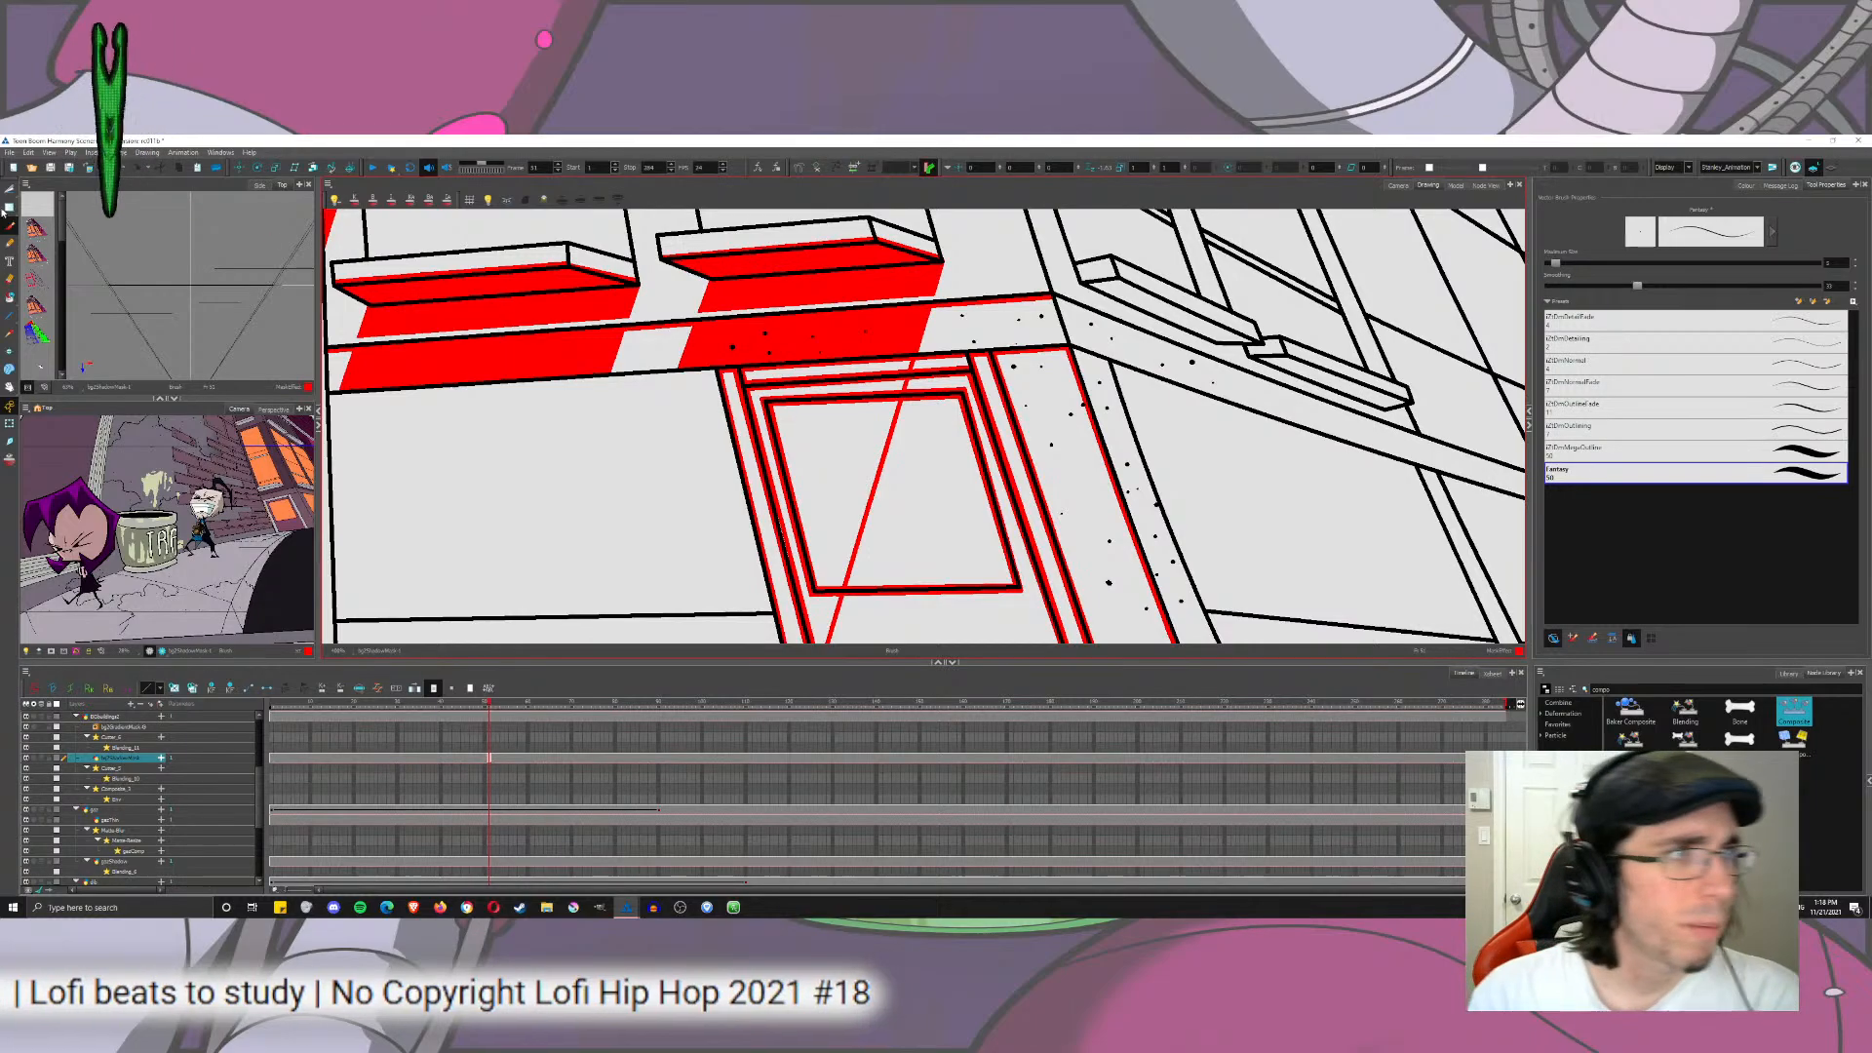
Step: Fill the door's lintel, left jamb, frame and window areas on the shadow side of the diagonal line with red
{"action": "left_click", "coordinate": [9, 298]}
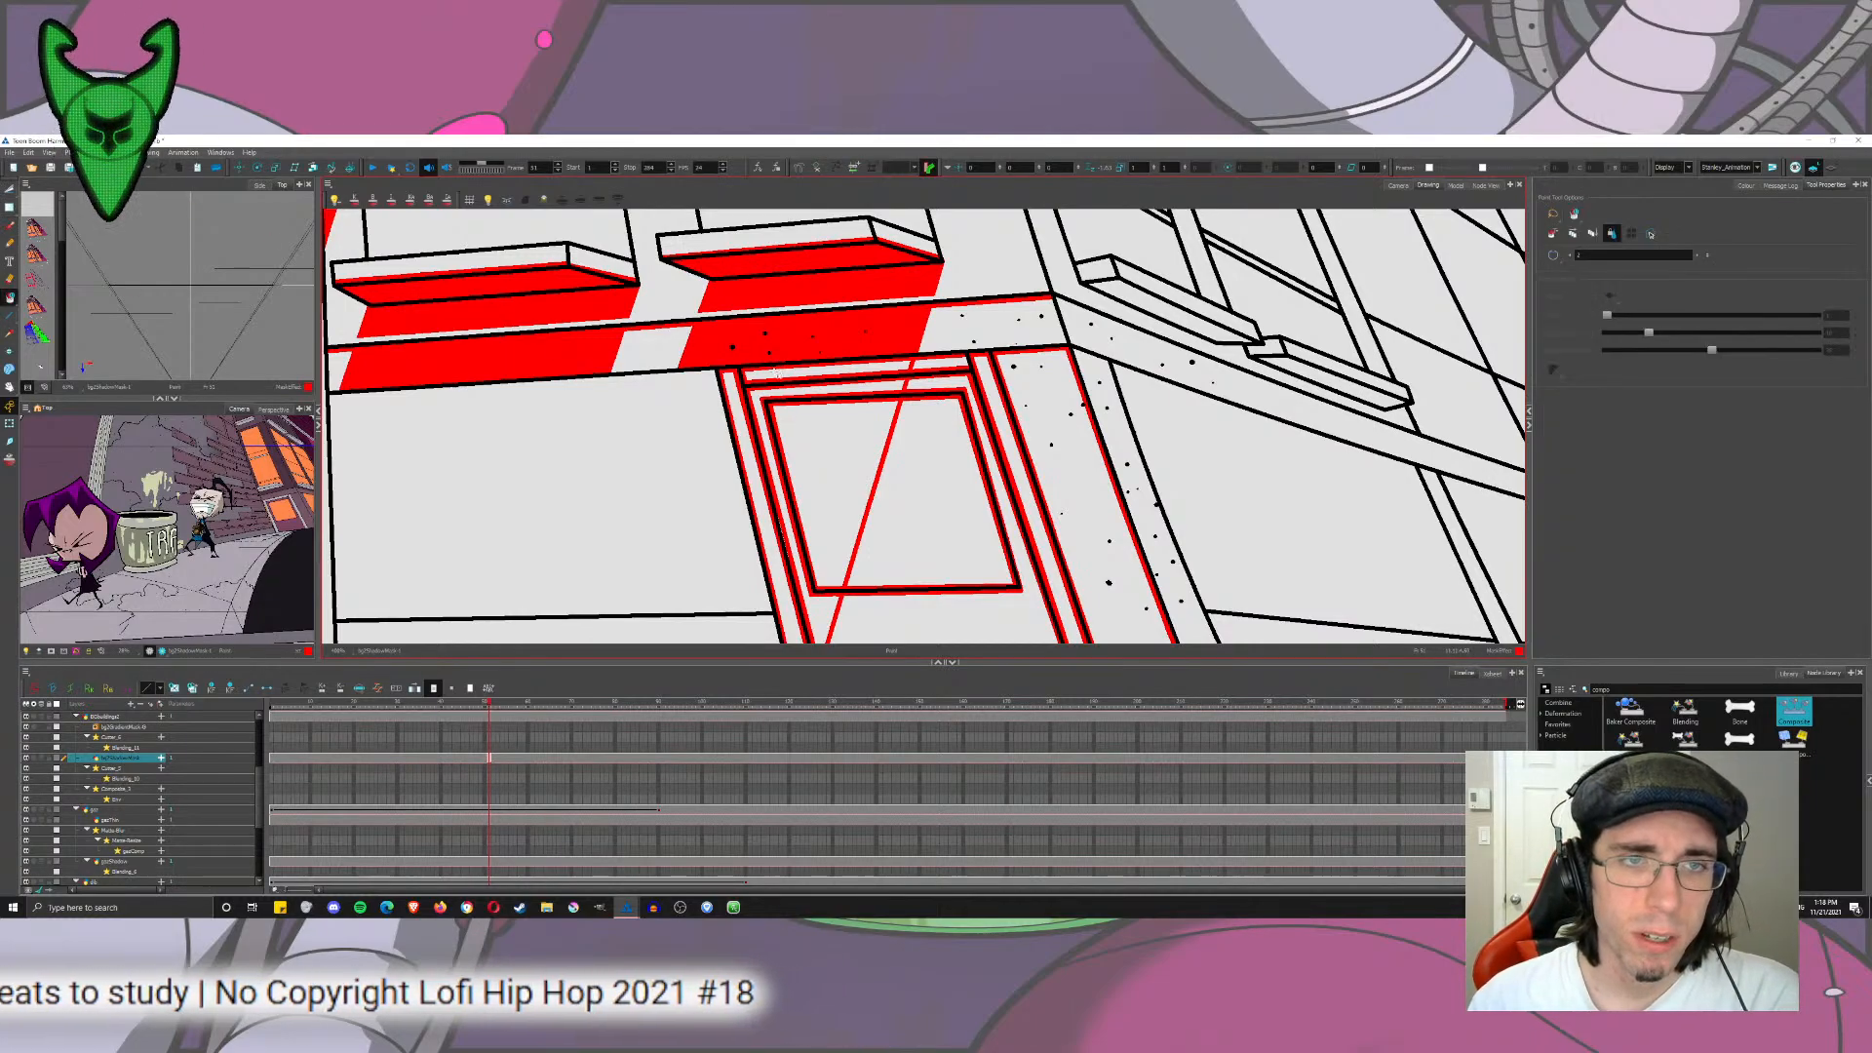
{"action": "left_click", "coordinate": [777, 374]}
{"action": "left_click", "coordinate": [797, 395]}
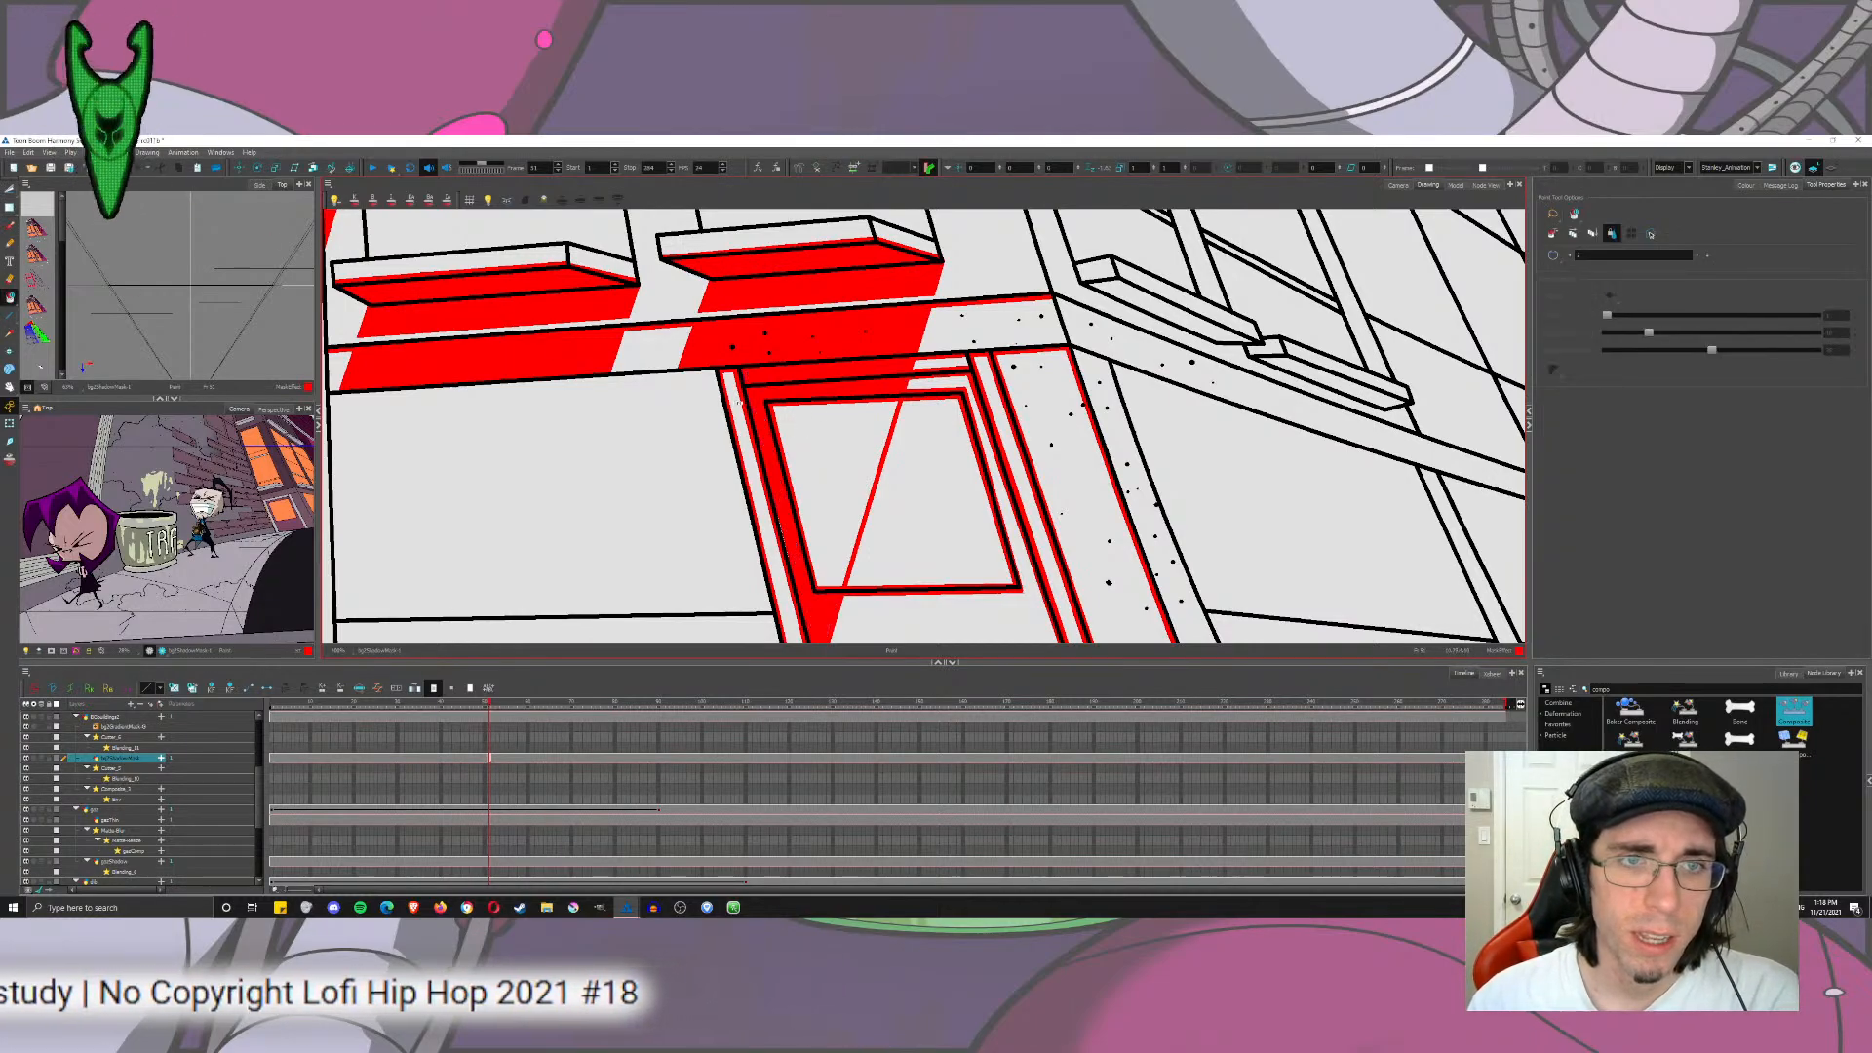
{"action": "left_click", "coordinate": [740, 405]}
{"action": "left_click", "coordinate": [837, 487]}
{"action": "left_click_drag", "start_coordinate": [814, 589], "coordinate": [764, 304]}
{"action": "left_click_drag", "start_coordinate": [765, 430], "coordinate": [668, 551]}
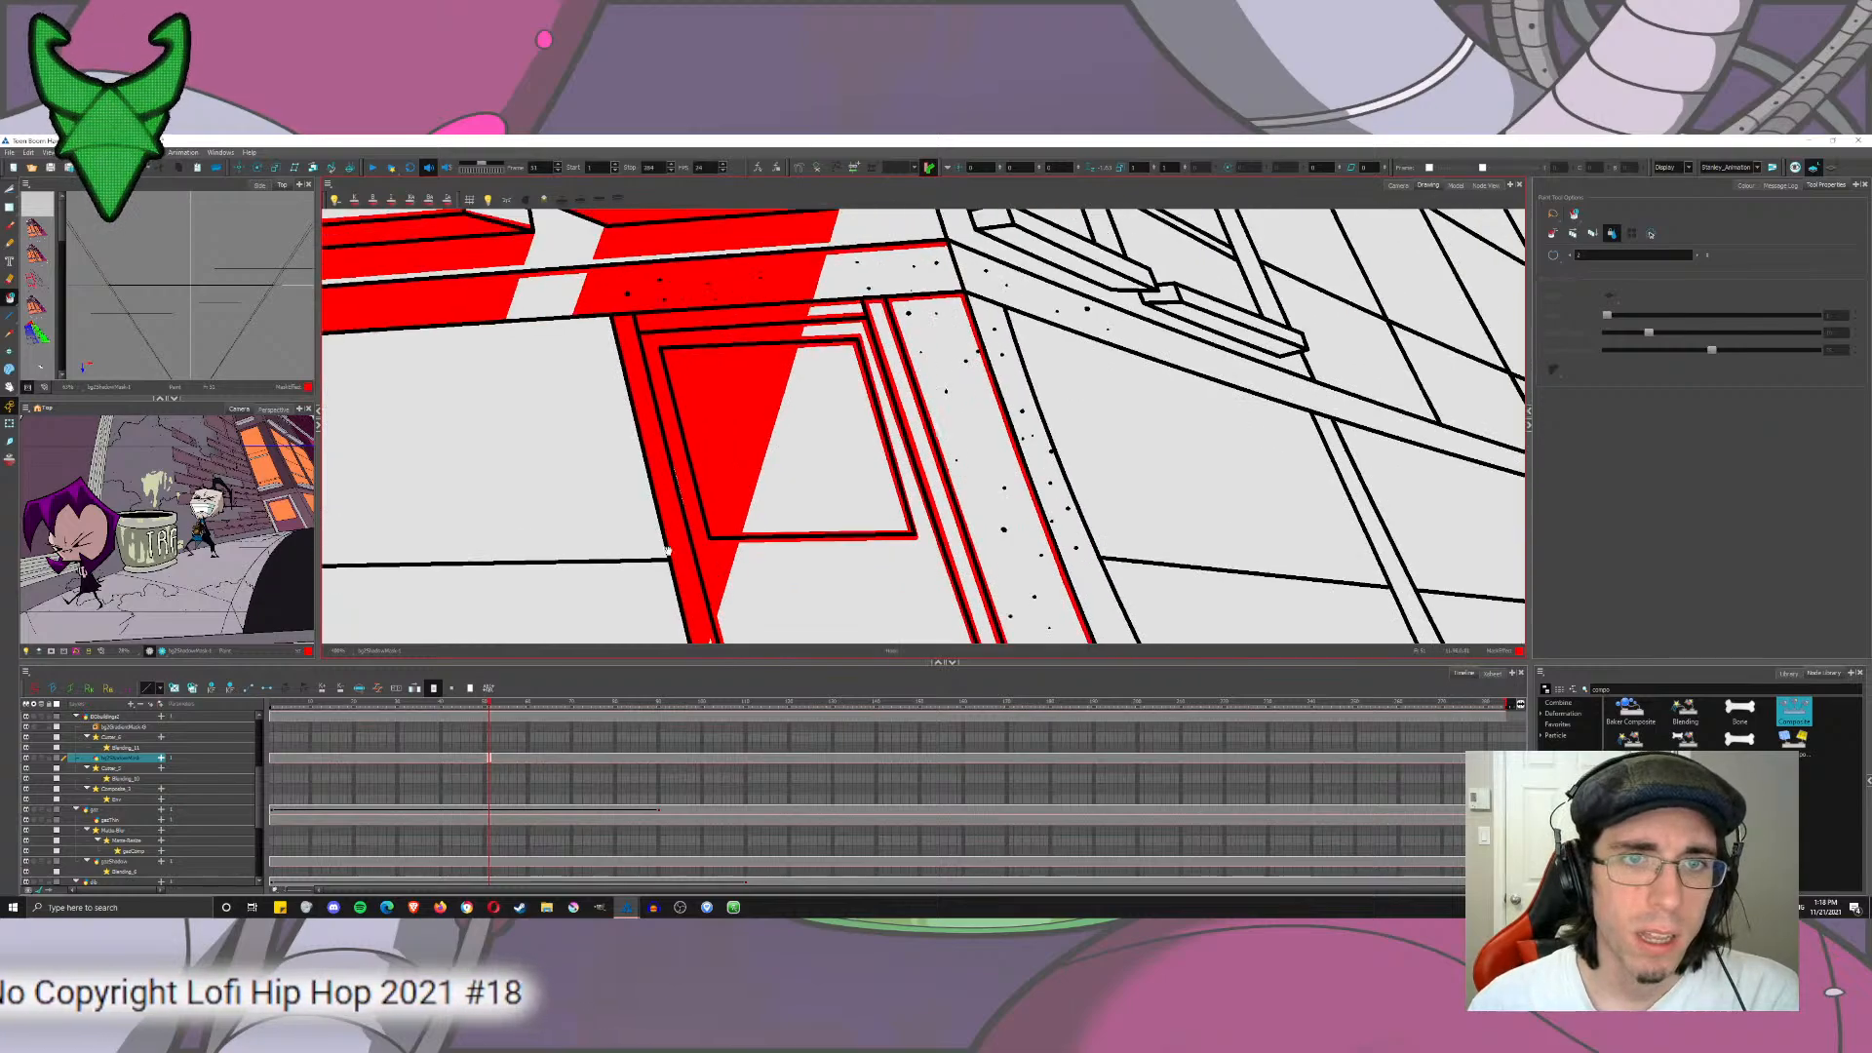
Step: Delete the red strip beneath the door's lintel line, including the leftover pieces at its two ends
{"action": "left_click", "coordinate": [10, 189]}
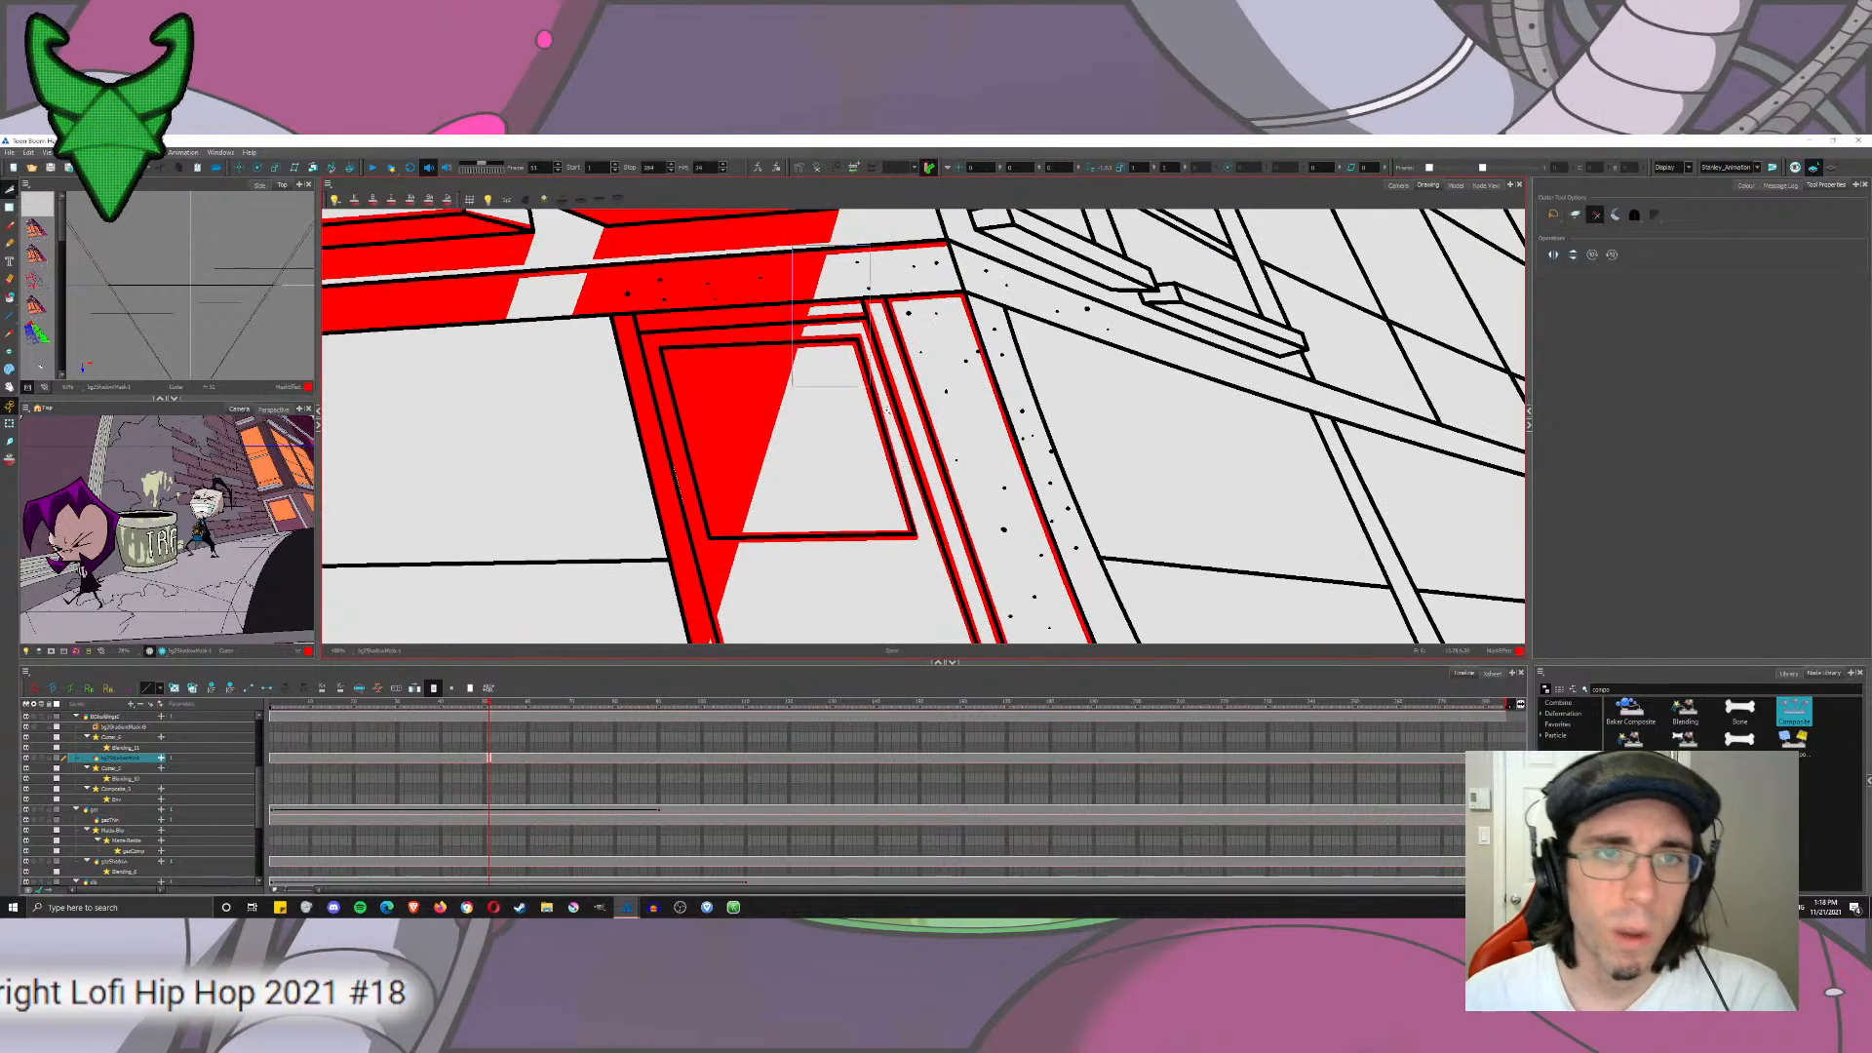
{"action": "mouse_move", "coordinate": [778, 268]}
{"action": "left_mouse_down"}
{"action": "mouse_move", "coordinate": [848, 405]}
{"action": "mouse_move", "coordinate": [871, 403]}
{"action": "mouse_move", "coordinate": [798, 336]}
{"action": "mouse_move", "coordinate": [810, 372]}
{"action": "mouse_move", "coordinate": [954, 488]}
{"action": "mouse_move", "coordinate": [922, 405]}
{"action": "mouse_move", "coordinate": [931, 429]}
{"action": "left_mouse_up"}
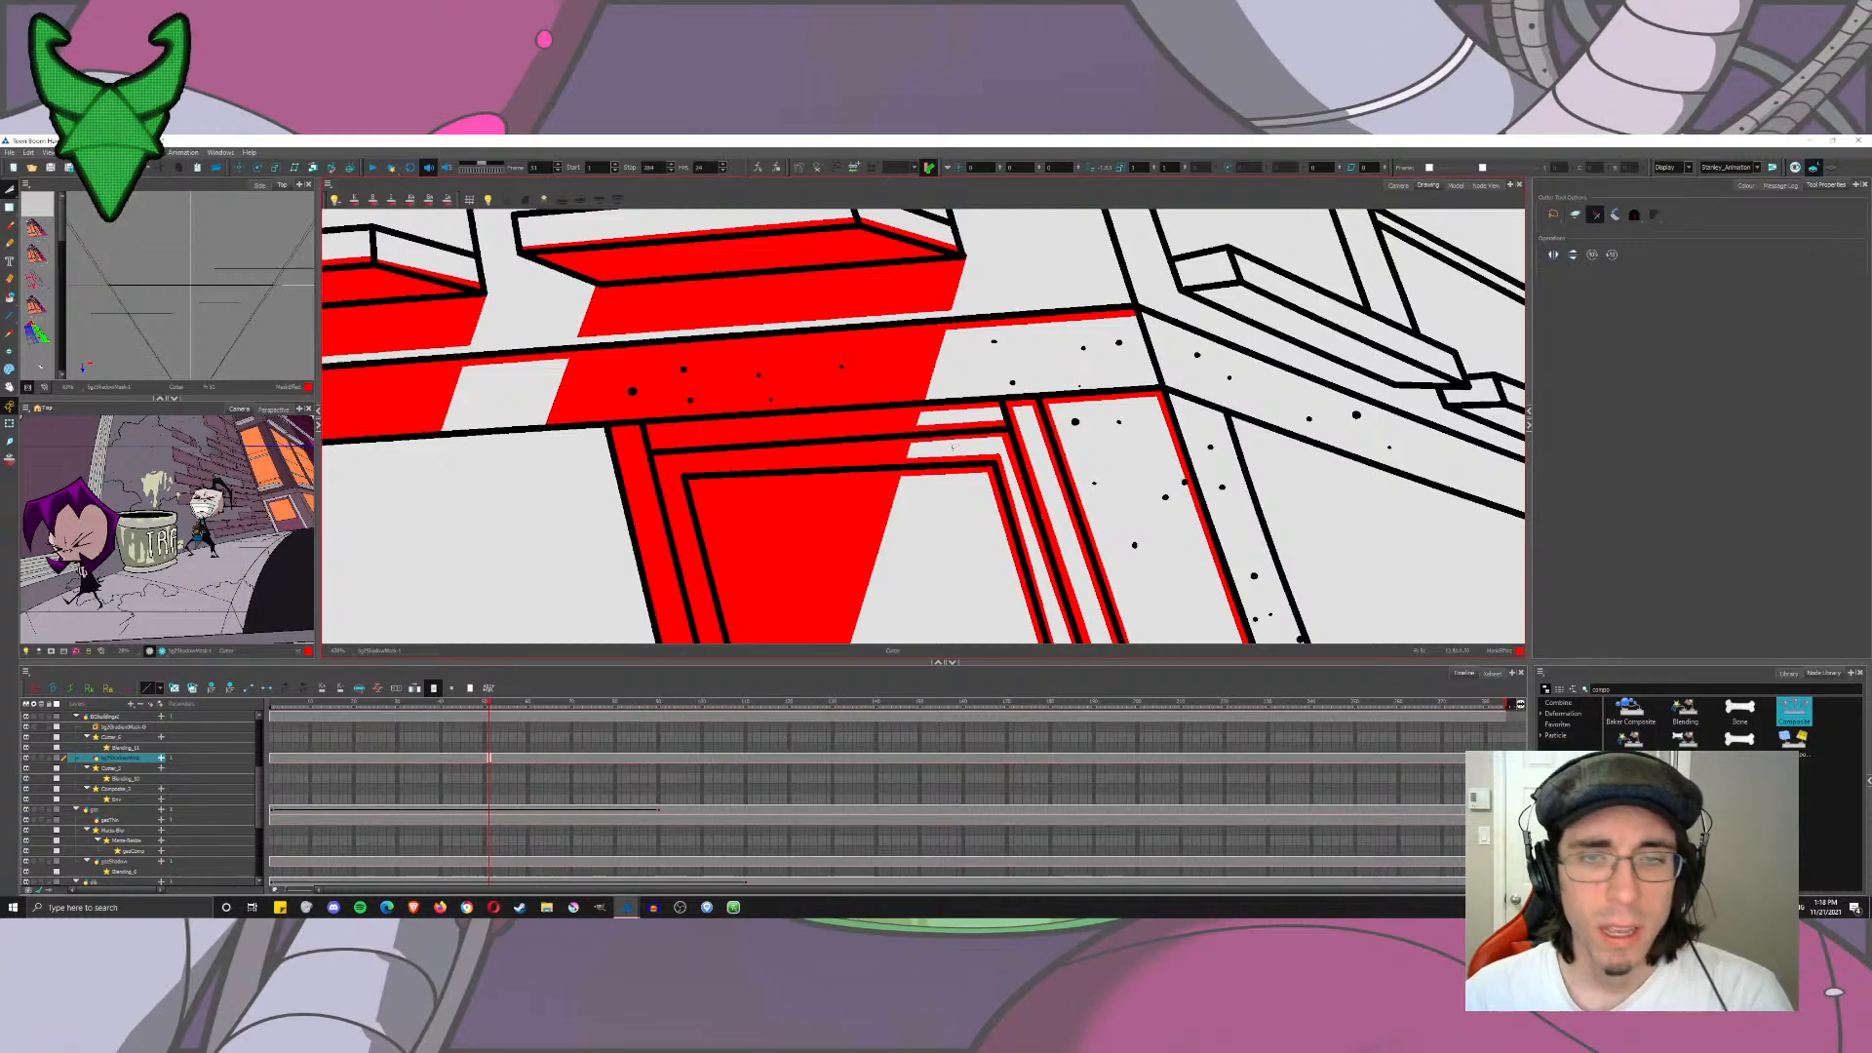
{"action": "mouse_move", "coordinate": [946, 442]}
{"action": "left_mouse_down"}
{"action": "mouse_move", "coordinate": [934, 390]}
{"action": "mouse_move", "coordinate": [941, 428]}
{"action": "left_mouse_up"}
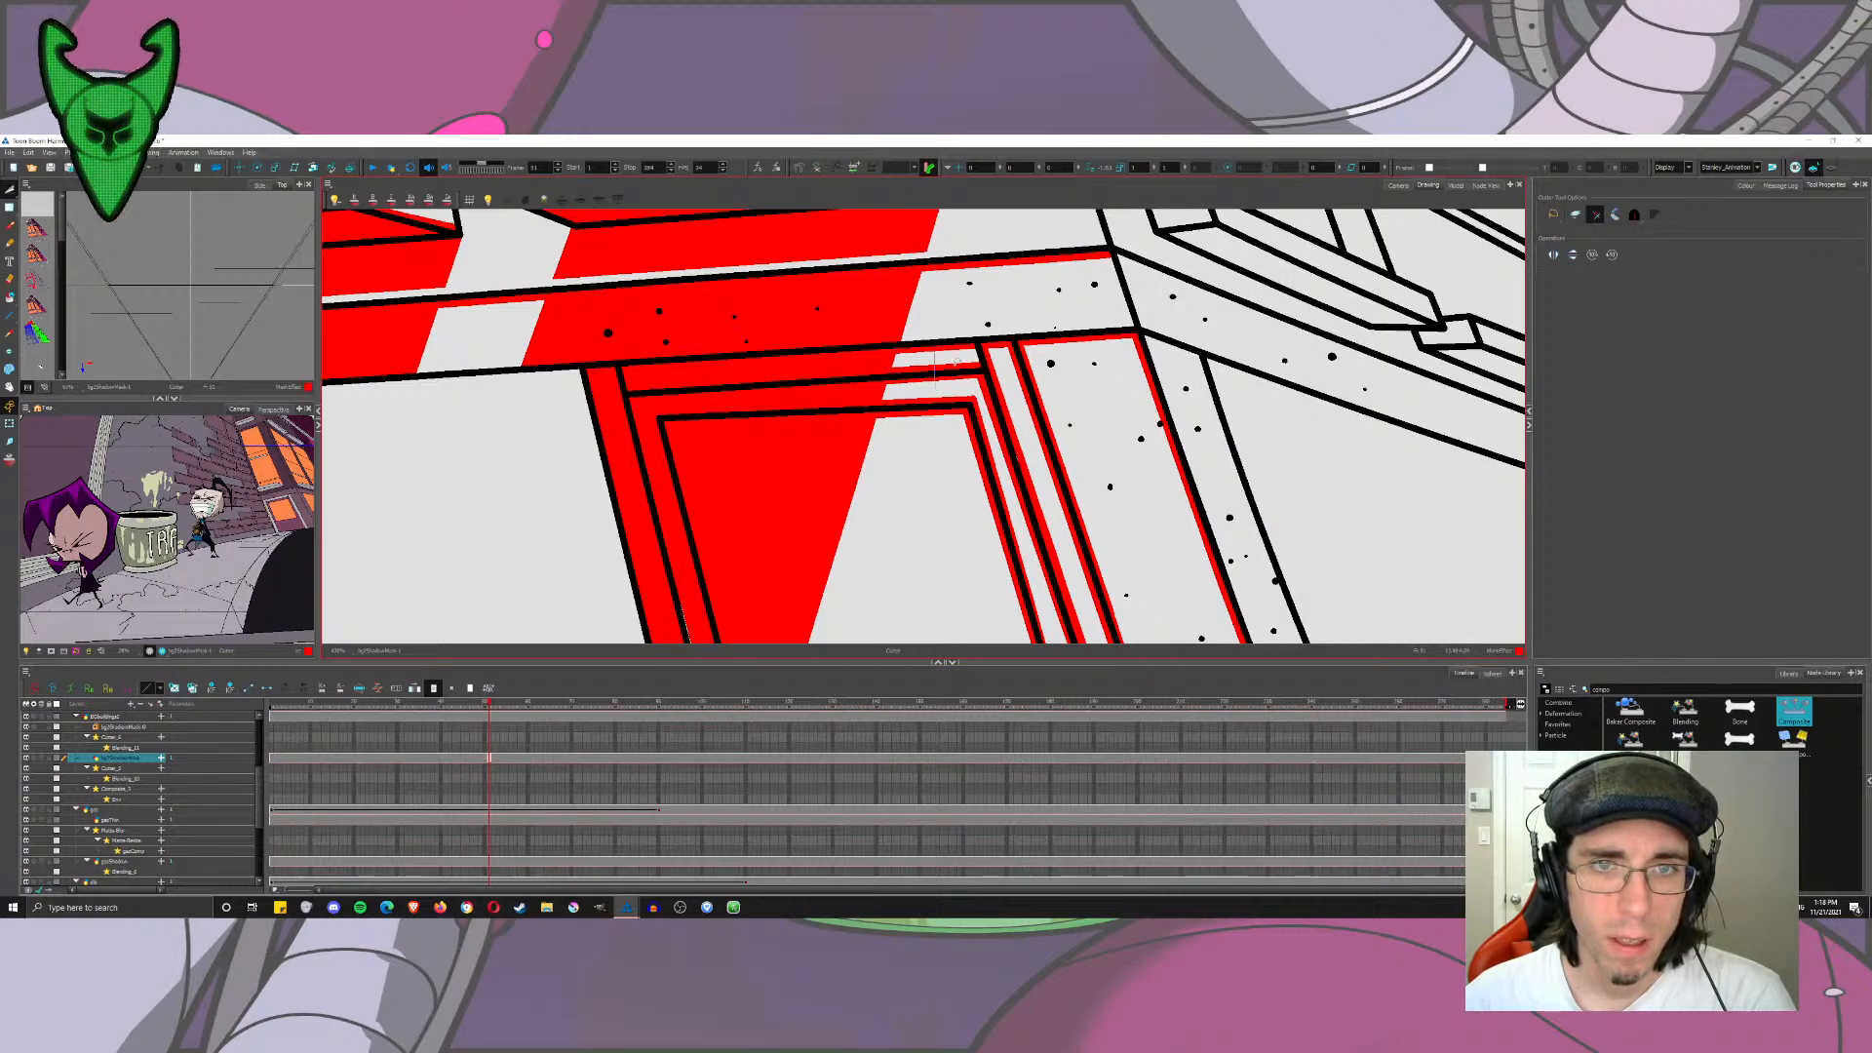
{"action": "left_click_drag", "start_coordinate": [957, 362], "coordinate": [968, 374]}
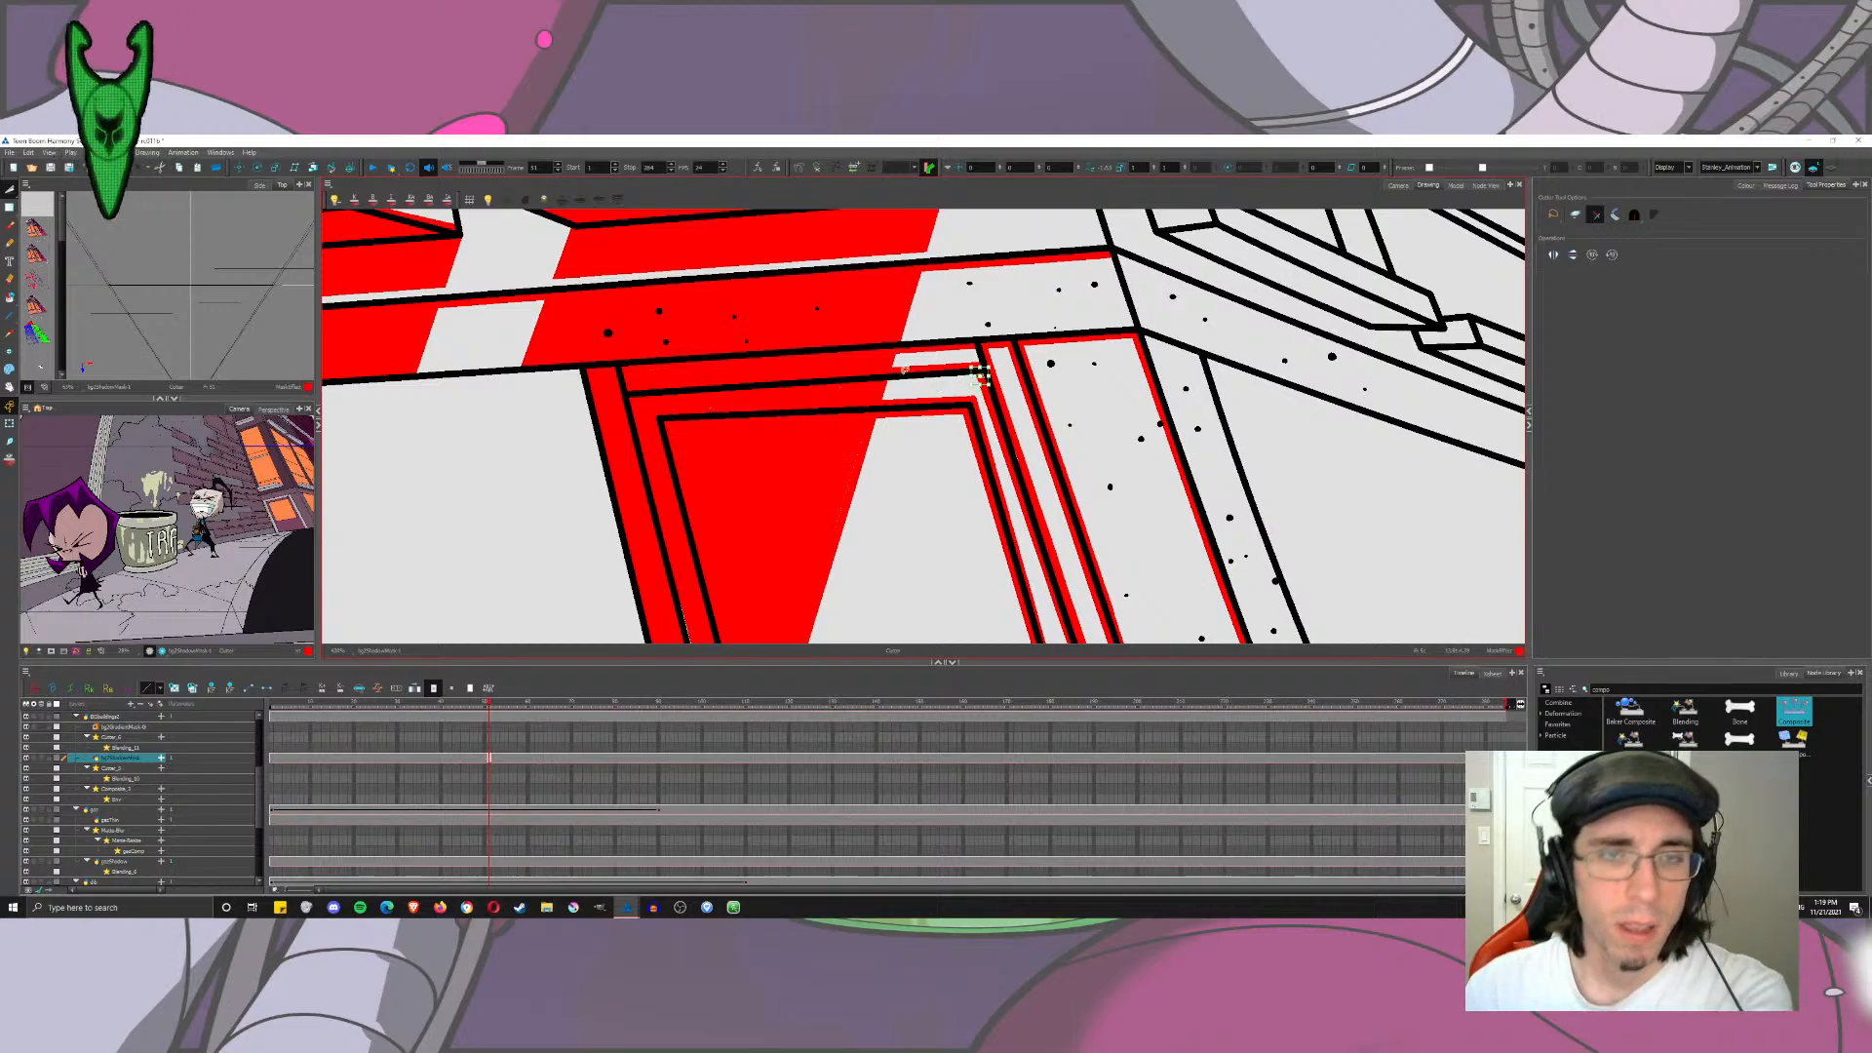
{"action": "key", "text": "Delete"}
{"action": "left_click_drag", "start_coordinate": [882, 380], "coordinate": [872, 421]}
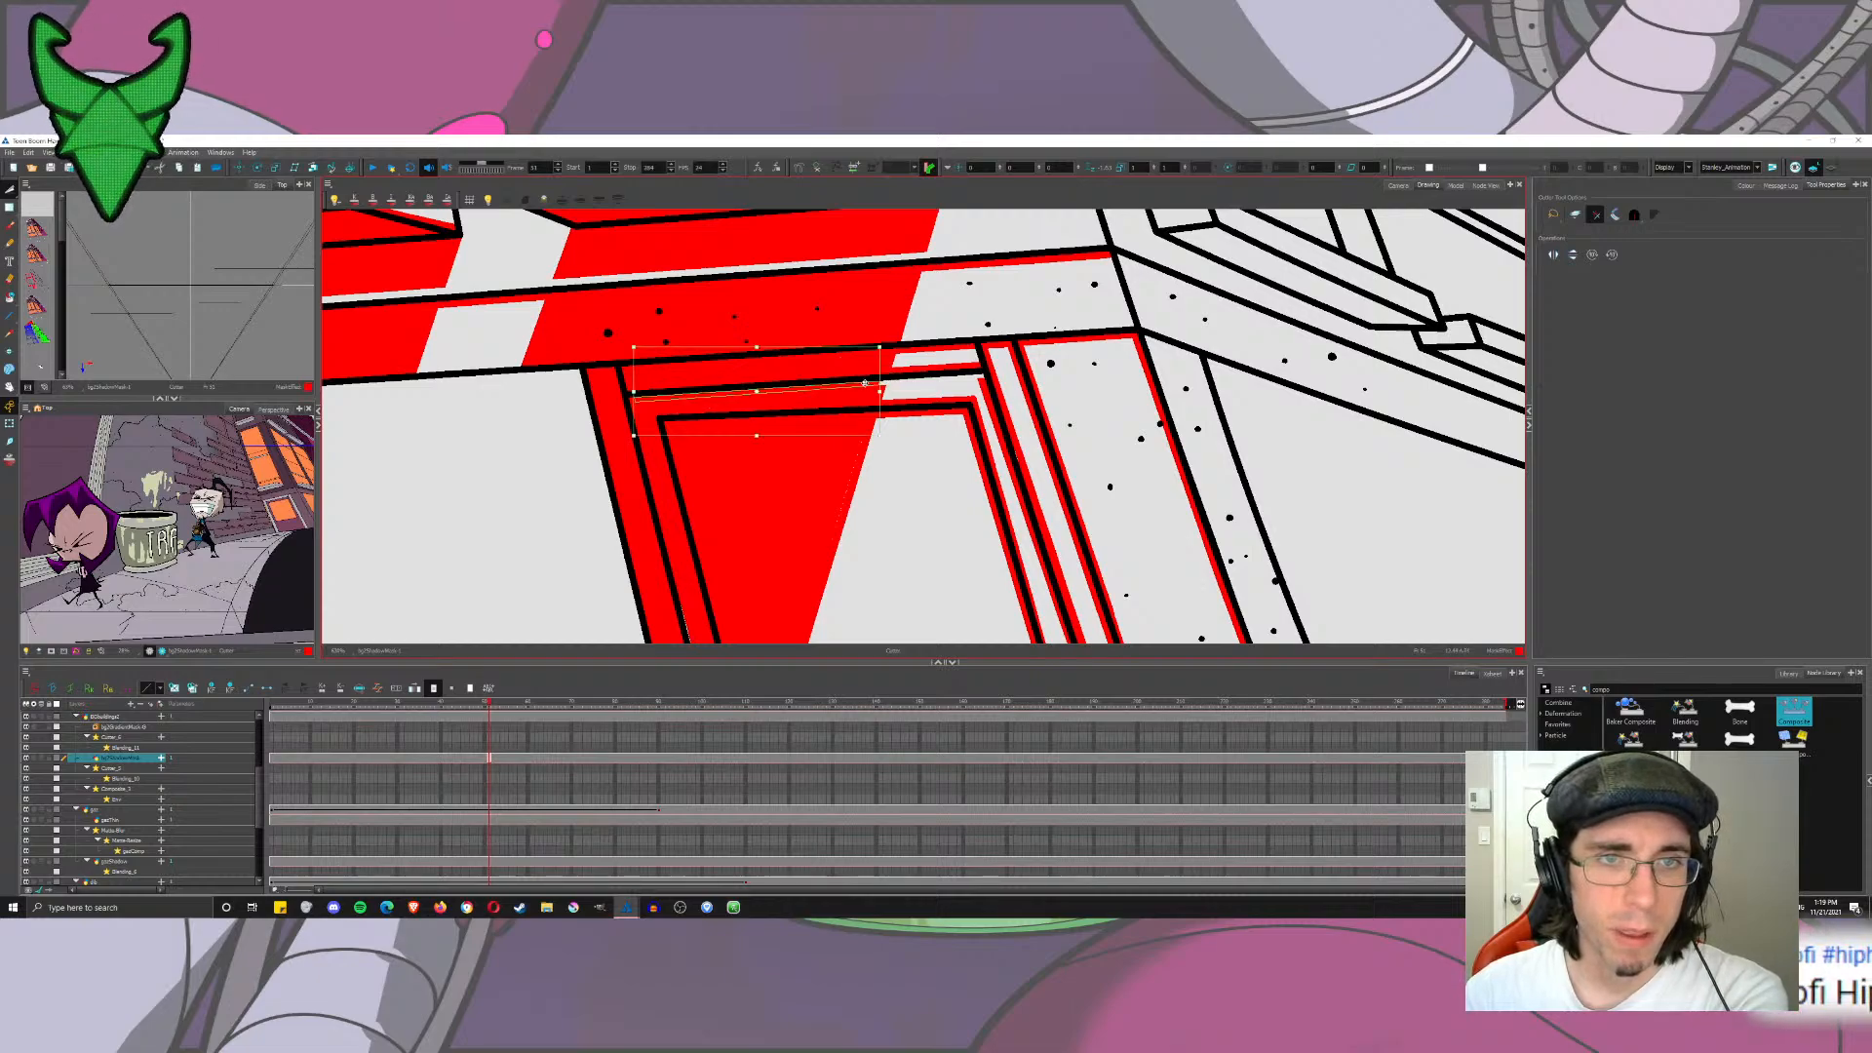
{"action": "key", "text": "Delete"}
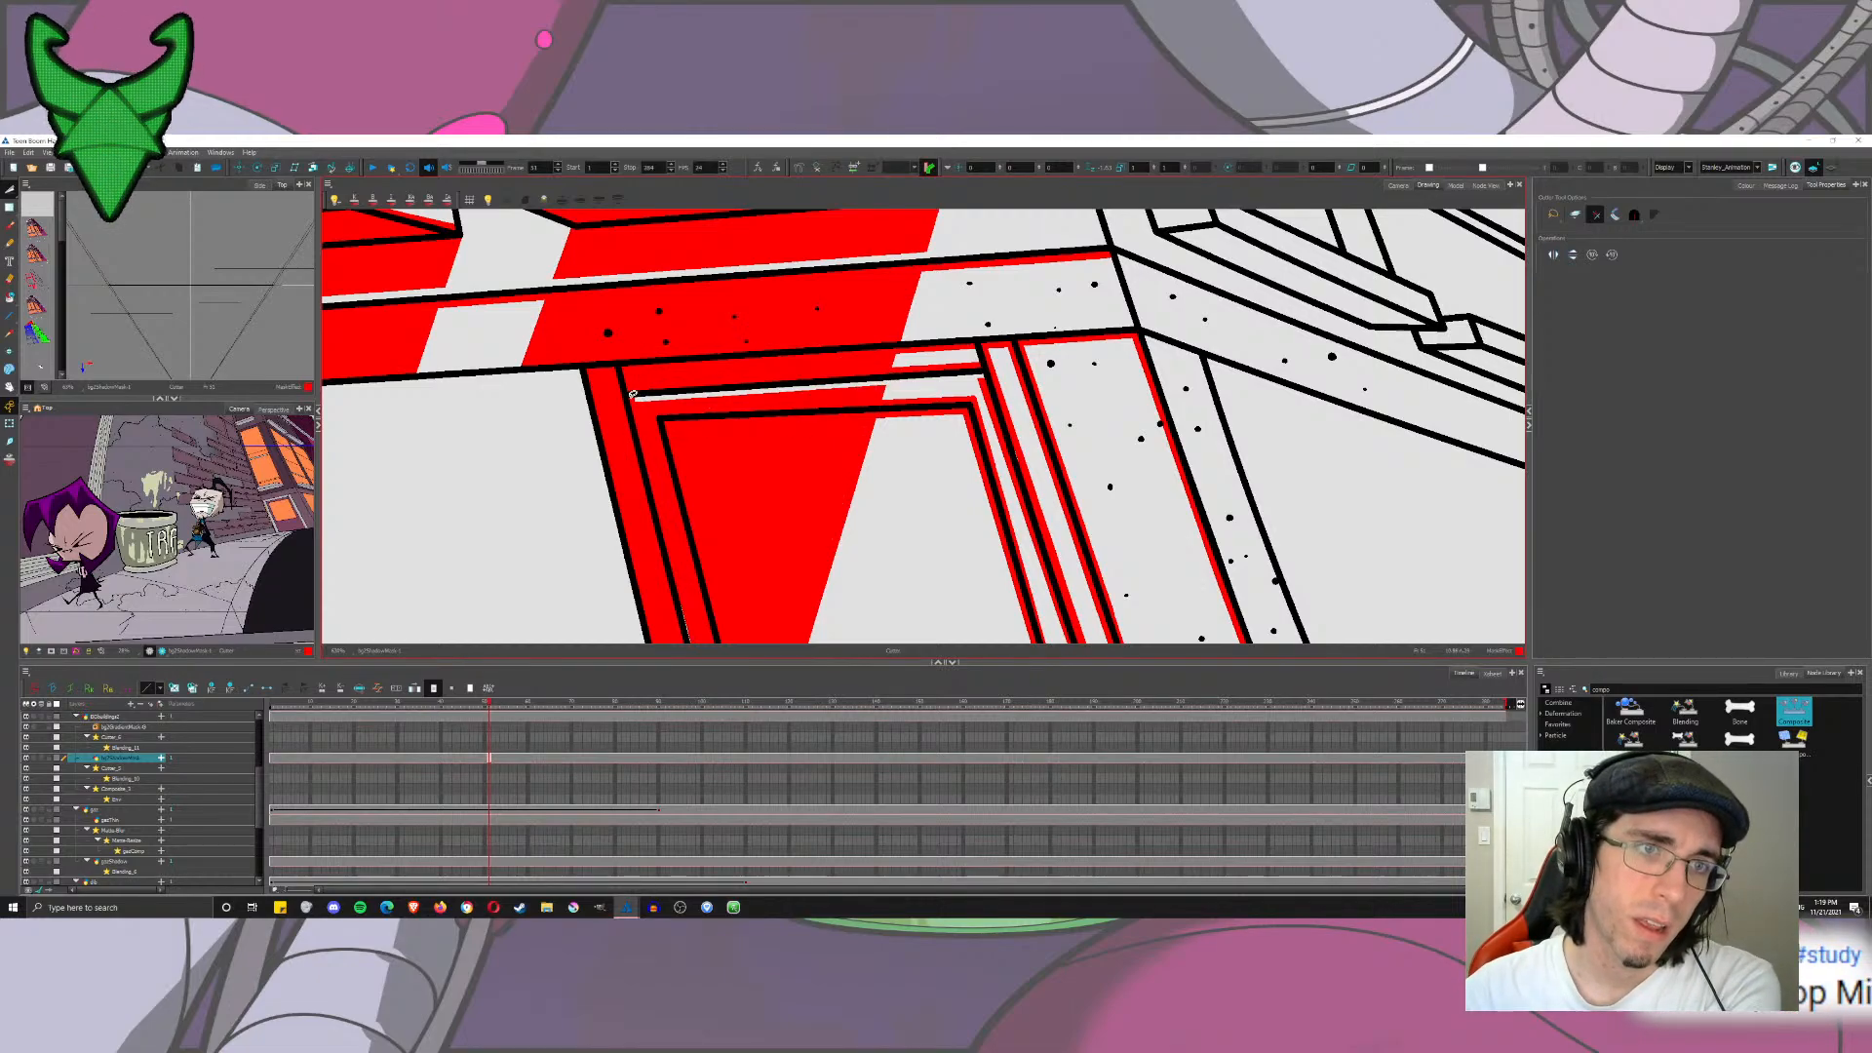
{"action": "left_click_drag", "start_coordinate": [624, 409], "coordinate": [641, 389]}
{"action": "key", "text": "Delete"}
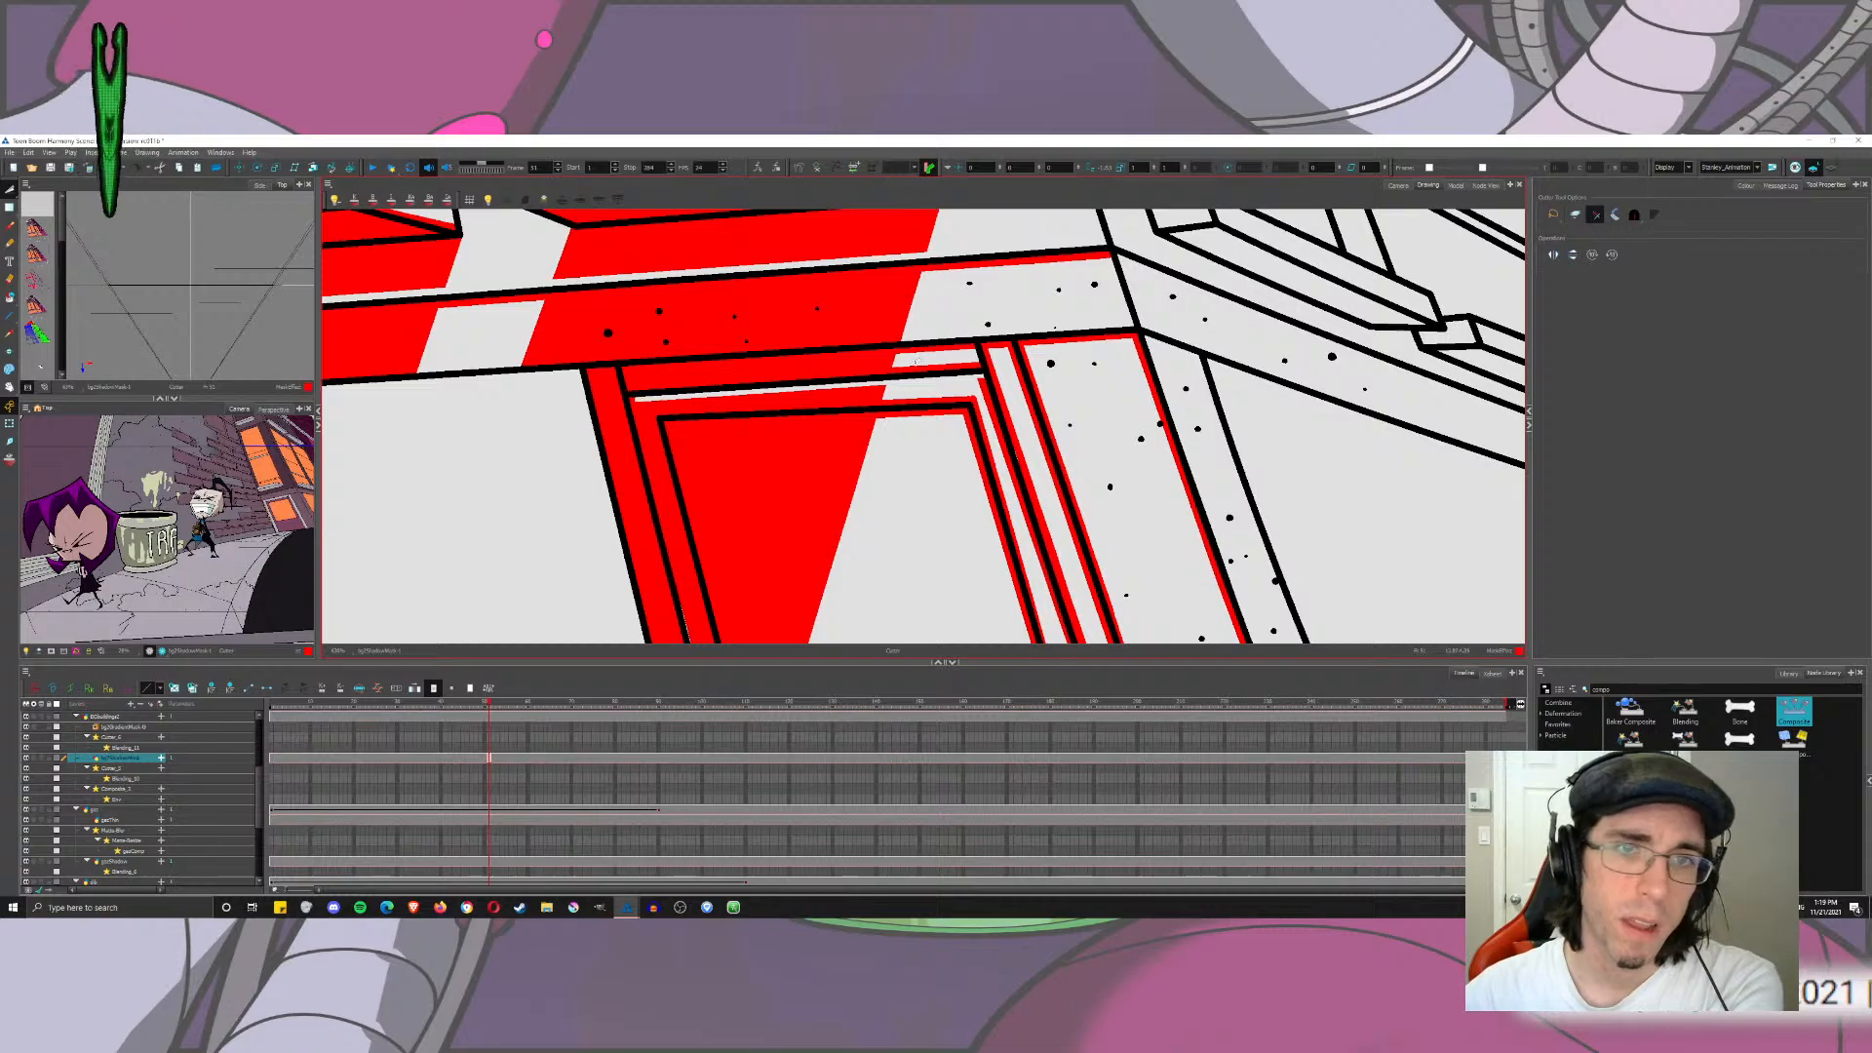
Step: Delete the red strip directly under the band's lower edge above the door's lintel
{"action": "left_click_drag", "start_coordinate": [909, 346], "coordinate": [973, 343]}
{"action": "key", "text": "Delete"}
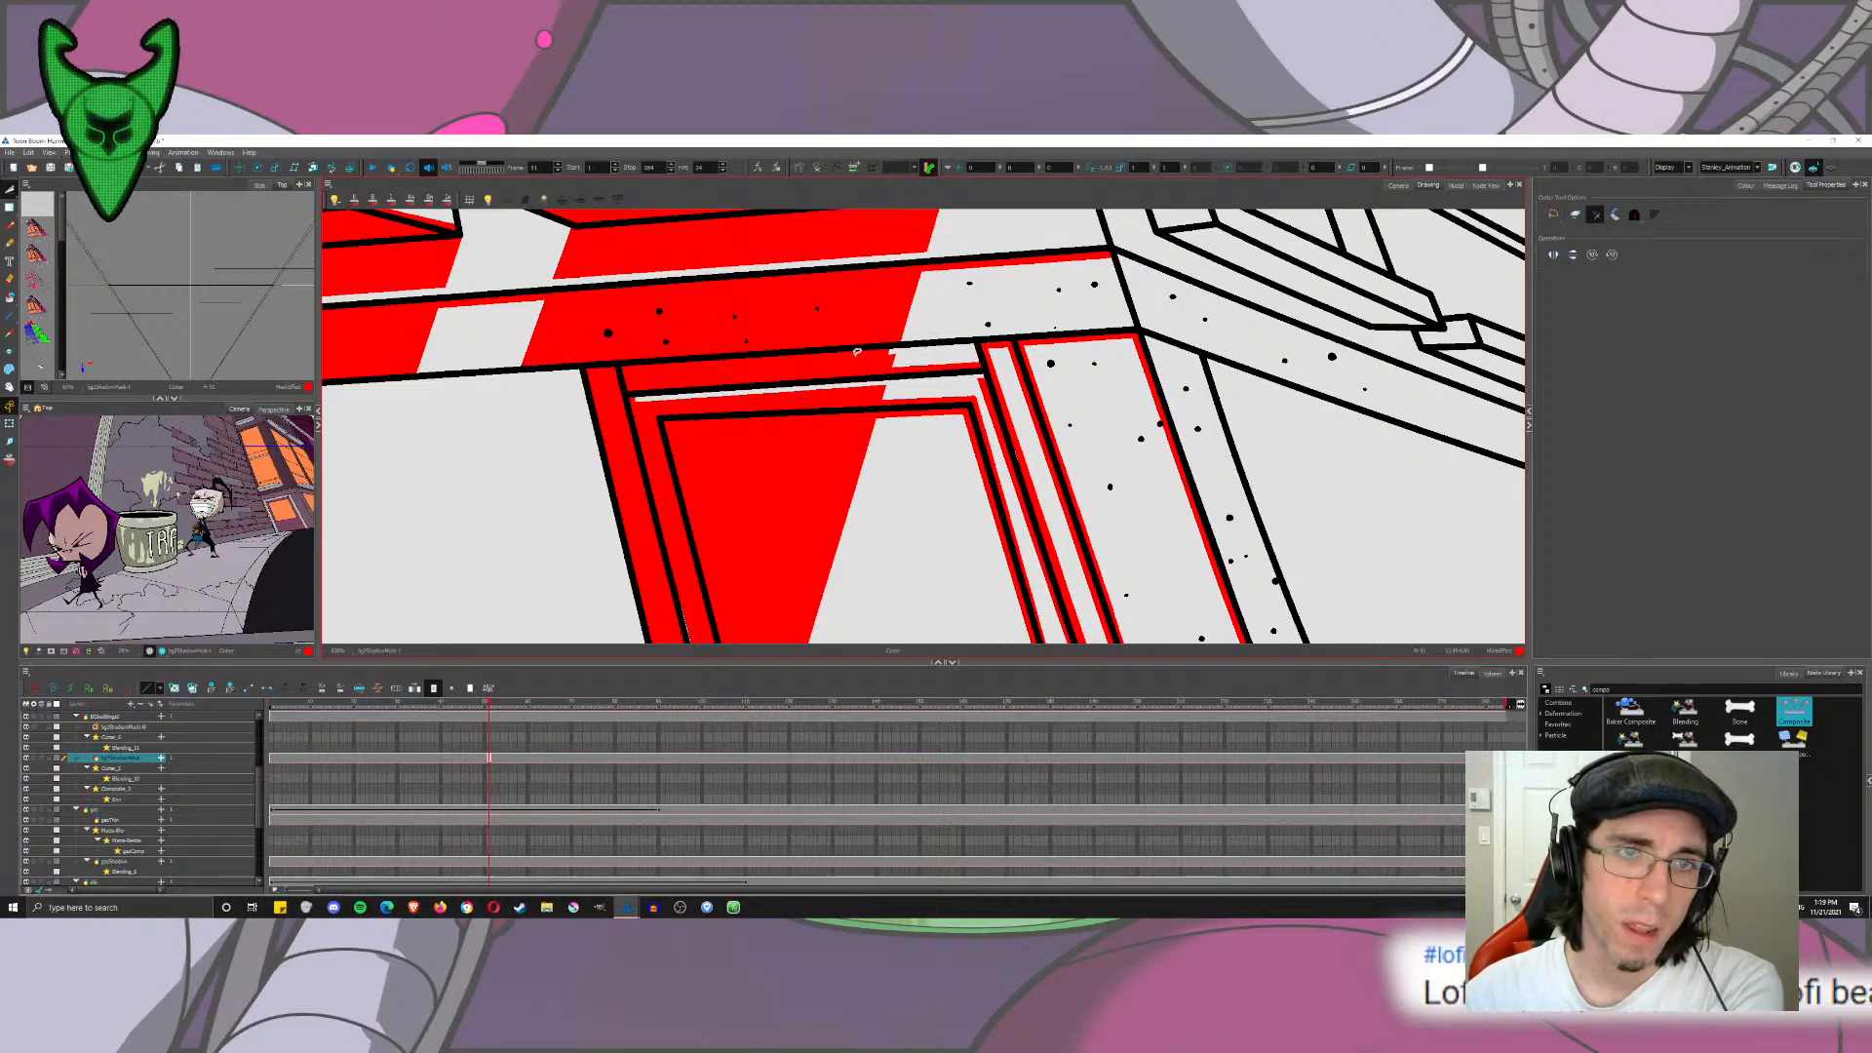
{"action": "left_click_drag", "start_coordinate": [857, 349], "coordinate": [874, 347]}
{"action": "key", "text": "Delete"}
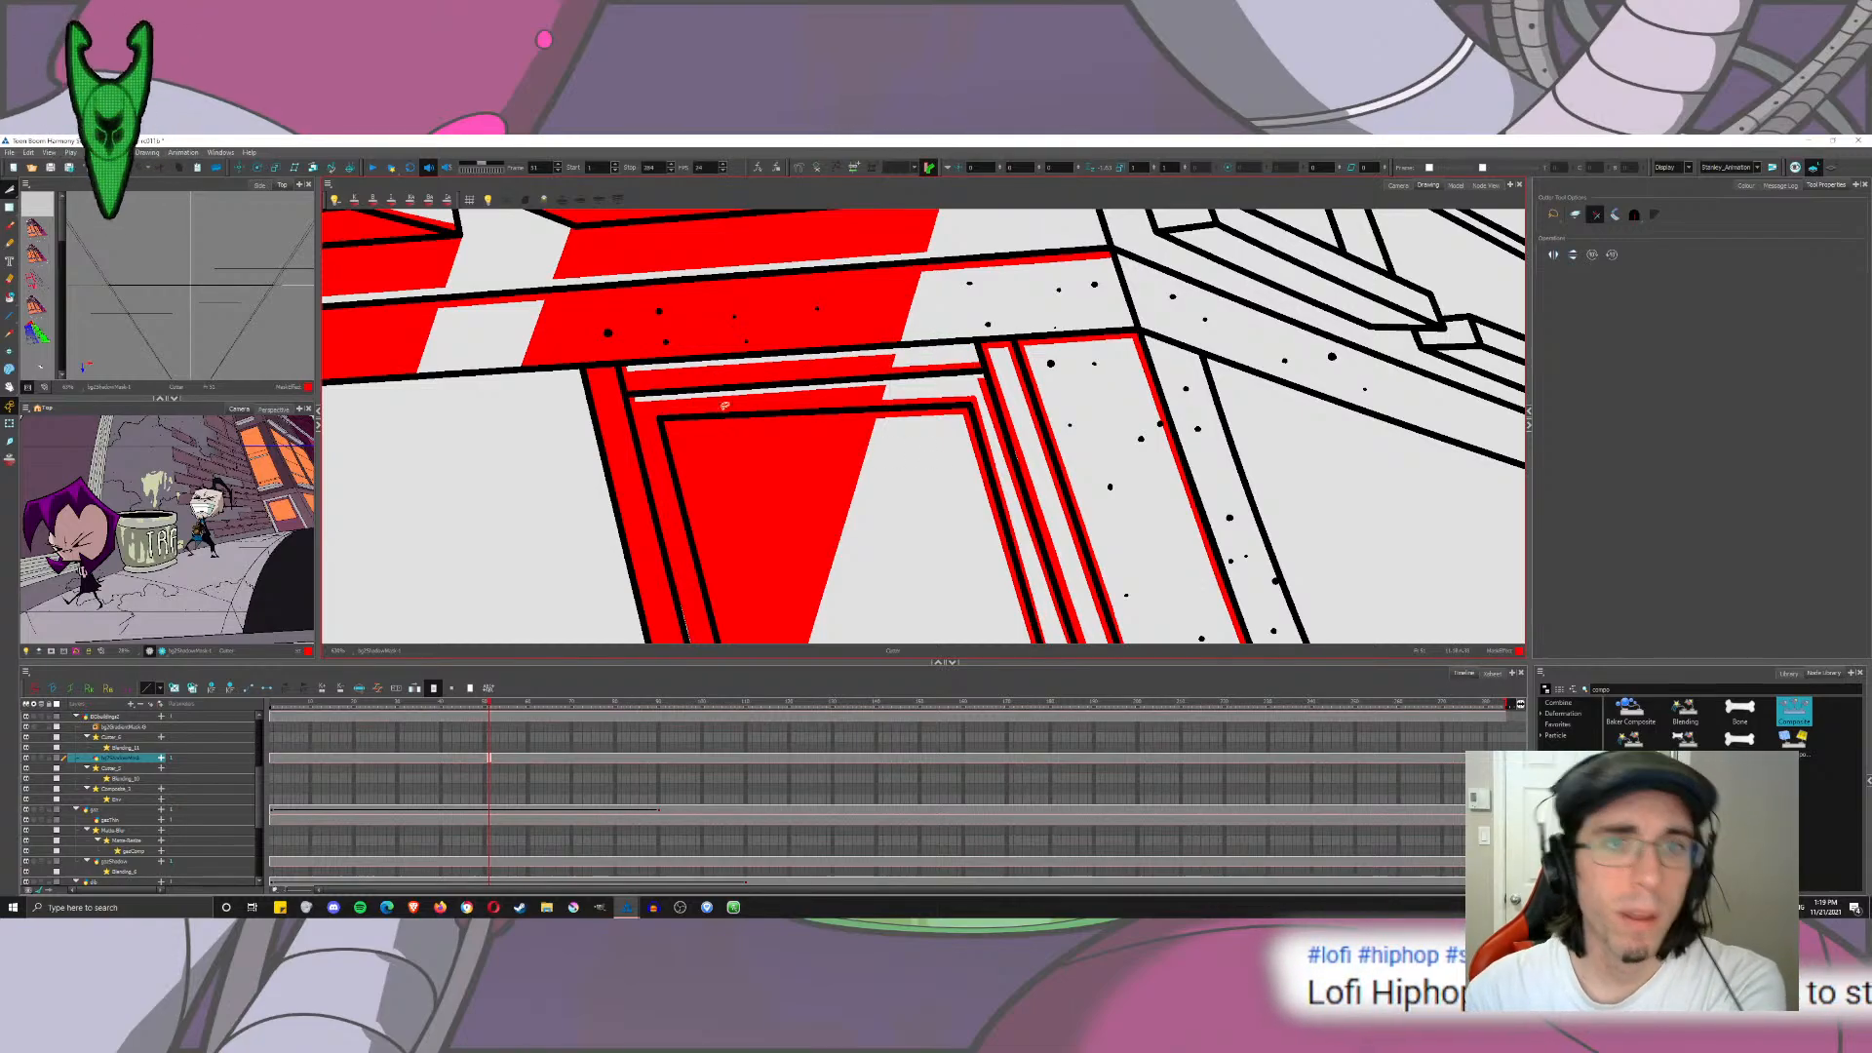
Step: Delete the red strip pieces running beneath the bottom line of the door's window frame
{"action": "scroll", "coordinate": [895, 486], "scroll_direction": "down", "scroll_amount": 6}
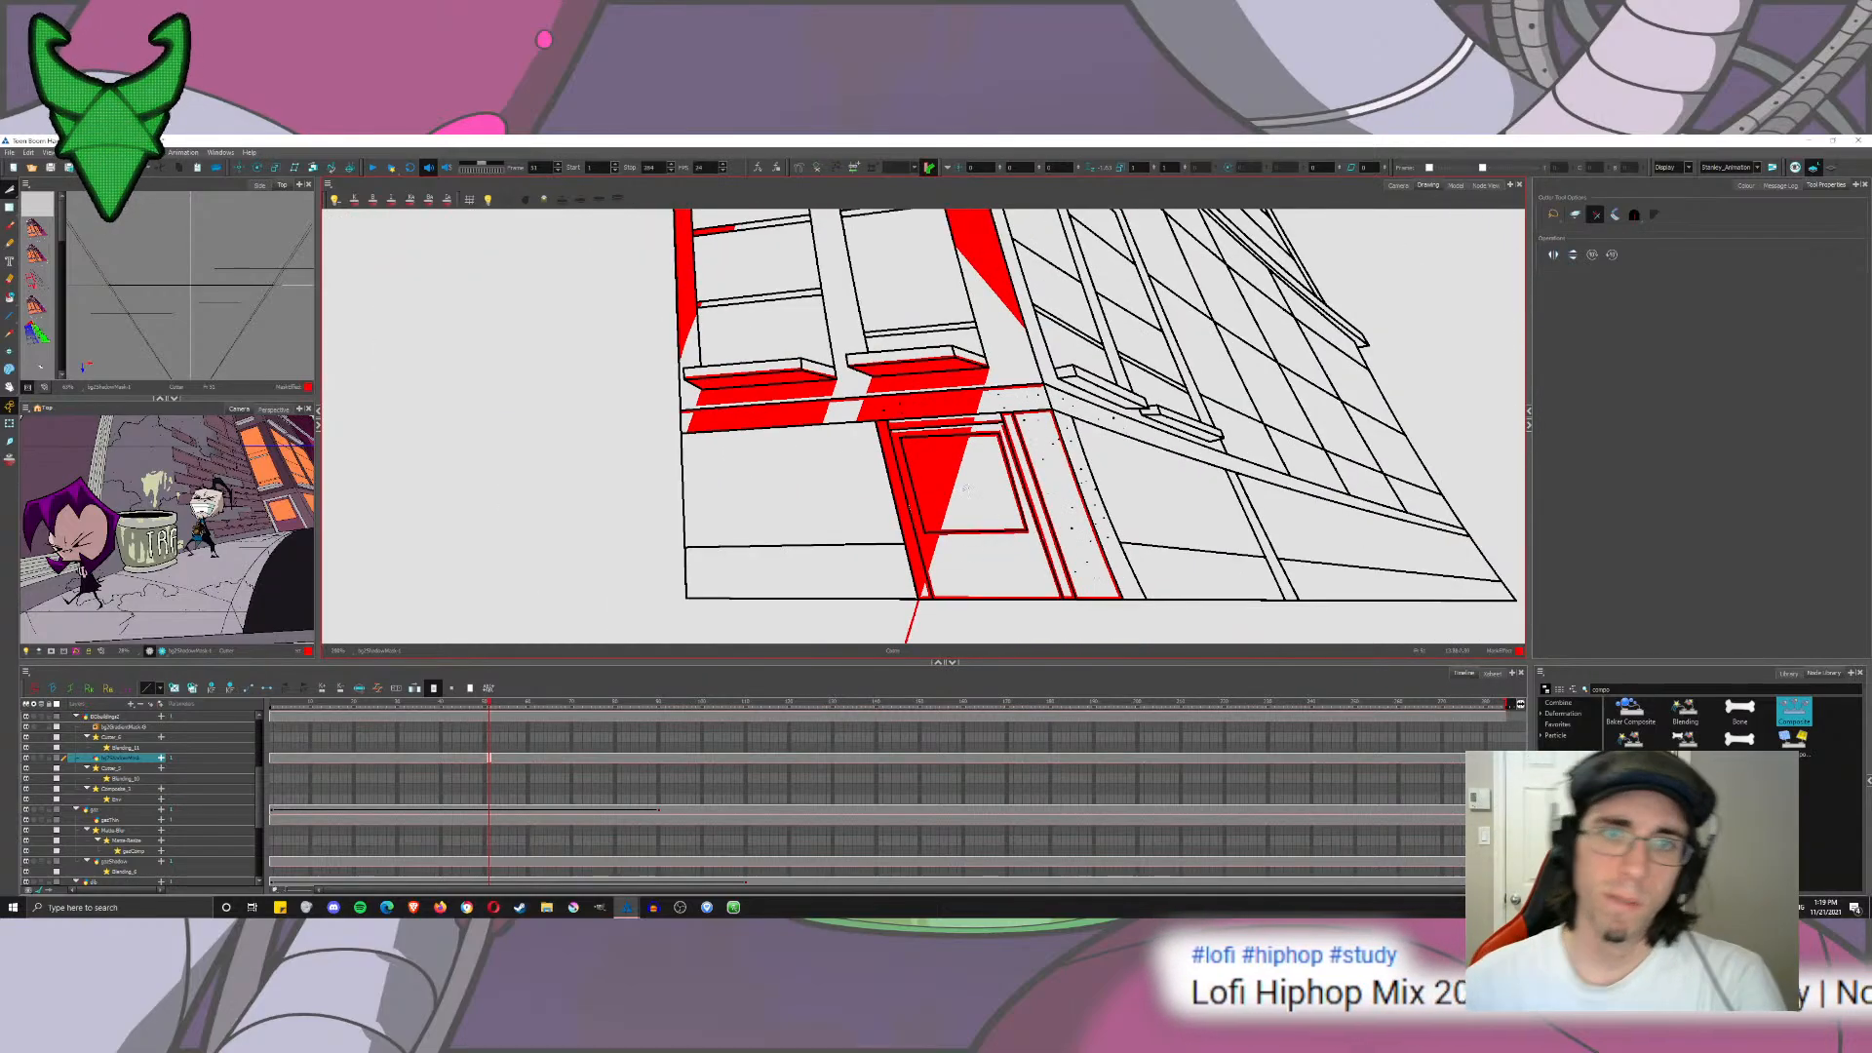
{"action": "scroll", "coordinate": [965, 487], "scroll_direction": "up", "scroll_amount": 6}
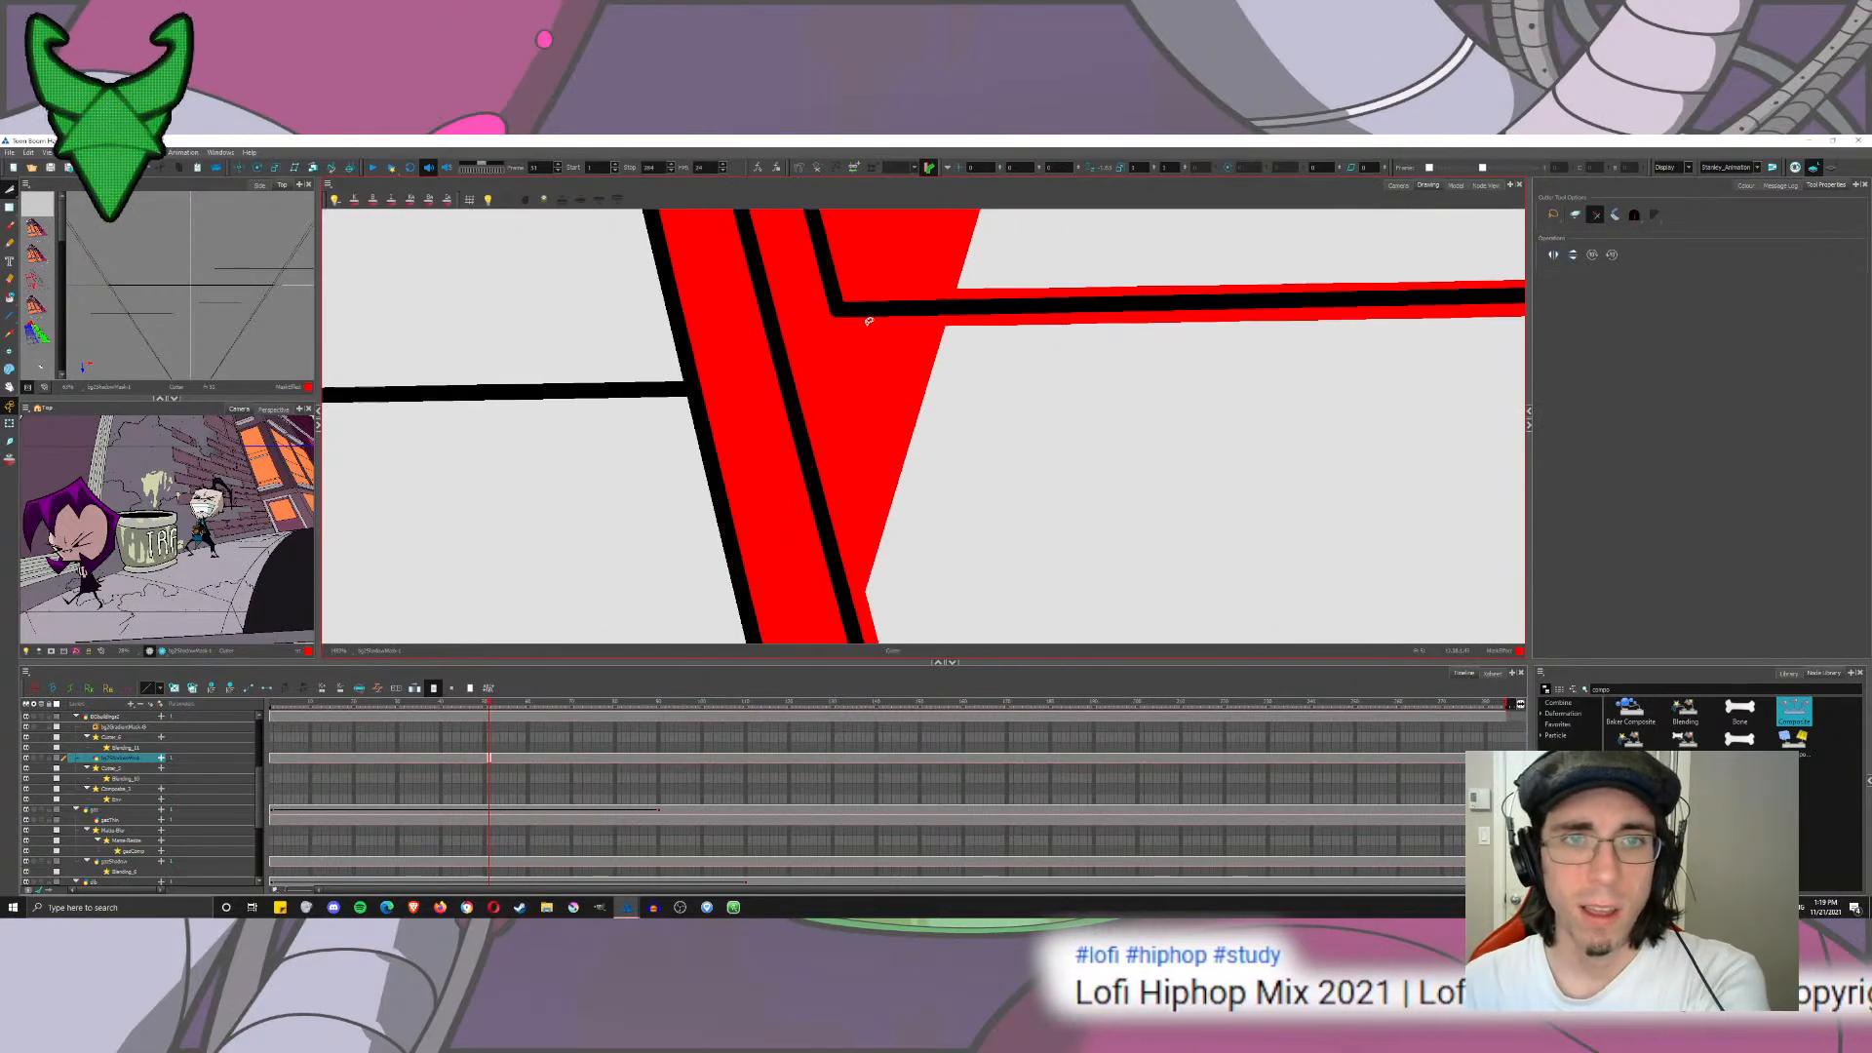
{"action": "left_click", "coordinate": [868, 321]}
{"action": "key", "text": "Delete"}
{"action": "left_click", "coordinate": [958, 317]}
{"action": "key", "text": "Delete"}
{"action": "left_click", "coordinate": [937, 321]}
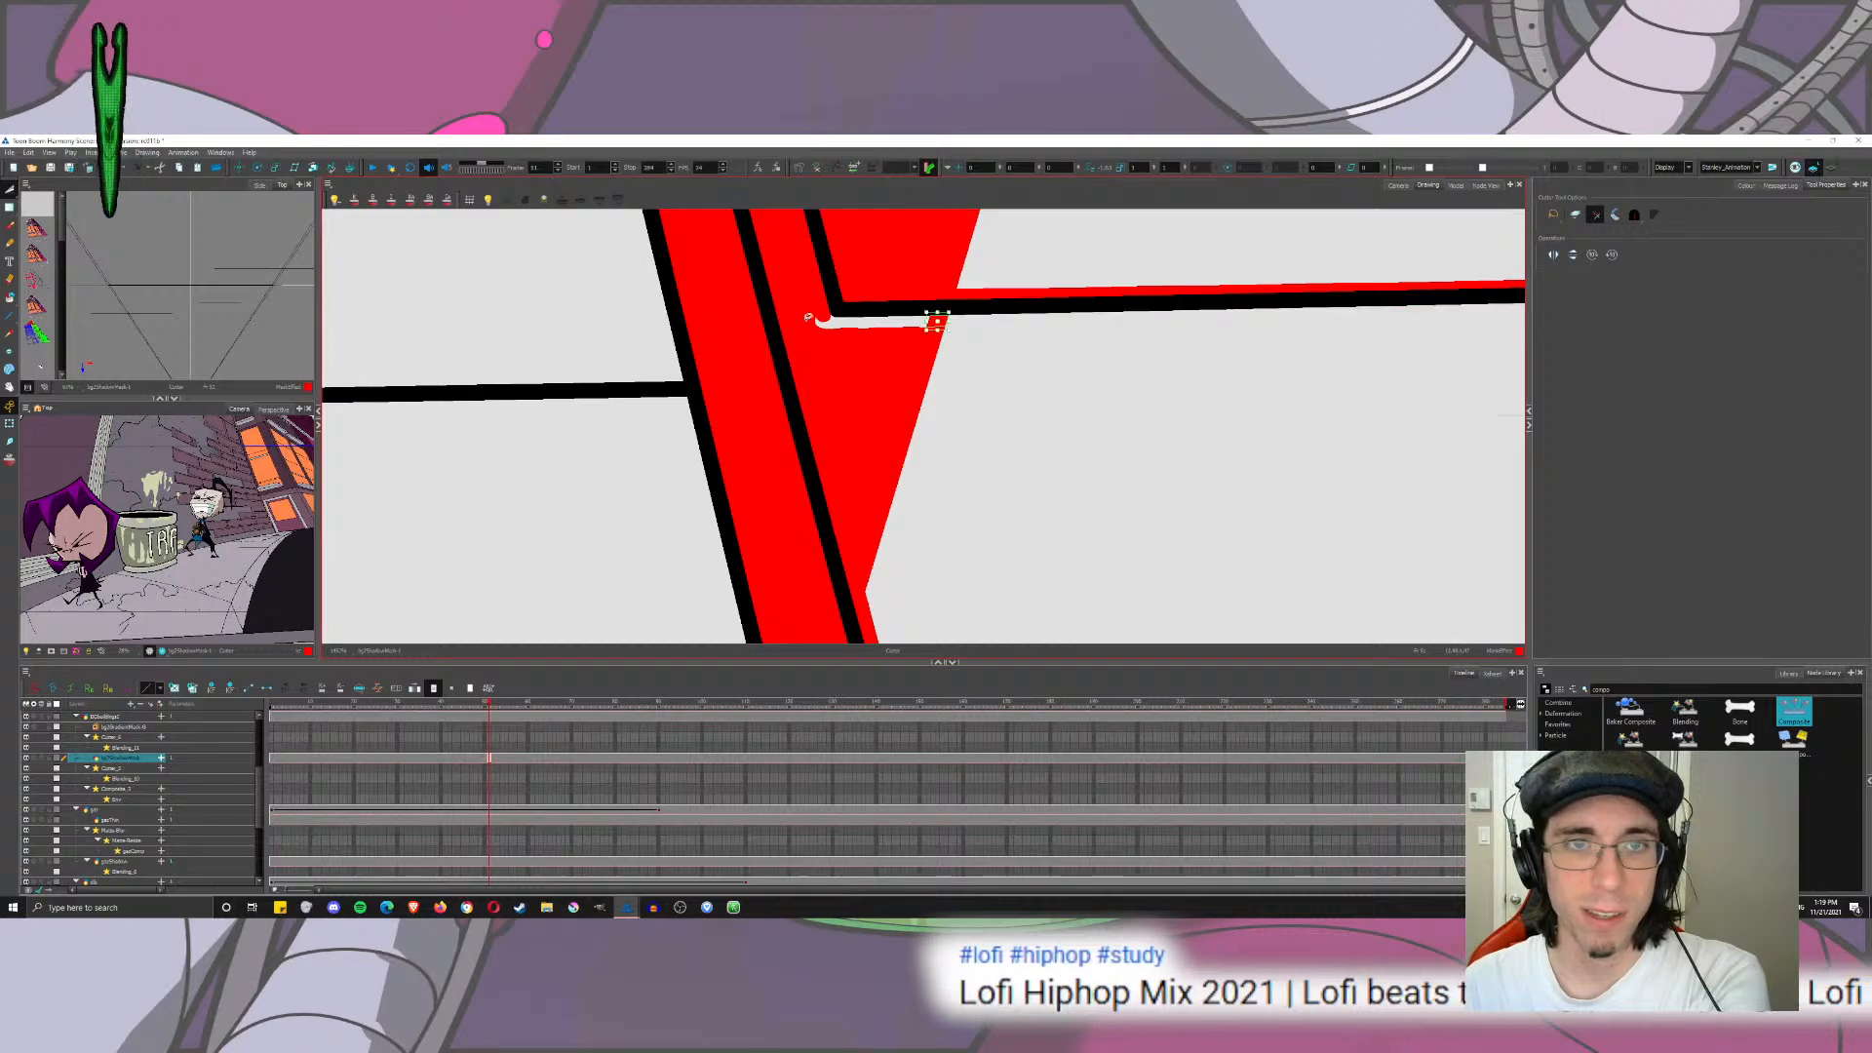
{"action": "key", "text": "Delete"}
{"action": "scroll", "coordinate": [1018, 451], "scroll_direction": "down", "scroll_amount": 3}
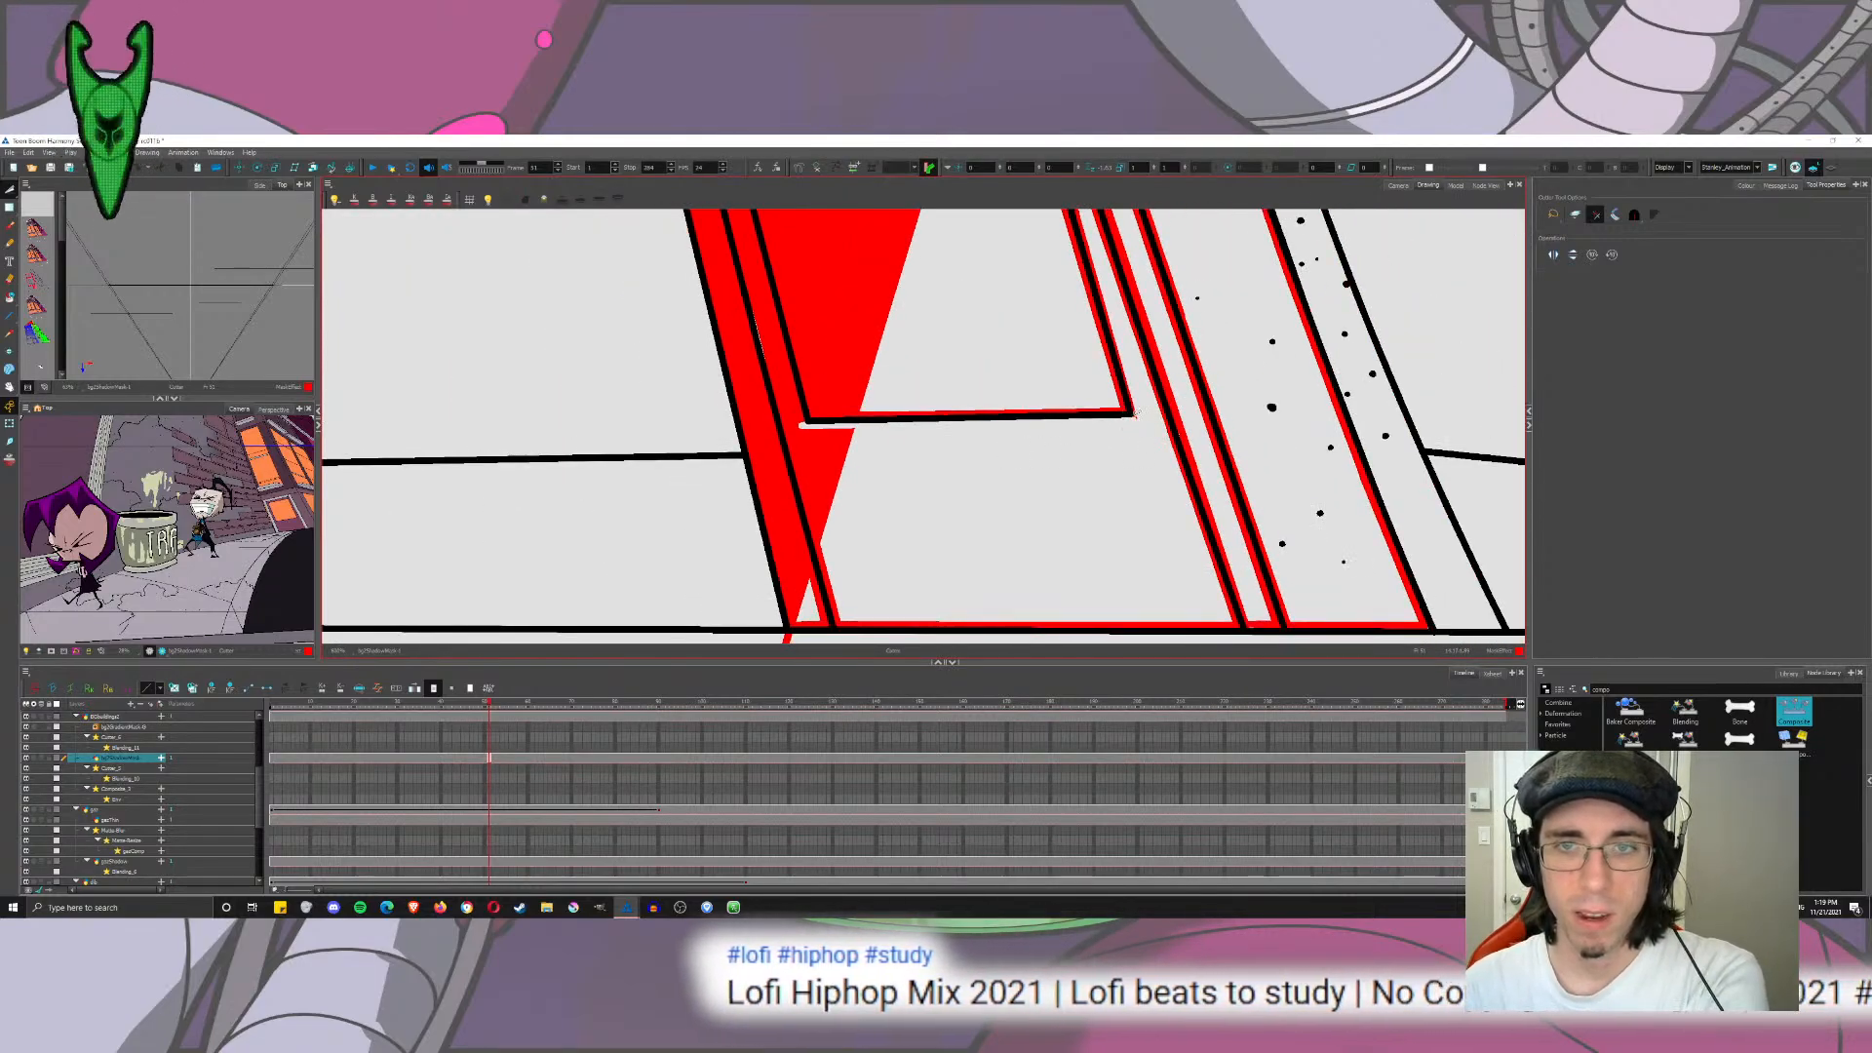
{"action": "scroll", "coordinate": [1058, 395], "scroll_direction": "down", "scroll_amount": 4}
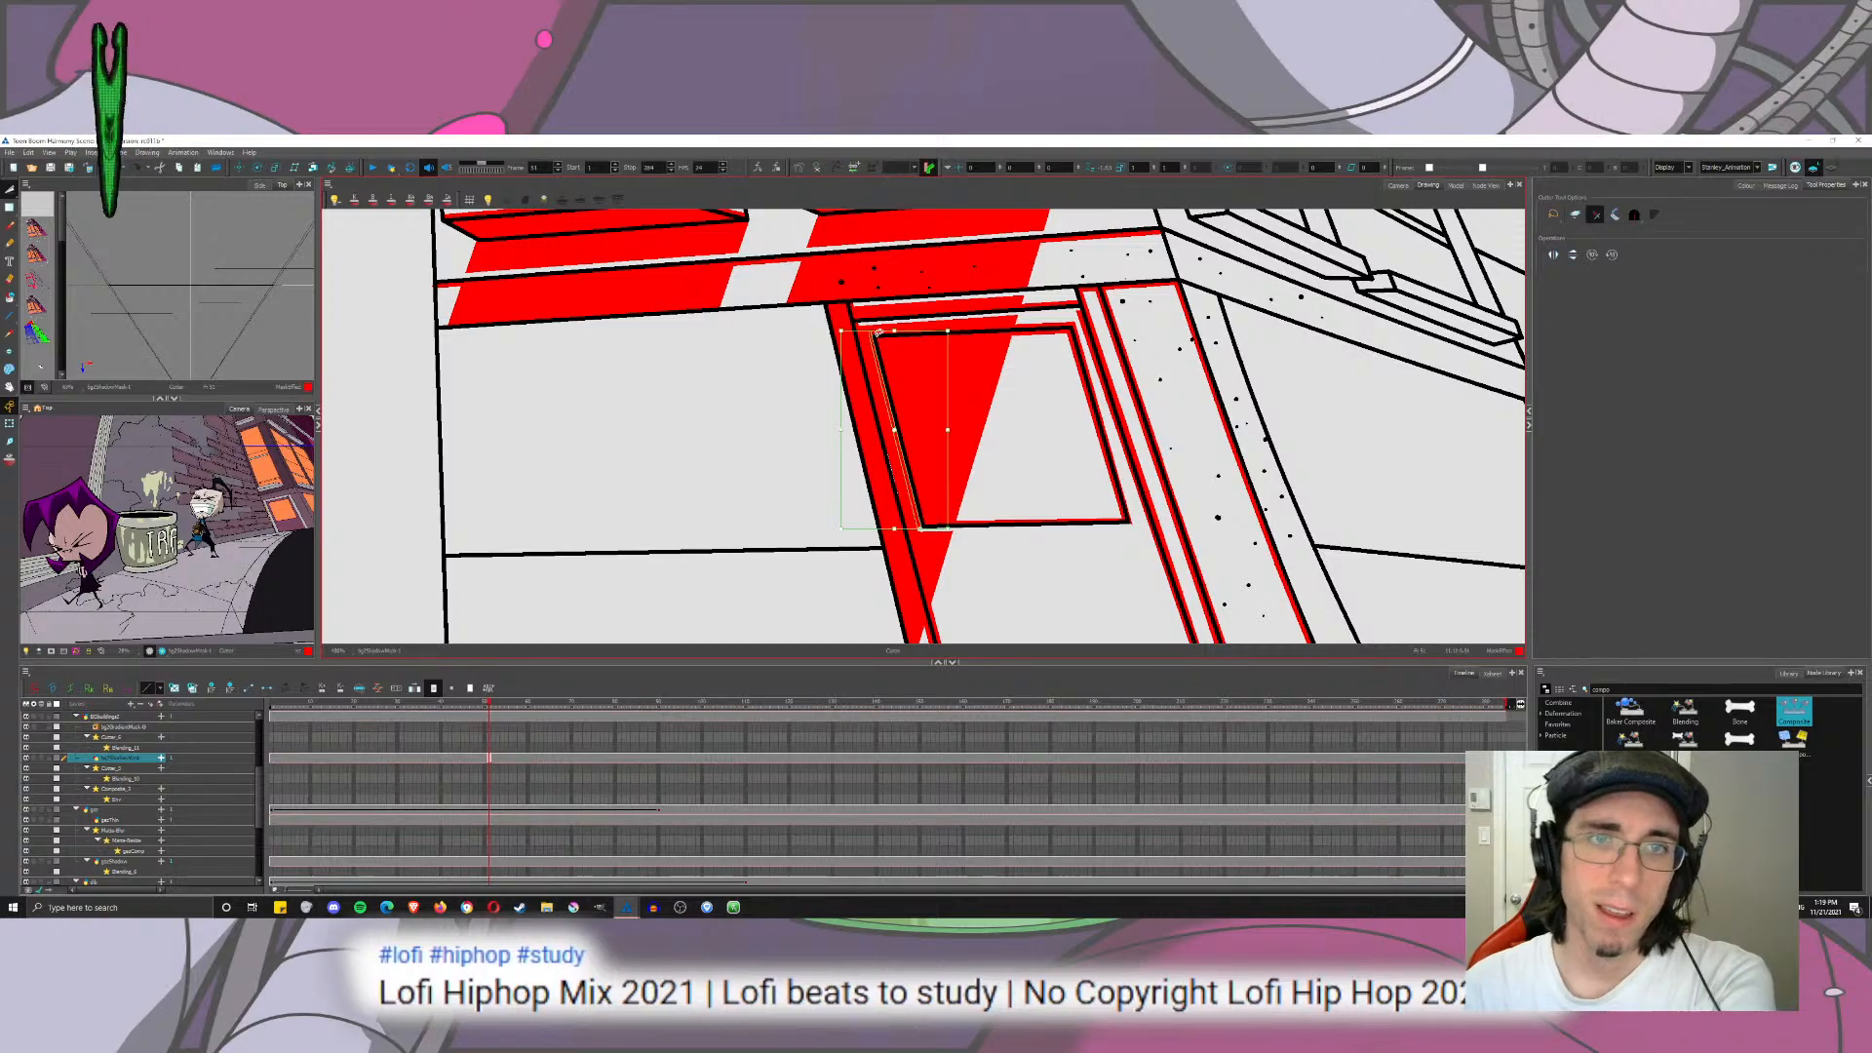
Step: Cut away the stray red bit at the foot of the door frame and the guide line extending below the building
{"action": "left_click_drag", "start_coordinate": [949, 479], "coordinate": [965, 482]}
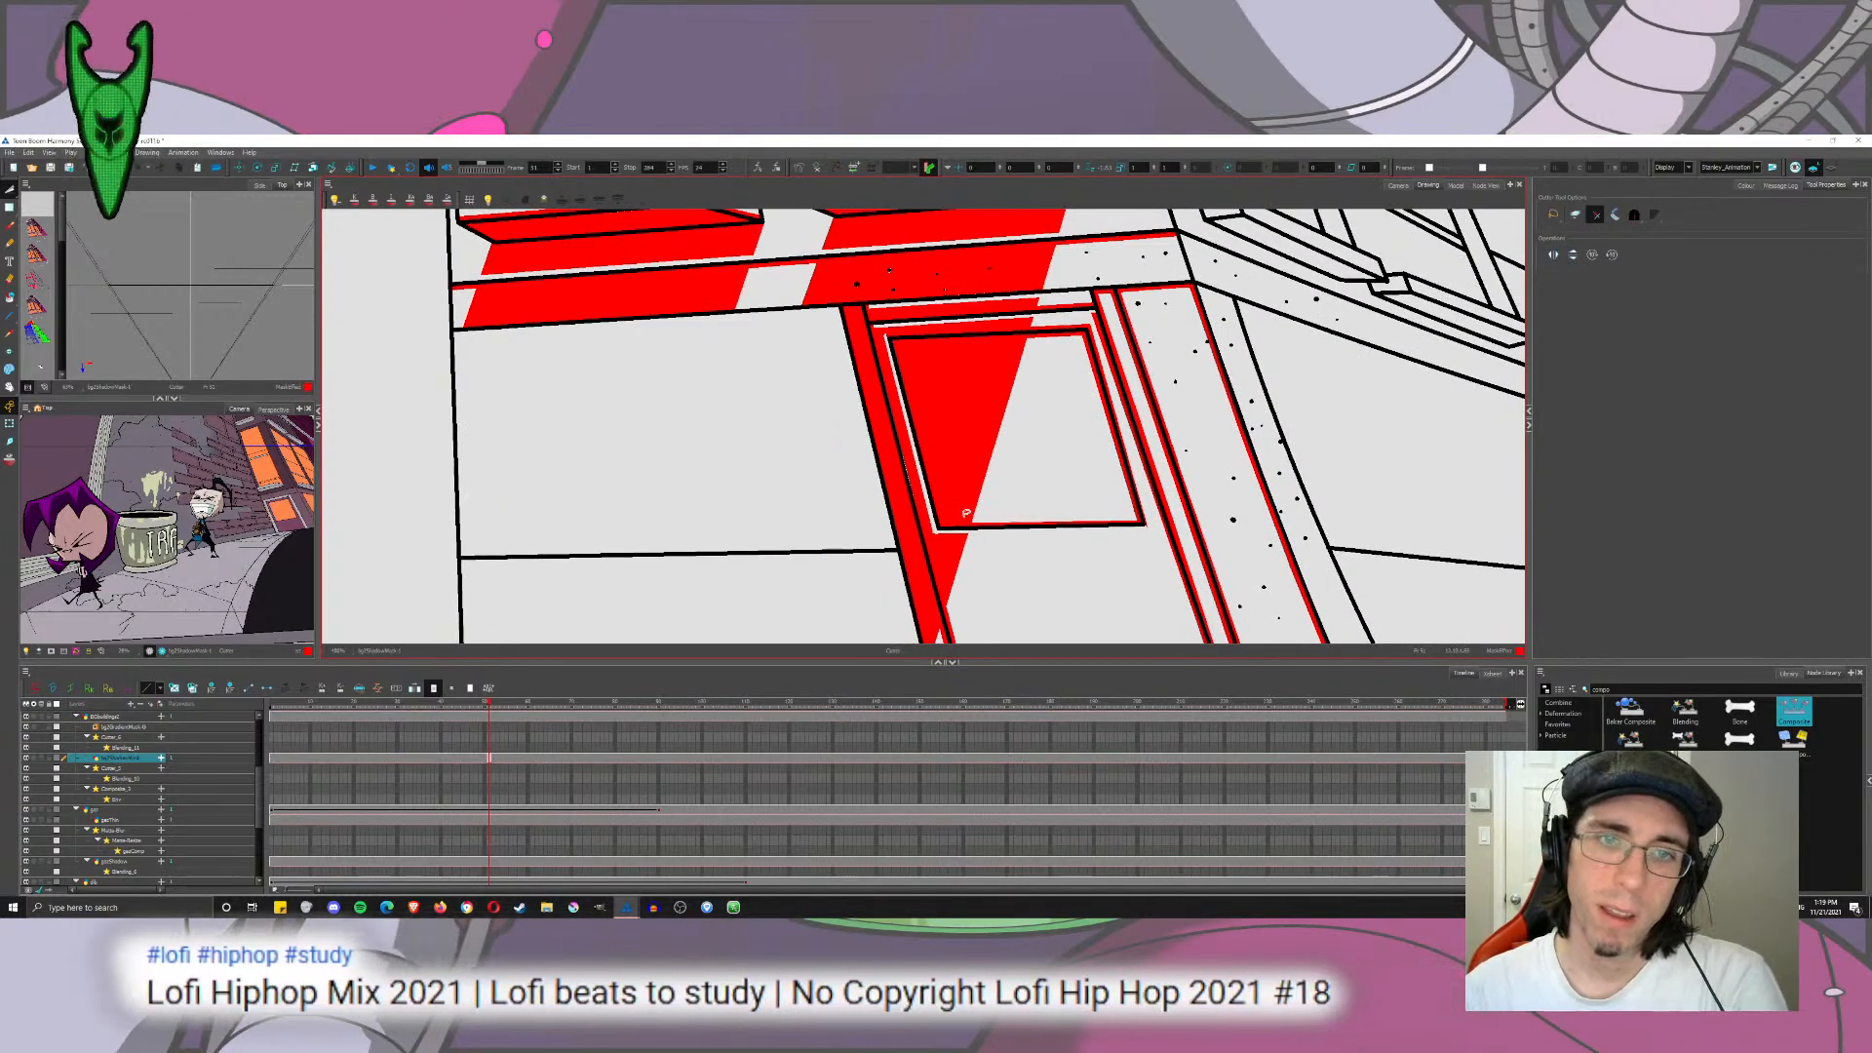
{"action": "scroll", "coordinate": [965, 512], "scroll_direction": "down", "scroll_amount": 5}
{"action": "scroll", "coordinate": [921, 486], "scroll_direction": "up", "scroll_amount": 5}
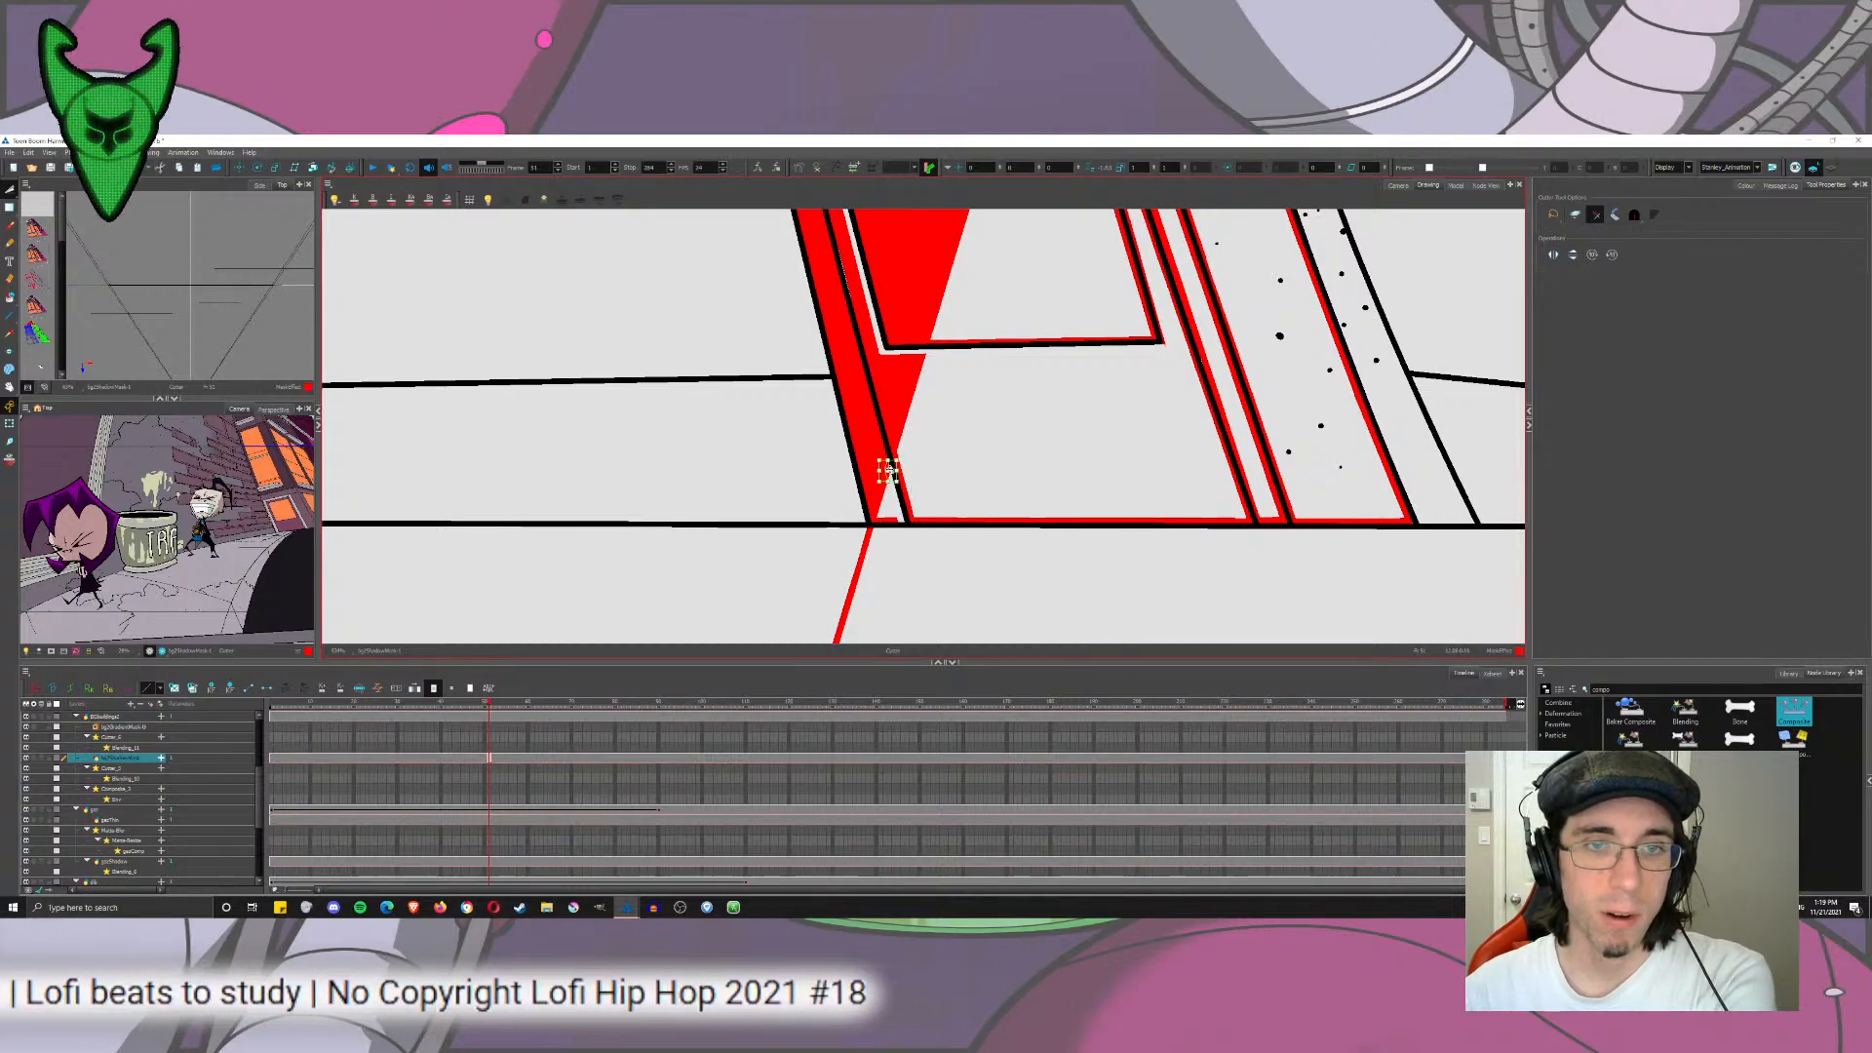
{"action": "mouse_move", "coordinate": [887, 466]}
{"action": "left_mouse_down"}
{"action": "mouse_move", "coordinate": [868, 324]}
{"action": "mouse_move", "coordinate": [866, 427]}
{"action": "left_mouse_up"}
{"action": "key", "text": "Delete"}
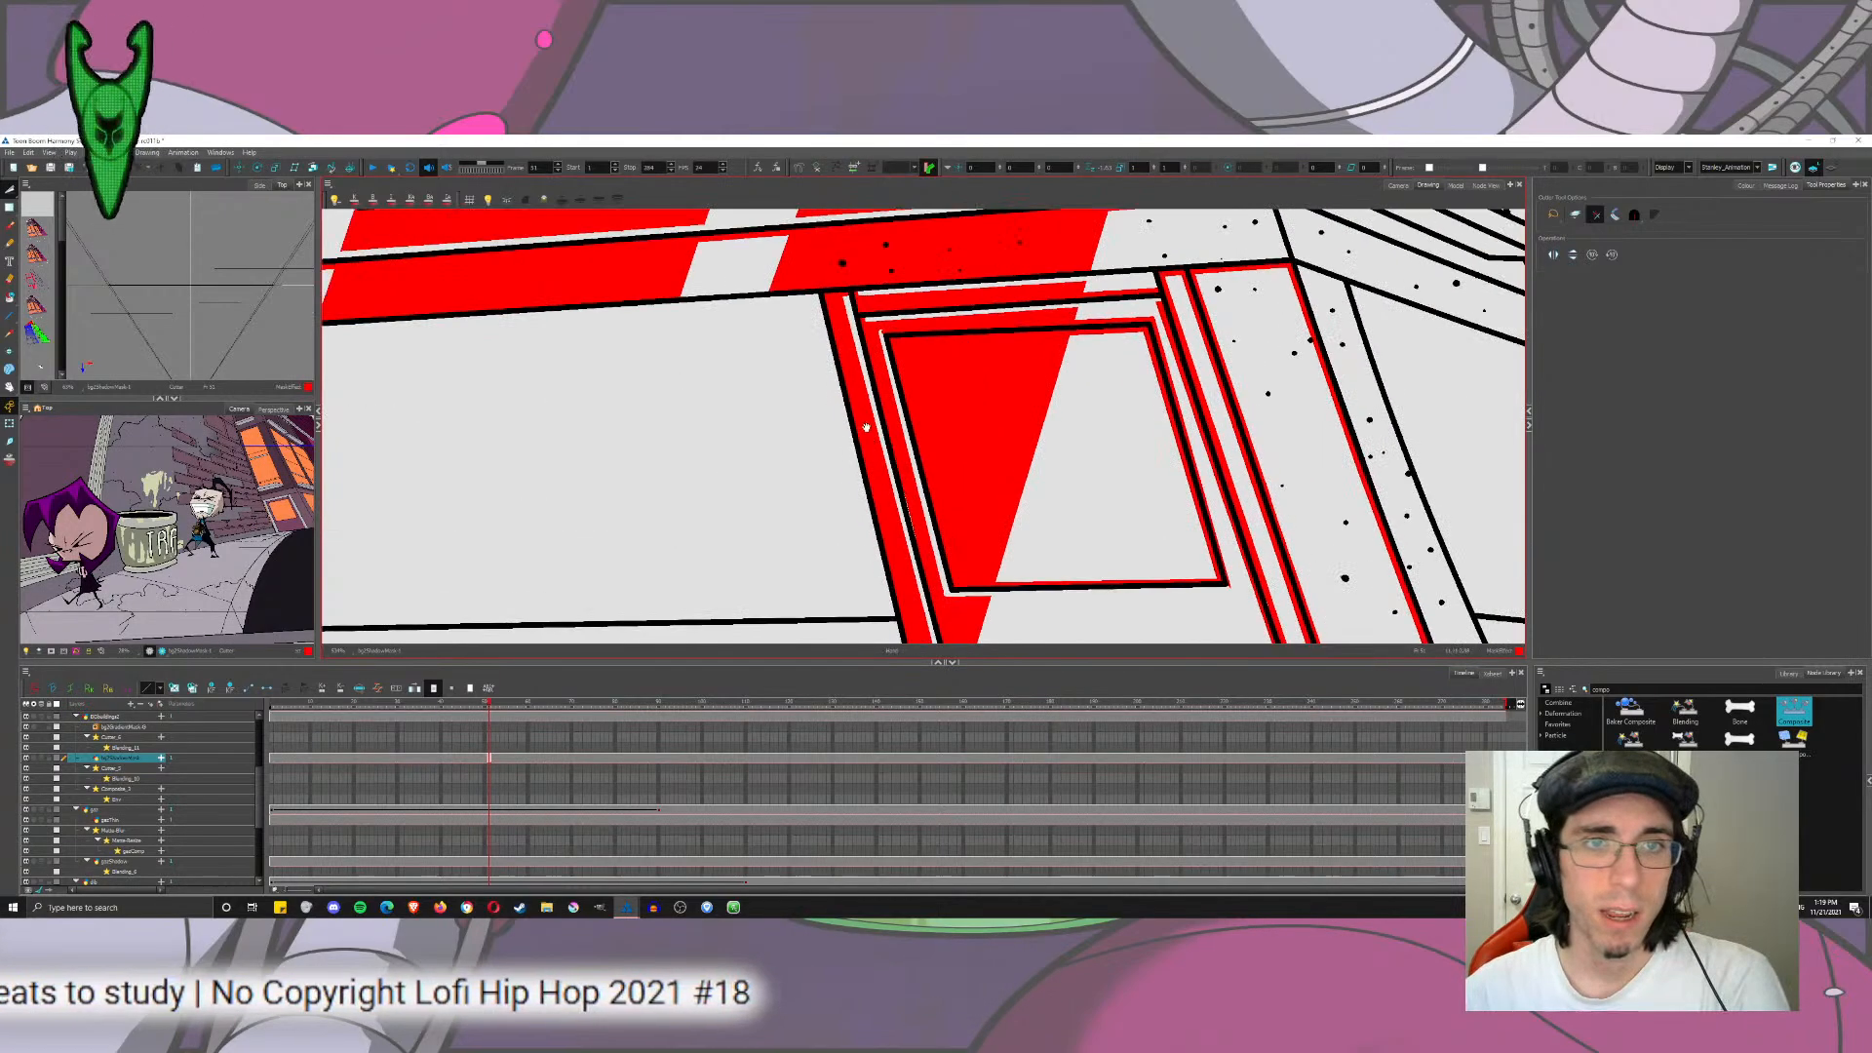
{"action": "scroll", "coordinate": [856, 317], "scroll_direction": "down", "scroll_amount": 6}
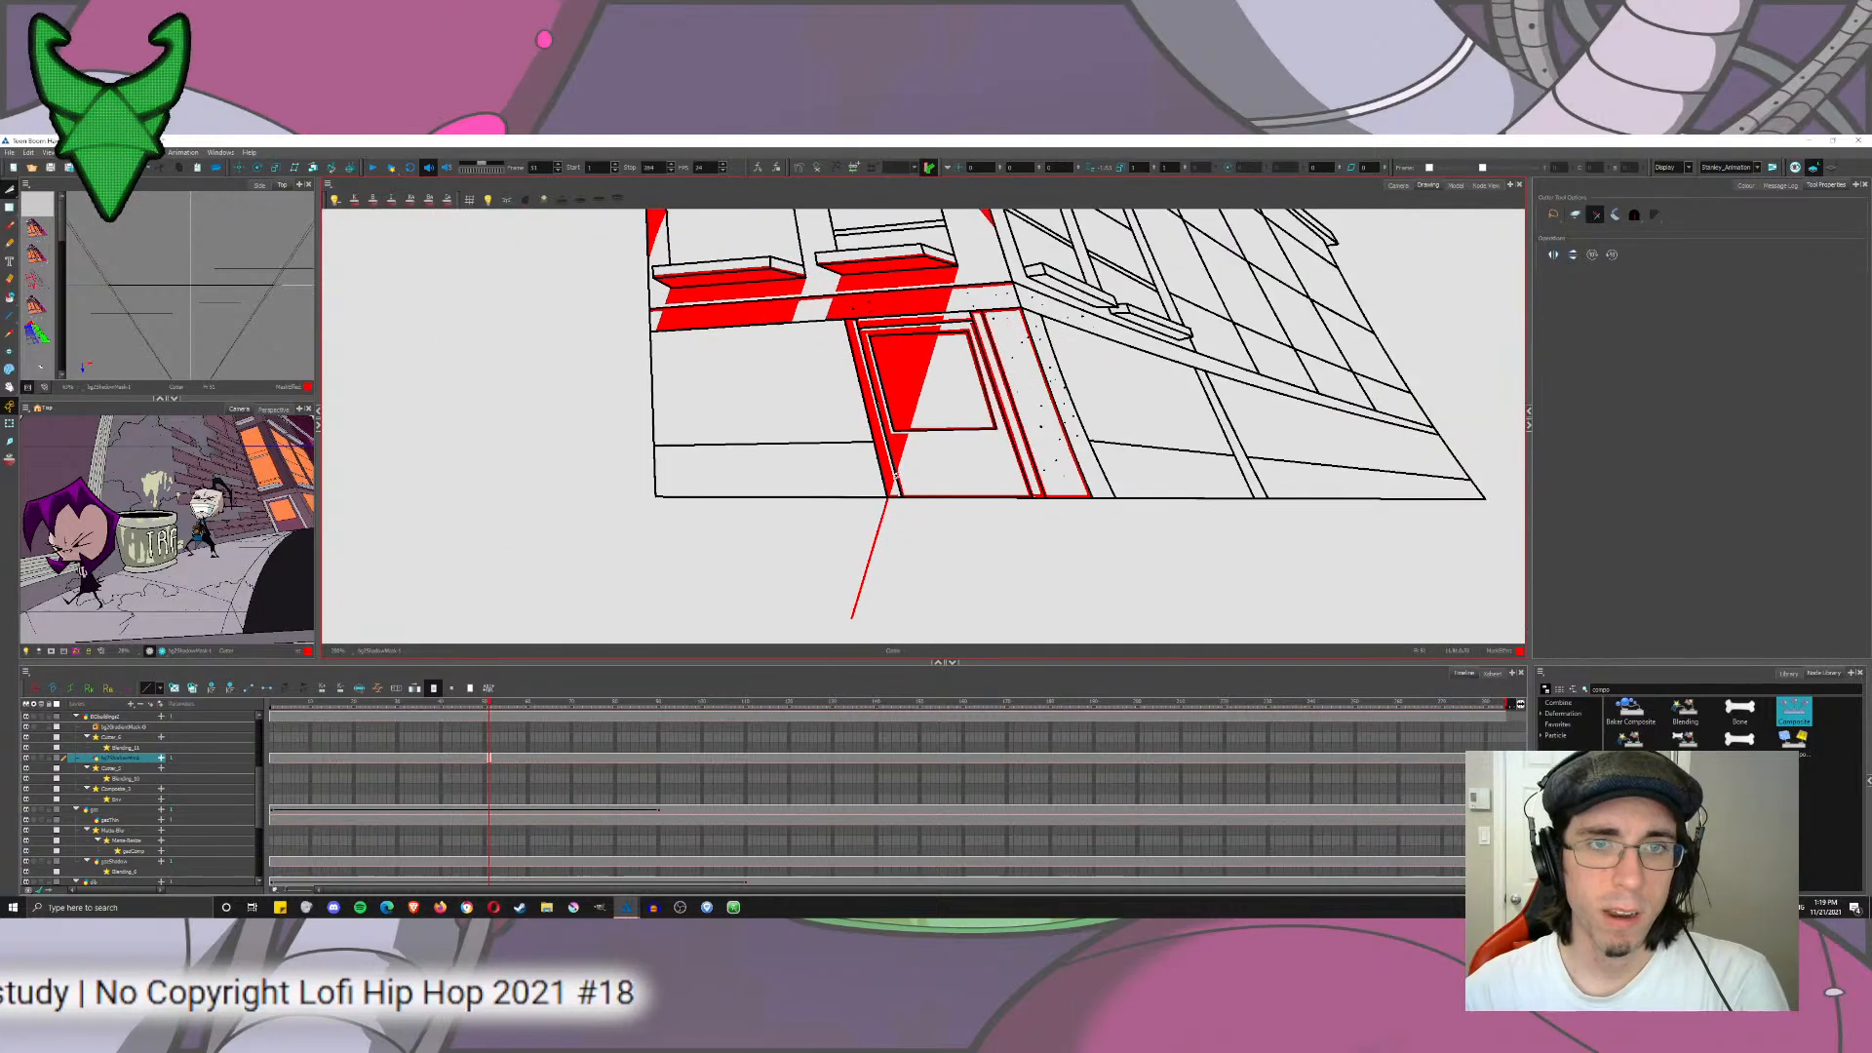
{"action": "left_click_drag", "start_coordinate": [858, 528], "coordinate": [758, 603]}
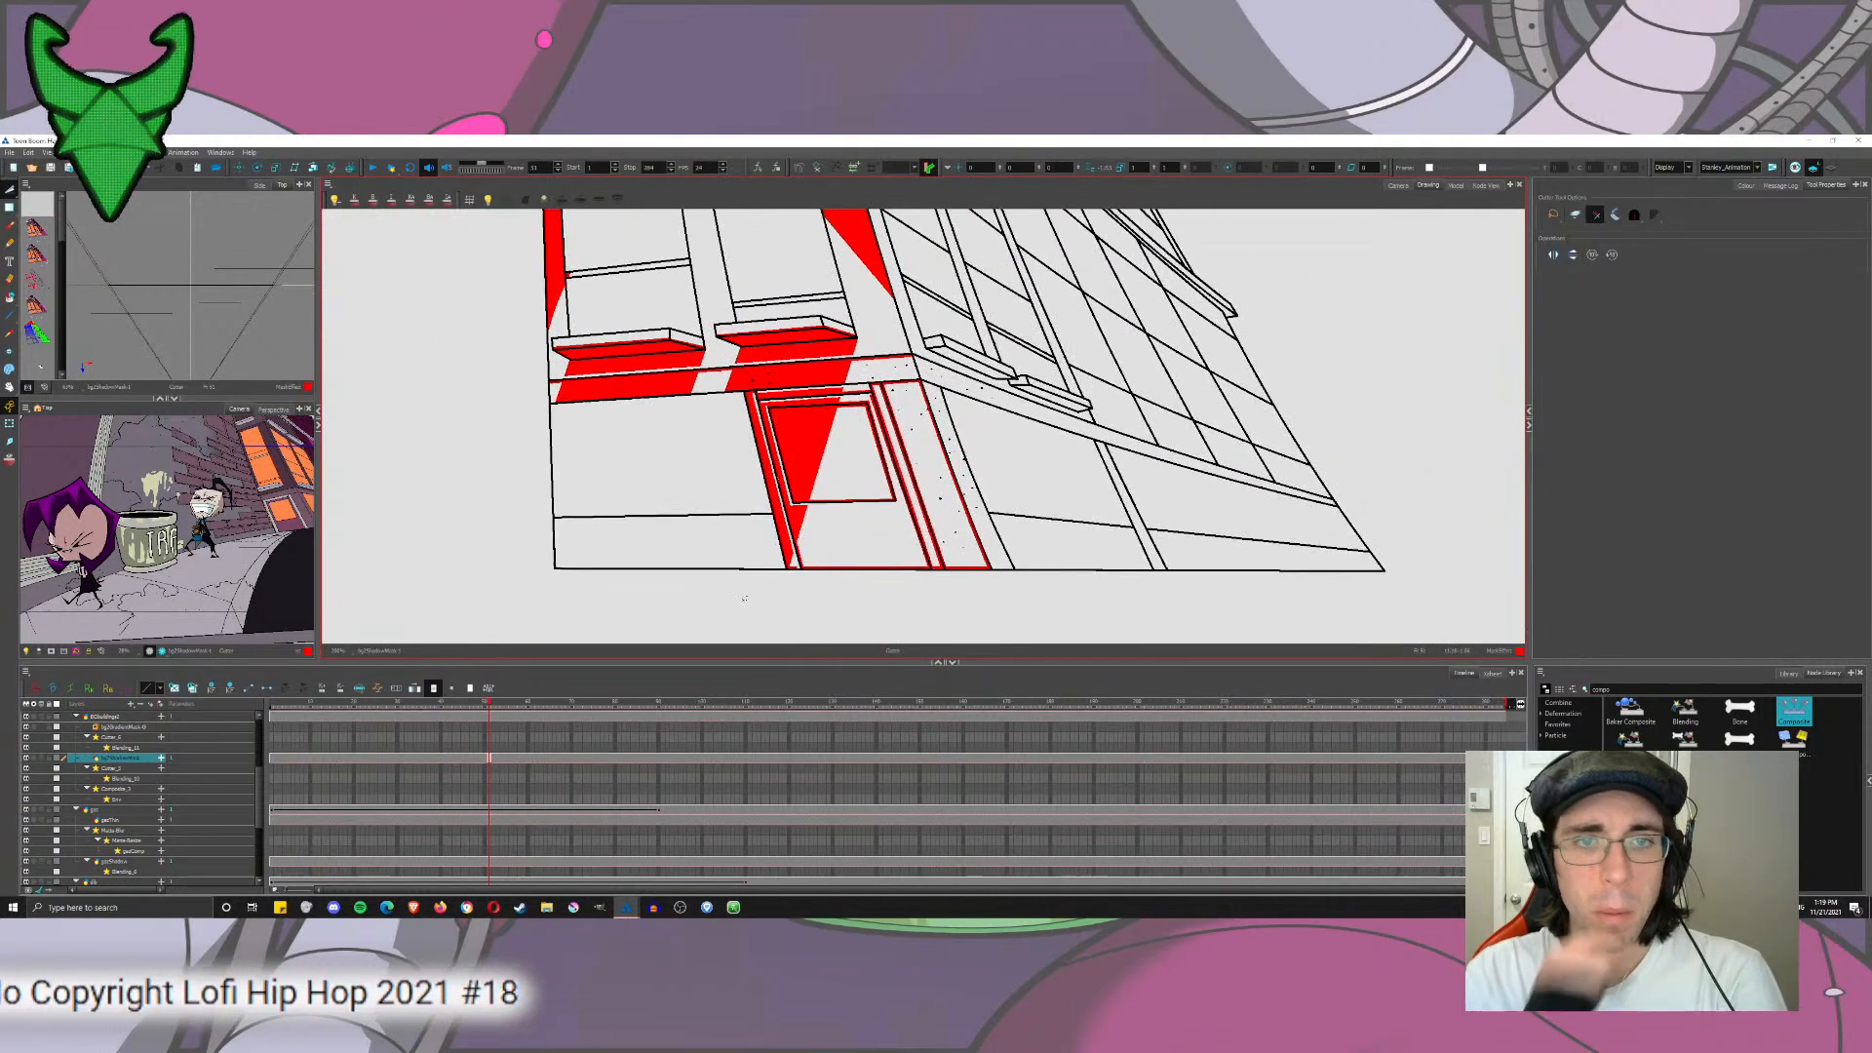
Step: Trim the stray red bits along the narrow strip of the door's right-hand frame with the Cutter
{"action": "scroll", "coordinate": [869, 312], "scroll_direction": "up", "scroll_amount": 5}
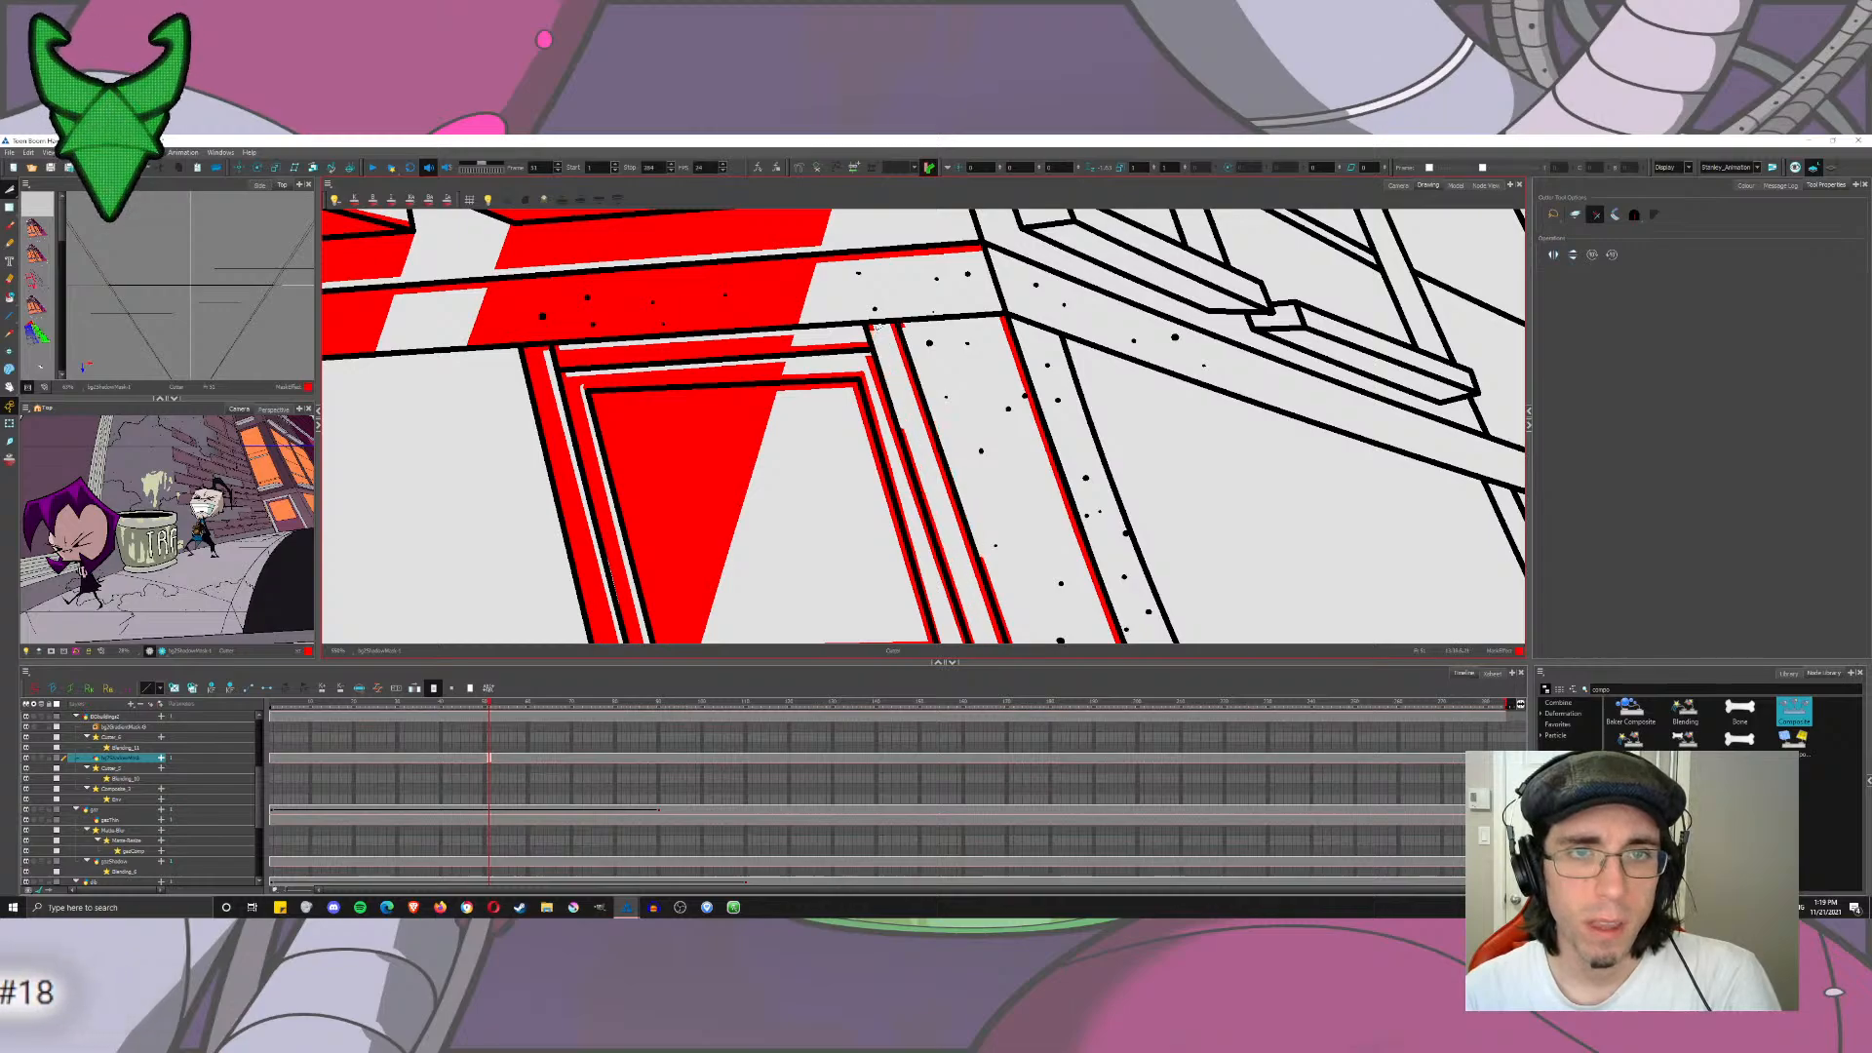
{"action": "left_click_drag", "start_coordinate": [905, 413], "coordinate": [911, 438]}
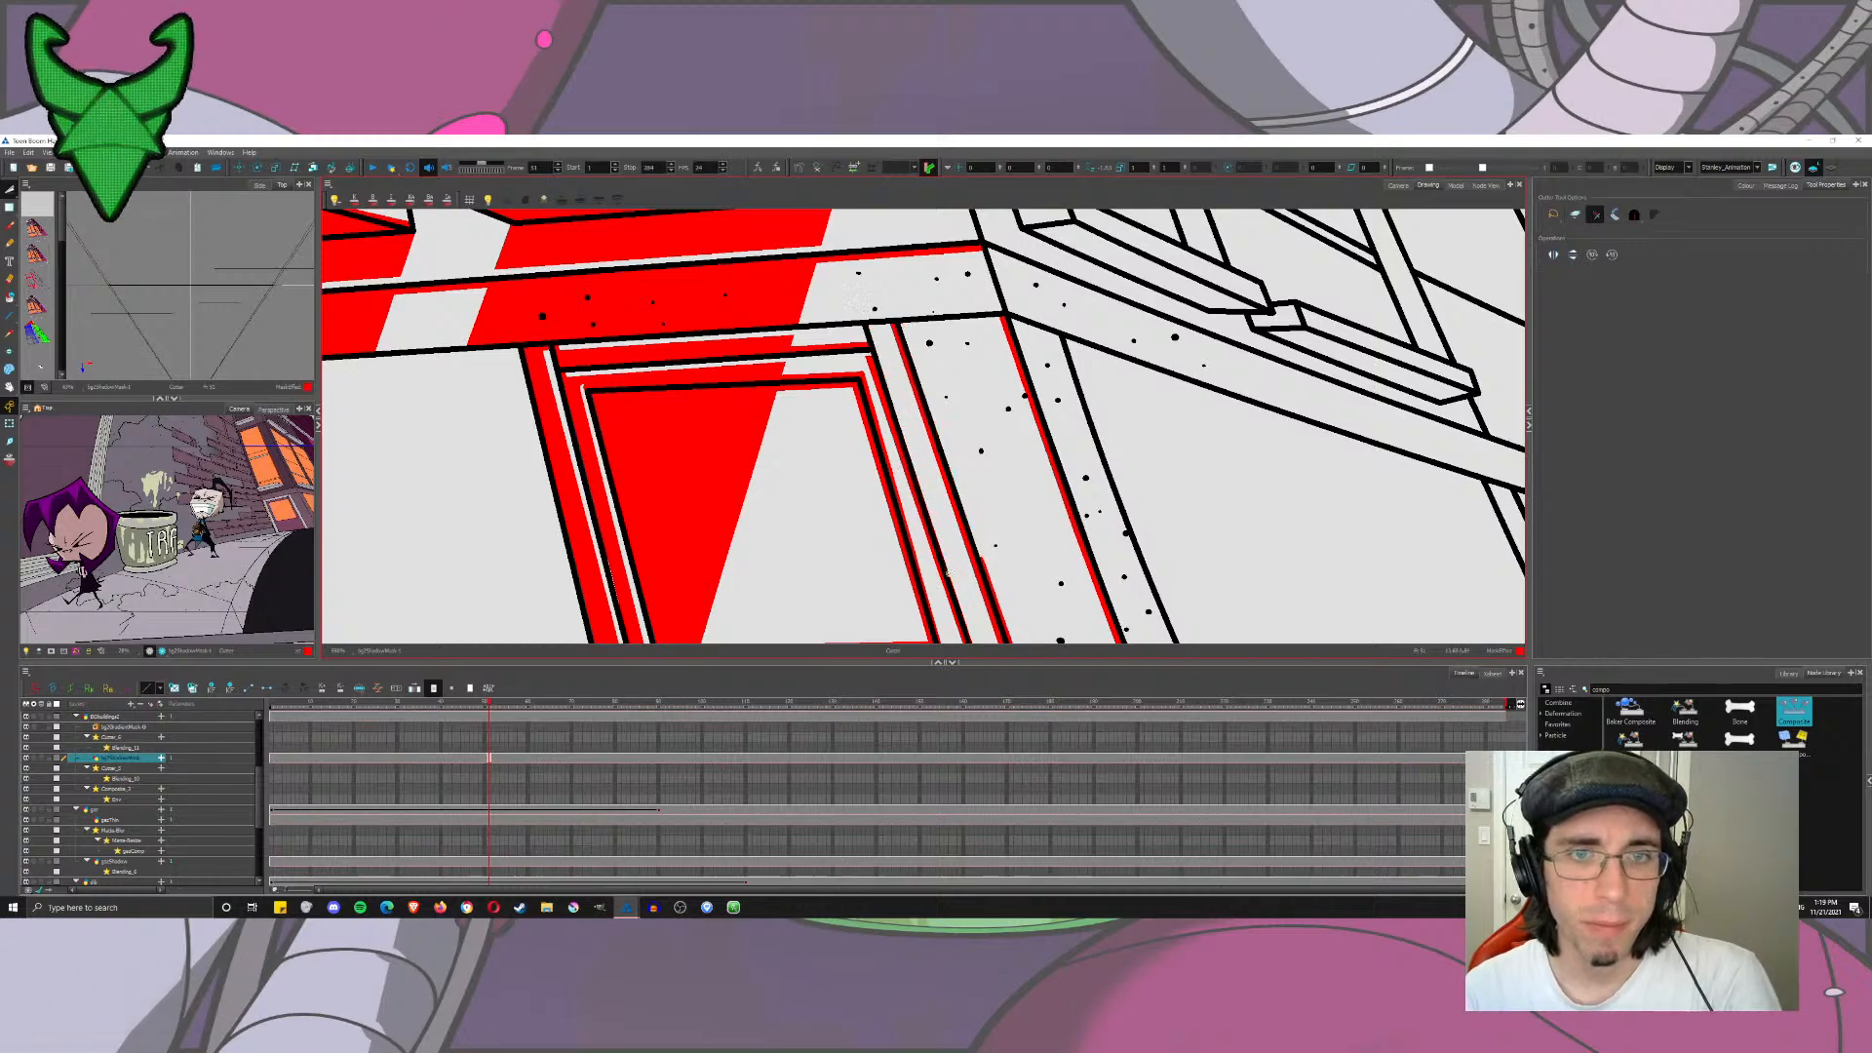
{"action": "left_click_drag", "start_coordinate": [980, 557], "coordinate": [963, 318]}
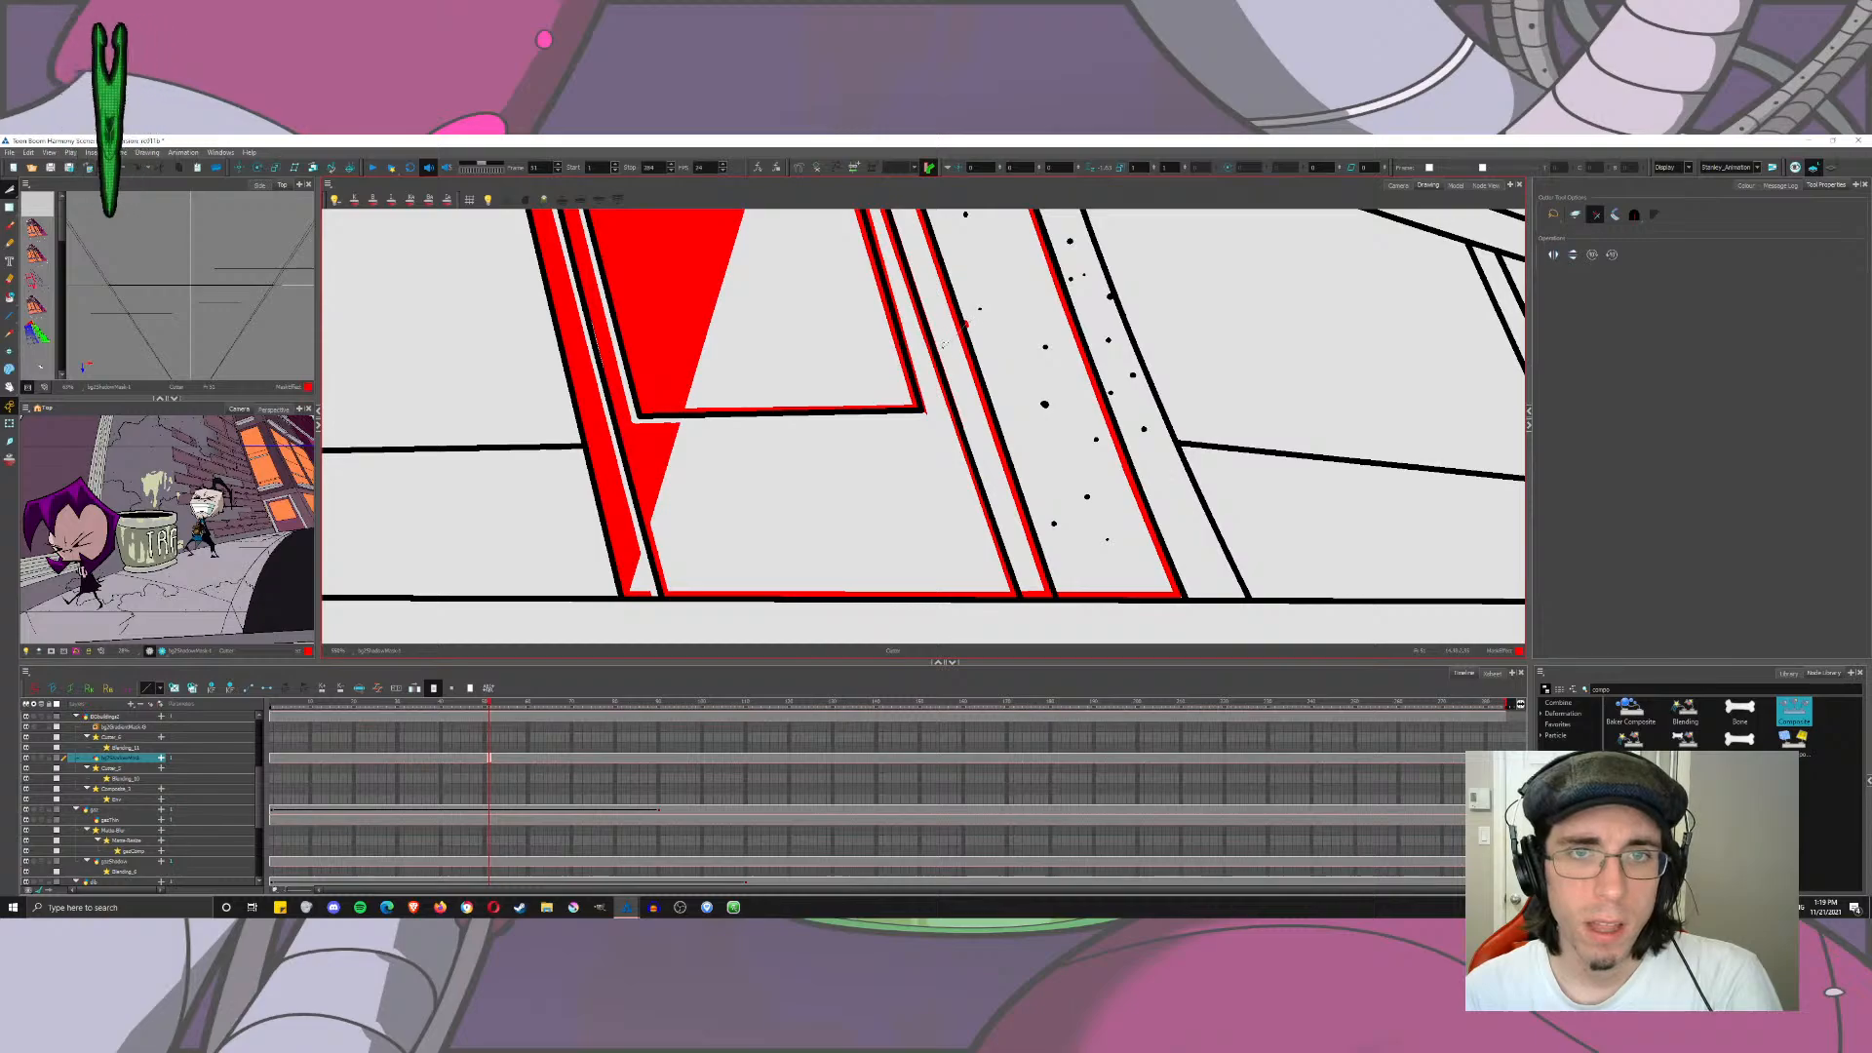
{"action": "scroll", "coordinate": [1024, 583], "scroll_direction": "down", "scroll_amount": 8}
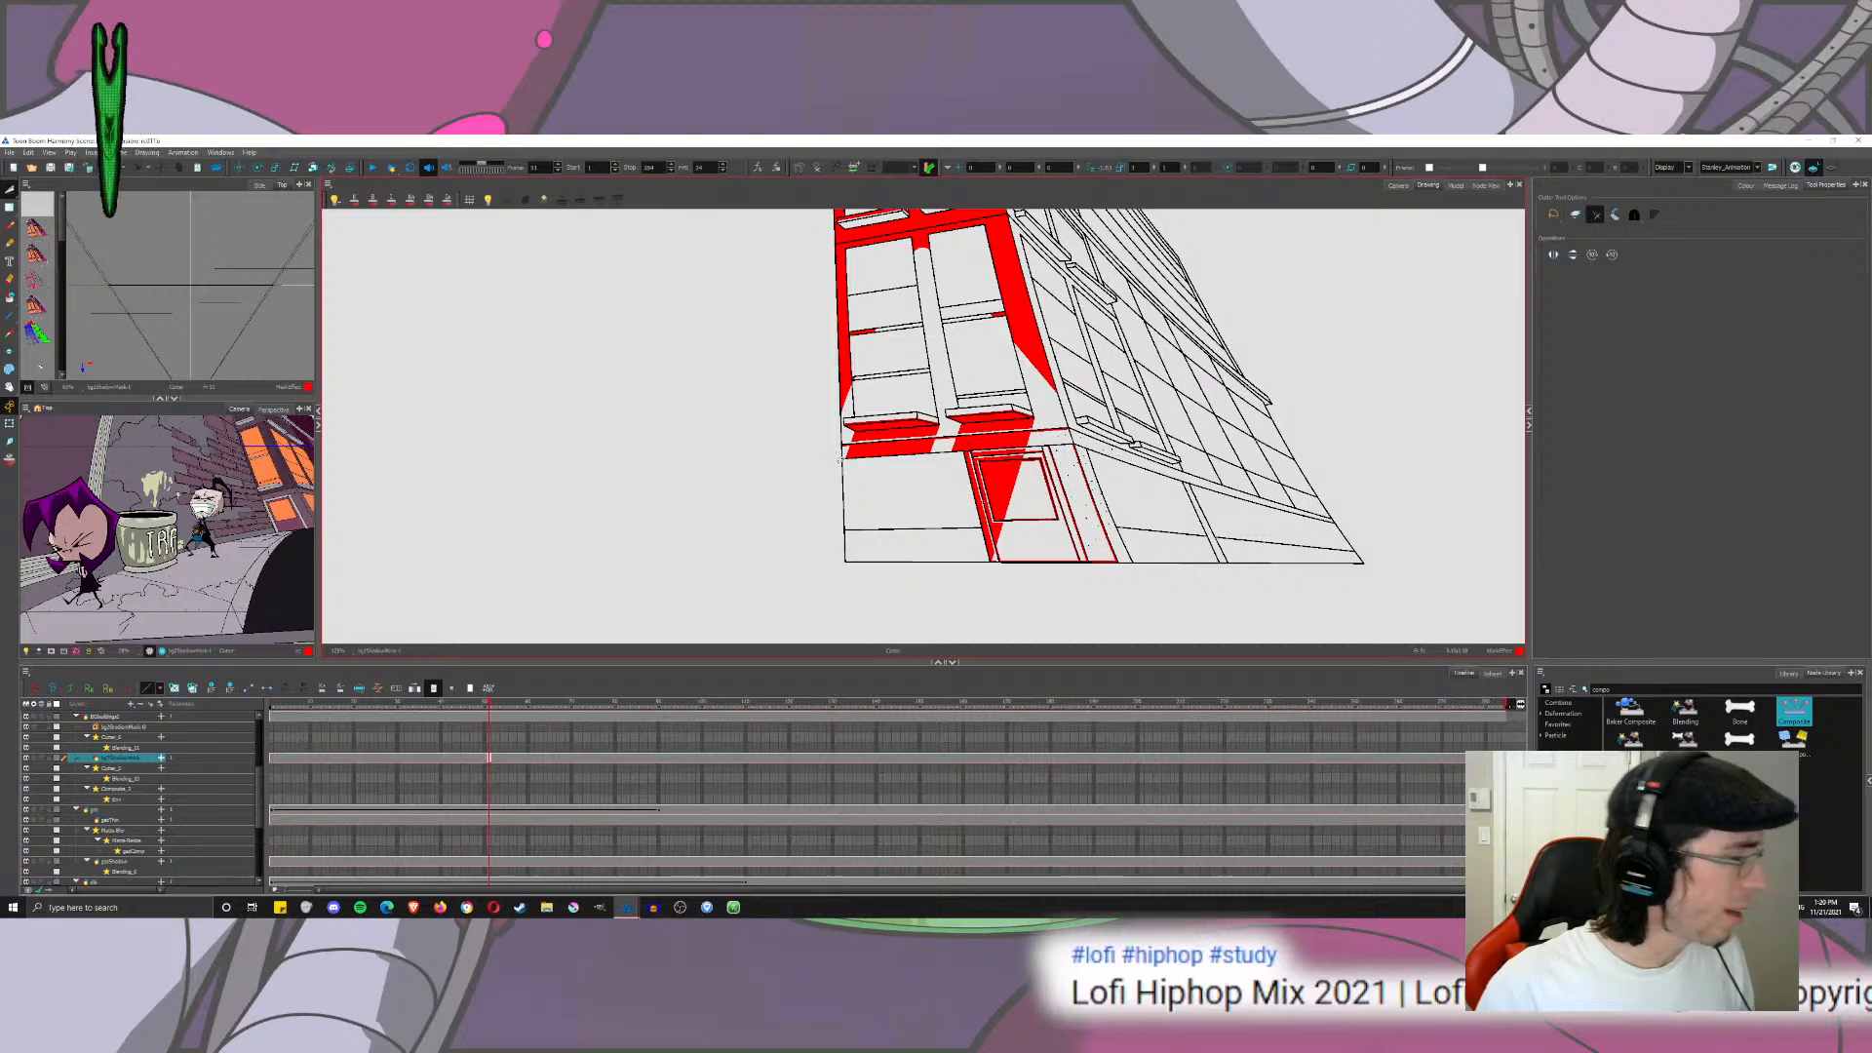
Step: Brush two parallel diagonal shadow guide lines down from the ends of the ledge shadow beside the door, one crossing the wall and one outside it
{"action": "left_click", "coordinate": [8, 226]}
{"action": "scroll", "coordinate": [904, 371], "scroll_direction": "up", "scroll_amount": 3}
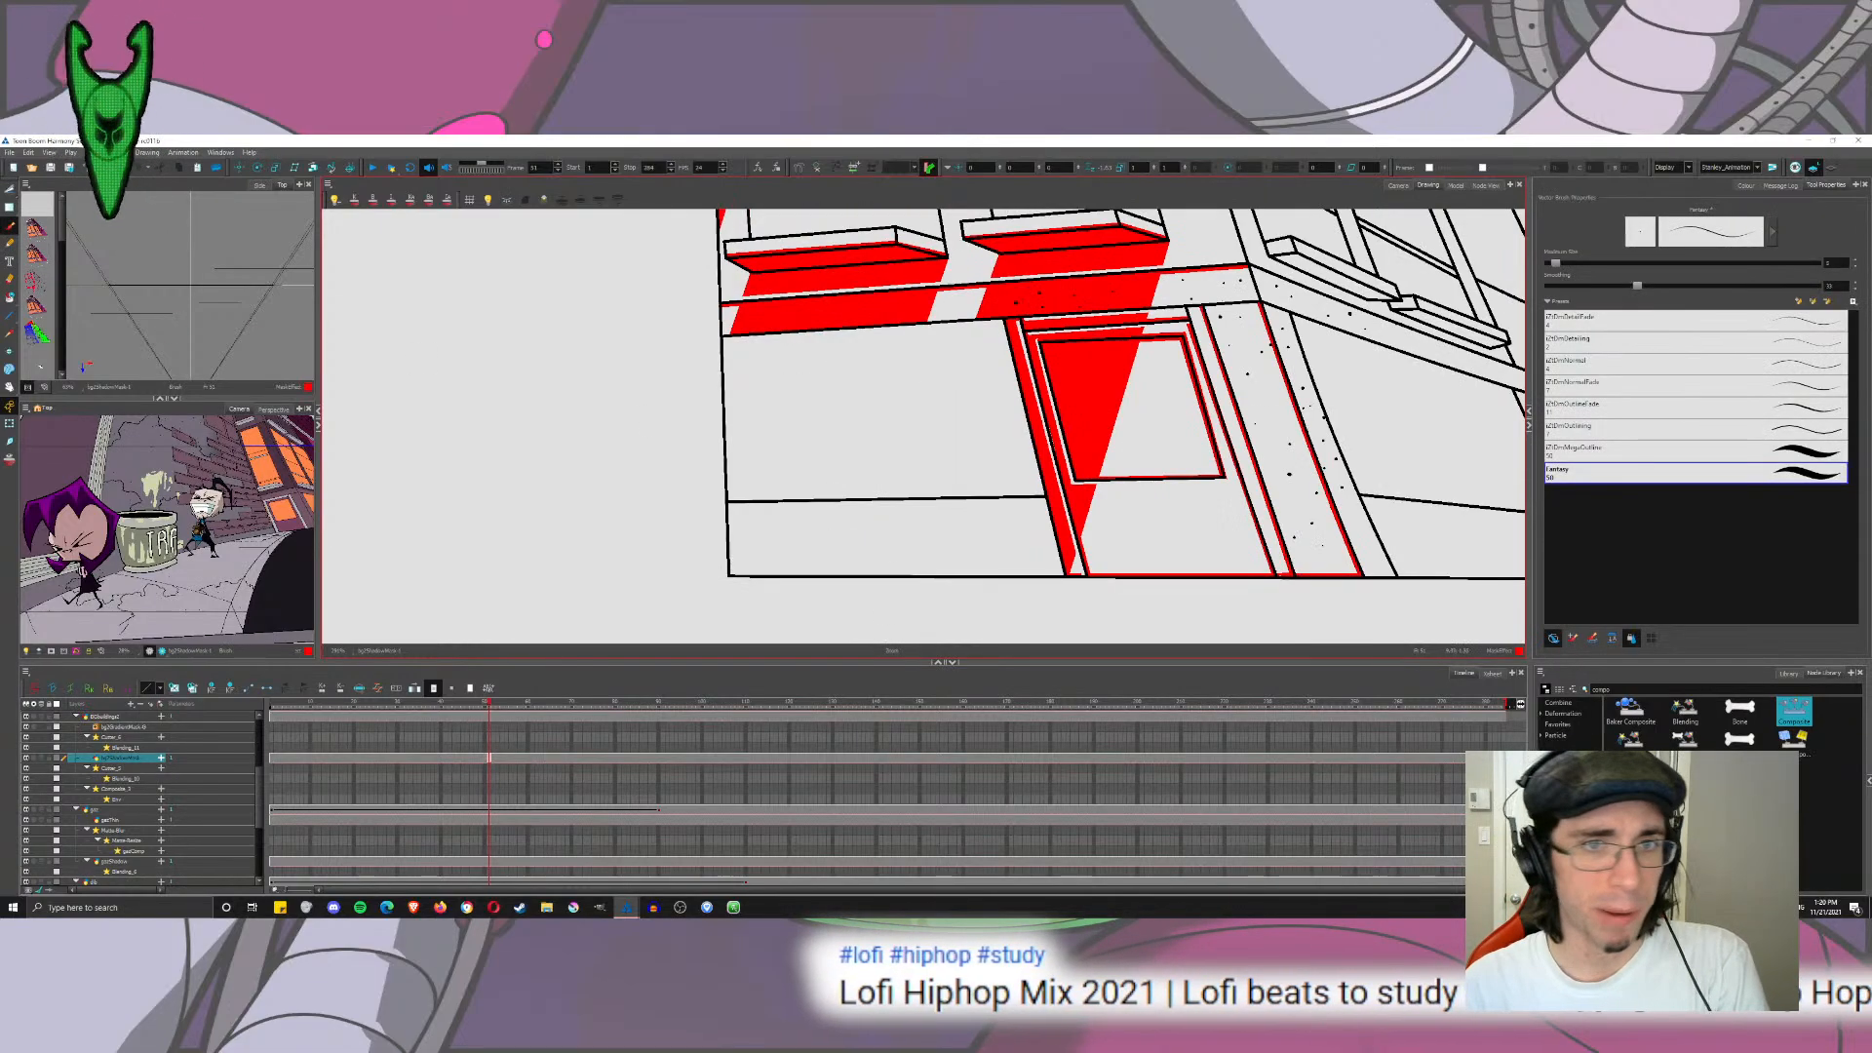
{"action": "left_click_drag", "start_coordinate": [911, 371], "coordinate": [908, 412]}
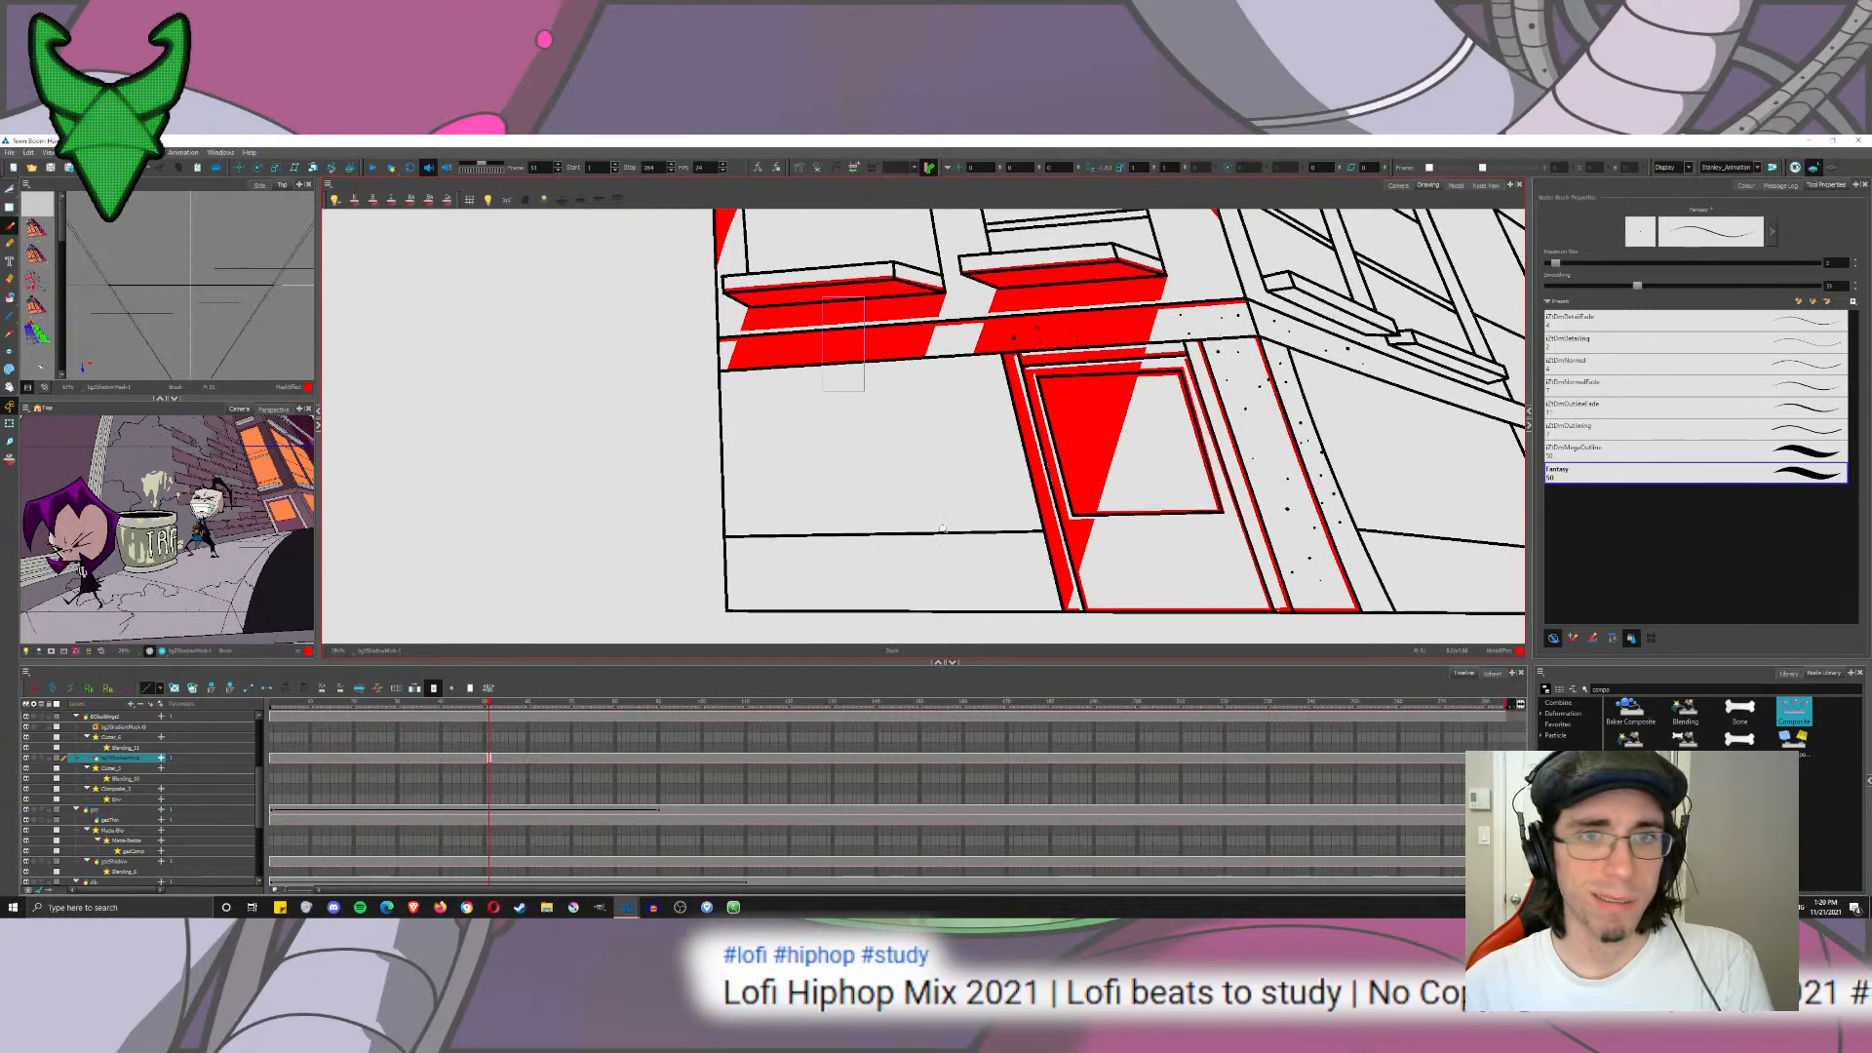
{"action": "scroll", "coordinate": [858, 405], "scroll_direction": "up", "scroll_amount": 3}
{"action": "scroll", "coordinate": [977, 352], "scroll_direction": "down", "scroll_amount": 4}
{"action": "mouse_move", "coordinate": [977, 352]}
{"action": "left_mouse_down"}
{"action": "mouse_move", "coordinate": [975, 328]}
{"action": "mouse_move", "coordinate": [877, 582]}
{"action": "left_mouse_up"}
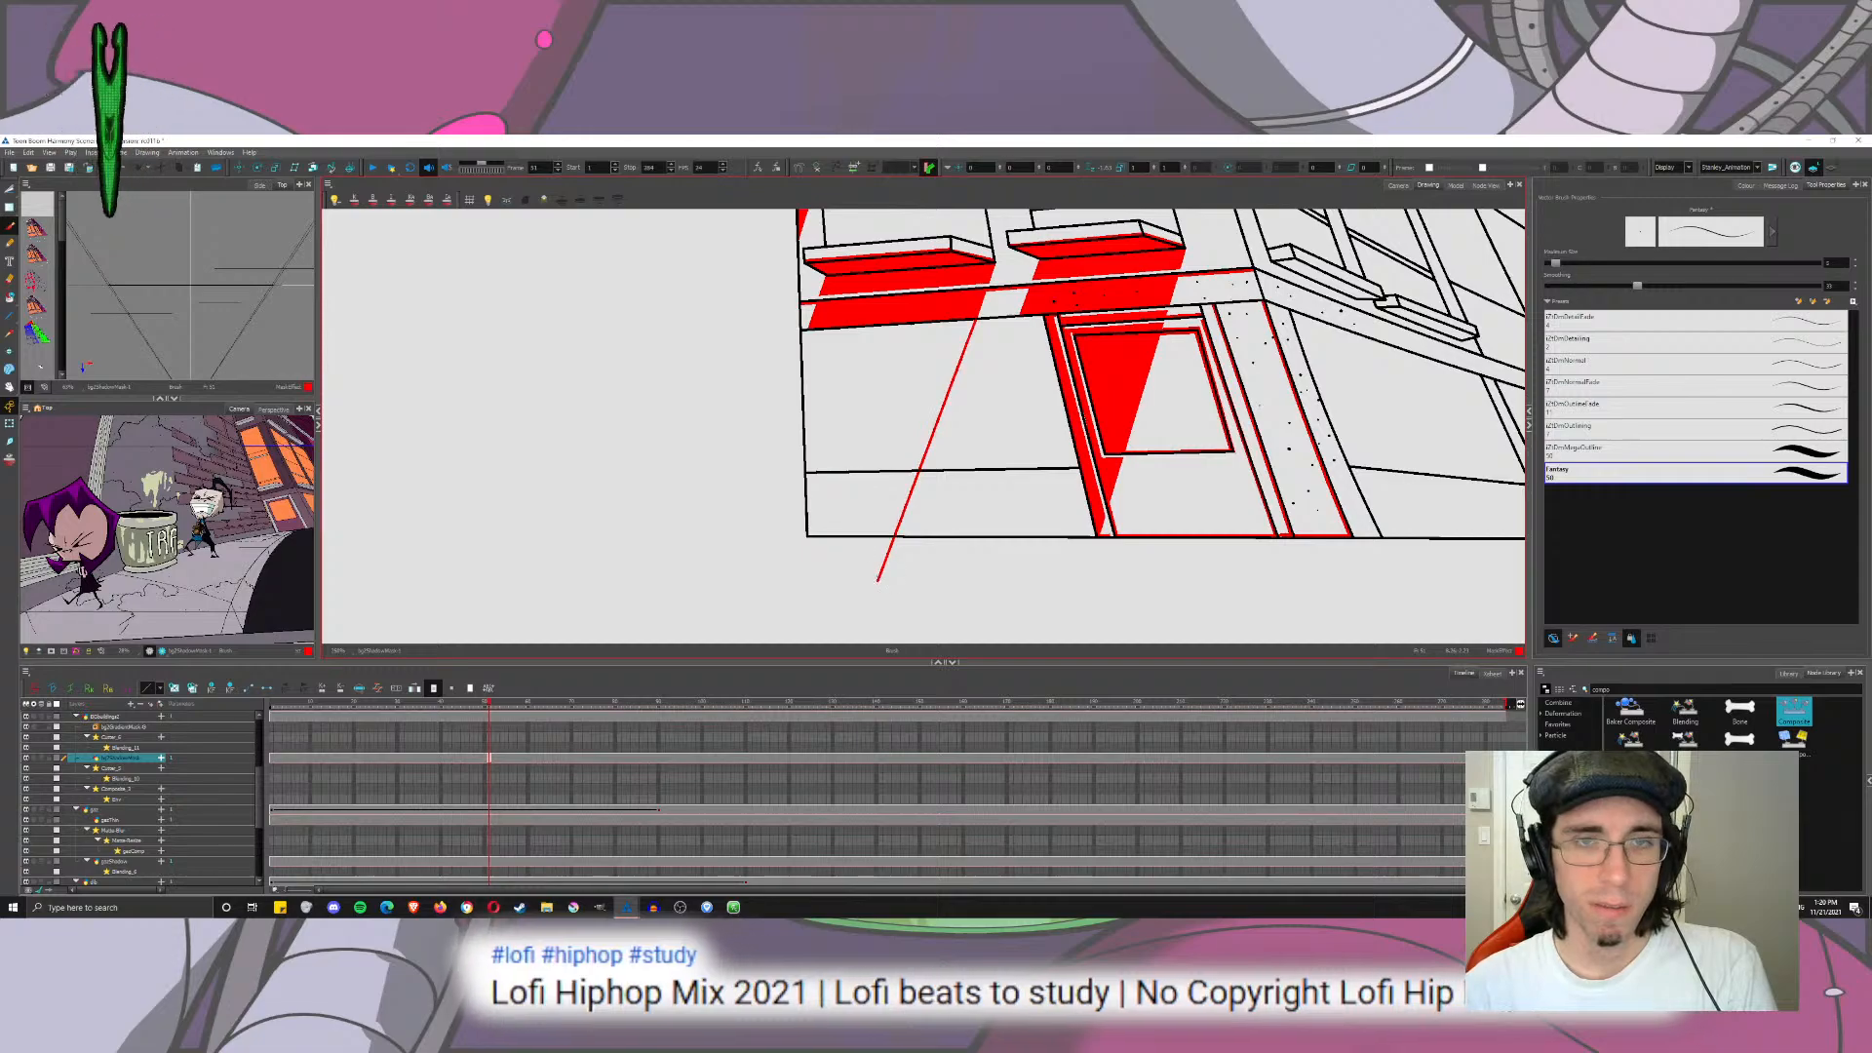
{"action": "left_click_drag", "start_coordinate": [805, 331], "coordinate": [765, 439]}
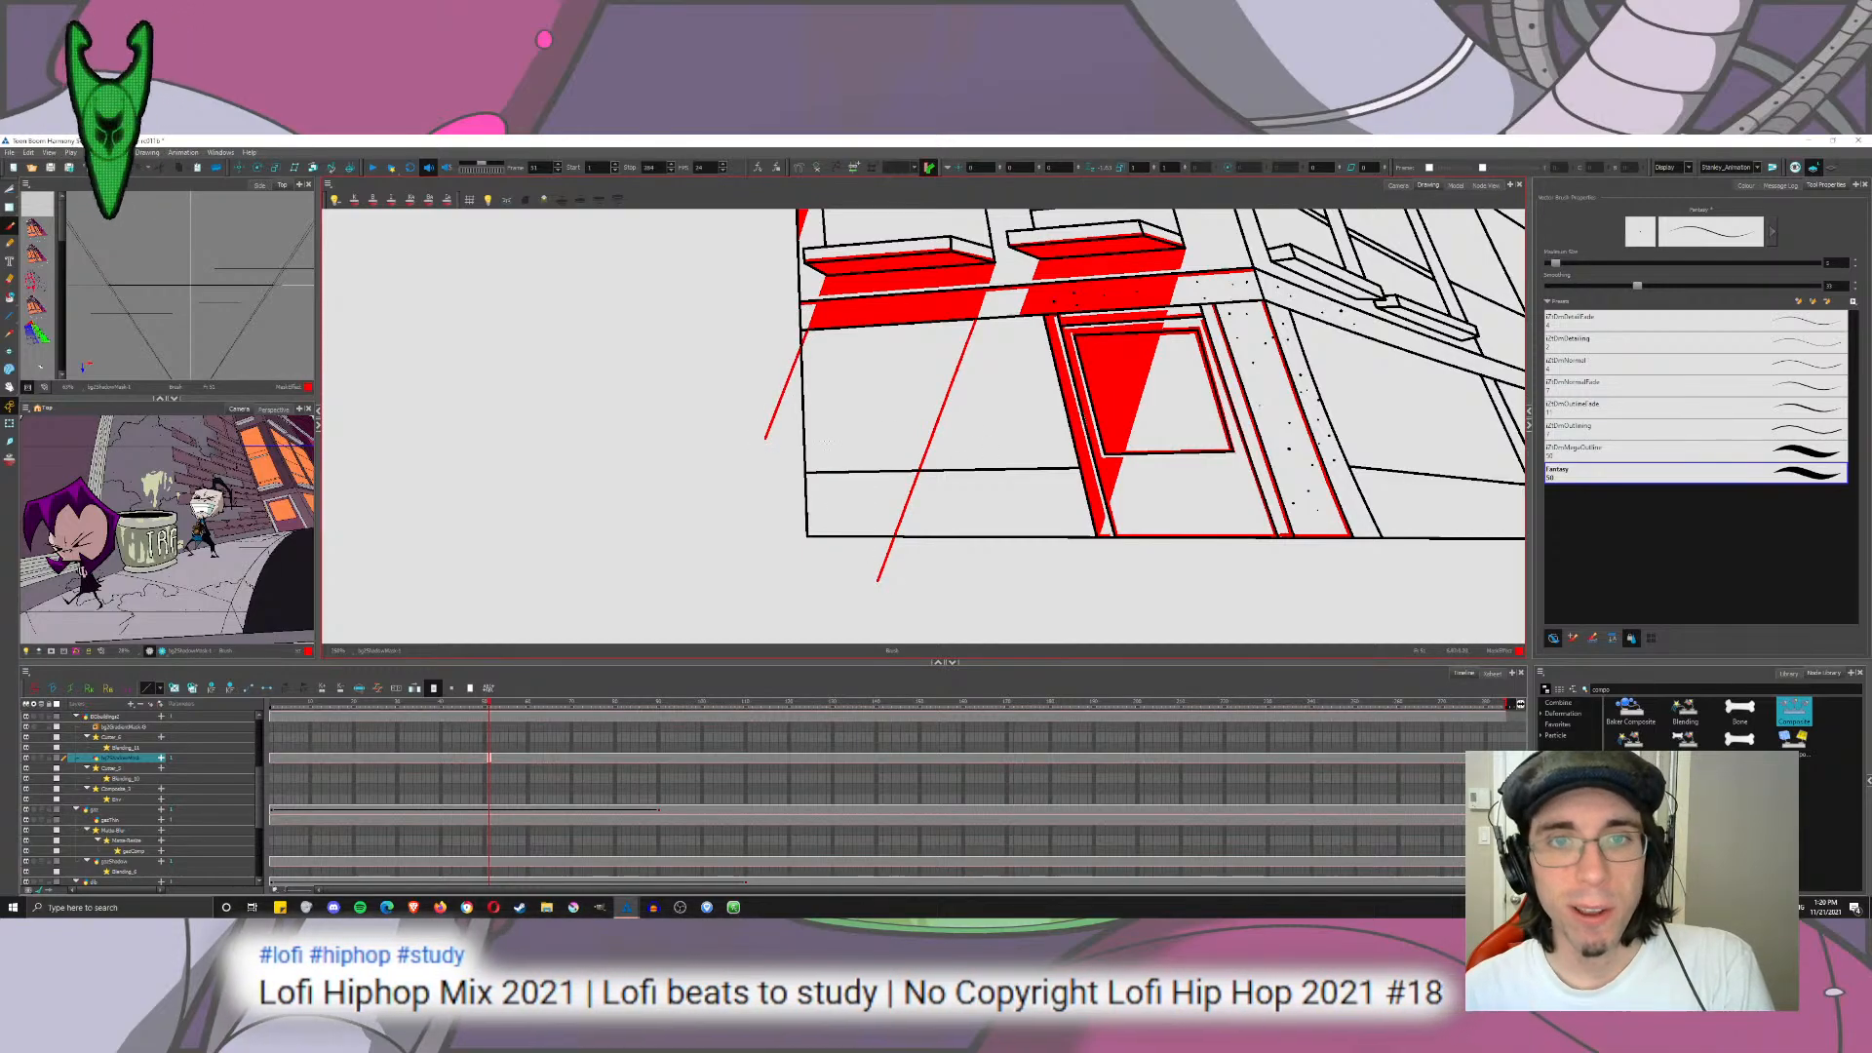
Step: Brush red shadow borders just beneath the ledge and along both sides of the horizontal line across the lower wall
{"action": "scroll", "coordinate": [969, 288], "scroll_direction": "up", "scroll_amount": 2}
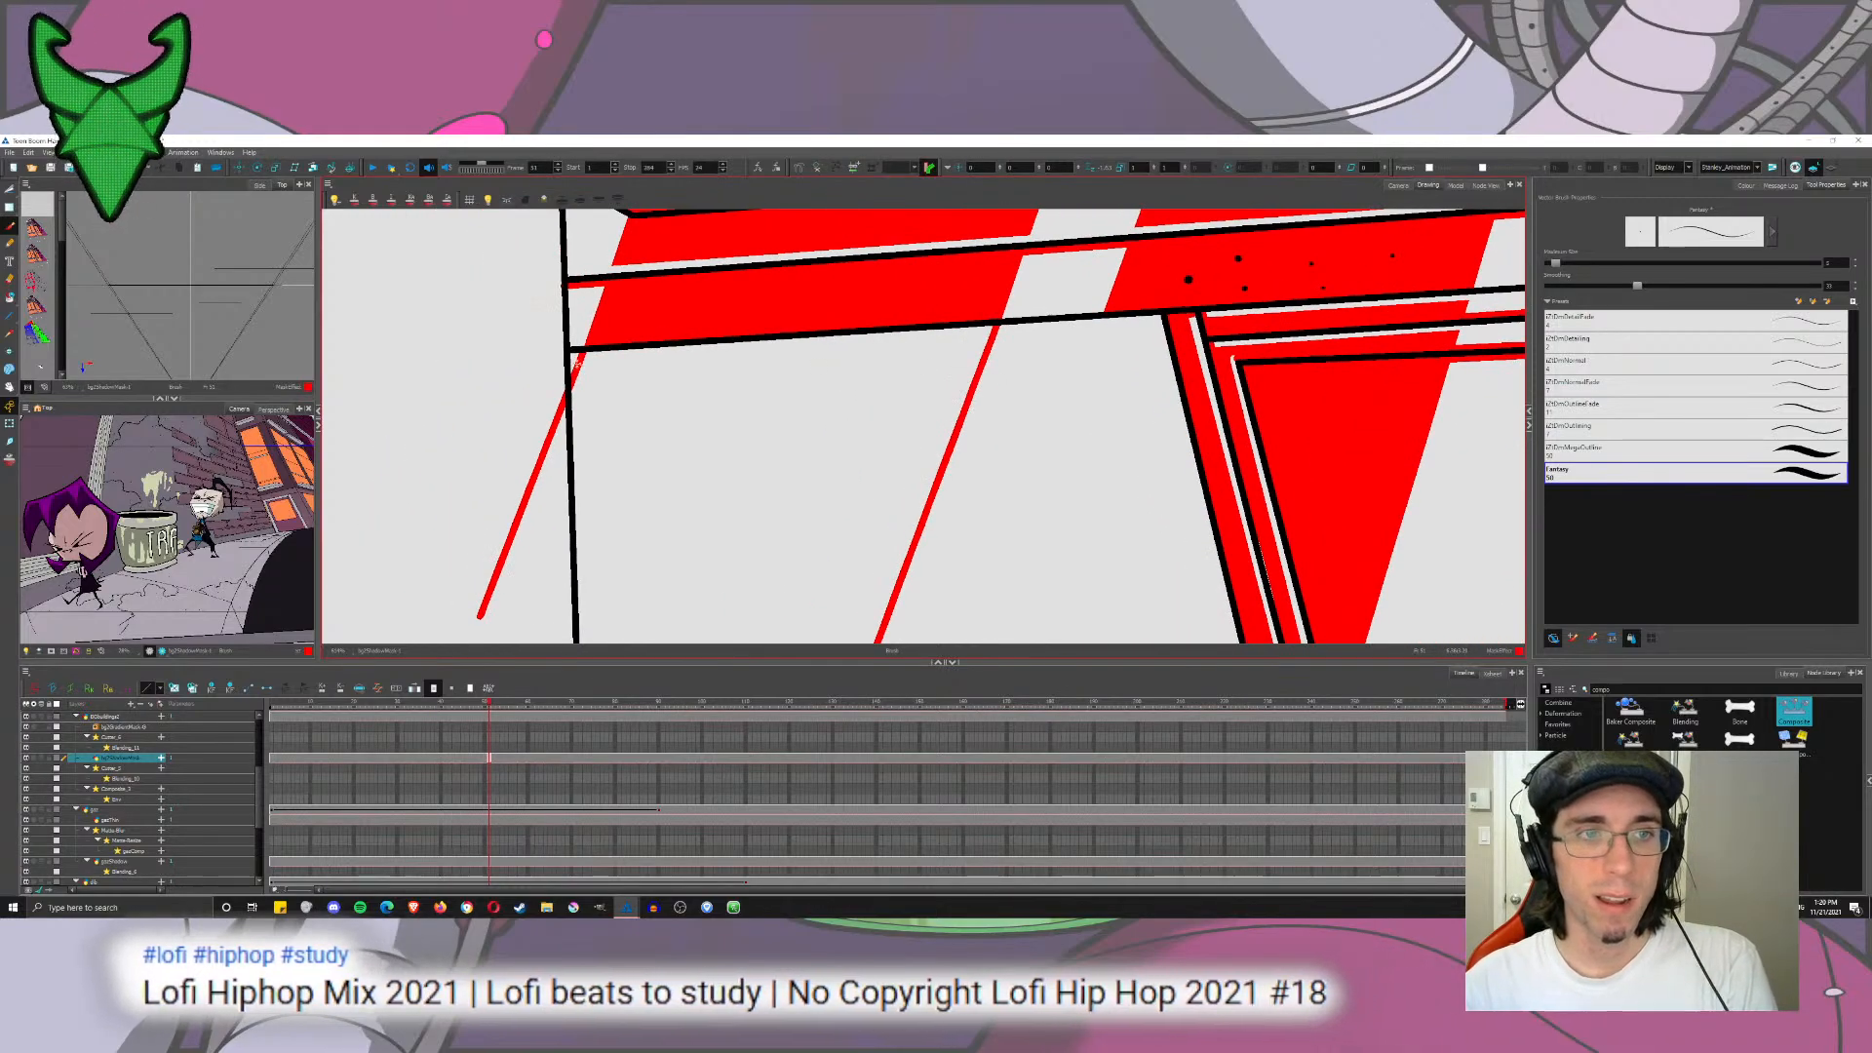
{"action": "left_click_drag", "start_coordinate": [569, 362], "coordinate": [1145, 326]}
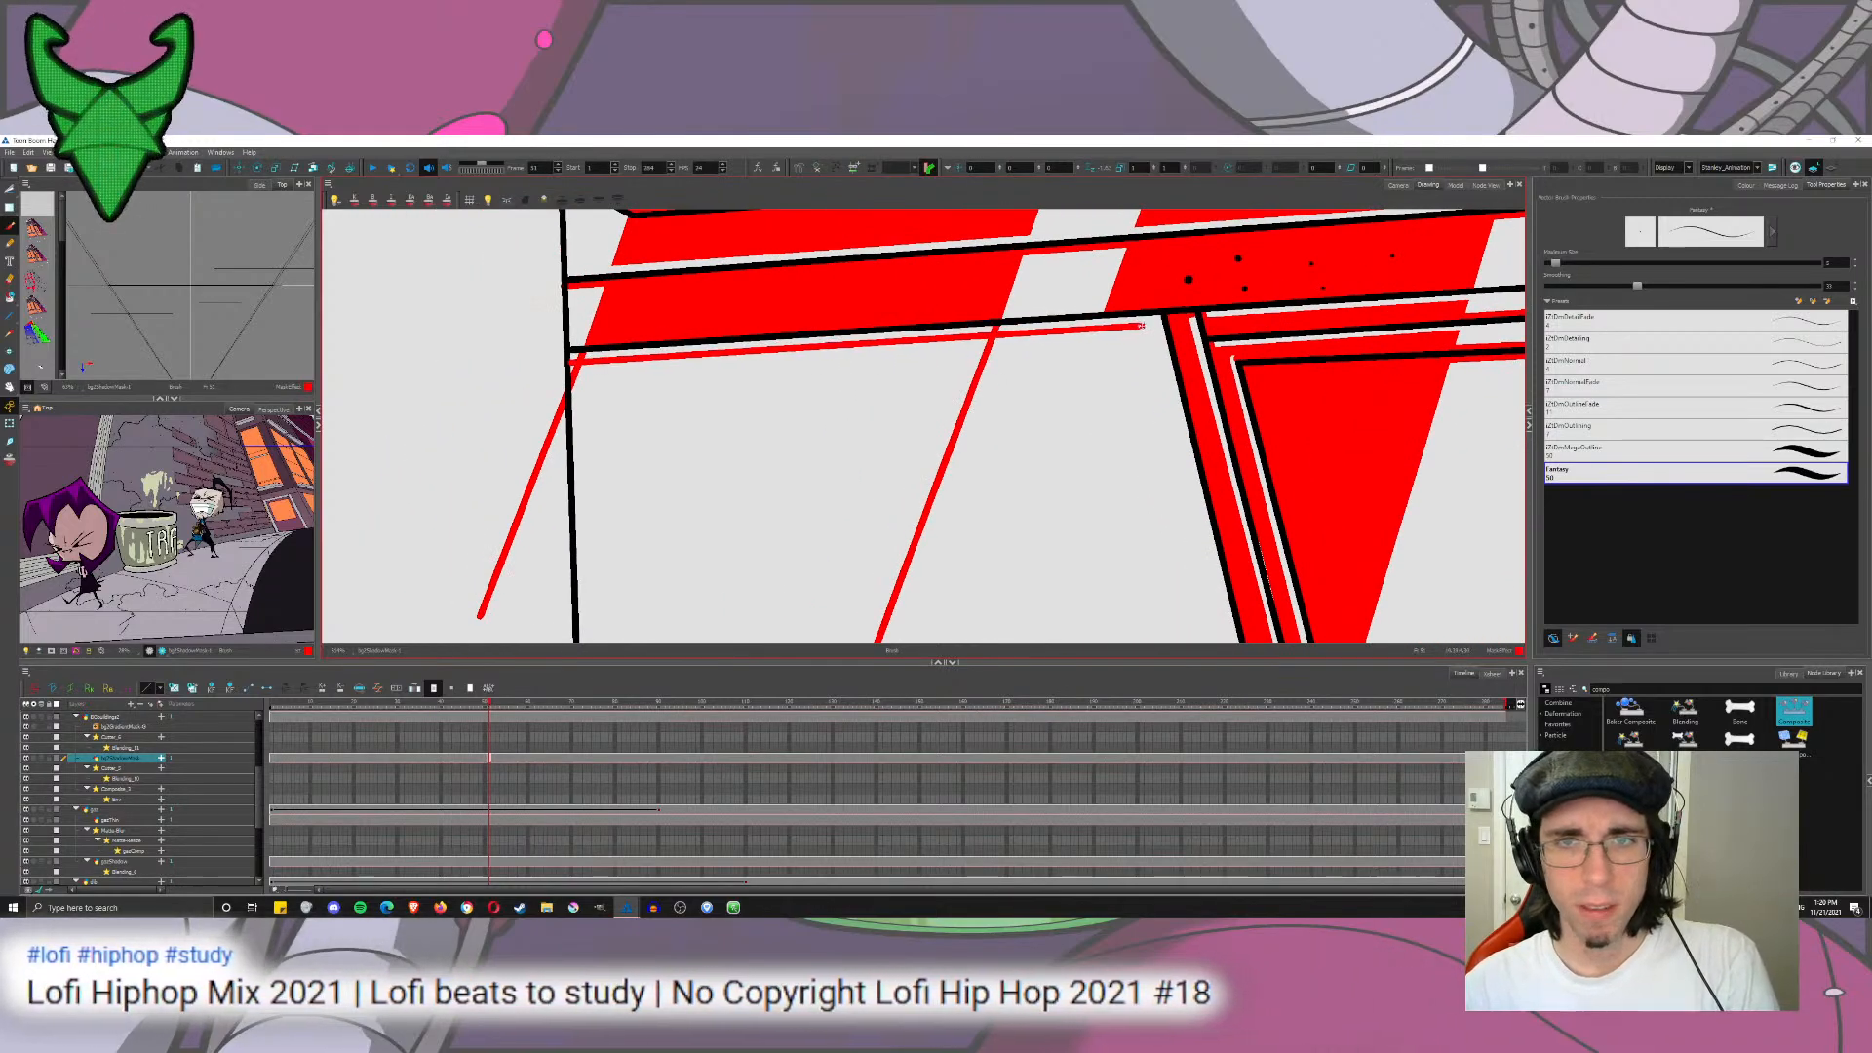
{"action": "left_click_drag", "start_coordinate": [943, 624], "coordinate": [920, 326]}
{"action": "left_click_drag", "start_coordinate": [798, 401], "coordinate": [806, 457]}
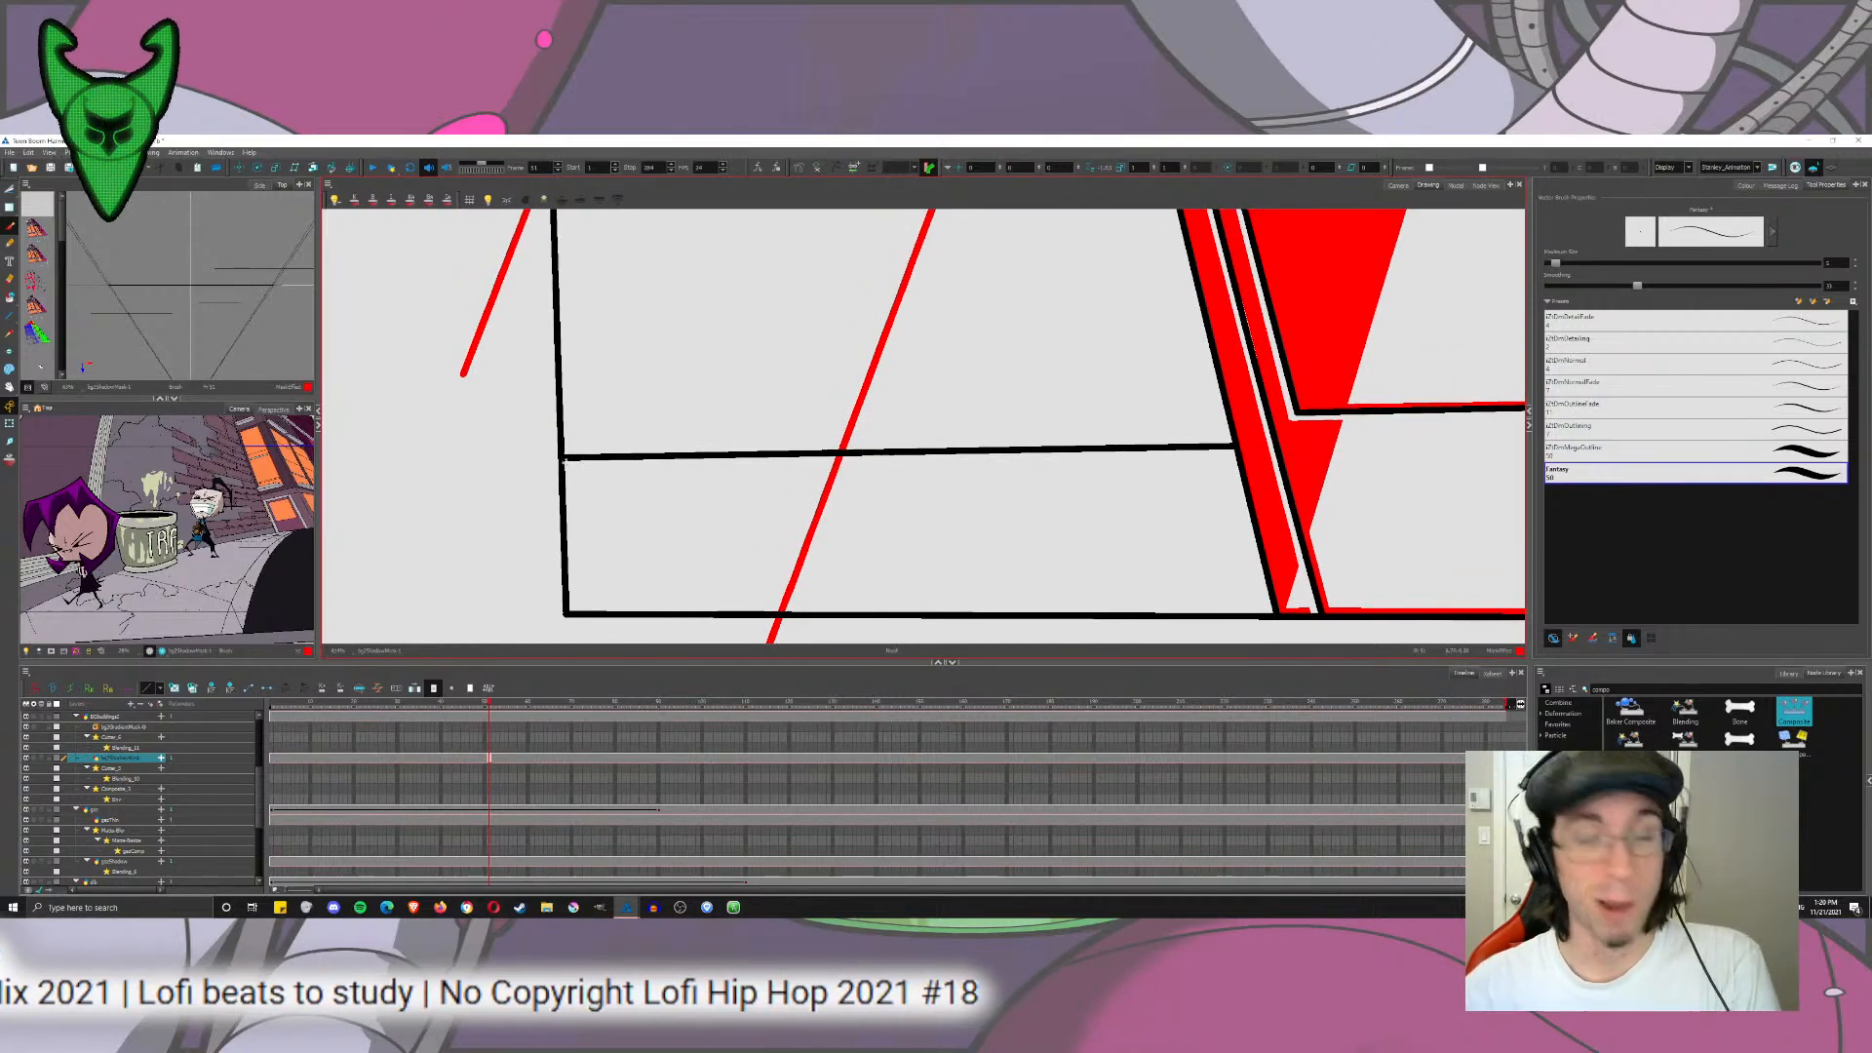
{"action": "left_click_drag", "start_coordinate": [564, 467], "coordinate": [1236, 459]}
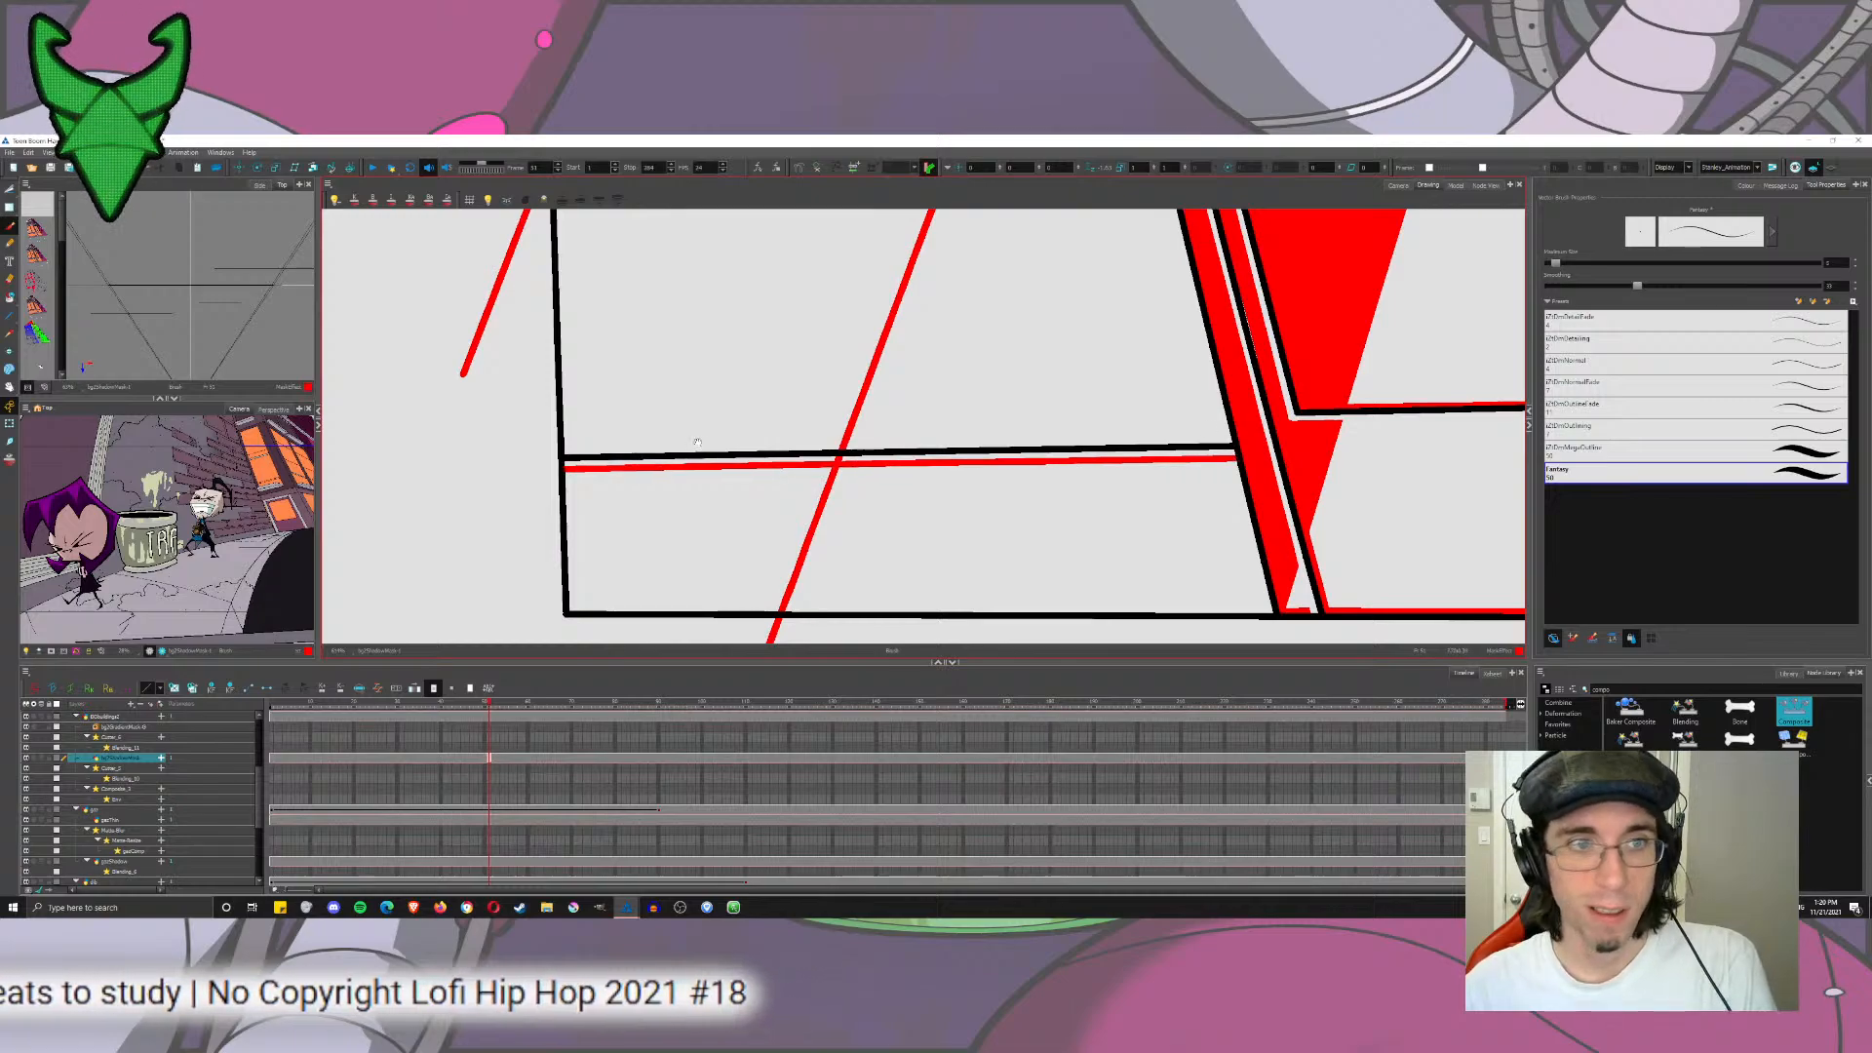
{"action": "left_click_drag", "start_coordinate": [697, 442], "coordinate": [647, 500]}
{"action": "mouse_move", "coordinate": [511, 505]}
{"action": "left_mouse_down"}
{"action": "mouse_move", "coordinate": [682, 477]}
{"action": "mouse_move", "coordinate": [1179, 487]}
{"action": "left_mouse_up"}
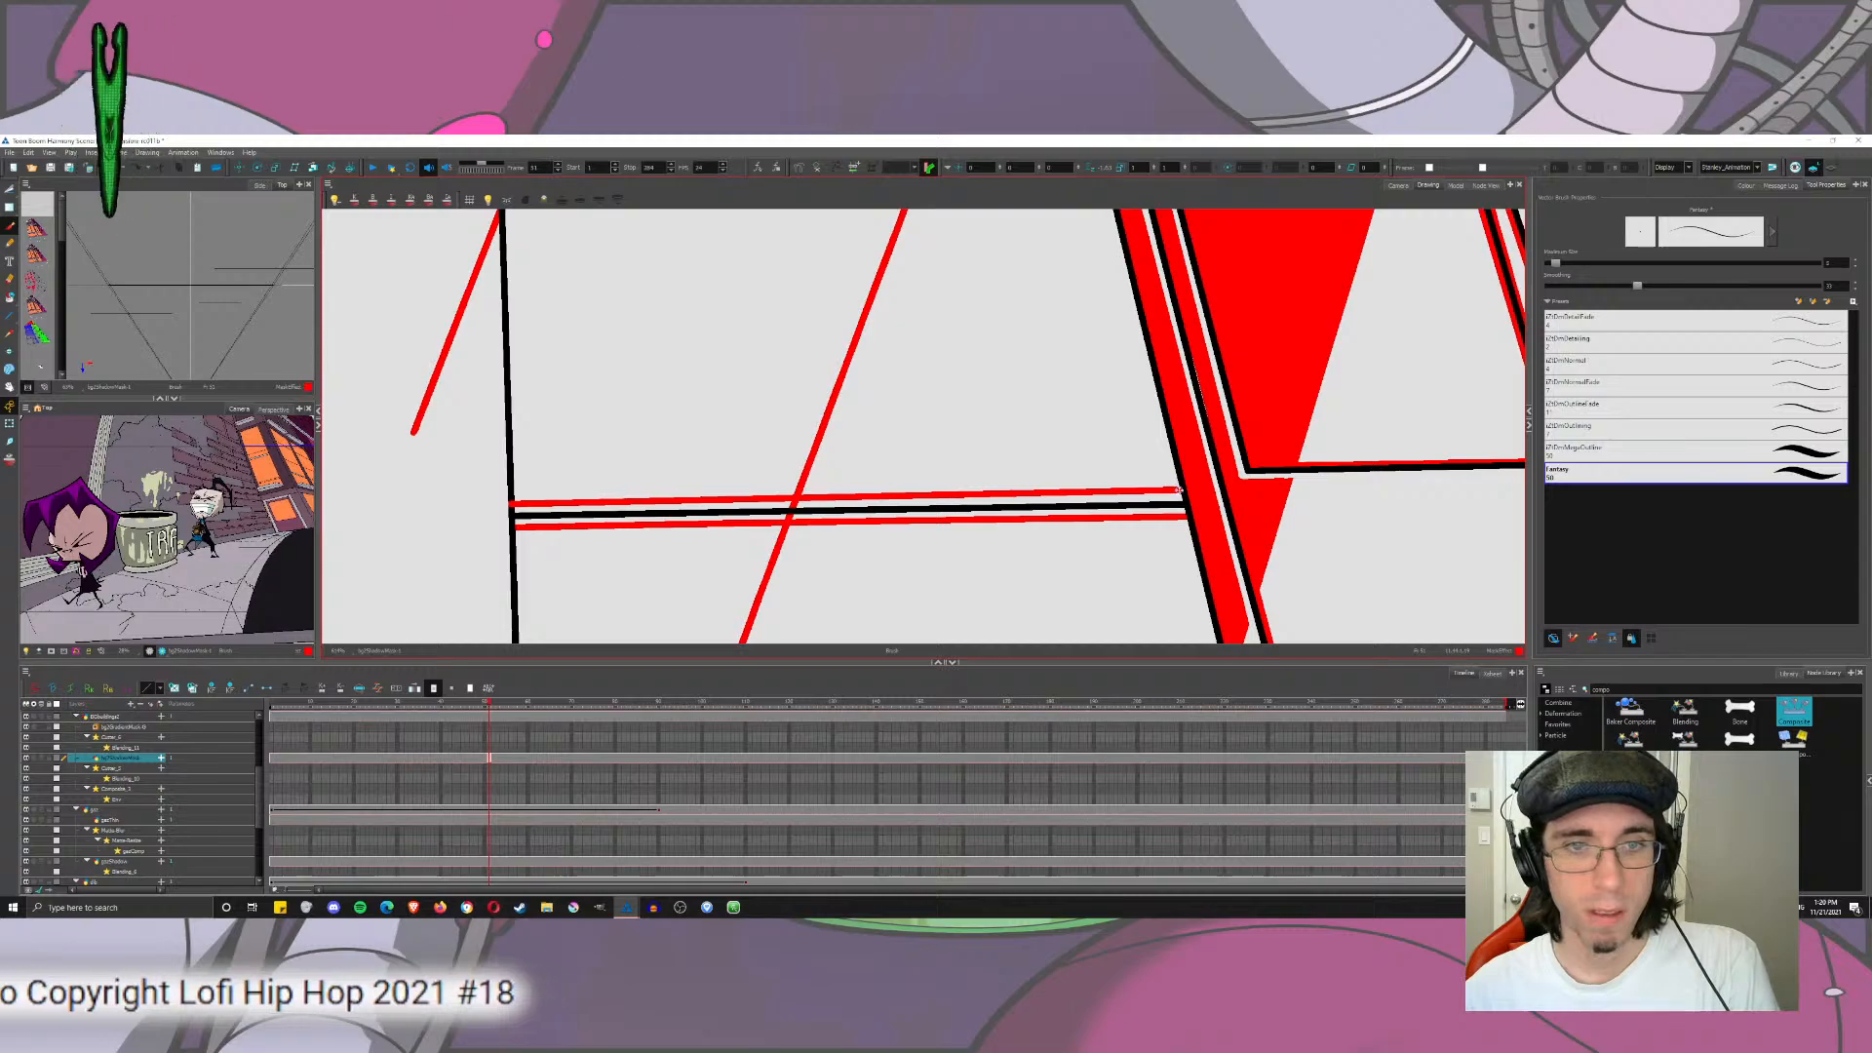
{"action": "left_click_drag", "start_coordinate": [970, 242], "coordinate": [978, 486]}
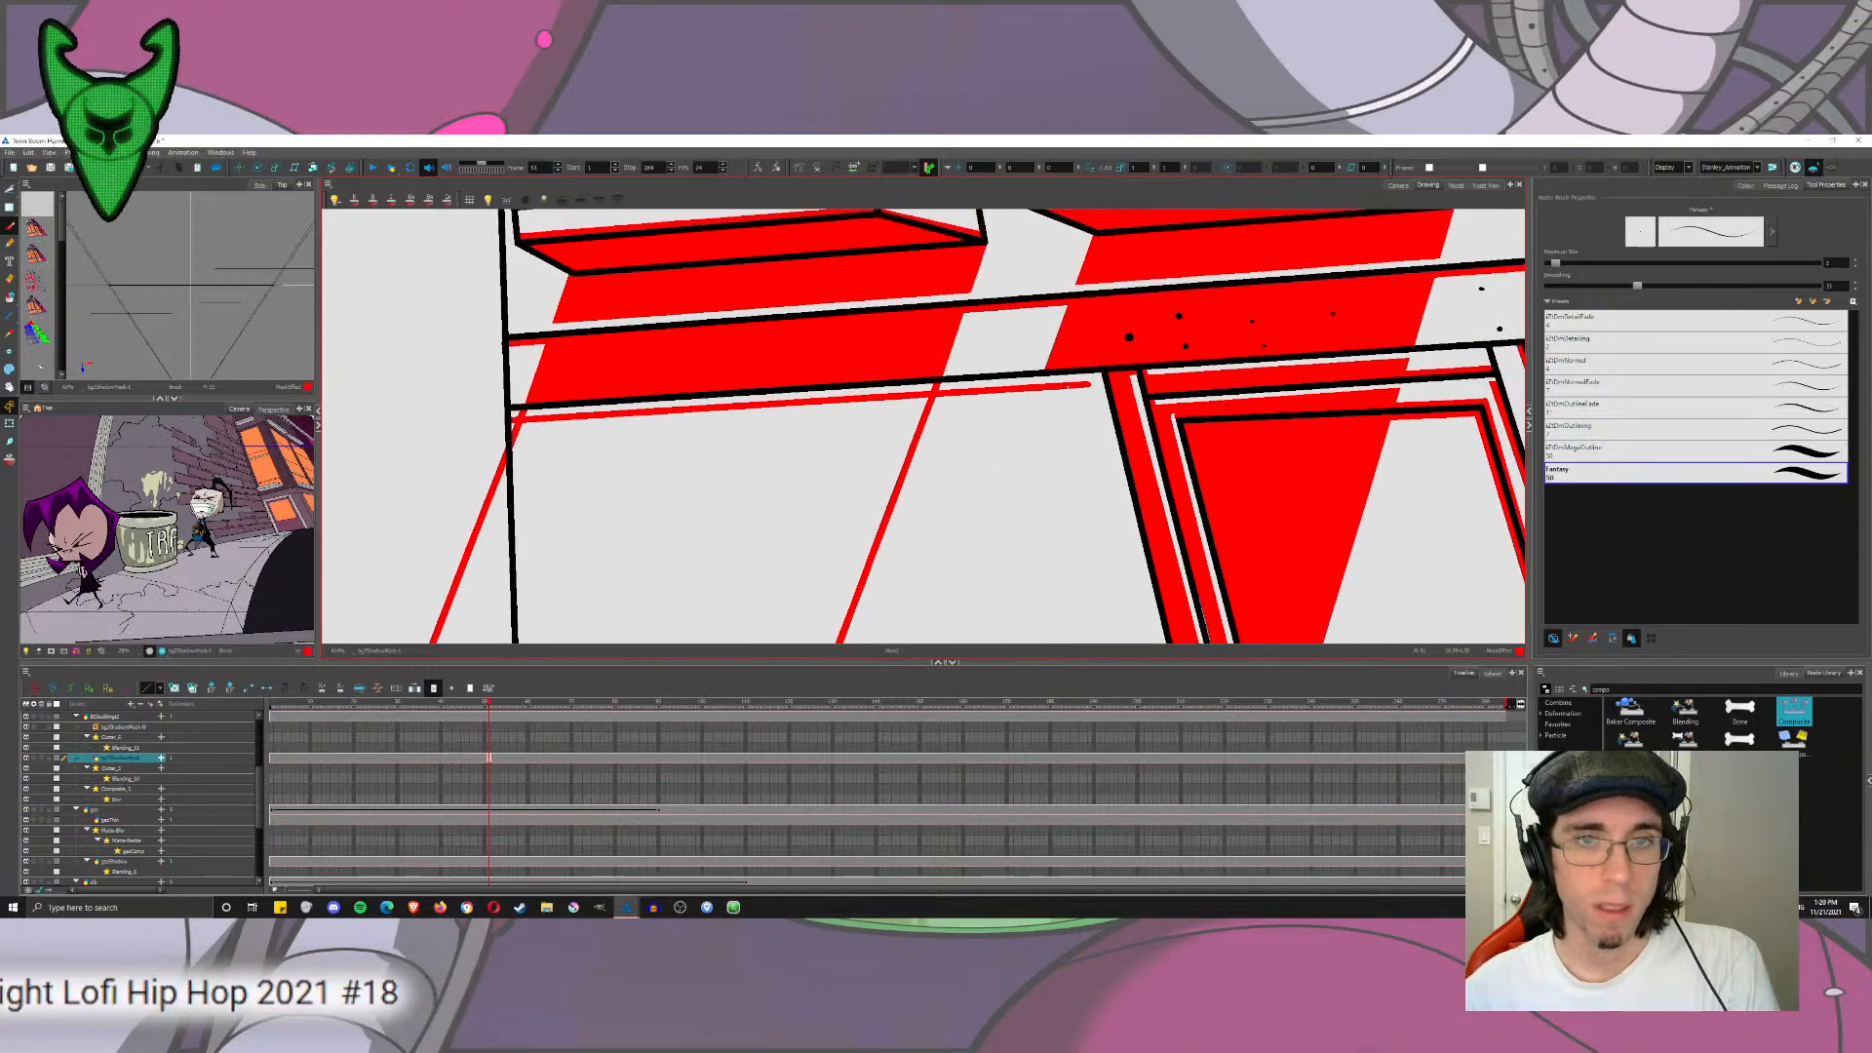
Step: Fill the upper wall panel with red up to the diagonal guide and cut off the leftover line under the ledge
{"action": "left_click", "coordinate": [10, 298]}
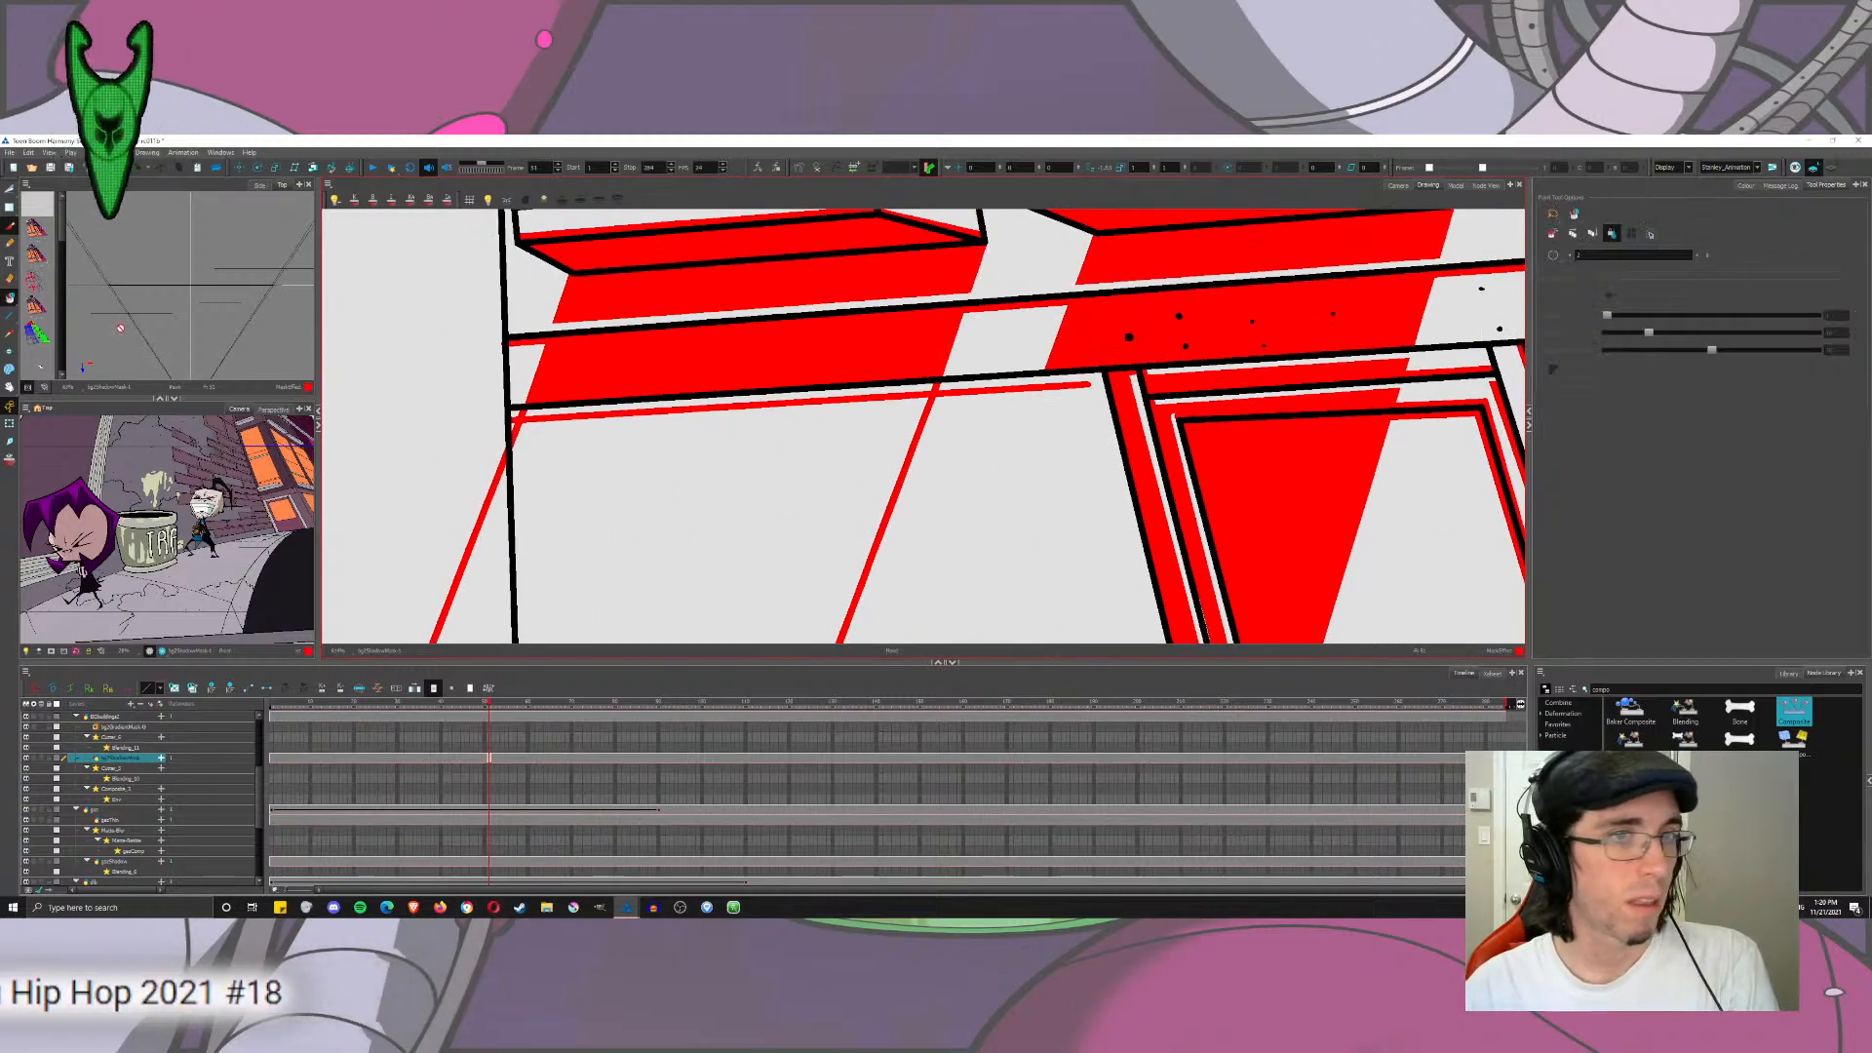
{"action": "left_click", "coordinate": [683, 546]}
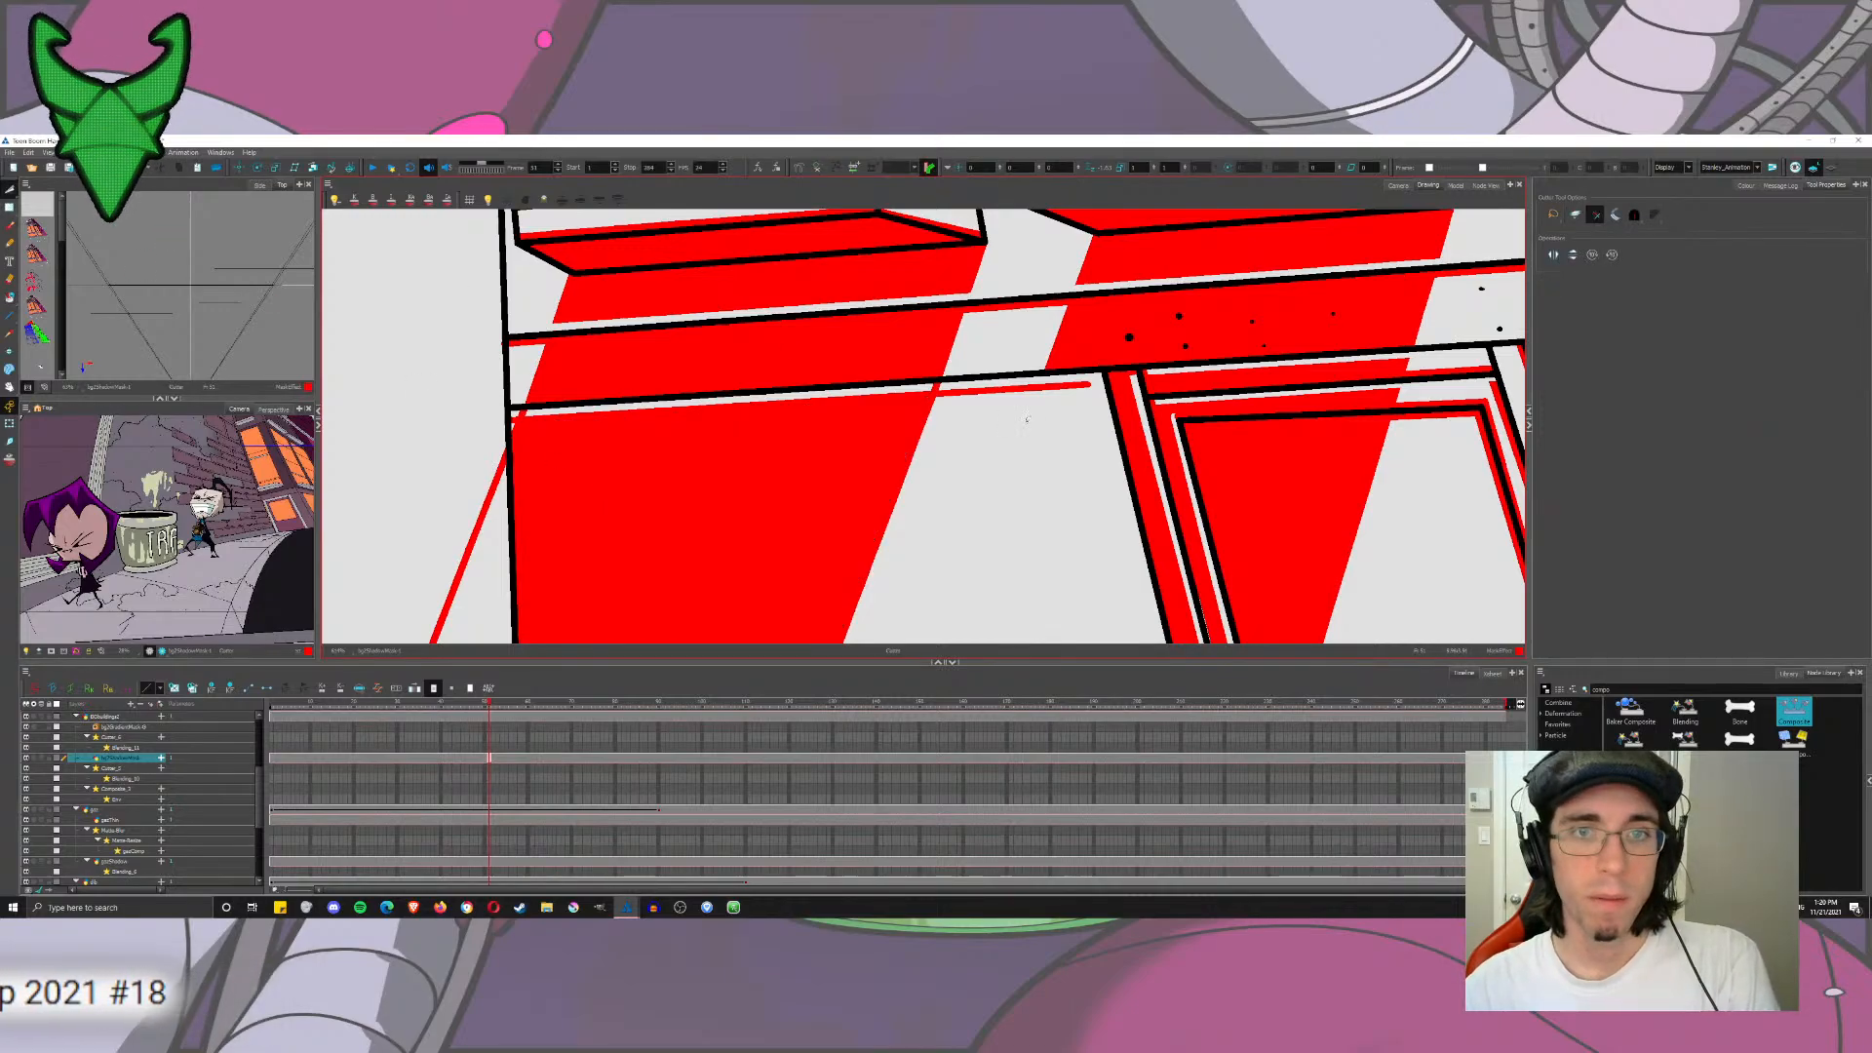
{"action": "left_click", "coordinate": [945, 388]}
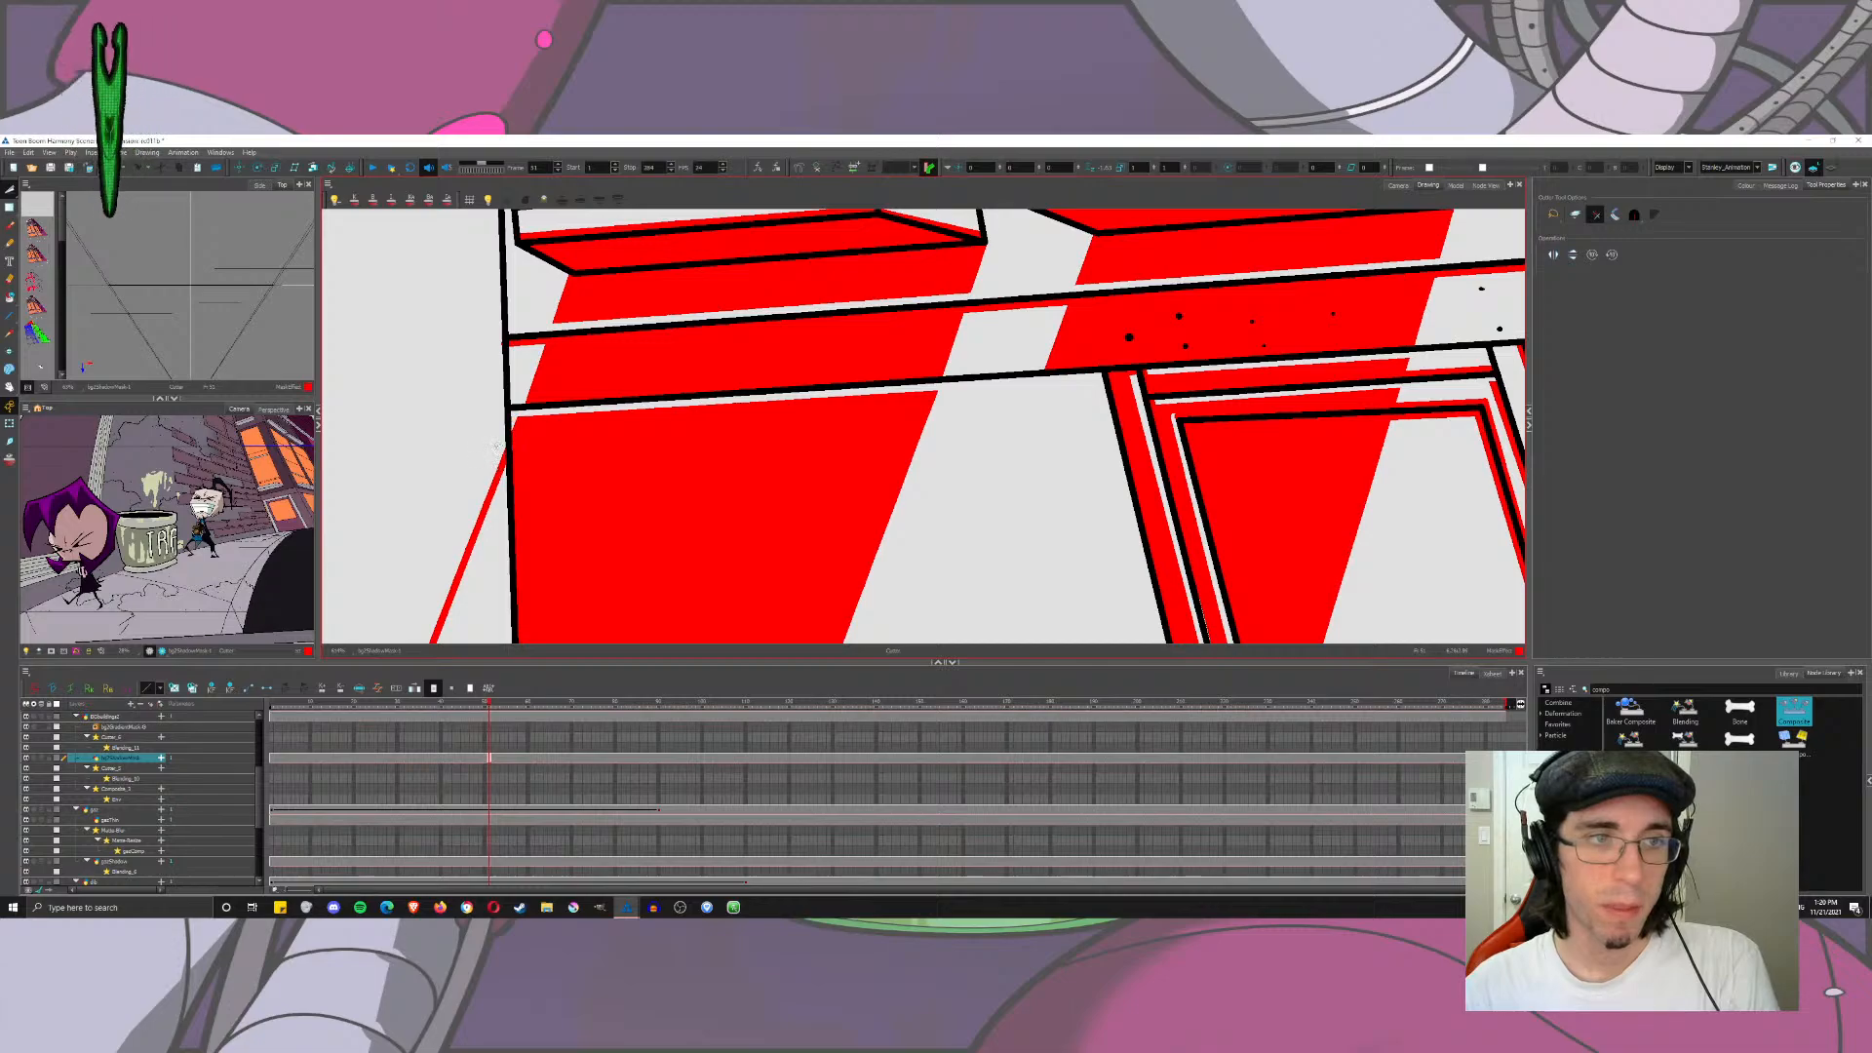
Step: Undo the upper wall panel's fill along with the border lines under the ledge and around the horizontal wall line
{"action": "scroll", "coordinate": [511, 543], "scroll_direction": "down", "scroll_amount": 3}
{"action": "scroll", "coordinate": [511, 544], "scroll_direction": "down", "scroll_amount": 2}
{"action": "mouse_move", "coordinate": [511, 544]}
{"action": "left_mouse_down"}
{"action": "mouse_move", "coordinate": [557, 497]}
{"action": "mouse_move", "coordinate": [748, 487]}
{"action": "left_mouse_up"}
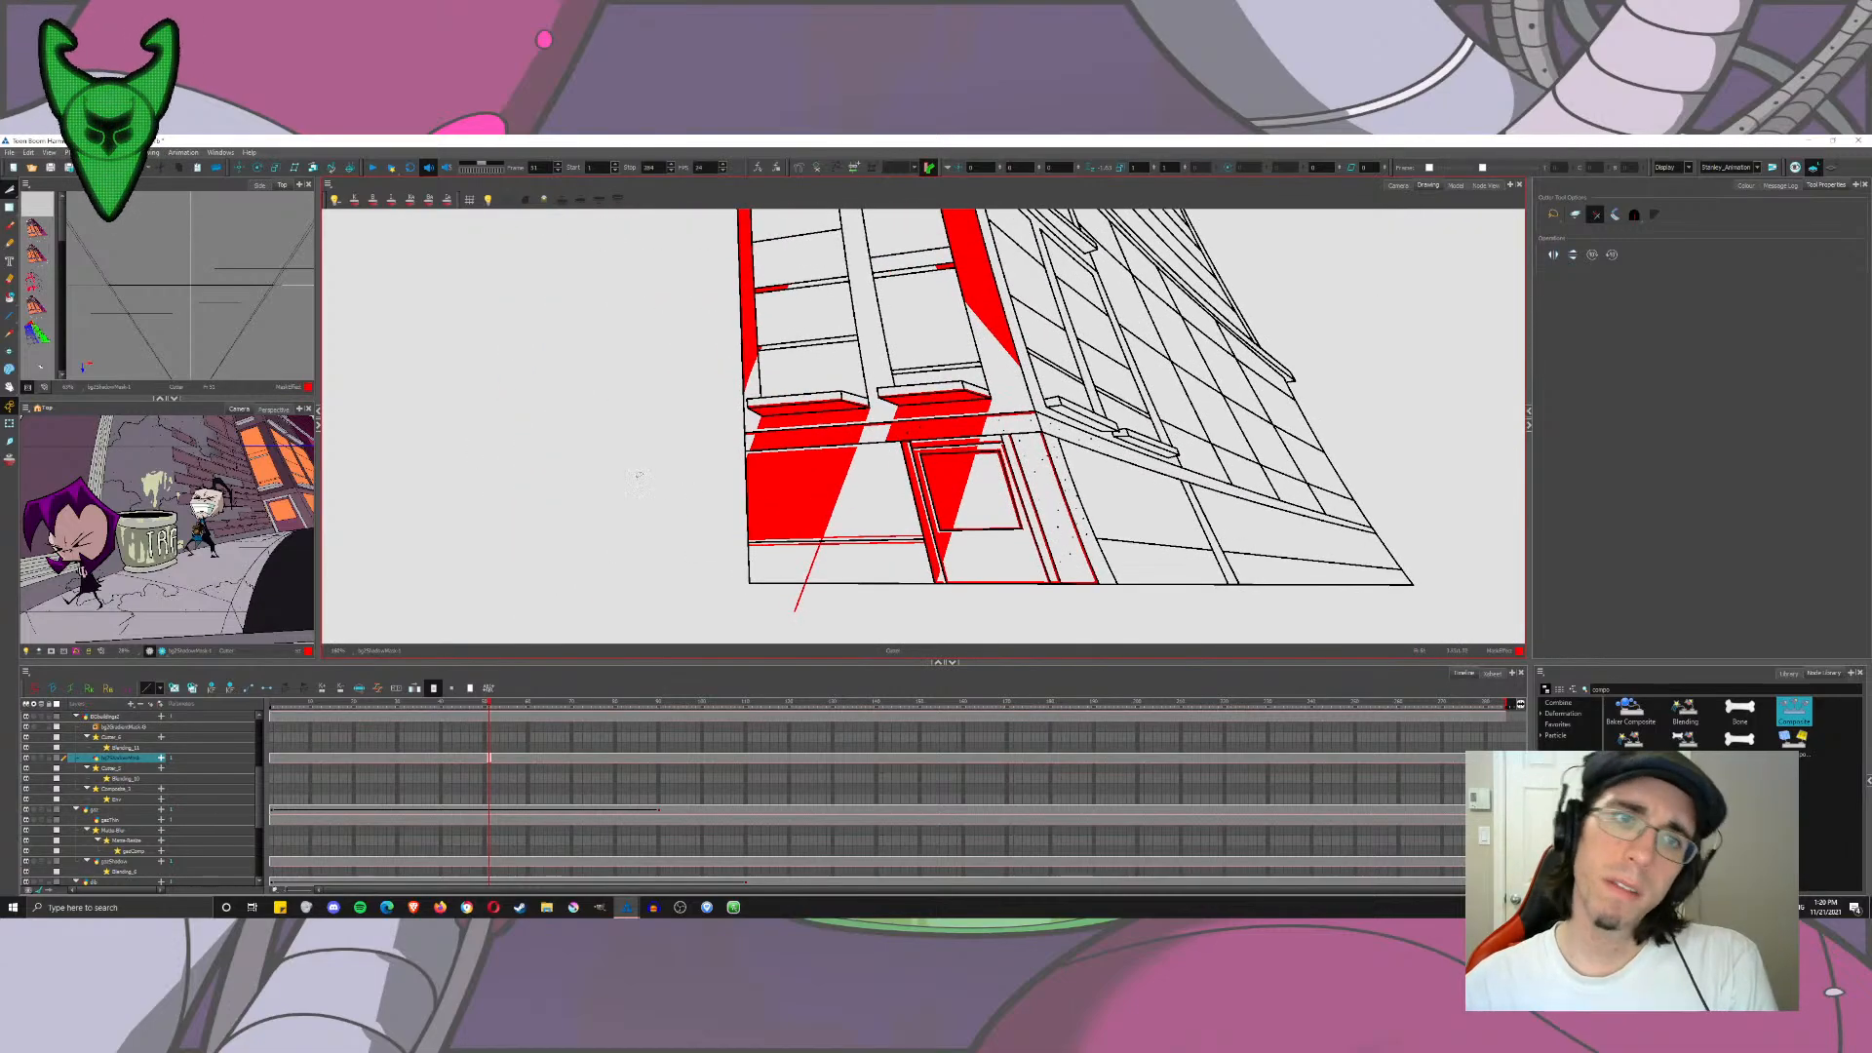
{"action": "scroll", "coordinate": [764, 552], "scroll_direction": "up", "scroll_amount": 7}
{"action": "key", "text": "ctrl+z"}
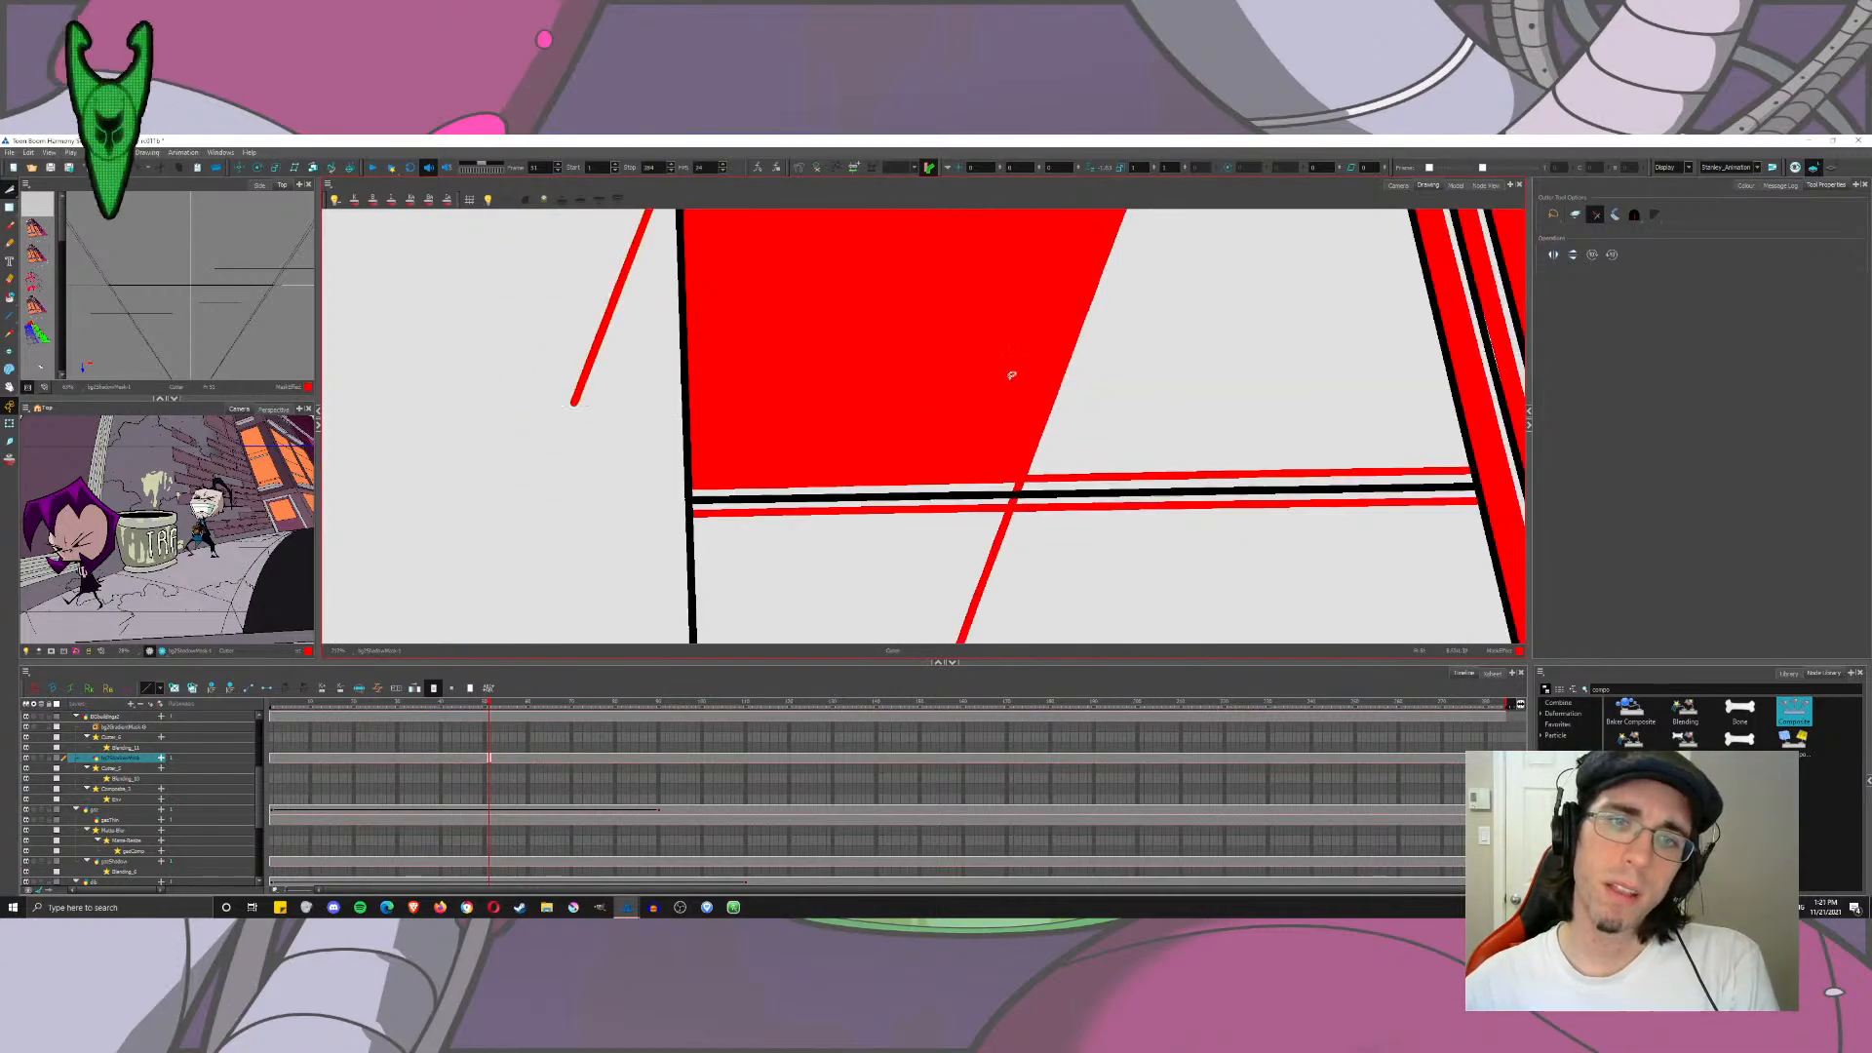
{"action": "scroll", "coordinate": [1015, 375], "scroll_direction": "down", "scroll_amount": 2}
{"action": "mouse_move", "coordinate": [1024, 355]}
{"action": "left_mouse_down"}
{"action": "mouse_move", "coordinate": [894, 514]}
{"action": "mouse_move", "coordinate": [904, 588]}
{"action": "left_mouse_up"}
{"action": "left_click_drag", "start_coordinate": [907, 610], "coordinate": [909, 593]}
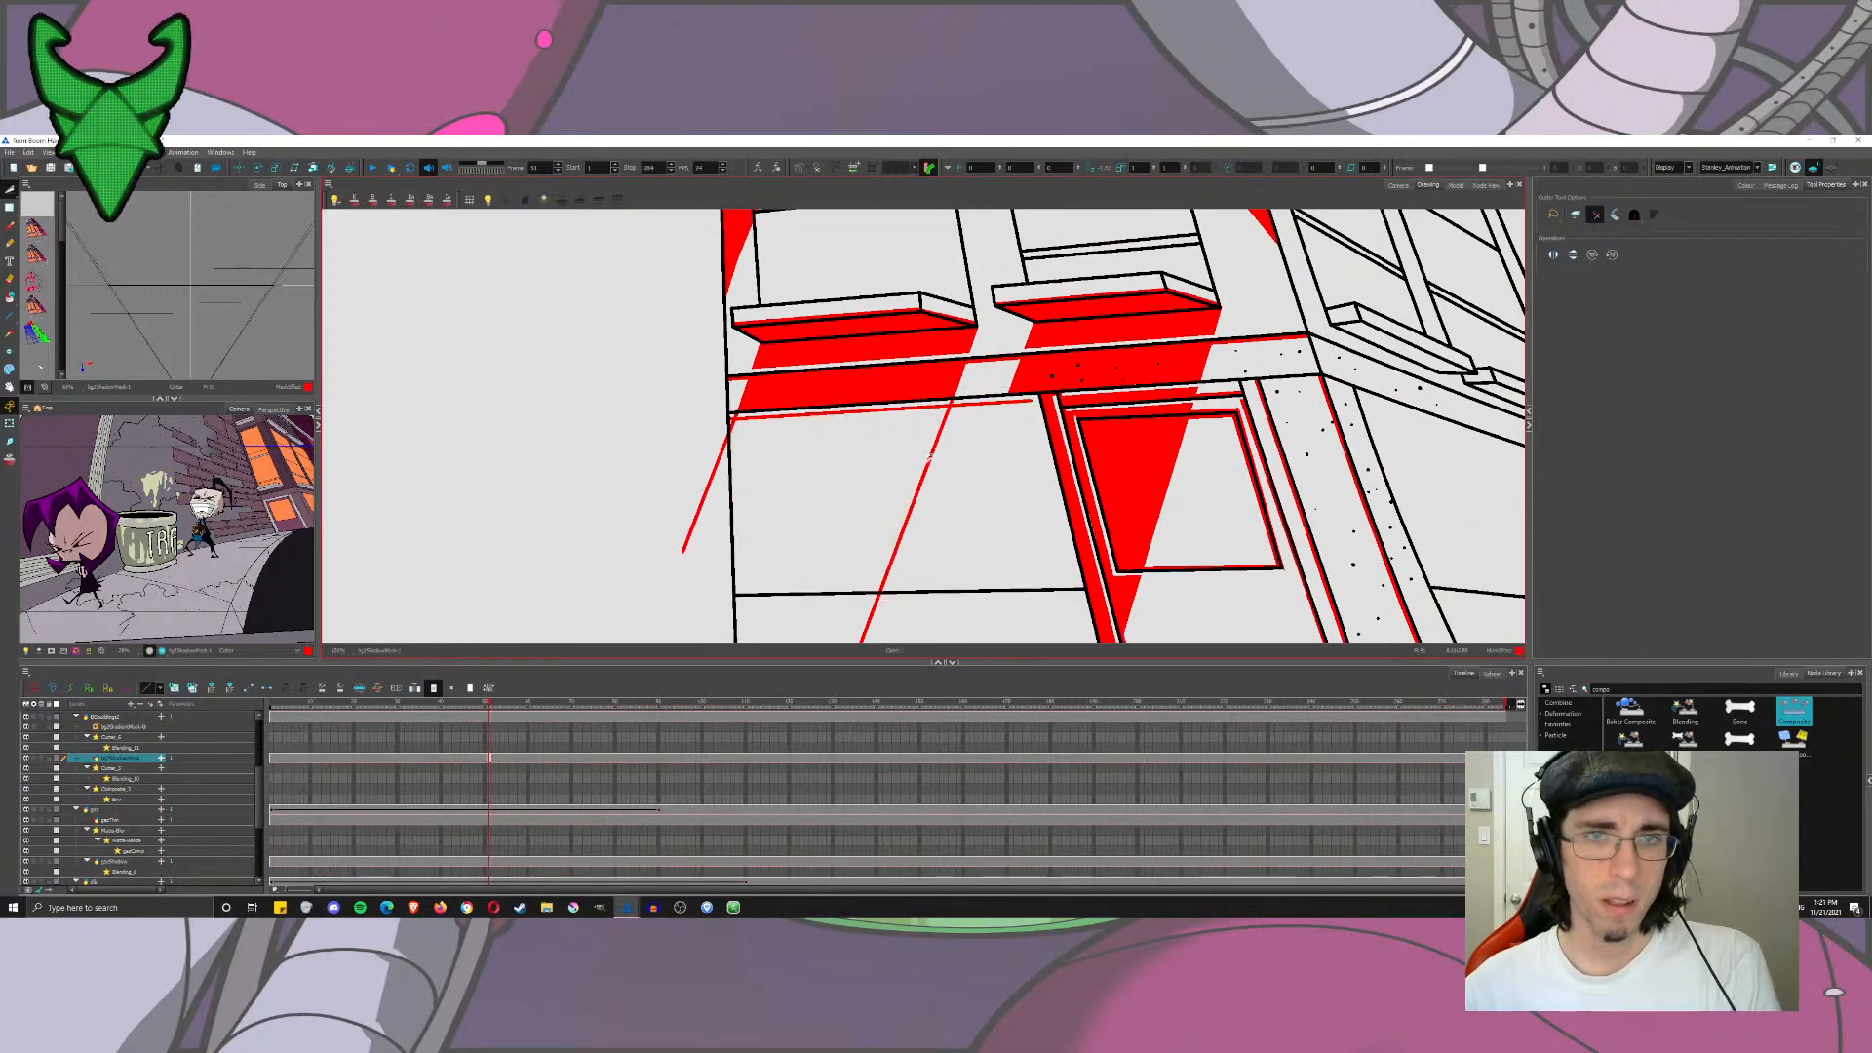
{"action": "left_click_drag", "start_coordinate": [934, 424], "coordinate": [894, 356]}
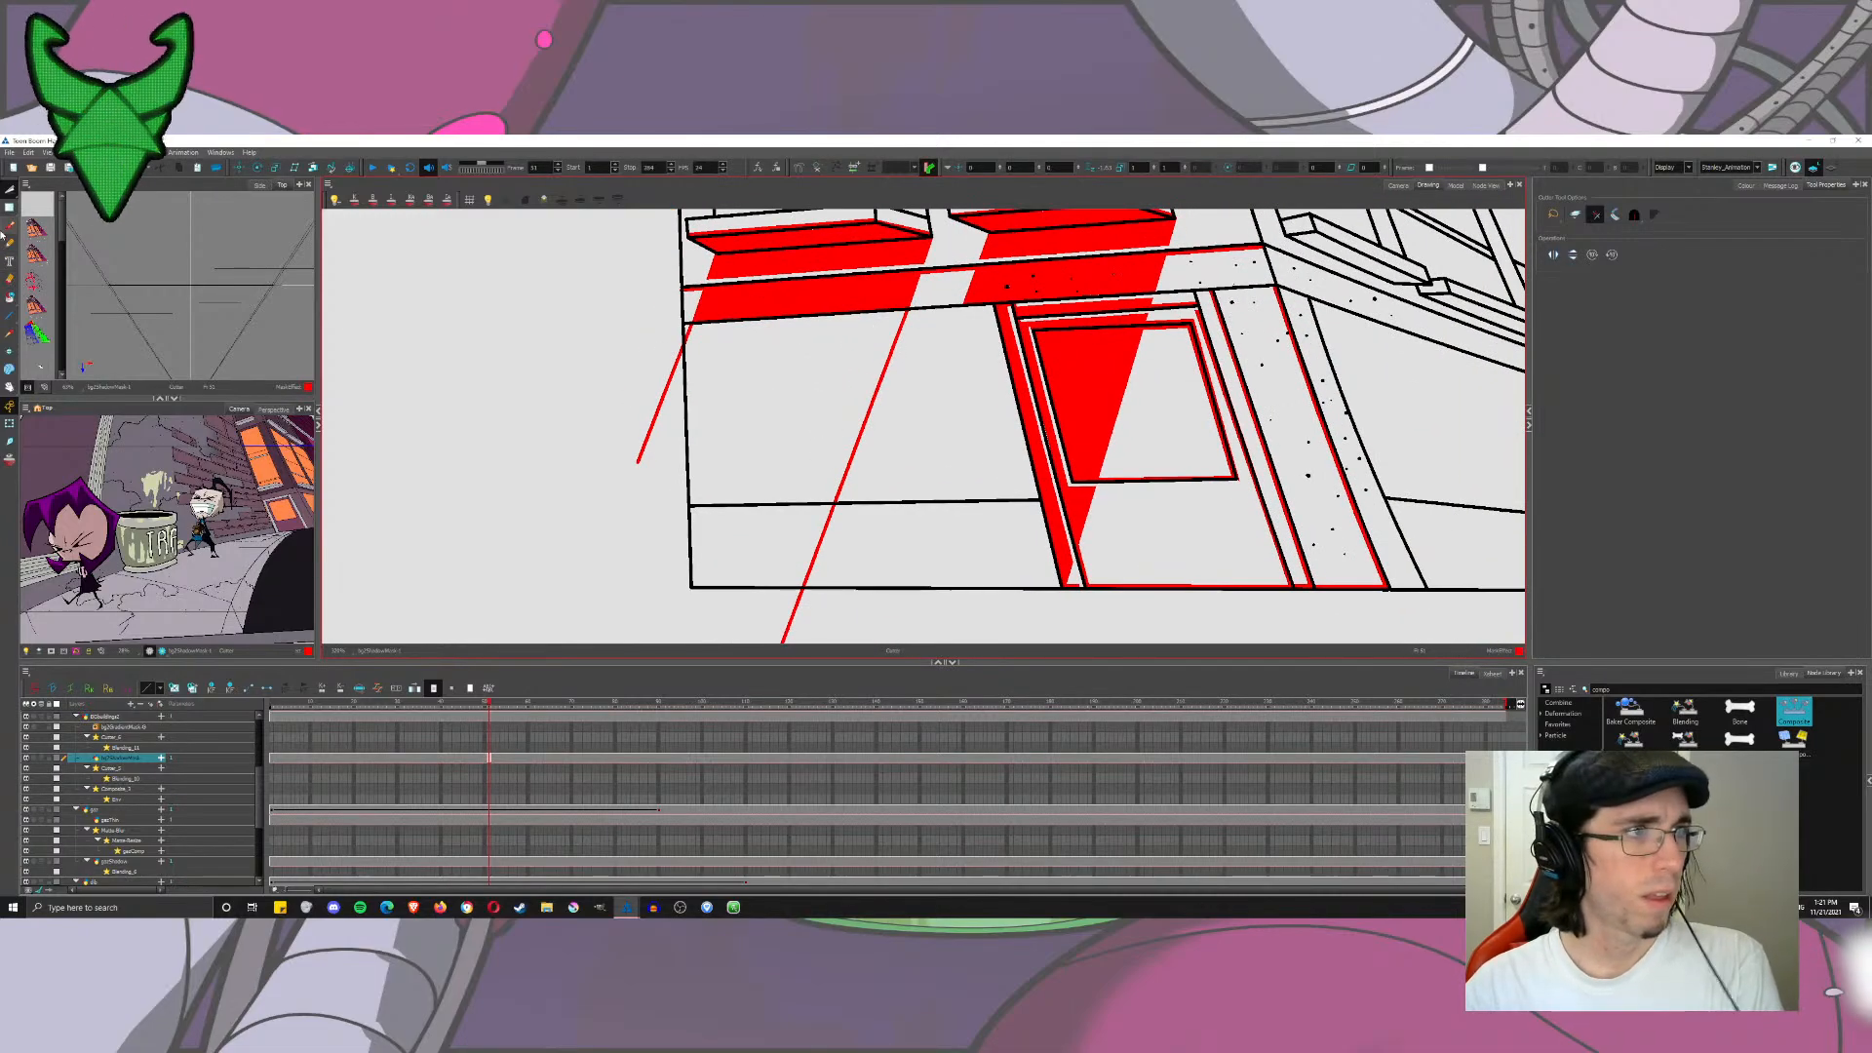
Step: Brush a red line just below the horizontal wall line and fill the lower wall panel up to the diagonal guide
{"action": "key", "text": "alt+b"}
{"action": "scroll", "coordinate": [822, 362], "scroll_direction": "up", "scroll_amount": 2}
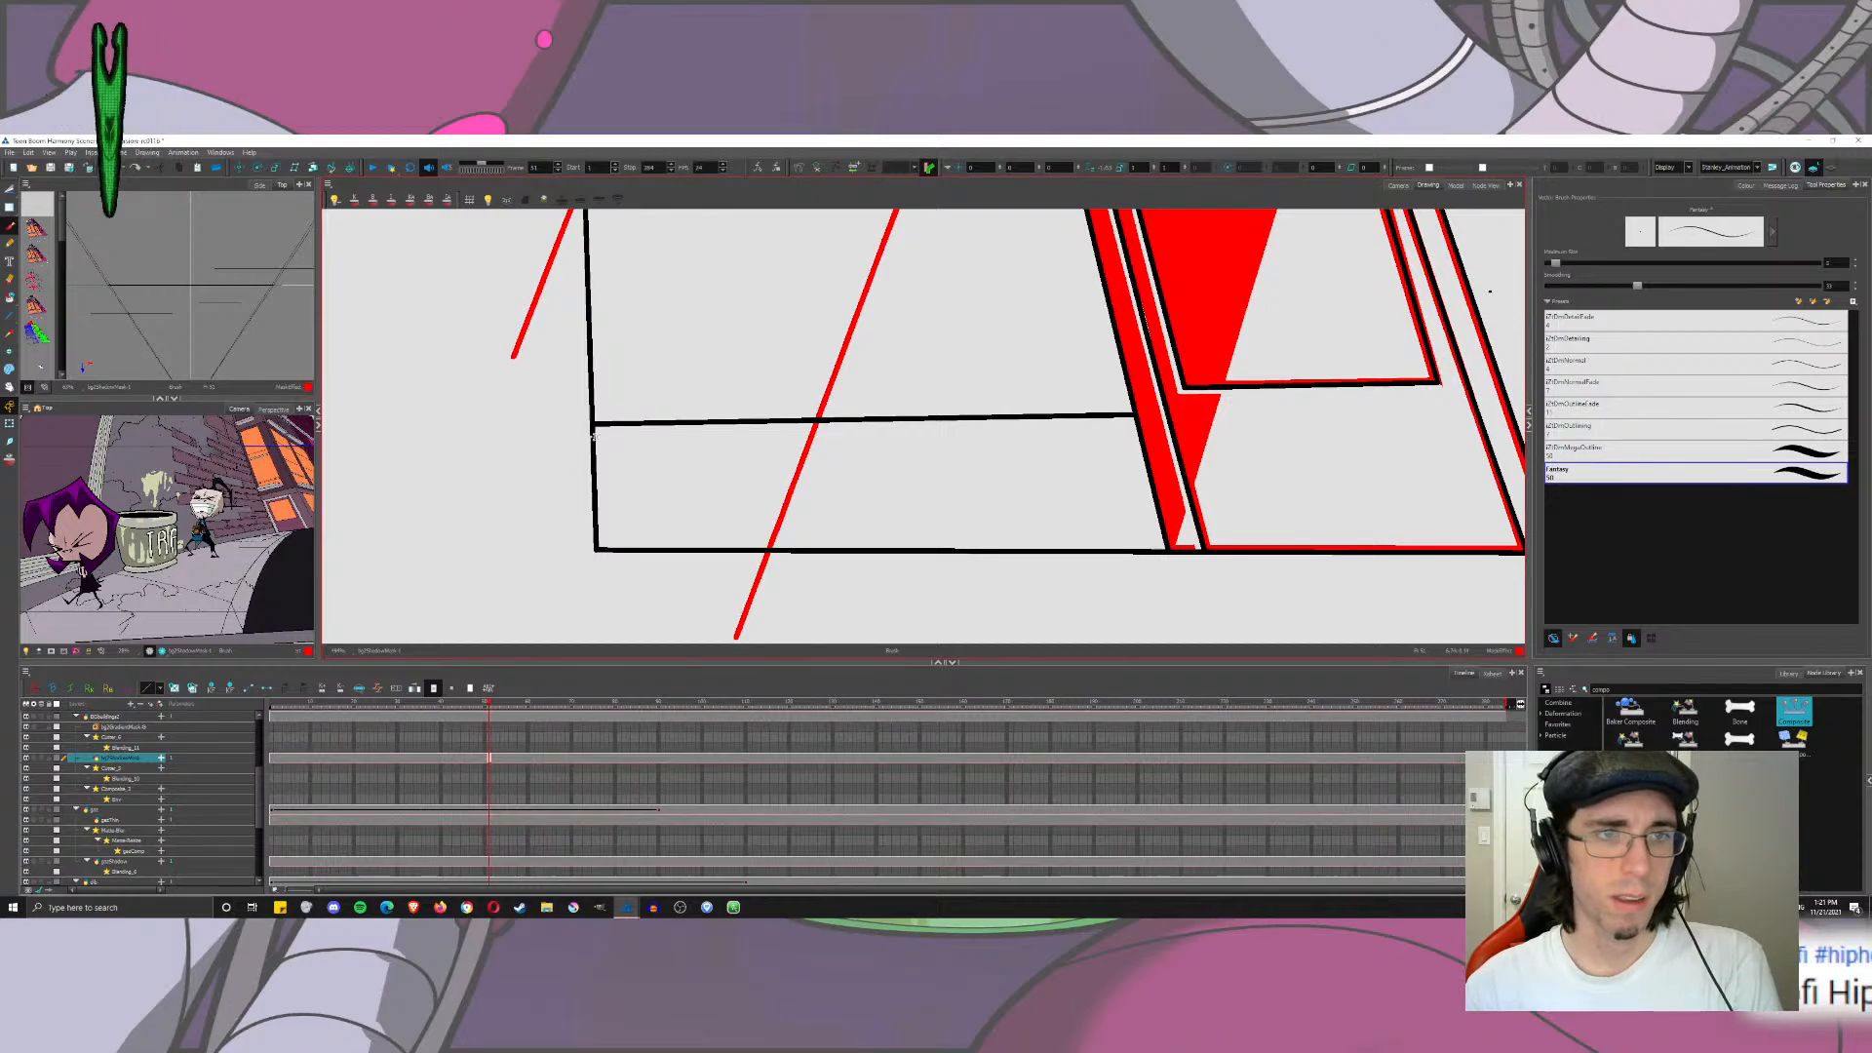
{"action": "mouse_move", "coordinate": [593, 440]}
{"action": "left_mouse_down"}
{"action": "mouse_move", "coordinate": [1043, 451]}
{"action": "mouse_move", "coordinate": [1134, 427]}
{"action": "left_mouse_up"}
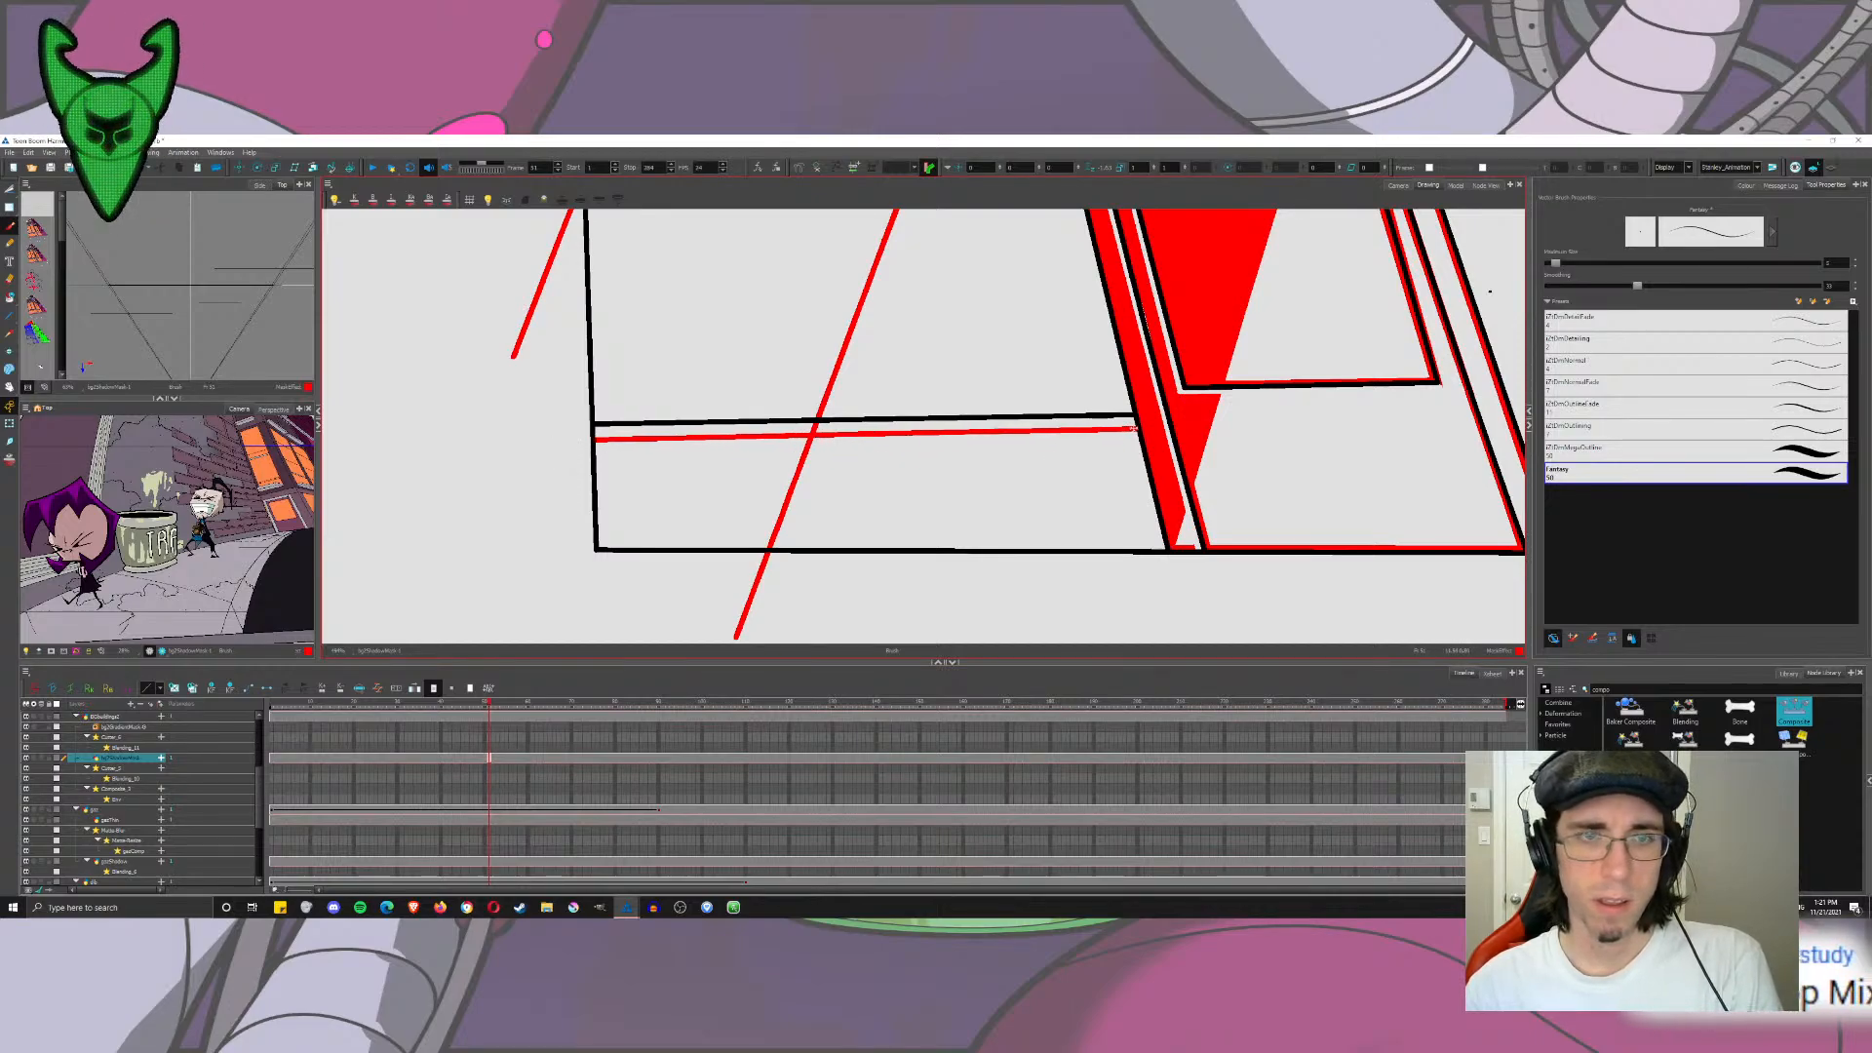
{"action": "left_click", "coordinate": [8, 297]}
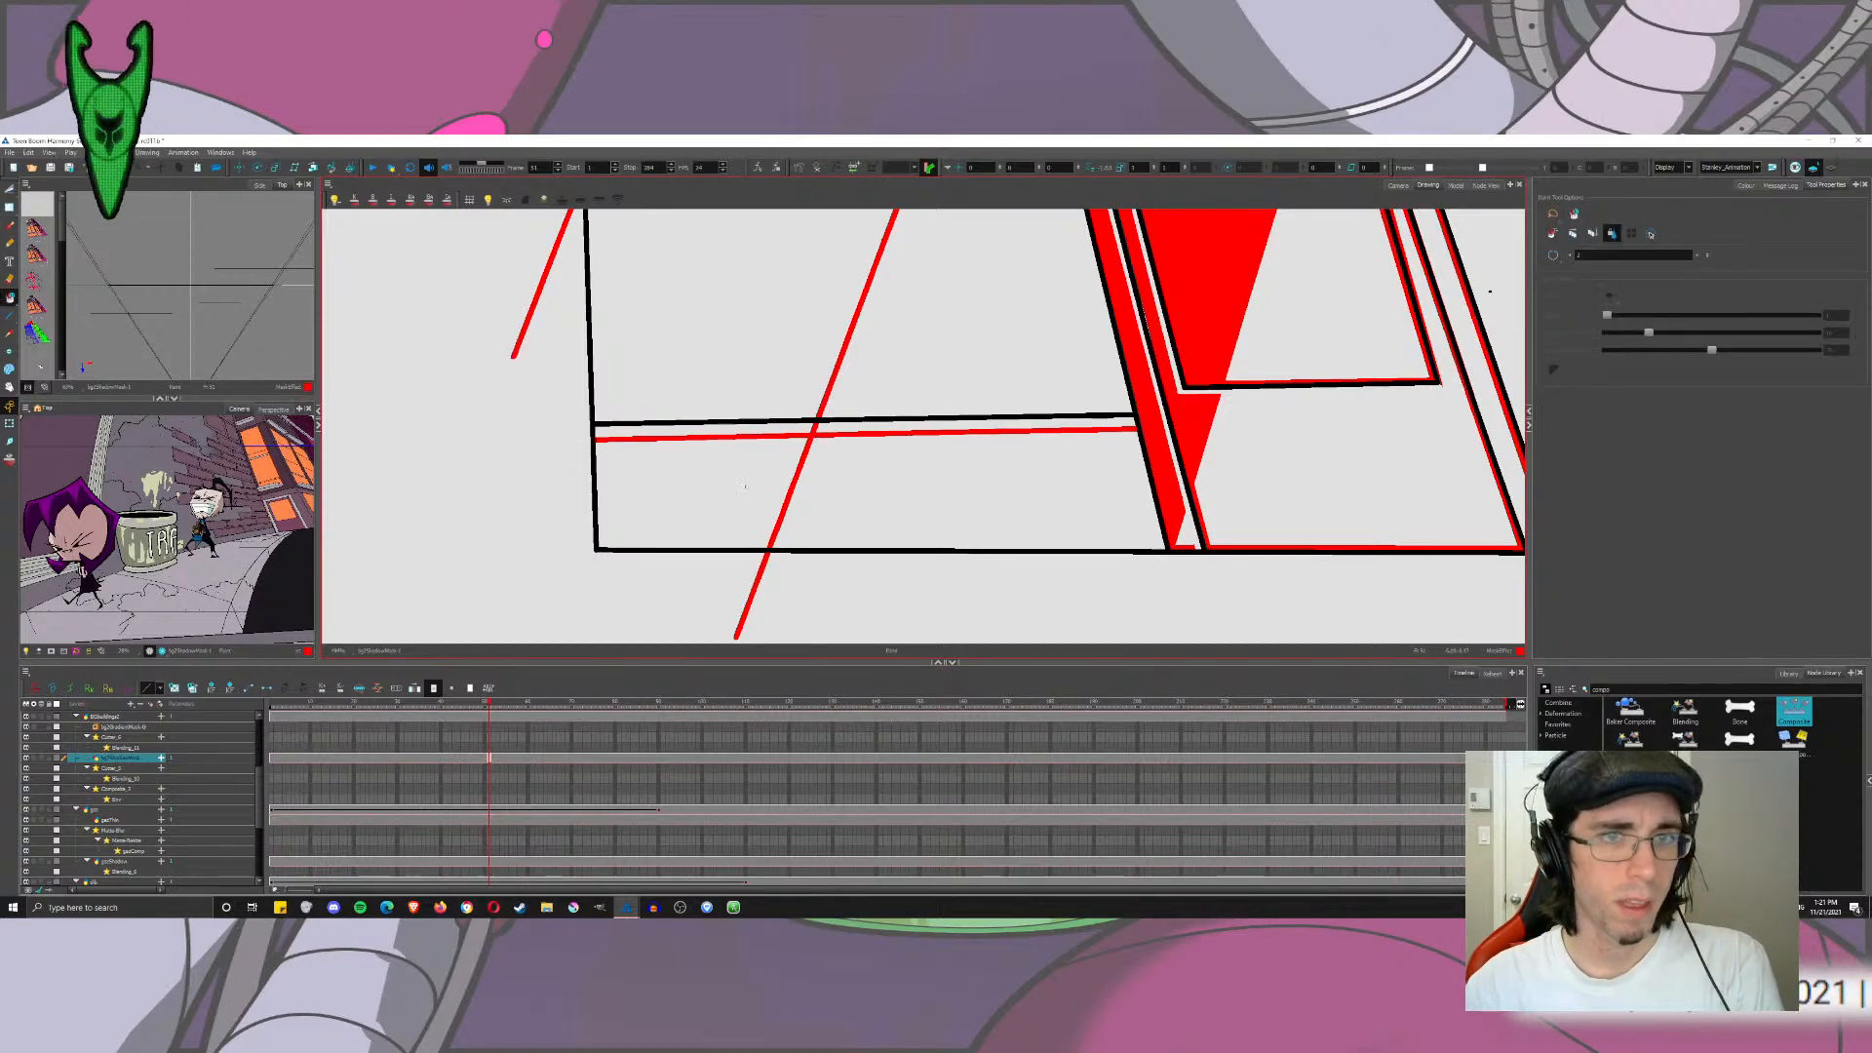
{"action": "left_click", "coordinate": [699, 493]}
Step: Brush a thin shadow line along the wall's base from the diagonal to the door and fill the sliver beneath it
{"action": "left_click", "coordinate": [6, 227]}
{"action": "left_click_drag", "start_coordinate": [775, 537], "coordinate": [1163, 547]}
{"action": "key", "text": "alt+i"}
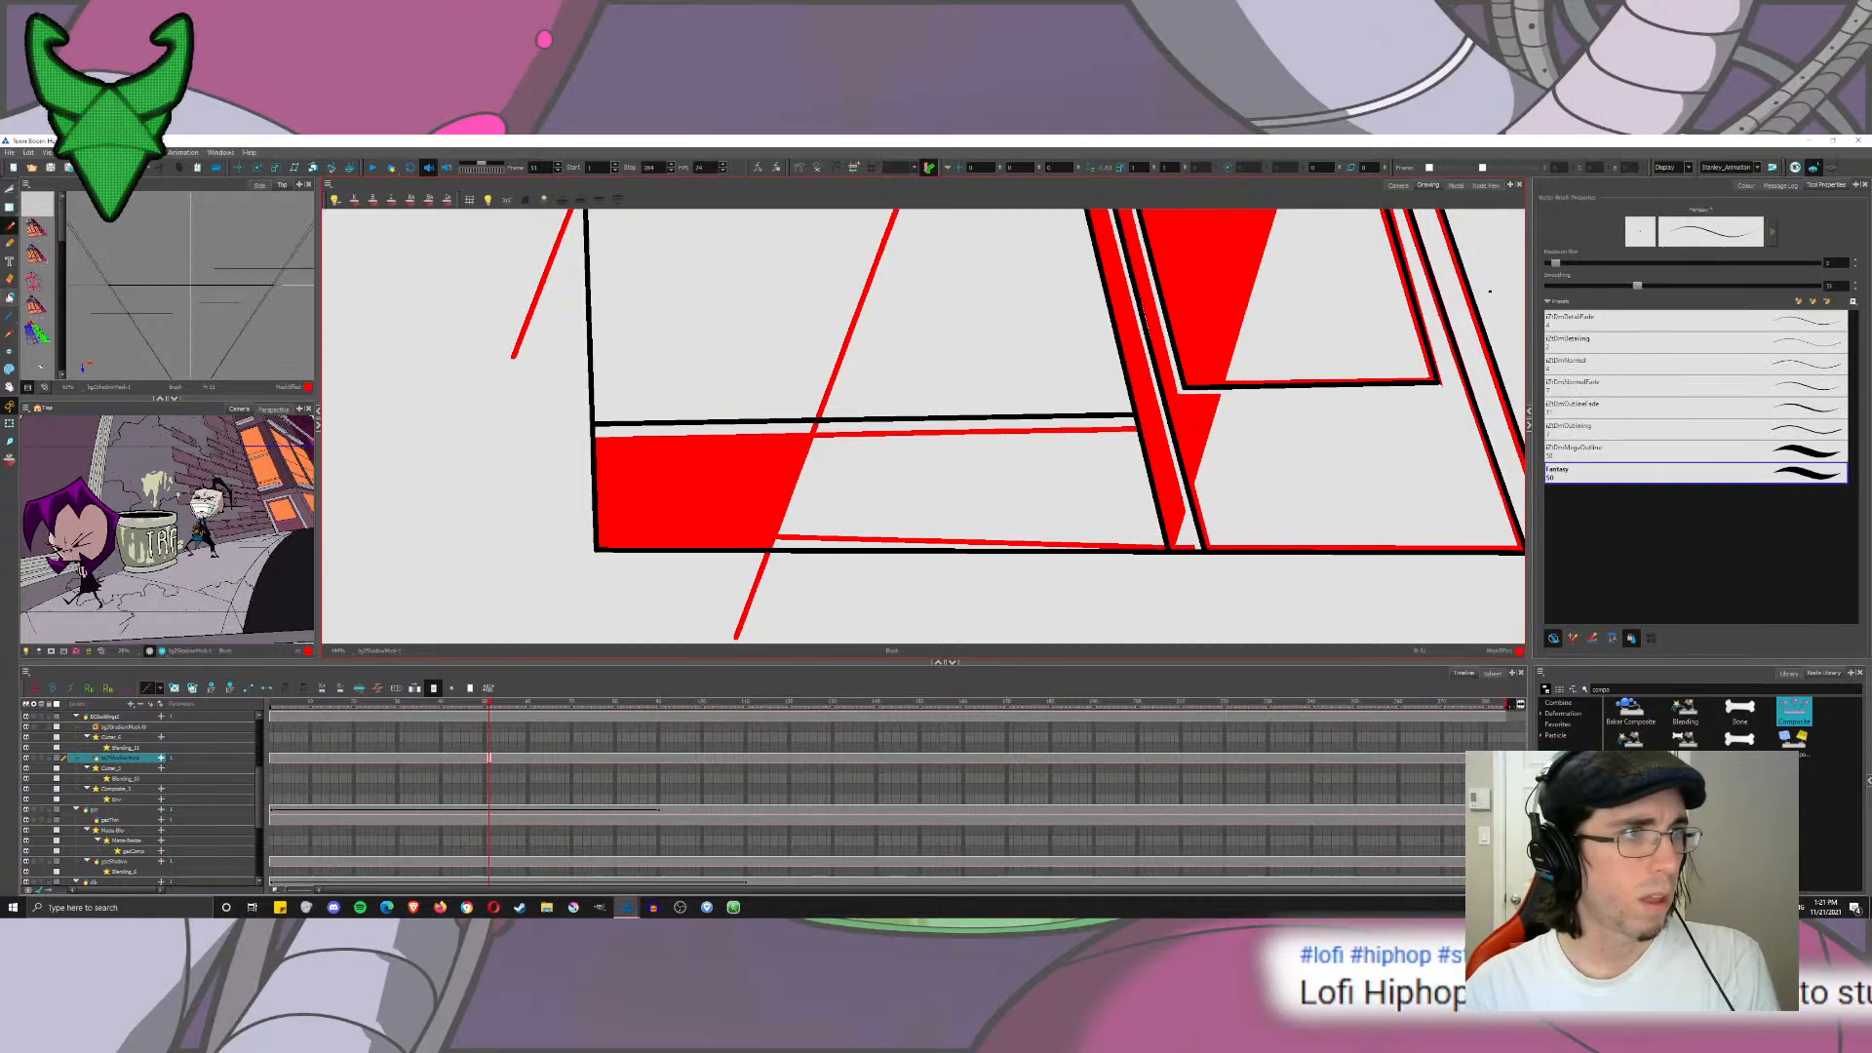
{"action": "left_click", "coordinate": [786, 543]}
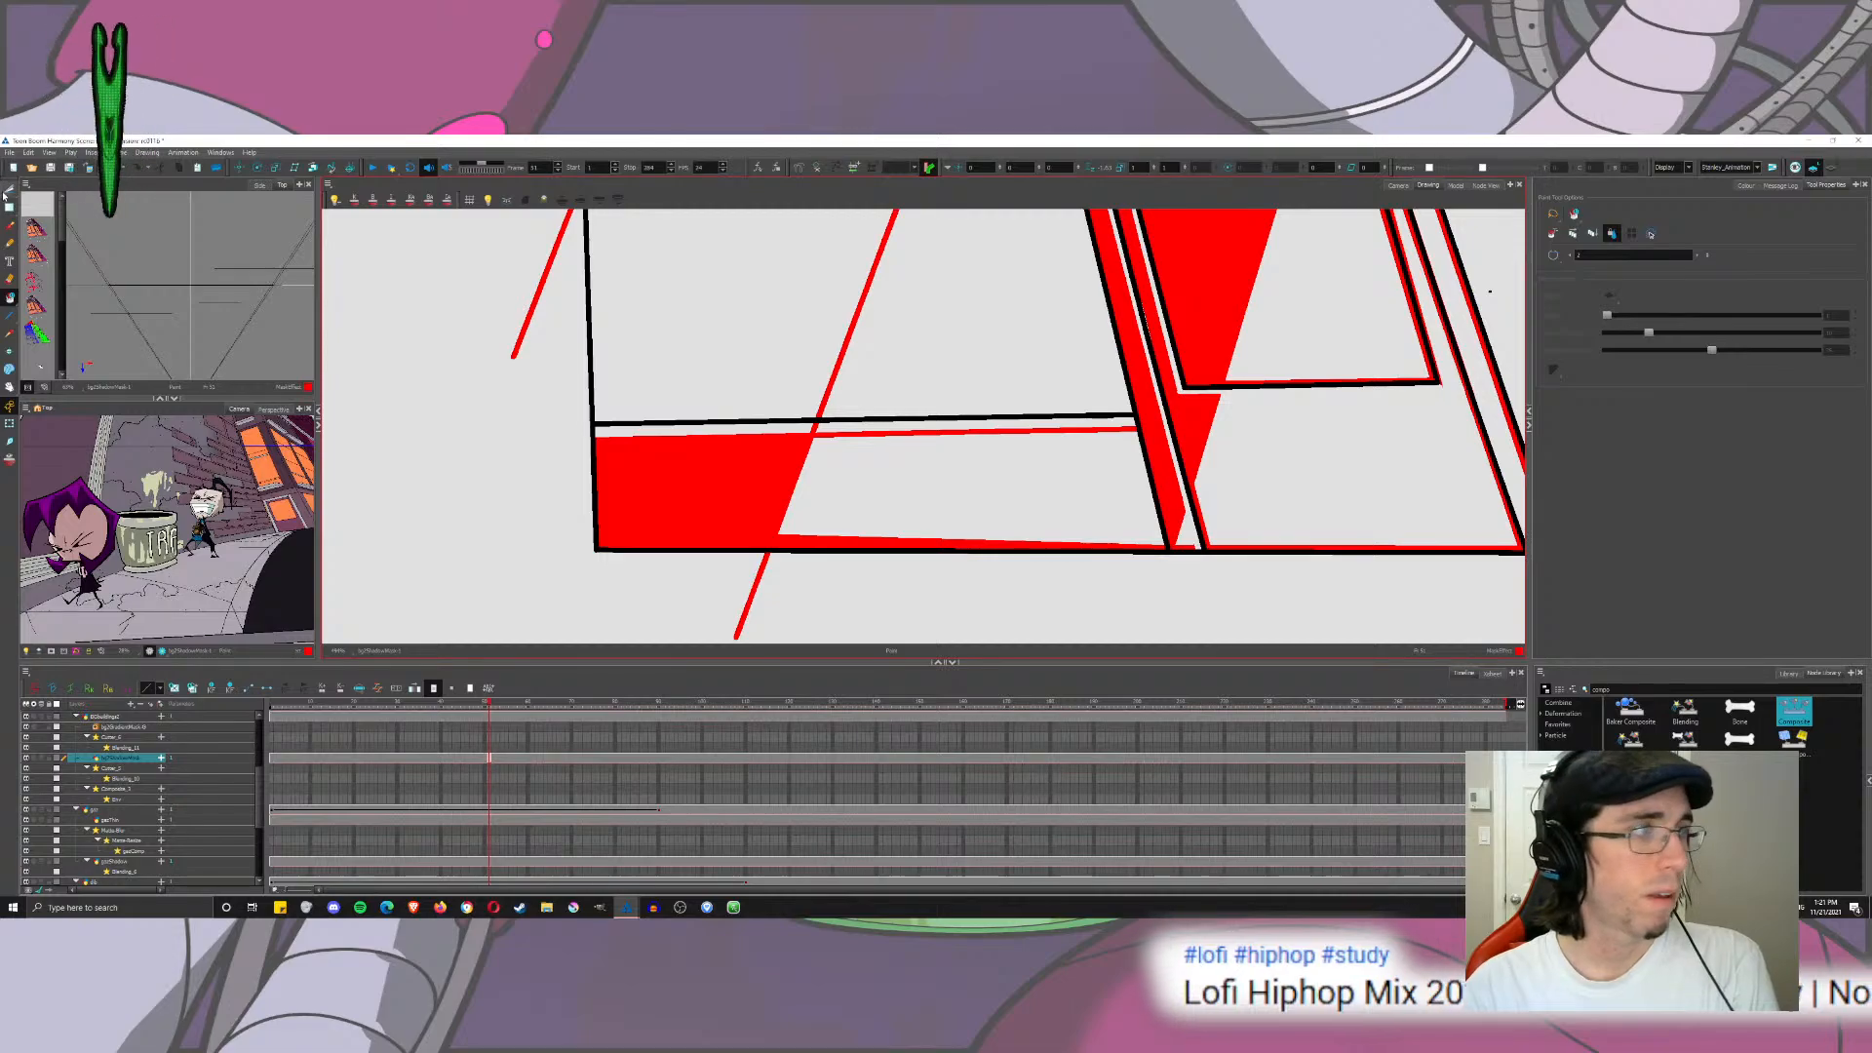
Step: Cut away the leftover diagonal guide lines and the excess border line around the lower wall shadow
{"action": "key", "text": "alt+t"}
{"action": "left_click_drag", "start_coordinate": [815, 577], "coordinate": [721, 587]}
{"action": "left_click_drag", "start_coordinate": [850, 377], "coordinate": [868, 458]}
{"action": "mouse_move", "coordinate": [913, 310]}
{"action": "left_mouse_down"}
{"action": "mouse_move", "coordinate": [725, 331]}
{"action": "mouse_move", "coordinate": [839, 418]}
{"action": "mouse_move", "coordinate": [845, 474]}
{"action": "left_mouse_up"}
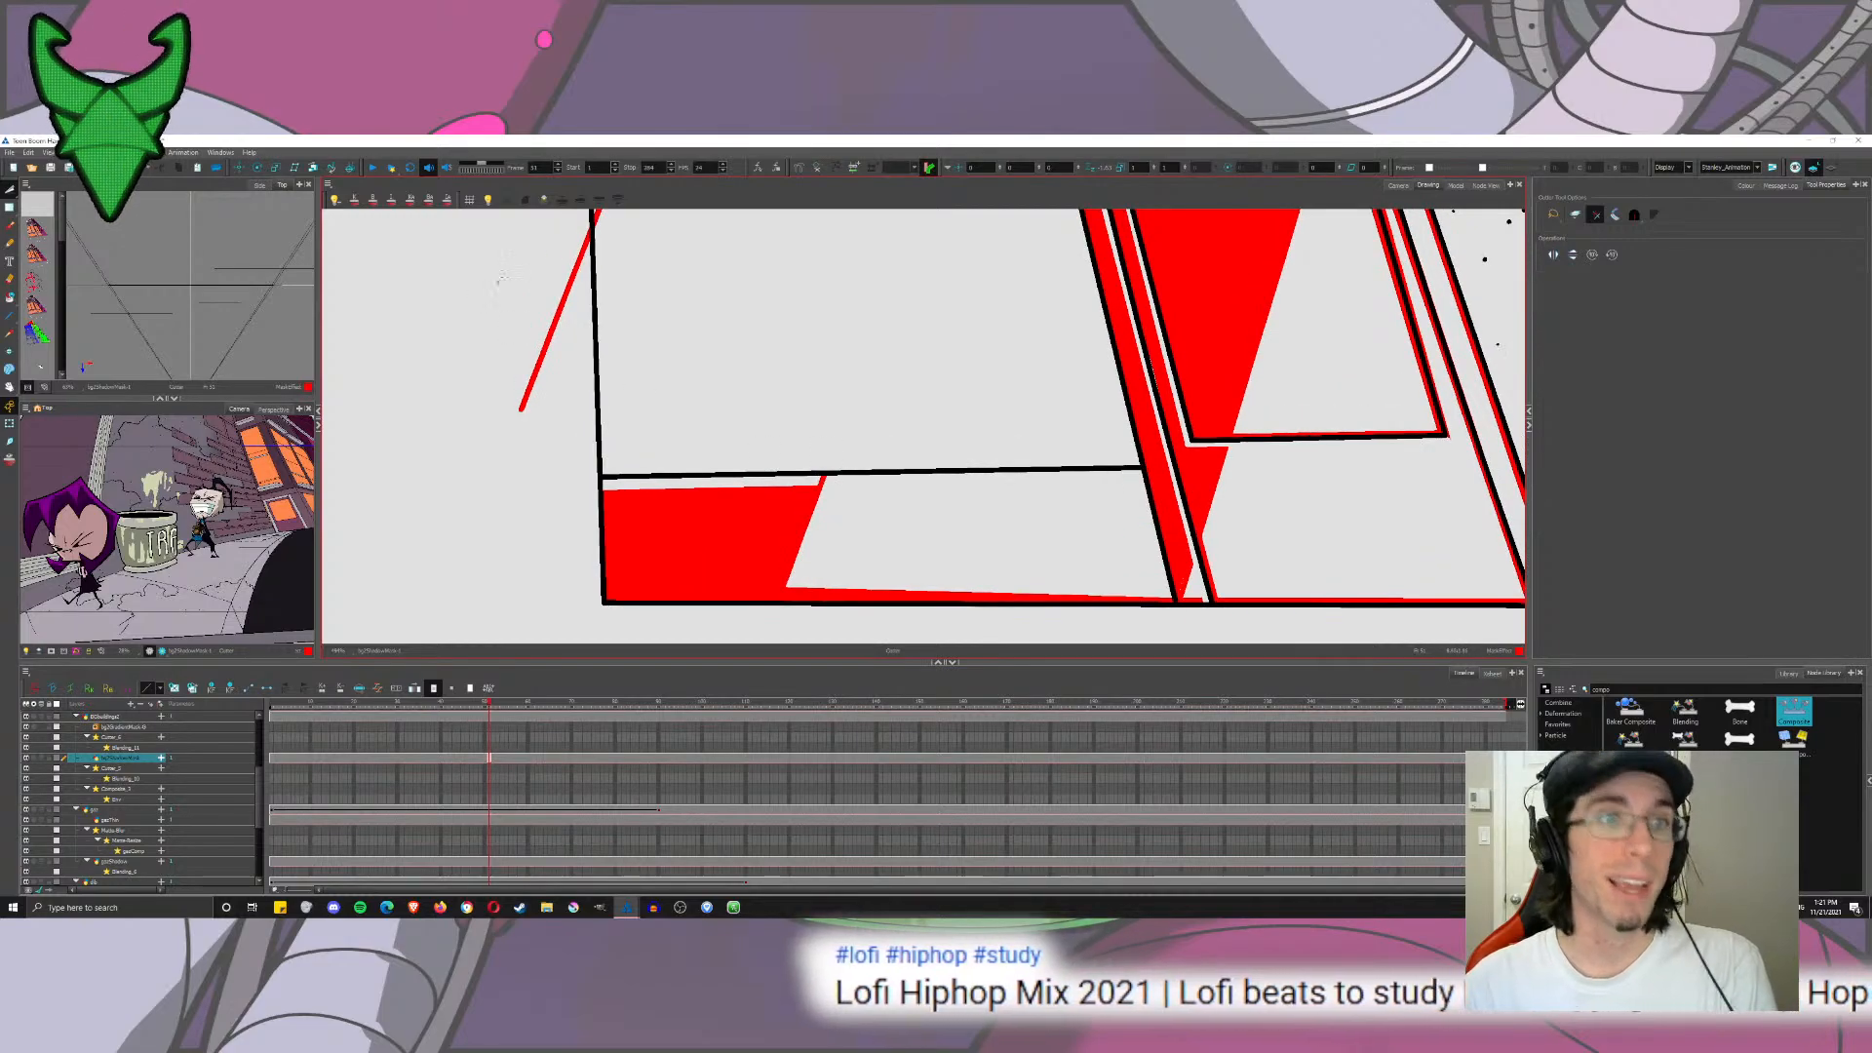
{"action": "left_click_drag", "start_coordinate": [499, 278], "coordinate": [695, 497]}
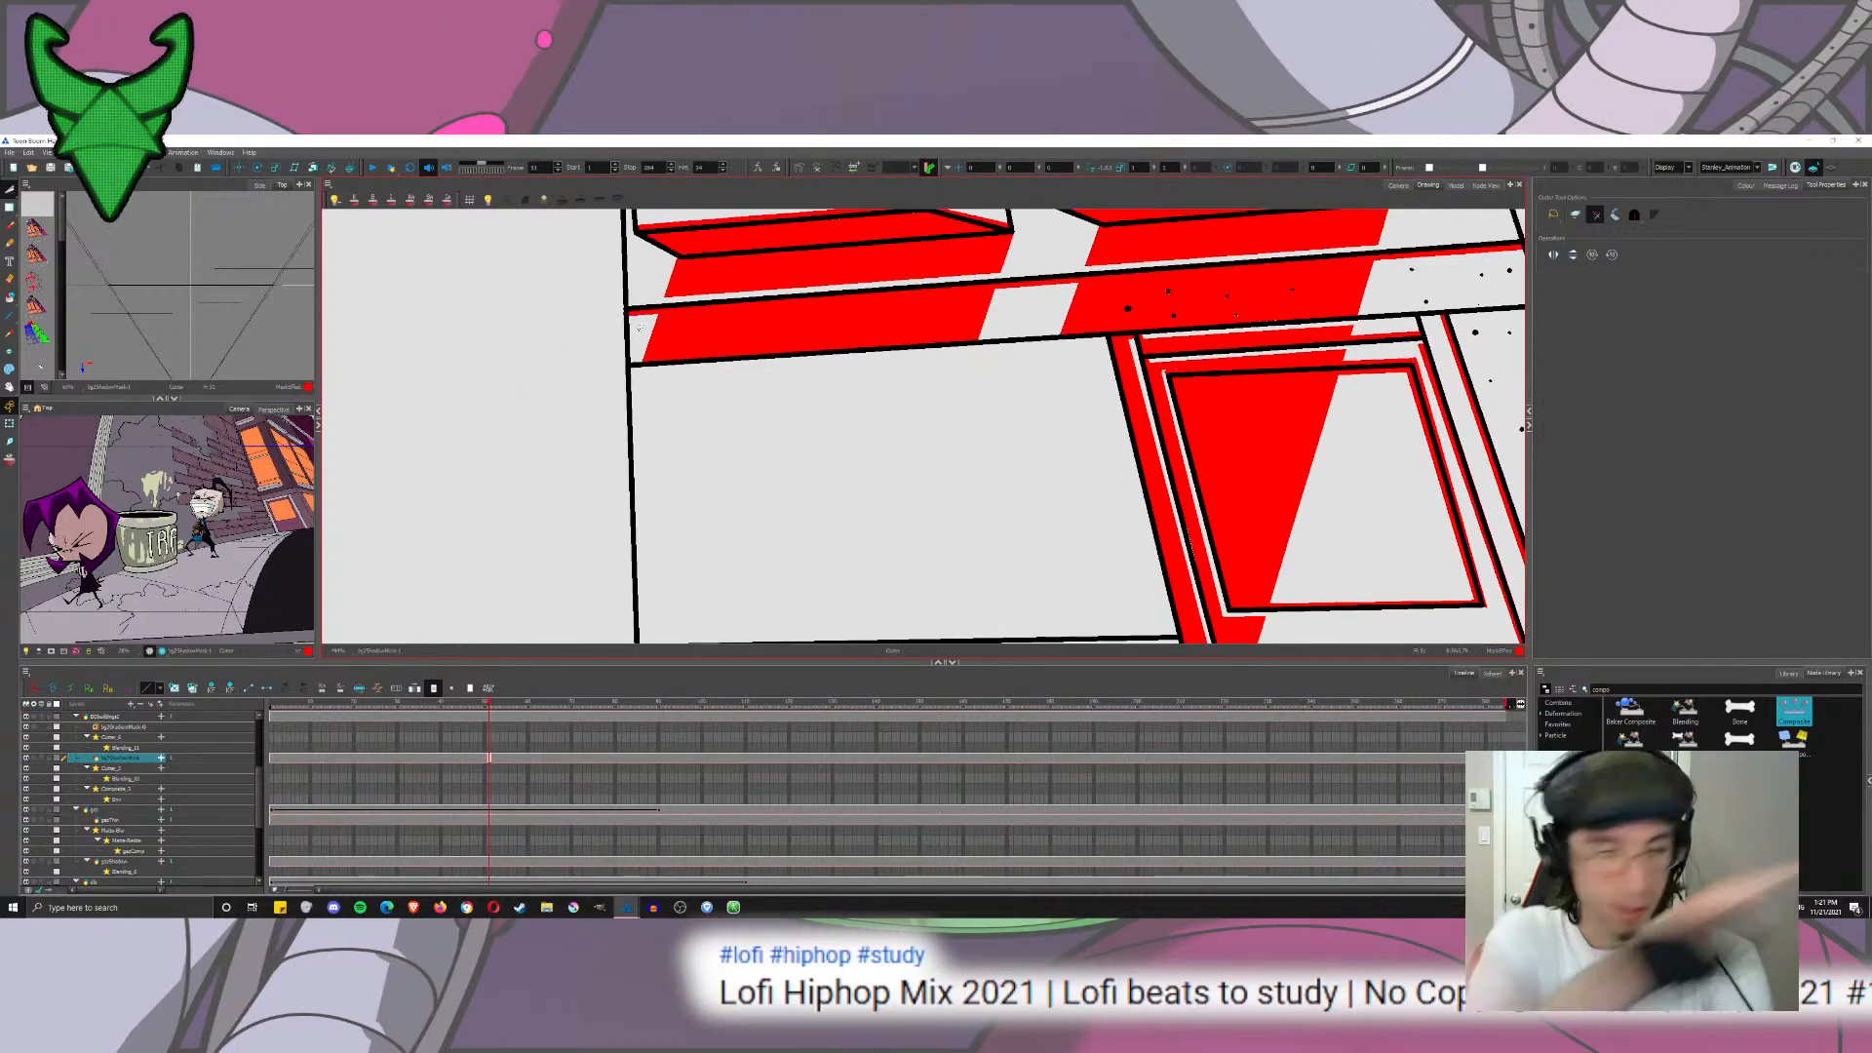
{"action": "scroll", "coordinate": [928, 413], "scroll_direction": "down", "scroll_amount": 10}
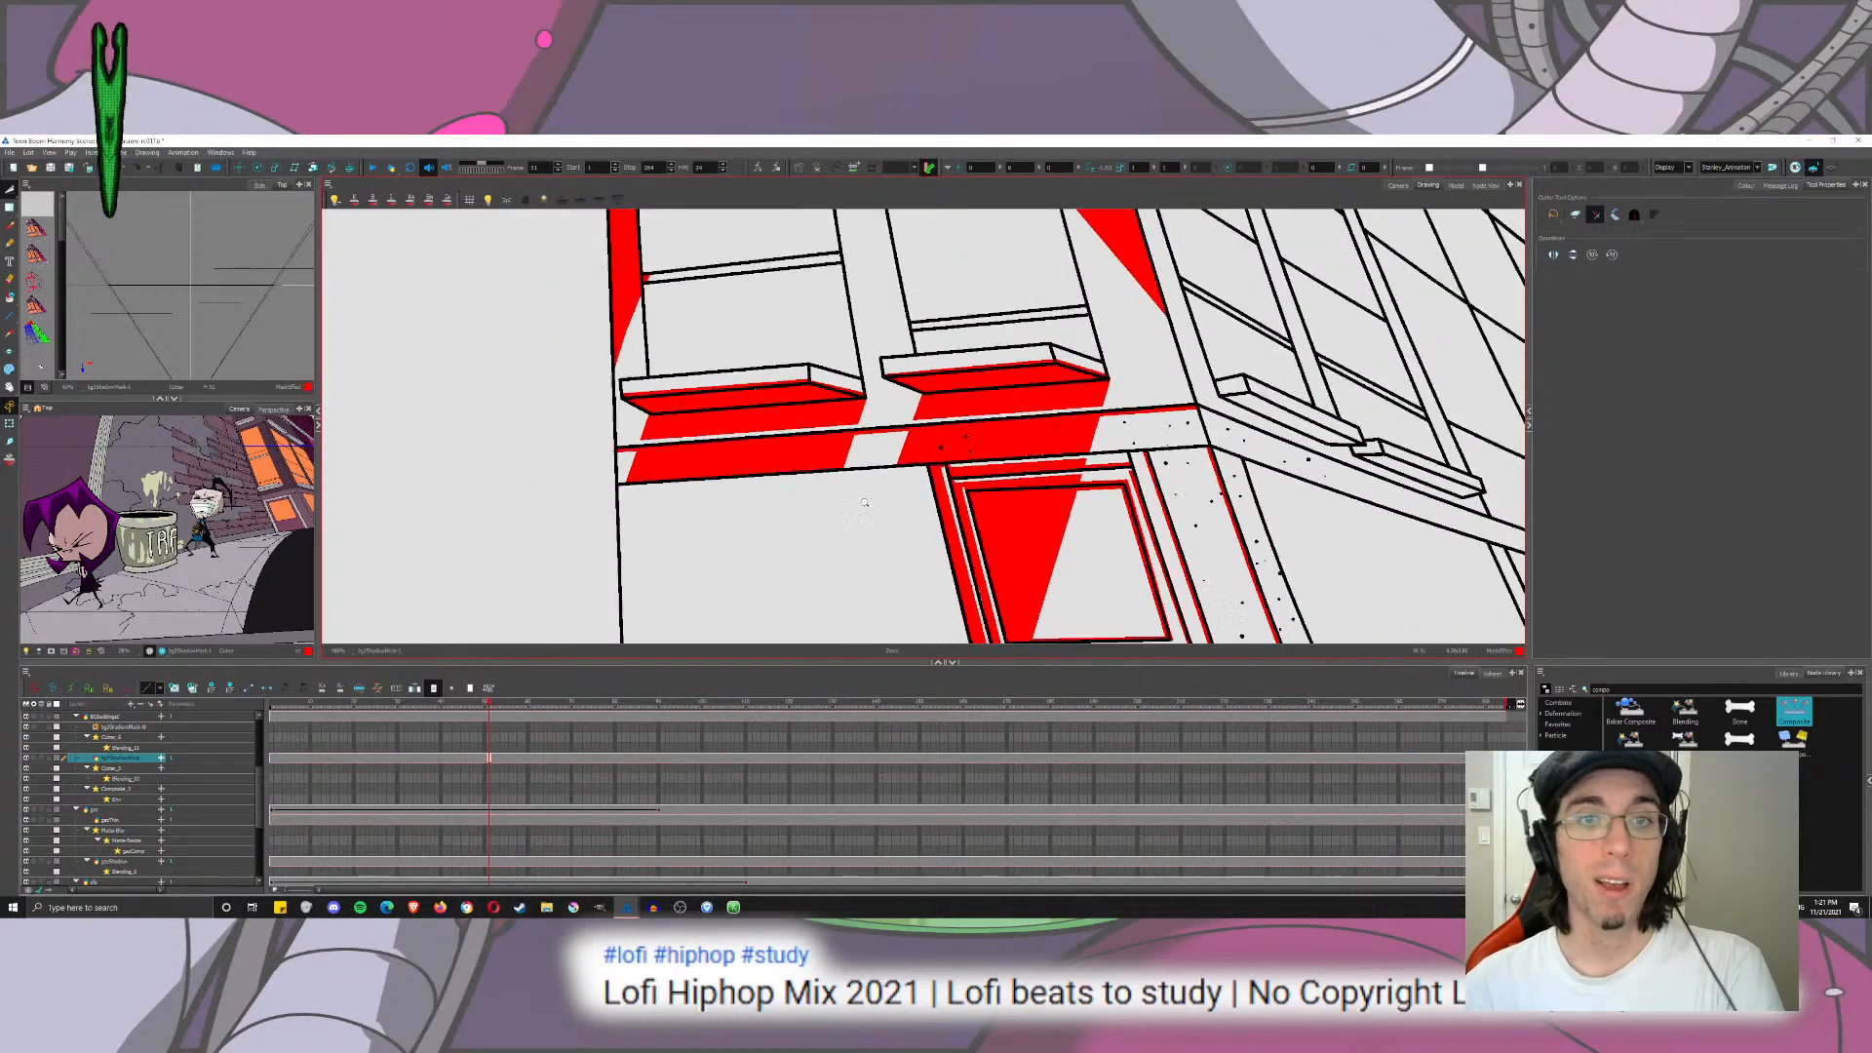
{"action": "left_click_drag", "start_coordinate": [874, 514], "coordinate": [776, 544]}
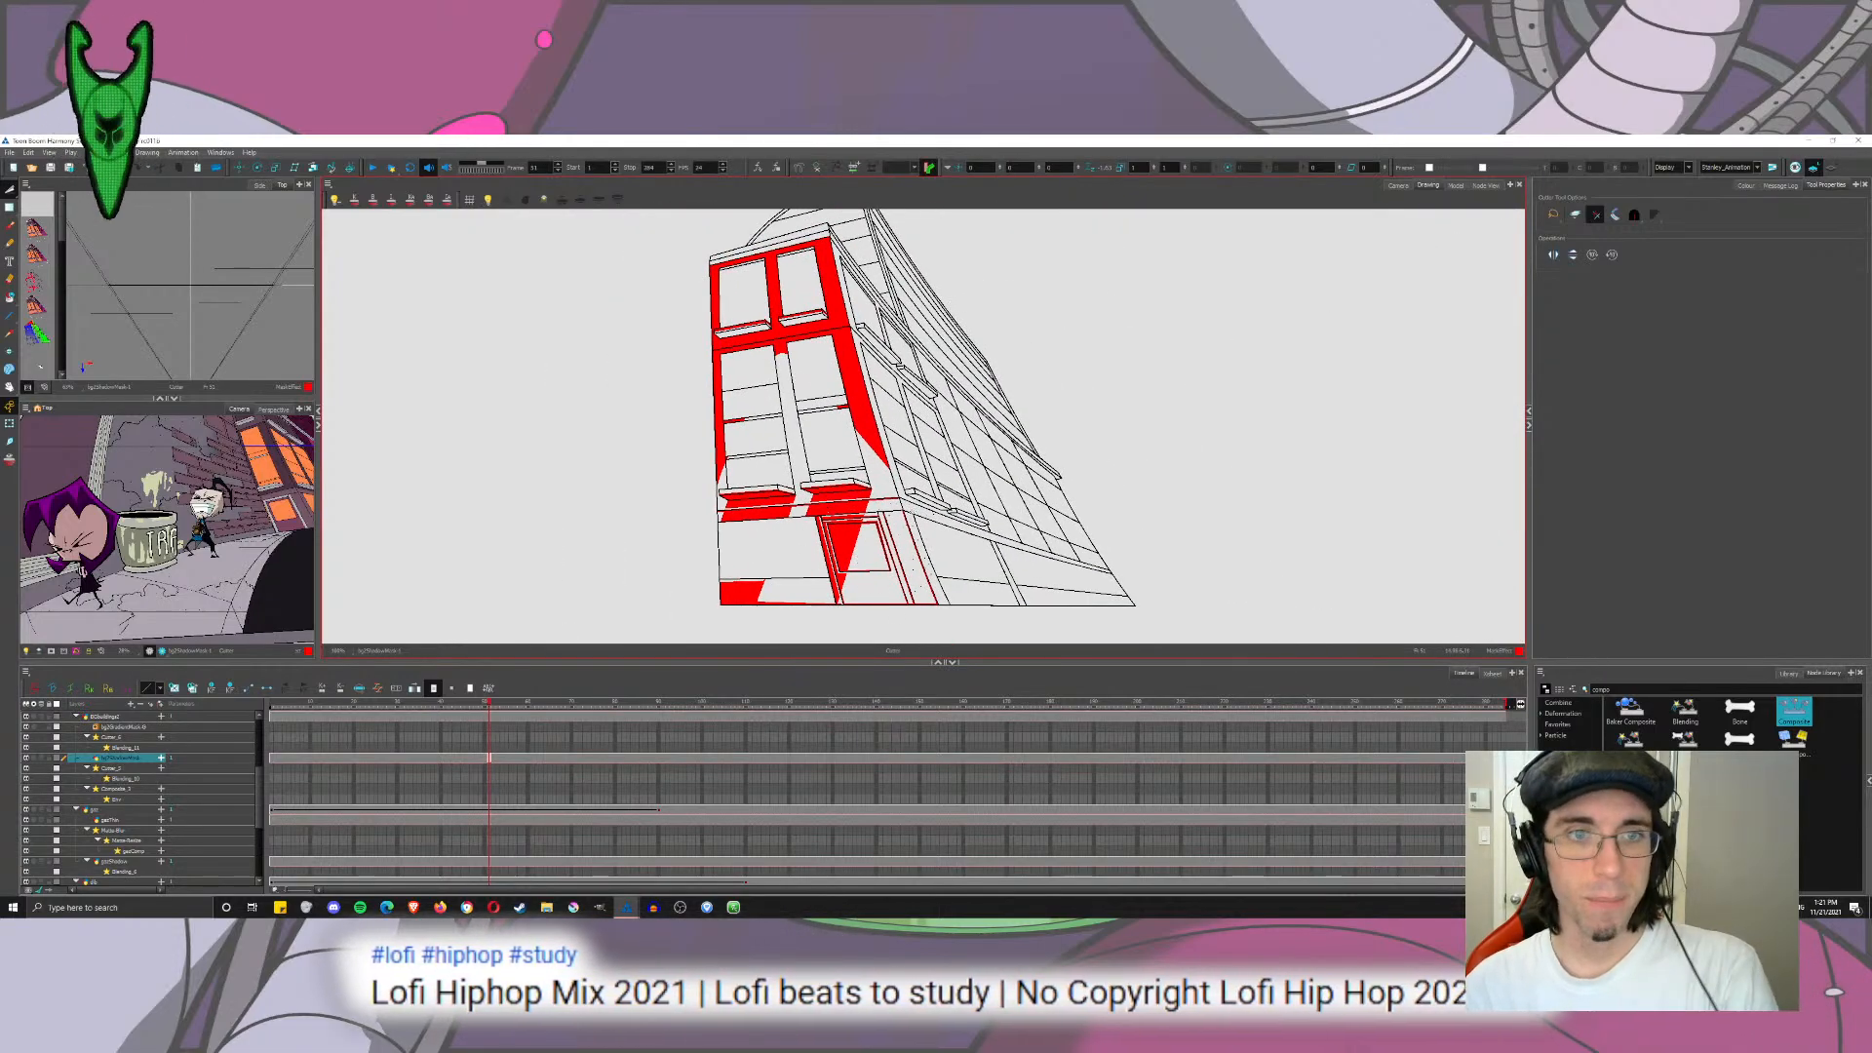
Step: Brush a thin red shadow line along the top of the lower wall's horizontal line and down the door frame's outer edge
{"action": "scroll", "coordinate": [865, 552], "scroll_direction": "up", "scroll_amount": 5}
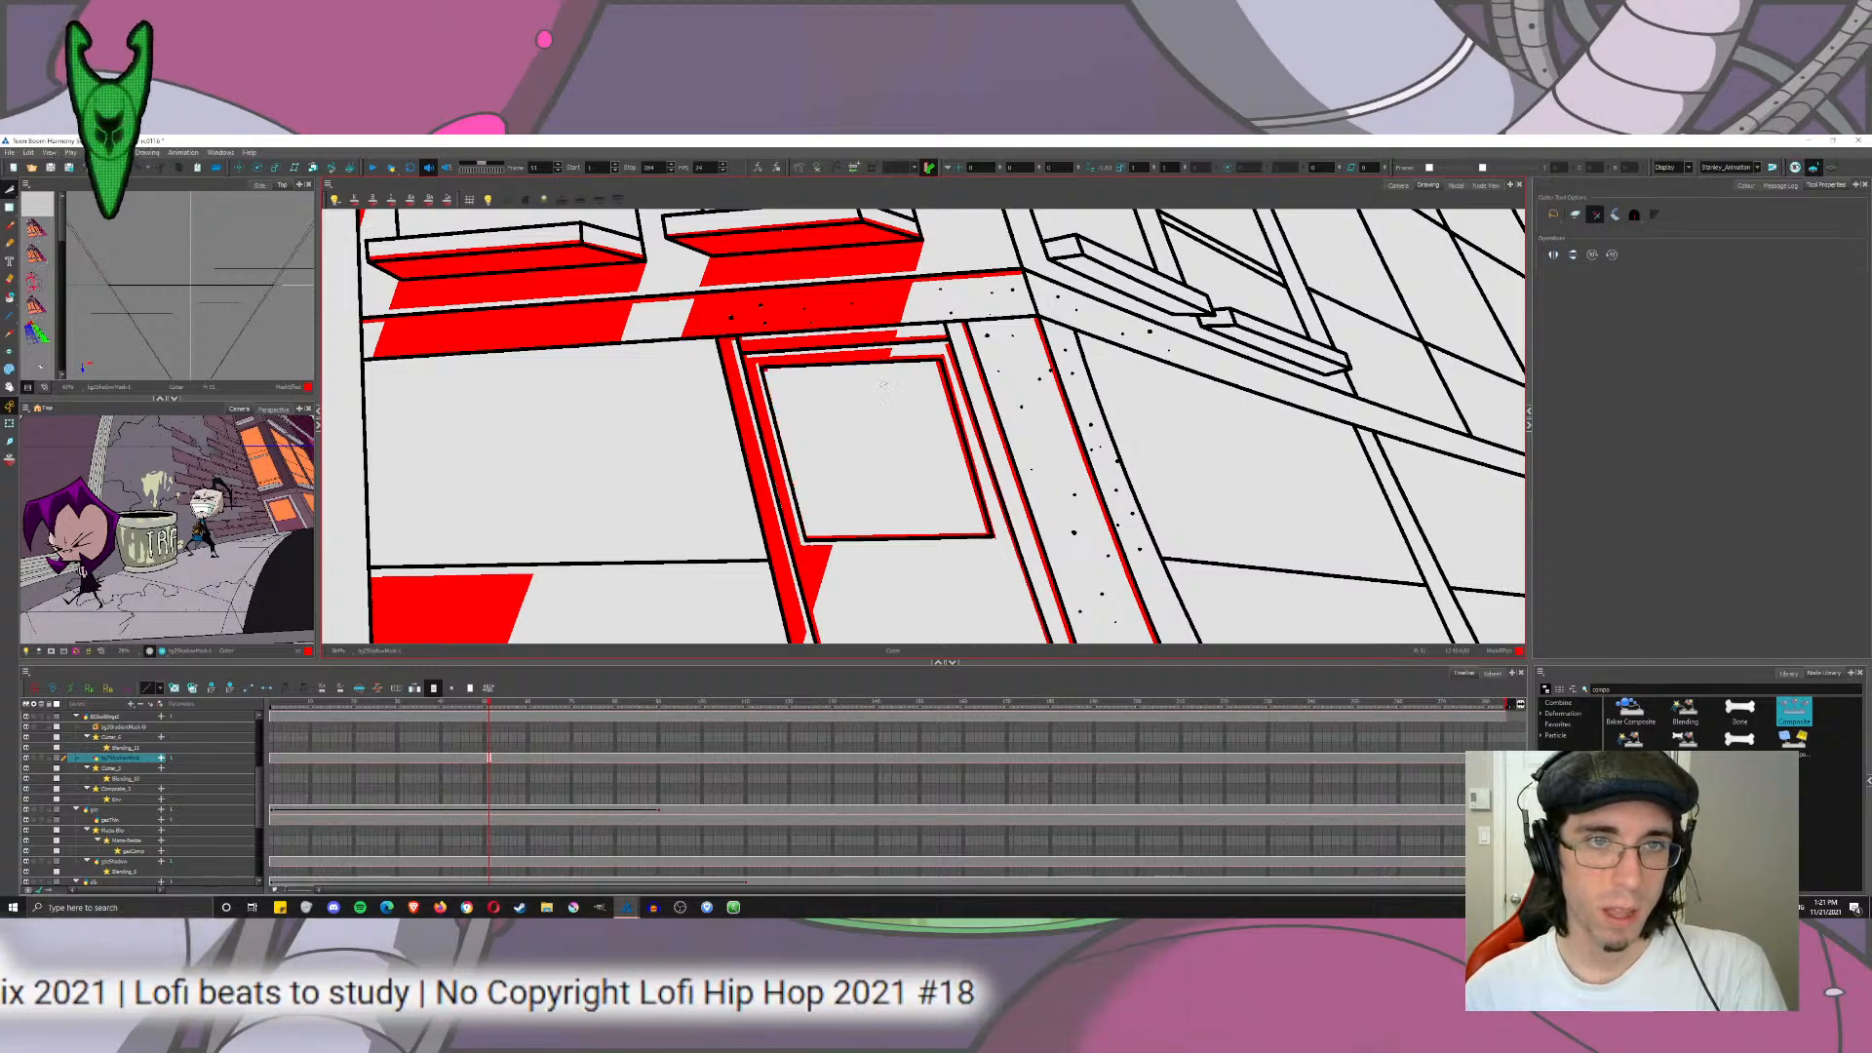
{"action": "scroll", "coordinate": [770, 382], "scroll_direction": "down", "scroll_amount": 4}
{"action": "left_click_drag", "start_coordinate": [780, 390], "coordinate": [898, 461]}
{"action": "mouse_move", "coordinate": [574, 332]}
{"action": "left_mouse_down"}
{"action": "mouse_move", "coordinate": [479, 460]}
{"action": "mouse_move", "coordinate": [477, 307]}
{"action": "left_mouse_up"}
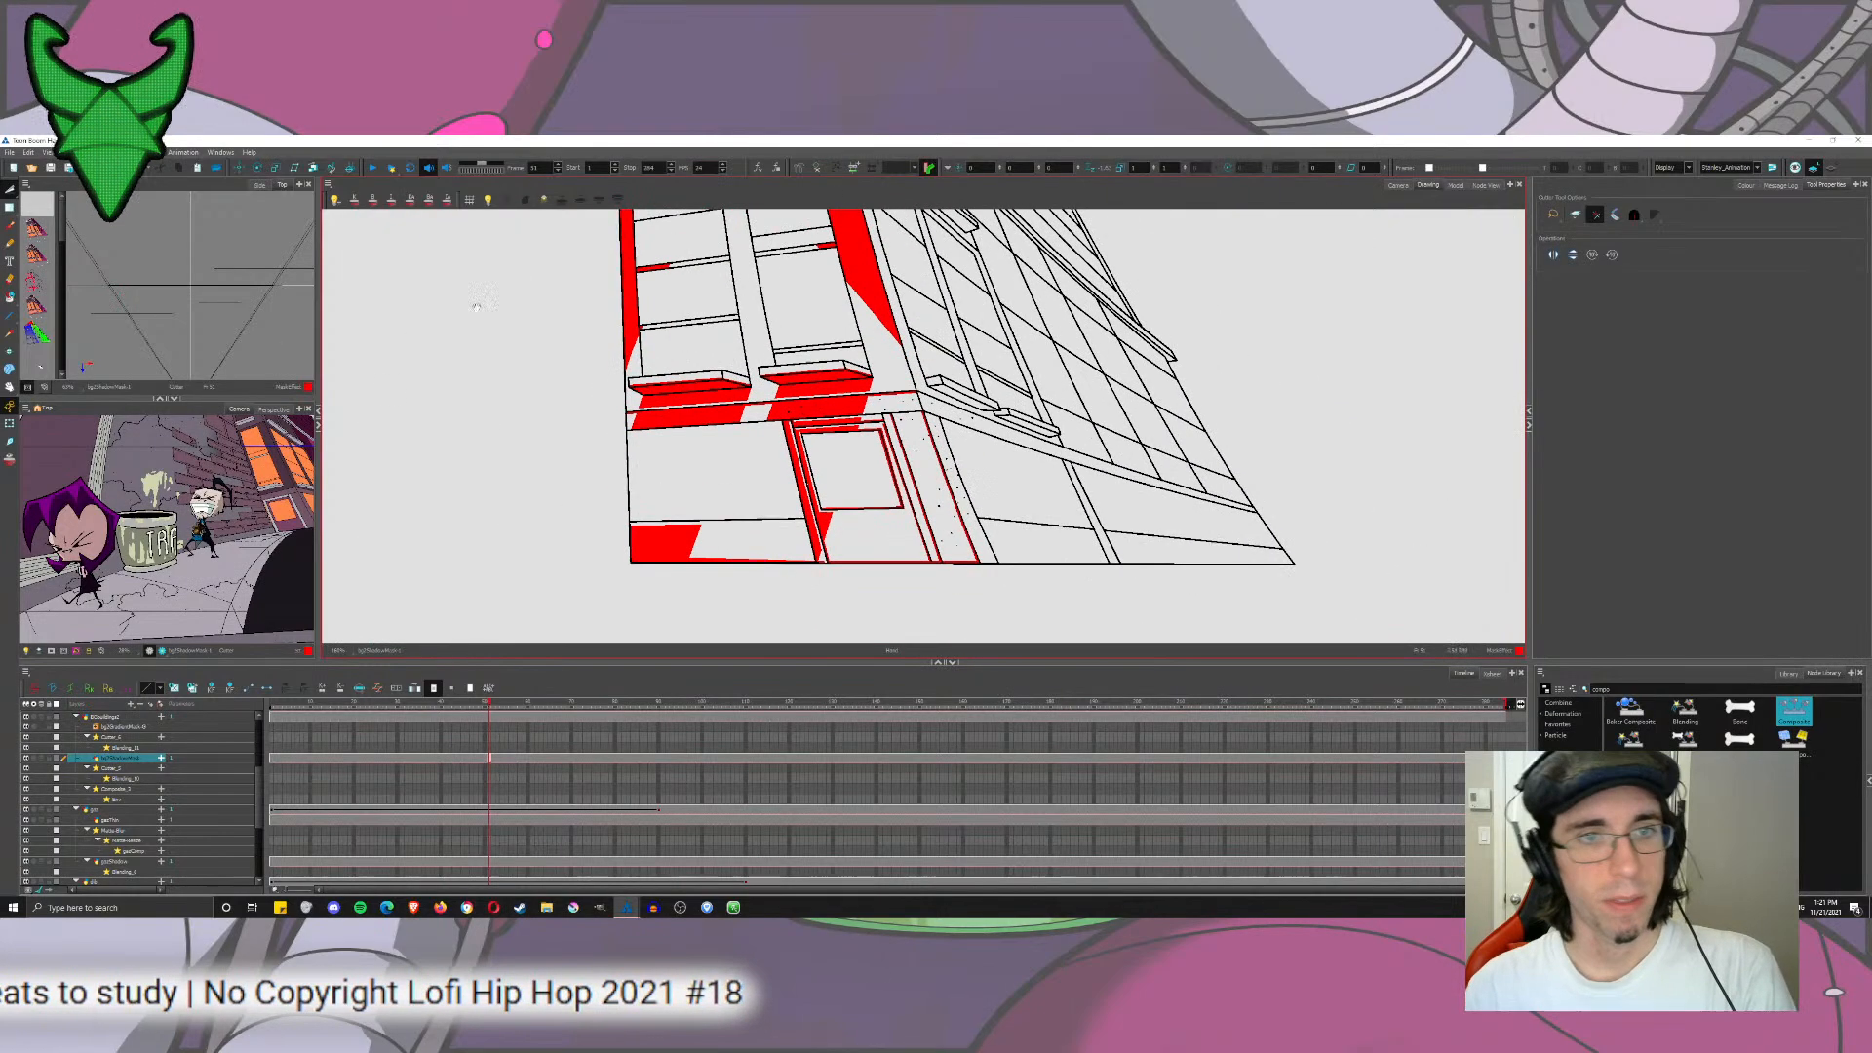
{"action": "left_click", "coordinate": [9, 226]}
{"action": "scroll", "coordinate": [605, 500], "scroll_direction": "up", "scroll_amount": 3}
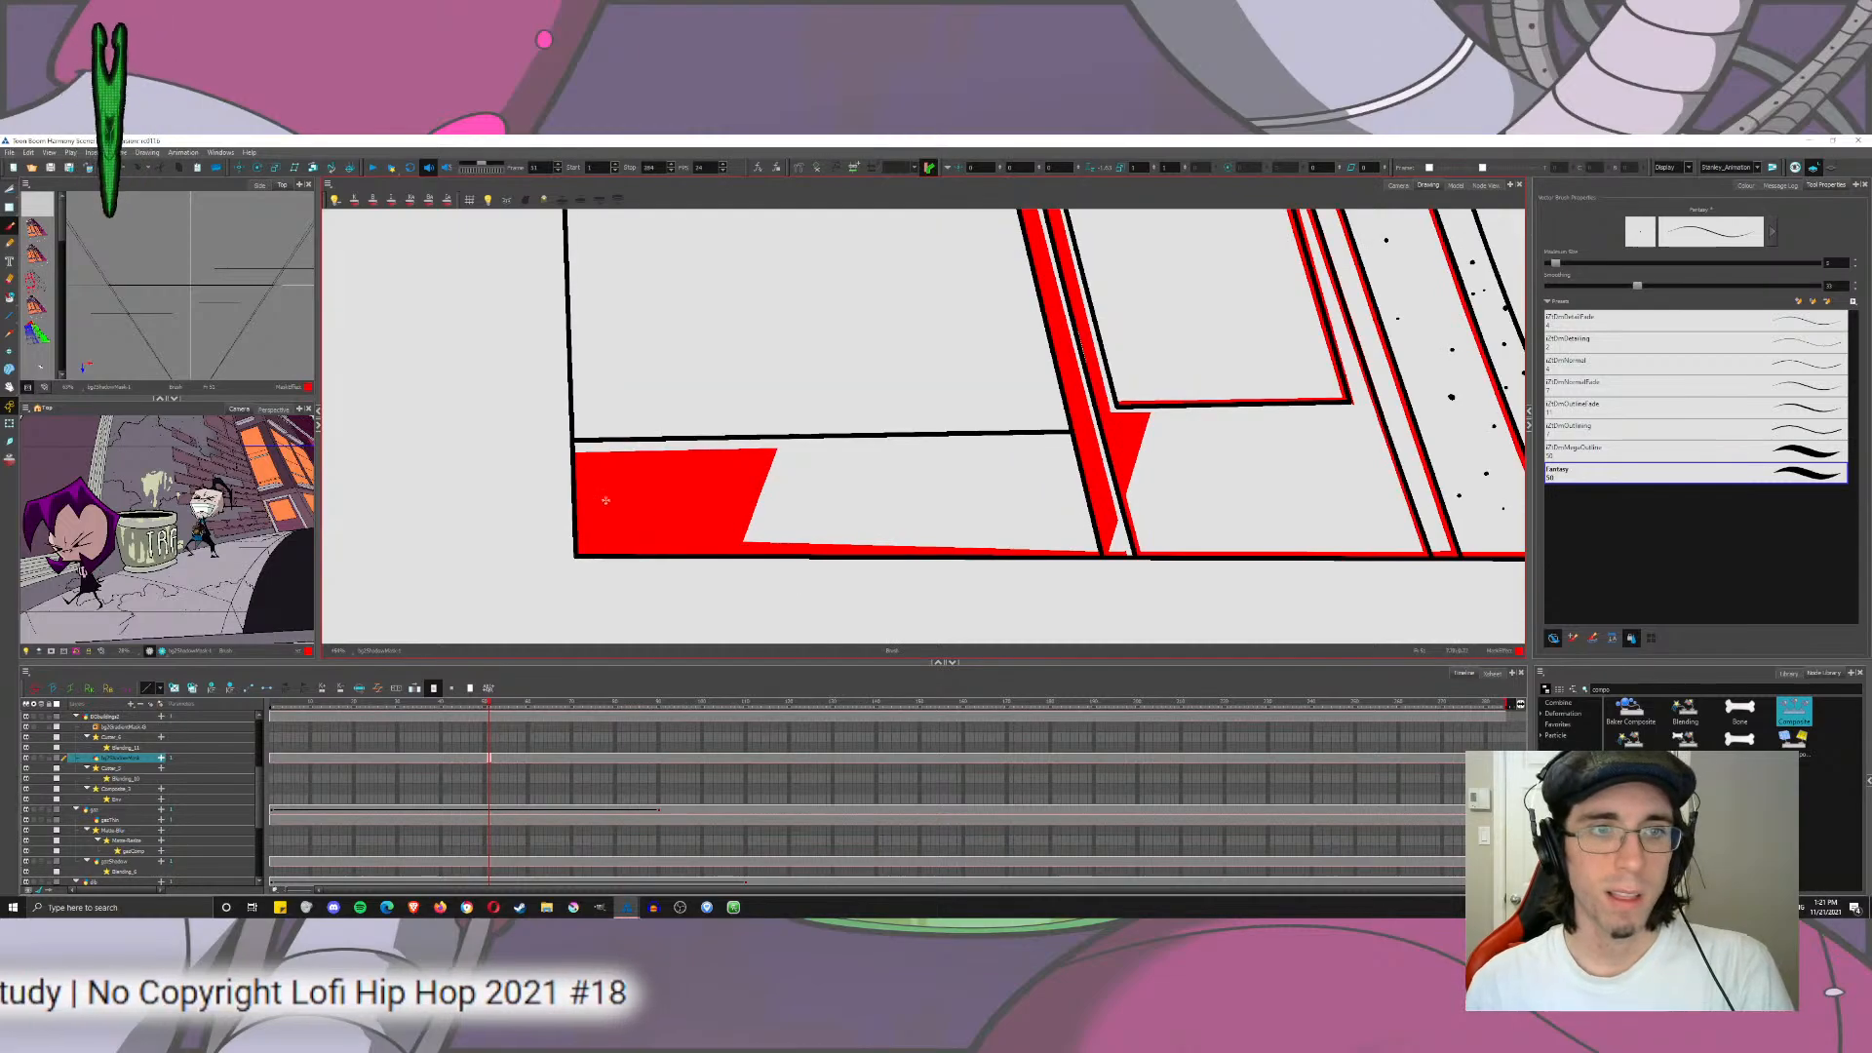
{"action": "left_click_drag", "start_coordinate": [574, 439], "coordinate": [1070, 429]}
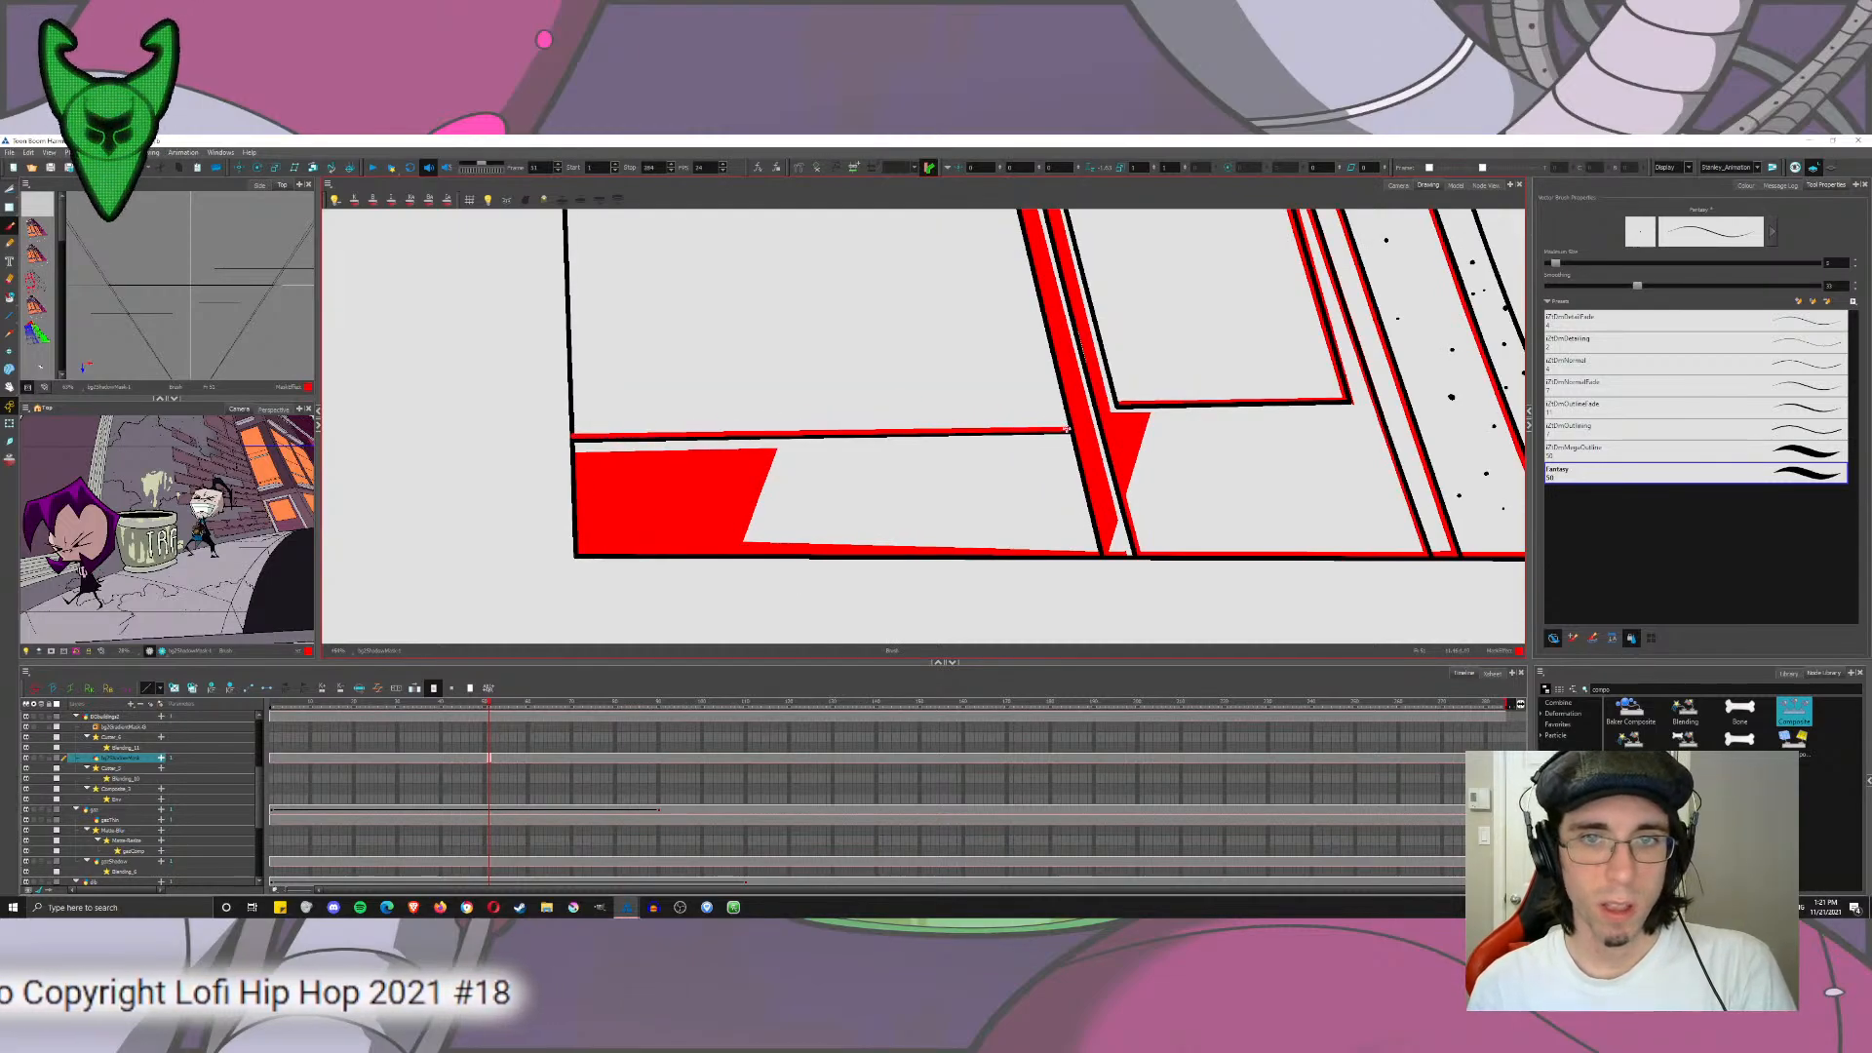
{"action": "scroll", "coordinate": [1061, 407], "scroll_direction": "down", "scroll_amount": 5}
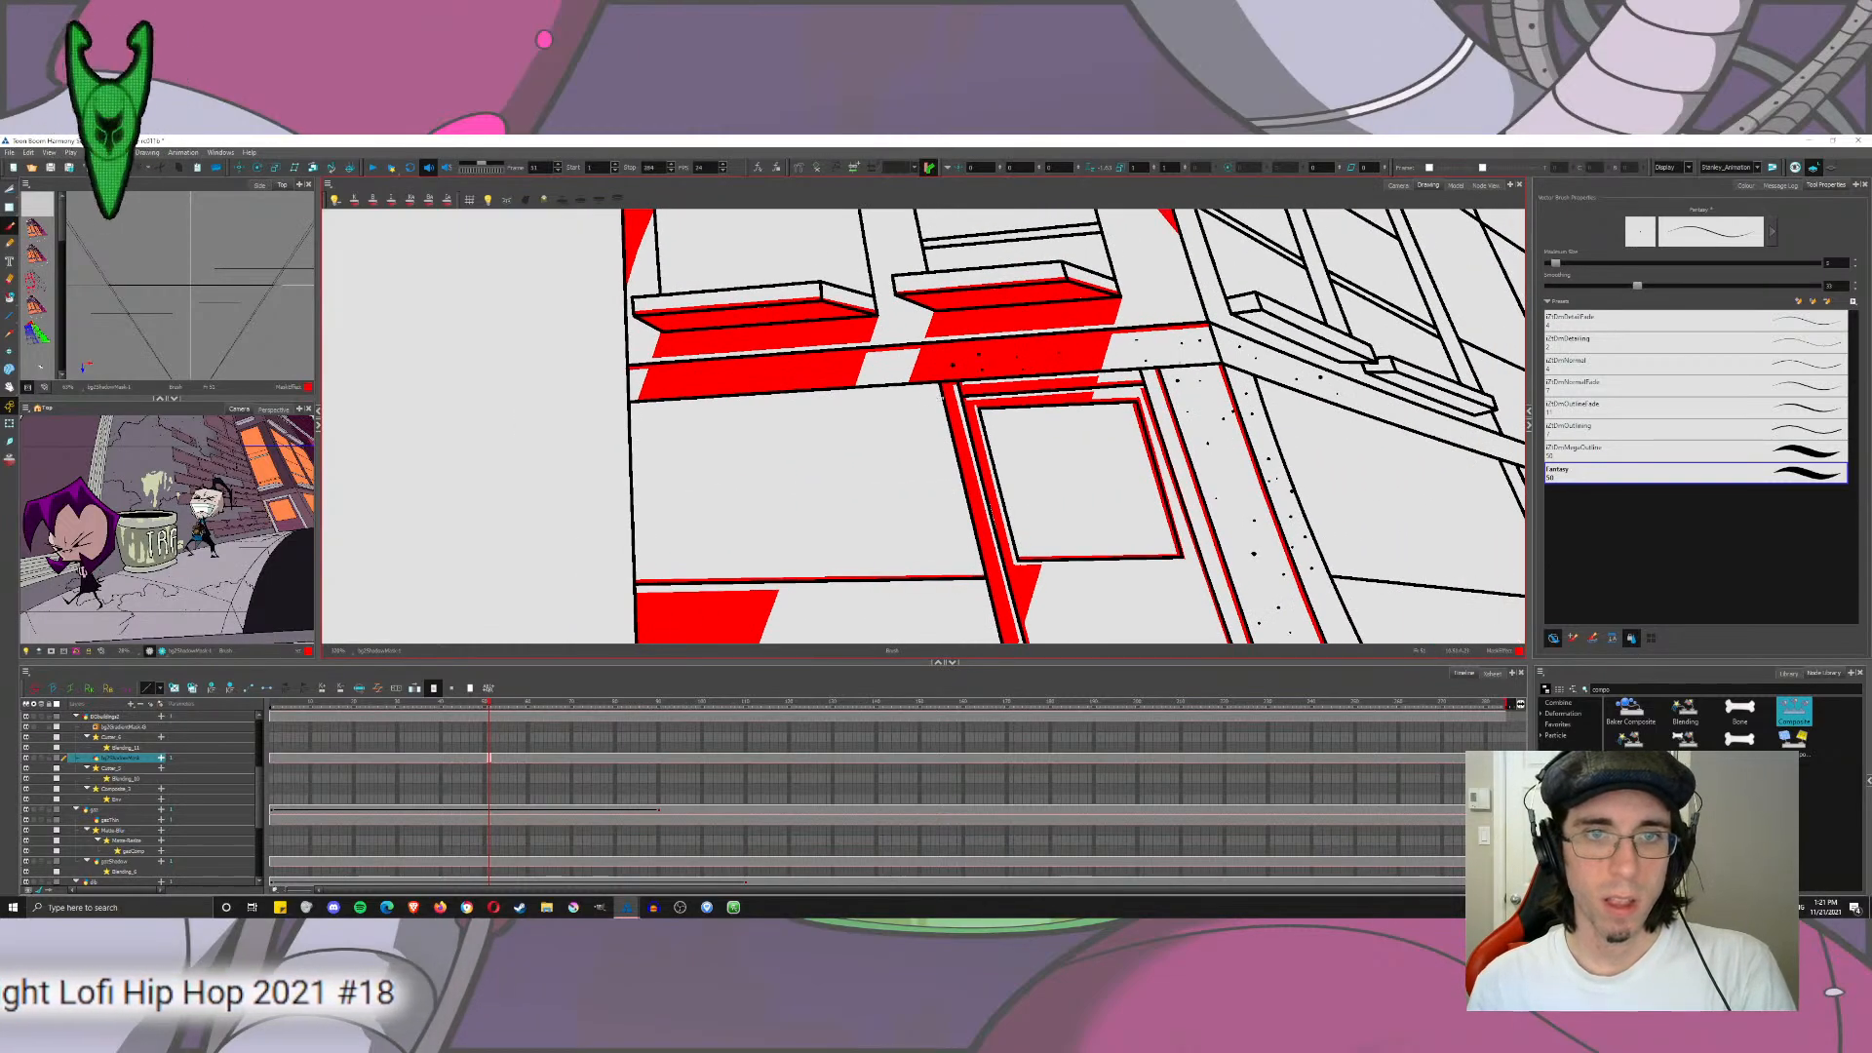
{"action": "left_click_drag", "start_coordinate": [937, 383], "coordinate": [983, 575]}
{"action": "scroll", "coordinate": [974, 513], "scroll_direction": "down", "scroll_amount": 4}
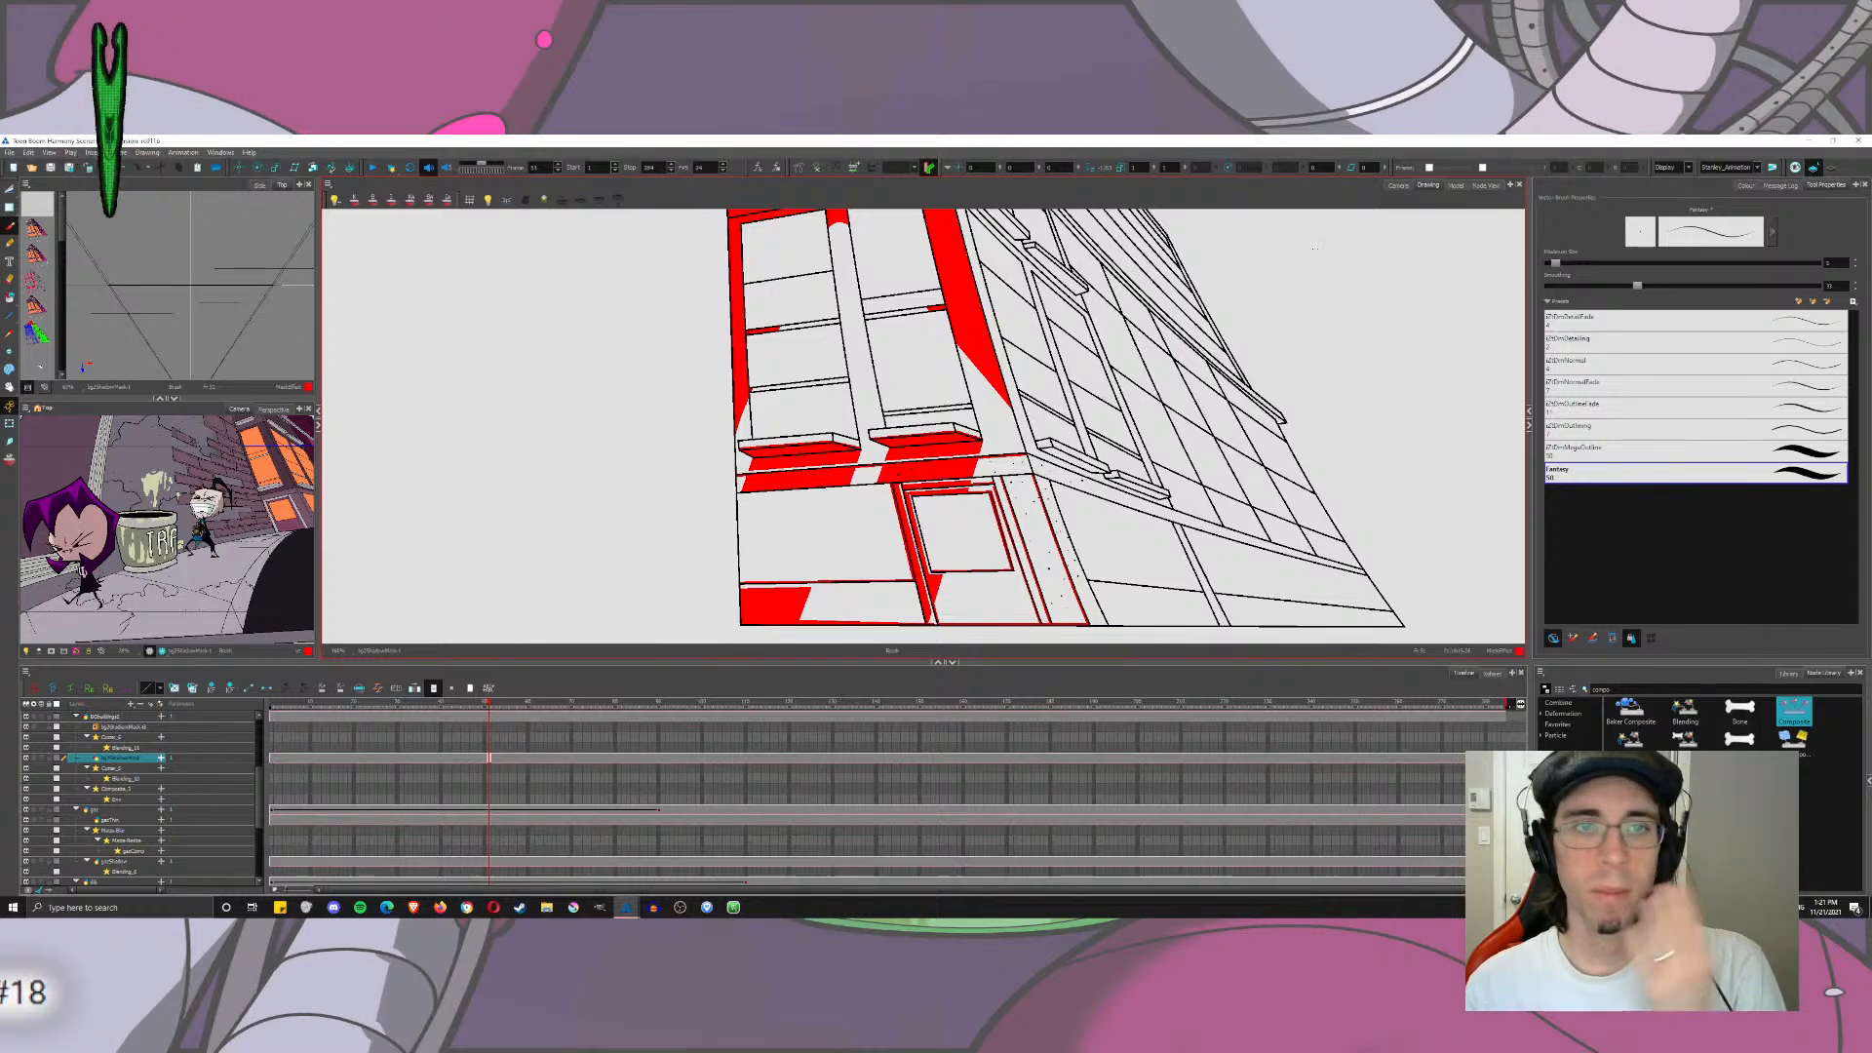
Step: Set the eraser size to 11 and dot round speckle holes into the red shadow on the band above the door
{"action": "scroll", "coordinate": [756, 499], "scroll_direction": "up", "scroll_amount": 4}
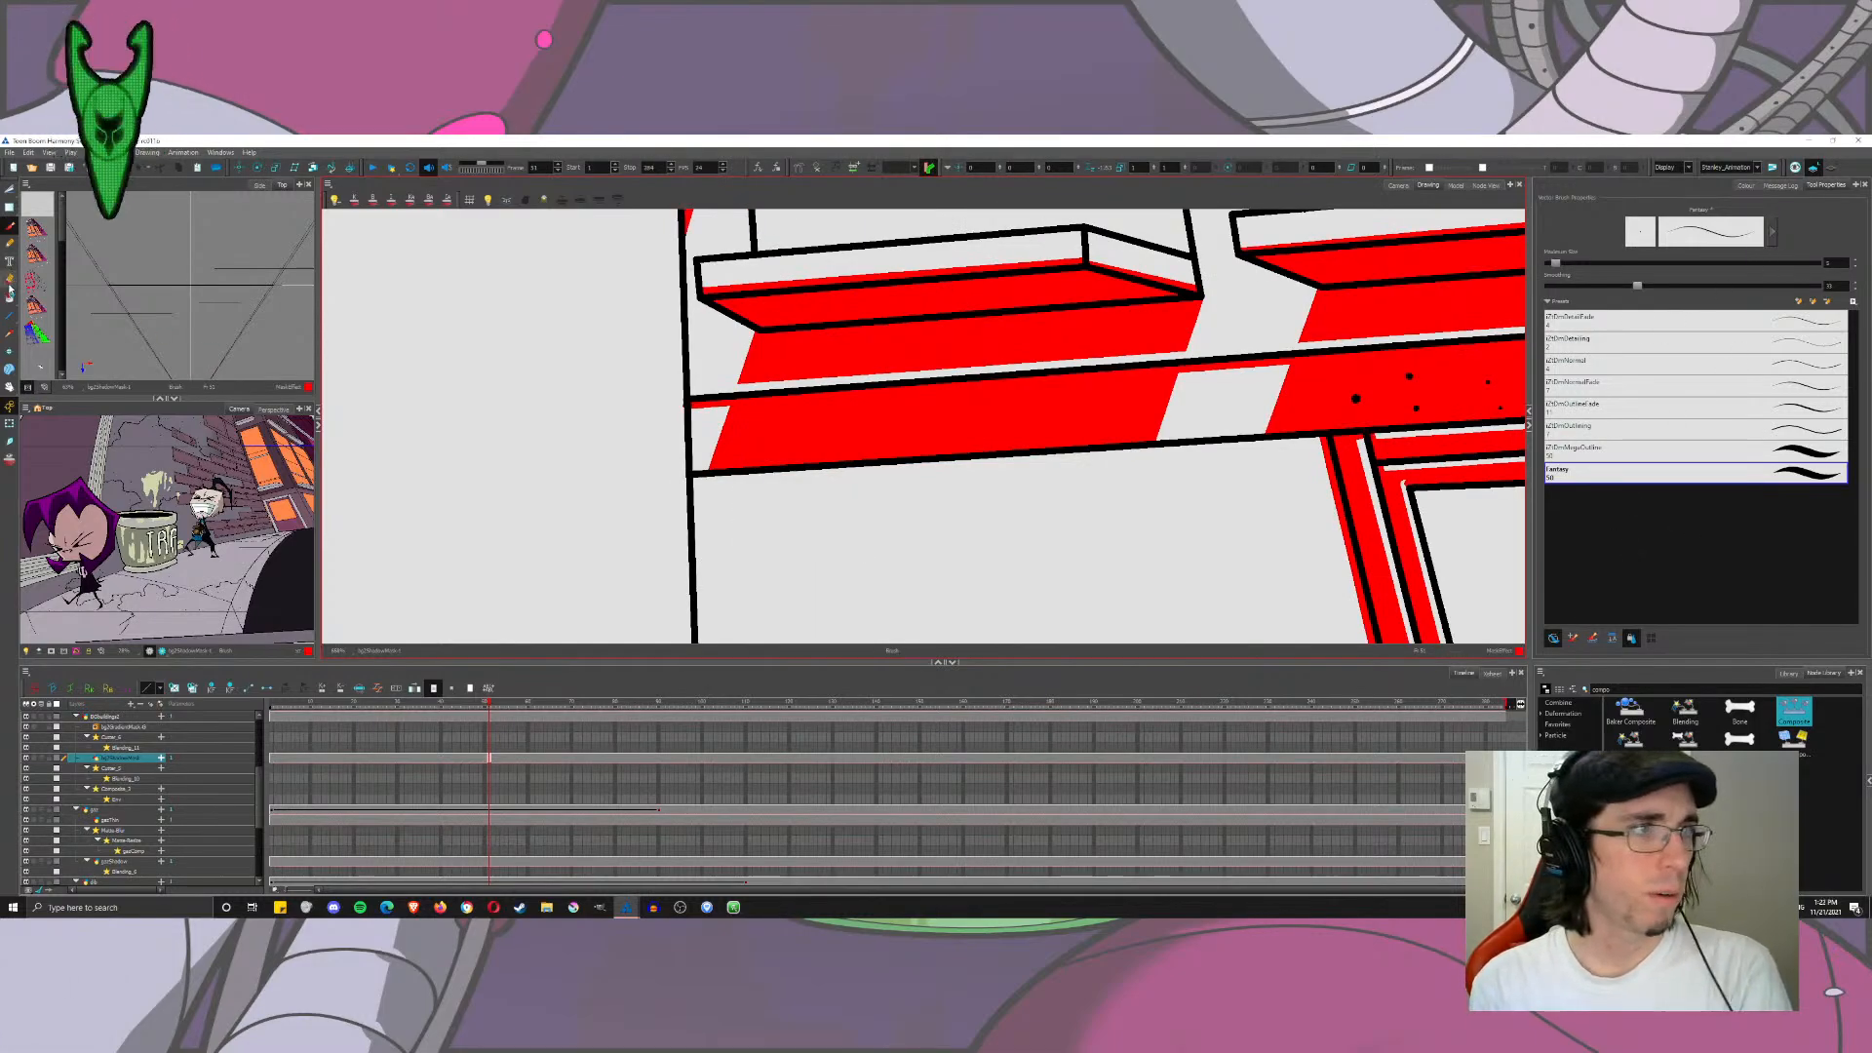
{"action": "left_click", "coordinate": [10, 279]}
{"action": "left_click", "coordinate": [1833, 263]}
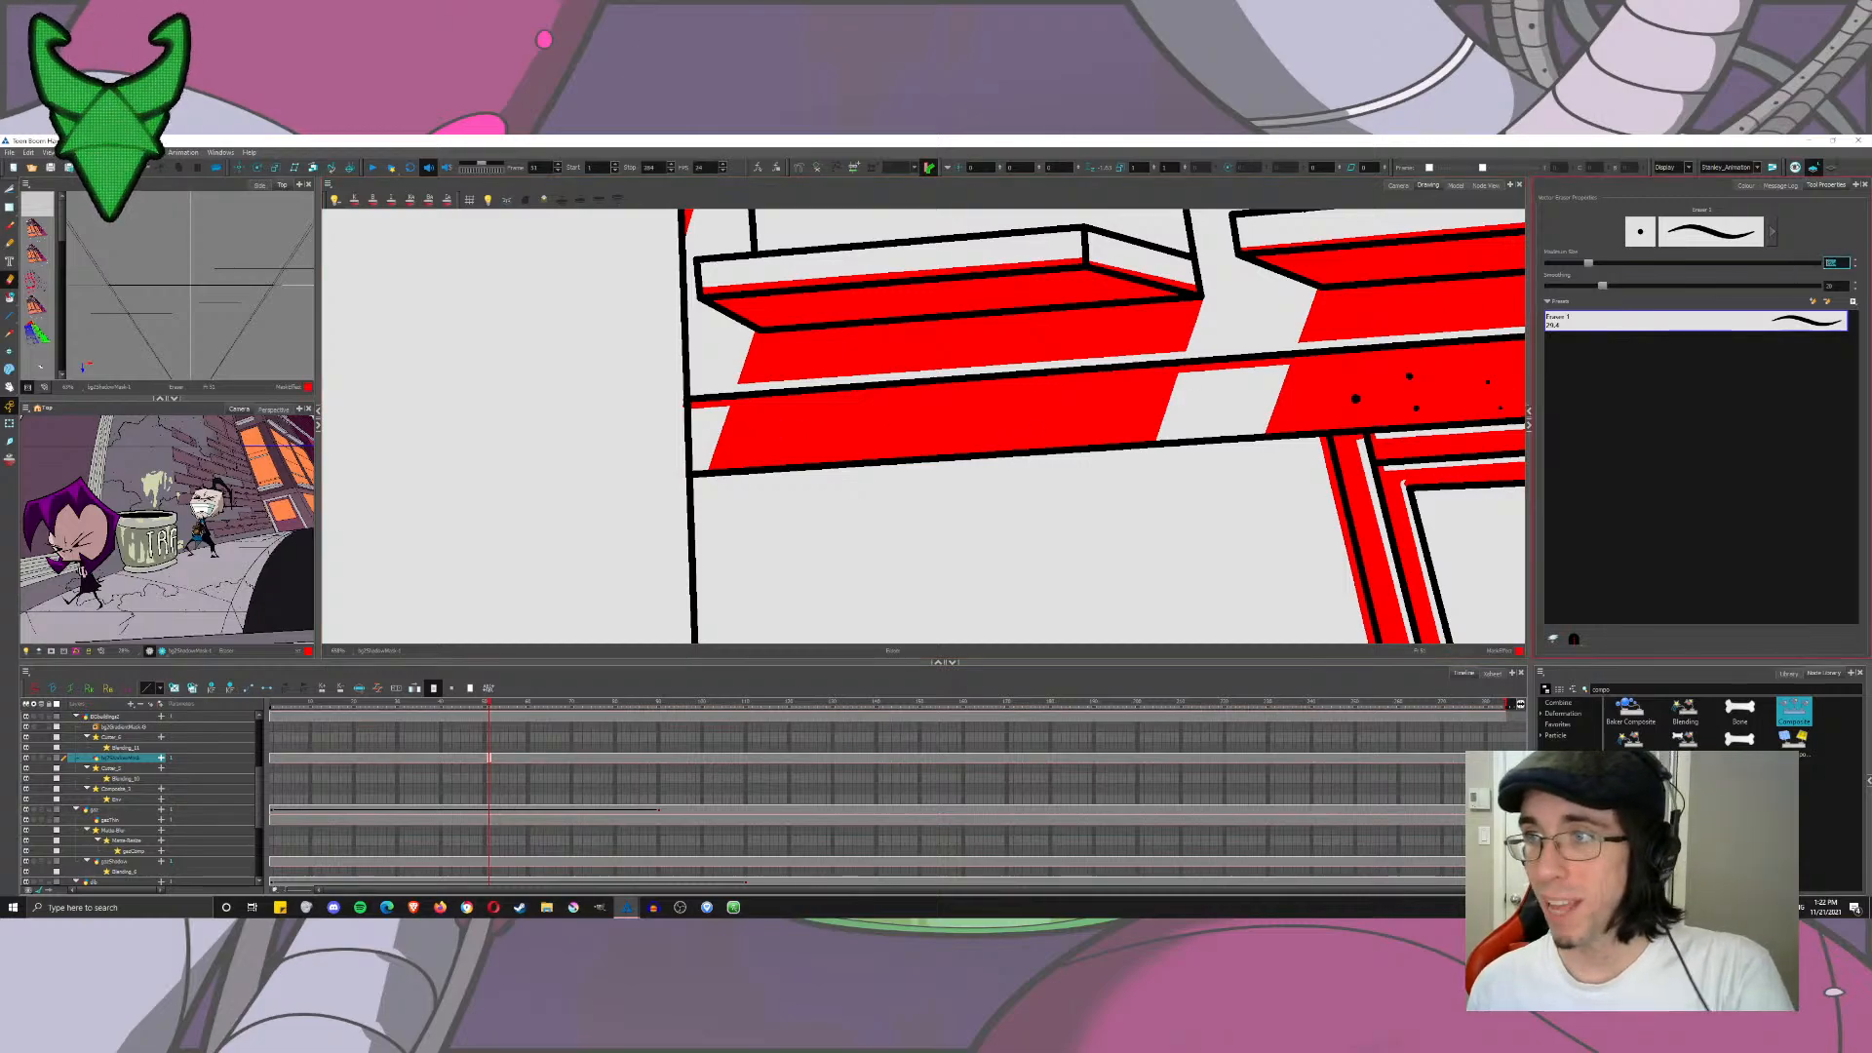
{"action": "type", "text": "11"}
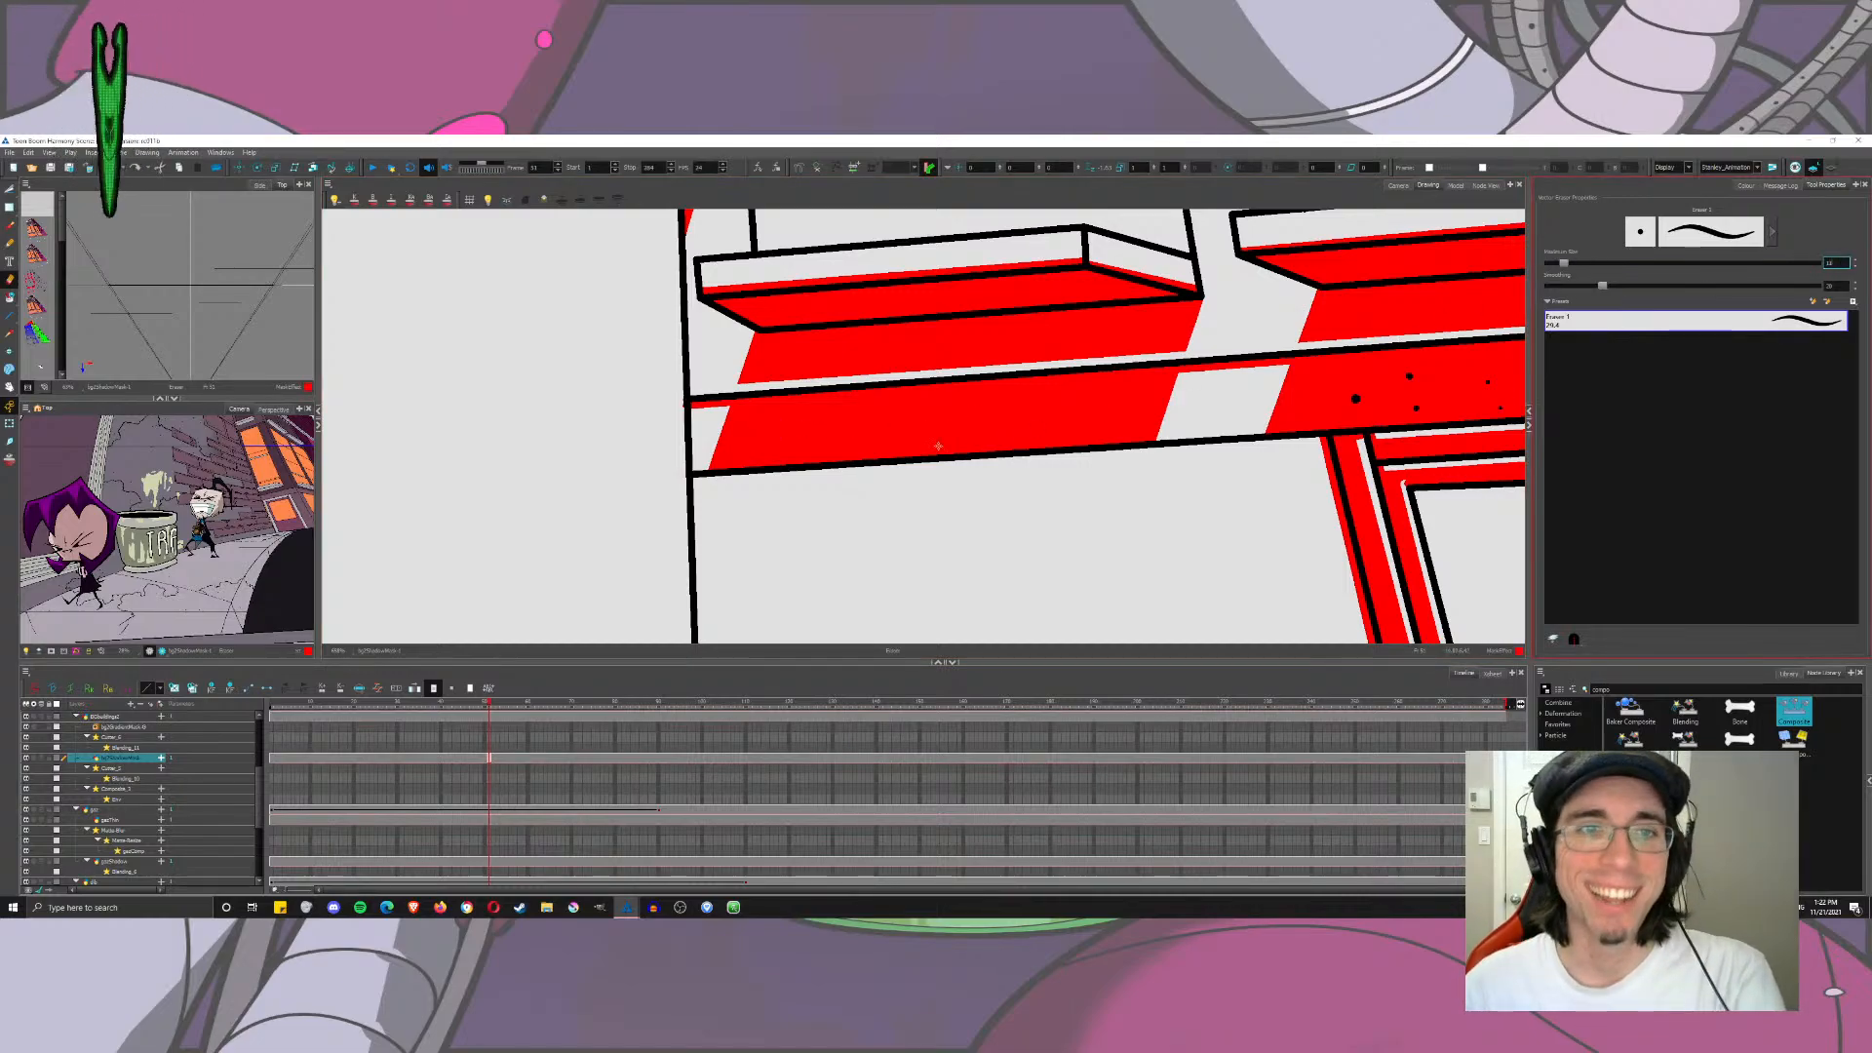
{"action": "left_click", "coordinate": [749, 440]}
{"action": "left_click", "coordinate": [1132, 400]}
{"action": "left_click", "coordinate": [1133, 427]}
{"action": "left_click", "coordinate": [1284, 385]}
{"action": "left_click_drag", "start_coordinate": [1196, 386], "coordinate": [685, 437]}
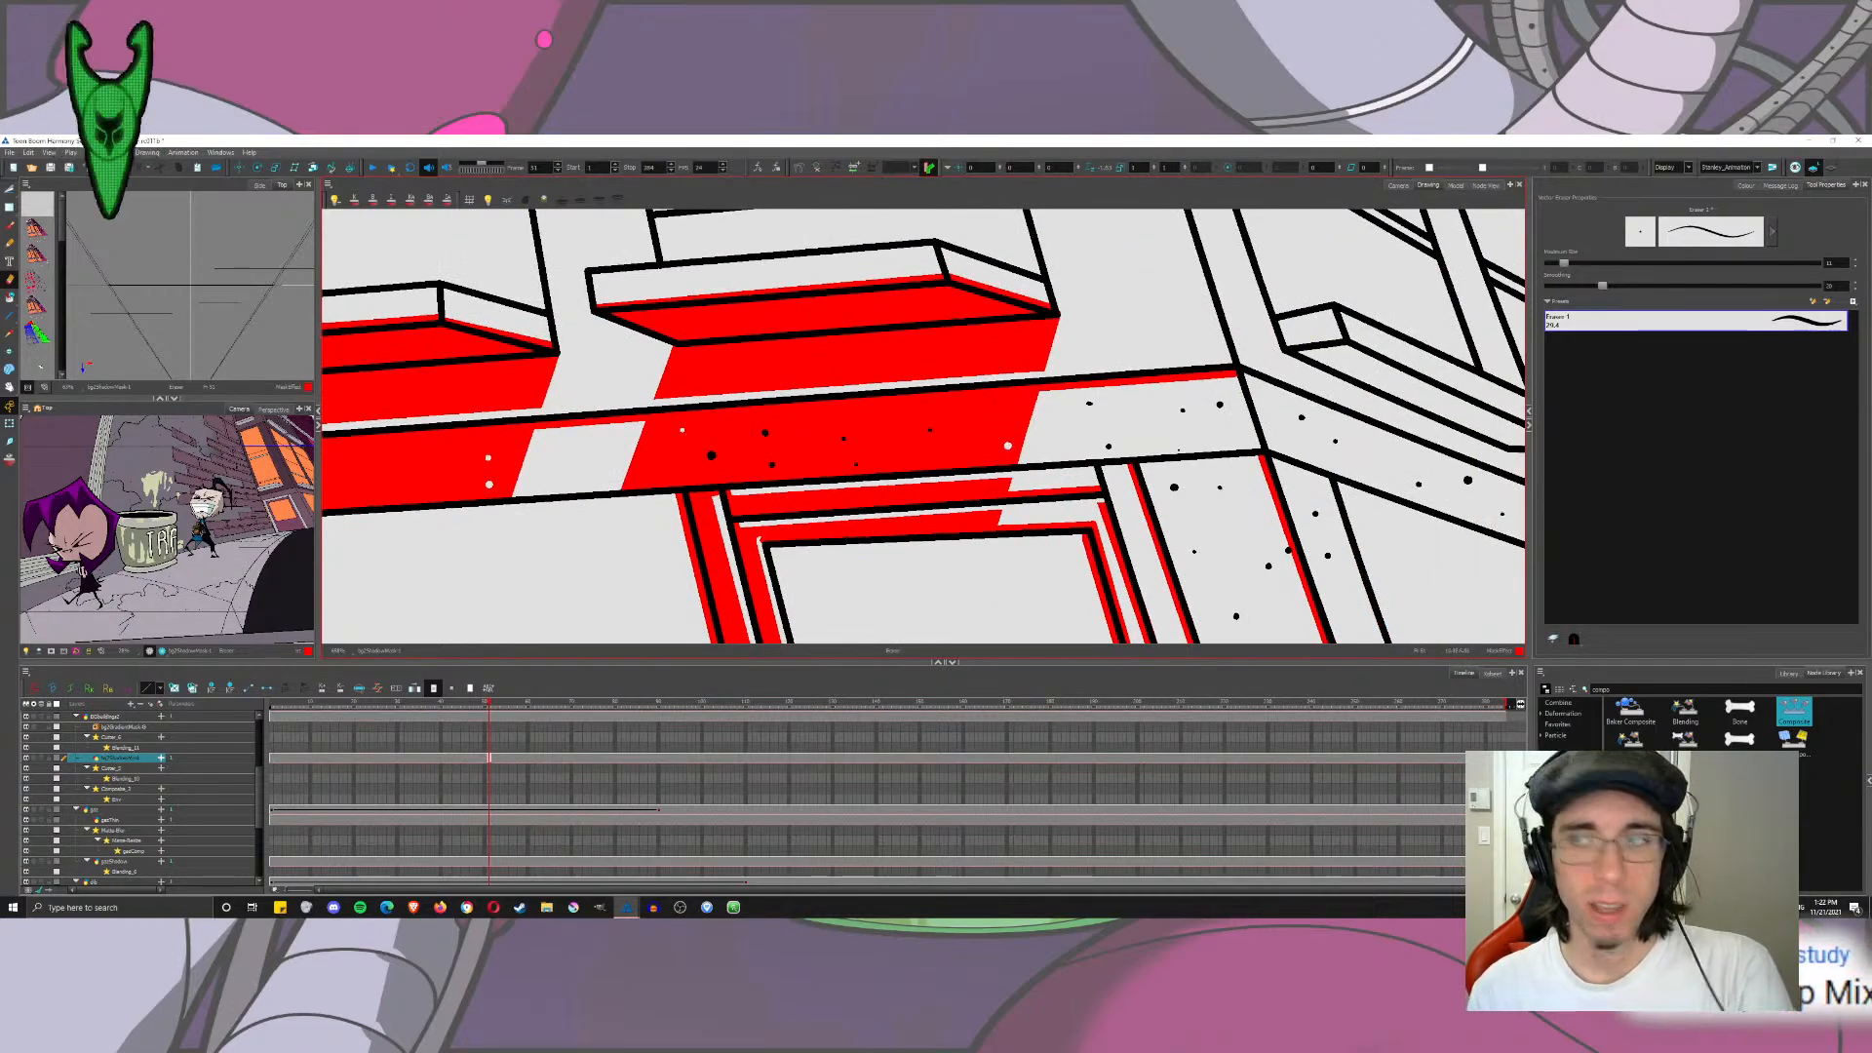
Step: Shrink the eraser, starting at size 3, and dot finer speckle holes across the red shadows of the band above the door
{"action": "left_click", "coordinate": [1831, 262]}
{"action": "type", "text": "3"}
{"action": "key", "text": "Return"}
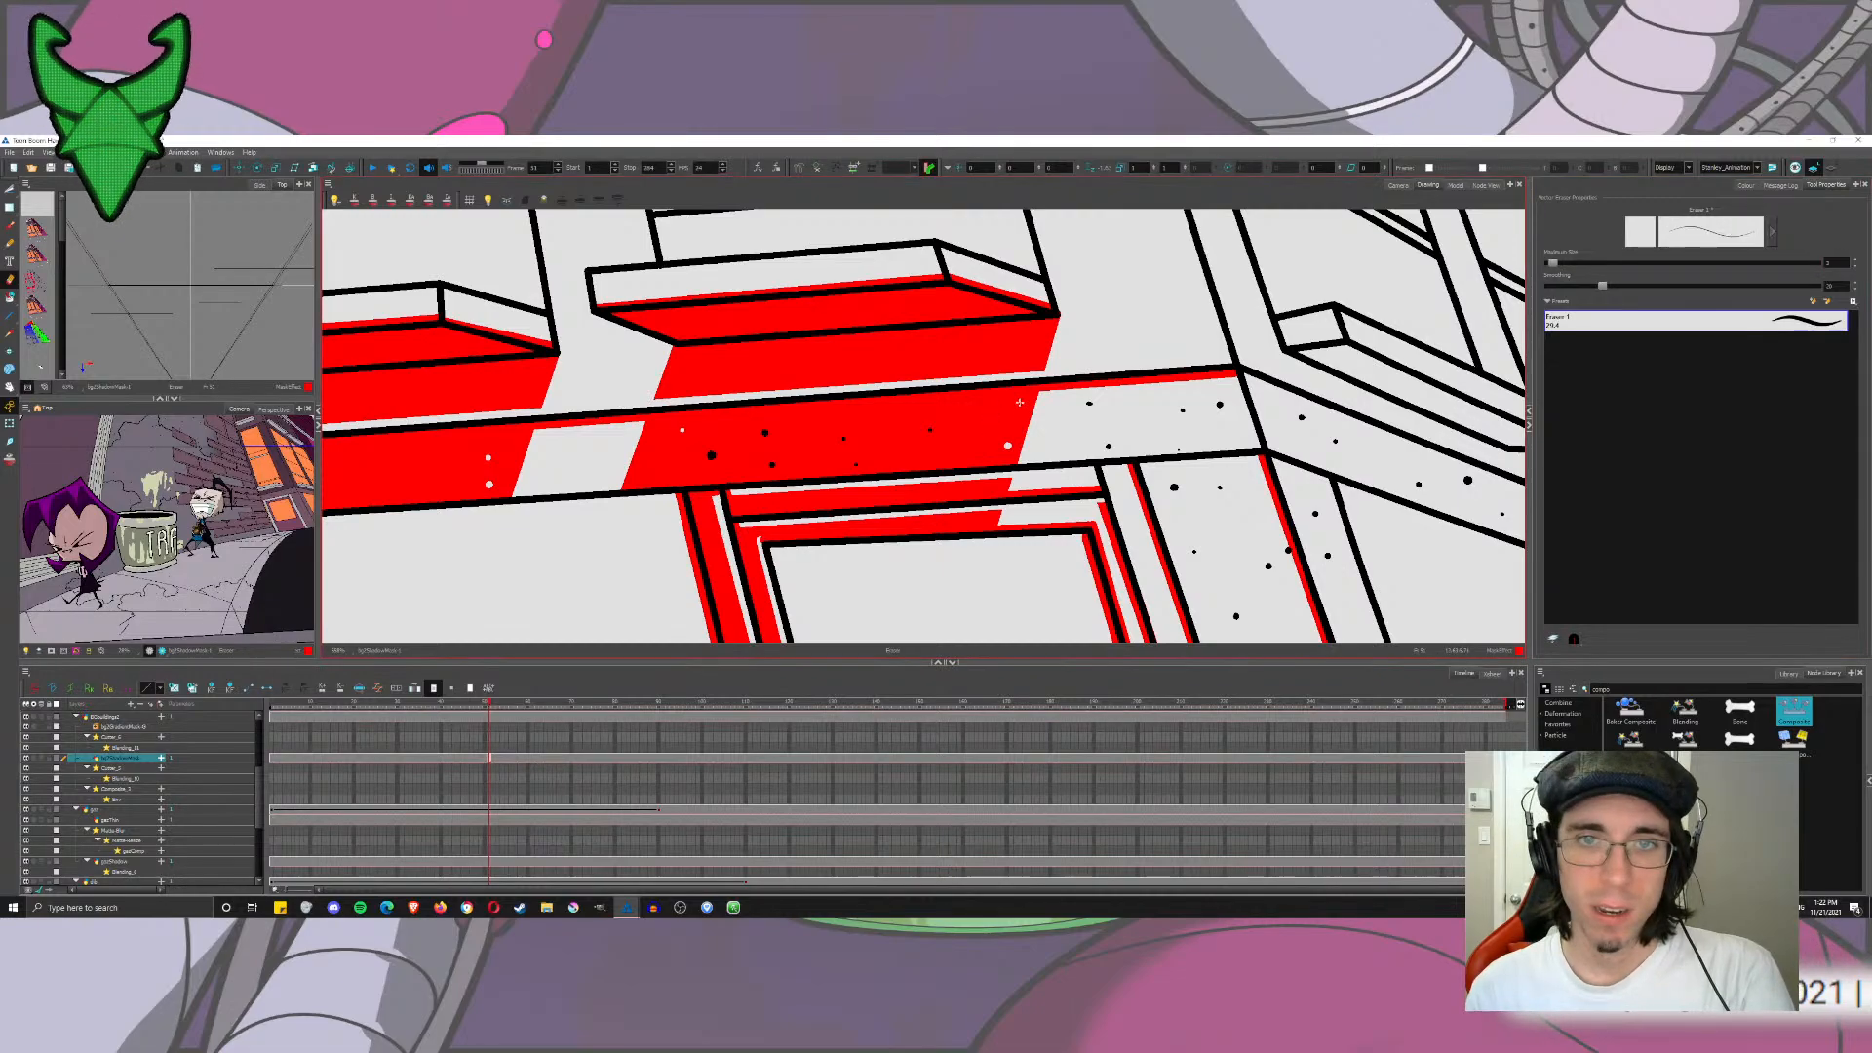
{"action": "left_click", "coordinate": [1829, 262]}
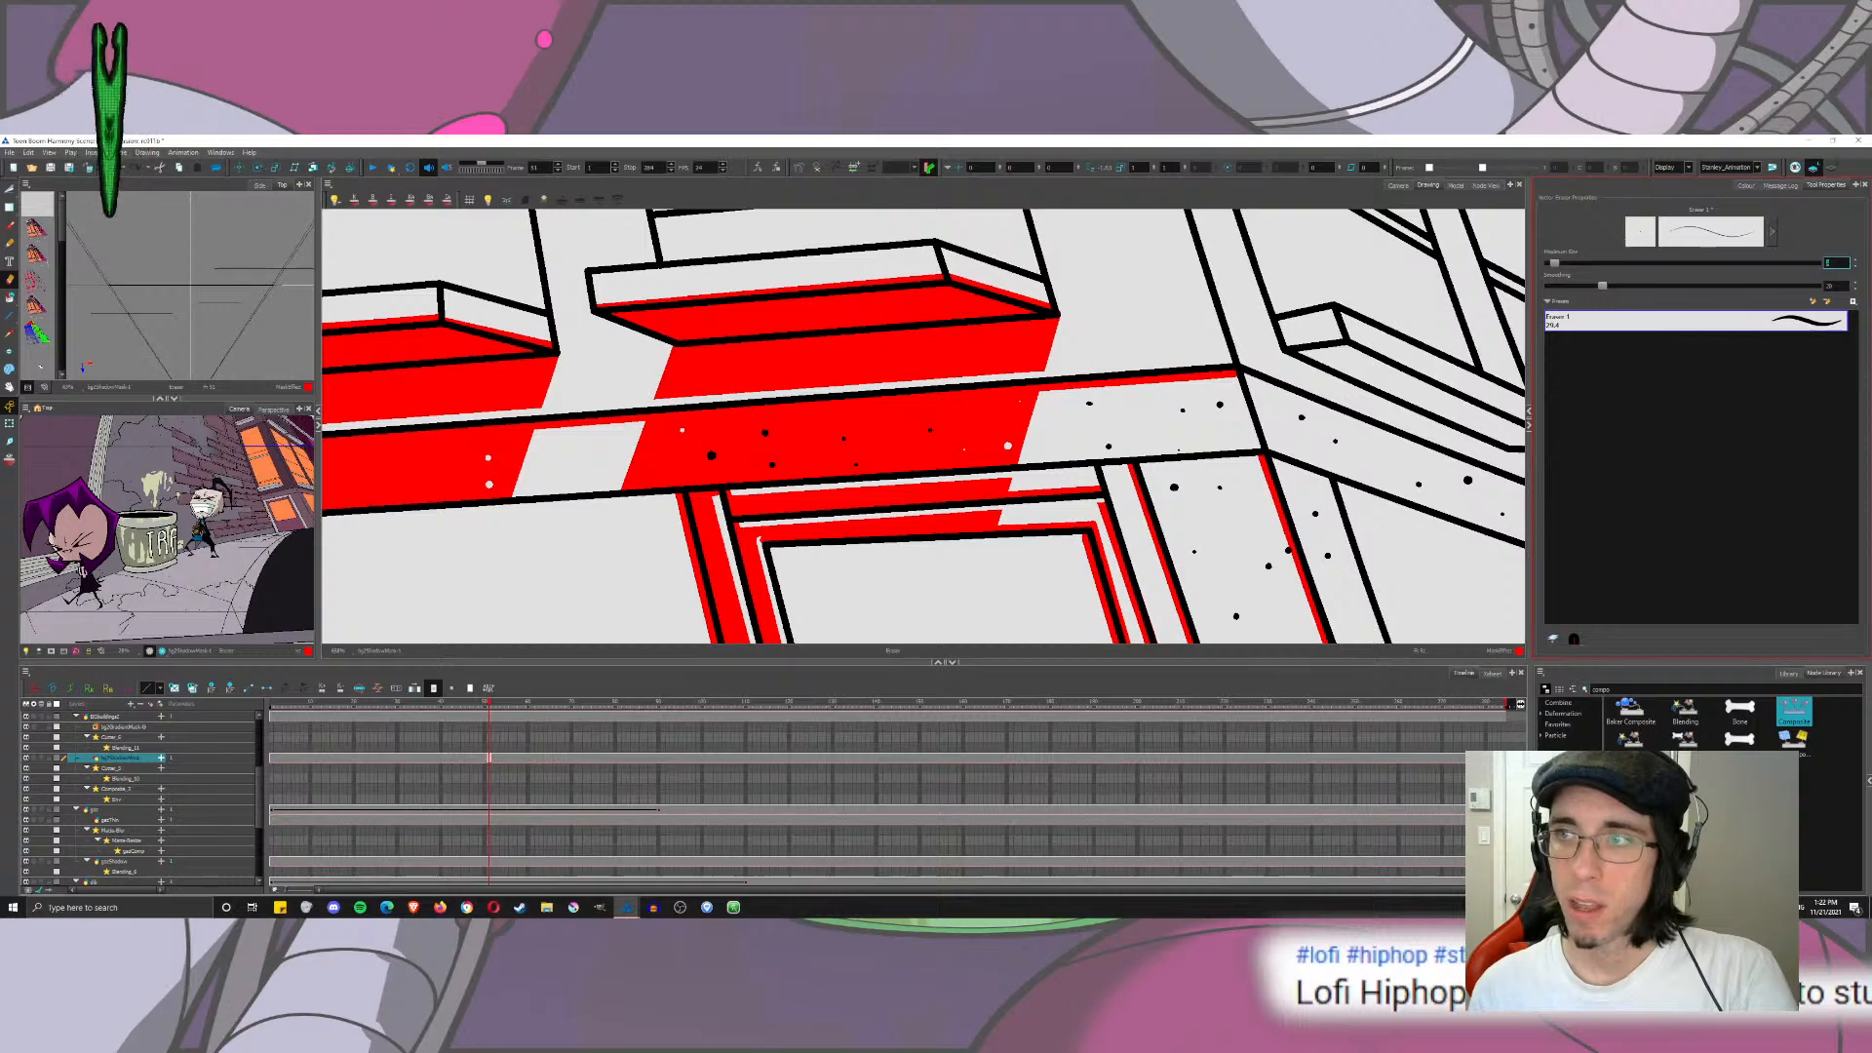
{"action": "left_click", "coordinate": [993, 410]}
{"action": "left_click_drag", "start_coordinate": [390, 478], "coordinate": [938, 391]}
{"action": "left_click", "coordinate": [914, 392]}
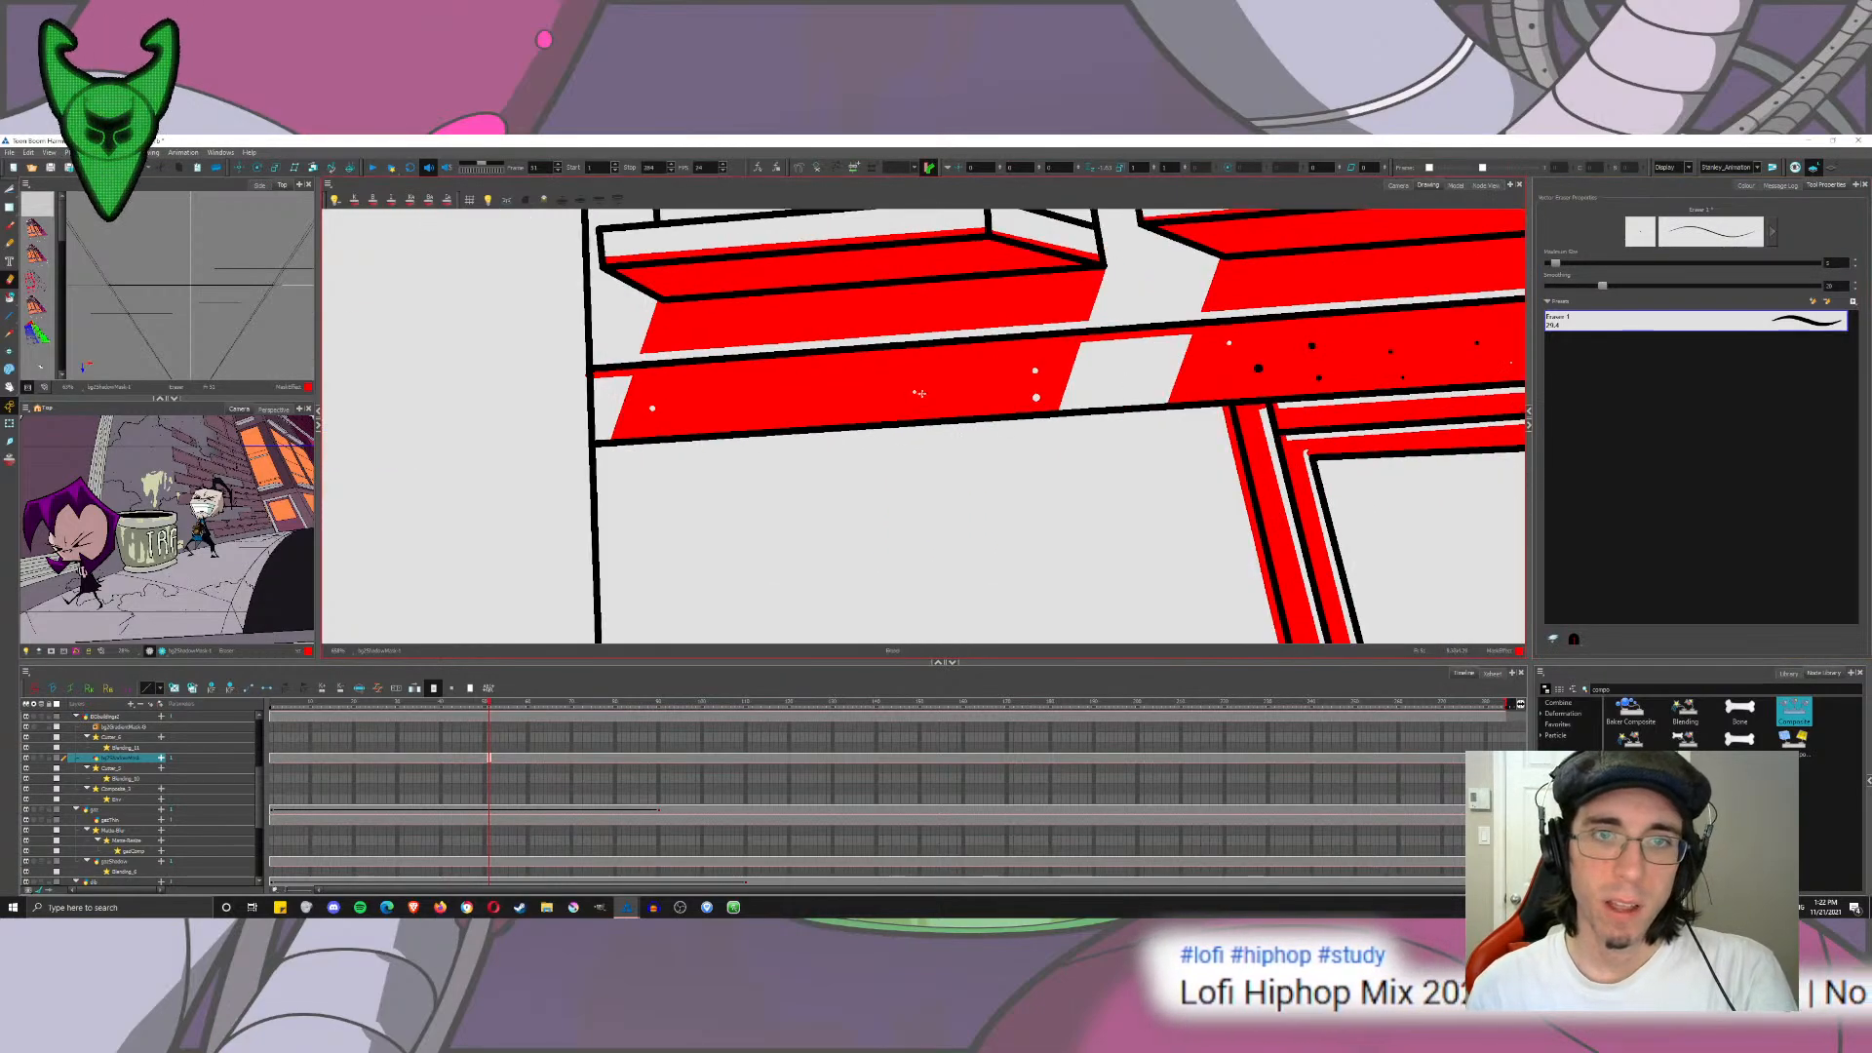
{"action": "left_click", "coordinate": [710, 414]}
{"action": "left_click", "coordinate": [763, 377]}
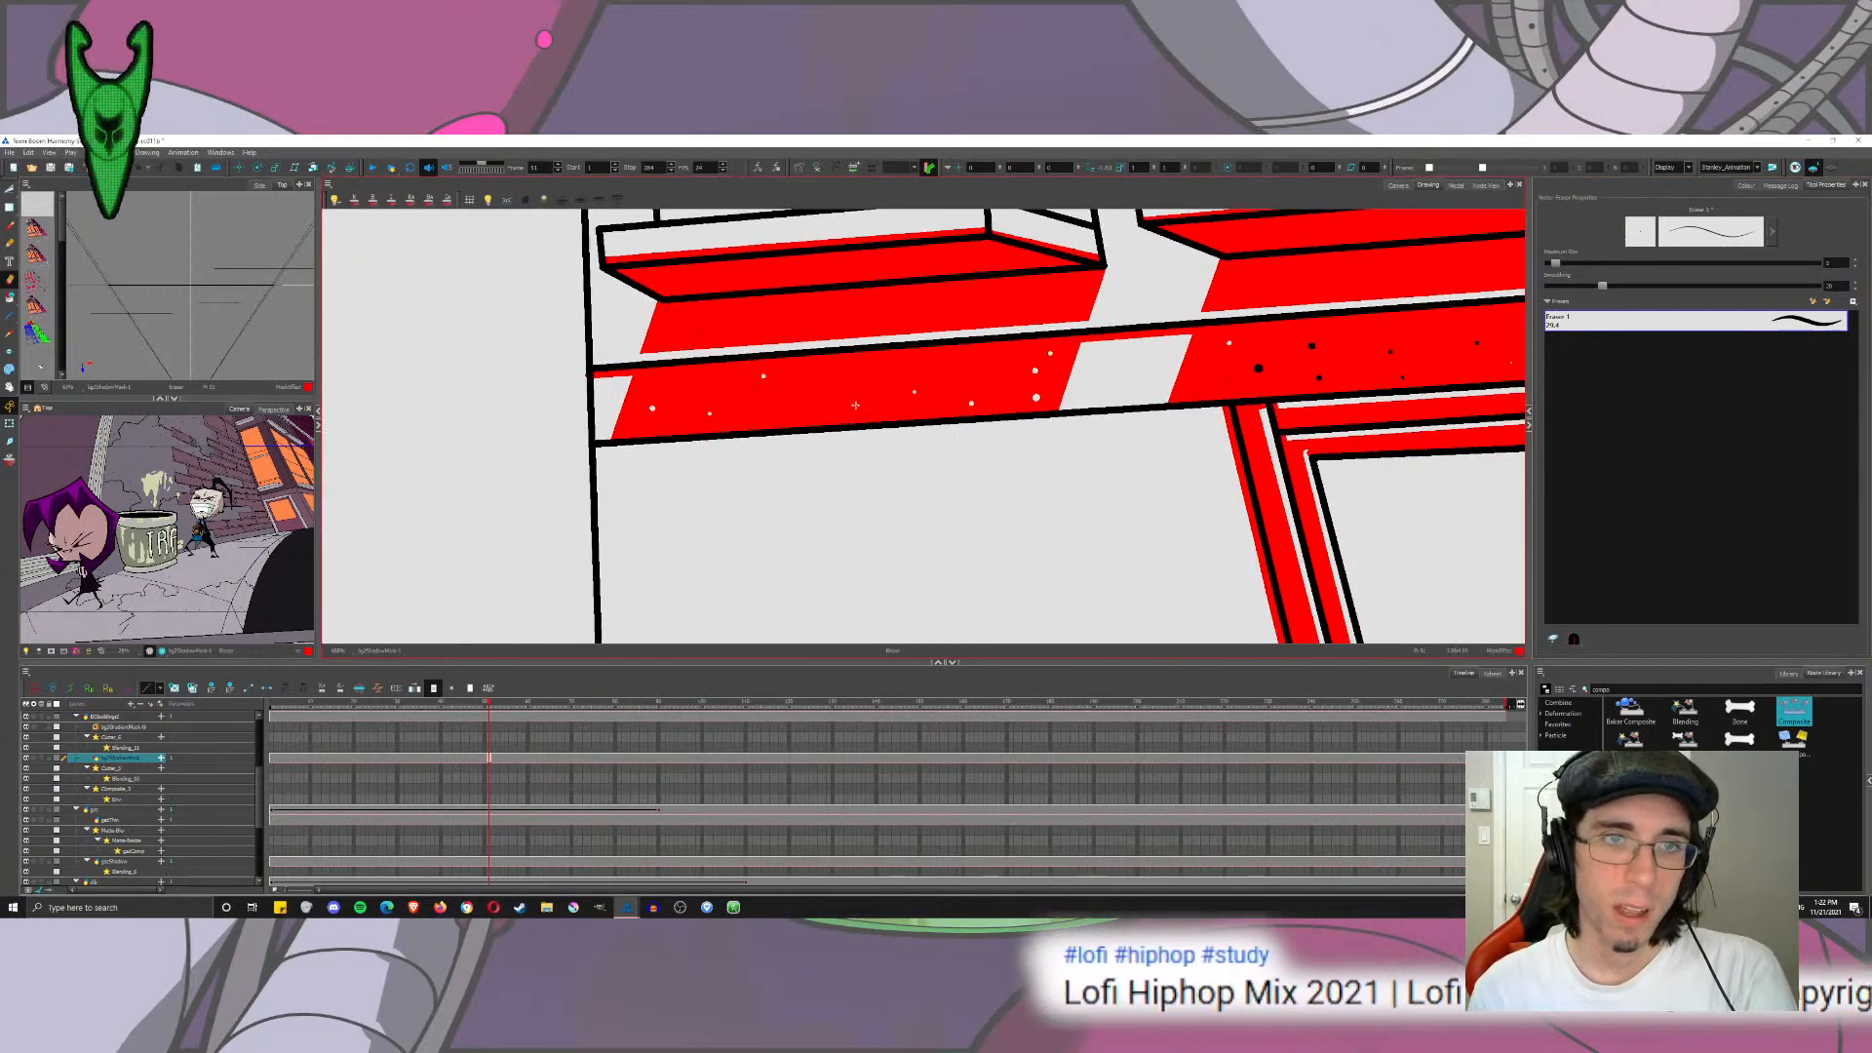
{"action": "left_click", "coordinate": [855, 407]}
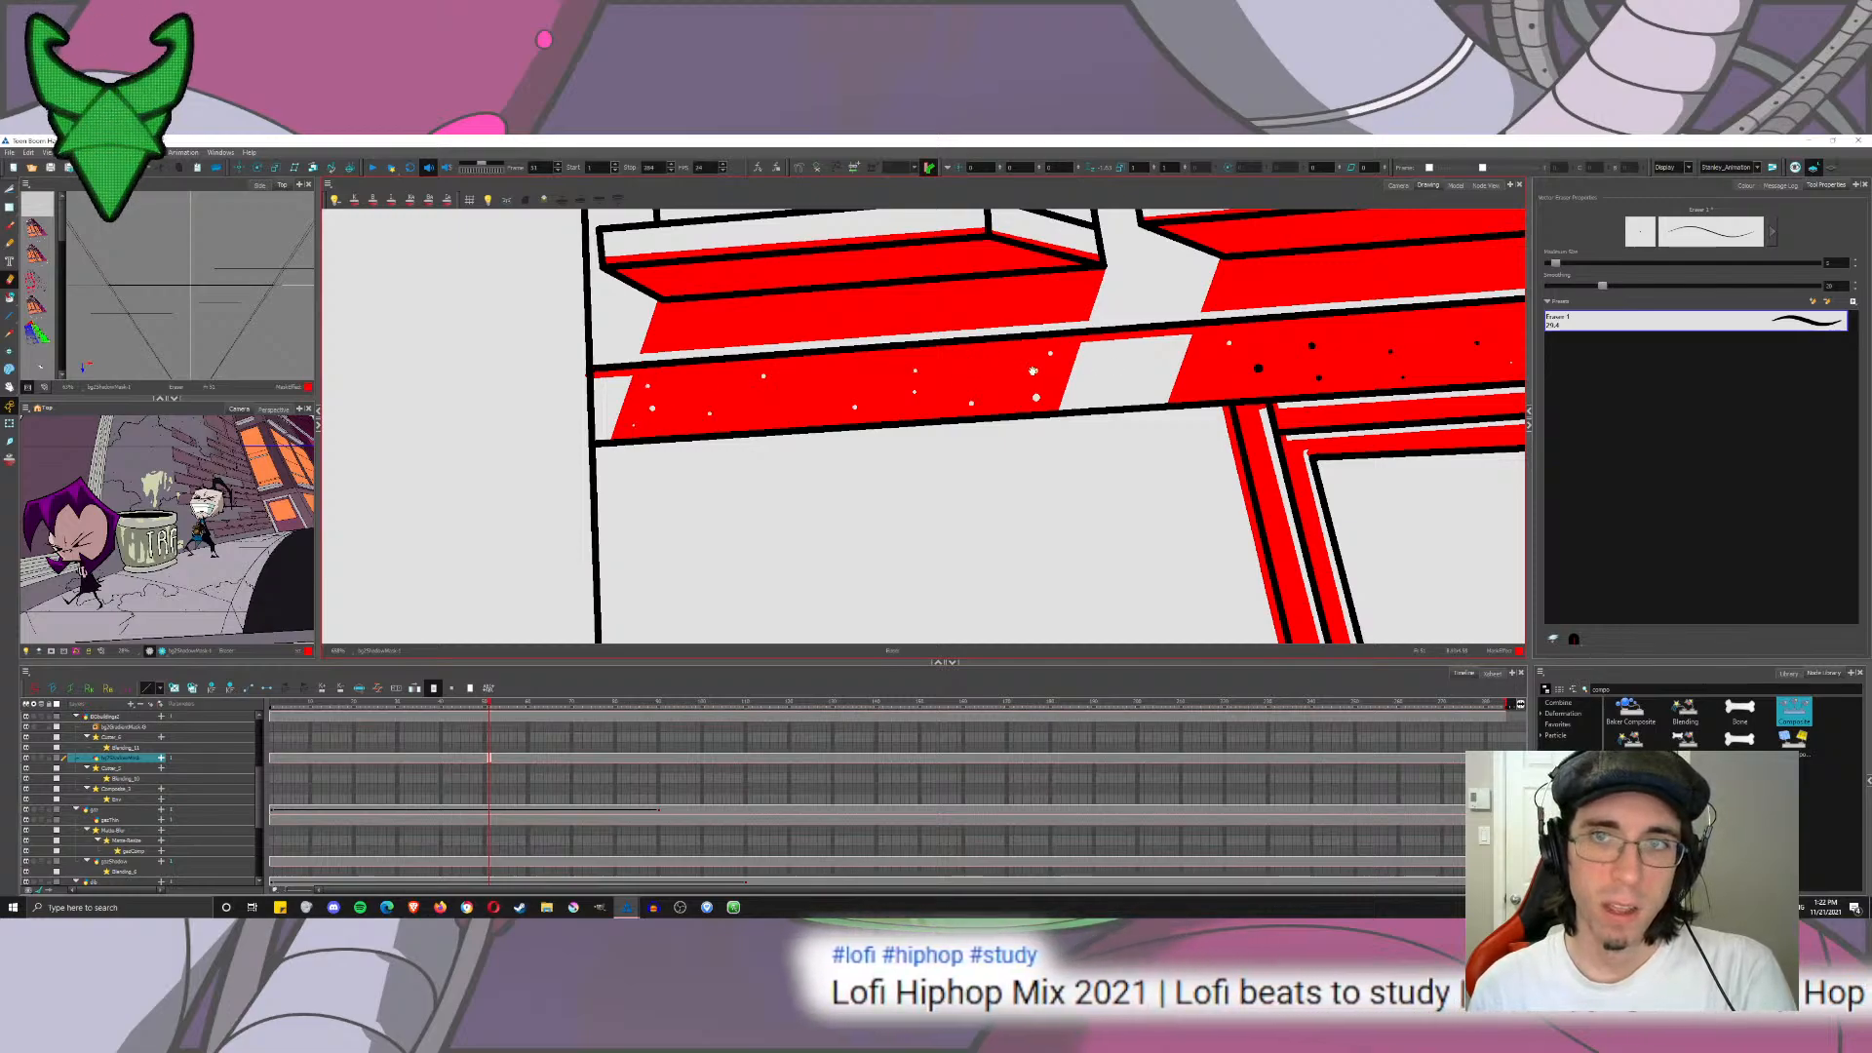
{"action": "left_click_drag", "start_coordinate": [1230, 353], "coordinate": [981, 400]}
{"action": "scroll", "coordinate": [980, 400], "scroll_direction": "down", "scroll_amount": 2}
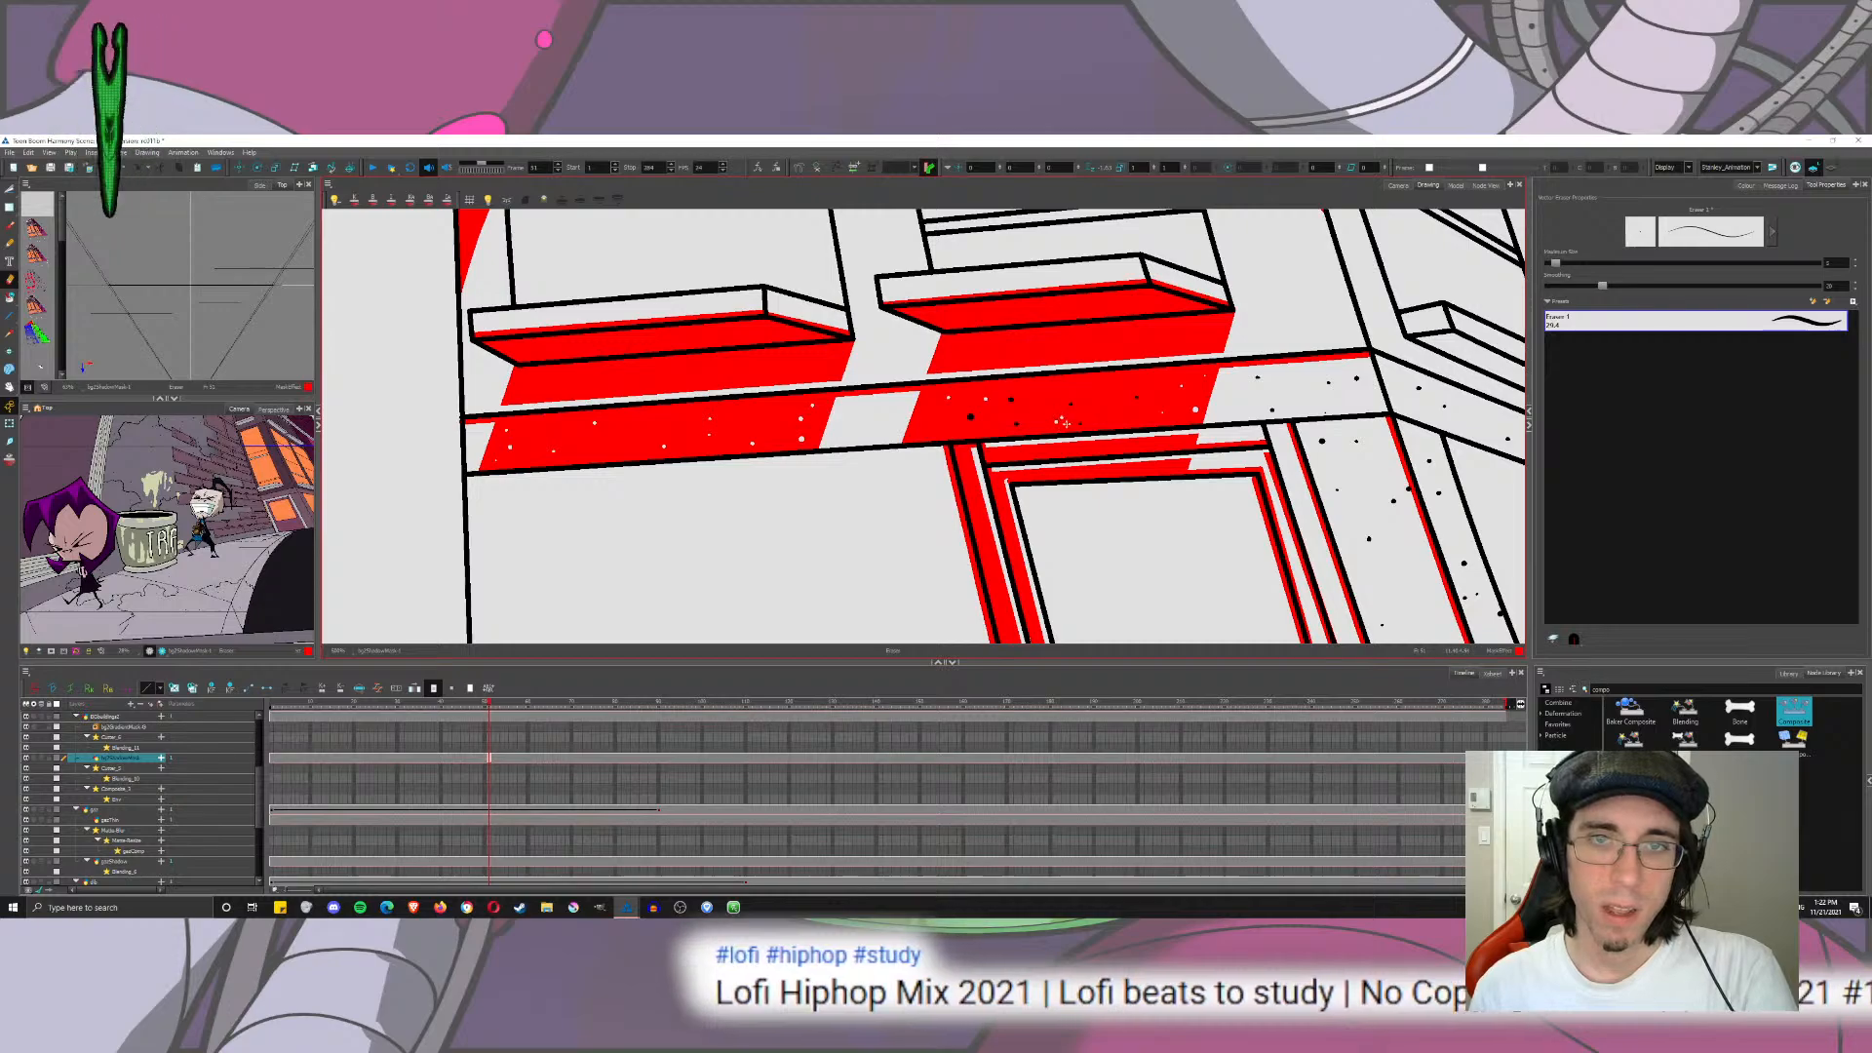
Step: Check the building's shadows in the camera view and in a rendered preview of the scene, and return to the drawing view
{"action": "scroll", "coordinate": [1072, 439], "scroll_direction": "down", "scroll_amount": 8}
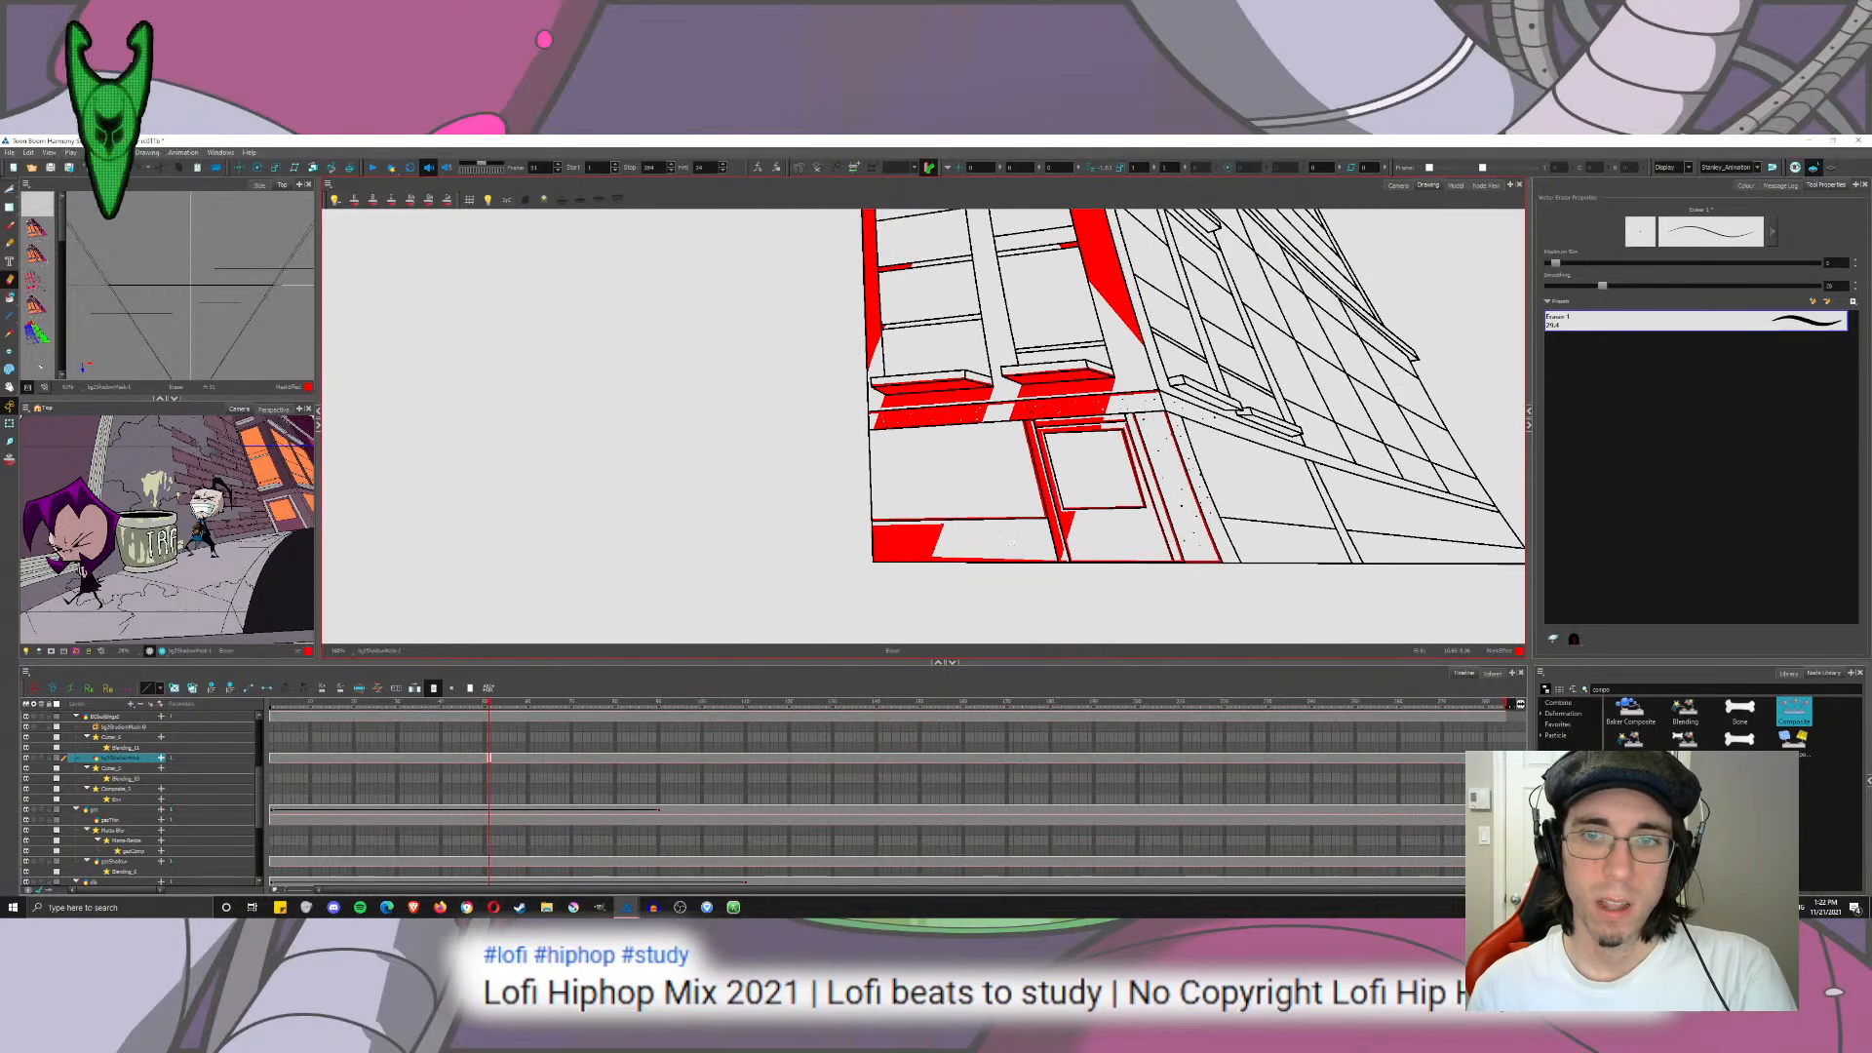
{"action": "scroll", "coordinate": [1002, 553], "scroll_direction": "up", "scroll_amount": 3}
{"action": "left_click", "coordinate": [1398, 185]}
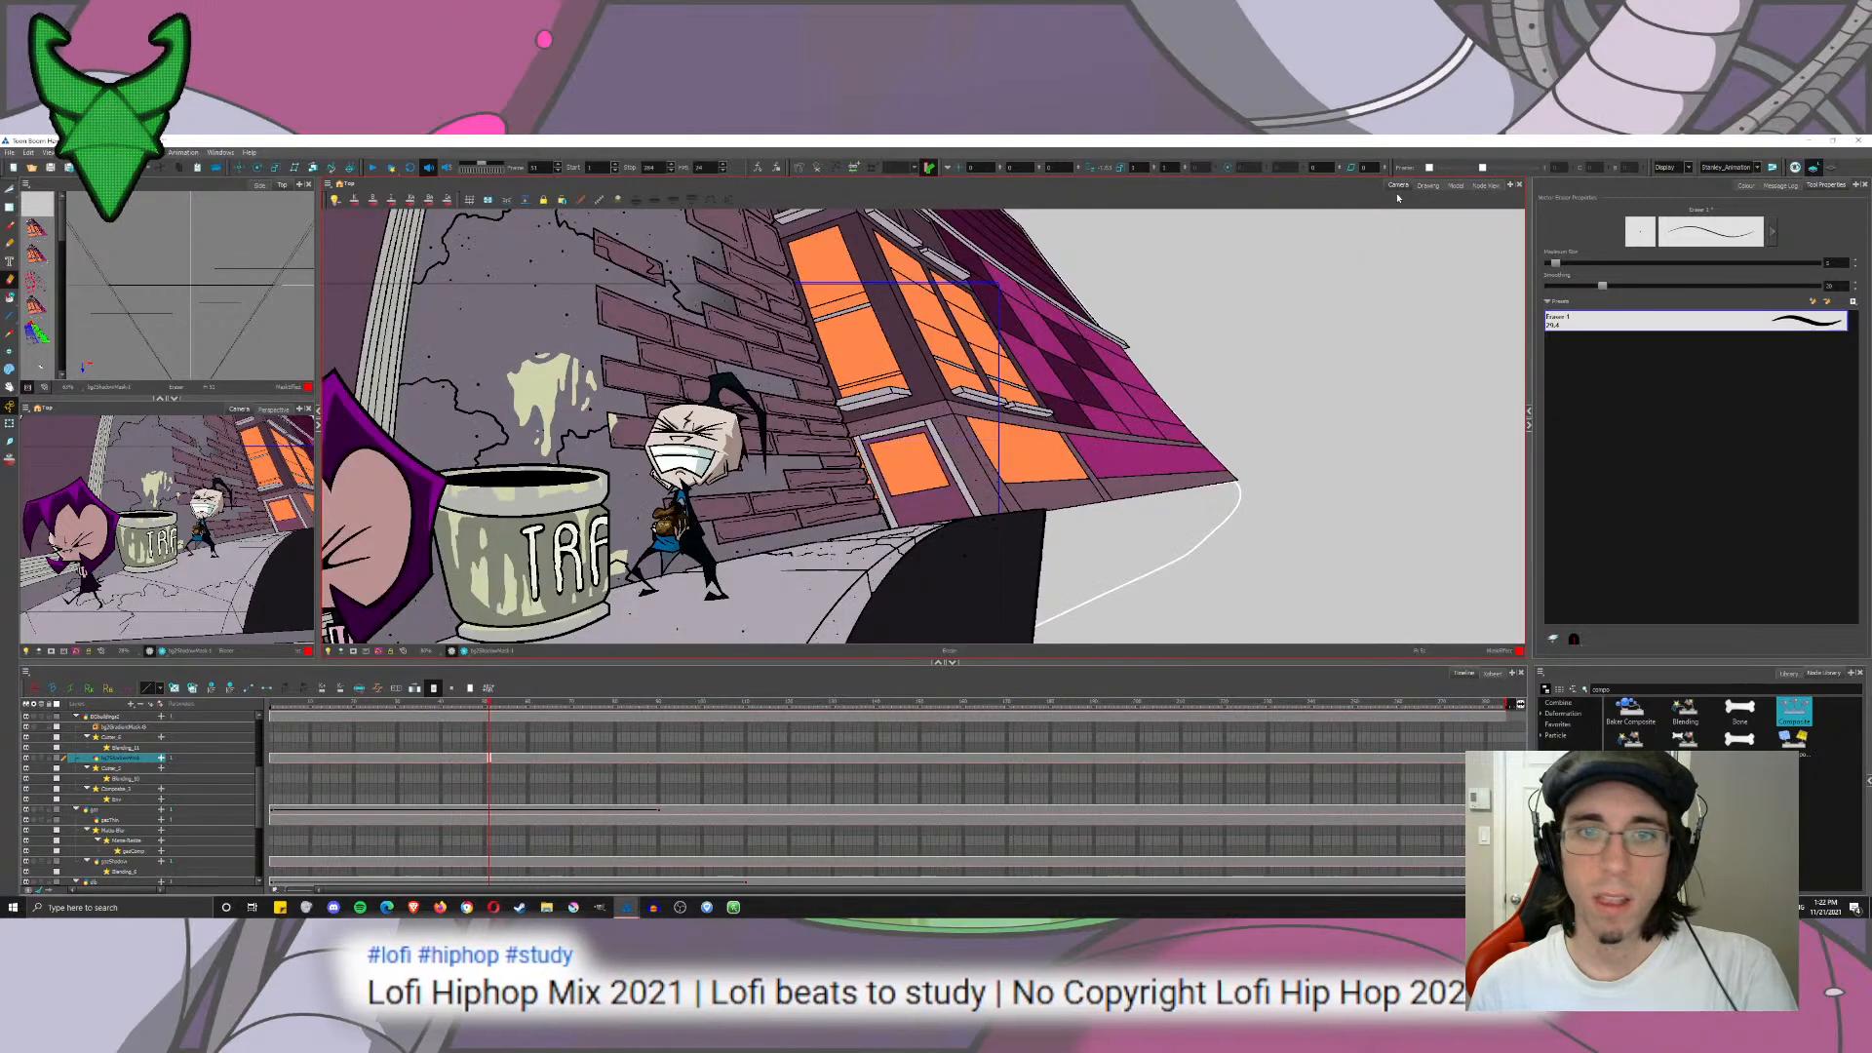
{"action": "scroll", "coordinate": [916, 508], "scroll_direction": "up", "scroll_amount": 5}
{"action": "scroll", "coordinate": [1014, 458], "scroll_direction": "down", "scroll_amount": 5}
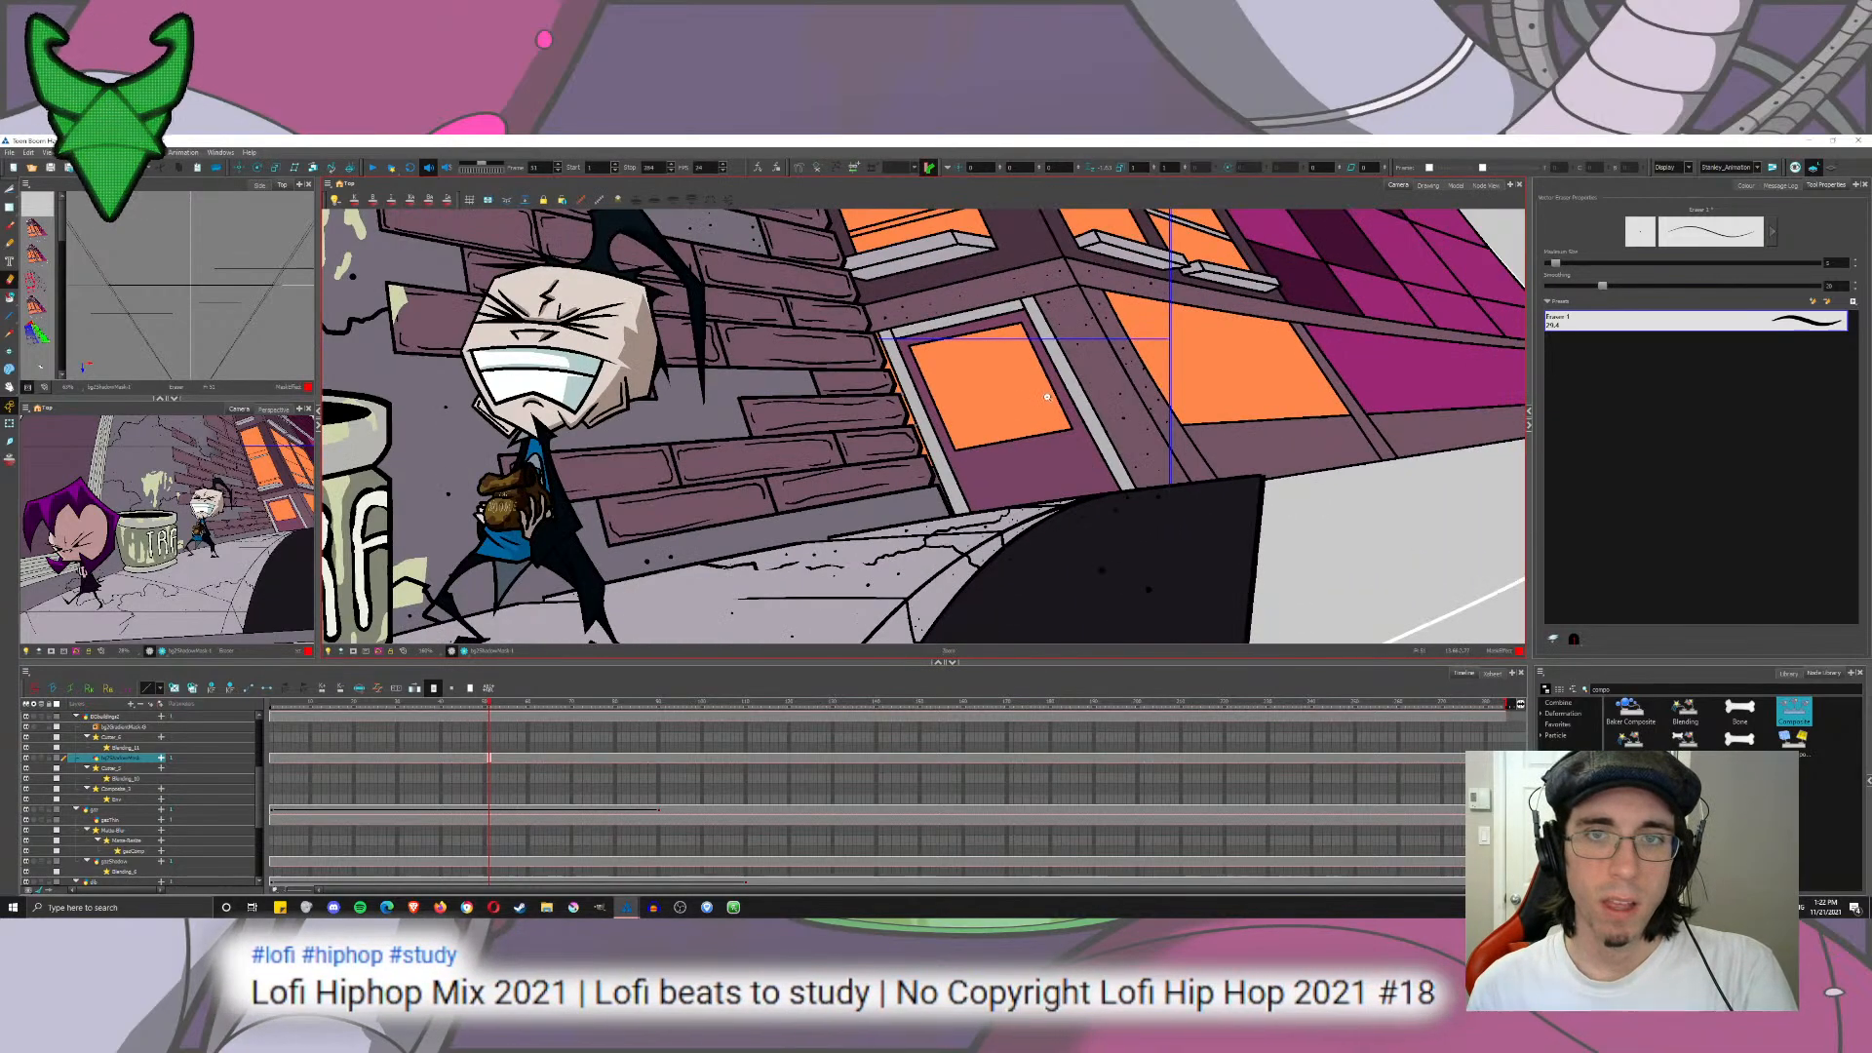
{"action": "left_click_drag", "start_coordinate": [1014, 438], "coordinate": [901, 511]}
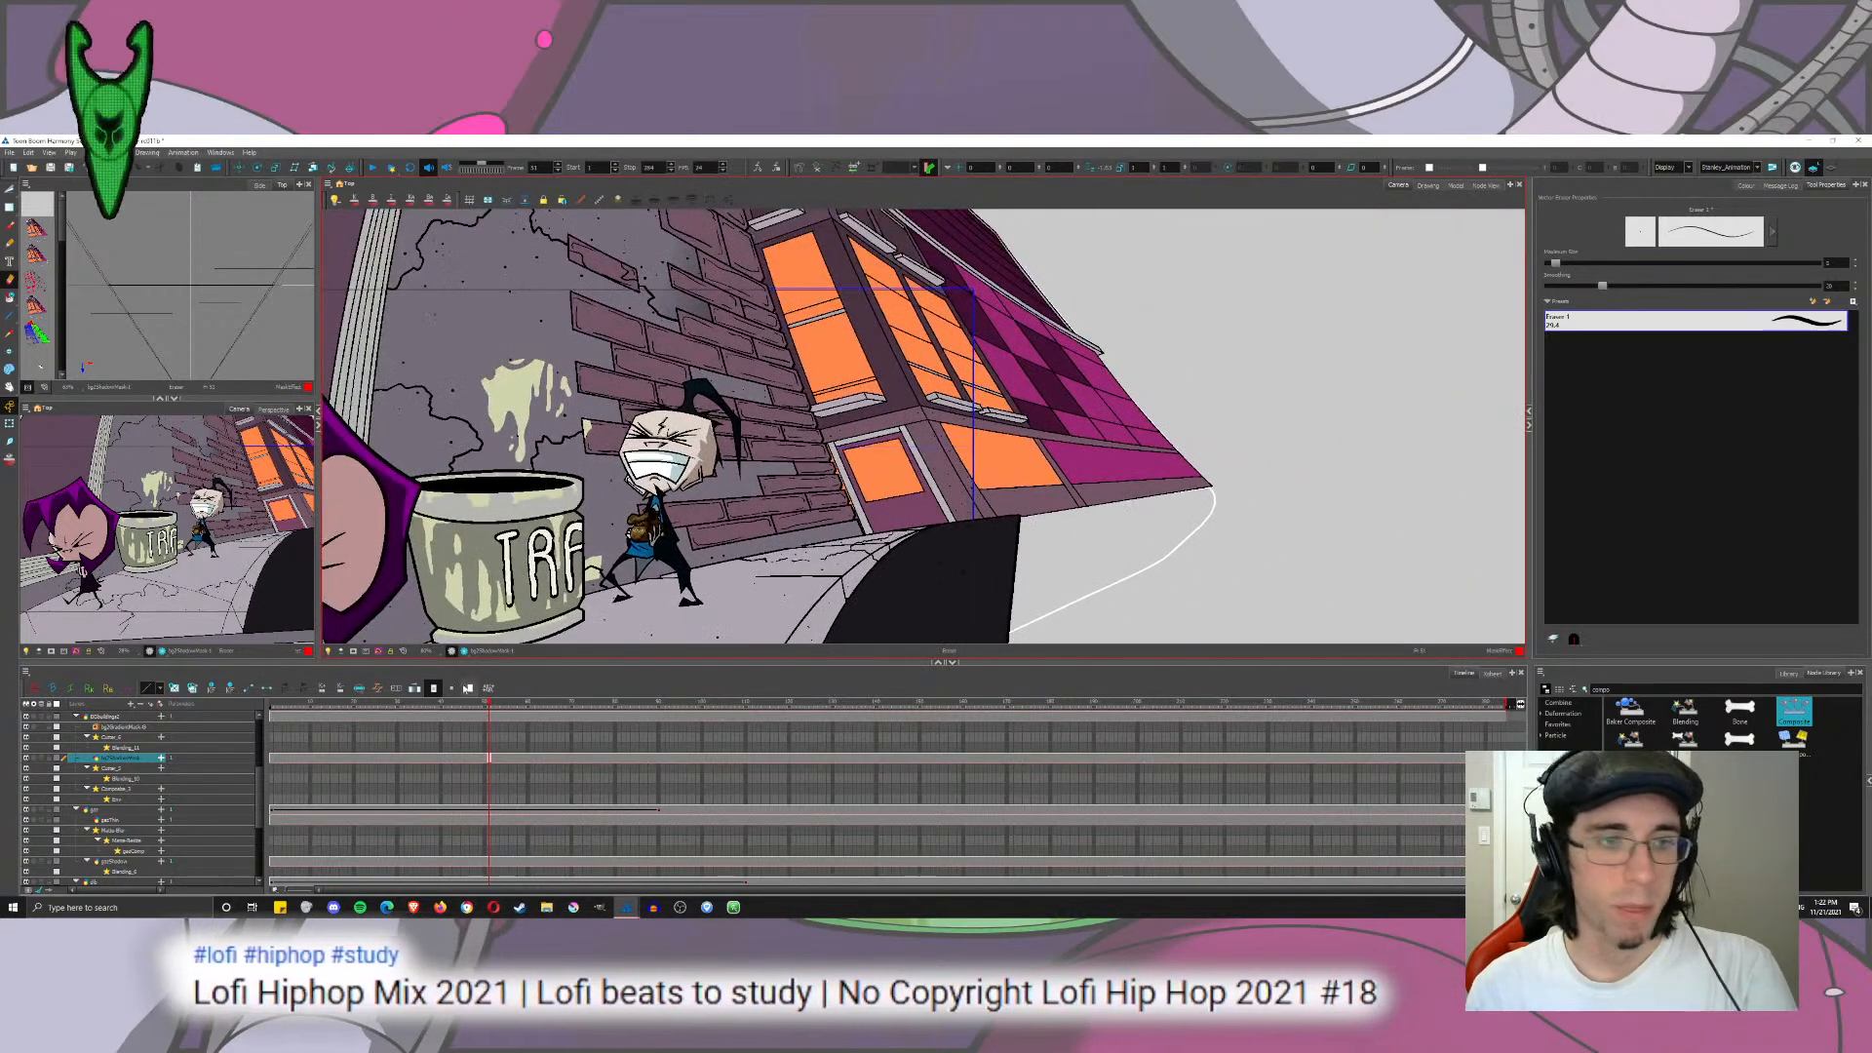
{"action": "left_click", "coordinate": [465, 651]}
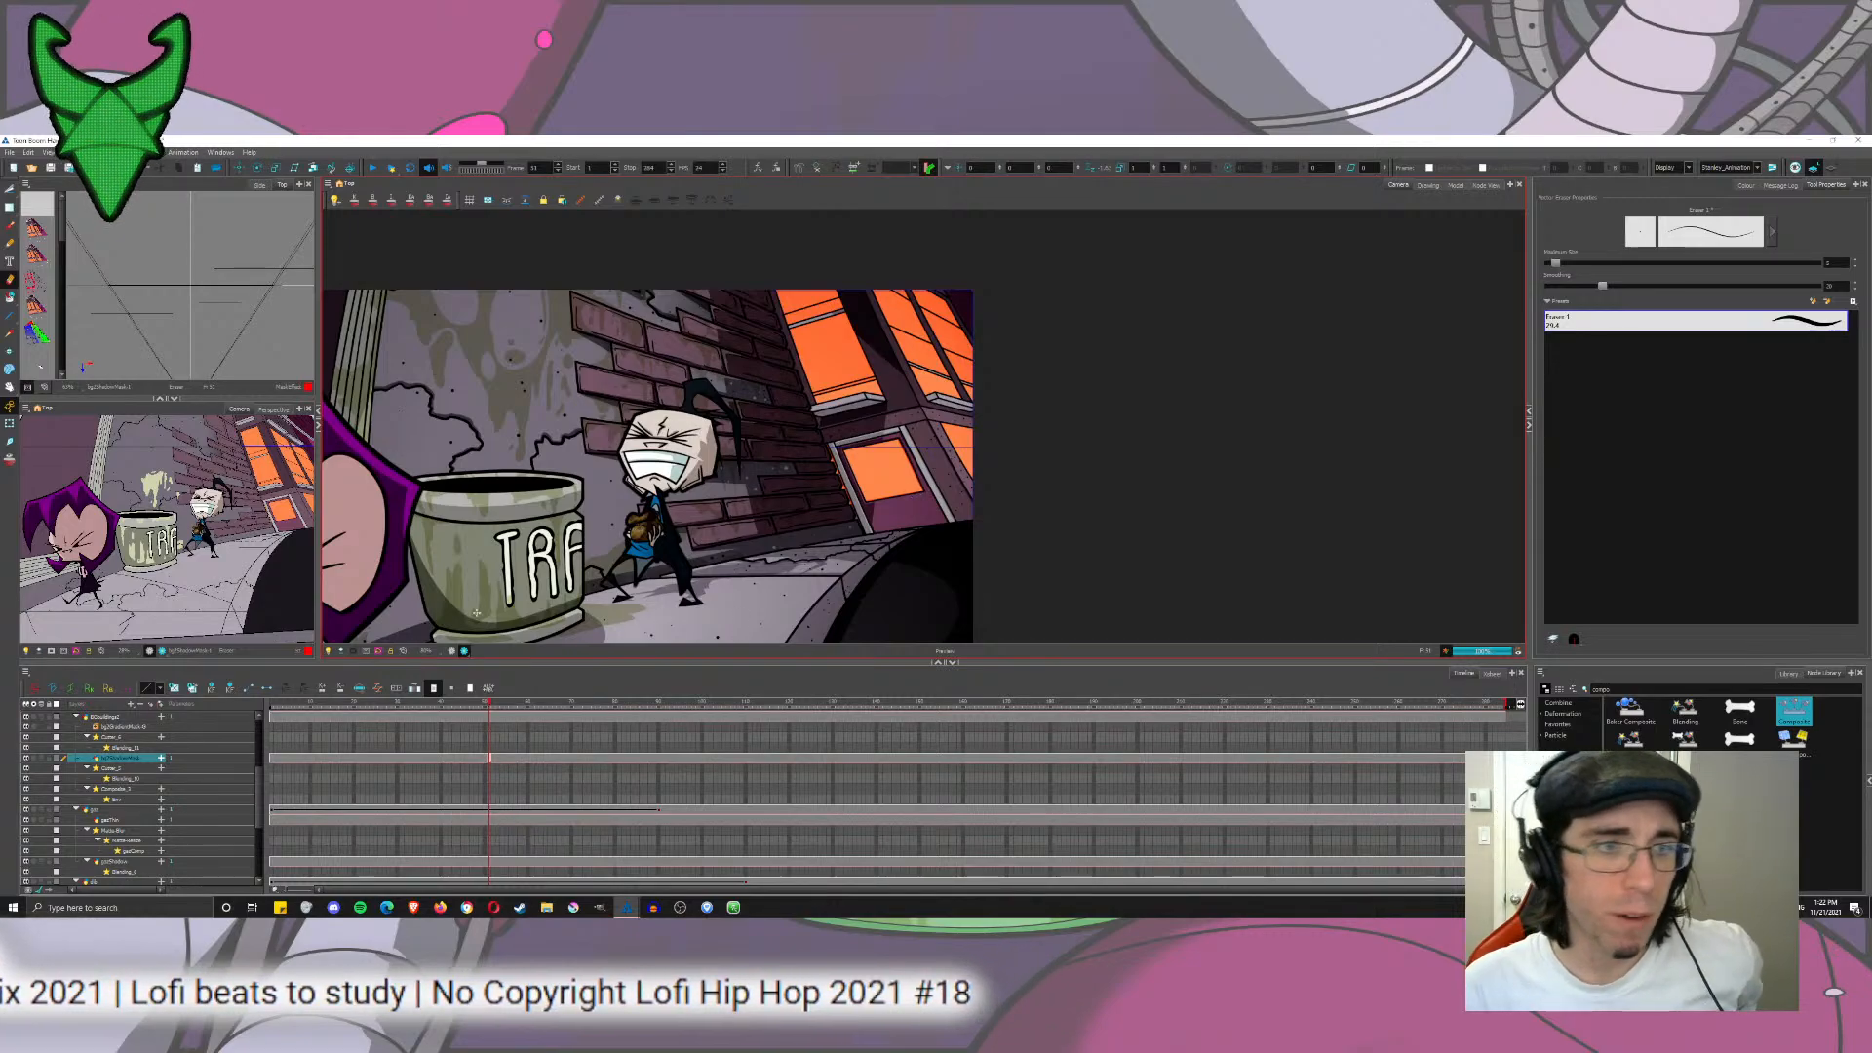
{"action": "left_click", "coordinate": [464, 651]}
{"action": "left_click", "coordinate": [1430, 187]}
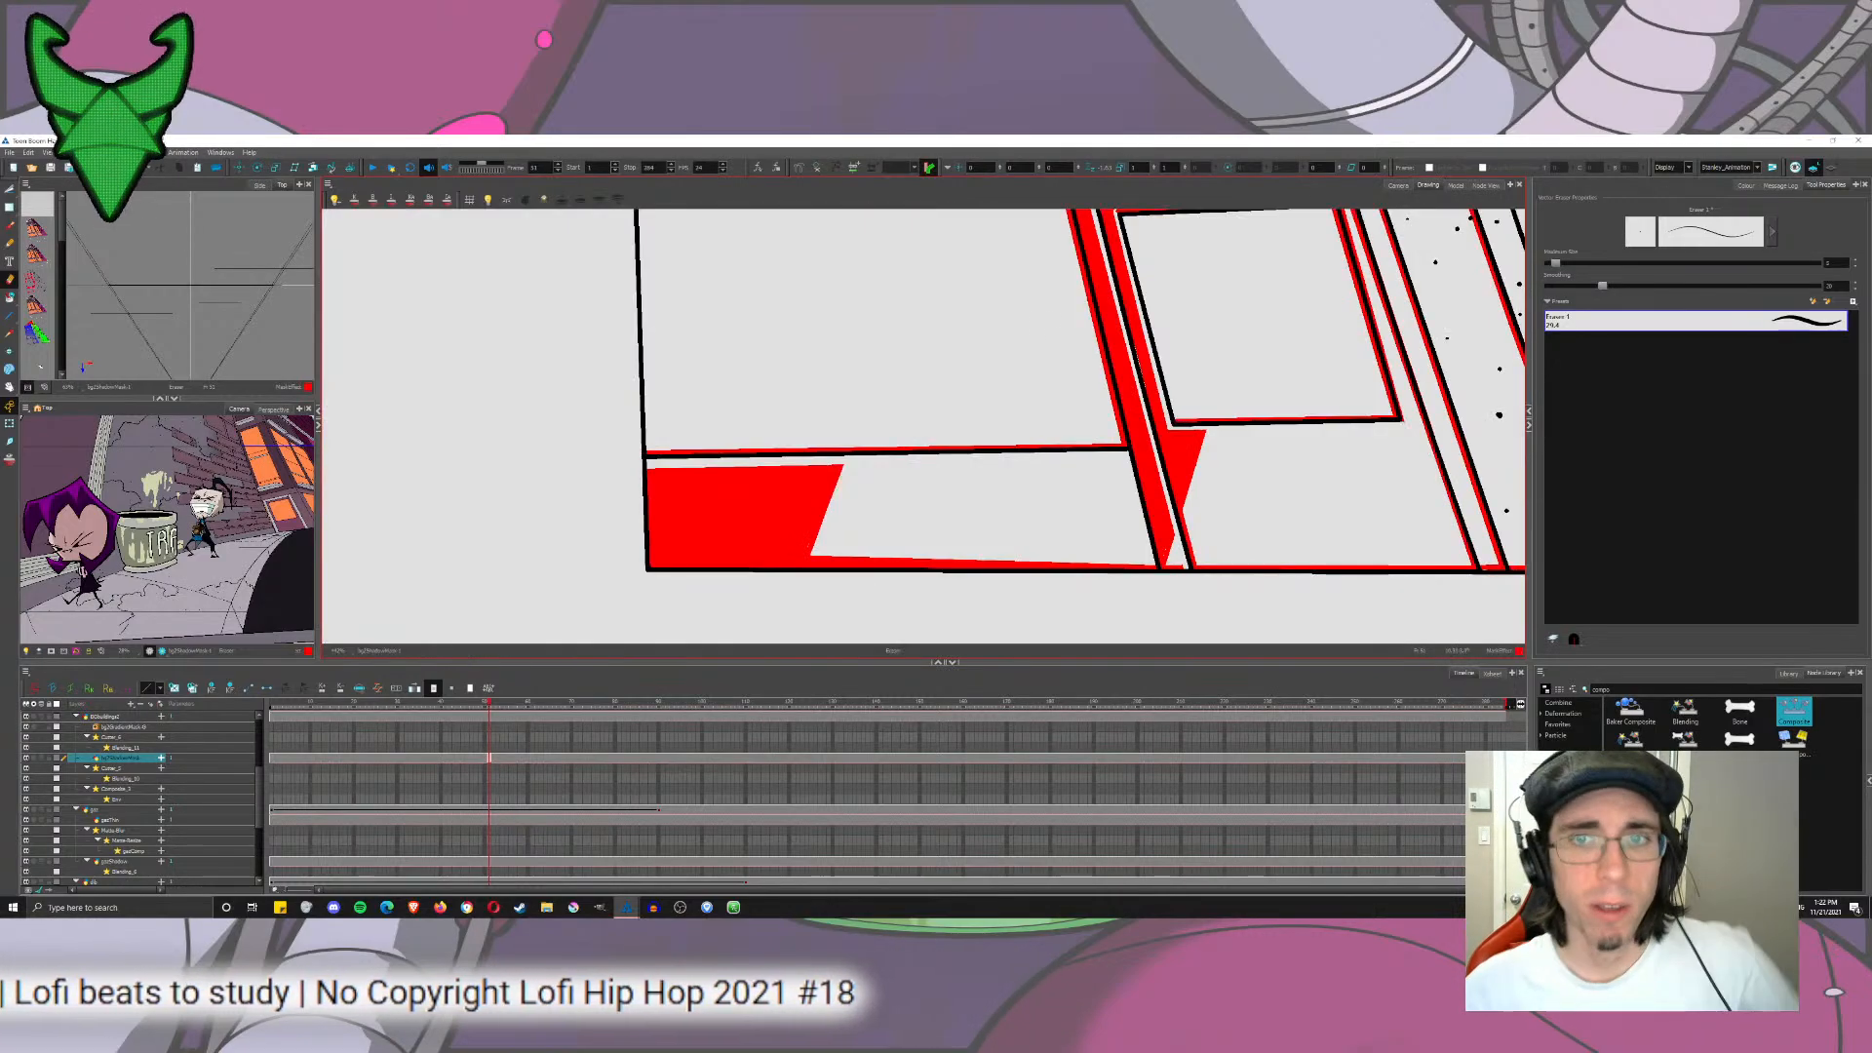
Step: Brush short red shadow lines on the building's side face, just around the corner along the edges of the band above the door
{"action": "mouse_move", "coordinate": [1257, 434]}
{"action": "left_mouse_down"}
{"action": "mouse_move", "coordinate": [496, 554]}
{"action": "mouse_move", "coordinate": [565, 563]}
{"action": "mouse_move", "coordinate": [510, 555]}
{"action": "left_mouse_up"}
{"action": "scroll", "coordinate": [496, 554], "scroll_direction": "down", "scroll_amount": 2}
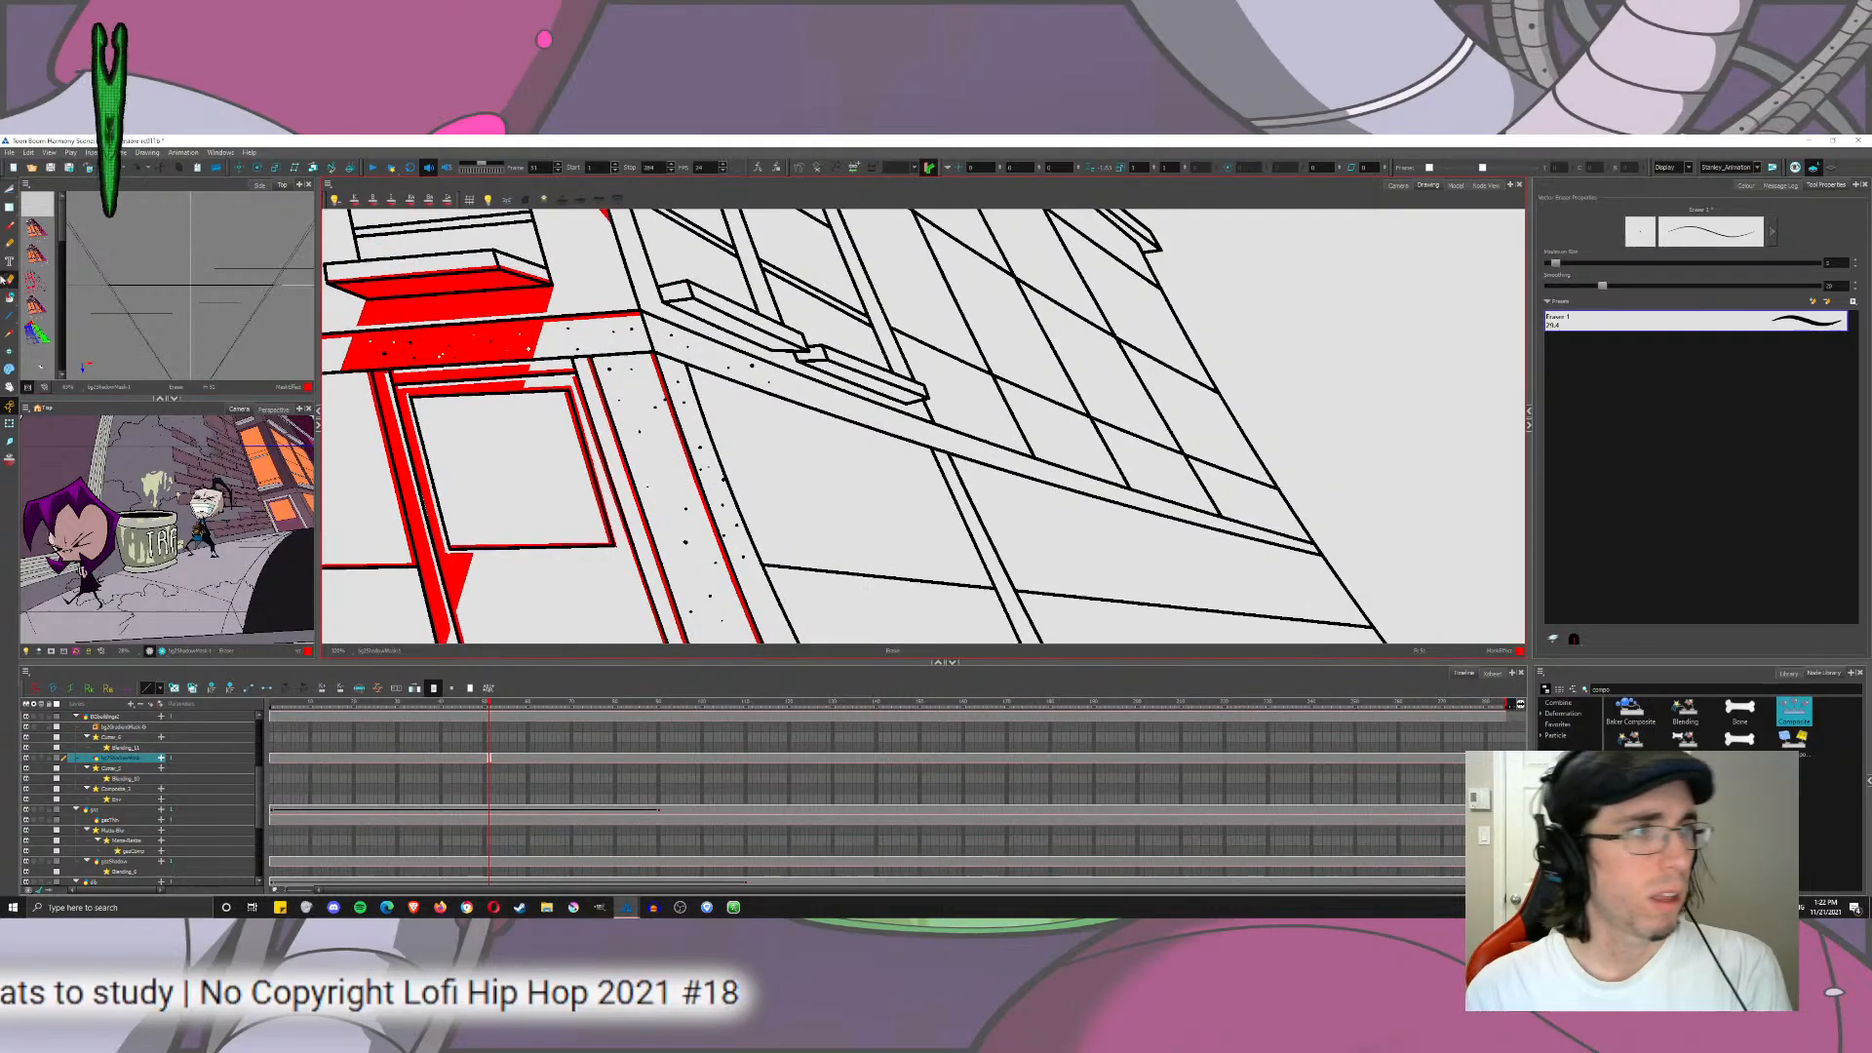
{"action": "left_click", "coordinate": [9, 226]}
{"action": "left_click_drag", "start_coordinate": [637, 352], "coordinate": [605, 311]}
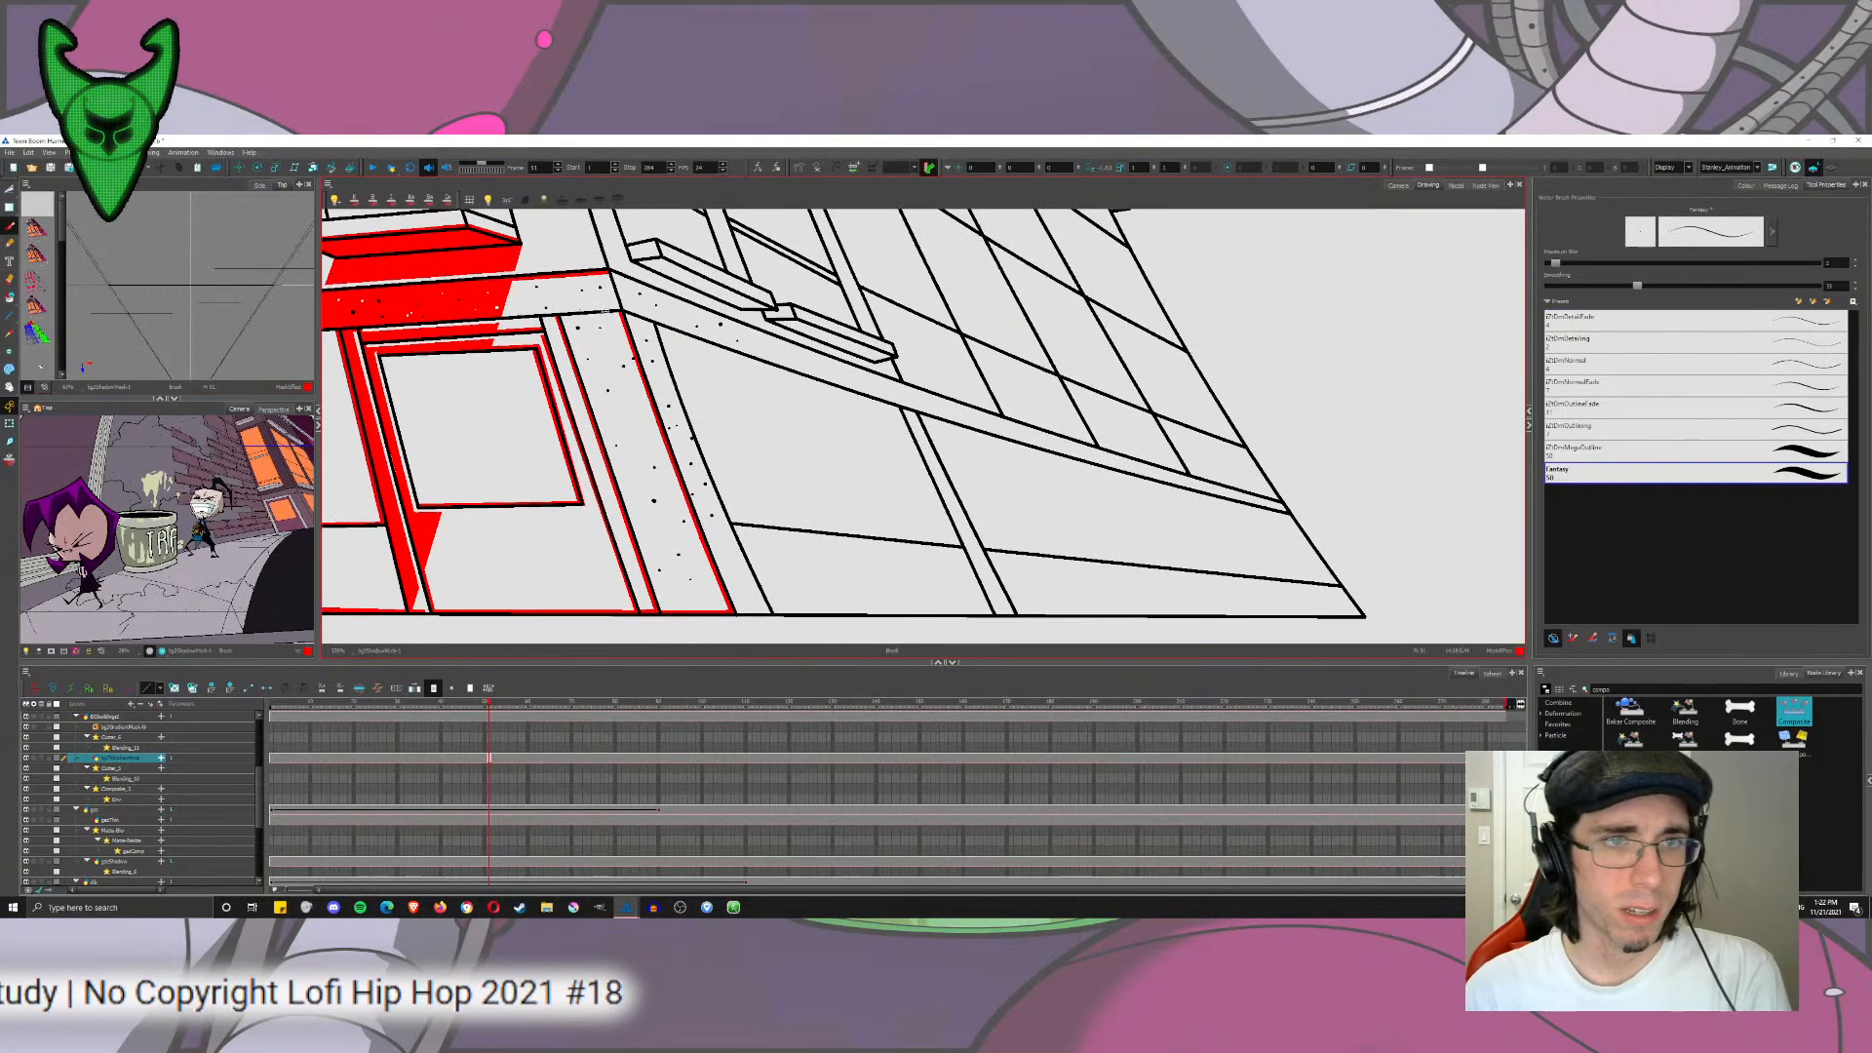
{"action": "left_click_drag", "start_coordinate": [741, 615], "coordinate": [675, 414]}
{"action": "key", "text": "ctrl+z"}
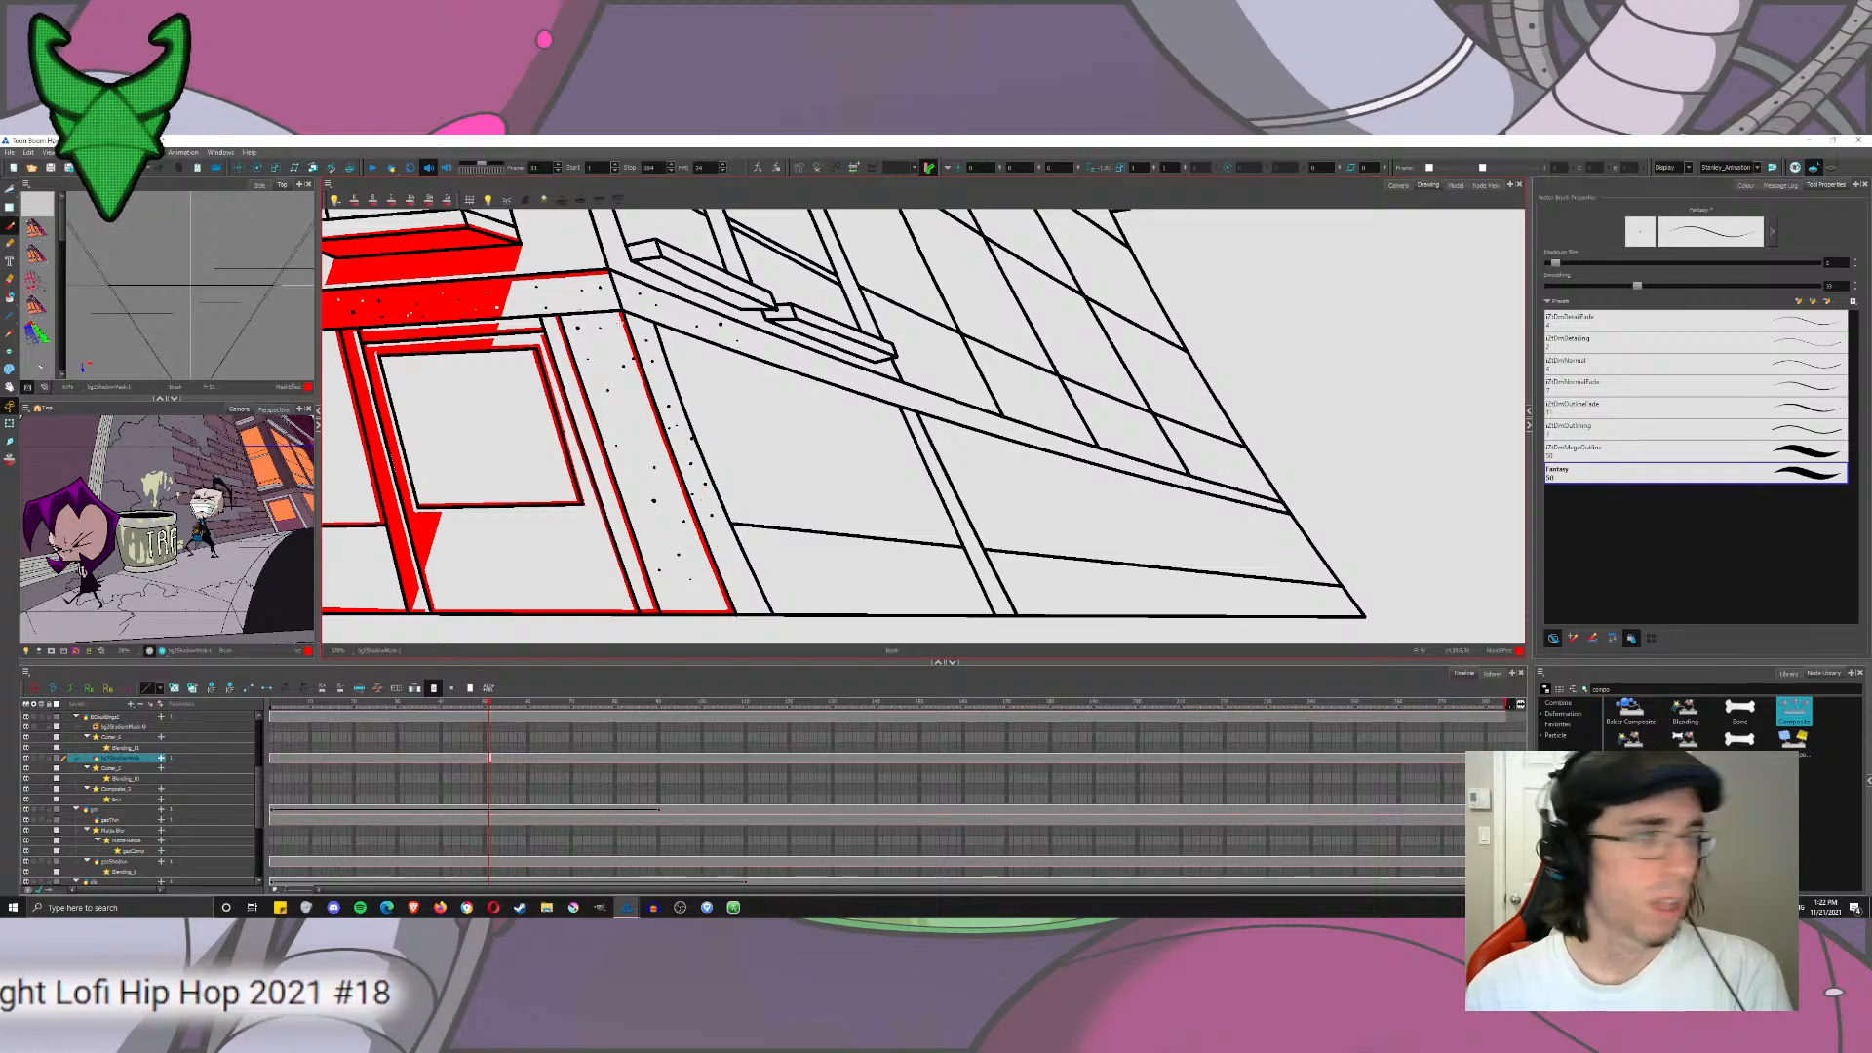
{"action": "left_click_drag", "start_coordinate": [647, 306], "coordinate": [650, 353]}
{"action": "scroll", "coordinate": [587, 358], "scroll_direction": "up", "scroll_amount": 6}
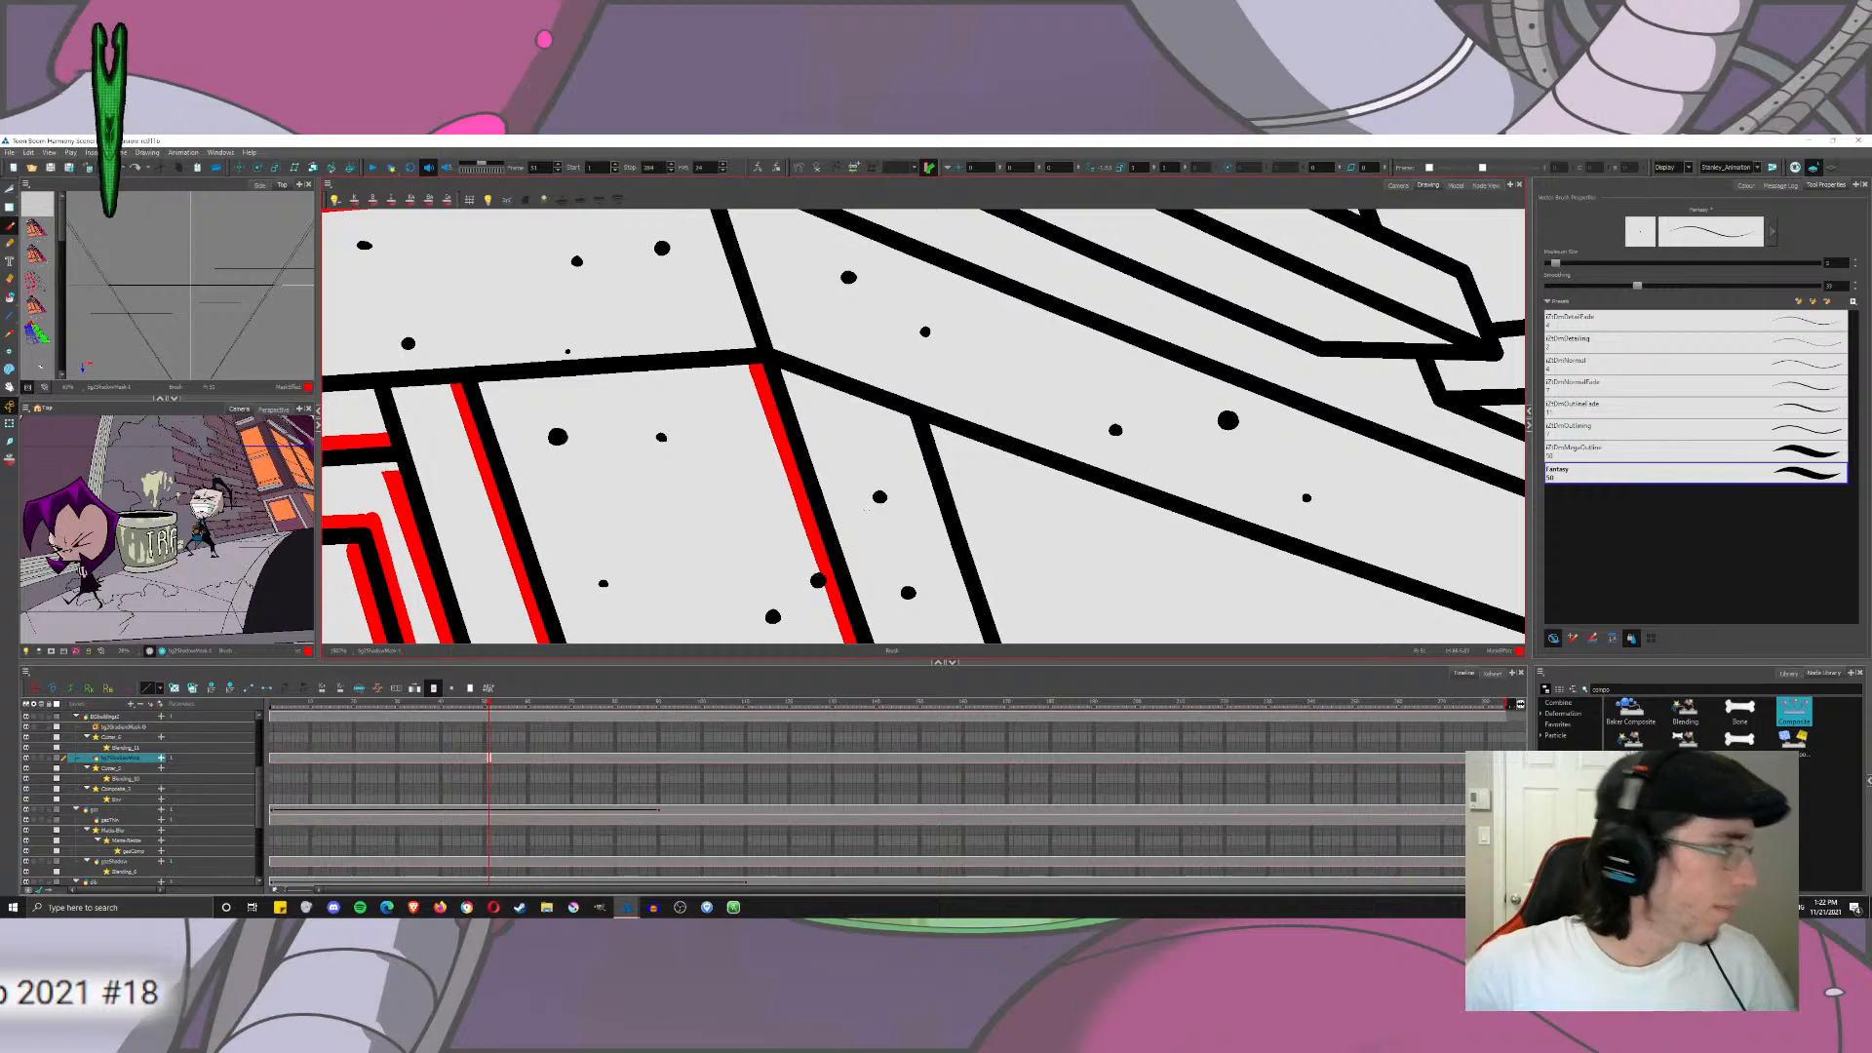
{"action": "mouse_move", "coordinate": [821, 401]}
{"action": "left_mouse_down"}
{"action": "mouse_move", "coordinate": [810, 349]}
{"action": "mouse_move", "coordinate": [831, 361]}
{"action": "mouse_move", "coordinate": [772, 347]}
{"action": "mouse_move", "coordinate": [793, 364]}
{"action": "left_mouse_up"}
{"action": "scroll", "coordinate": [794, 324], "scroll_direction": "down", "scroll_amount": 5}
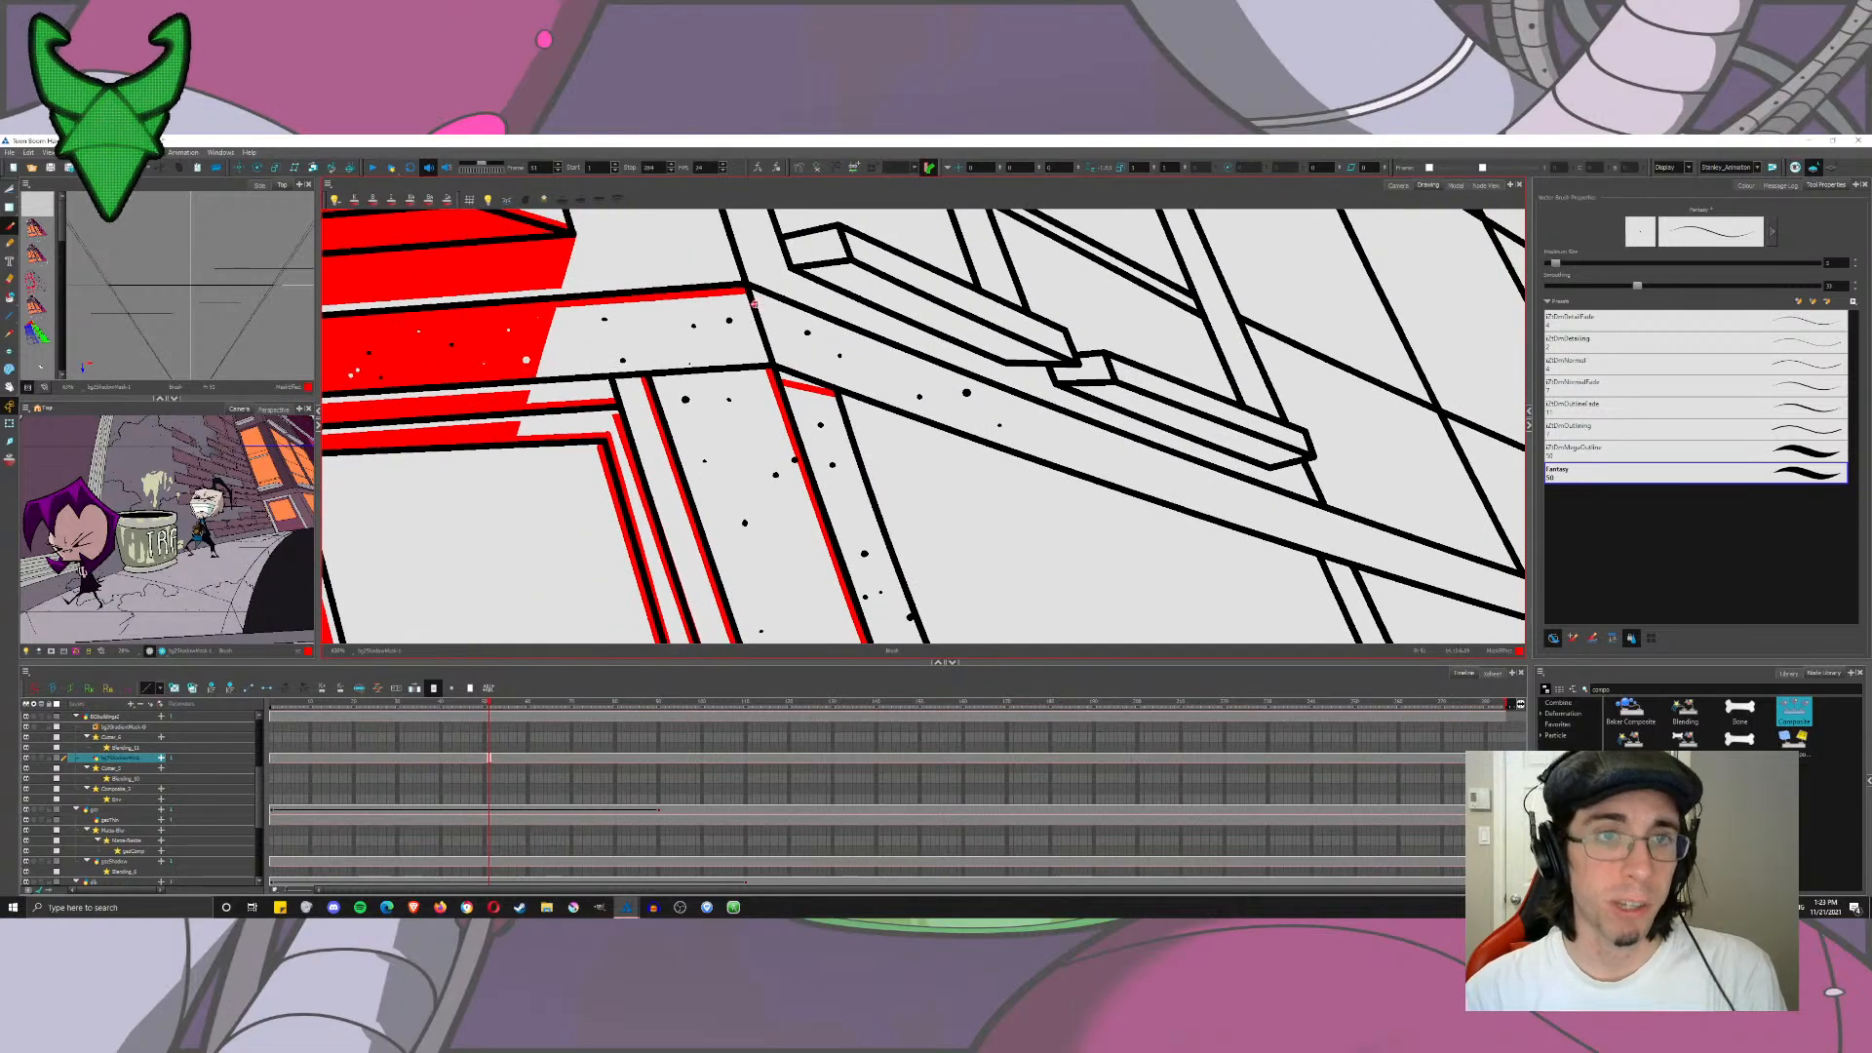
{"action": "left_click_drag", "start_coordinate": [755, 304], "coordinate": [846, 328]}
Step: Brush a short slanted red shadow line around the building's corner at the upper floor's dividing line, redoing the first stroke
{"action": "mouse_move", "coordinate": [797, 244]}
{"action": "left_mouse_down"}
{"action": "mouse_move", "coordinate": [770, 620]}
{"action": "mouse_move", "coordinate": [726, 409]}
{"action": "mouse_move", "coordinate": [653, 311]}
{"action": "mouse_move", "coordinate": [709, 558]}
{"action": "left_mouse_up"}
{"action": "mouse_move", "coordinate": [683, 312]}
{"action": "left_mouse_down"}
{"action": "mouse_move", "coordinate": [753, 546]}
{"action": "mouse_move", "coordinate": [694, 535]}
{"action": "left_mouse_up"}
{"action": "mouse_move", "coordinate": [585, 220]}
{"action": "left_mouse_down"}
{"action": "mouse_move", "coordinate": [635, 373]}
{"action": "mouse_move", "coordinate": [602, 202]}
{"action": "left_mouse_up"}
{"action": "left_click_drag", "start_coordinate": [639, 362], "coordinate": [627, 388]}
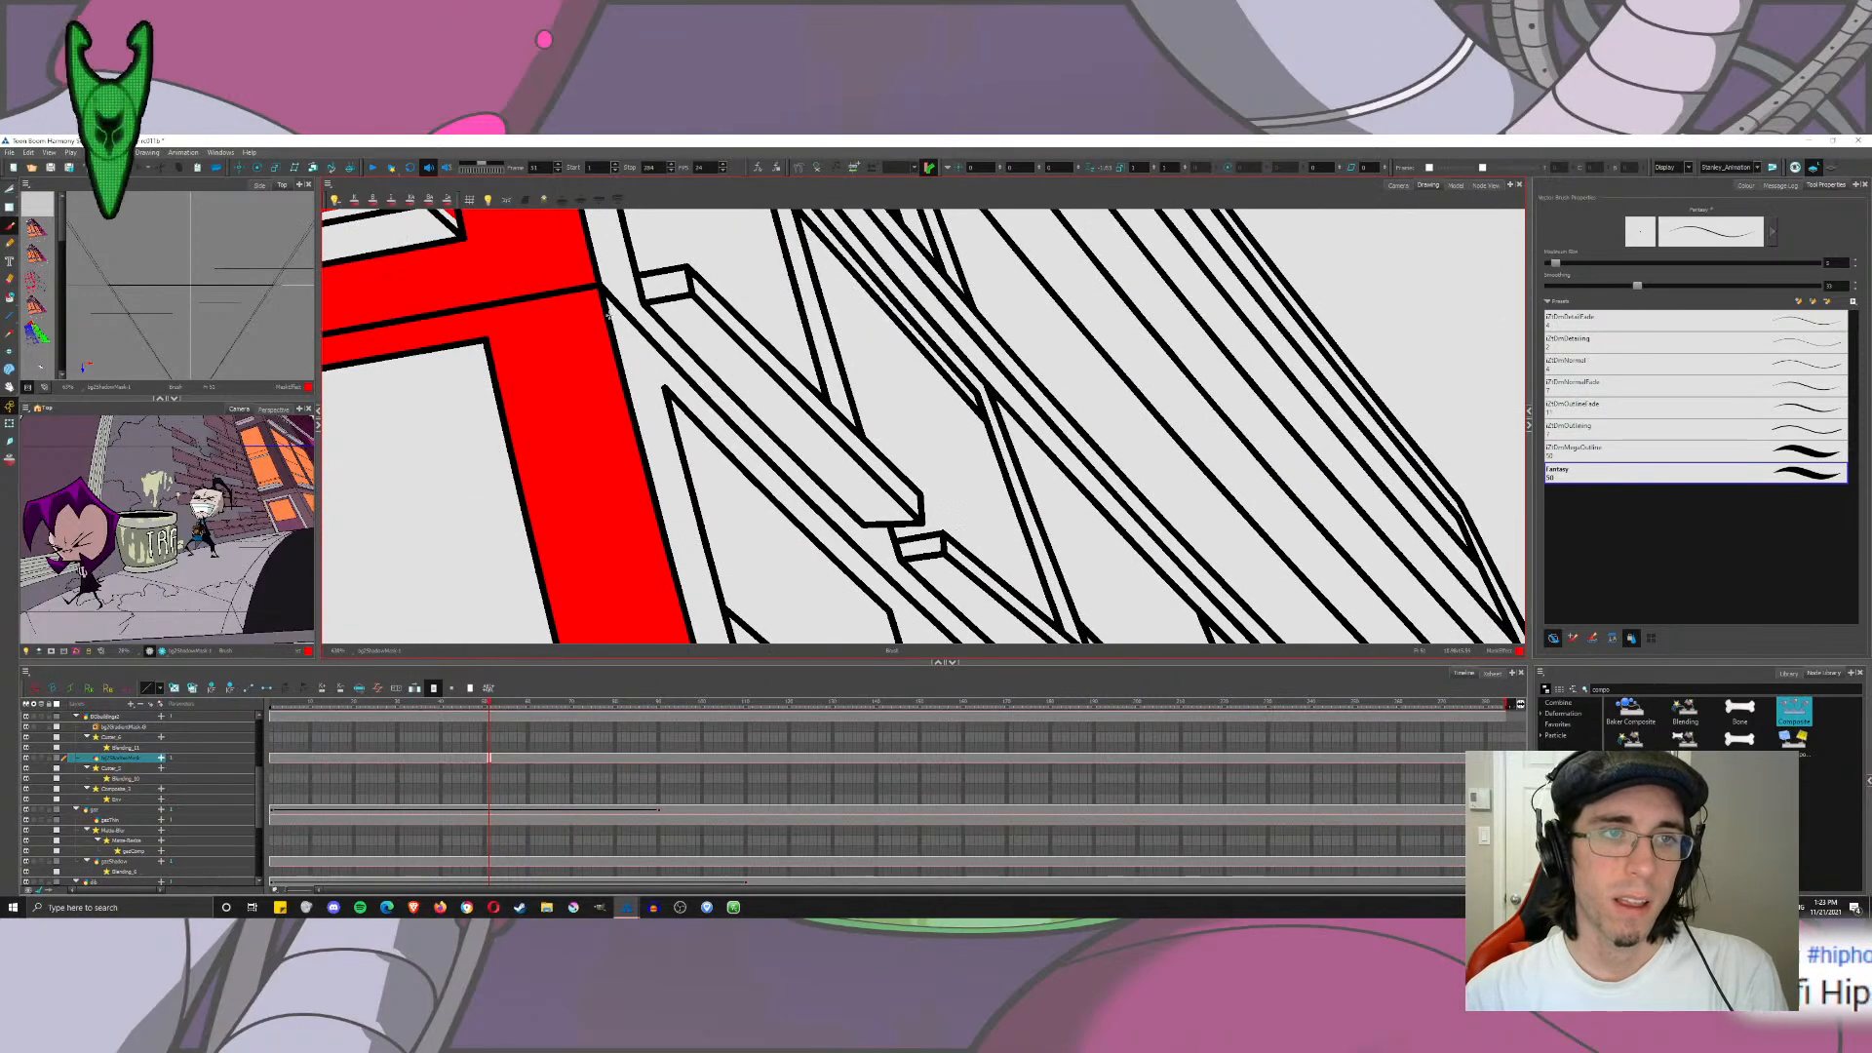
{"action": "left_click_drag", "start_coordinate": [593, 252], "coordinate": [689, 378]}
{"action": "key", "text": "ctrl+z"}
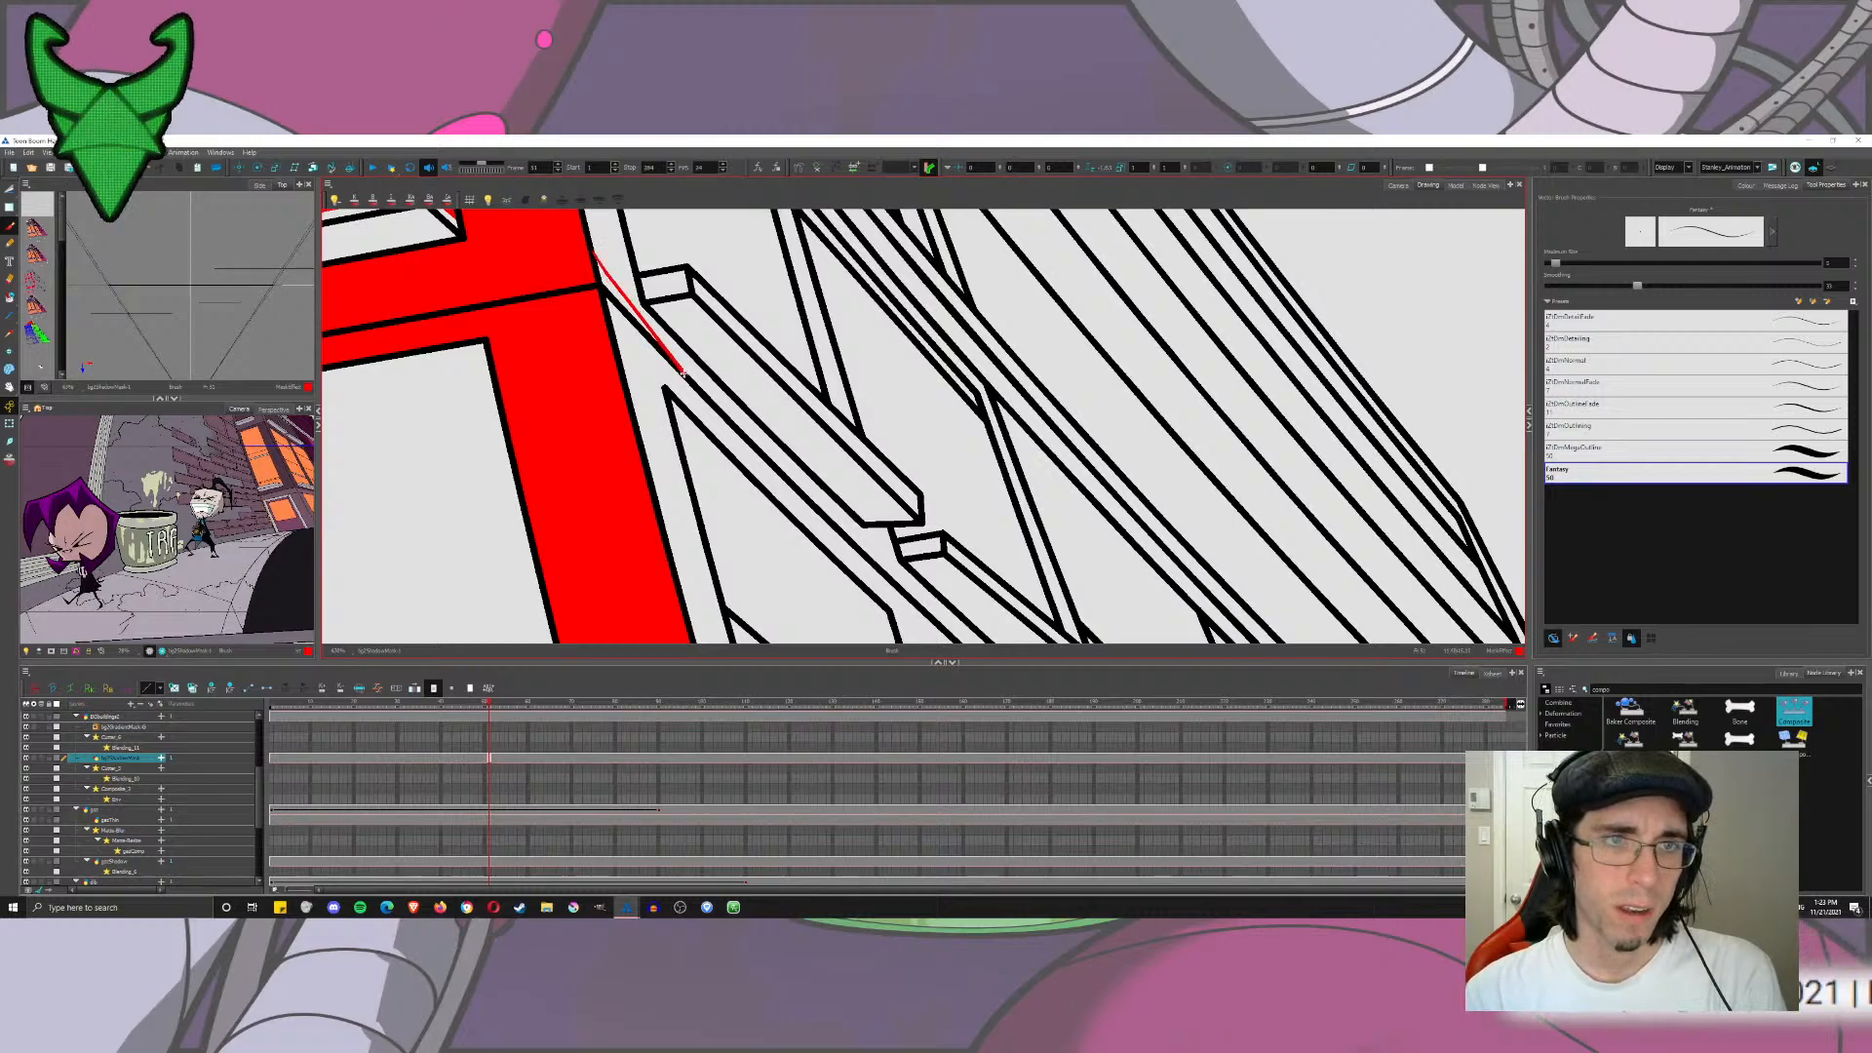
{"action": "left_click_drag", "start_coordinate": [638, 293], "coordinate": [674, 398]}
Step: Fill the roof cornice's upper strip, the top-floor sill tops and both top-floor window panes on the front face with red
{"action": "mouse_move", "coordinate": [608, 214]}
{"action": "left_mouse_down"}
{"action": "mouse_move", "coordinate": [684, 513]}
{"action": "mouse_move", "coordinate": [602, 373]}
{"action": "mouse_move", "coordinate": [1074, 295]}
{"action": "left_mouse_up"}
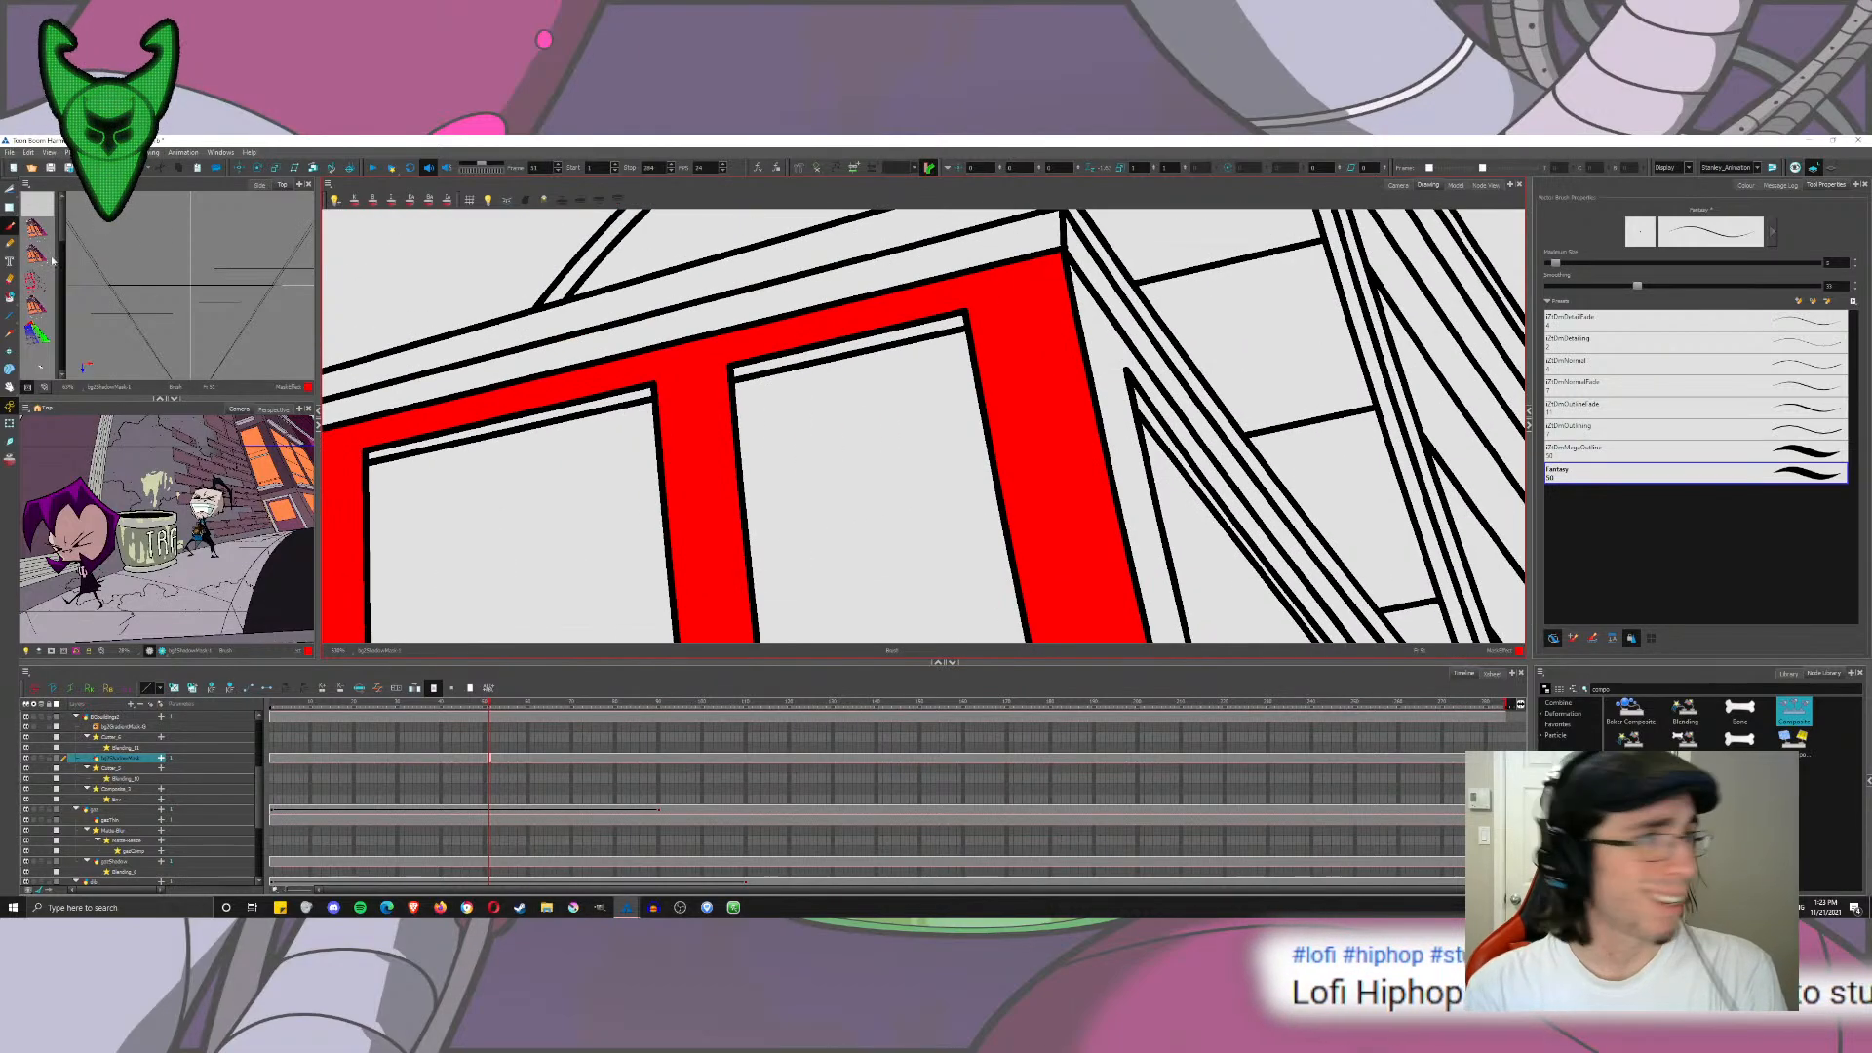
{"action": "left_click", "coordinate": [10, 298]}
{"action": "scroll", "coordinate": [676, 349], "scroll_direction": "down", "scroll_amount": 5}
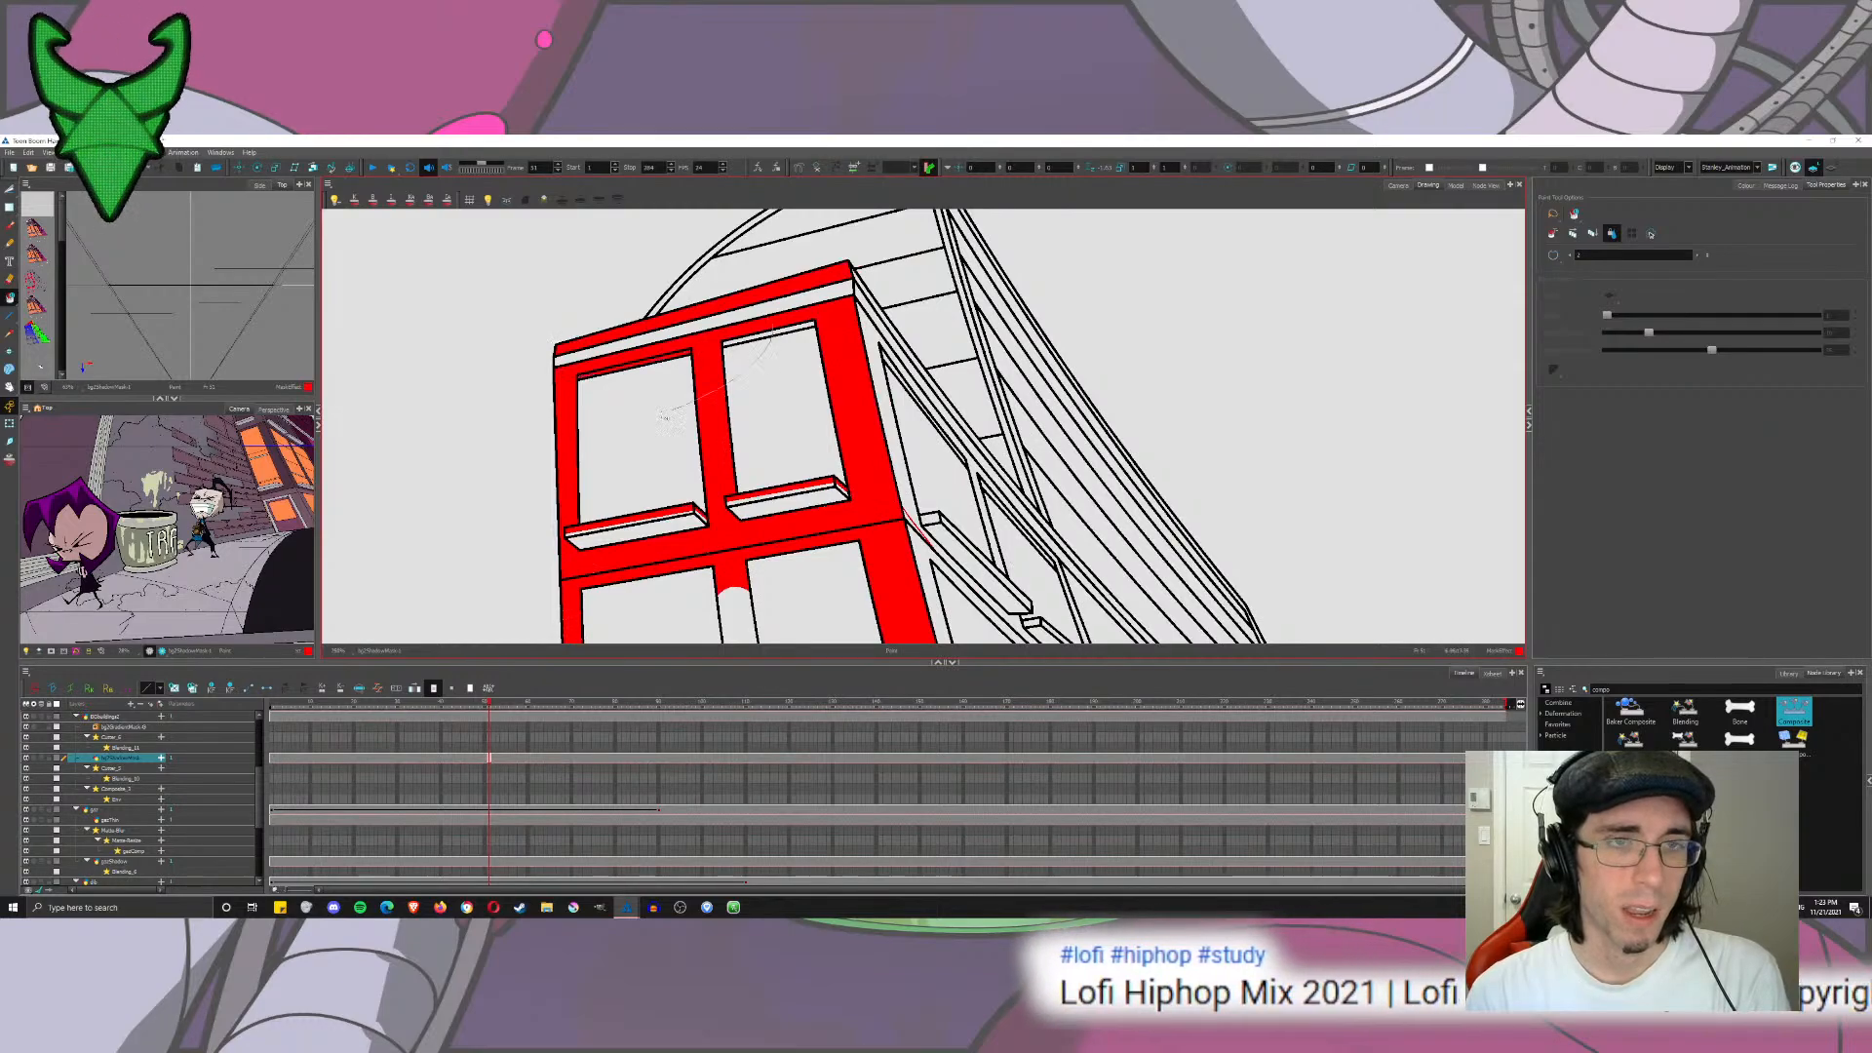
{"action": "left_click_drag", "start_coordinate": [673, 390], "coordinate": [819, 451]}
{"action": "scroll", "coordinate": [848, 485], "scroll_direction": "down", "scroll_amount": 3}
{"action": "scroll", "coordinate": [847, 485], "scroll_direction": "up", "scroll_amount": 5}
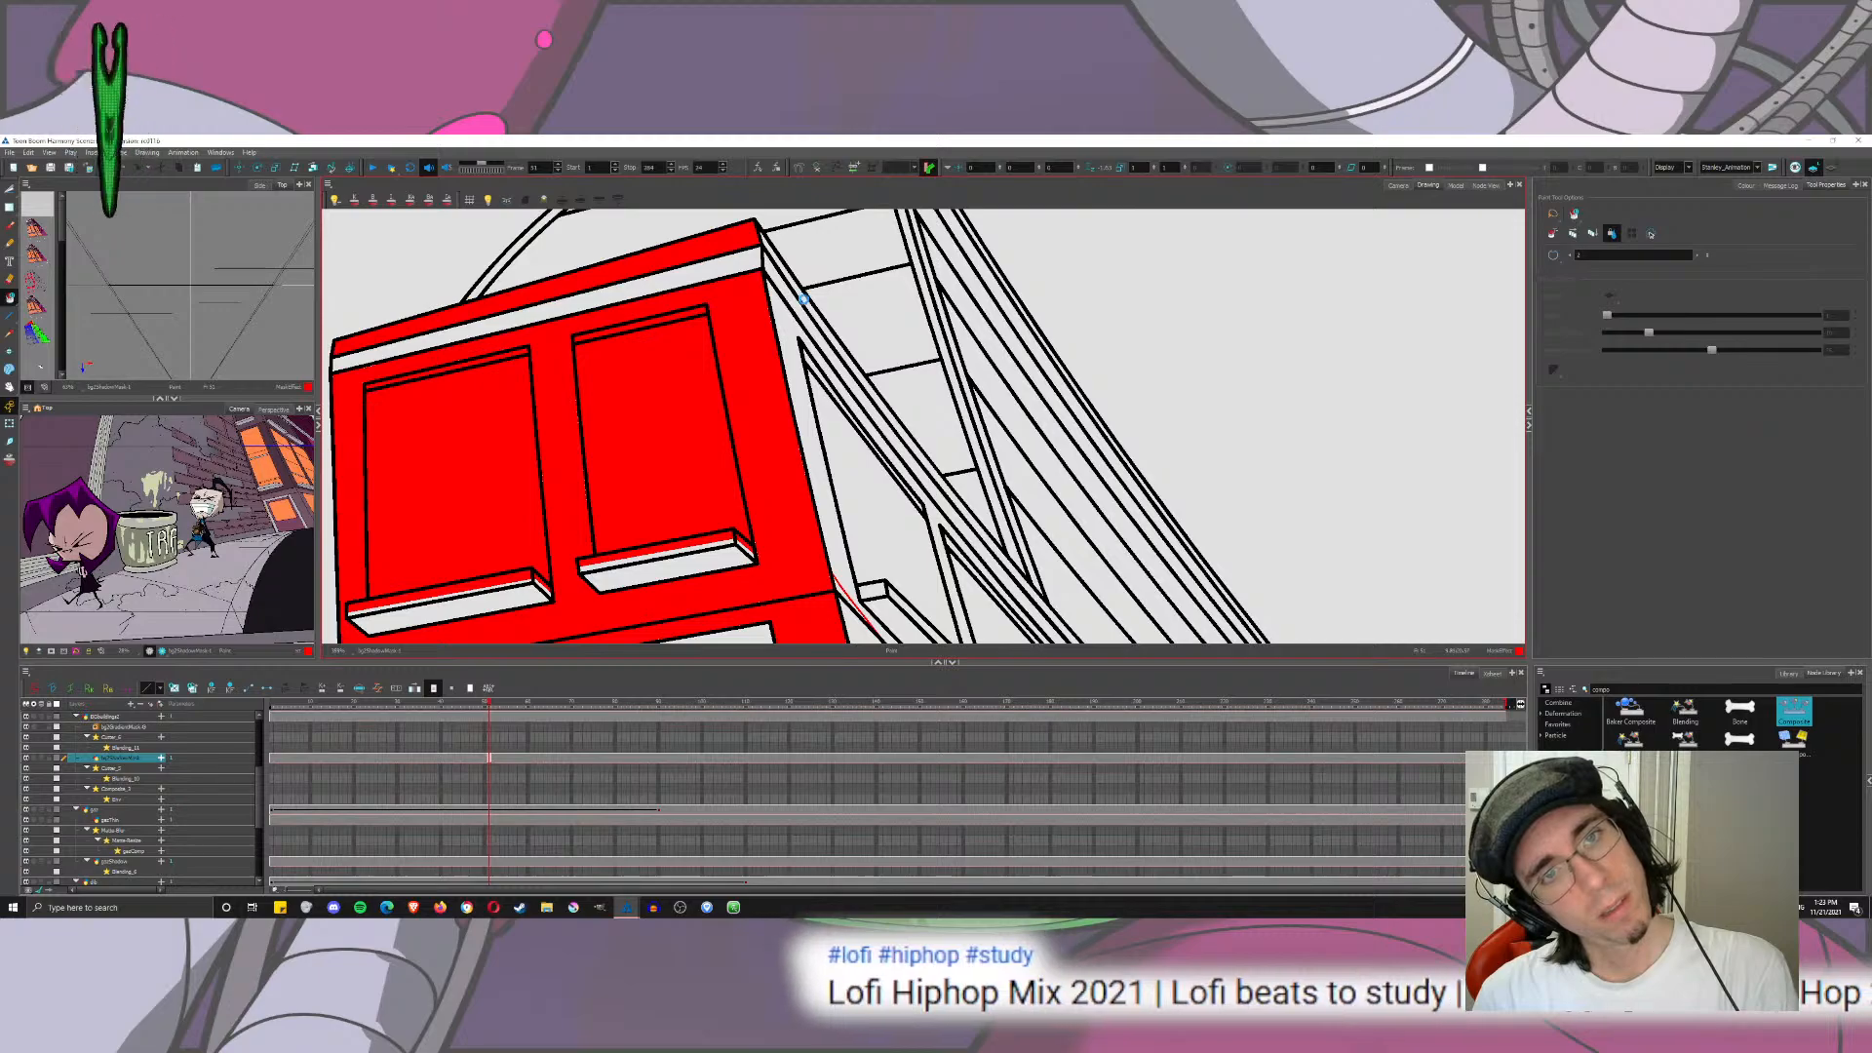
Step: Fill the long cornice strip and the top strips of the two upper window sills on the building's side face with red
{"action": "scroll", "coordinate": [795, 295], "scroll_direction": "down", "scroll_amount": 4}
{"action": "scroll", "coordinate": [746, 411], "scroll_direction": "up", "scroll_amount": 6}
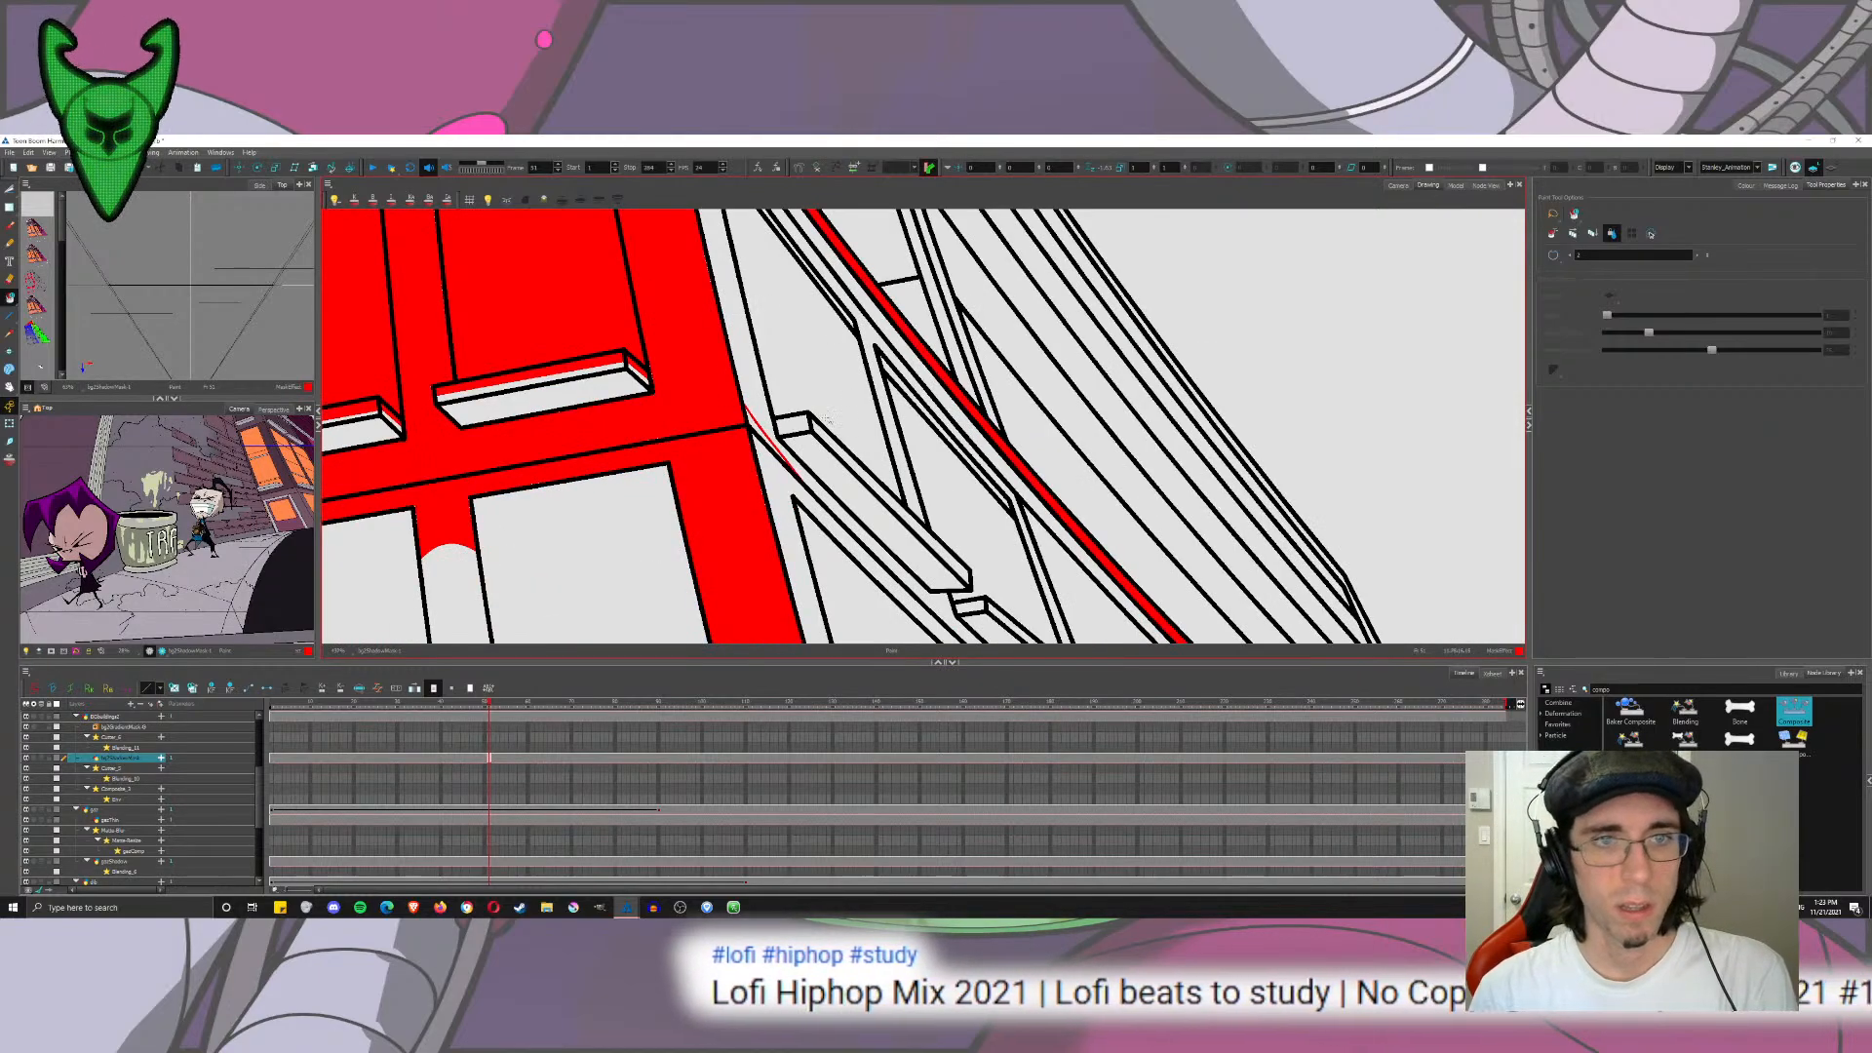
{"action": "left_click", "coordinate": [854, 476]}
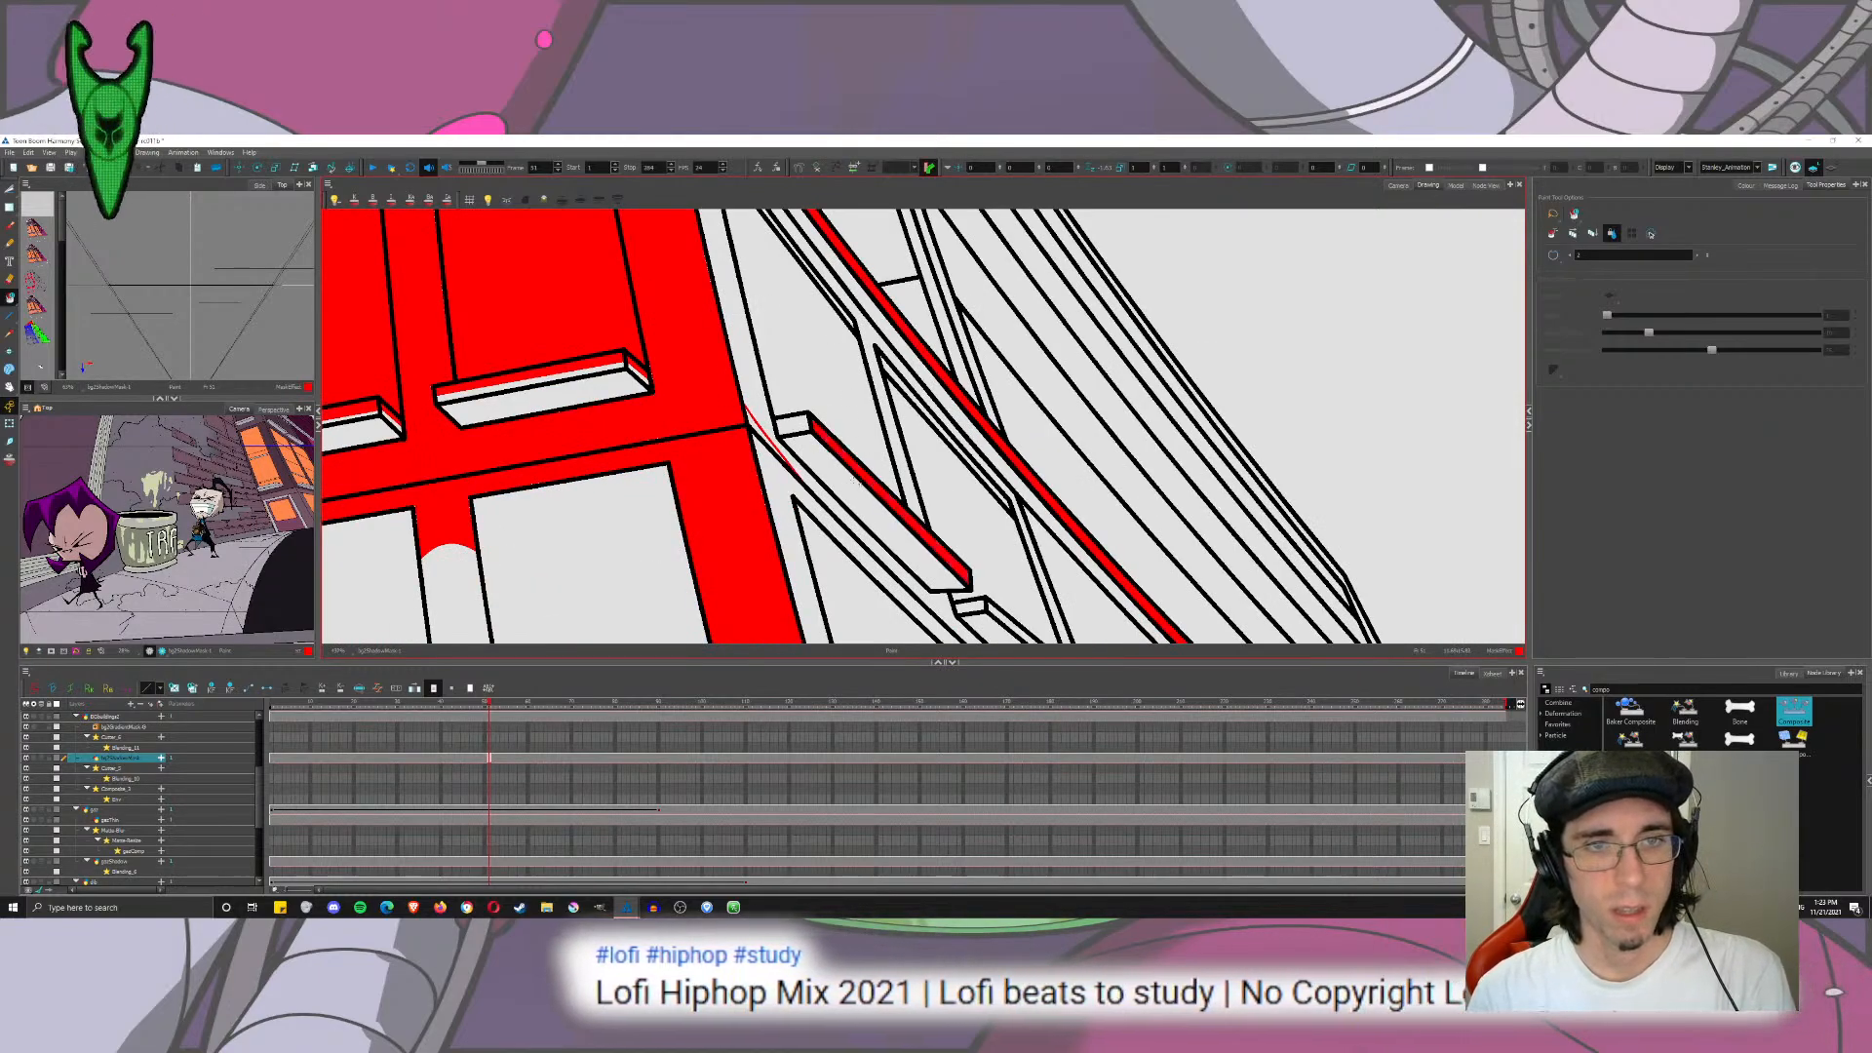
{"action": "left_click_drag", "start_coordinate": [798, 449], "coordinate": [584, 319]}
{"action": "left_click", "coordinate": [802, 501]}
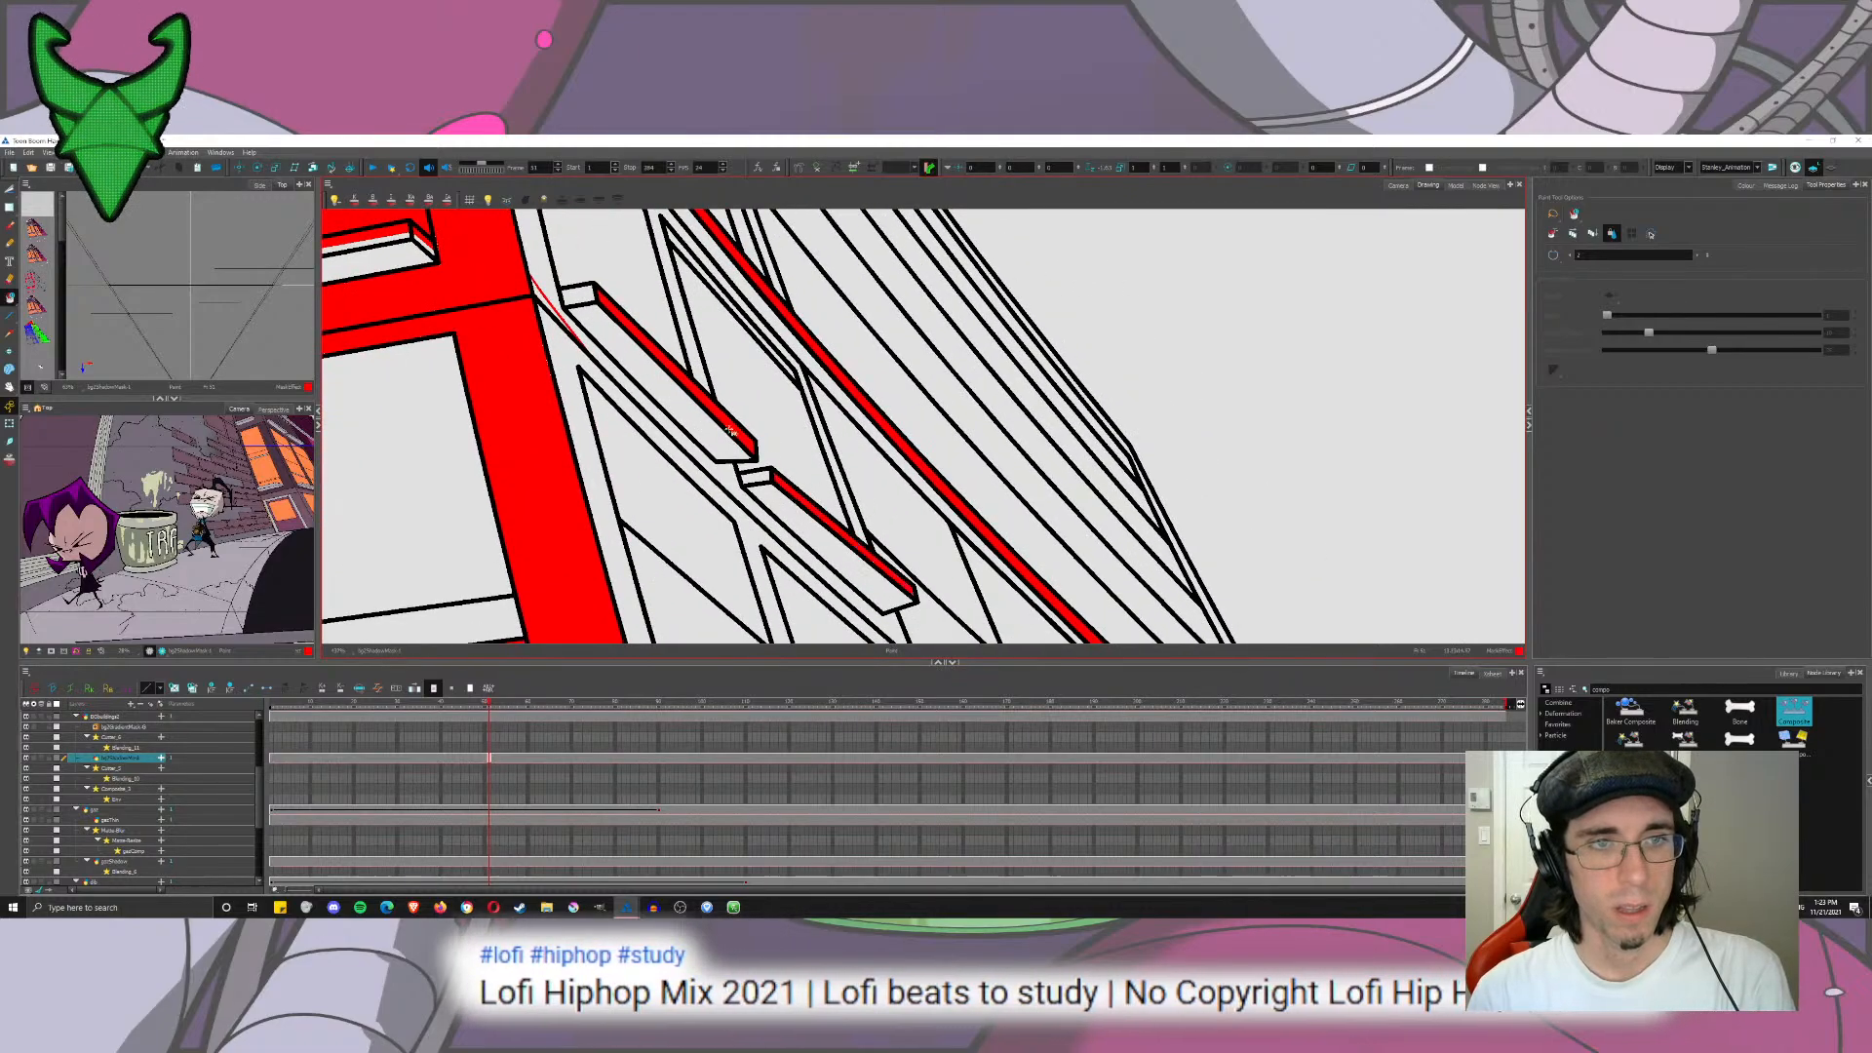
Step: Fill the top strips of the two lower window sills on the building's side face with red
{"action": "left_click", "coordinate": [581, 301]}
{"action": "left_click_drag", "start_coordinate": [780, 514], "coordinate": [660, 301]}
{"action": "left_click_drag", "start_coordinate": [647, 564], "coordinate": [612, 393]}
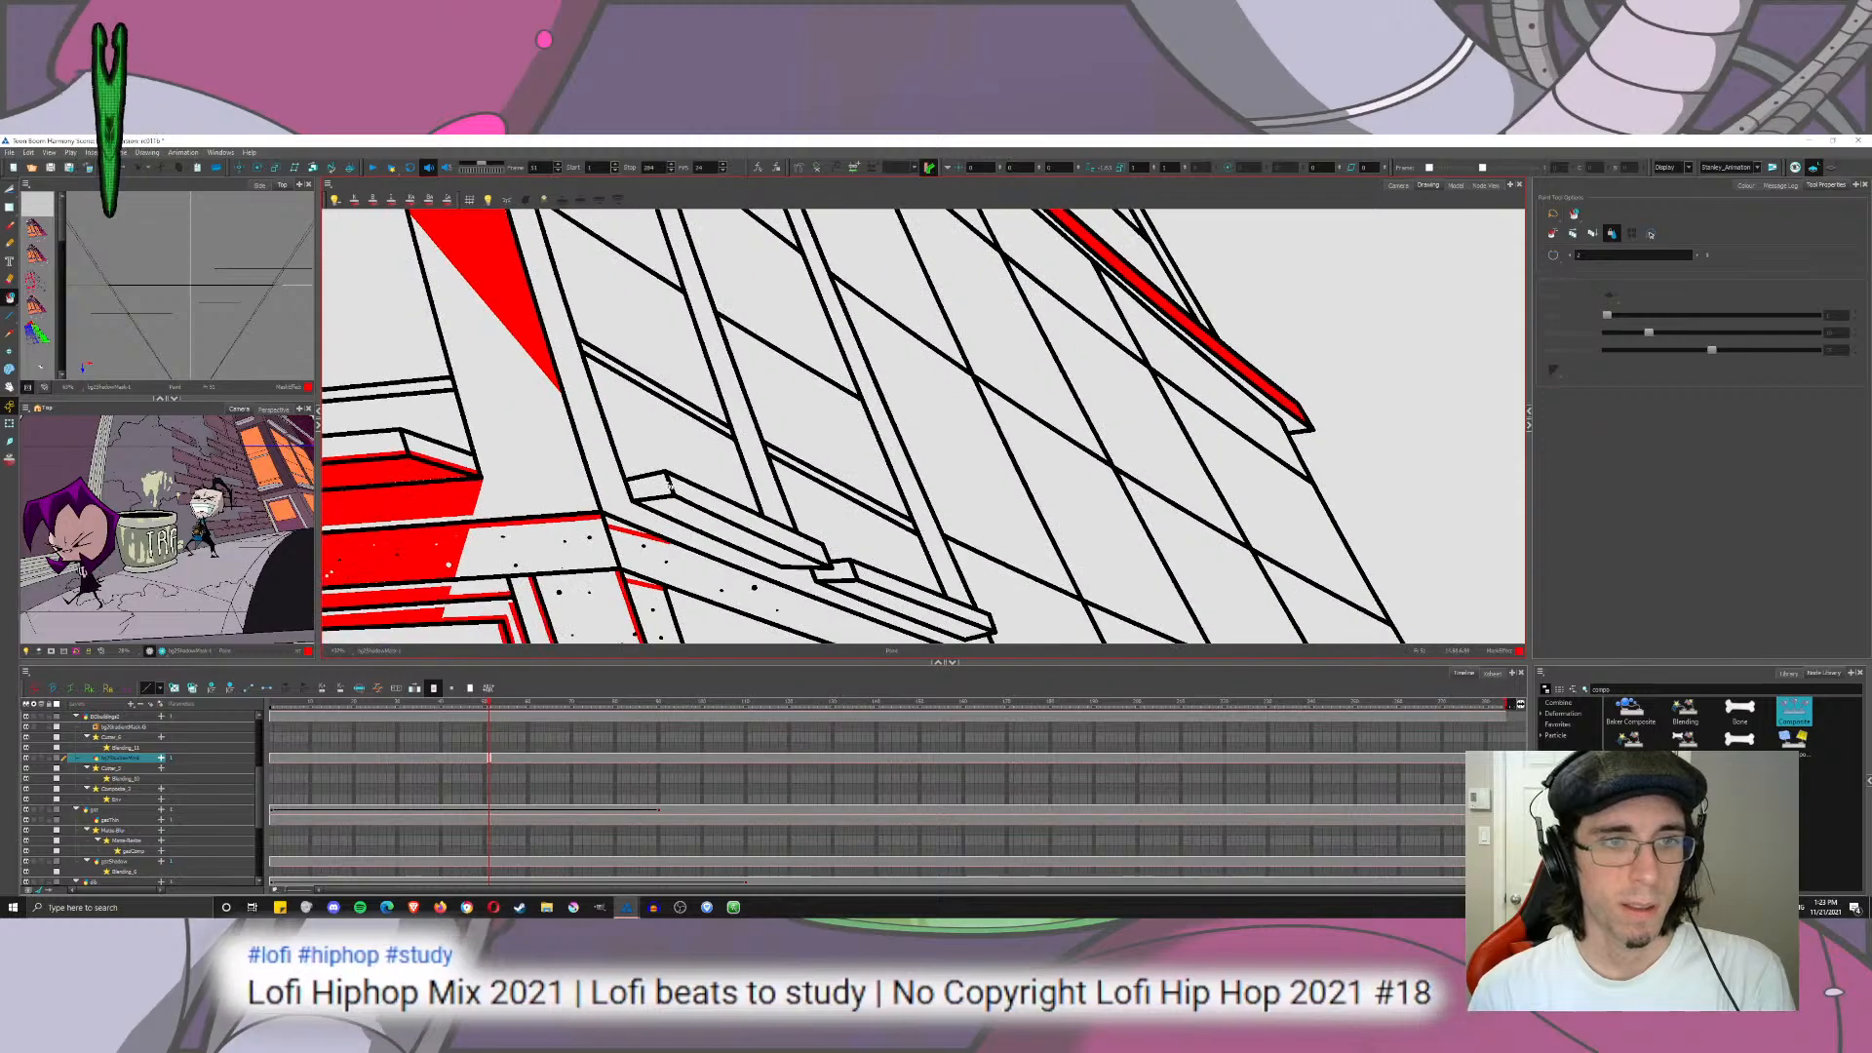
{"action": "left_click", "coordinate": [694, 495]}
{"action": "left_click", "coordinate": [894, 584]}
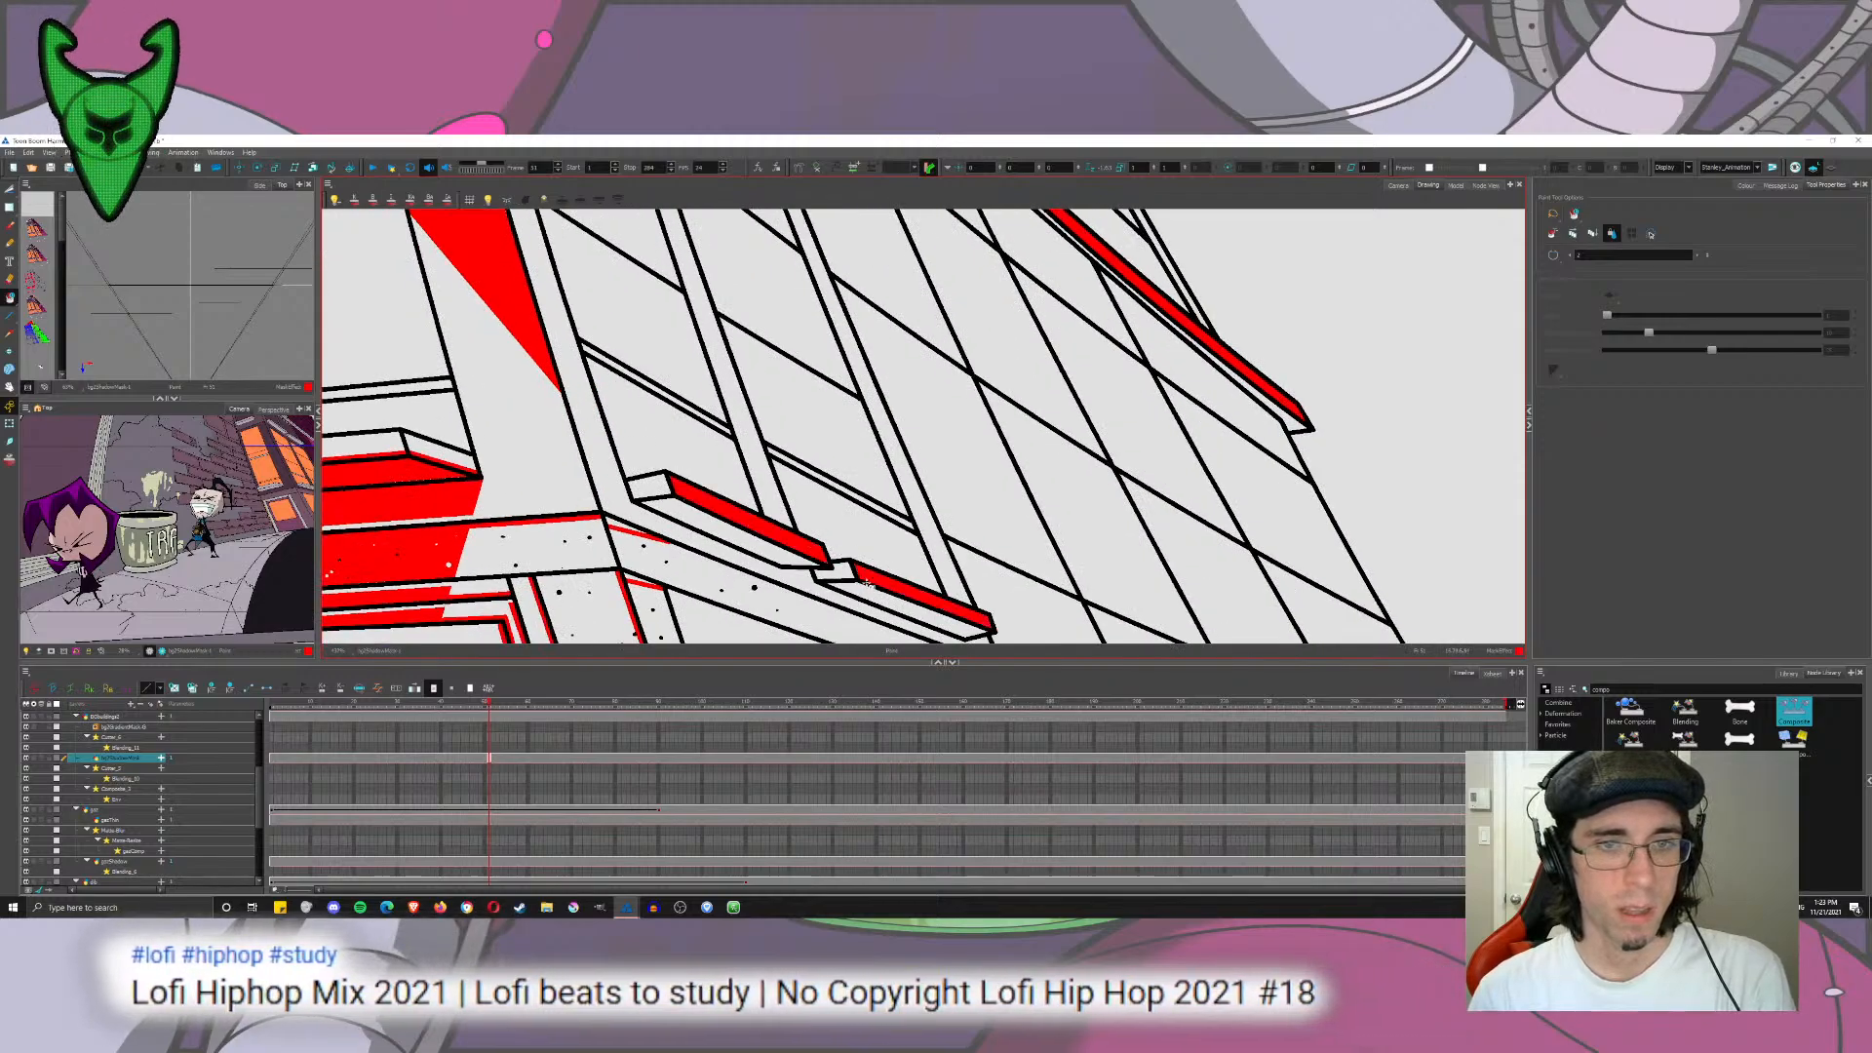
{"action": "left_click", "coordinate": [878, 594]}
{"action": "left_click", "coordinate": [759, 547]}
{"action": "scroll", "coordinate": [758, 548], "scroll_direction": "down", "scroll_amount": 3}
{"action": "scroll", "coordinate": [760, 549], "scroll_direction": "down", "scroll_amount": 5}
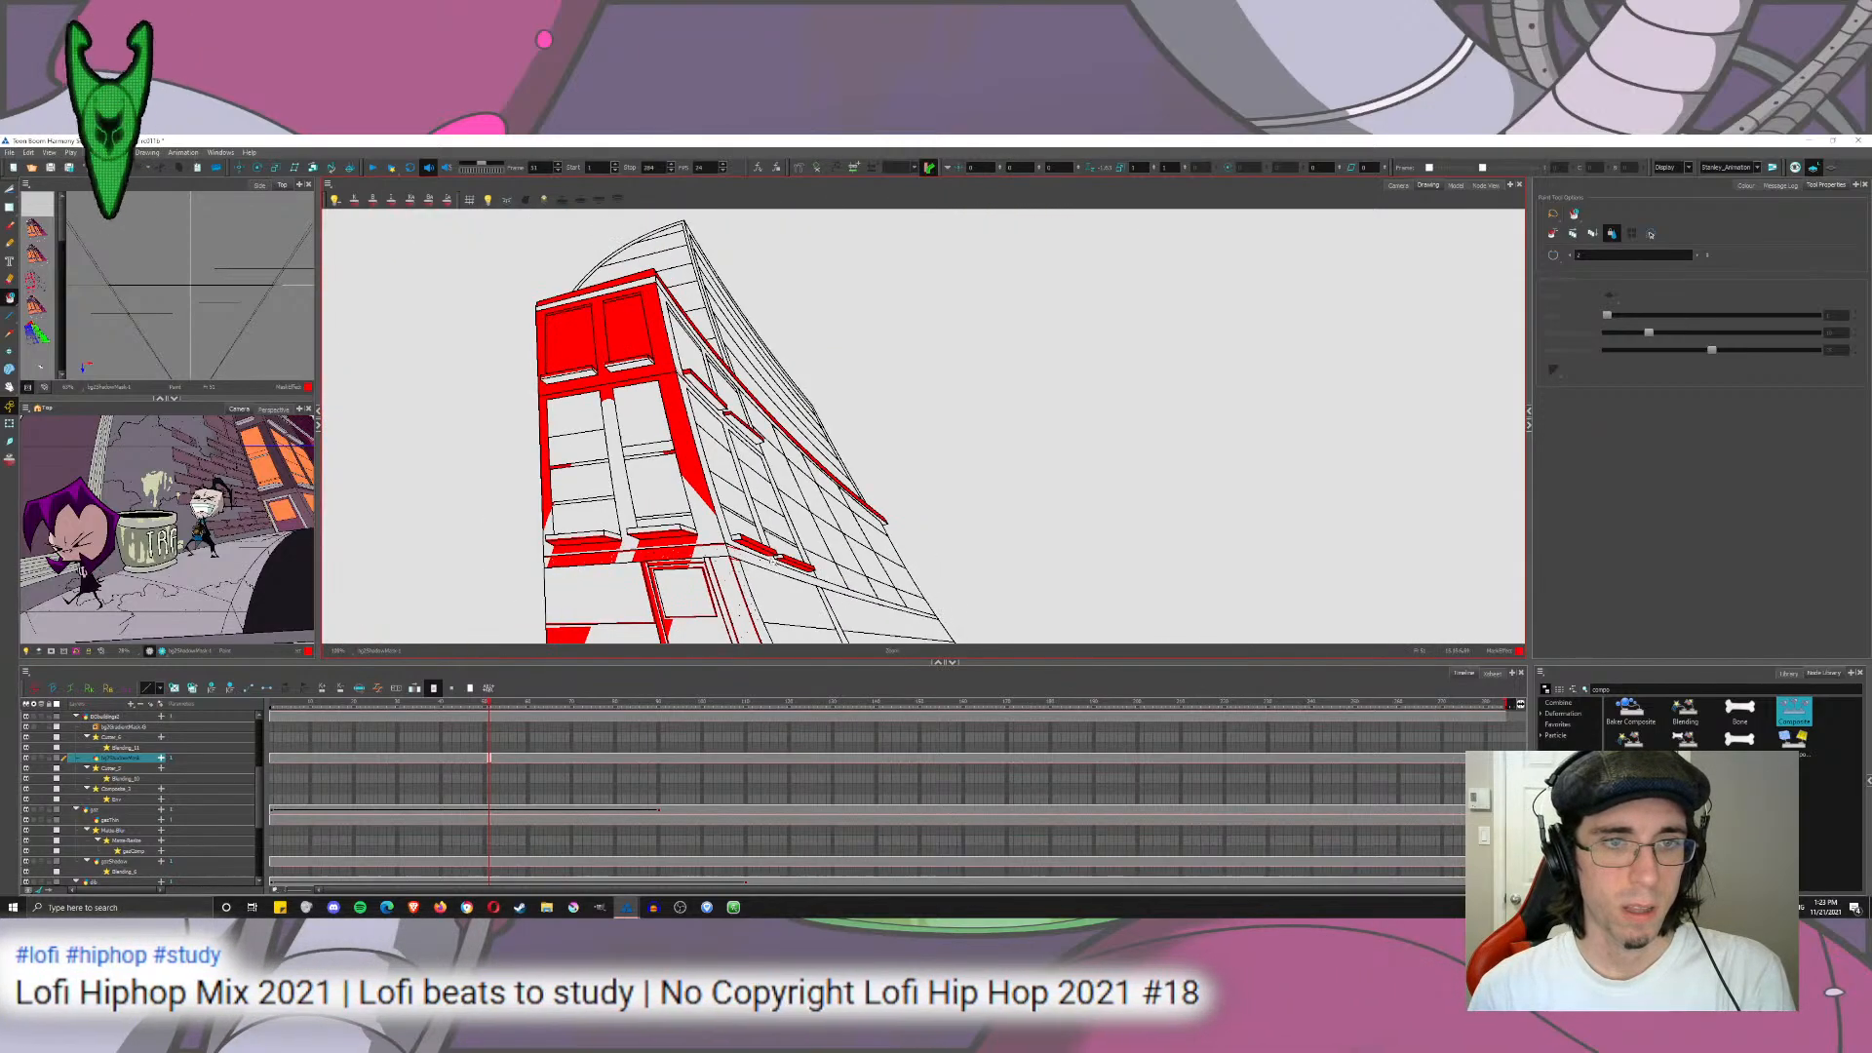
{"action": "scroll", "coordinate": [765, 470], "scroll_direction": "up", "scroll_amount": 6}
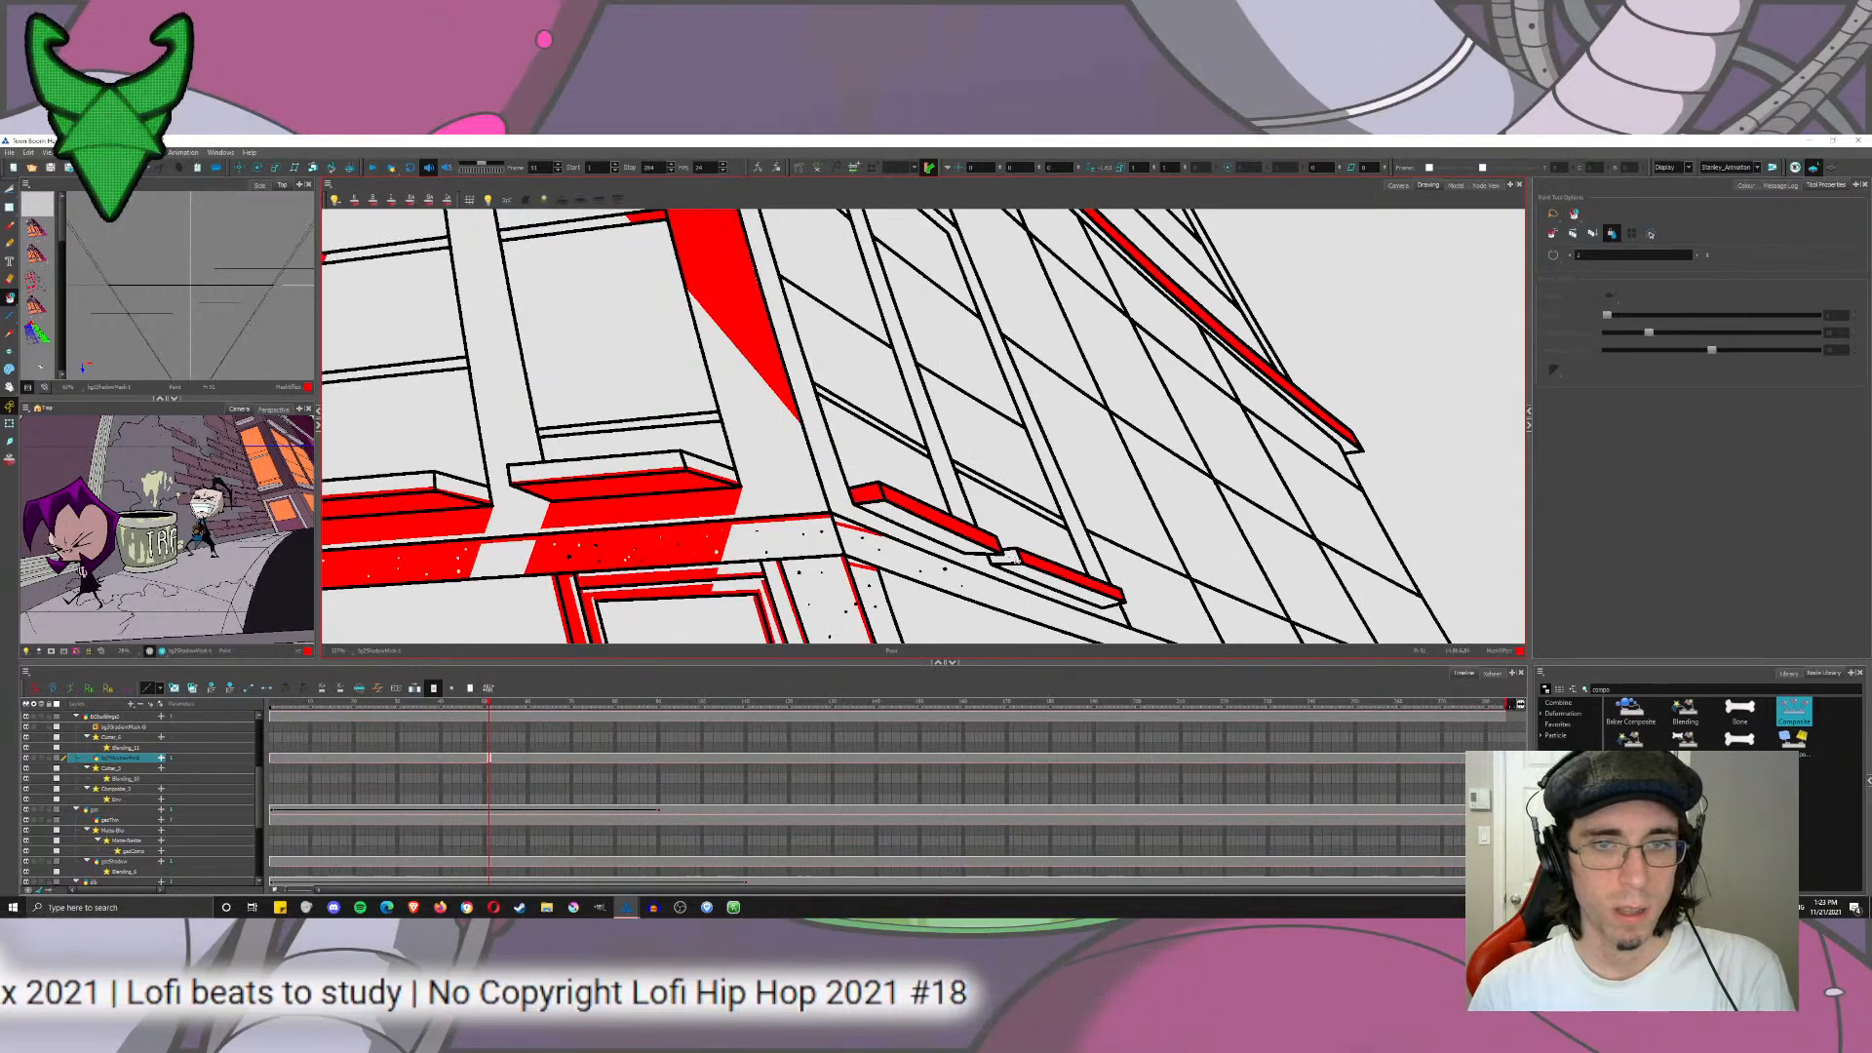
{"action": "scroll", "coordinate": [882, 495], "scroll_direction": "down", "scroll_amount": 5}
{"action": "left_click_drag", "start_coordinate": [905, 495], "coordinate": [803, 425]}
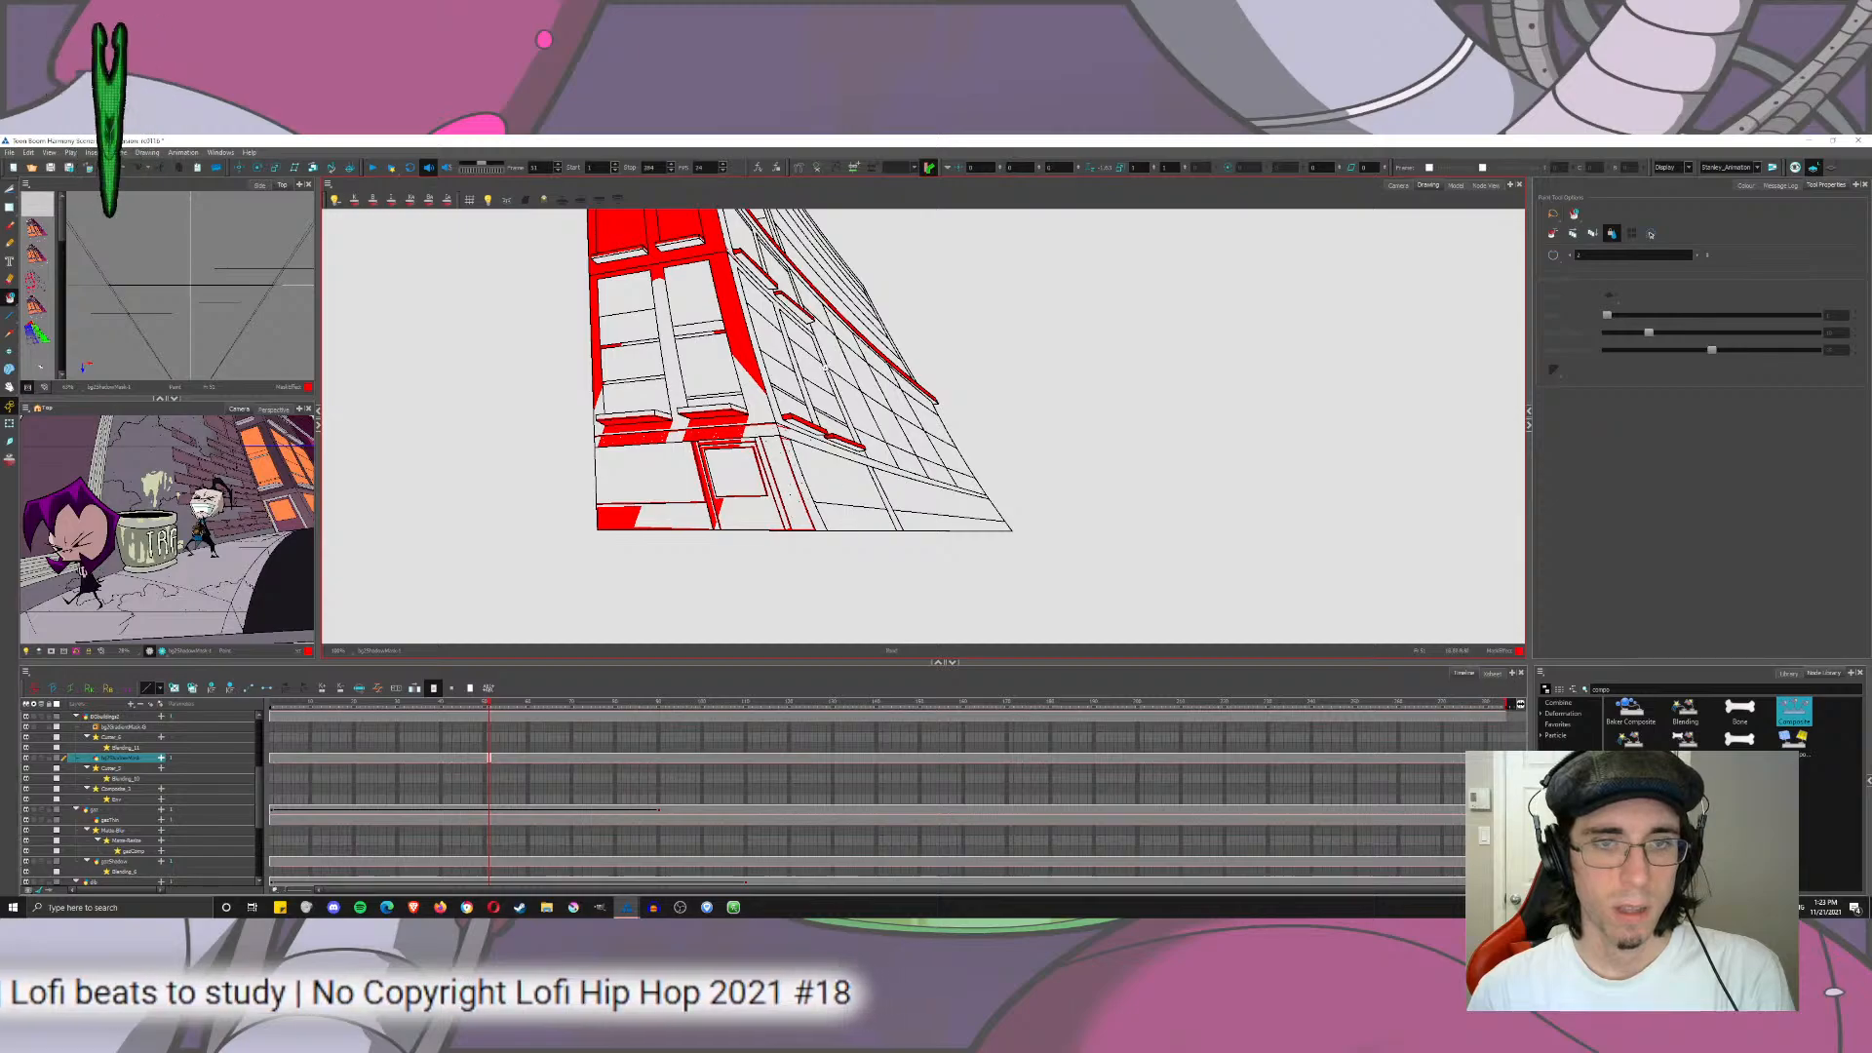
{"action": "scroll", "coordinate": [824, 364], "scroll_direction": "up", "scroll_amount": 4}
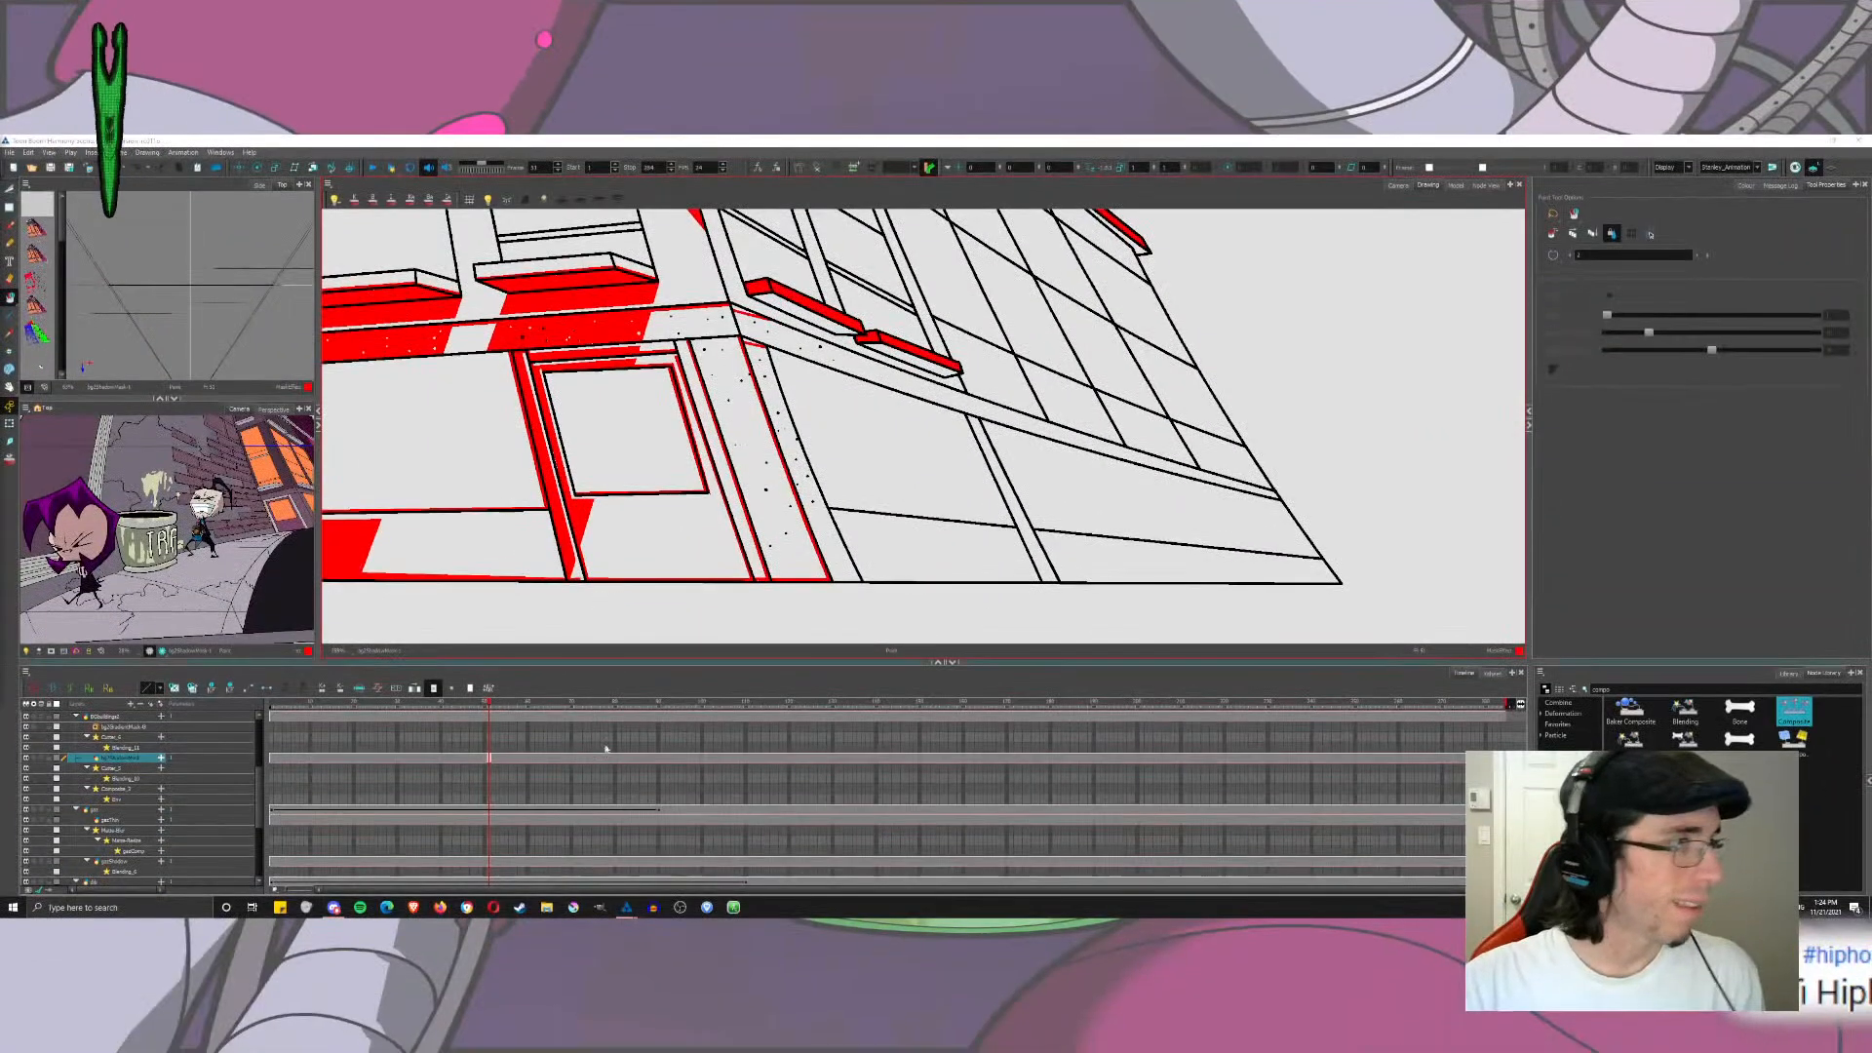
Step: Switch to Paint, paste the copied flatbread picture to view it, and close Paint without saving
{"action": "left_click", "coordinate": [115, 906]}
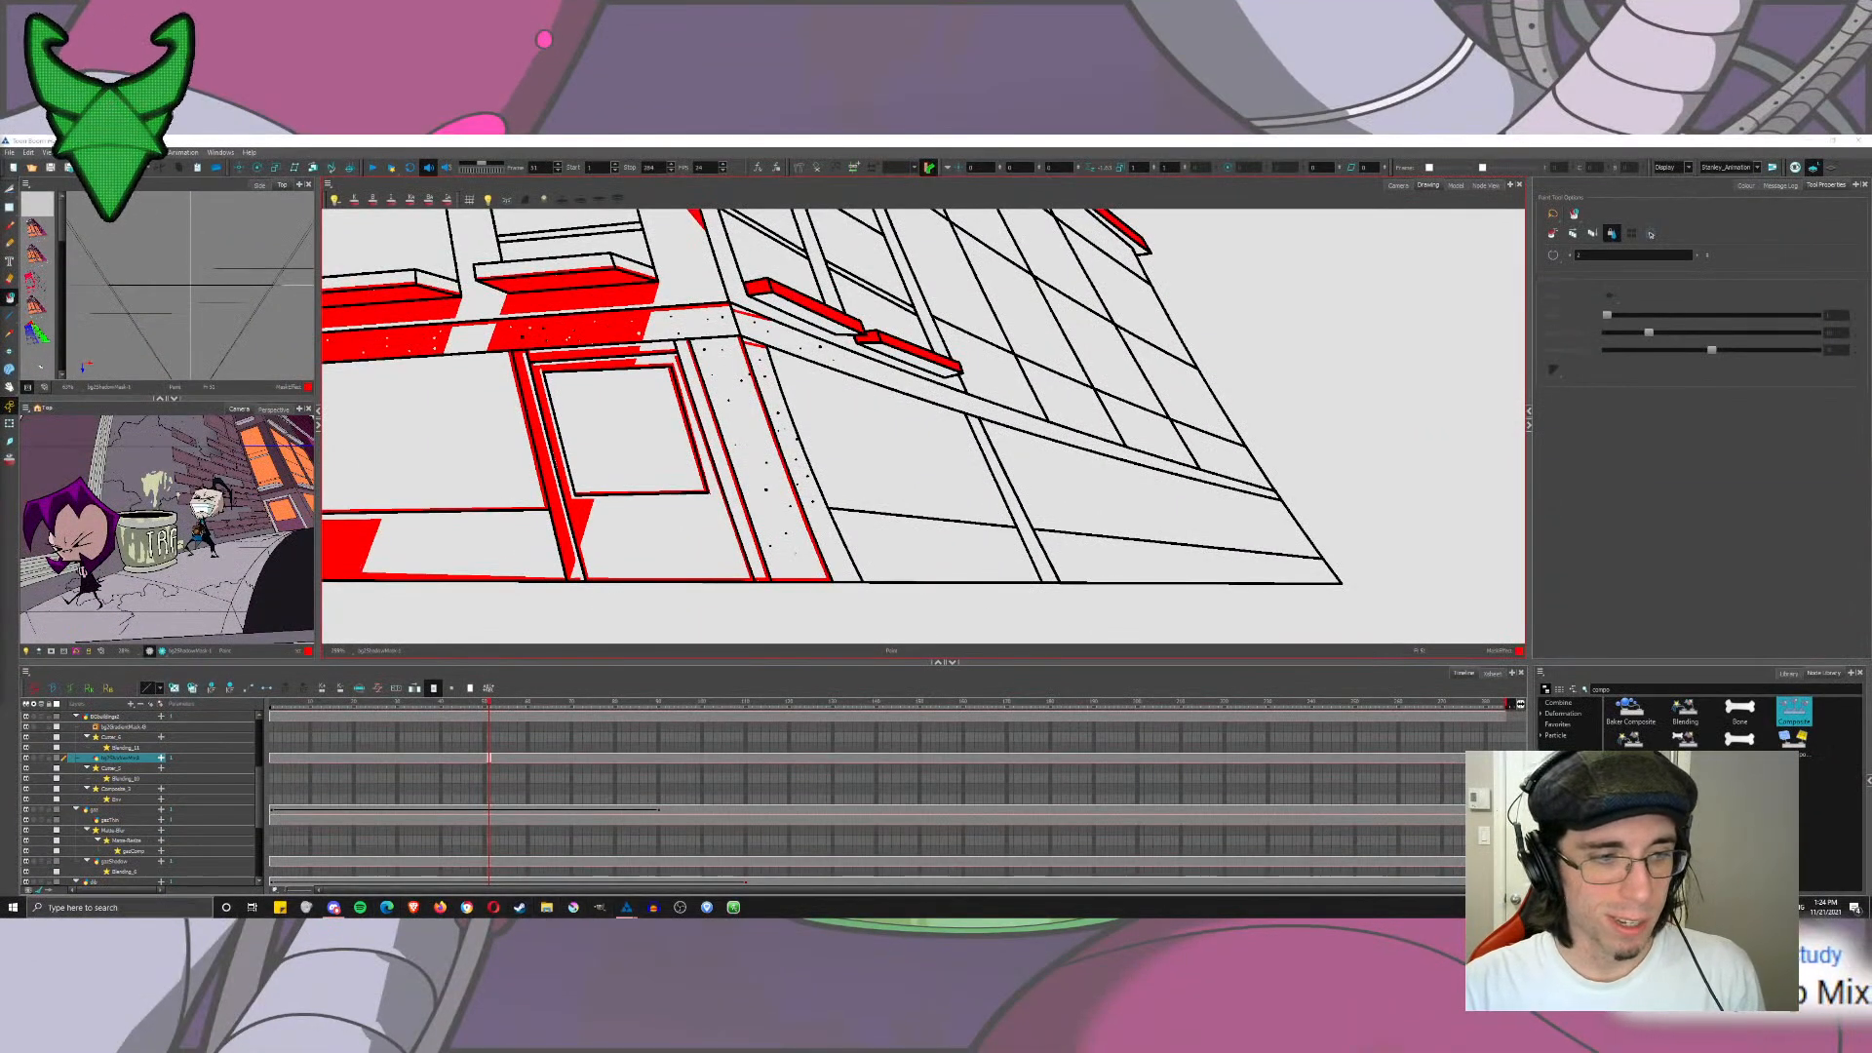
{"action": "type", "text": "p"}
{"action": "key", "text": "Return"}
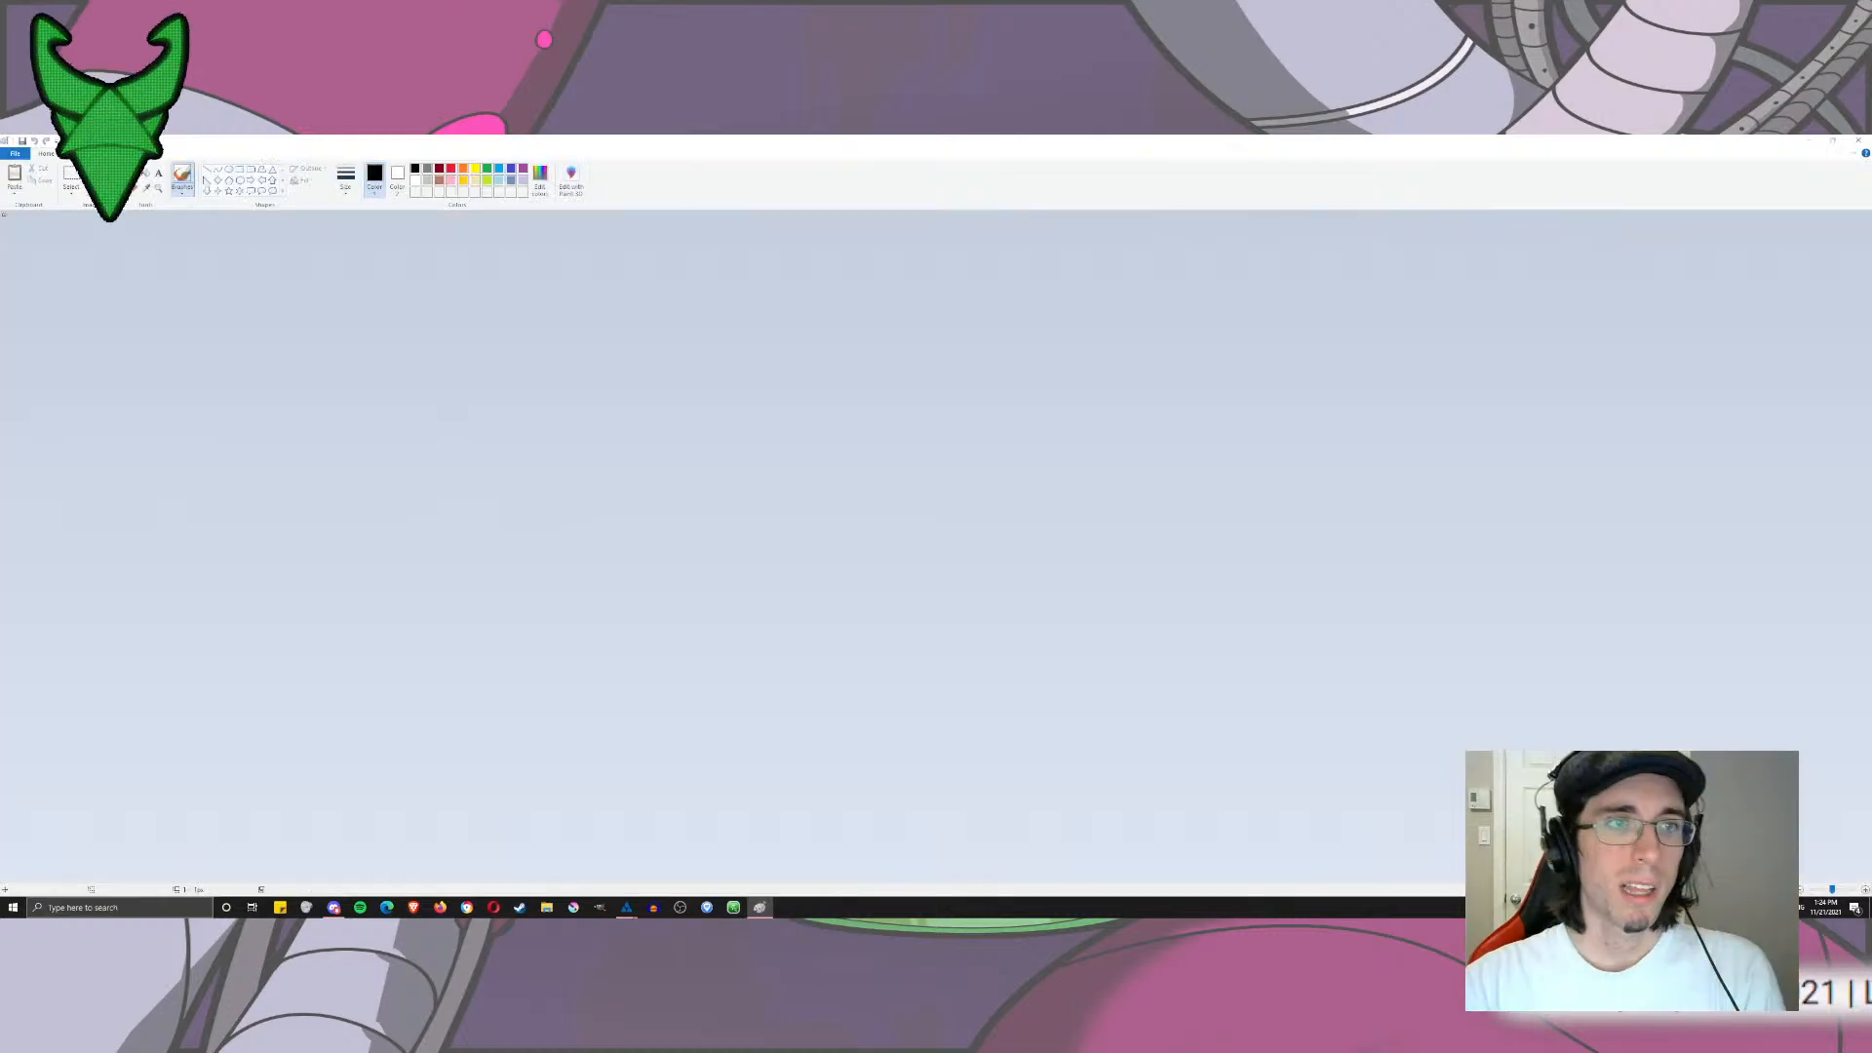
{"action": "key", "text": "ctrl+v"}
{"action": "scroll", "coordinate": [497, 481], "scroll_direction": "up", "scroll_amount": 3}
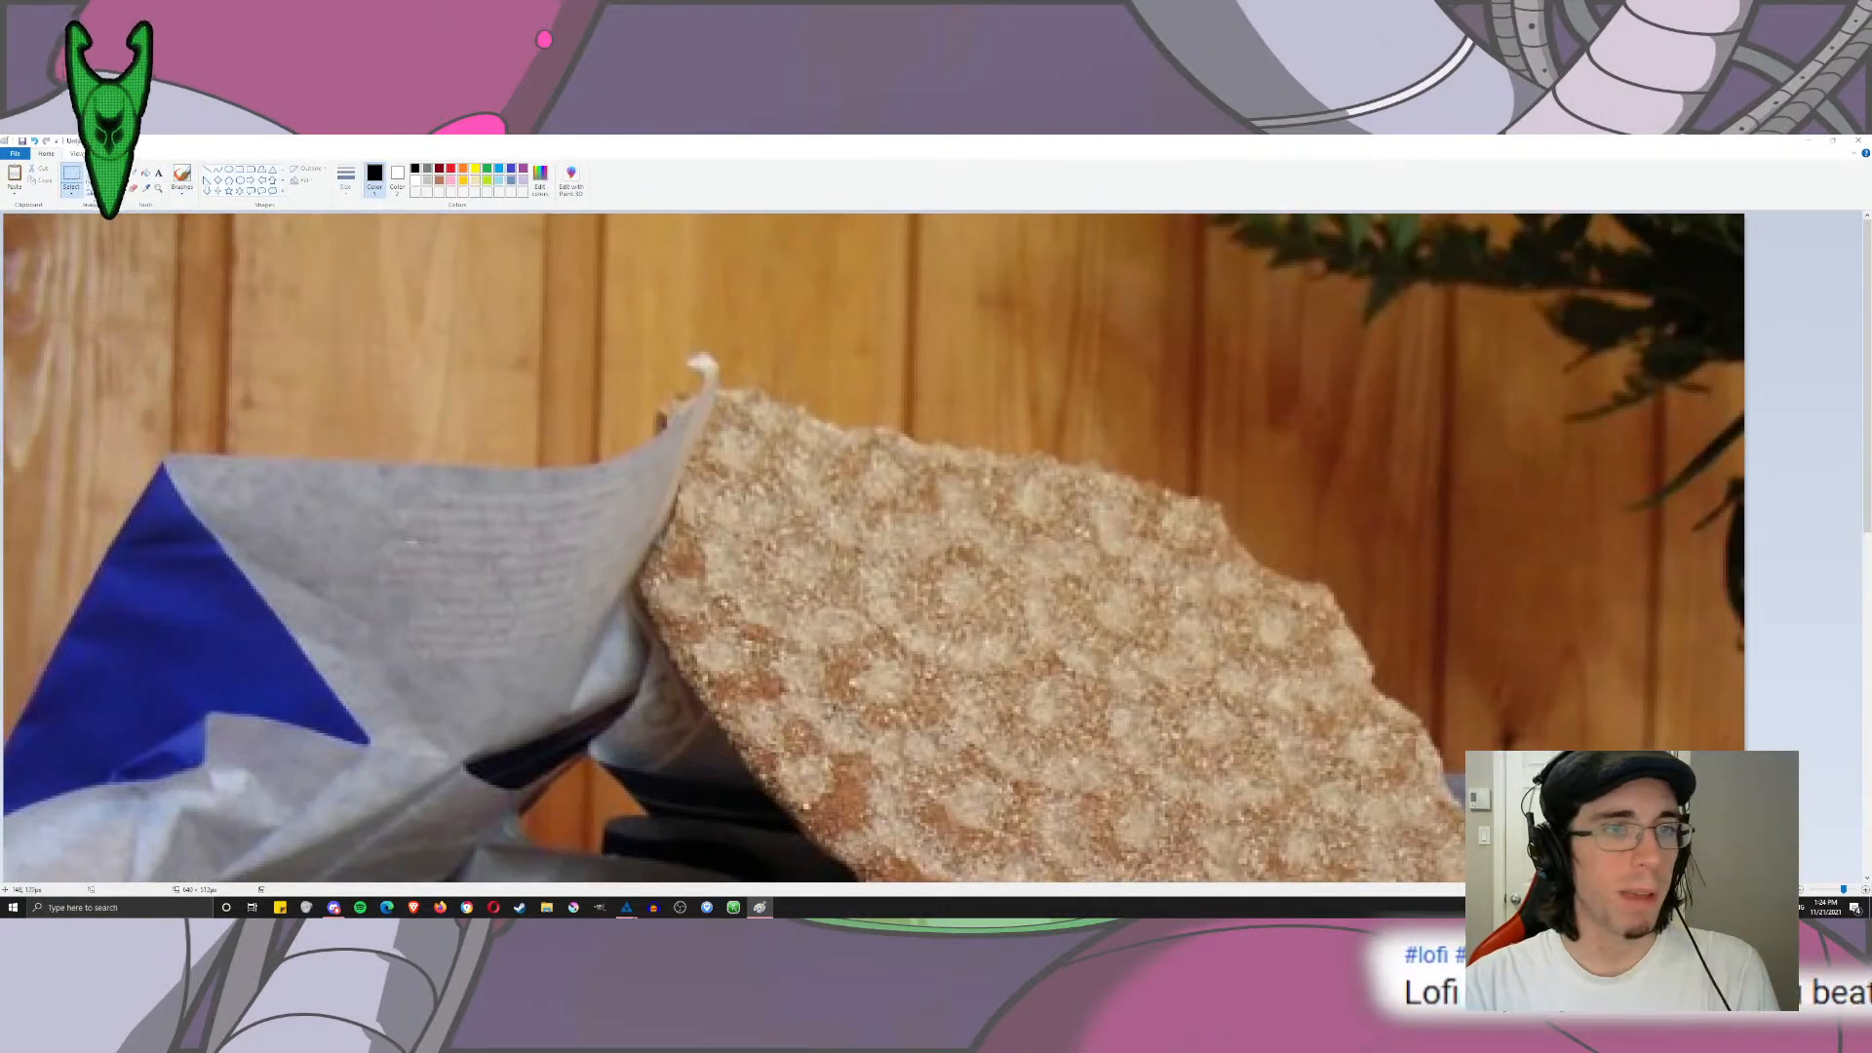
{"action": "scroll", "coordinate": [508, 540], "scroll_direction": "down", "scroll_amount": 1}
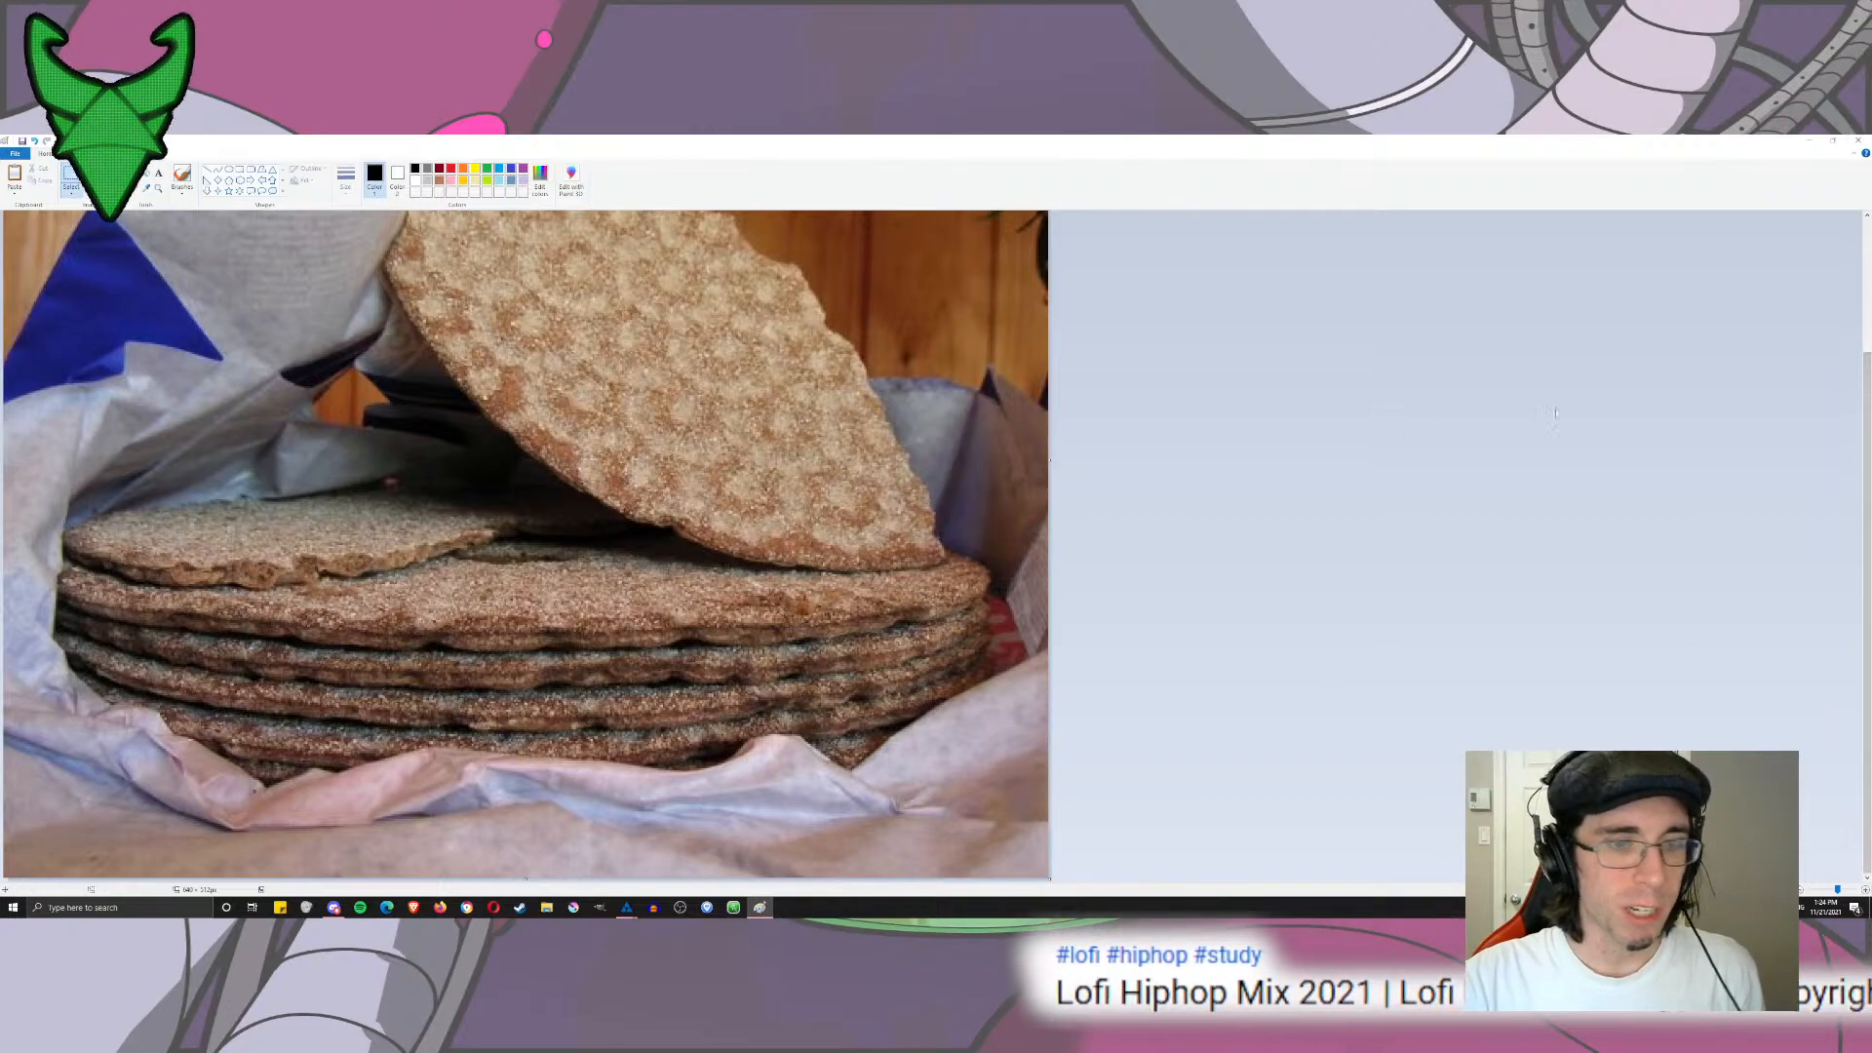
{"action": "left_click", "coordinate": [1857, 139]}
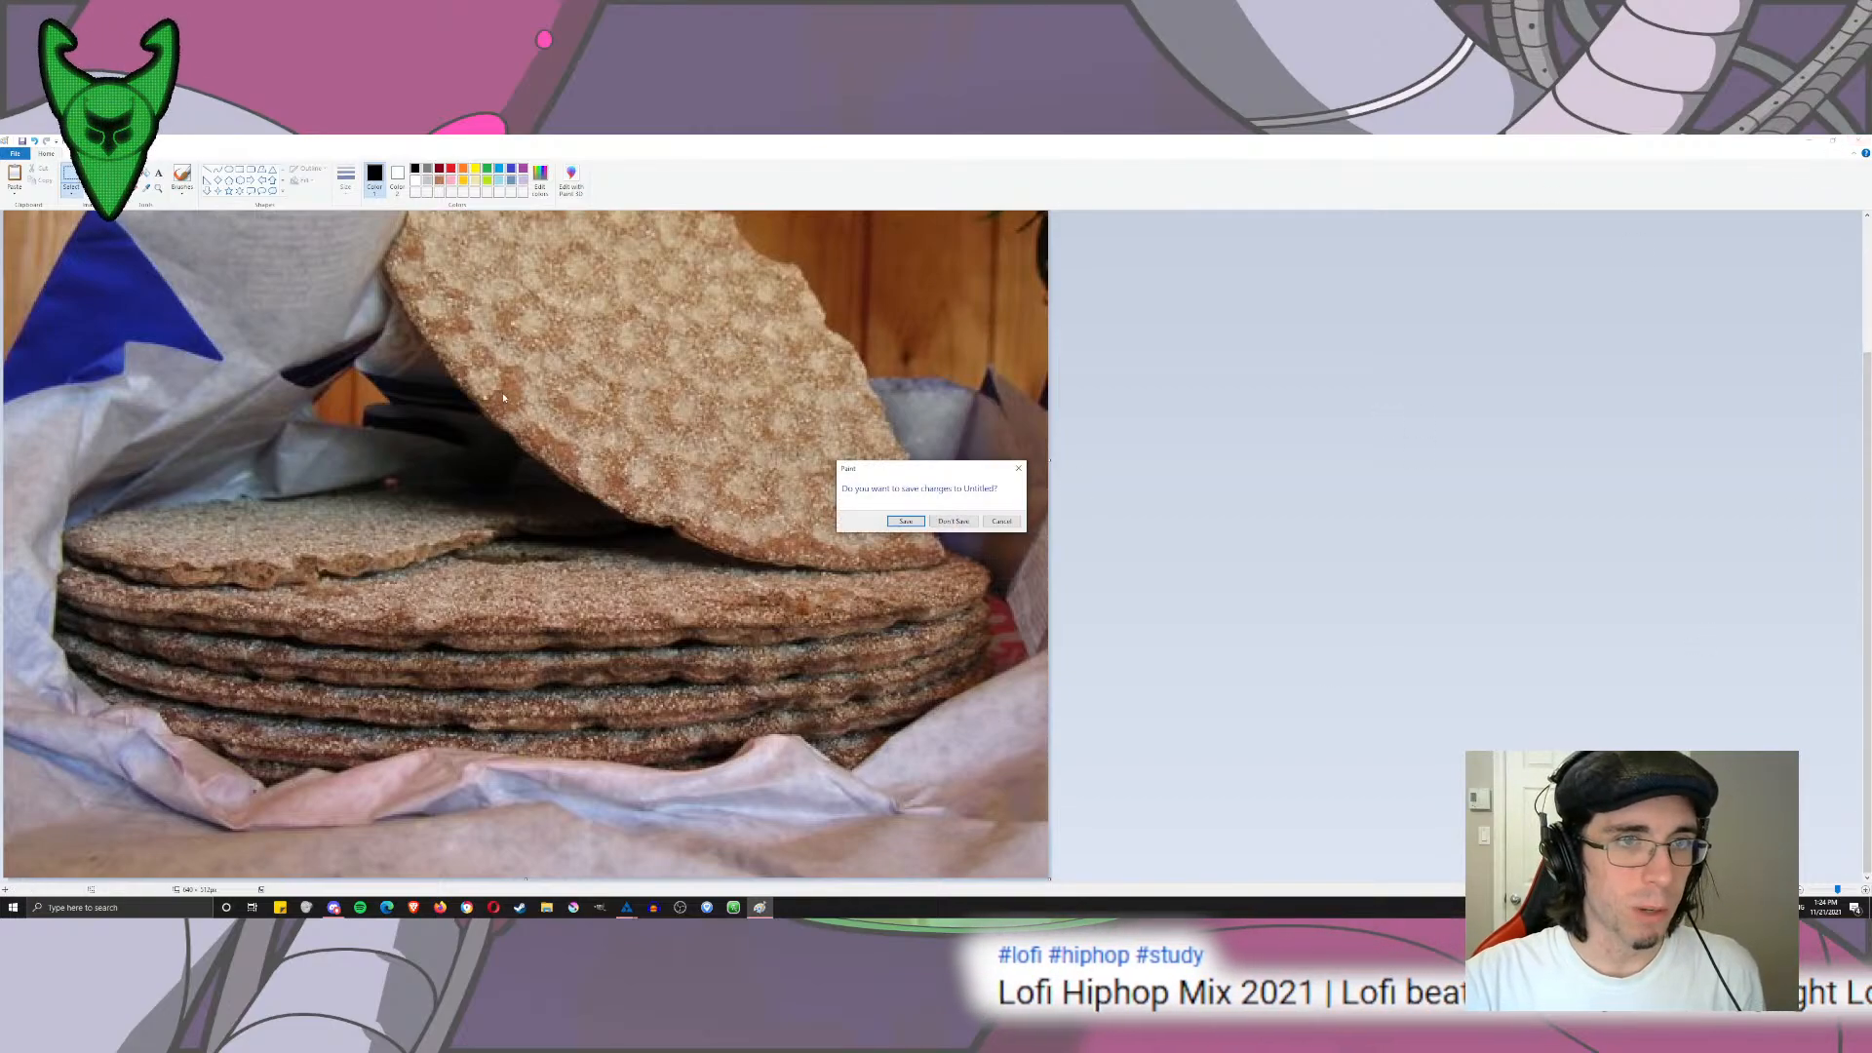
{"action": "left_click", "coordinate": [978, 522]}
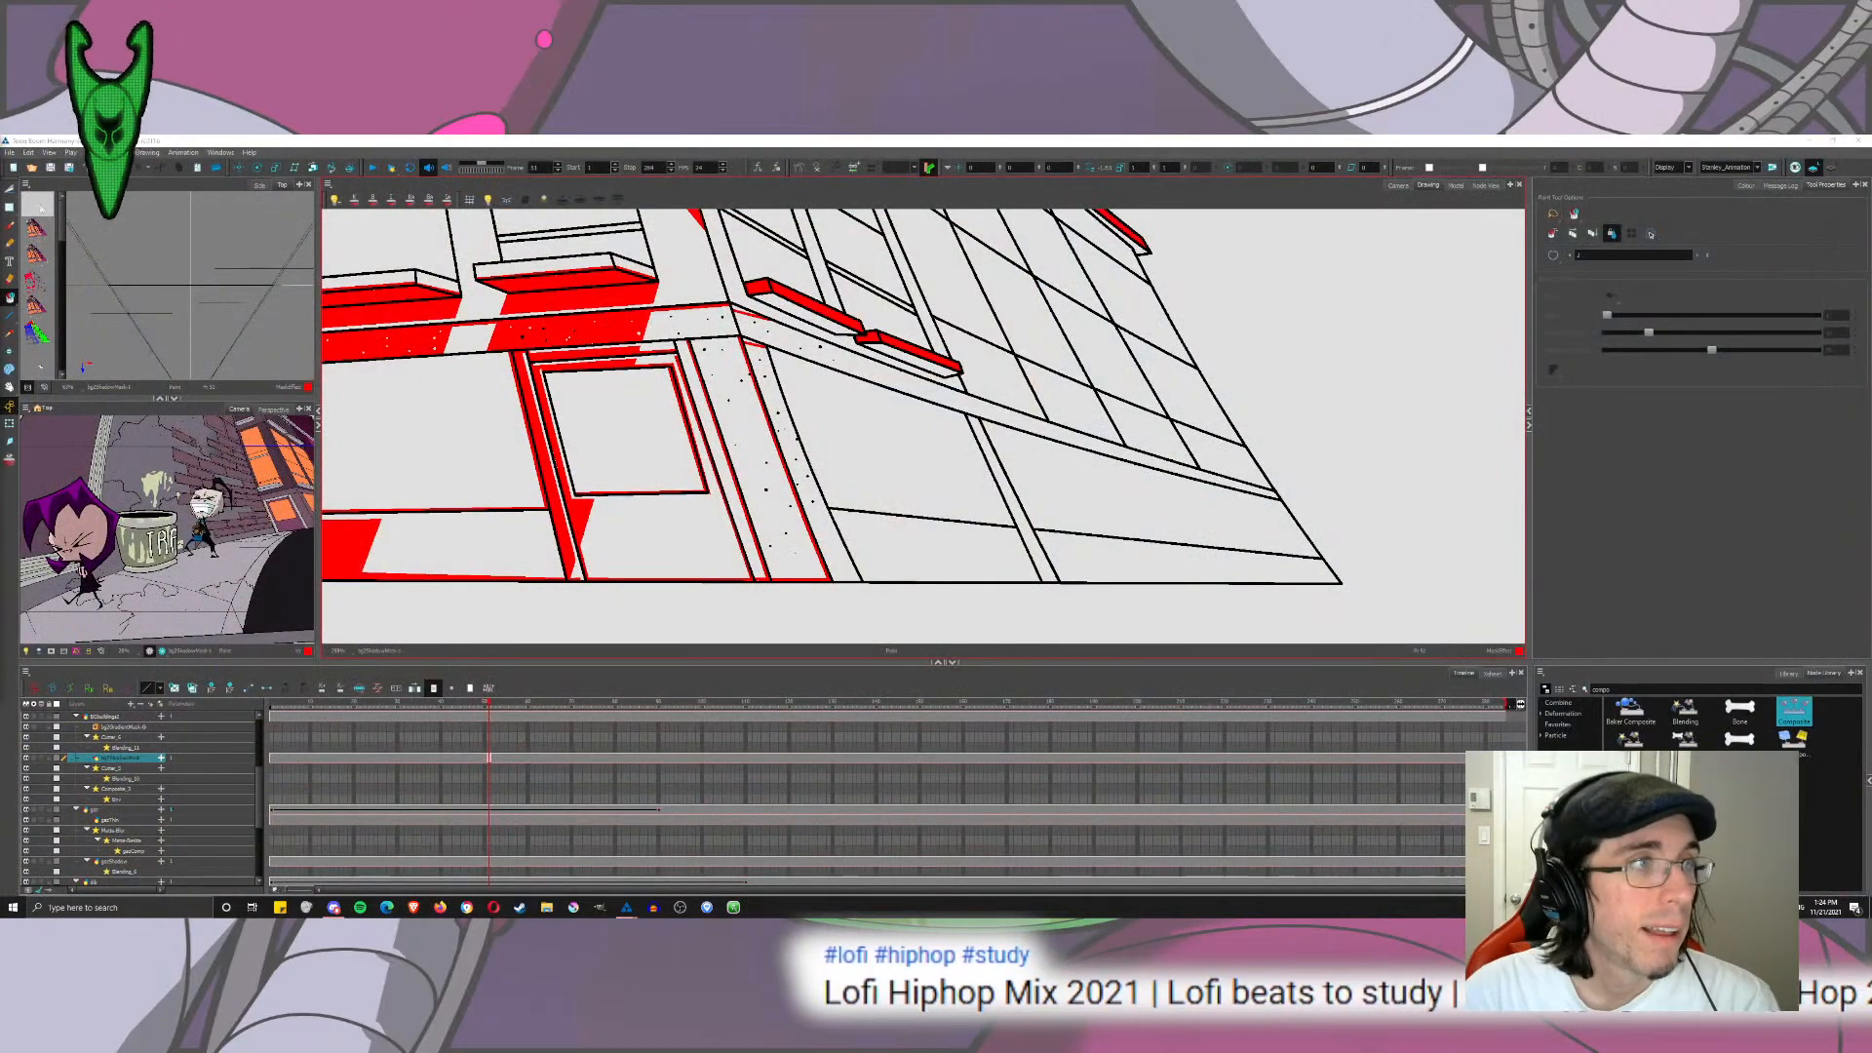
{"action": "key", "text": "alt+b"}
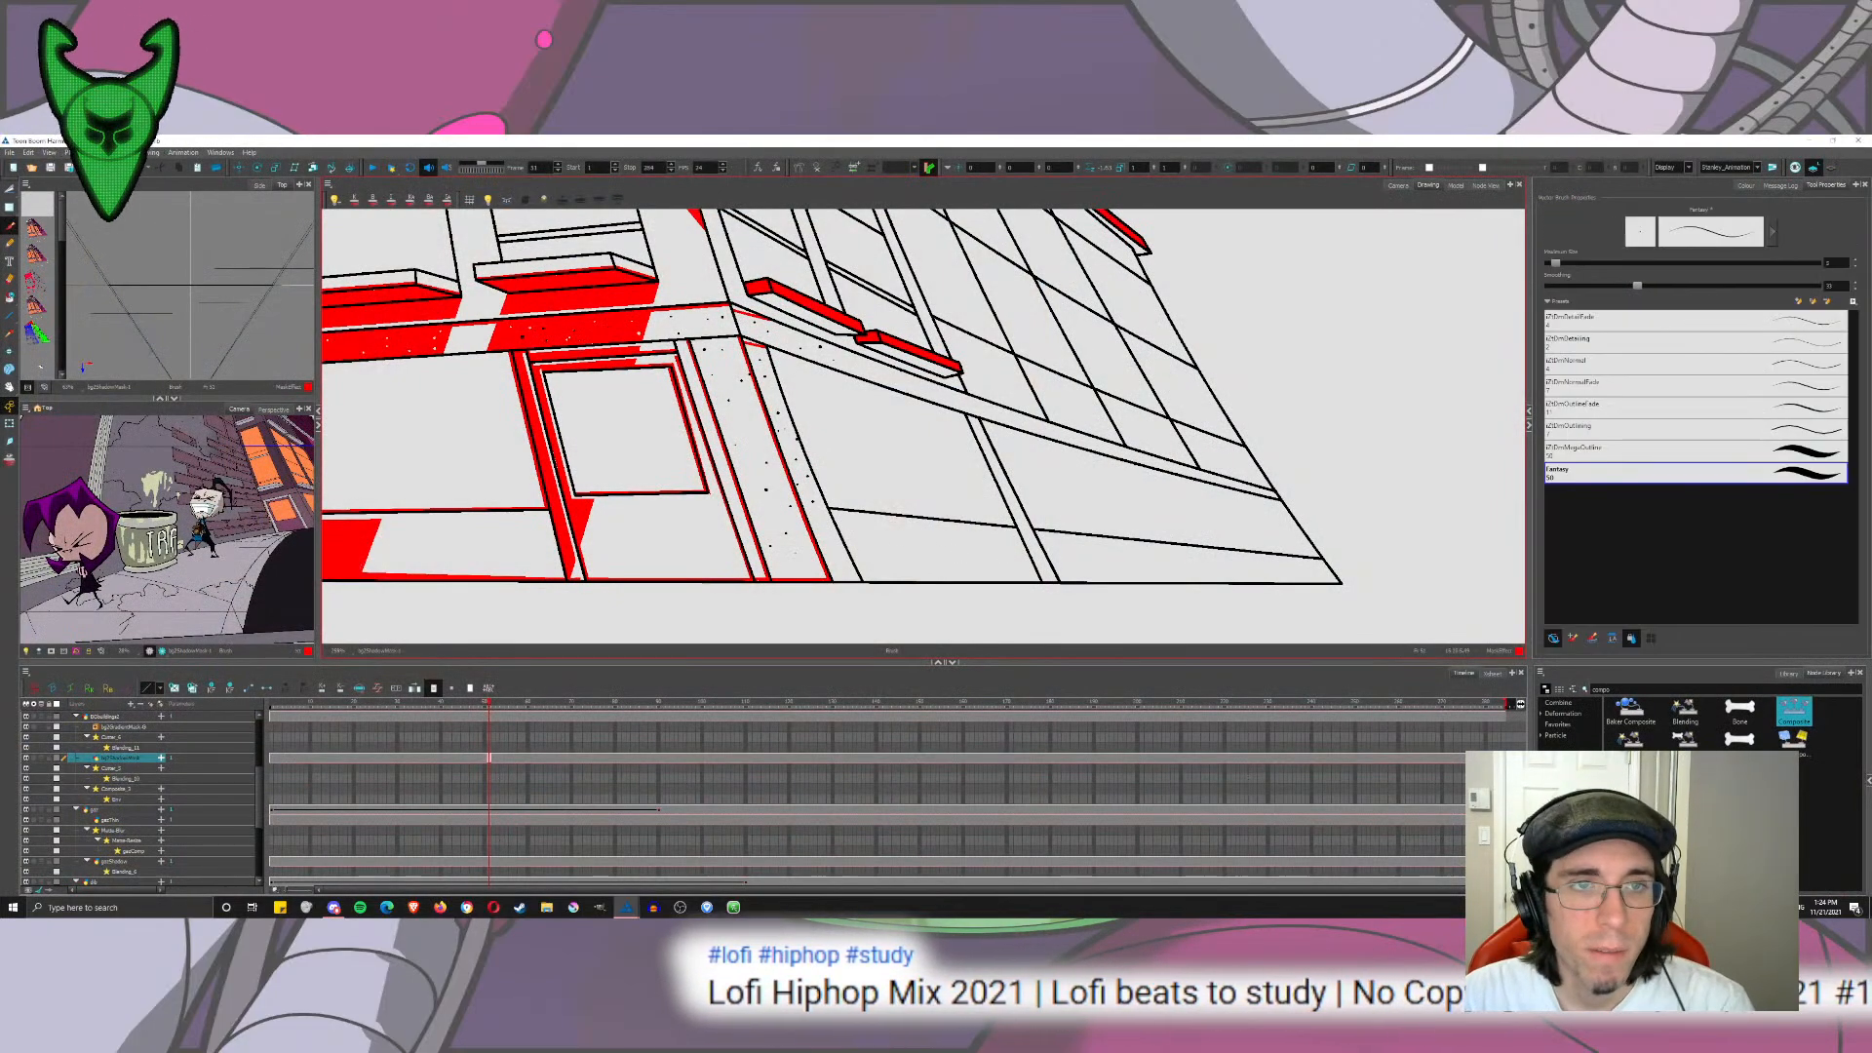
{"action": "left_click_drag", "start_coordinate": [780, 342], "coordinate": [817, 440]}
{"action": "key", "text": "ctrl+z"}
Step: Fill the wall strips framing the windows on the building's side face with red using the Paint tool
{"action": "left_click_drag", "start_coordinate": [698, 226], "coordinate": [731, 770]}
{"action": "left_click_drag", "start_coordinate": [659, 518], "coordinate": [662, 617]}
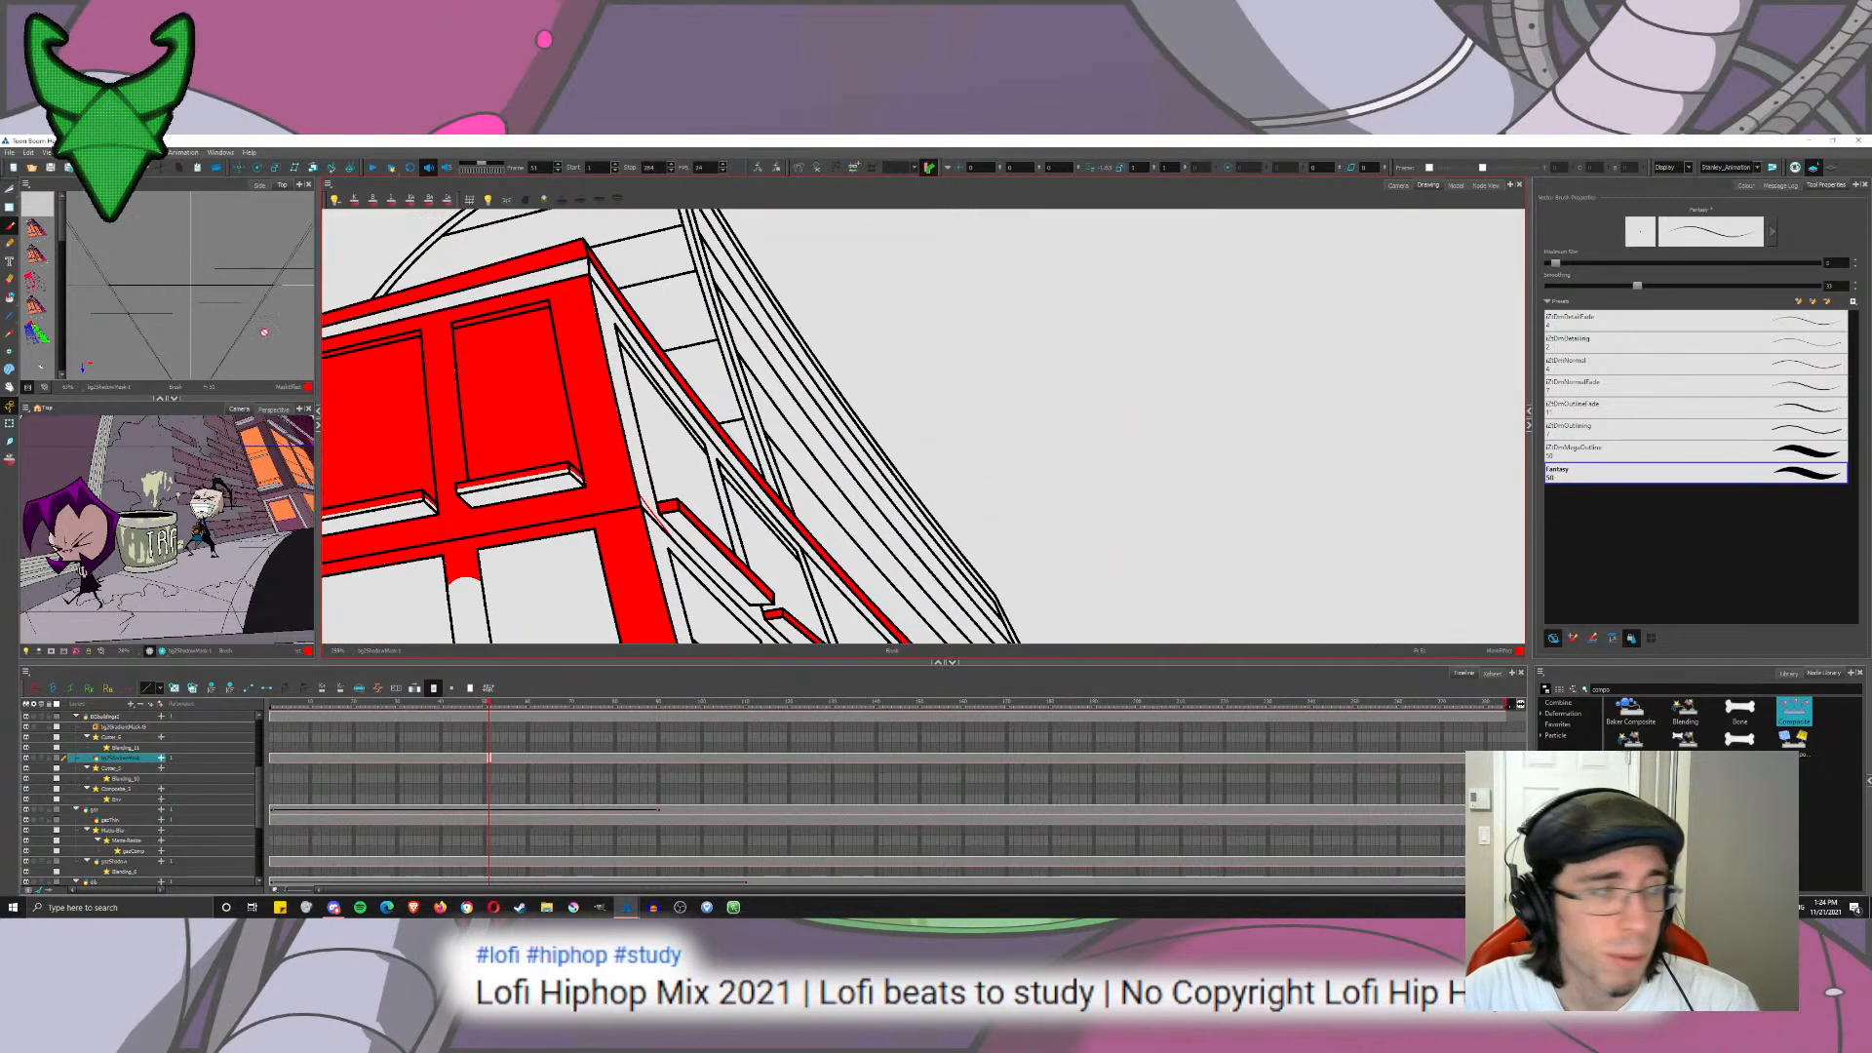
{"action": "left_click_drag", "start_coordinate": [715, 441], "coordinate": [669, 356]}
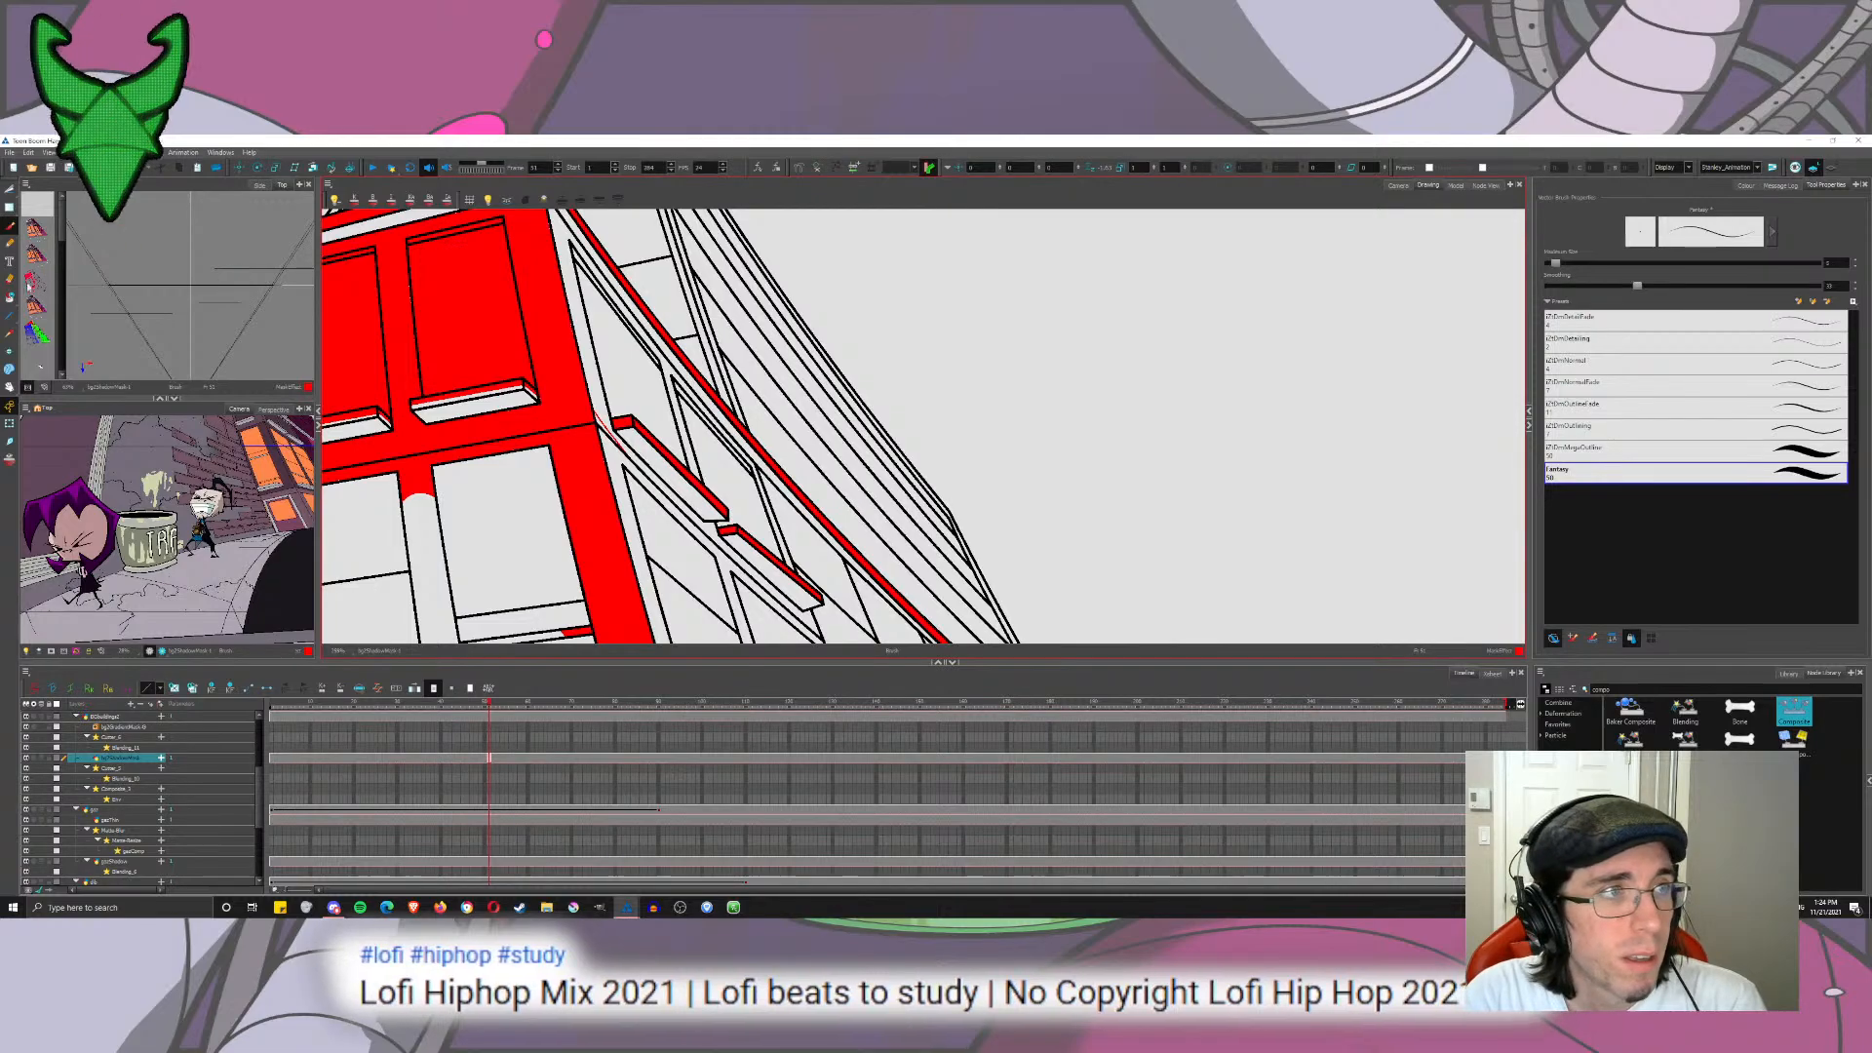
{"action": "left_click", "coordinate": [10, 297]}
{"action": "left_click", "coordinate": [602, 405]}
{"action": "left_click", "coordinate": [614, 478]}
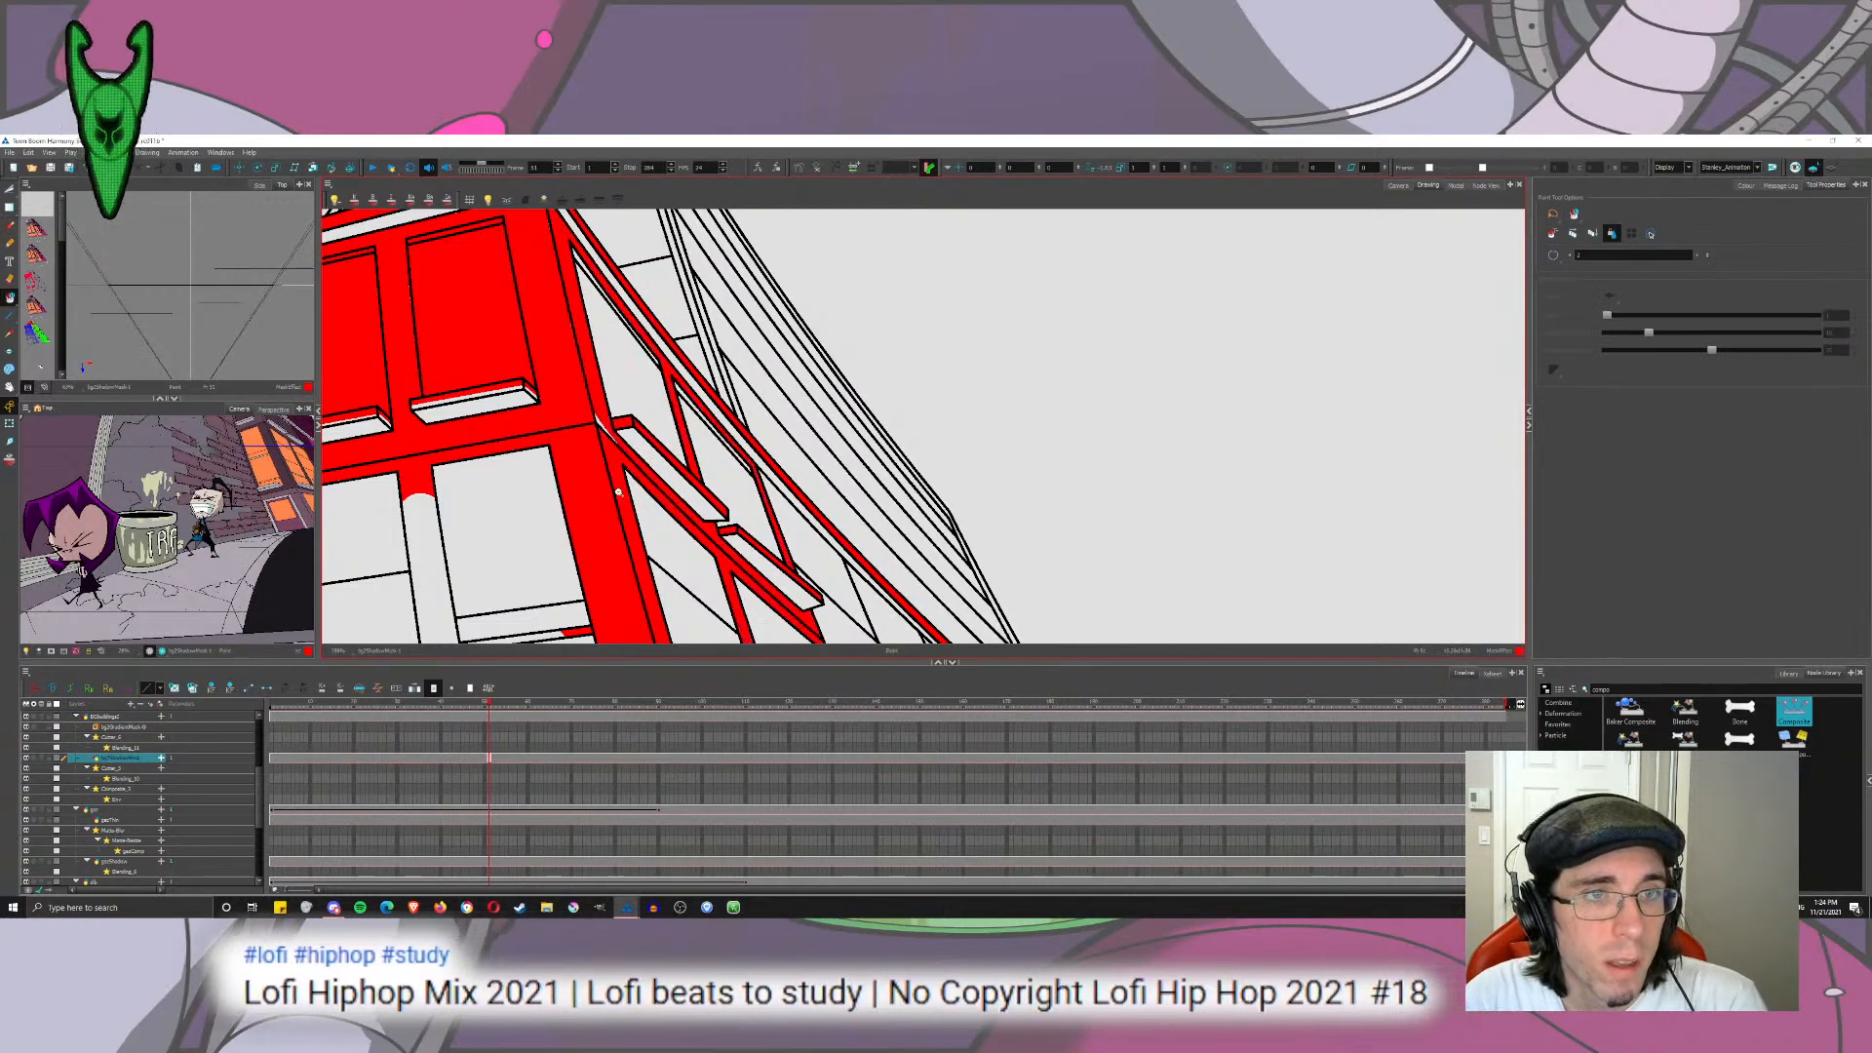
Step: Fill the long band above the ground floor on the building's side face with red
{"action": "key", "text": "1"}
{"action": "key", "text": "1"}
{"action": "left_click_drag", "start_coordinate": [654, 537], "coordinate": [586, 386]}
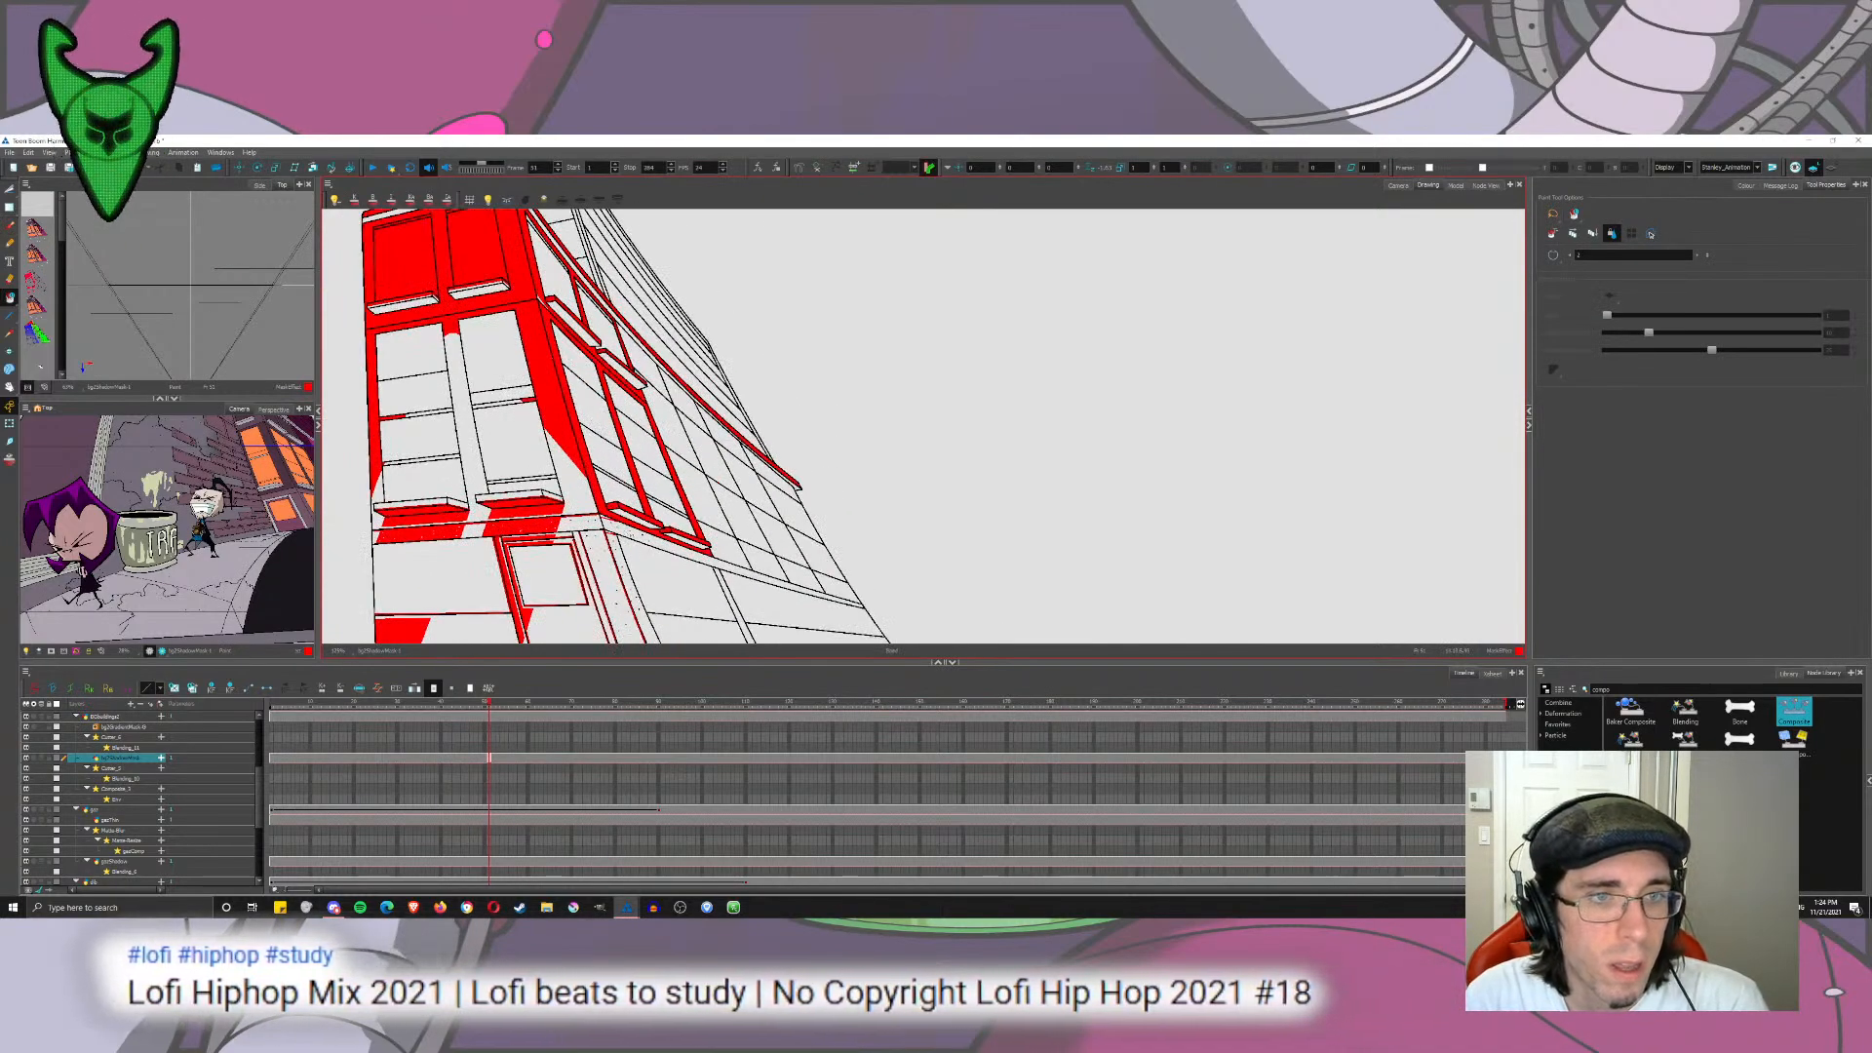
{"action": "left_click", "coordinate": [634, 536]}
{"action": "left_click", "coordinate": [629, 573]}
{"action": "key", "text": "1"}
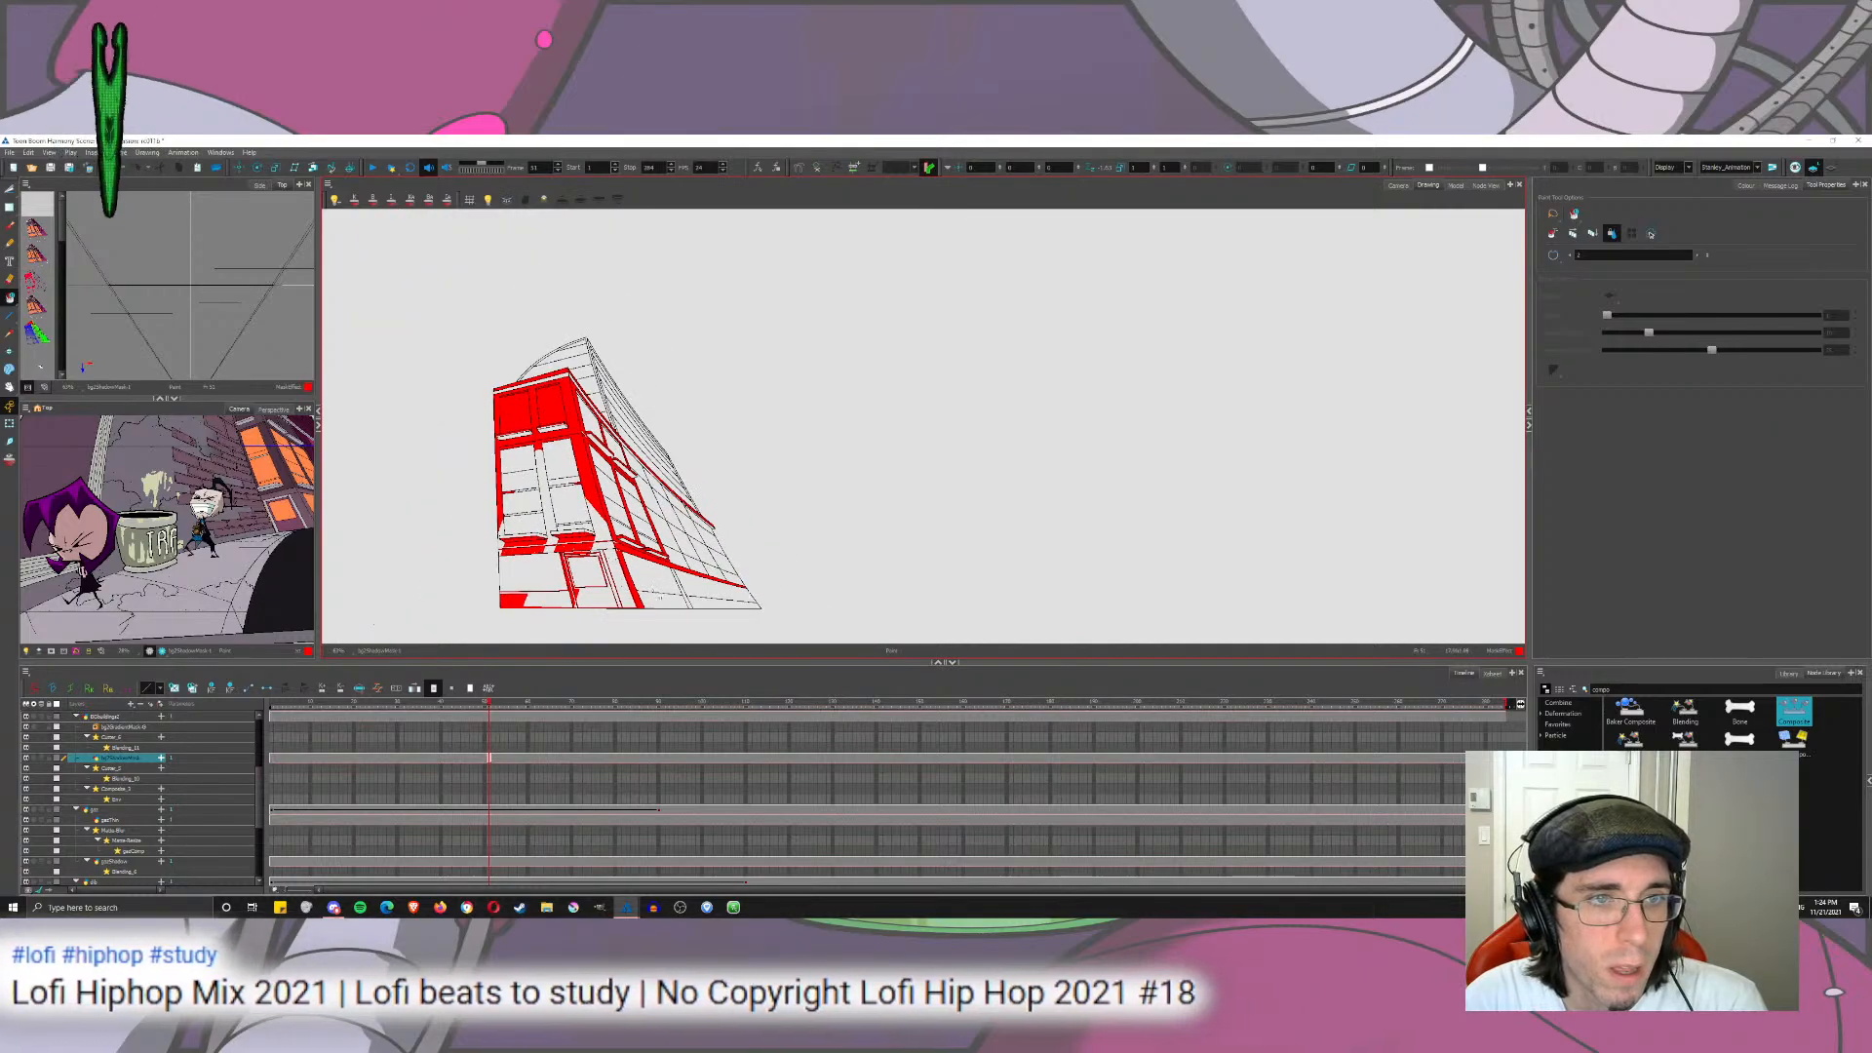
{"action": "key", "text": "2"}
{"action": "left_click_drag", "start_coordinate": [796, 583], "coordinate": [642, 438]}
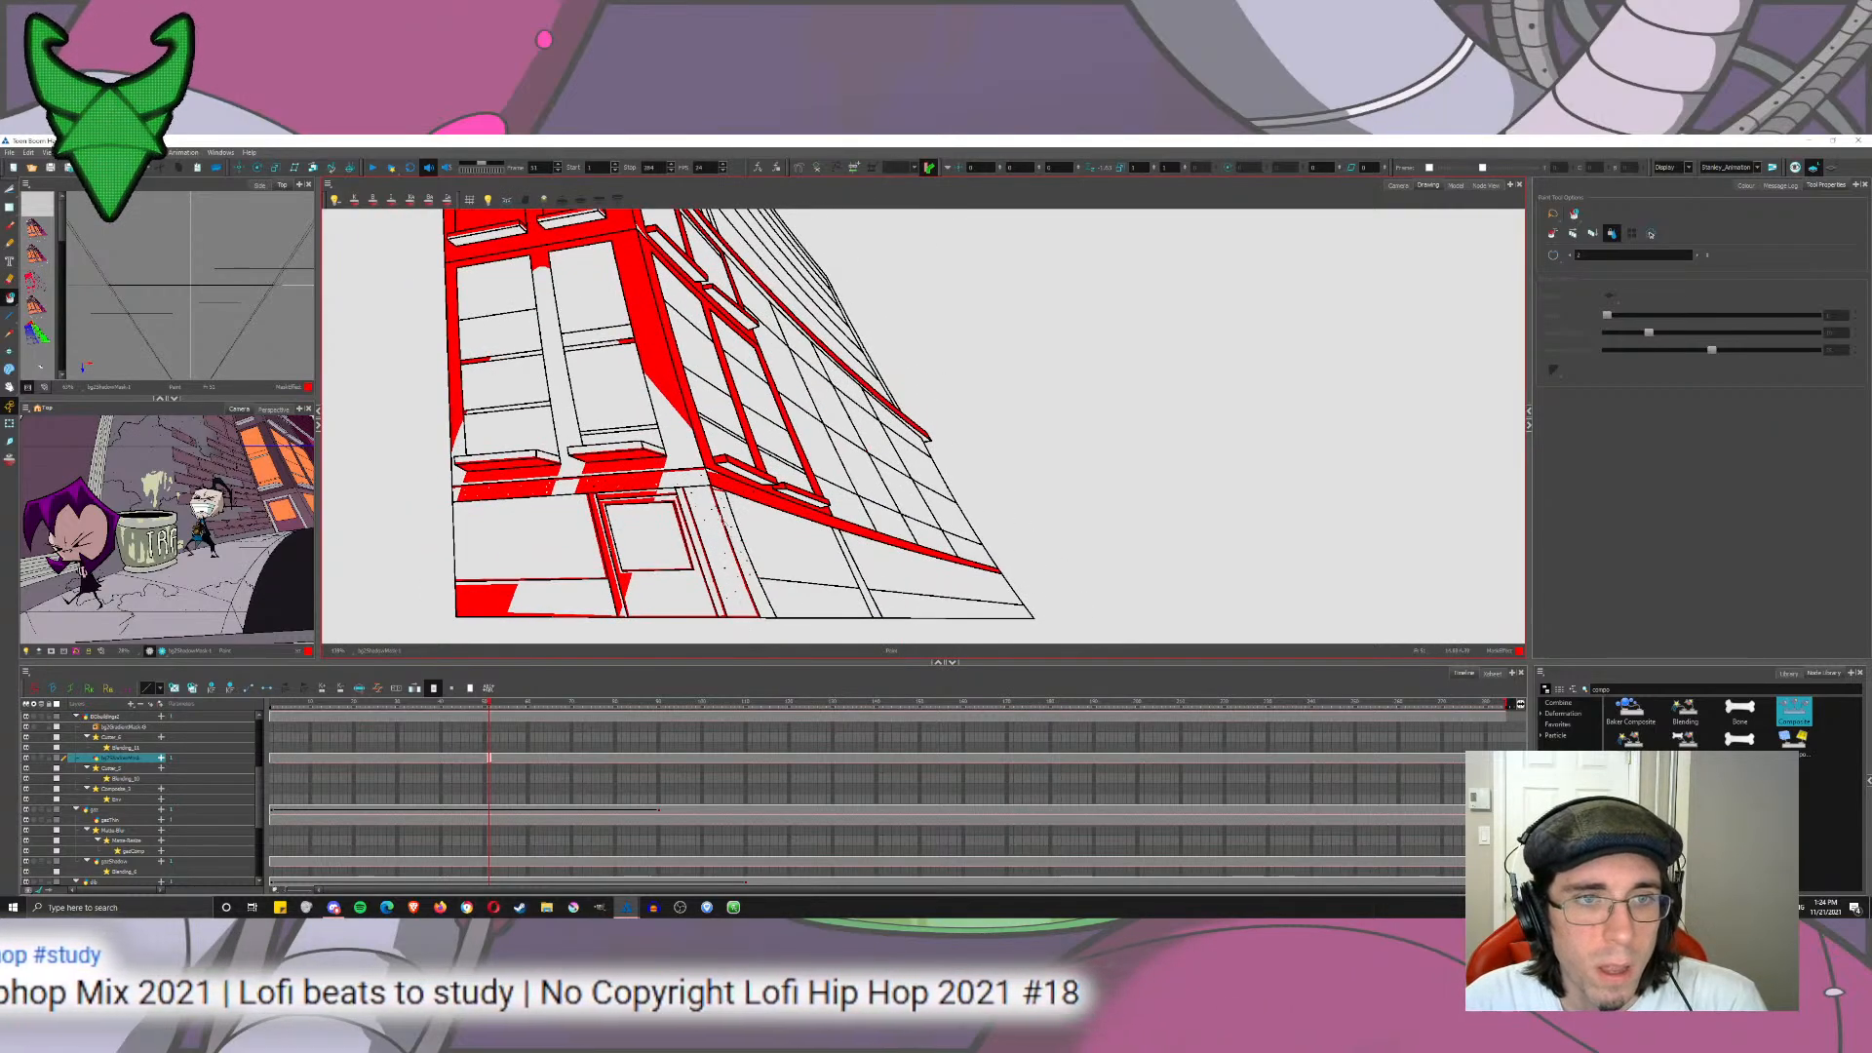
Step: Fill the first top-floor window pane, the wall tiles and the roof slats on the building's side face with red
{"action": "left_click_drag", "start_coordinate": [658, 251], "coordinate": [673, 393]}
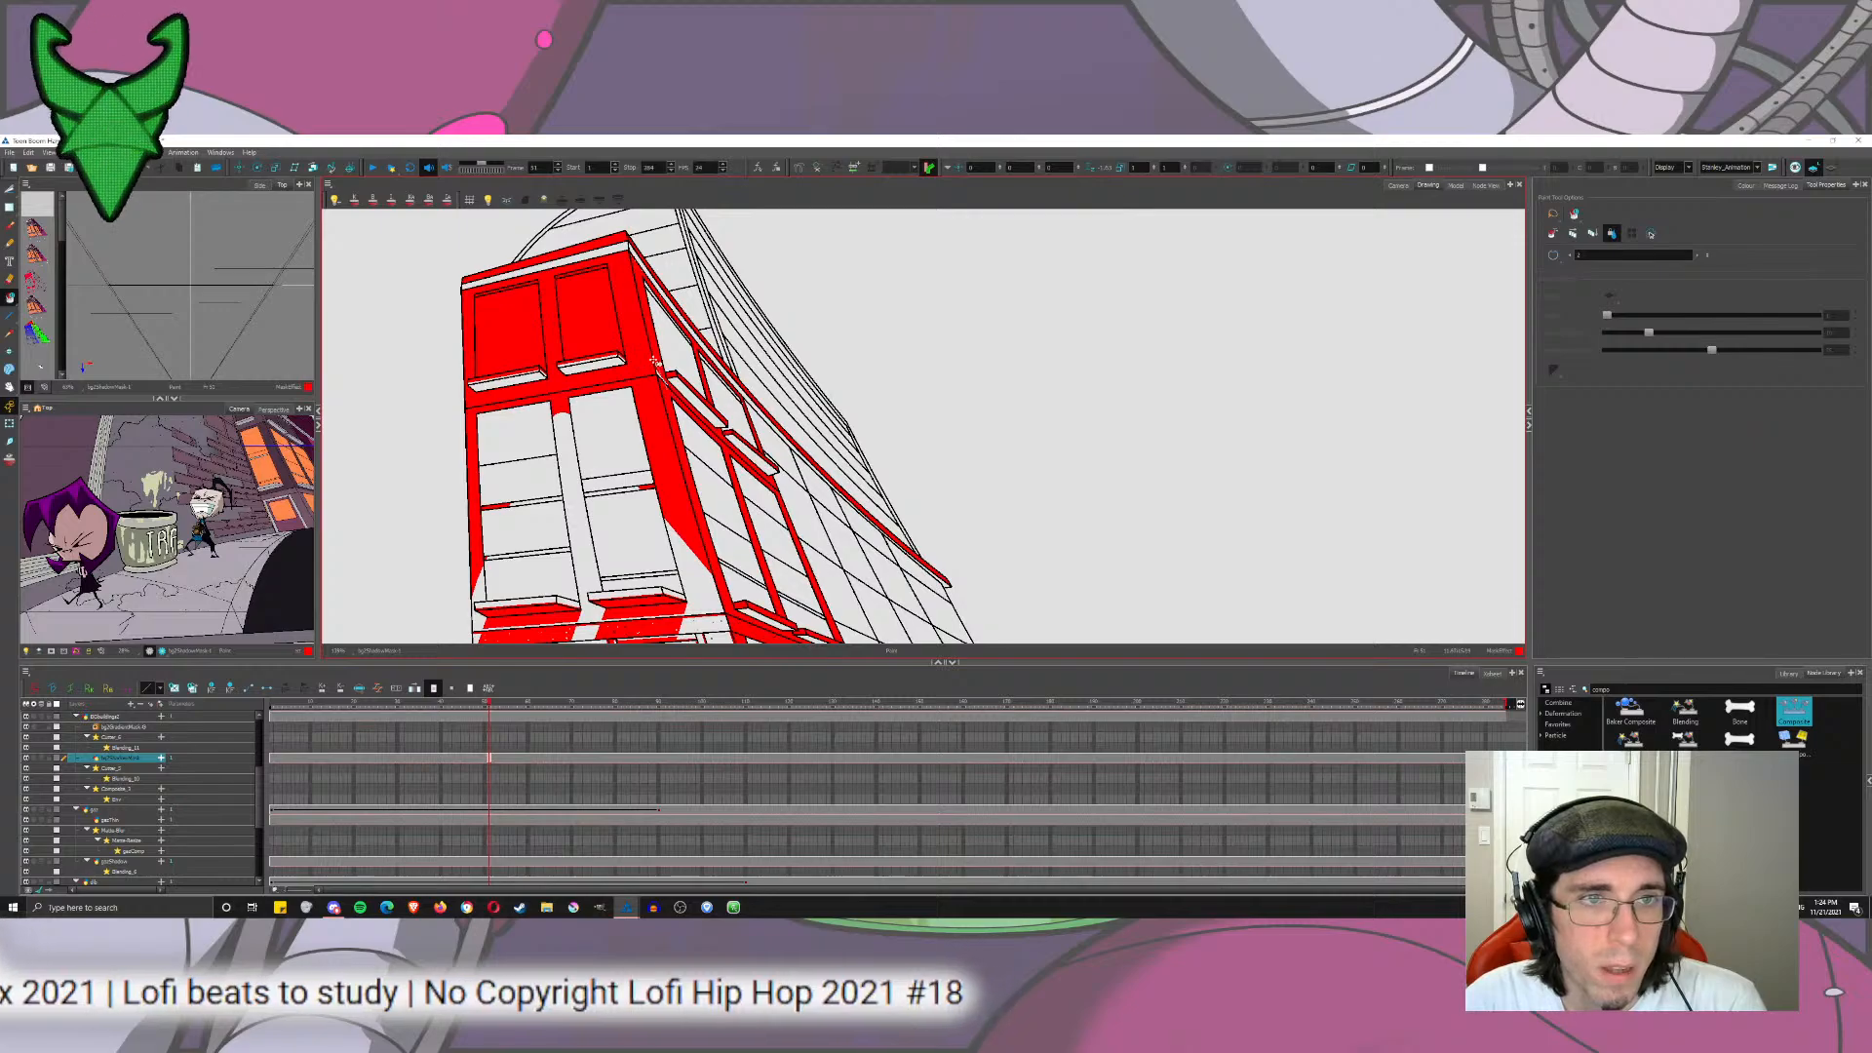
{"action": "left_click", "coordinate": [660, 304]}
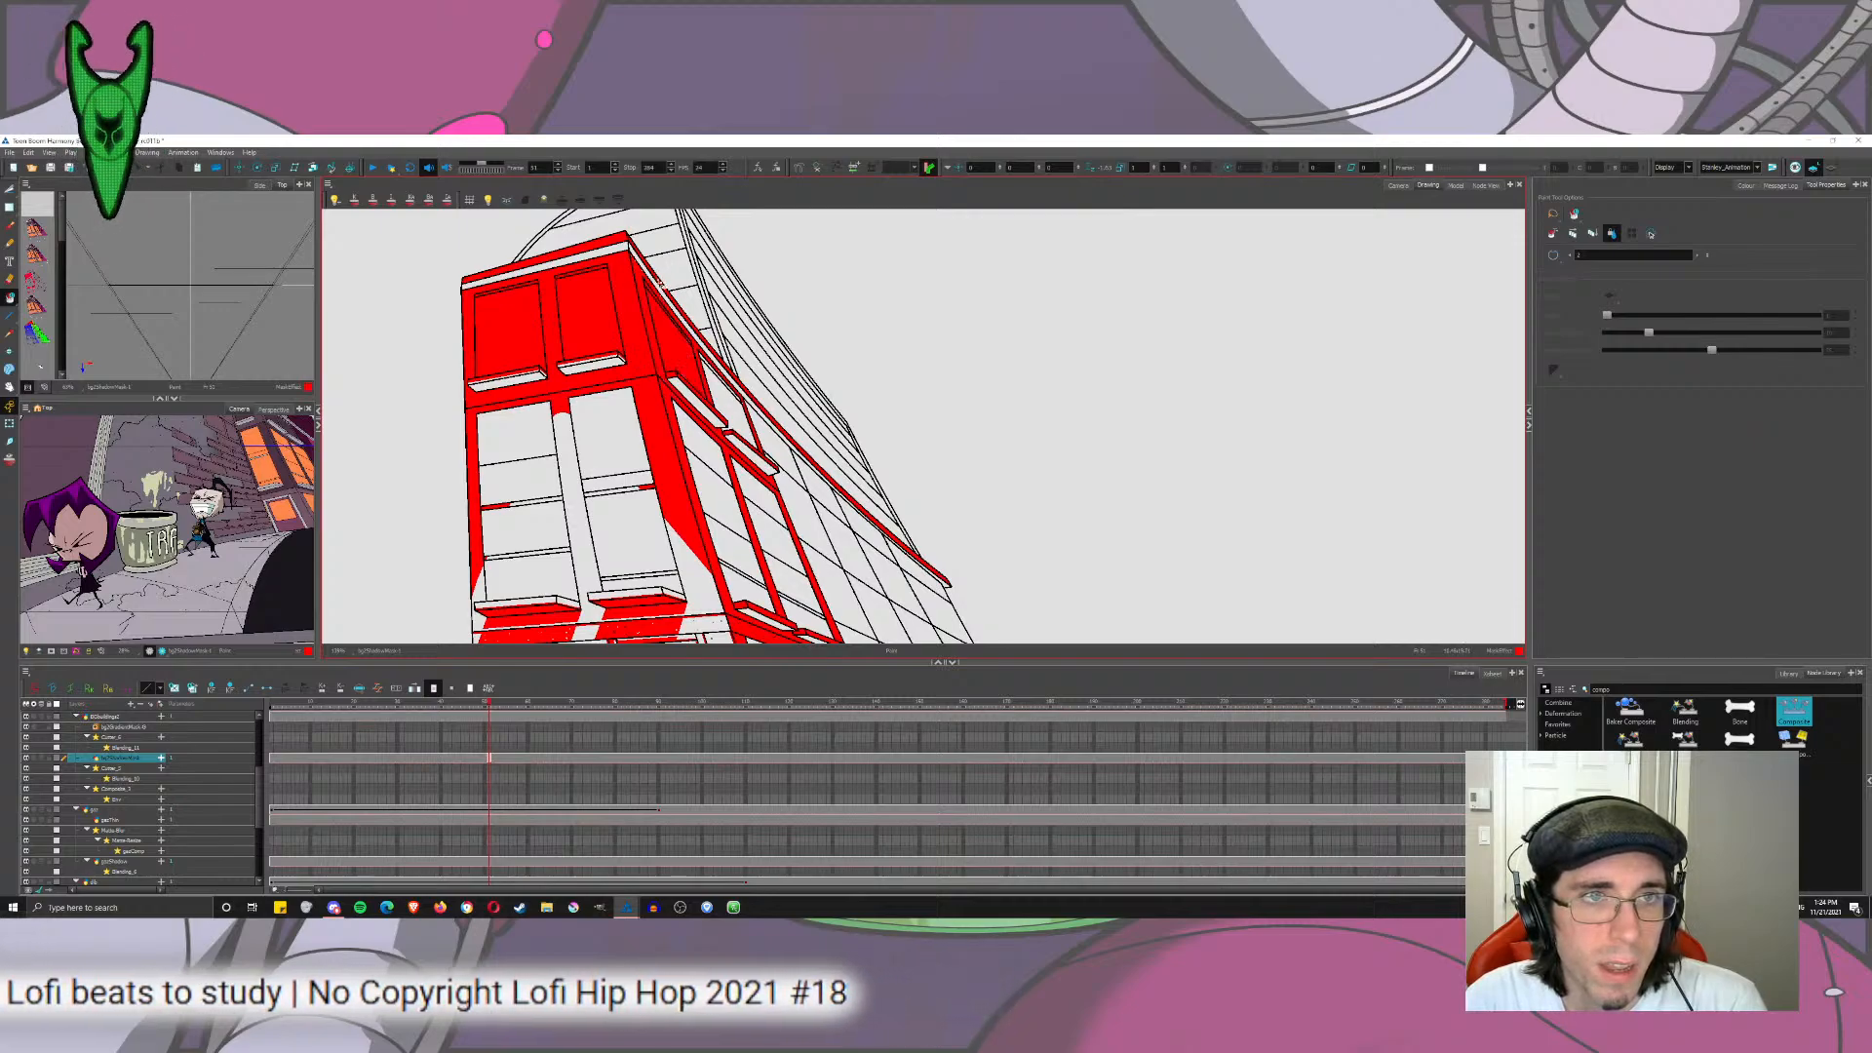
{"action": "left_click", "coordinate": [668, 320]}
{"action": "mouse_move", "coordinate": [786, 273]}
{"action": "left_mouse_down"}
{"action": "mouse_move", "coordinate": [778, 487]}
{"action": "mouse_move", "coordinate": [877, 537]}
{"action": "mouse_move", "coordinate": [790, 334]}
{"action": "mouse_move", "coordinate": [821, 449]}
{"action": "left_mouse_up"}
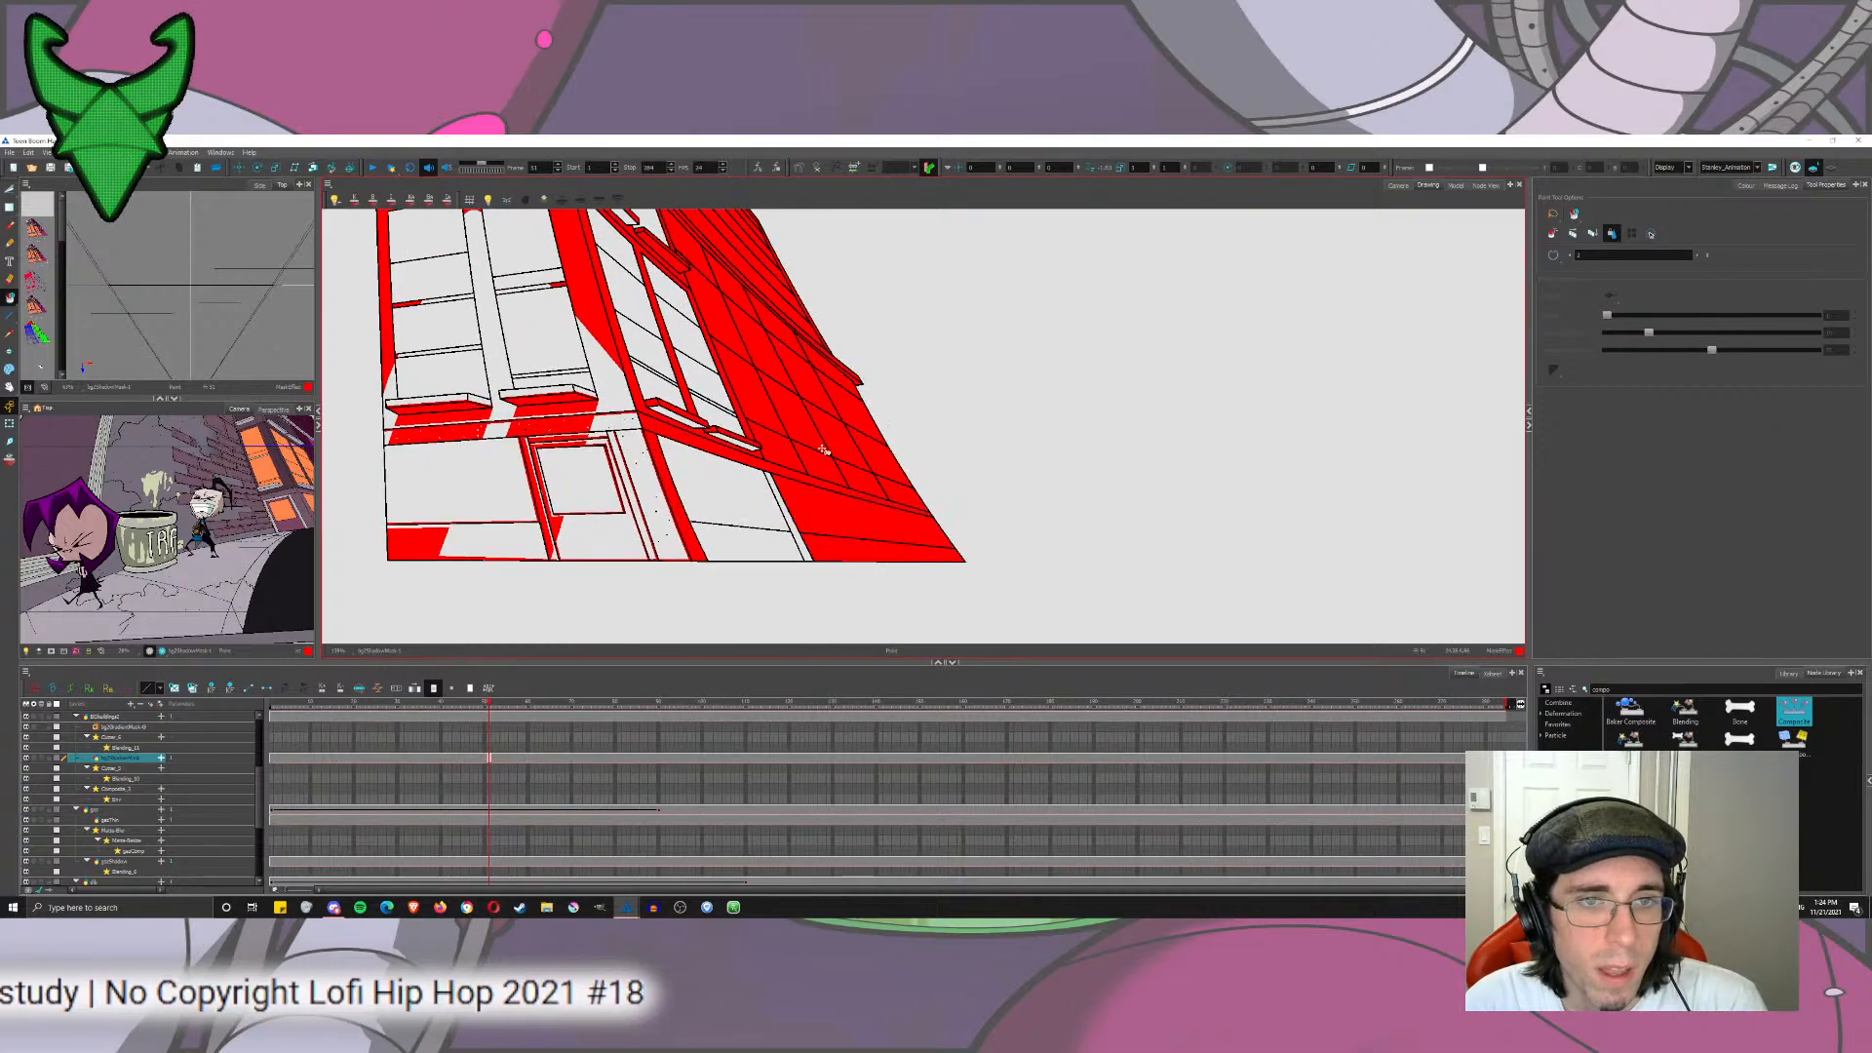
Step: Fill the remaining white window panes and ground-floor panels on the building's side face with red
{"action": "left_click", "coordinate": [751, 448]}
{"action": "left_click_drag", "start_coordinate": [664, 295], "coordinate": [718, 514]}
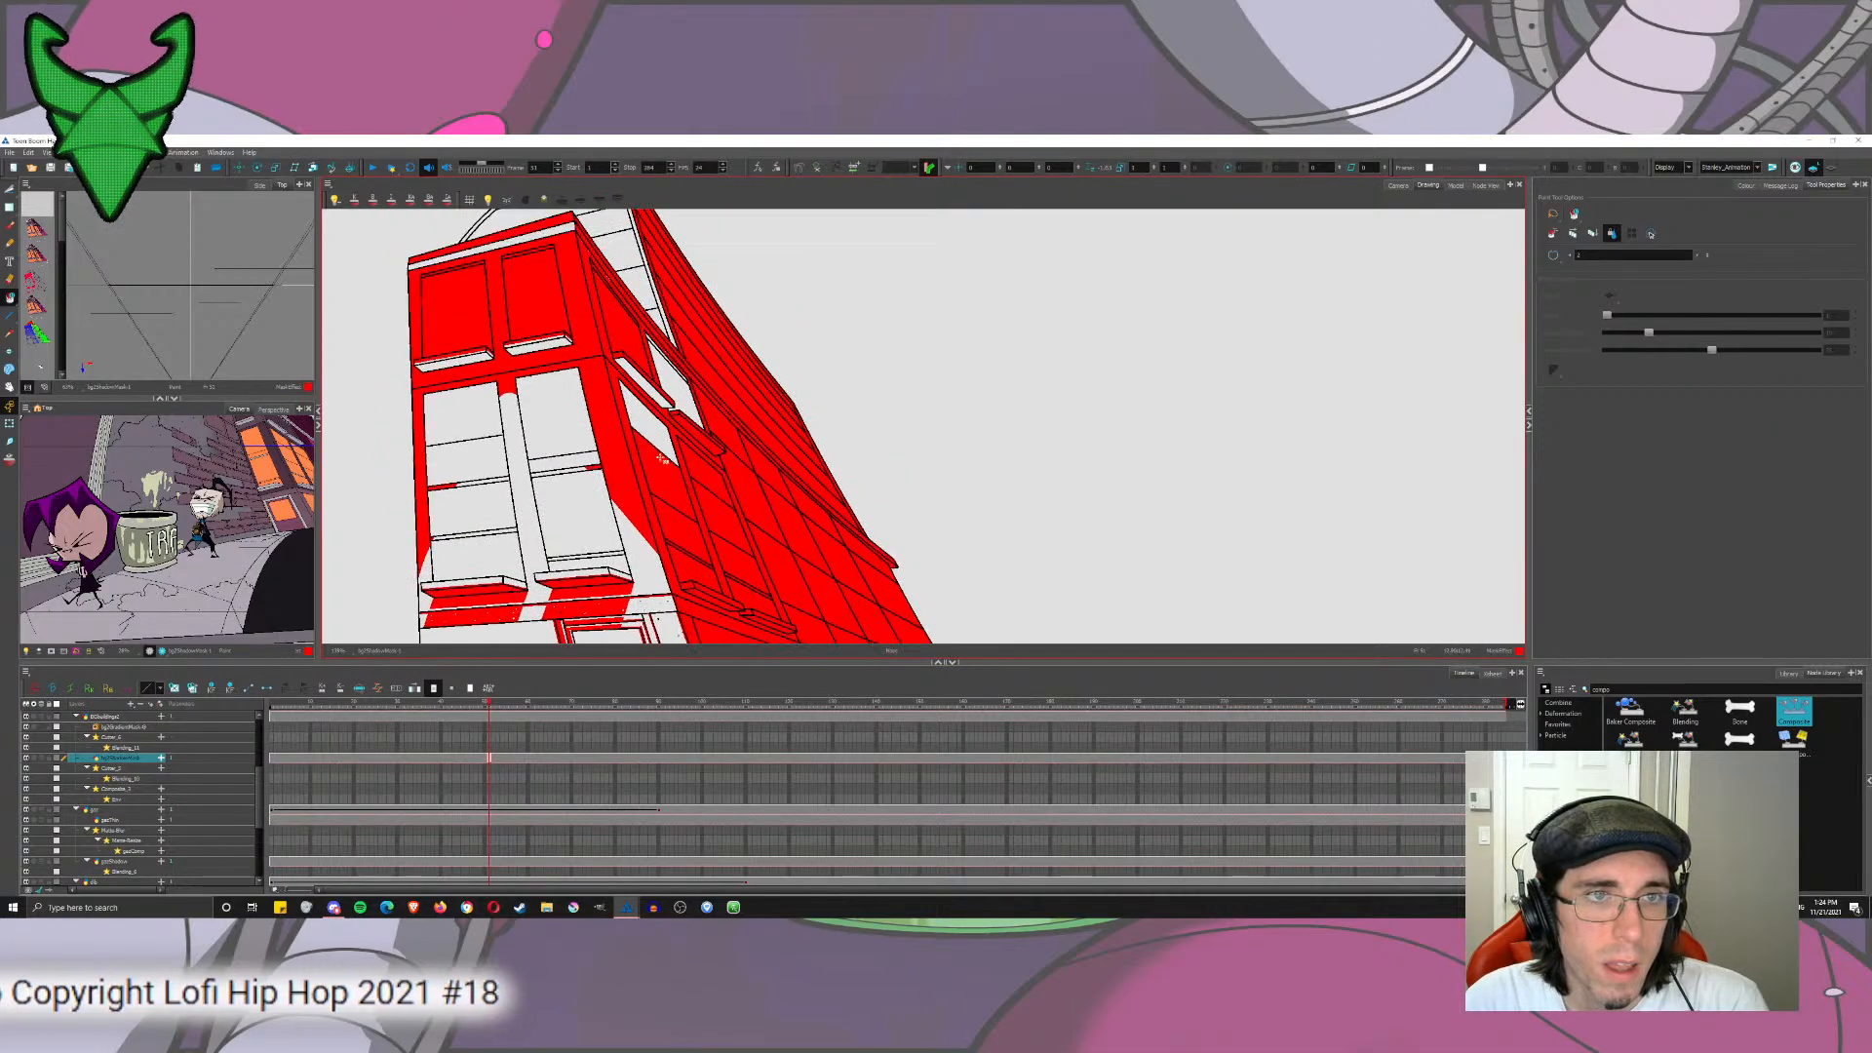
{"action": "mouse_move", "coordinate": [686, 350]}
{"action": "left_mouse_down"}
{"action": "mouse_move", "coordinate": [722, 416]}
{"action": "mouse_move", "coordinate": [694, 358]}
{"action": "left_mouse_up"}
{"action": "mouse_move", "coordinate": [691, 462]}
{"action": "left_mouse_down"}
{"action": "mouse_move", "coordinate": [863, 293]}
{"action": "mouse_move", "coordinate": [1003, 430]}
{"action": "mouse_move", "coordinate": [873, 329]}
{"action": "mouse_move", "coordinate": [780, 351]}
{"action": "mouse_move", "coordinate": [761, 365]}
{"action": "mouse_move", "coordinate": [790, 404]}
{"action": "mouse_move", "coordinate": [721, 458]}
{"action": "mouse_move", "coordinate": [732, 599]}
{"action": "left_mouse_up"}
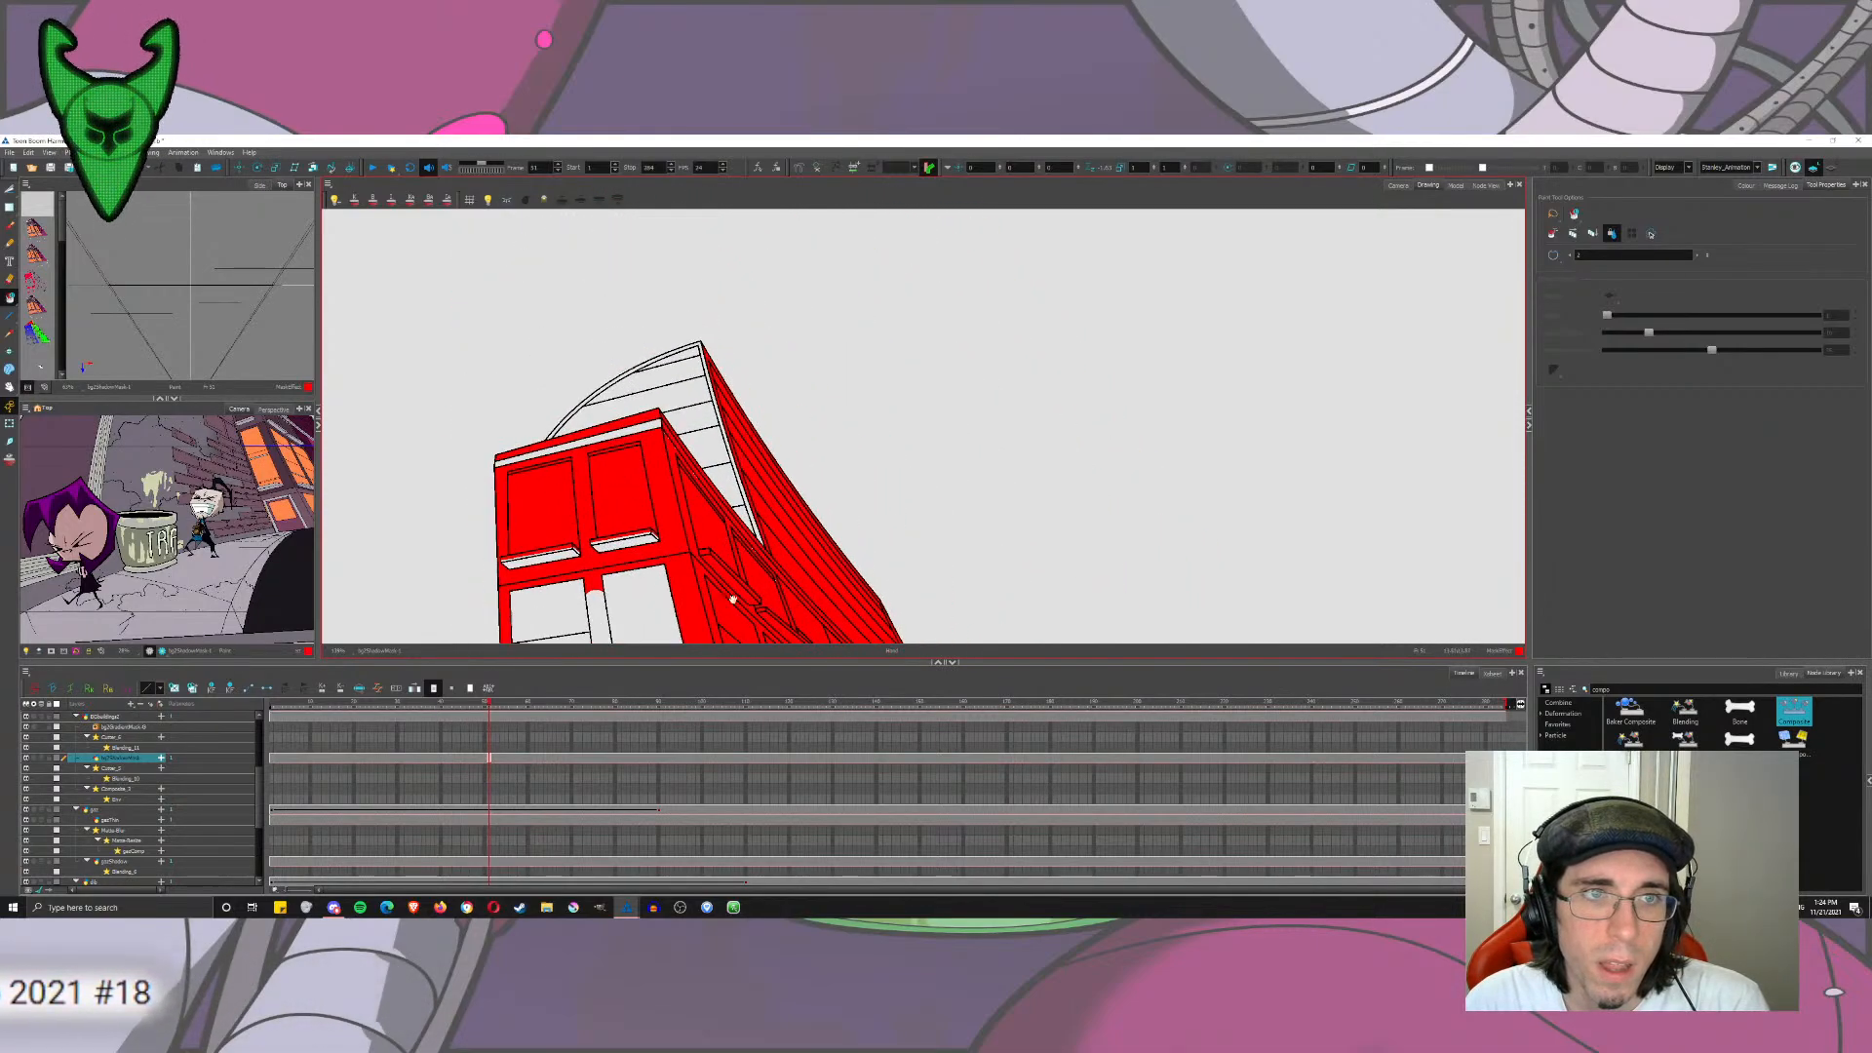
Step: Fill the planks and edges of the curved gable above the roof cornice with red, including the last white plank
{"action": "left_click", "coordinate": [755, 475]}
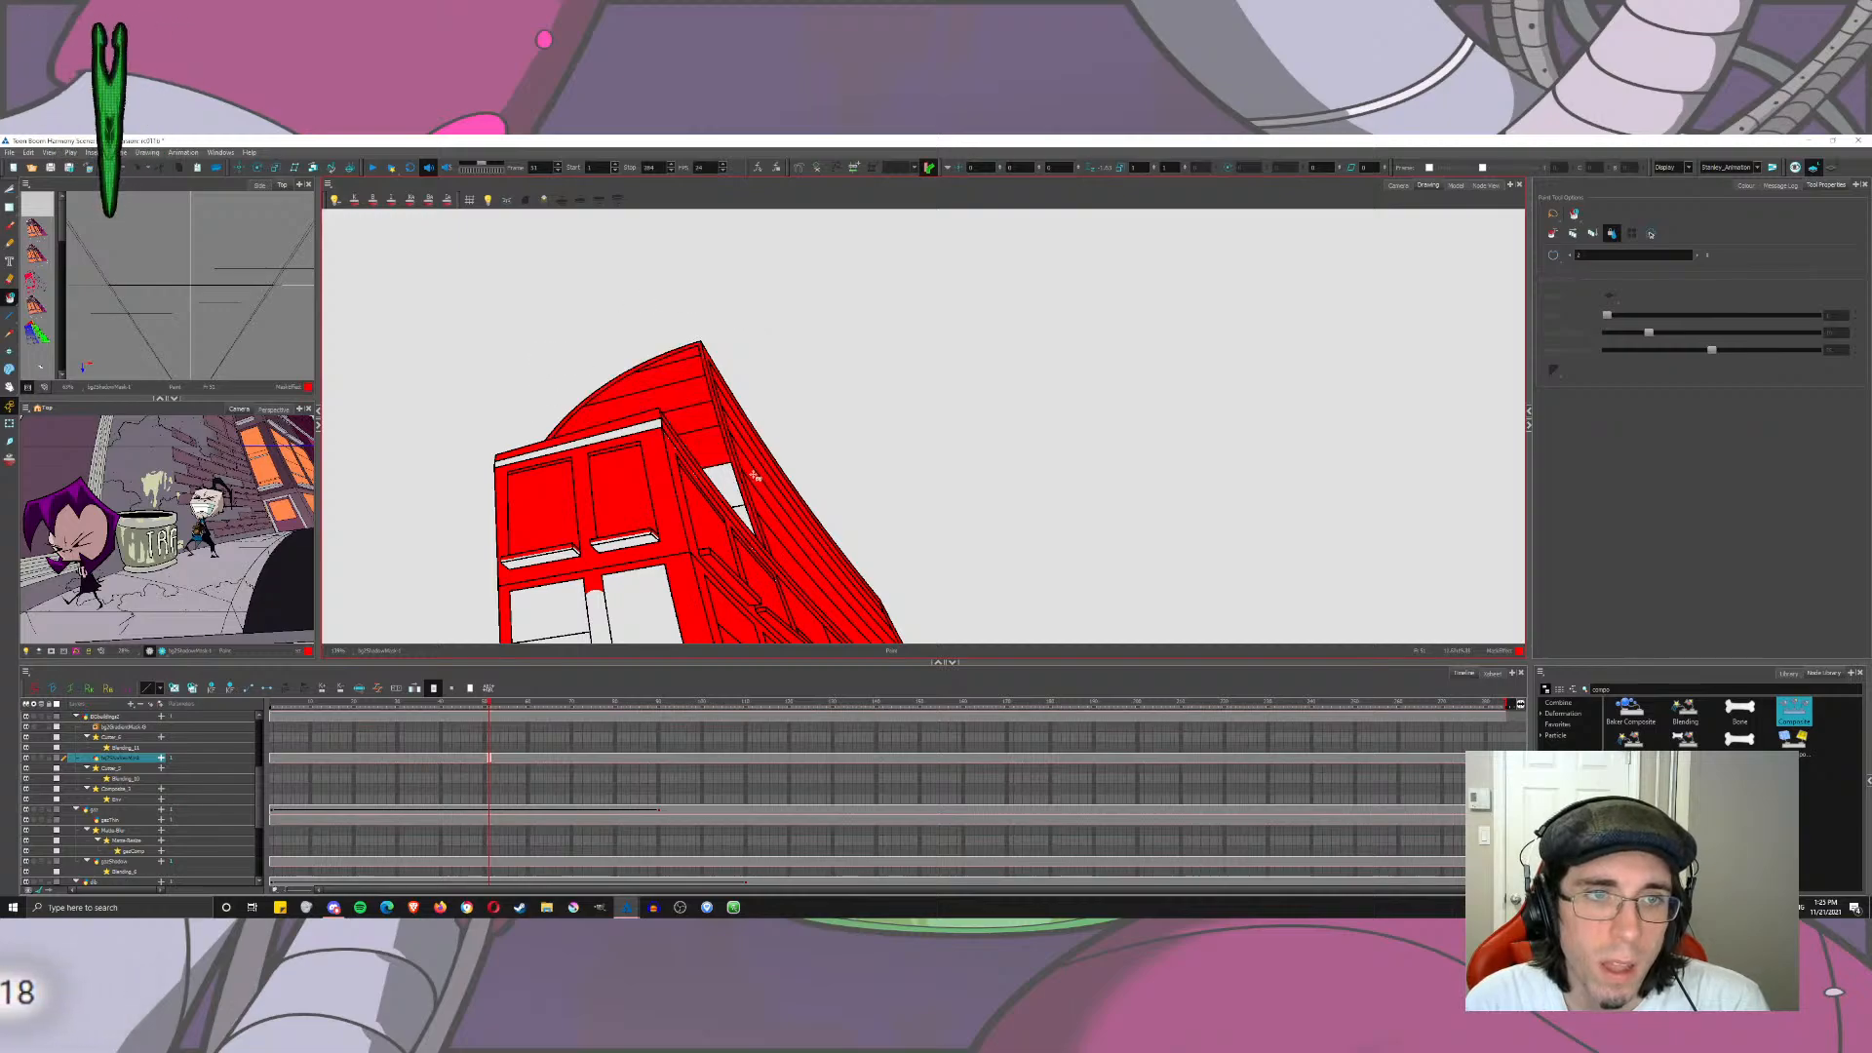
{"action": "left_click", "coordinate": [800, 565]}
{"action": "left_click_drag", "start_coordinate": [800, 566], "coordinate": [809, 324]}
{"action": "left_click_drag", "start_coordinate": [785, 507], "coordinate": [923, 439]}
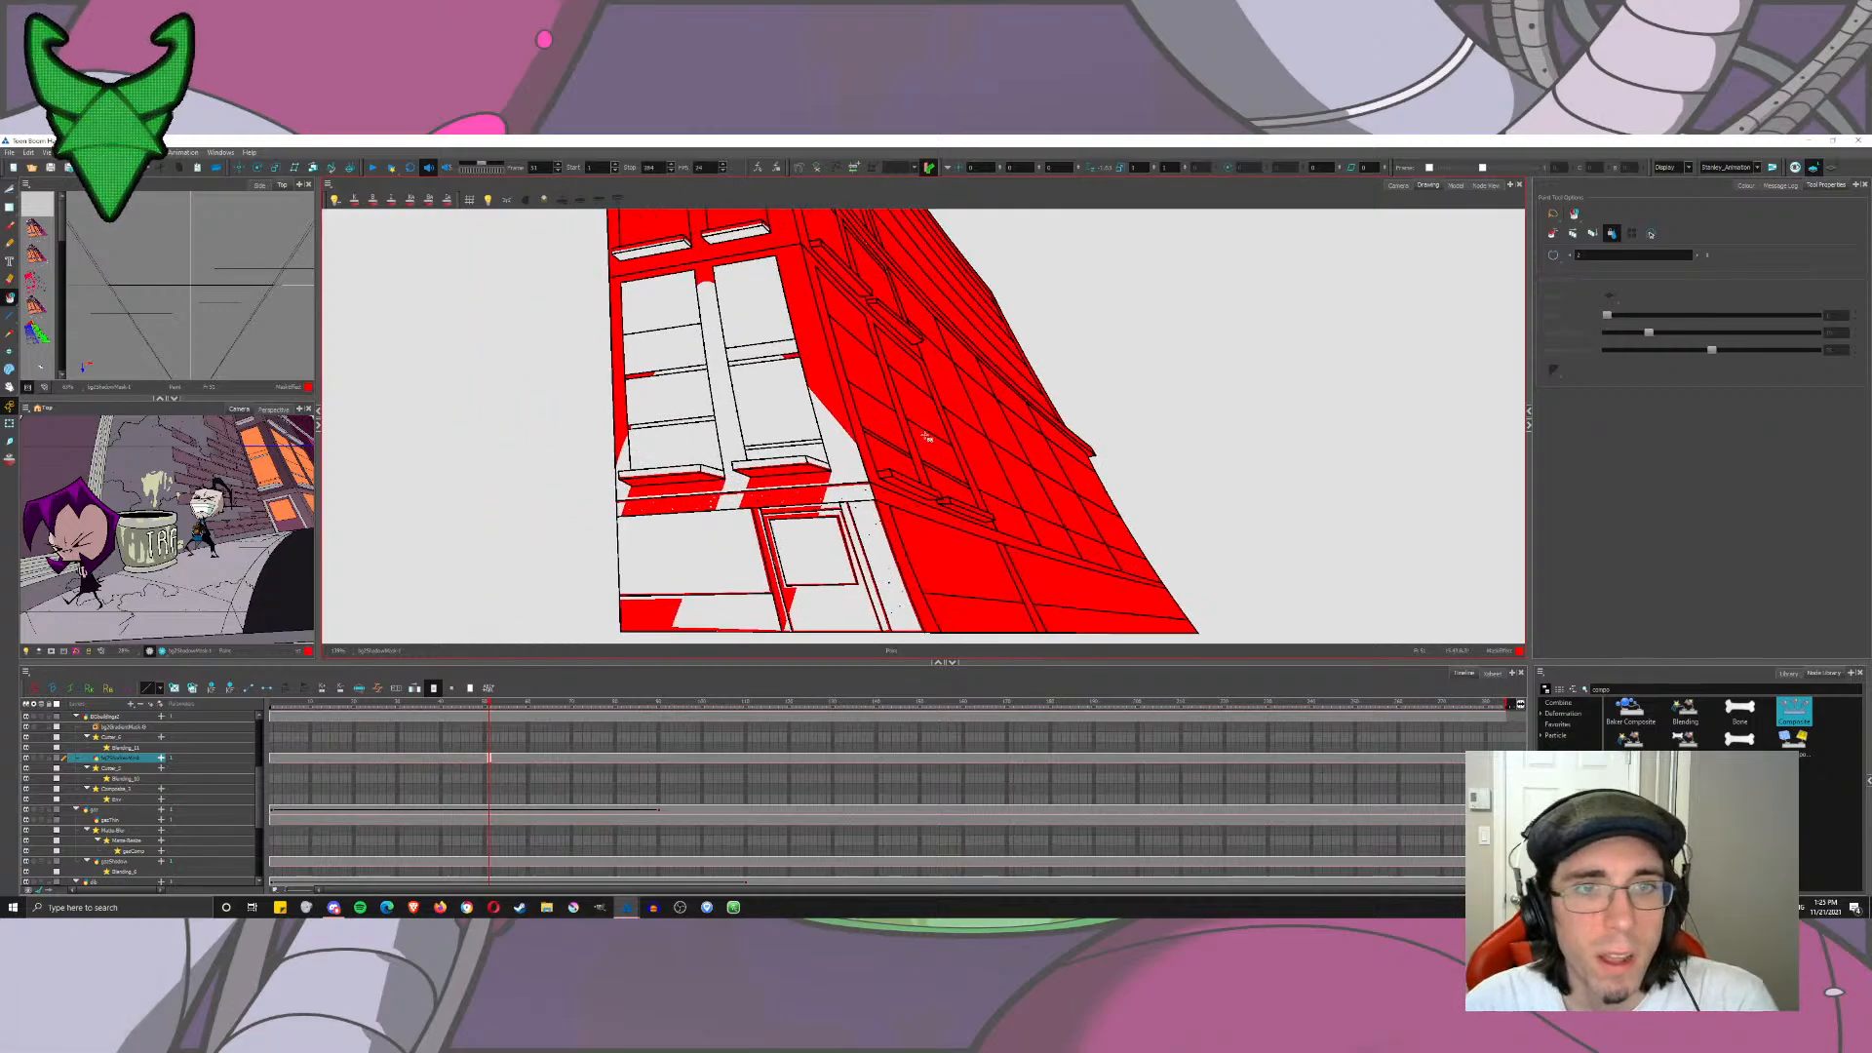
{"action": "scroll", "coordinate": [924, 439], "scroll_direction": "up", "scroll_amount": 4}
{"action": "scroll", "coordinate": [926, 442], "scroll_direction": "down", "scroll_amount": 7}
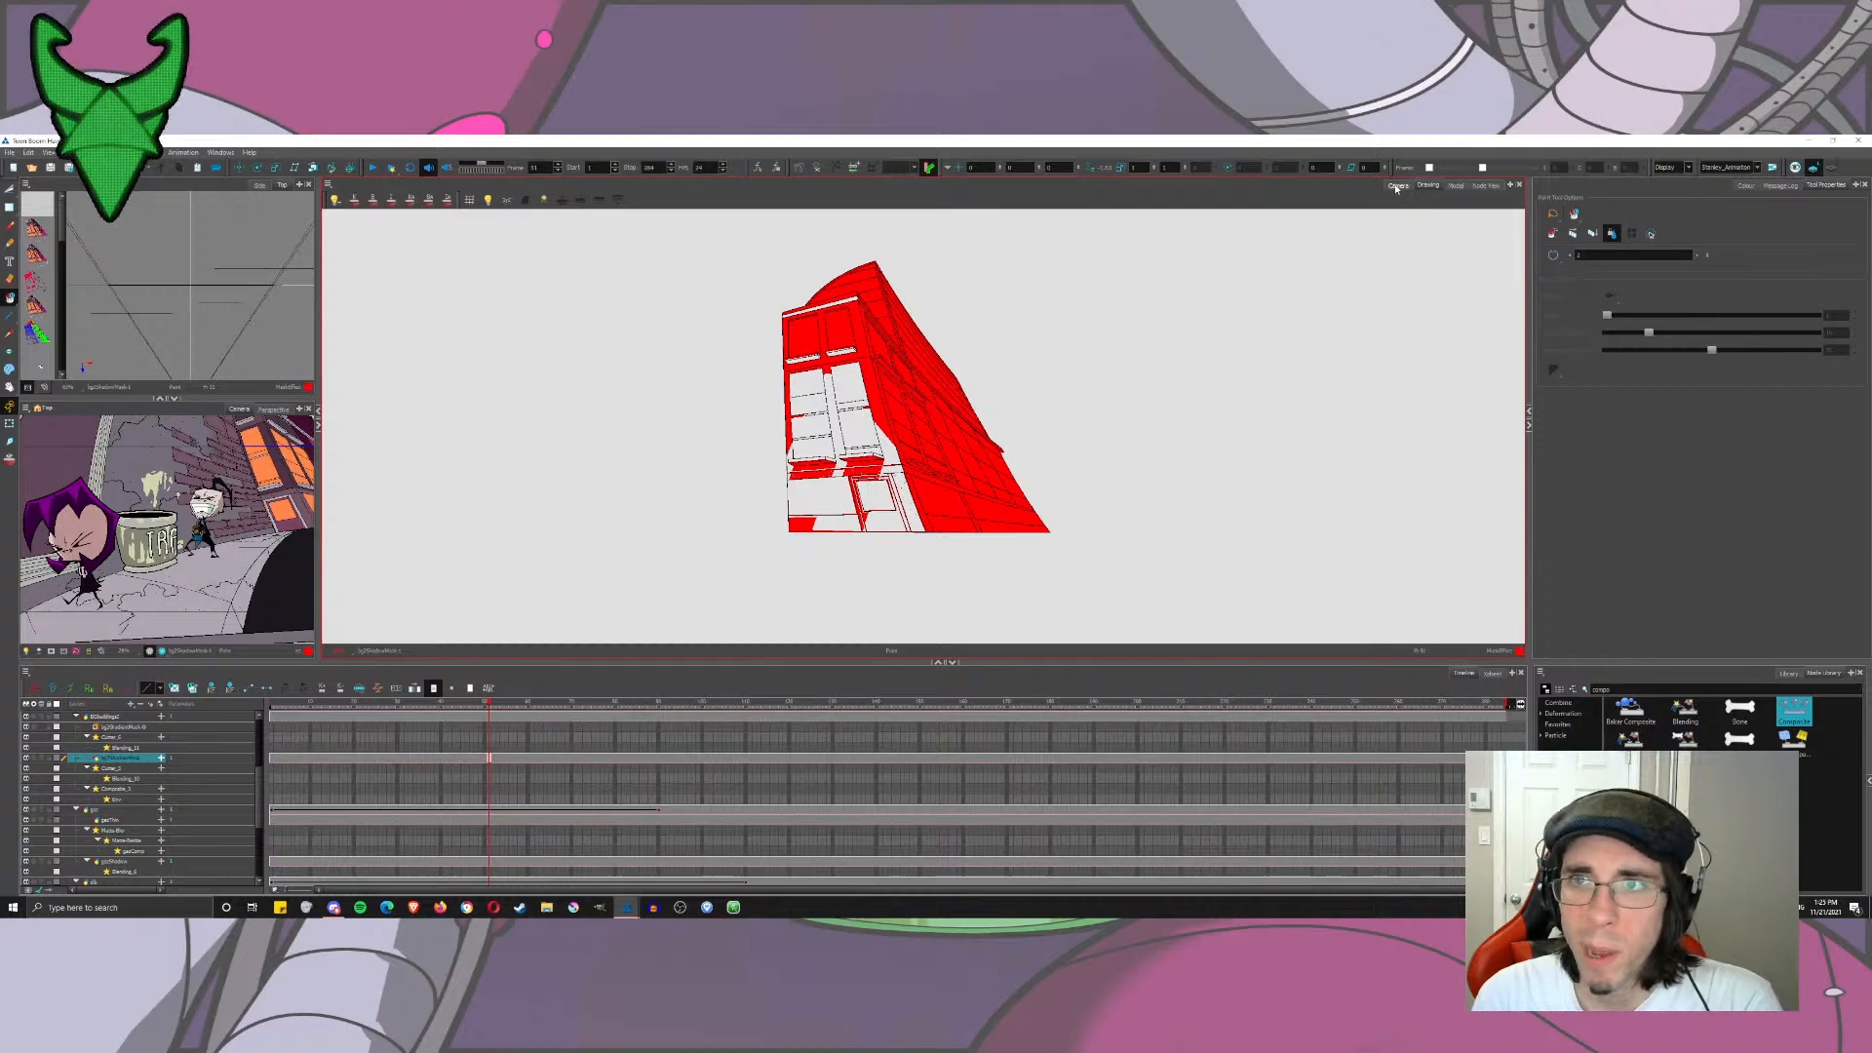
Step: Check the building's shadows in the Camera view, comparing rendered and normal previews at the current frame and a further one
{"action": "left_click", "coordinate": [1398, 185]}
{"action": "left_click_drag", "start_coordinate": [780, 410], "coordinate": [880, 480]}
{"action": "left_click", "coordinate": [464, 651]}
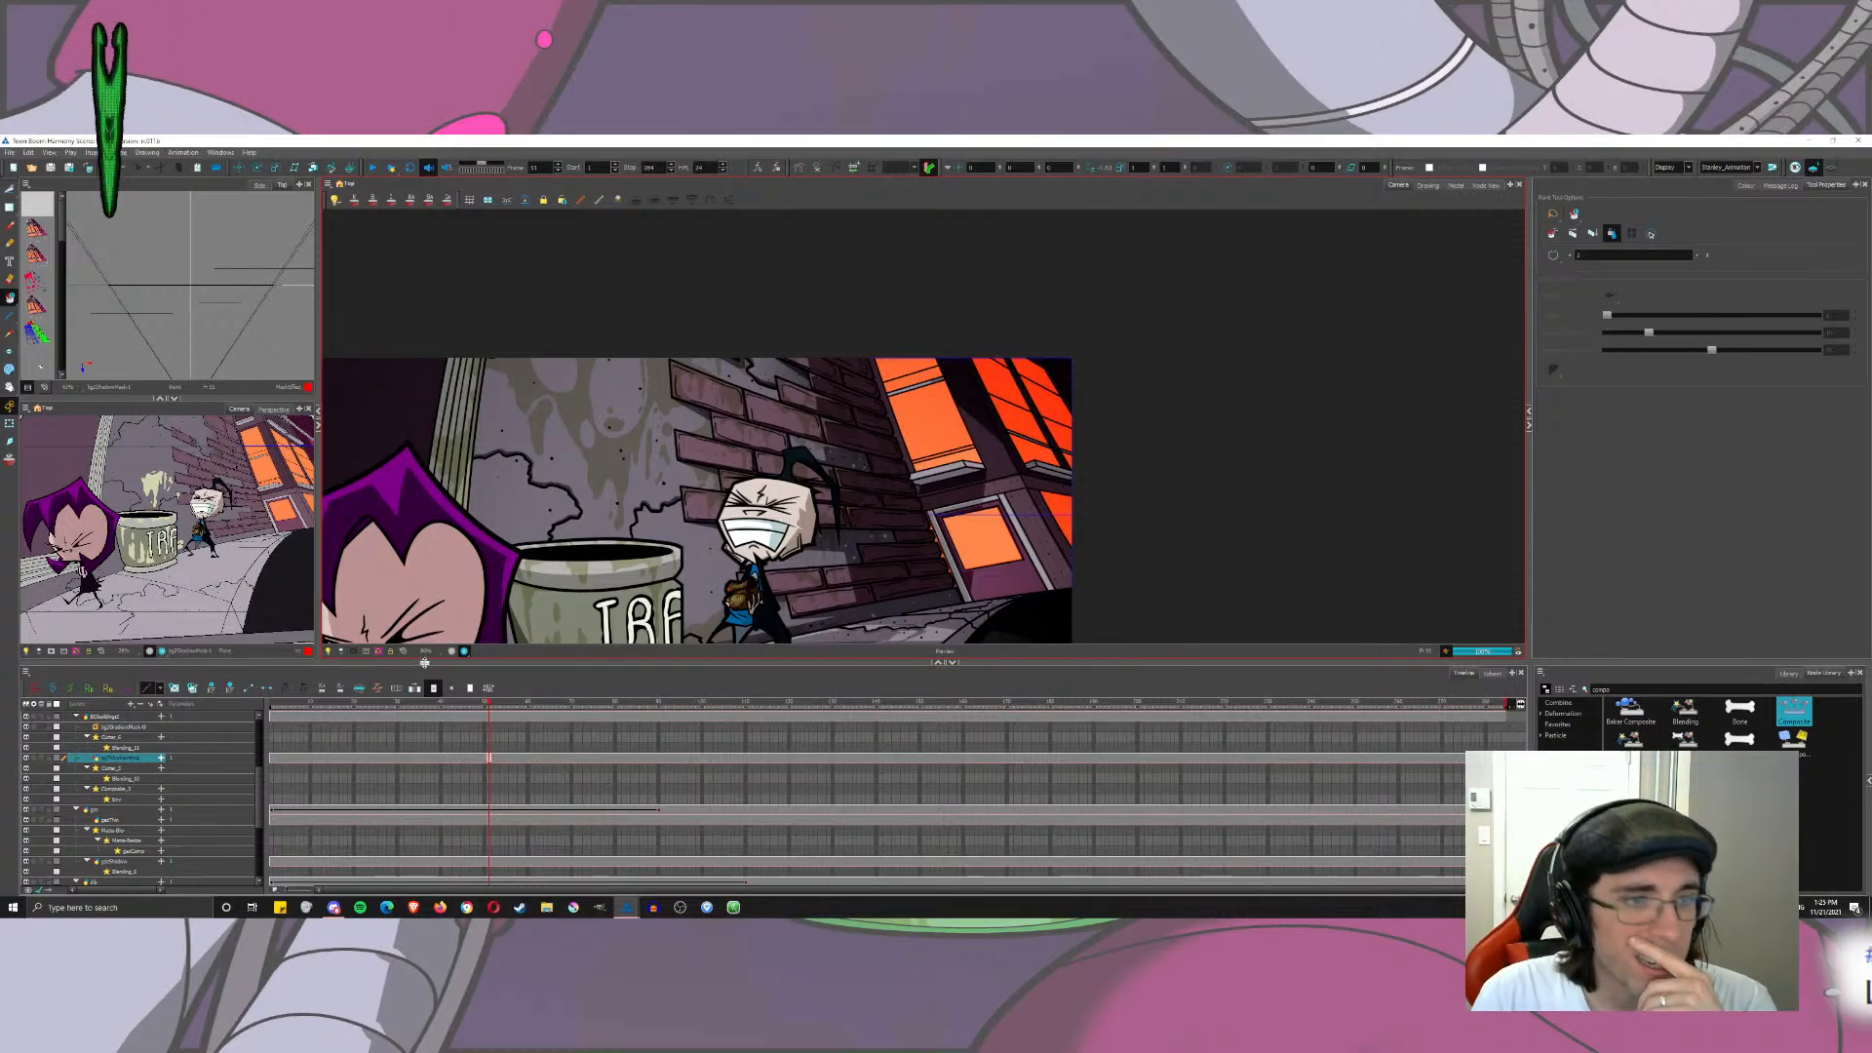
{"action": "left_click", "coordinate": [464, 651]}
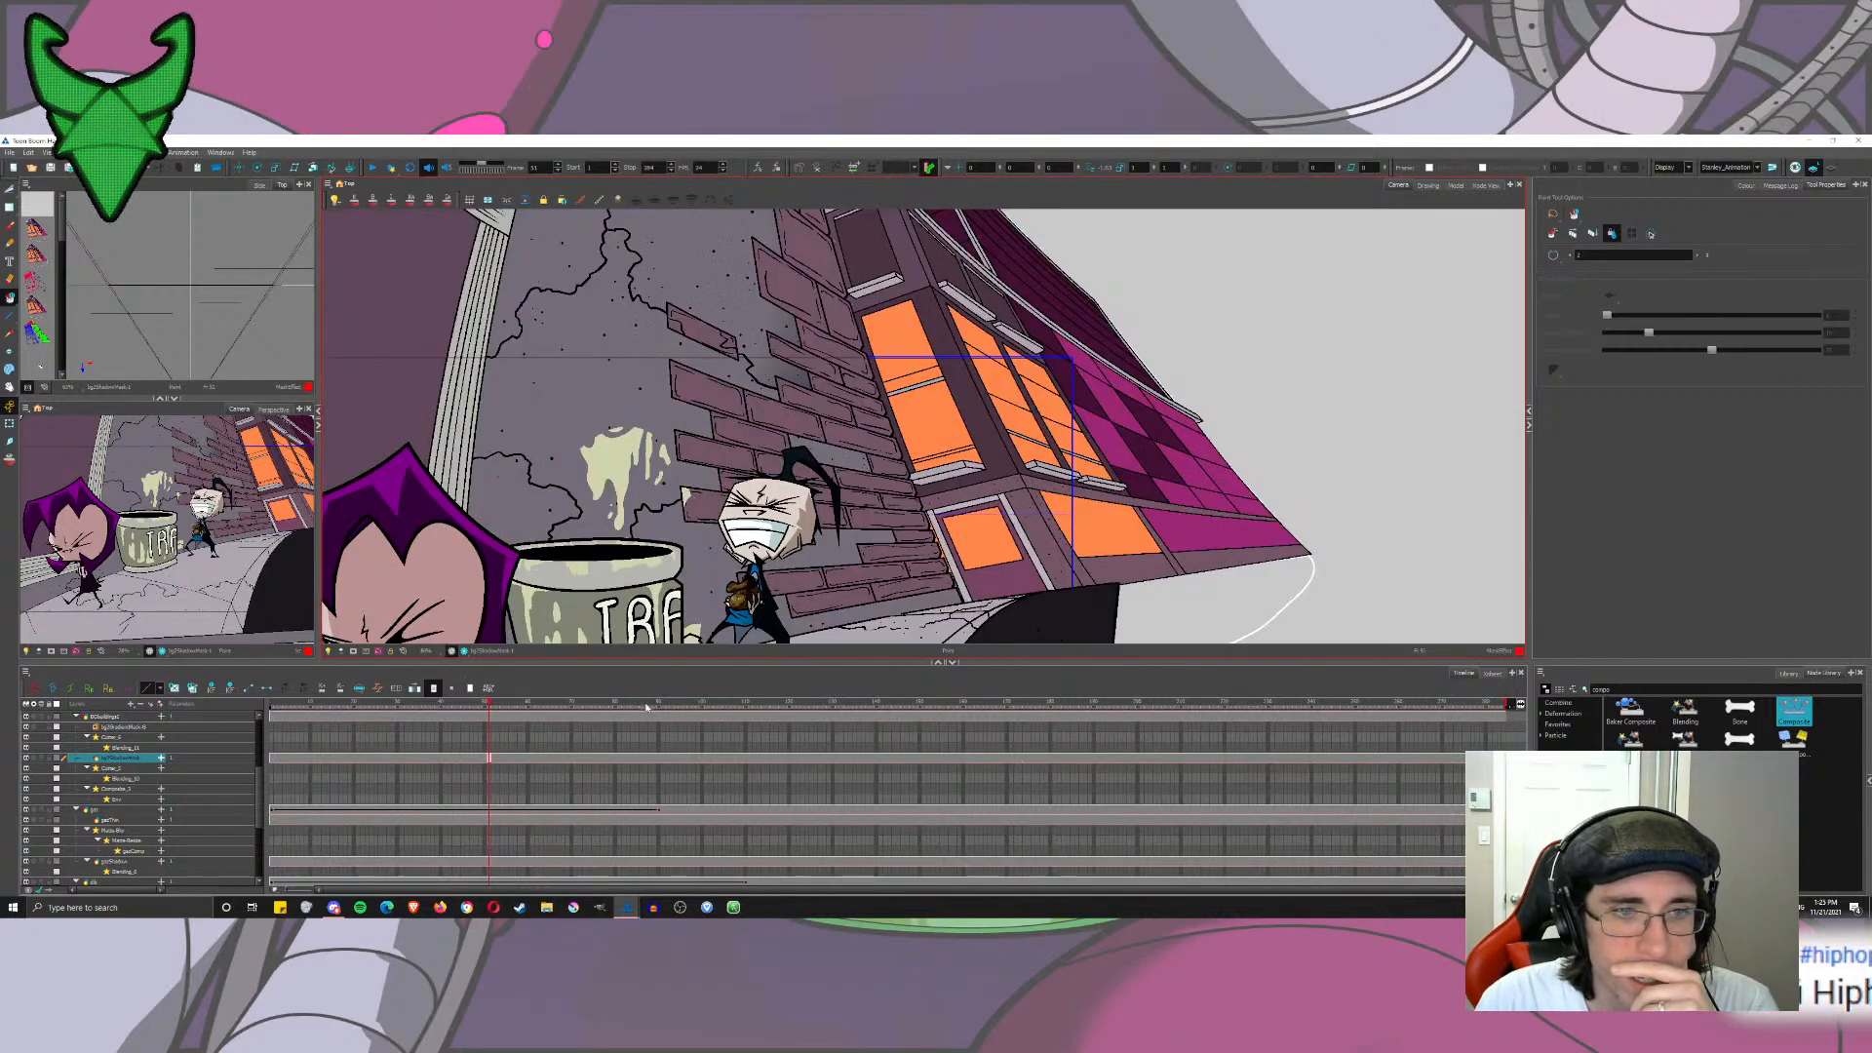
{"action": "left_click_drag", "start_coordinate": [645, 708], "coordinate": [748, 721]}
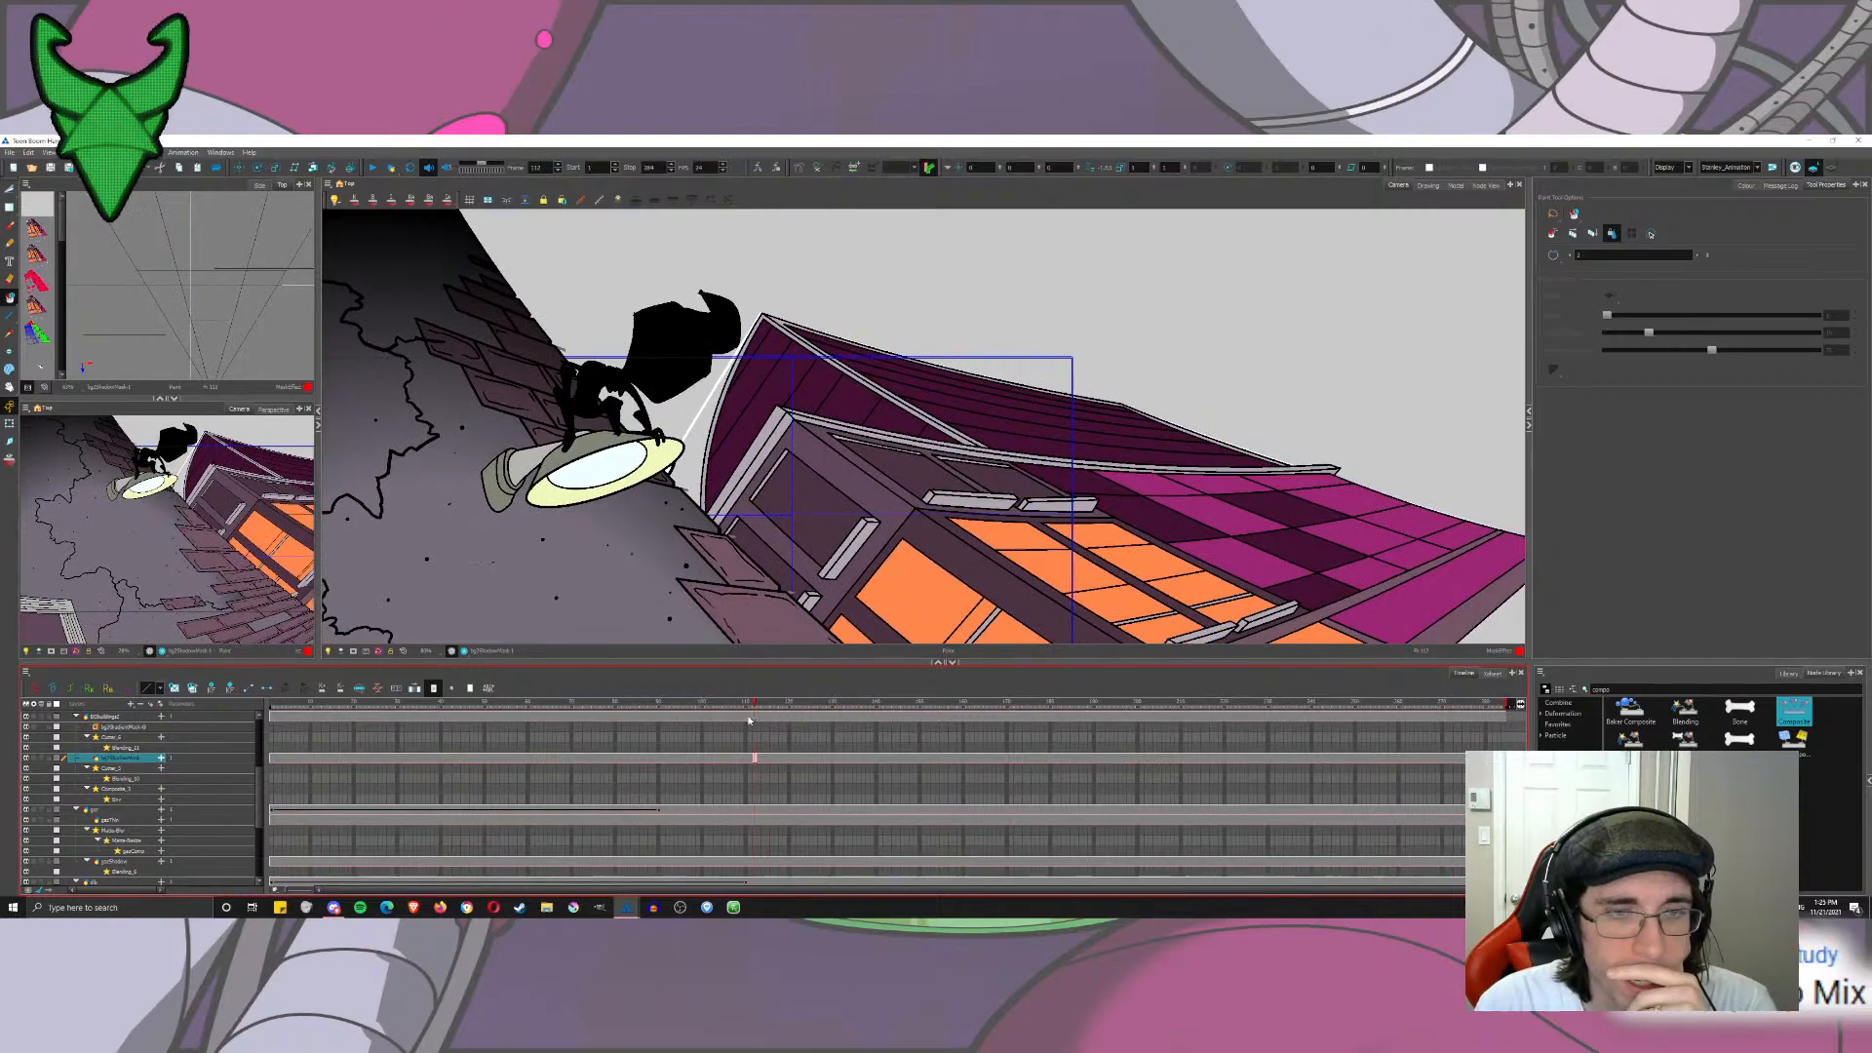
{"action": "left_click", "coordinate": [464, 651]}
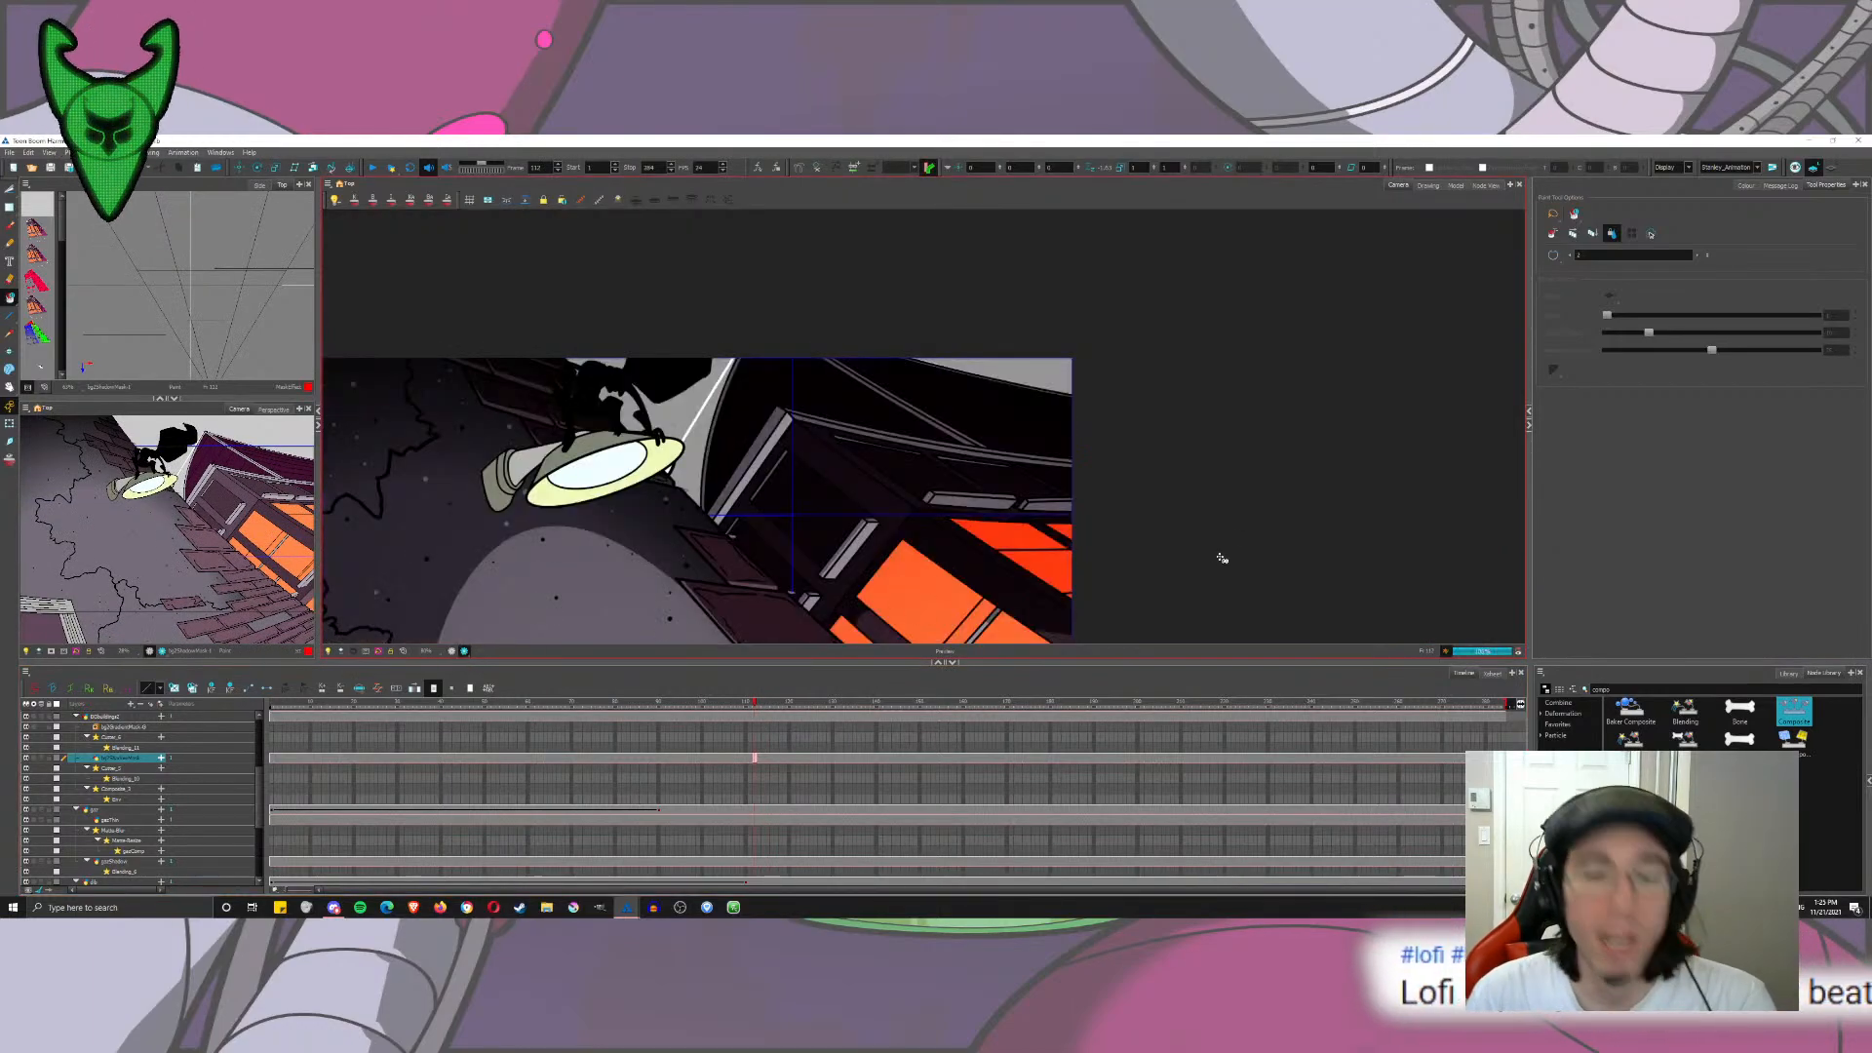
{"action": "left_click_drag", "start_coordinate": [858, 446], "coordinate": [1066, 416]}
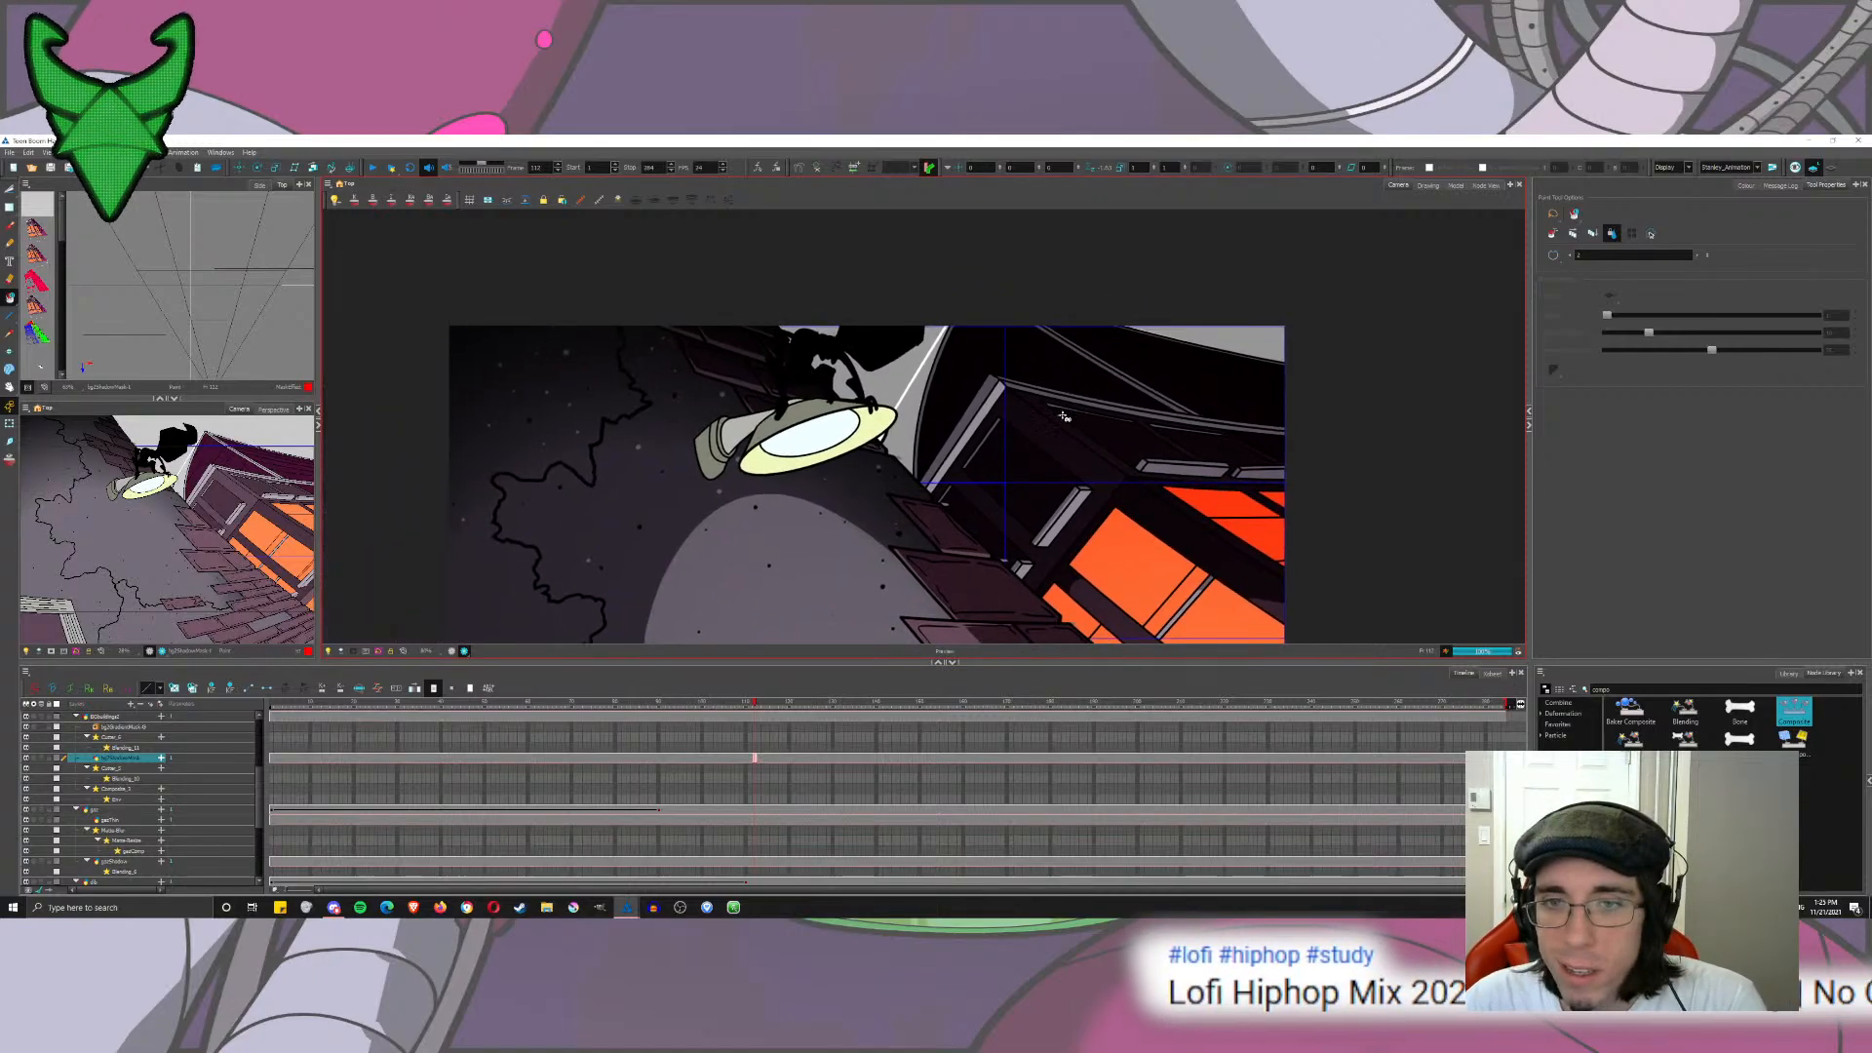
{"action": "left_click", "coordinate": [456, 650]}
Step: Add a new vector drawing layer named bg2shimmer to the scene, starting from the background building's layer
{"action": "left_click", "coordinate": [111, 718]}
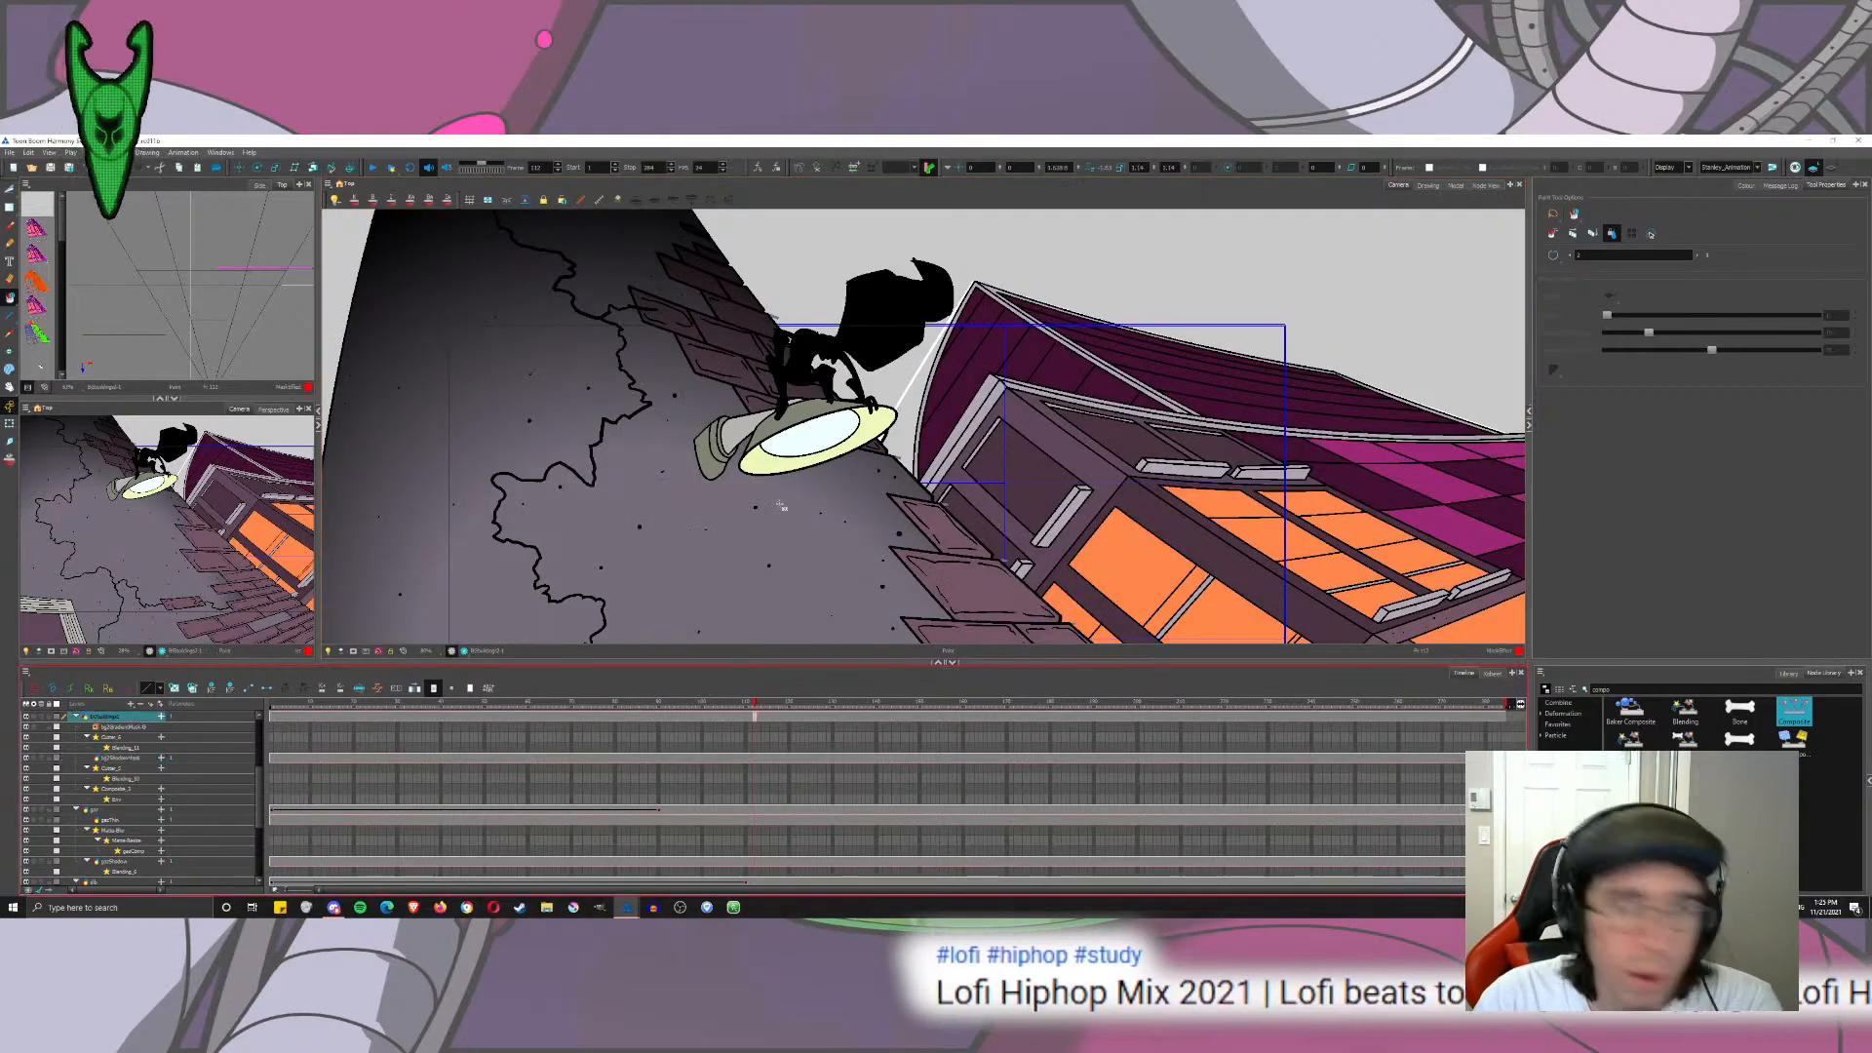
{"action": "left_click", "coordinate": [1474, 185]}
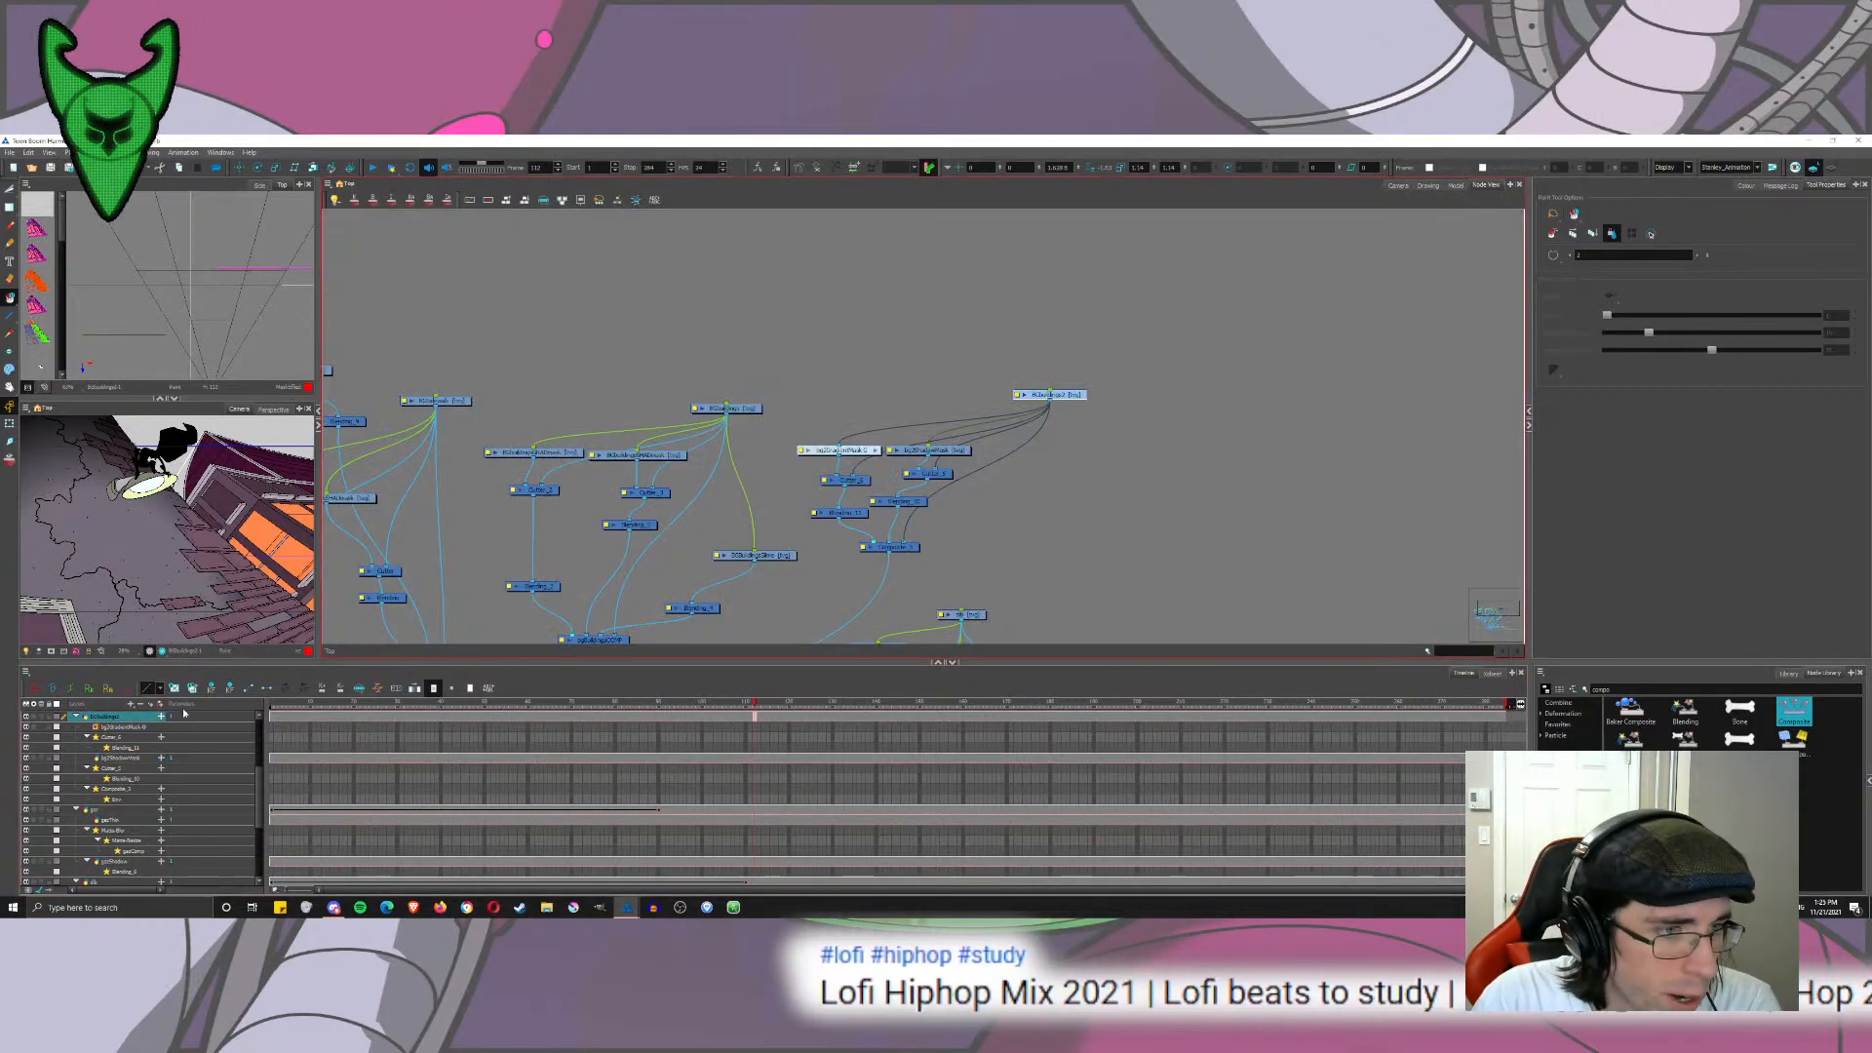
{"action": "left_click", "coordinate": [153, 704]}
{"action": "type", "text": "bg2"}
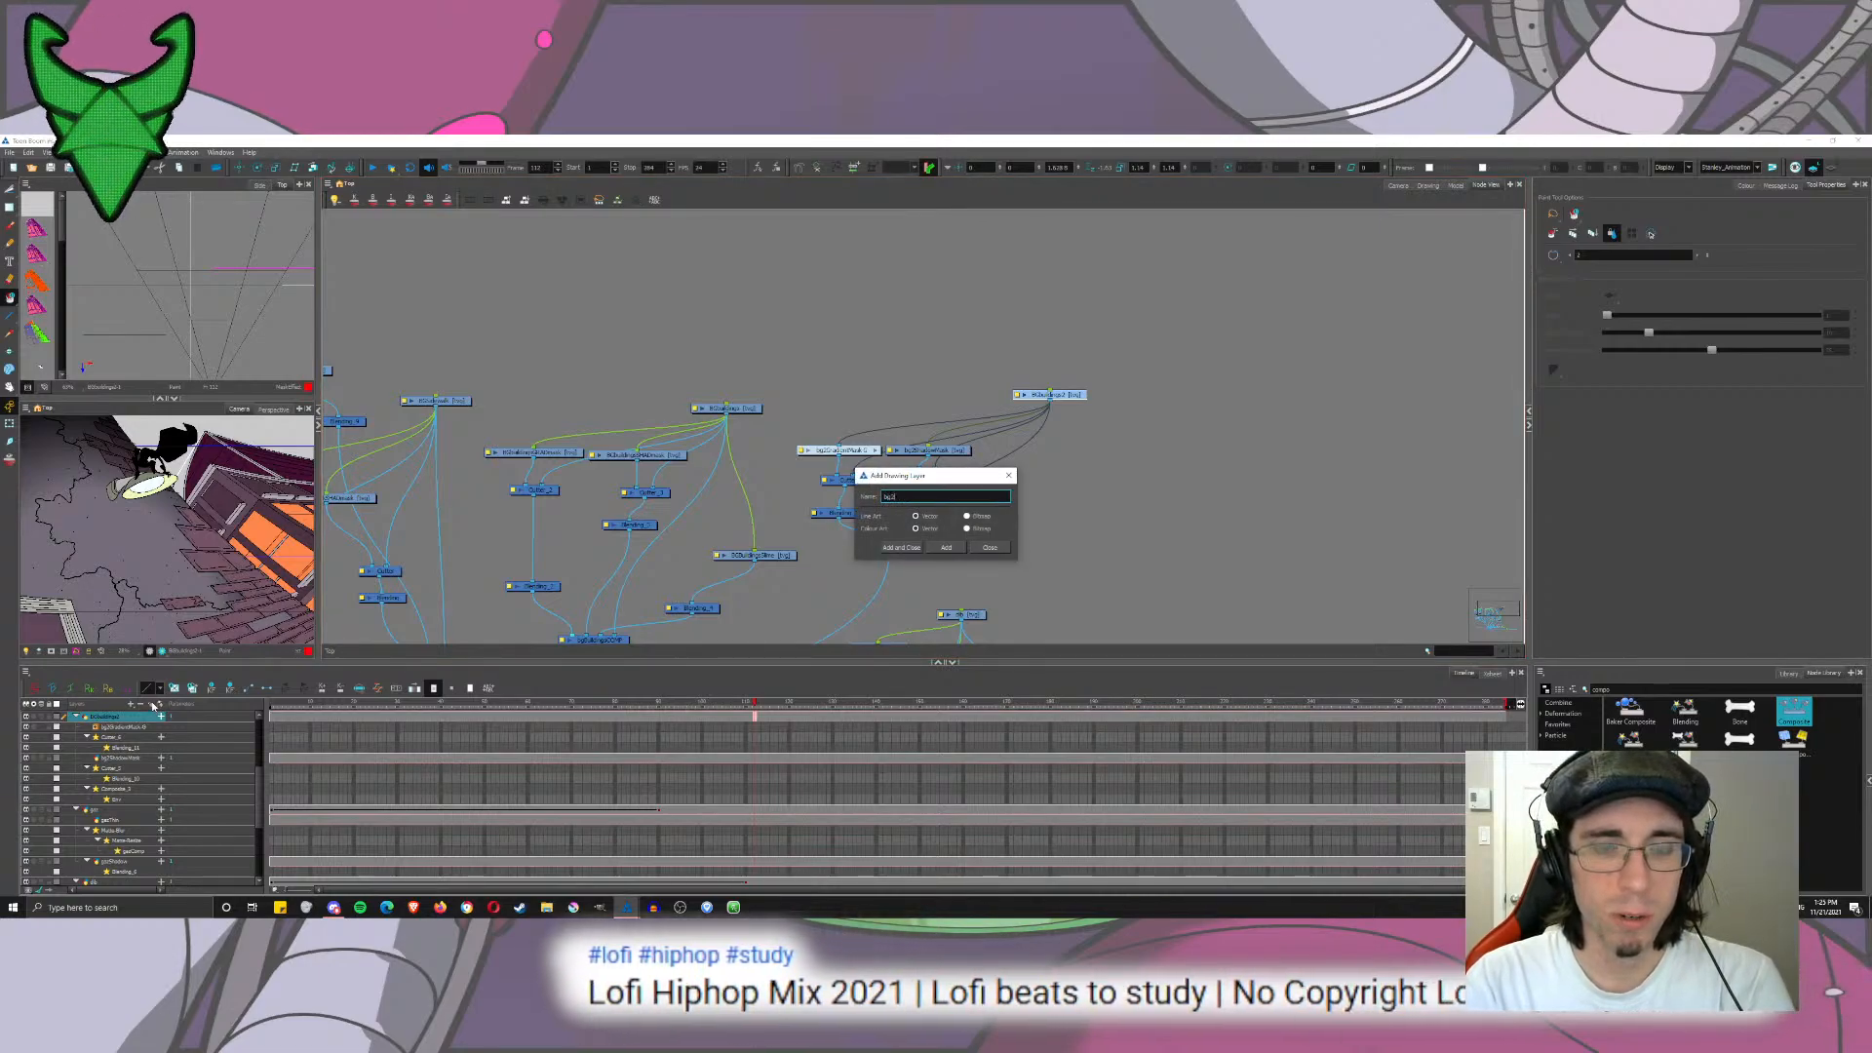
{"action": "type", "text": "shimmer"}
{"action": "key", "text": "Return"}
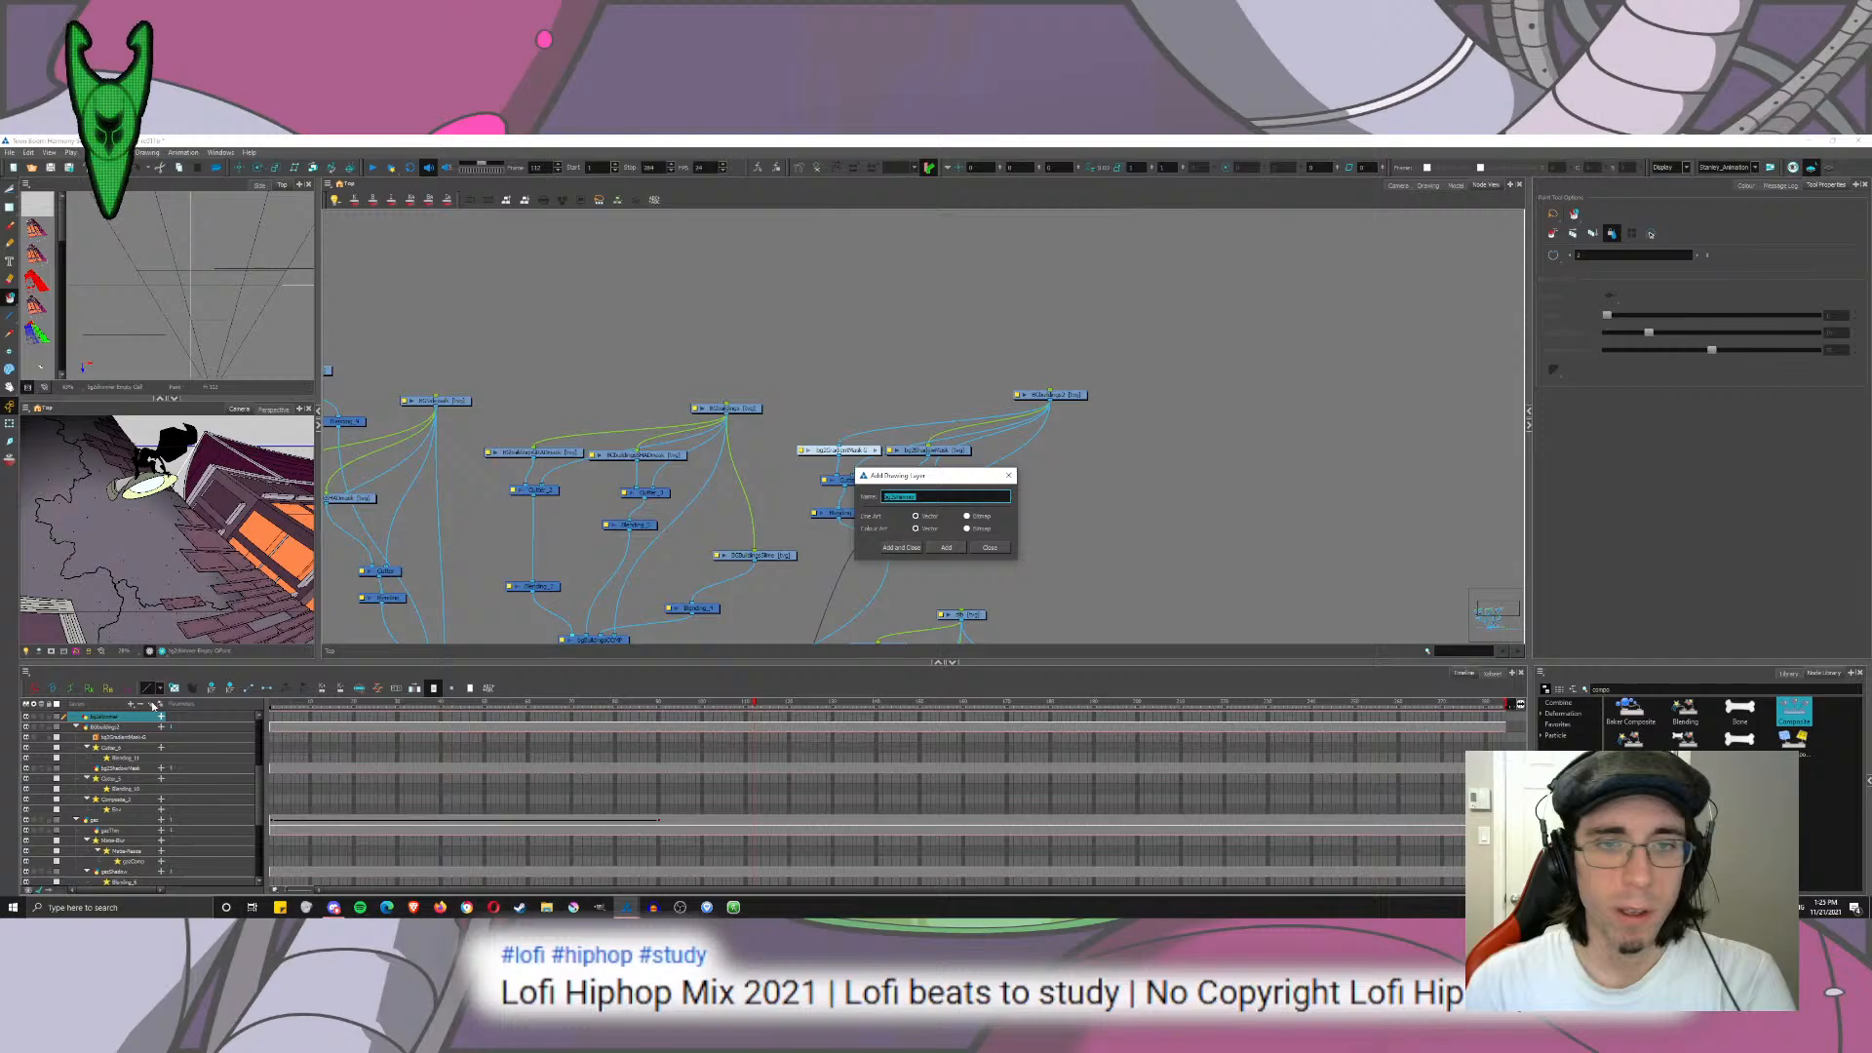
{"action": "left_click", "coordinate": [989, 547]}
Step: Move the bg2shimmer node up beside the background building's shadow nodes and parent it to the building's drawing node
{"action": "left_click_drag", "start_coordinate": [957, 568], "coordinate": [970, 316]}
{"action": "scroll", "coordinate": [786, 437], "scroll_direction": "down", "scroll_amount": 3}
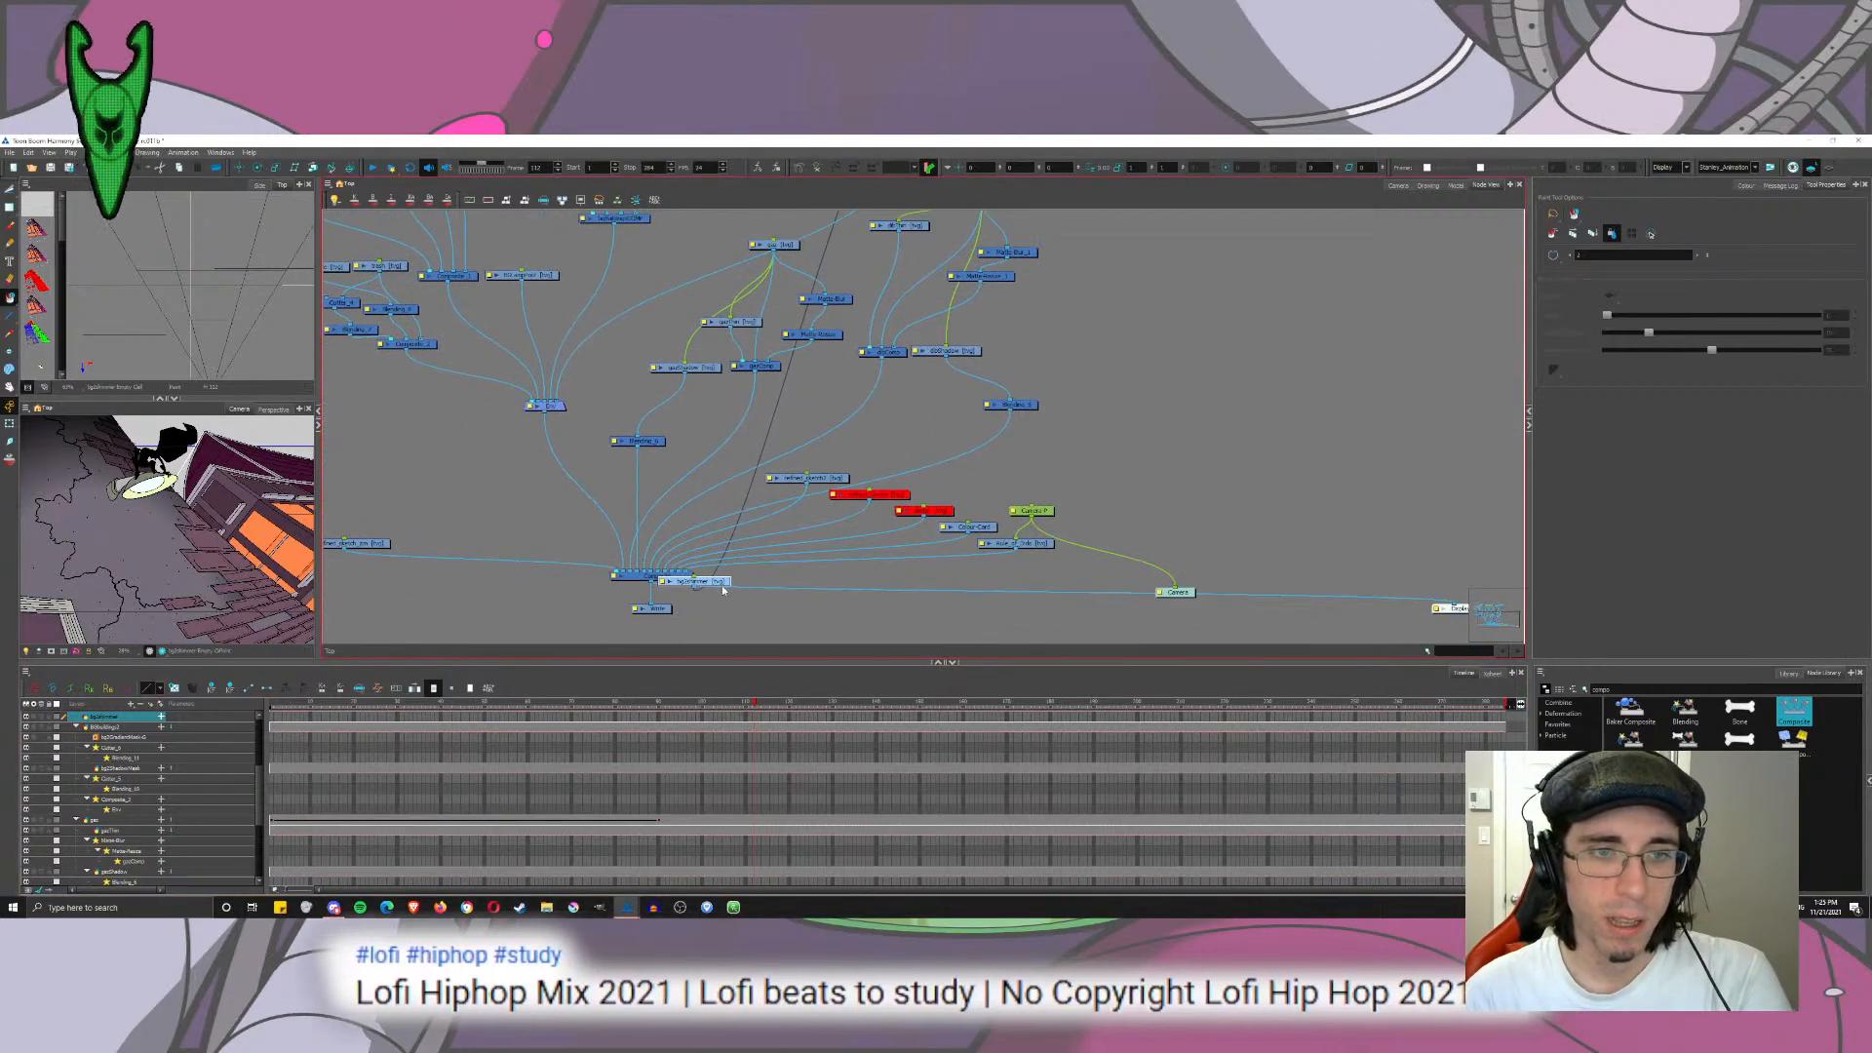
{"action": "left_click_drag", "start_coordinate": [722, 589], "coordinate": [818, 319]}
{"action": "left_click_drag", "start_coordinate": [818, 320], "coordinate": [1004, 283]}
{"action": "left_click", "coordinate": [850, 263]}
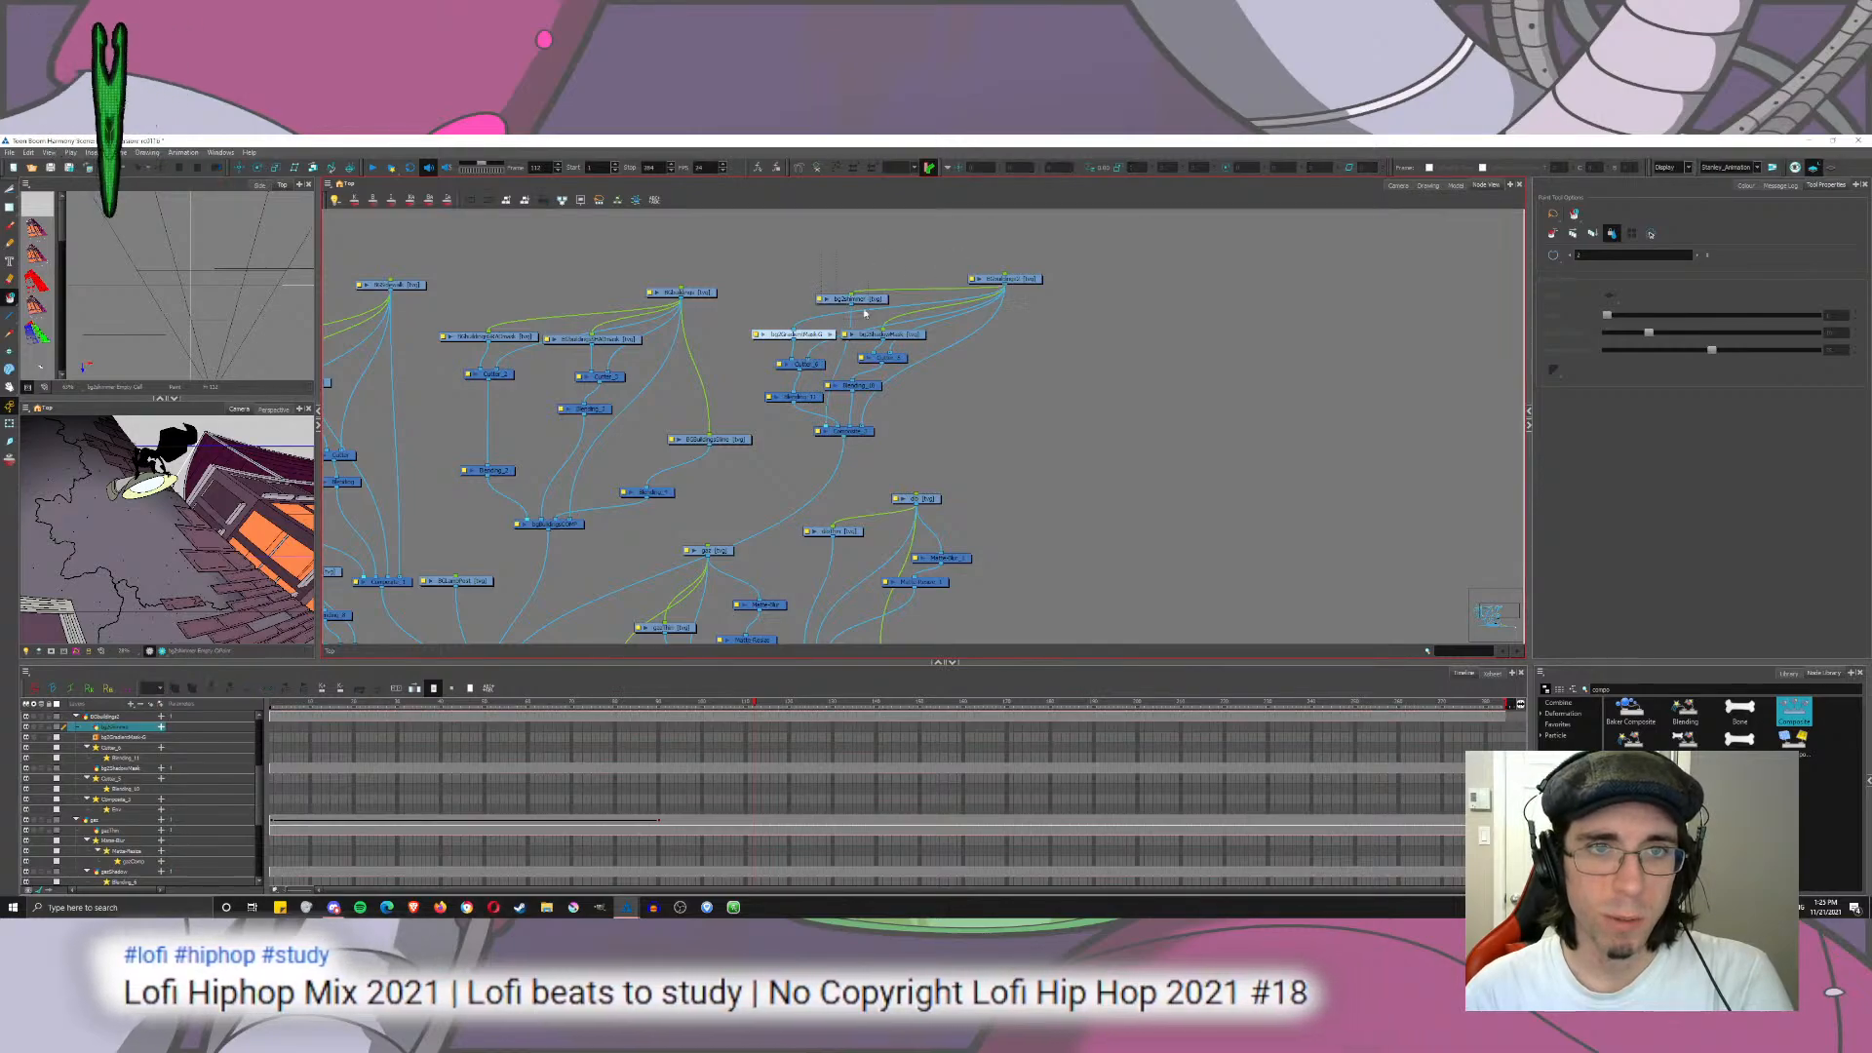
{"action": "left_click_drag", "start_coordinate": [864, 312], "coordinate": [874, 319]}
{"action": "left_click", "coordinate": [1010, 280]}
Step: Copy the black line art of the background building's drawing and paste it into the bg2shimmer drawing
{"action": "left_click", "coordinate": [1427, 185]}
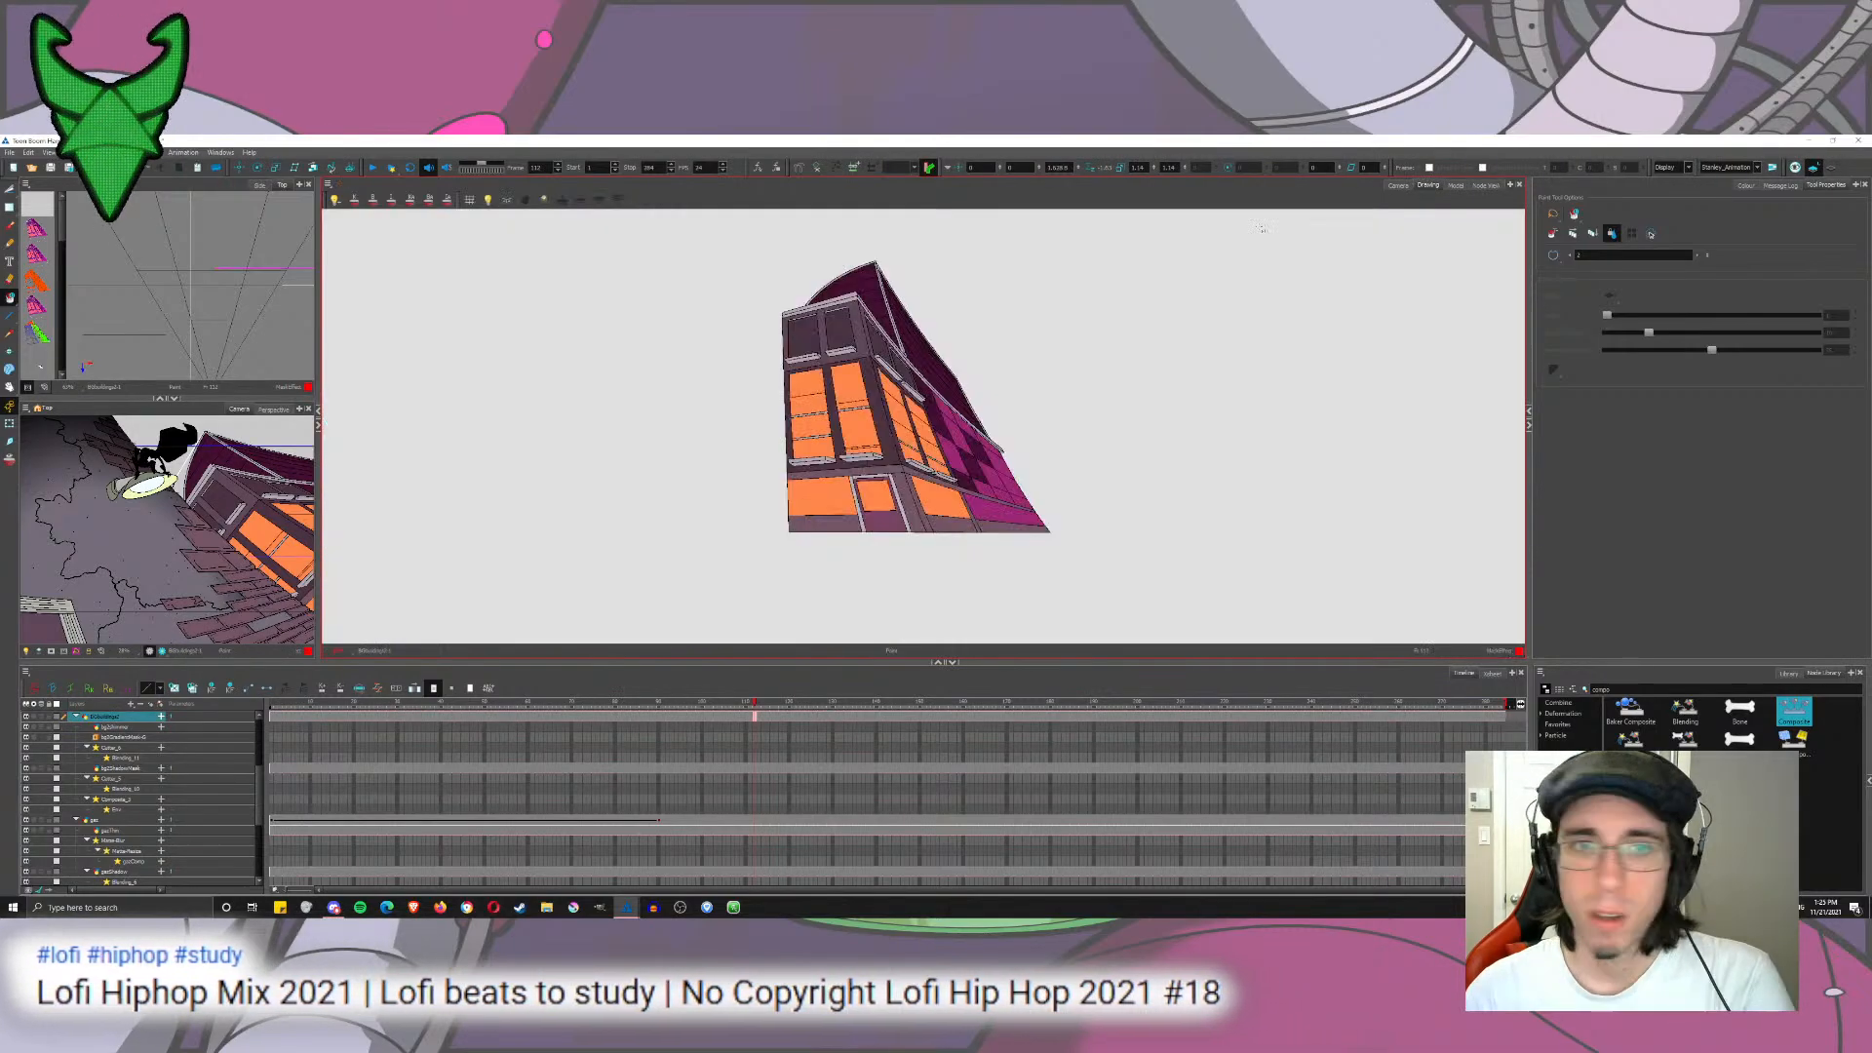
{"action": "left_click", "coordinate": [10, 192]}
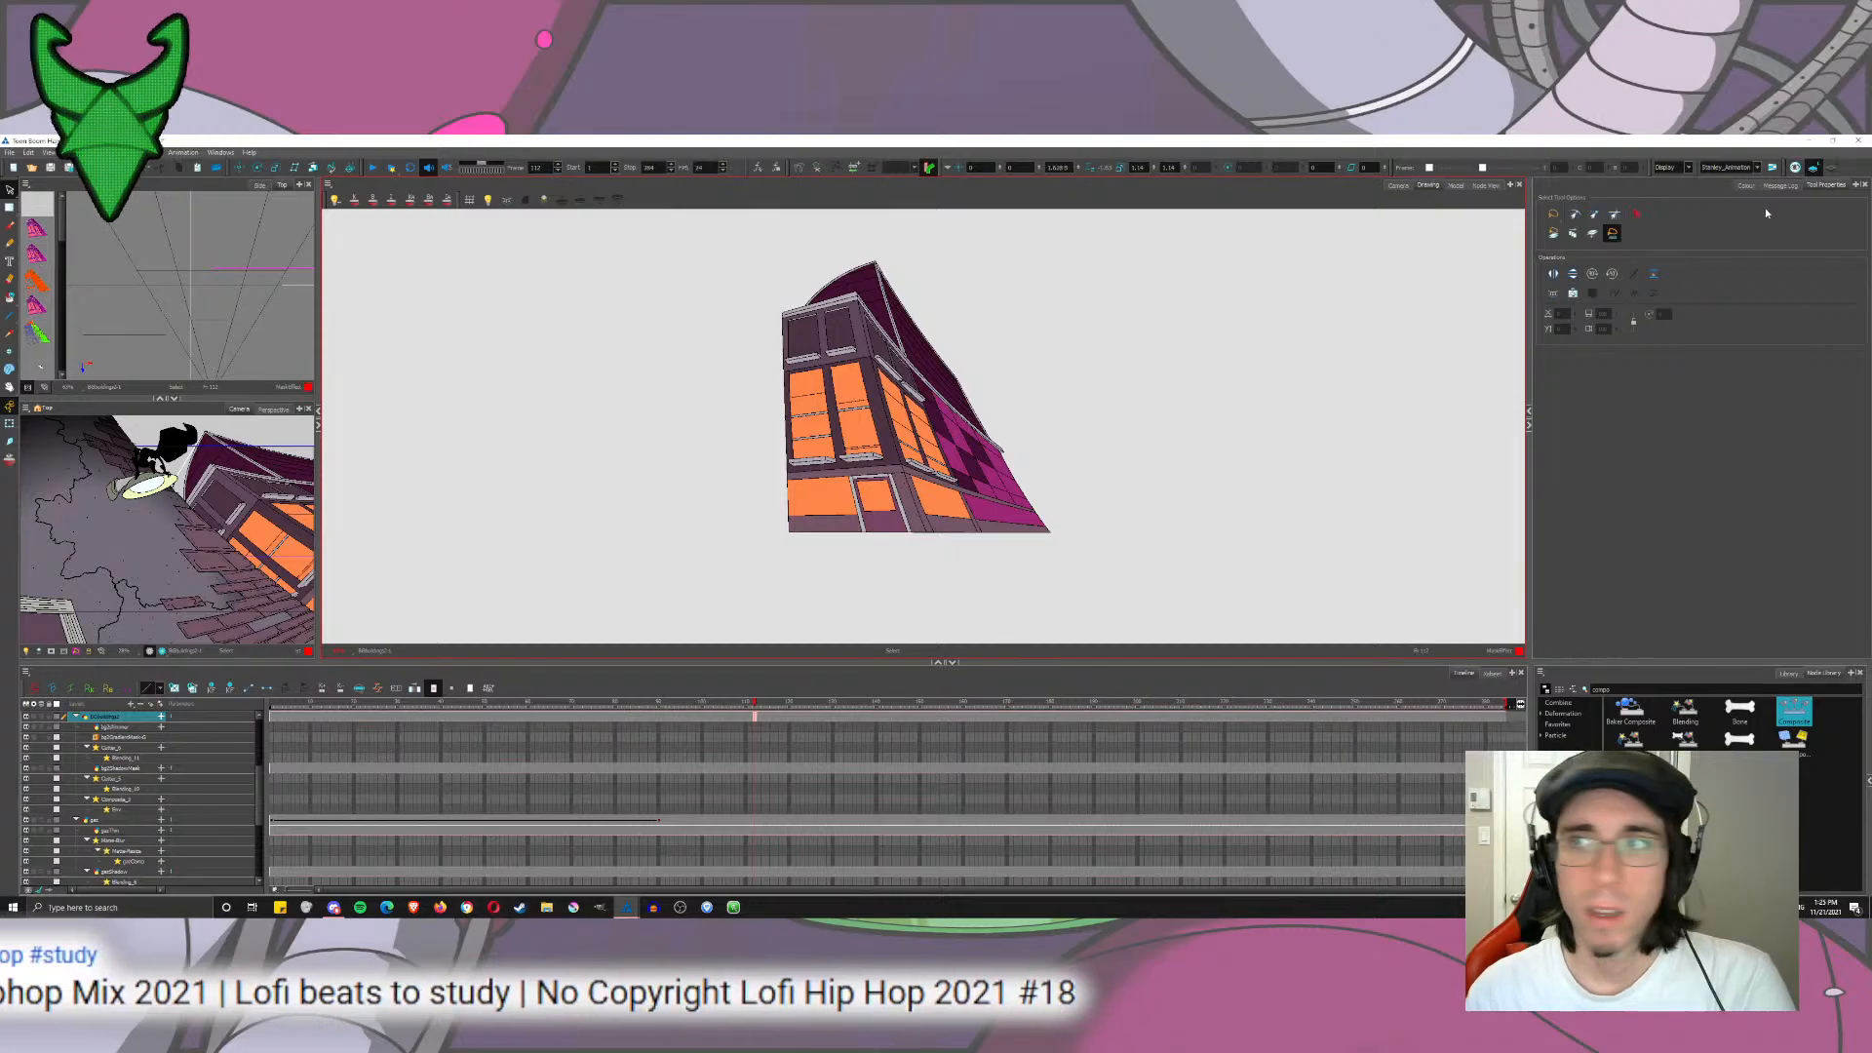
{"action": "left_click", "coordinate": [1745, 186]}
{"action": "left_click", "coordinate": [1554, 399]}
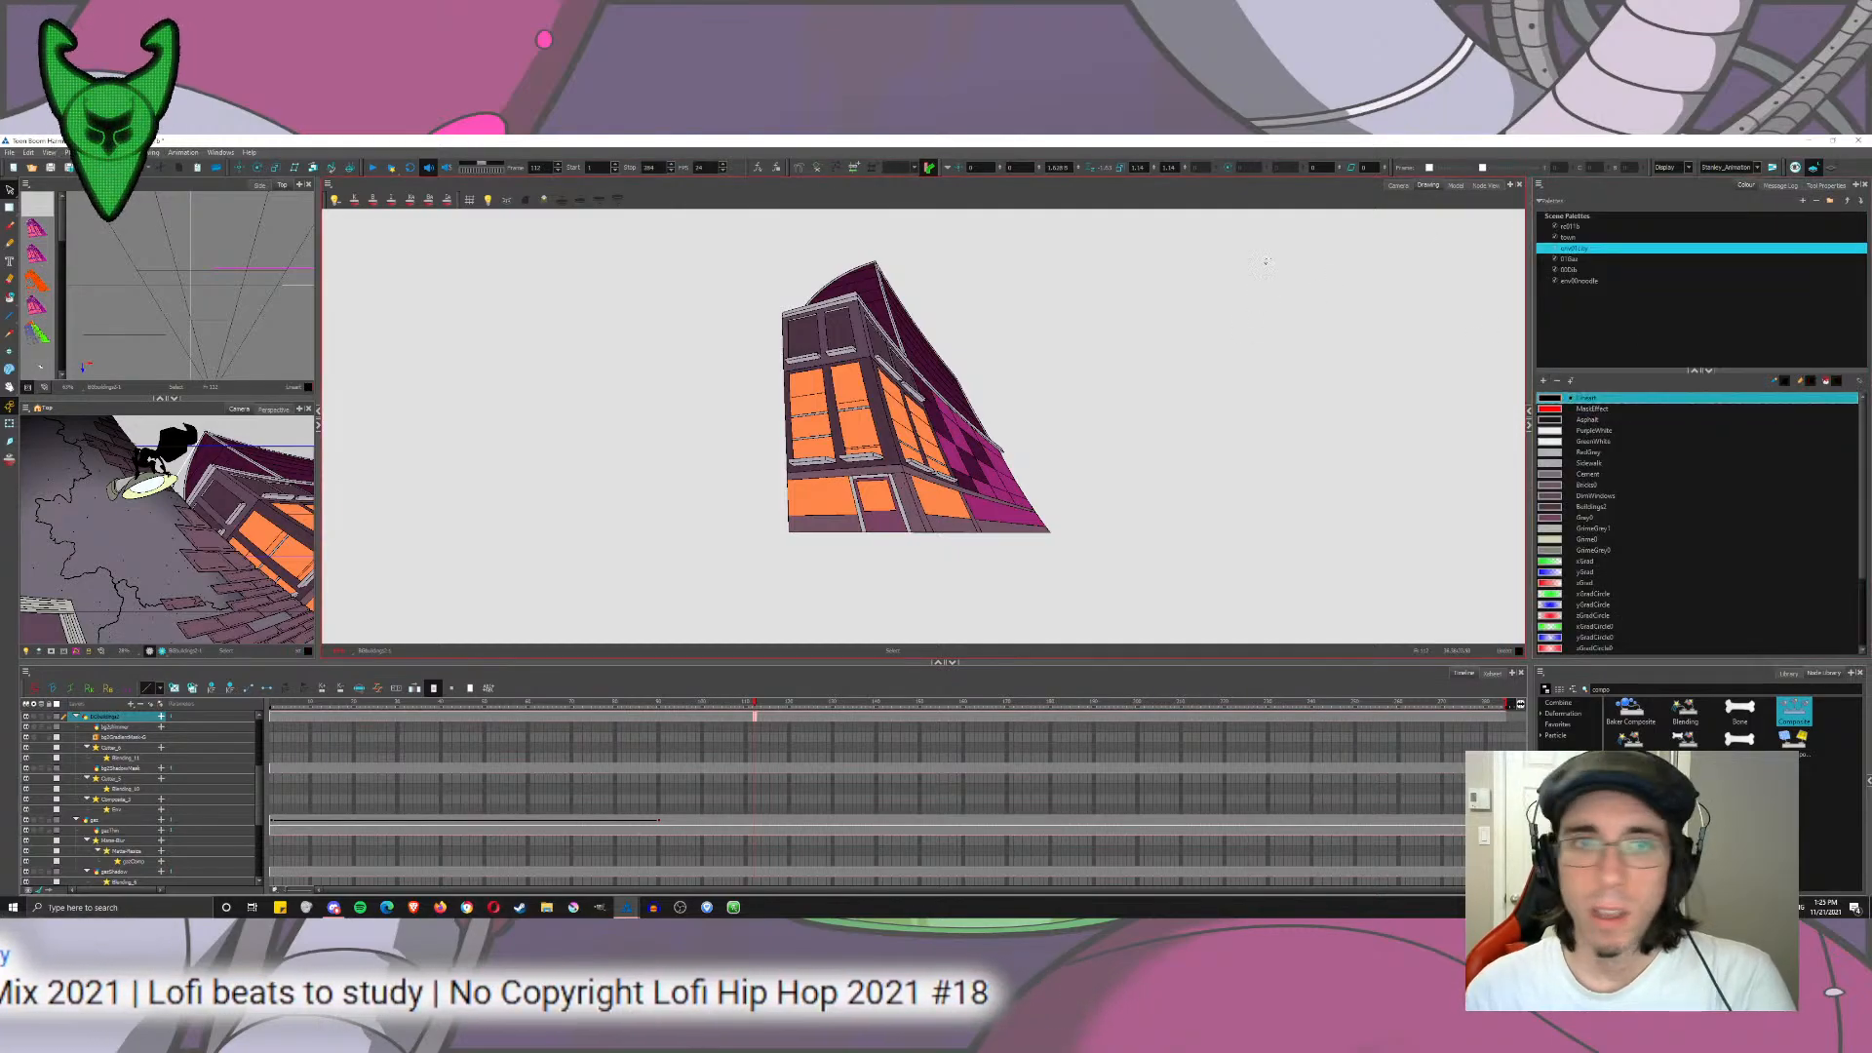
{"action": "left_click", "coordinate": [1398, 185]}
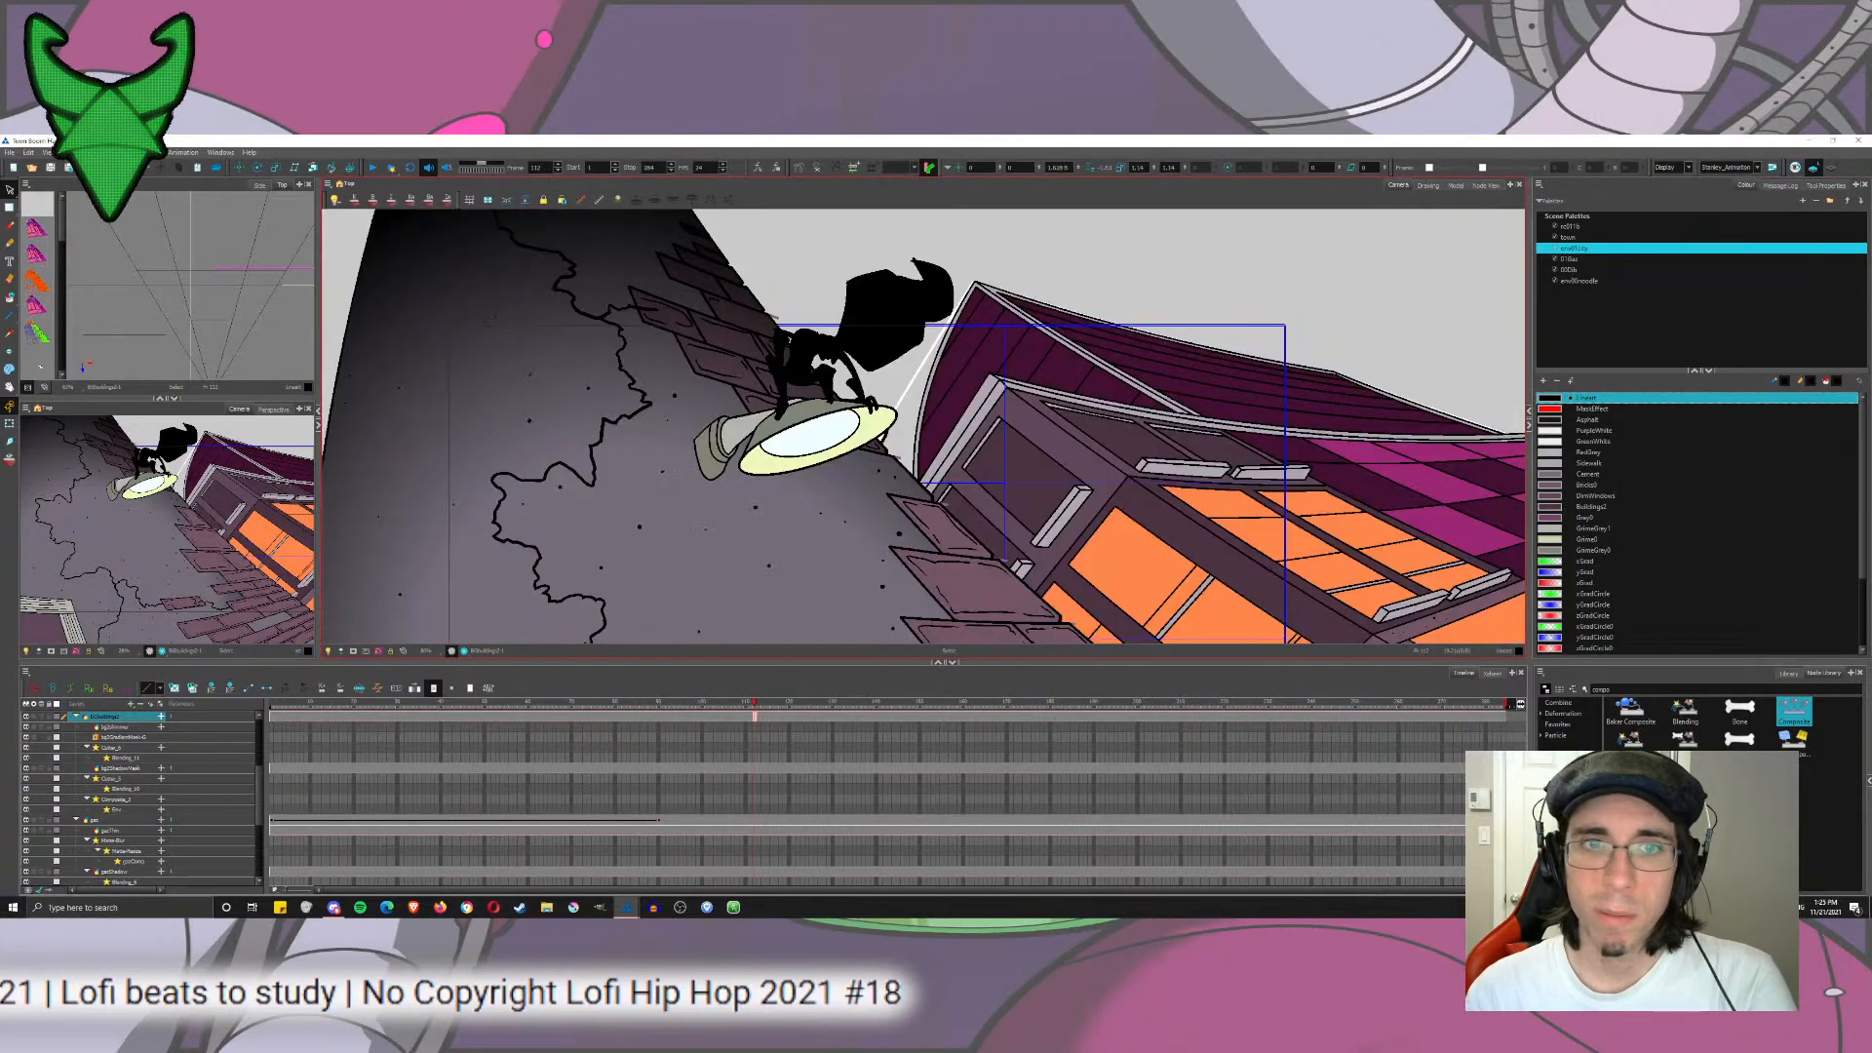
{"action": "left_click", "coordinate": [1486, 185]}
{"action": "left_click", "coordinate": [827, 374]}
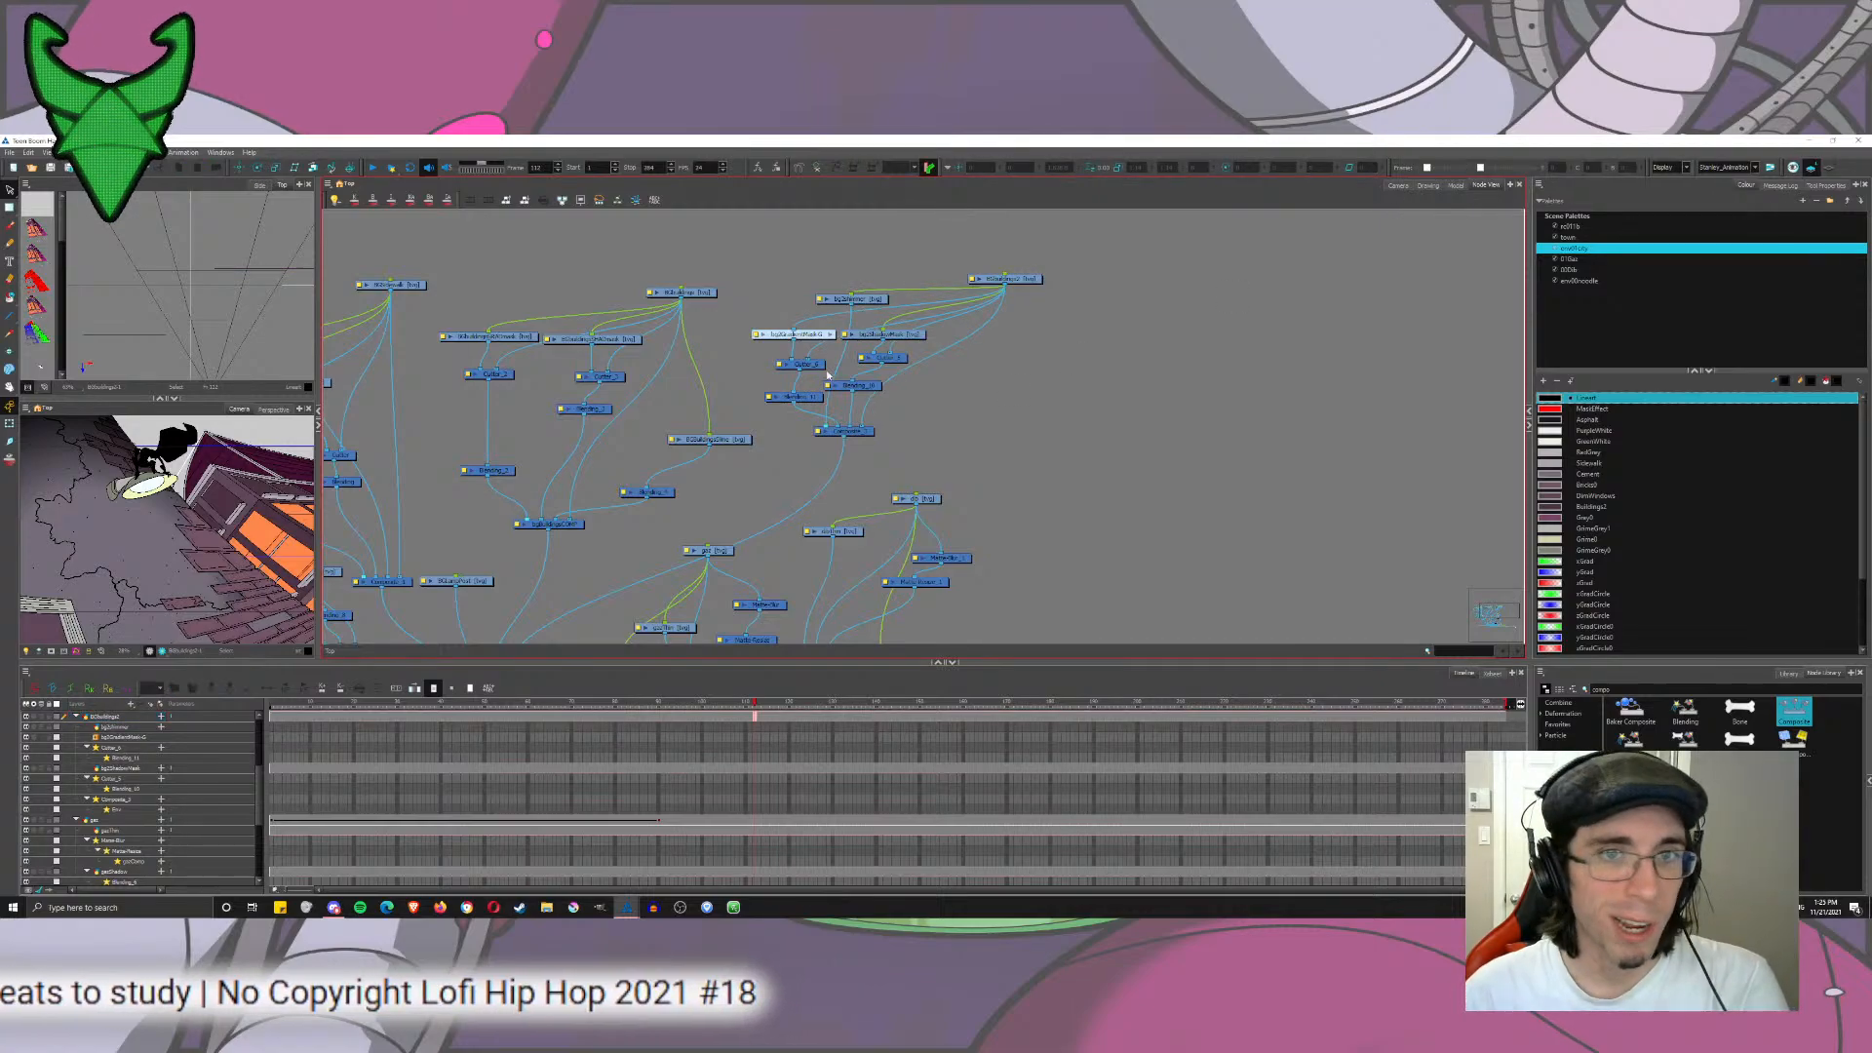
{"action": "left_click", "coordinate": [875, 302]}
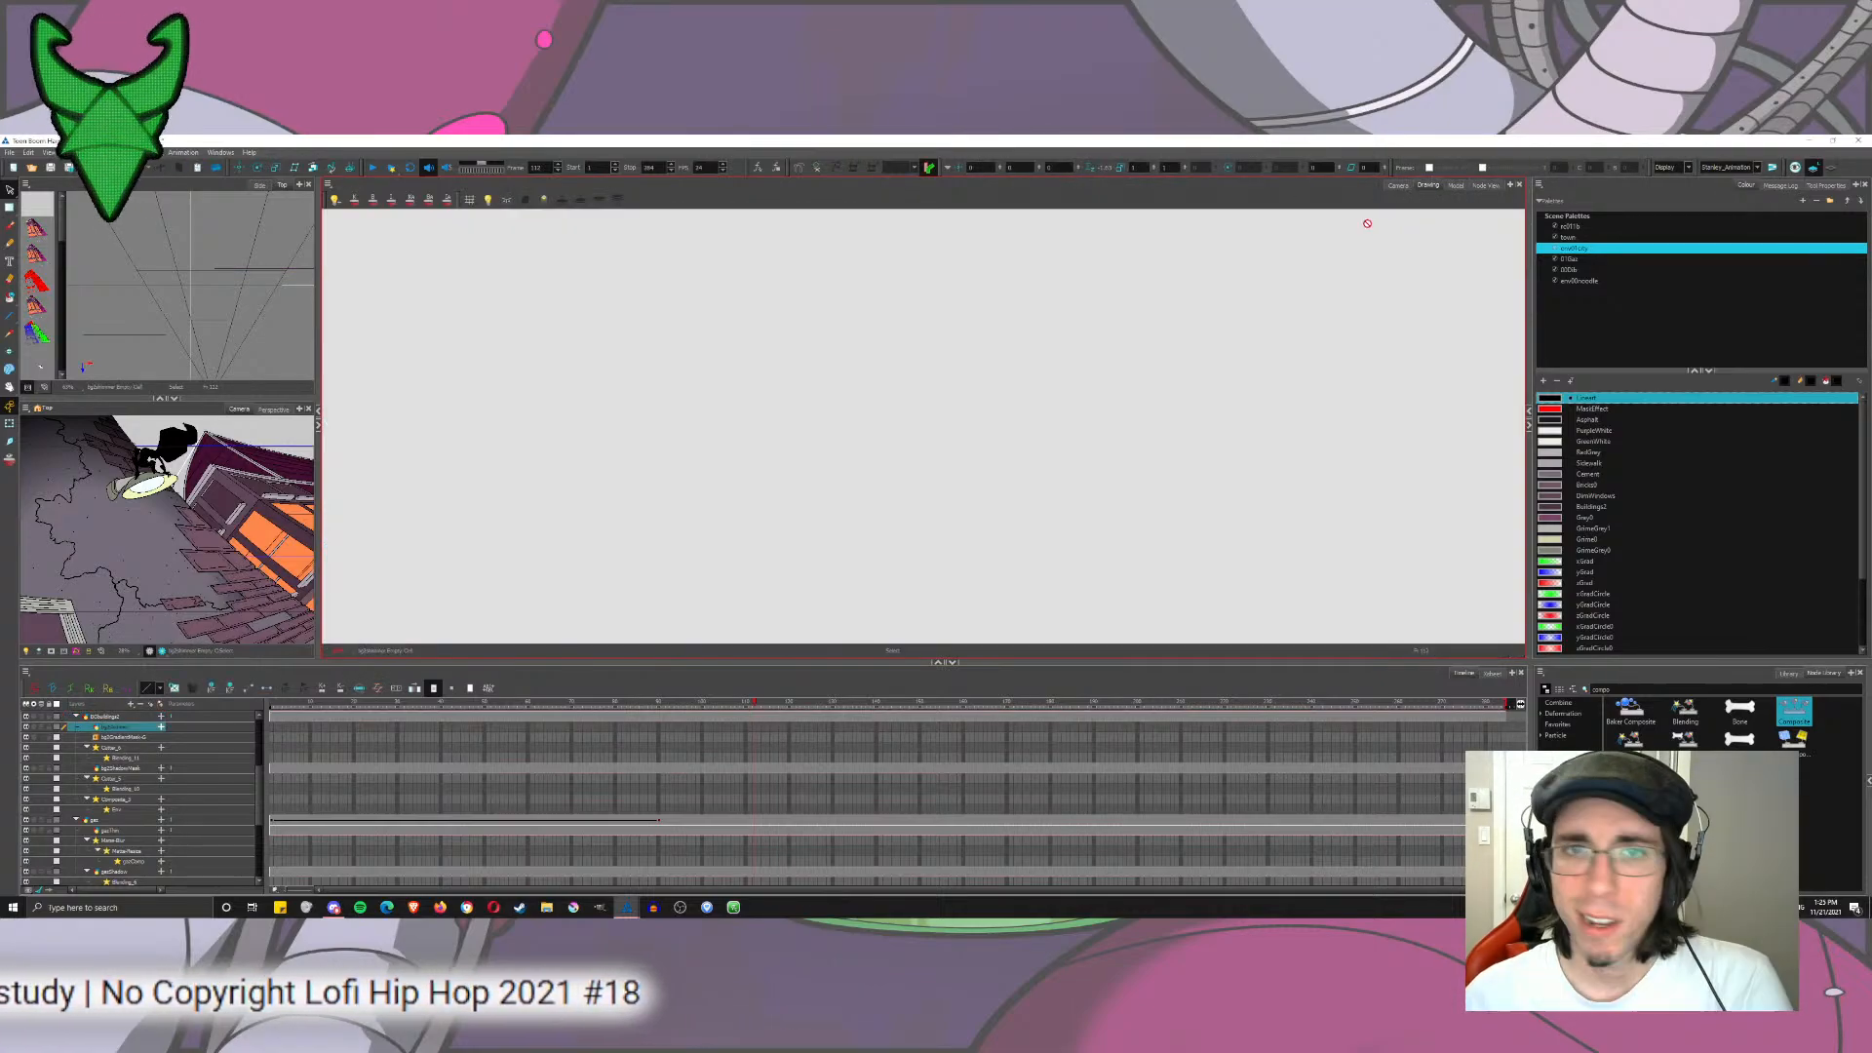
{"action": "left_click", "coordinate": [1428, 185]}
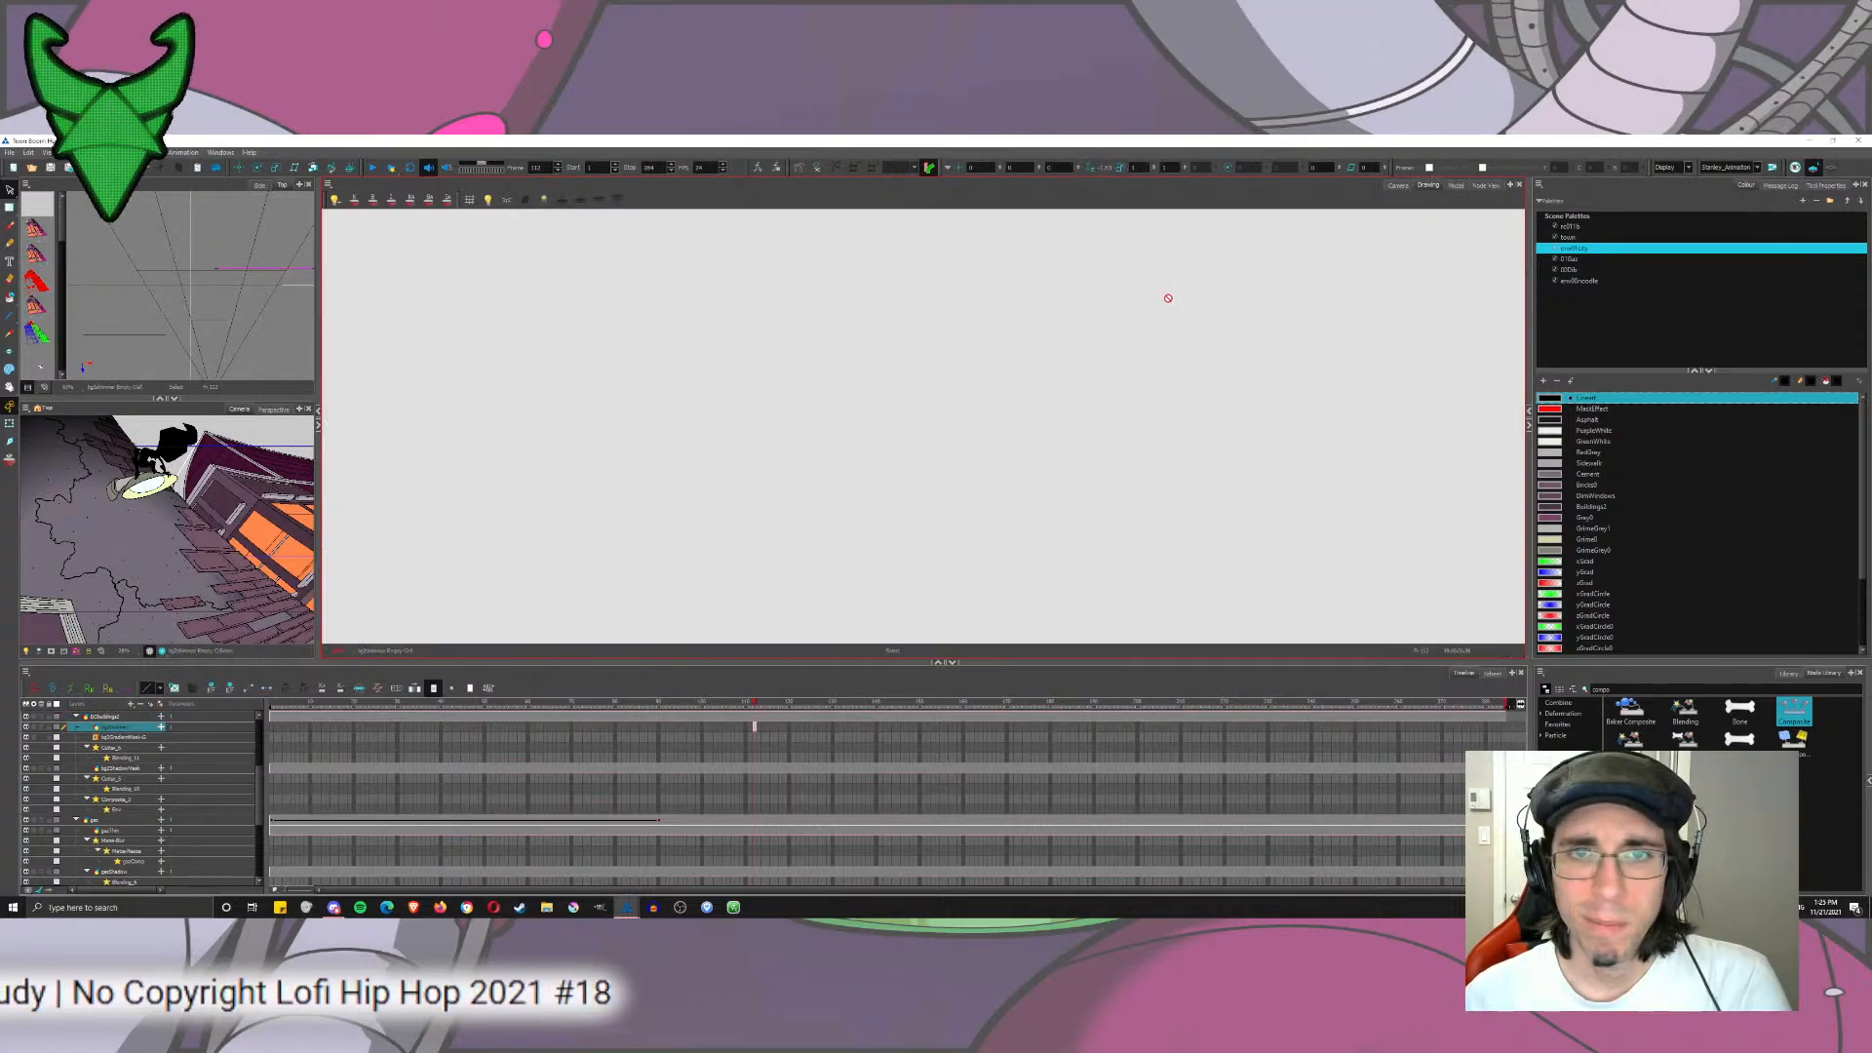
{"action": "key", "text": "ctrl+v"}
{"action": "left_click", "coordinate": [1241, 293]}
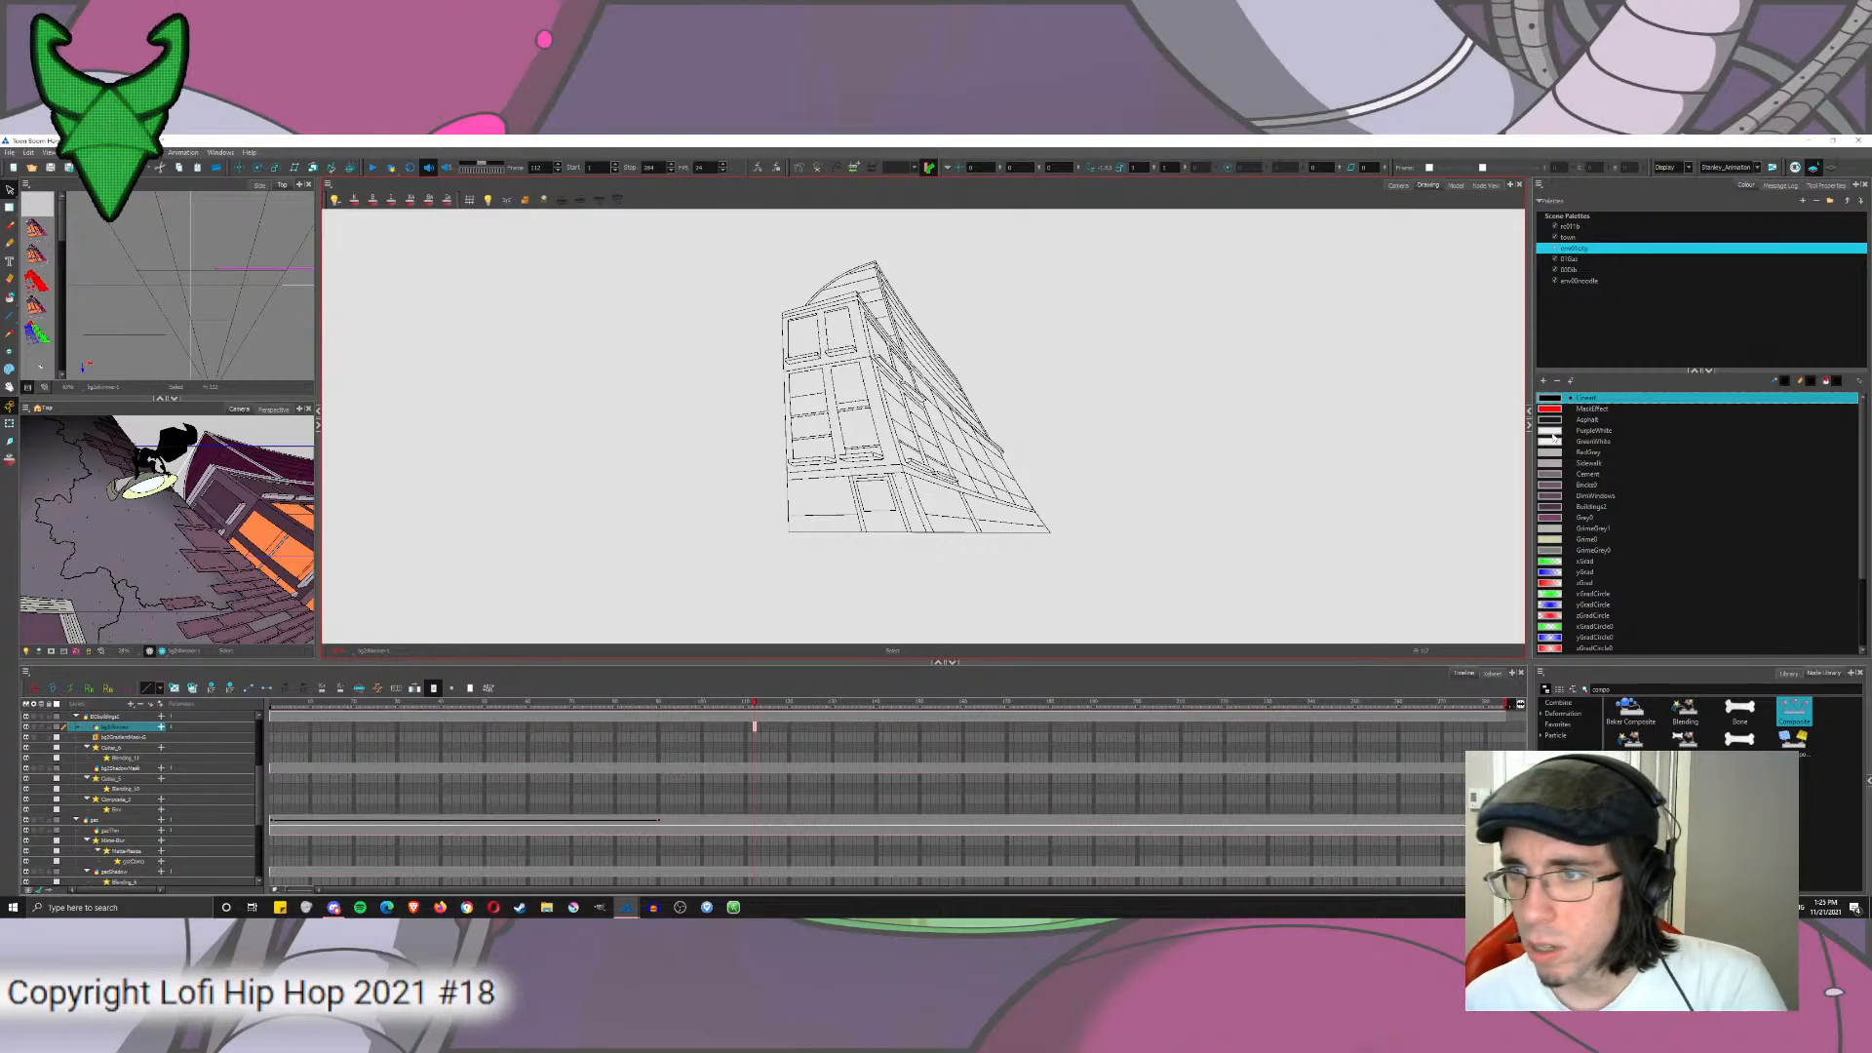
Step: Add a new swatch to the scene palette based on the purple-tinted white and shift its hue to orange
{"action": "scroll", "coordinate": [1855, 638], "scroll_direction": "down", "scroll_amount": 3}
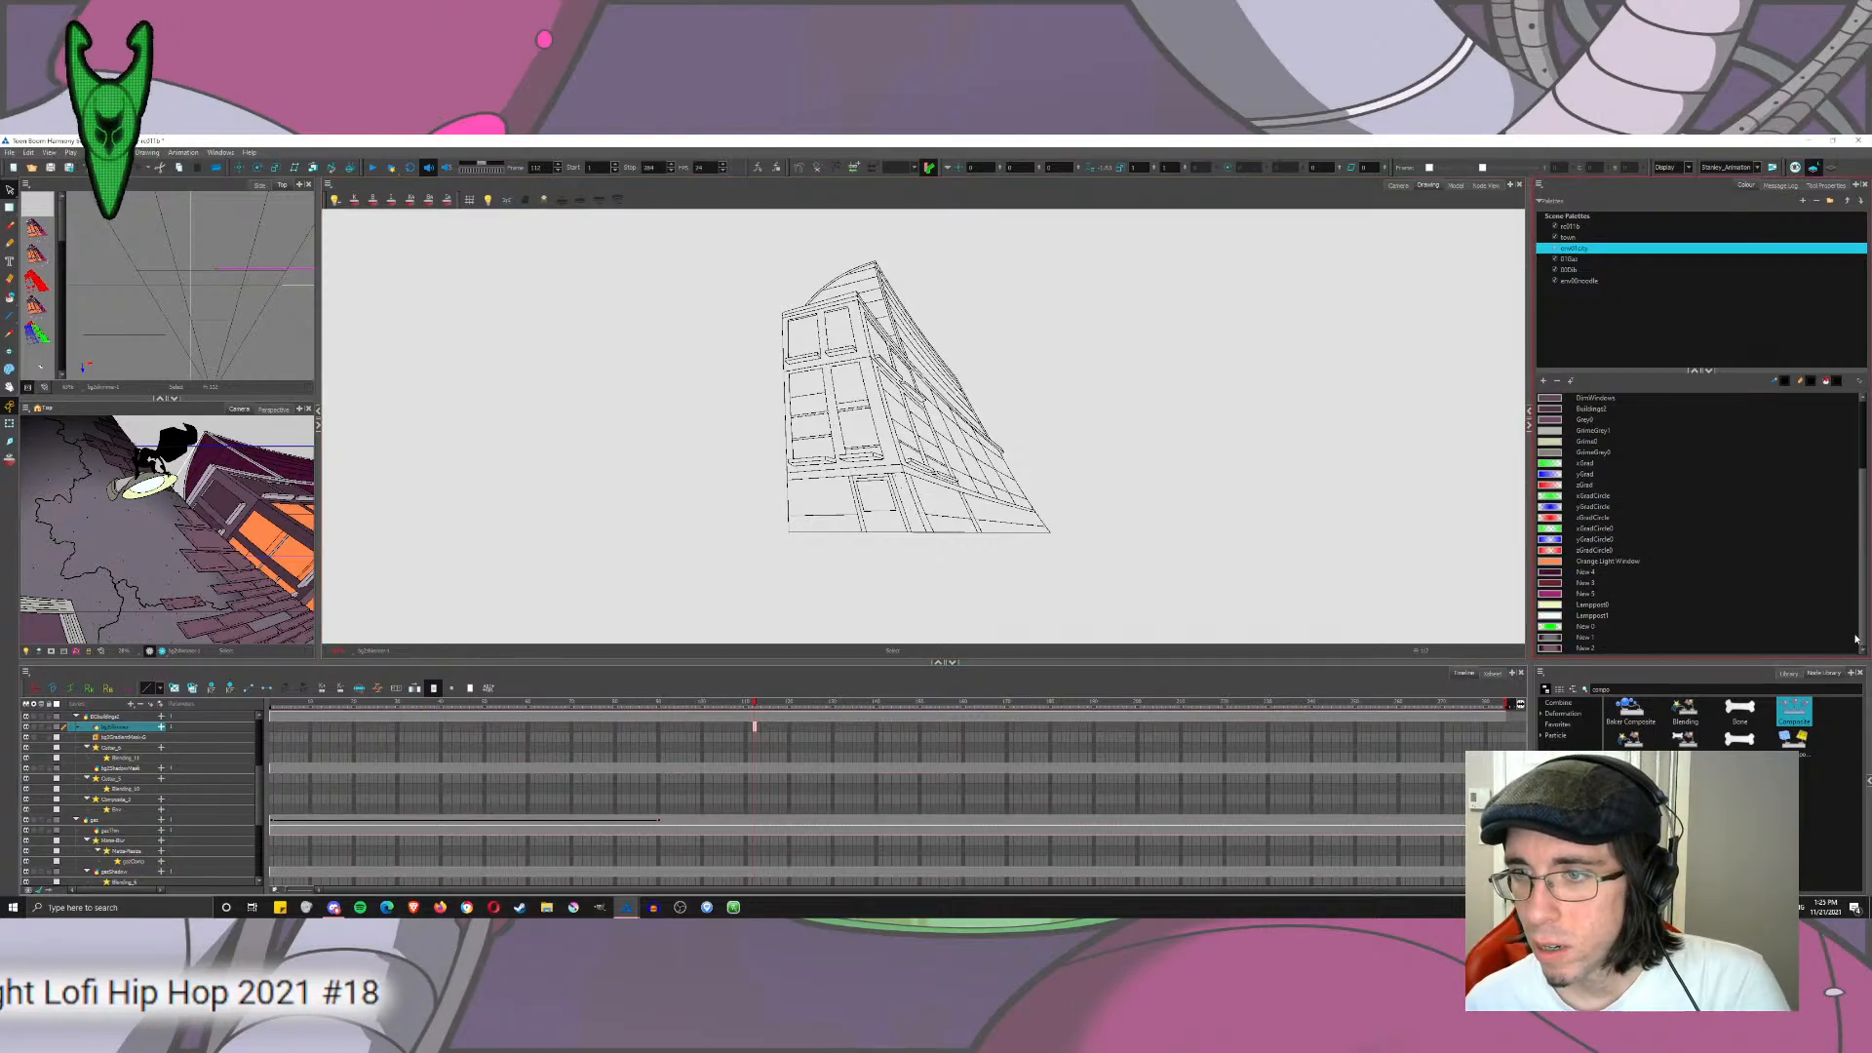
{"action": "scroll", "coordinate": [1856, 605], "scroll_direction": "up", "scroll_amount": 3}
{"action": "left_click", "coordinate": [1552, 441]}
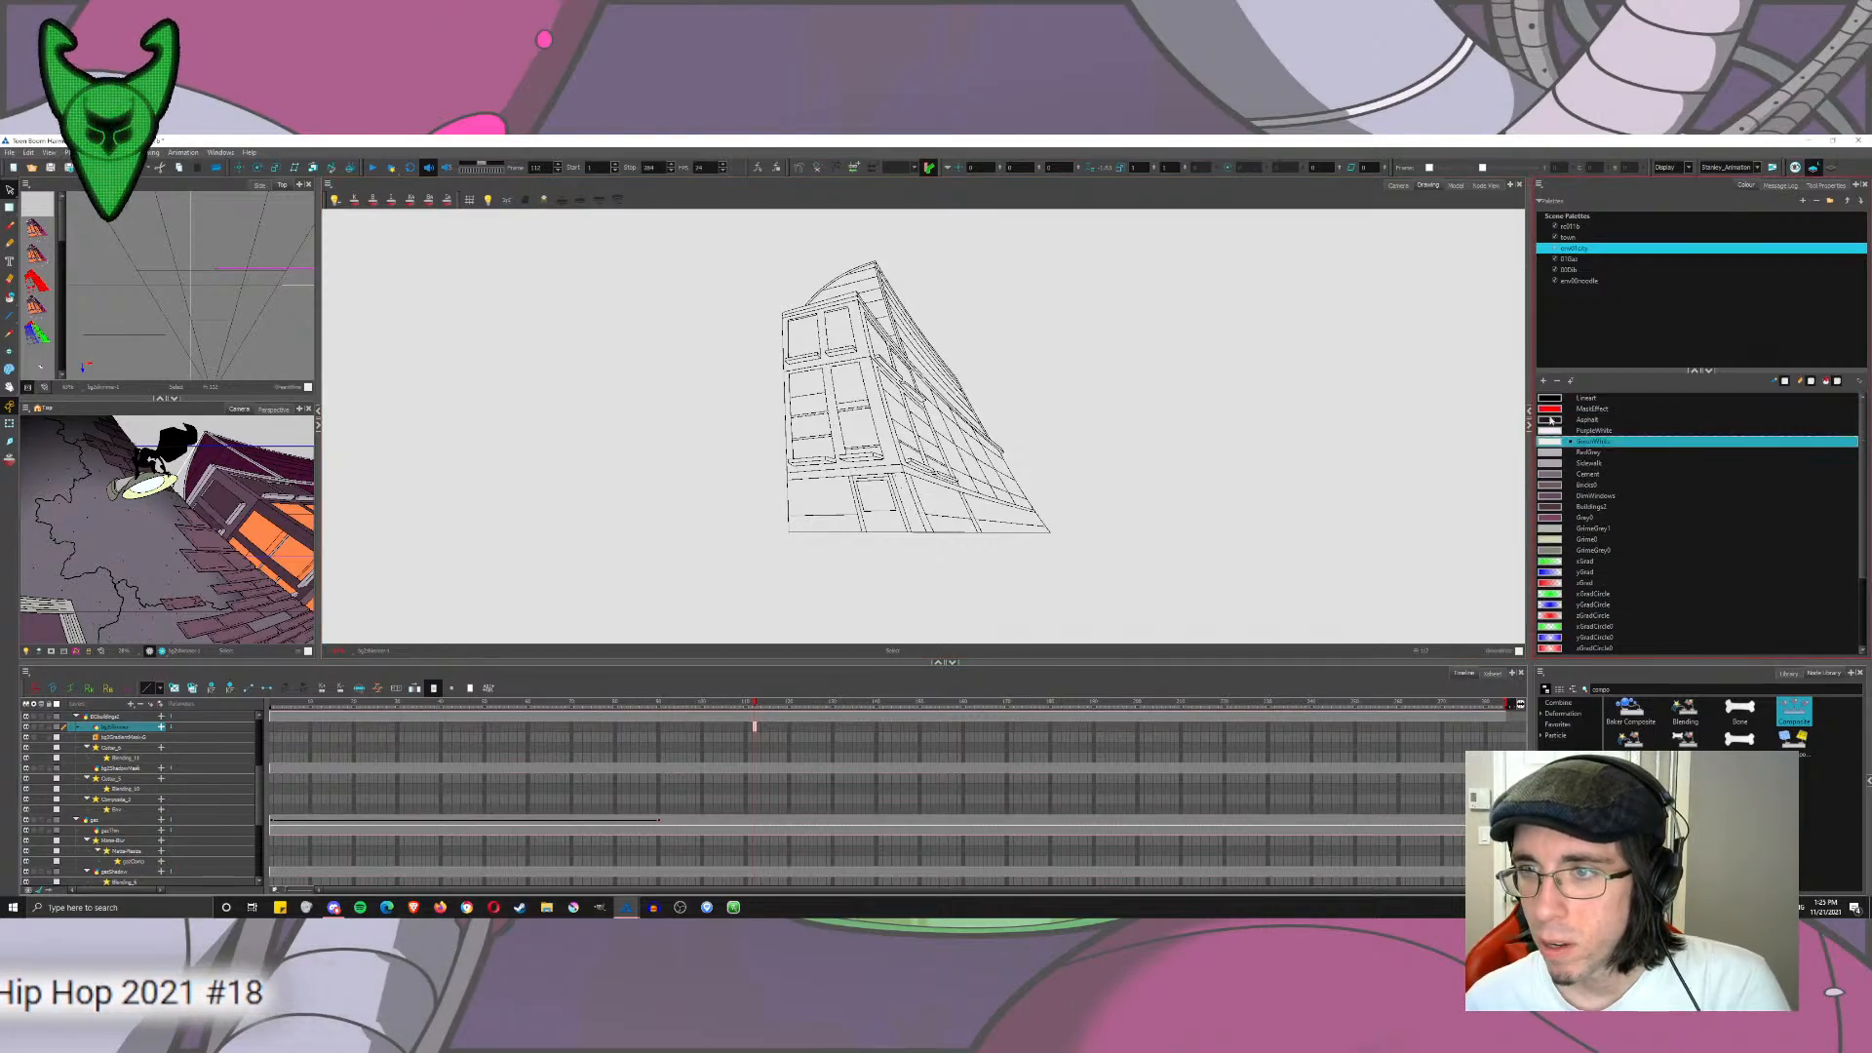
{"action": "left_click", "coordinate": [1551, 430]}
{"action": "left_click", "coordinate": [1542, 380]}
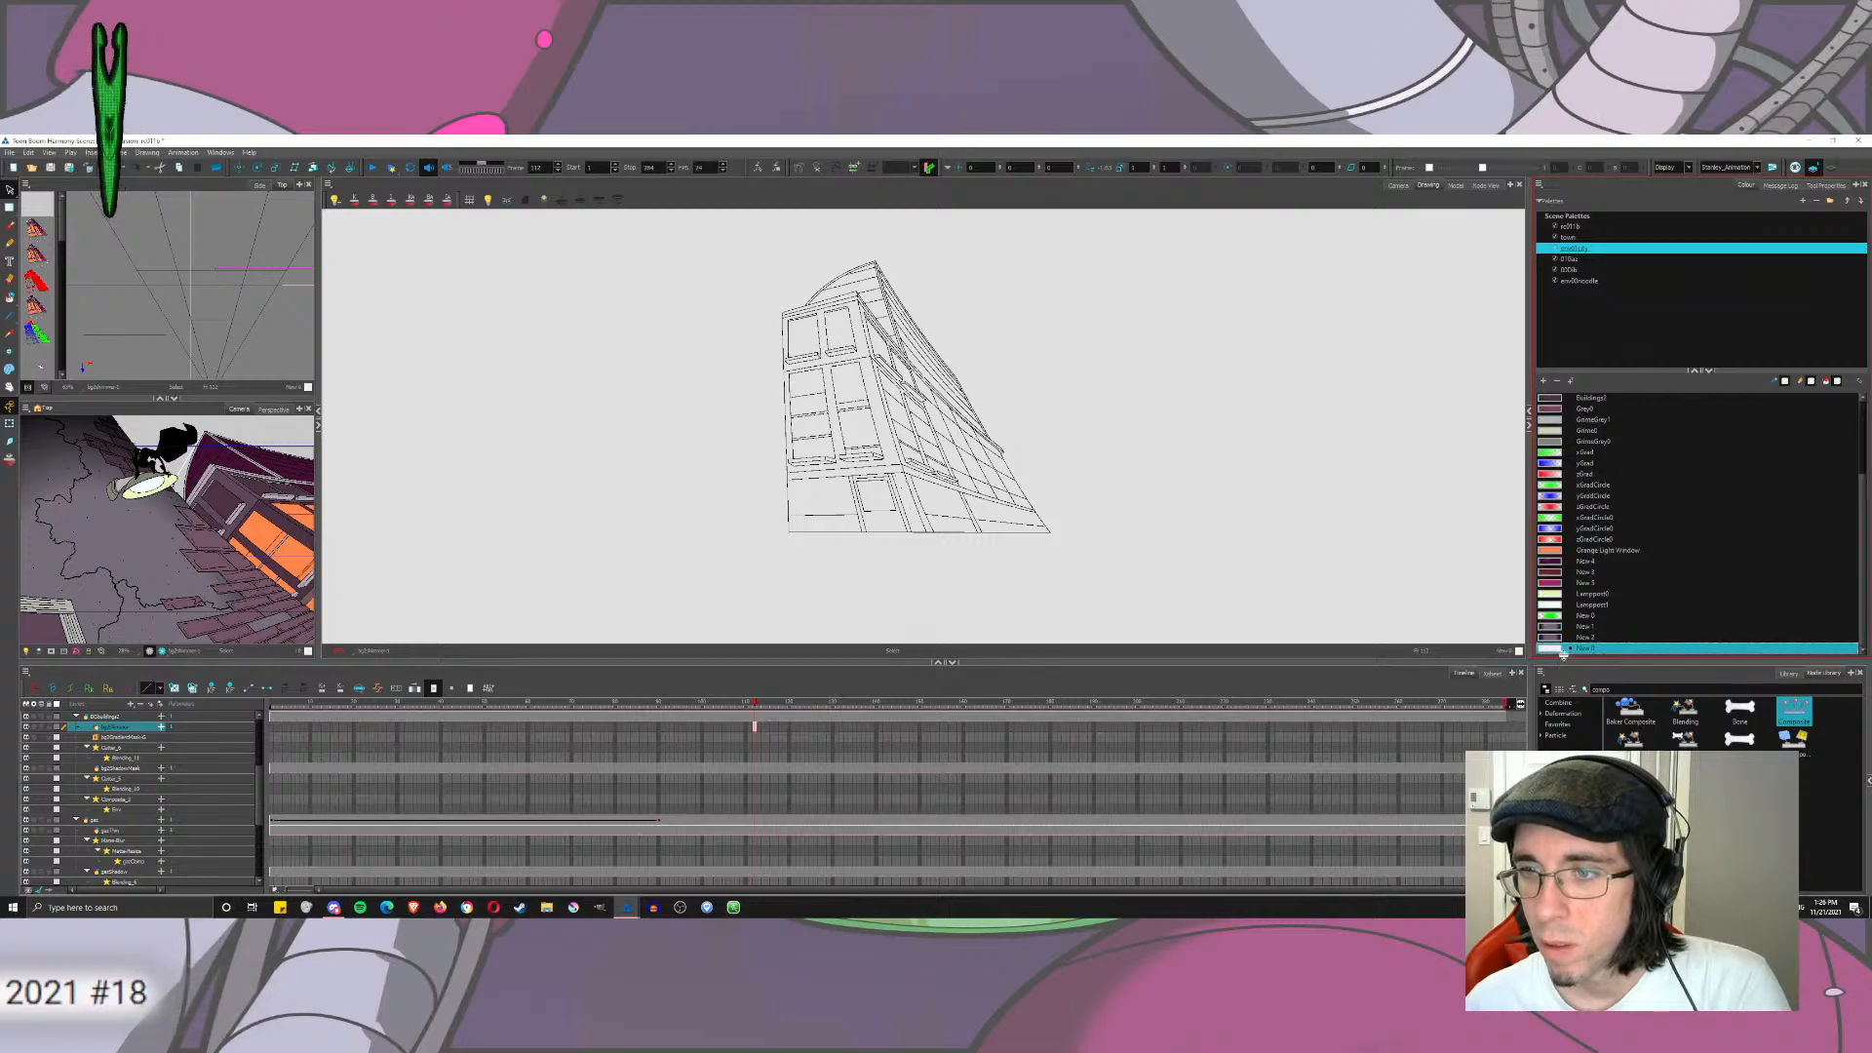
{"action": "double_click", "coordinate": [1551, 649]}
{"action": "left_click", "coordinate": [975, 436]}
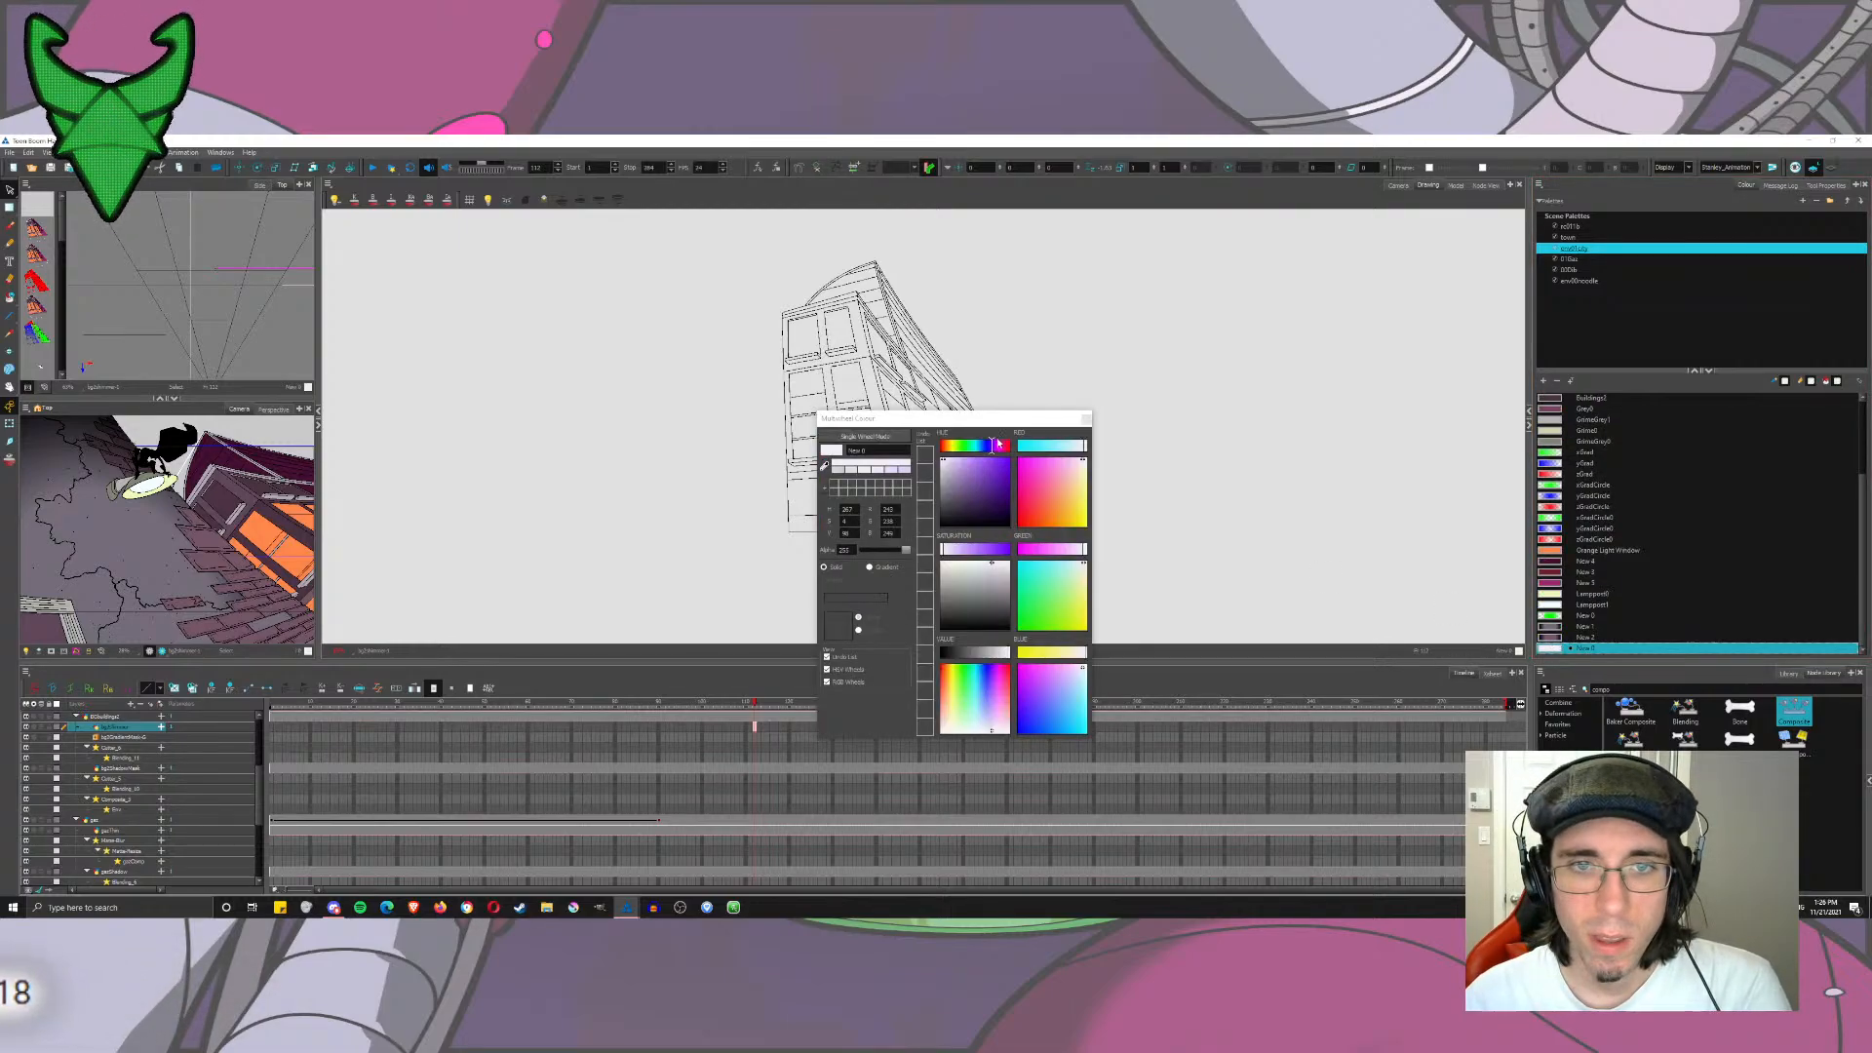
{"action": "left_click", "coordinate": [949, 447]}
{"action": "left_click_drag", "start_coordinate": [948, 447], "coordinate": [946, 447]}
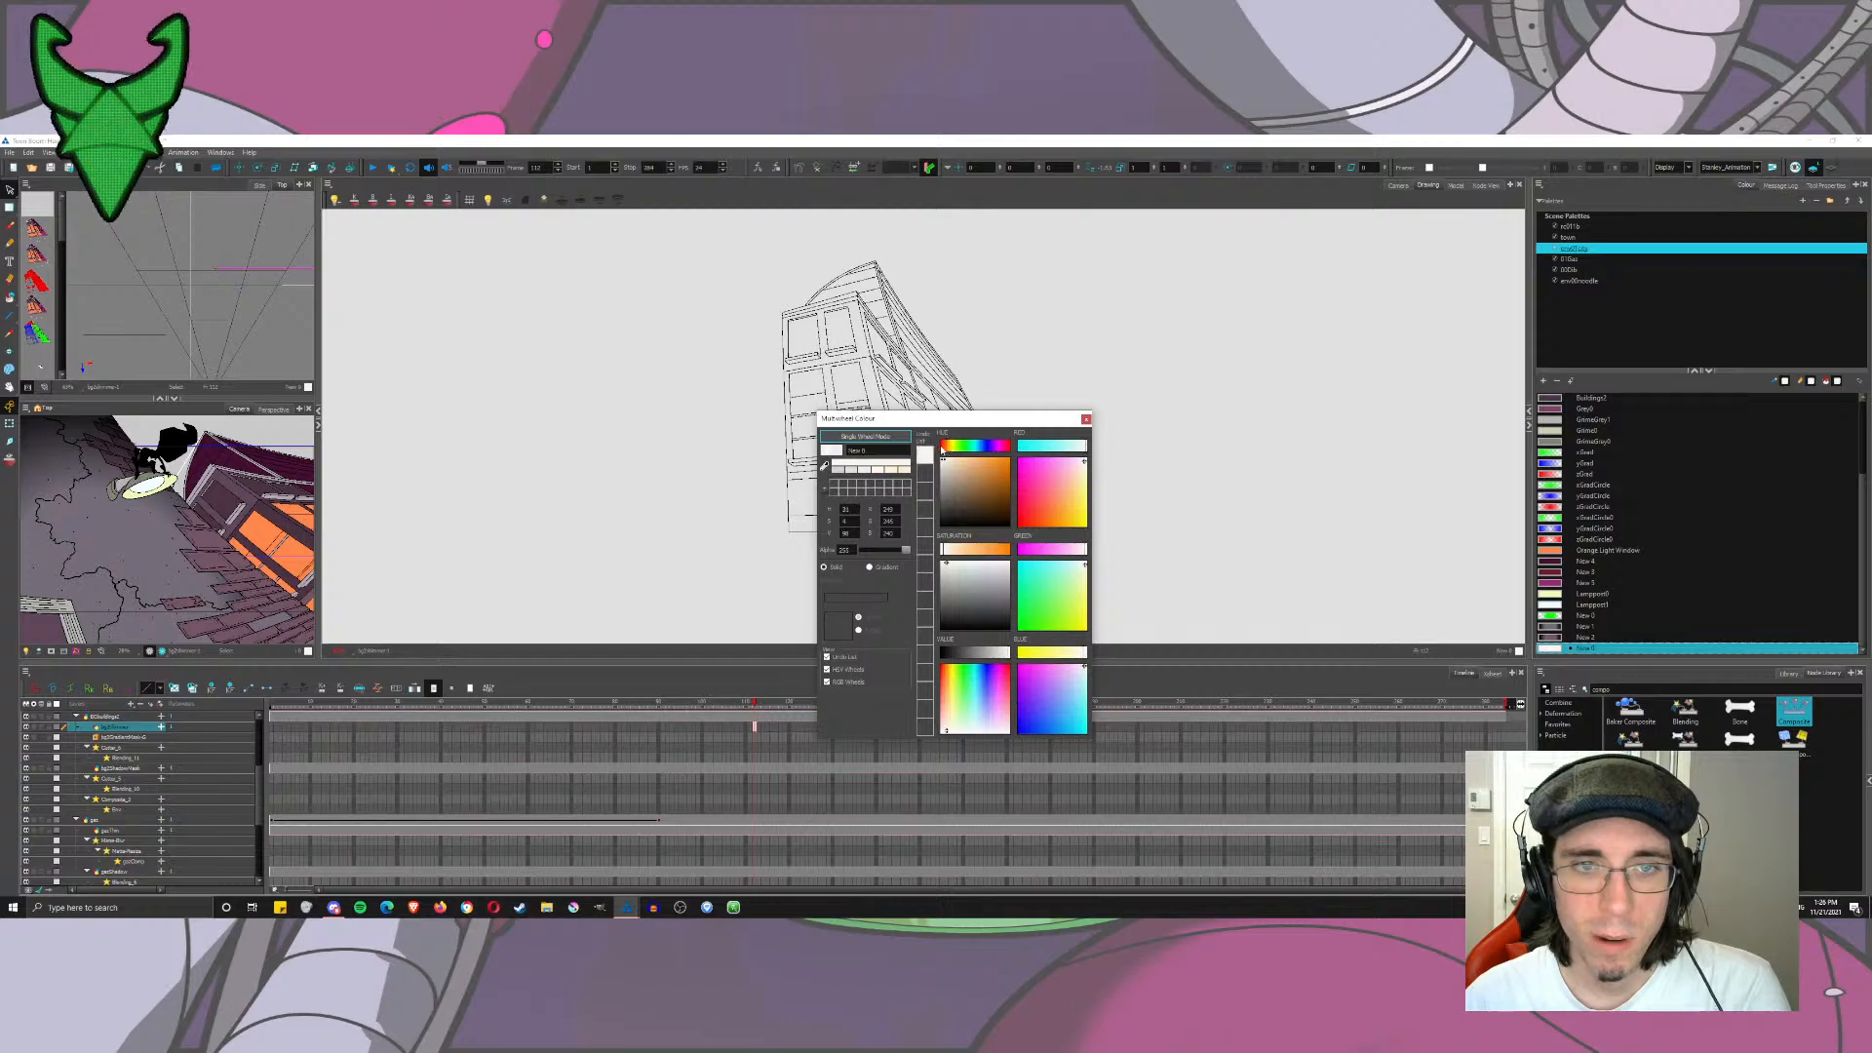
Step: Turn the new swatch into a gradient with several added stops and lower the alpha of alternate stops for a striped shimmer
{"action": "left_click", "coordinate": [870, 567]}
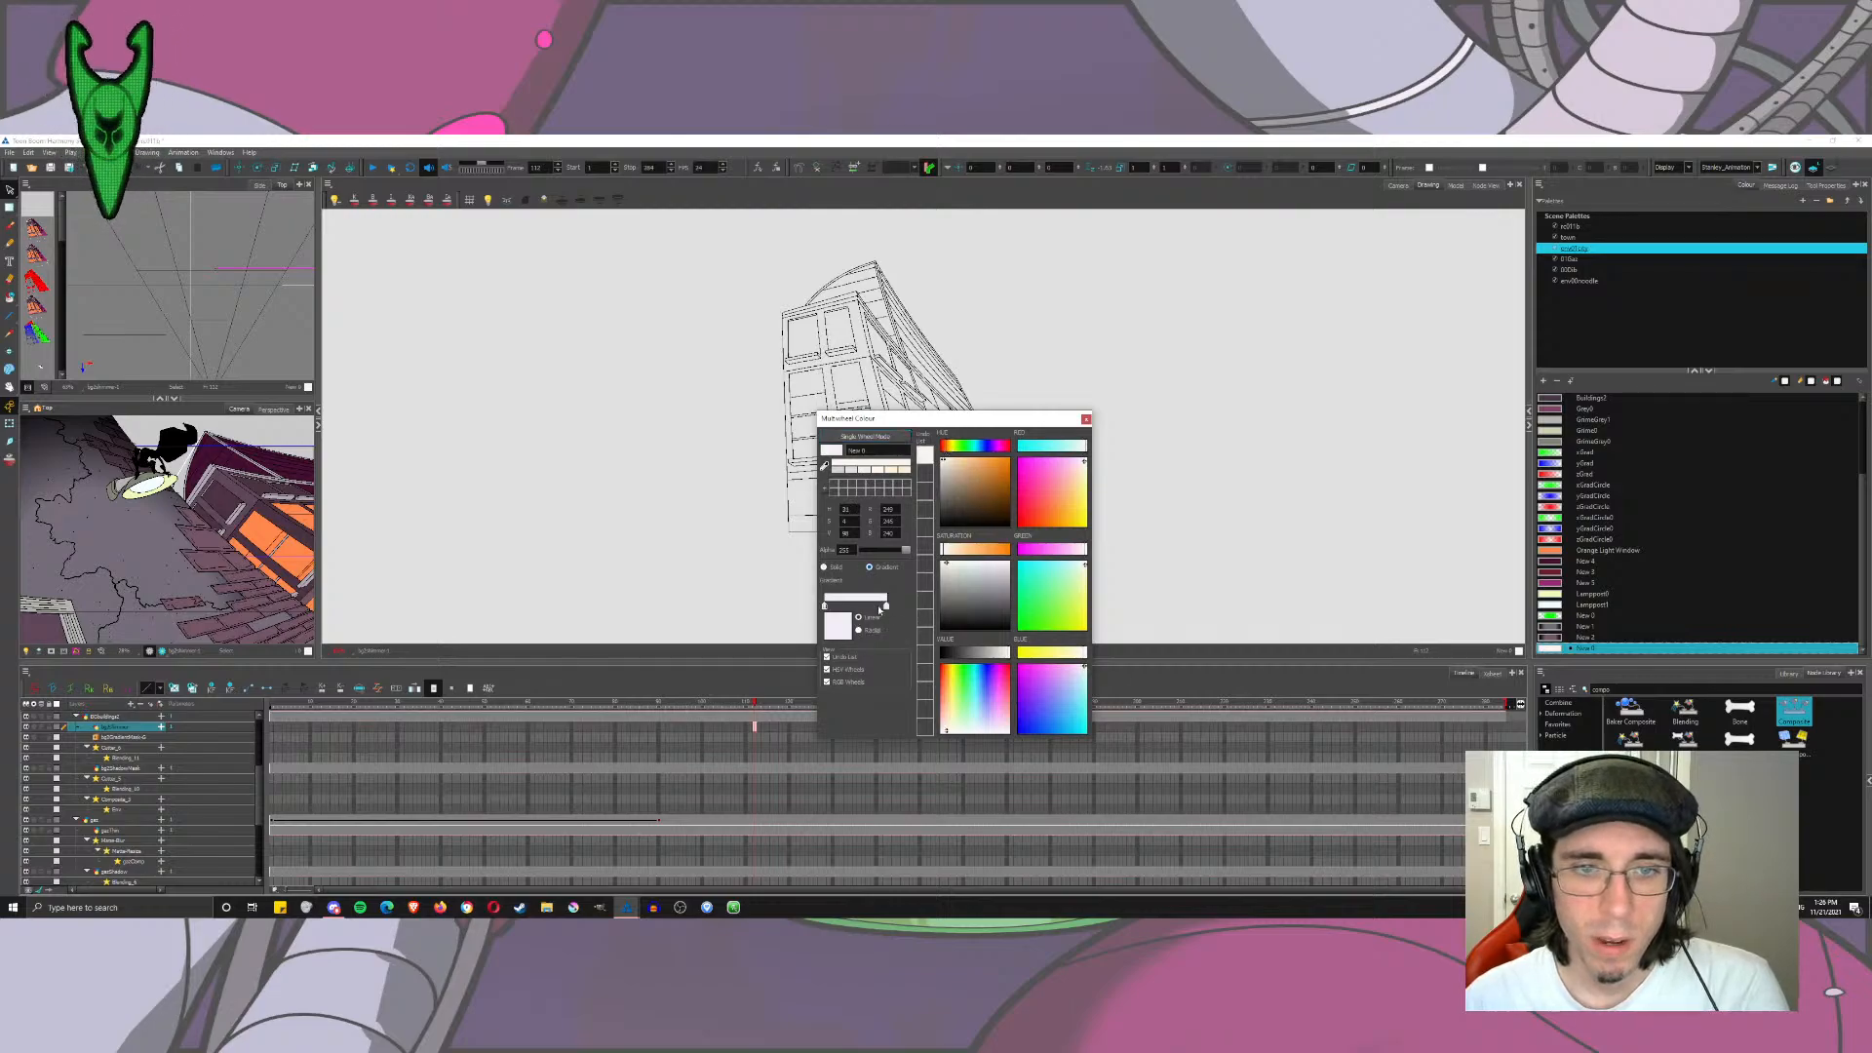
{"action": "left_click", "coordinate": [871, 607]}
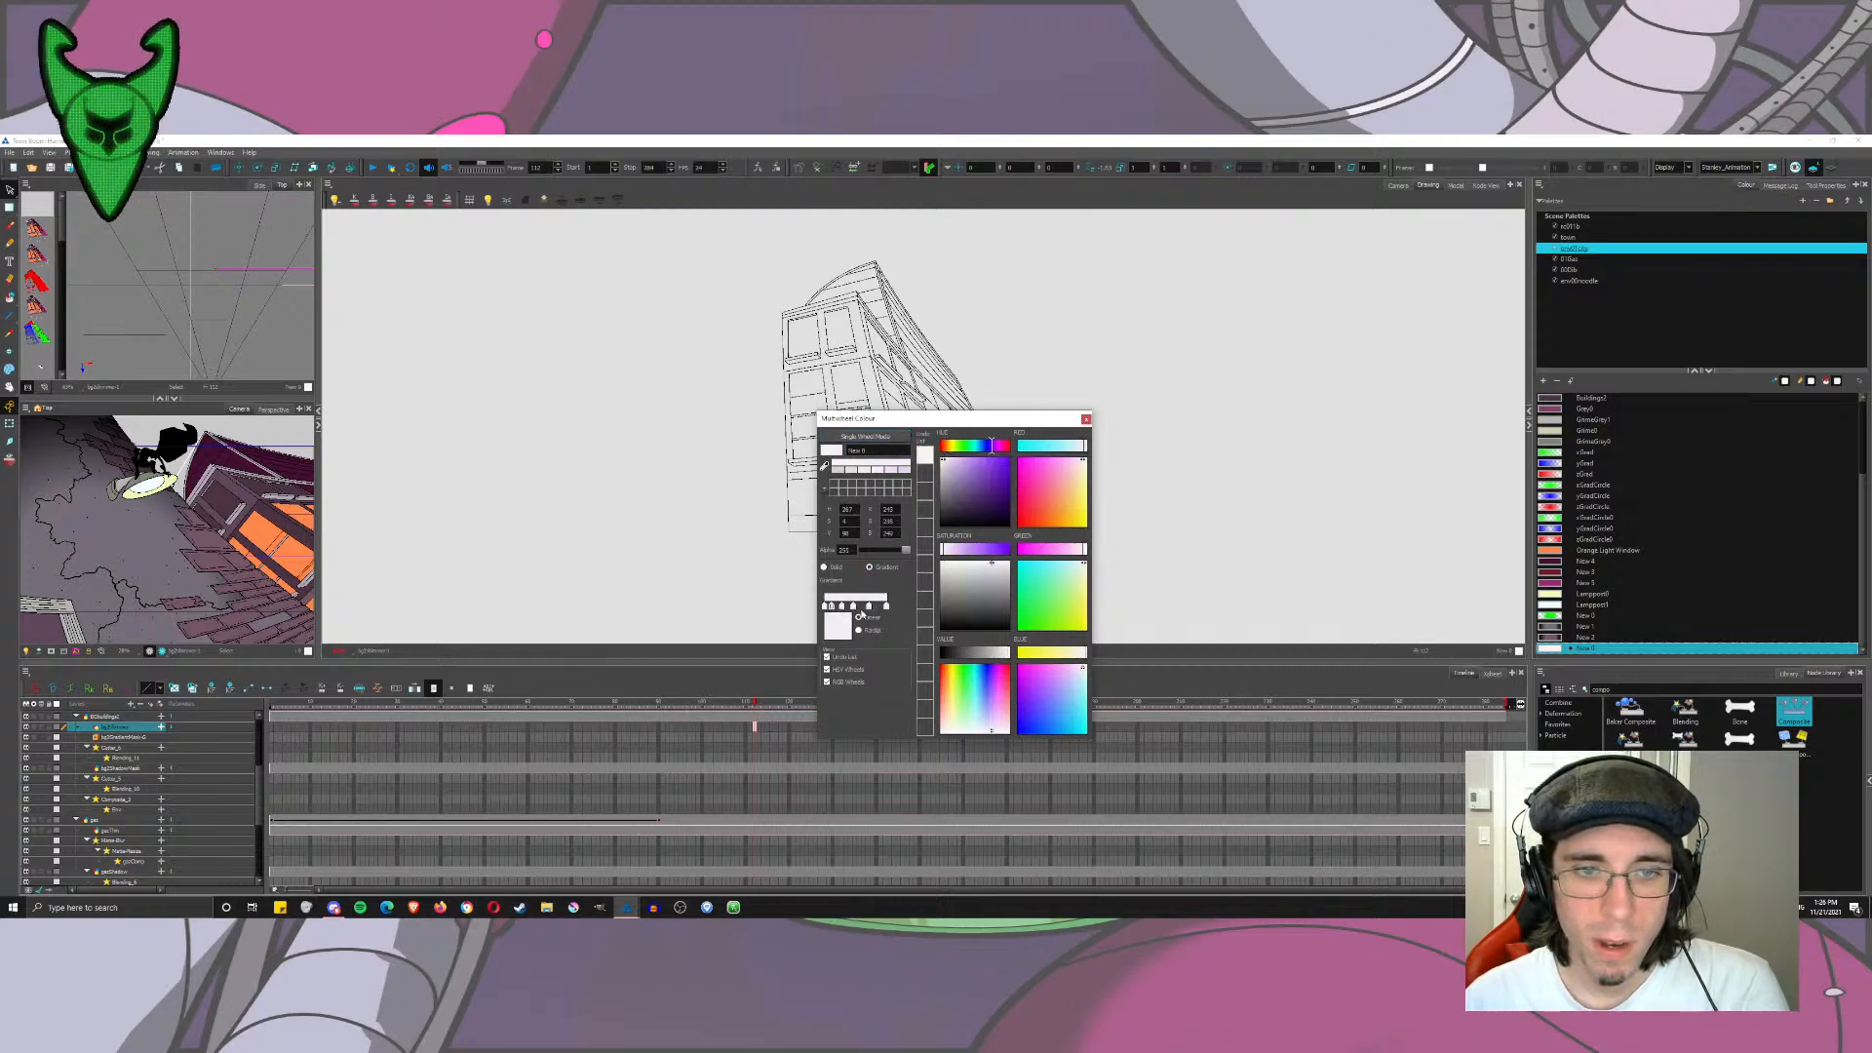
{"action": "left_click", "coordinate": [861, 607]}
{"action": "left_click", "coordinate": [876, 606]}
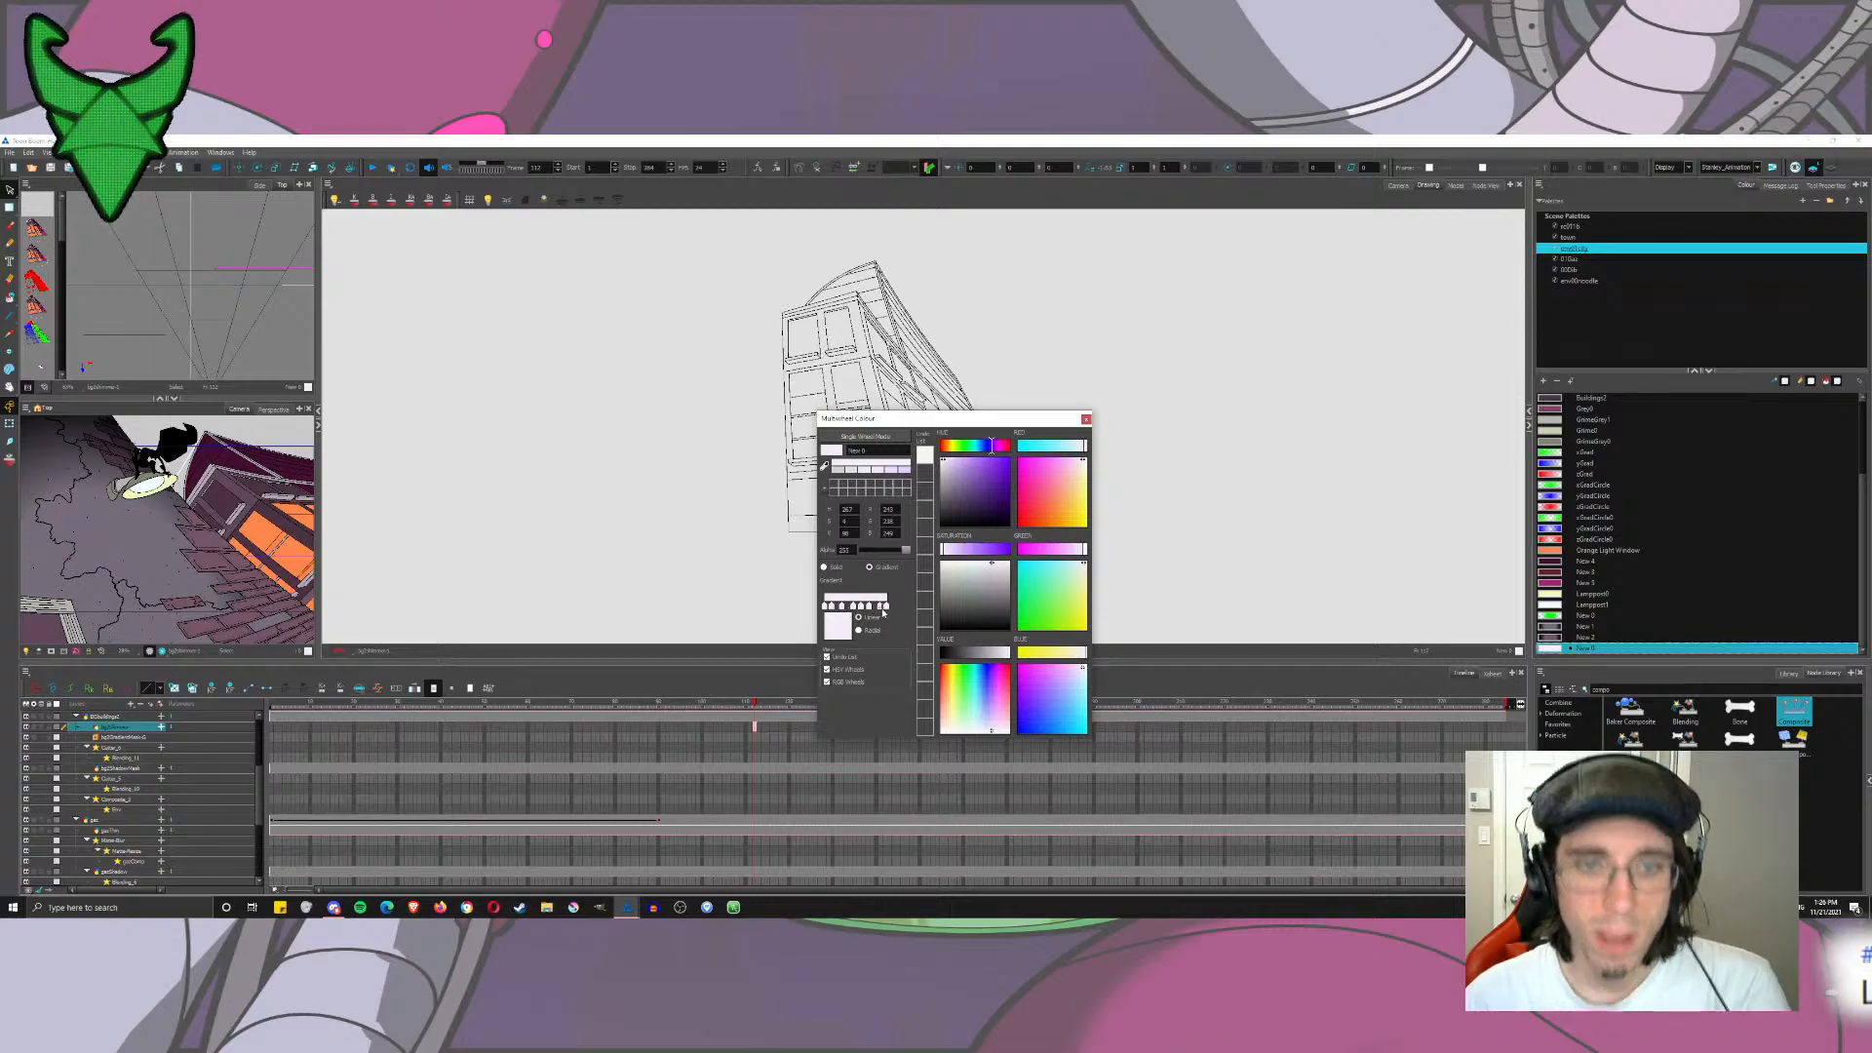
{"action": "left_click_drag", "start_coordinate": [908, 551], "coordinate": [864, 551]}
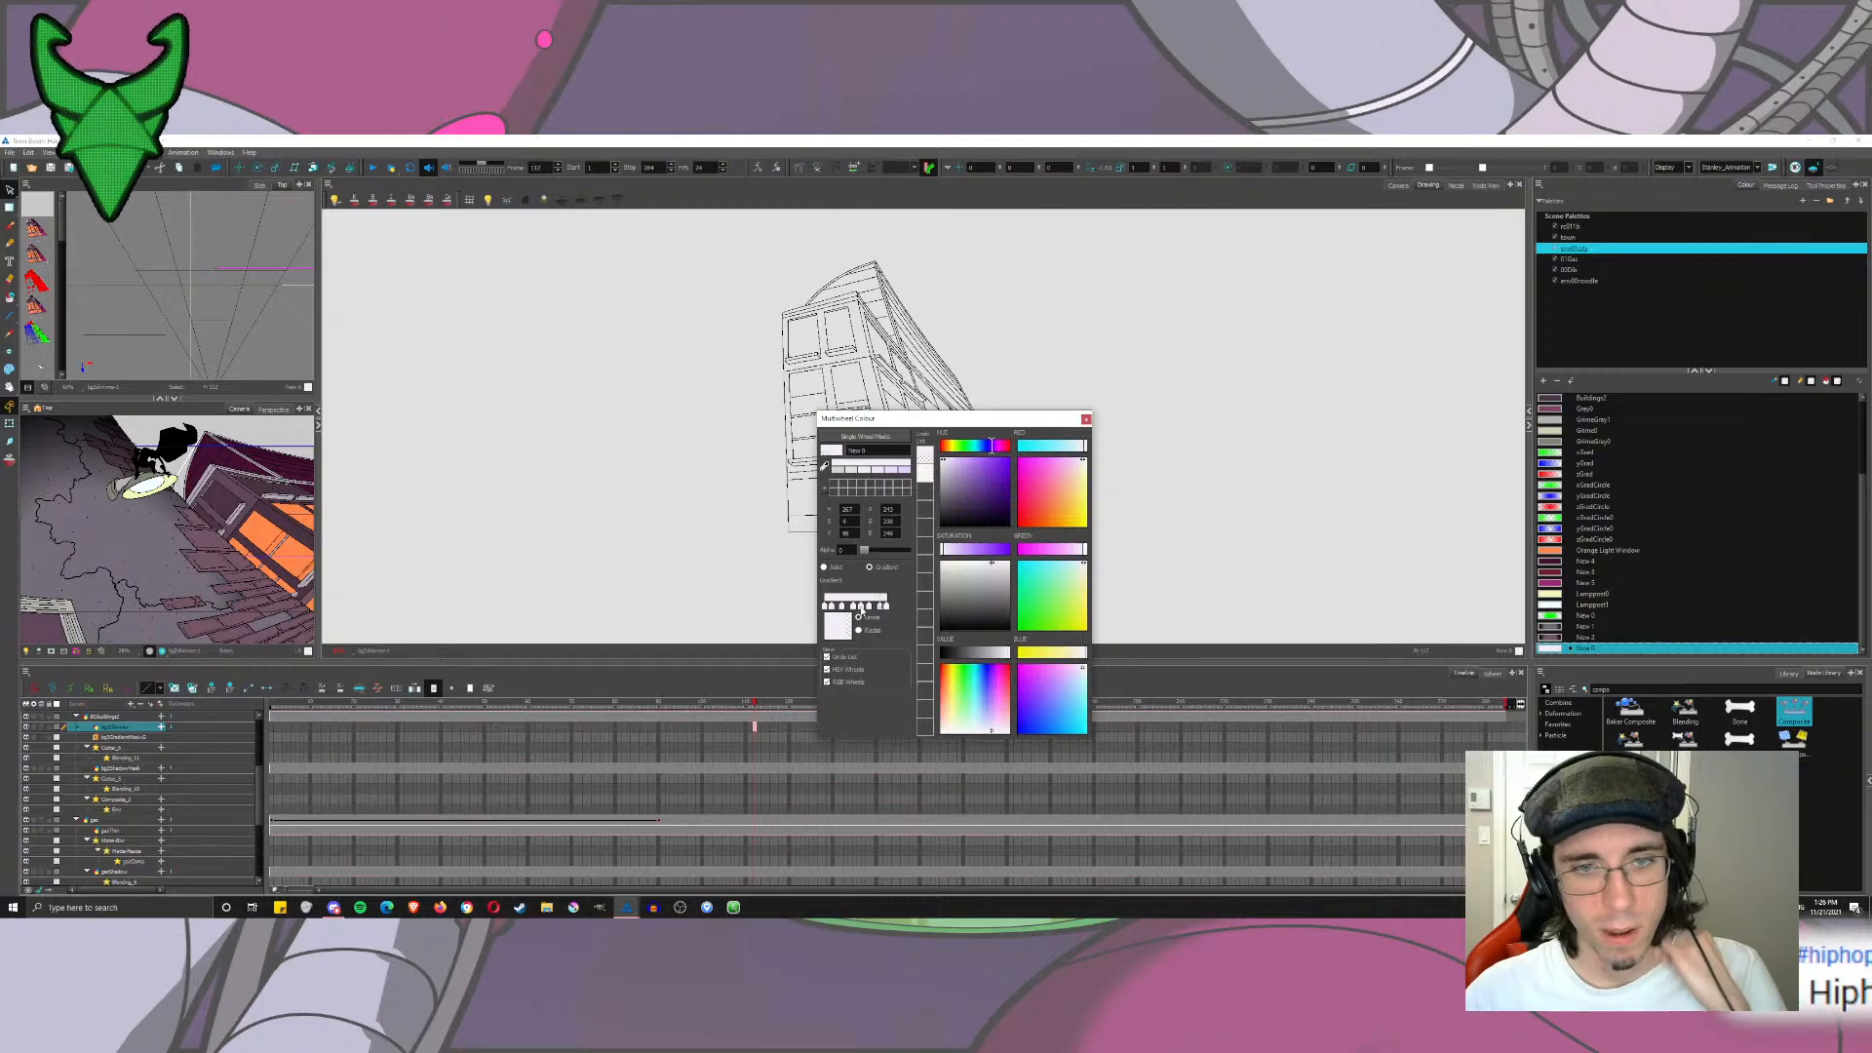
{"action": "left_click", "coordinate": [861, 608]}
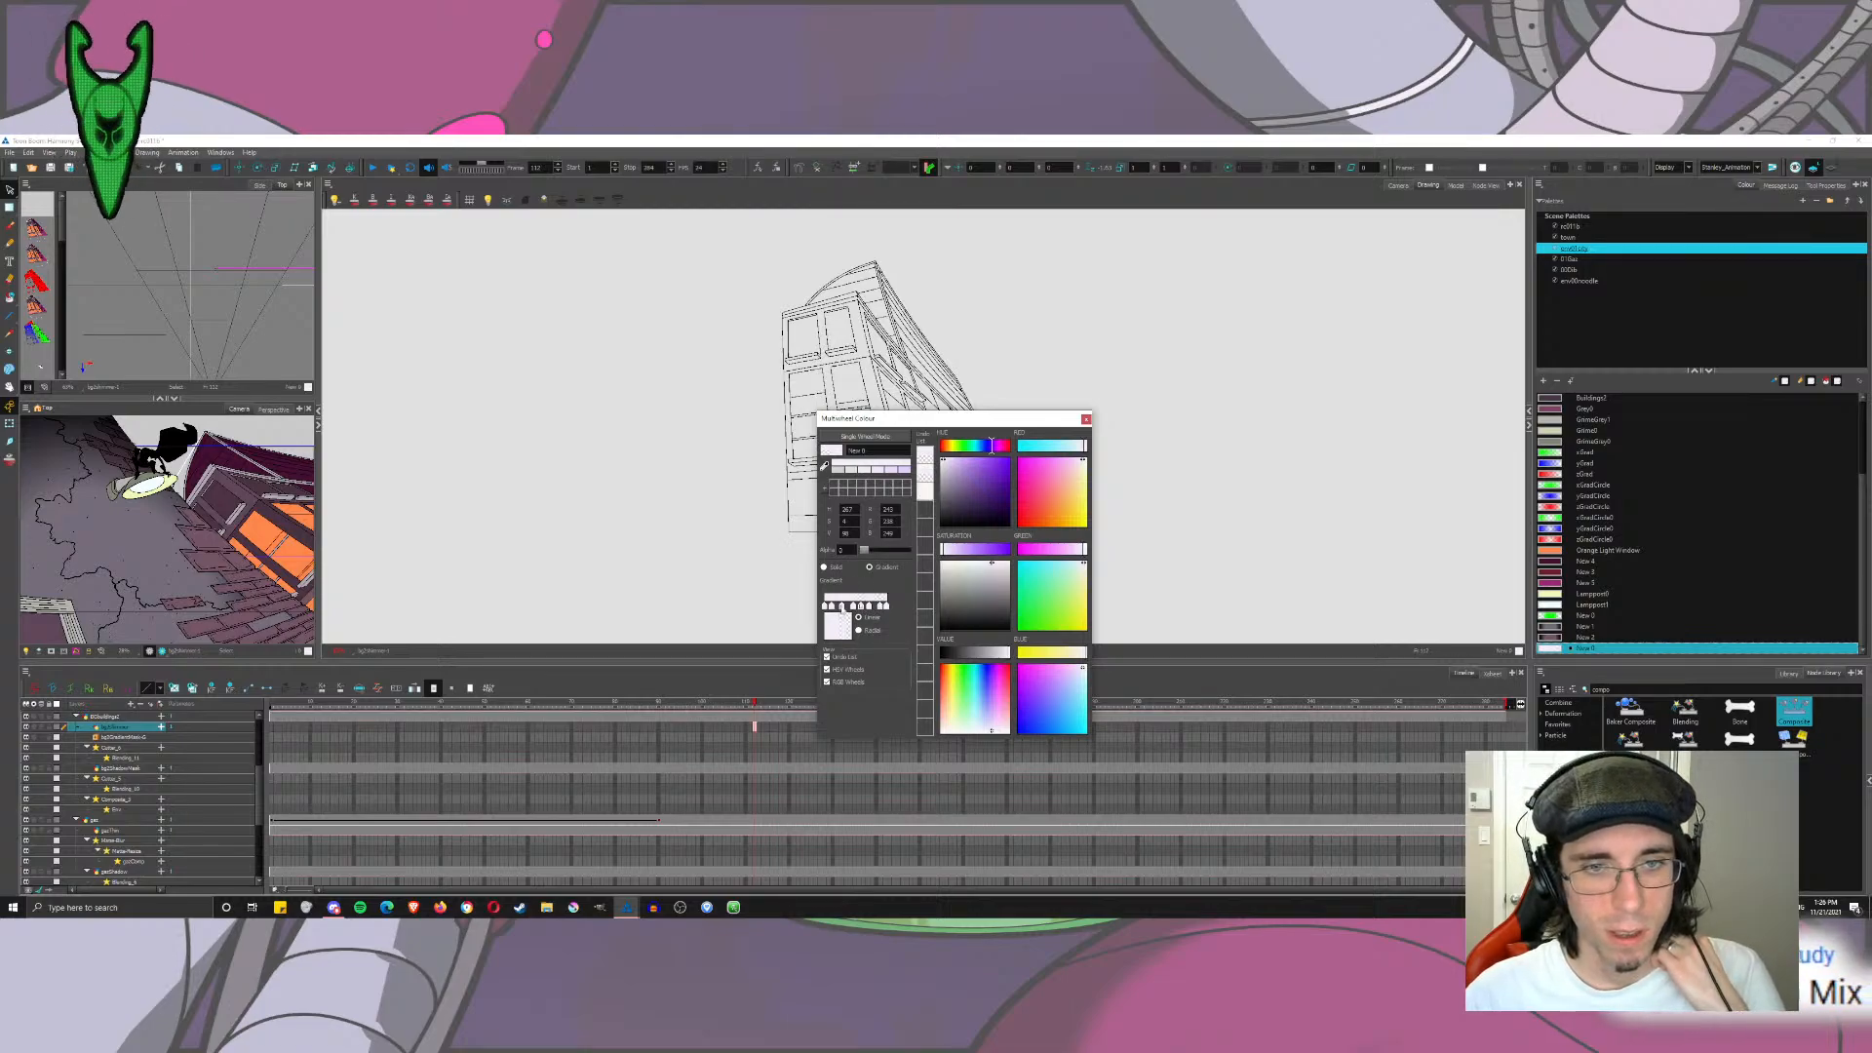
{"action": "left_click", "coordinate": [868, 551]}
{"action": "left_click", "coordinate": [827, 606]}
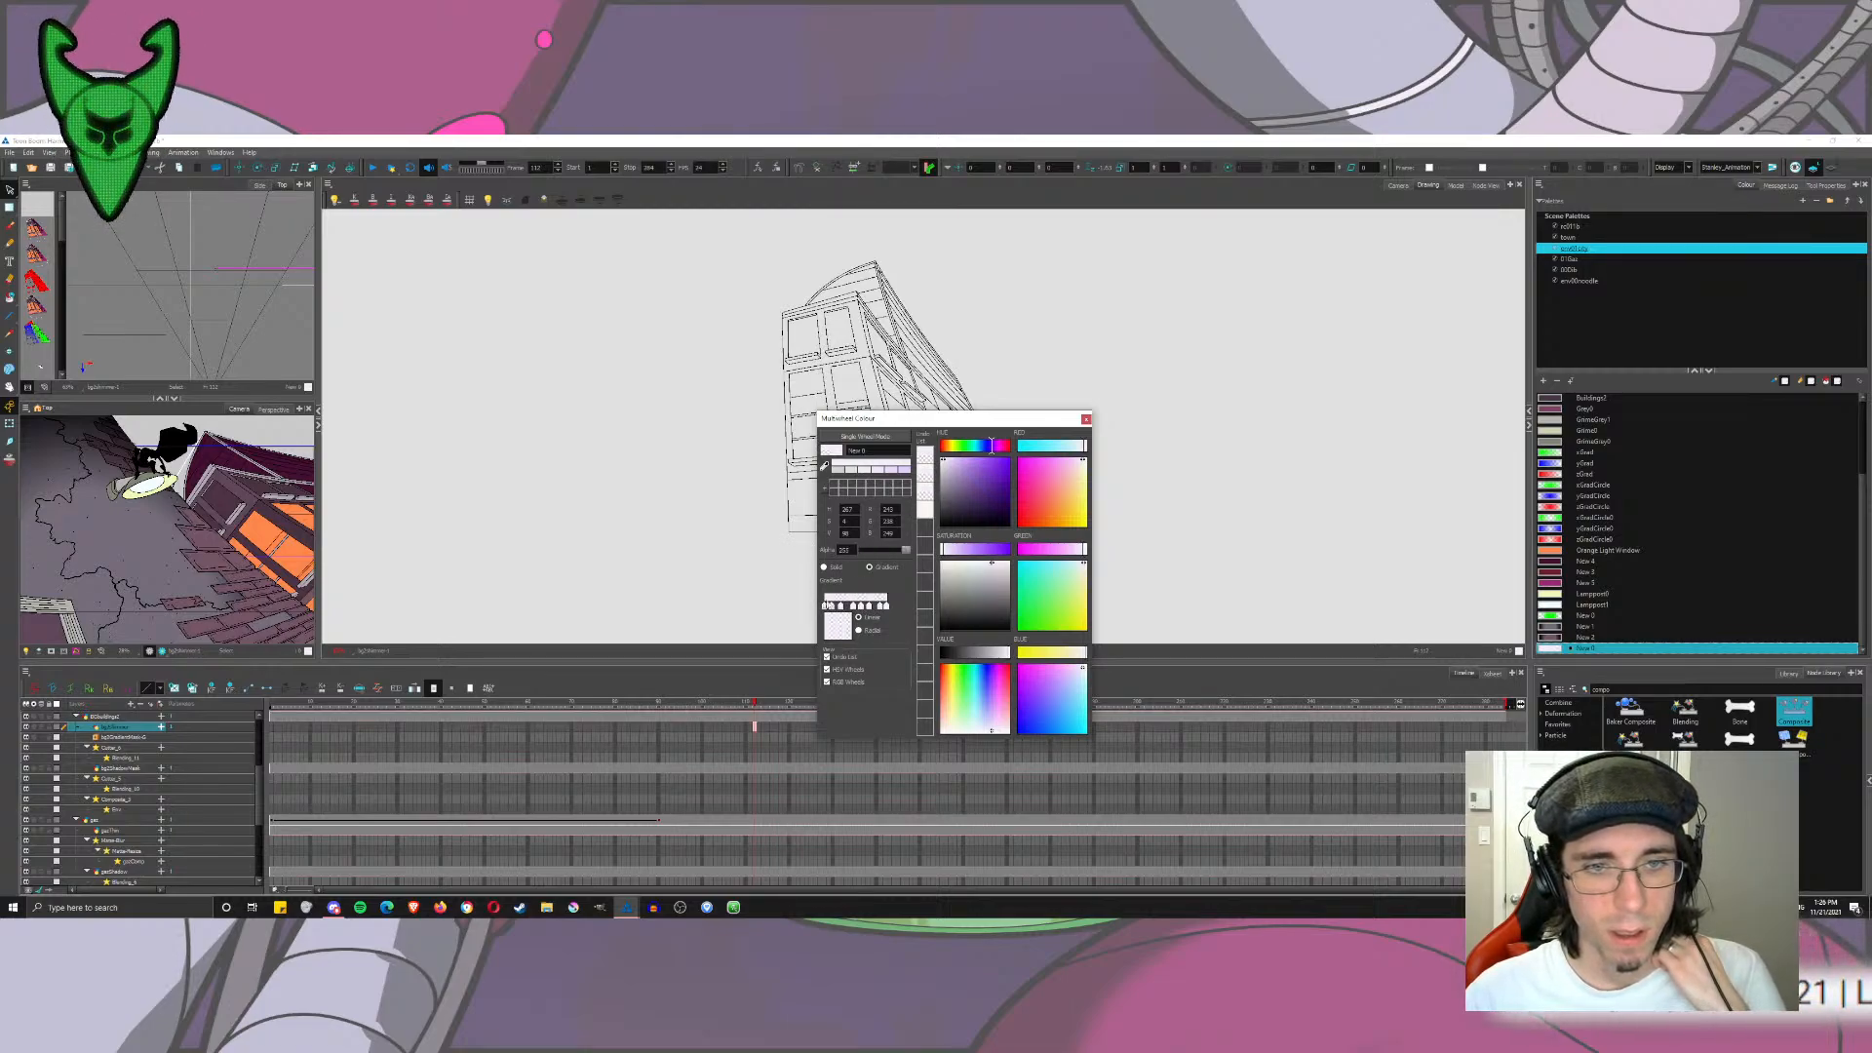
{"action": "left_click_drag", "start_coordinate": [908, 550], "coordinate": [860, 551]}
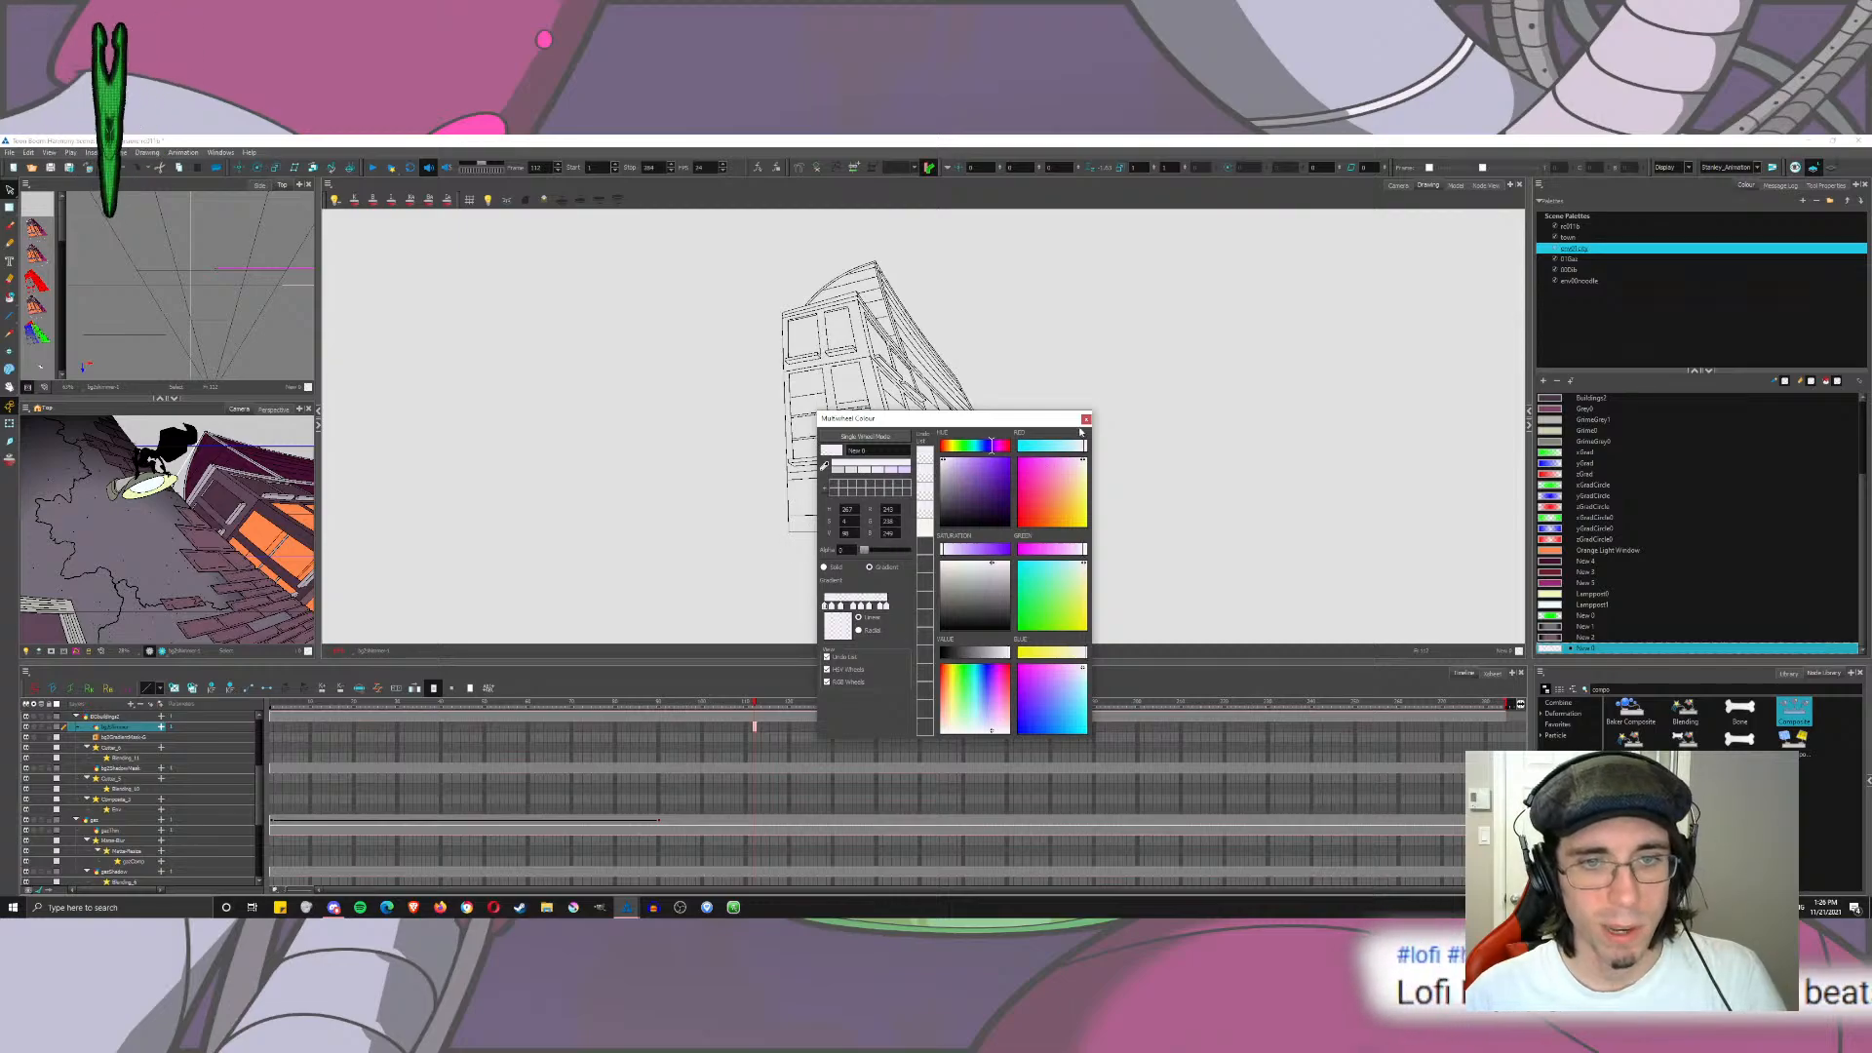
{"action": "left_click", "coordinate": [1086, 420]}
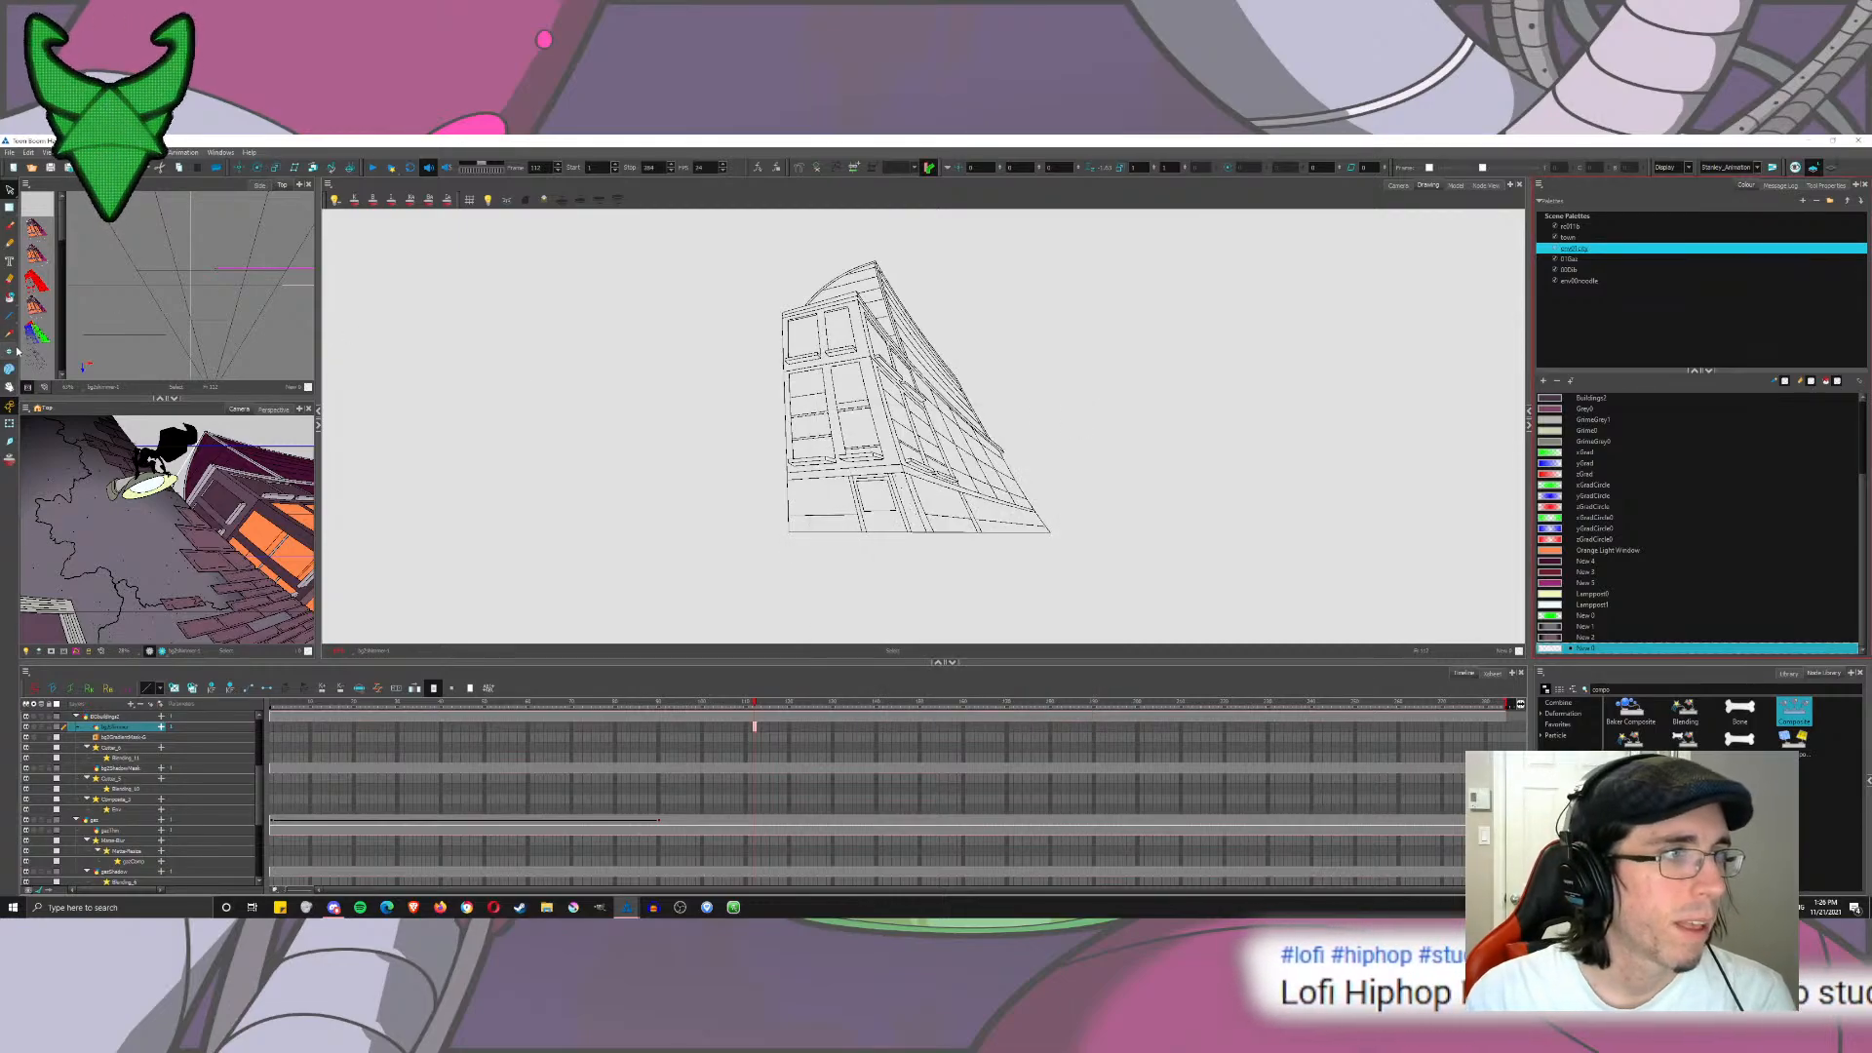
Step: Fill the ground-floor panel, door pane and middle-floor window panes on the building's front face with the shimmer gradient
{"action": "left_click", "coordinate": [10, 298]}
{"action": "scroll", "coordinate": [827, 519], "scroll_direction": "up", "scroll_amount": 3}
{"action": "left_click", "coordinate": [827, 459]}
{"action": "left_click", "coordinate": [960, 456]}
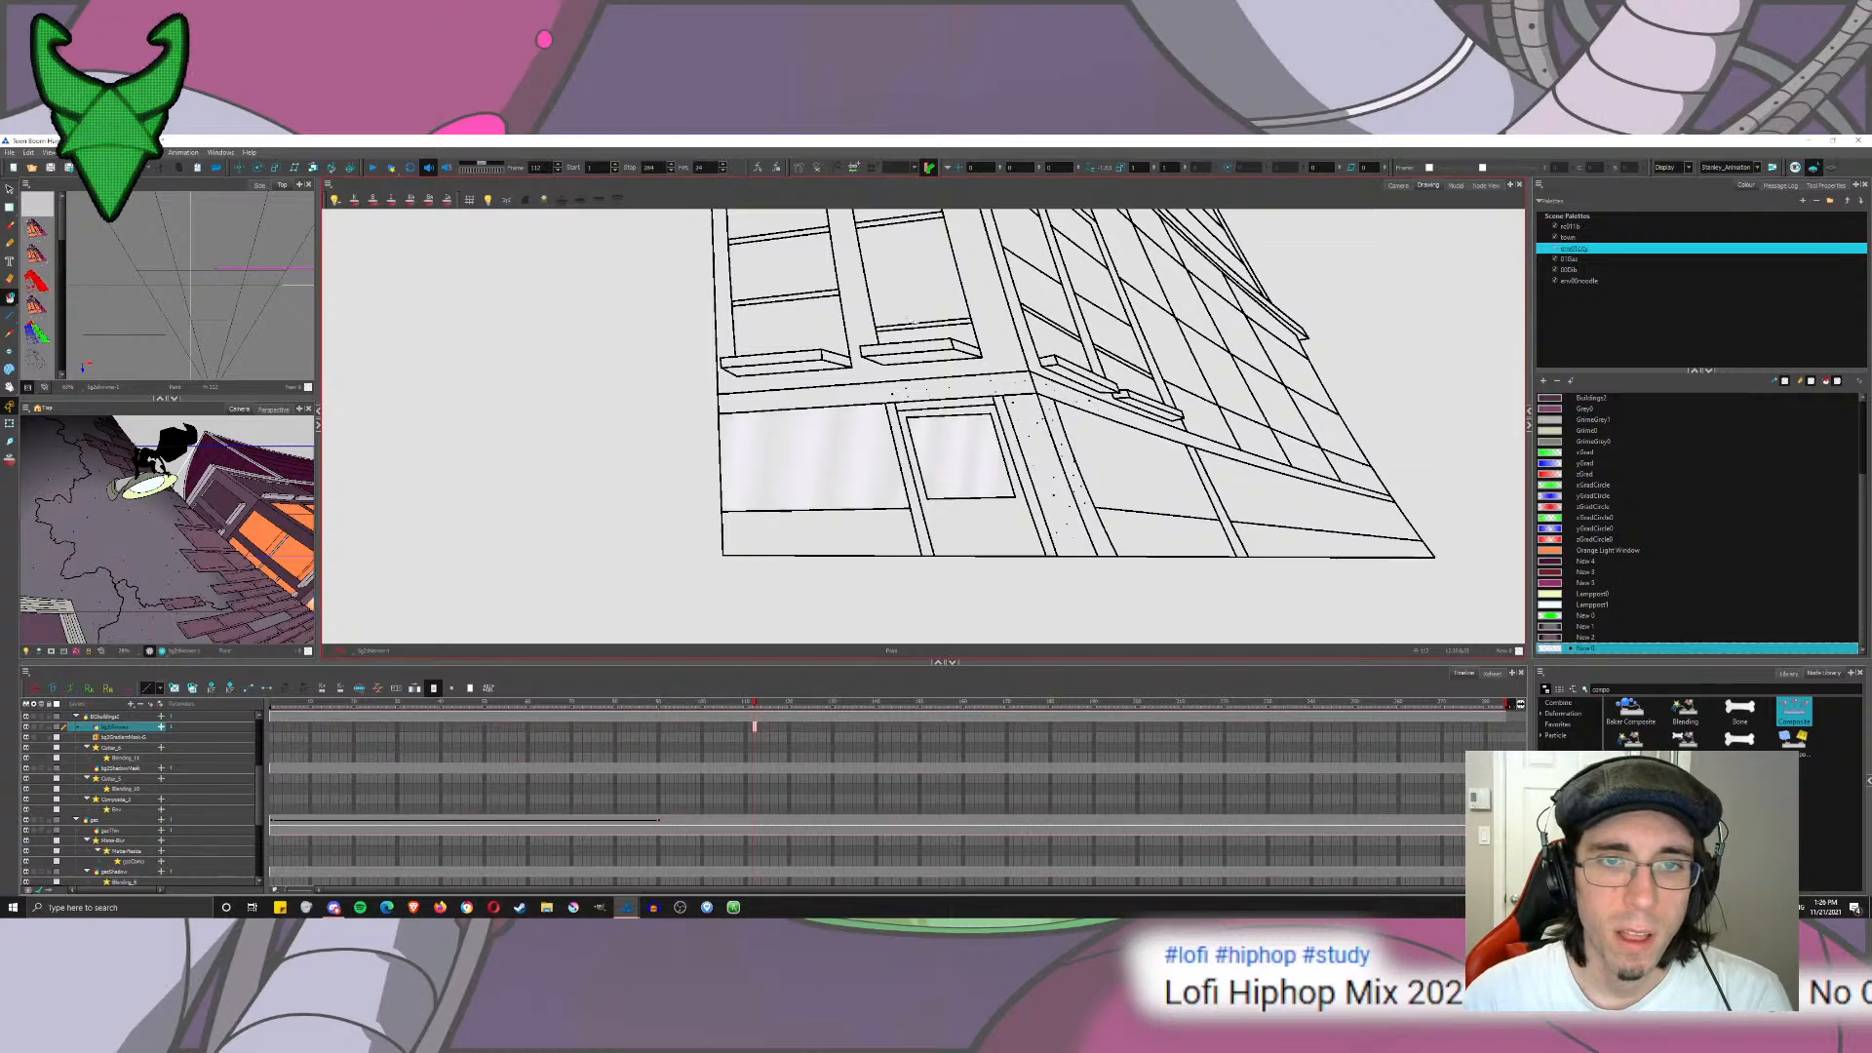
{"action": "left_click", "coordinate": [912, 273]}
{"action": "left_click_drag", "start_coordinate": [822, 334], "coordinate": [820, 417]}
{"action": "left_click", "coordinate": [822, 424]}
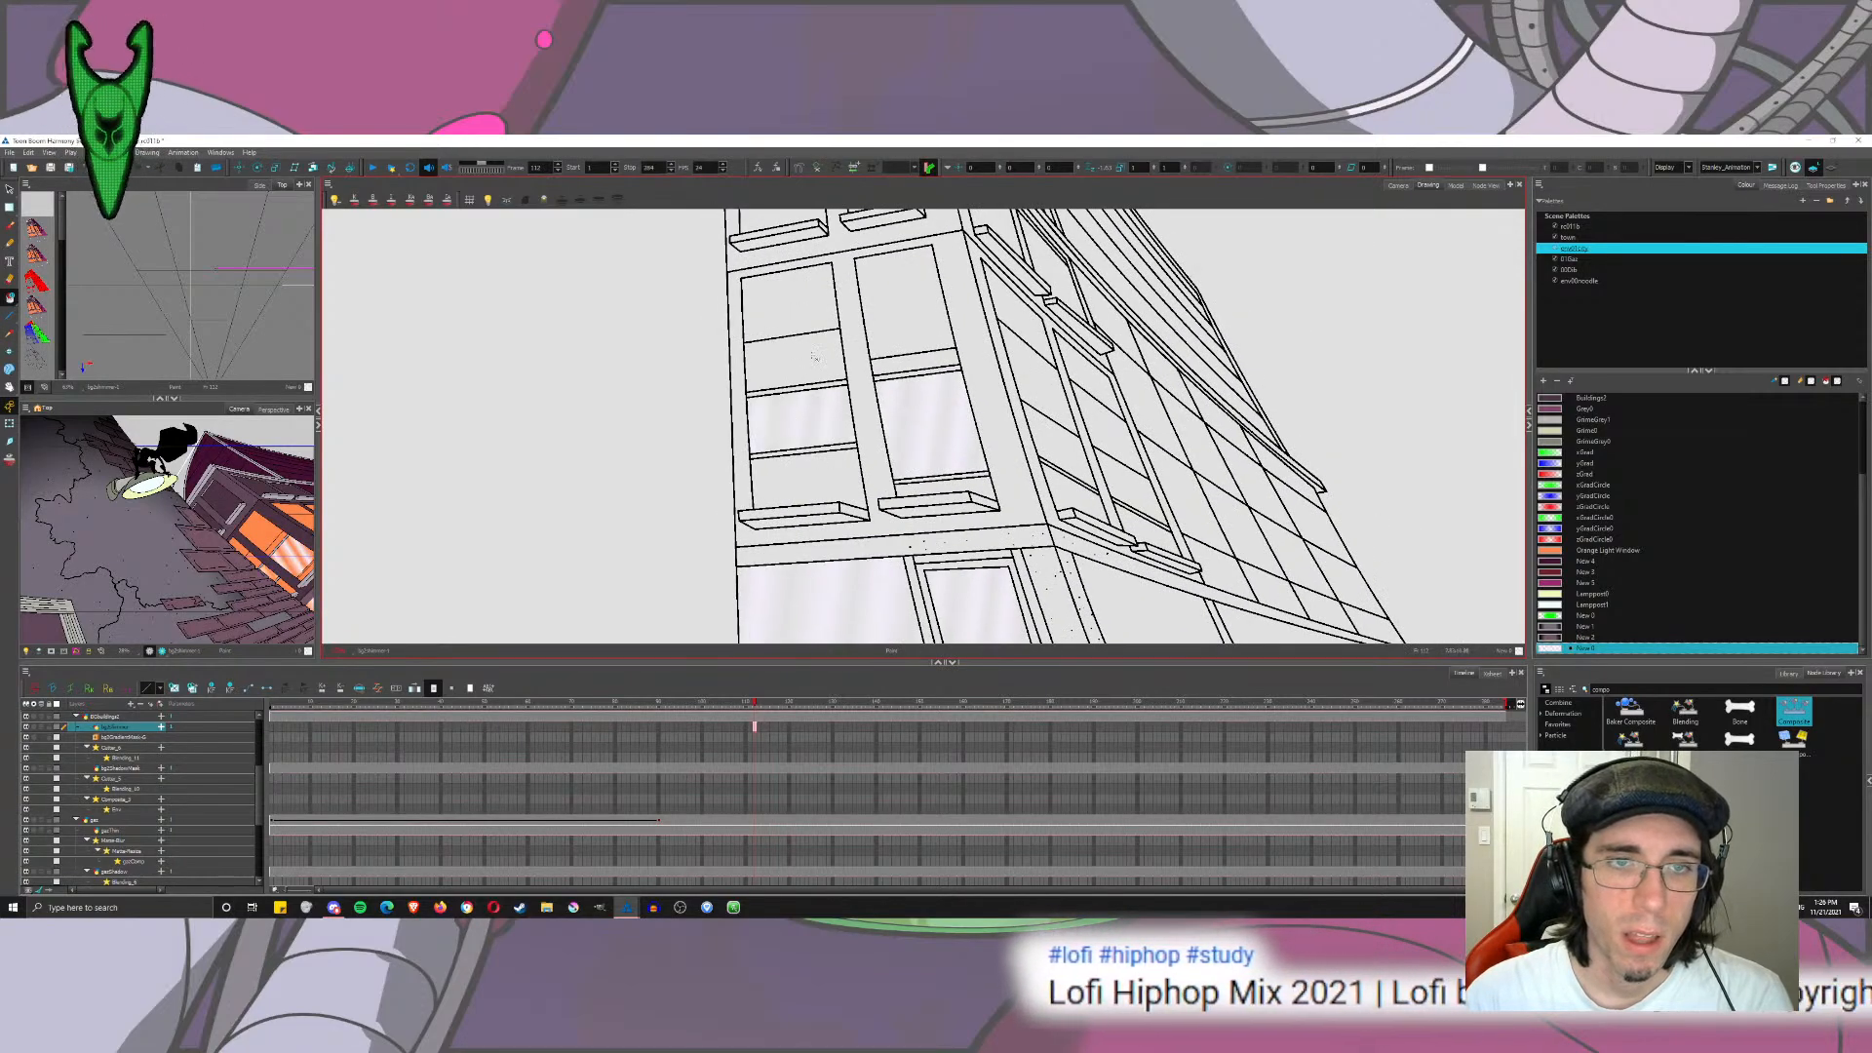
{"action": "left_click", "coordinate": [804, 312]}
{"action": "left_click", "coordinate": [912, 293]}
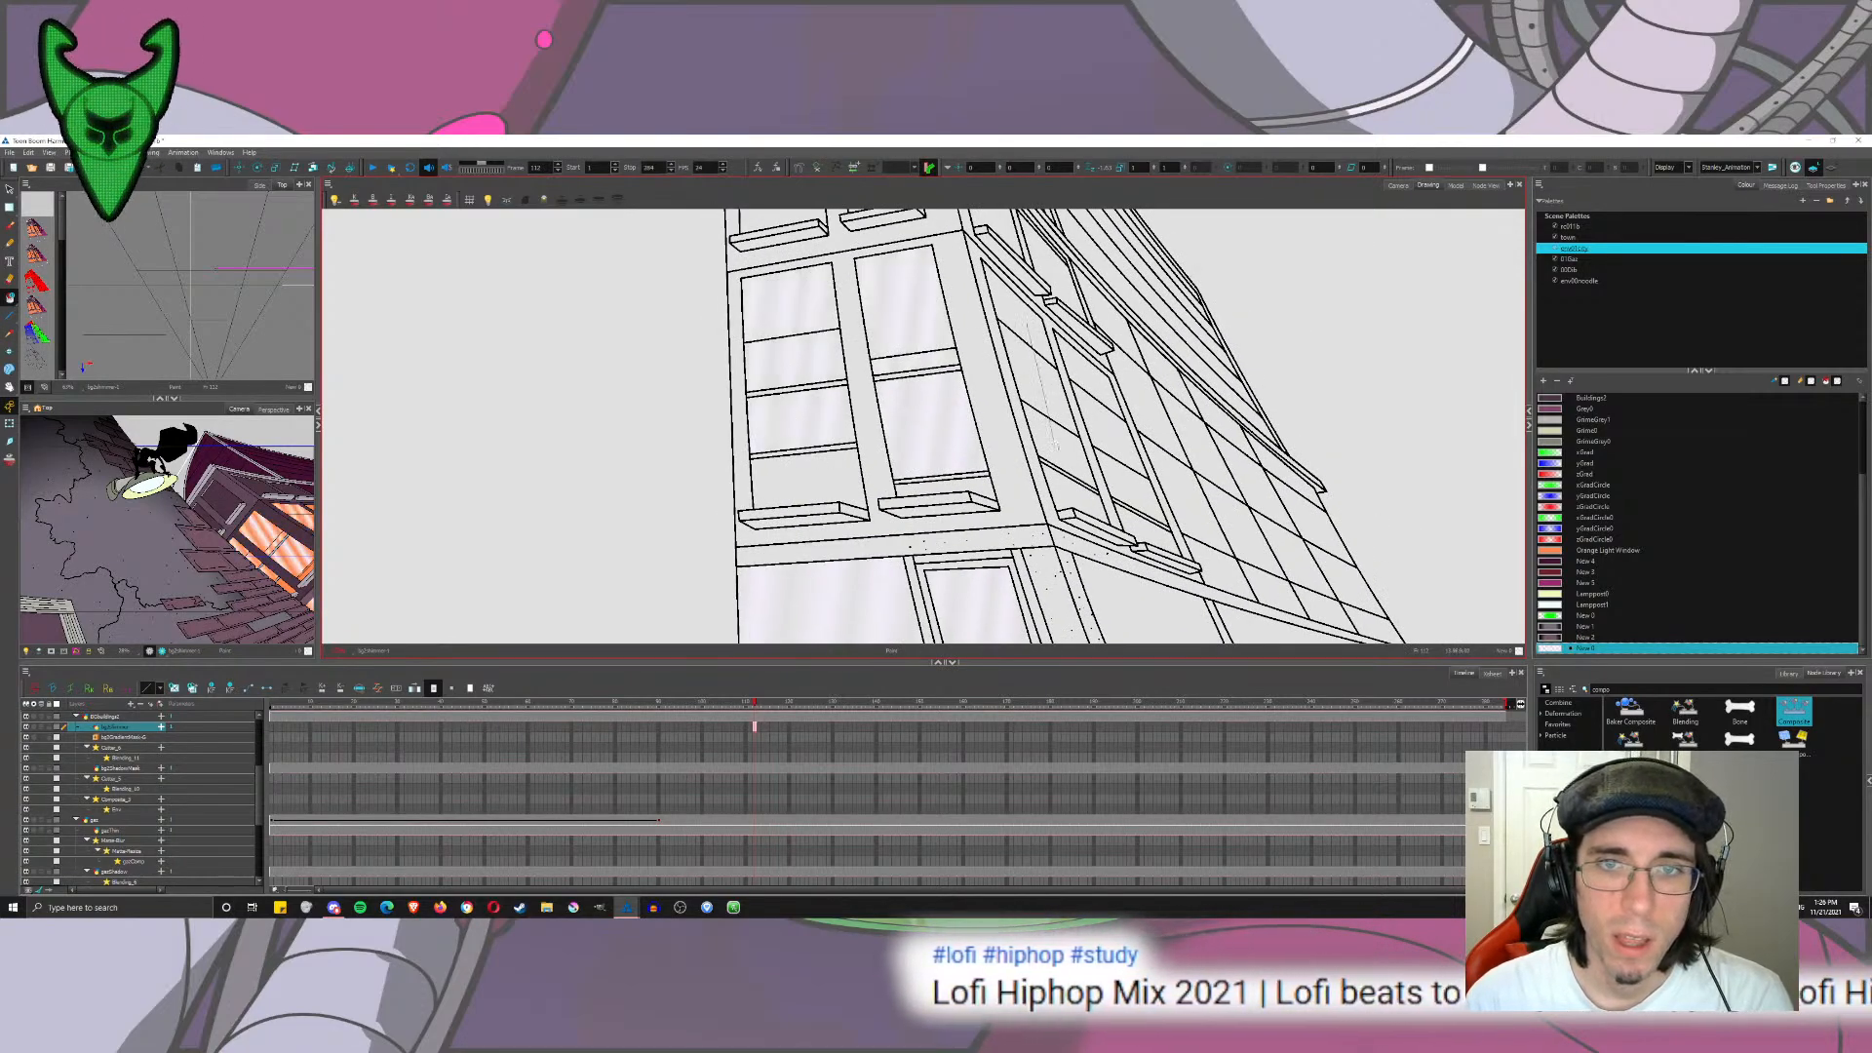
Step: Fill the windows, ground-floor panels and wall tiles on the building's side face with the shimmer gradient
{"action": "left_click", "coordinate": [1041, 395]}
{"action": "left_click", "coordinate": [1105, 392]}
{"action": "left_click_drag", "start_coordinate": [1156, 620], "coordinate": [942, 537]}
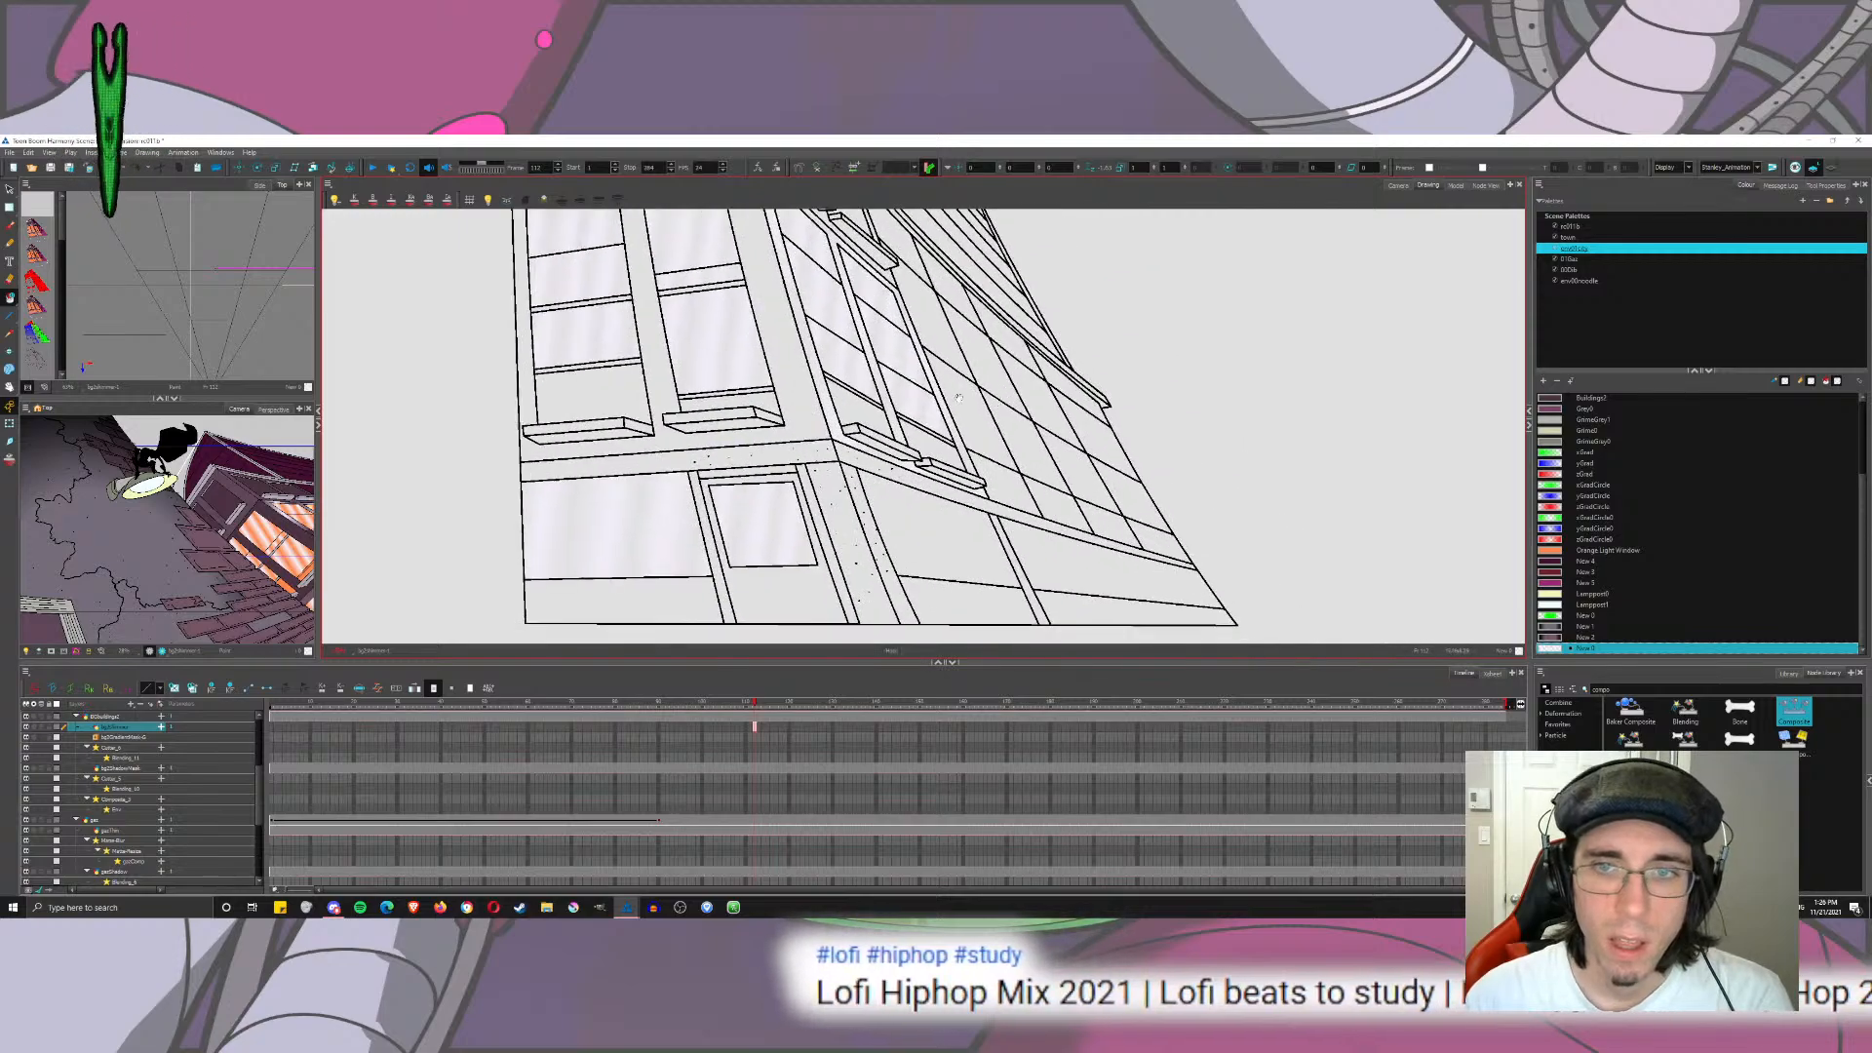
{"action": "left_click", "coordinate": [942, 536]}
{"action": "left_click", "coordinate": [1097, 570]}
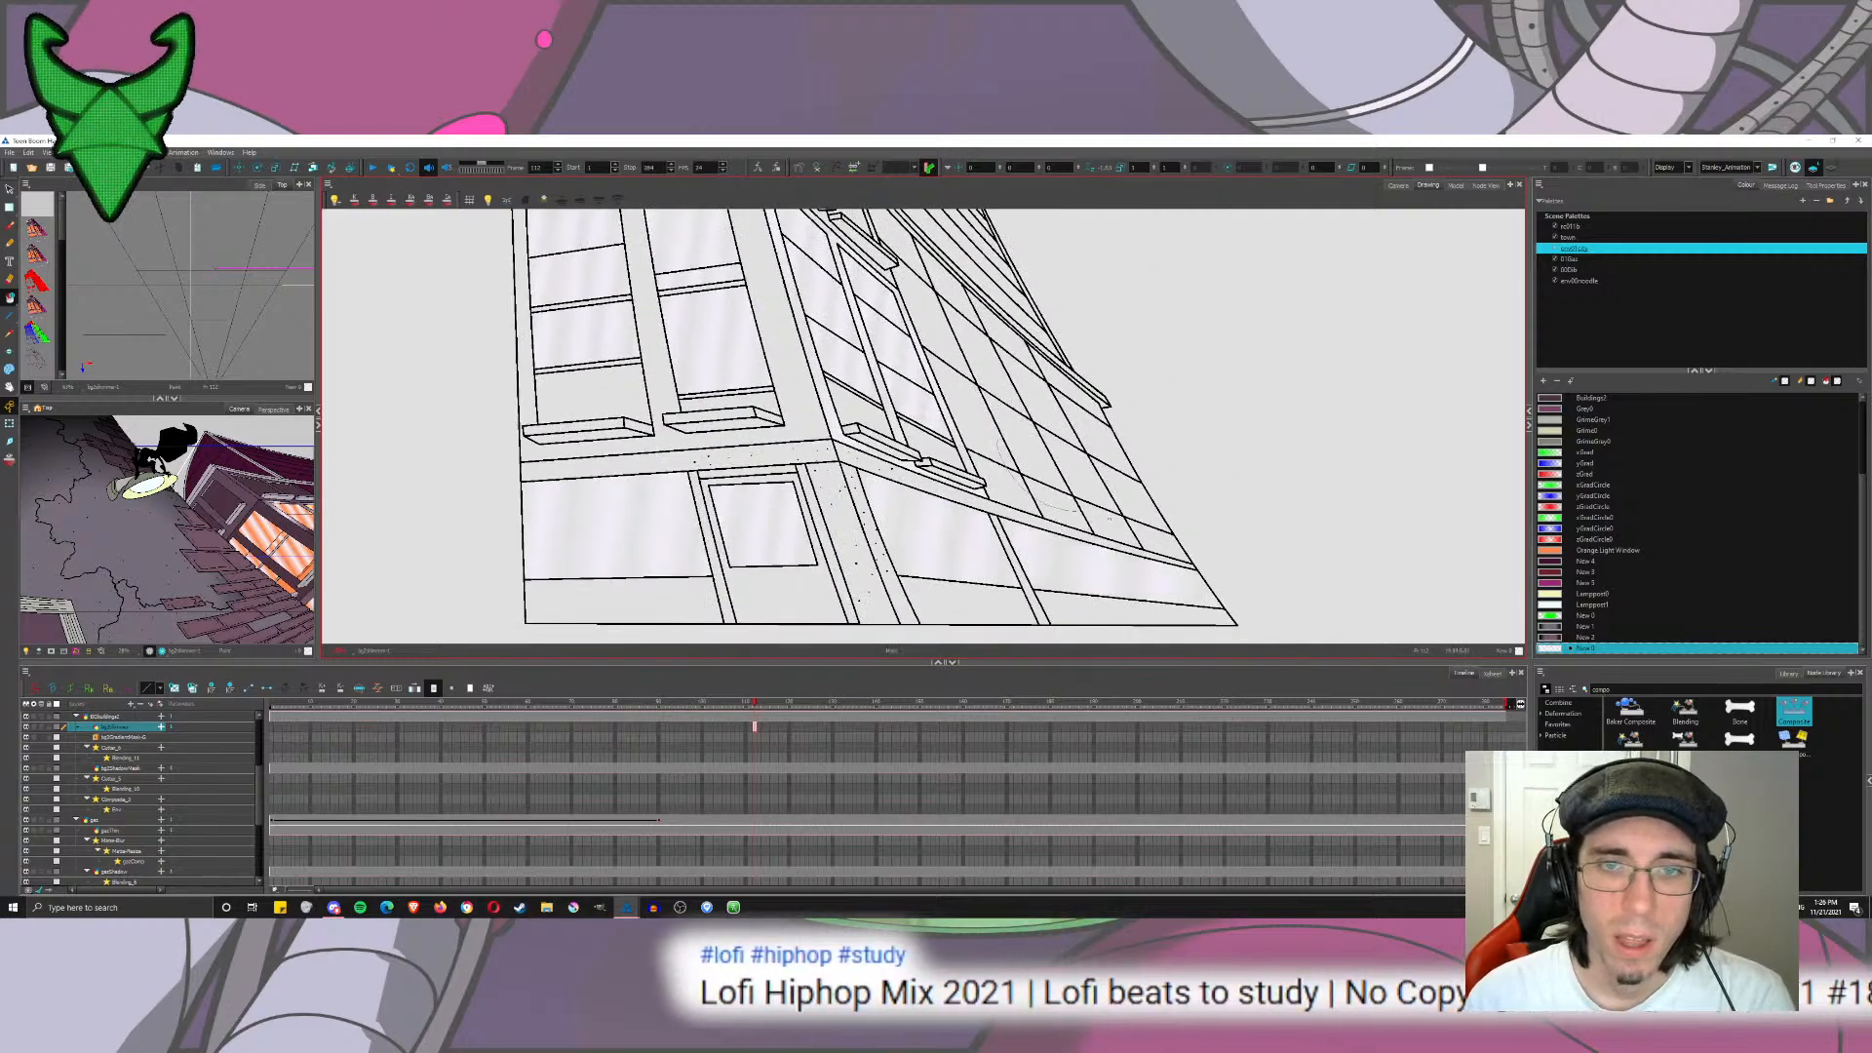
{"action": "left_click_drag", "start_coordinate": [1143, 513], "coordinate": [1084, 400]}
{"action": "left_click", "coordinate": [991, 353]}
Step: Fill the roof slats, curved gable planks and top-floor windows of the building with the shimmer gradient
{"action": "mouse_move", "coordinate": [979, 317]}
{"action": "left_mouse_down"}
{"action": "mouse_move", "coordinate": [1019, 434]}
{"action": "mouse_move", "coordinate": [971, 384]}
{"action": "mouse_move", "coordinate": [957, 450]}
{"action": "left_mouse_up"}
{"action": "left_click", "coordinate": [931, 334]}
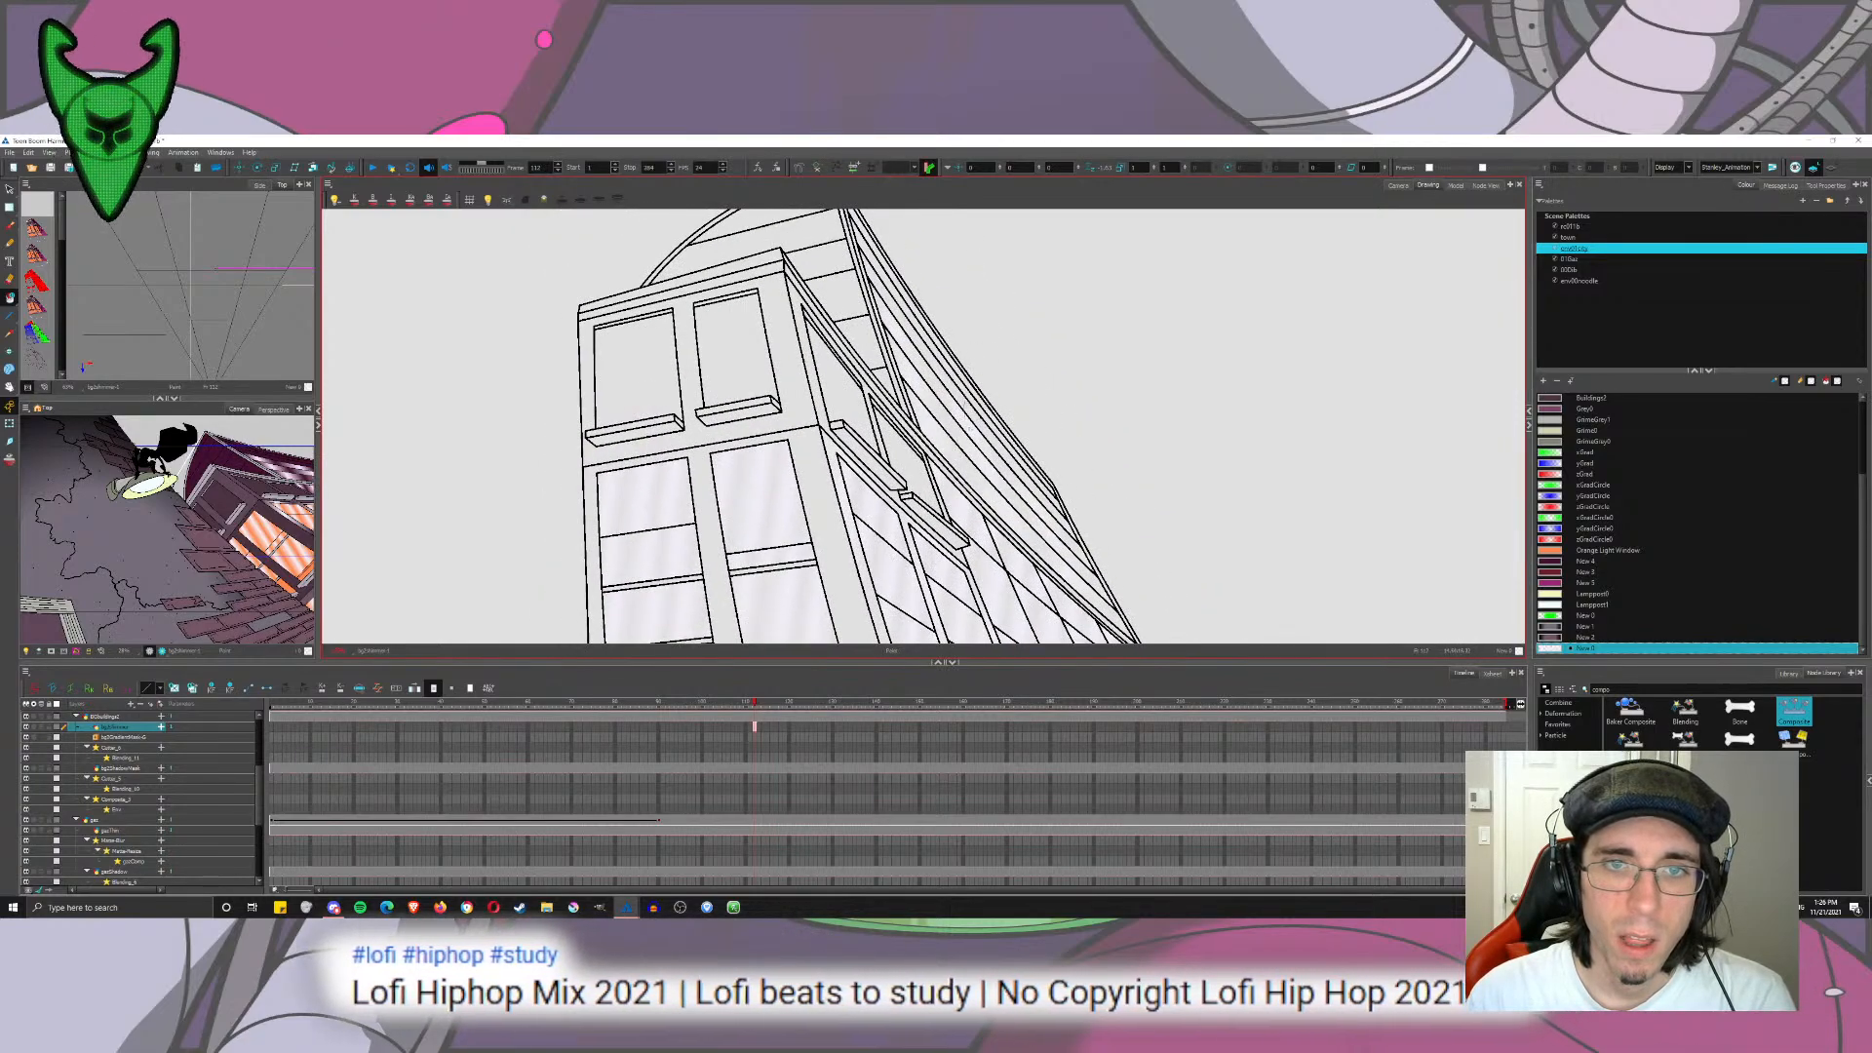
{"action": "left_click_drag", "start_coordinate": [869, 261], "coordinate": [903, 337]}
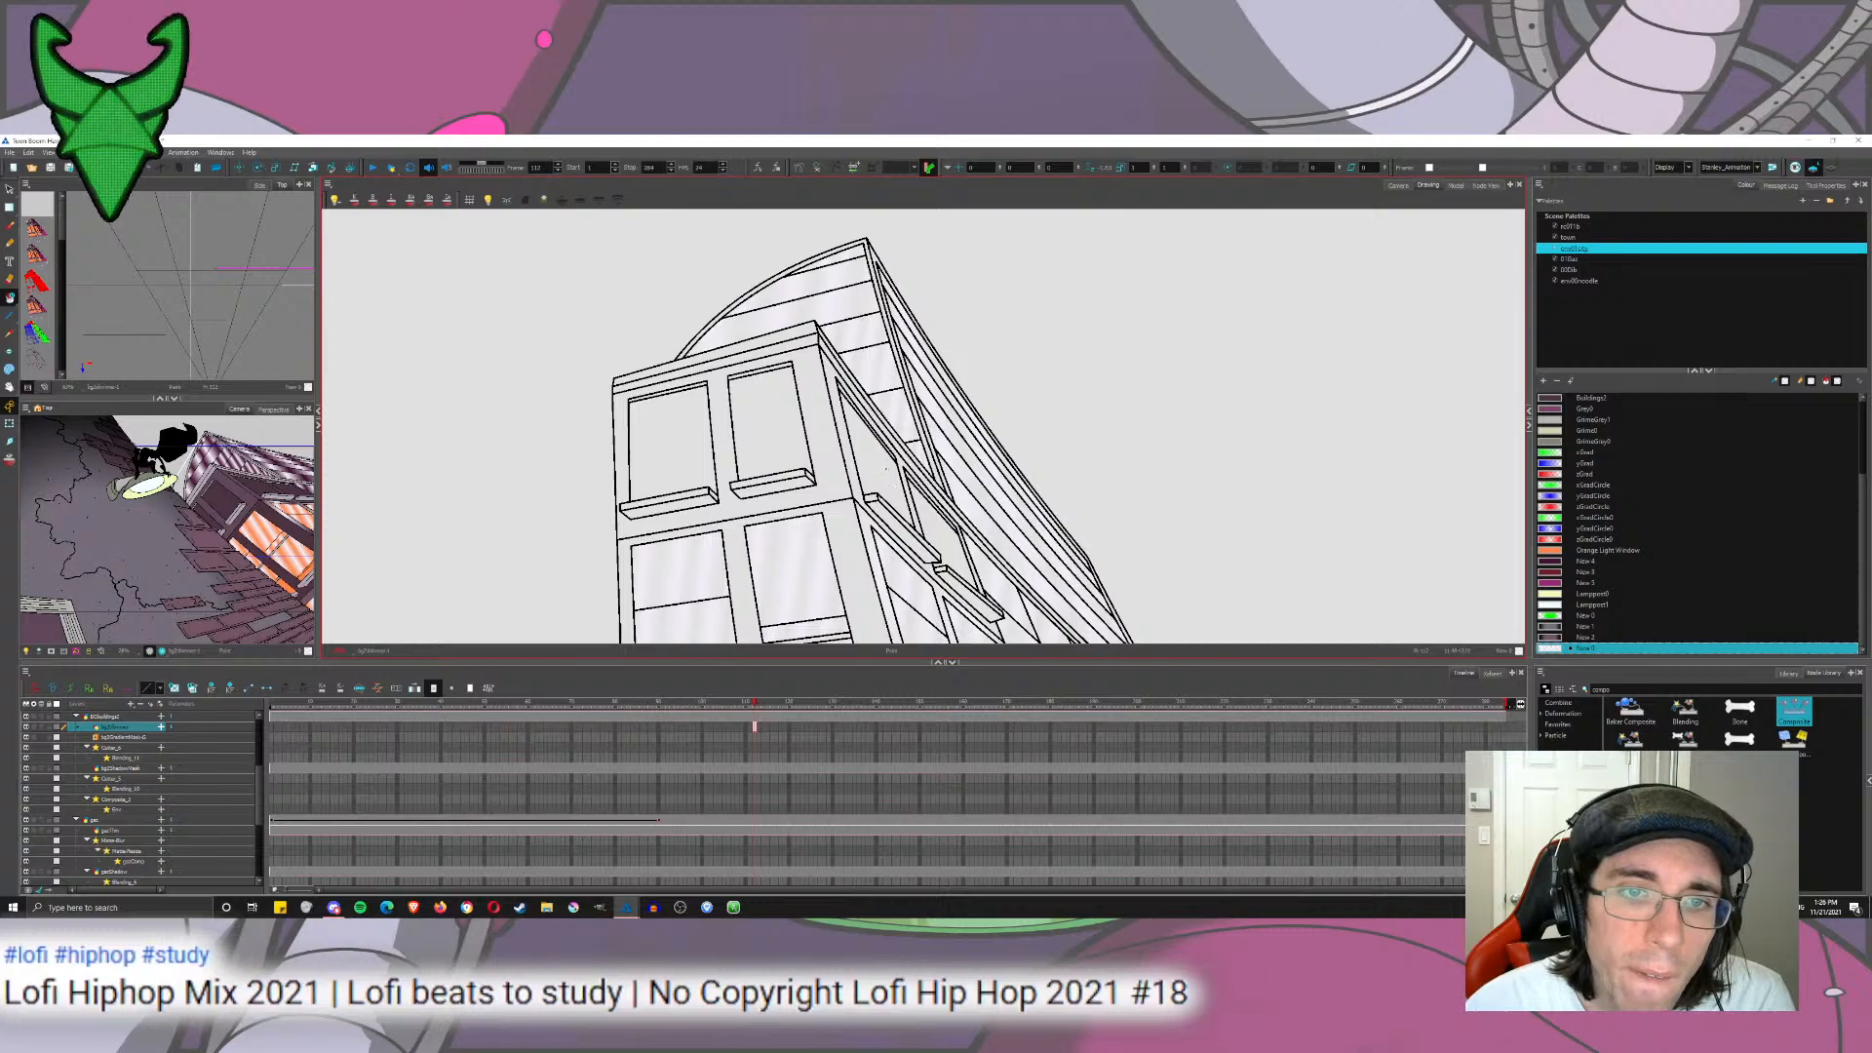
{"action": "scroll", "coordinate": [690, 442], "scroll_direction": "down", "scroll_amount": 4}
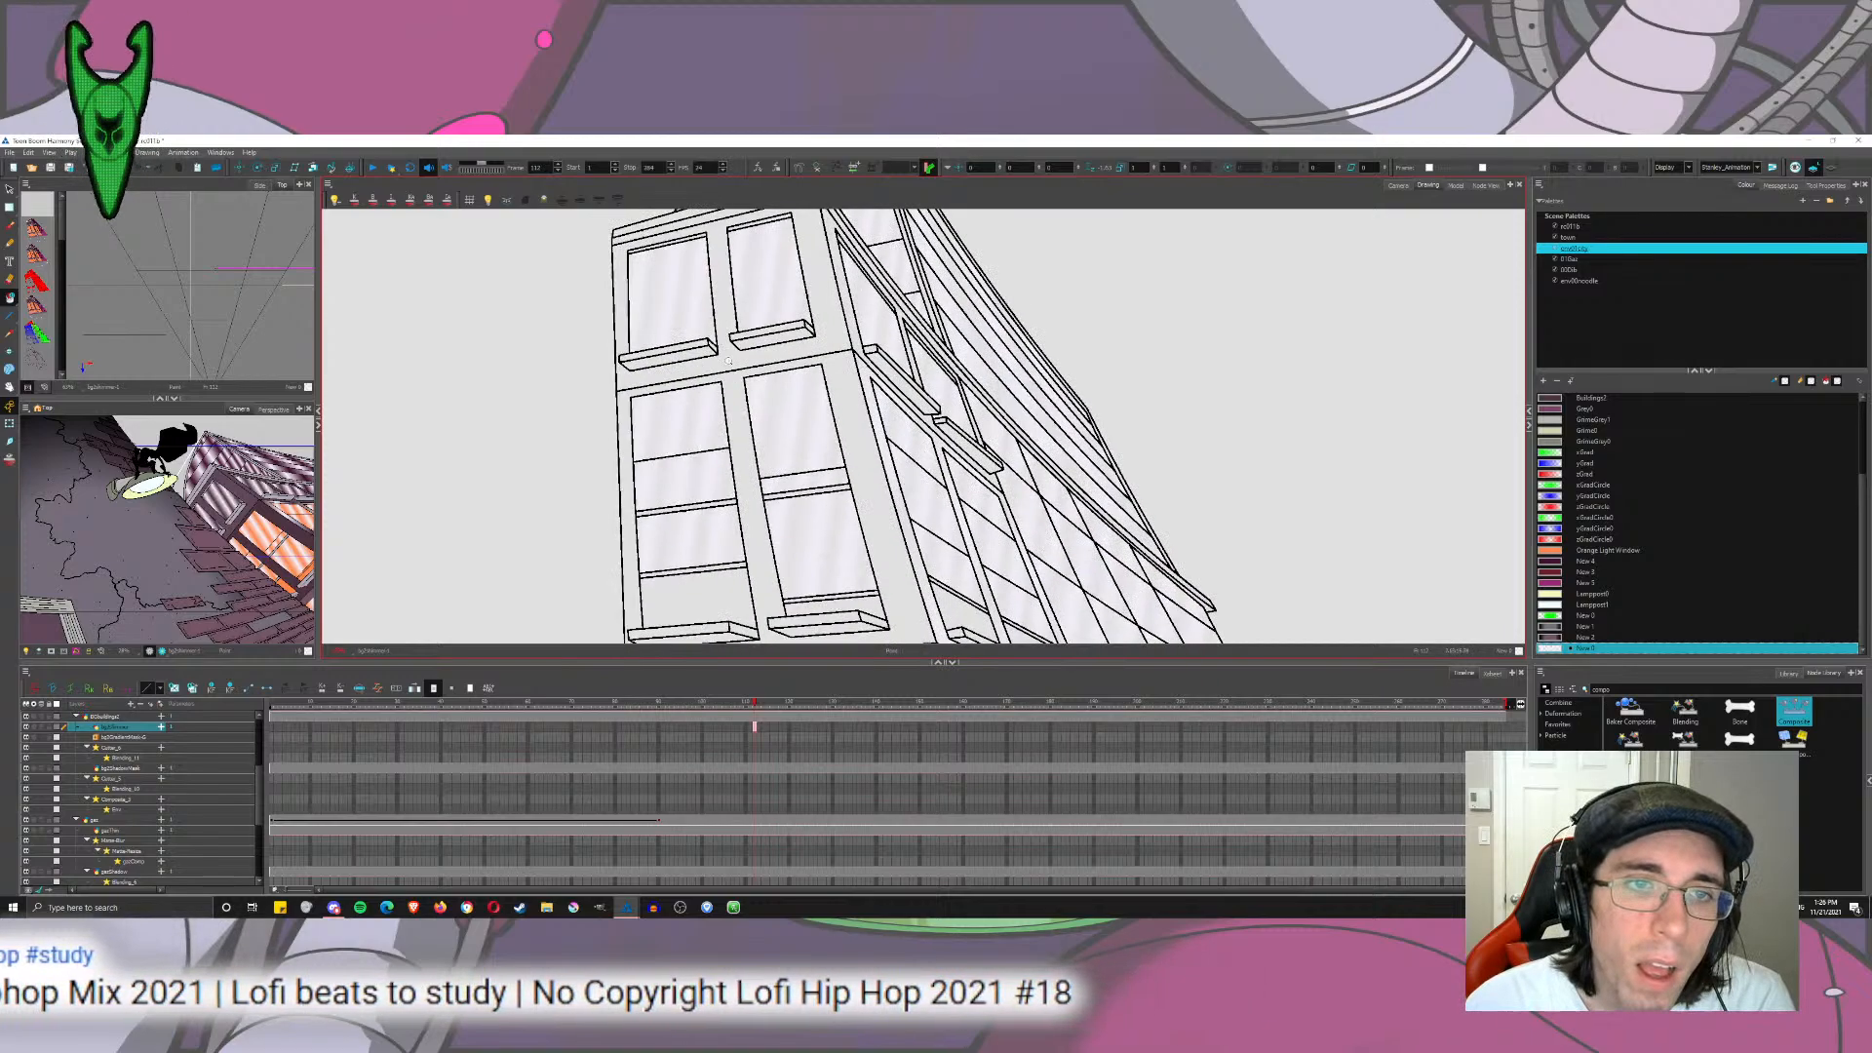
Step: Reorder the bg2shimmer connection in the building's composite so it sits beneath the shadow layers, and preview the rendered frame
{"action": "left_click", "coordinate": [1397, 186]}
{"action": "mouse_move", "coordinate": [883, 495]}
{"action": "left_mouse_down"}
{"action": "mouse_move", "coordinate": [571, 376]}
{"action": "mouse_move", "coordinate": [598, 514]}
{"action": "mouse_move", "coordinate": [654, 327]}
{"action": "left_mouse_up"}
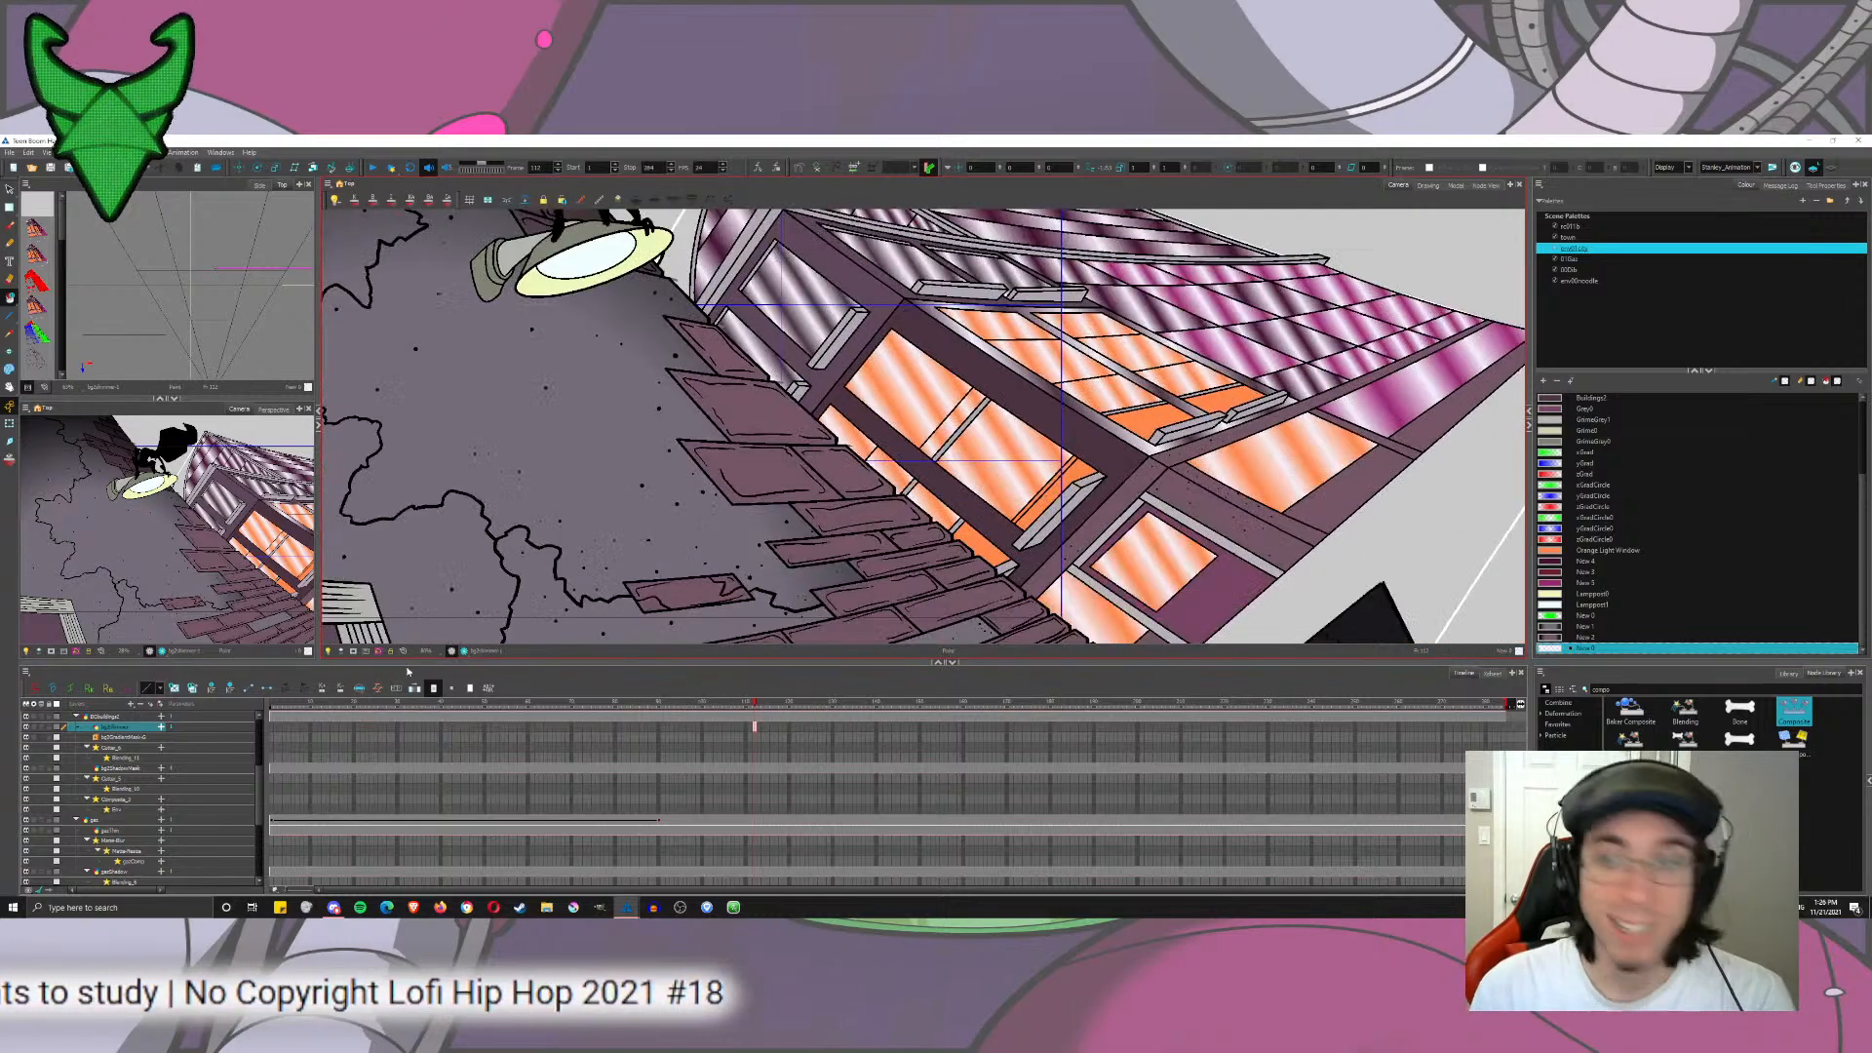
{"action": "left_click", "coordinate": [1486, 185]}
{"action": "left_click_drag", "start_coordinate": [850, 325], "coordinate": [849, 425]}
{"action": "left_click", "coordinate": [1400, 186]}
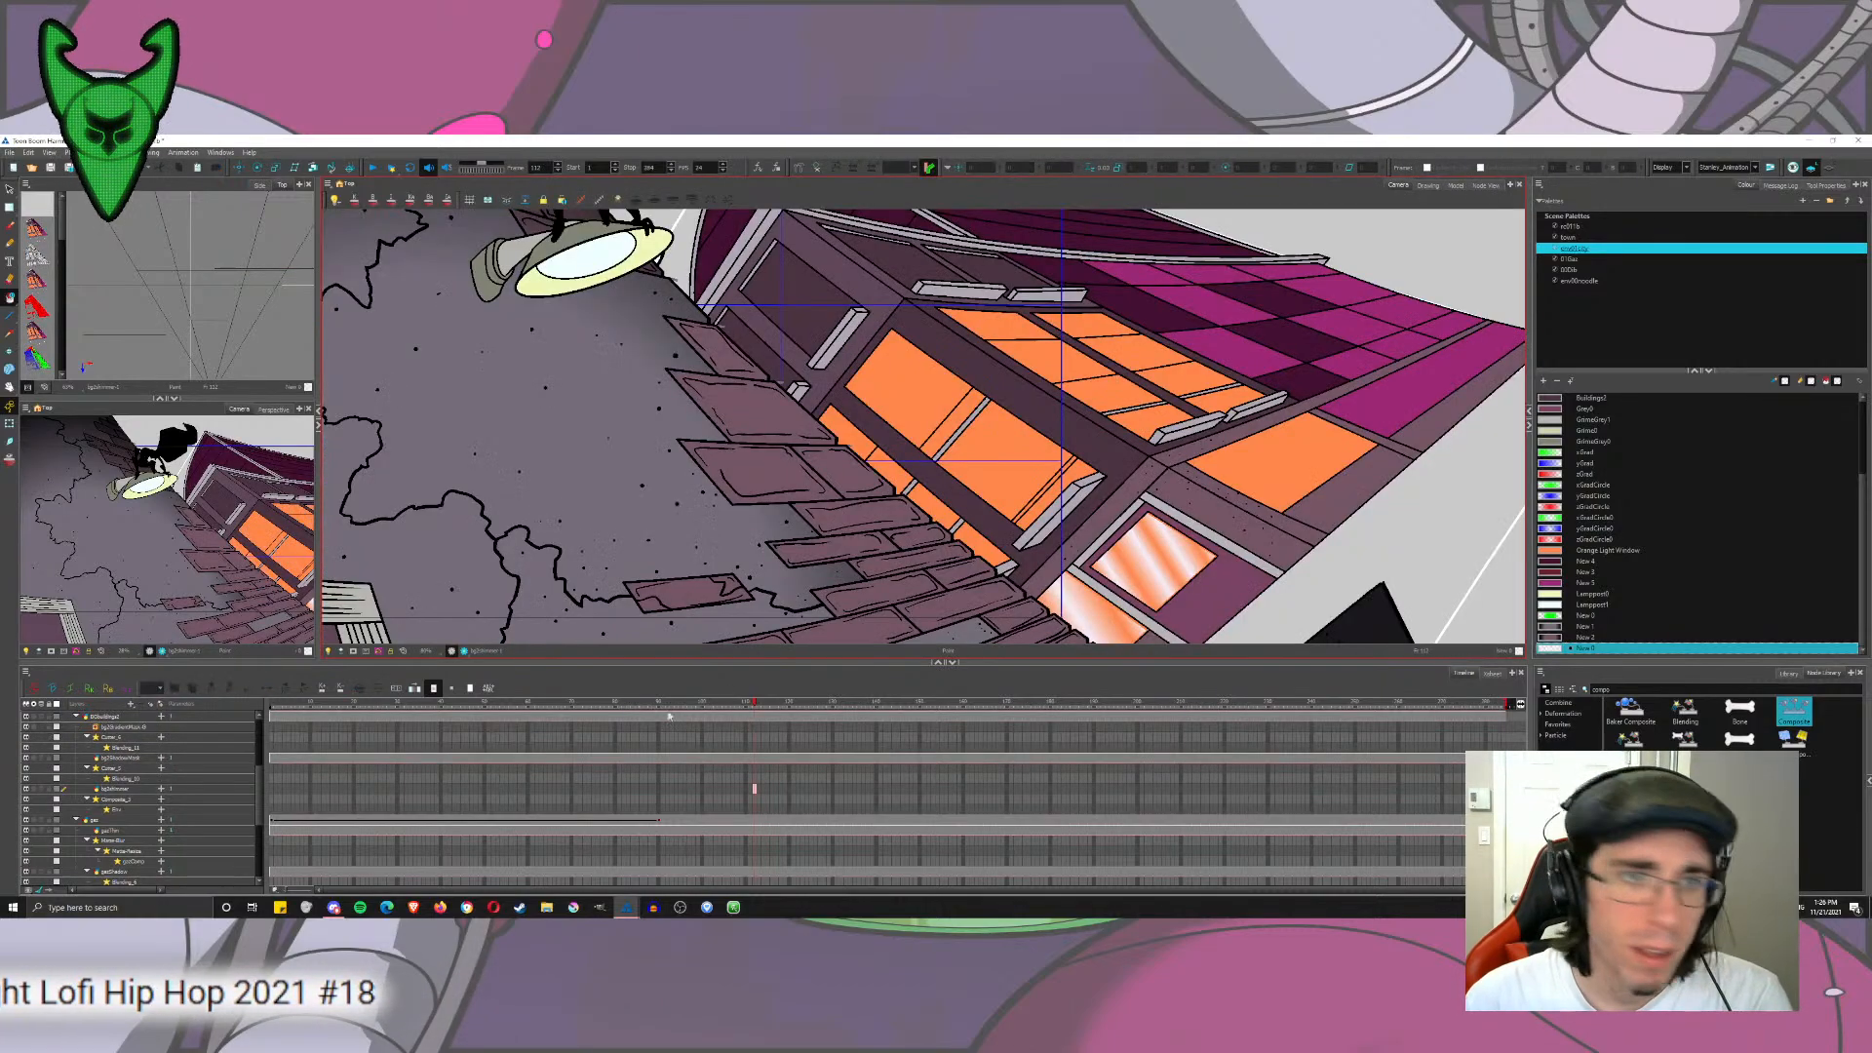
{"action": "left_click", "coordinate": [465, 651]}
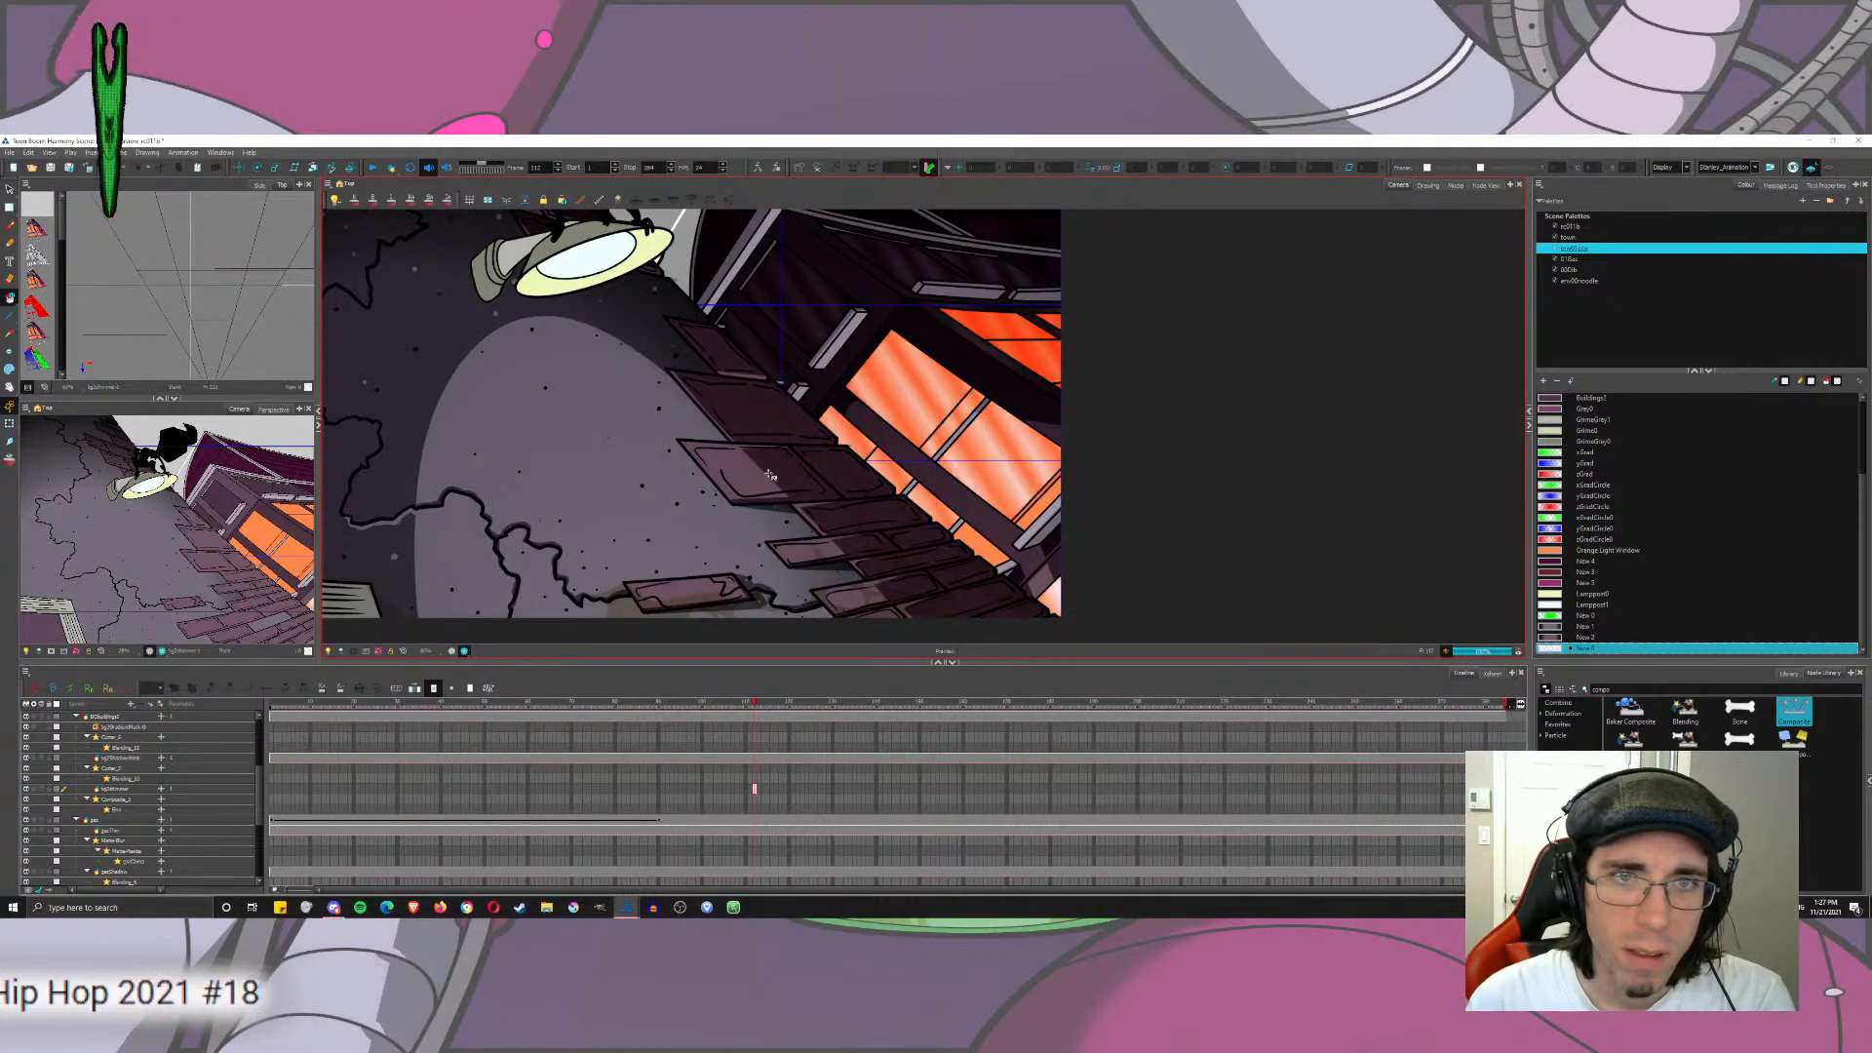
{"action": "scroll", "coordinate": [981, 434], "scroll_direction": "down", "scroll_amount": 4}
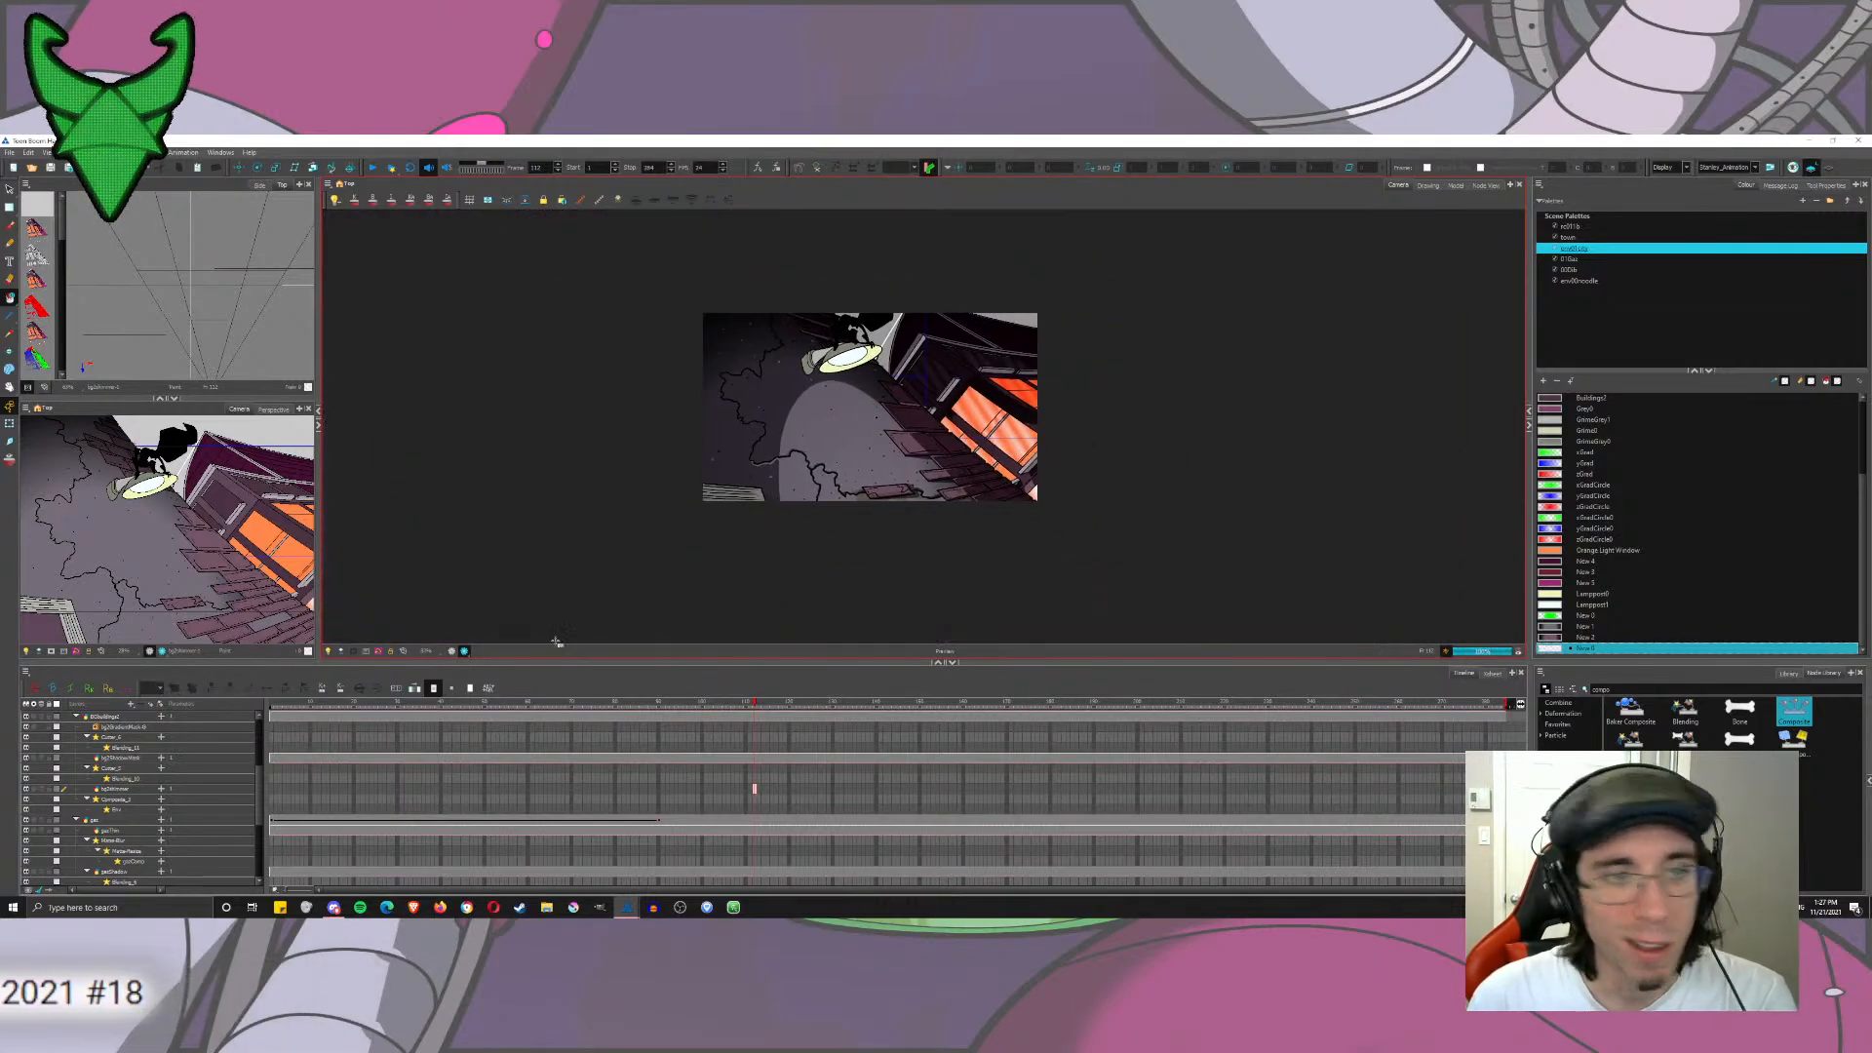
{"action": "left_click", "coordinate": [453, 653]}
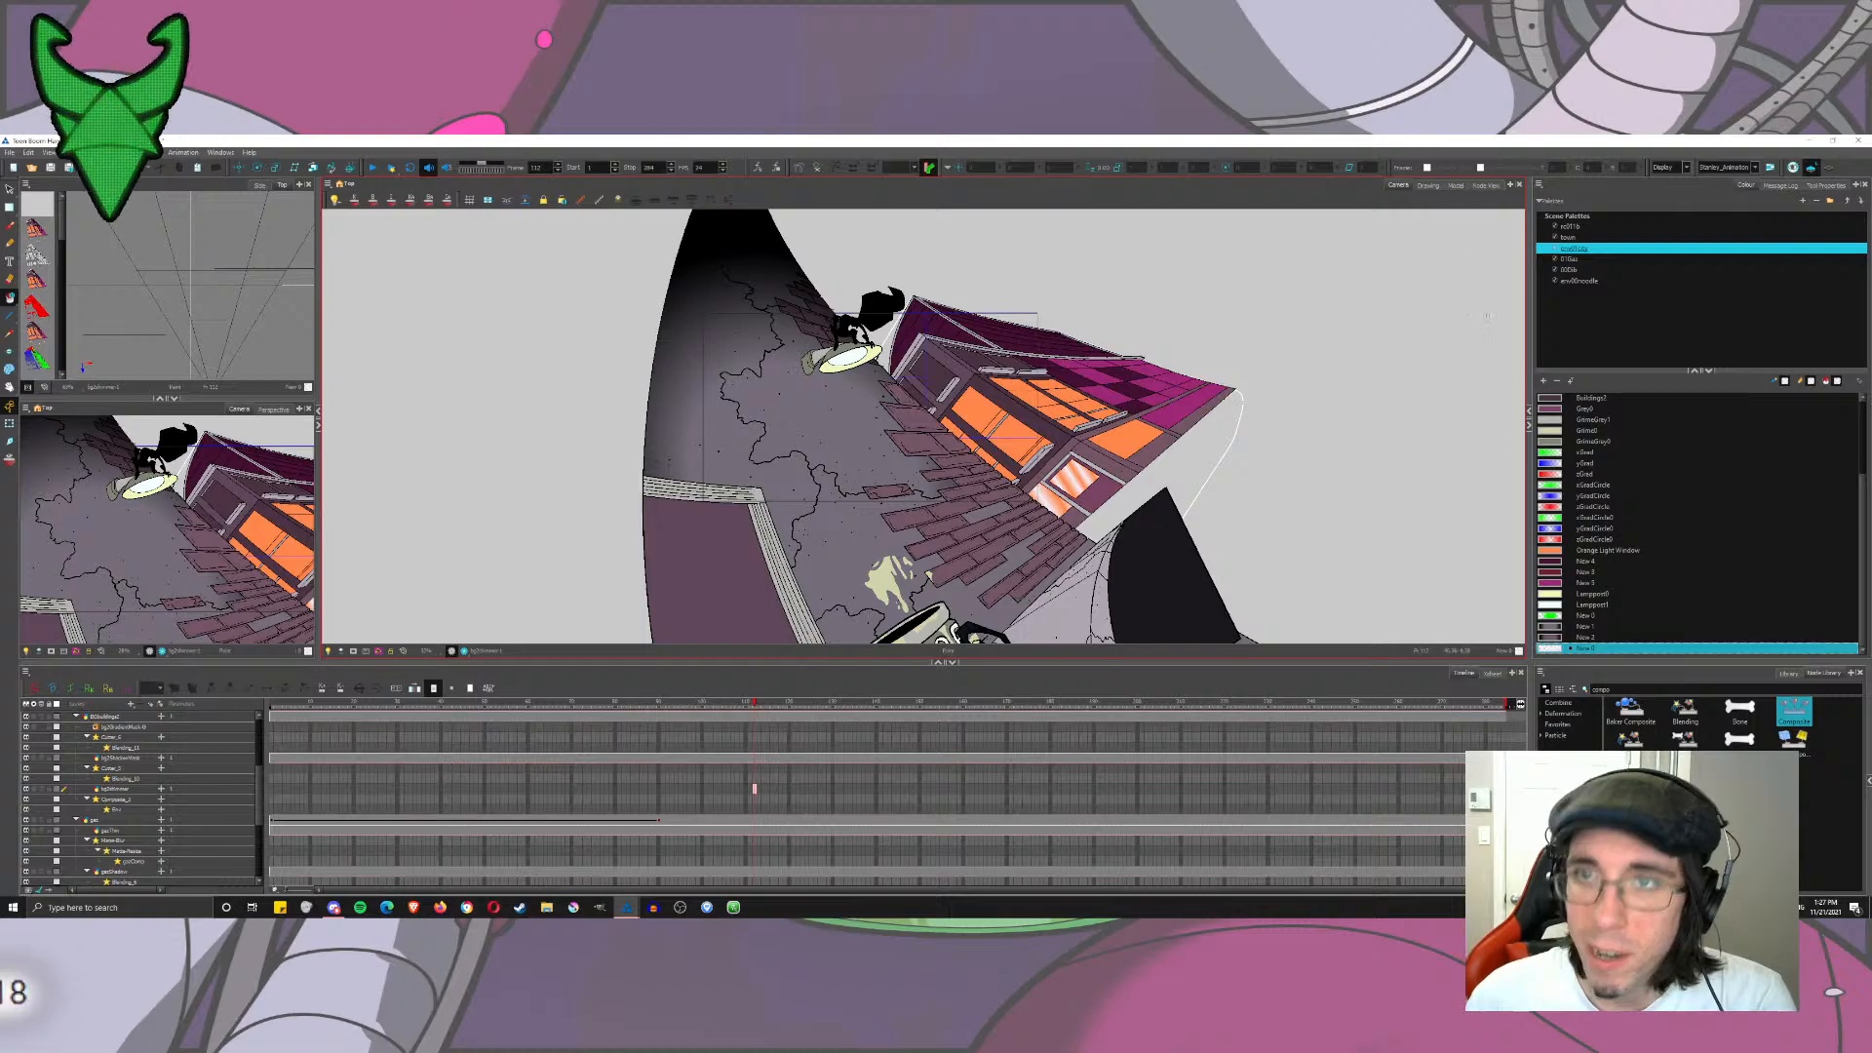
Step: Adjust the shimmer gradient on all the building's fills so its stripes are wider and run diagonally, and preview the render
{"action": "left_click", "coordinate": [1439, 186]}
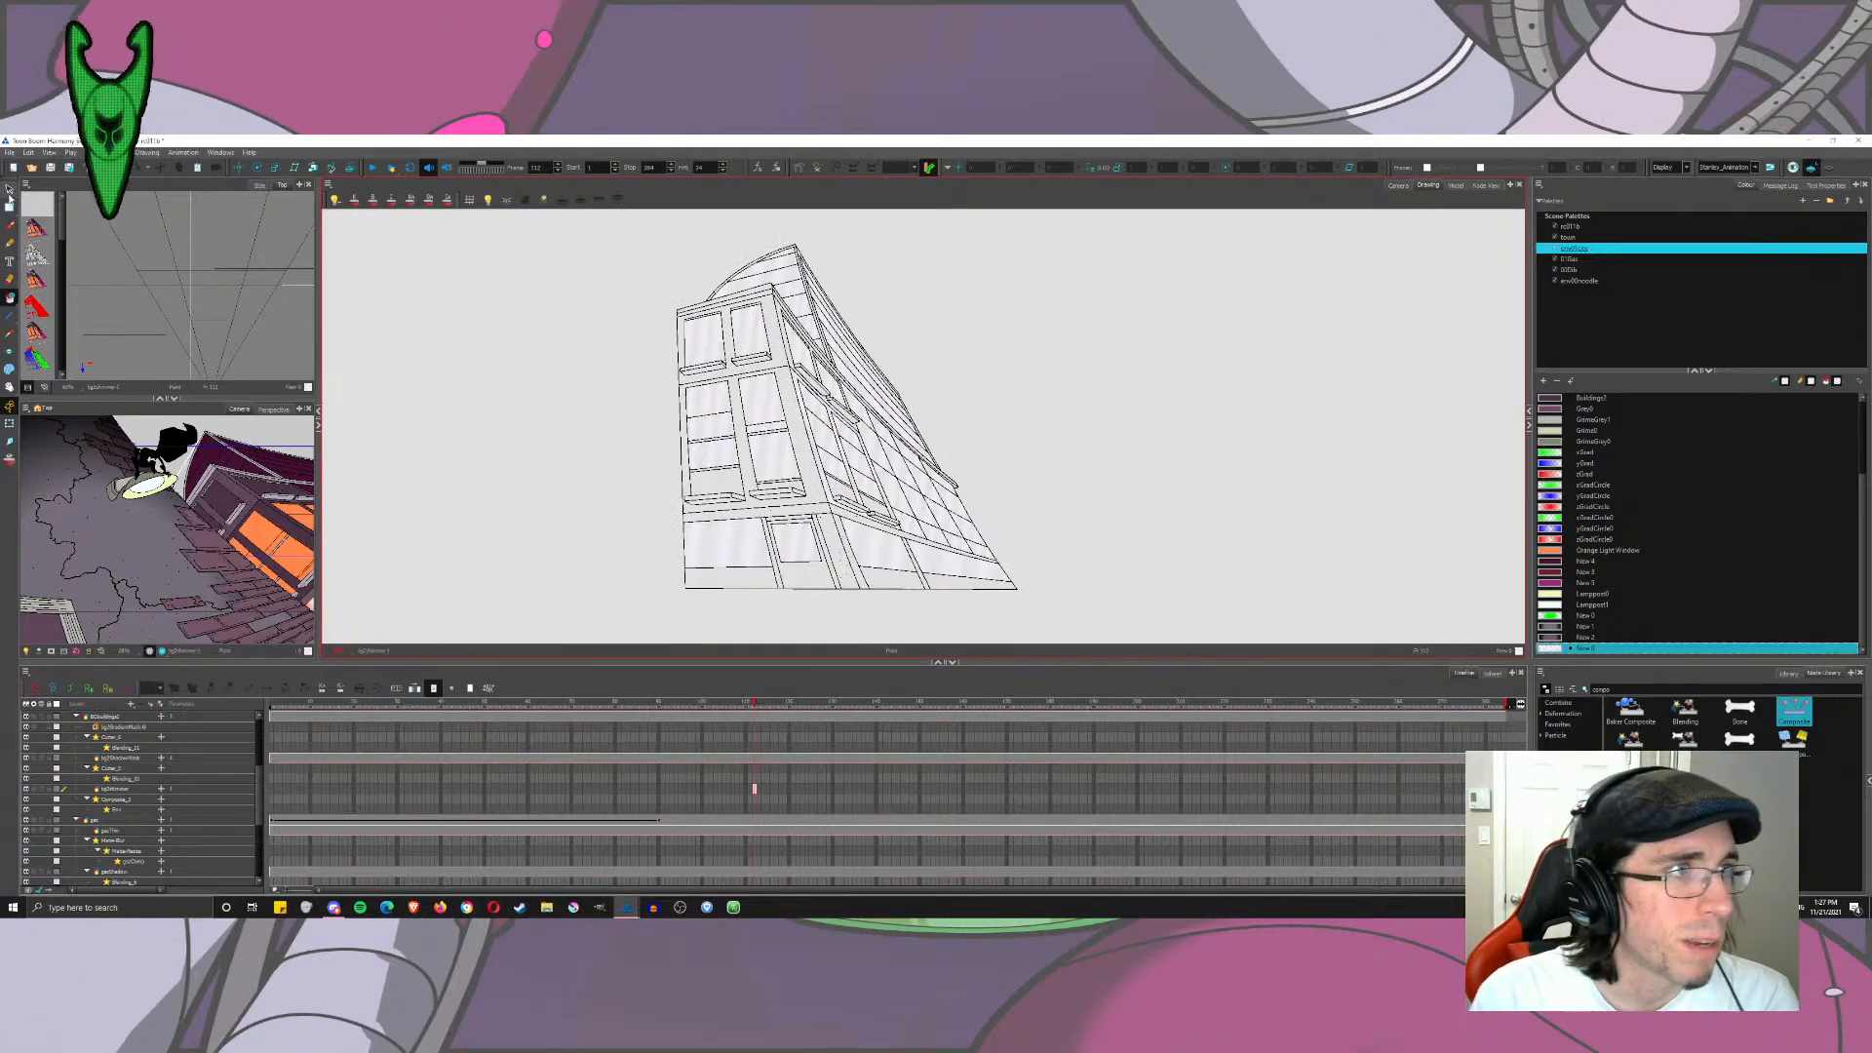
{"action": "key", "text": "ctrl+a"}
{"action": "key", "text": "shift+F3"}
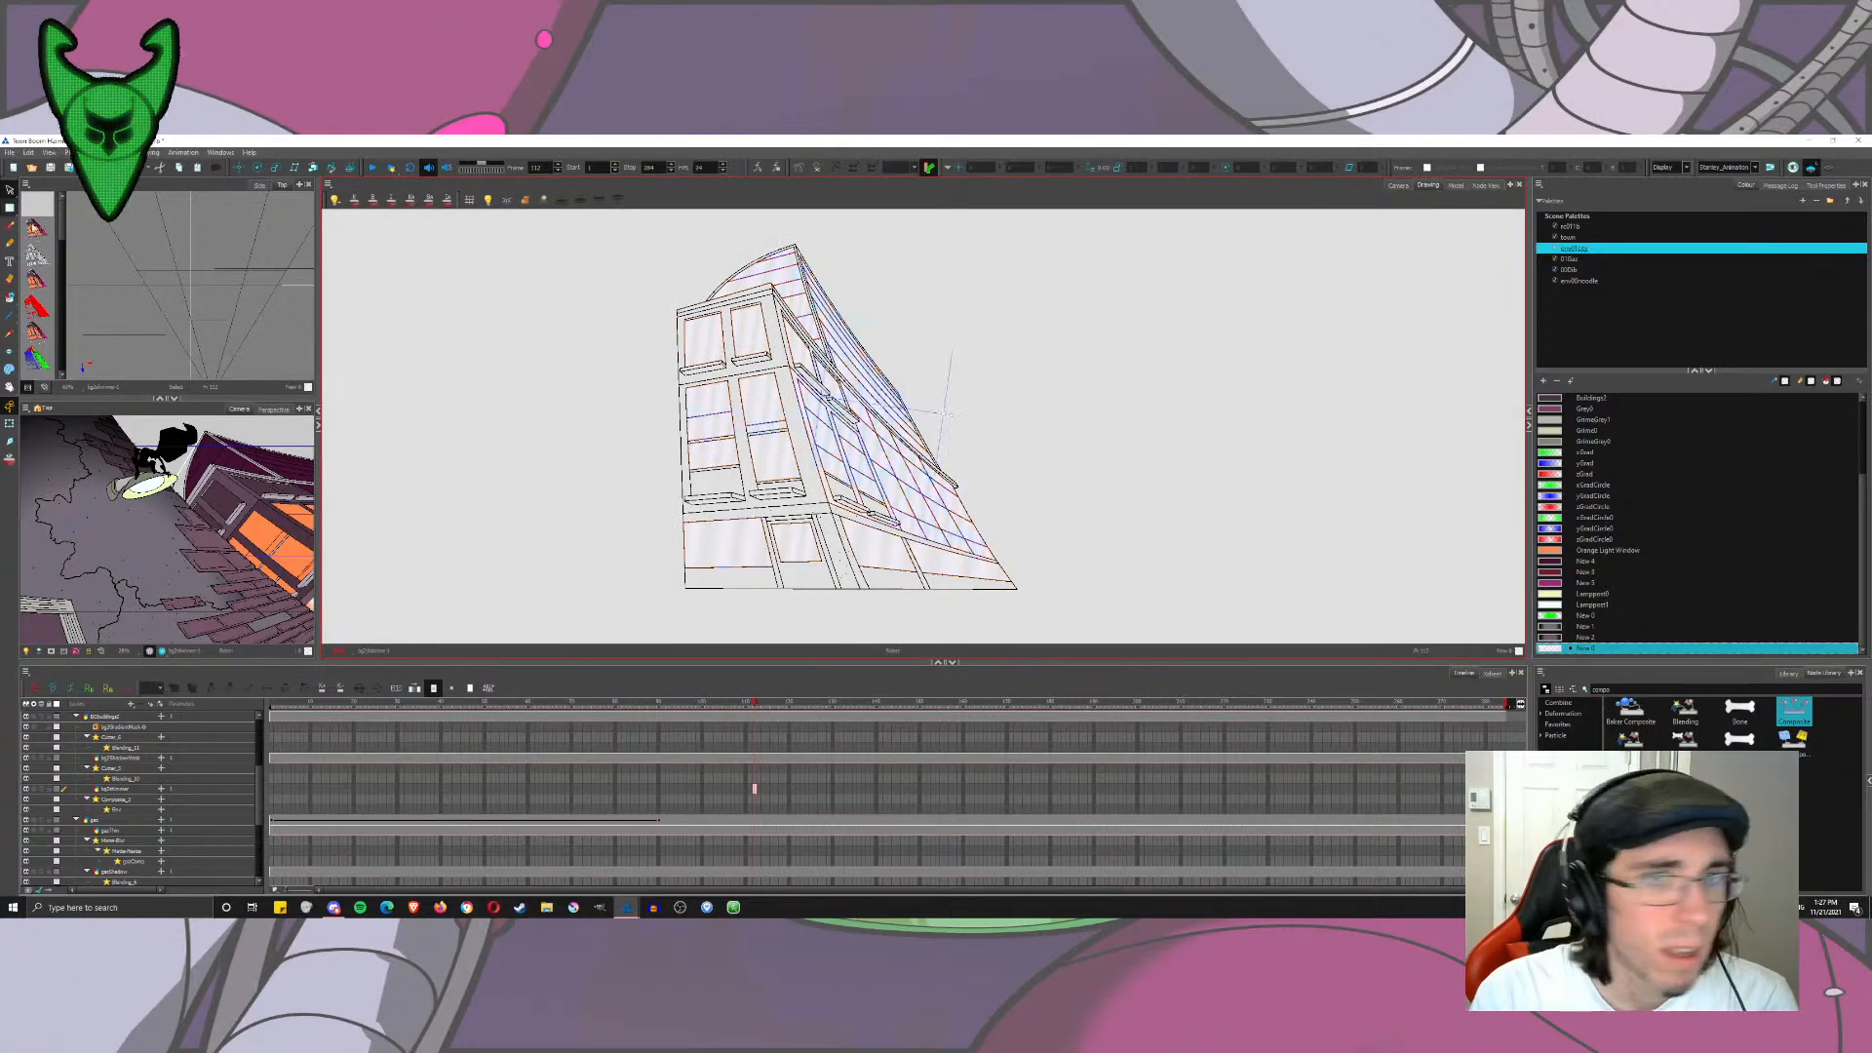
{"action": "left_click_drag", "start_coordinate": [944, 413], "coordinate": [1043, 427]}
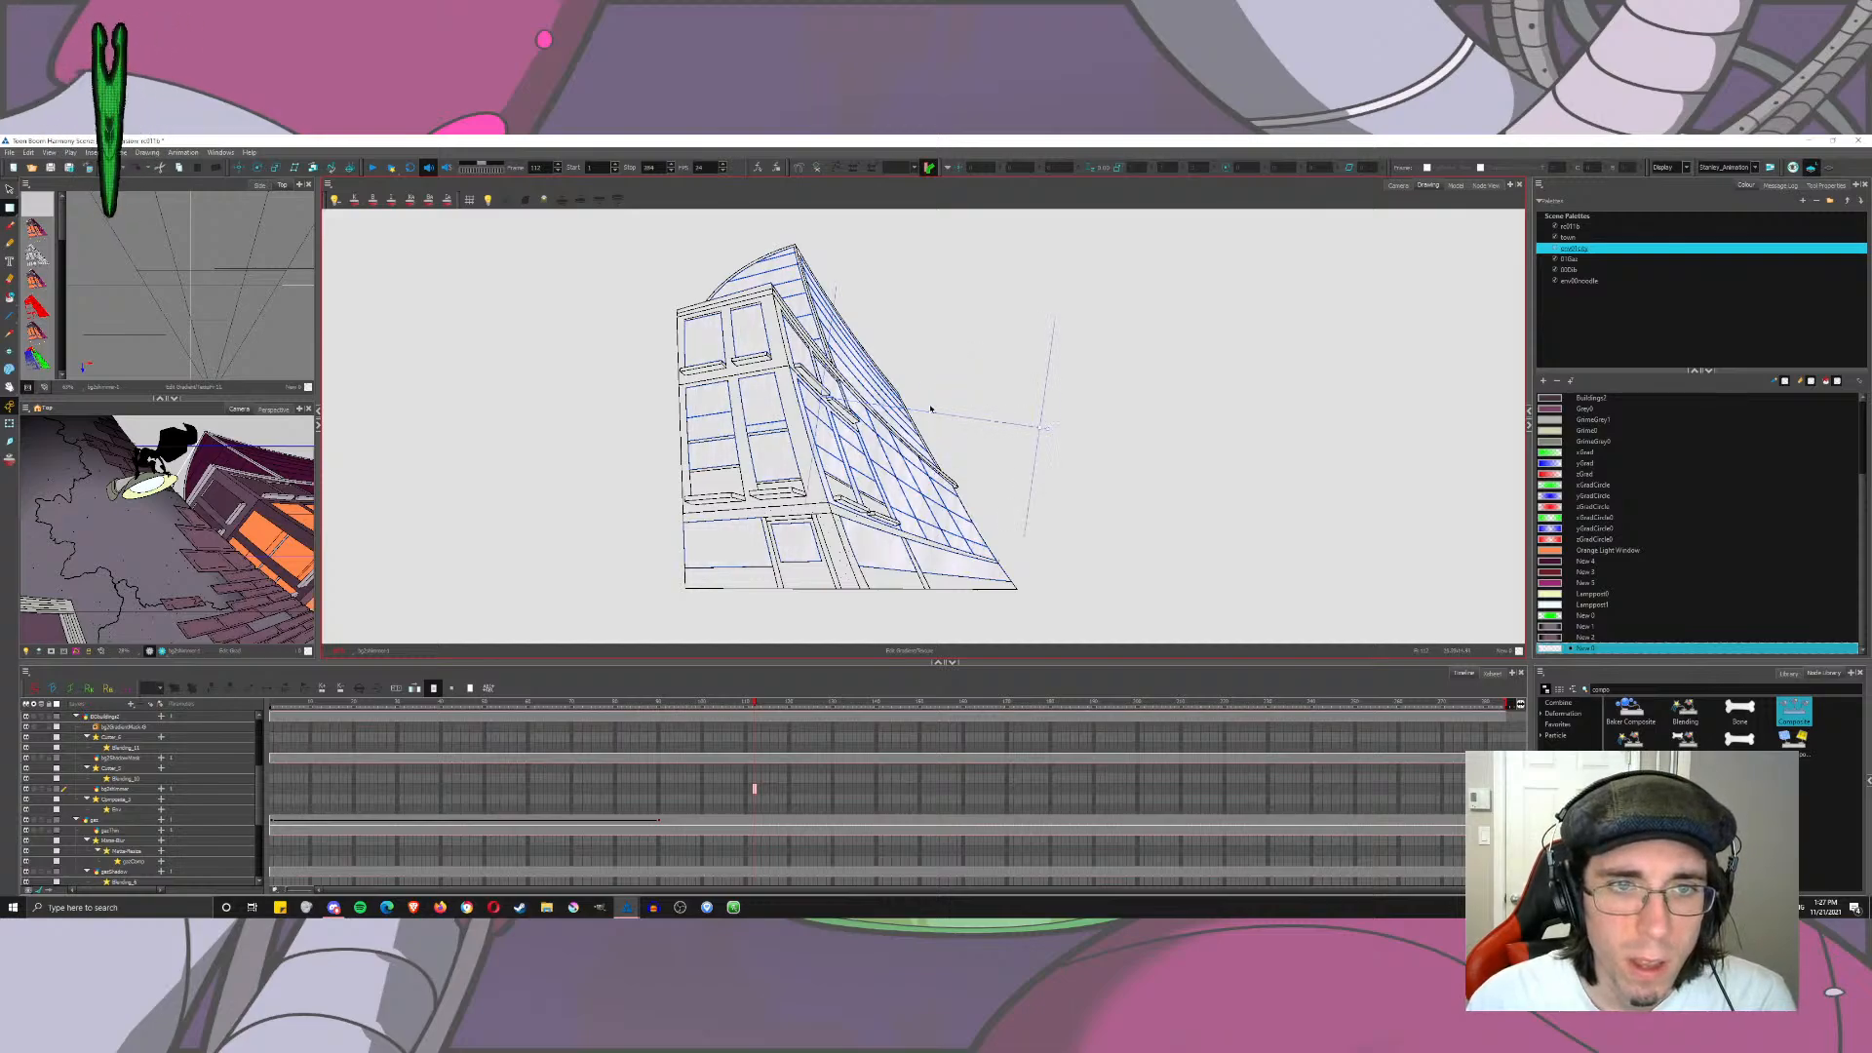
{"action": "mouse_move", "coordinate": [929, 414]}
{"action": "left_mouse_down"}
{"action": "mouse_move", "coordinate": [890, 480]}
{"action": "mouse_move", "coordinate": [887, 454]}
{"action": "mouse_move", "coordinate": [861, 541]}
{"action": "left_mouse_up"}
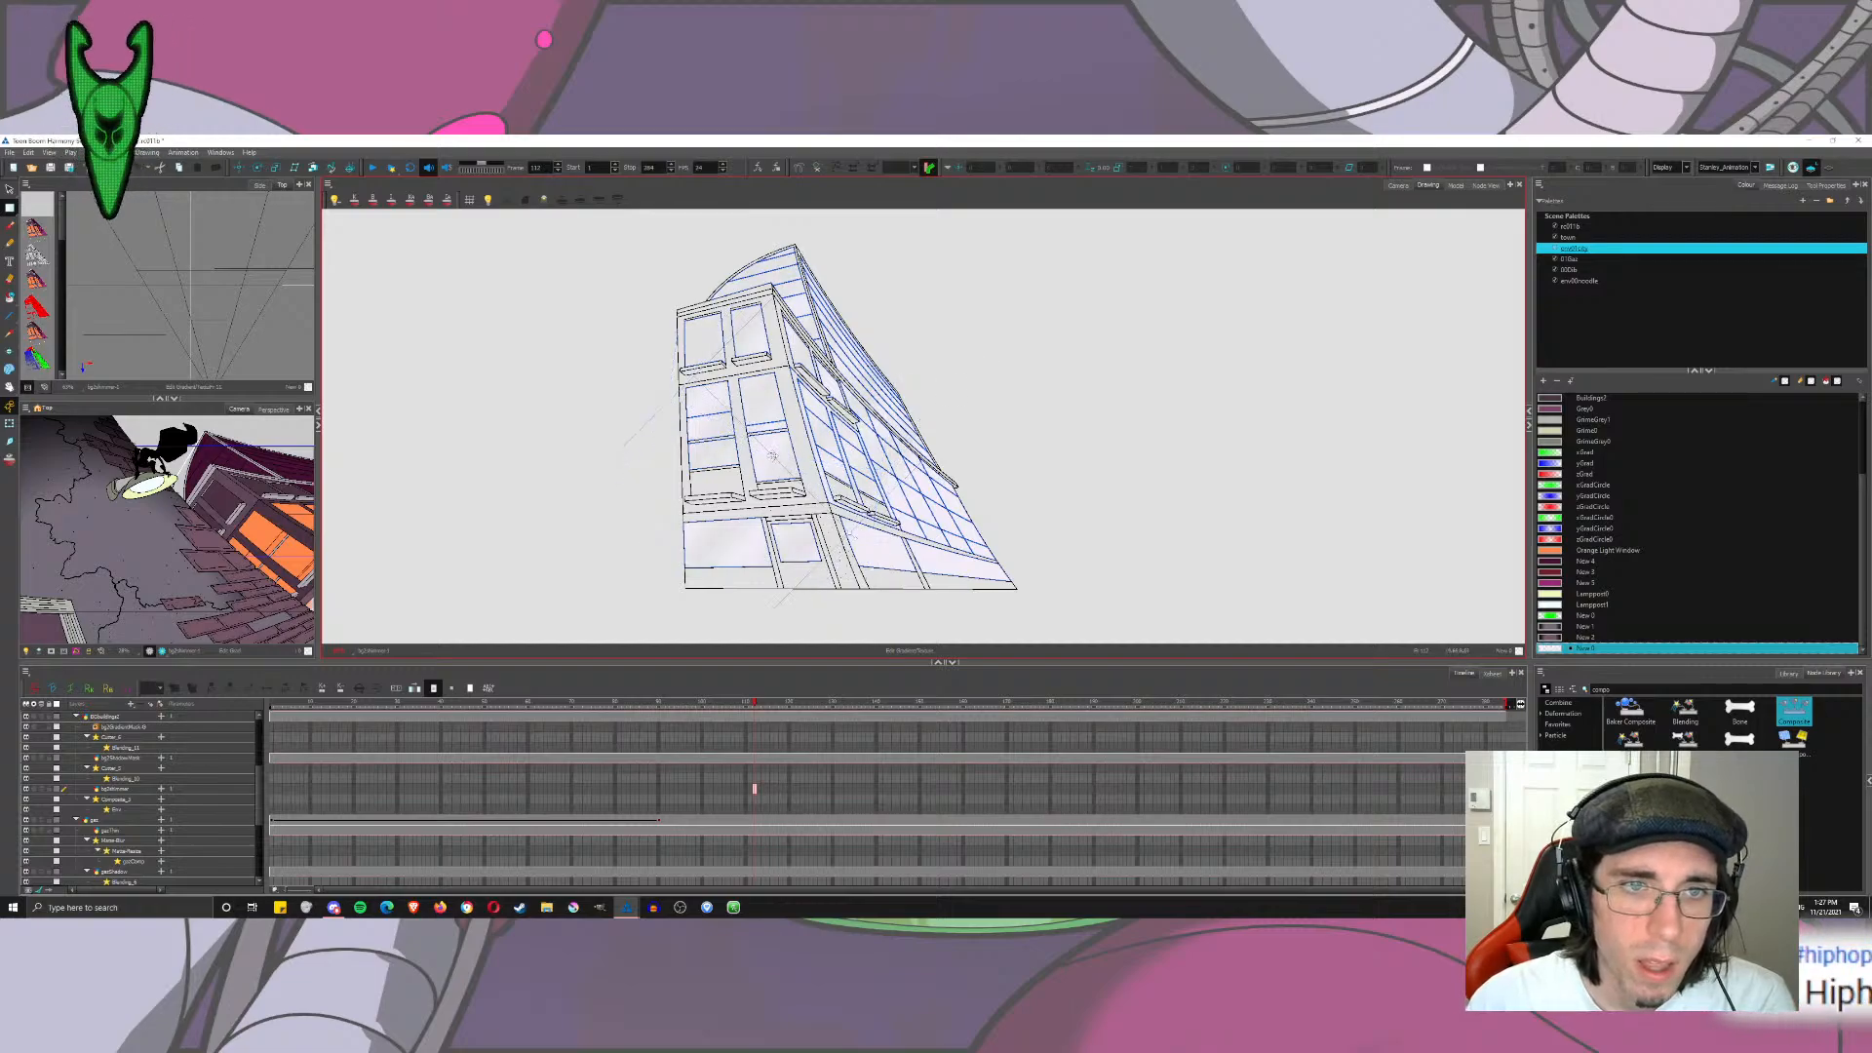
{"action": "left_click", "coordinate": [1005, 337]}
{"action": "left_click", "coordinate": [1399, 185]}
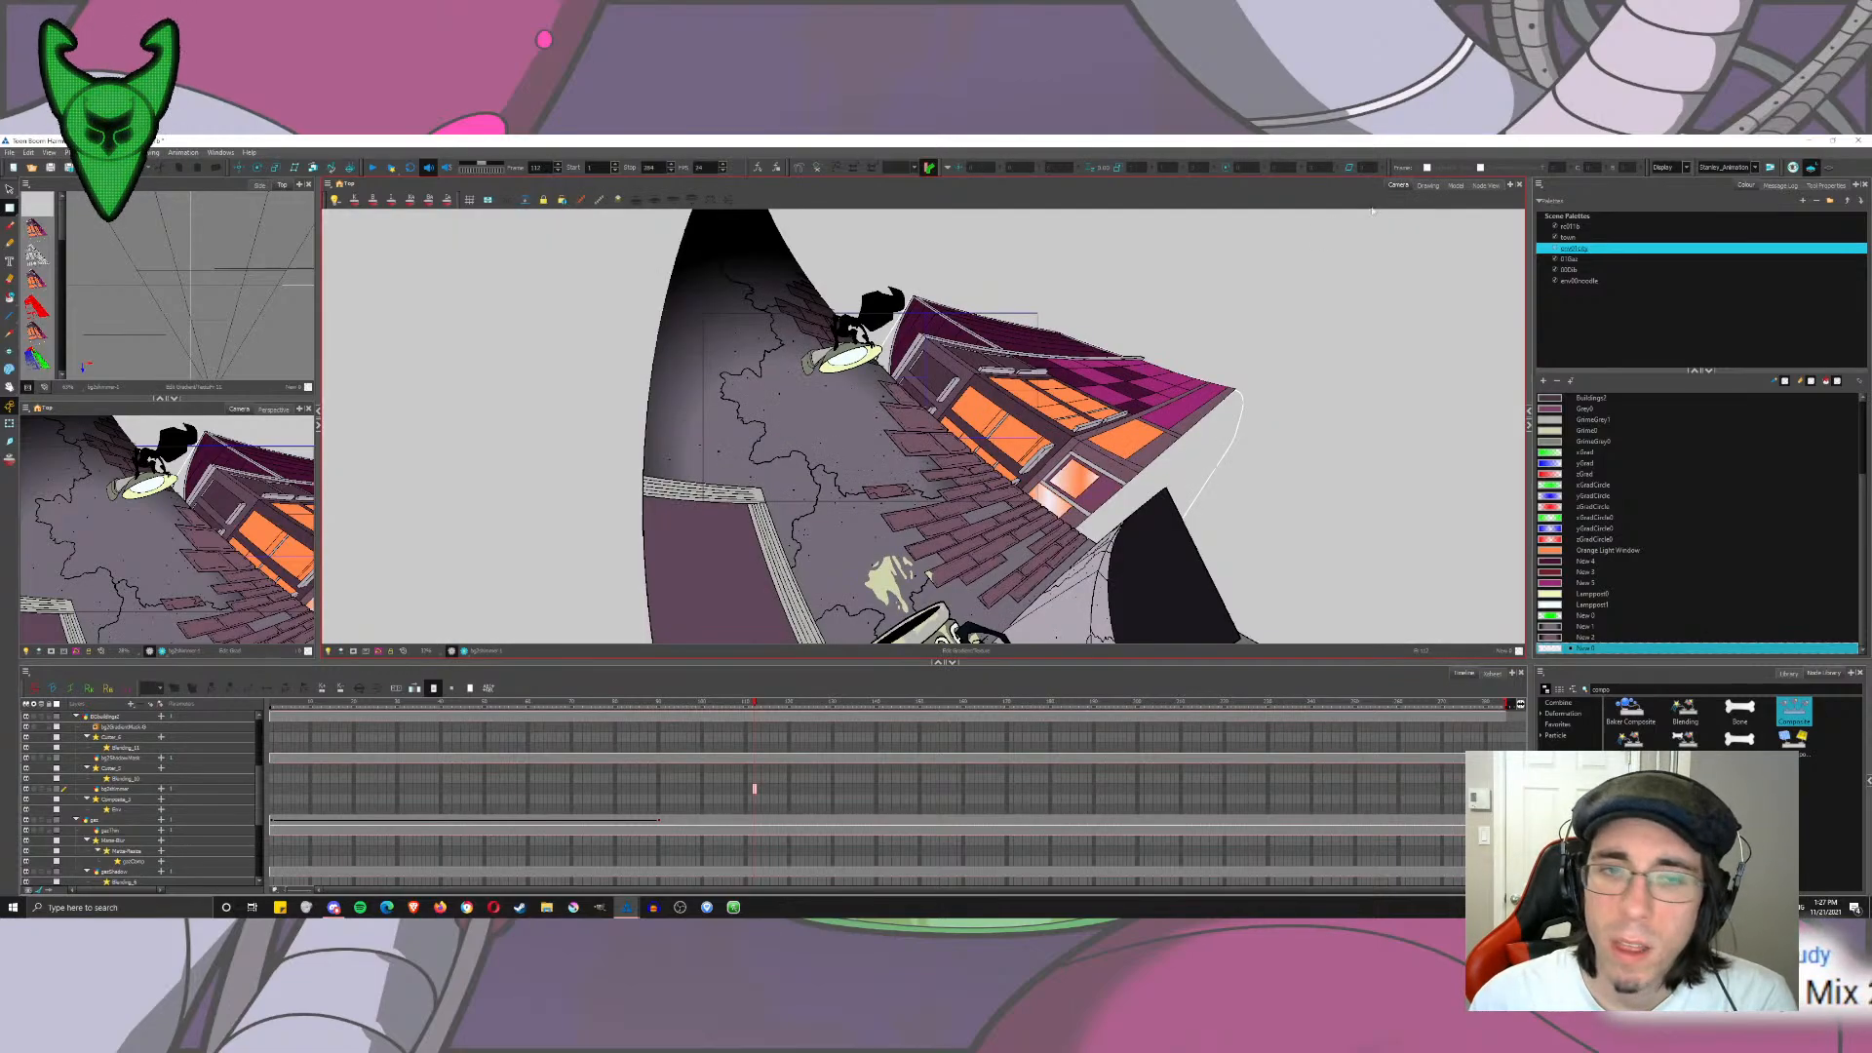
{"action": "left_click", "coordinate": [464, 651]}
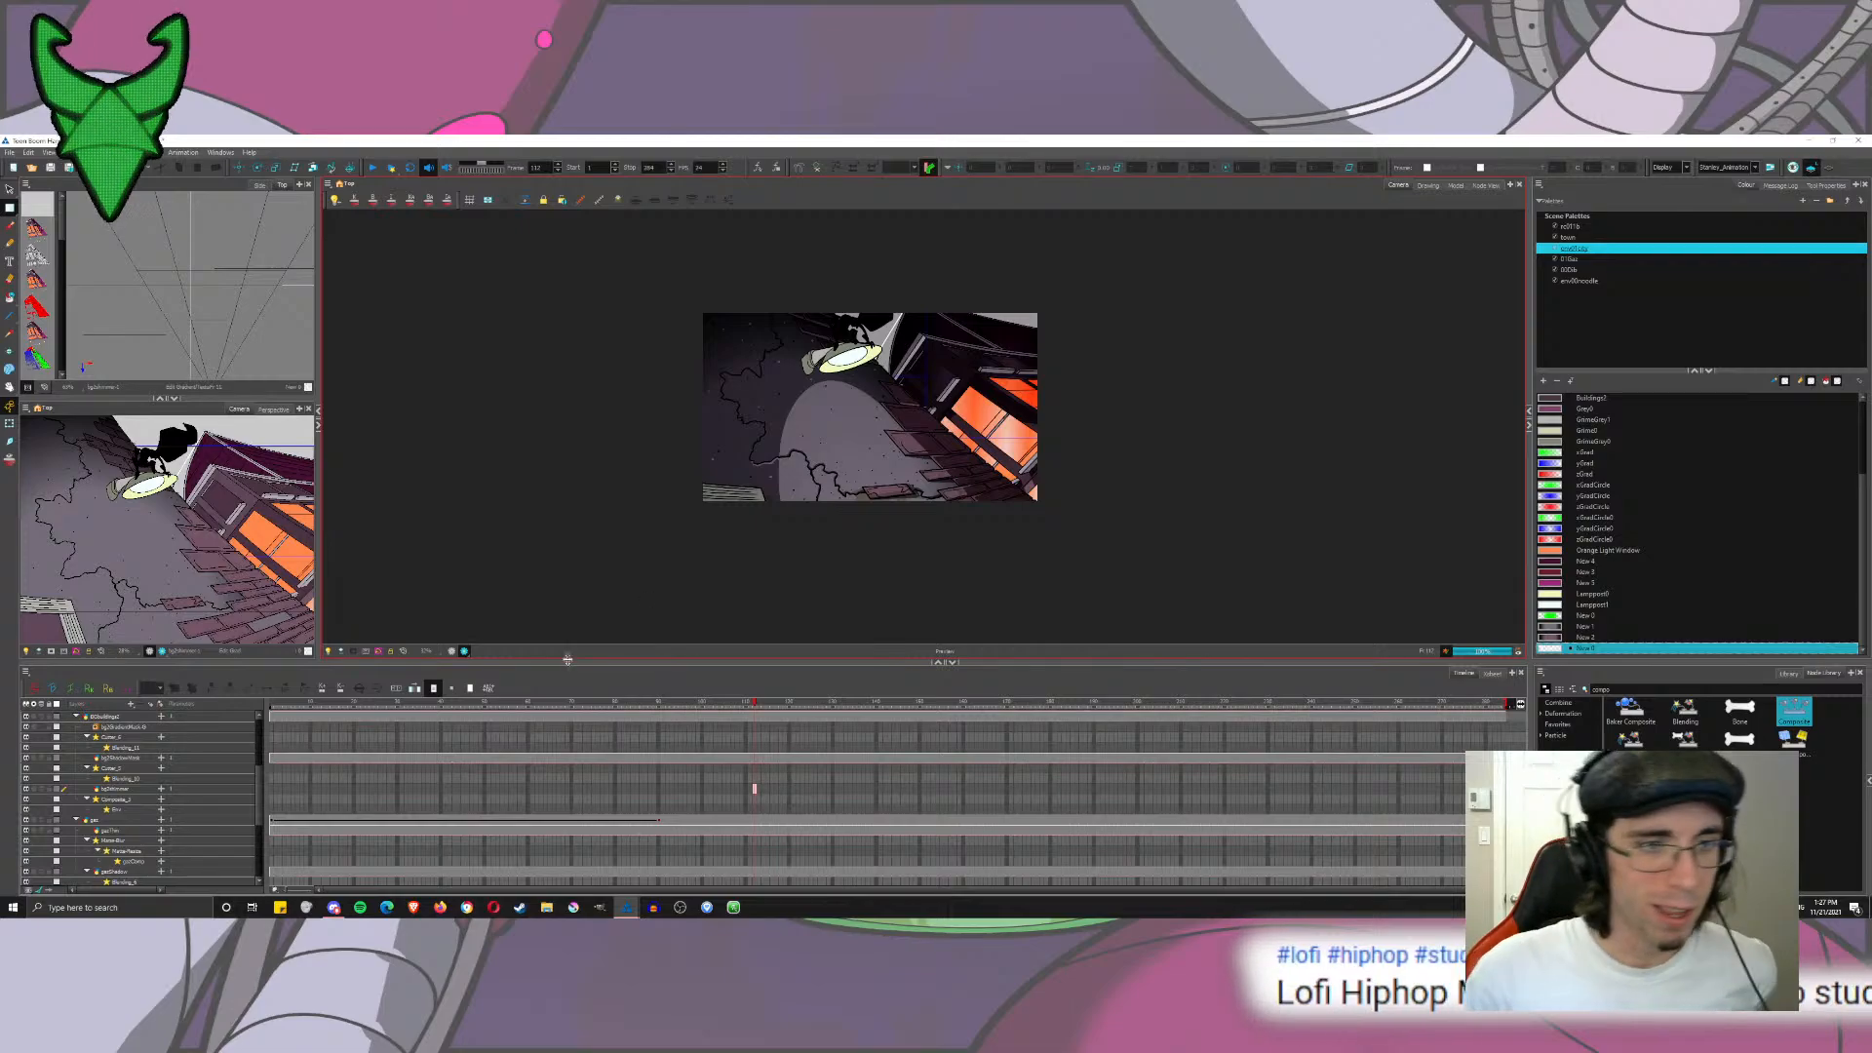
{"action": "left_click", "coordinate": [451, 651]}
Step: Insert a Blending node after the bg2shimmer layer, set its blend mode to Screen and preview the render
{"action": "left_click", "coordinate": [1483, 186]}
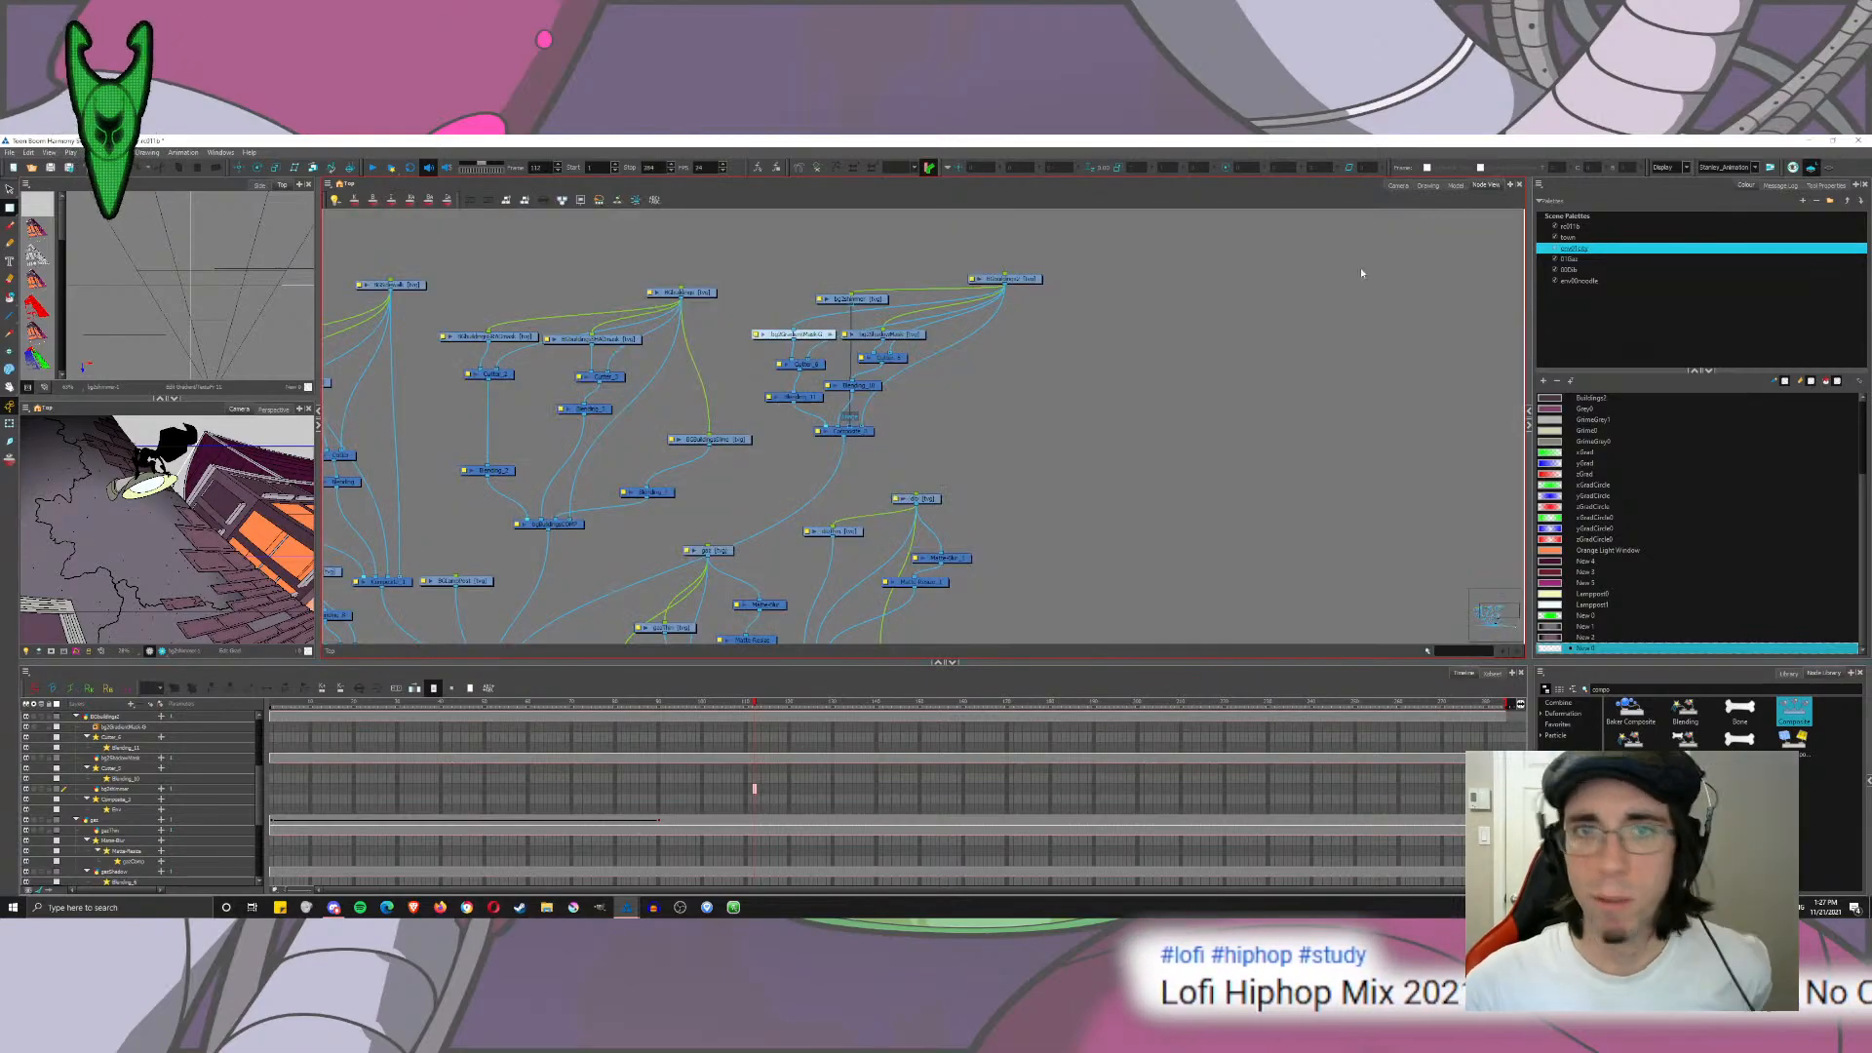
{"action": "left_click", "coordinate": [1828, 186]}
{"action": "left_click", "coordinate": [1745, 186]}
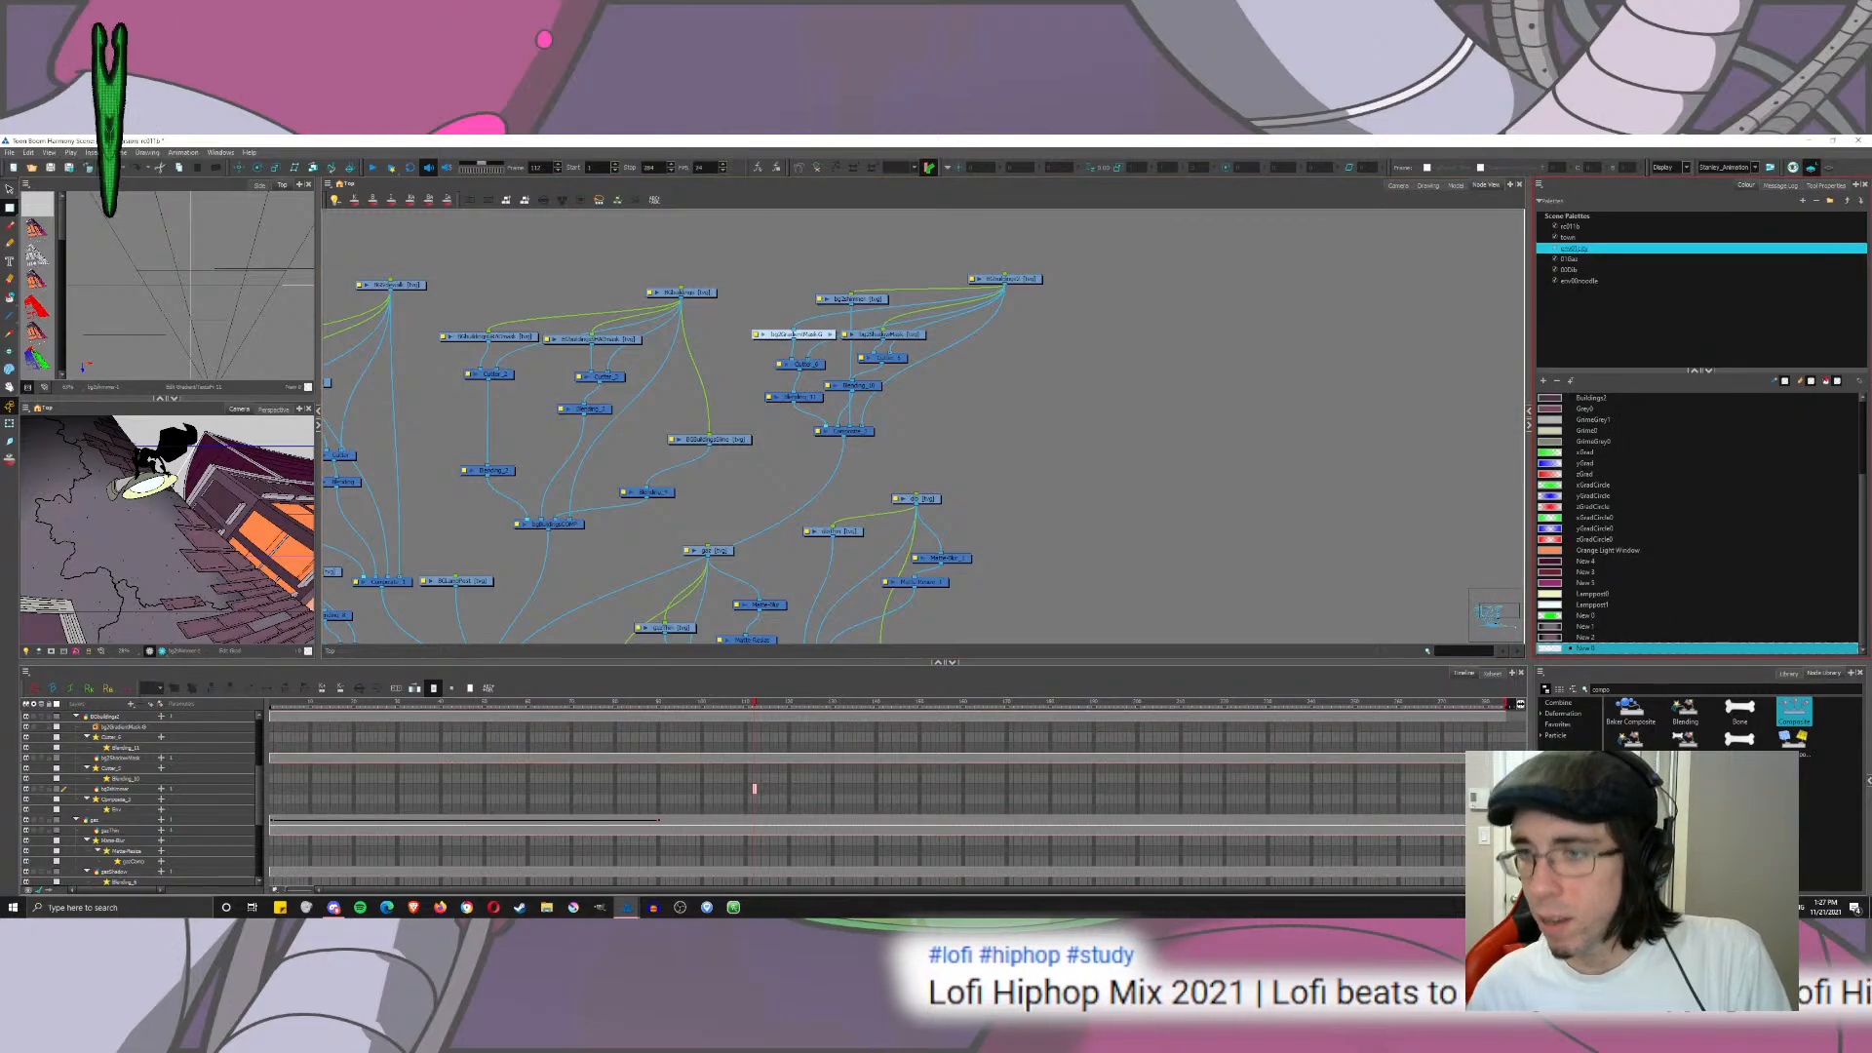
{"action": "left_click_drag", "start_coordinate": [1685, 710], "coordinate": [822, 363]}
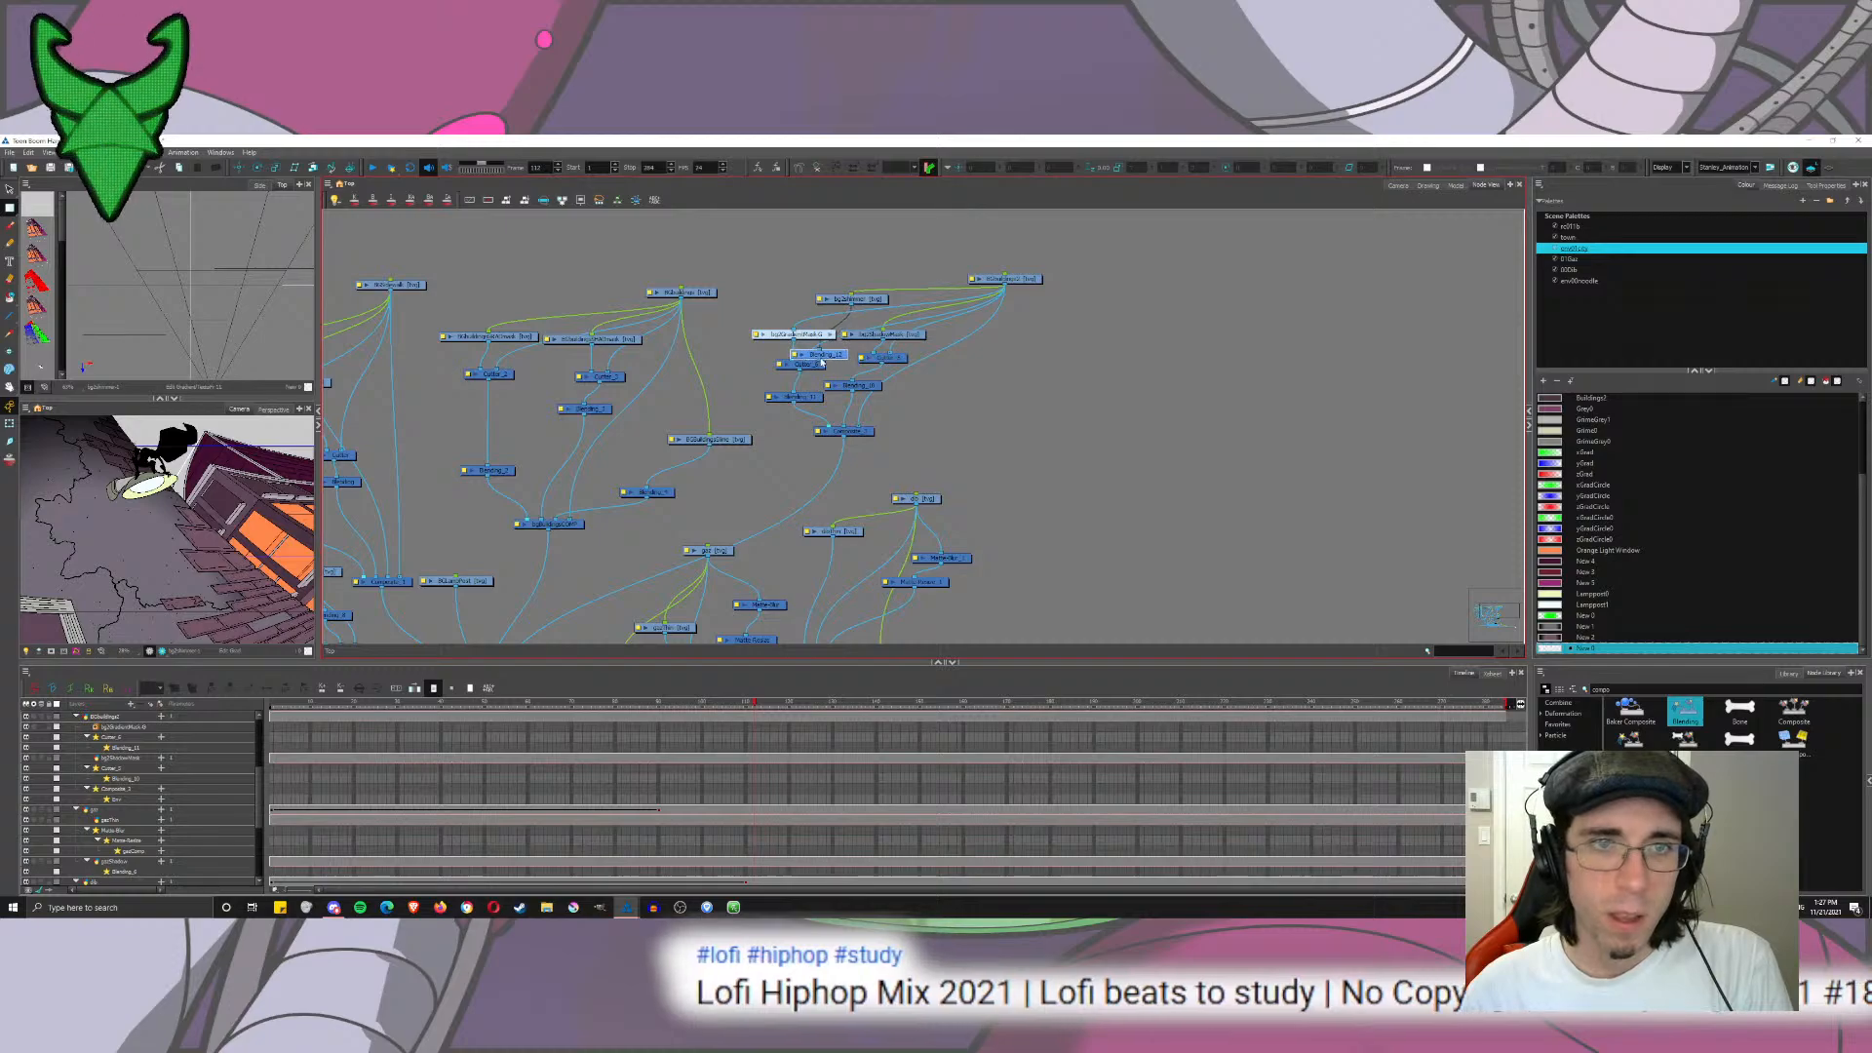
{"action": "double_click", "coordinate": [822, 355]}
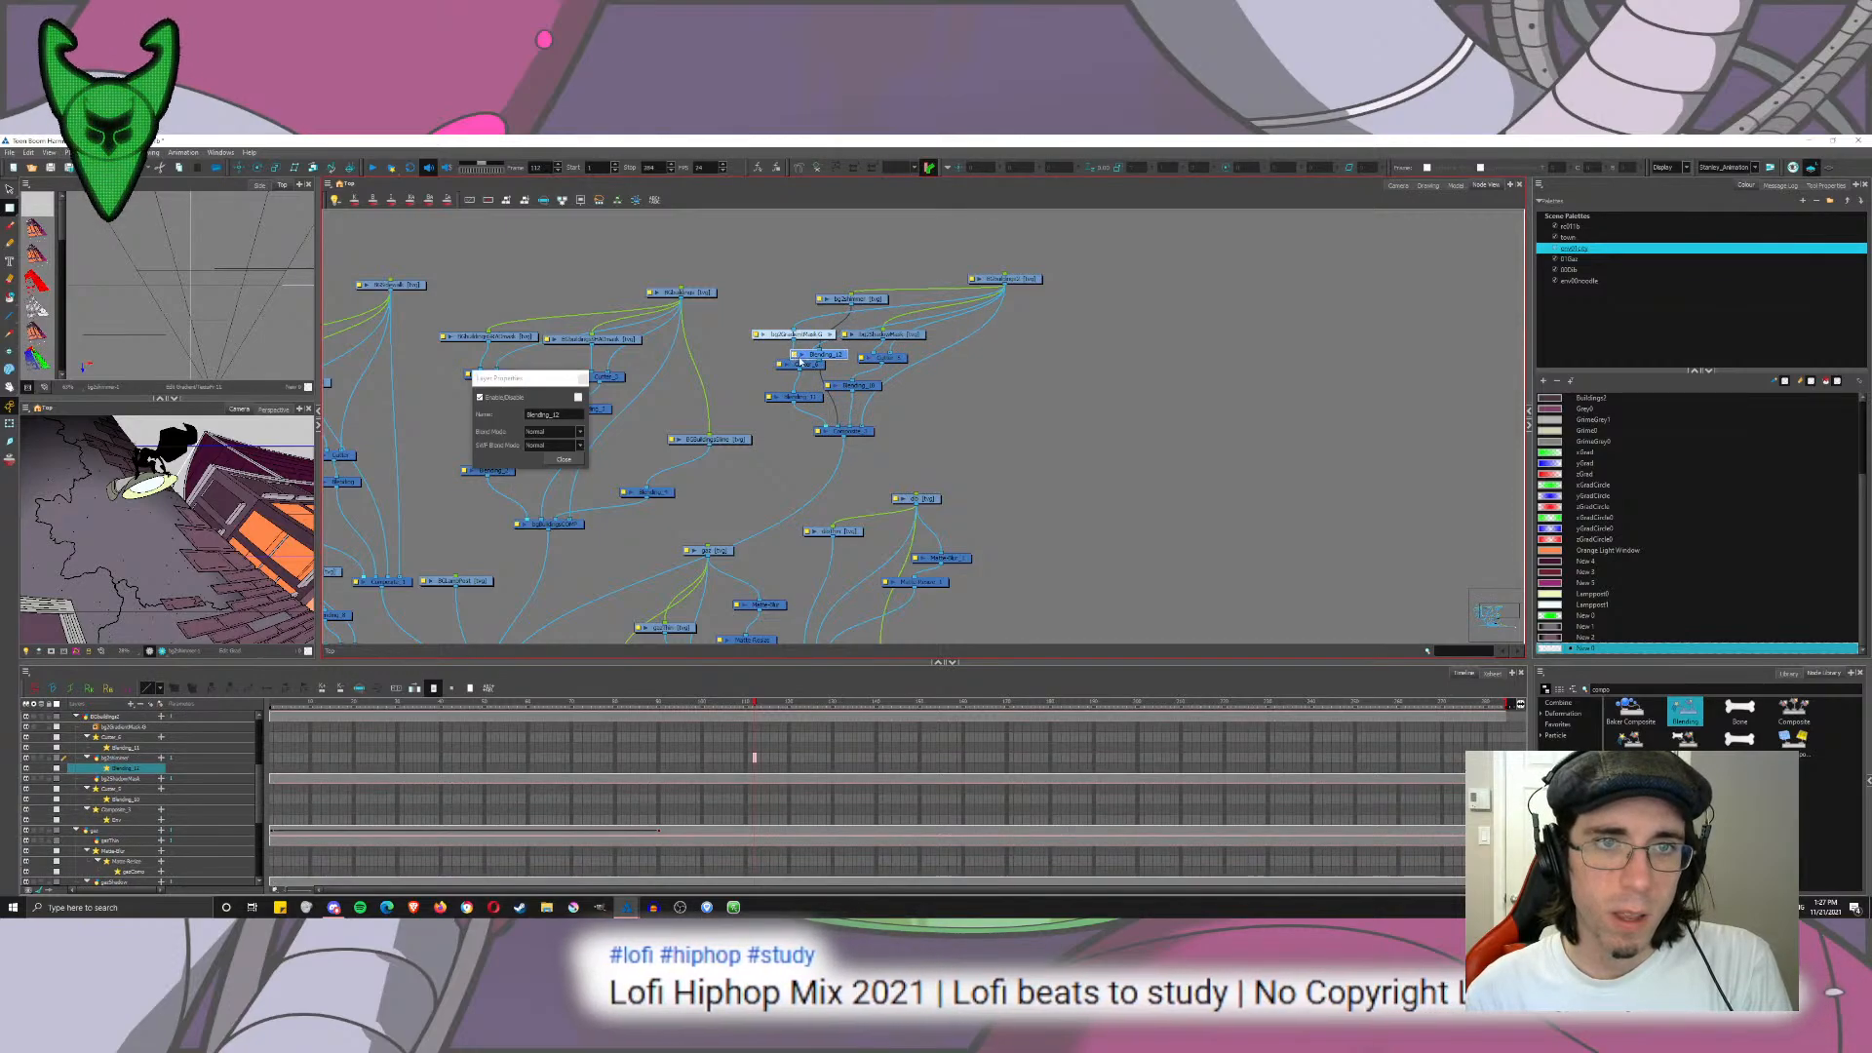
{"action": "left_click", "coordinate": [551, 431]}
{"action": "left_click", "coordinate": [546, 459]}
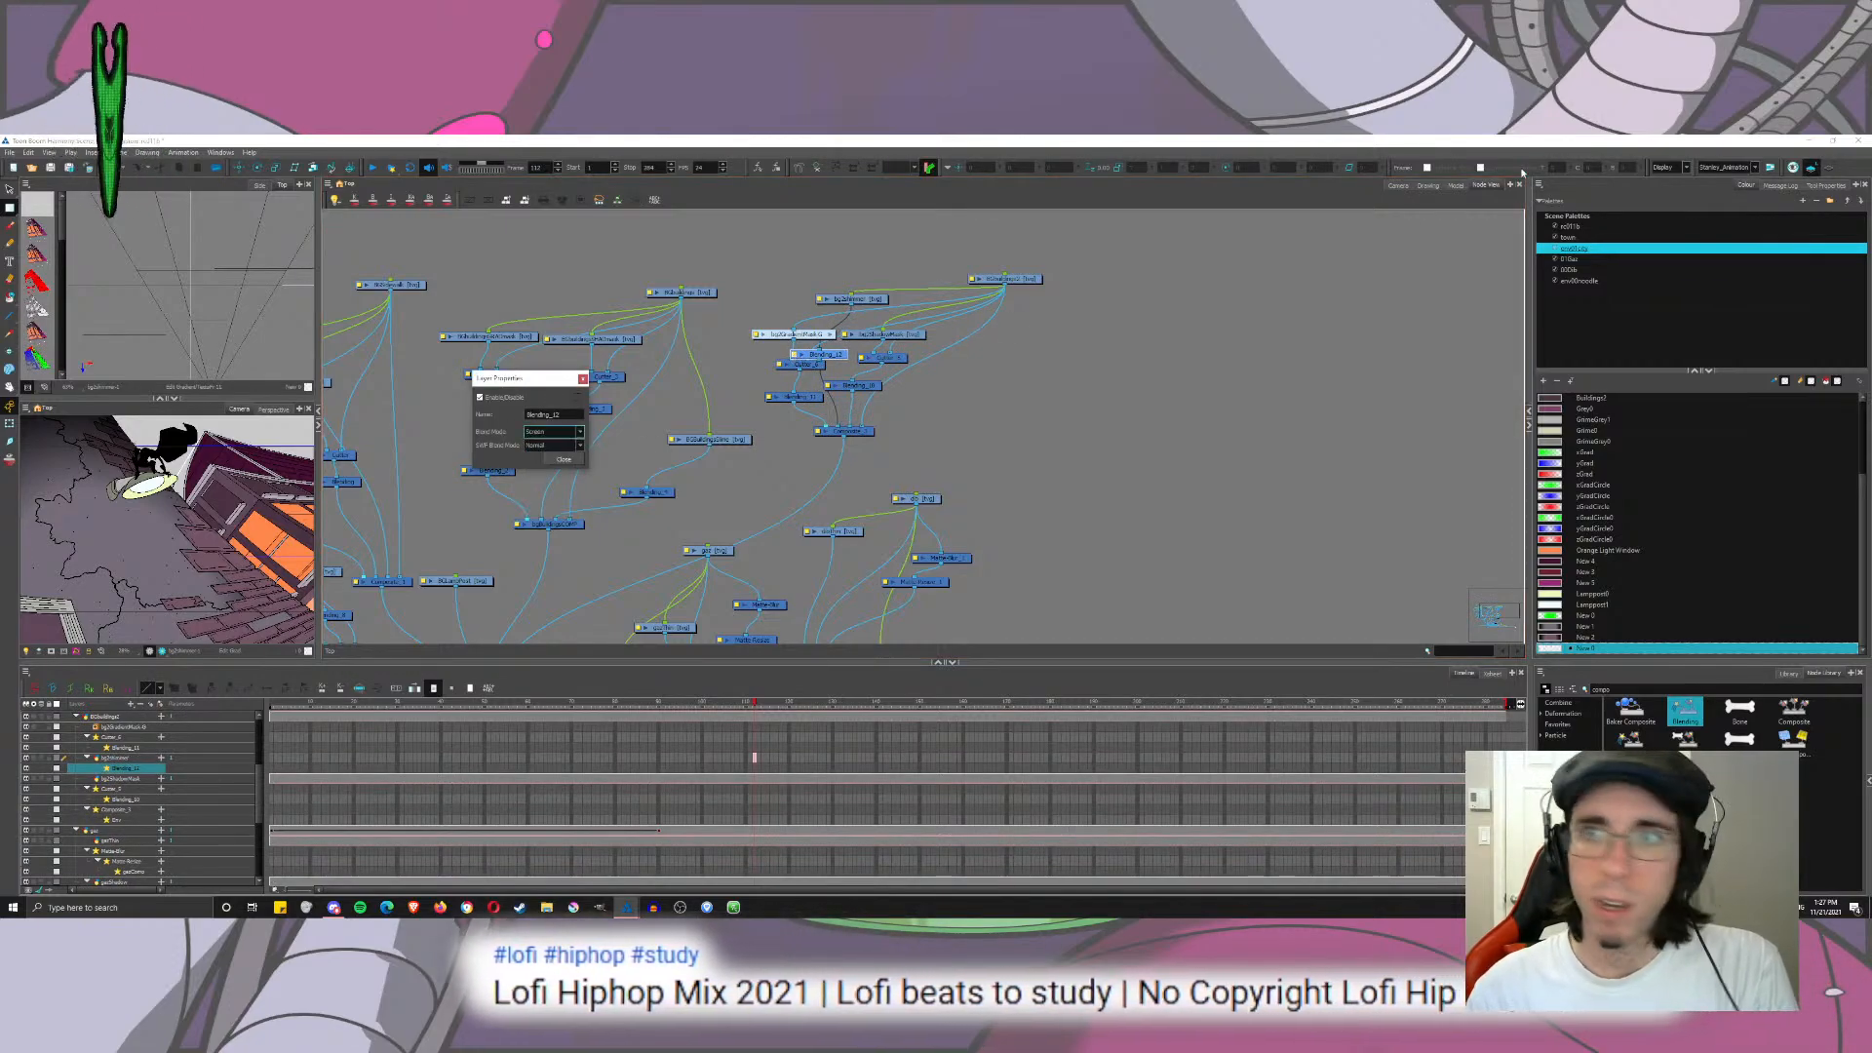
{"action": "left_click", "coordinate": [1396, 185]}
{"action": "left_click", "coordinate": [465, 650]}
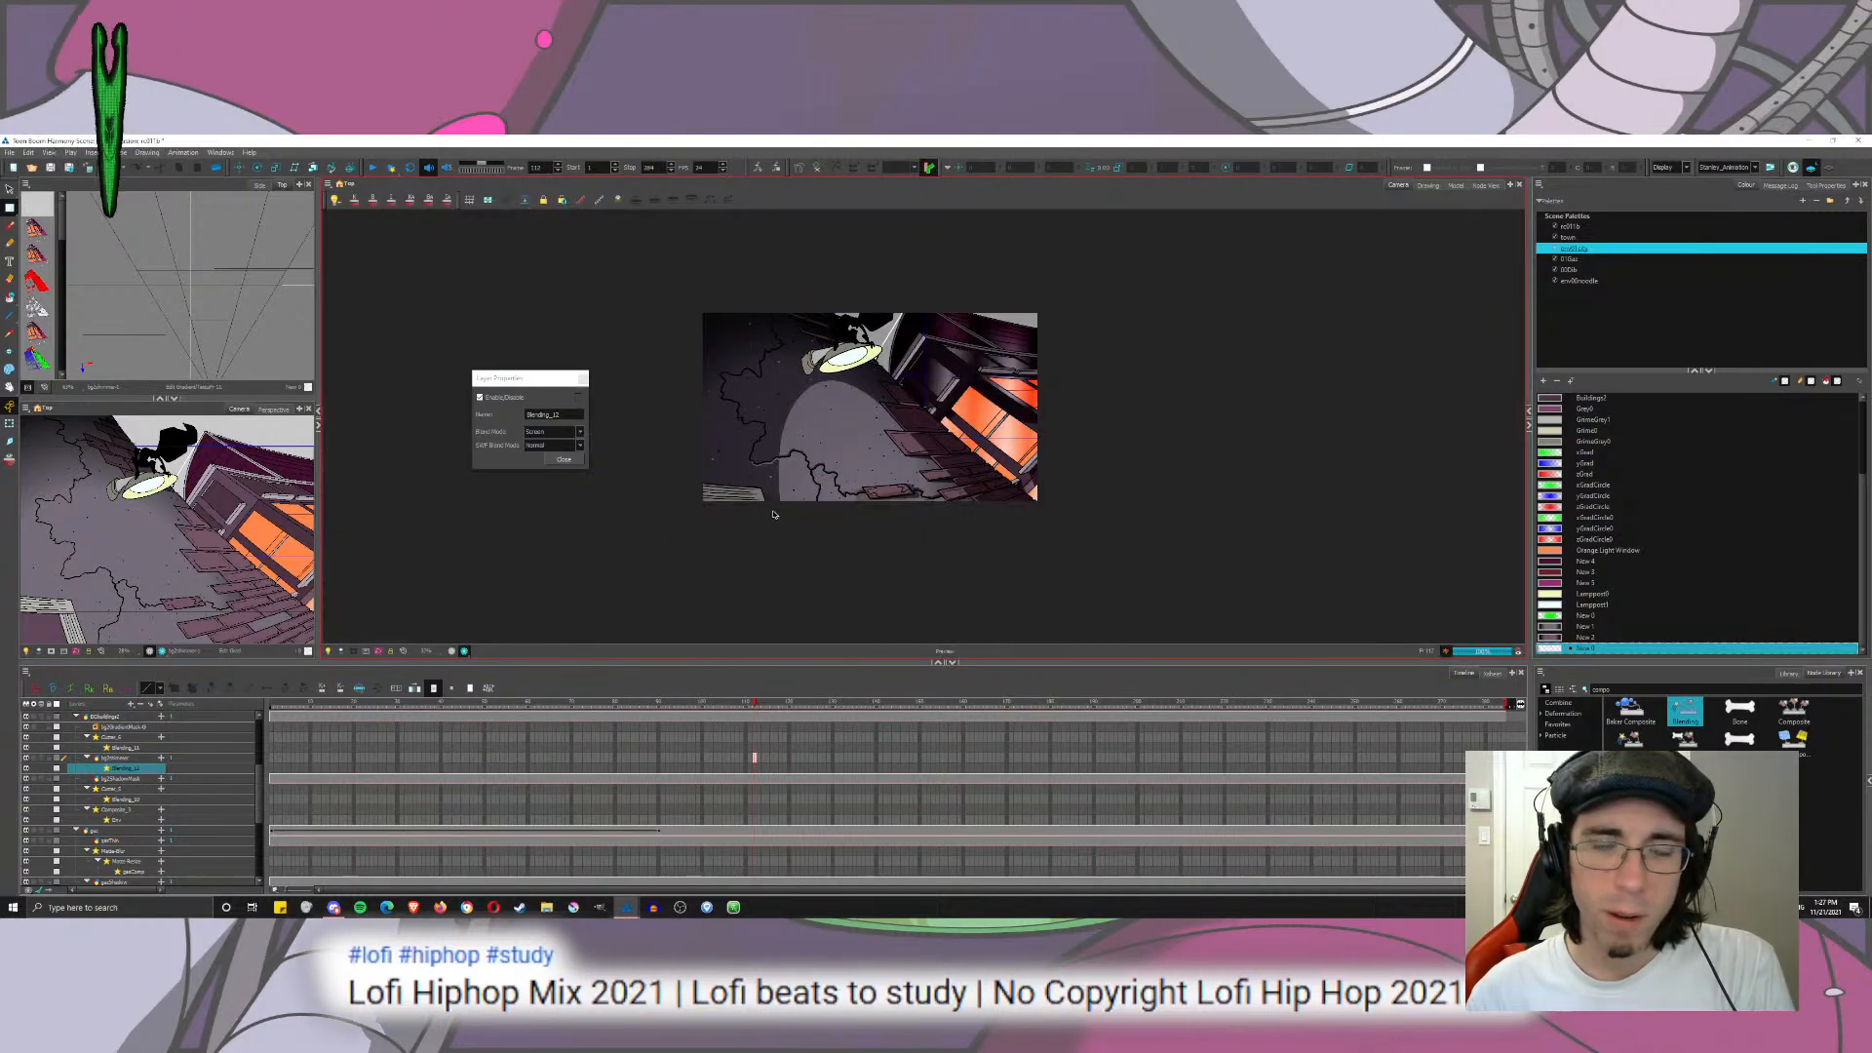
Step: Try the Difference and Add blend modes on the shimmer's Blending node in the rendered frame
{"action": "left_click", "coordinate": [536, 436]}
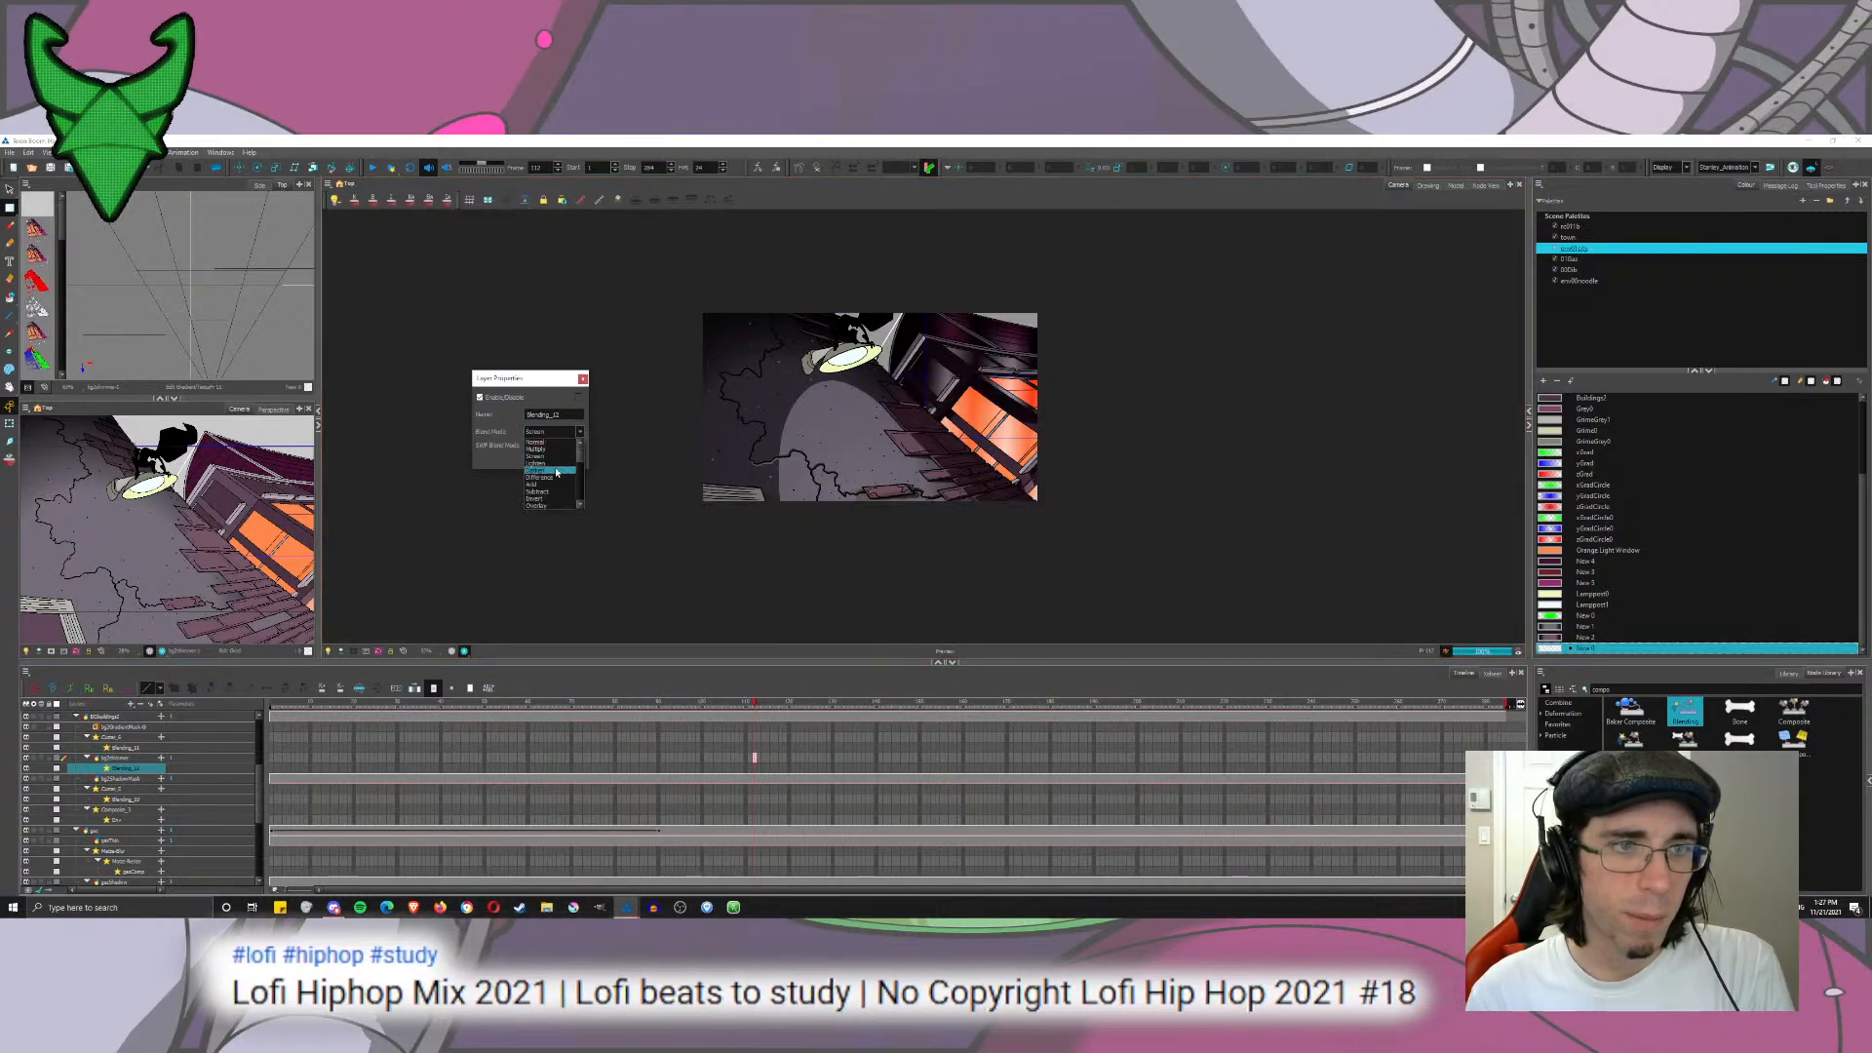
{"action": "left_click", "coordinate": [559, 479]}
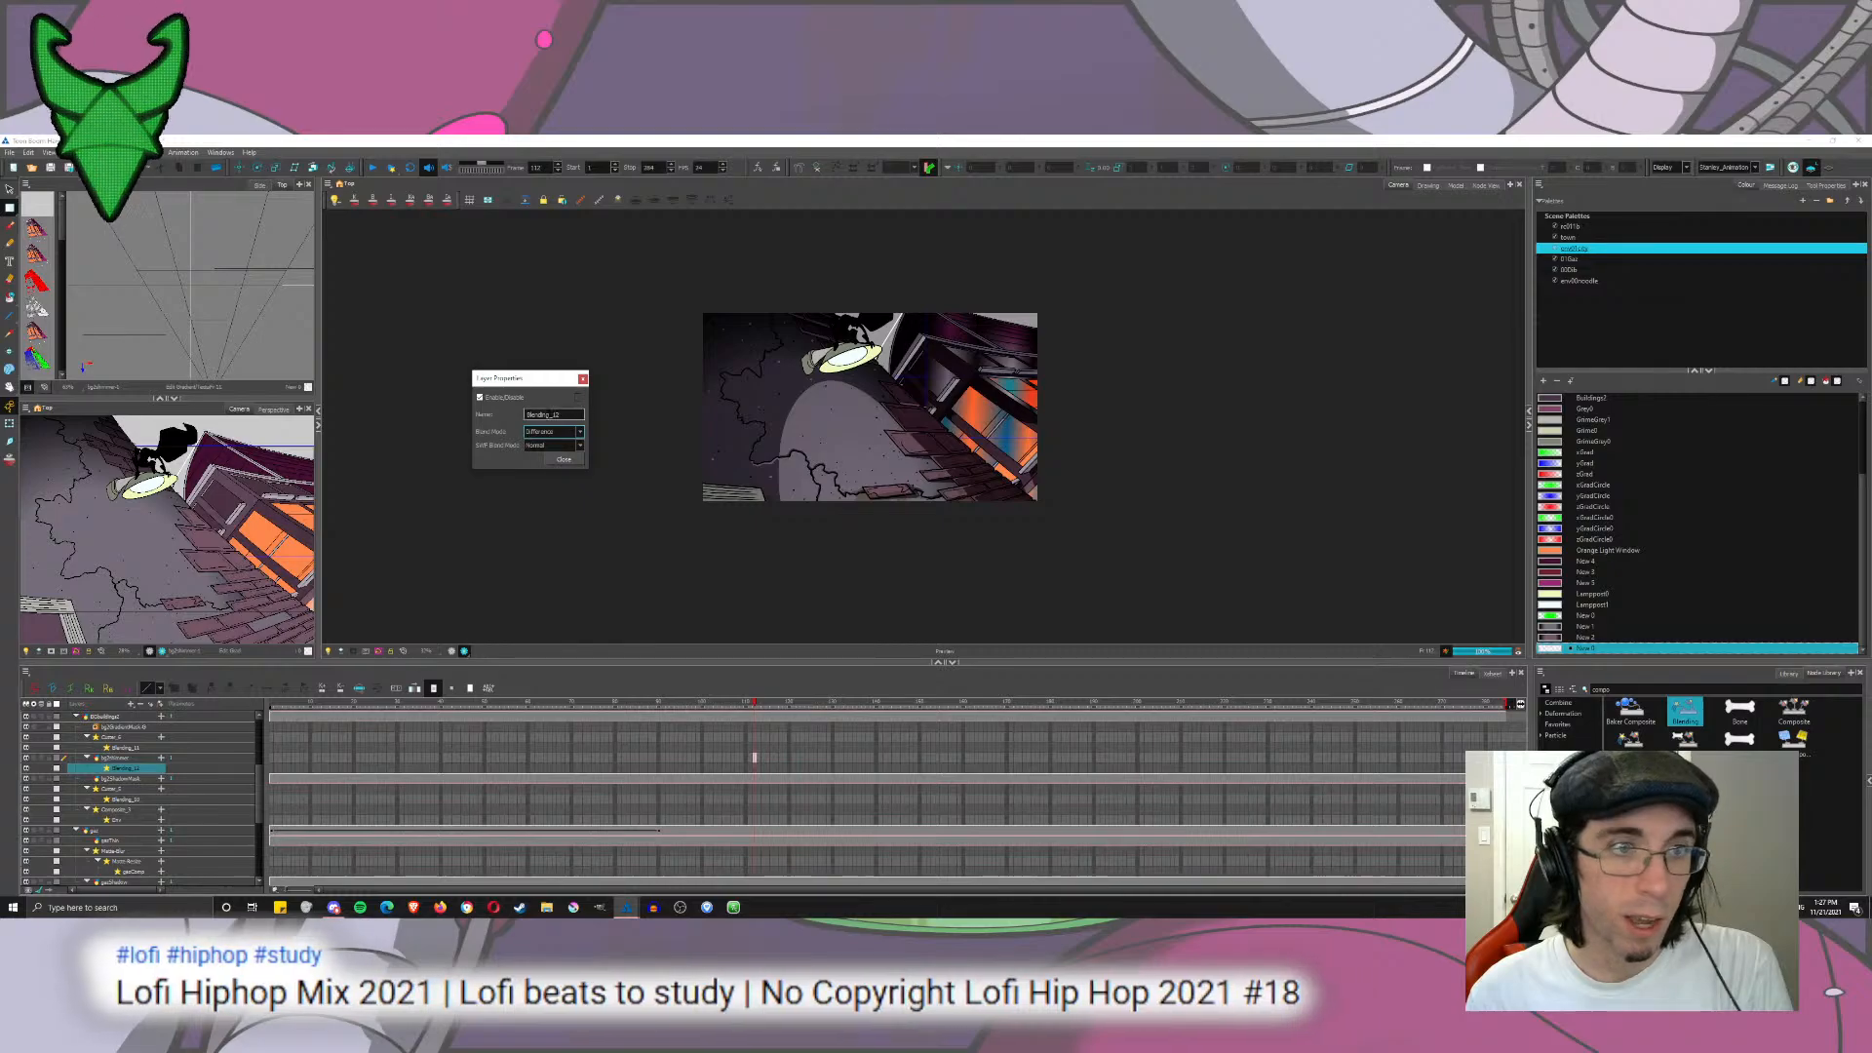
{"action": "left_click", "coordinate": [552, 431]}
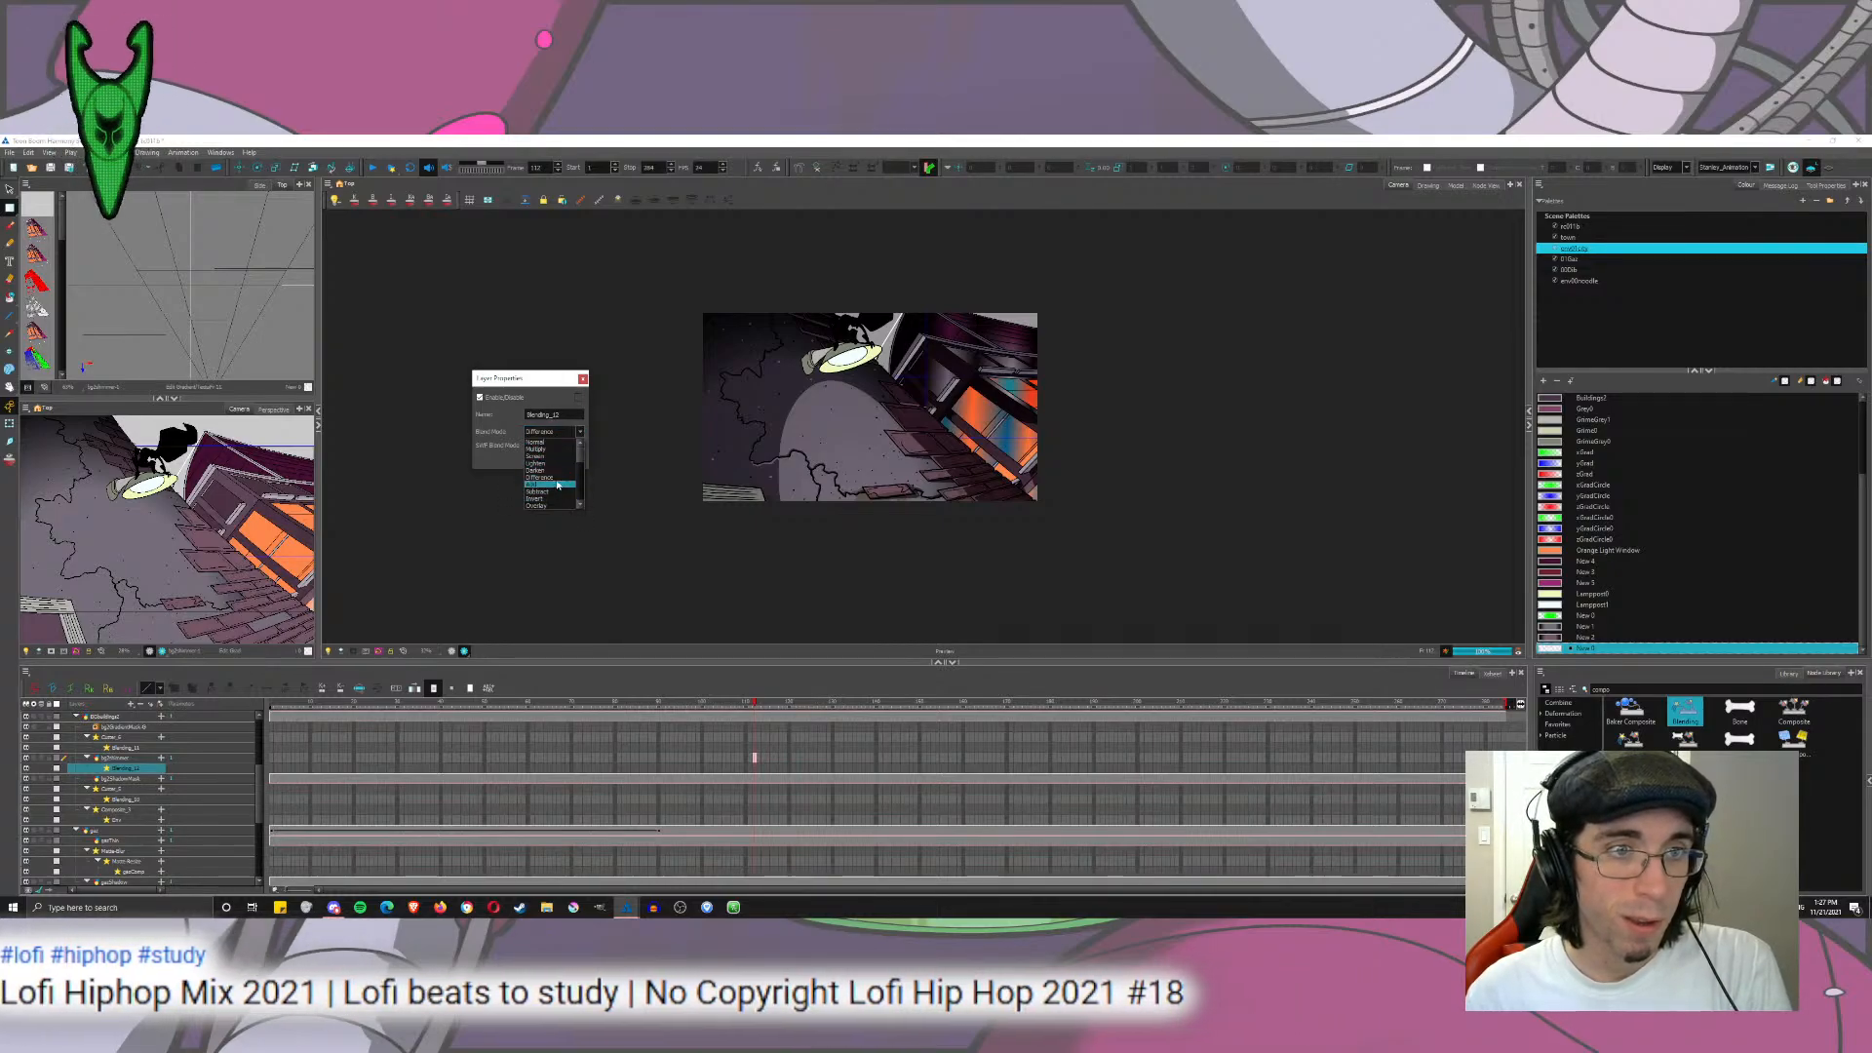
{"action": "left_click", "coordinate": [561, 485]}
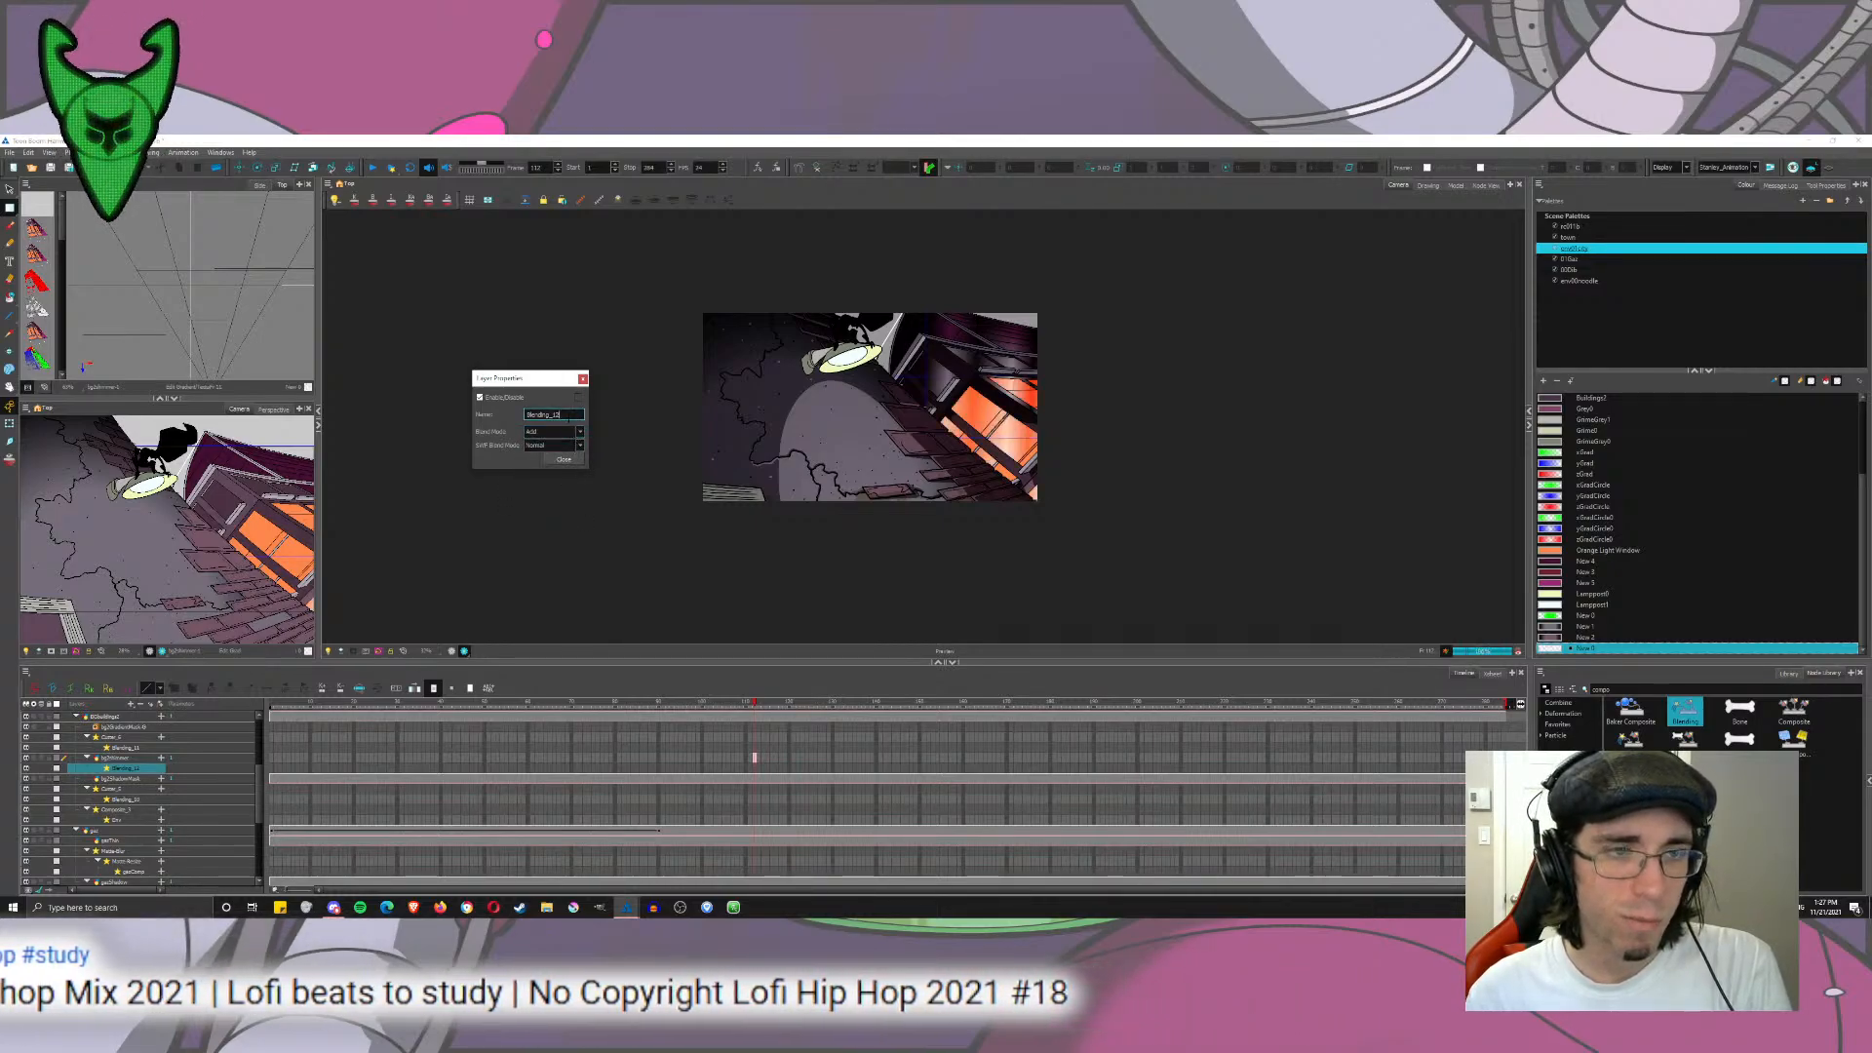
Step: Set the shimmer's Blending node to the SoftLight blend mode and close its properties
{"action": "left_click", "coordinate": [579, 431]}
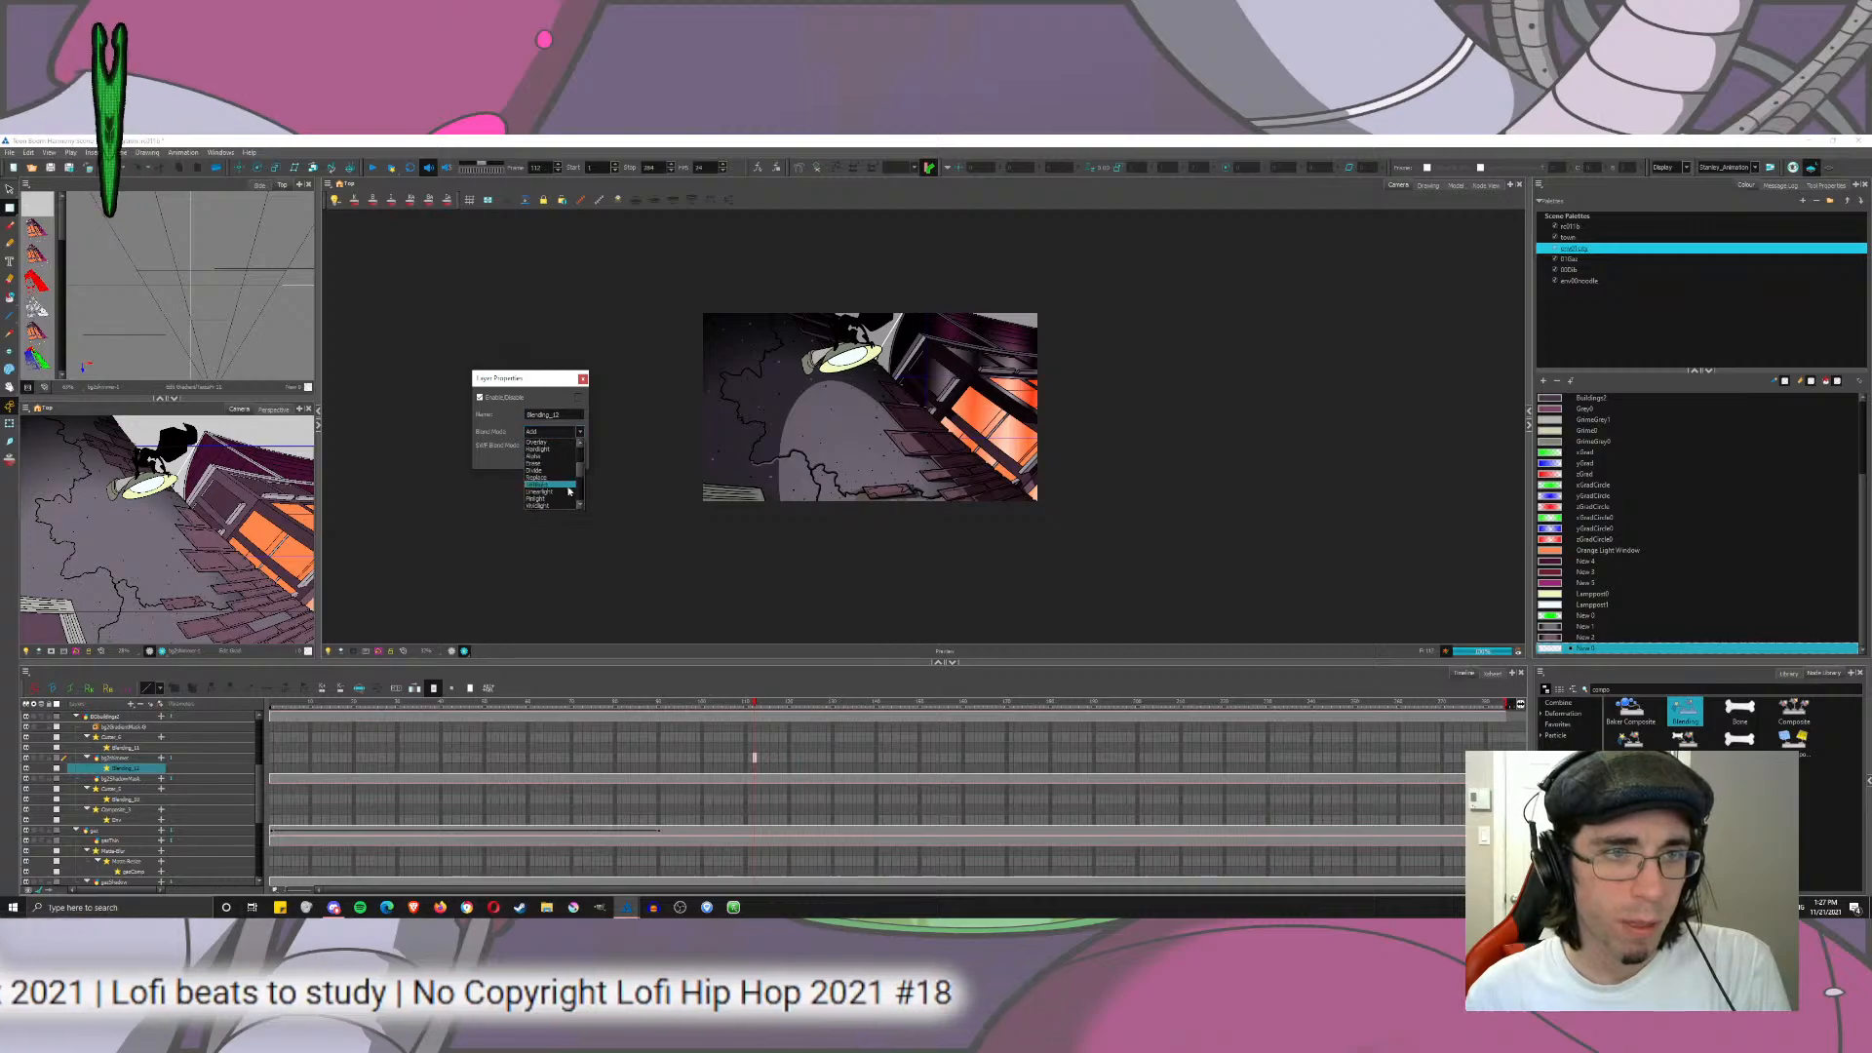
{"action": "left_click", "coordinate": [559, 484]}
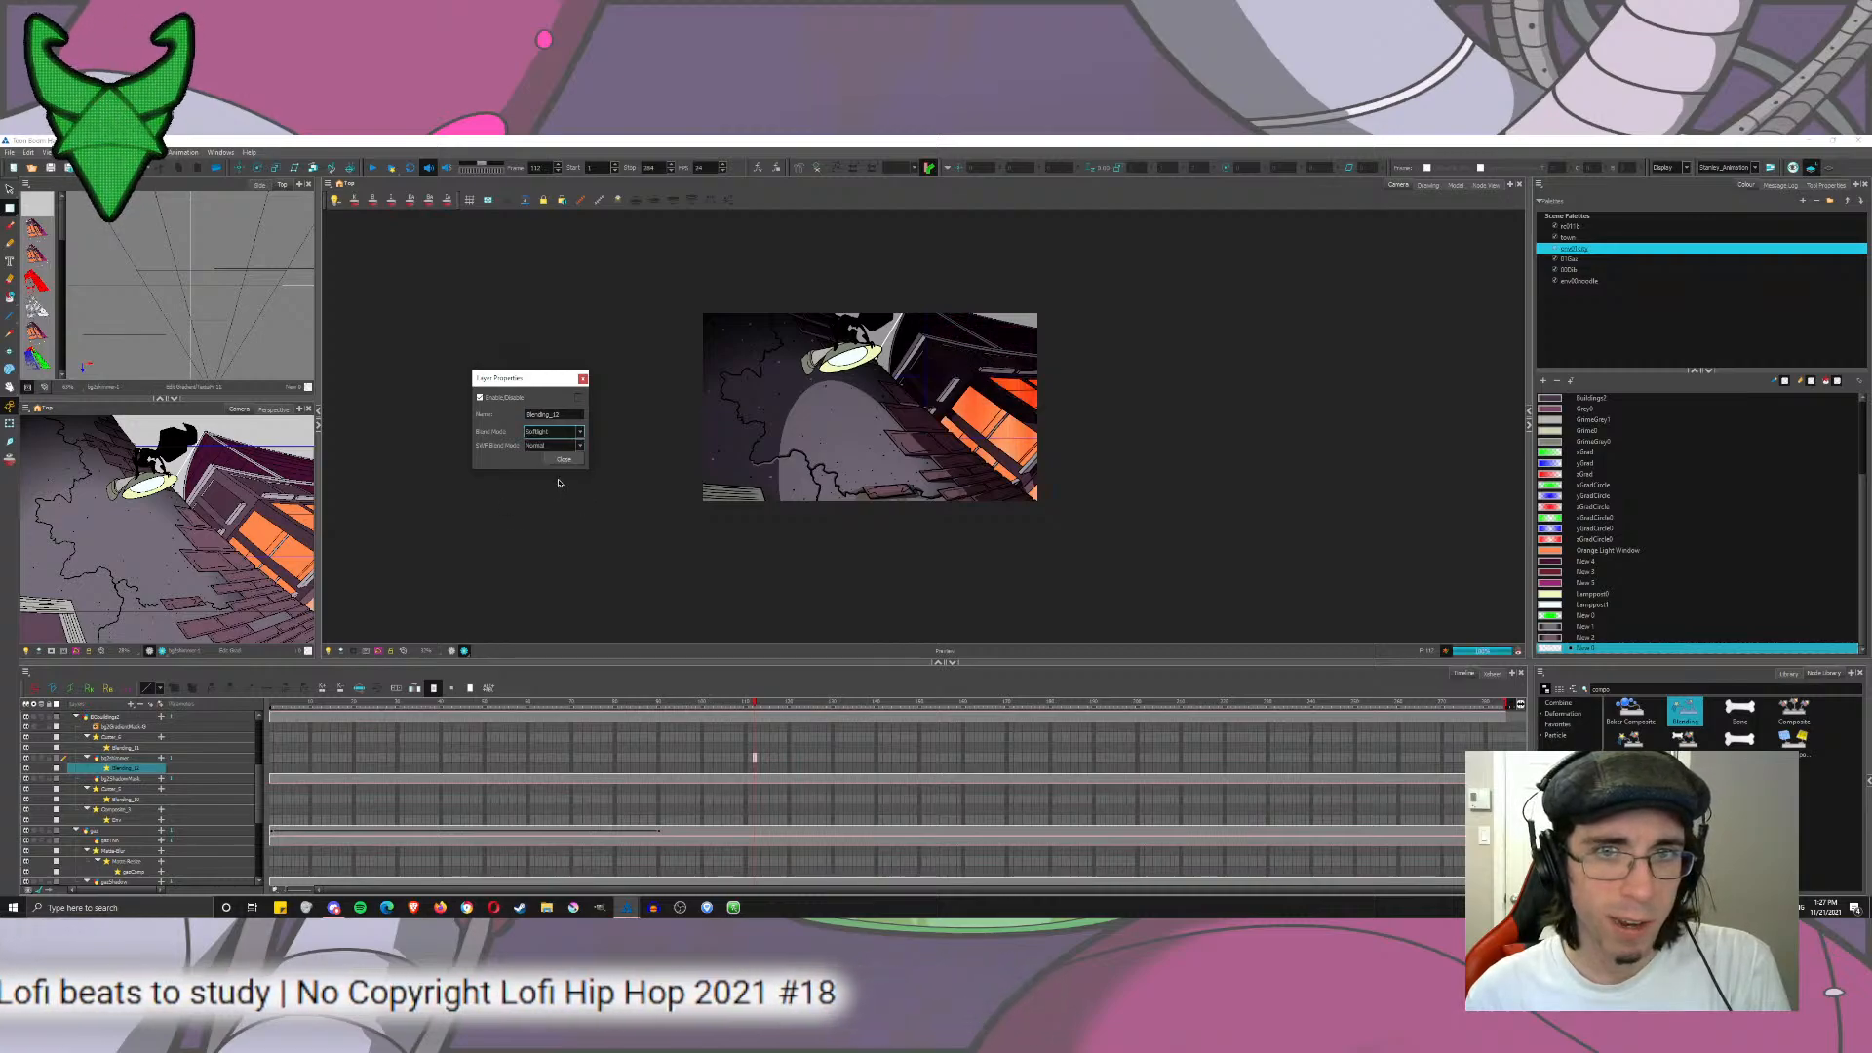
{"action": "left_click", "coordinate": [563, 461]}
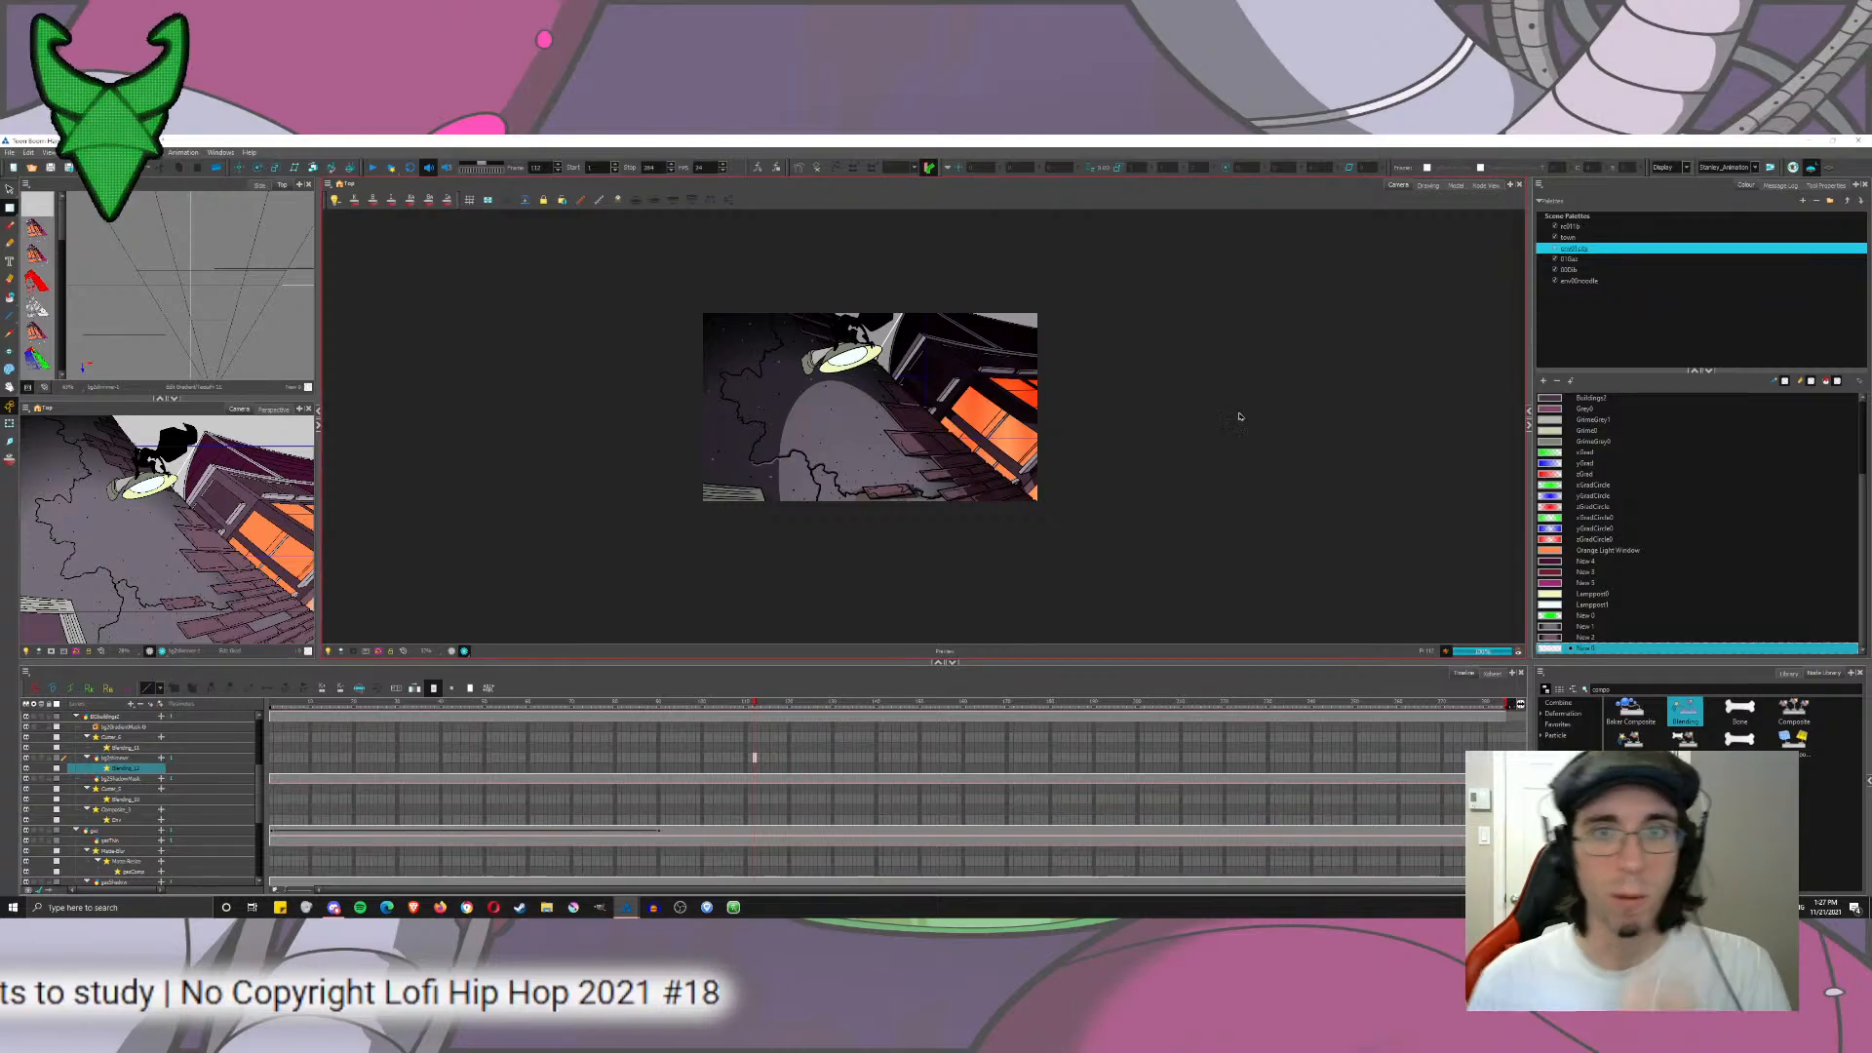
{"action": "left_click", "coordinate": [1486, 186]}
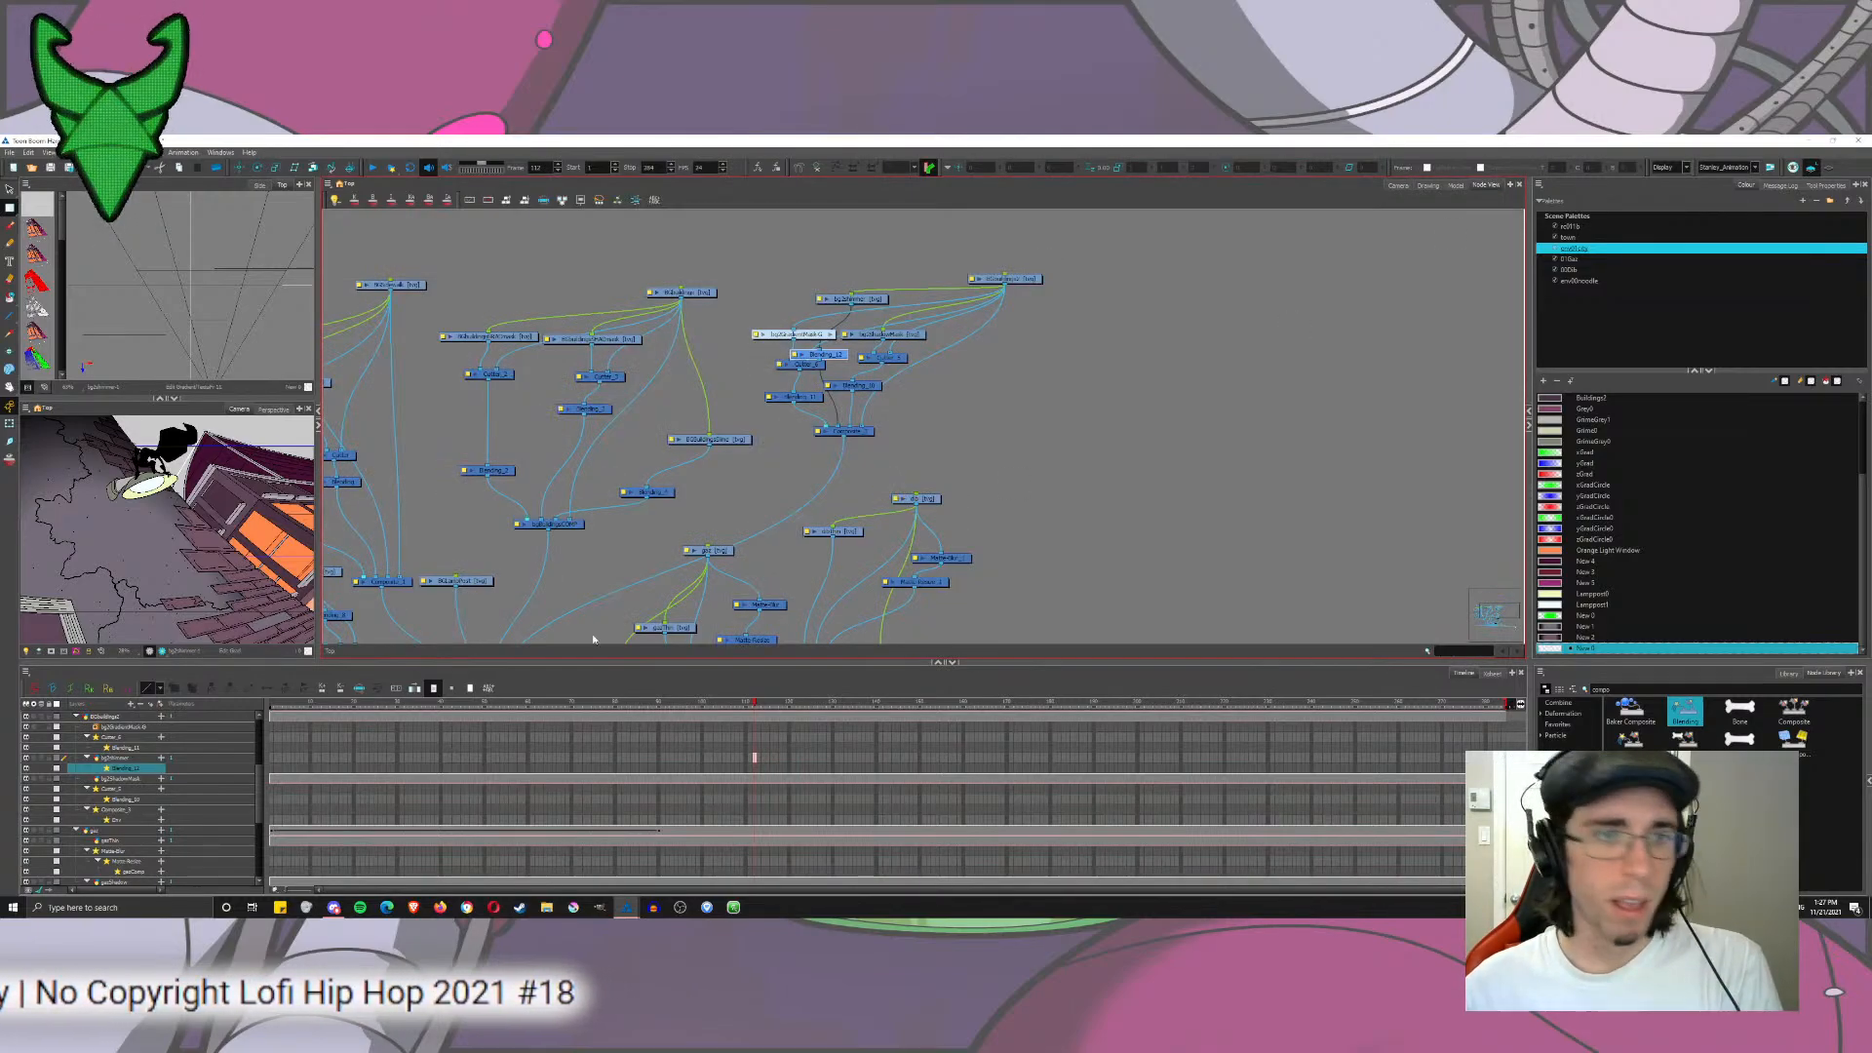
{"action": "left_click", "coordinate": [1410, 187]}
{"action": "left_click", "coordinate": [1484, 186]}
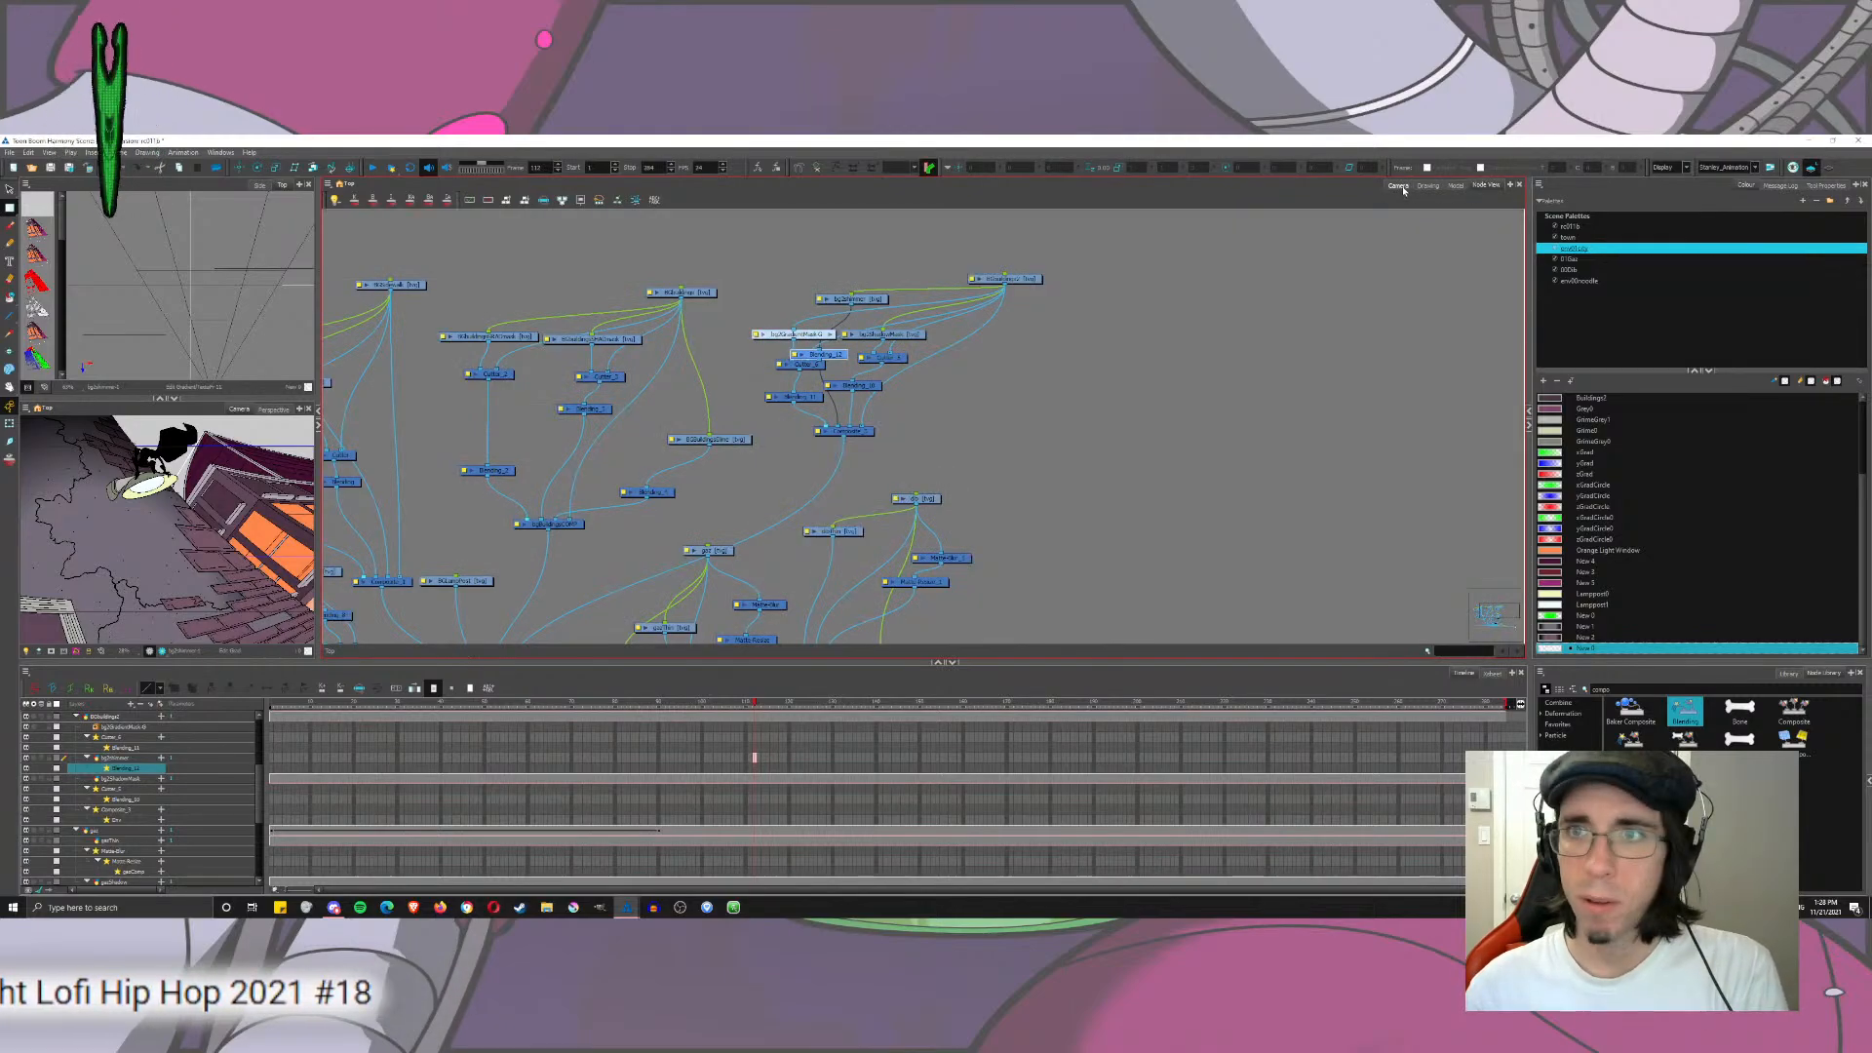
{"action": "left_click", "coordinate": [1398, 186]}
{"action": "left_click", "coordinate": [452, 652]}
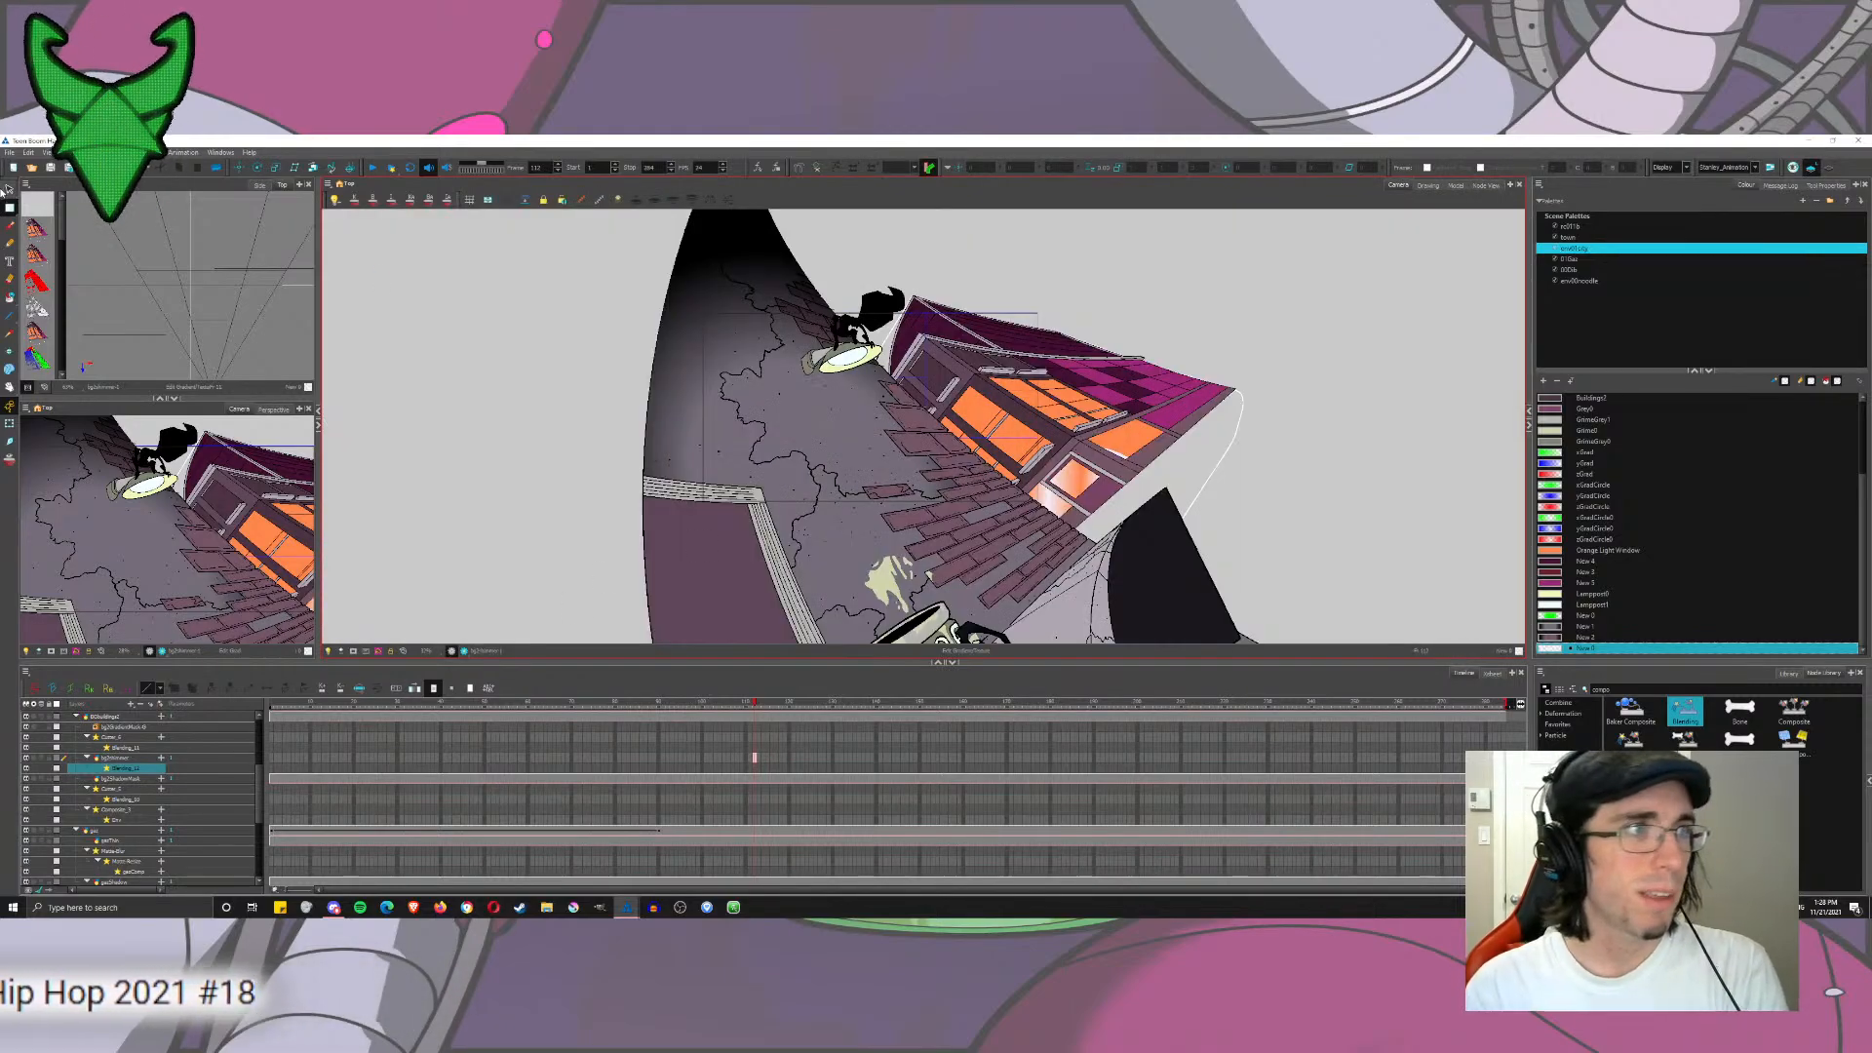
Step: Find the Blur Radial node in the library and connect it between the building's composite and the main background composite
{"action": "left_click", "coordinate": [1485, 187]}
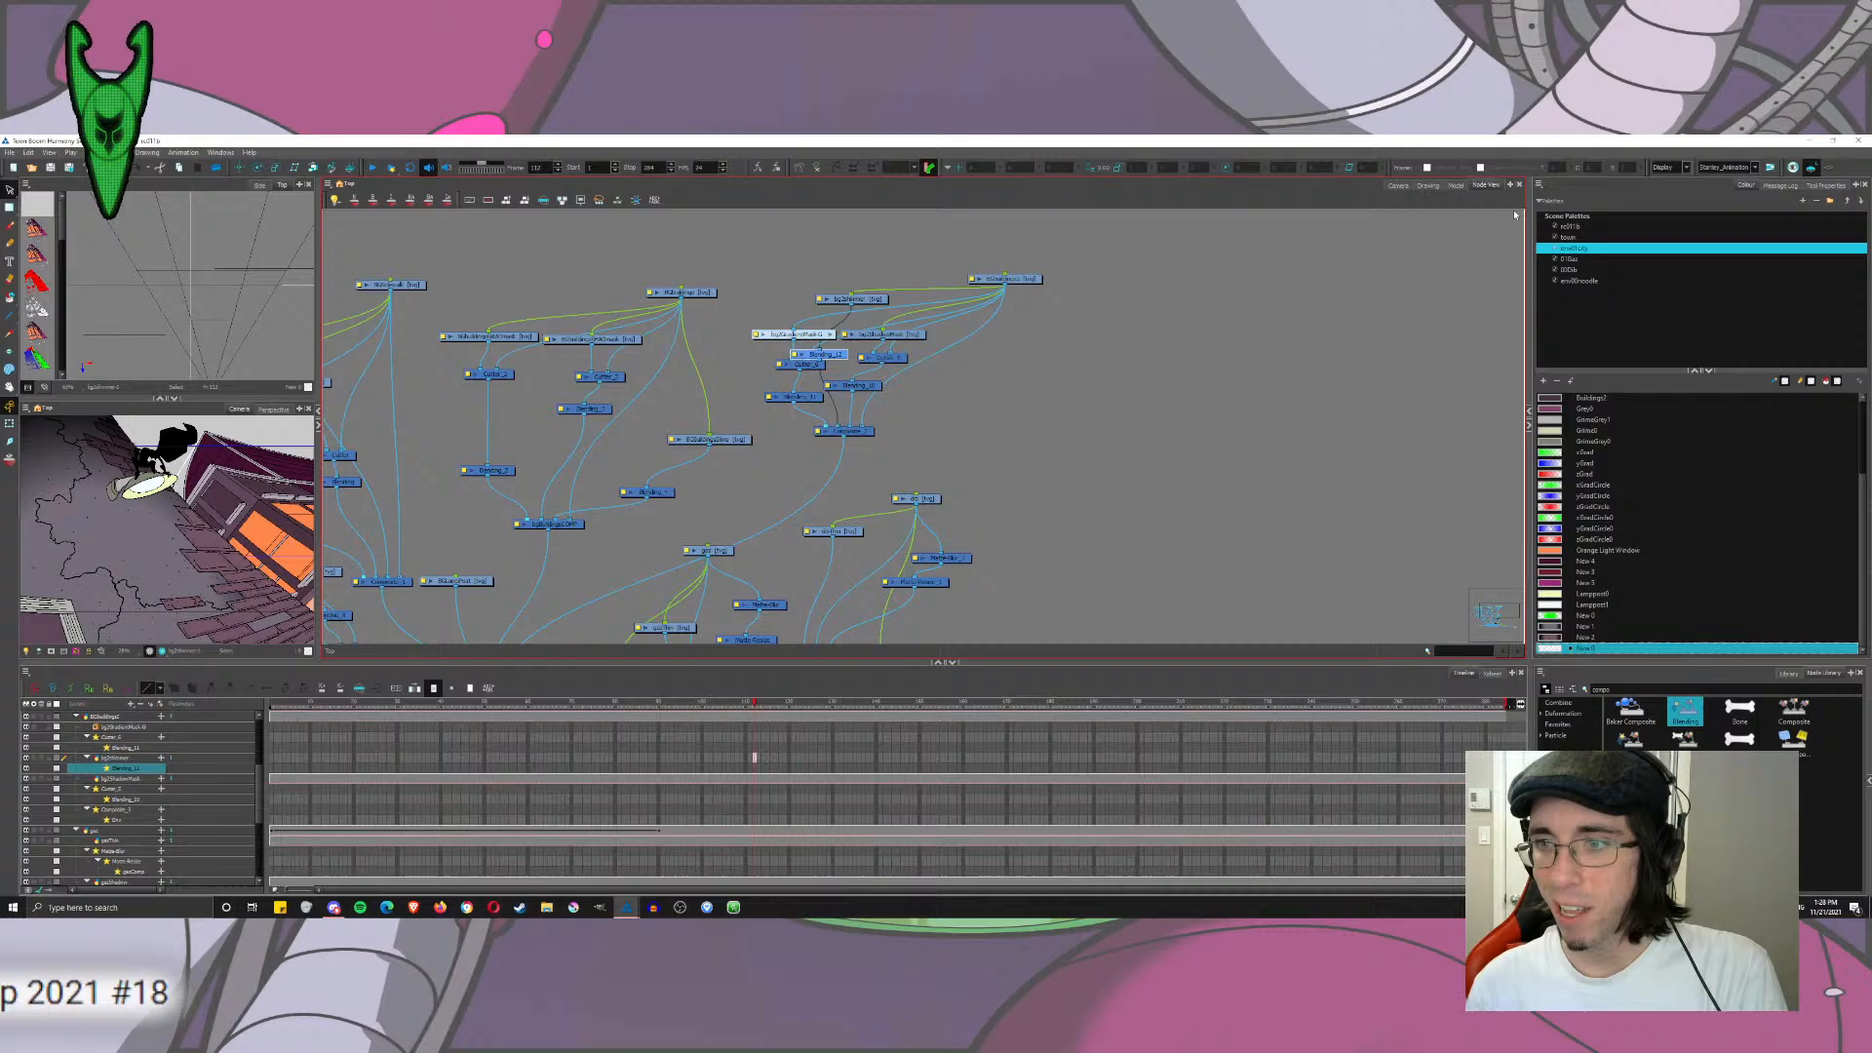
{"action": "left_click", "coordinate": [1801, 674]}
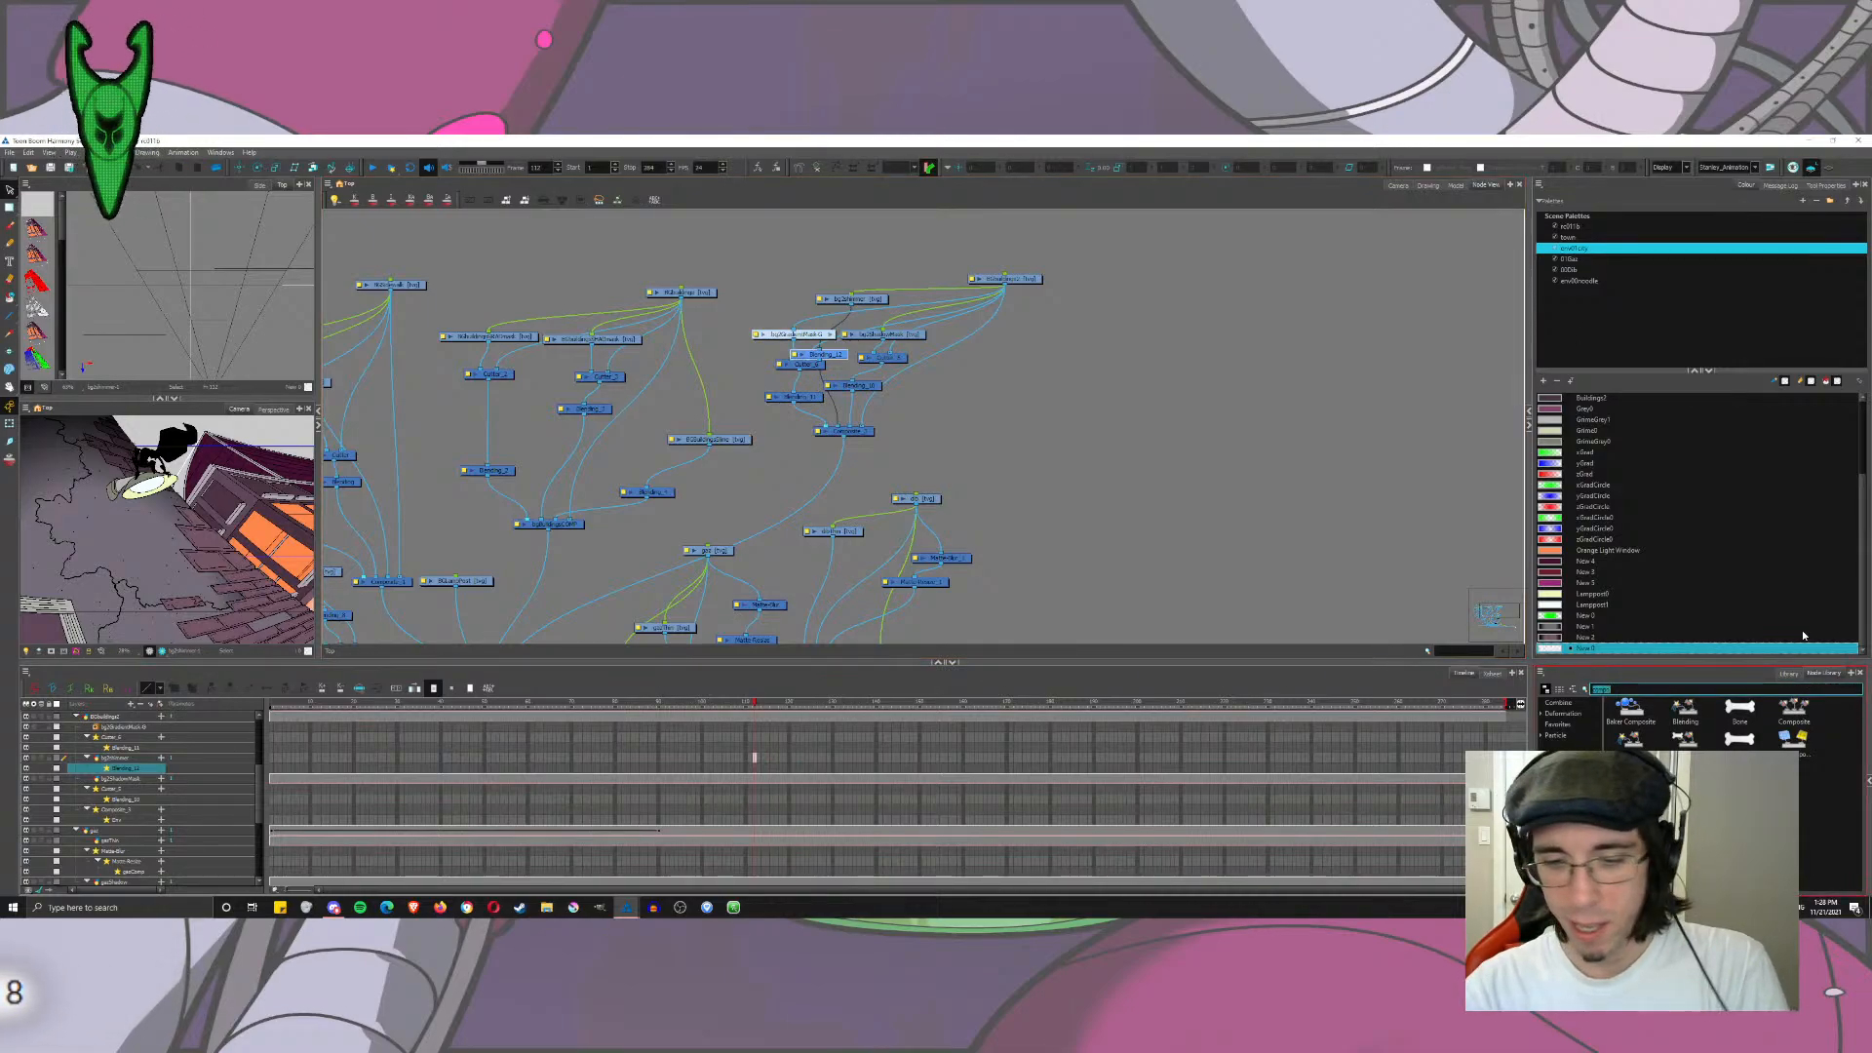
{"action": "type", "text": "blur"}
{"action": "left_click_drag", "start_coordinate": [1794, 710], "coordinate": [1528, 568]}
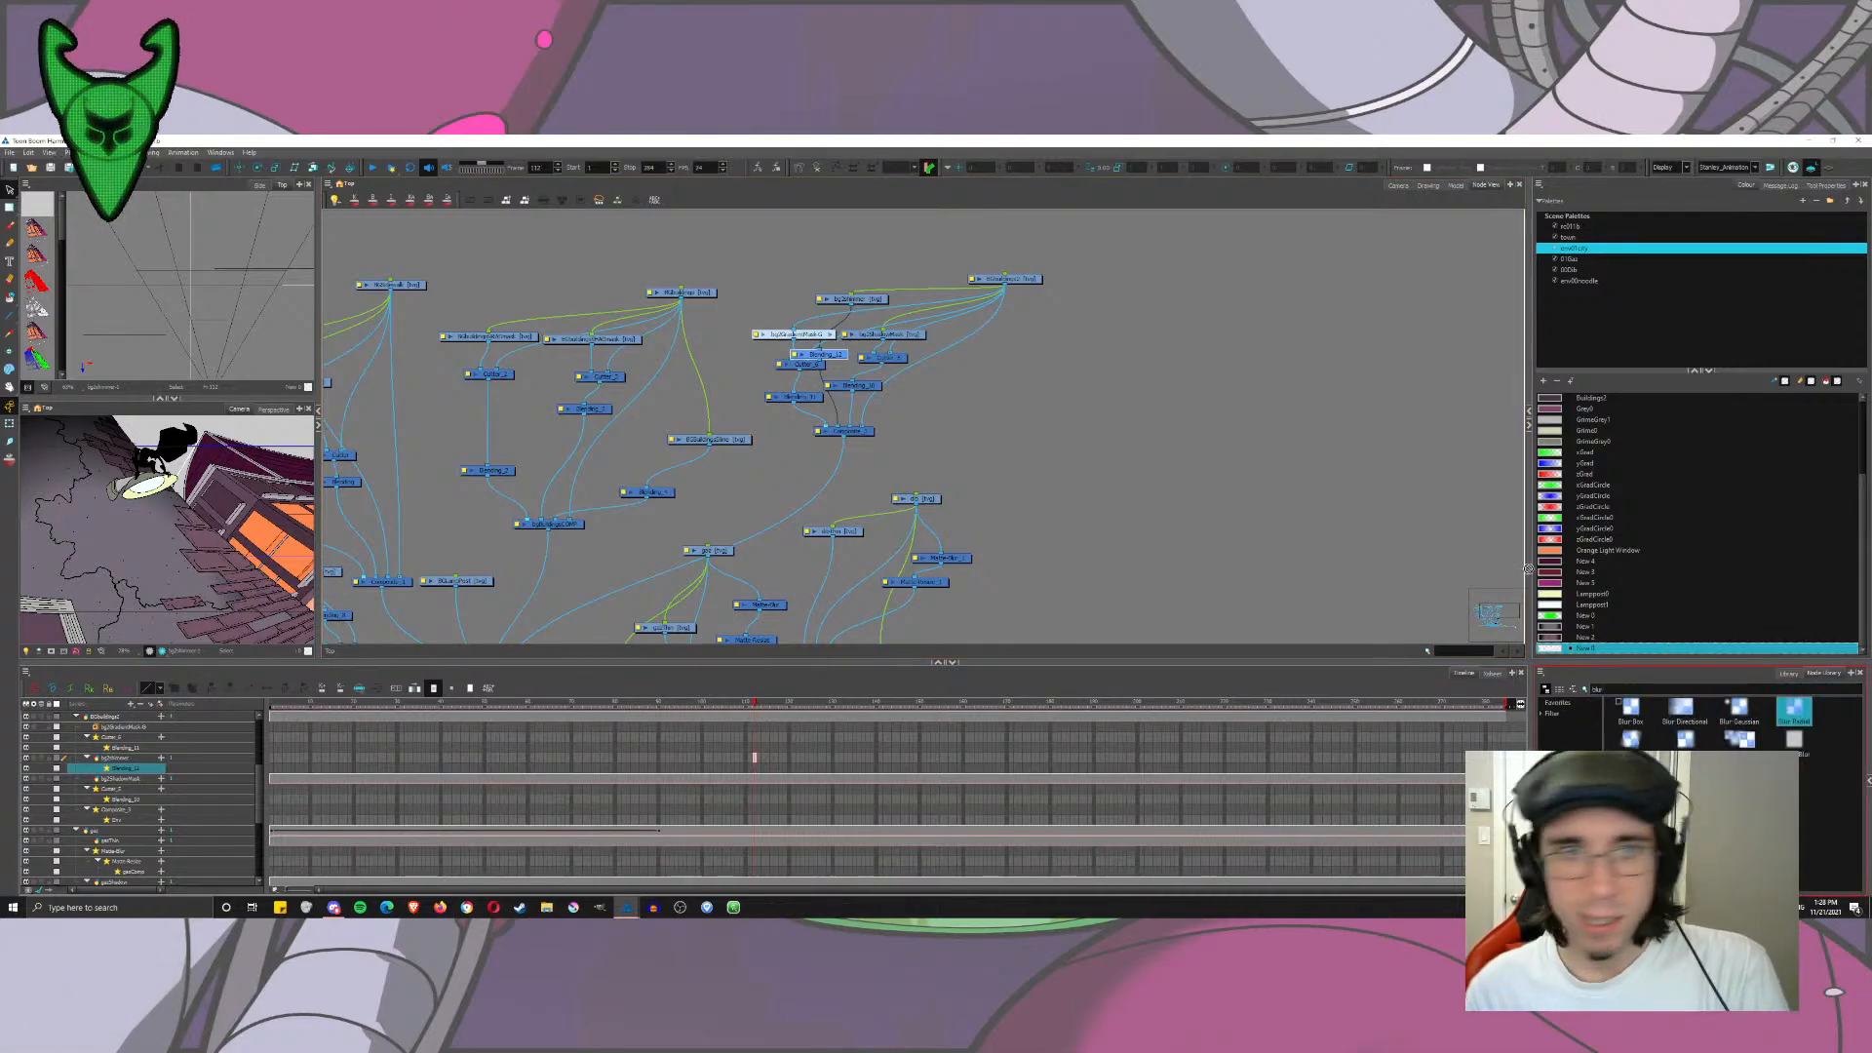
{"action": "left_click_drag", "start_coordinate": [792, 480], "coordinate": [778, 481]}
{"action": "left_click_drag", "start_coordinate": [808, 474], "coordinate": [1051, 261]}
{"action": "left_click_drag", "start_coordinate": [988, 314], "coordinate": [690, 531]}
Step: Set the building's blur radius to 8 and inspect the softened background in the rendered frame
{"action": "double_click", "coordinate": [988, 308]}
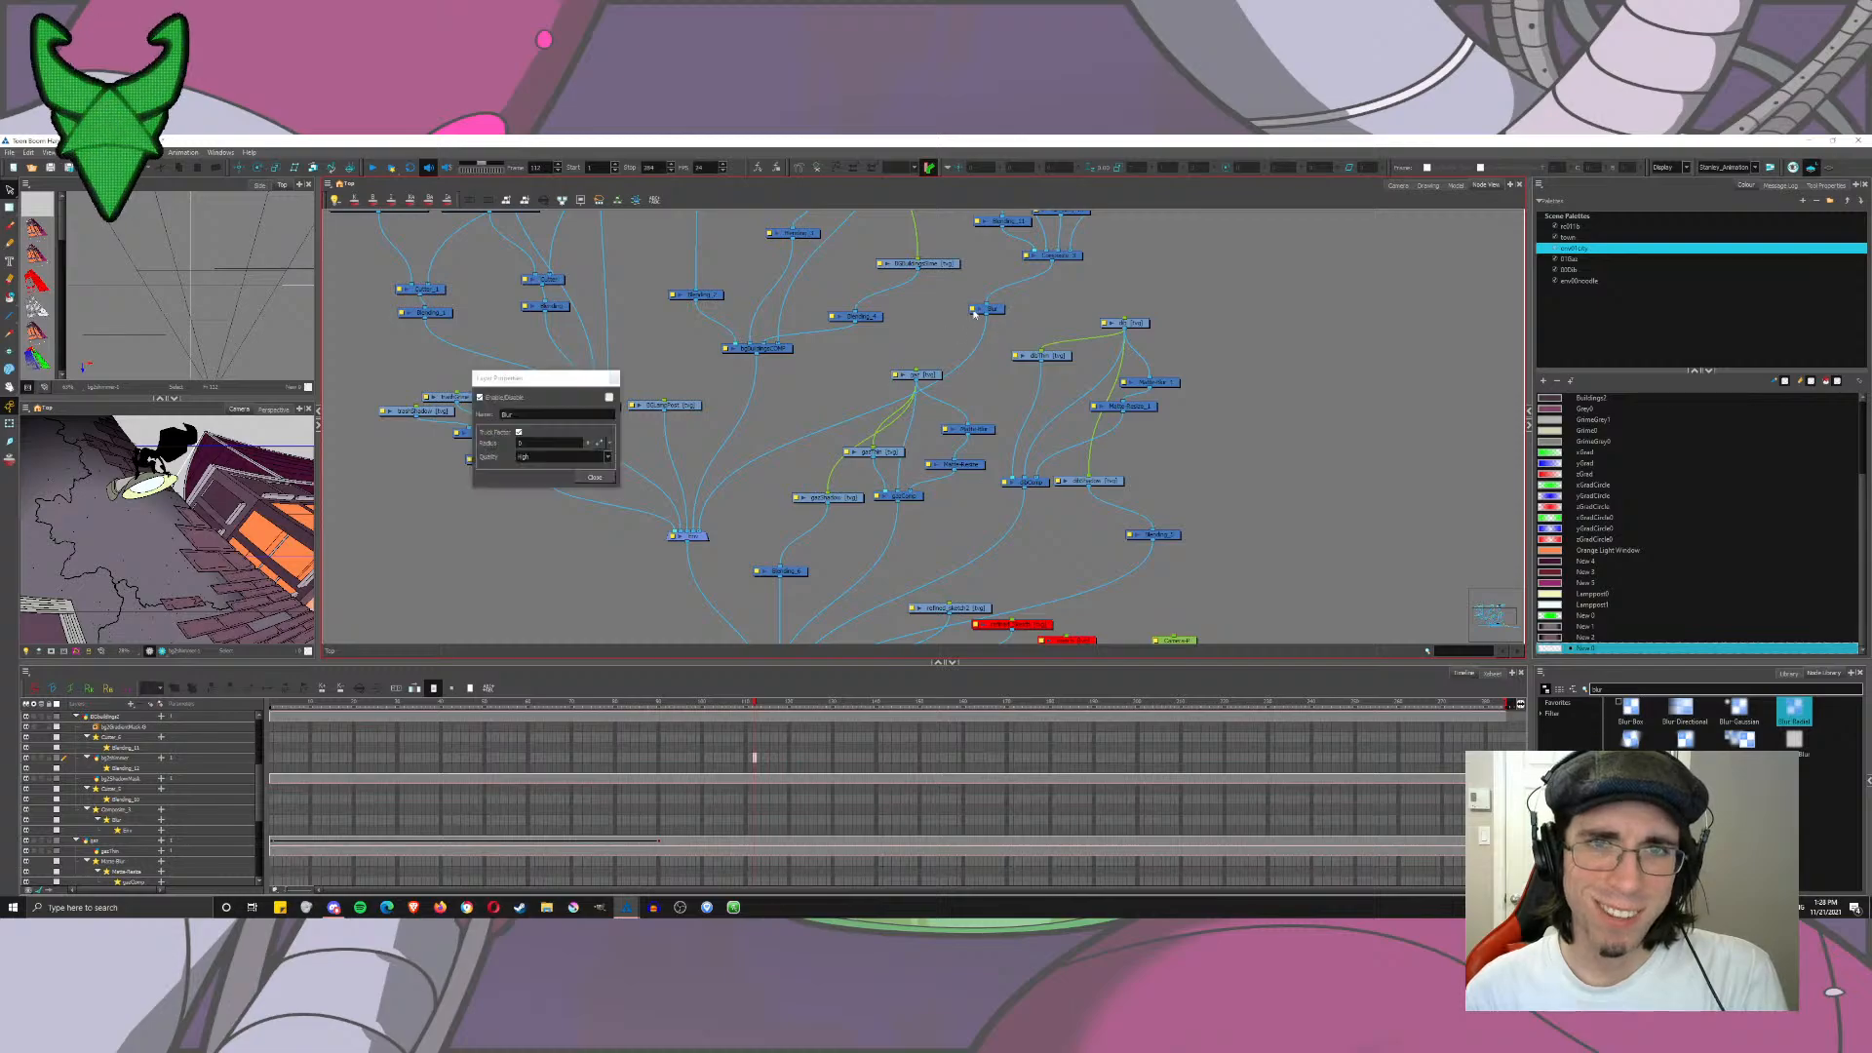
{"action": "type", "text": "8"}
{"action": "left_click", "coordinate": [589, 475]}
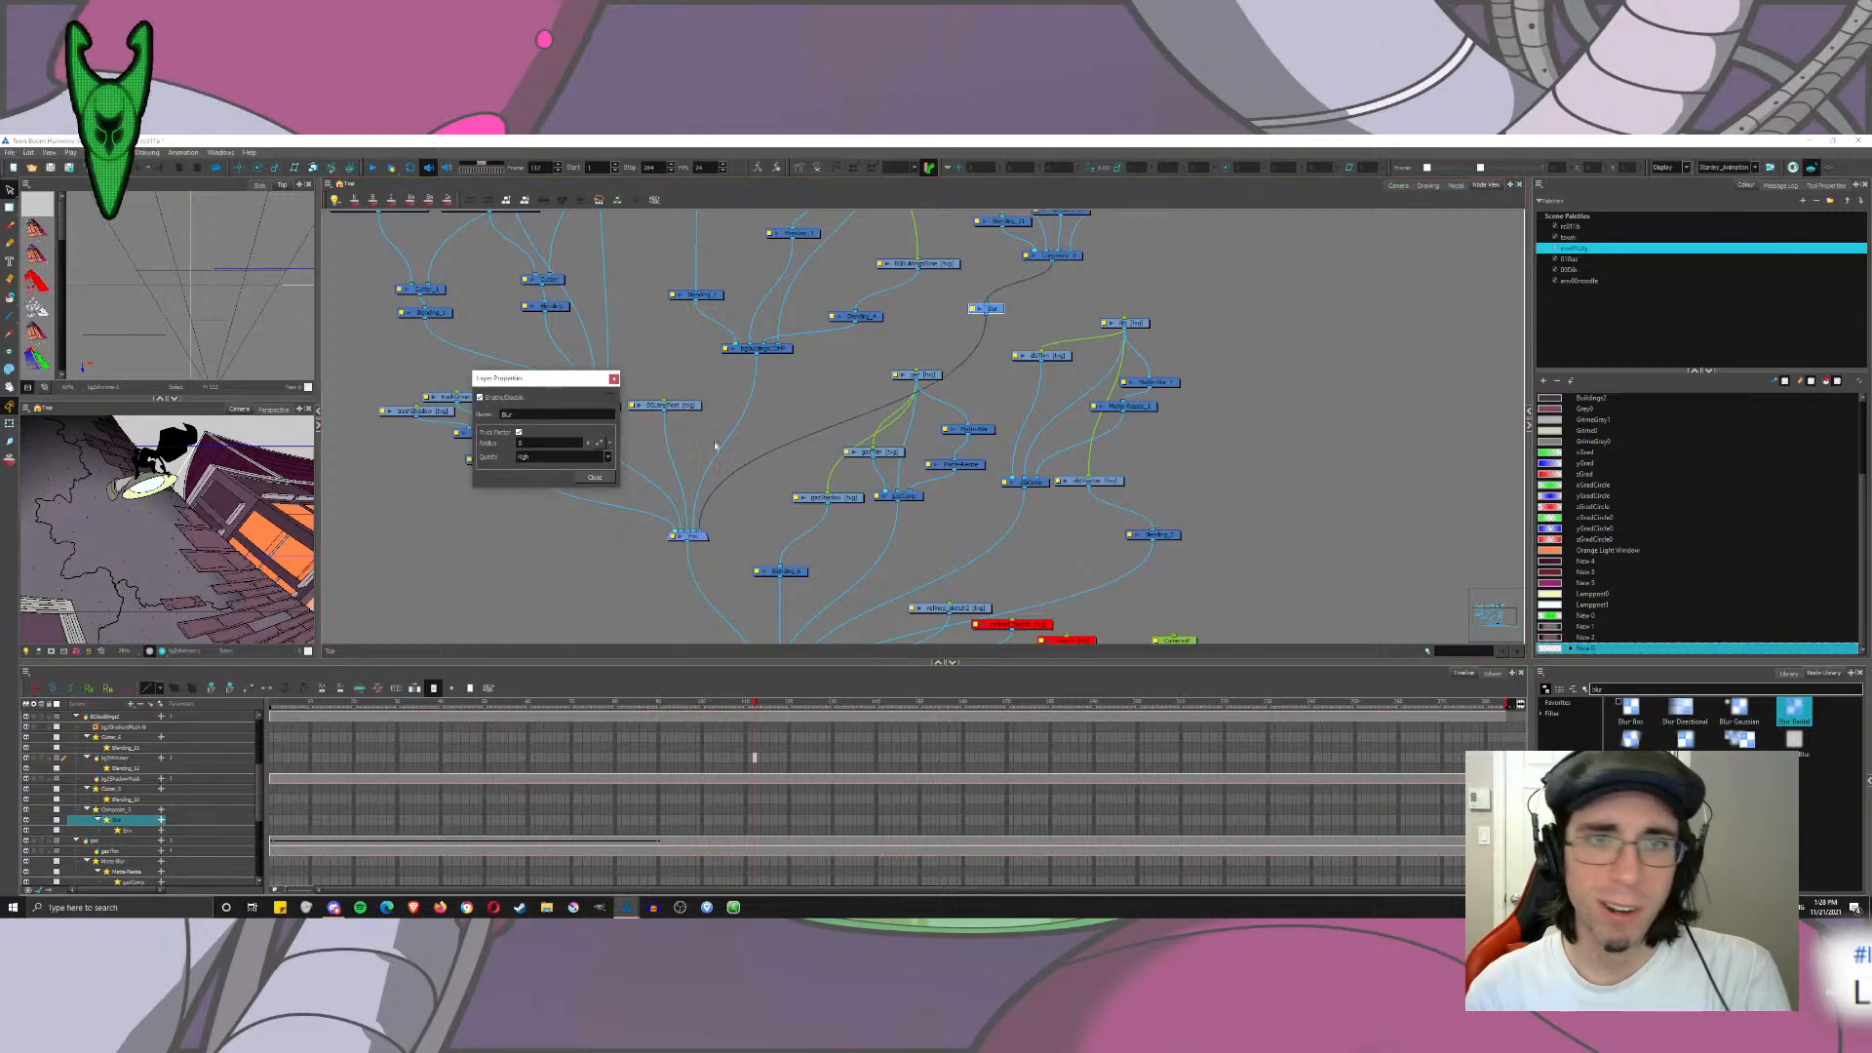
{"action": "left_click", "coordinate": [1396, 187]}
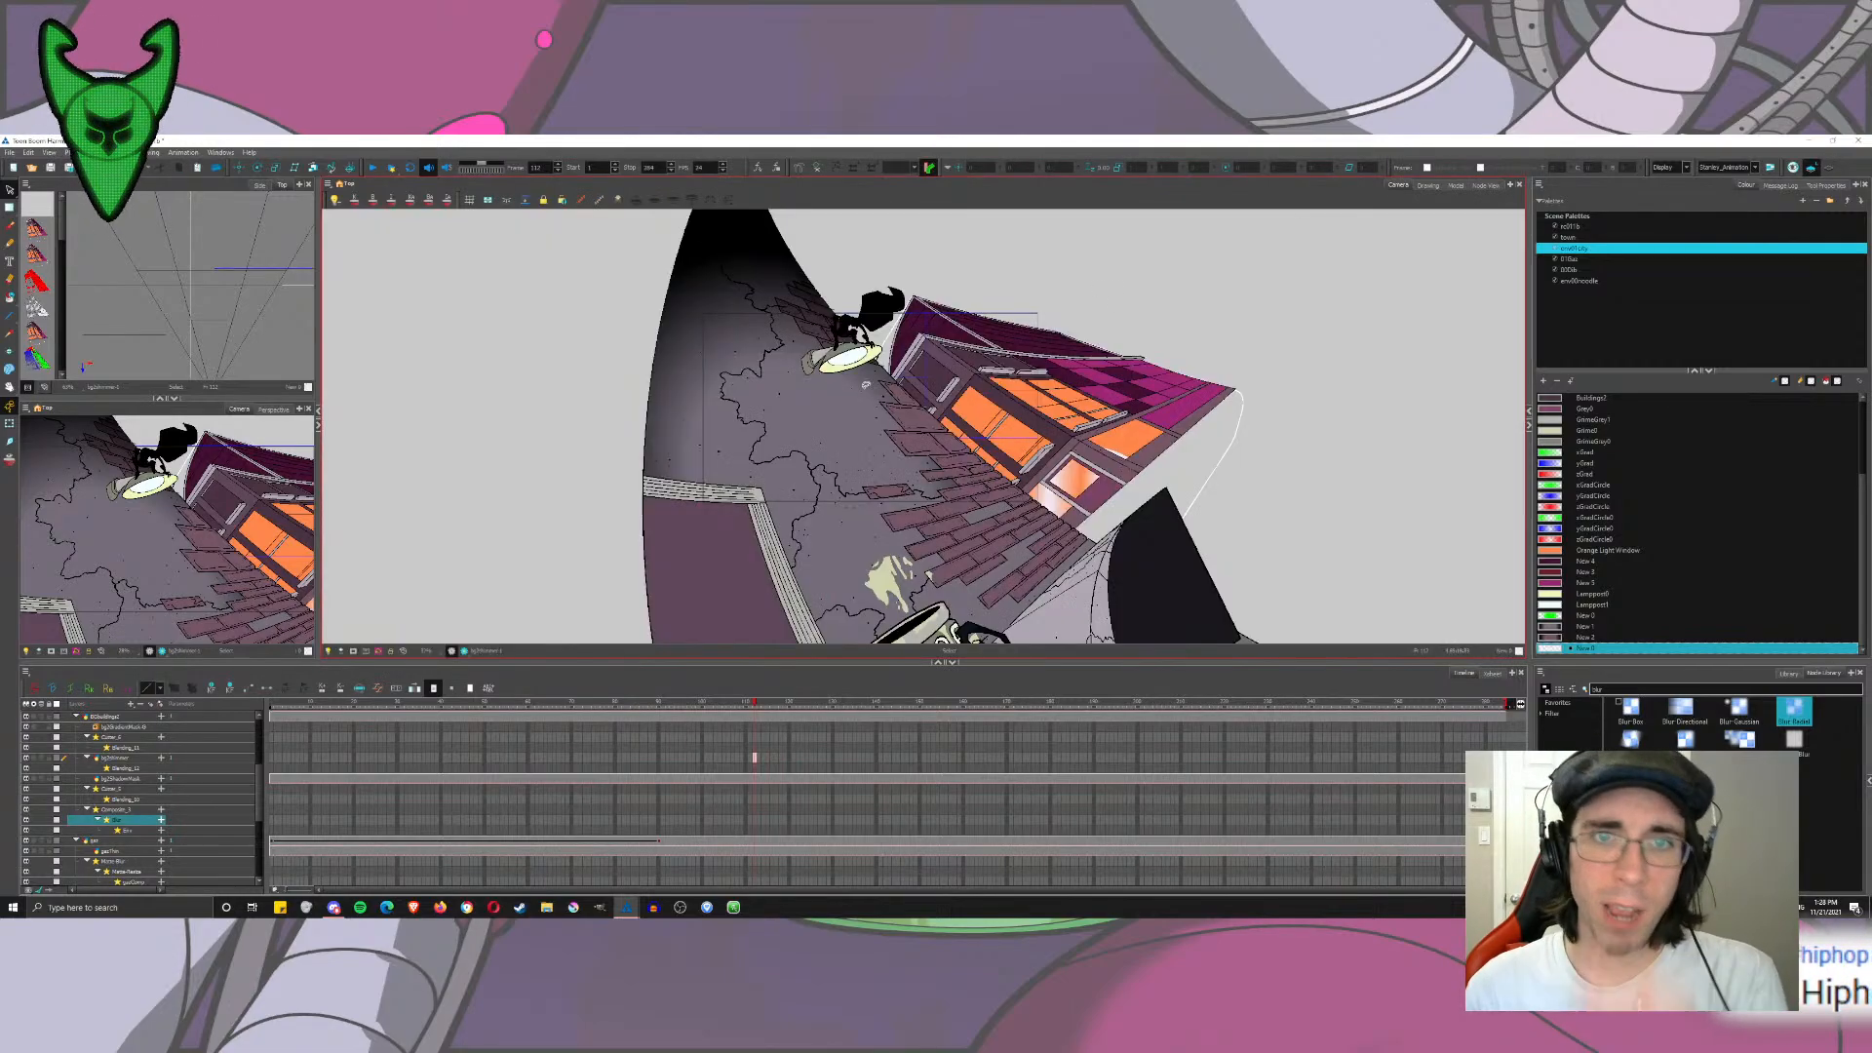
{"action": "left_click", "coordinate": [466, 650]}
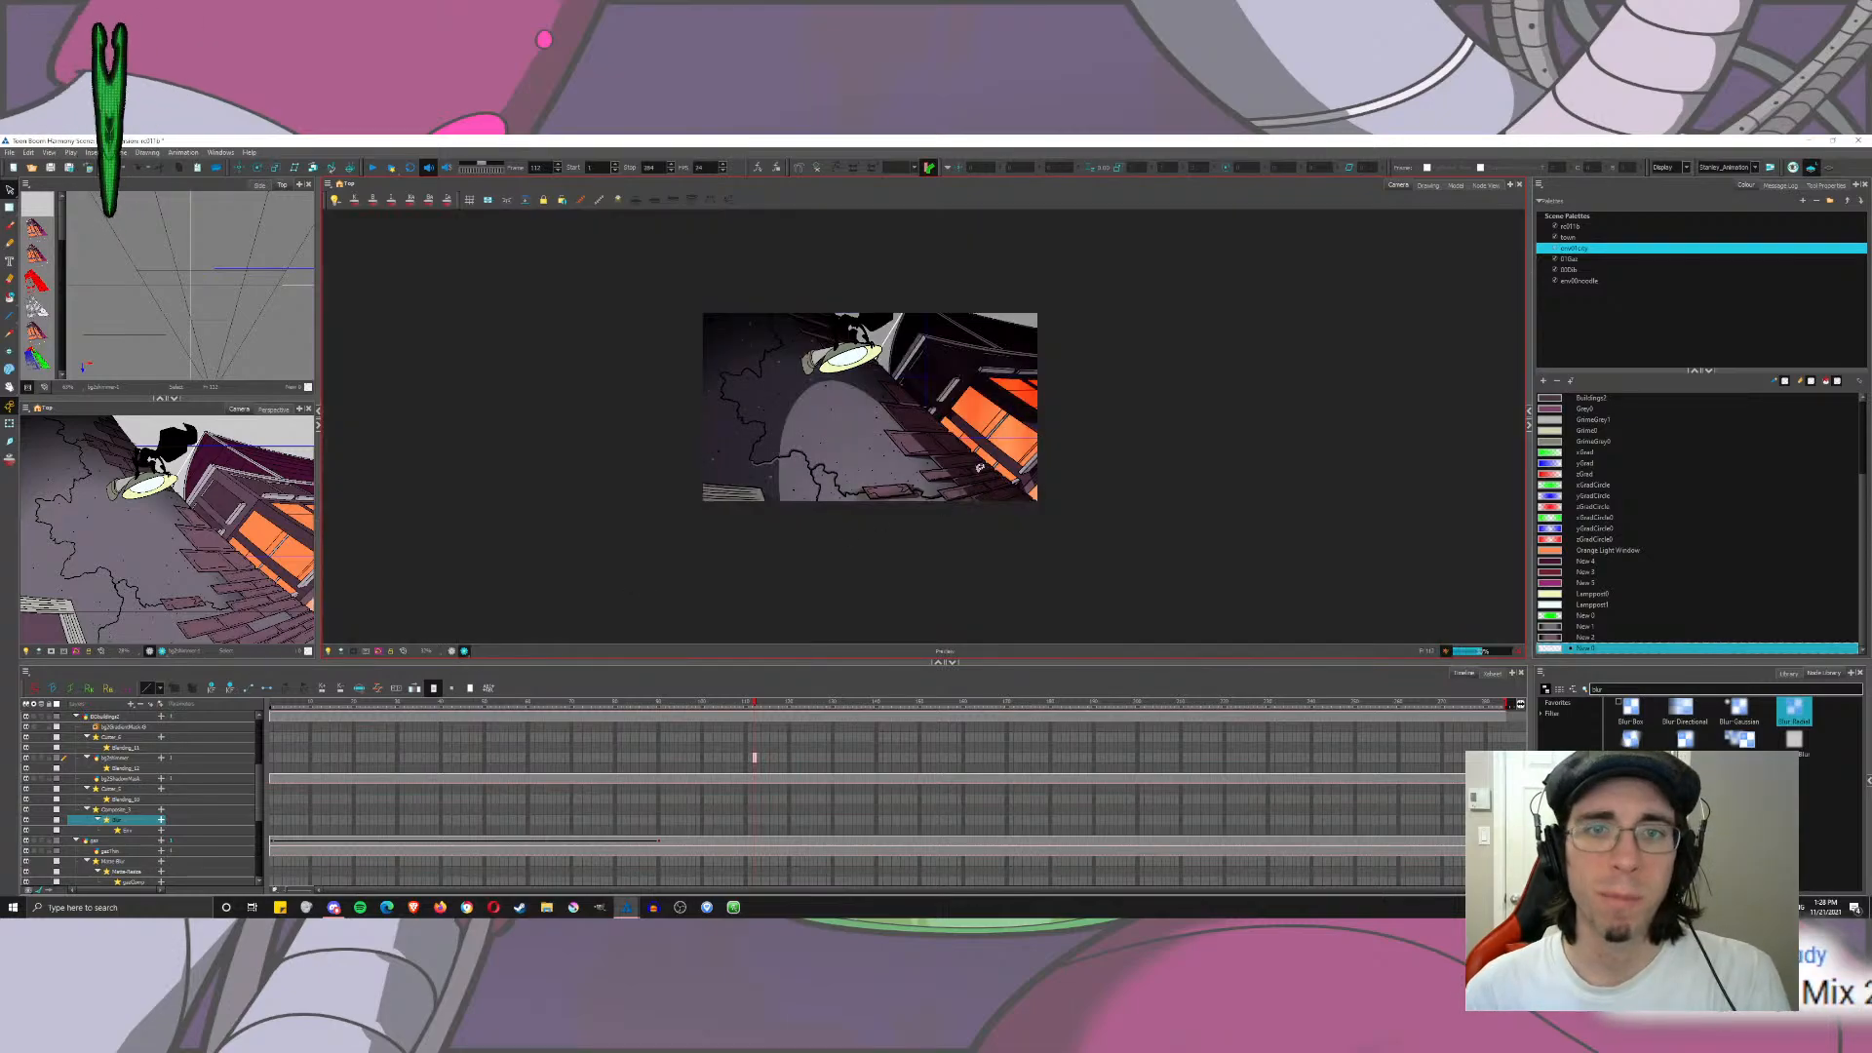
{"action": "scroll", "coordinate": [979, 467], "scroll_direction": "up", "scroll_amount": 4}
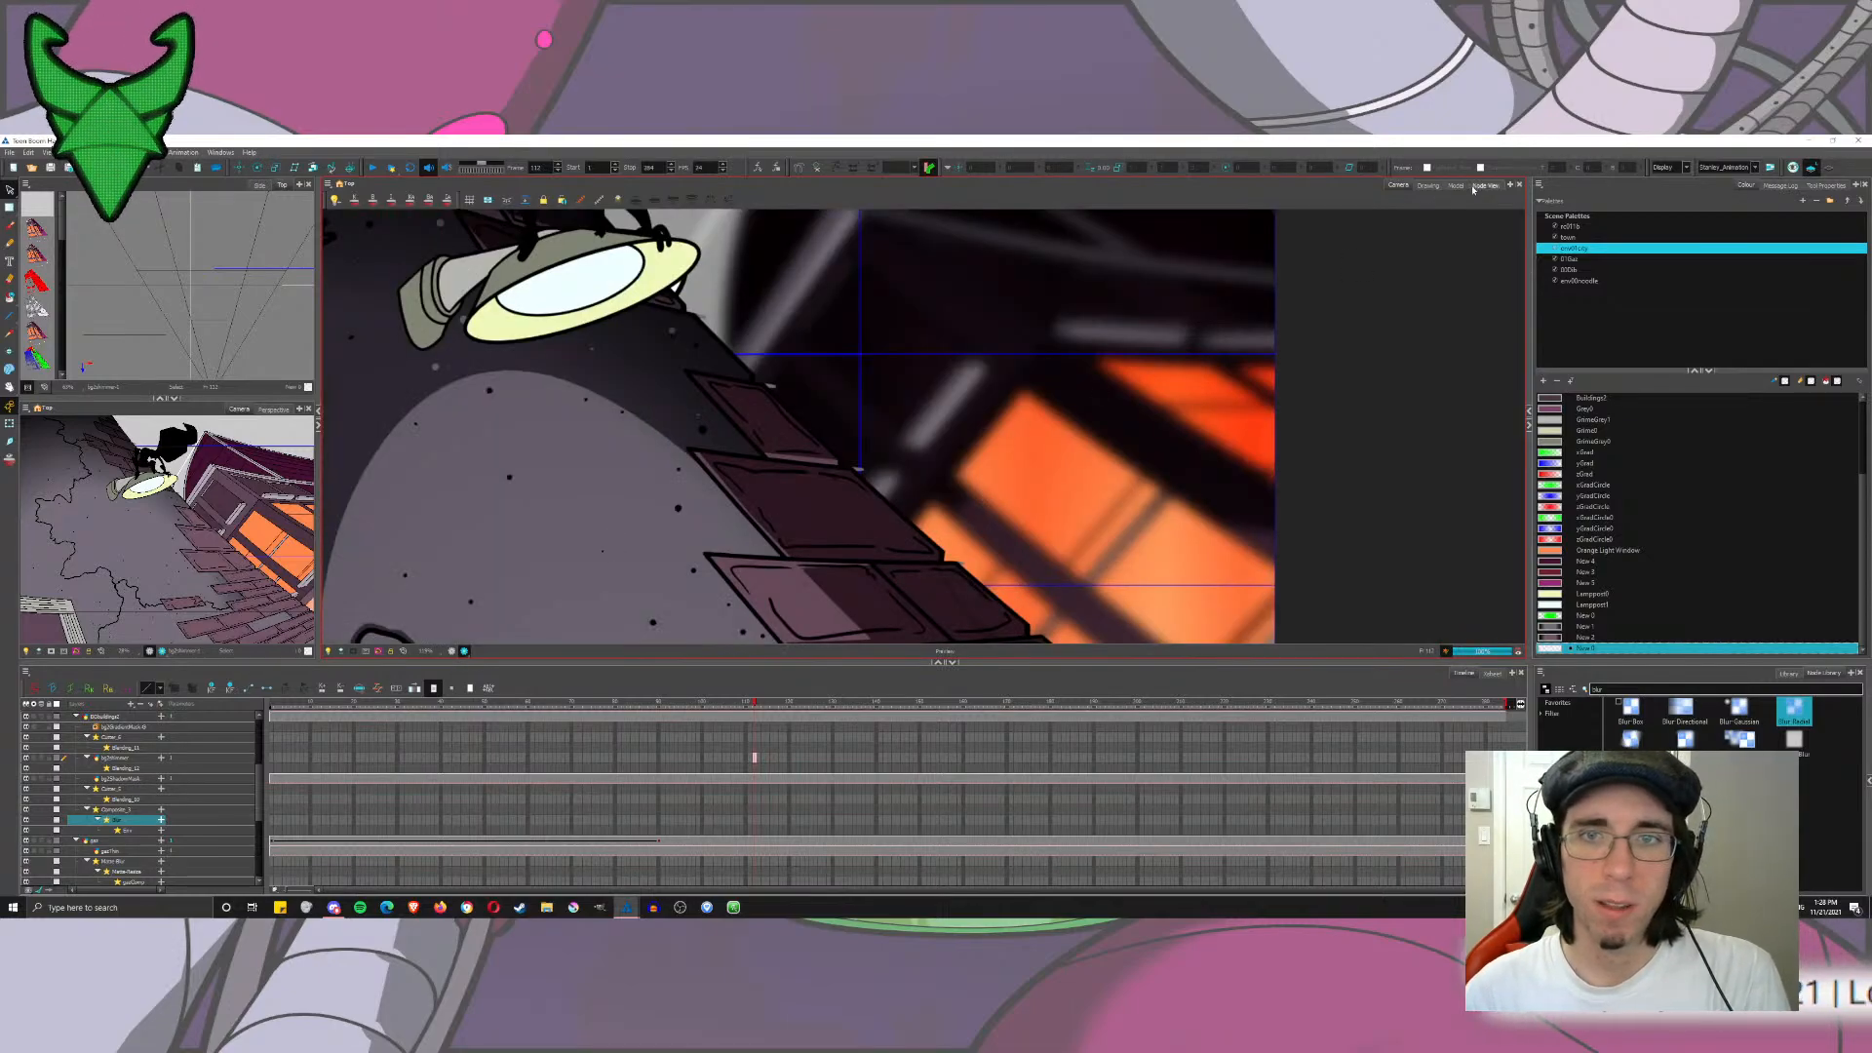
Step: Lower the radius of the background building's Blur node and check the whole rendered frame before returning to the unrendered display
{"action": "left_click", "coordinate": [1489, 185]}
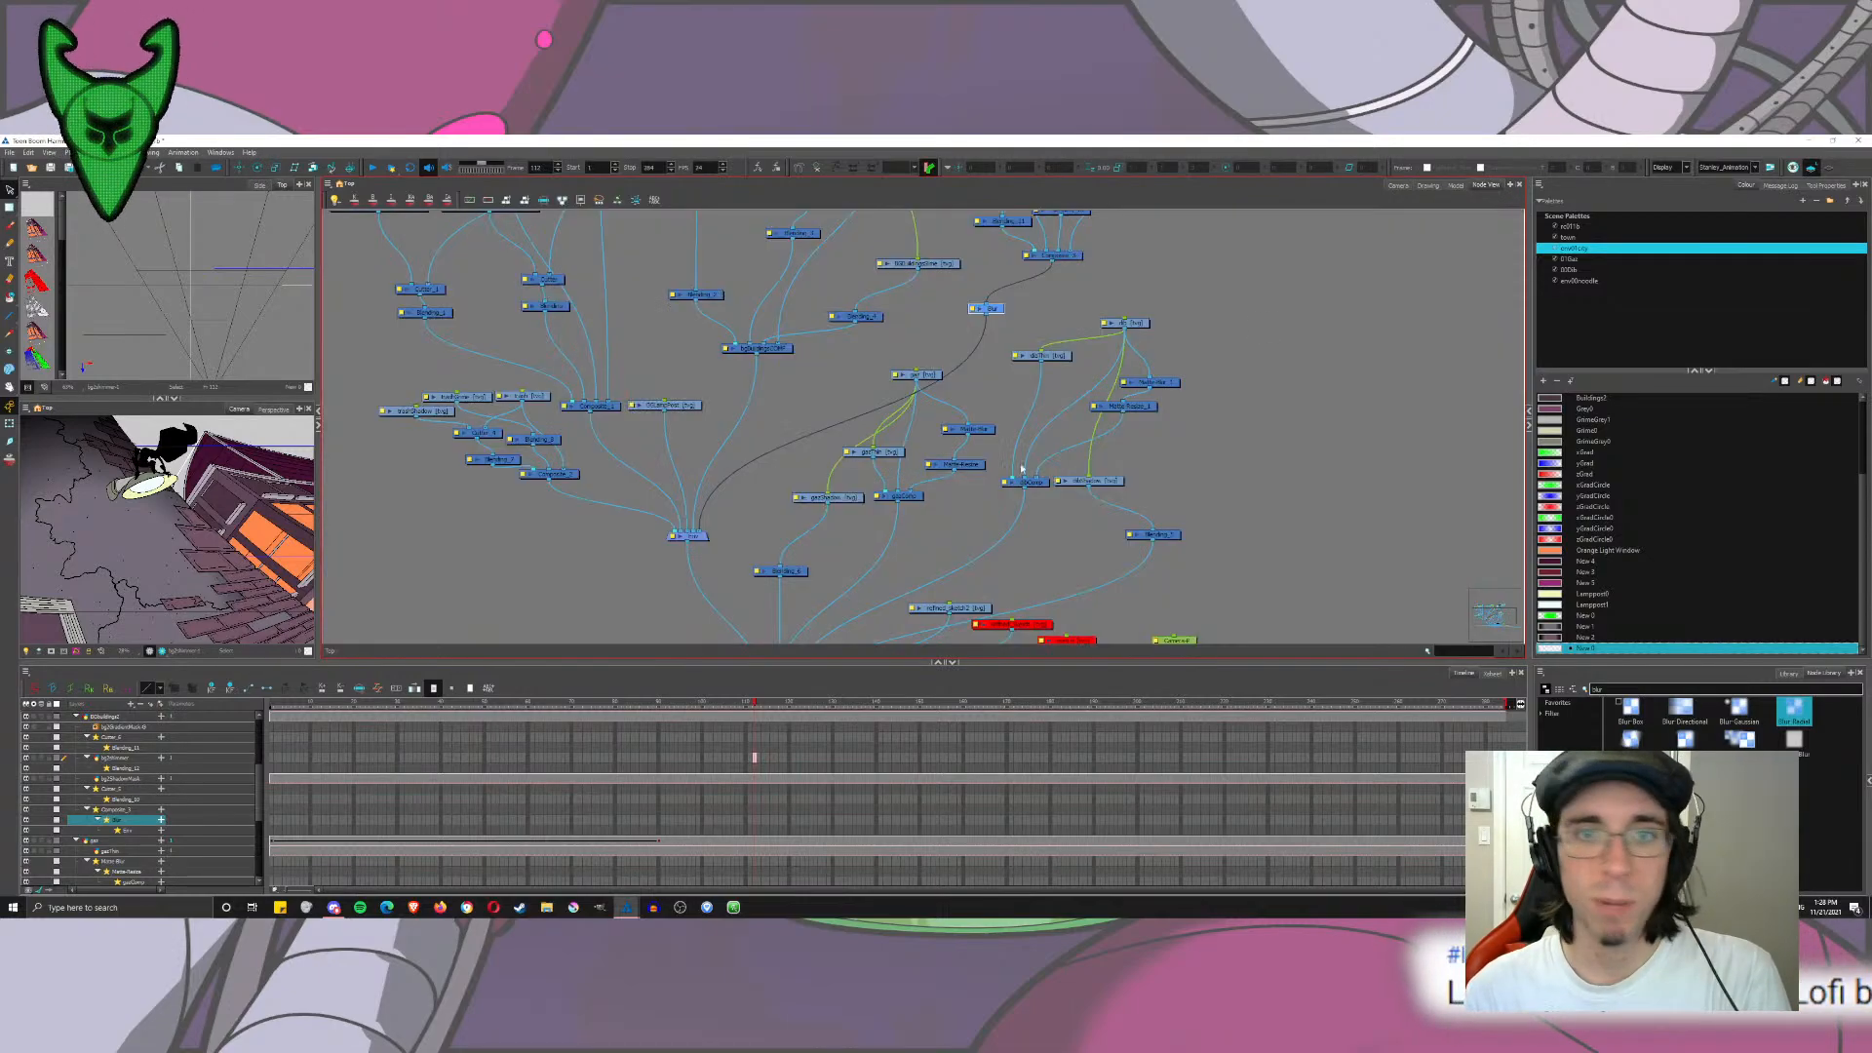
{"action": "double_click", "coordinate": [985, 309]}
{"action": "left_click", "coordinate": [1397, 187]}
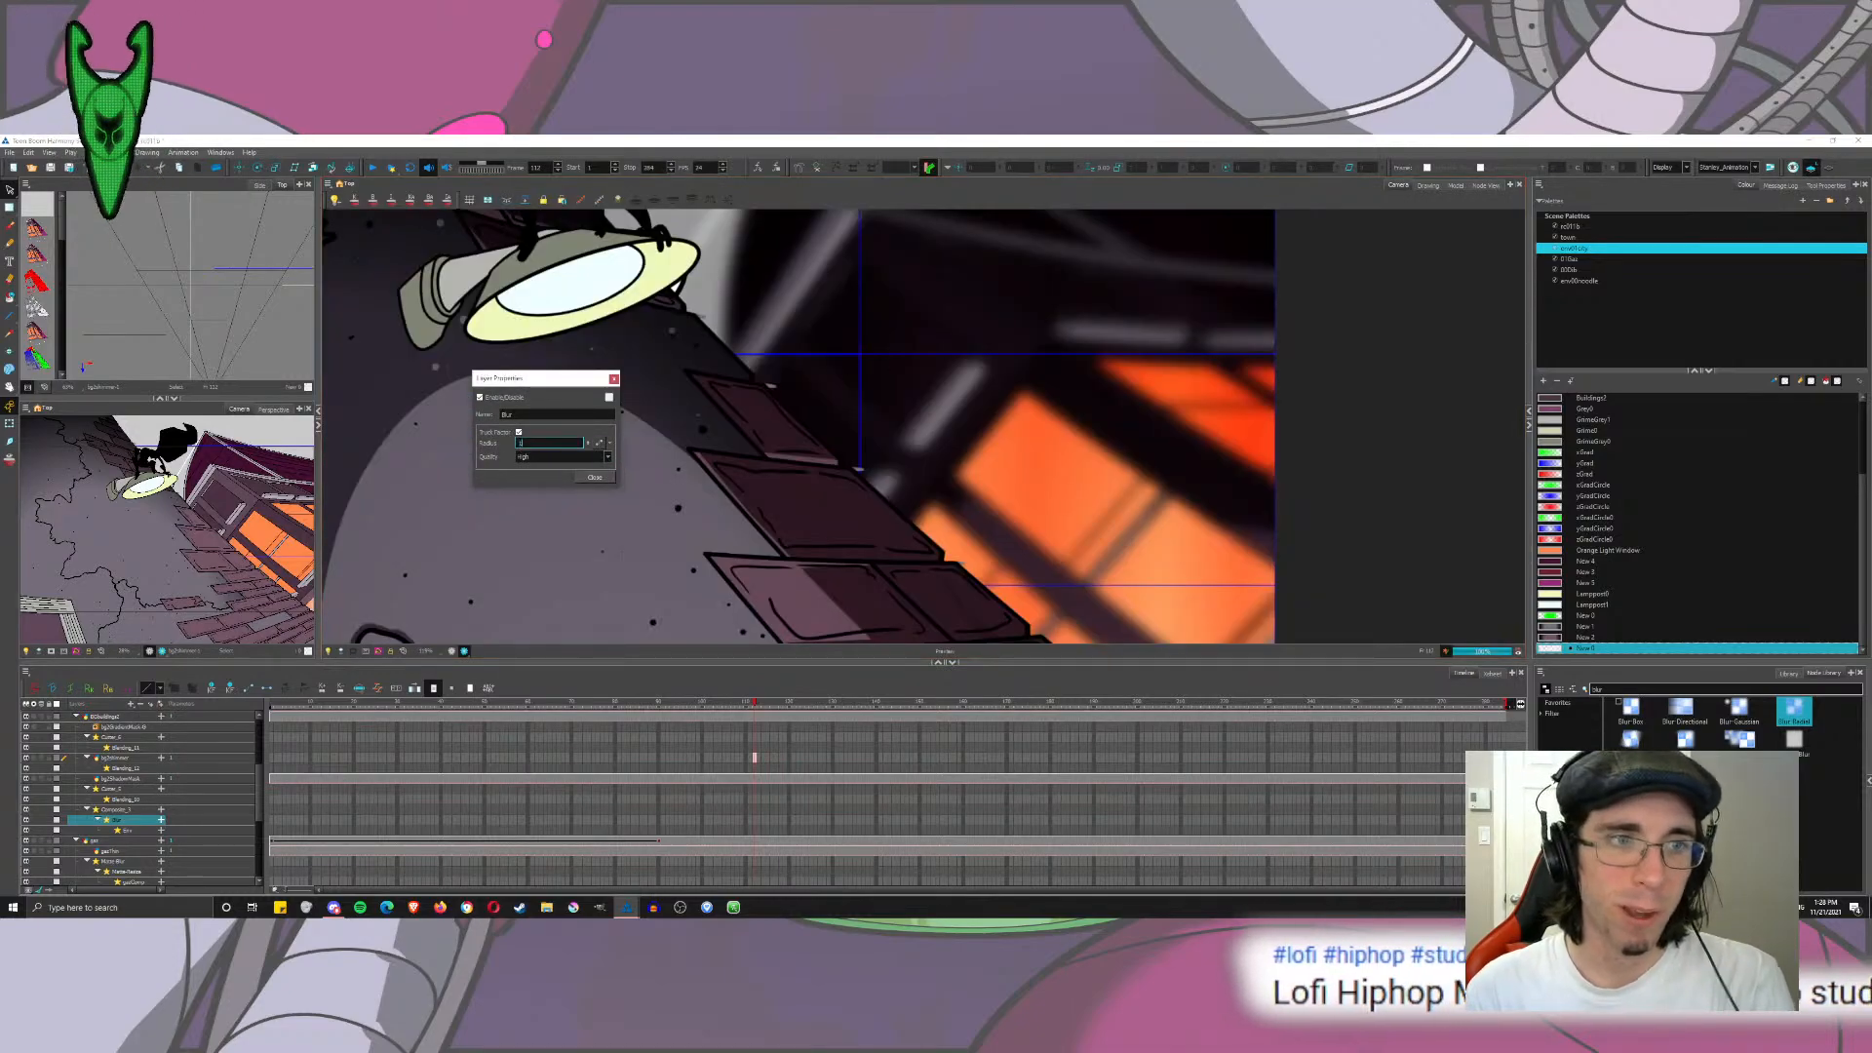
{"action": "left_click", "coordinate": [592, 477]}
{"action": "scroll", "coordinate": [877, 439], "scroll_direction": "down", "scroll_amount": 5}
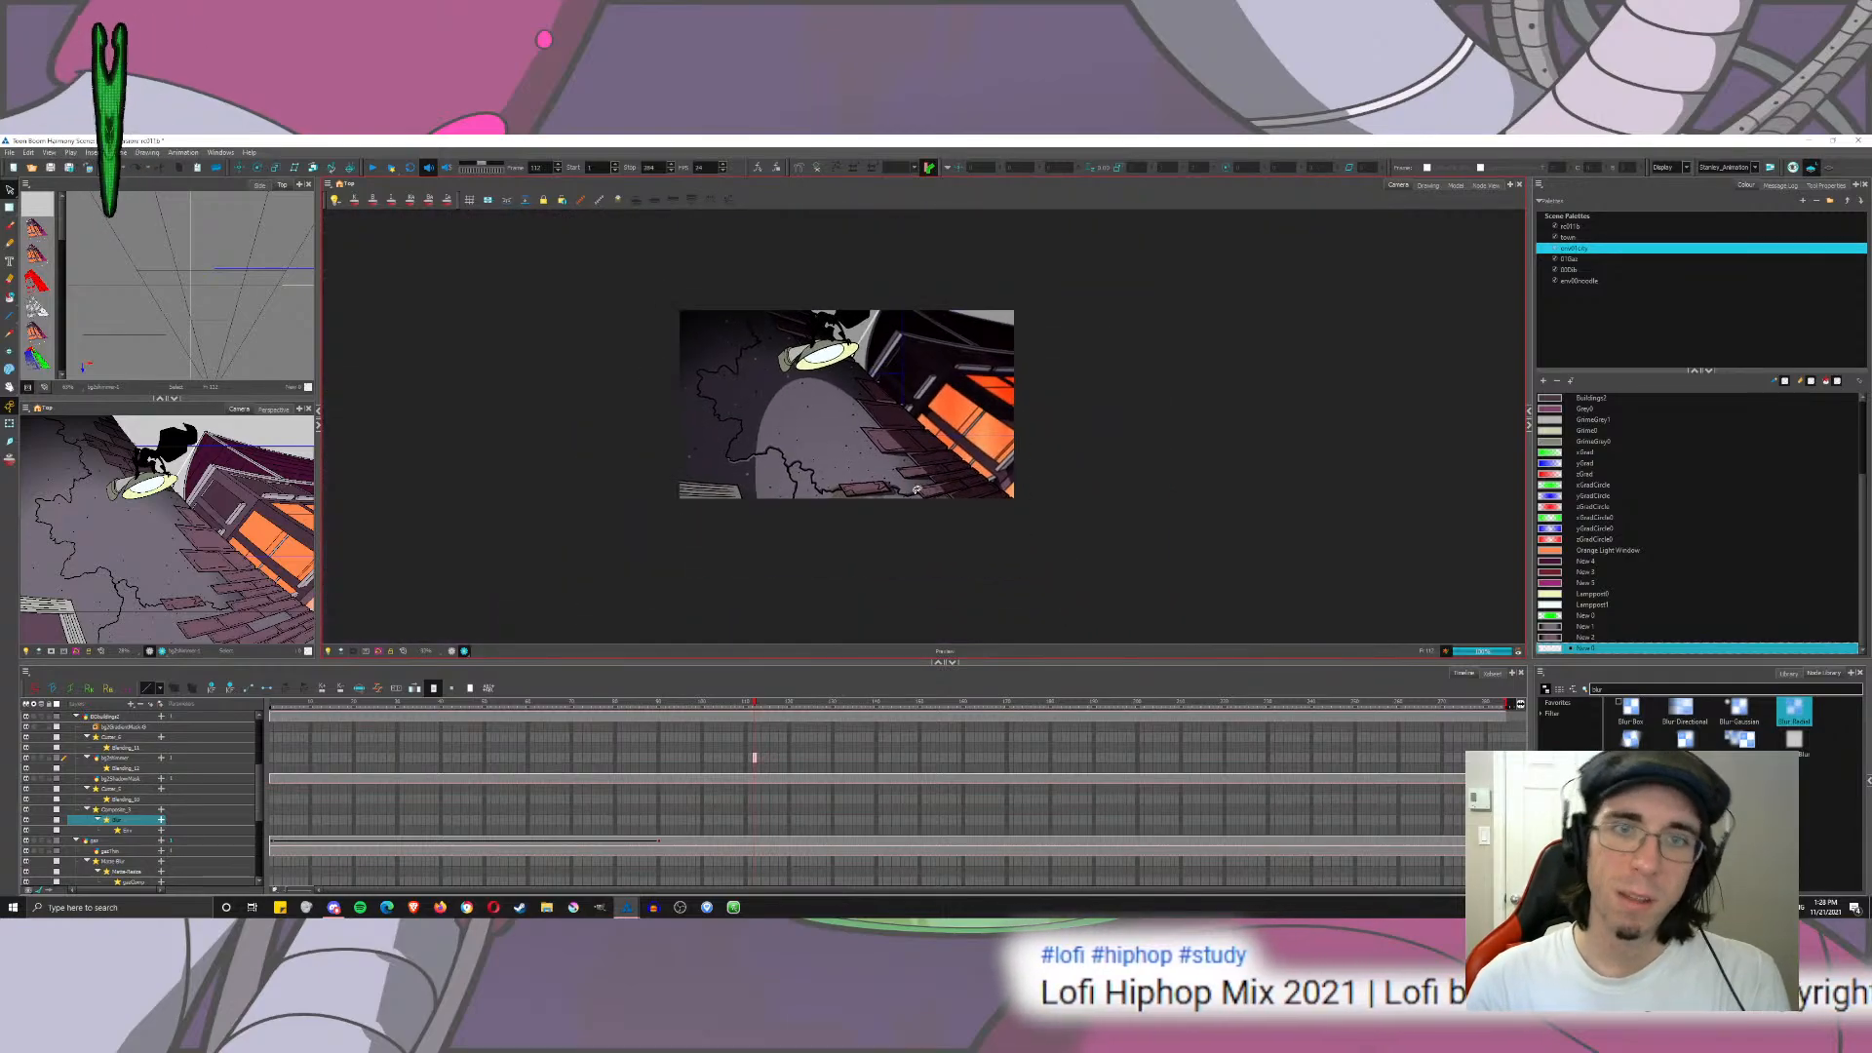
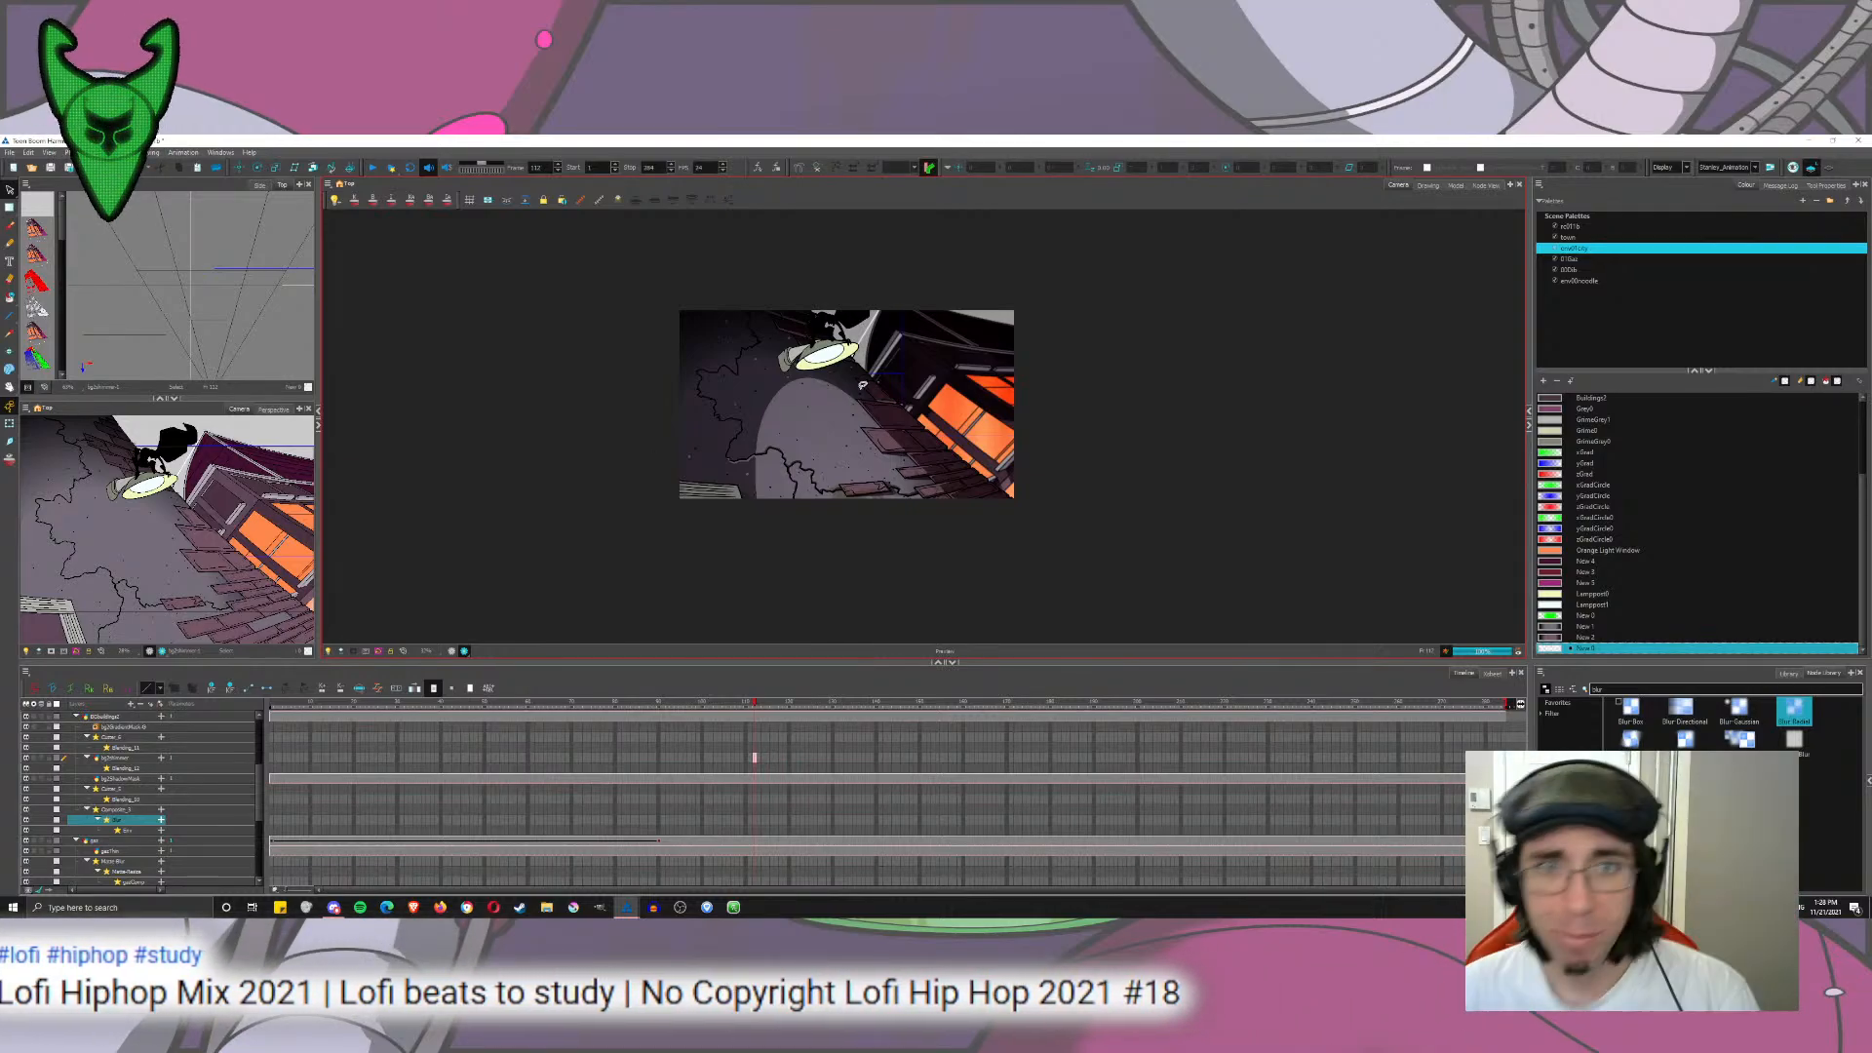
{"action": "left_click", "coordinate": [451, 651]}
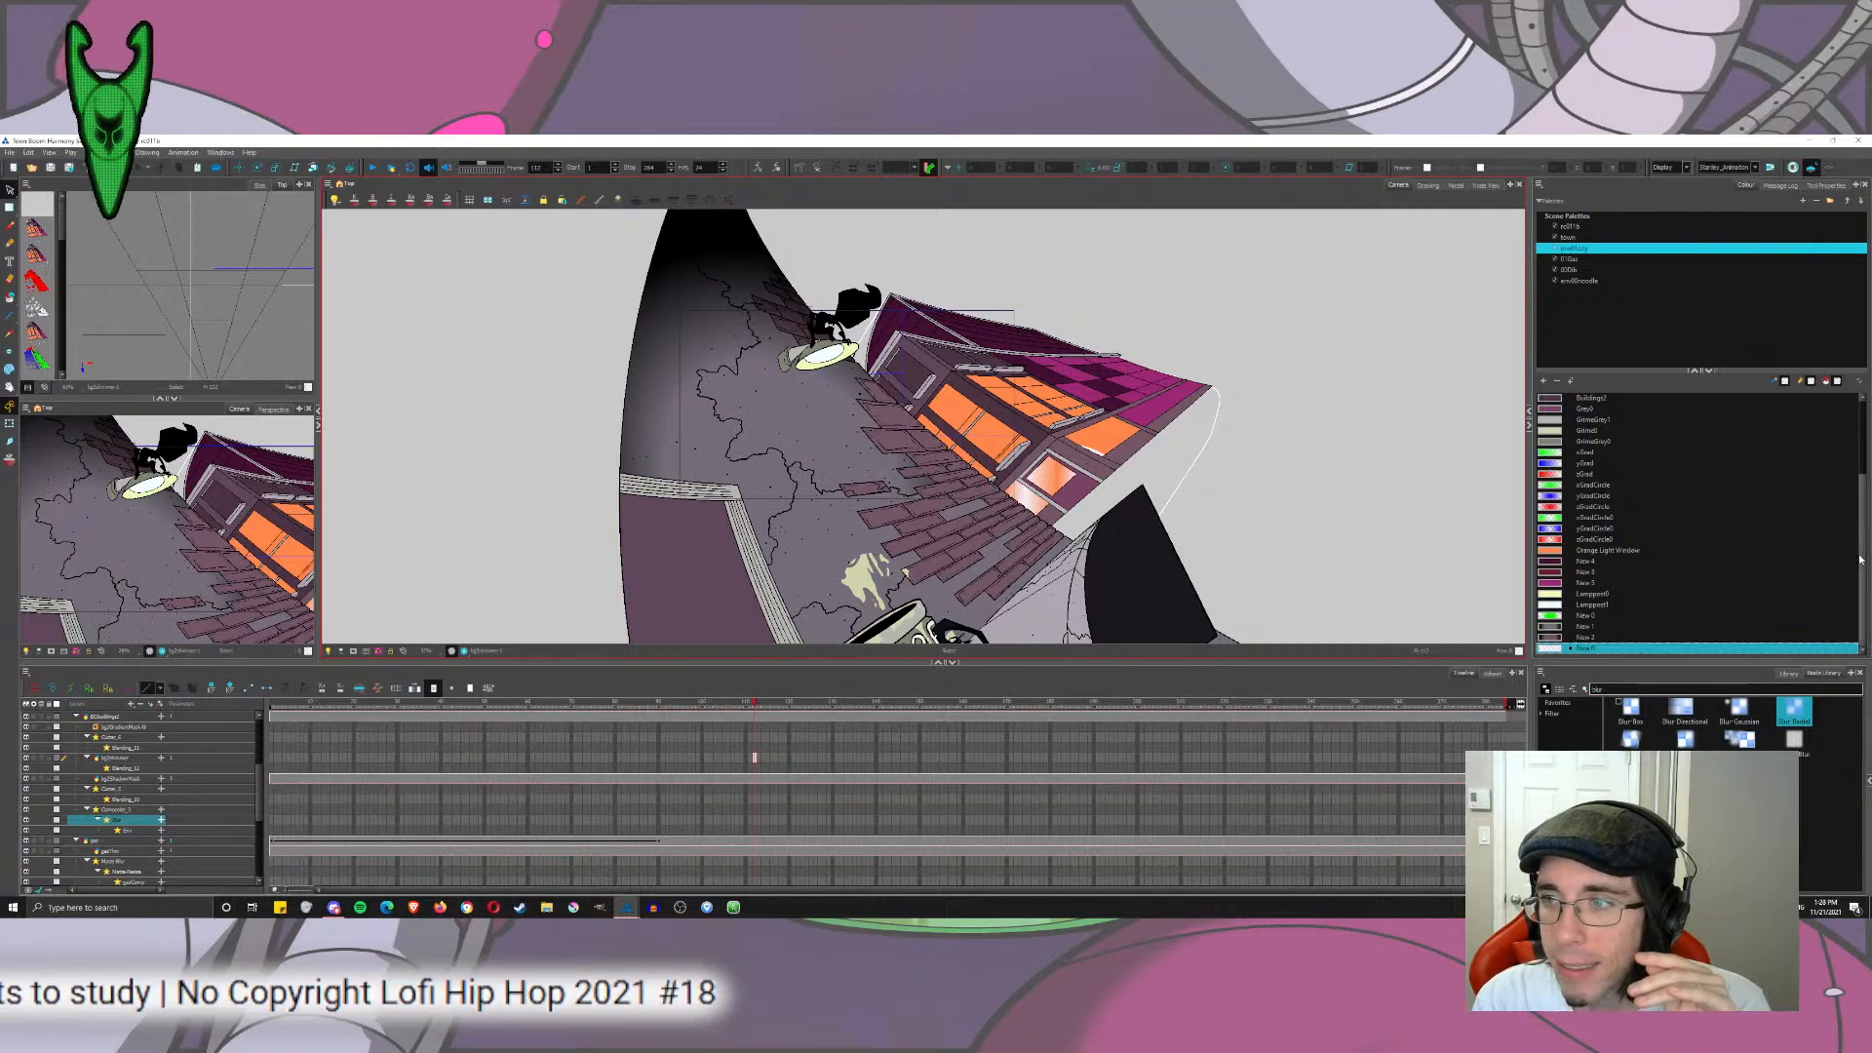
Step: Start opening another scene and browse to the 1 - Production folder of the project on the desktop
{"action": "left_click_drag", "start_coordinate": [1863, 558], "coordinate": [1869, 460]}
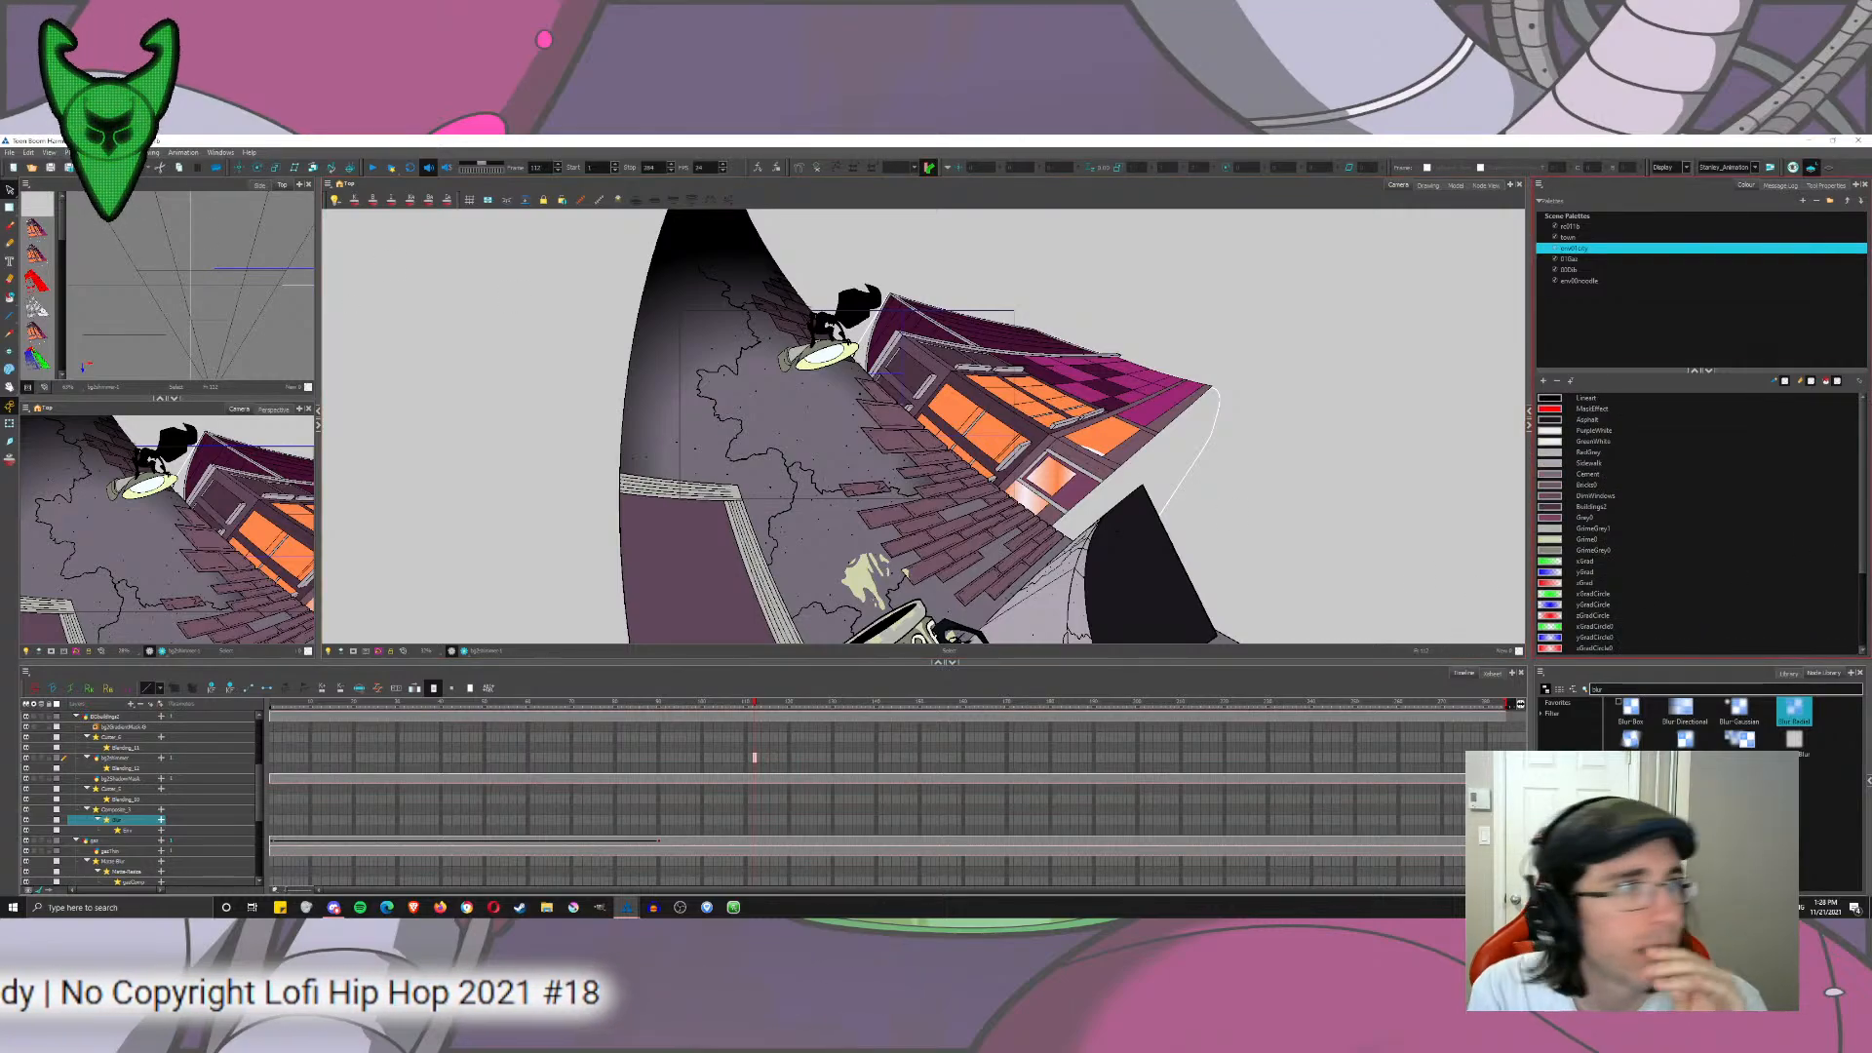
{"action": "key", "text": "ctrl+o"}
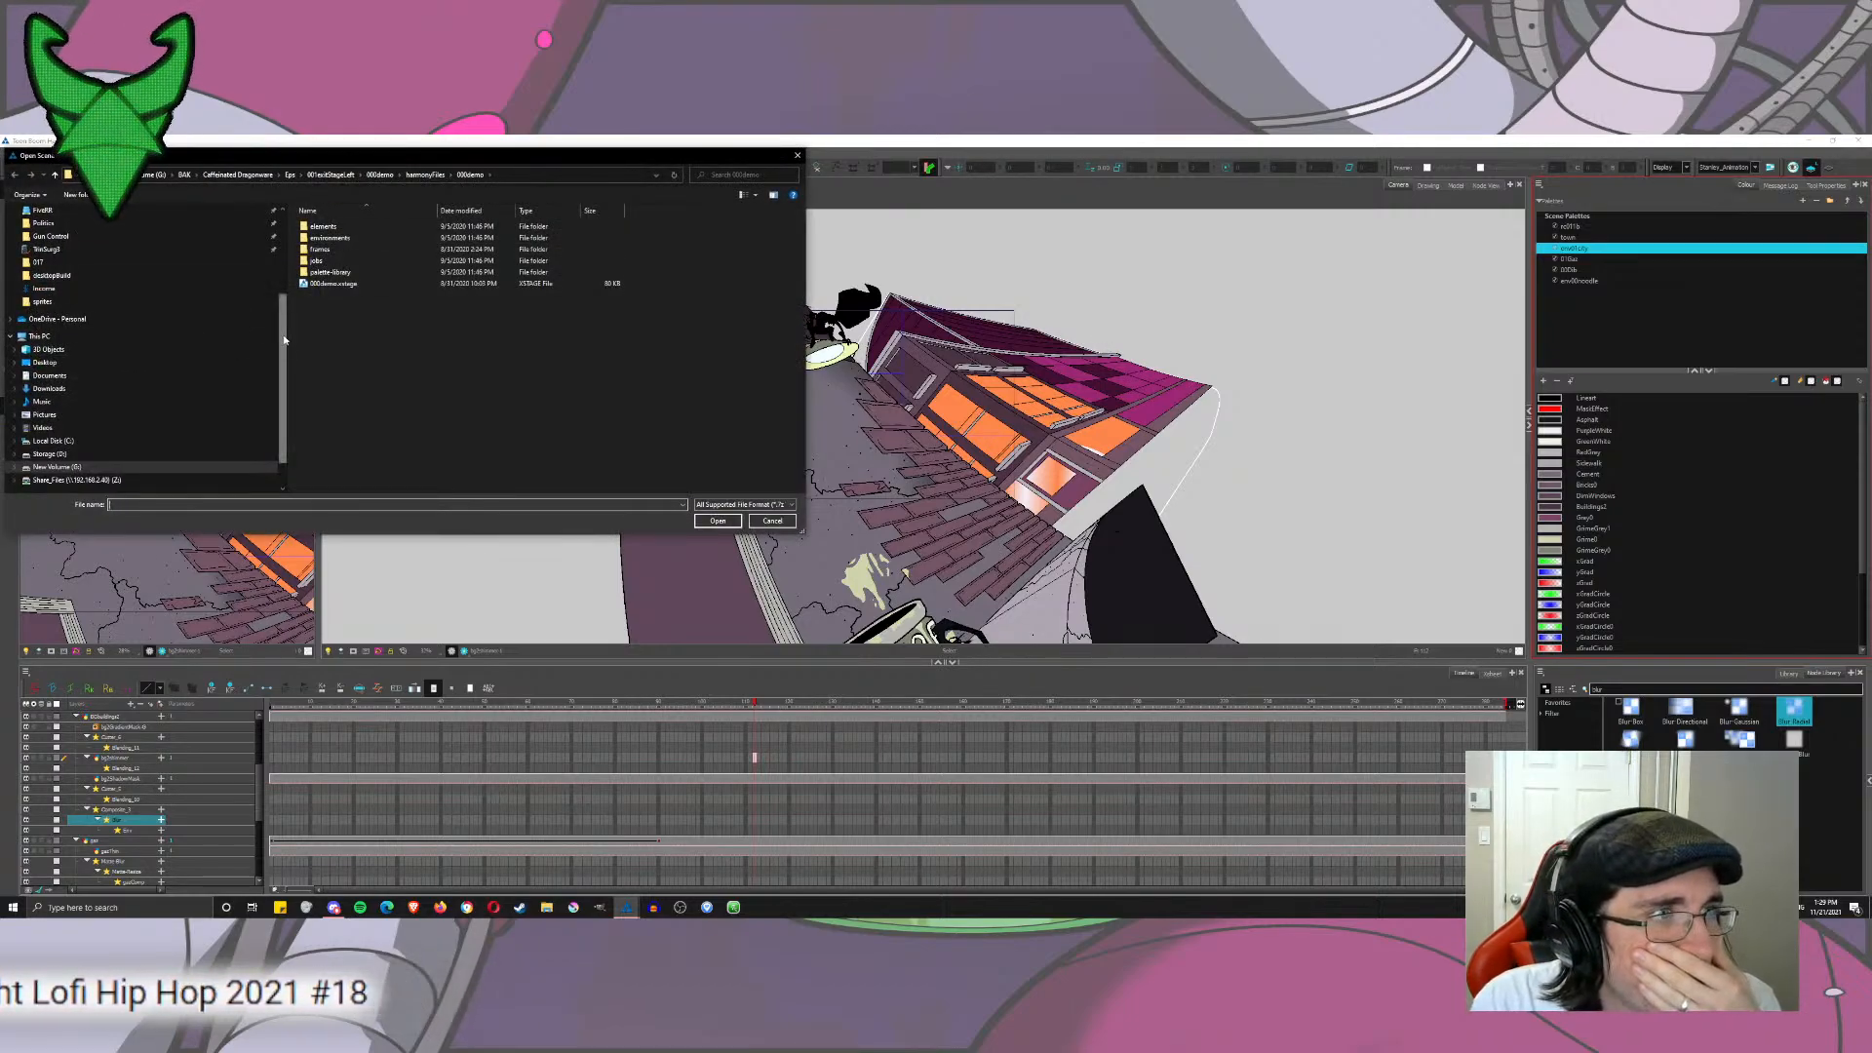
{"action": "left_click_drag", "start_coordinate": [282, 340], "coordinate": [280, 273]}
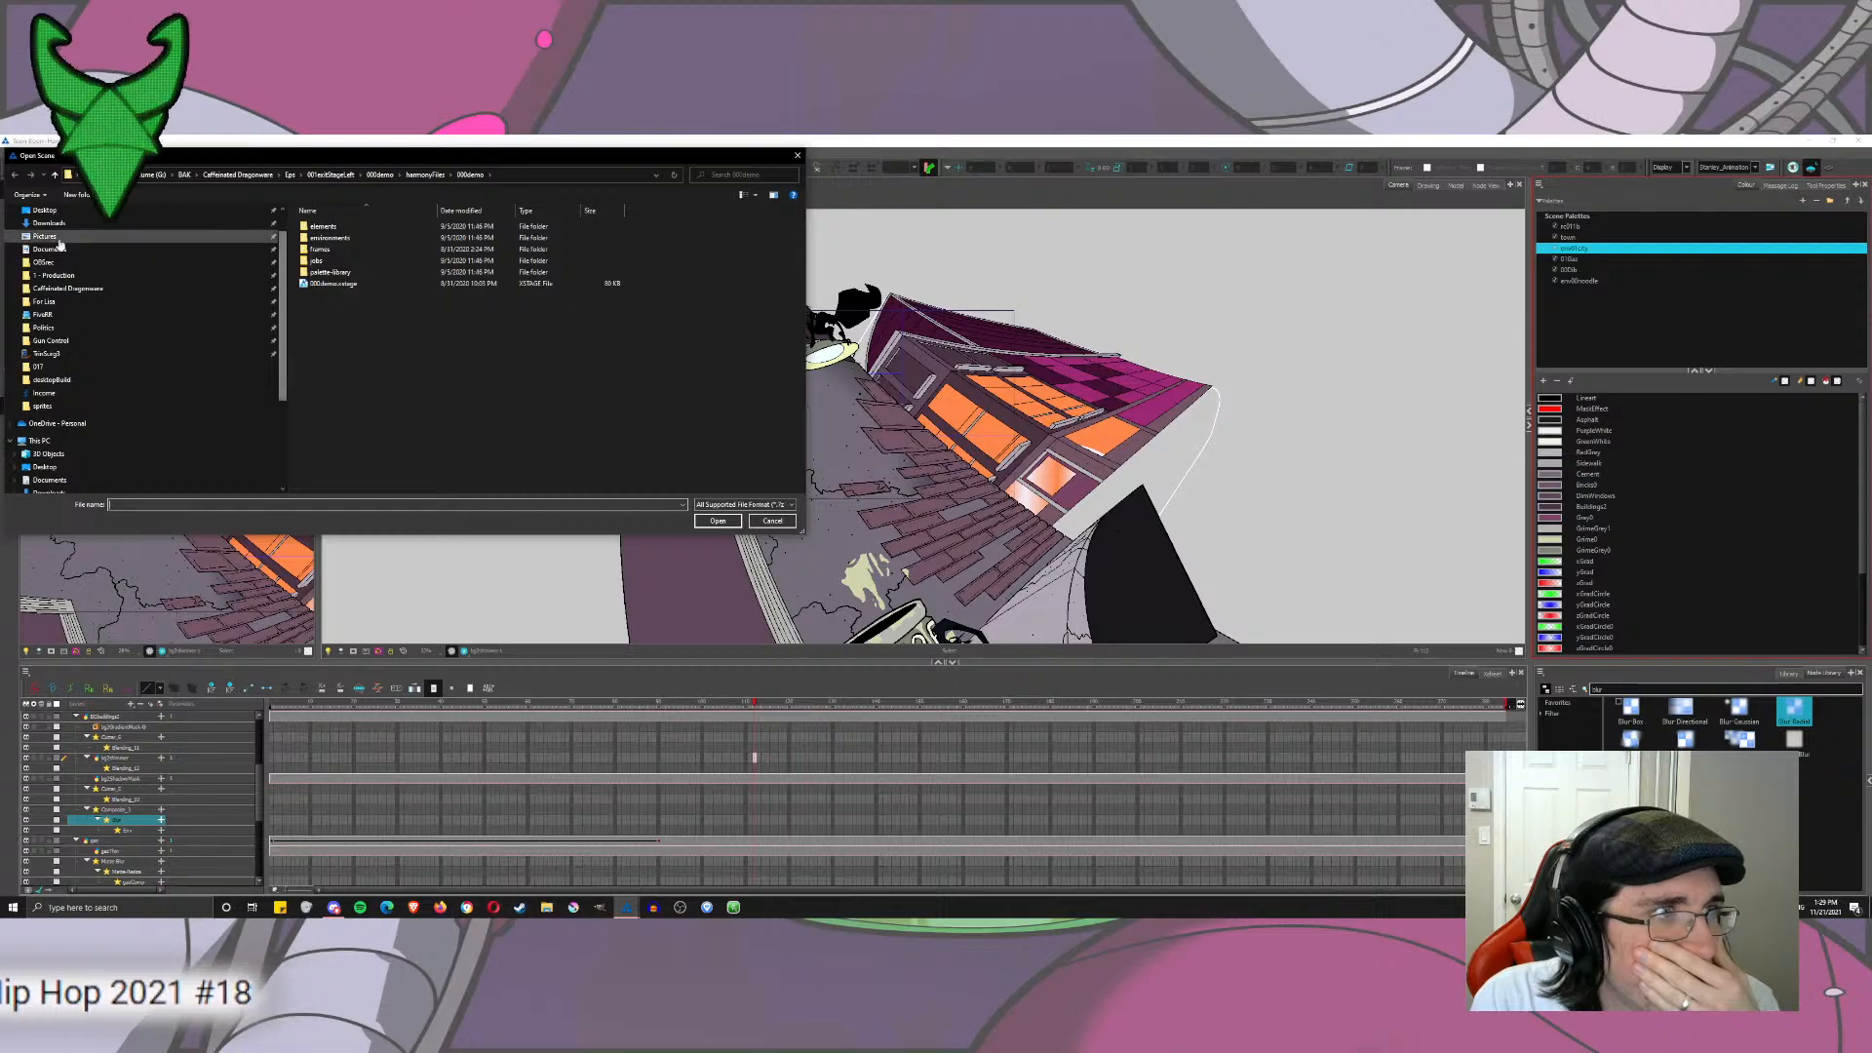
{"action": "left_click", "coordinate": [248, 210]}
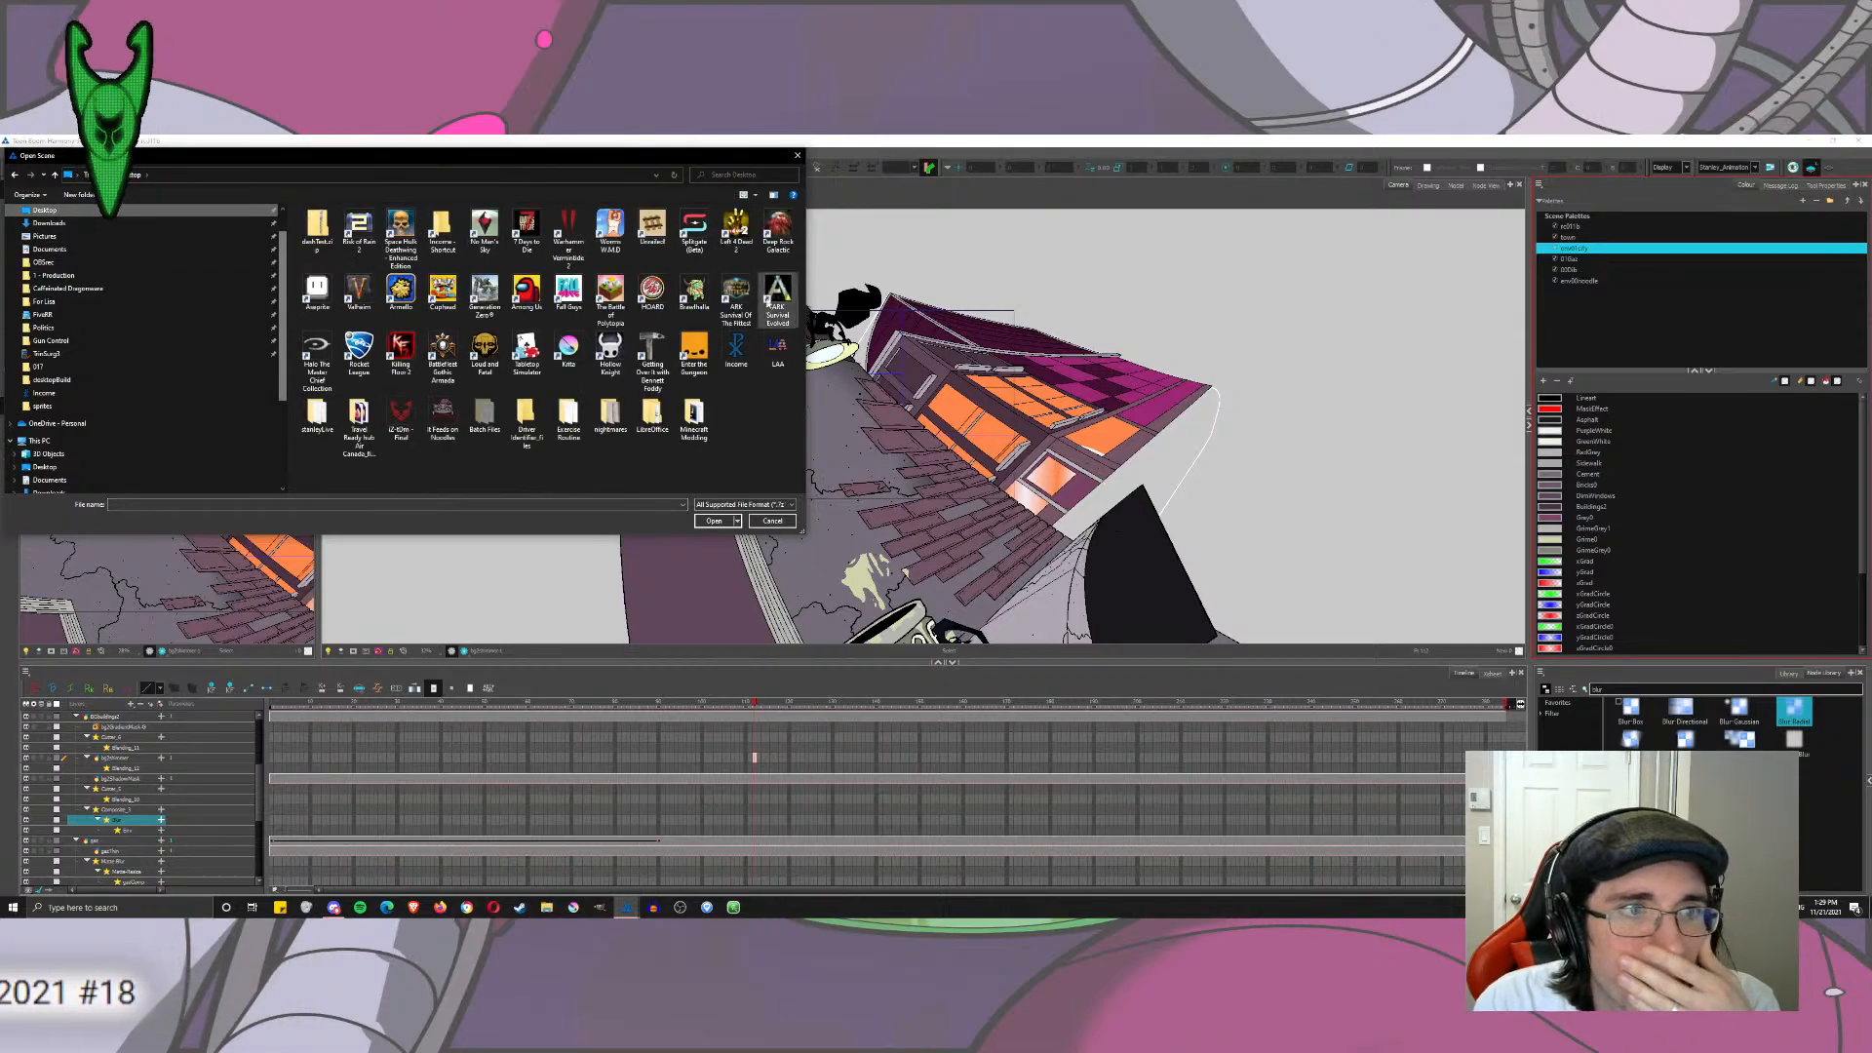
{"action": "double_click", "coordinate": [441, 416]}
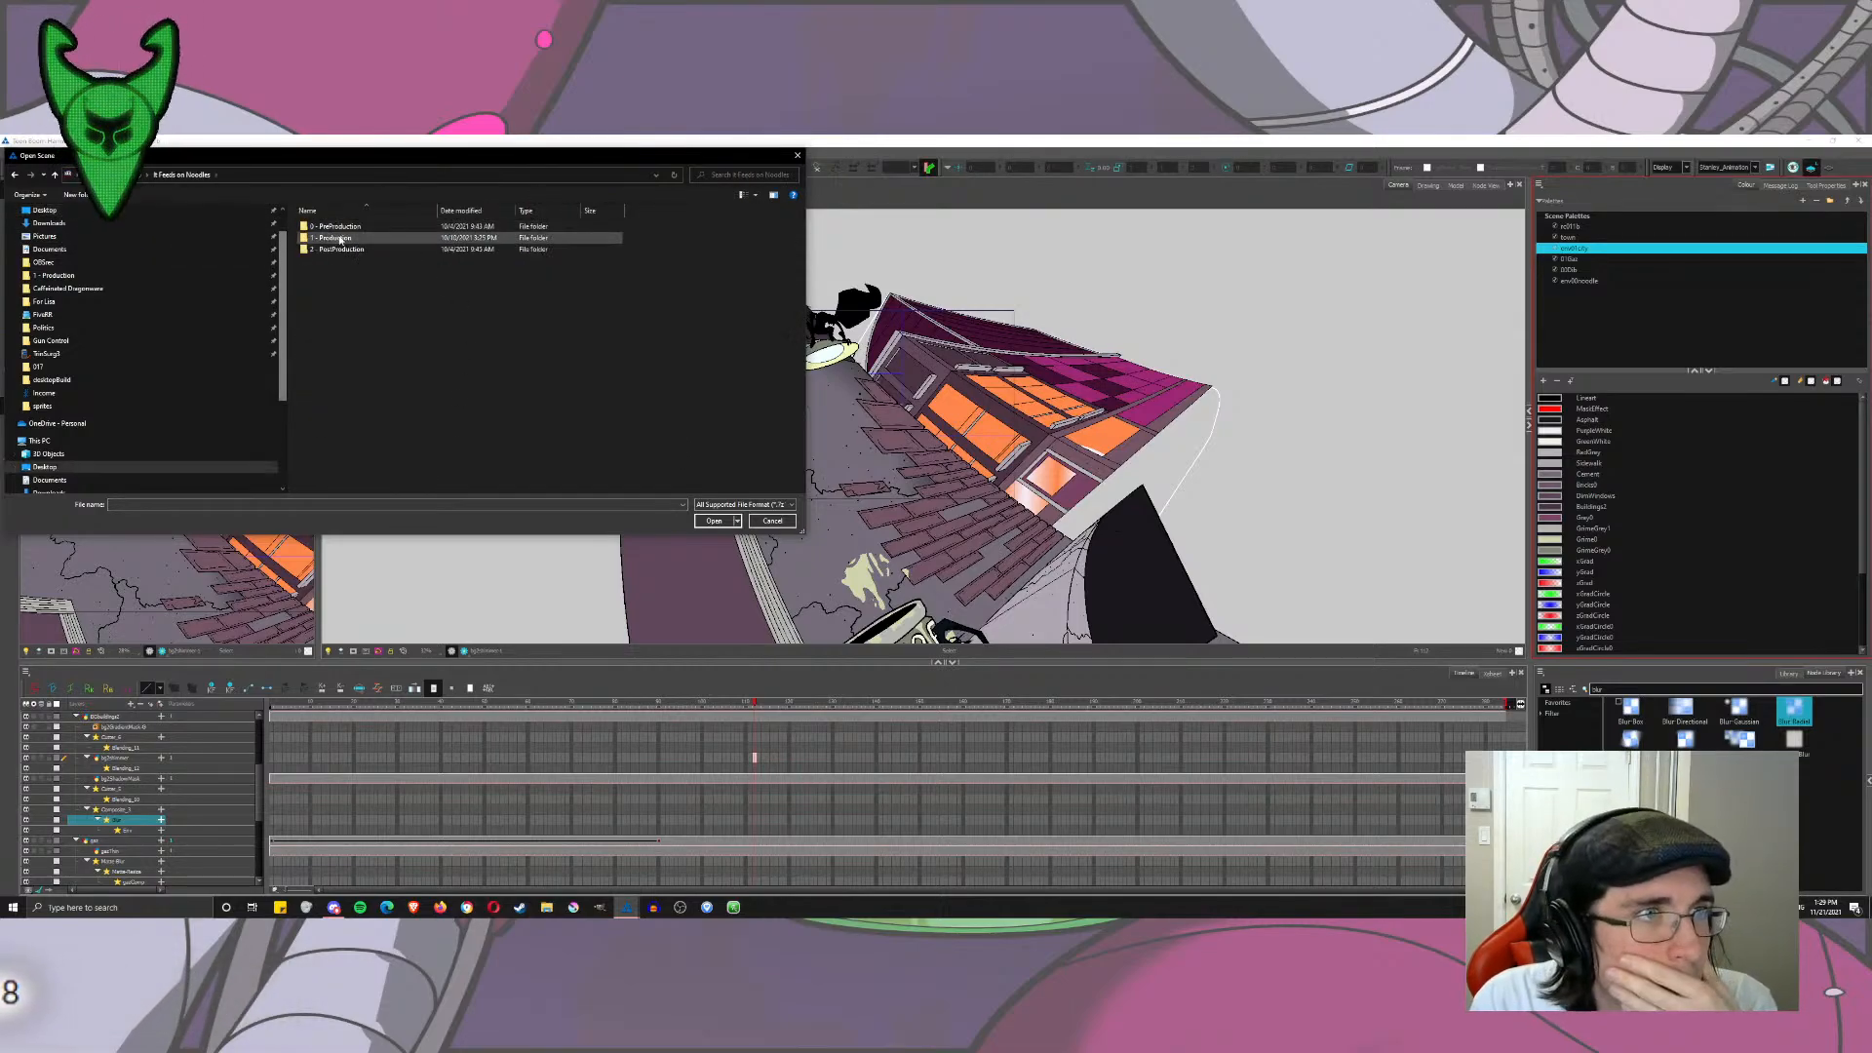
{"action": "double_click", "coordinate": [341, 238]}
Step: Show the production folders as larger icons and open the sc0001v2 scene
{"action": "right_click", "coordinate": [684, 288]}
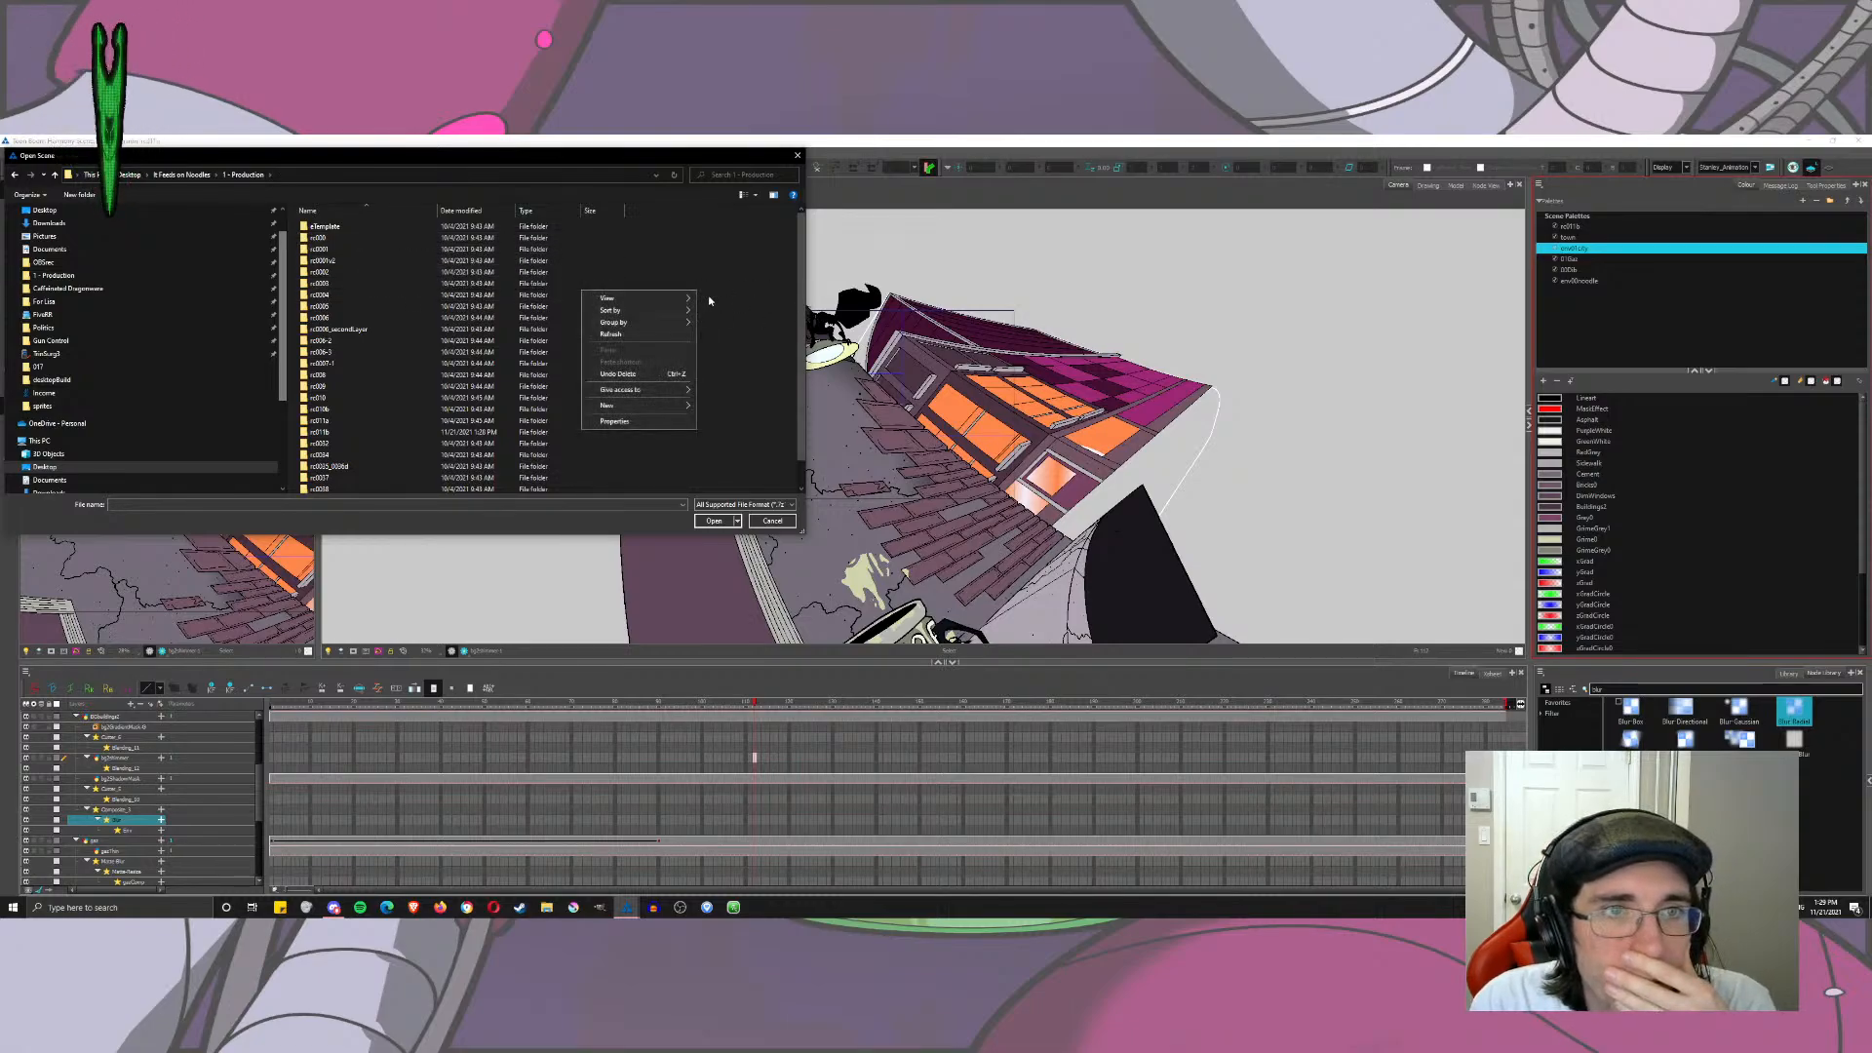
{"action": "mouse_move", "coordinate": [675, 300]}
{"action": "left_click", "coordinate": [758, 308]}
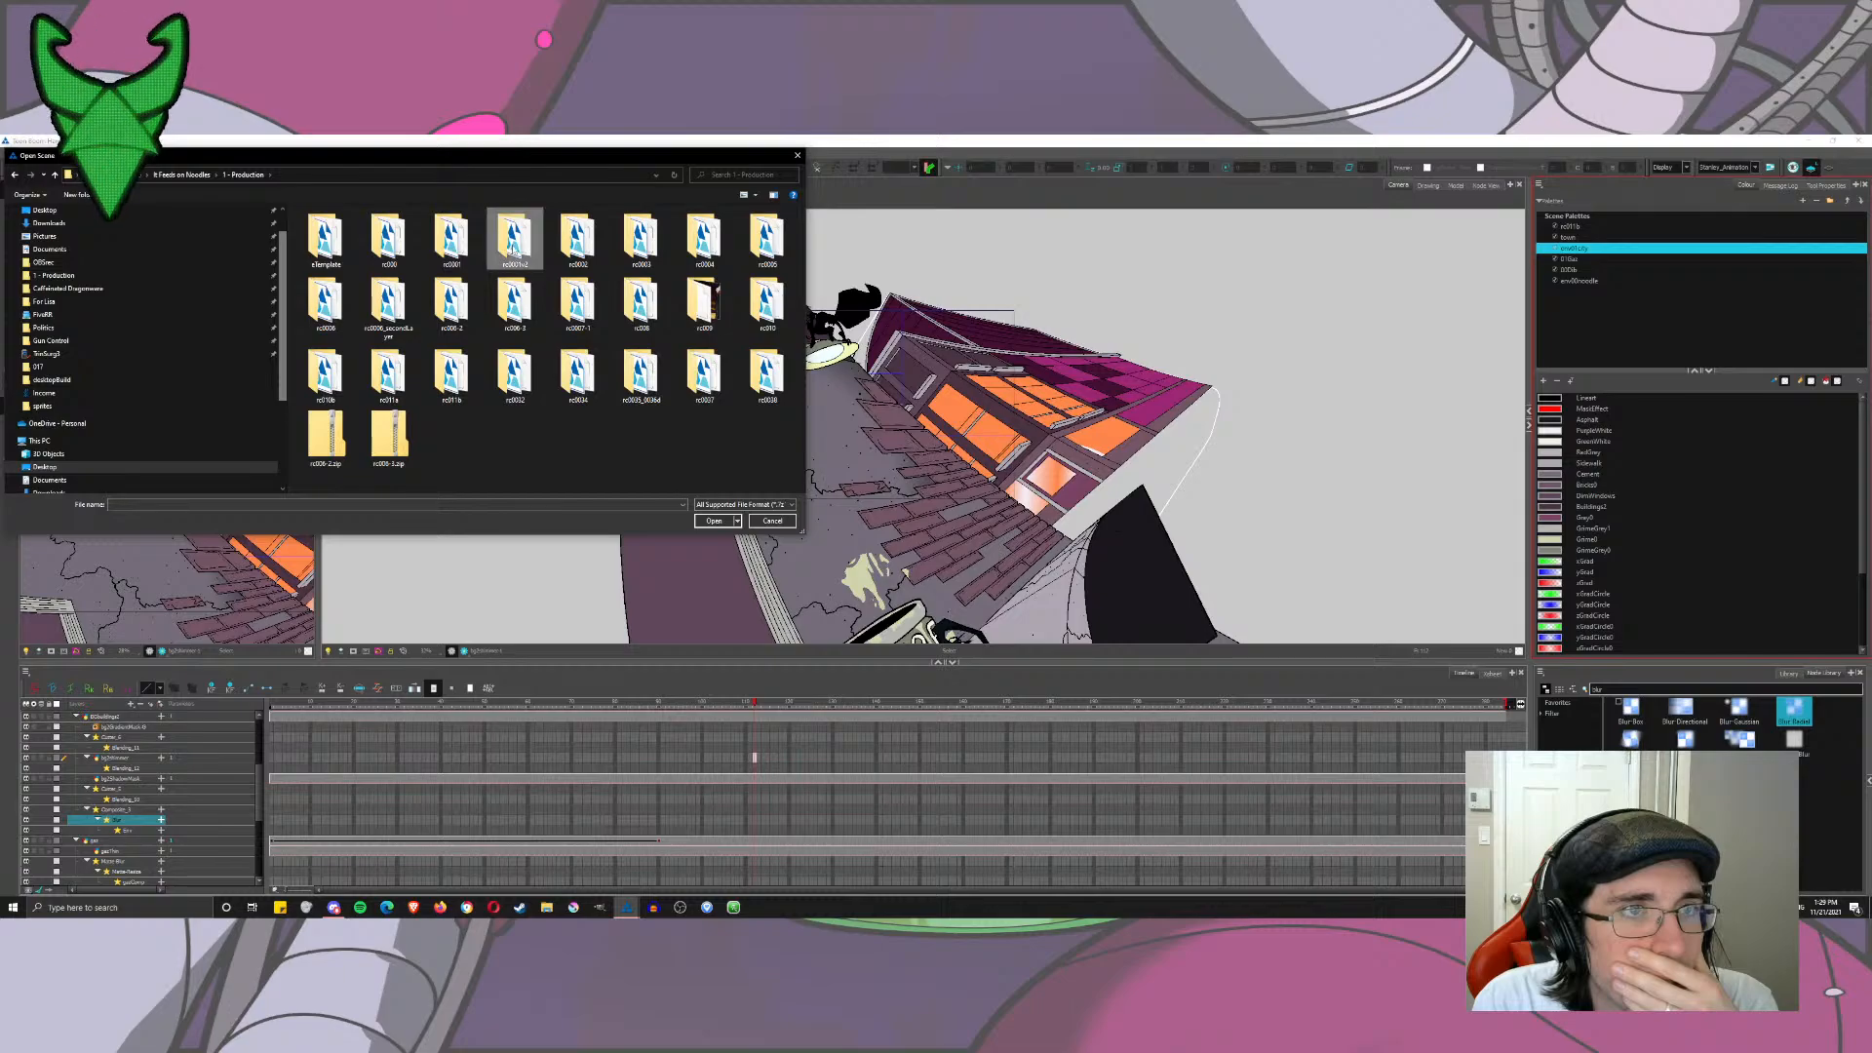
{"action": "double_click", "coordinate": [514, 239]}
{"action": "double_click", "coordinate": [362, 293]}
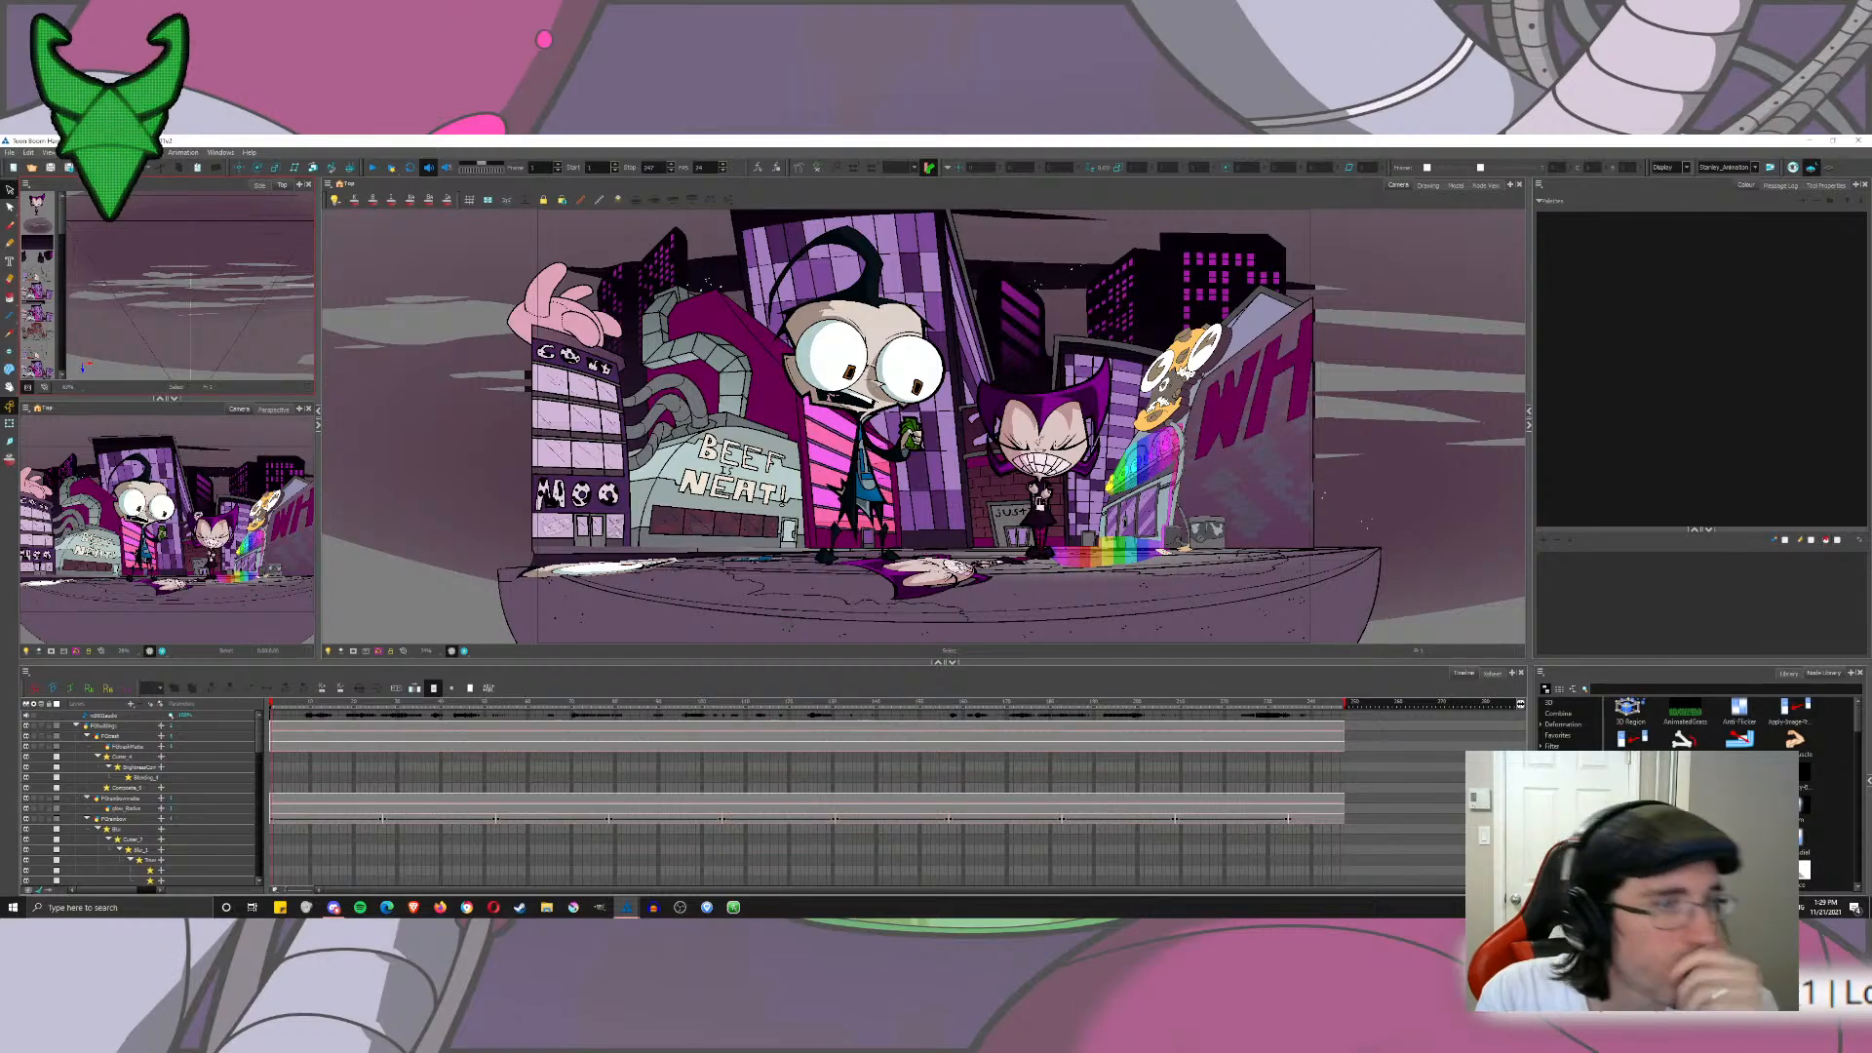
Step: Select the sky, star and cloud layers together with their composite in the city scene's node network
{"action": "left_click", "coordinate": [1485, 184]}
{"action": "left_click_drag", "start_coordinate": [1005, 472], "coordinate": [871, 302]}
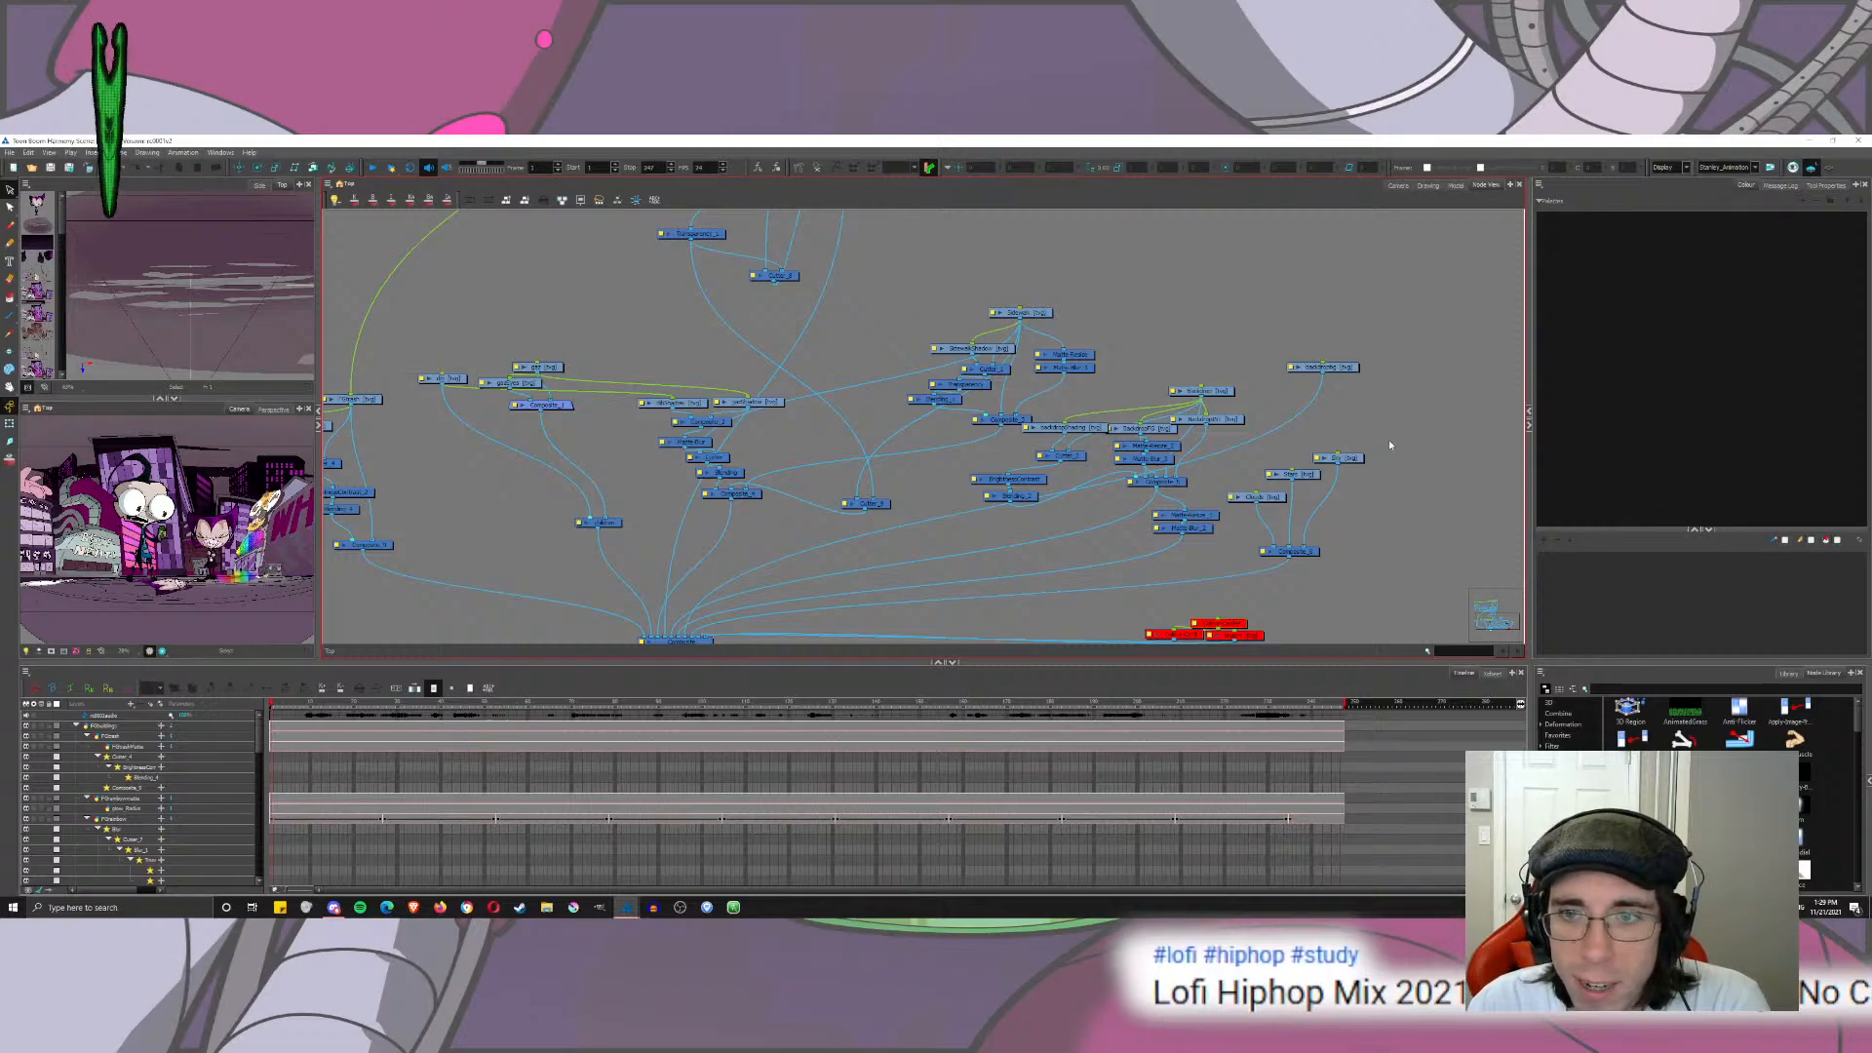
{"action": "left_click_drag", "start_coordinate": [1388, 439], "coordinate": [1264, 573]}
{"action": "left_click_drag", "start_coordinate": [1299, 574], "coordinate": [1209, 487]}
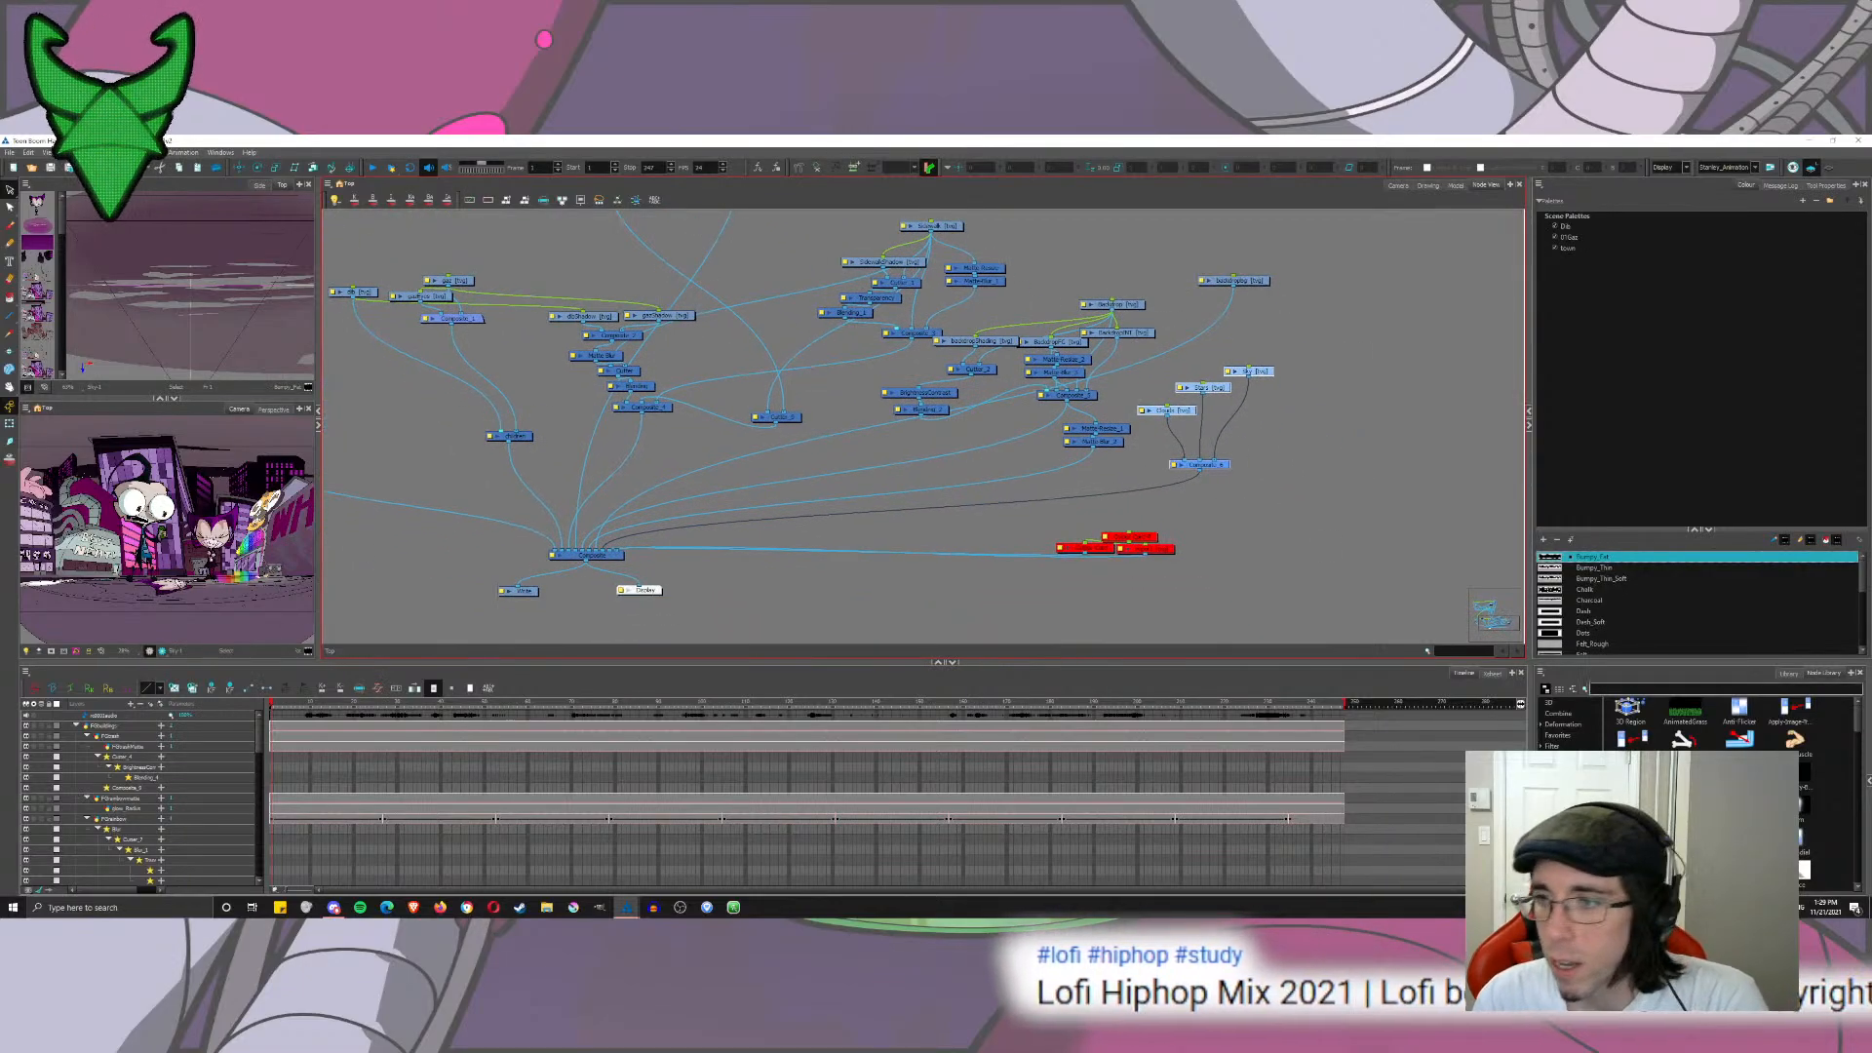
Step: Create a folder named nodes inside the project's 1 - Production folder and open it as a library
{"action": "left_click", "coordinate": [1788, 674]}
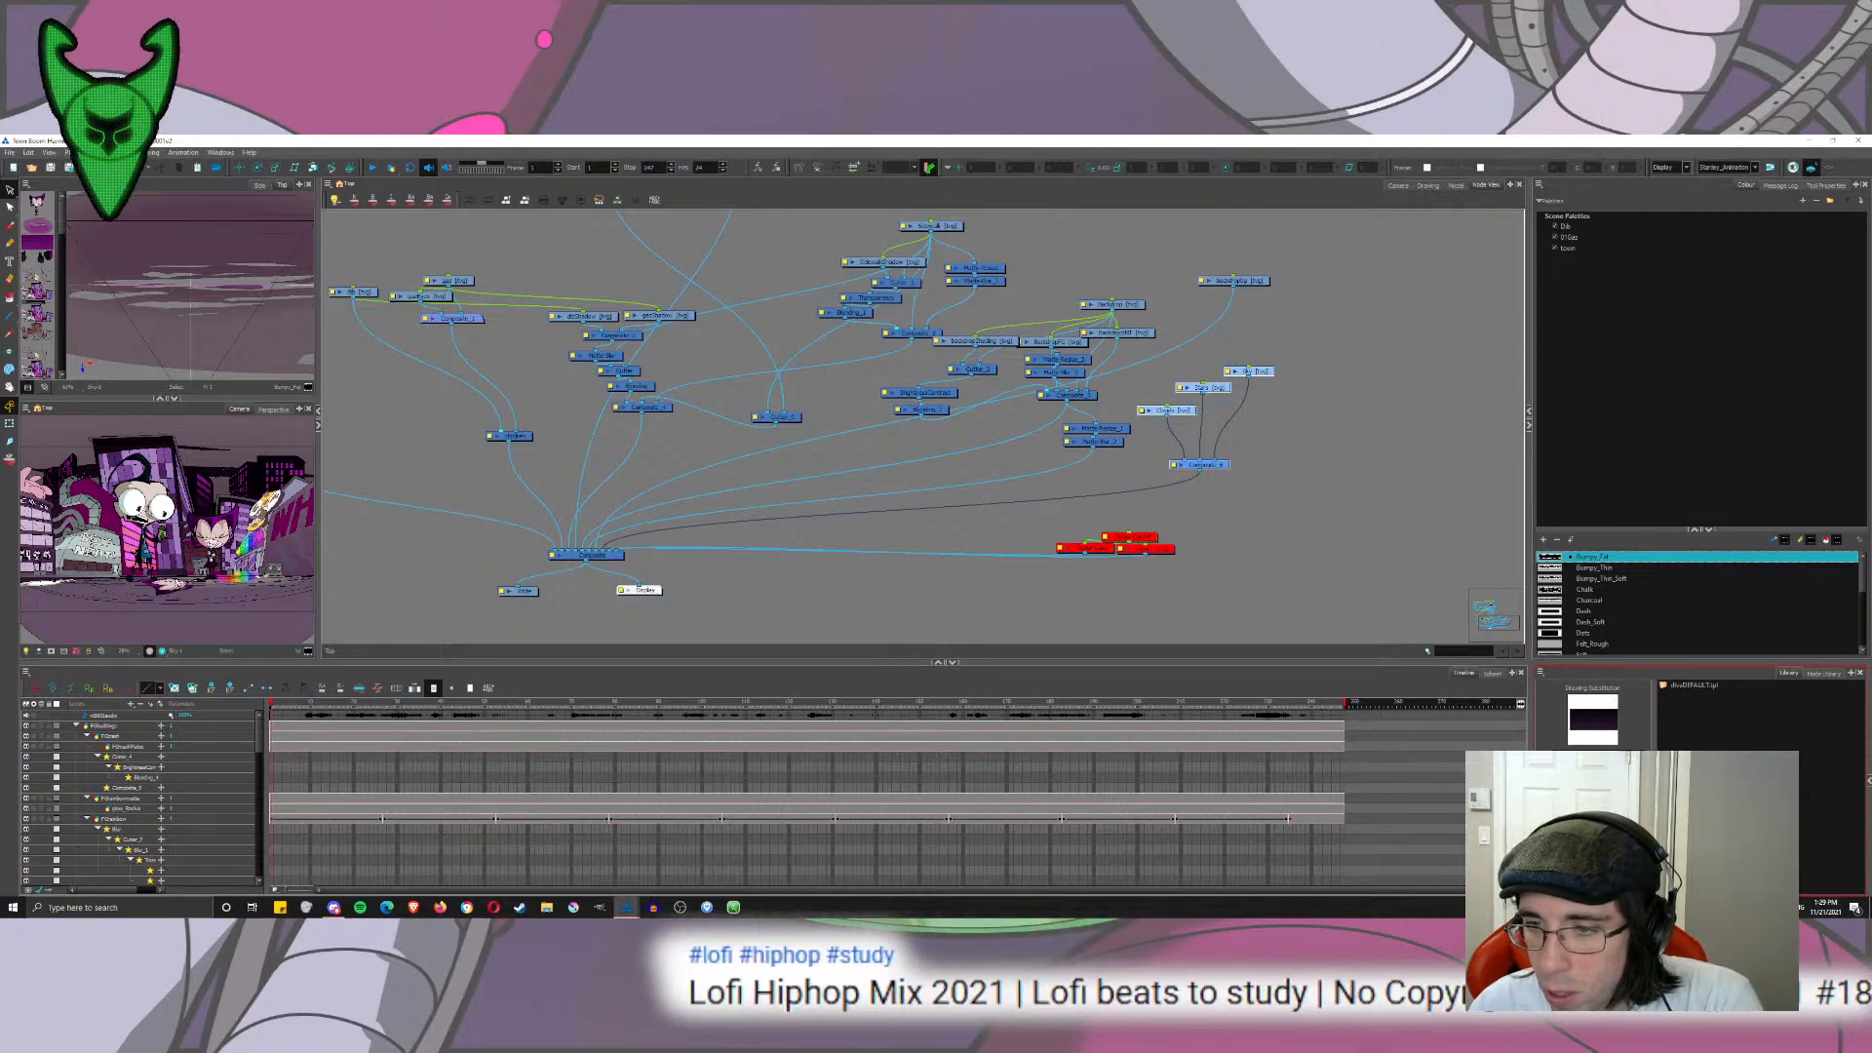
{"action": "key", "text": "ctrl+o"}
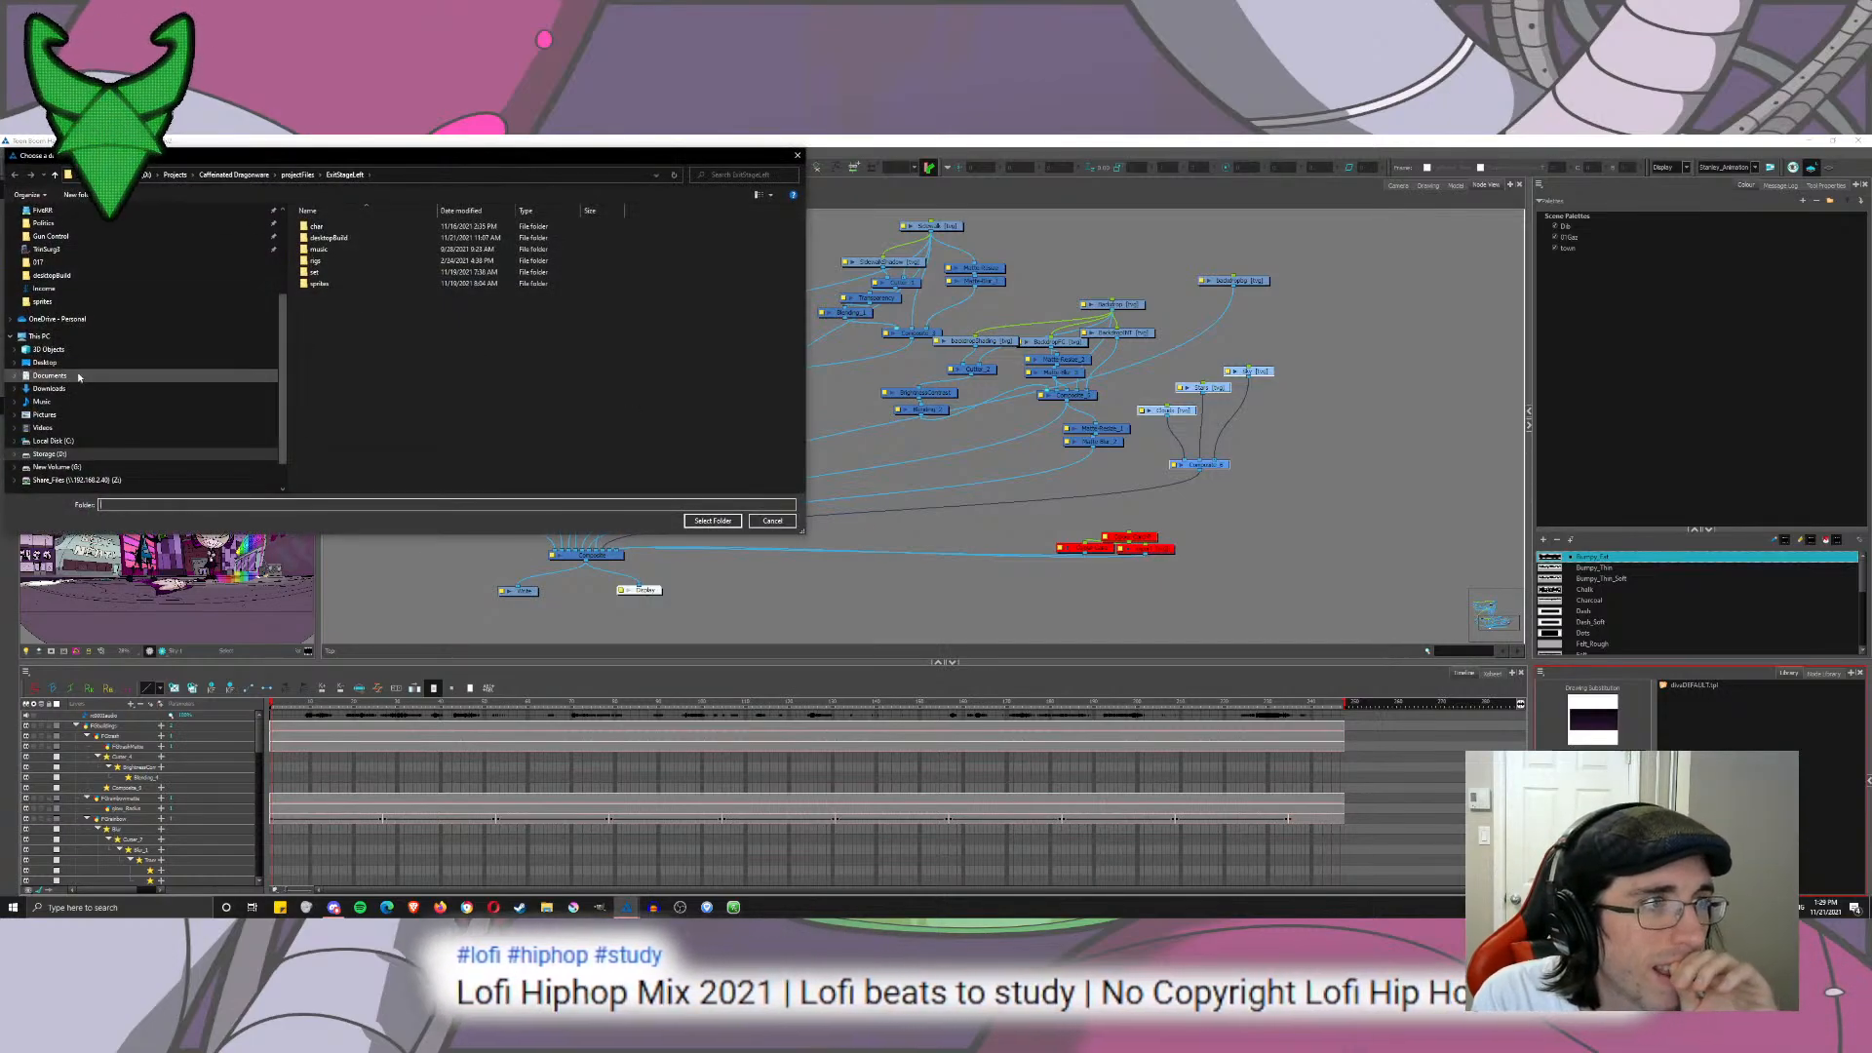
{"action": "left_click", "coordinate": [45, 361]}
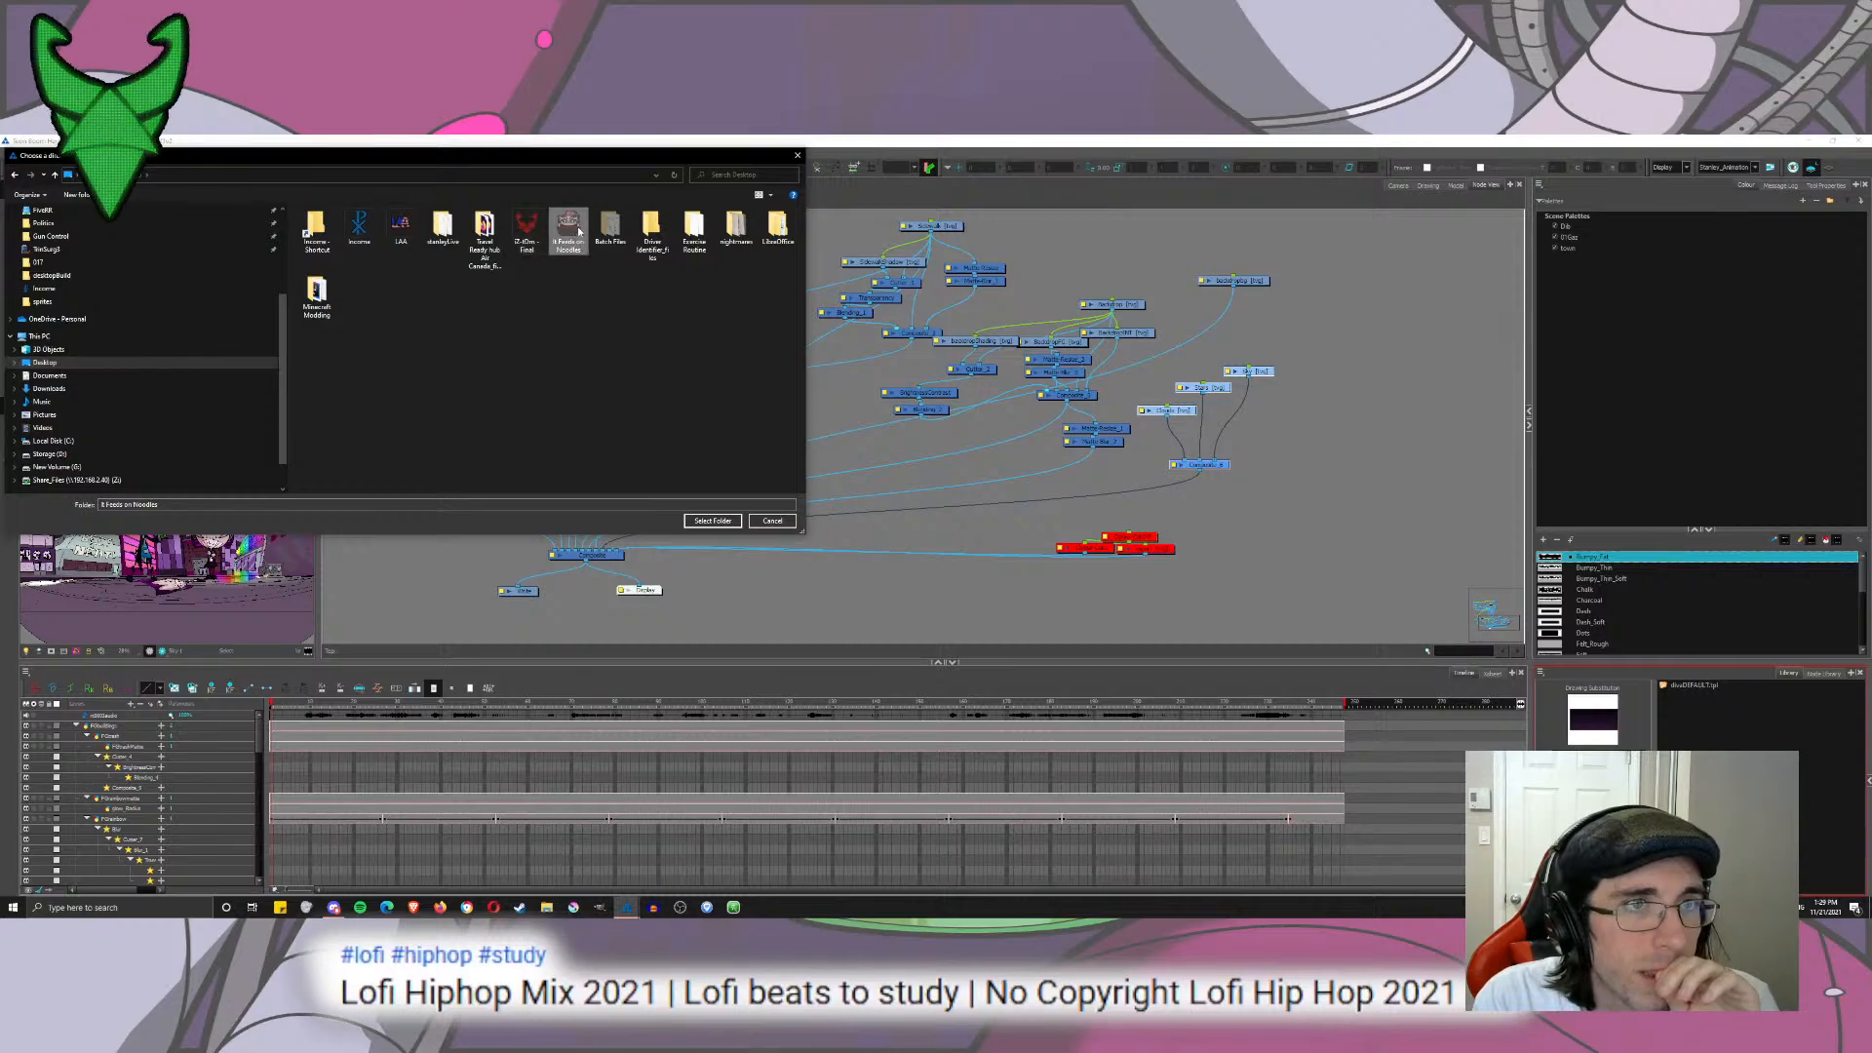
{"action": "double_click", "coordinate": [569, 229]}
{"action": "double_click", "coordinate": [322, 238]}
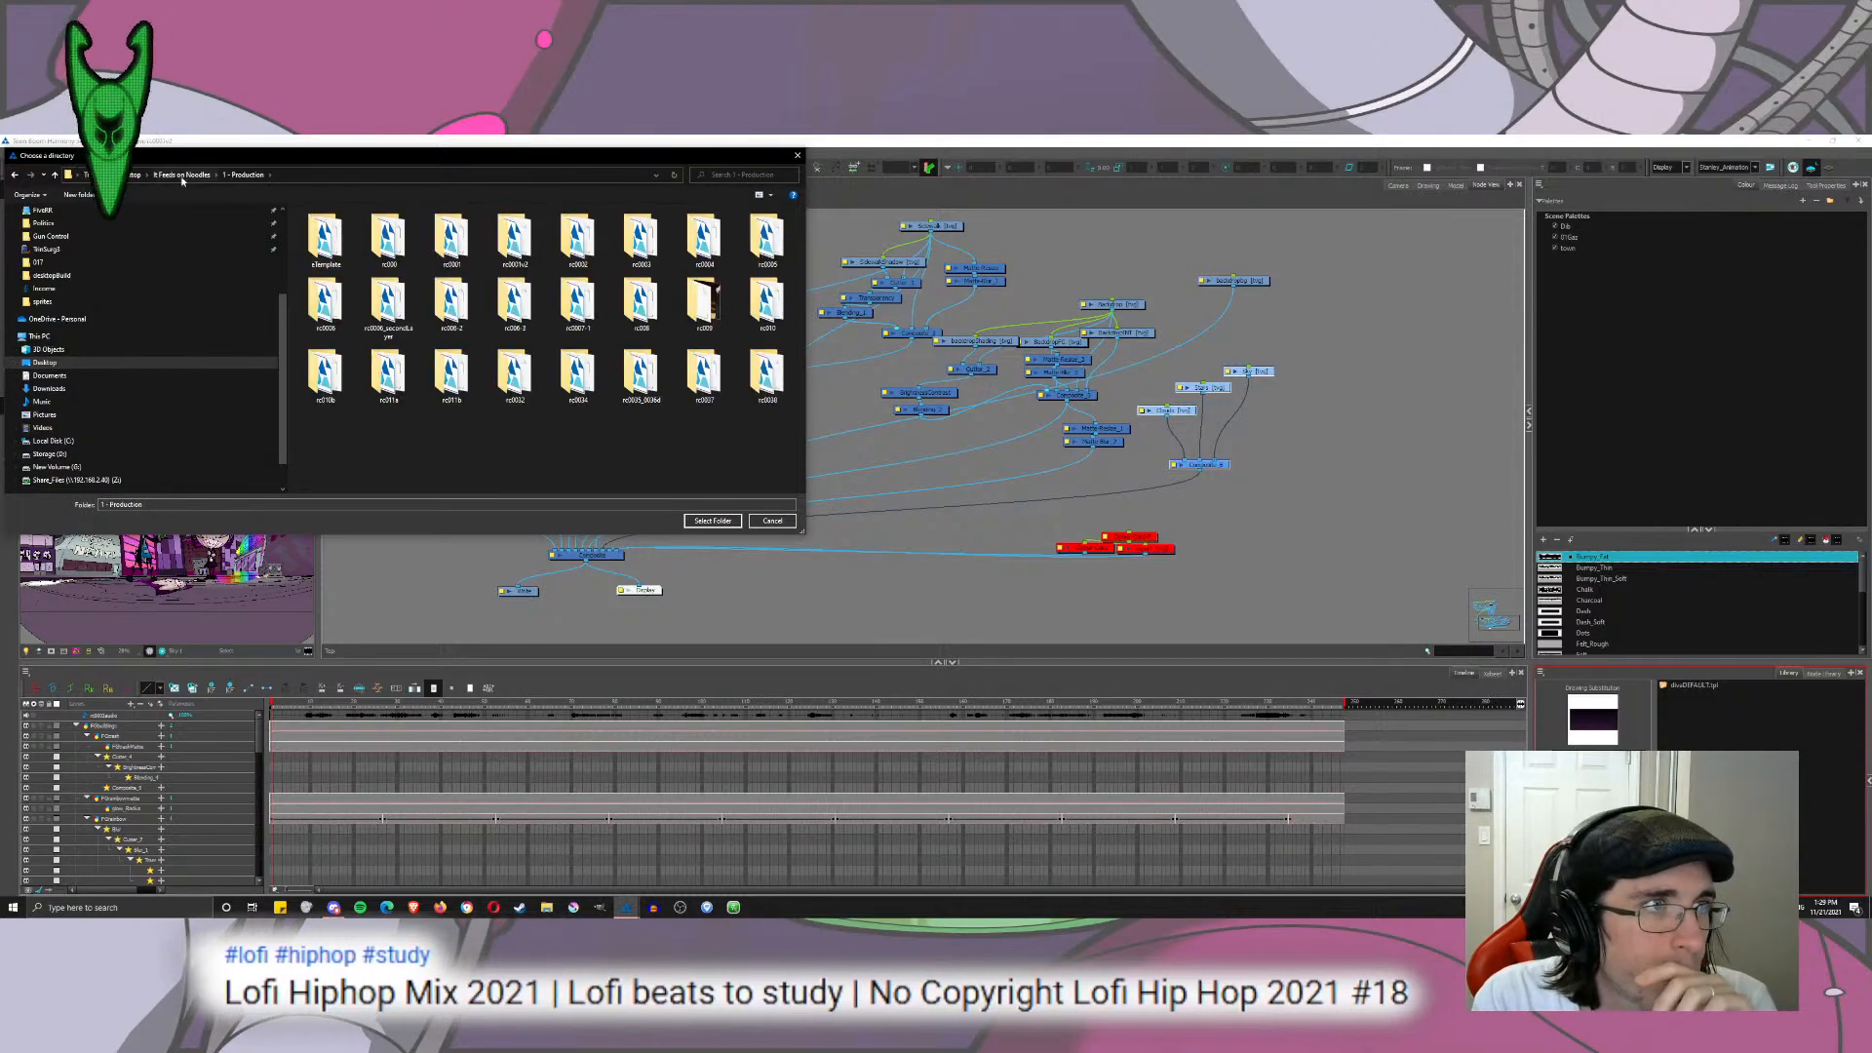
{"action": "left_click", "coordinate": [78, 195]}
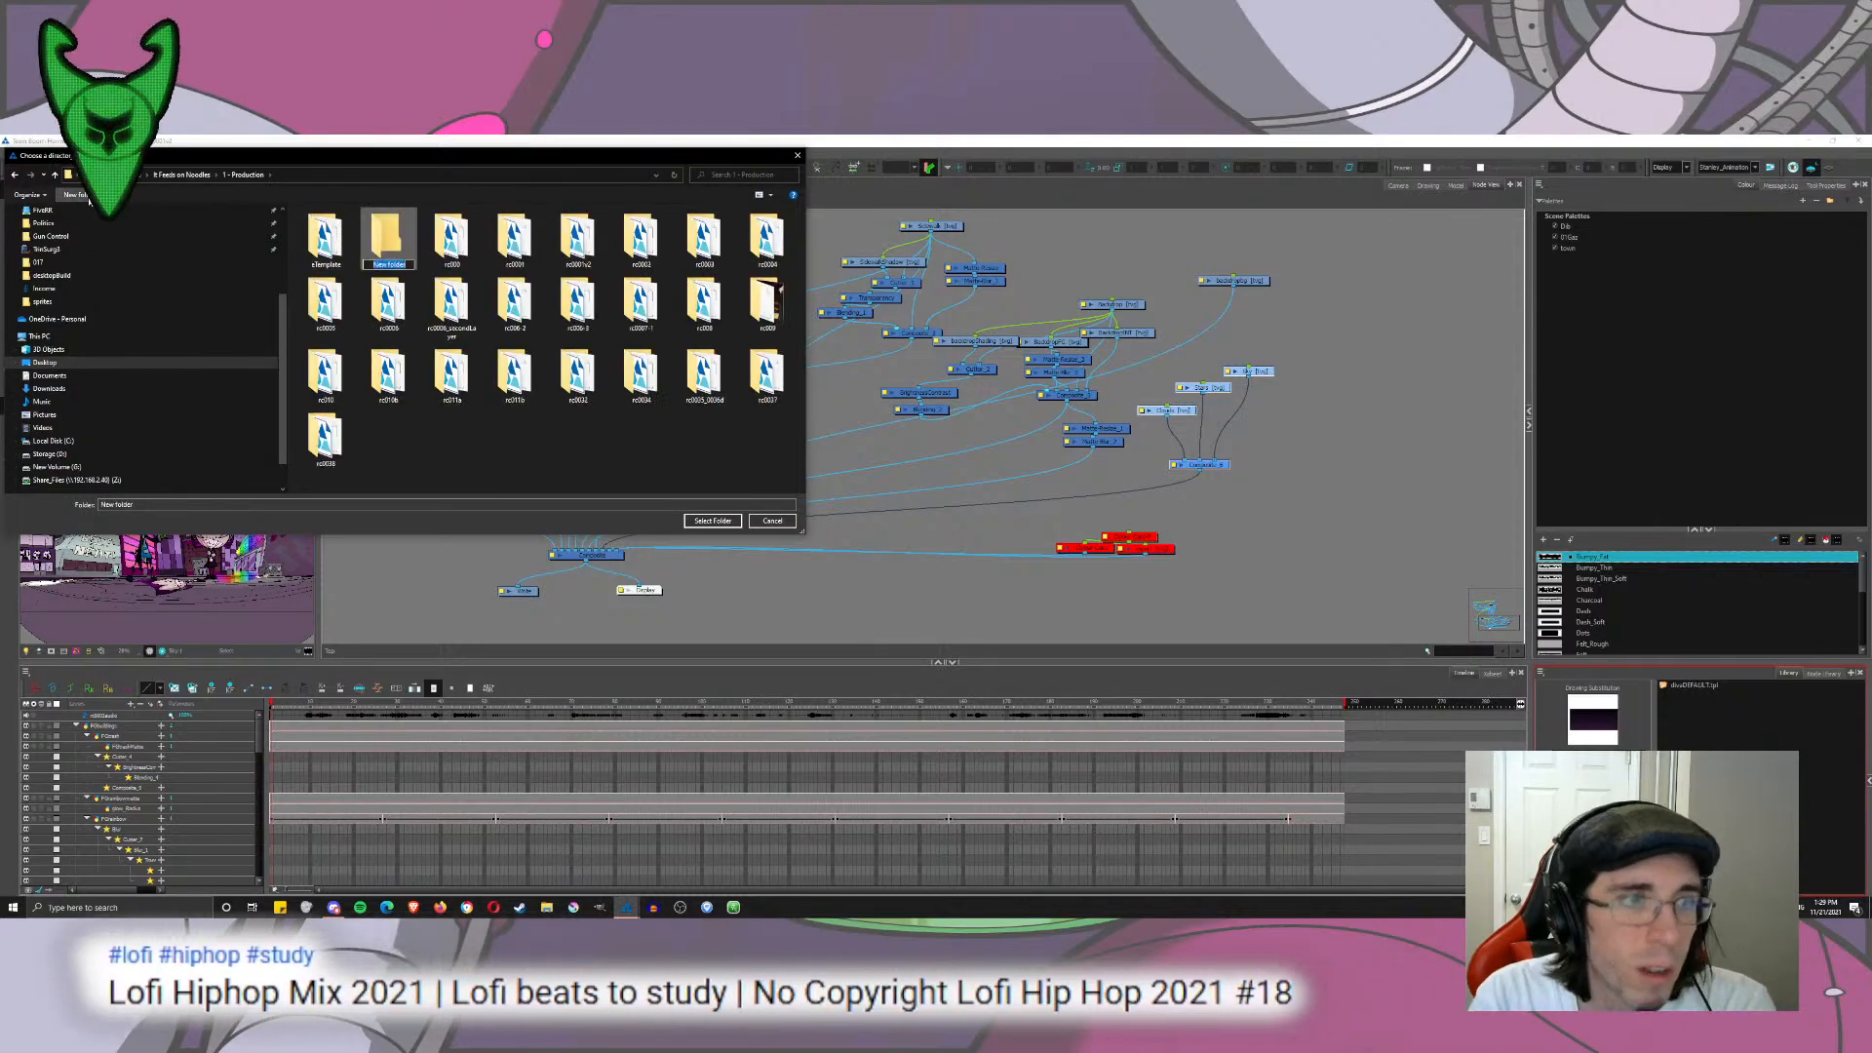
{"action": "type", "text": "nodes"}
{"action": "key", "text": "Return"}
{"action": "key", "text": "Return"}
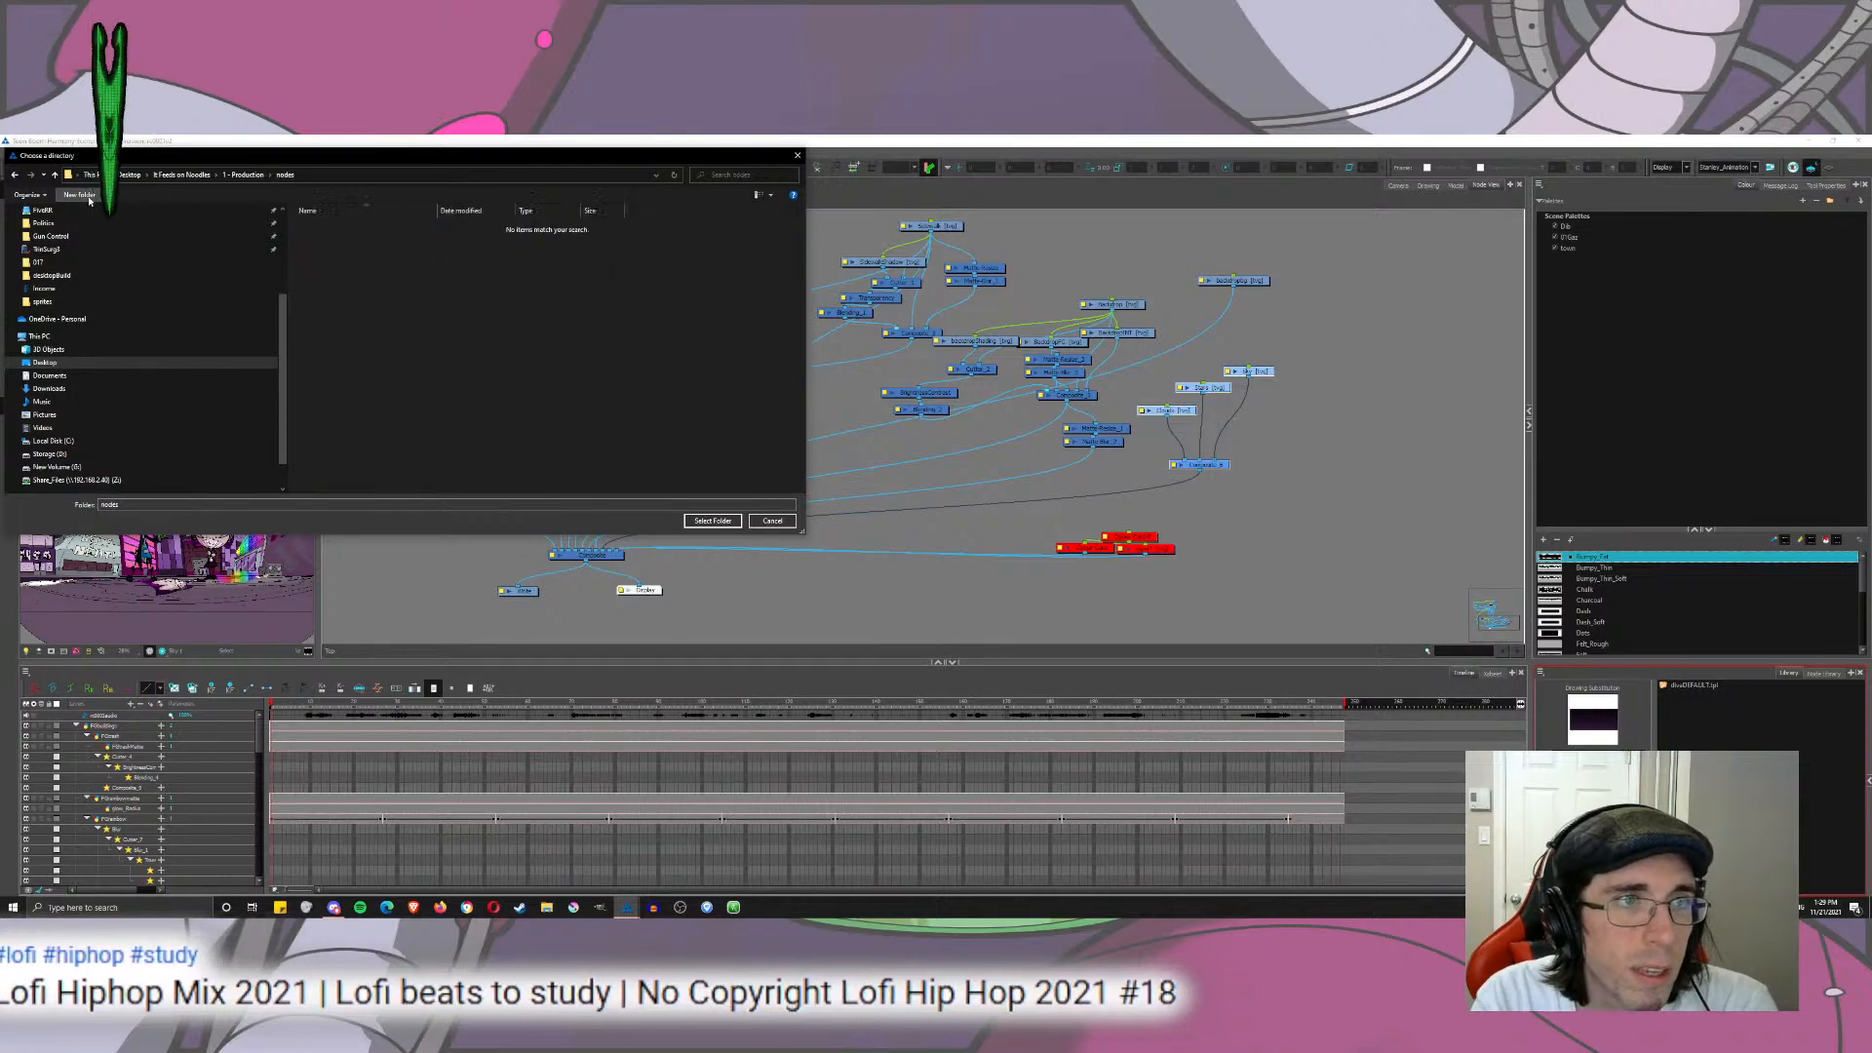
{"action": "left_click", "coordinate": [727, 525]}
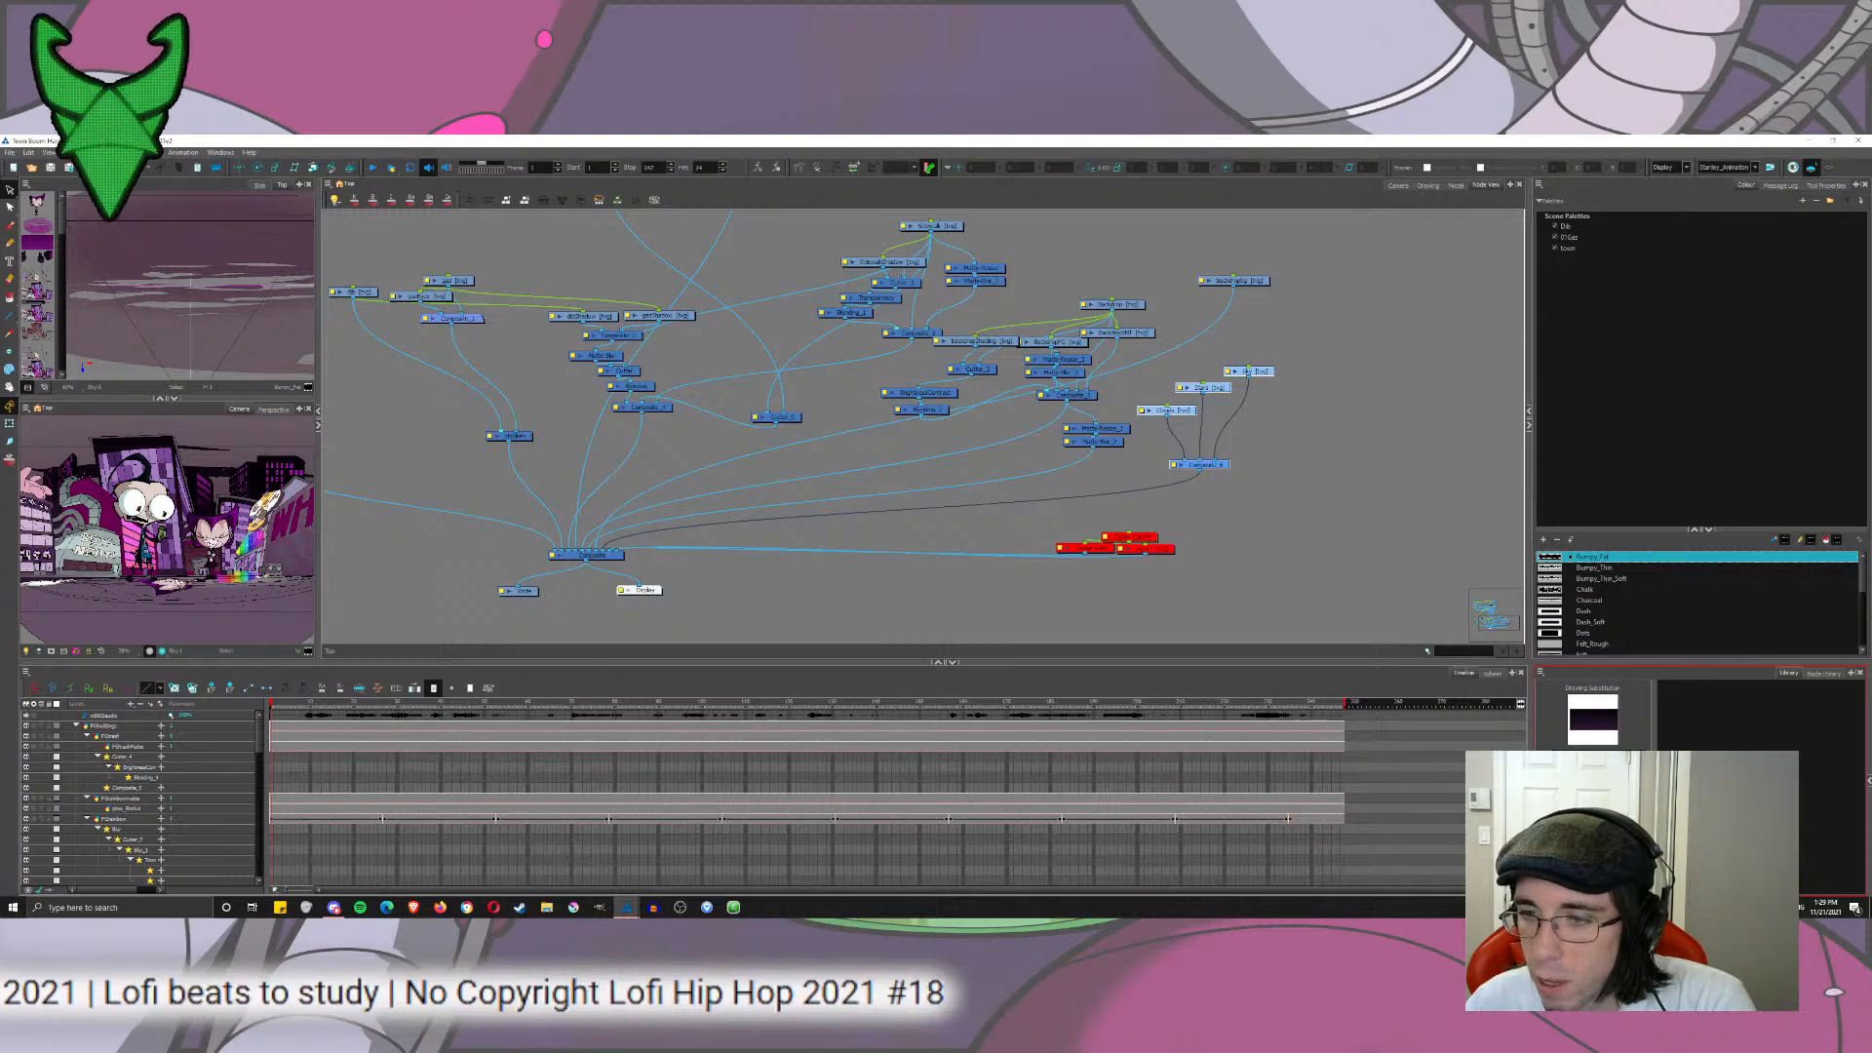
Step: Paste the copied sky nodes into the nodes library as a template named skyTemplate
{"action": "left_click", "coordinate": [1717, 725]}
{"action": "key", "text": "ctrl+v"}
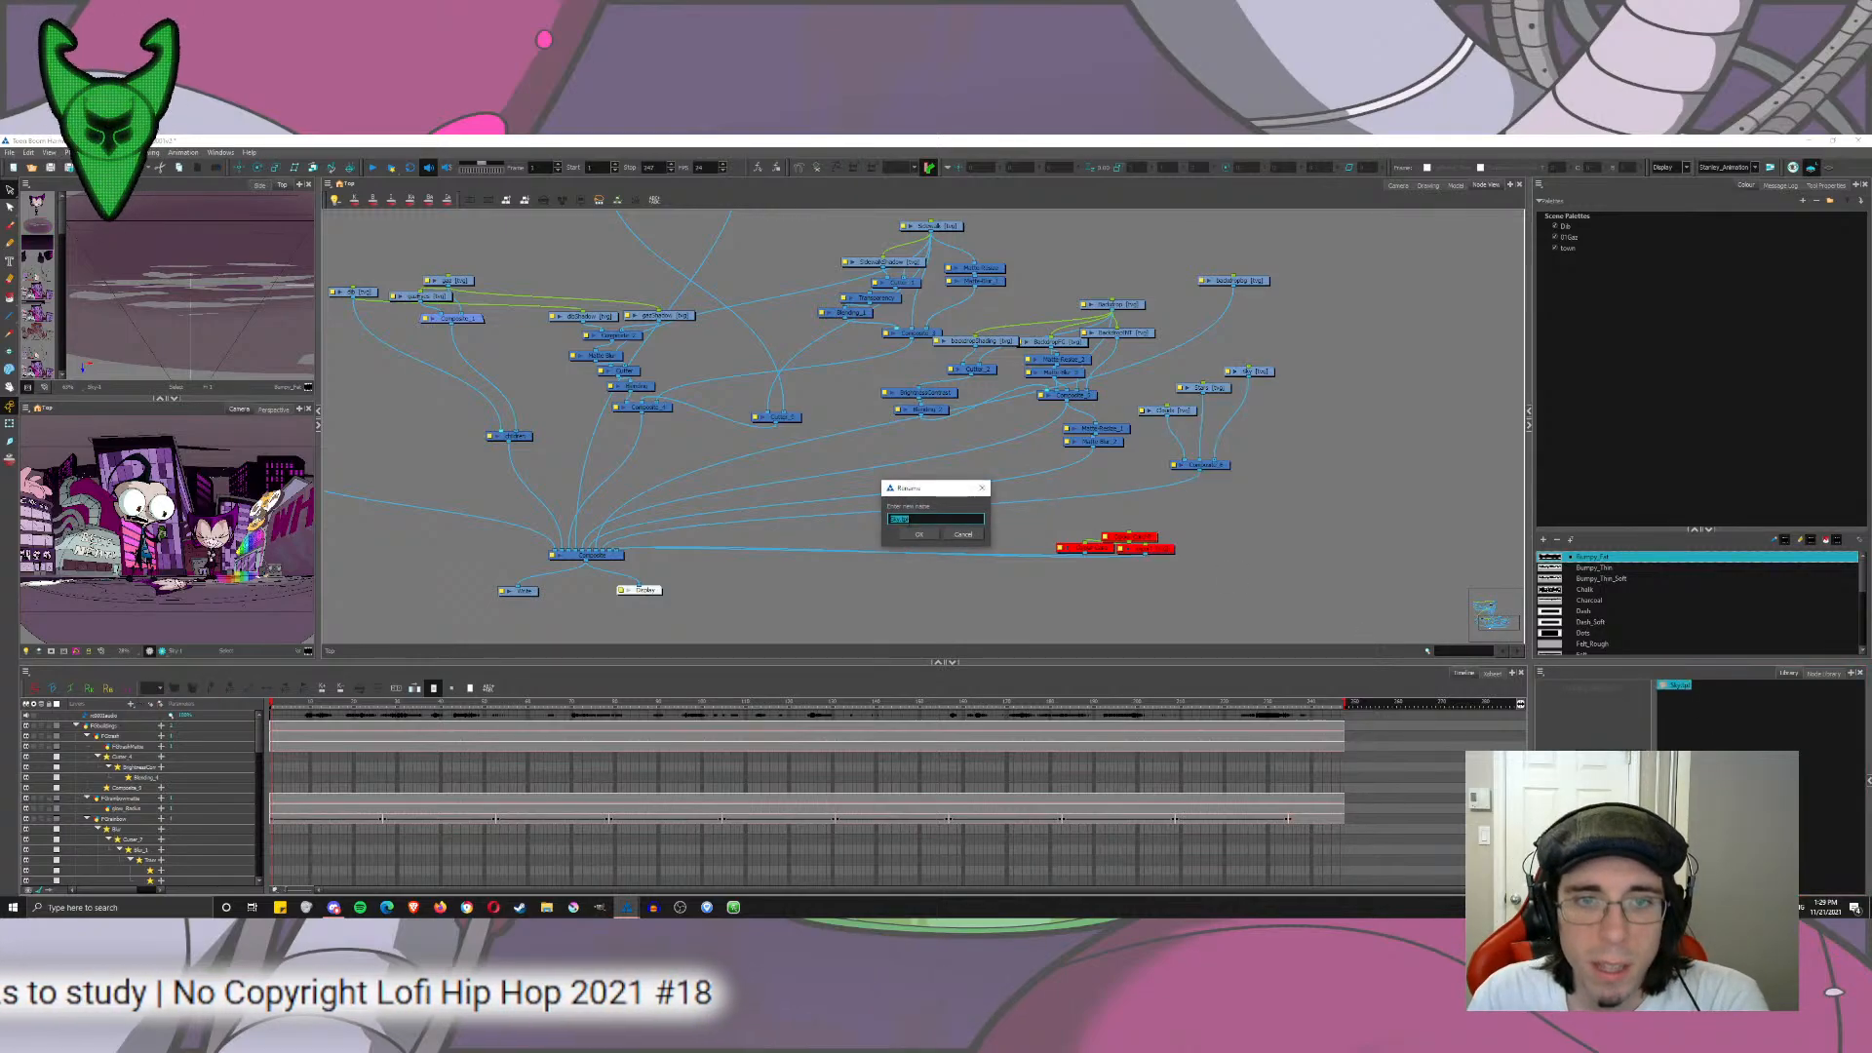
{"action": "double_click", "coordinate": [905, 520]}
{"action": "type", "text": "skyTemplate"}
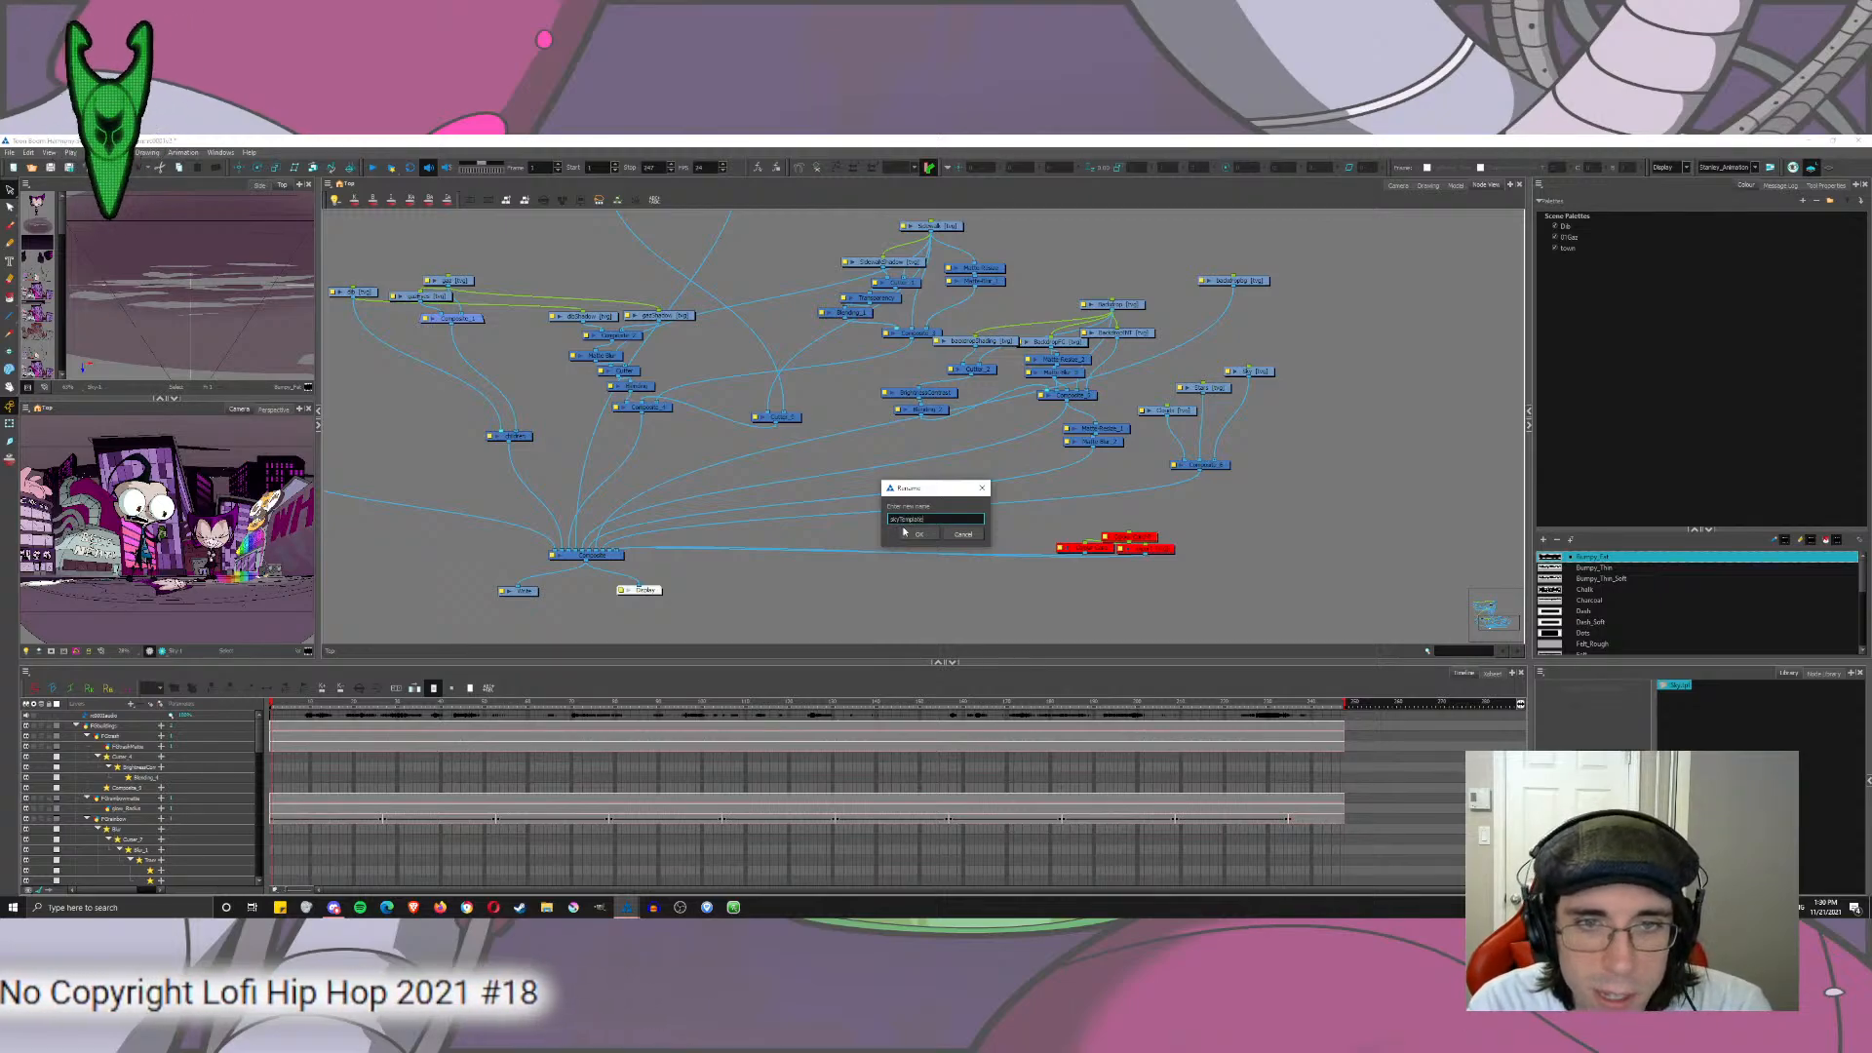
{"action": "key", "text": "Return"}
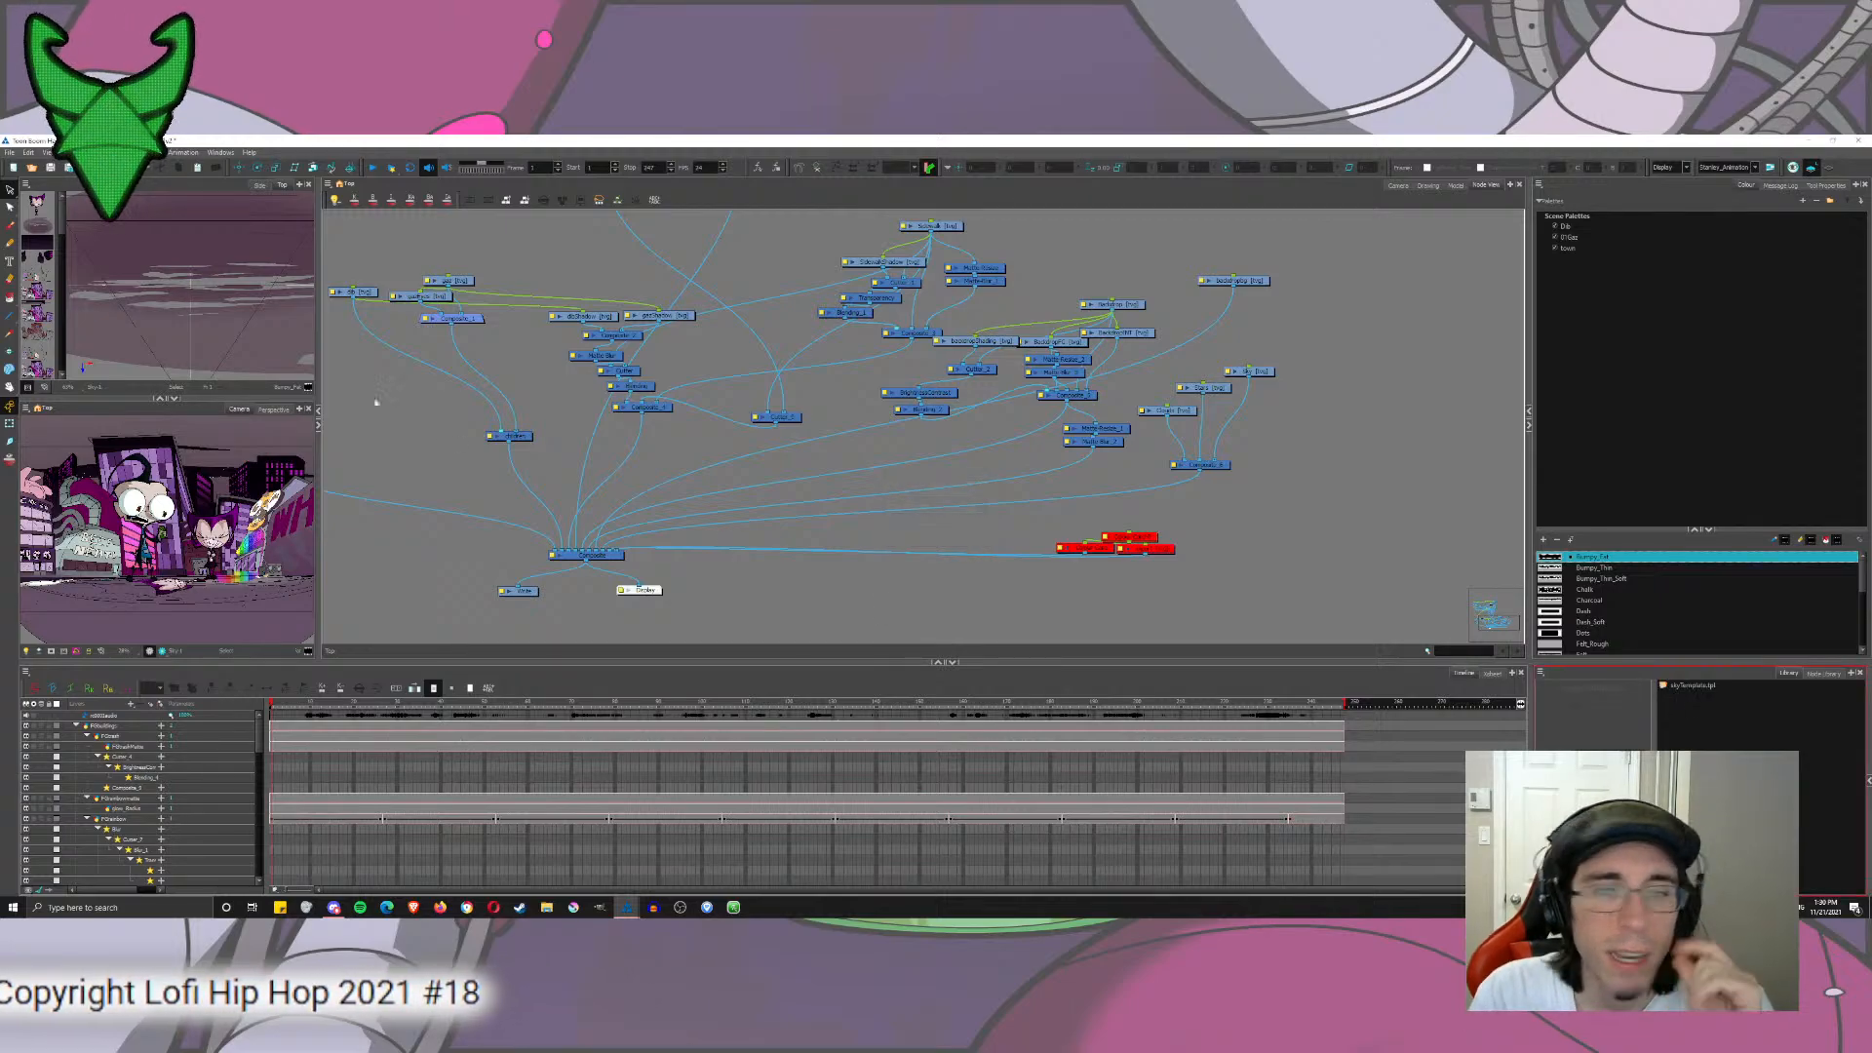
Step: Reopen the previous alley scene from the recent files, discarding the changes to the city scene
{"action": "left_click", "coordinate": [11, 153]}
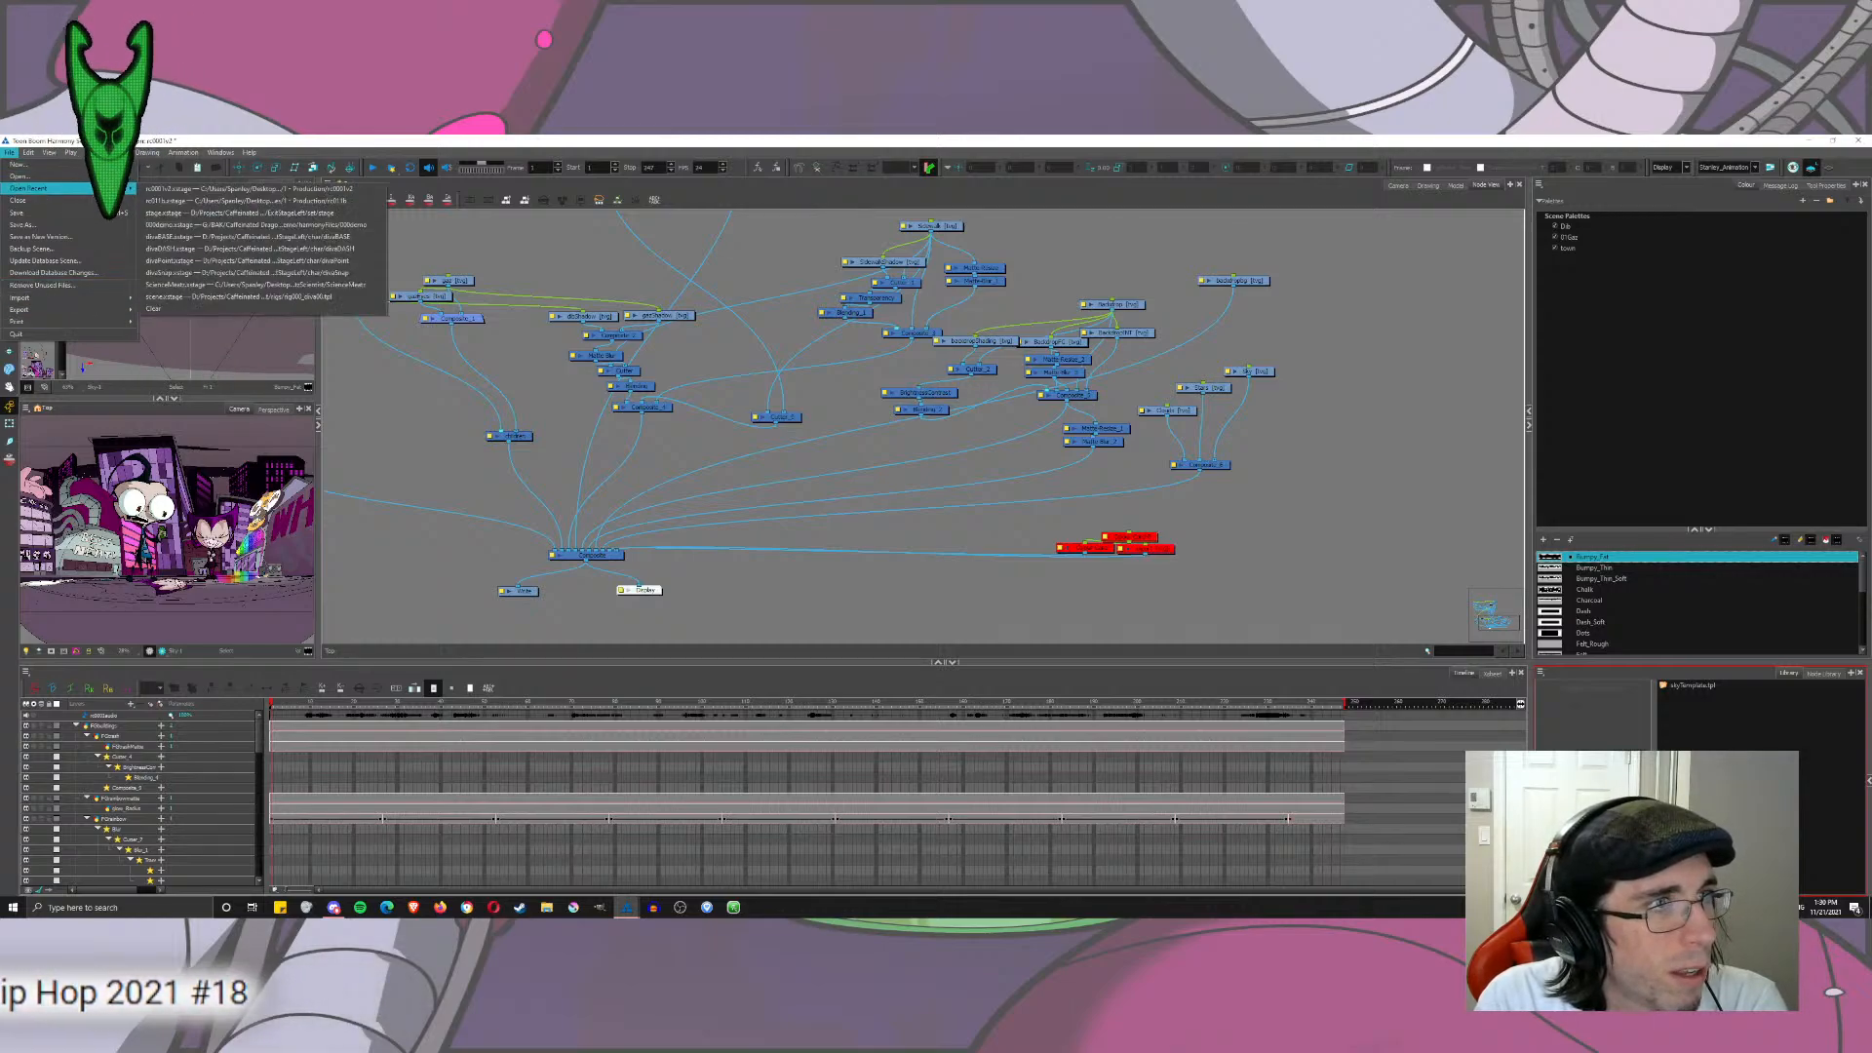
{"action": "left_click", "coordinate": [41, 177]}
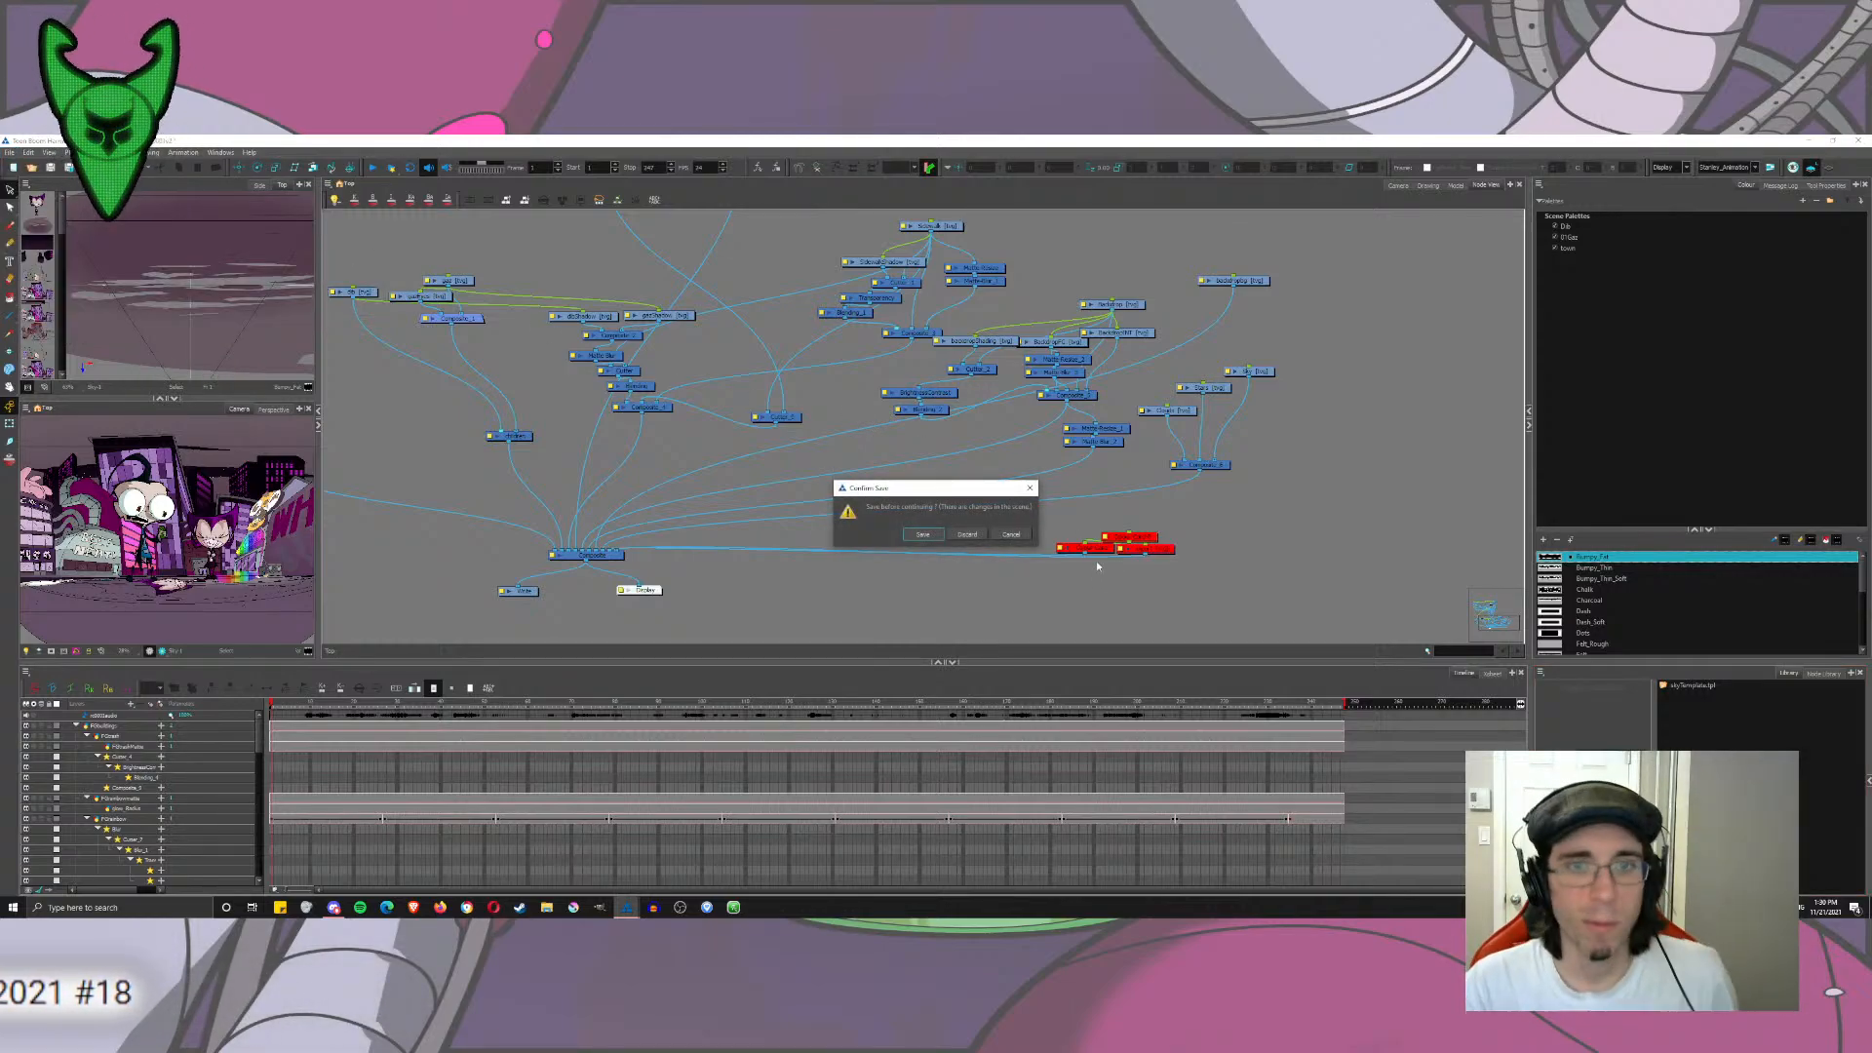
{"action": "left_click", "coordinate": [965, 534]}
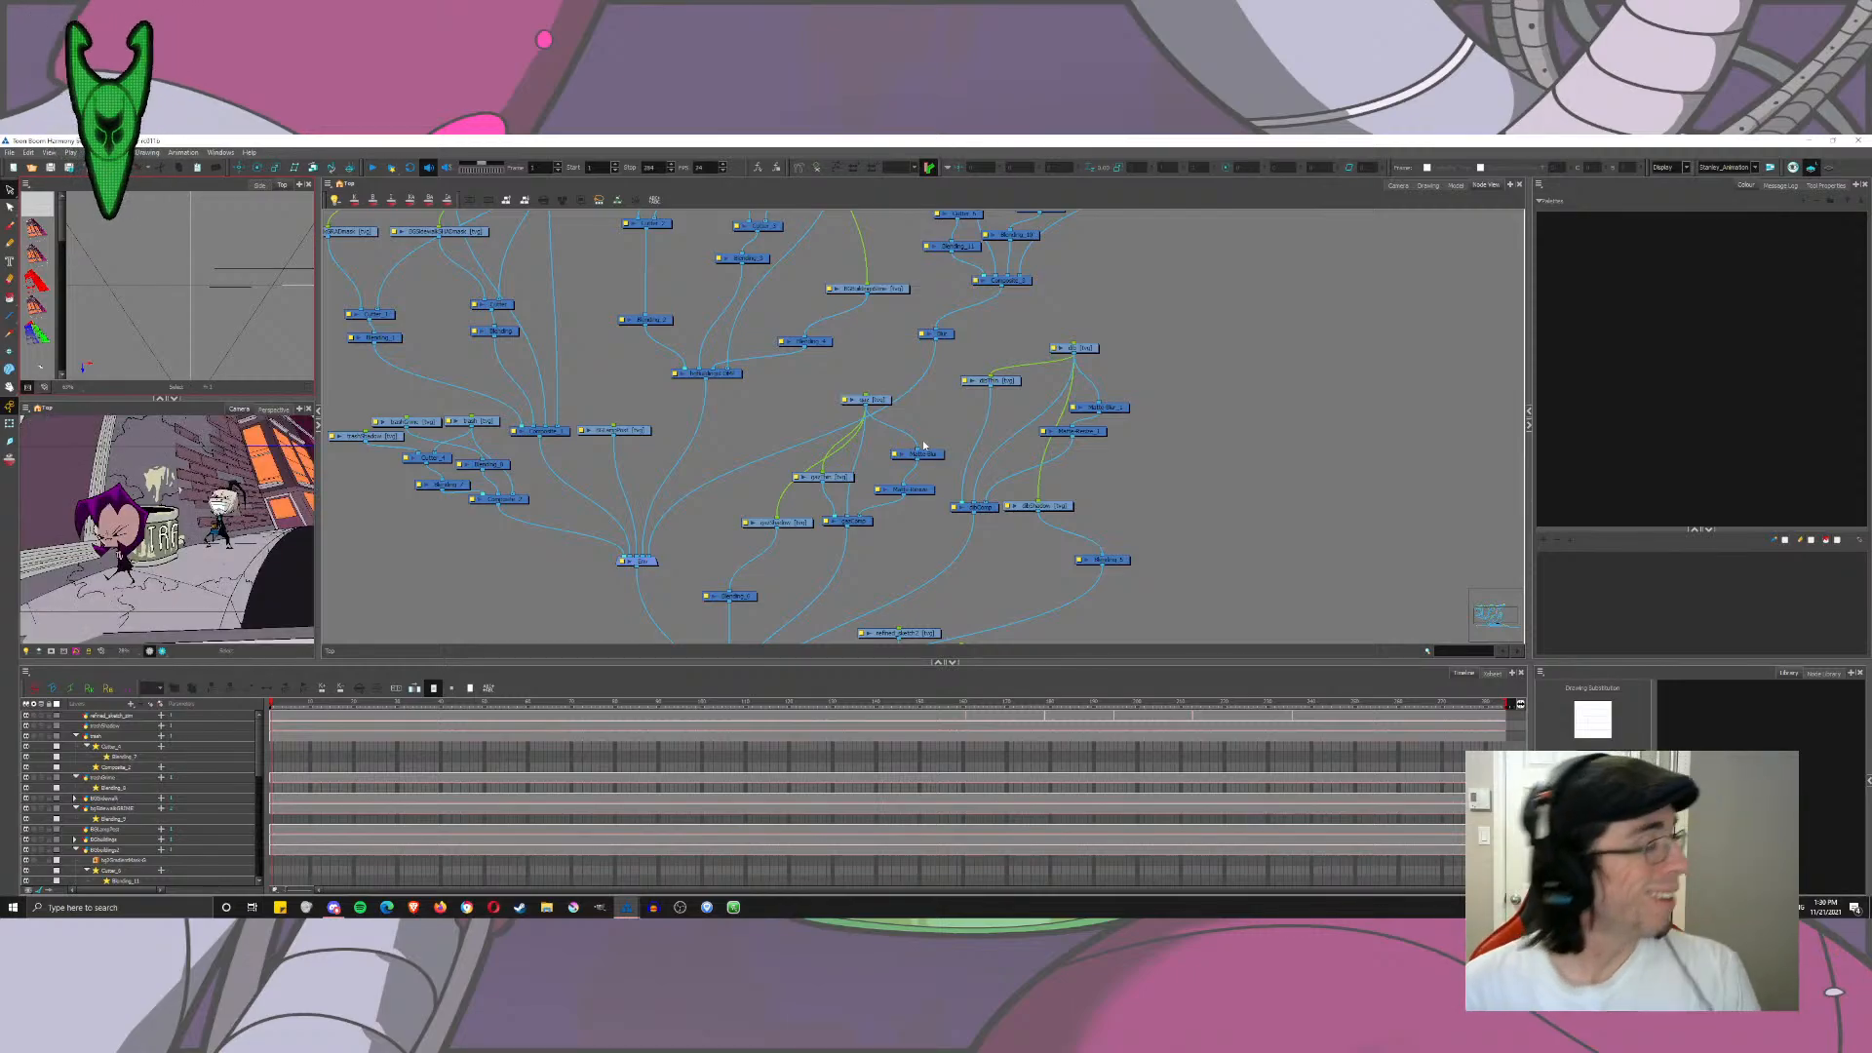
Step: Add skyTemplate from the library to an empty area of the alley scene's node network
{"action": "left_click", "coordinate": [1202, 315]}
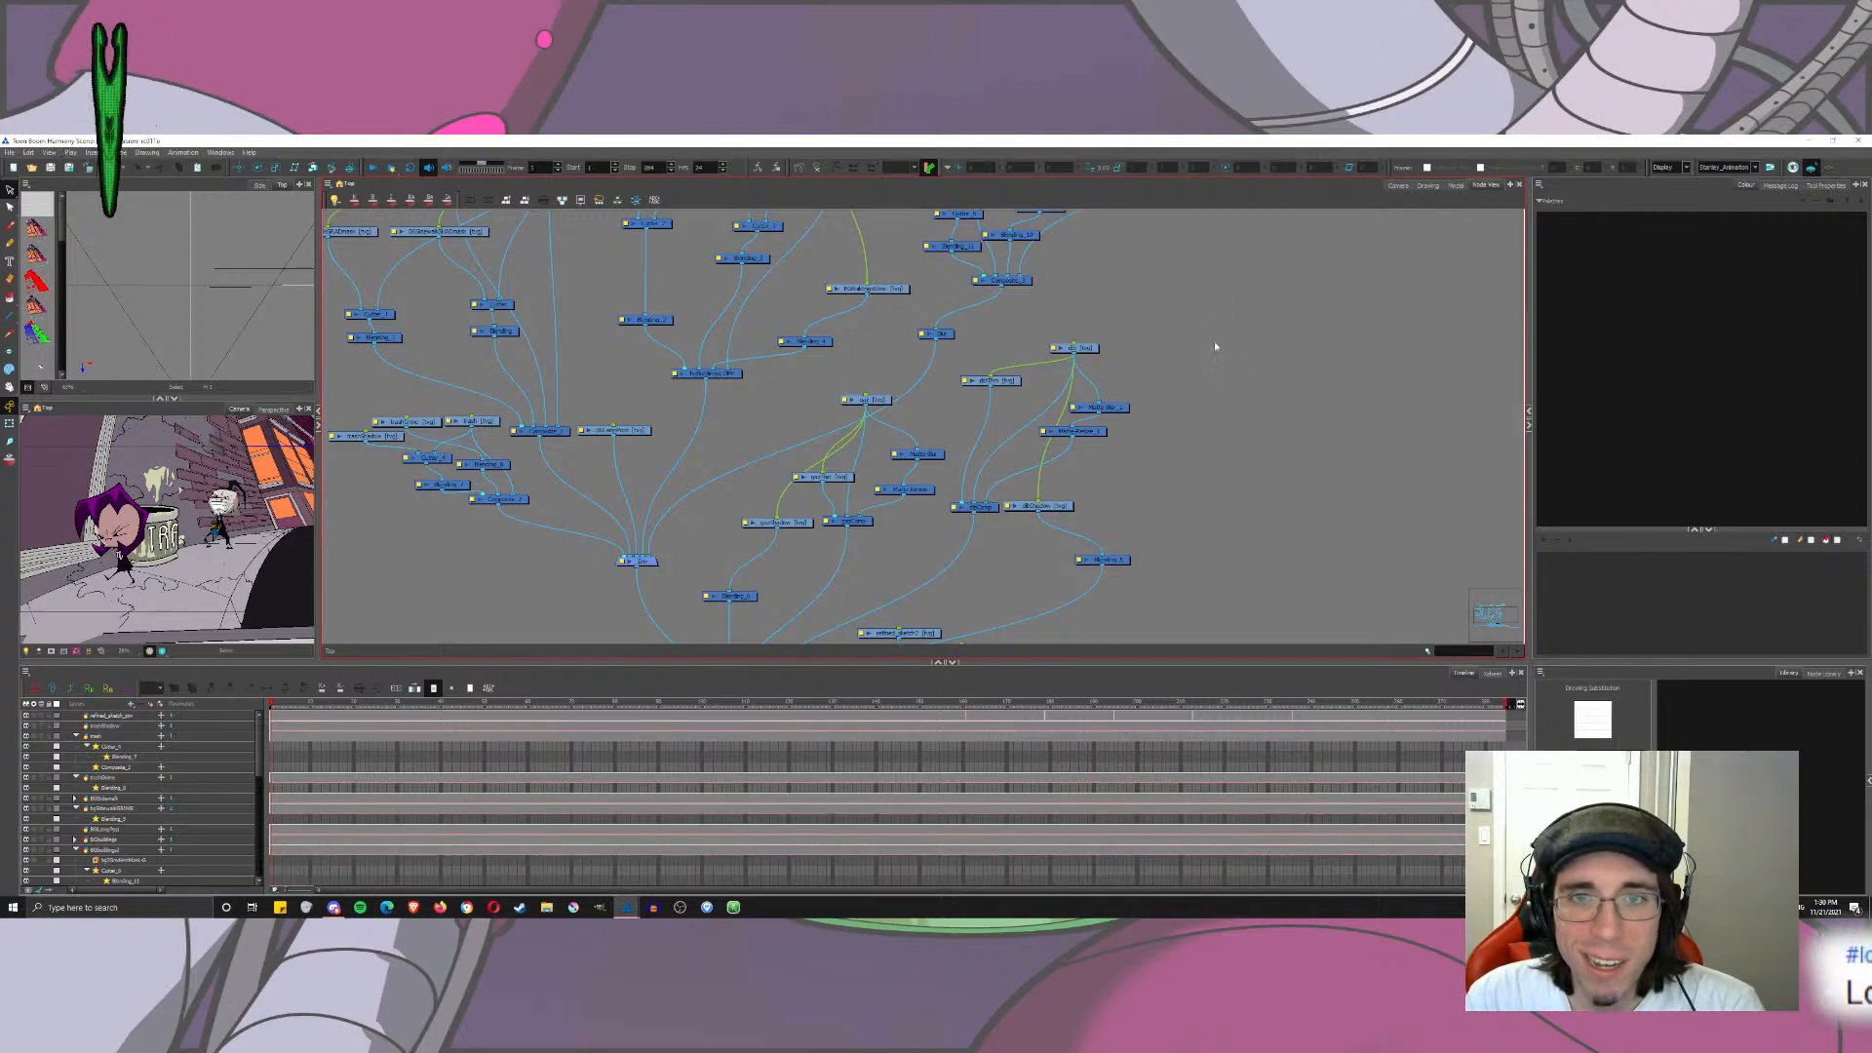
{"action": "left_click_drag", "start_coordinate": [1227, 388], "coordinate": [819, 451]}
{"action": "left_click_drag", "start_coordinate": [1124, 384], "coordinate": [1298, 446]}
{"action": "left_click", "coordinate": [1398, 185]}
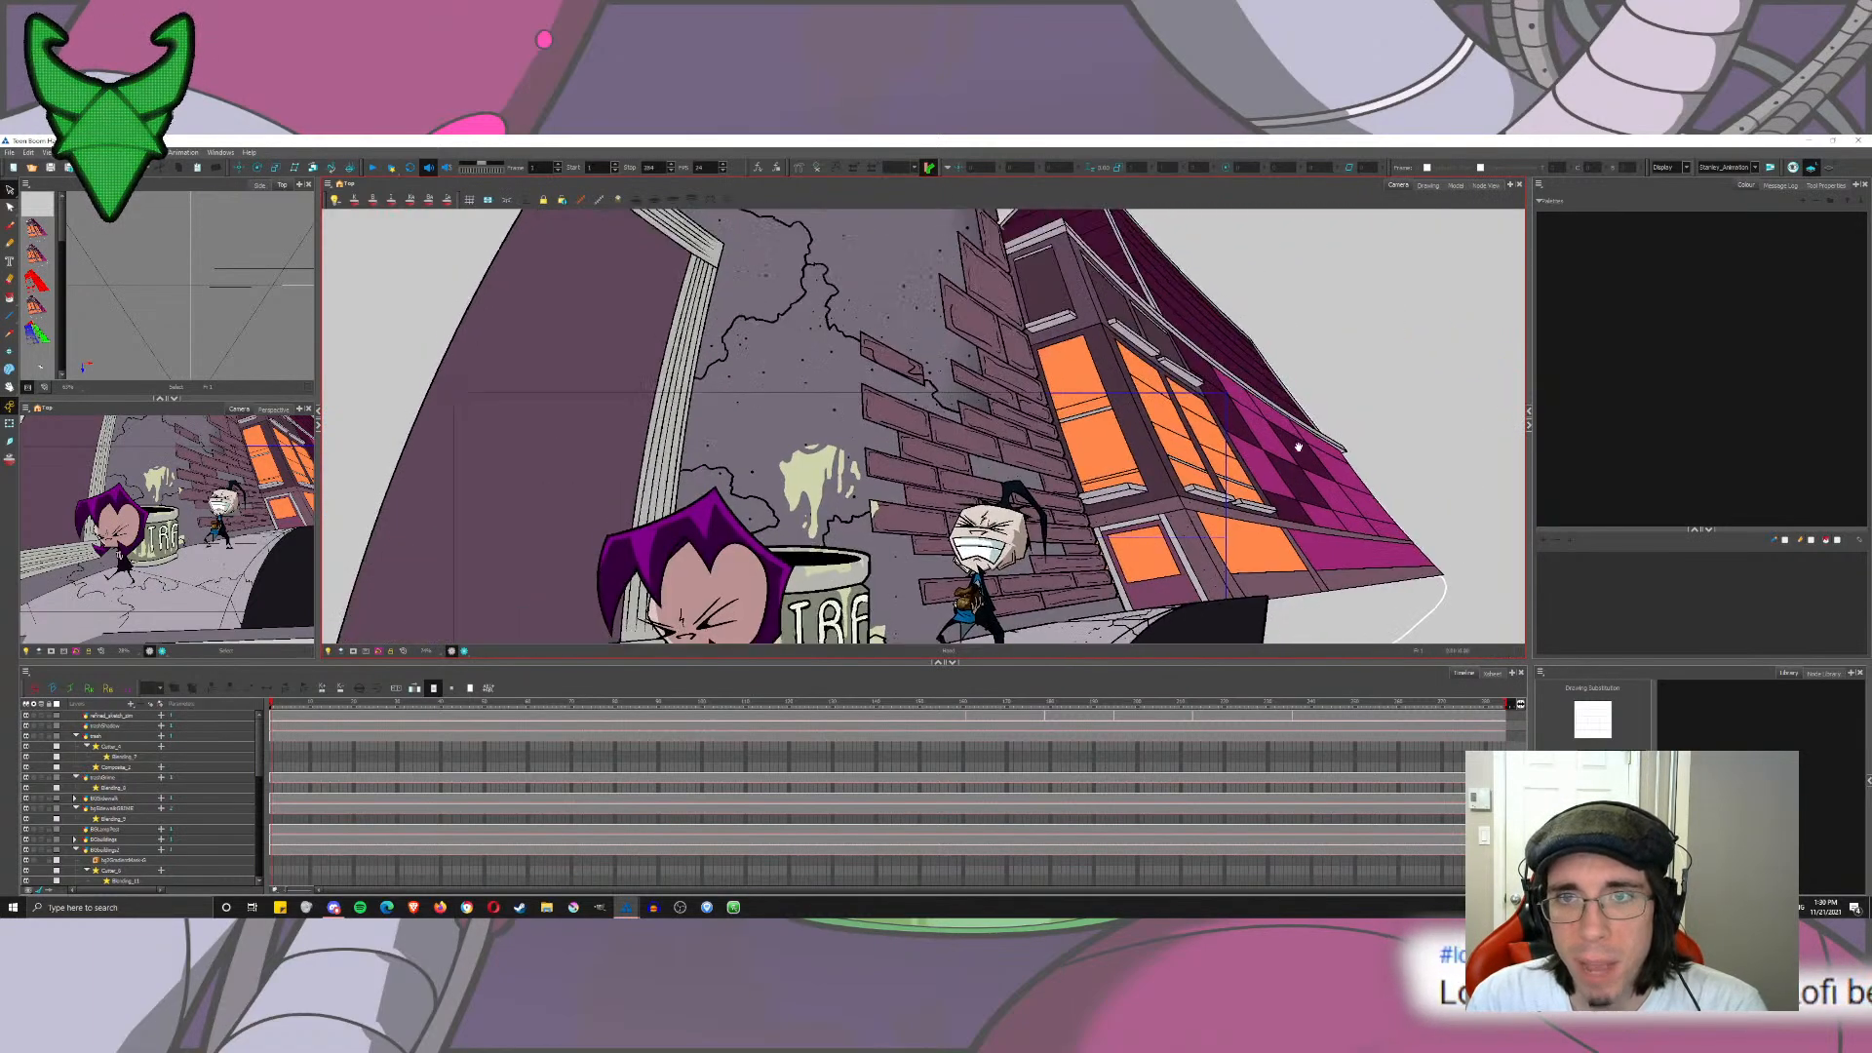
{"action": "left_click", "coordinate": [1484, 185]}
{"action": "left_click", "coordinate": [1815, 673]}
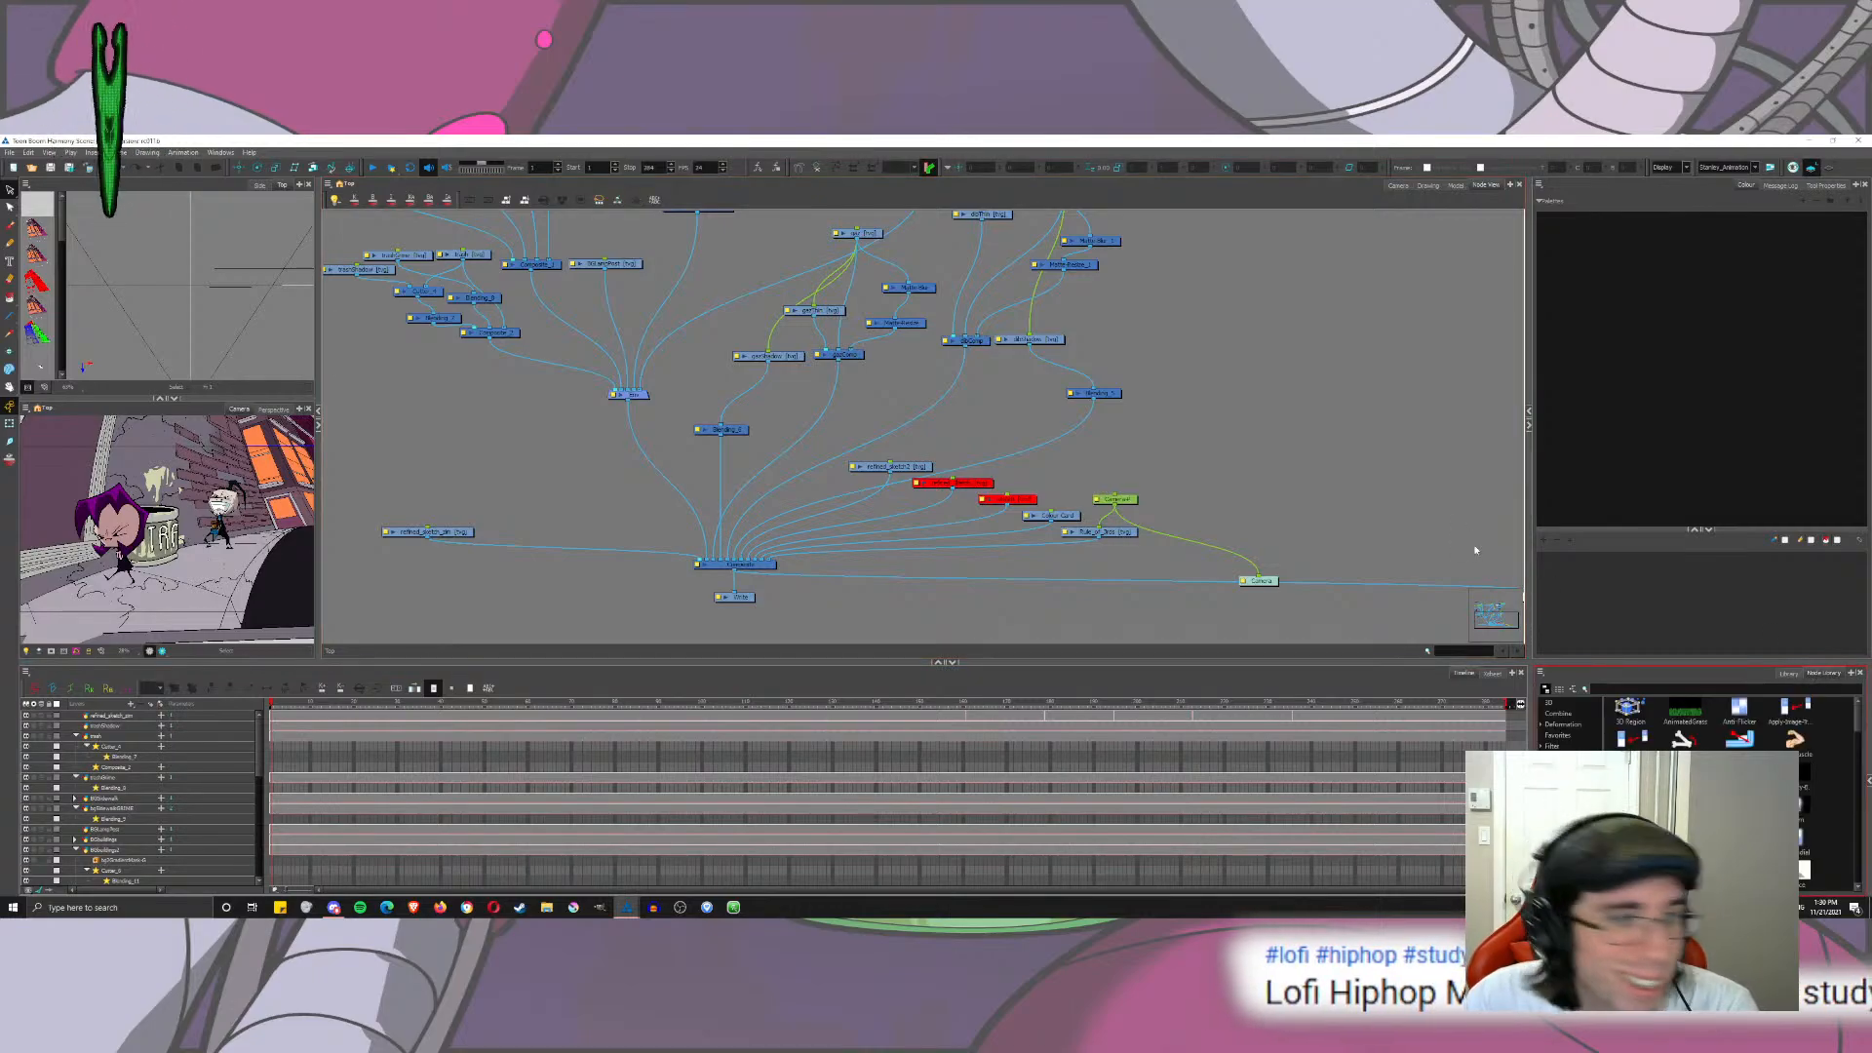
{"action": "left_click", "coordinate": [1788, 672]}
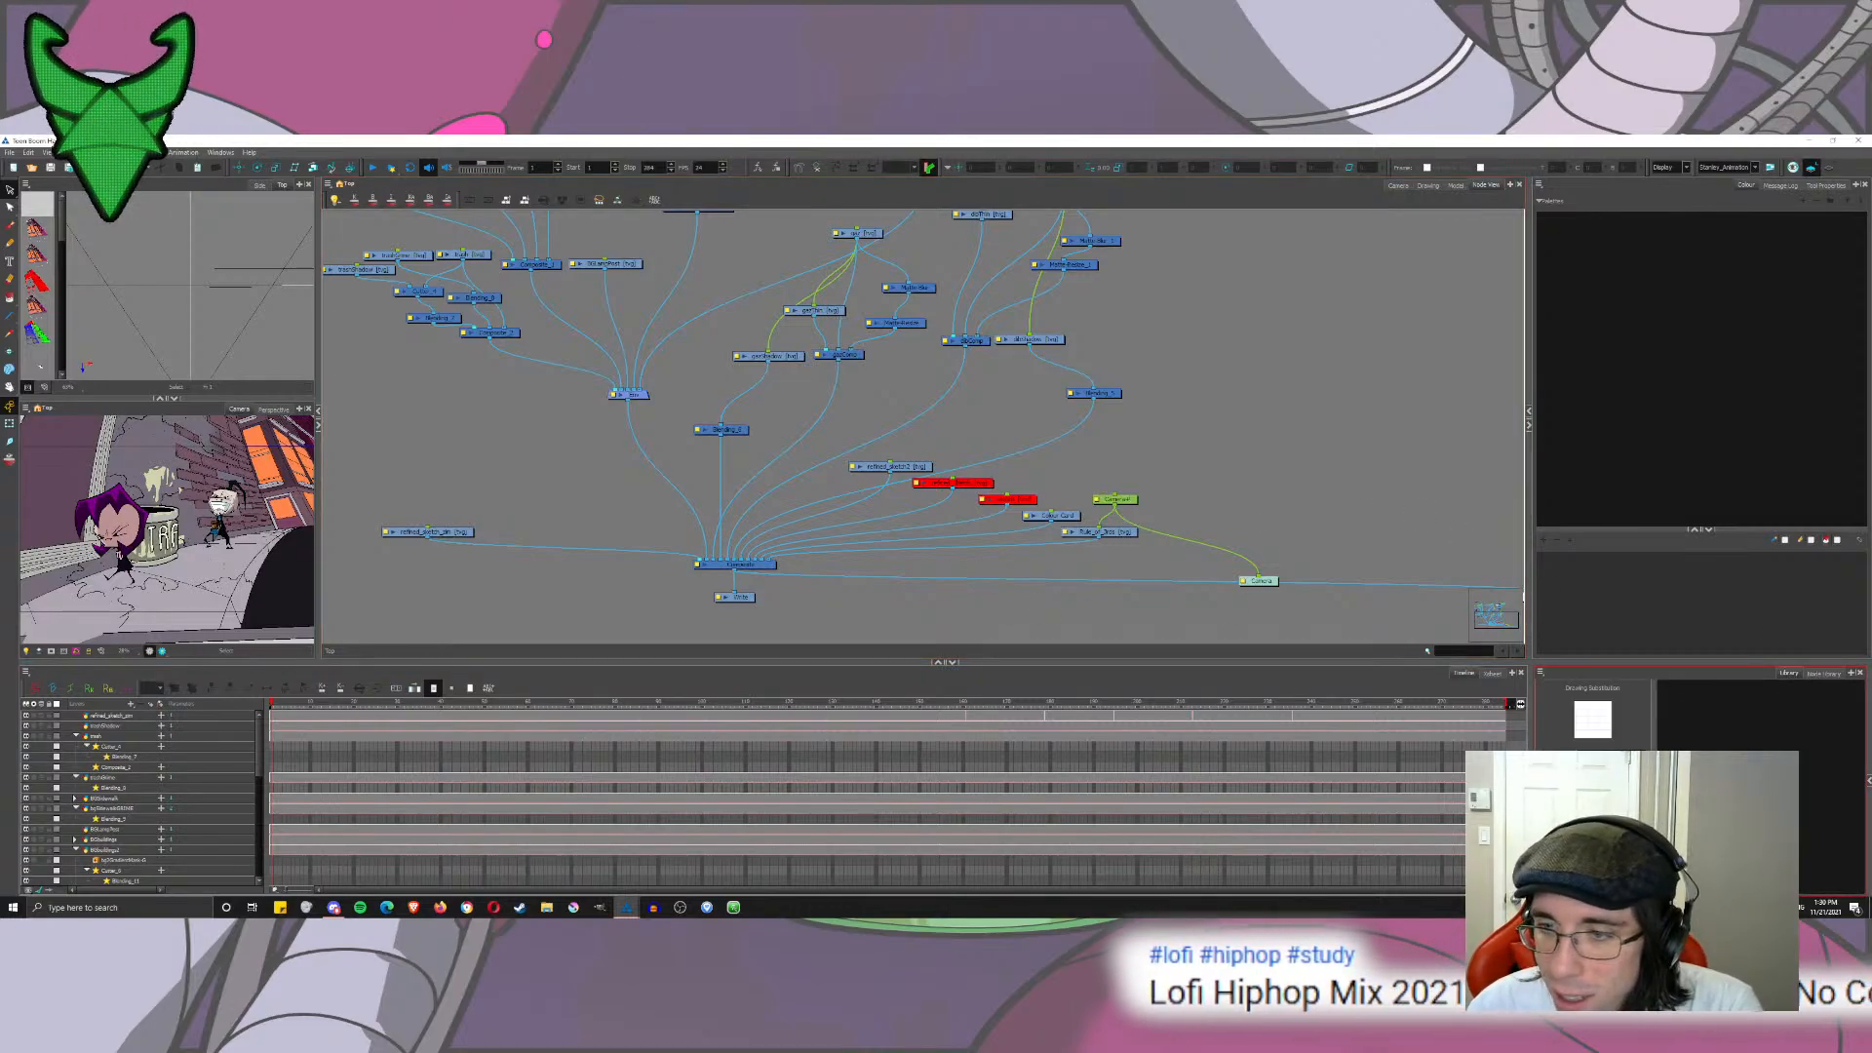
{"action": "left_click_drag", "start_coordinate": [1707, 691], "coordinate": [1382, 293]}
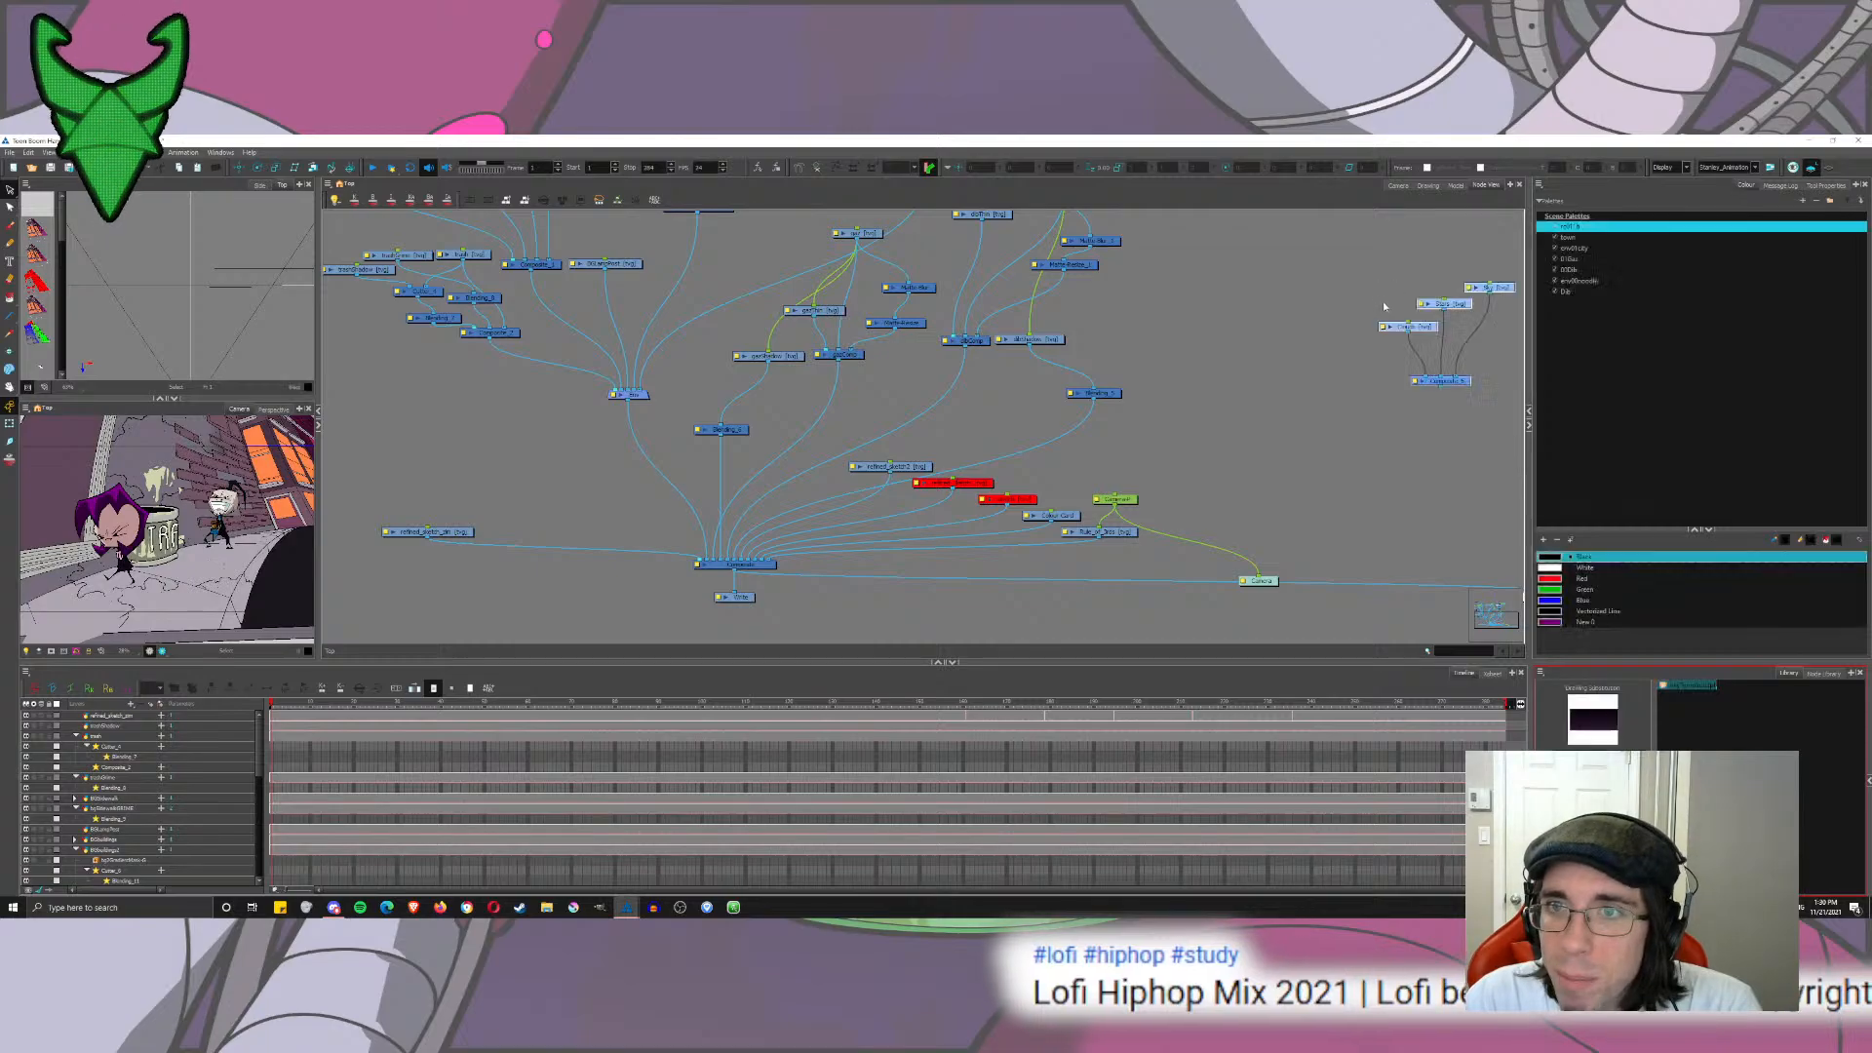
Step: Connect the imported sky group's composite to the alley scene's main composite
{"action": "left_click_drag", "start_coordinate": [1299, 359], "coordinate": [1046, 418]}
{"action": "left_click_drag", "start_coordinate": [1190, 452], "coordinate": [620, 630]}
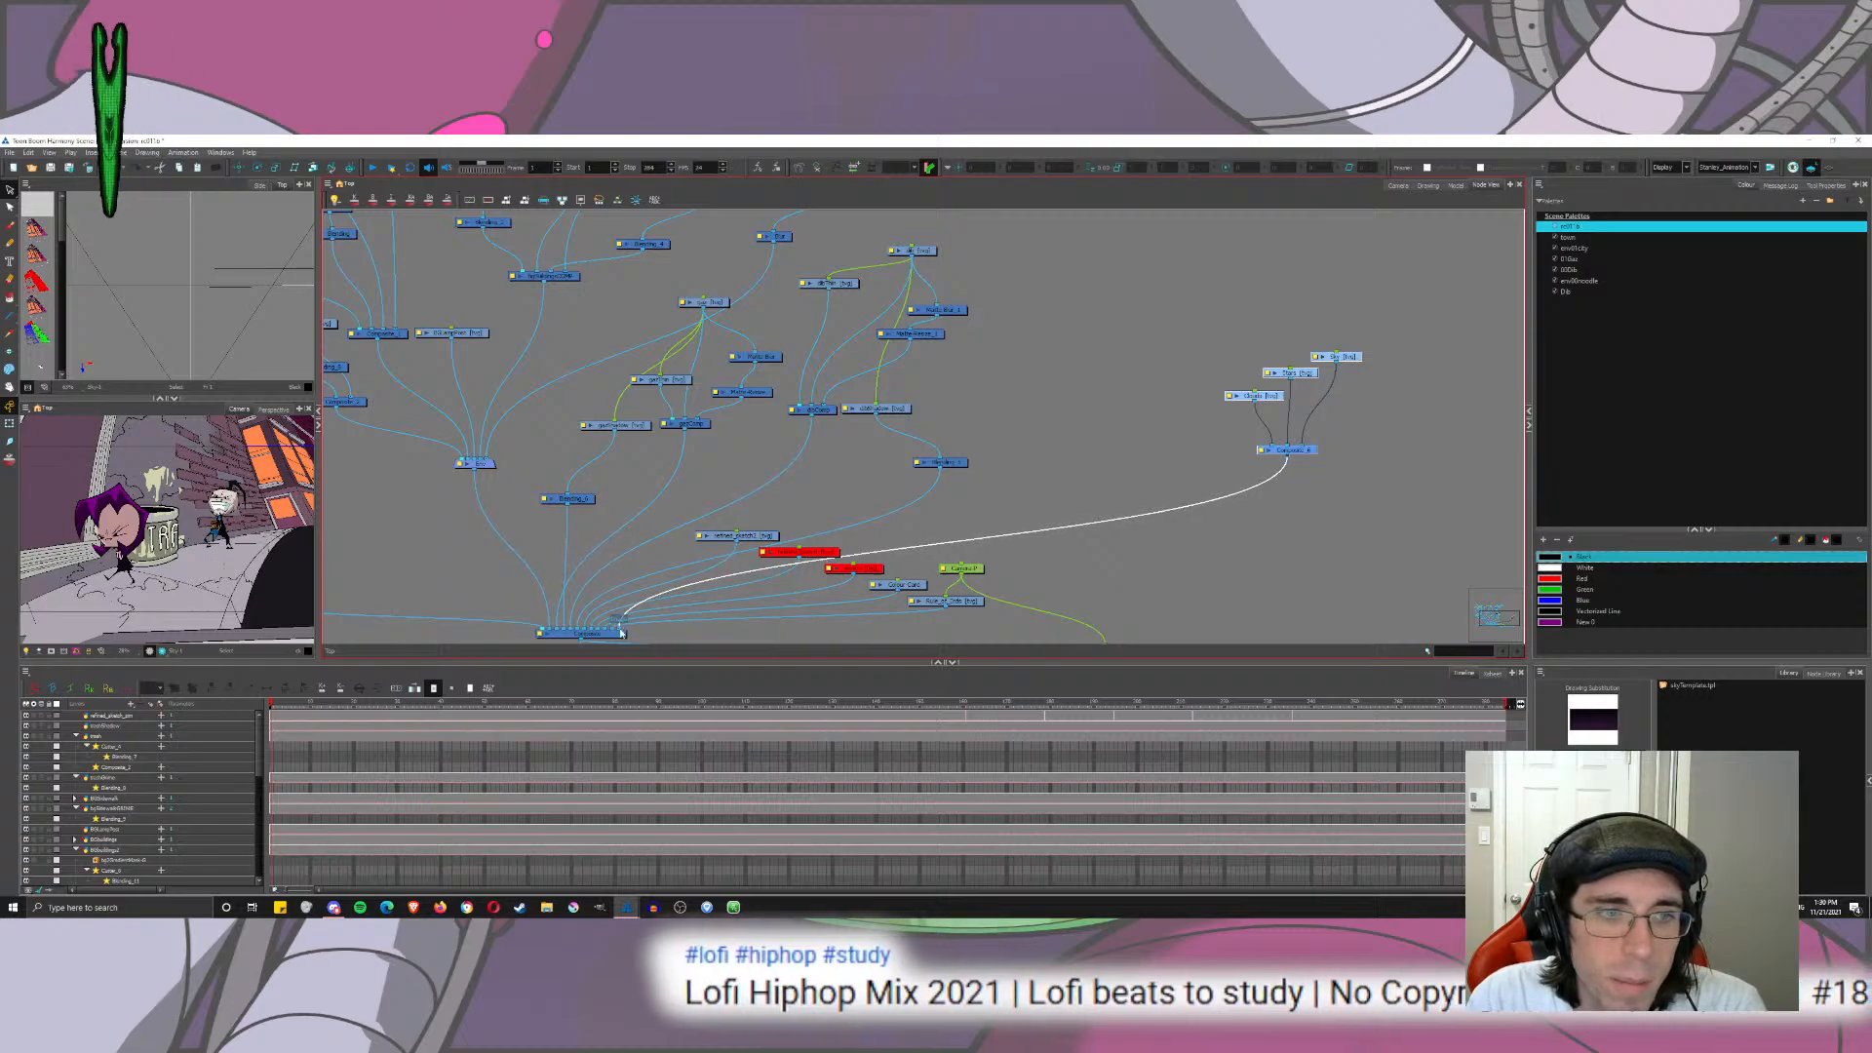
{"action": "left_click", "coordinate": [729, 546]}
{"action": "left_click", "coordinate": [1429, 334]}
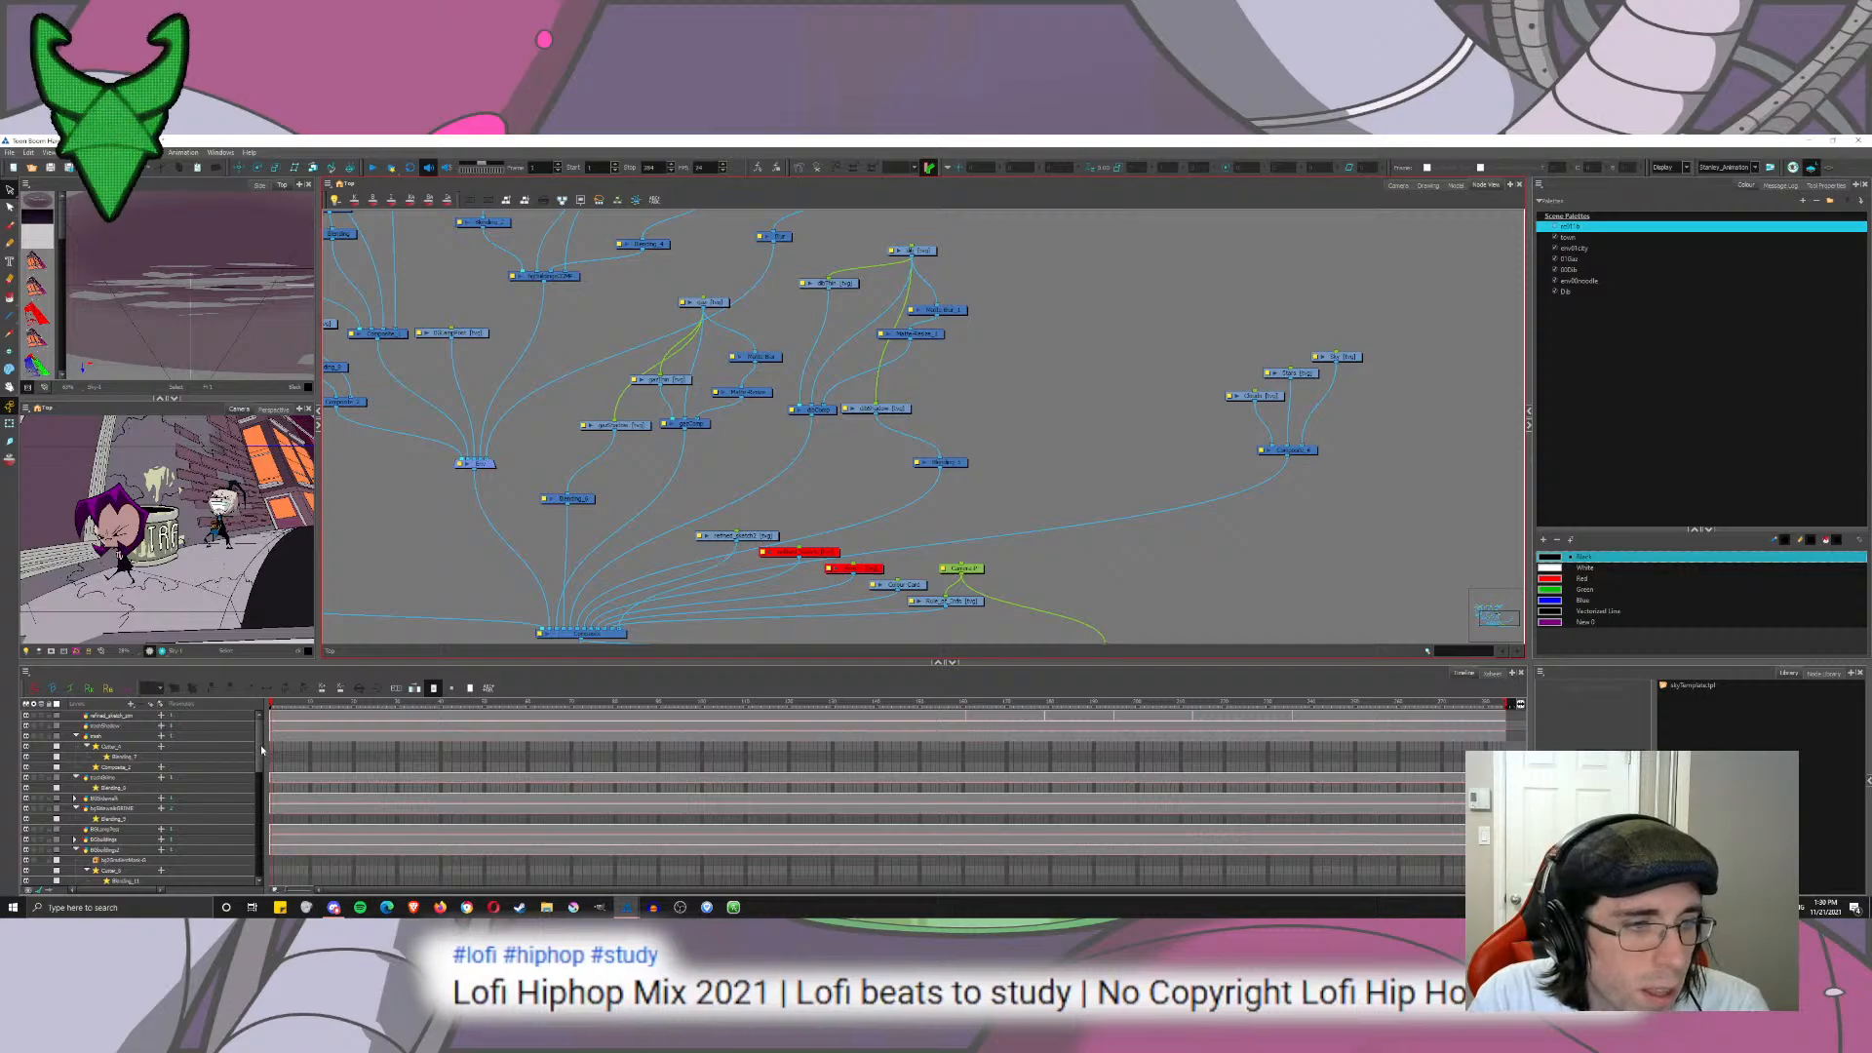
Step: Add a peg above the imported sky drawings in the node network and connect all three drawings to it
{"action": "left_click_drag", "start_coordinate": [259, 757], "coordinate": [262, 869]}
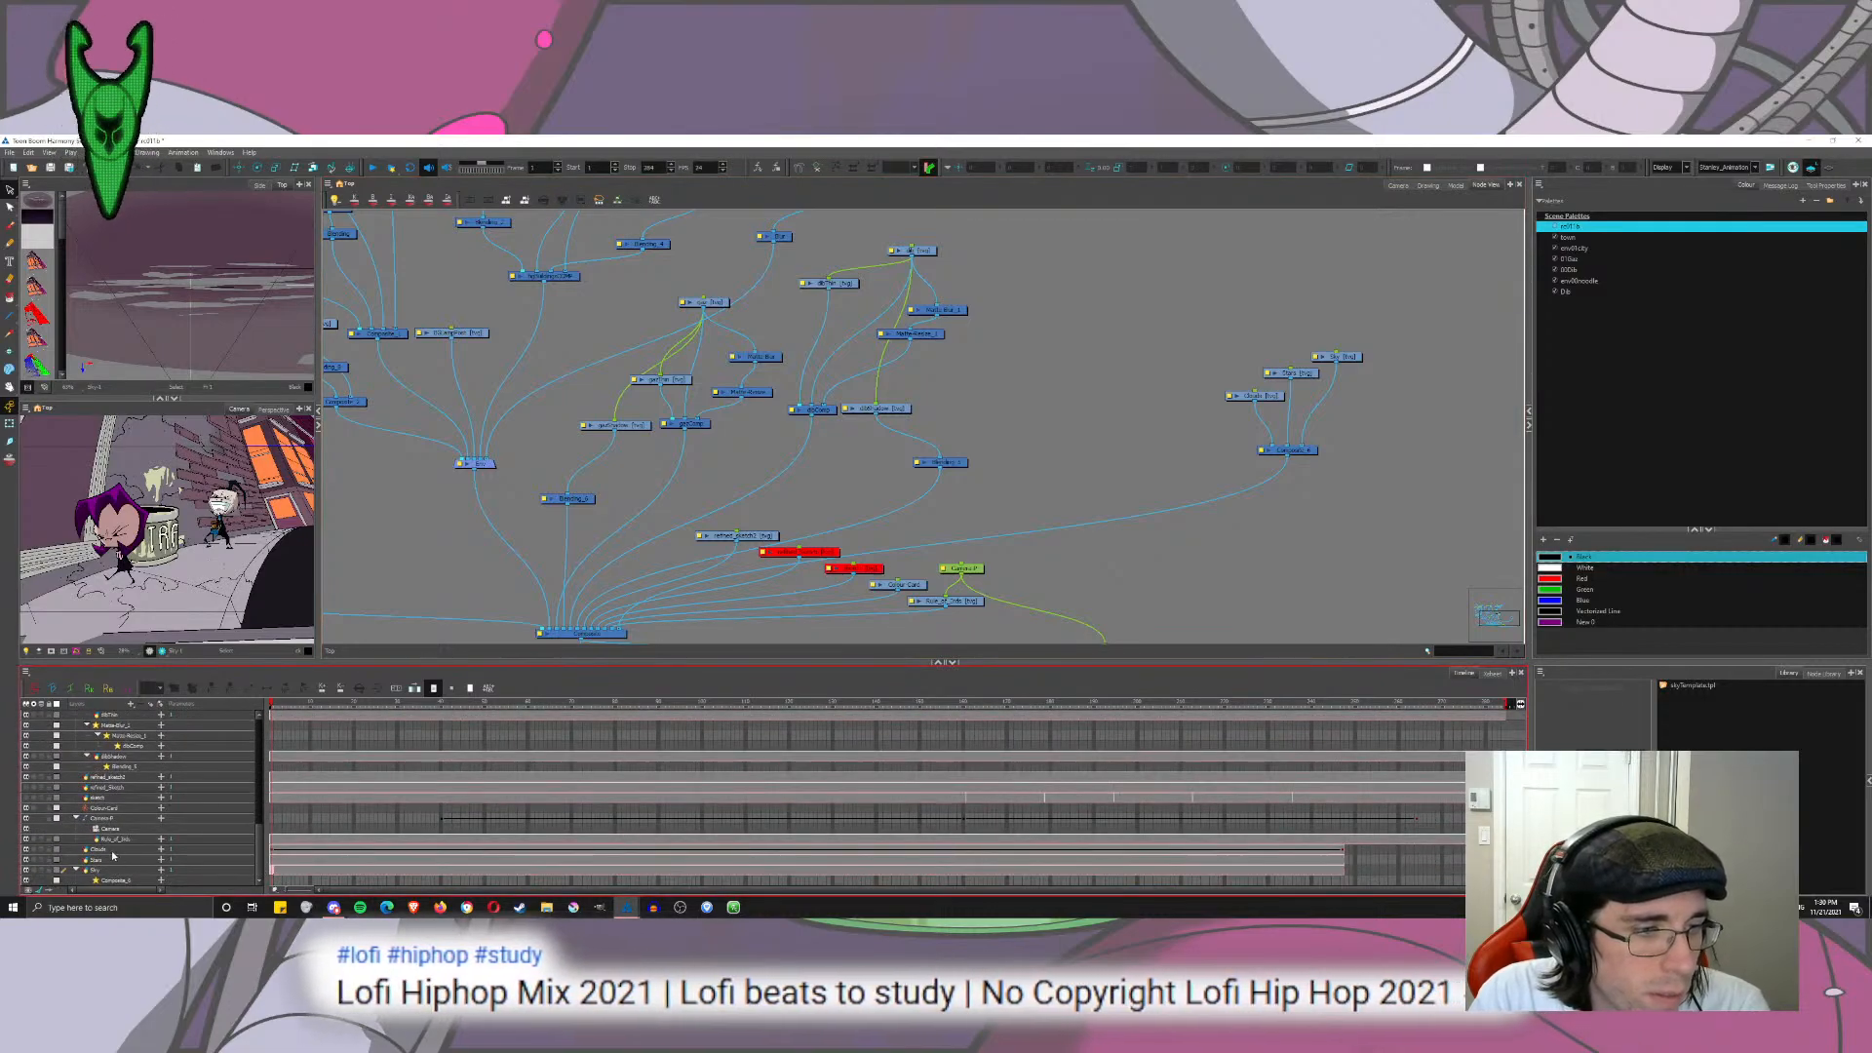
{"action": "left_click", "coordinate": [115, 861]}
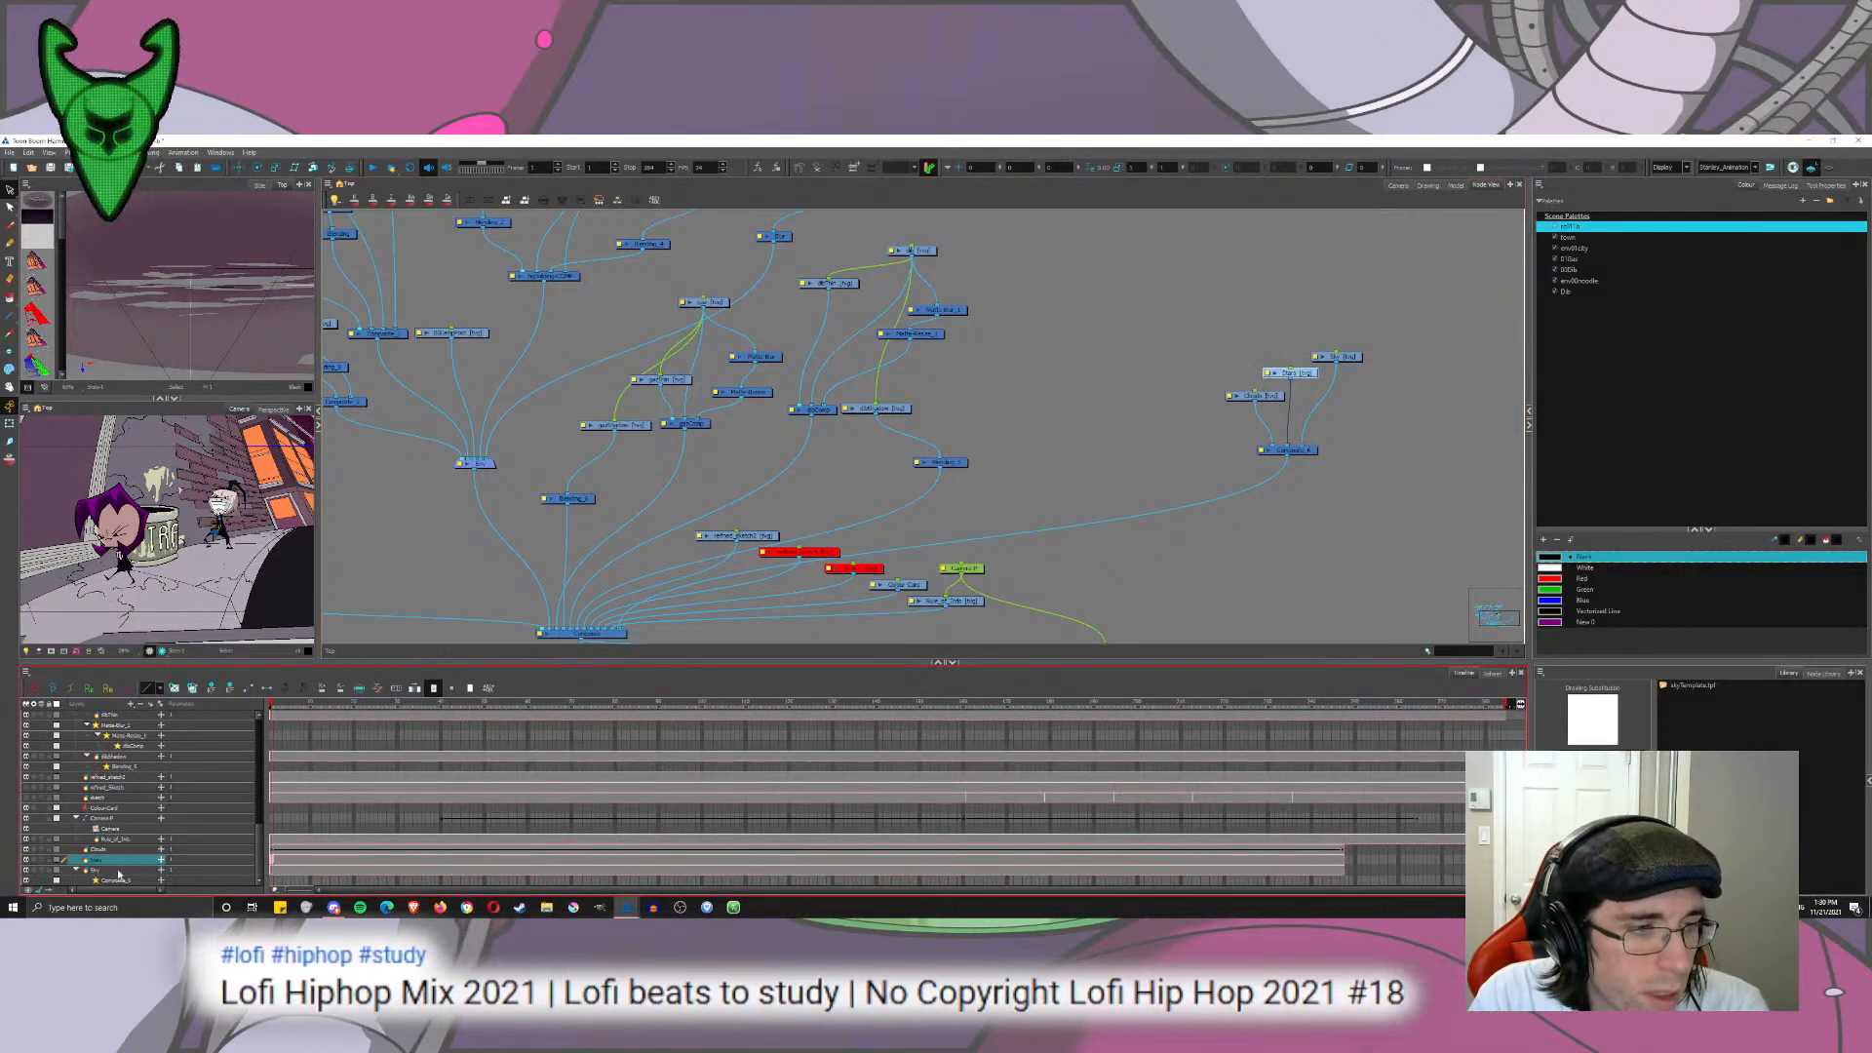
{"action": "left_click", "coordinate": [119, 870]}
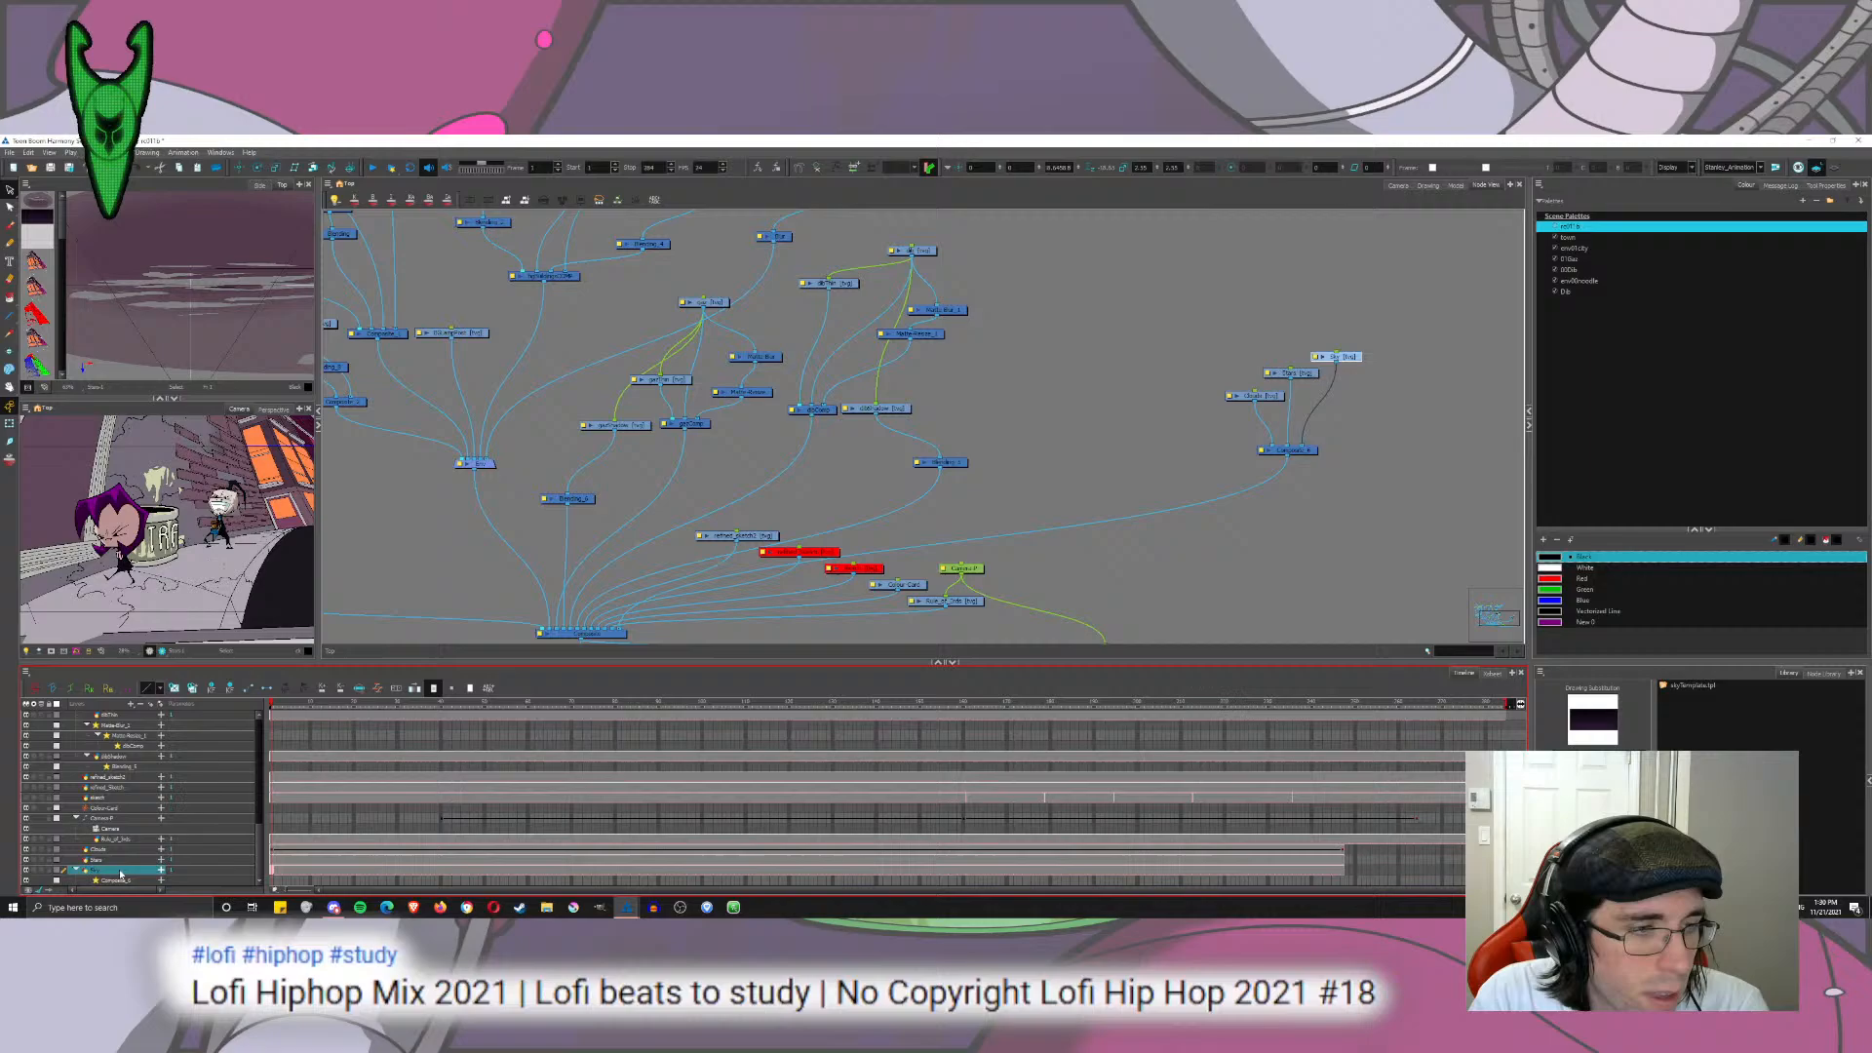
{"action": "left_click", "coordinate": [157, 707]}
{"action": "left_click_drag", "start_coordinate": [621, 642], "coordinate": [1303, 328]}
{"action": "left_click_drag", "start_coordinate": [1318, 256], "coordinate": [1269, 349]}
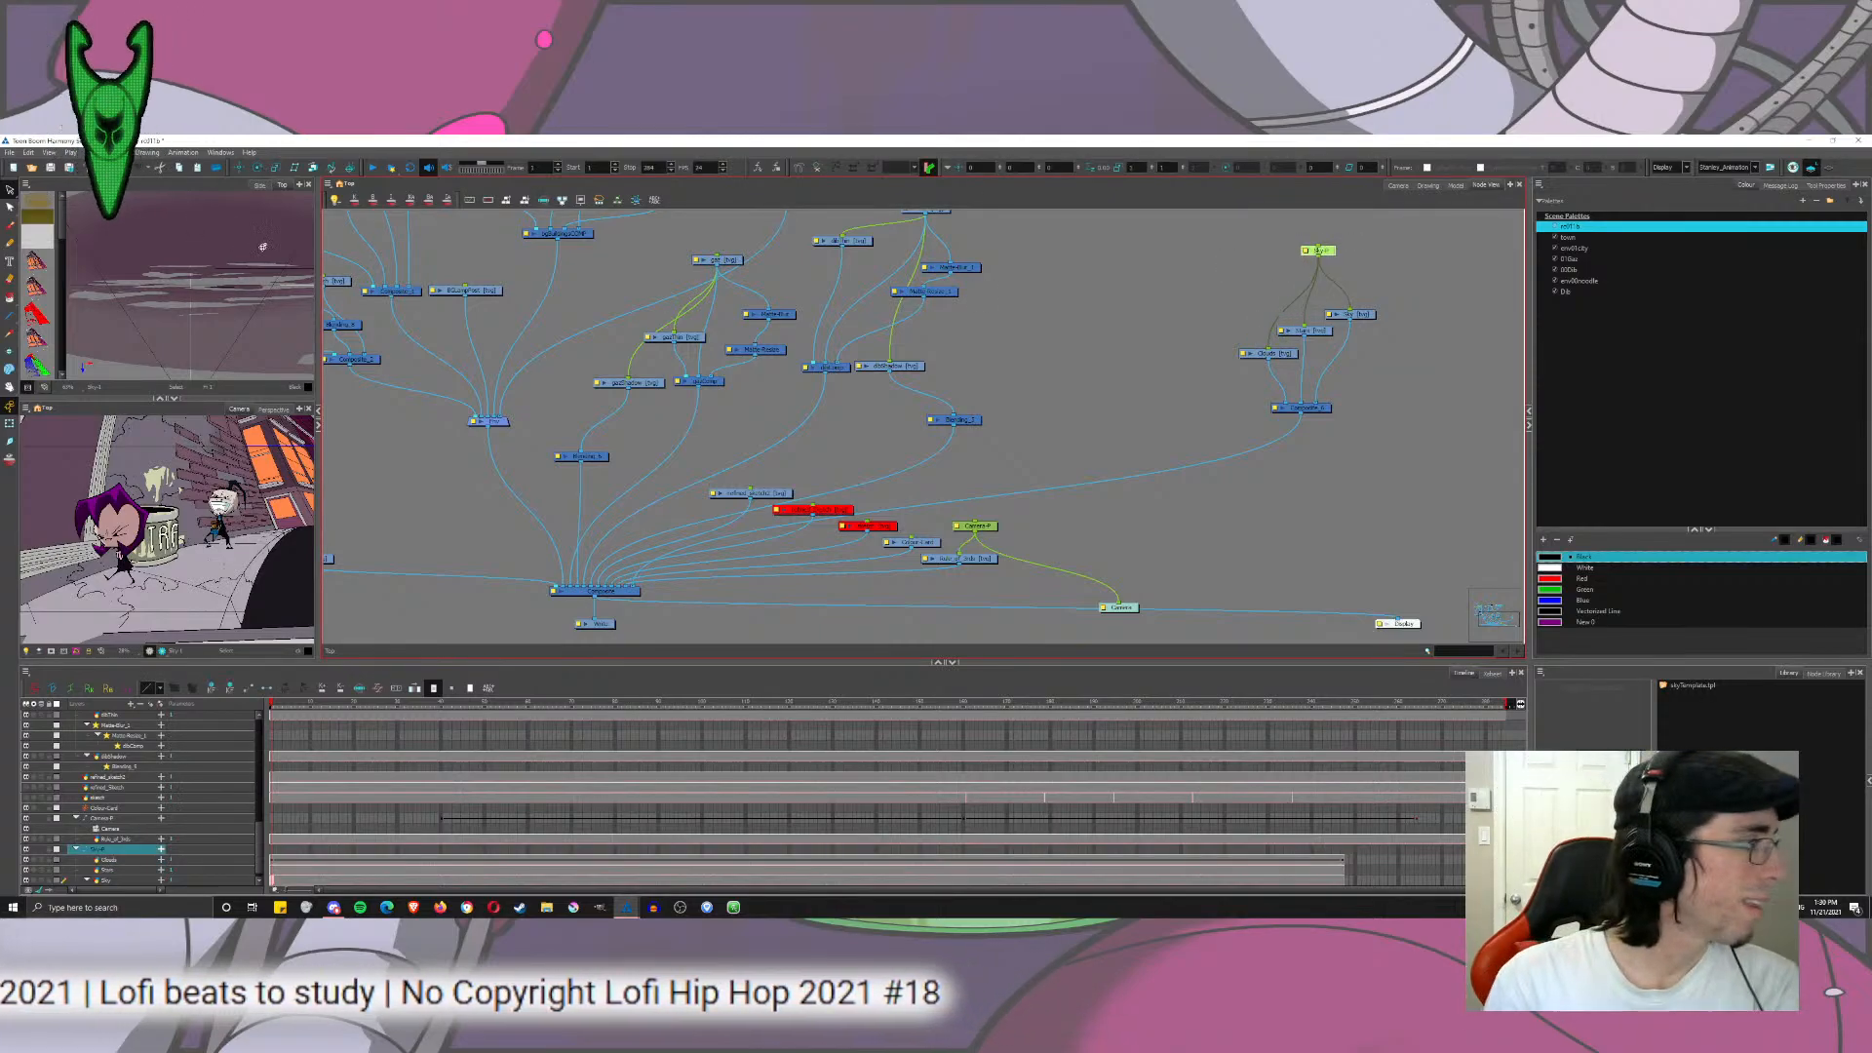
Step: Transform the sky peg in depth and position to try to cover the gap behind the building in a later frame
{"action": "left_click", "coordinate": [1397, 185]}
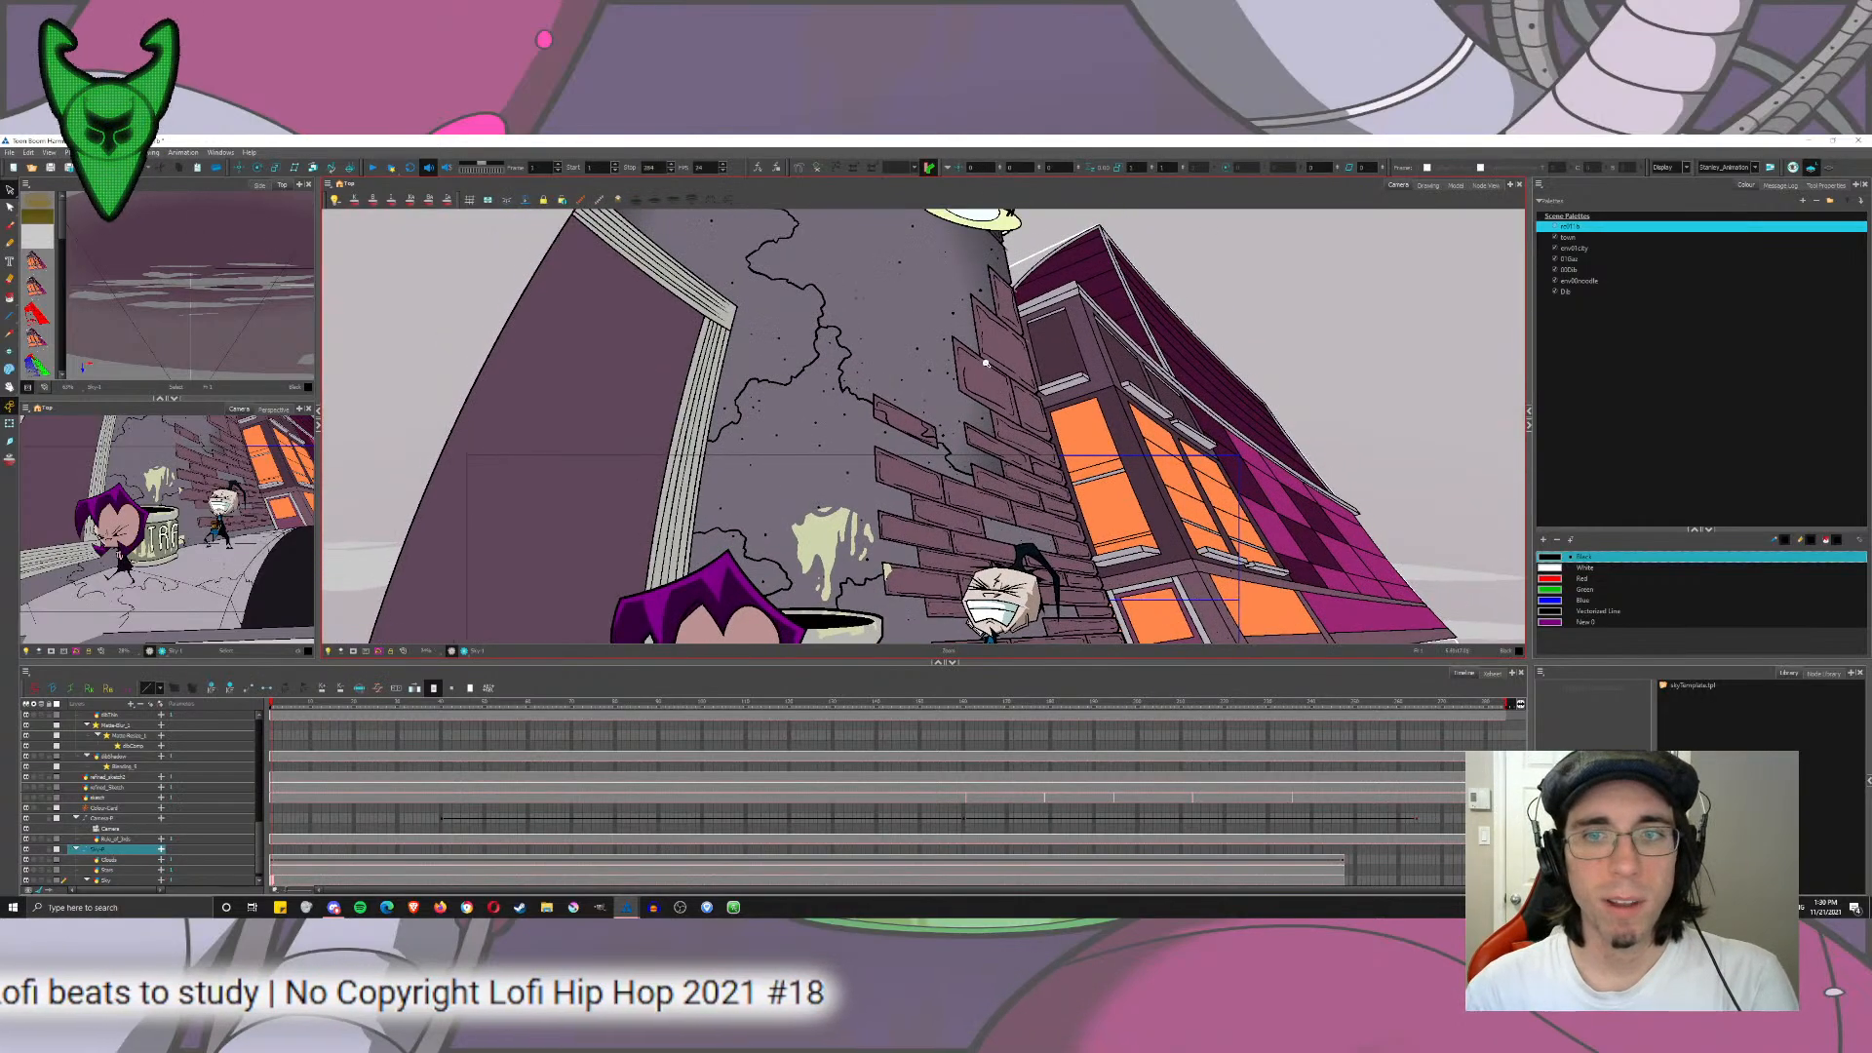
{"action": "left_click", "coordinate": [9, 405]}
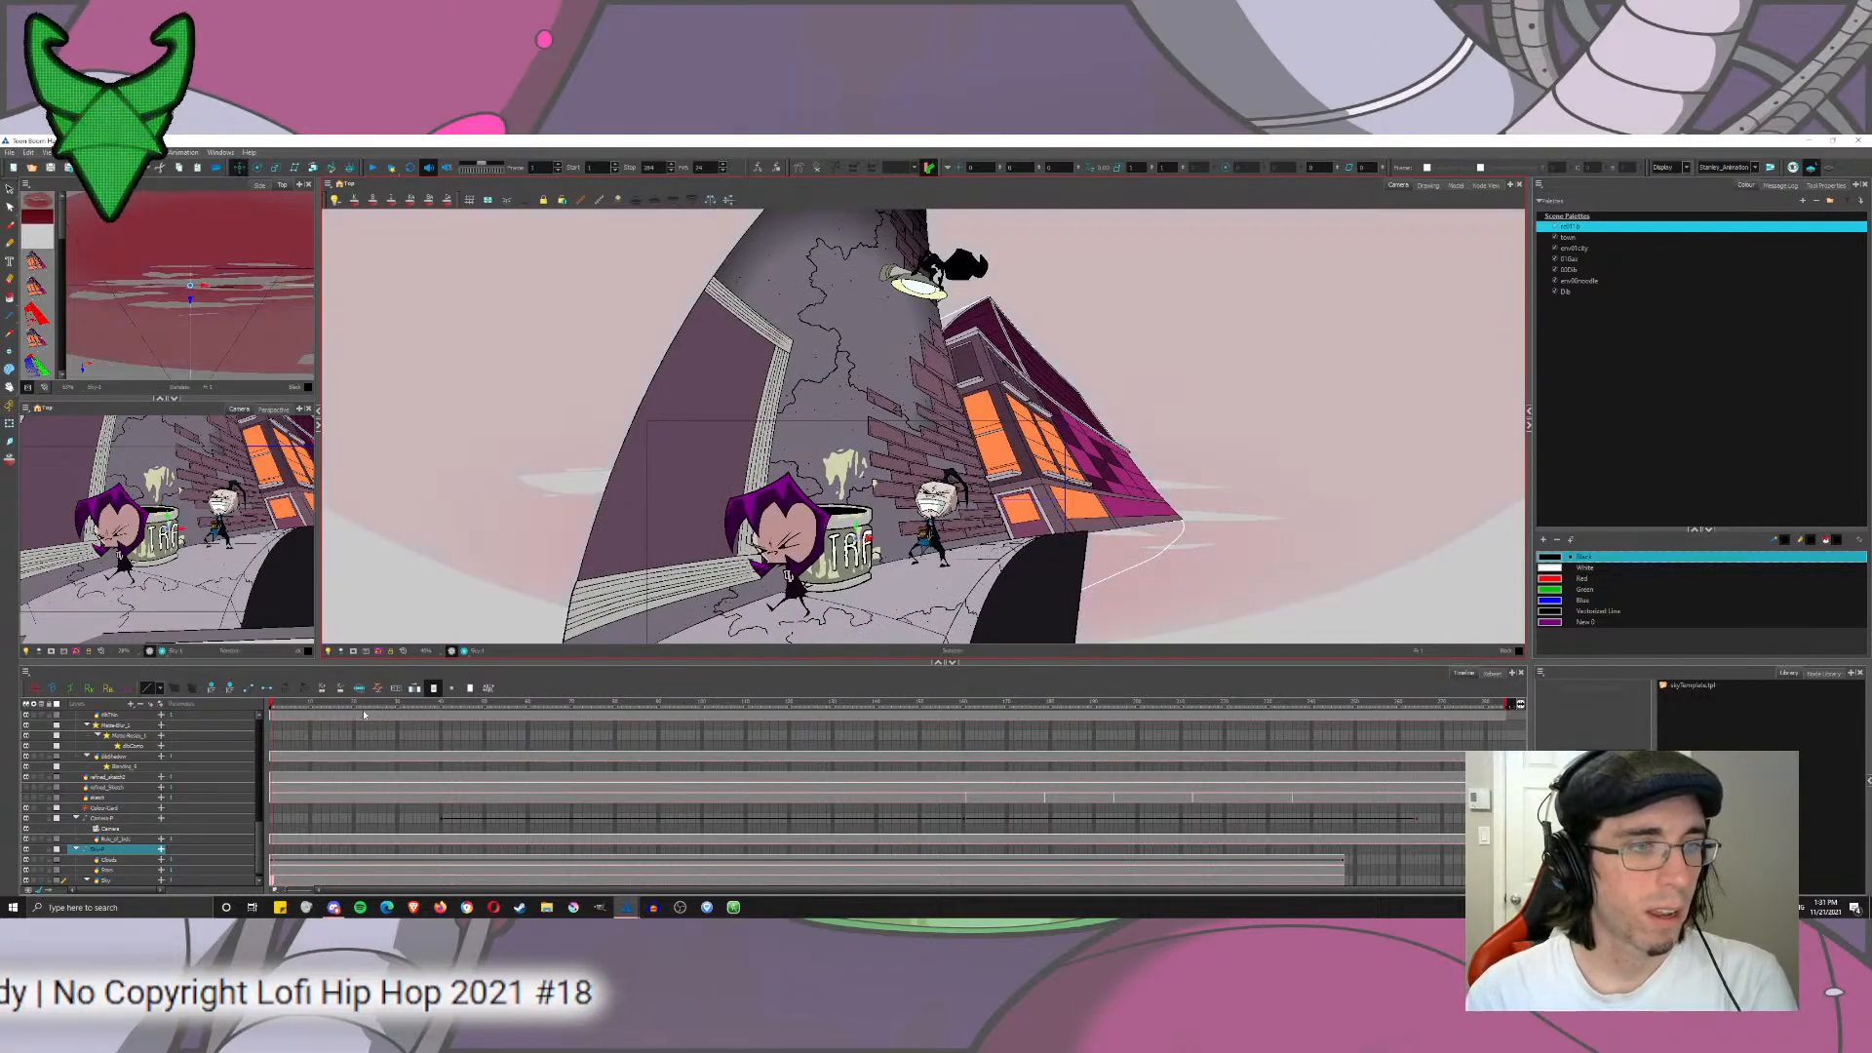
{"action": "left_click_drag", "start_coordinate": [370, 706], "coordinate": [535, 733]}
{"action": "left_click_drag", "start_coordinate": [785, 746], "coordinate": [1066, 767]}
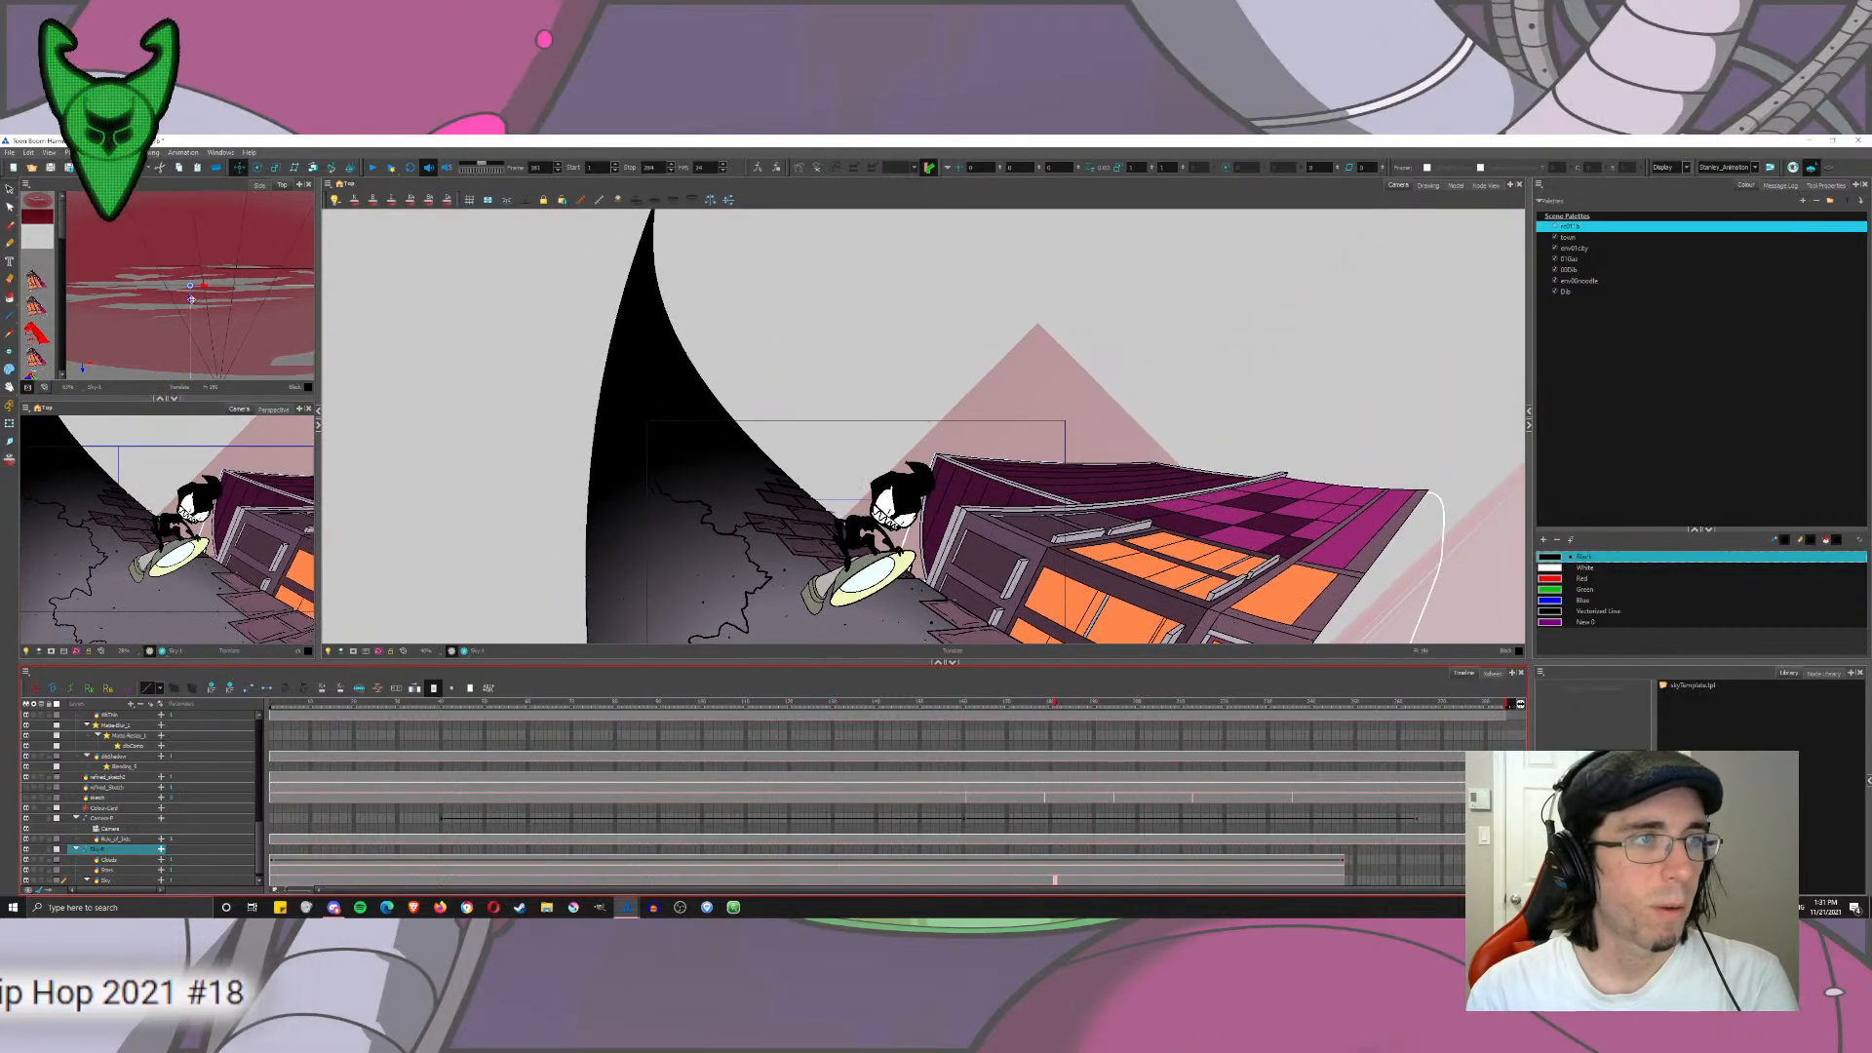
{"action": "left_click_drag", "start_coordinate": [190, 301], "coordinate": [185, 184]}
{"action": "left_click_drag", "start_coordinate": [1073, 439], "coordinate": [872, 397]}
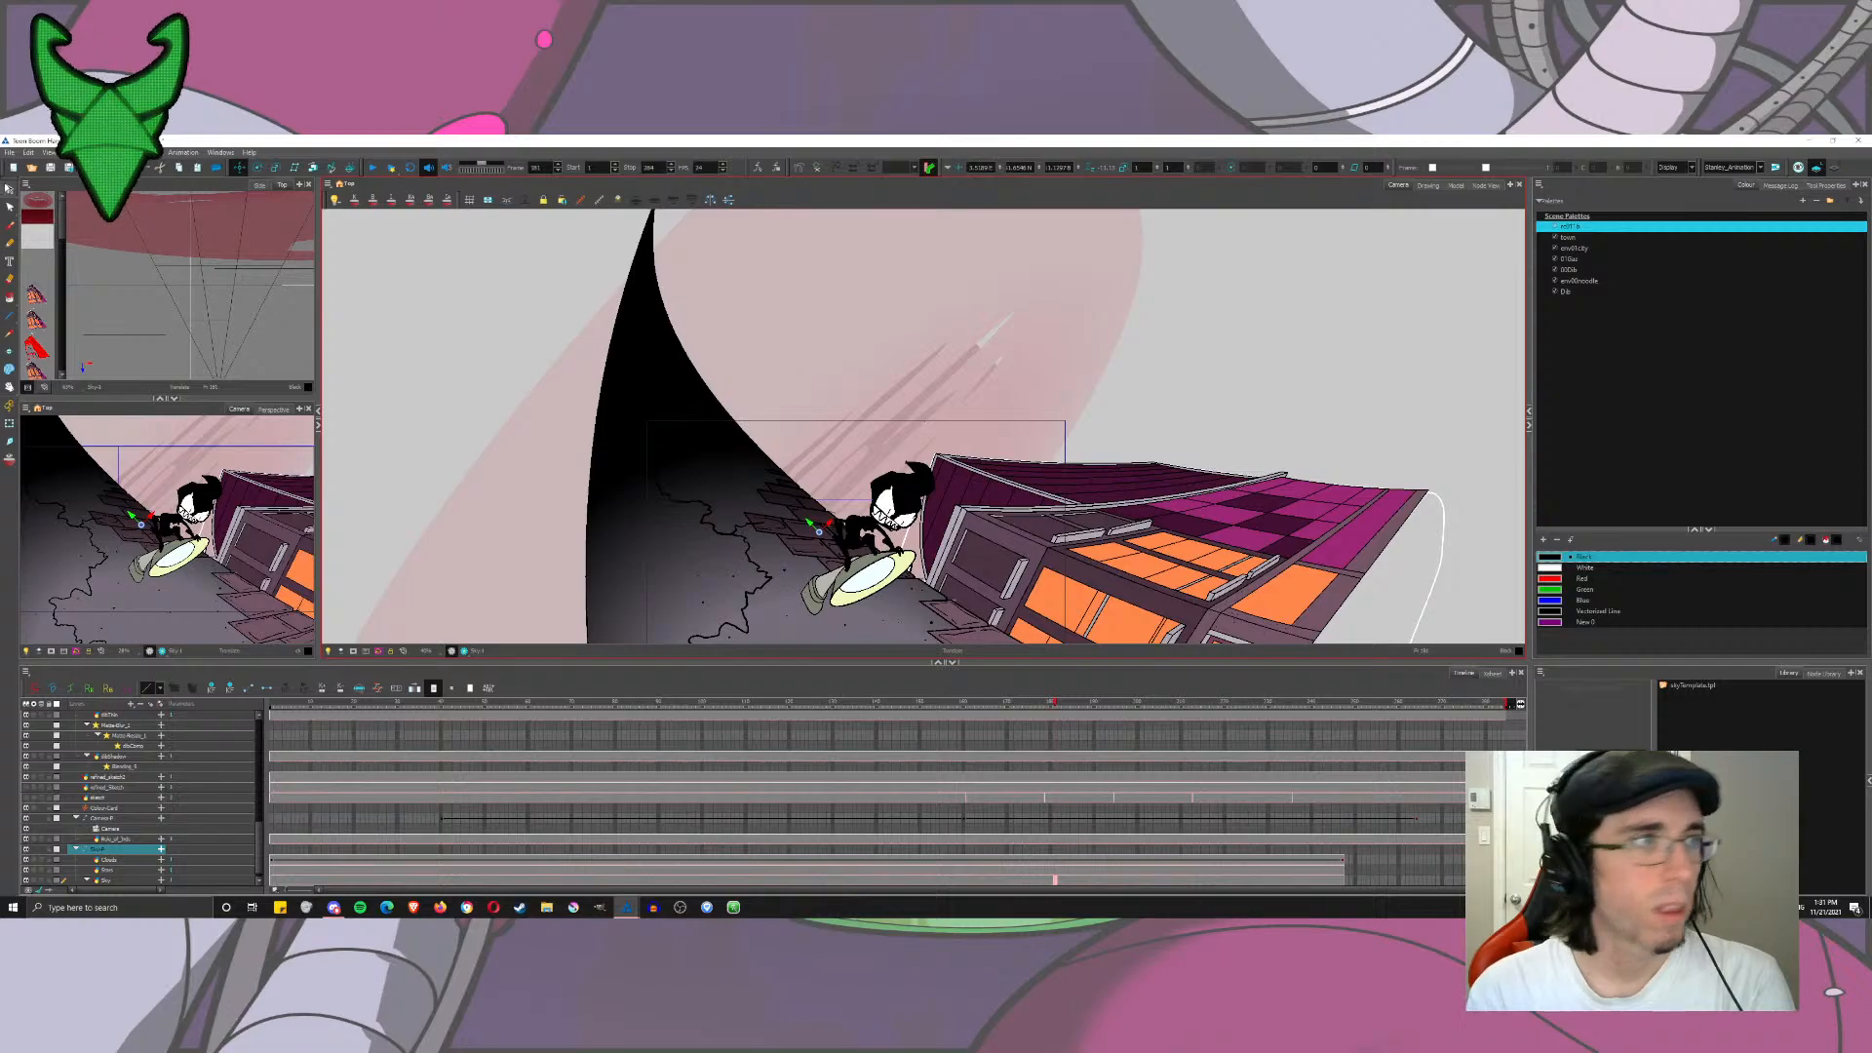
{"action": "key", "text": "alt+s"}
{"action": "left_click_drag", "start_coordinate": [1122, 300], "coordinate": [1029, 239]}
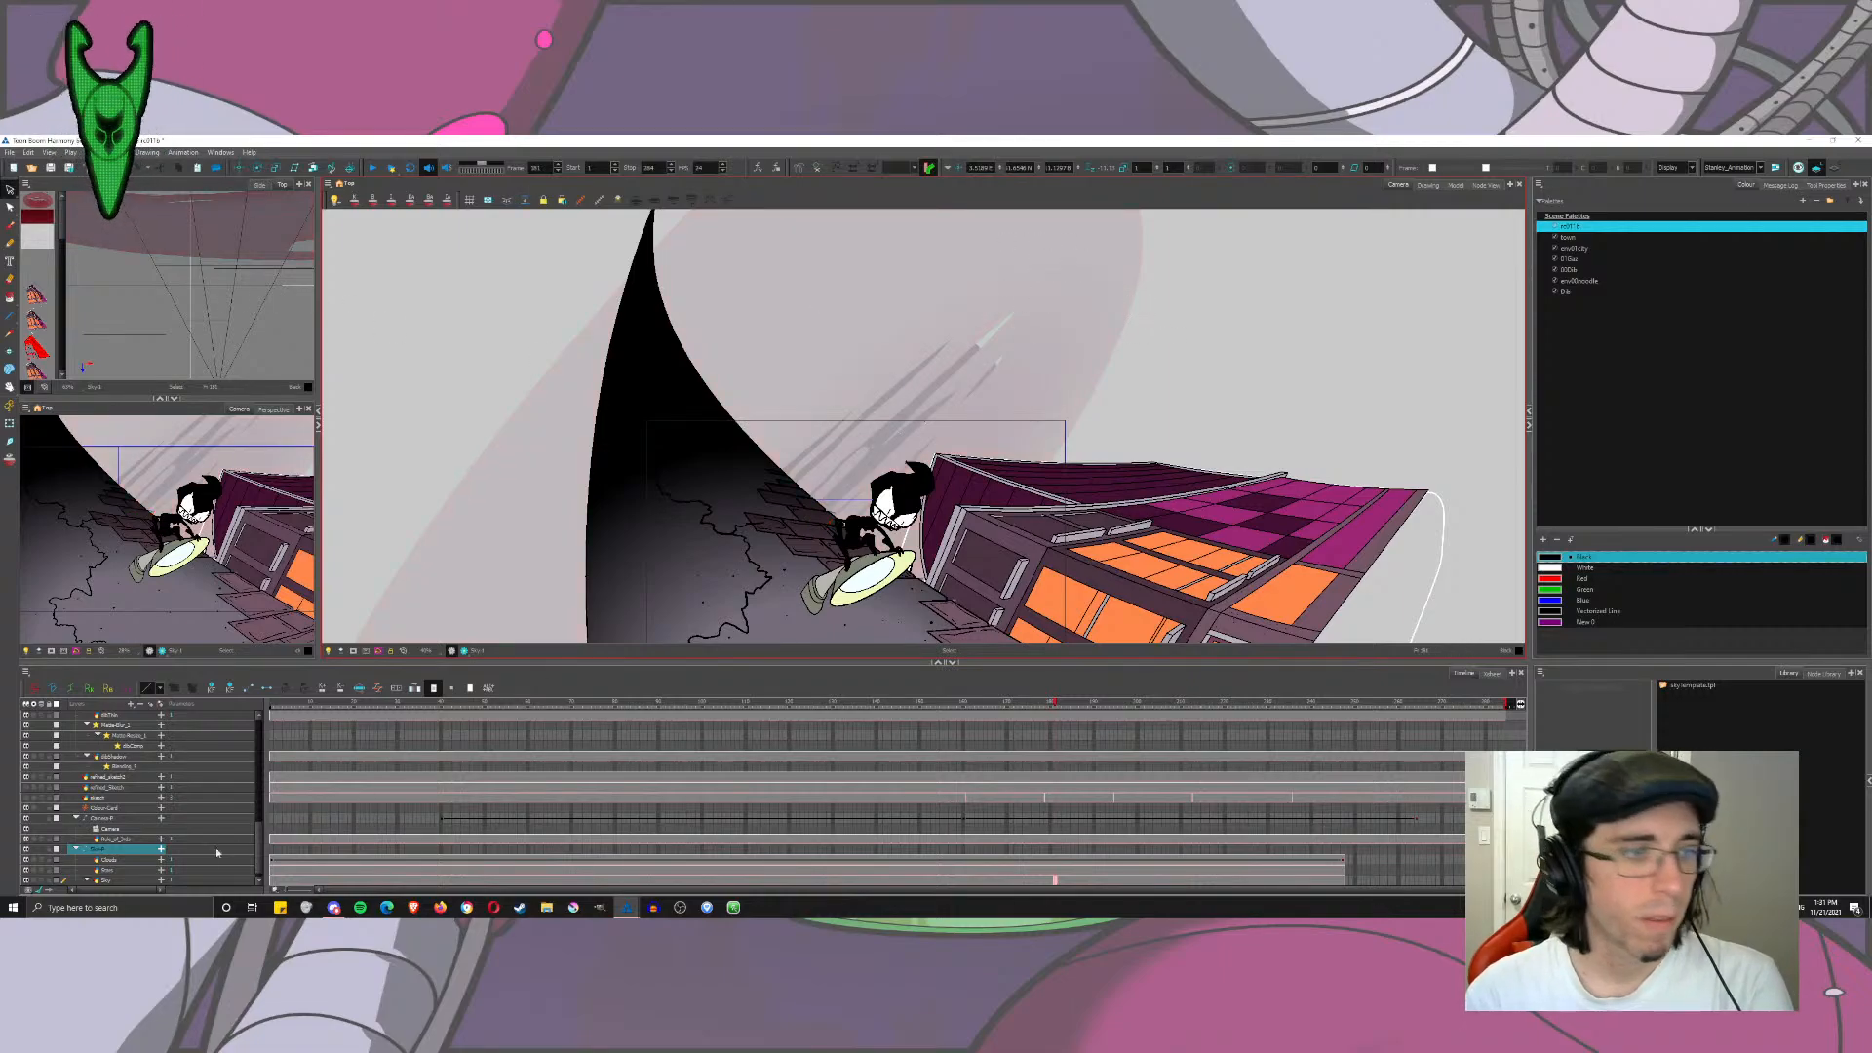
Step: Shorten the scene to the end of the sky drawings' exposure and check a later frame in render view
{"action": "left_click", "coordinate": [130, 860]}
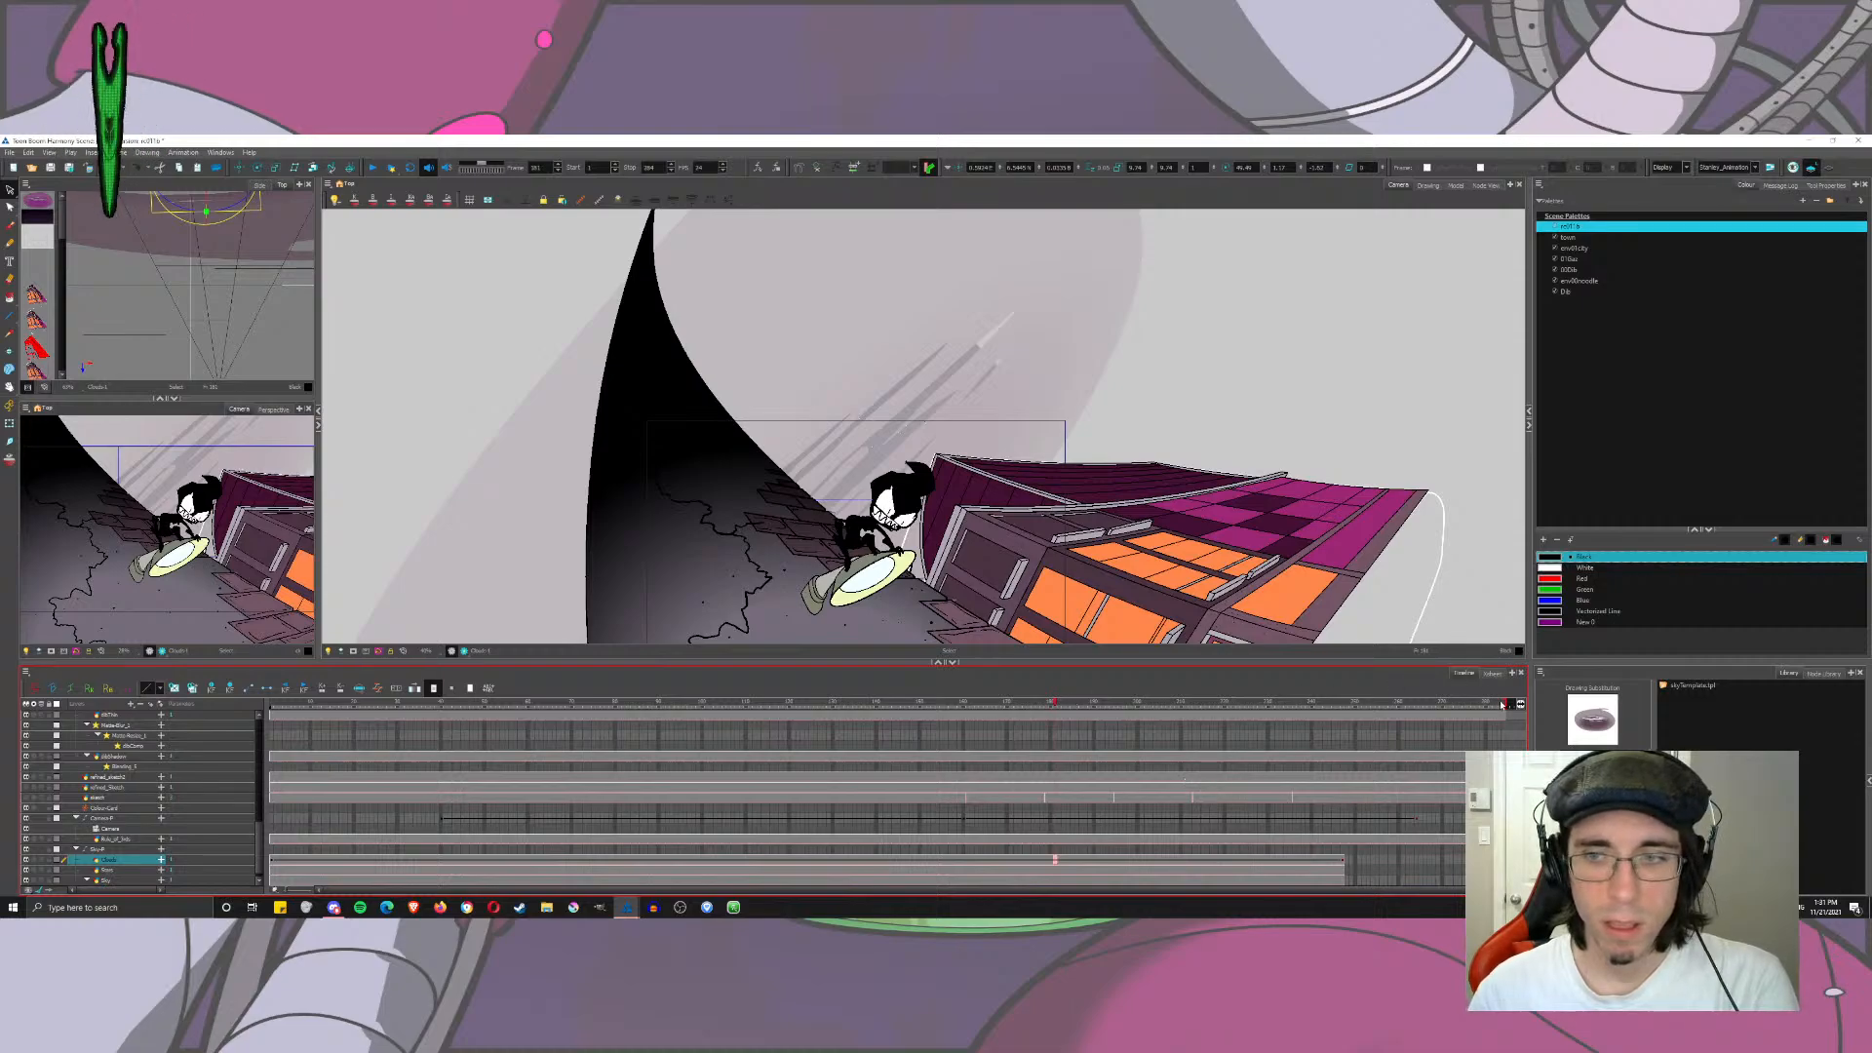
{"action": "mouse_move", "coordinate": [1505, 704]}
{"action": "left_mouse_down"}
{"action": "mouse_move", "coordinate": [1343, 704]}
{"action": "mouse_move", "coordinate": [1348, 750]}
{"action": "left_mouse_up"}
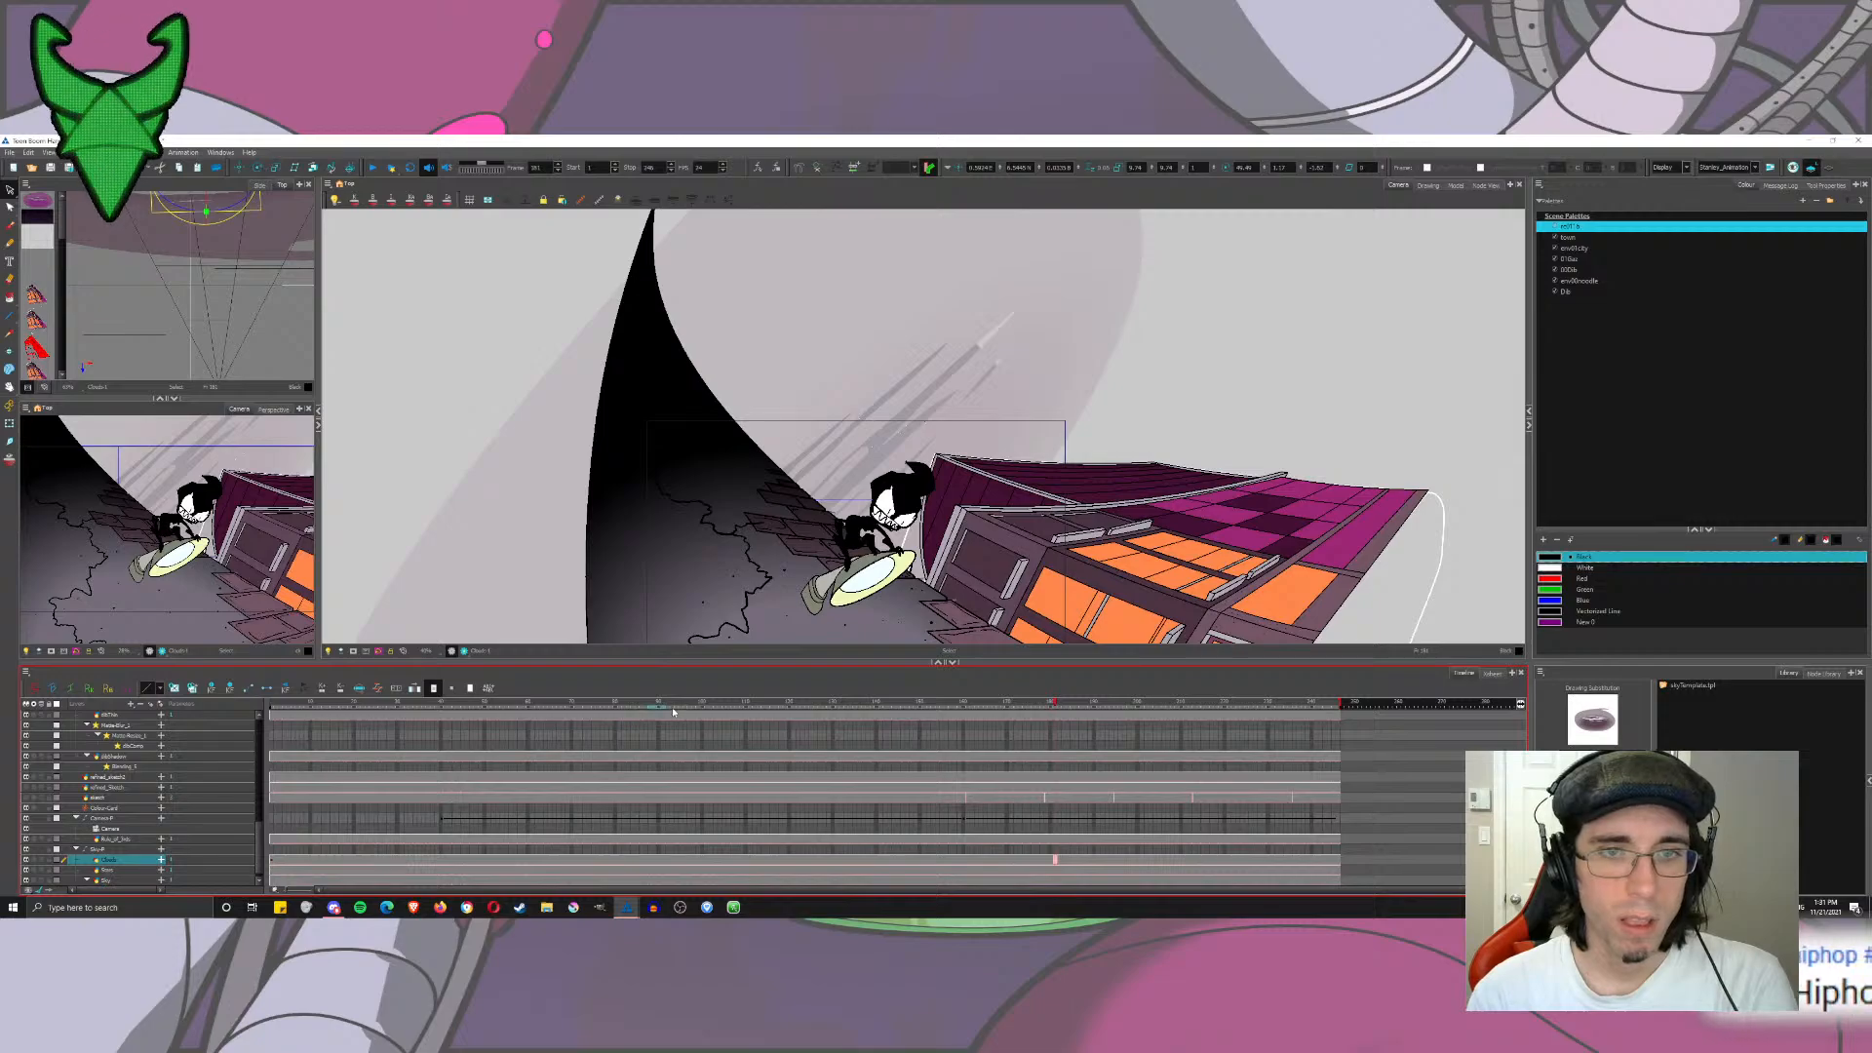
{"action": "left_click_drag", "start_coordinate": [844, 704], "coordinate": [1217, 704]}
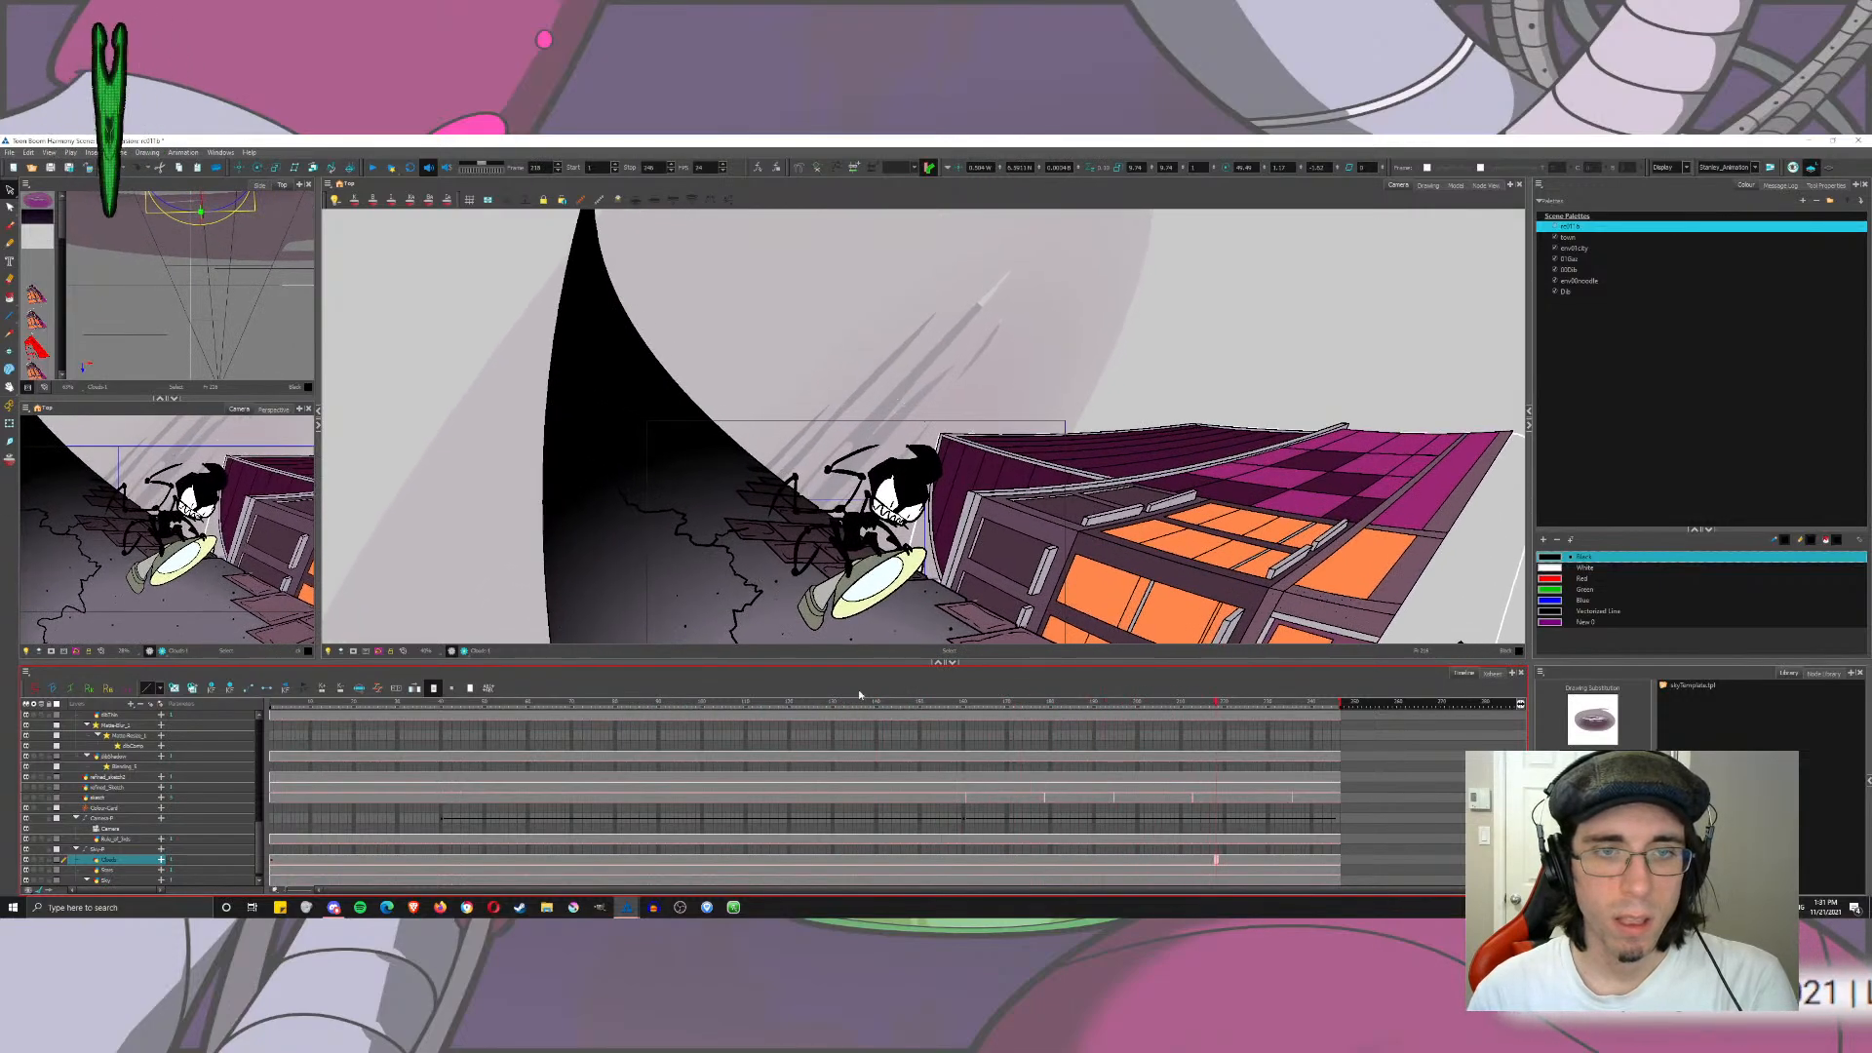
{"action": "left_click", "coordinate": [465, 651]}
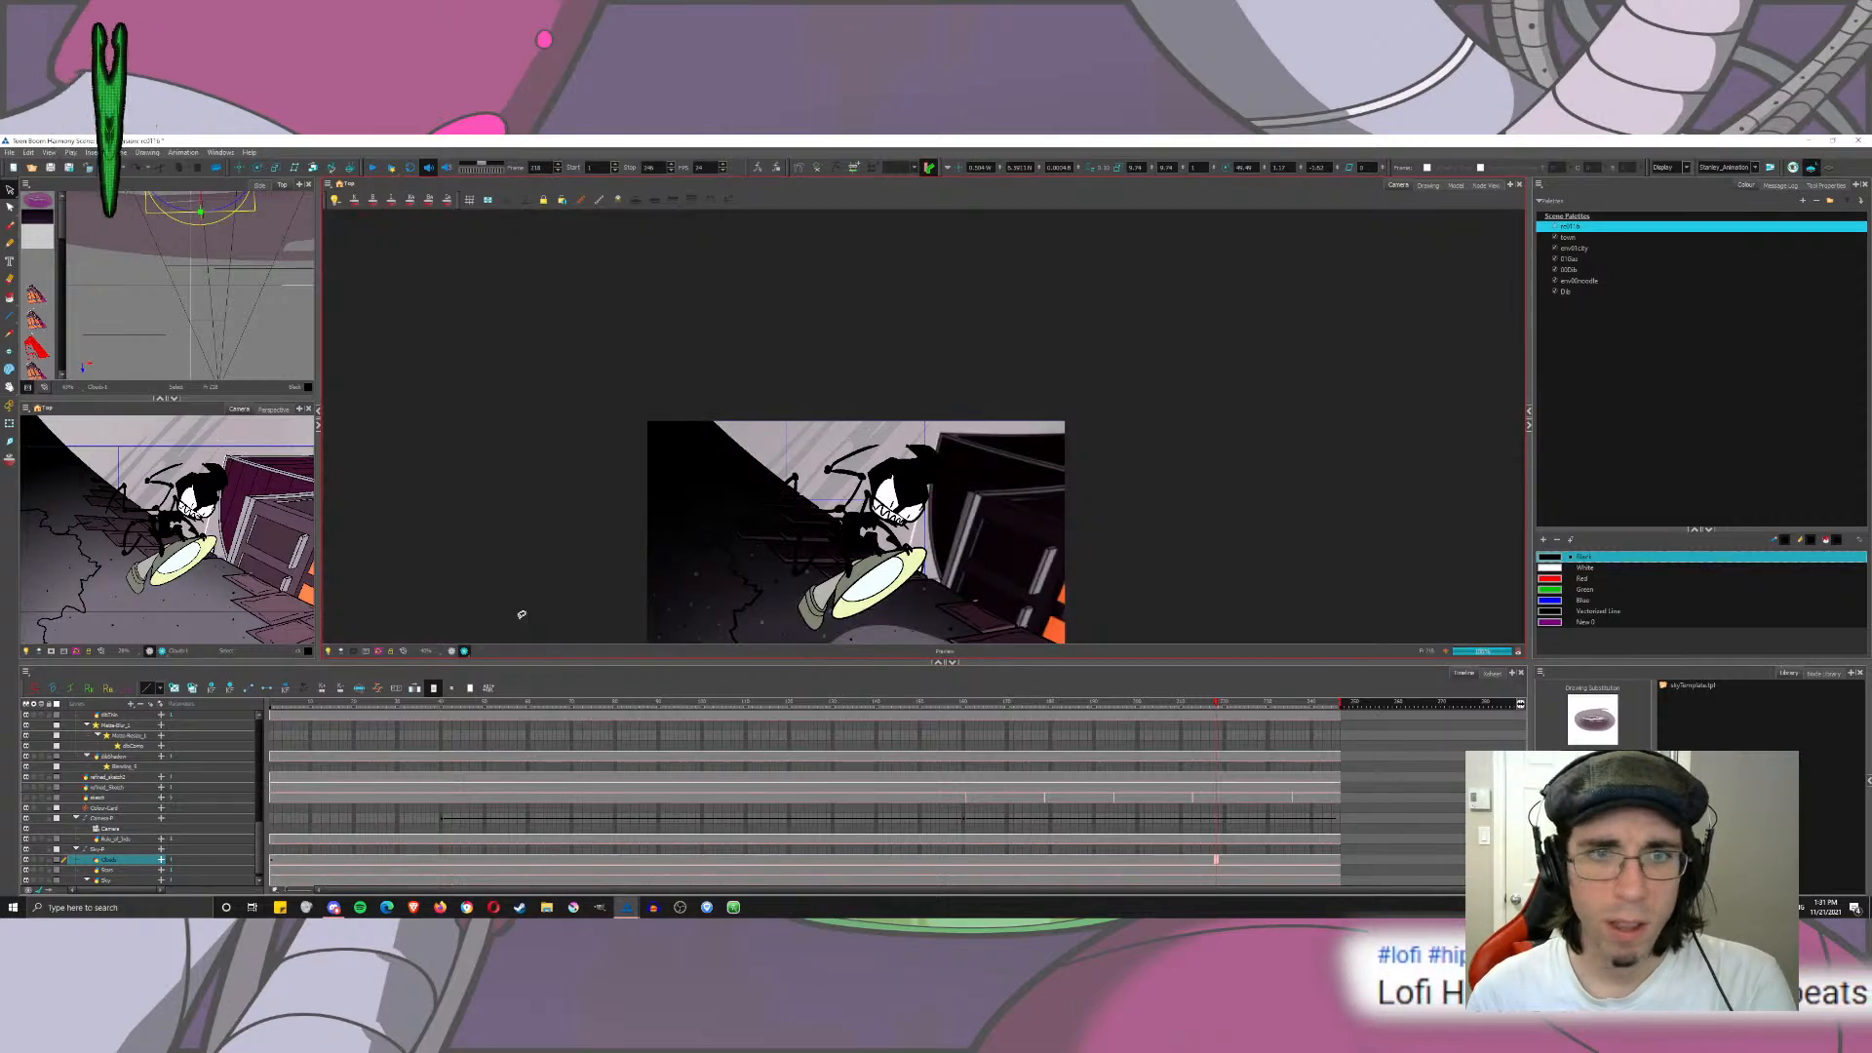
{"action": "left_click", "coordinate": [462, 652]}
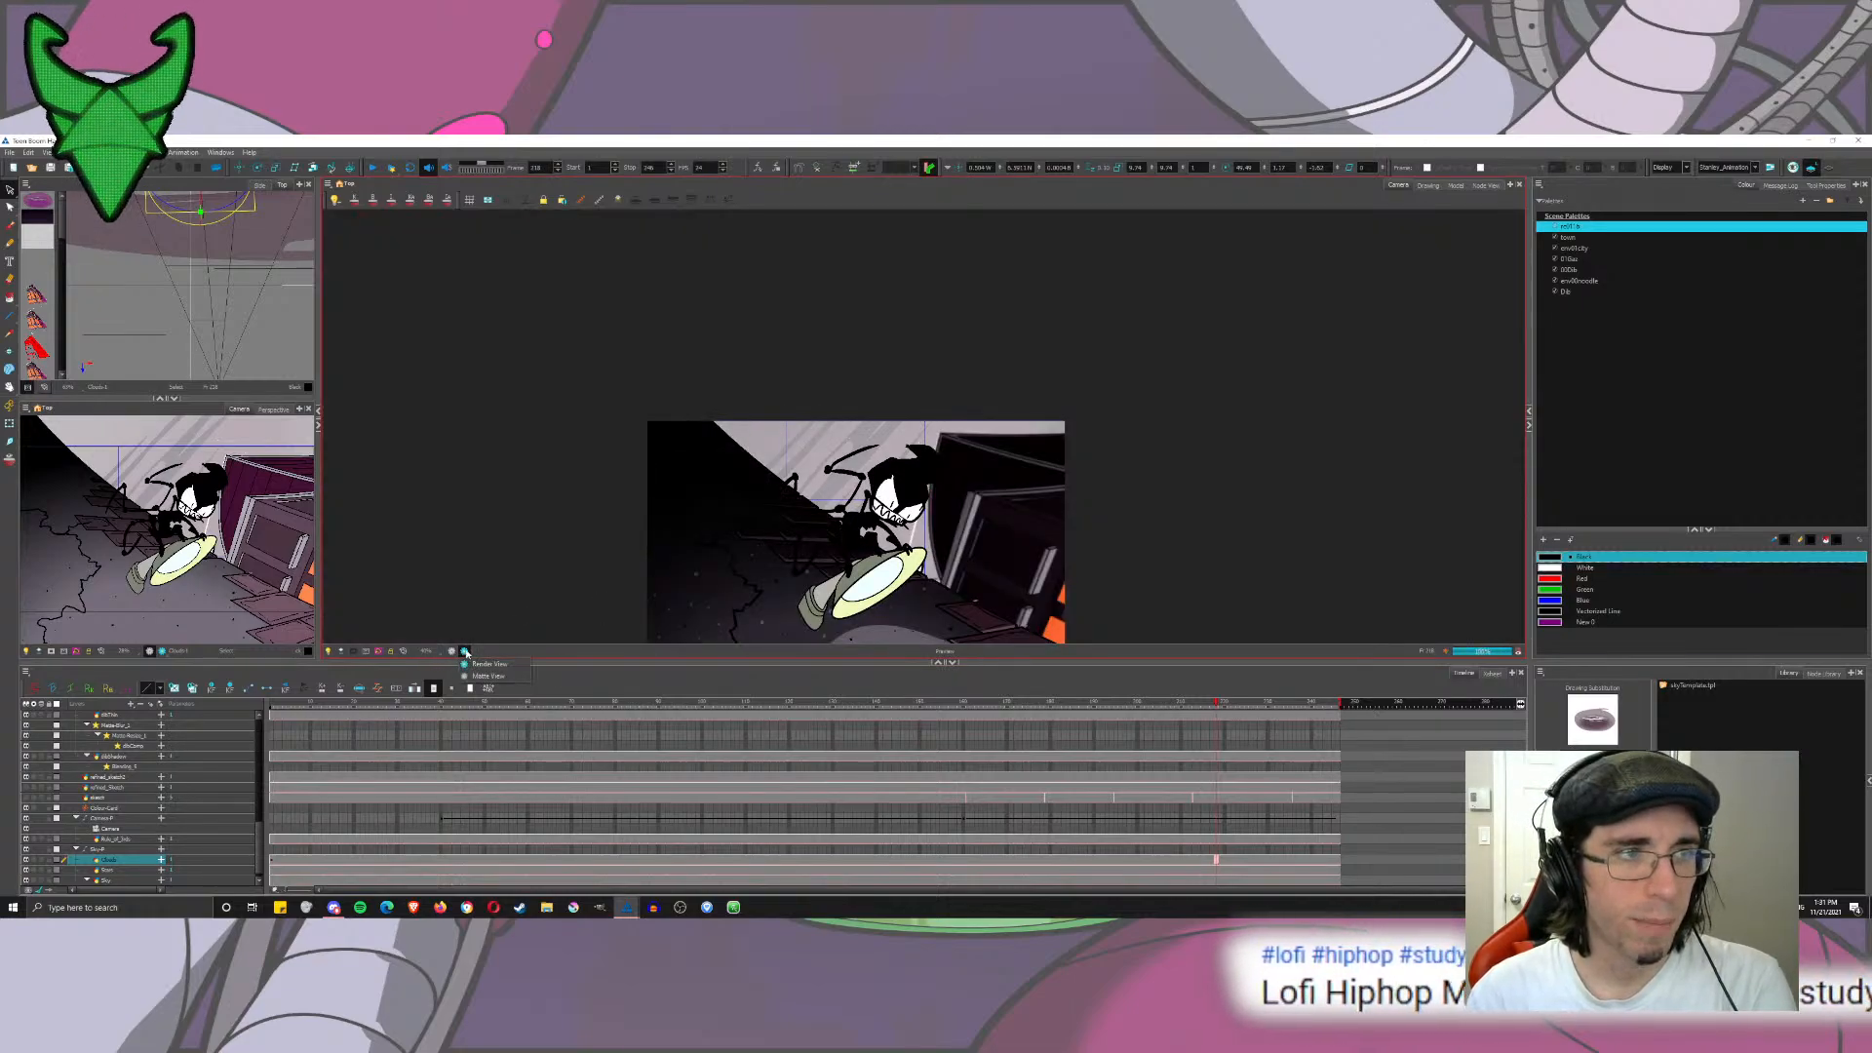
{"action": "left_click", "coordinate": [451, 651]}
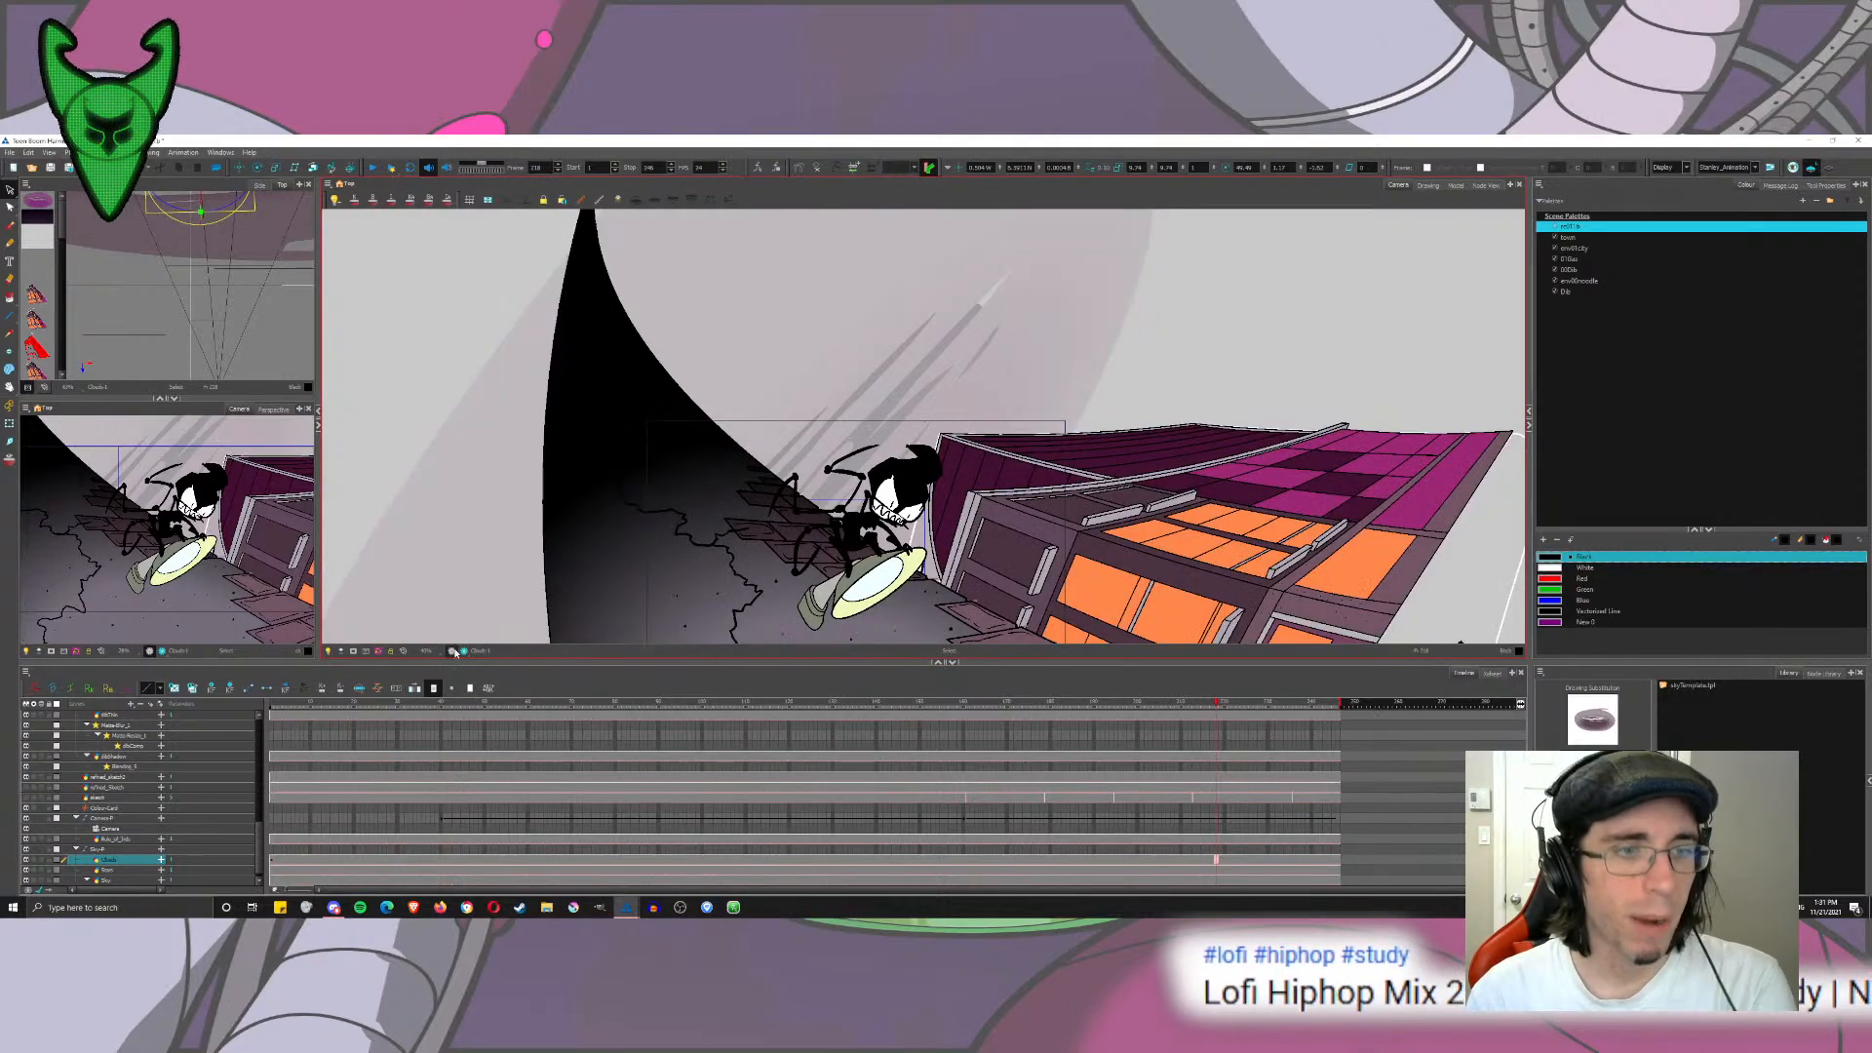
Step: Undo the scene length change, the sky peg and the skyTemplate import in the alley scene's node network
{"action": "left_click", "coordinate": [1485, 185]}
{"action": "key", "text": "ctrl+z"}
{"action": "key", "text": "ctrl+z"}
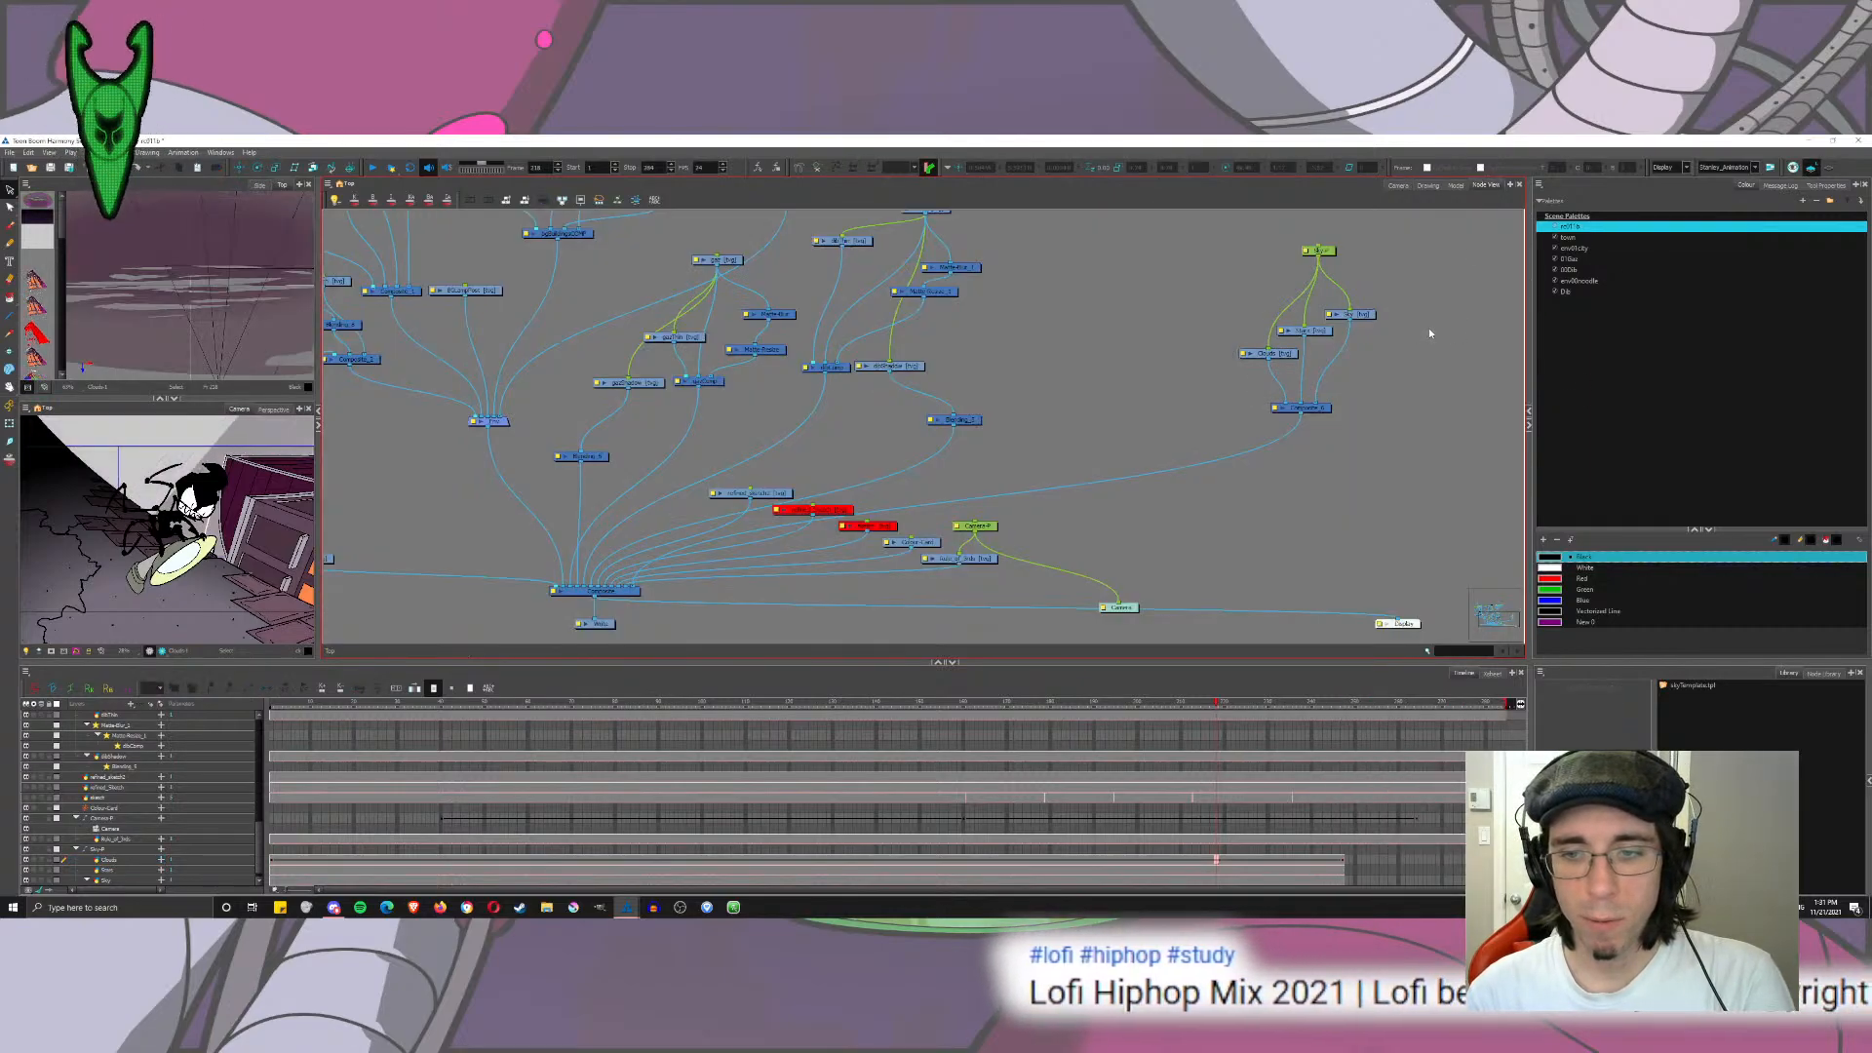
{"action": "key", "text": "ctrl+z"}
{"action": "key", "text": "ctrl+z"}
{"action": "key", "text": "ctrl+z"}
{"action": "key", "text": "ctrl+z"}
{"action": "key", "text": "ctrl+z"}
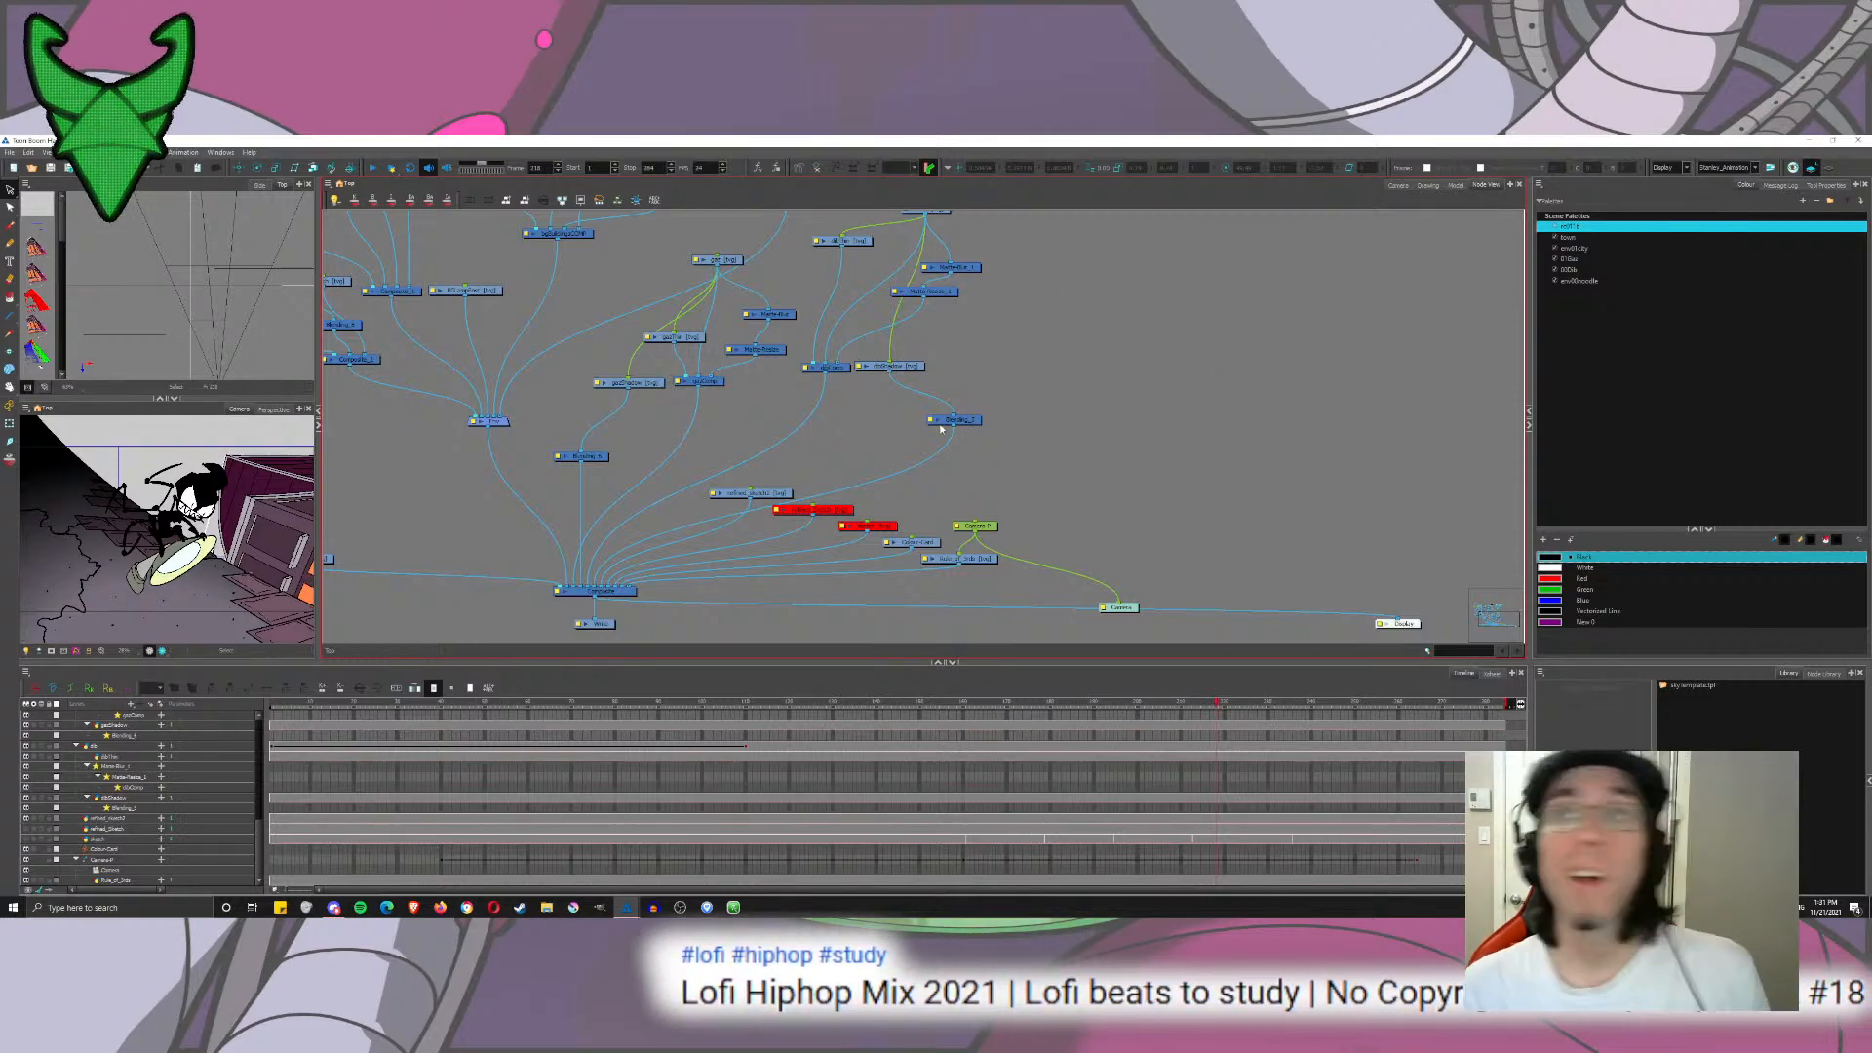
Step: Review the alley shot through the camera from the first frame to a frame where the building's background is empty
{"action": "left_click", "coordinate": [277, 701]}
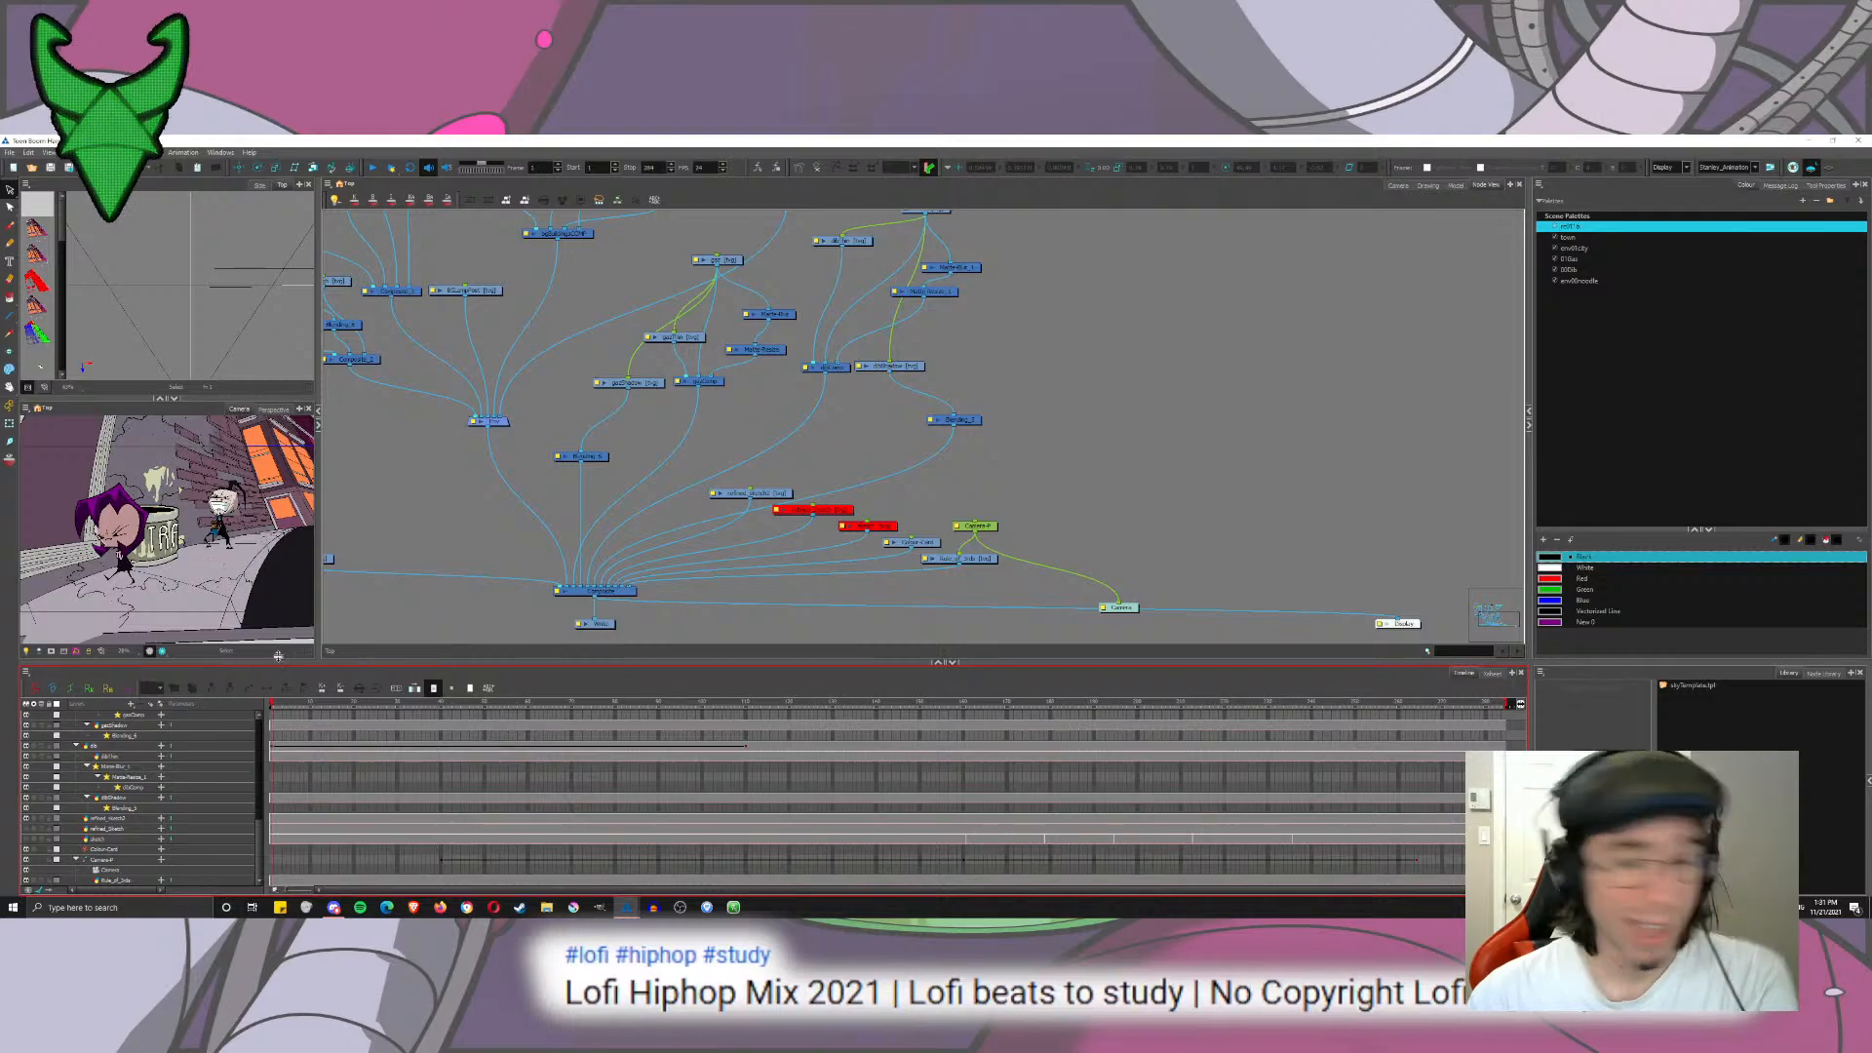
{"action": "left_click", "coordinate": [1398, 185]}
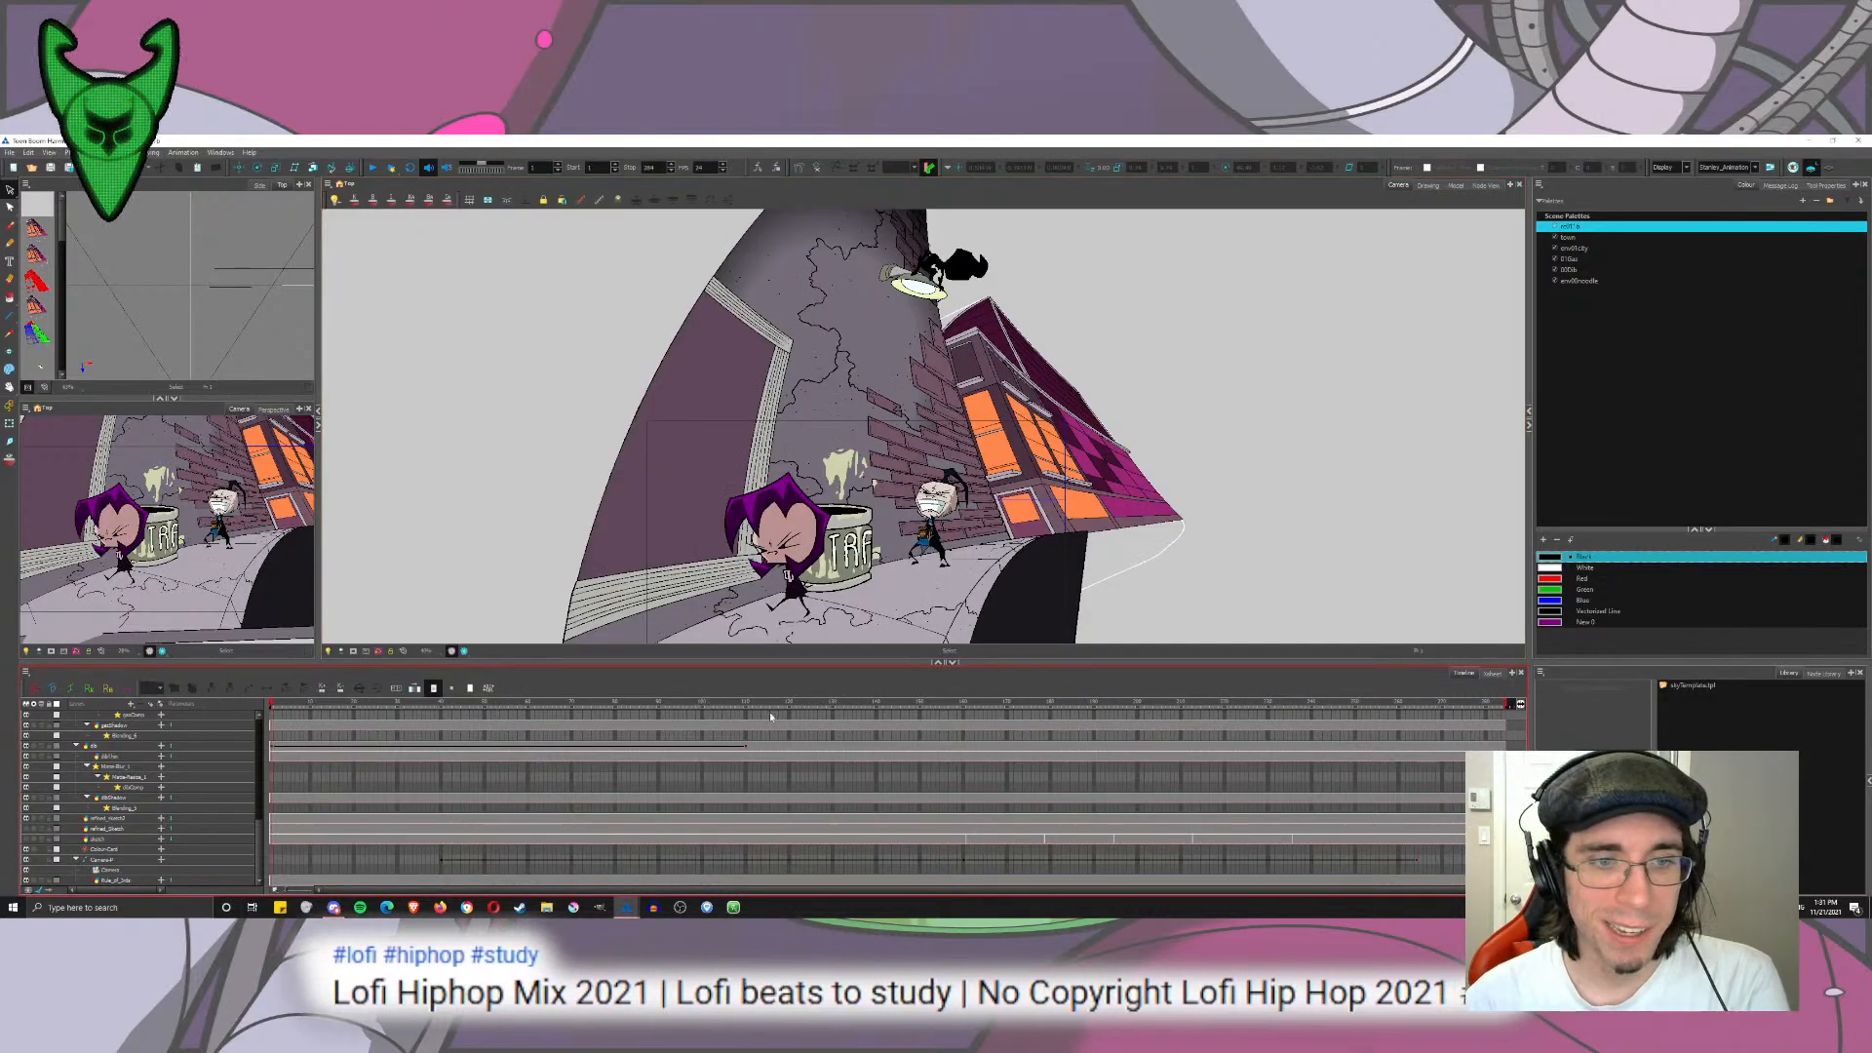
{"action": "left_click_drag", "start_coordinate": [771, 716], "coordinate": [891, 718]}
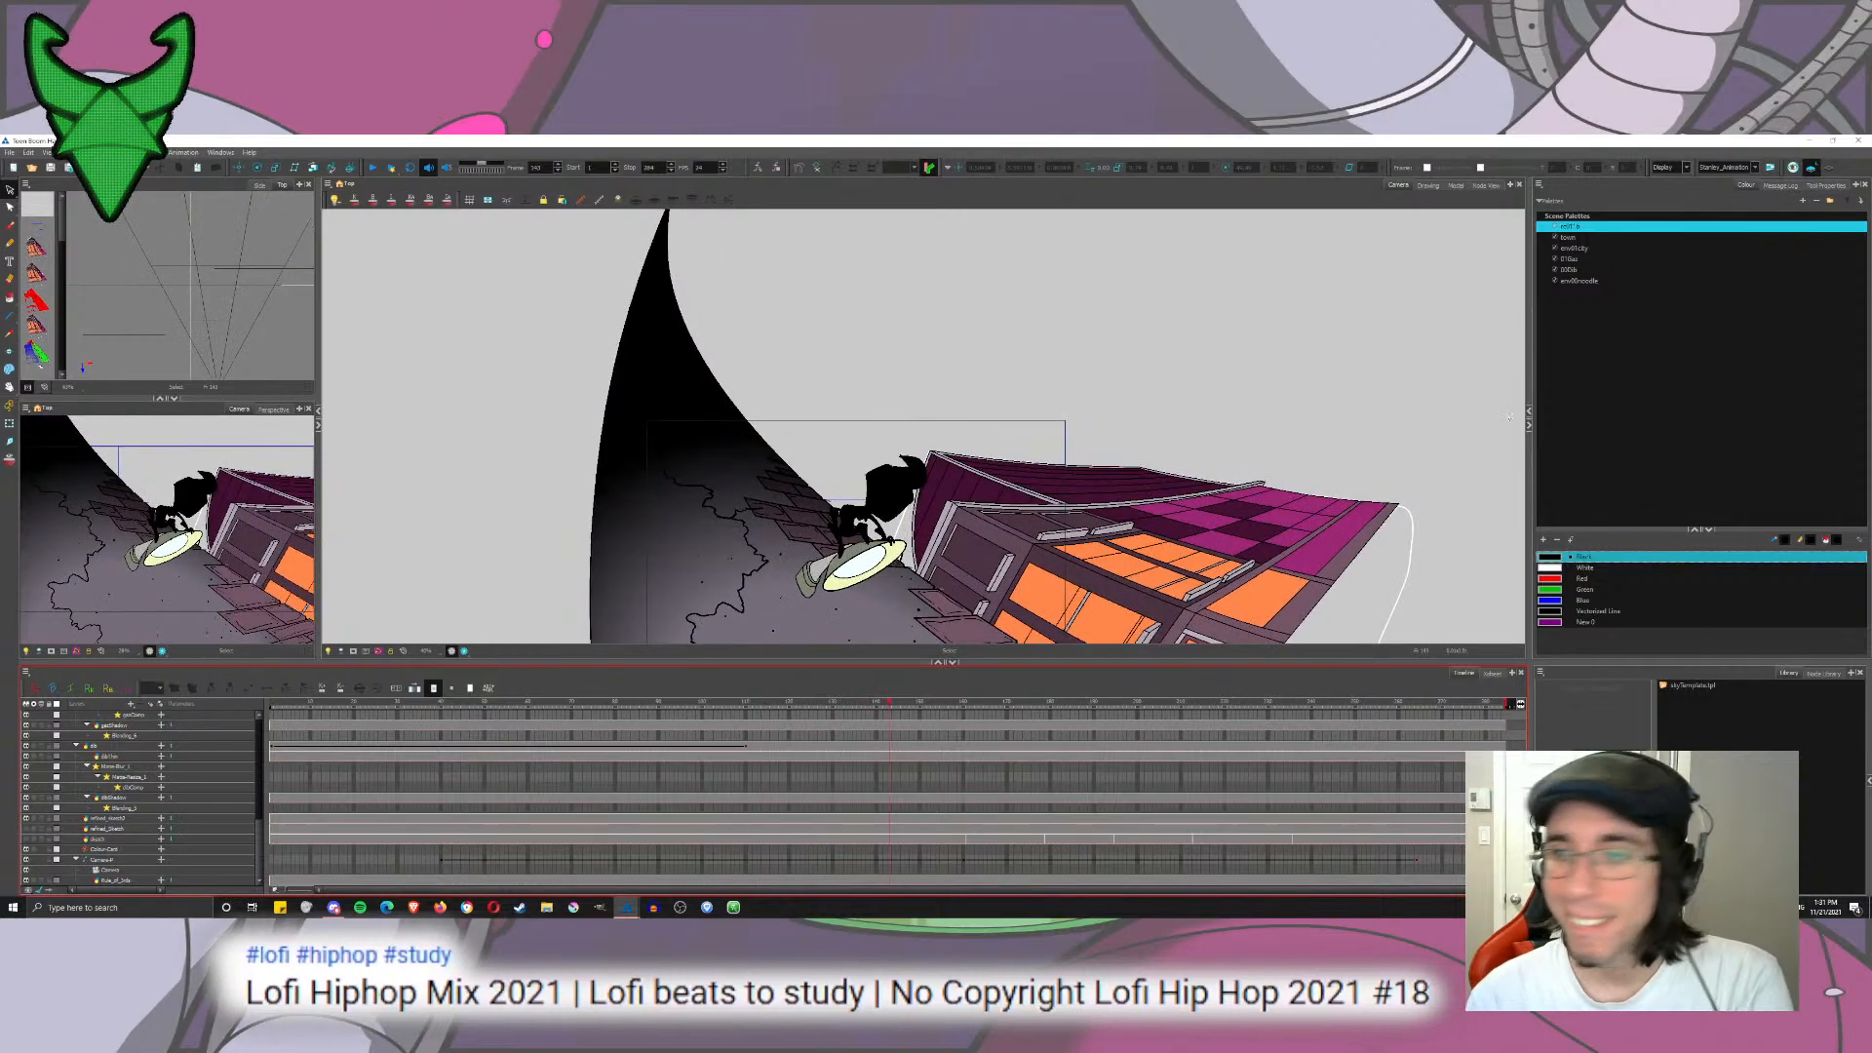
Step: Choose the dark purple gradient swatch from the second scene palette and add a new vector drawing layer
{"action": "left_click", "coordinate": [1582, 240]}
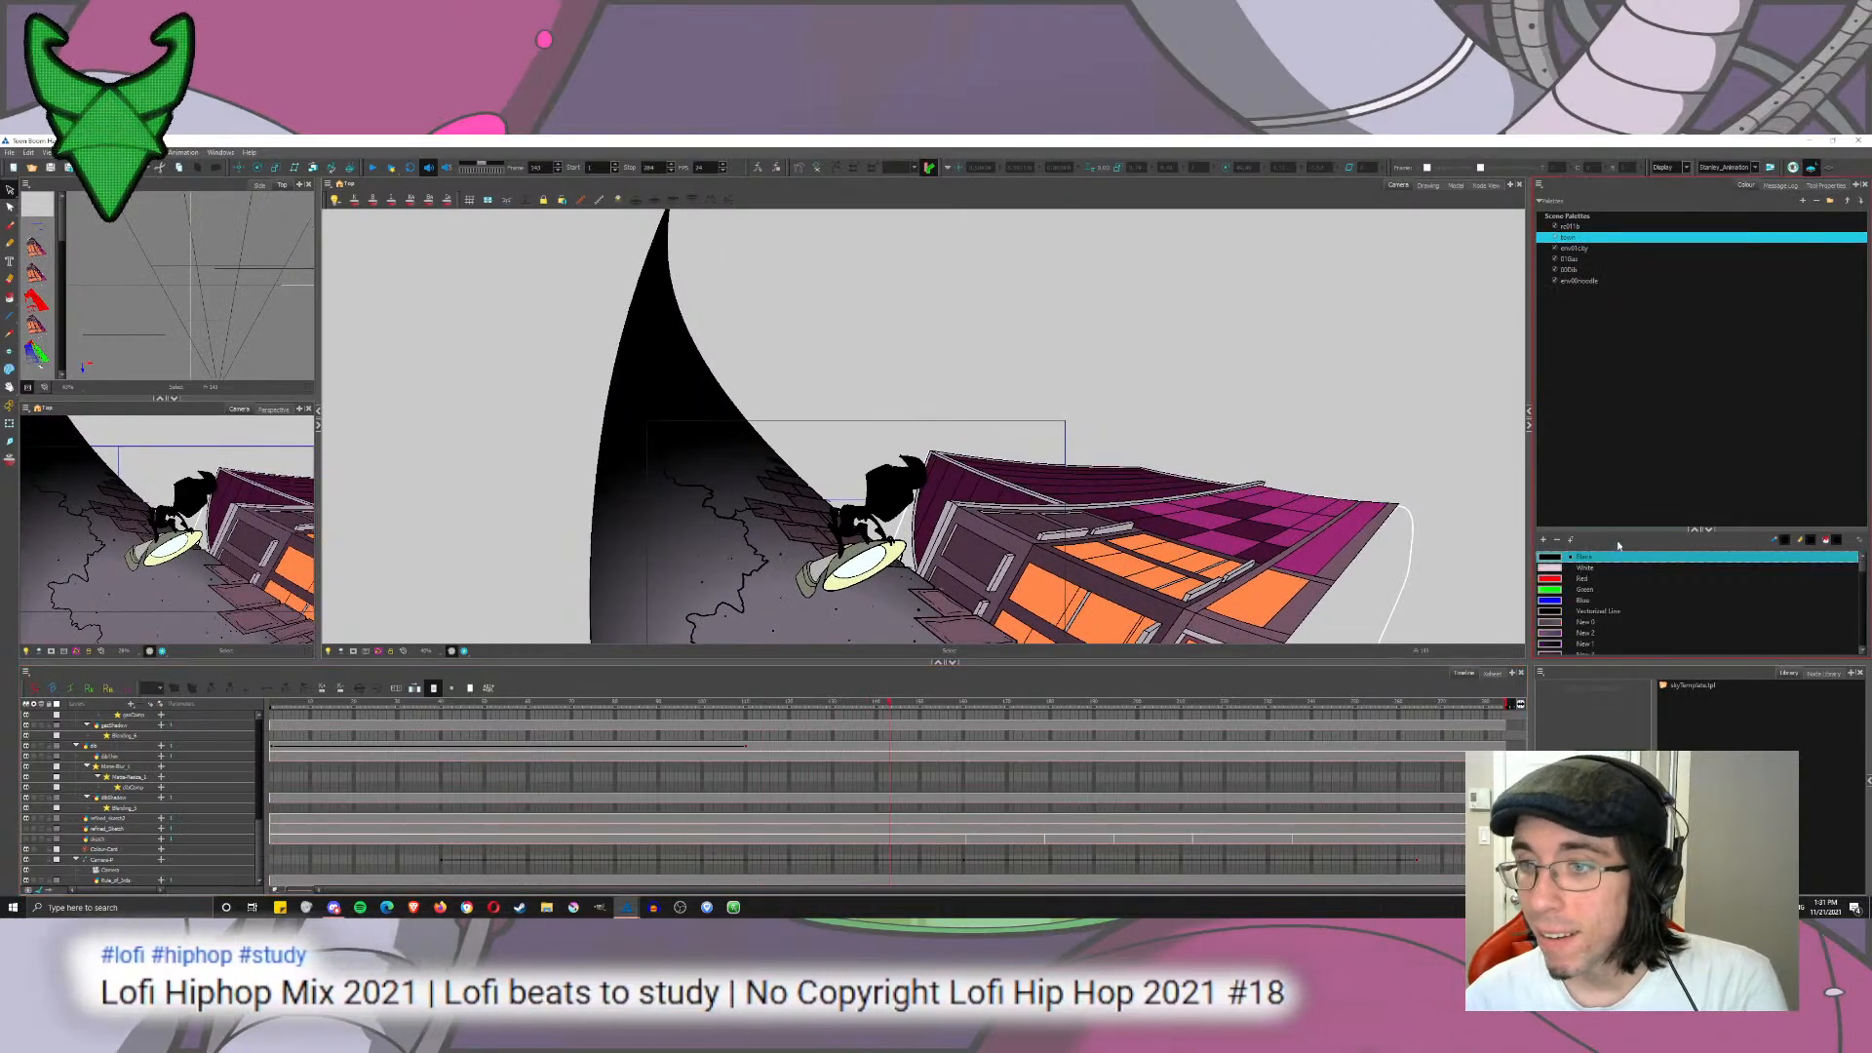
{"action": "left_click", "coordinate": [1563, 645]}
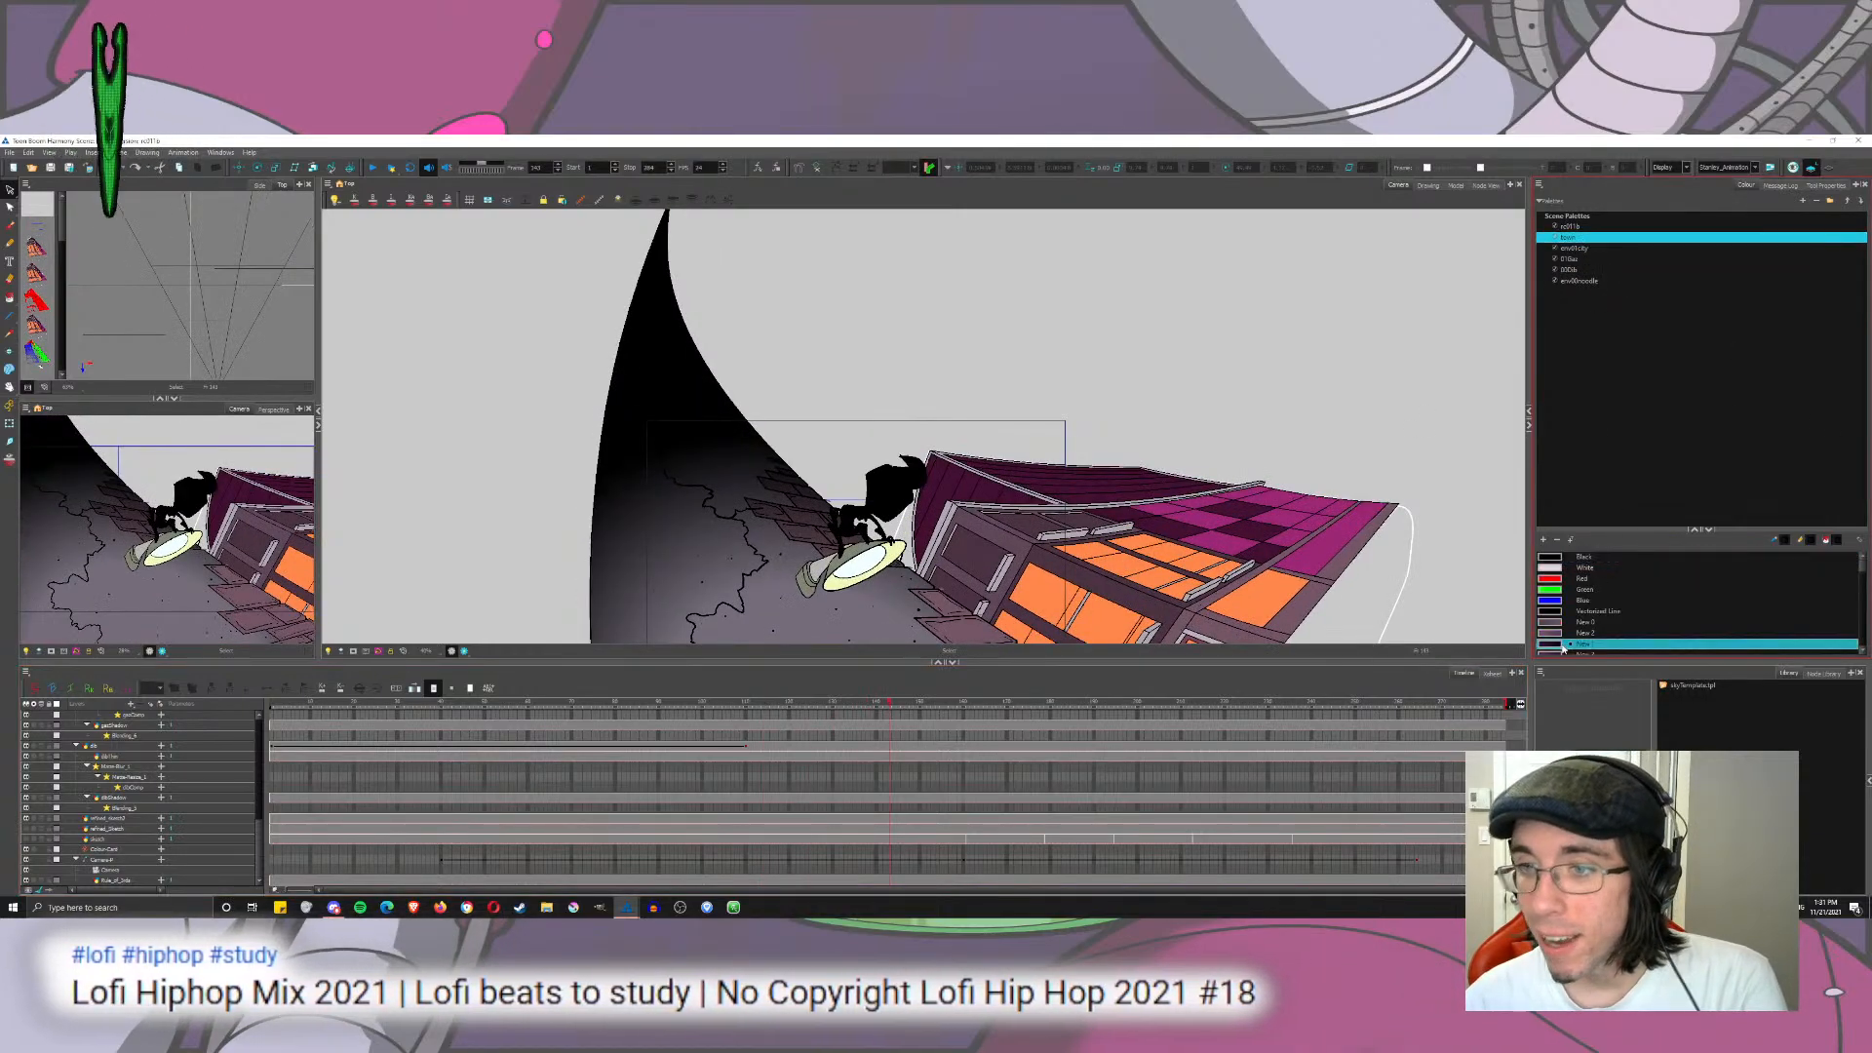
{"action": "left_click", "coordinate": [250, 841]}
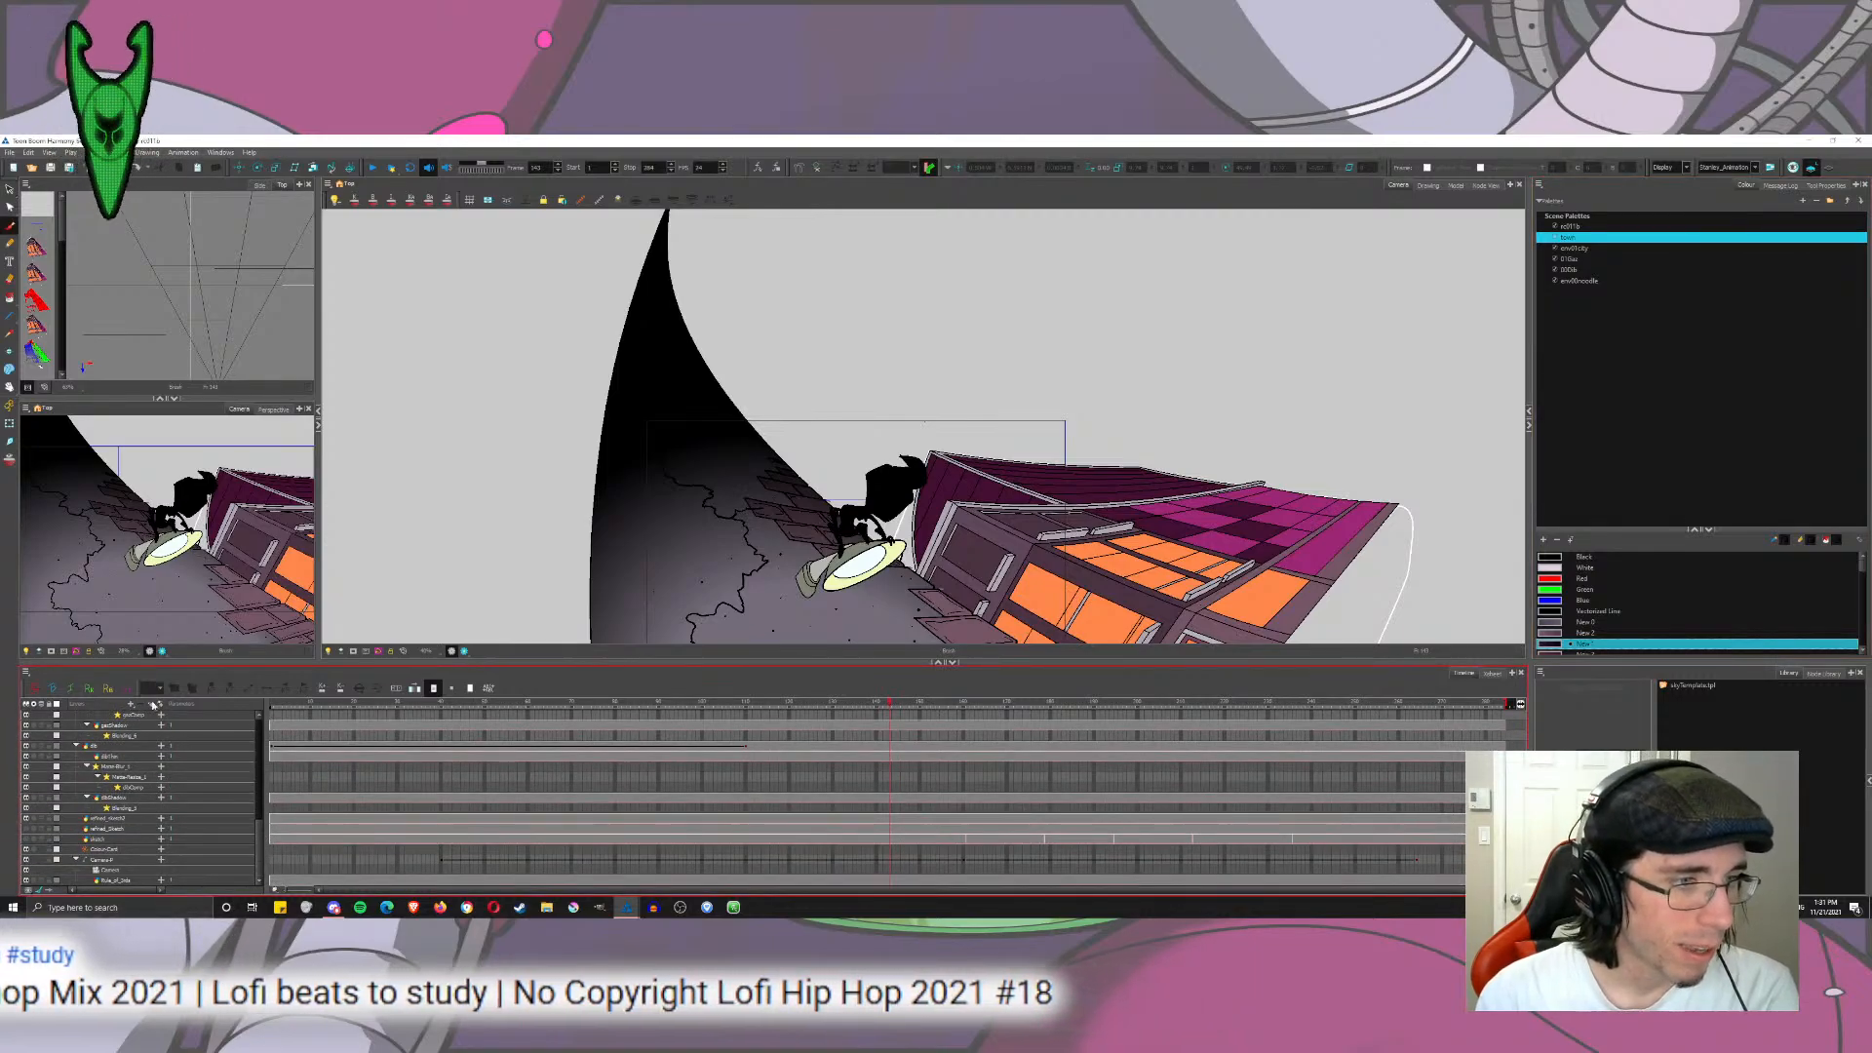
{"action": "left_click", "coordinate": [155, 703]}
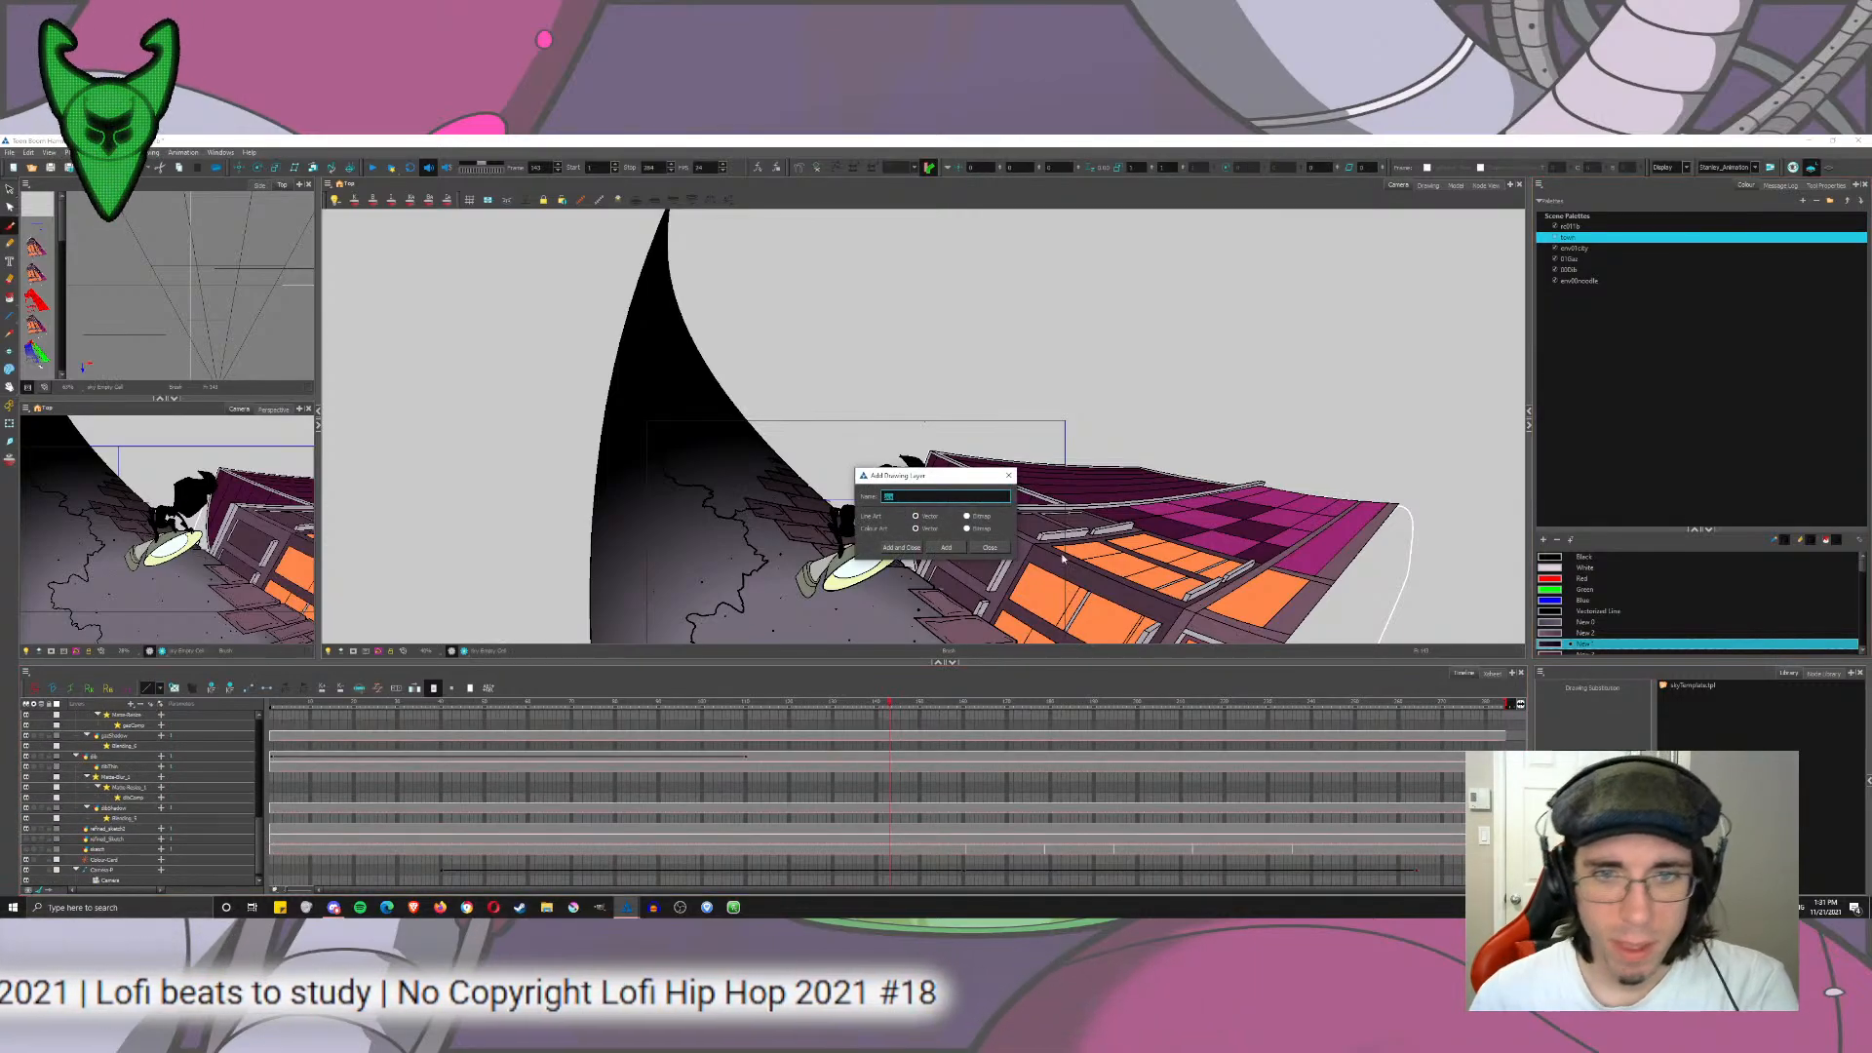
{"action": "left_click", "coordinate": [989, 547]}
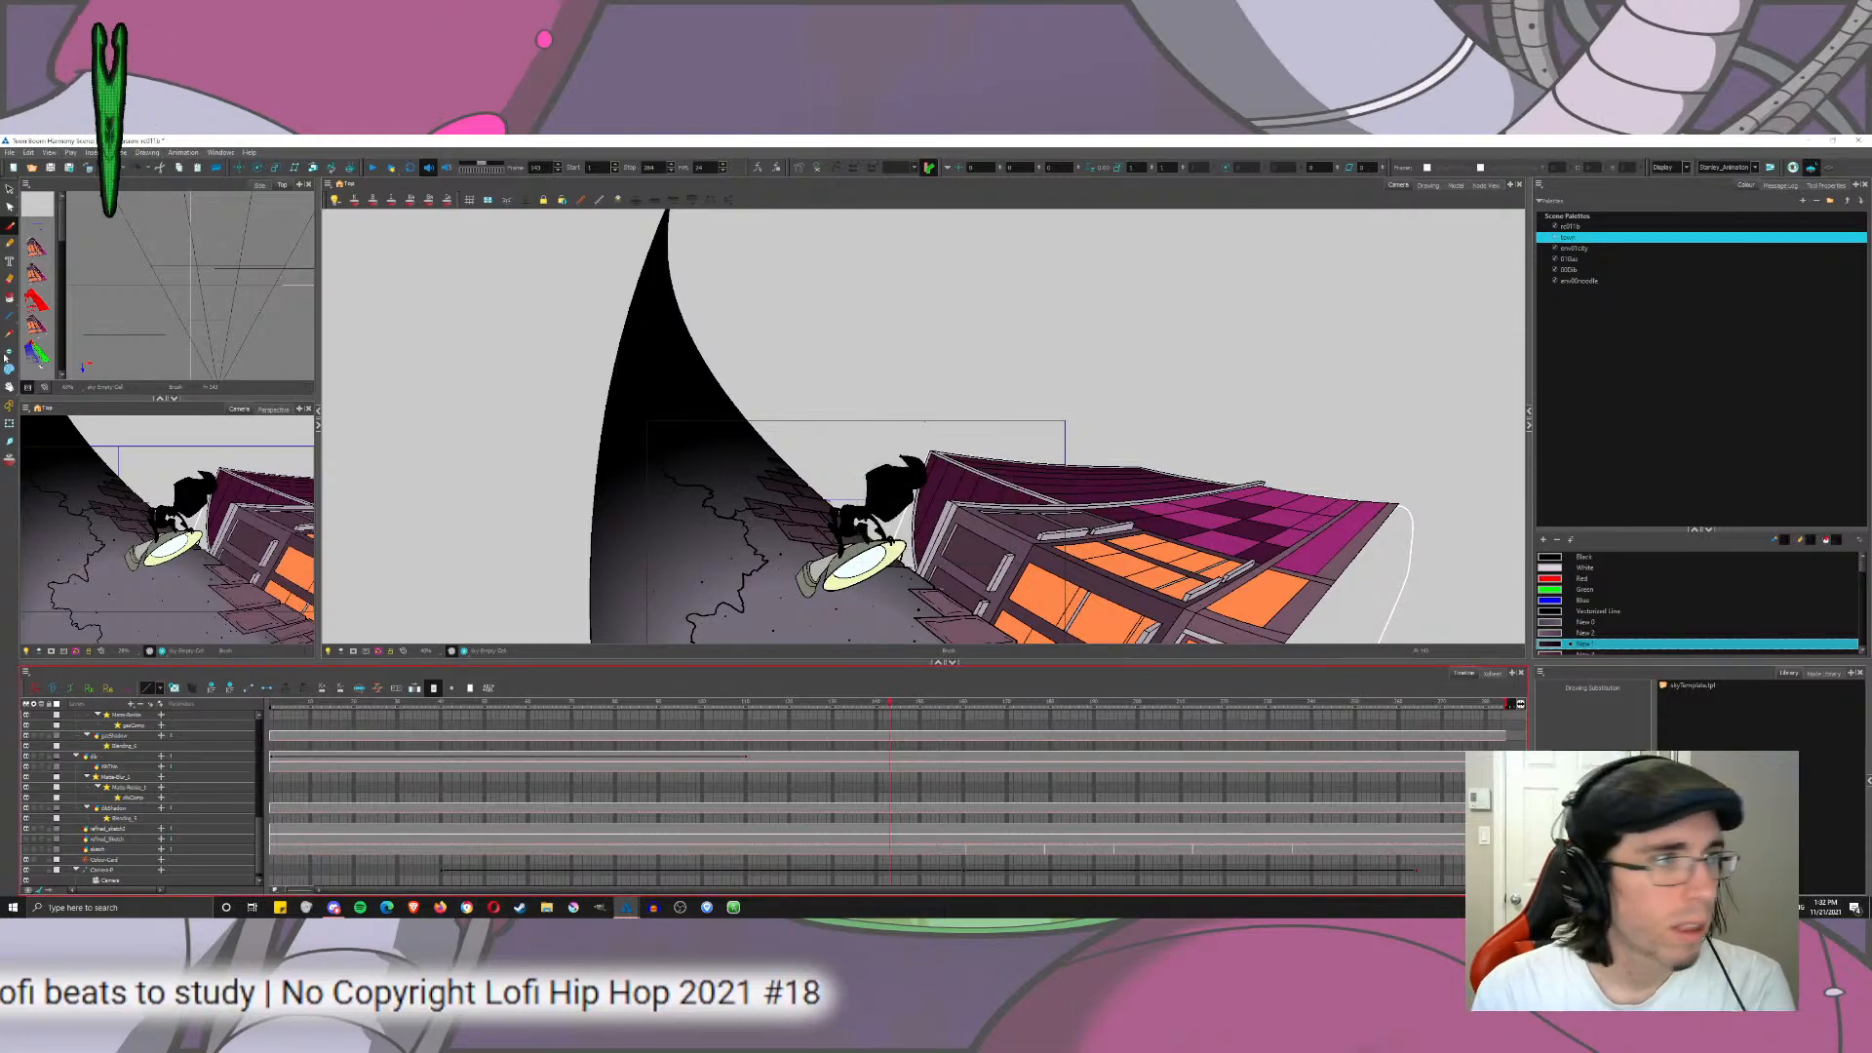
Step: Draw a filled dark purple gradient rectangle covering the whole camera frame on the new layer
{"action": "left_click_drag", "start_coordinate": [8, 316], "coordinate": [47, 334]}
{"action": "left_click_drag", "start_coordinate": [674, 505], "coordinate": [598, 377]}
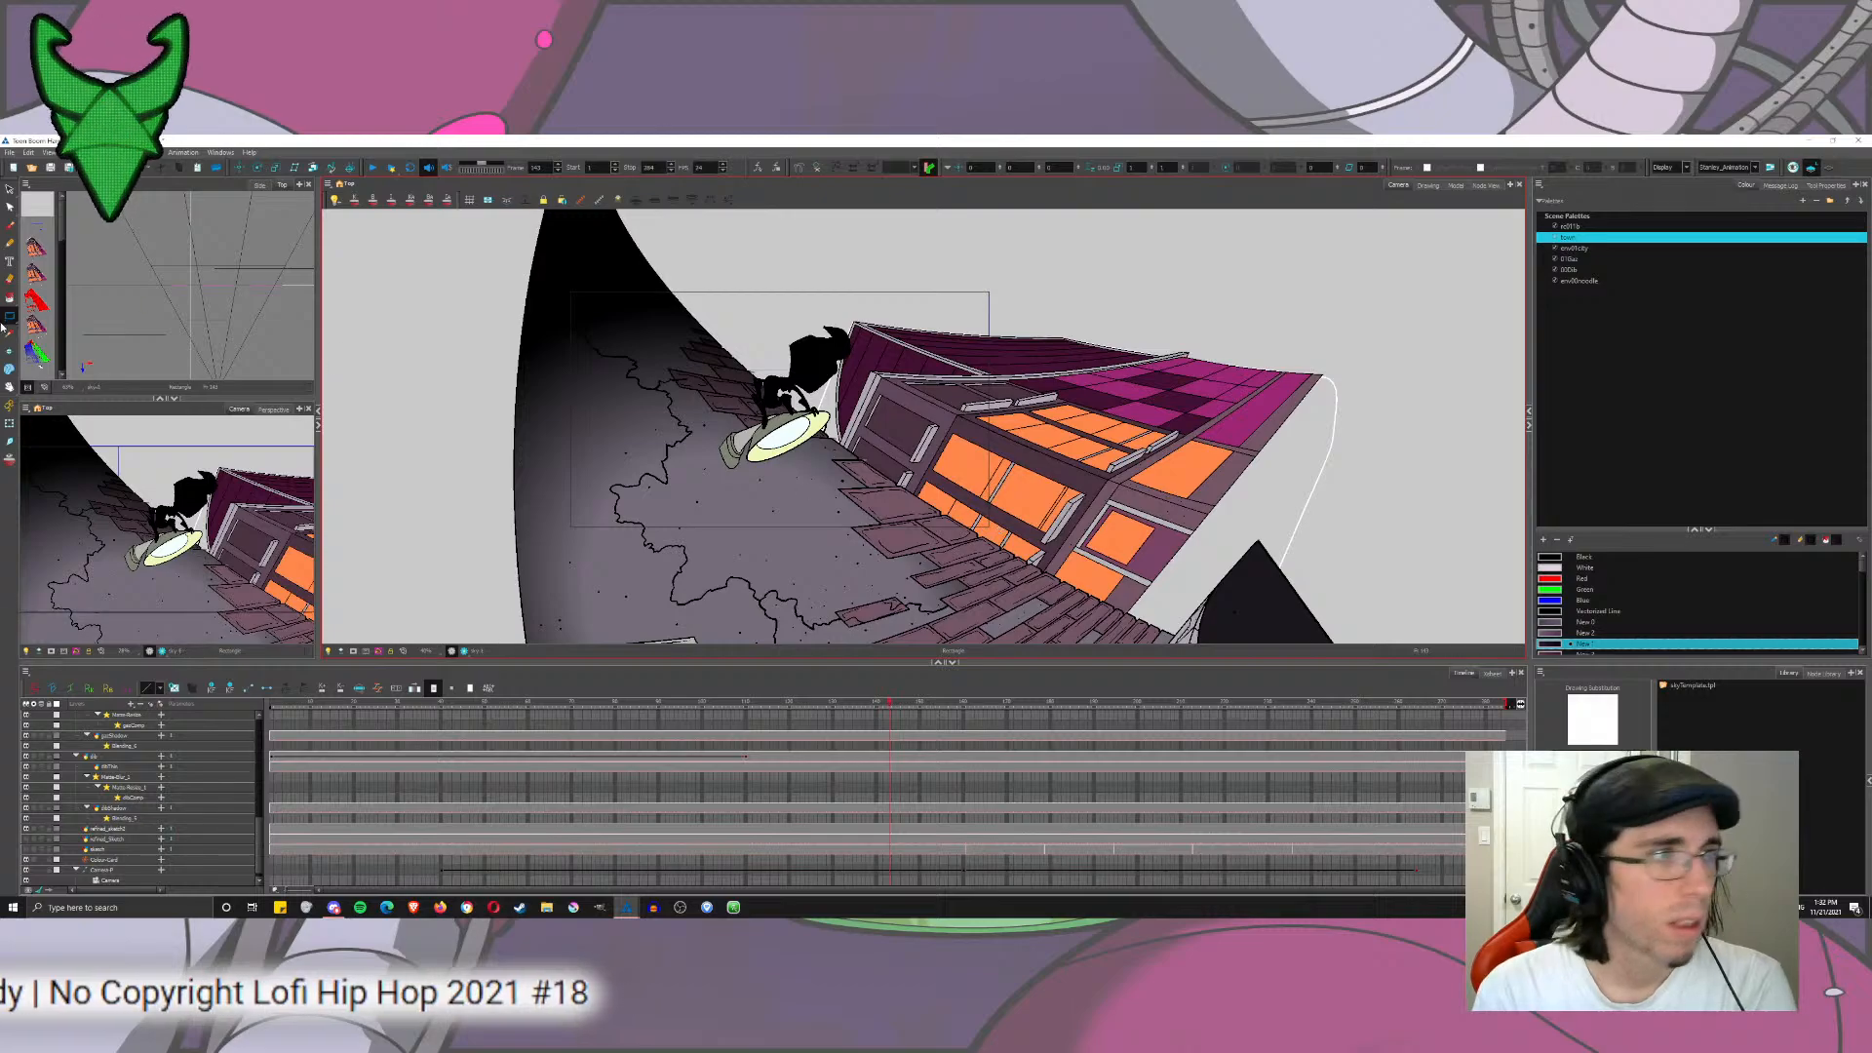
{"action": "left_click_drag", "start_coordinate": [998, 529], "coordinate": [565, 283]}
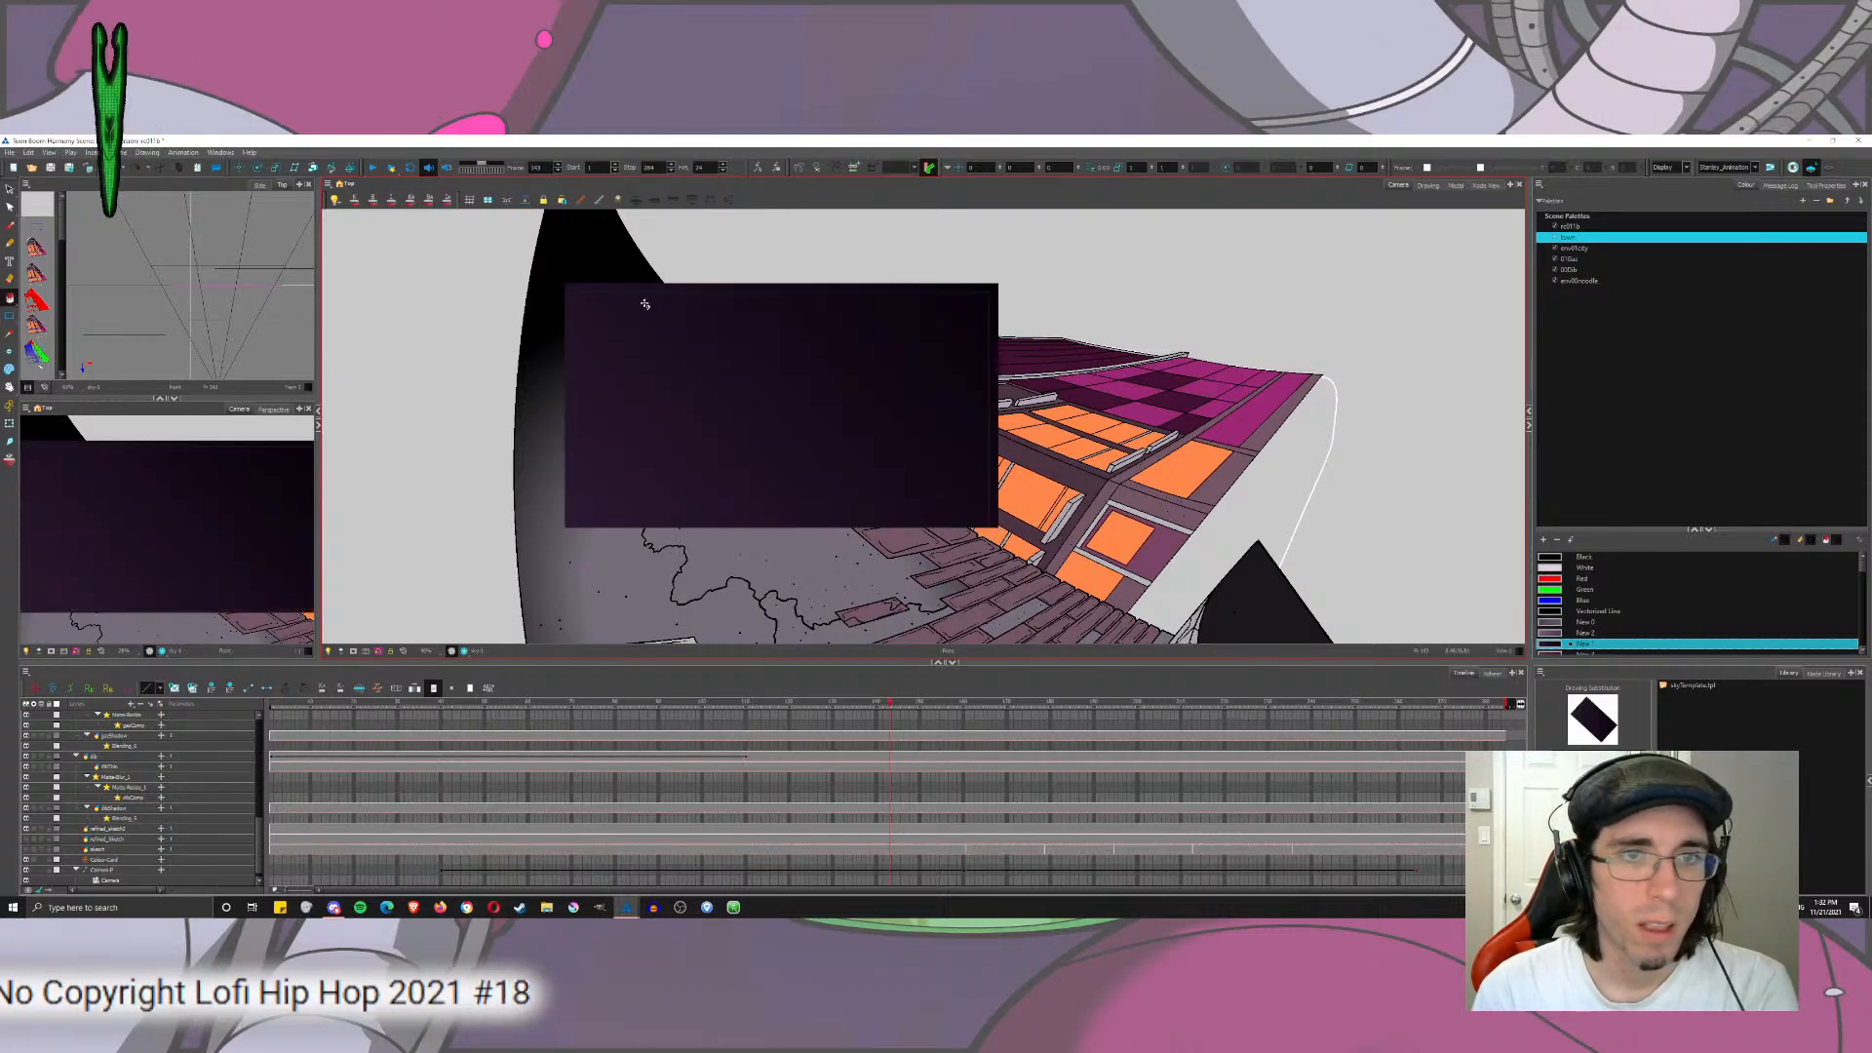
Step: Rotate, shrink and recentre the rectangle's gradient so it runs steeply from dark at the top to purple below
{"action": "left_click", "coordinate": [9, 192]}
{"action": "left_click", "coordinate": [224, 283]}
{"action": "left_click", "coordinate": [11, 209]}
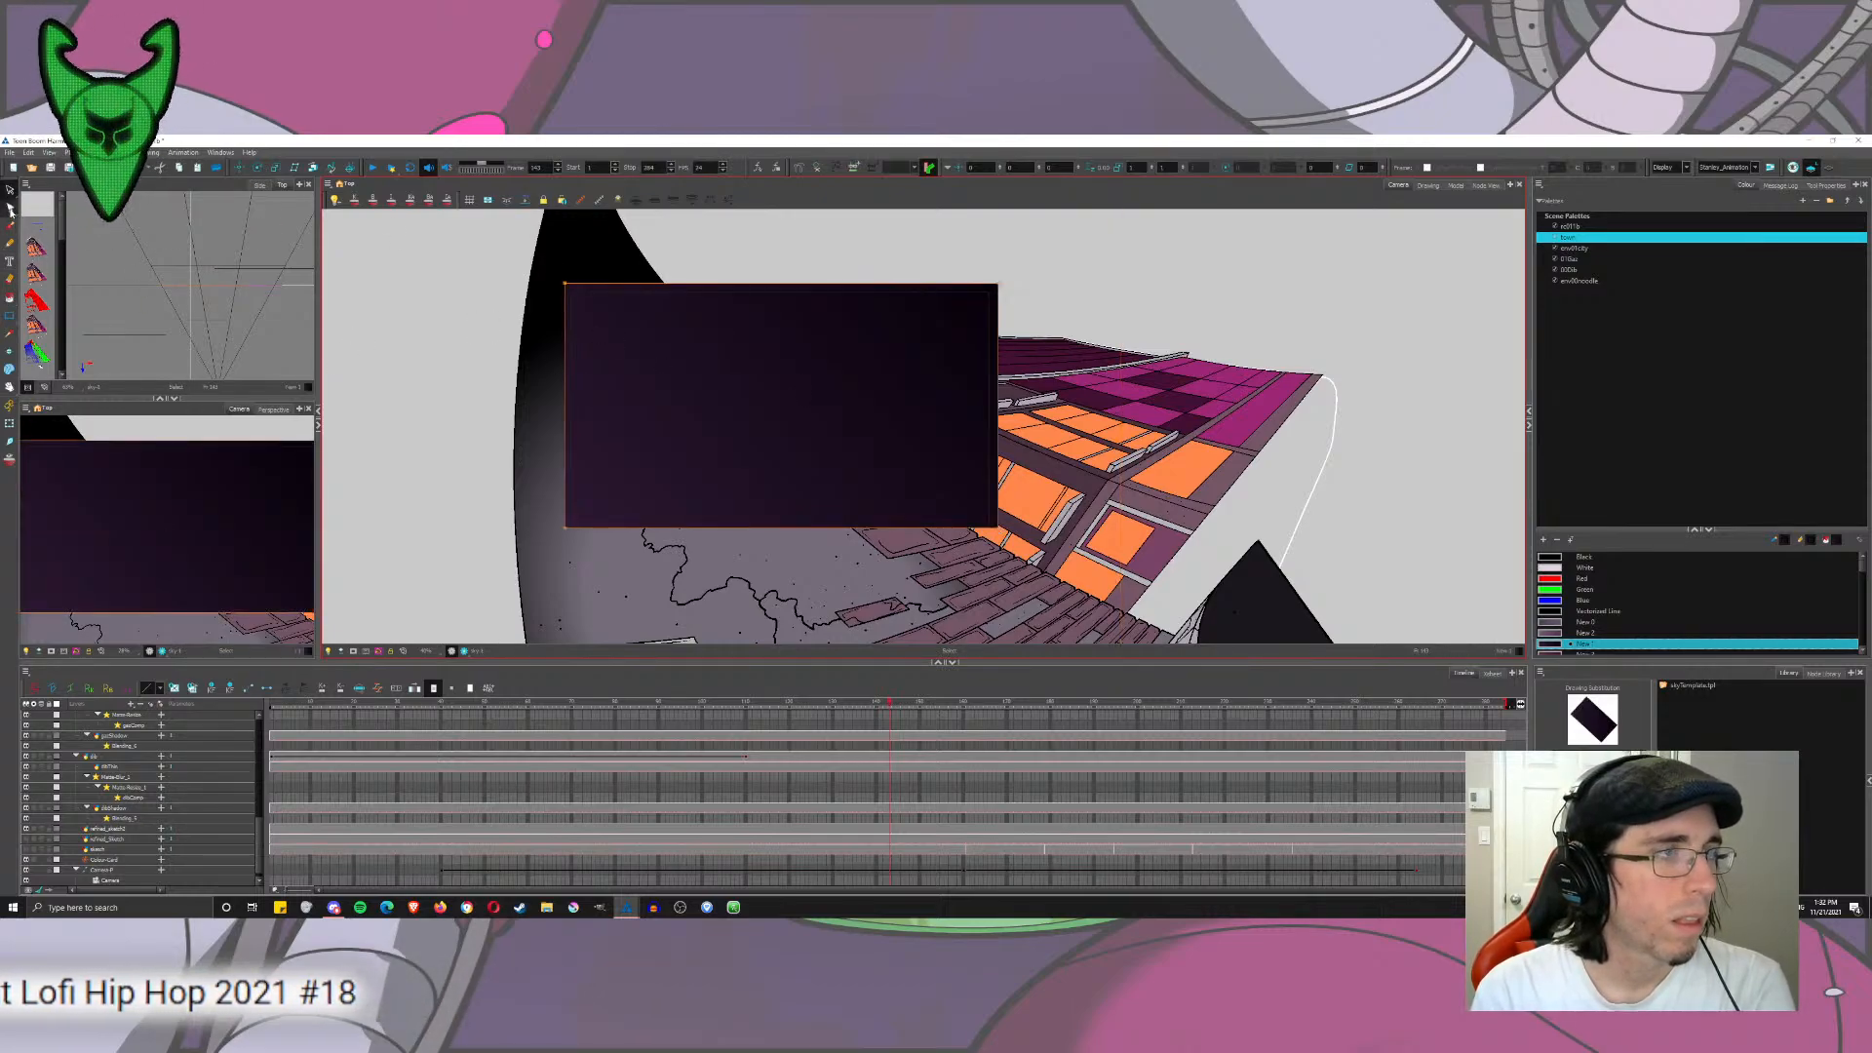
{"action": "left_click", "coordinate": [55, 266]}
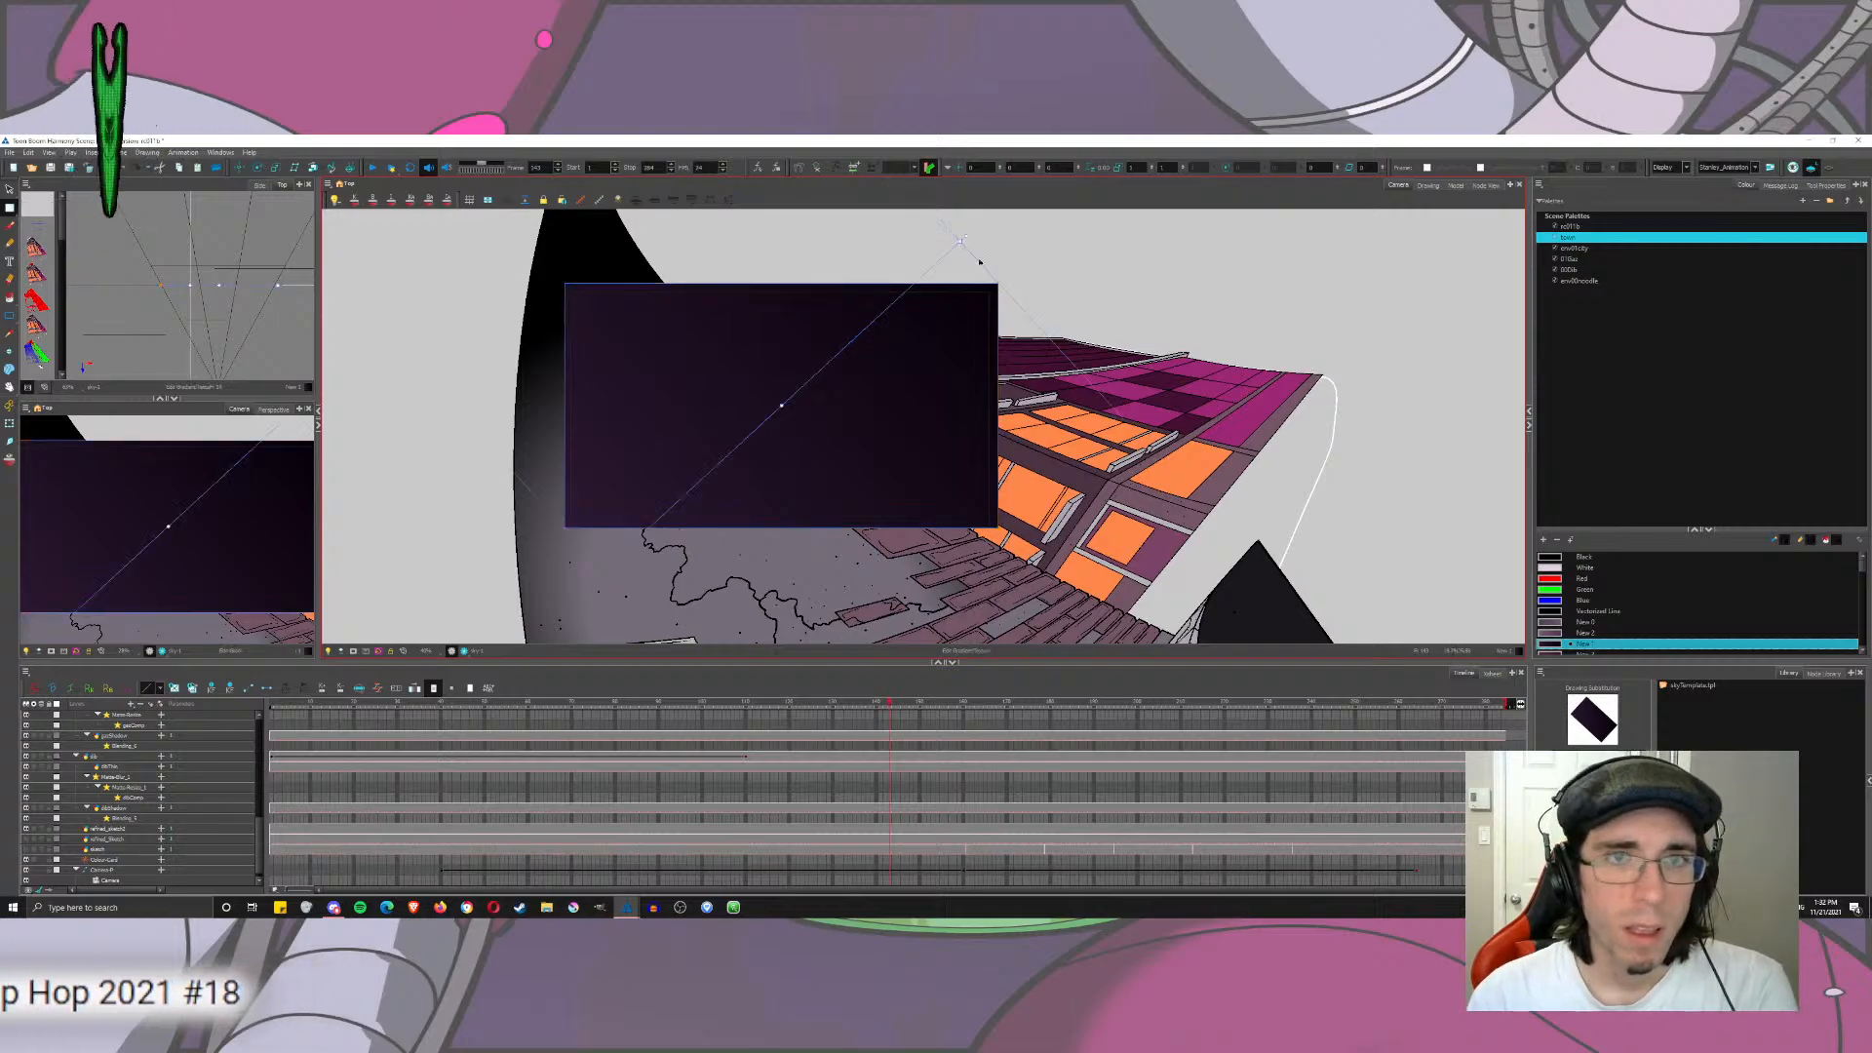
{"action": "left_click_drag", "start_coordinate": [963, 241], "coordinate": [775, 164]}
{"action": "left_click_drag", "start_coordinate": [788, 303], "coordinate": [787, 398]}
{"action": "left_click_drag", "start_coordinate": [770, 260], "coordinate": [699, 388]}
{"action": "left_click_drag", "start_coordinate": [794, 506], "coordinate": [753, 435]}
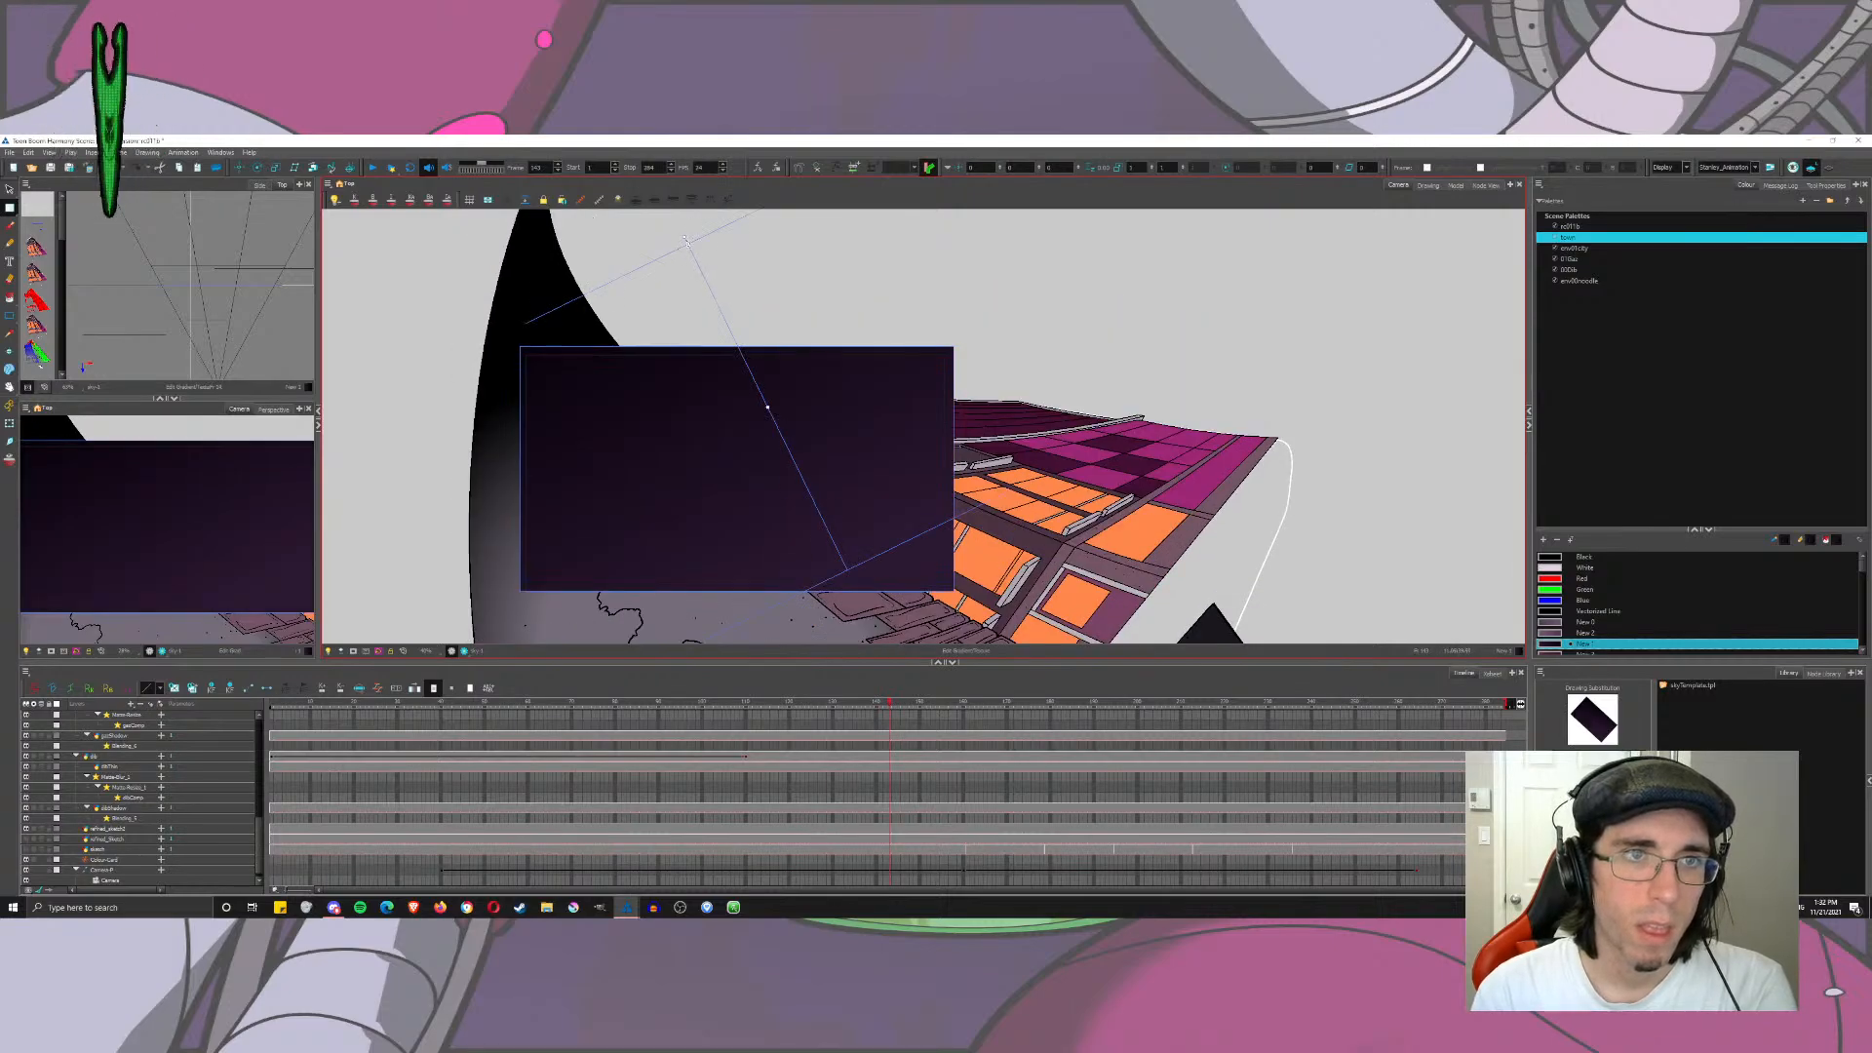
{"action": "left_click_drag", "start_coordinate": [687, 242], "coordinate": [785, 393]}
{"action": "left_click_drag", "start_coordinate": [806, 484], "coordinate": [759, 451]}
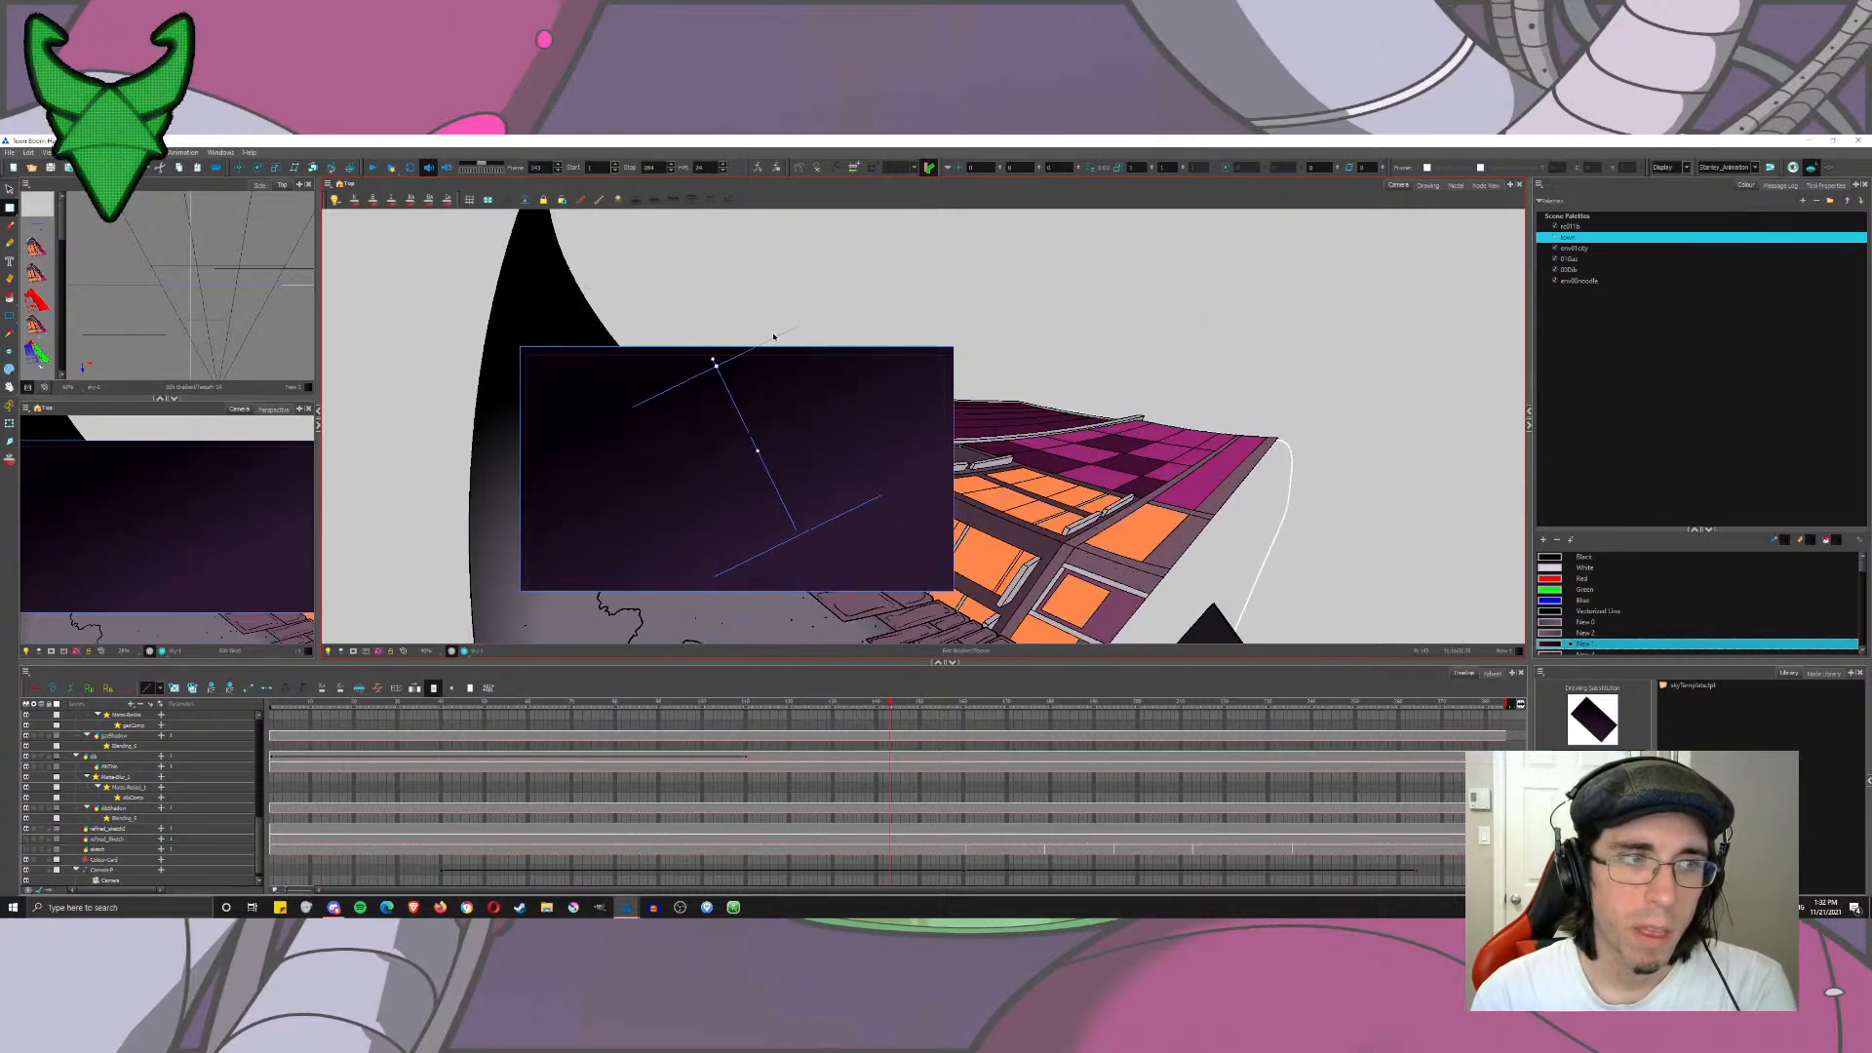
{"action": "left_click", "coordinate": [732, 280]}
Step: Push the gradient rectangle back in depth behind the alley and building, and save the scene
{"action": "left_click", "coordinate": [314, 168]}
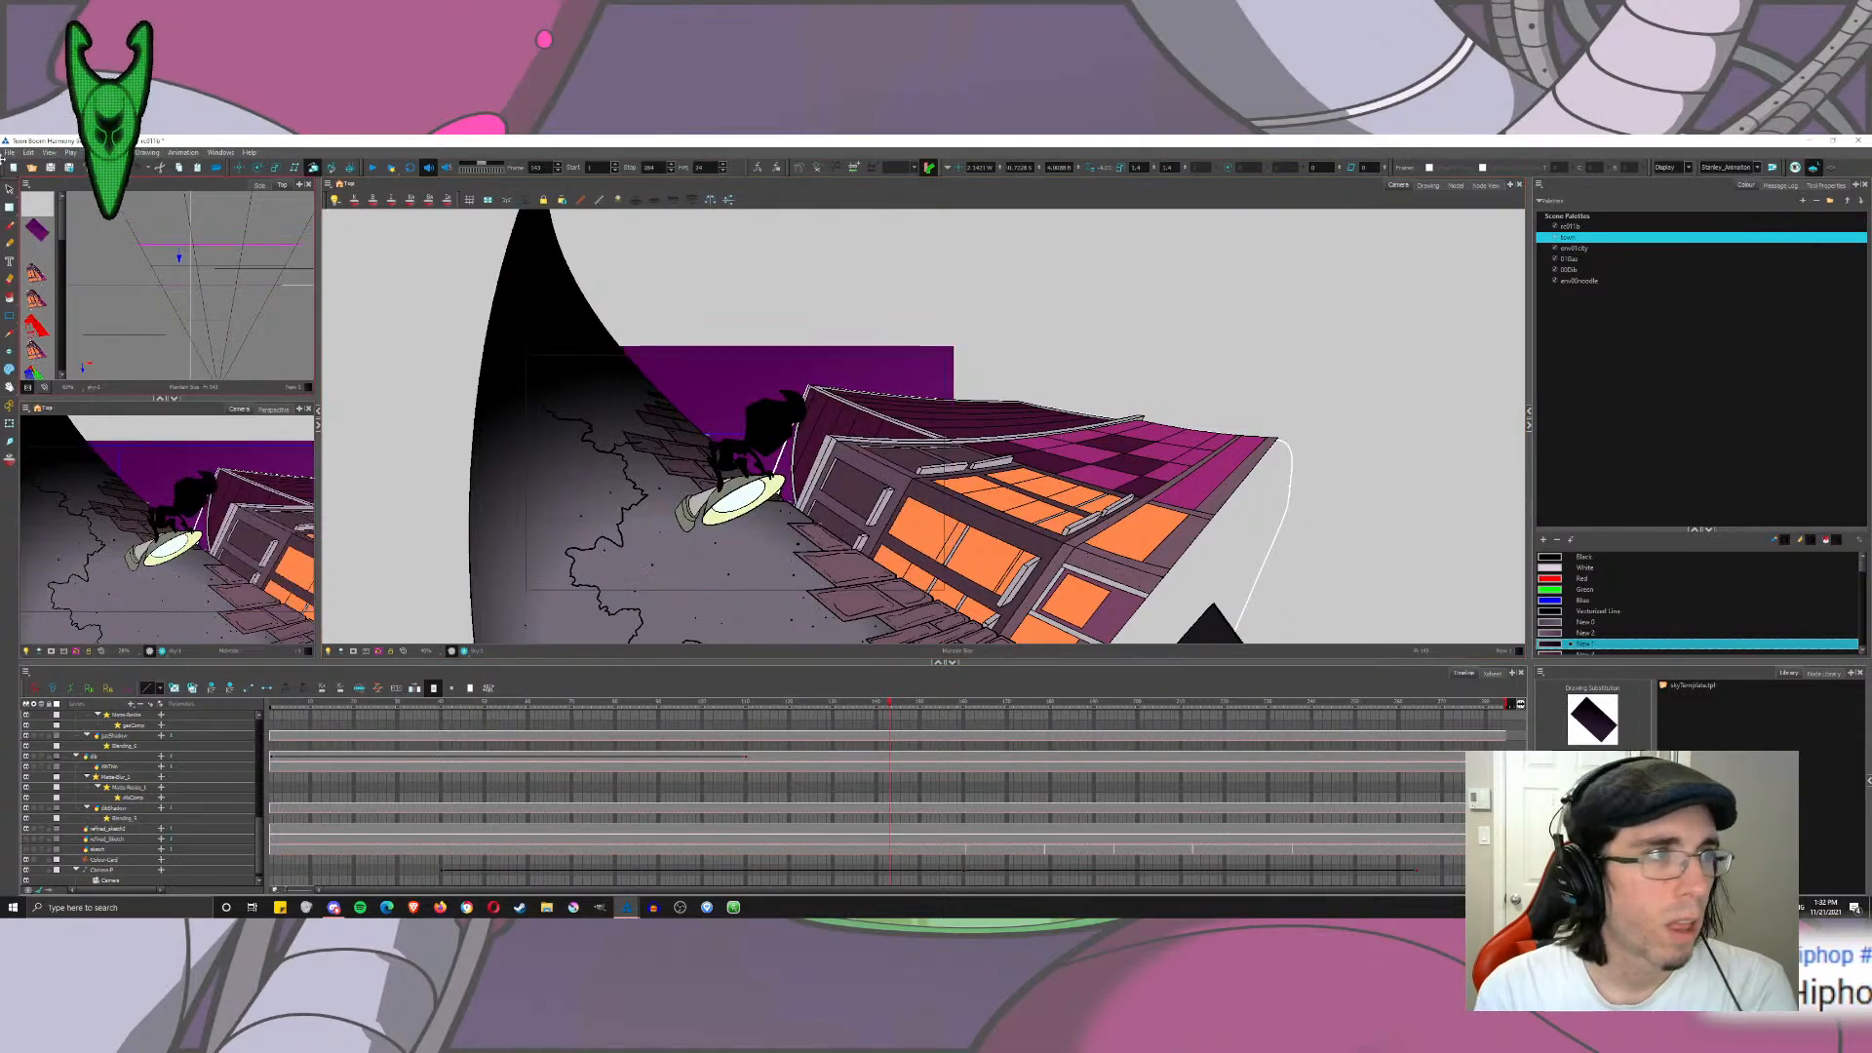
{"action": "left_click", "coordinate": [9, 189]}
{"action": "key", "text": "ctrl+s"}
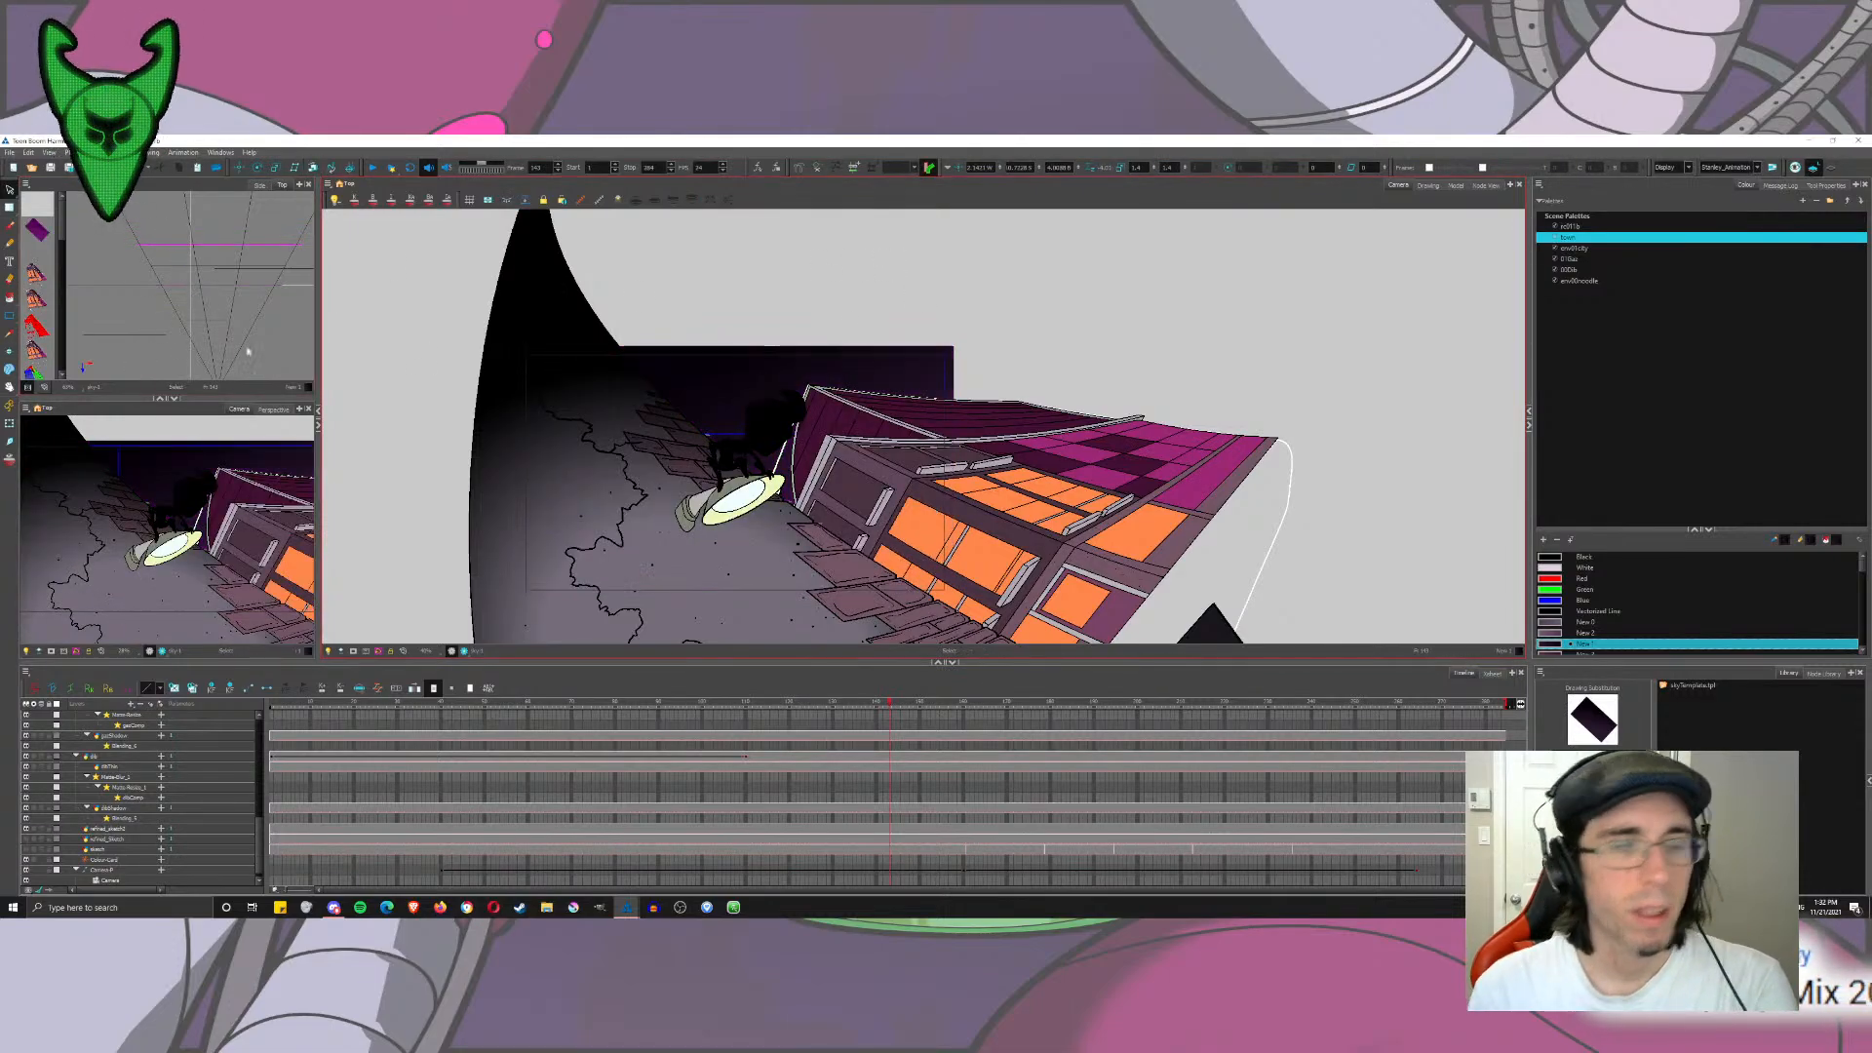
Step: Paint tiny scattered white stars across the dark purple sky backdrop with the Brush at size 1
{"action": "key", "text": "alt+b"}
{"action": "left_click", "coordinate": [1554, 568]}
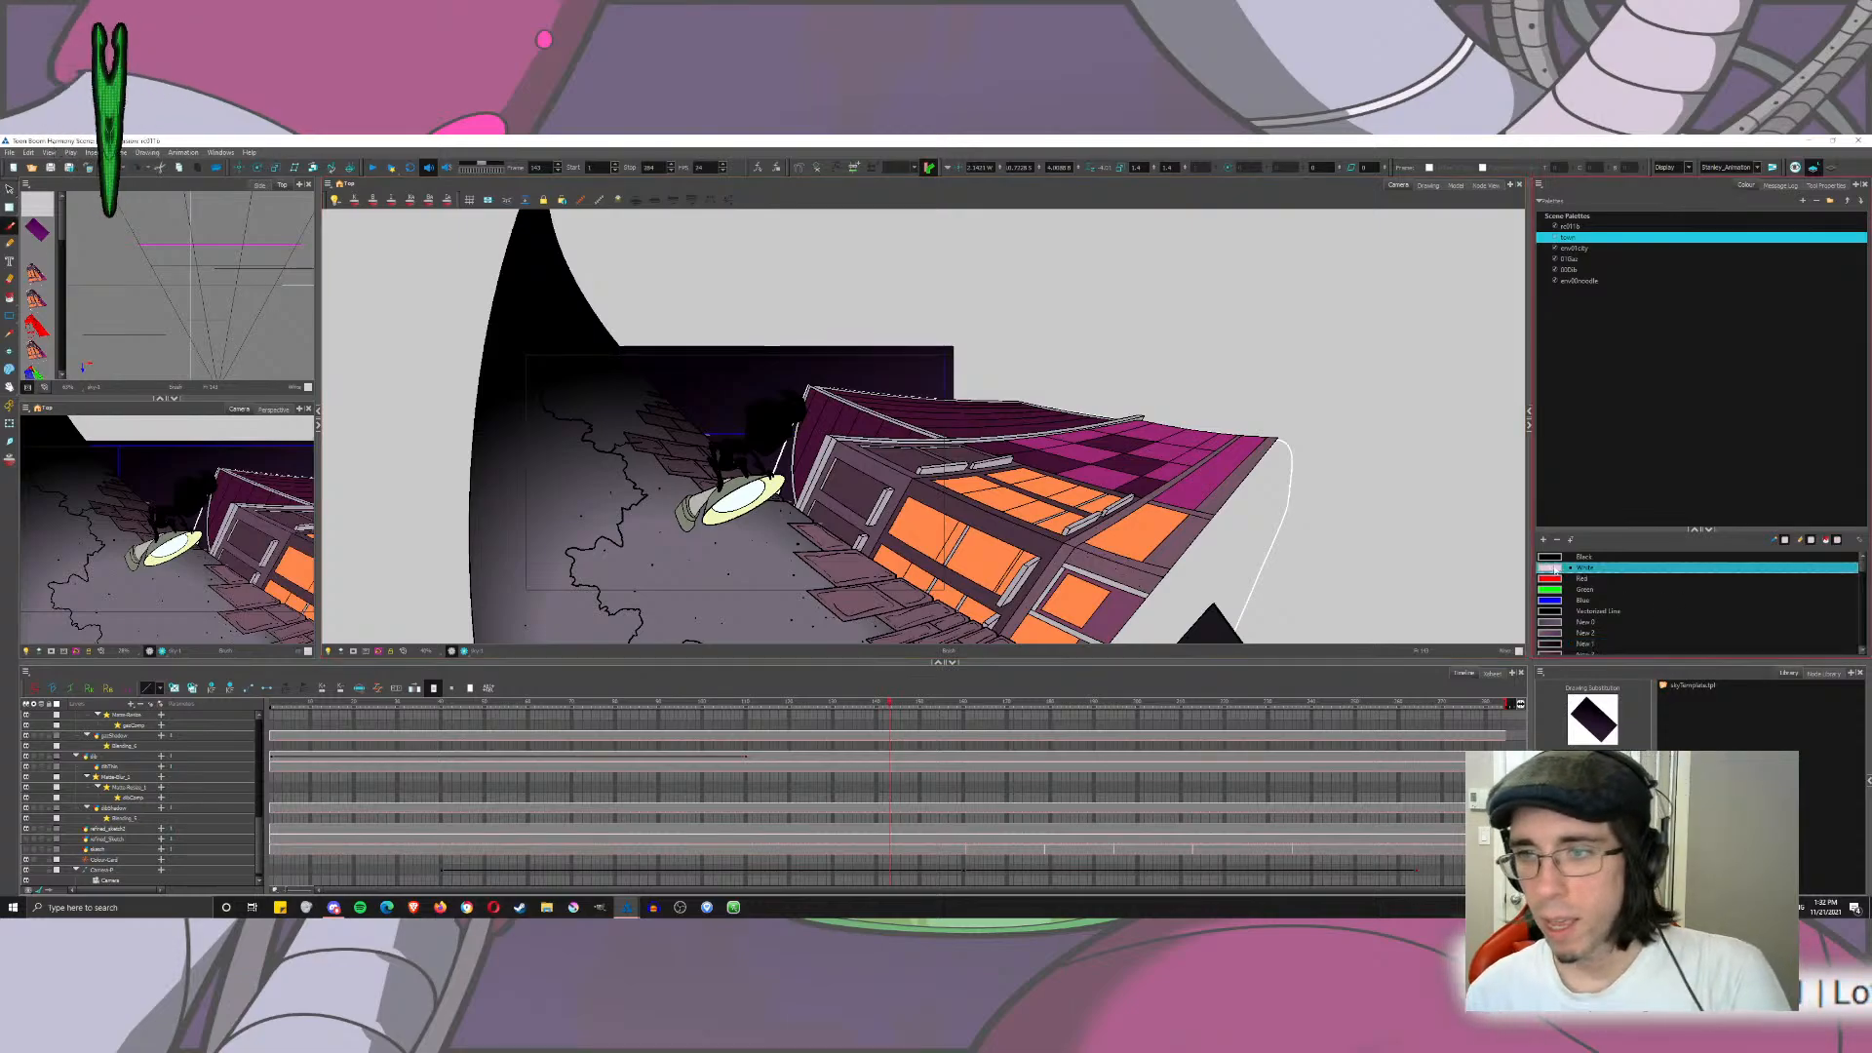
{"action": "left_click_drag", "start_coordinate": [744, 367], "coordinate": [813, 500]}
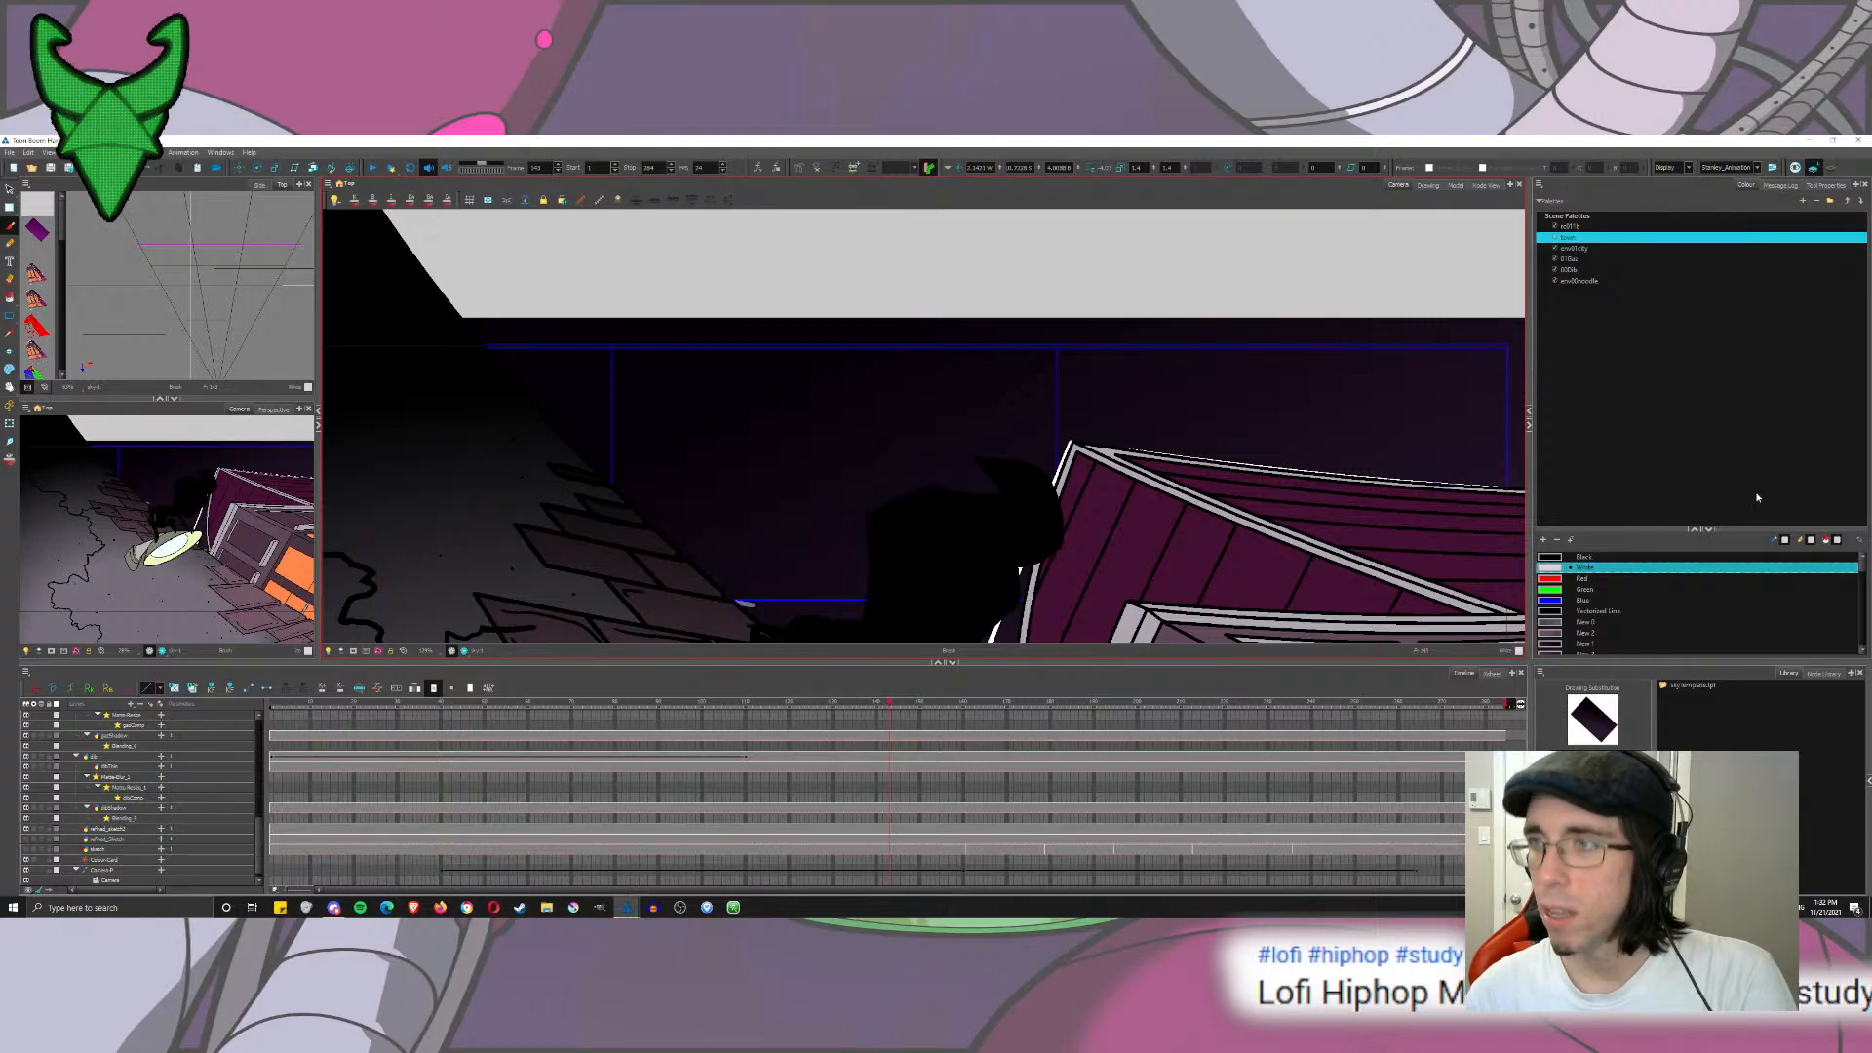
{"action": "left_click", "coordinate": [1825, 185]}
{"action": "left_click", "coordinate": [1837, 263]}
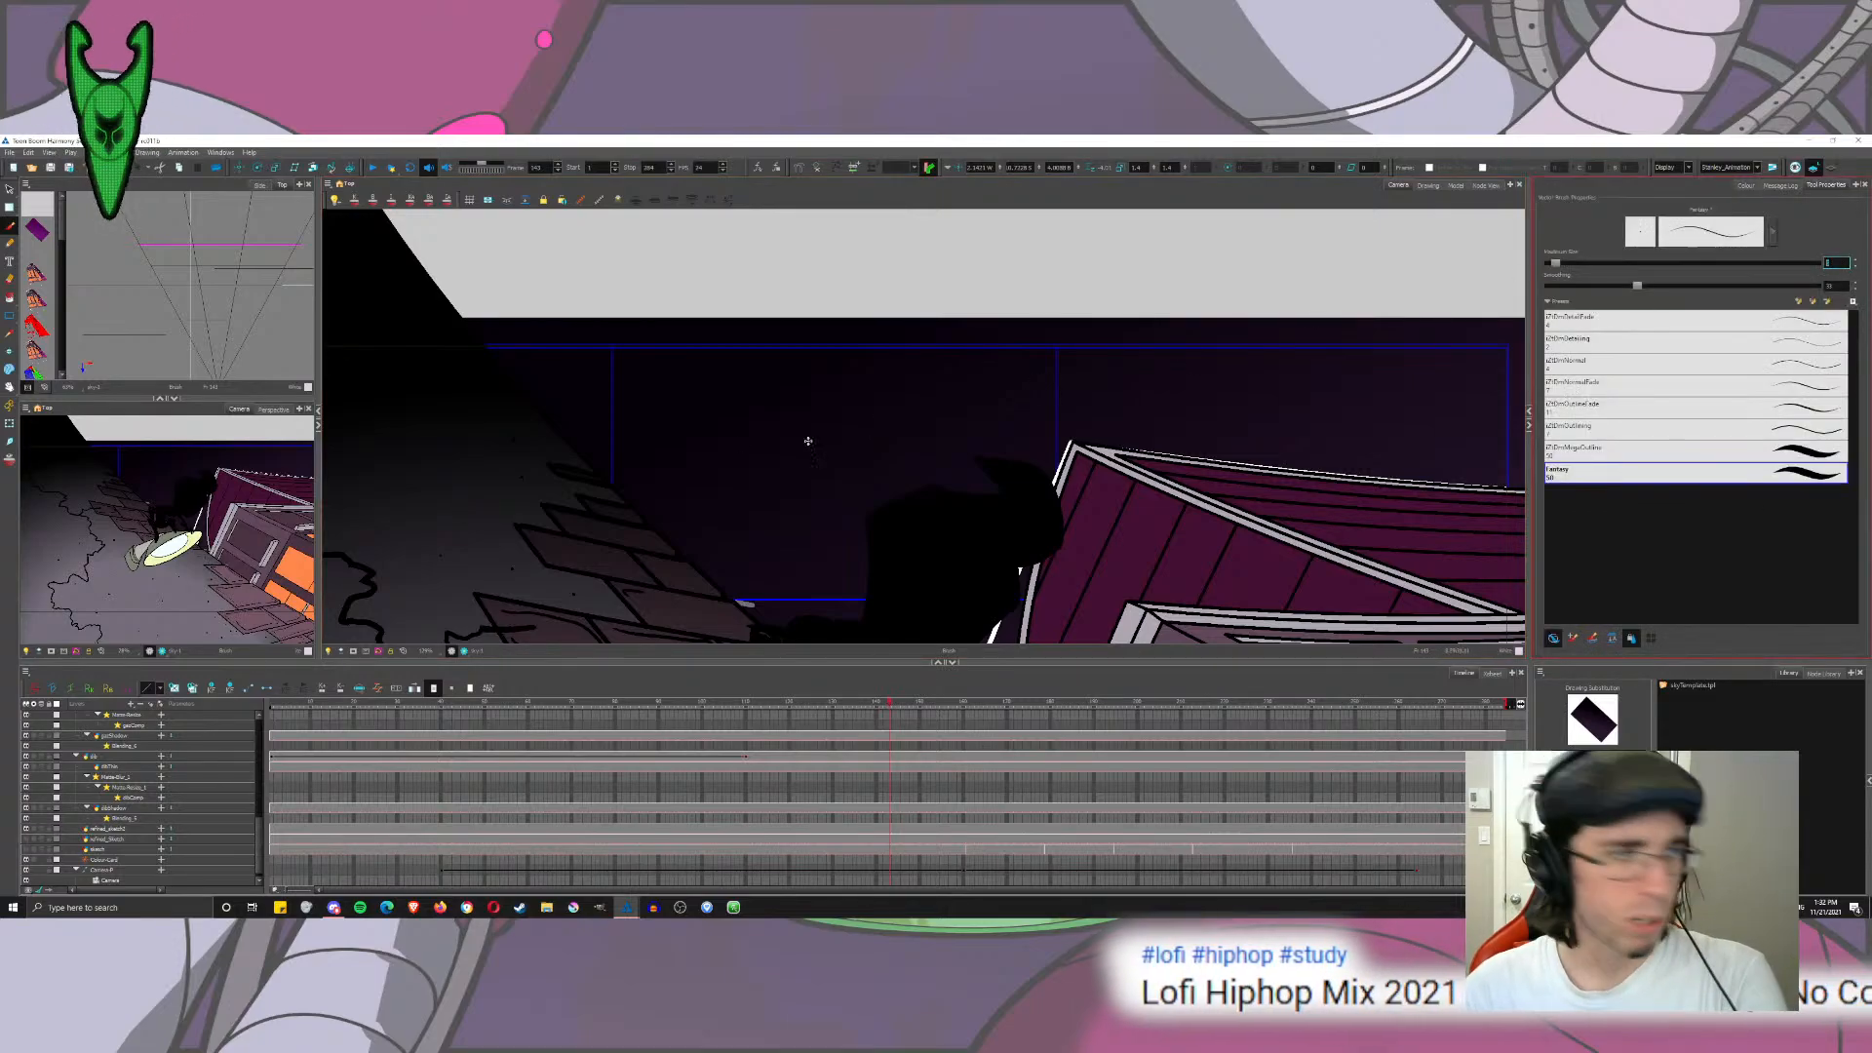
{"action": "type", "text": "1"}
{"action": "key", "text": "Return"}
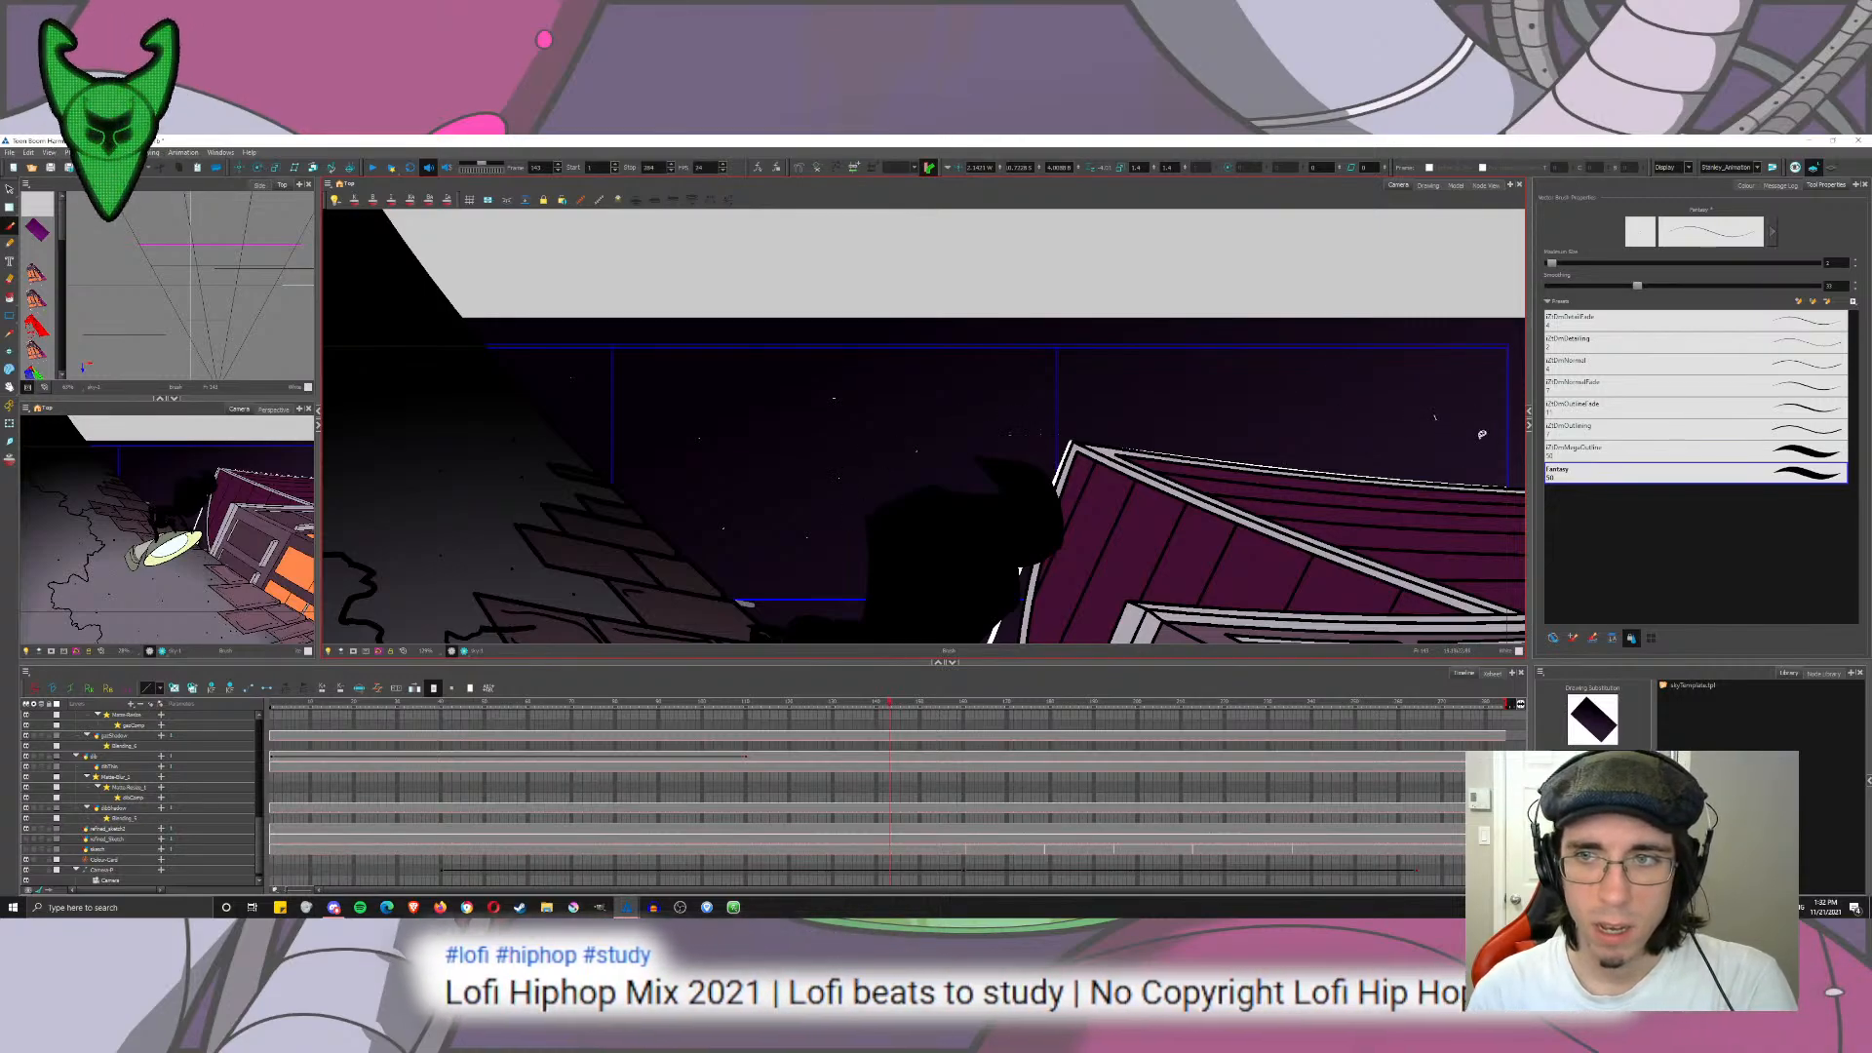
Step: Set the brush size to 5 and paint slightly bigger white stars in the sky above the building's roof
{"action": "double_click", "coordinate": [1831, 262]}
{"action": "type", "text": "5"}
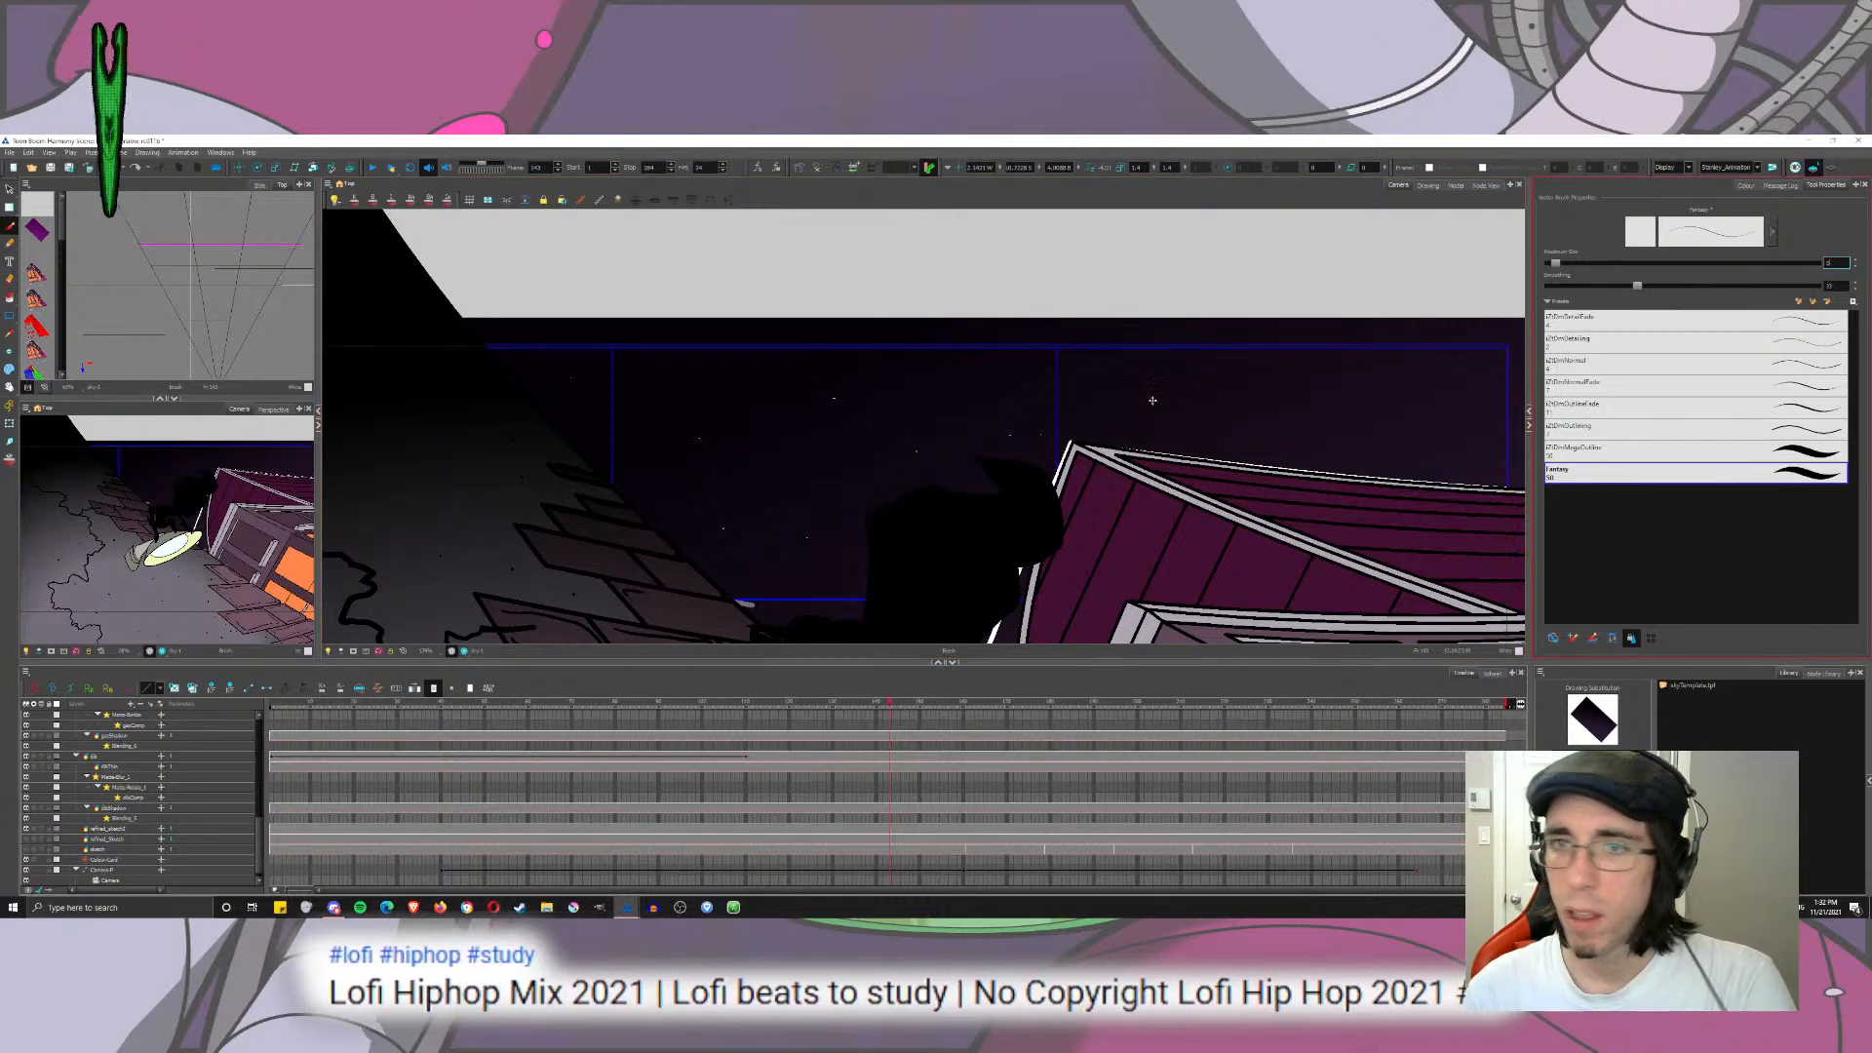
{"action": "left_click", "coordinate": [1158, 400]}
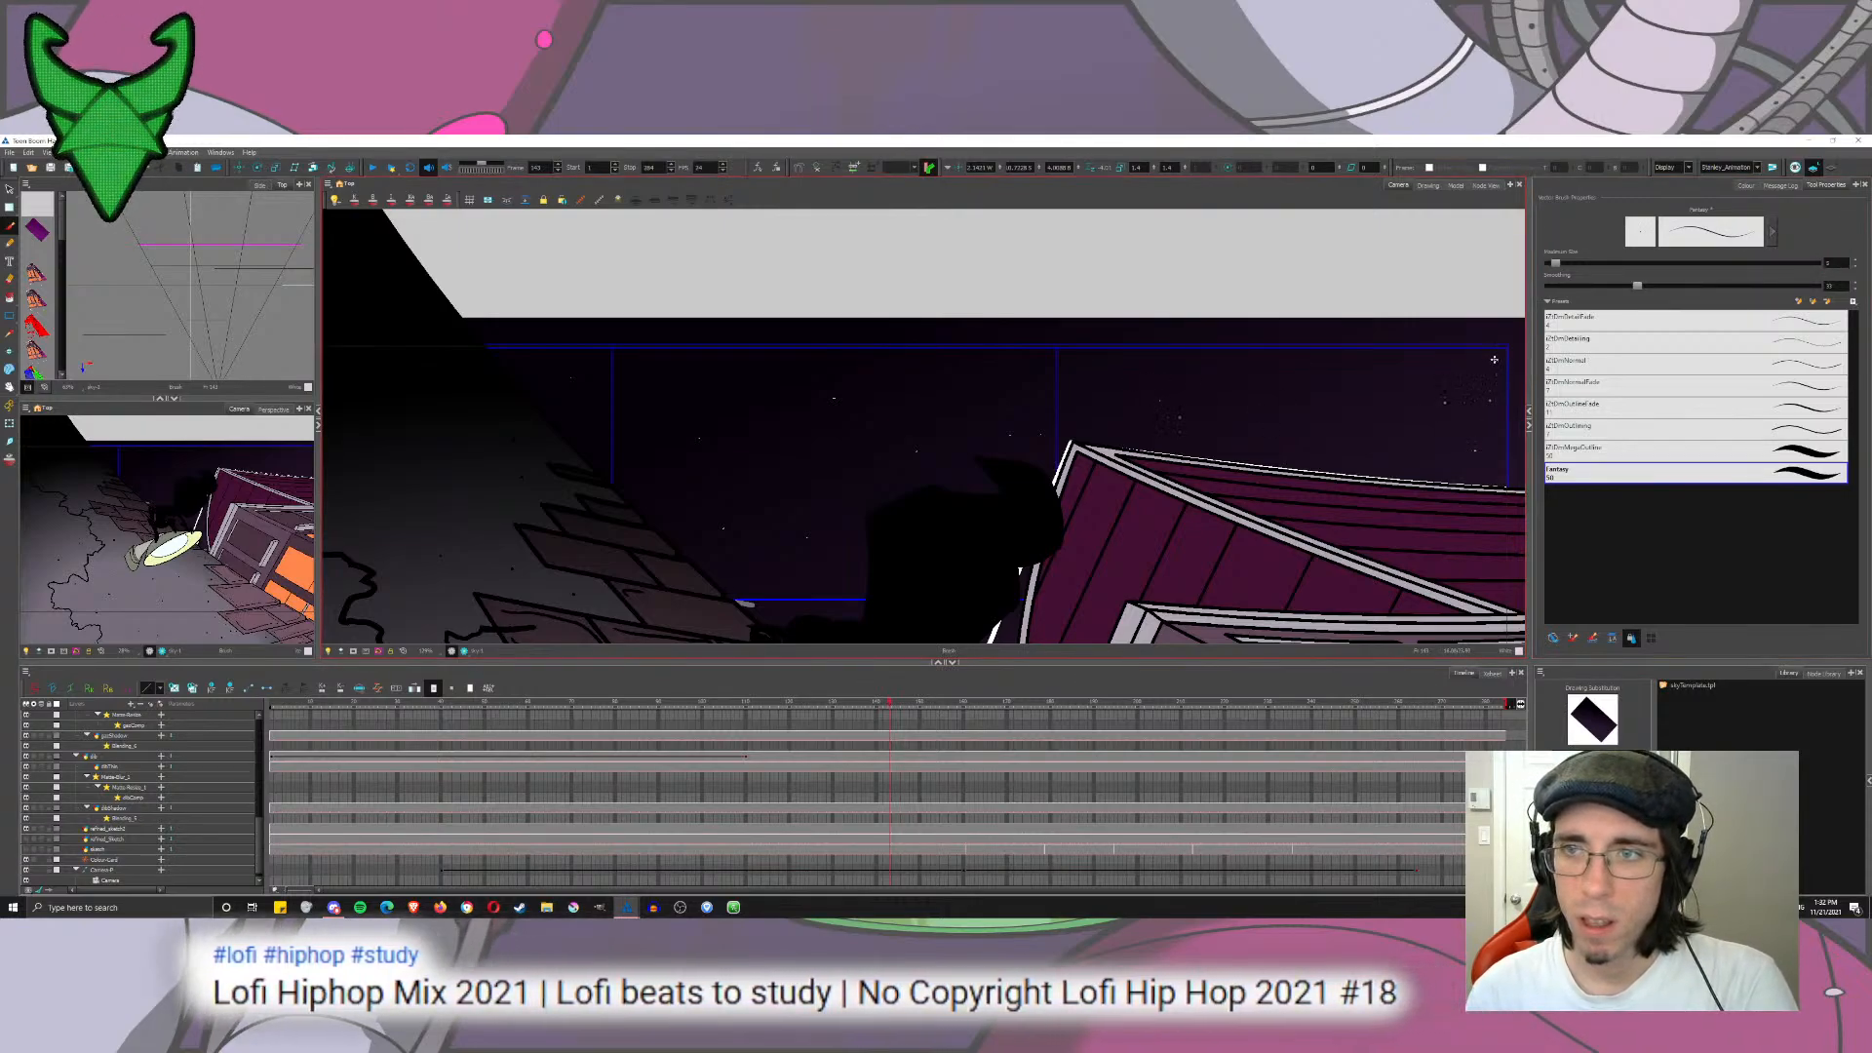
{"action": "left_click_drag", "start_coordinate": [1348, 343], "coordinate": [1378, 313]}
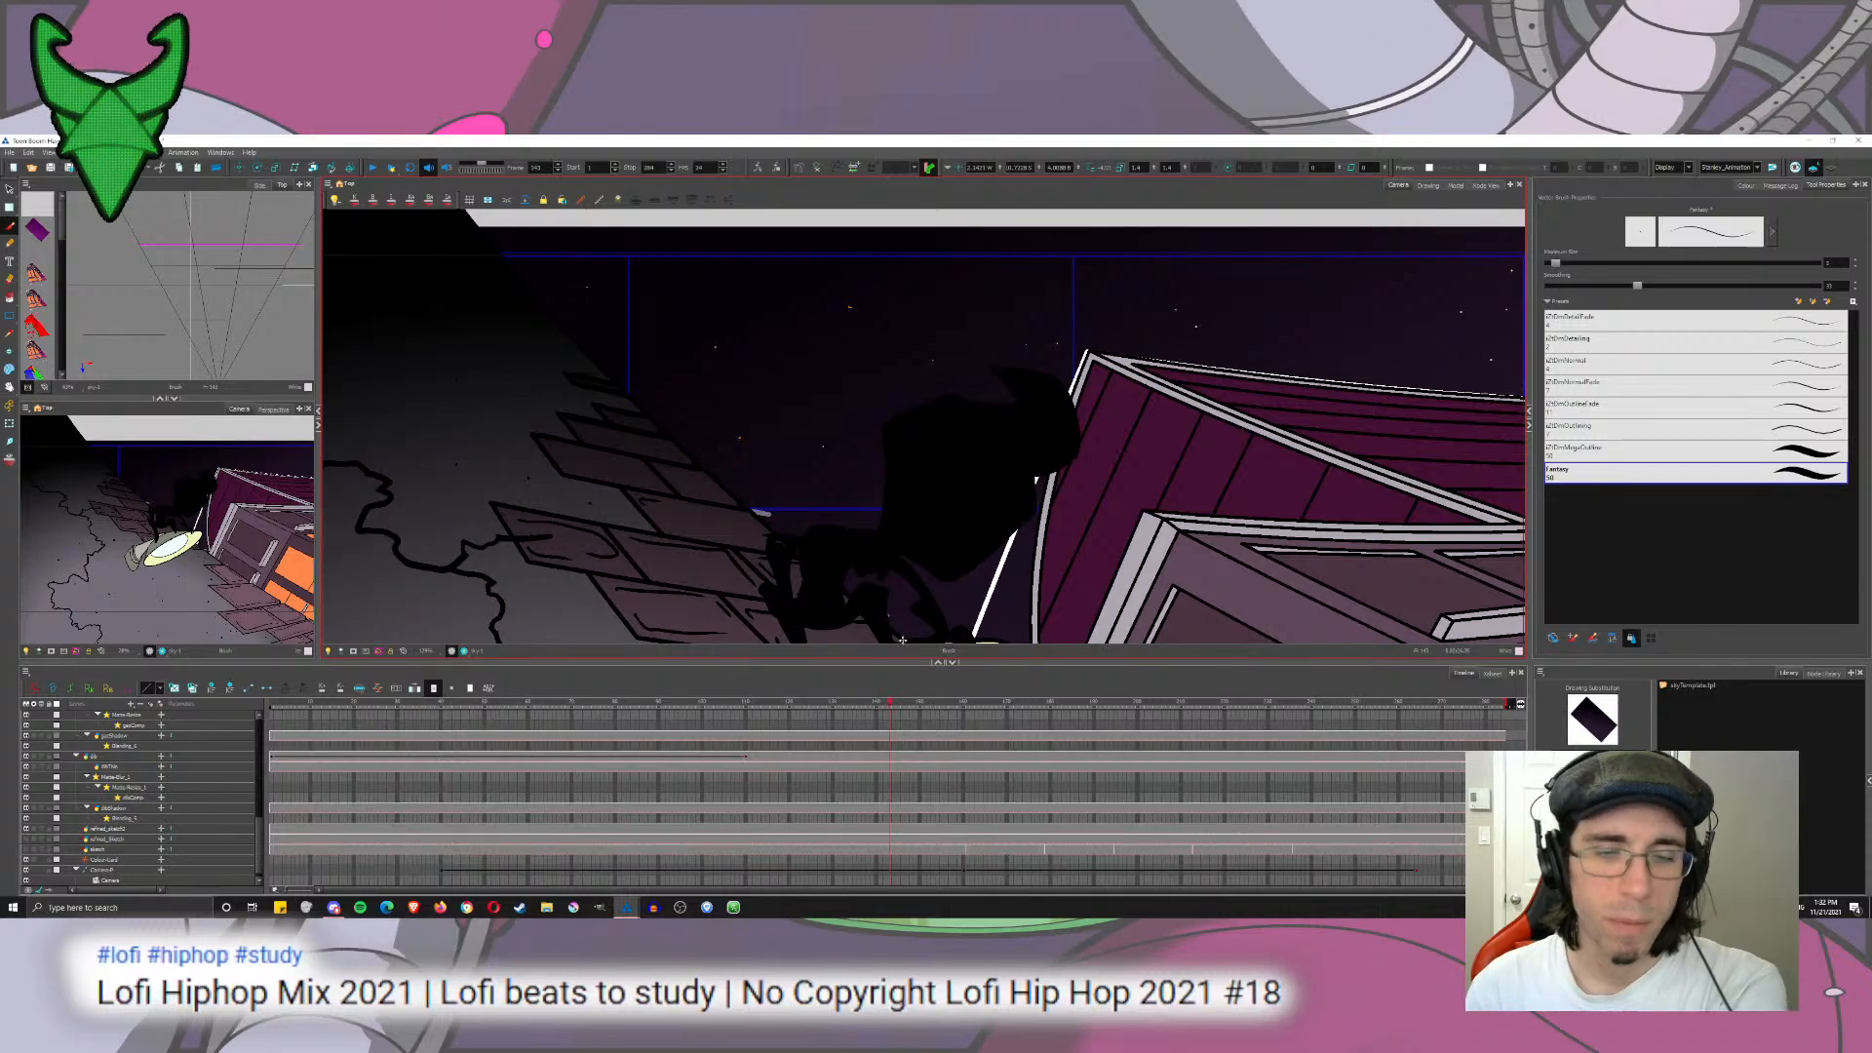
Step: Turn on the light table and paint a cluster of small stars in the sky beside the character's silhouette
{"action": "left_click_drag", "start_coordinate": [1030, 577], "coordinate": [947, 495]}
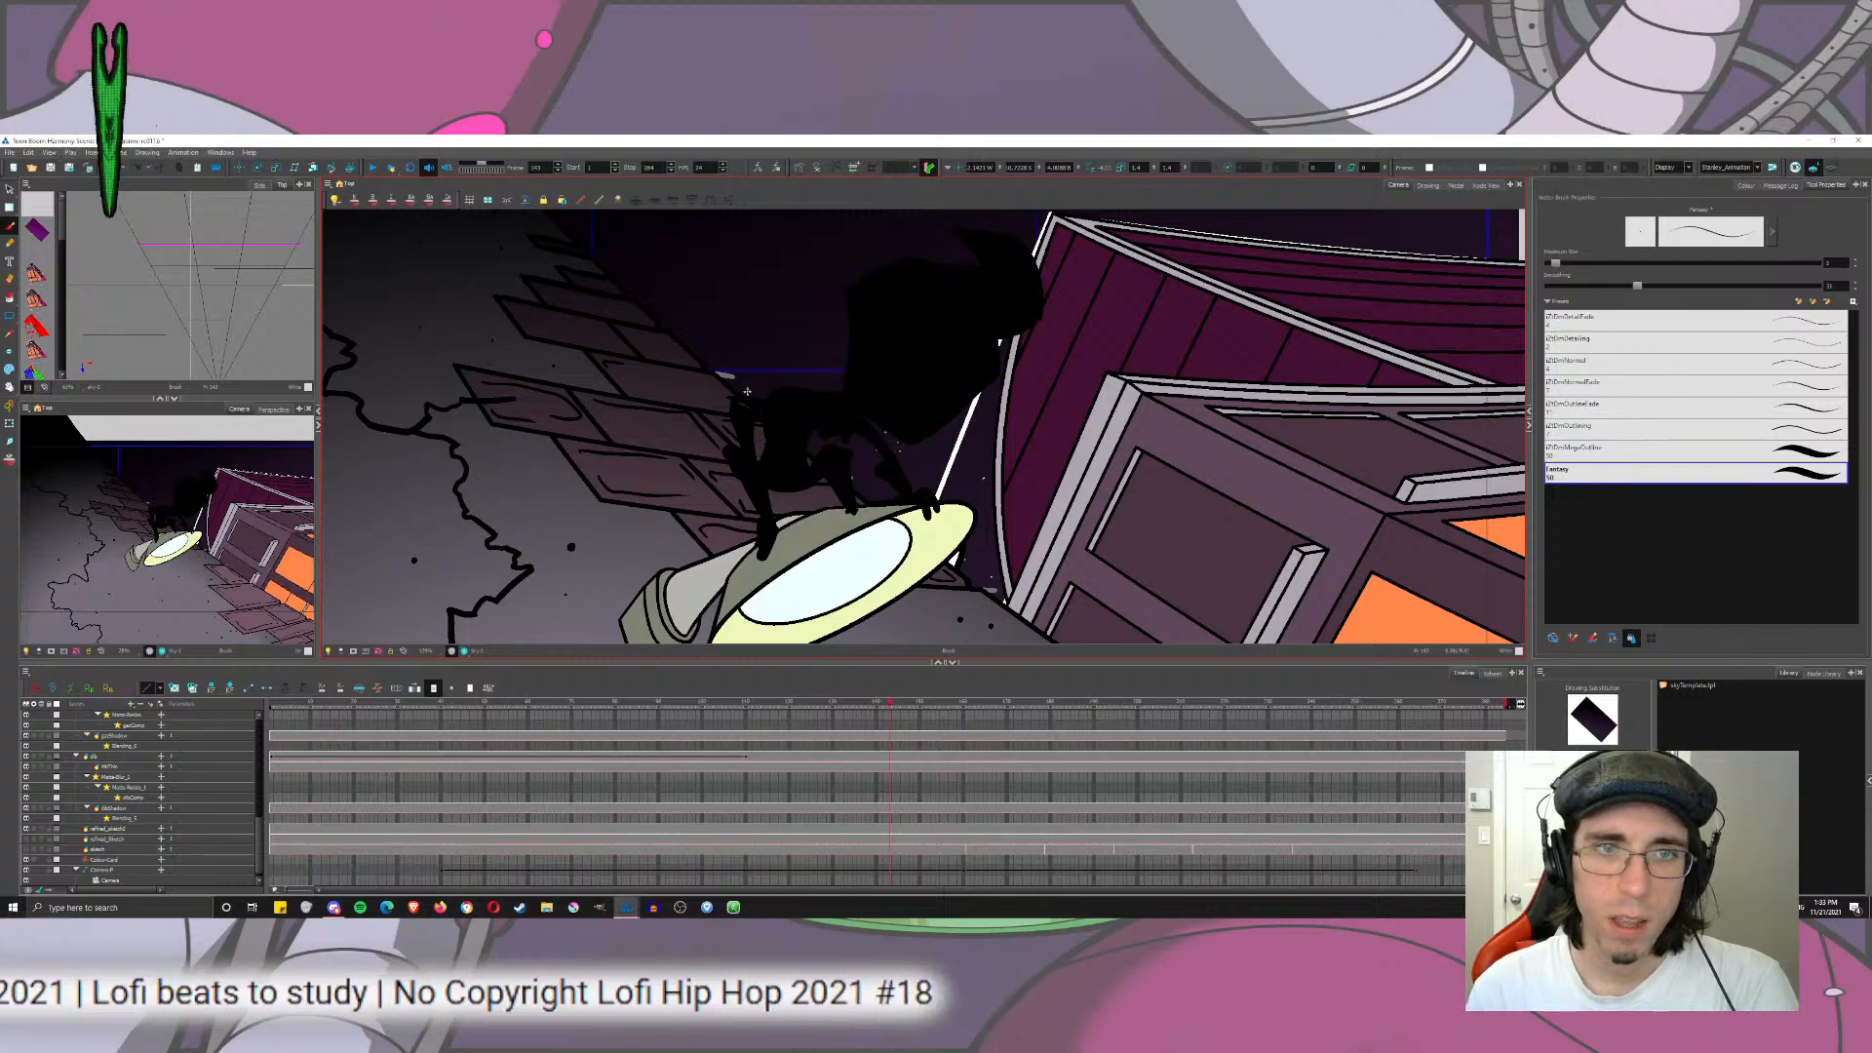
{"action": "left_click", "coordinate": [329, 650]}
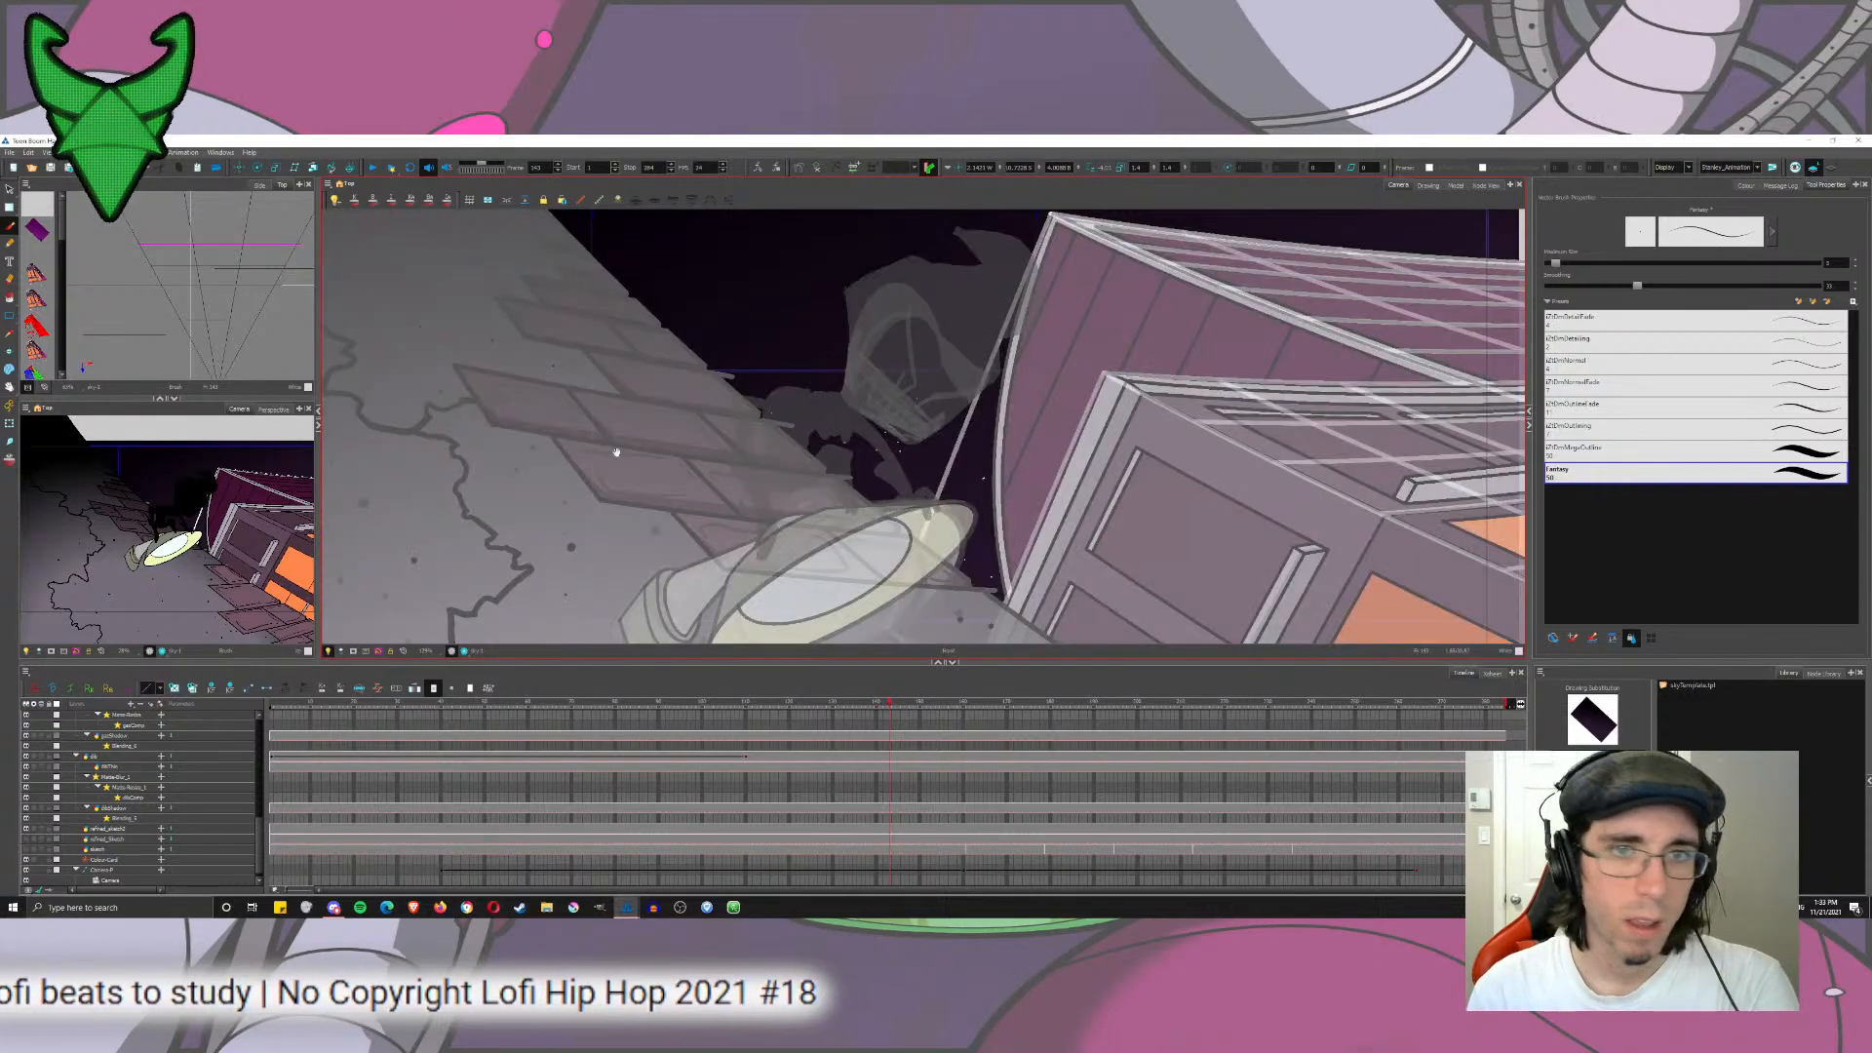
{"action": "left_click_drag", "start_coordinate": [717, 301], "coordinate": [745, 416]}
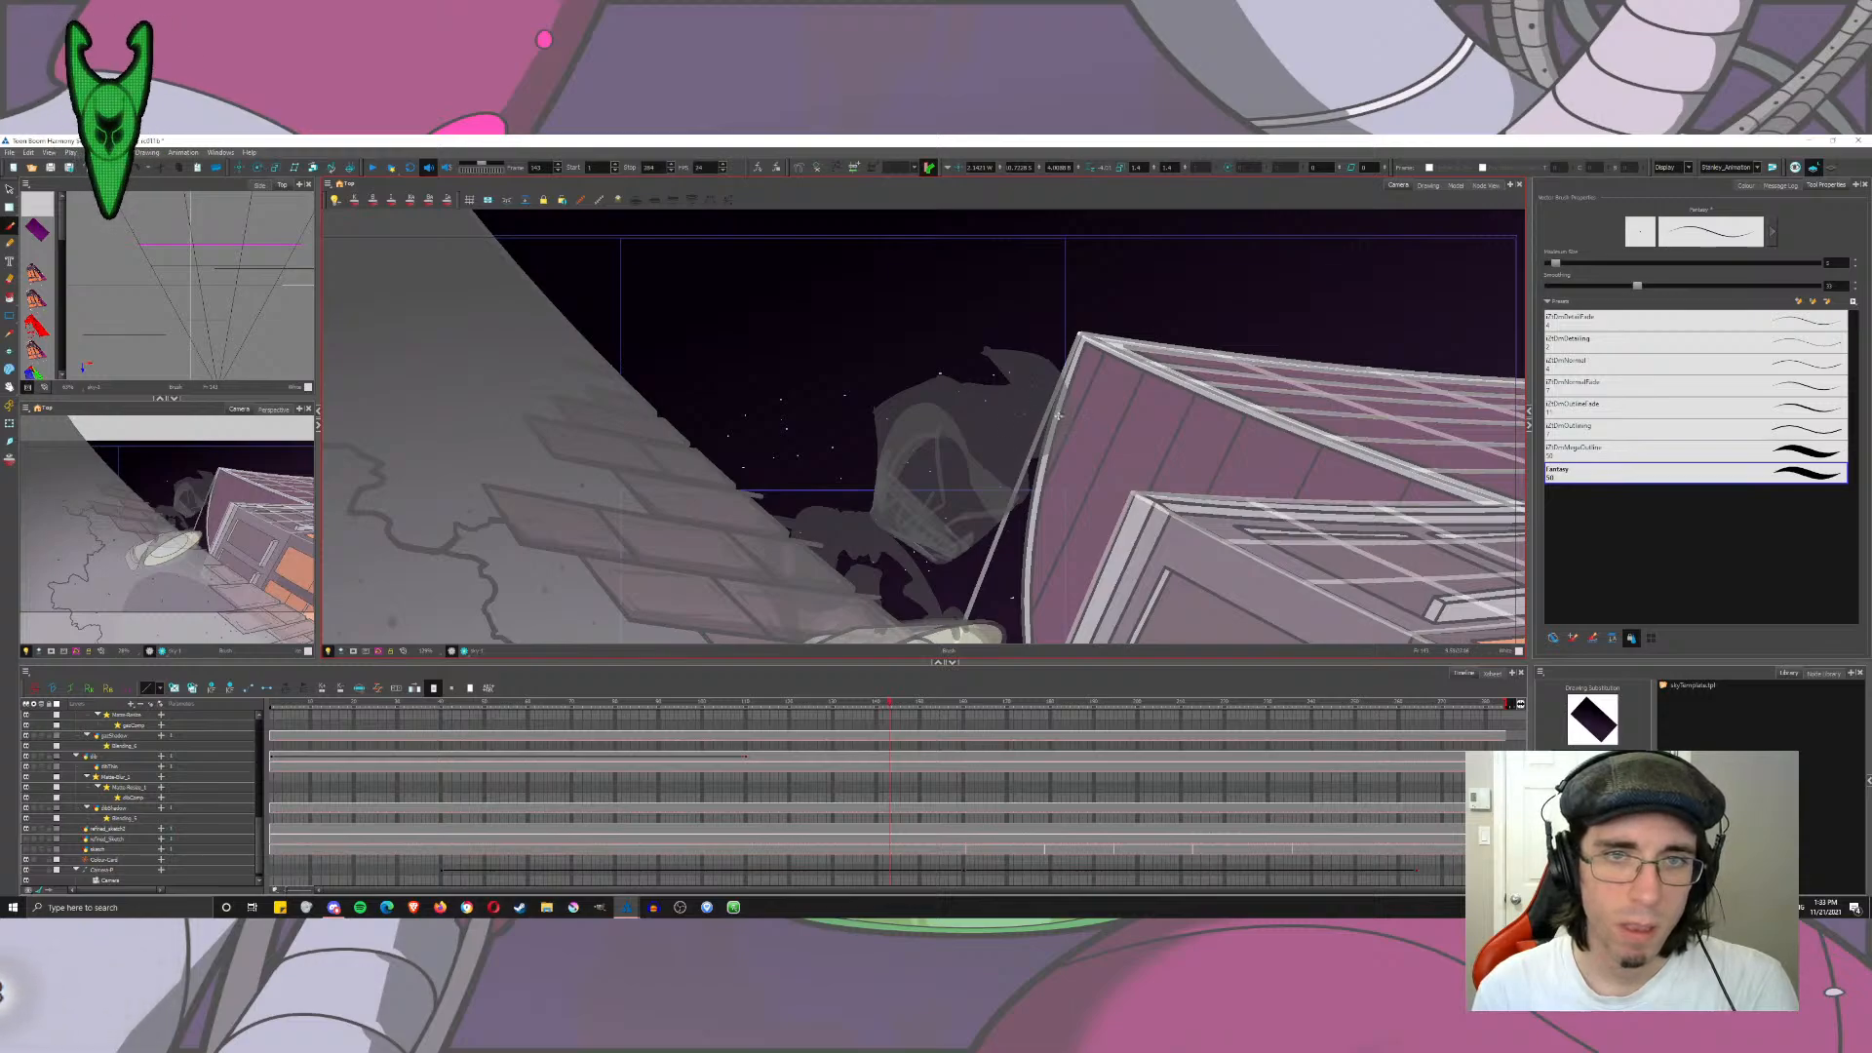
Step: Enlarge the brush and paint a few larger white stars spread over the sky around the character
{"action": "key", "text": "alt+s"}
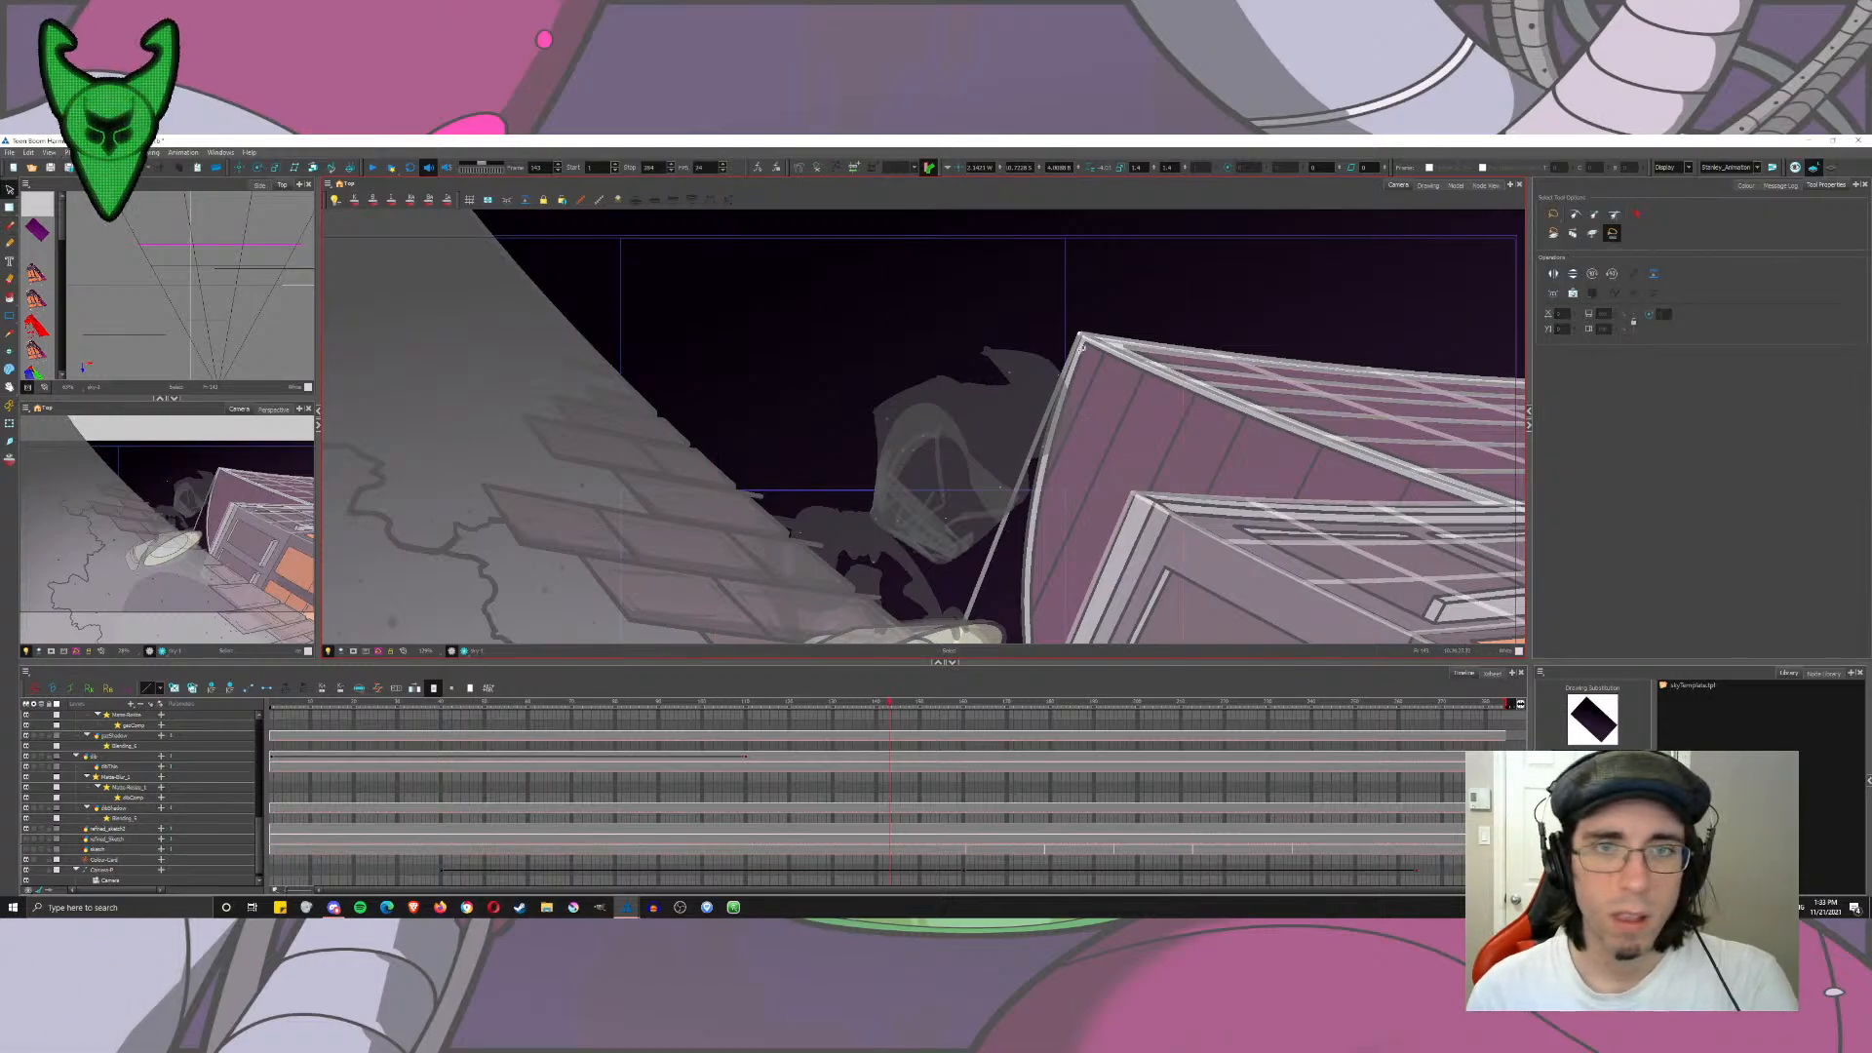
{"action": "left_click", "coordinate": [984, 391]}
{"action": "left_click_drag", "start_coordinate": [947, 424], "coordinate": [898, 444]}
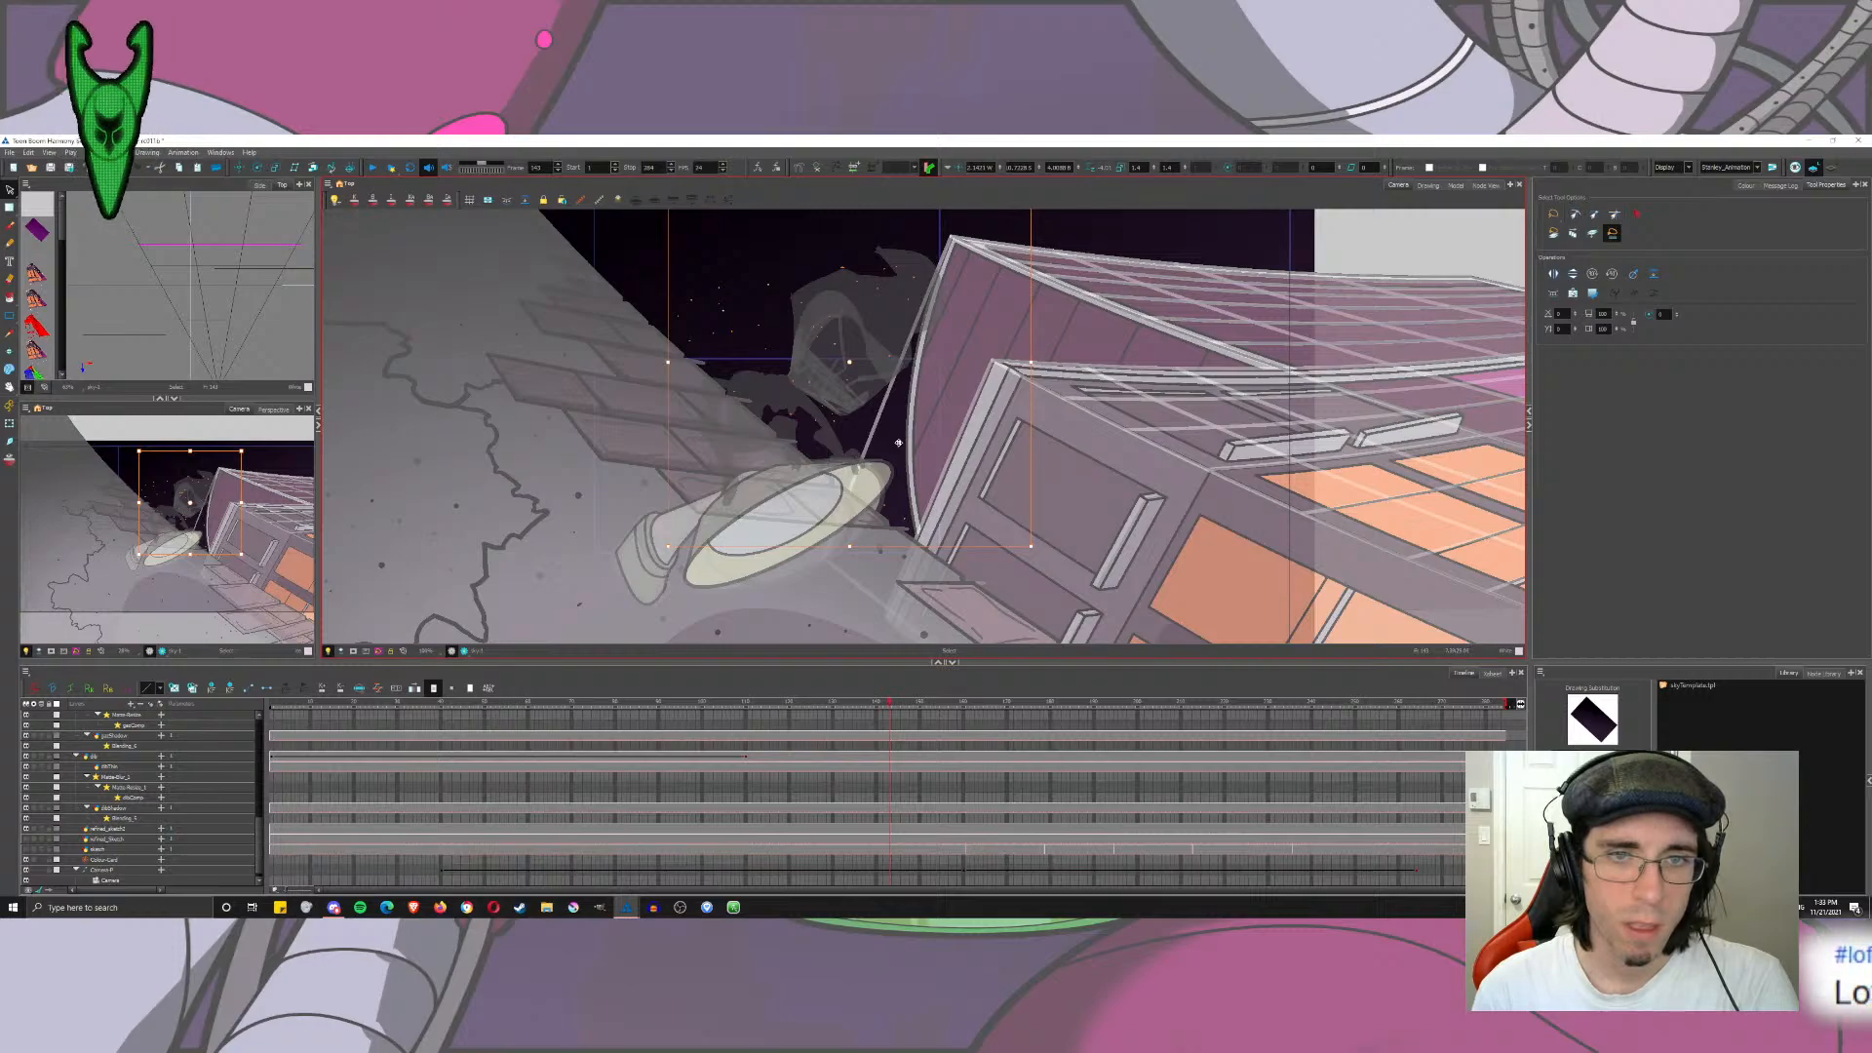
{"action": "left_click", "coordinate": [1258, 237]}
{"action": "left_click_drag", "start_coordinate": [1291, 231], "coordinate": [1224, 329]}
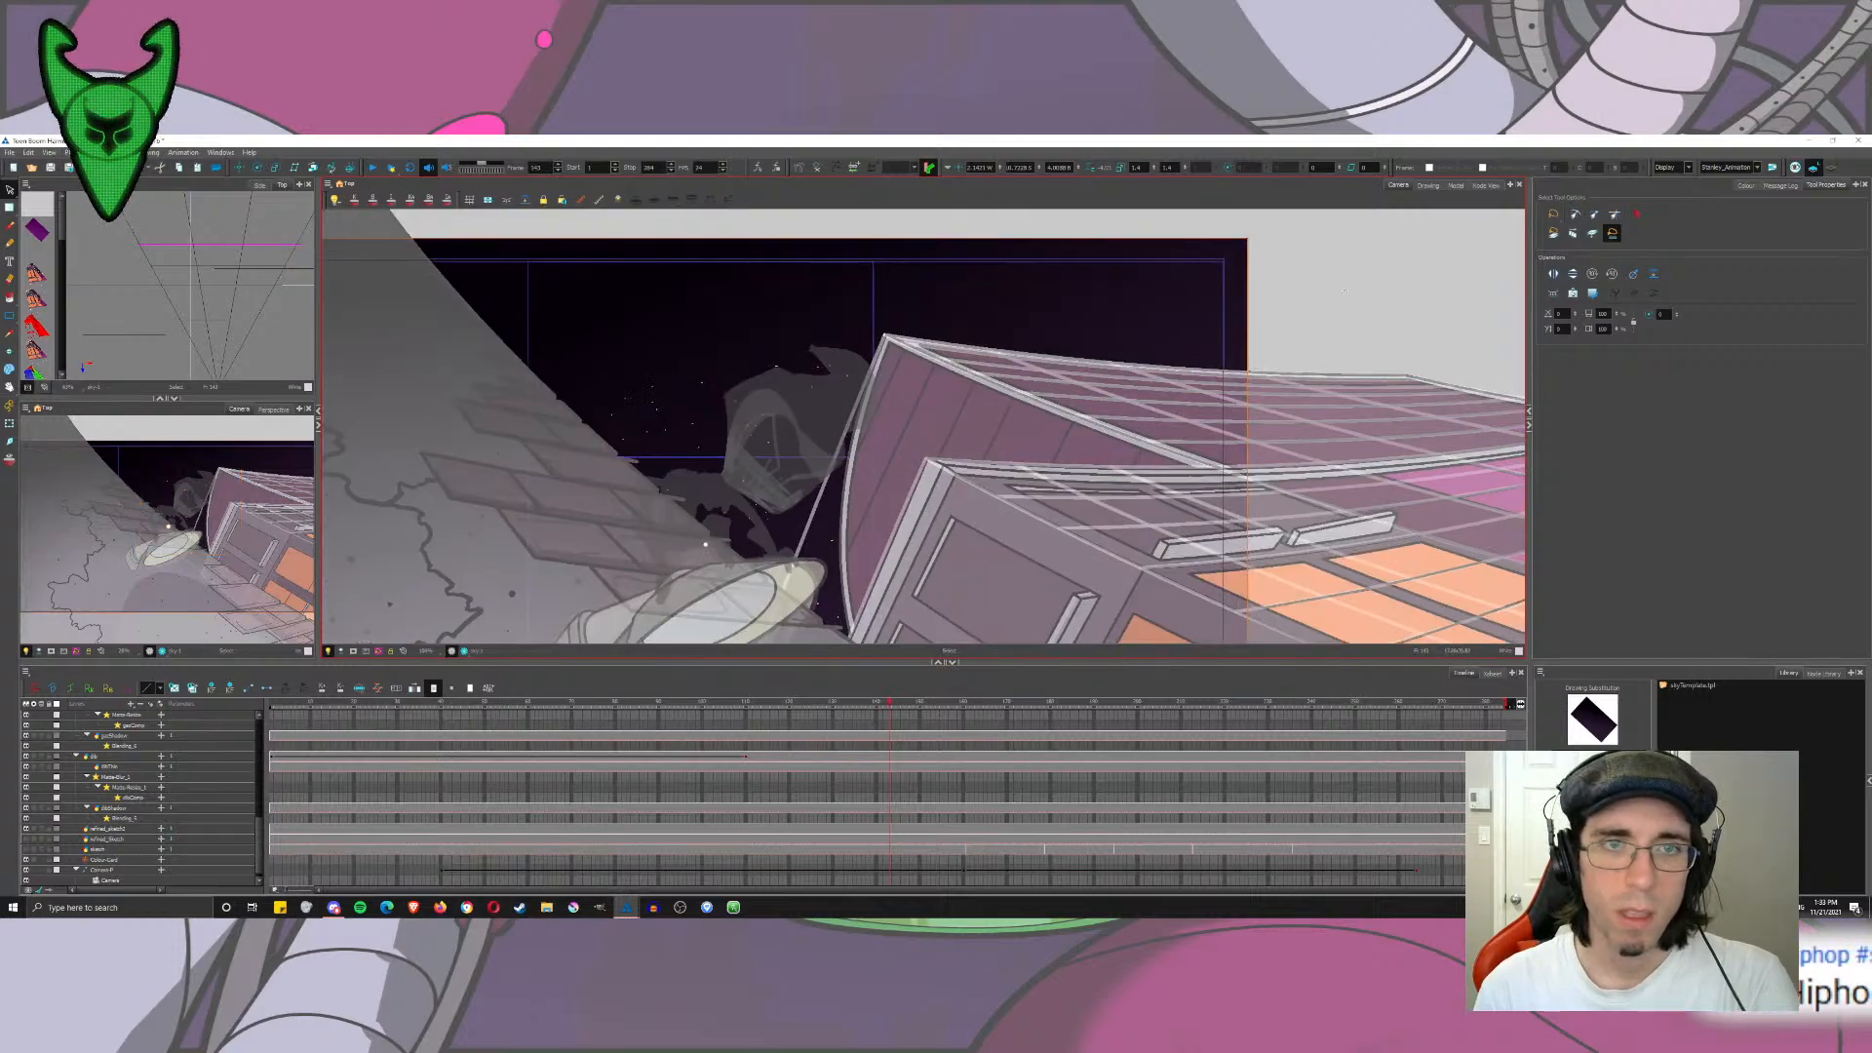
{"action": "left_click", "coordinate": [10, 225]}
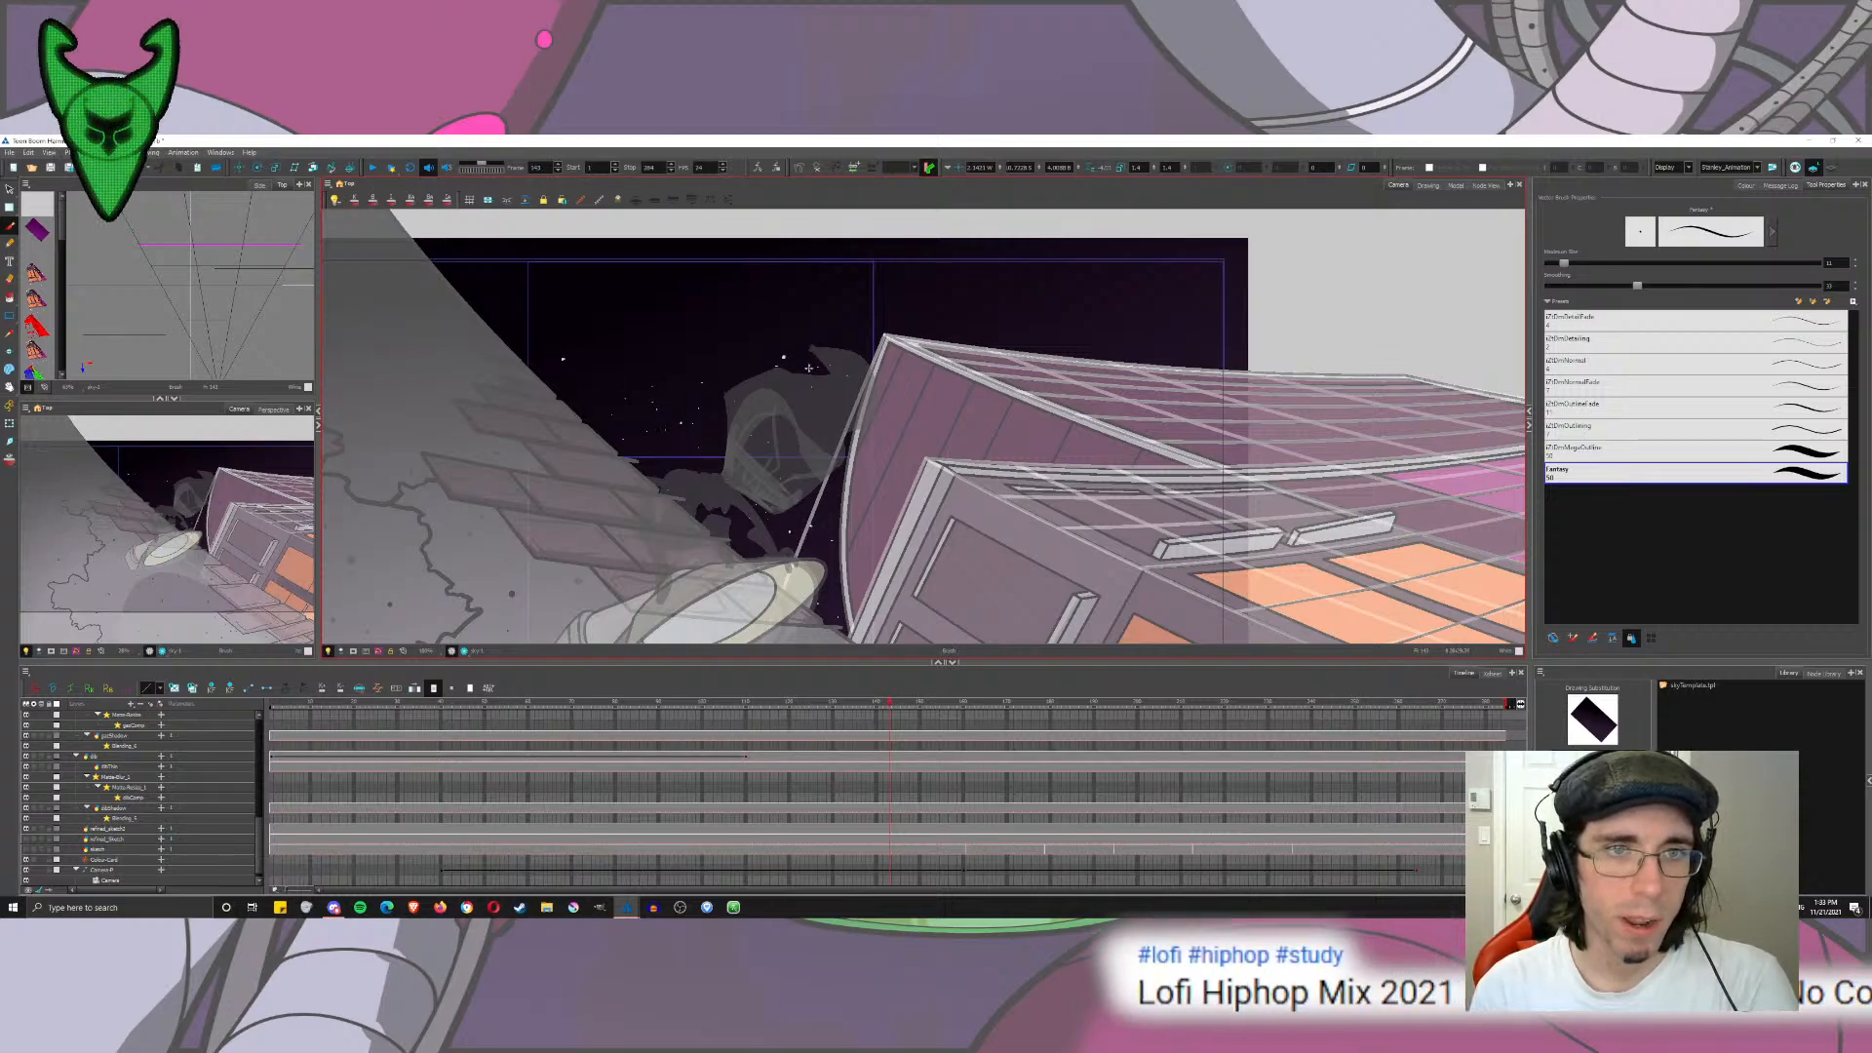
Step: Duplicate the painted stars and place the copy in the sky above the building's roof
{"action": "left_click", "coordinate": [10, 189]}
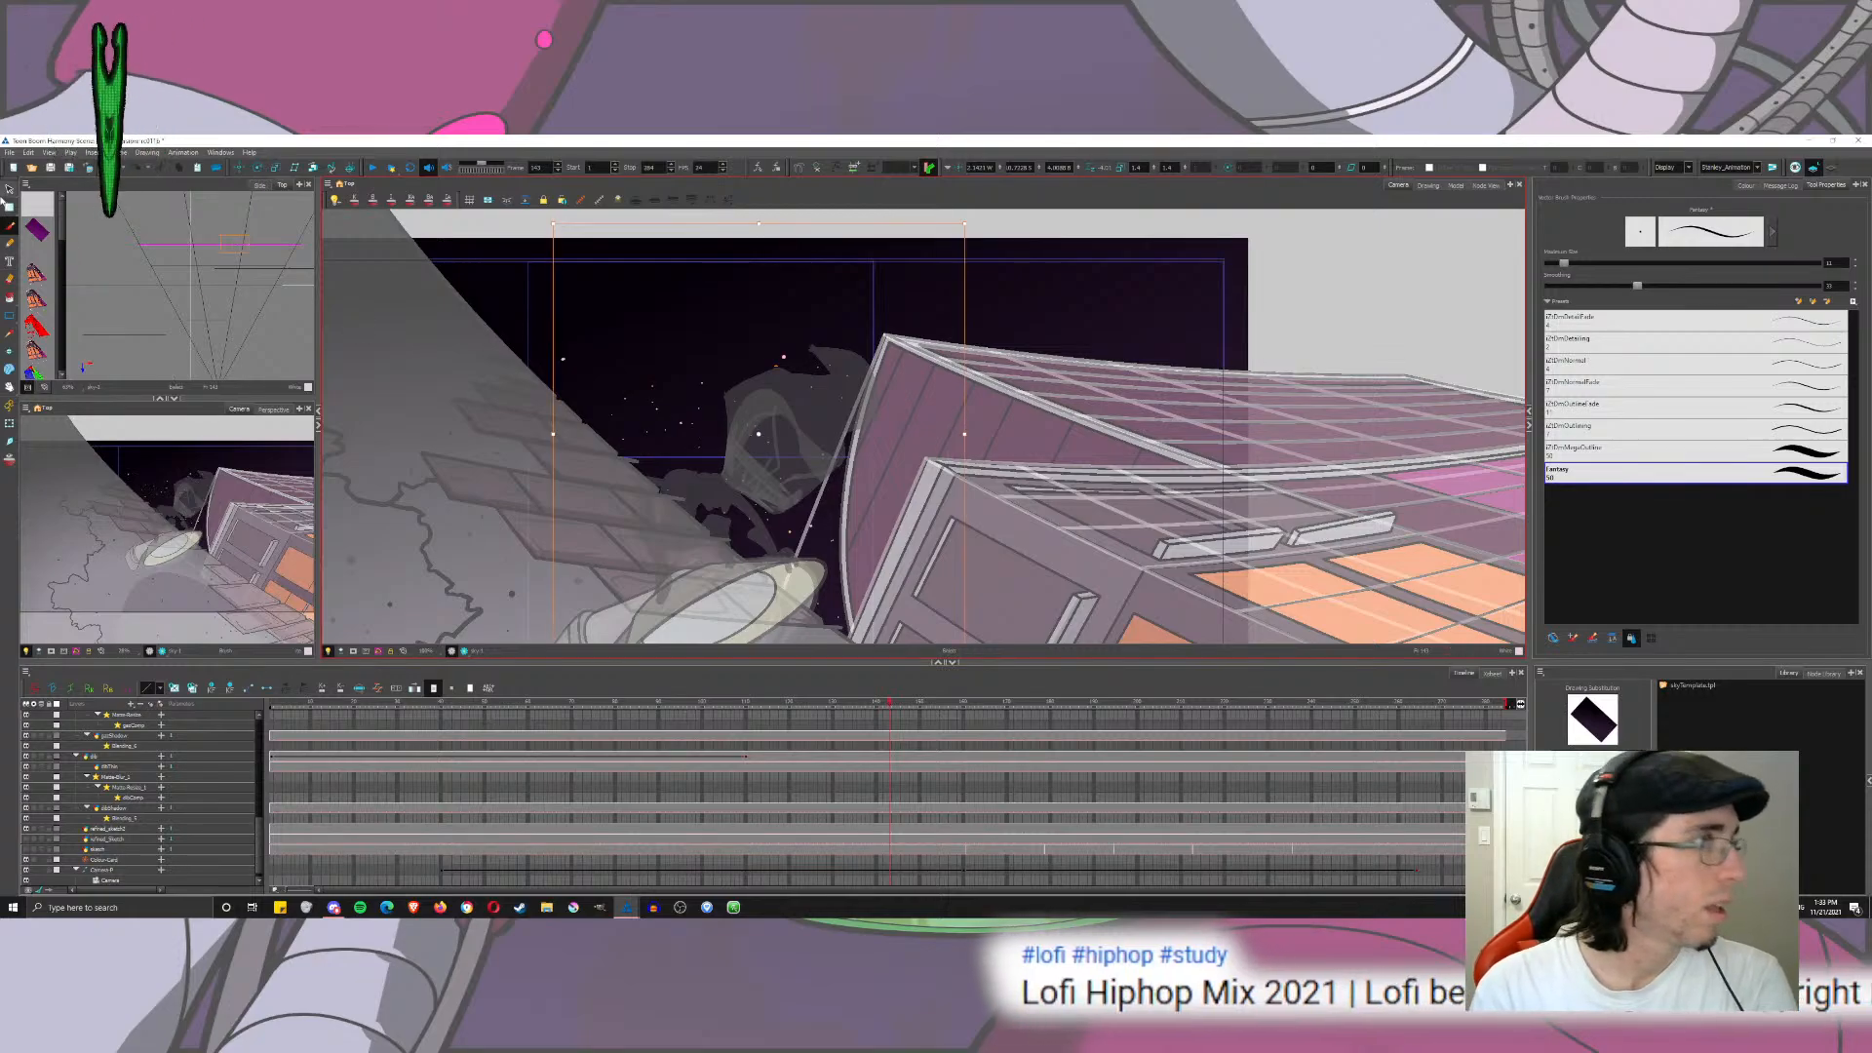
{"action": "left_click", "coordinate": [783, 357]}
{"action": "left_click_drag", "start_coordinate": [1155, 196], "coordinate": [1132, 289]}
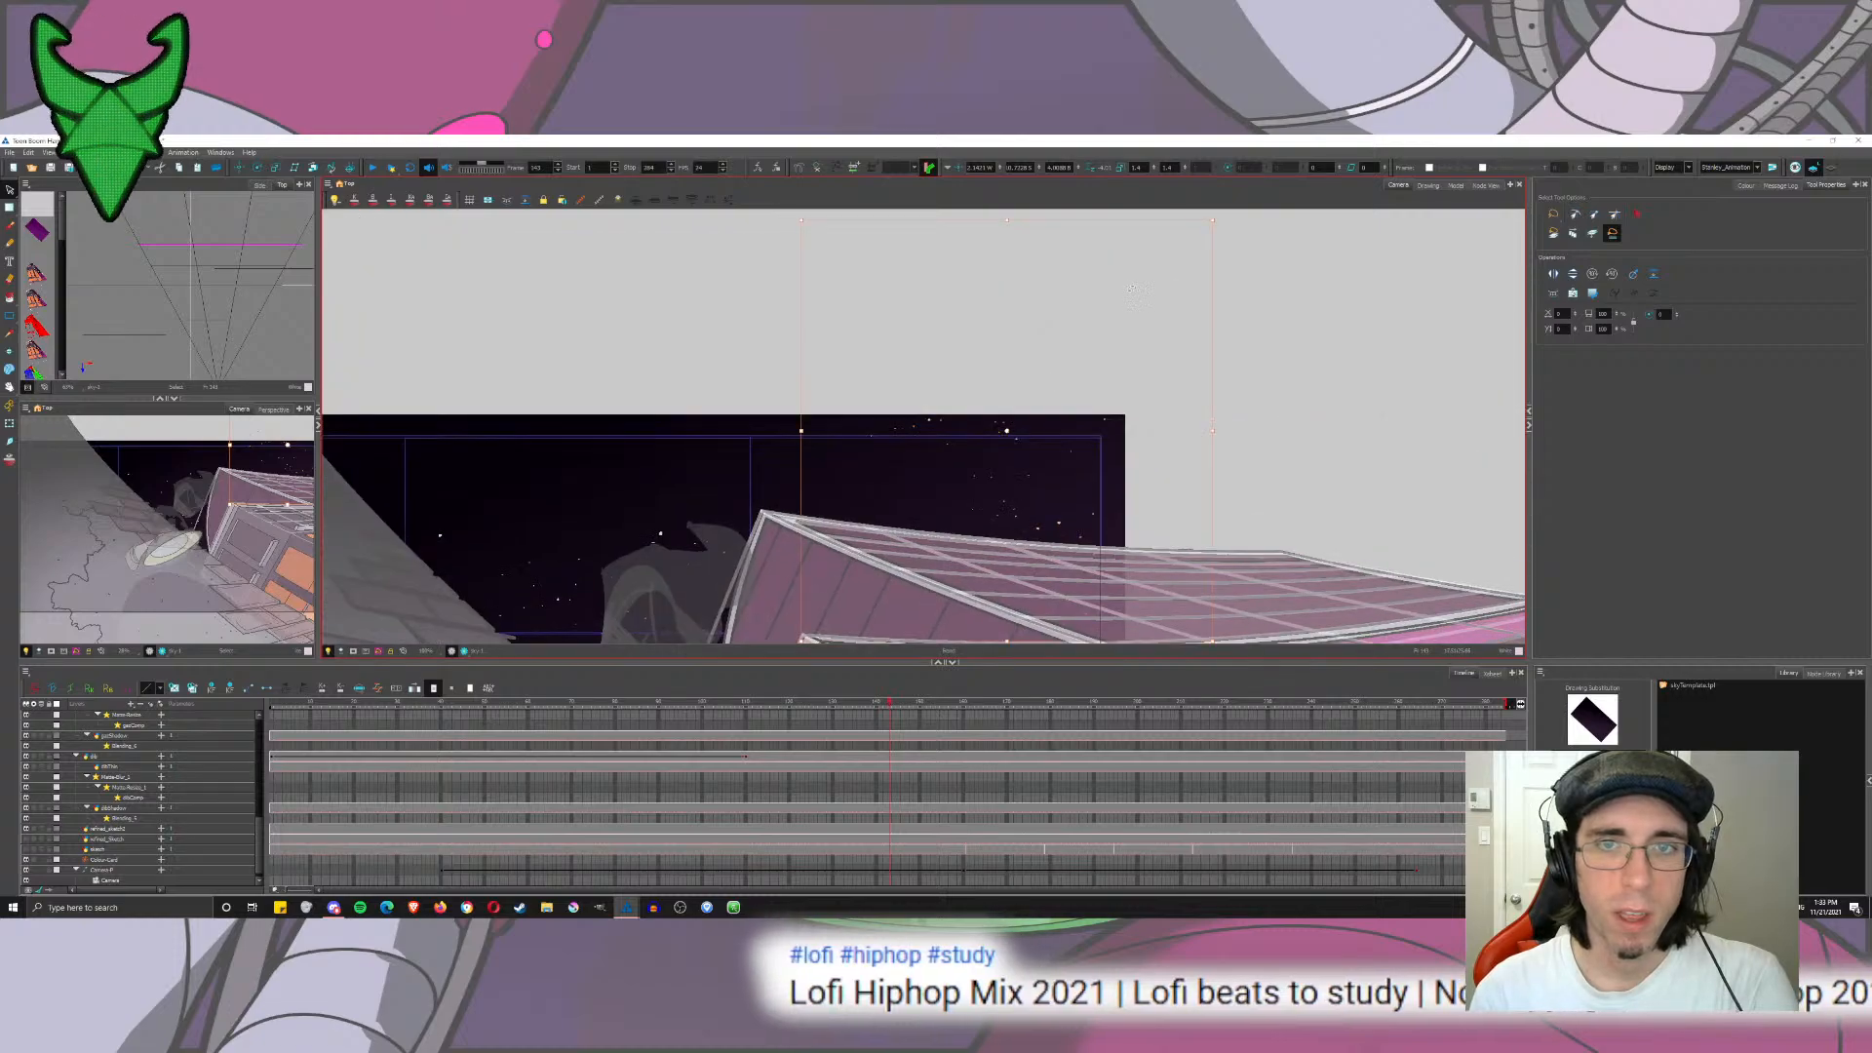
{"action": "left_click", "coordinate": [774, 344]}
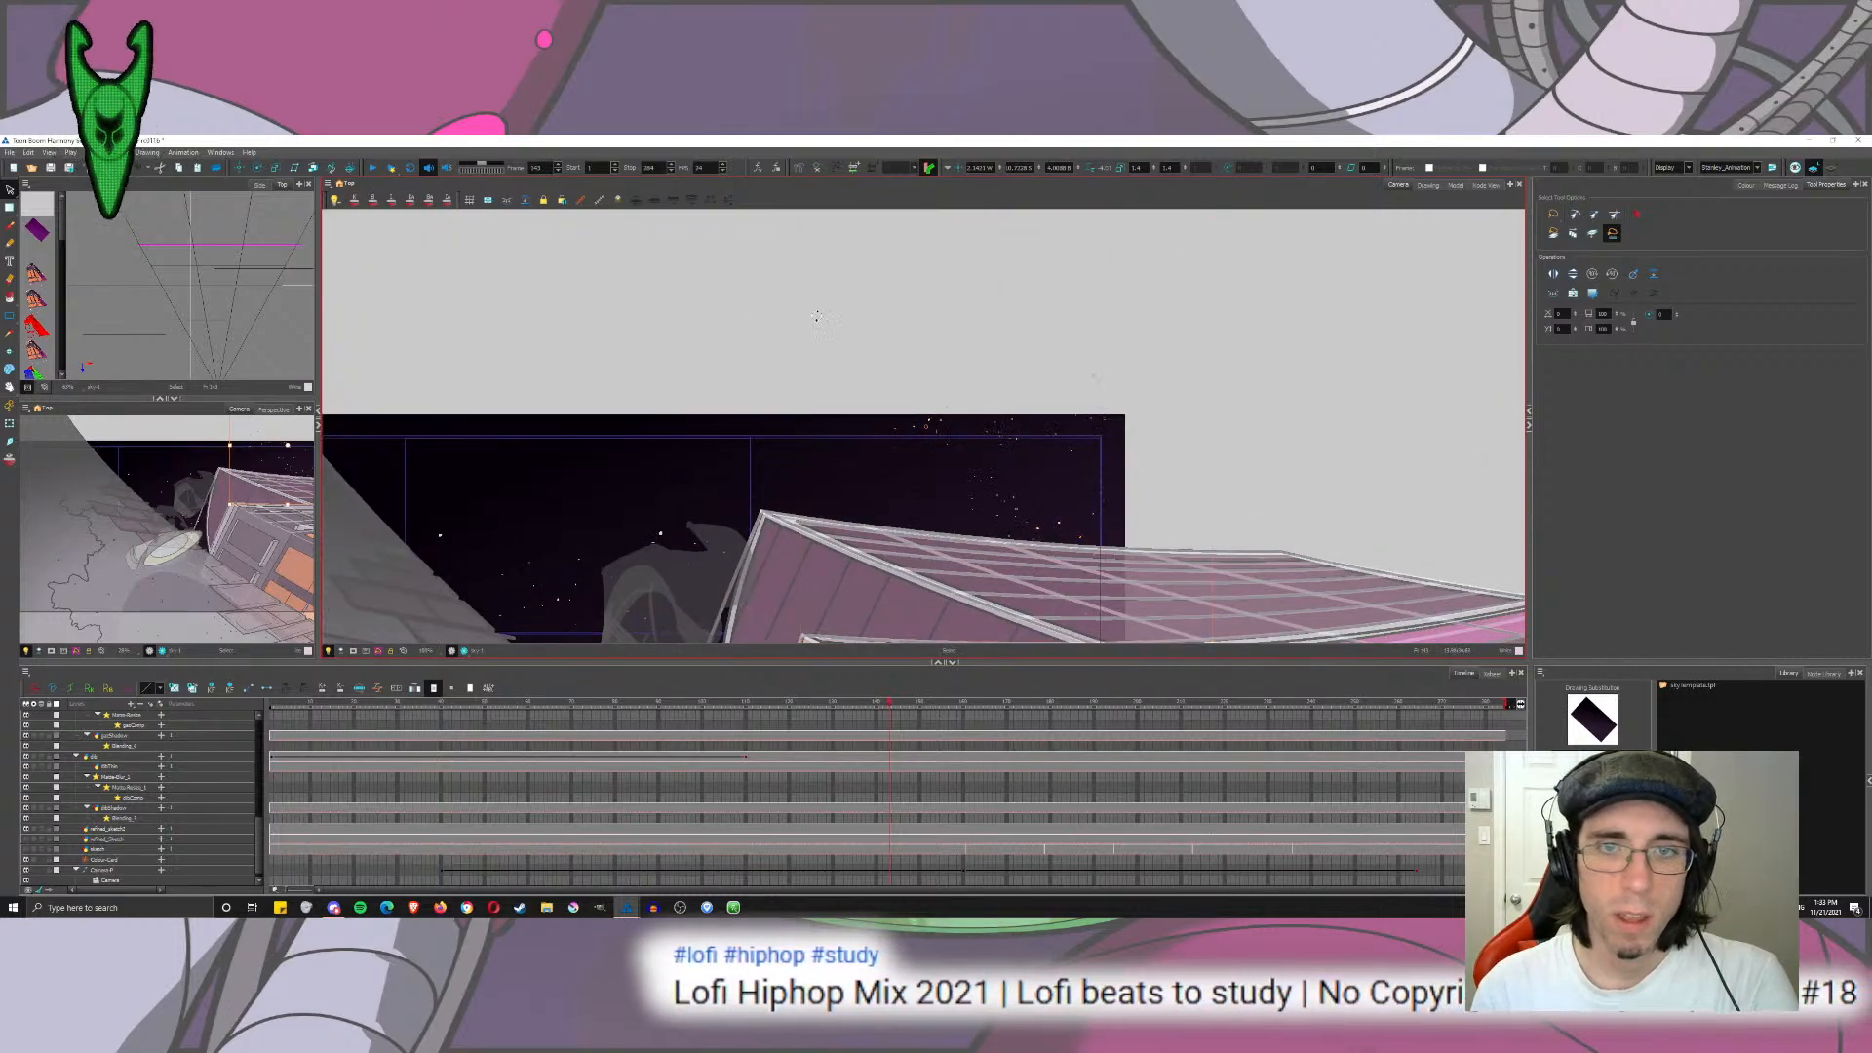
{"action": "left_click_drag", "start_coordinate": [845, 295], "coordinate": [853, 291]}
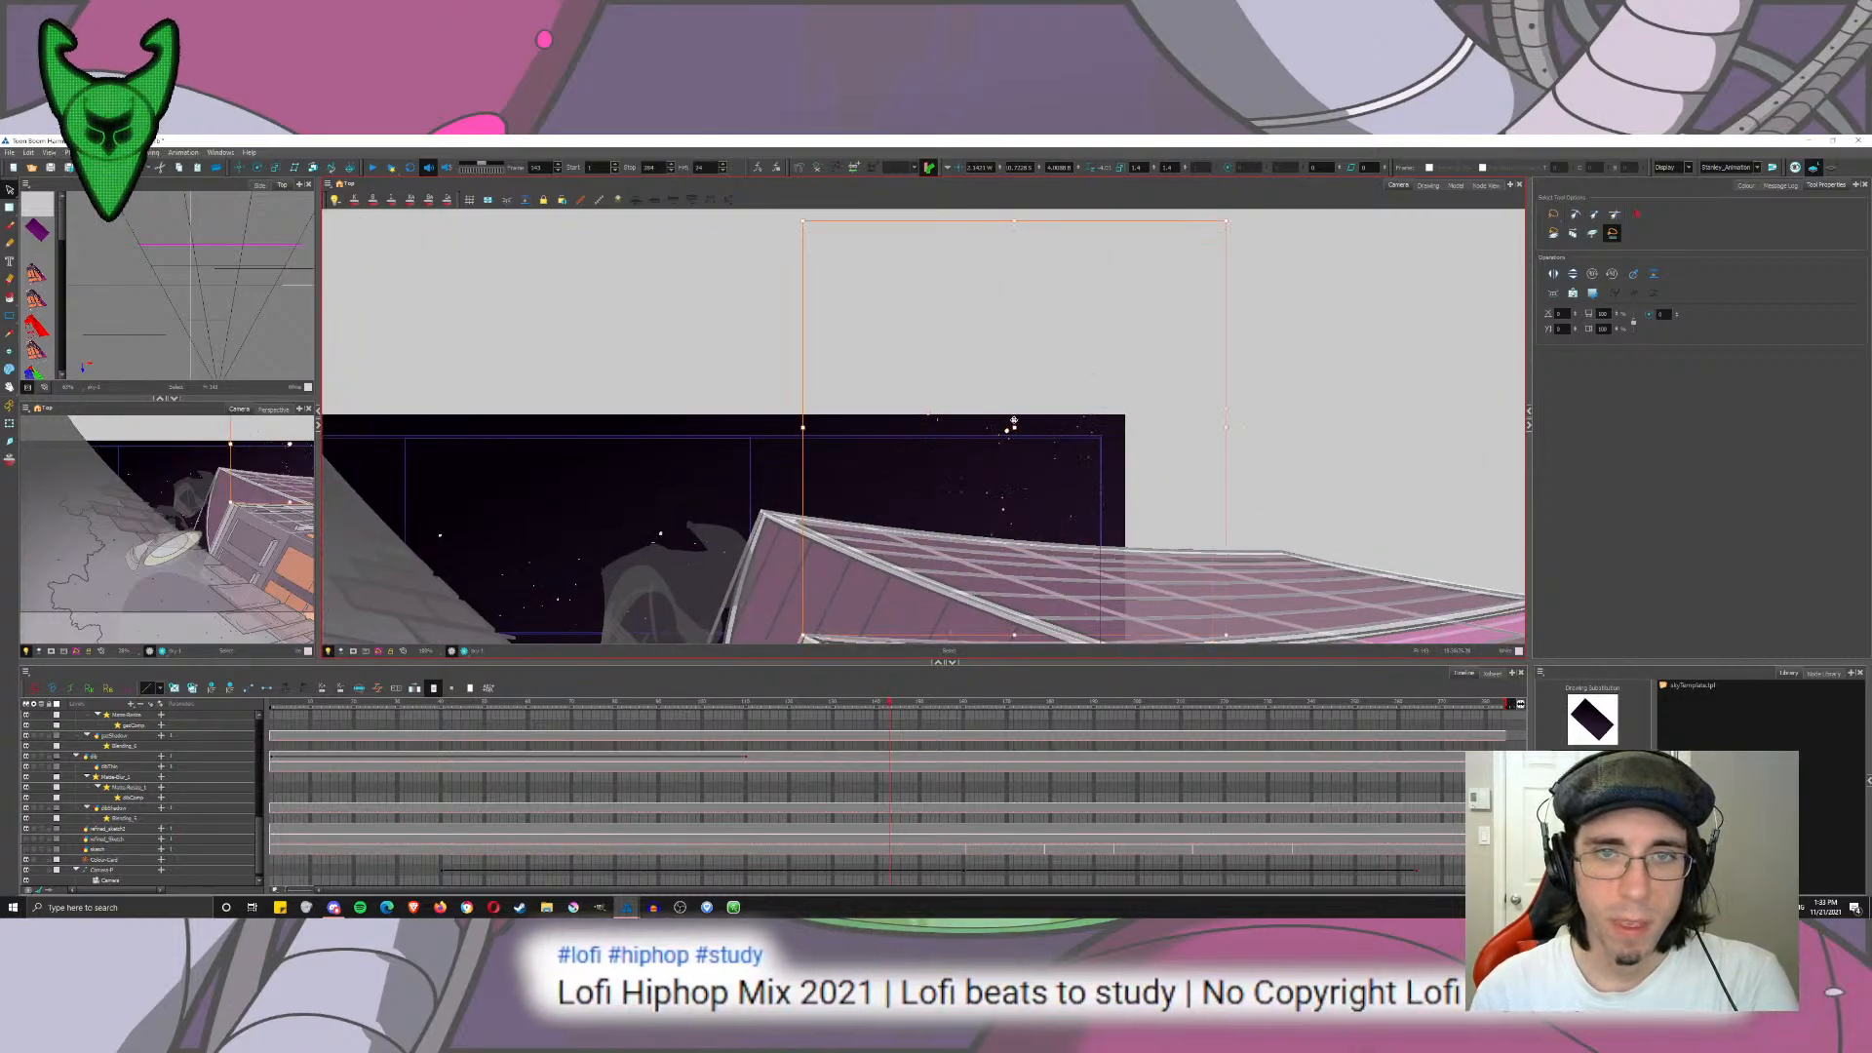
{"action": "left_click_drag", "start_coordinate": [1009, 426], "coordinate": [1003, 354]}
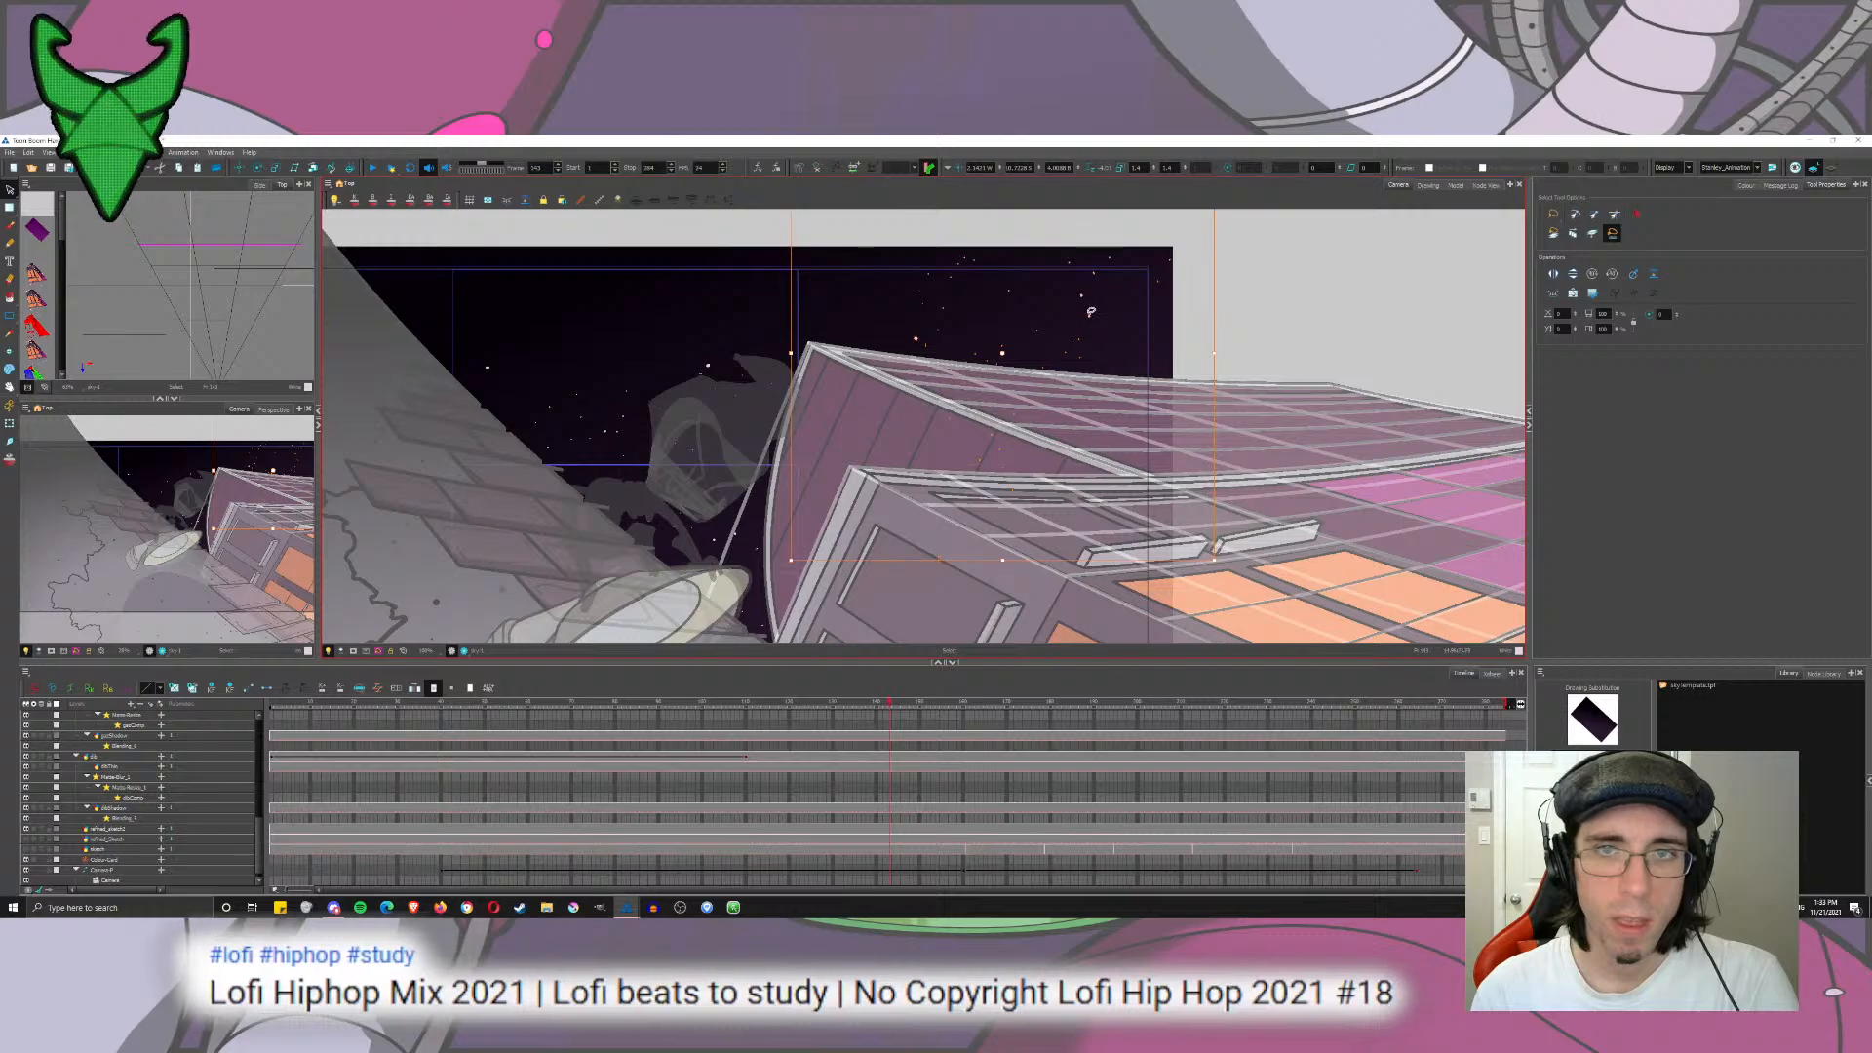
{"action": "left_click", "coordinate": [916, 335]}
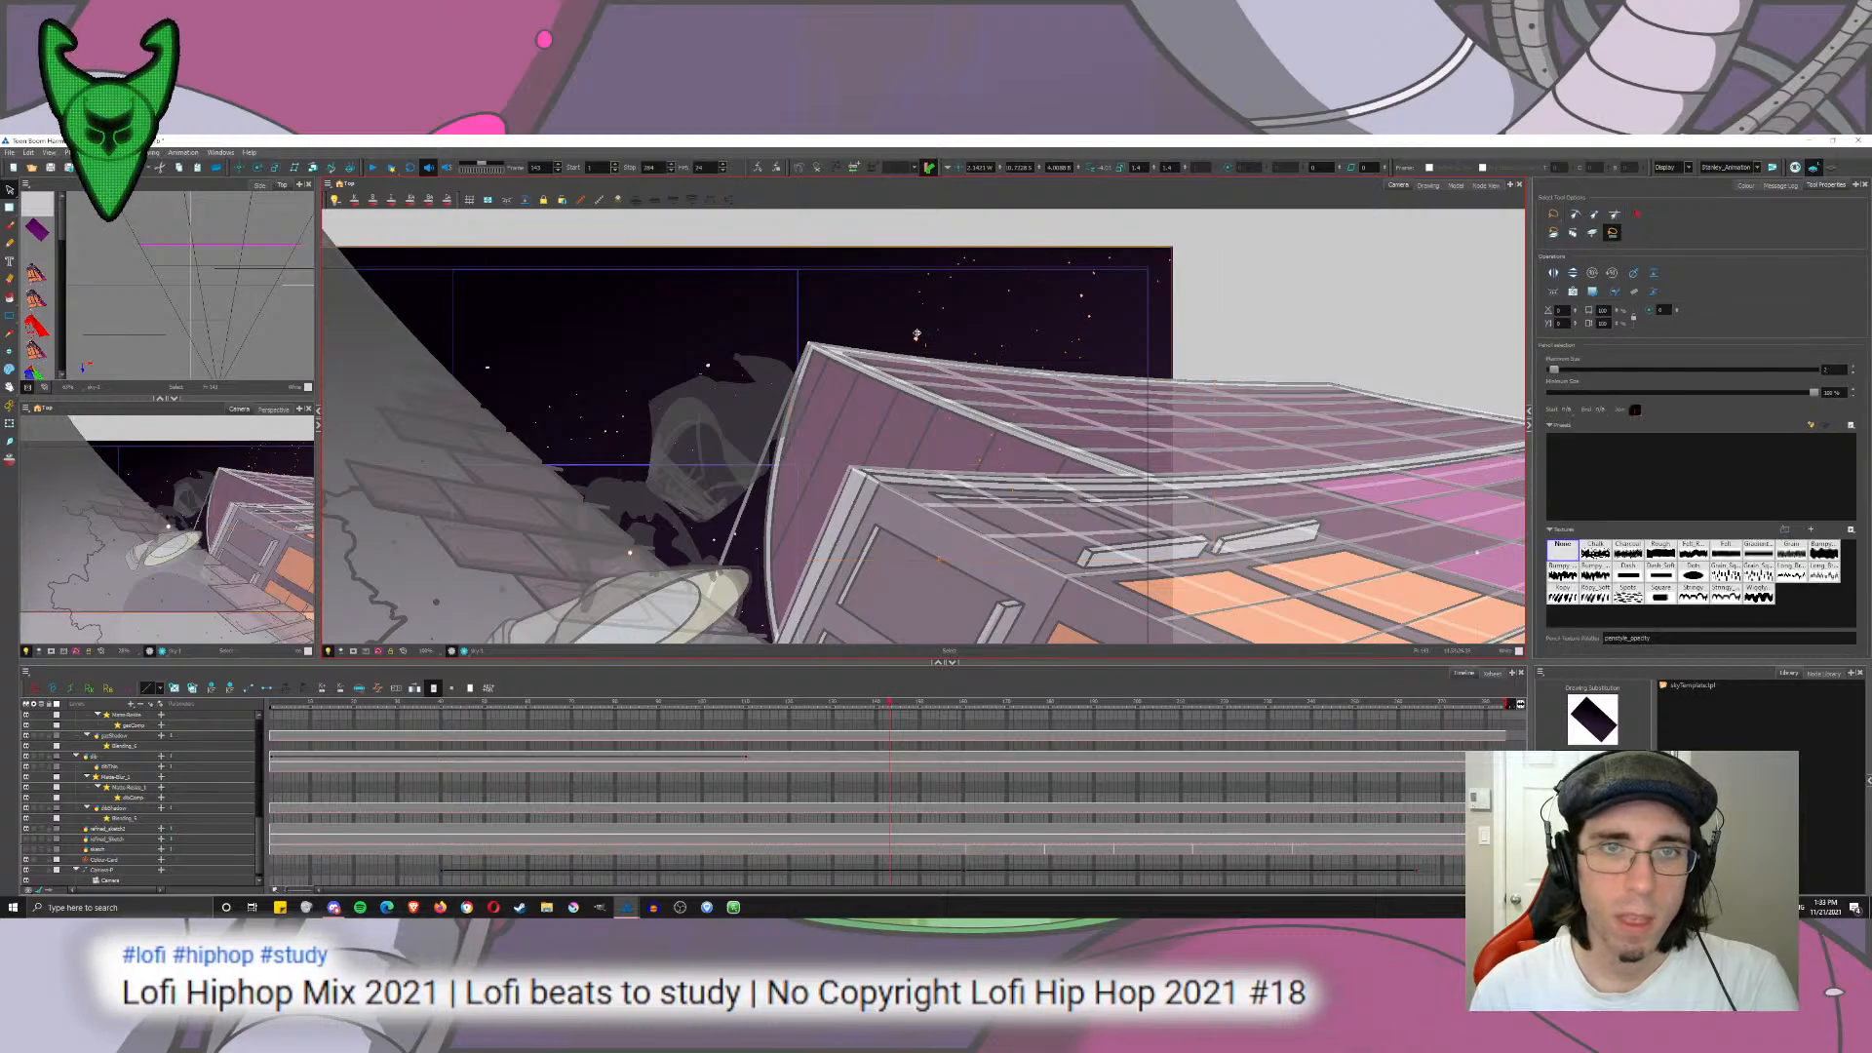
{"action": "left_click", "coordinate": [1202, 286]}
{"action": "left_click", "coordinate": [918, 335]}
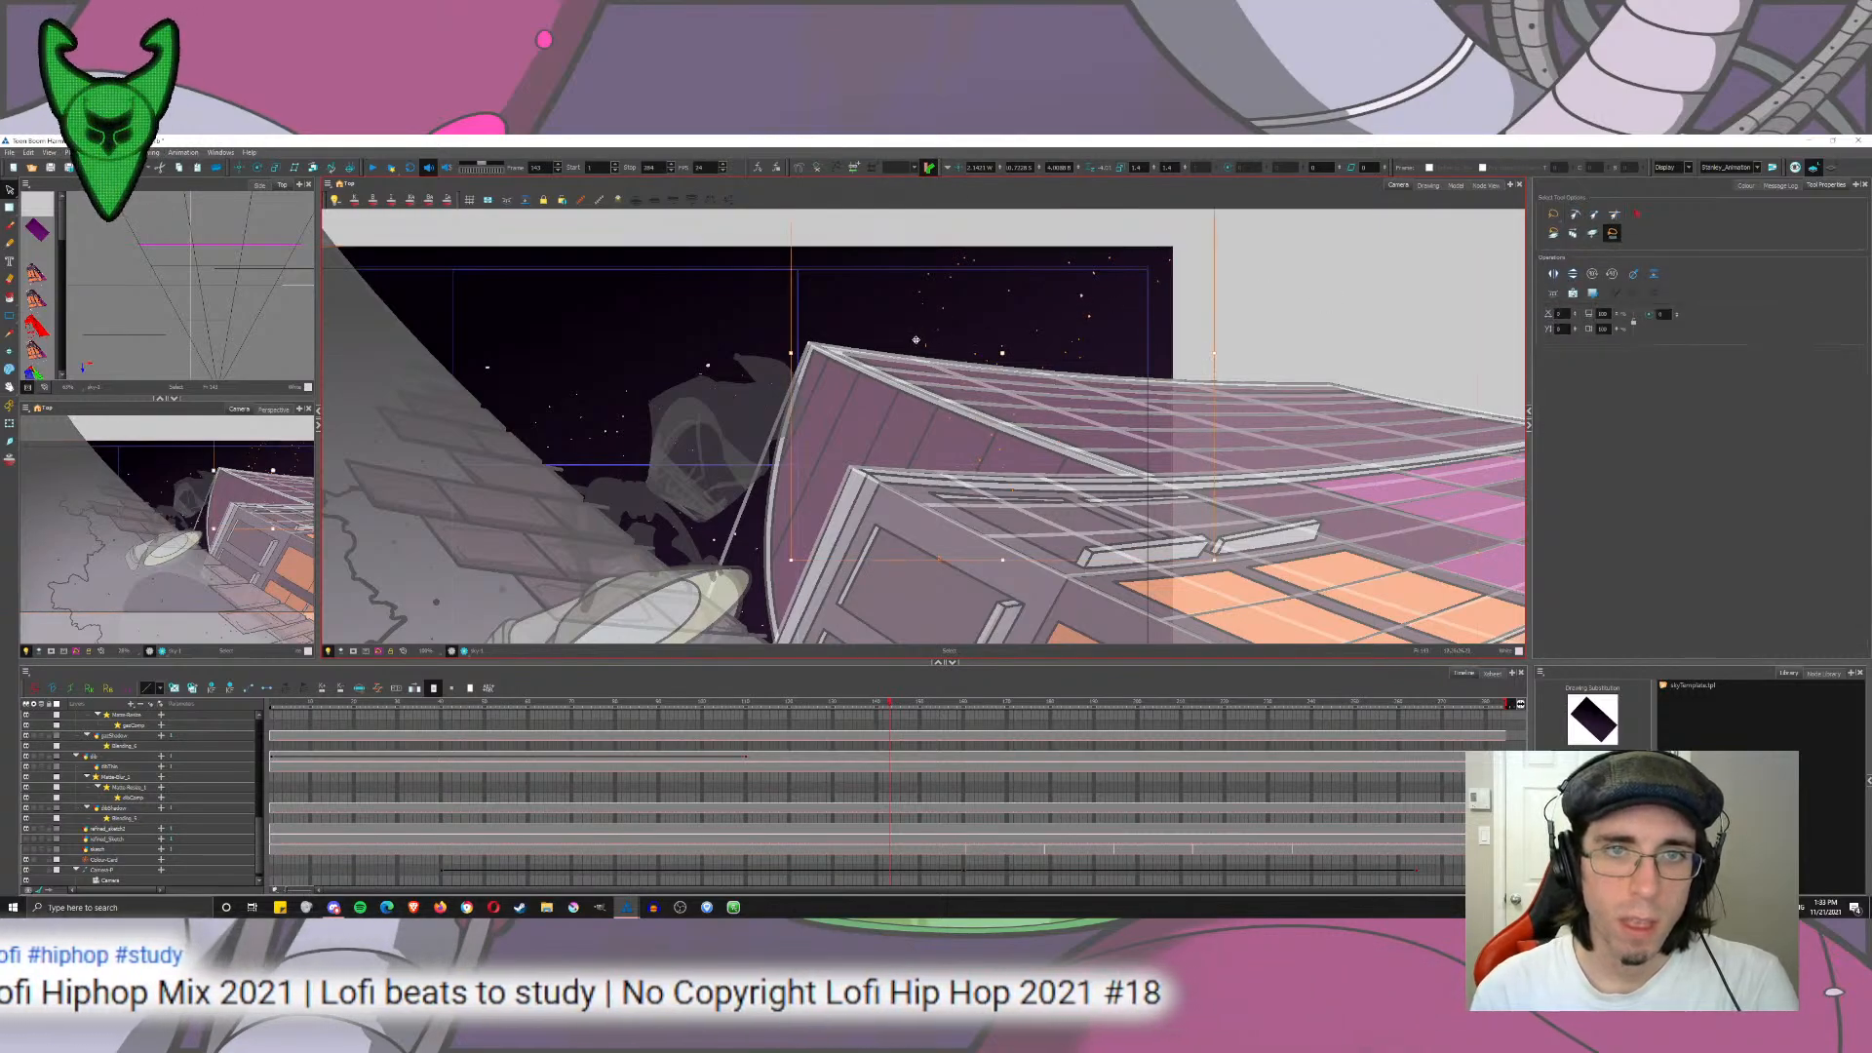
{"action": "left_click_drag", "start_coordinate": [915, 340], "coordinate": [745, 199]}
{"action": "left_click_drag", "start_coordinate": [886, 210], "coordinate": [991, 300]}
{"action": "left_click", "coordinate": [991, 292]}
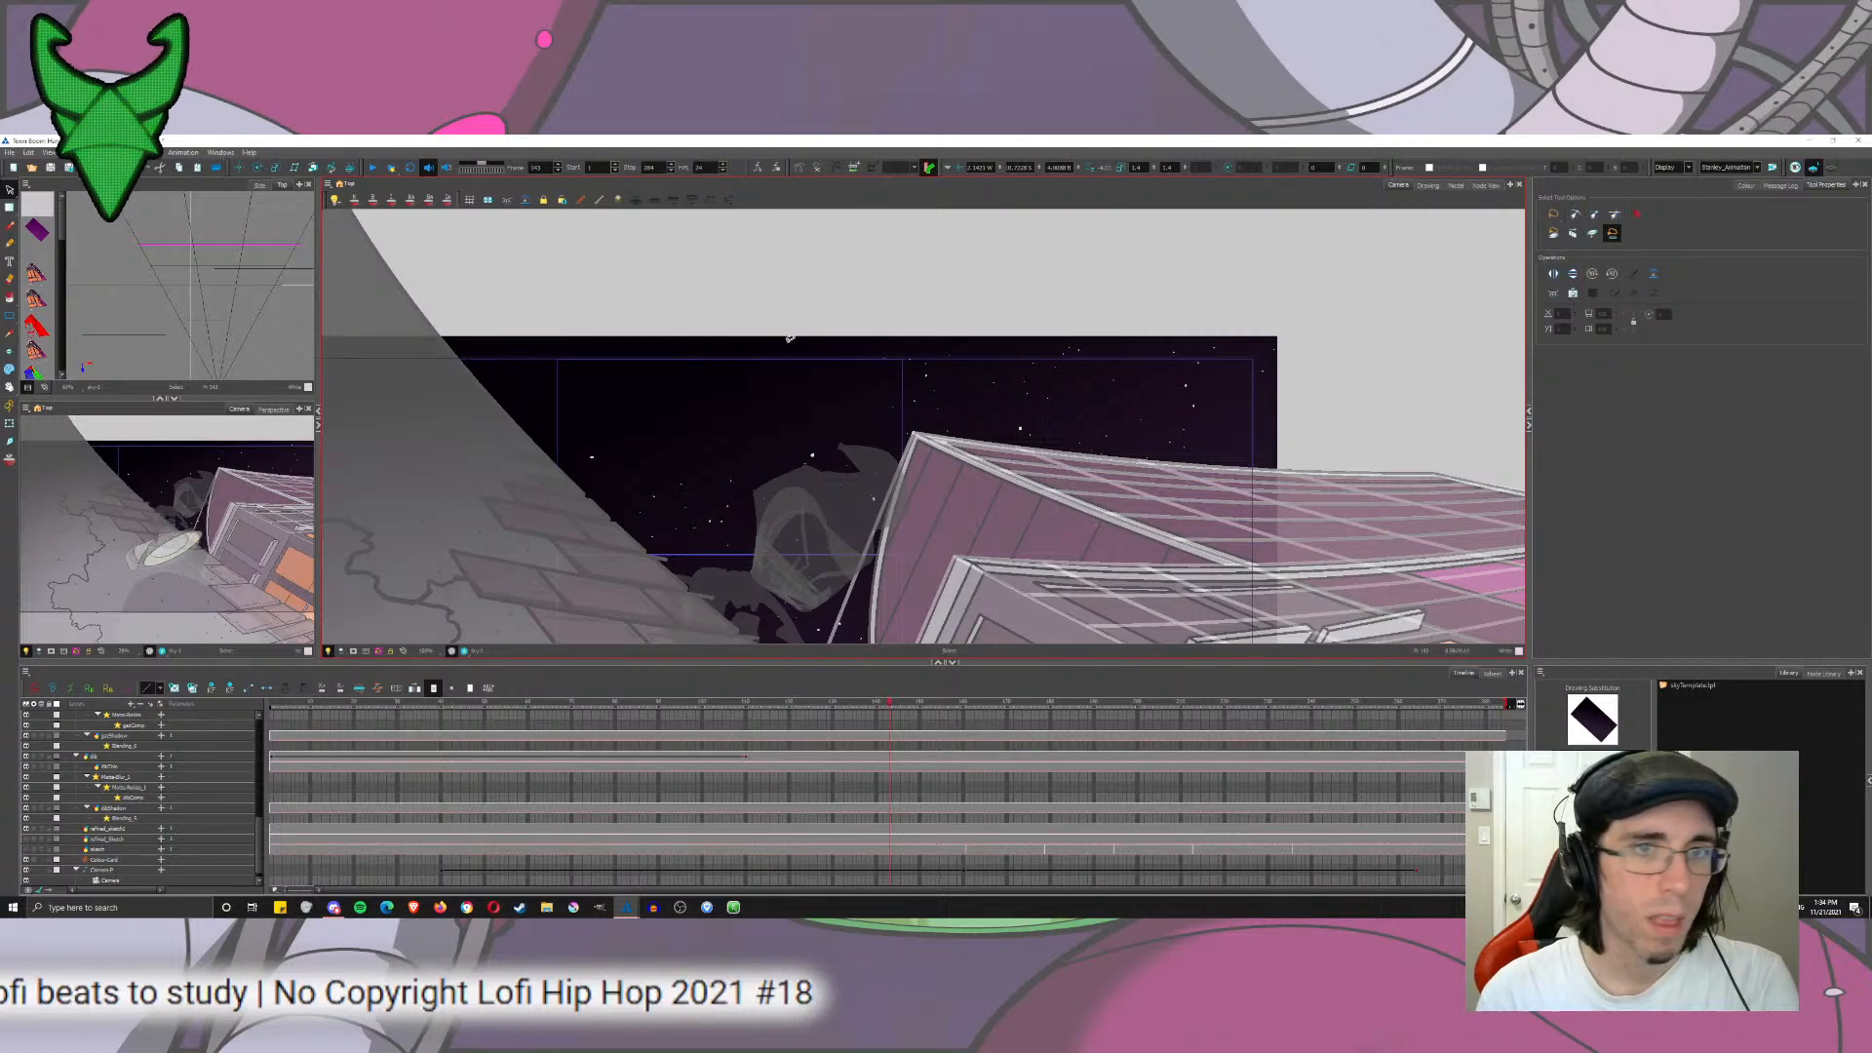
Step: Select the whole star field, duplicate it, and position the copy over the middle of the sky
{"action": "left_click", "coordinate": [903, 392]}
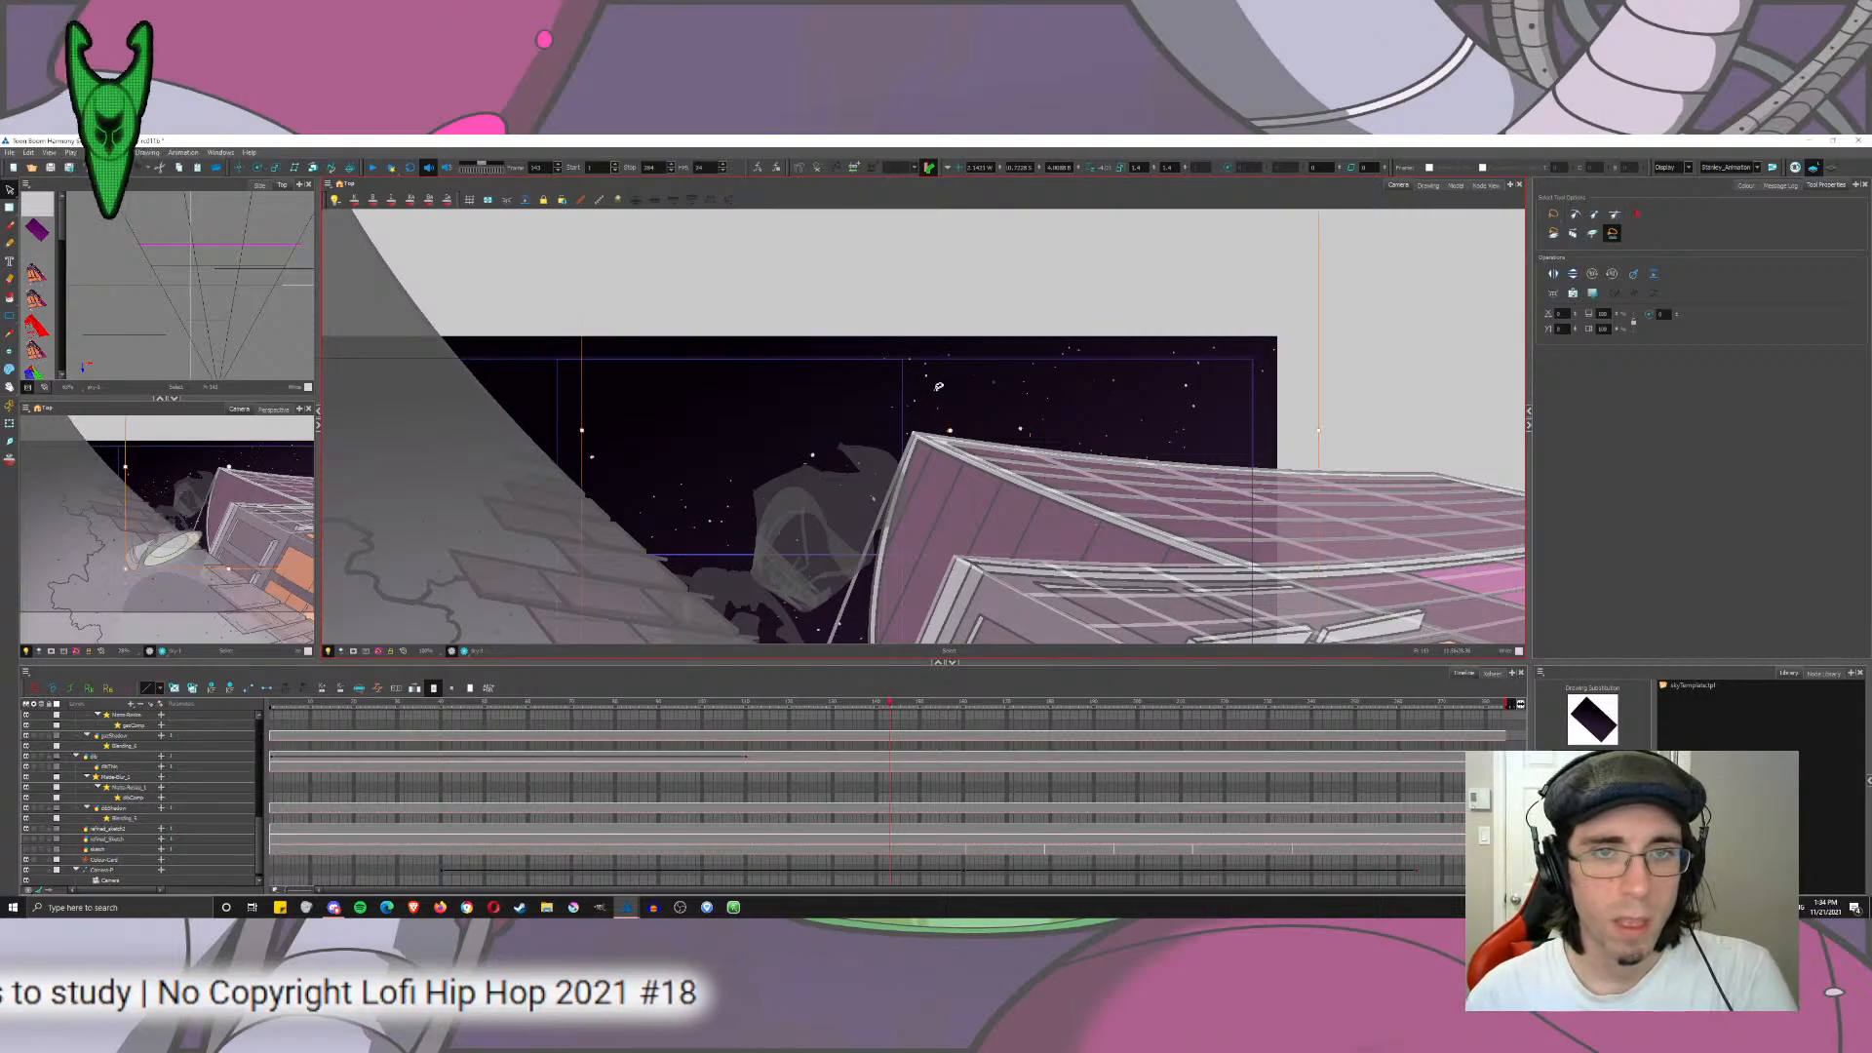
{"action": "left_click", "coordinate": [1551, 258]}
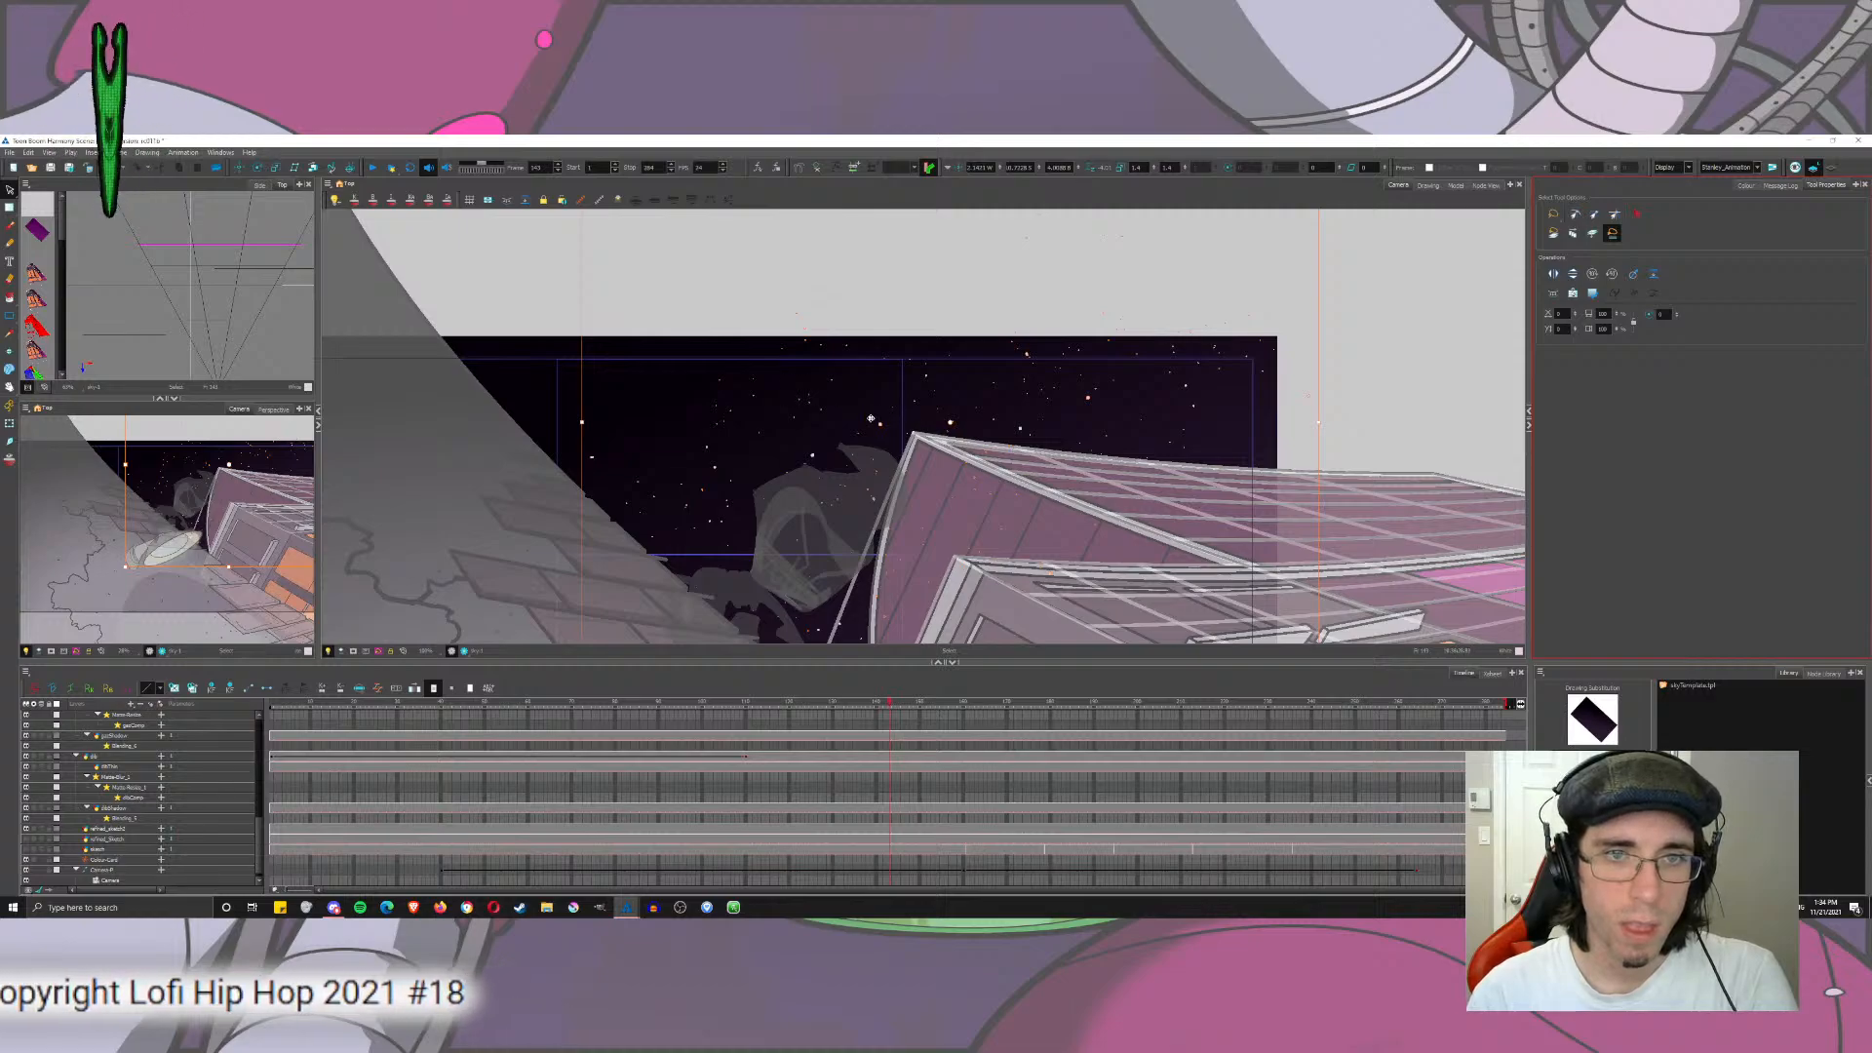
{"action": "left_click", "coordinate": [870, 415]}
{"action": "left_click_drag", "start_coordinate": [859, 397], "coordinate": [958, 383]}
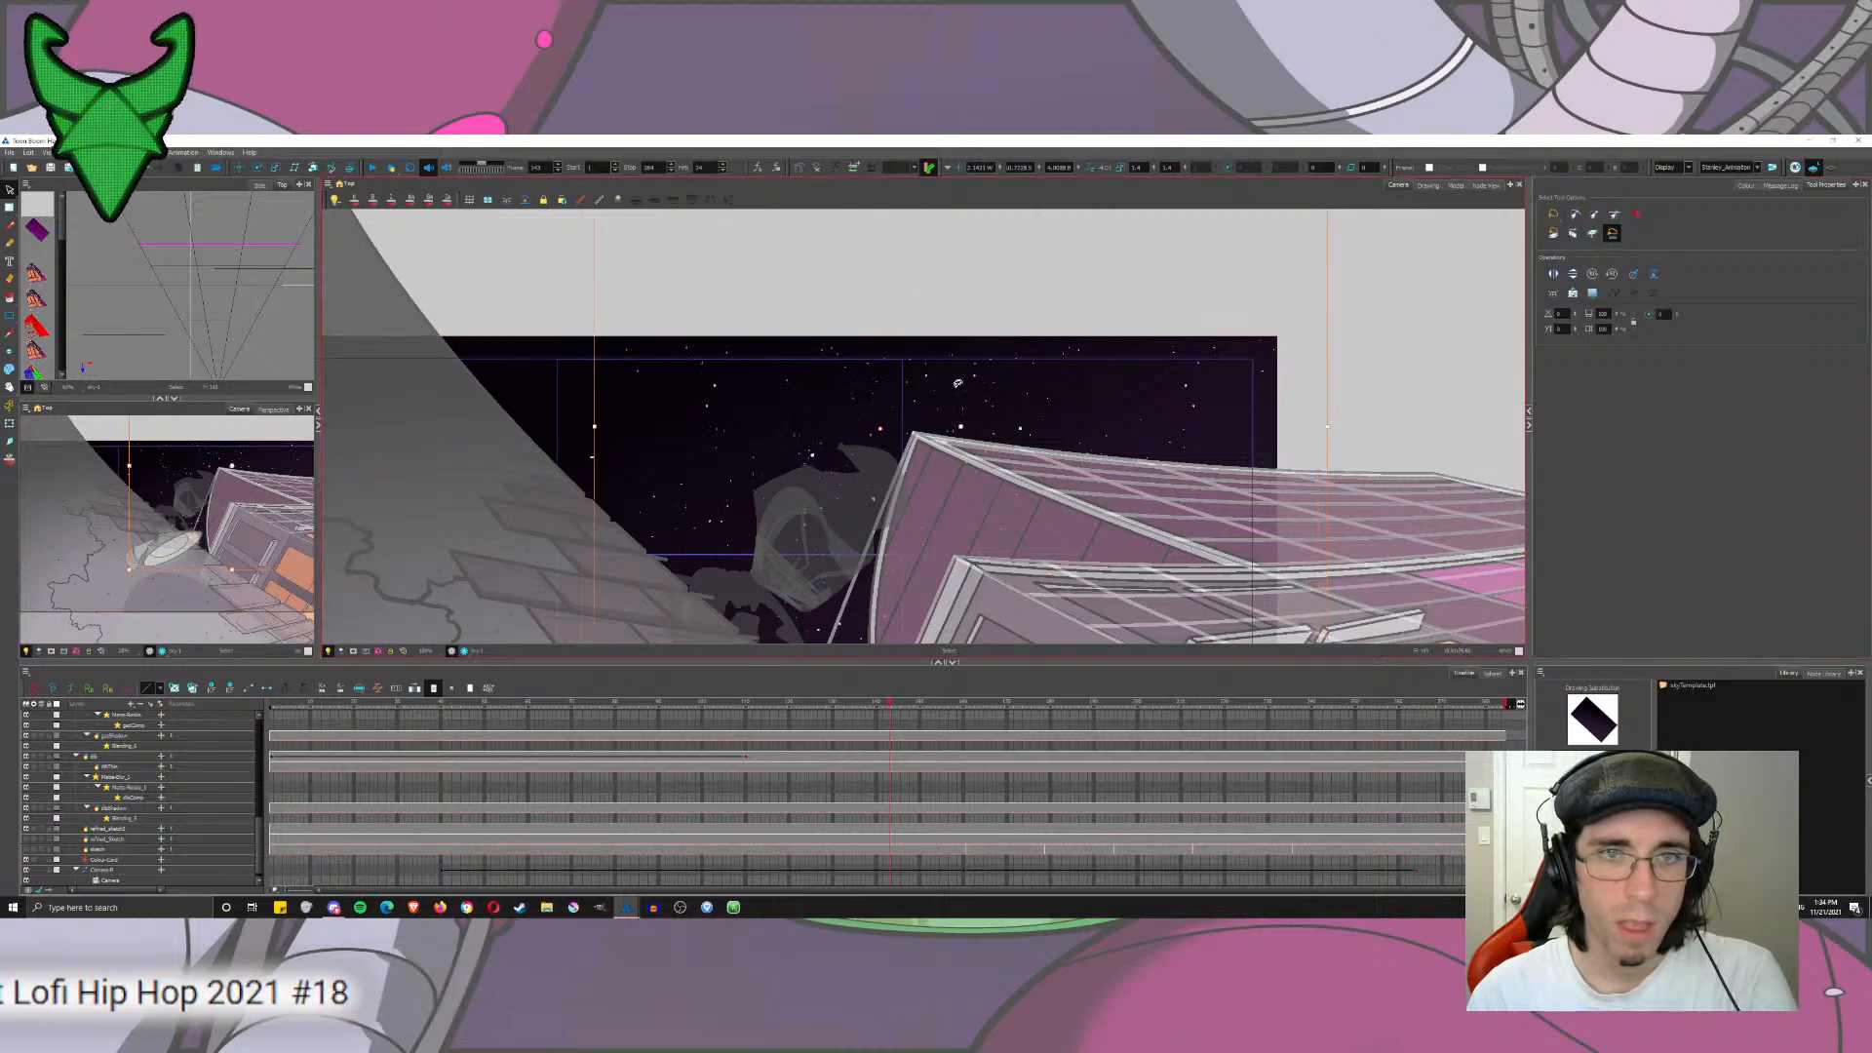
Step: Try flipping and repositioning the copied stars, and undo the changes
{"action": "left_click", "coordinate": [1569, 274]}
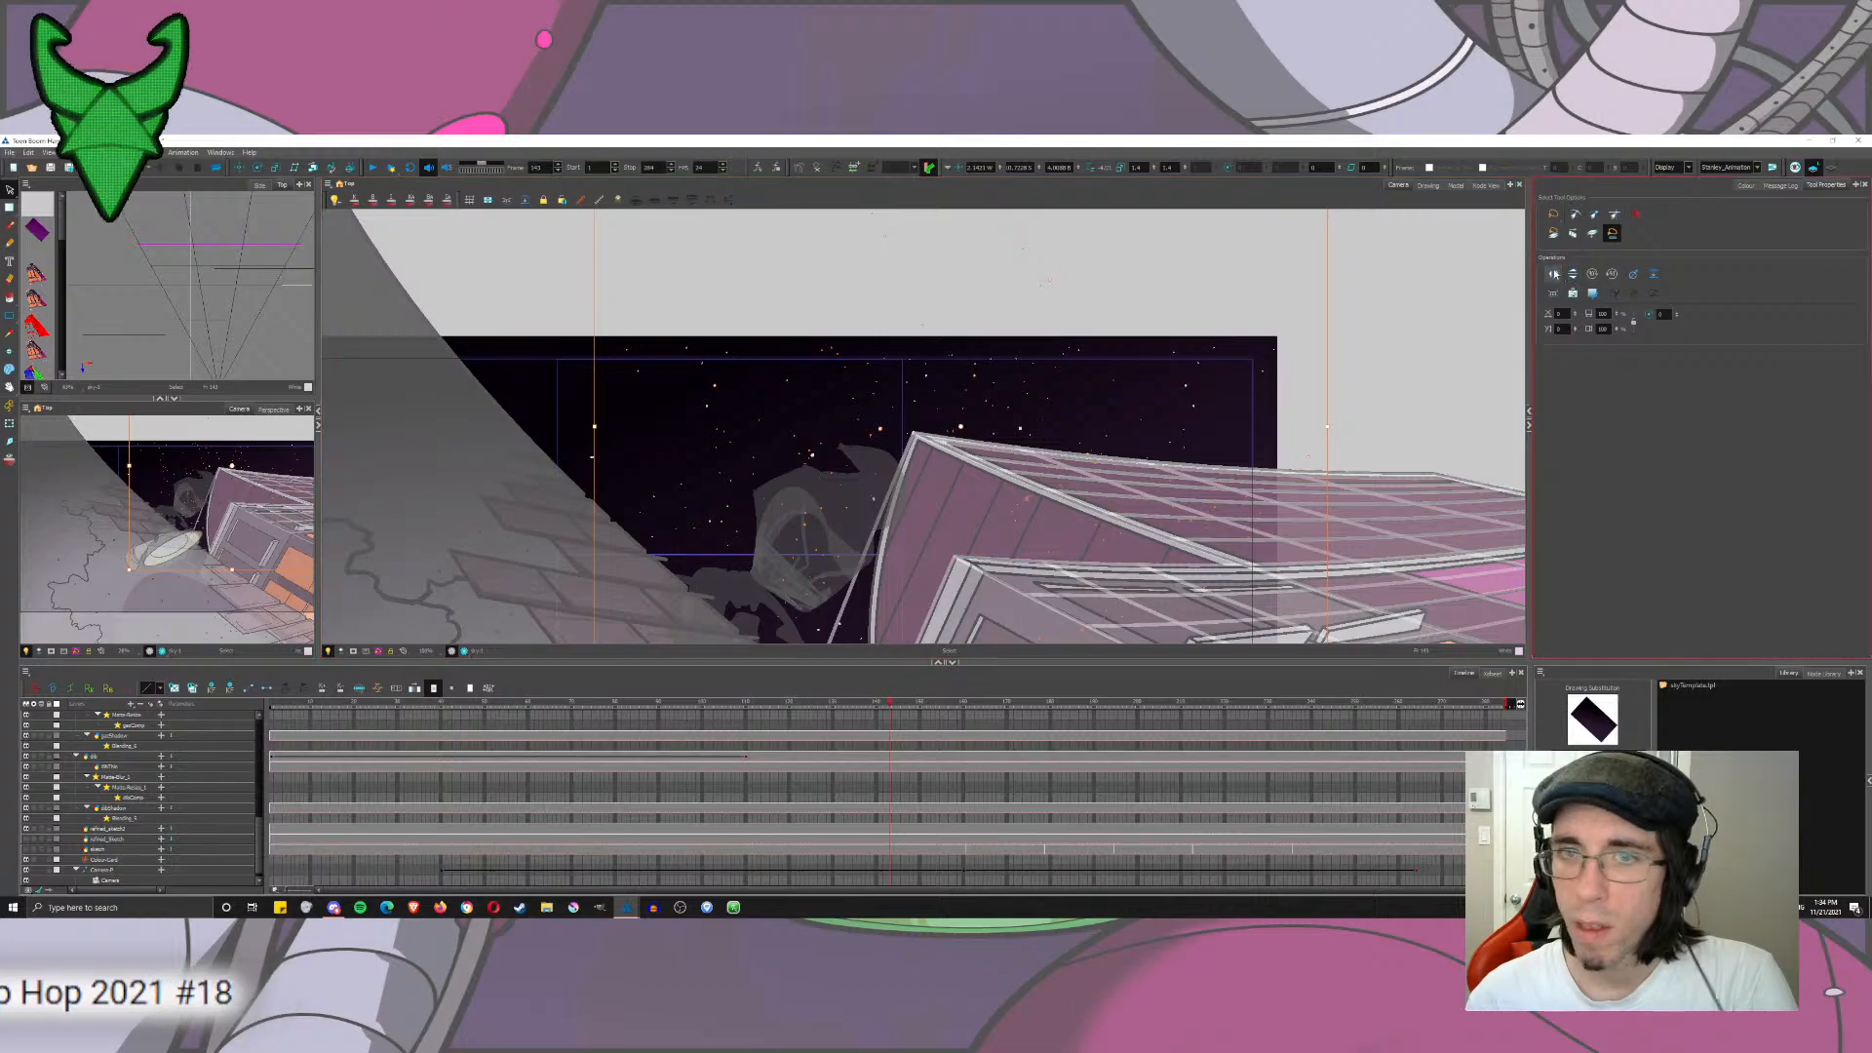
{"action": "left_click", "coordinate": [963, 230]}
{"action": "left_click_drag", "start_coordinate": [964, 230], "coordinate": [822, 181]}
{"action": "key", "text": "ctrl+z"}
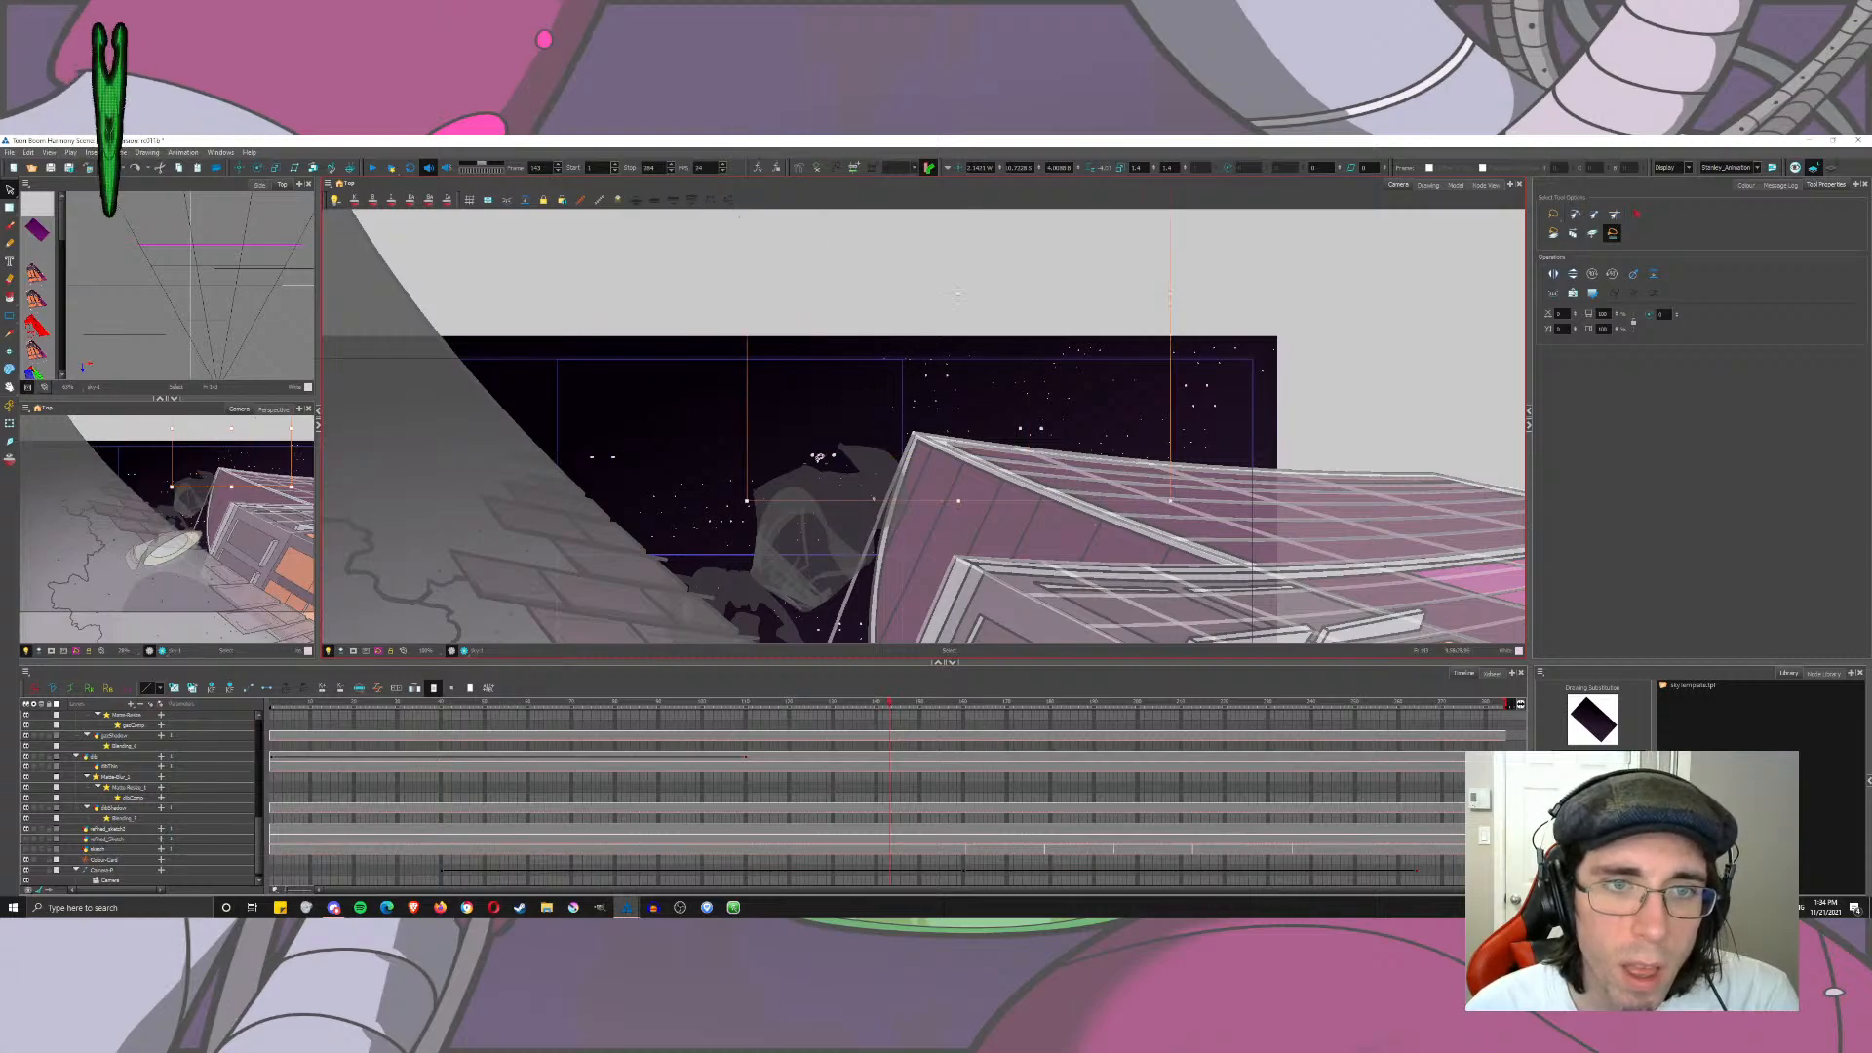
{"action": "left_click", "coordinate": [832, 453]}
{"action": "left_click_drag", "start_coordinate": [831, 454], "coordinate": [813, 457]}
{"action": "key", "text": "ctrl+z"}
{"action": "key", "text": "ctrl+z"}
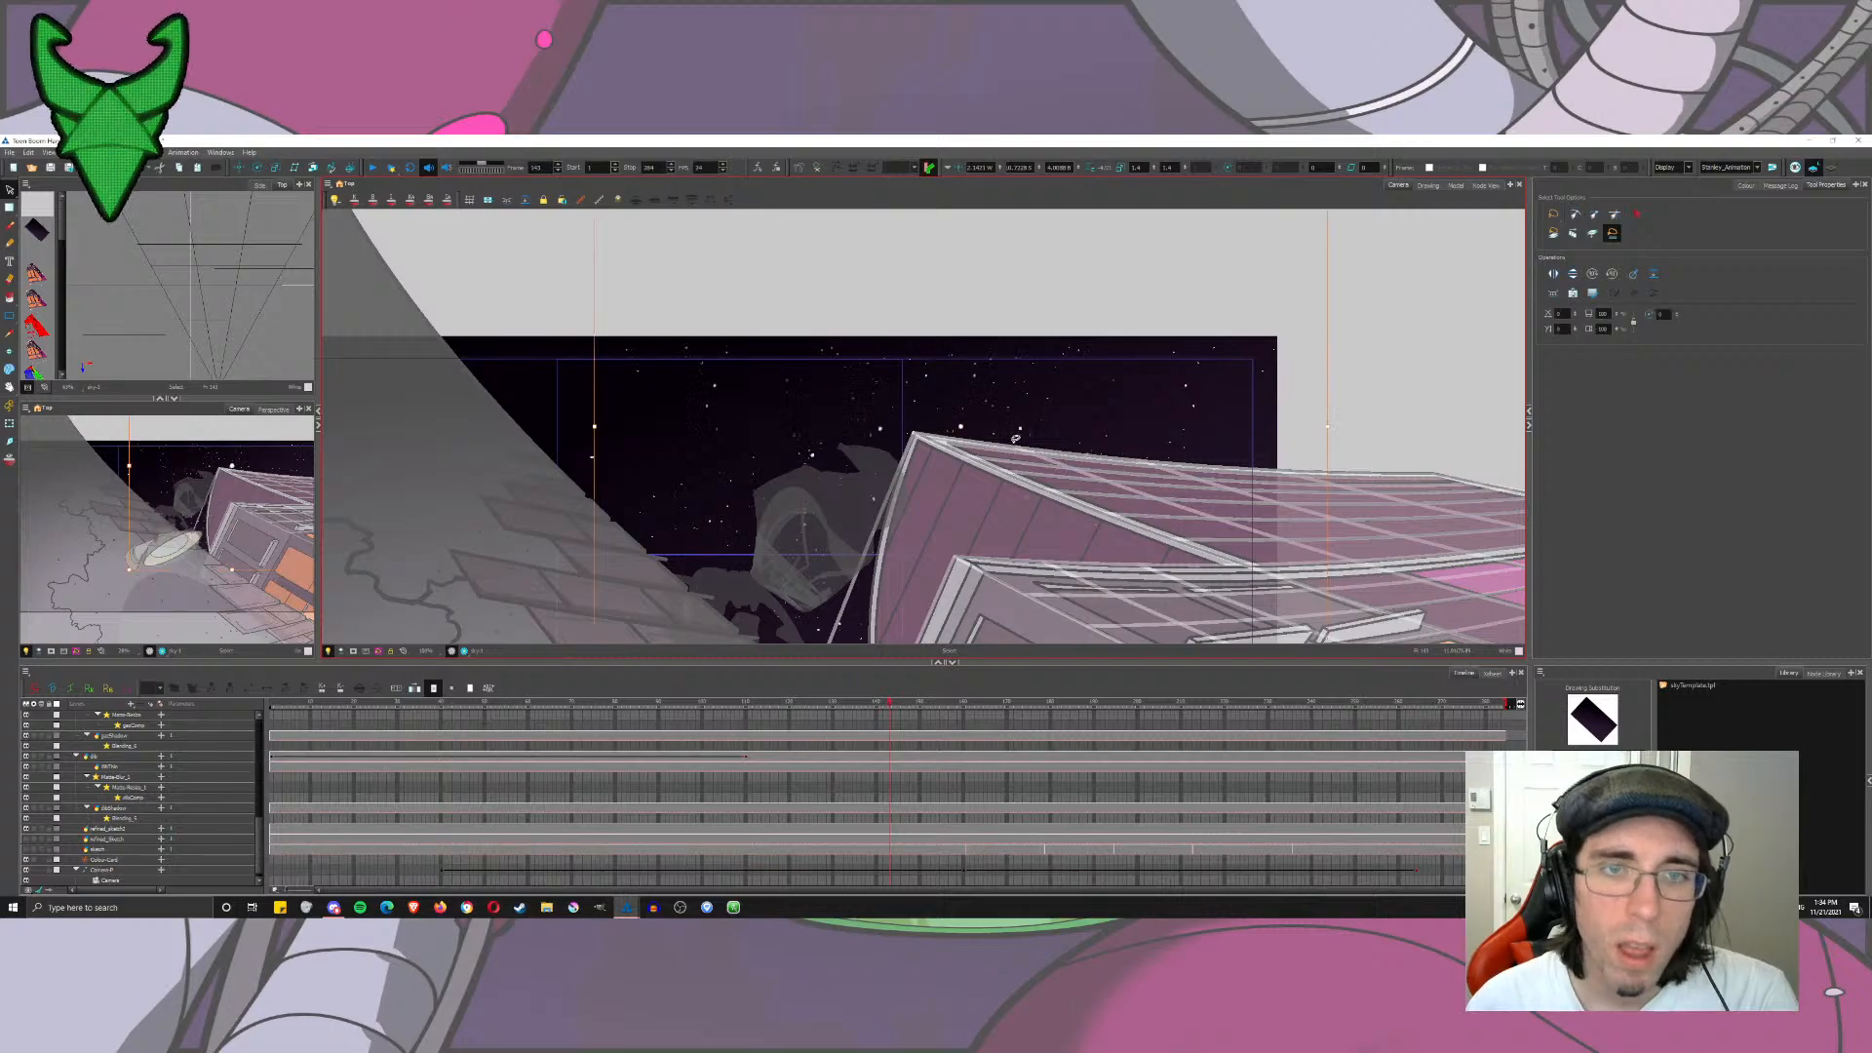
Step: Group the selected copied stars into one object
{"action": "right_click", "coordinate": [880, 412]}
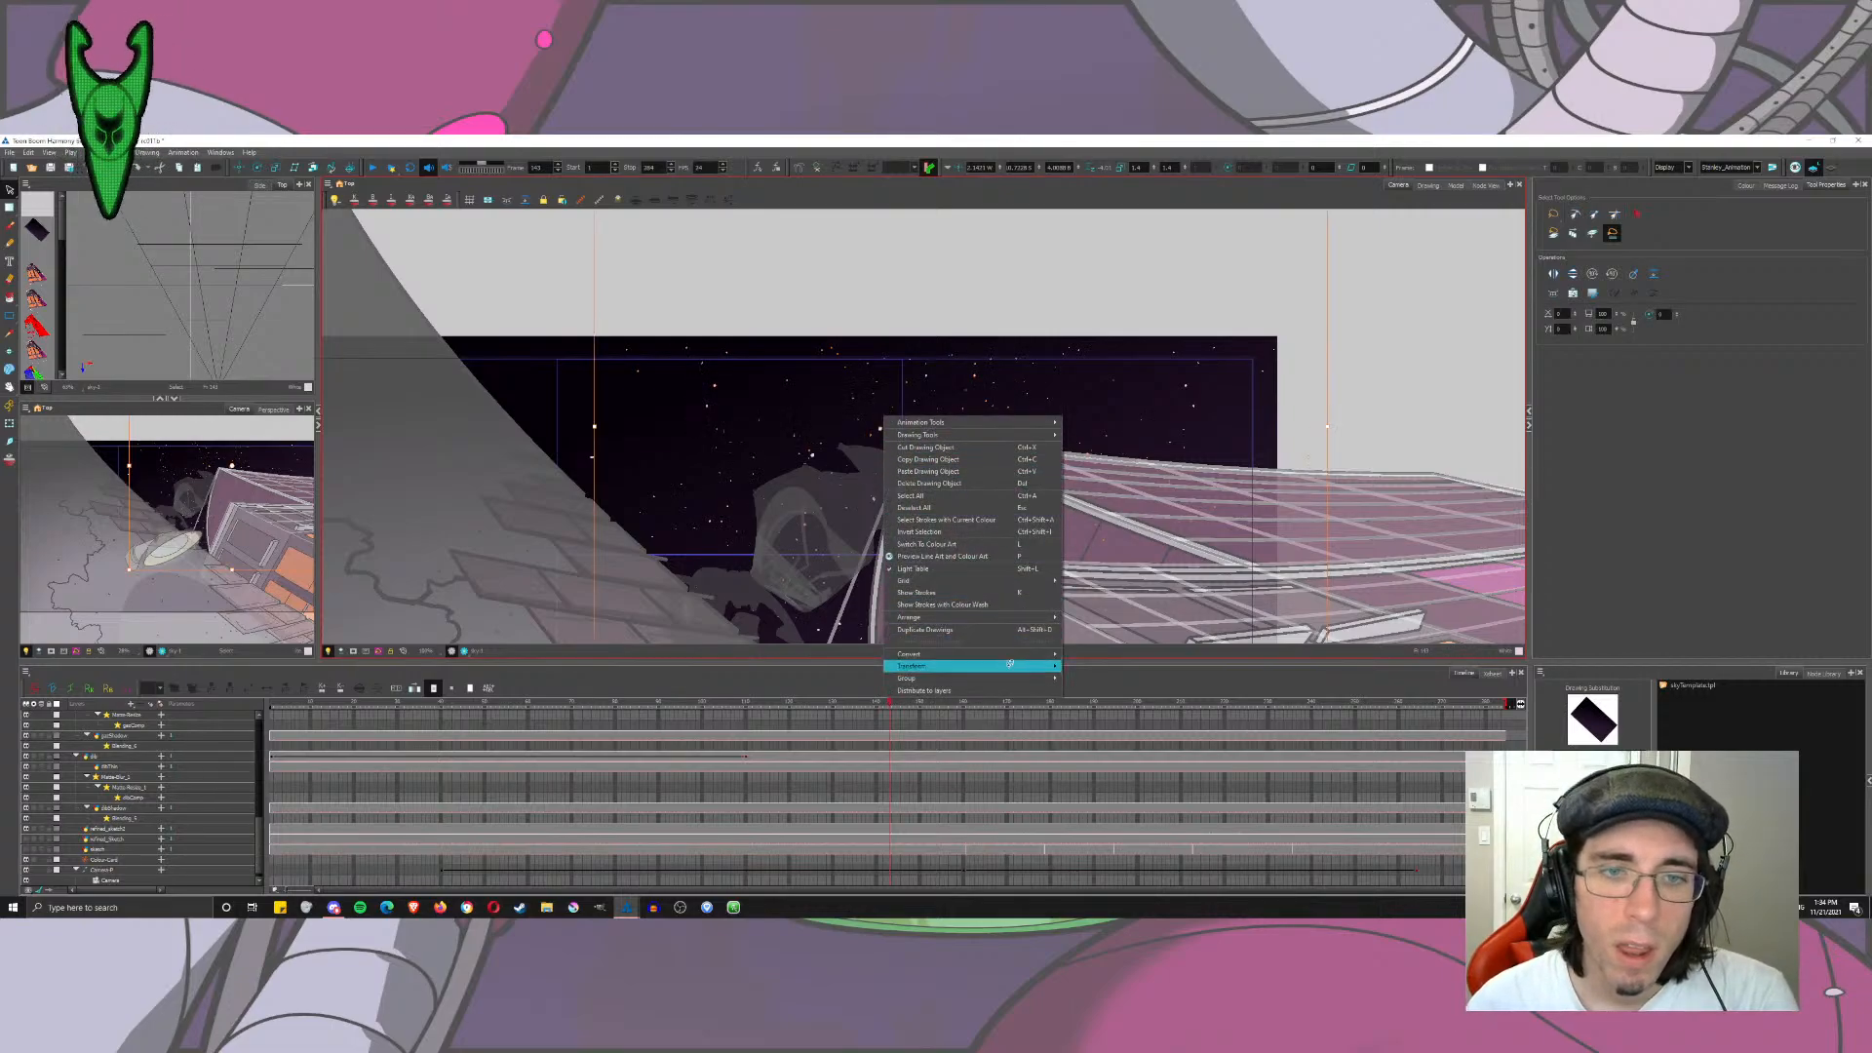
{"action": "mouse_move", "coordinate": [1014, 679]}
{"action": "left_click", "coordinate": [1111, 688]}
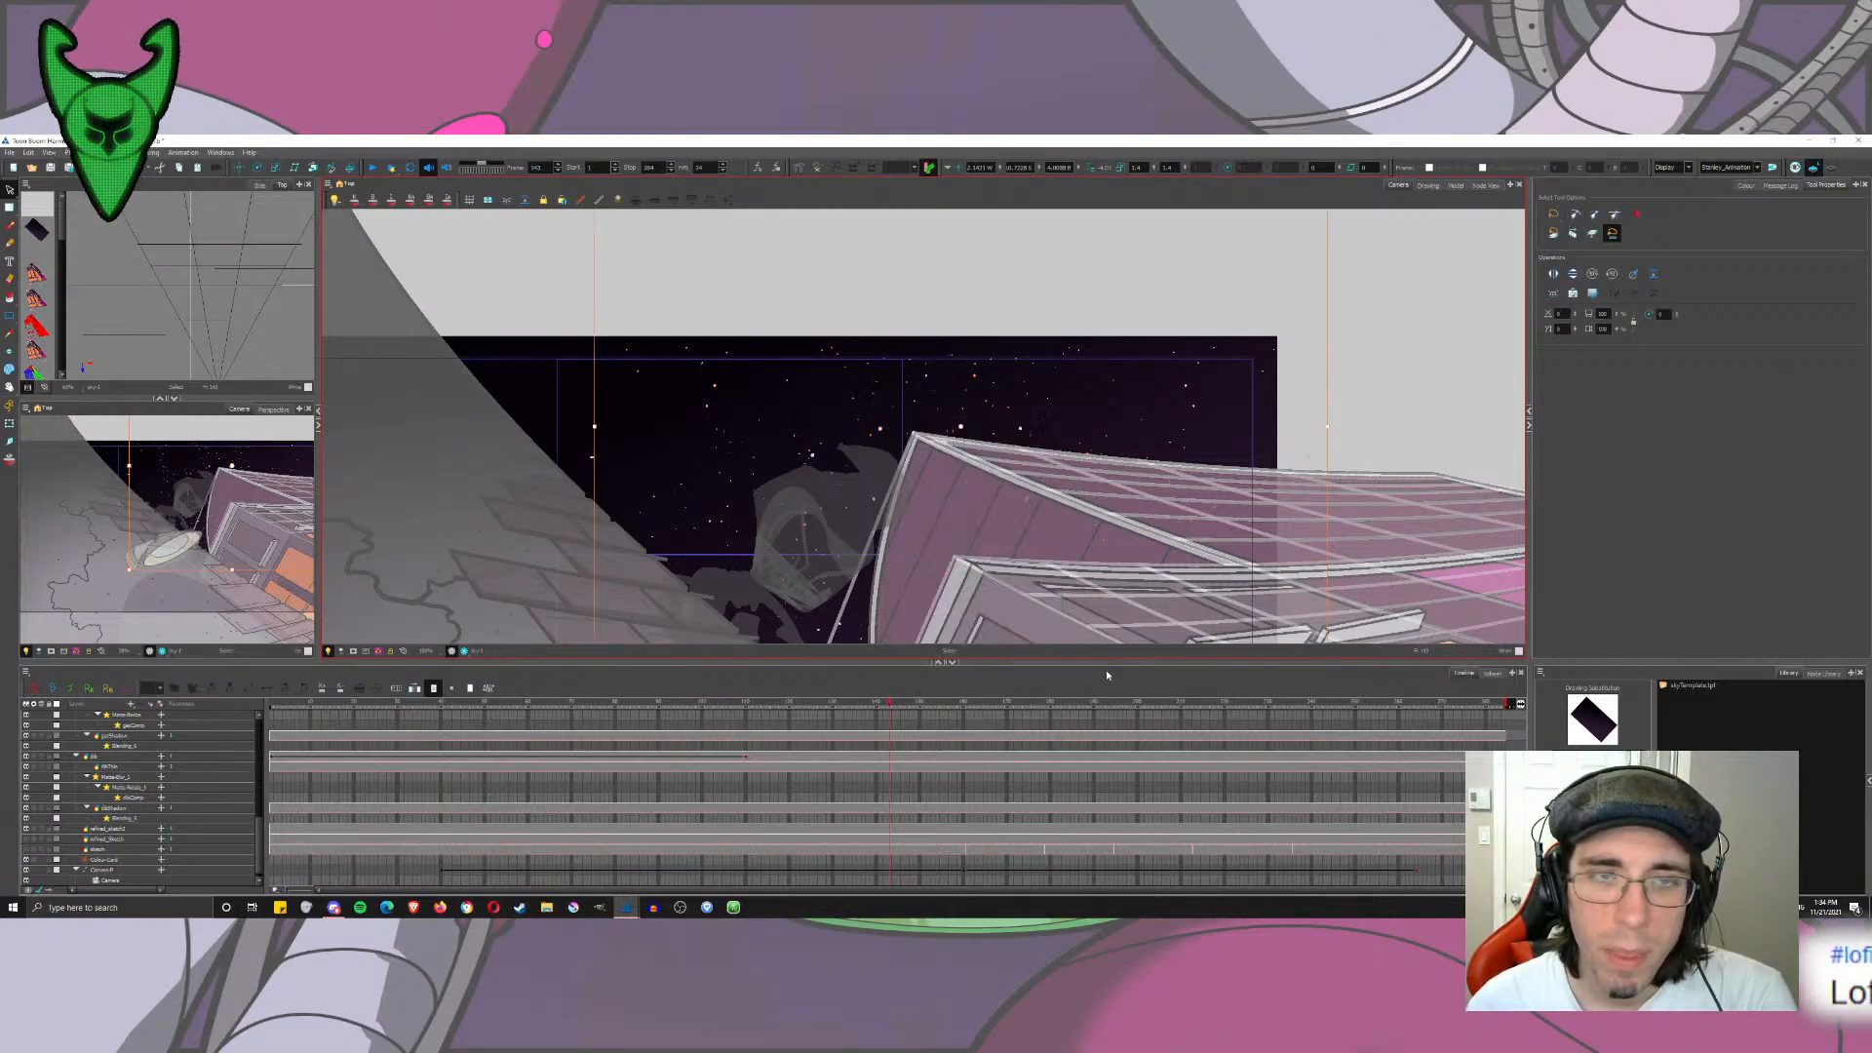
Step: Move the grouped stars to the left part of the sky, adjust their position, and clear the selection
{"action": "left_click_drag", "start_coordinate": [714, 386], "coordinate": [182, 274]}
{"action": "key", "text": "Escape"}
{"action": "left_click", "coordinate": [778, 344]}
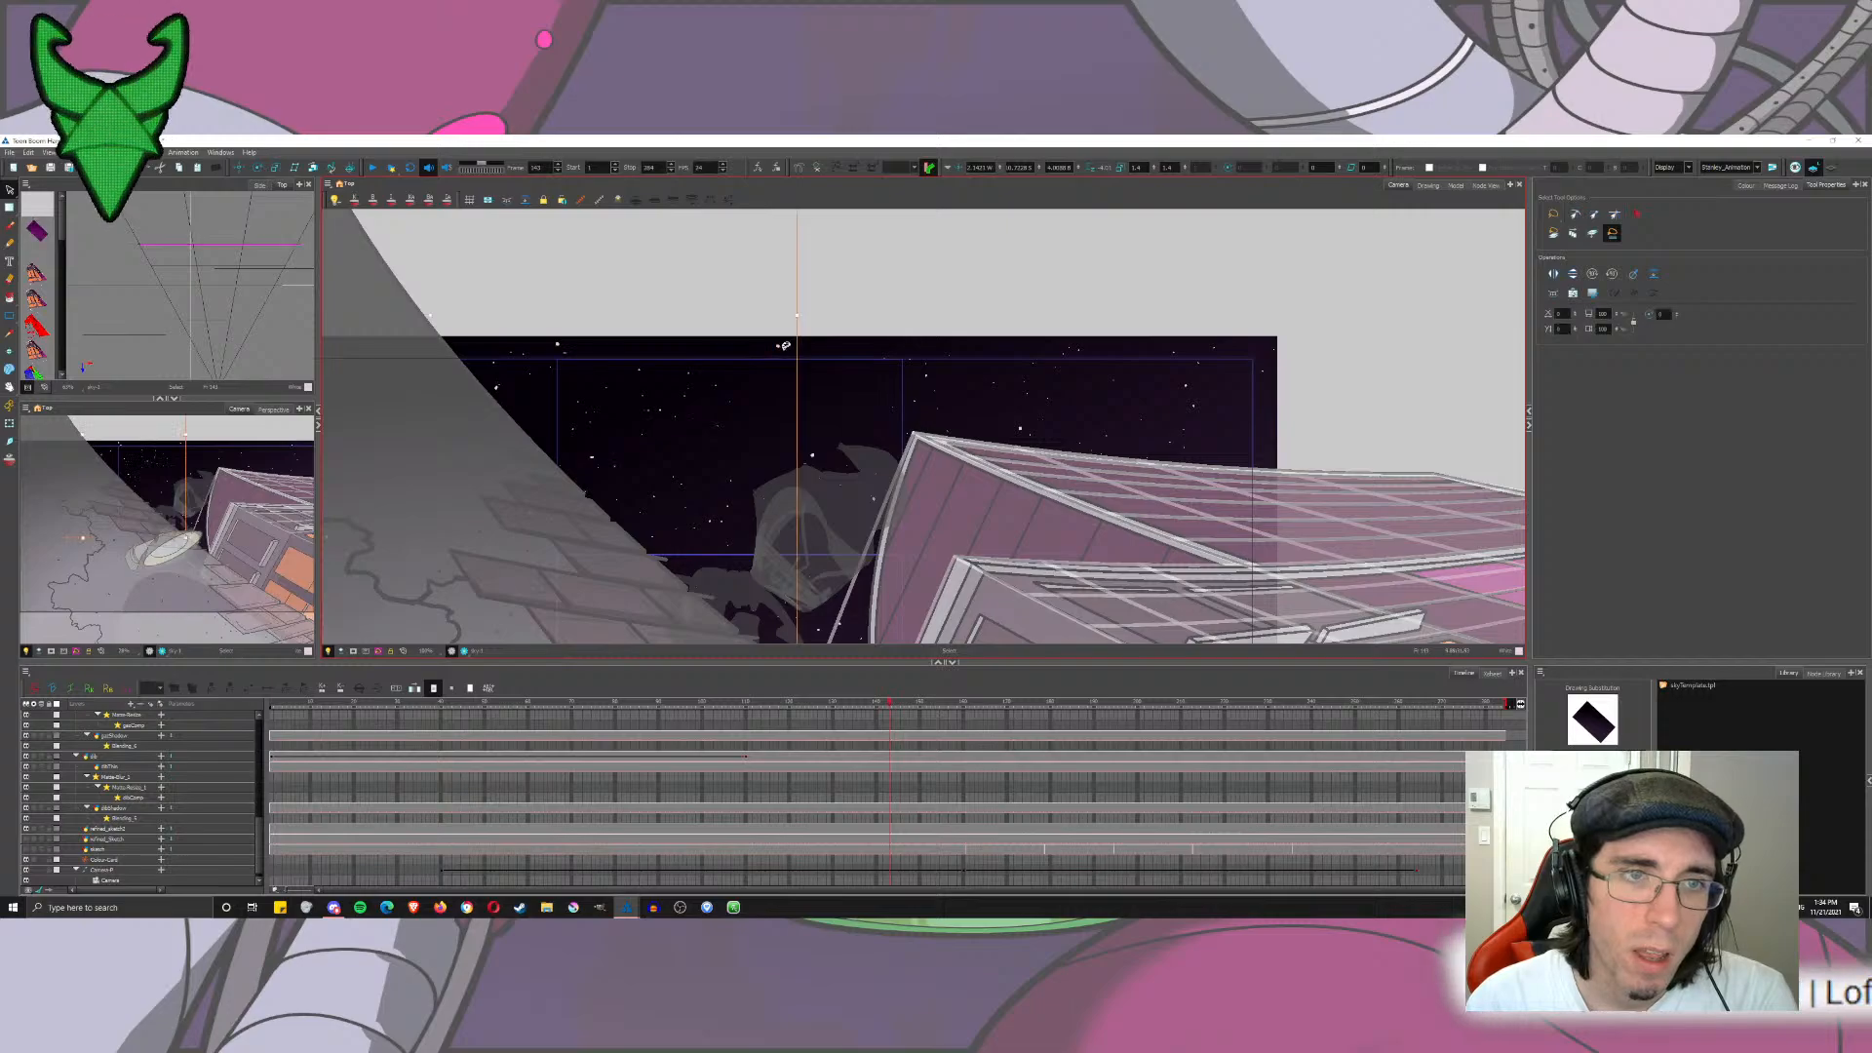
{"action": "left_click_drag", "start_coordinate": [785, 346], "coordinate": [785, 418]}
{"action": "scroll", "coordinate": [797, 348], "scroll_direction": "down", "scroll_amount": 2}
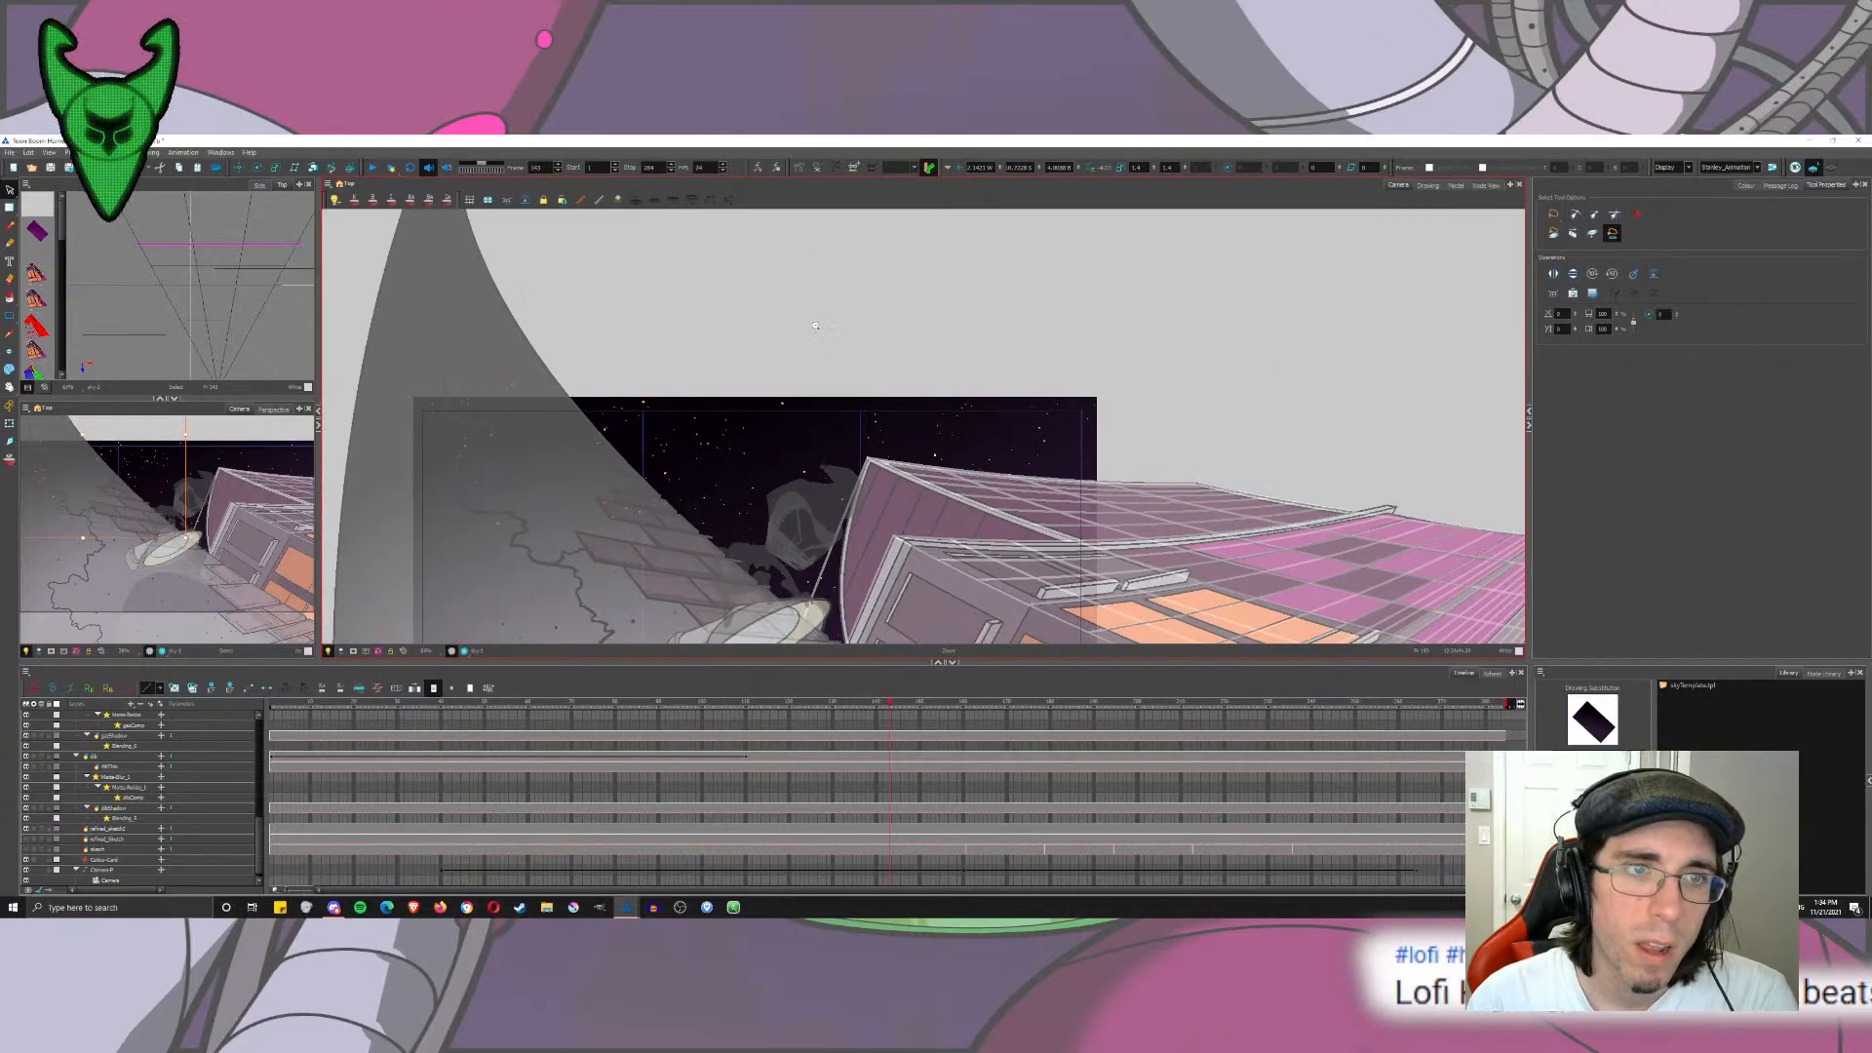
{"action": "scroll", "coordinate": [815, 325], "scroll_direction": "down", "scroll_amount": 3}
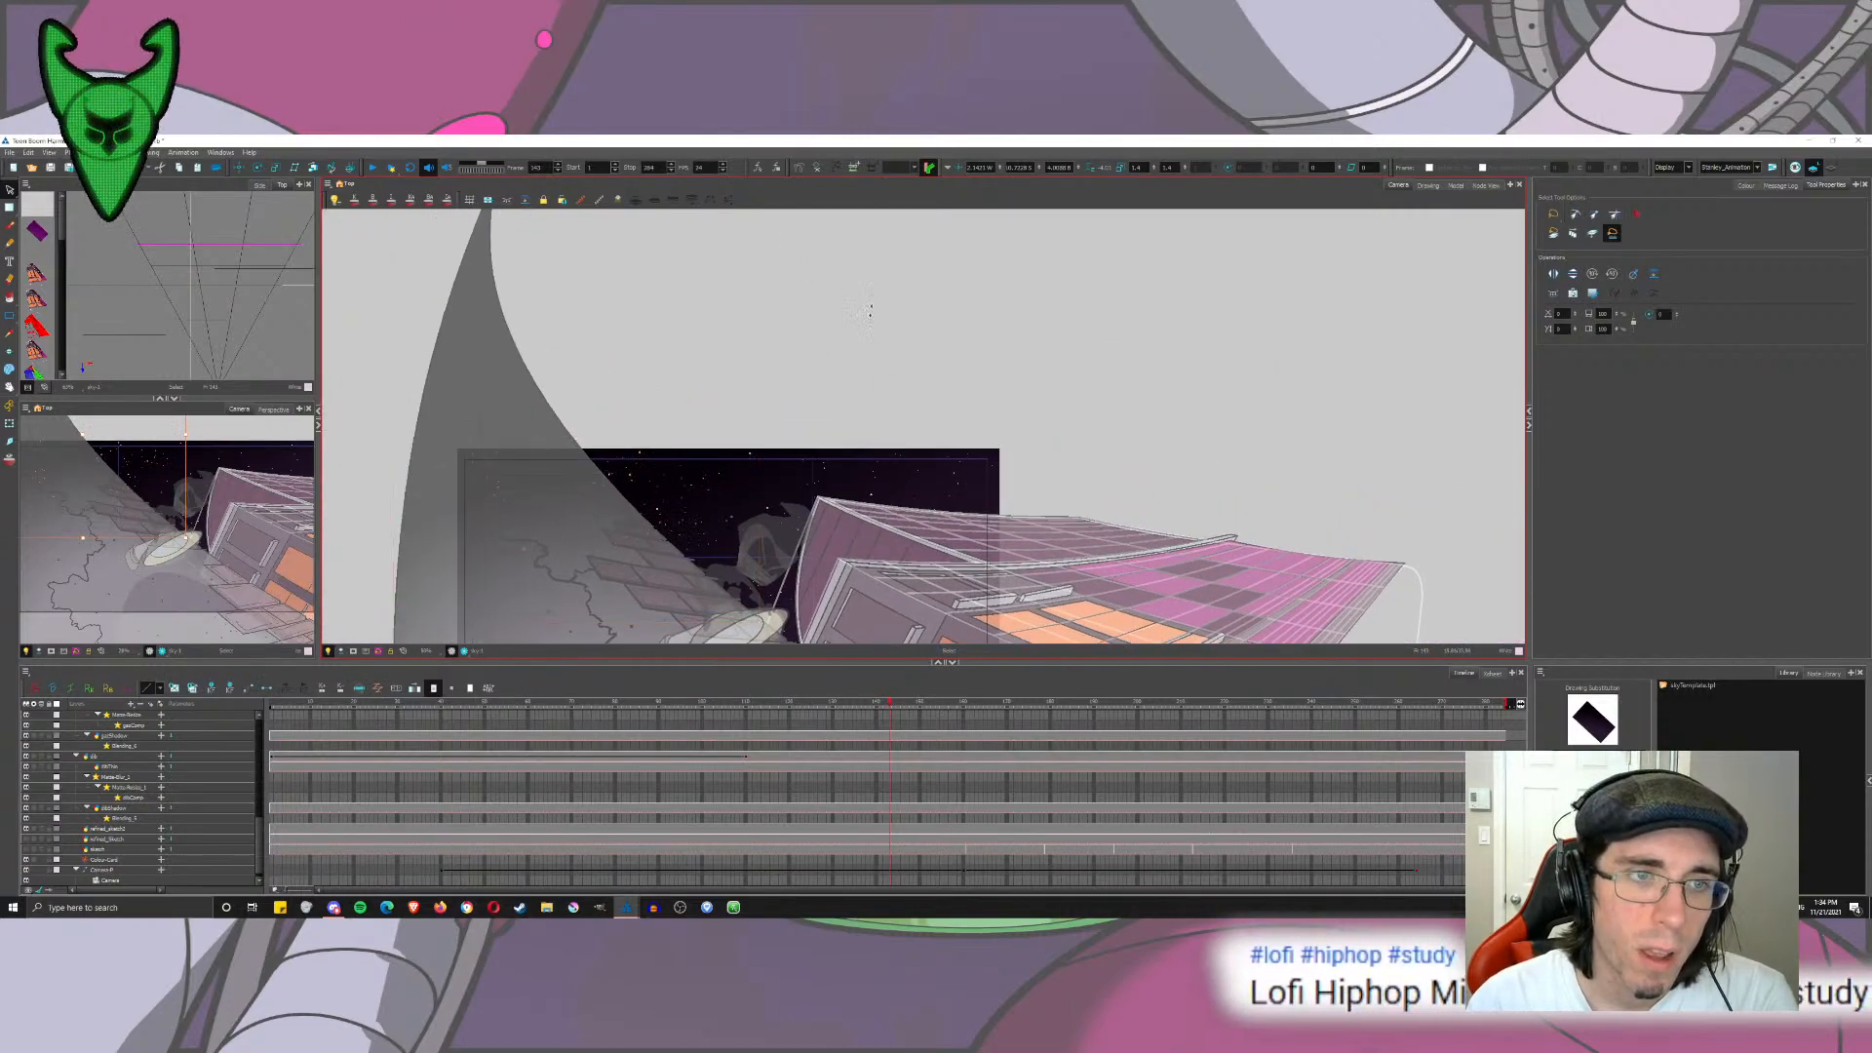
{"action": "left_click_drag", "start_coordinate": [745, 488], "coordinate": [794, 463]}
{"action": "left_click", "coordinate": [877, 388]}
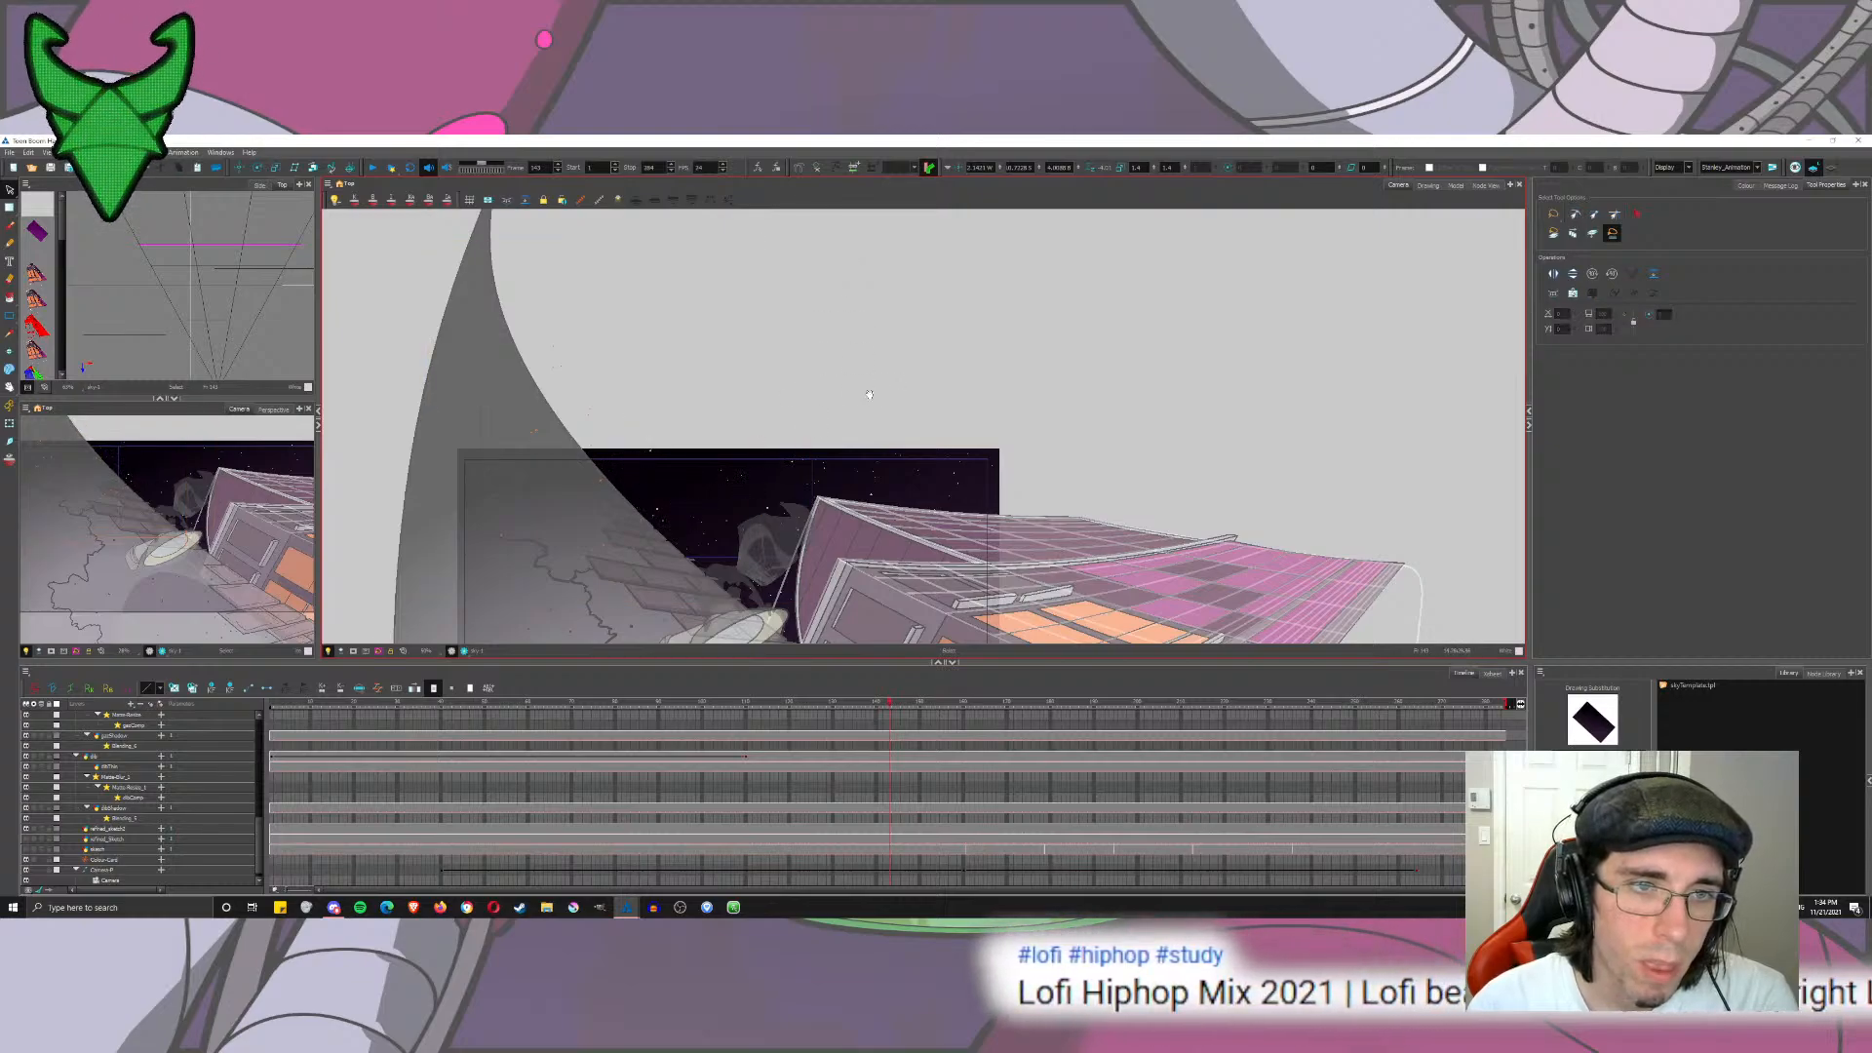
{"action": "left_click_drag", "start_coordinate": [870, 395], "coordinate": [853, 283]}
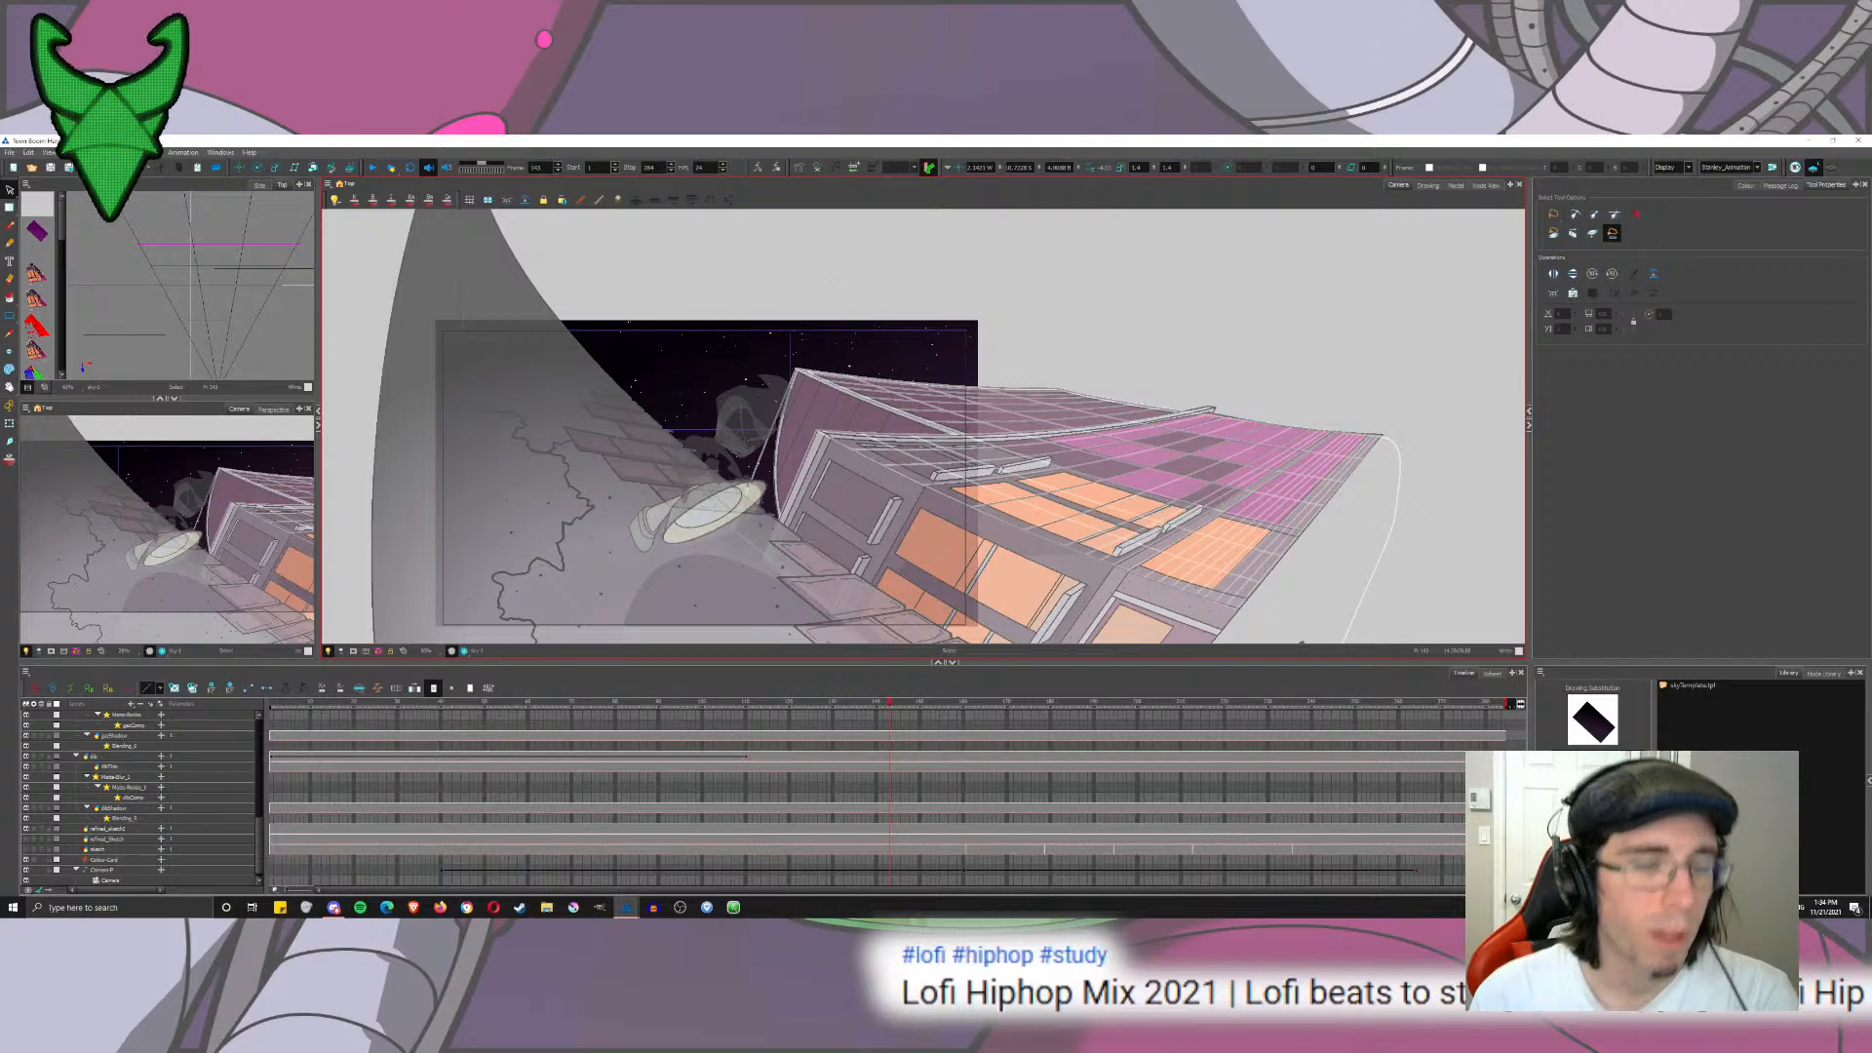
Step: Extend the exposure of the starry sky drawing along the timeline, starting from its exposed frame
{"action": "key", "text": "alt+b"}
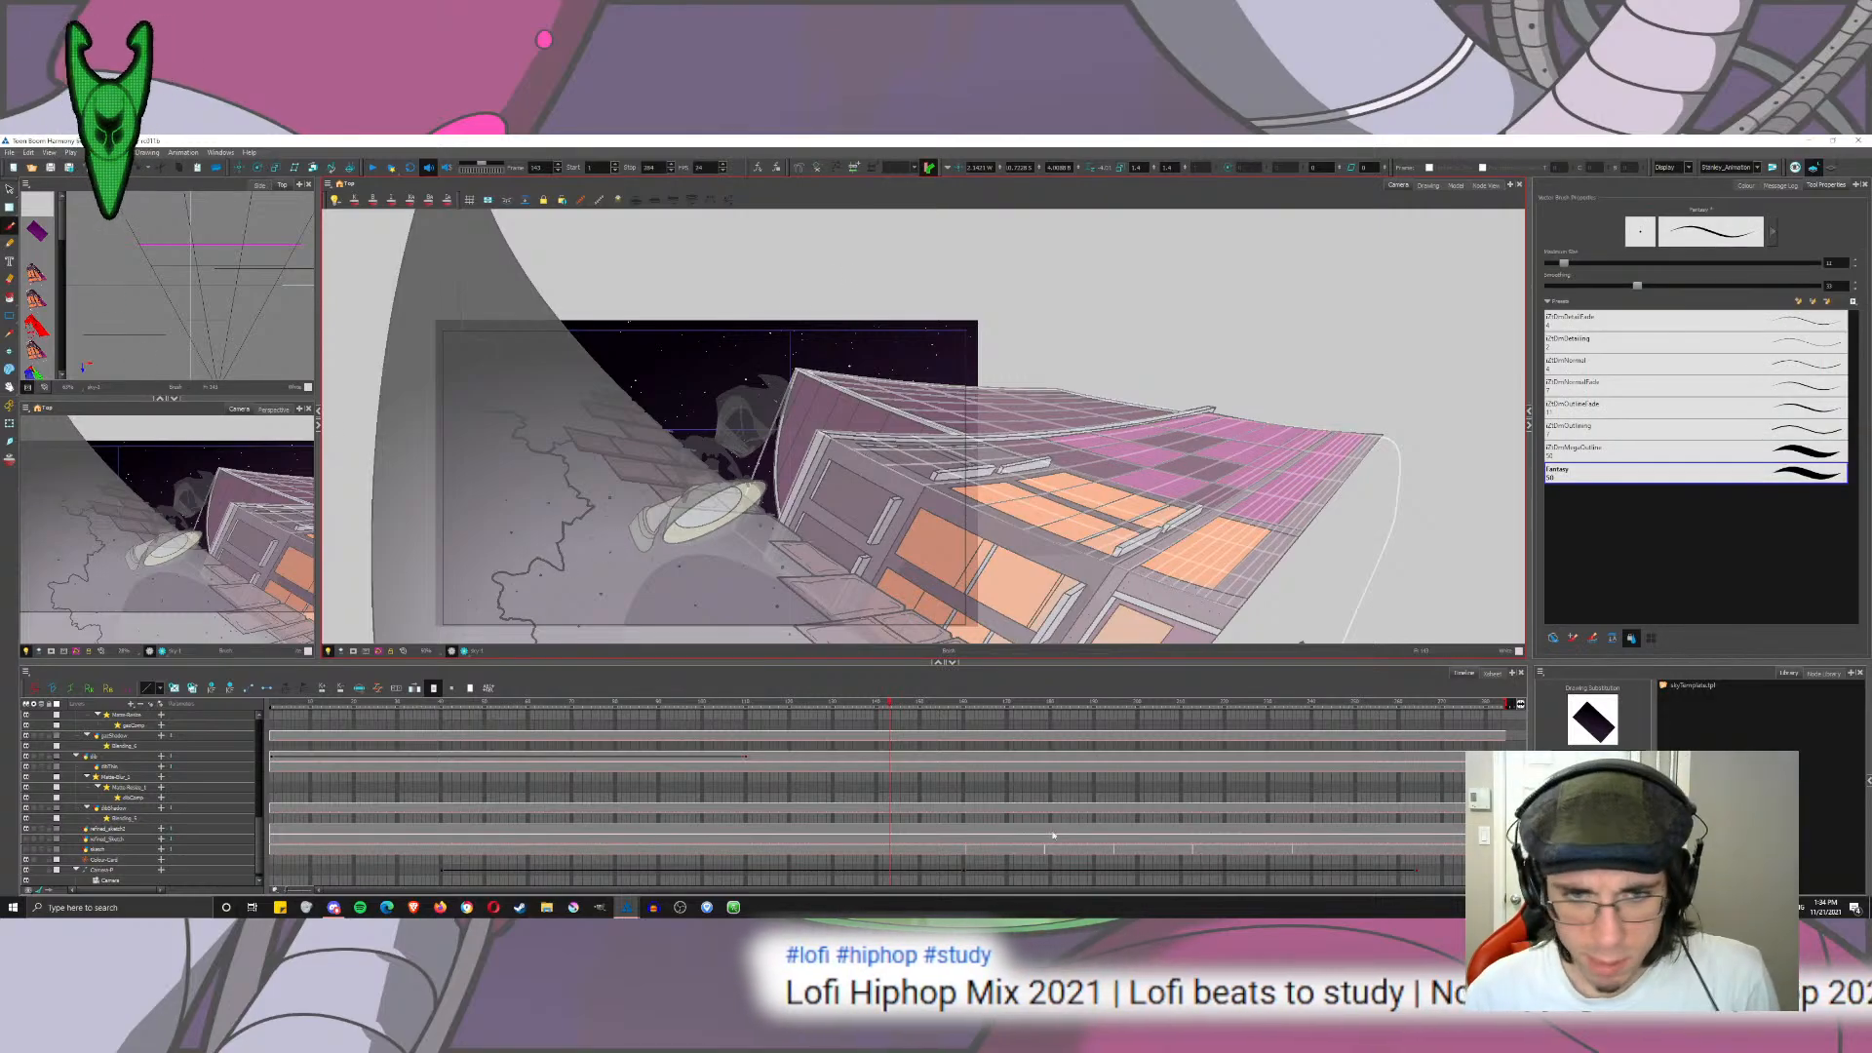
{"action": "left_click_drag", "start_coordinate": [259, 839], "coordinate": [264, 714]}
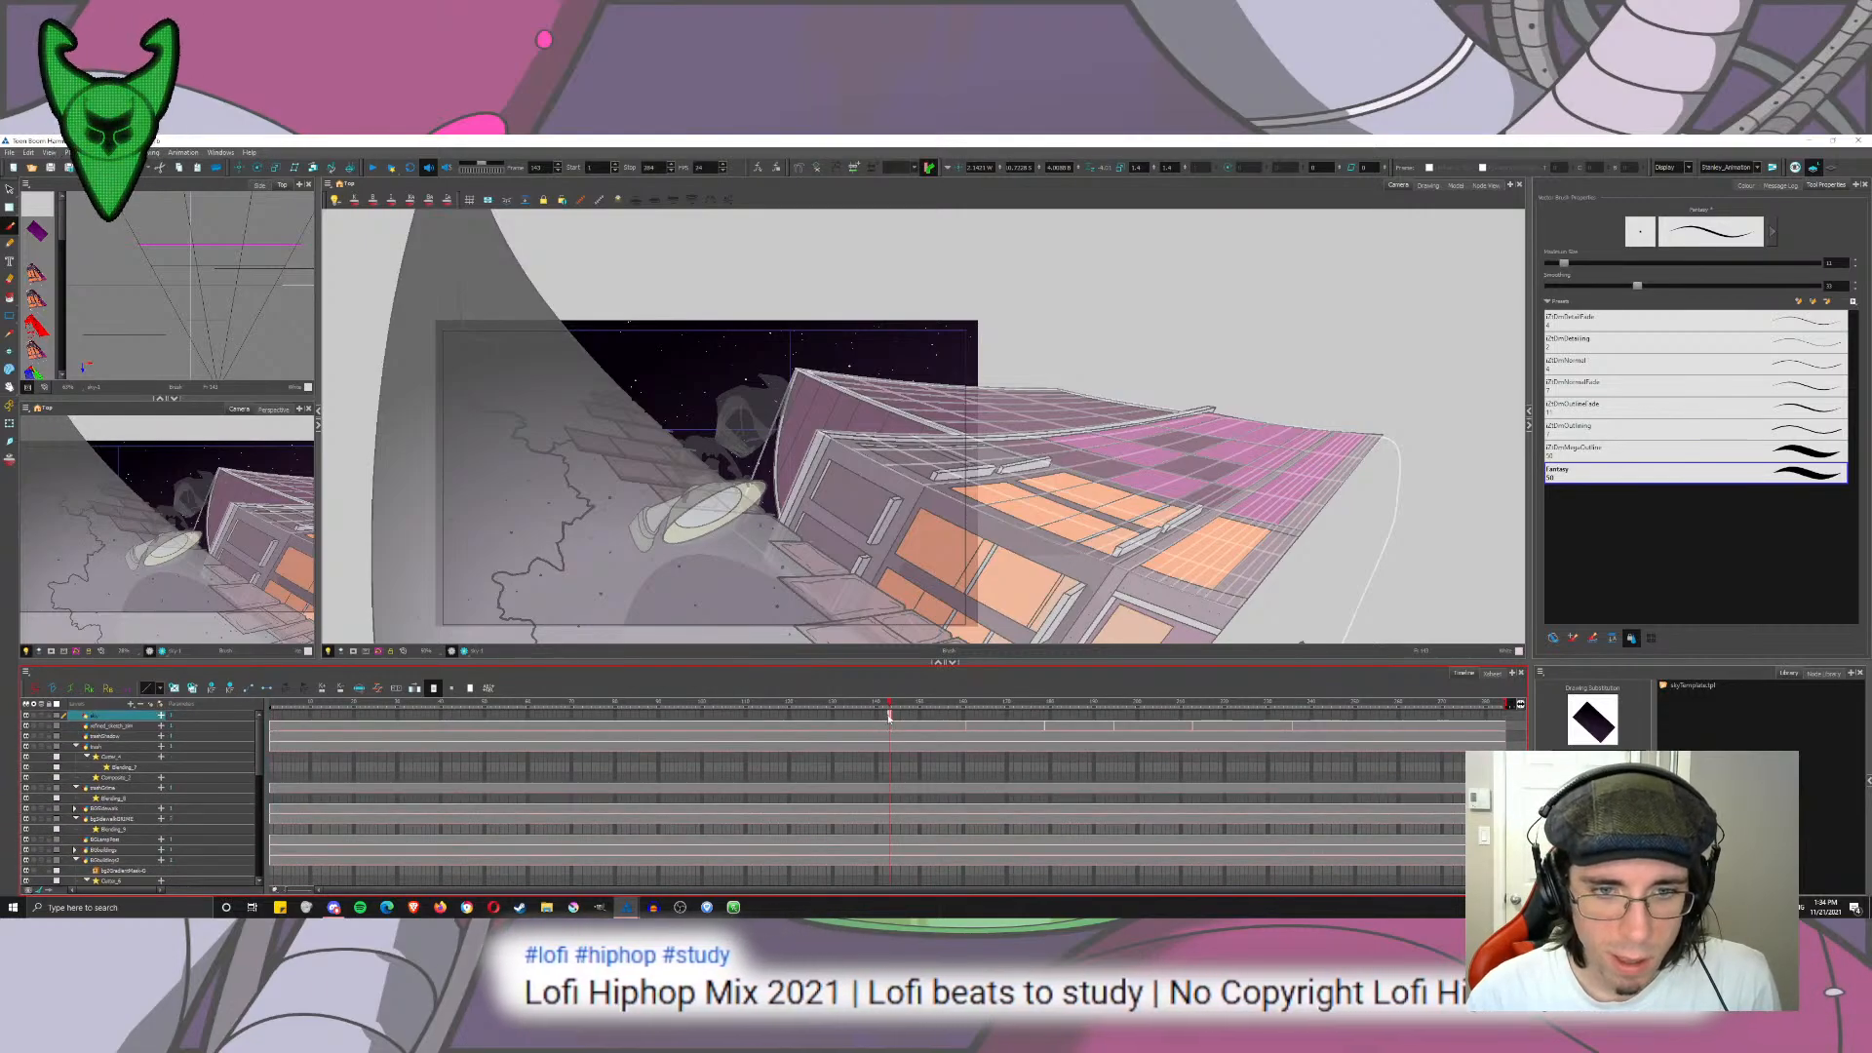
{"action": "left_click", "coordinate": [273, 708]}
{"action": "left_click", "coordinate": [889, 715]}
{"action": "key", "text": "F5"}
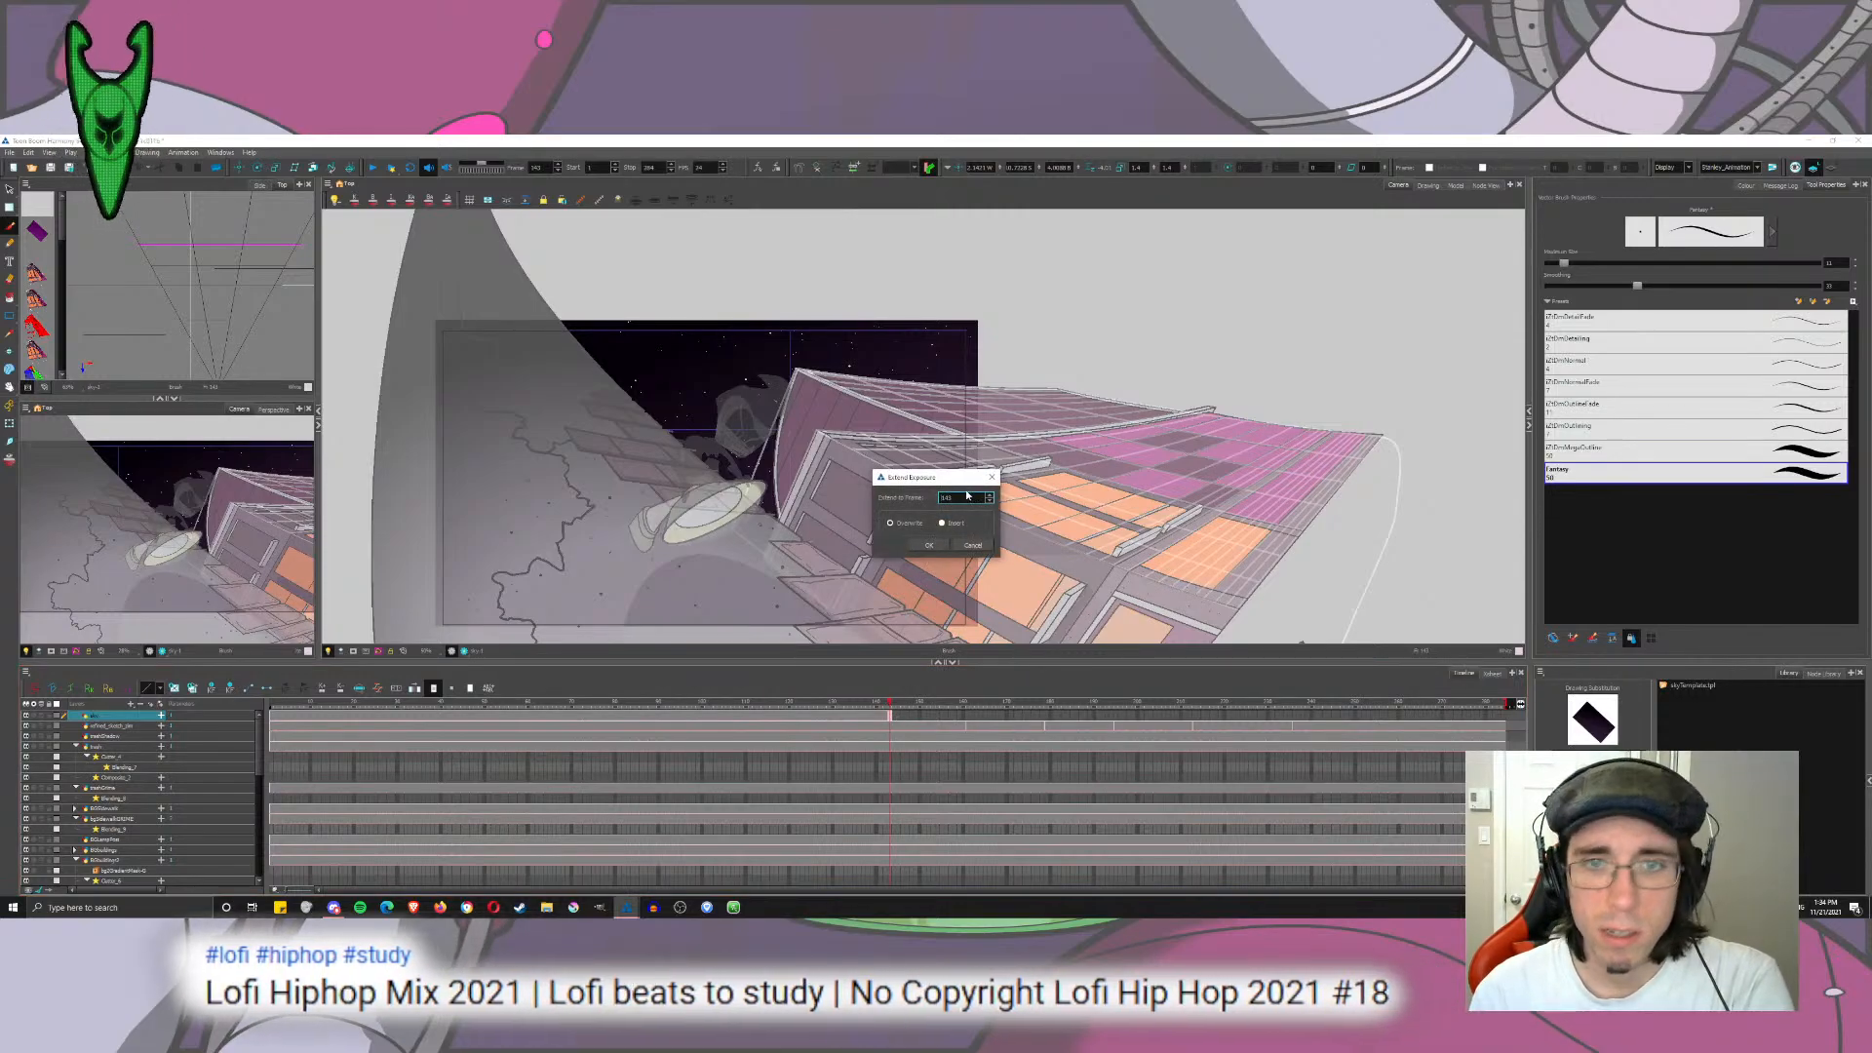
{"action": "left_click_drag", "start_coordinate": [960, 497], "coordinate": [812, 504]}
{"action": "key", "text": "Return"}
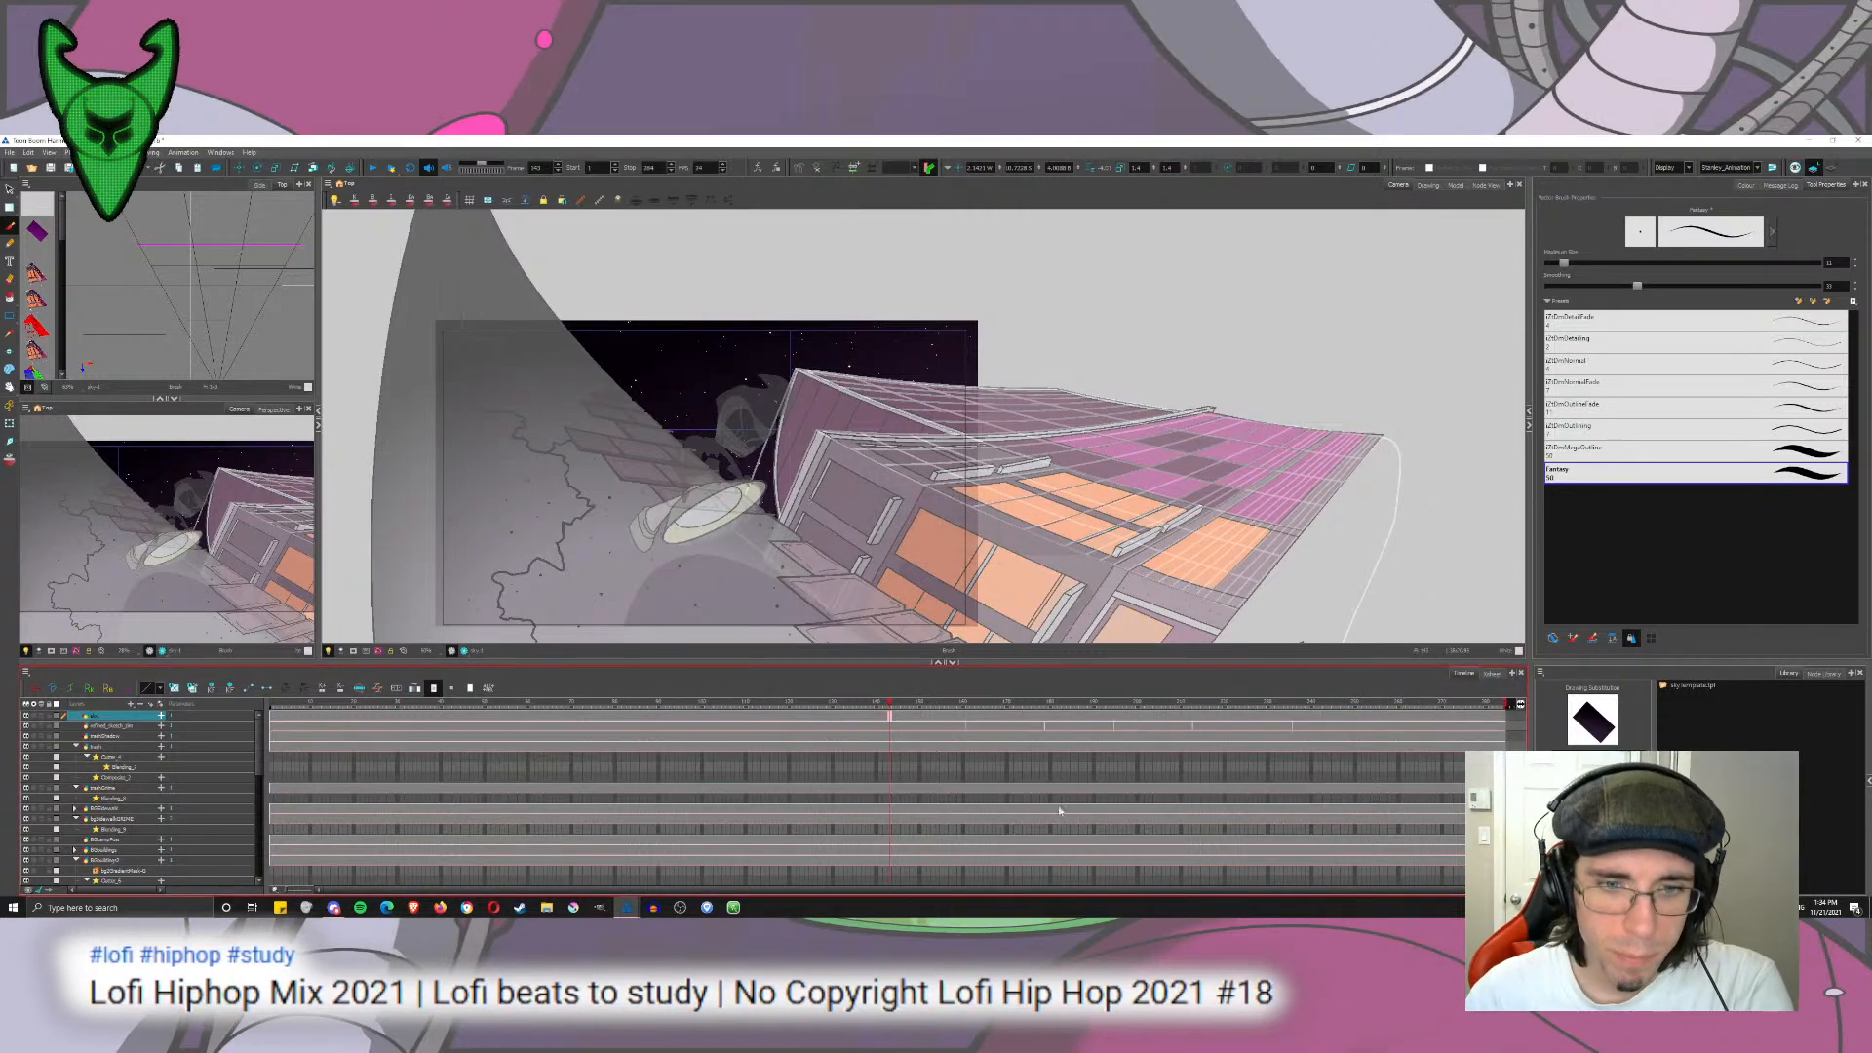
Step: Extend the building line drawing's exposure across the whole timeline and check the scene at several frames and in a rendered preview
{"action": "scroll", "coordinate": [251, 783], "scroll_direction": "down", "scroll_amount": 3}
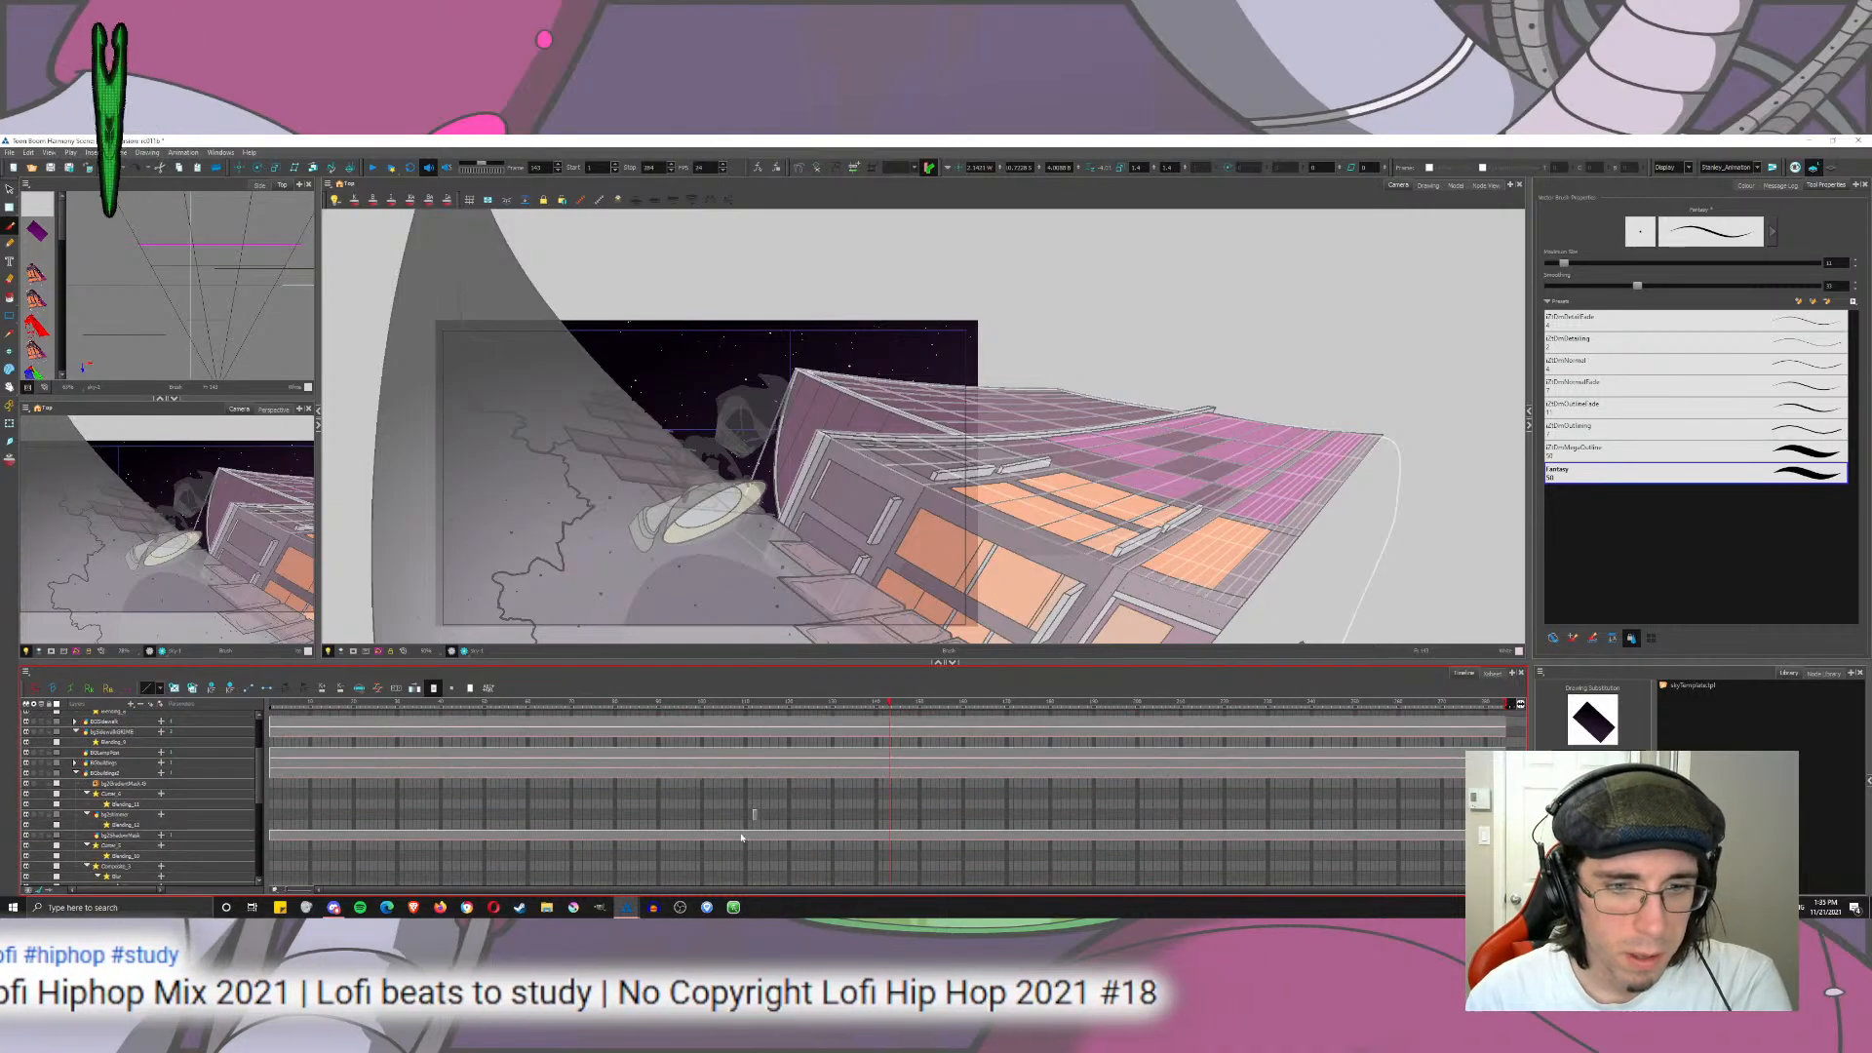
{"action": "left_click", "coordinate": [751, 814]}
{"action": "key", "text": "F5"}
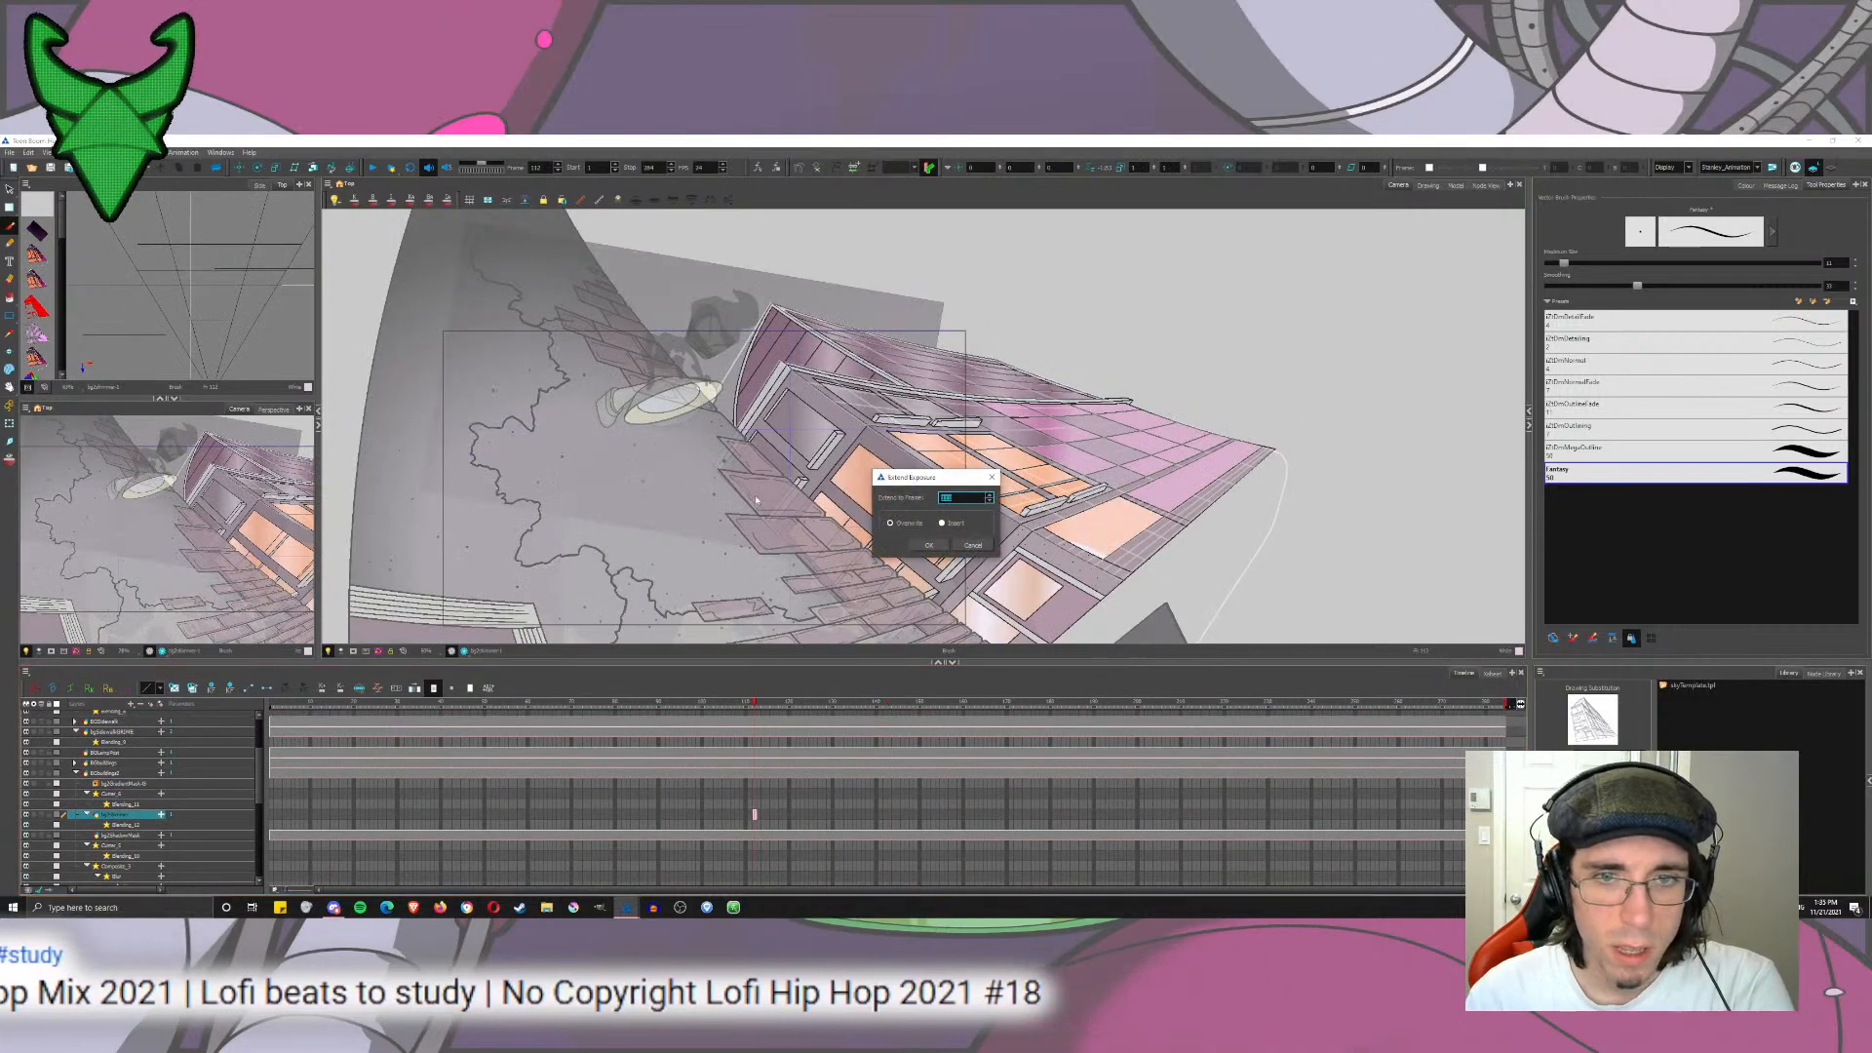
{"action": "key", "text": "Return"}
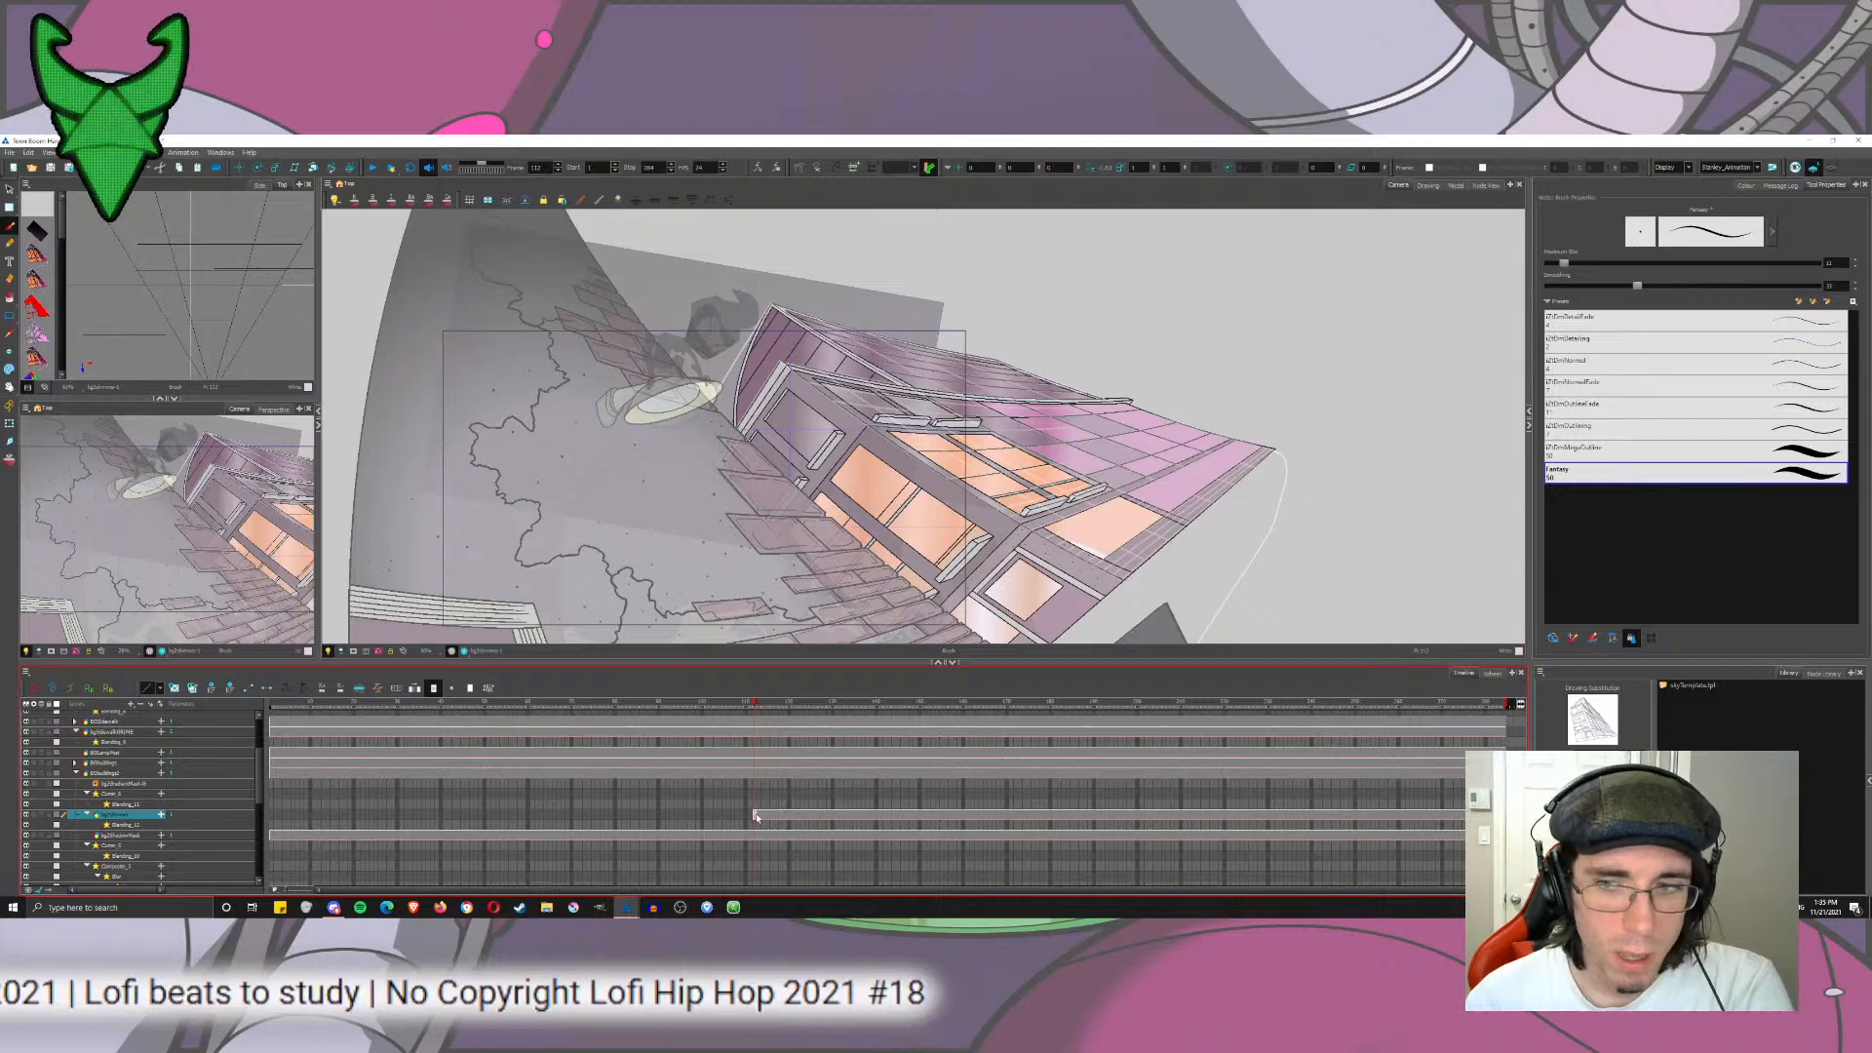
{"action": "left_click", "coordinate": [274, 815]}
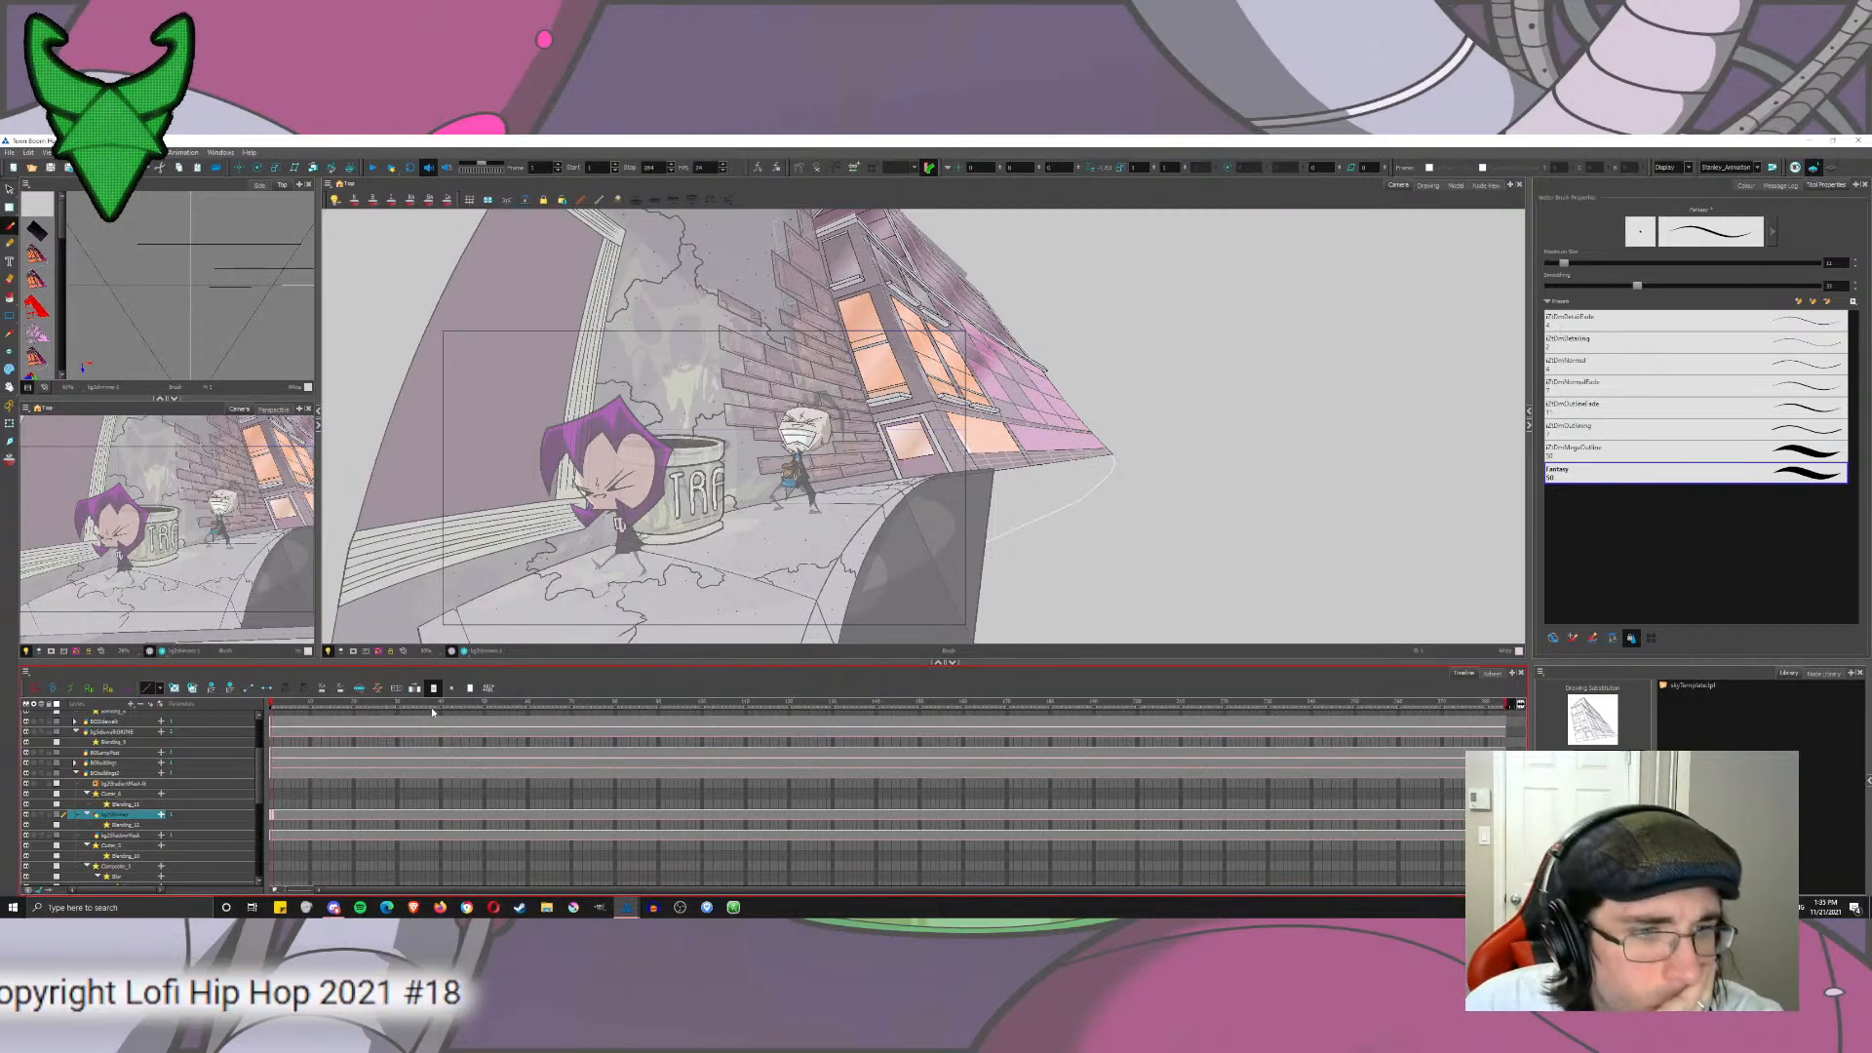
{"action": "left_click_drag", "start_coordinate": [432, 710], "coordinate": [480, 714]}
{"action": "left_click_drag", "start_coordinate": [766, 726], "coordinate": [876, 738]}
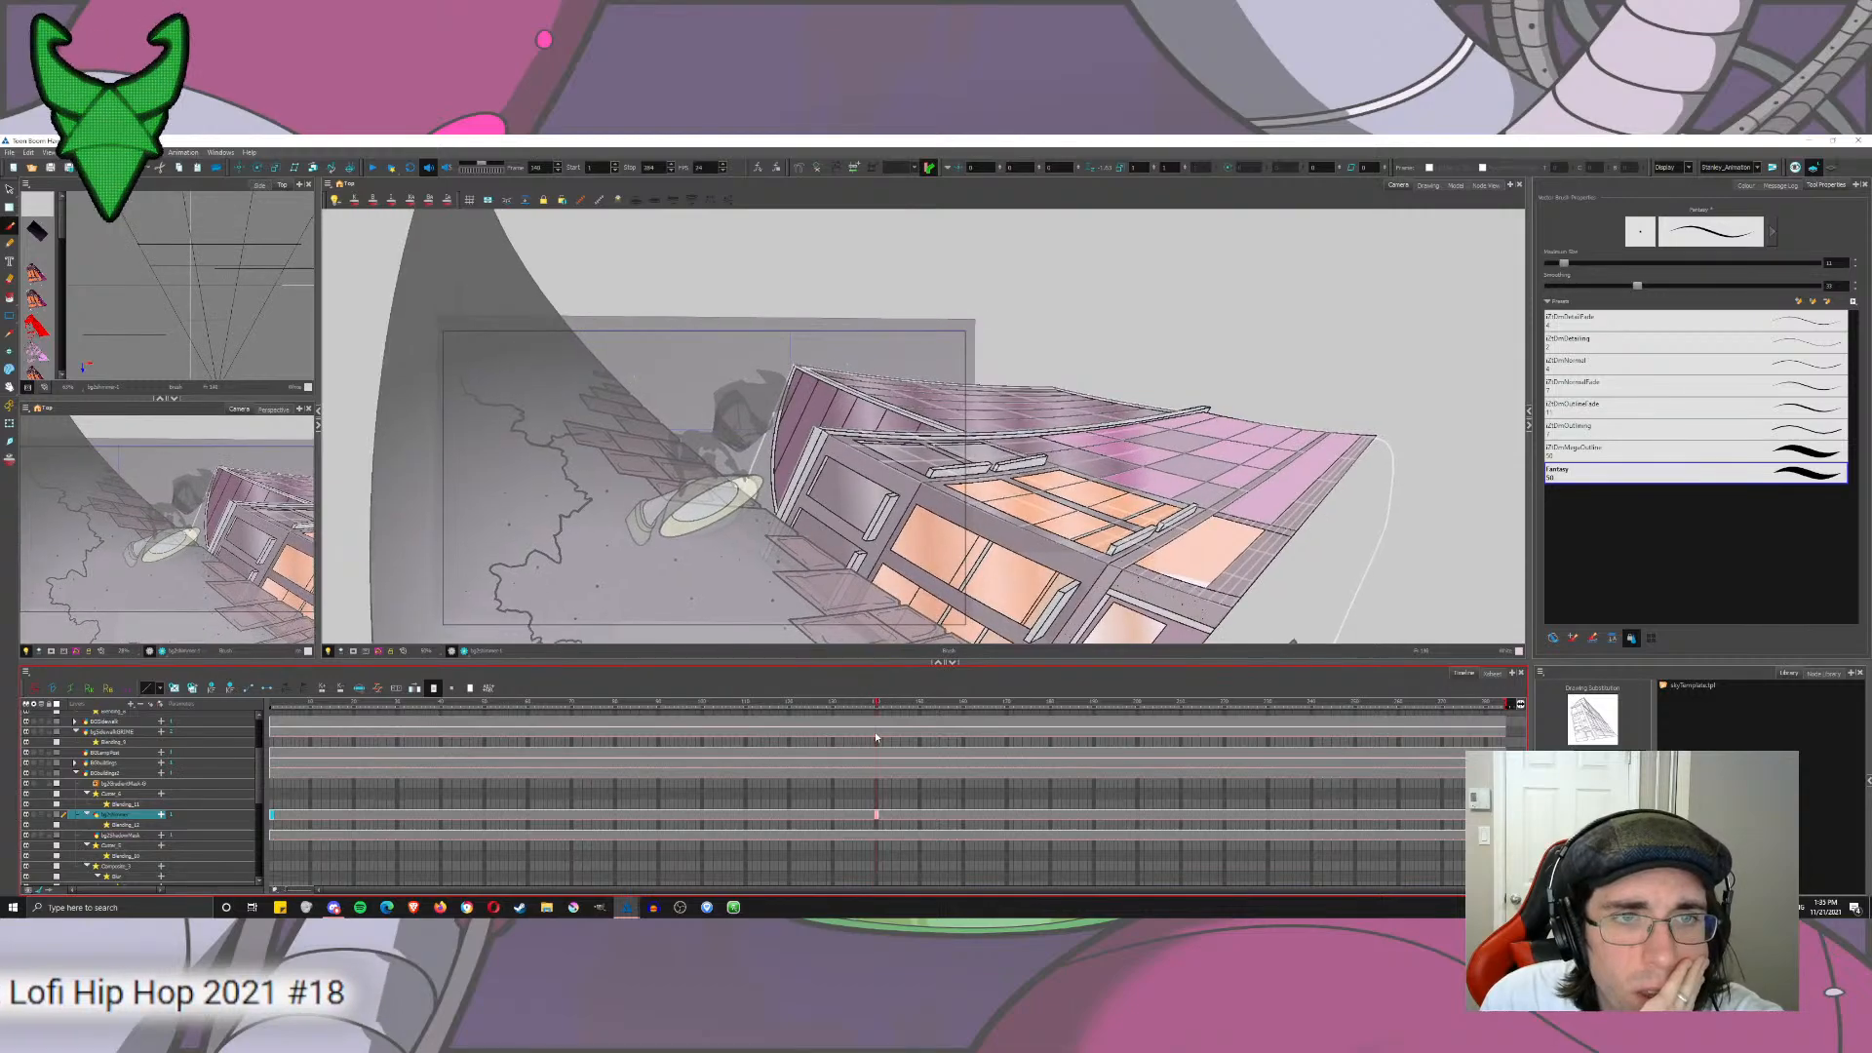
{"action": "left_click", "coordinate": [464, 652]}
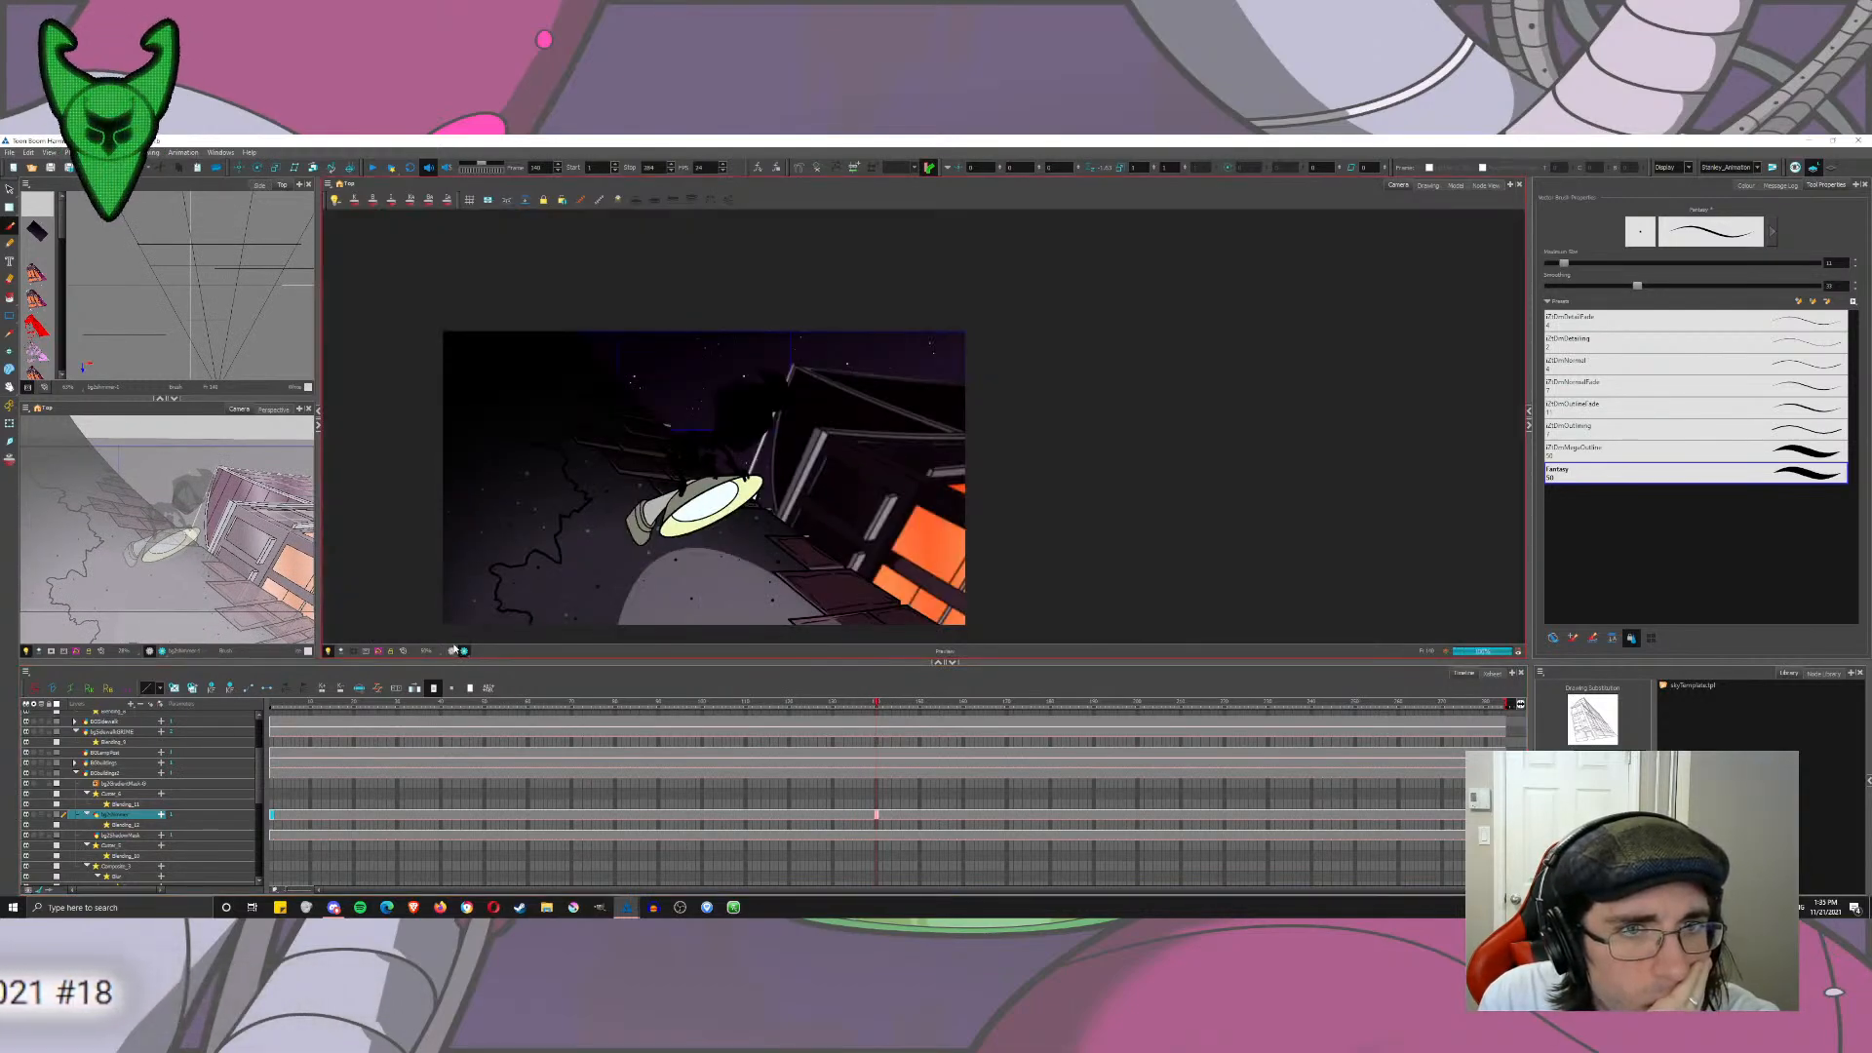
{"action": "left_click", "coordinate": [458, 650]}
Step: Move the sky layer's node from the main composite to the building nodes and connect it into the building's composite
{"action": "mouse_move", "coordinate": [256, 773]}
{"action": "left_mouse_down"}
{"action": "mouse_move", "coordinate": [262, 815]}
{"action": "mouse_move", "coordinate": [240, 764]}
{"action": "left_mouse_up"}
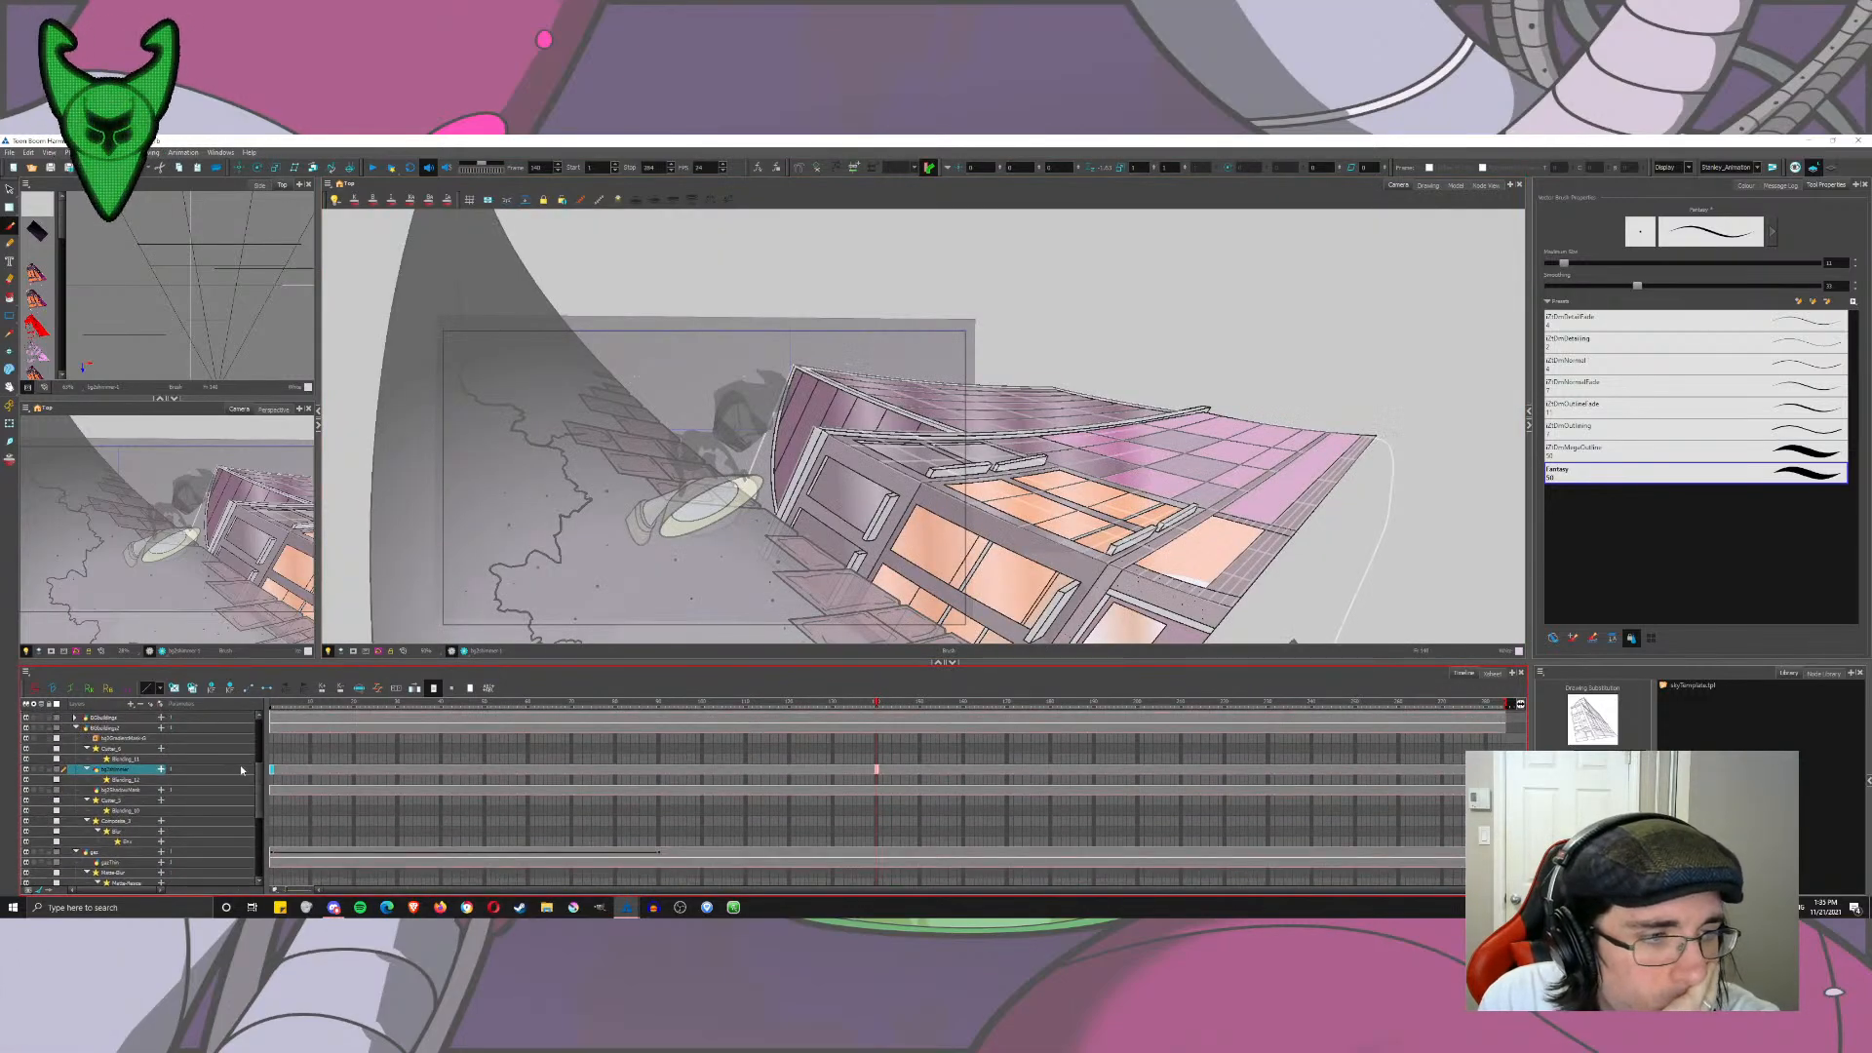
{"action": "left_click", "coordinate": [1475, 188]}
{"action": "scroll", "coordinate": [884, 521], "scroll_direction": "up", "scroll_amount": 2}
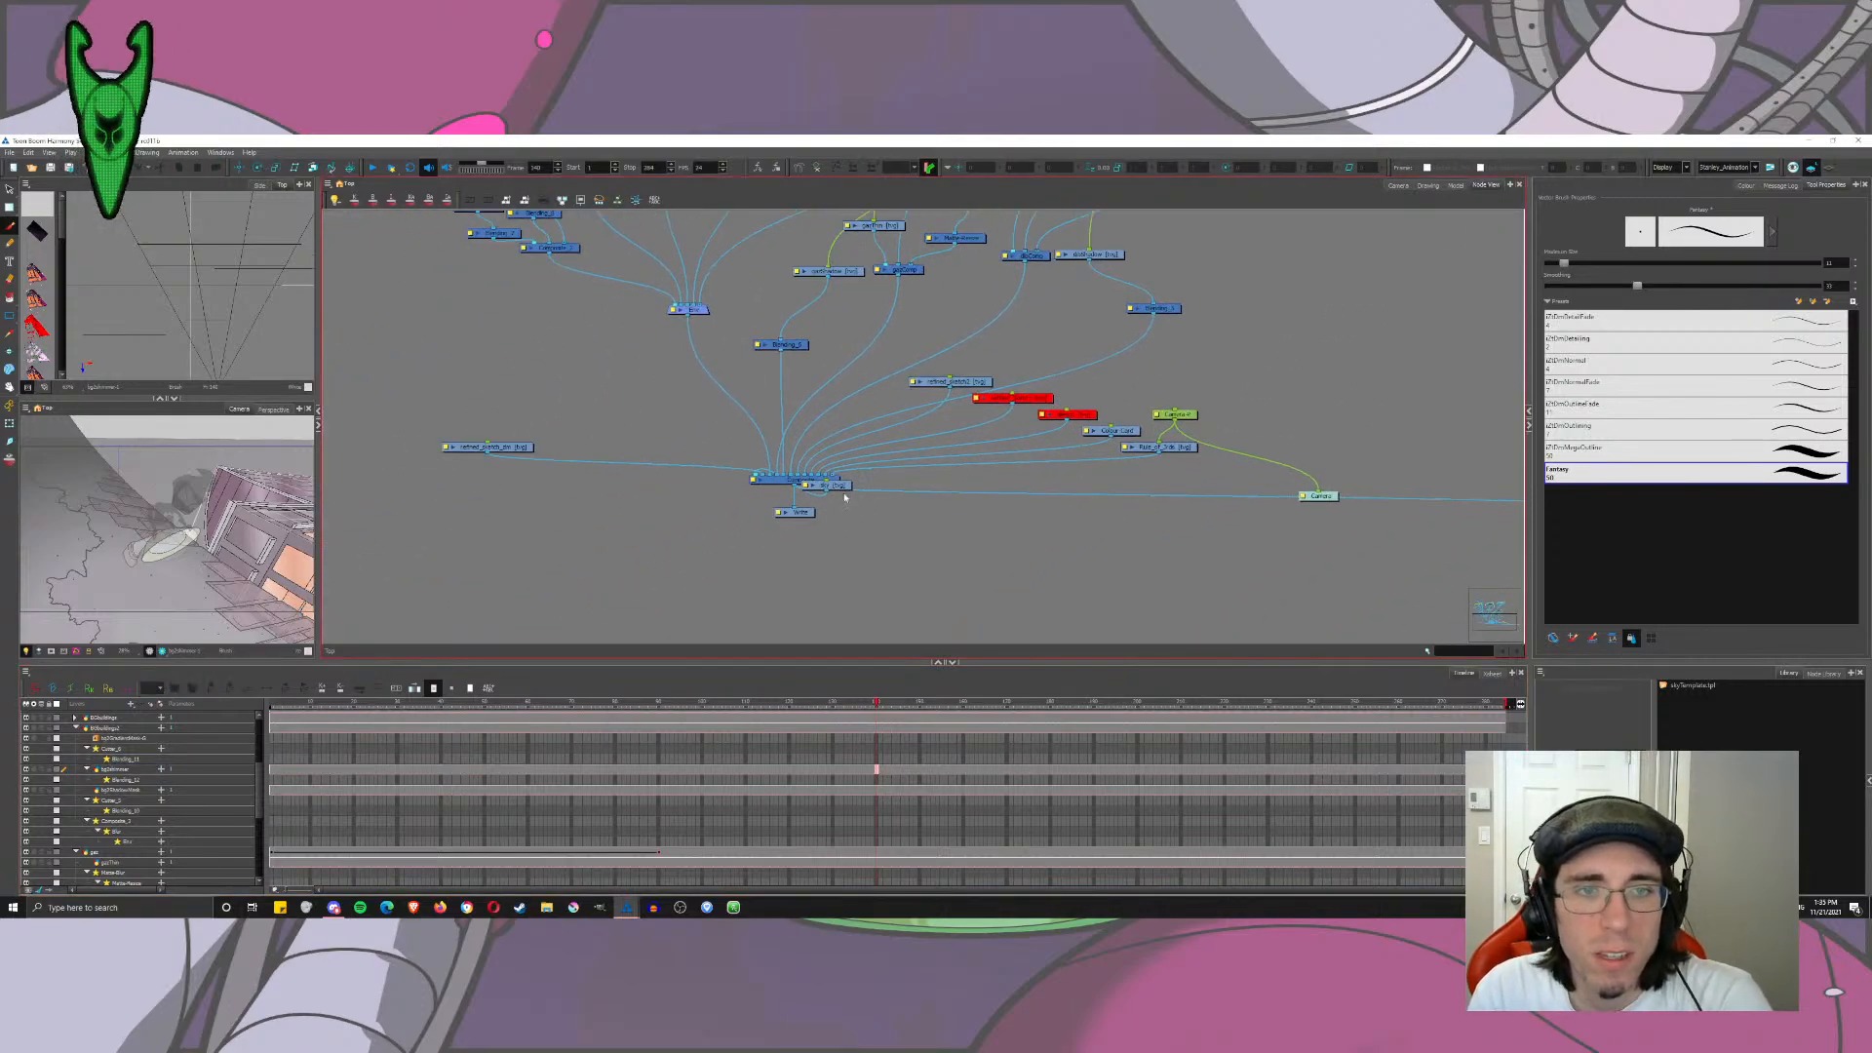
{"action": "left_click_drag", "start_coordinate": [839, 487], "coordinate": [1009, 391]}
{"action": "key", "text": "ctrl+x"}
{"action": "key", "text": "ctrl+v"}
{"action": "left_click_drag", "start_coordinate": [1237, 486], "coordinate": [1329, 300]}
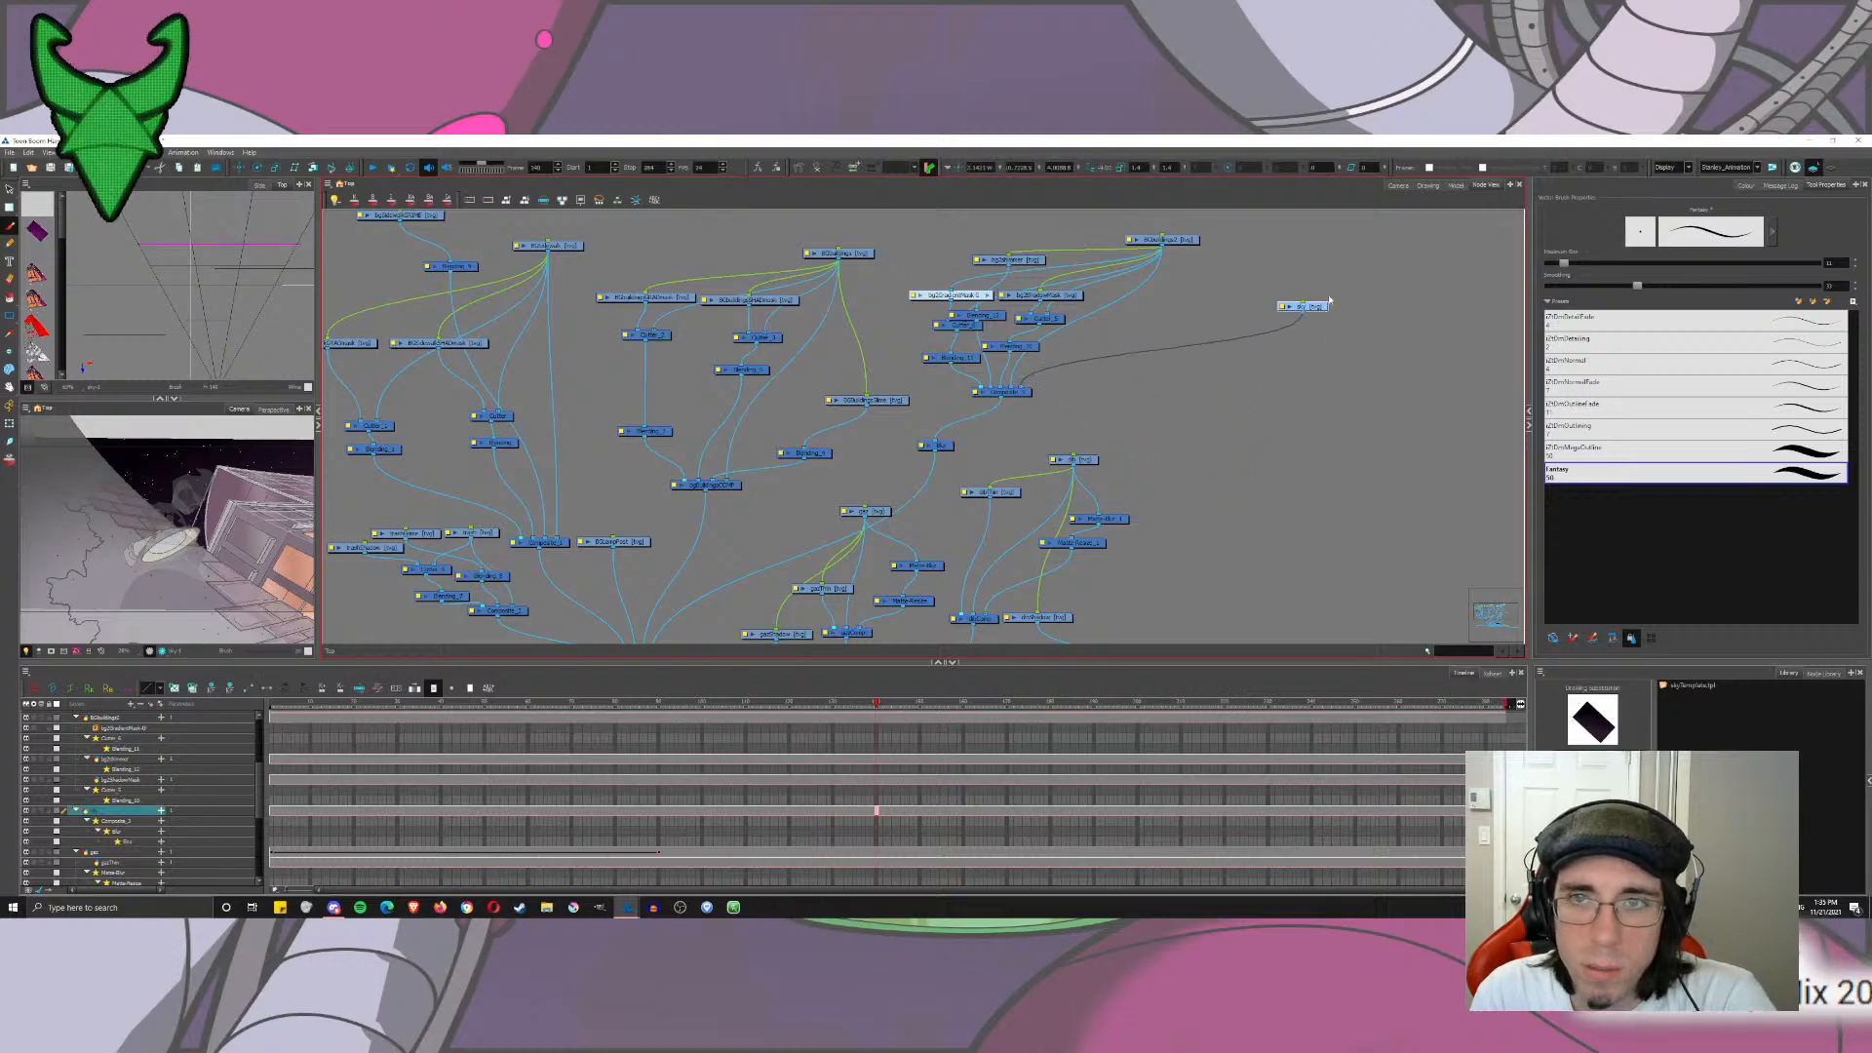
{"action": "left_click", "coordinate": [1329, 301]}
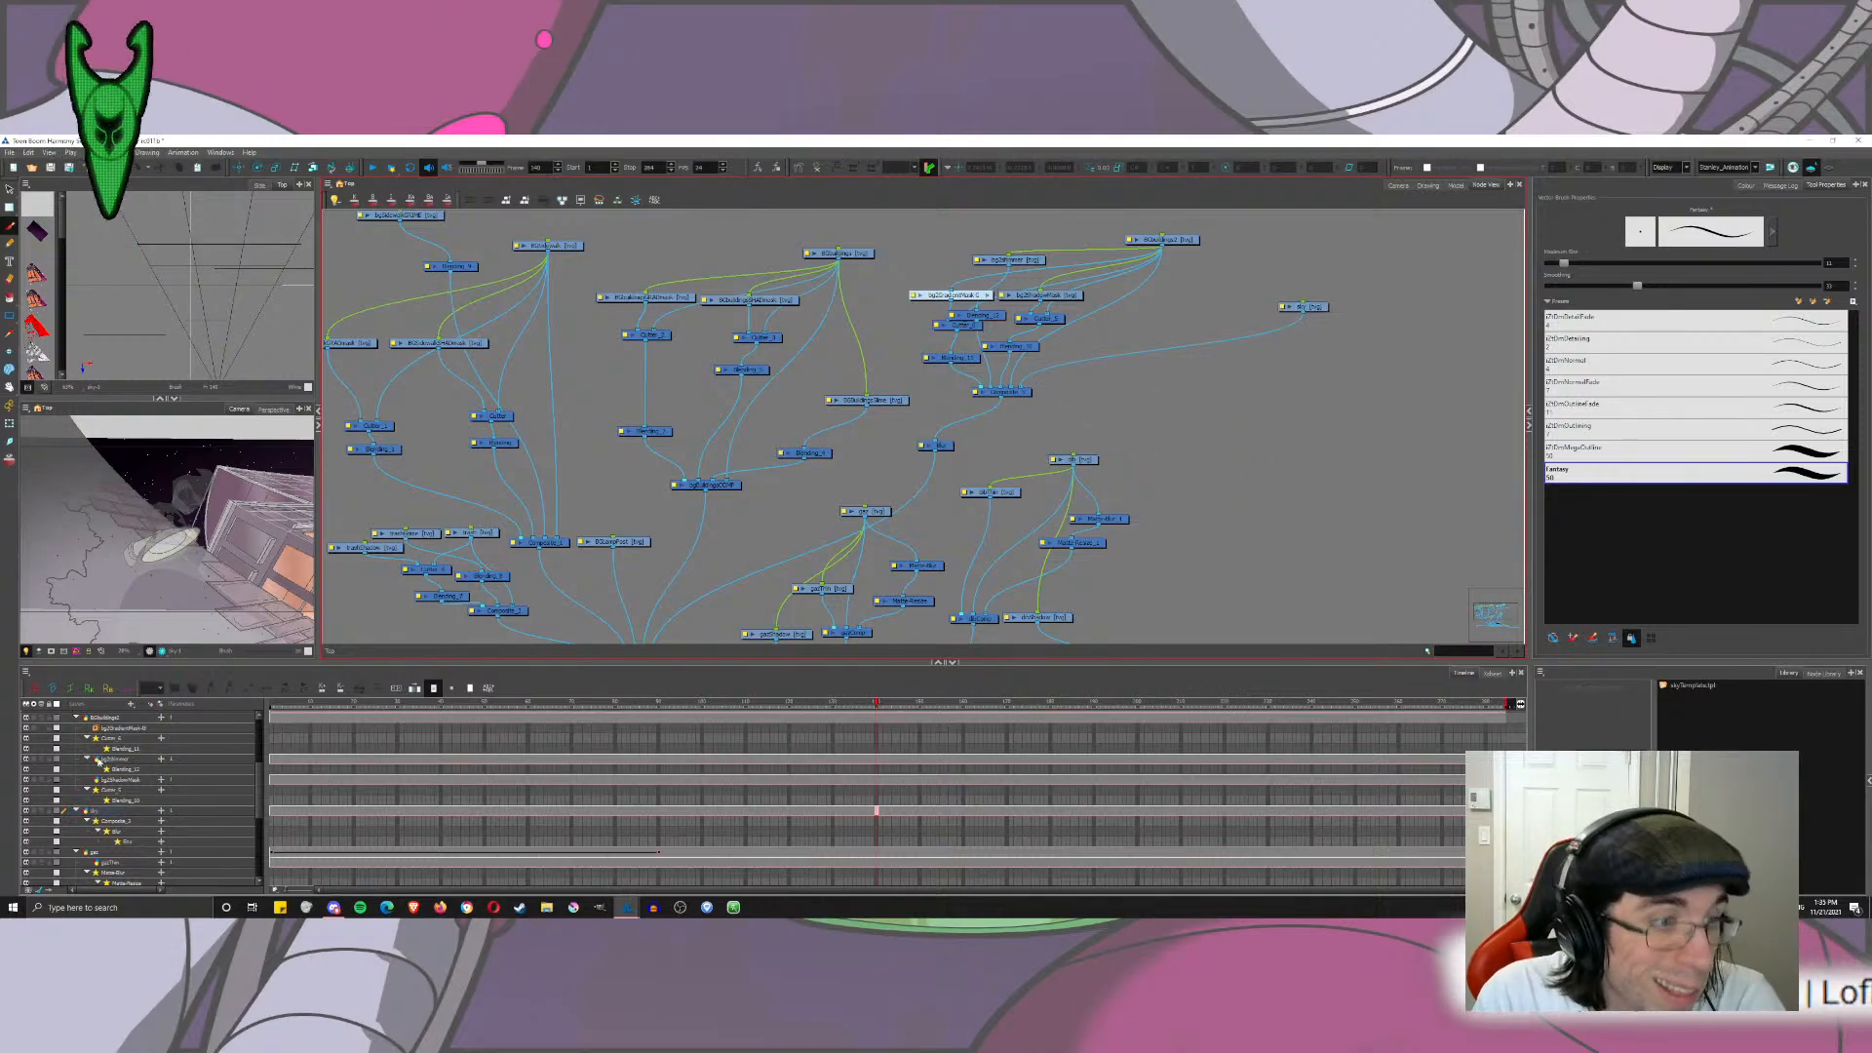
Step: Add a new vector drawing layer for the clouds directly above the sky layer
{"action": "left_click", "coordinate": [122, 810]}
{"action": "left_click", "coordinate": [151, 704]}
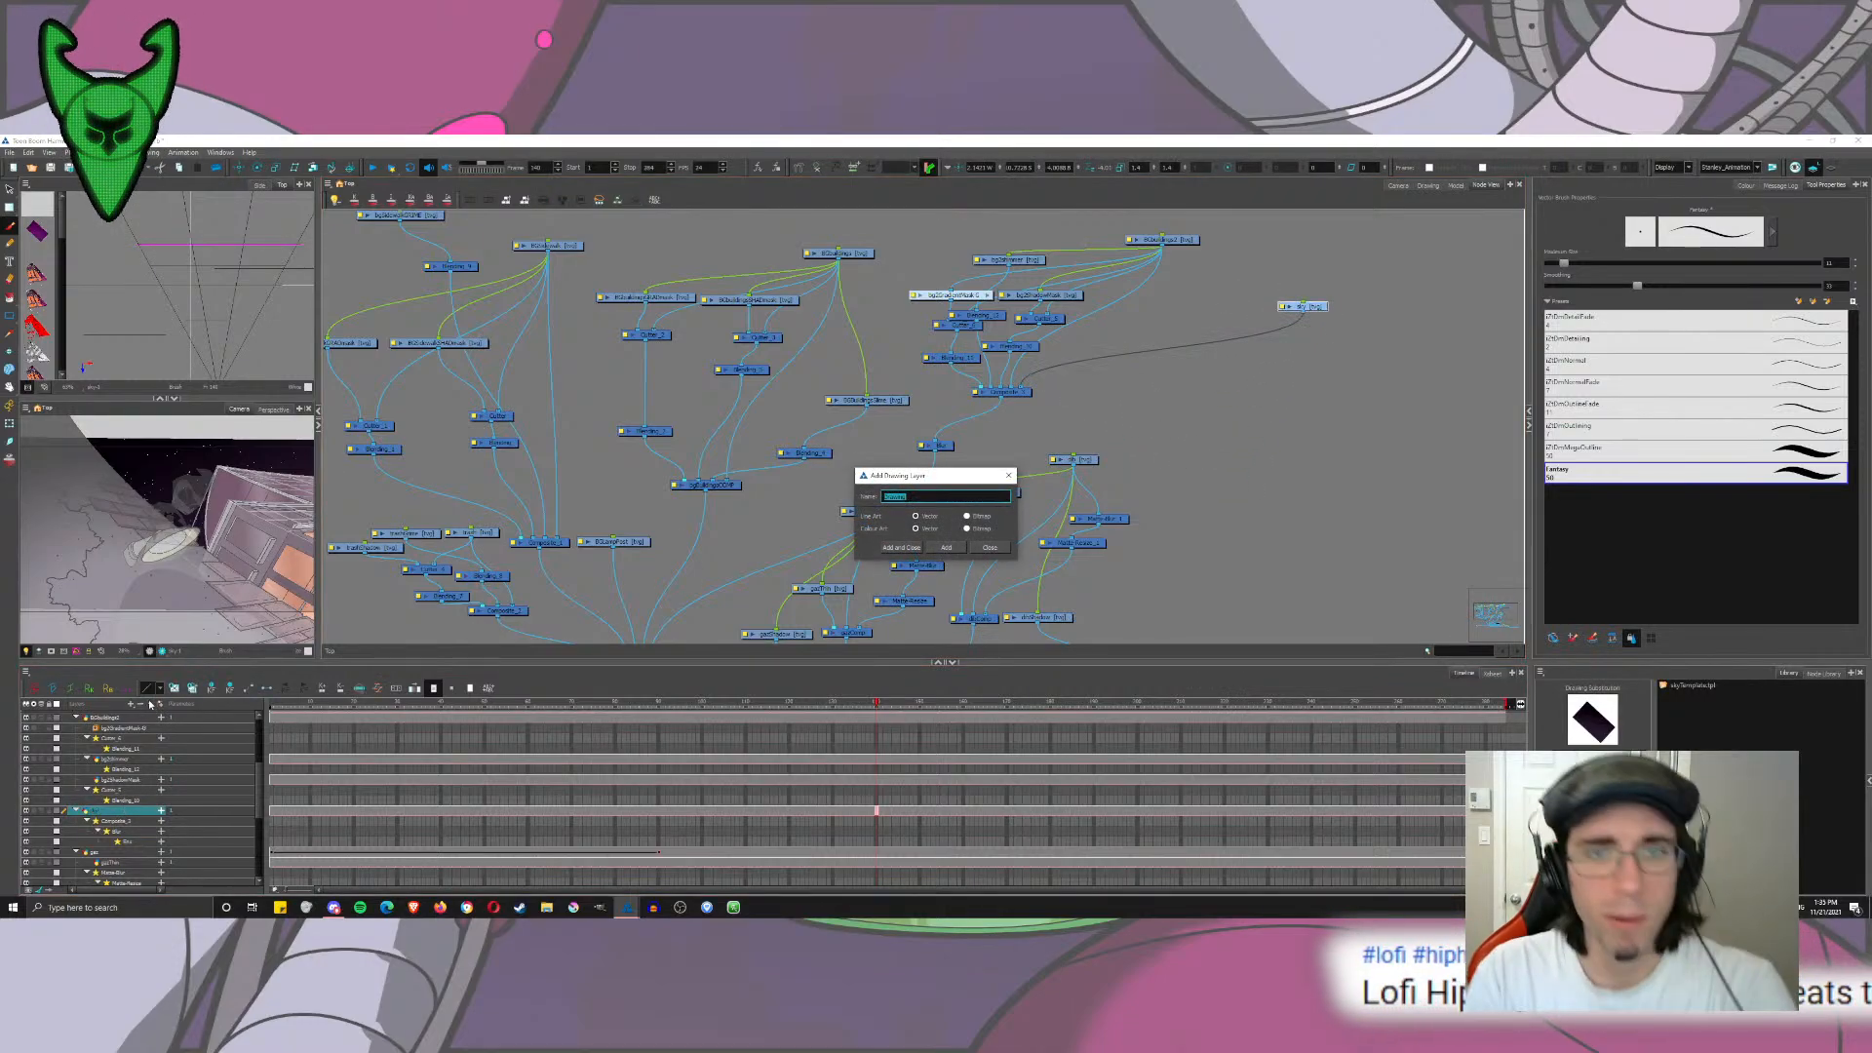
{"action": "type", "text": "d"}
{"action": "key", "text": "Return"}
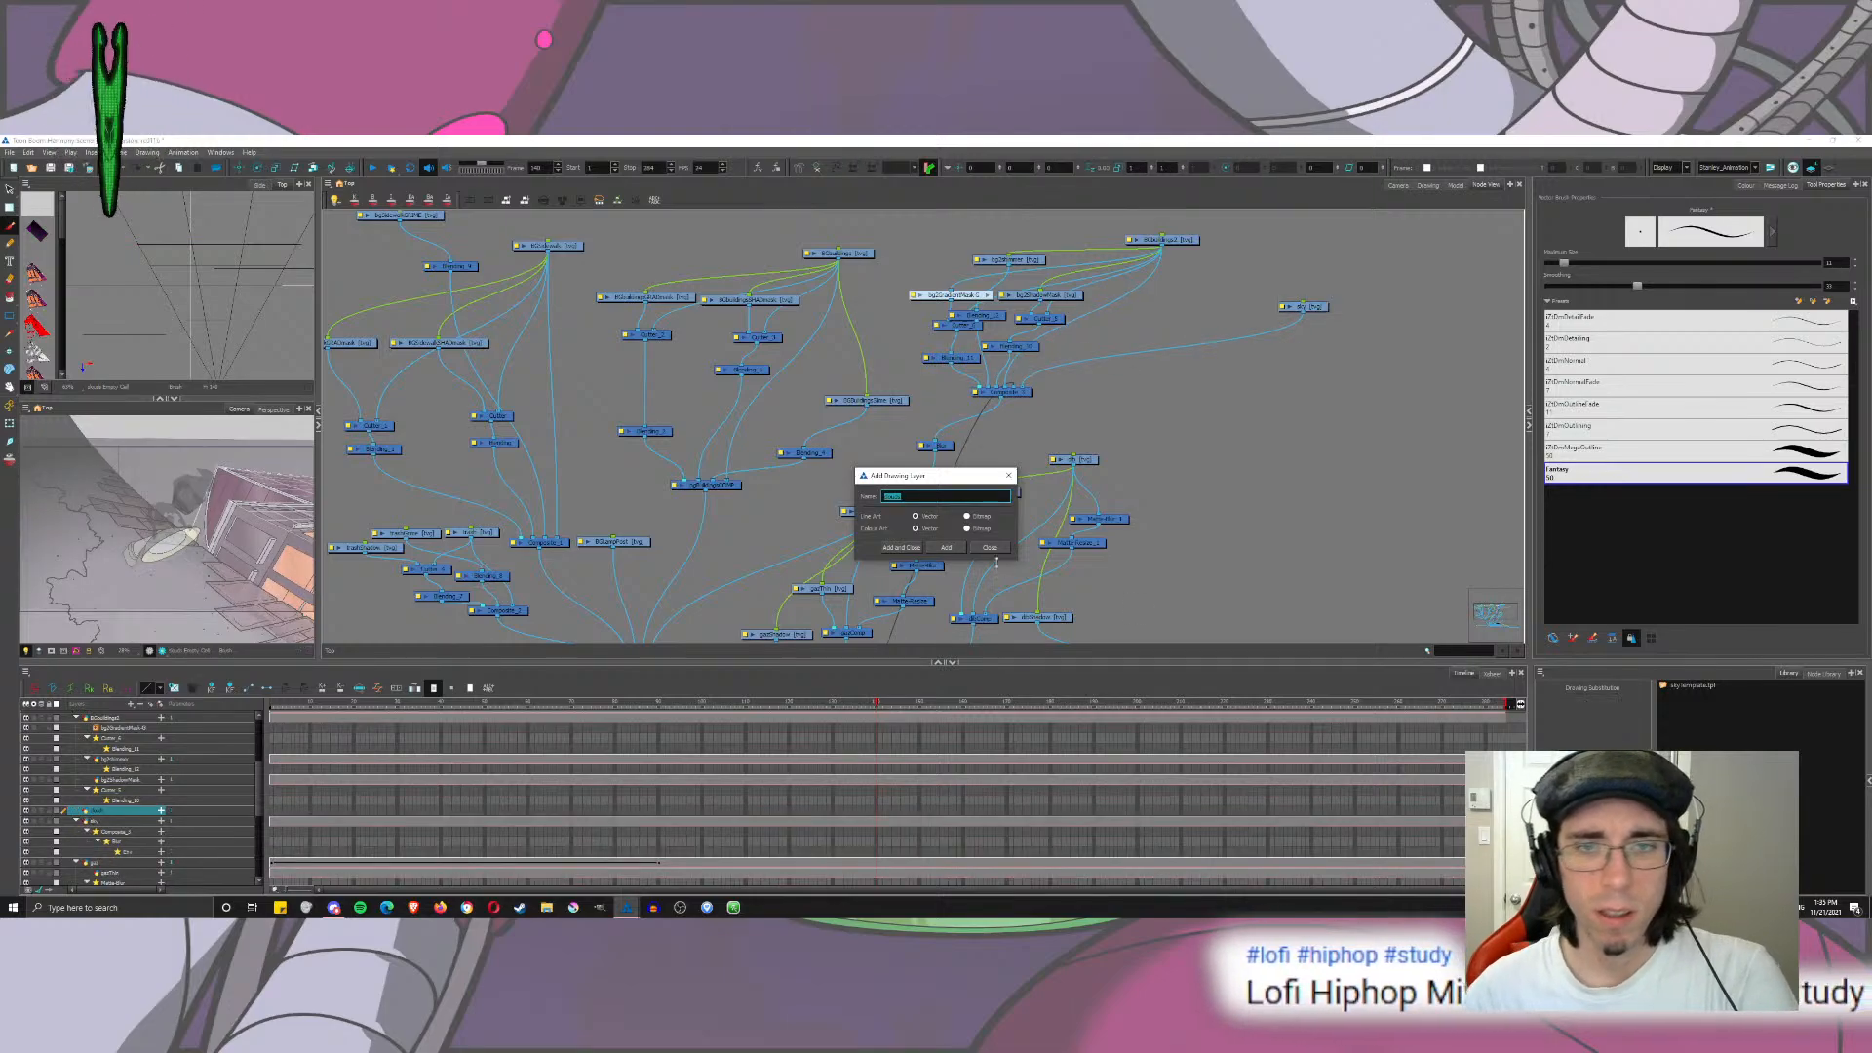
{"action": "left_click", "coordinate": [990, 546]}
Step: Reposition the cloud layer's node closer to the sky node in the node network and return to the camera view
{"action": "scroll", "coordinate": [1108, 290], "scroll_direction": "down", "scroll_amount": 8}
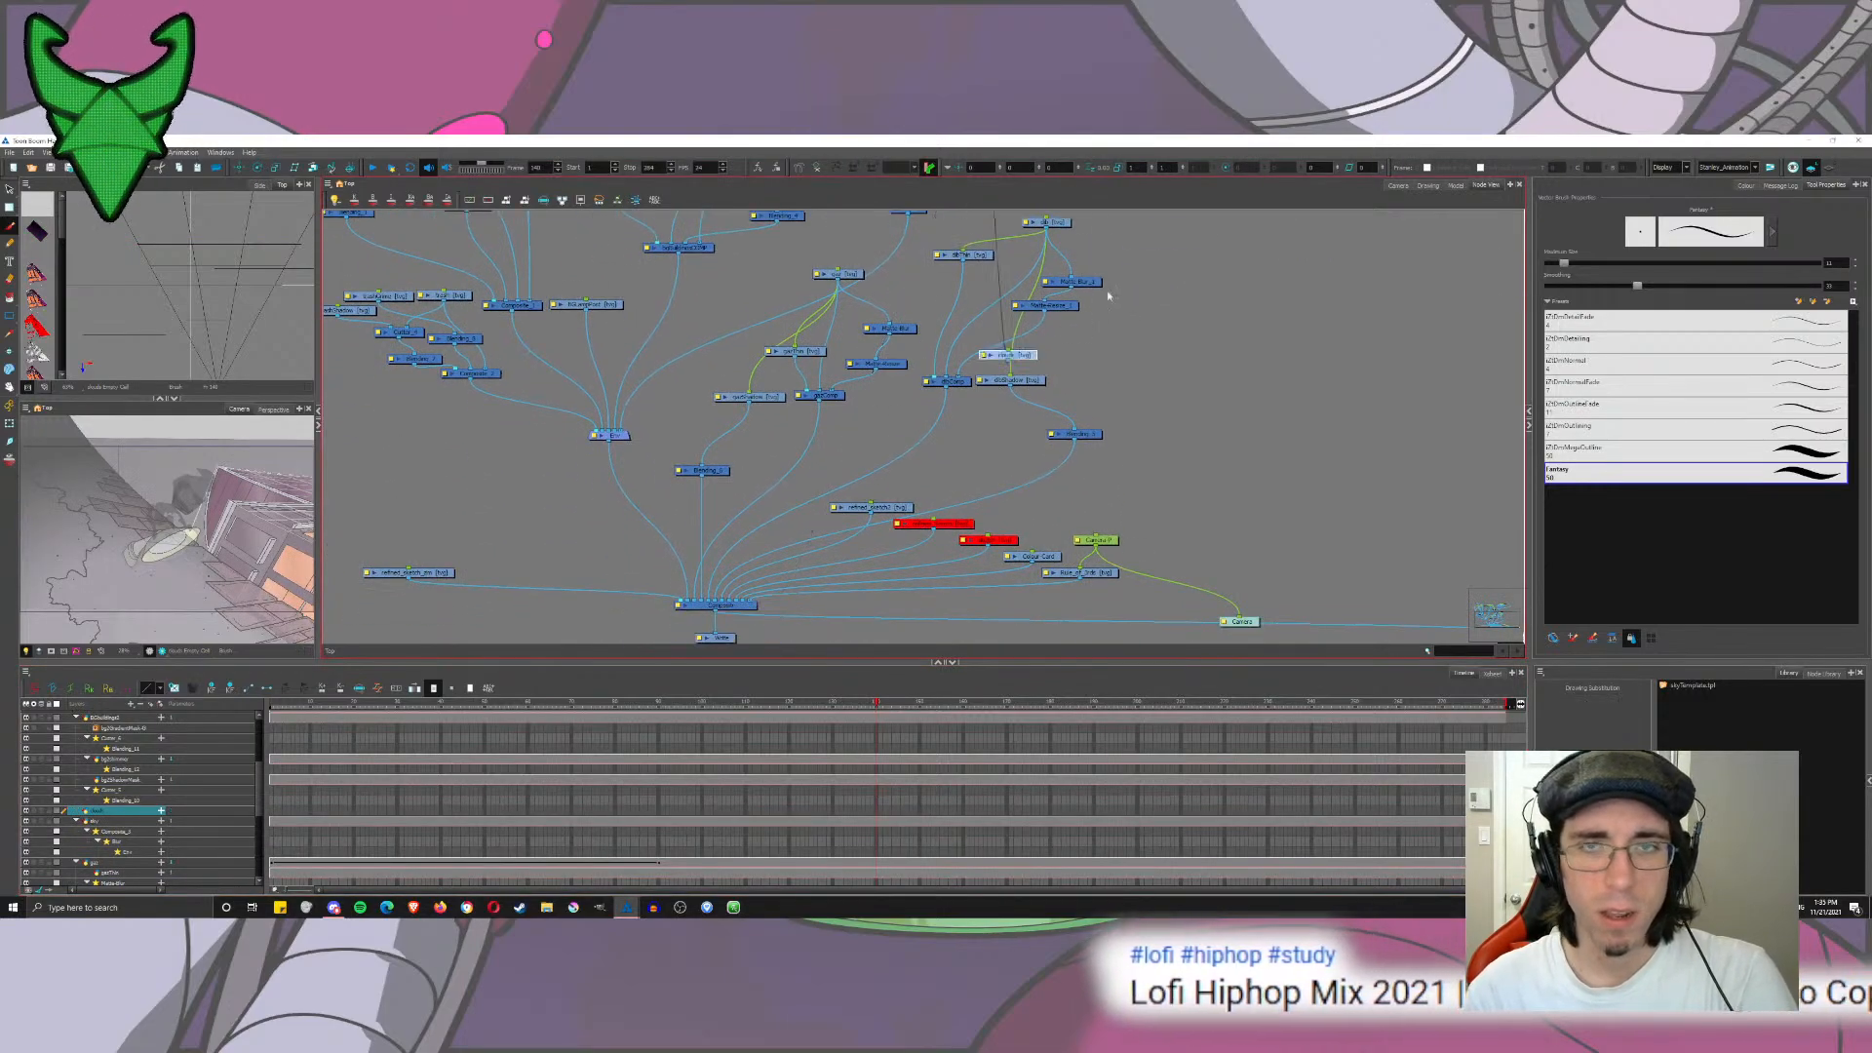
{"action": "left_click_drag", "start_coordinate": [1014, 355], "coordinate": [1172, 236]}
{"action": "left_click_drag", "start_coordinate": [1189, 214], "coordinate": [1192, 349]}
{"action": "left_click", "coordinate": [1398, 185]}
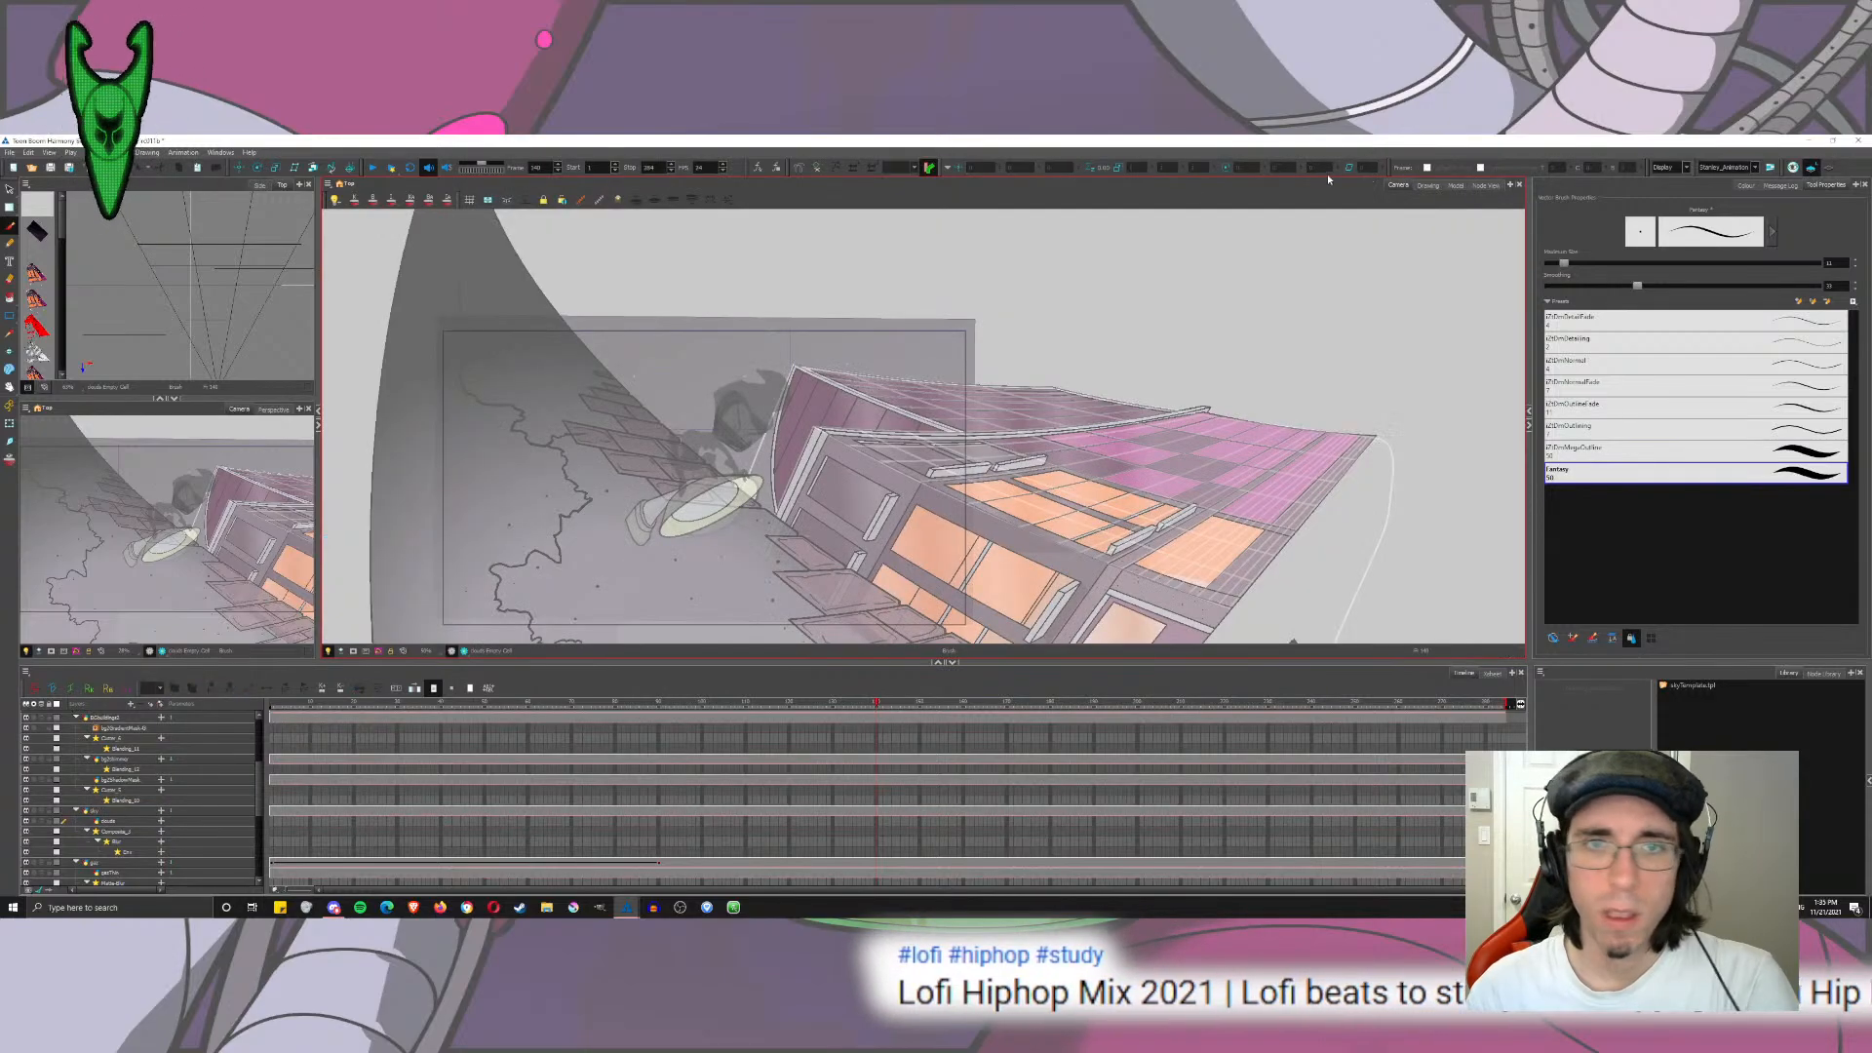
Step: Sketch a jagged cloud outline in white across the sky above the building on the new layer
{"action": "left_click", "coordinate": [1746, 185]}
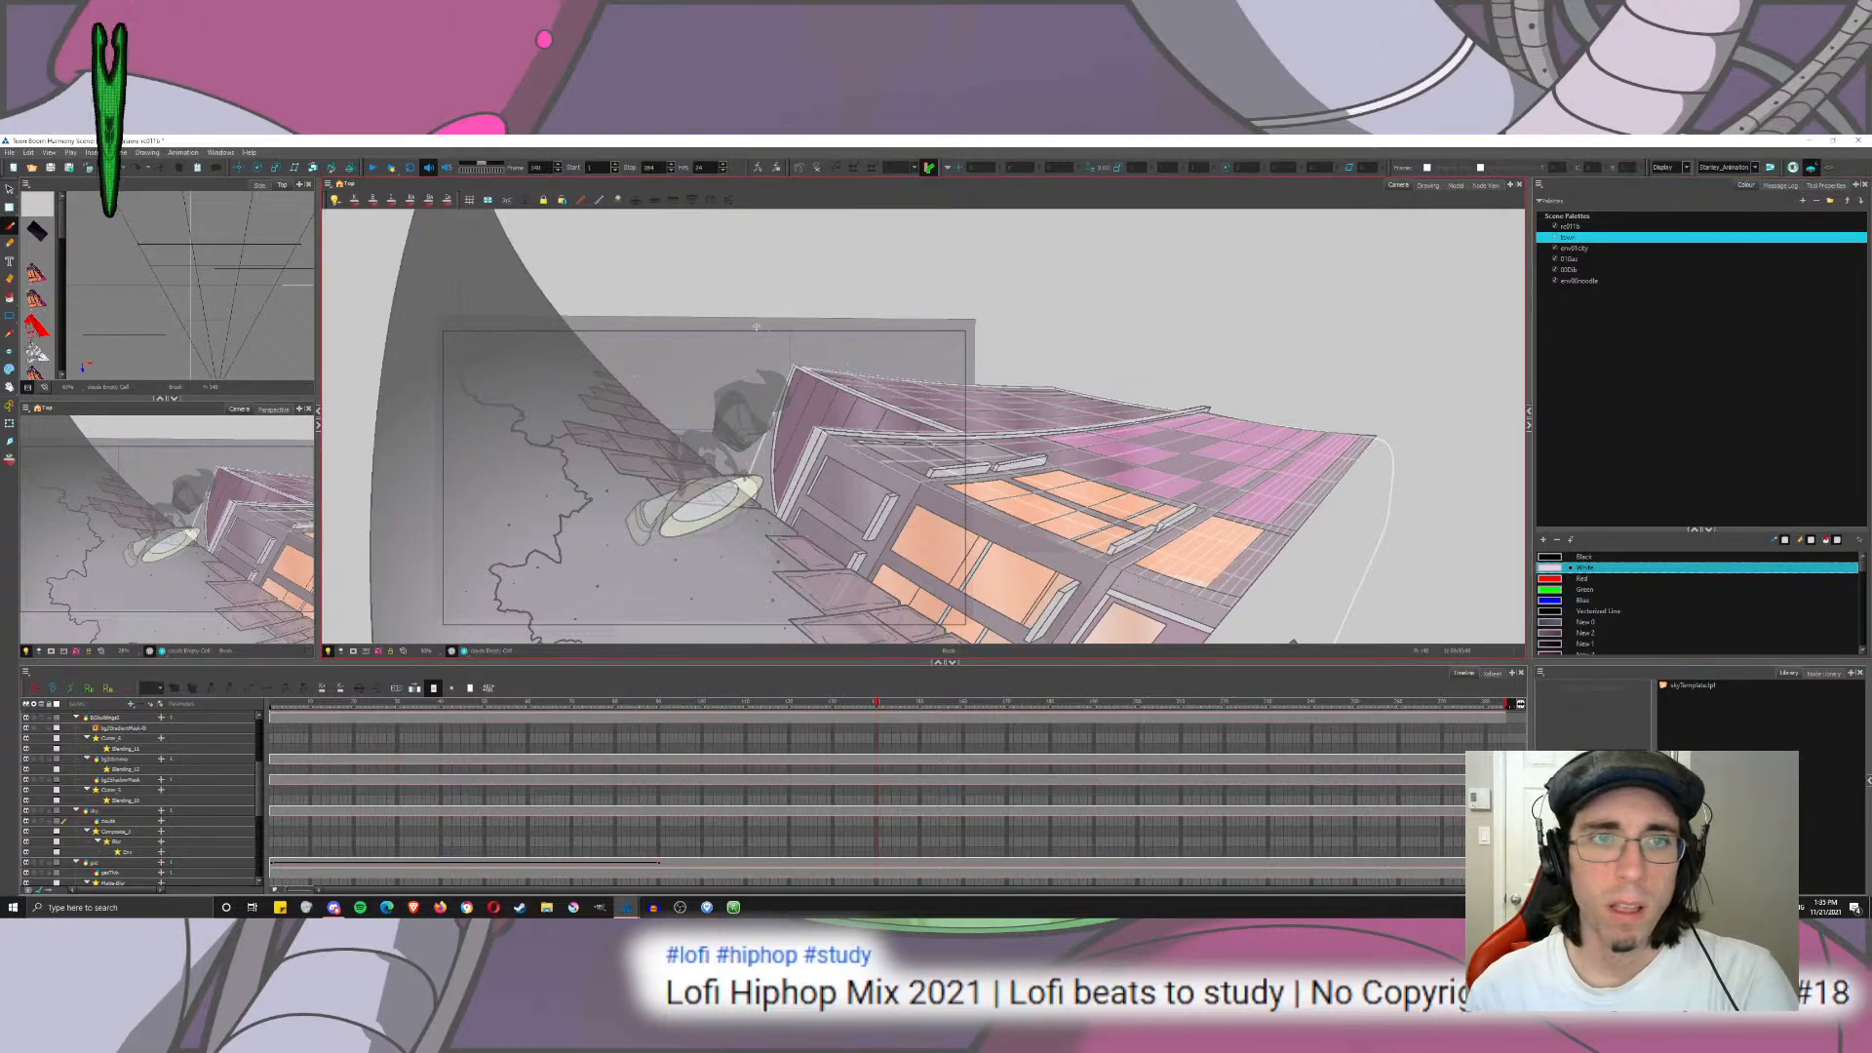
{"action": "mouse_move", "coordinate": [770, 318]}
{"action": "left_mouse_down"}
{"action": "mouse_move", "coordinate": [674, 407]}
{"action": "mouse_move", "coordinate": [704, 409]}
{"action": "mouse_move", "coordinate": [692, 462]}
{"action": "mouse_move", "coordinate": [632, 536]}
{"action": "left_mouse_up"}
{"action": "mouse_move", "coordinate": [760, 463]}
{"action": "left_mouse_down"}
{"action": "mouse_move", "coordinate": [953, 346]}
{"action": "mouse_move", "coordinate": [768, 306]}
{"action": "left_mouse_up"}
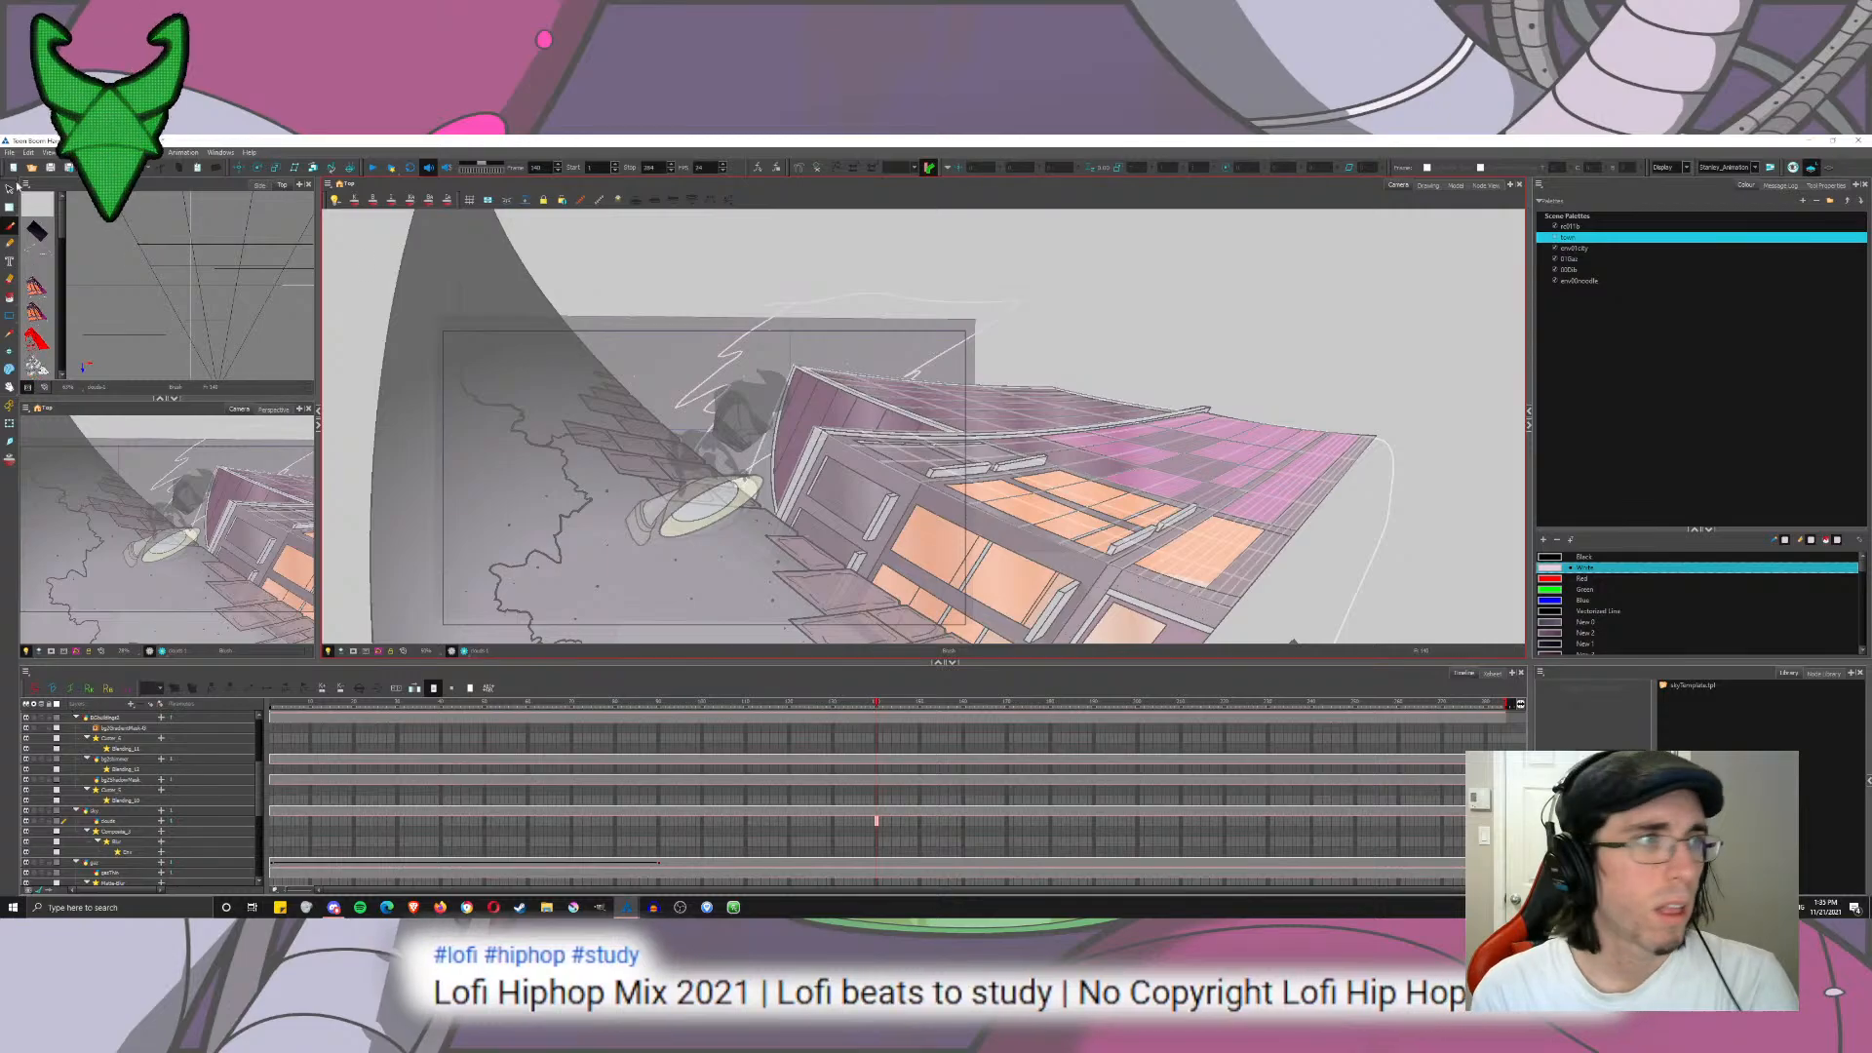
{"action": "key", "text": "alt+s"}
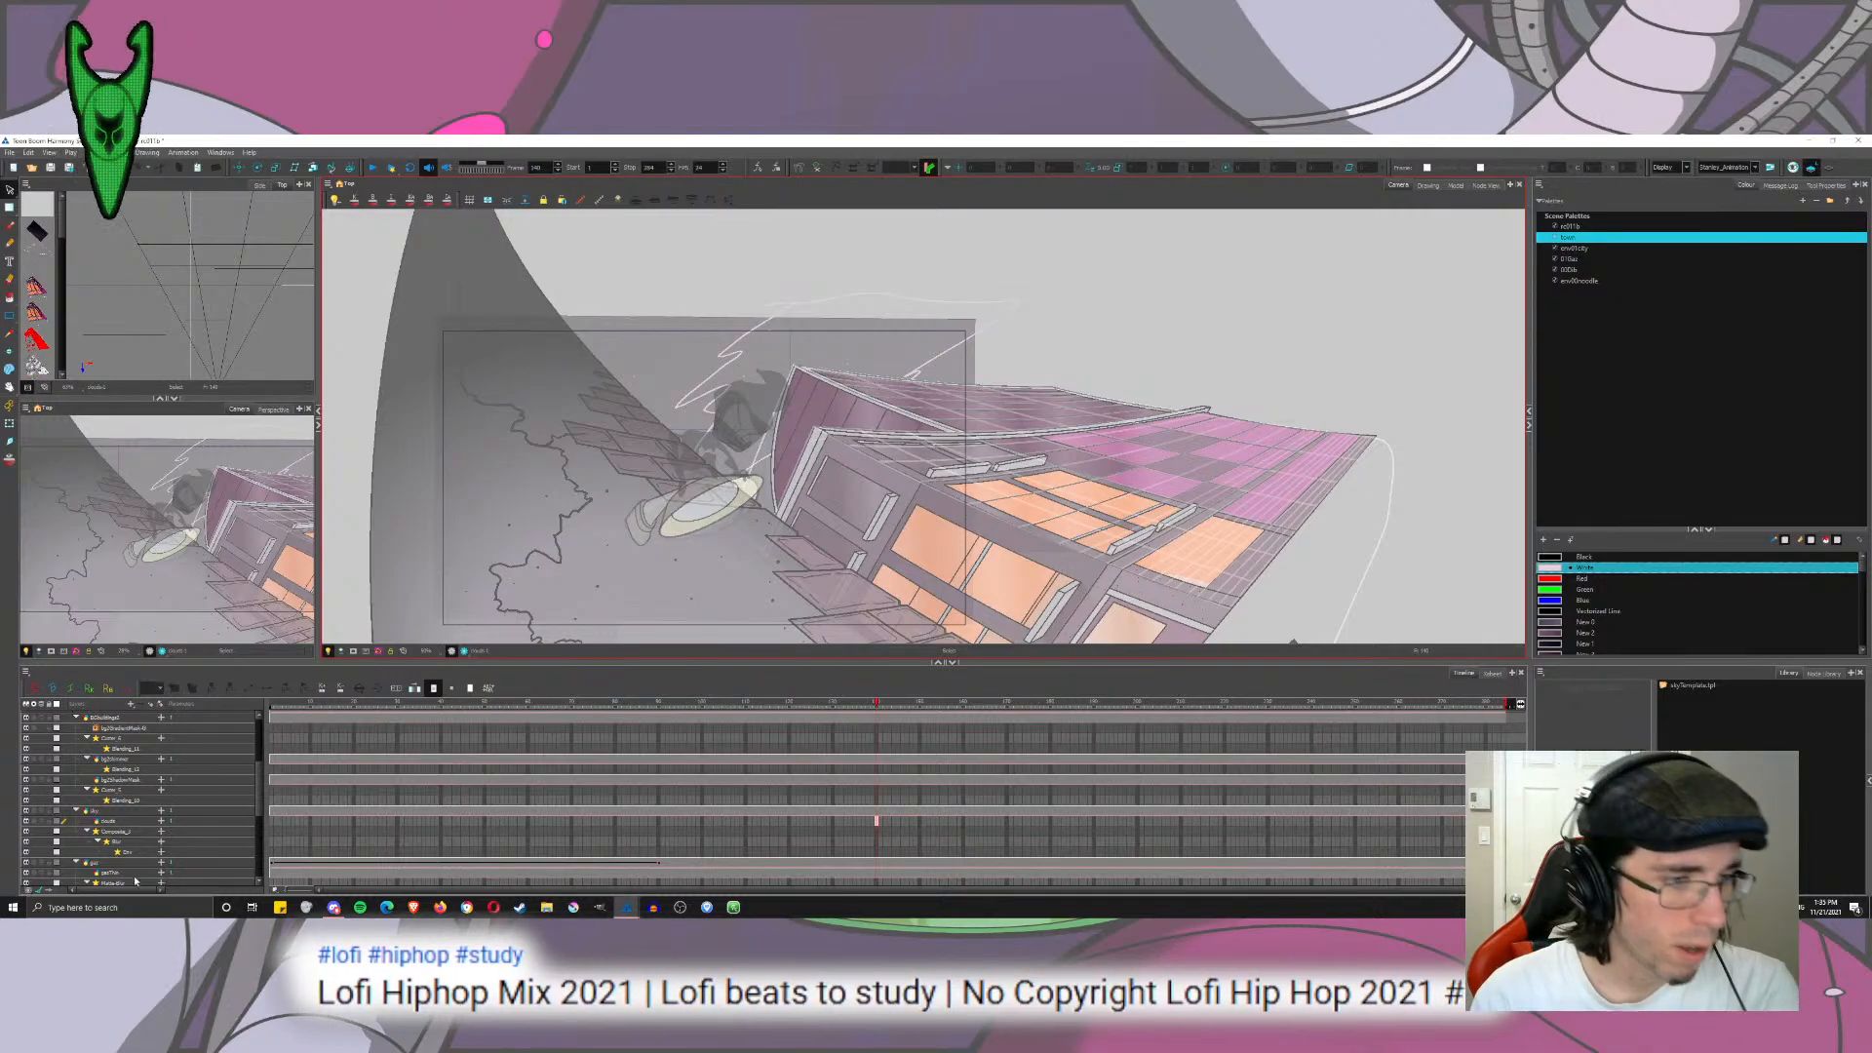
Step: Extend the cloud drawing's exposure across the whole timeline, from the first frame to the end of the scene, and check other frames
{"action": "left_click_drag", "start_coordinate": [258, 785], "coordinate": [372, 788]}
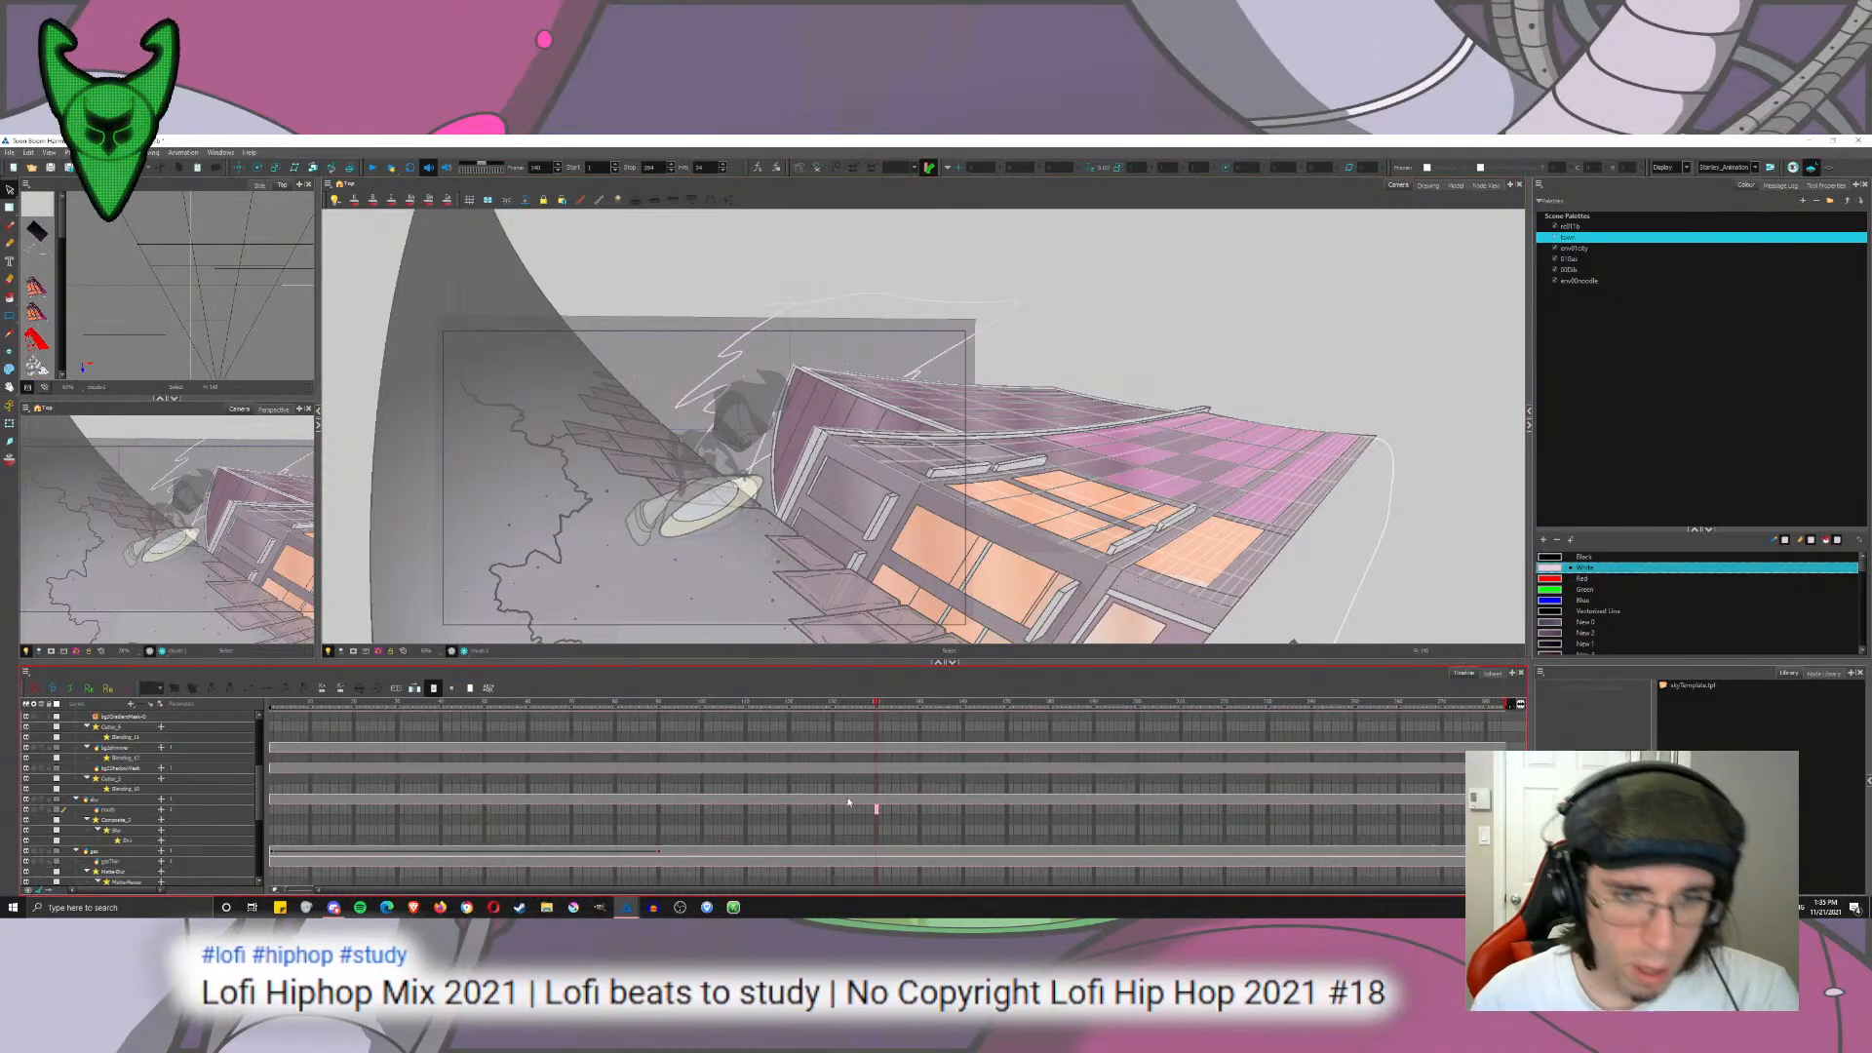
{"action": "left_click", "coordinate": [876, 810]}
{"action": "key", "text": "F5"}
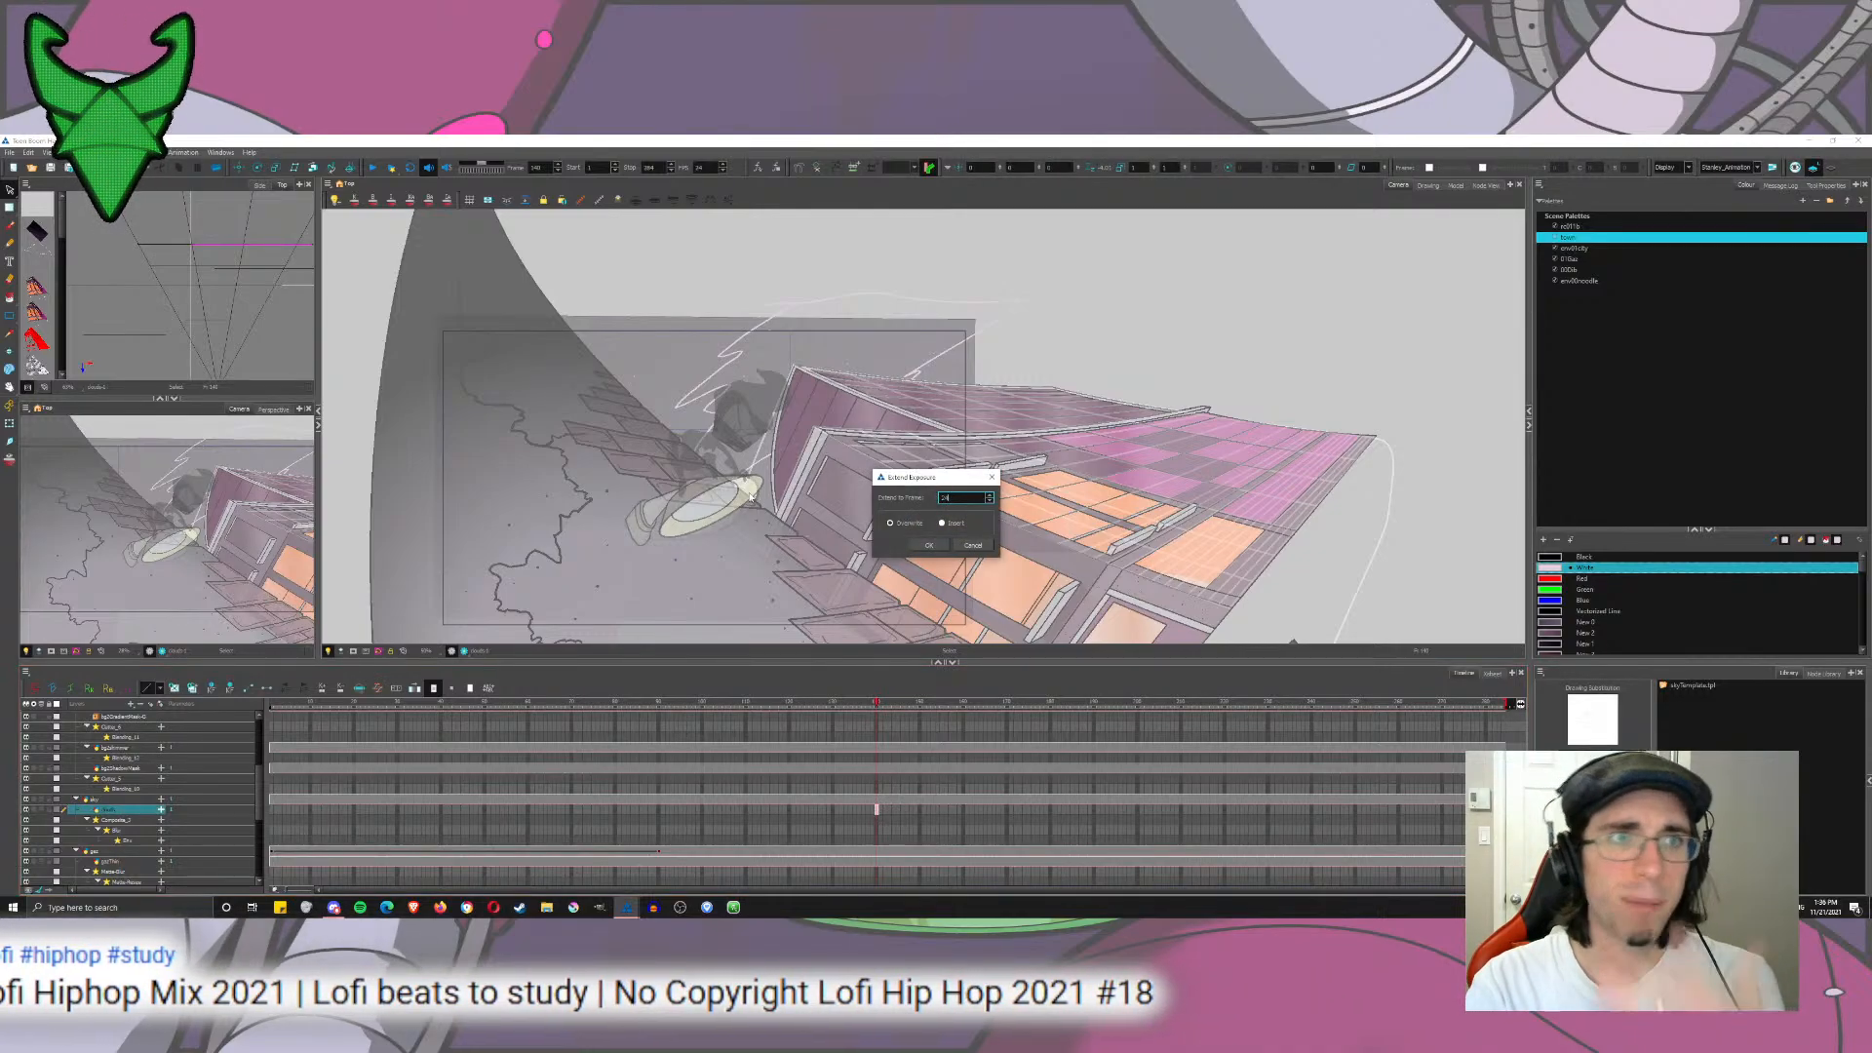
{"action": "key", "text": "Return"}
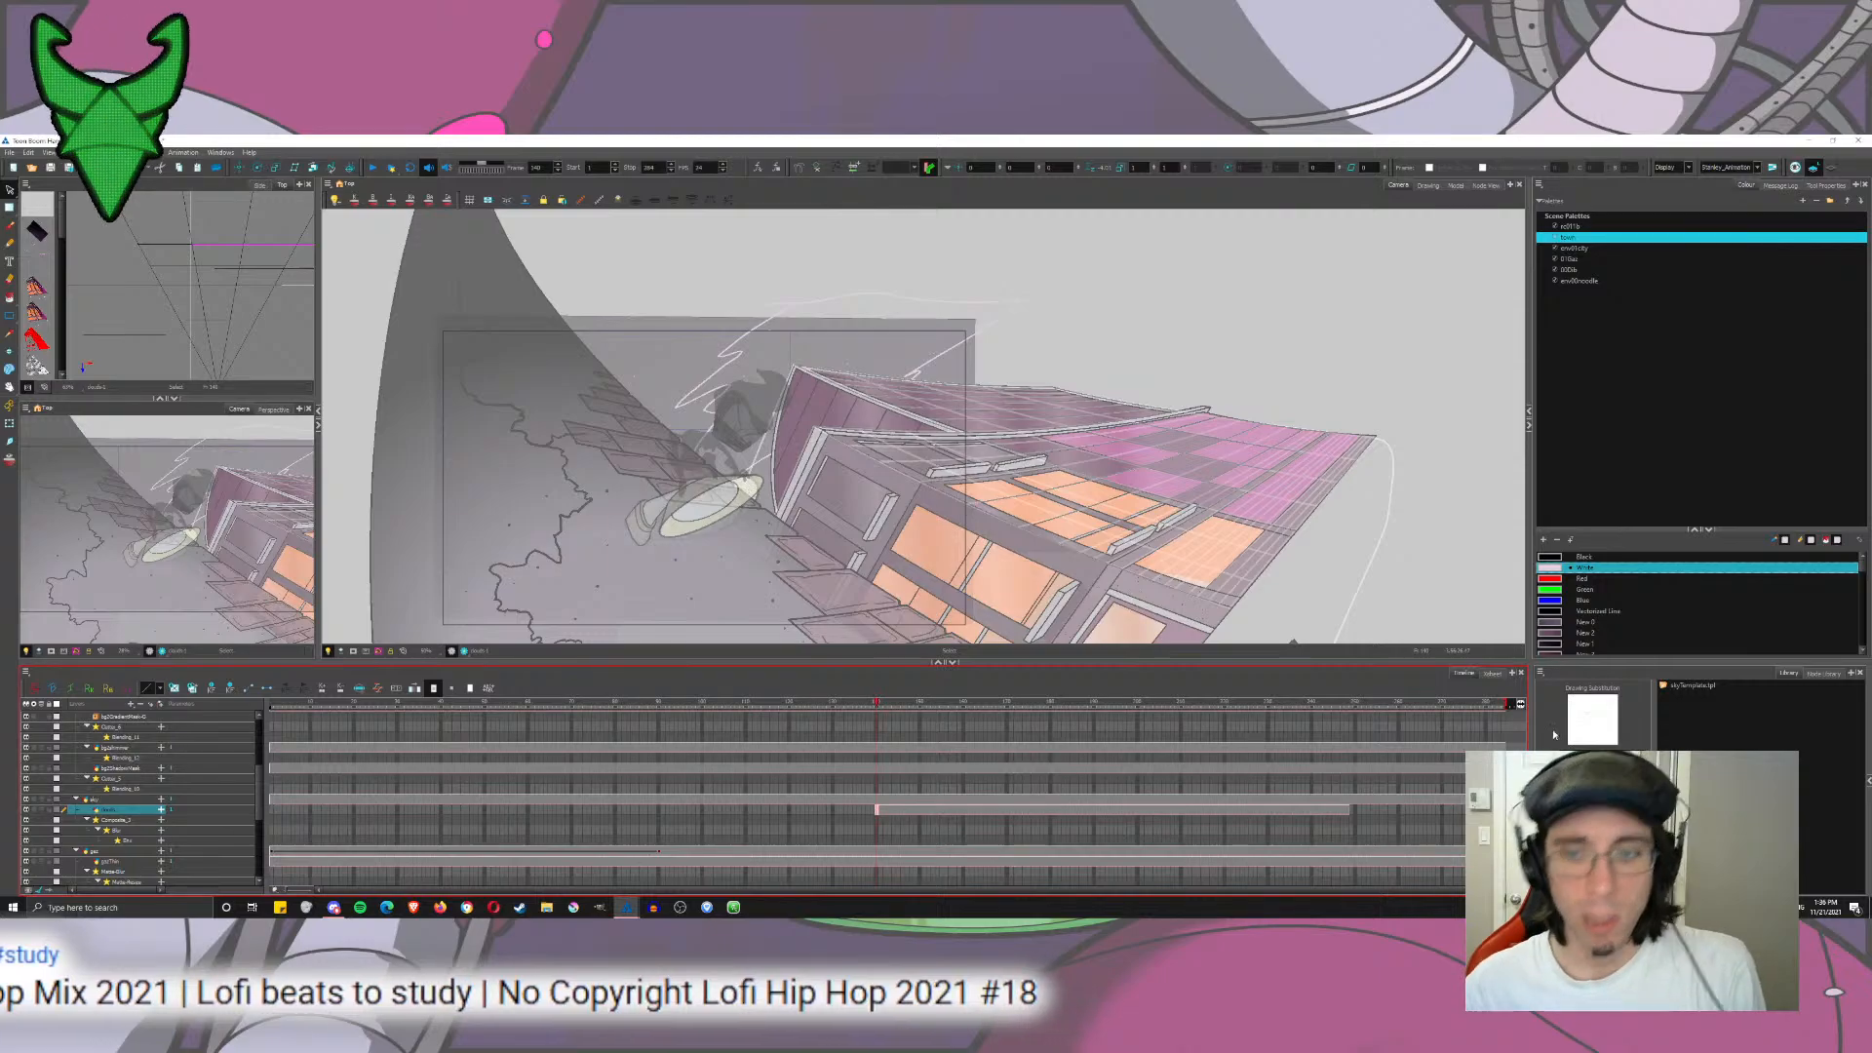
{"action": "left_click", "coordinate": [1347, 809]}
{"action": "key", "text": "F5"}
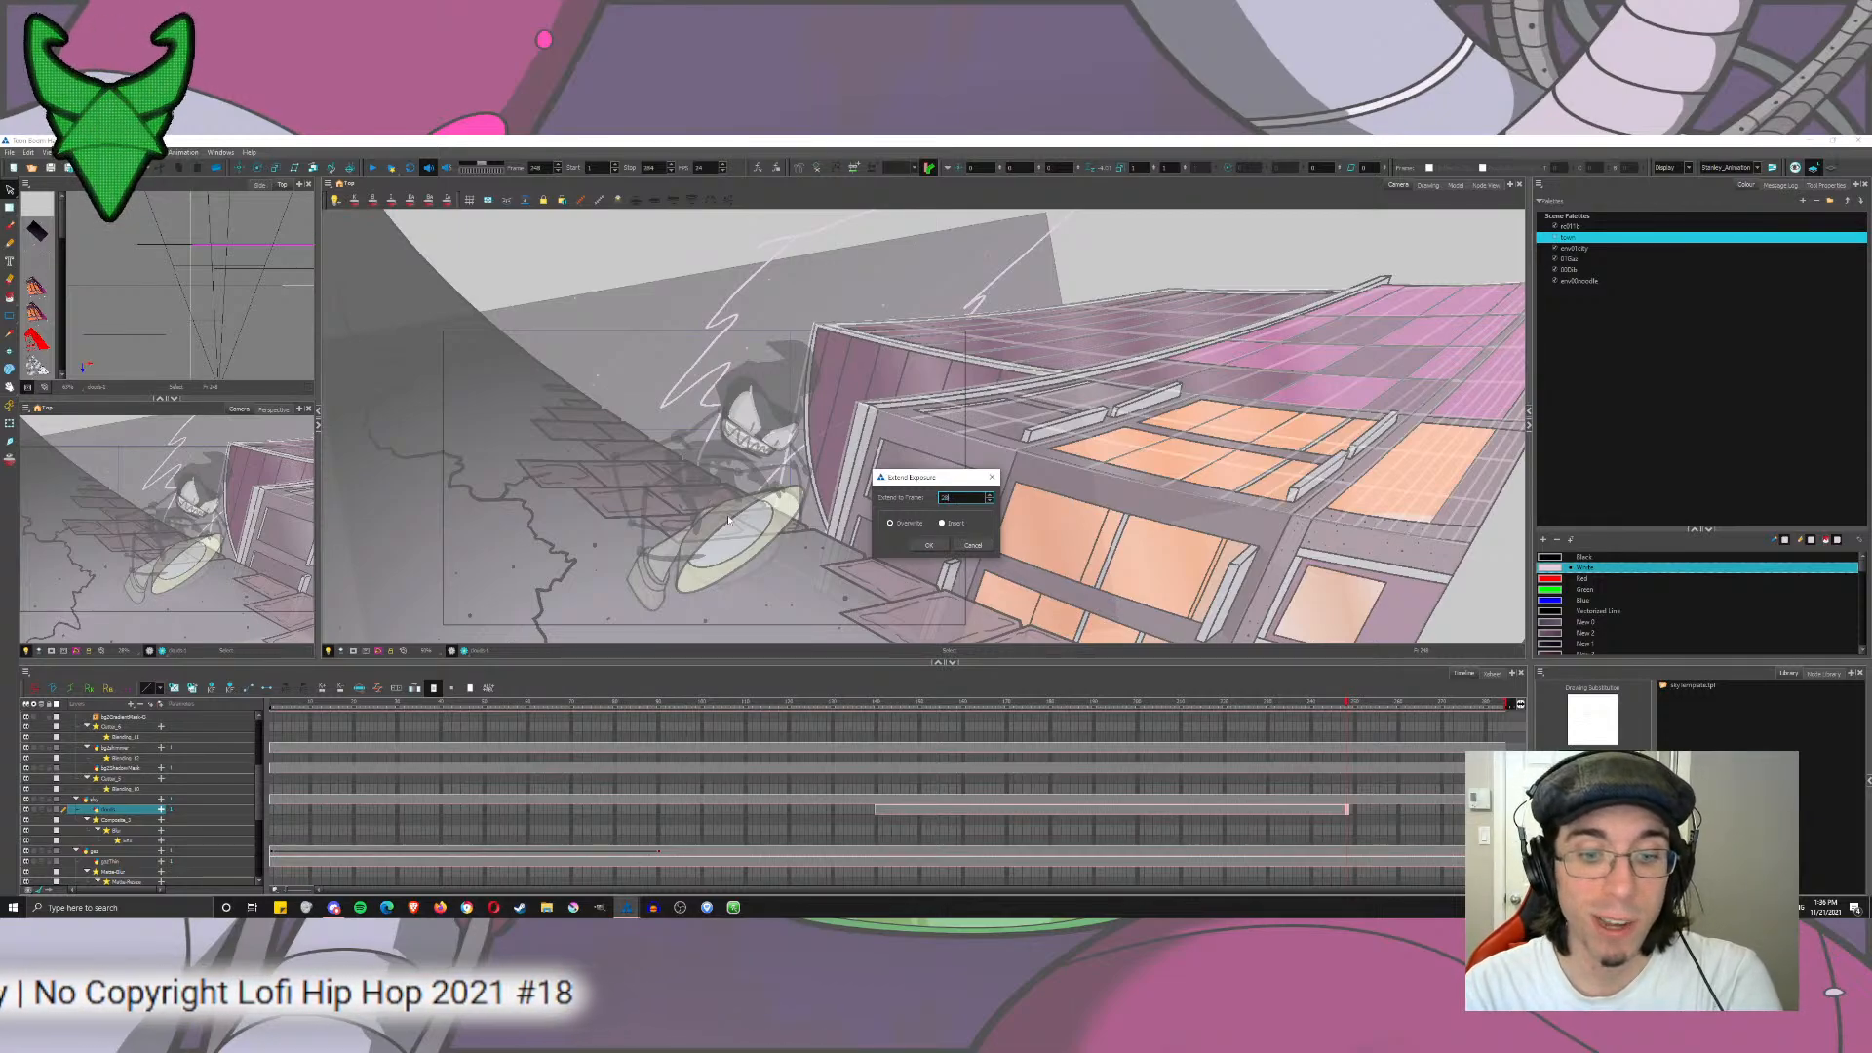
{"action": "key", "text": "Return"}
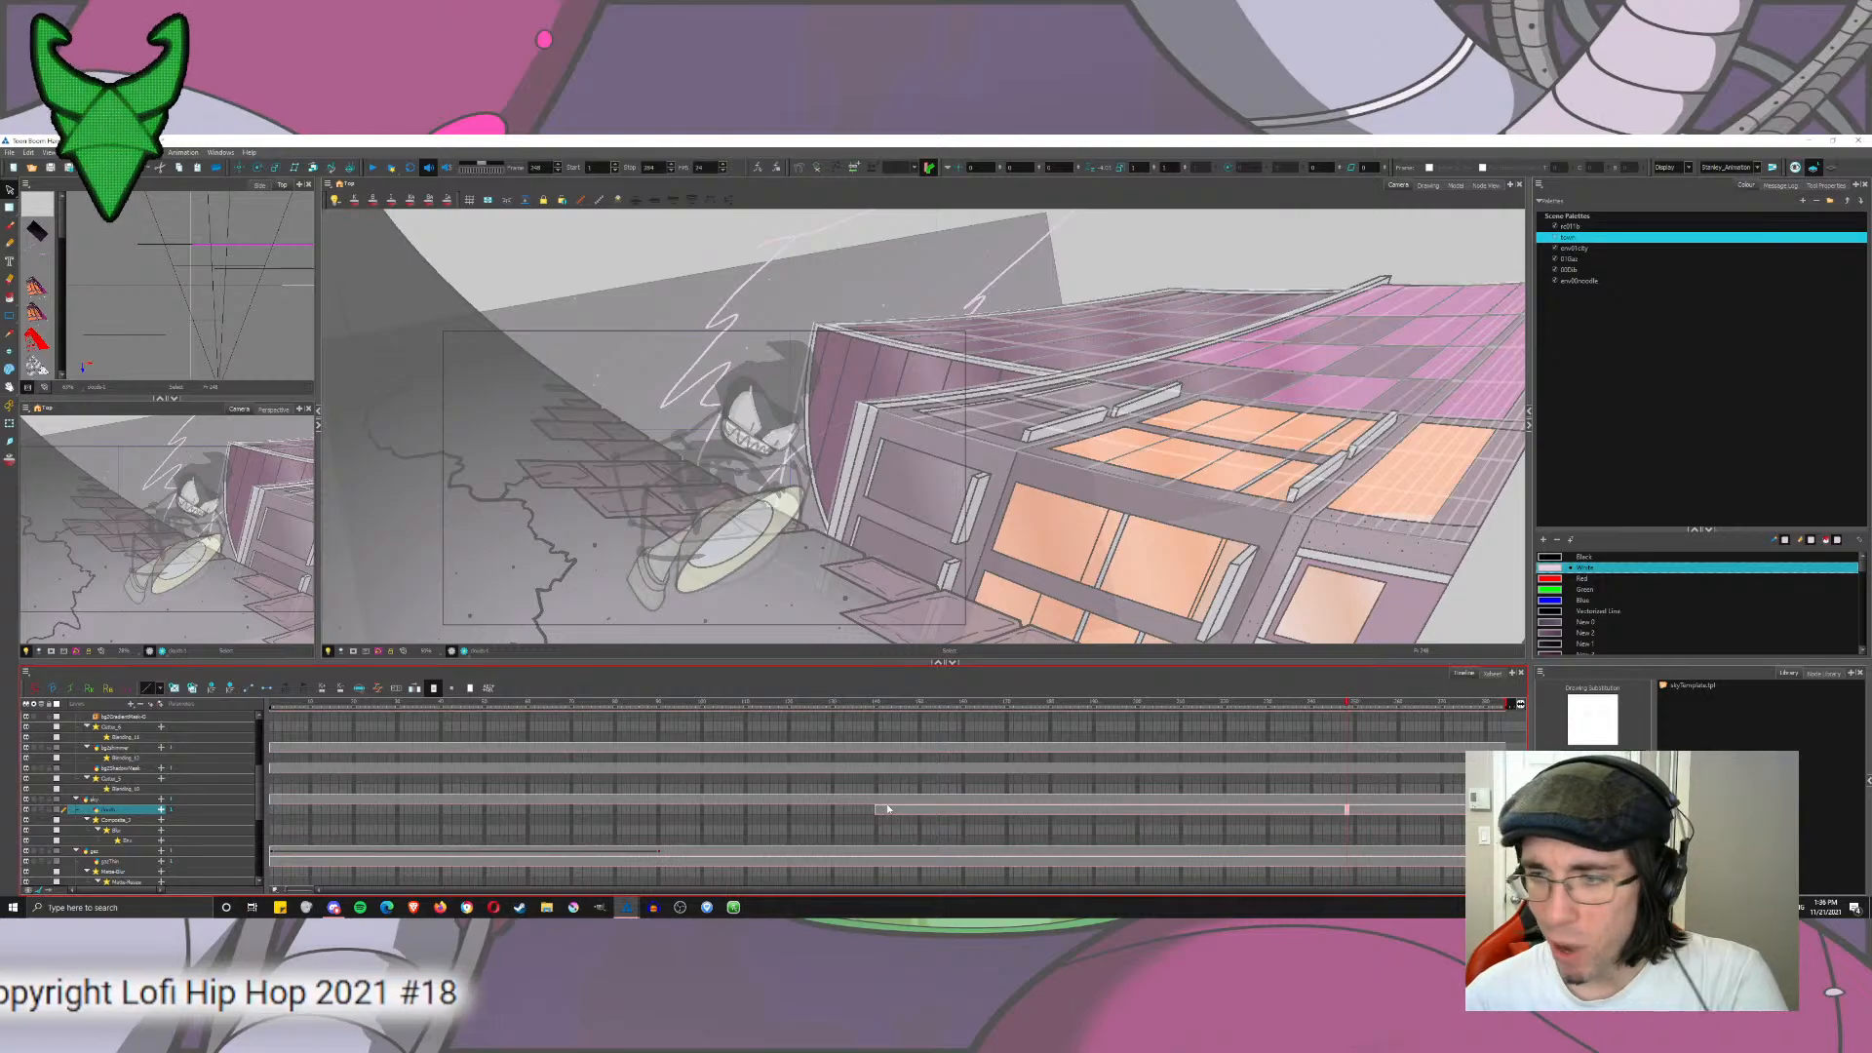
{"action": "left_click", "coordinate": [877, 808]}
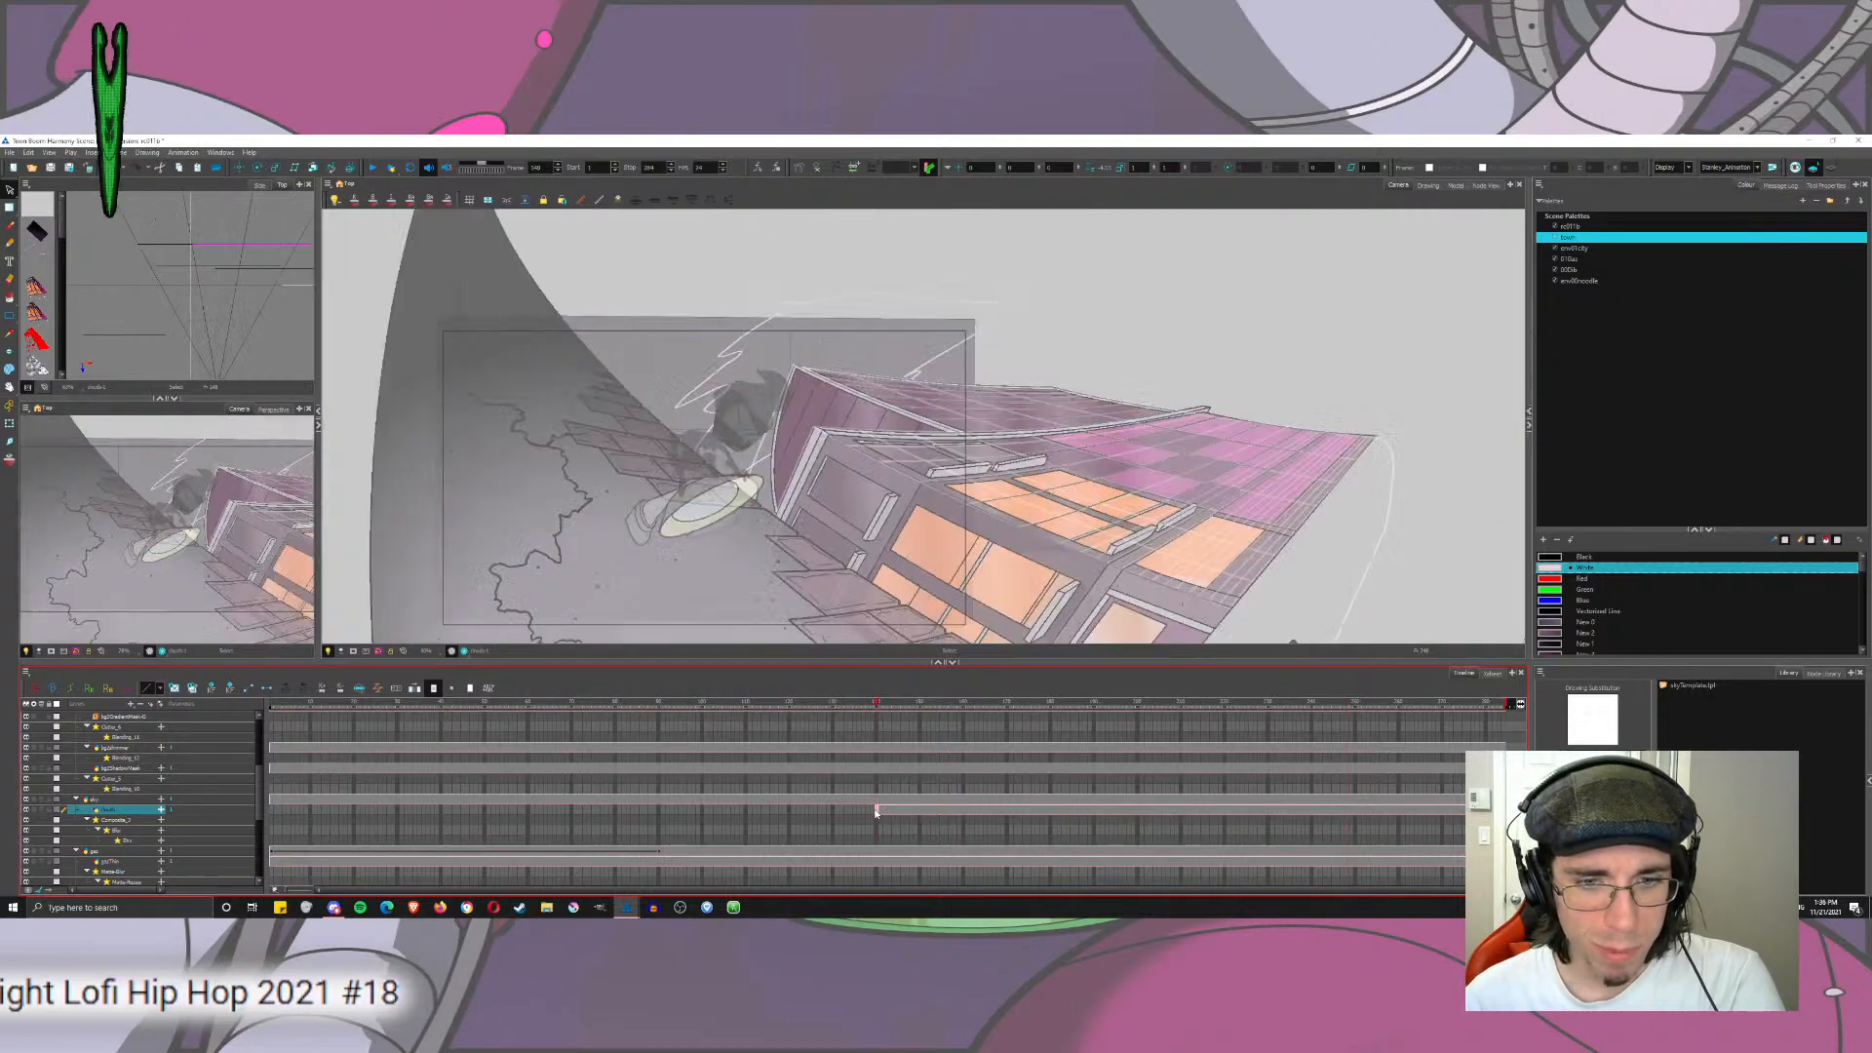
{"action": "left_click", "coordinate": [276, 810]}
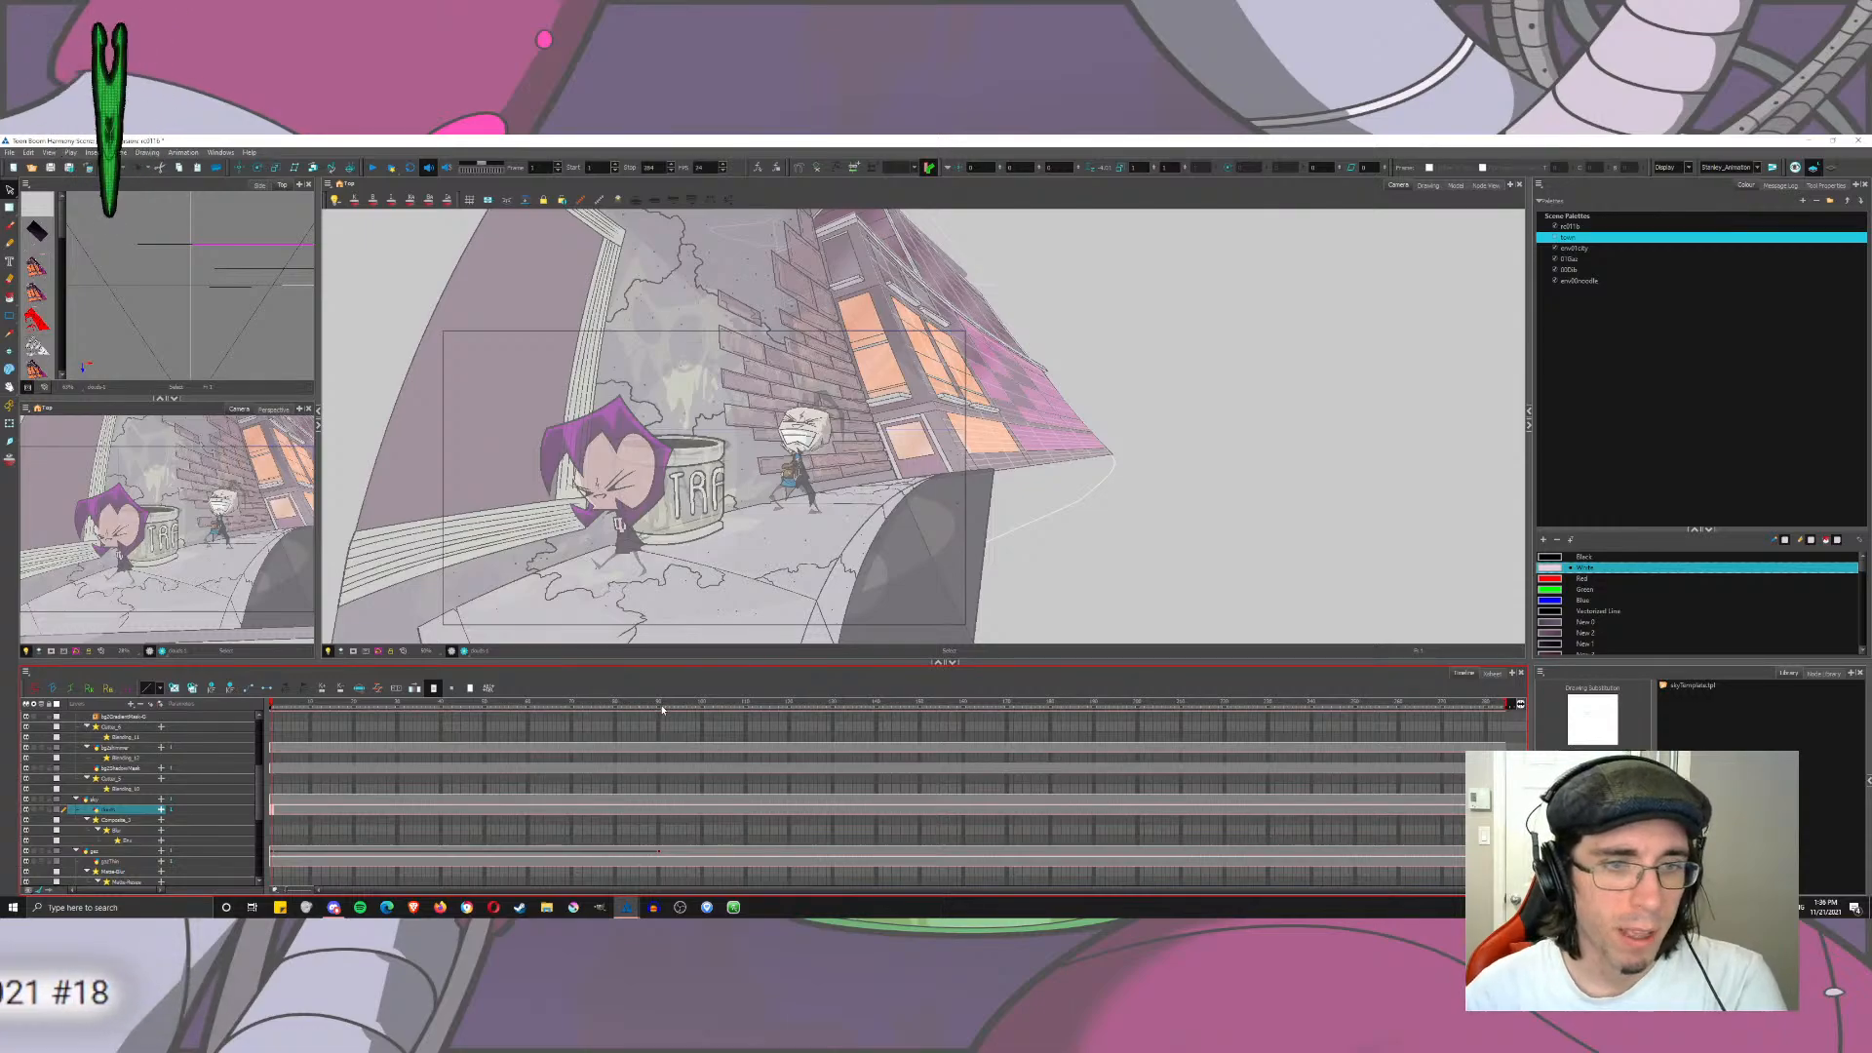
{"action": "left_click_drag", "start_coordinate": [661, 706], "coordinate": [792, 710]}
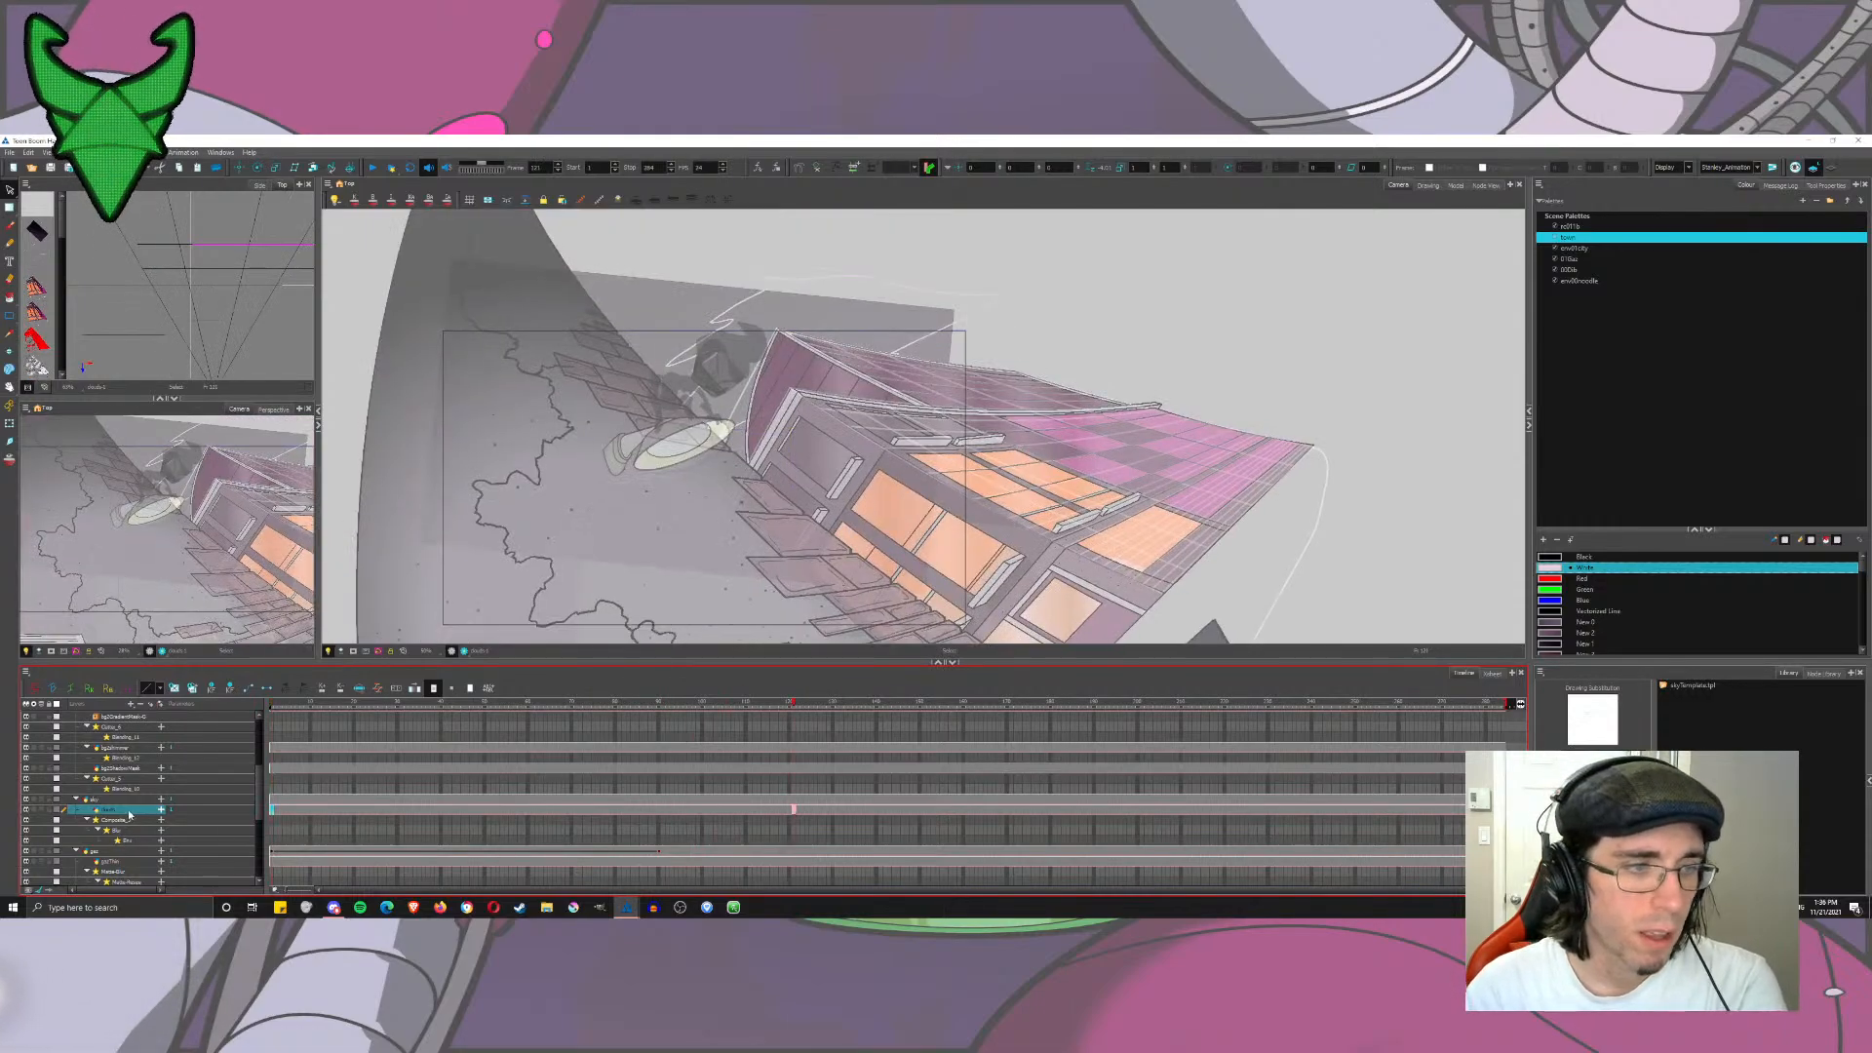
Step: Set a Z position offset for the cloud layer in its layer properties
{"action": "double_click", "coordinate": [129, 811]}
{"action": "left_click_drag", "start_coordinate": [571, 508], "coordinate": [373, 512]}
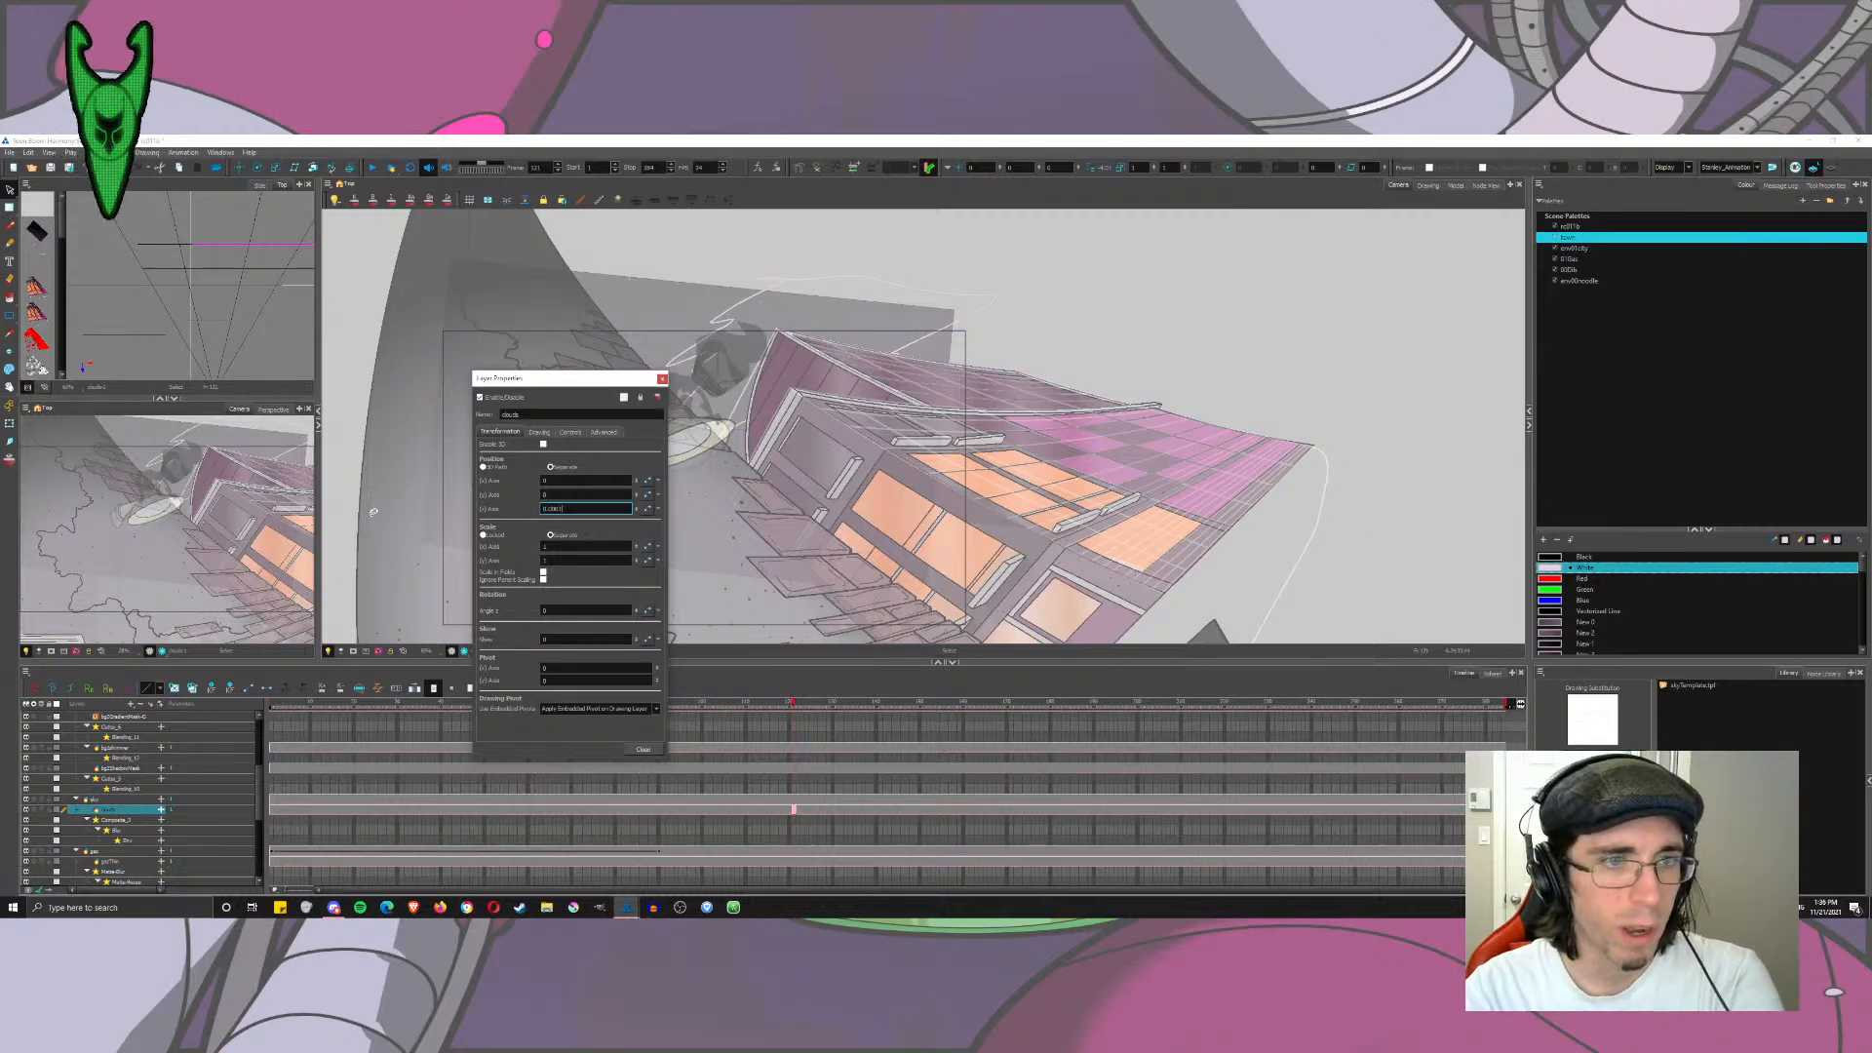
{"action": "left_click", "coordinate": [643, 749]}
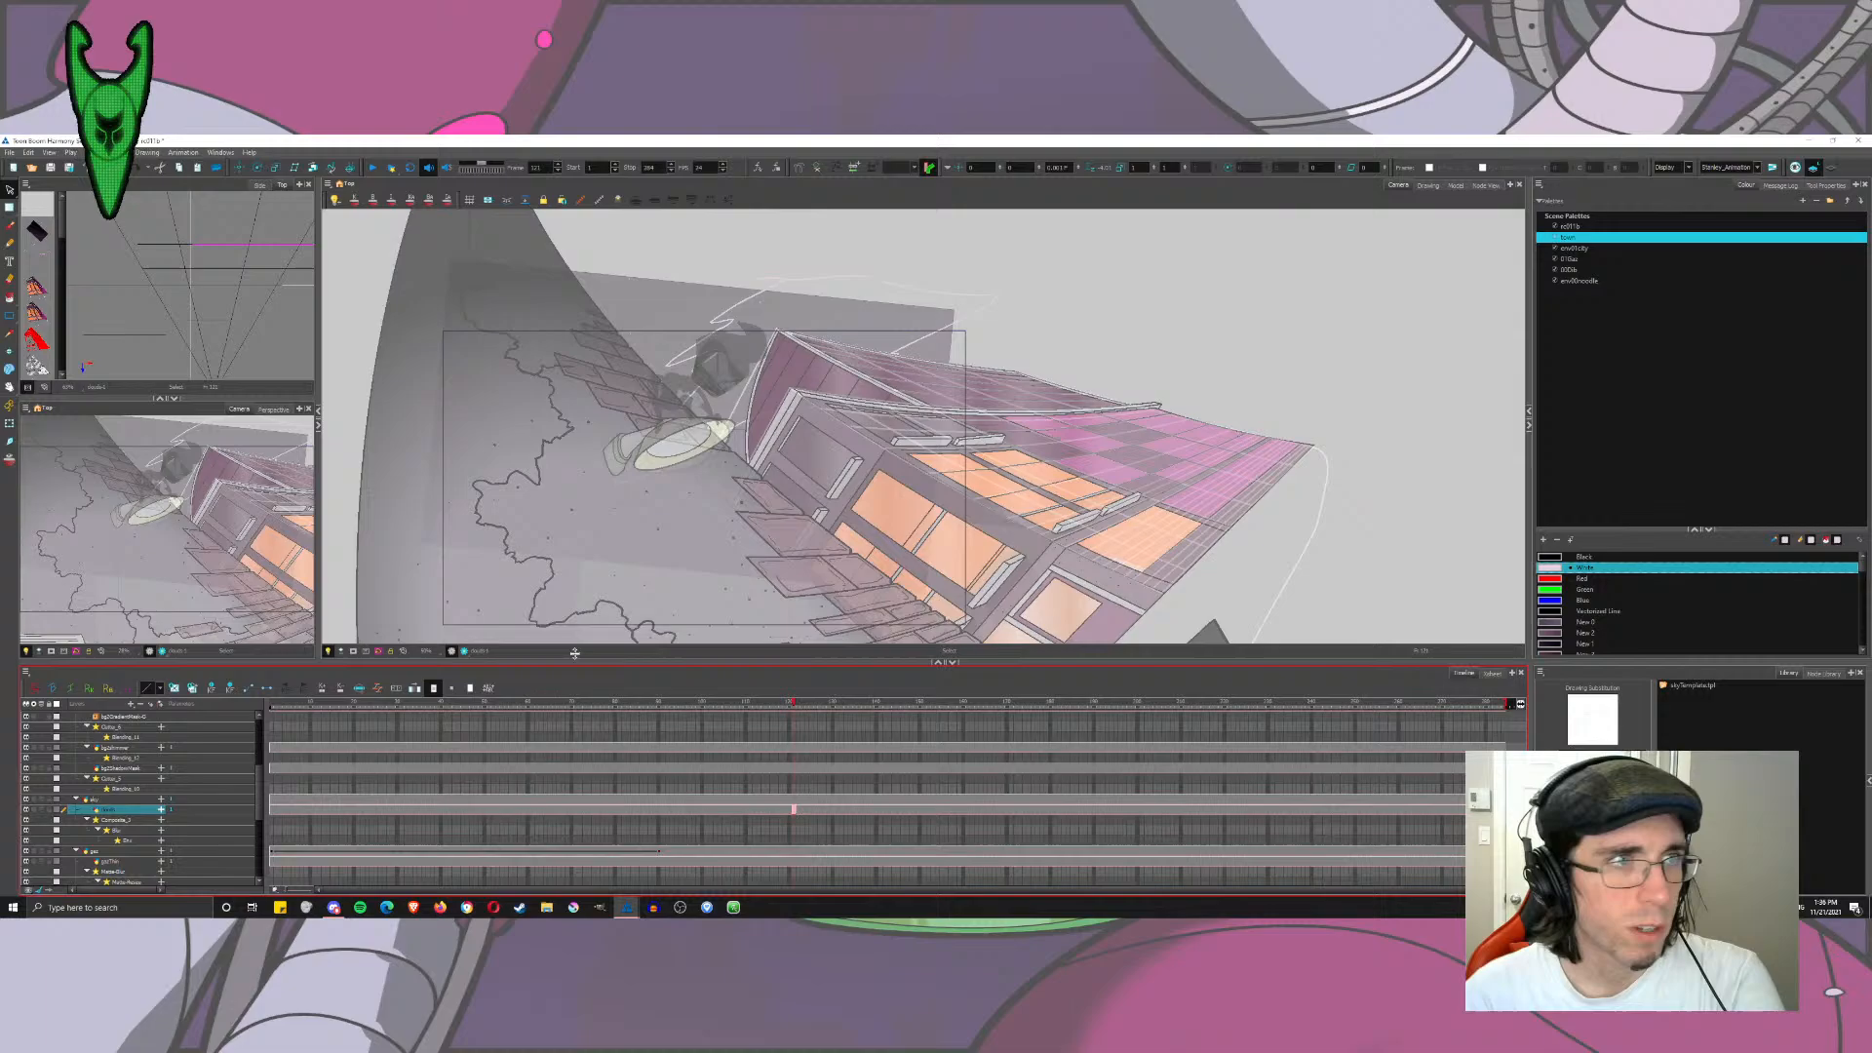
Step: Fill the cloud outline above the building with the current white color
{"action": "left_click", "coordinate": [1206, 264]}
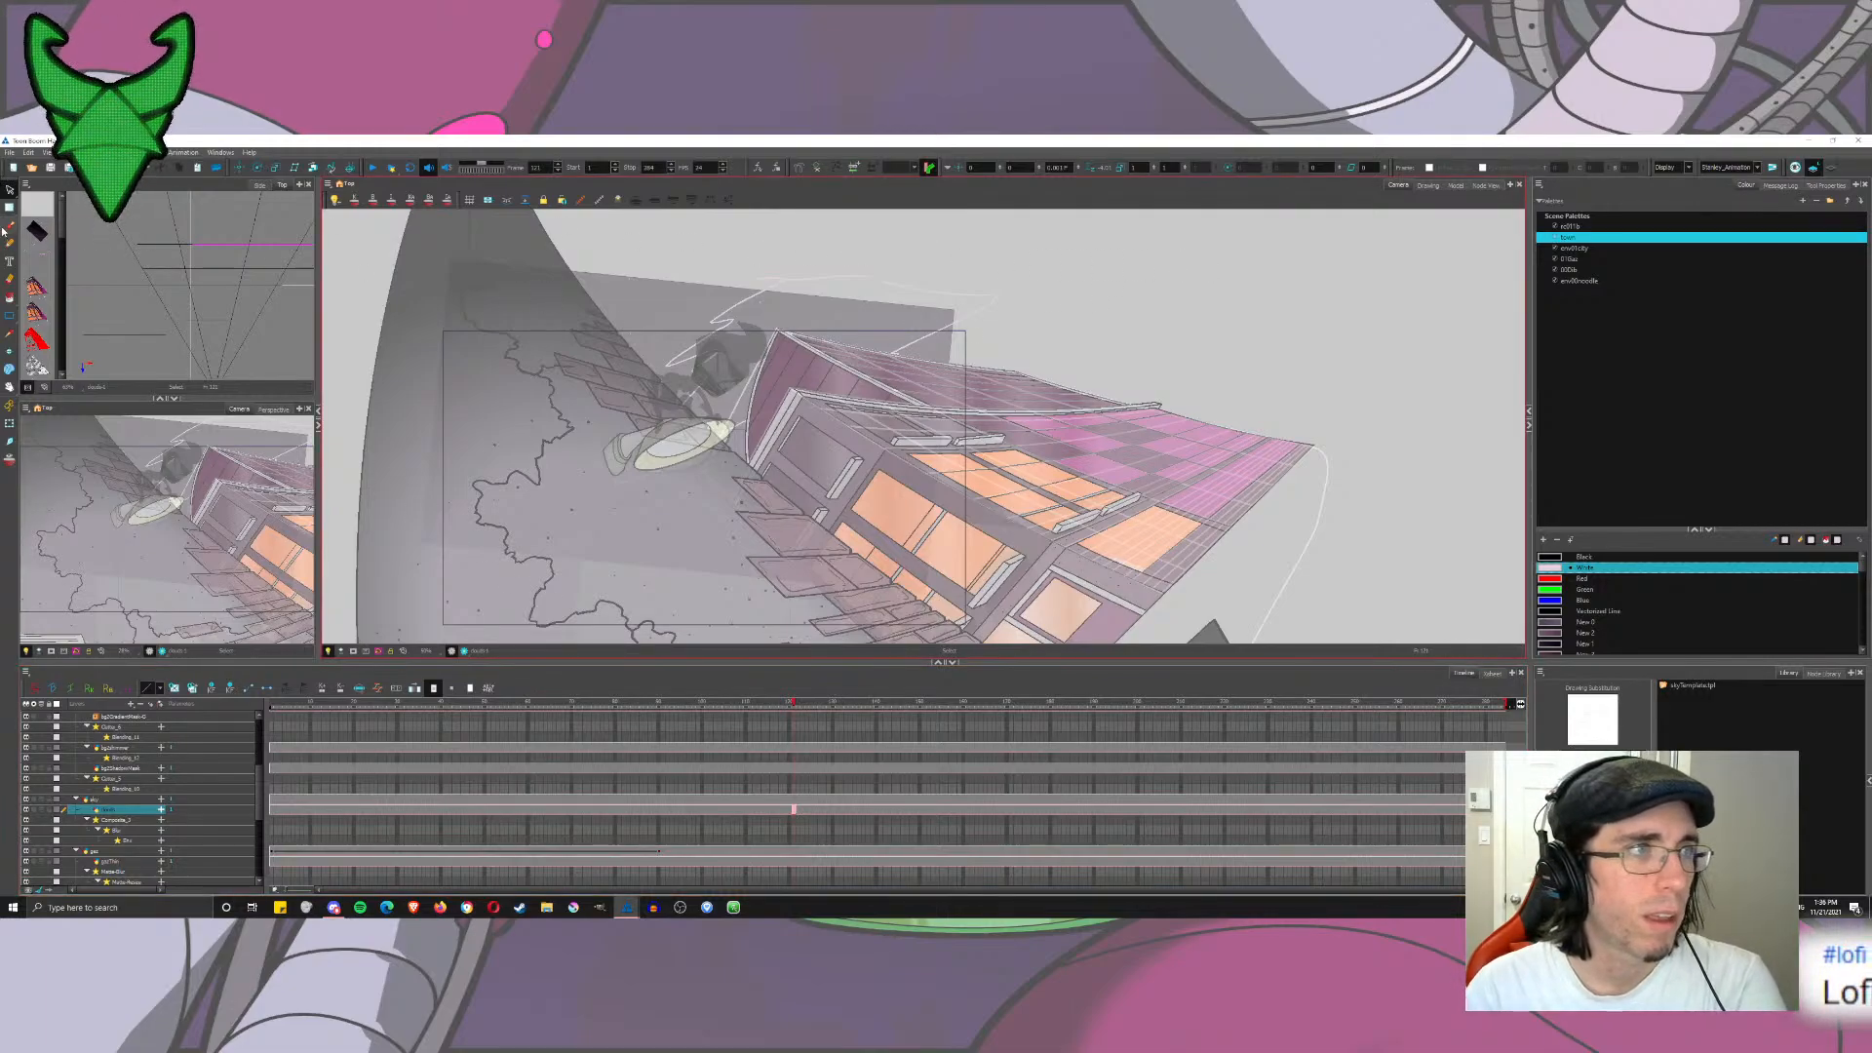
{"action": "left_click", "coordinate": [10, 298]}
{"action": "left_click", "coordinate": [761, 333]}
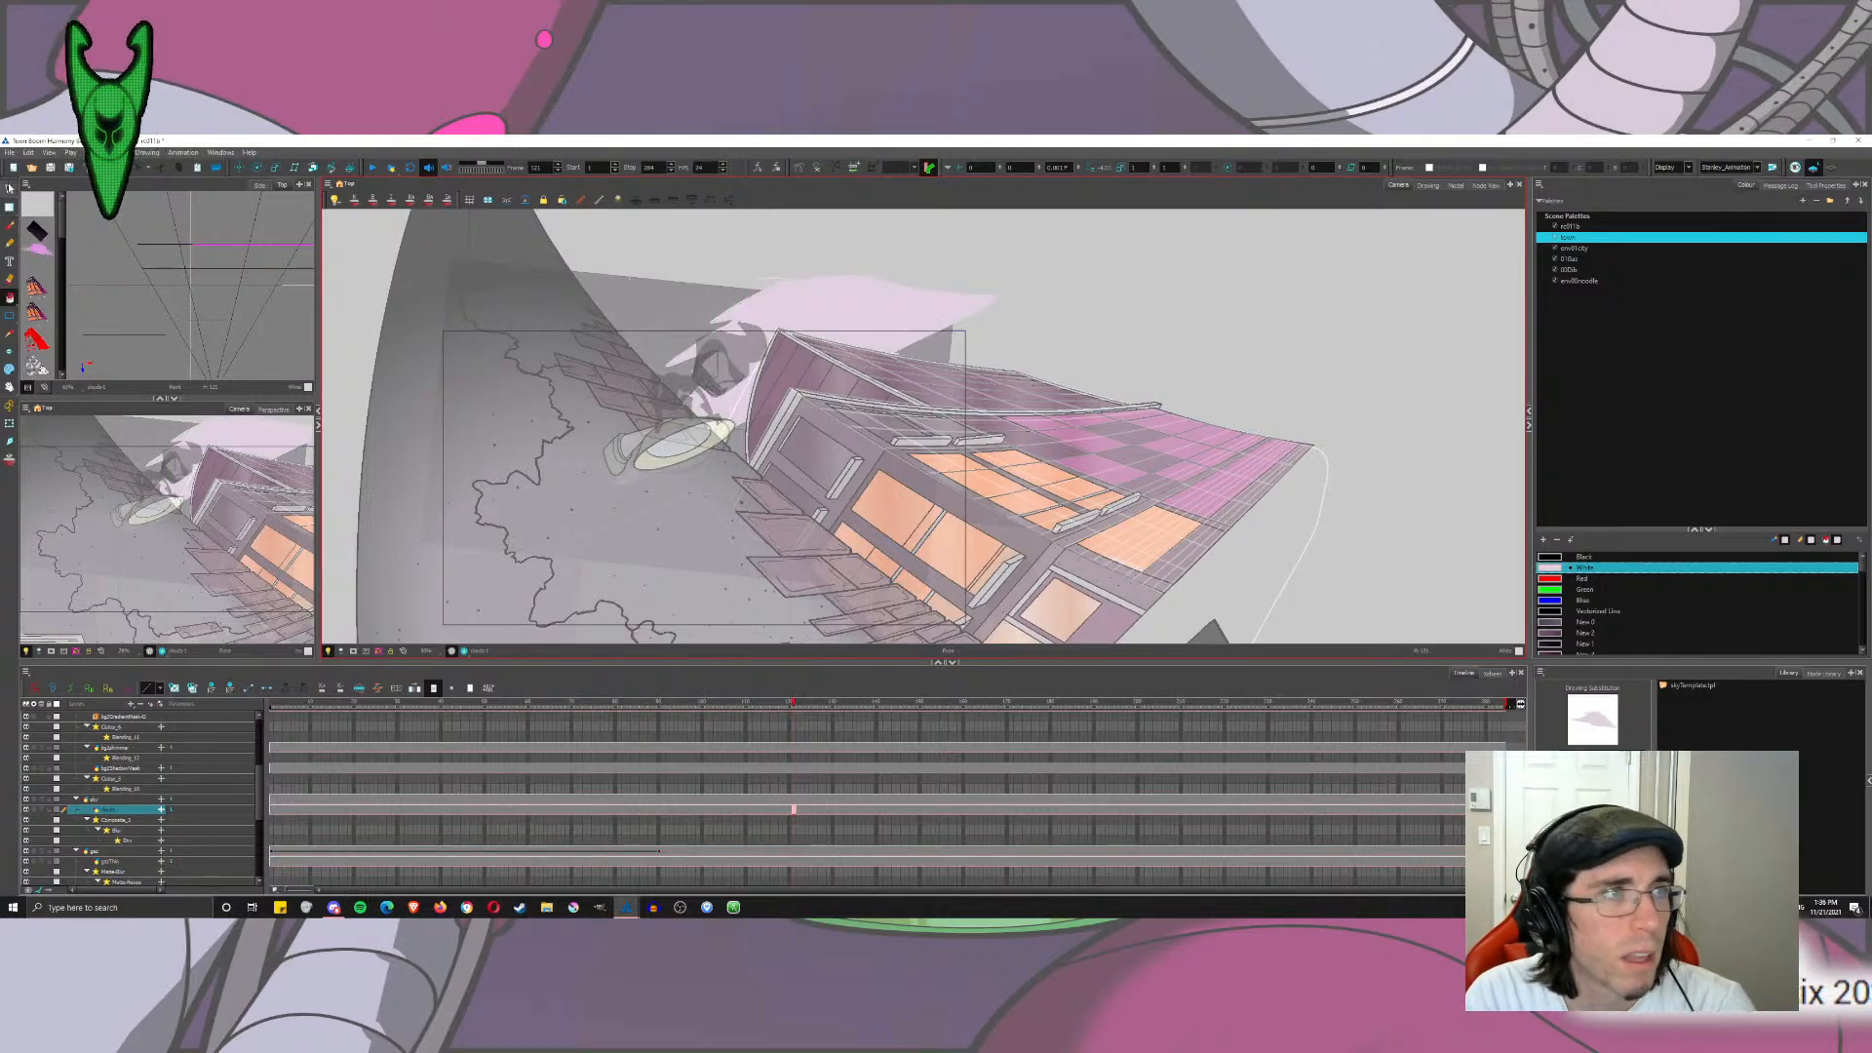
Step: Delete the white cloud drawing above the building and choose a dark purple swatch for the brush instead
{"action": "left_click", "coordinate": [9, 188]}
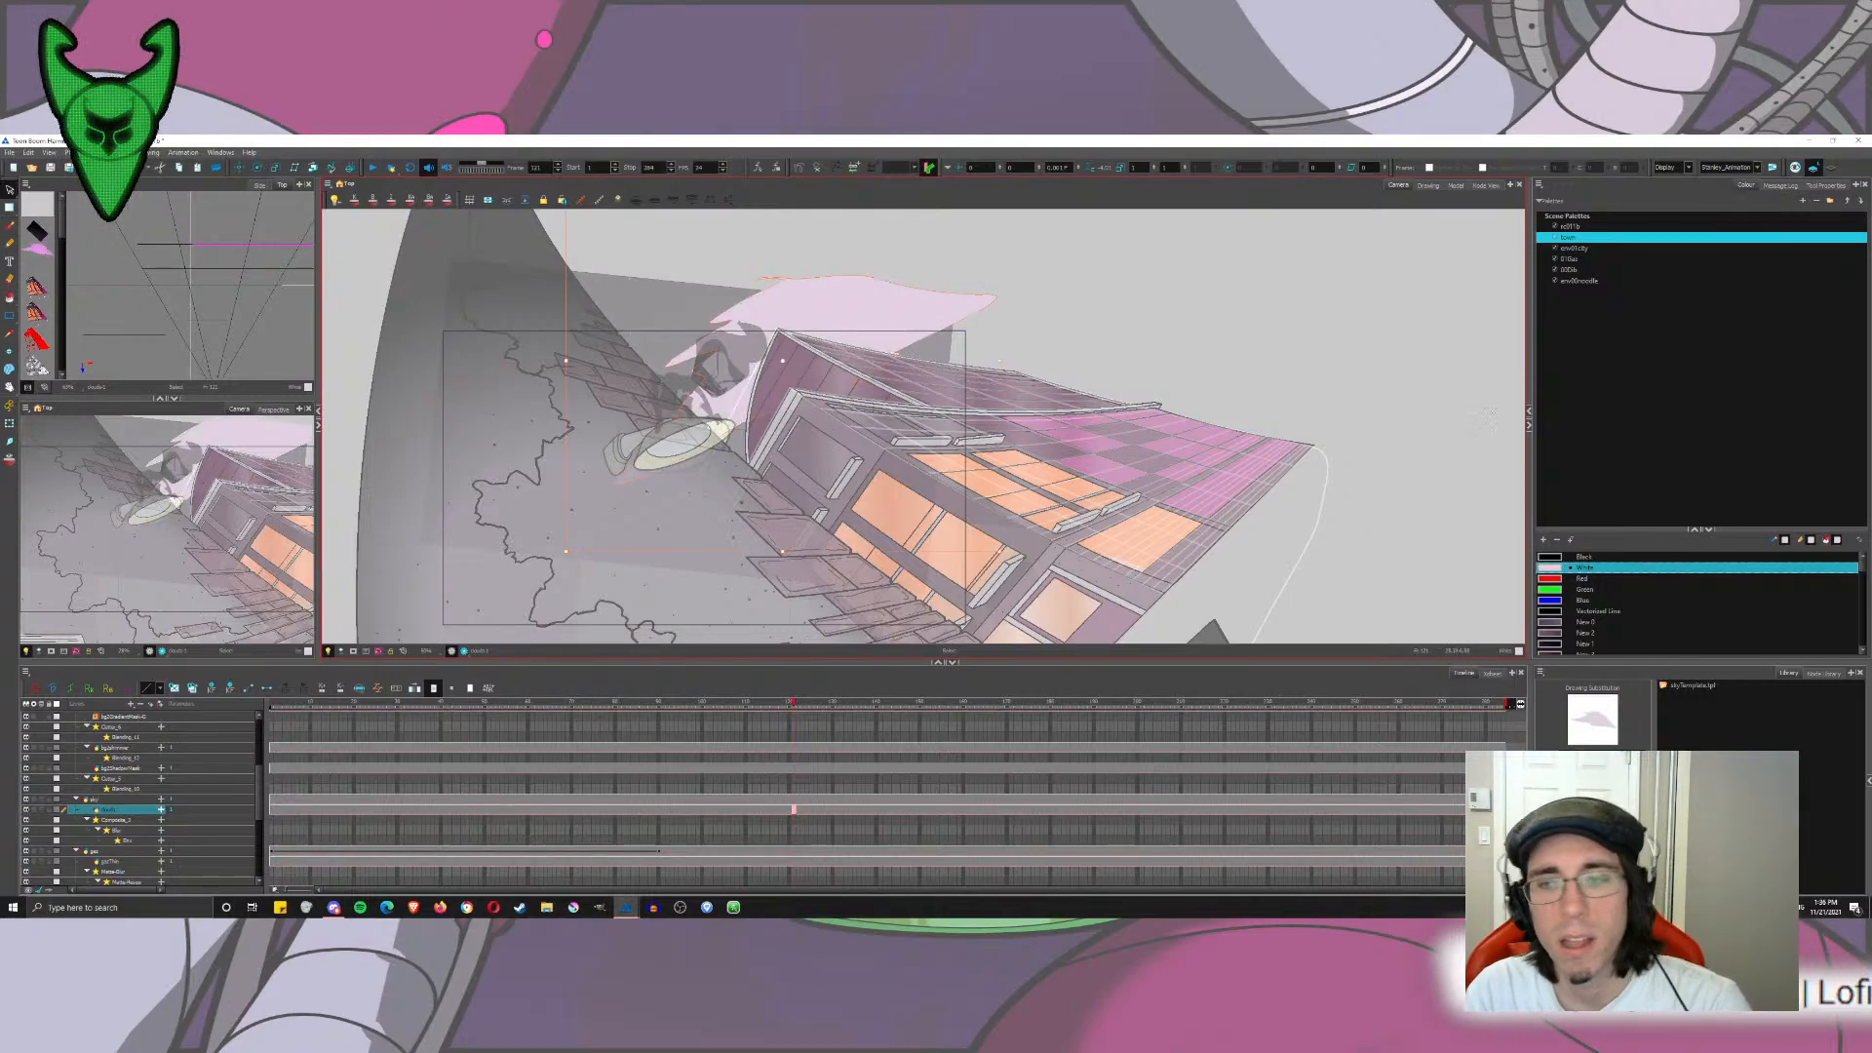
{"action": "key", "text": "Delete"}
{"action": "scroll", "coordinate": [1865, 583], "scroll_direction": "down", "scroll_amount": 5}
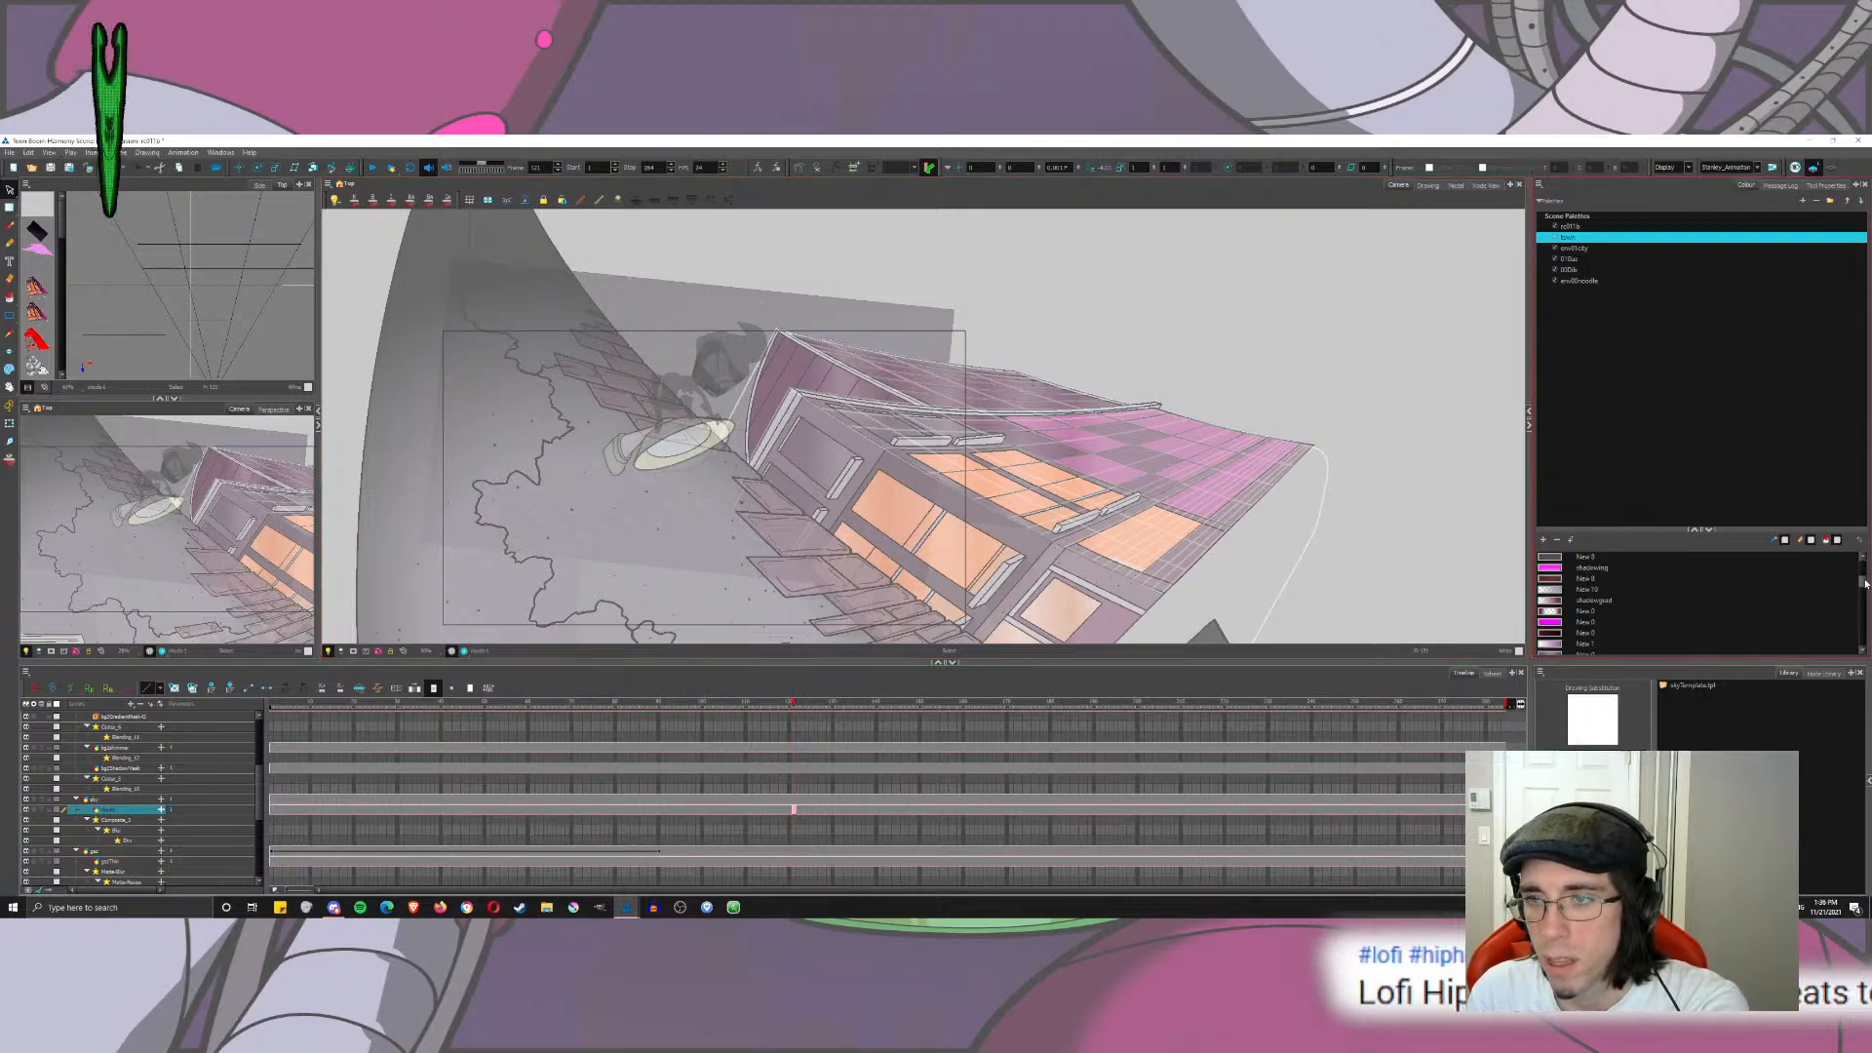
{"action": "left_click_drag", "start_coordinate": [1865, 583], "coordinate": [1866, 570]}
{"action": "left_click", "coordinate": [1587, 643]}
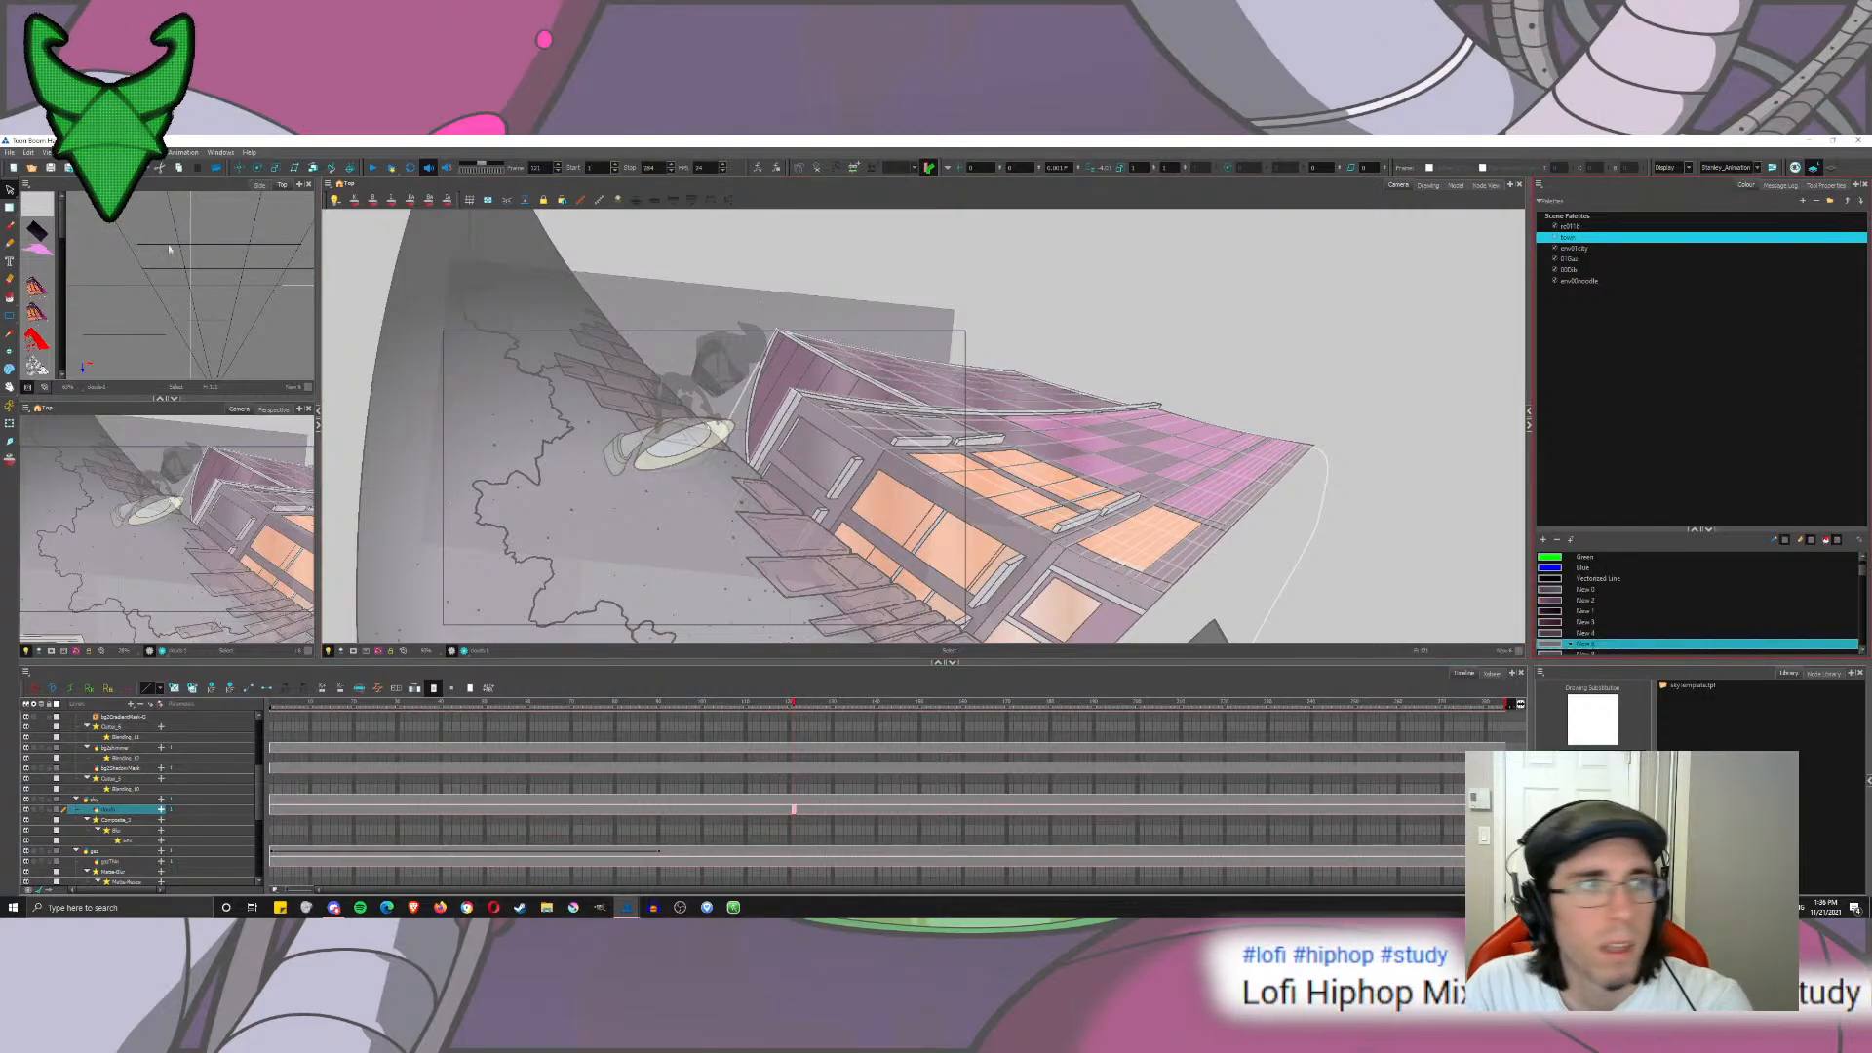
{"action": "key", "text": "alt+b"}
{"action": "left_click", "coordinate": [1696, 529]}
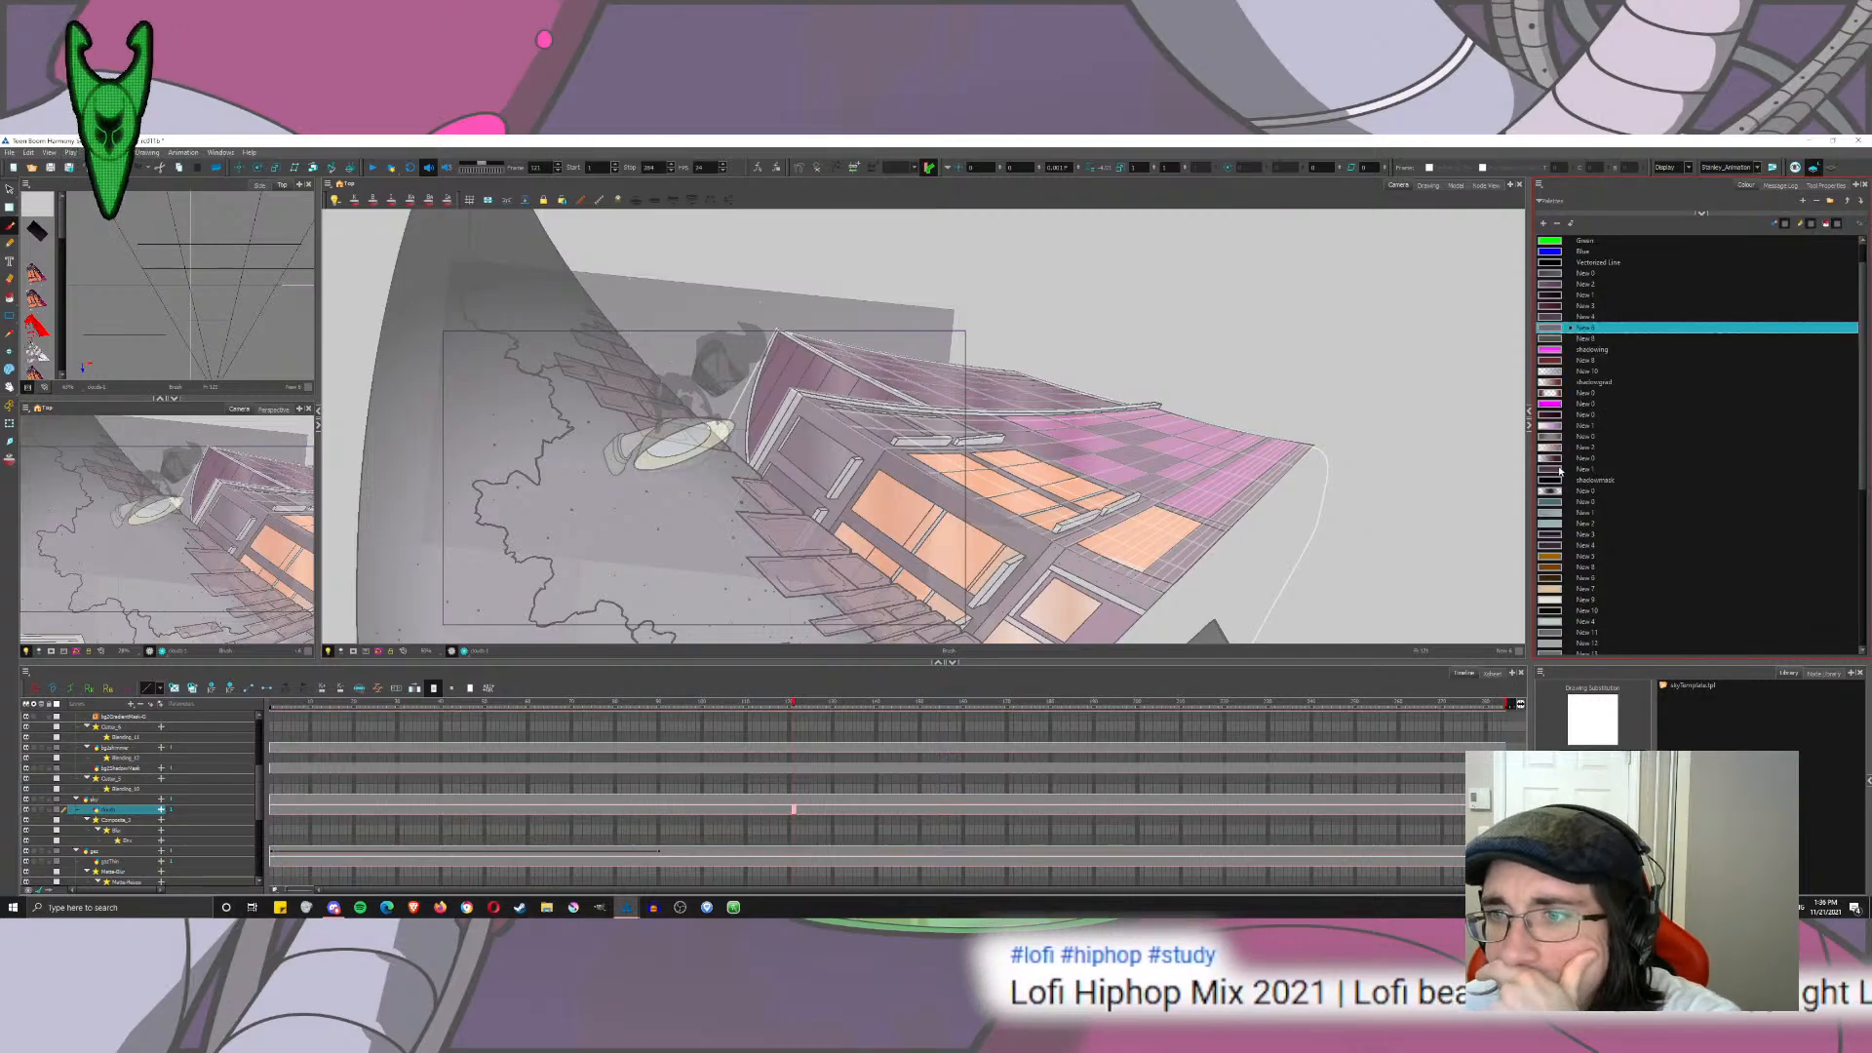
{"action": "left_click", "coordinate": [1560, 470]}
Step: Brush jagged, wispy cloud outlines in dark purple across the sky and behind the building's roof on the cloud layer
{"action": "scroll", "coordinate": [767, 302], "scroll_direction": "up", "scroll_amount": 4}
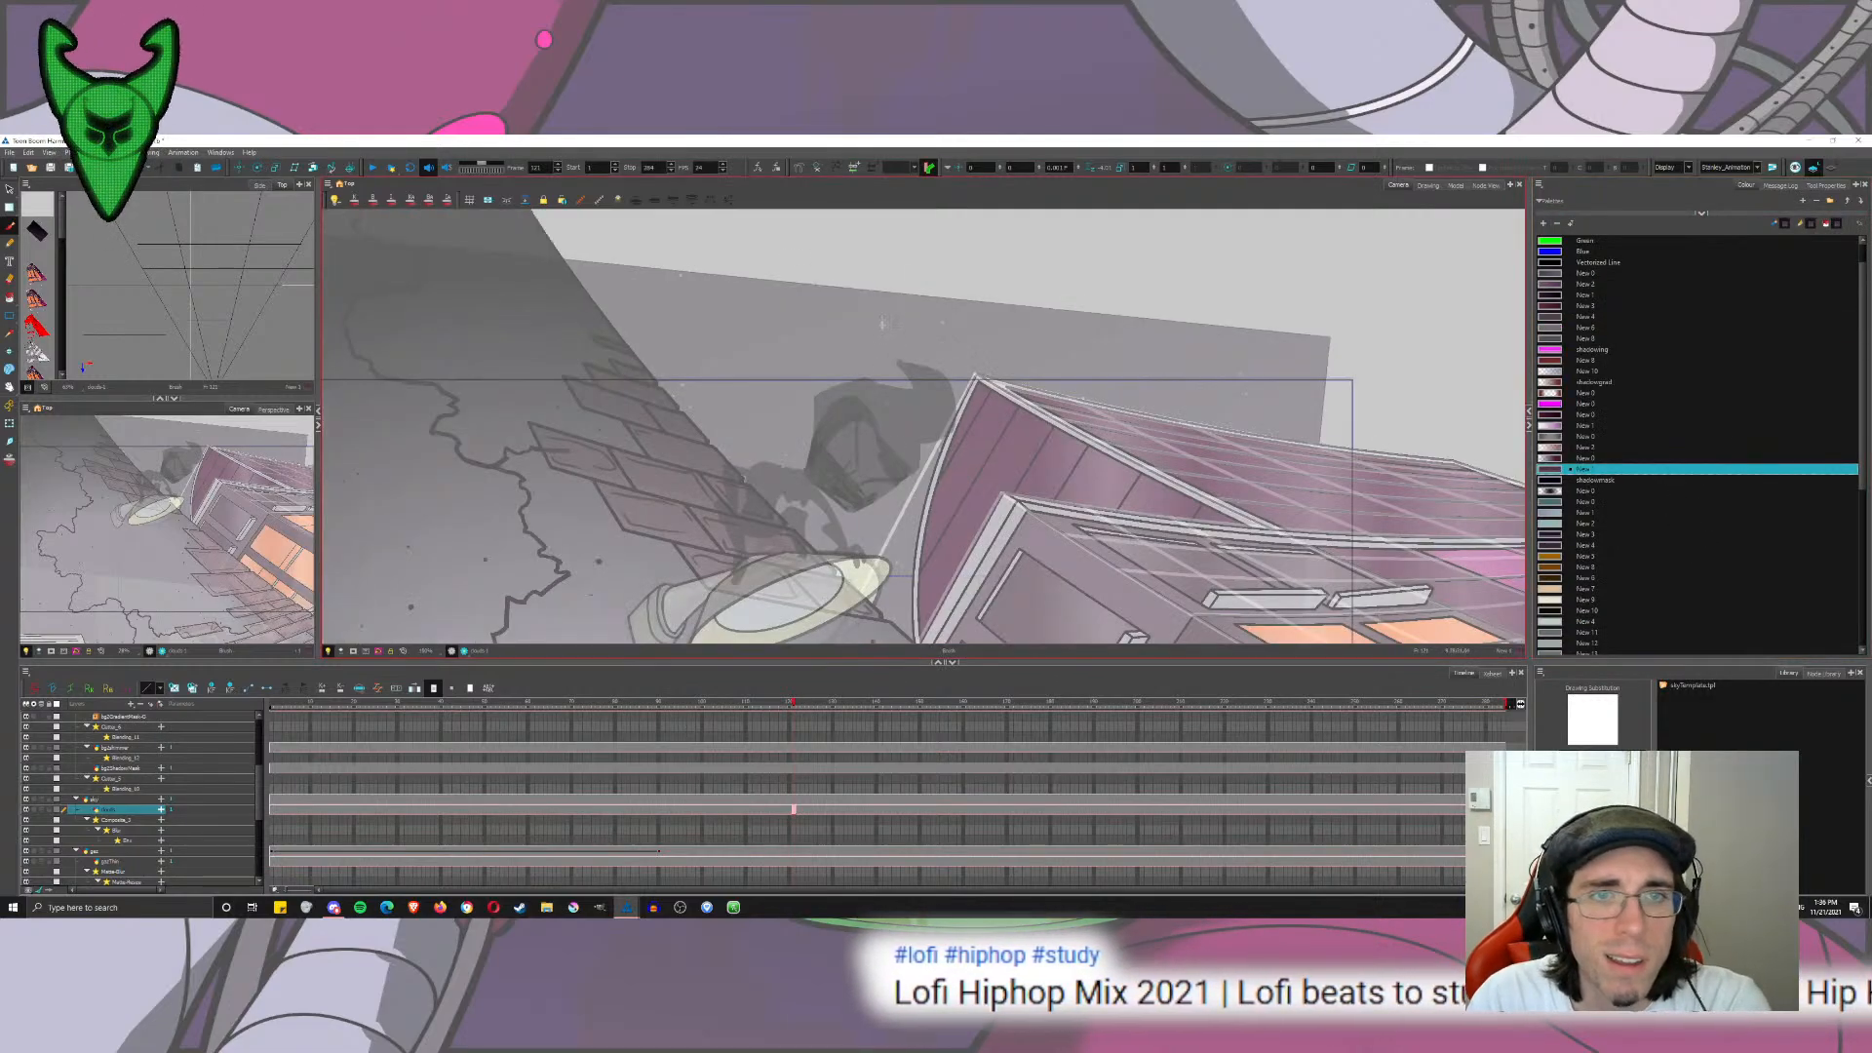
{"action": "mouse_move", "coordinate": [907, 282]}
{"action": "left_mouse_down"}
{"action": "mouse_move", "coordinate": [766, 396]}
{"action": "mouse_move", "coordinate": [775, 415]}
{"action": "mouse_move", "coordinate": [918, 391]}
{"action": "mouse_move", "coordinate": [705, 587]}
{"action": "mouse_move", "coordinate": [752, 574]}
{"action": "mouse_move", "coordinate": [685, 695]}
{"action": "mouse_move", "coordinate": [794, 624]}
{"action": "mouse_move", "coordinate": [1005, 419]}
{"action": "left_mouse_up"}
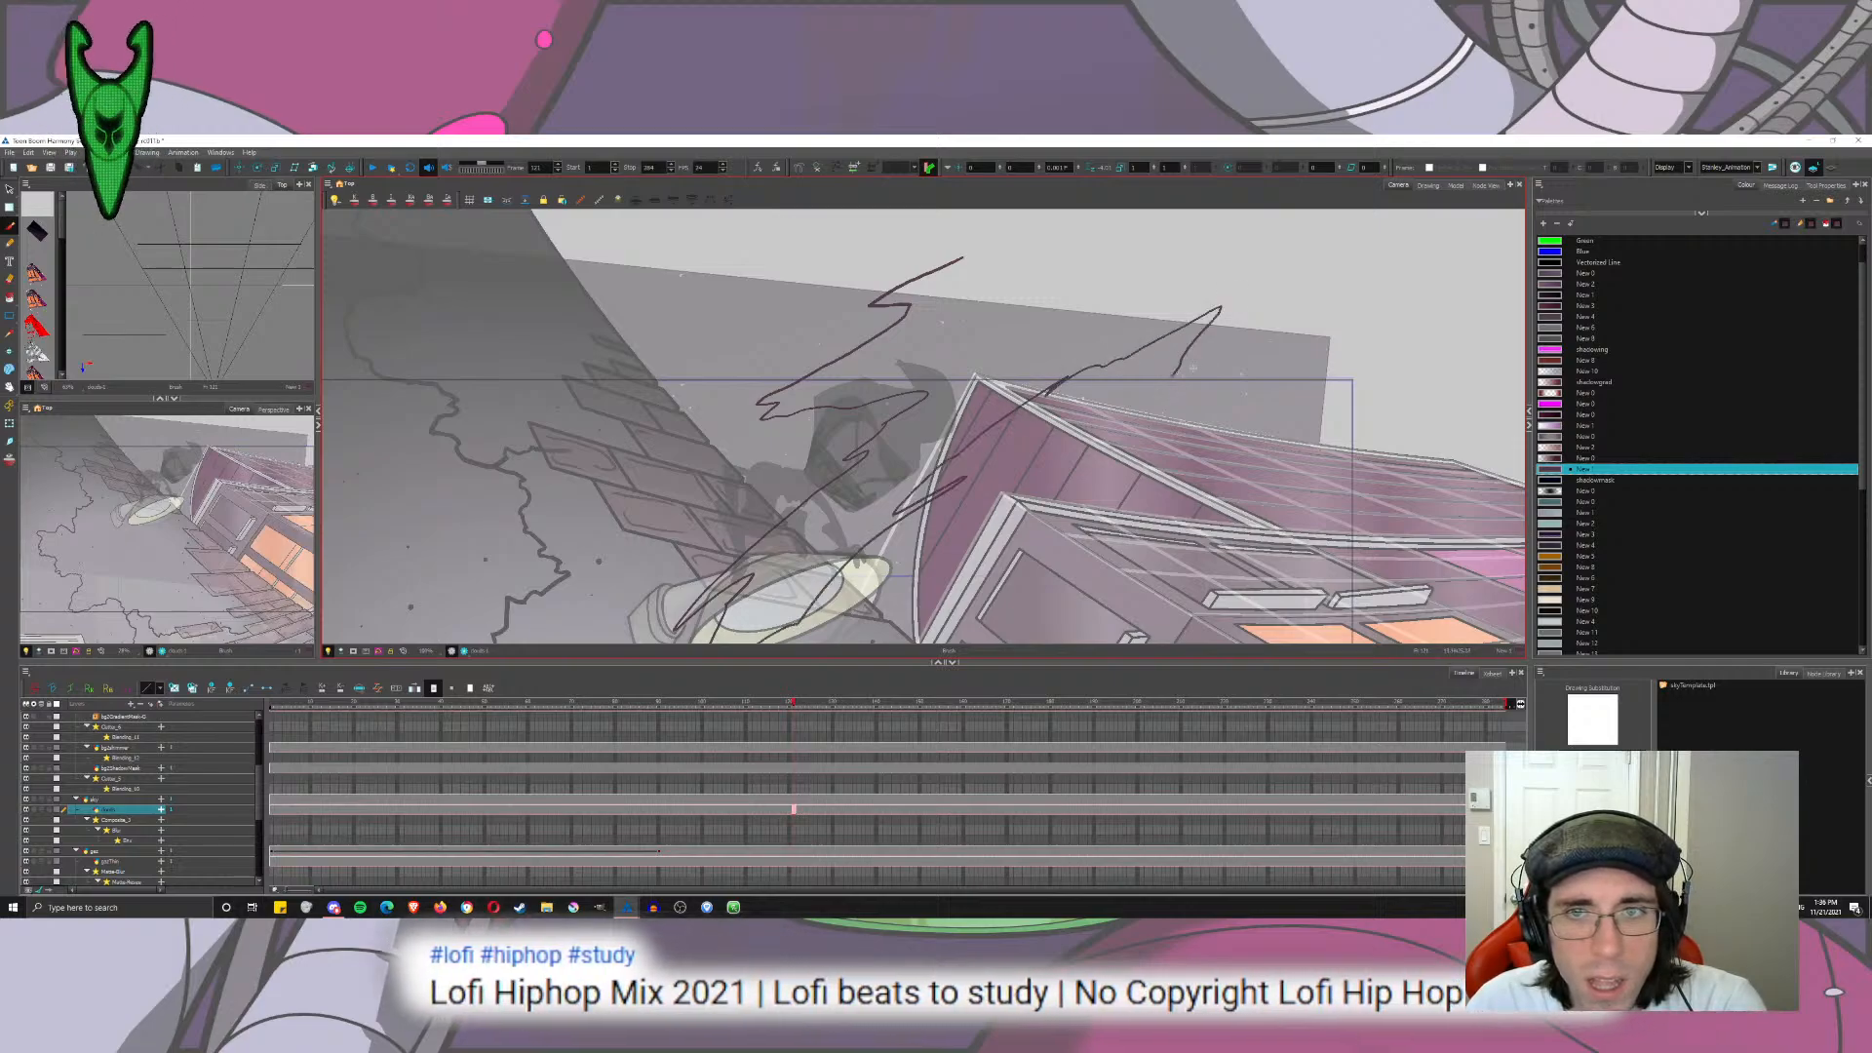
{"action": "mouse_move", "coordinate": [1205, 520]}
{"action": "left_mouse_down"}
{"action": "mouse_move", "coordinate": [1380, 382]}
{"action": "mouse_move", "coordinate": [1497, 221]}
{"action": "mouse_move", "coordinate": [1355, 231]}
{"action": "mouse_move", "coordinate": [993, 320]}
{"action": "left_mouse_up"}
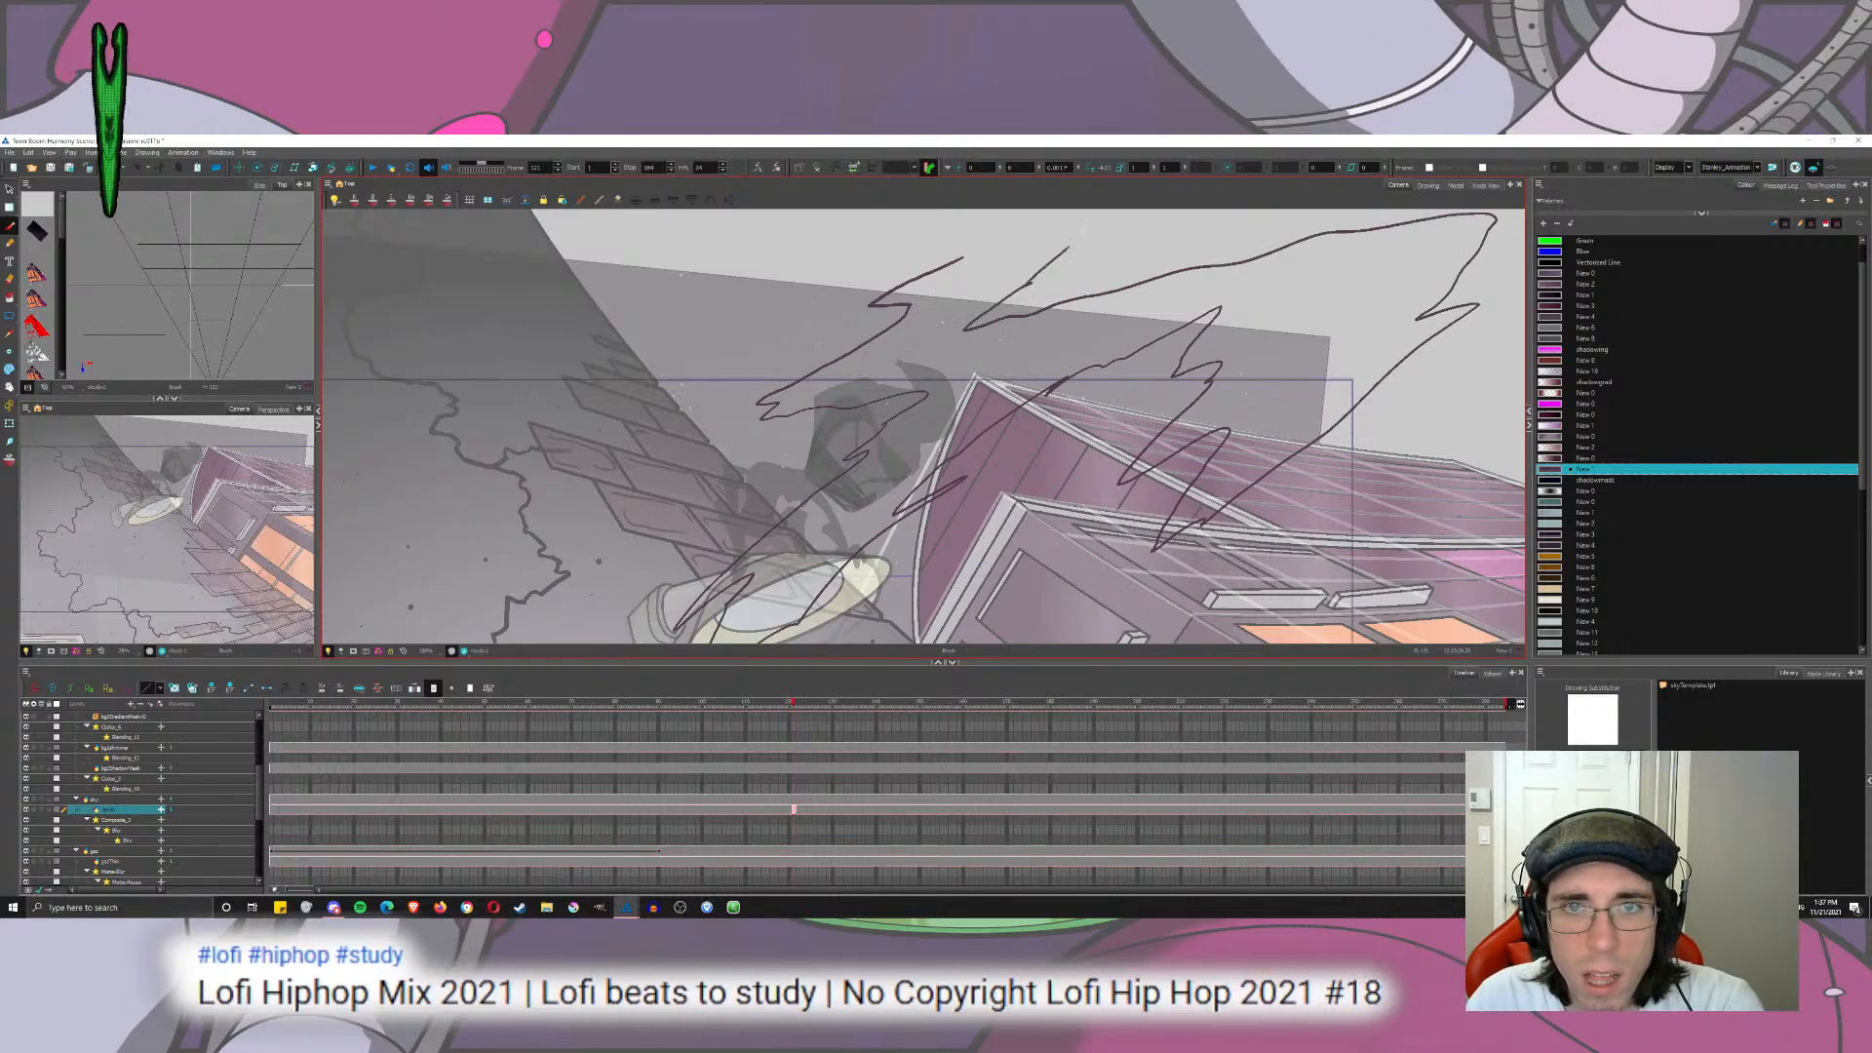
{"action": "left_click_drag", "start_coordinate": [963, 258], "coordinate": [951, 264]}
{"action": "left_click_drag", "start_coordinate": [796, 344], "coordinate": [1072, 331]}
{"action": "left_click_drag", "start_coordinate": [945, 259], "coordinate": [895, 363]}
{"action": "mouse_move", "coordinate": [963, 257]}
{"action": "left_mouse_down"}
{"action": "mouse_move", "coordinate": [919, 274]}
{"action": "mouse_move", "coordinate": [777, 418]}
{"action": "mouse_move", "coordinate": [629, 603]}
{"action": "left_mouse_up"}
{"action": "key", "text": "ctrl+z"}
{"action": "mouse_move", "coordinate": [912, 323]}
{"action": "left_mouse_down"}
{"action": "mouse_move", "coordinate": [725, 476]}
{"action": "mouse_move", "coordinate": [537, 719]}
{"action": "left_mouse_up"}
{"action": "mouse_move", "coordinate": [786, 590]}
{"action": "left_mouse_down"}
{"action": "mouse_move", "coordinate": [717, 644]}
{"action": "mouse_move", "coordinate": [870, 576]}
{"action": "mouse_move", "coordinate": [867, 642]}
{"action": "mouse_move", "coordinate": [1004, 557]}
{"action": "left_mouse_up"}
{"action": "mouse_move", "coordinate": [938, 487]}
{"action": "left_mouse_down"}
{"action": "mouse_move", "coordinate": [1083, 360]}
{"action": "mouse_move", "coordinate": [1140, 259]}
{"action": "mouse_move", "coordinate": [907, 320]}
{"action": "mouse_move", "coordinate": [1443, 546]}
{"action": "left_mouse_up"}
Step: Fill the jagged cloud outlines above the building with the same dark purple
{"action": "left_click", "coordinate": [9, 297]}
{"action": "key", "text": "1"}
{"action": "key", "text": "1"}
{"action": "key", "text": "1"}
{"action": "key", "text": "1"}
{"action": "left_click_drag", "start_coordinate": [947, 432], "coordinate": [906, 440]}
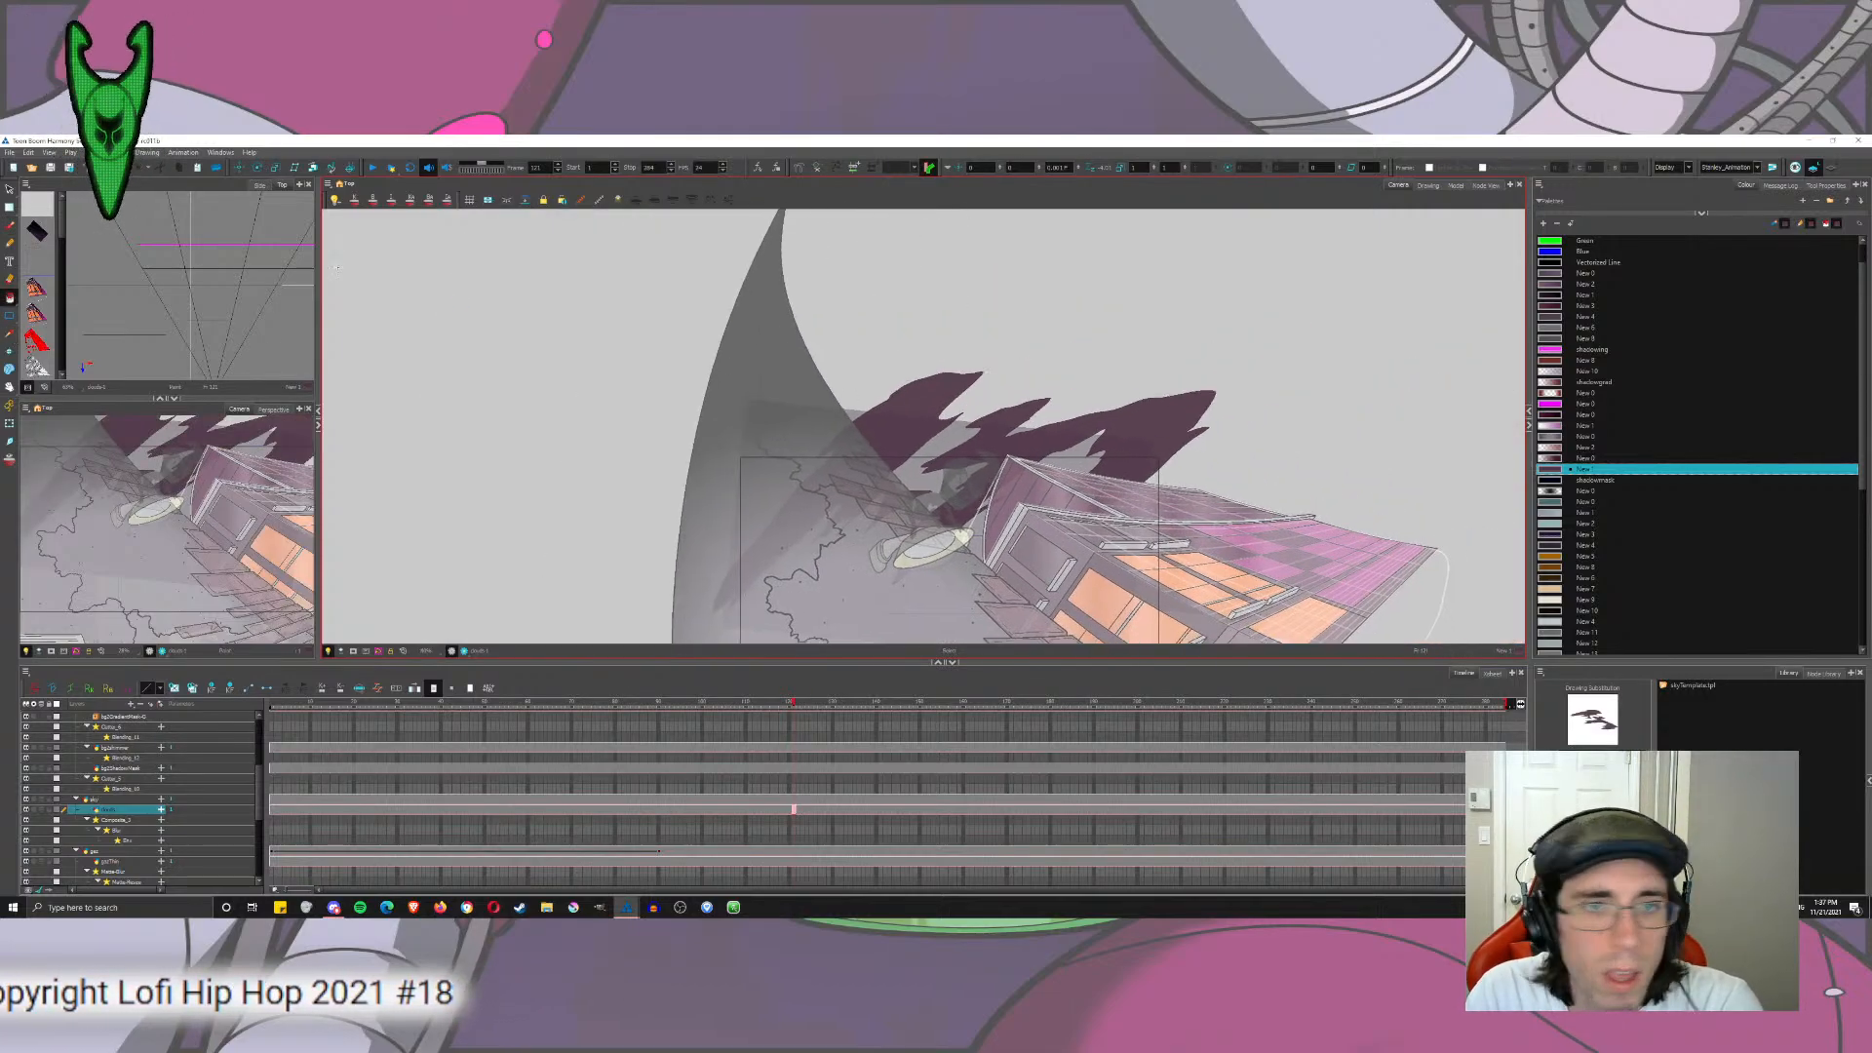
Step: Compare the clouds at the first and last frames, add a keyframe at the last frame and move the clouds lower there
{"action": "left_click", "coordinate": [237, 168]}
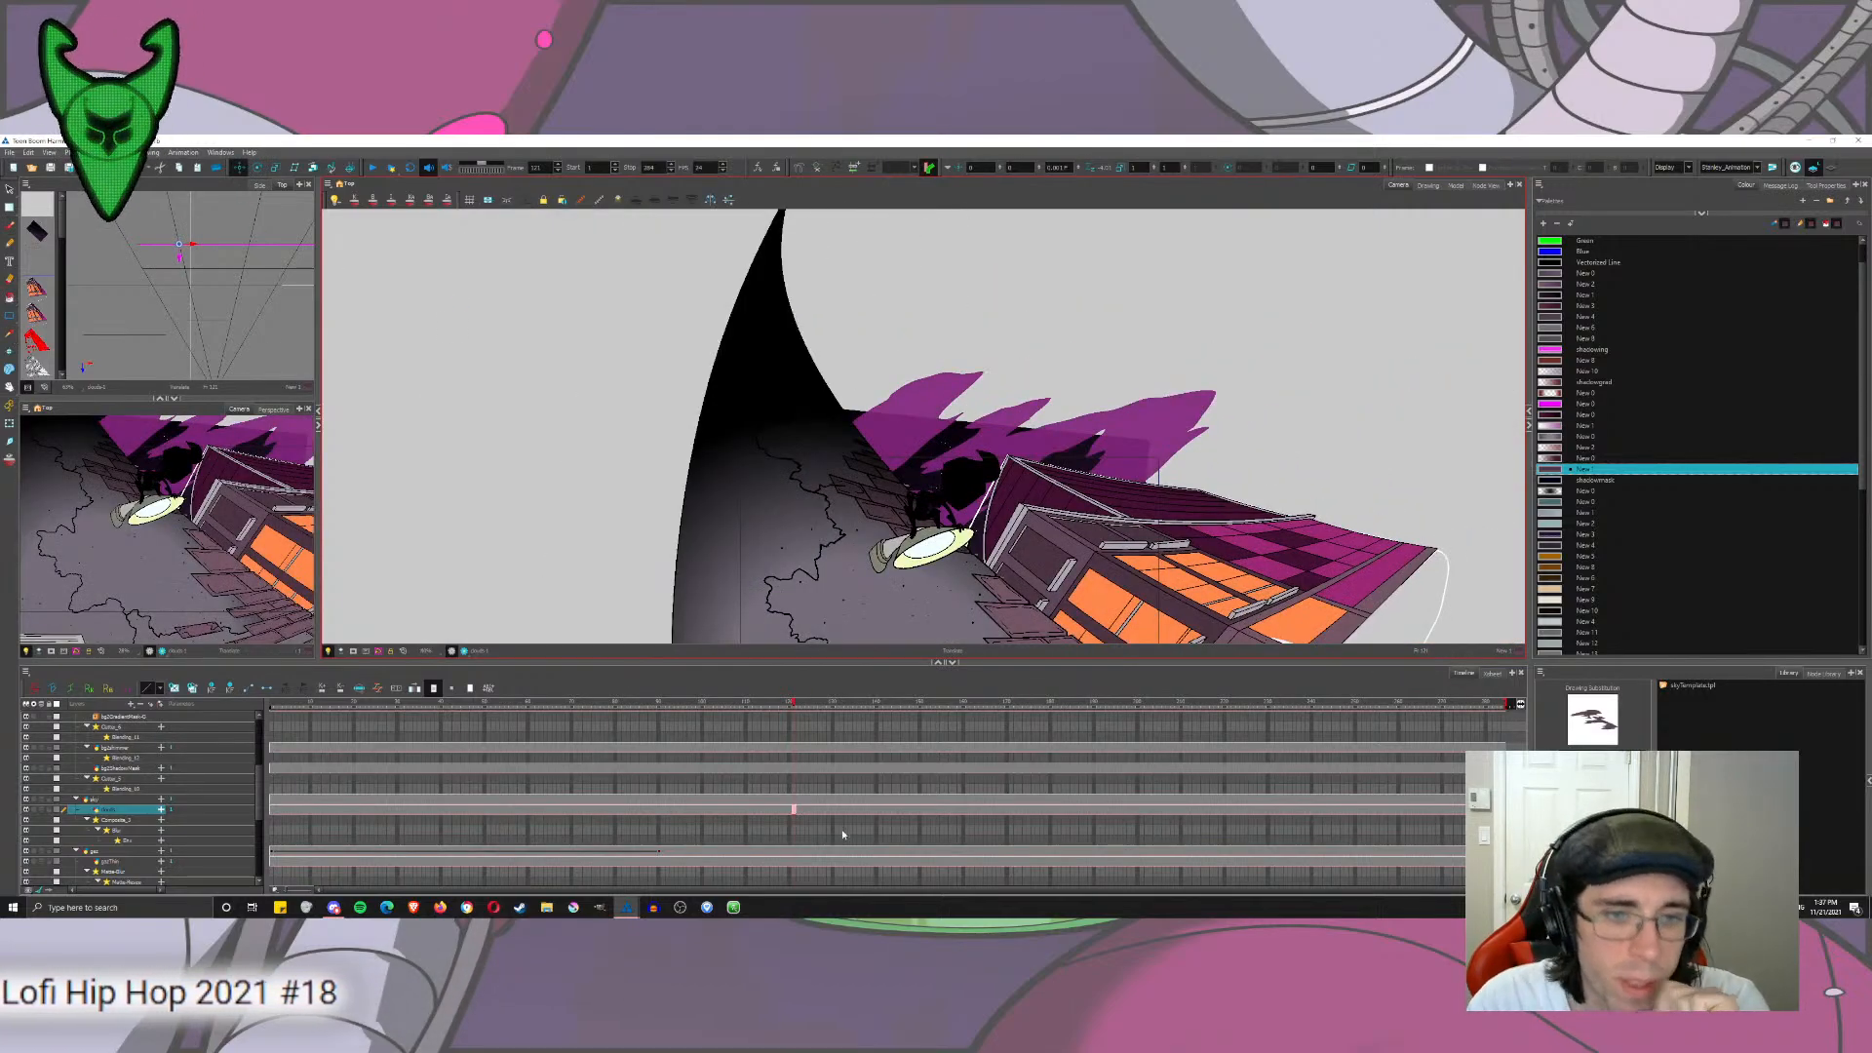
{"action": "left_click", "coordinate": [273, 810]}
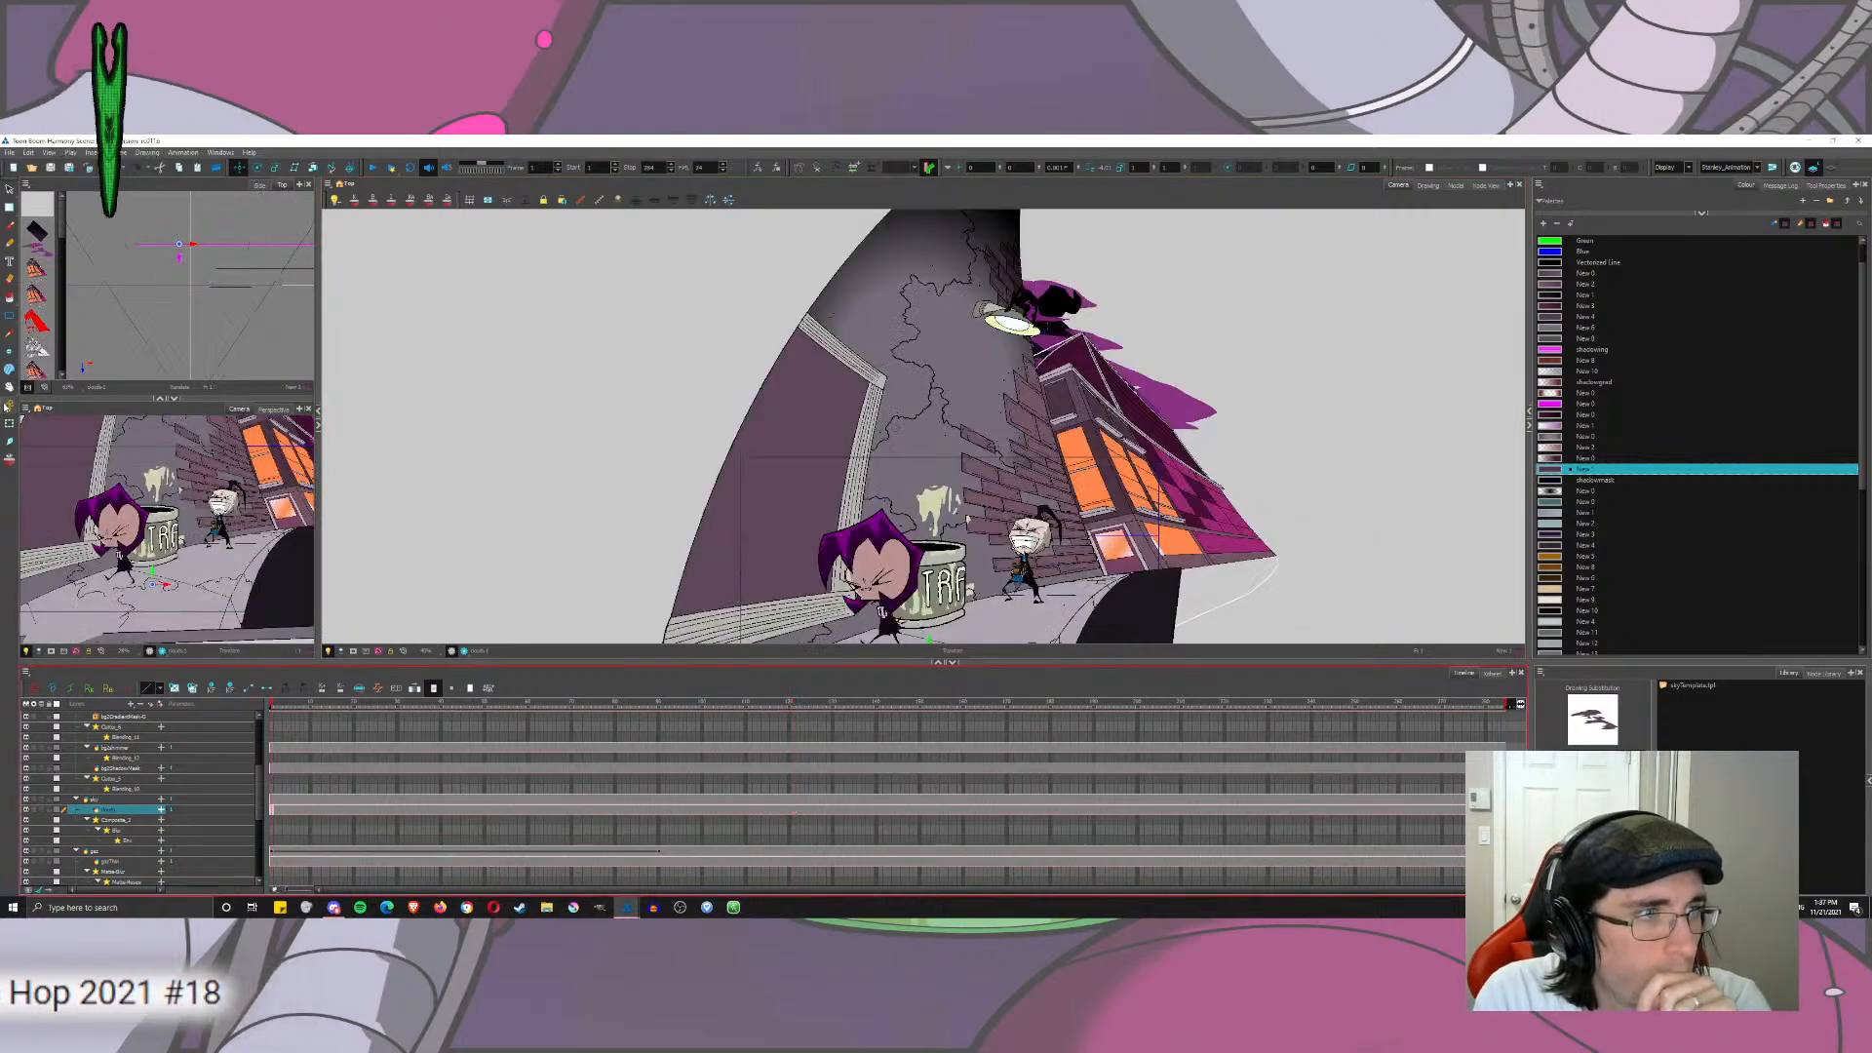
{"action": "key", "text": "shift+period"}
{"action": "key", "text": "F6"}
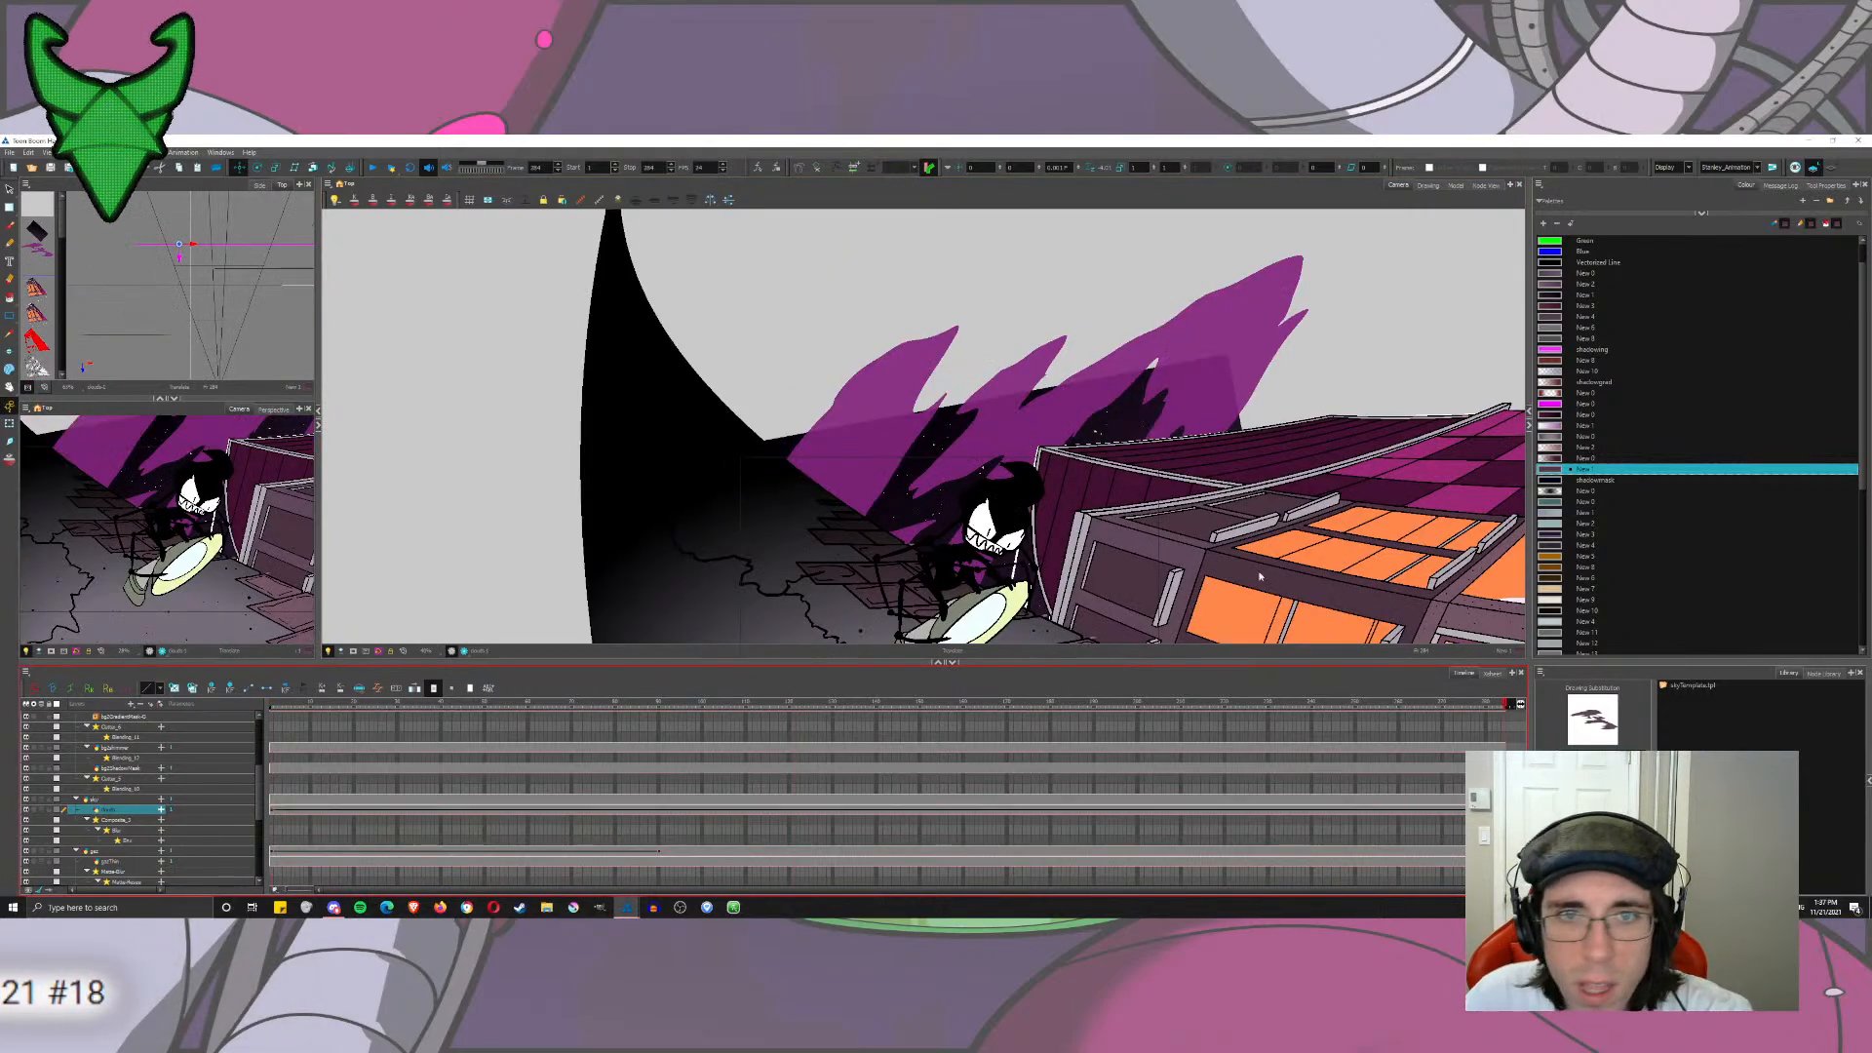
{"action": "left_click_drag", "start_coordinate": [1069, 432], "coordinate": [1065, 372]}
{"action": "left_click_drag", "start_coordinate": [1036, 302], "coordinate": [1009, 403]}
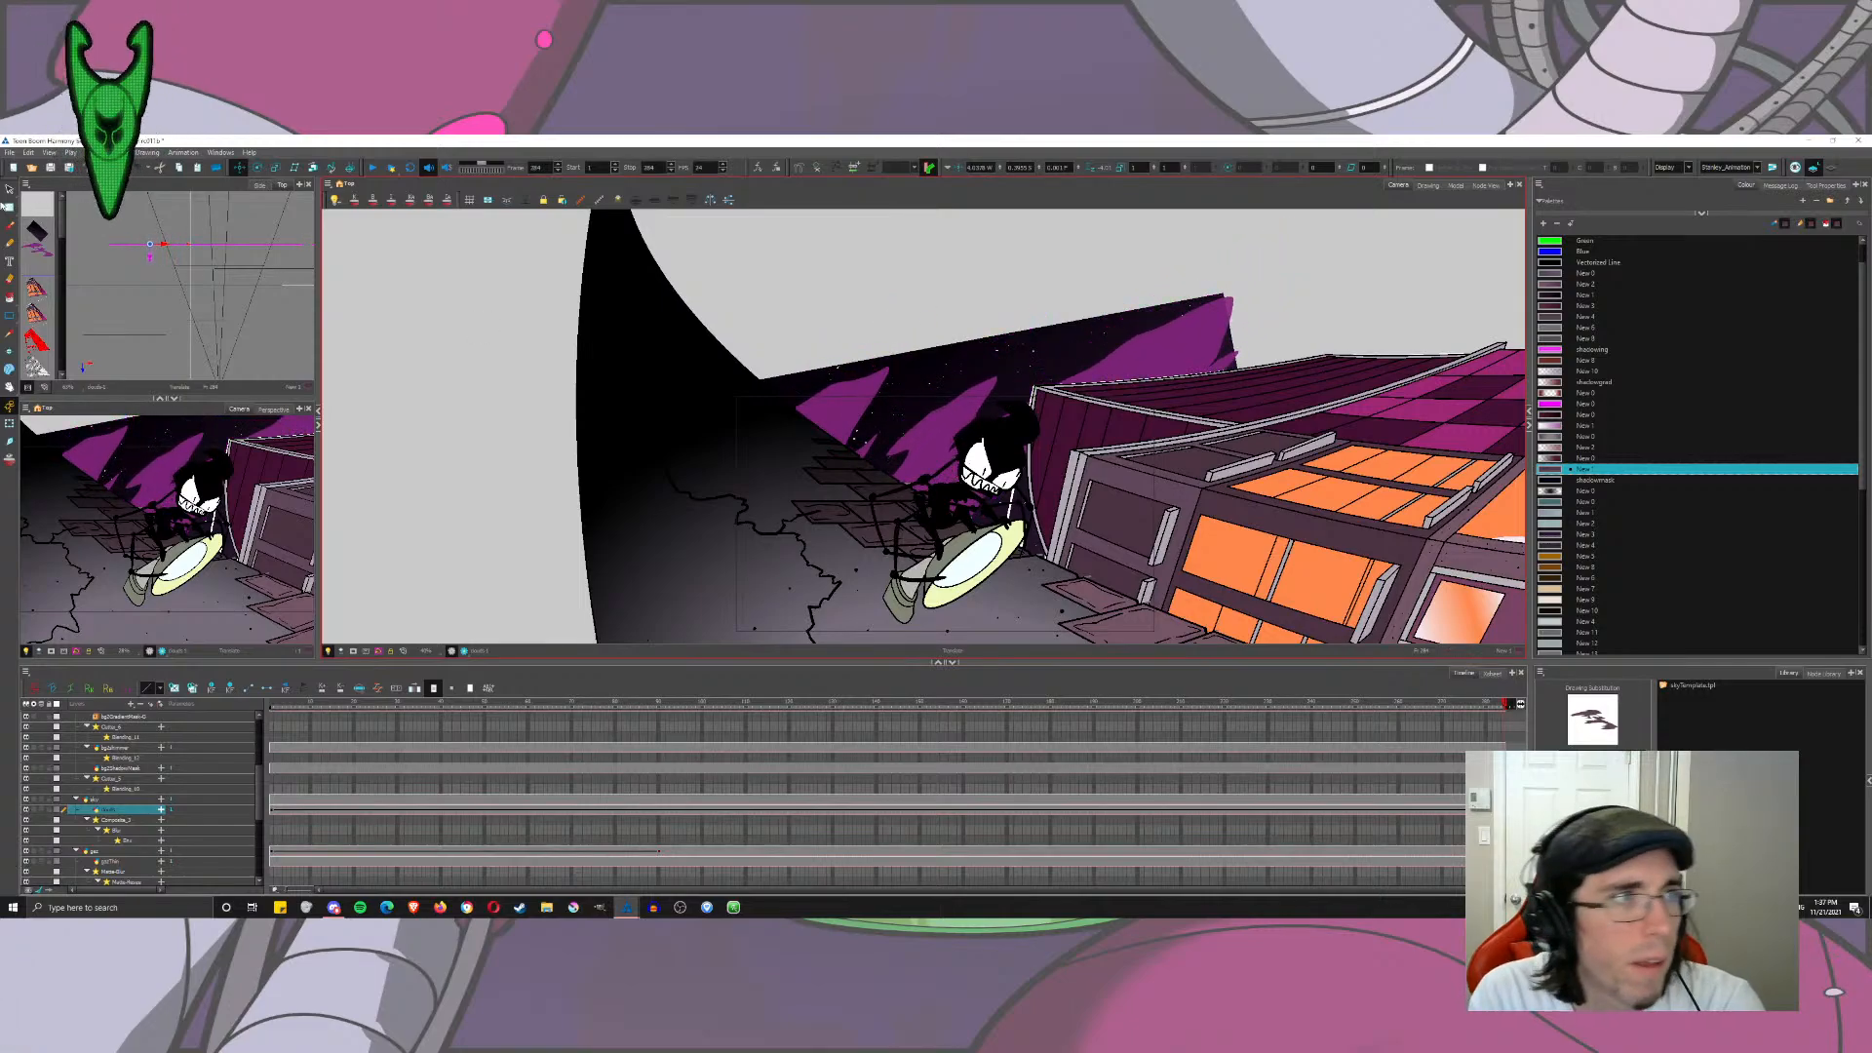
Step: Preview the rendered last frame to check the clouds, and return to the drawing display
{"action": "key", "text": "alt+s"}
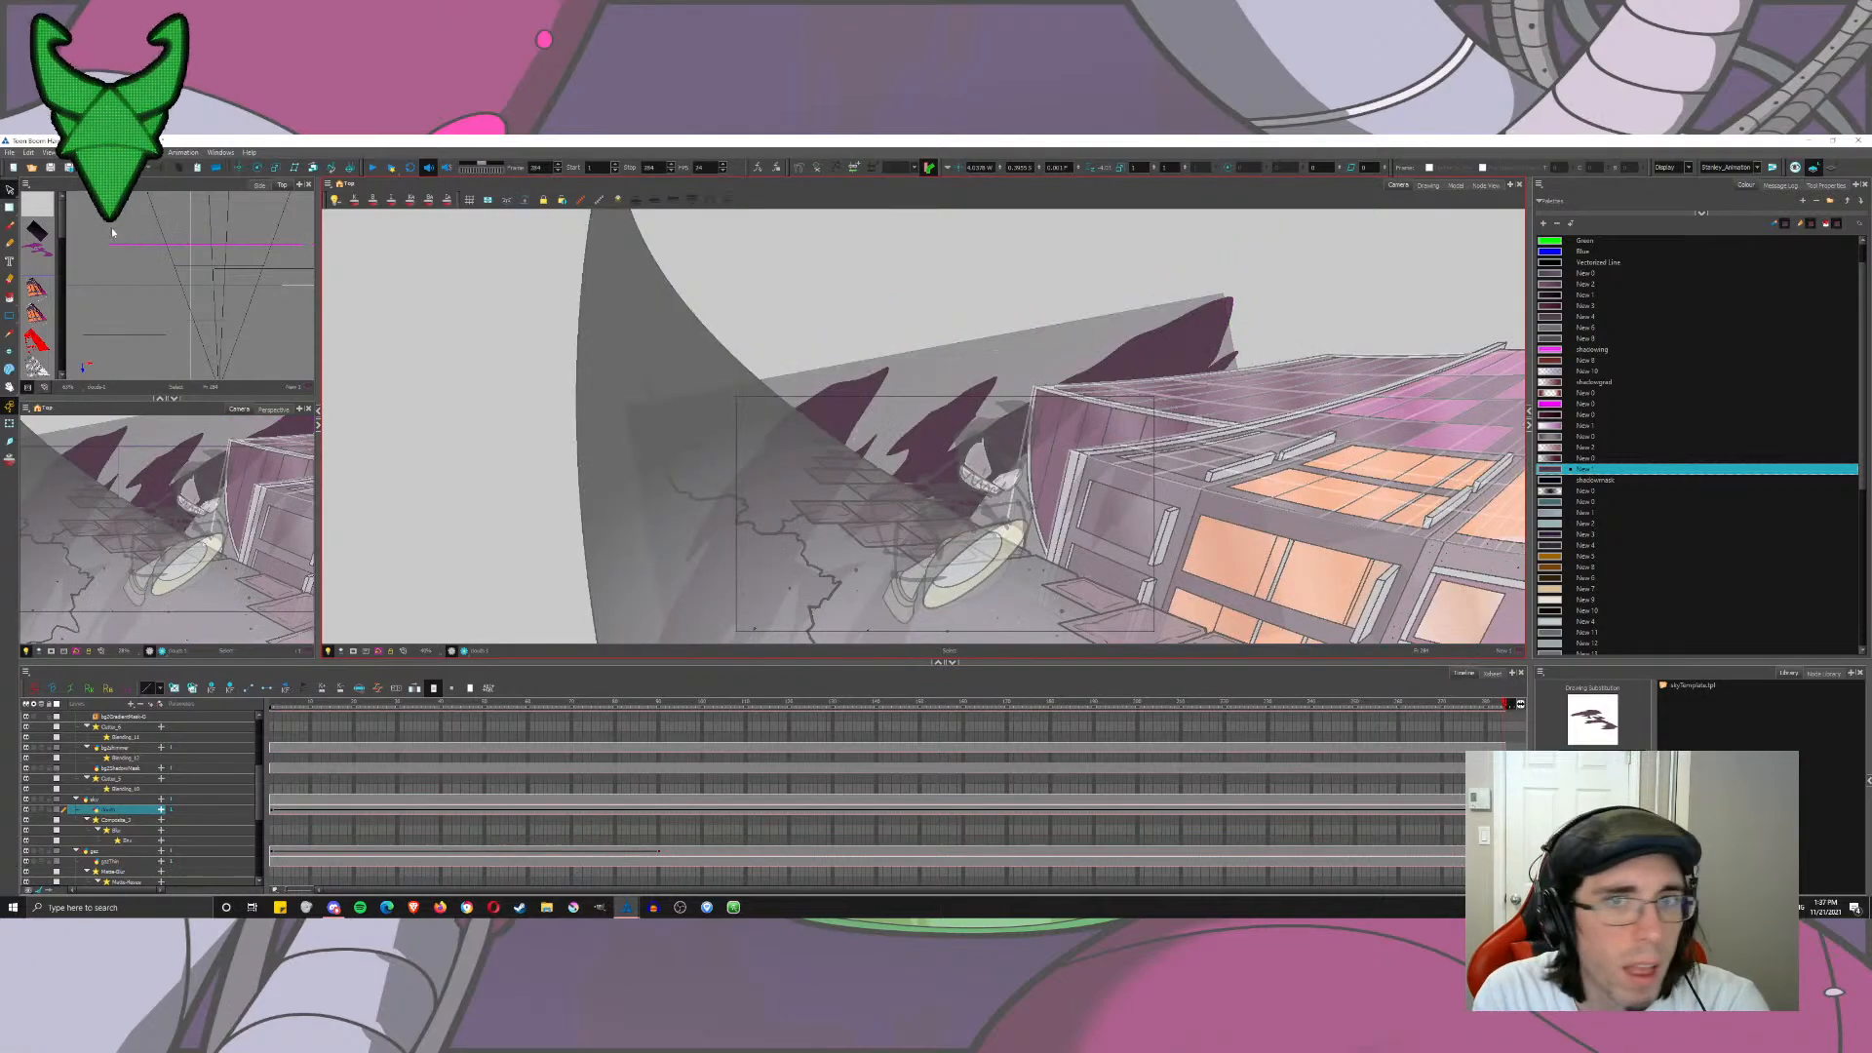
{"action": "left_click", "coordinate": [464, 650]}
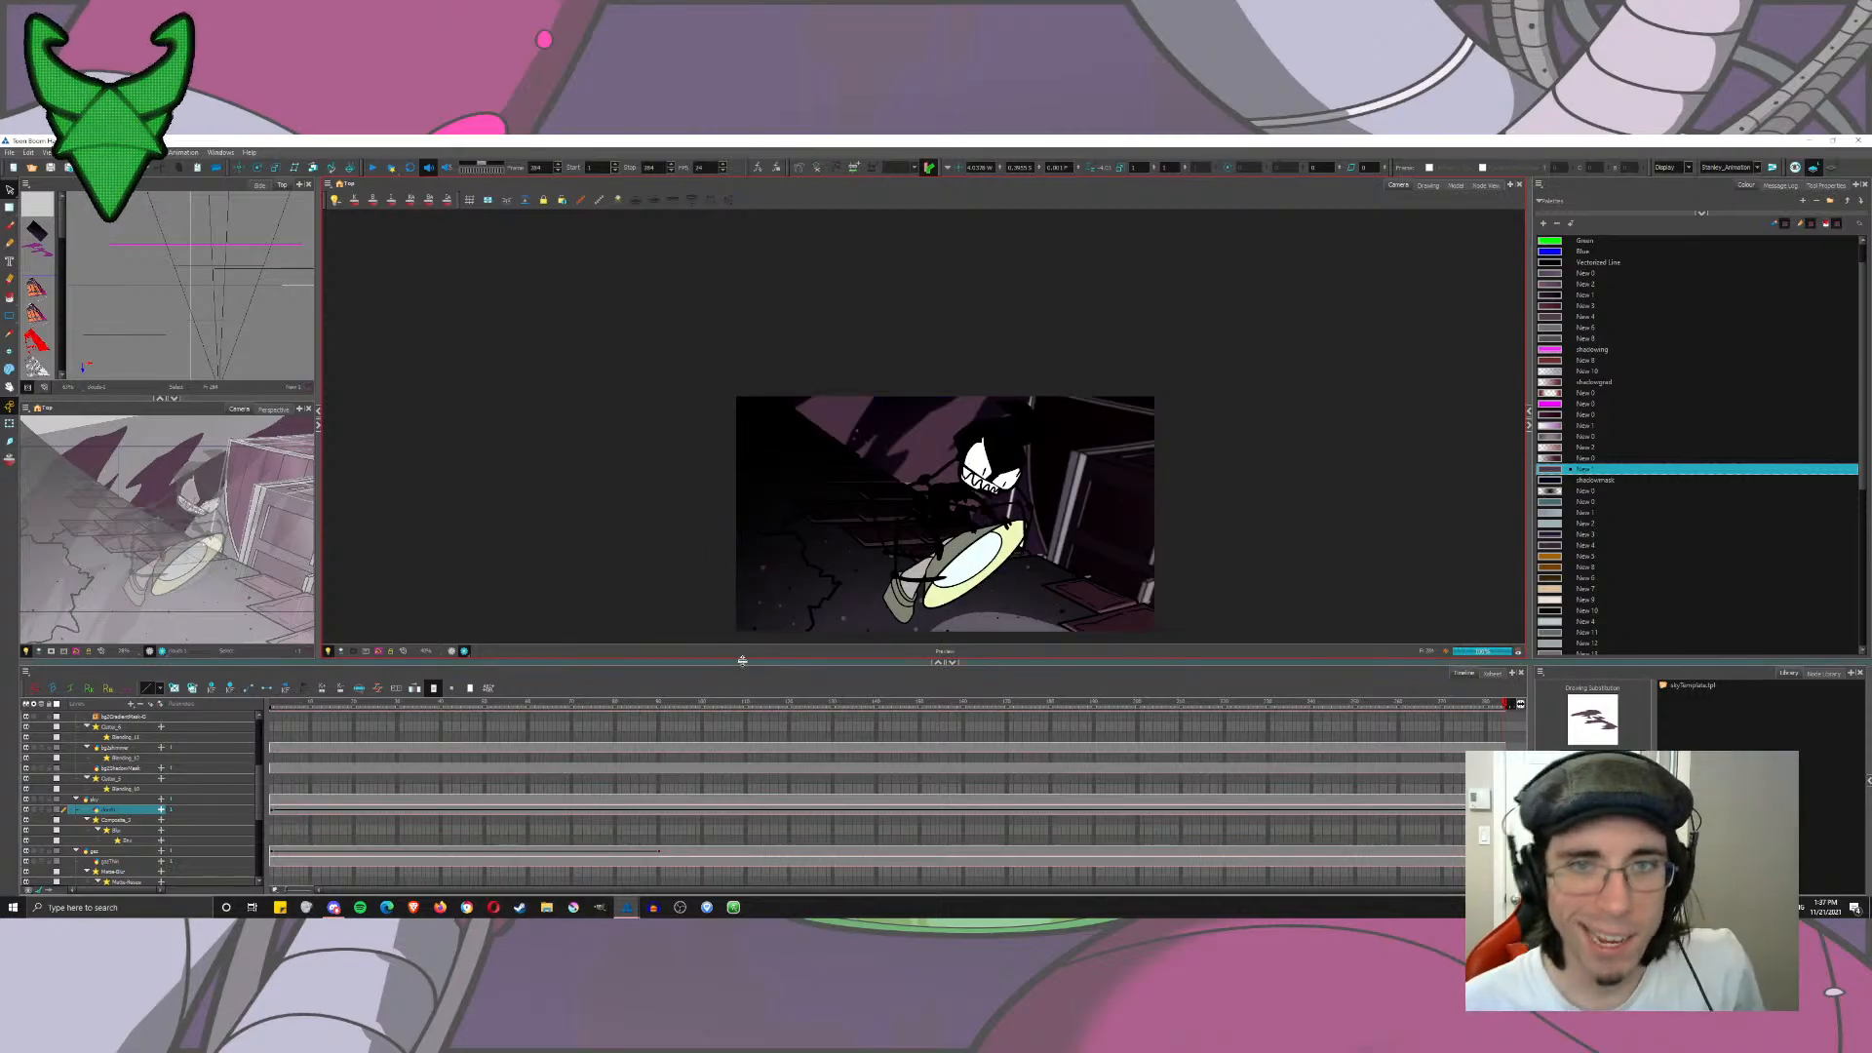
{"action": "left_click", "coordinate": [450, 651]}
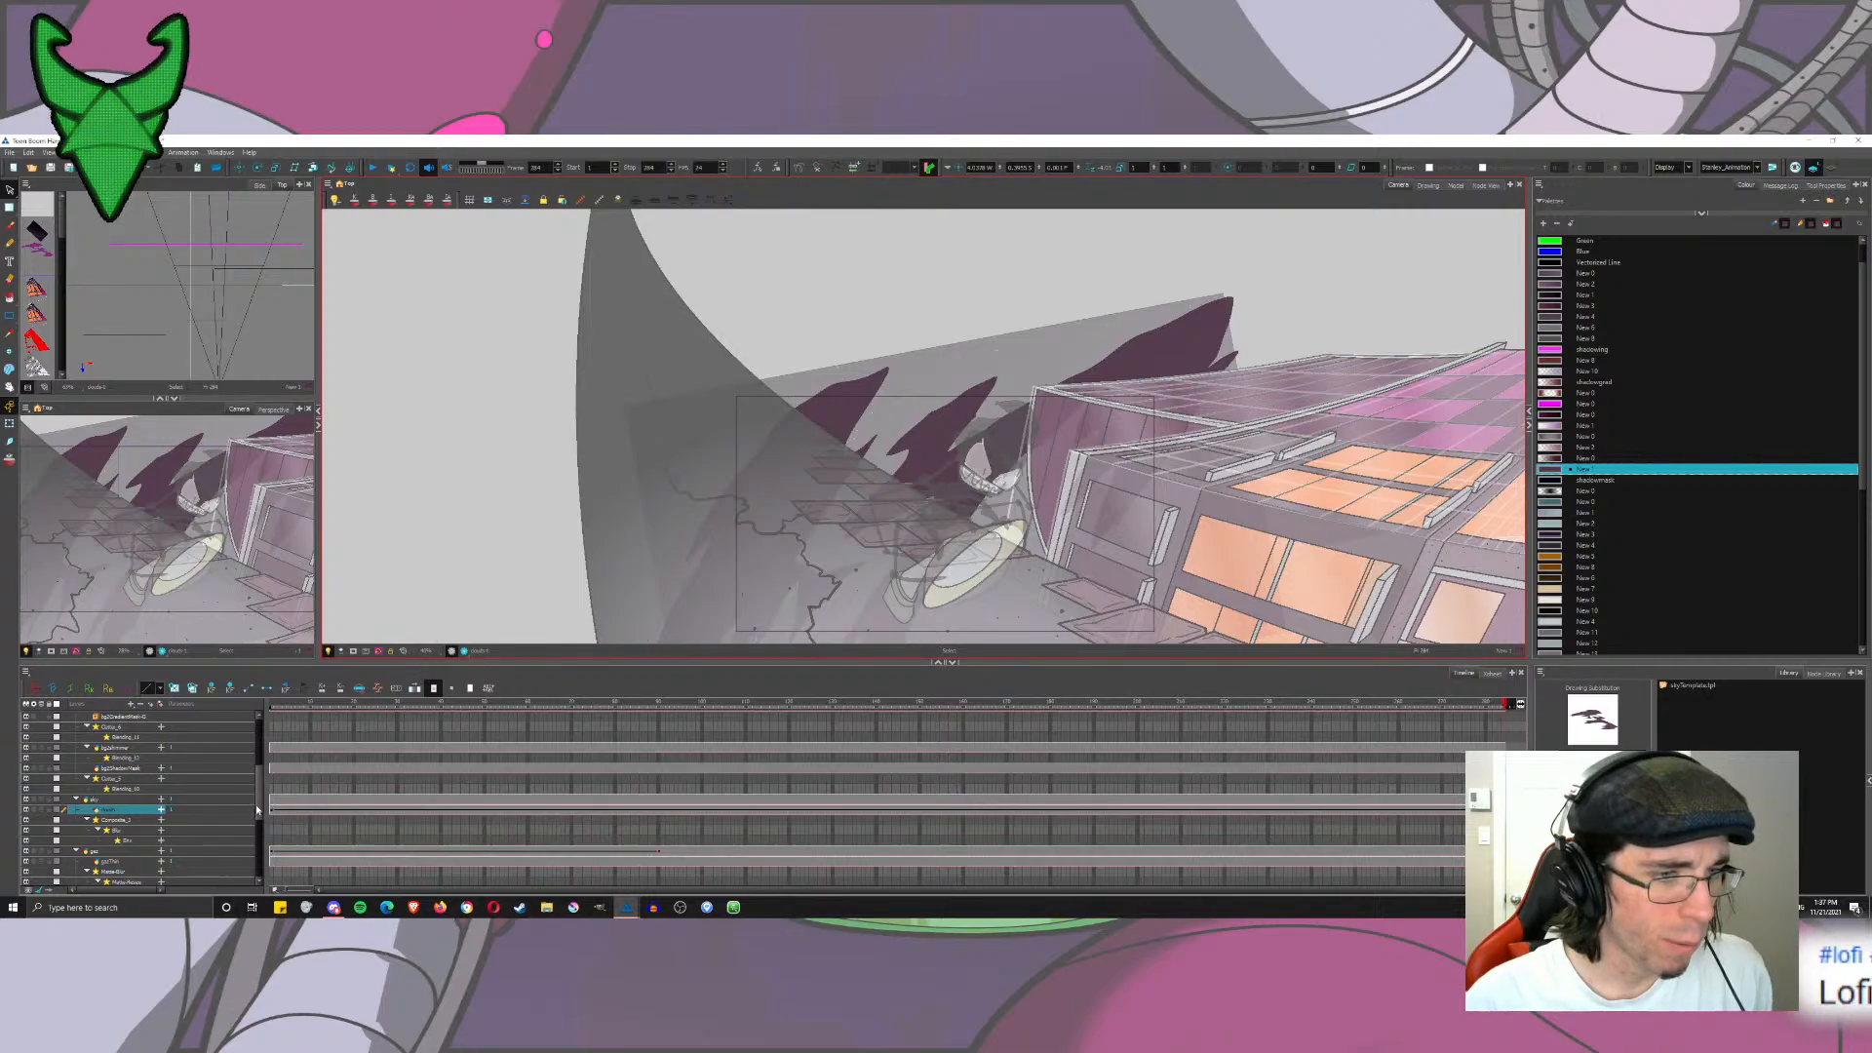
Step: Delete the drawing layer listed directly below the camera at the end of the layer list
{"action": "left_click_drag", "start_coordinate": [259, 809], "coordinate": [260, 883]}
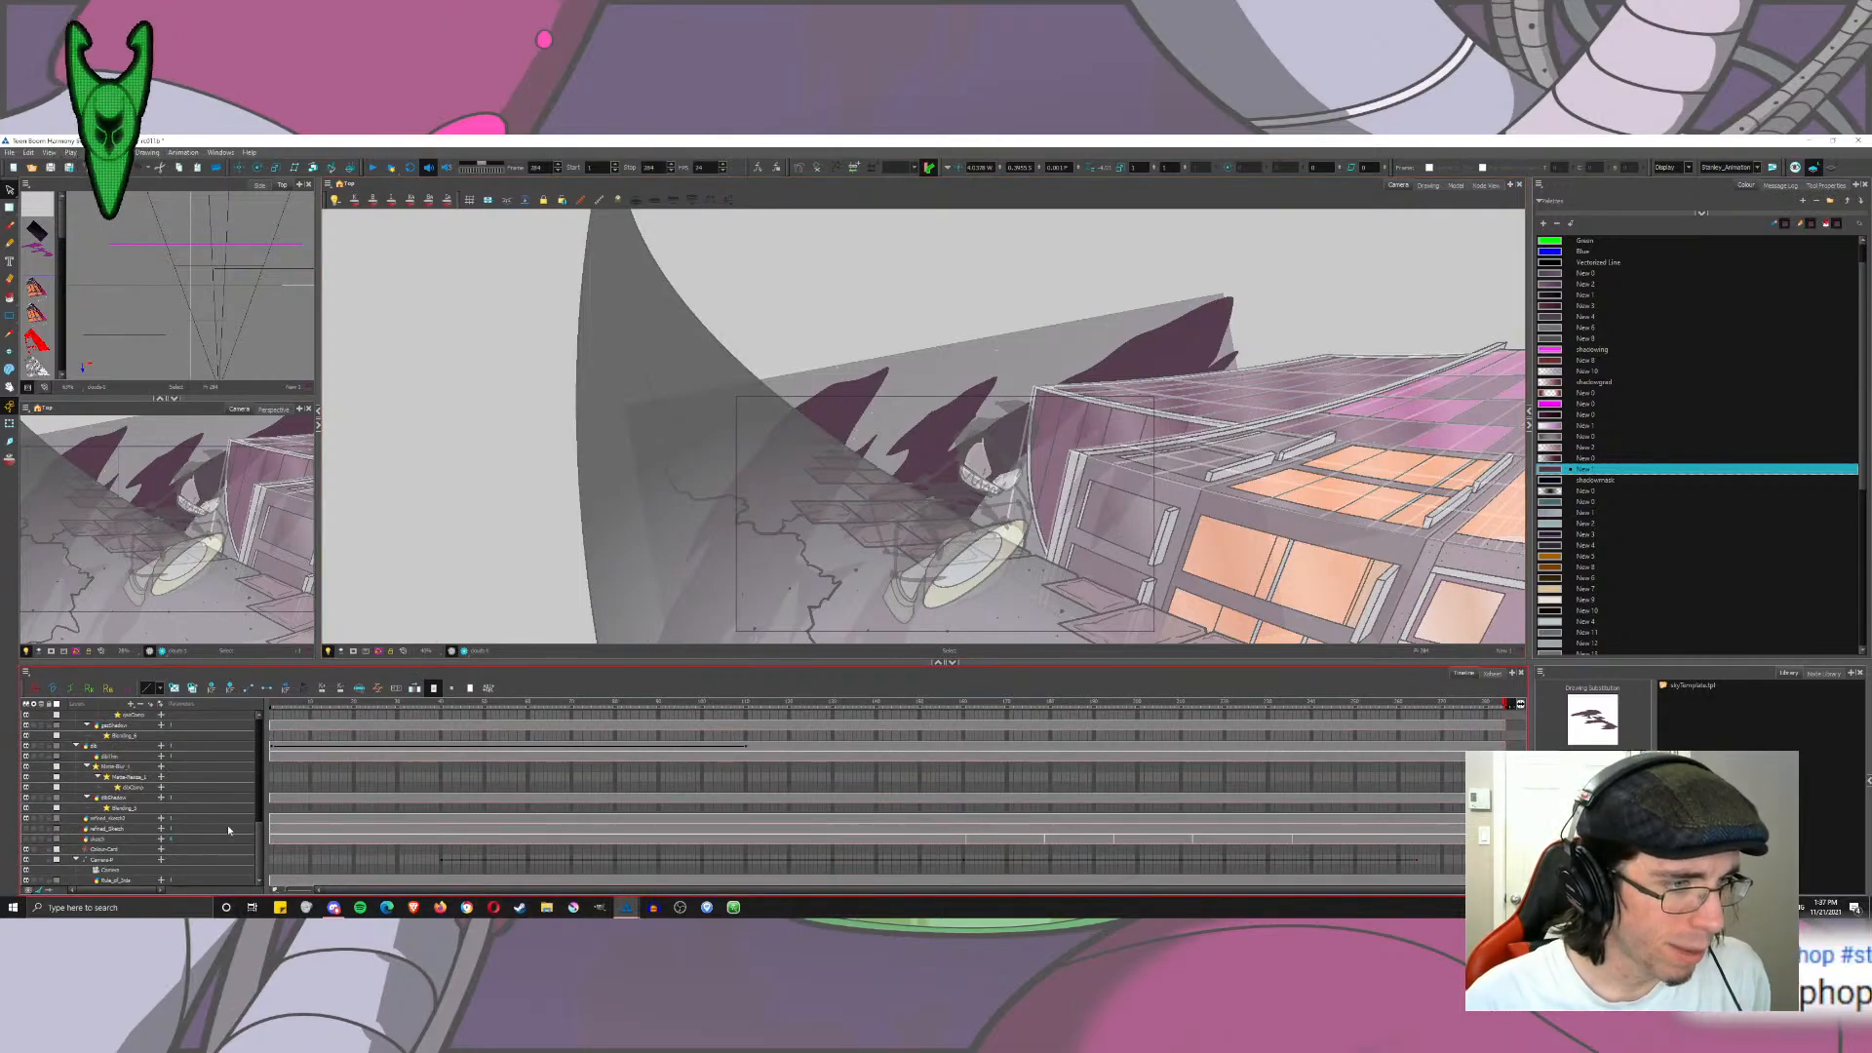
{"action": "left_click", "coordinate": [80, 879]}
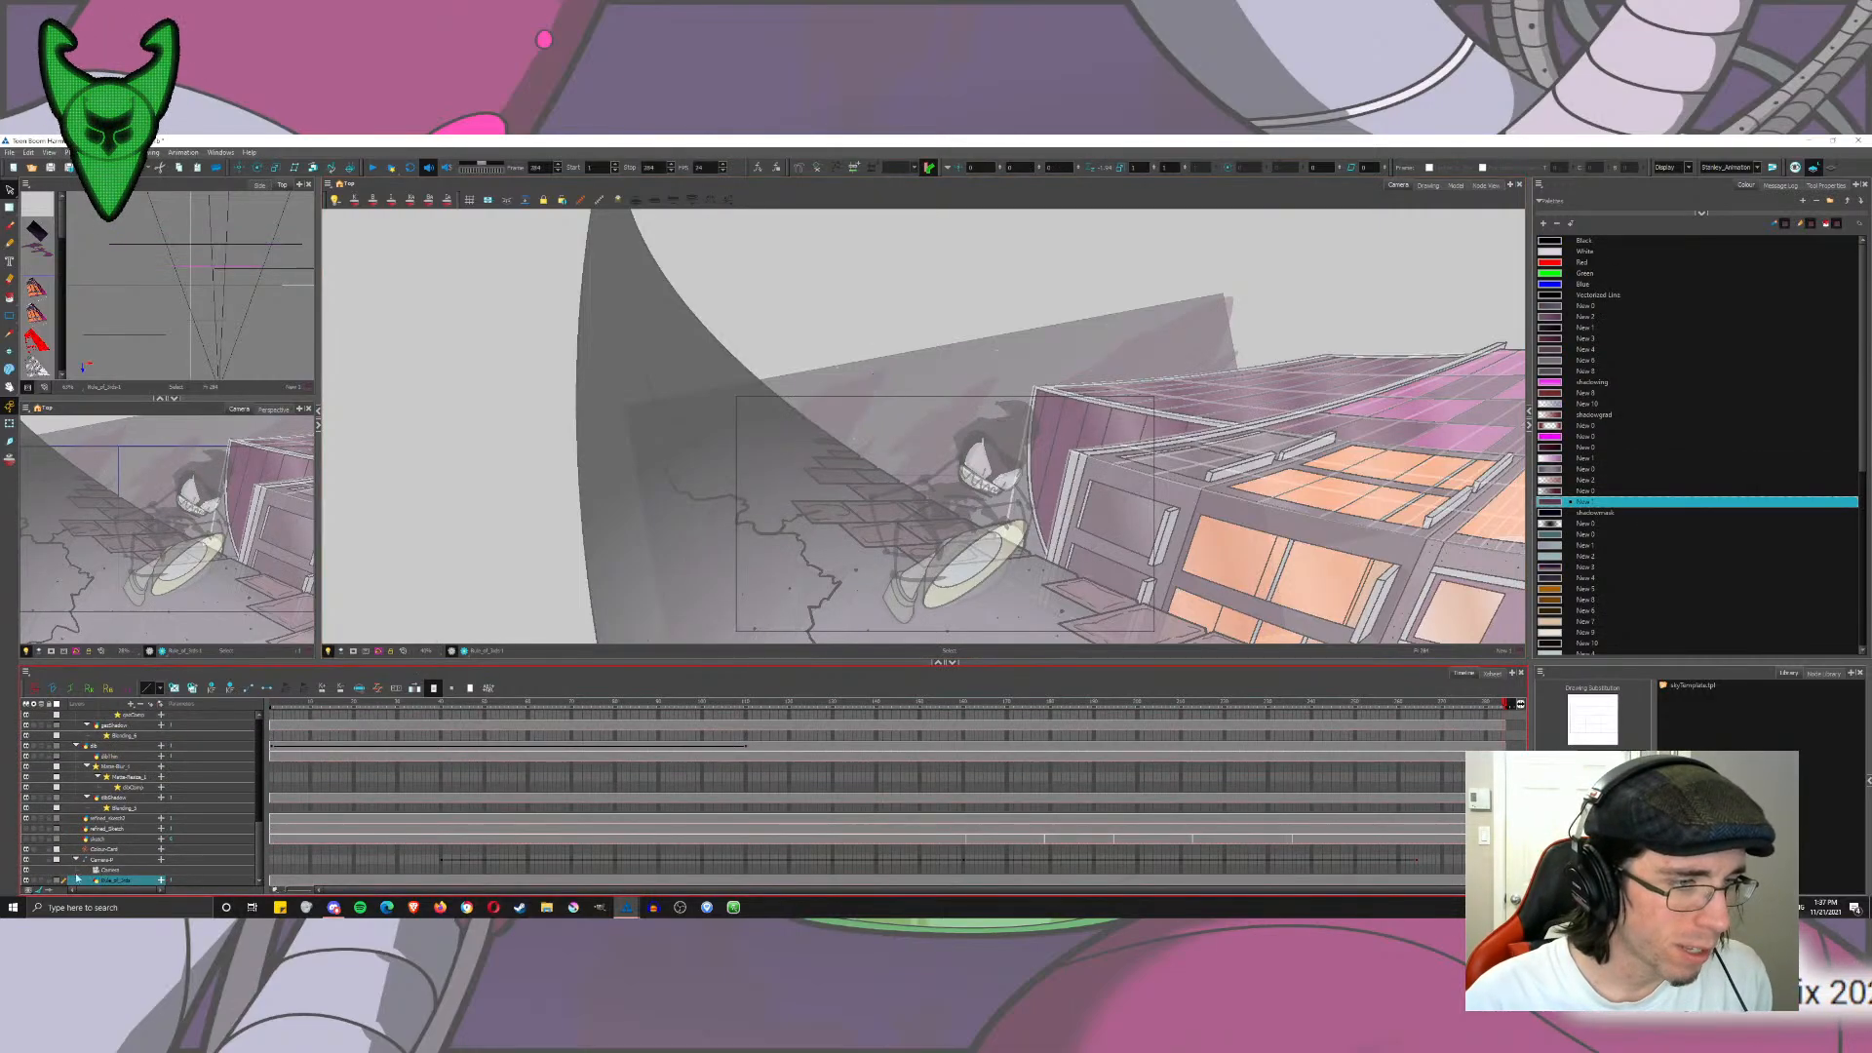
{"action": "left_click", "coordinate": [140, 704]}
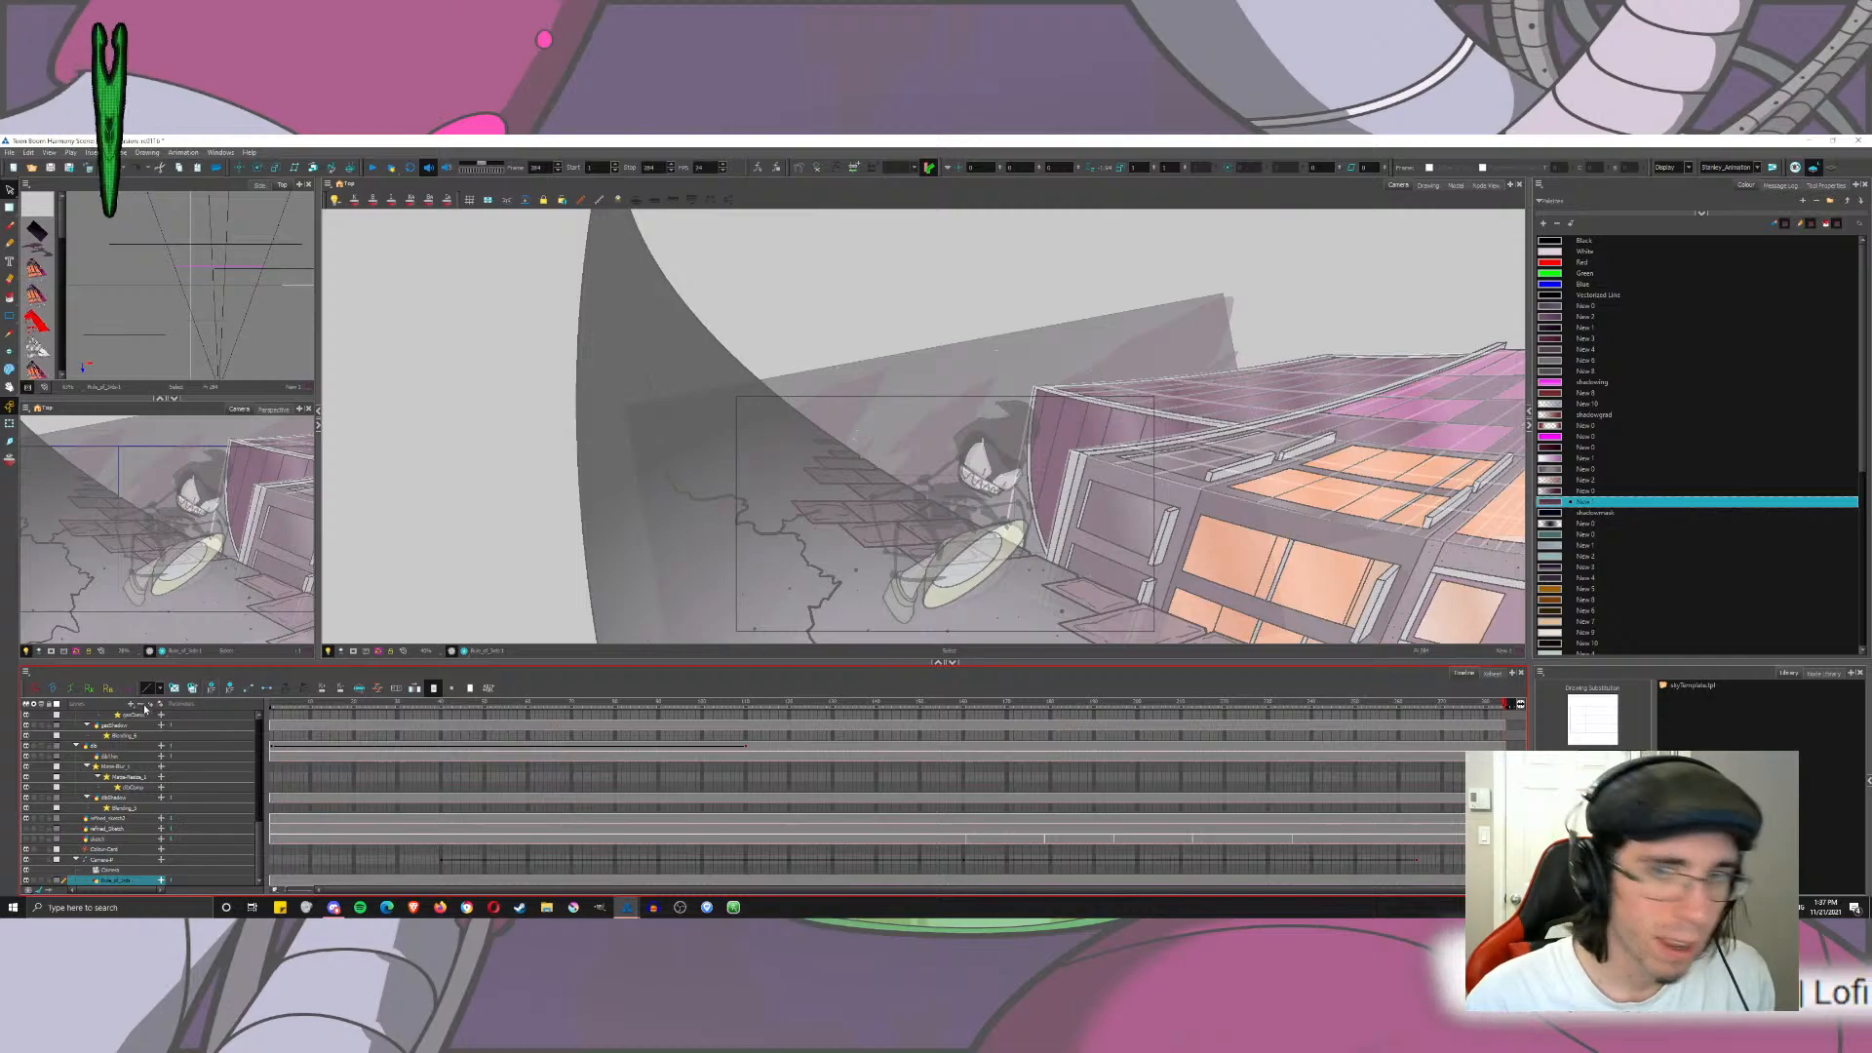
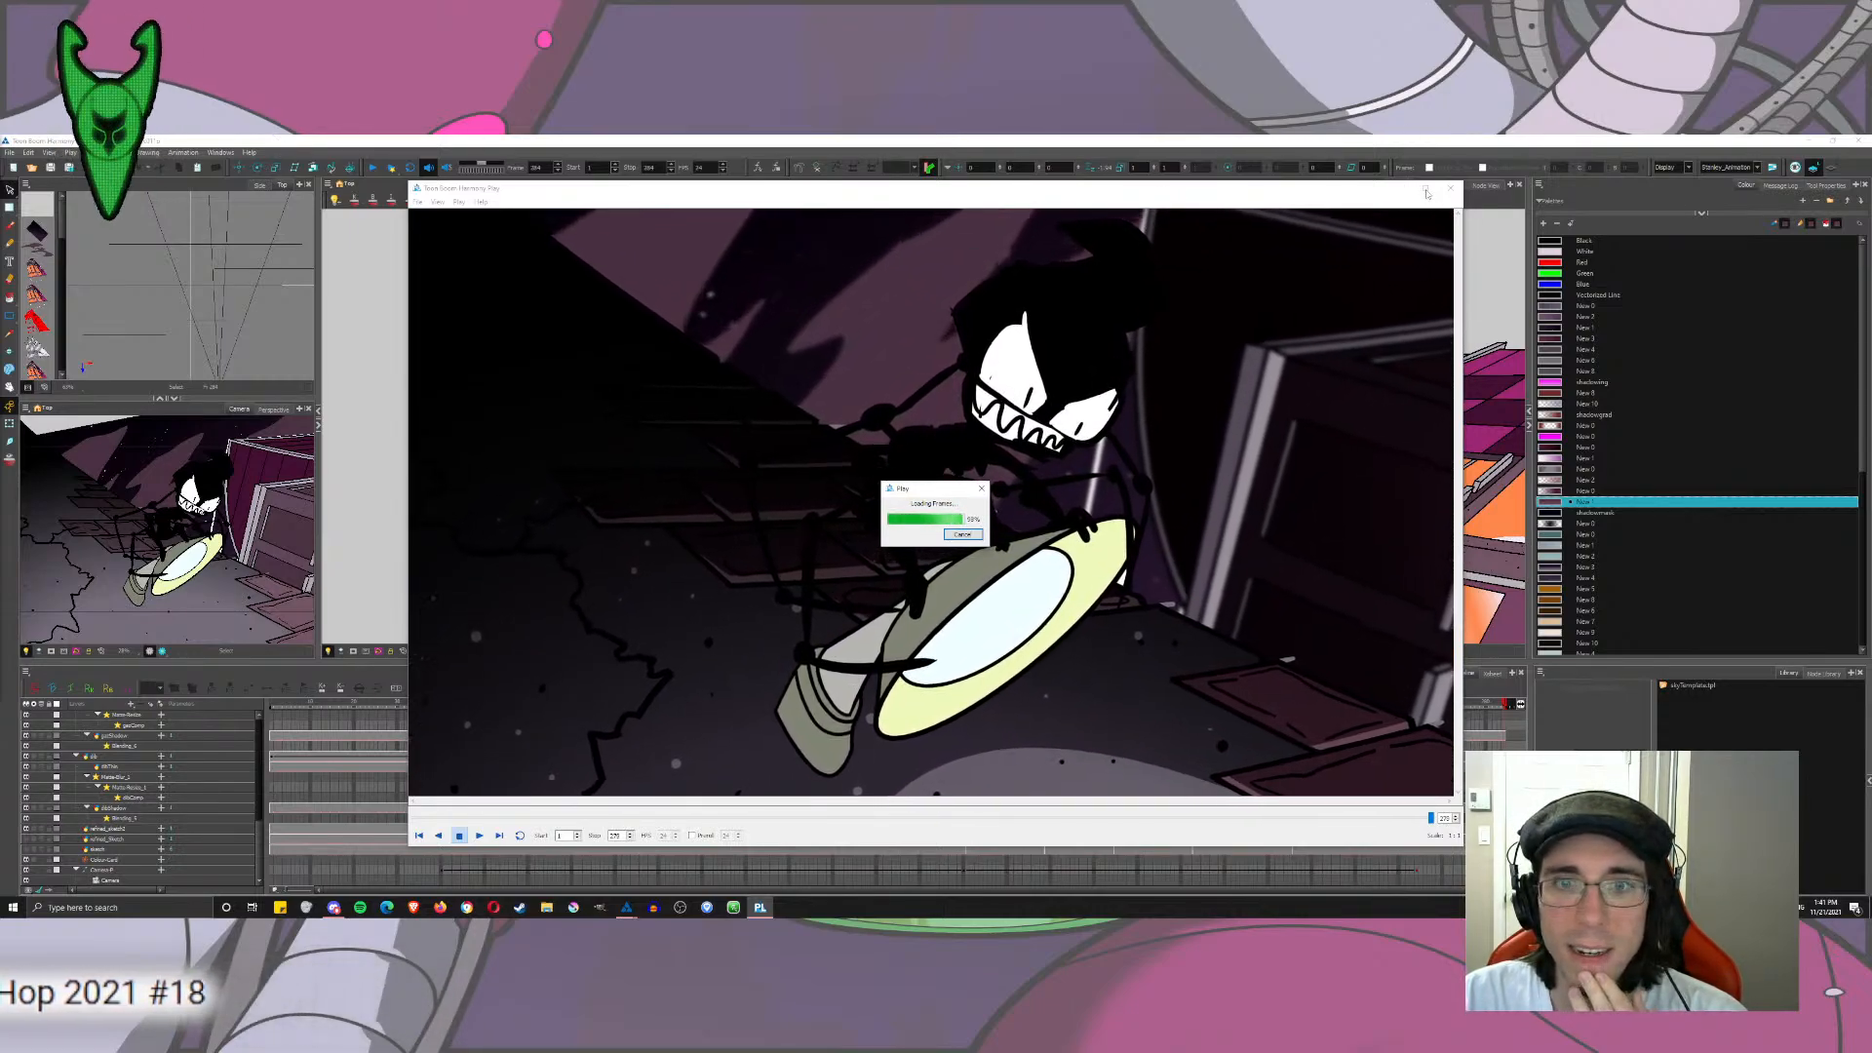
Step: Play the rendered scene from the first frame in an enlarged playback window, replay it, and close the window
{"action": "left_click", "coordinate": [1426, 190]}
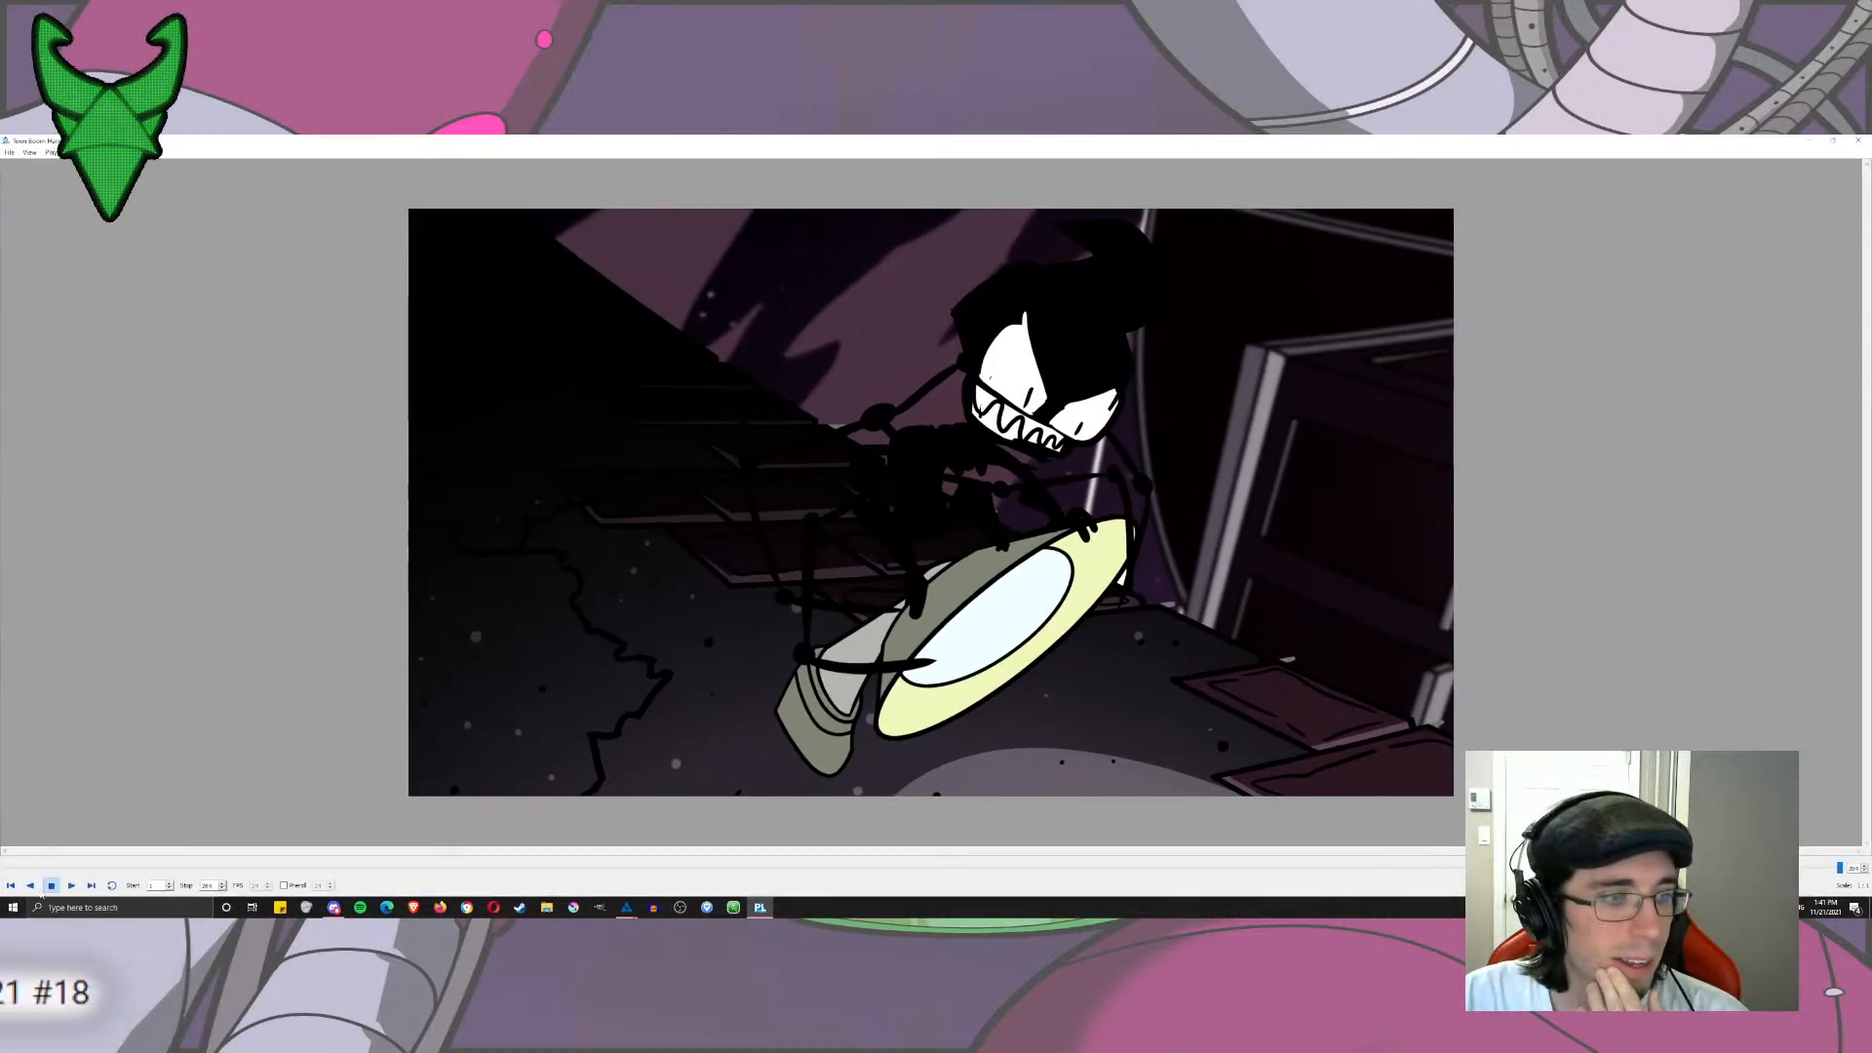
{"action": "left_click", "coordinate": [11, 885]}
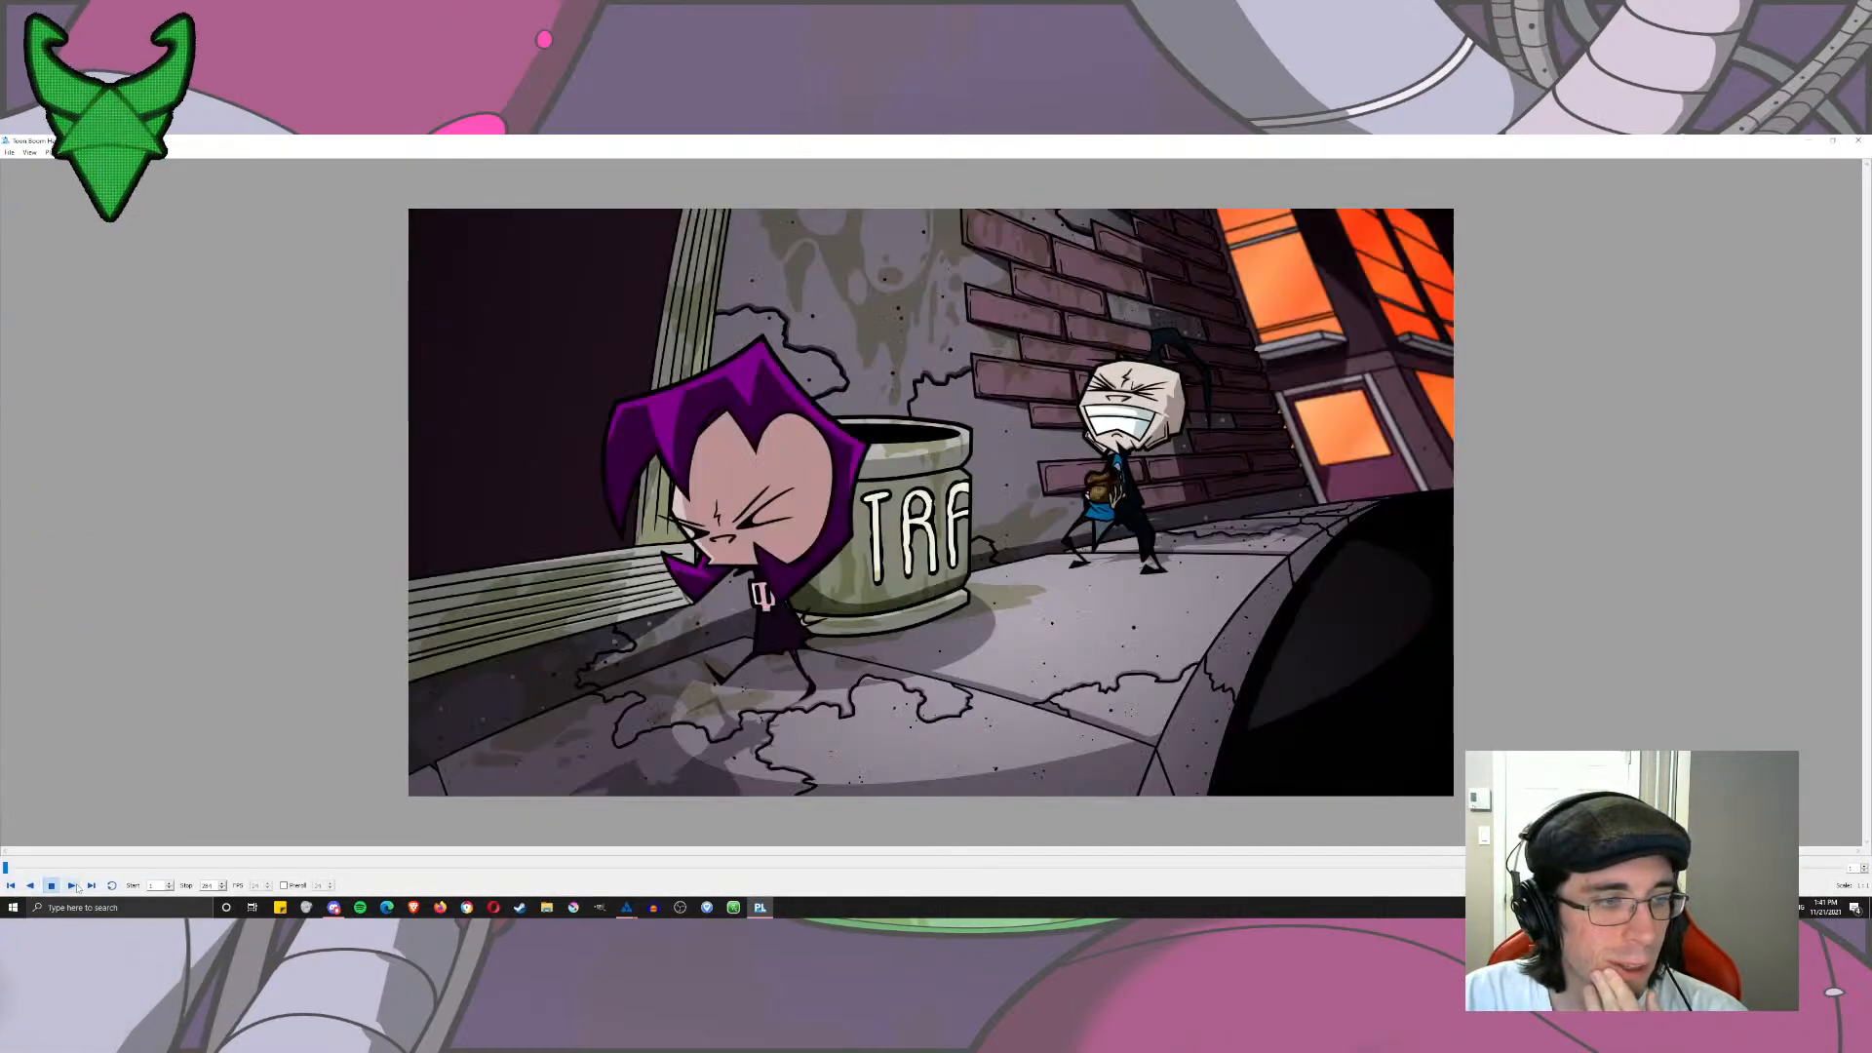
{"action": "left_click", "coordinate": [73, 886]}
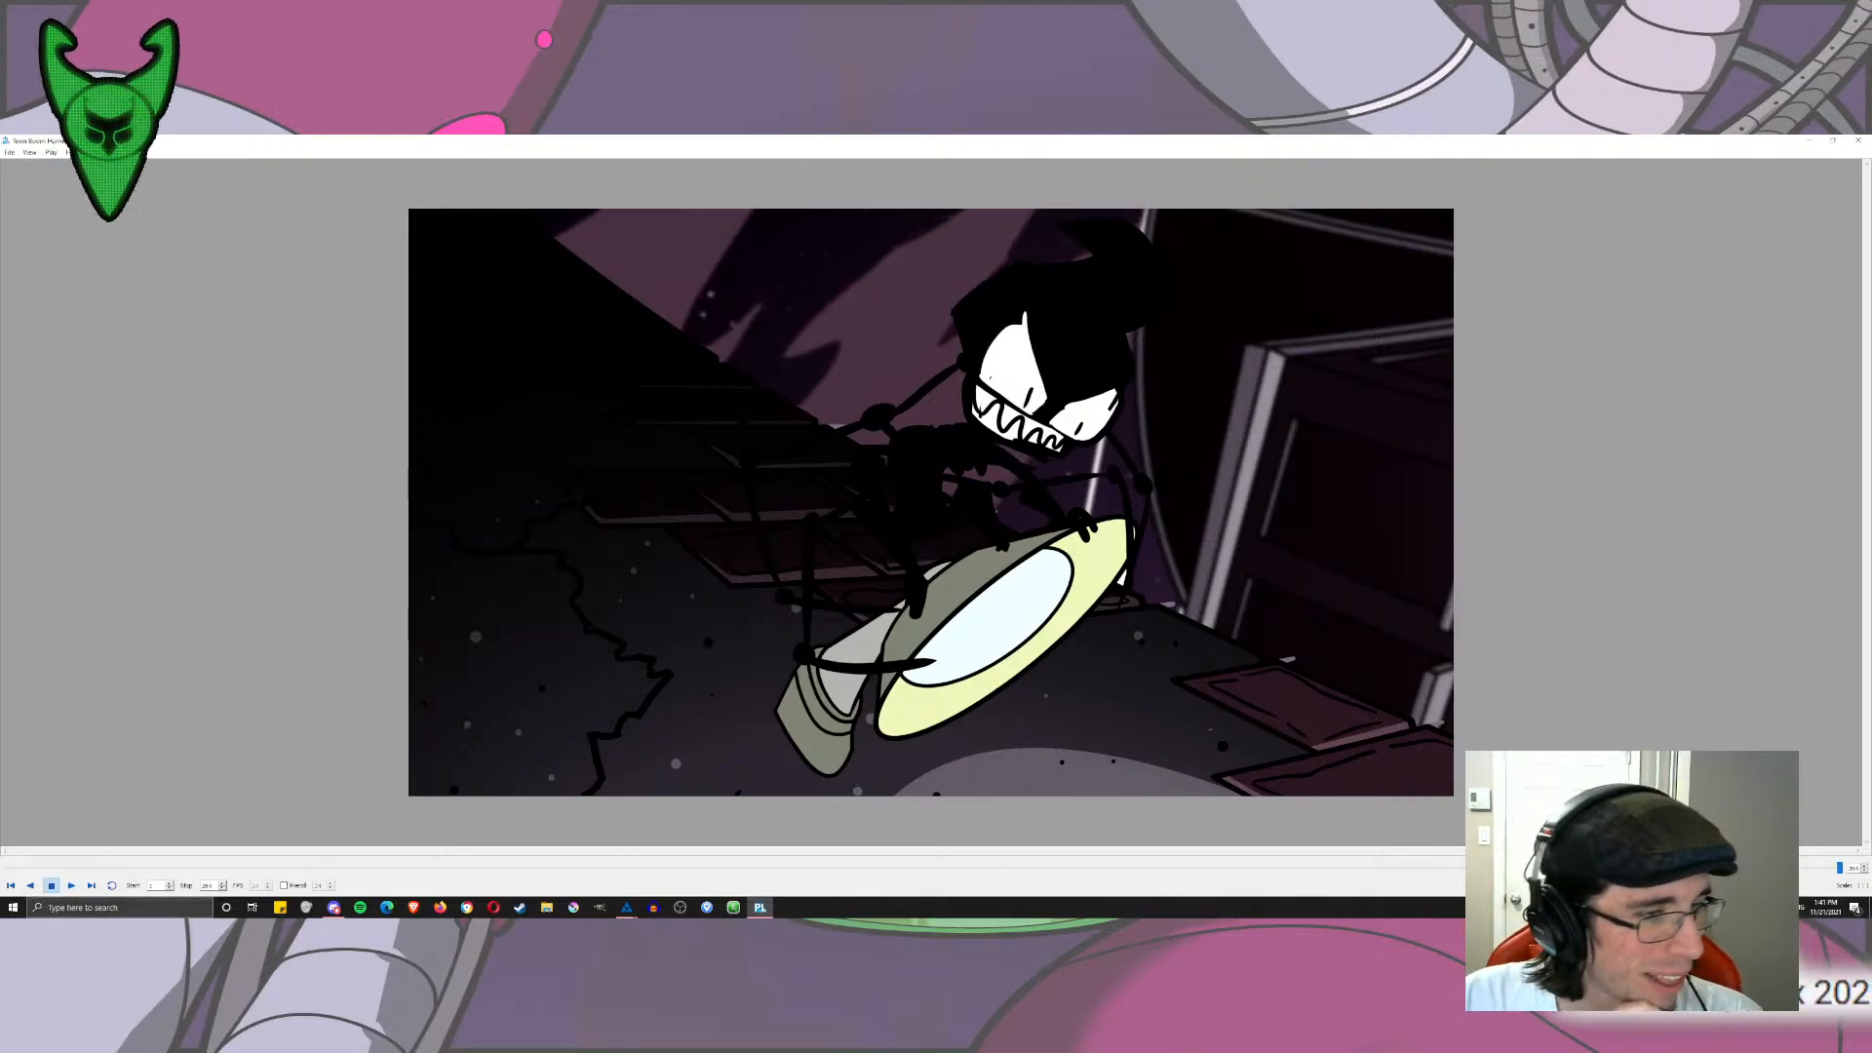
{"action": "left_click", "coordinate": [71, 885]}
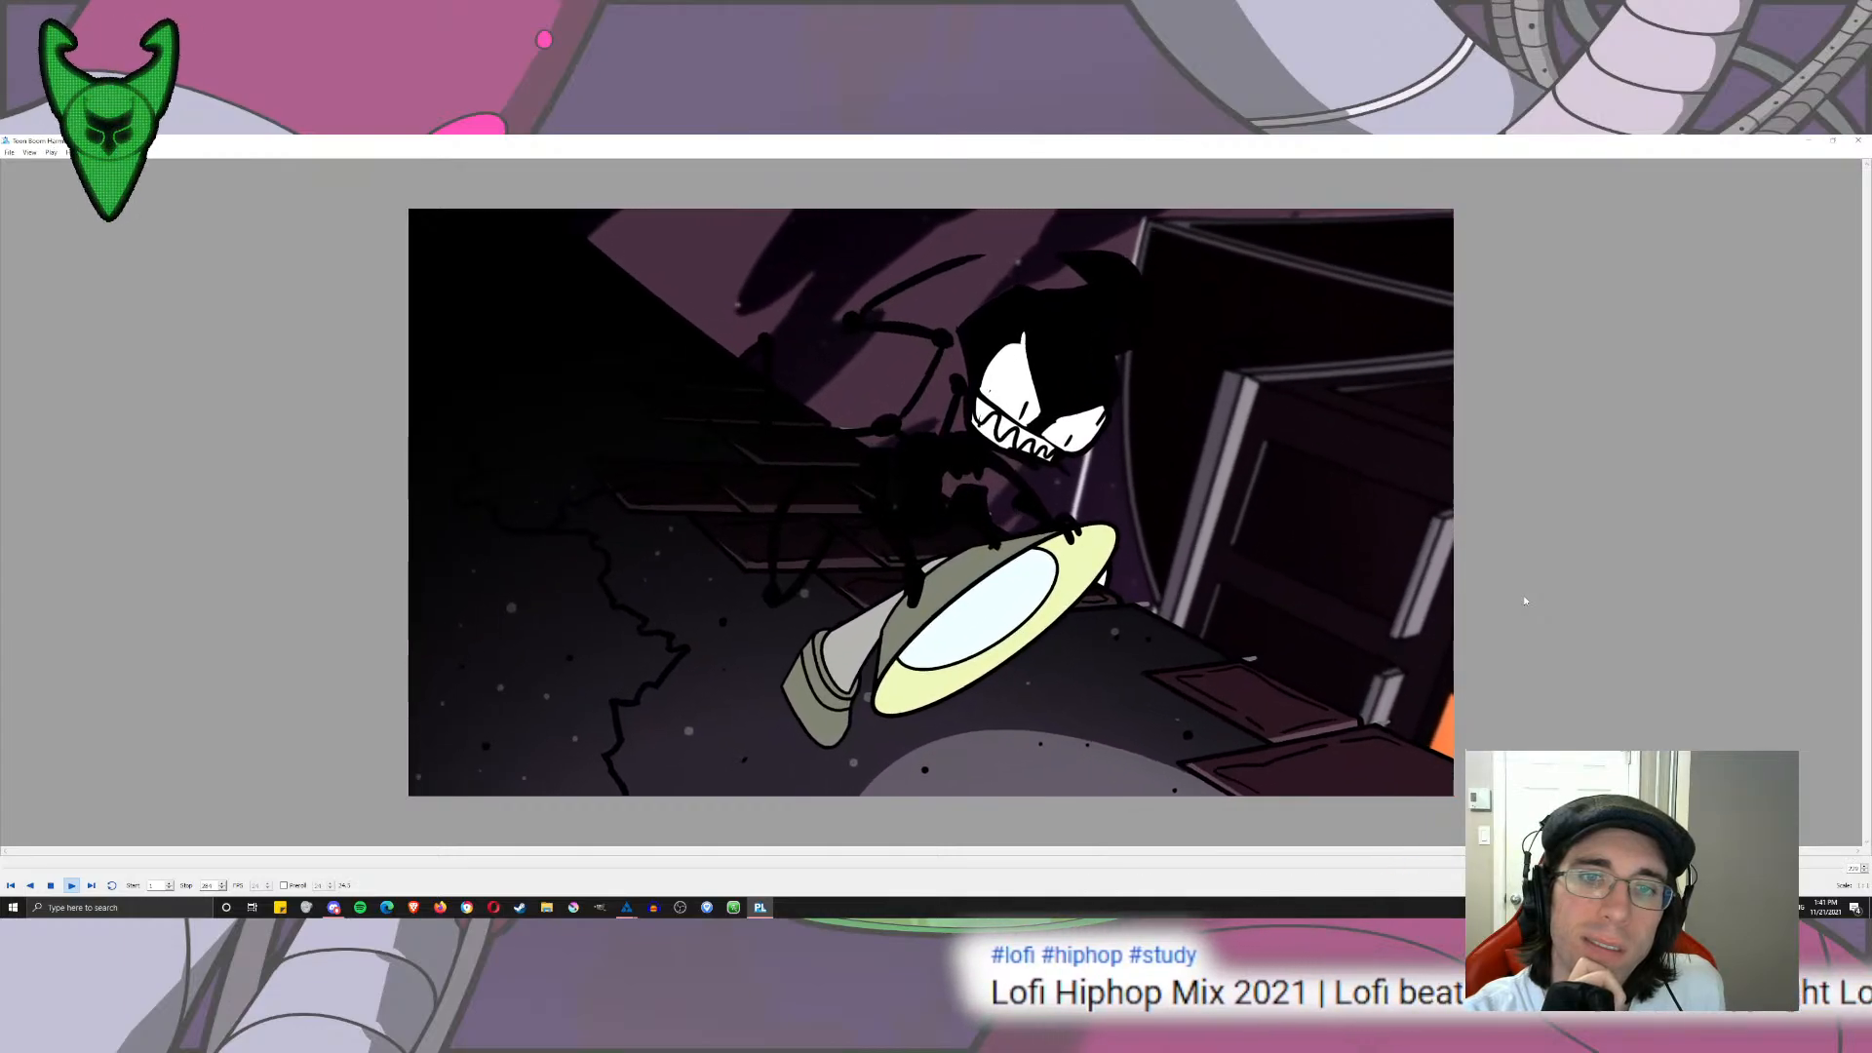
{"action": "left_click", "coordinate": [1857, 141]}
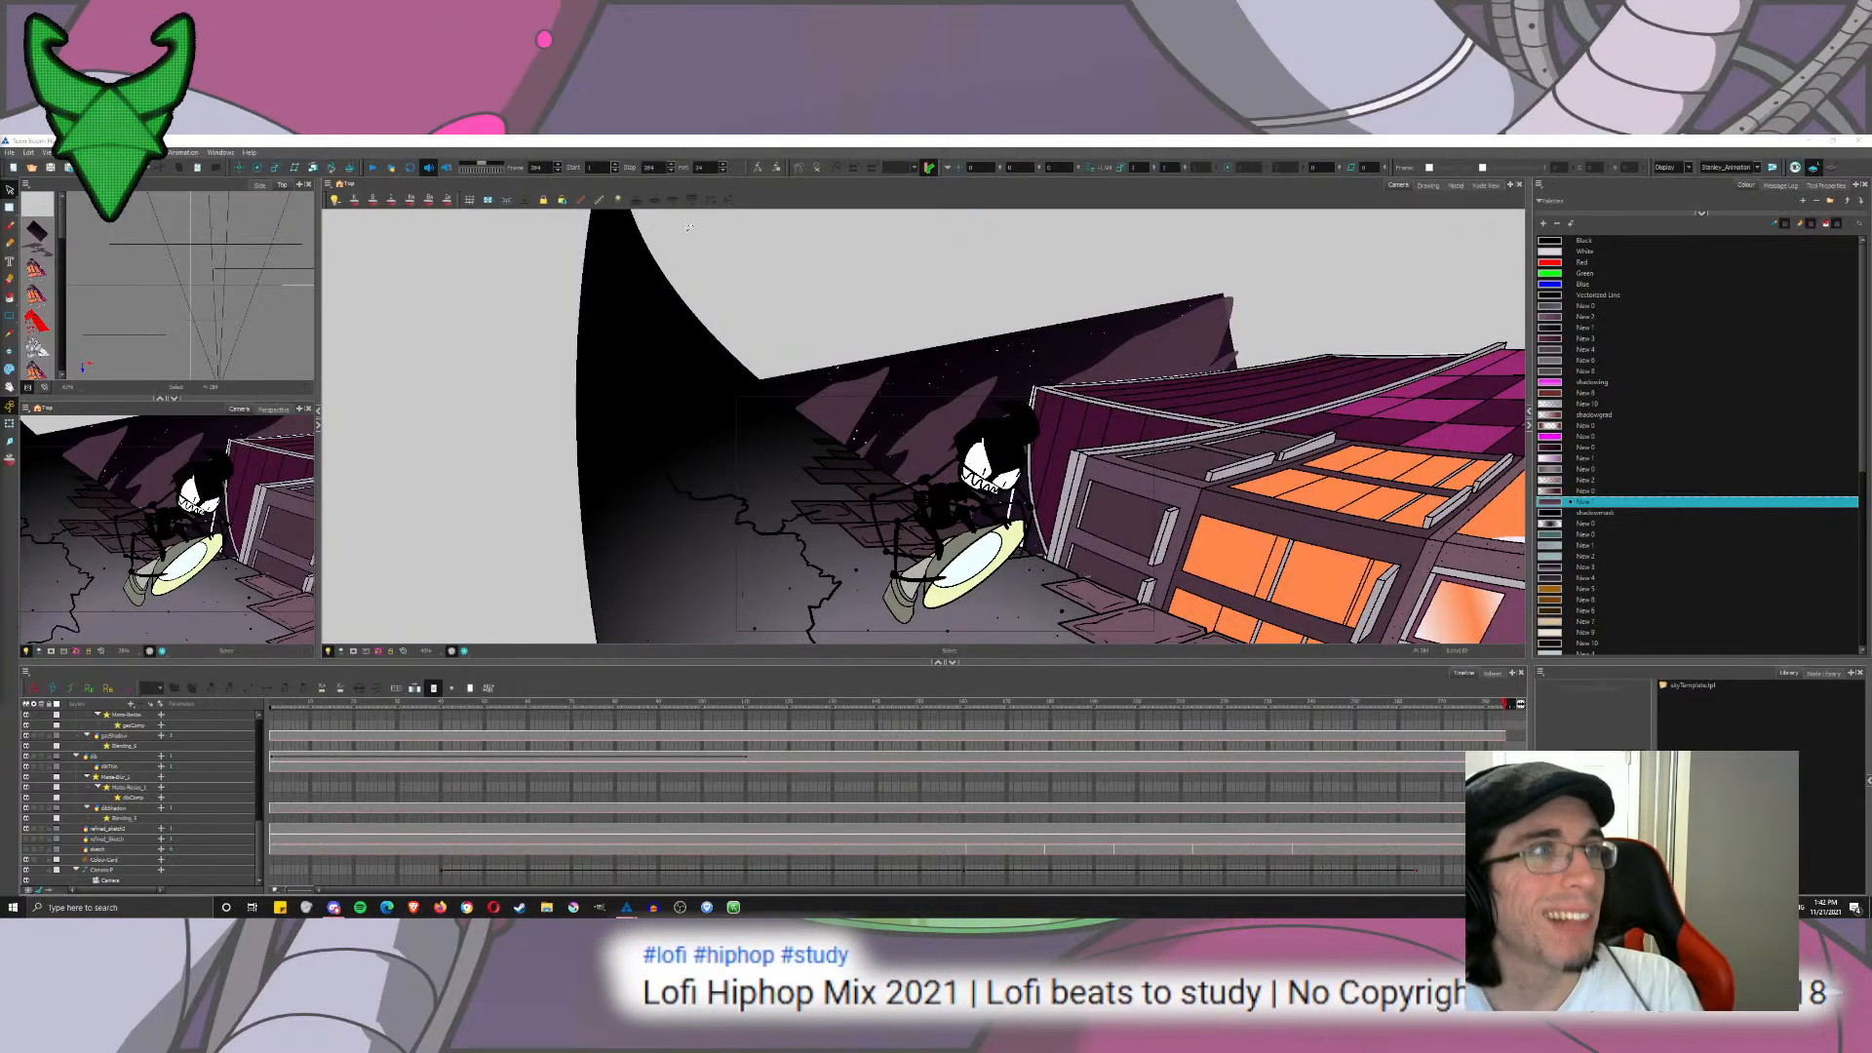
{"action": "left_click", "coordinate": [484, 295]}
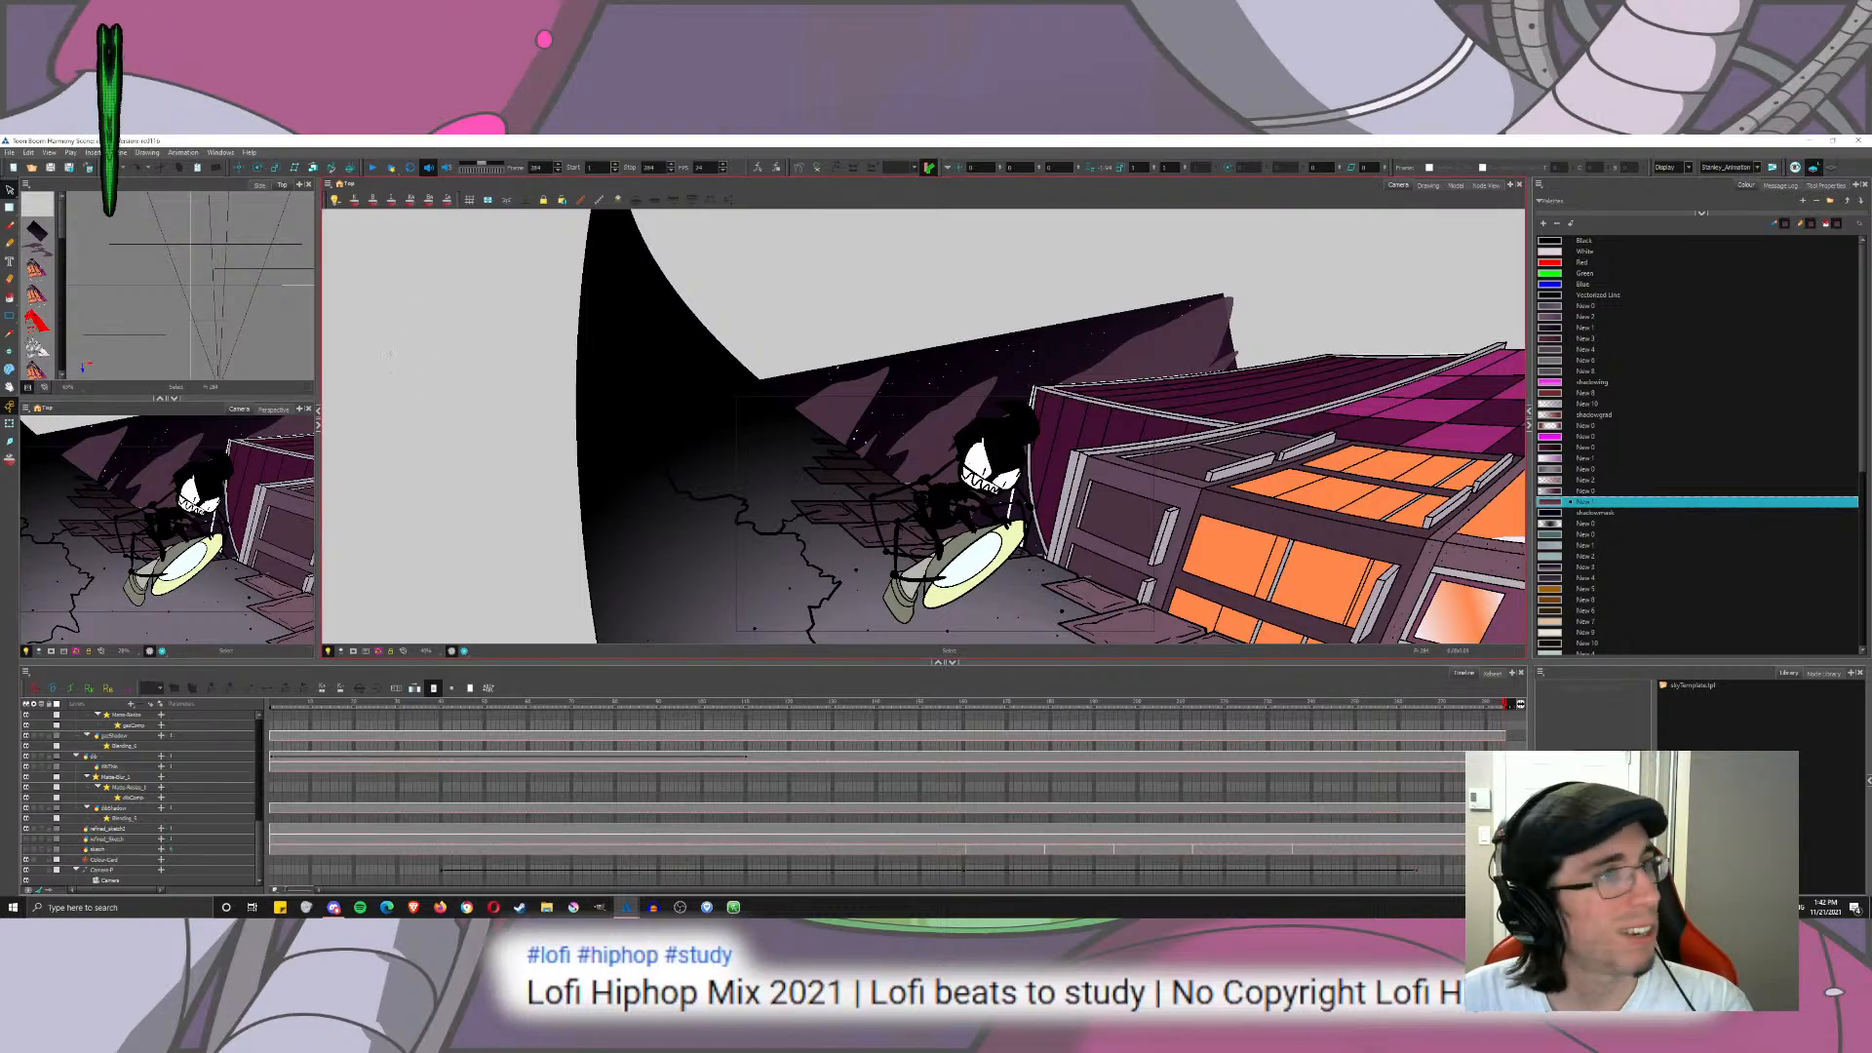
{"action": "left_click_drag", "start_coordinate": [590, 369], "coordinate": [516, 333]}
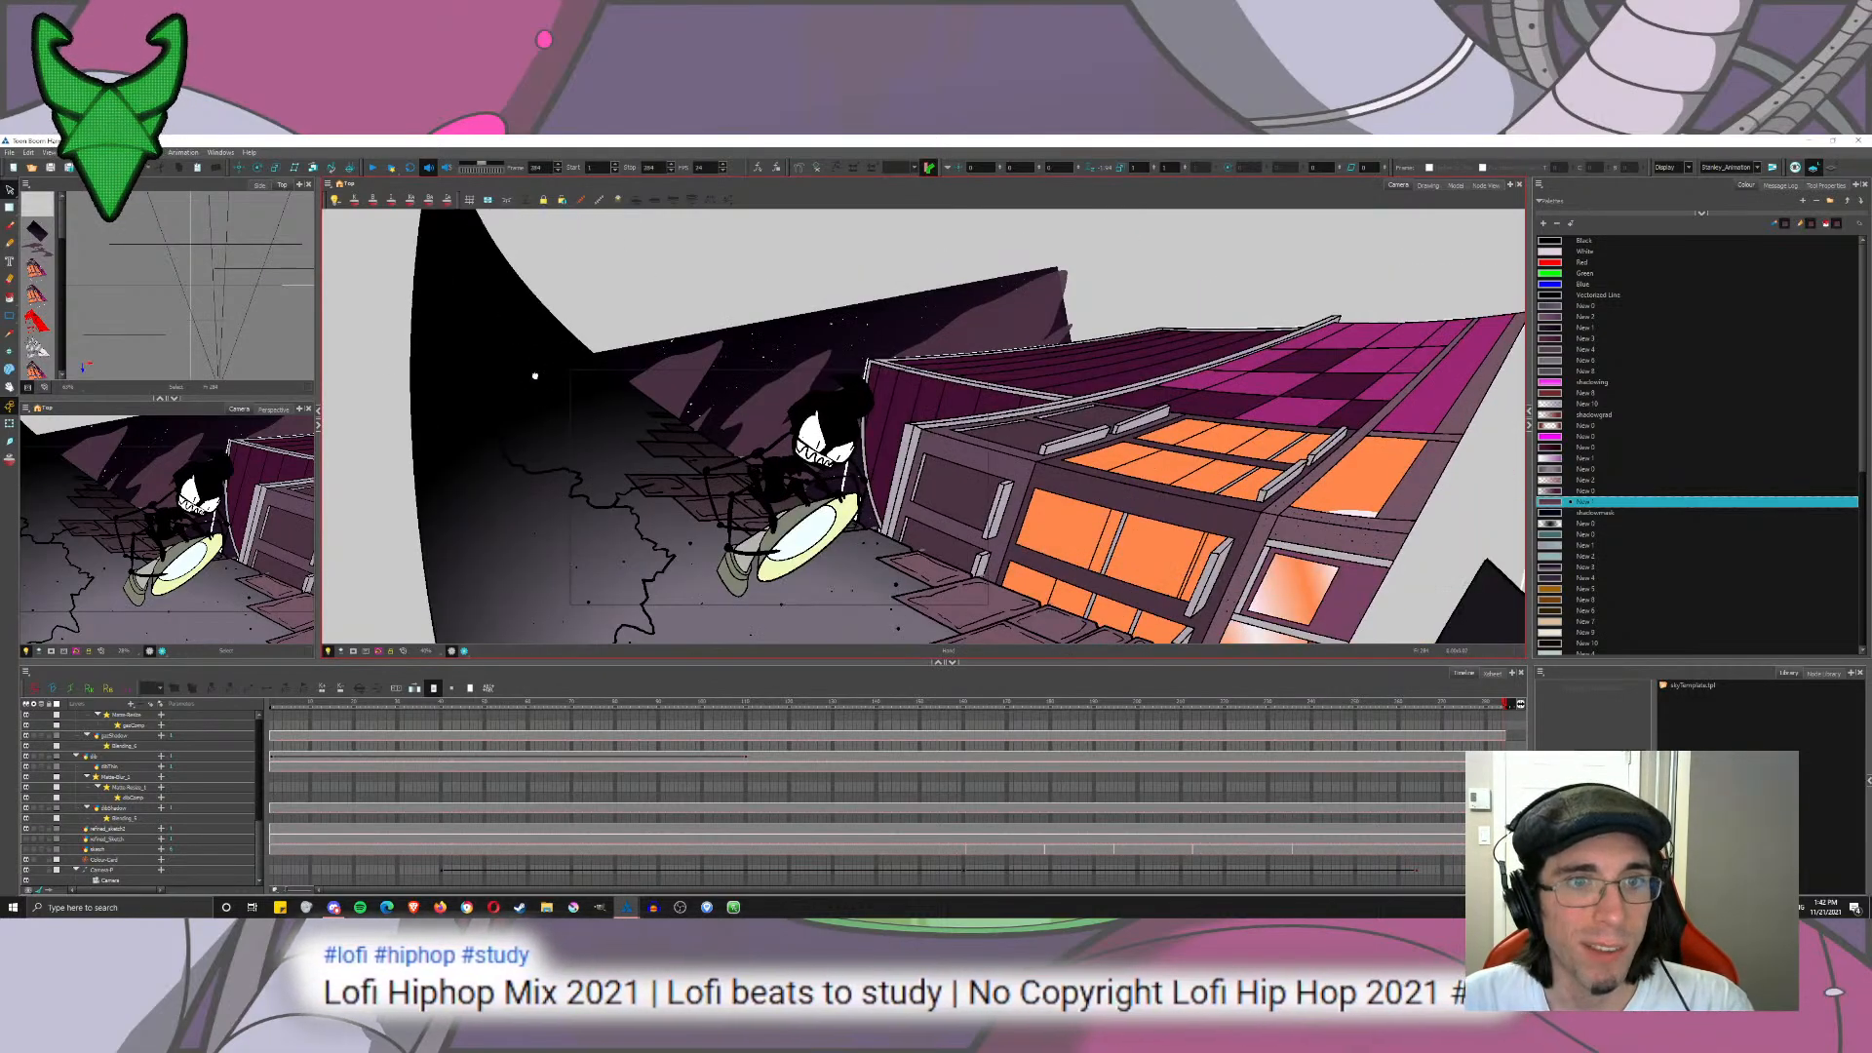
{"action": "left_click_drag", "start_coordinate": [589, 573], "coordinate": [488, 325]}
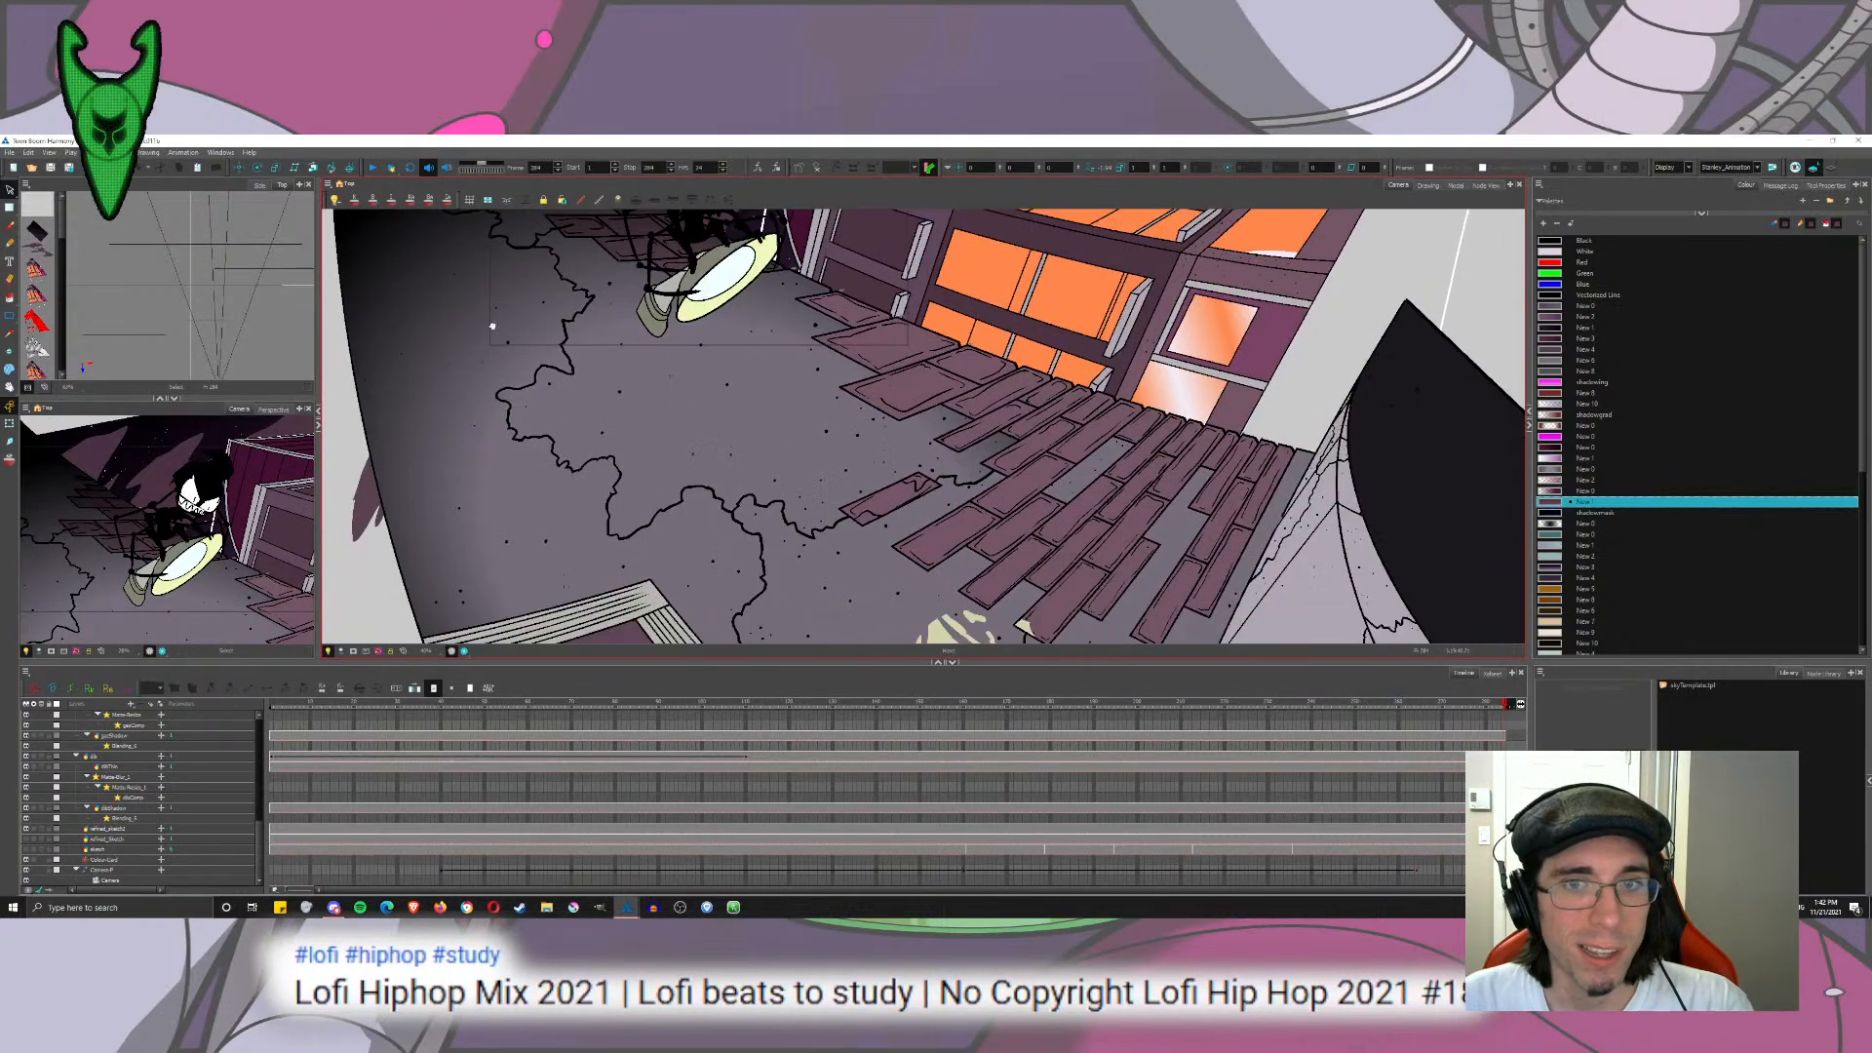
{"action": "left_click_drag", "start_coordinate": [522, 455], "coordinate": [572, 572]}
{"action": "left_click_drag", "start_coordinate": [516, 322], "coordinate": [876, 399]}
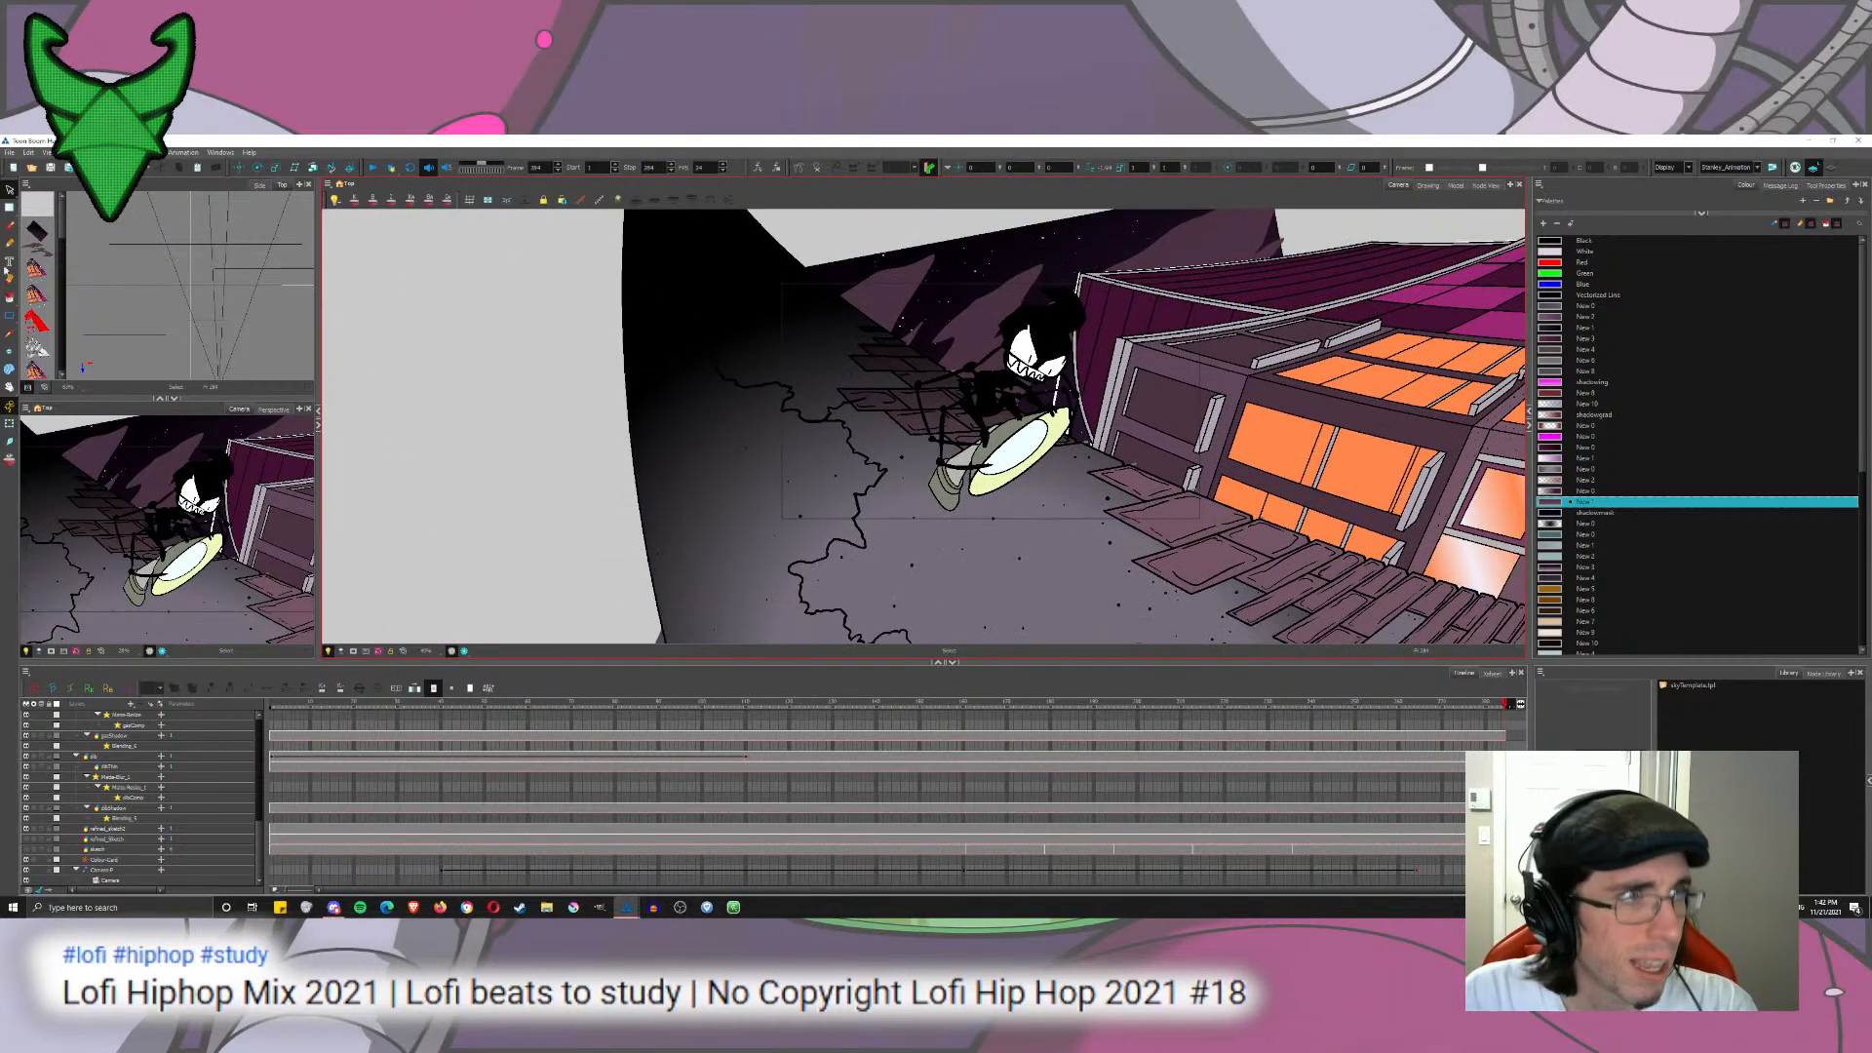
Step: Return to the first frame, locate the lamp post drawing's node in the node network and move it clear of its neighbours
{"action": "left_click", "coordinate": [276, 788]}
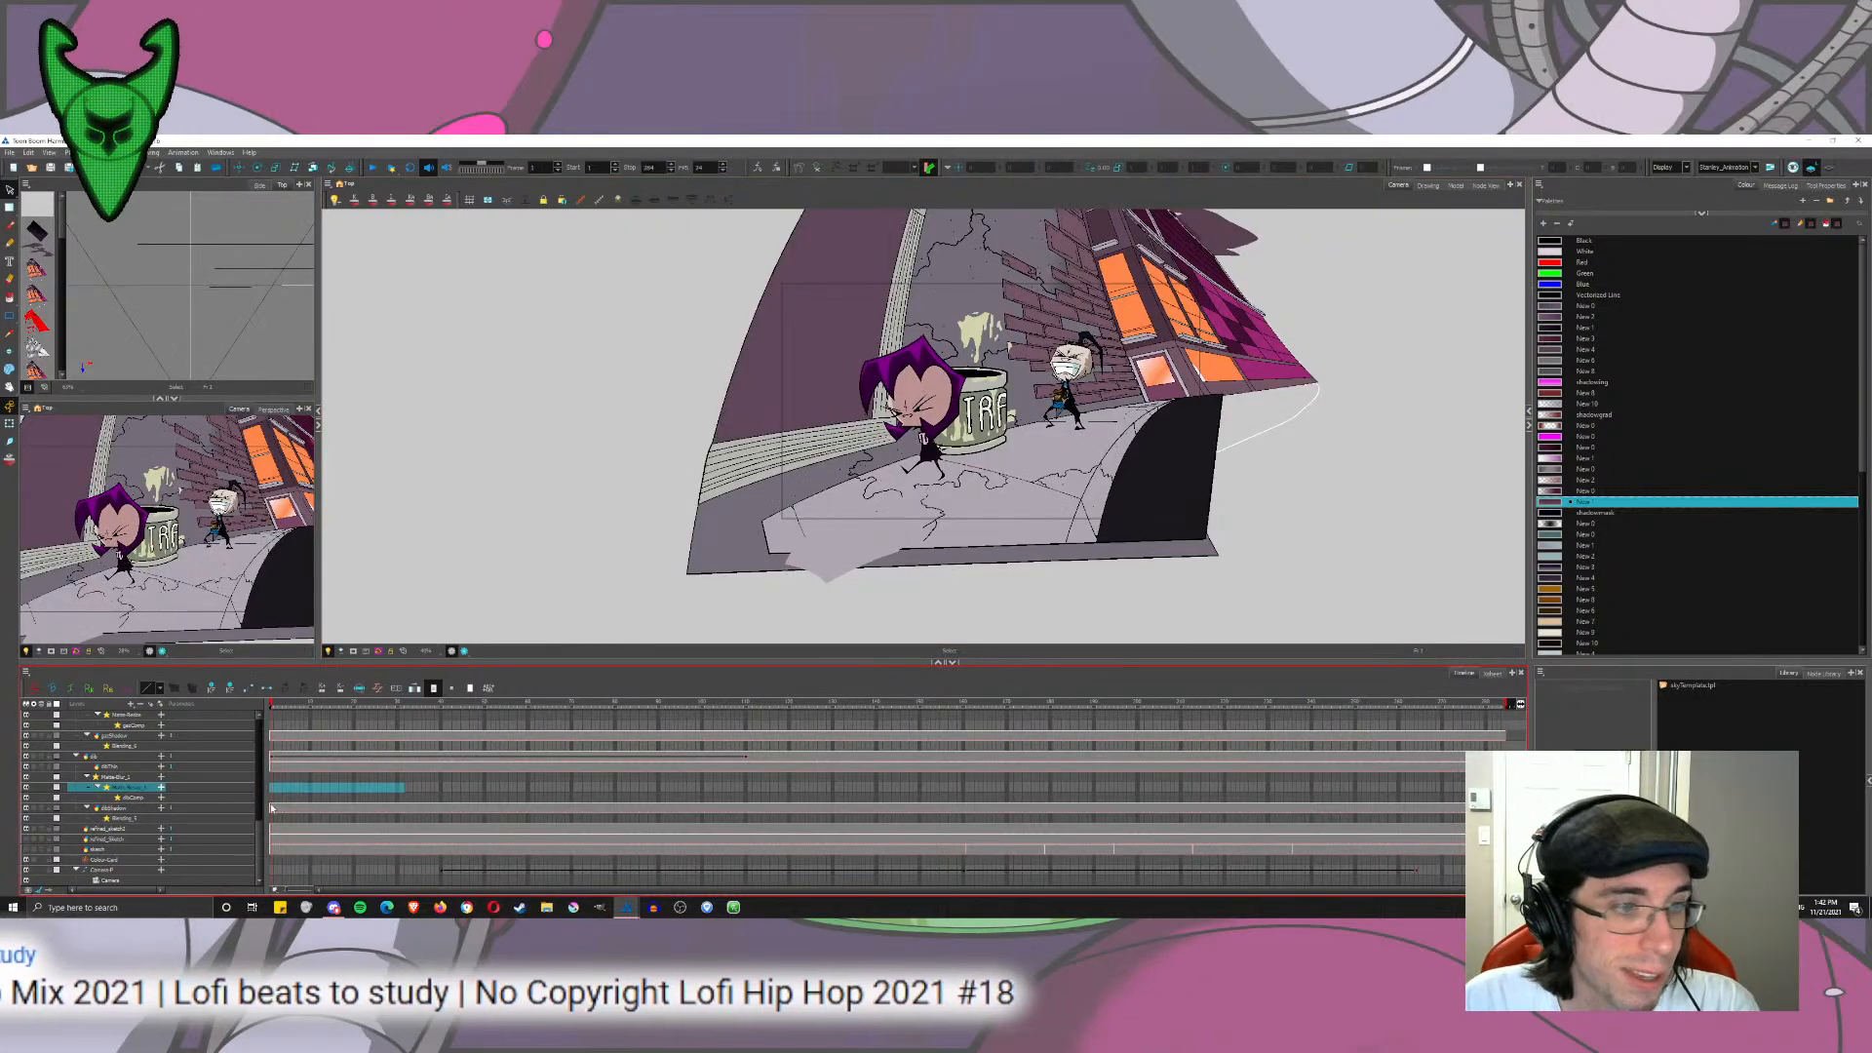
{"action": "scroll", "coordinate": [263, 837], "scroll_direction": "up", "scroll_amount": 1}
{"action": "left_click", "coordinate": [113, 852]}
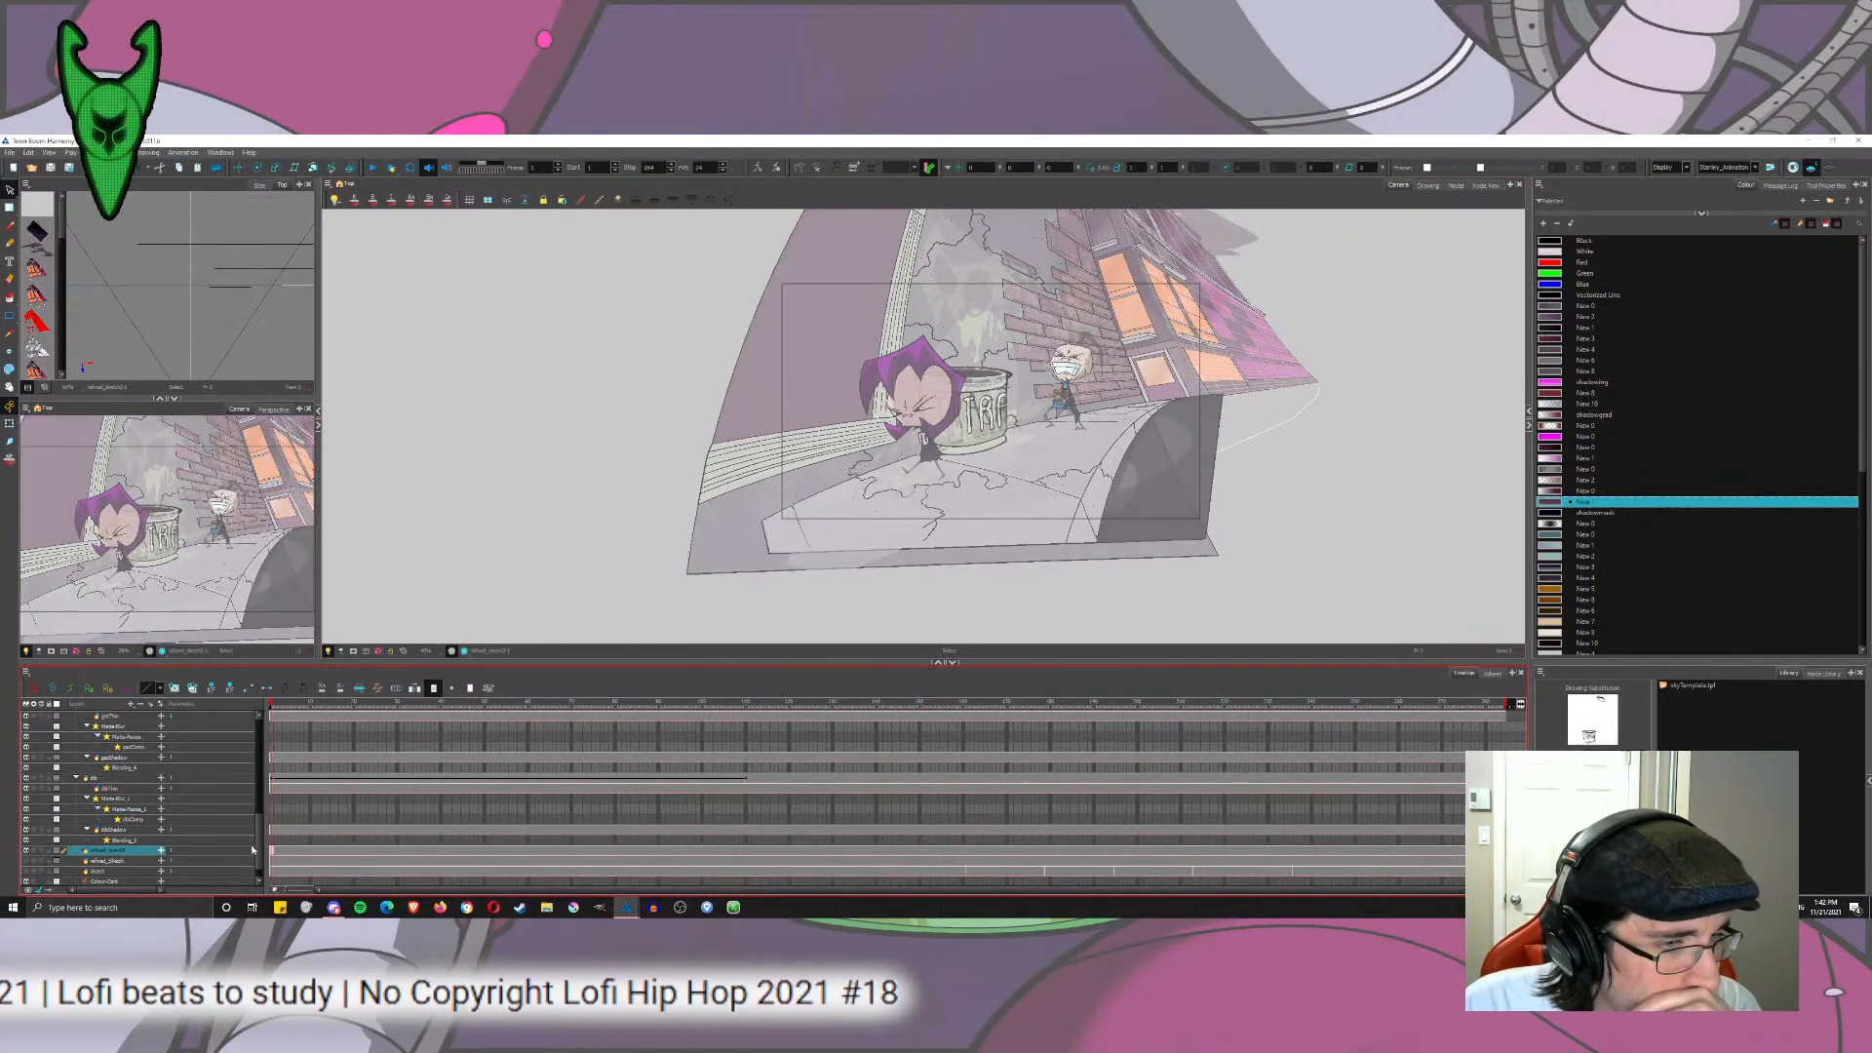
{"action": "scroll", "coordinate": [261, 819], "scroll_direction": "up", "scroll_amount": 5}
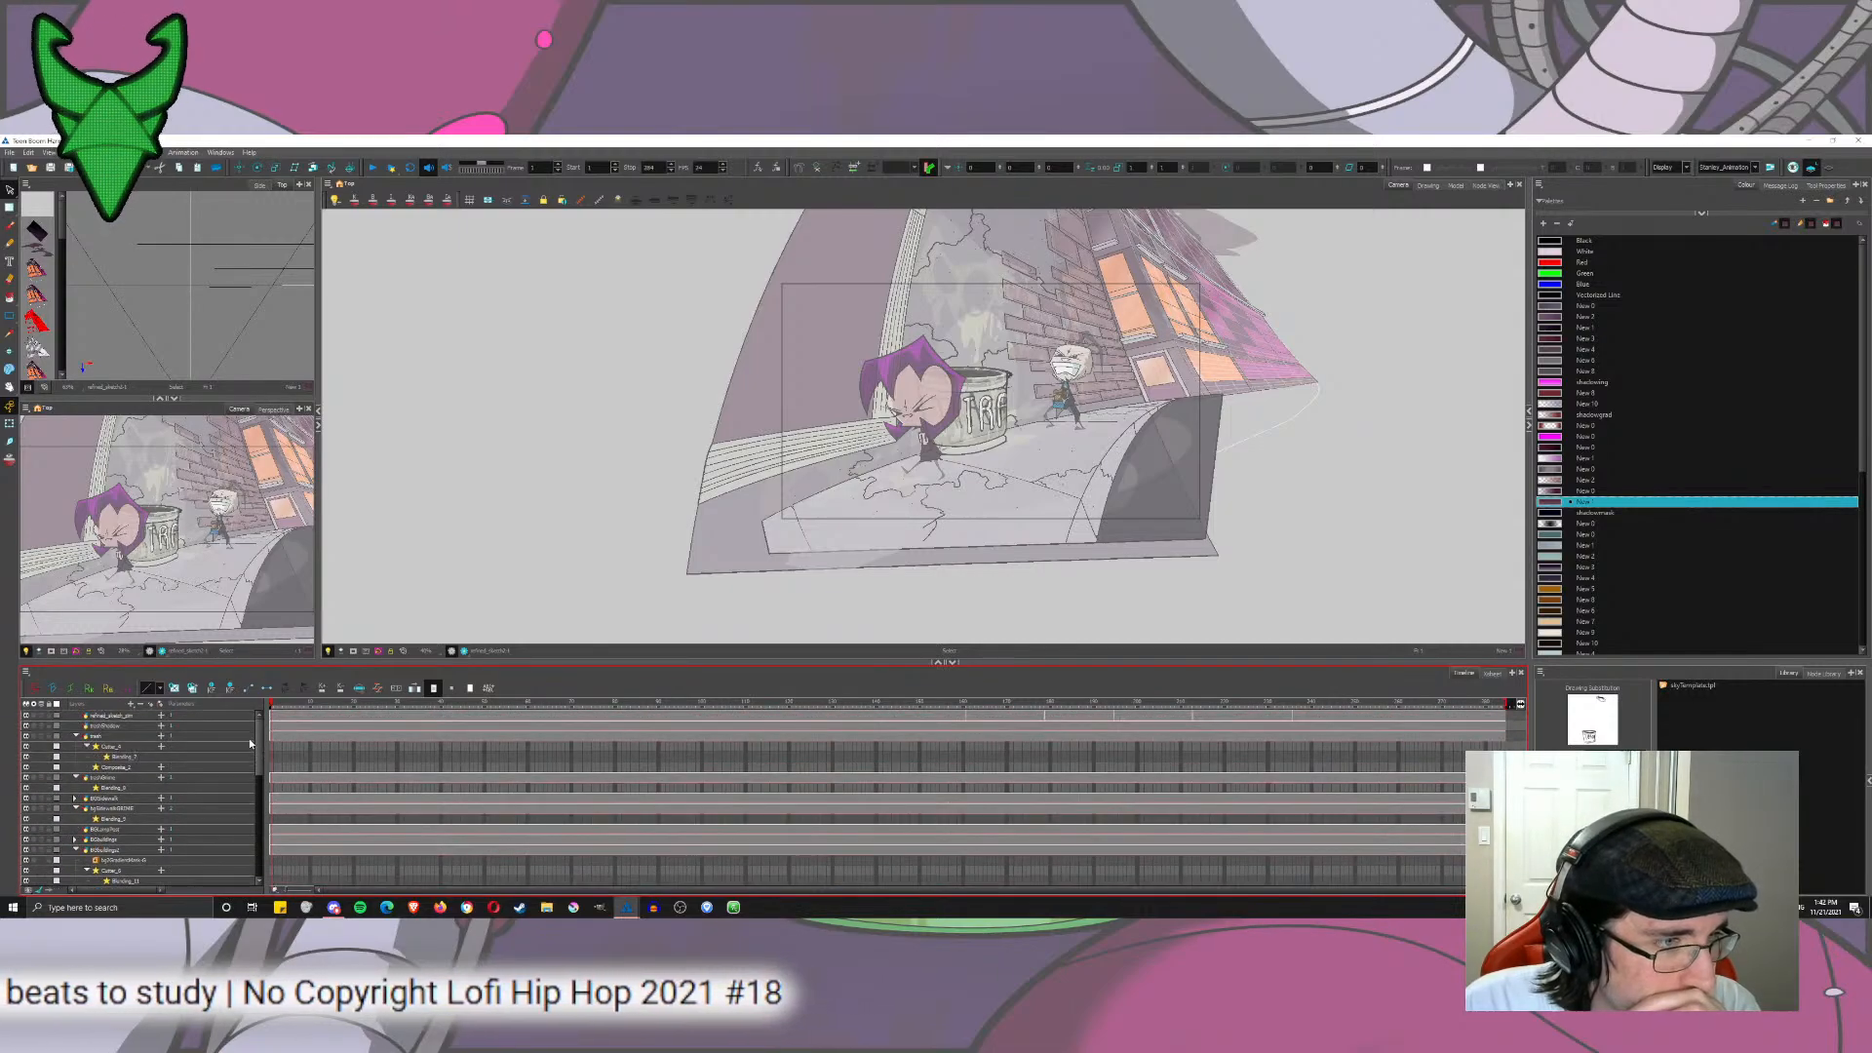
{"action": "left_click", "coordinate": [1484, 185]}
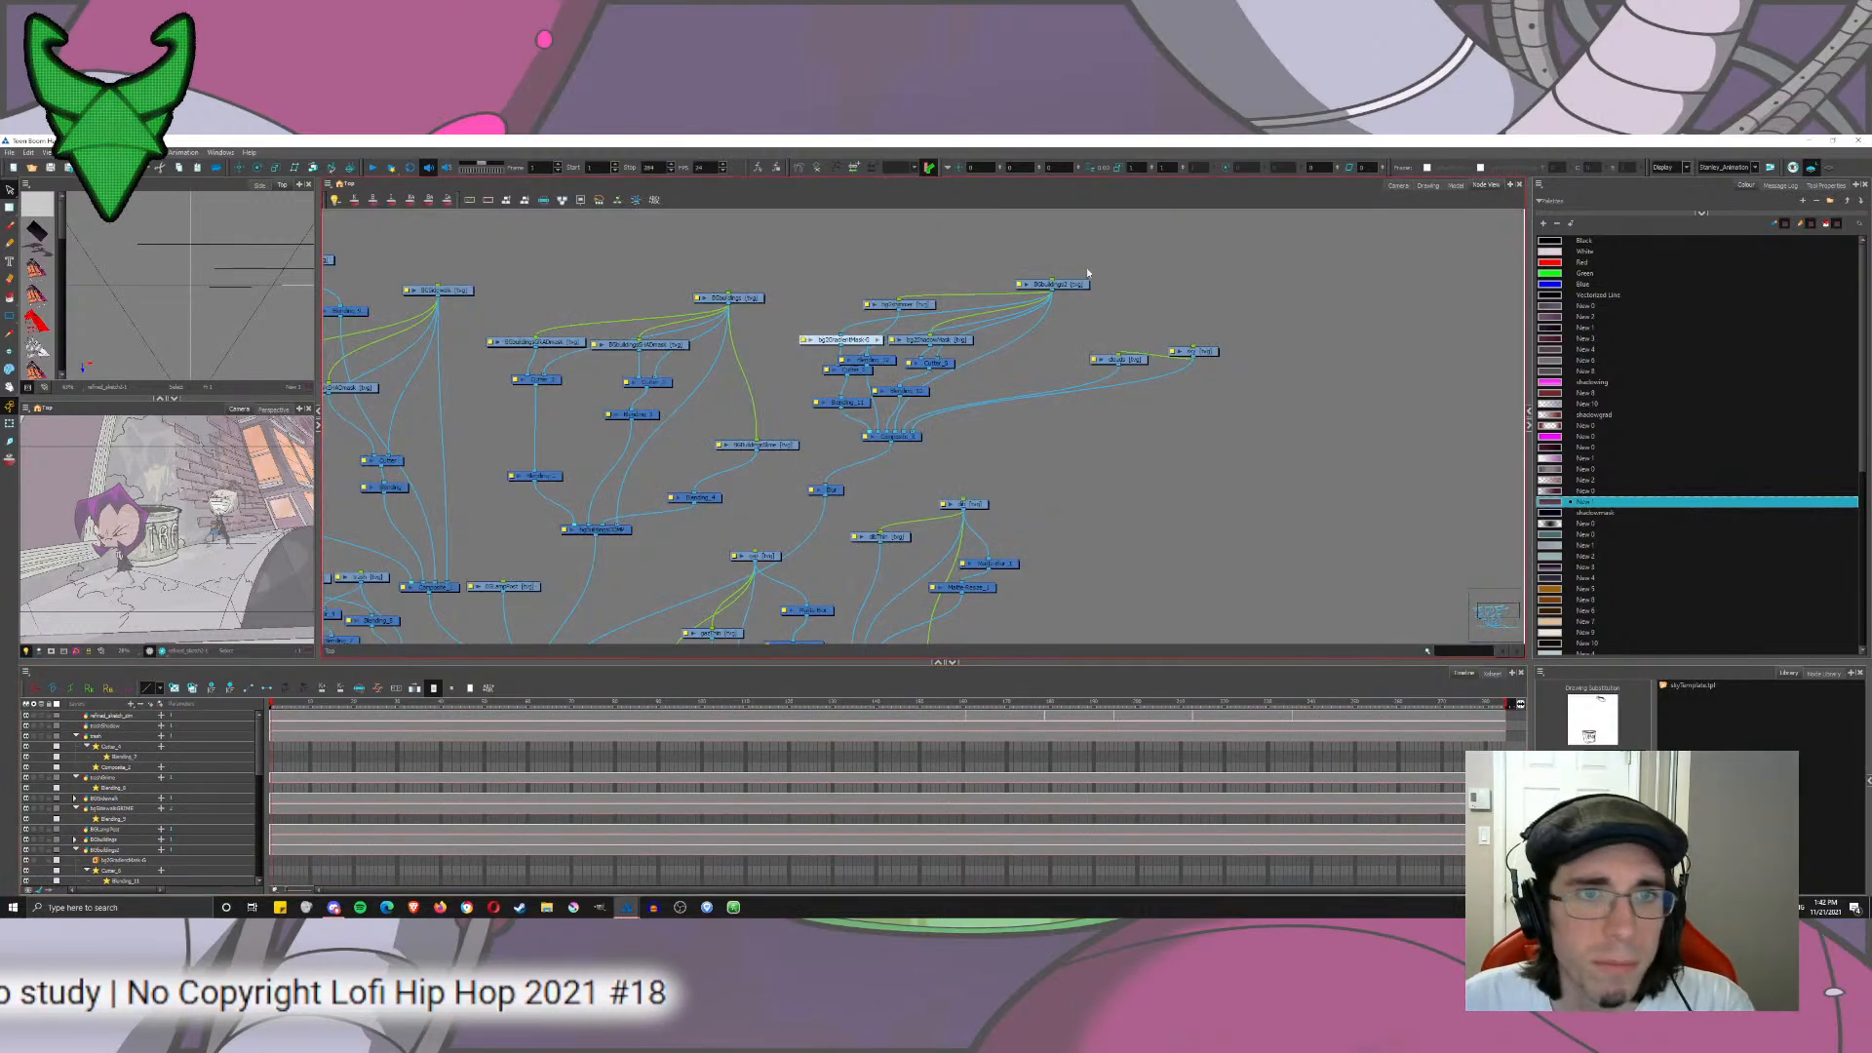
{"action": "left_click_drag", "start_coordinate": [1134, 266], "coordinate": [1476, 167]}
{"action": "left_click_drag", "start_coordinate": [1189, 321], "coordinate": [1131, 276]}
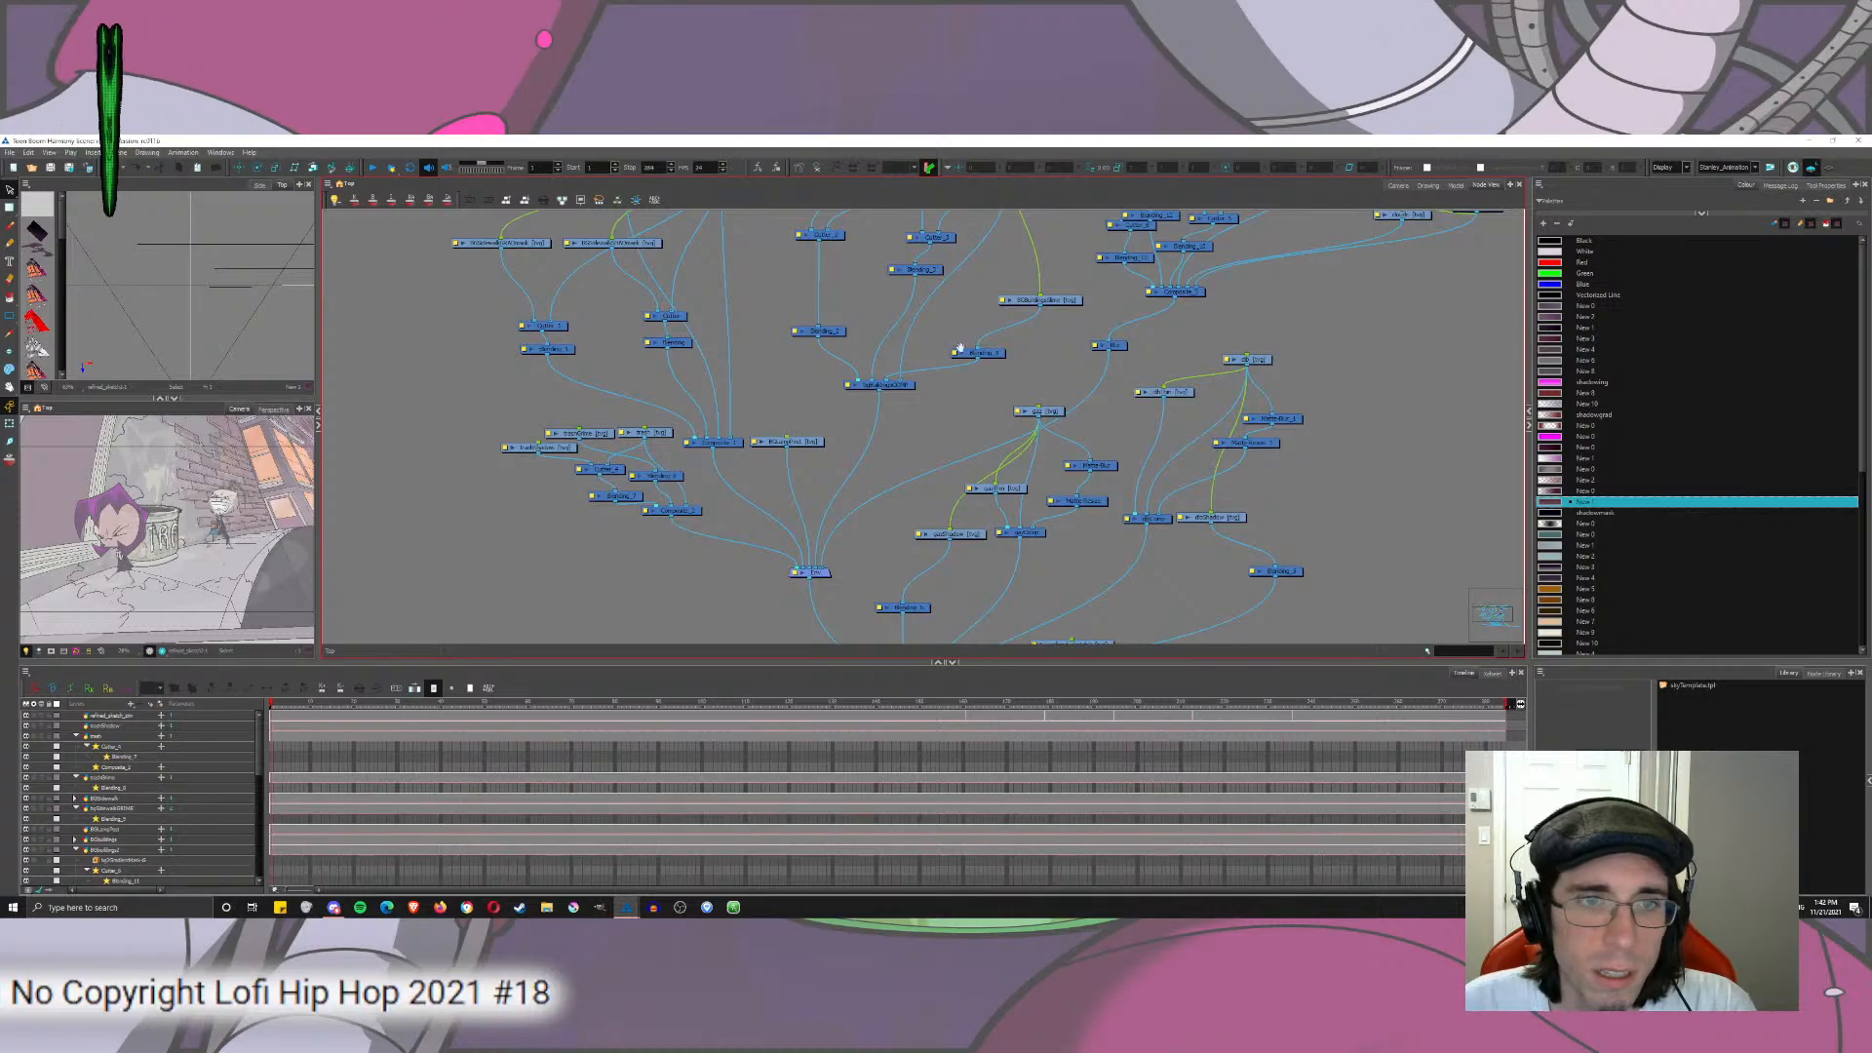
{"action": "left_click_drag", "start_coordinate": [806, 447], "coordinate": [811, 421]}
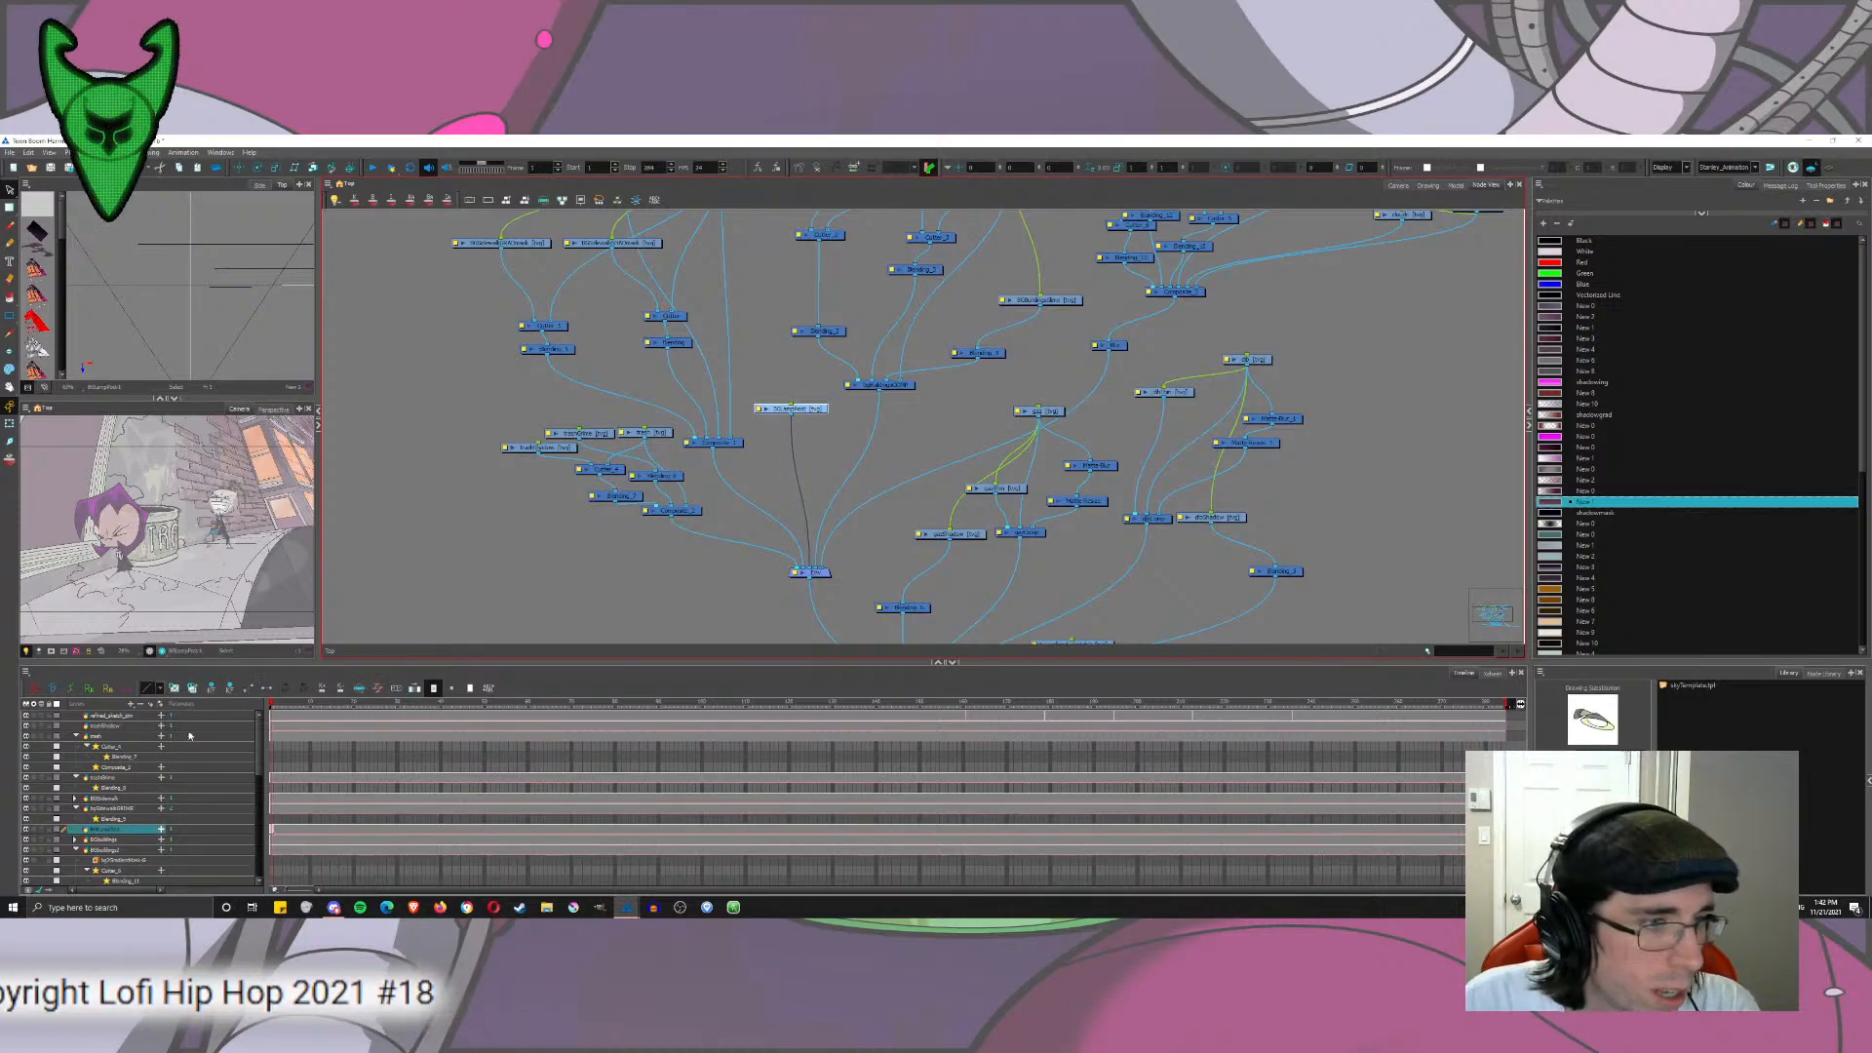
Step: Add two new vector drawing layers for the lamp post's gradient and shading, naming the gradient one lampPostGradient
{"action": "left_click", "coordinate": [149, 704]}
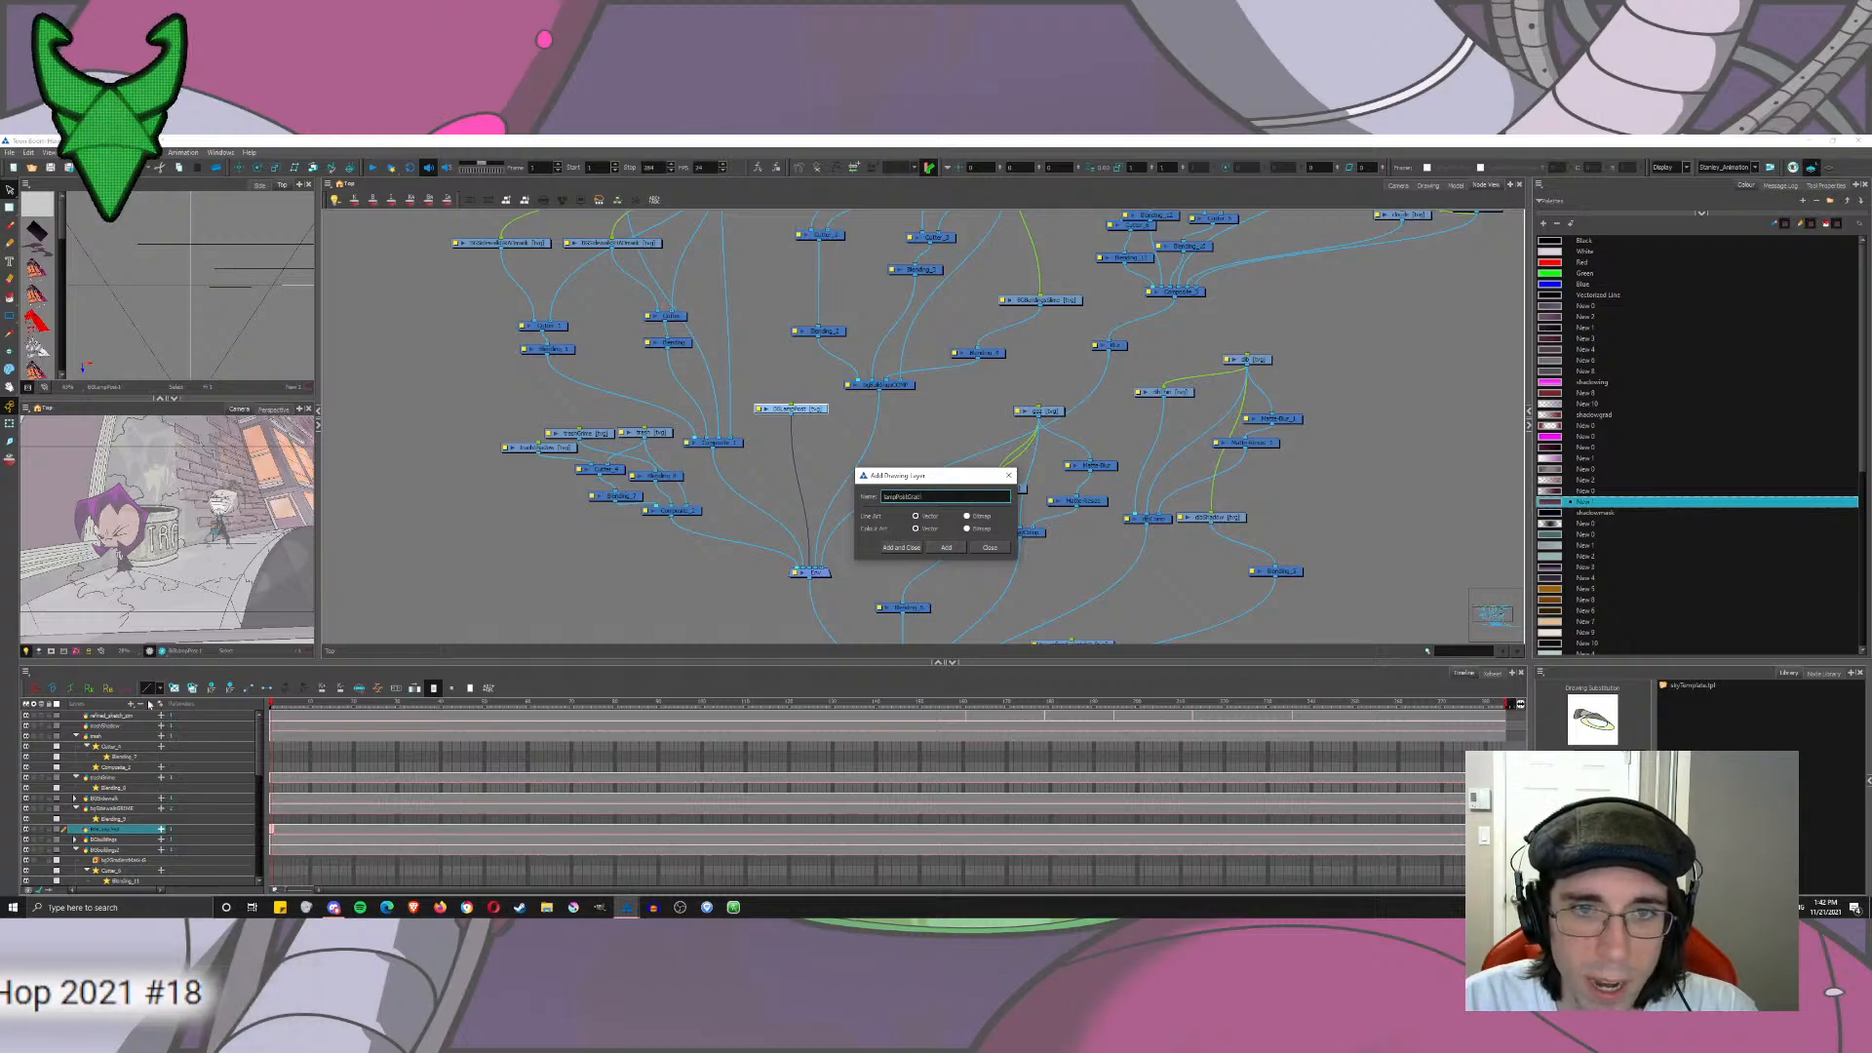
{"action": "type", "text": "lampPostGradient"}
{"action": "key", "text": "Return"}
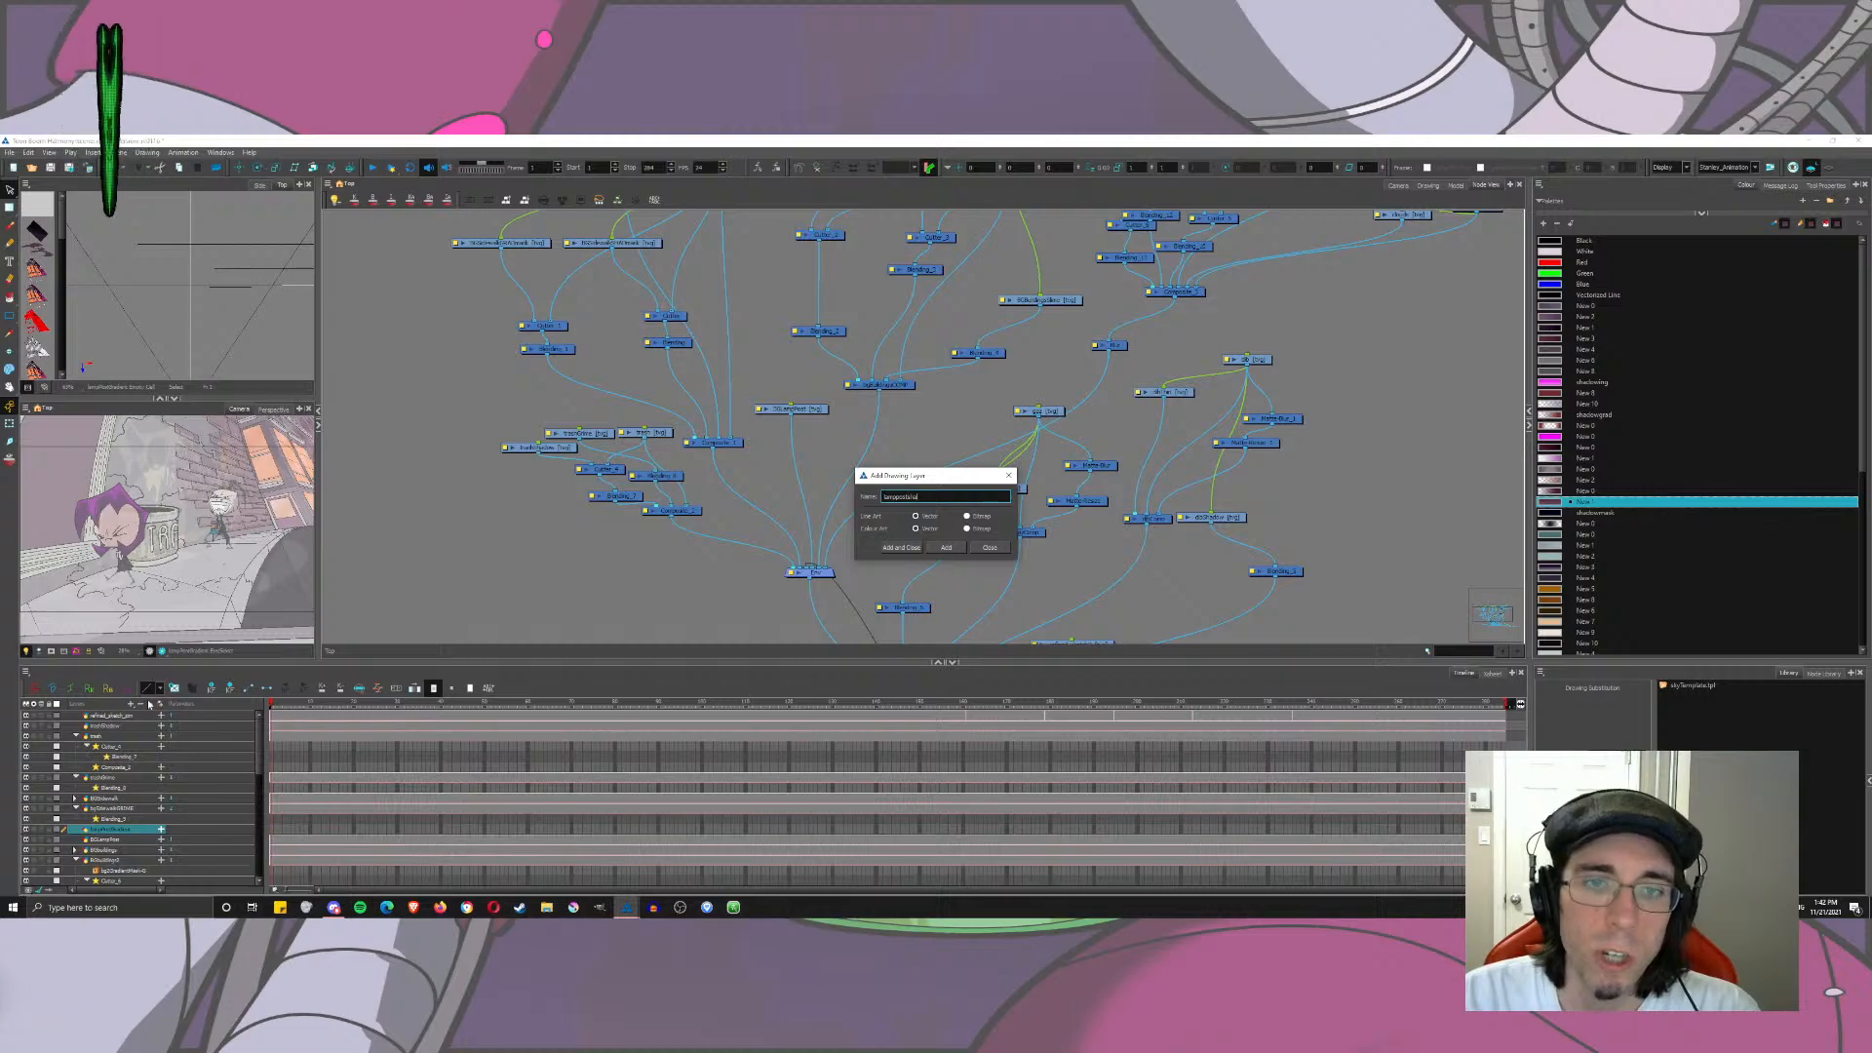
{"action": "key", "text": "Return"}
{"action": "left_click", "coordinate": [987, 548]}
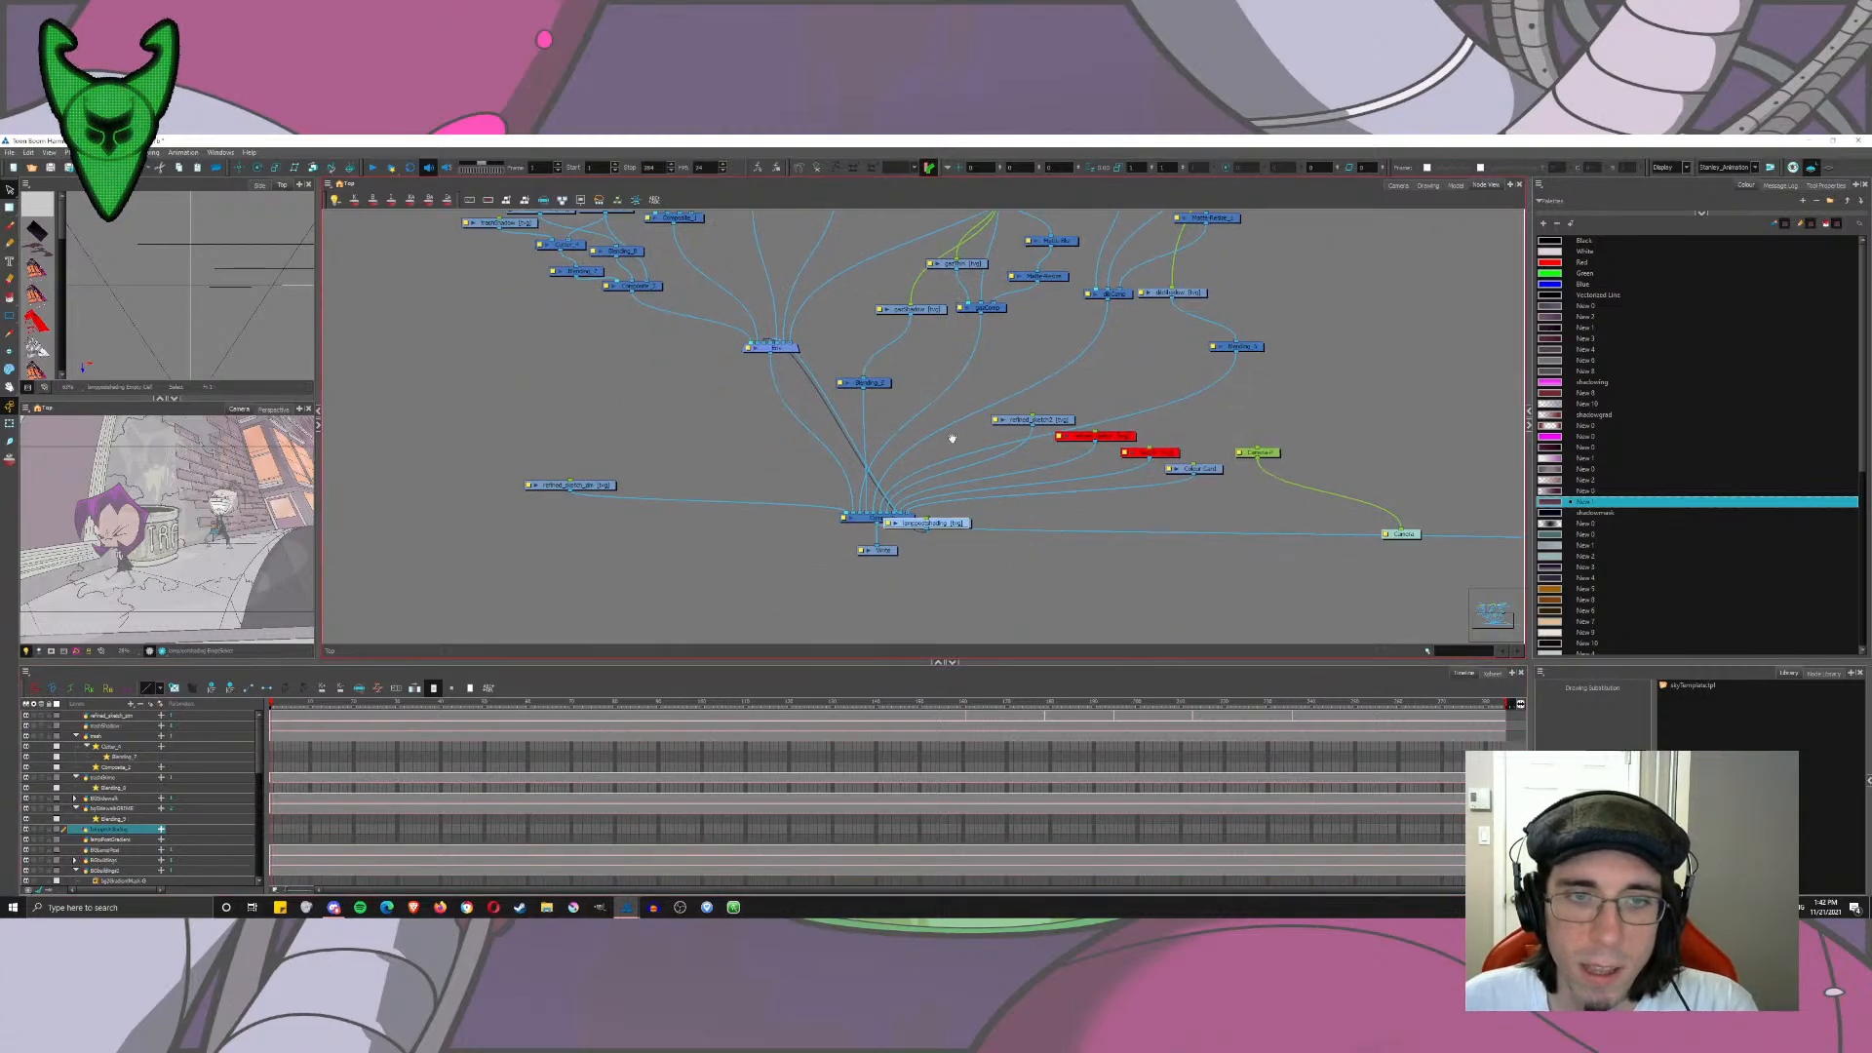
Step: Move the new lamp post gradient and shading nodes up beneath the lamp post drawing's node
{"action": "left_click", "coordinate": [761, 265]}
{"action": "left_click_drag", "start_coordinate": [758, 262], "coordinate": [806, 504]}
{"action": "left_click", "coordinate": [768, 377]}
Step: Copy the two Cutter and Blending node pairs from an existing shaded group and paste them into empty space in the network
{"action": "left_click_drag", "start_coordinate": [1213, 268], "coordinate": [1101, 331]}
{"action": "left_click", "coordinate": [1112, 351]}
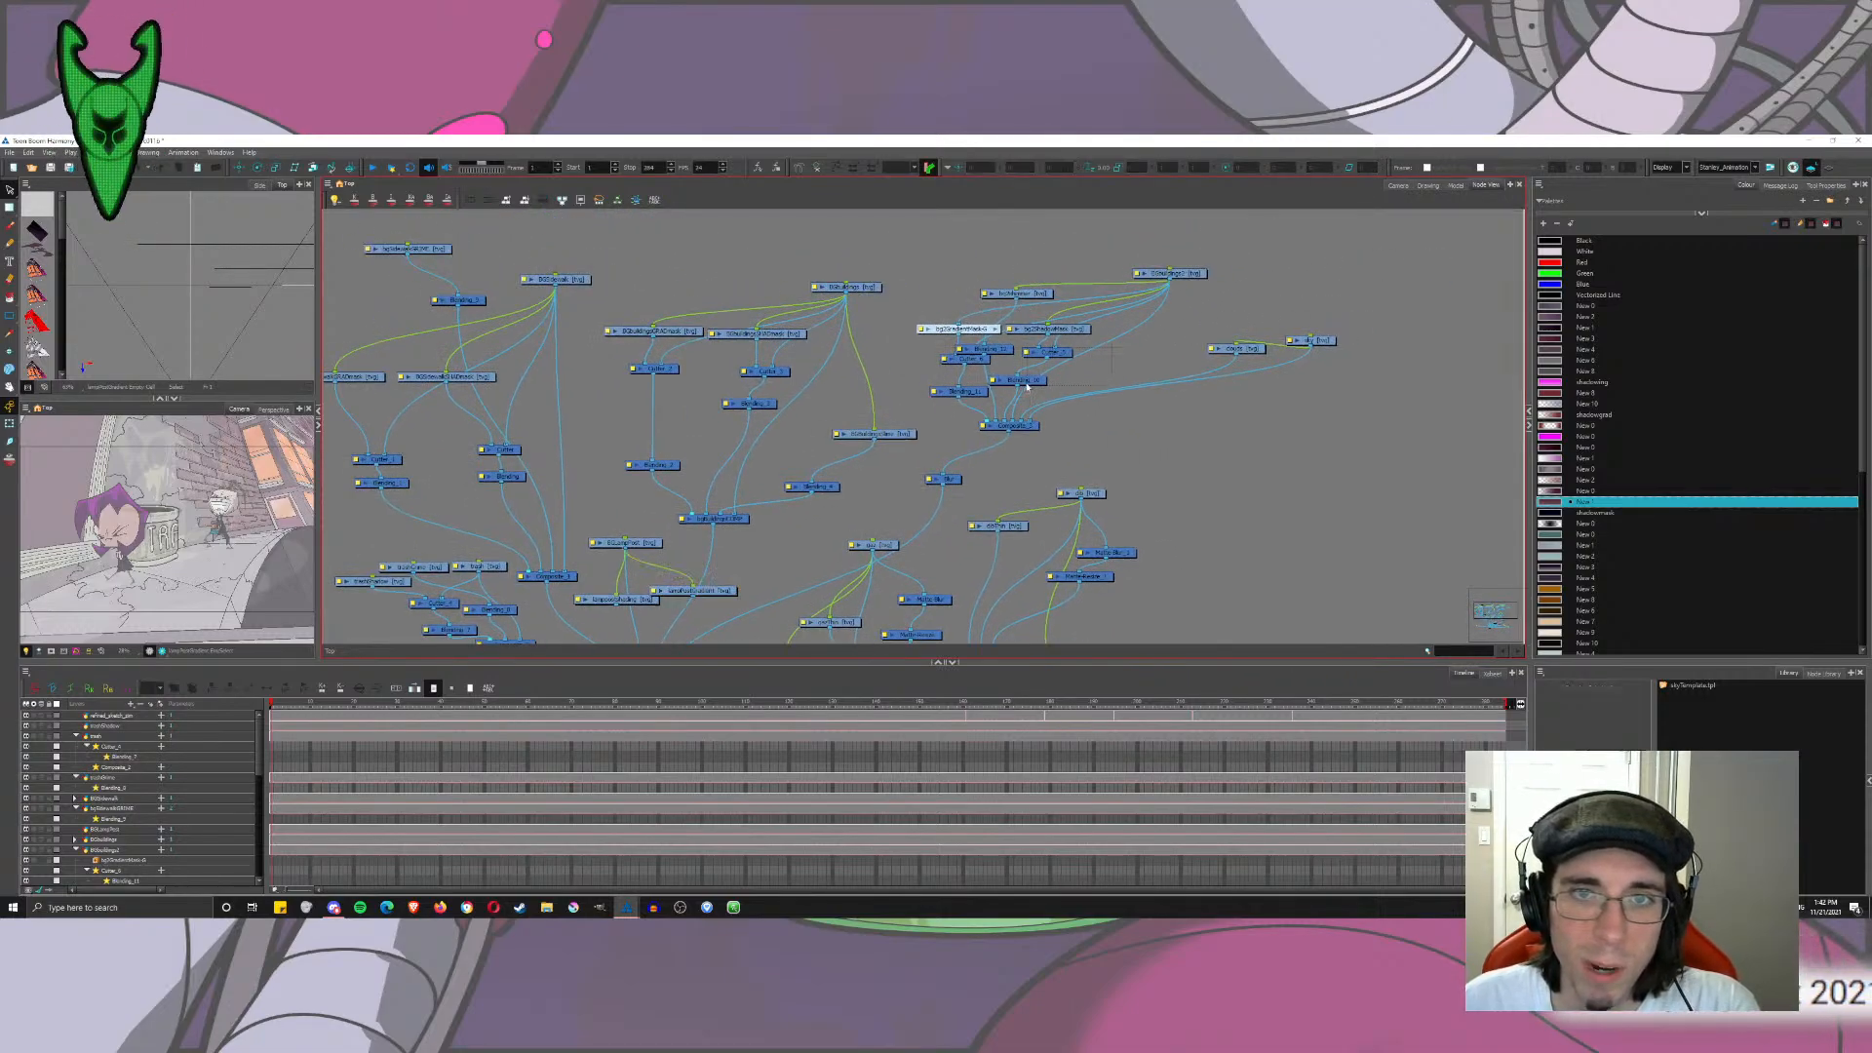
{"action": "left_click_drag", "start_coordinate": [1026, 386], "coordinate": [980, 409]}
{"action": "key", "text": "ctrl+c"}
{"action": "key", "text": "ctrl+v"}
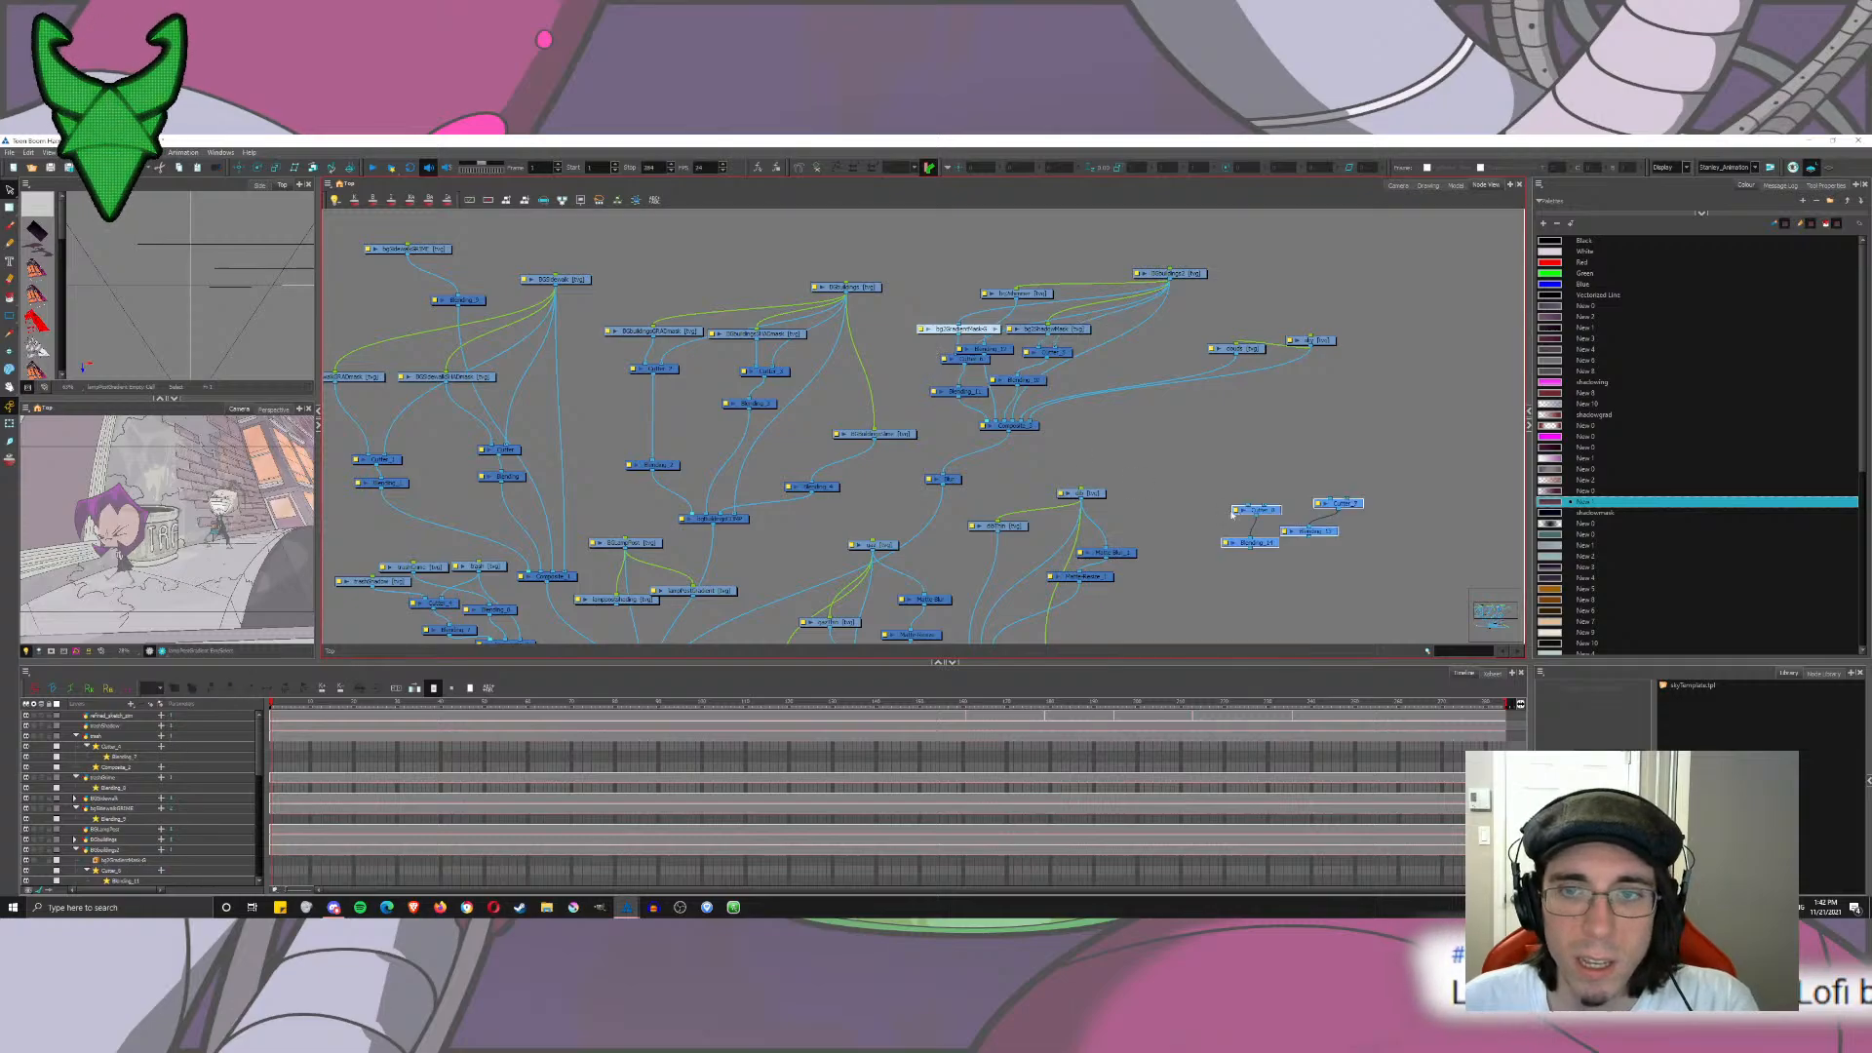
Step: Wire the lamp post shading and gradient drawings into the pasted cutters with the lamp post as matte, and link both blendings to the composite
{"action": "left_click_drag", "start_coordinate": [918, 537], "coordinate": [927, 383]}
{"action": "left_click_drag", "start_coordinate": [704, 444], "coordinate": [1405, 335]}
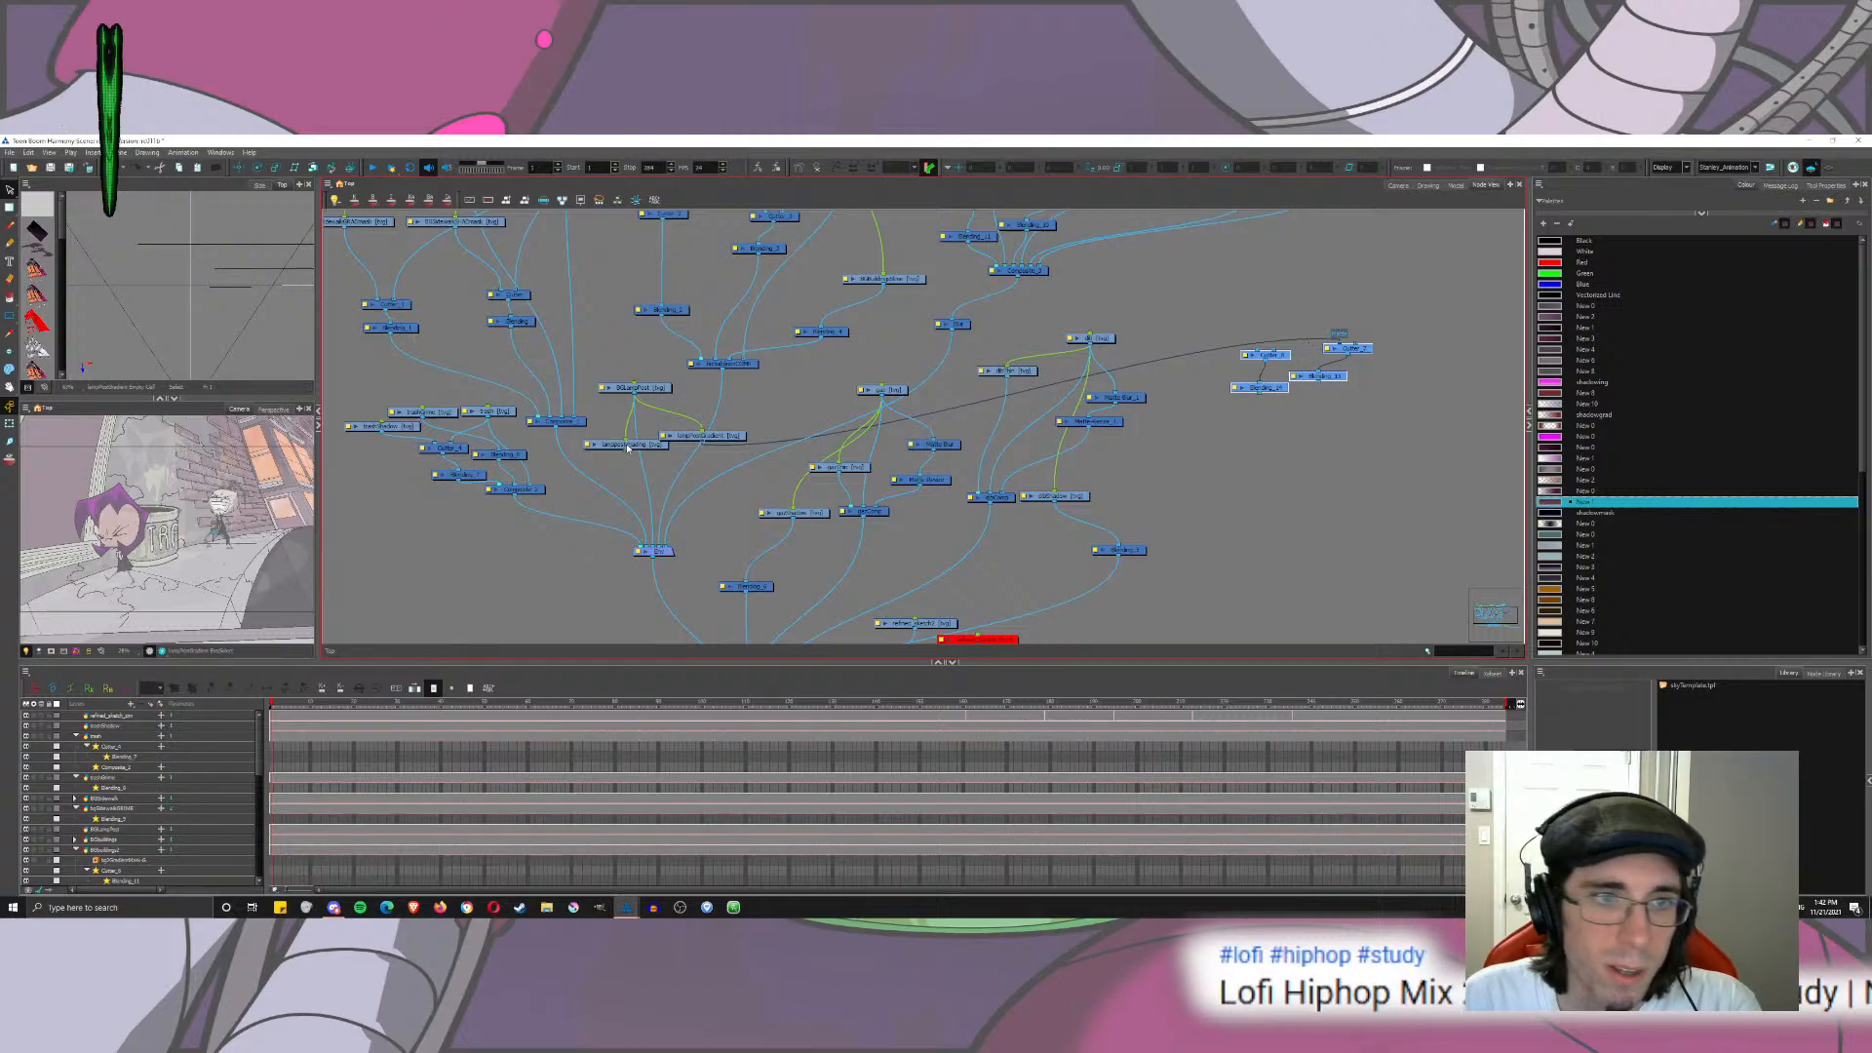
{"action": "left_click_drag", "start_coordinate": [1162, 302], "coordinate": [1264, 357]}
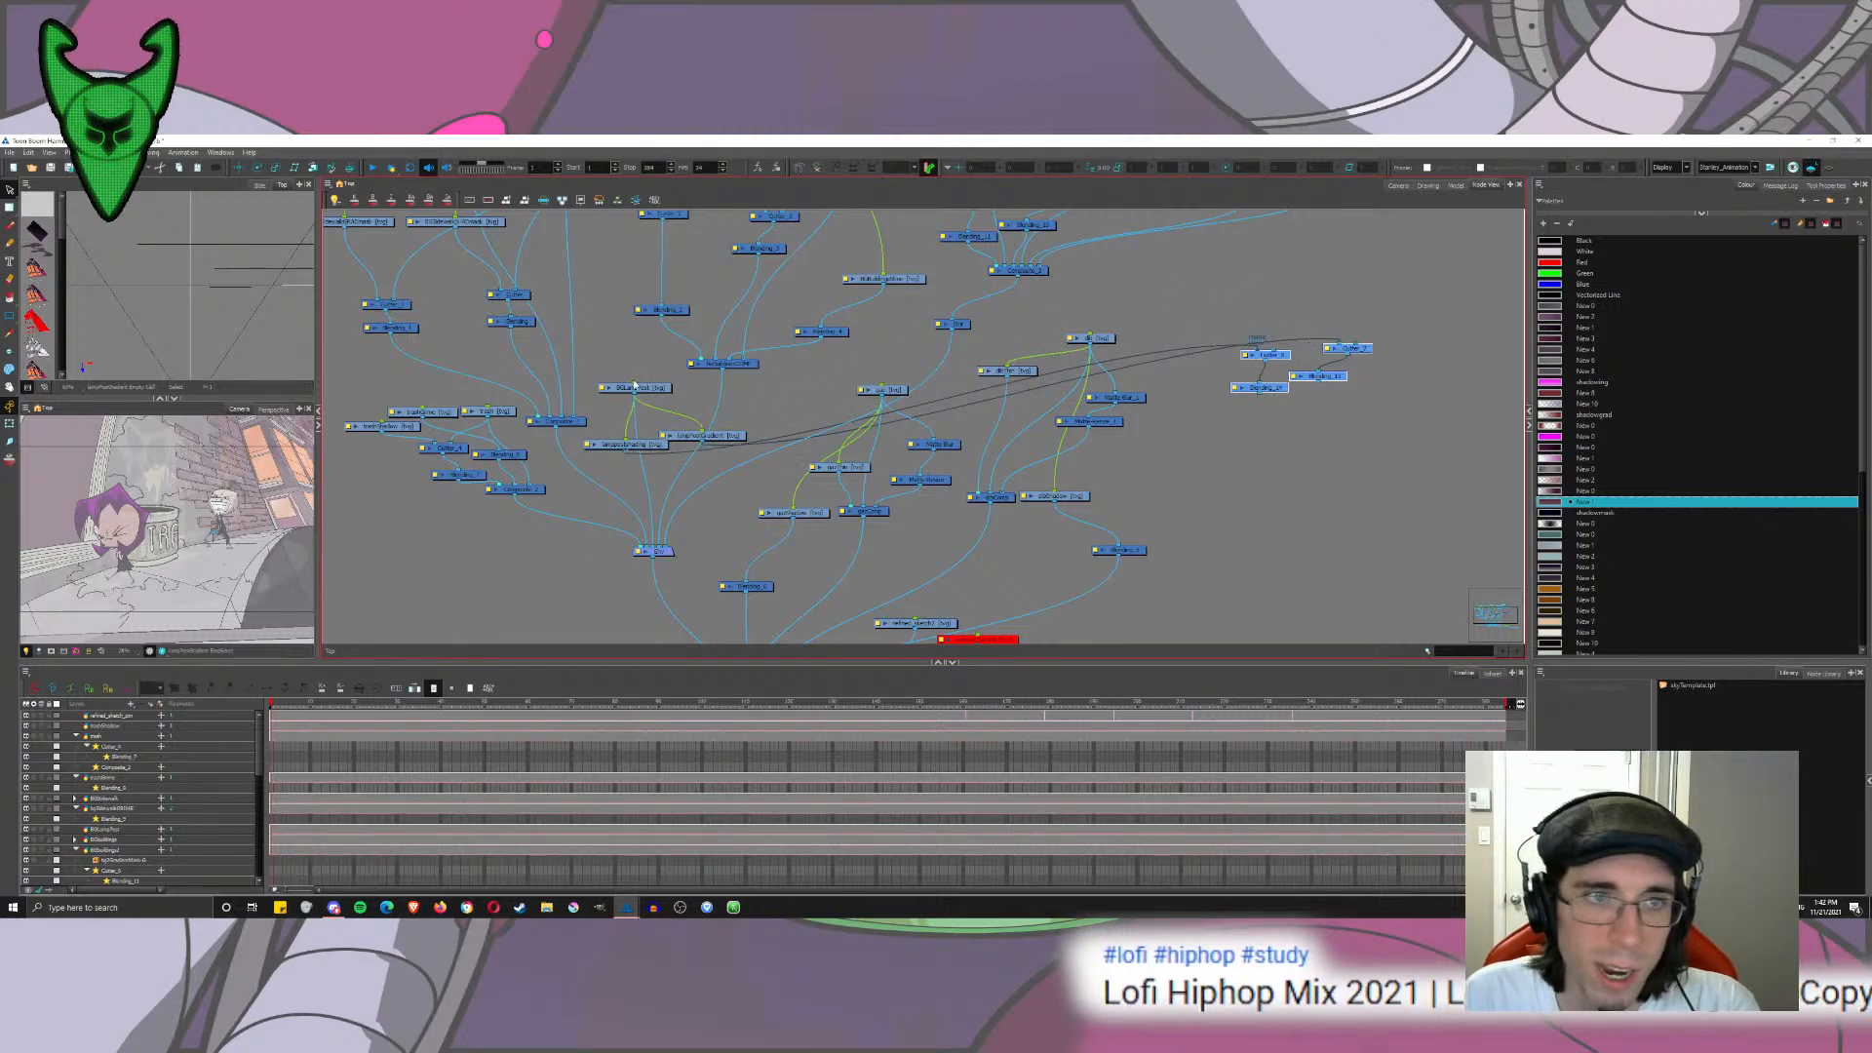
{"action": "left_click_drag", "start_coordinate": [639, 397], "coordinate": [1358, 344]}
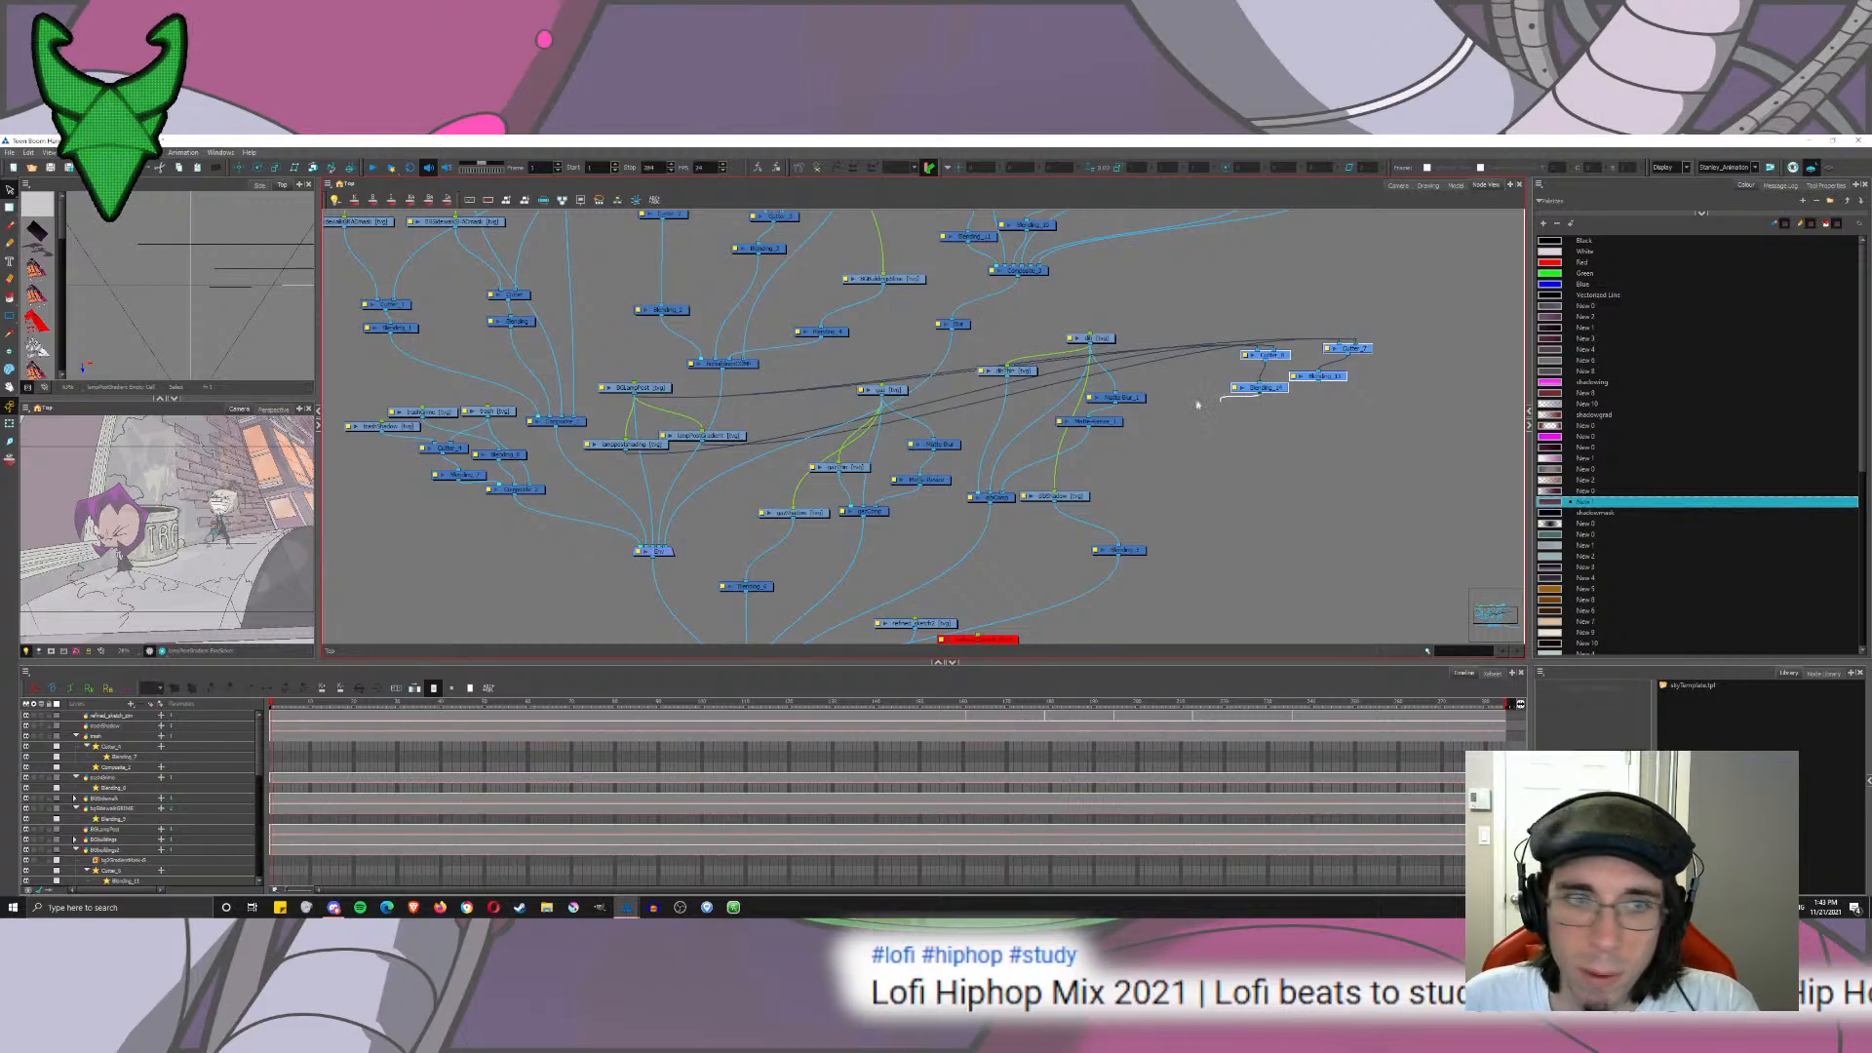
{"action": "left_click_drag", "start_coordinate": [1197, 405], "coordinate": [648, 540]}
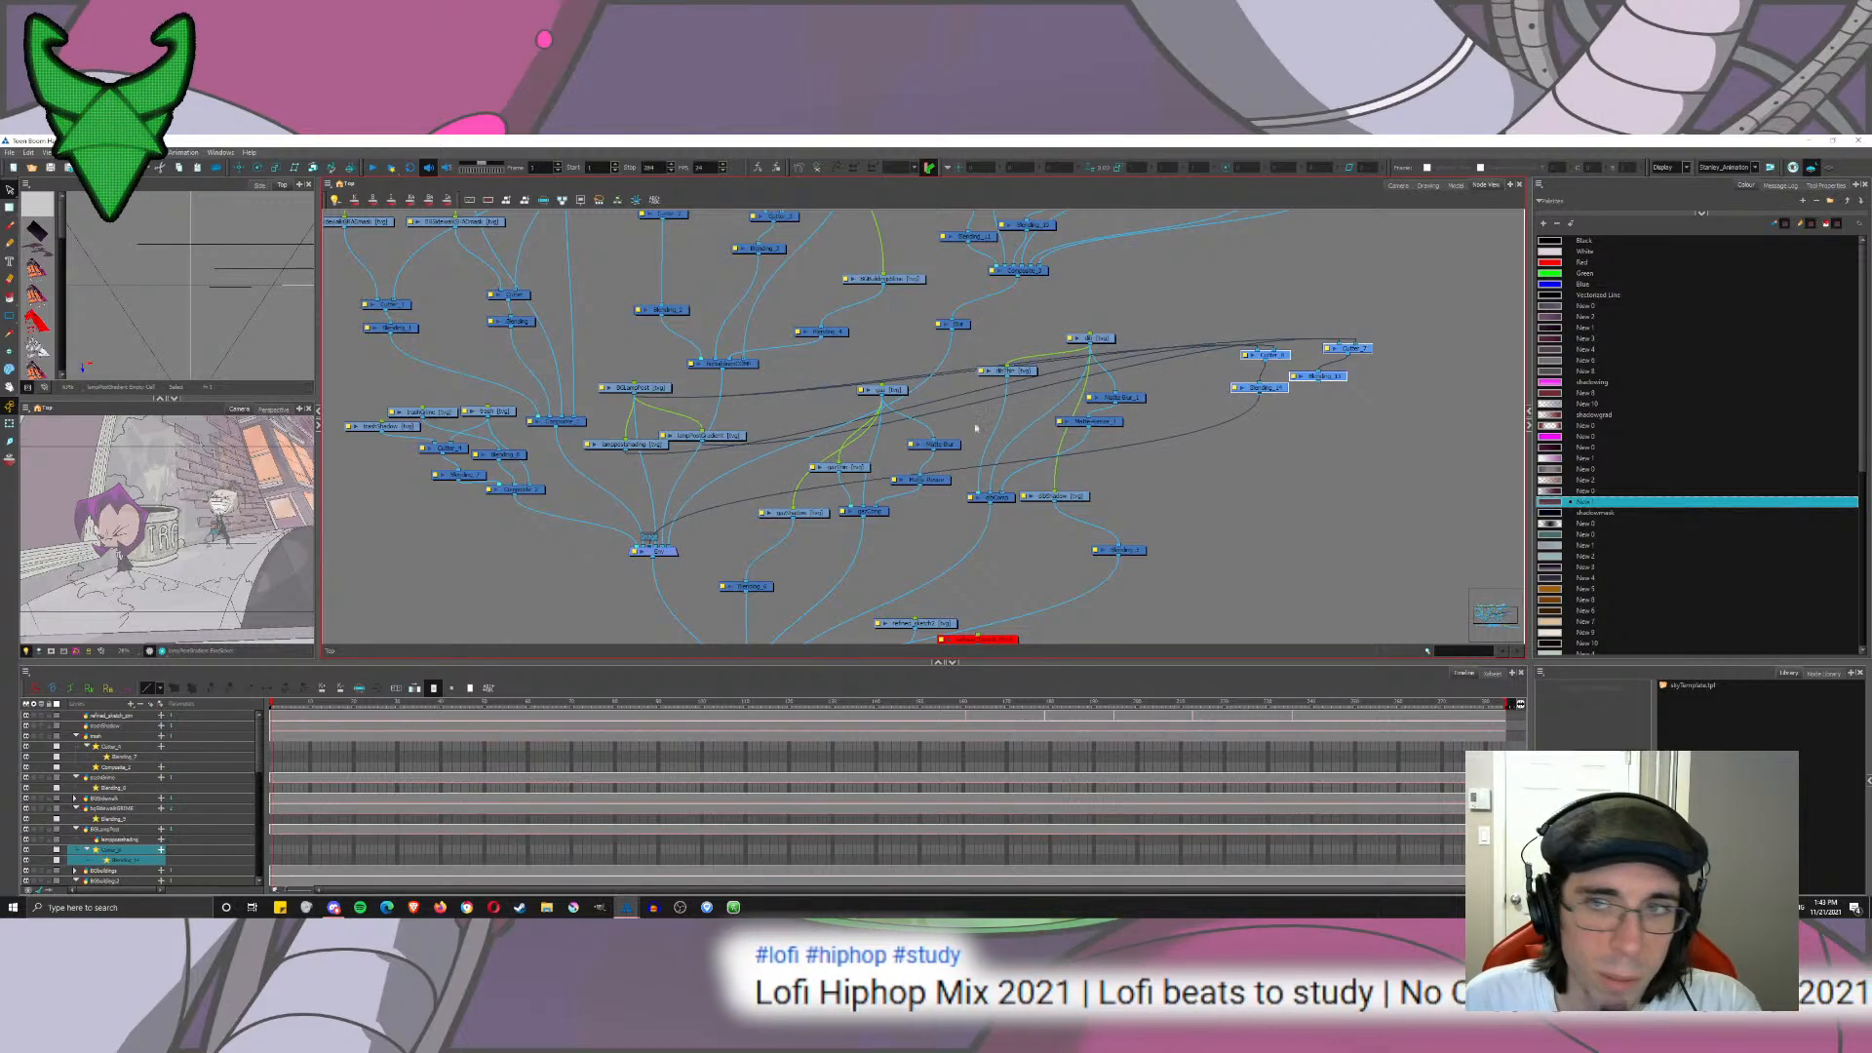
{"action": "left_click_drag", "start_coordinate": [936, 488], "coordinate": [653, 552]}
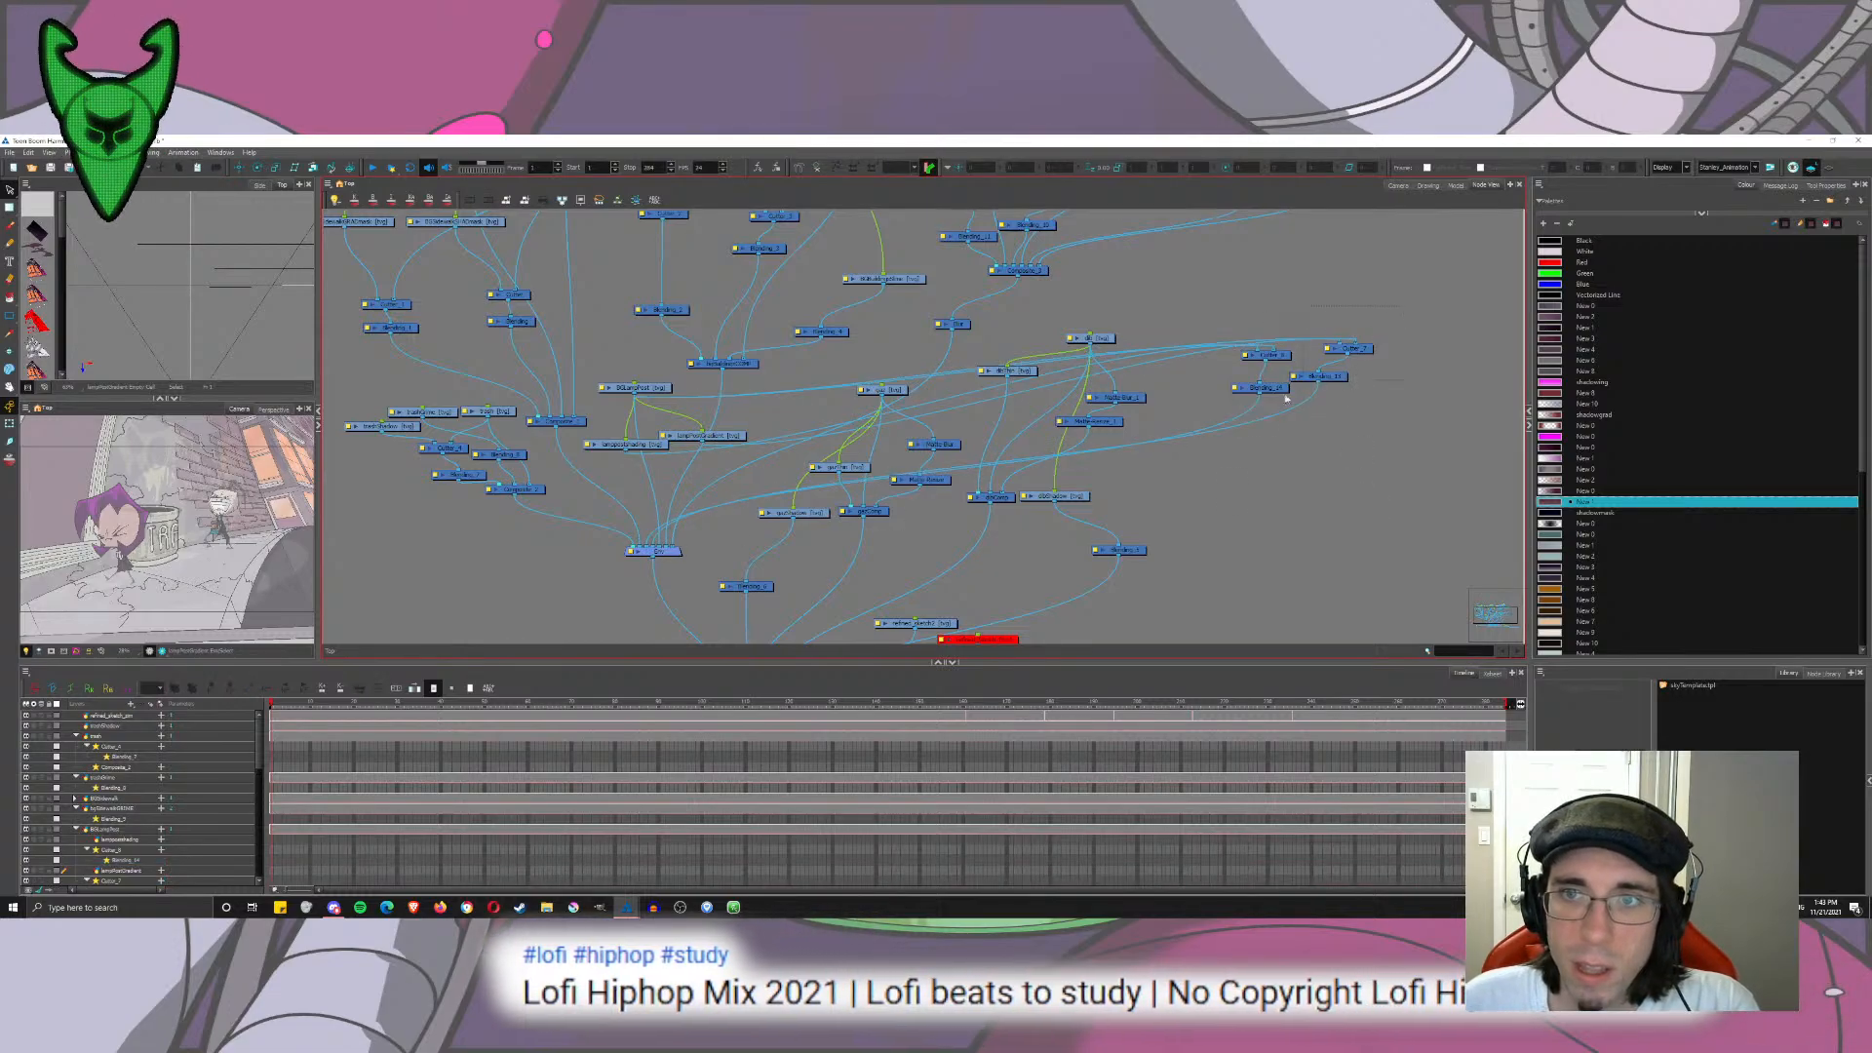
Step: Add a new Composite node for the lamp post, gather its drawing and blending outputs there, and link it to the background composite
{"action": "left_click_drag", "start_coordinate": [1286, 399], "coordinate": [1227, 408]}
{"action": "left_click", "coordinate": [1815, 673]}
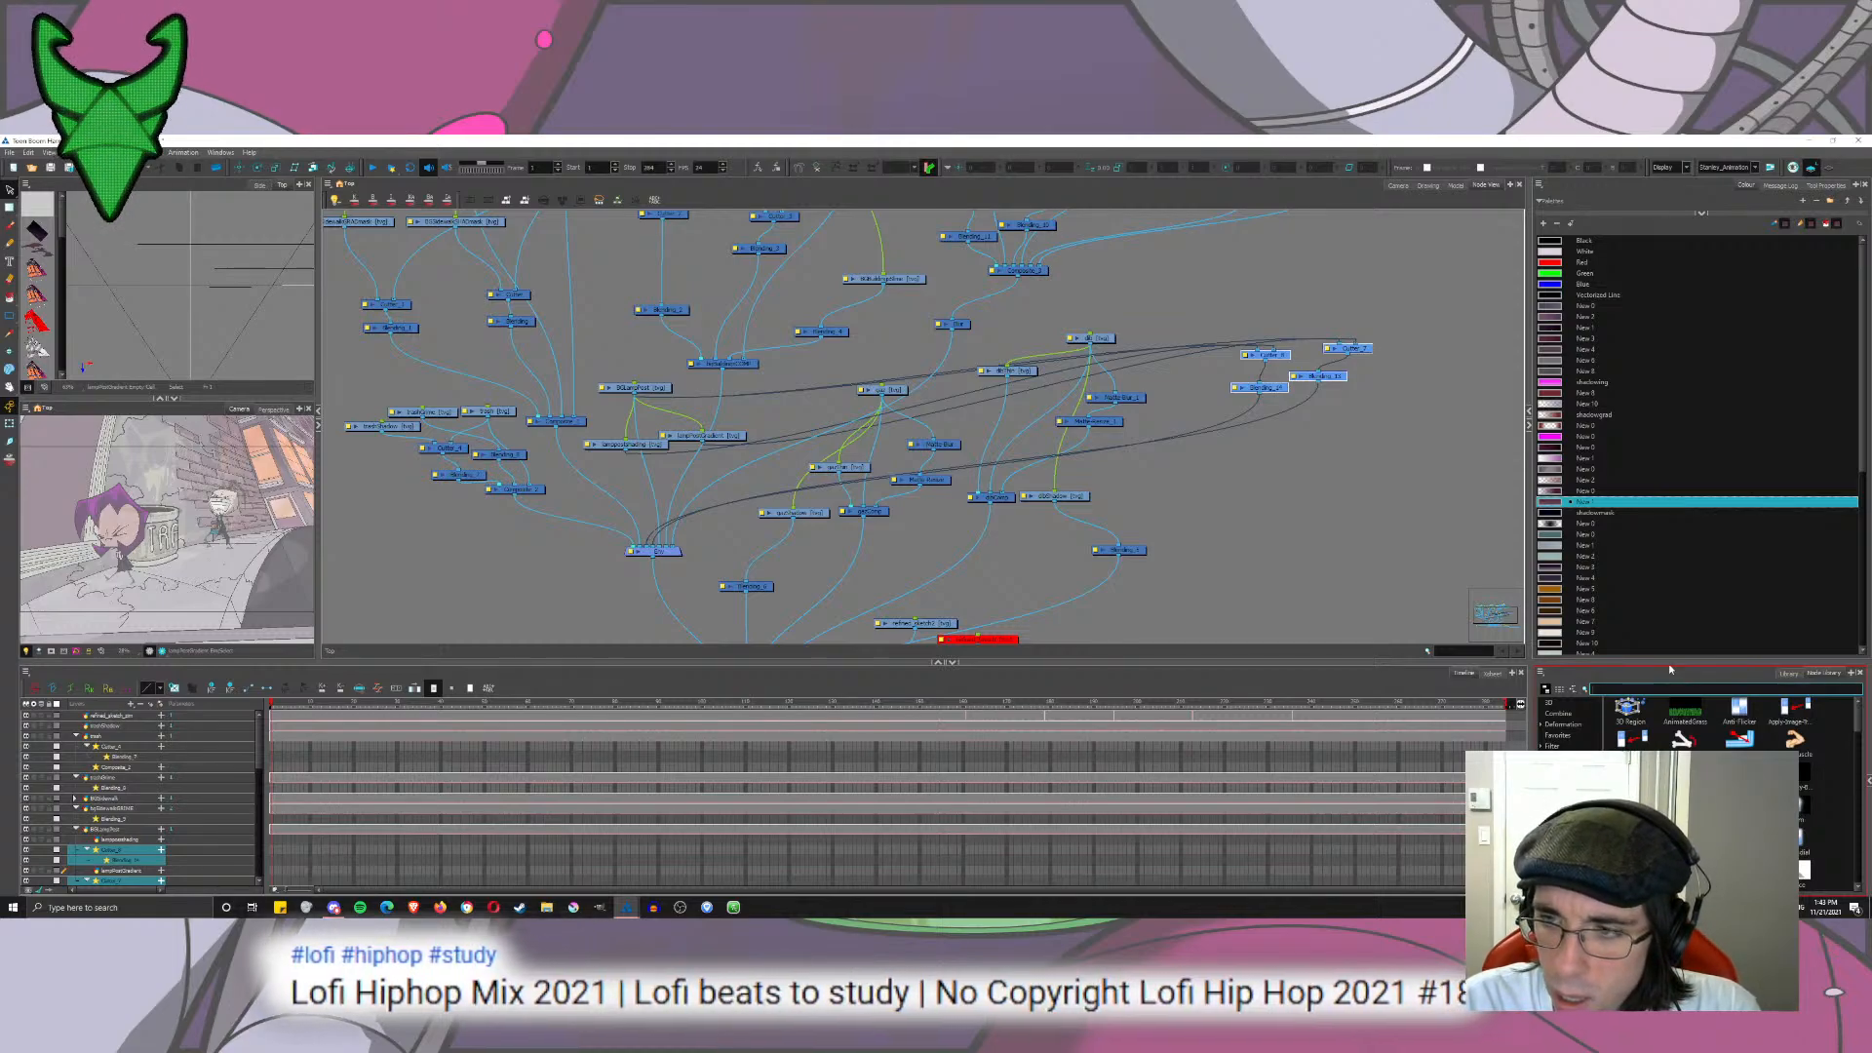
{"action": "type", "text": "comp"}
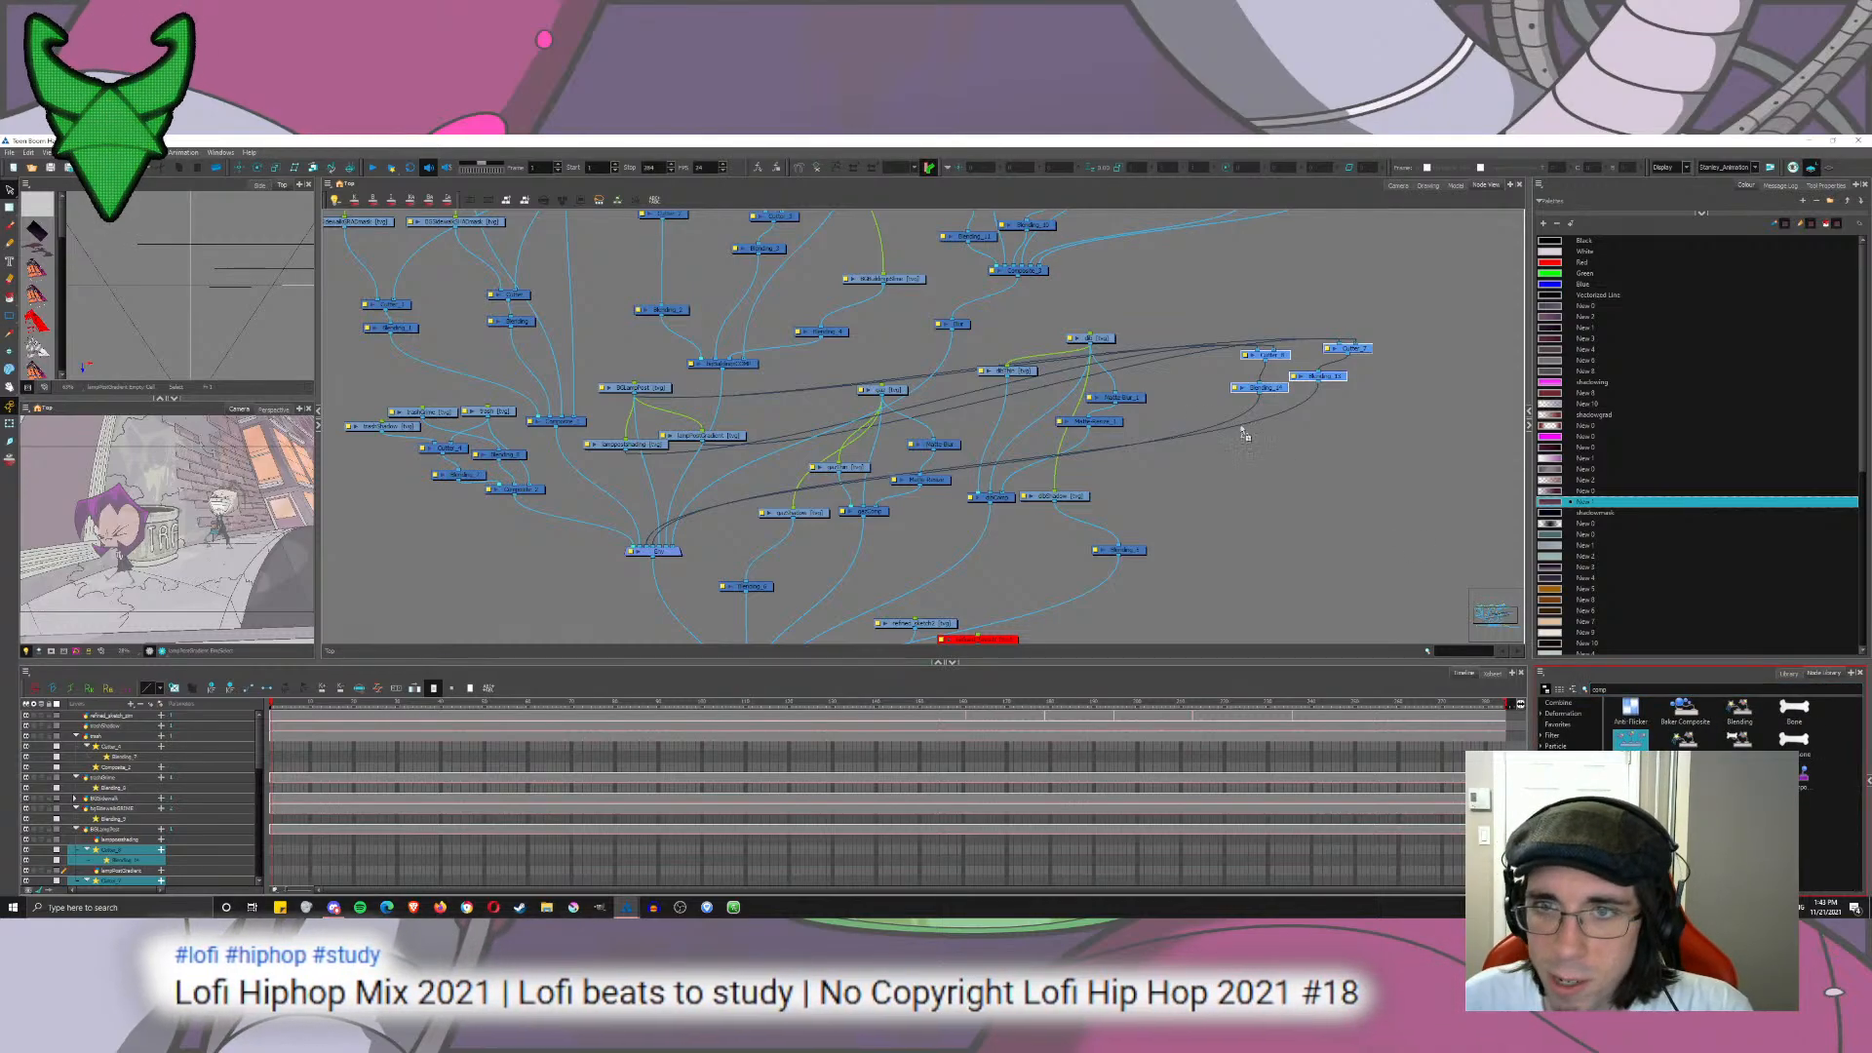
{"action": "left_click_drag", "start_coordinate": [1244, 434], "coordinate": [1206, 437]}
{"action": "left_click_drag", "start_coordinate": [663, 476], "coordinate": [1217, 447]}
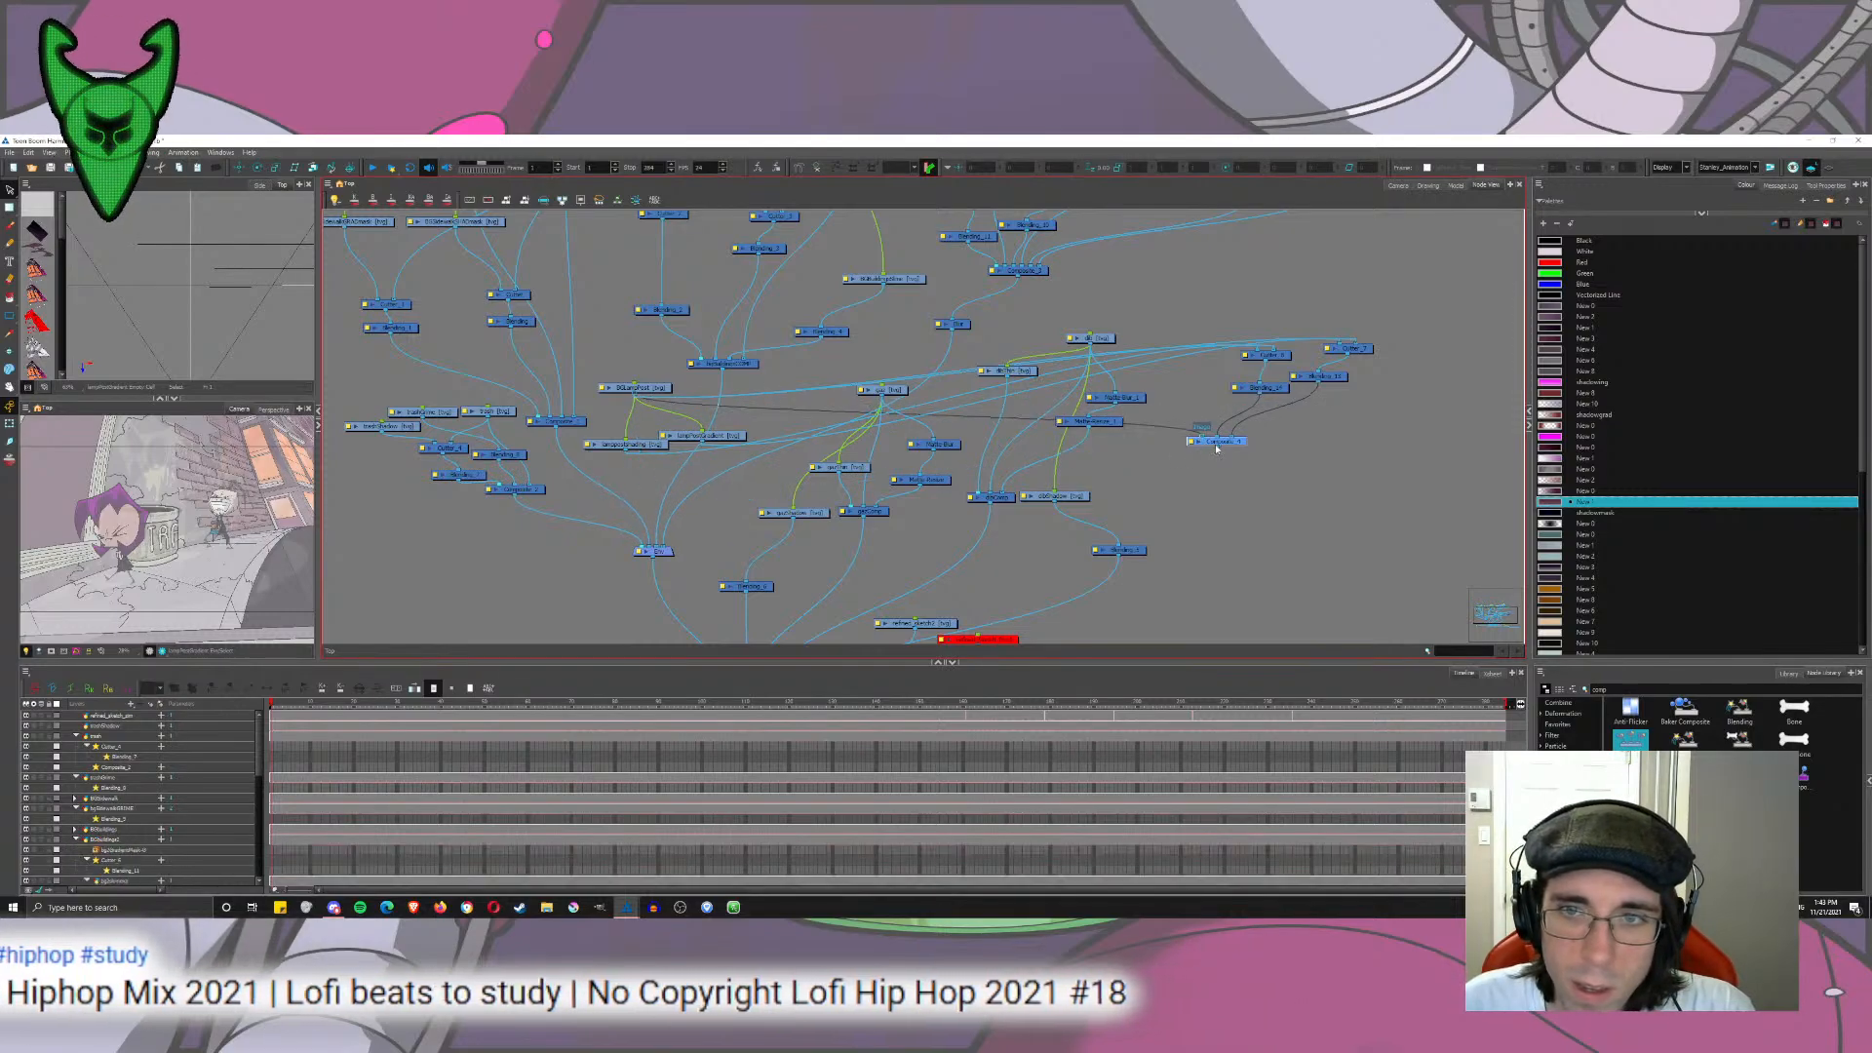
{"action": "left_click_drag", "start_coordinate": [999, 451], "coordinate": [653, 549]}
Step: Arrange the lamp post's drawing, cutter, blending and composite nodes into one compact group clear of the other nodes
{"action": "left_click_drag", "start_coordinate": [575, 369], "coordinate": [1288, 454]}
{"action": "left_click_drag", "start_coordinate": [1351, 345], "coordinate": [629, 299]}
{"action": "left_click_drag", "start_coordinate": [633, 370], "coordinate": [844, 634]}
{"action": "left_click_drag", "start_coordinate": [717, 639], "coordinate": [945, 493]}
{"action": "left_click_drag", "start_coordinate": [891, 572], "coordinate": [1014, 486]}
Step: Select the shaded cluster the effect nodes were copied from, including the node below its composite, and move it into open space
{"action": "left_click_drag", "start_coordinate": [1298, 485], "coordinate": [1298, 485]}
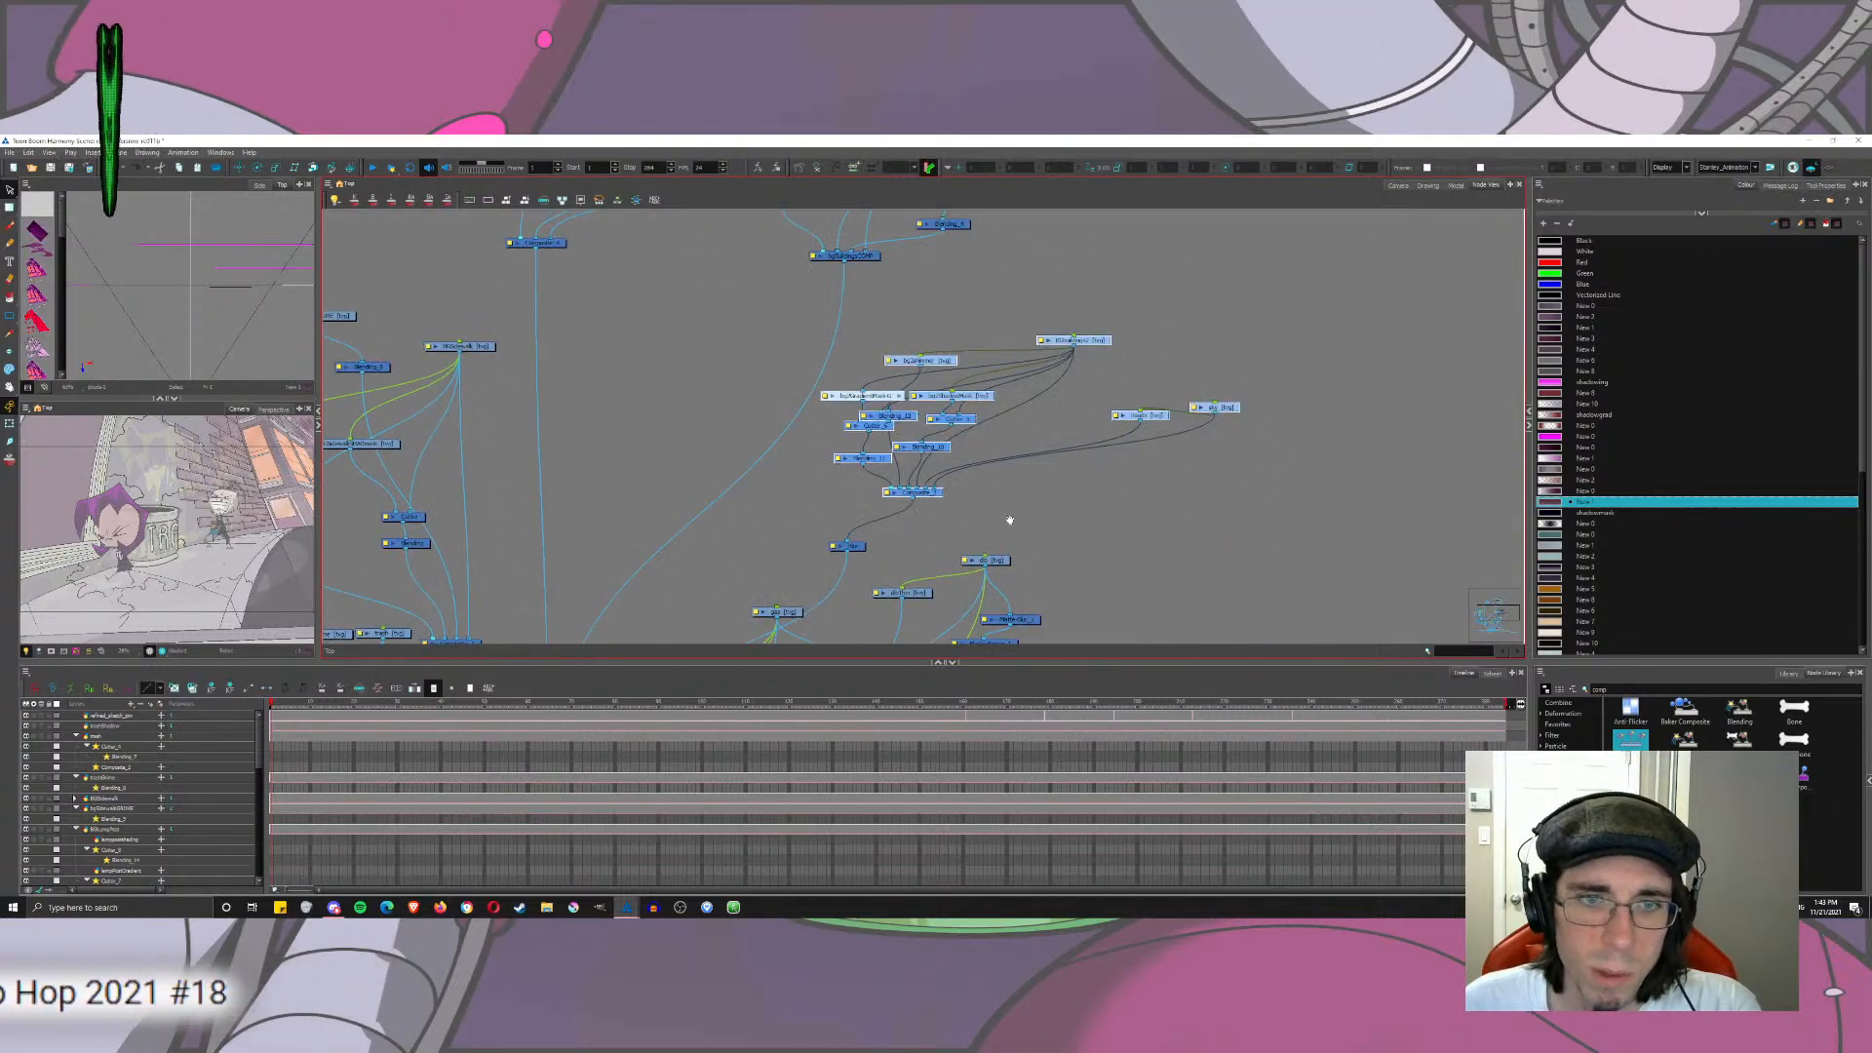
{"action": "left_click", "coordinate": [846, 546], "text": "shift"}
{"action": "left_click_drag", "start_coordinate": [846, 546], "coordinate": [1266, 231]}
{"action": "left_click_drag", "start_coordinate": [921, 377], "coordinate": [1426, 243]}
Step: Select the neighbouring wall group's drawings, effects and composite, and move the group level with the lamp post group
{"action": "left_click_drag", "start_coordinate": [862, 353], "coordinate": [899, 472]}
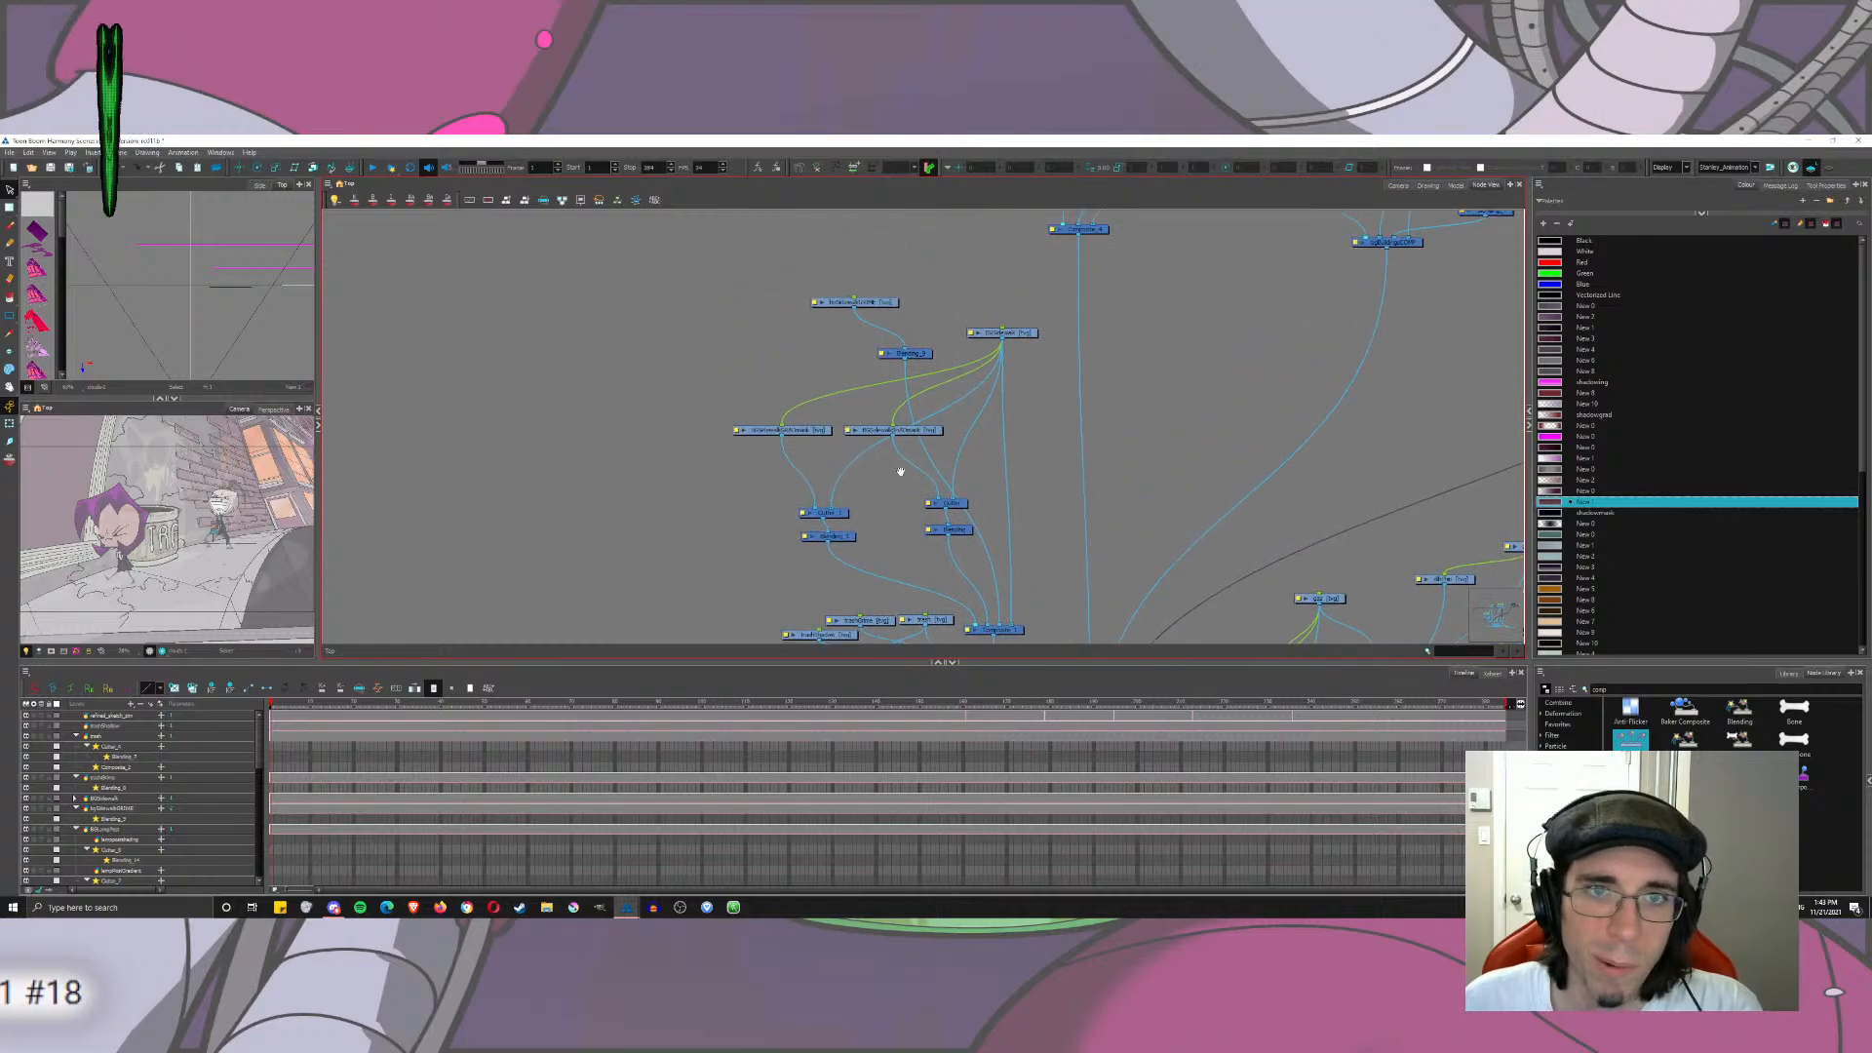
{"action": "left_click_drag", "start_coordinate": [666, 251], "coordinate": [860, 447]}
{"action": "left_click_drag", "start_coordinate": [1039, 578], "coordinate": [1040, 585]}
{"action": "left_click_drag", "start_coordinate": [1043, 614], "coordinate": [884, 354]}
{"action": "left_click", "coordinate": [1016, 535], "text": "shift"}
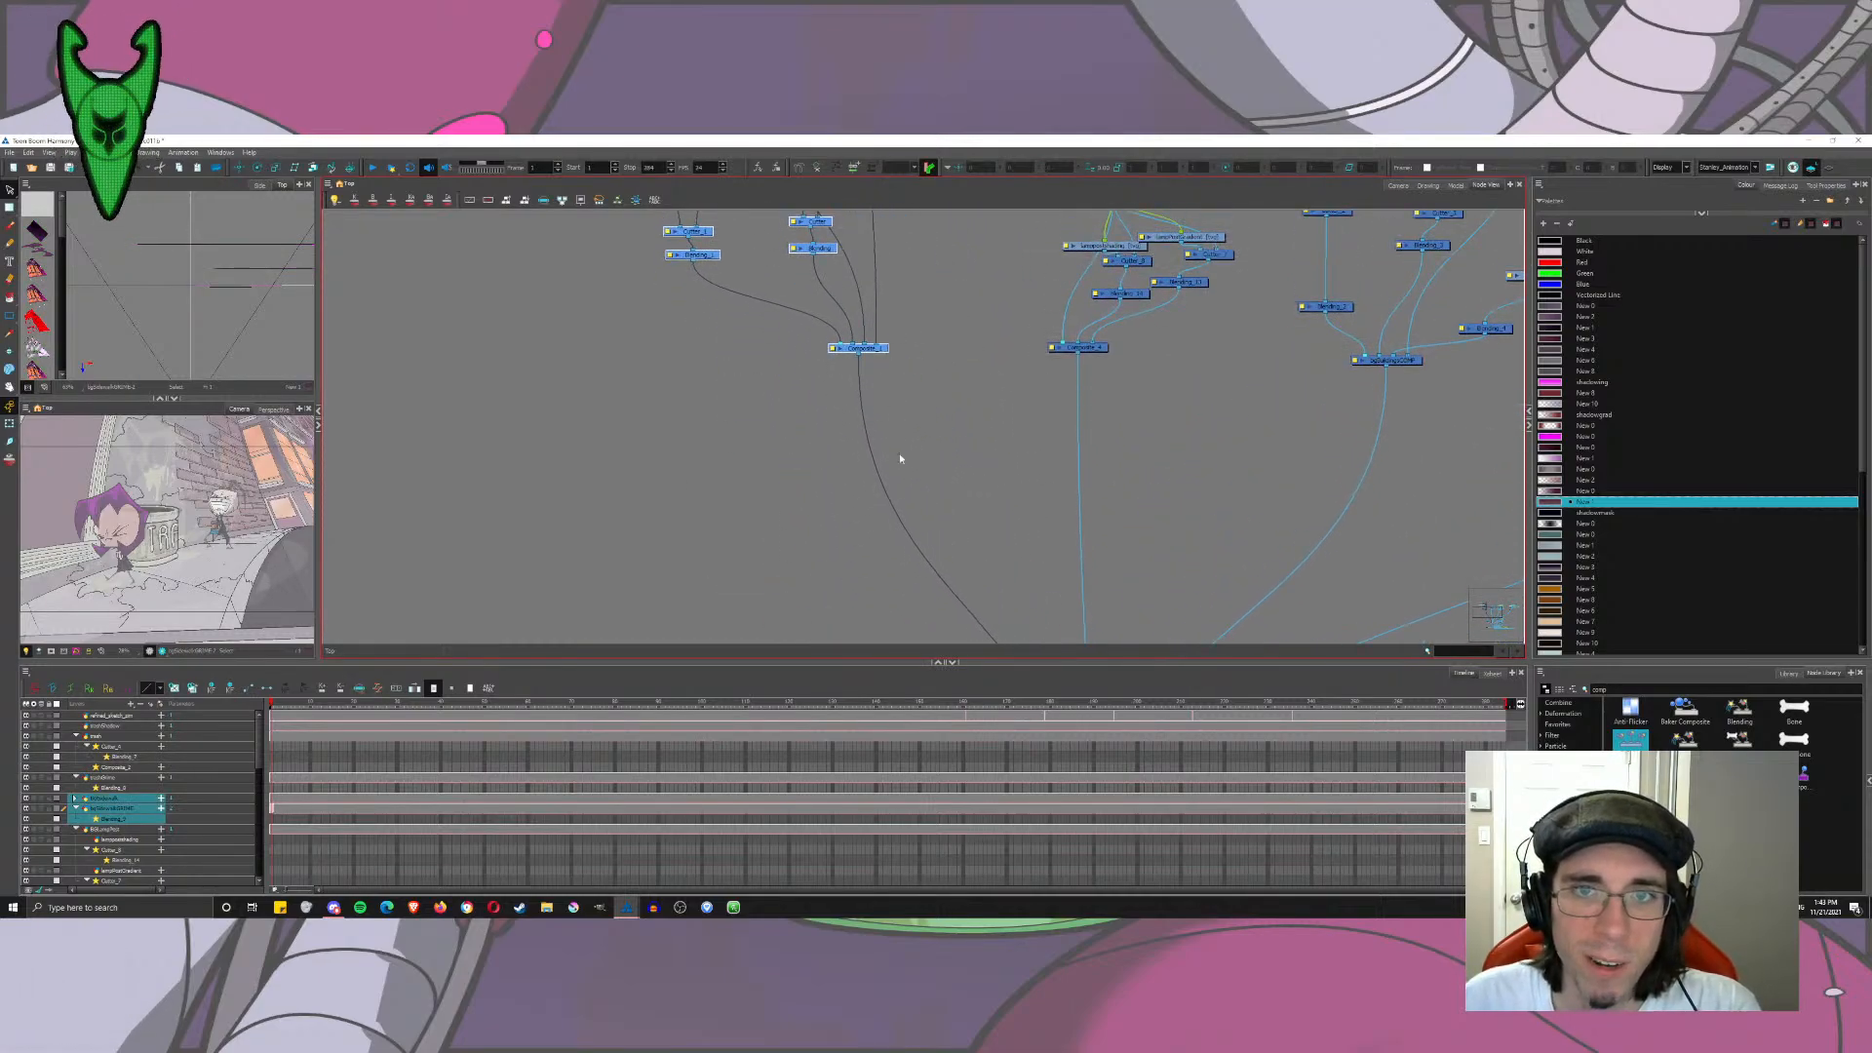
Step: Move the trash can's node group beside the wall group, and raise the trash drawing's node well above its effect nodes
{"action": "left_click_drag", "start_coordinate": [898, 614], "coordinate": [953, 219]}
{"action": "left_click_drag", "start_coordinate": [840, 332], "coordinate": [651, 168]}
{"action": "left_click_drag", "start_coordinate": [813, 337], "coordinate": [902, 722]}
{"action": "left_click_drag", "start_coordinate": [756, 553], "coordinate": [819, 510]}
{"action": "left_click", "coordinate": [781, 326]}
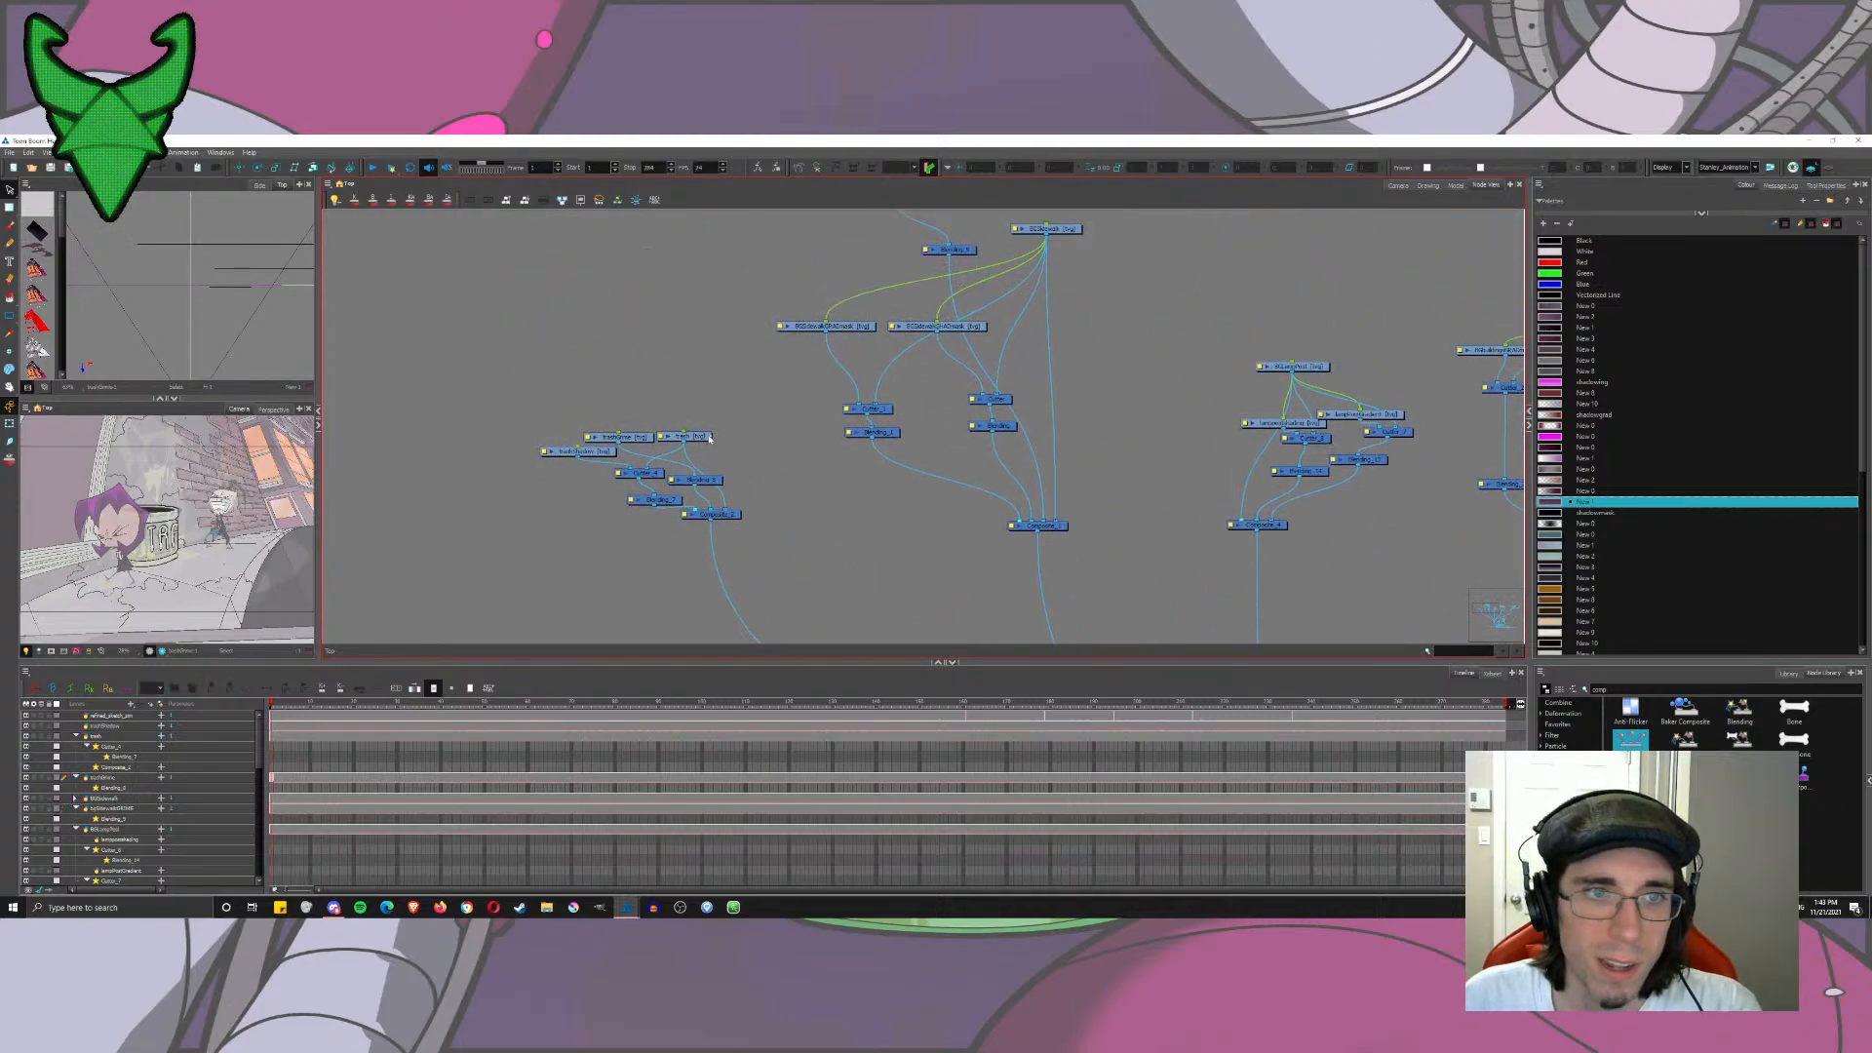
{"action": "left_click_drag", "start_coordinate": [687, 440], "coordinate": [673, 259]}
{"action": "left_click_drag", "start_coordinate": [890, 221], "coordinate": [874, 443]}
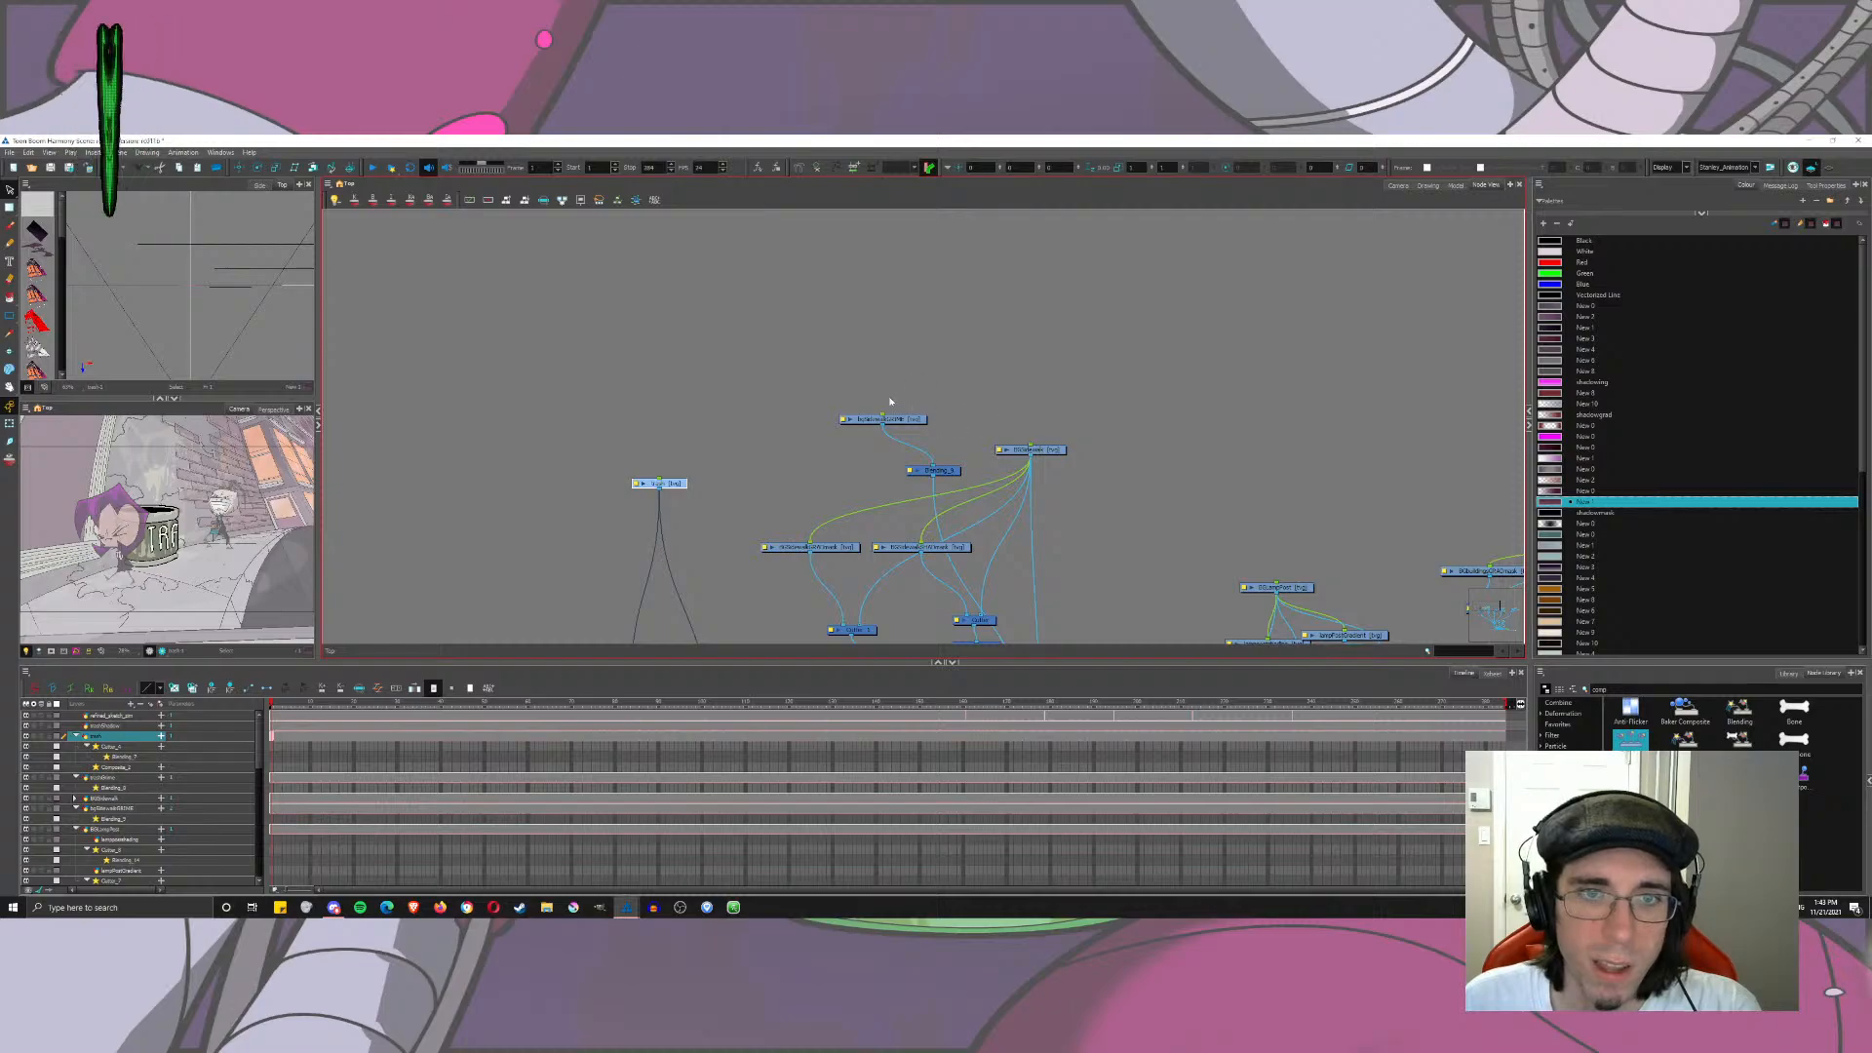
Step: Move the top nodes of the background building groups farther above their child nodes to space out the node network
{"action": "left_click_drag", "start_coordinate": [1056, 447], "coordinate": [1062, 340]}
{"action": "left_click_drag", "start_coordinate": [881, 419], "coordinate": [868, 330]}
{"action": "left_click_drag", "start_coordinate": [1110, 465], "coordinate": [802, 256]}
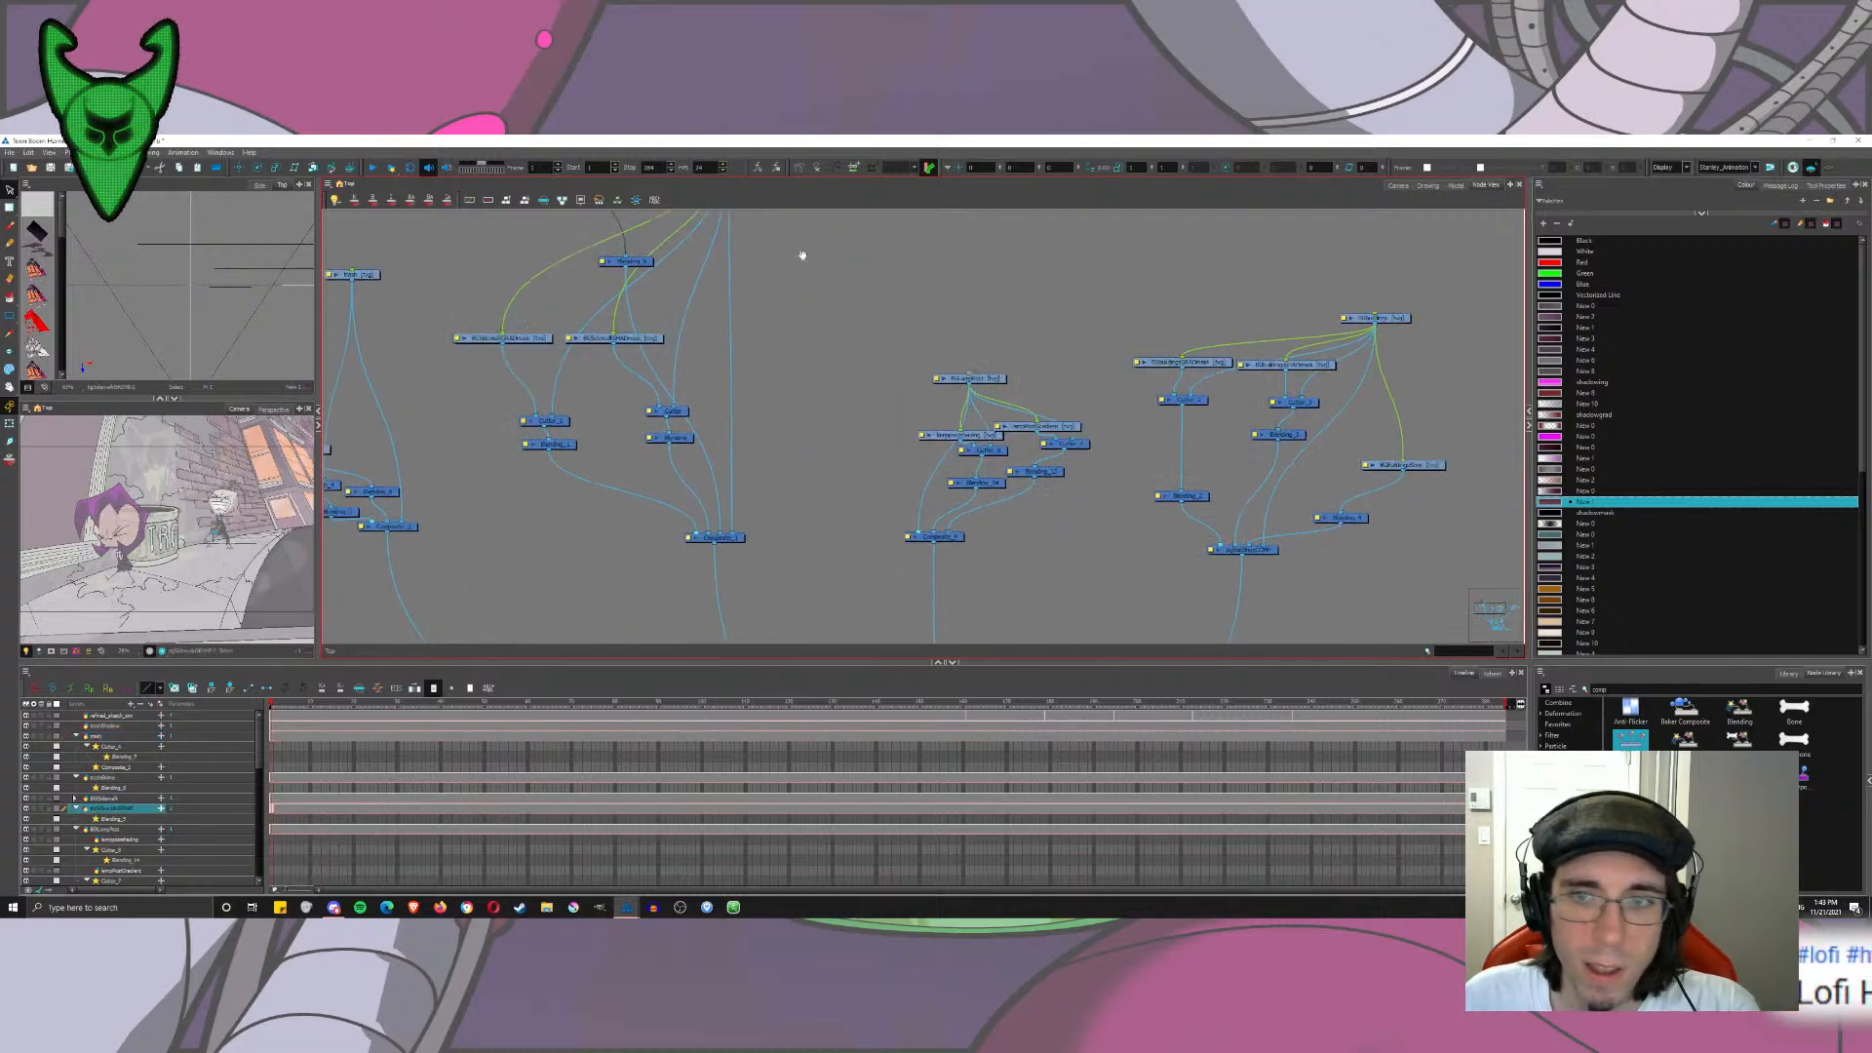
{"action": "left_click_drag", "start_coordinate": [999, 381], "coordinate": [992, 223]}
{"action": "mouse_move", "coordinate": [1385, 318]}
{"action": "left_mouse_down"}
{"action": "mouse_move", "coordinate": [1390, 217]}
{"action": "mouse_move", "coordinate": [1395, 293]}
{"action": "left_mouse_up"}
{"action": "left_click", "coordinate": [1165, 256]}
{"action": "left_click_drag", "start_coordinate": [868, 510], "coordinate": [853, 214]}
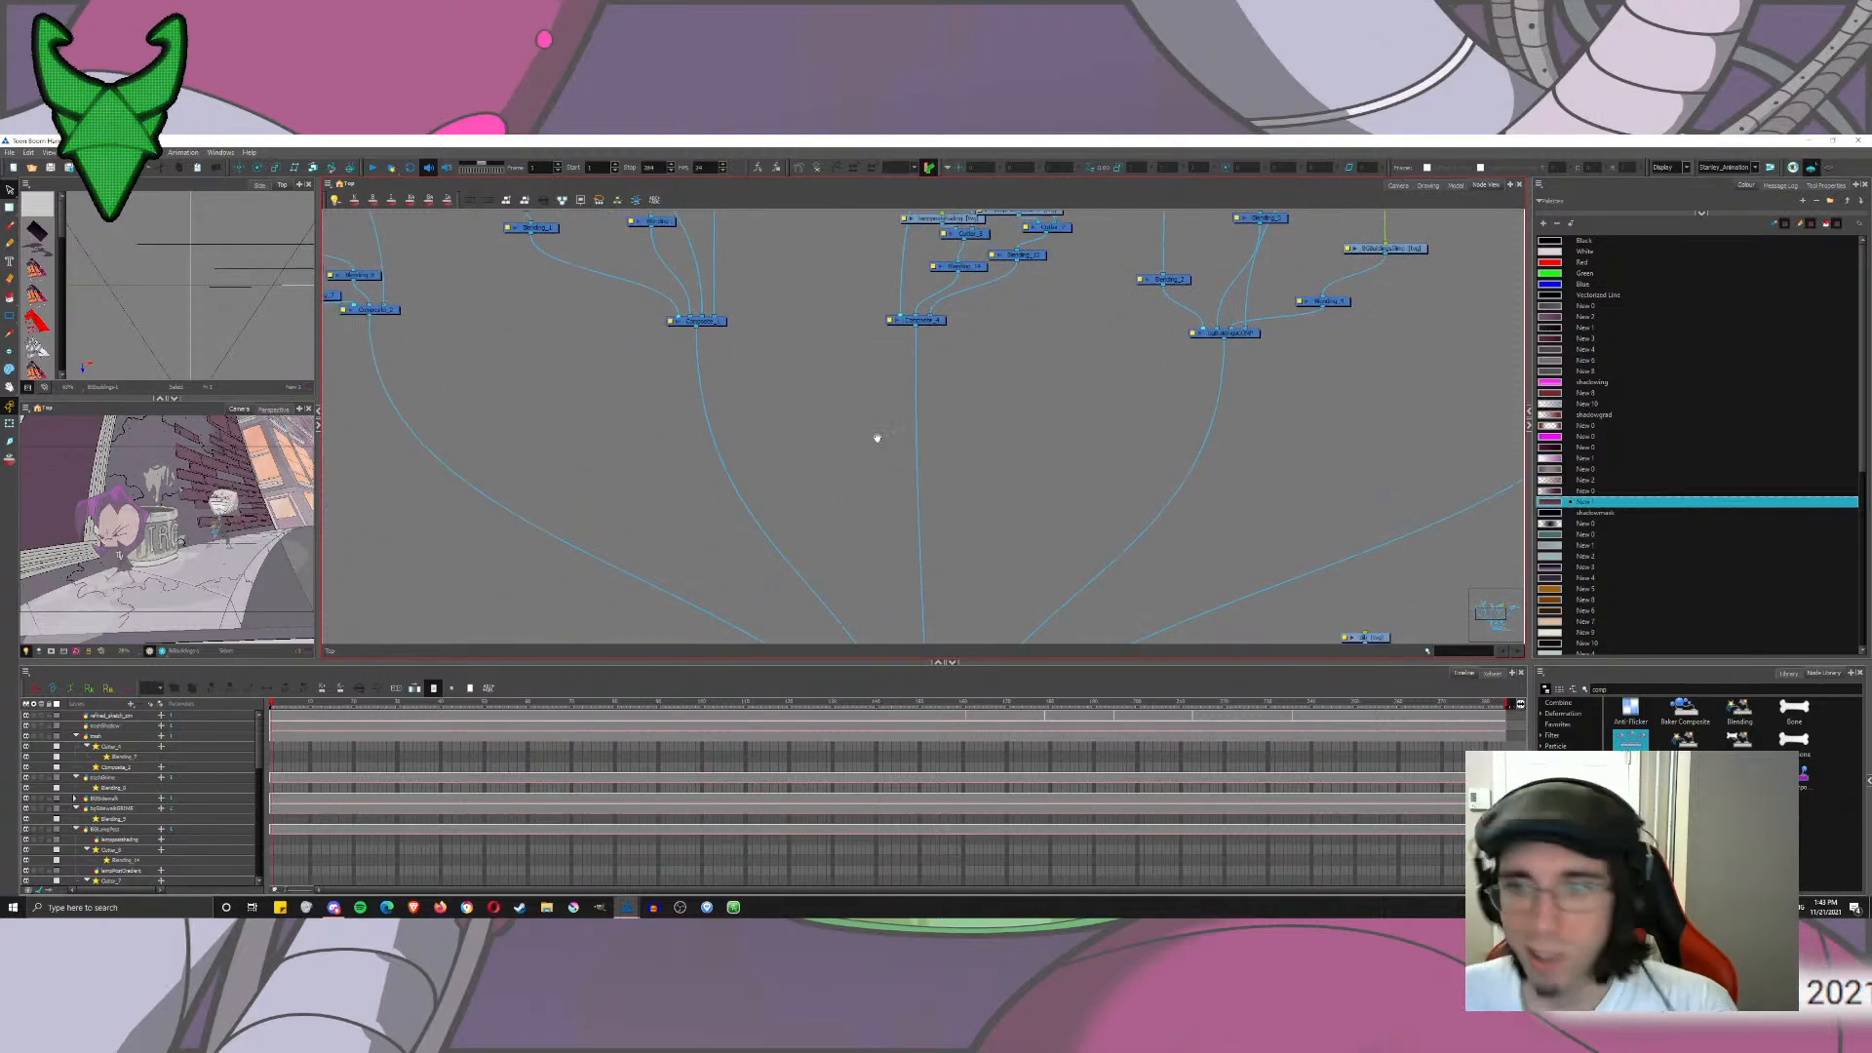
Step: Move the two small drawing groups beside the central composite up and away from it, keeping their connections
{"action": "left_click_drag", "start_coordinate": [878, 435], "coordinate": [664, 355]}
{"action": "mouse_move", "coordinate": [768, 396]}
{"action": "left_mouse_down"}
{"action": "mouse_move", "coordinate": [754, 277]}
{"action": "mouse_move", "coordinate": [727, 333]}
{"action": "mouse_move", "coordinate": [767, 403]}
{"action": "left_mouse_up"}
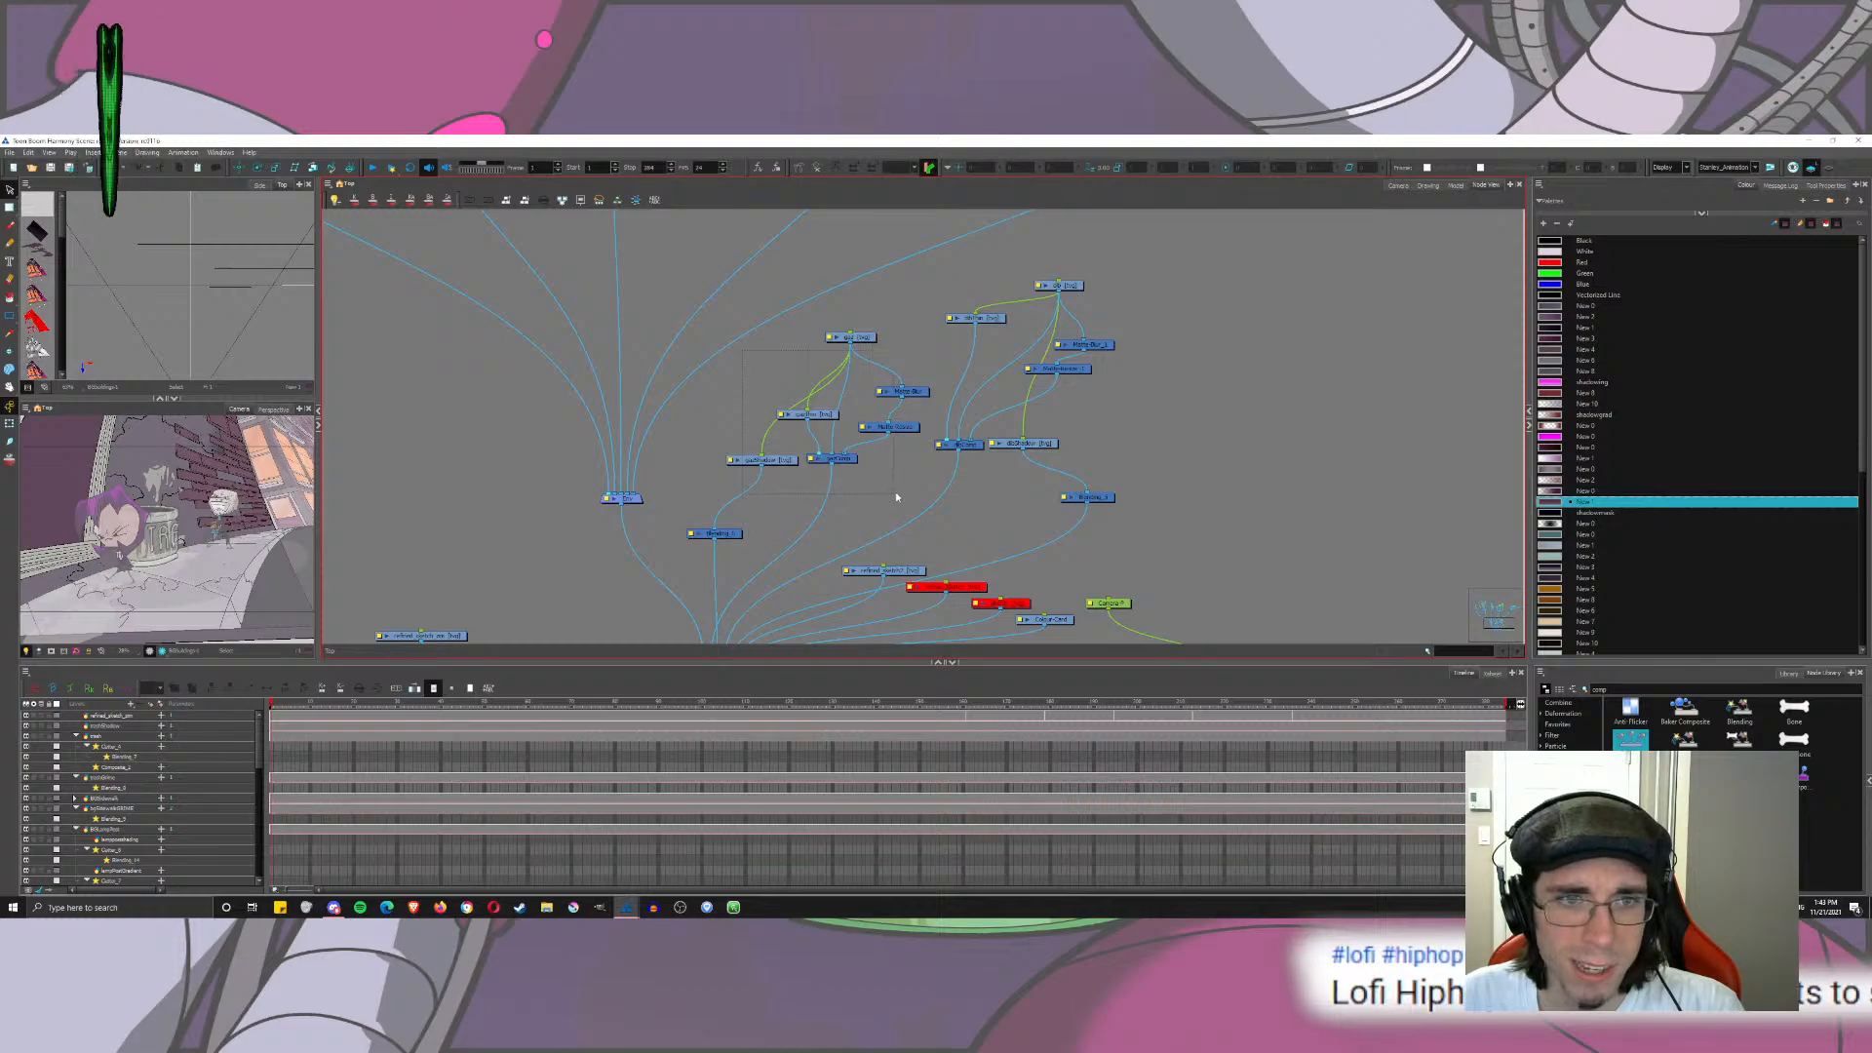
{"action": "left_click_drag", "start_coordinate": [896, 497], "coordinate": [896, 497]}
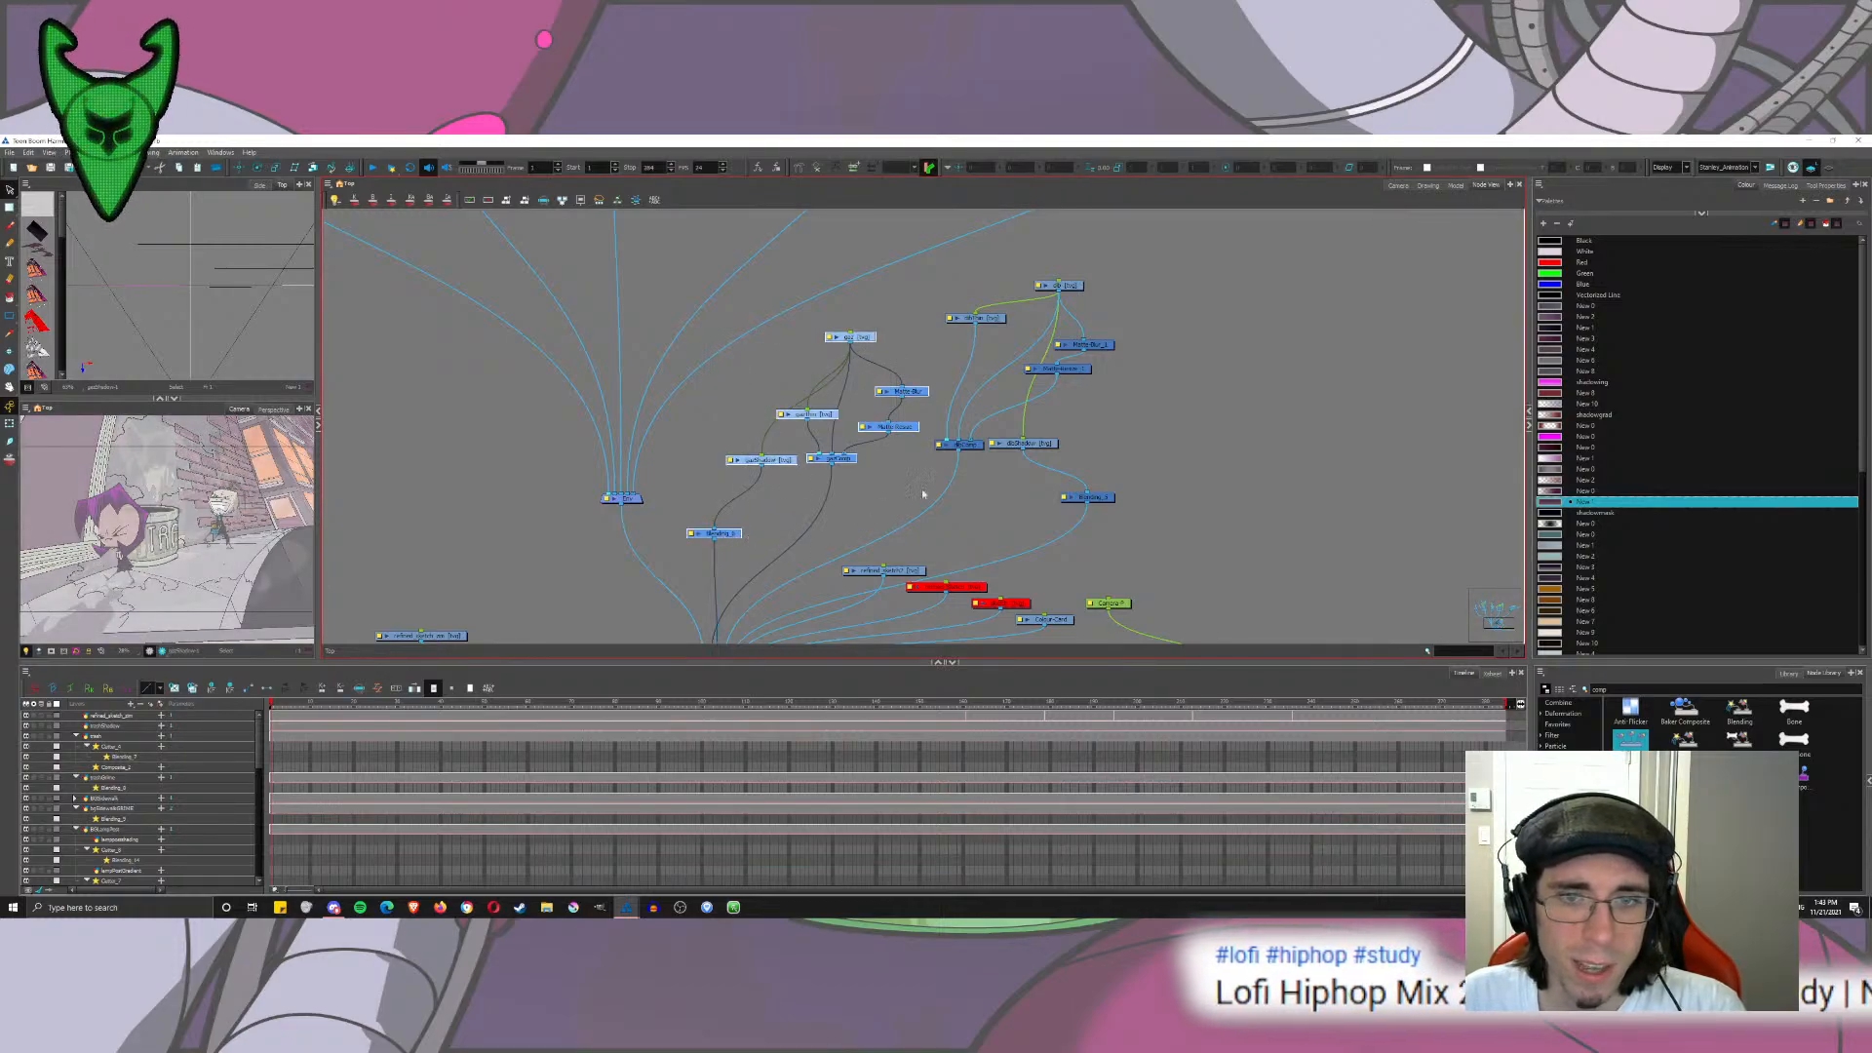
{"action": "left_click_drag", "start_coordinate": [953, 507], "coordinate": [953, 507]}
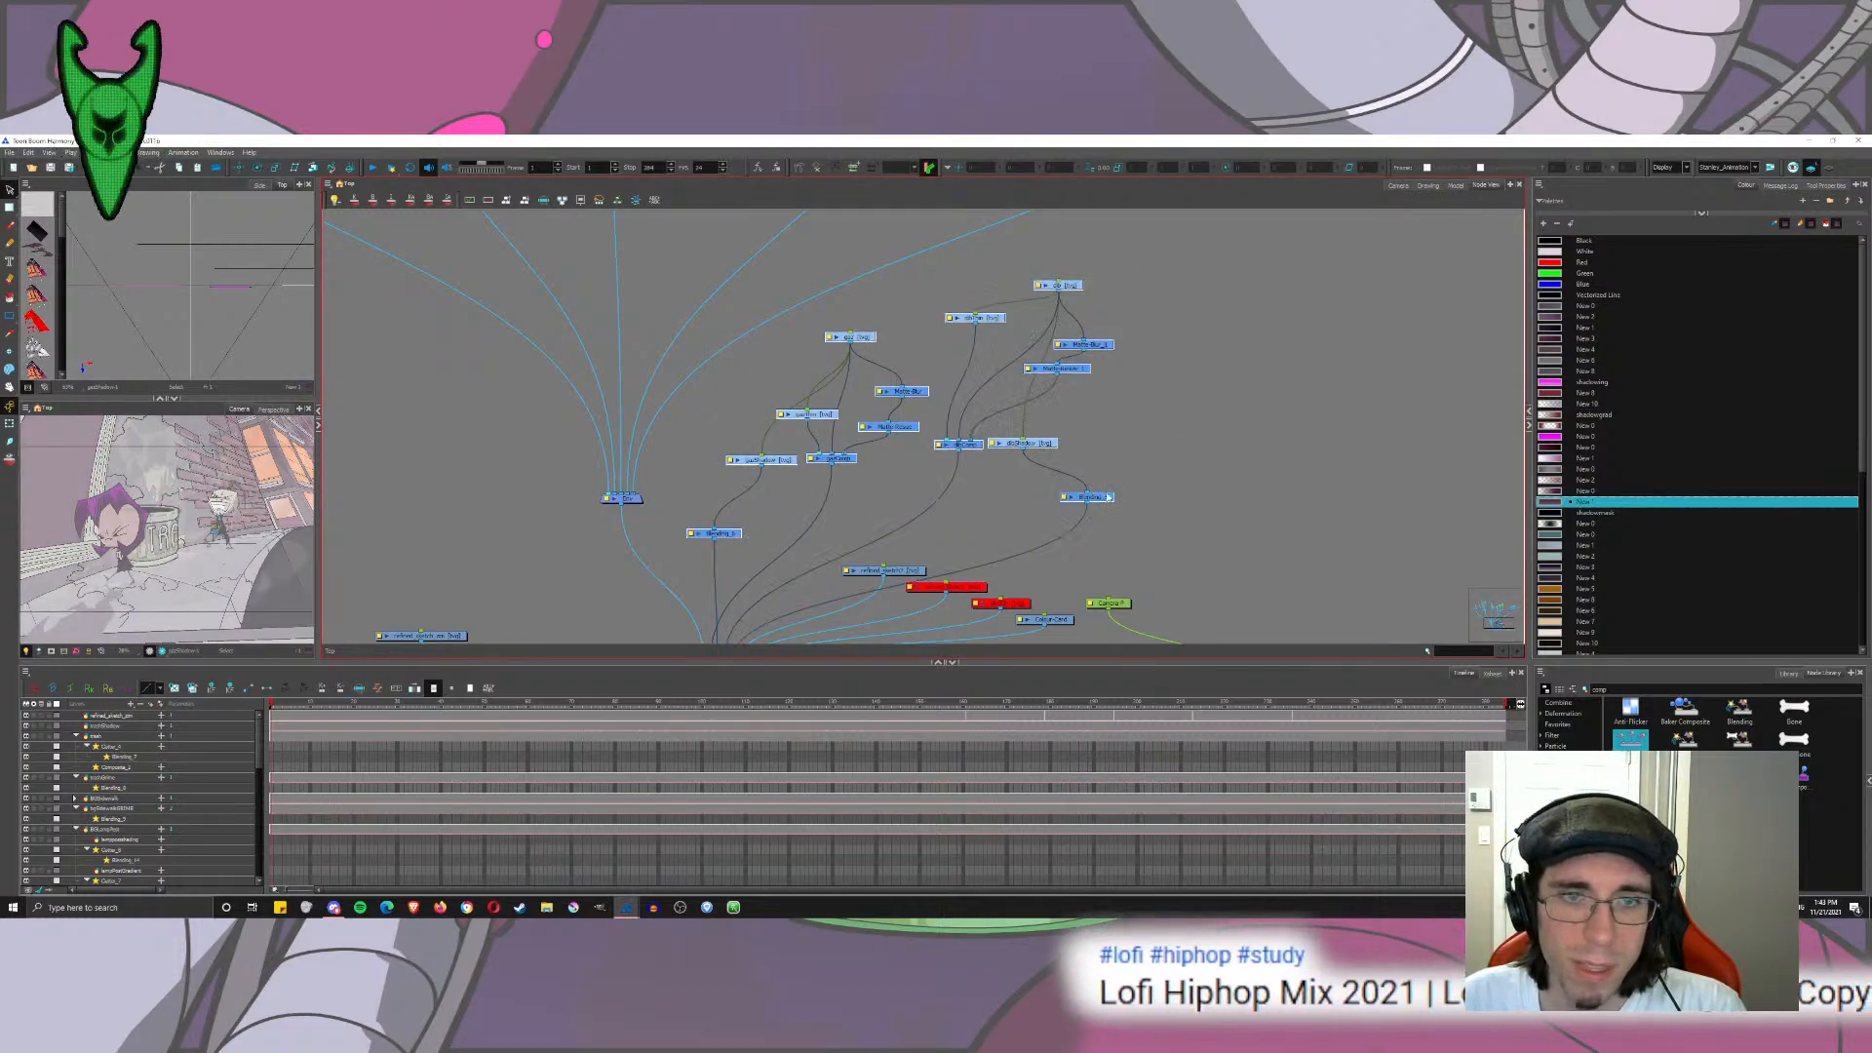
{"action": "left_click_drag", "start_coordinate": [1109, 497], "coordinate": [1484, 353]}
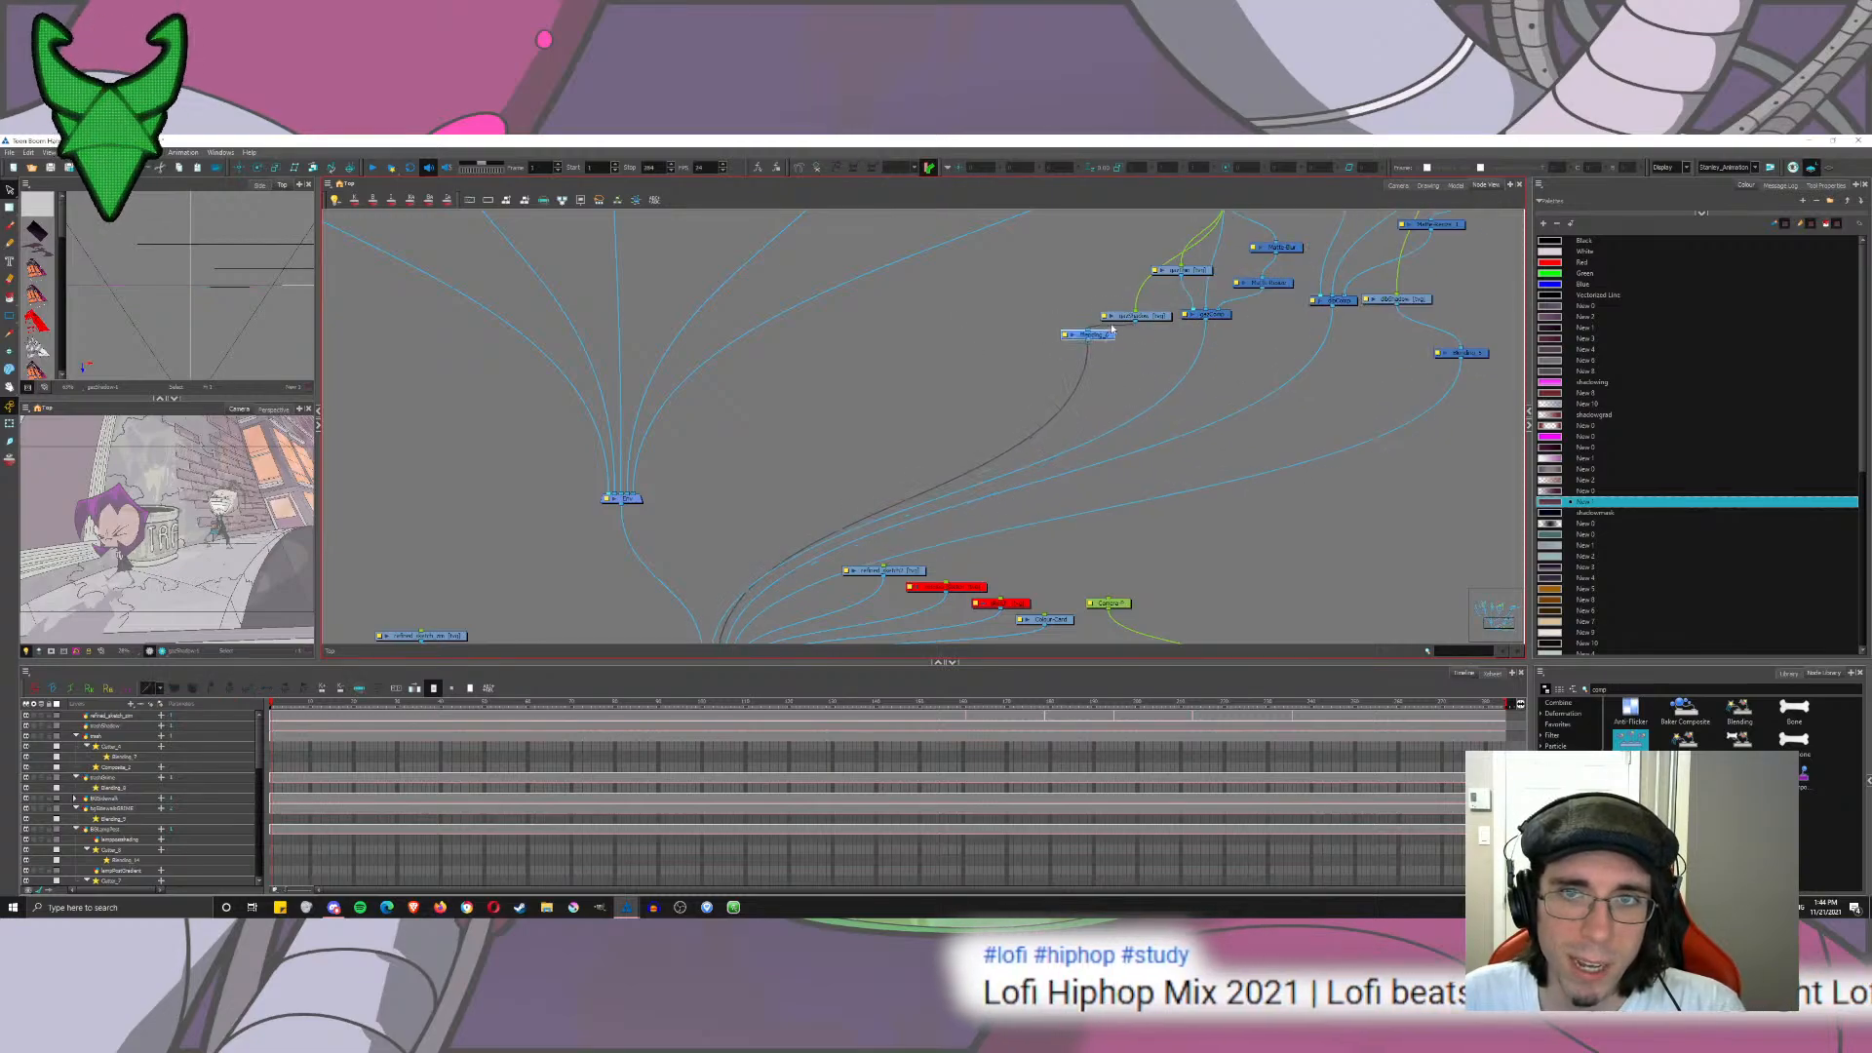
Step: Pull each small group's separately blended drawing and its blending node out below it, and shift the second group away from the first
{"action": "left_click_drag", "start_coordinate": [1112, 330], "coordinate": [1400, 547]}
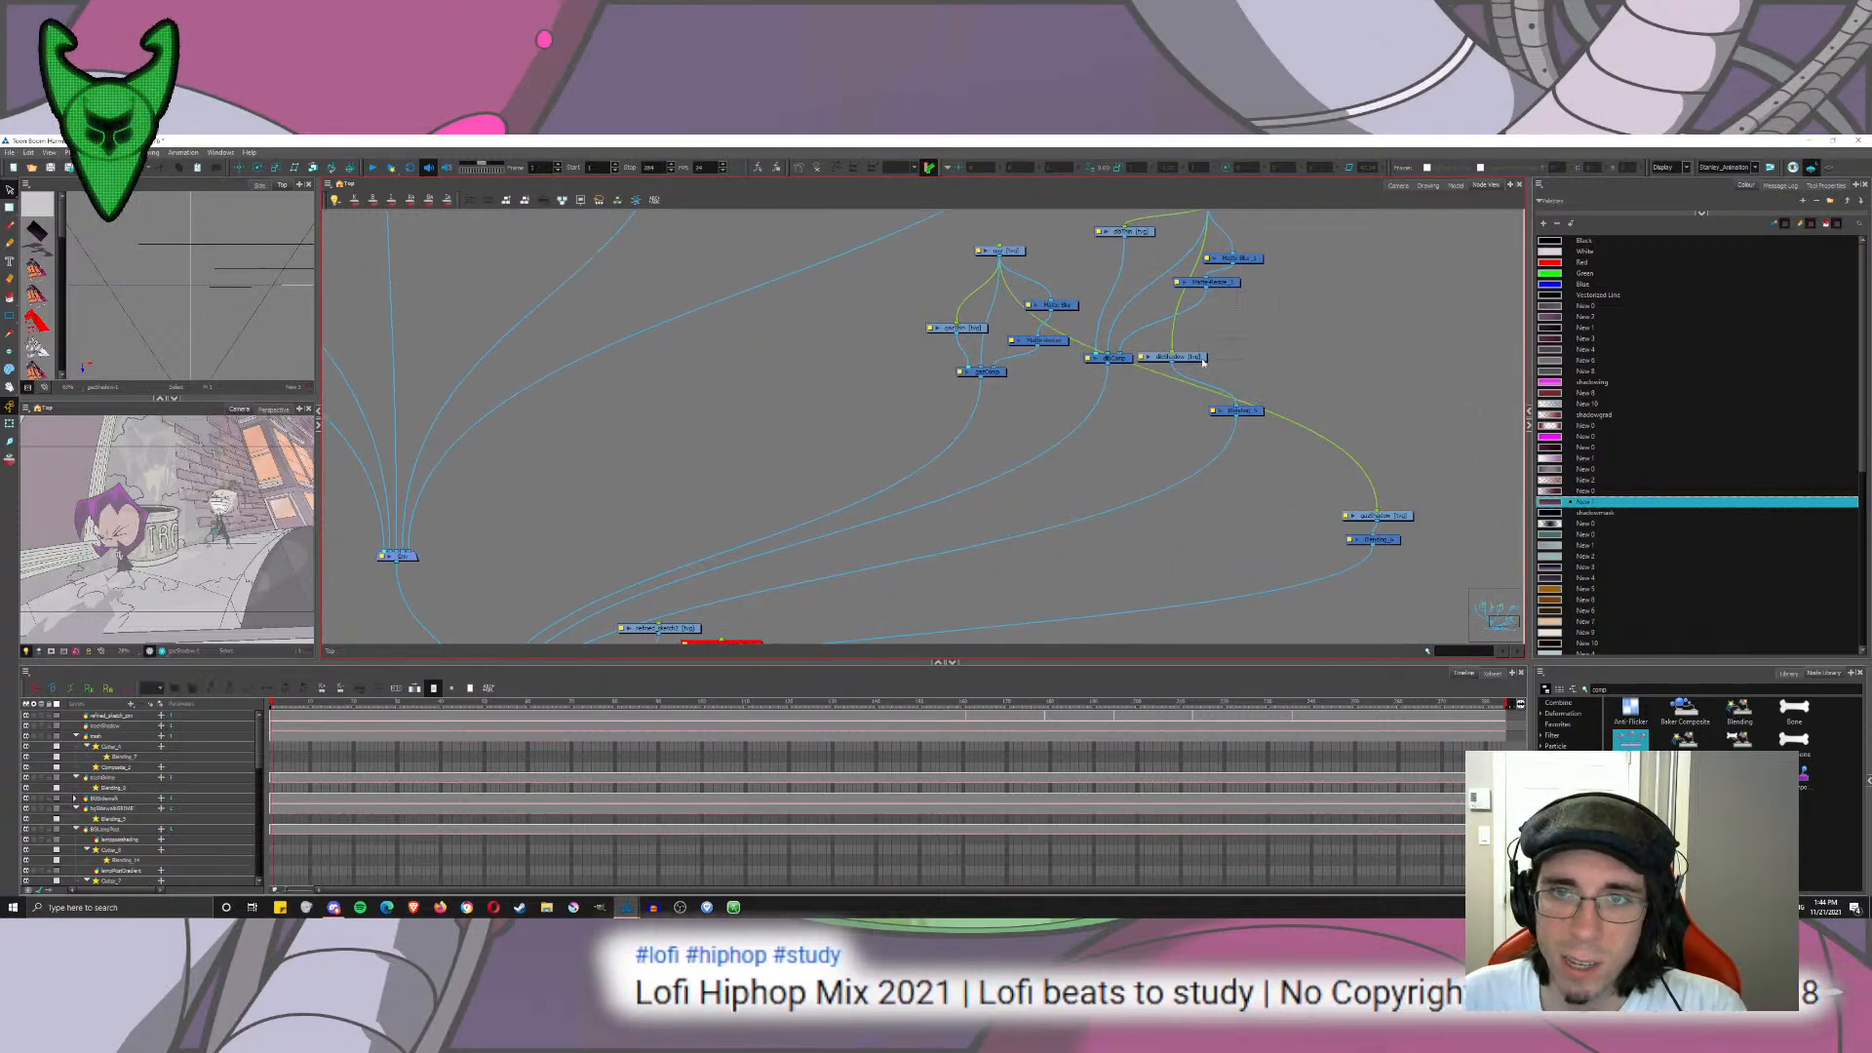
{"action": "left_click_drag", "start_coordinate": [1204, 361], "coordinate": [1457, 552]}
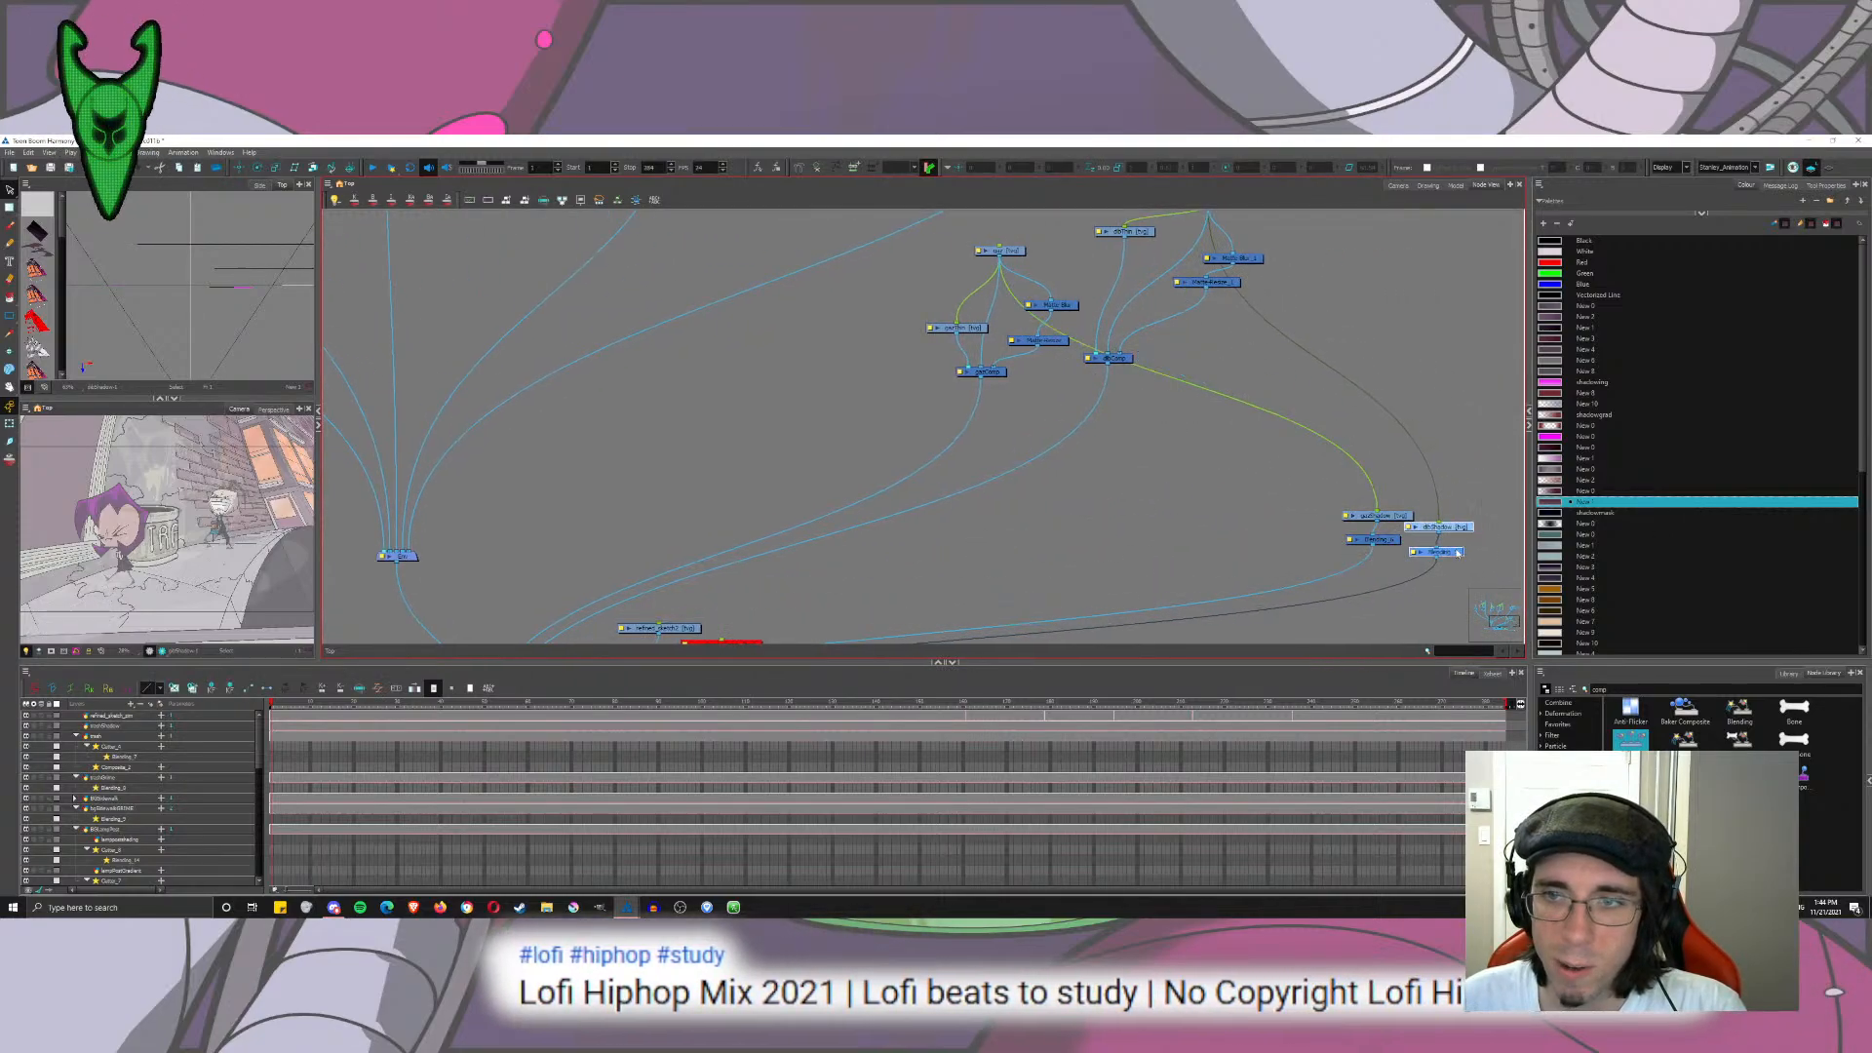
{"action": "scroll", "coordinate": [1281, 484], "scroll_direction": "up", "scroll_amount": 3}
{"action": "left_click_drag", "start_coordinate": [1206, 432], "coordinate": [1378, 480]}
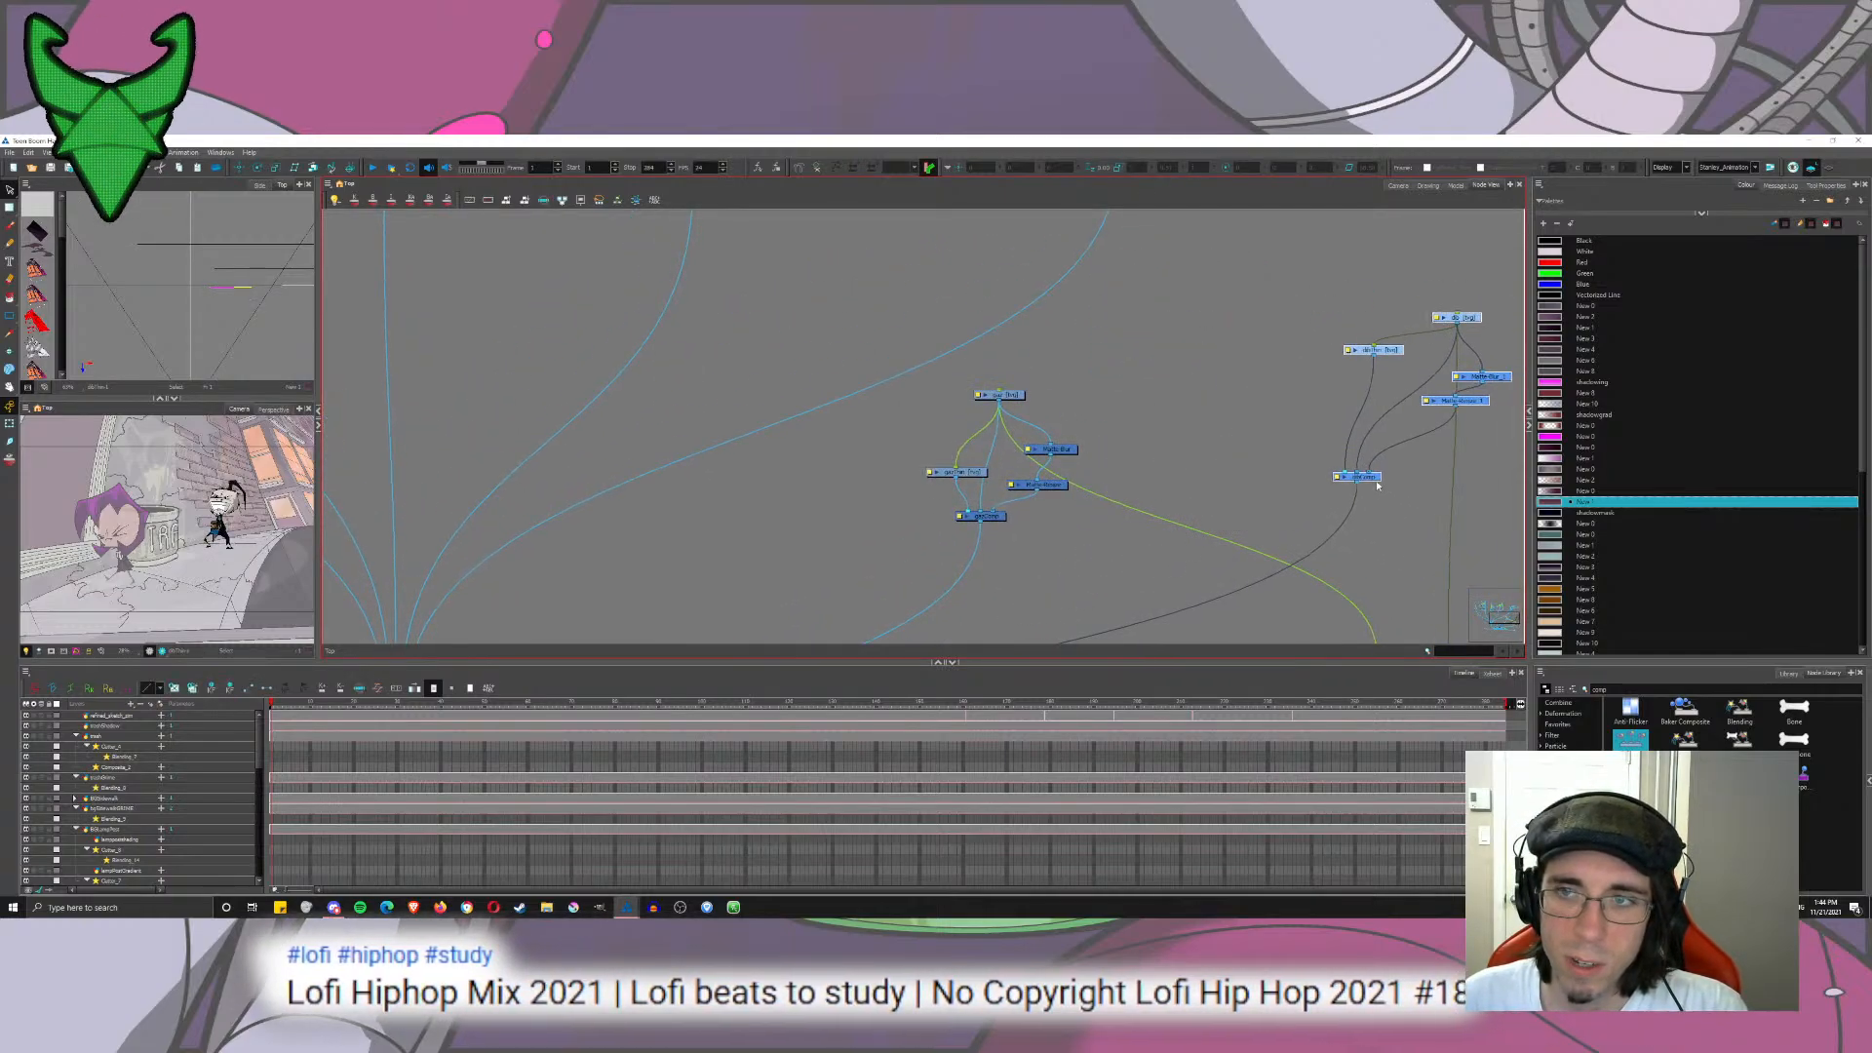
{"action": "left_click", "coordinate": [1245, 406]}
{"action": "left_click_drag", "start_coordinate": [945, 535], "coordinate": [1106, 375]}
{"action": "left_click", "coordinate": [1152, 437]}
Step: Delete the refined sketch drawing node, the two red nodes and the colour card node above the main composite, including their drawing files
{"action": "left_click_drag", "start_coordinate": [947, 575], "coordinate": [940, 284]}
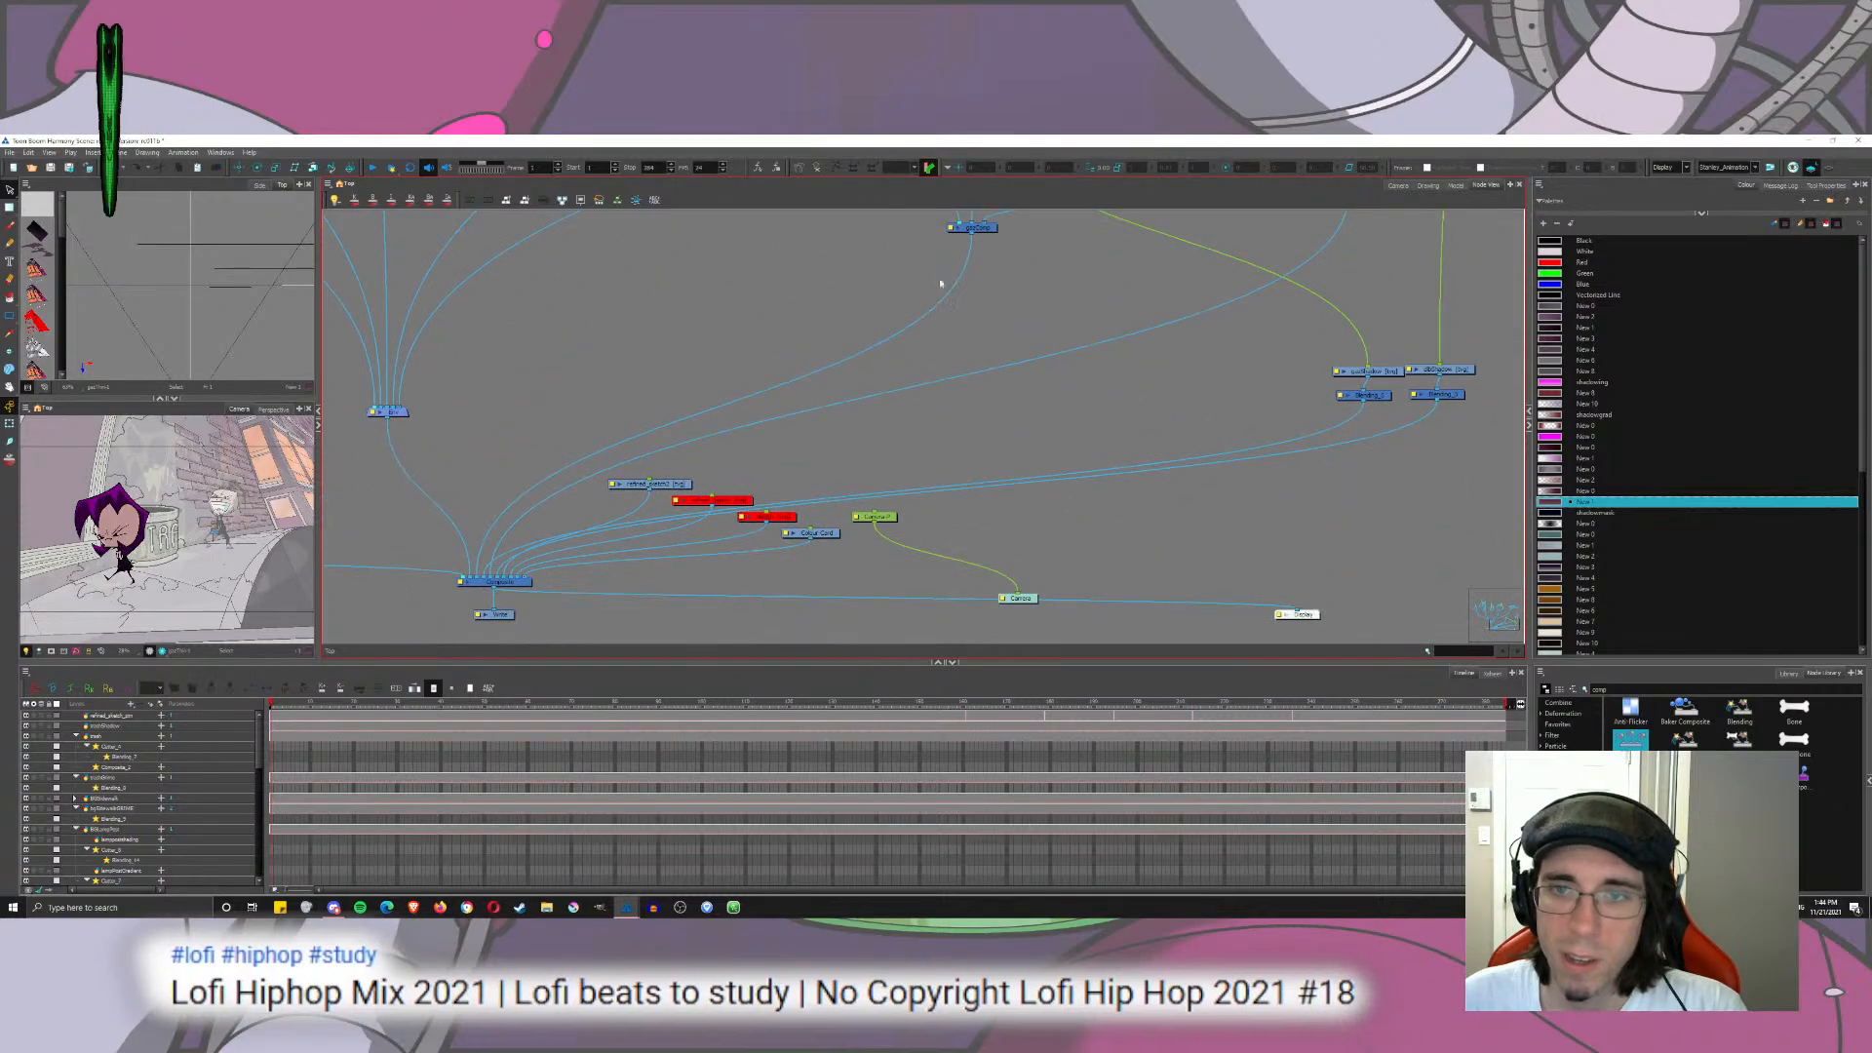
{"action": "left_click_drag", "start_coordinate": [936, 438], "coordinate": [1154, 330]}
{"action": "left_click_drag", "start_coordinate": [884, 383], "coordinate": [997, 370]}
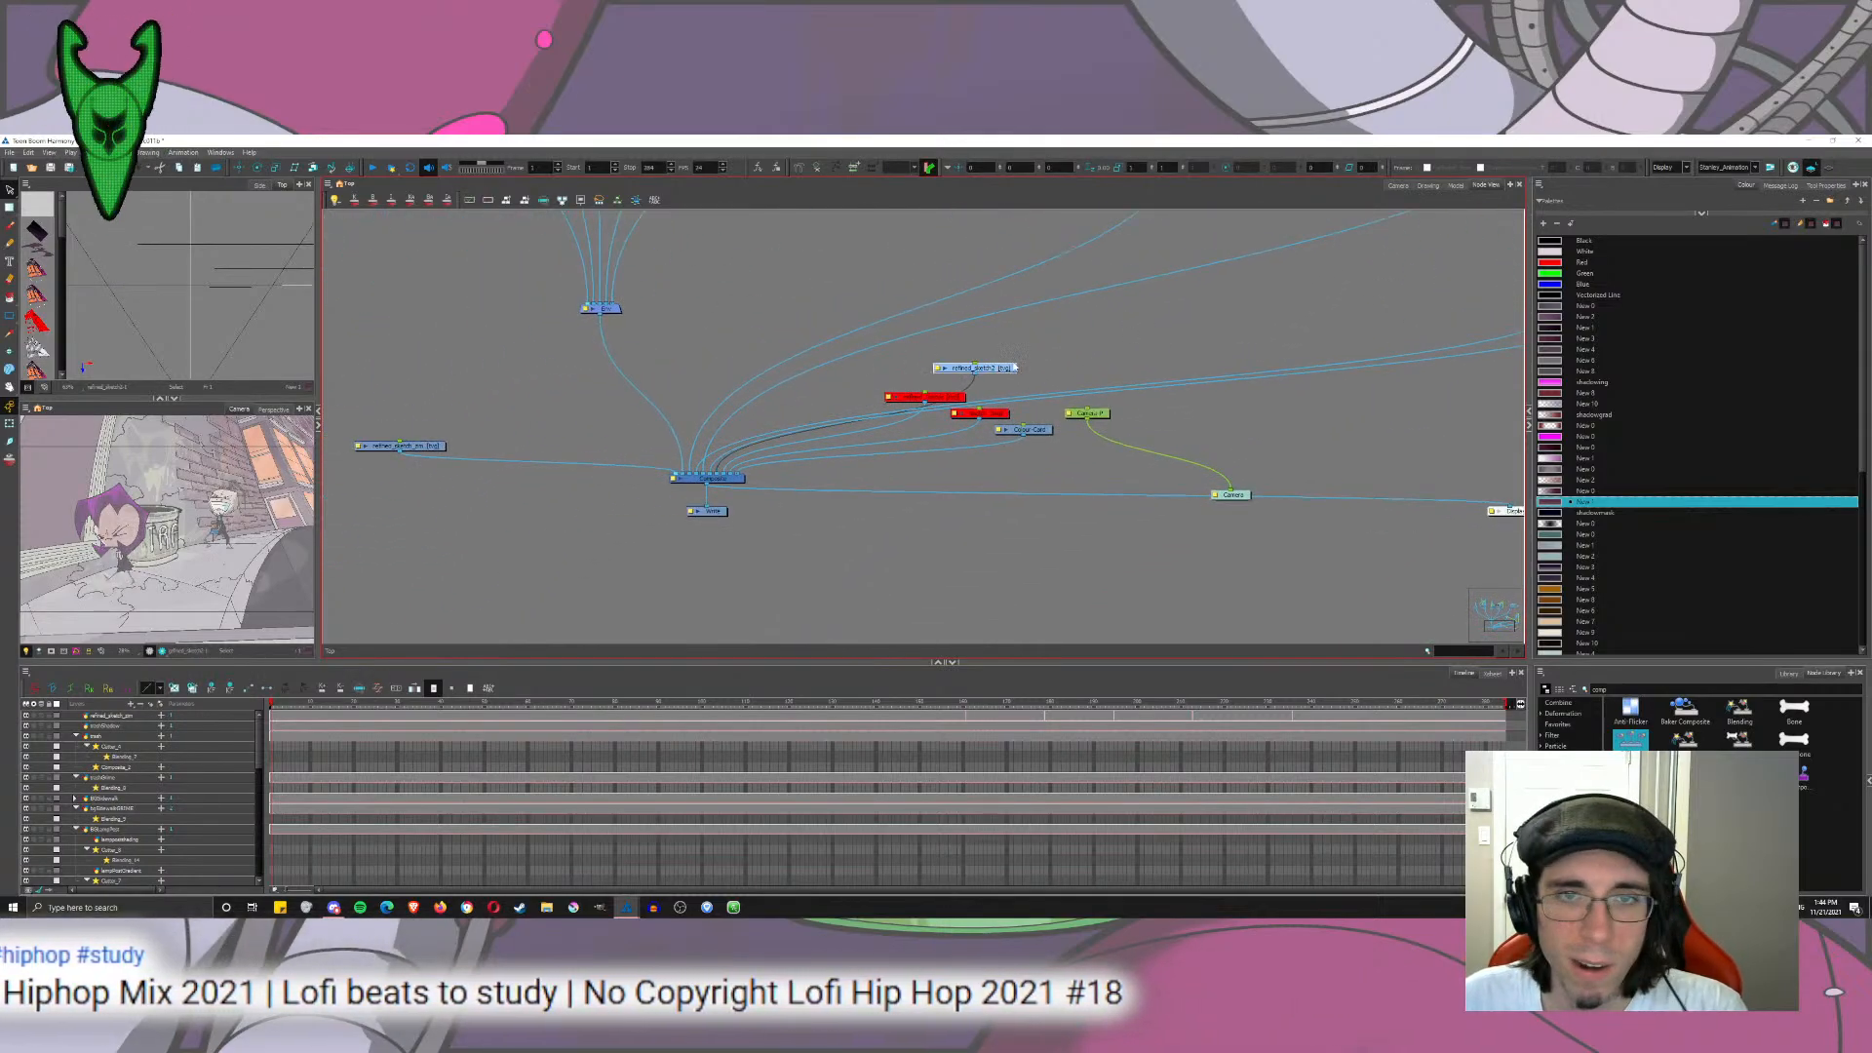
{"action": "key", "text": "Delete"}
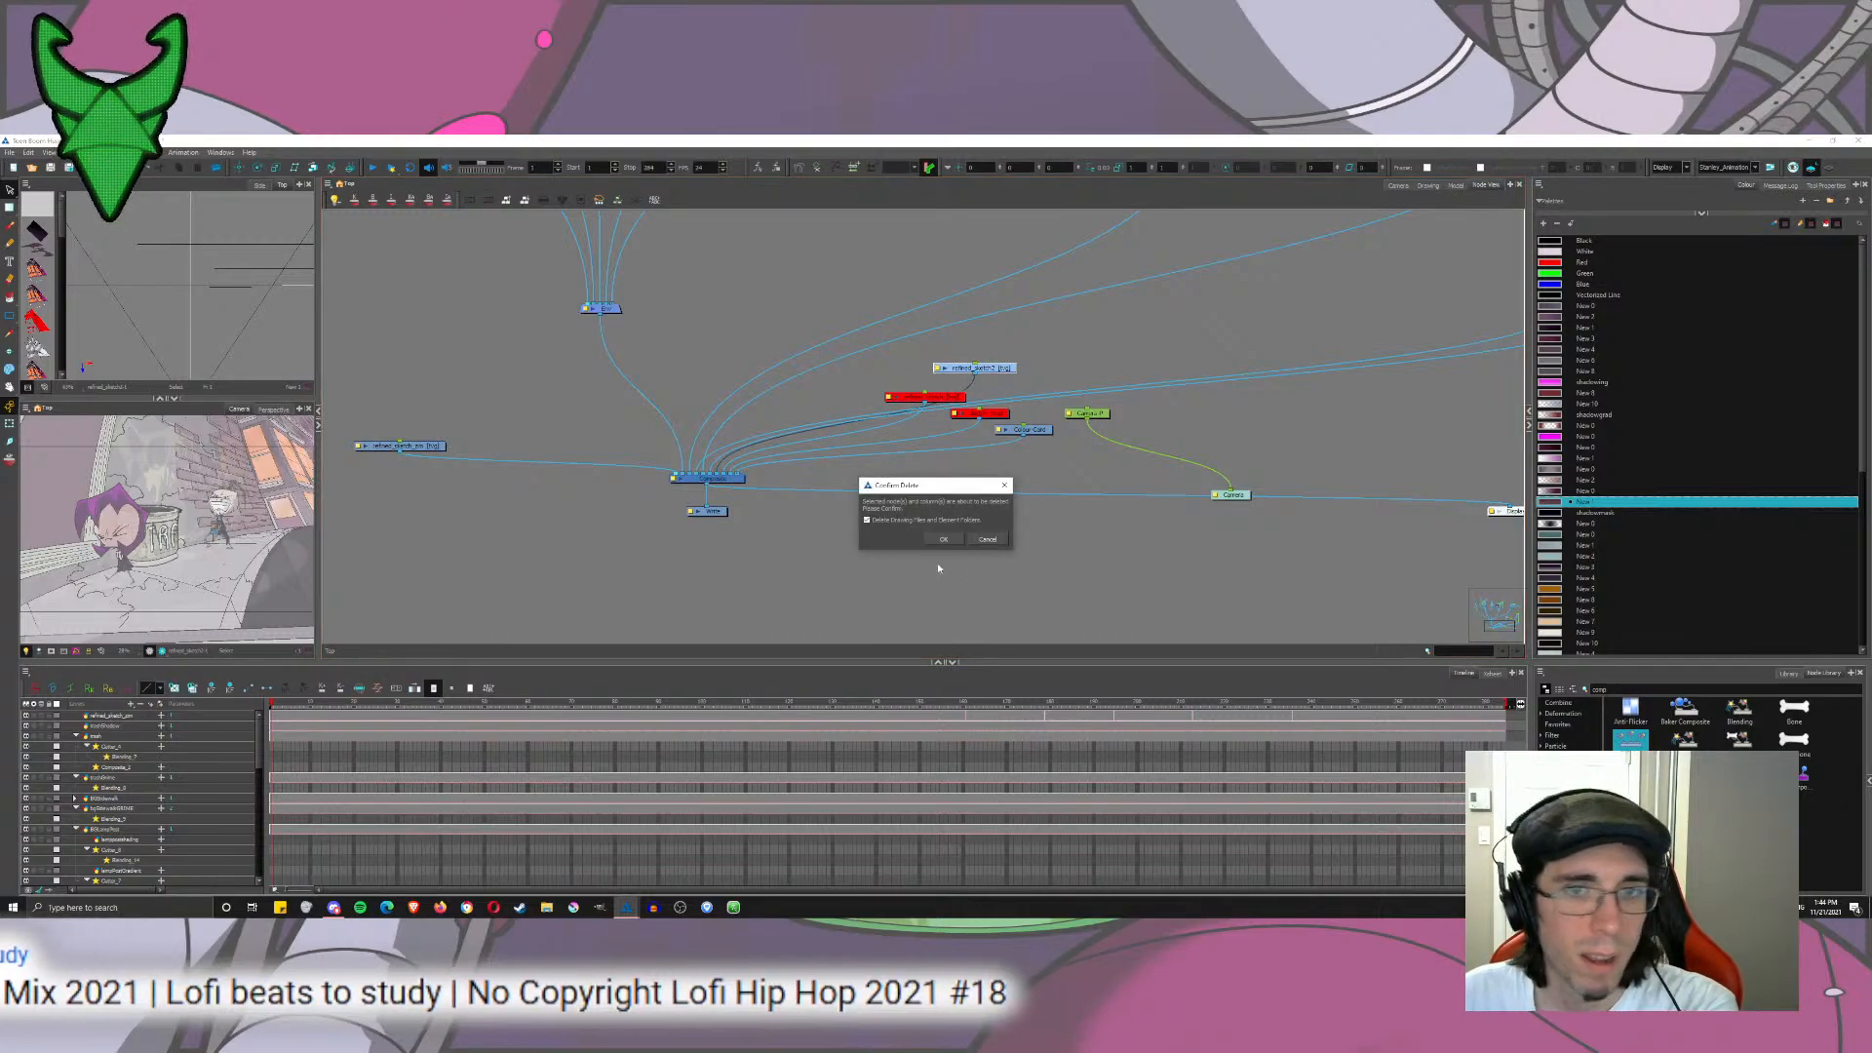
{"action": "left_click", "coordinate": [944, 538]}
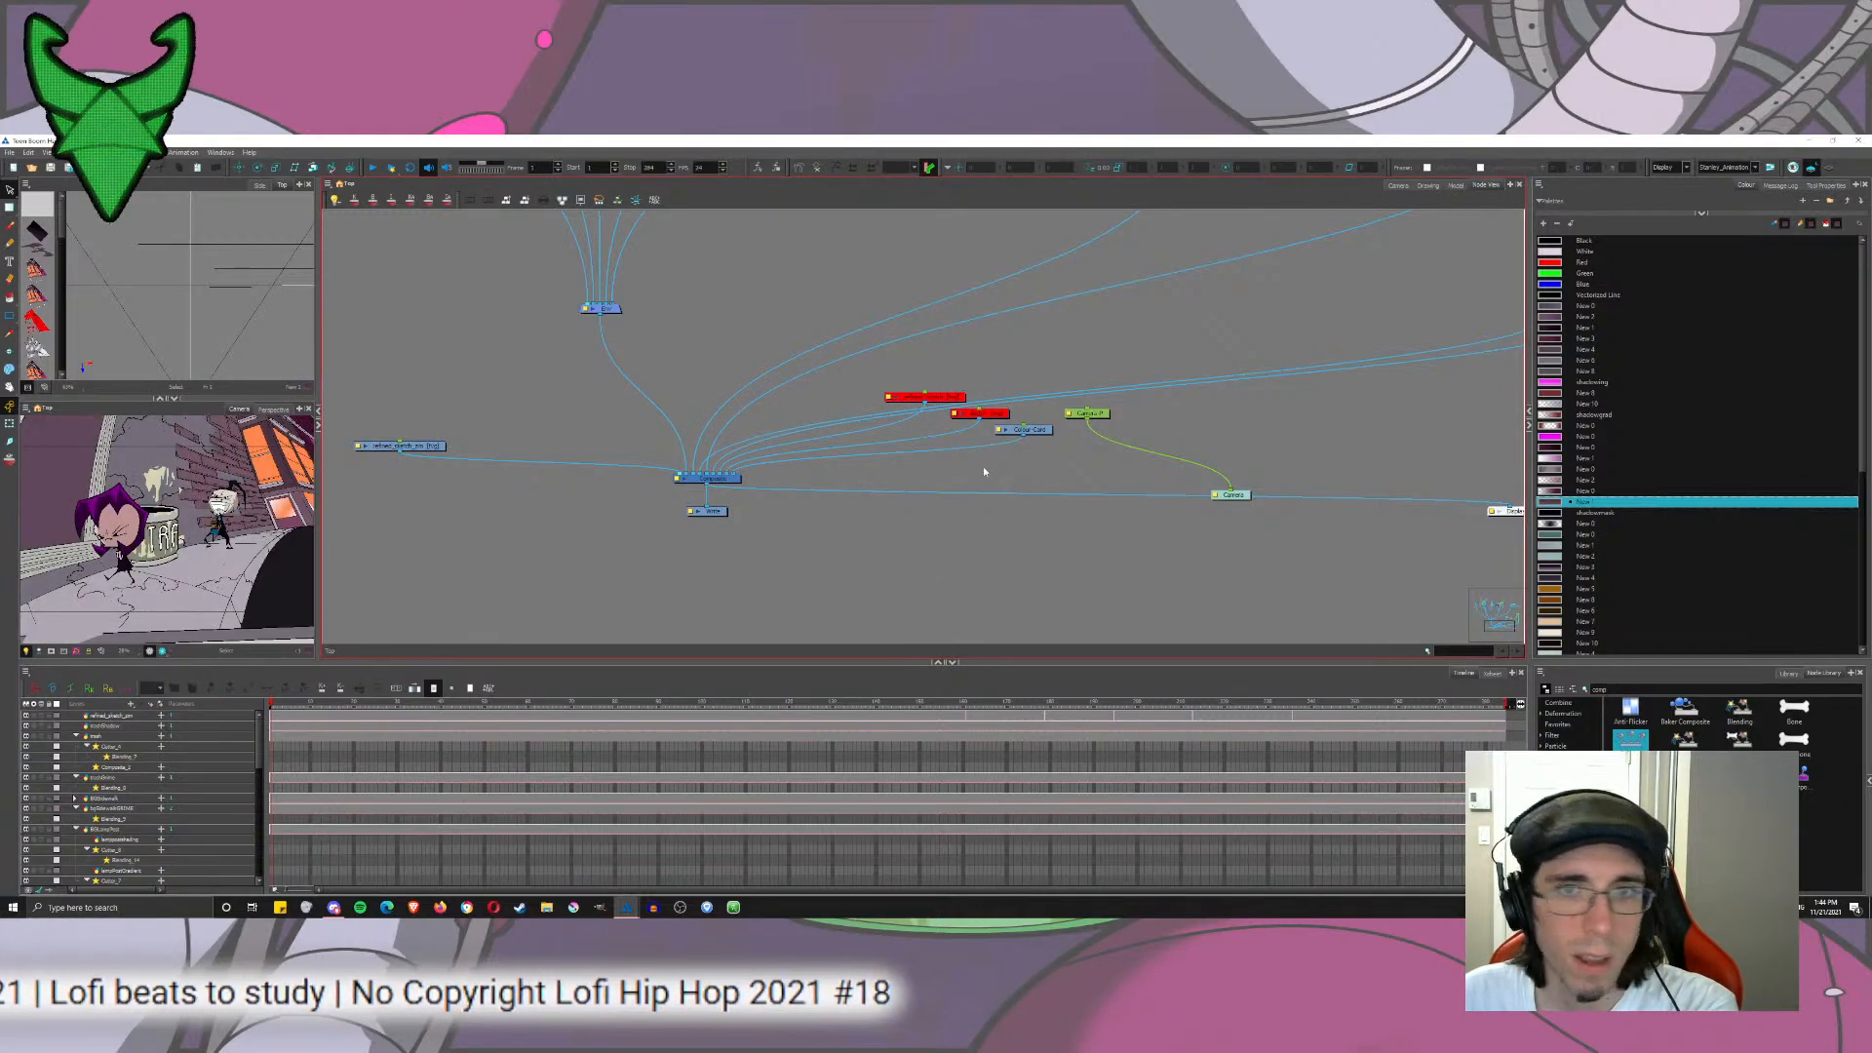
{"action": "left_click", "coordinate": [936, 397]}
{"action": "key", "text": "Delete"}
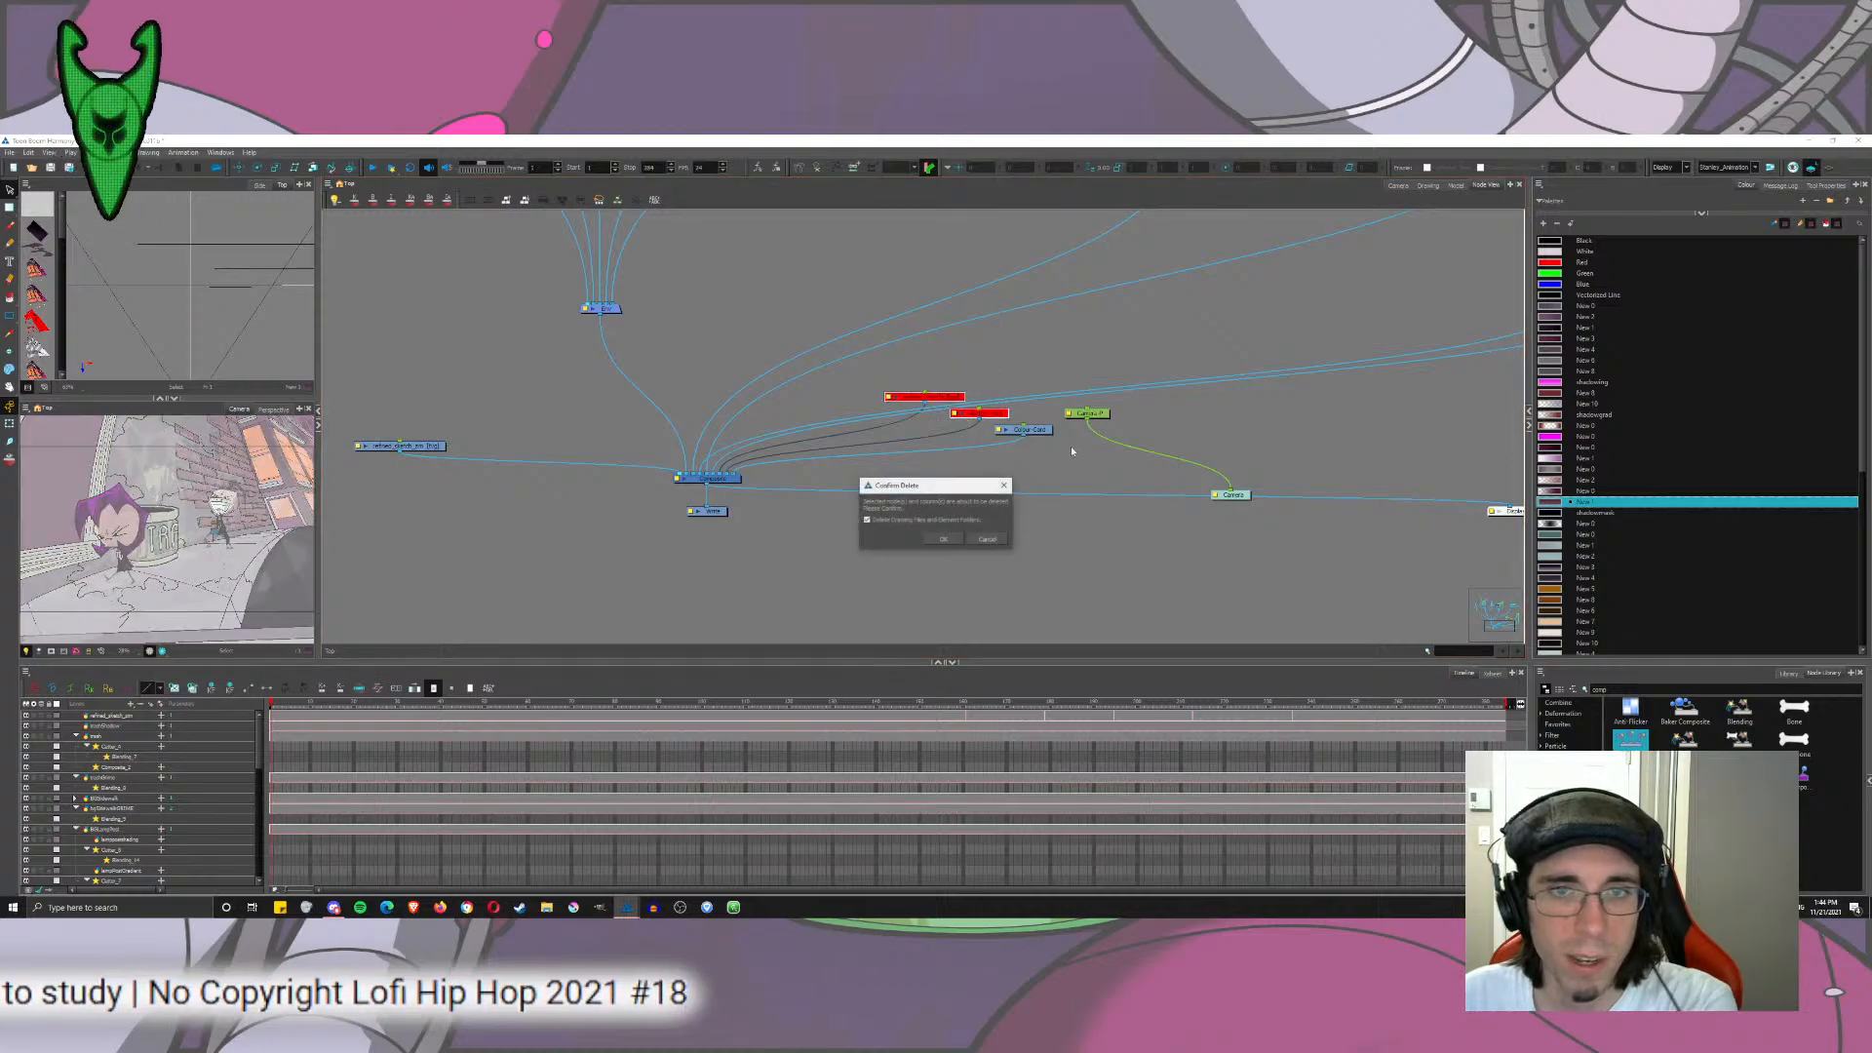
{"action": "left_click", "coordinate": [943, 540]}
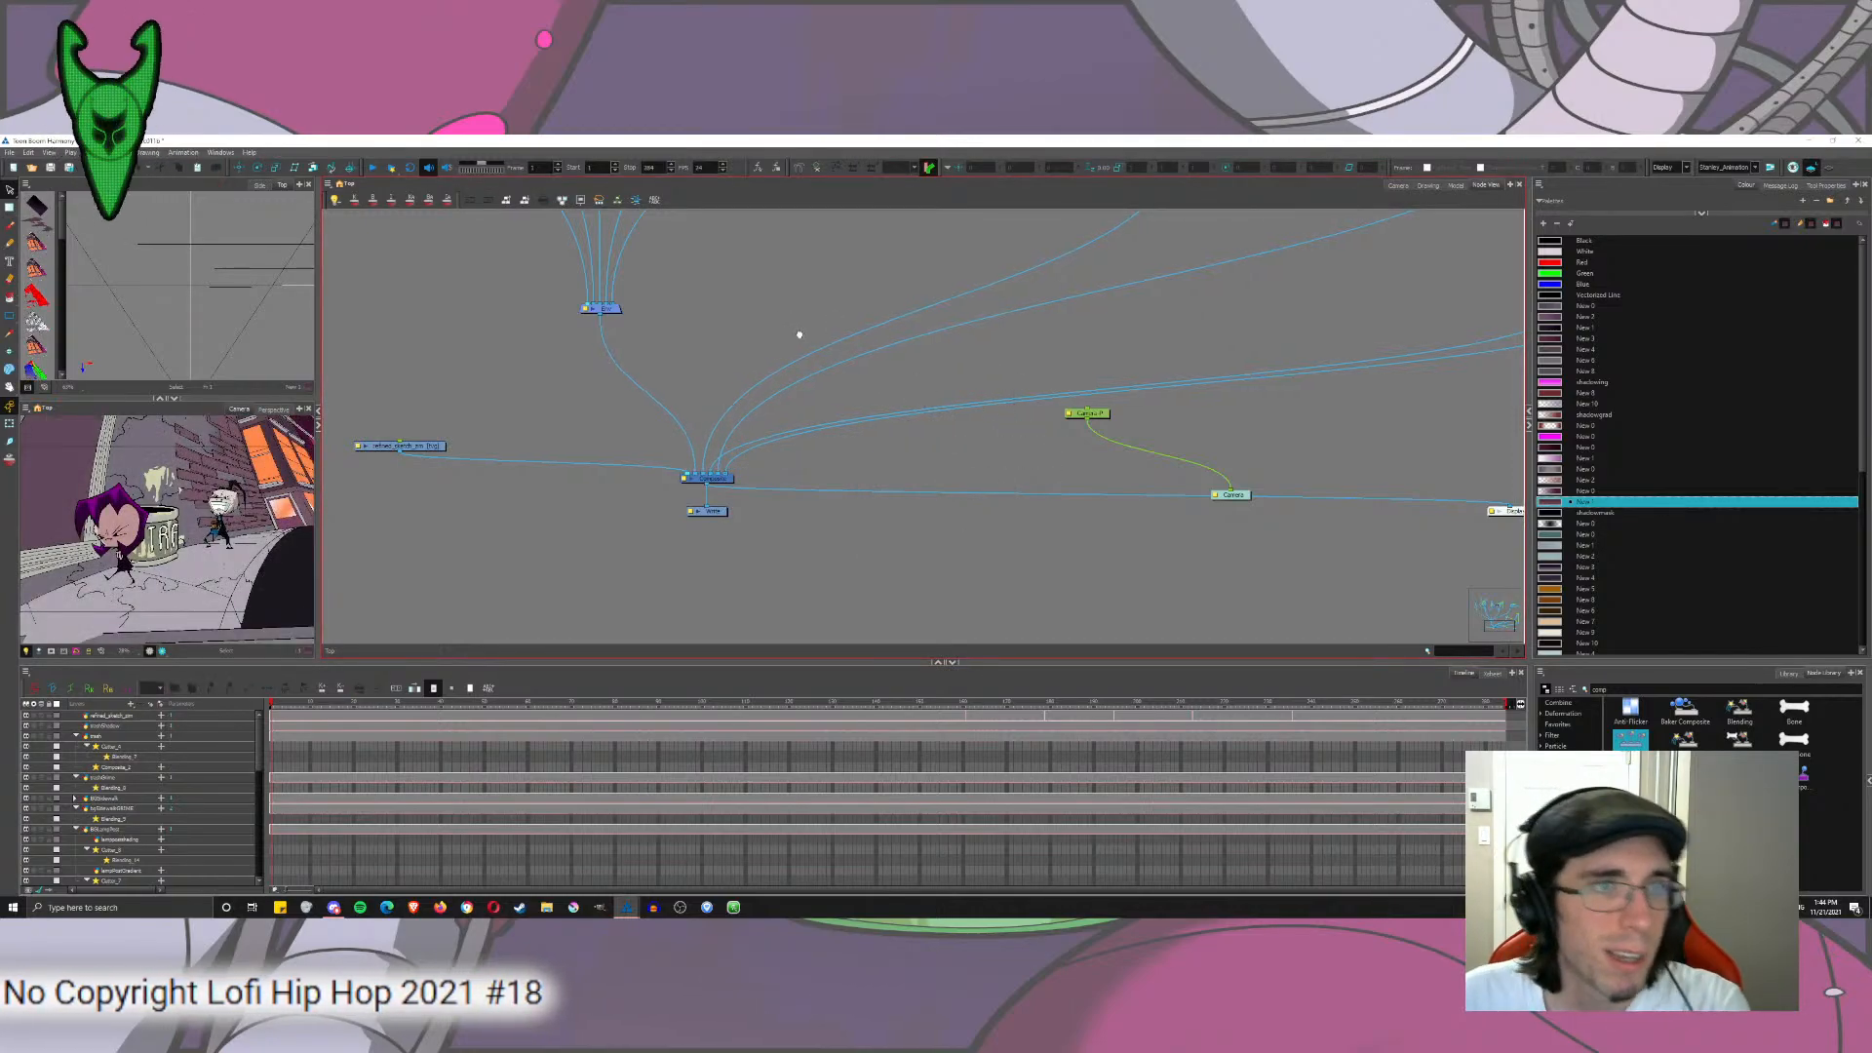
Step: Select the orange-windowed building and examine its individual art layers in the drawing view
{"action": "left_click_drag", "start_coordinate": [797, 334], "coordinate": [786, 506]}
{"action": "left_click", "coordinate": [1065, 446]}
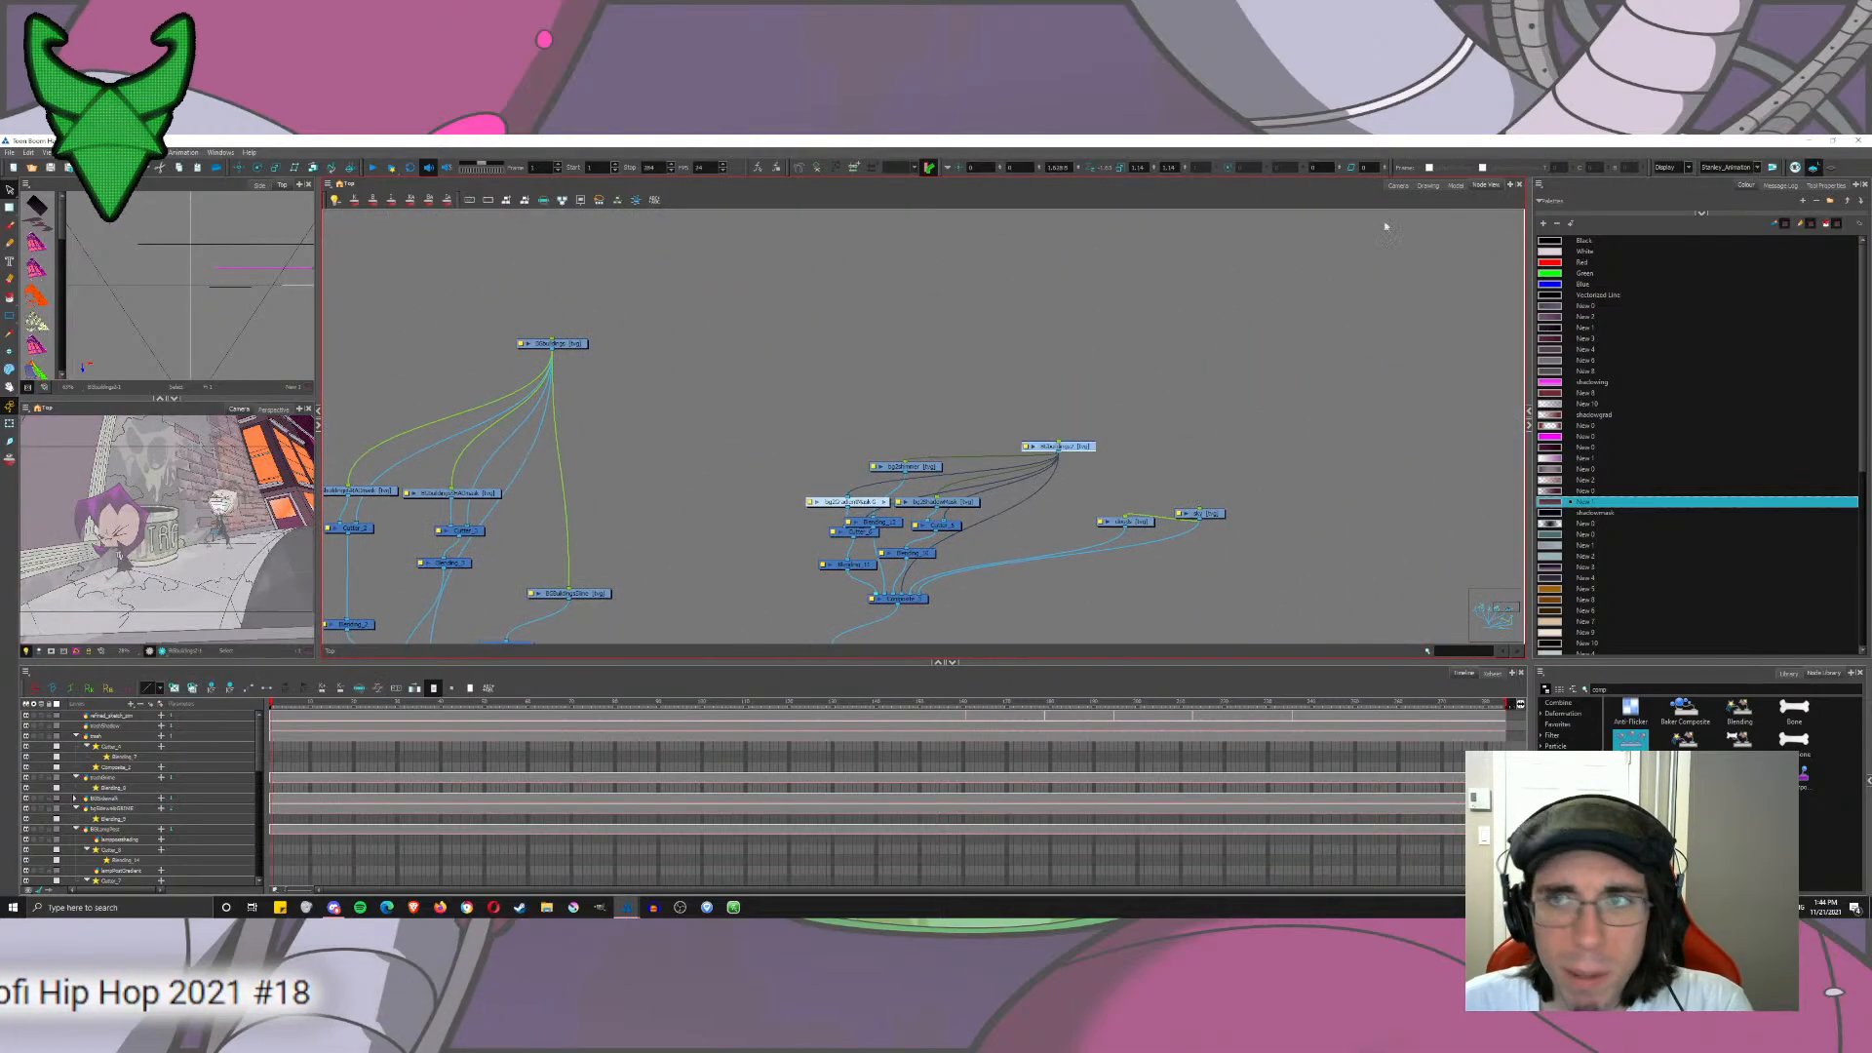
{"action": "left_click", "coordinate": [1426, 185]}
{"action": "left_click_drag", "start_coordinate": [1432, 219], "coordinate": [1237, 462]}
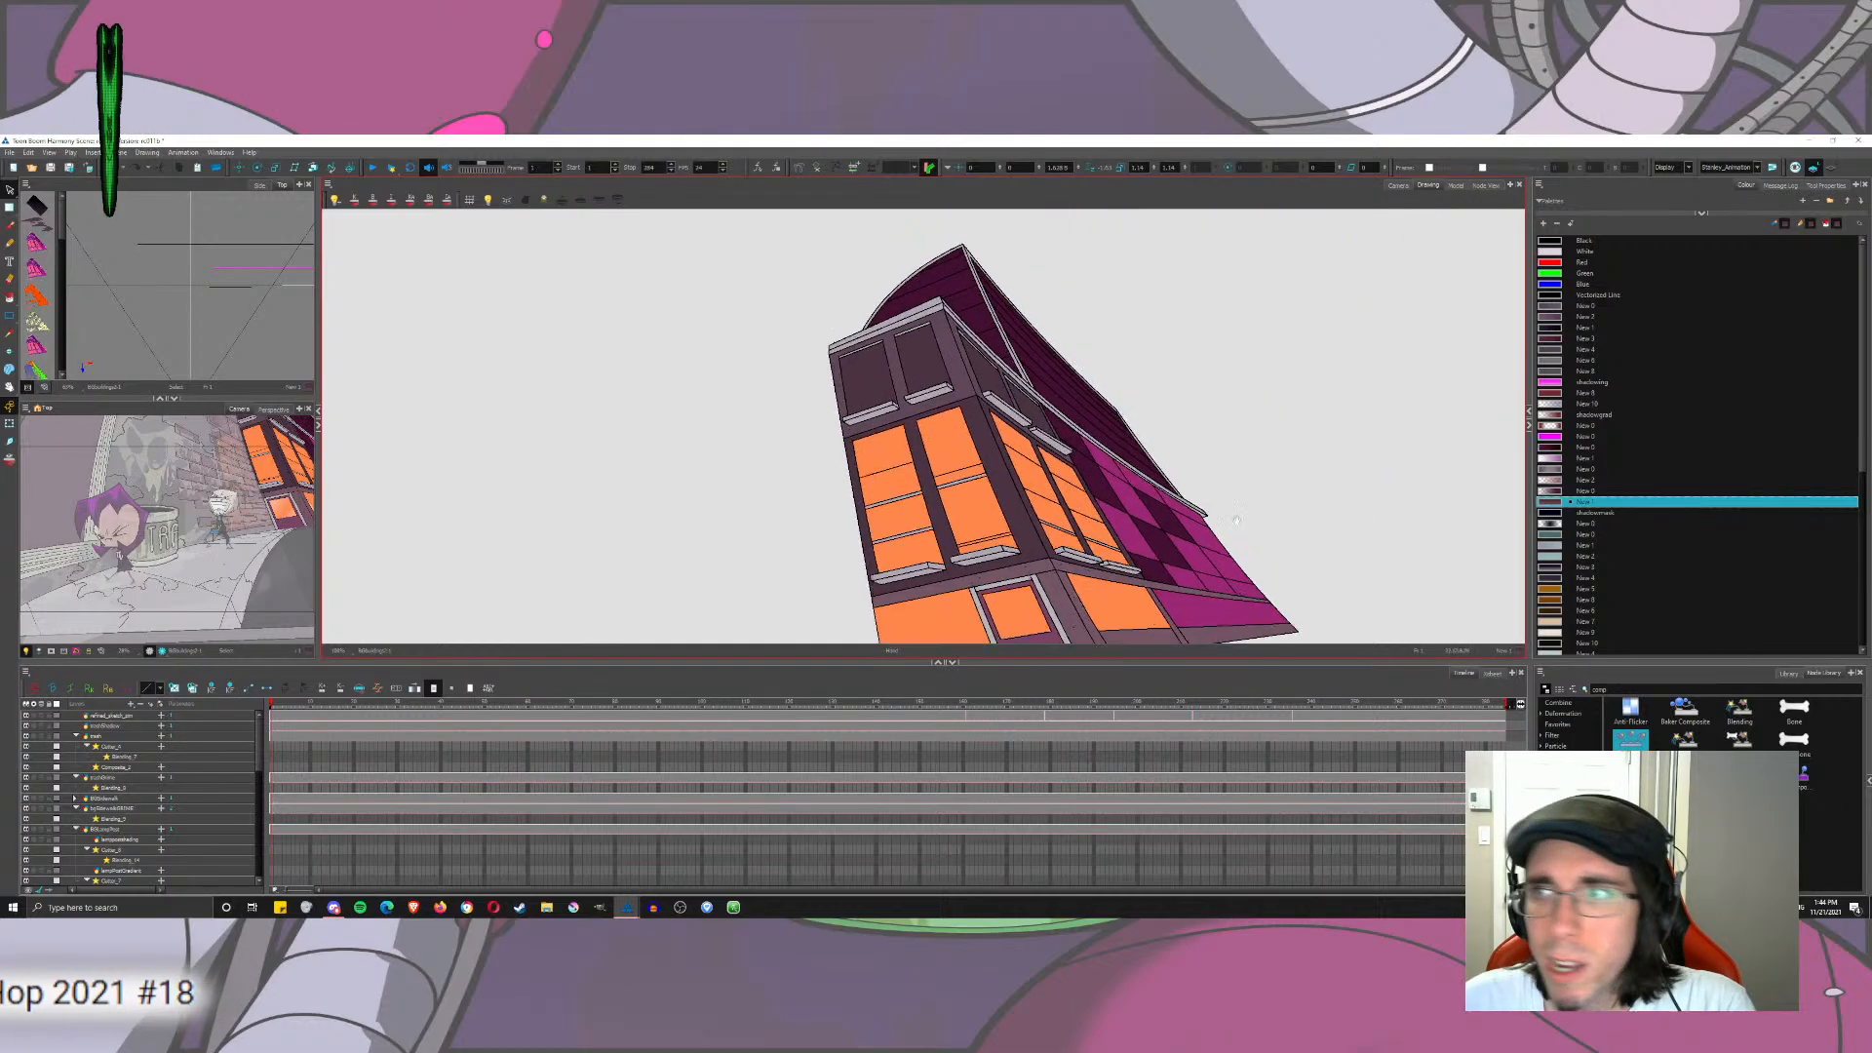
{"action": "left_click", "coordinate": [1830, 169]}
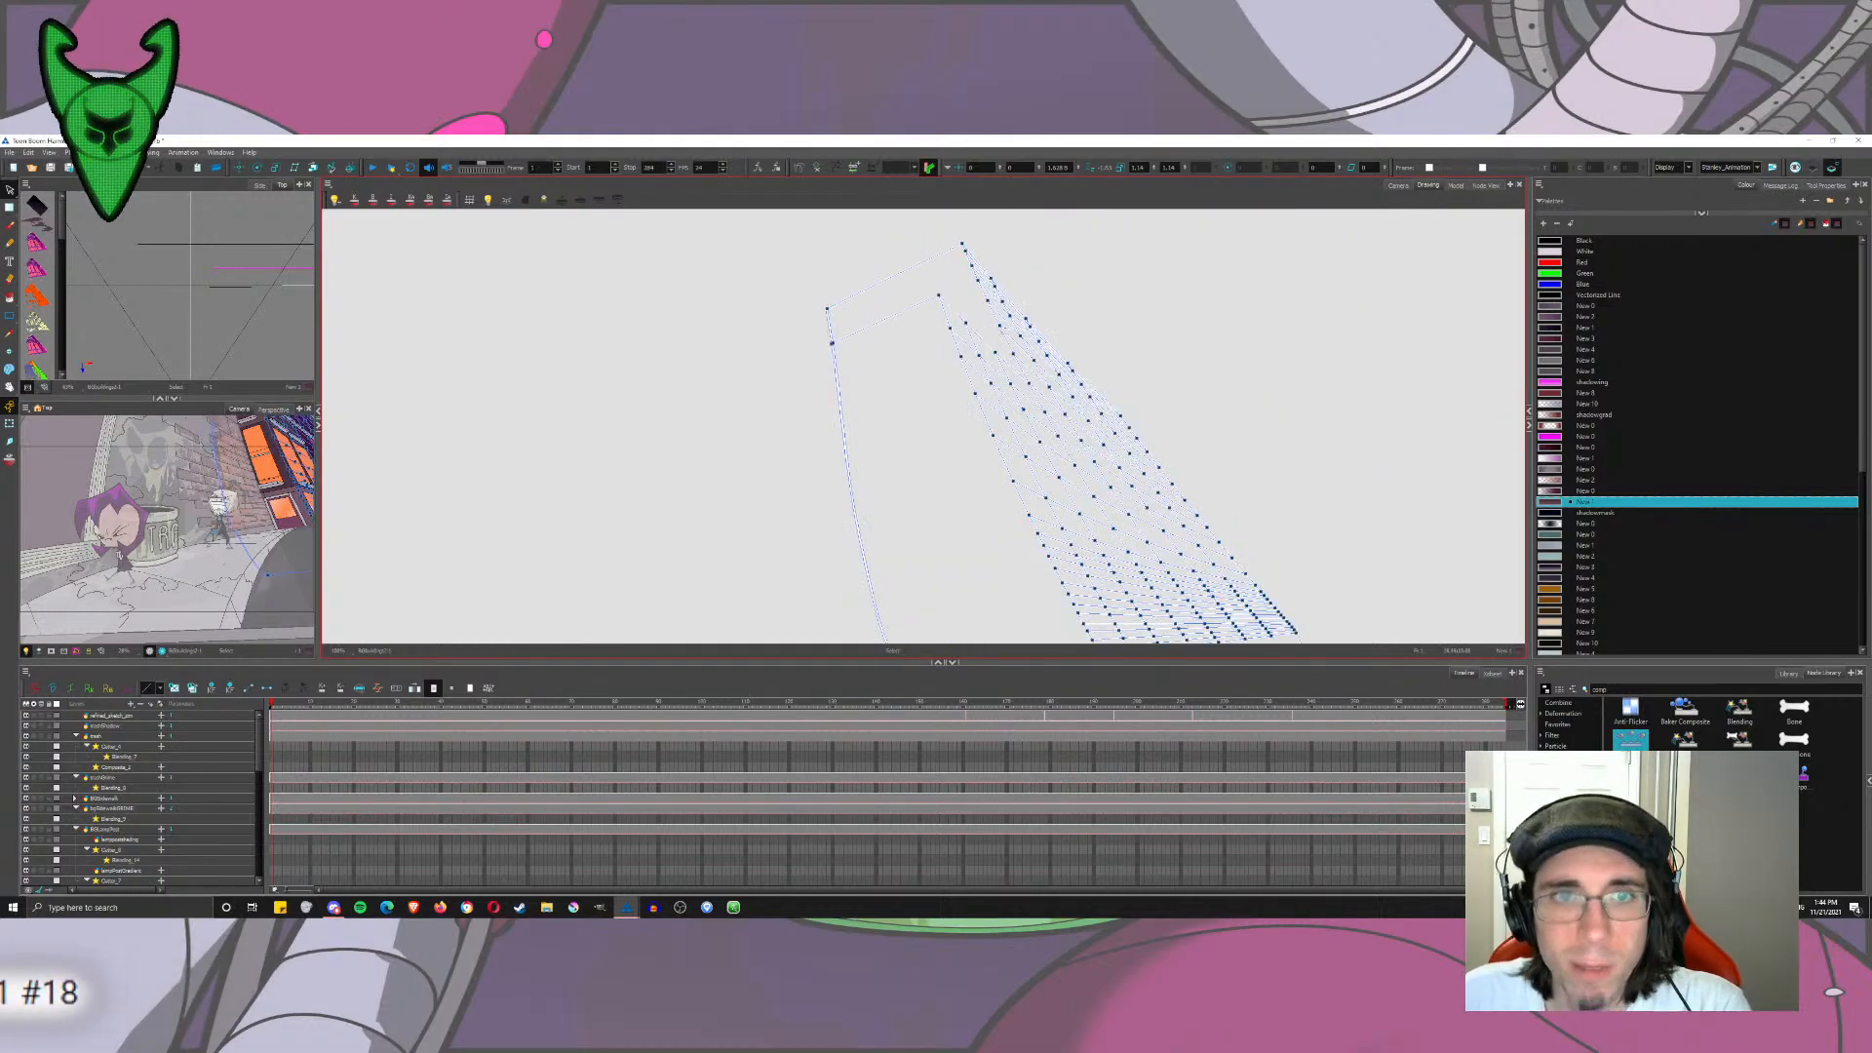
{"action": "mouse_move", "coordinate": [1033, 304]}
{"action": "left_mouse_down"}
{"action": "mouse_move", "coordinate": [1148, 279]}
{"action": "mouse_move", "coordinate": [1232, 373]}
{"action": "left_mouse_up"}
{"action": "key", "text": "ctrl+a"}
{"action": "key", "text": "Delete"}
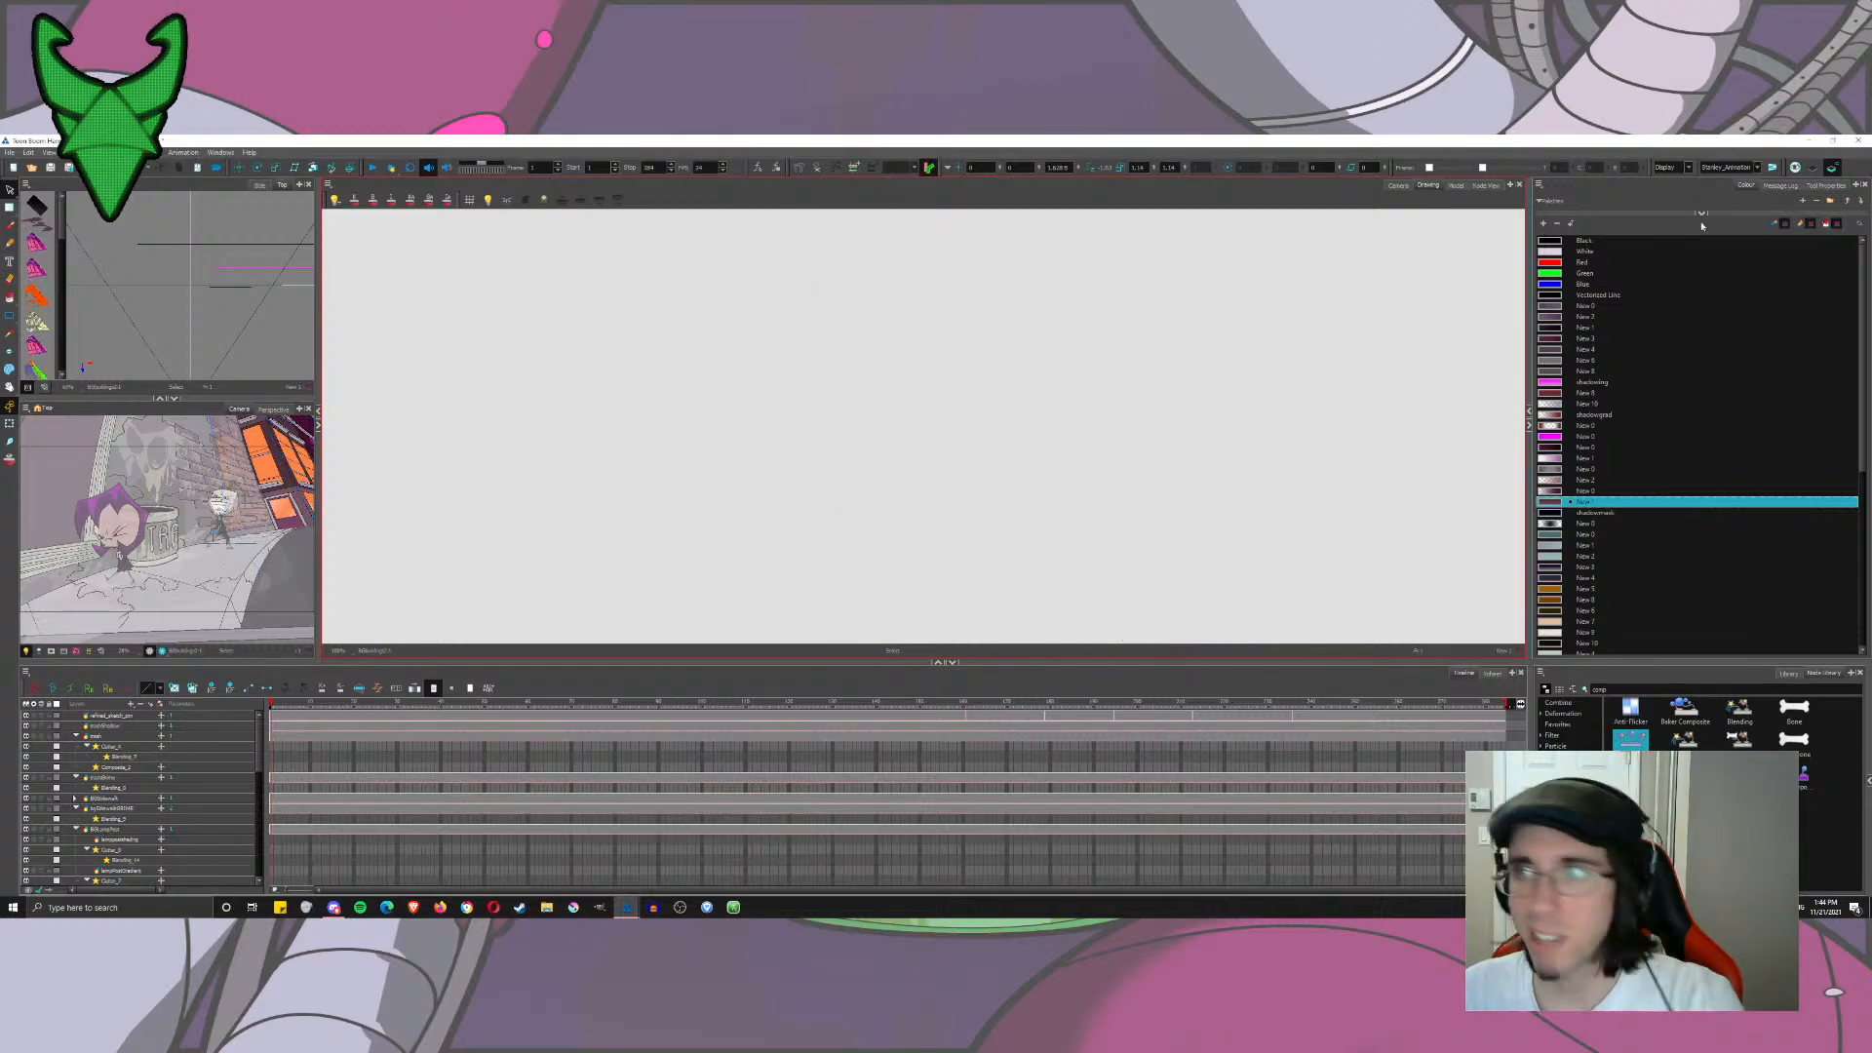
{"action": "left_click", "coordinate": [1813, 170]}
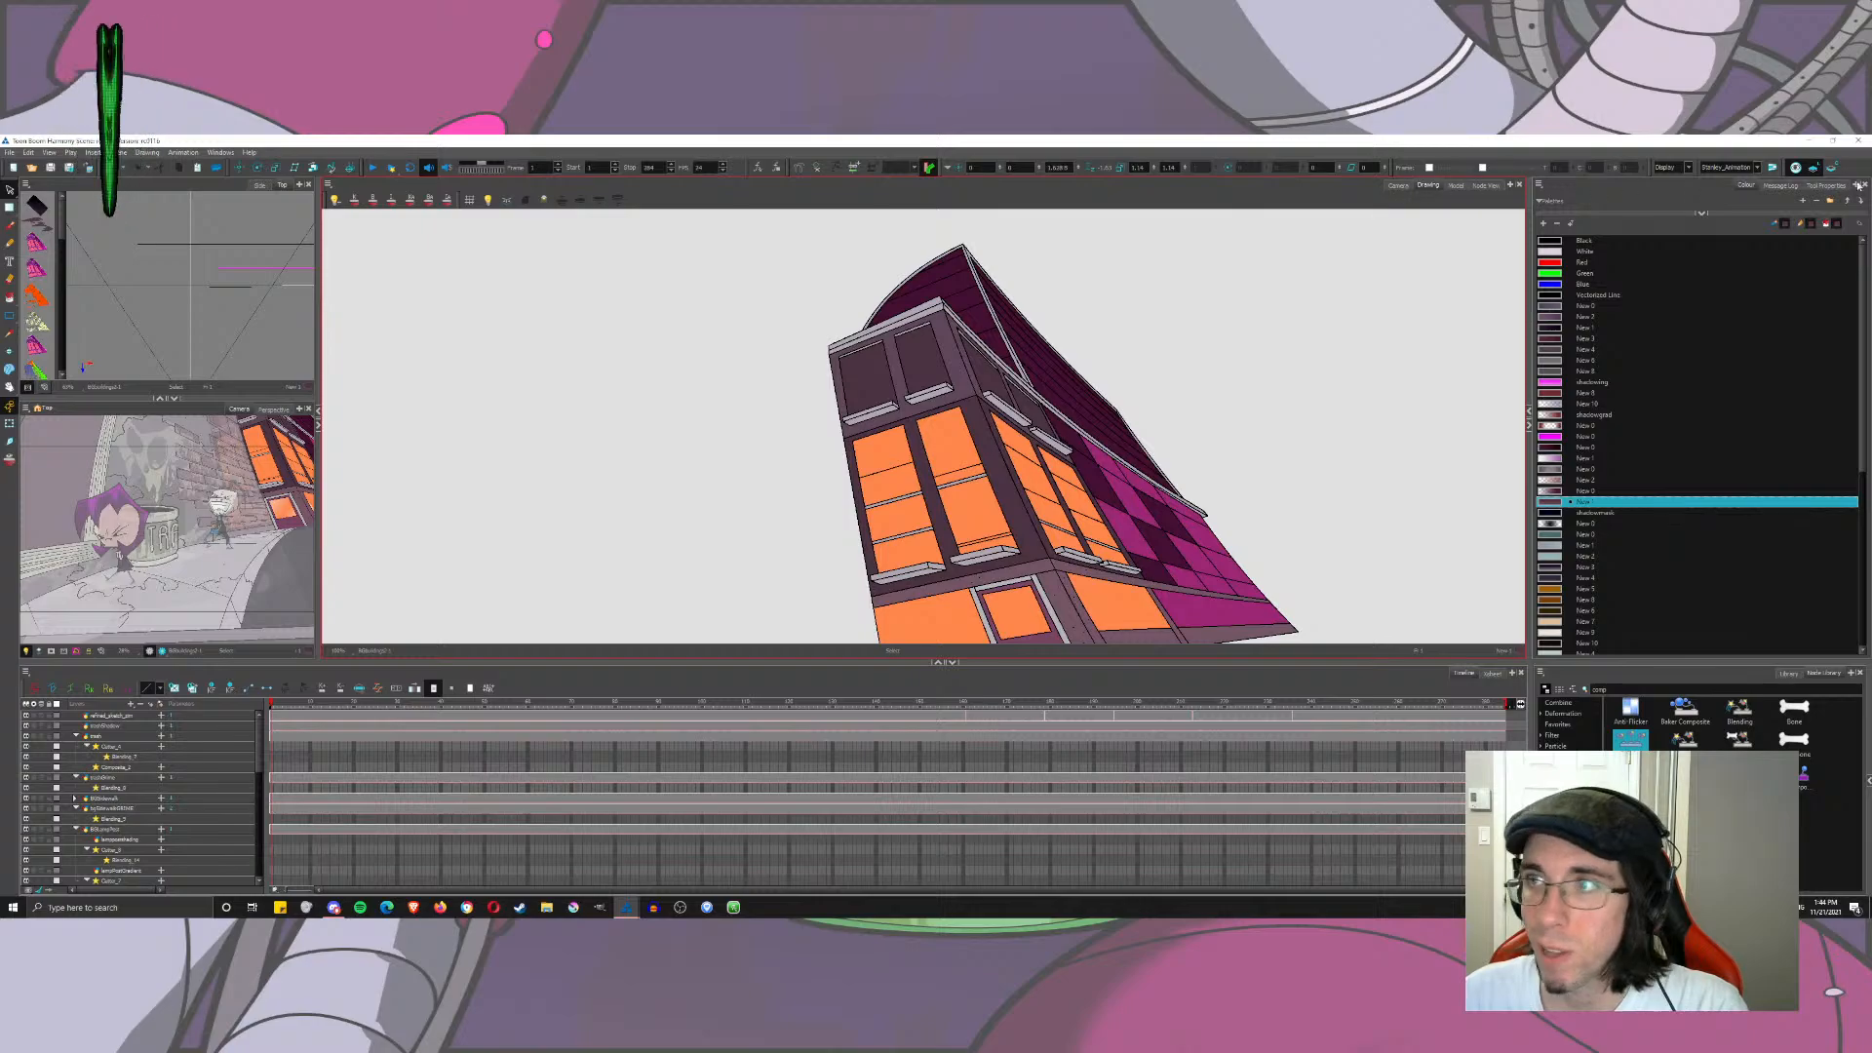
Step: Compare the camera view's working and render previews at a frame near the lamppost, and examine the lamp and building closely at an earlier frame
{"action": "left_click", "coordinate": [1396, 185]}
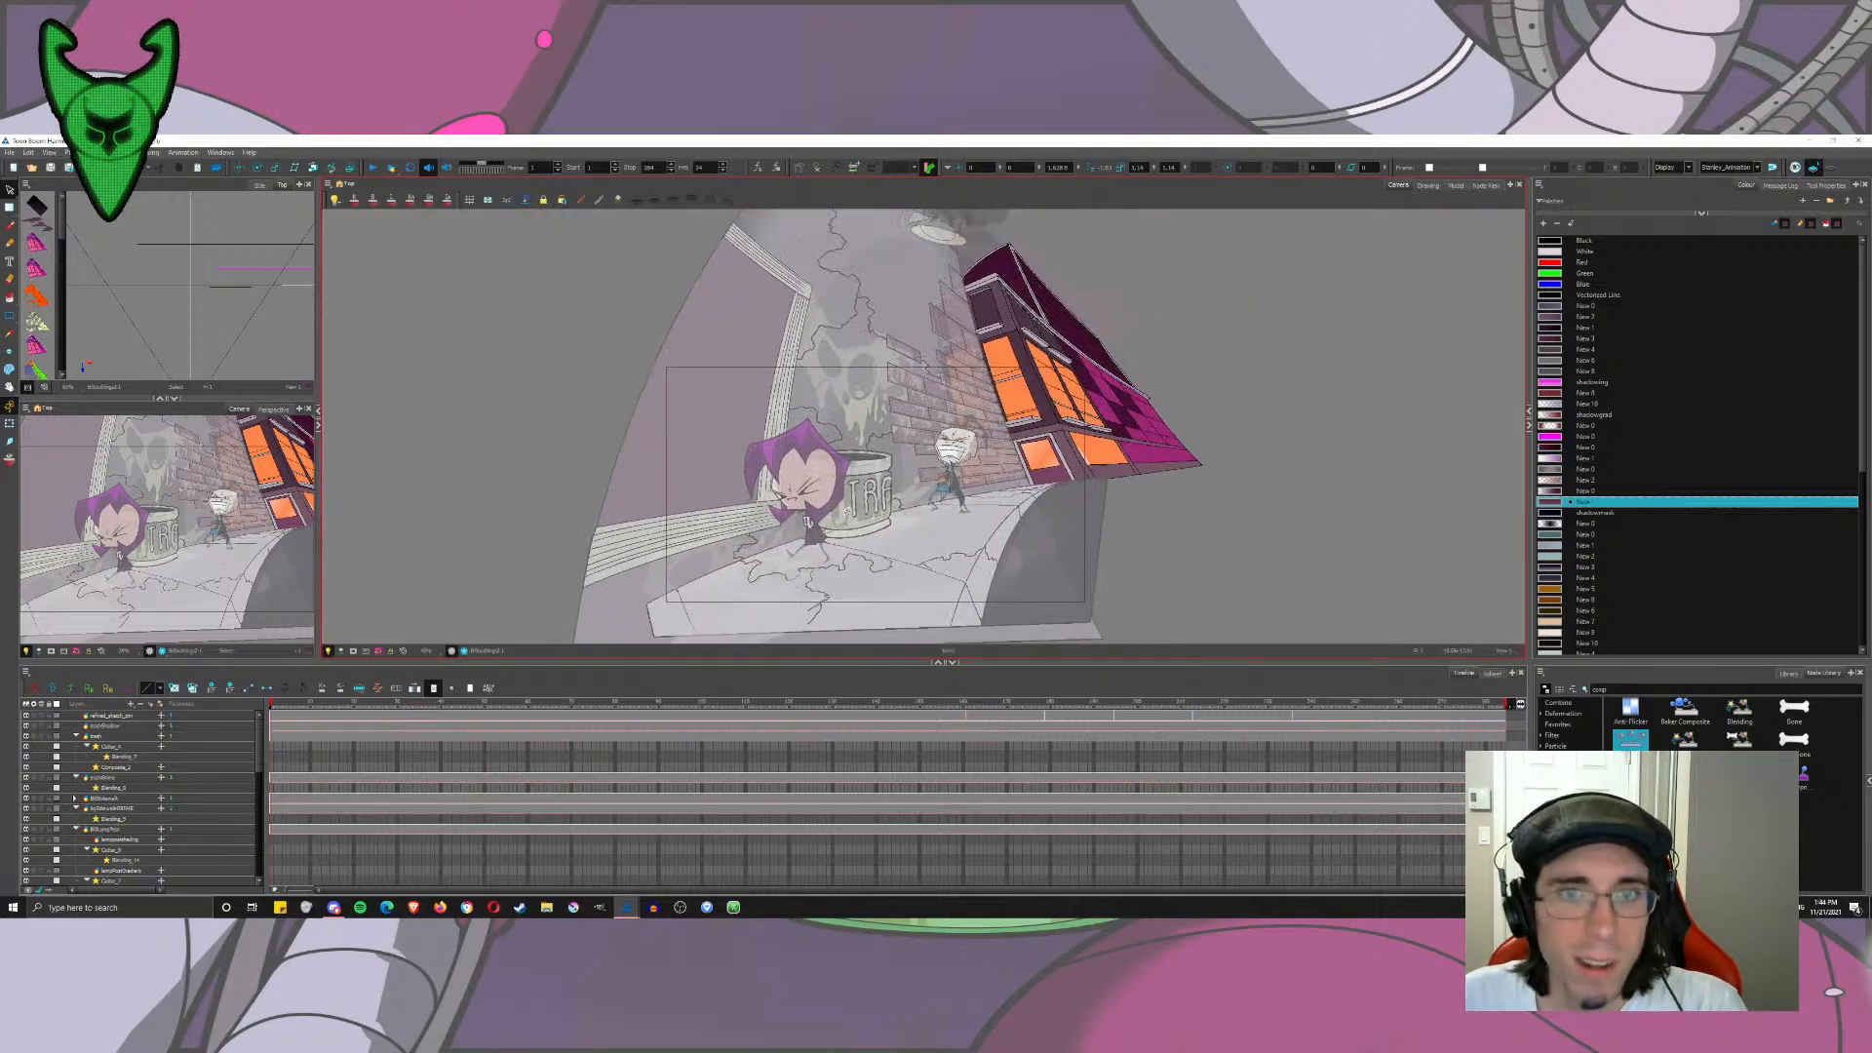
{"action": "left_click", "coordinate": [957, 707]}
{"action": "left_click_drag", "start_coordinate": [956, 708], "coordinate": [971, 713]}
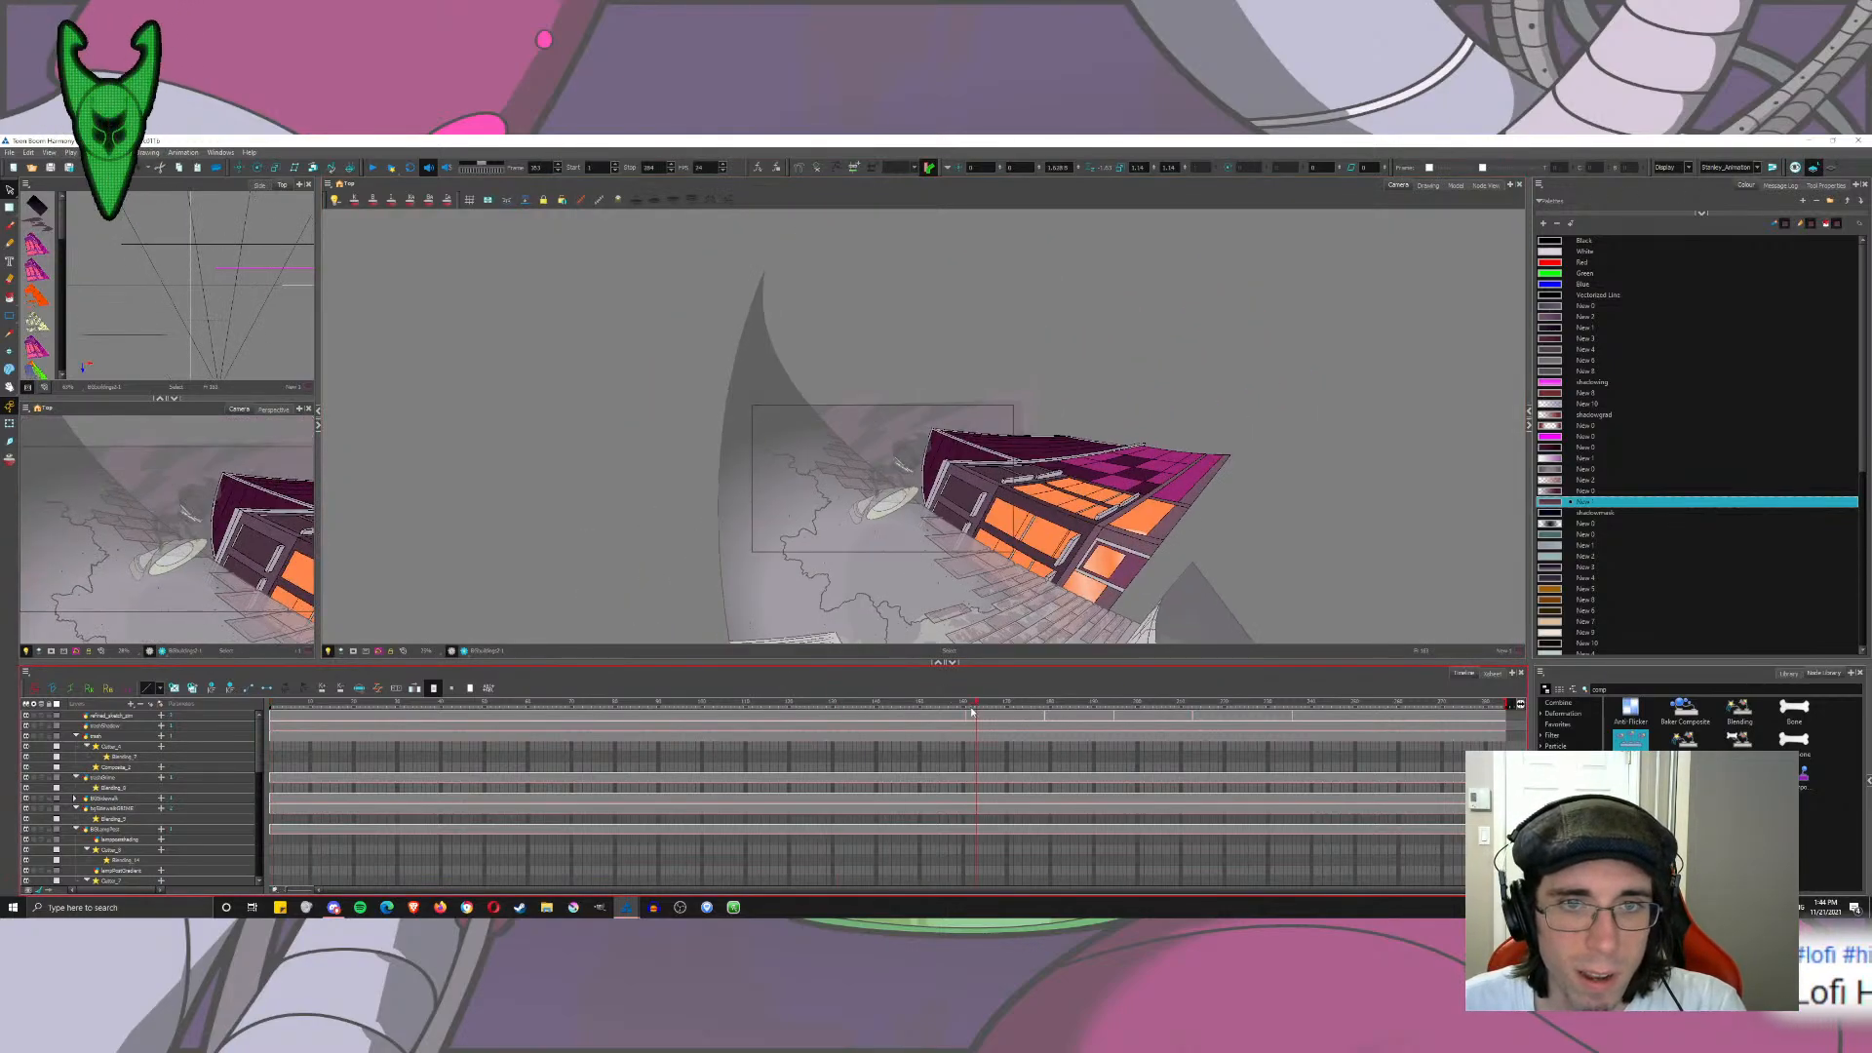
{"action": "left_click", "coordinate": [464, 650]}
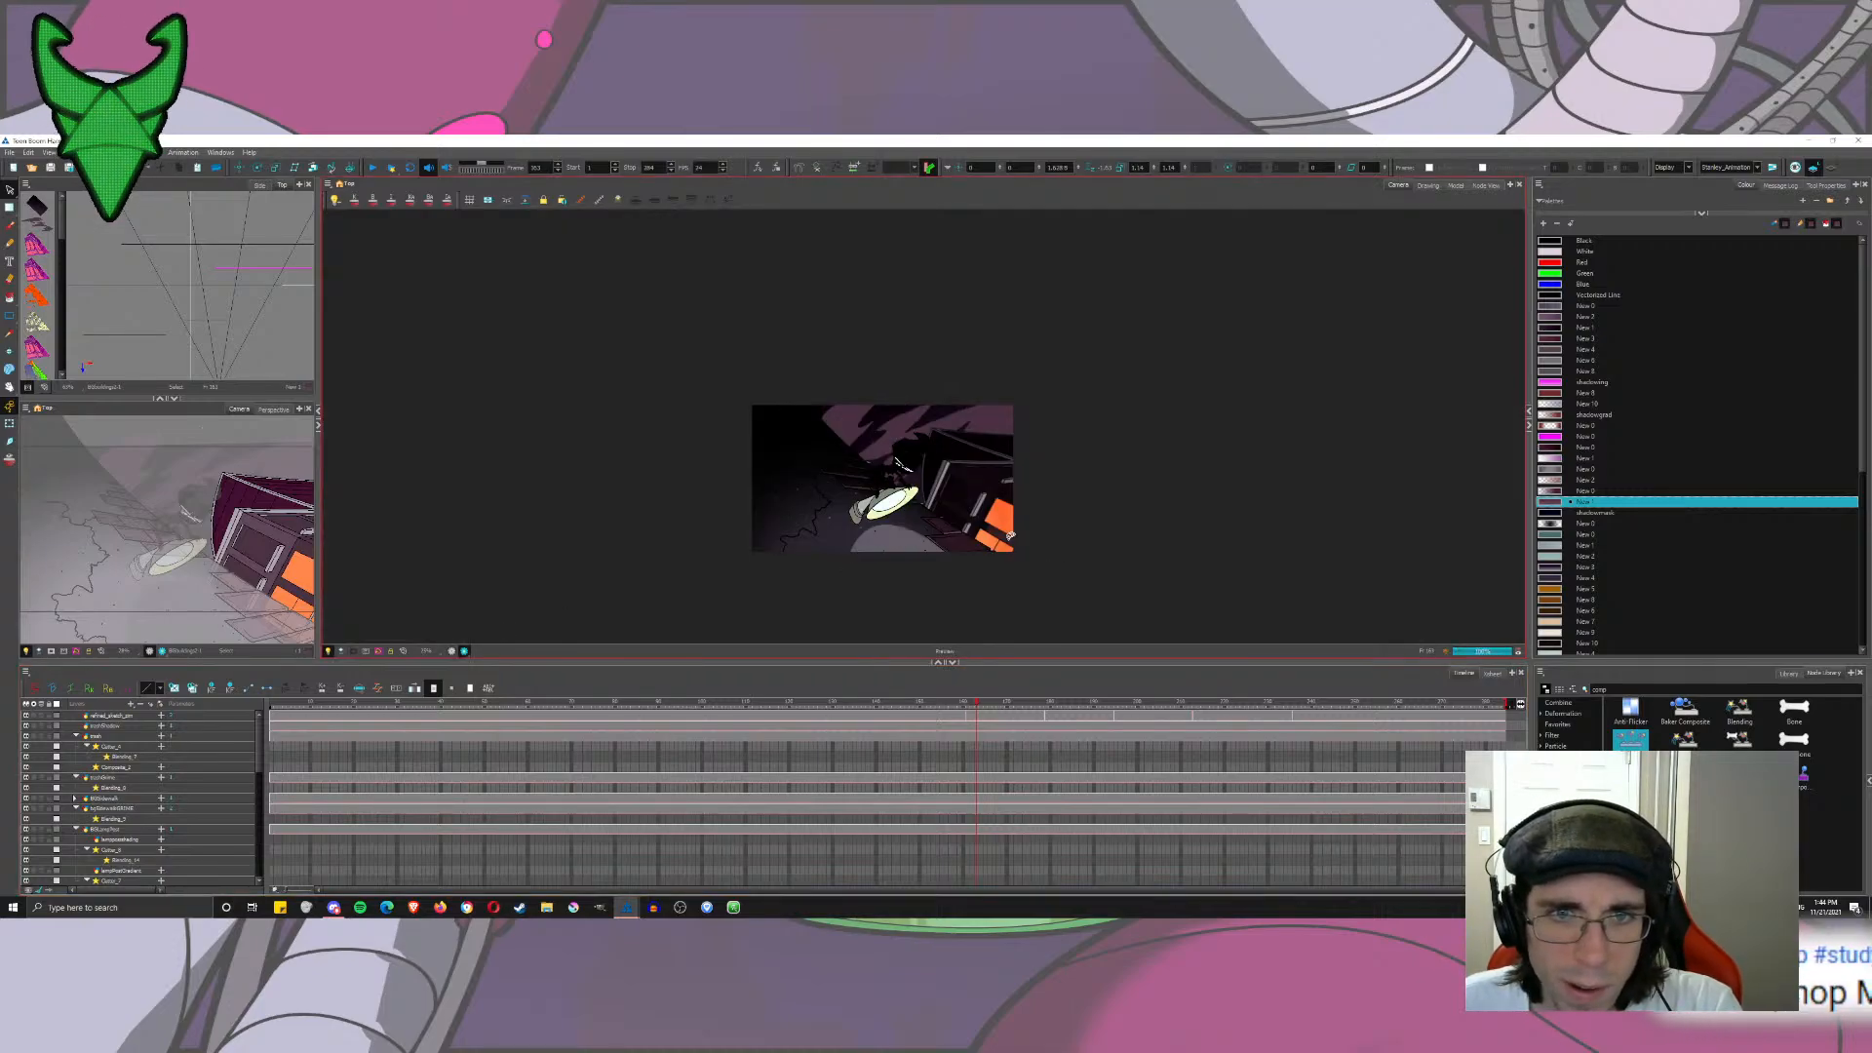
{"action": "left_click", "coordinate": [452, 652]}
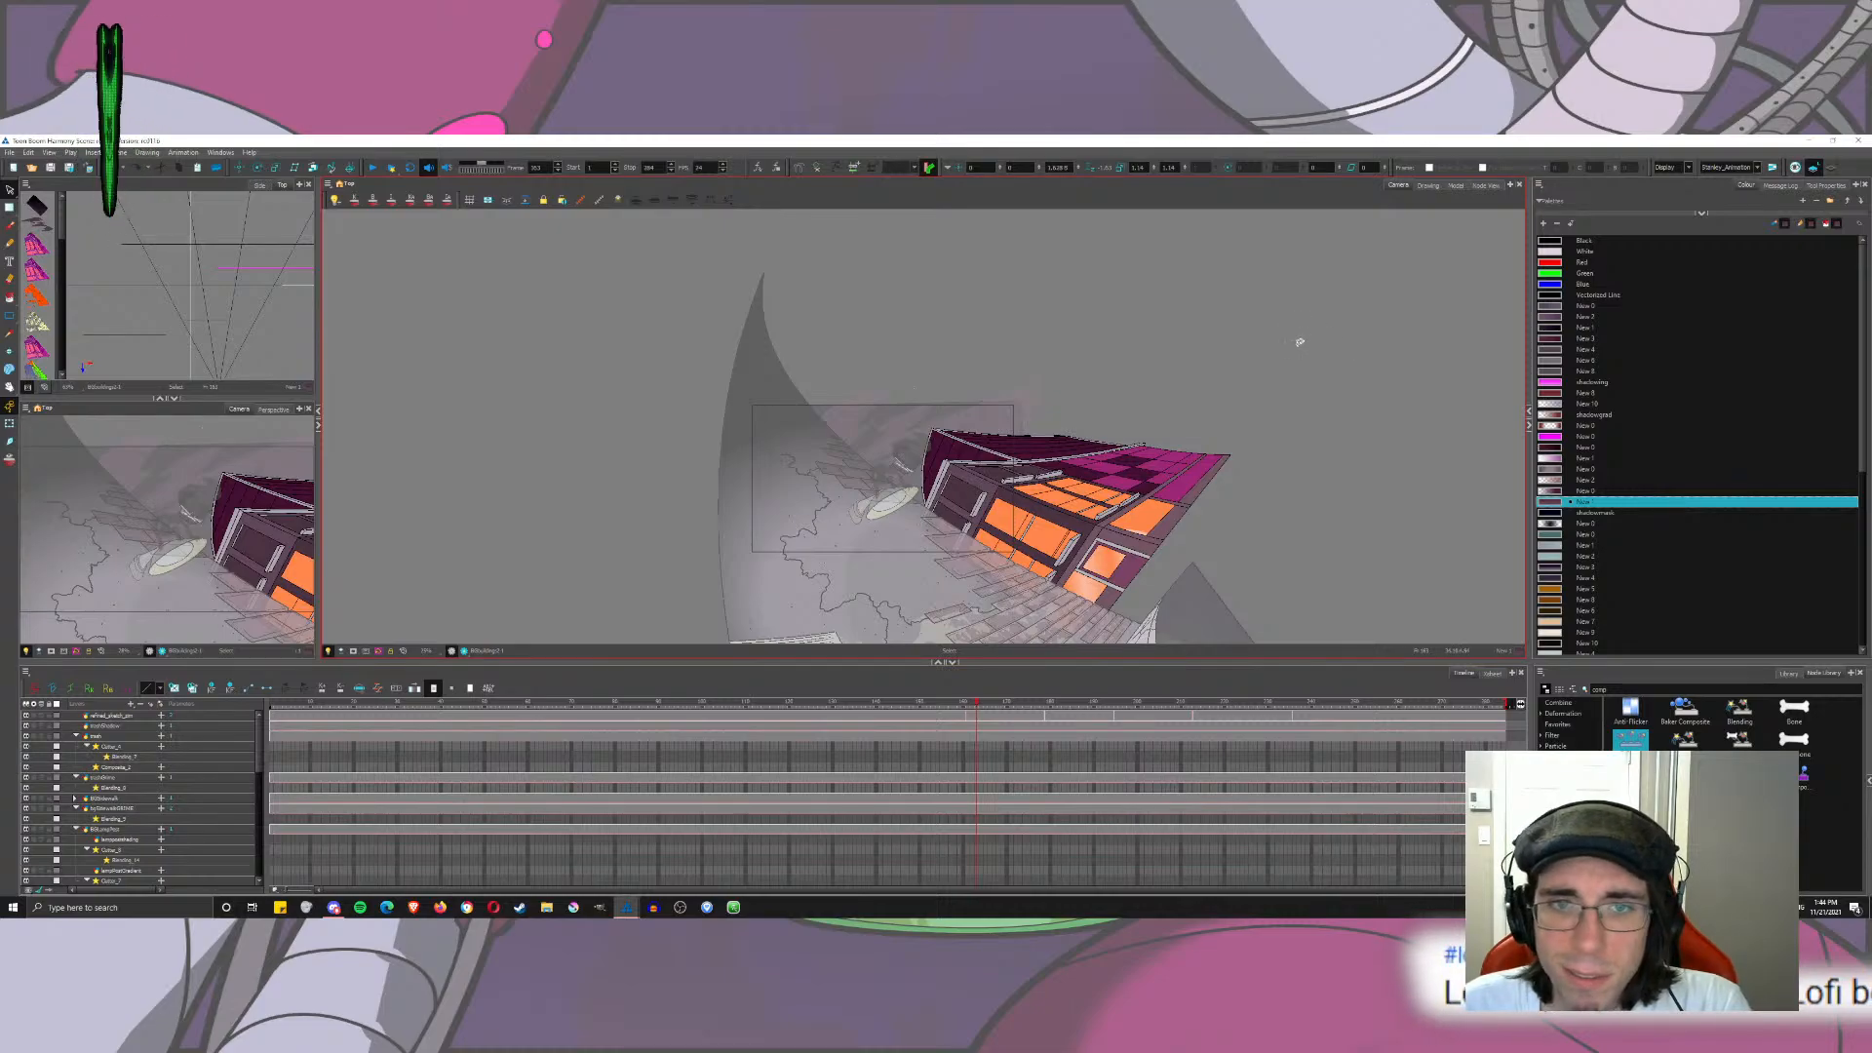
{"action": "left_click", "coordinate": [465, 651]}
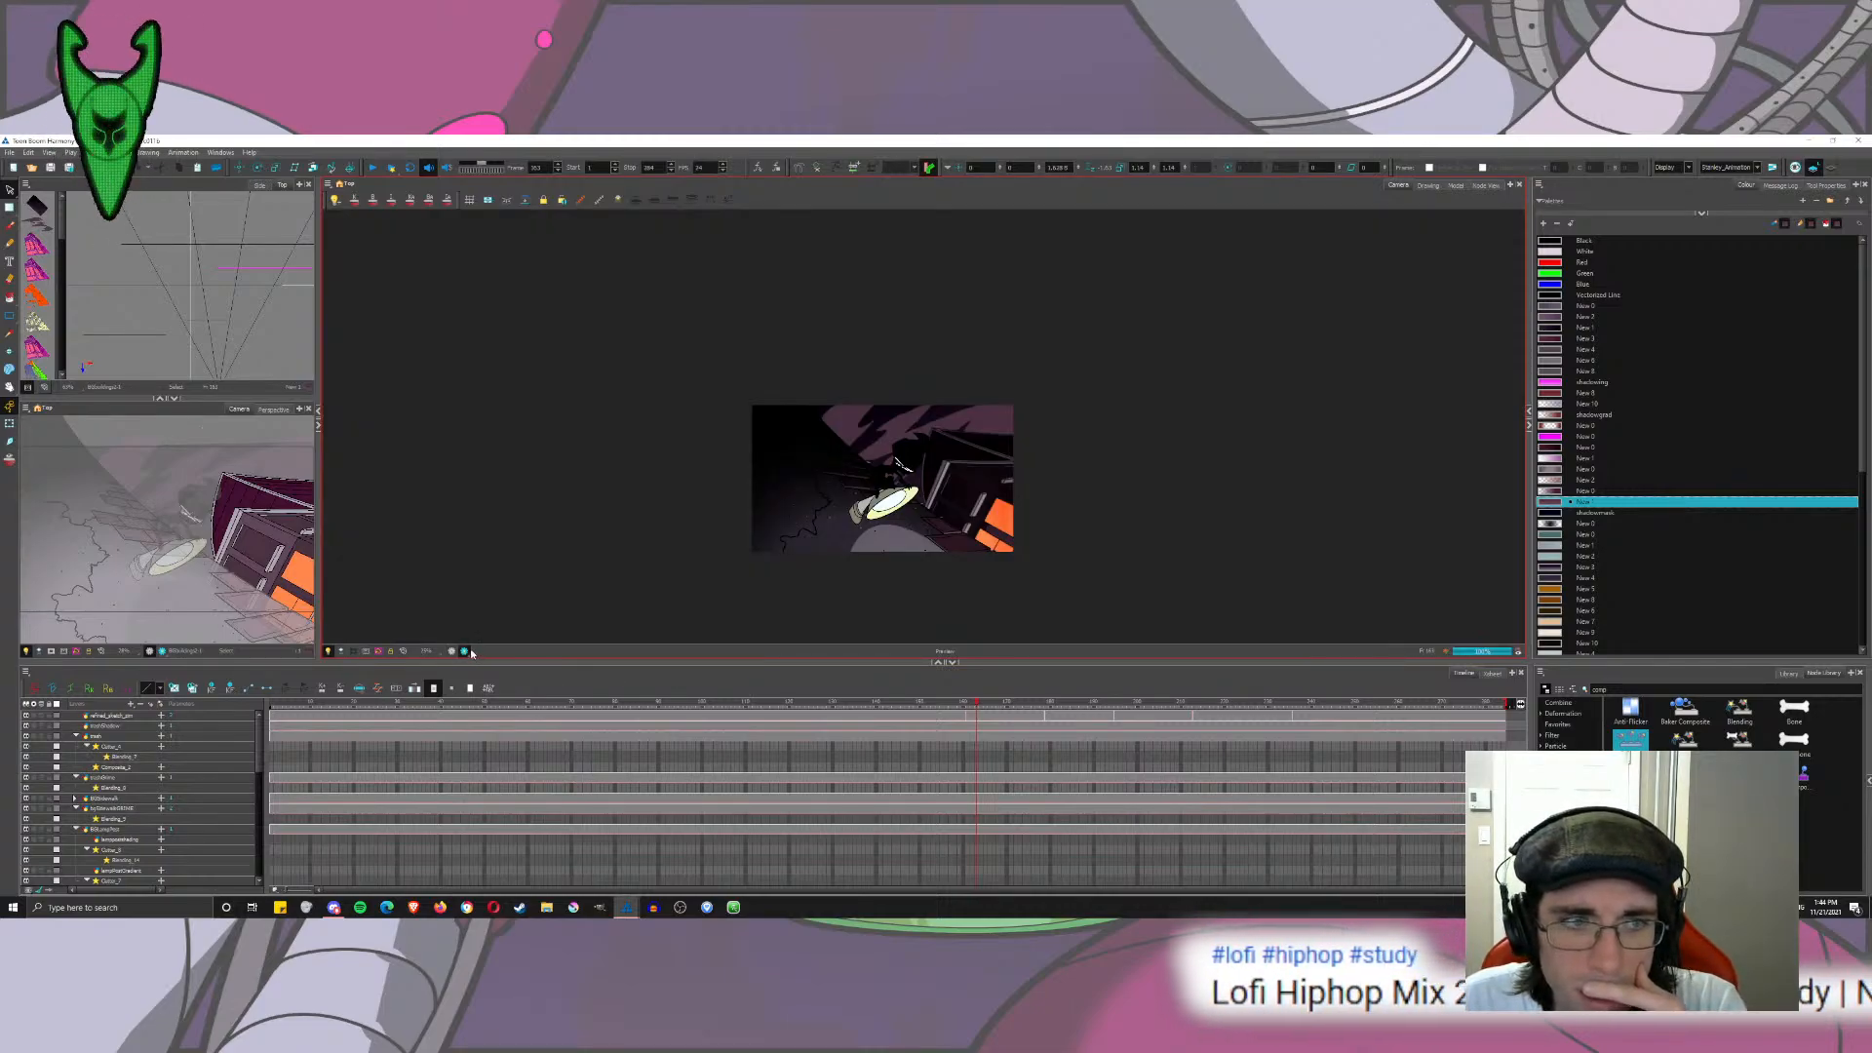
{"action": "left_click", "coordinate": [452, 651]}
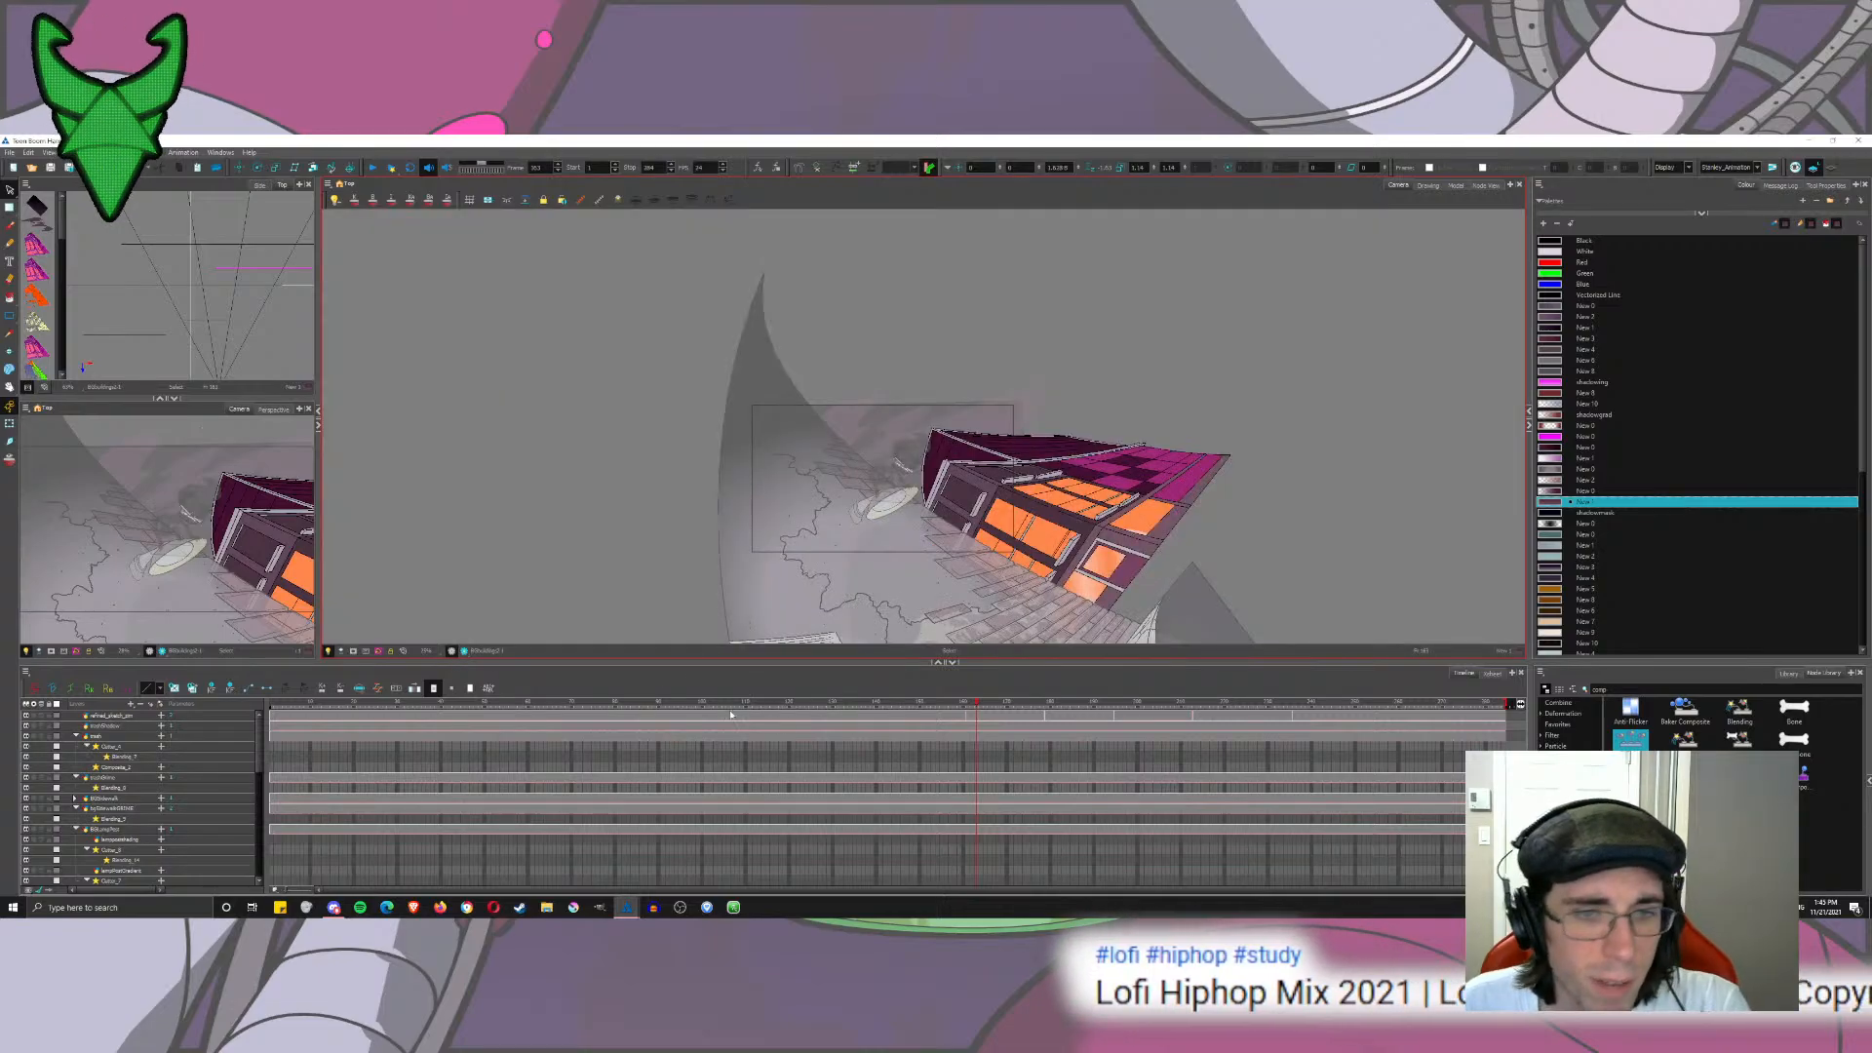
{"action": "left_click_drag", "start_coordinate": [733, 705], "coordinate": [855, 700]}
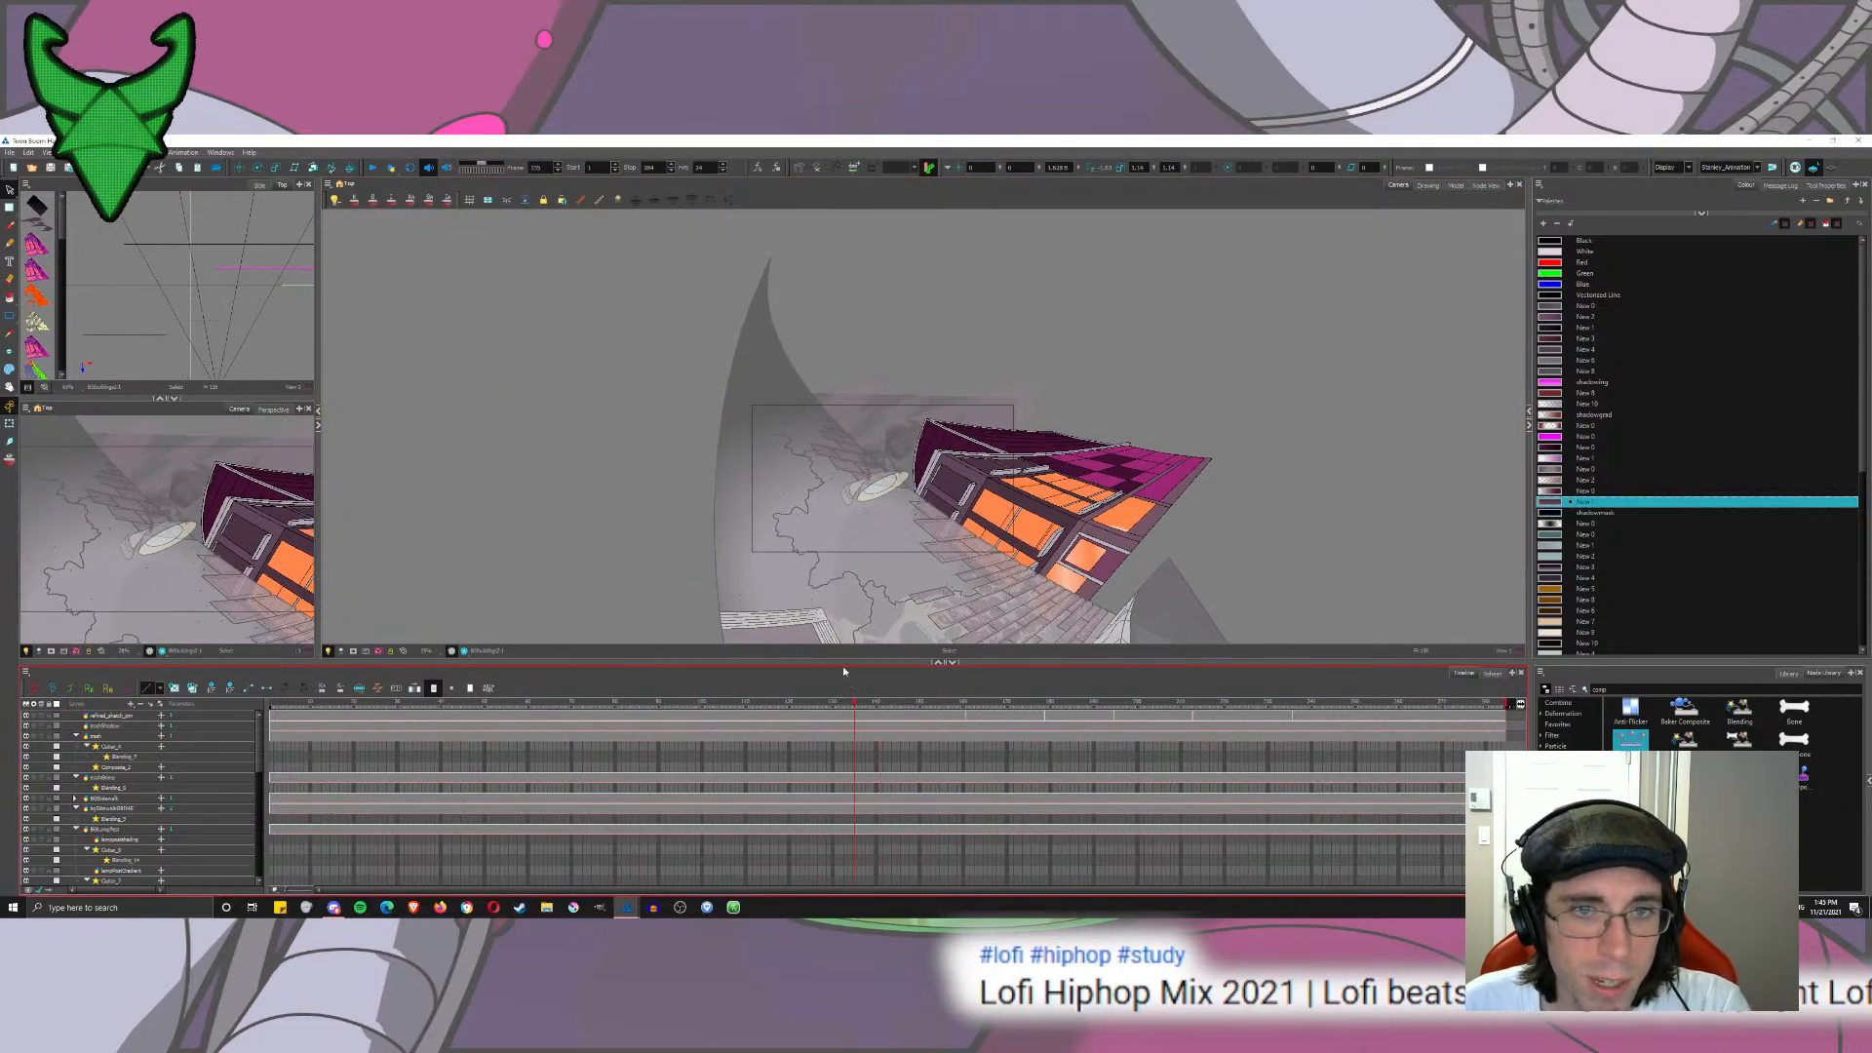
{"action": "scroll", "coordinate": [853, 512], "scroll_direction": "up", "scroll_amount": 5}
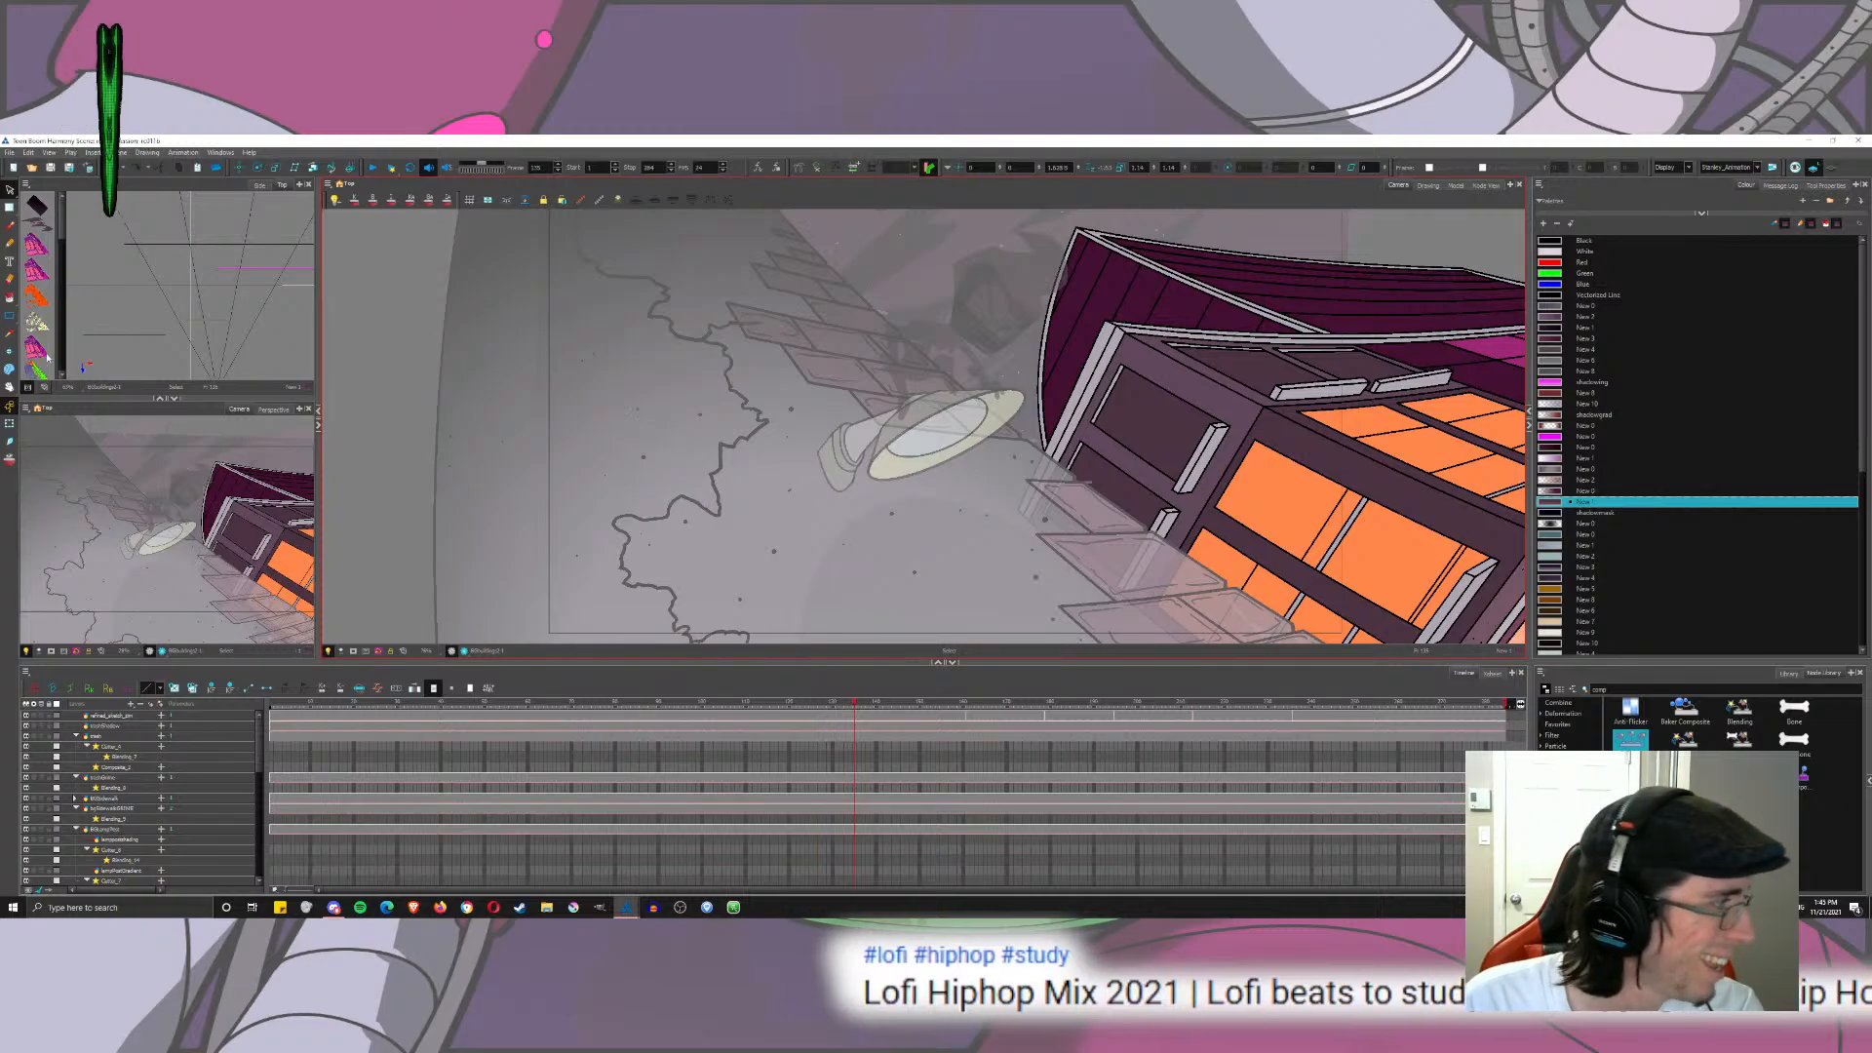
Step: Open the lamppost layer's drawing in the drawing view with its colour palette displayed
{"action": "left_click", "coordinate": [1429, 187]}
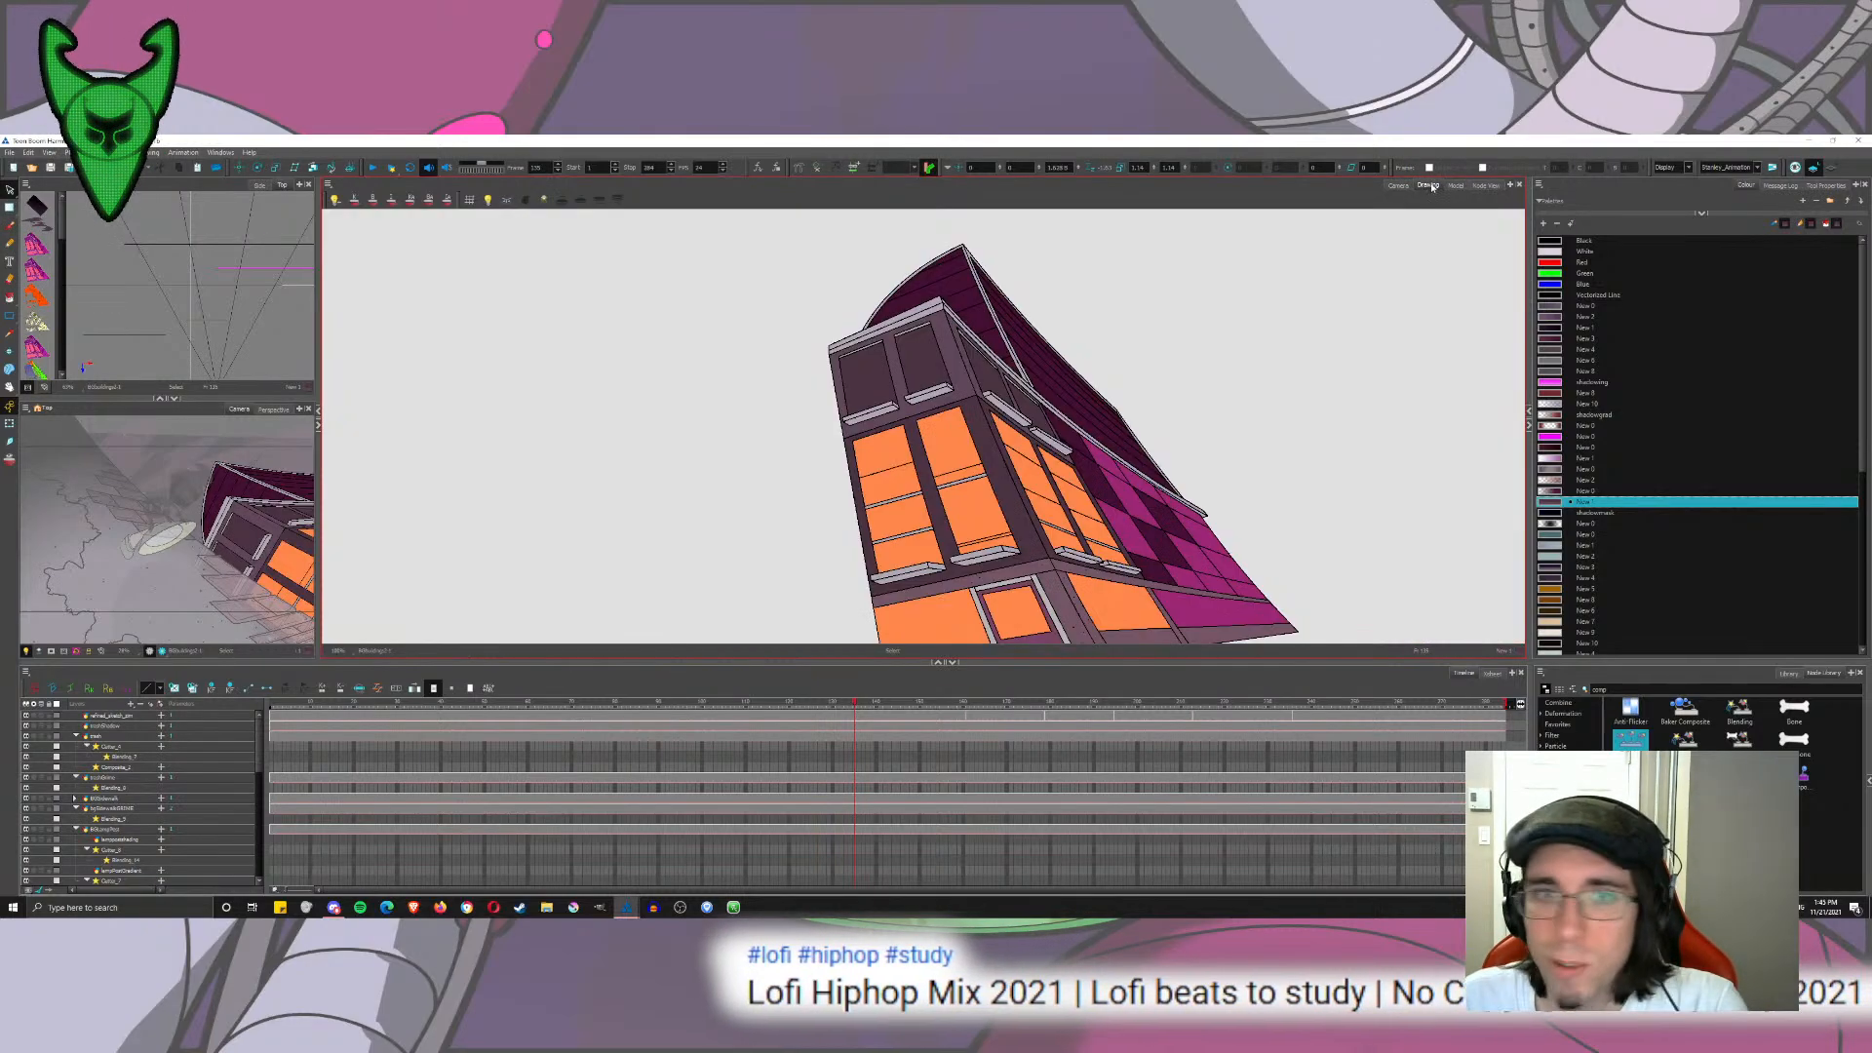
{"action": "left_click", "coordinate": [105, 829]}
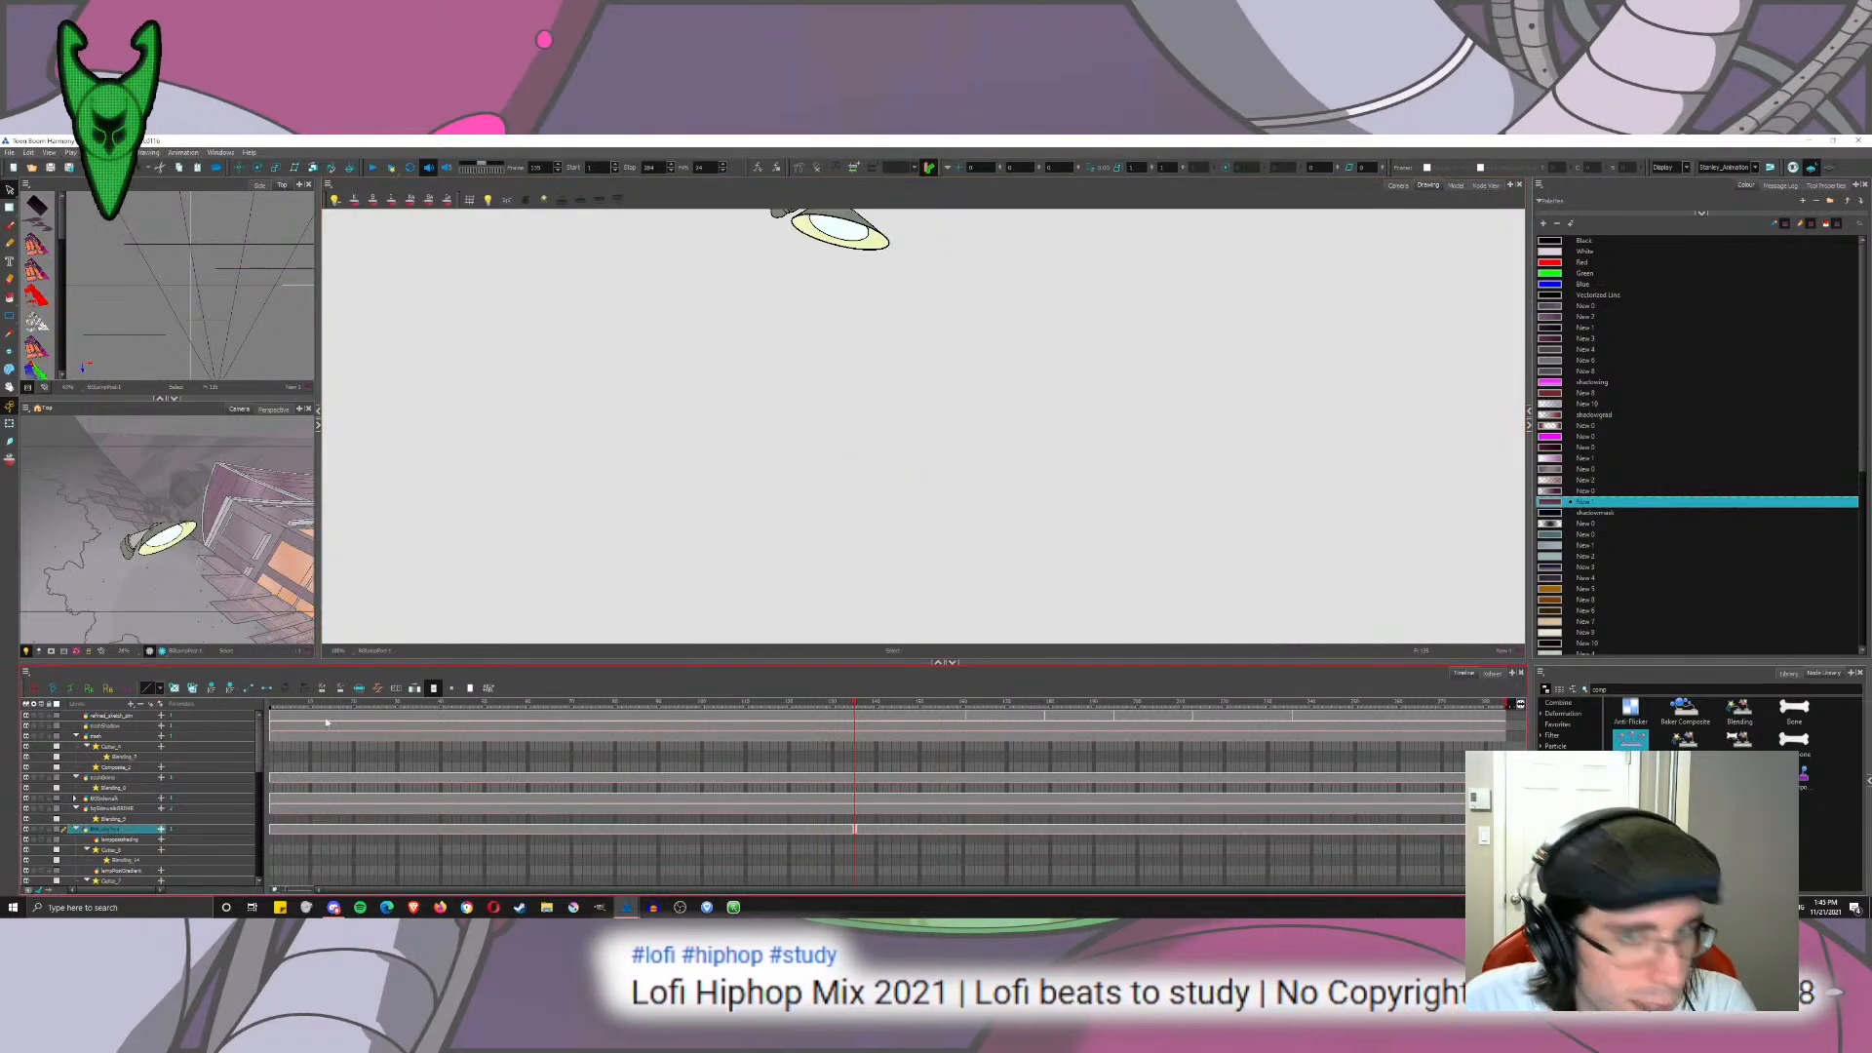
{"action": "left_click", "coordinate": [1818, 187]}
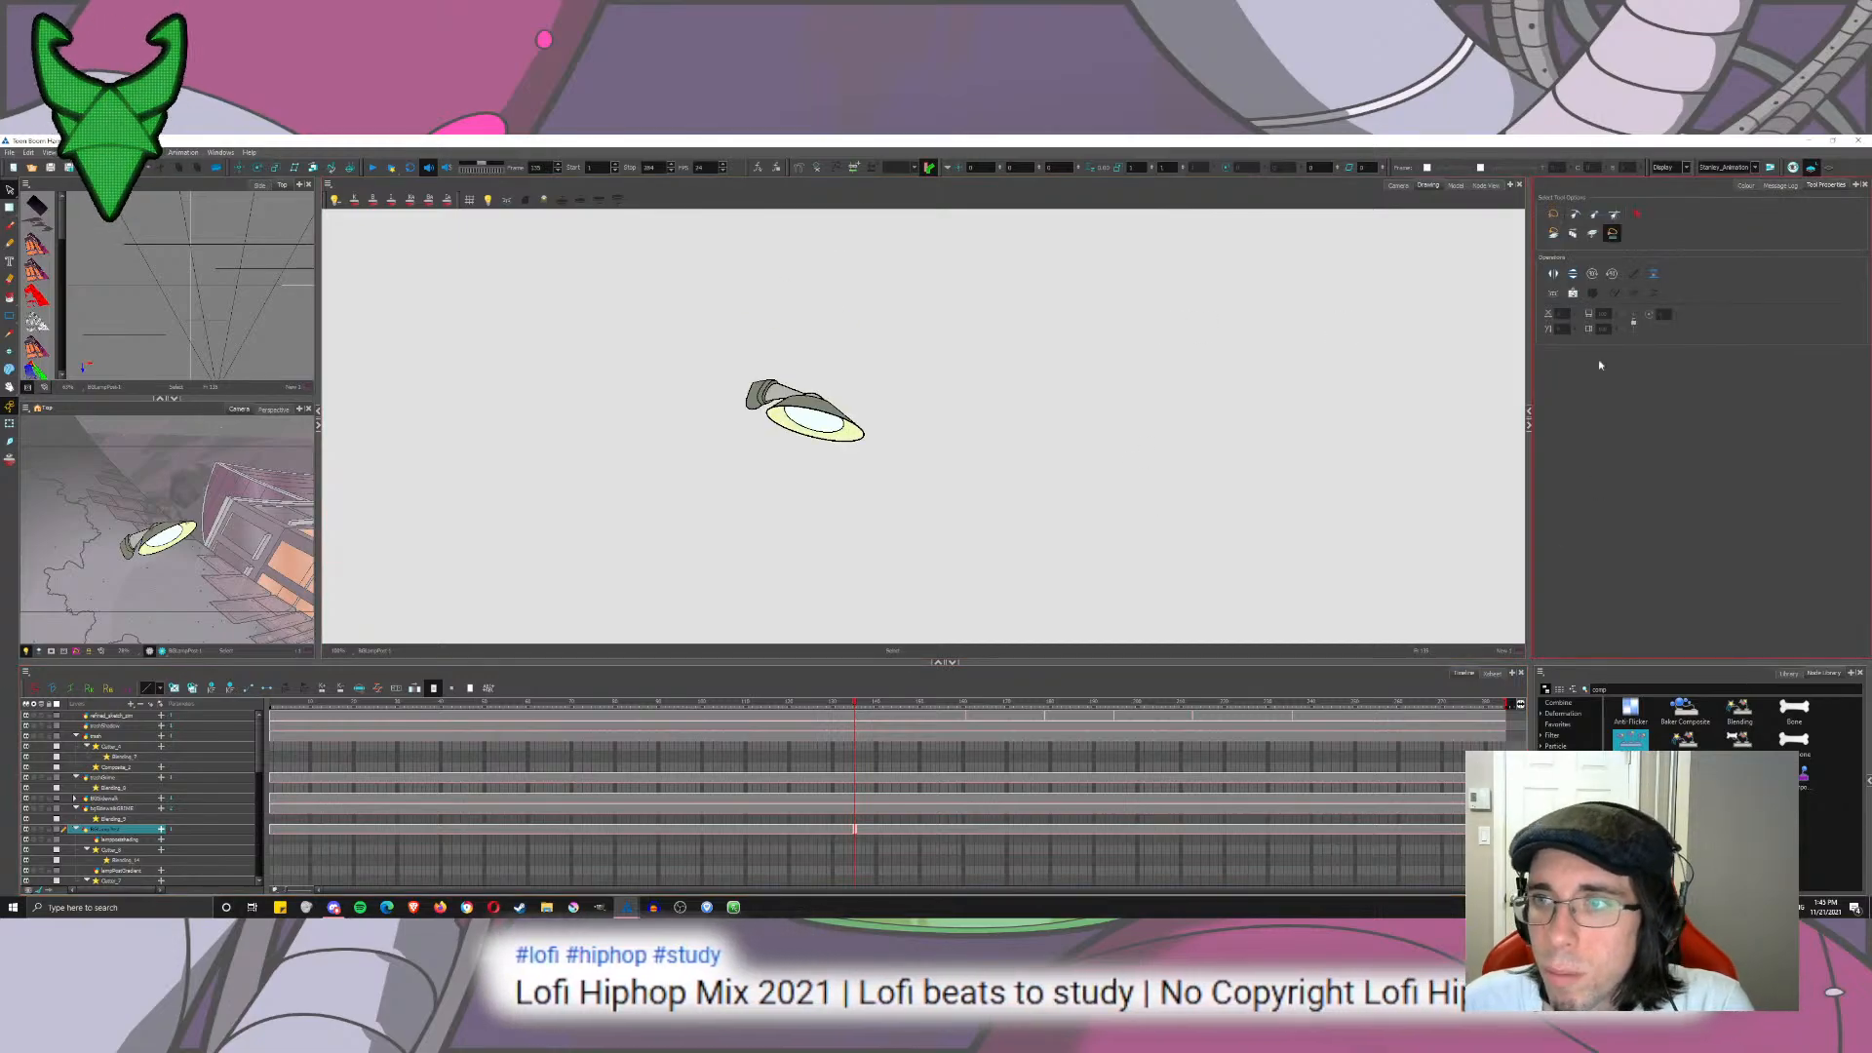
{"action": "left_click", "coordinate": [1780, 186]}
{"action": "left_click", "coordinate": [1744, 187]}
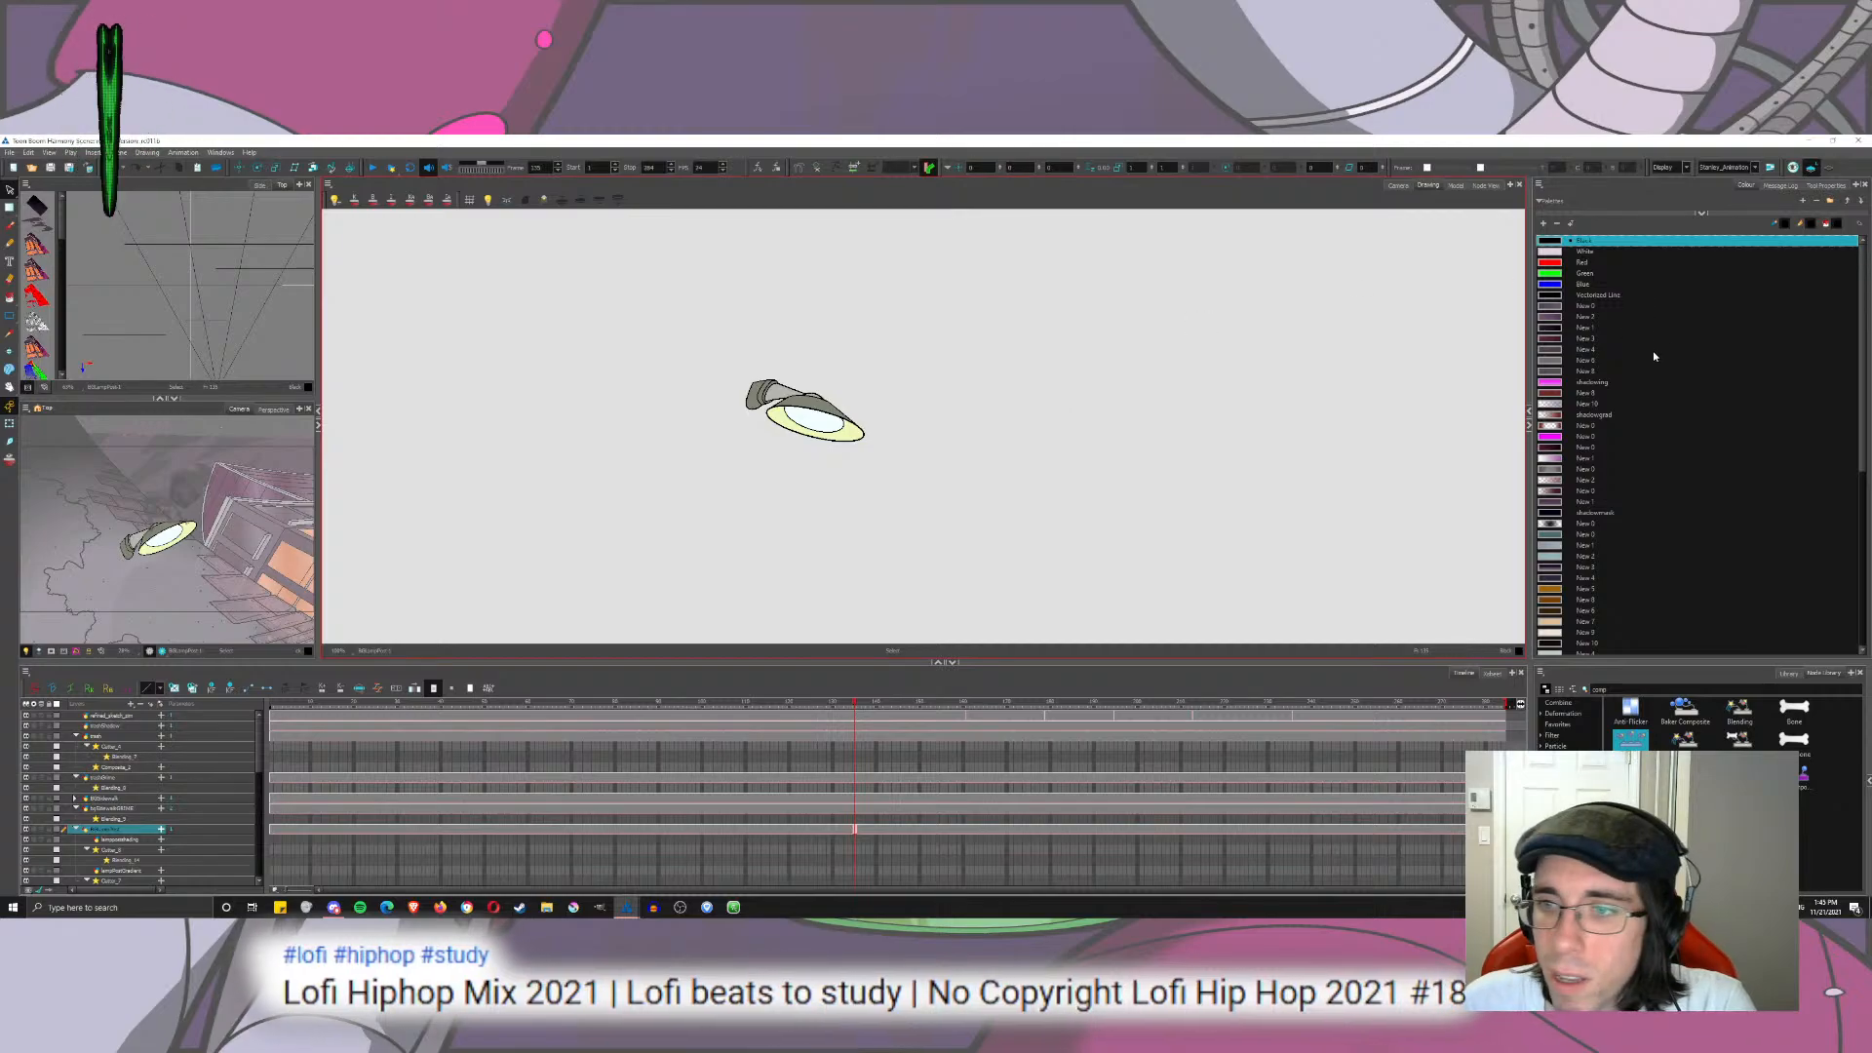
Step: Sample the lamp's colour to show its palette and paste the entire lamp drawing into the two layers beneath the lamppost layer
{"action": "key", "text": "alt+i"}
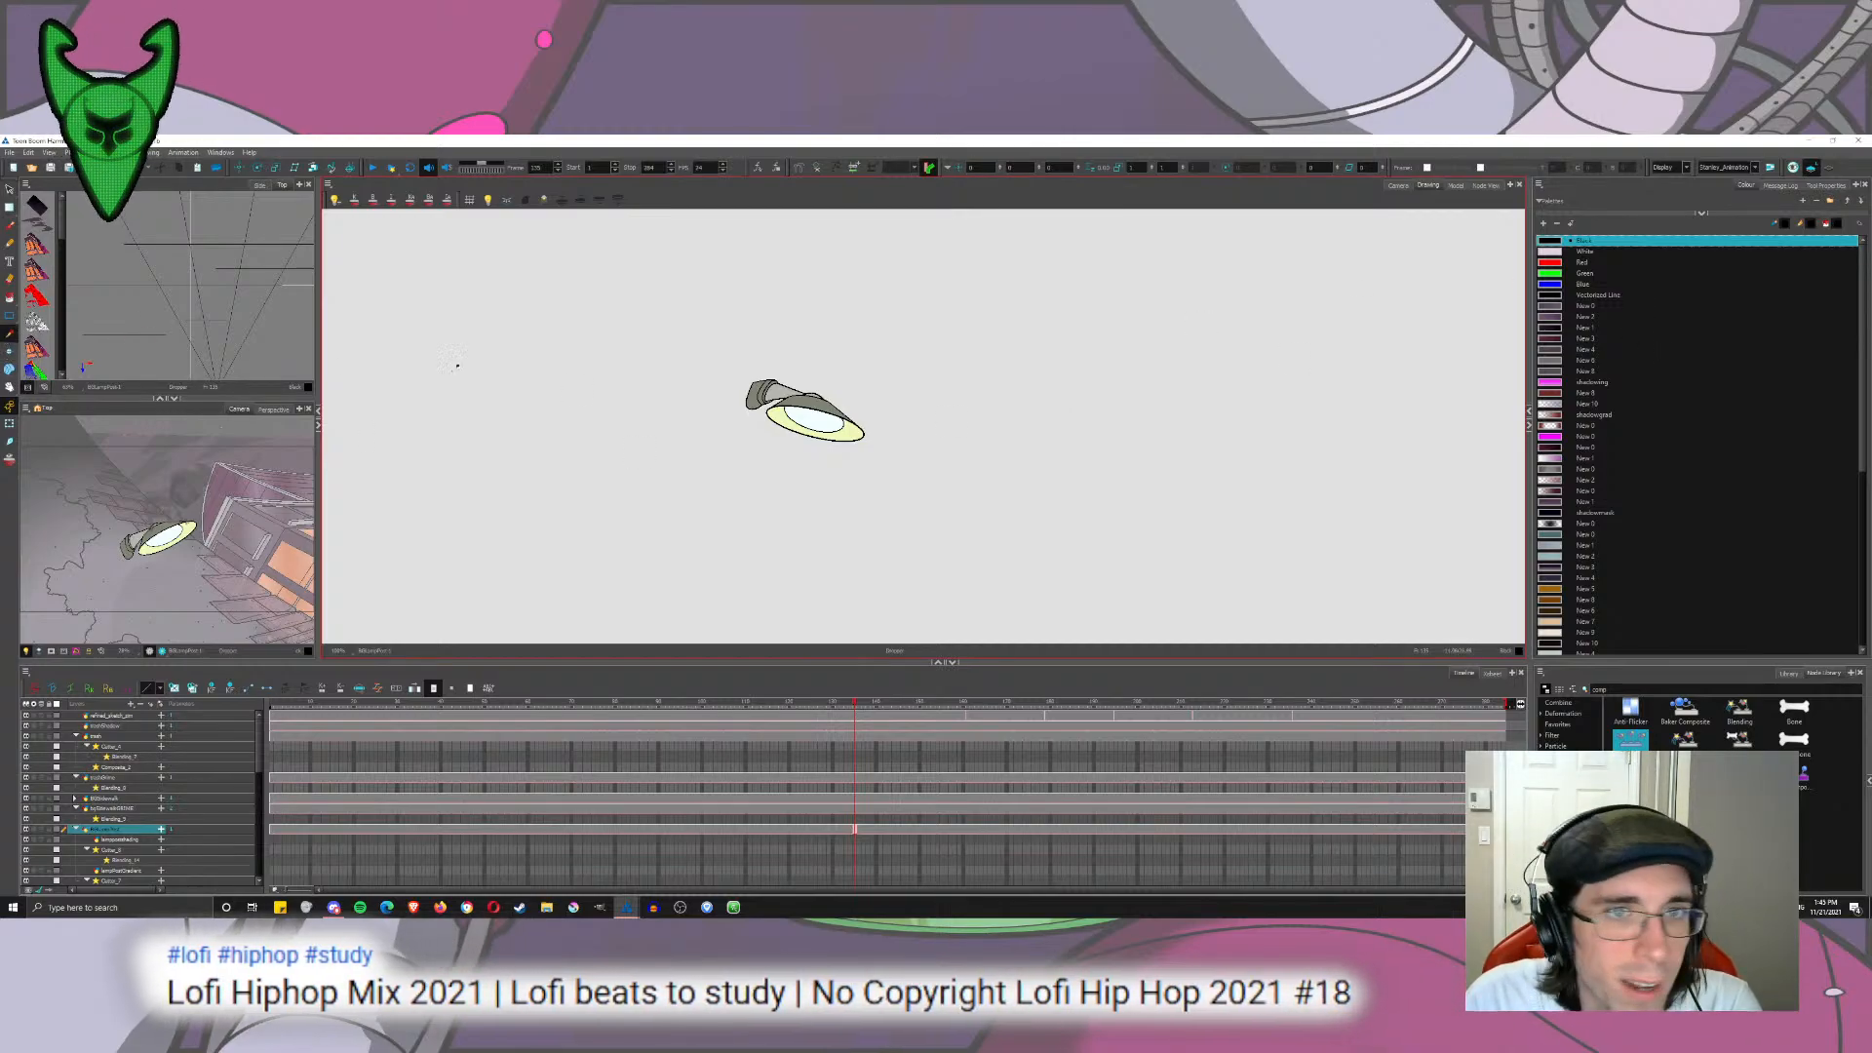
{"action": "left_click", "coordinate": [839, 398]}
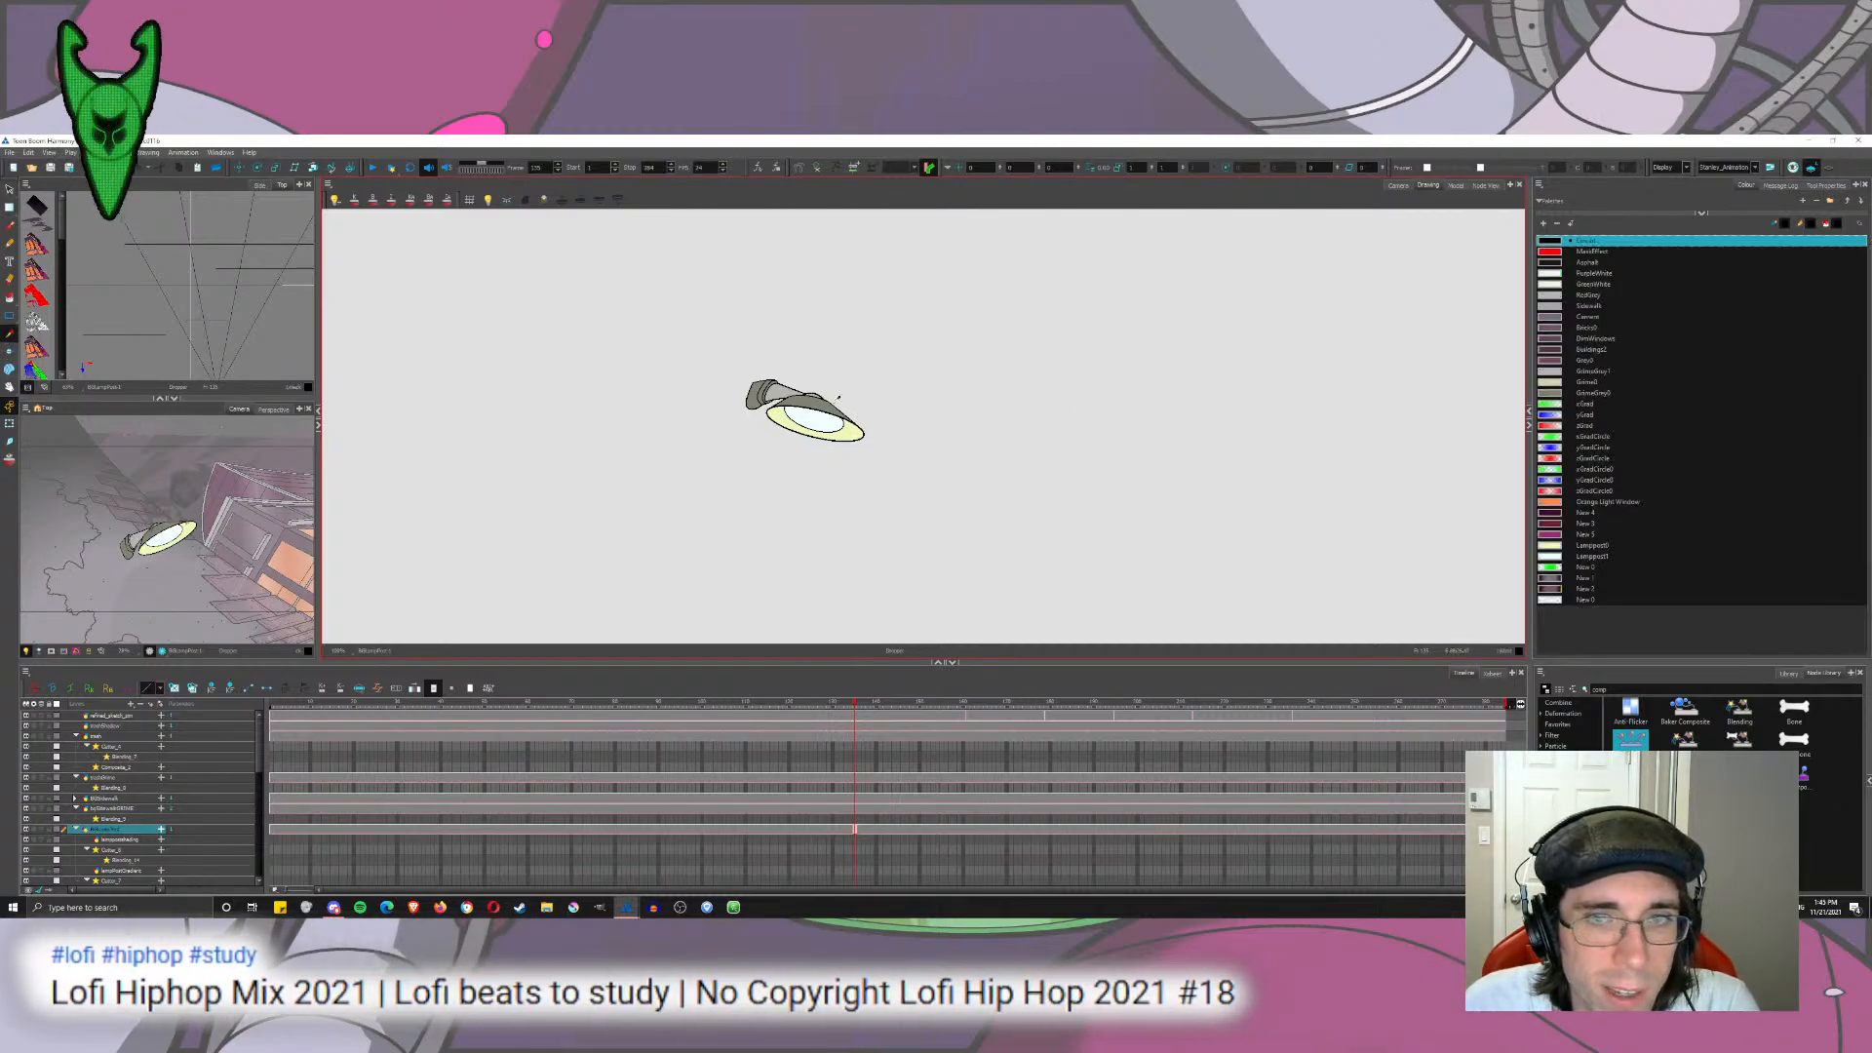
{"action": "left_click", "coordinate": [10, 189]}
{"action": "left_click_drag", "start_coordinate": [618, 289], "coordinate": [961, 377]}
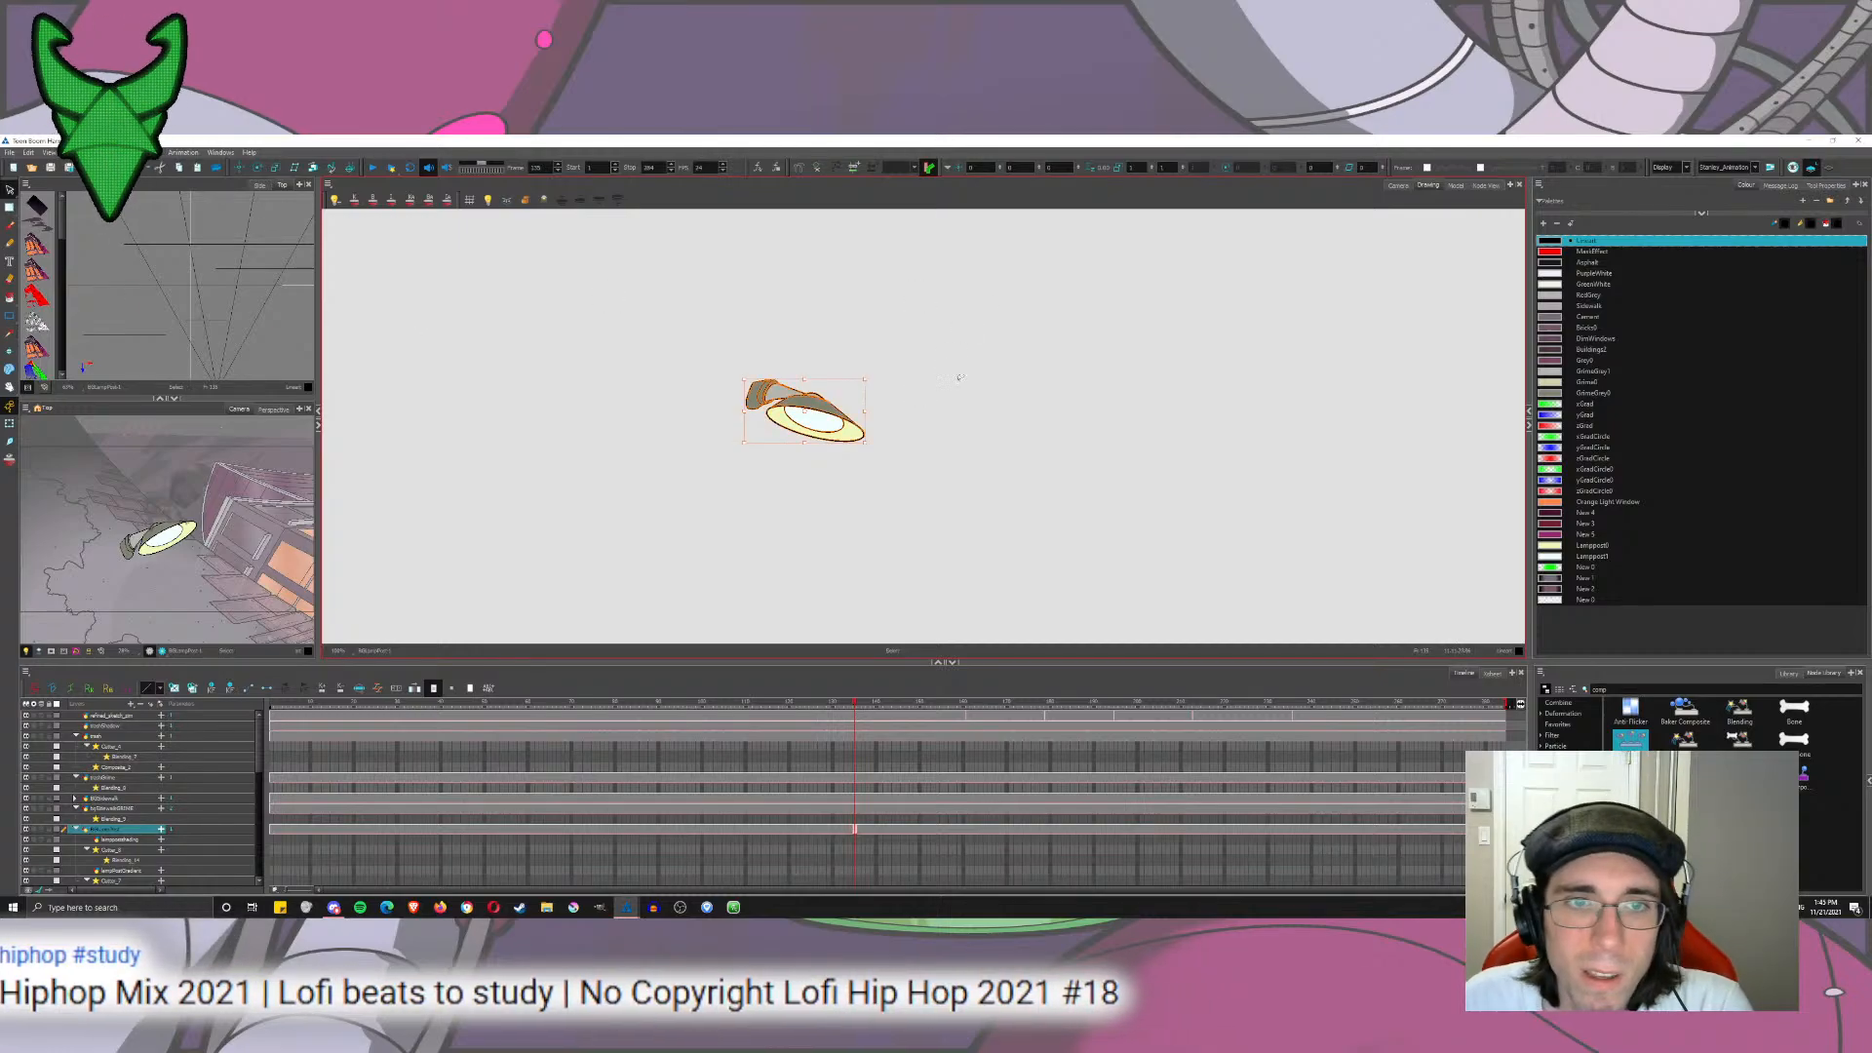
{"action": "key", "text": "ctrl+x"}
{"action": "key", "text": "ctrl+v"}
{"action": "left_click", "coordinate": [130, 839]}
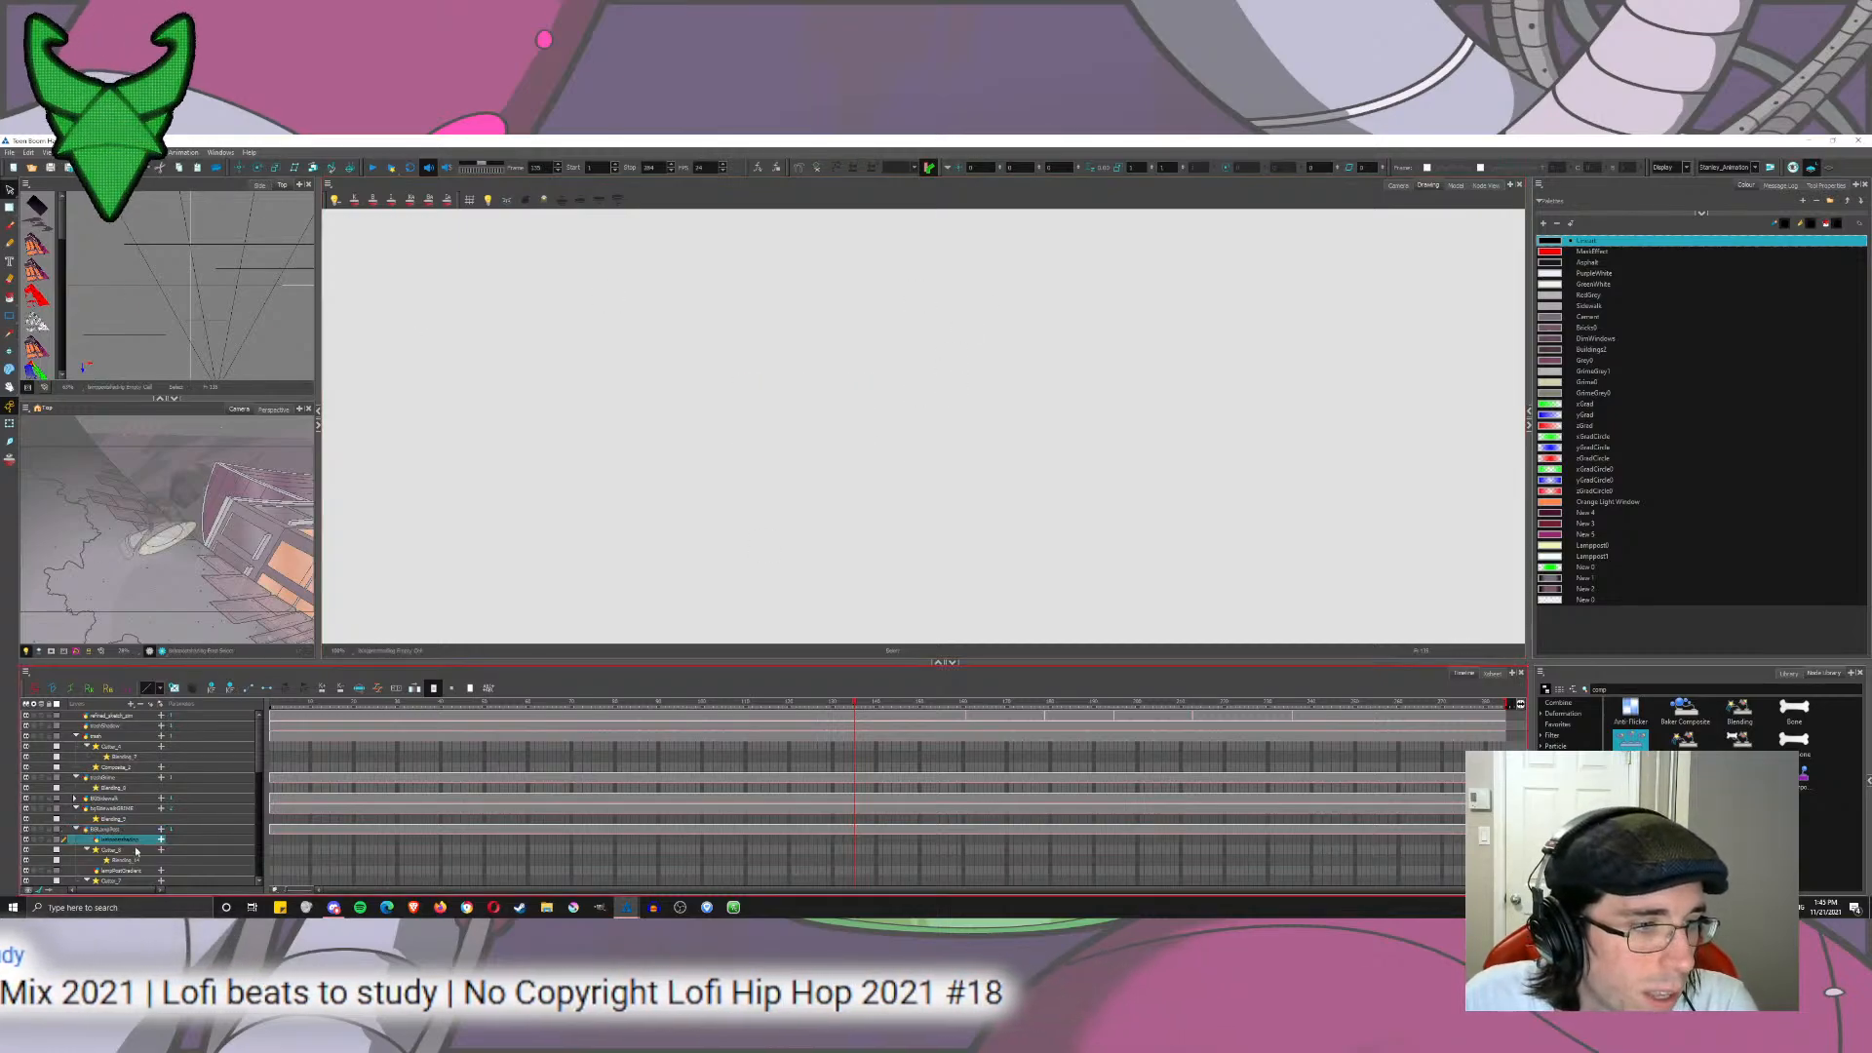
{"action": "key", "text": "ctrl+v"}
{"action": "left_click", "coordinate": [137, 871]}
{"action": "key", "text": "ctrl+v"}
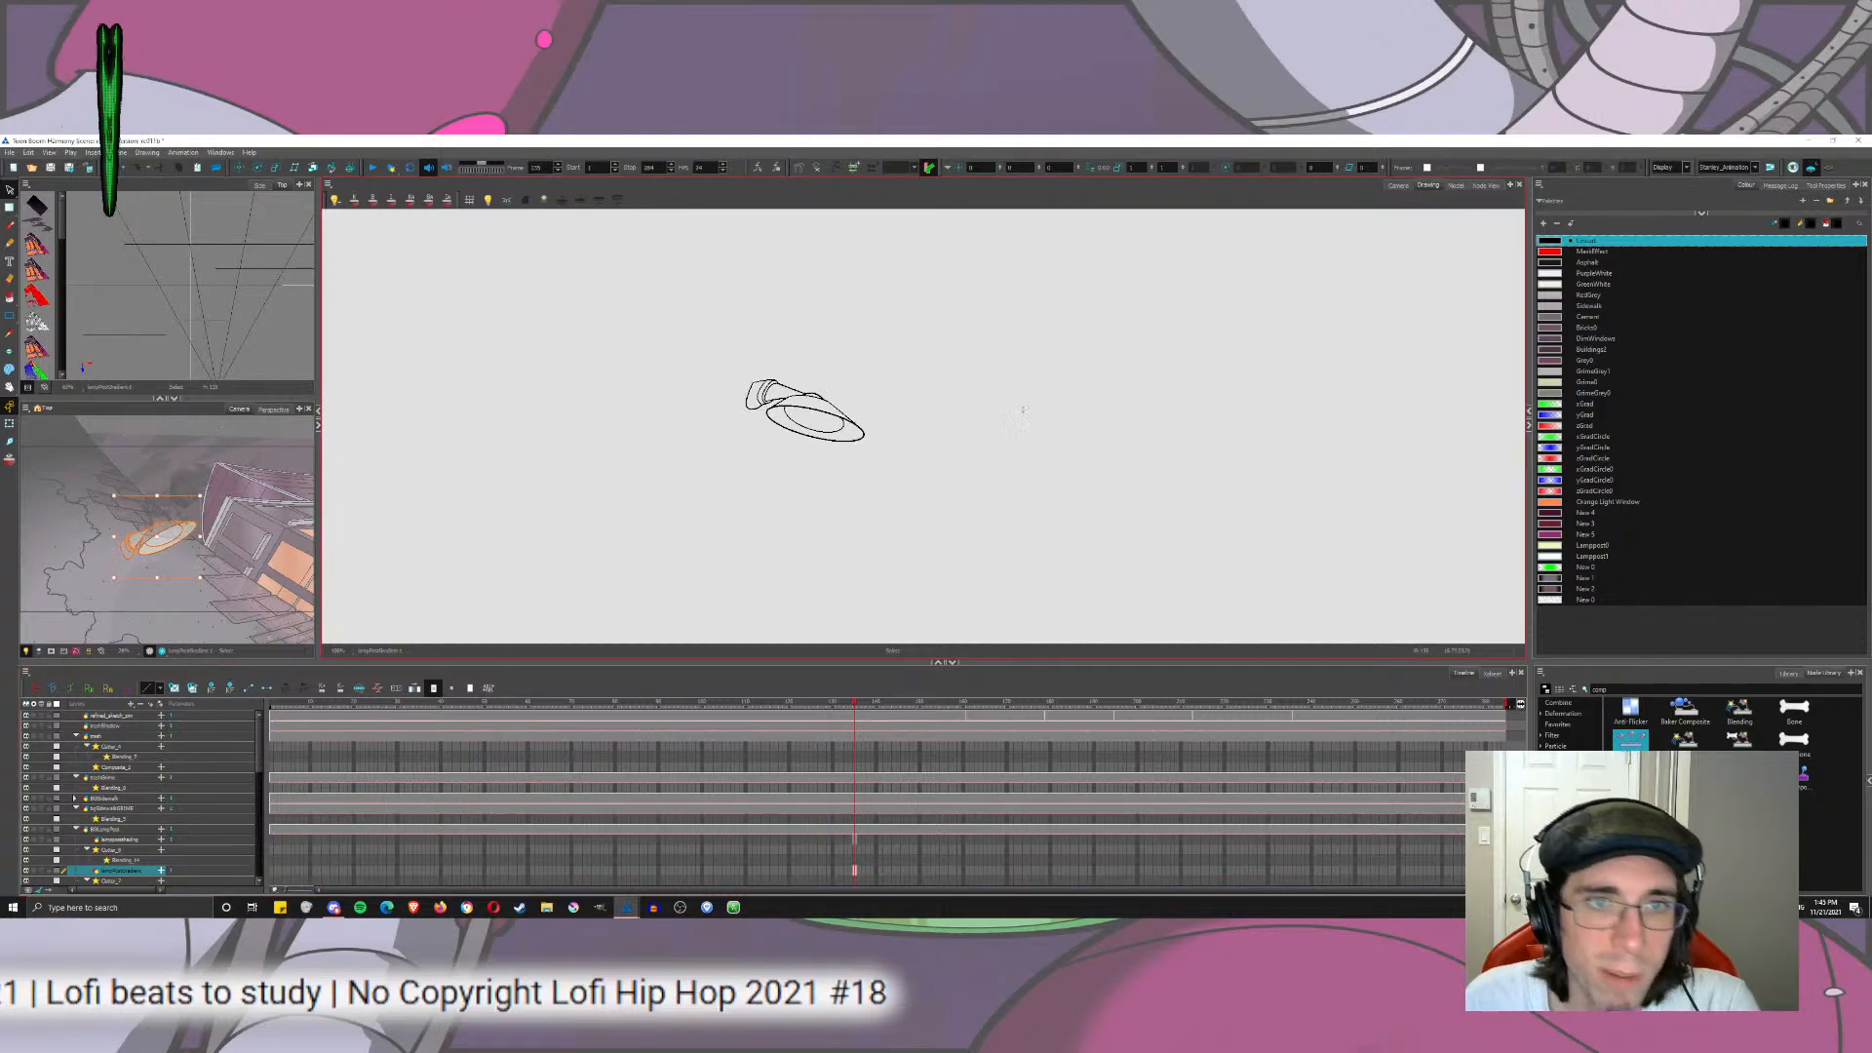
Step: Paint the large sloping top of the lamp shade with the red linear gradient swatch
{"action": "left_click", "coordinate": [11, 297]}
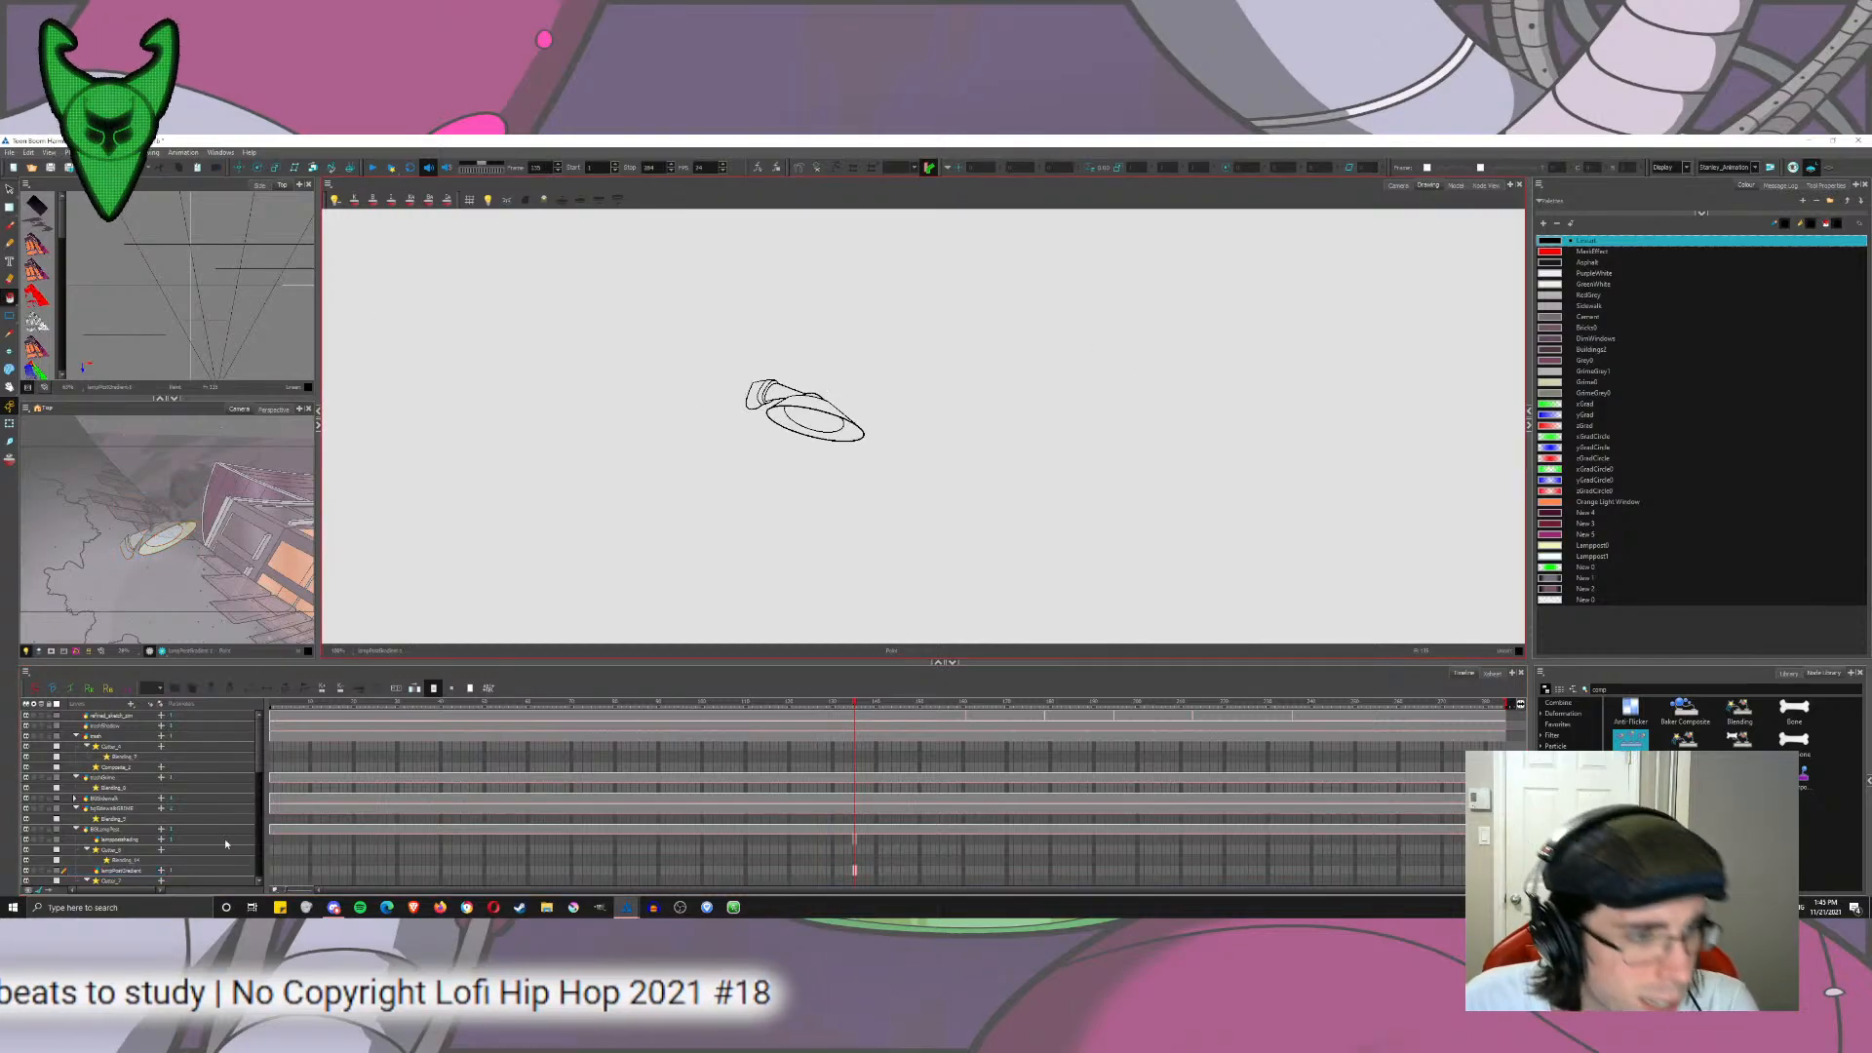
{"action": "left_click_drag", "start_coordinate": [11, 298], "coordinate": [37, 321]}
{"action": "left_click", "coordinate": [1550, 436]}
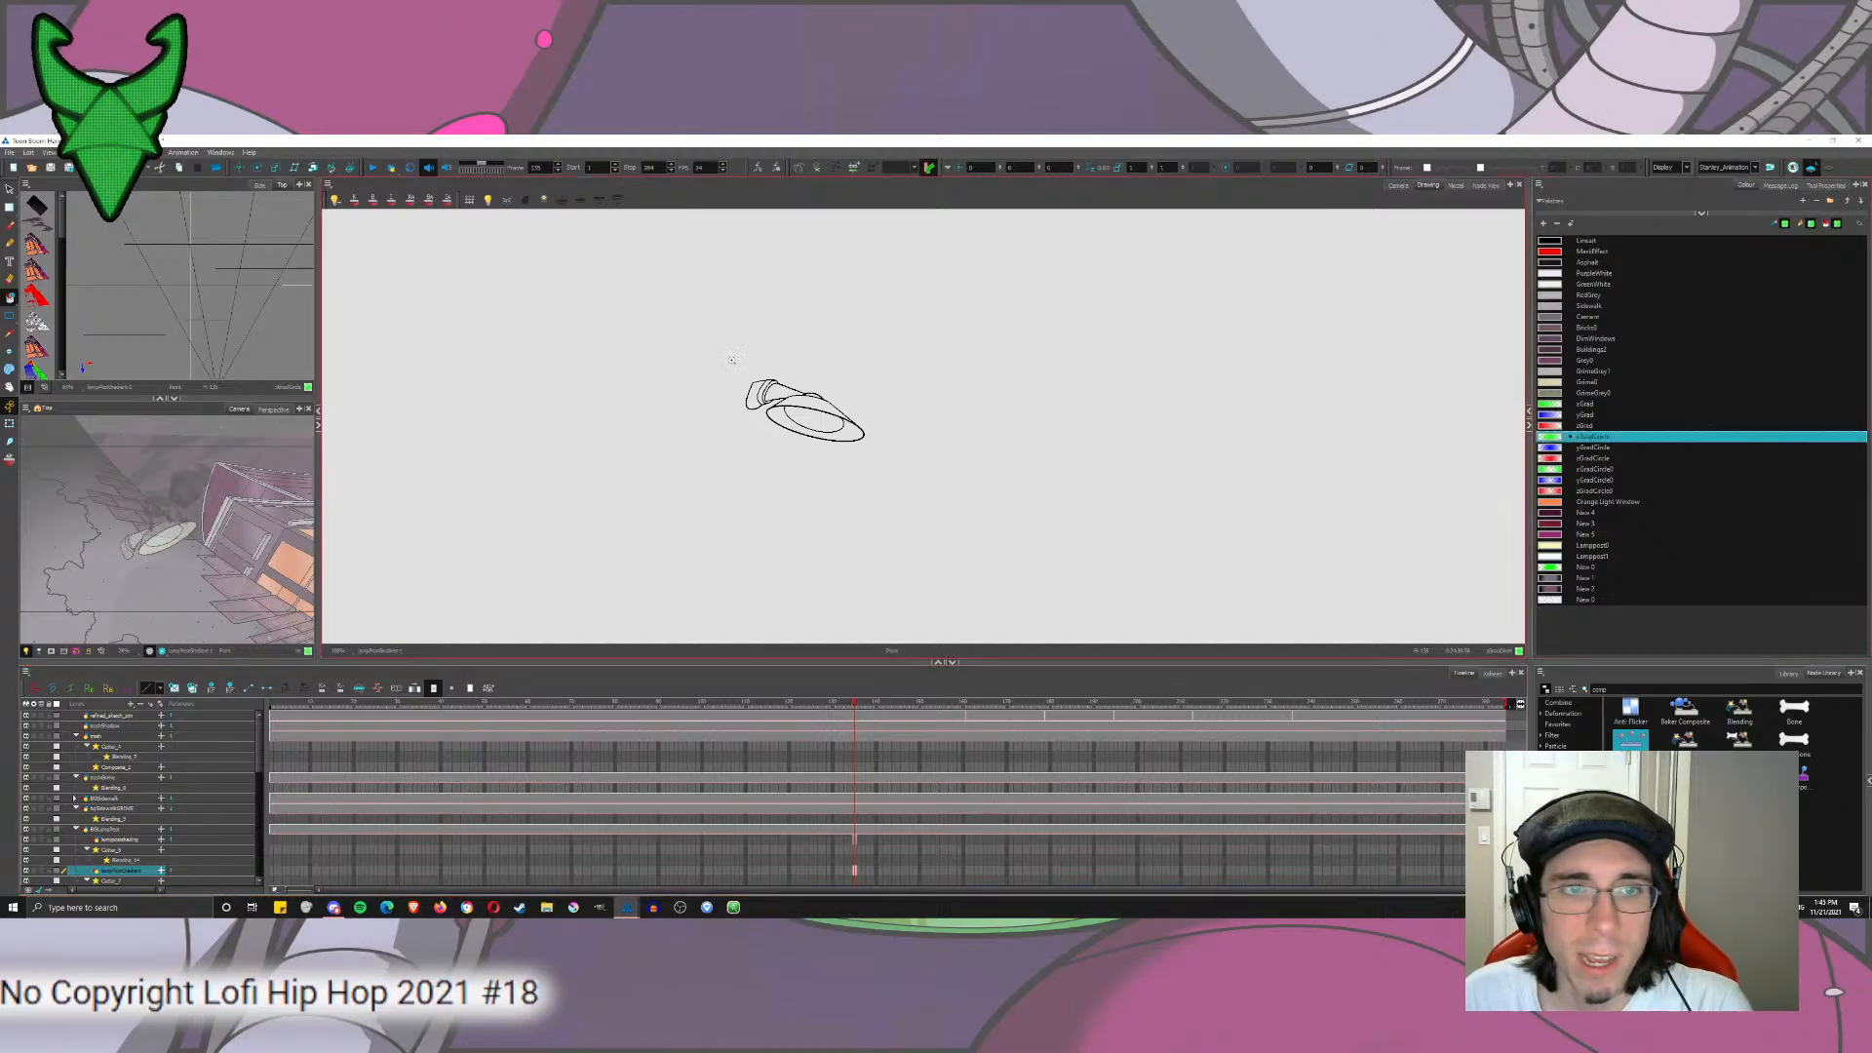
{"action": "scroll", "coordinate": [765, 401], "scroll_direction": "up", "scroll_amount": 5}
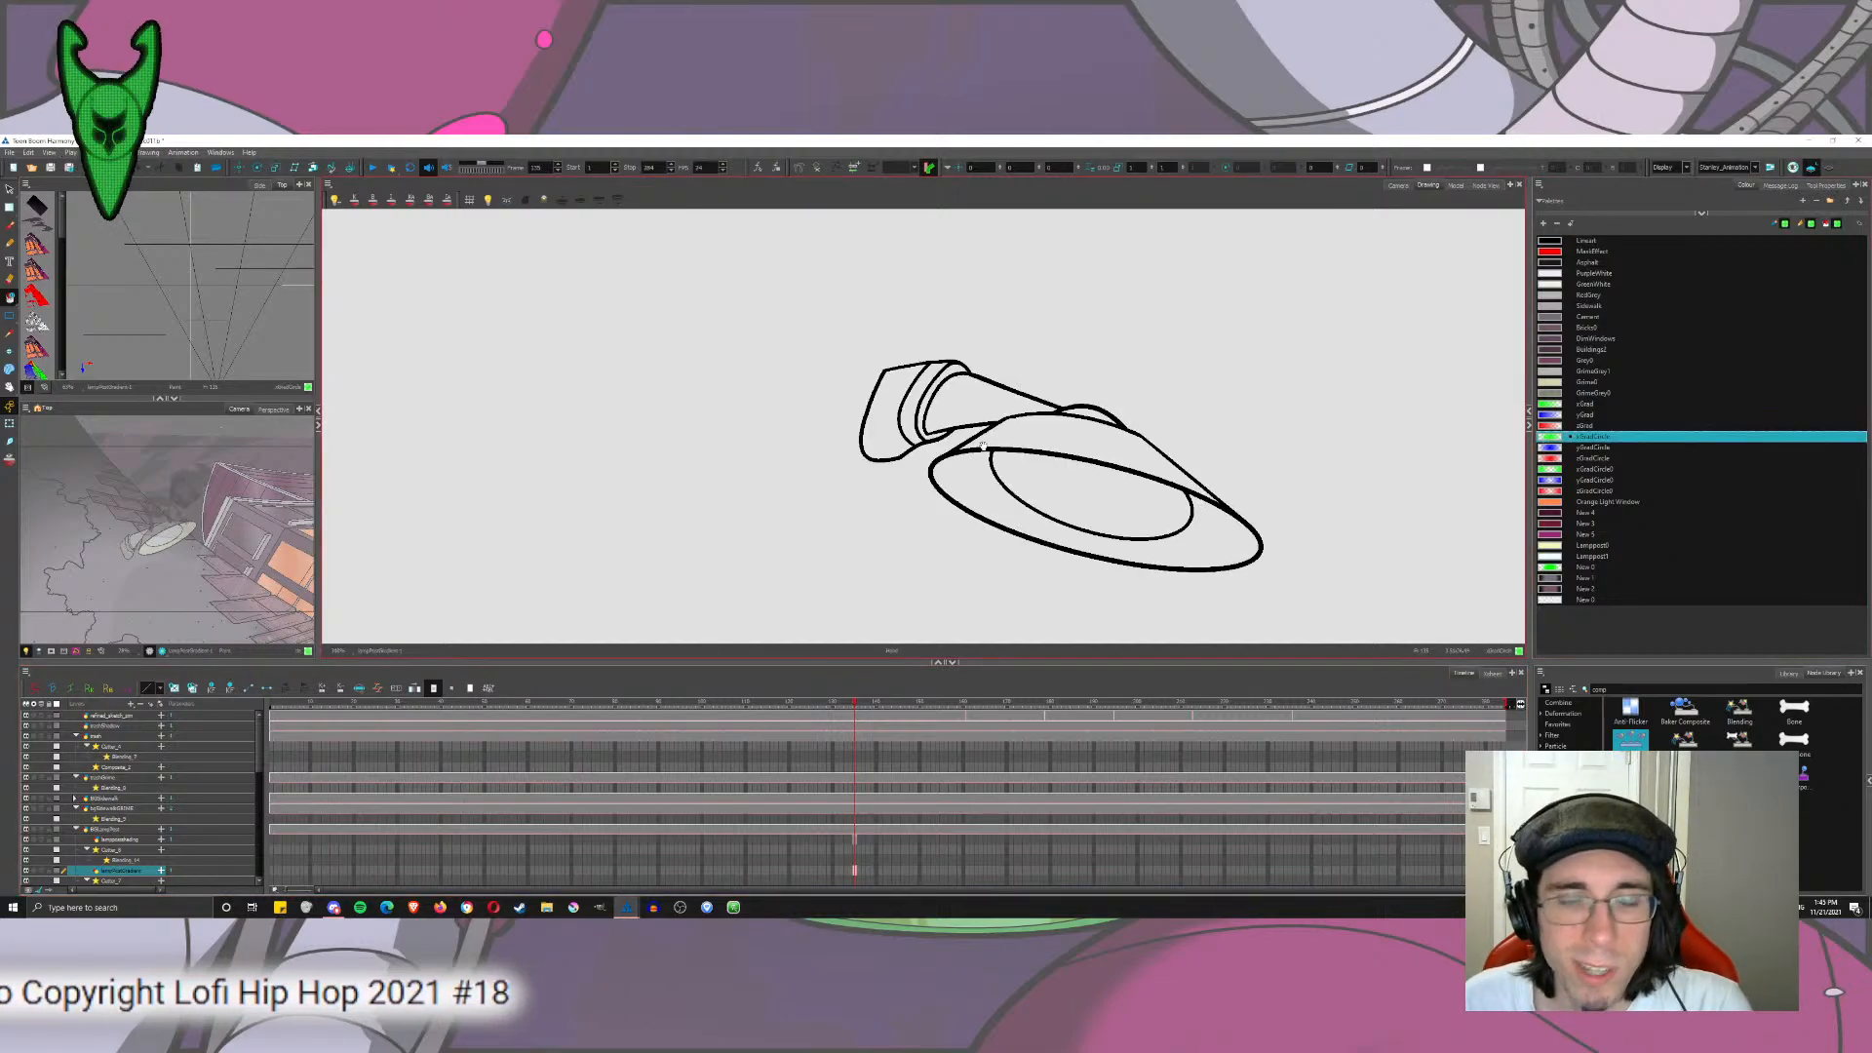
{"action": "left_click", "coordinate": [1553, 458]}
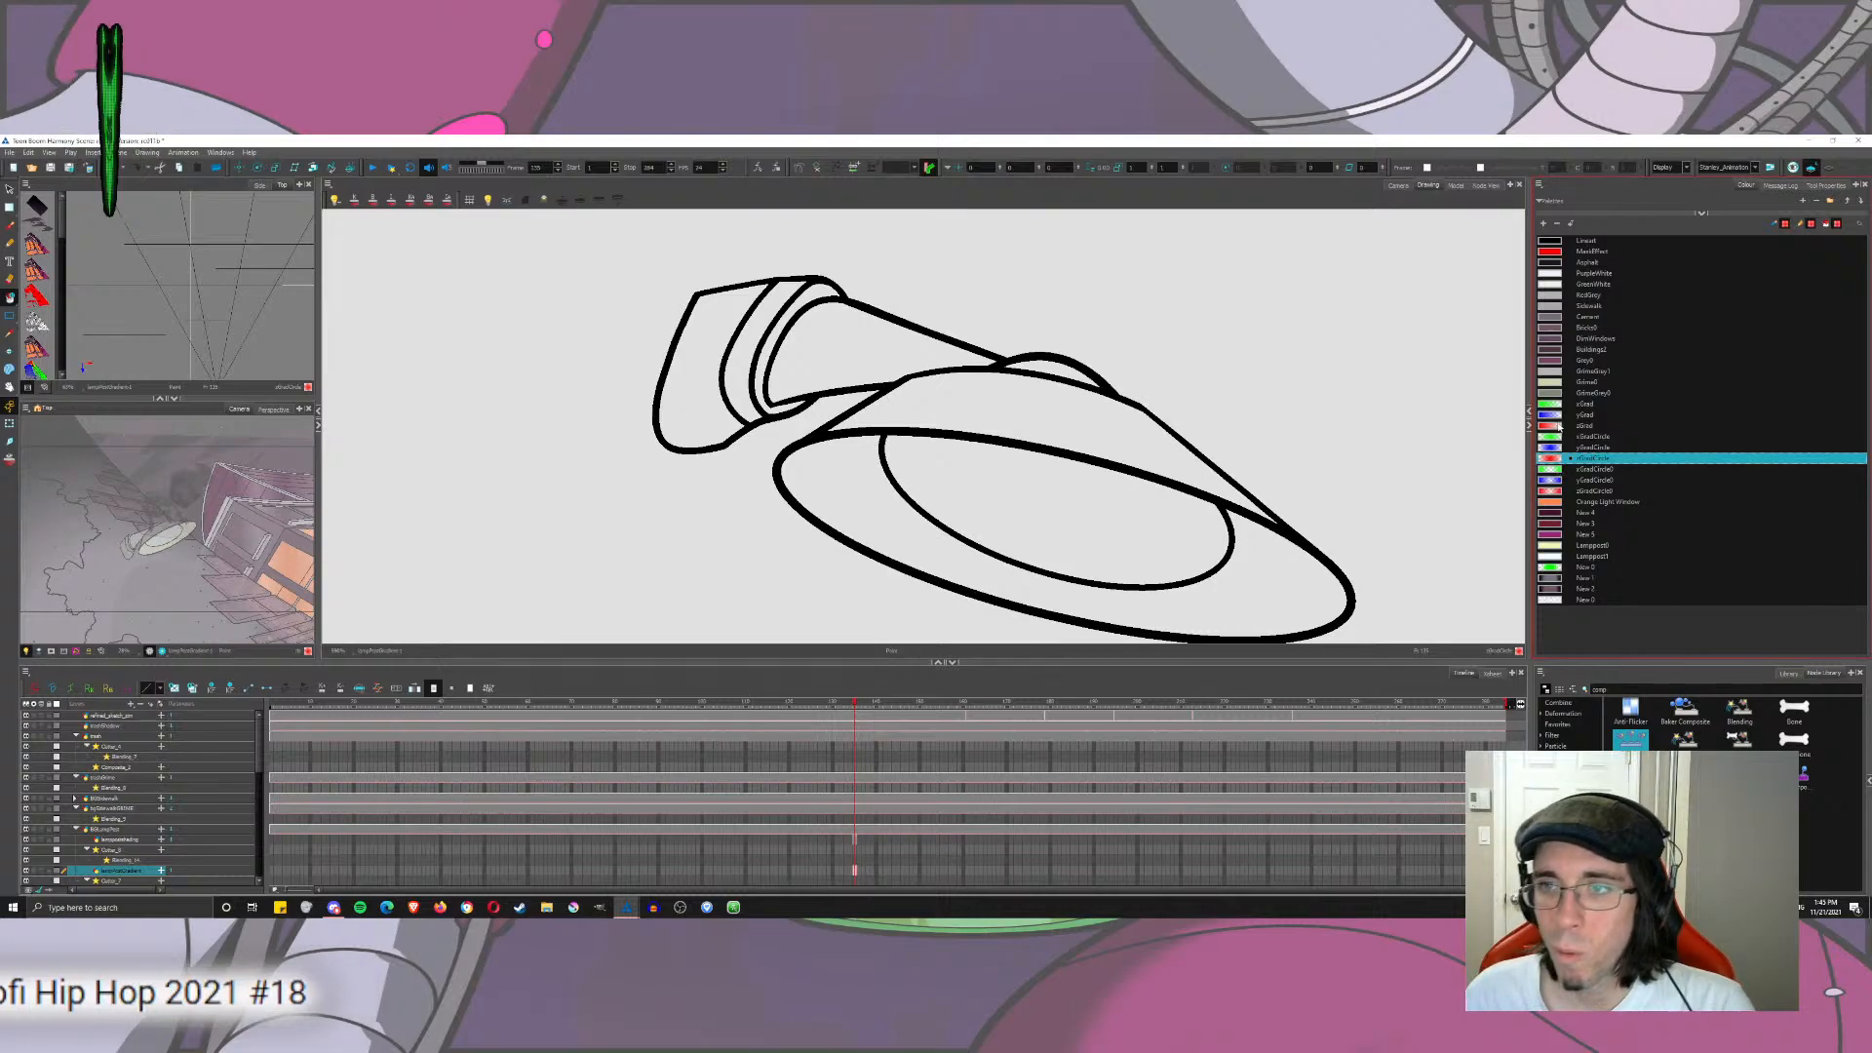
{"action": "left_click", "coordinate": [1558, 426]}
{"action": "left_click", "coordinate": [936, 404]}
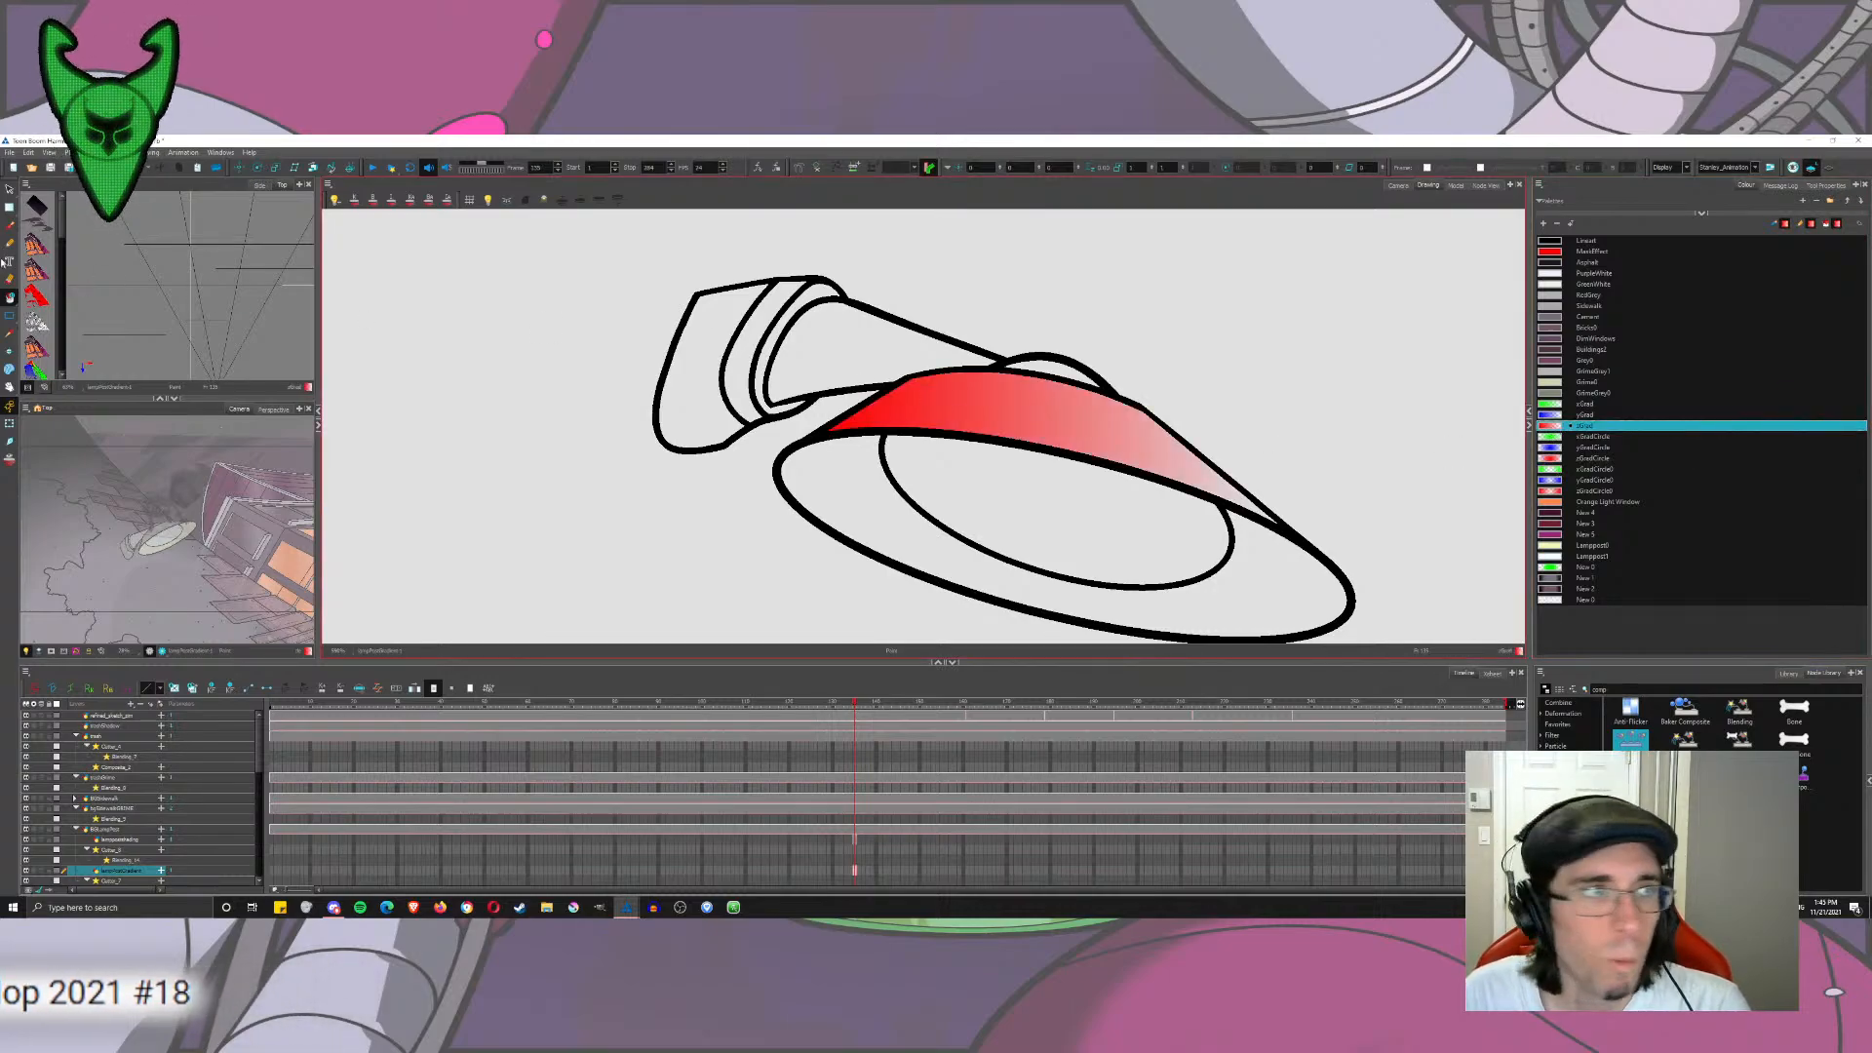
Step: Rotate and shorten the lamp shade's gradient so solid red follows its upper edge and fades out towards the rim
{"action": "left_click", "coordinate": [9, 190]}
{"action": "left_click", "coordinate": [1064, 410]}
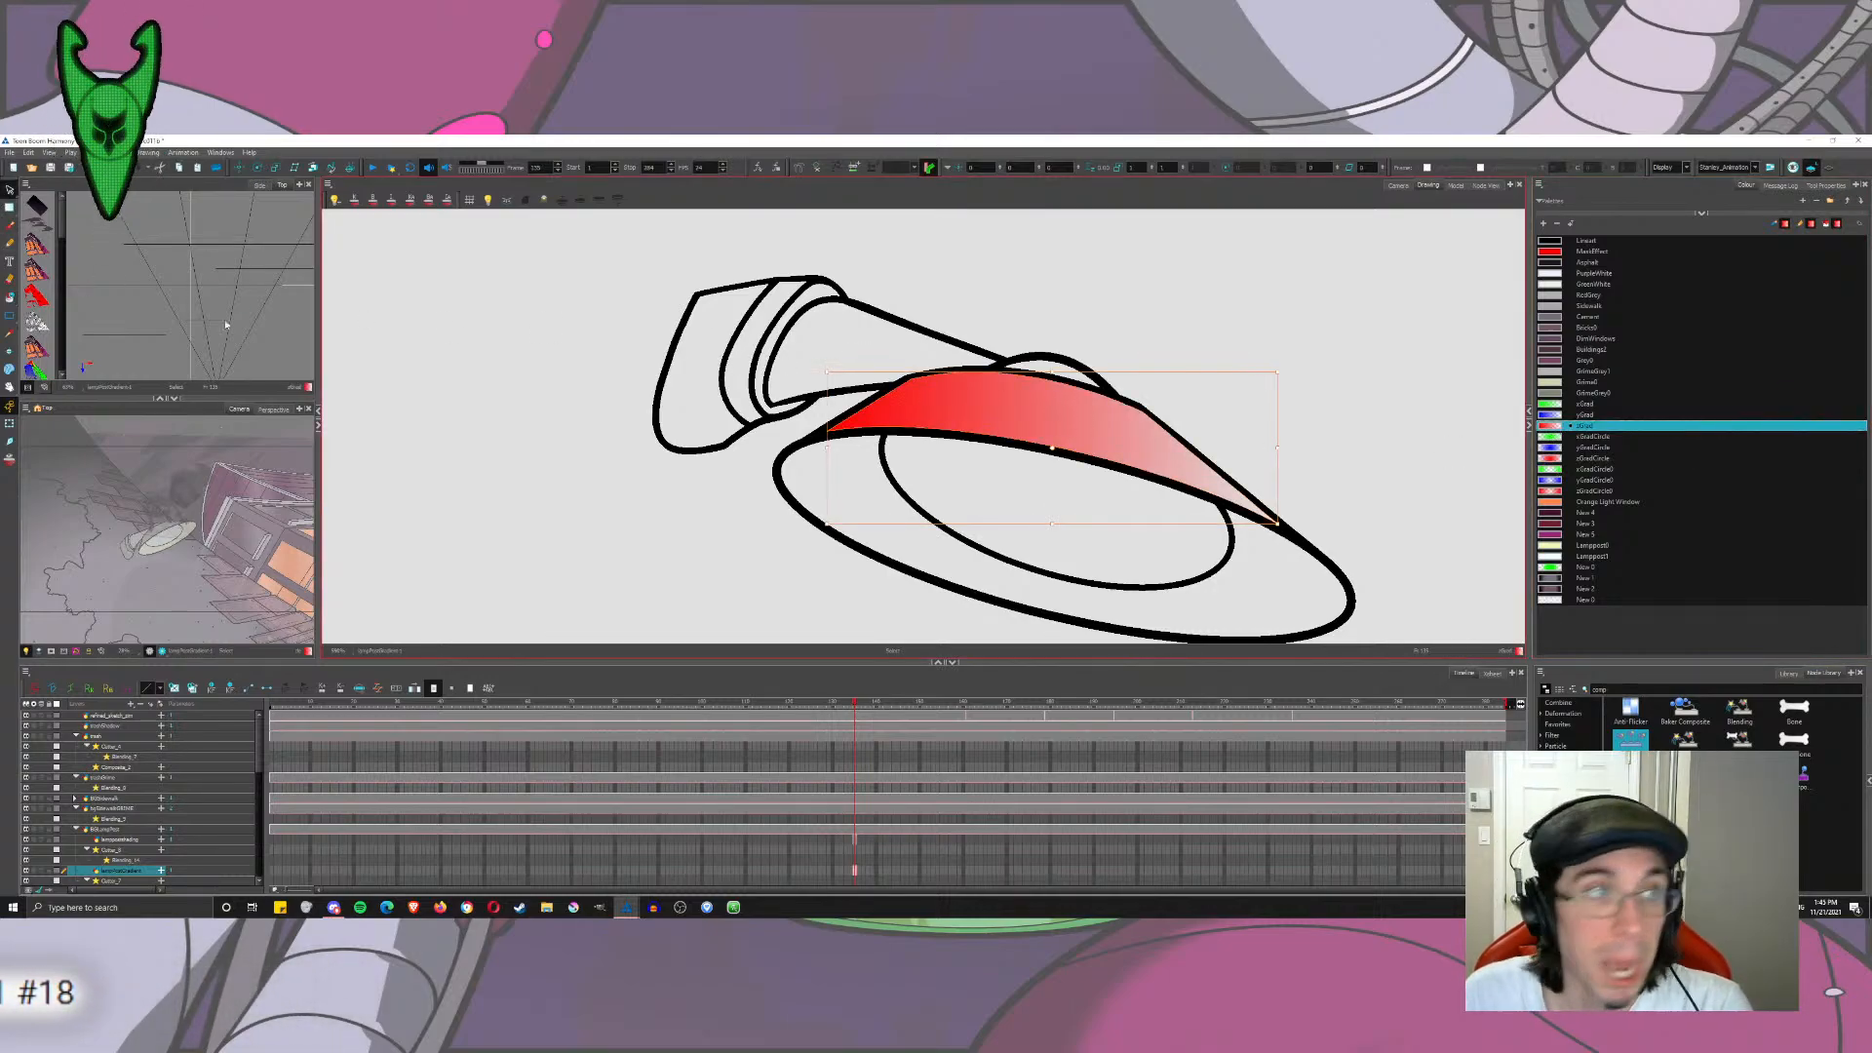
{"action": "left_click", "coordinate": [10, 210]}
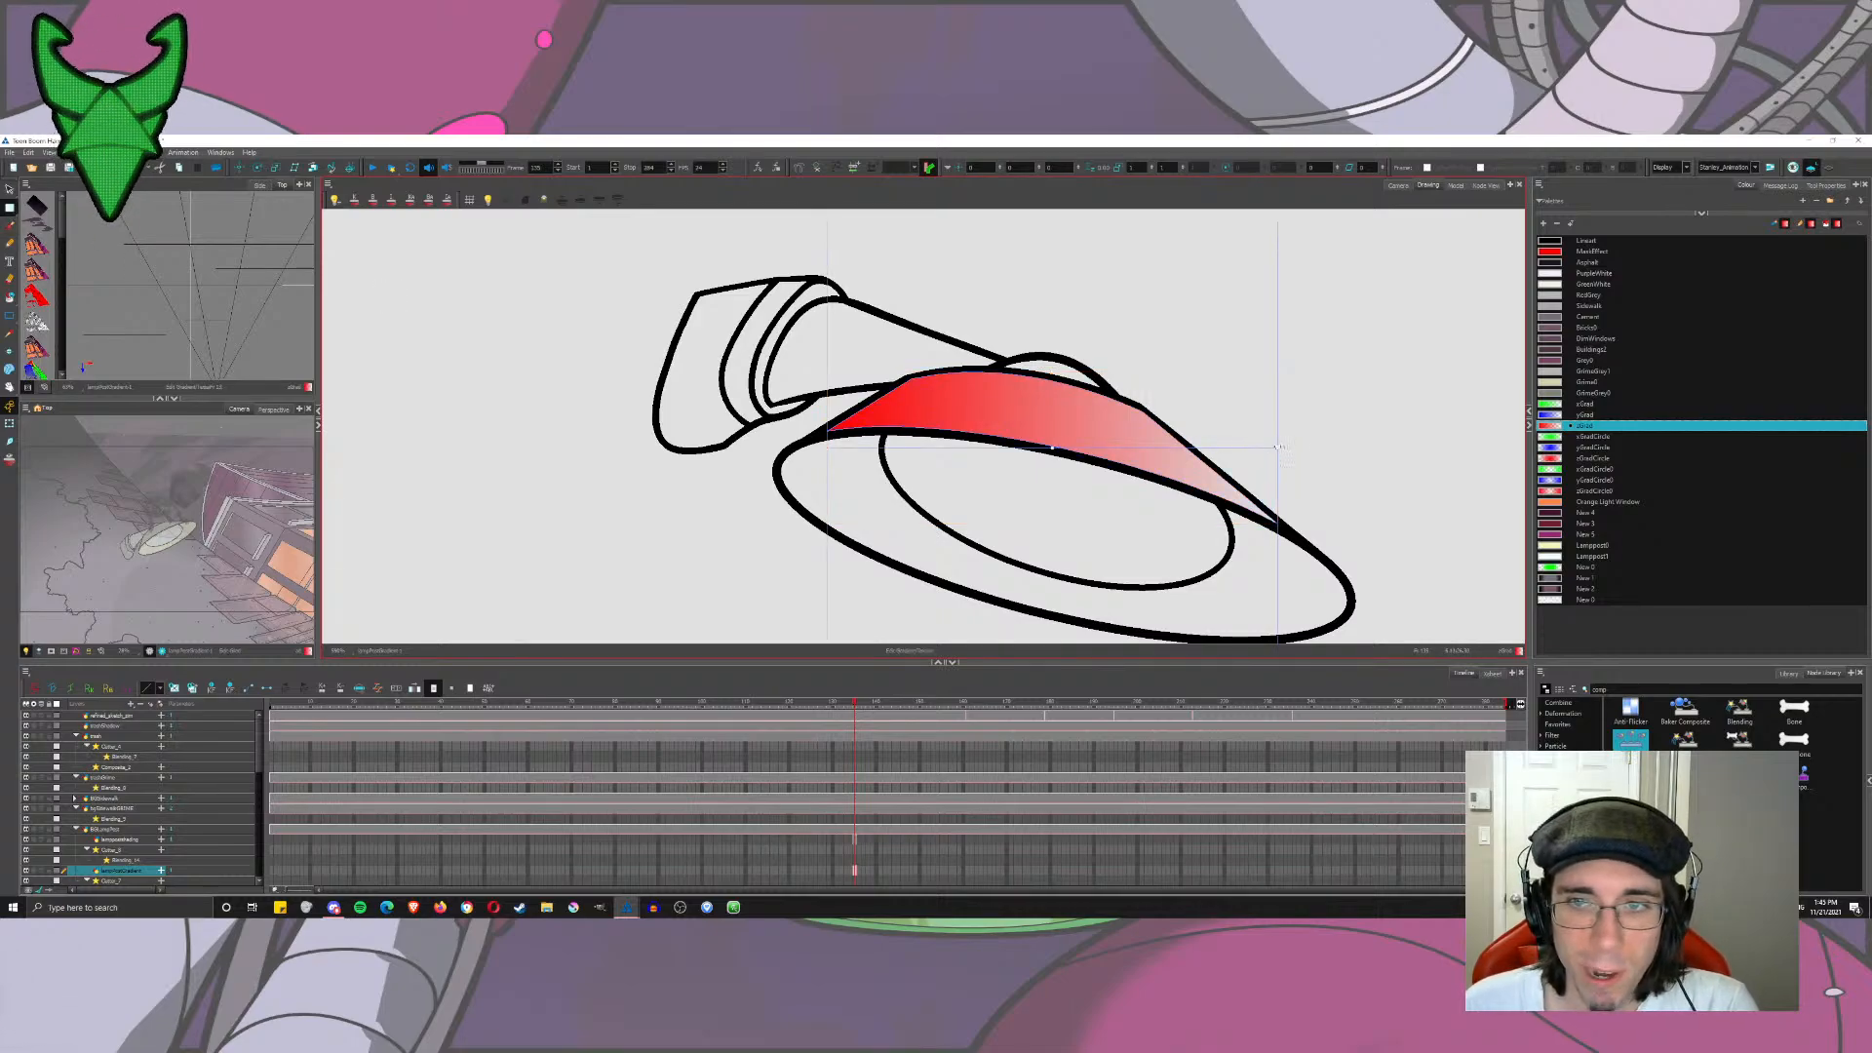
{"action": "left_click_drag", "start_coordinate": [1275, 445], "coordinate": [1129, 274]}
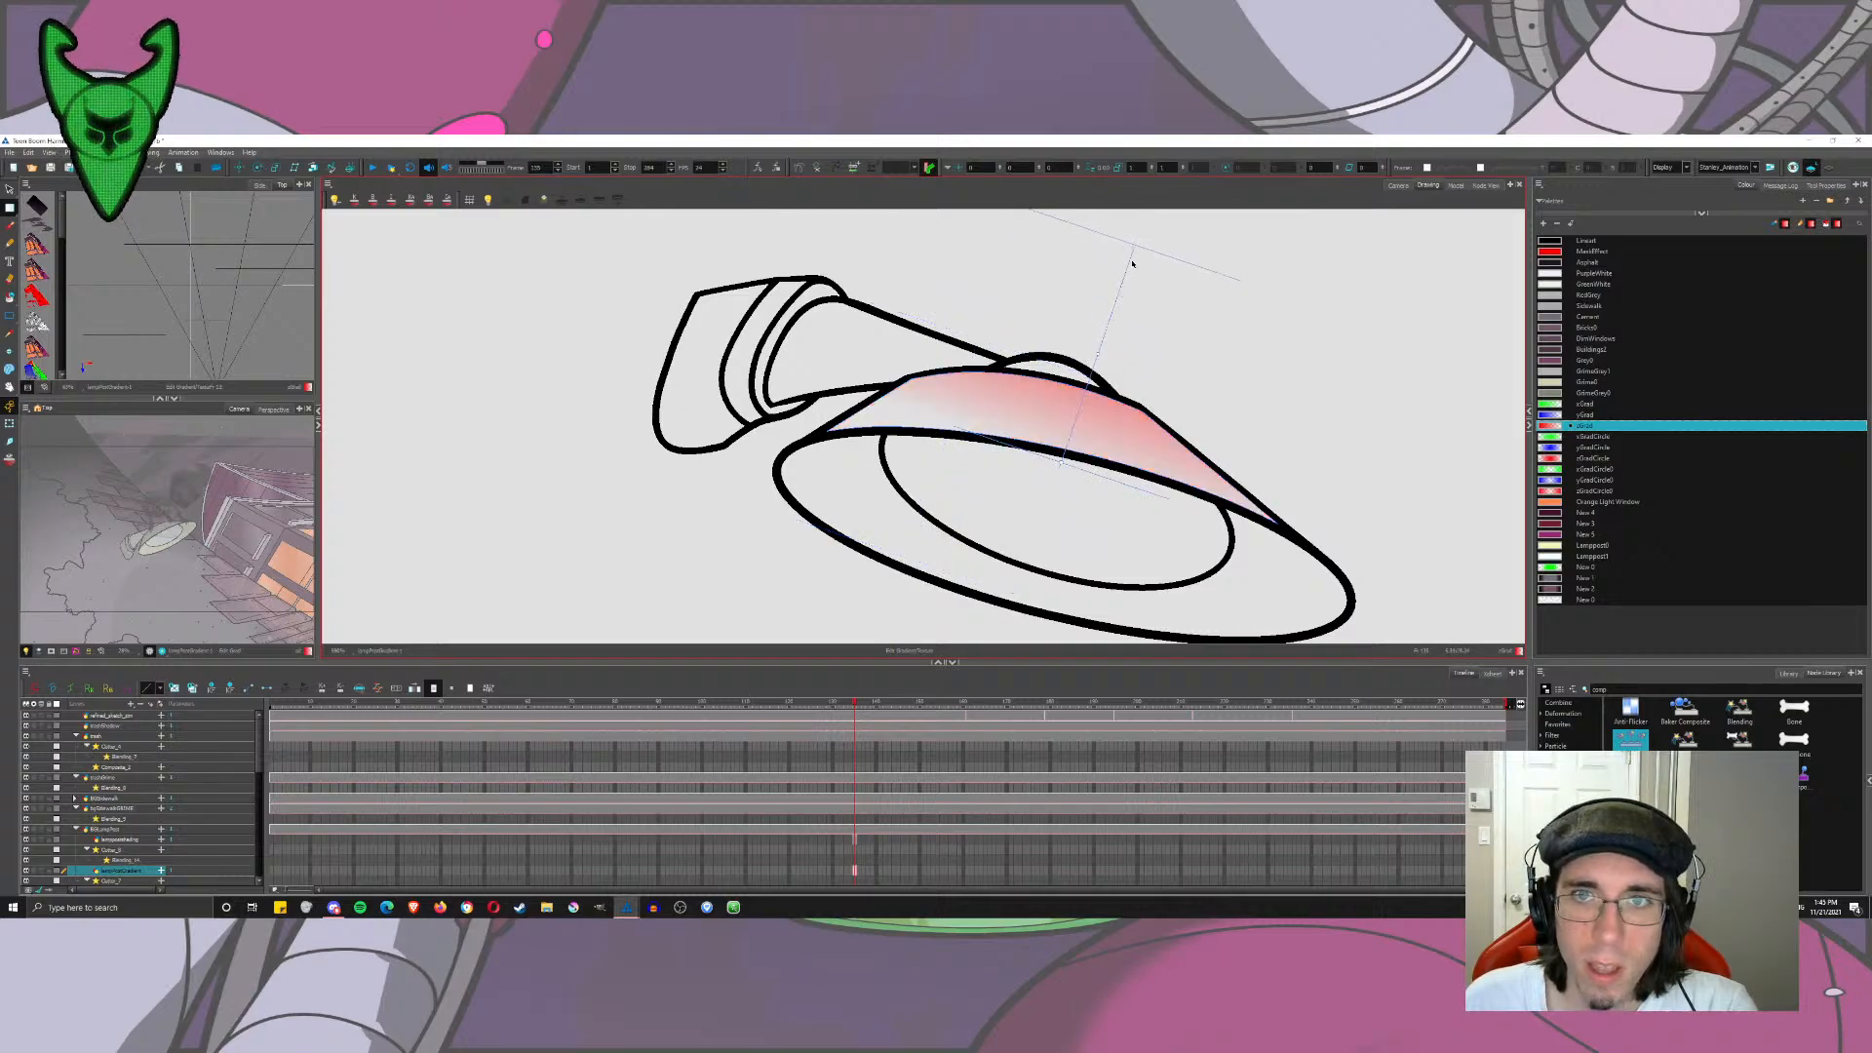
{"action": "left_click_drag", "start_coordinate": [1097, 353], "coordinate": [998, 613]}
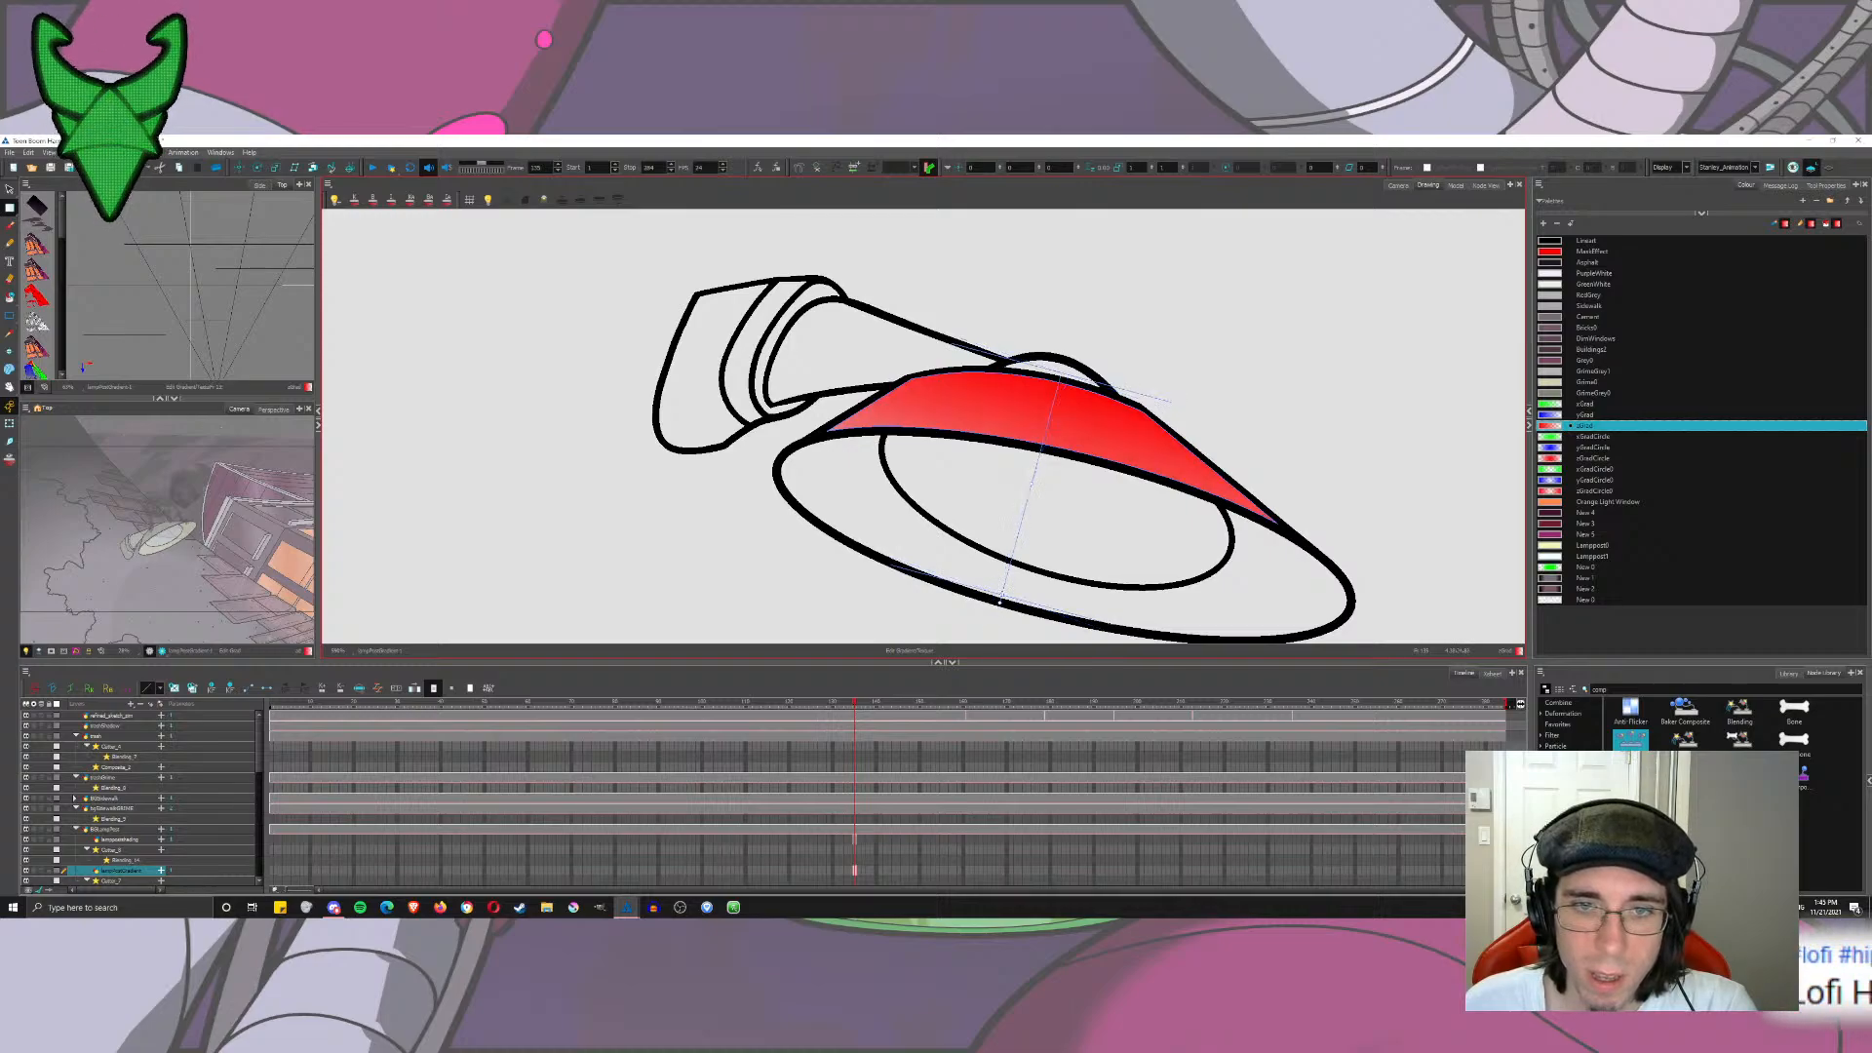
{"action": "left_click_drag", "start_coordinate": [1032, 489], "coordinate": [1042, 468]}
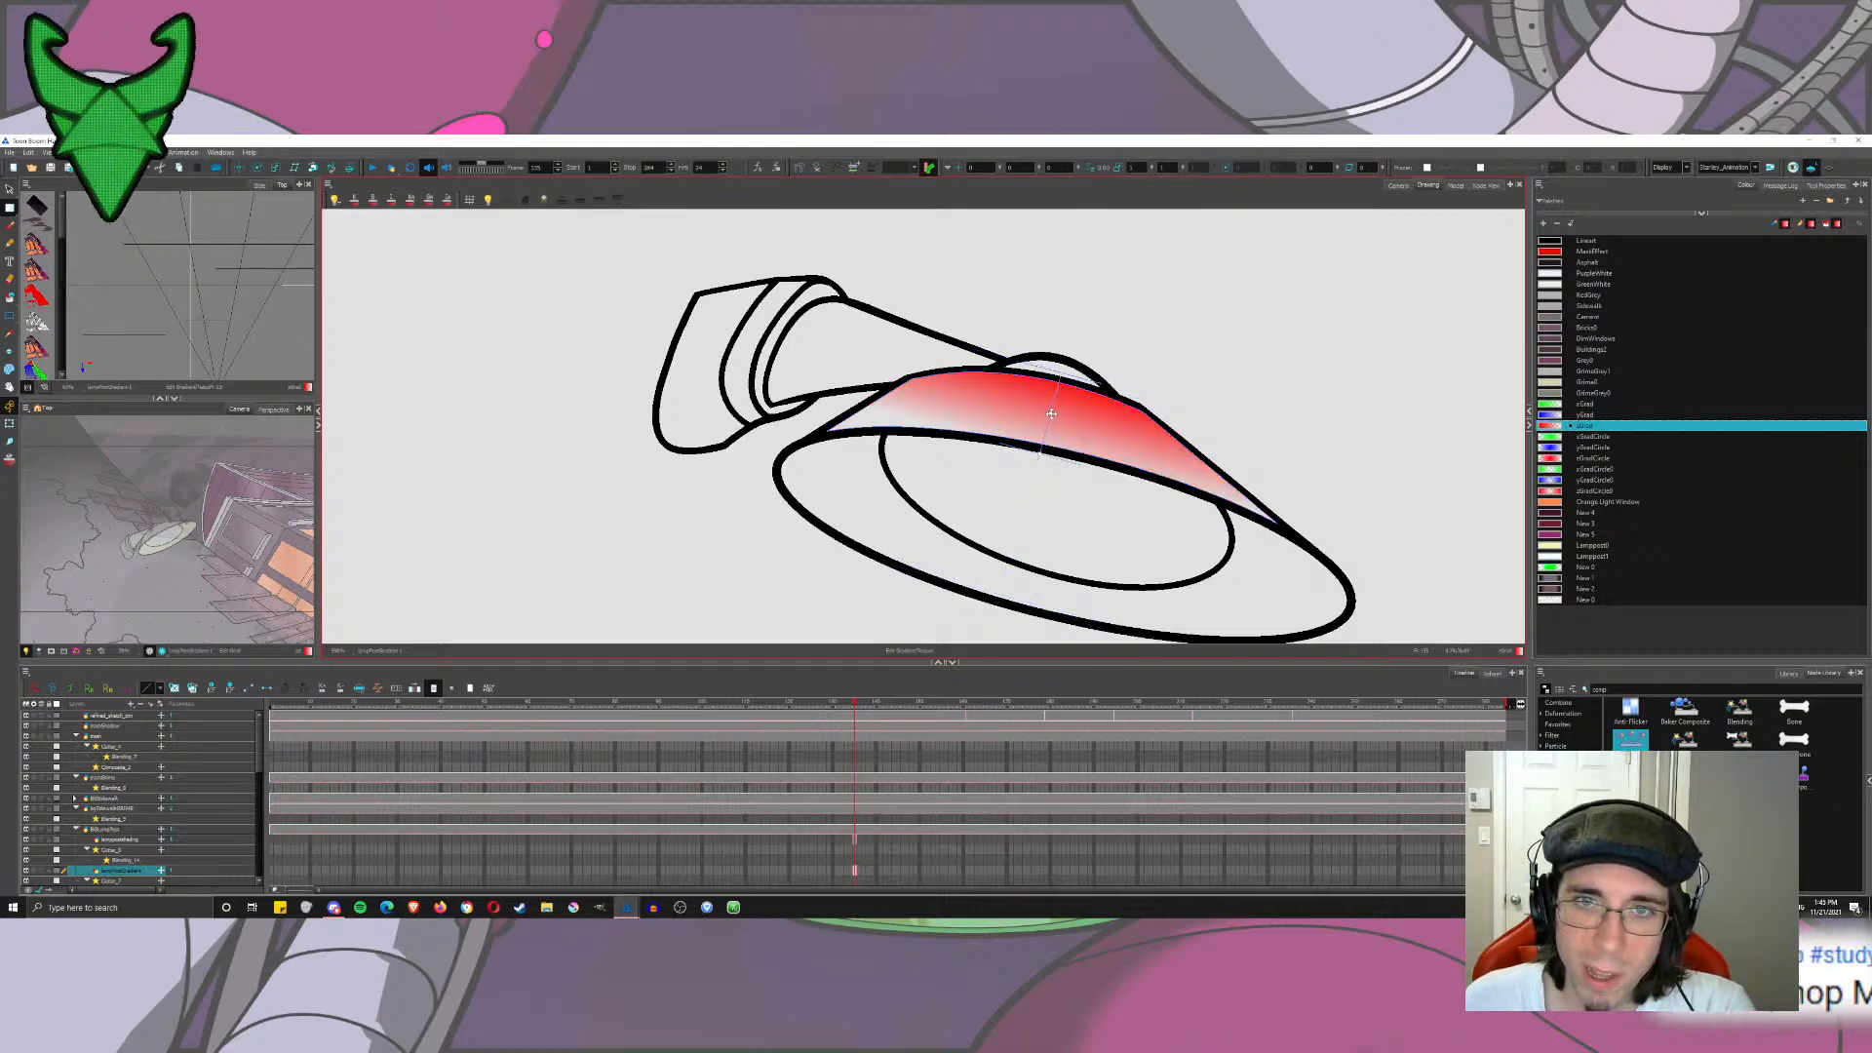
{"action": "left_click_drag", "start_coordinate": [1086, 379], "coordinate": [1090, 389]}
{"action": "left_click", "coordinate": [10, 297]}
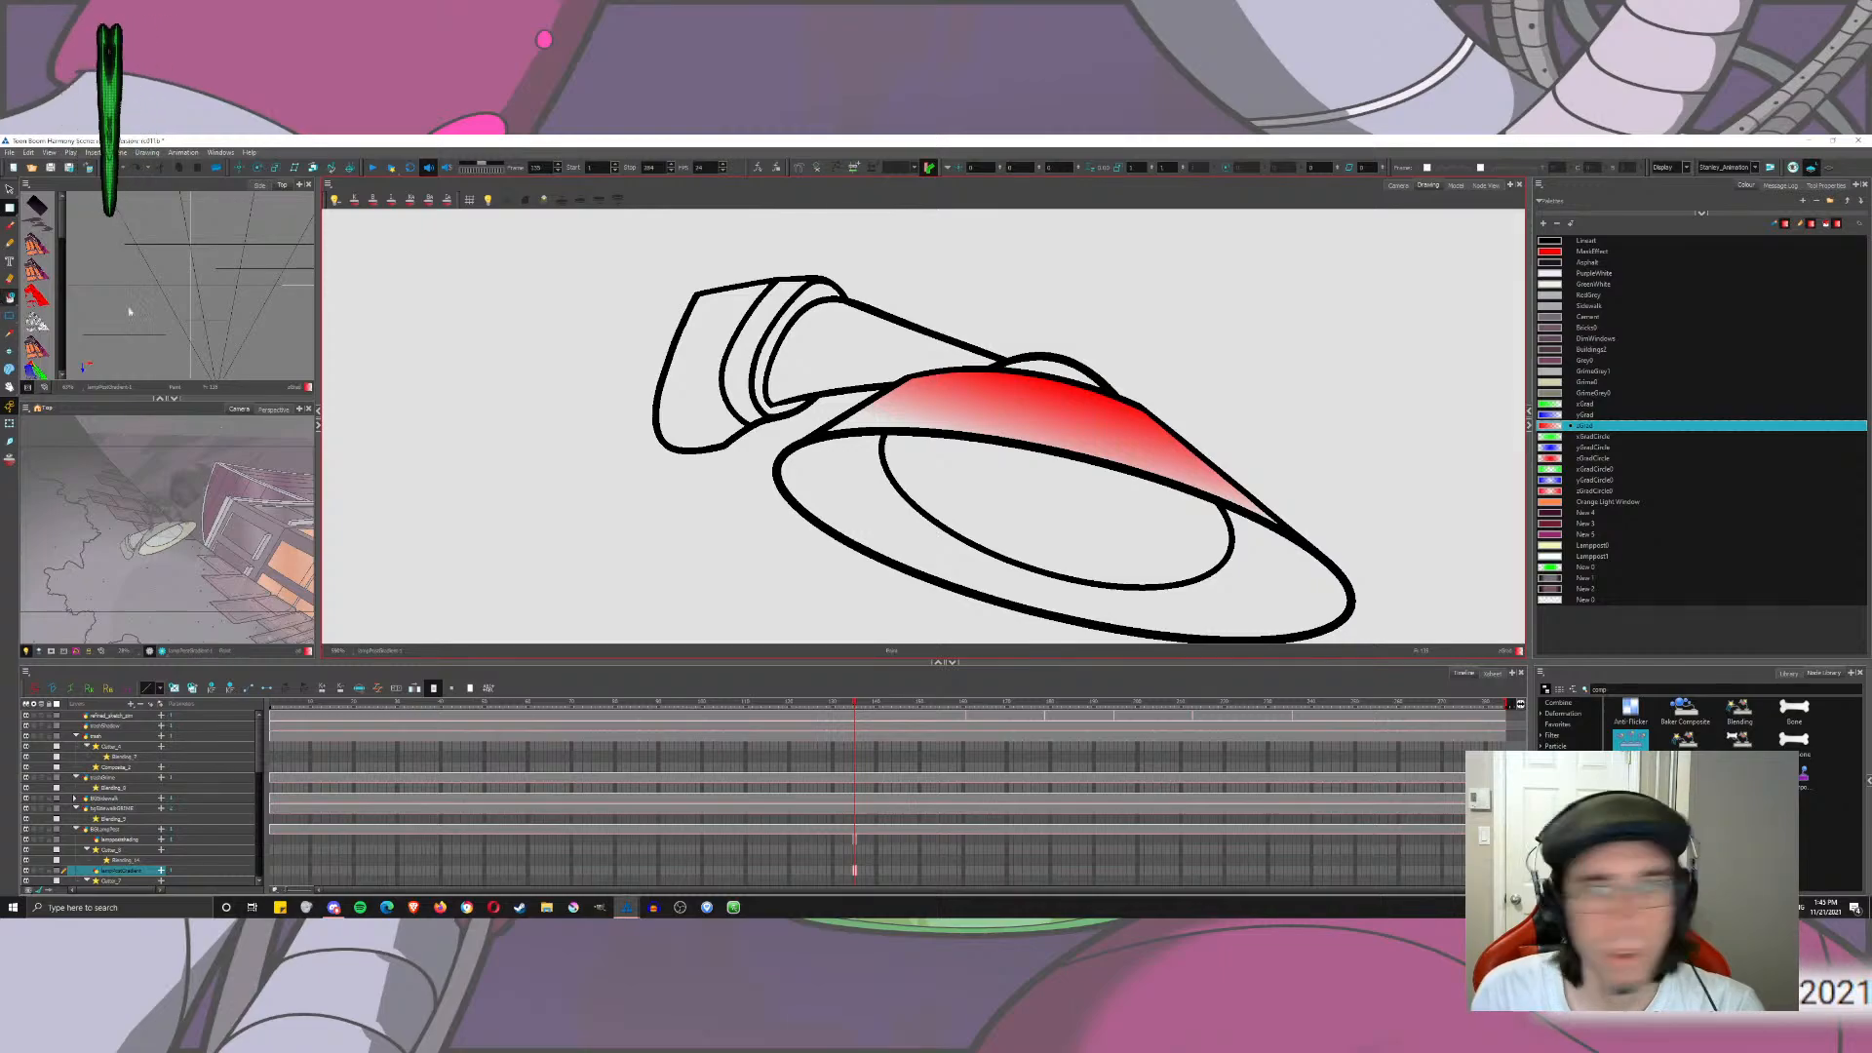
{"action": "left_click", "coordinate": [1556, 416]}
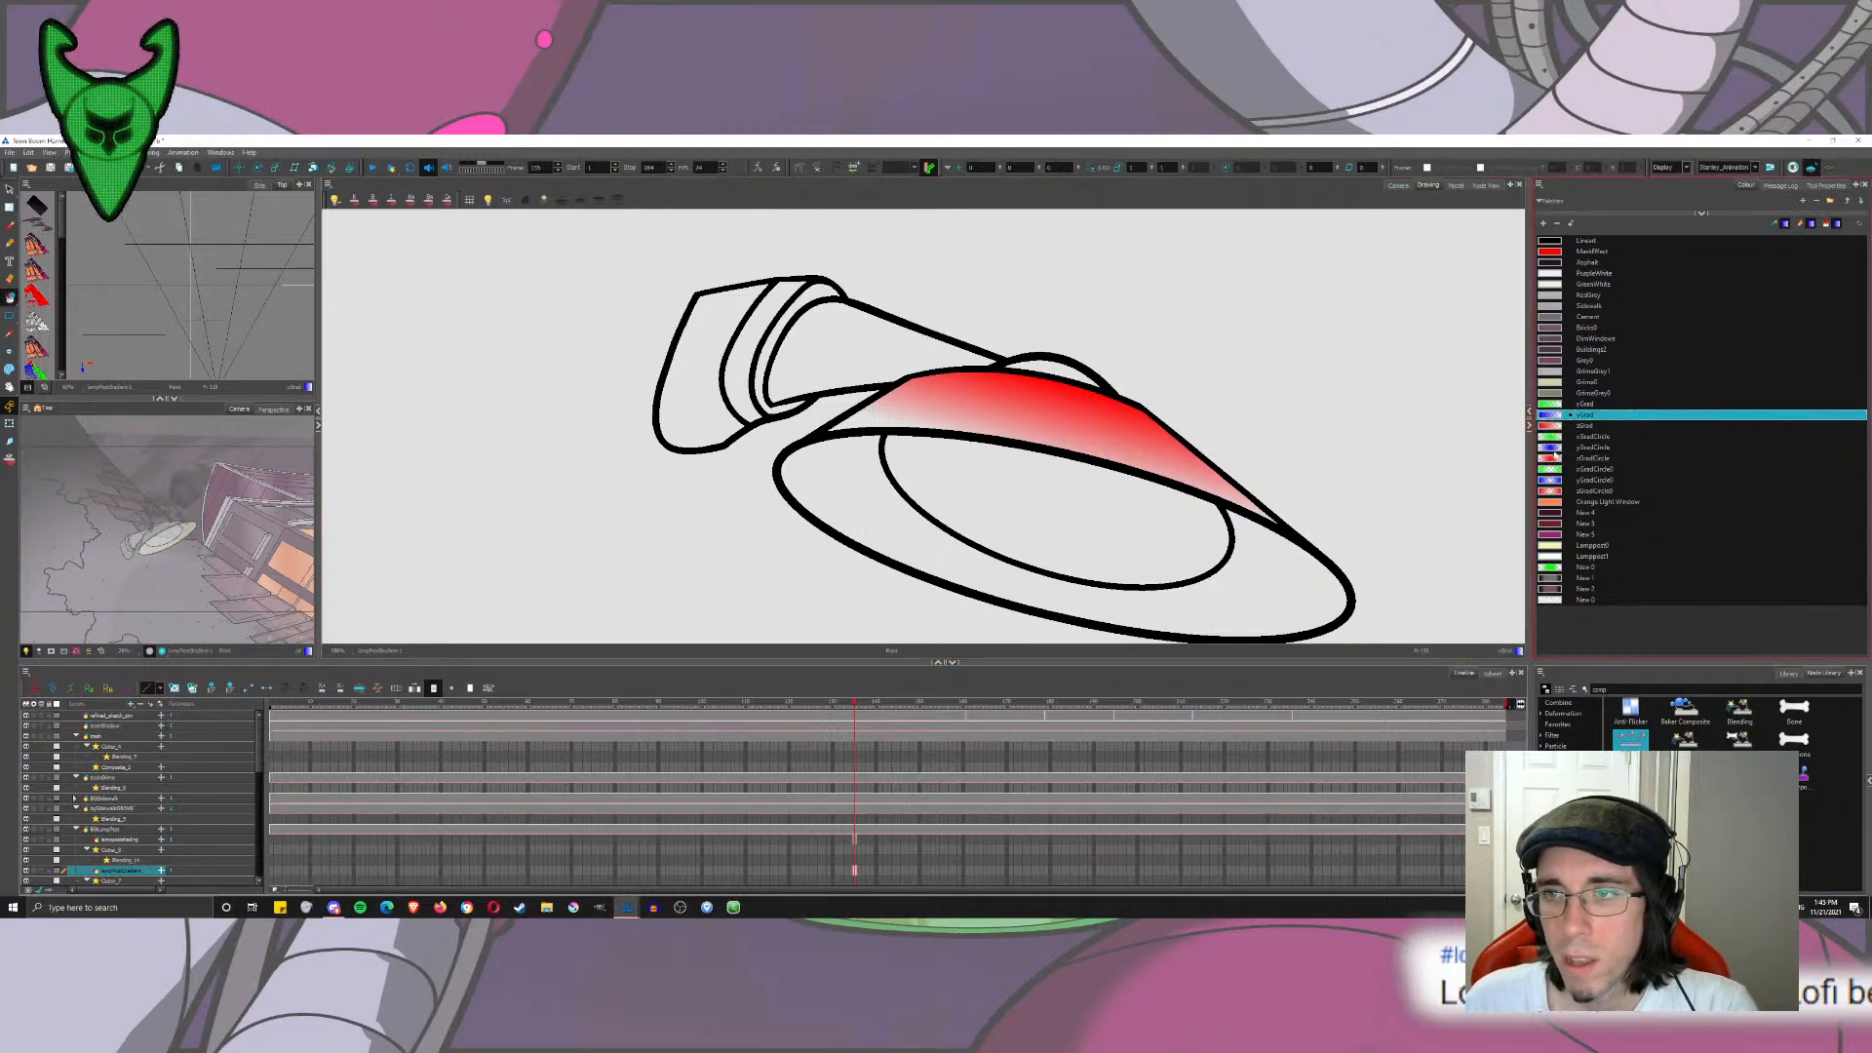
{"action": "left_click", "coordinate": [1557, 458]}
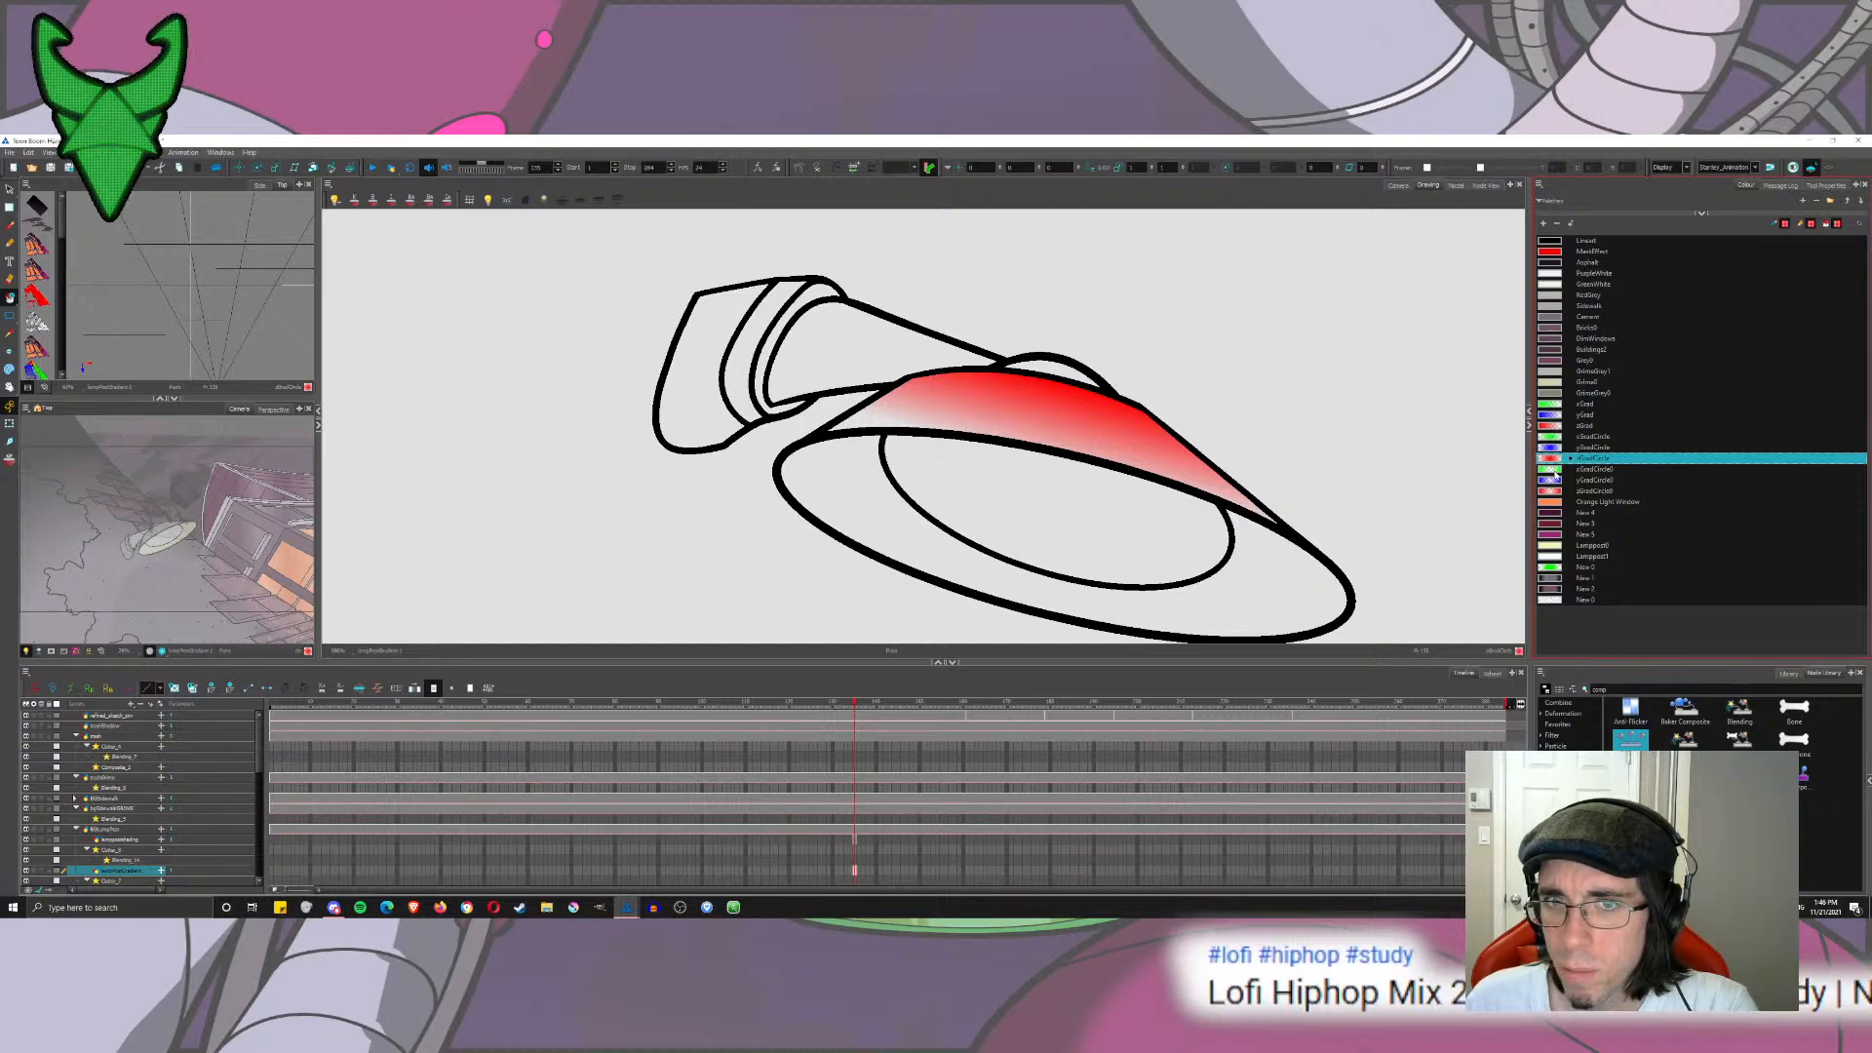
{"action": "left_click", "coordinate": [1063, 370]}
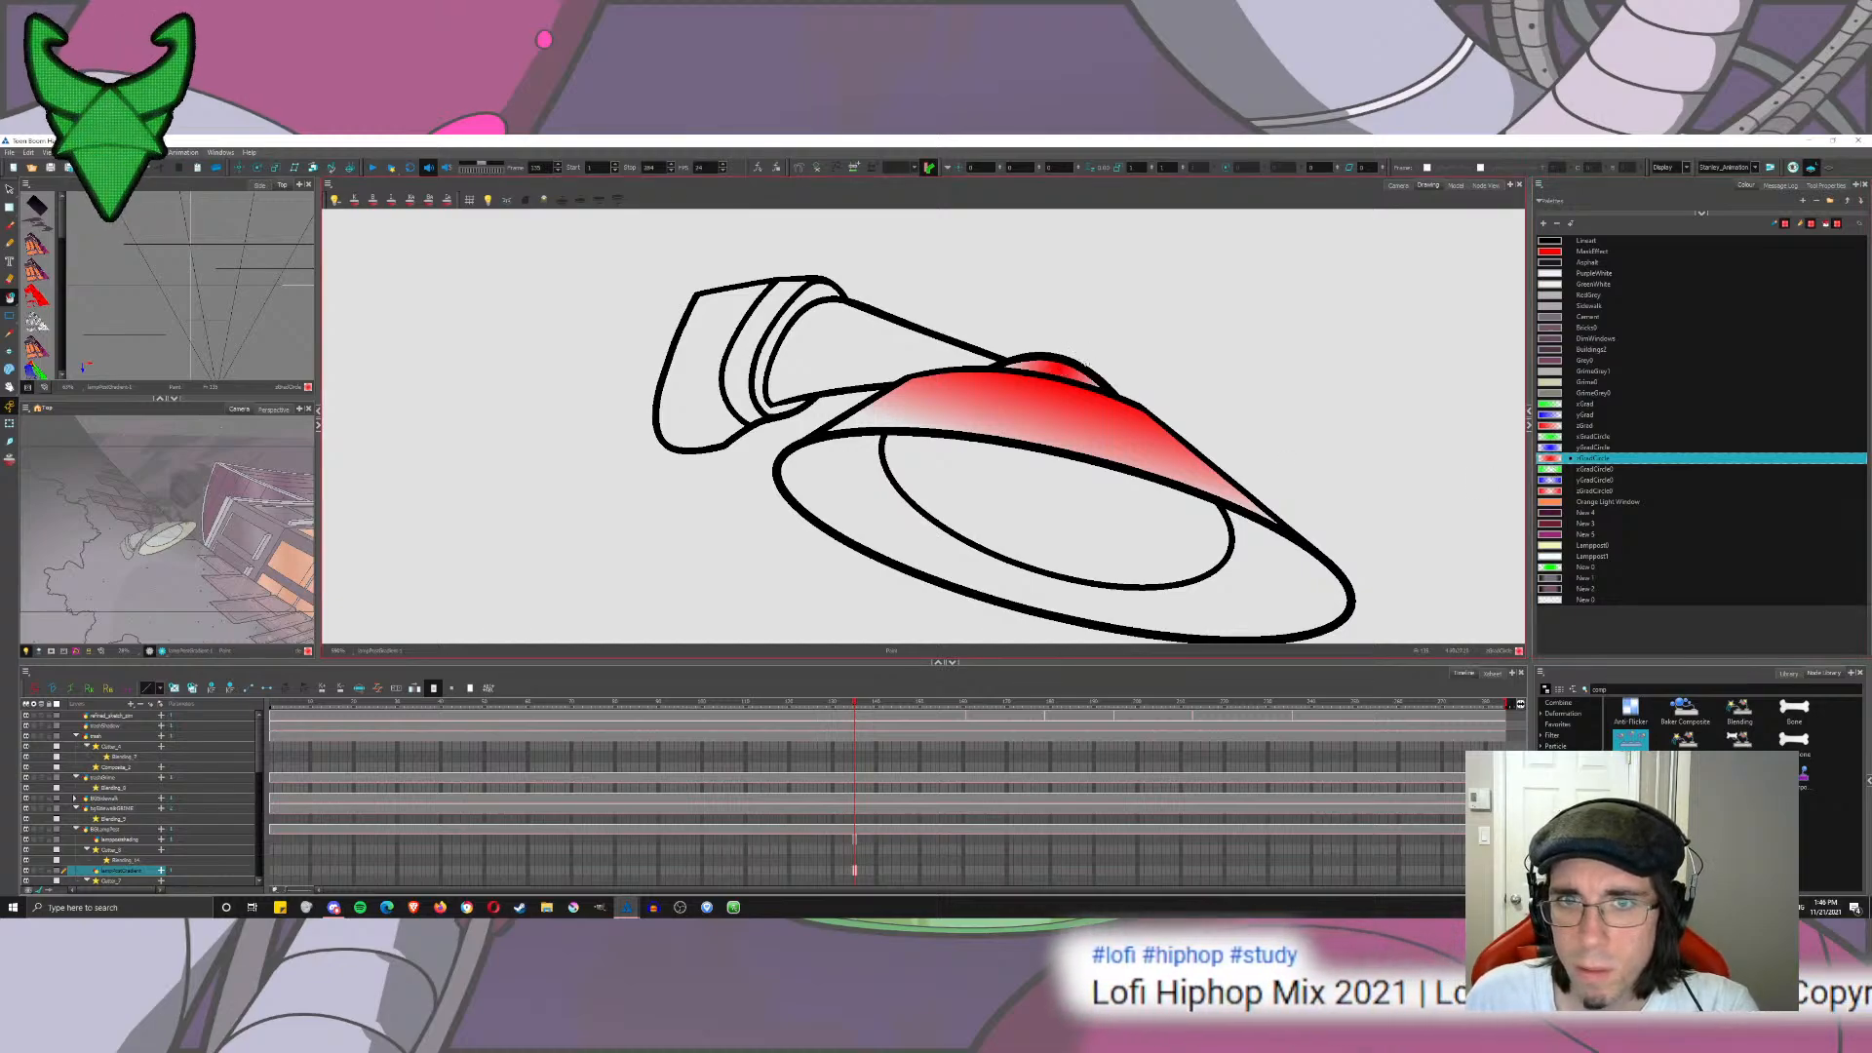
{"action": "key", "text": "ctrl+z"}
Step: Fill the small dome above the lamp shade with the second red circular gradient, and reposition, skew and flatten that gradient across the dome
{"action": "left_click", "coordinate": [1555, 491]}
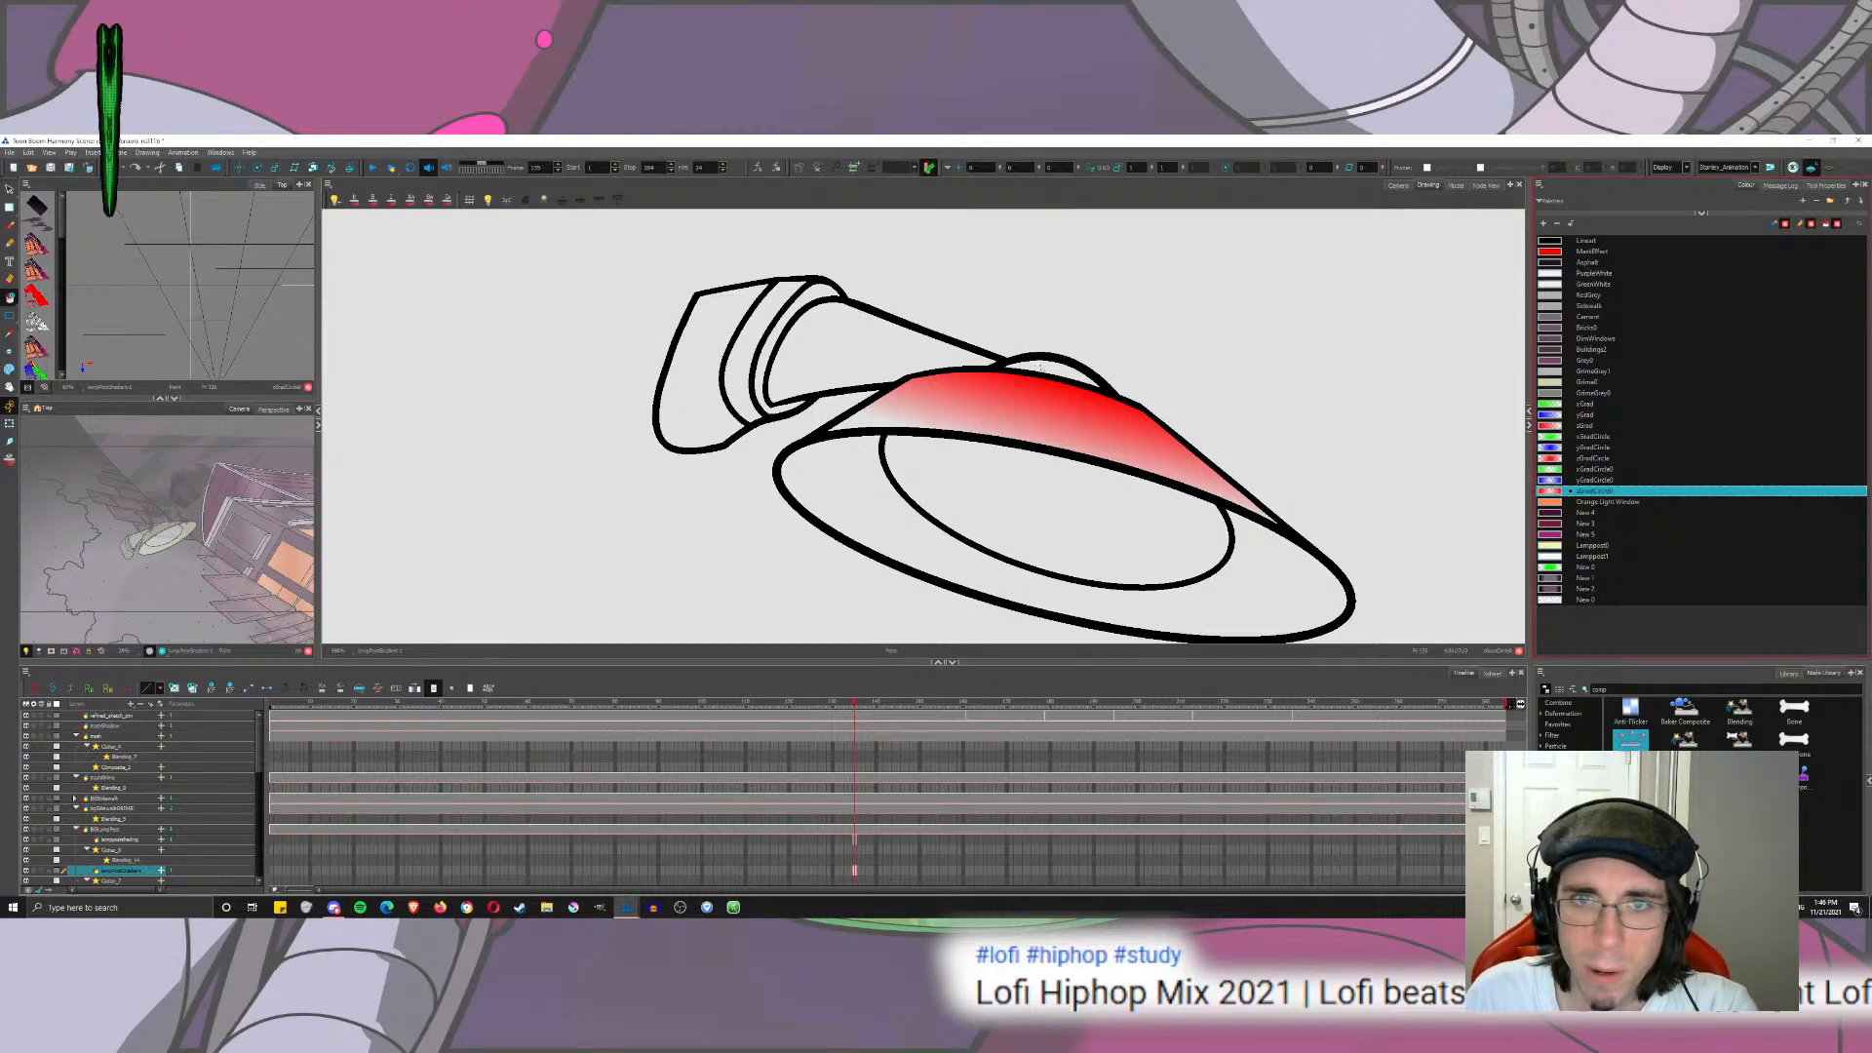
{"action": "left_click", "coordinate": [1039, 368]}
{"action": "left_click", "coordinate": [9, 189]}
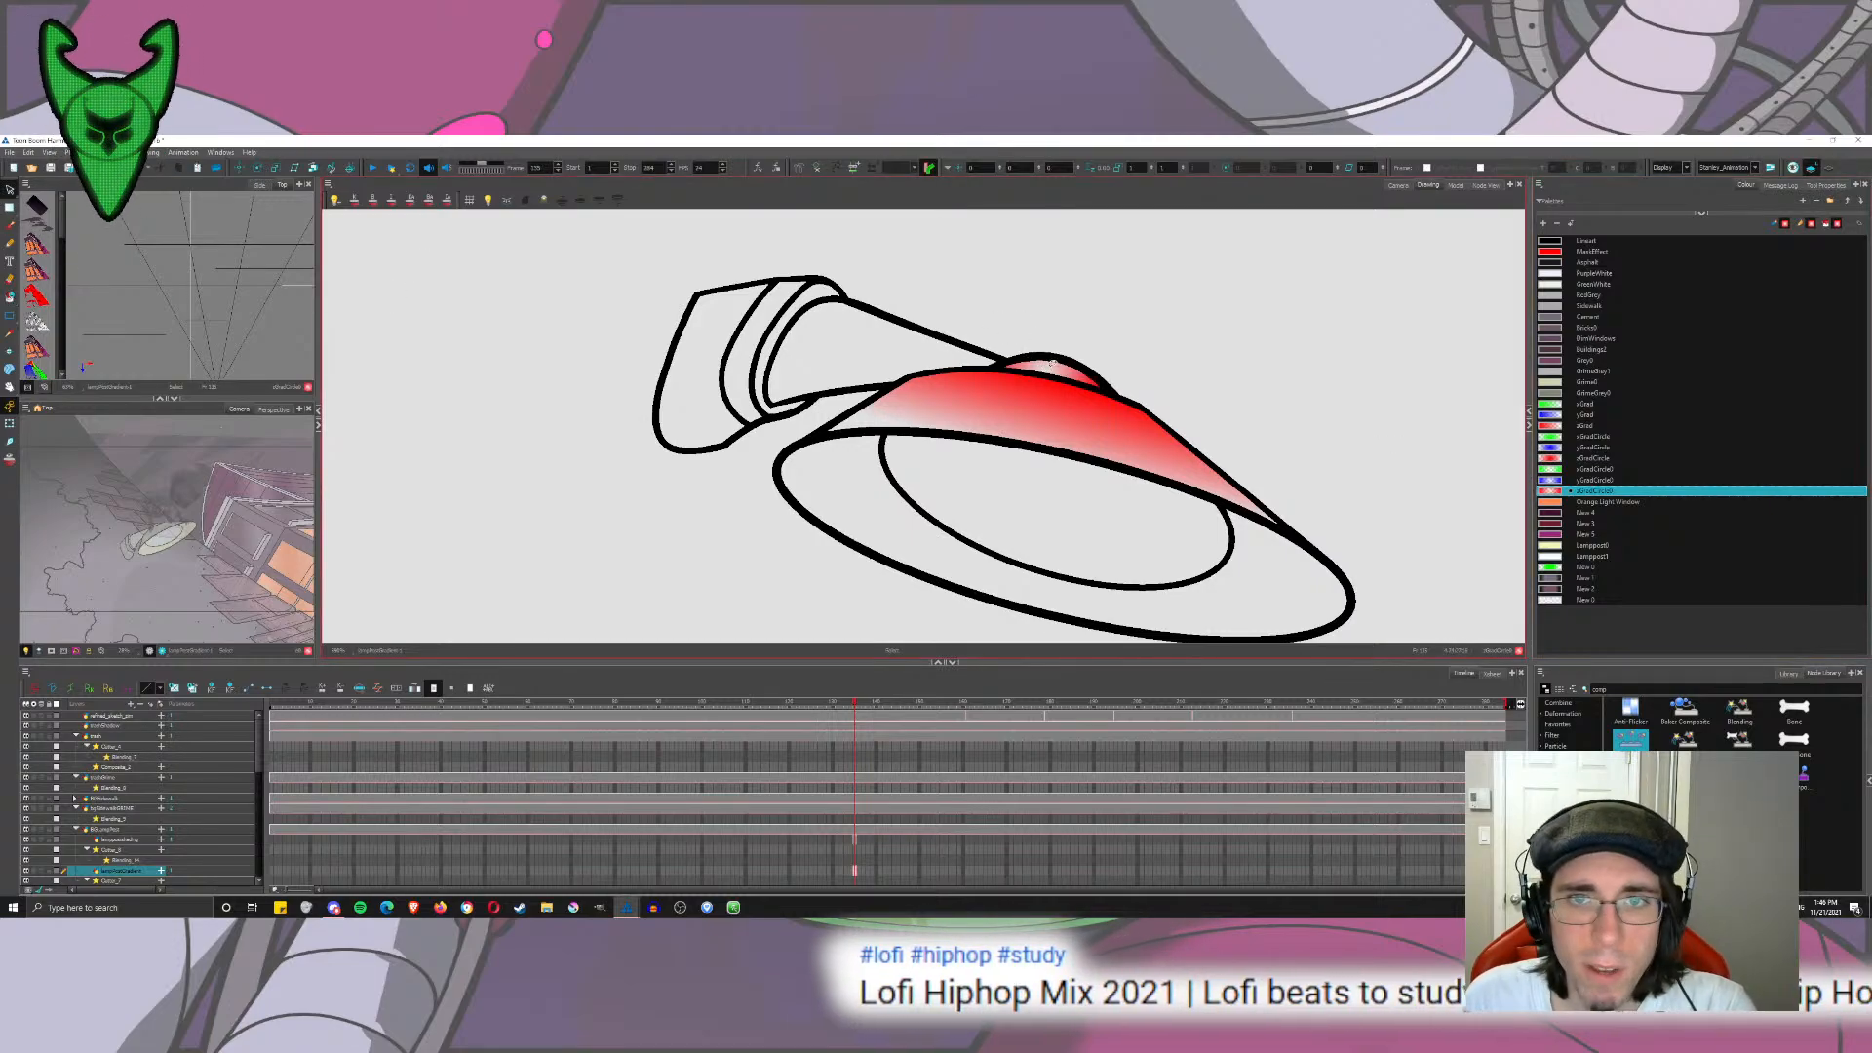
{"action": "left_click", "coordinate": [1053, 363]}
{"action": "left_click", "coordinate": [5, 224]}
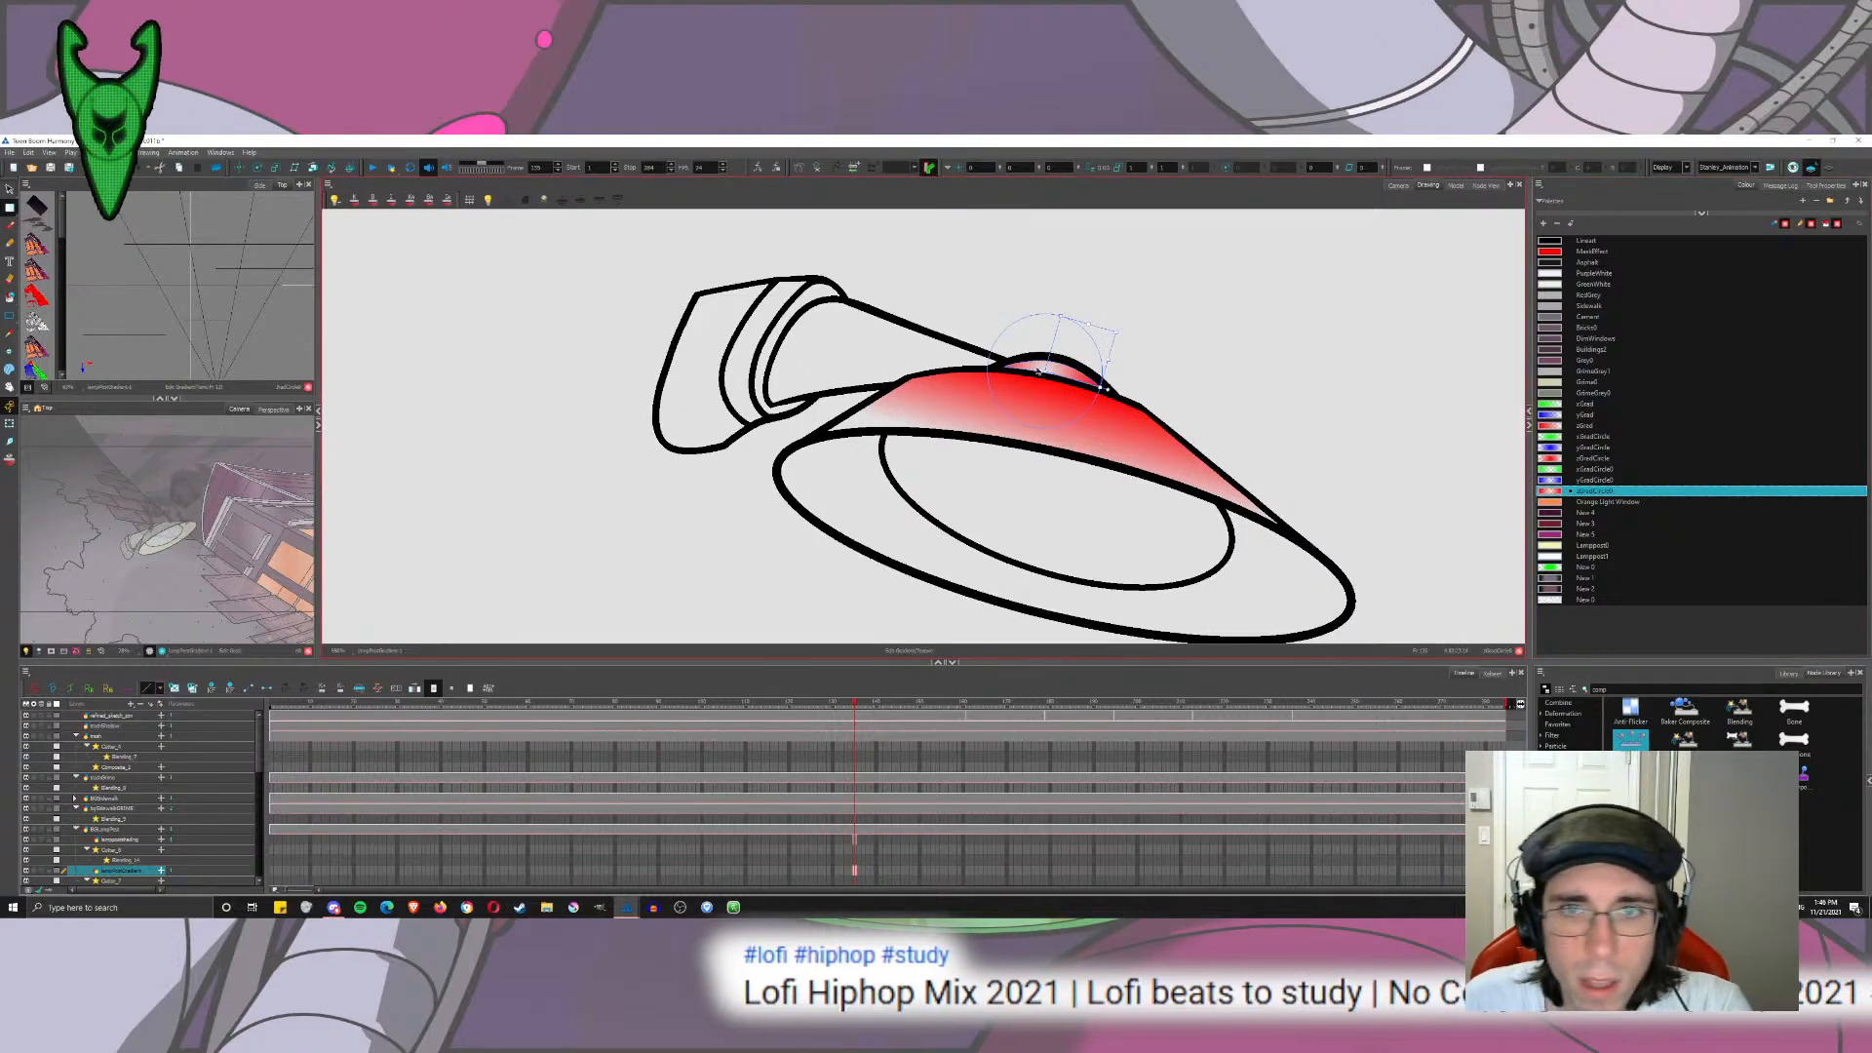
{"action": "left_click_drag", "start_coordinate": [1043, 372], "coordinate": [1162, 398]}
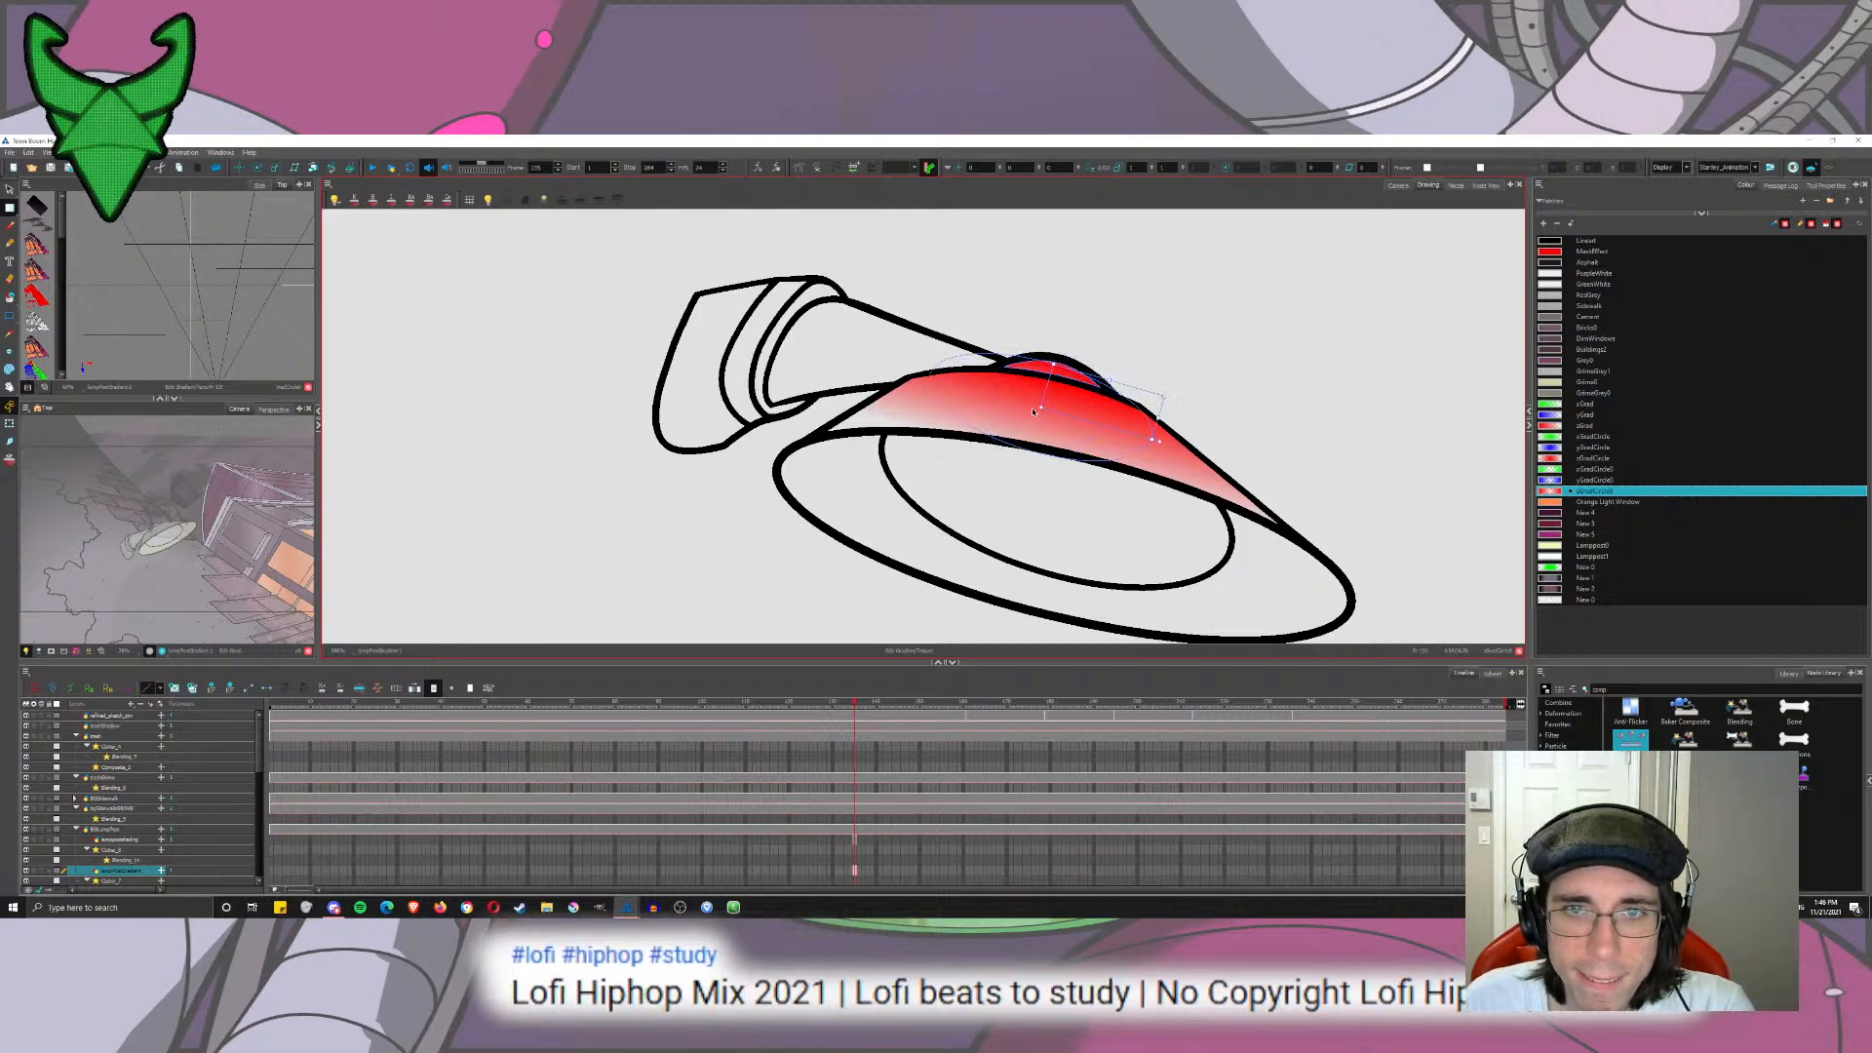
{"action": "left_click_drag", "start_coordinate": [1041, 407], "coordinate": [1045, 391]}
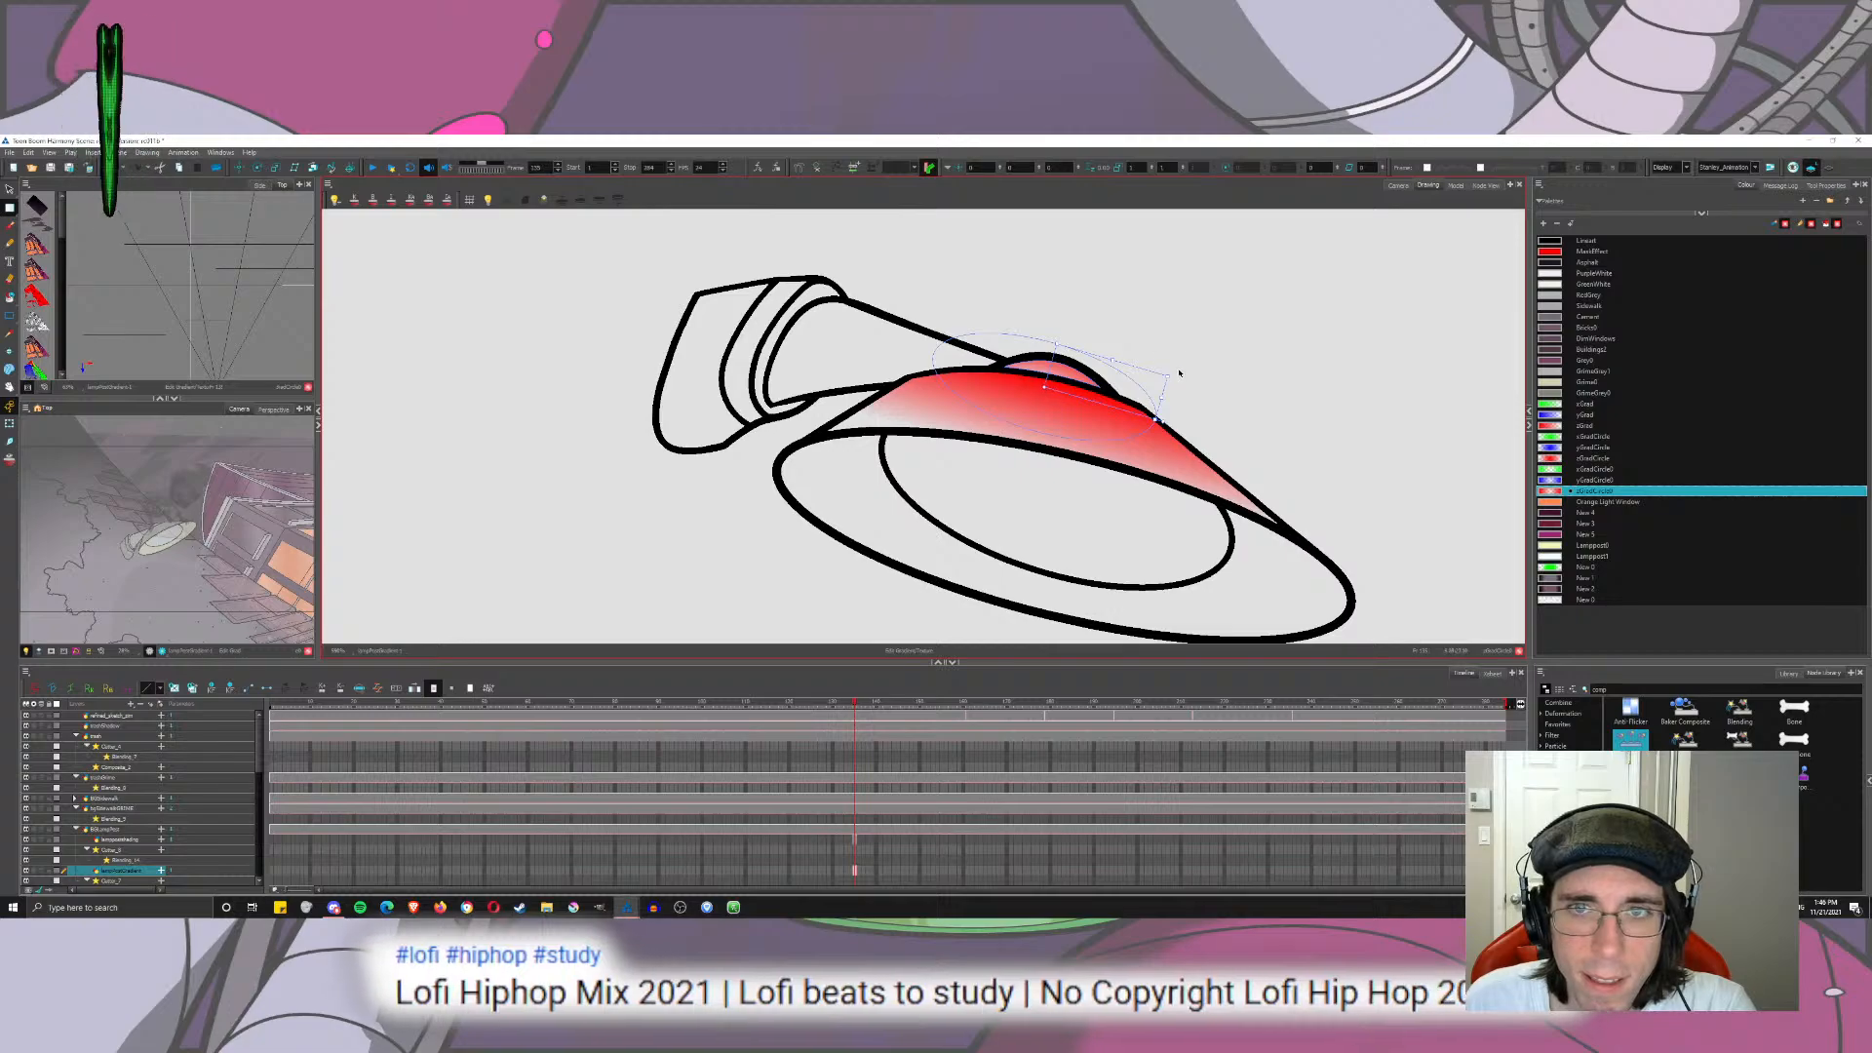
{"action": "left_click_drag", "start_coordinate": [1169, 379], "coordinate": [1166, 397]}
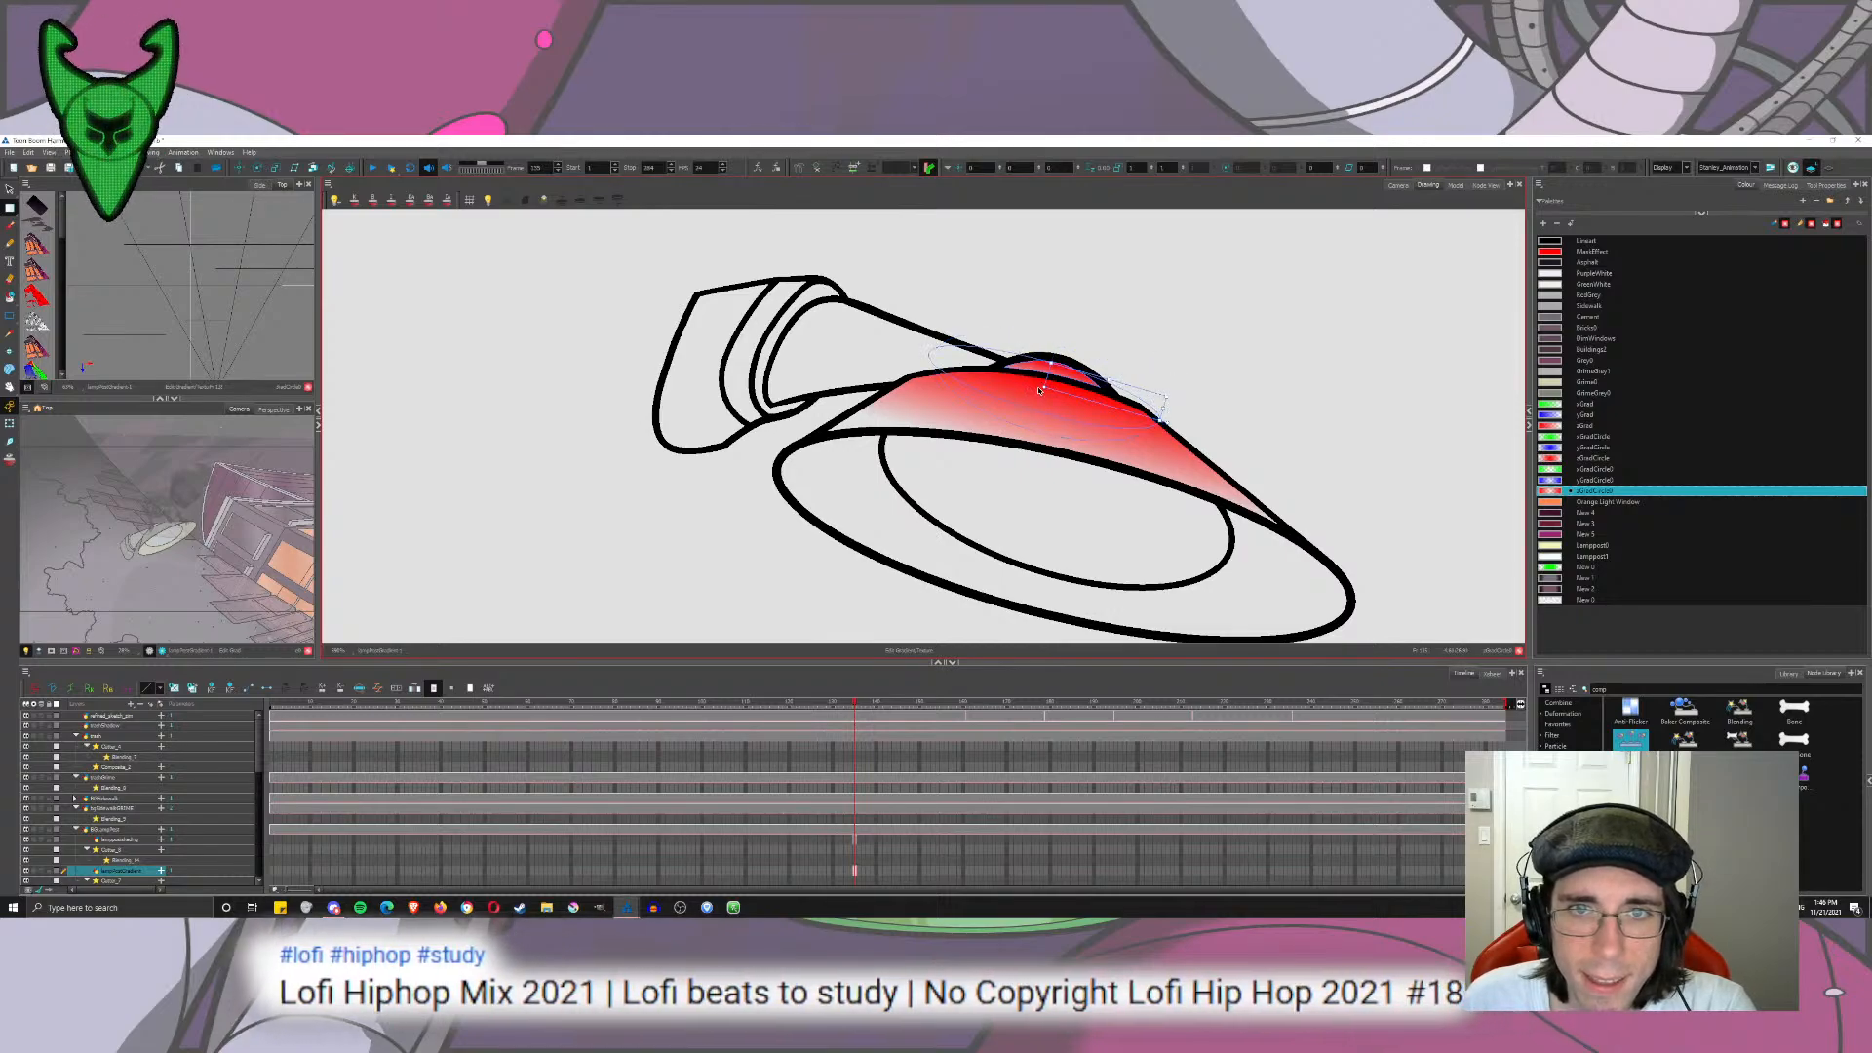
{"action": "left_click_drag", "start_coordinate": [1044, 387], "coordinate": [1080, 384]}
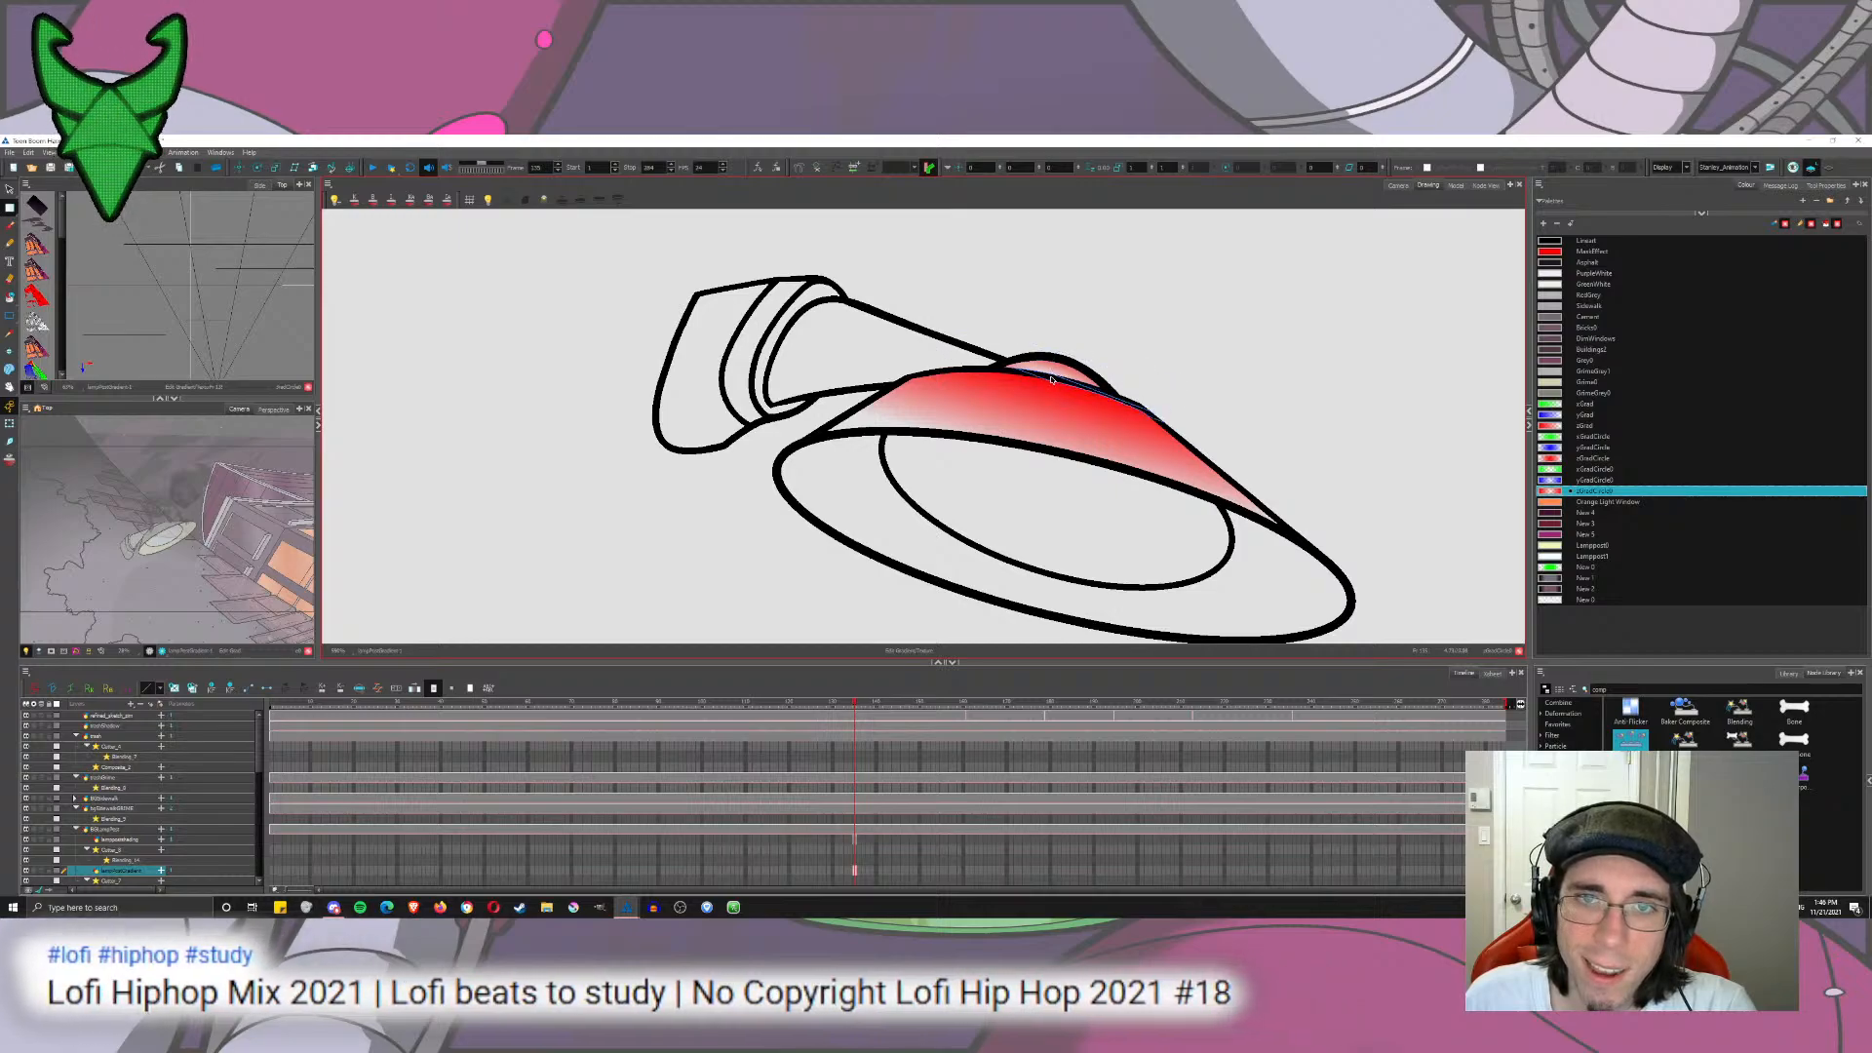
{"action": "left_click", "coordinate": [1092, 300]}
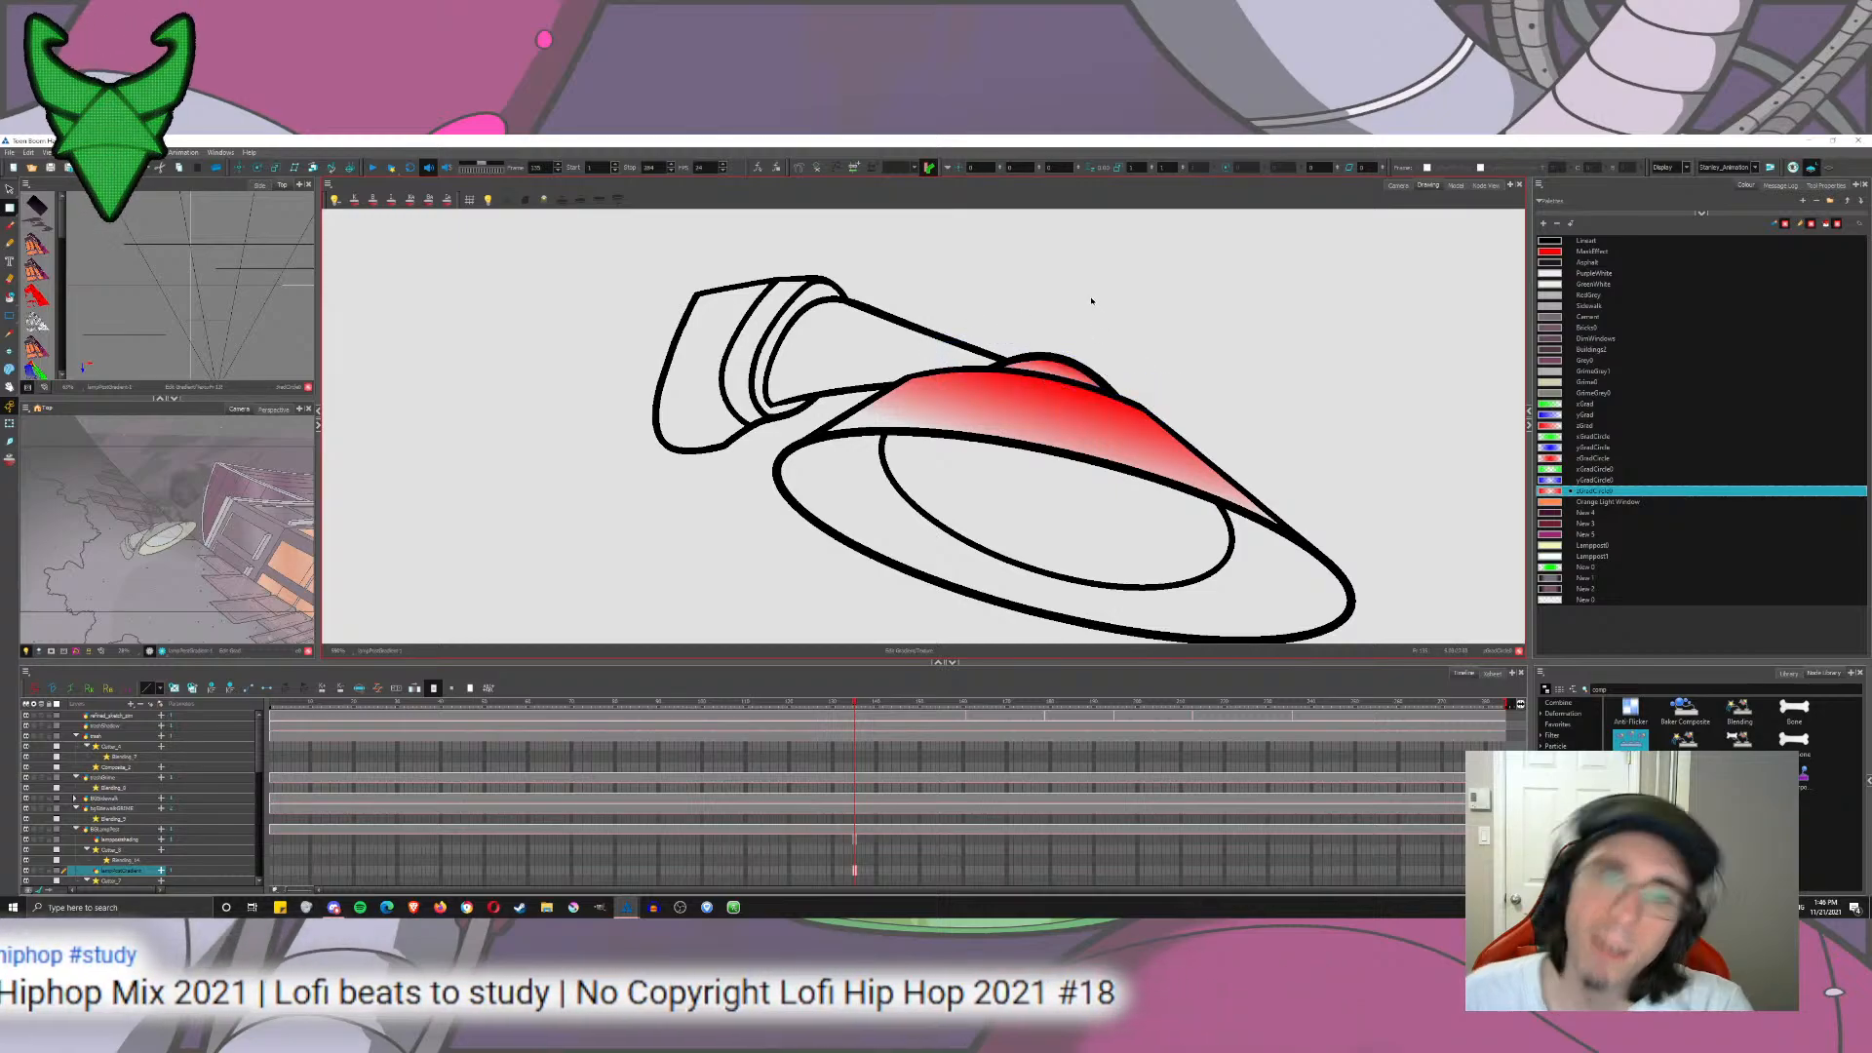
{"action": "left_click_drag", "start_coordinate": [1041, 321], "coordinate": [1030, 336]}
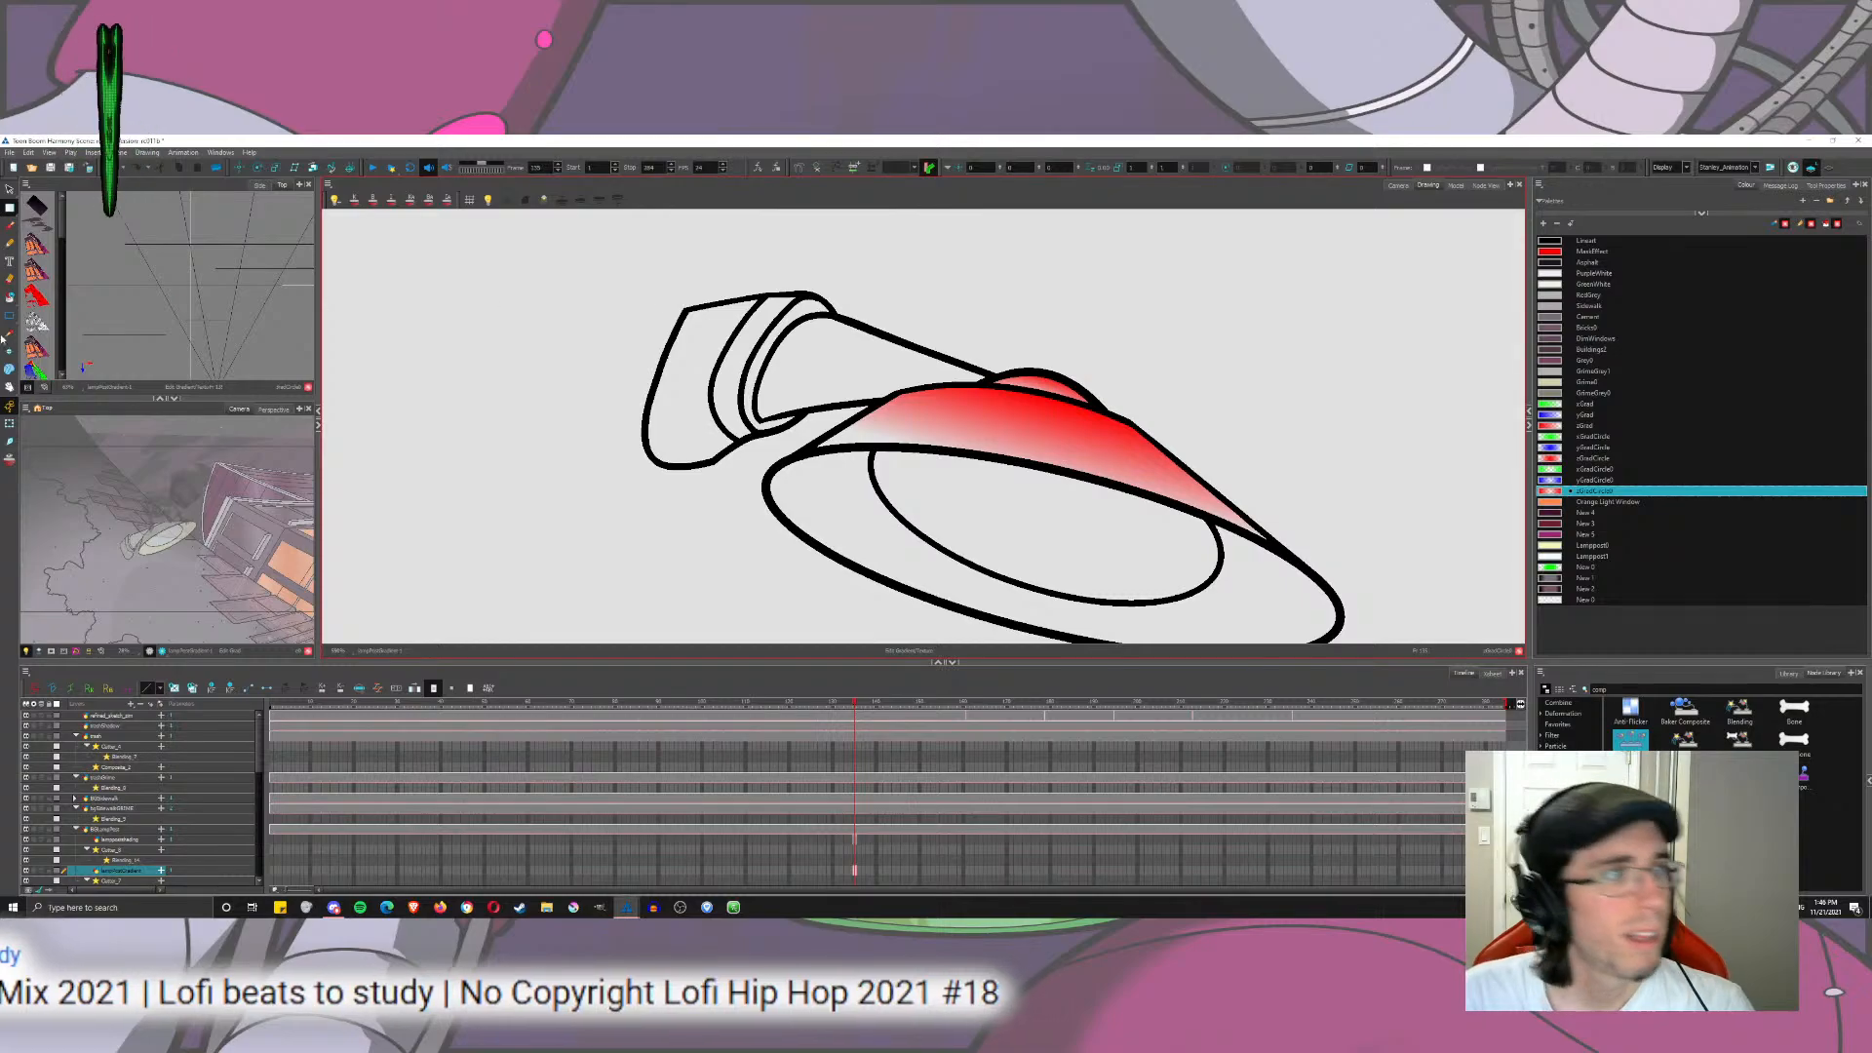
{"action": "left_click", "coordinate": [9, 297]}
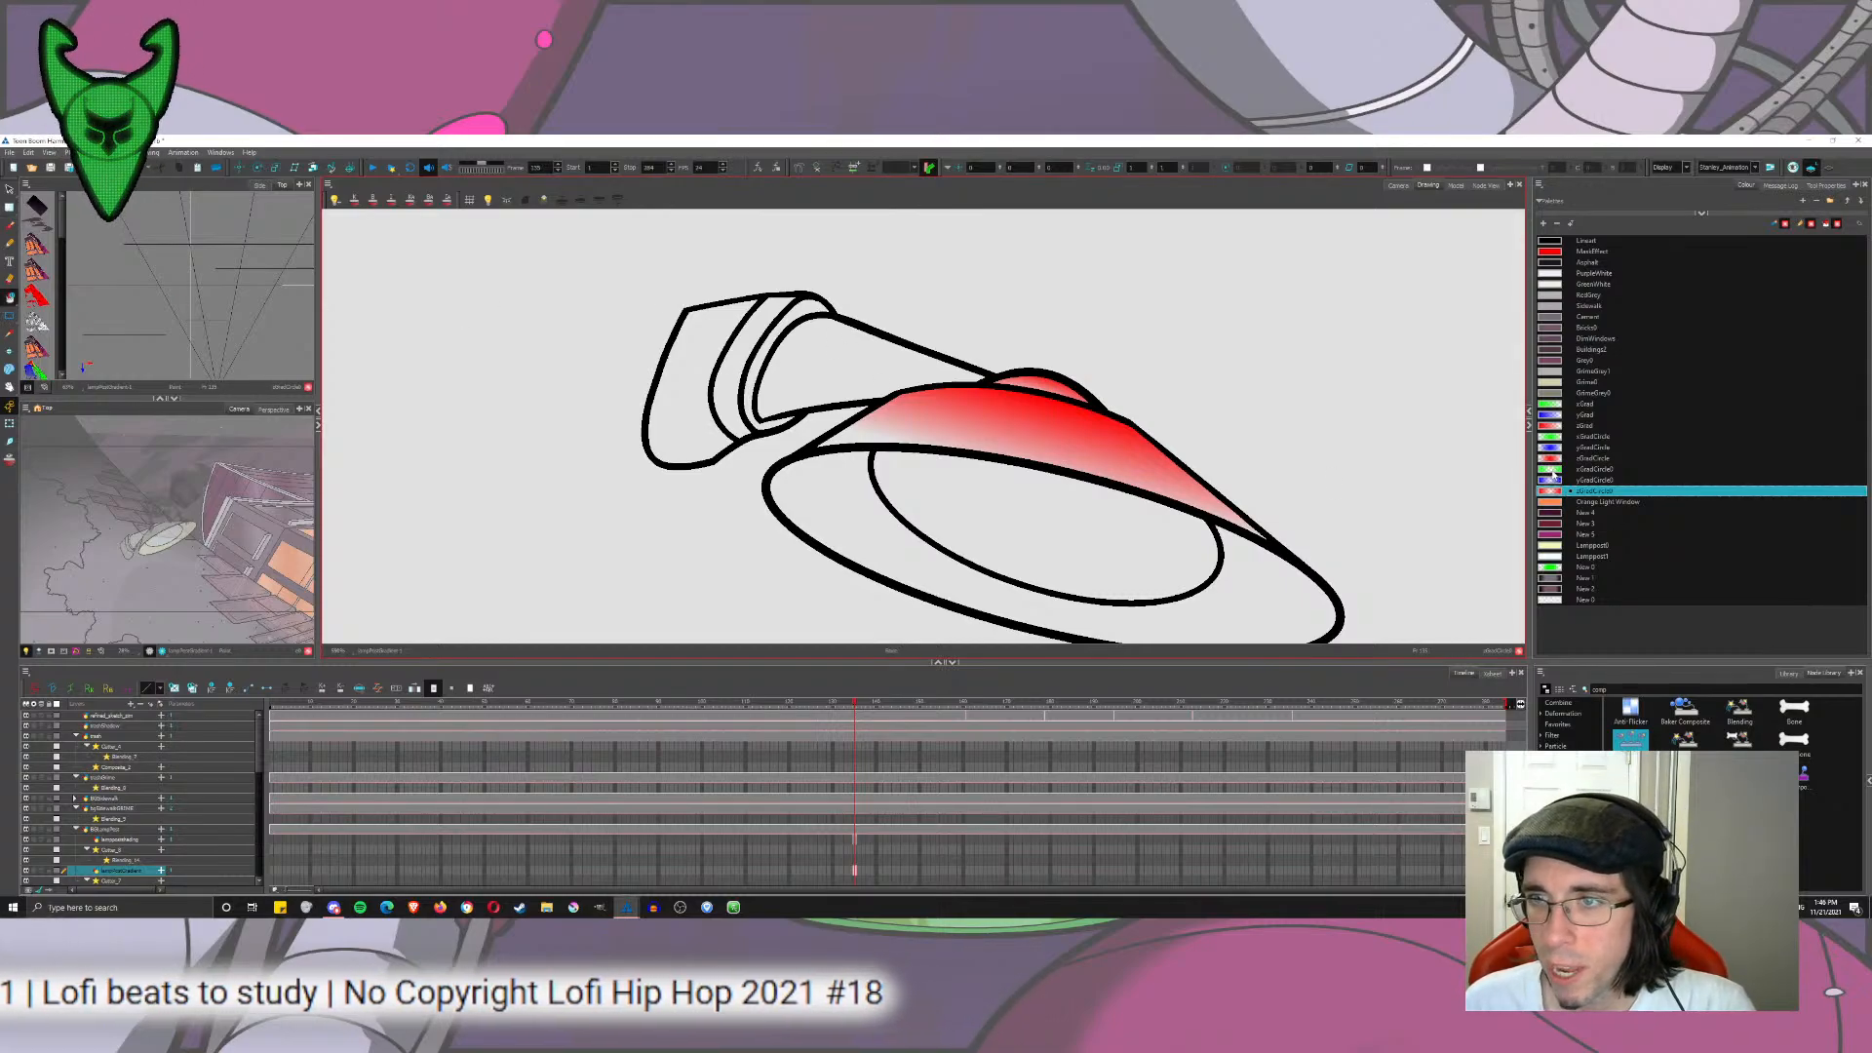
{"action": "left_click", "coordinate": [1553, 468]}
{"action": "left_click", "coordinate": [1554, 436]}
{"action": "left_click", "coordinate": [801, 368]}
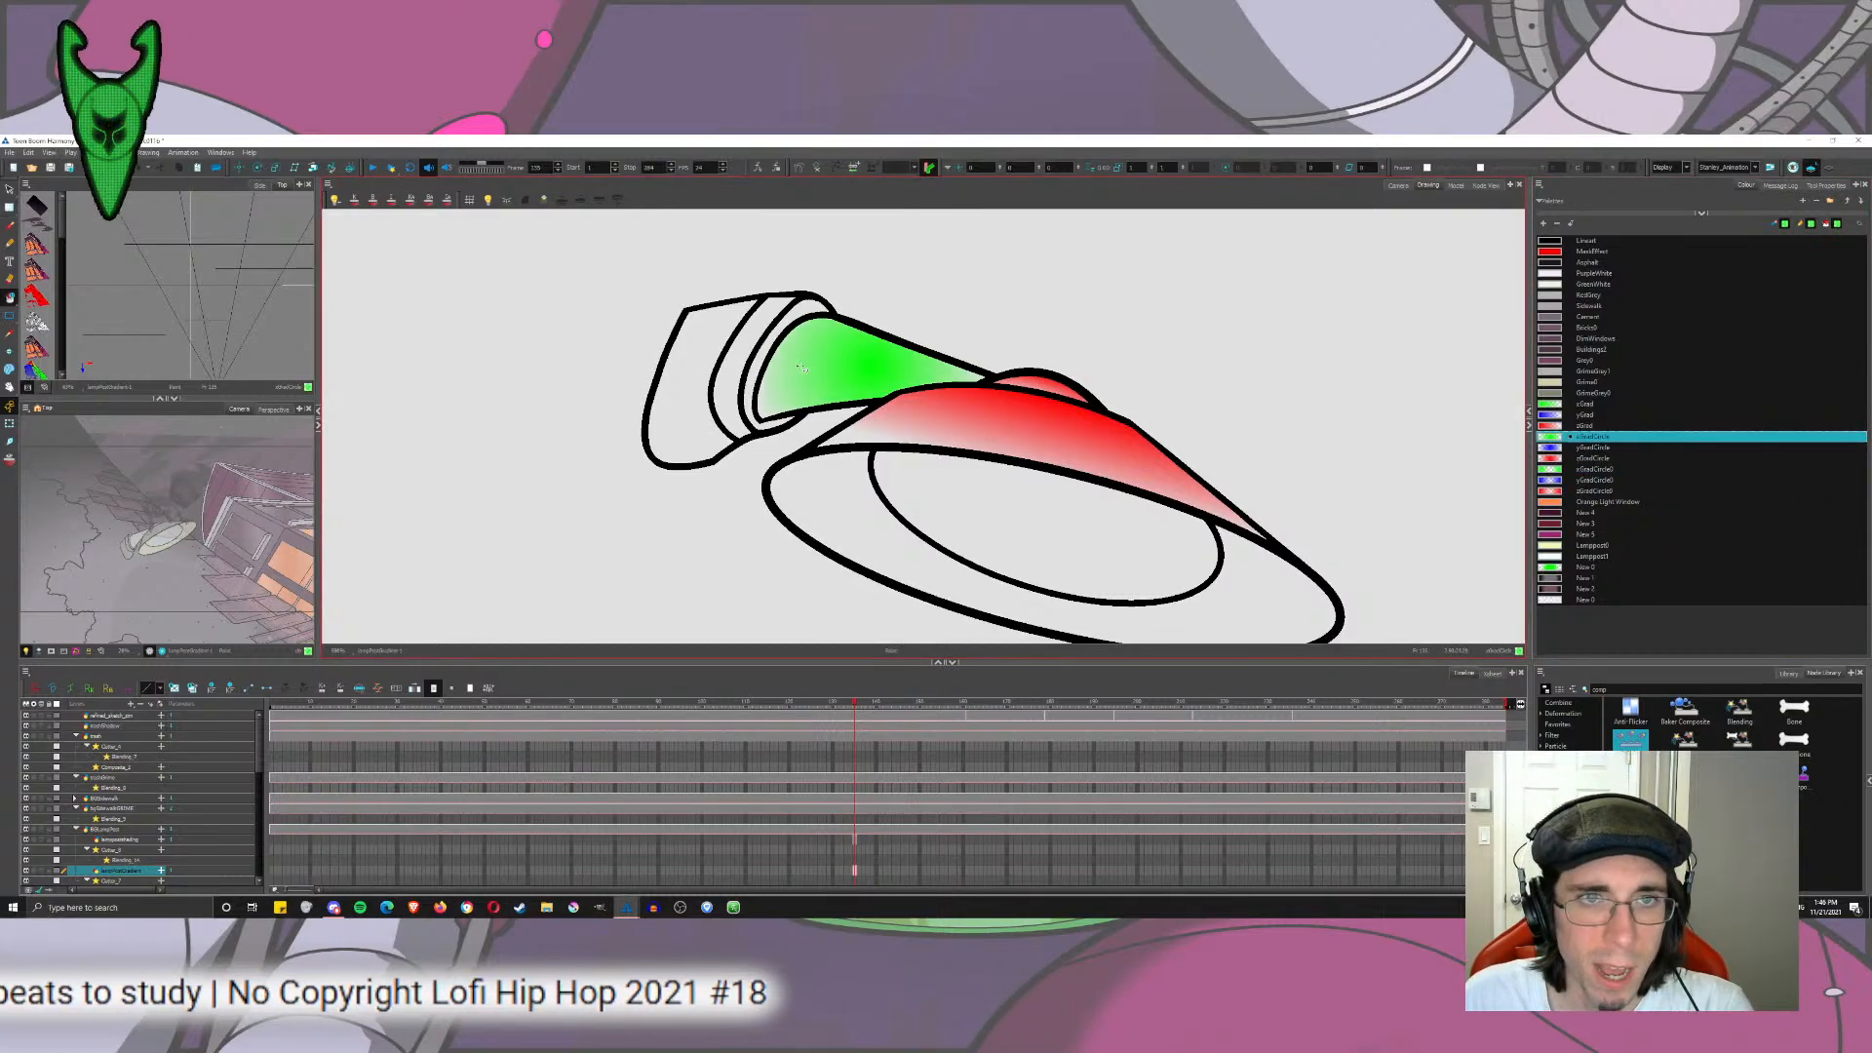
{"action": "key", "text": "ctrl+z"}
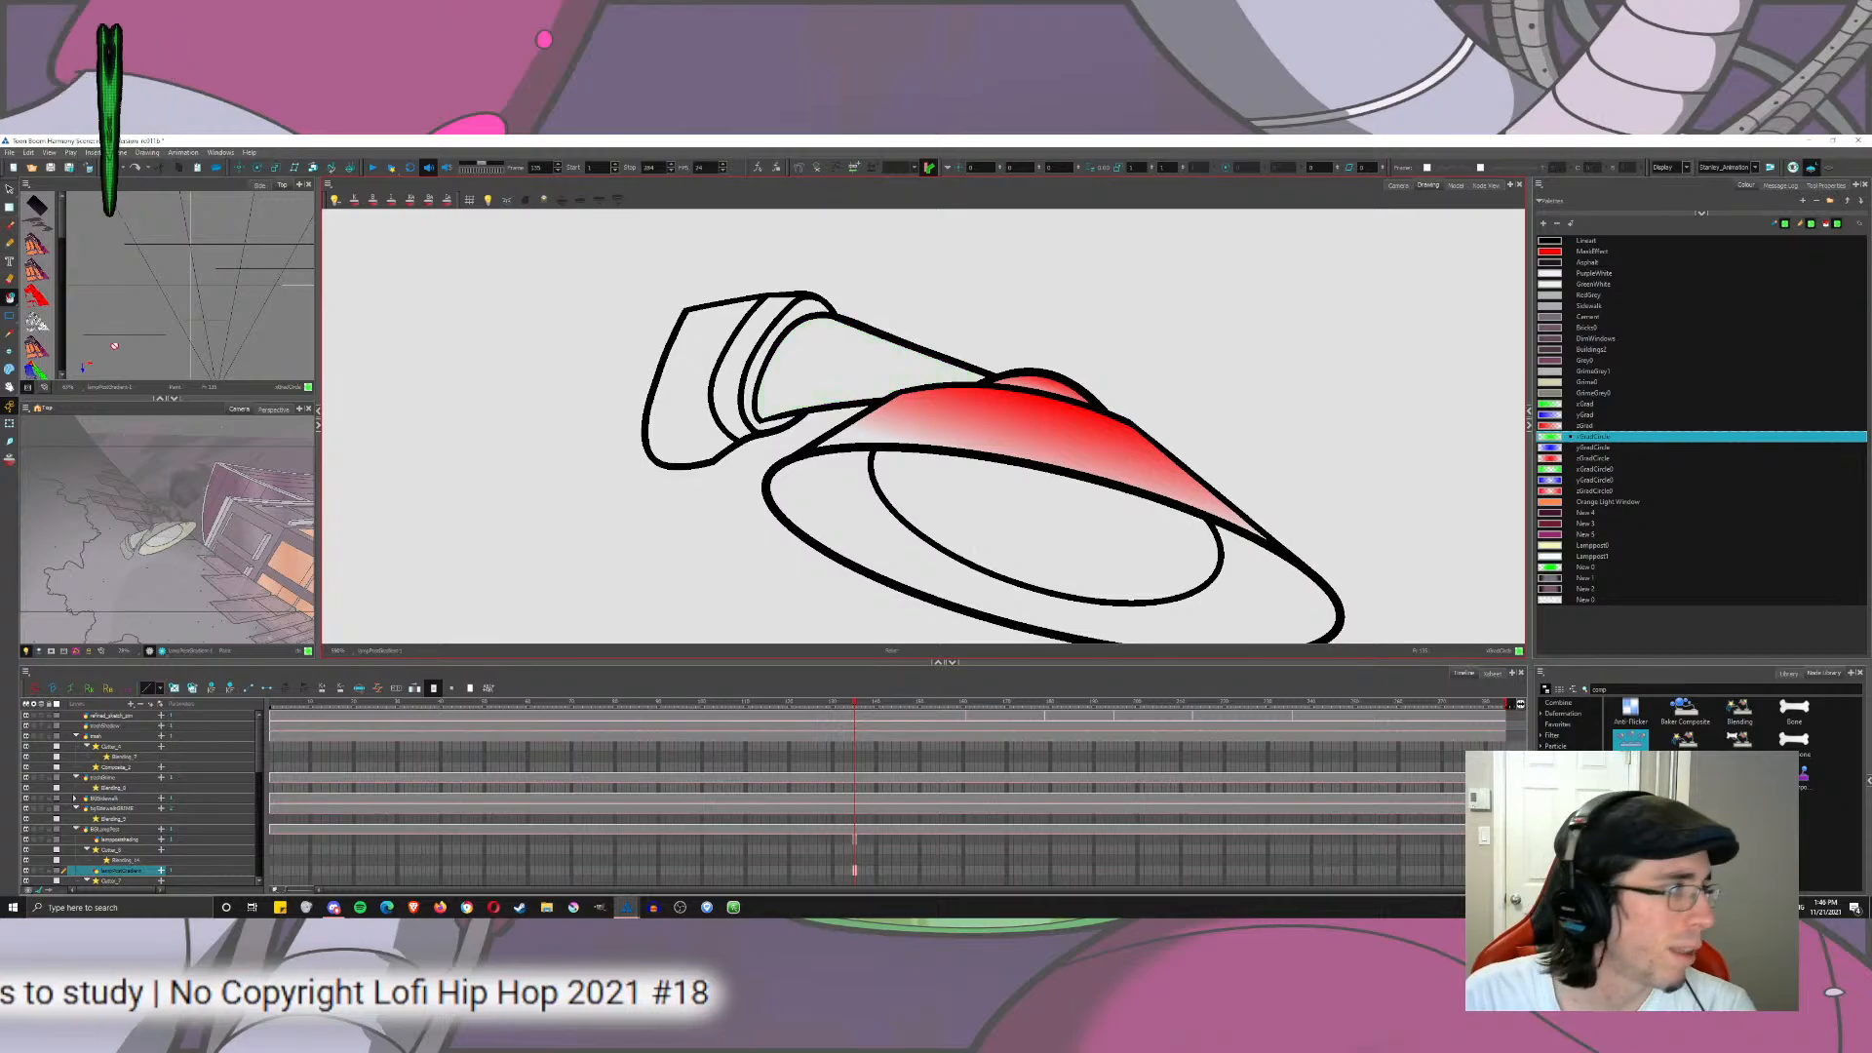
Step: Fill the lamp's tapered arm with the green linear gradient, rotated so green follows the upper edge and fades towards the underside
{"action": "left_click", "coordinate": [1553, 403]}
{"action": "left_click", "coordinate": [801, 368]}
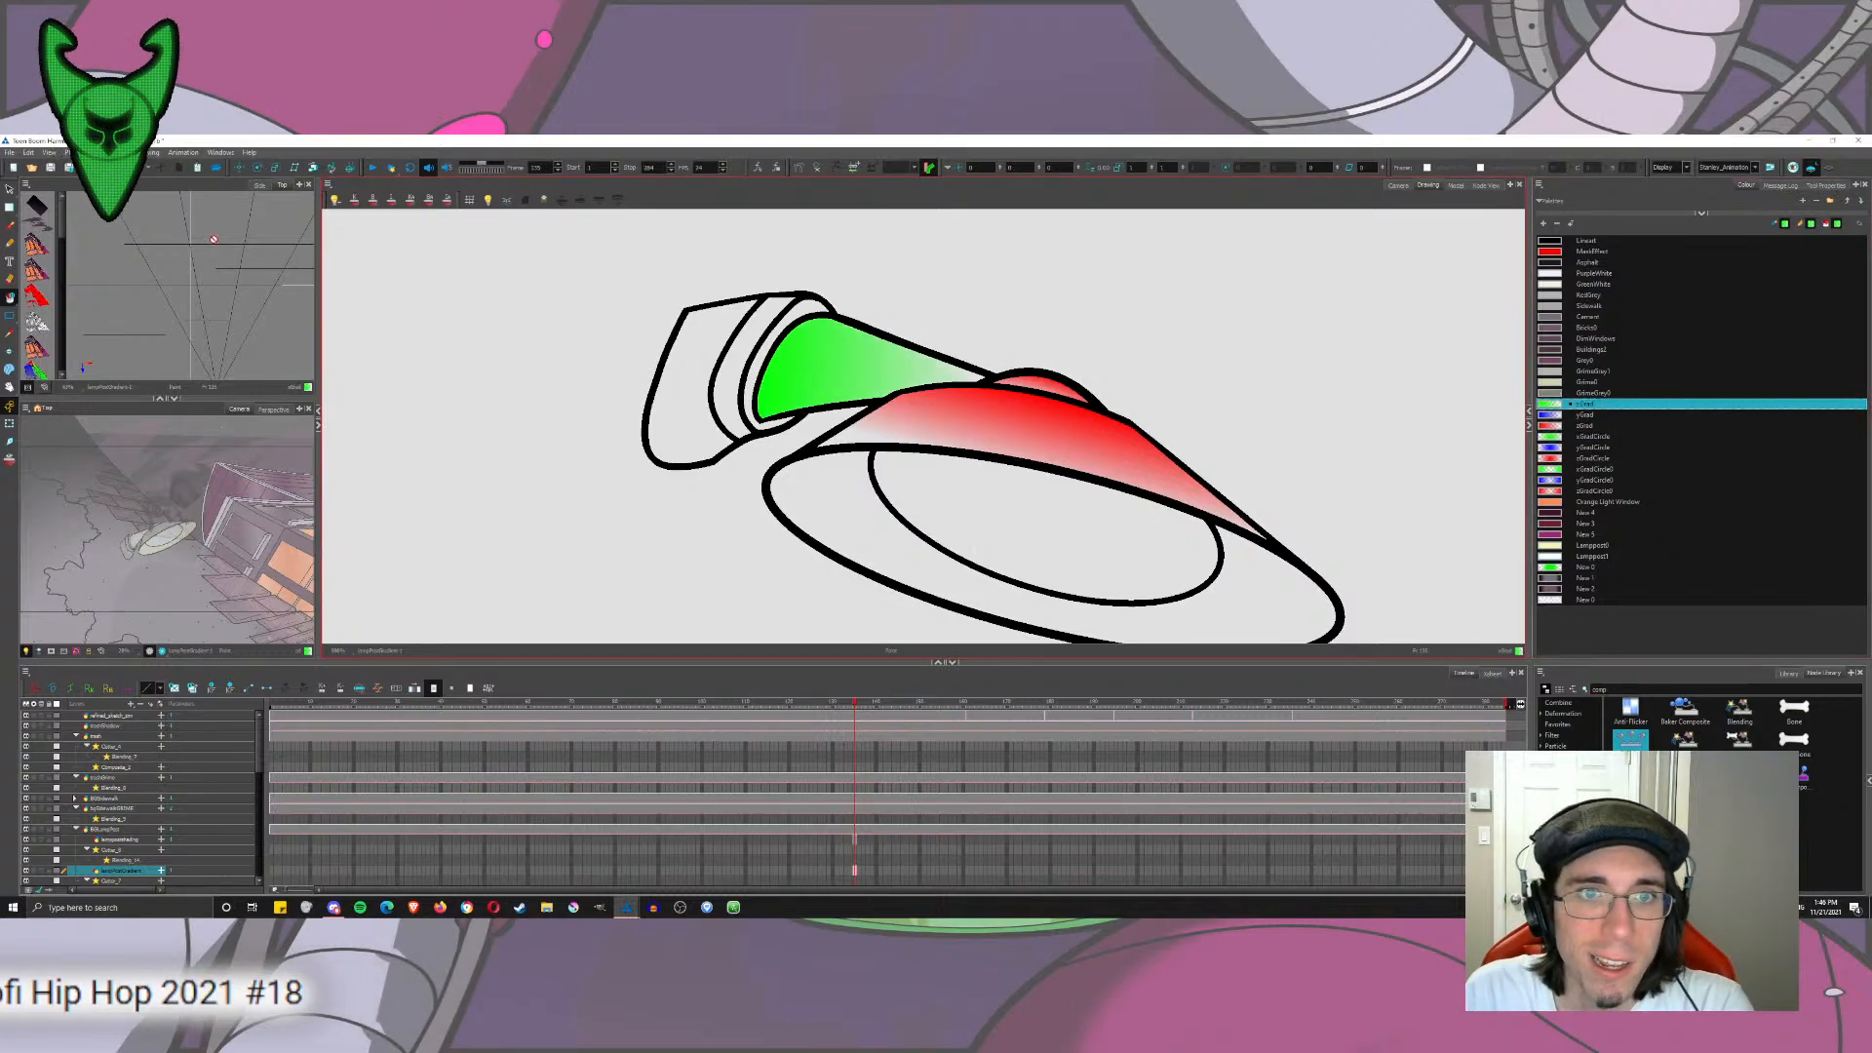
{"action": "left_click", "coordinate": [8, 189]}
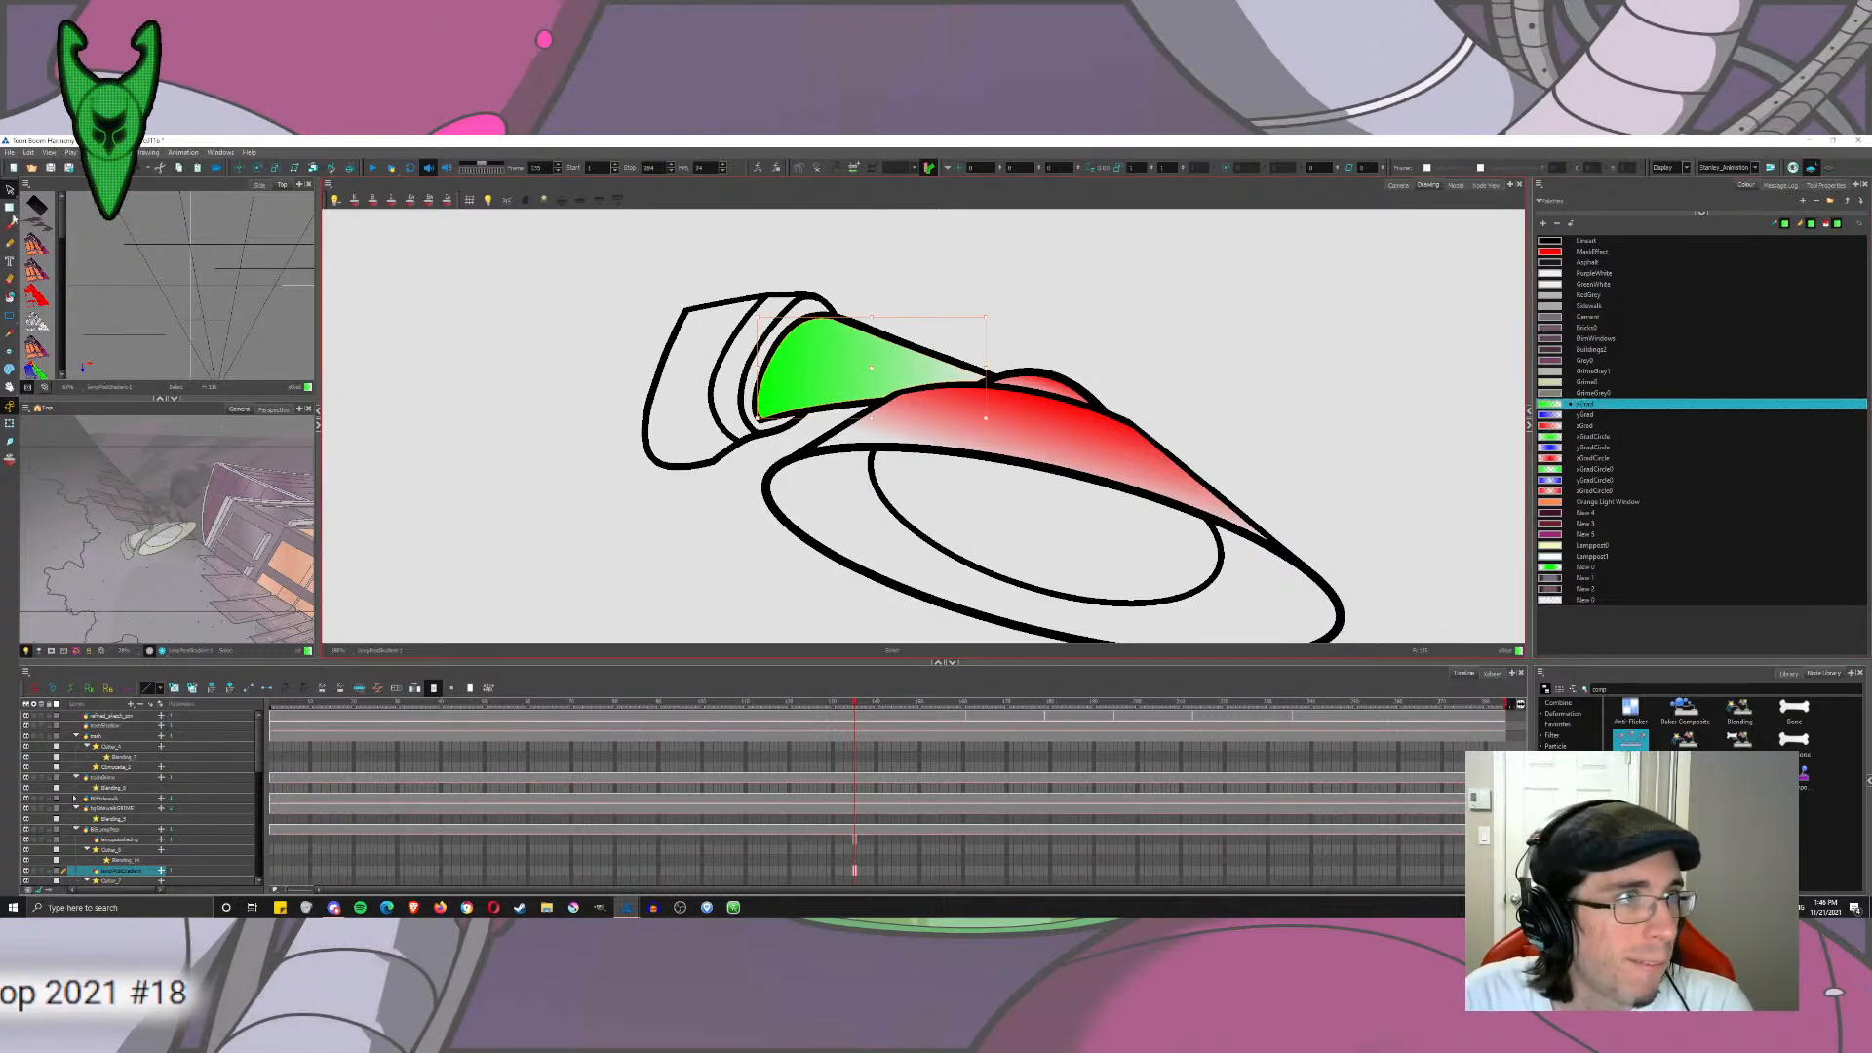
{"action": "left_click", "coordinate": [9, 208]}
{"action": "left_click_drag", "start_coordinate": [991, 367], "coordinate": [878, 358]}
{"action": "left_click", "coordinate": [930, 301]}
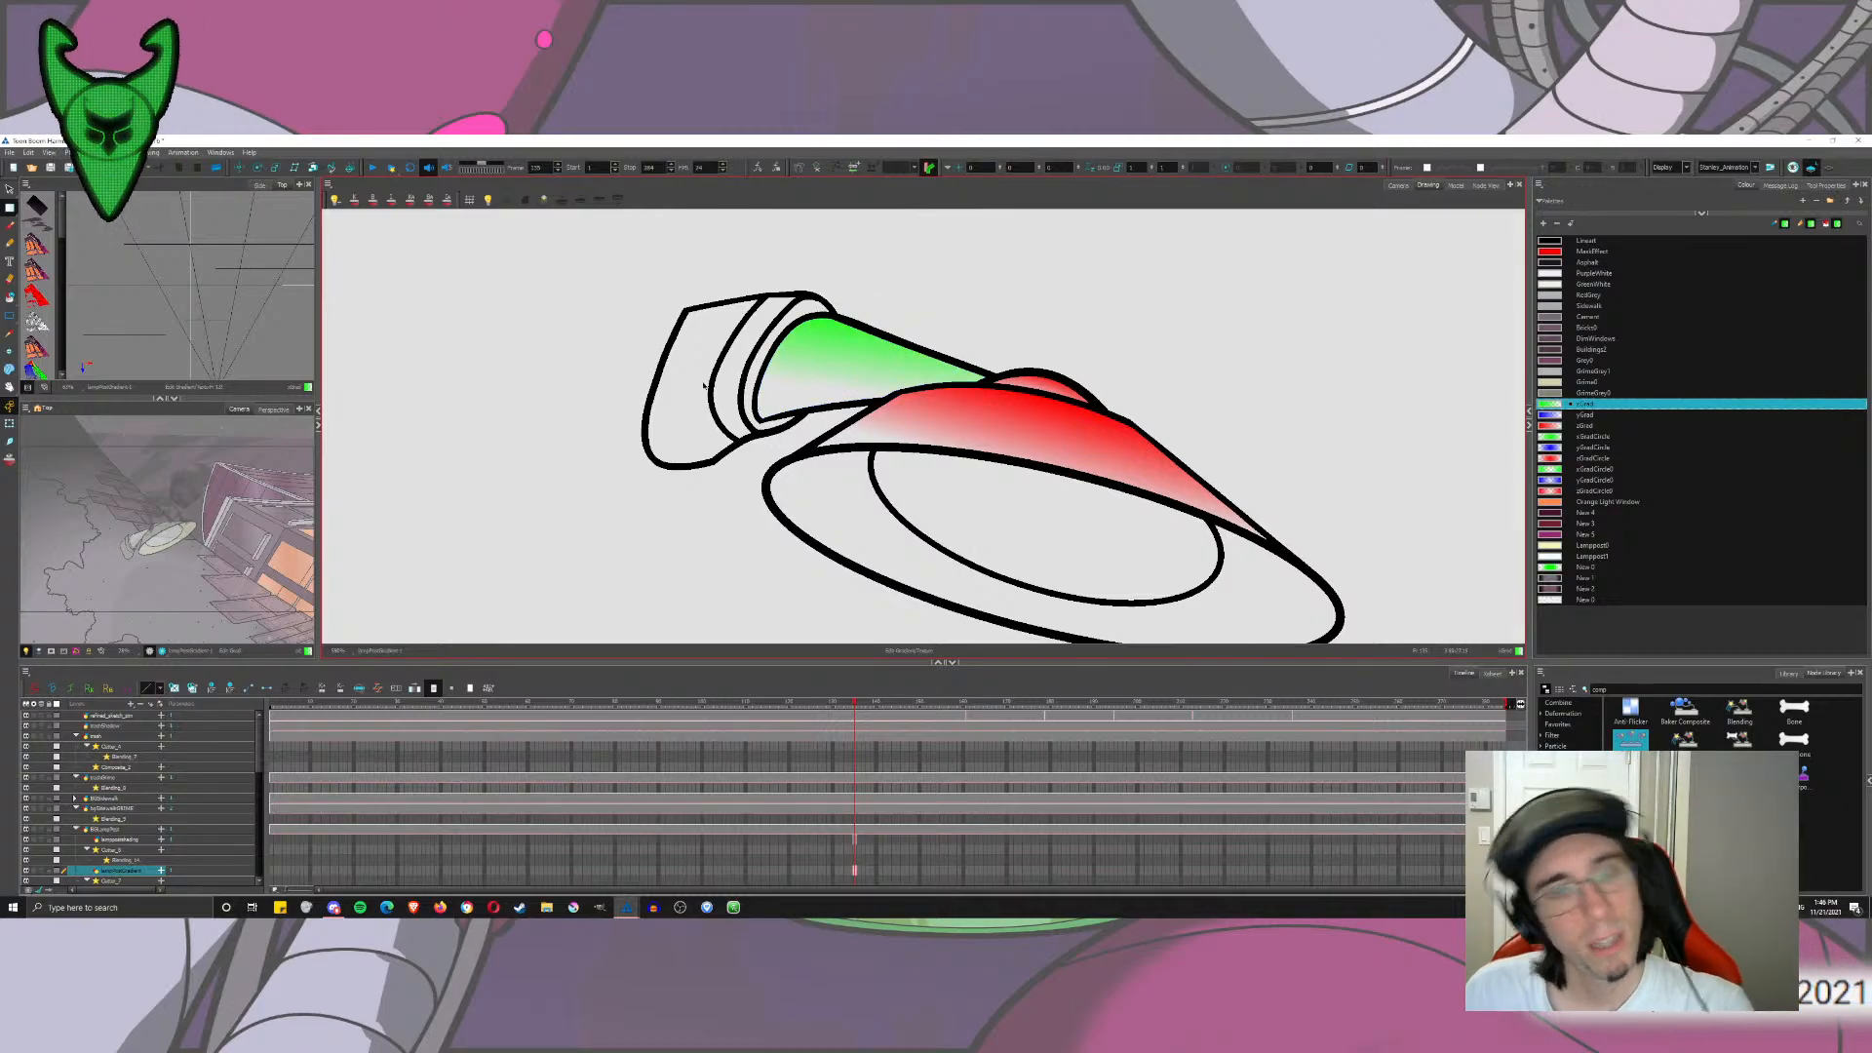
{"action": "left_click", "coordinate": [10, 297]}
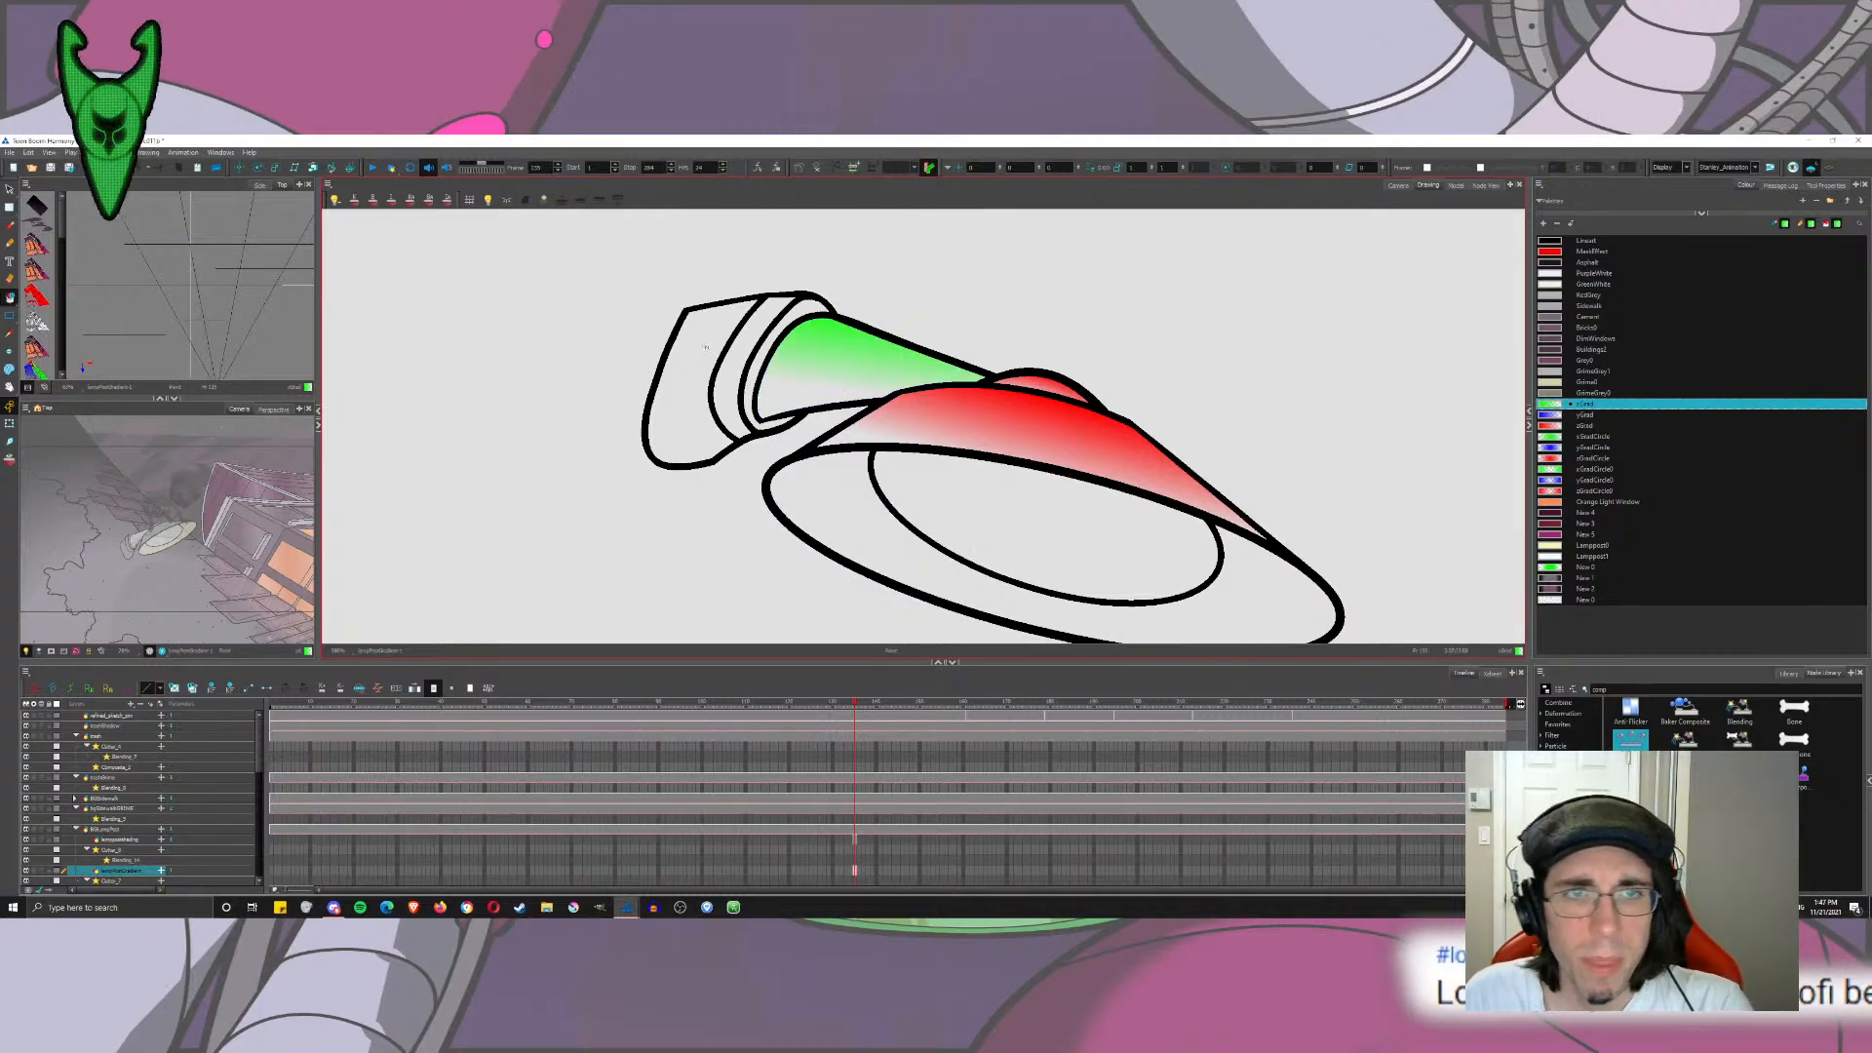
Step: Fill the lamp's end cap and adjoining band with the green linear gradient, rotated so green sits along the upper edge and fades downward
{"action": "left_click", "coordinate": [734, 365]}
{"action": "left_click", "coordinate": [683, 410]}
{"action": "left_click", "coordinate": [10, 190]}
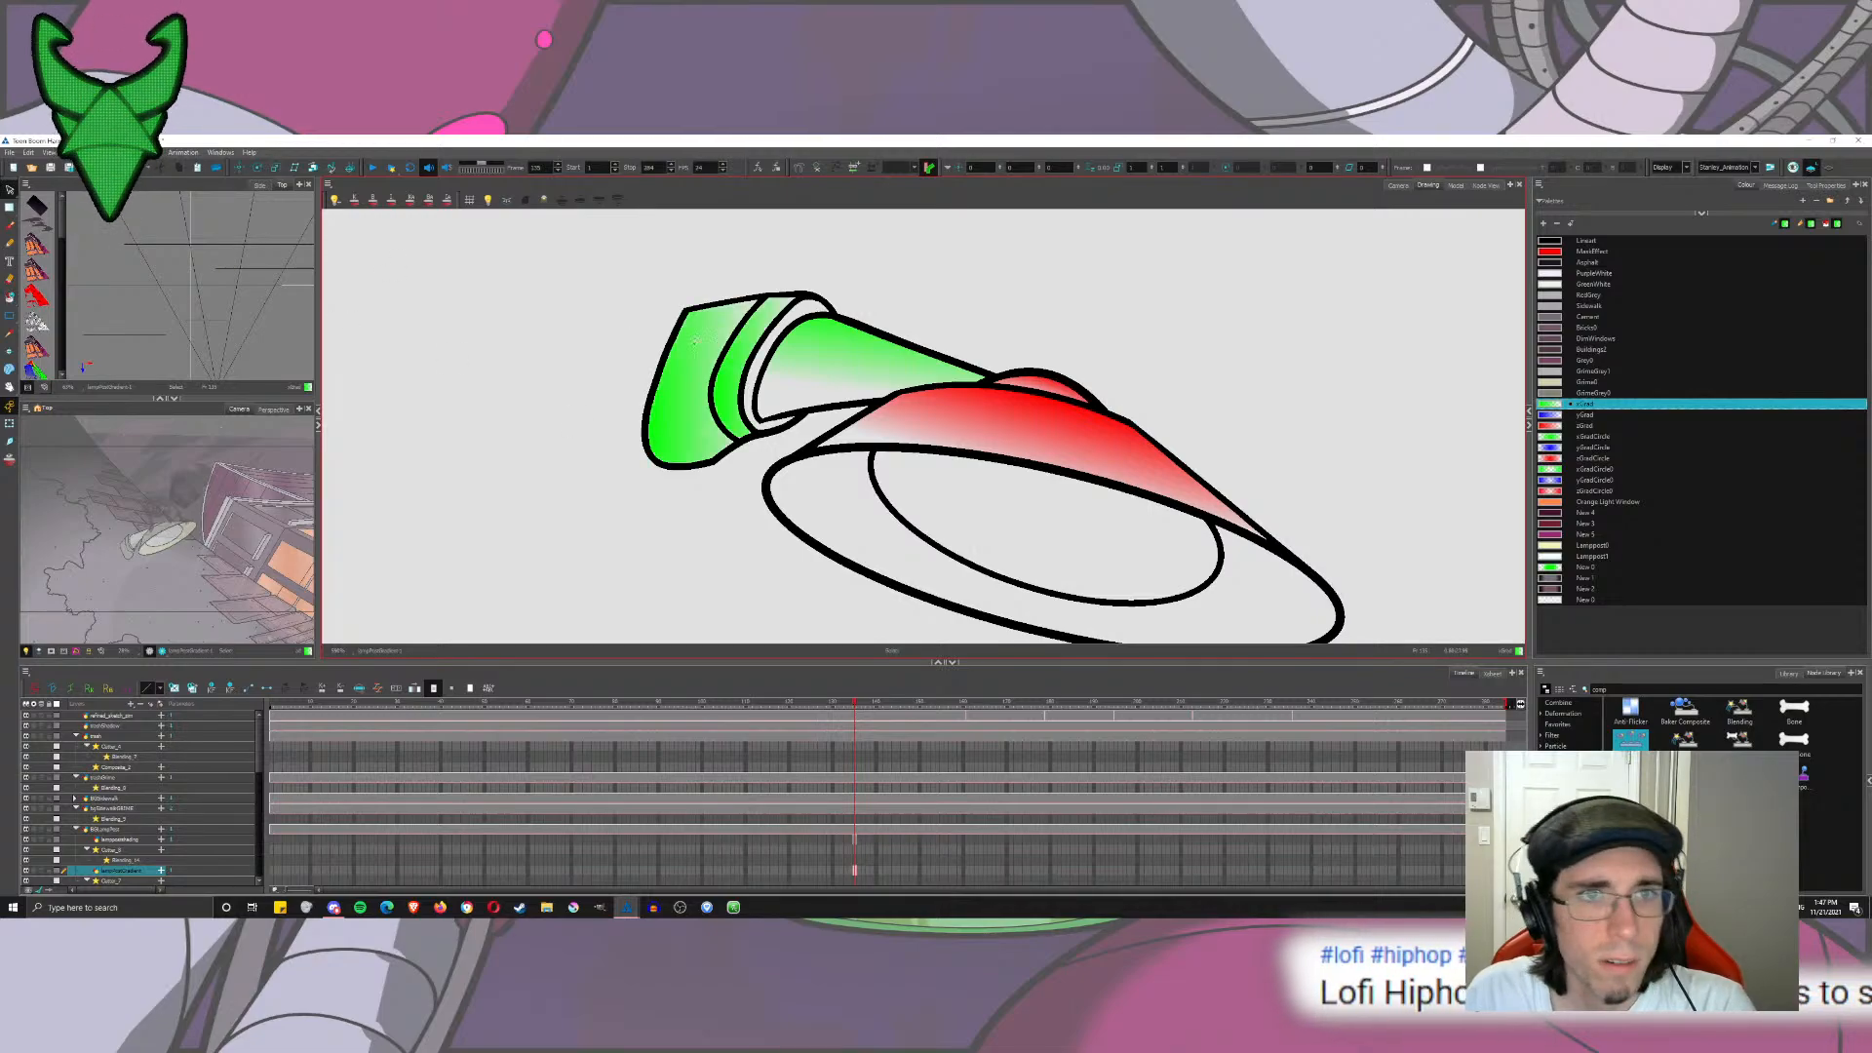
{"action": "left_click", "coordinate": [682, 390]}
{"action": "left_click", "coordinate": [733, 365], "text": "shift"}
{"action": "left_click", "coordinate": [10, 207]}
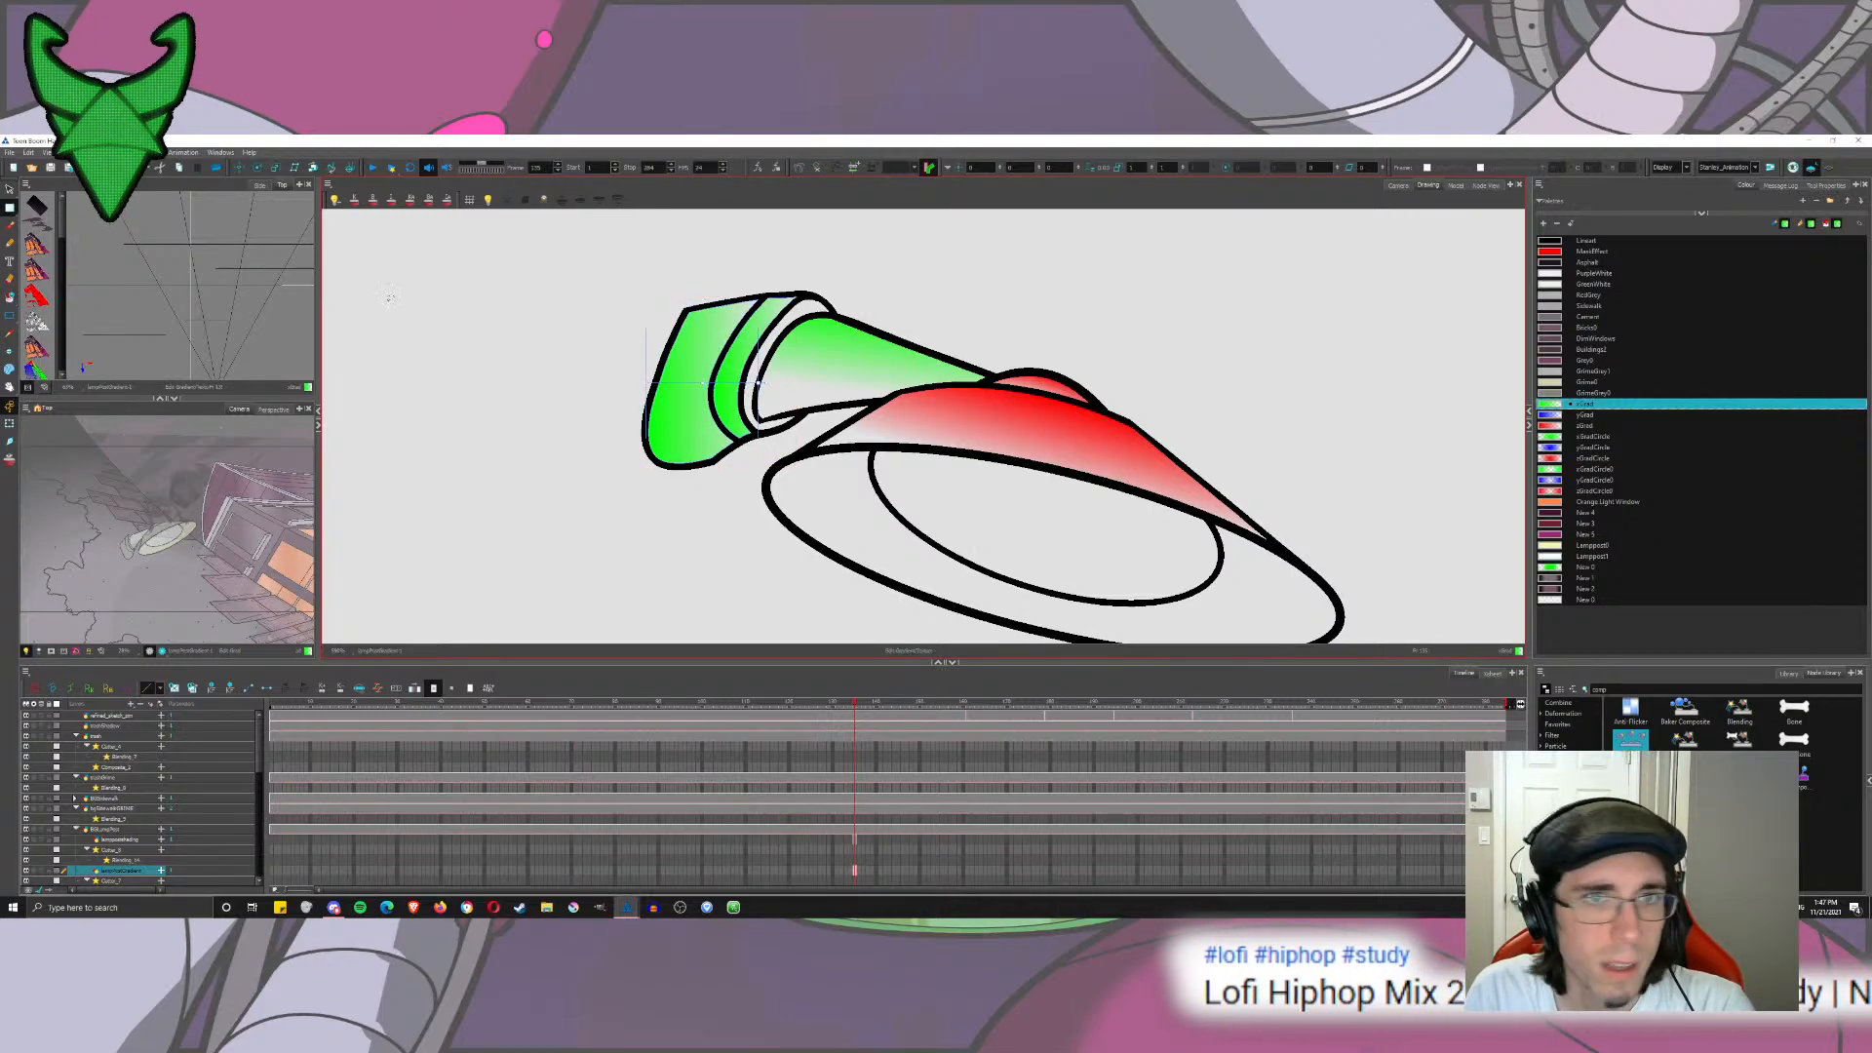
{"action": "left_click_drag", "start_coordinate": [763, 402], "coordinate": [721, 451]}
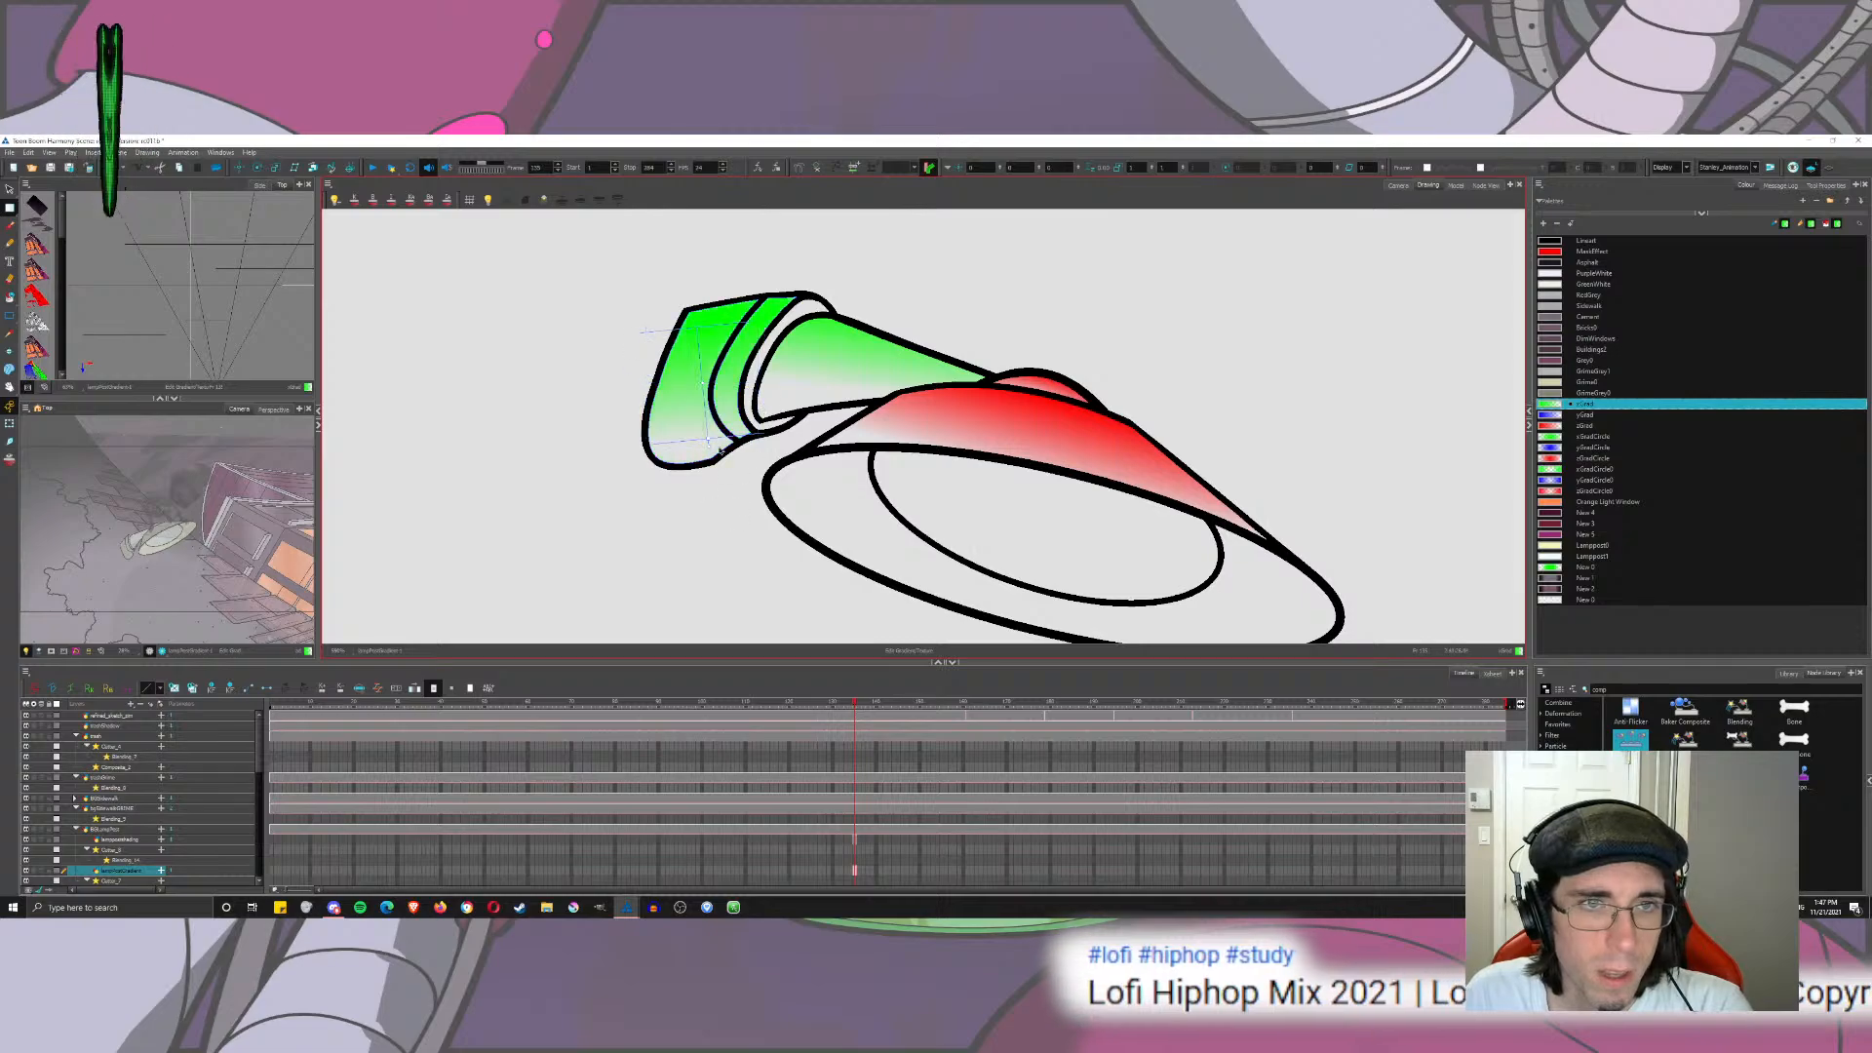
{"action": "left_click", "coordinate": [851, 299]}
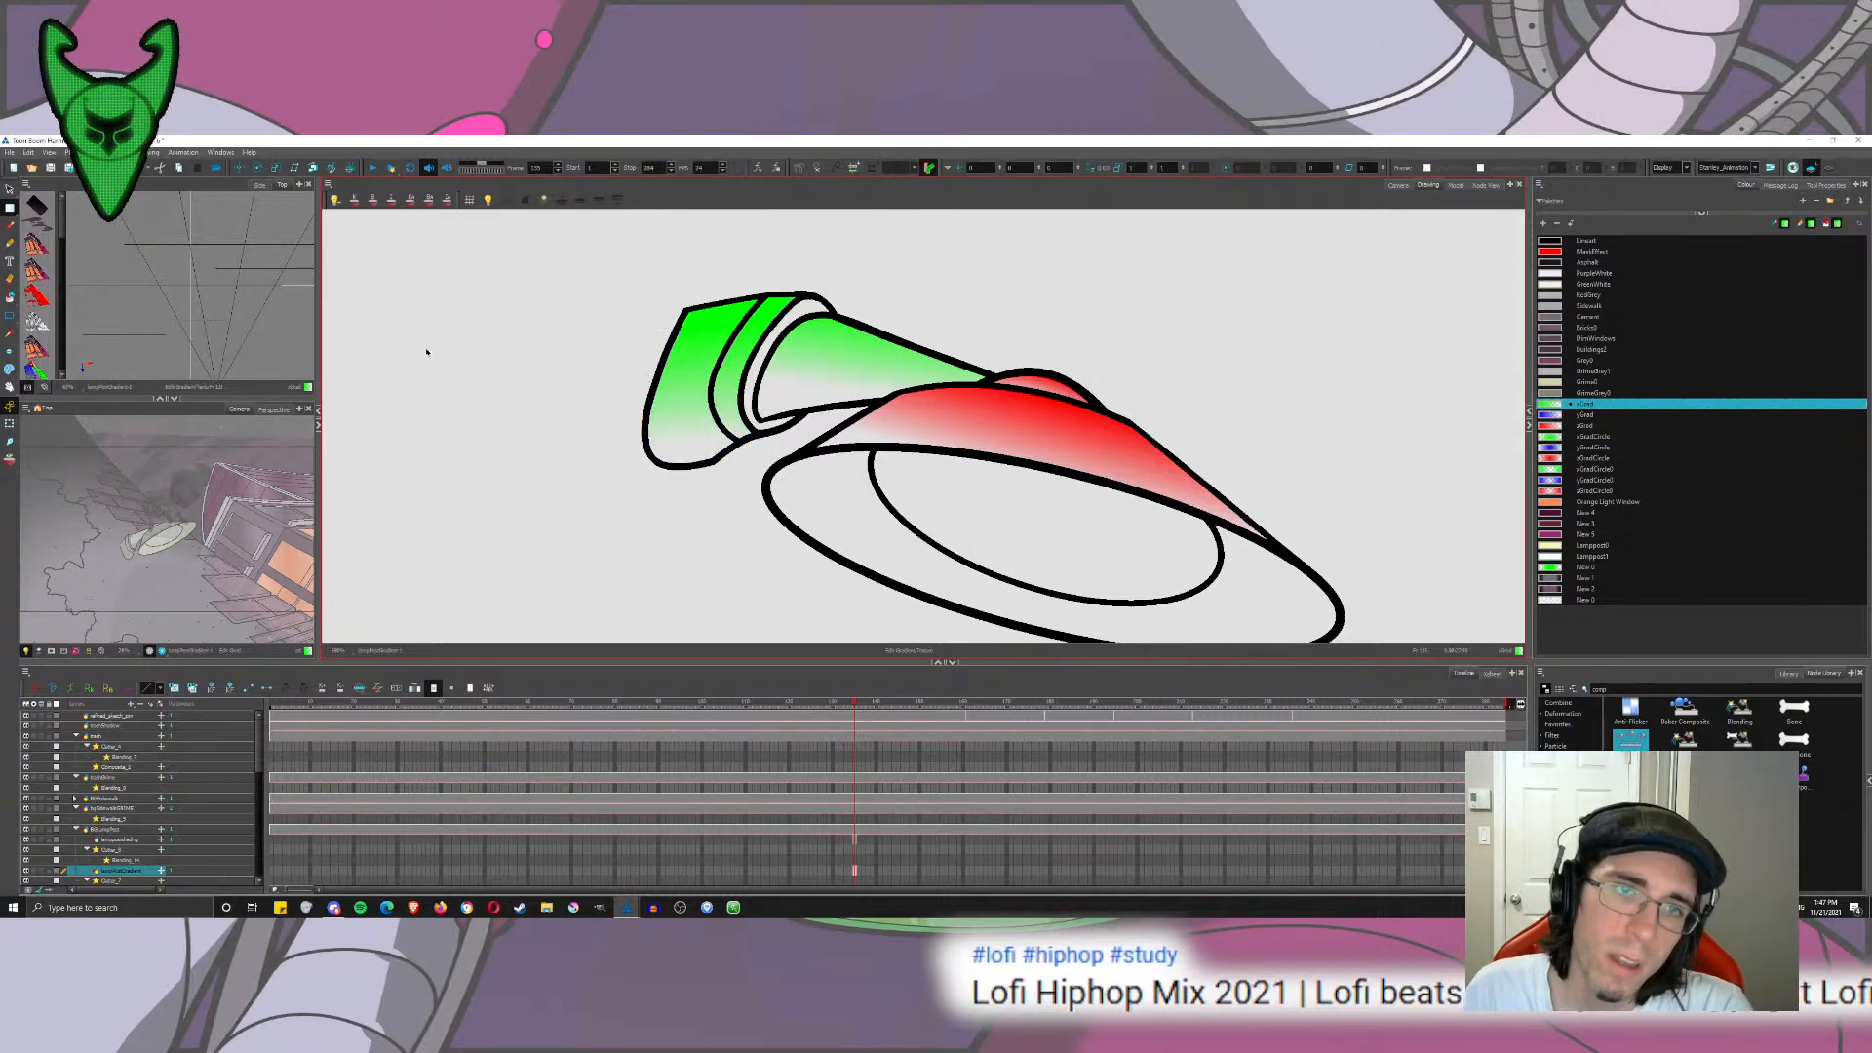
Step: Fill the narrow collar between band and arm with the blue linear gradient, rotated so blue covers its upper end and fades downward
{"action": "left_click", "coordinate": [9, 295]}
{"action": "left_click", "coordinate": [1584, 414]}
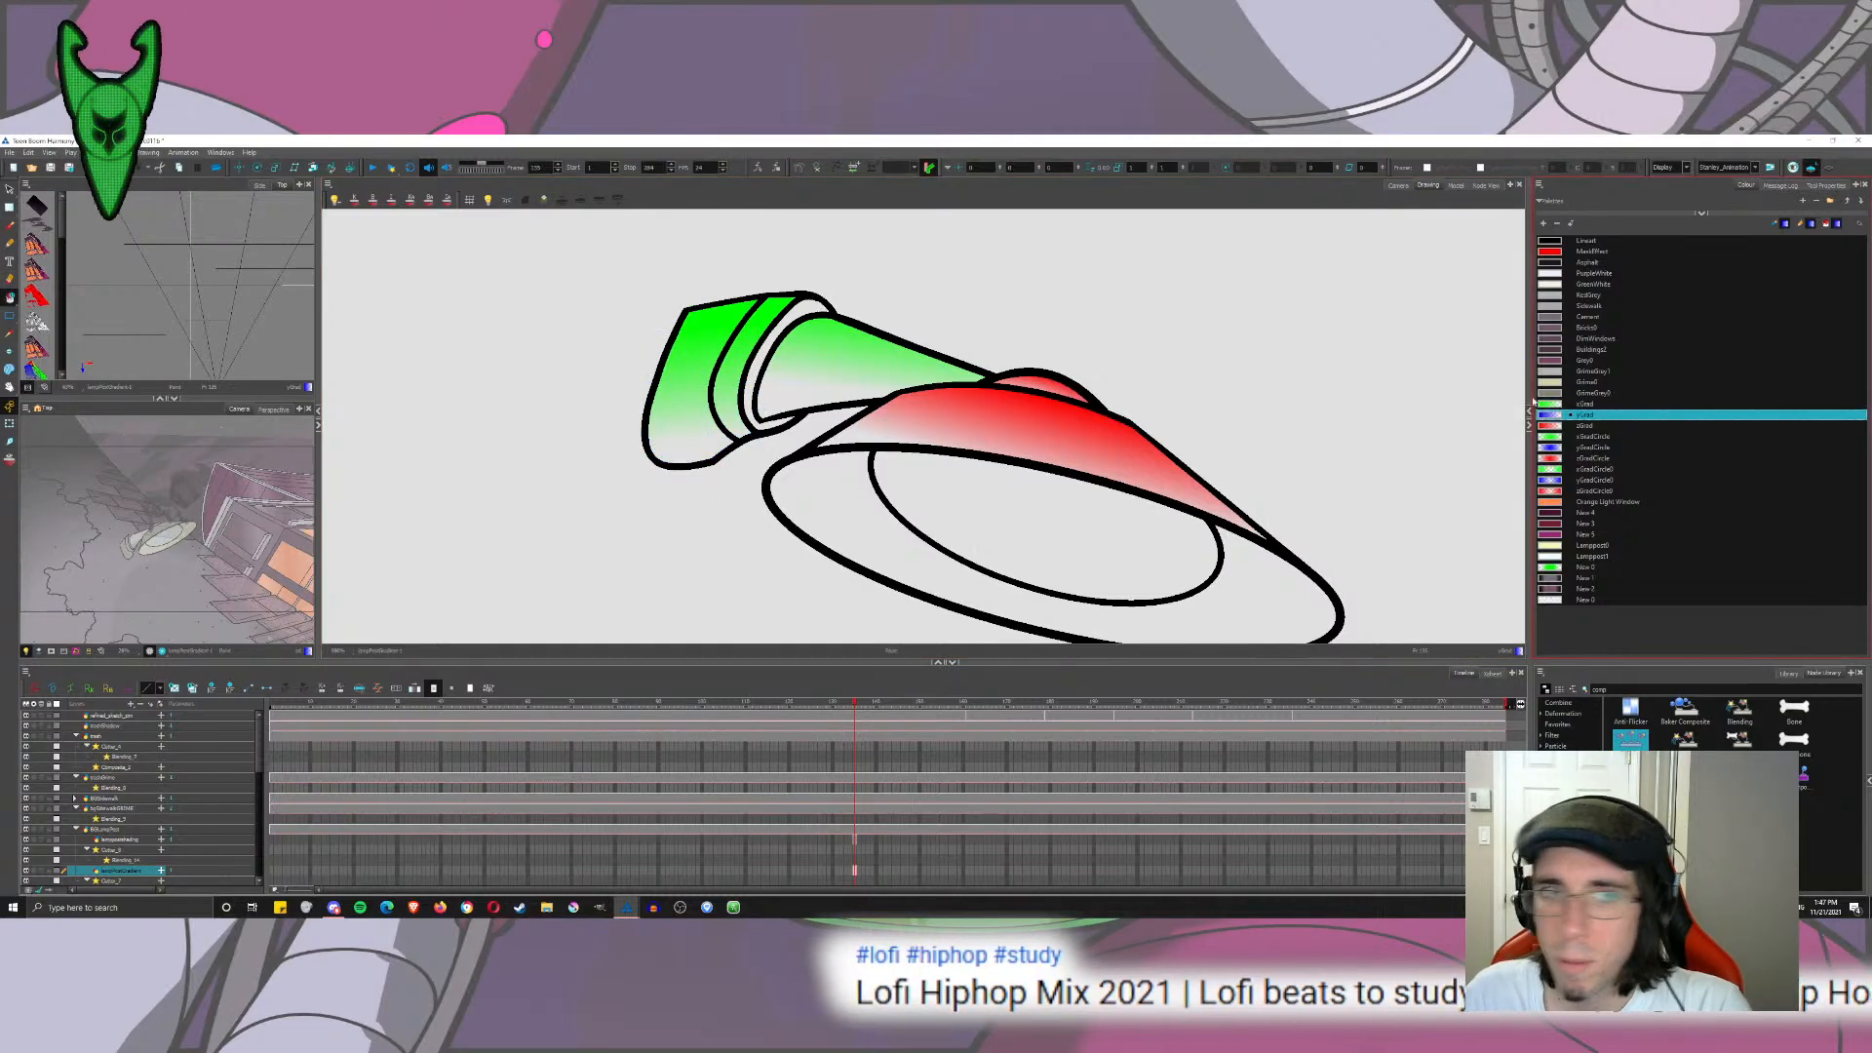
{"action": "left_click", "coordinate": [785, 296]}
{"action": "left_click", "coordinate": [9, 208]}
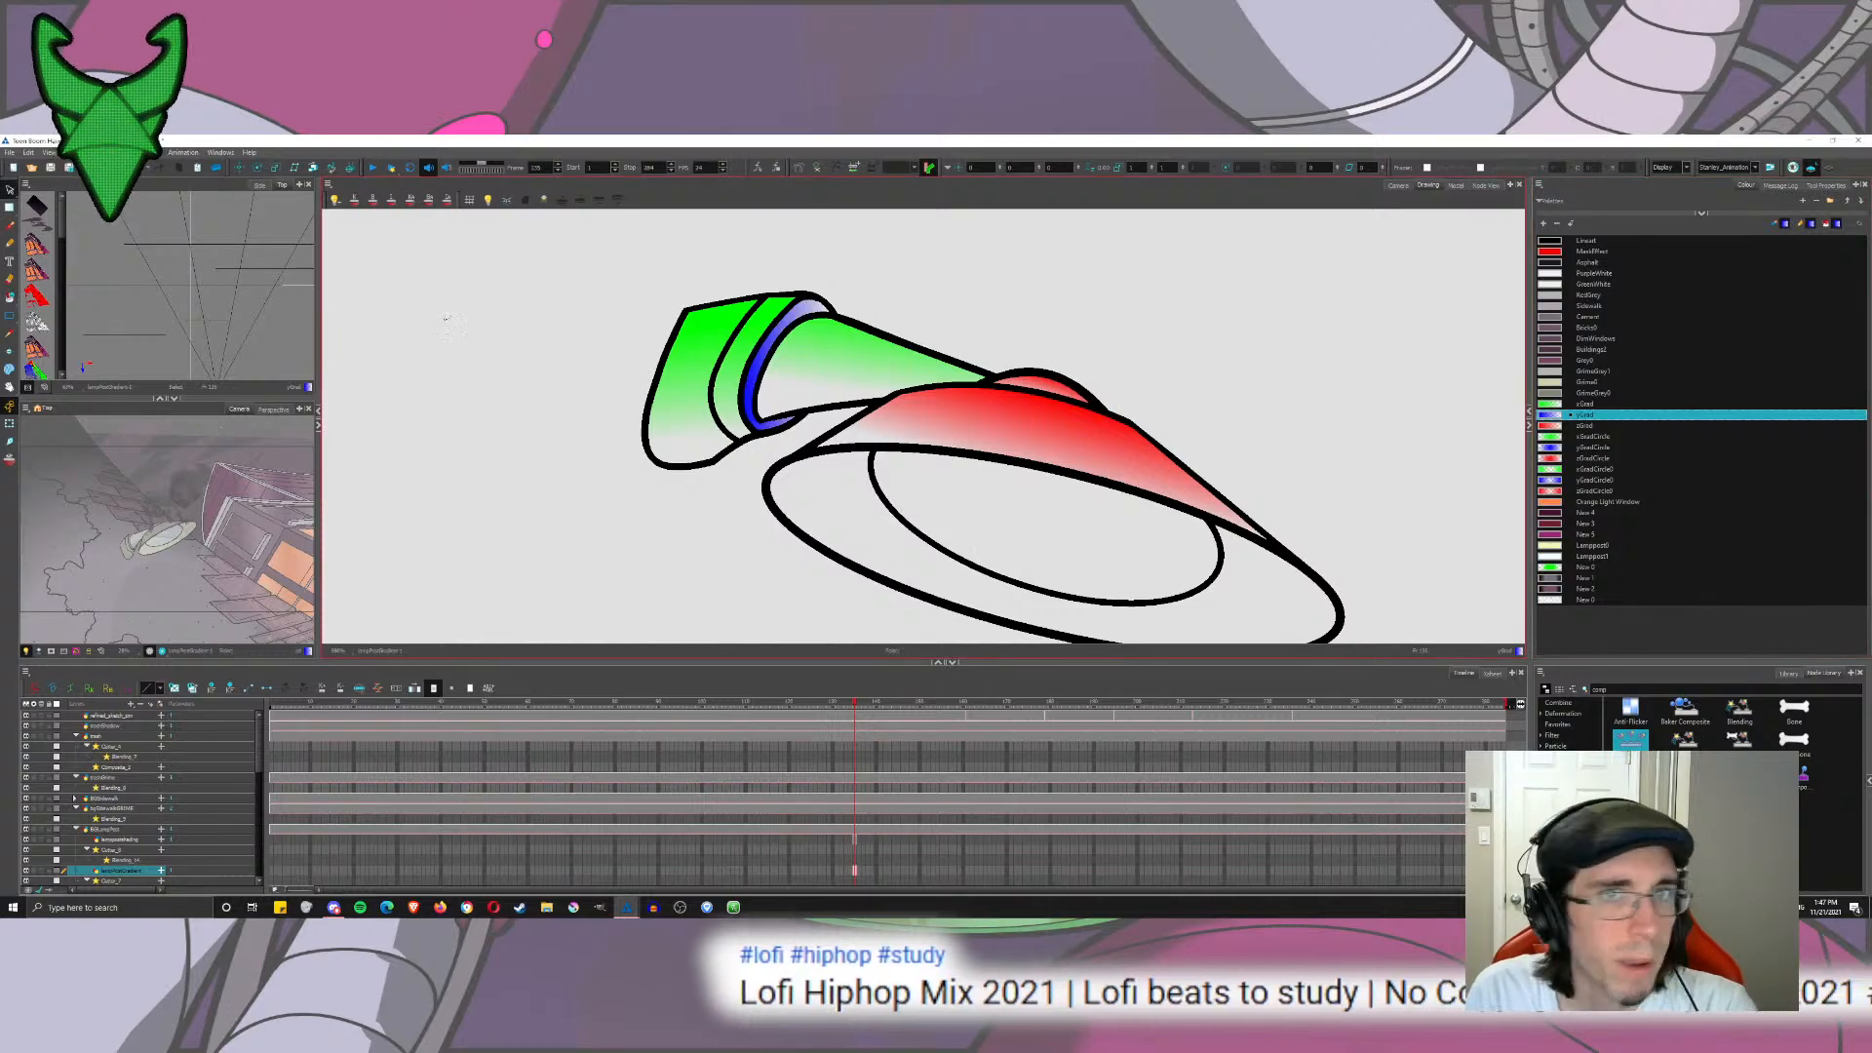
{"action": "left_click", "coordinate": [9, 208]}
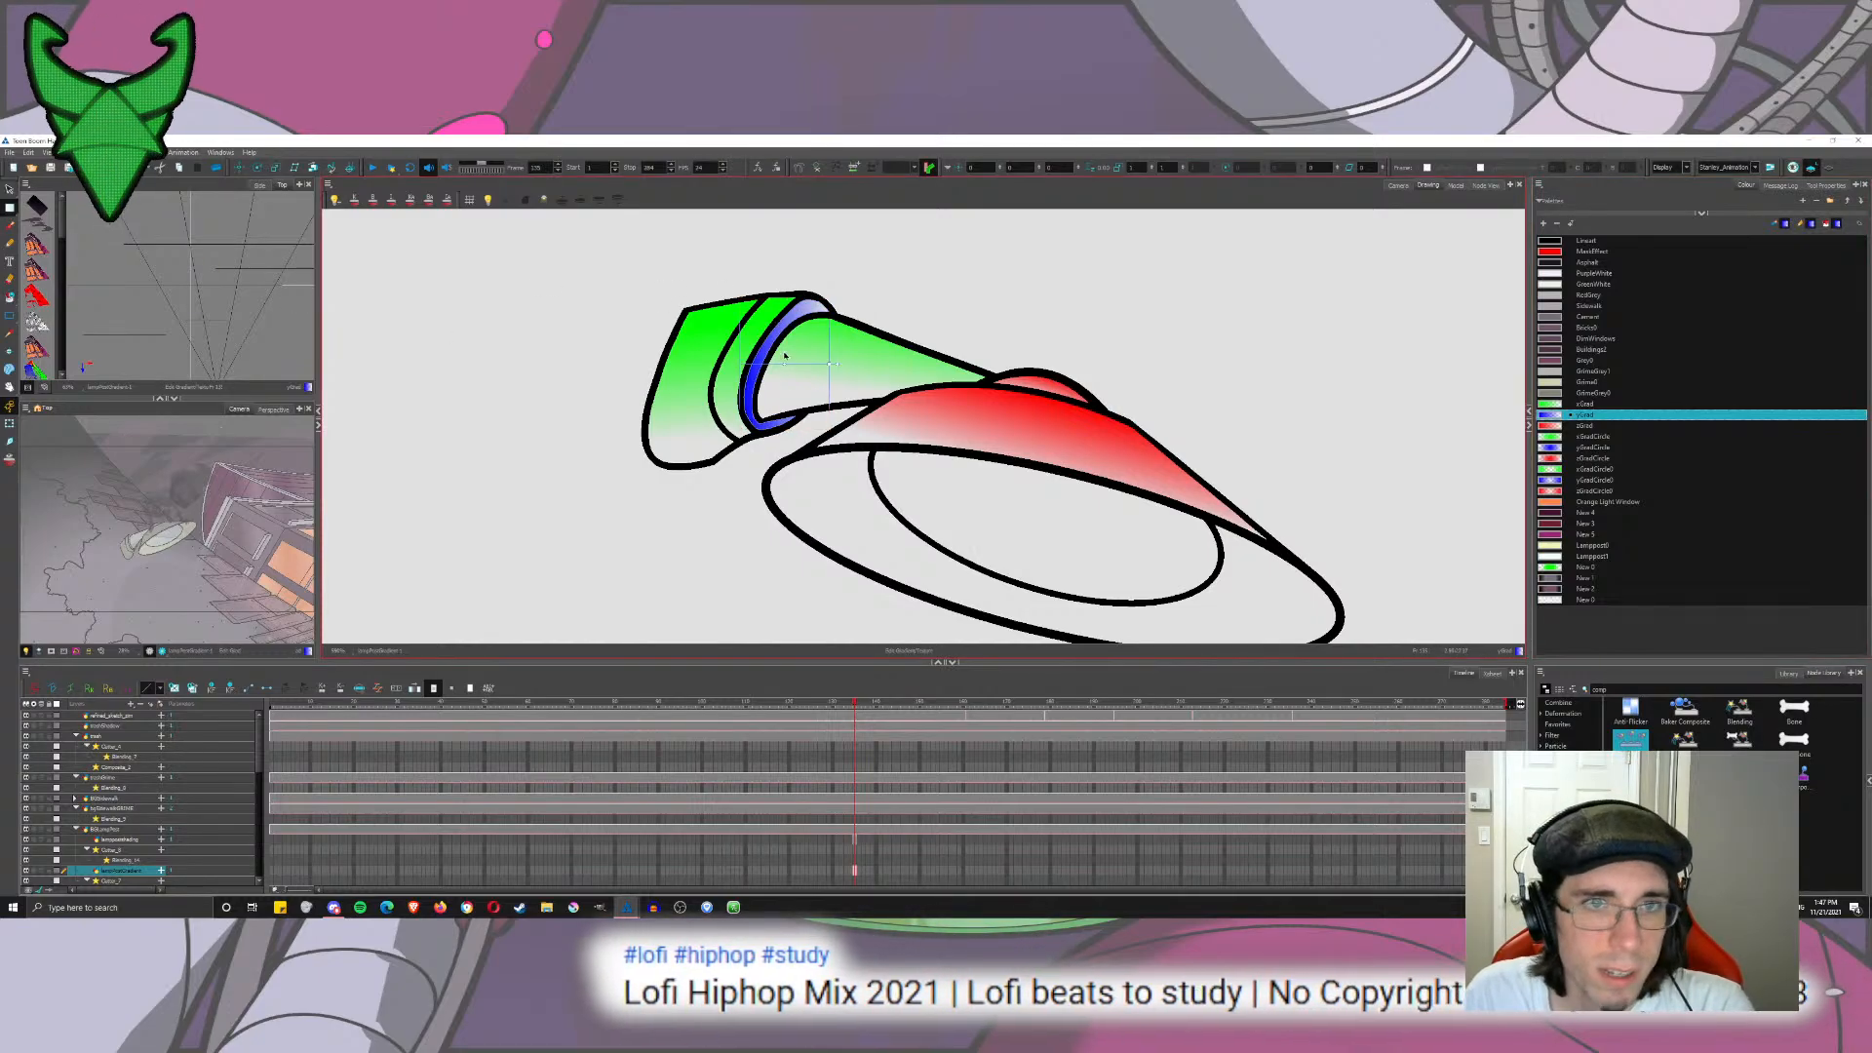
{"action": "left_click_drag", "start_coordinate": [702, 516], "coordinate": [702, 516]}
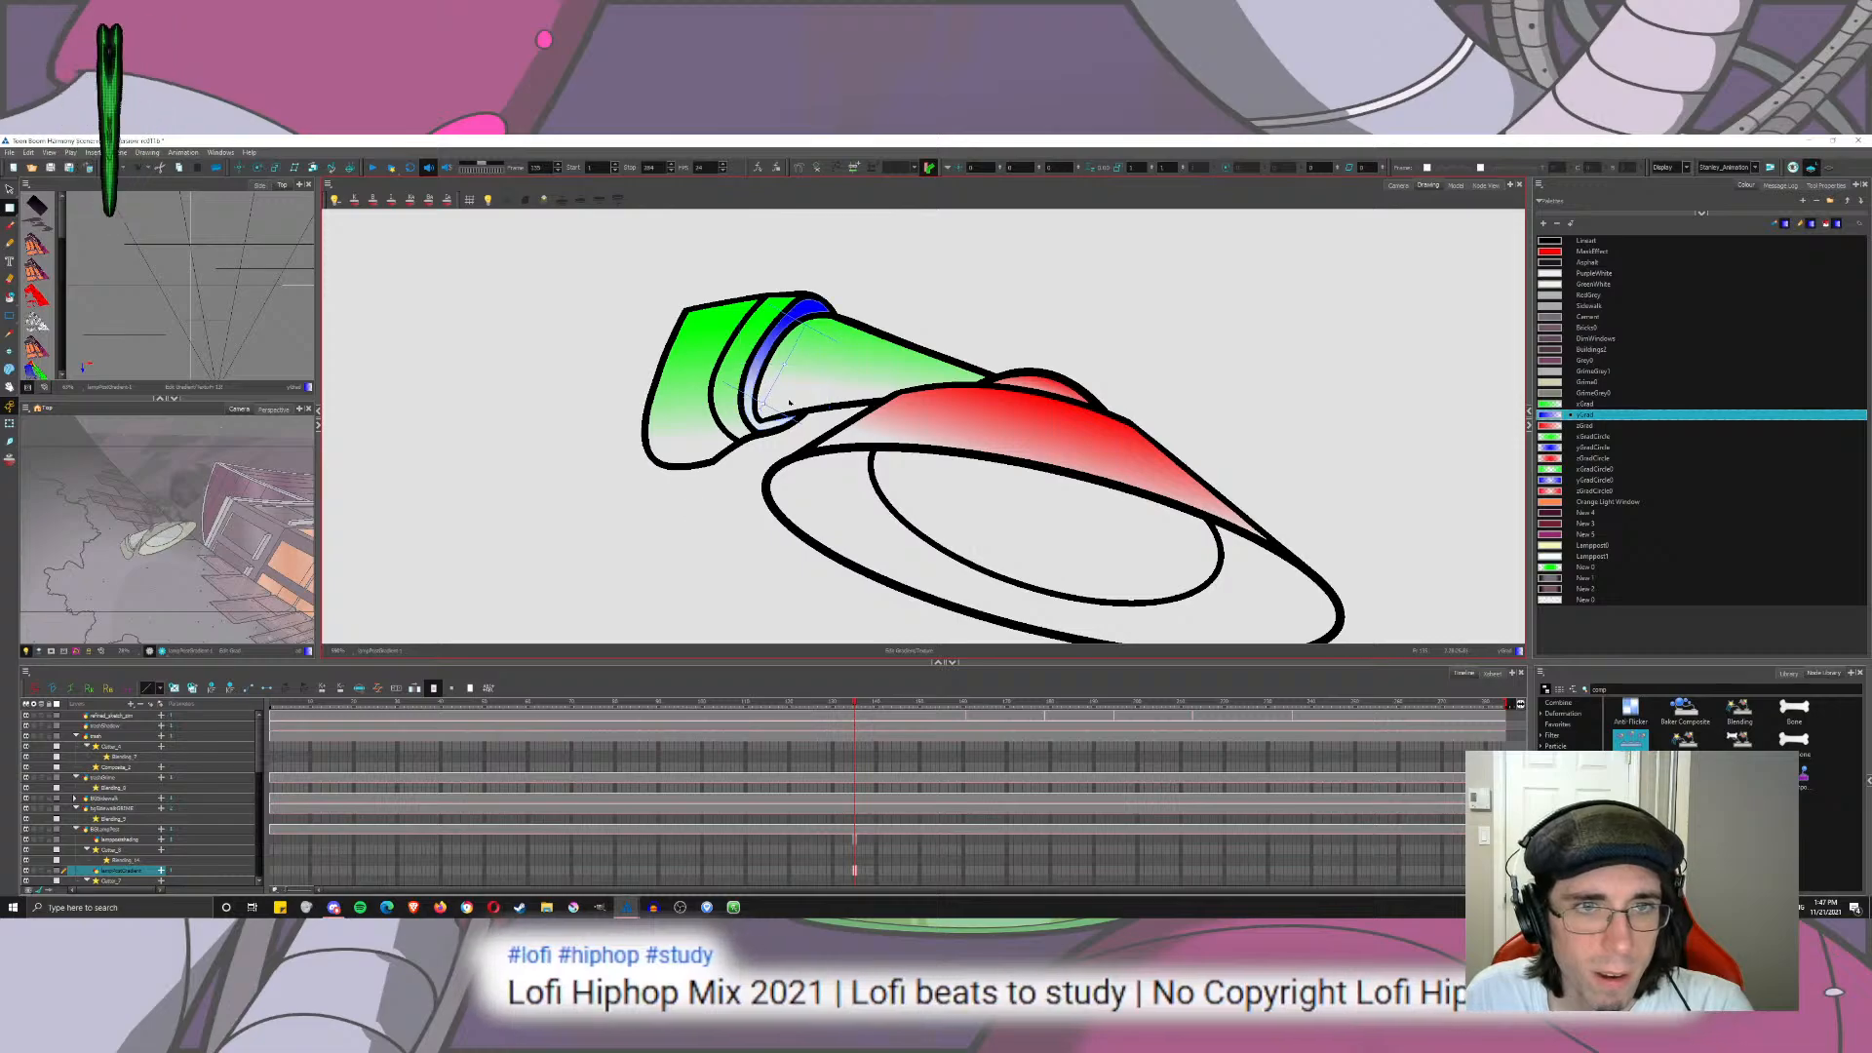
{"action": "left_click", "coordinate": [910, 281]}
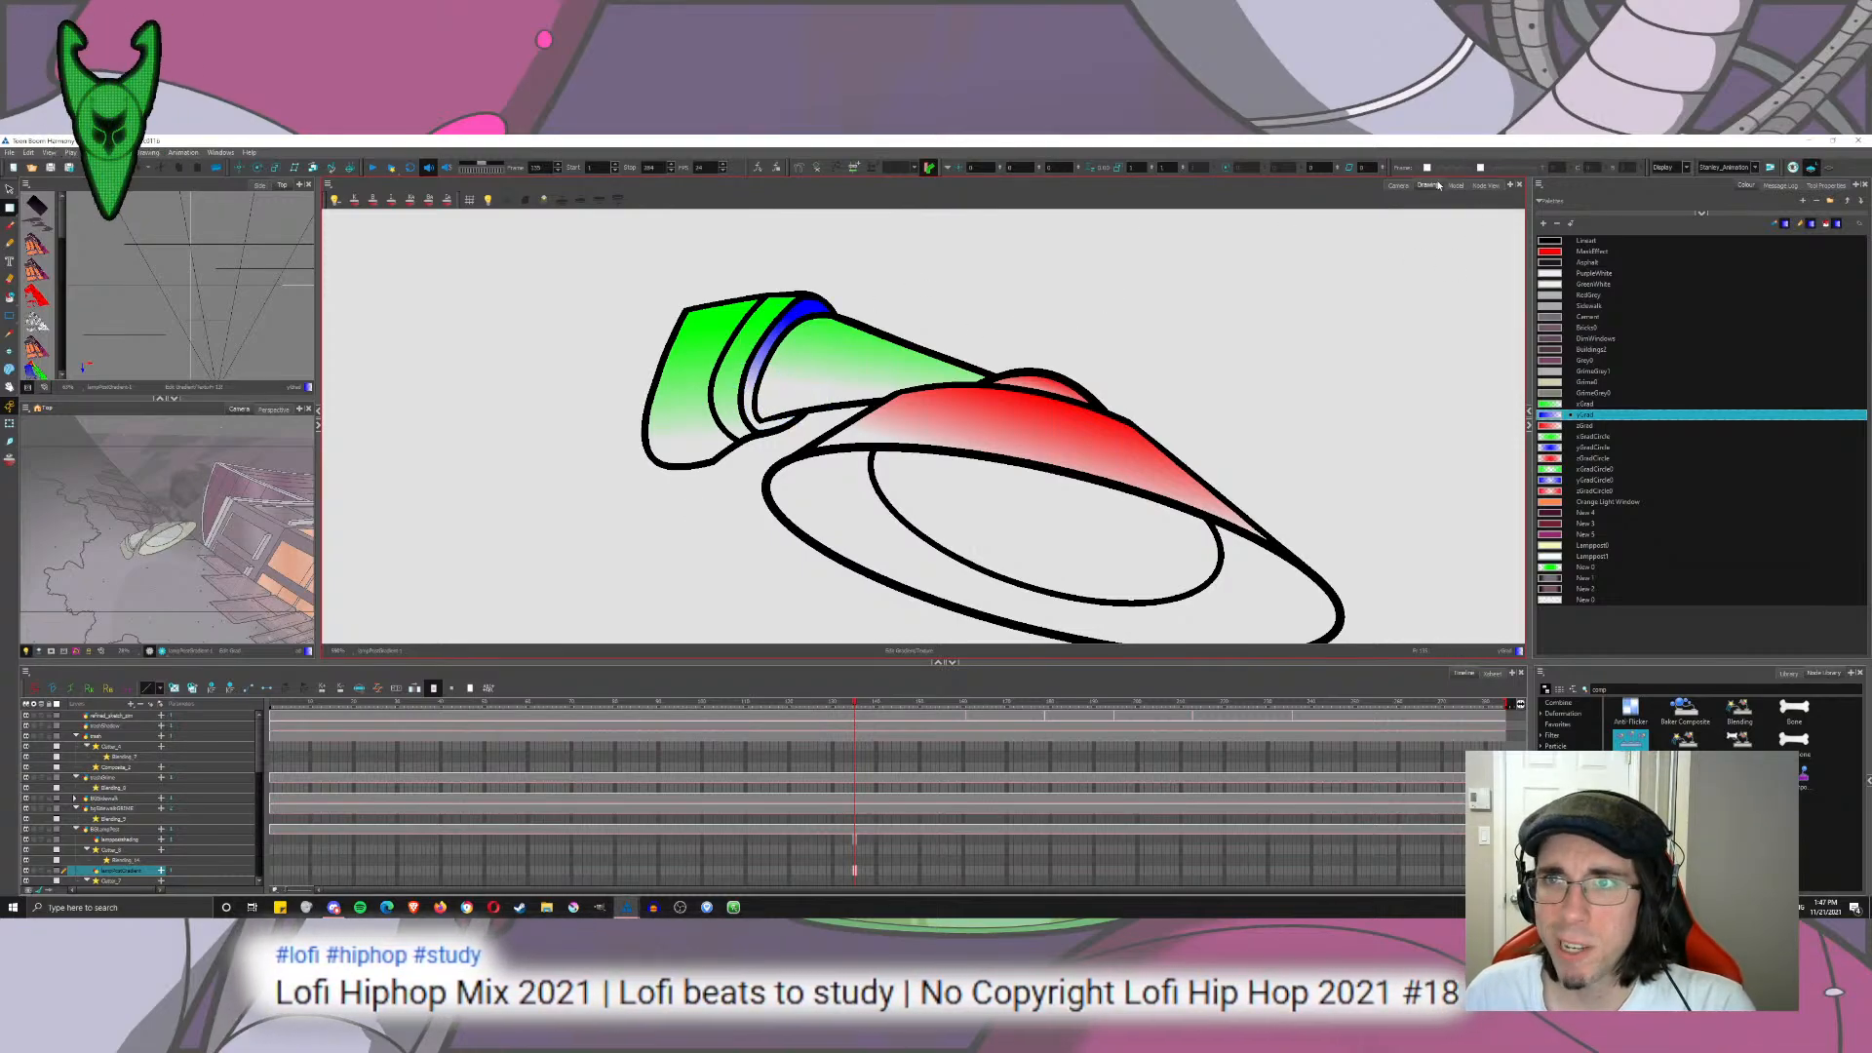
Step: Check the rendered scene, and extend the exposure of the lamp's shading and gradient drawings back to the first frame
{"action": "left_click", "coordinate": [1398, 185]}
{"action": "left_click", "coordinate": [464, 650]}
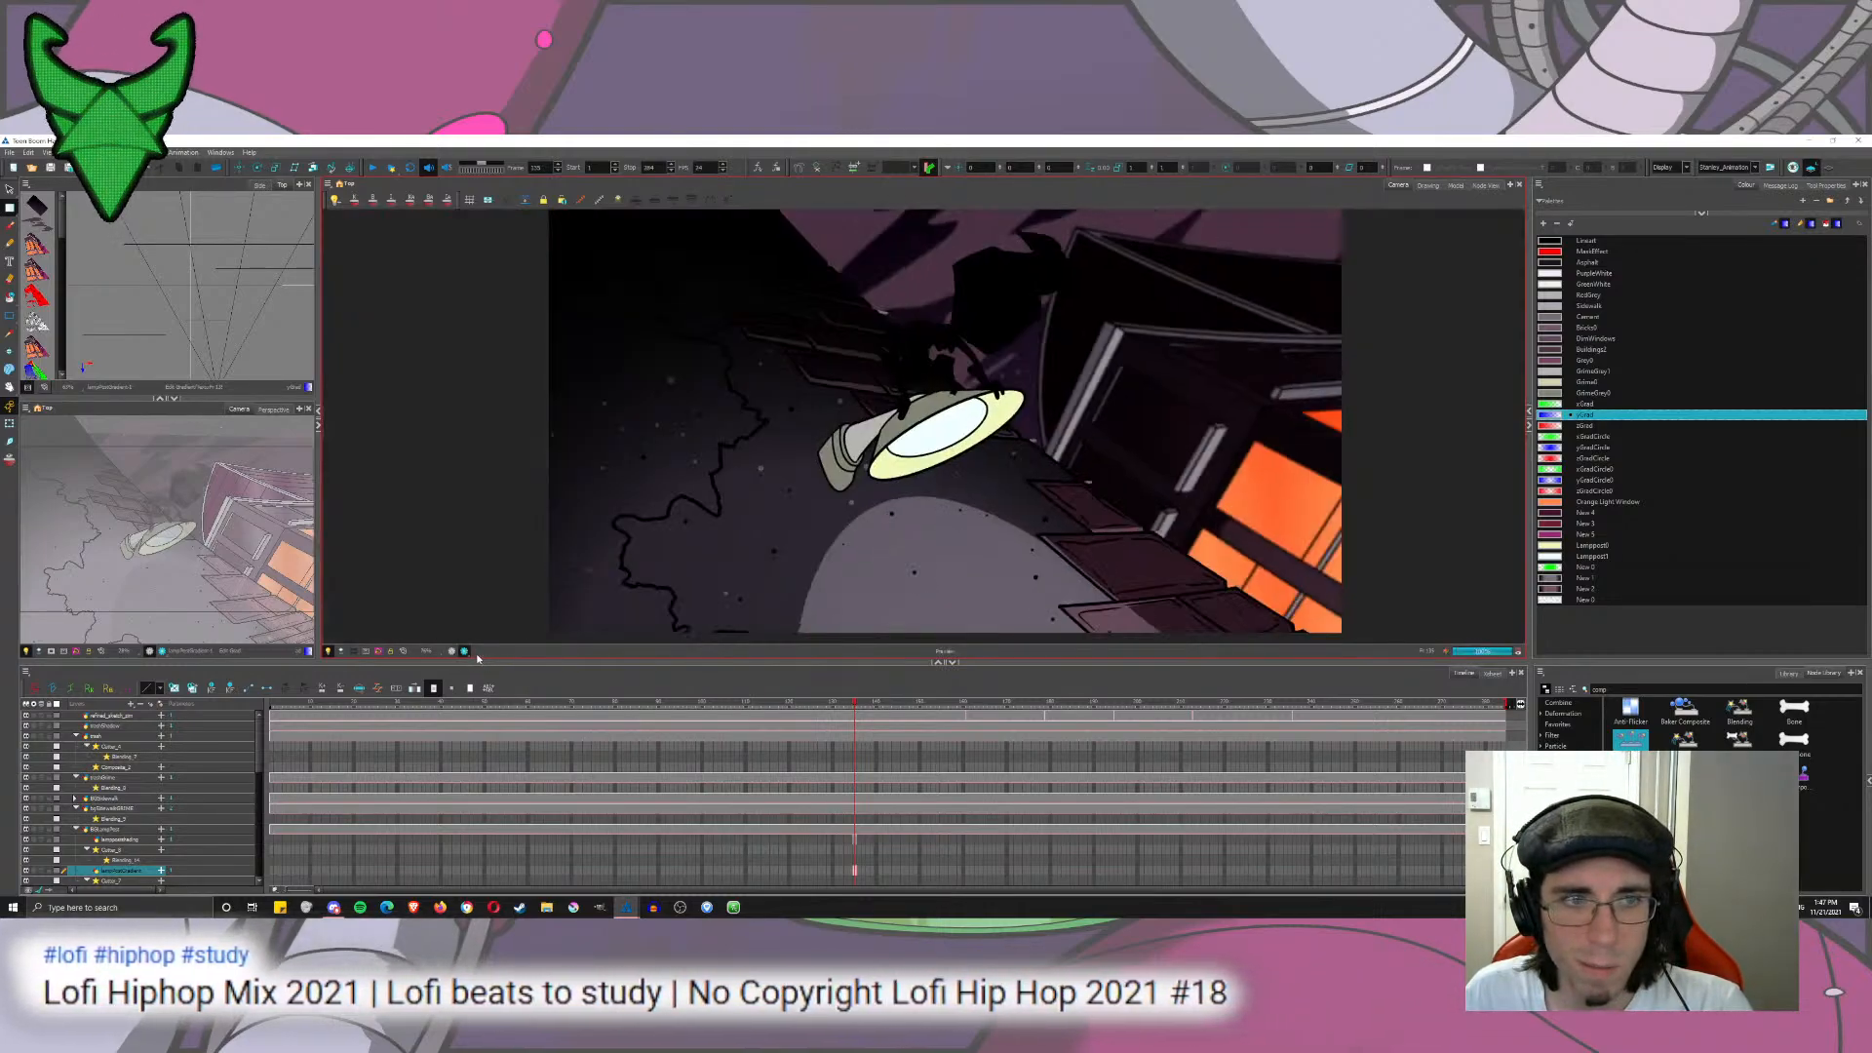
{"action": "left_click", "coordinate": [459, 652]}
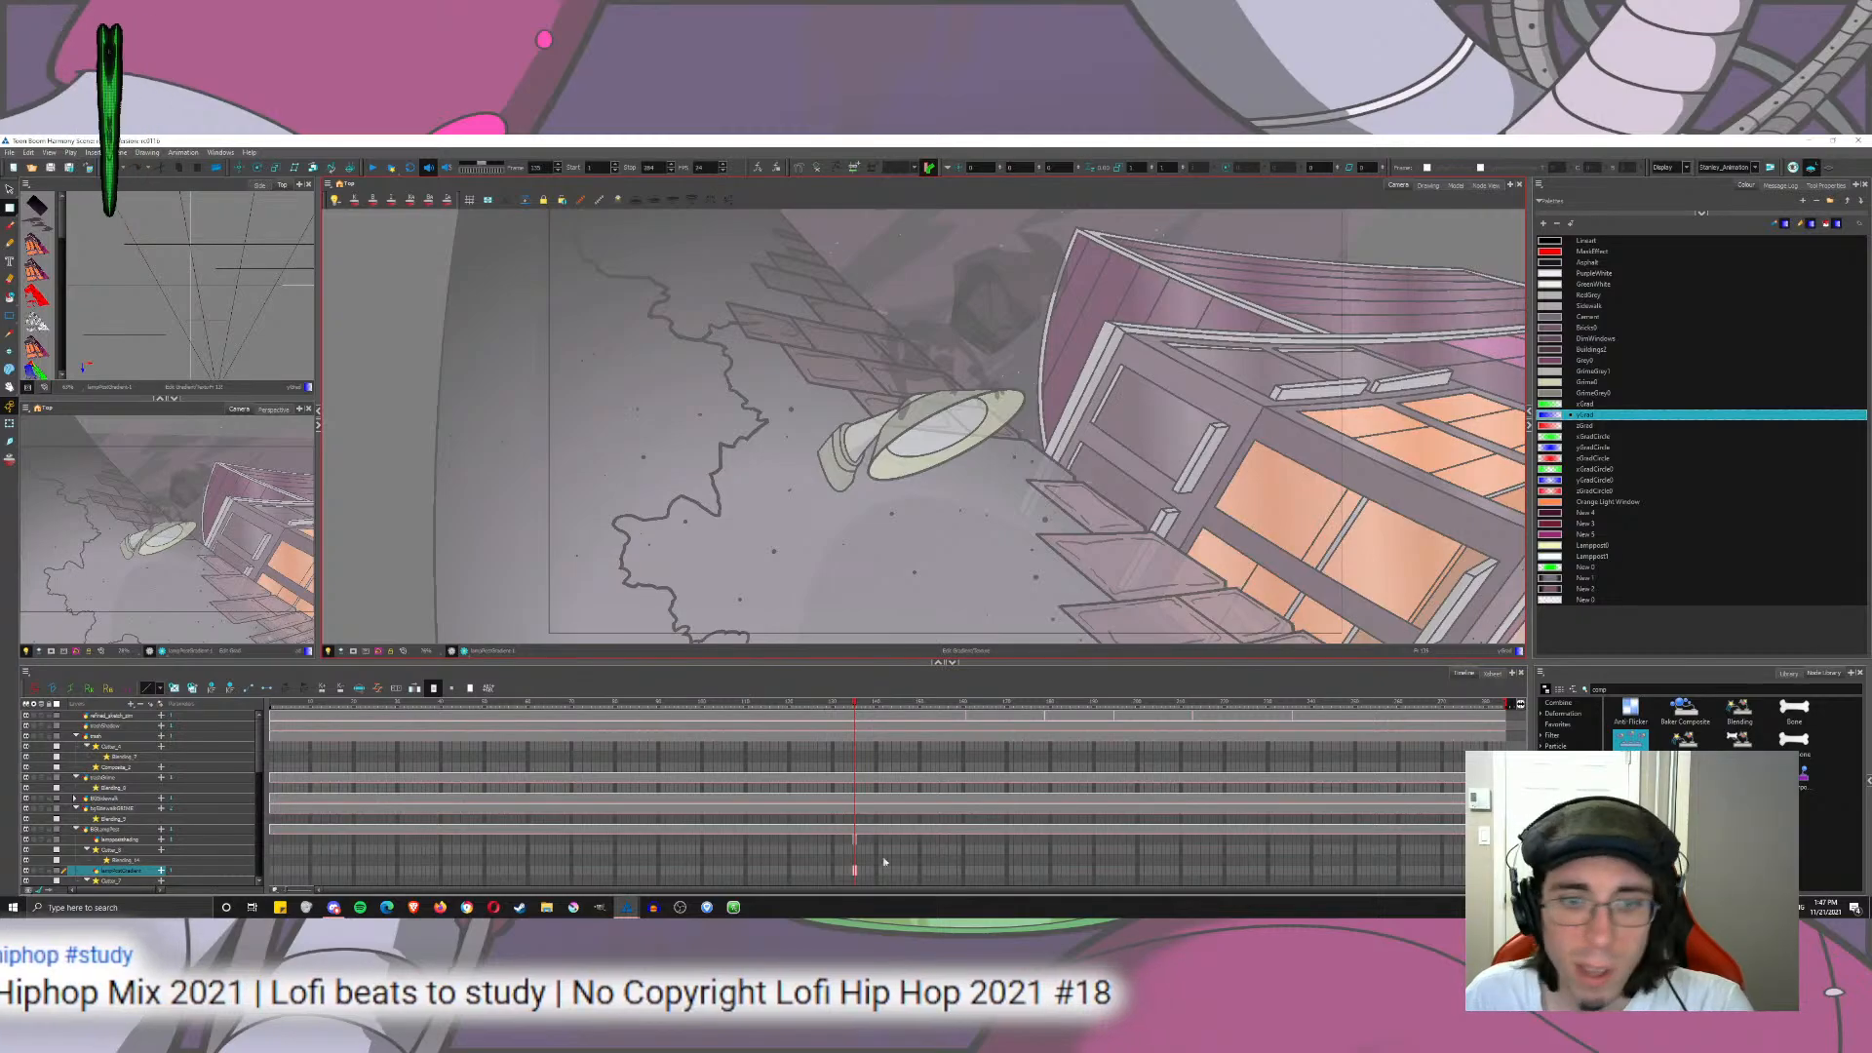
{"action": "left_click_drag", "start_coordinate": [857, 844], "coordinate": [856, 872]}
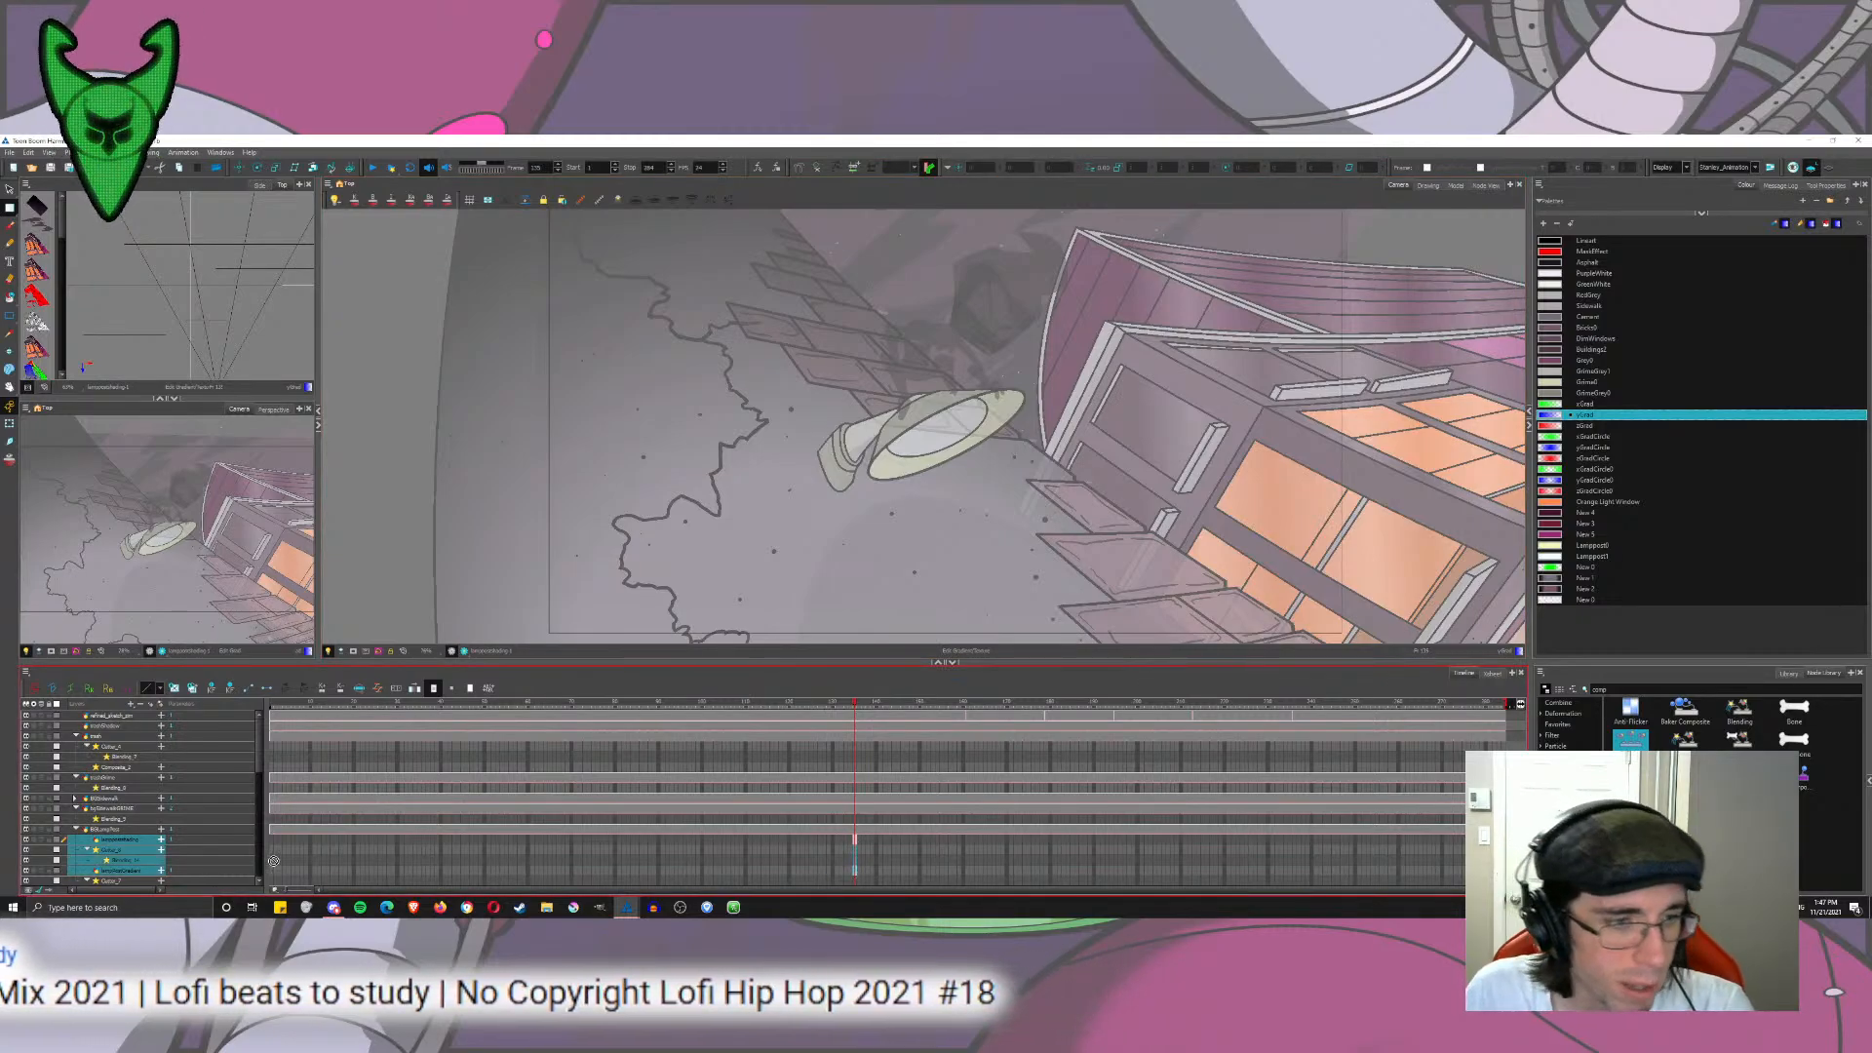
{"action": "left_click", "coordinate": [274, 875]}
{"action": "mouse_move", "coordinate": [862, 839]}
{"action": "left_mouse_down"}
{"action": "mouse_move", "coordinate": [854, 875]}
{"action": "mouse_move", "coordinate": [1441, 889]}
{"action": "left_mouse_up"}
{"action": "left_click", "coordinate": [858, 841]}
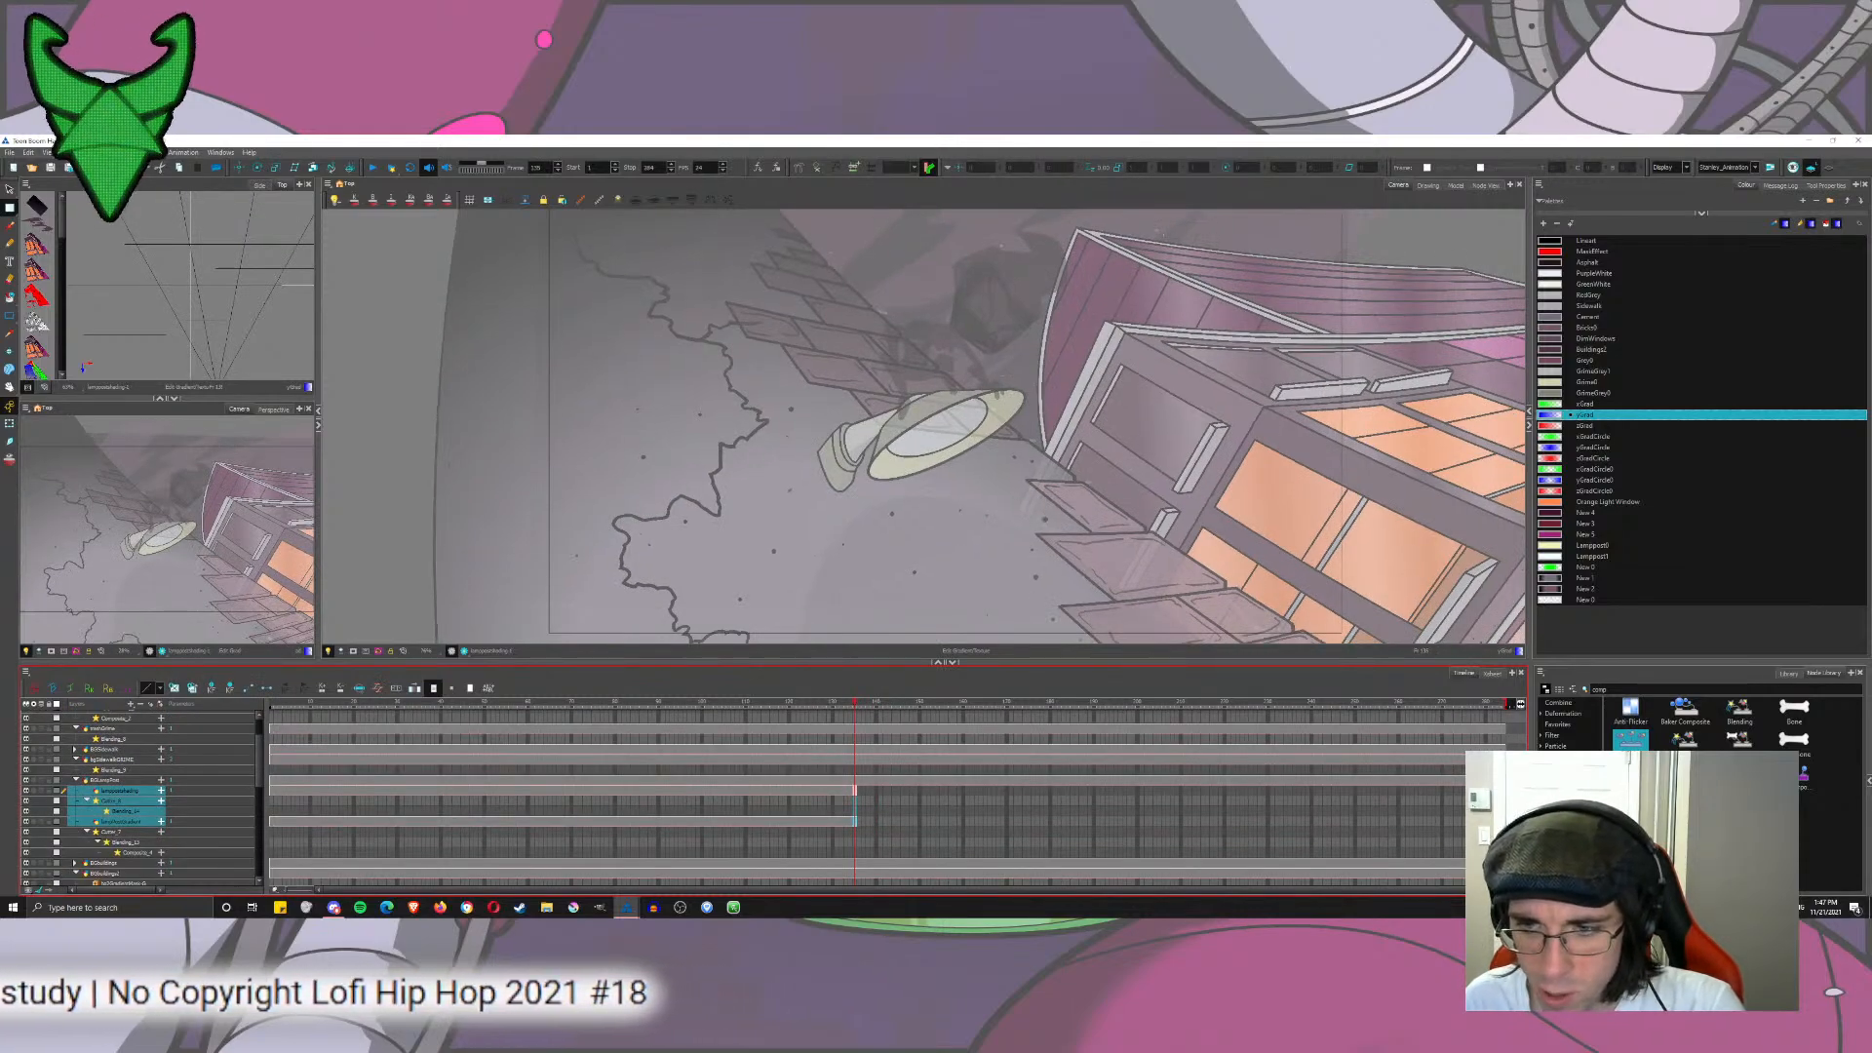
Step: Extend the exposure of the lamp's shading and gradient drawings forward to the scene's last frame
{"action": "left_click", "coordinate": [1501, 703]}
{"action": "left_click", "coordinate": [1504, 790]}
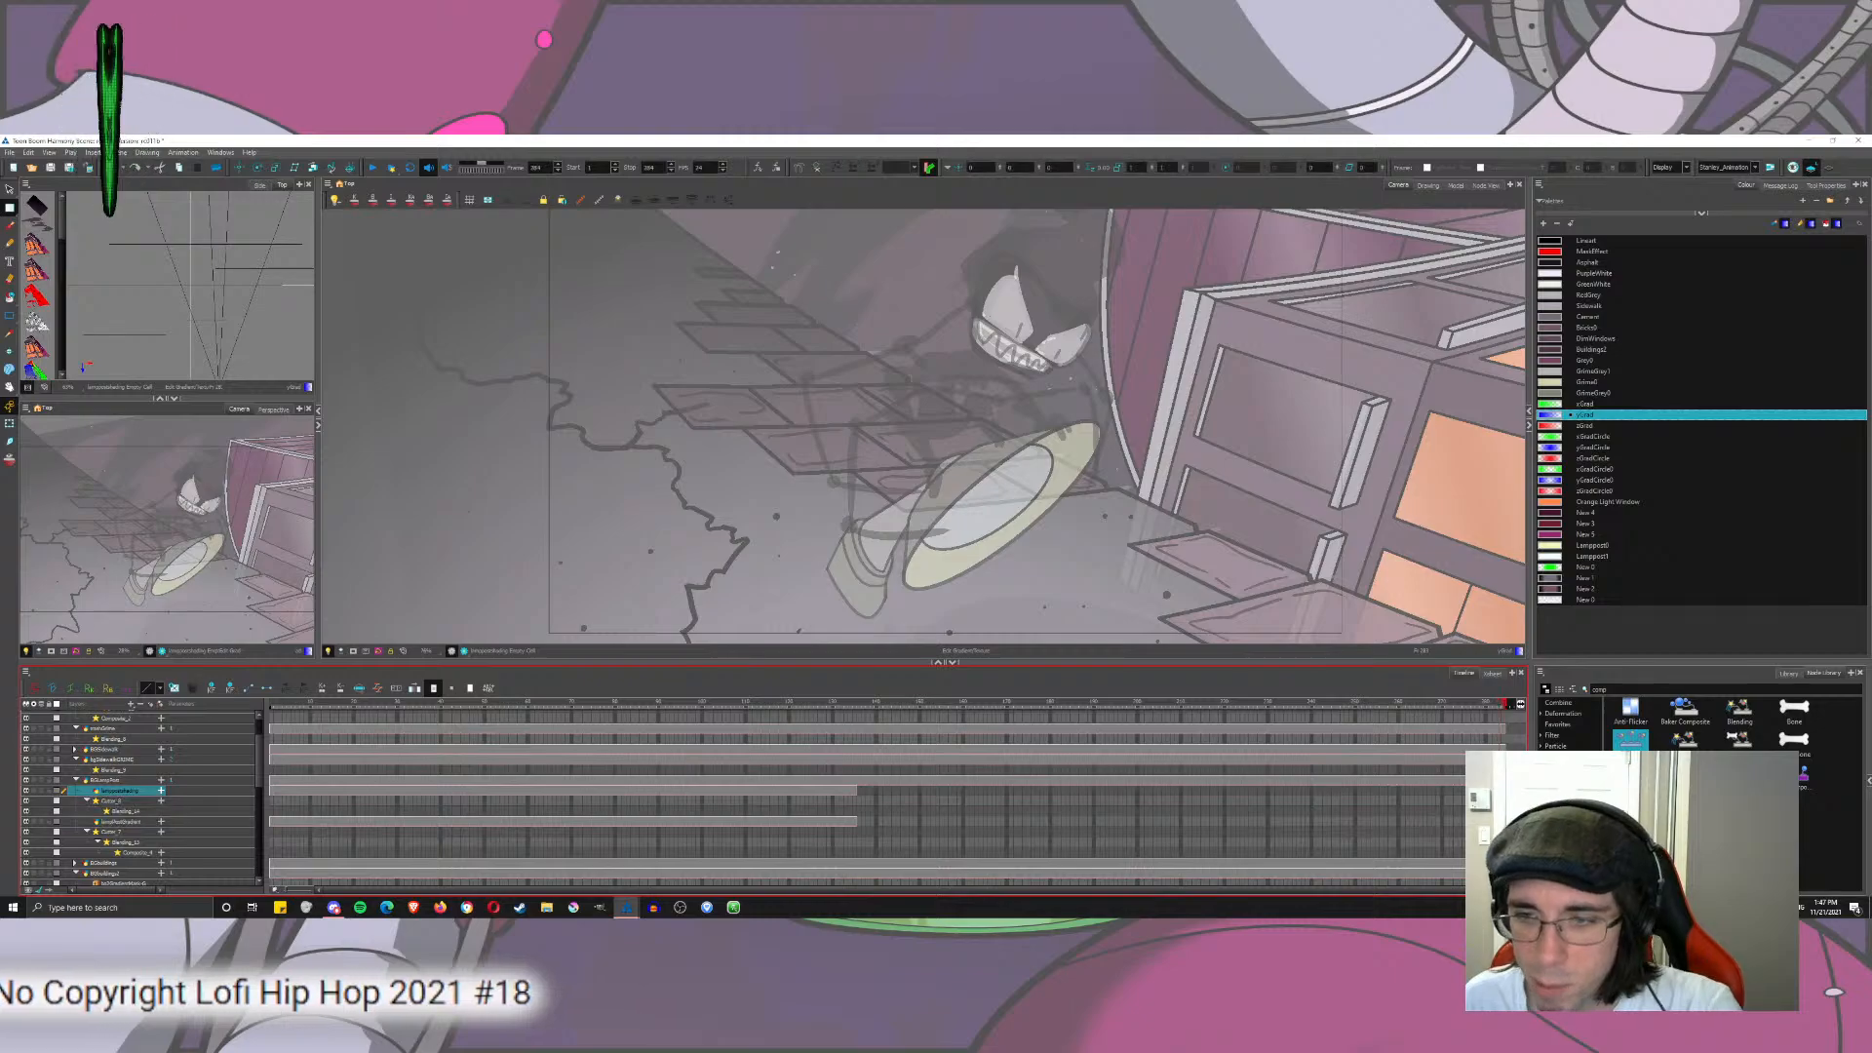
{"action": "key", "text": "F5"}
{"action": "left_click", "coordinate": [1503, 821]}
{"action": "key", "text": "F5"}
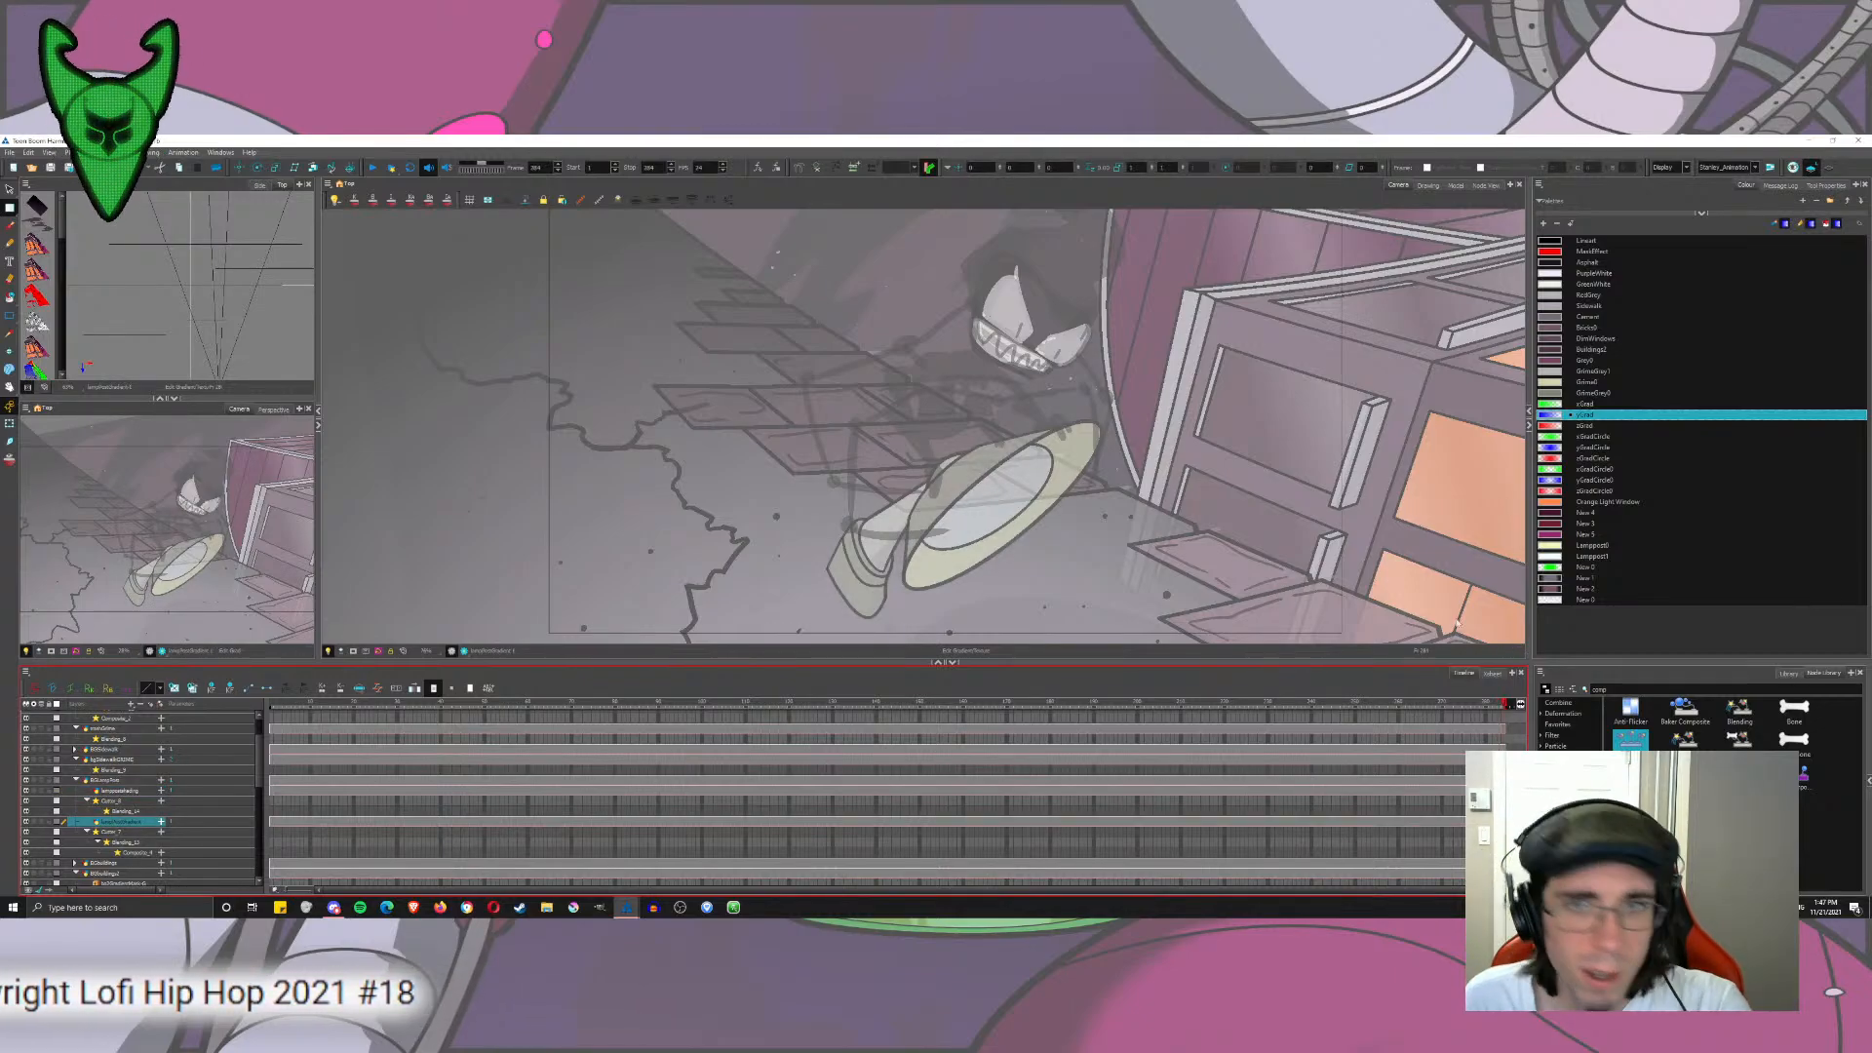
Step: Move the lamp's gradient drawing node up in the node network and open the properties of its Cutter_7 node
{"action": "left_click", "coordinate": [1431, 186]}
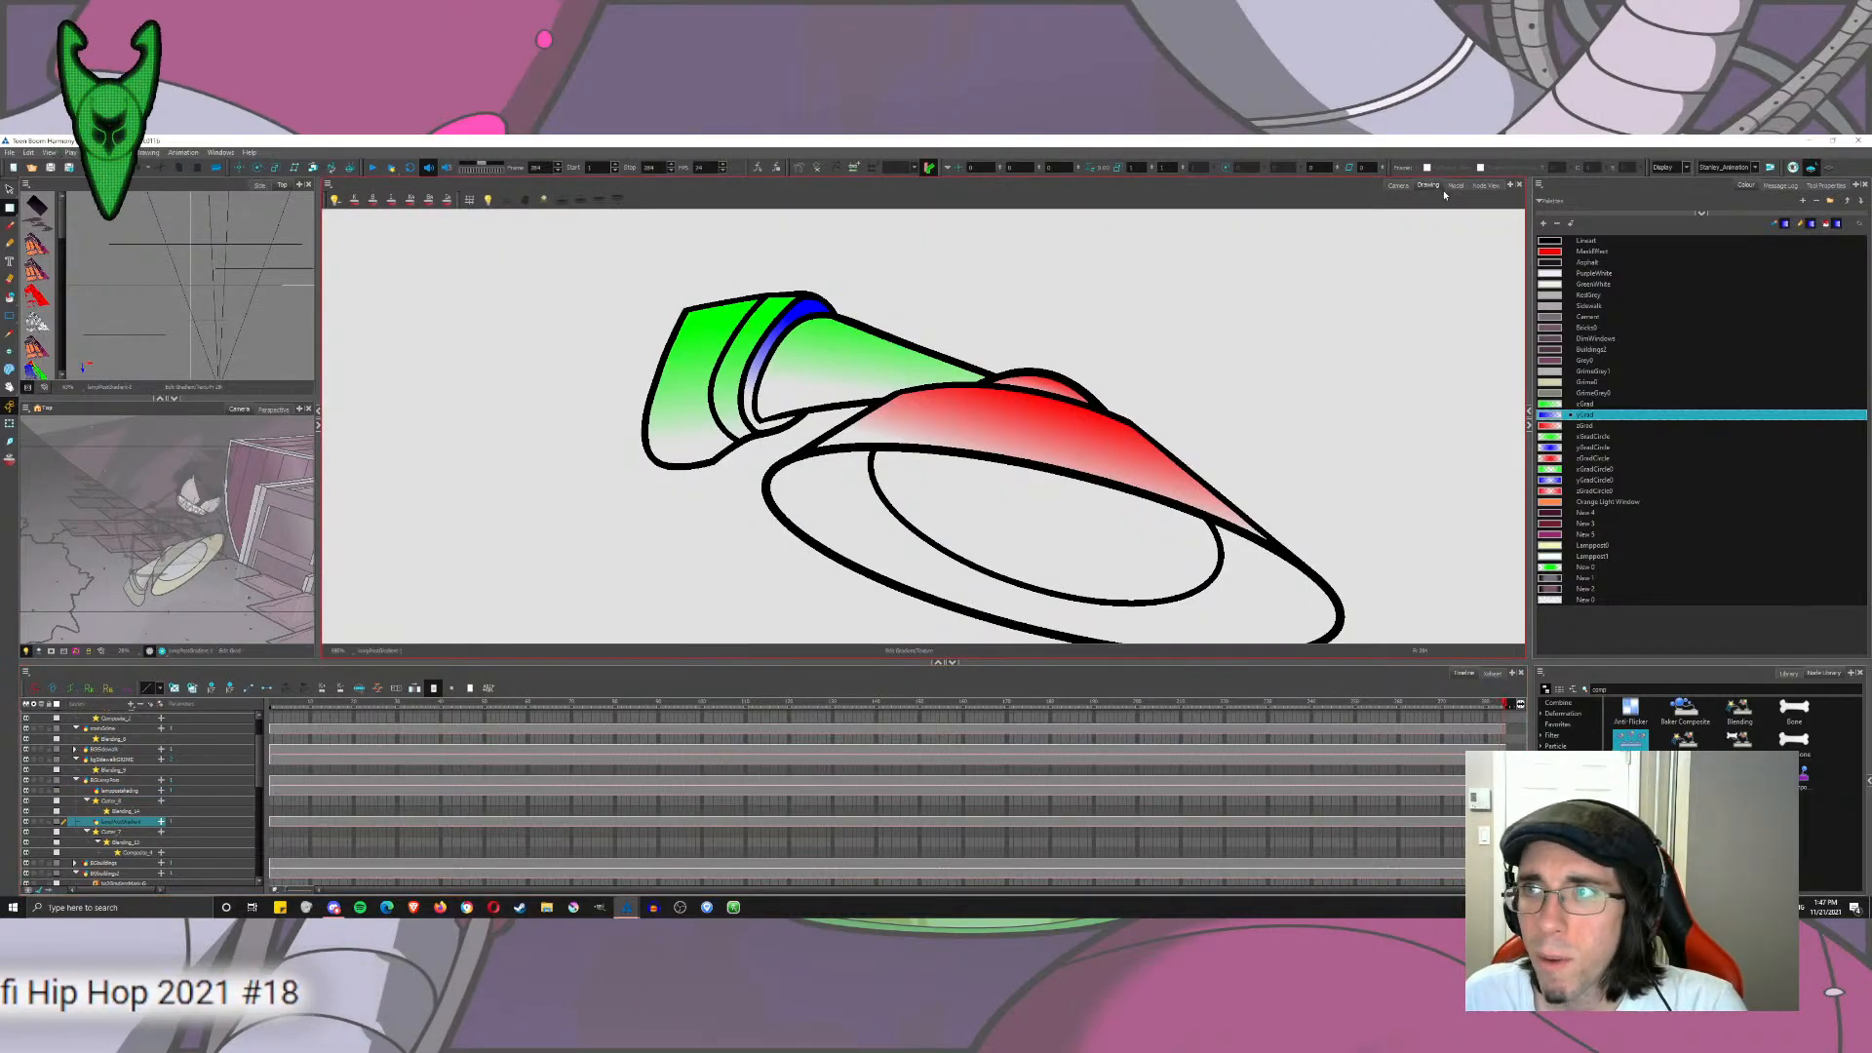
{"action": "left_click", "coordinate": [1486, 185]}
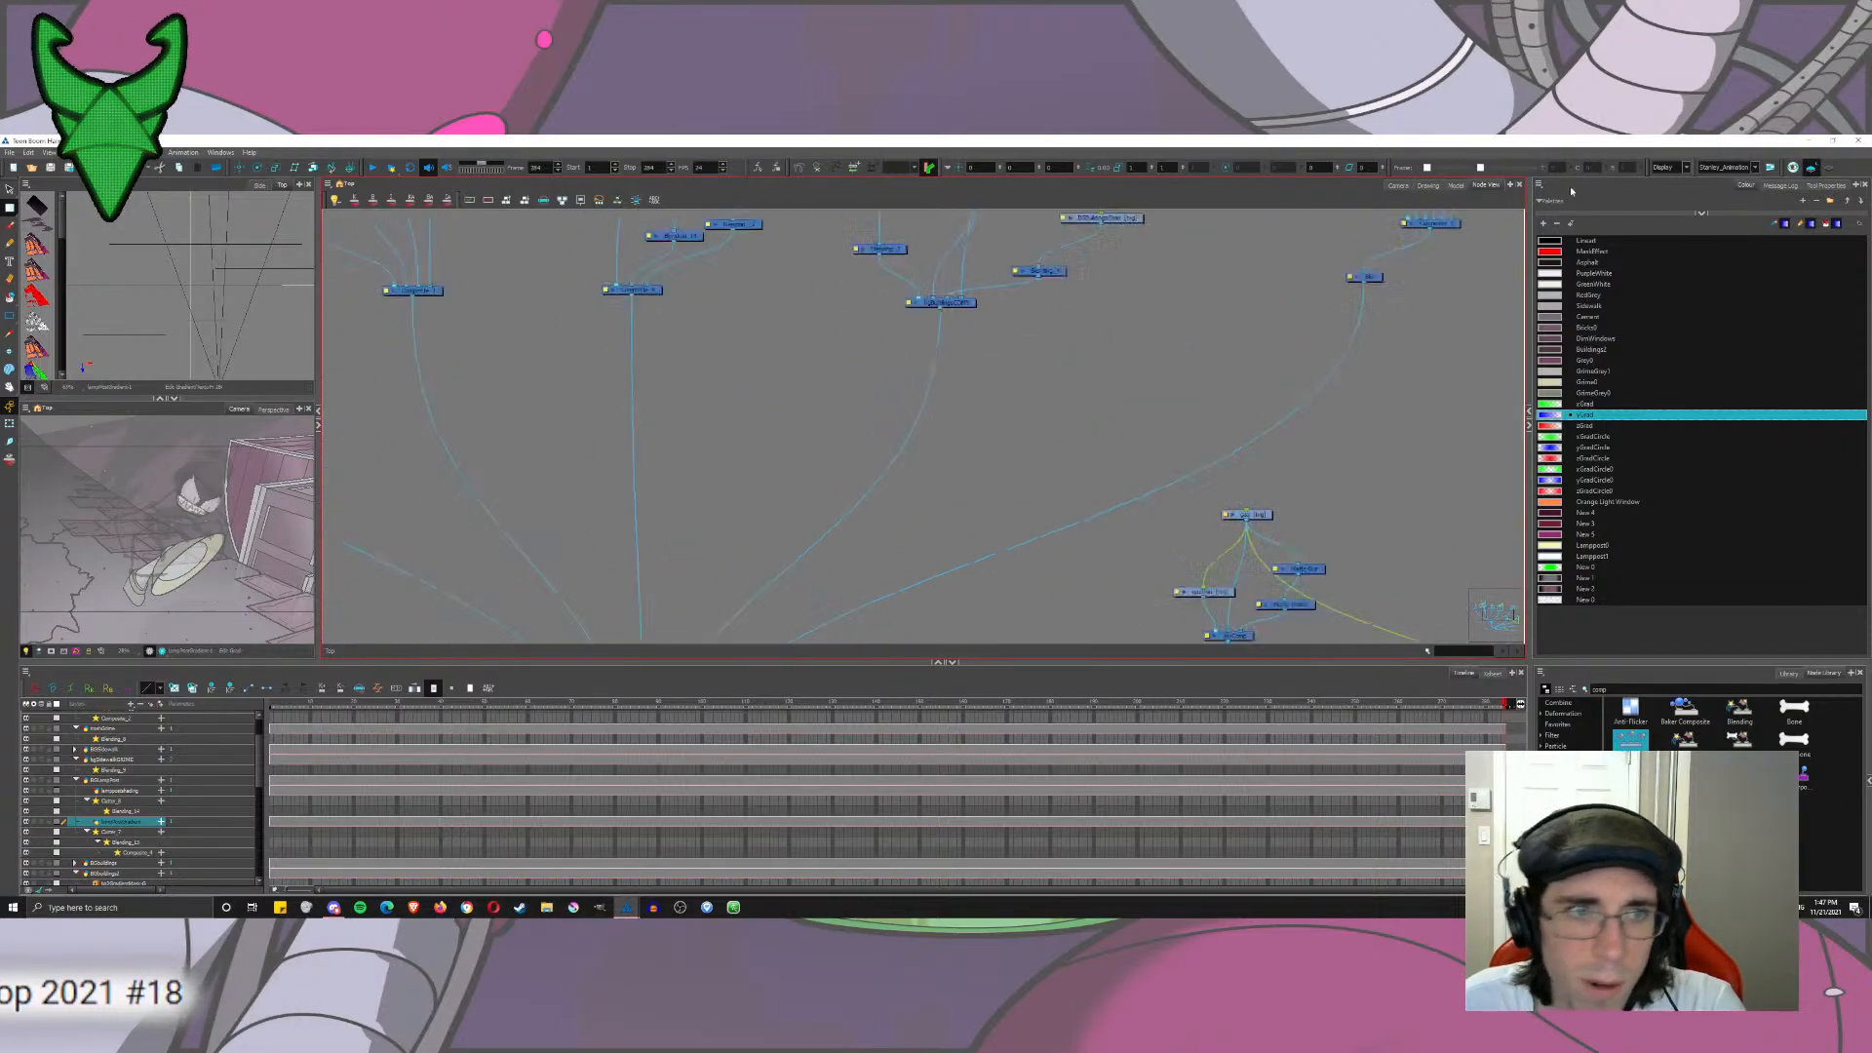
{"action": "left_click_drag", "start_coordinate": [949, 482], "coordinate": [1345, 326]}
{"action": "left_click_drag", "start_coordinate": [737, 480], "coordinate": [1056, 830]}
{"action": "left_click_drag", "start_coordinate": [965, 455], "coordinate": [878, 615]}
{"action": "left_click", "coordinate": [1173, 526]}
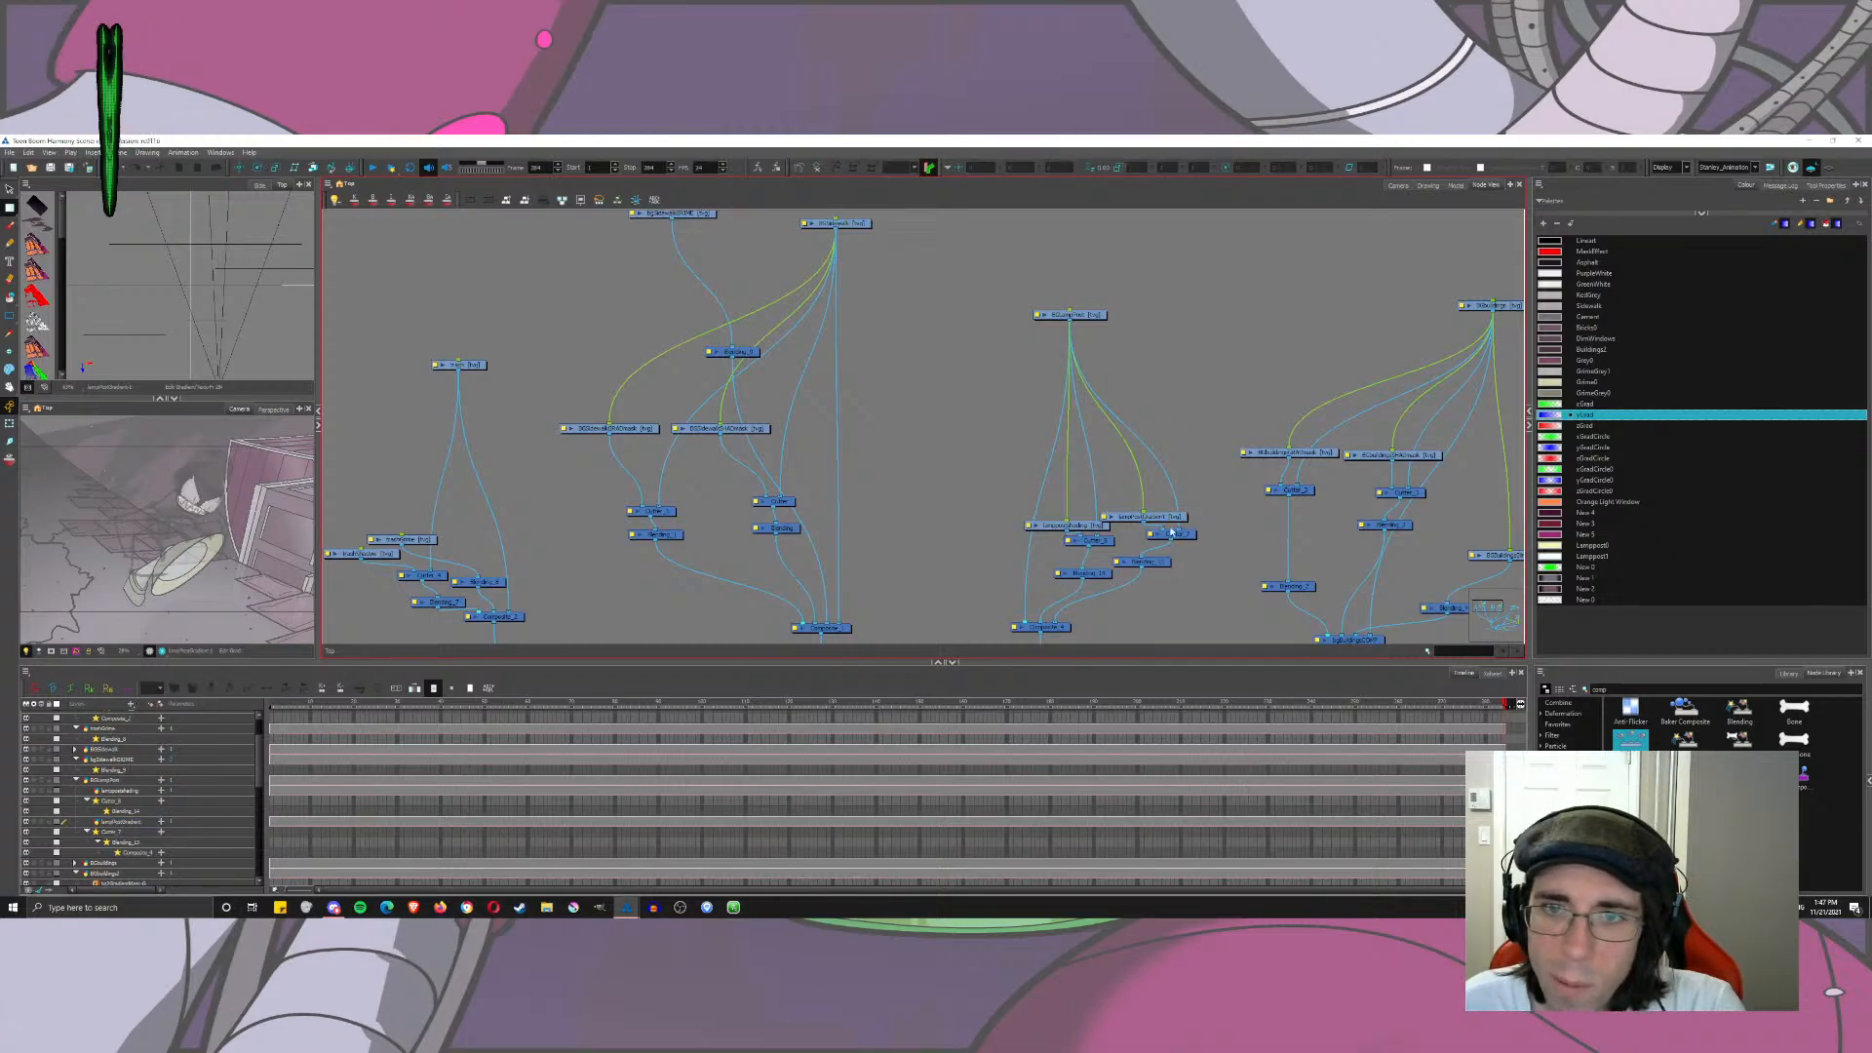
{"action": "left_click_drag", "start_coordinate": [1172, 517], "coordinate": [1157, 480]}
{"action": "left_click", "coordinate": [1151, 534]}
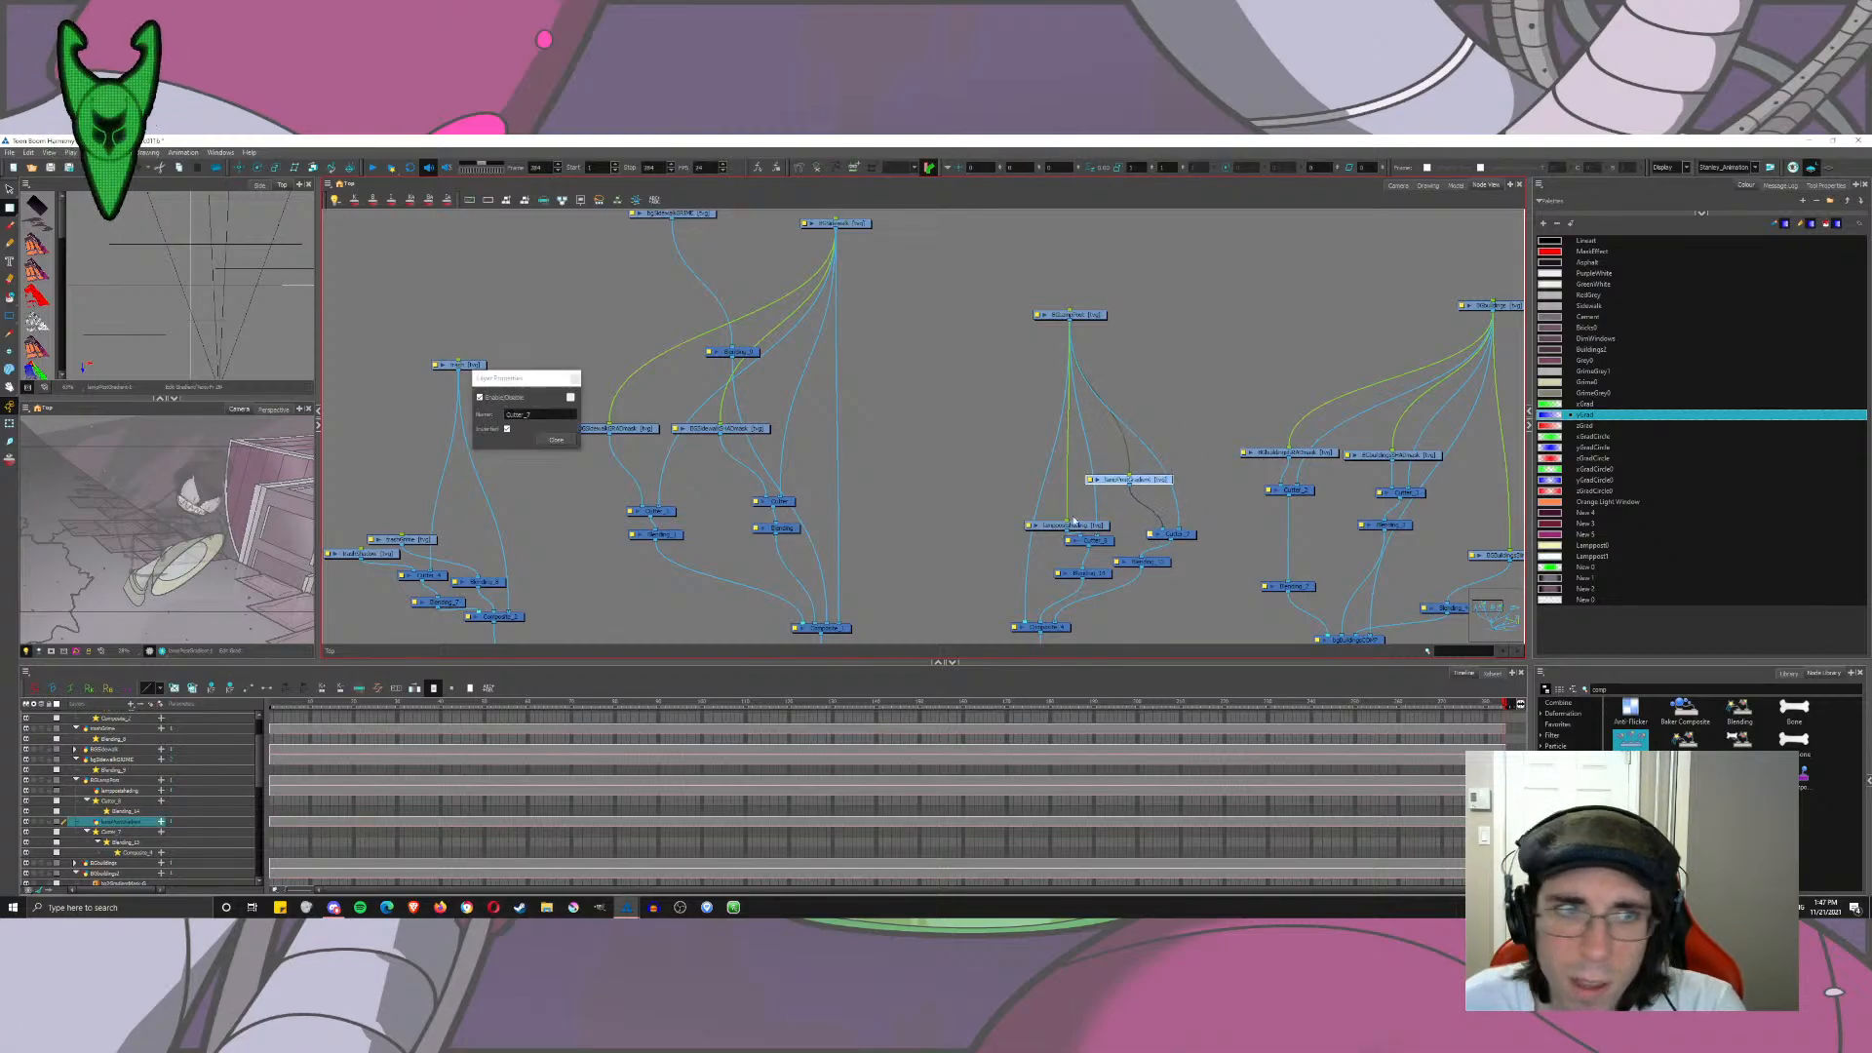
Step: Try toggling the Inverted option of Cutter_7 while previewing the rendered scene, and close its properties
{"action": "left_click", "coordinate": [506, 429]}
{"action": "left_click", "coordinate": [1401, 186]}
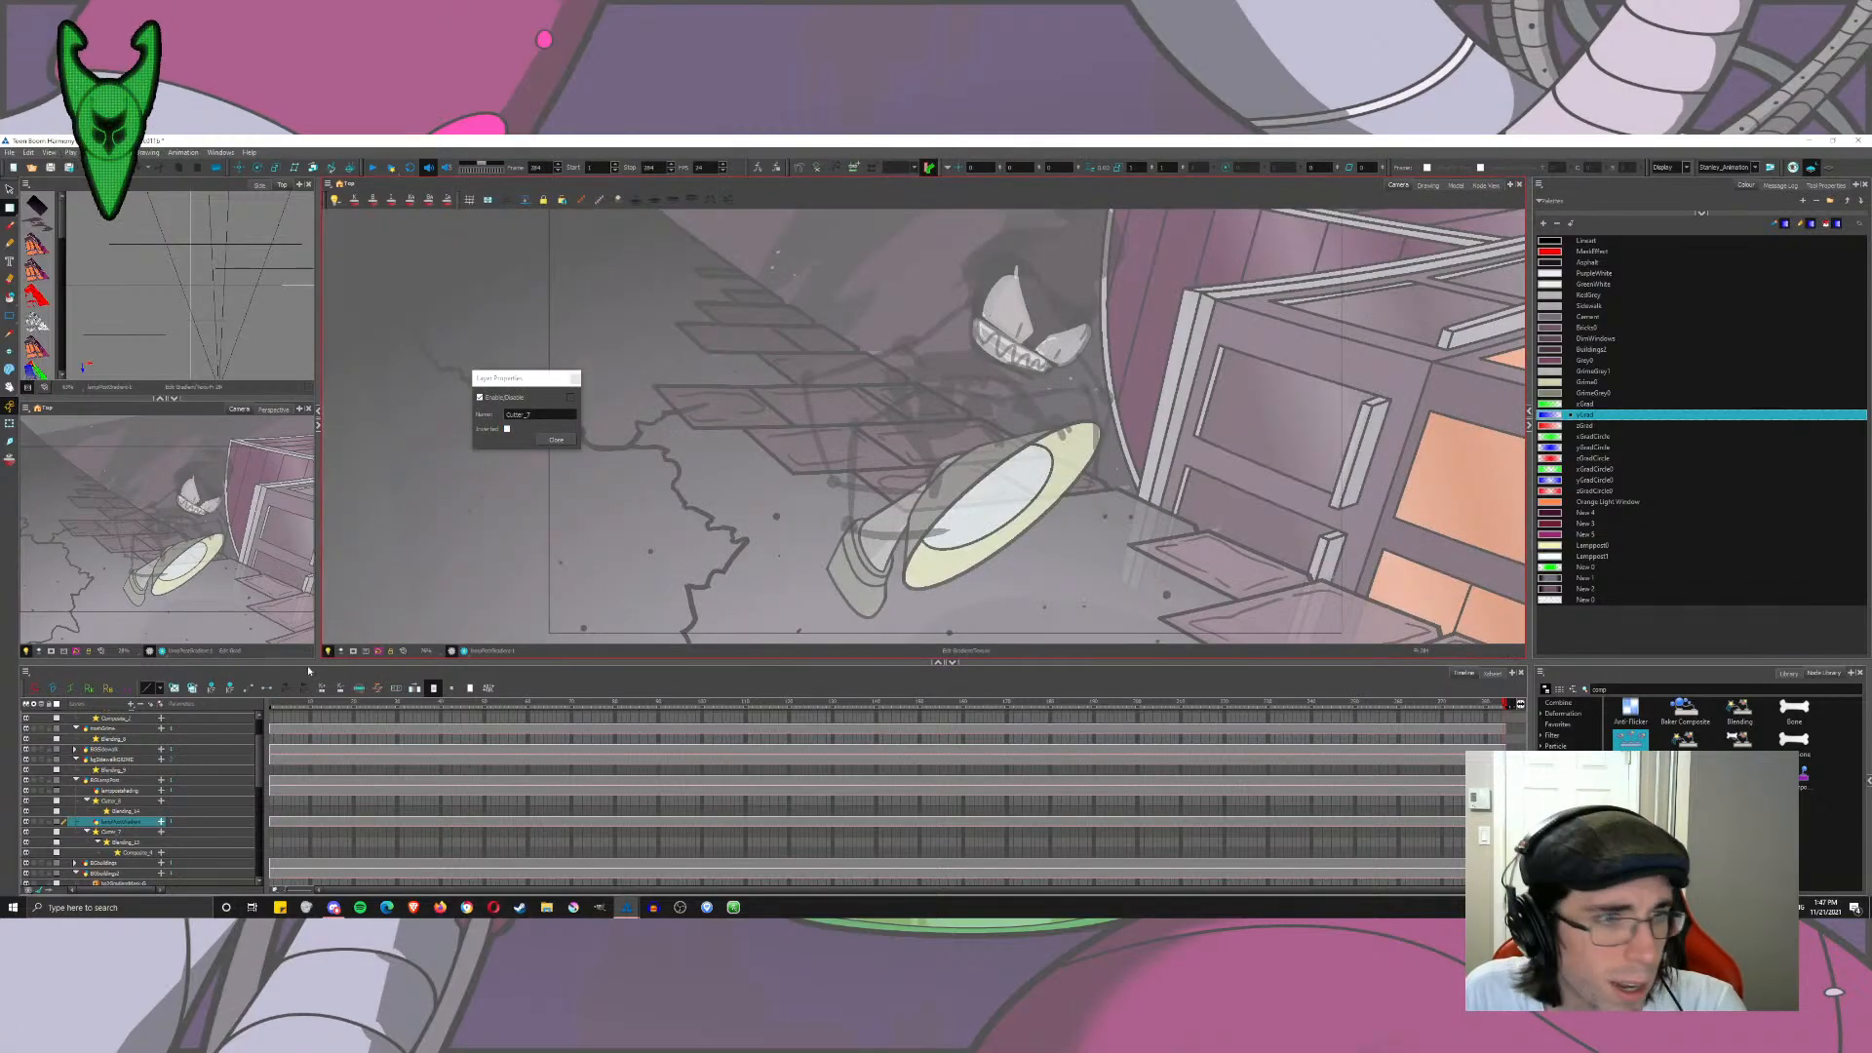
{"action": "left_click", "coordinate": [464, 652]}
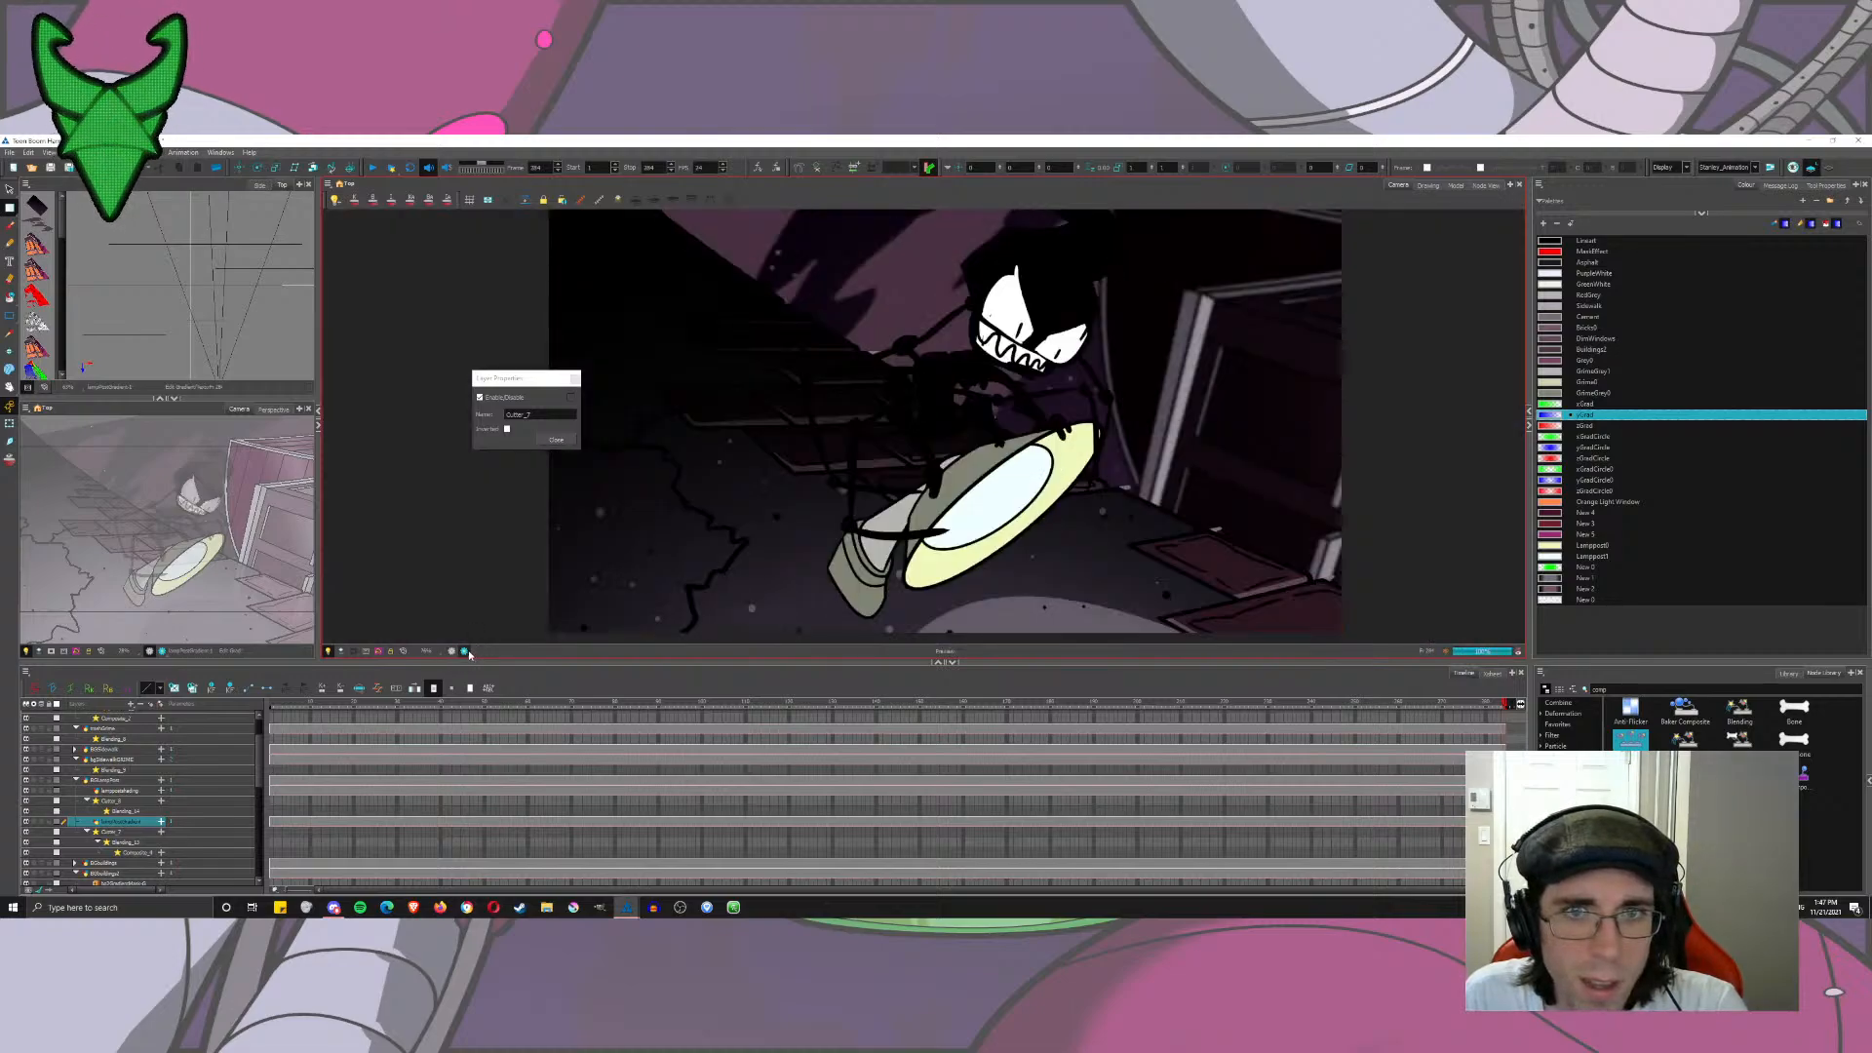
{"action": "left_click", "coordinate": [507, 429]}
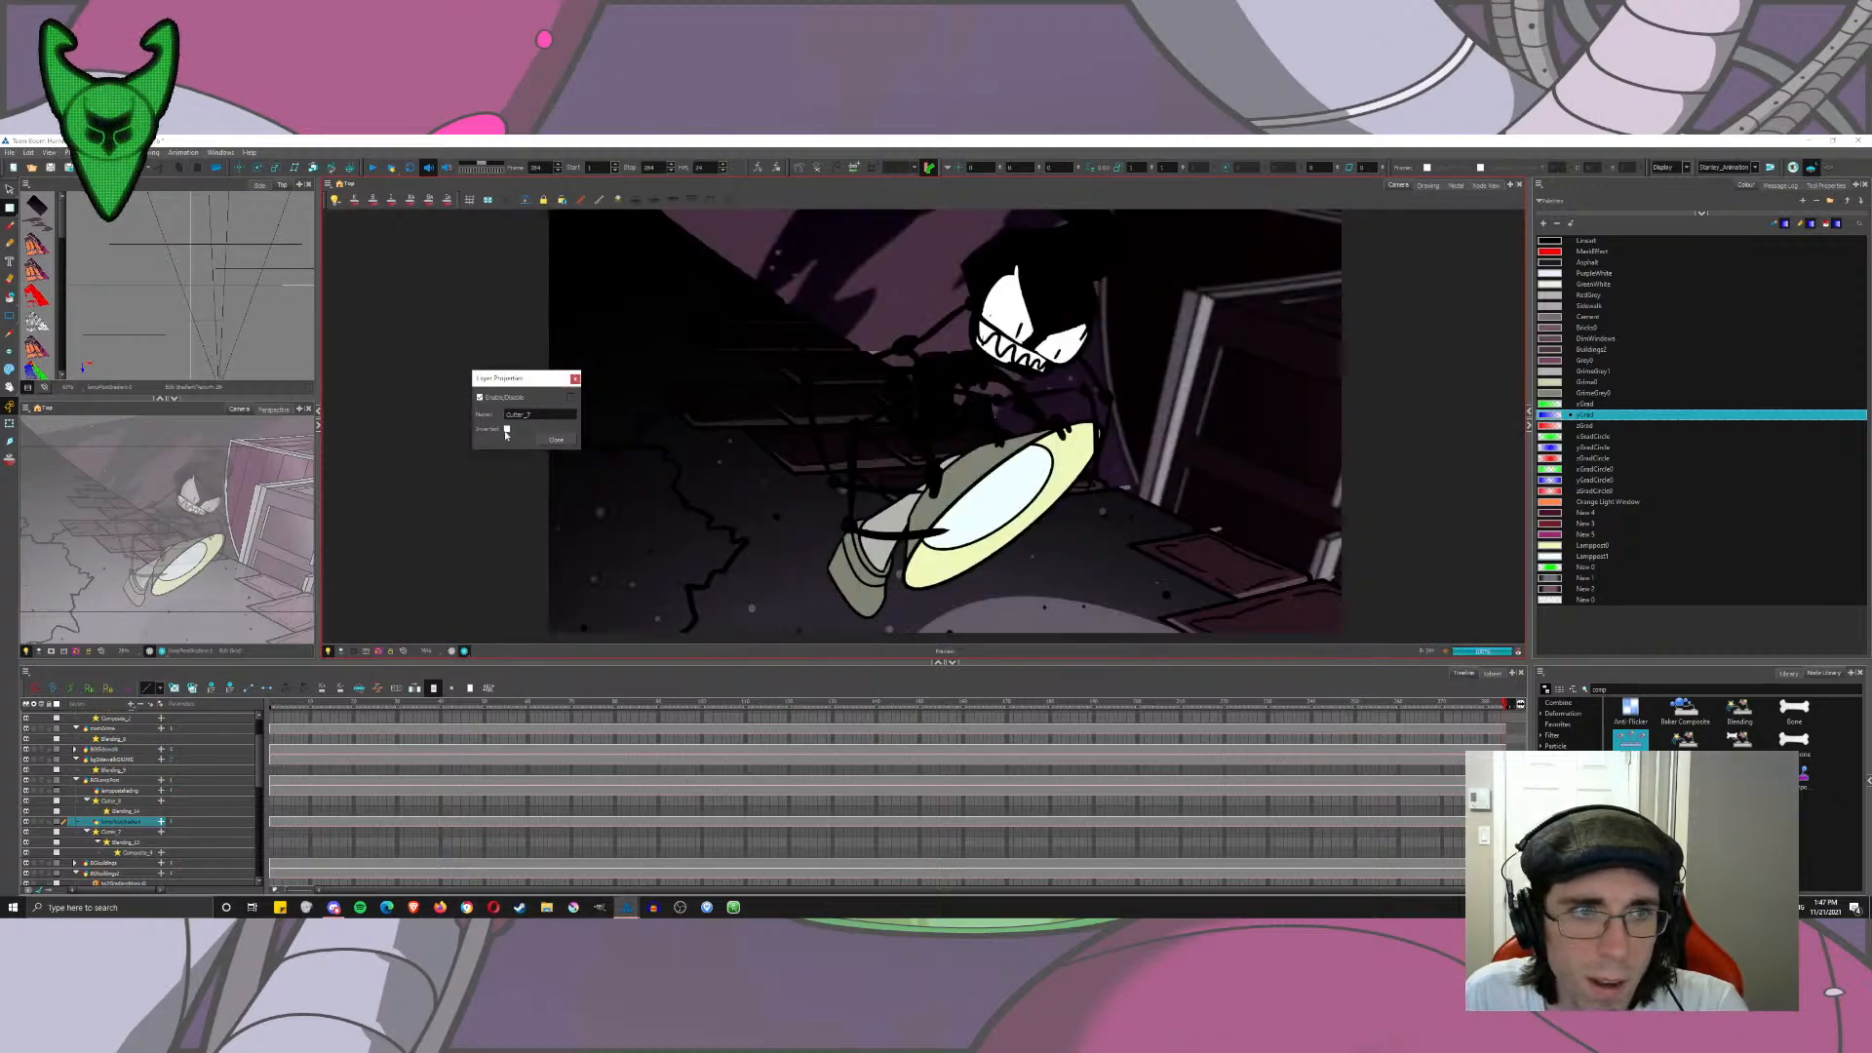
{"action": "left_click", "coordinate": [553, 440]}
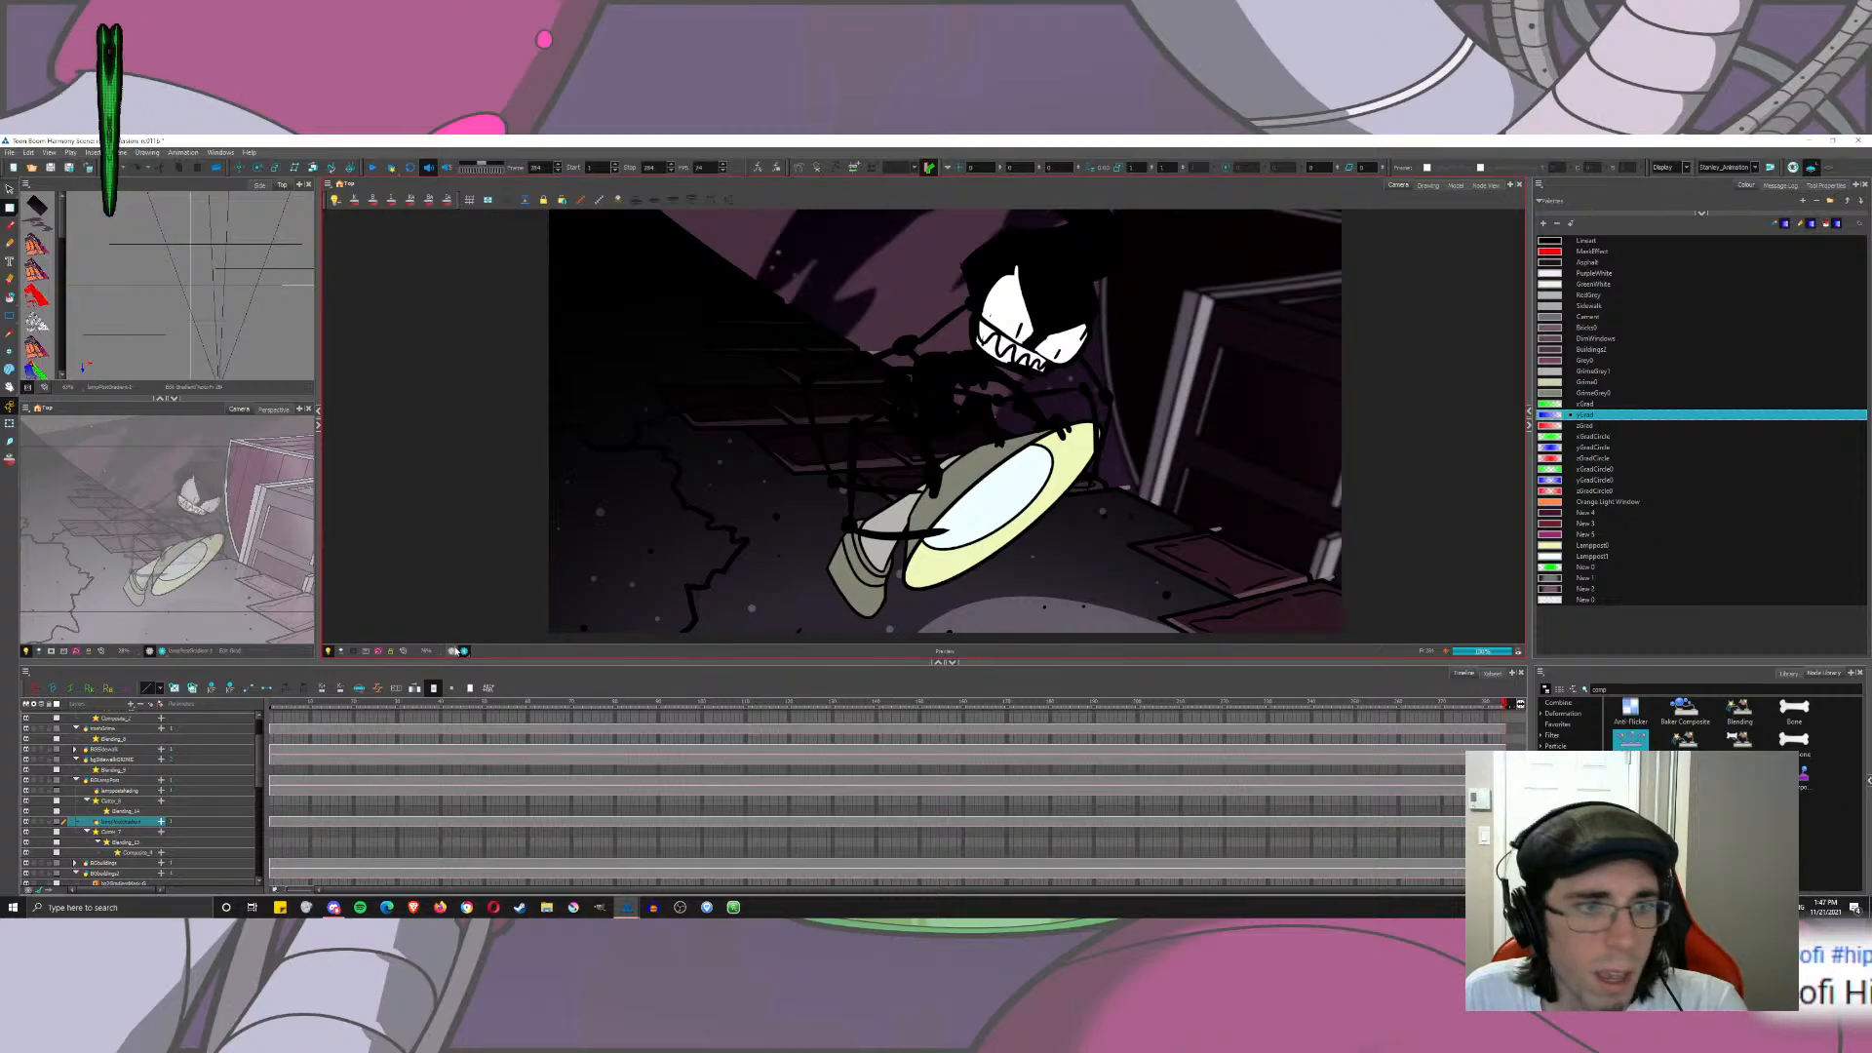
{"action": "left_click", "coordinate": [464, 652]}
Step: Move the lamp's gradient drawing node farther up in the node network, clear of the cutter nodes beneath it
{"action": "left_click", "coordinate": [1486, 186]}
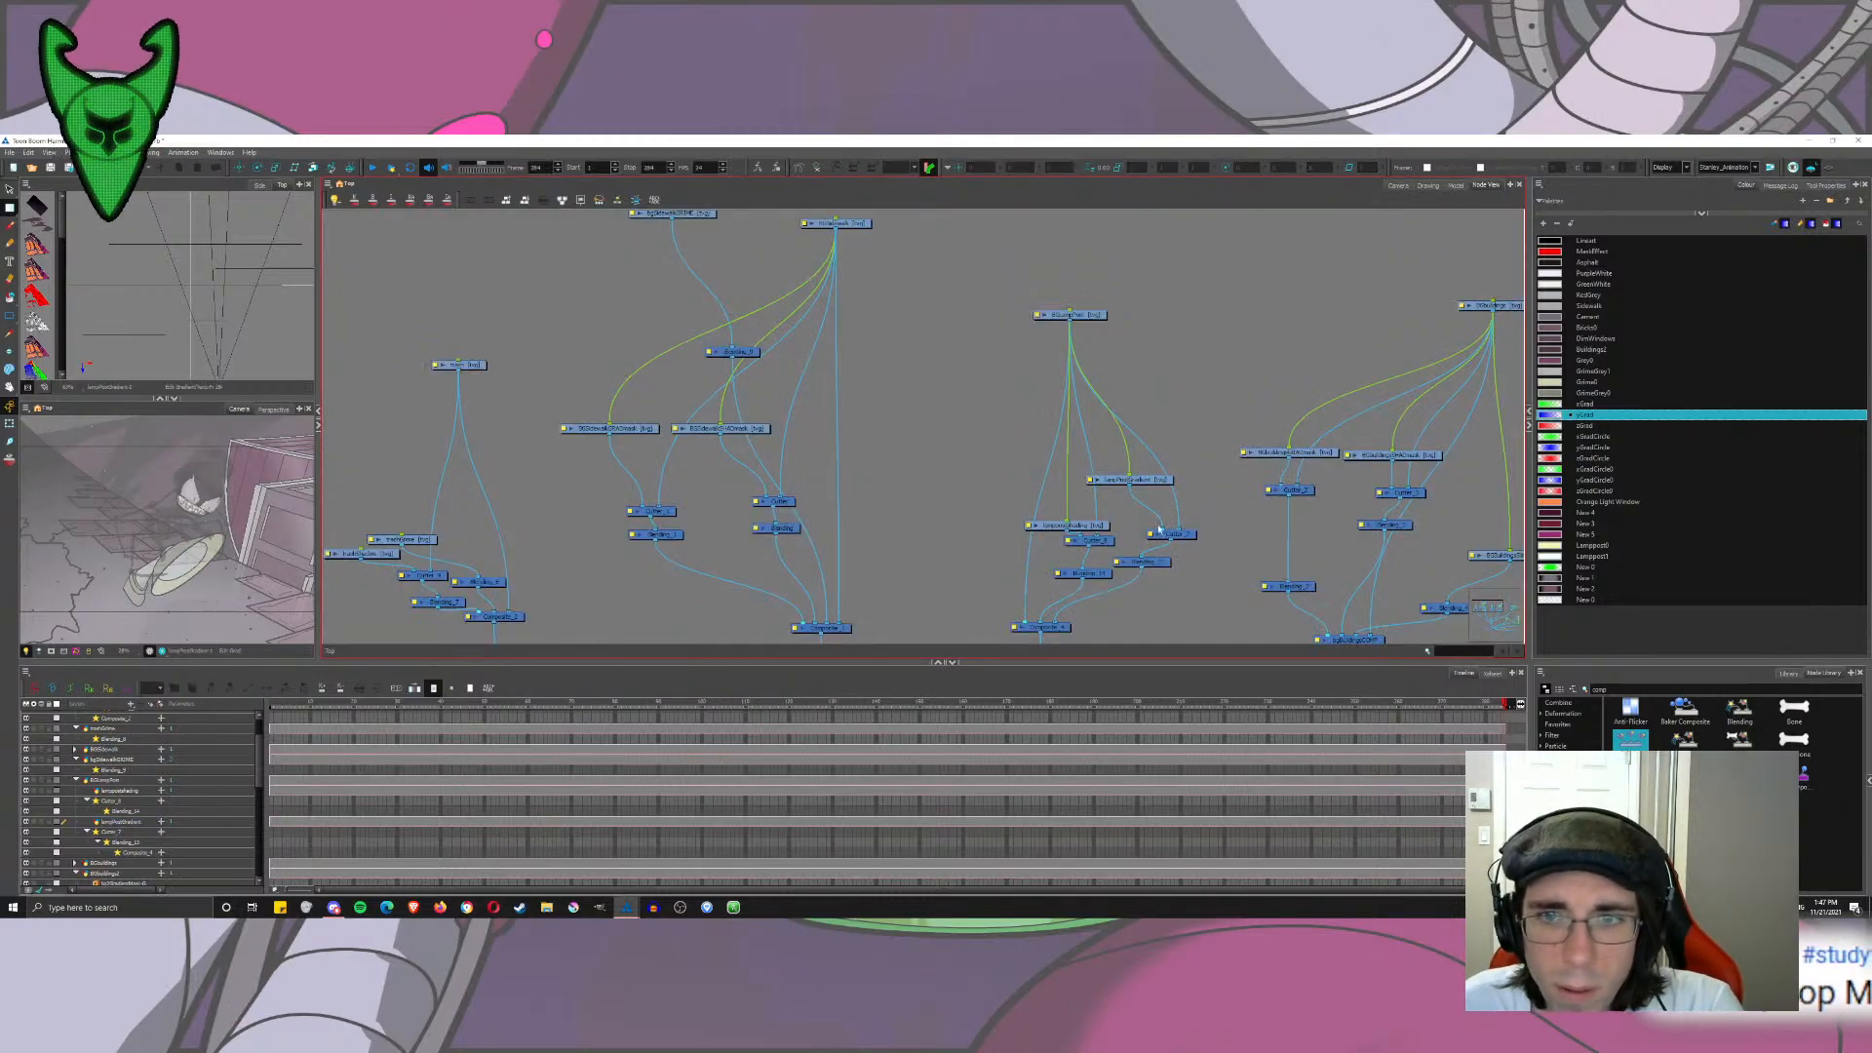
{"action": "left_click_drag", "start_coordinate": [1160, 524], "coordinate": [1138, 464]}
{"action": "left_click", "coordinate": [1099, 315]}
{"action": "key", "text": "a"}
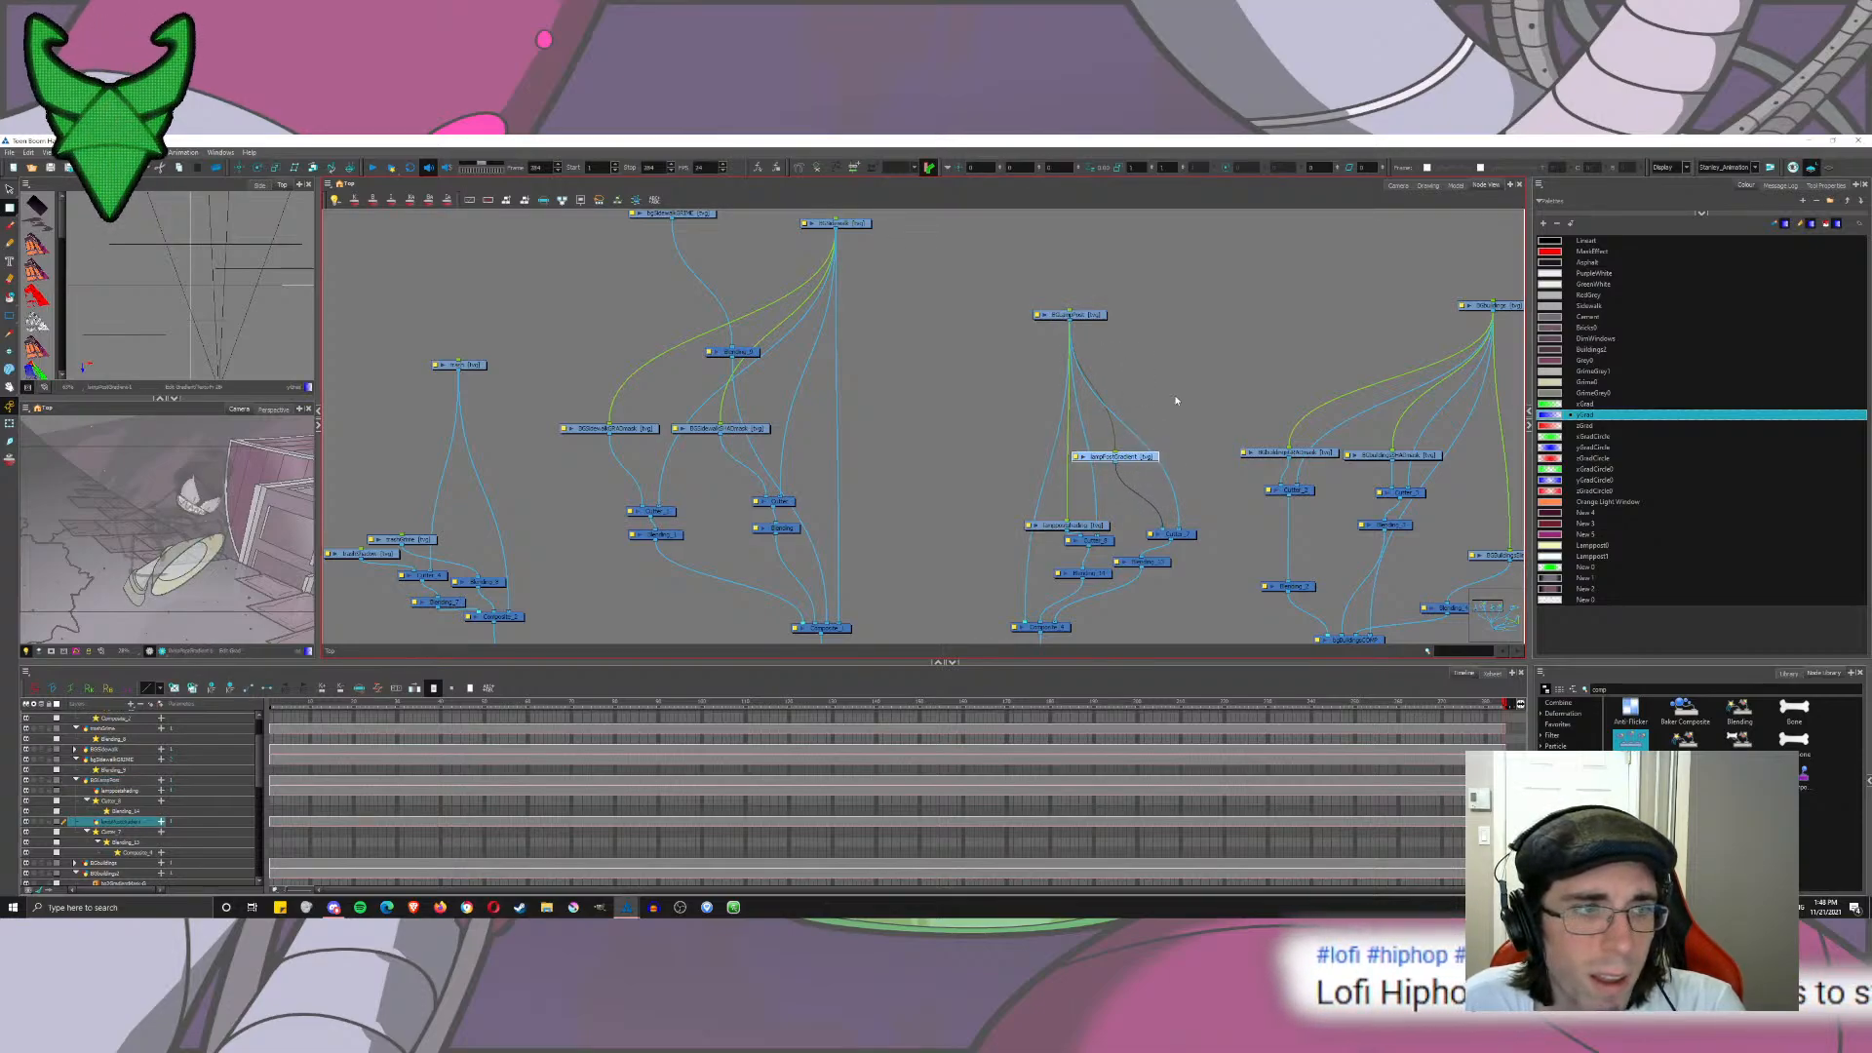
{"action": "left_click", "coordinate": [1174, 419]}
{"action": "left_click", "coordinate": [1138, 456]}
{"action": "key", "text": "d"}
{"action": "key", "text": "a"}
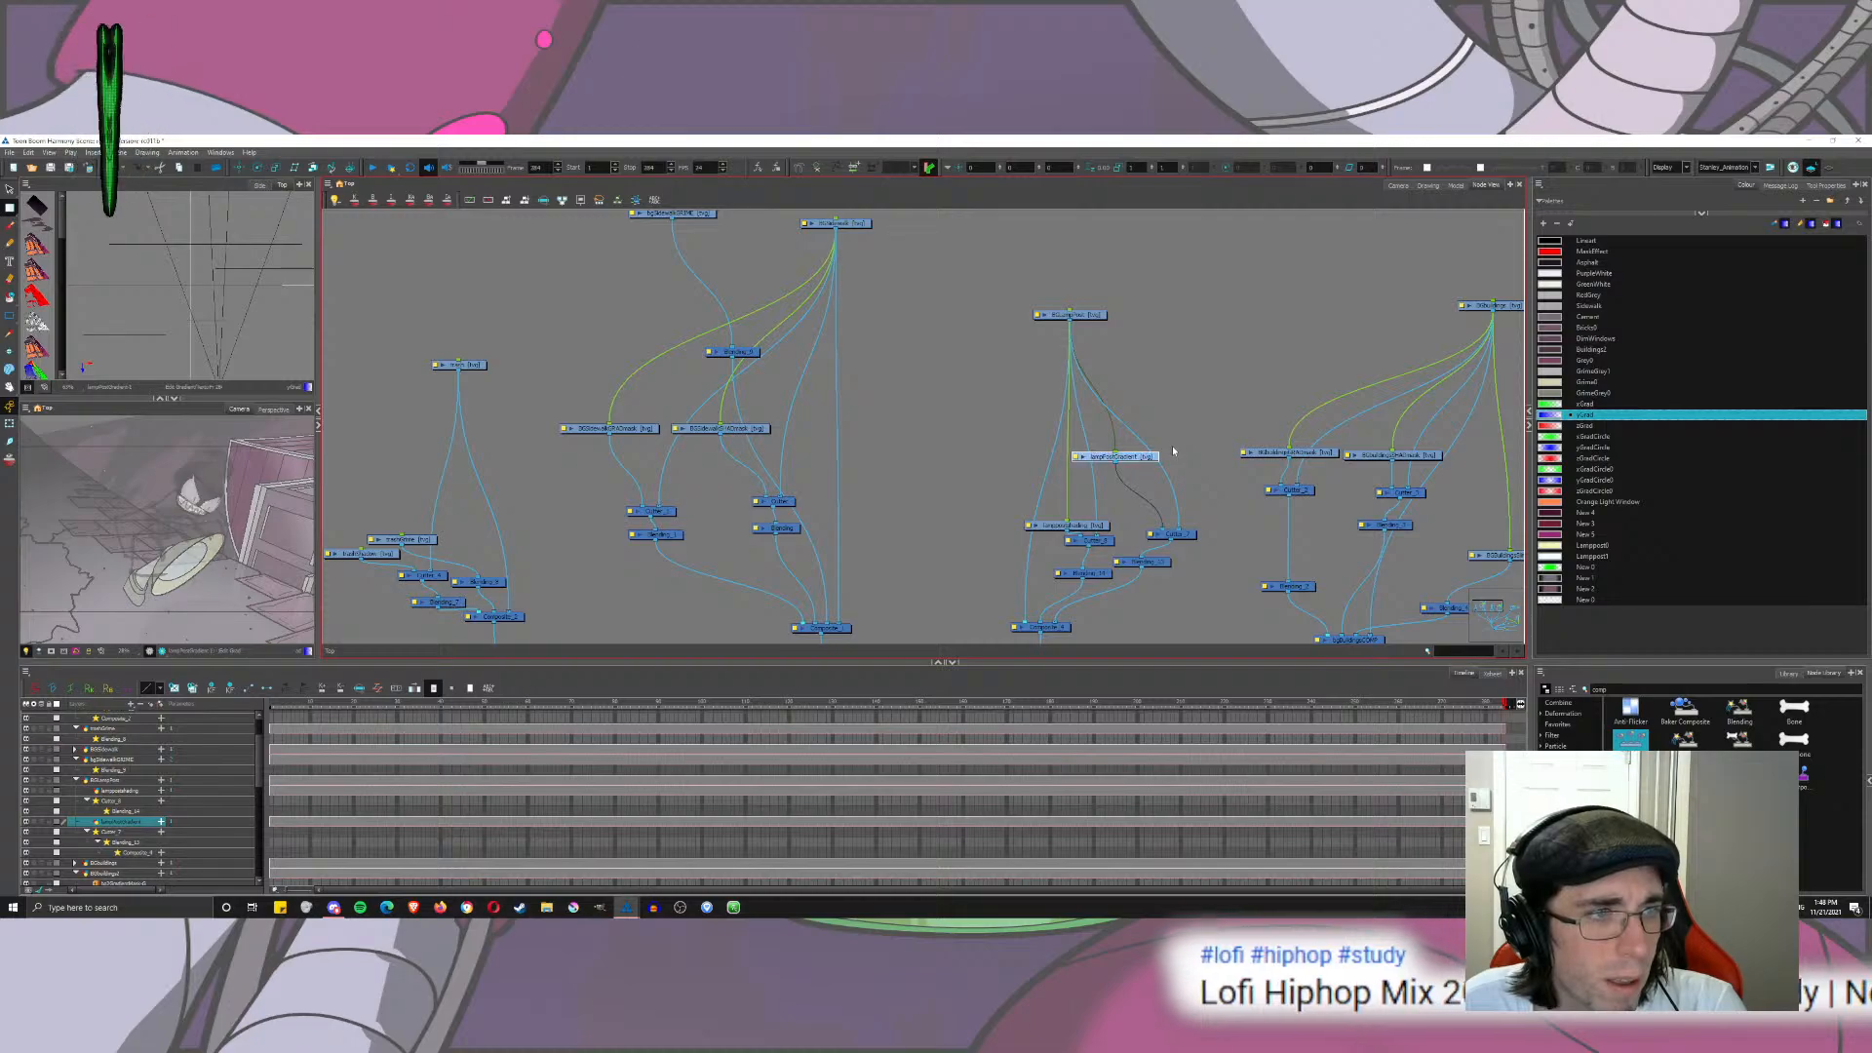
{"action": "key", "text": "d"}
{"action": "key", "text": "a"}
{"action": "left_click", "coordinate": [1194, 391]}
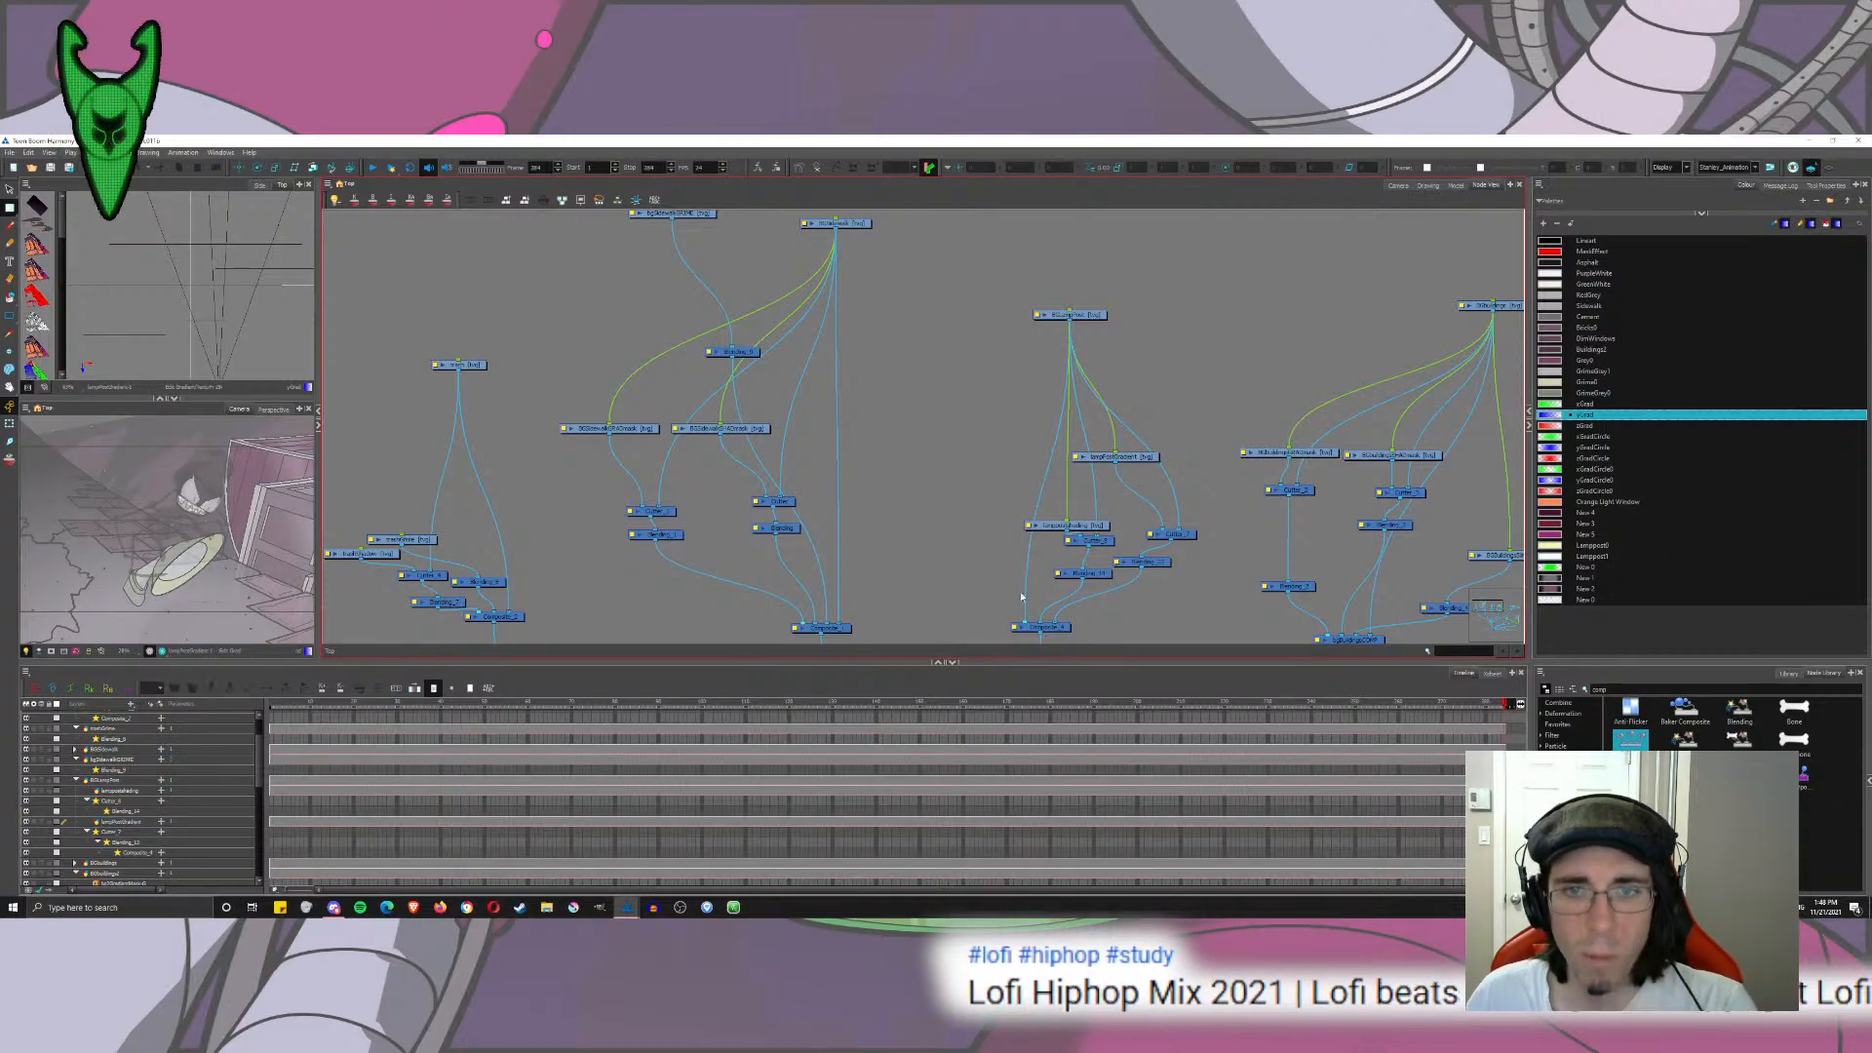
Step: Reorder the lamppost artwork's connection into its composite so it sits behind the blended layers, and preview the rendered scene
{"action": "left_click_drag", "start_coordinate": [1023, 598], "coordinate": [1055, 620]}
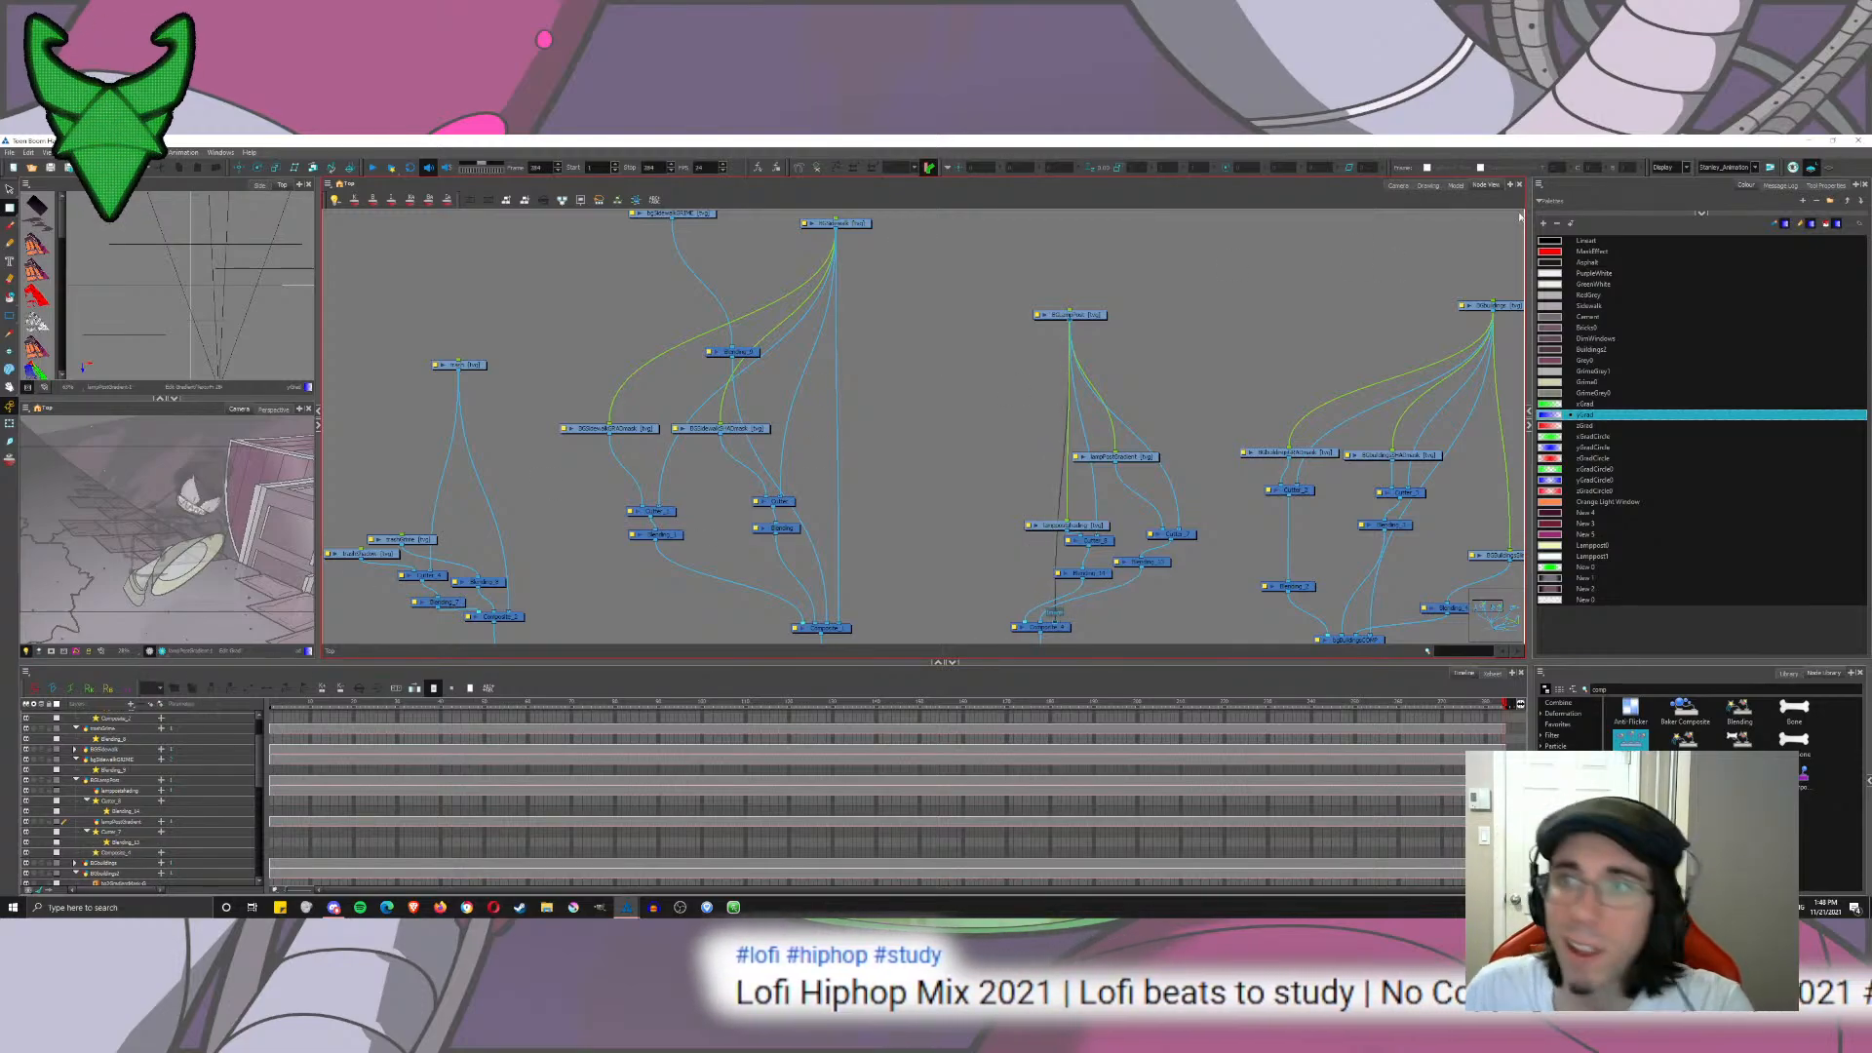
{"action": "left_click", "coordinate": [1398, 185]}
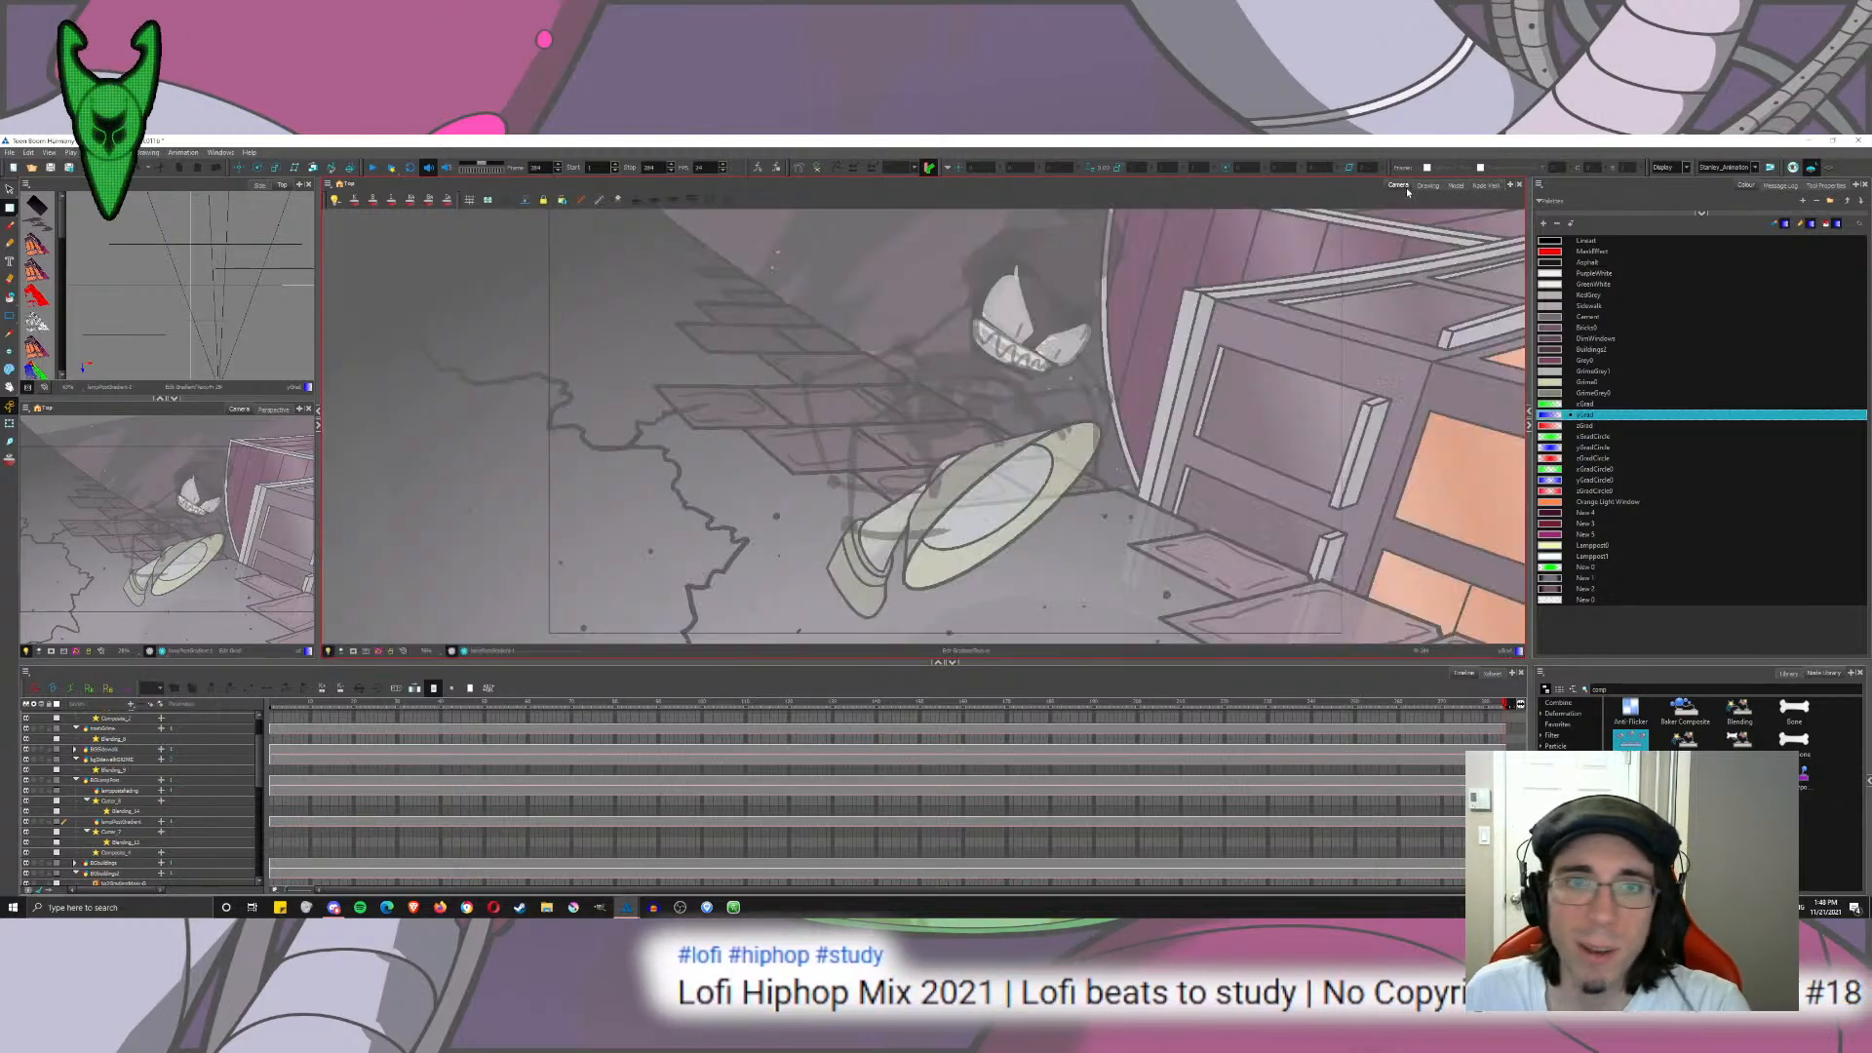
{"action": "left_click", "coordinate": [462, 651]}
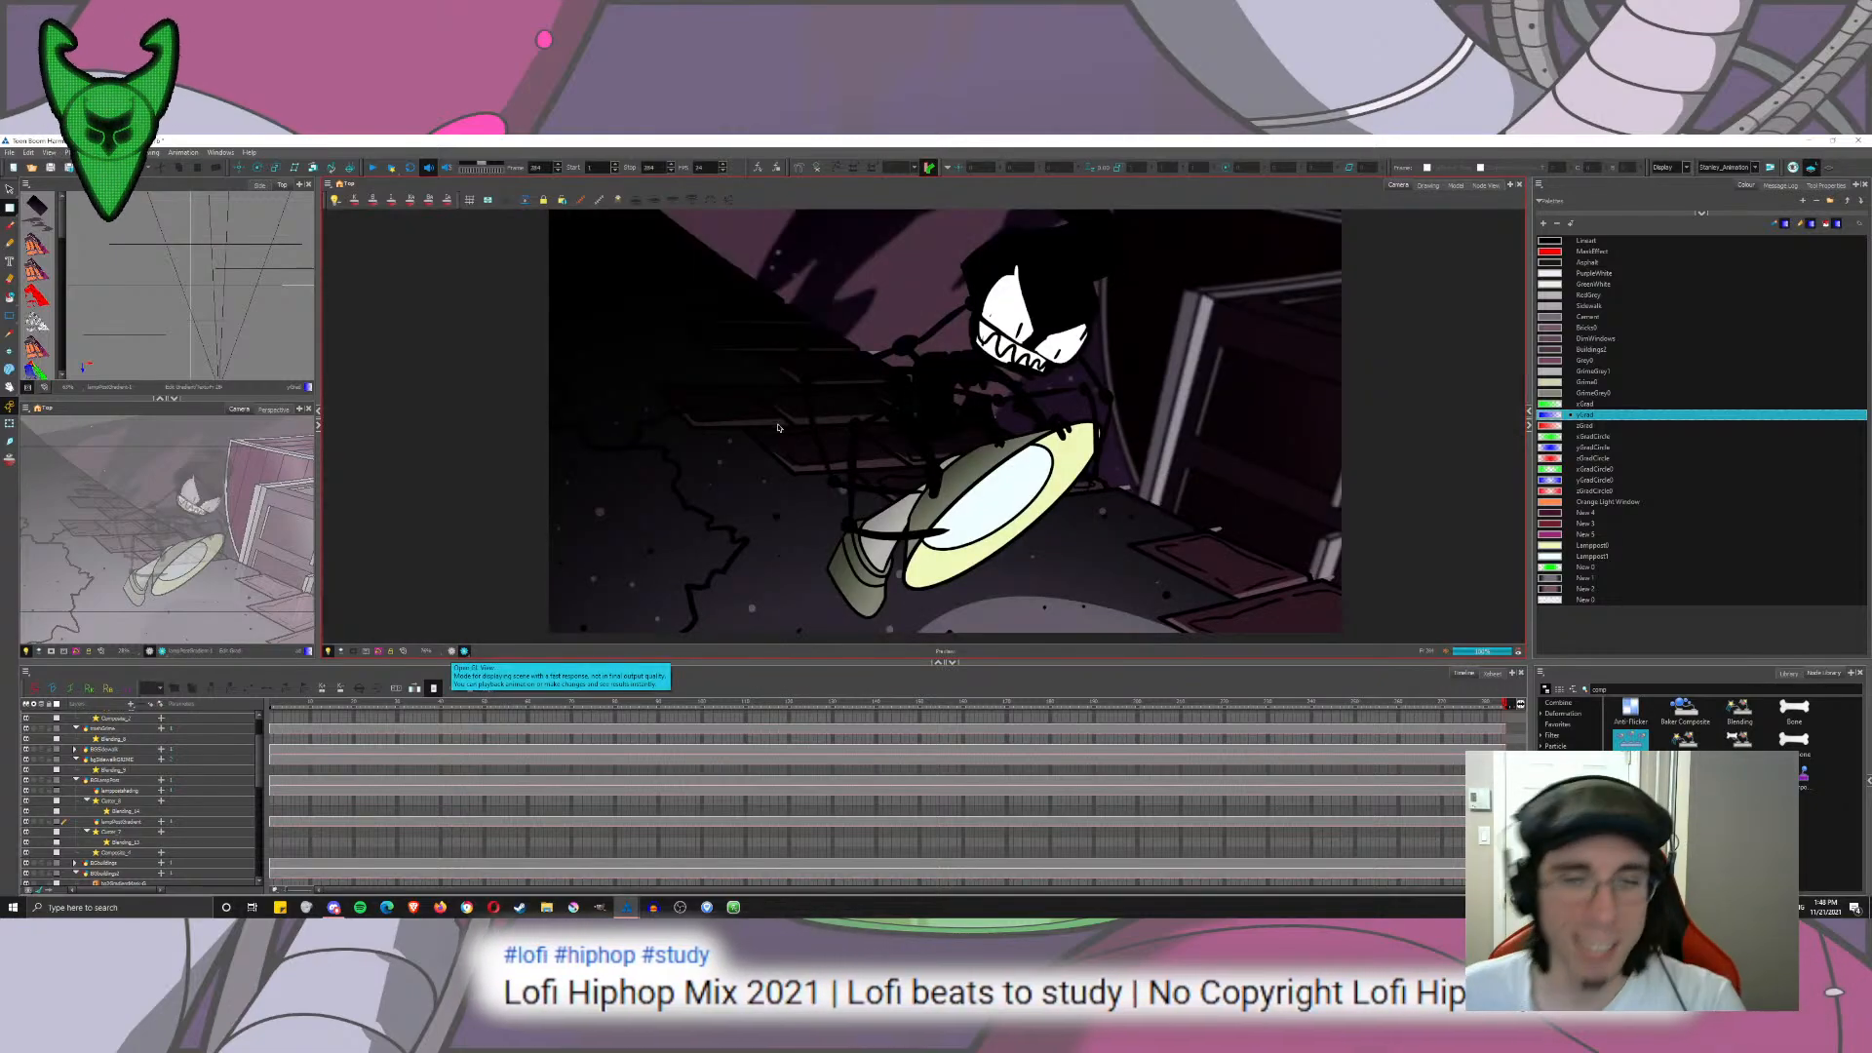
{"action": "left_click", "coordinate": [453, 652]}
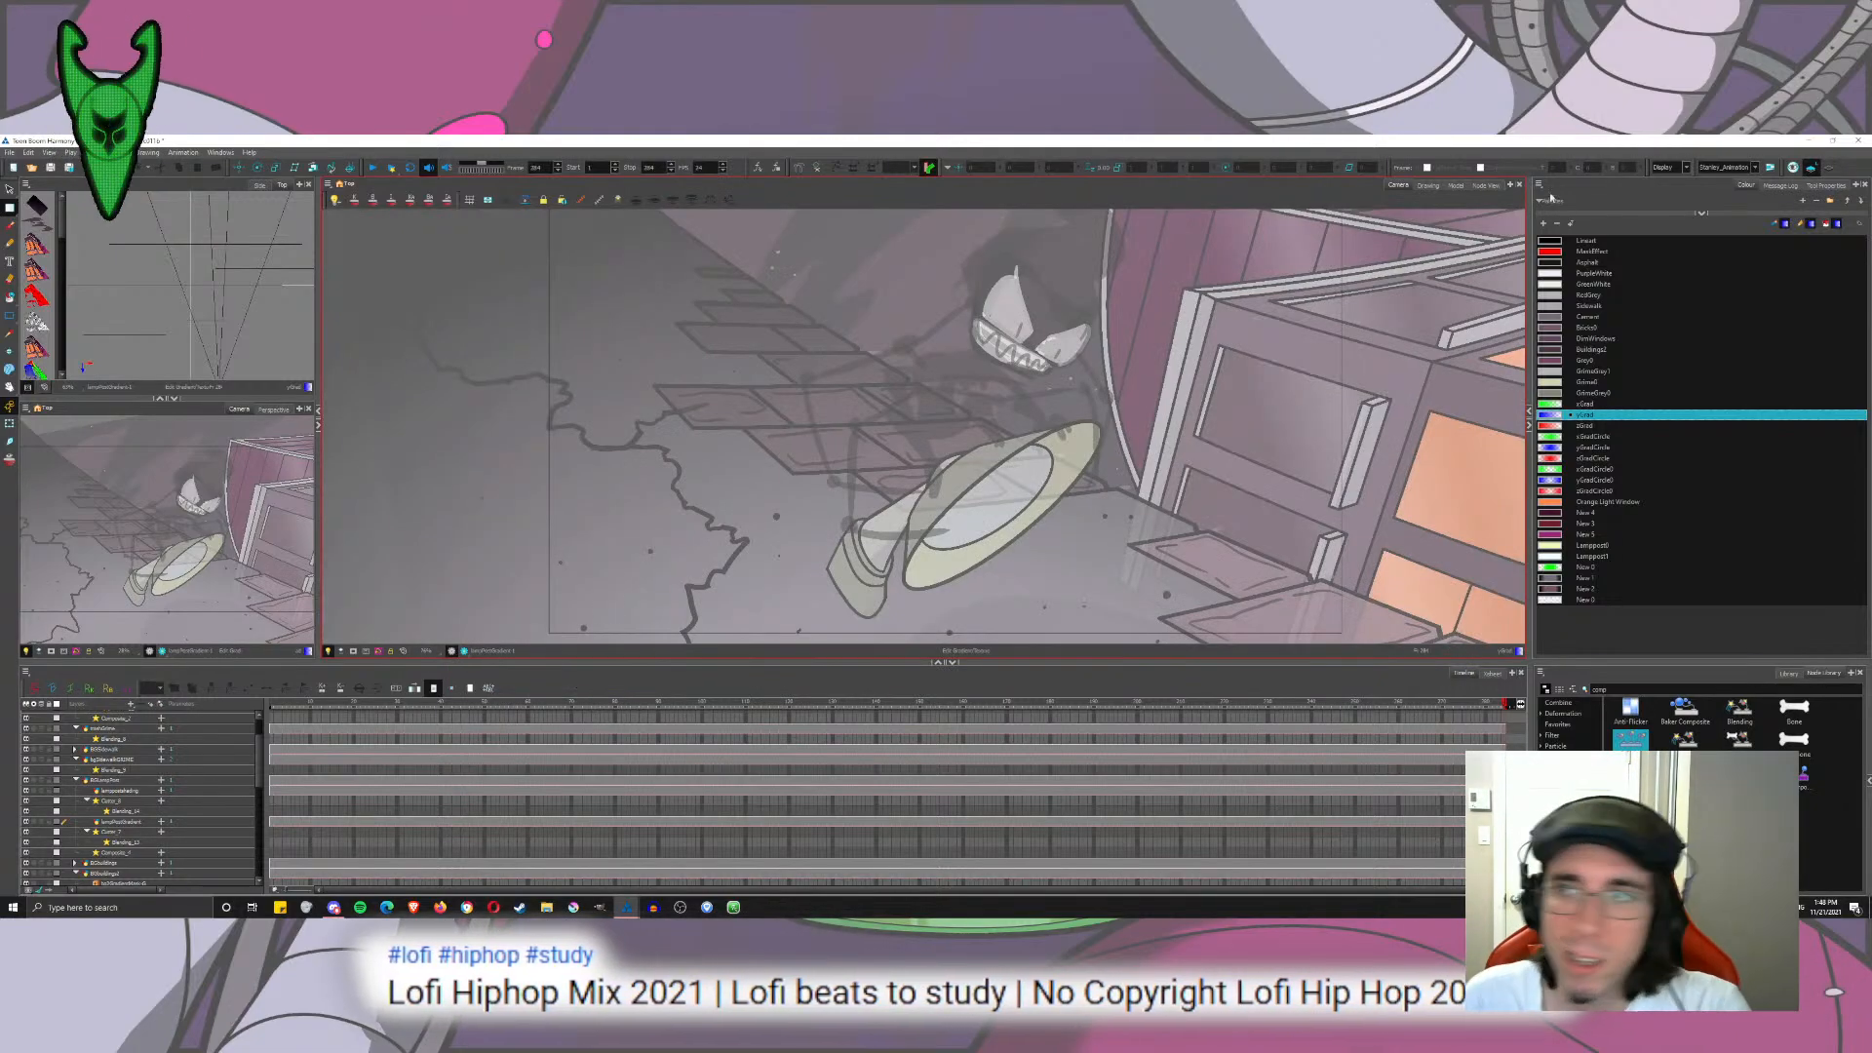
Step: Move the lamp's shading drawing node slightly up in the node network and open its drawing for brushing with the red swatch
{"action": "left_click", "coordinate": [1486, 185]}
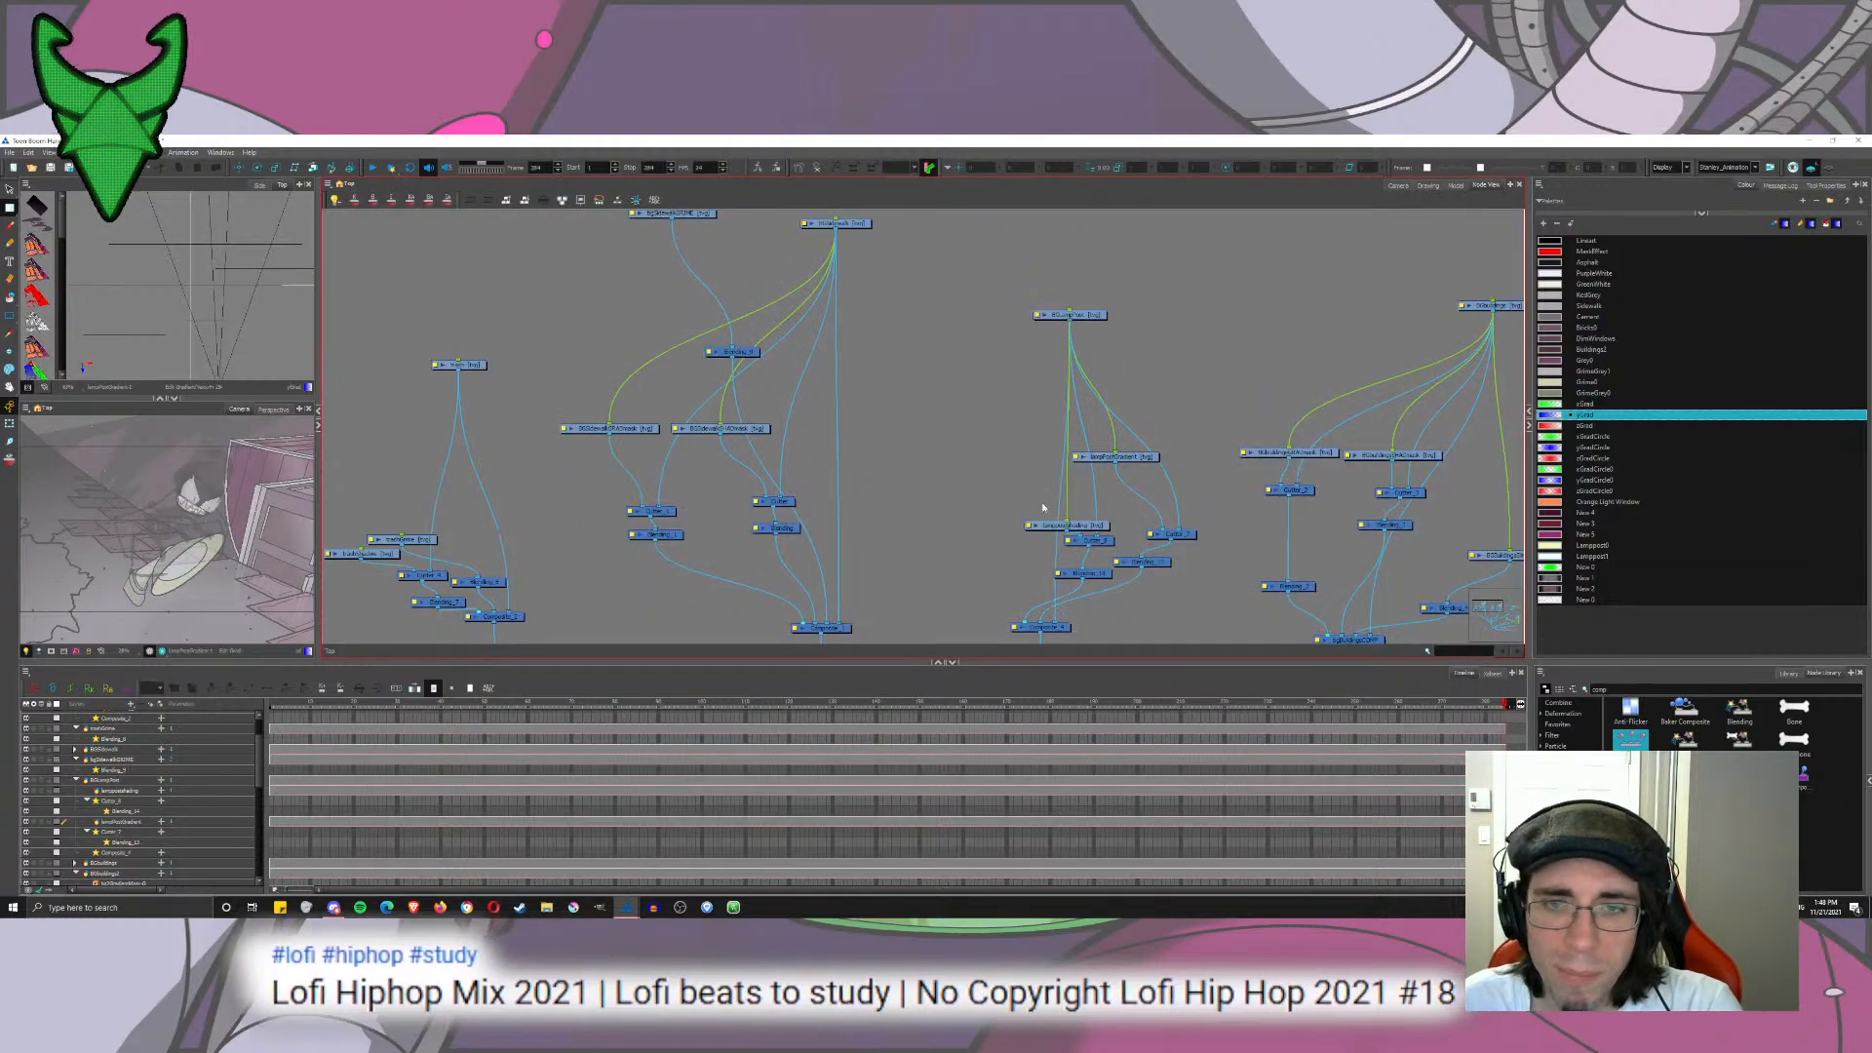
{"action": "left_click_drag", "start_coordinate": [1101, 531], "coordinate": [1098, 511]}
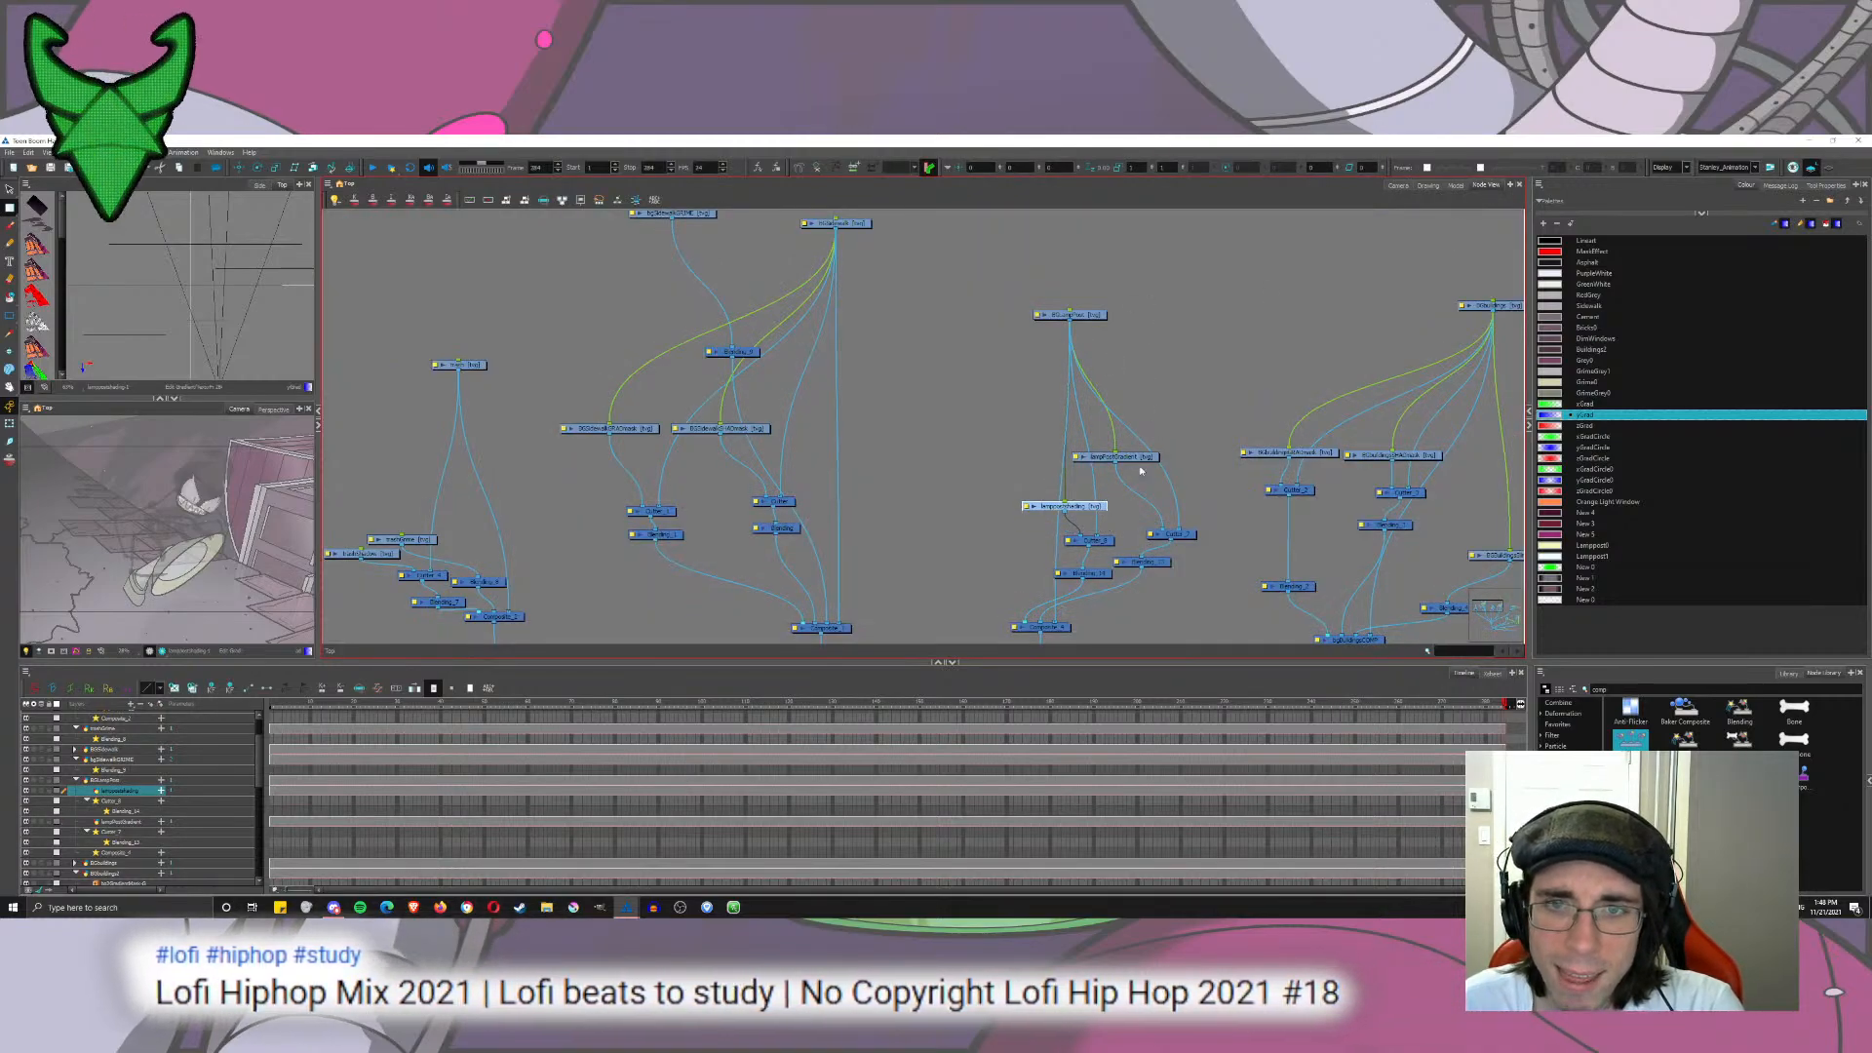
{"action": "left_click", "coordinate": [1429, 185]}
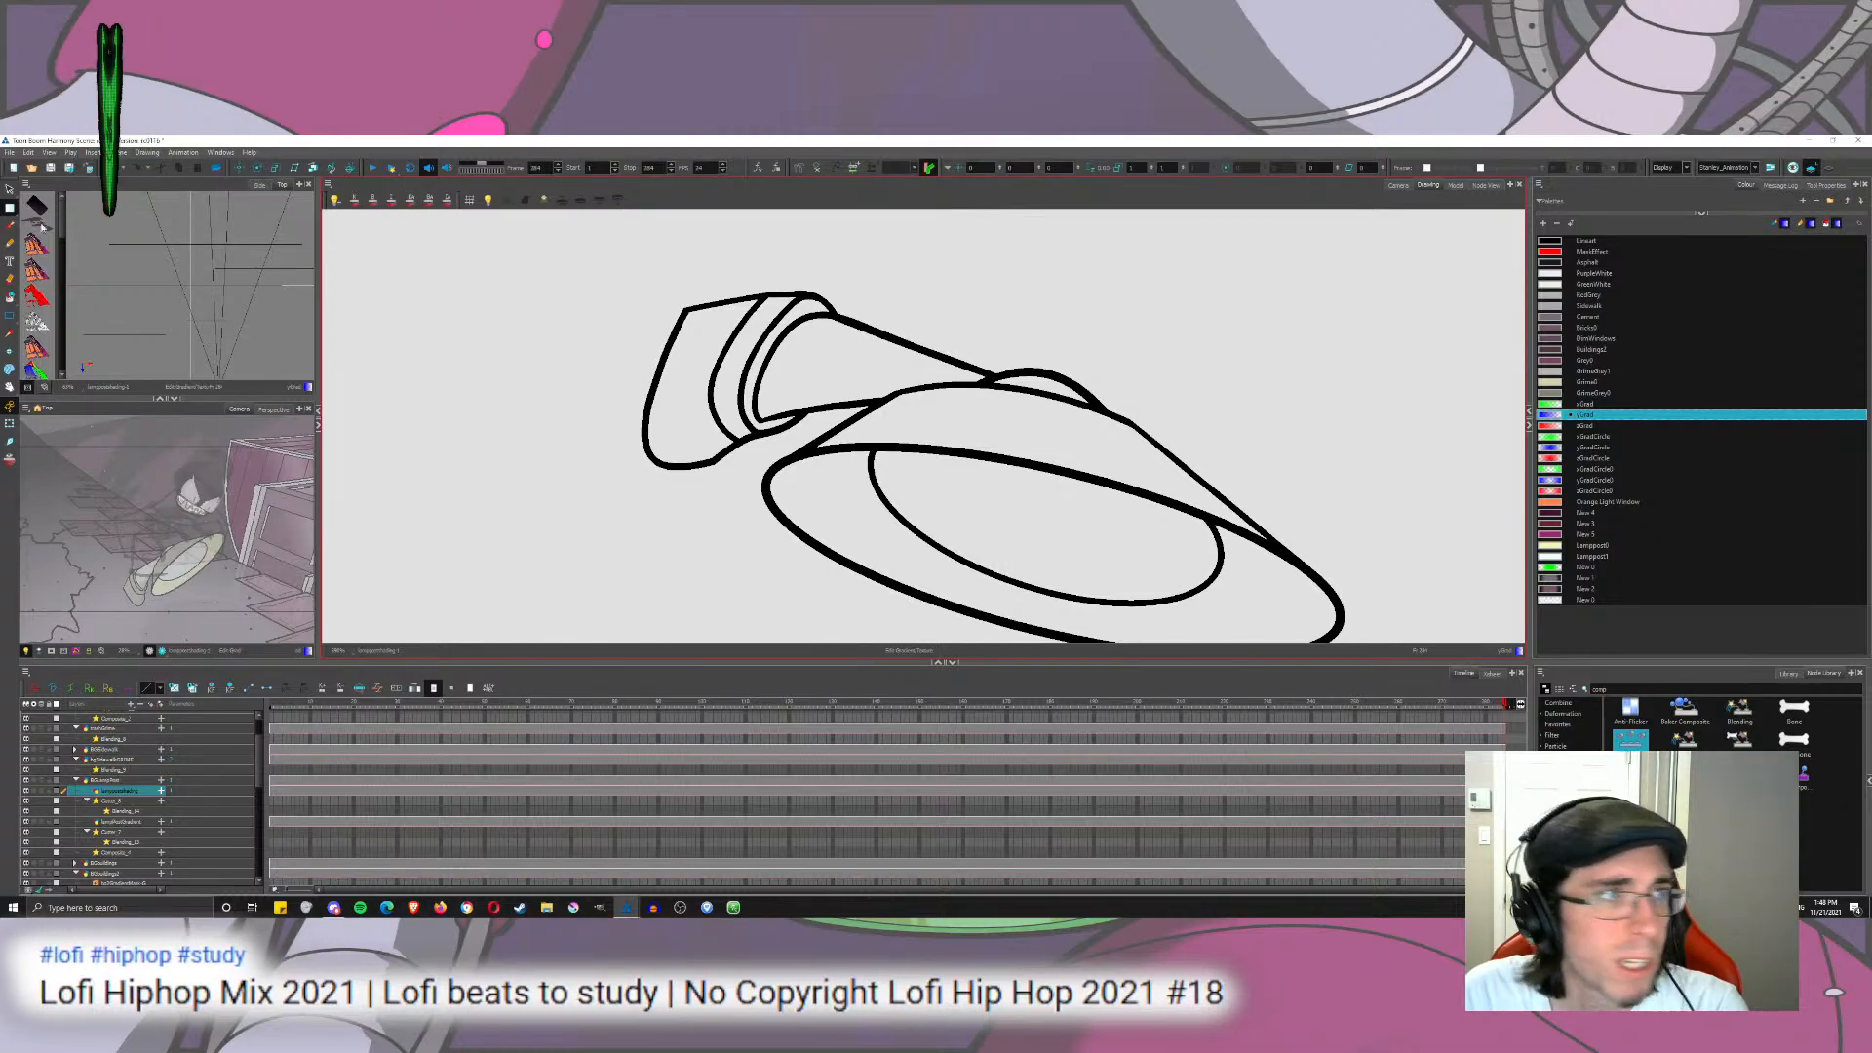
{"action": "left_click", "coordinate": [6, 228]}
{"action": "left_click", "coordinate": [1551, 252]}
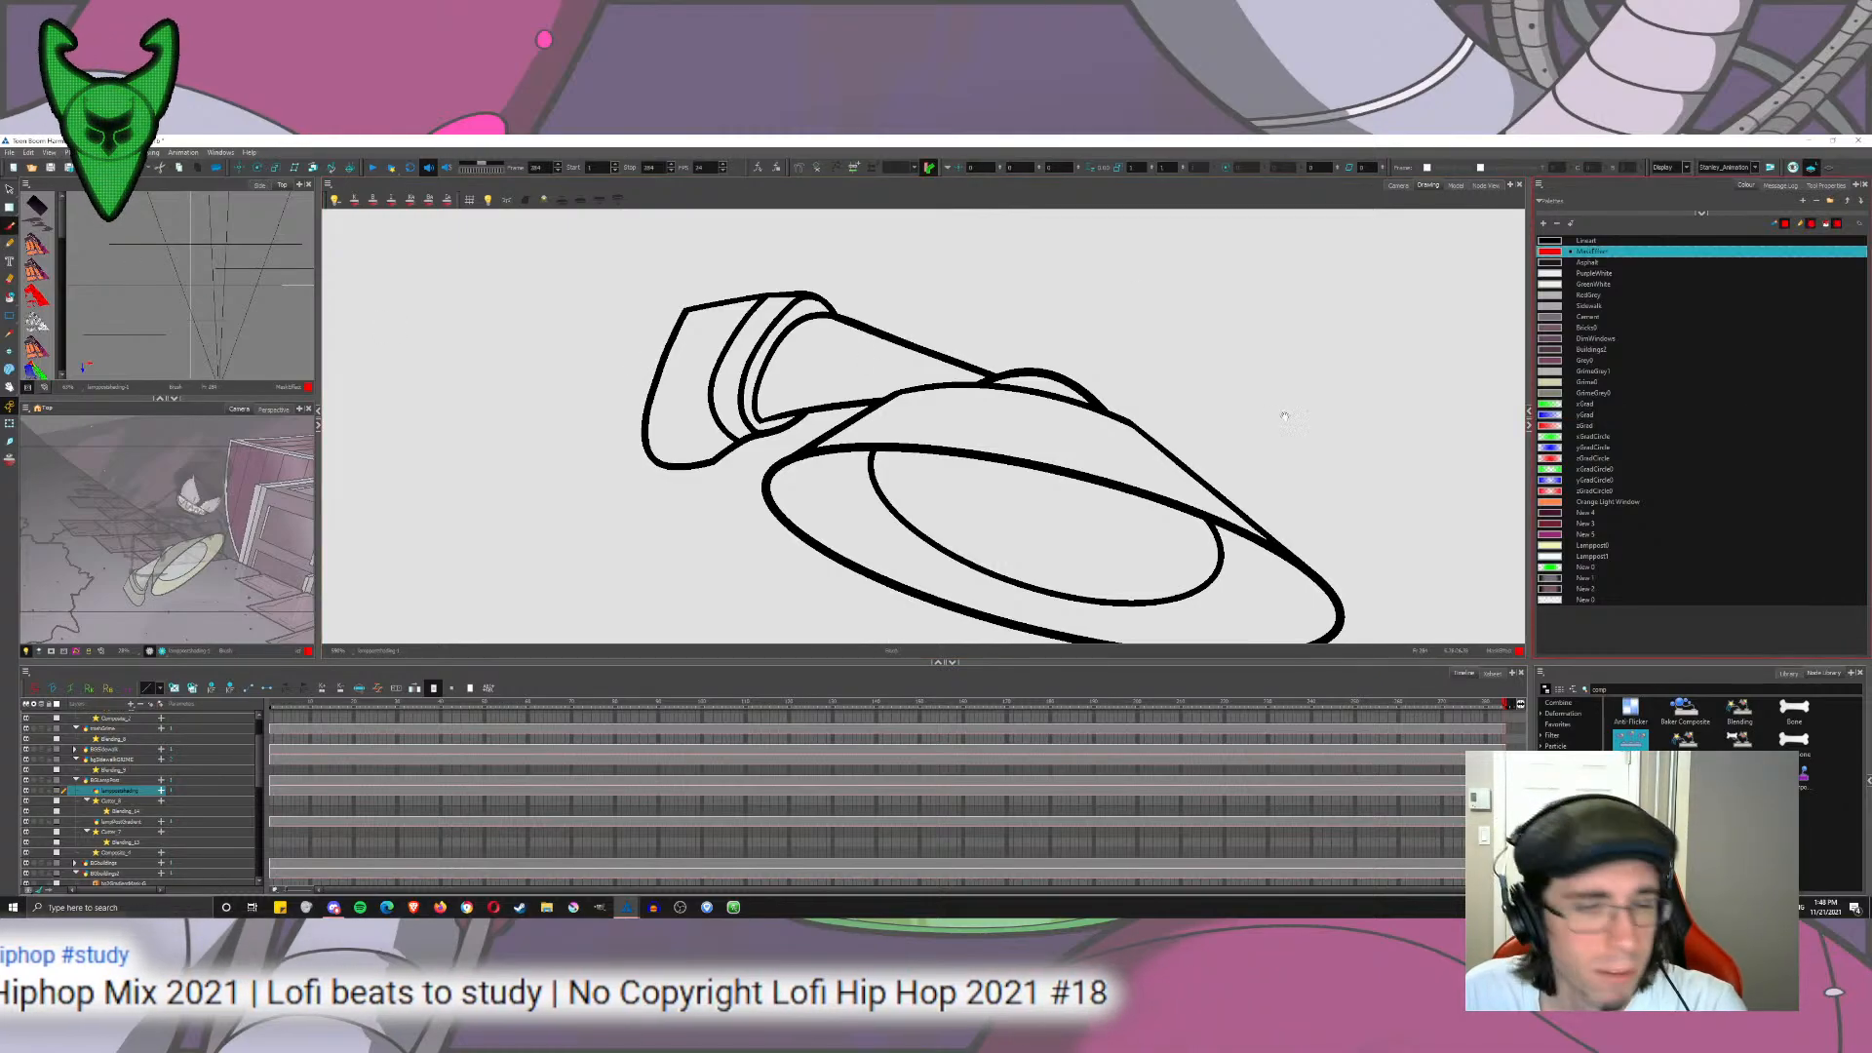
{"action": "mouse_move", "coordinate": [973, 361]}
{"action": "left_mouse_down"}
{"action": "mouse_move", "coordinate": [779, 284]}
{"action": "mouse_move", "coordinate": [743, 416]}
{"action": "mouse_move", "coordinate": [908, 415]}
{"action": "left_mouse_up"}
{"action": "key", "text": "ctrl+z"}
{"action": "mouse_move", "coordinate": [716, 413]}
{"action": "left_mouse_down"}
{"action": "mouse_move", "coordinate": [860, 407]}
{"action": "mouse_move", "coordinate": [977, 431]}
{"action": "mouse_move", "coordinate": [1188, 524]}
{"action": "left_mouse_up"}
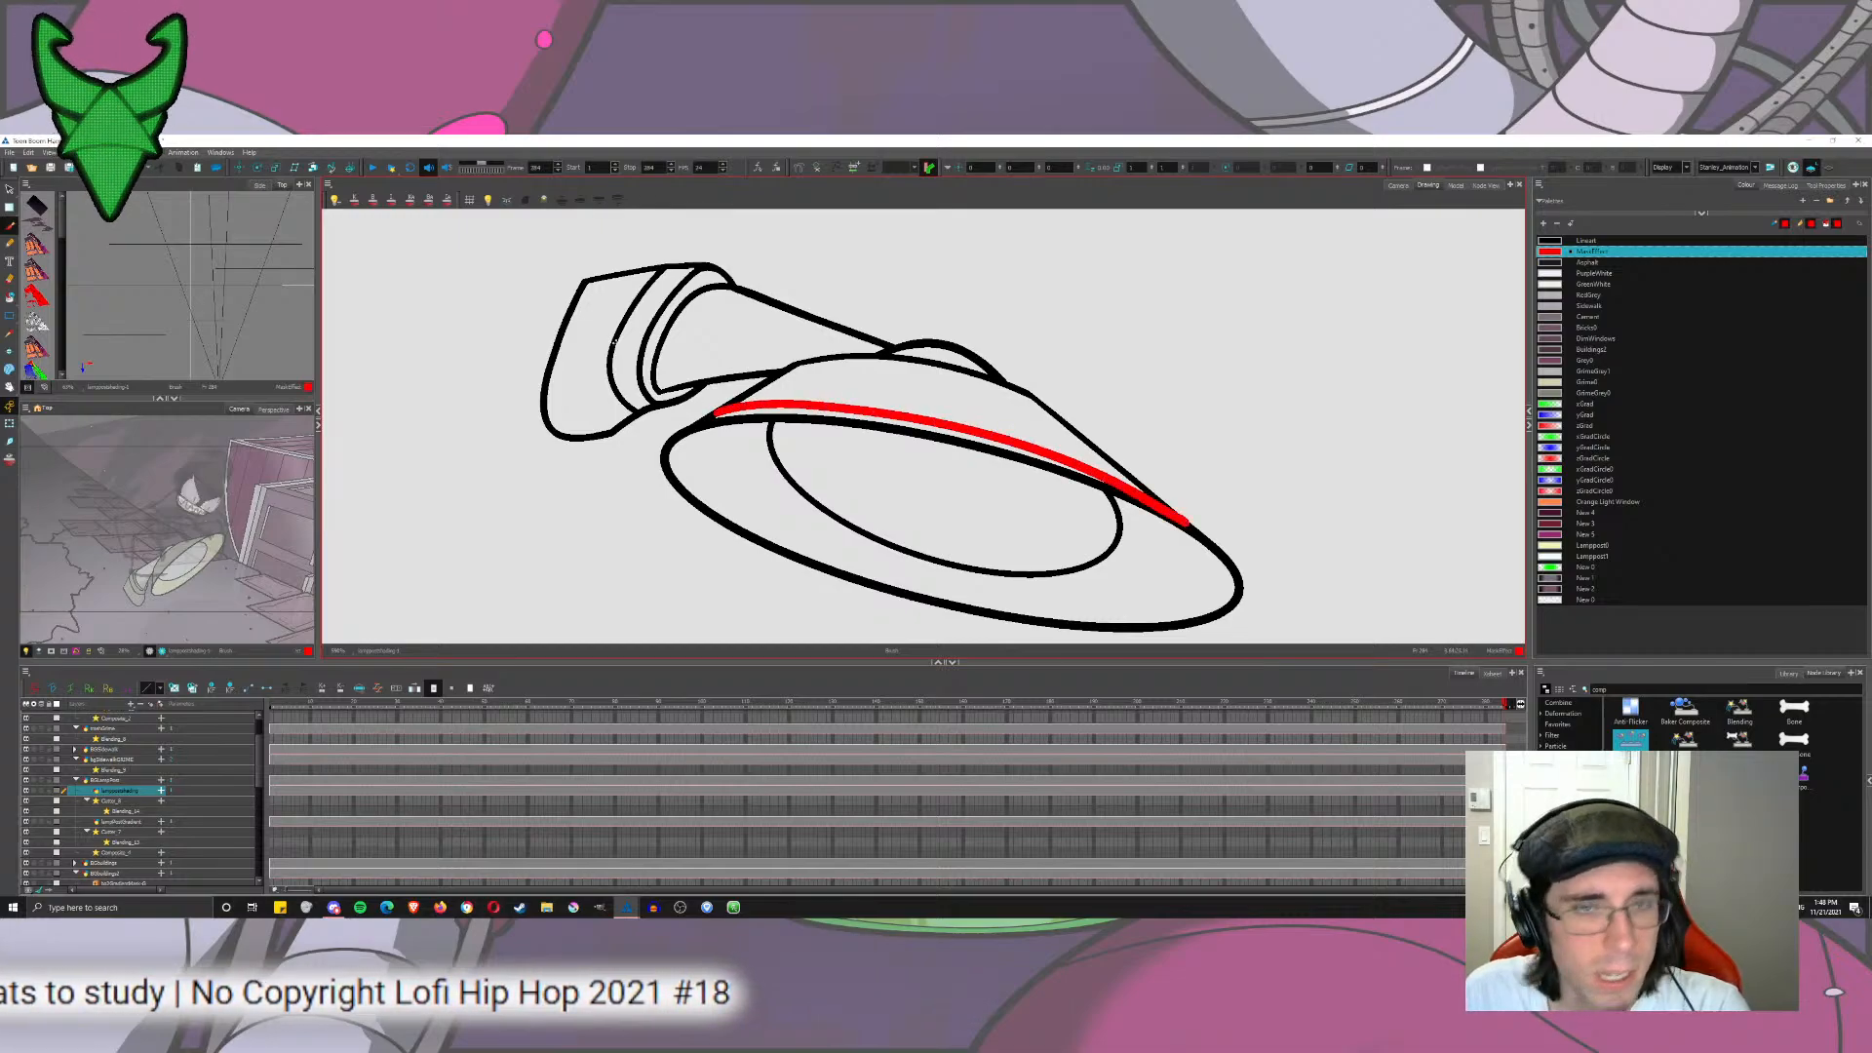
{"action": "key", "text": "ctrl+z"}
Step: Fill the upper face of the lampshade with red and shift the fill slightly up, leaving a thin strip along the rim
{"action": "left_click", "coordinate": [9, 297]}
{"action": "left_click", "coordinate": [926, 410]}
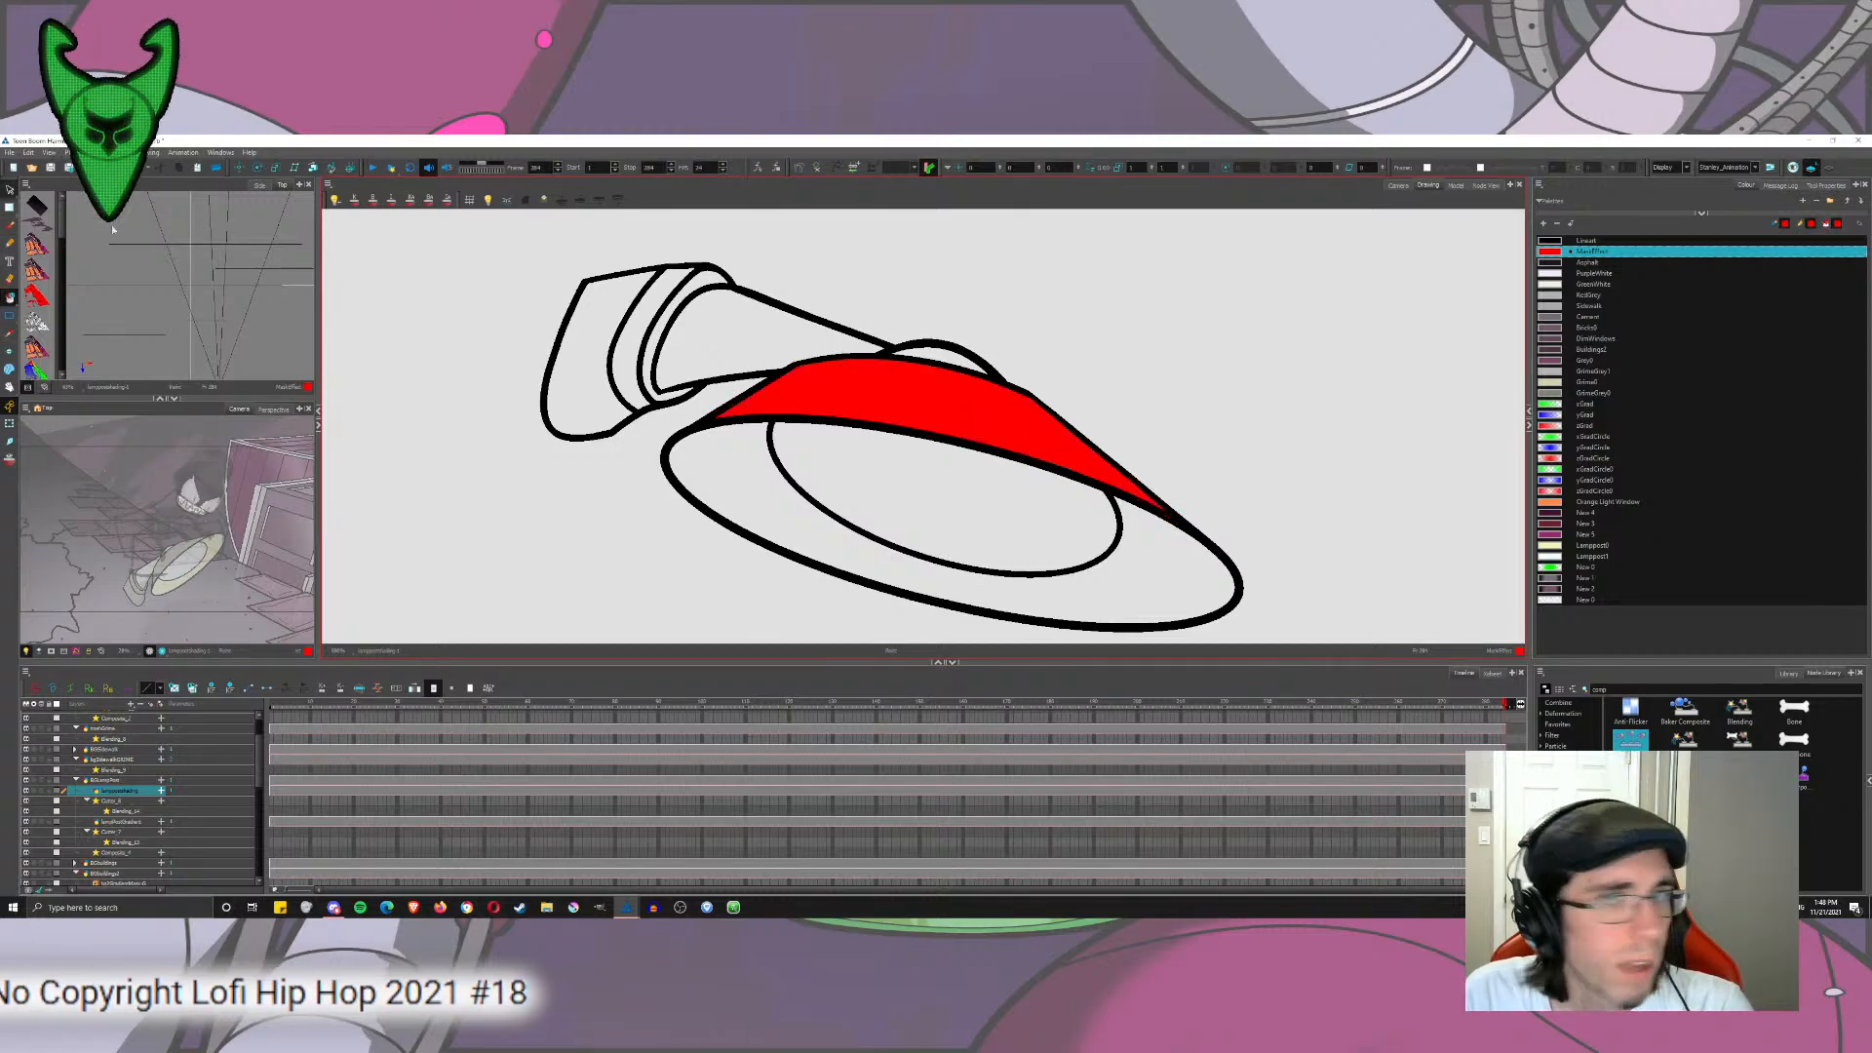
{"action": "left_click", "coordinate": [10, 191]}
{"action": "left_click", "coordinate": [881, 384]}
{"action": "left_click_drag", "start_coordinate": [914, 400], "coordinate": [911, 388]}
{"action": "left_click", "coordinate": [1128, 303]}
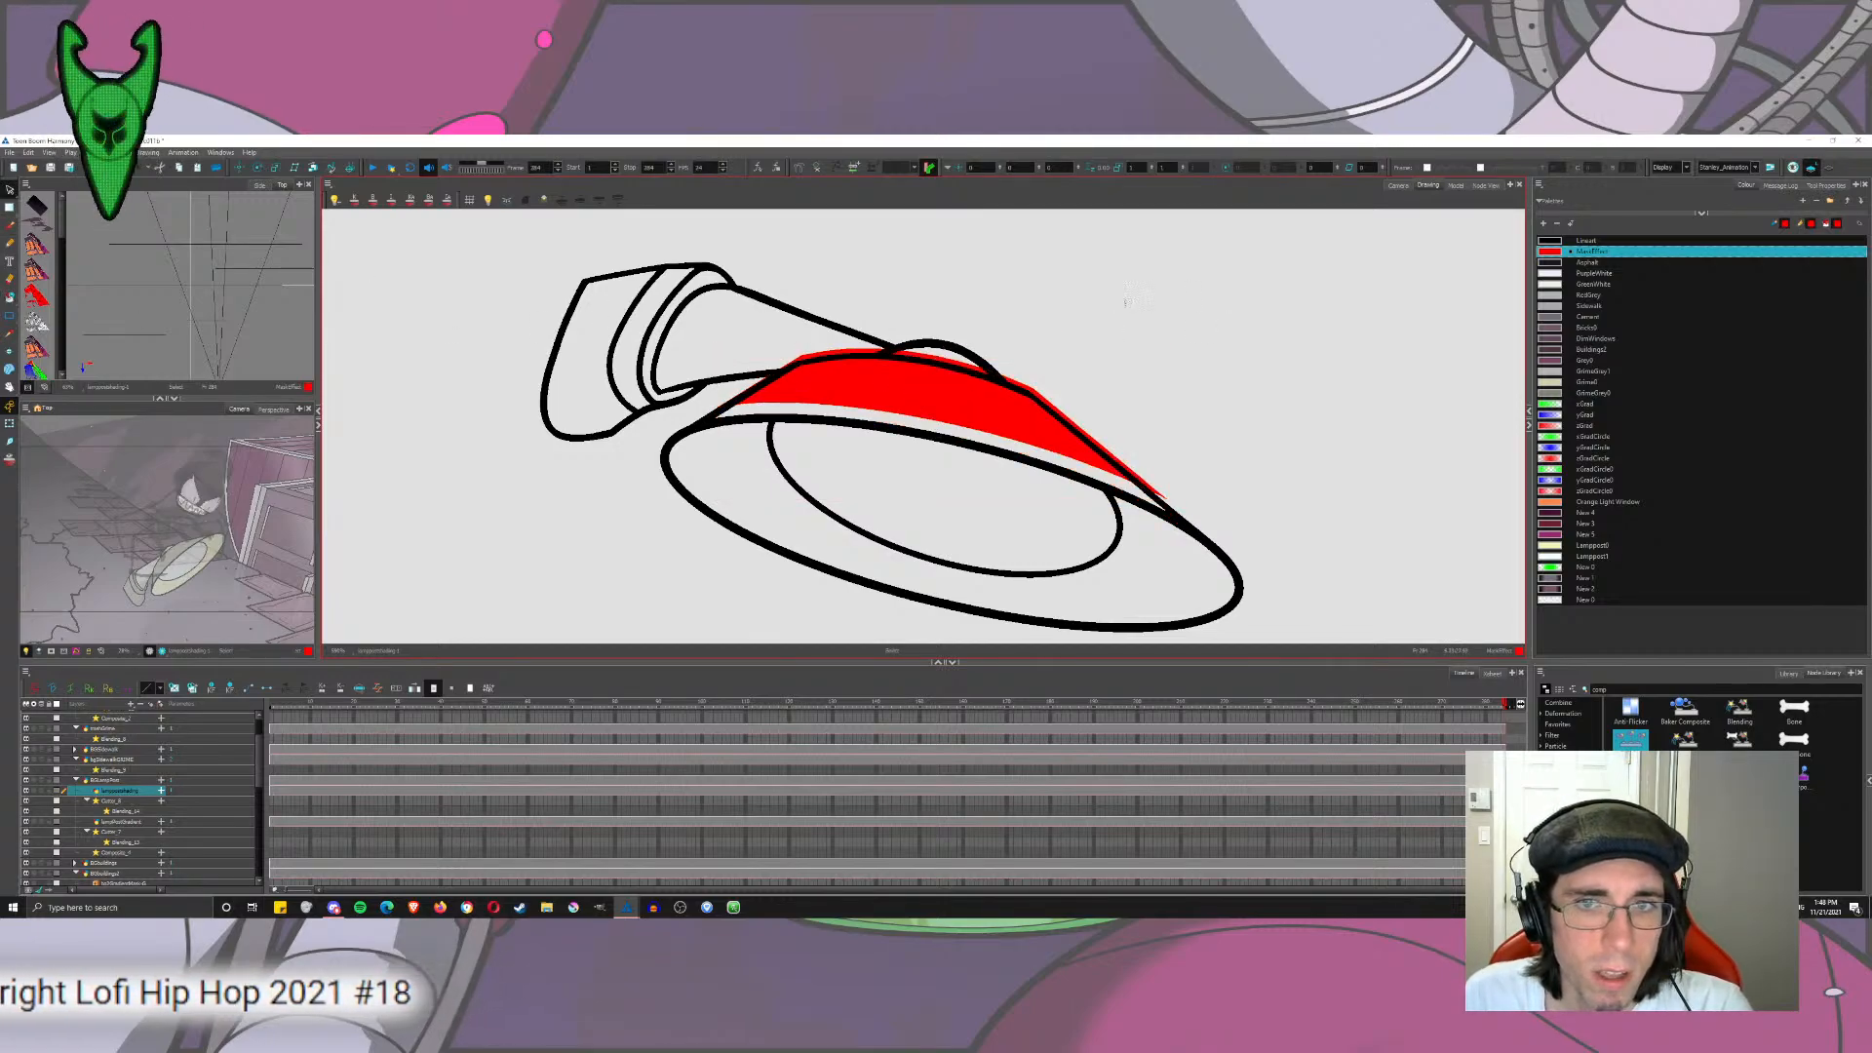
Step: Delete the red slivers that overhang the outline of the lampshade and check the edge up close
{"action": "left_click", "coordinate": [875, 389]}
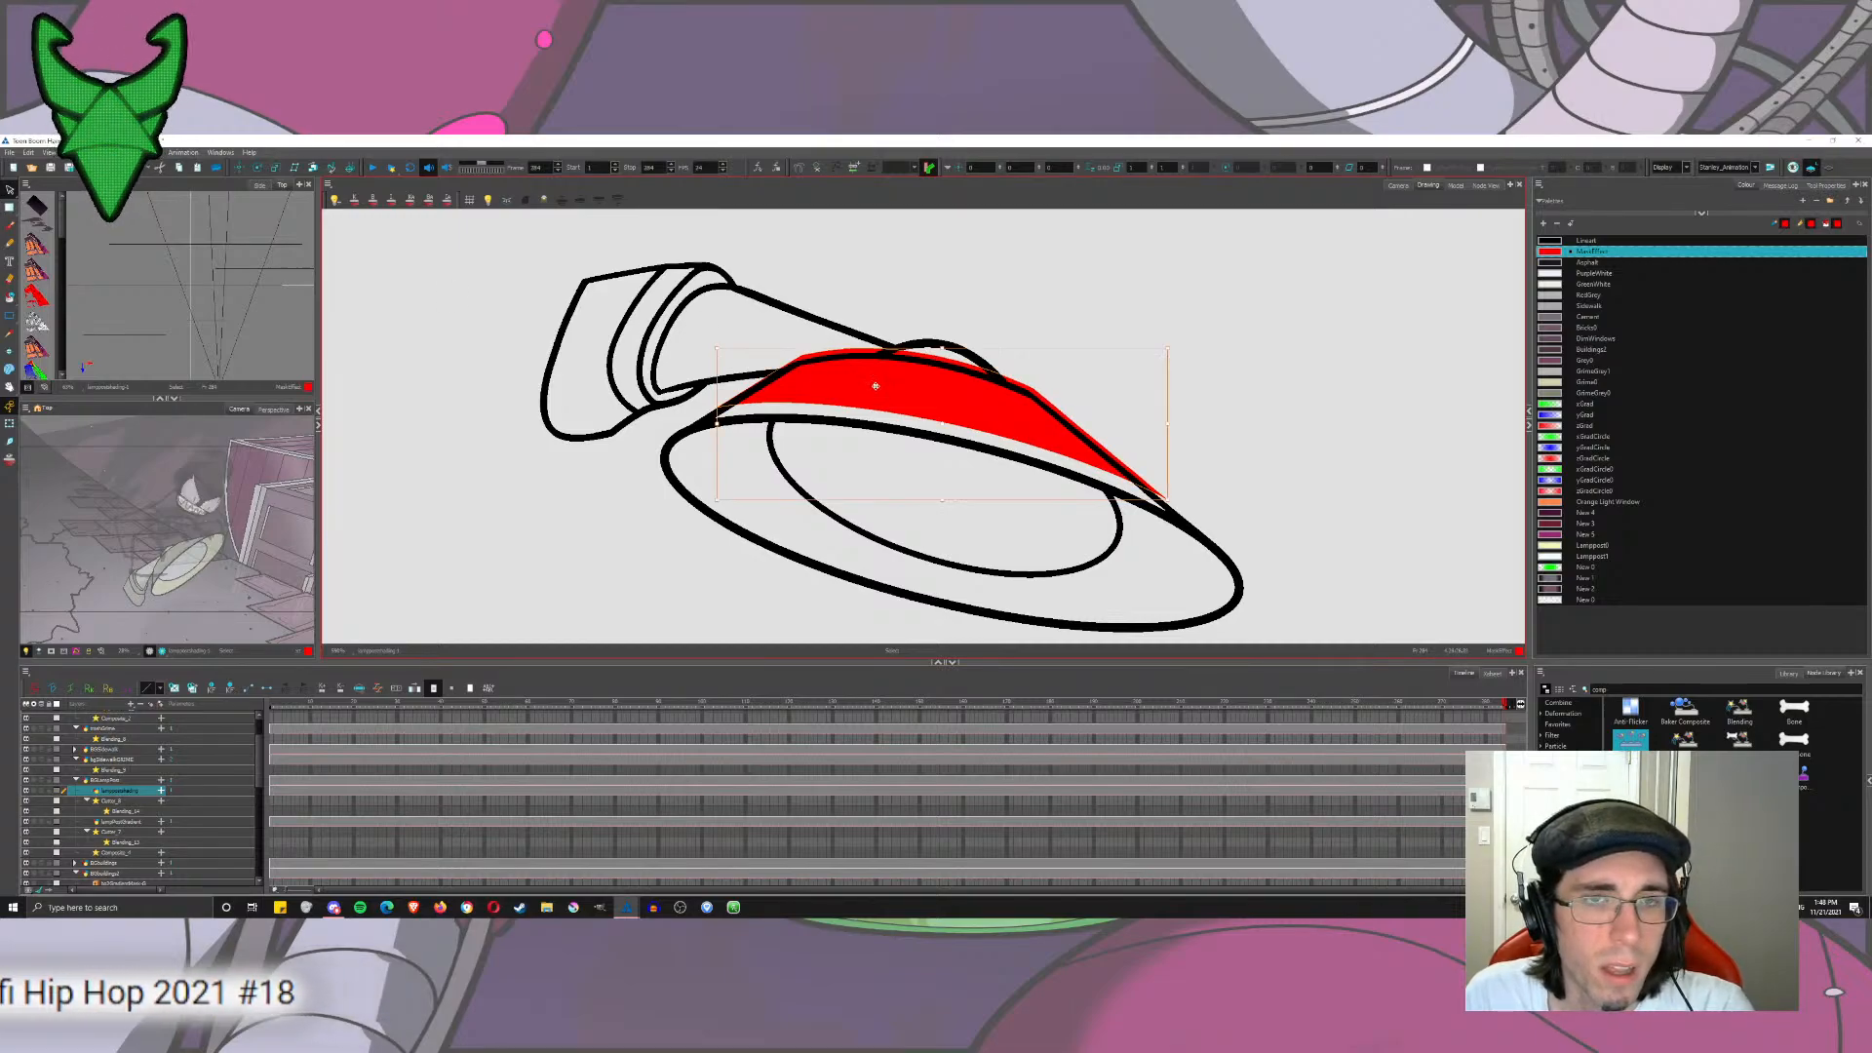
{"action": "left_click", "coordinate": [1097, 337]}
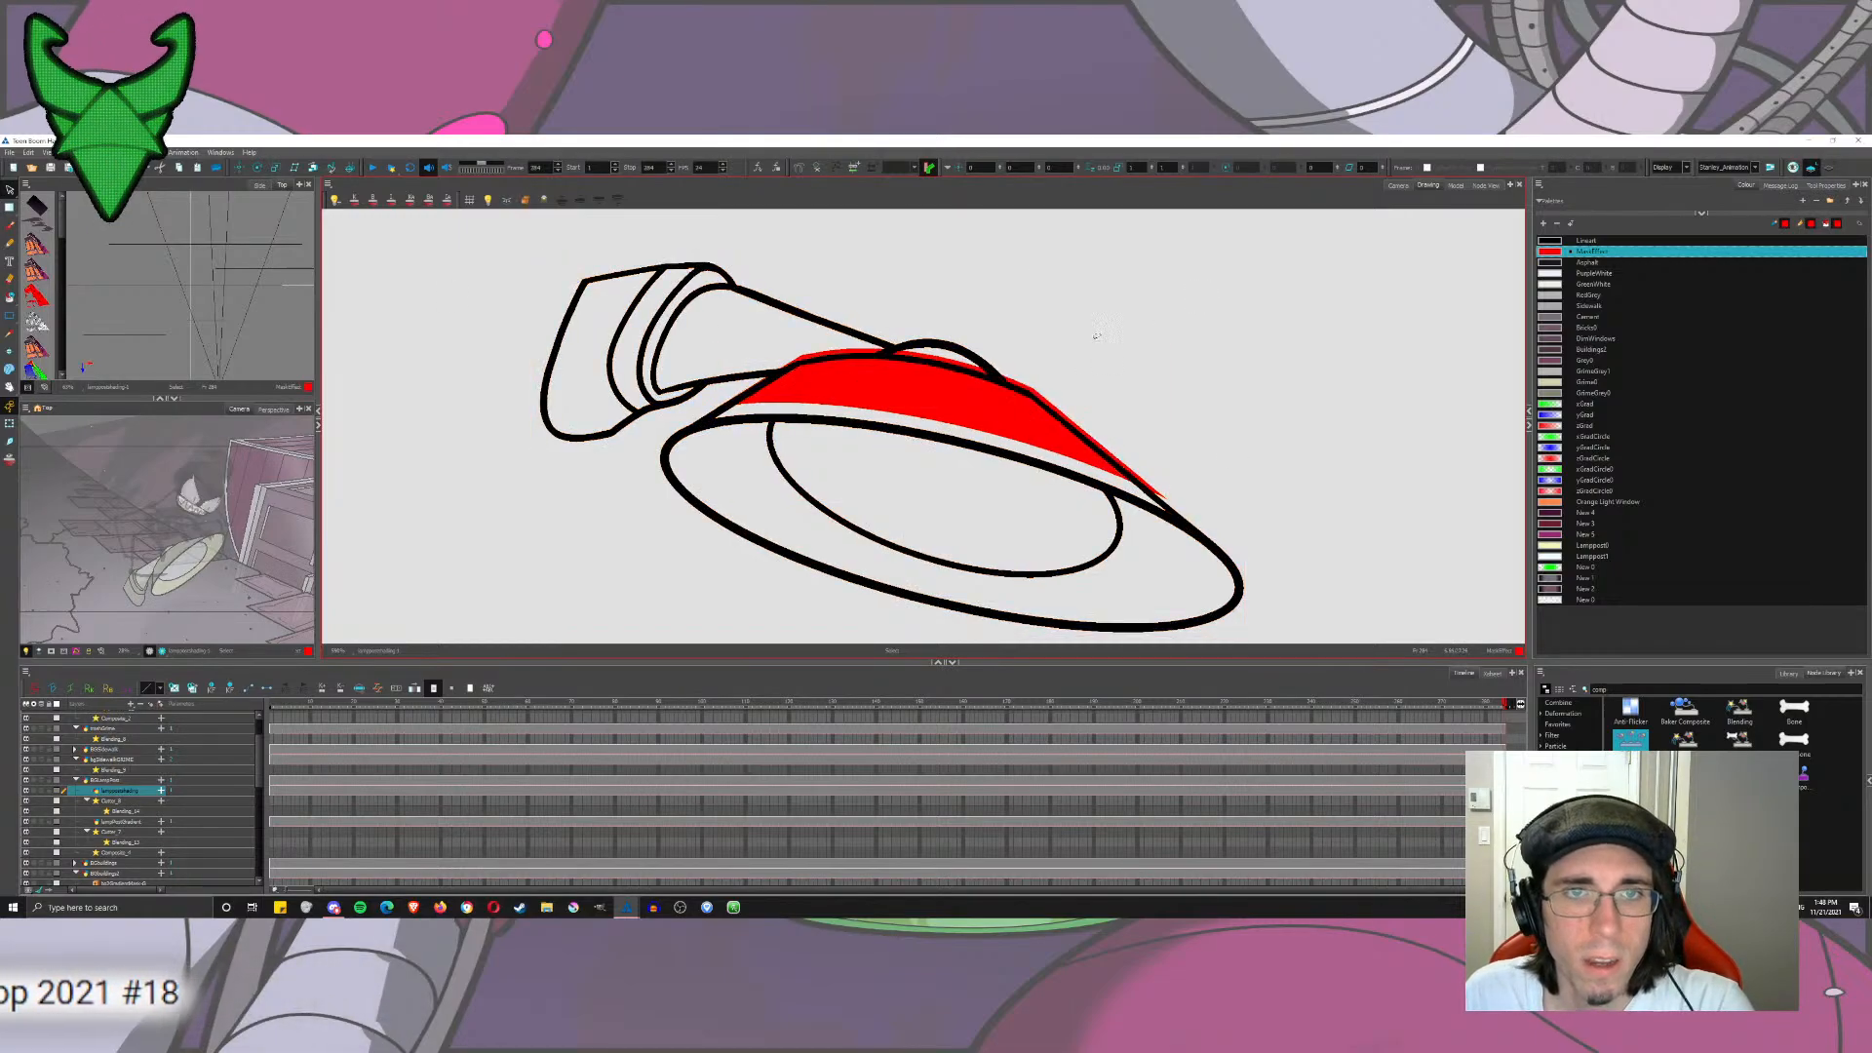
{"action": "left_click", "coordinate": [1082, 429]}
{"action": "key", "text": "Delete"}
{"action": "left_click", "coordinate": [966, 362]}
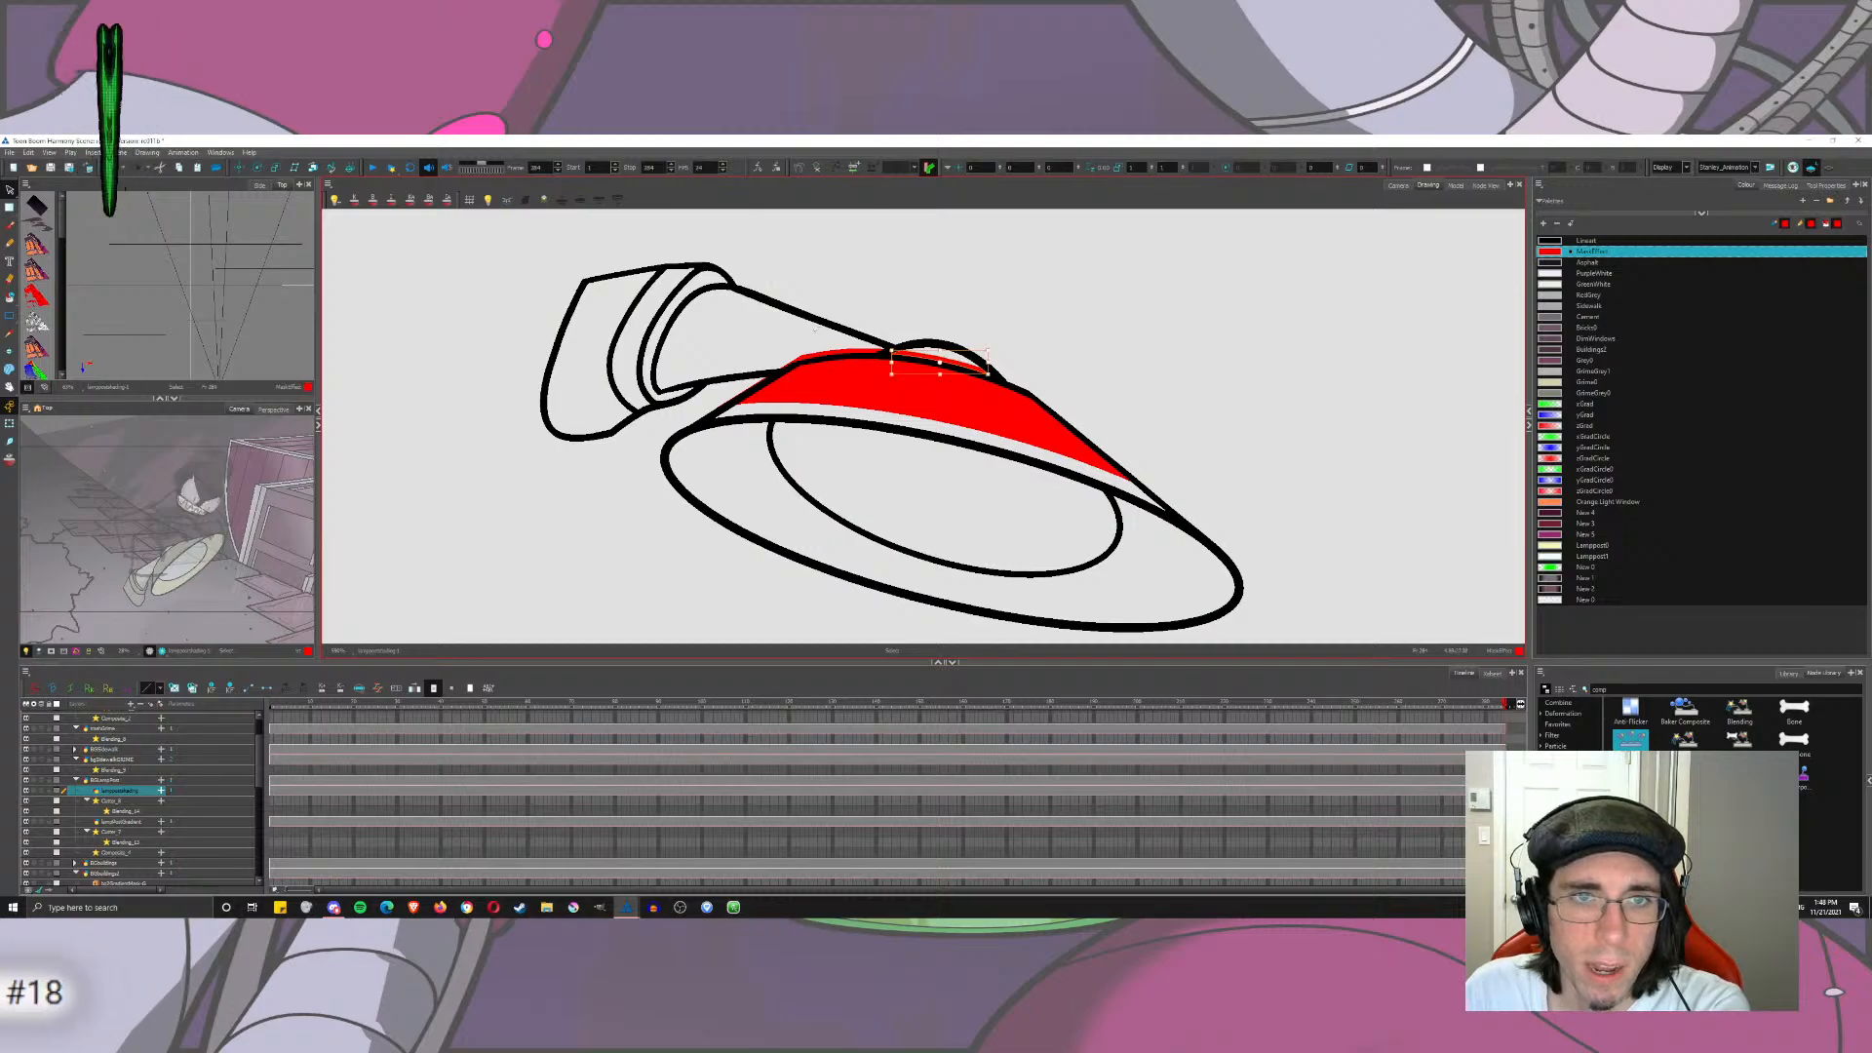
{"action": "key", "text": "Delete"}
{"action": "left_click", "coordinate": [832, 350]}
{"action": "key", "text": "Delete"}
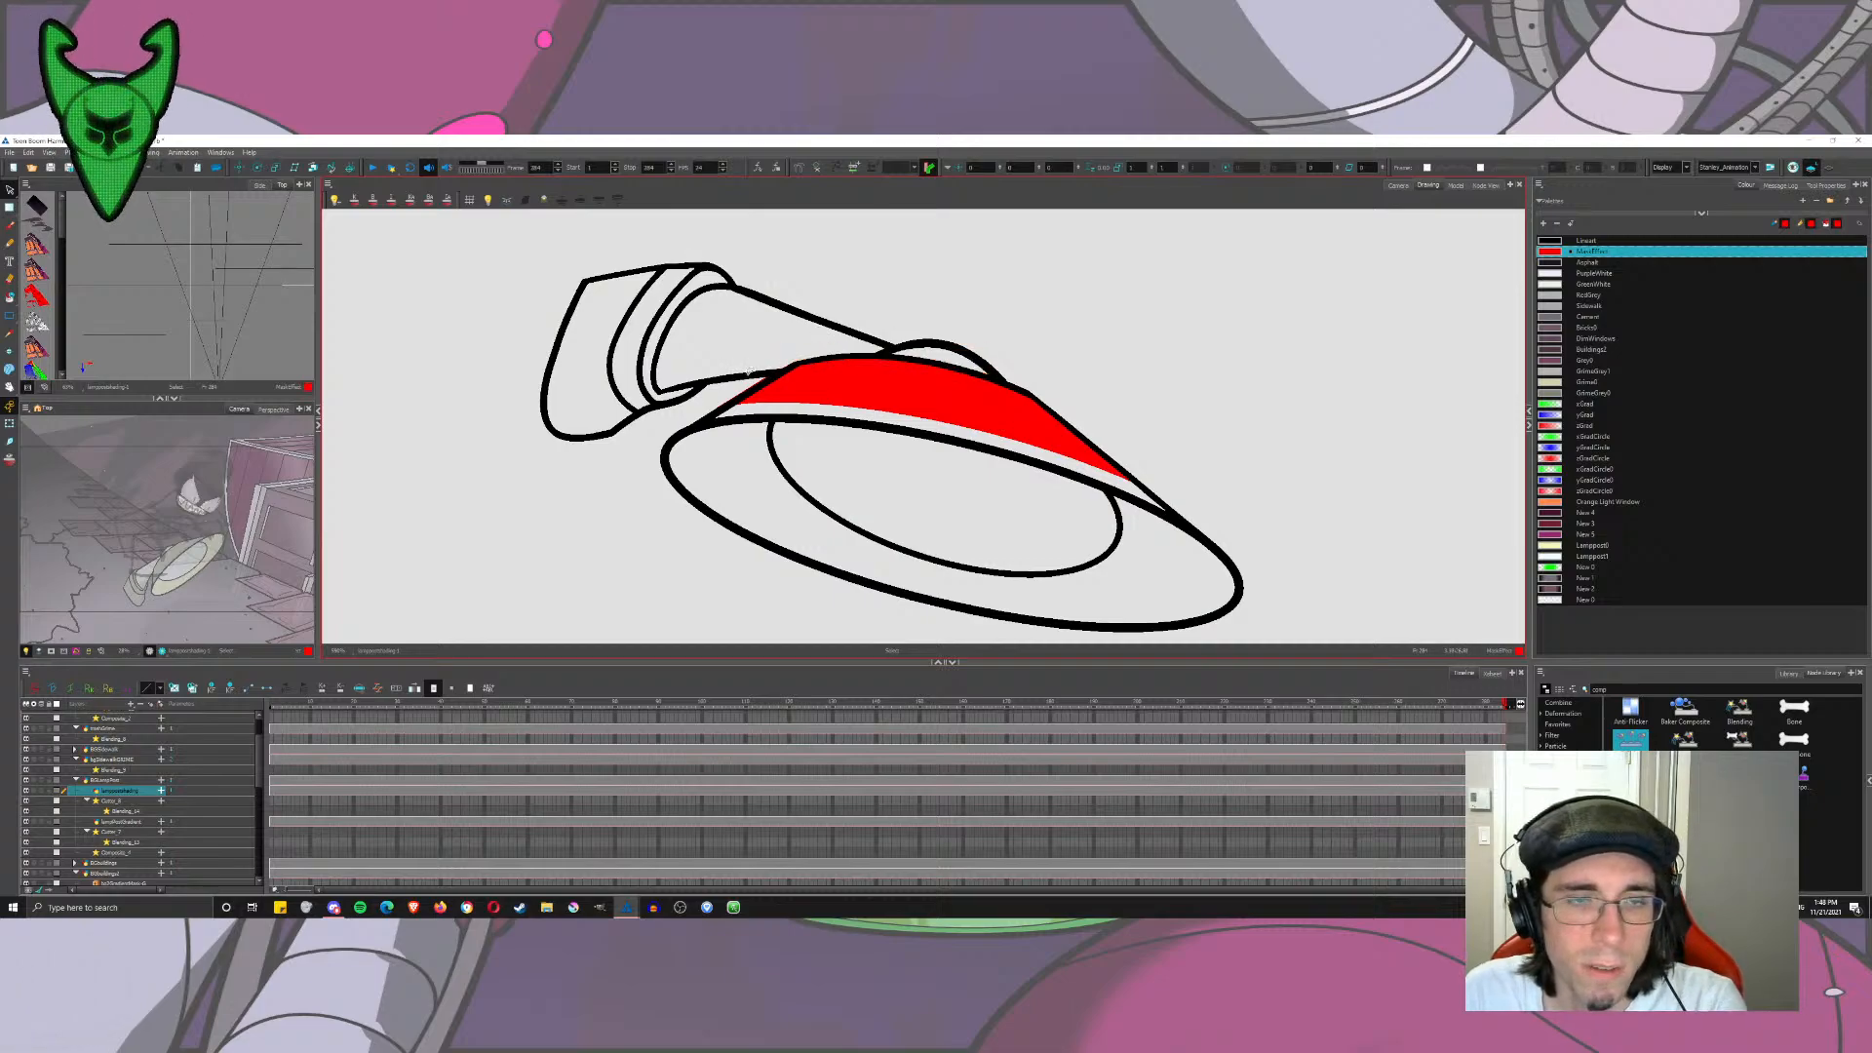
{"action": "scroll", "coordinate": [747, 371], "scroll_direction": "up", "scroll_amount": 5}
{"action": "scroll", "coordinate": [914, 507], "scroll_direction": "up", "scroll_amount": 2}
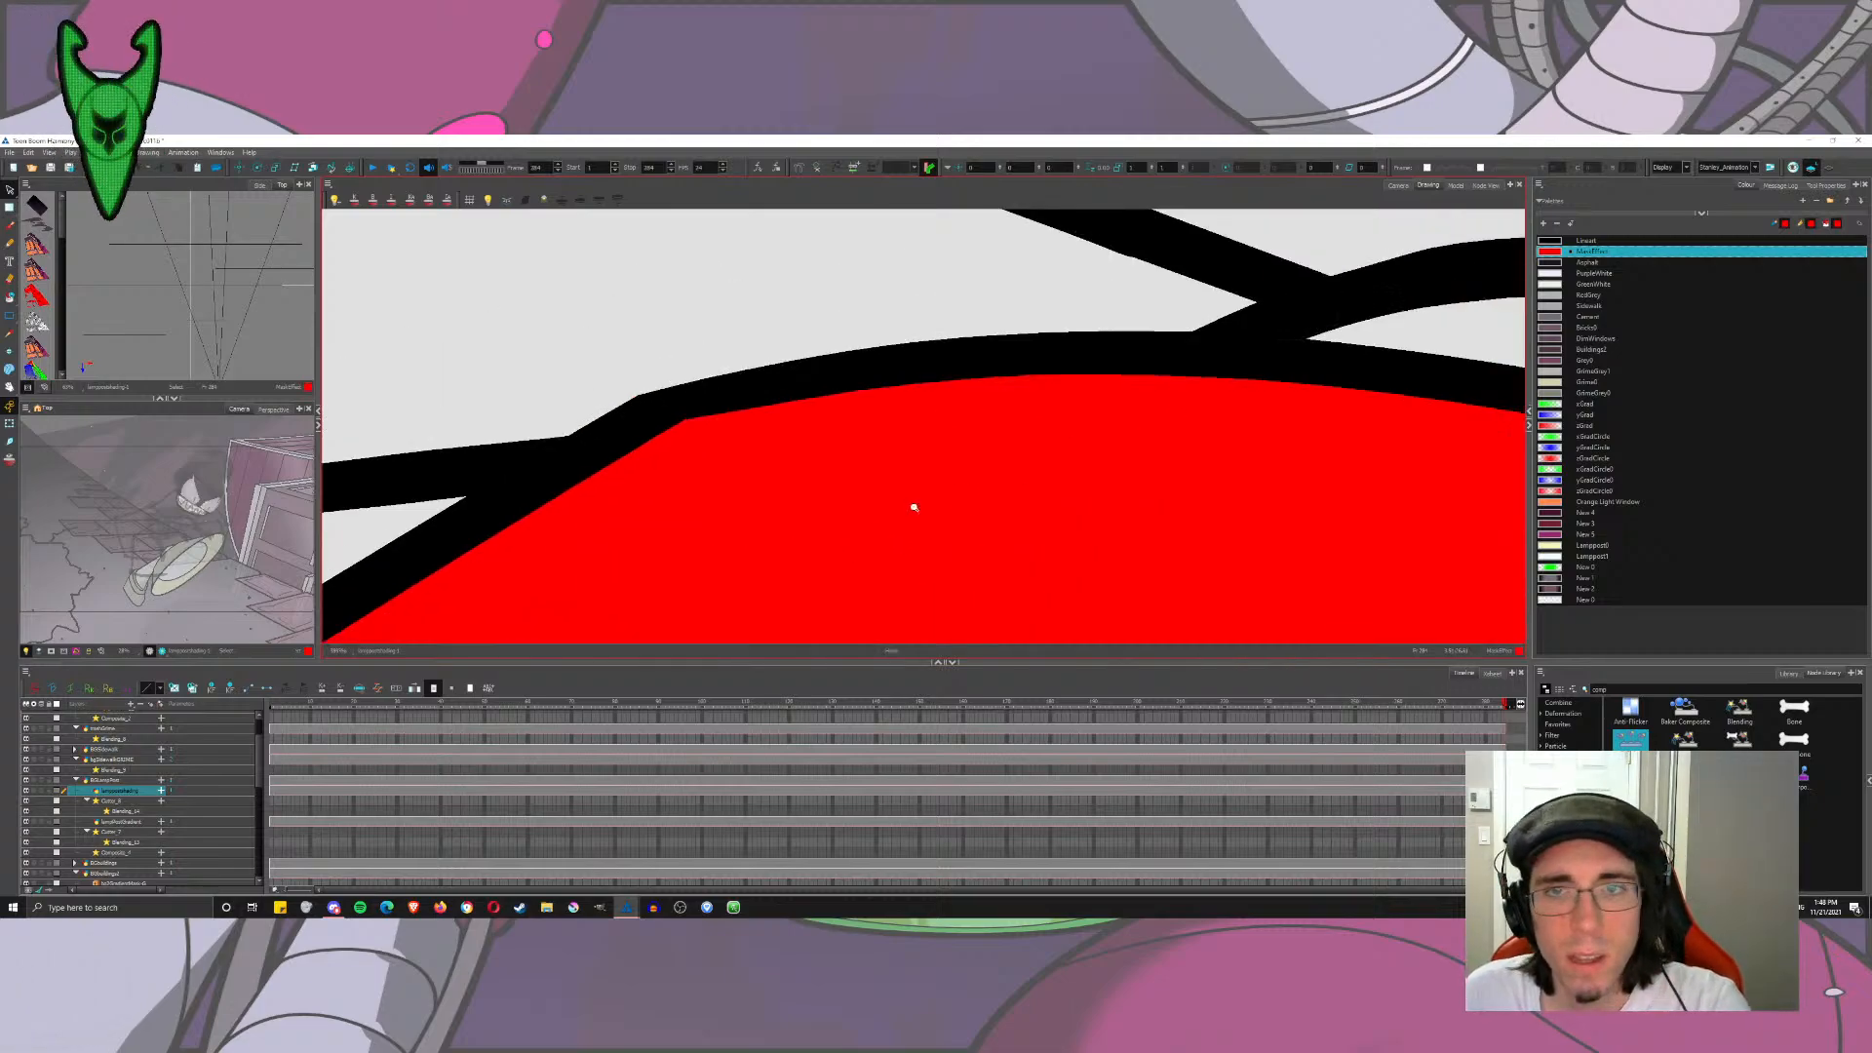
{"action": "scroll", "coordinate": [914, 507], "scroll_direction": "down", "scroll_amount": 6}
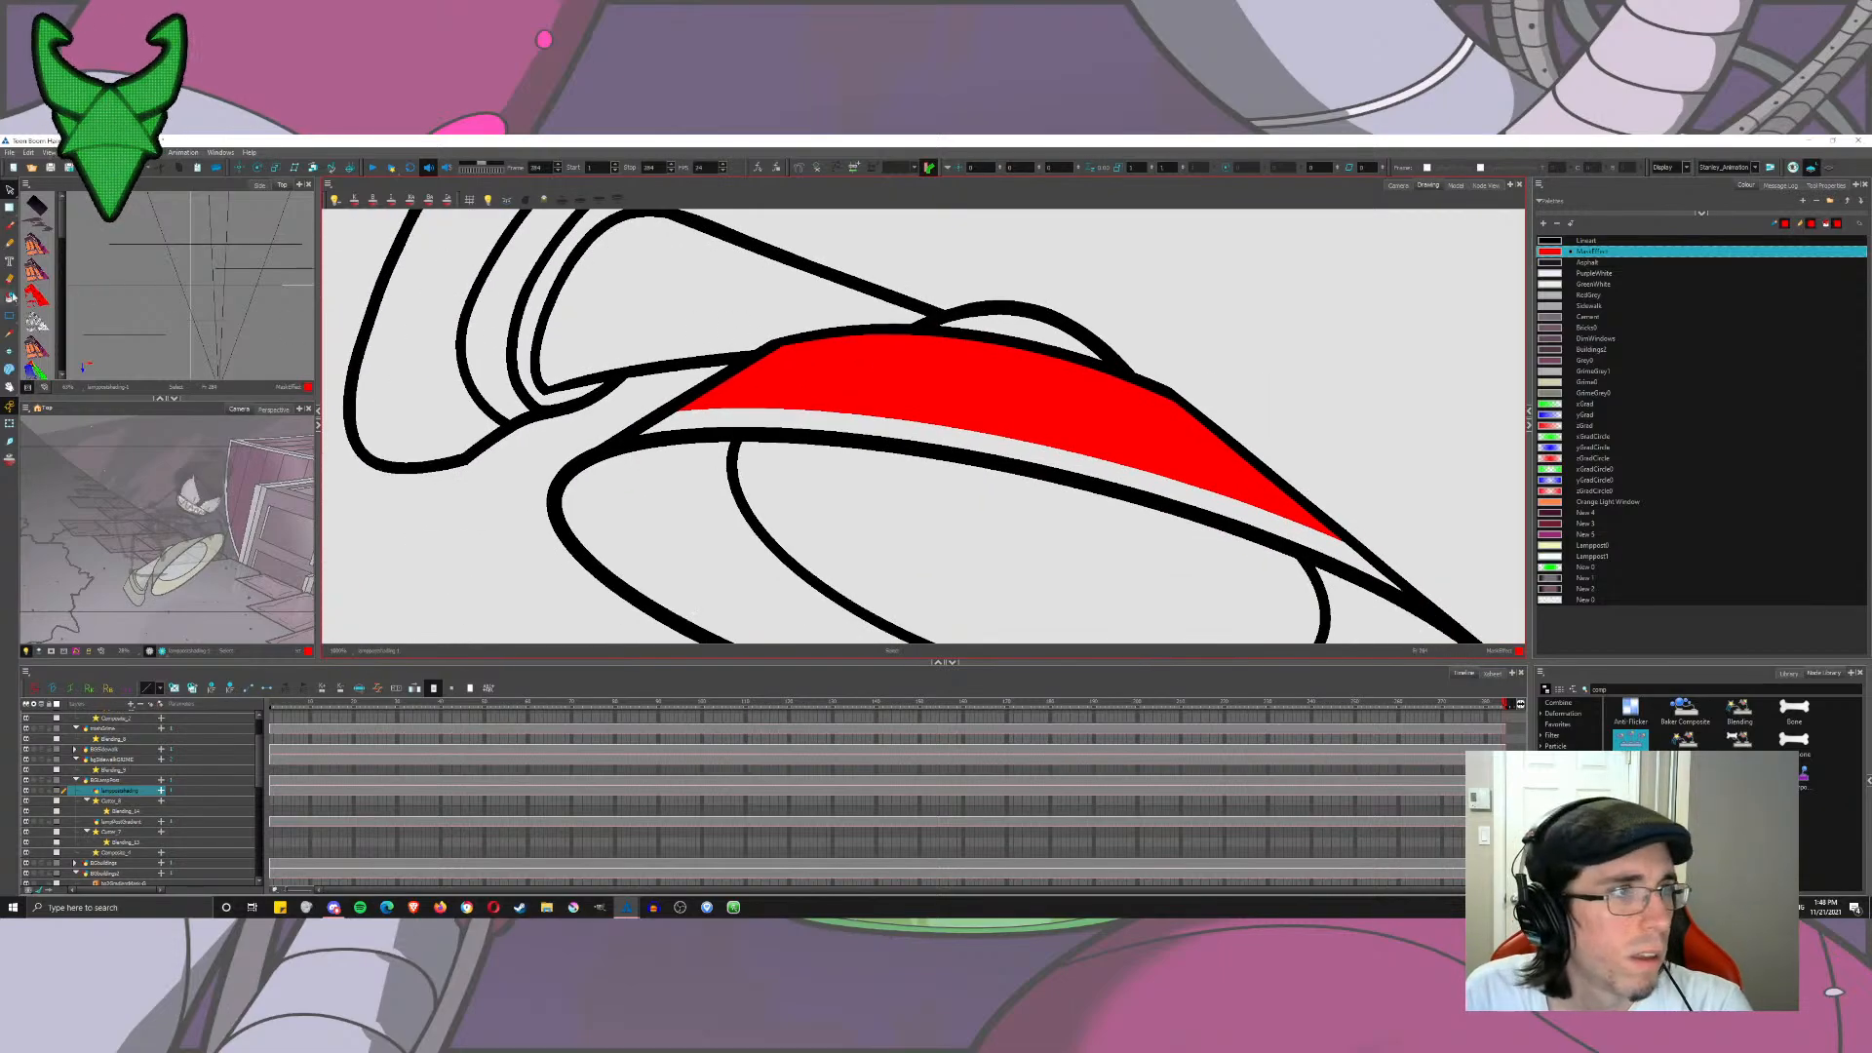
Step: Fill the small dome behind the lampshade with red and shift the fill up, leaving a thin strip at its base
{"action": "left_click", "coordinate": [12, 297]}
{"action": "left_click", "coordinate": [1022, 333]}
{"action": "mouse_move", "coordinate": [563, 327]}
{"action": "left_mouse_down"}
{"action": "mouse_move", "coordinate": [700, 372]}
{"action": "mouse_move", "coordinate": [673, 293]}
{"action": "left_mouse_up"}
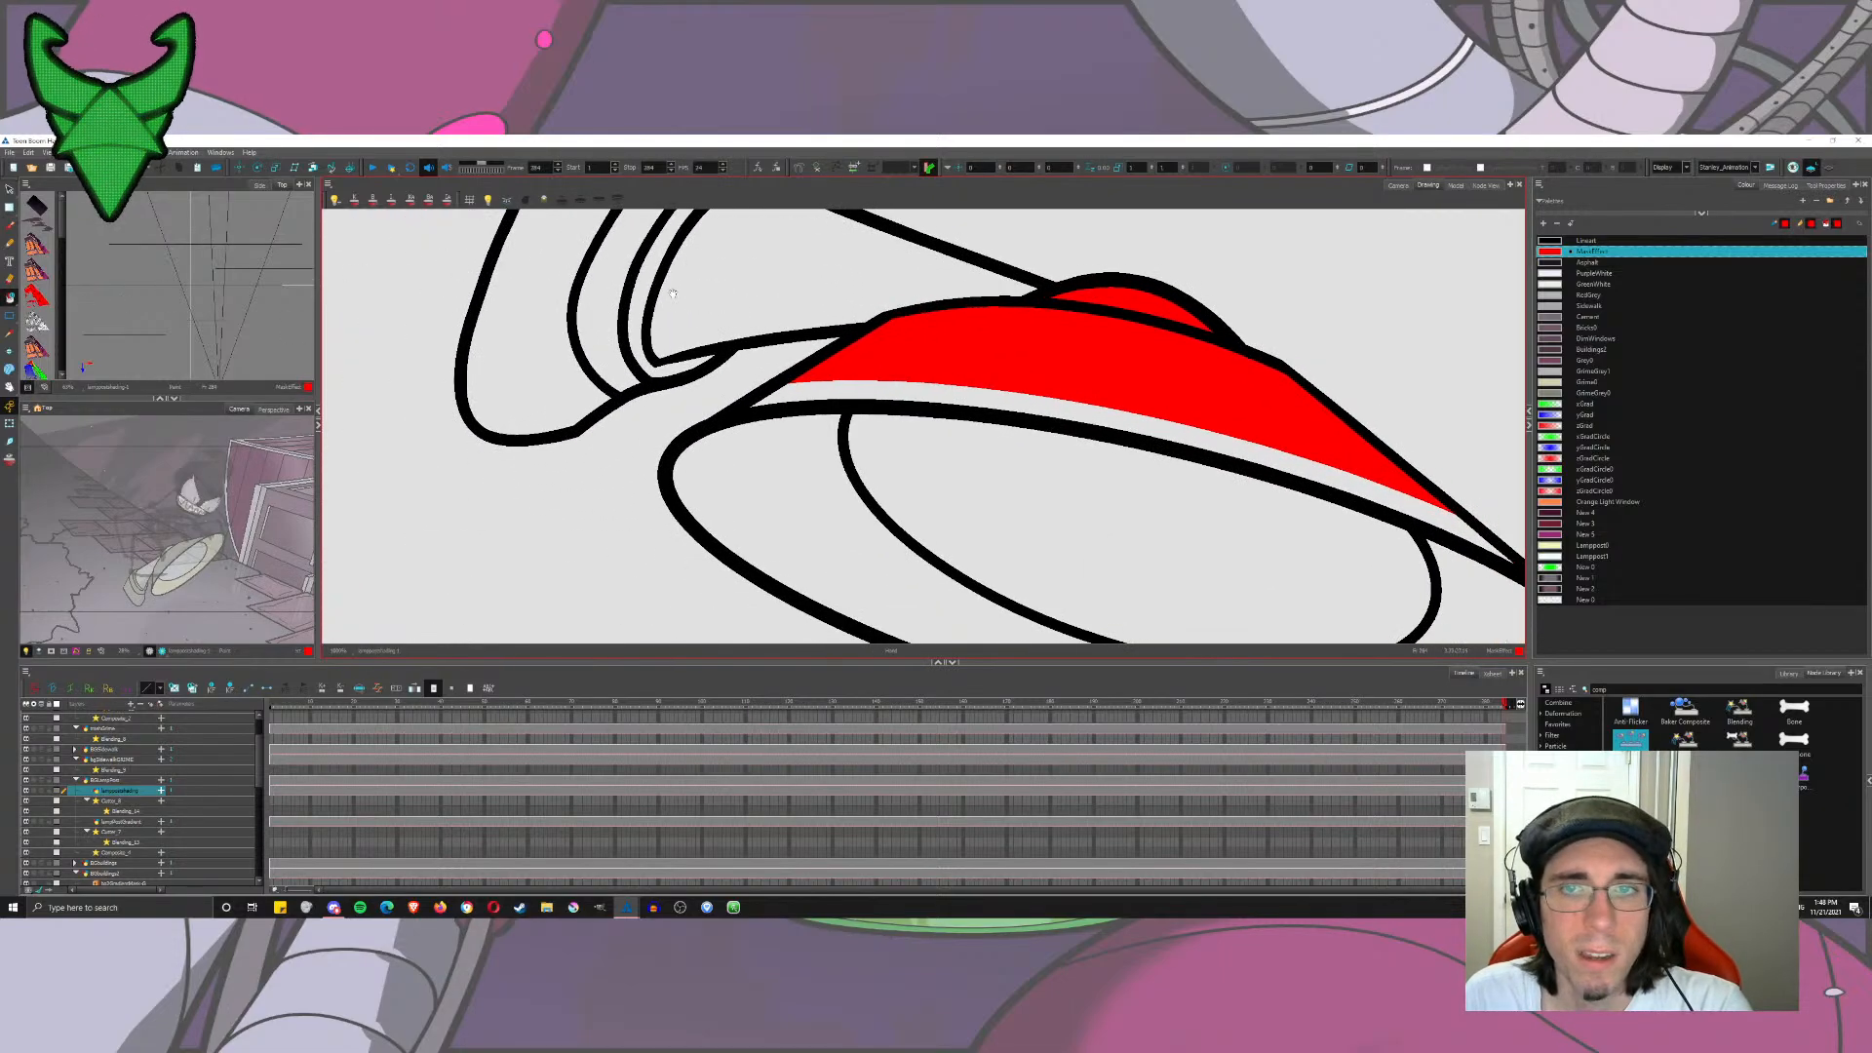
{"action": "key", "text": "alt+s"}
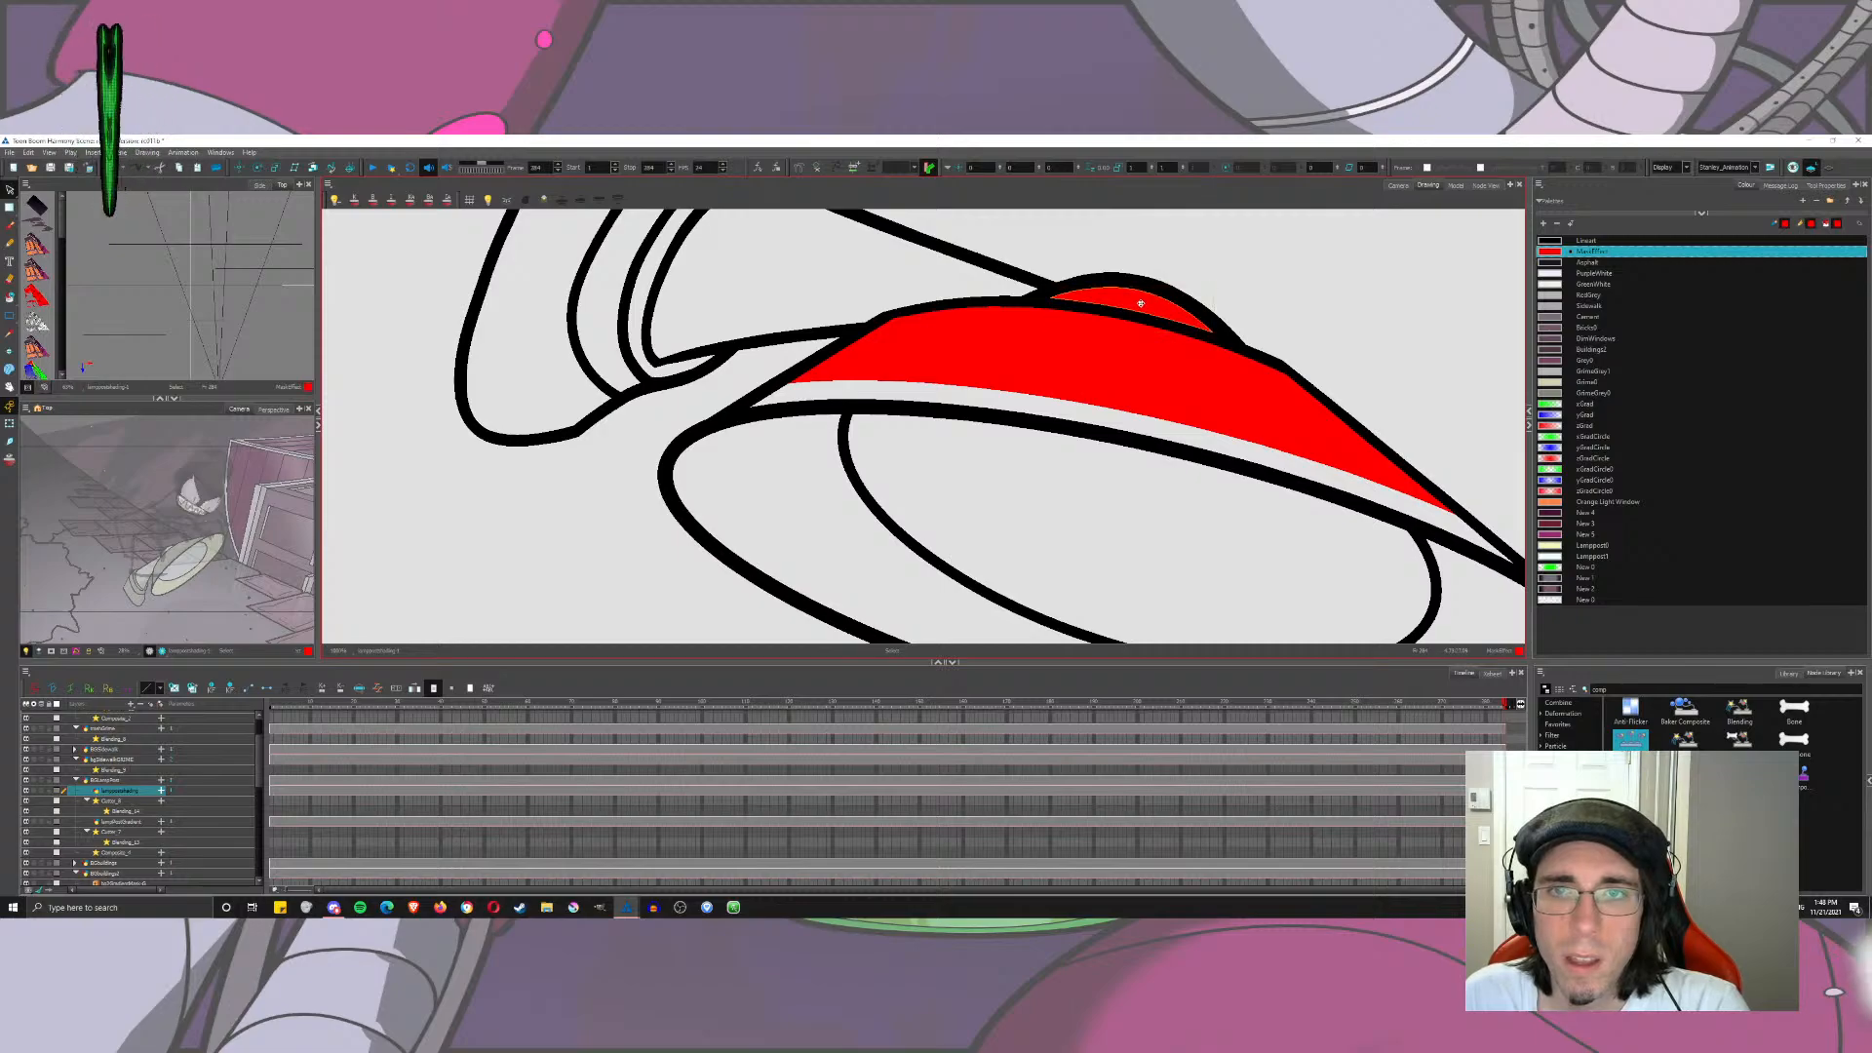
{"action": "left_click", "coordinate": [1158, 292]}
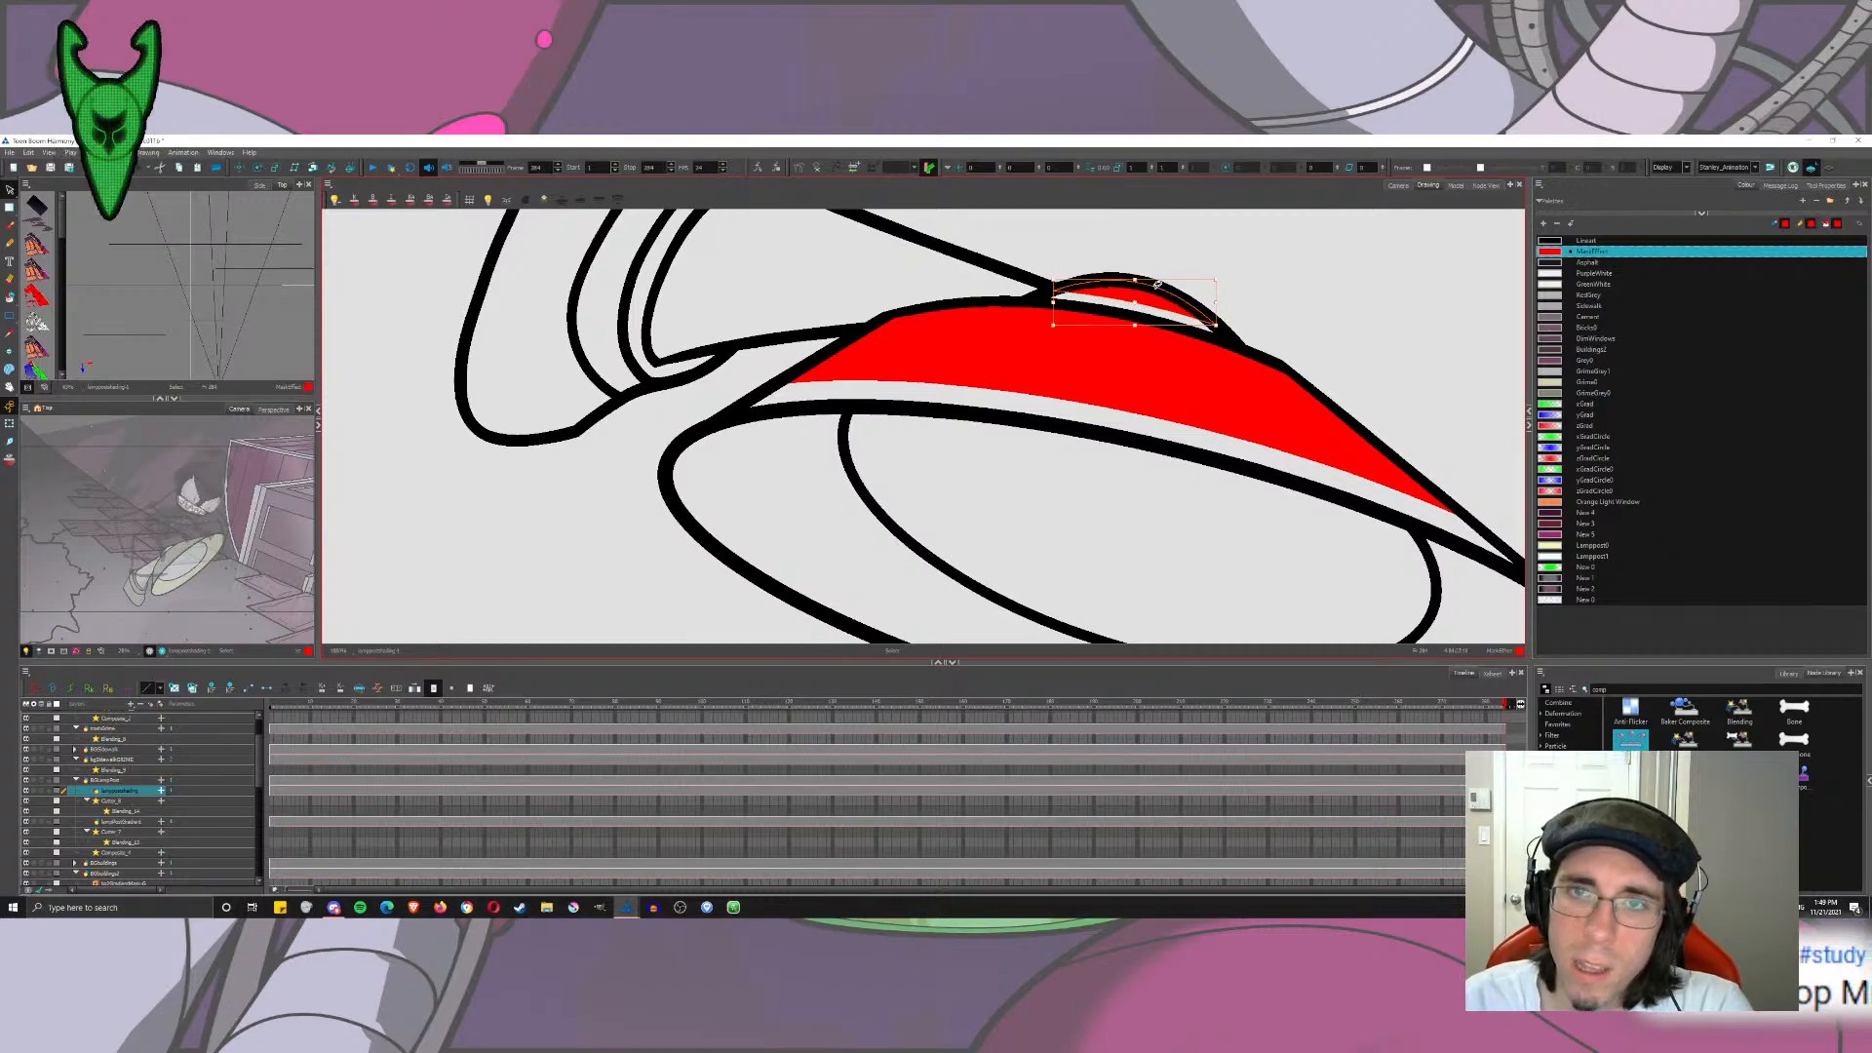
{"action": "left_click", "coordinate": [1423, 260]}
{"action": "scroll", "coordinate": [1423, 260], "scroll_direction": "down", "scroll_amount": 4}
{"action": "left_click_drag", "start_coordinate": [1424, 259], "coordinate": [1253, 394]}
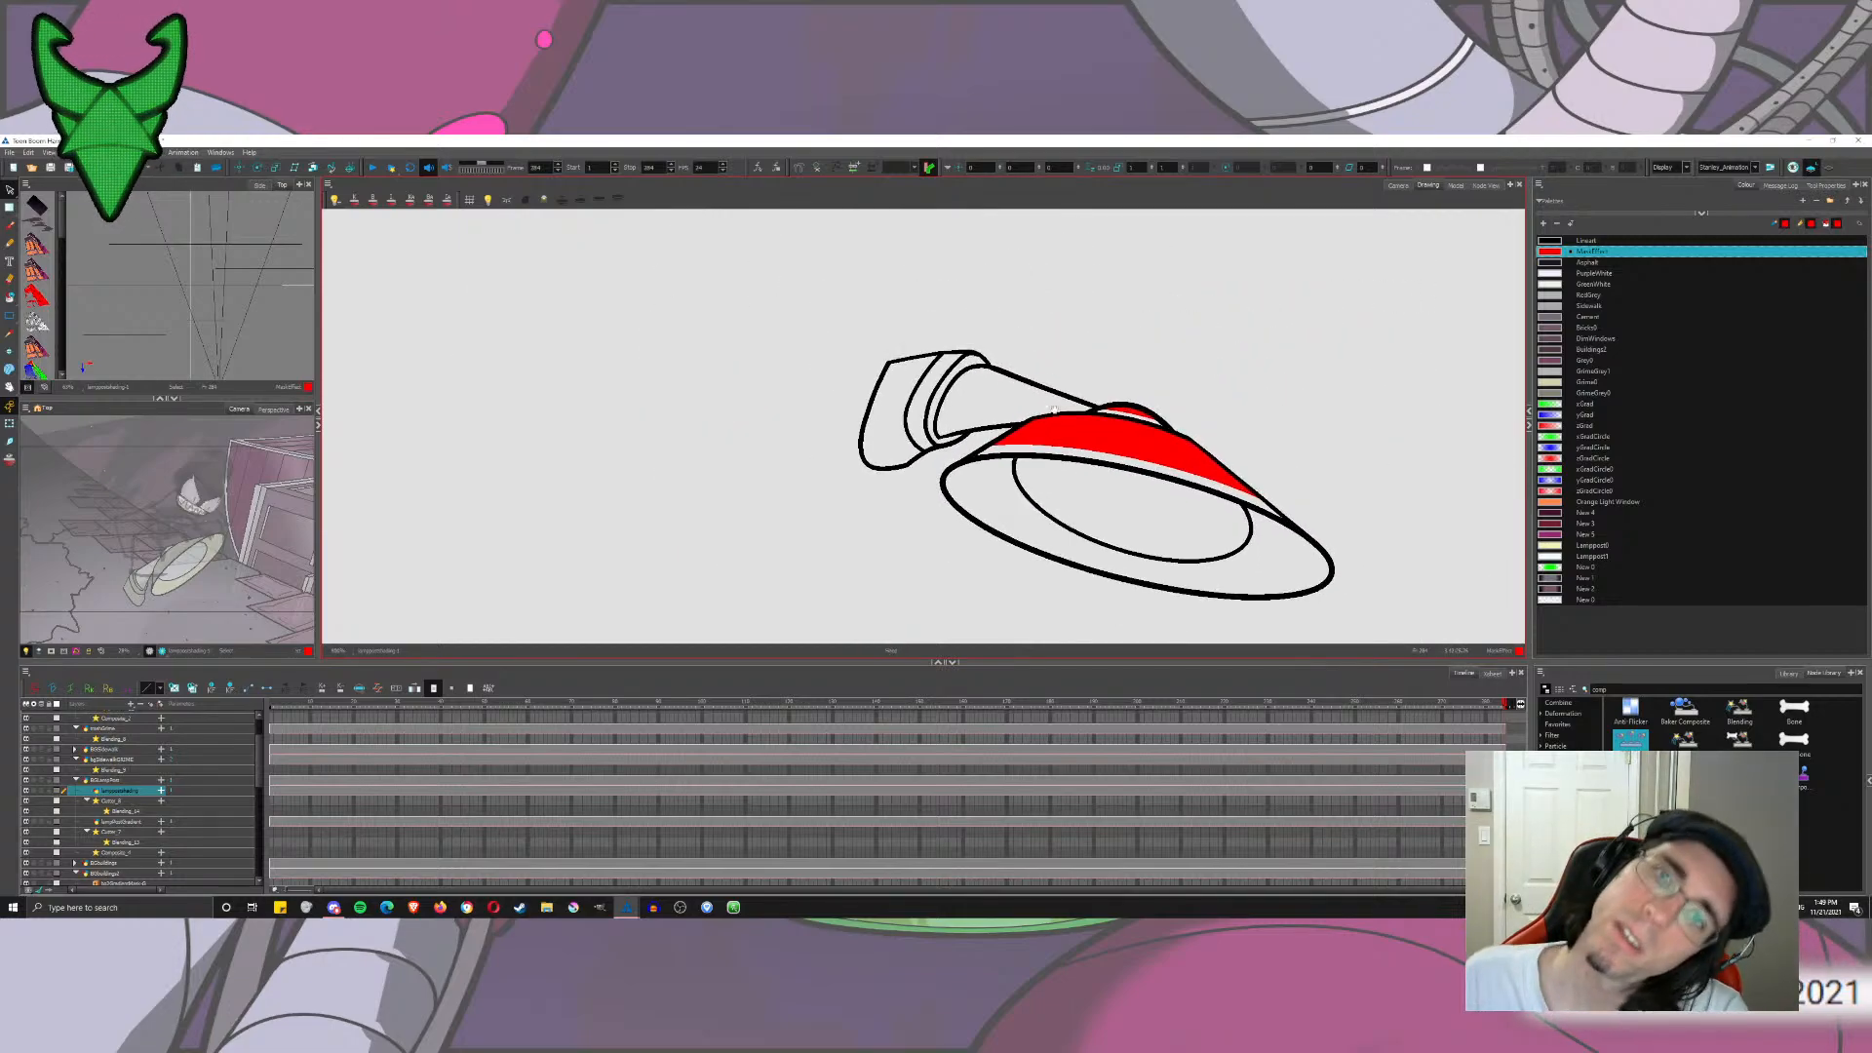
{"action": "scroll", "coordinate": [1032, 410], "scroll_direction": "up", "scroll_amount": 4}
{"action": "mouse_move", "coordinate": [1035, 437]}
{"action": "left_mouse_down"}
{"action": "mouse_move", "coordinate": [931, 437]}
{"action": "mouse_move", "coordinate": [860, 389]}
{"action": "left_mouse_up"}
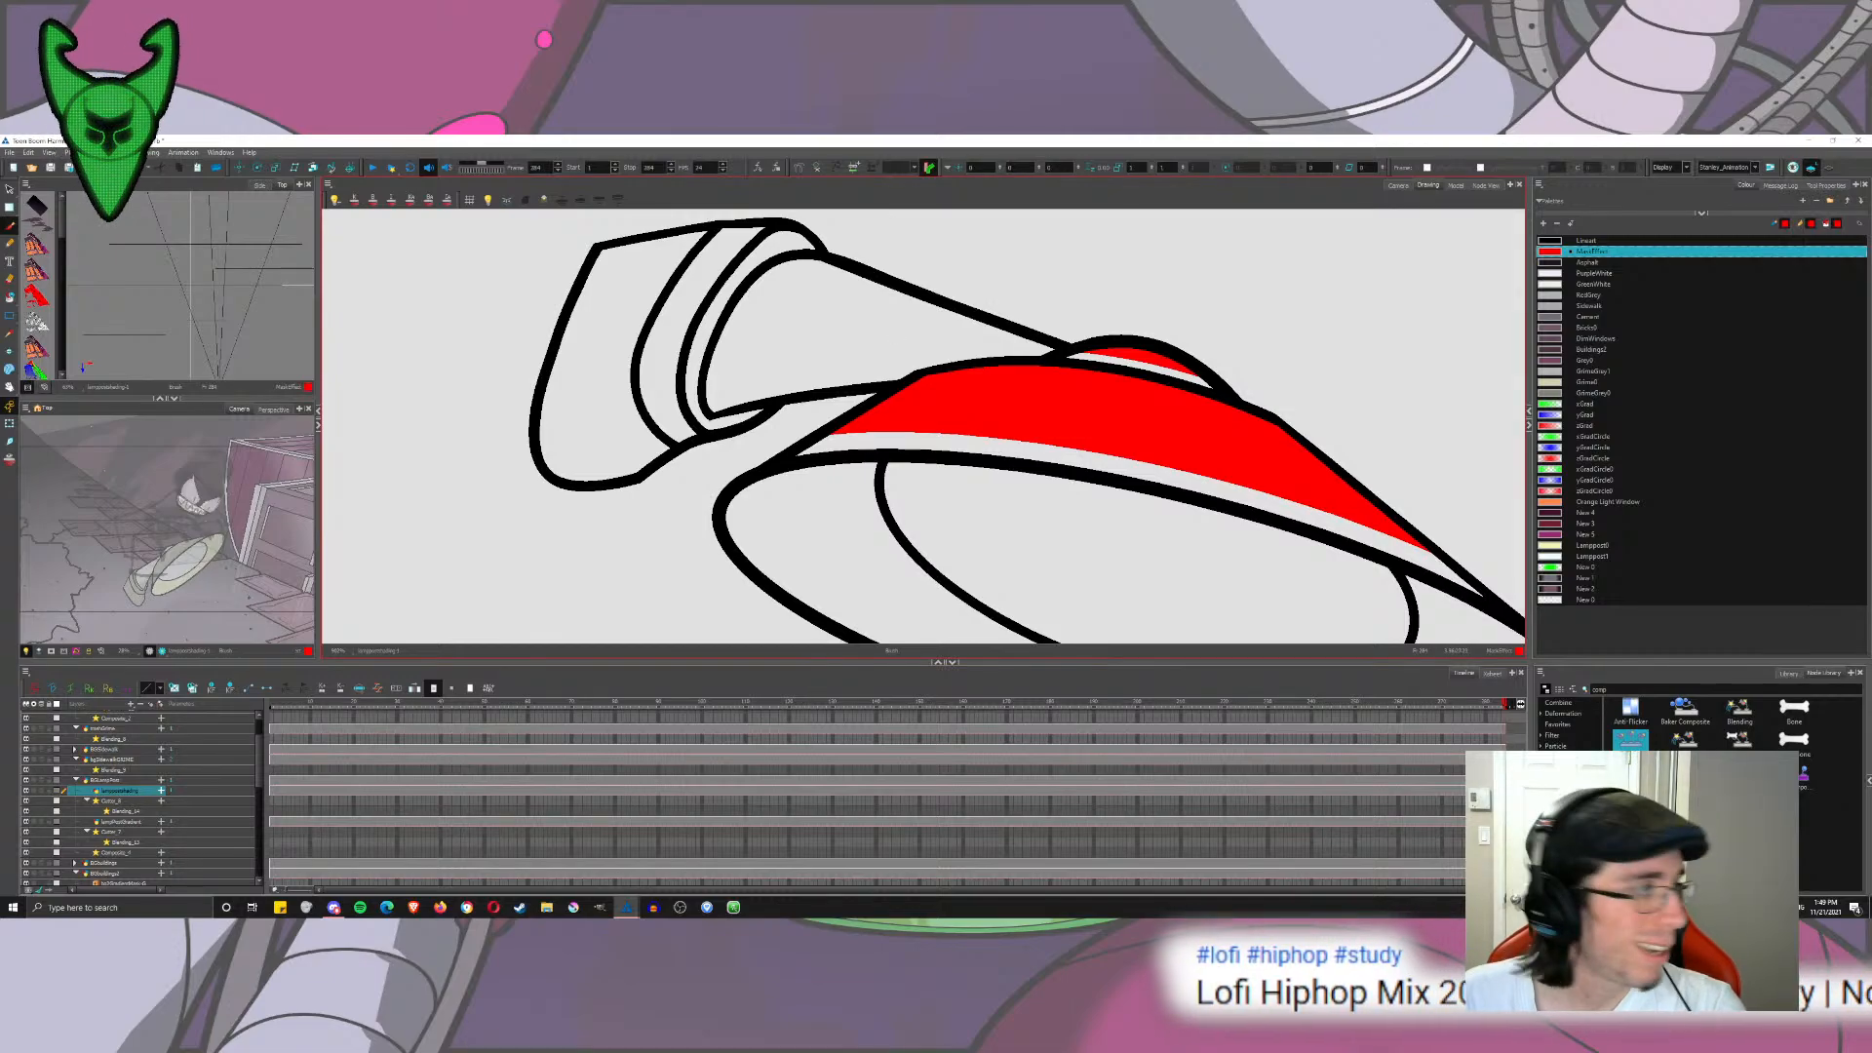
{"action": "left_click_drag", "start_coordinate": [877, 323], "coordinate": [922, 355]}
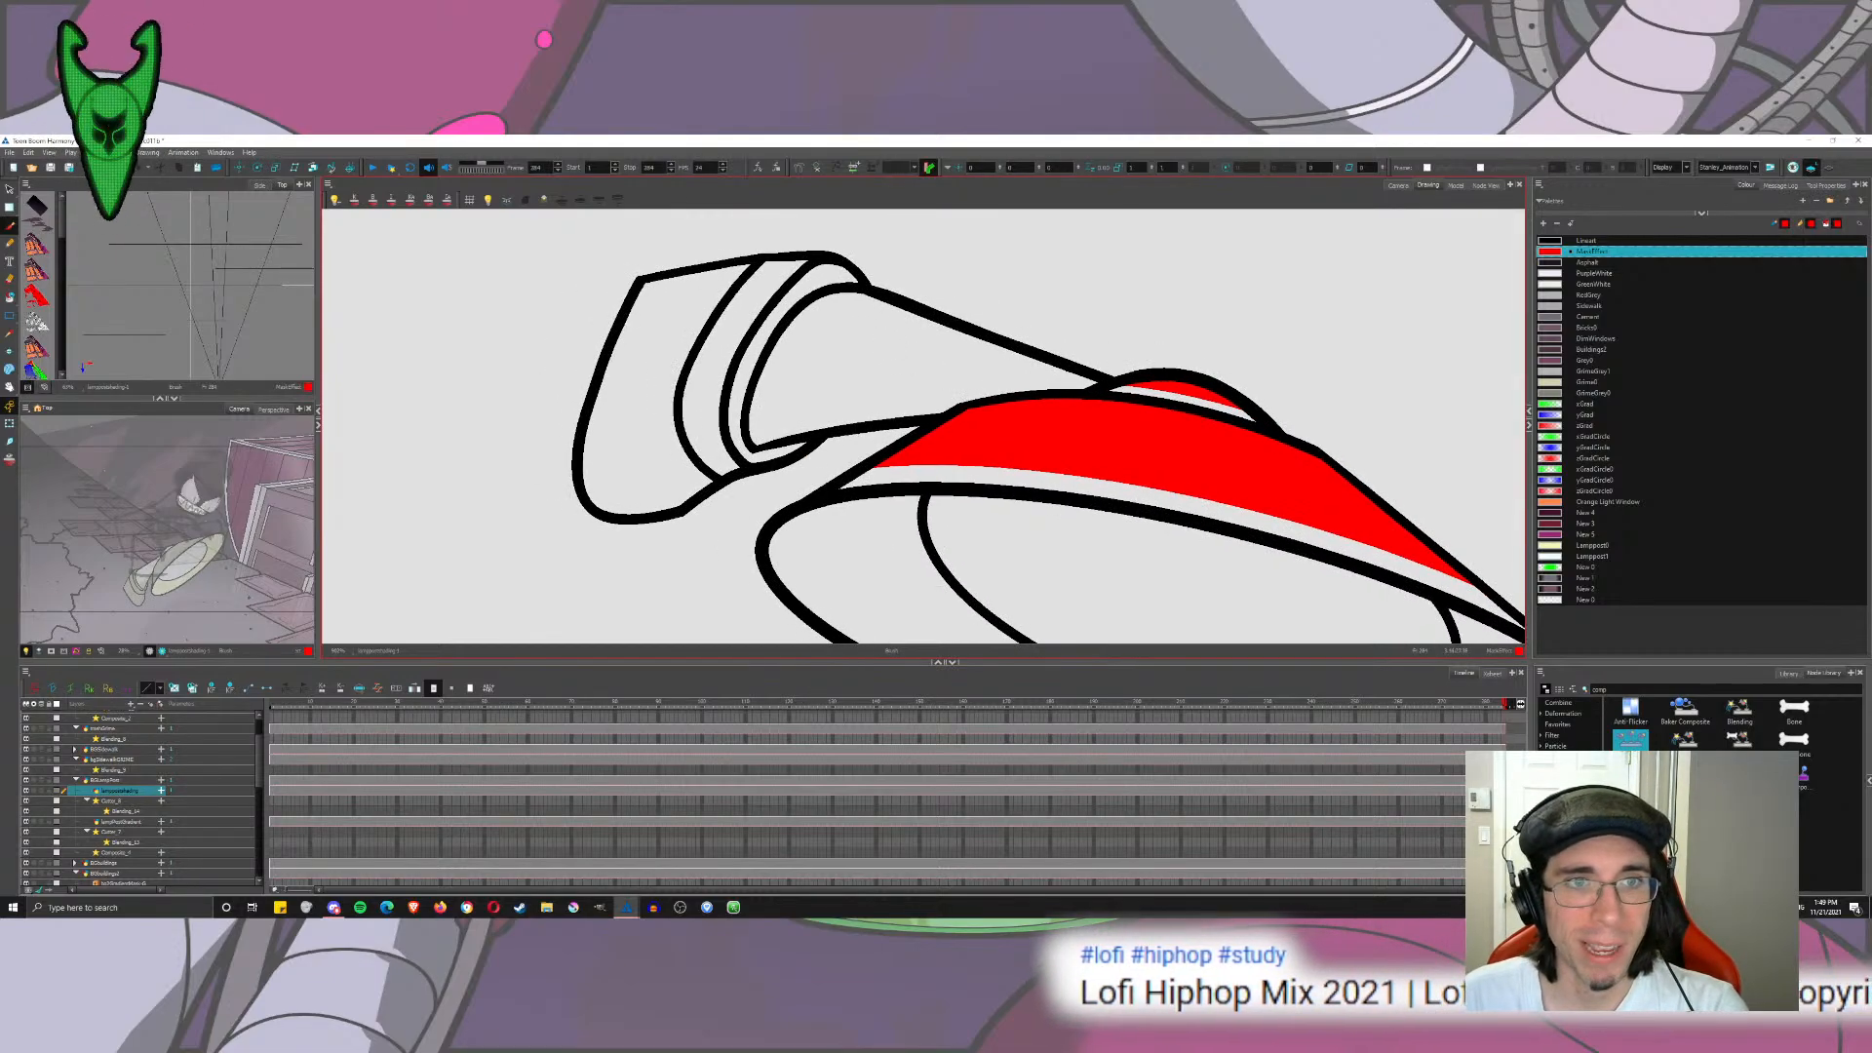
{"action": "mouse_move", "coordinate": [777, 441]}
{"action": "left_mouse_down"}
{"action": "mouse_move", "coordinate": [793, 369]}
{"action": "mouse_move", "coordinate": [893, 366]}
{"action": "mouse_move", "coordinate": [1026, 393]}
{"action": "left_mouse_up"}
{"action": "key", "text": "ctrl+z"}
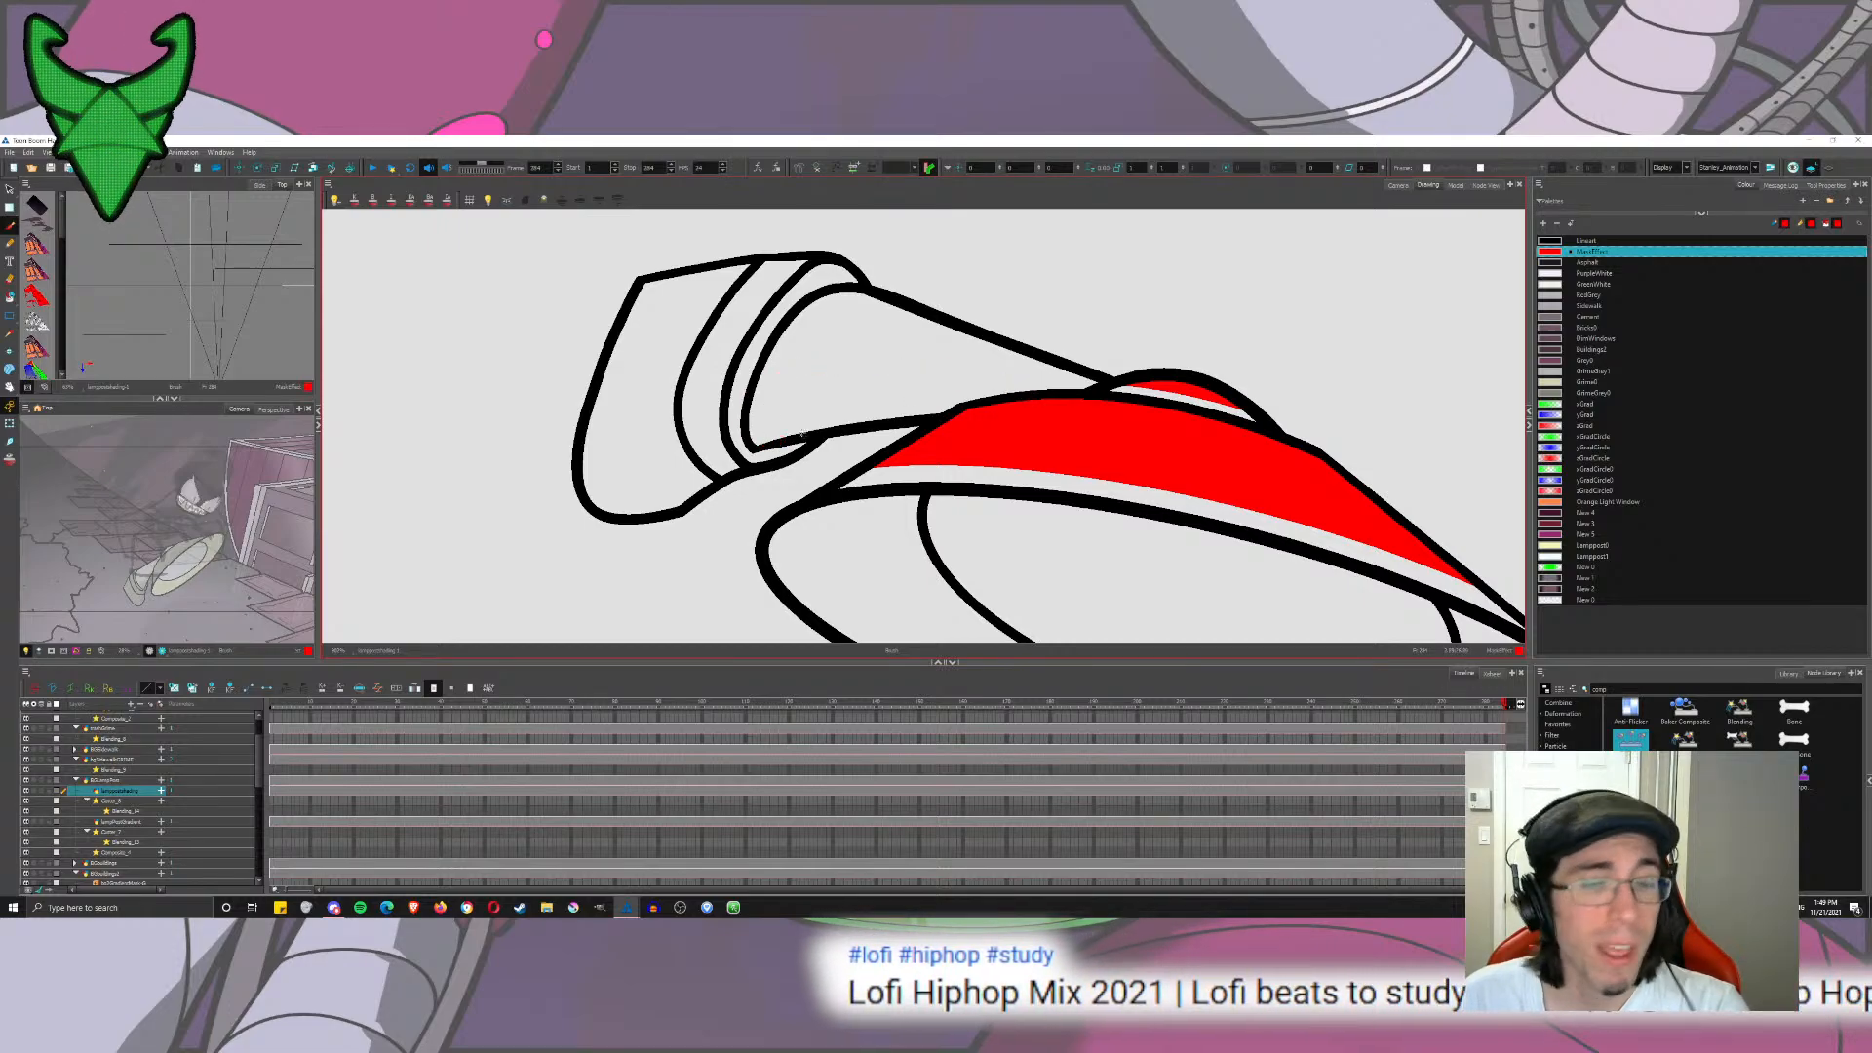
{"action": "left_click", "coordinate": [1826, 185]}
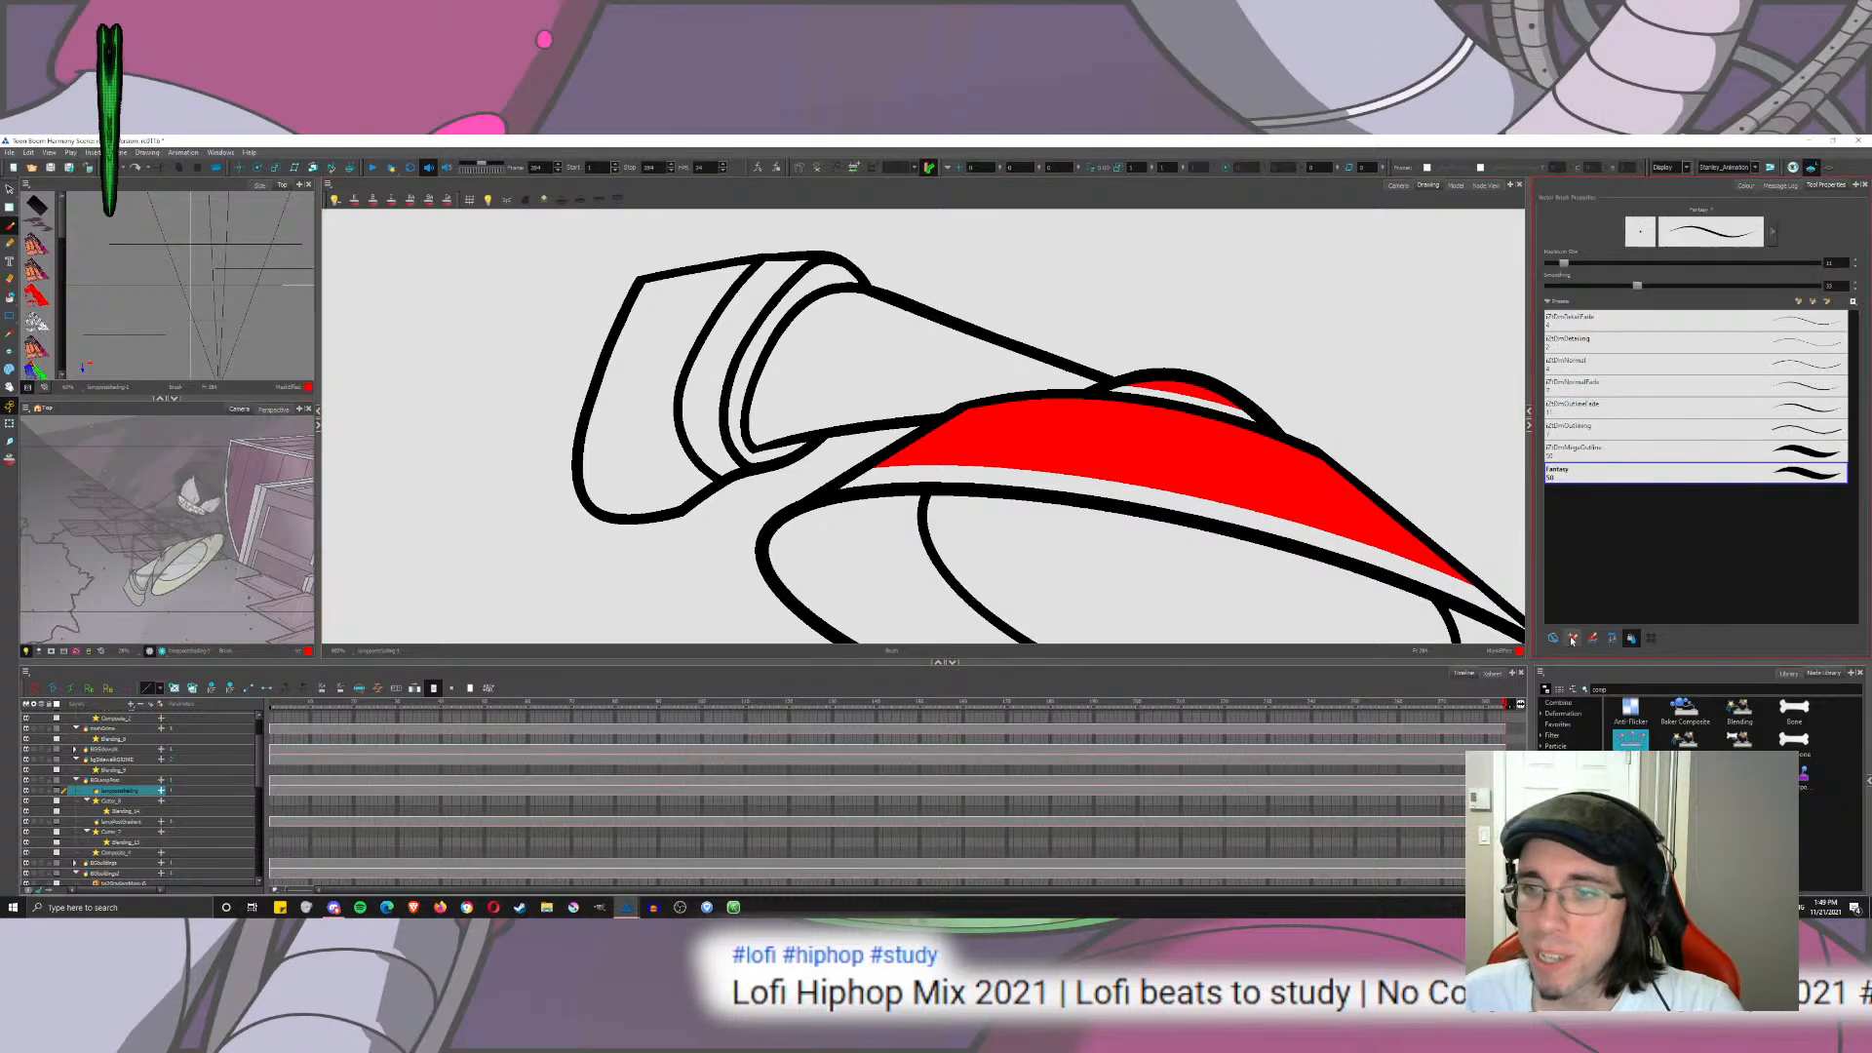
{"action": "left_click", "coordinate": [1746, 187]}
{"action": "mouse_move", "coordinate": [788, 426]}
{"action": "left_mouse_down"}
{"action": "mouse_move", "coordinate": [642, 415]}
{"action": "mouse_move", "coordinate": [636, 389]}
{"action": "mouse_move", "coordinate": [662, 373]}
{"action": "mouse_move", "coordinate": [626, 396]}
{"action": "mouse_move", "coordinate": [640, 377]}
{"action": "mouse_move", "coordinate": [625, 417]}
{"action": "mouse_move", "coordinate": [679, 378]}
{"action": "mouse_move", "coordinate": [809, 383]}
{"action": "left_mouse_up"}
{"action": "key", "text": "ctrl+z"}
{"action": "key", "text": "ctrl+z"}
{"action": "key", "text": "ctrl+z"}
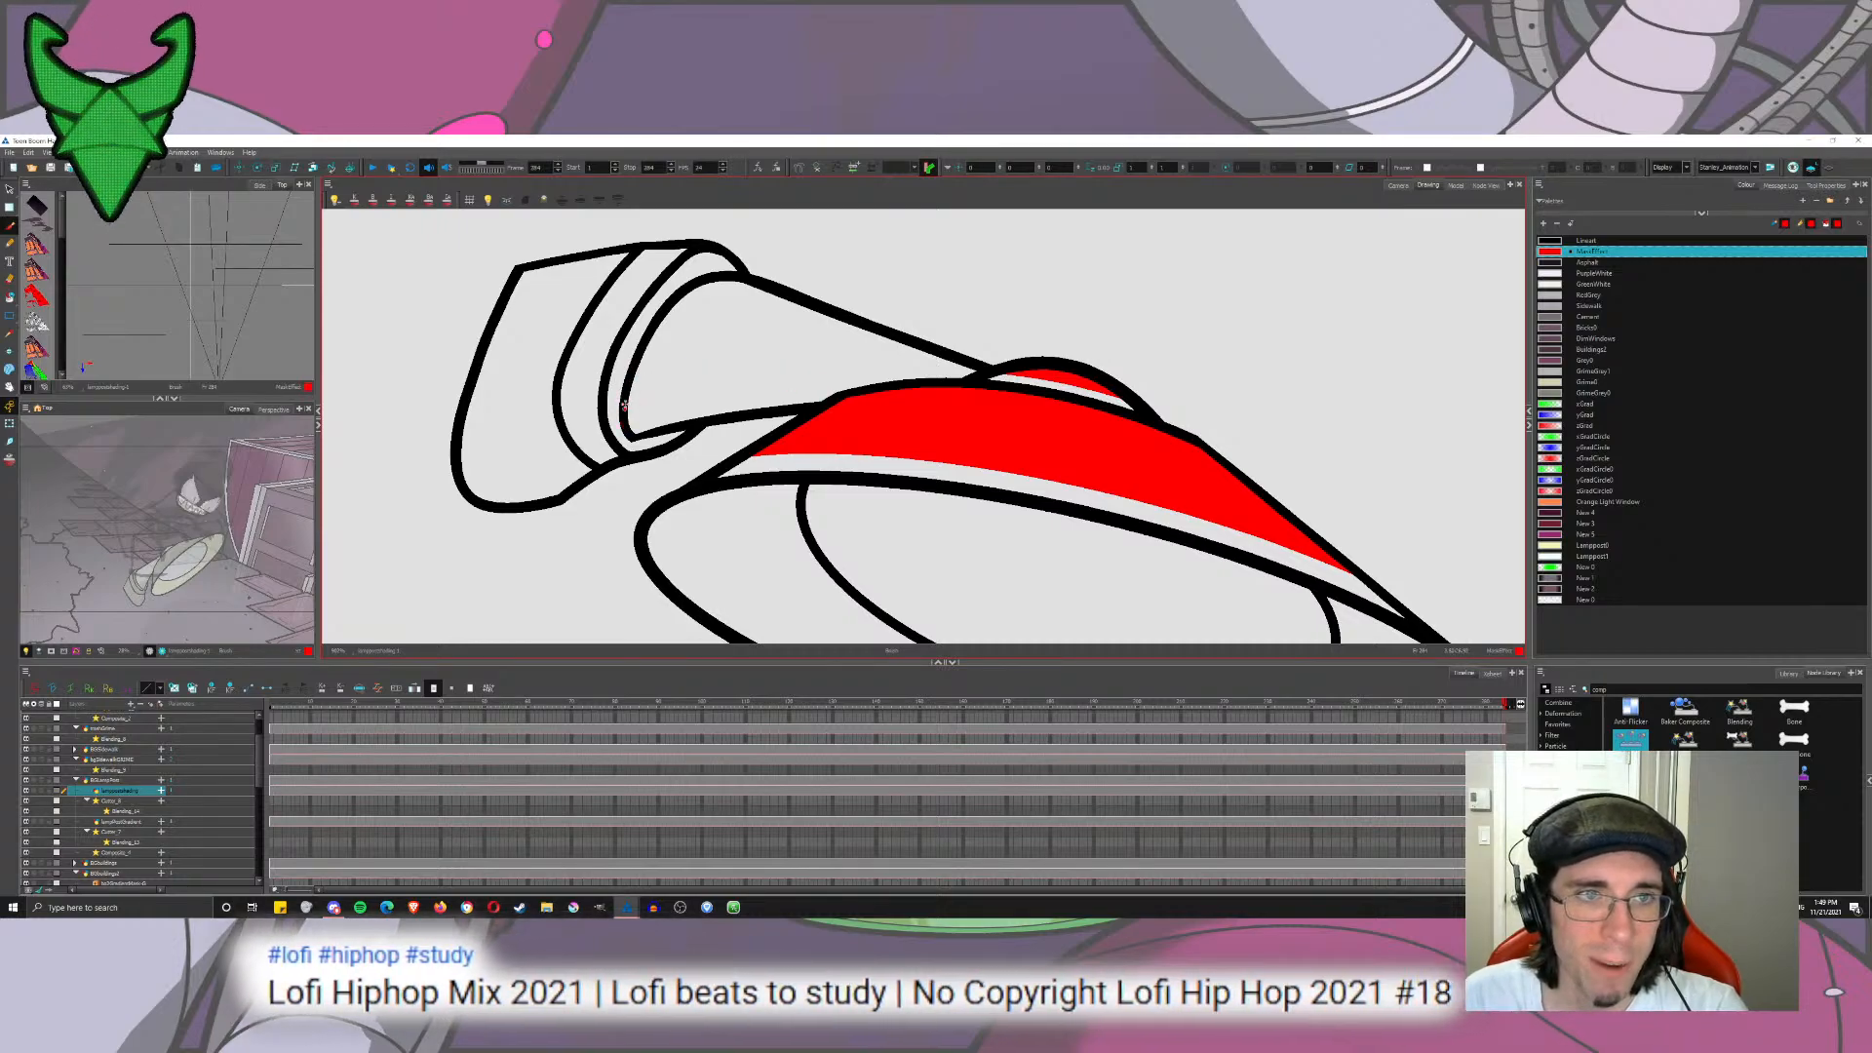
{"action": "mouse_move", "coordinate": [624, 404]}
{"action": "left_mouse_down"}
{"action": "mouse_move", "coordinate": [710, 364]}
{"action": "mouse_move", "coordinate": [831, 390]}
{"action": "left_mouse_up"}
{"action": "key", "text": "ctrl+z"}
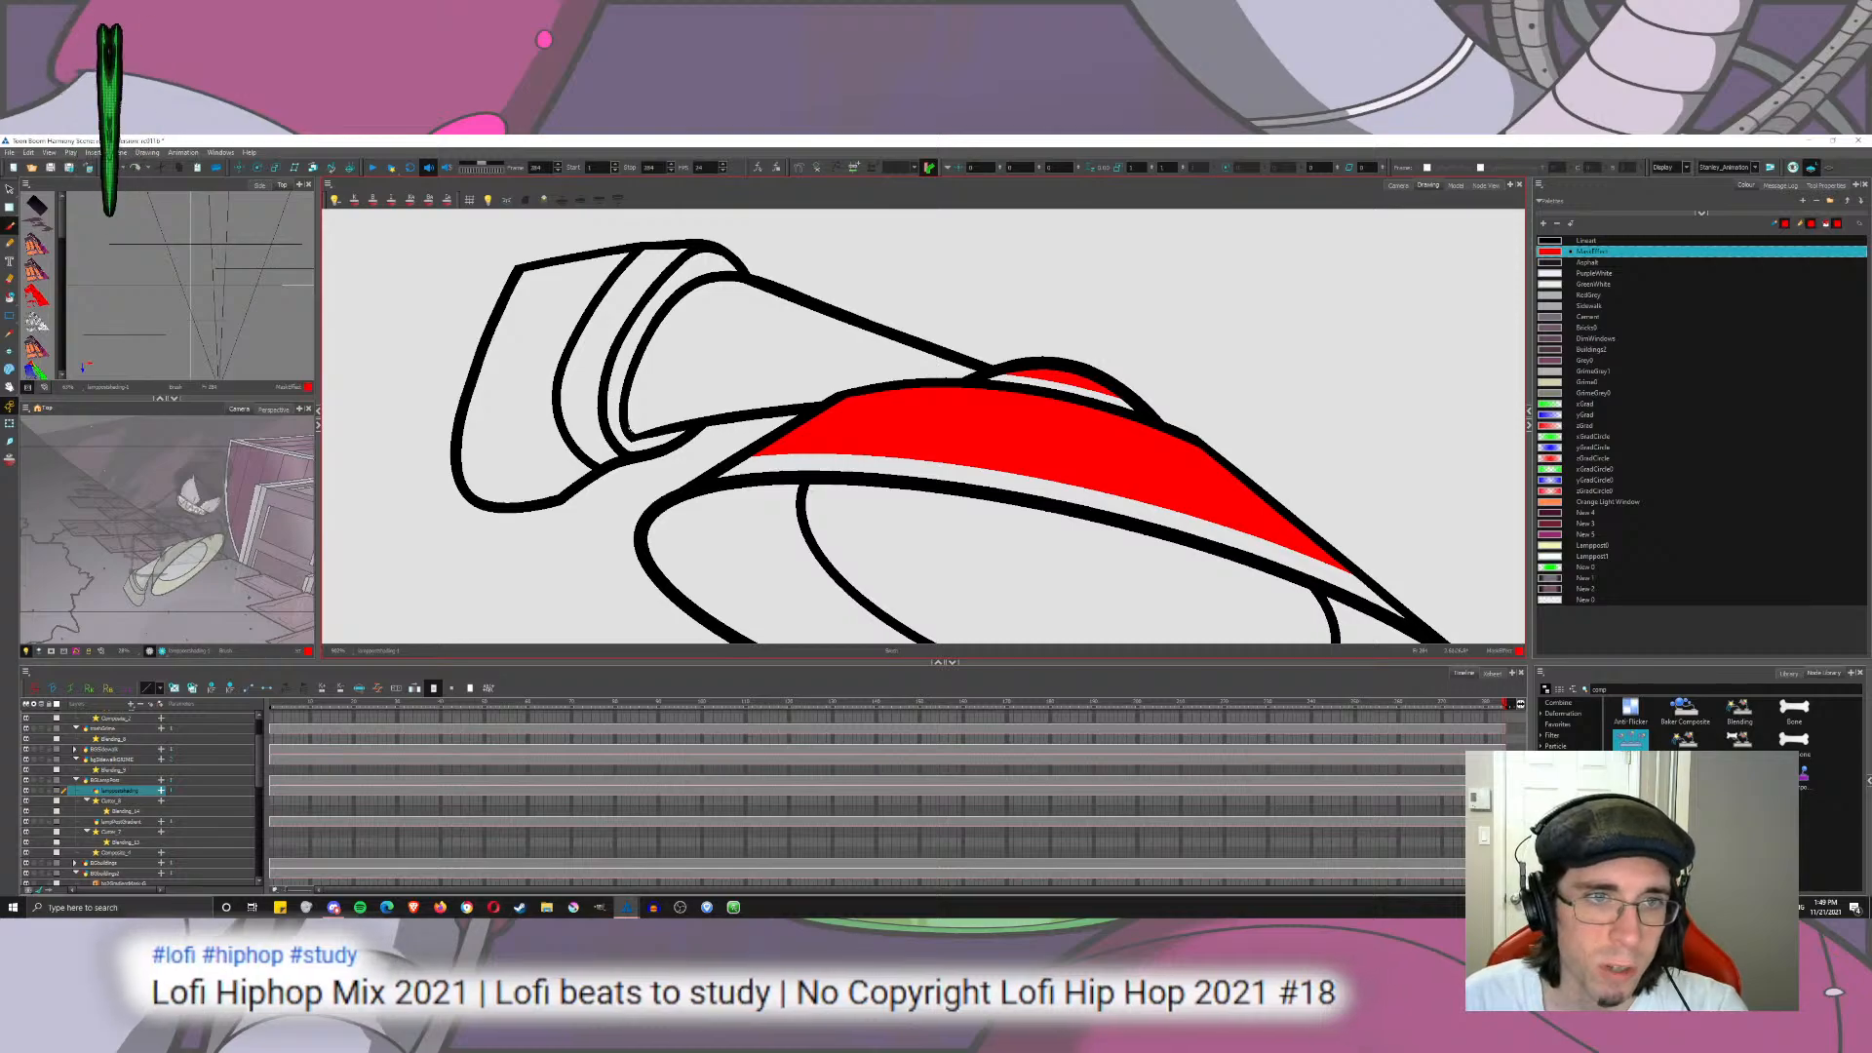
Step: Brush a curved red edge along the lamp's neck, fill the area above it, and fill the narrow ring at the neck's end with red
{"action": "mouse_move", "coordinate": [632, 436]}
{"action": "left_mouse_down"}
{"action": "mouse_move", "coordinate": [628, 397]}
{"action": "mouse_move", "coordinate": [669, 373]}
{"action": "mouse_move", "coordinate": [892, 382]}
{"action": "left_mouse_up"}
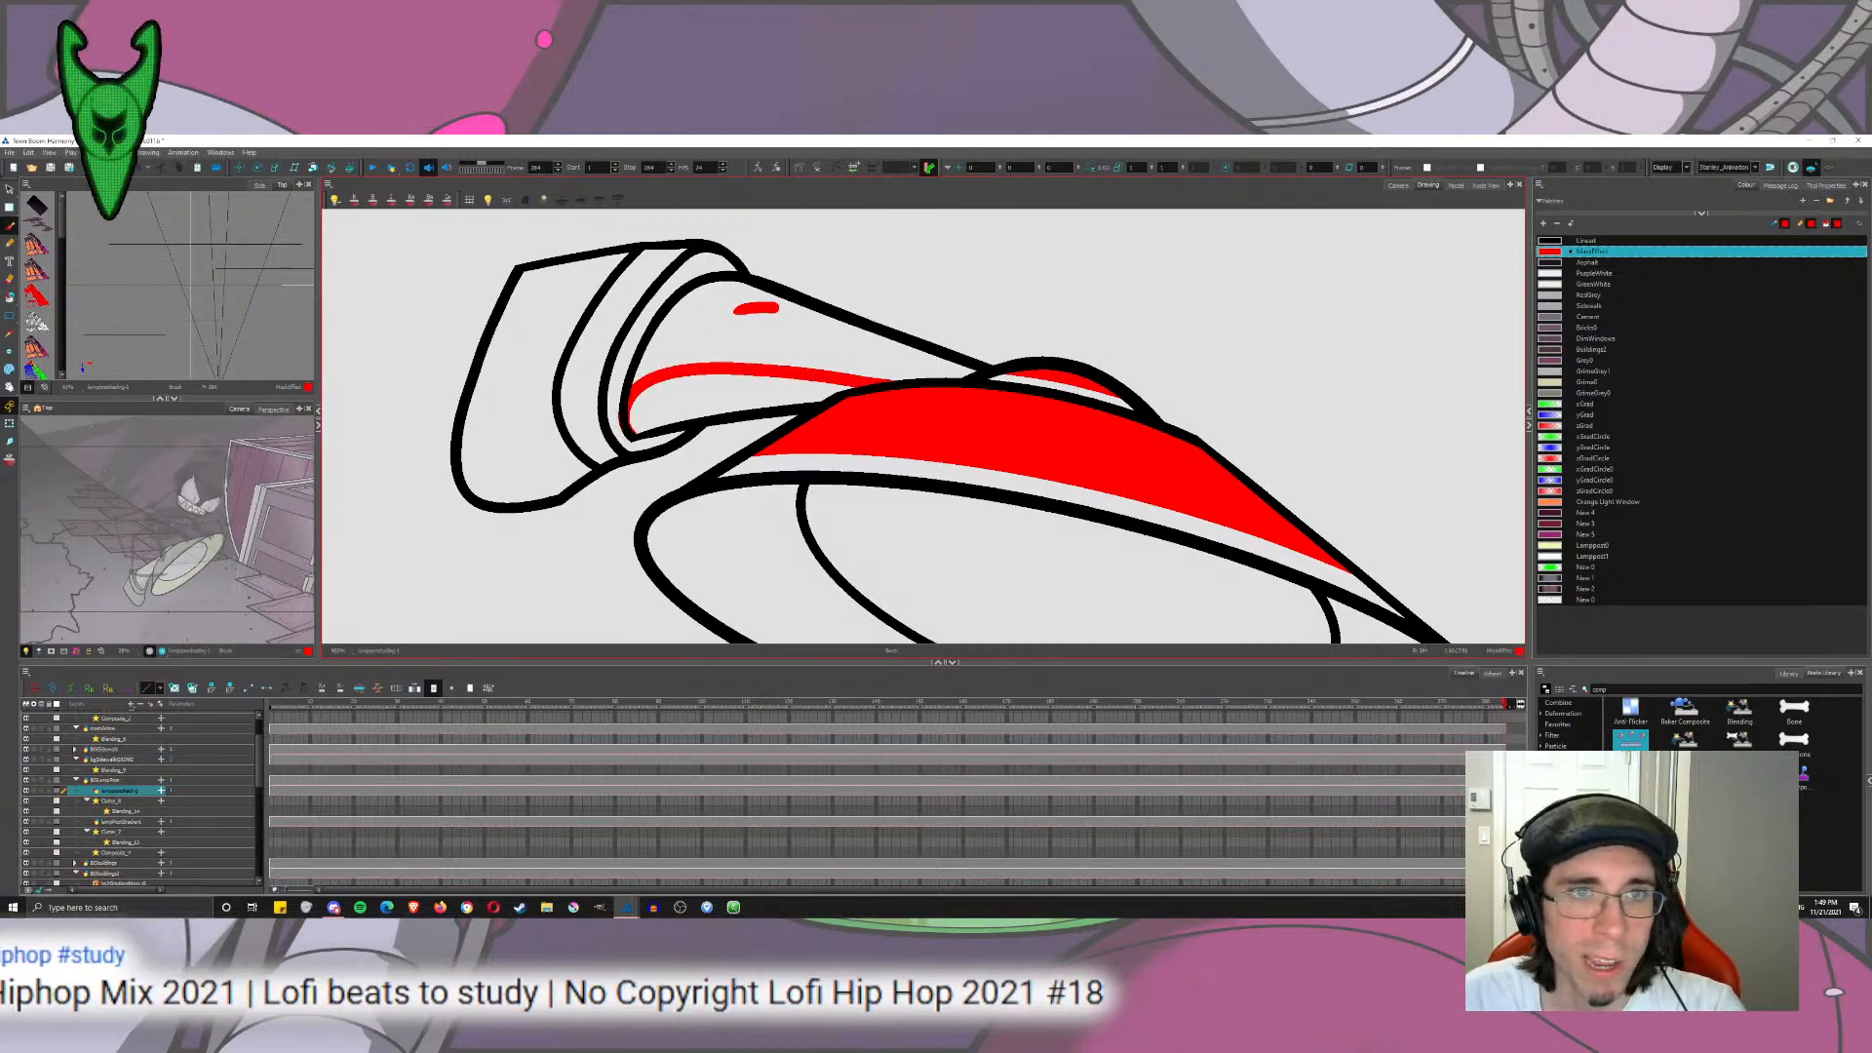
{"action": "left_click", "coordinate": [703, 342]}
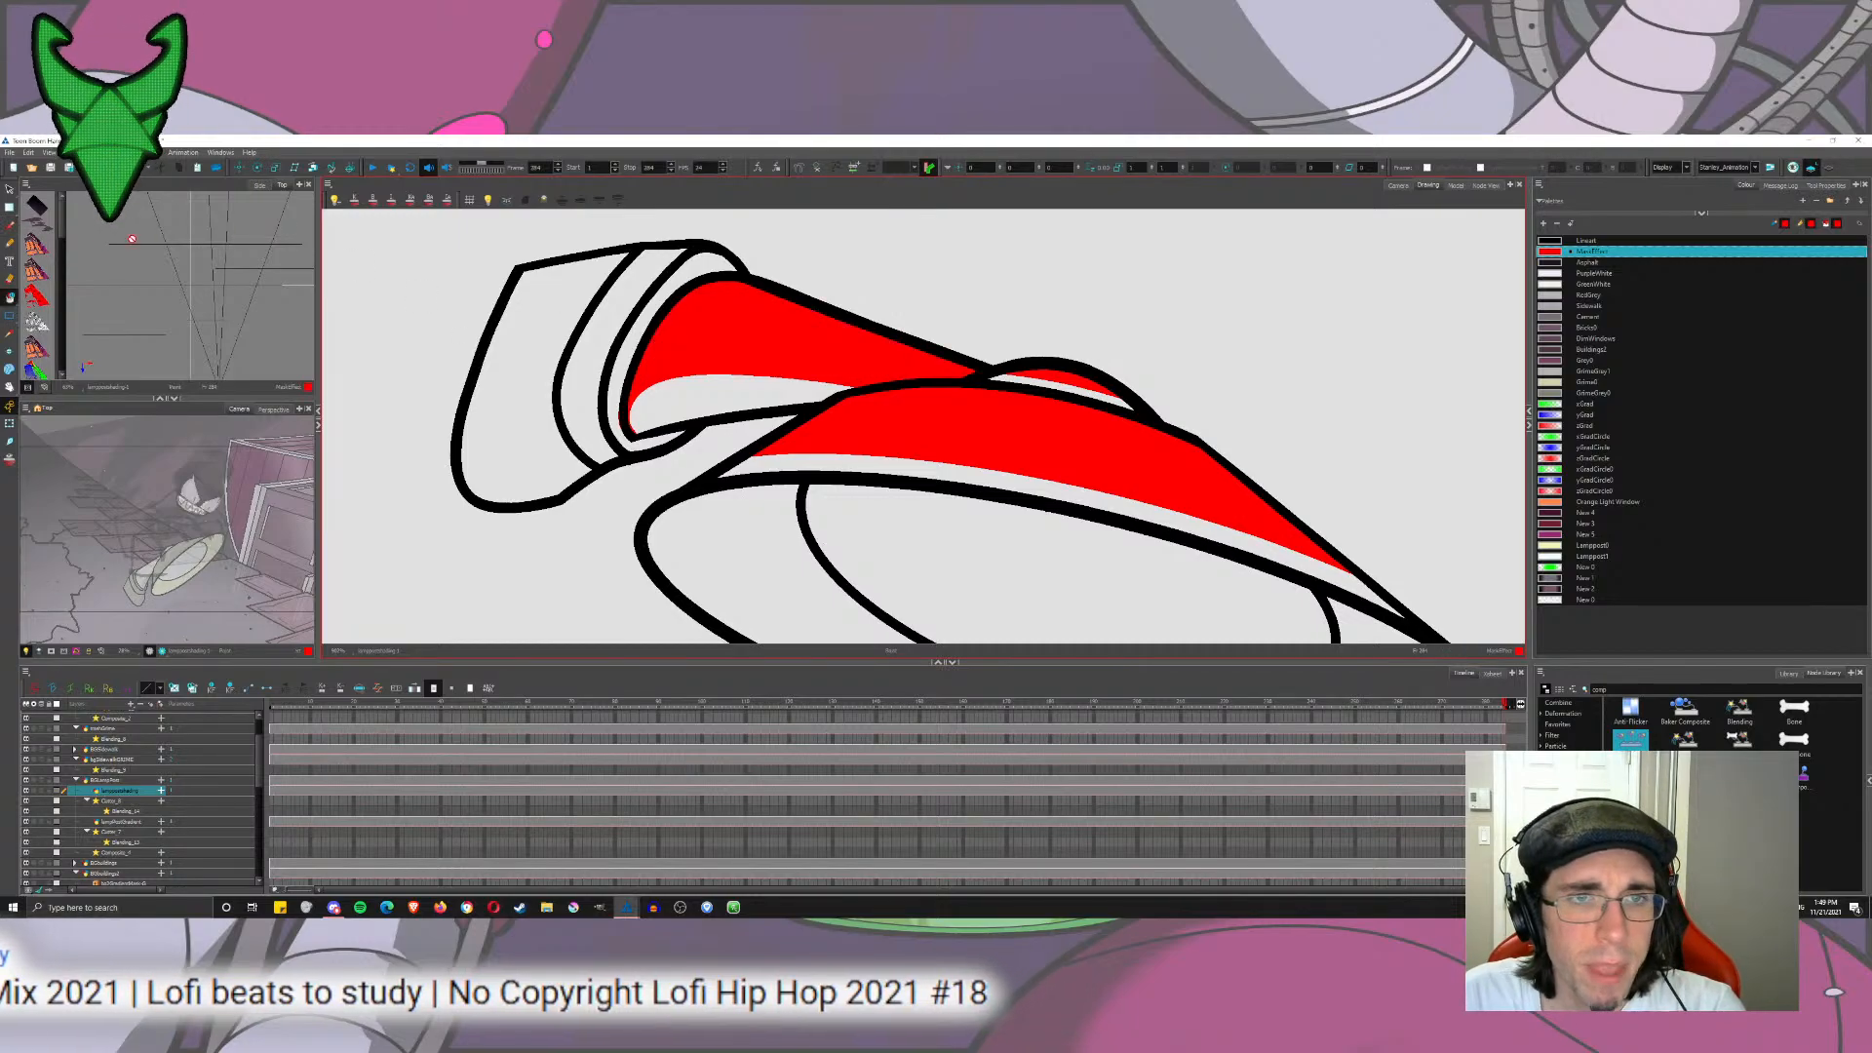
{"action": "left_click", "coordinate": [9, 225]}
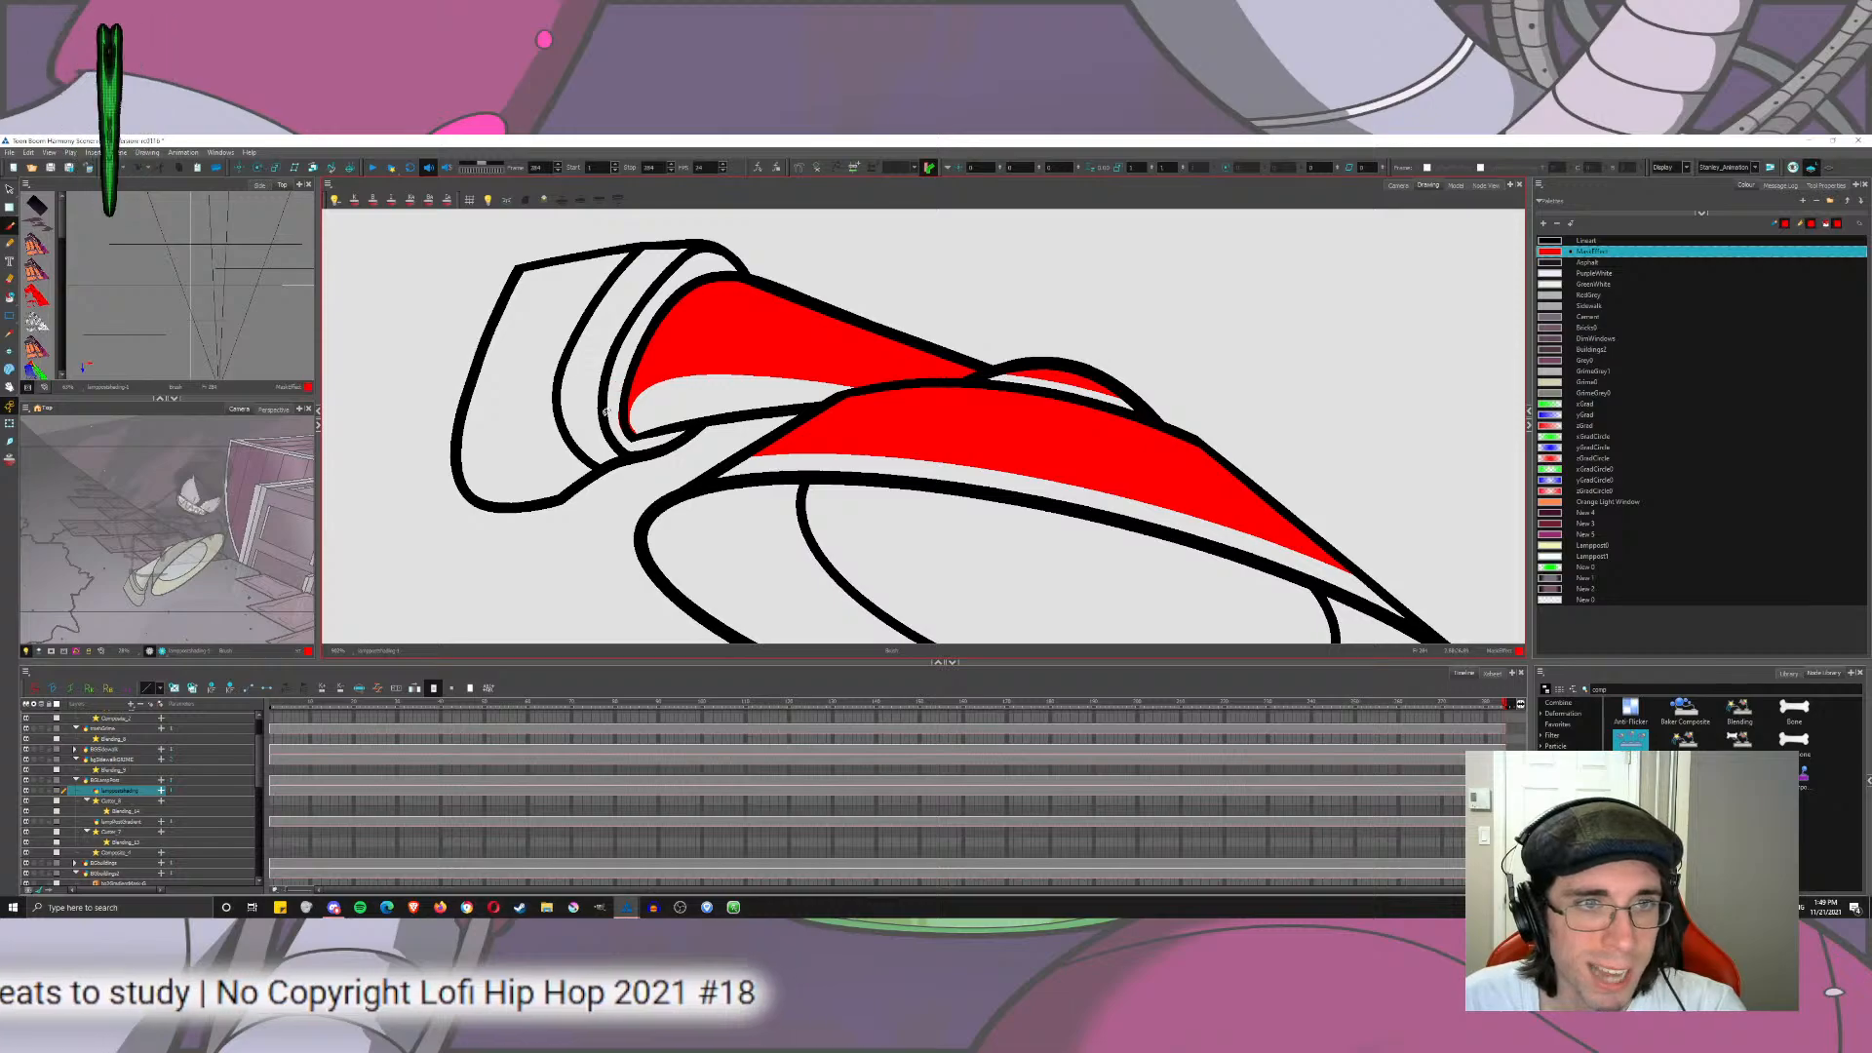
{"action": "key", "text": "alt+i"}
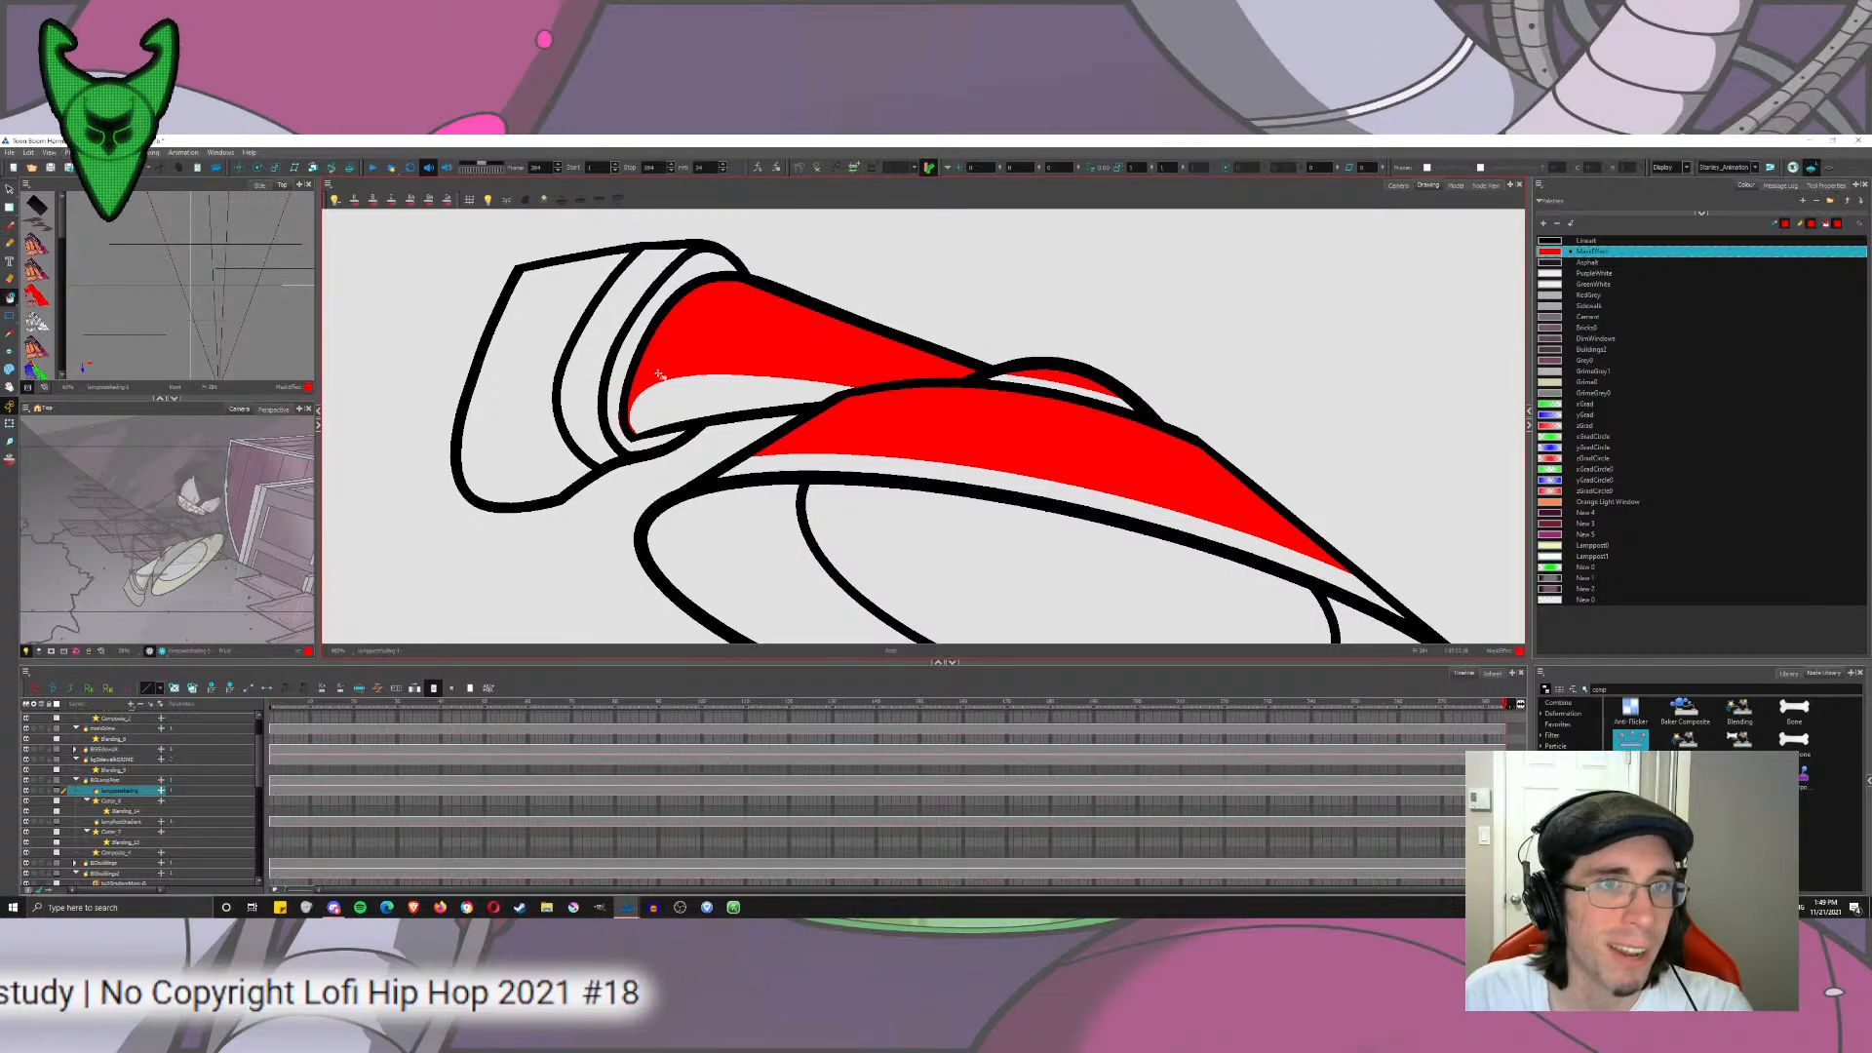
{"action": "left_click", "coordinate": [621, 383]}
{"action": "scroll", "coordinate": [621, 389], "scroll_direction": "down", "scroll_amount": 4}
{"action": "left_click_drag", "start_coordinate": [622, 388], "coordinate": [695, 458]}
{"action": "scroll", "coordinate": [664, 425], "scroll_direction": "up", "scroll_amount": 4}
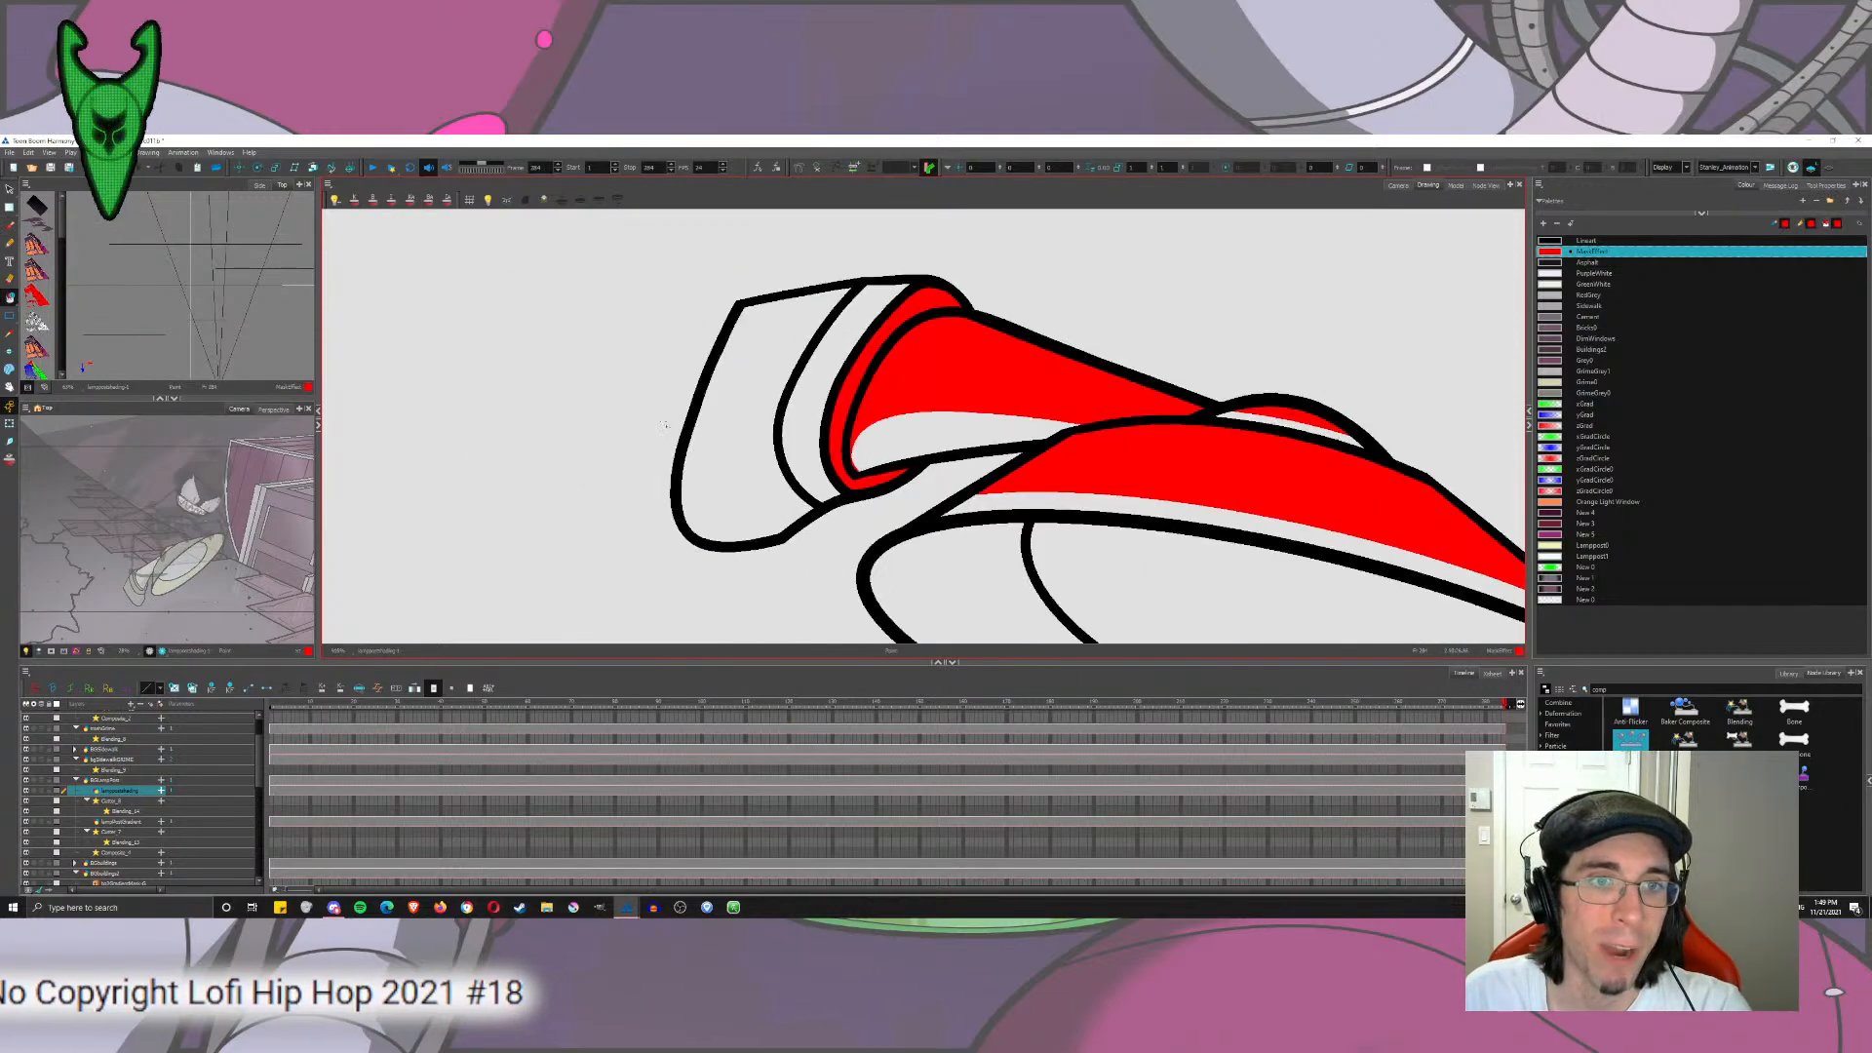
Step: Brush a tapering red shadow along the curved line between the lamp's end cap and the wider ring
{"action": "key", "text": "alt+b"}
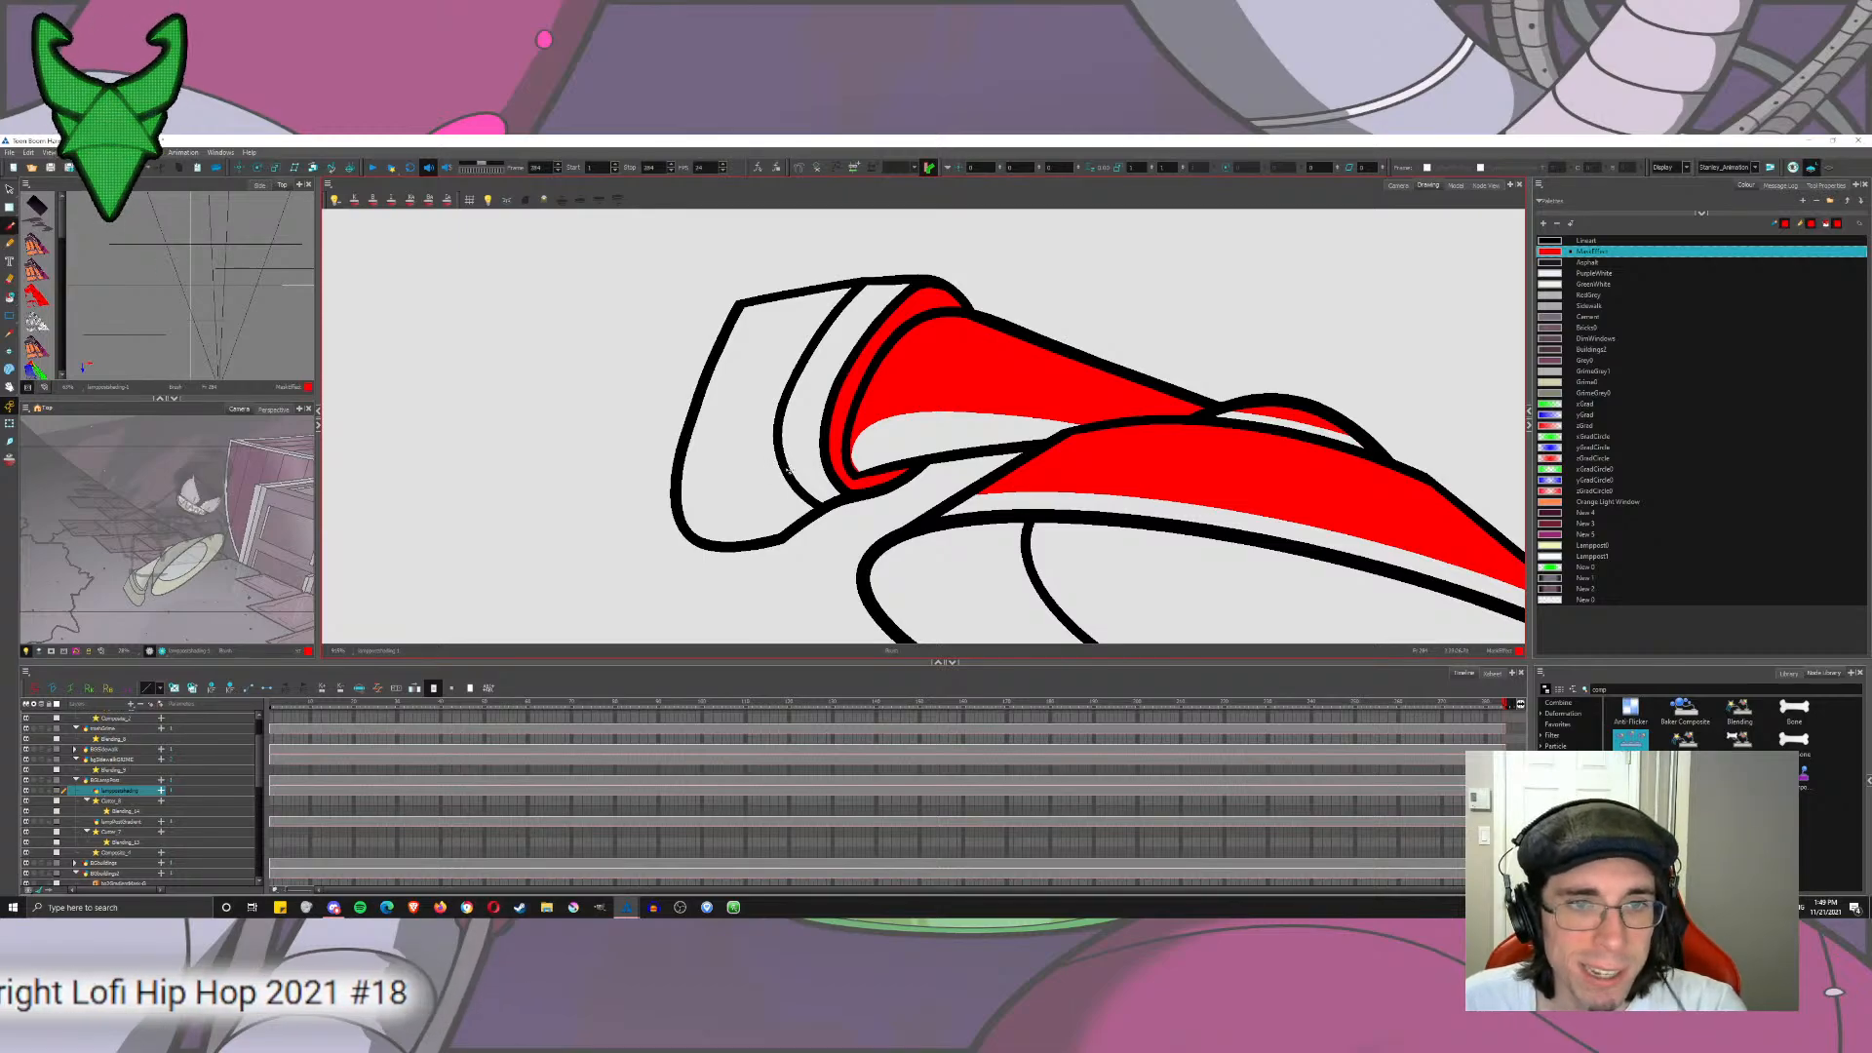
{"action": "mouse_move", "coordinate": [827, 507]}
{"action": "left_mouse_down"}
{"action": "mouse_move", "coordinate": [777, 433]}
{"action": "mouse_move", "coordinate": [887, 251]}
{"action": "left_mouse_up"}
{"action": "key", "text": "ctrl+z"}
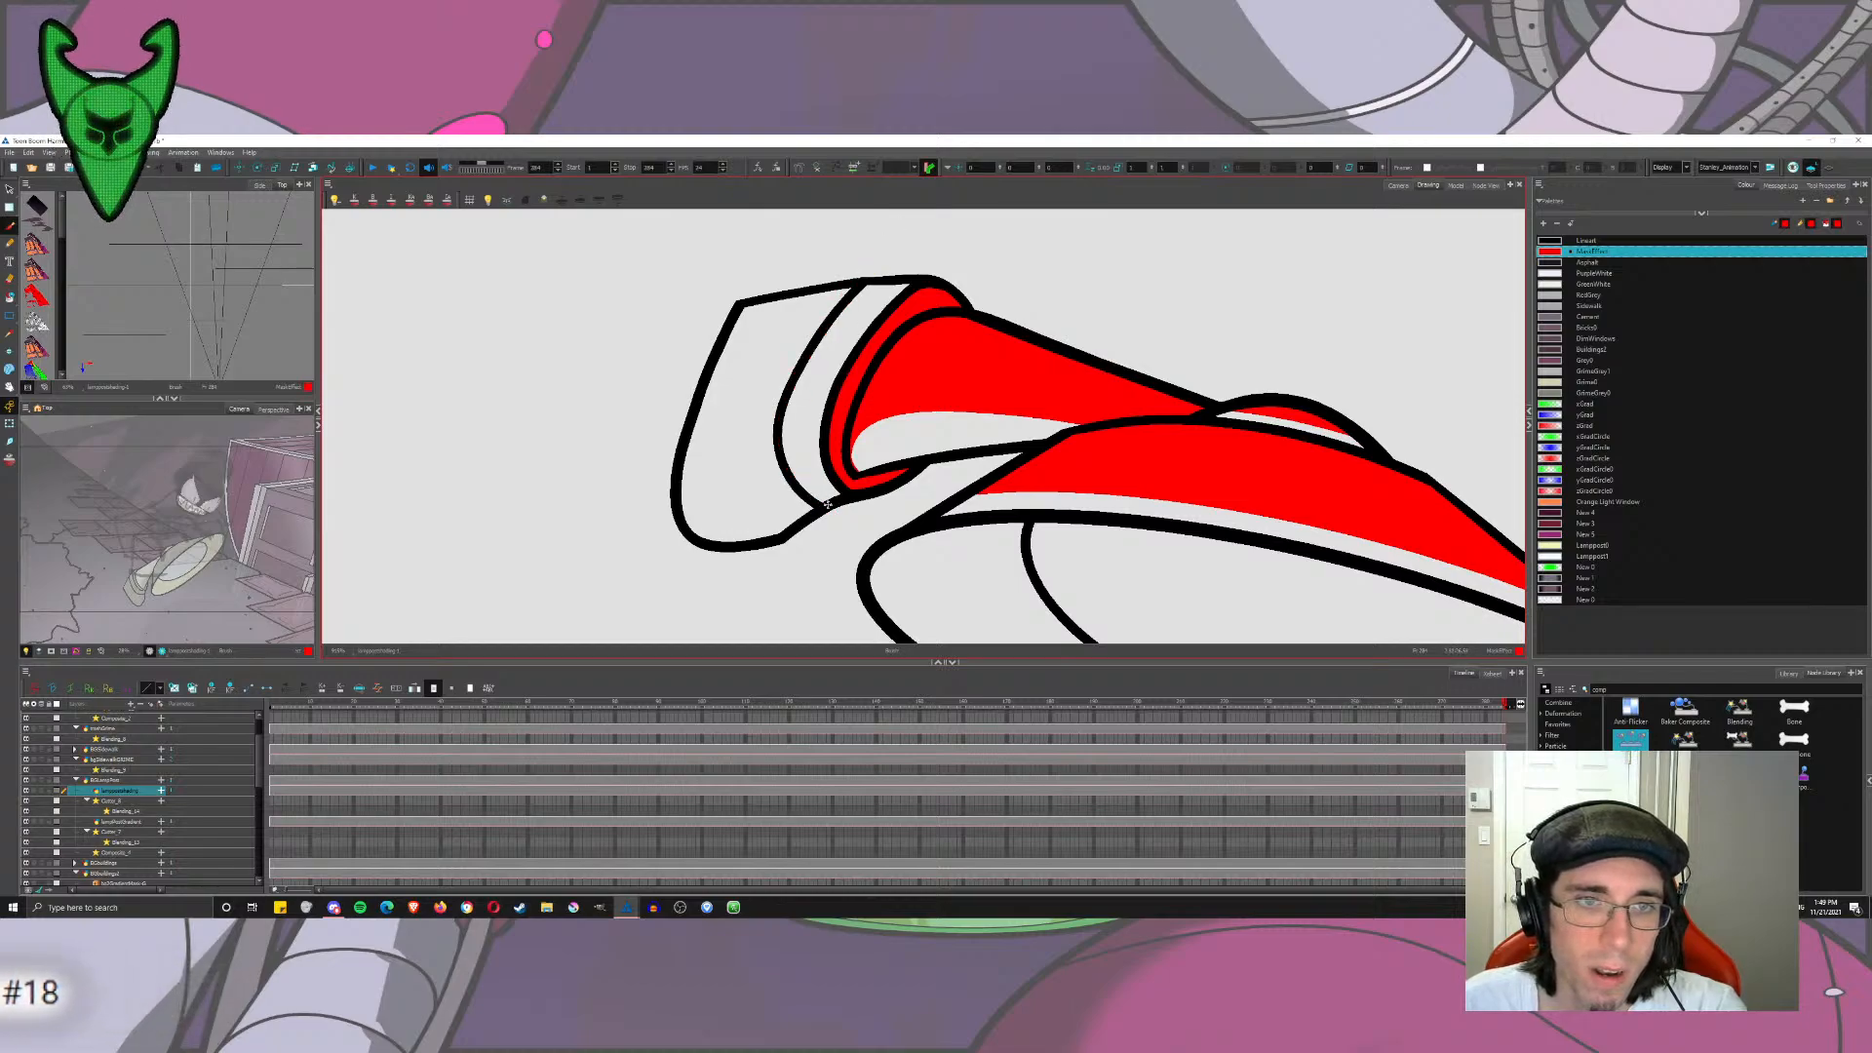
{"action": "mouse_move", "coordinate": [829, 506]}
{"action": "left_mouse_down"}
{"action": "mouse_move", "coordinate": [786, 459]}
{"action": "mouse_move", "coordinate": [821, 299]}
{"action": "left_mouse_up"}
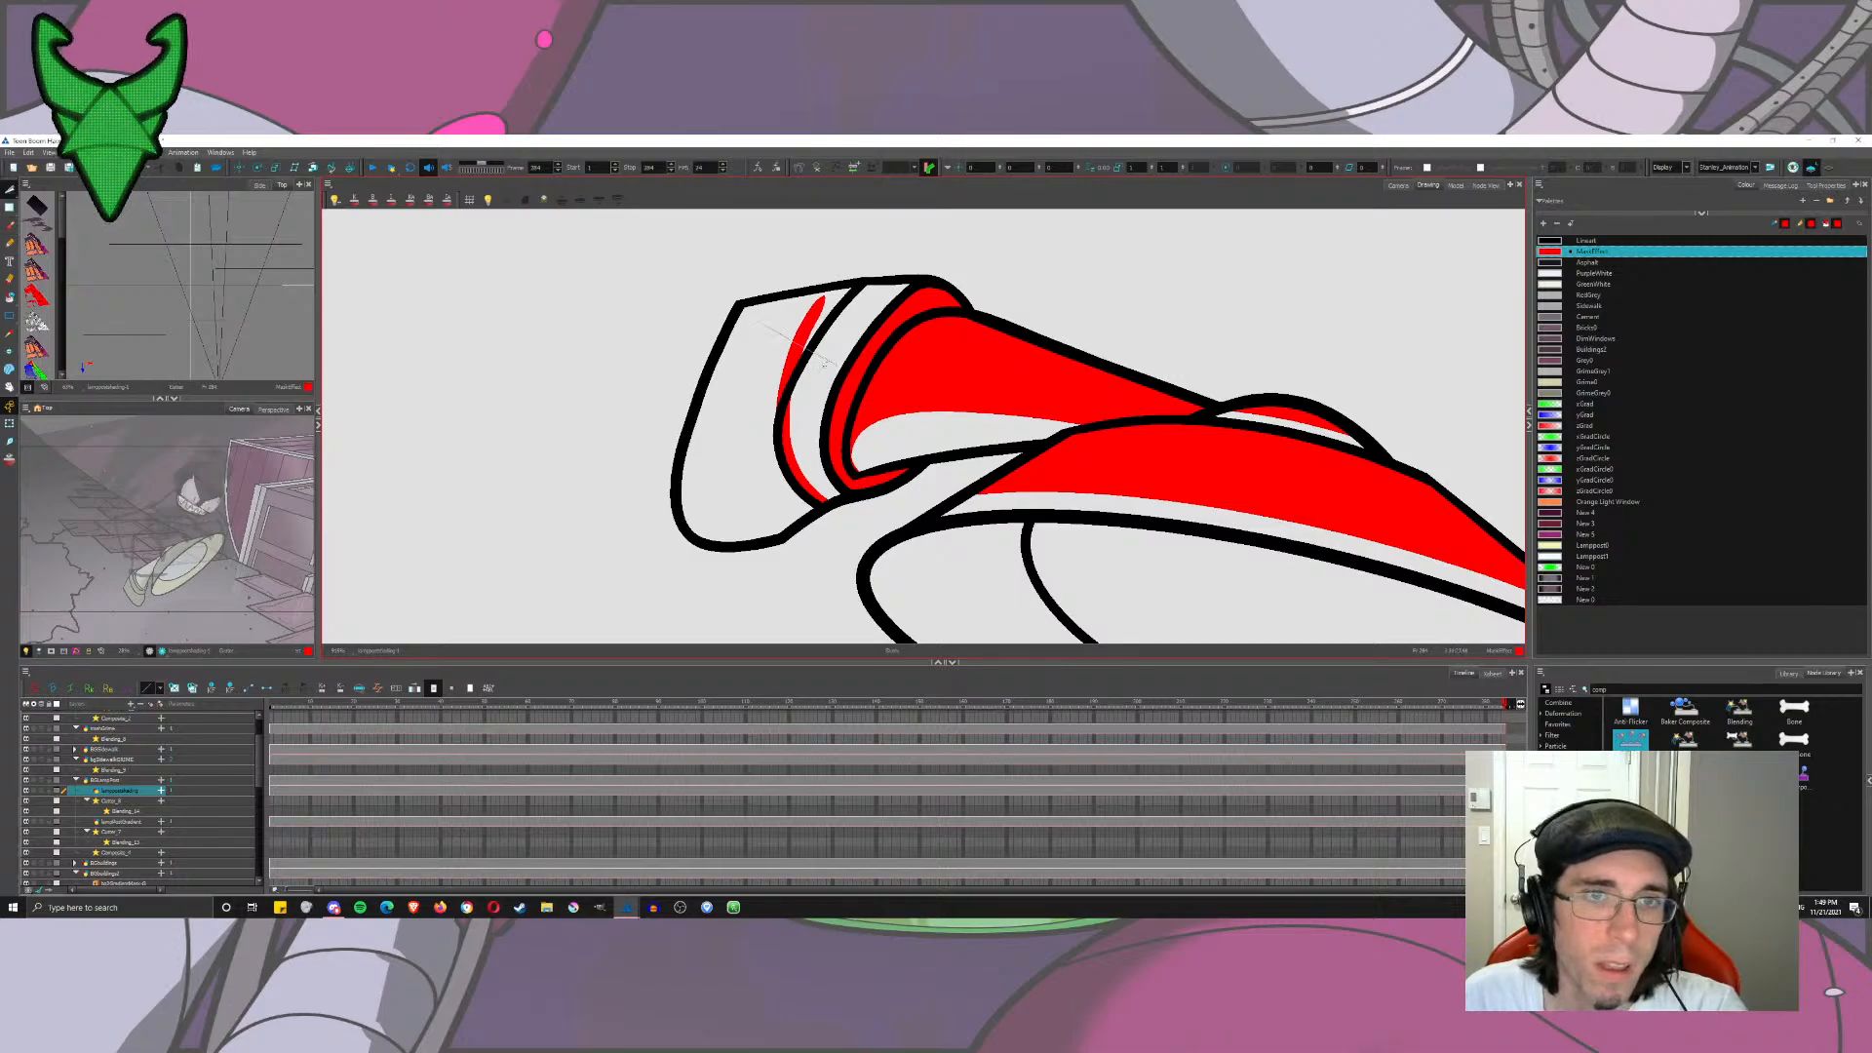
{"action": "key", "text": "ctrl+z"}
{"action": "left_click", "coordinate": [9, 226]}
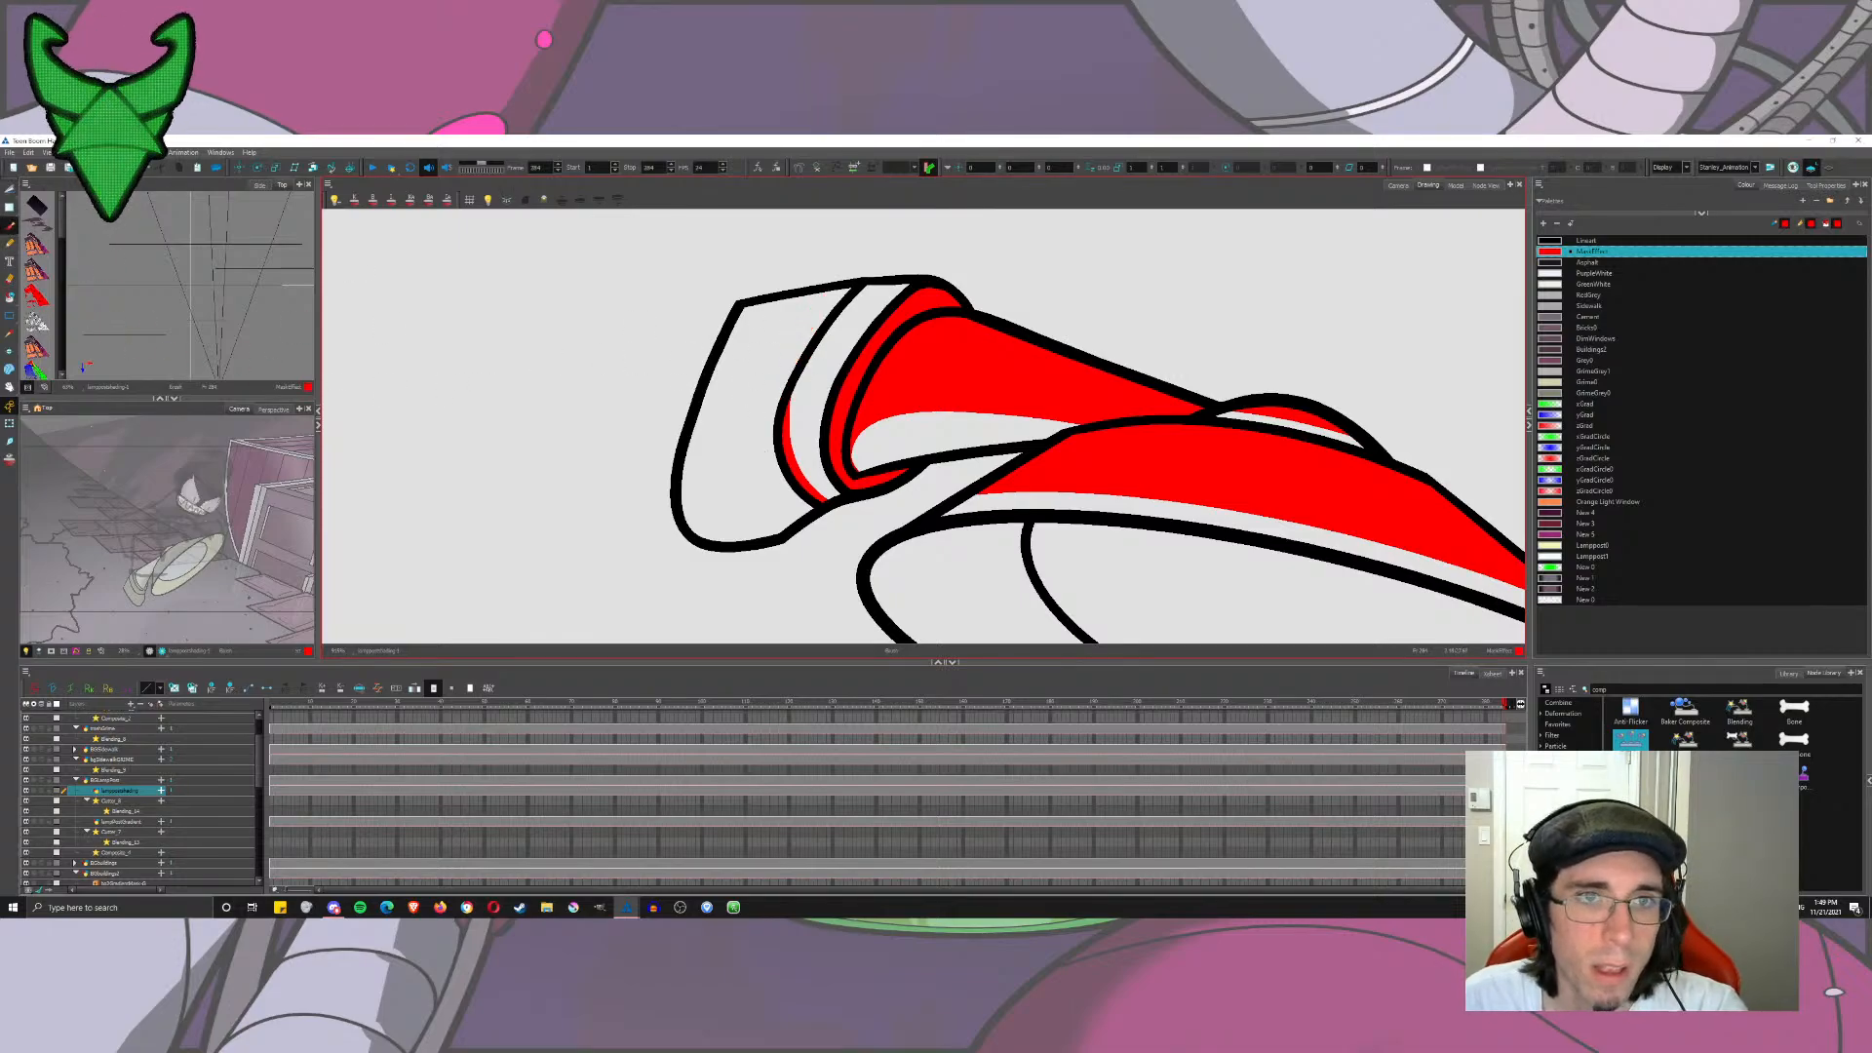
{"action": "mouse_move", "coordinate": [857, 281]}
{"action": "left_mouse_down"}
{"action": "mouse_move", "coordinate": [774, 443]}
{"action": "mouse_move", "coordinate": [778, 375]}
{"action": "mouse_move", "coordinate": [848, 289]}
{"action": "left_mouse_up"}
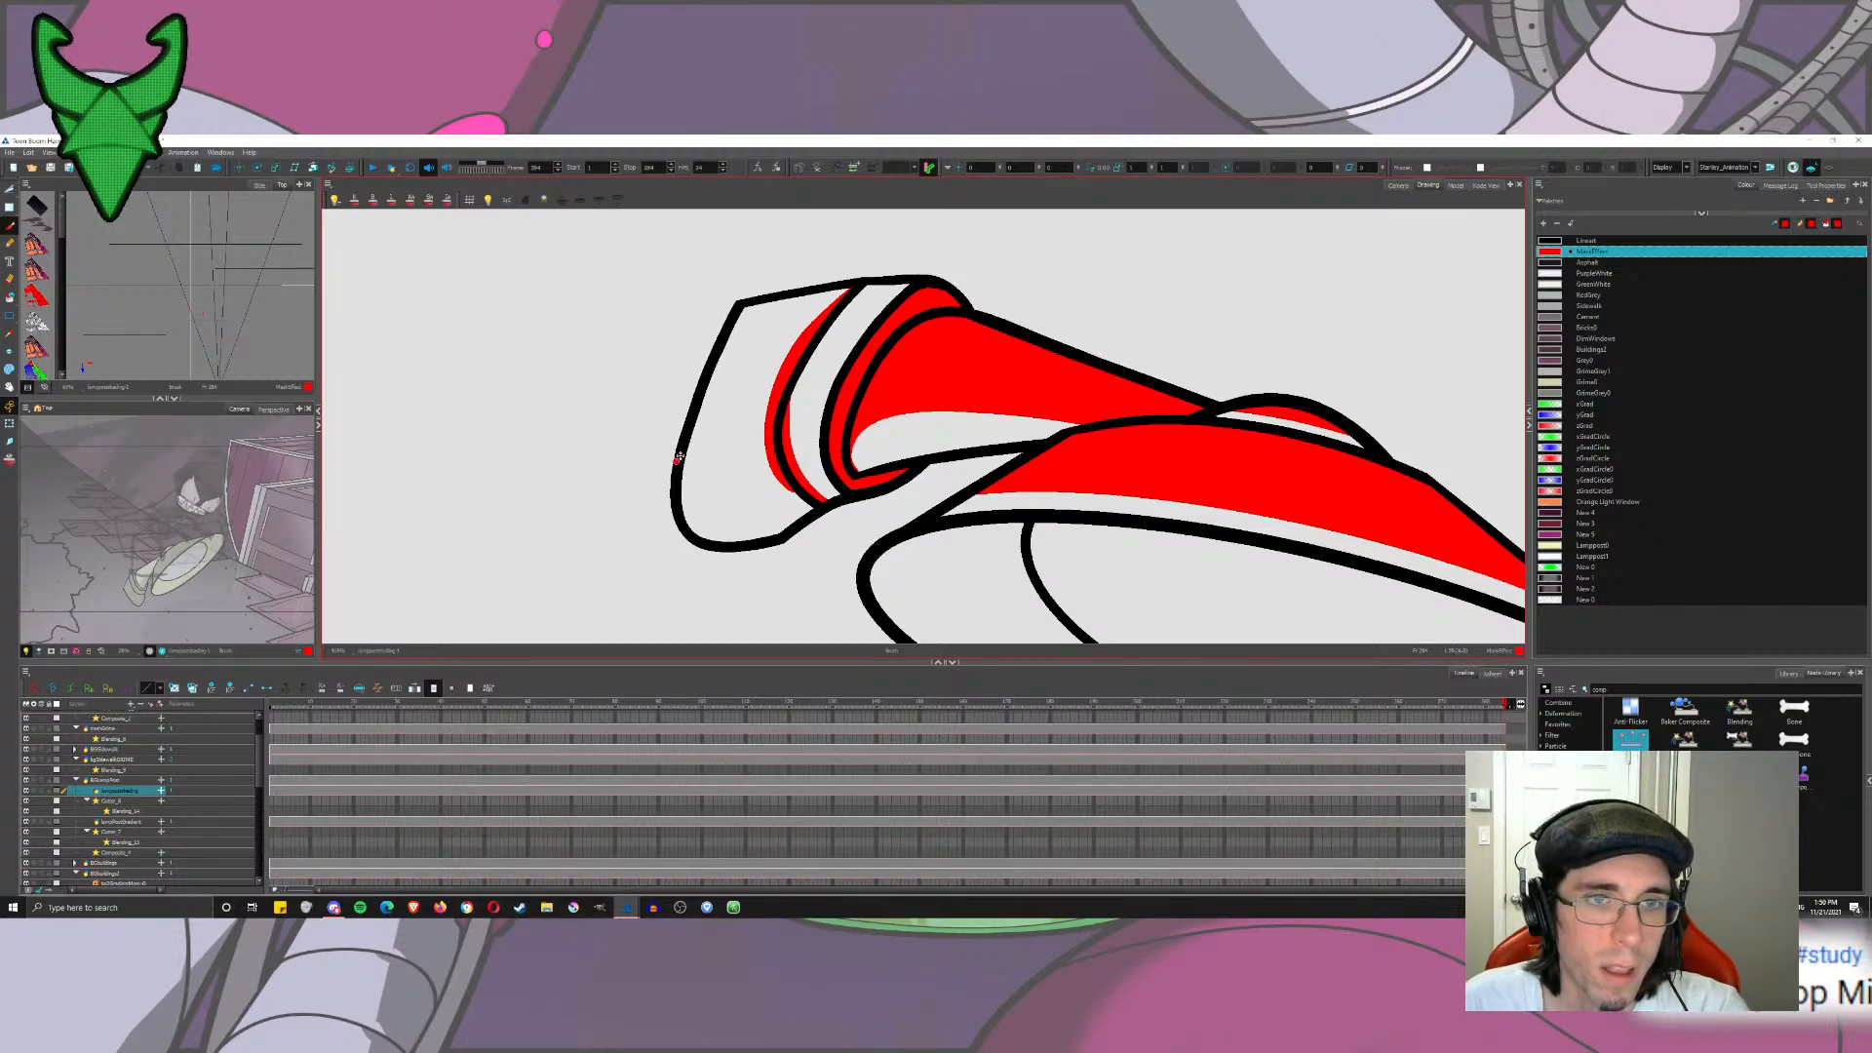
Step: Brush a curved red boundary across the lamp's end cap and wider ring, and fill the areas above it with red
{"action": "mouse_move", "coordinate": [684, 454]}
{"action": "left_mouse_down"}
{"action": "mouse_move", "coordinate": [805, 410]}
{"action": "mouse_move", "coordinate": [827, 422]}
{"action": "left_mouse_up"}
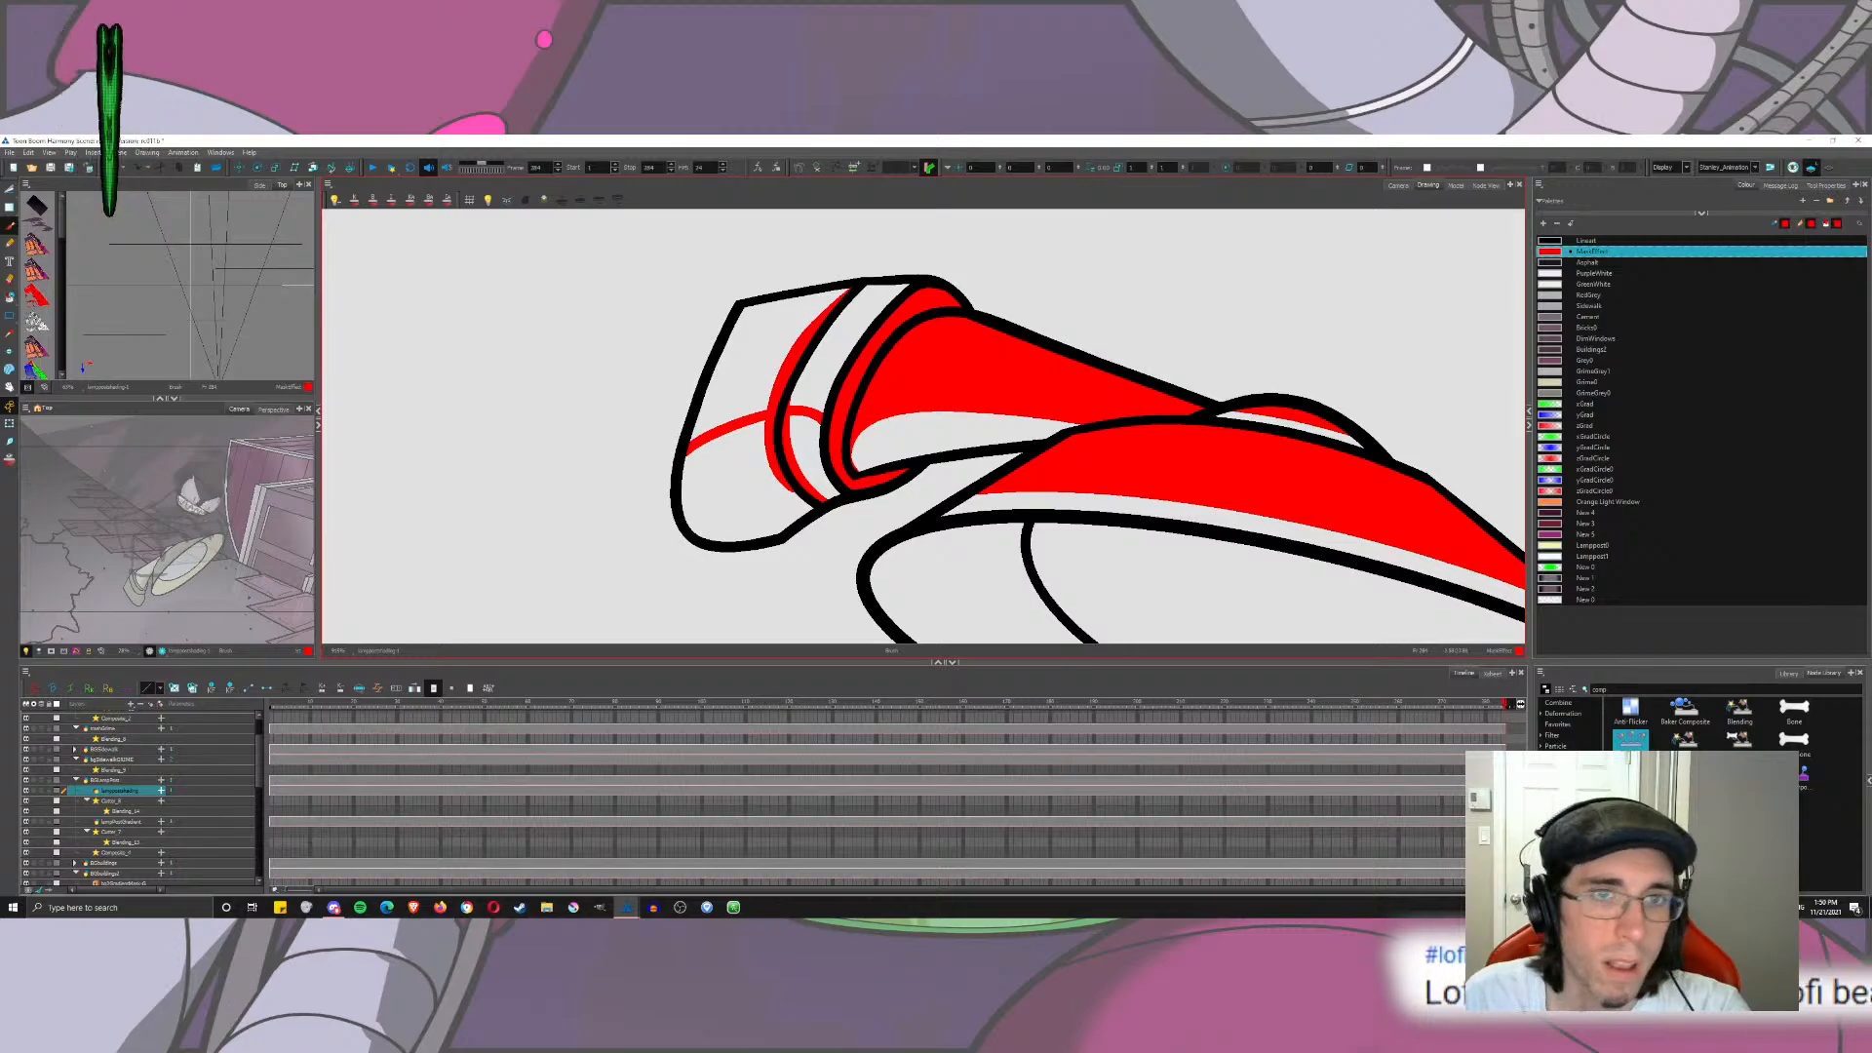
{"action": "mouse_move", "coordinate": [777, 333]}
{"action": "left_mouse_down"}
{"action": "mouse_move", "coordinate": [833, 352]}
{"action": "mouse_move", "coordinate": [821, 378]}
{"action": "left_mouse_up"}
{"action": "key", "text": "ctrl+z"}
{"action": "left_click", "coordinate": [10, 297]}
{"action": "left_click", "coordinate": [9, 189]}
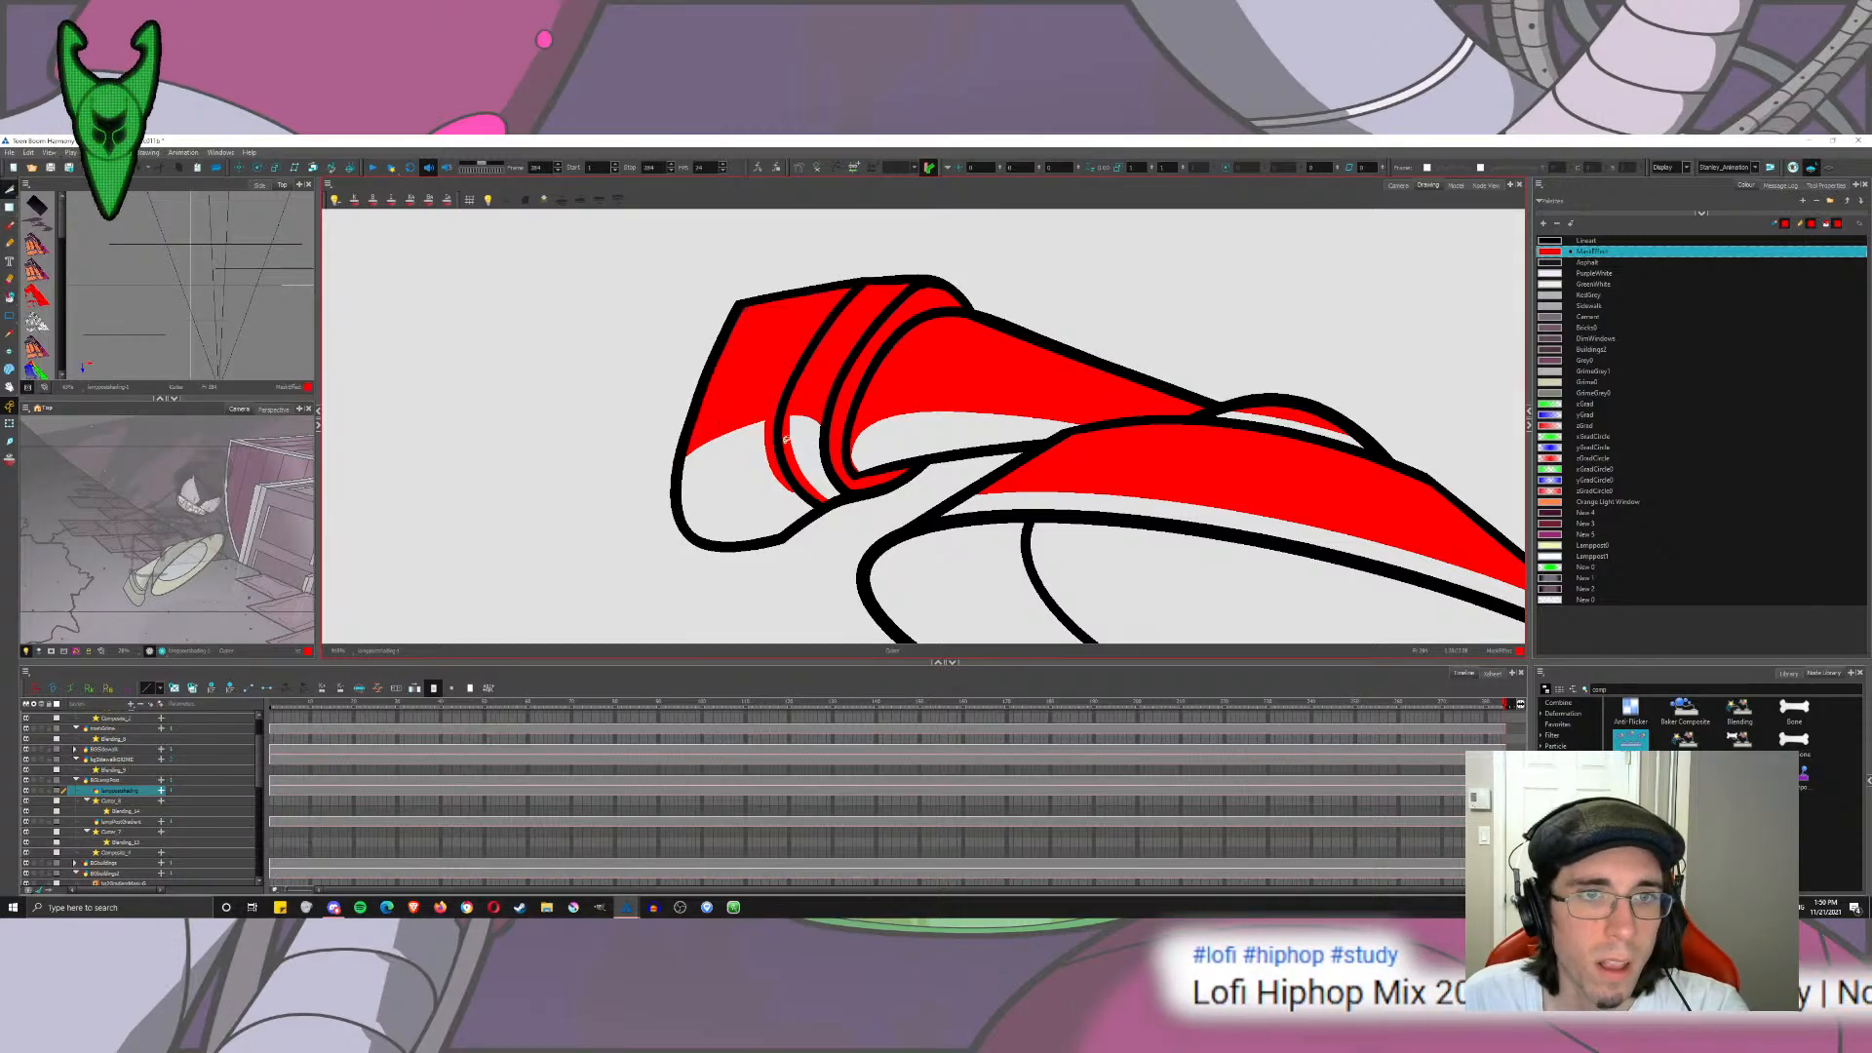
{"action": "left_click_drag", "start_coordinate": [771, 443], "coordinate": [798, 408]}
{"action": "key", "text": "ctrl+z"}
{"action": "scroll", "coordinate": [814, 432], "scroll_direction": "down", "scroll_amount": 5}
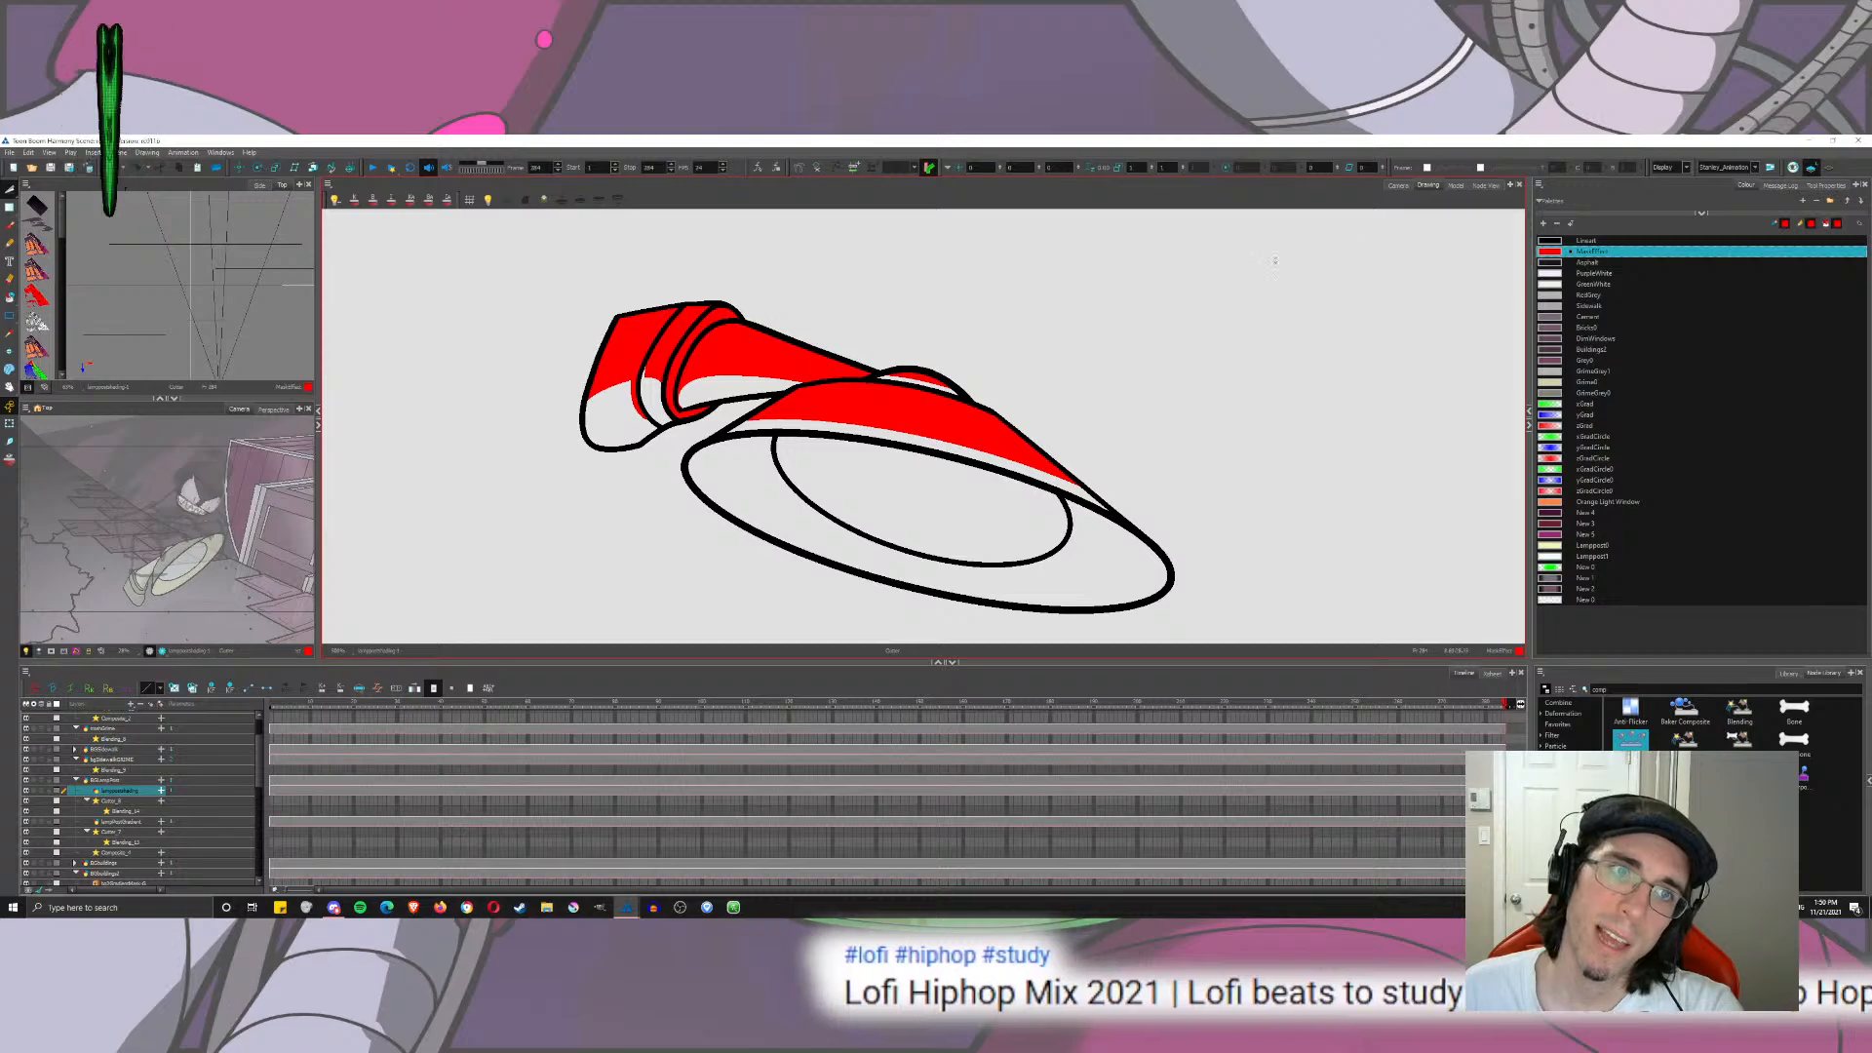
Step: Preview the rendered scene through the camera to examine the lamppost's new shading, and return to the working display
{"action": "left_click", "coordinate": [1398, 186]}
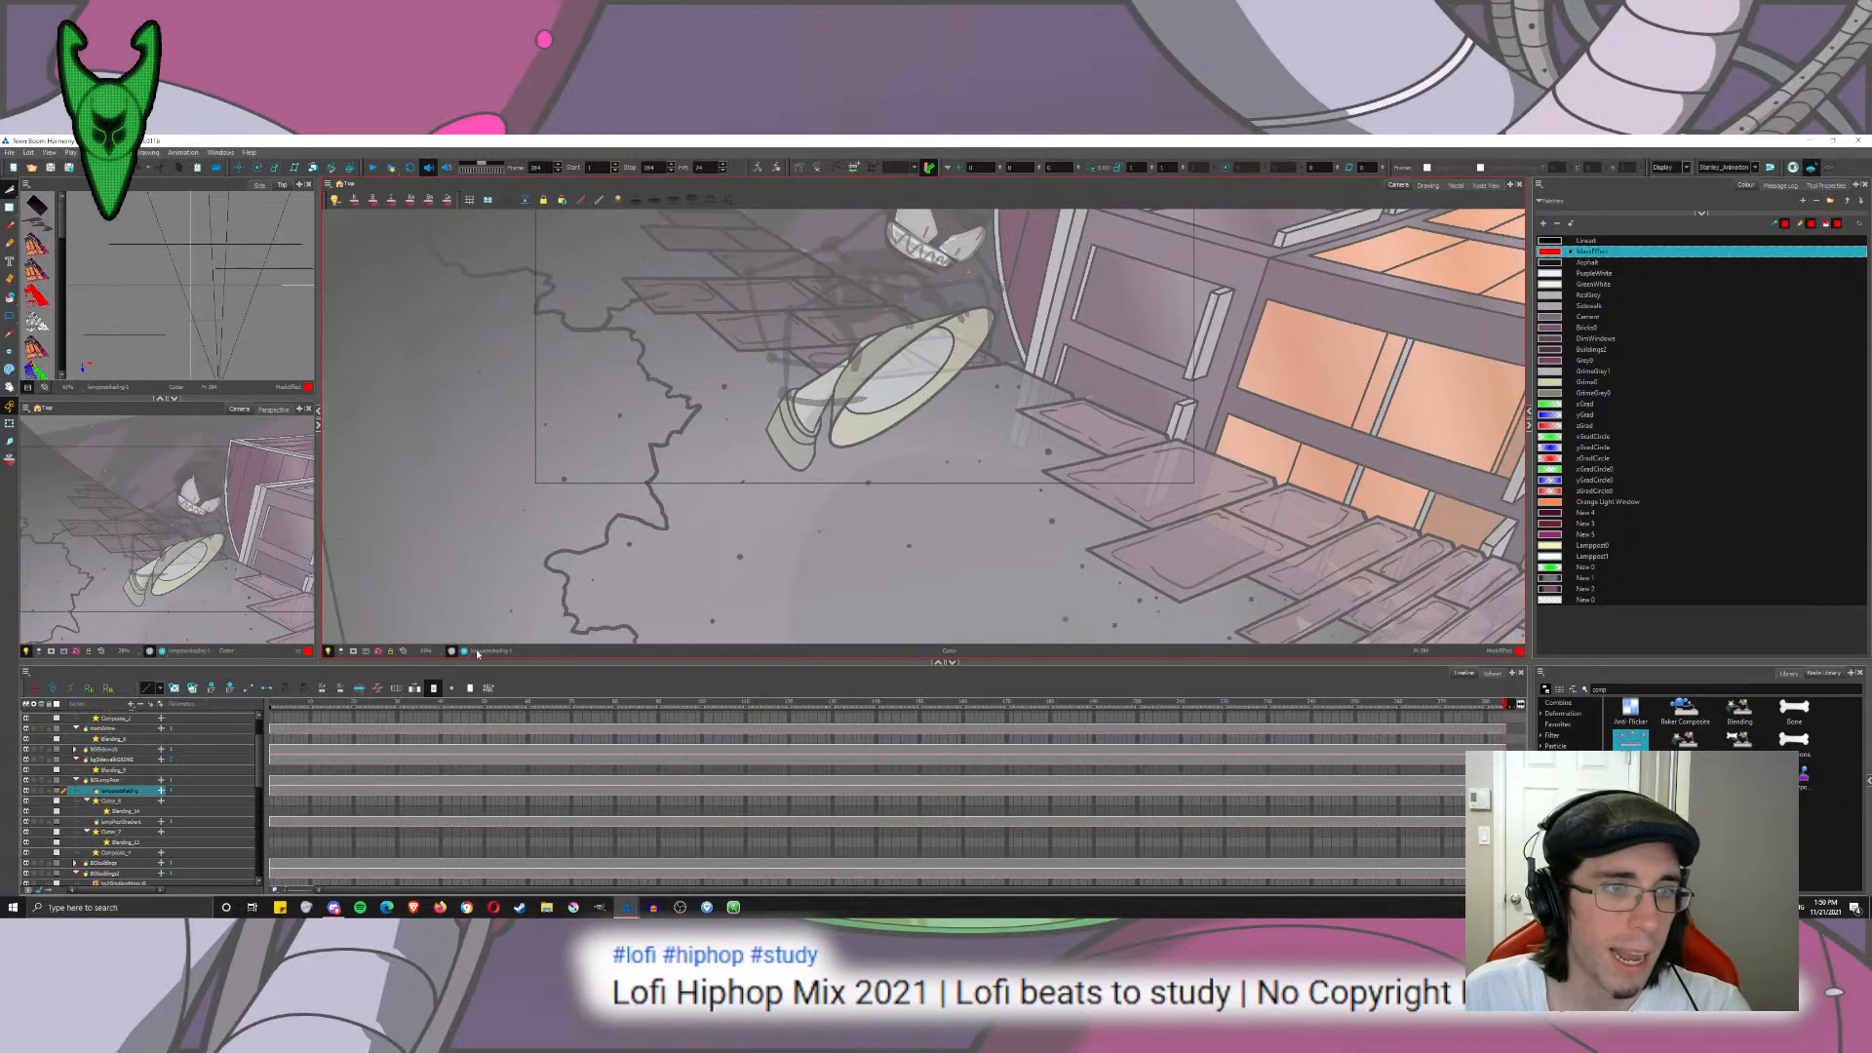
{"action": "left_click", "coordinate": [465, 650]}
{"action": "left_click_drag", "start_coordinate": [743, 375], "coordinate": [932, 452]}
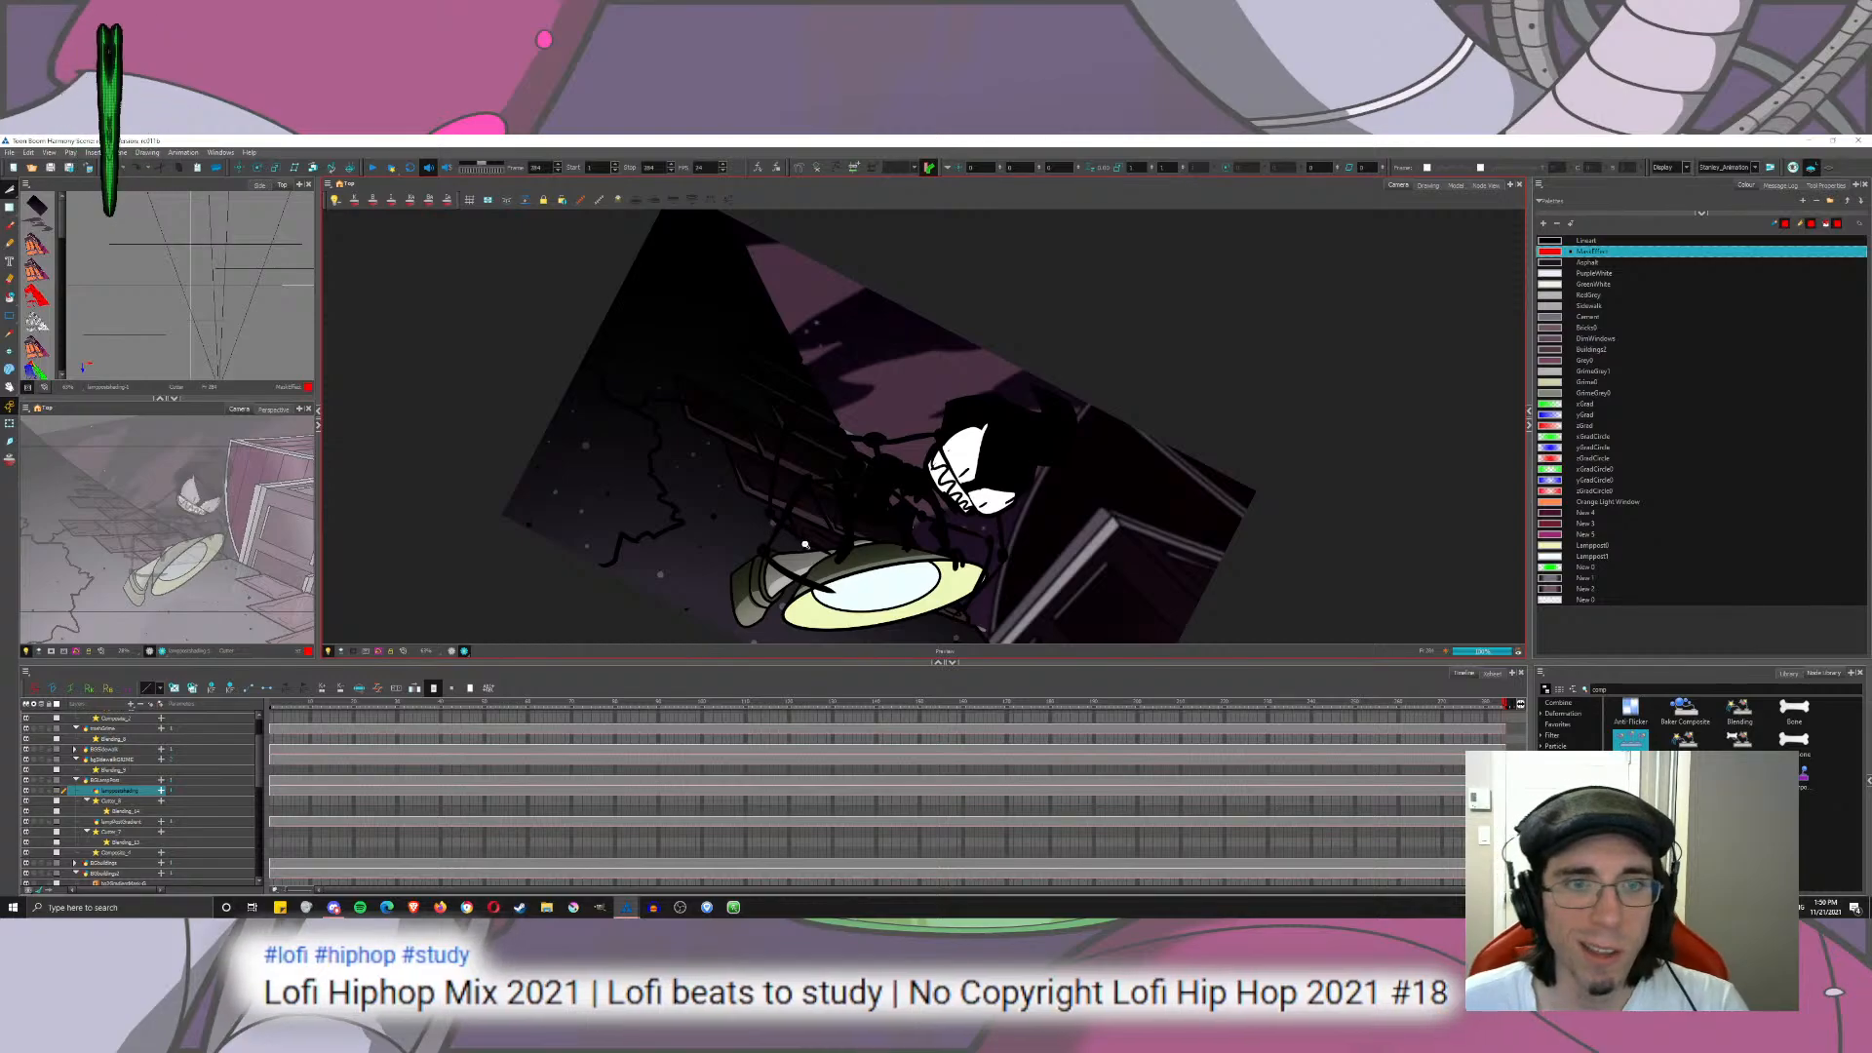
{"action": "scroll", "coordinate": [760, 527], "scroll_direction": "down", "scroll_amount": 3}
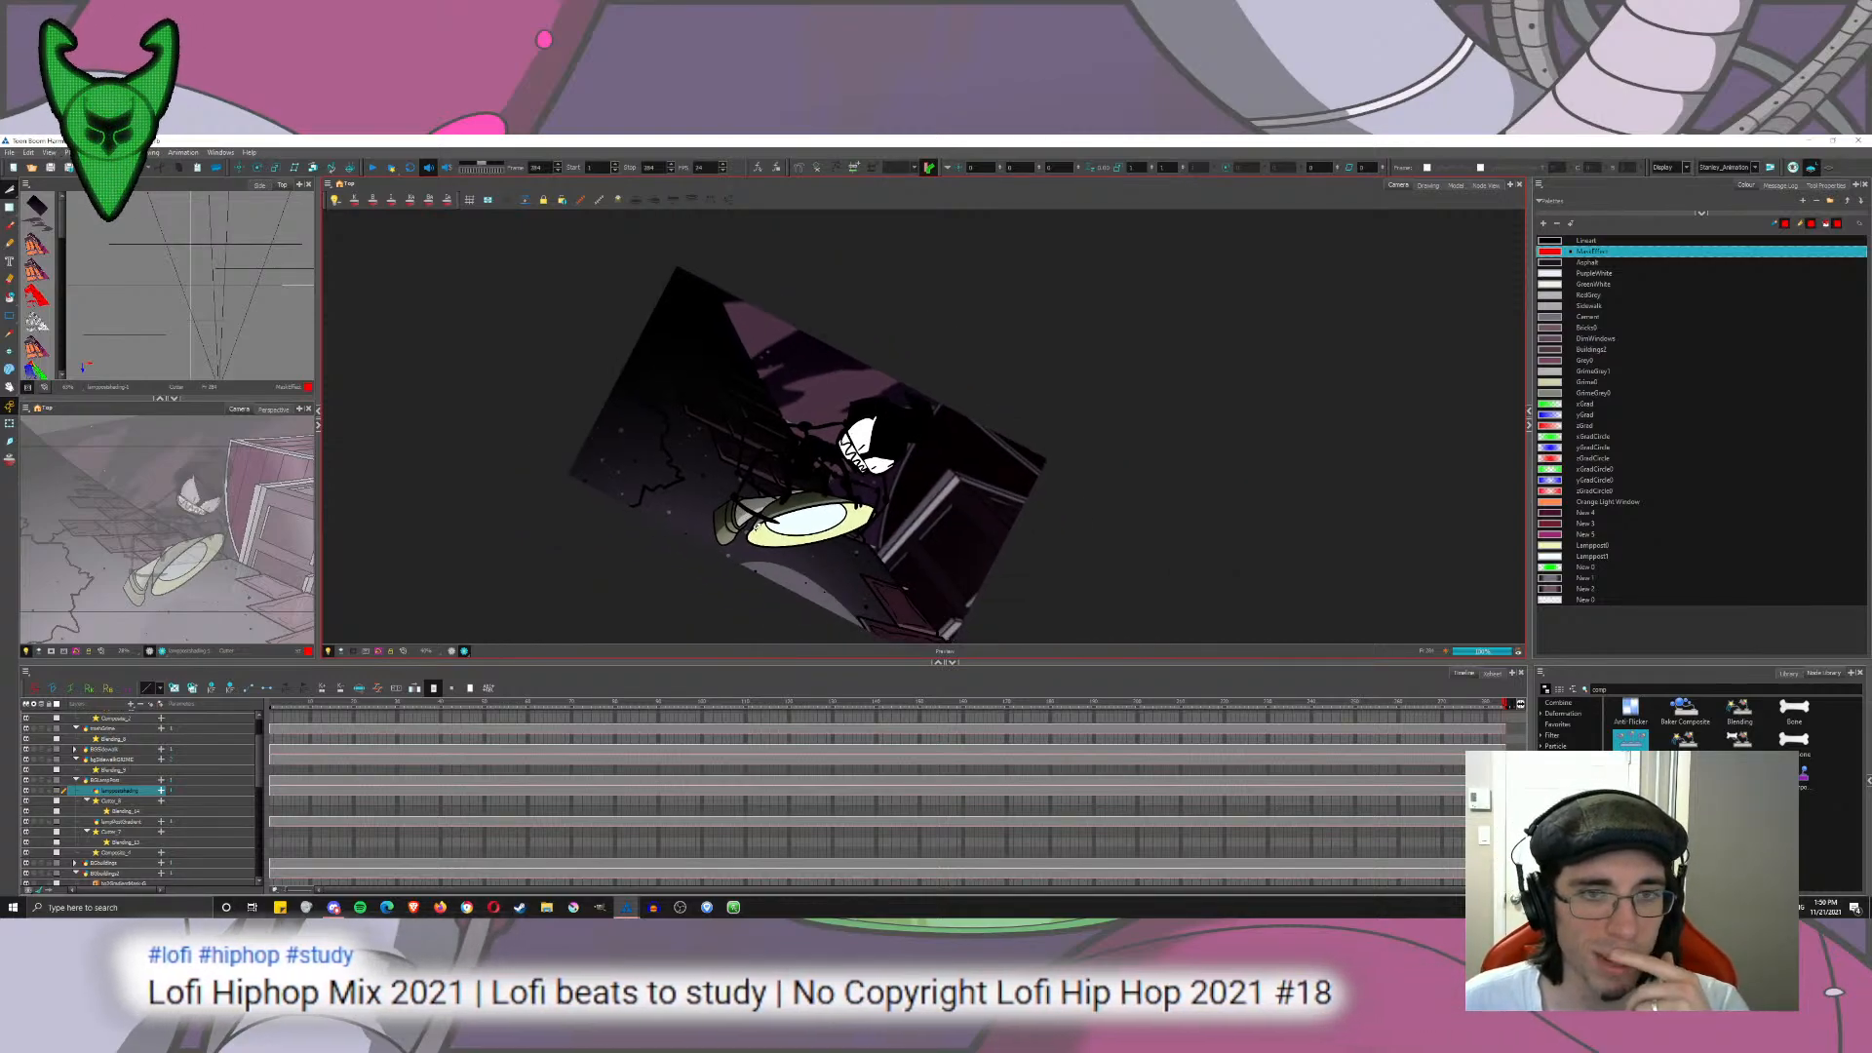
{"action": "left_click", "coordinate": [452, 651]}
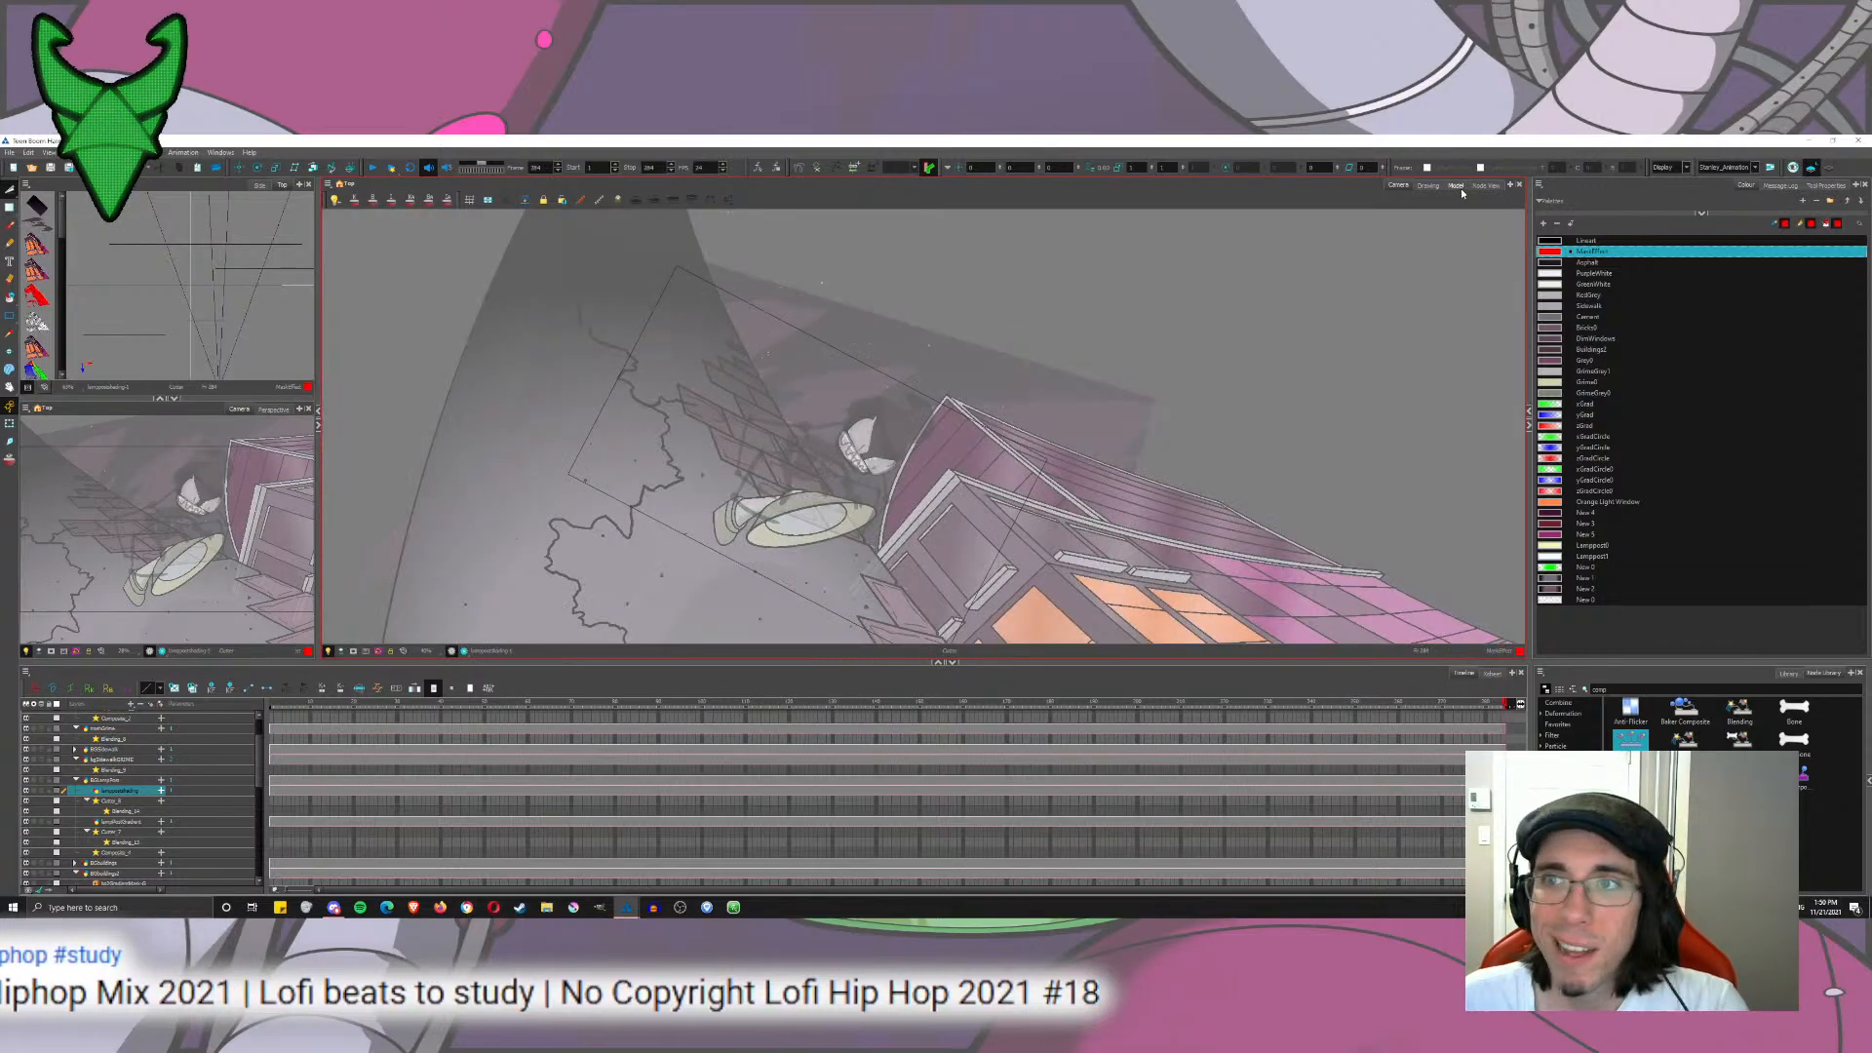
Step: Show the scene palette list and create a new palette named 03env
{"action": "left_click", "coordinate": [1821, 186]}
{"action": "left_click", "coordinate": [1747, 186]}
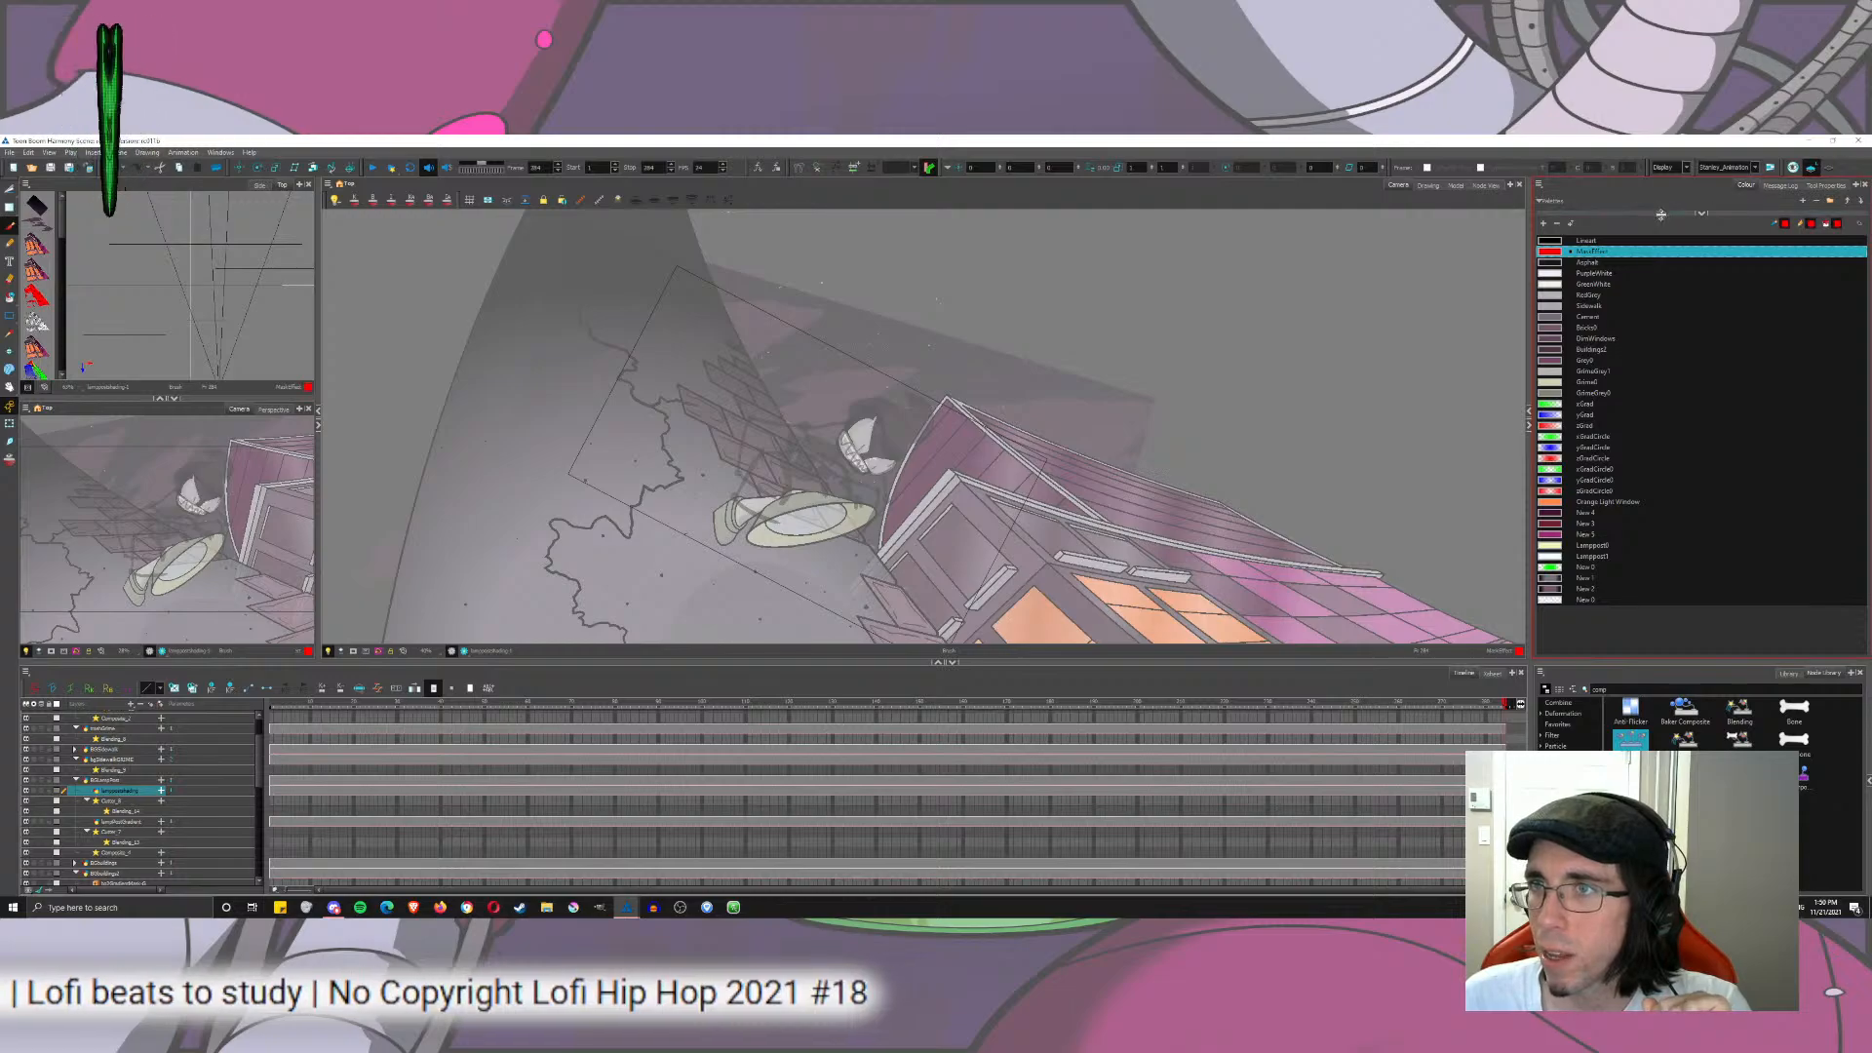
{"action": "left_click", "coordinate": [1804, 201]}
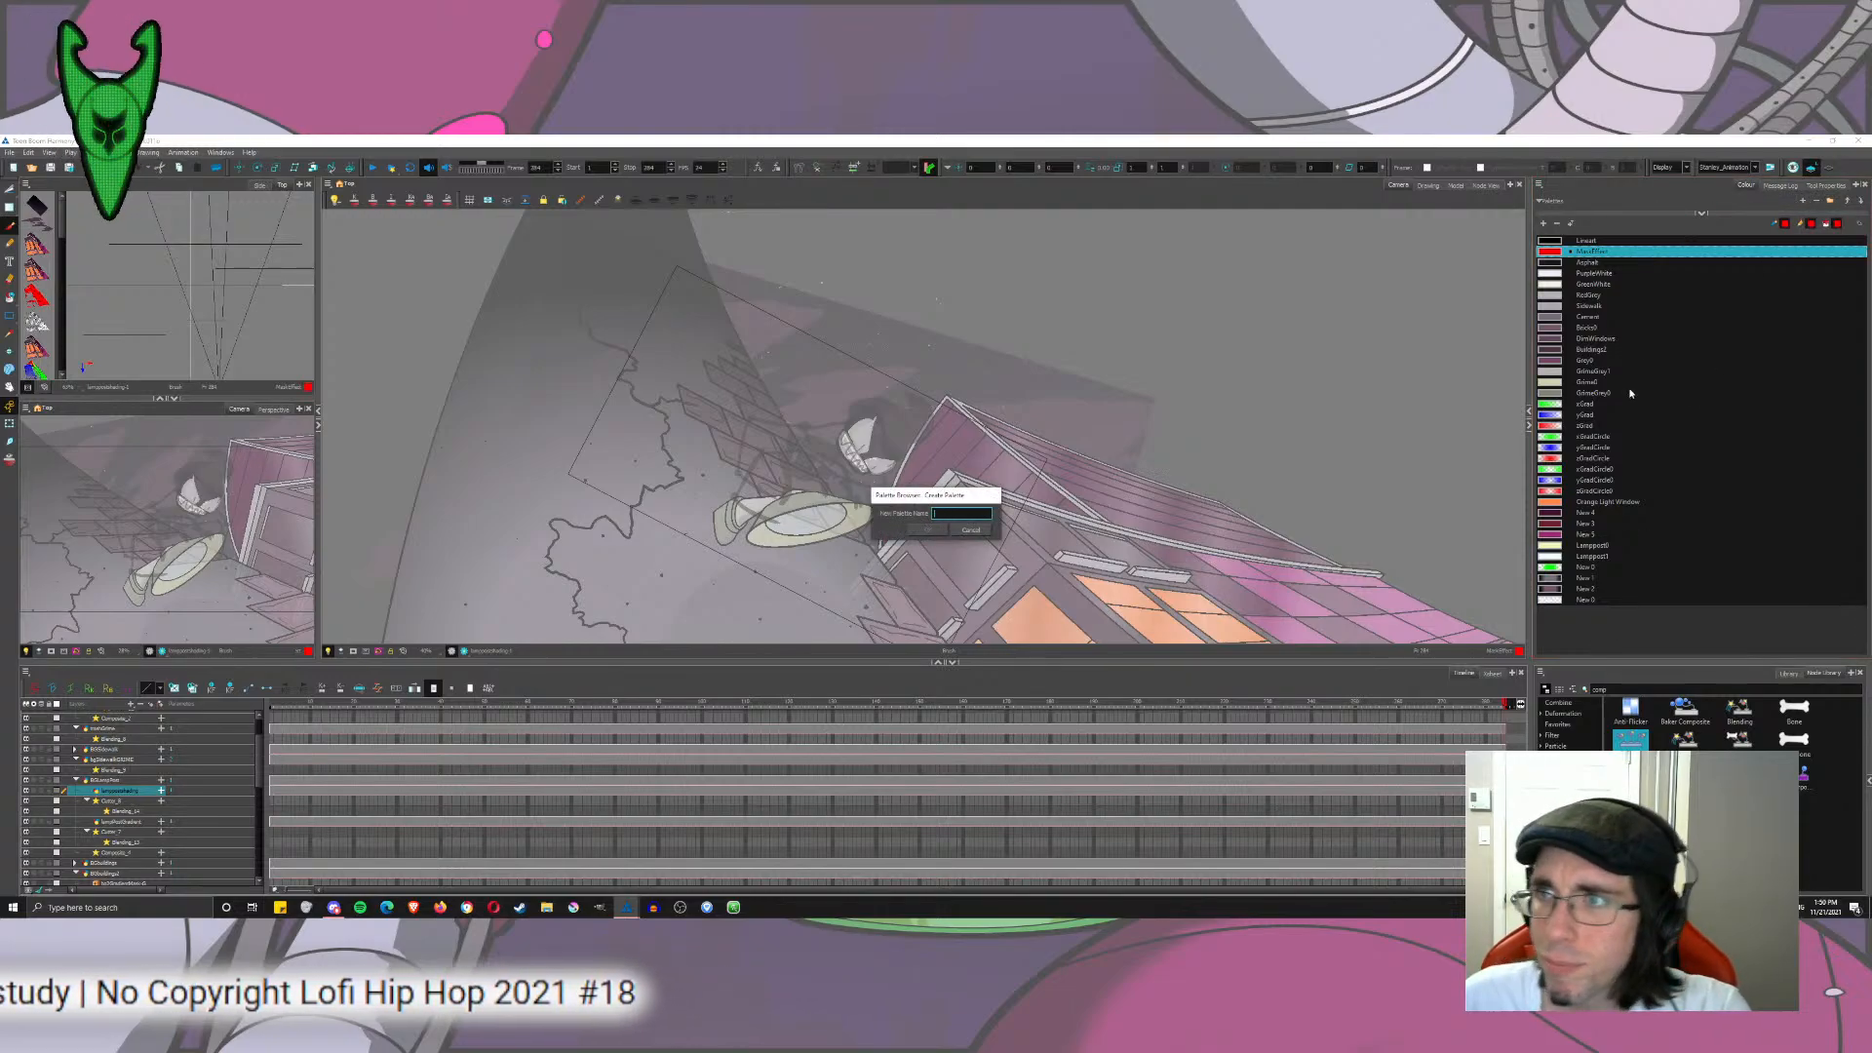
{"action": "left_click", "coordinate": [970, 529]}
{"action": "left_click", "coordinate": [1703, 214]}
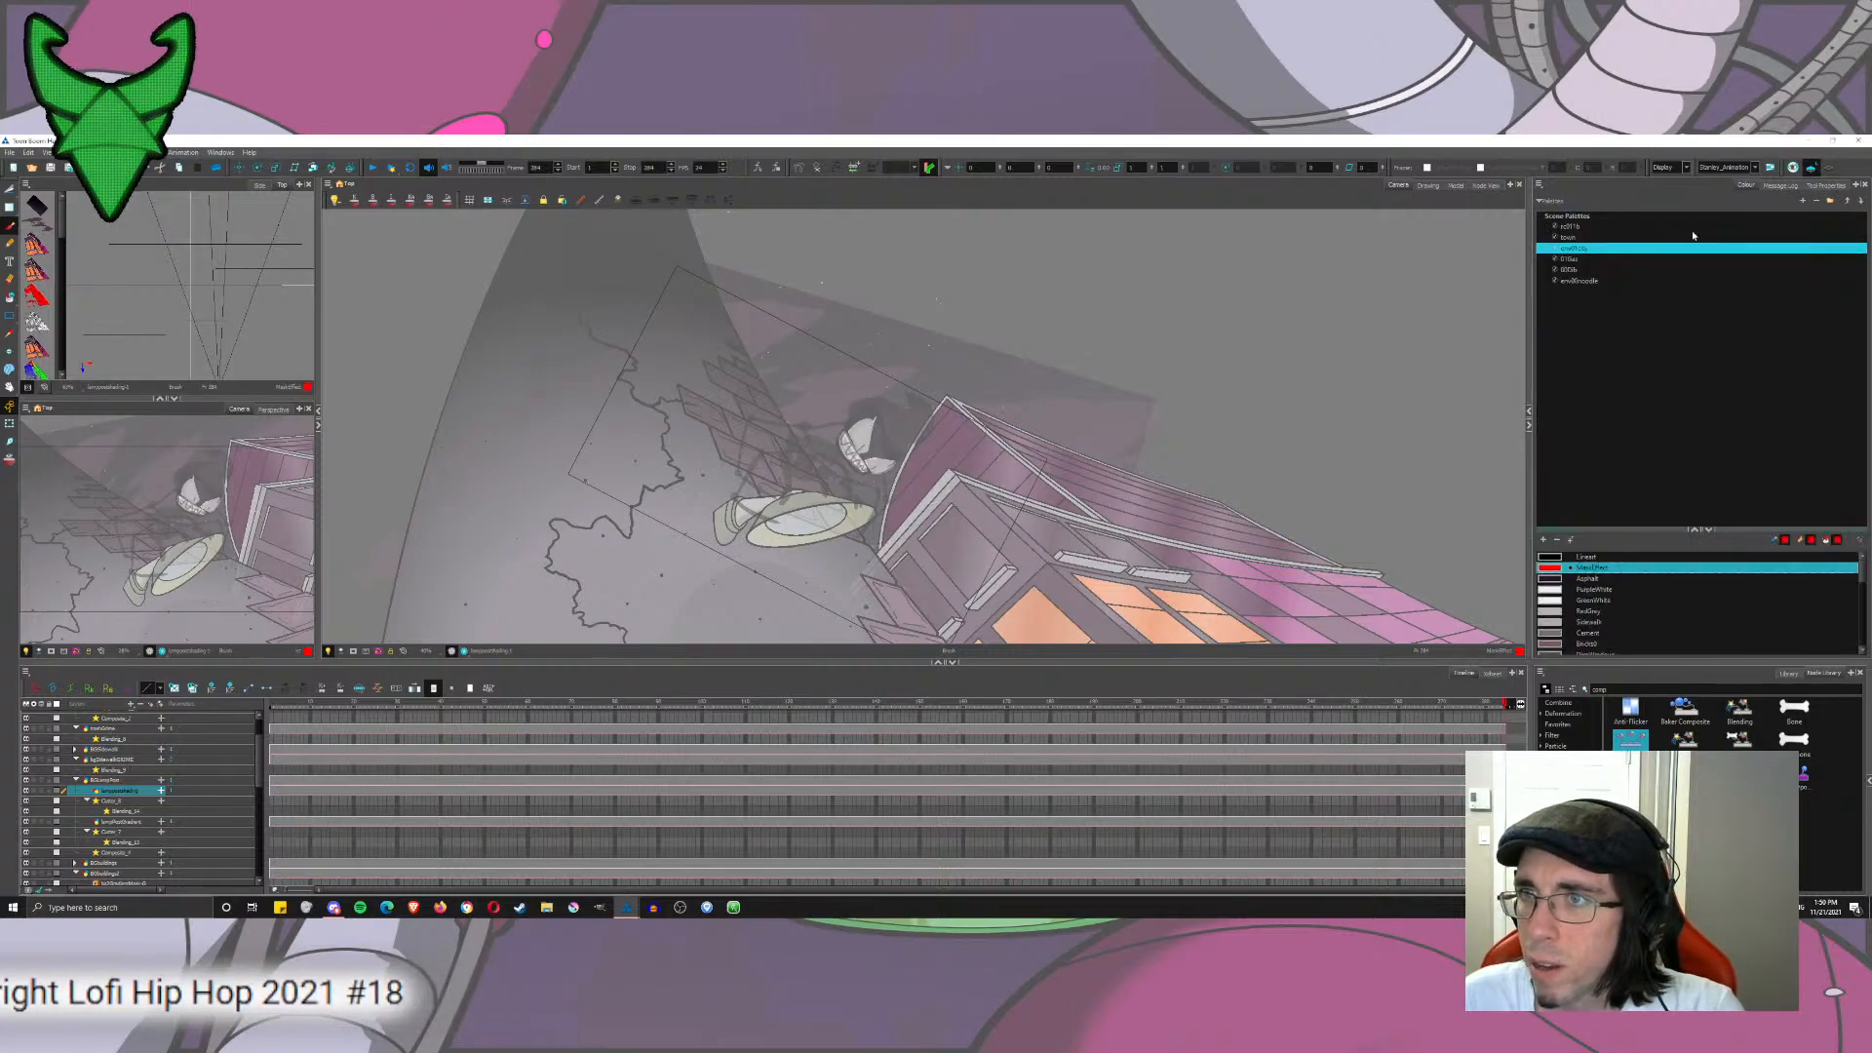
{"action": "left_click", "coordinate": [1801, 203]}
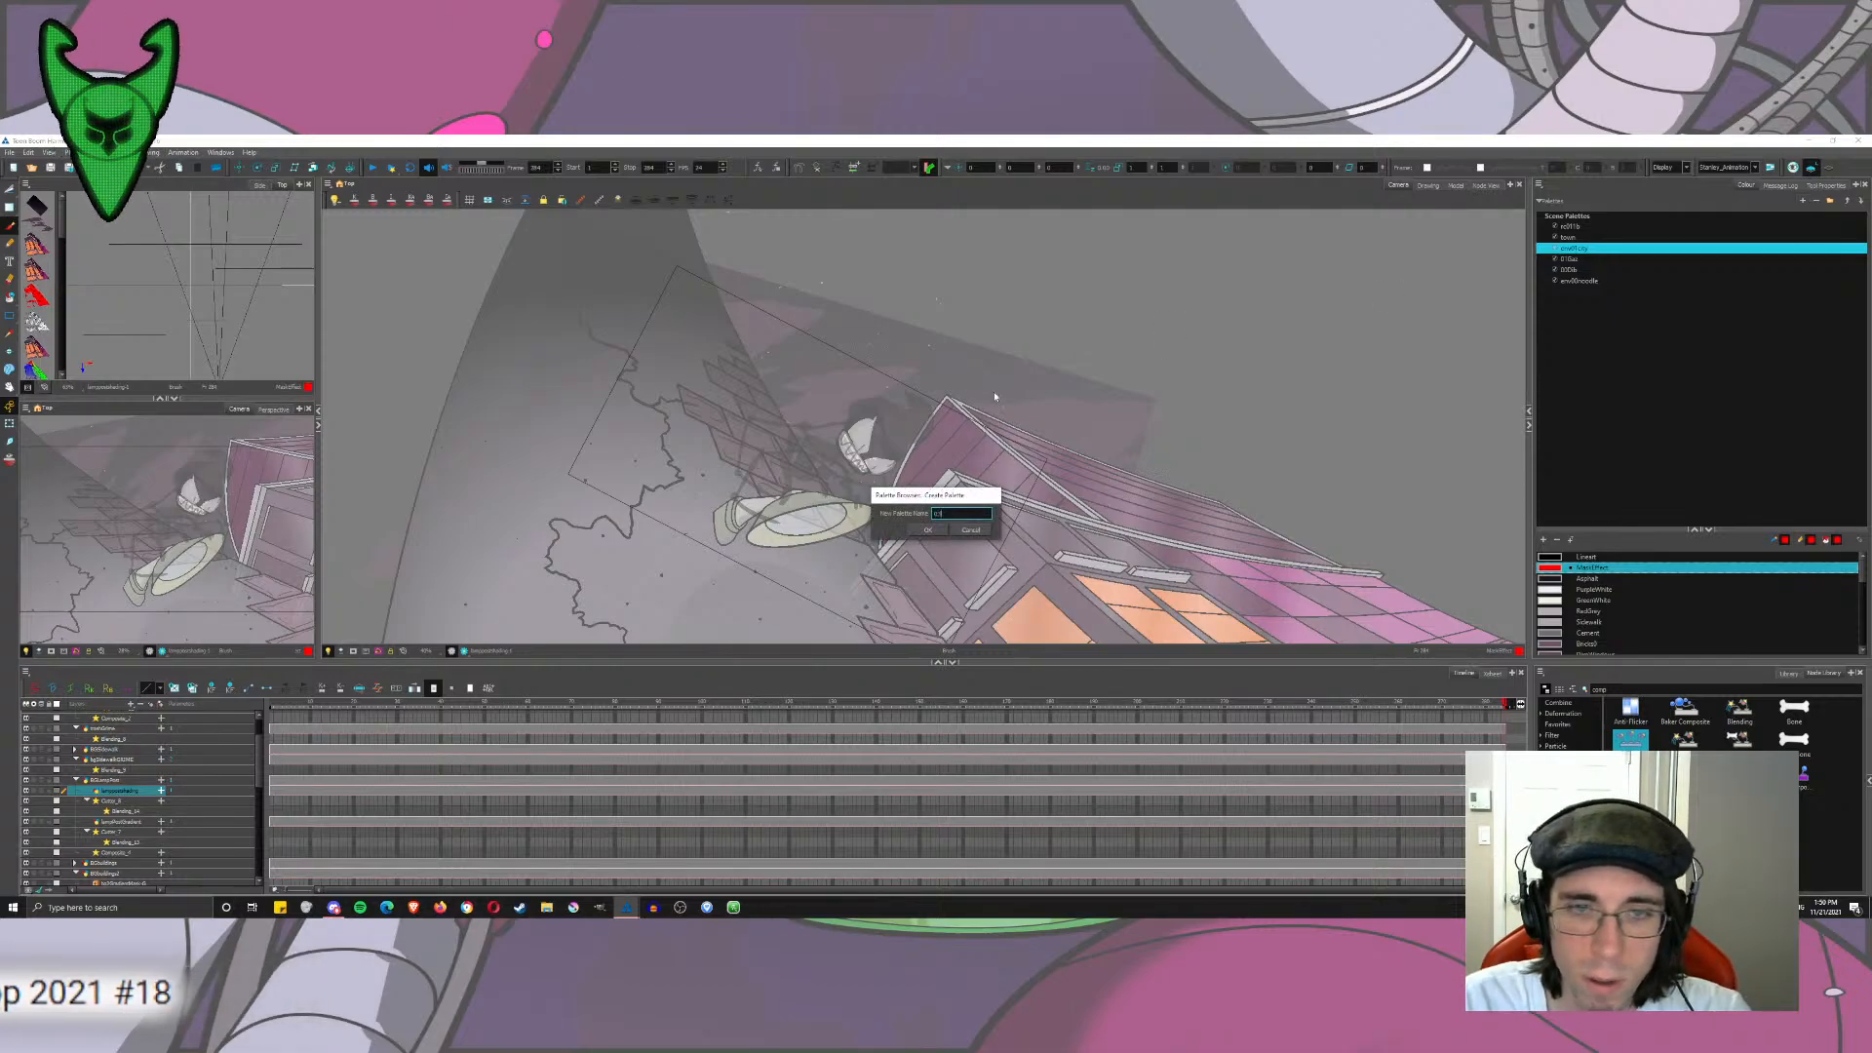
{"action": "type", "text": "03env"}
{"action": "key", "text": "Return"}
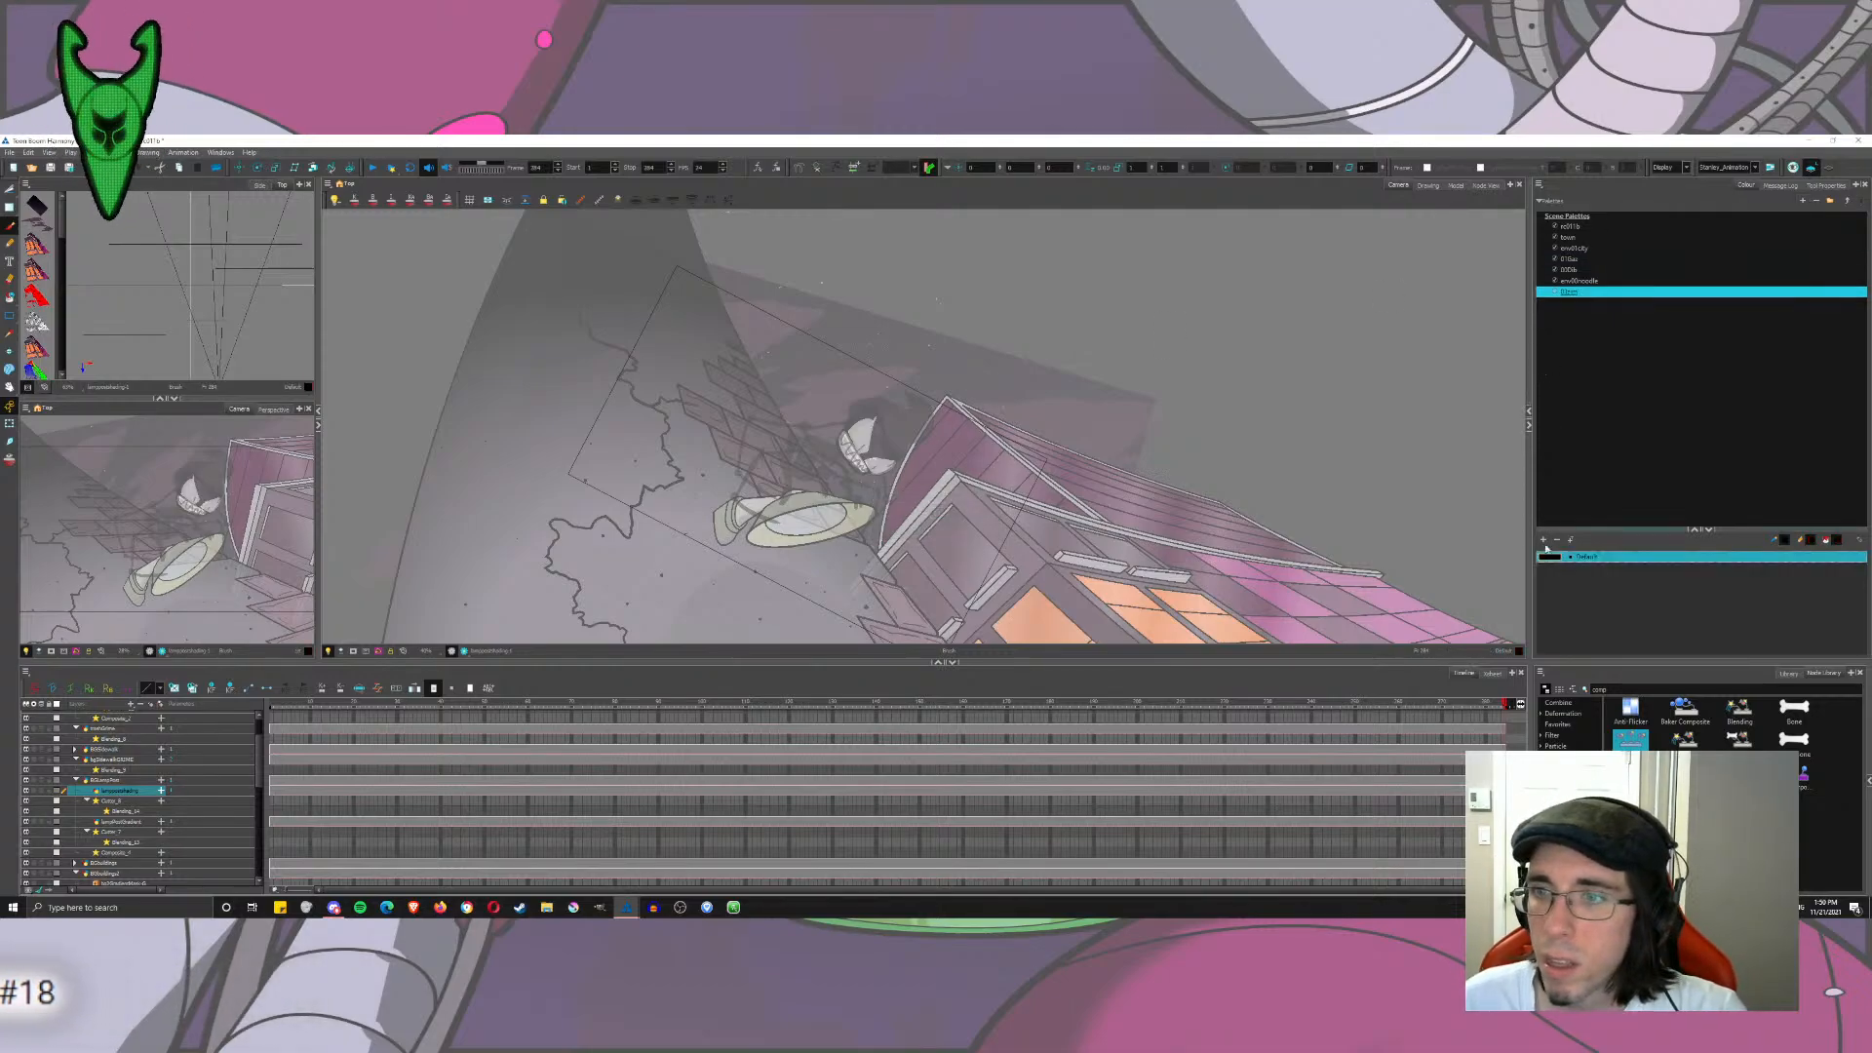
Step: Enlarge the colour list and rename the new palette's default black colour
{"action": "left_click_drag", "start_coordinate": [1578, 531], "coordinate": [1578, 459]}
{"action": "double_click", "coordinate": [1579, 464]}
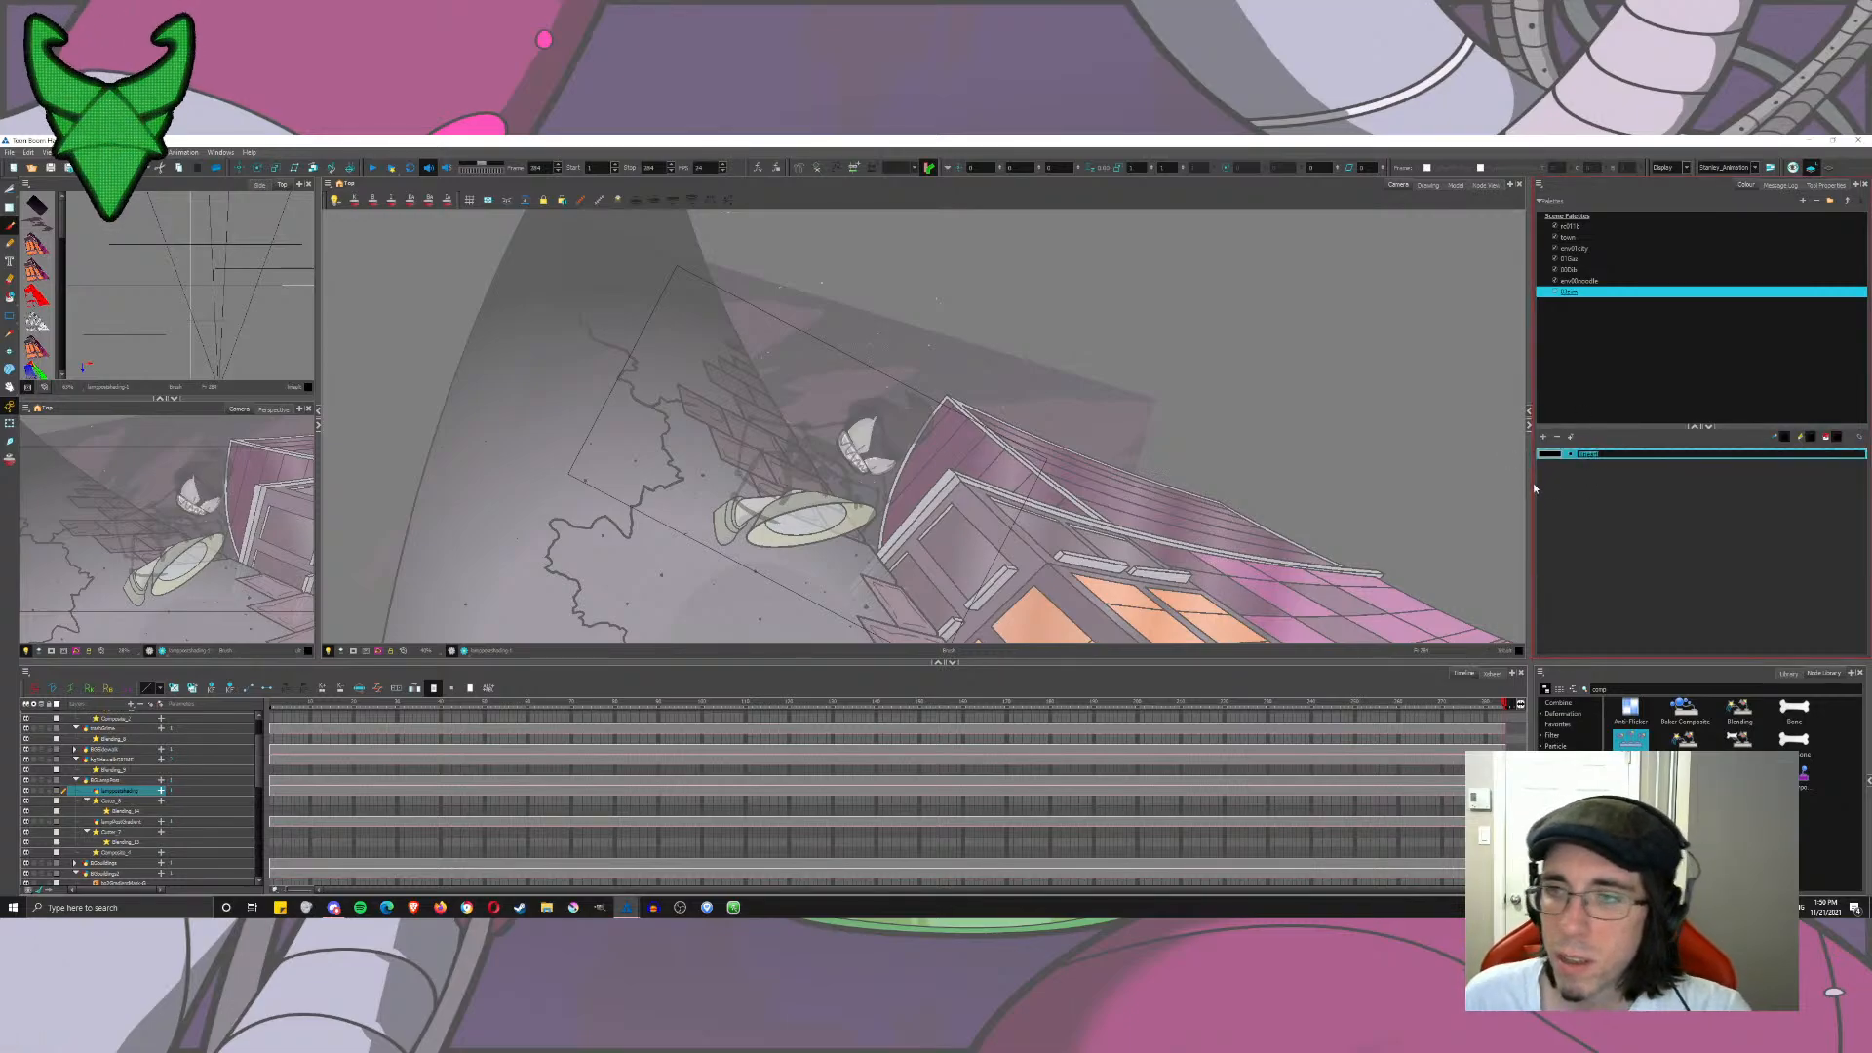
{"action": "key", "text": "Return"}
{"action": "left_click", "coordinate": [1552, 454]}
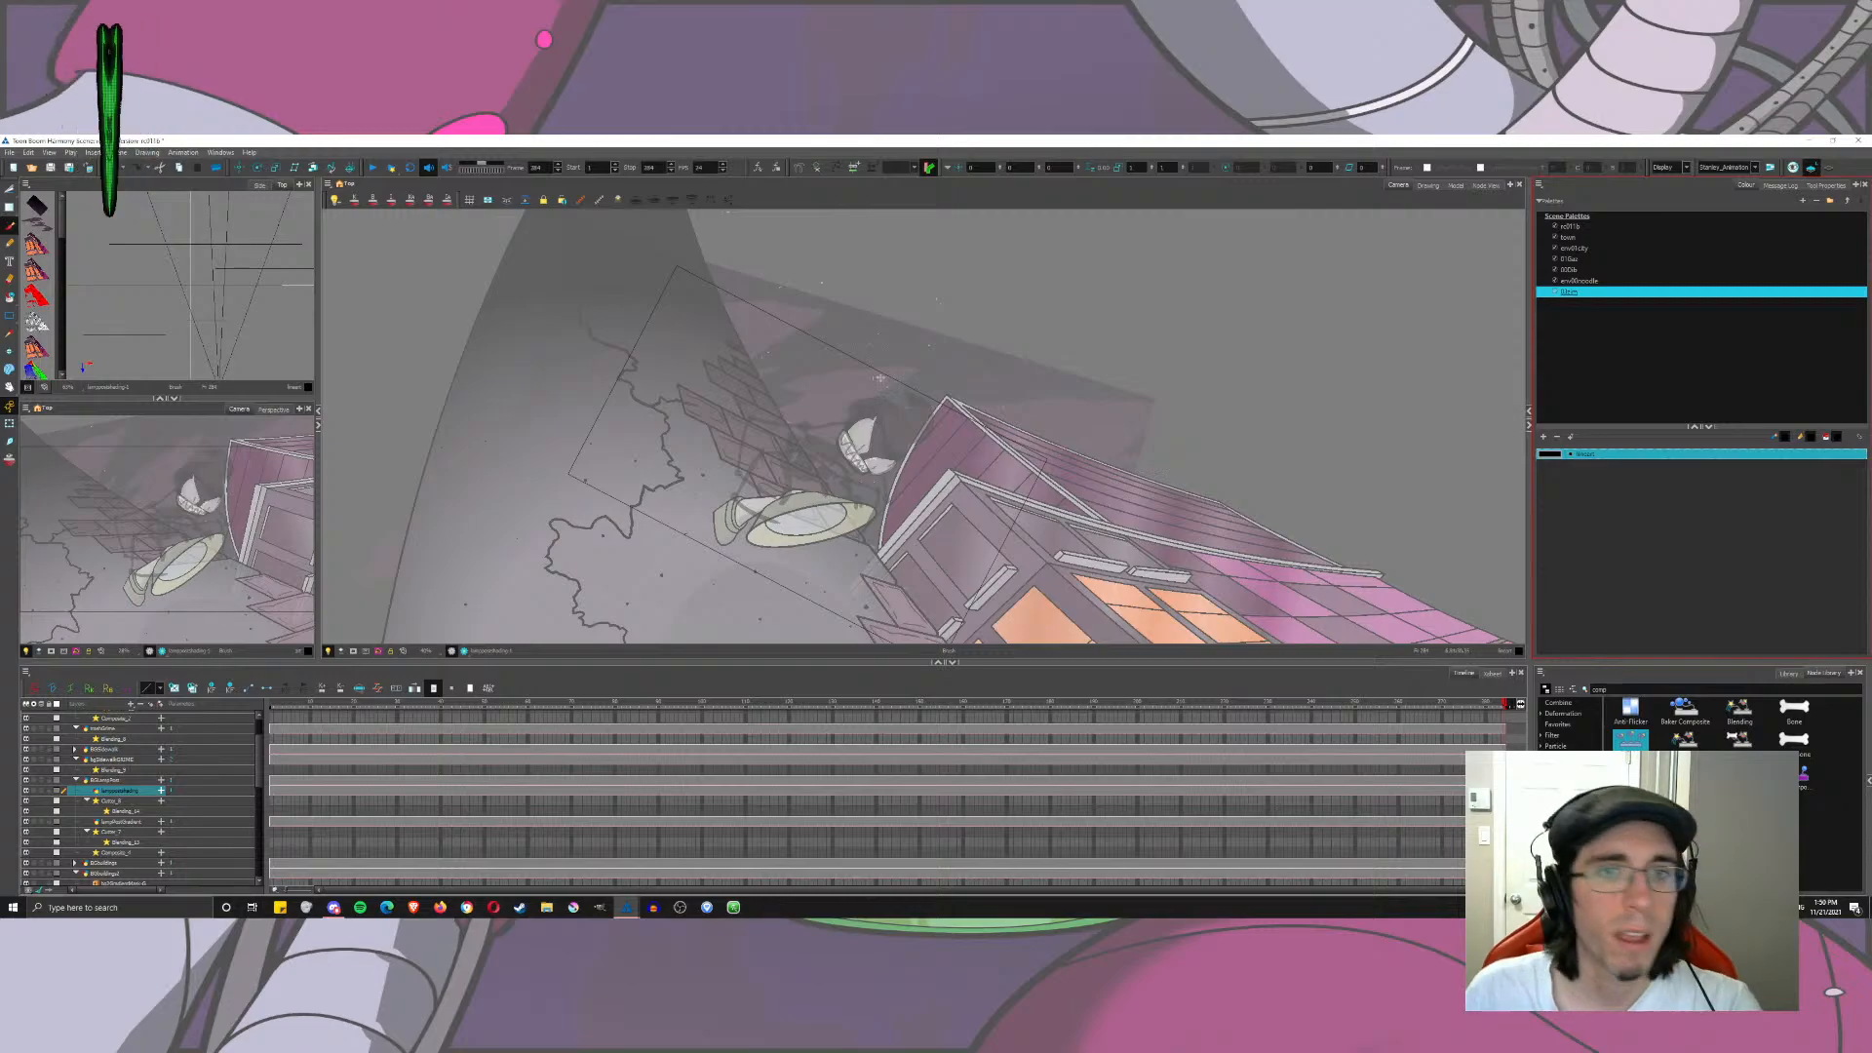
Step: Find the black character's drawing layer among the scene layers and select it
{"action": "scroll", "coordinate": [821, 458], "scroll_direction": "up", "scroll_amount": 3}
{"action": "left_click_drag", "start_coordinate": [821, 458], "coordinate": [792, 414]}
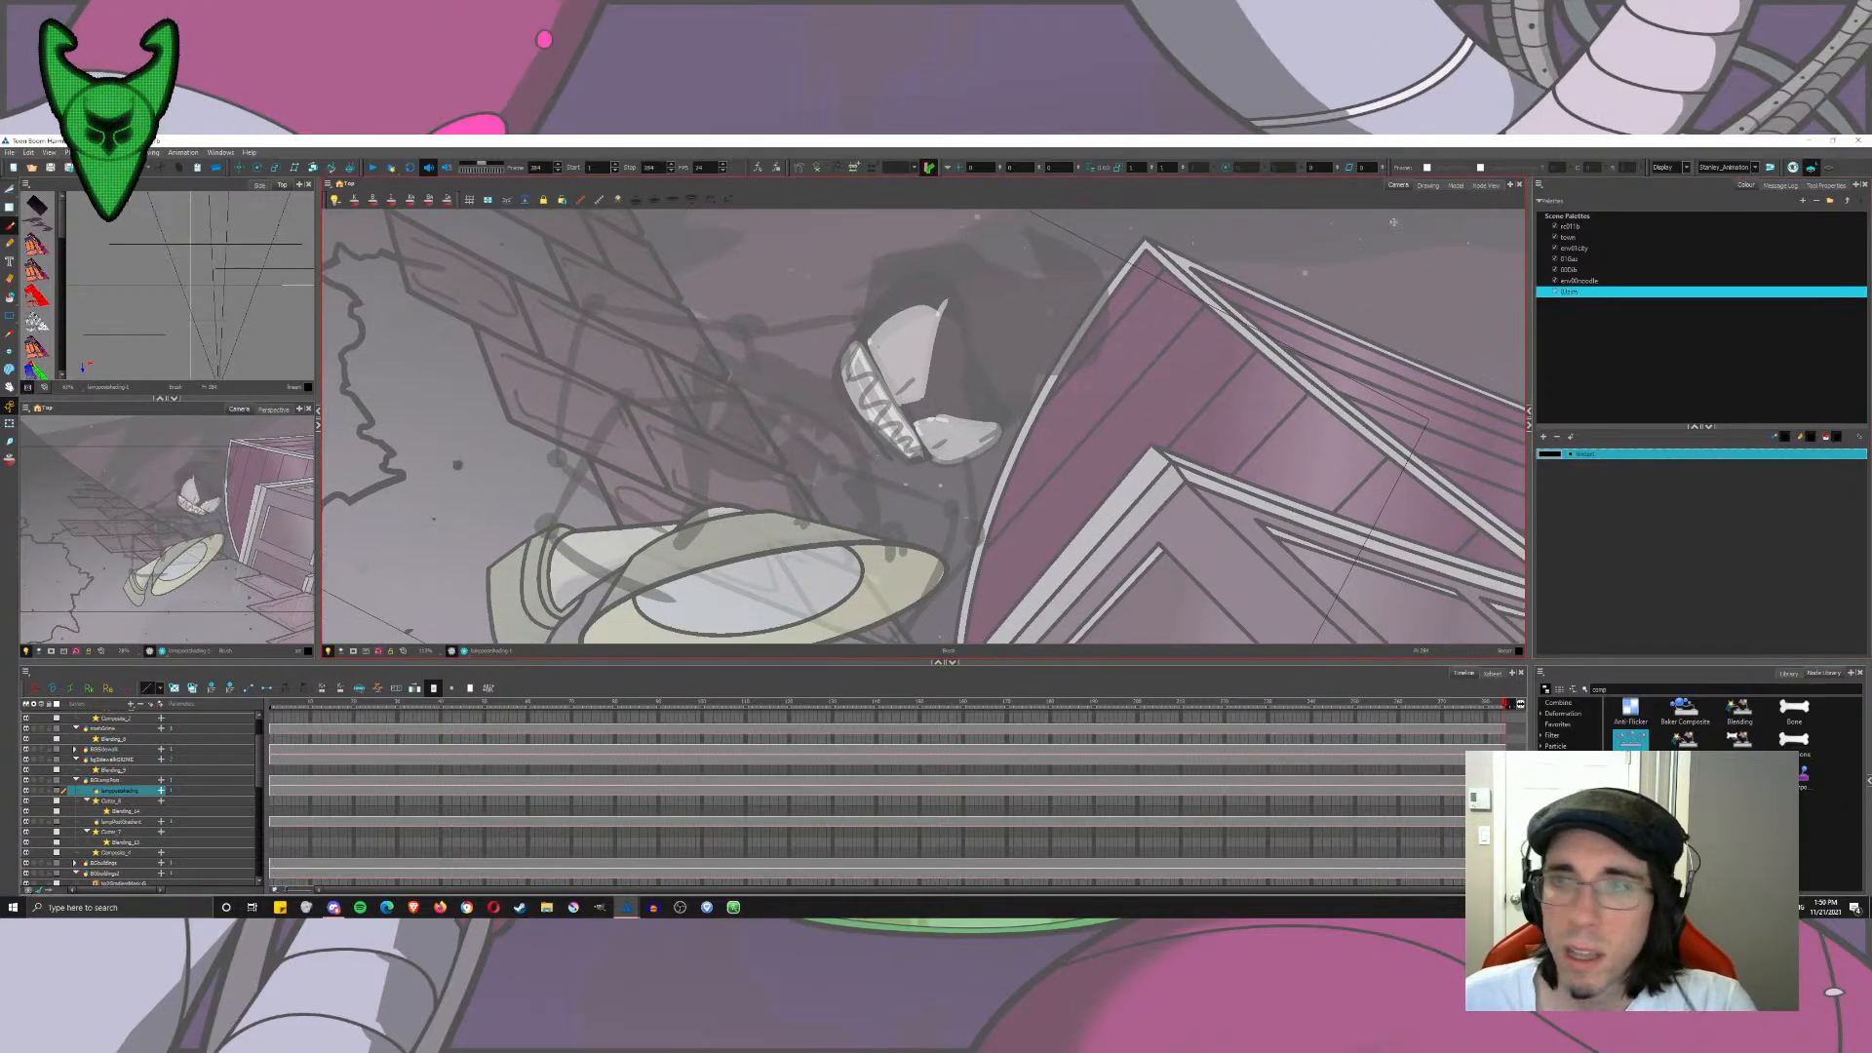
{"action": "scroll", "coordinate": [256, 765], "scroll_direction": "down", "scroll_amount": 6}
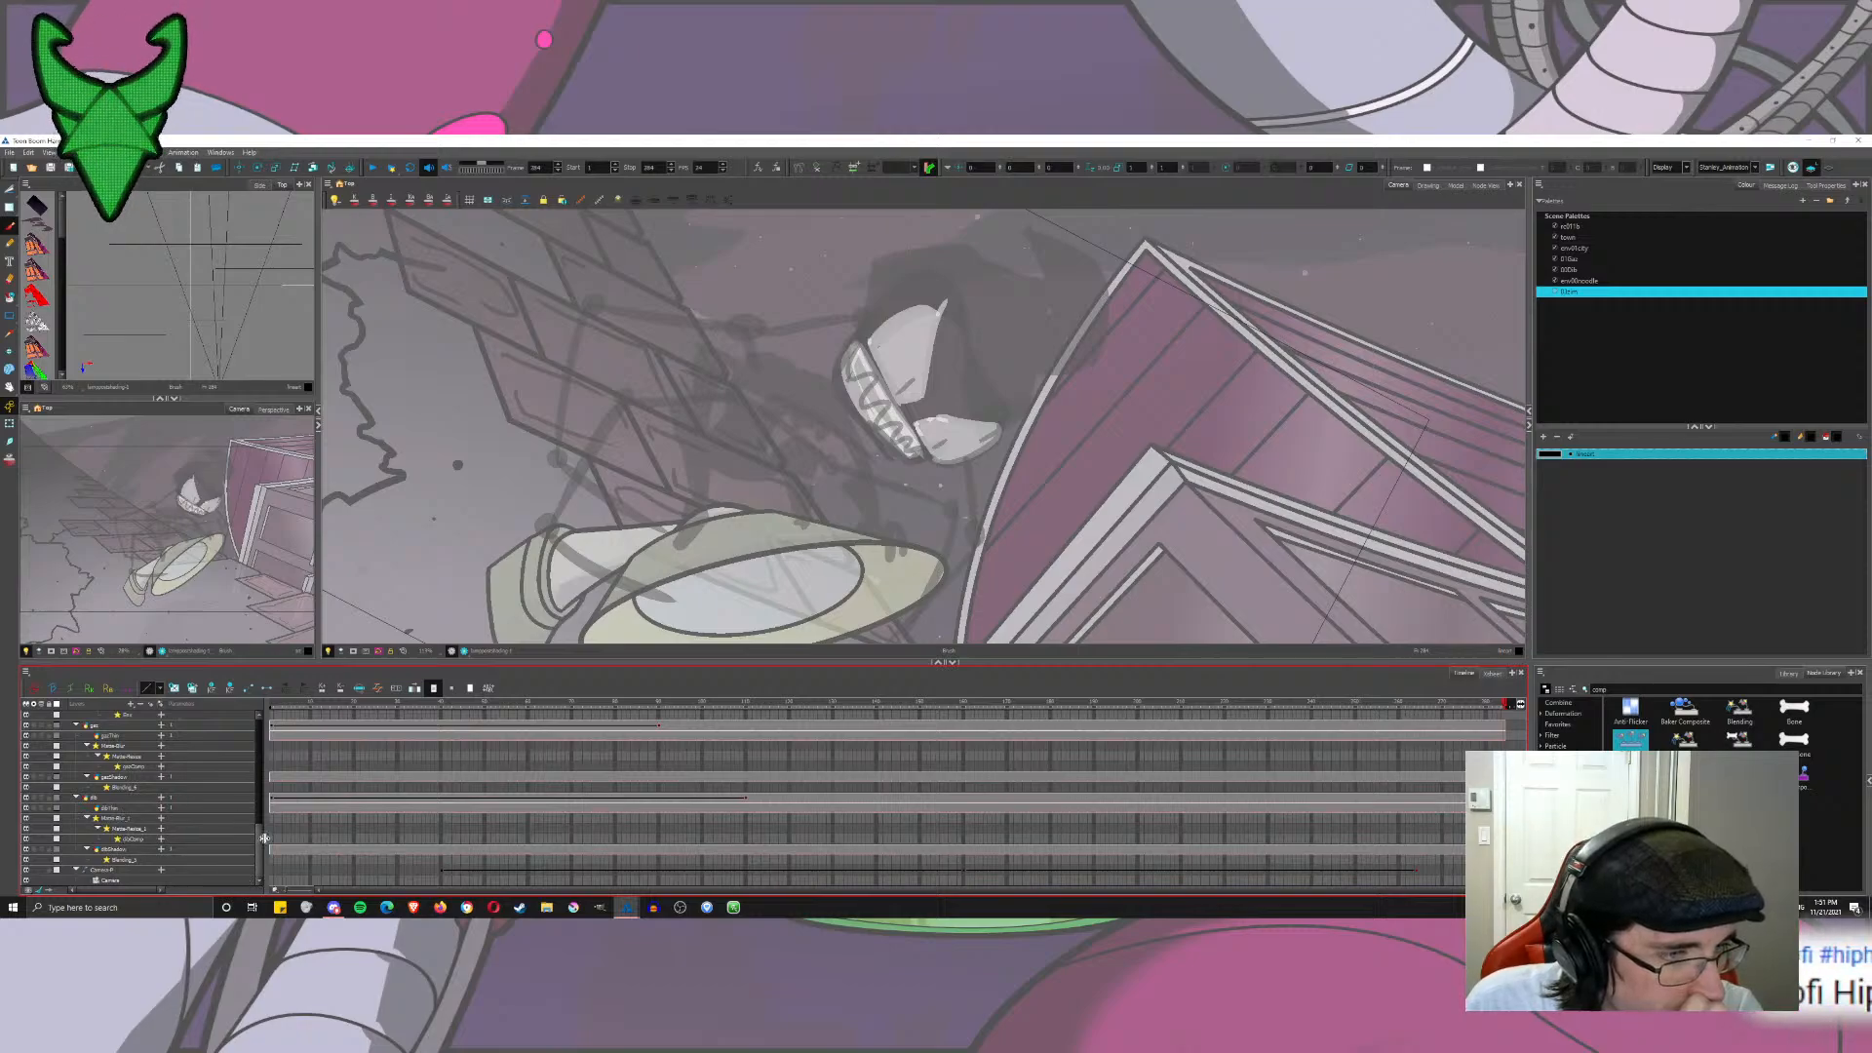
{"action": "scroll", "coordinate": [253, 807], "scroll_direction": "up", "scroll_amount": 3}
{"action": "scroll", "coordinate": [251, 802], "scroll_direction": "up", "scroll_amount": 10}
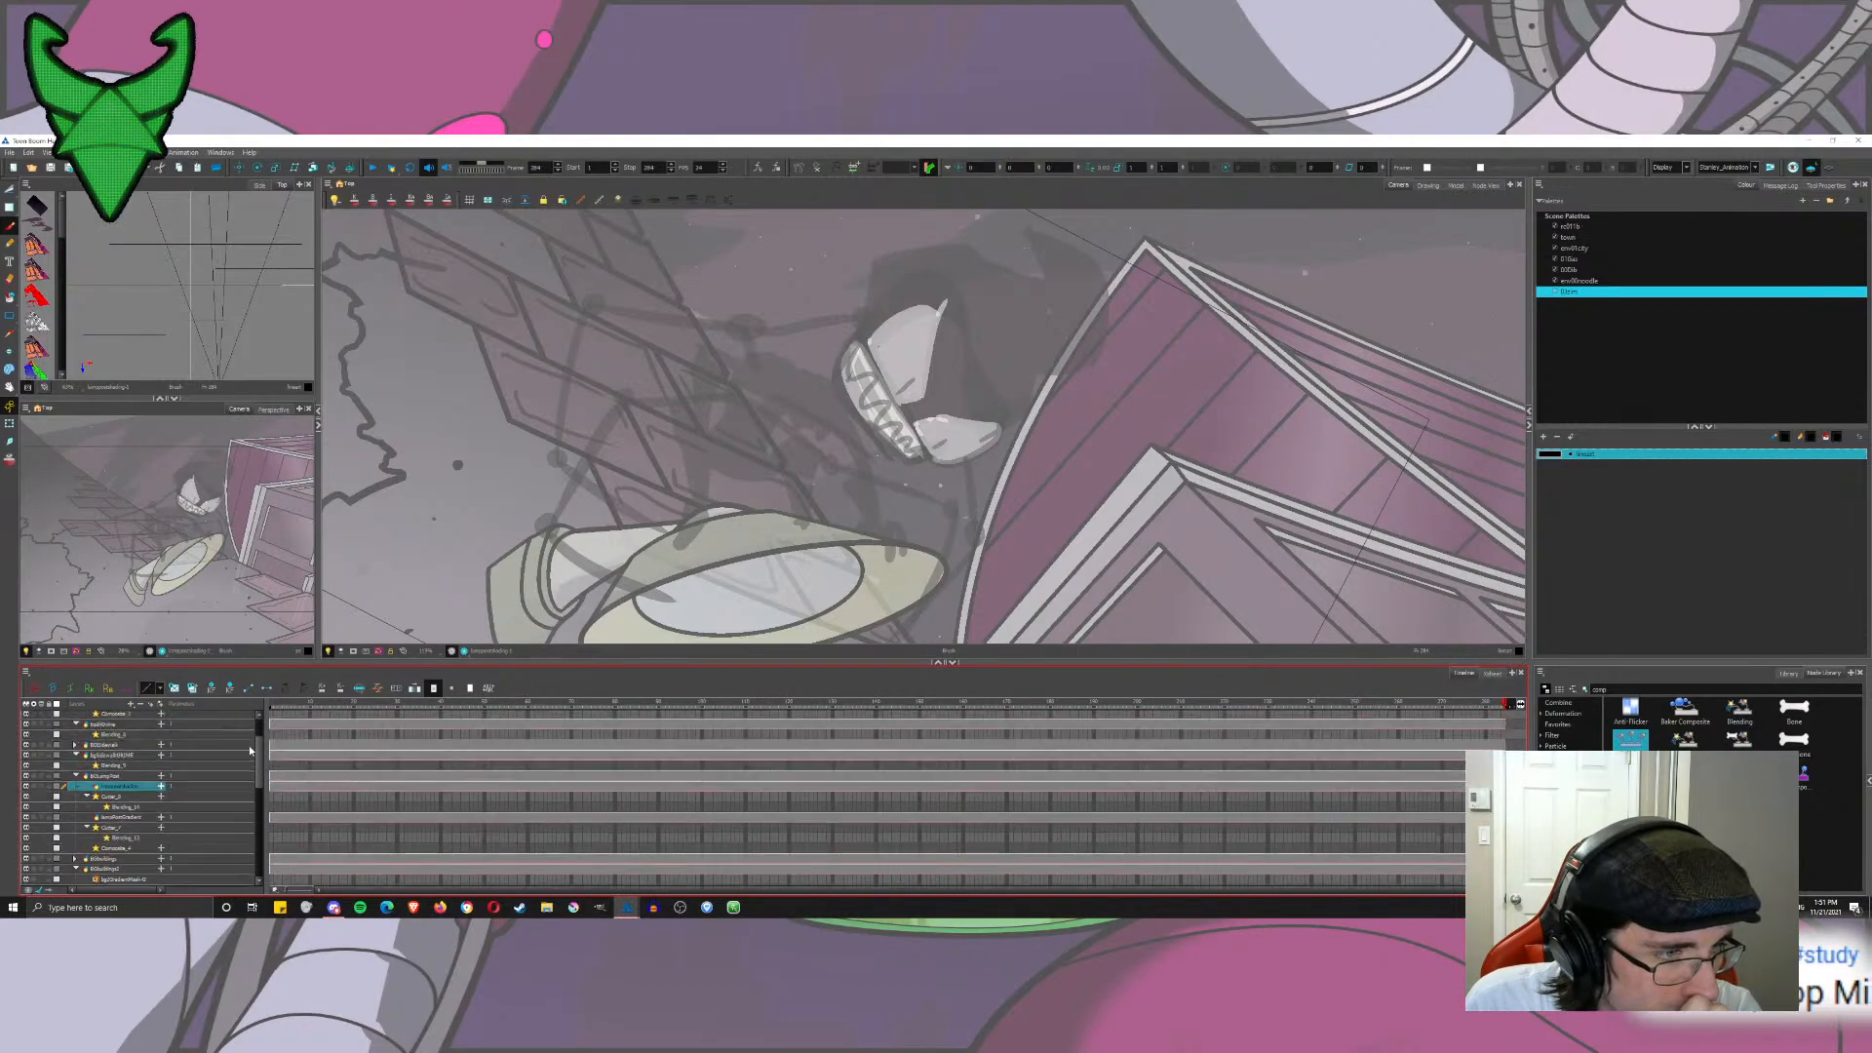
{"action": "scroll", "coordinate": [130, 756], "scroll_direction": "up", "scroll_amount": 2}
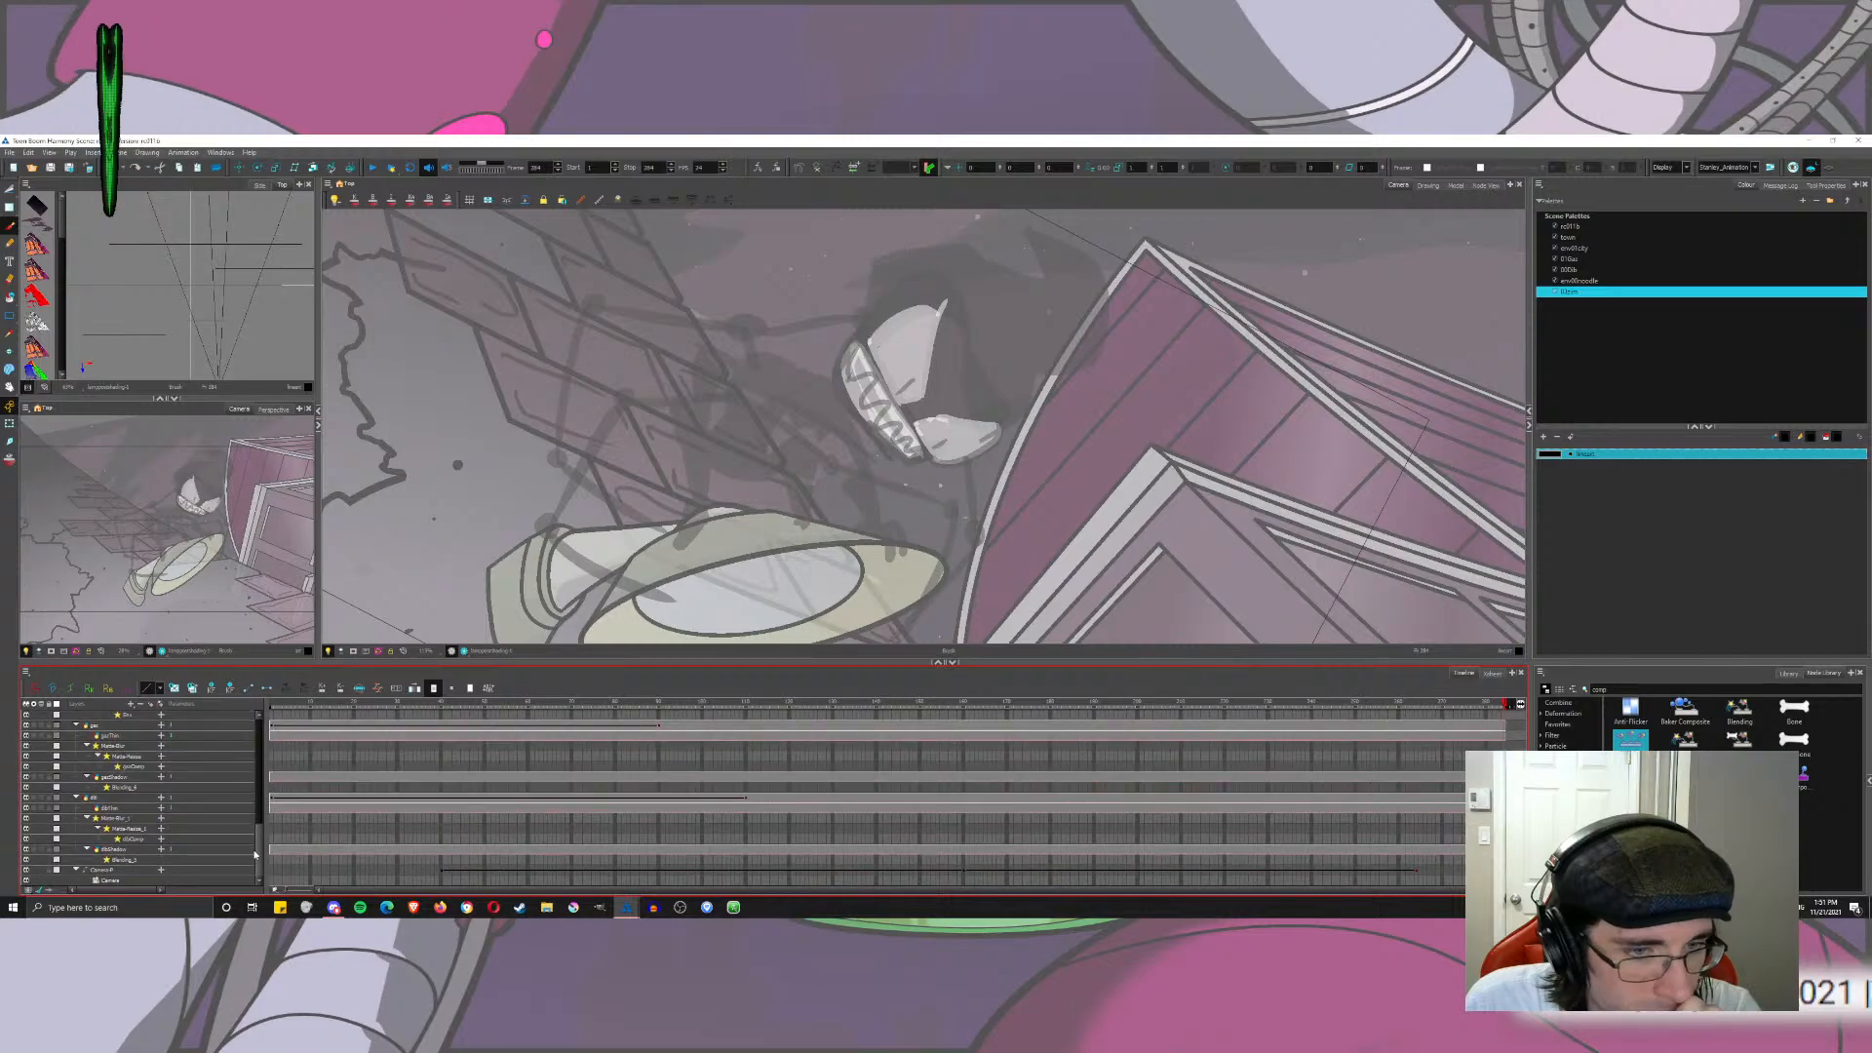
{"action": "left_click", "coordinate": [124, 760]}
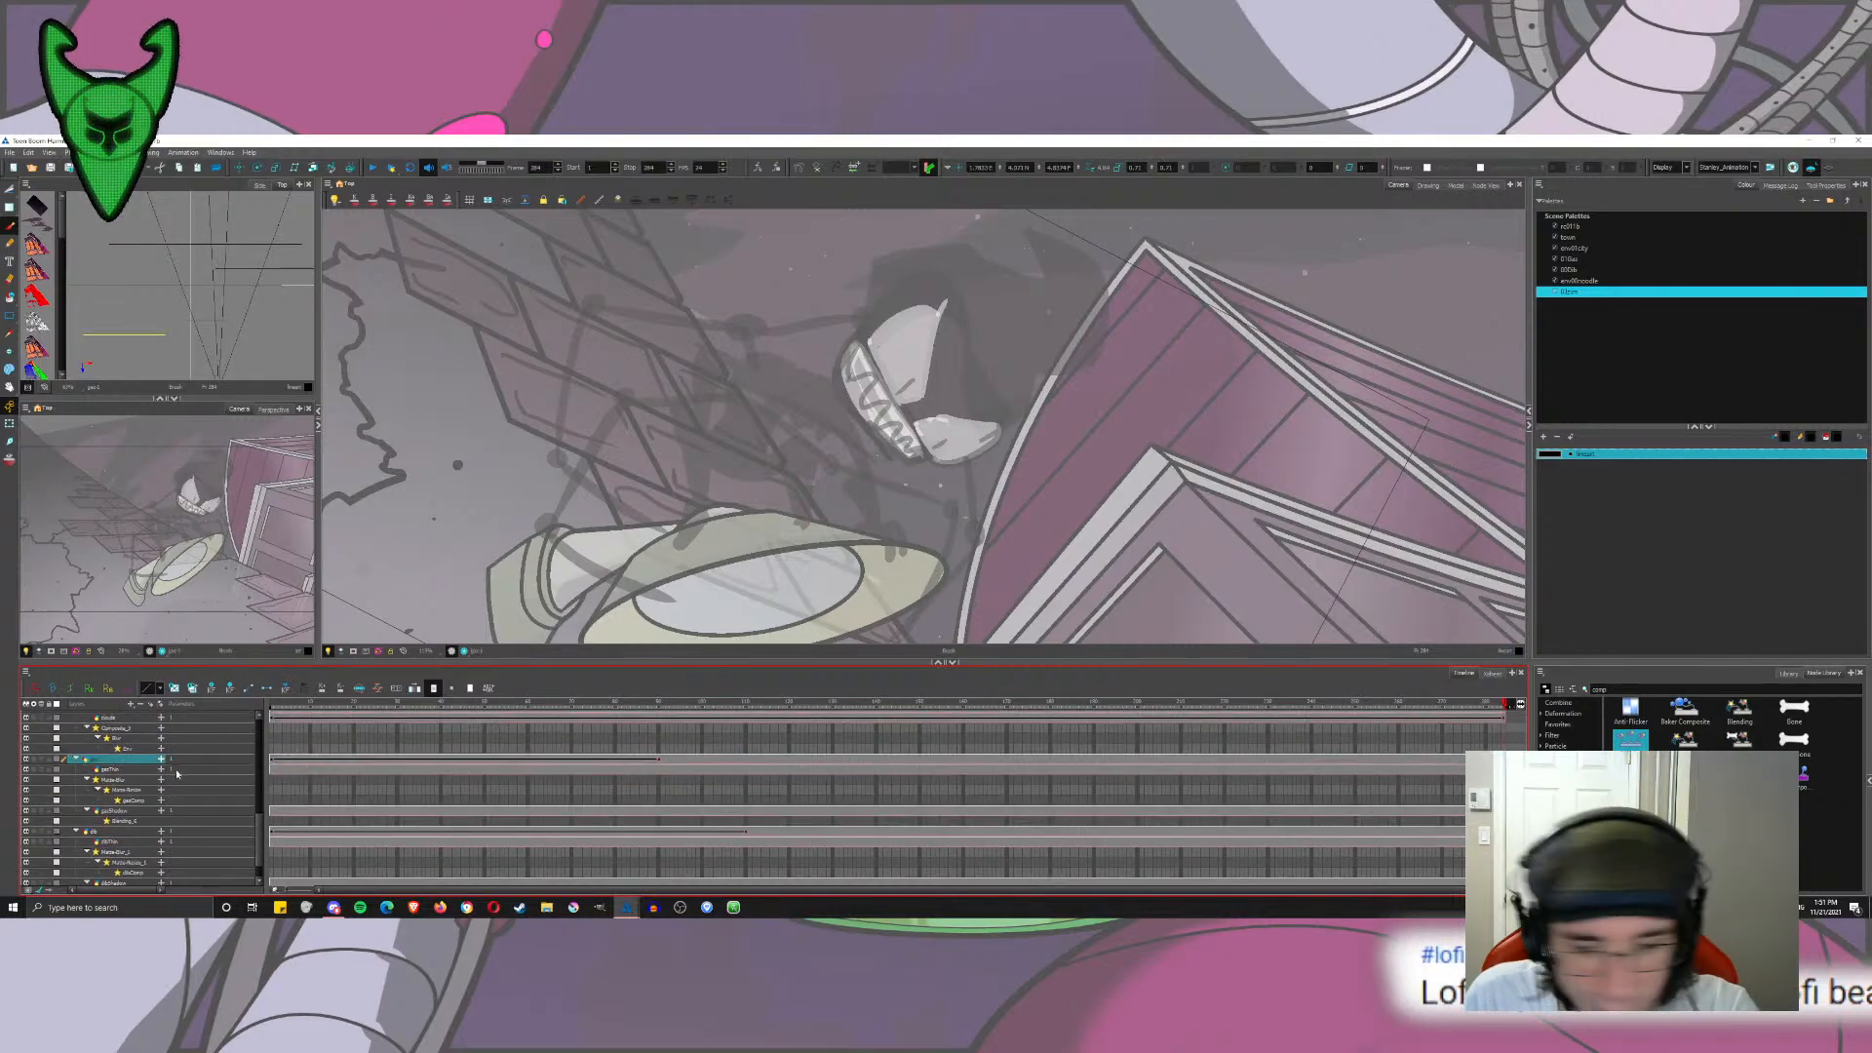
{"action": "scroll", "coordinate": [195, 783], "scroll_direction": "up", "scroll_amount": 2}
{"action": "left_click_drag", "start_coordinate": [257, 817], "coordinate": [251, 733]}
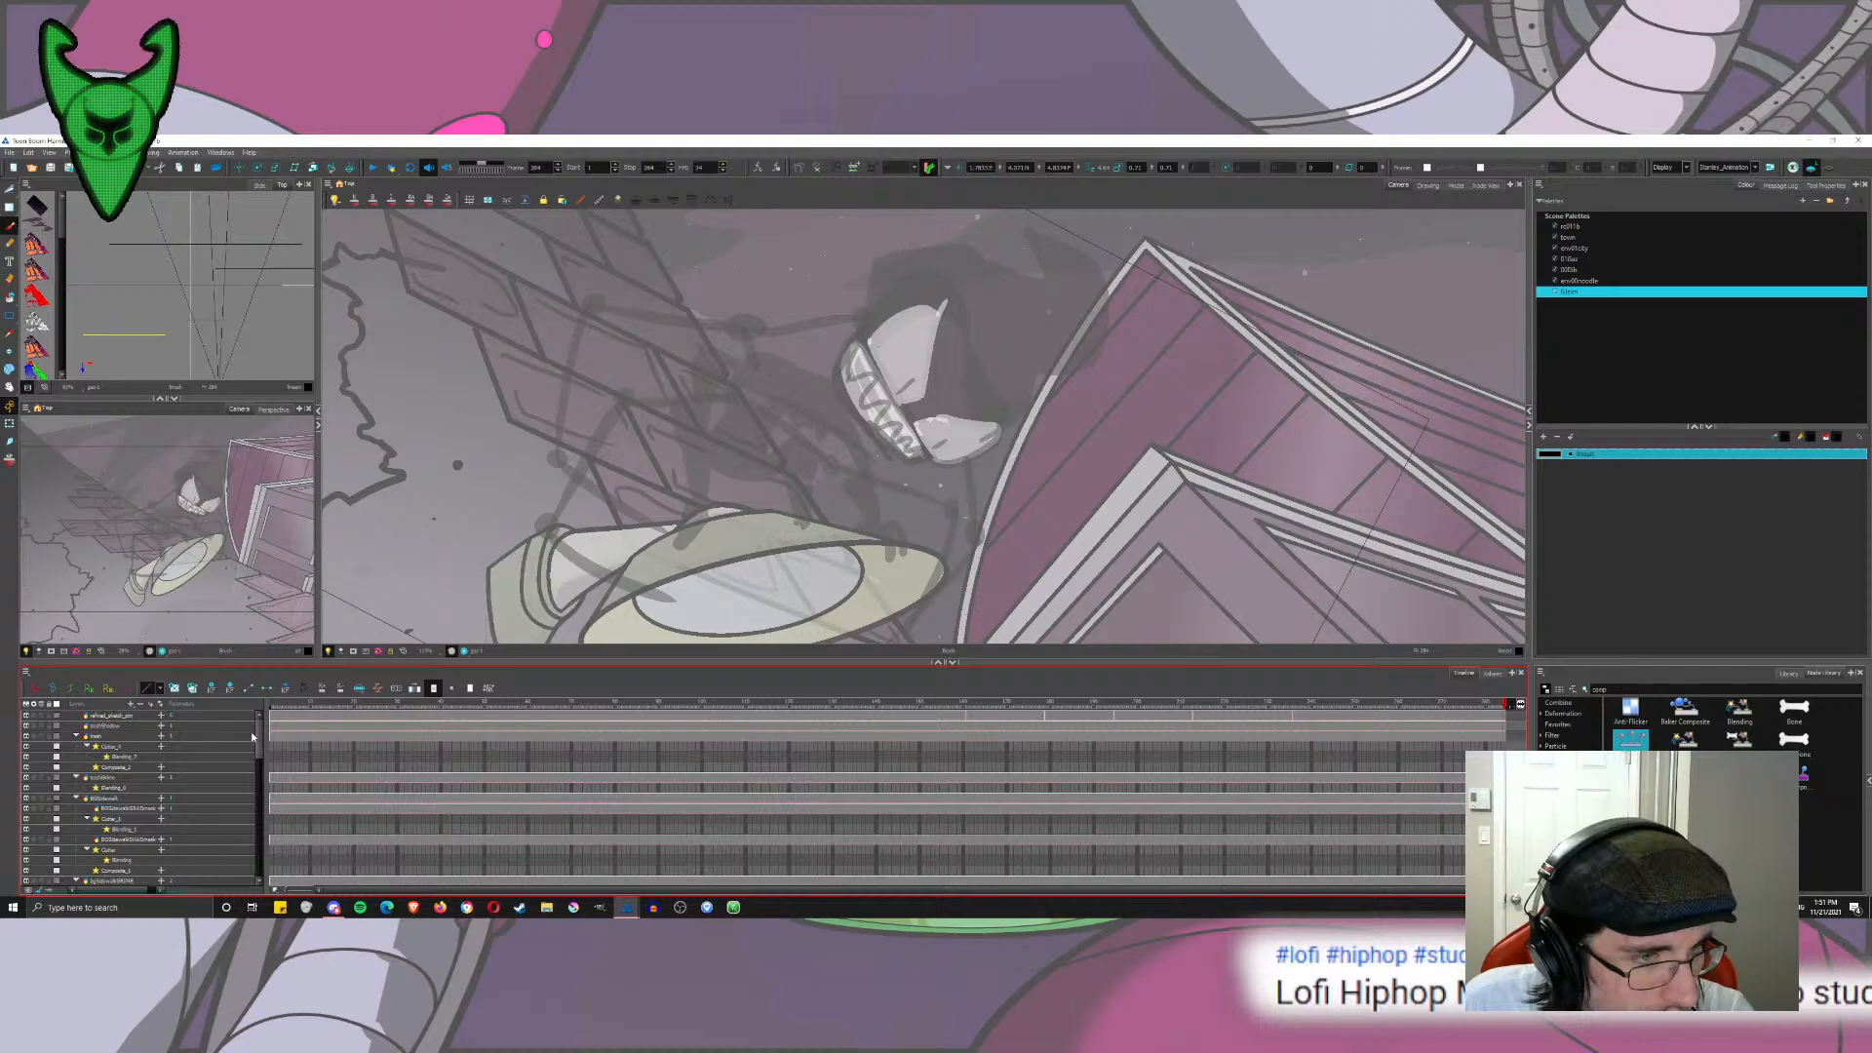
{"action": "left_click", "coordinate": [138, 727]}
{"action": "left_click", "coordinate": [115, 715]}
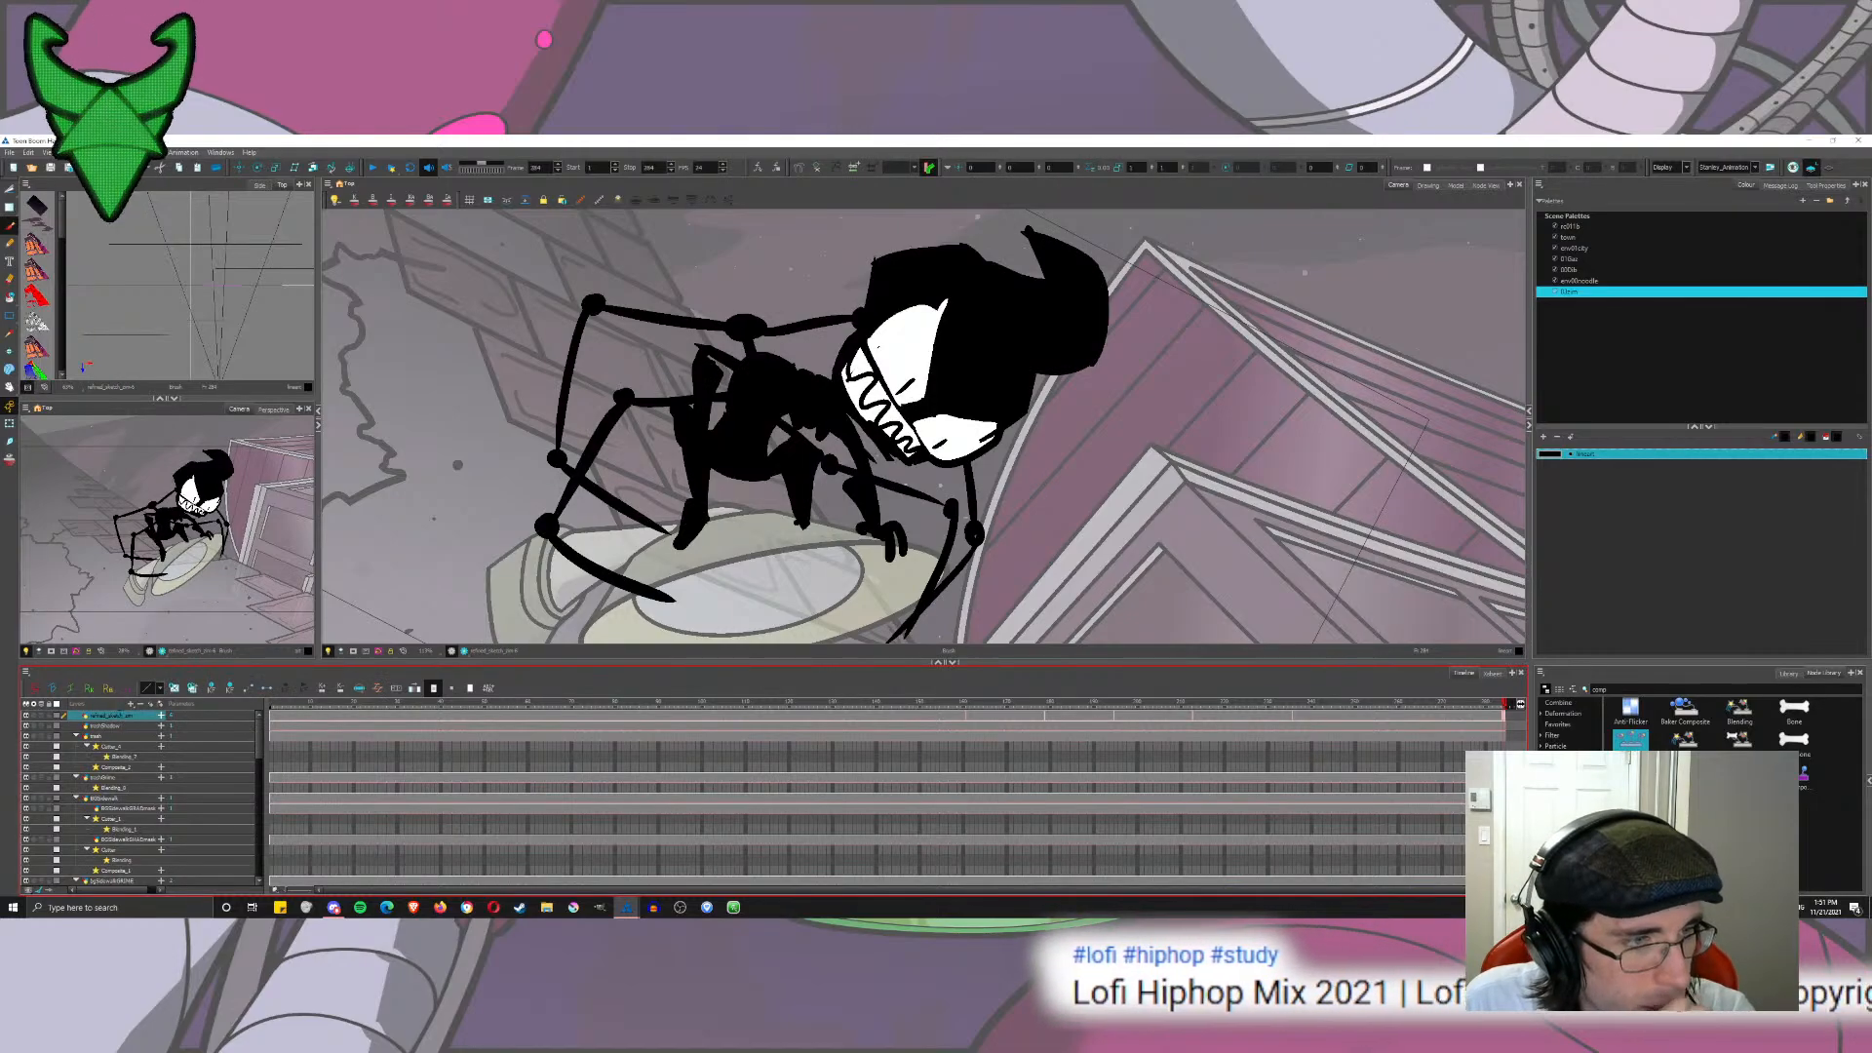
Step: Shorten the name of the black character's drawing layer
{"action": "left_click_drag", "start_coordinate": [126, 715], "coordinate": [90, 714]}
{"action": "key", "text": "BackSpace"}
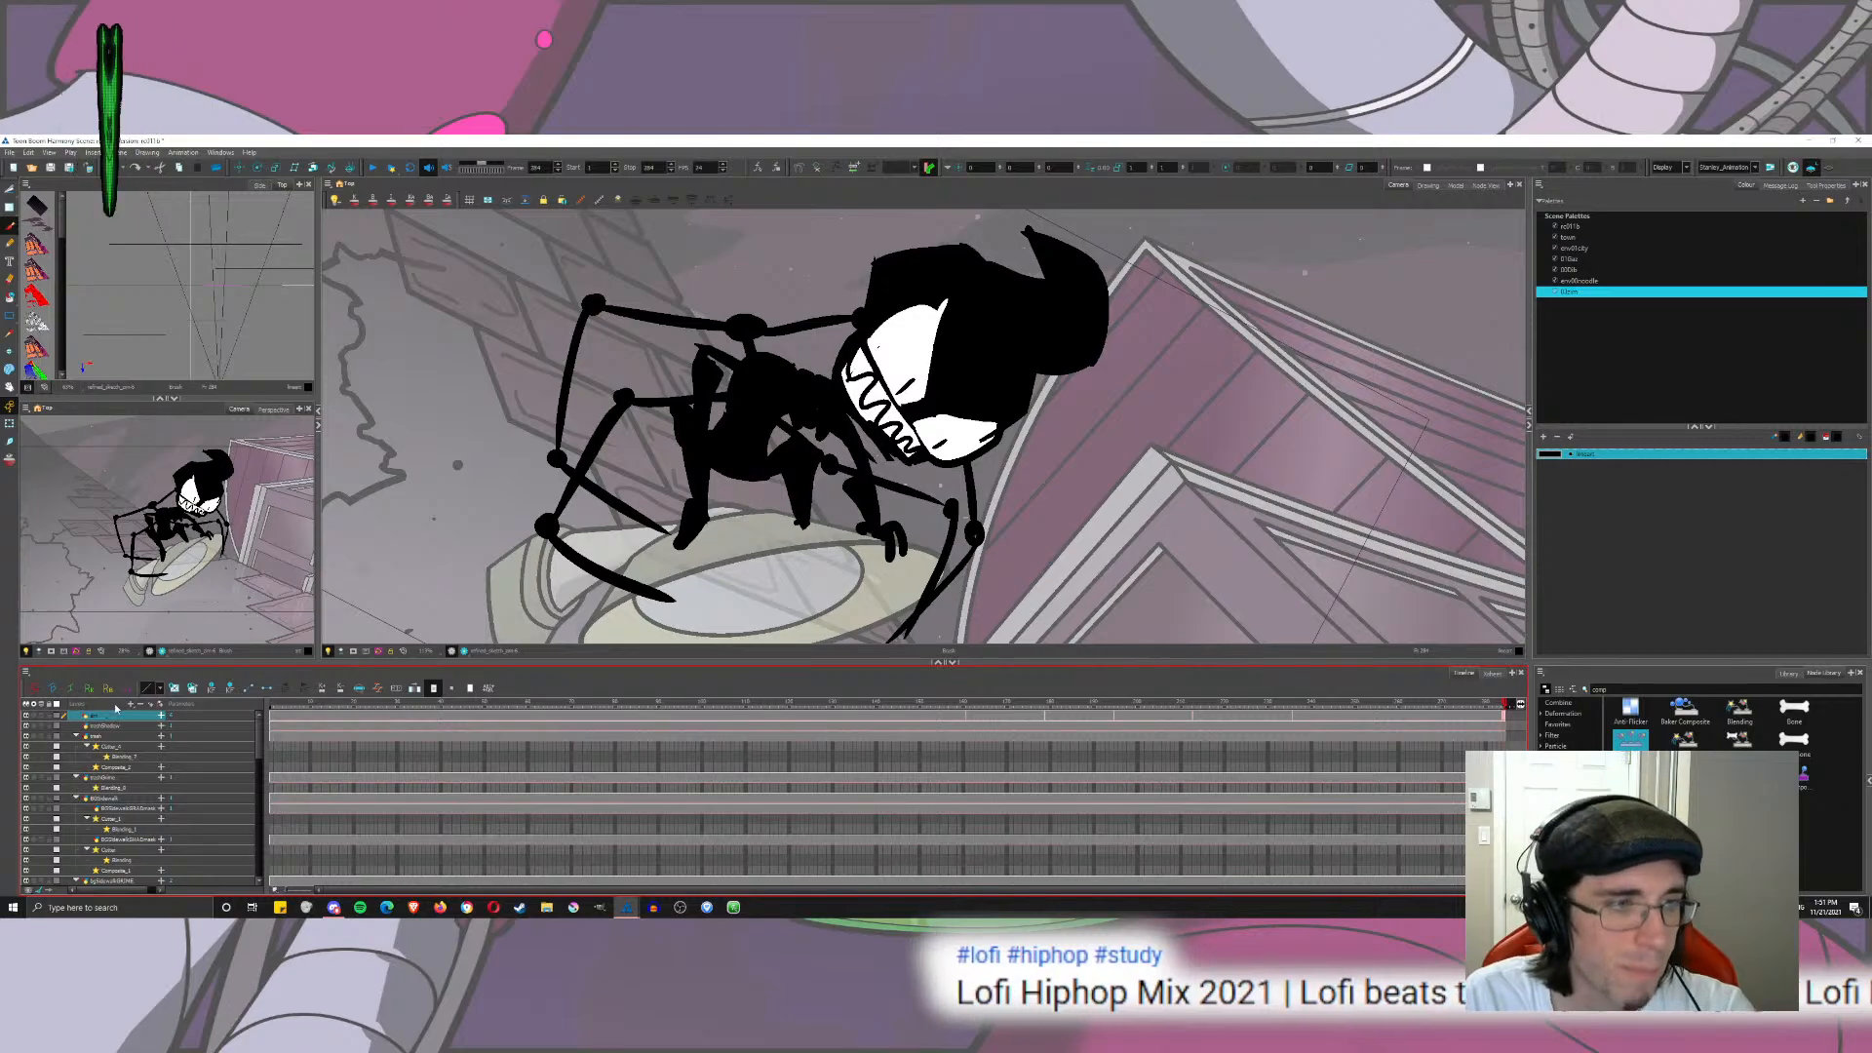
{"action": "key", "text": "Return"}
Step: Select the solid silhouette artwork near the middle of the animation and add a new colour named pink to the palette
{"action": "left_click_drag", "start_coordinate": [341, 712], "coordinate": [912, 717]}
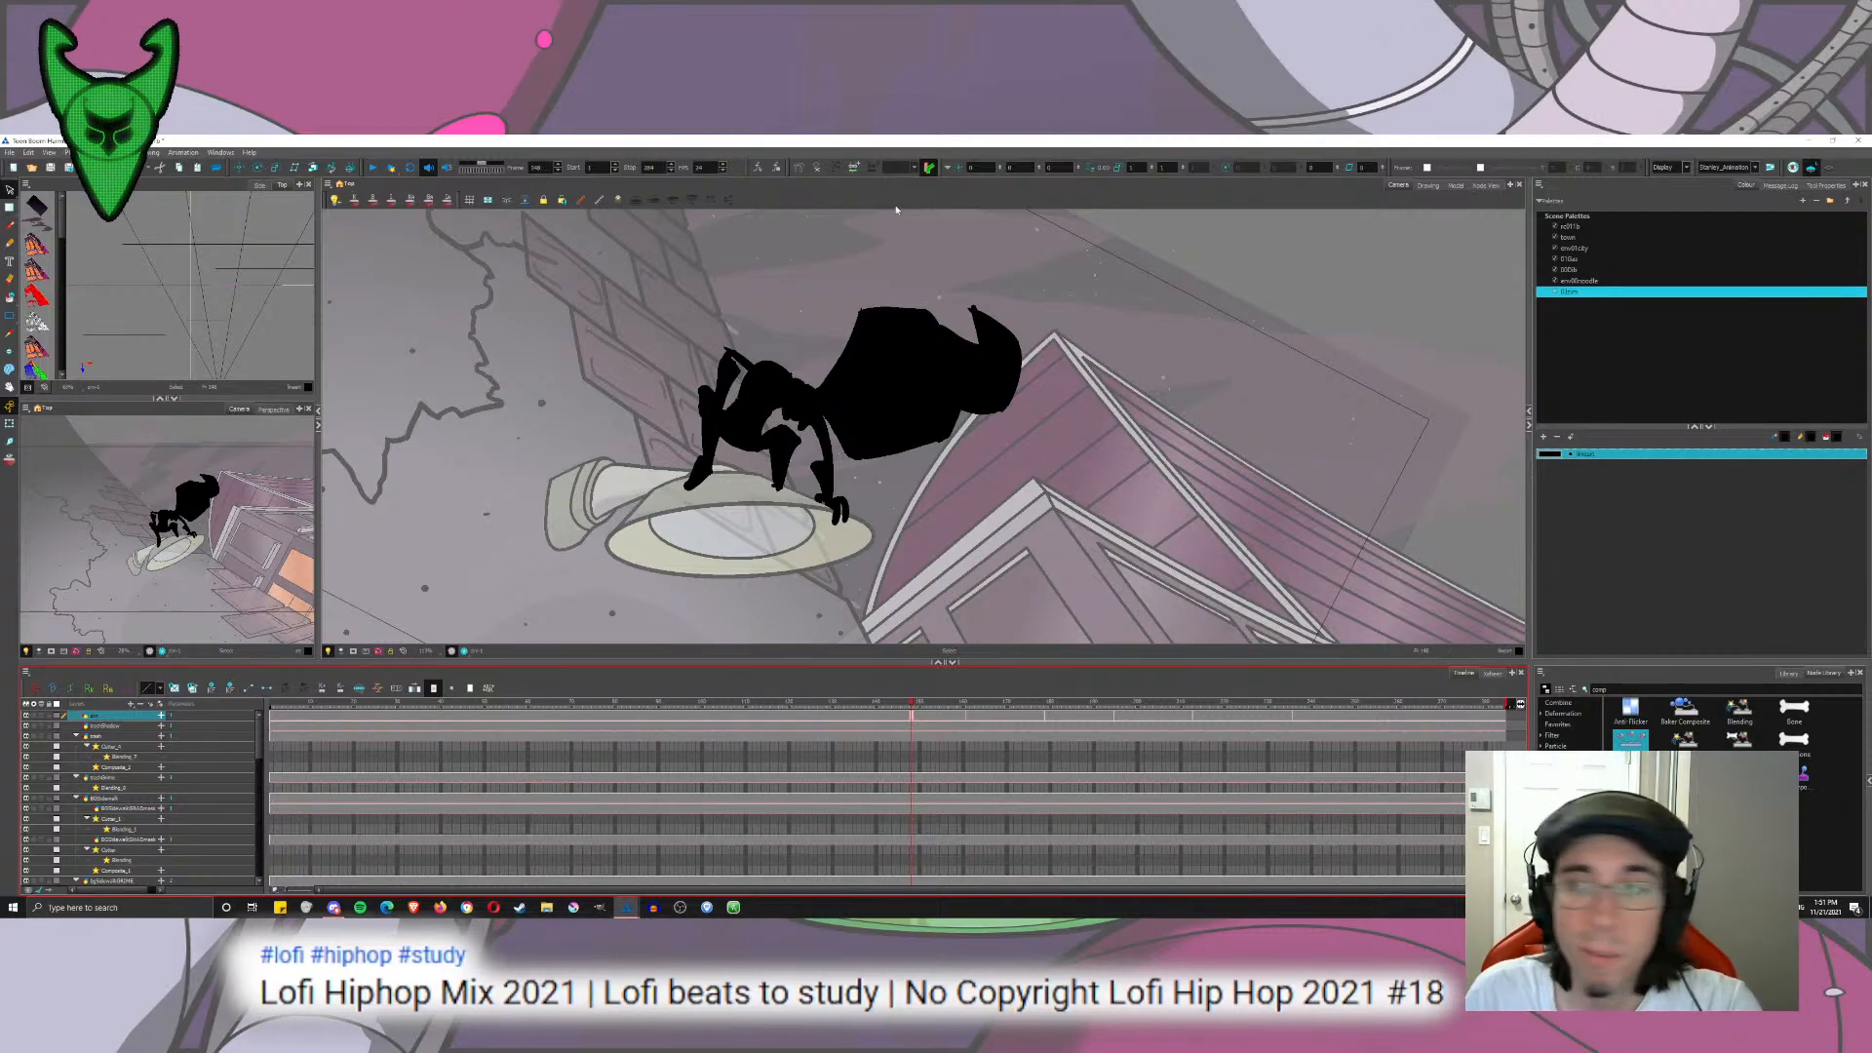
{"action": "left_click", "coordinate": [1428, 185]}
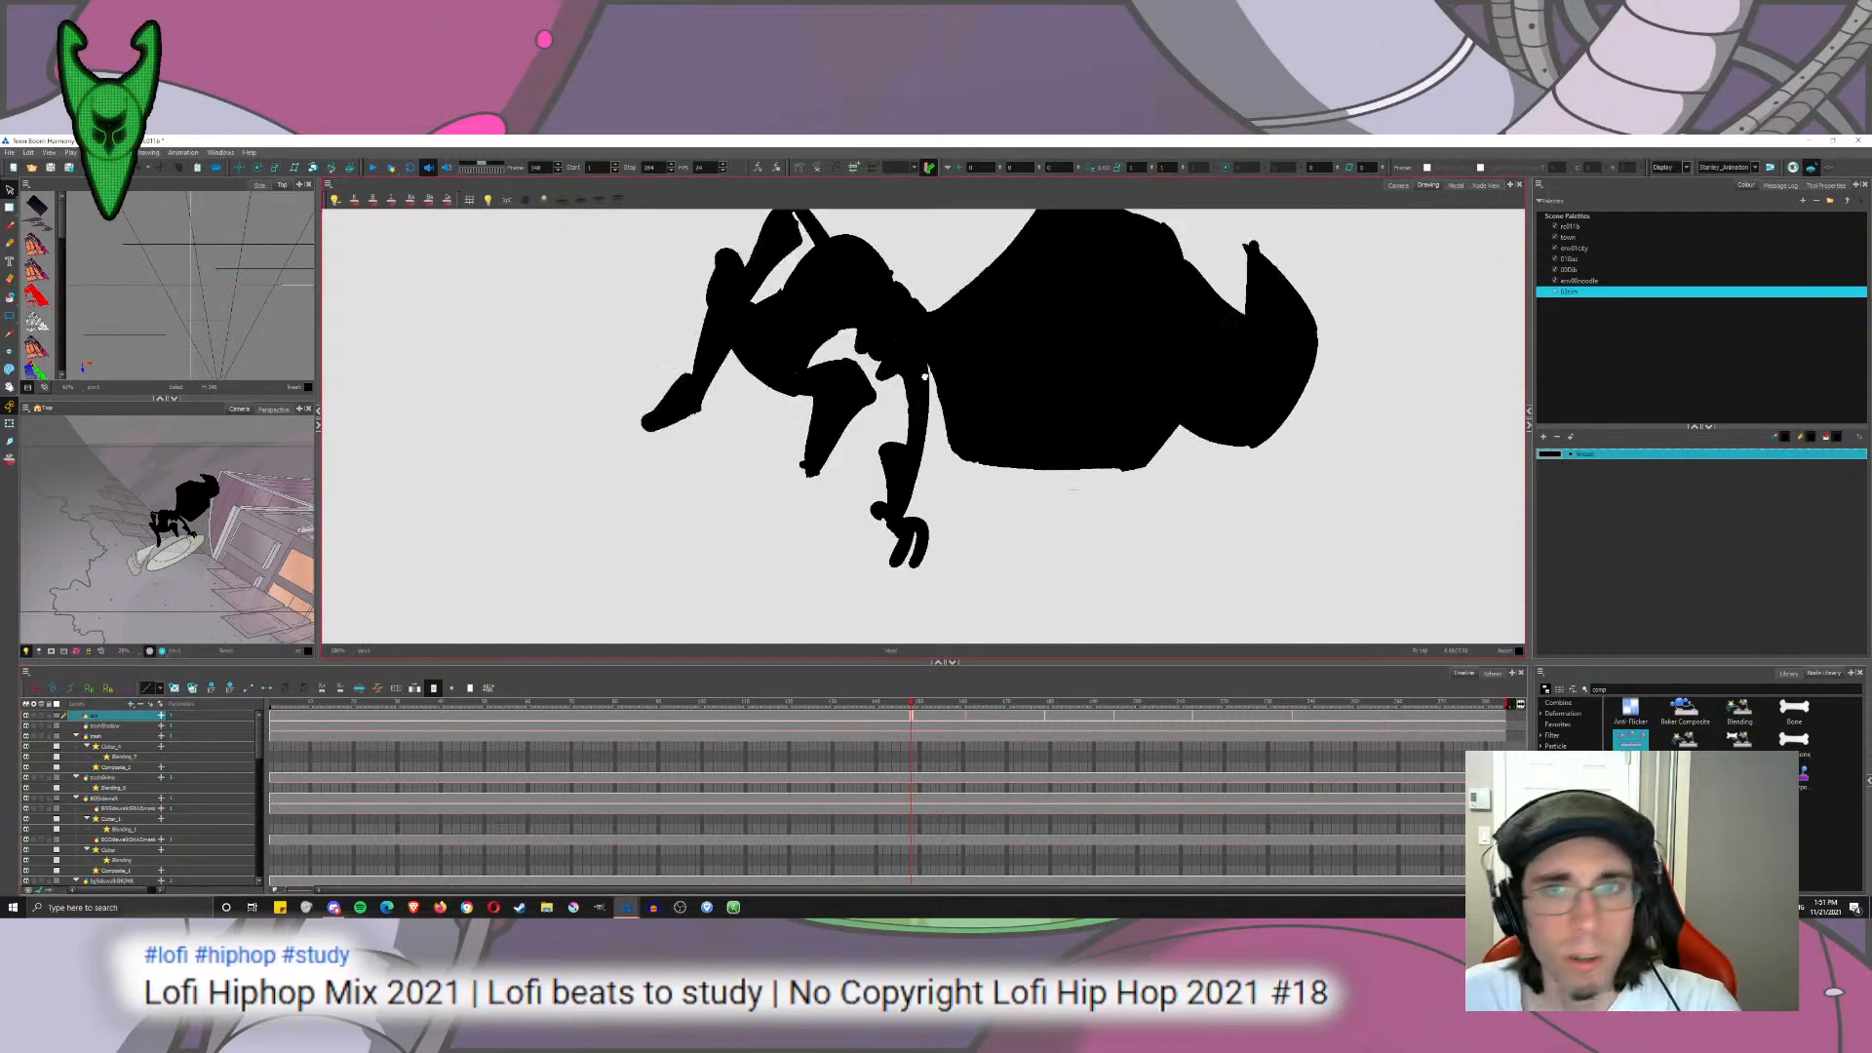
{"action": "left_click", "coordinate": [937, 399]}
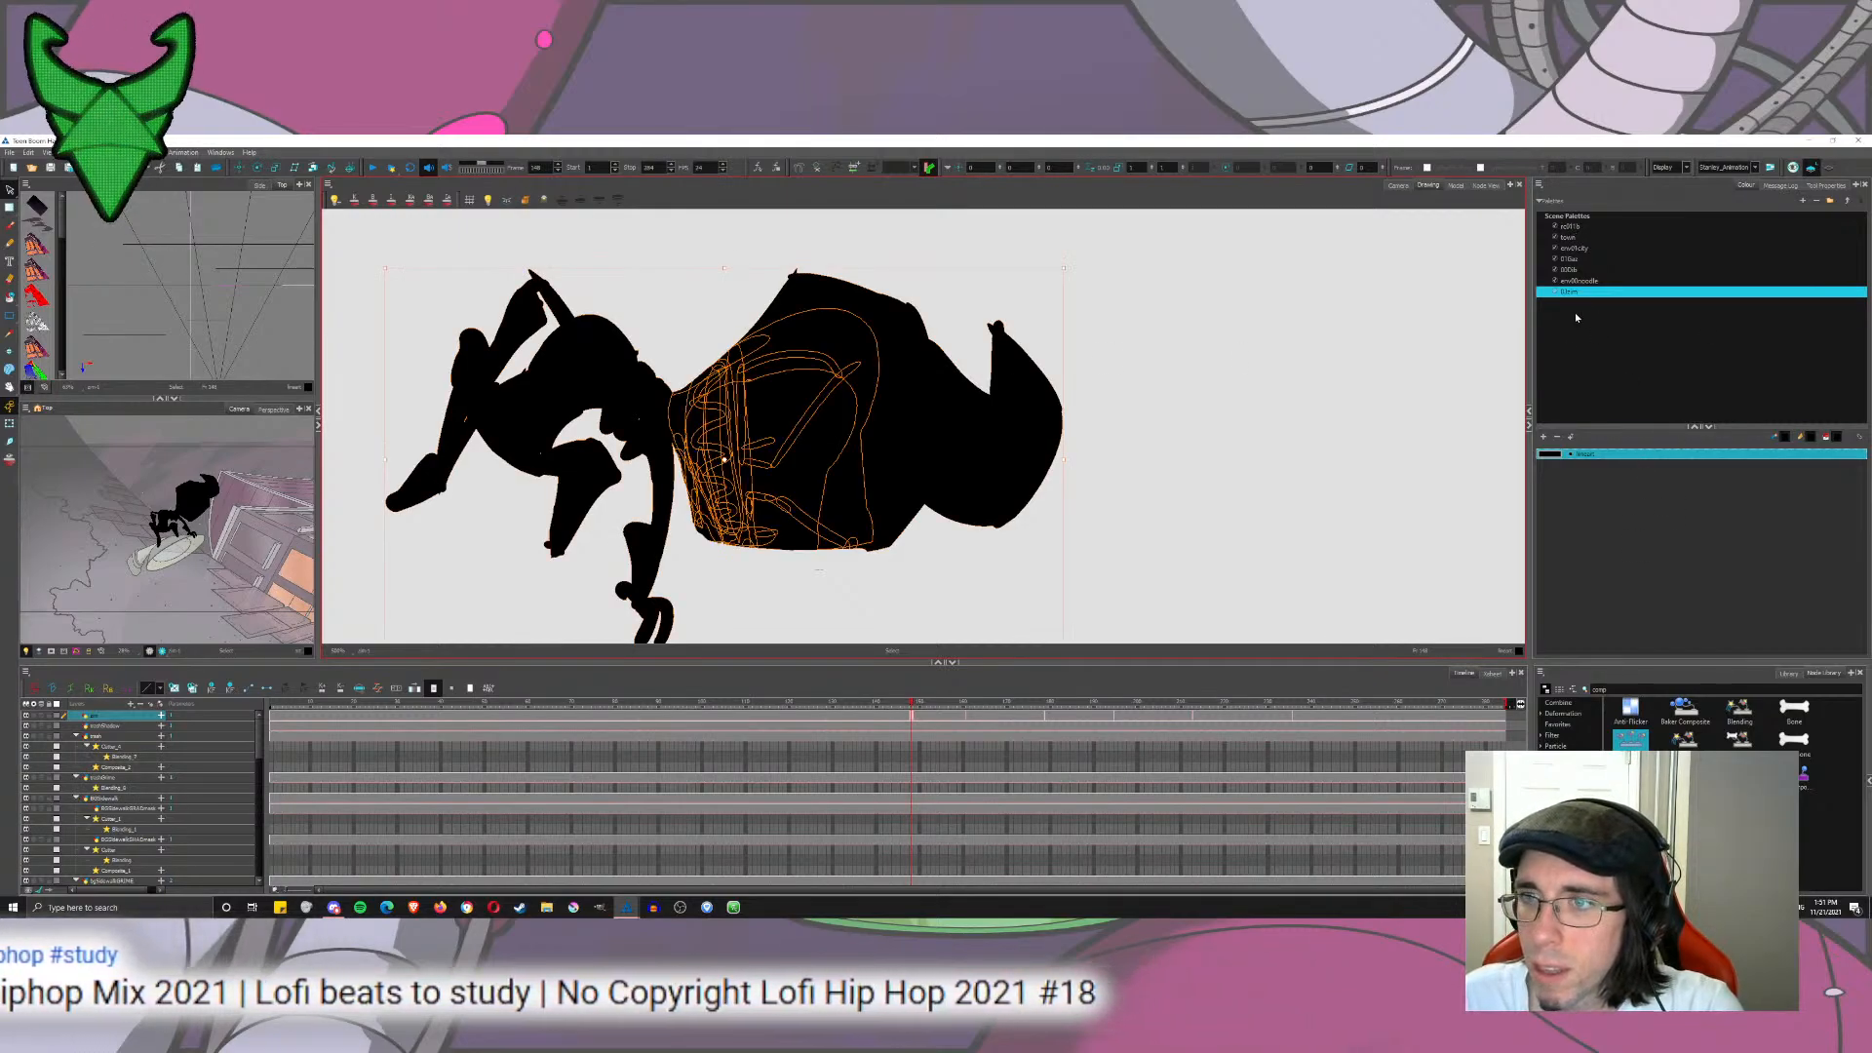
{"action": "left_click", "coordinate": [1545, 437]}
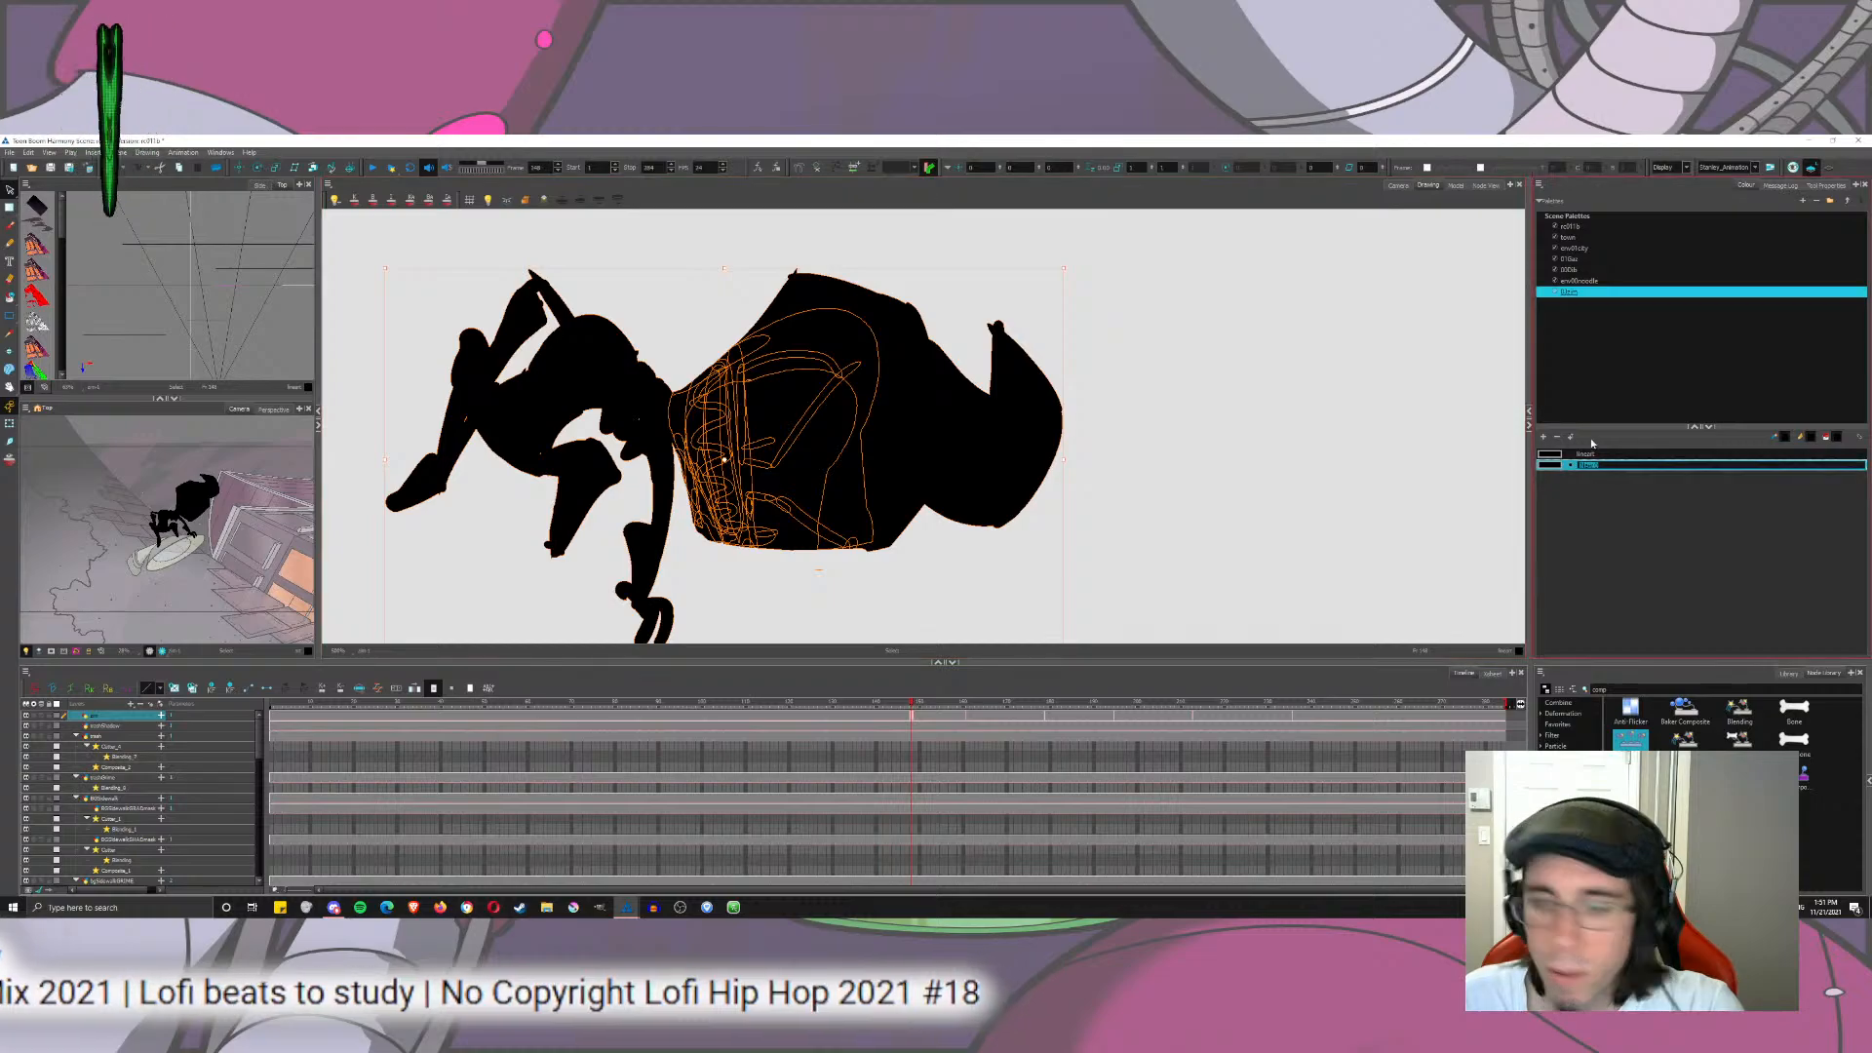
{"action": "type", "text": "pink"}
{"action": "key", "text": "Return"}
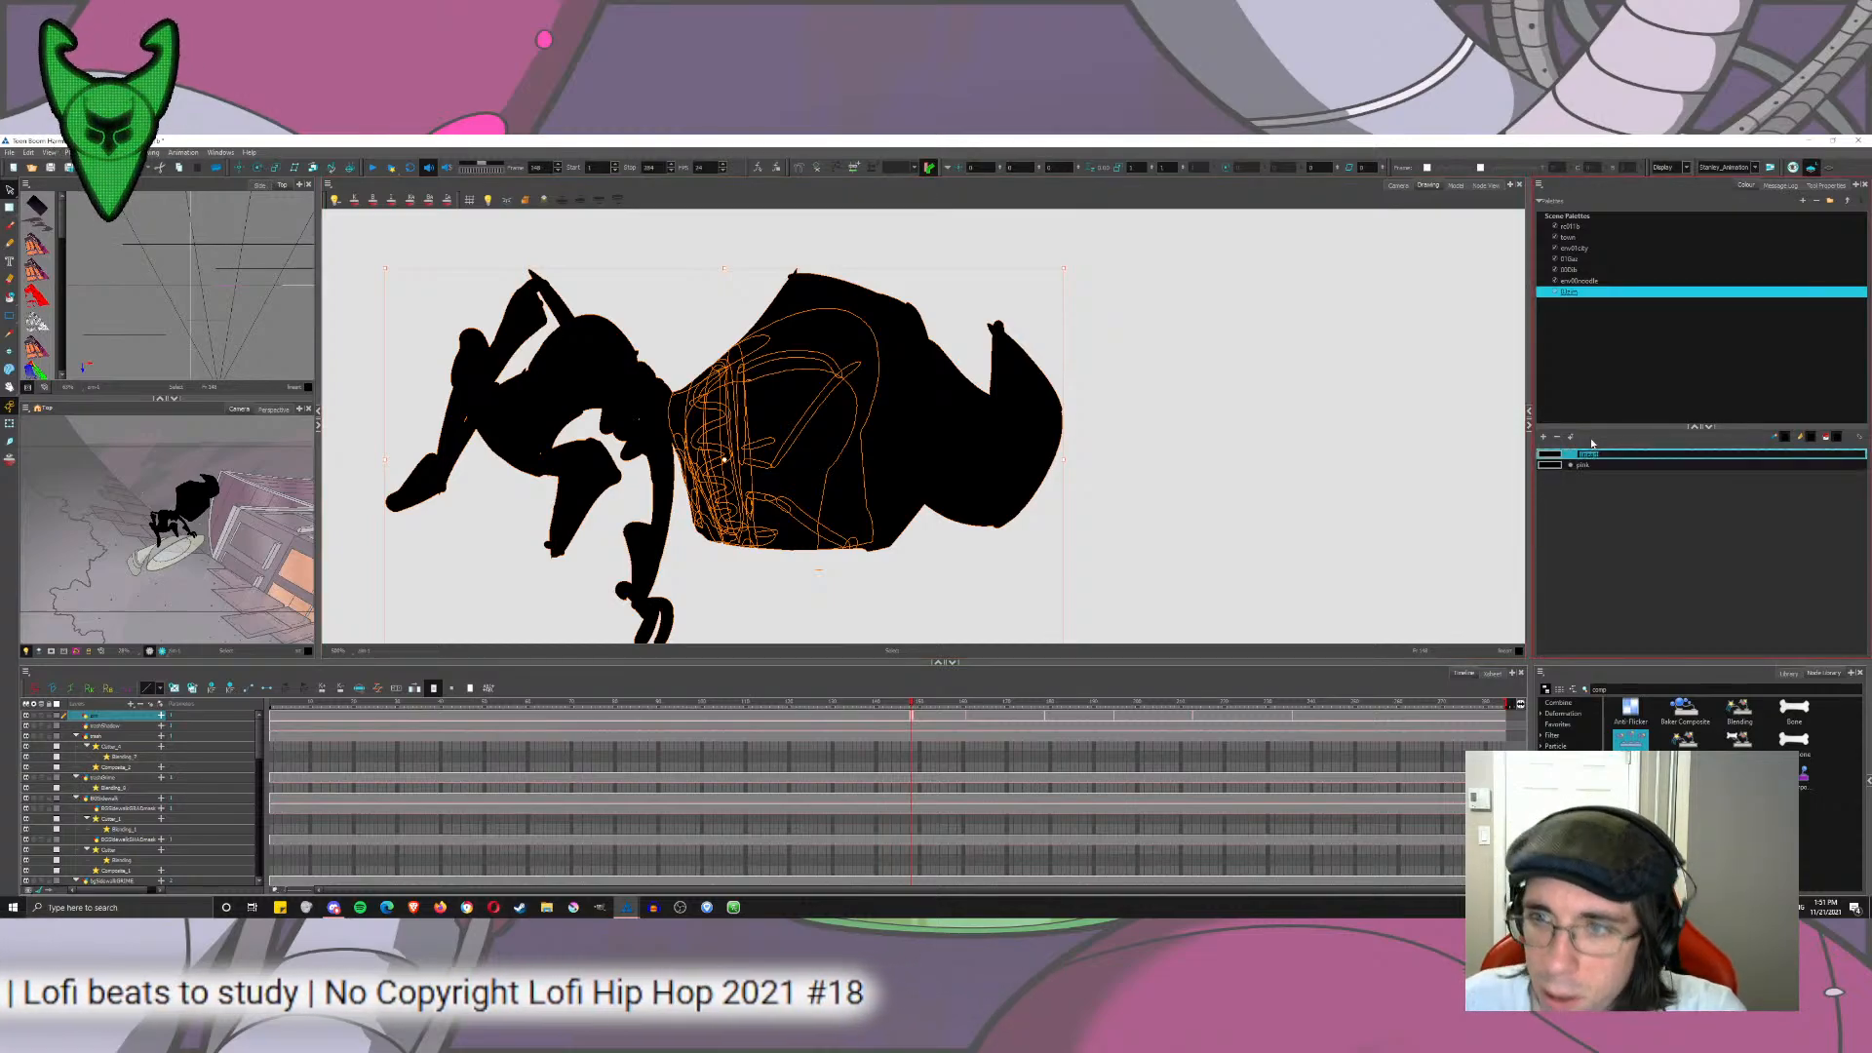
Step: Set the pink swatch to a pale magenta-pink tint
{"action": "double_click", "coordinate": [1551, 466]}
{"action": "left_click", "coordinate": [1000, 445]}
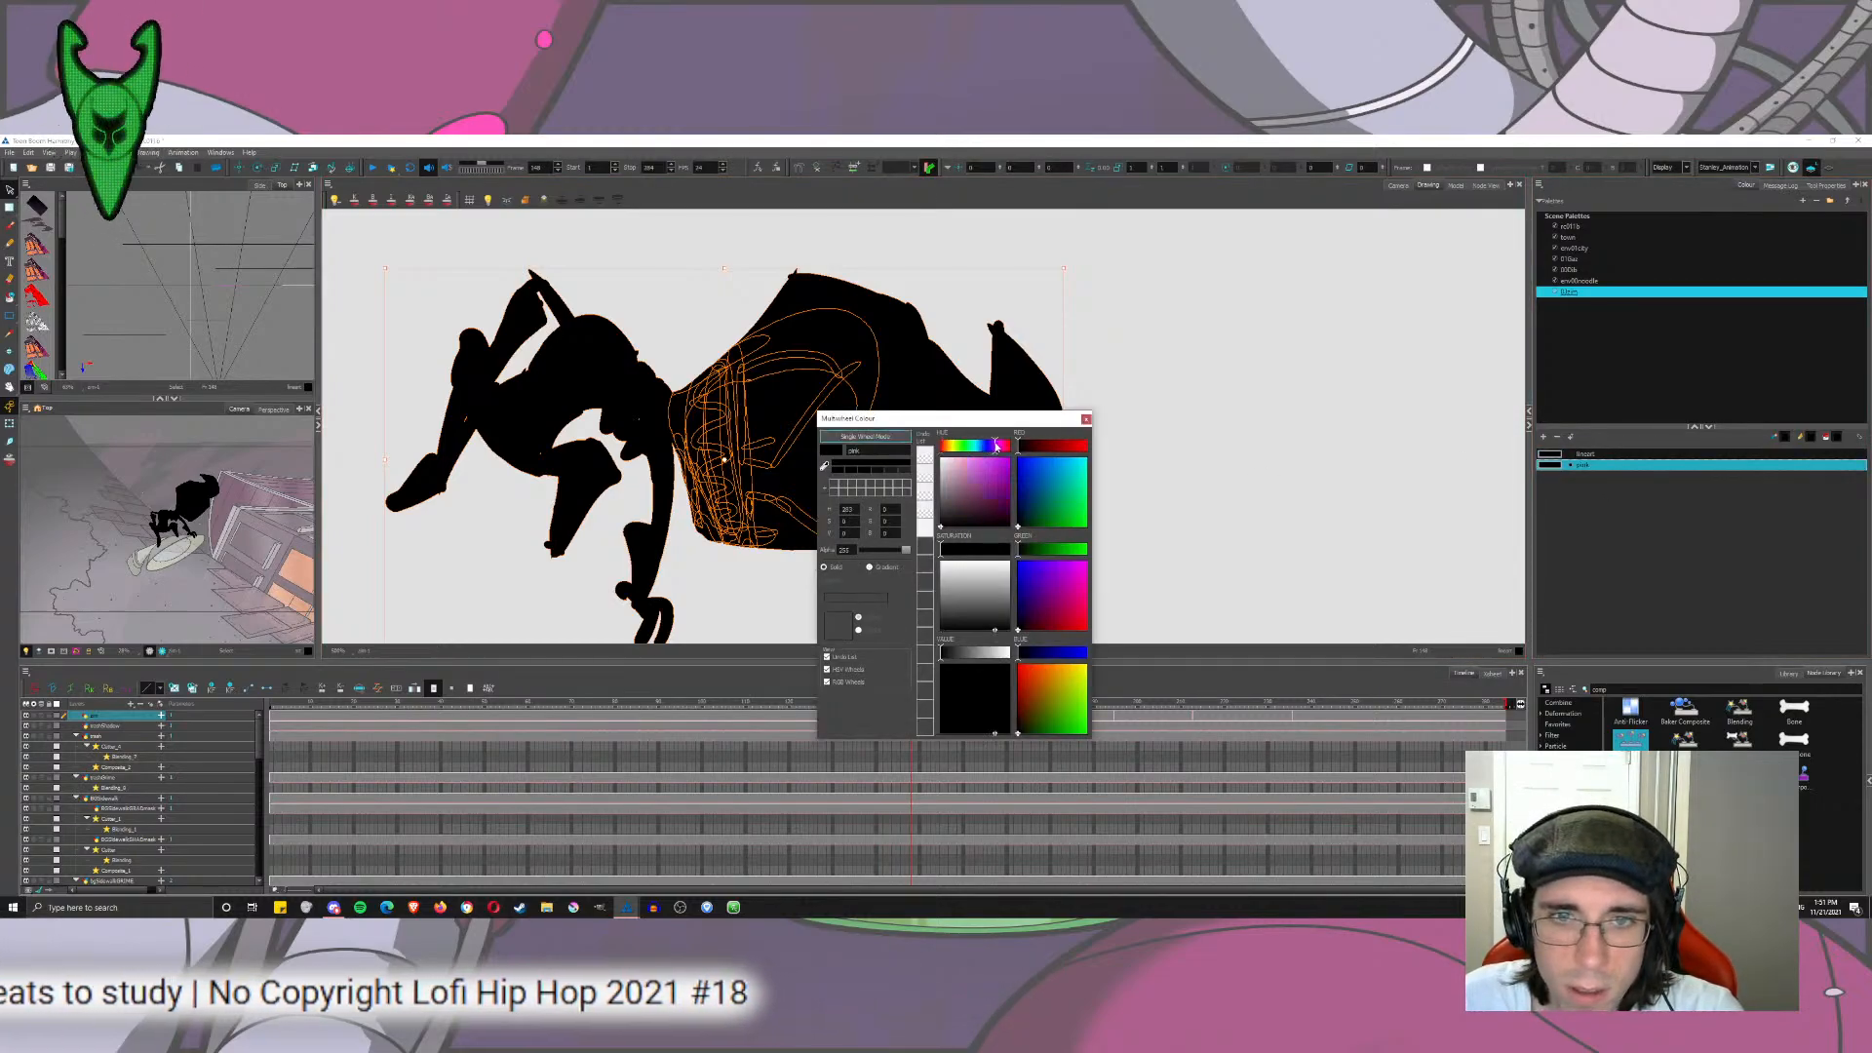
{"action": "left_click_drag", "start_coordinate": [973, 472], "coordinate": [945, 461]}
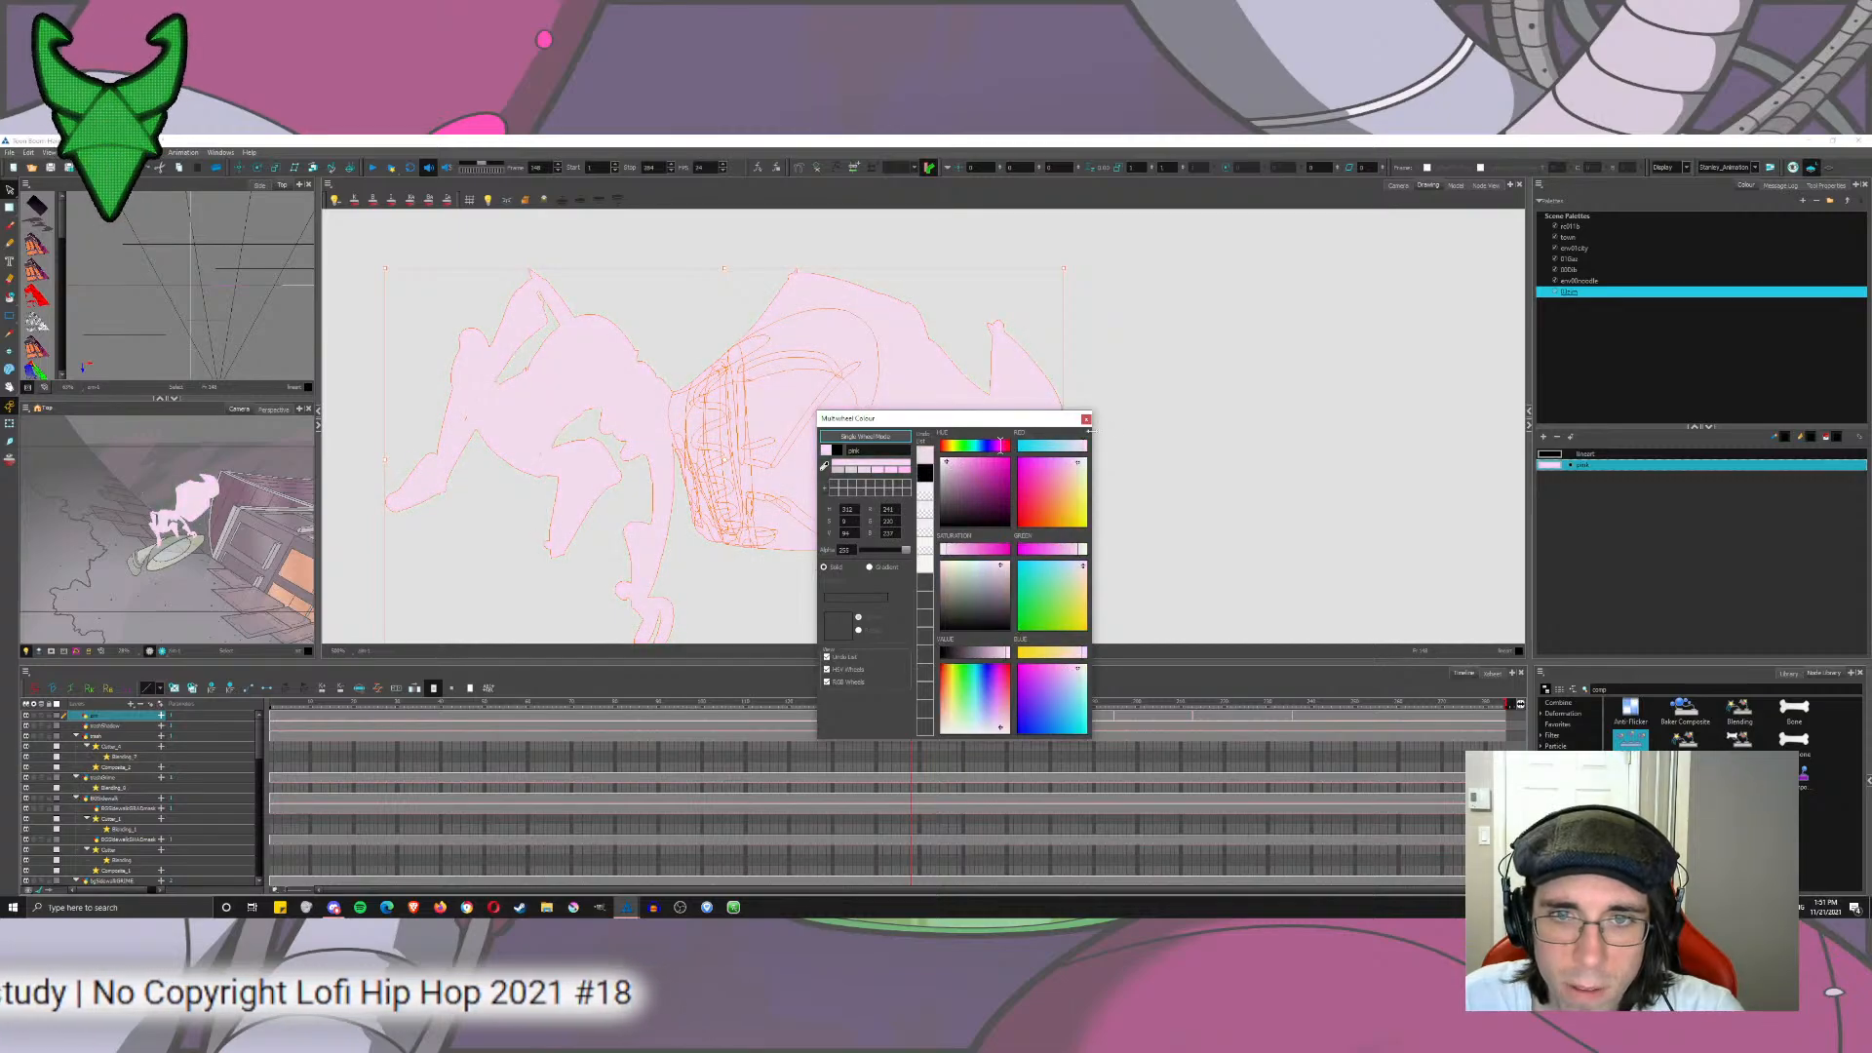
{"action": "left_click", "coordinate": [1085, 419]}
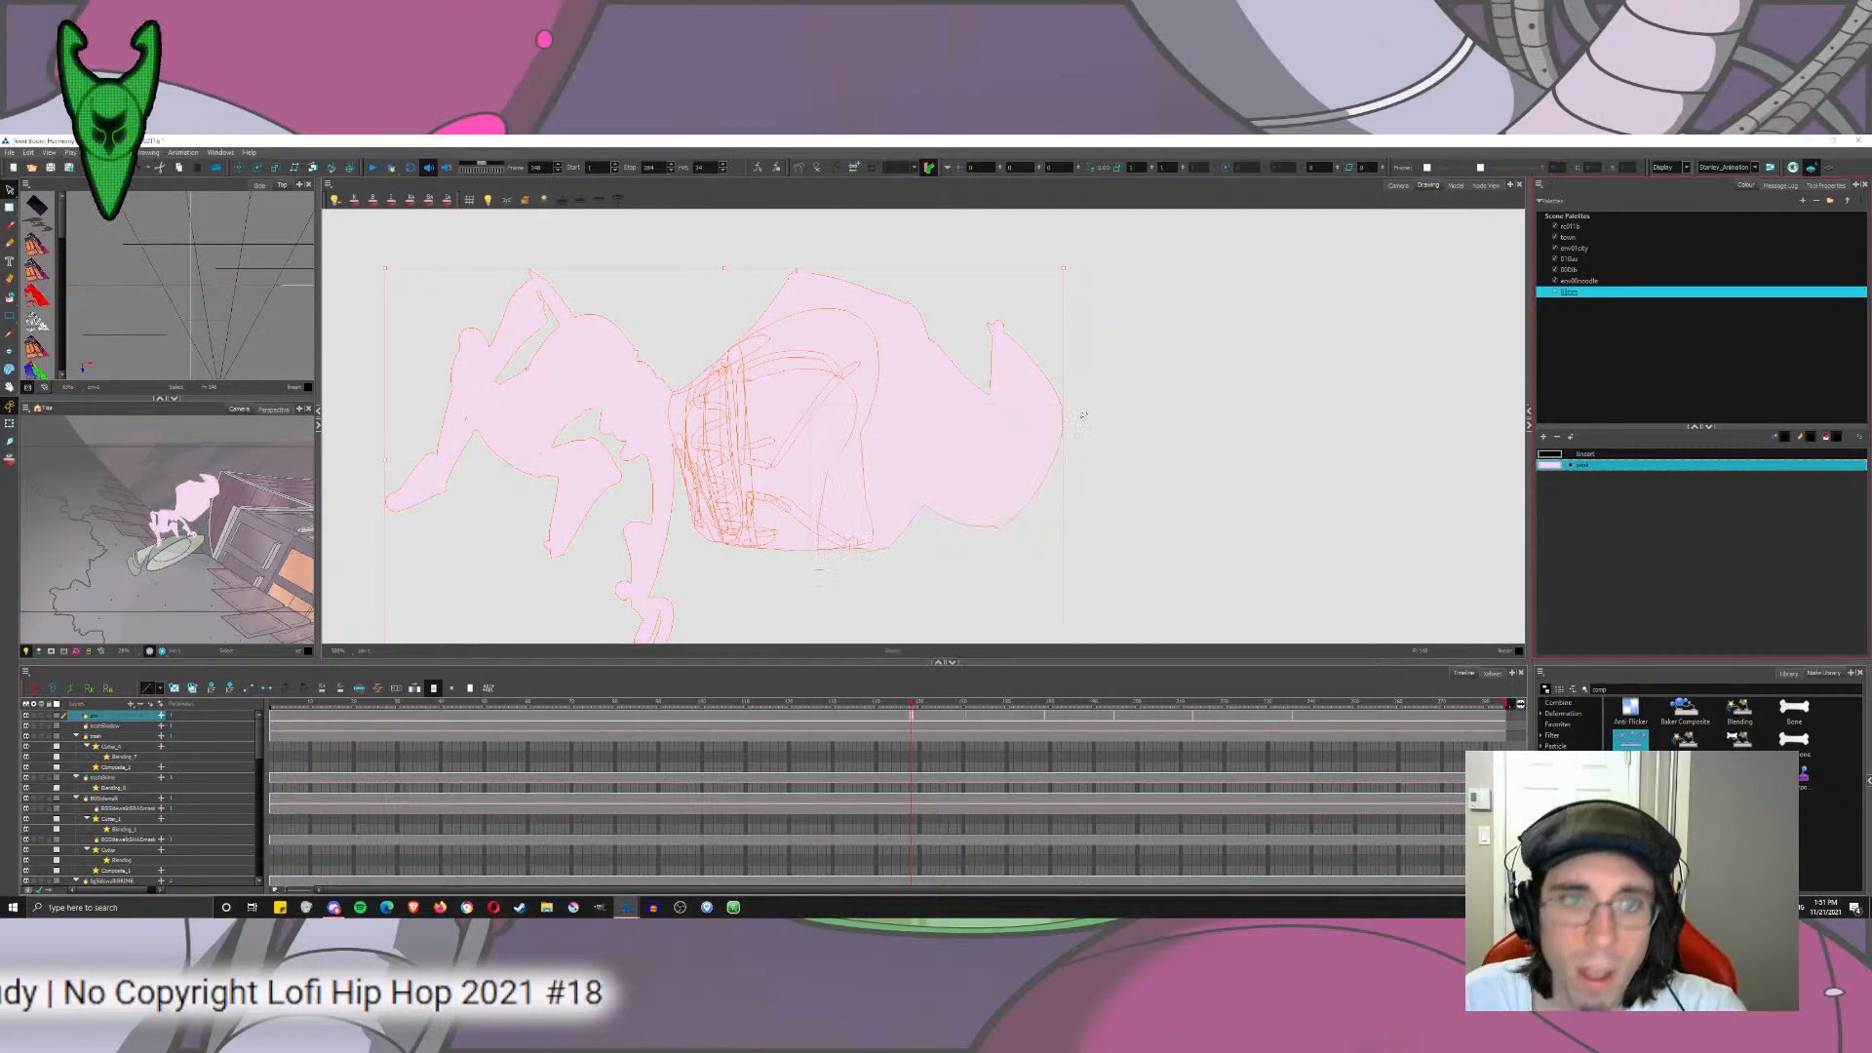
Step: Cut all artwork from the pink silhouette drawing and paste it back into the same drawing
{"action": "left_click", "coordinate": [1829, 168]}
{"action": "left_click", "coordinate": [1810, 168]}
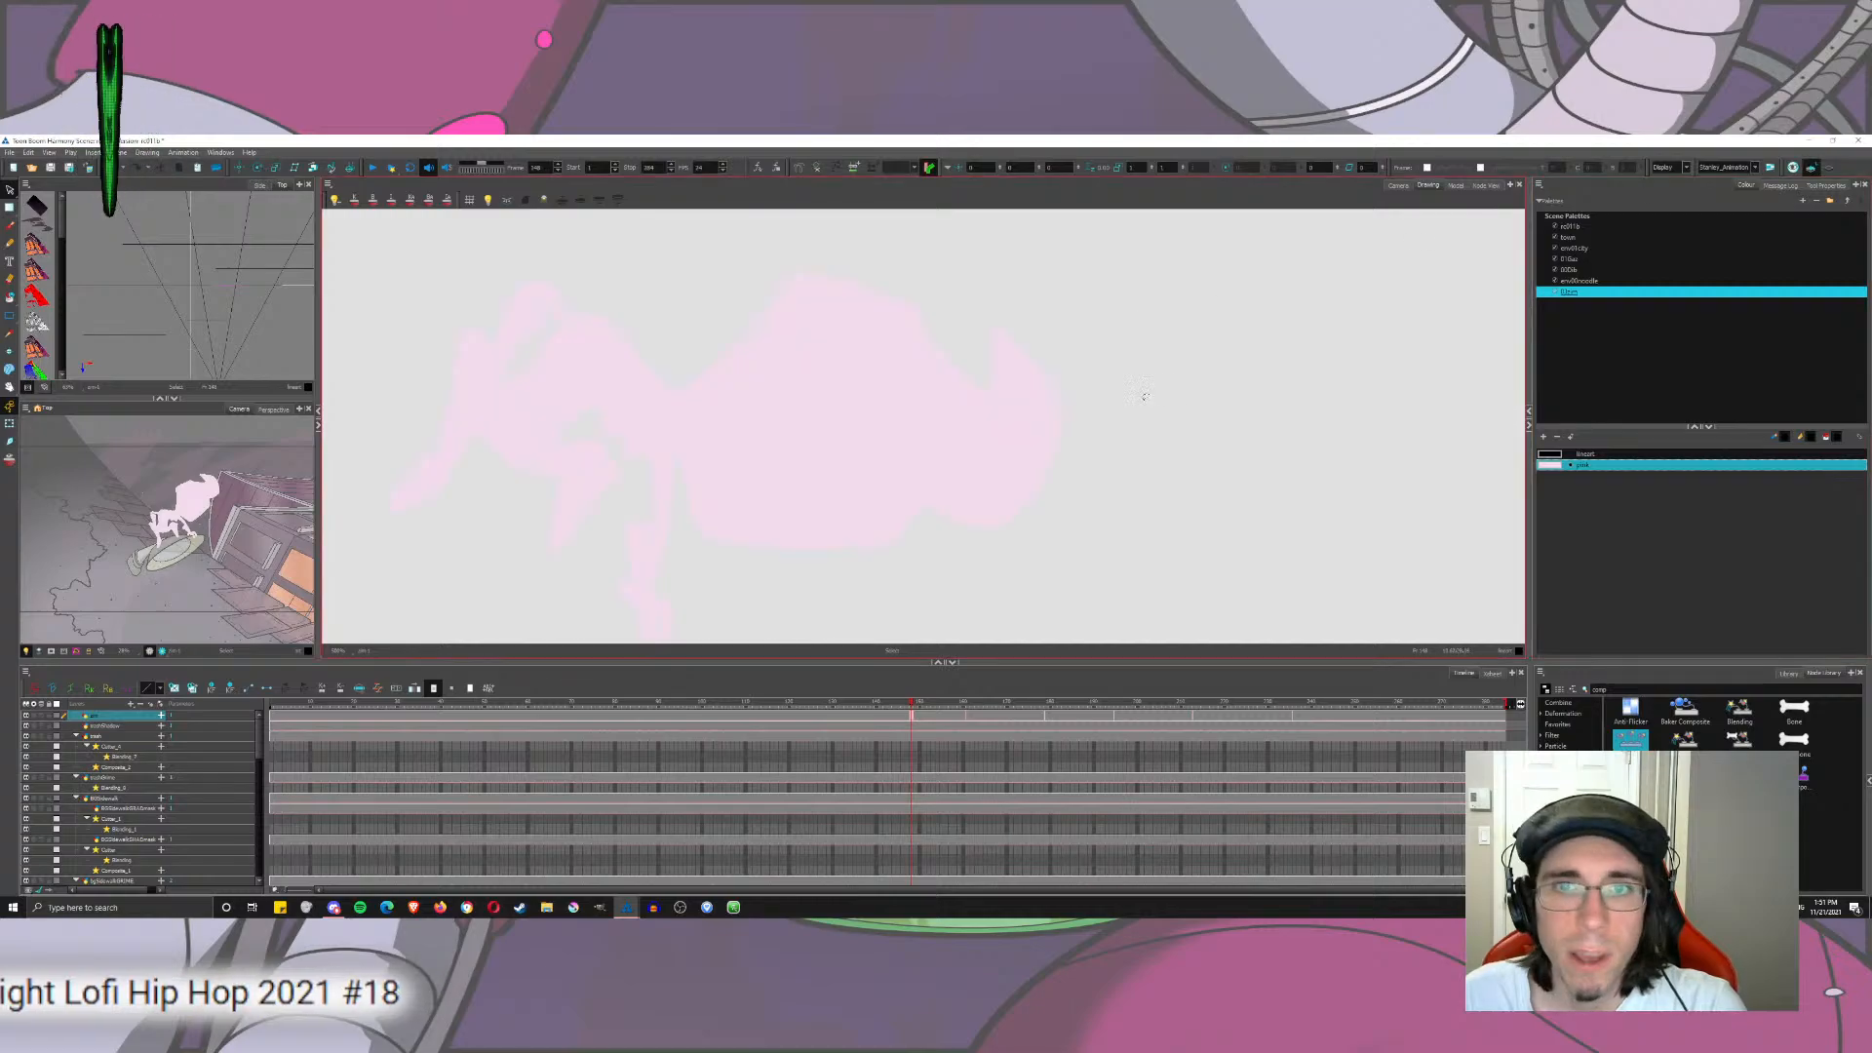
{"action": "key", "text": "ctrl+a"}
{"action": "key", "text": "ctrl+x"}
{"action": "key", "text": "ctrl+v"}
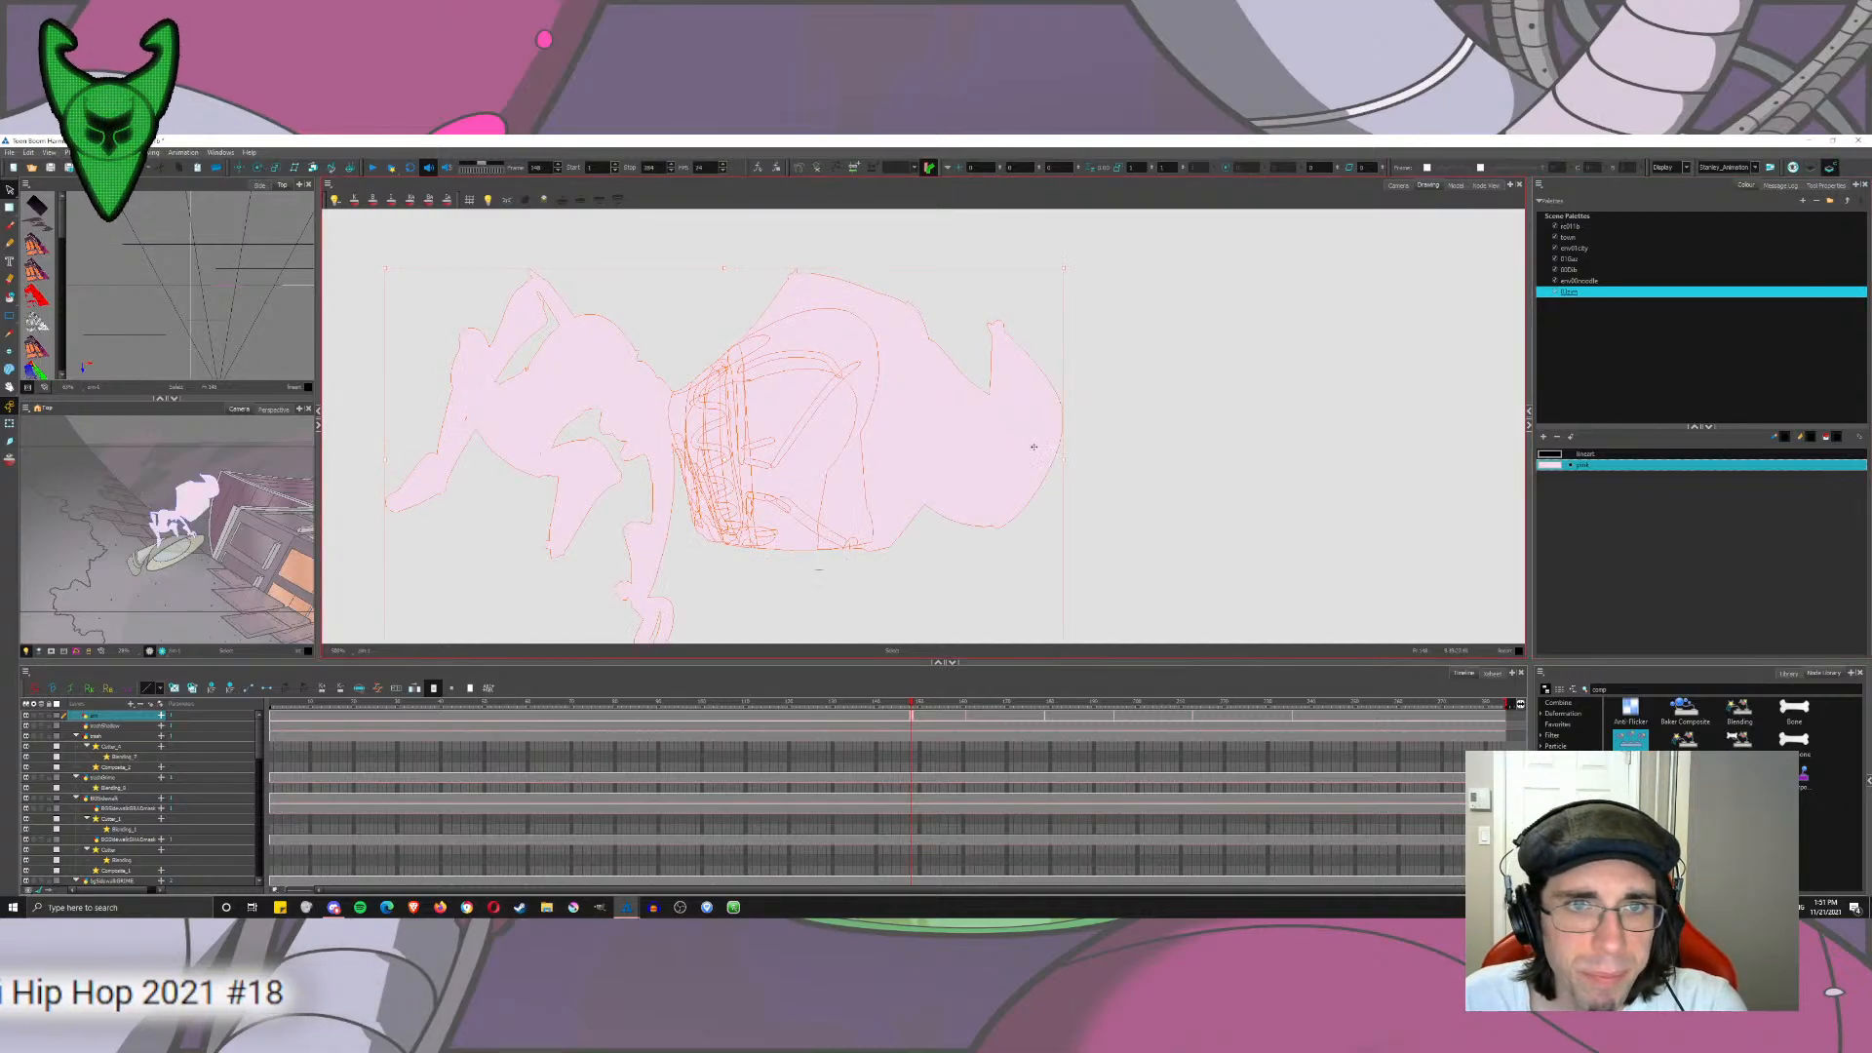
Step: On the silhouette drawing with visible teeth, make the palette's black colour current, and cut and paste back all its artwork
{"action": "left_click", "coordinate": [979, 717]}
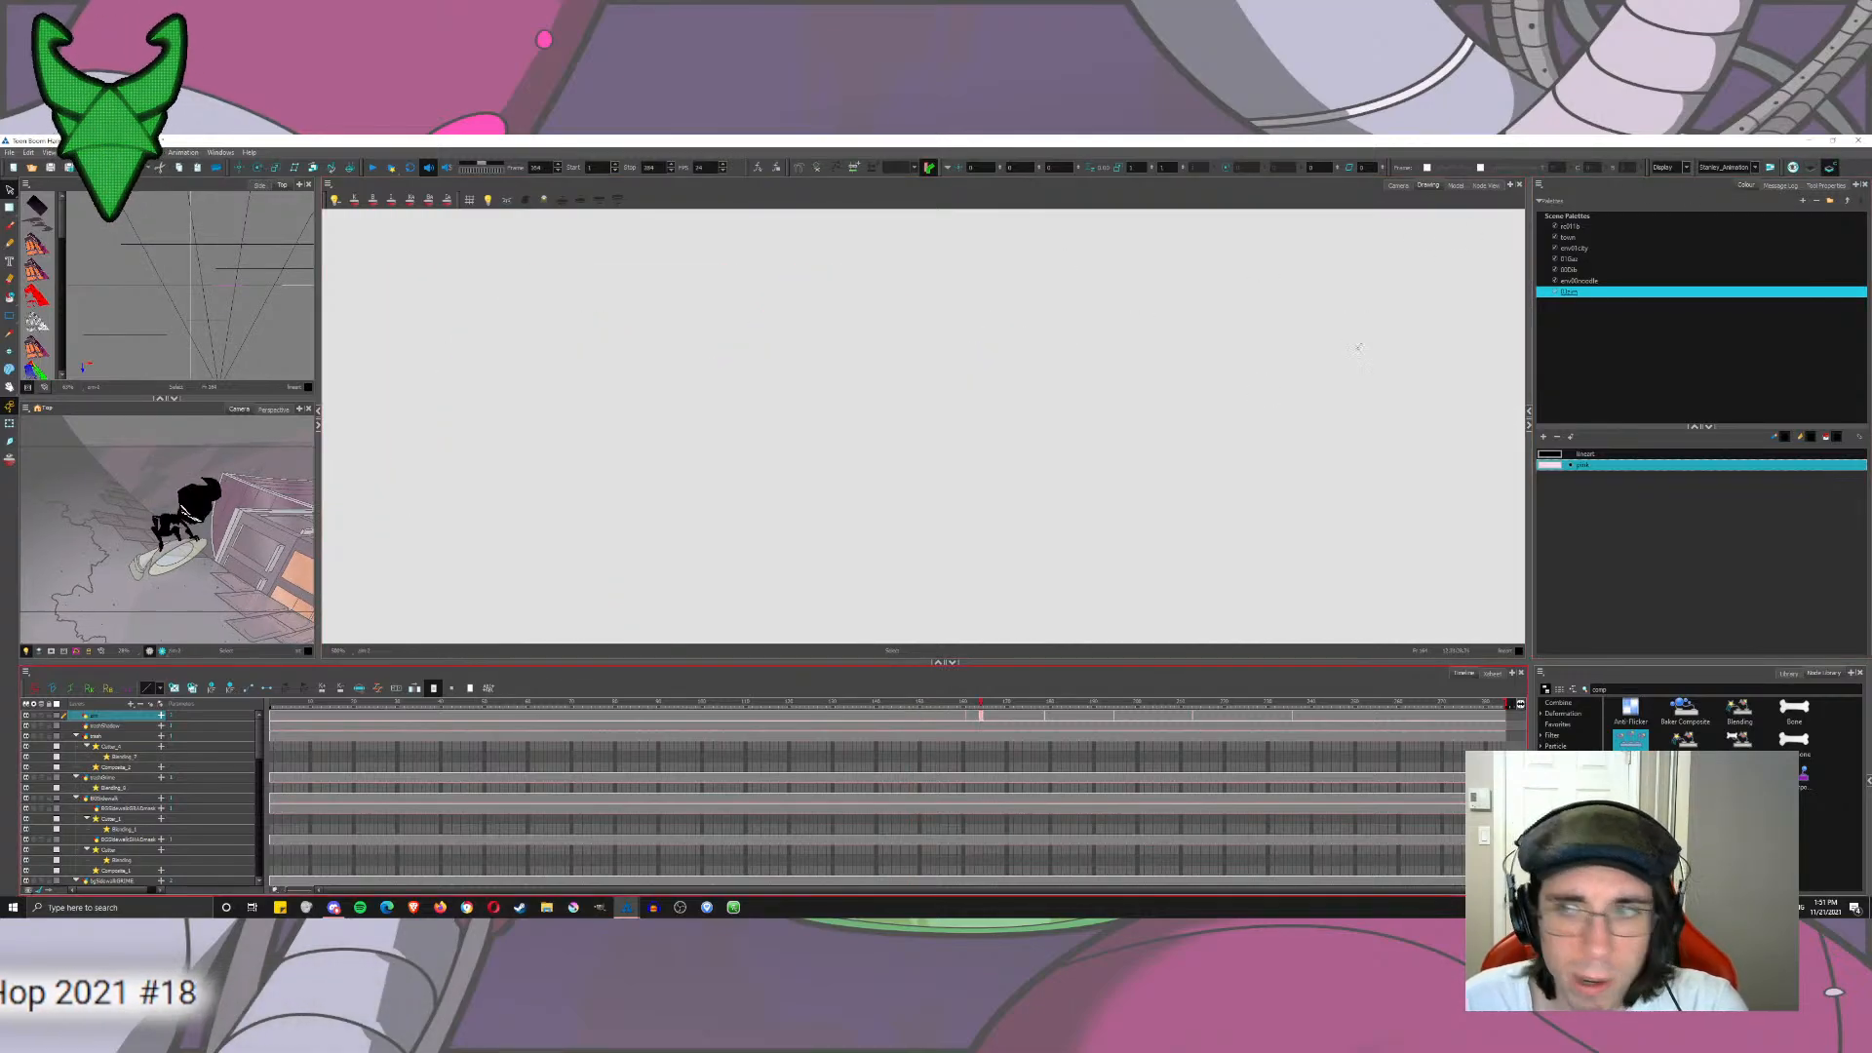
{"action": "left_click", "coordinate": [1584, 453]}
{"action": "left_click", "coordinate": [1794, 168]}
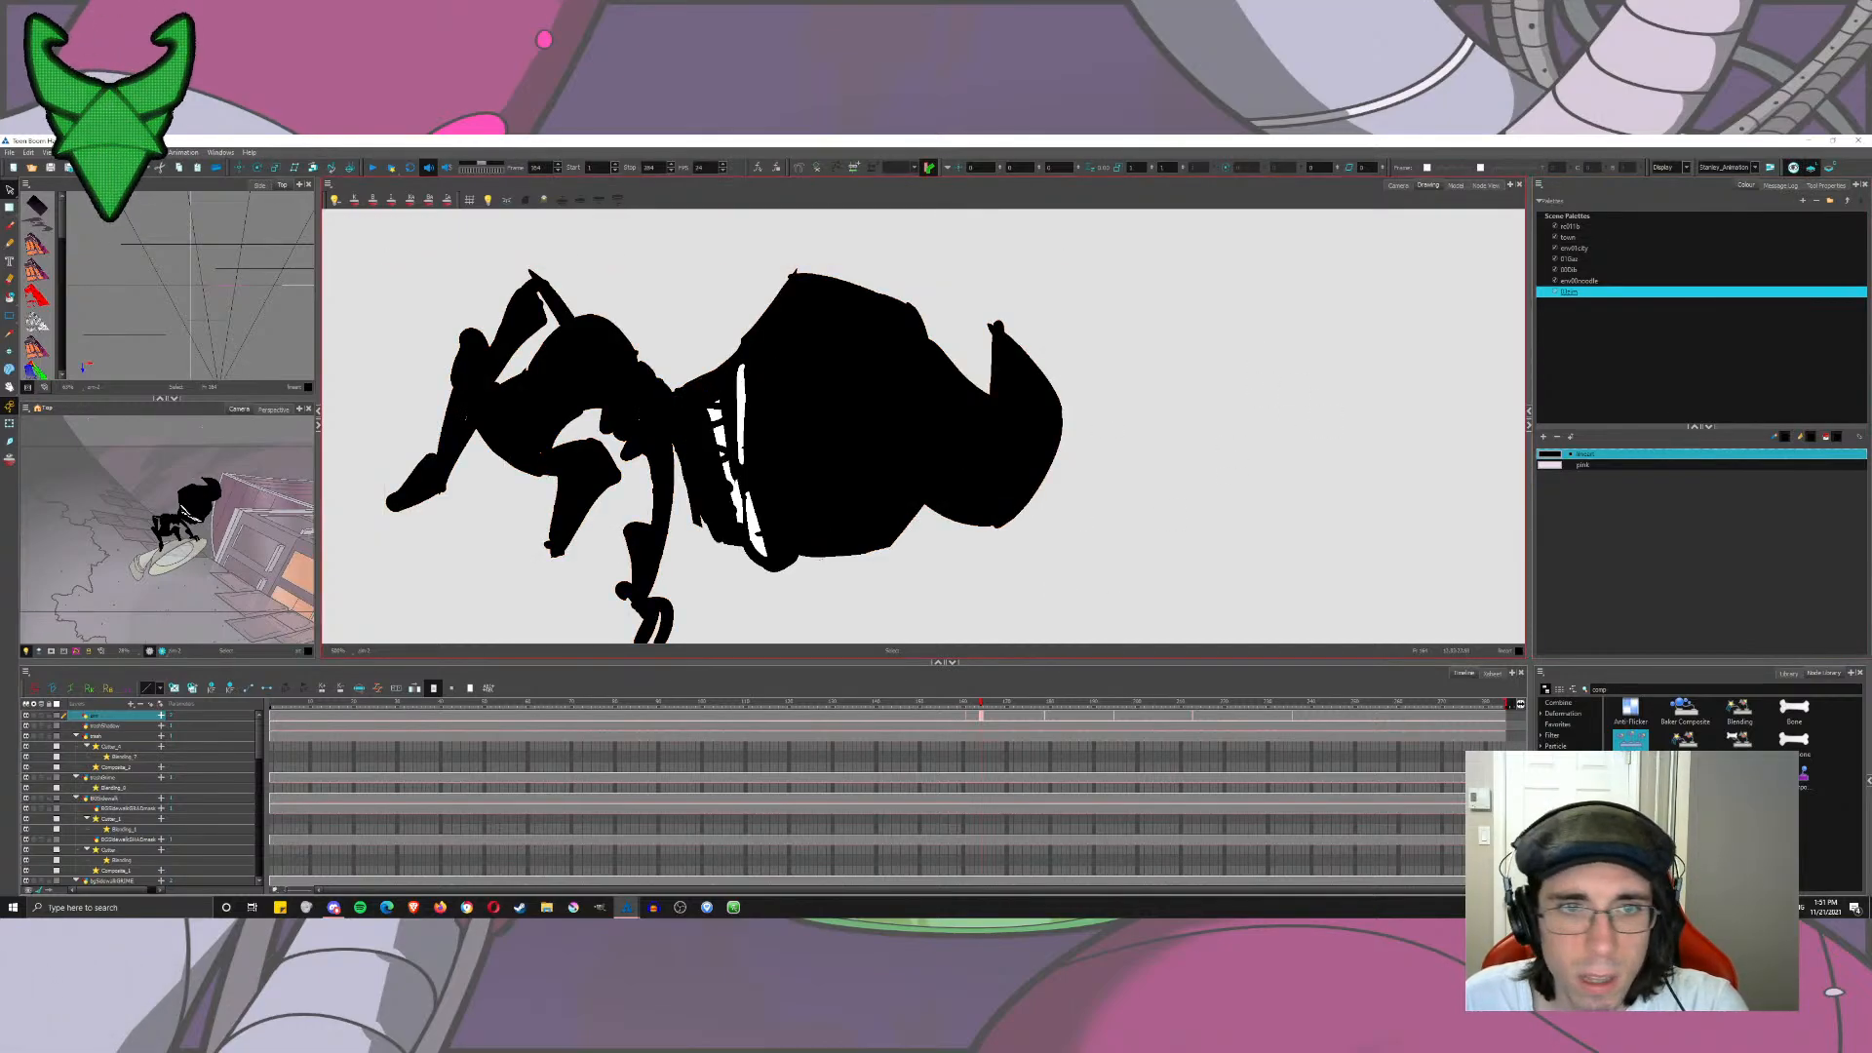
{"action": "key", "text": "ctrl+a"}
{"action": "key", "text": "ctrl+x"}
{"action": "key", "text": "ctrl+v"}
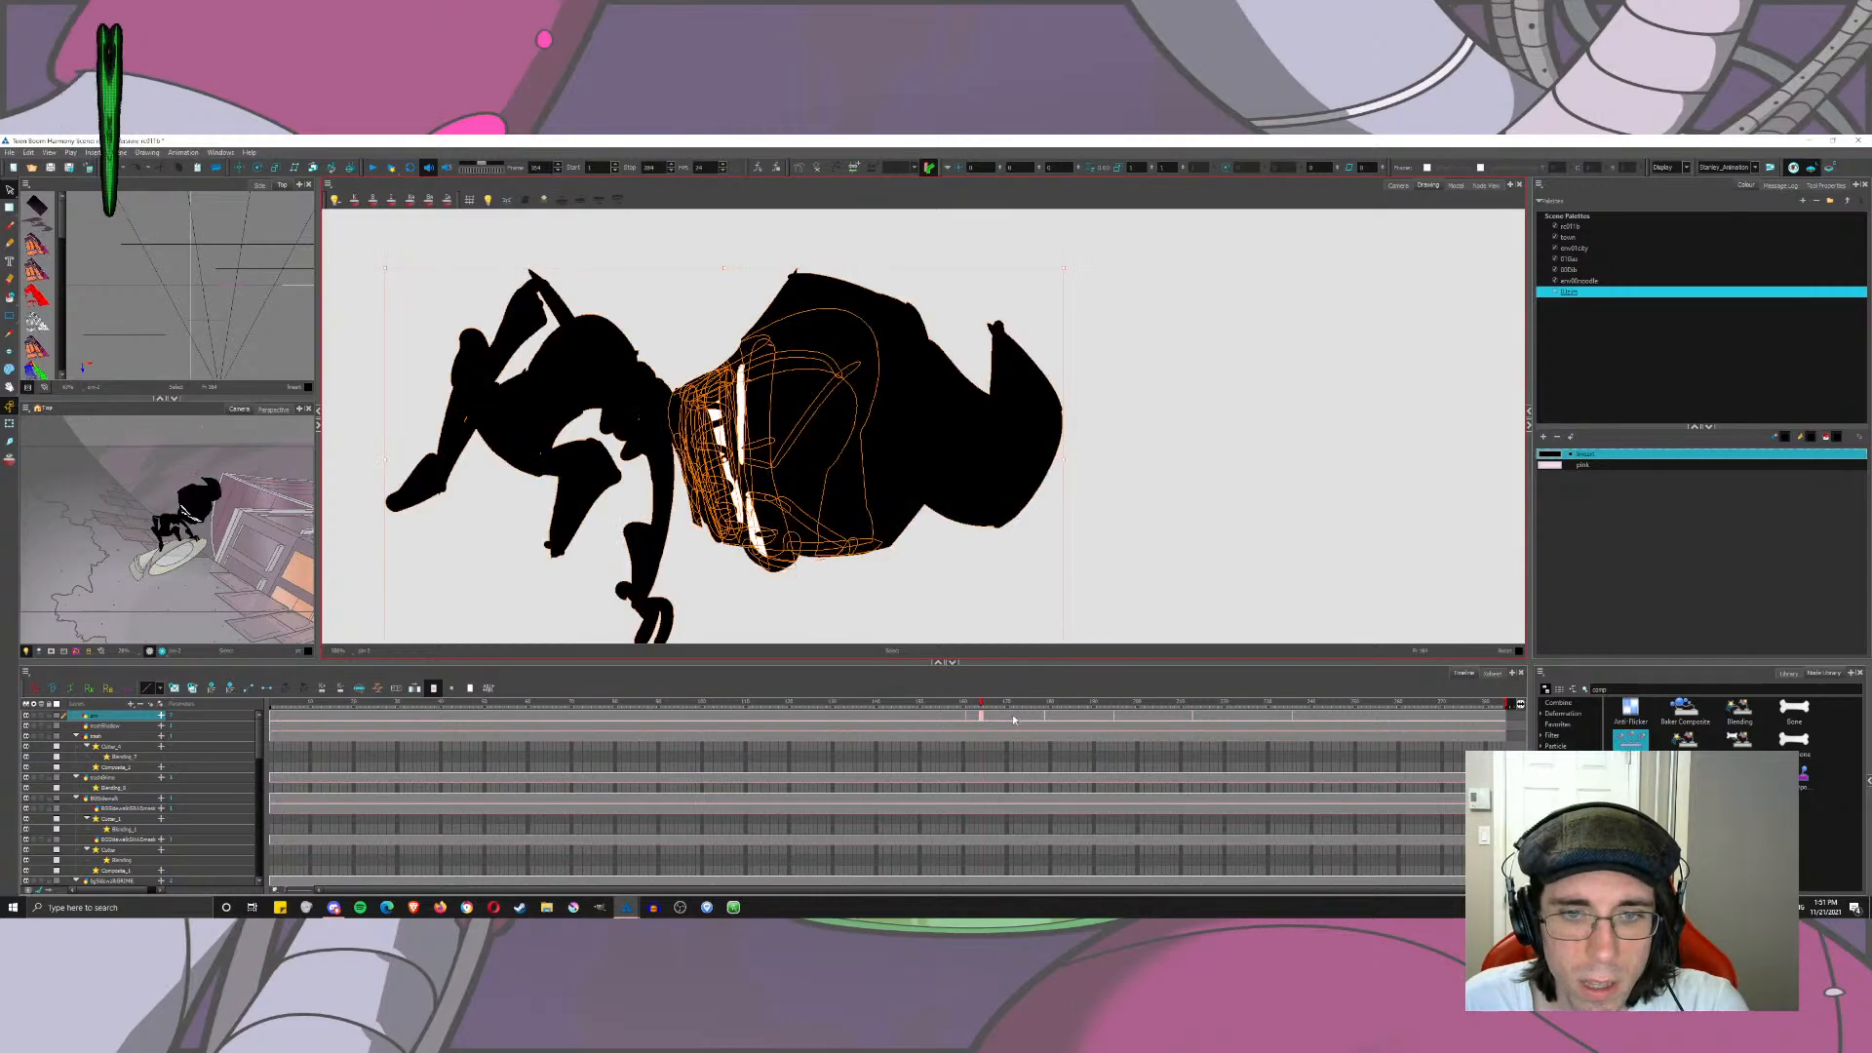
{"action": "left_click", "coordinate": [1013, 714]}
{"action": "left_click", "coordinate": [955, 719]}
{"action": "left_click", "coordinate": [996, 719]}
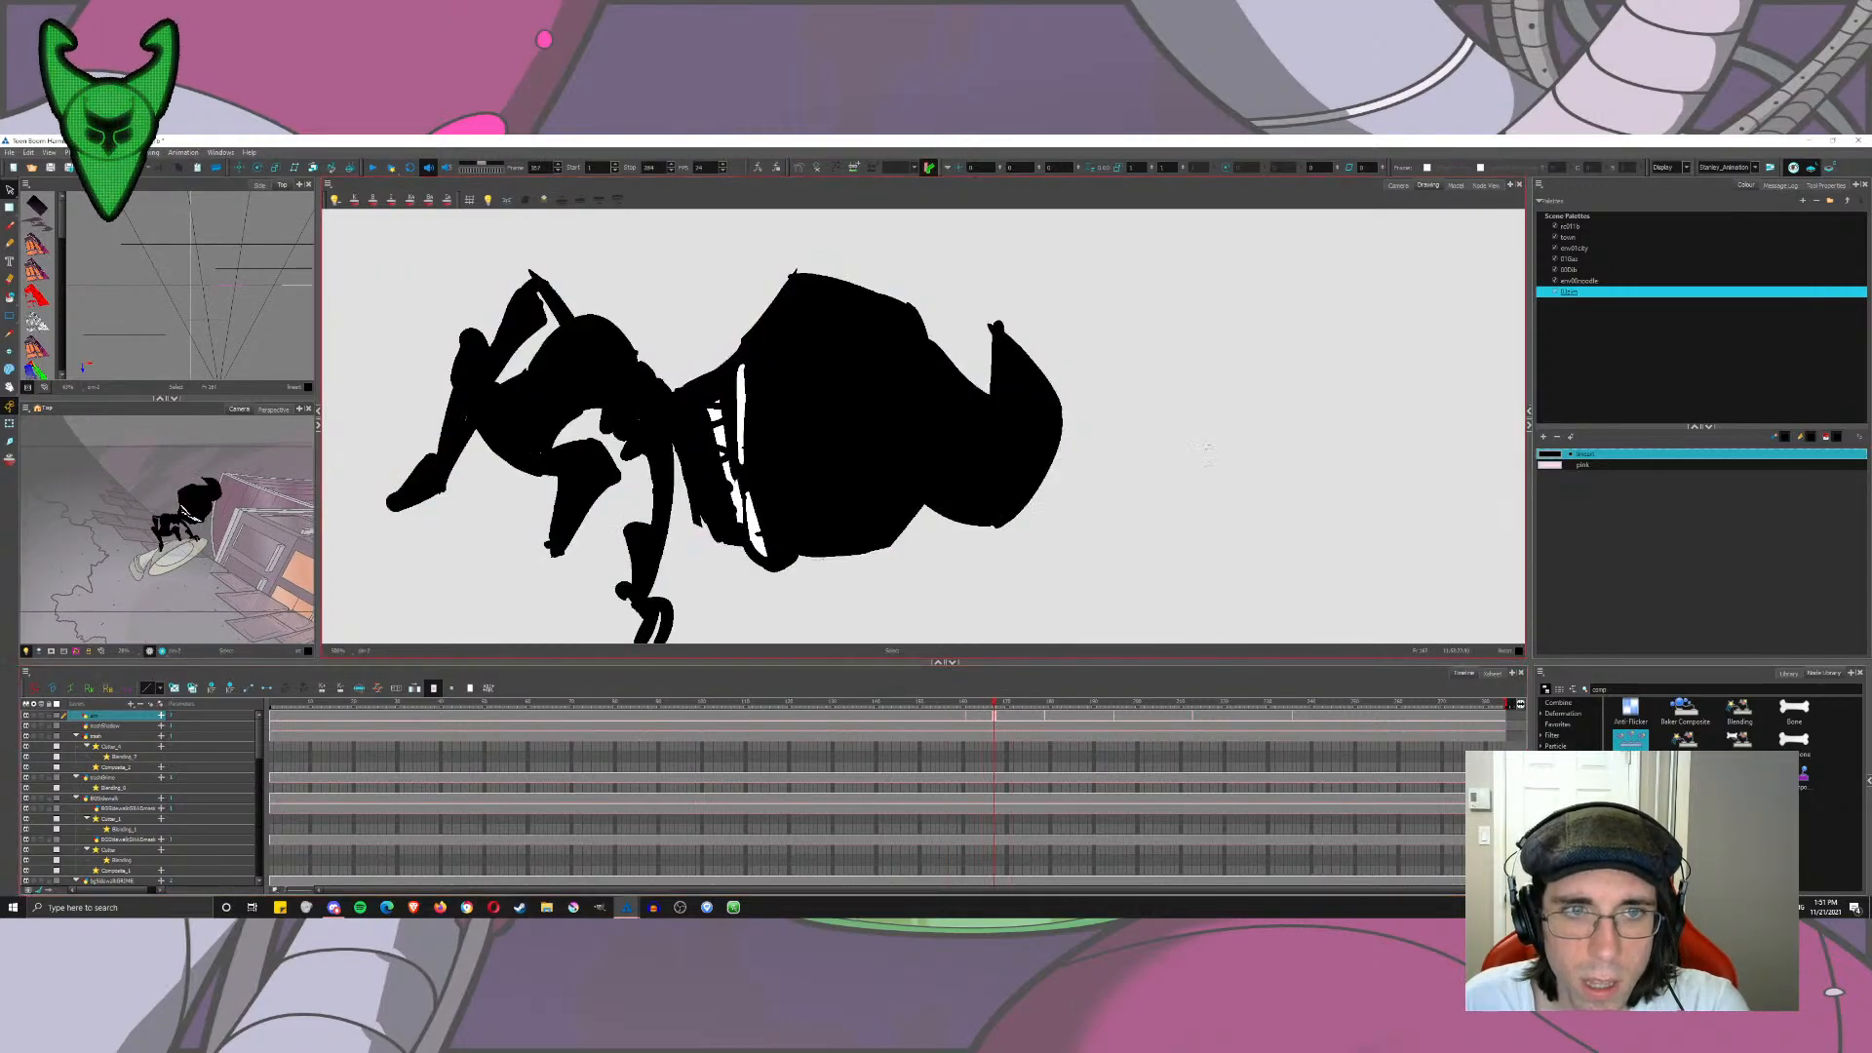
{"action": "key", "text": "Escape"}
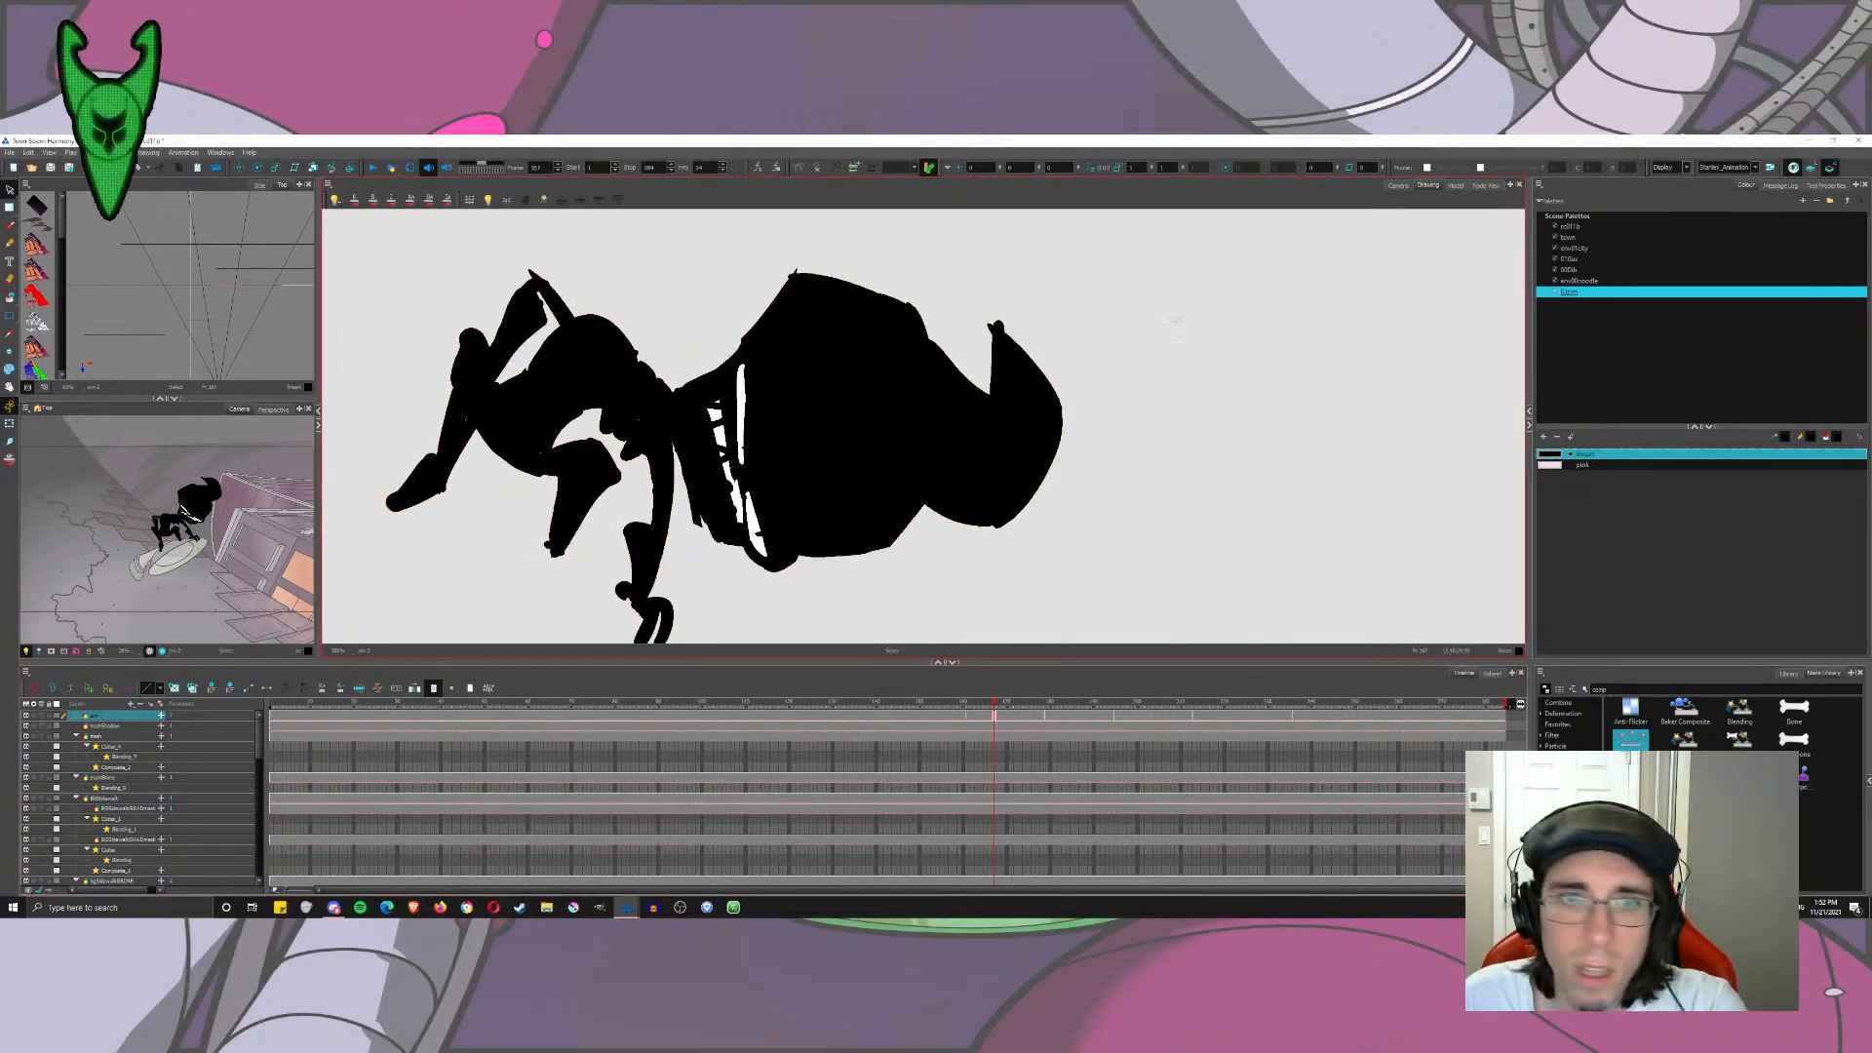
Step: Recolour all the artwork of the black silhouette drawing with visible teeth using the pink swatch
{"action": "key", "text": "ctrl+a"}
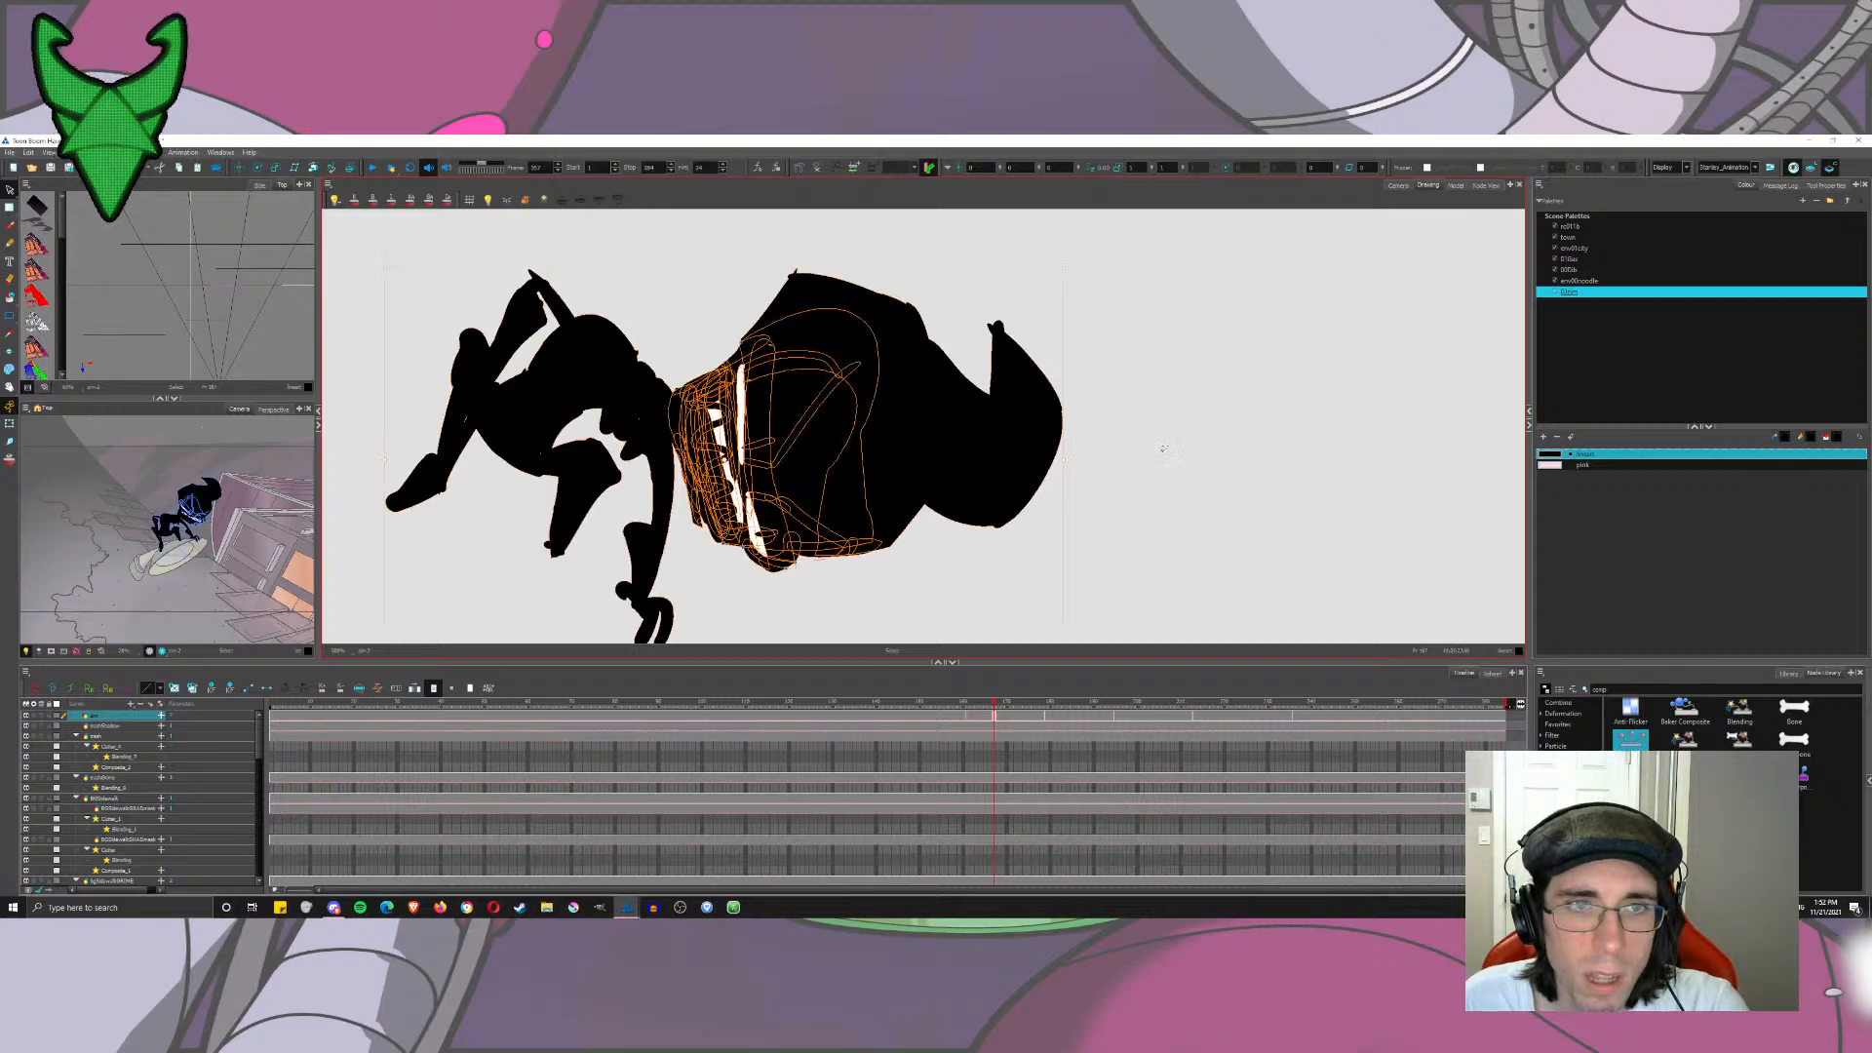
{"action": "key", "text": "alt+shift+f"}
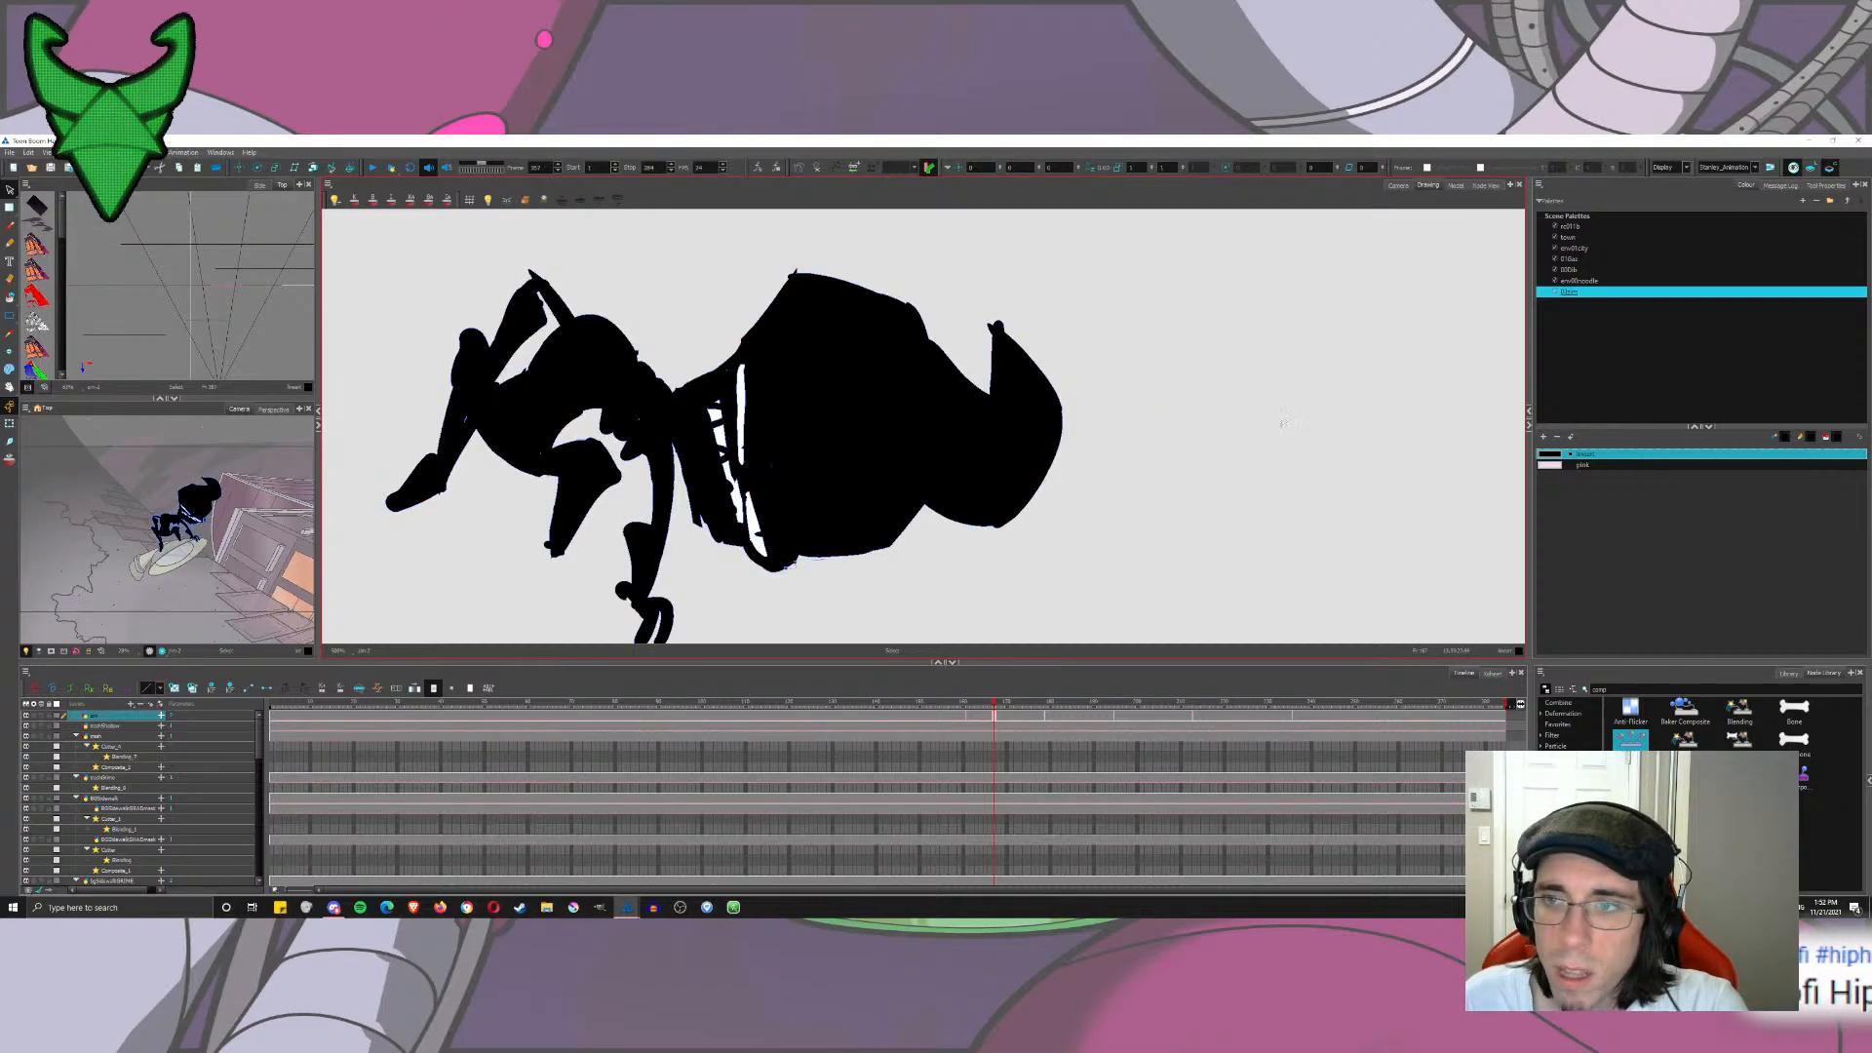
{"action": "left_click", "coordinate": [1560, 465]}
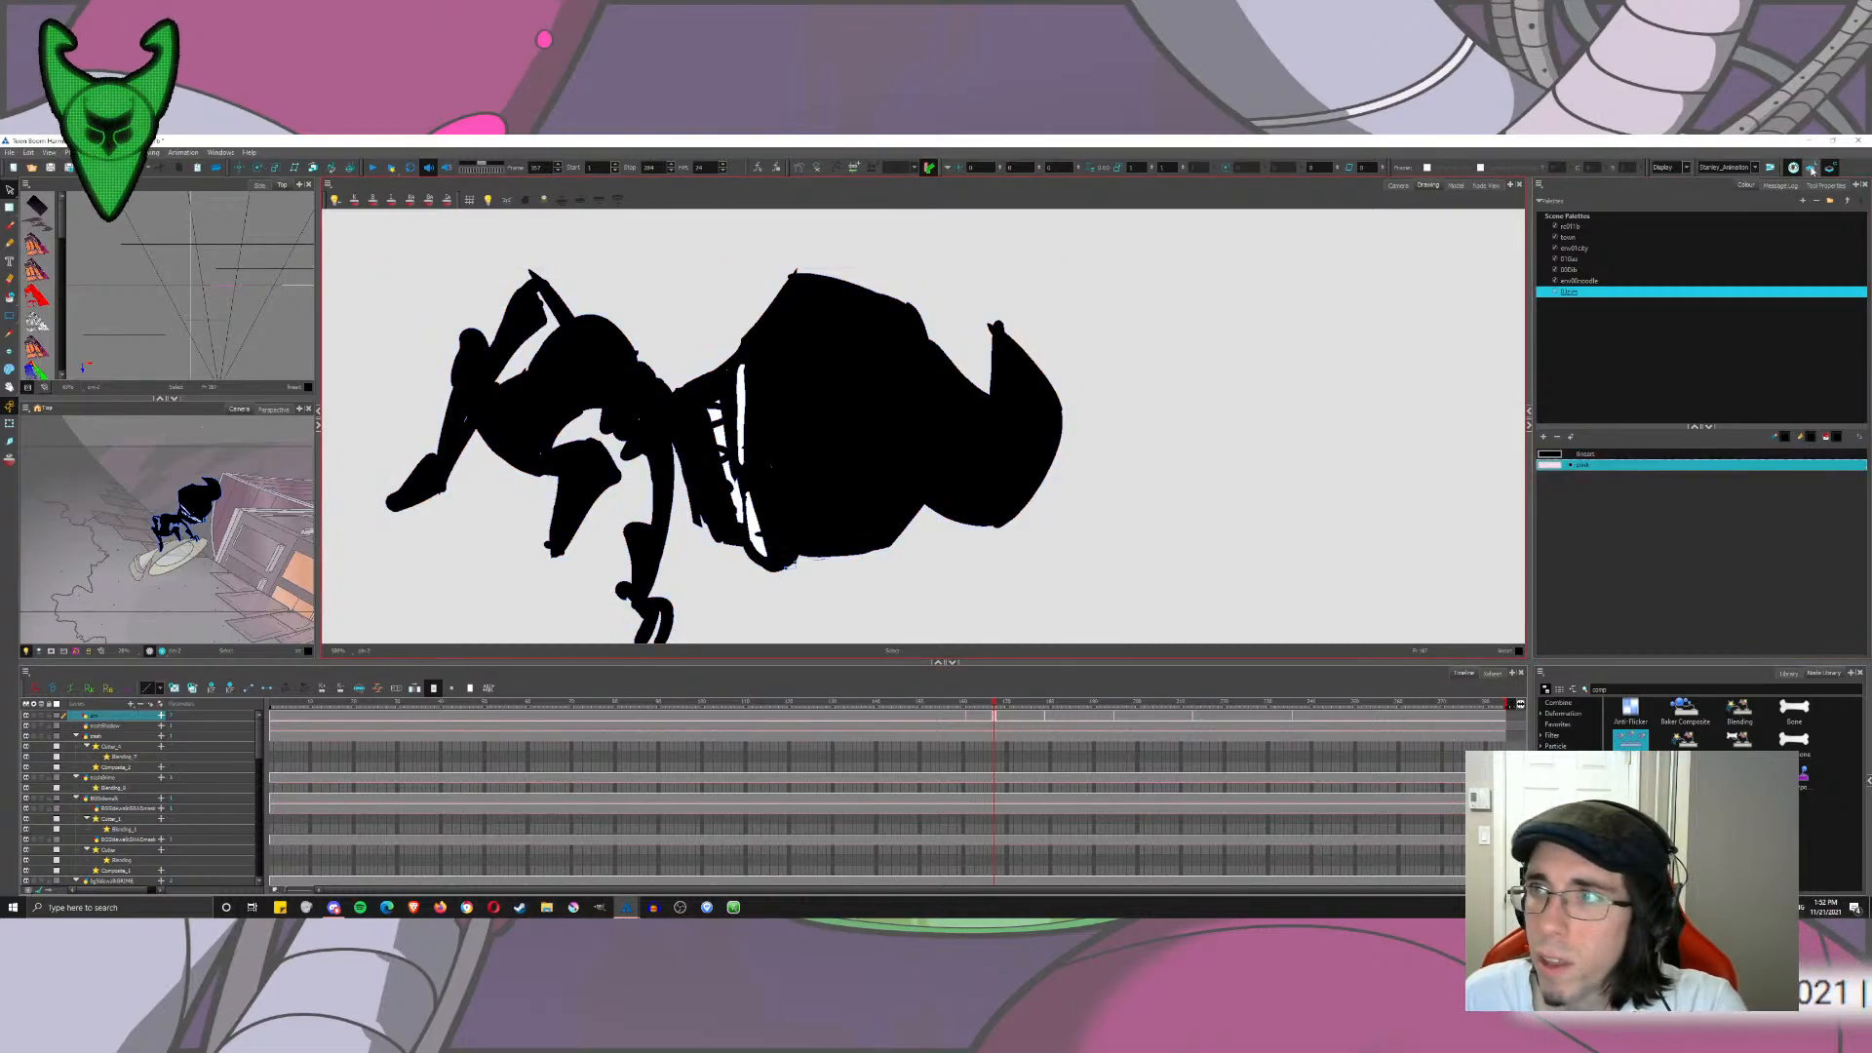
{"action": "key", "text": "ctrl+z"}
{"action": "key", "text": "ctrl+z"}
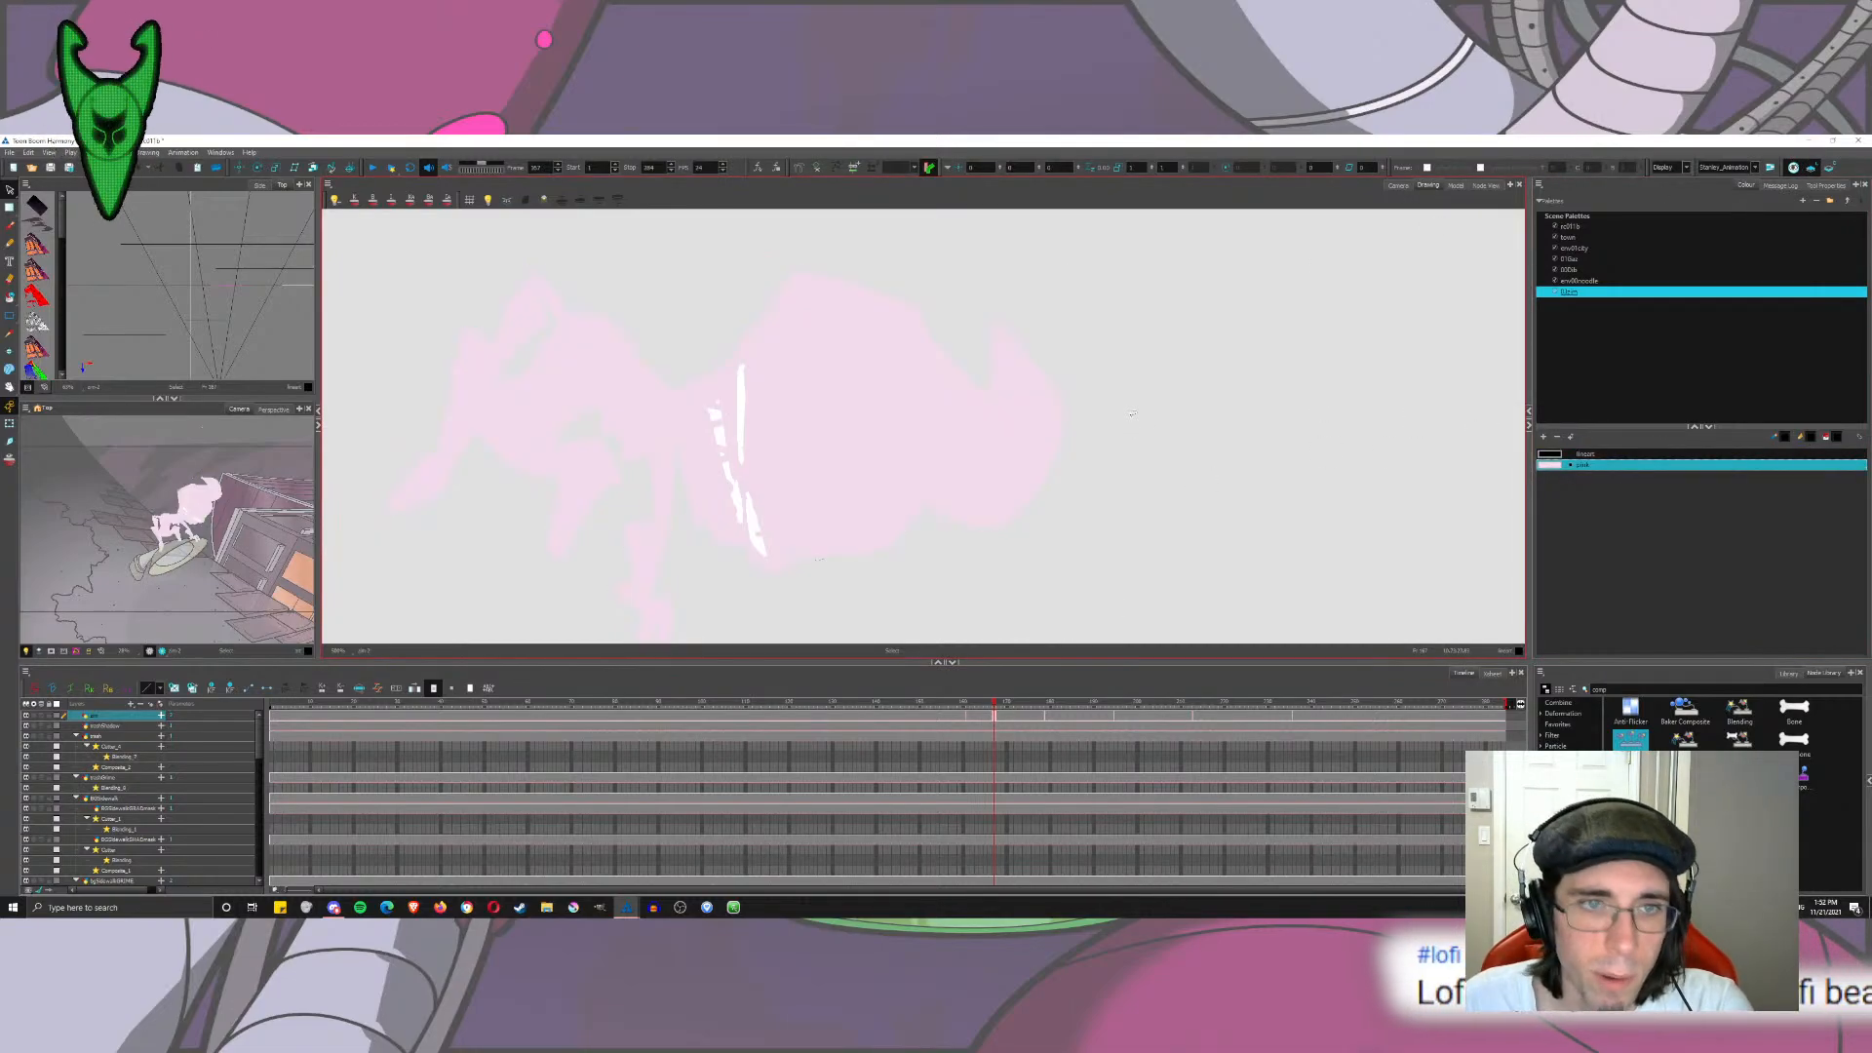
Step: On the next drawing, with white eyes and teeth, recolour the black body and the three small marks inside the eyes with the pink swatch
{"action": "left_click", "coordinate": [1055, 719]}
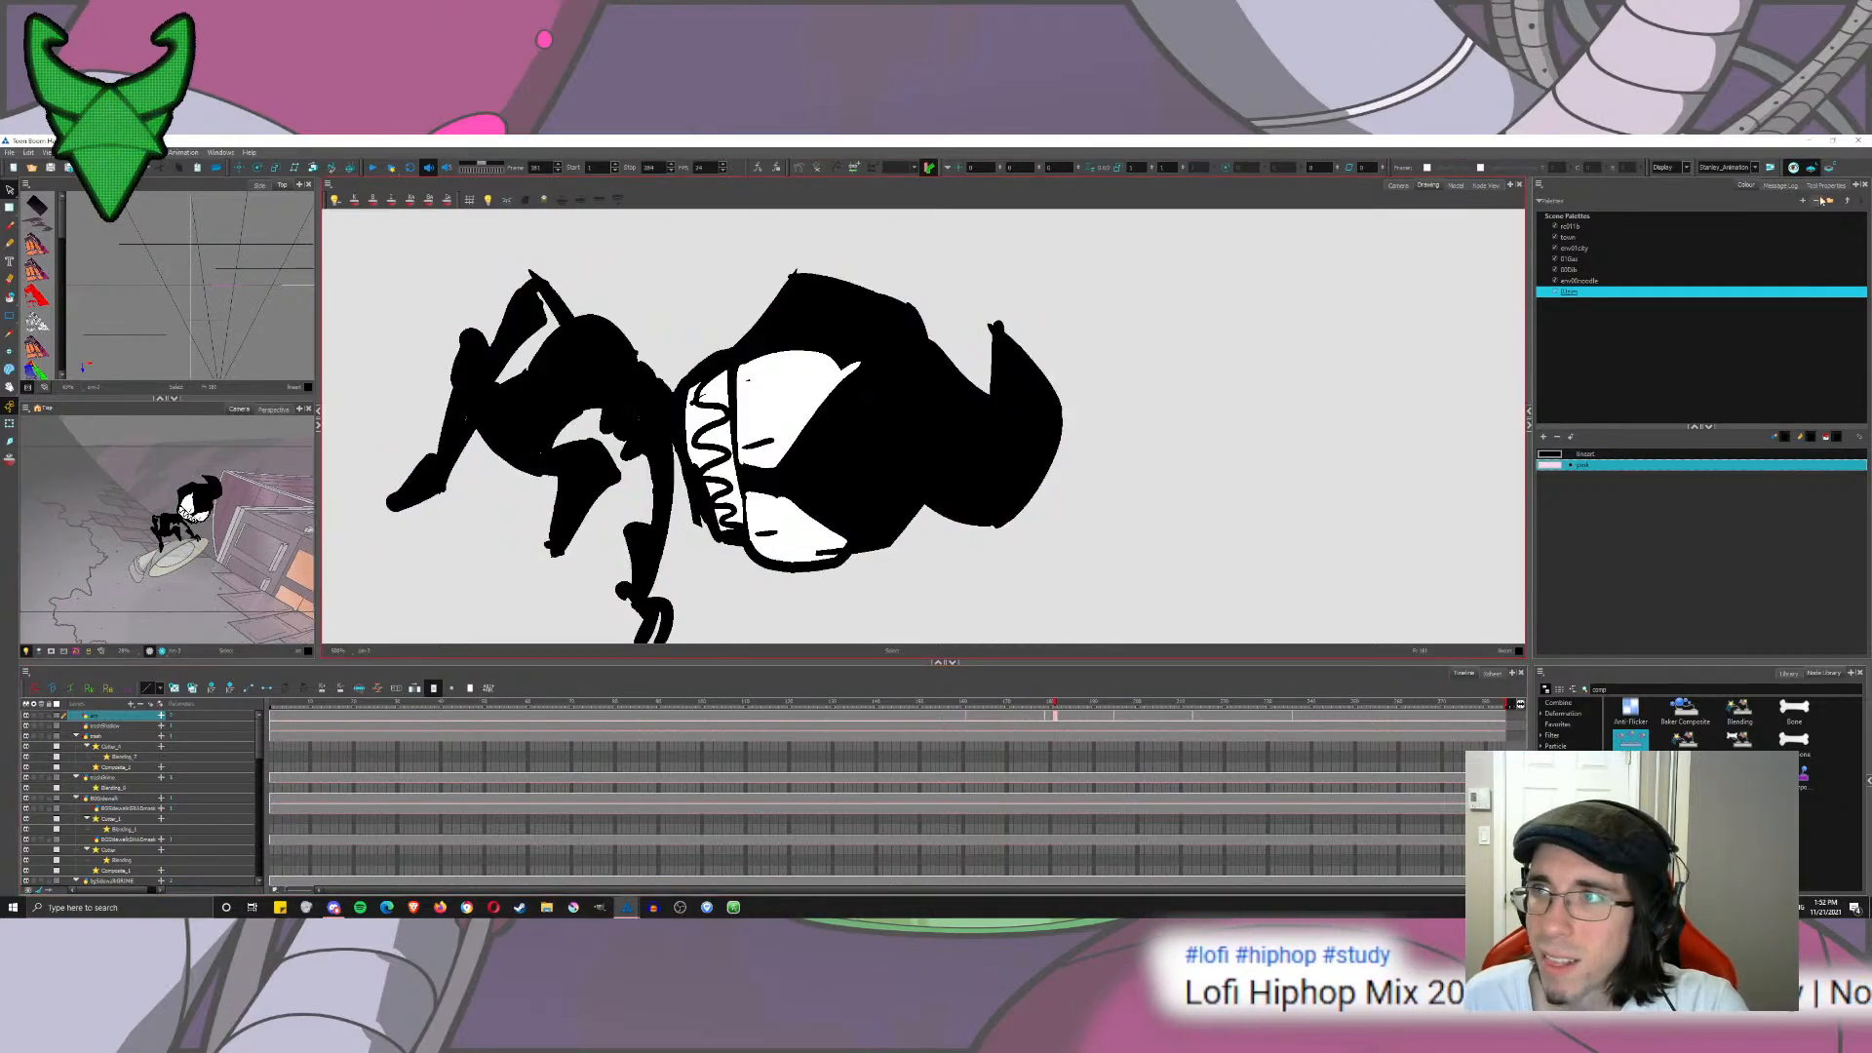
{"action": "left_click", "coordinate": [1568, 454]}
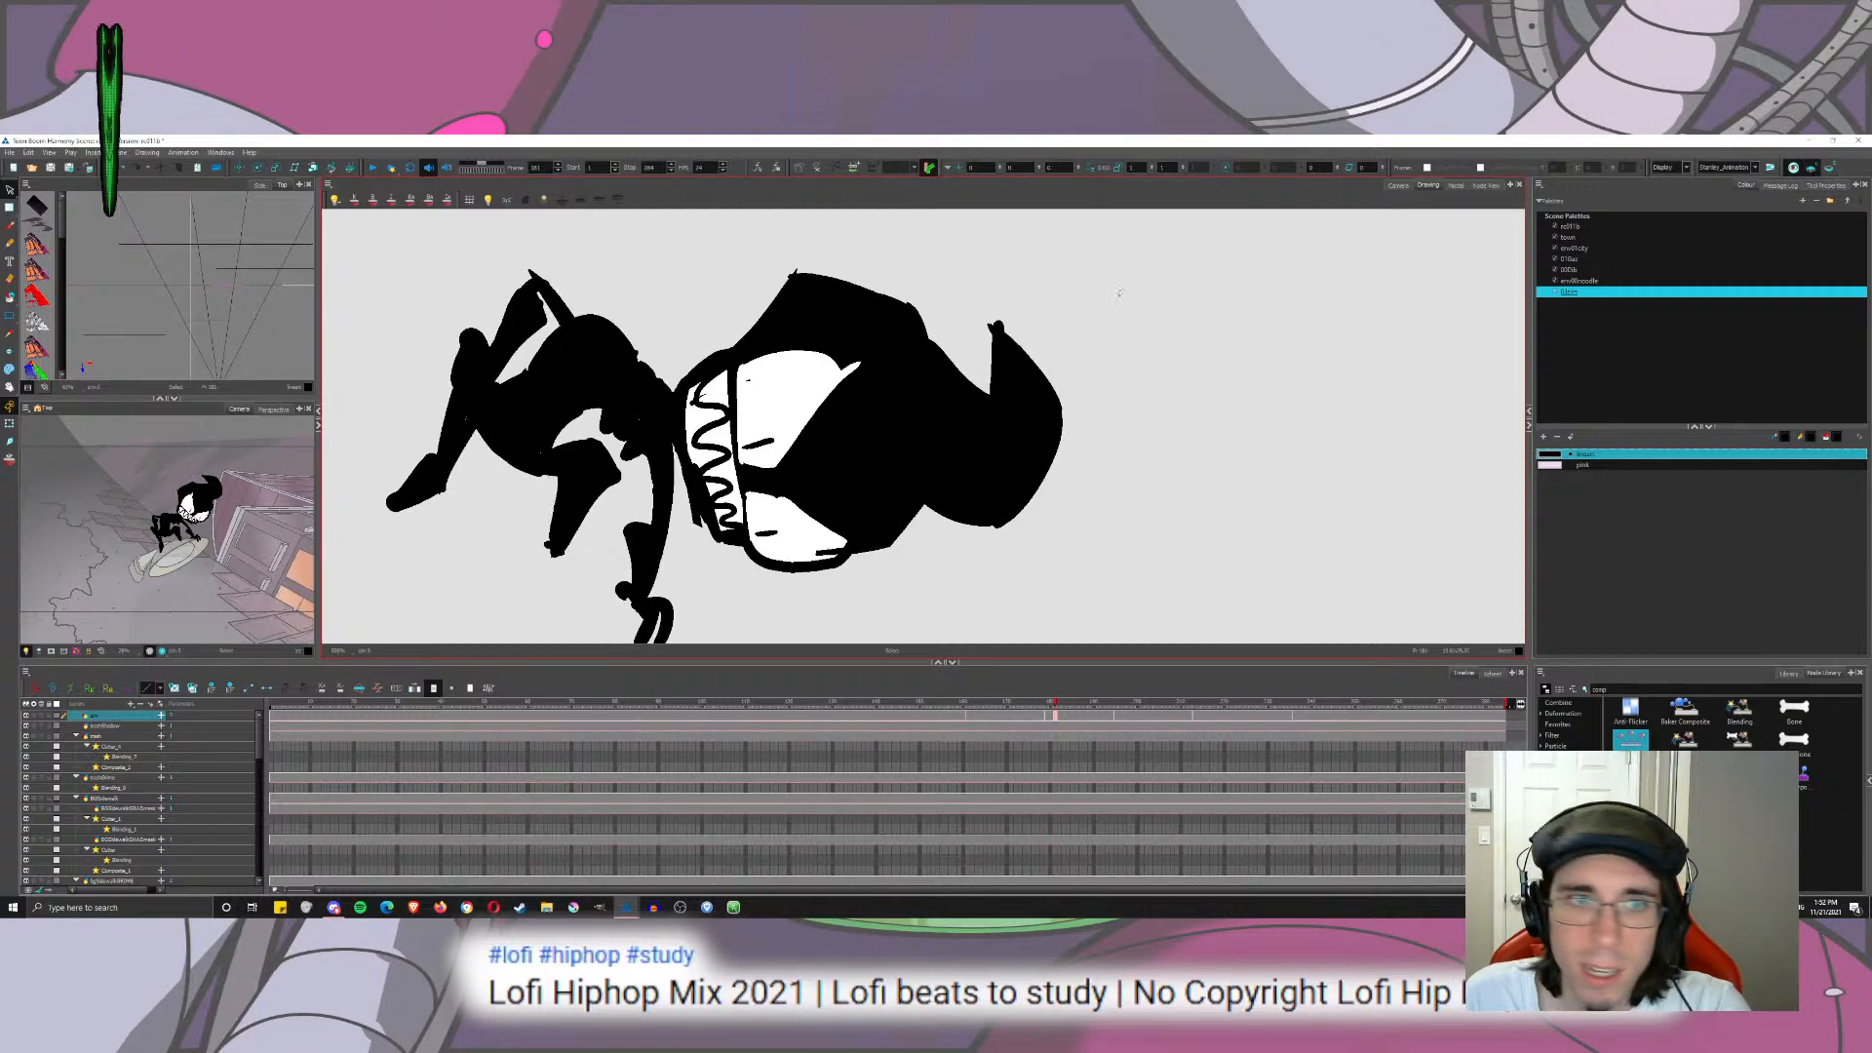
{"action": "key", "text": "ctrl+a"}
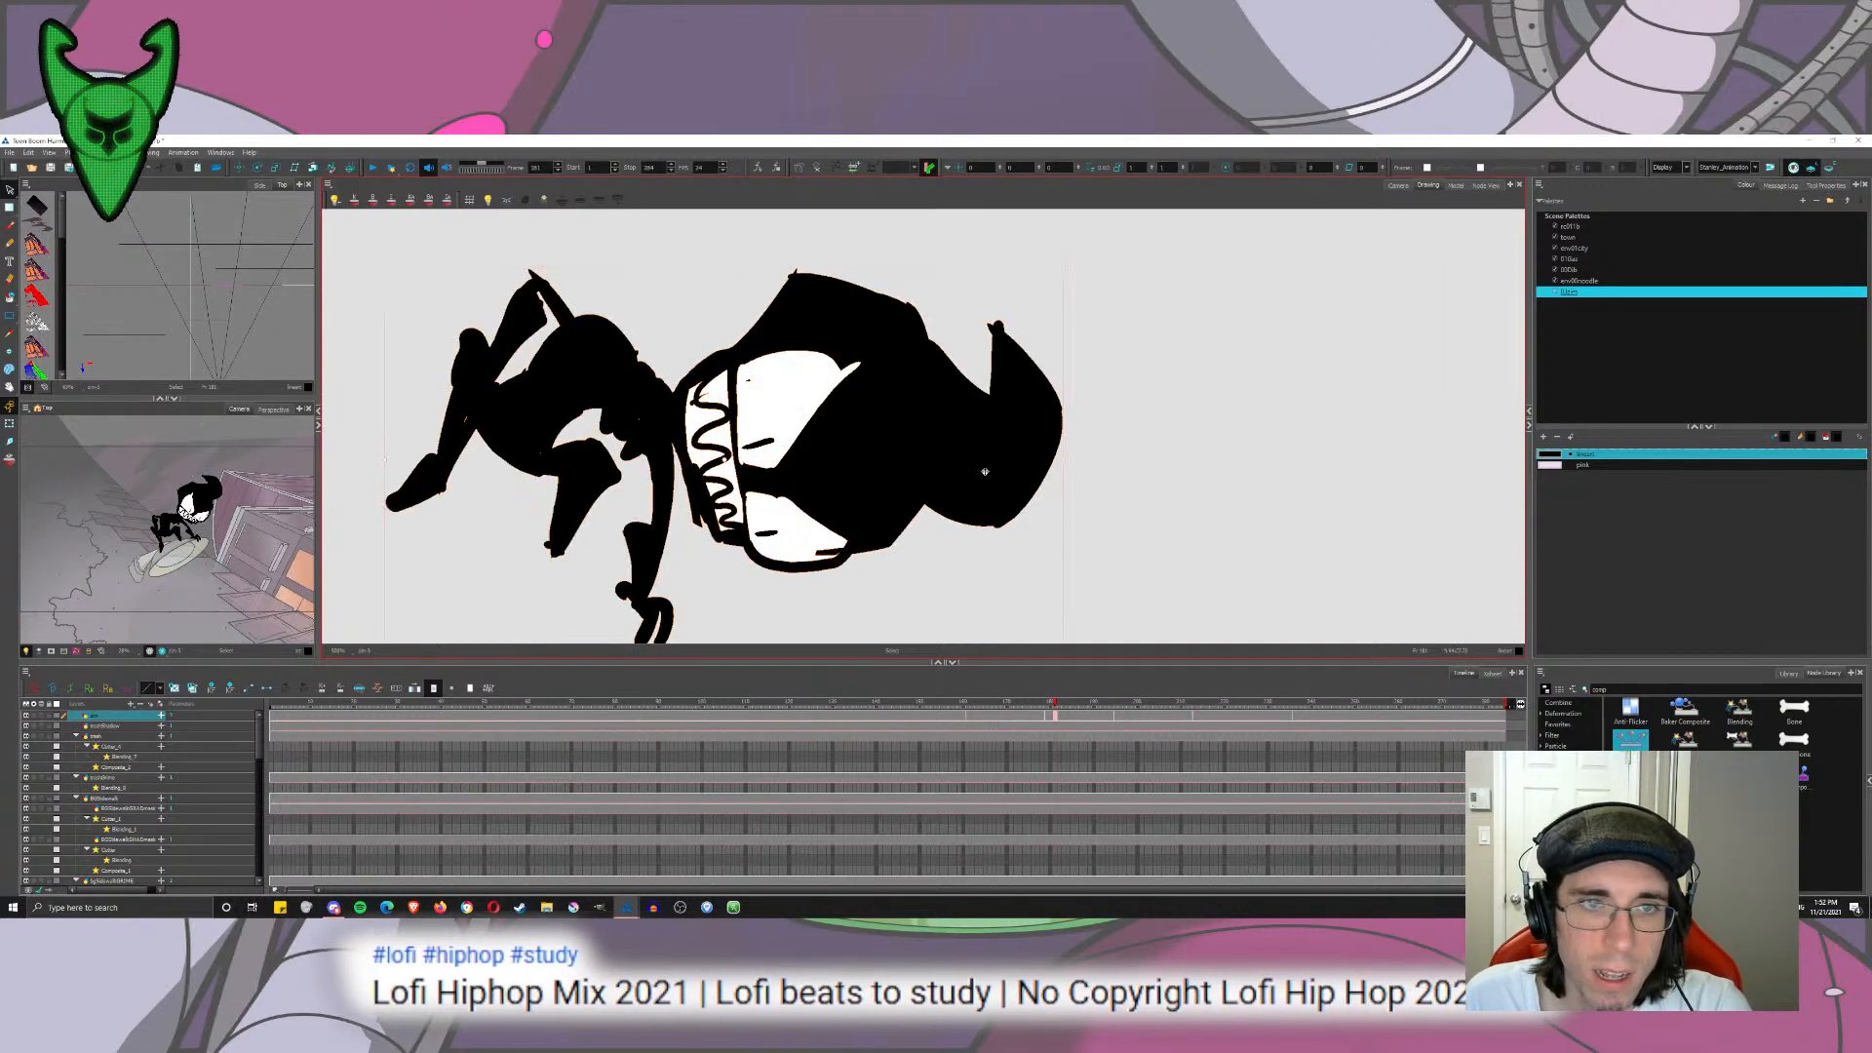
{"action": "left_click", "coordinate": [1554, 465]}
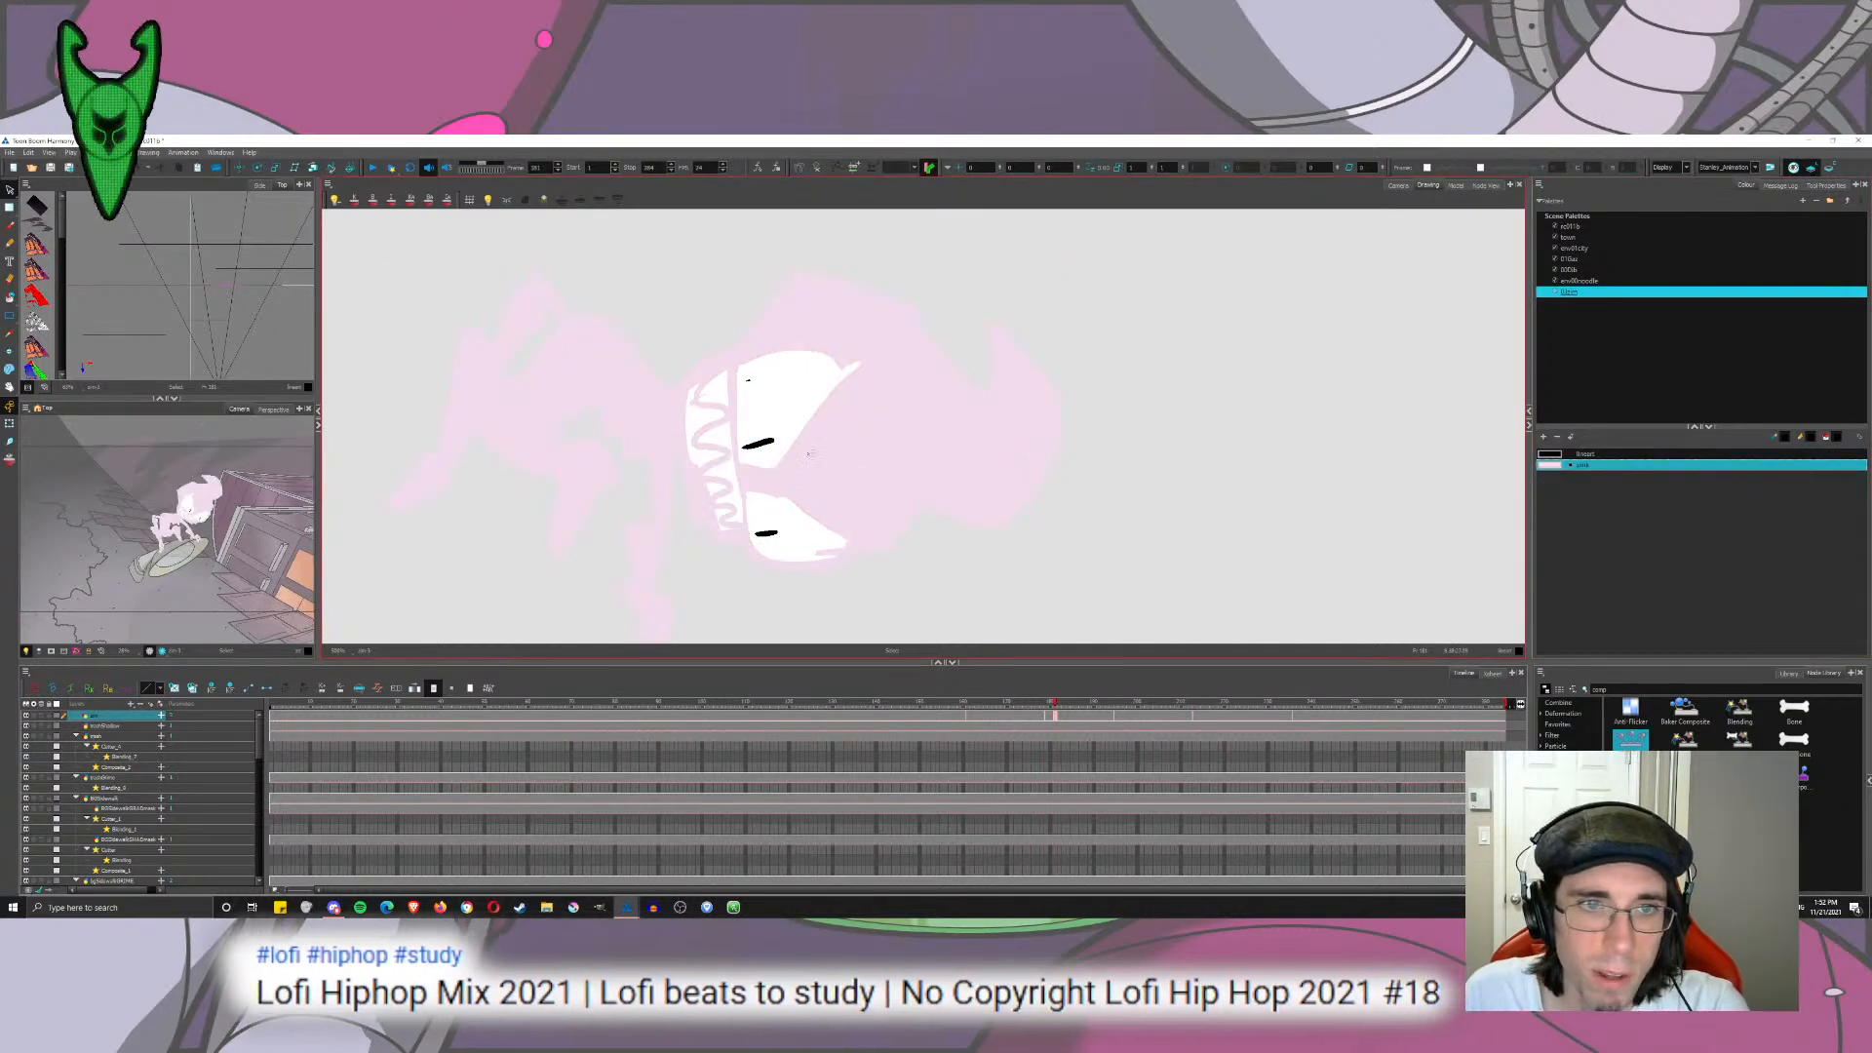
{"action": "left_click", "coordinate": [764, 441]}
{"action": "left_click", "coordinate": [767, 533], "text": "shift"}
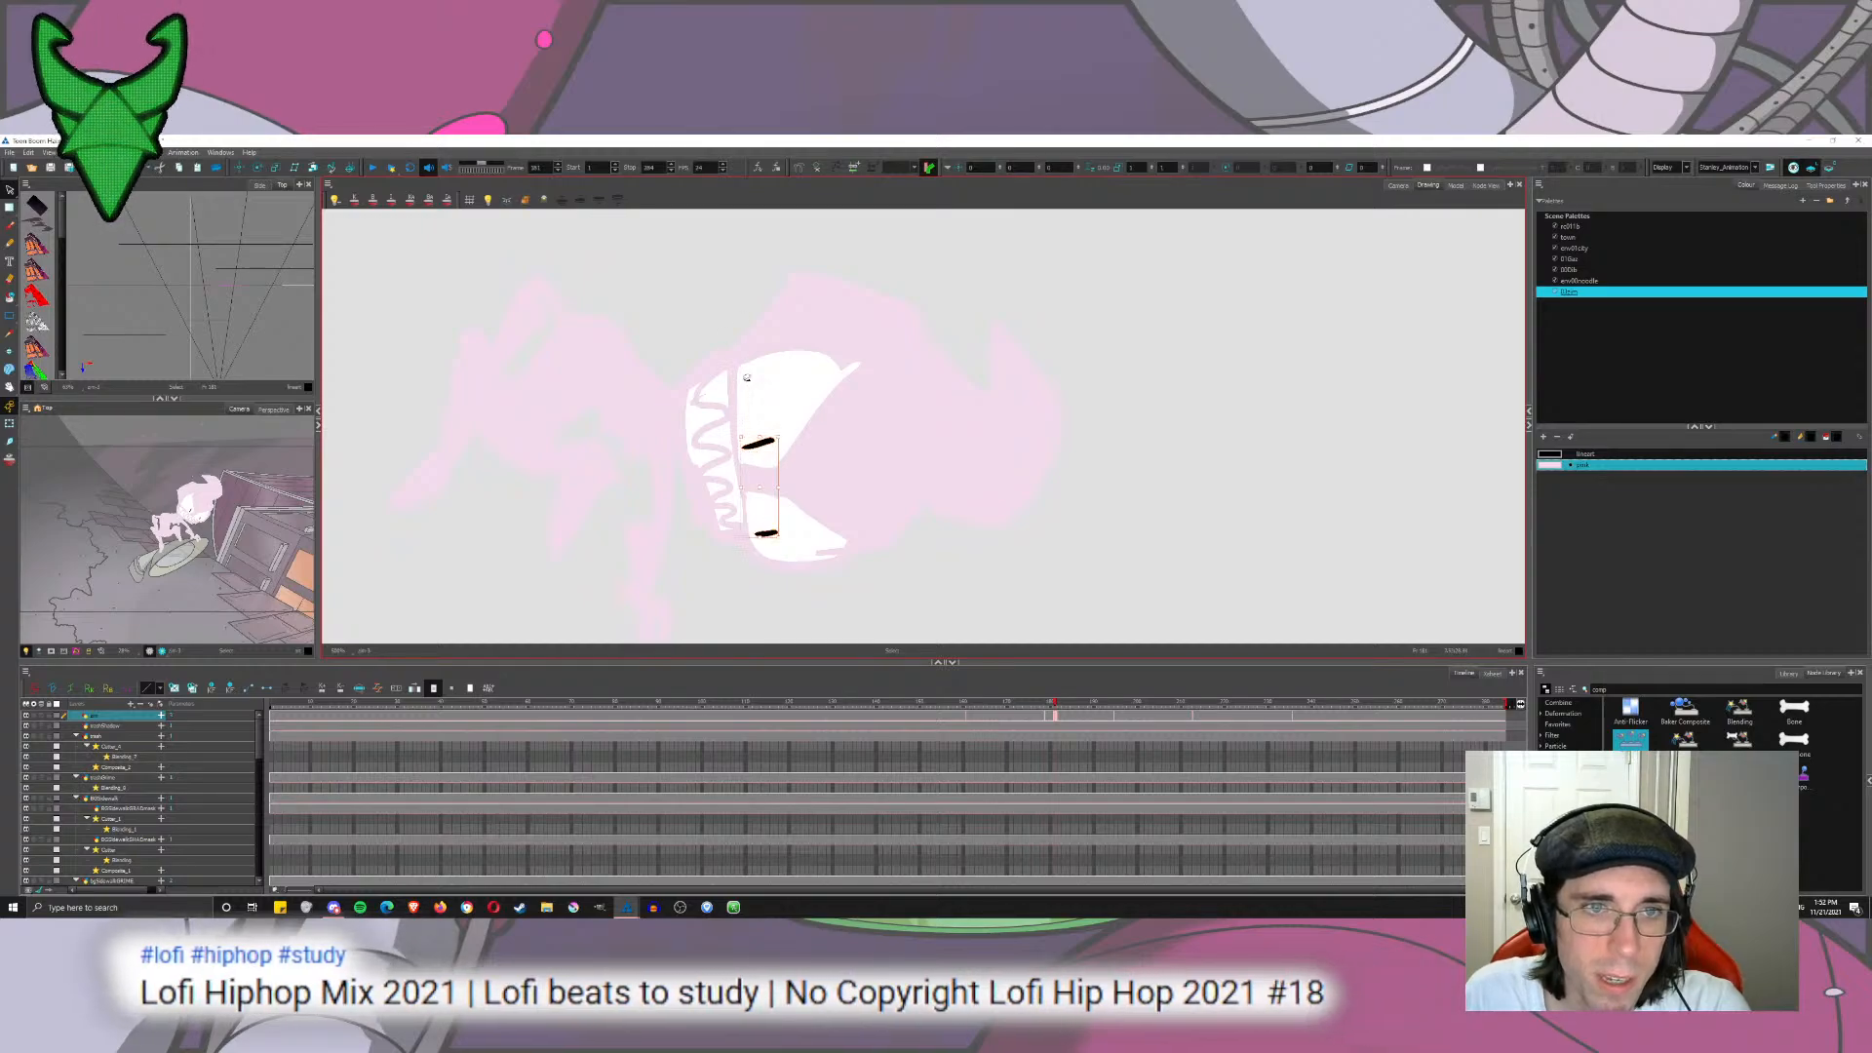
{"action": "left_click", "coordinate": [748, 377], "text": "shift"}
{"action": "left_click", "coordinate": [1547, 466]}
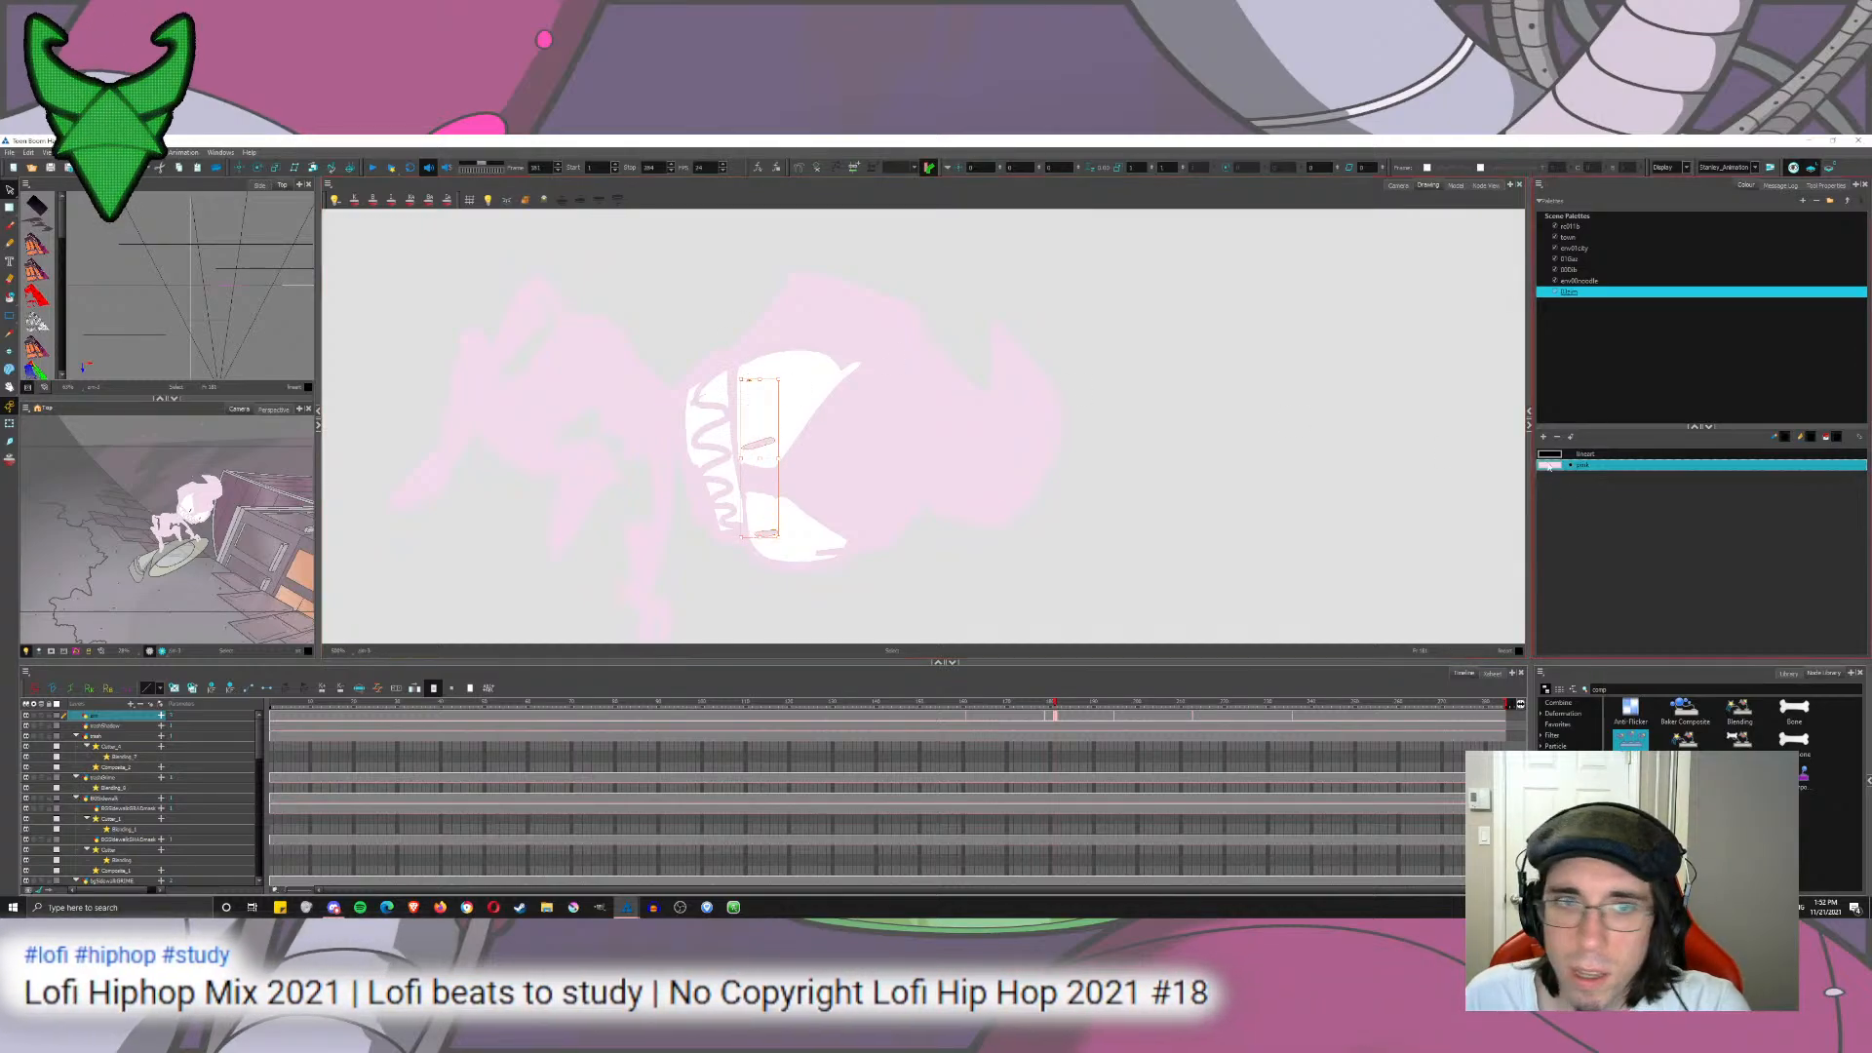
Step: Cut all artwork from the recoloured drawing with white eyes and teeth and paste it back into the same drawing
{"action": "left_click", "coordinate": [1216, 407]}
{"action": "key", "text": "ctrl+a"}
{"action": "key", "text": "ctrl+x"}
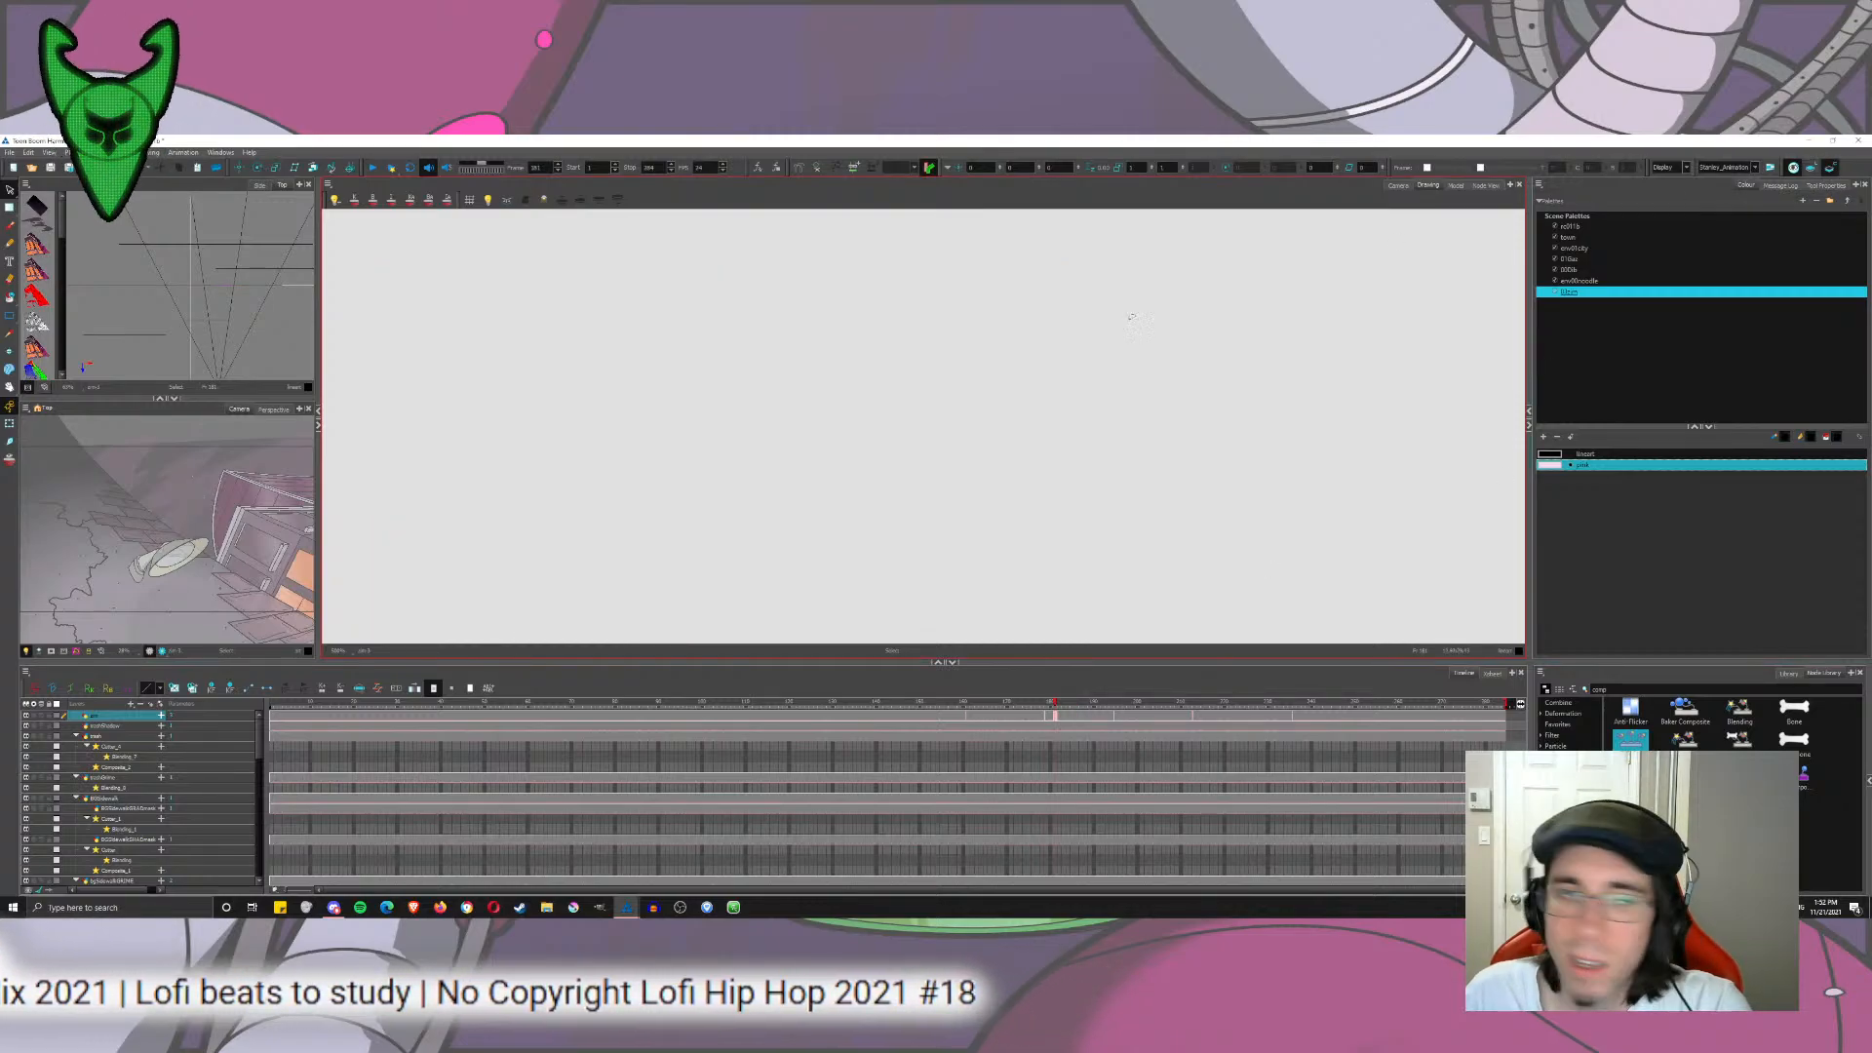
{"action": "key", "text": "ctrl+v"}
Step: On the drawing with the folded limbs above the body, select all artwork and recolour it with a new pale pink colour added to the first scene palette
{"action": "left_click", "coordinate": [1138, 714]}
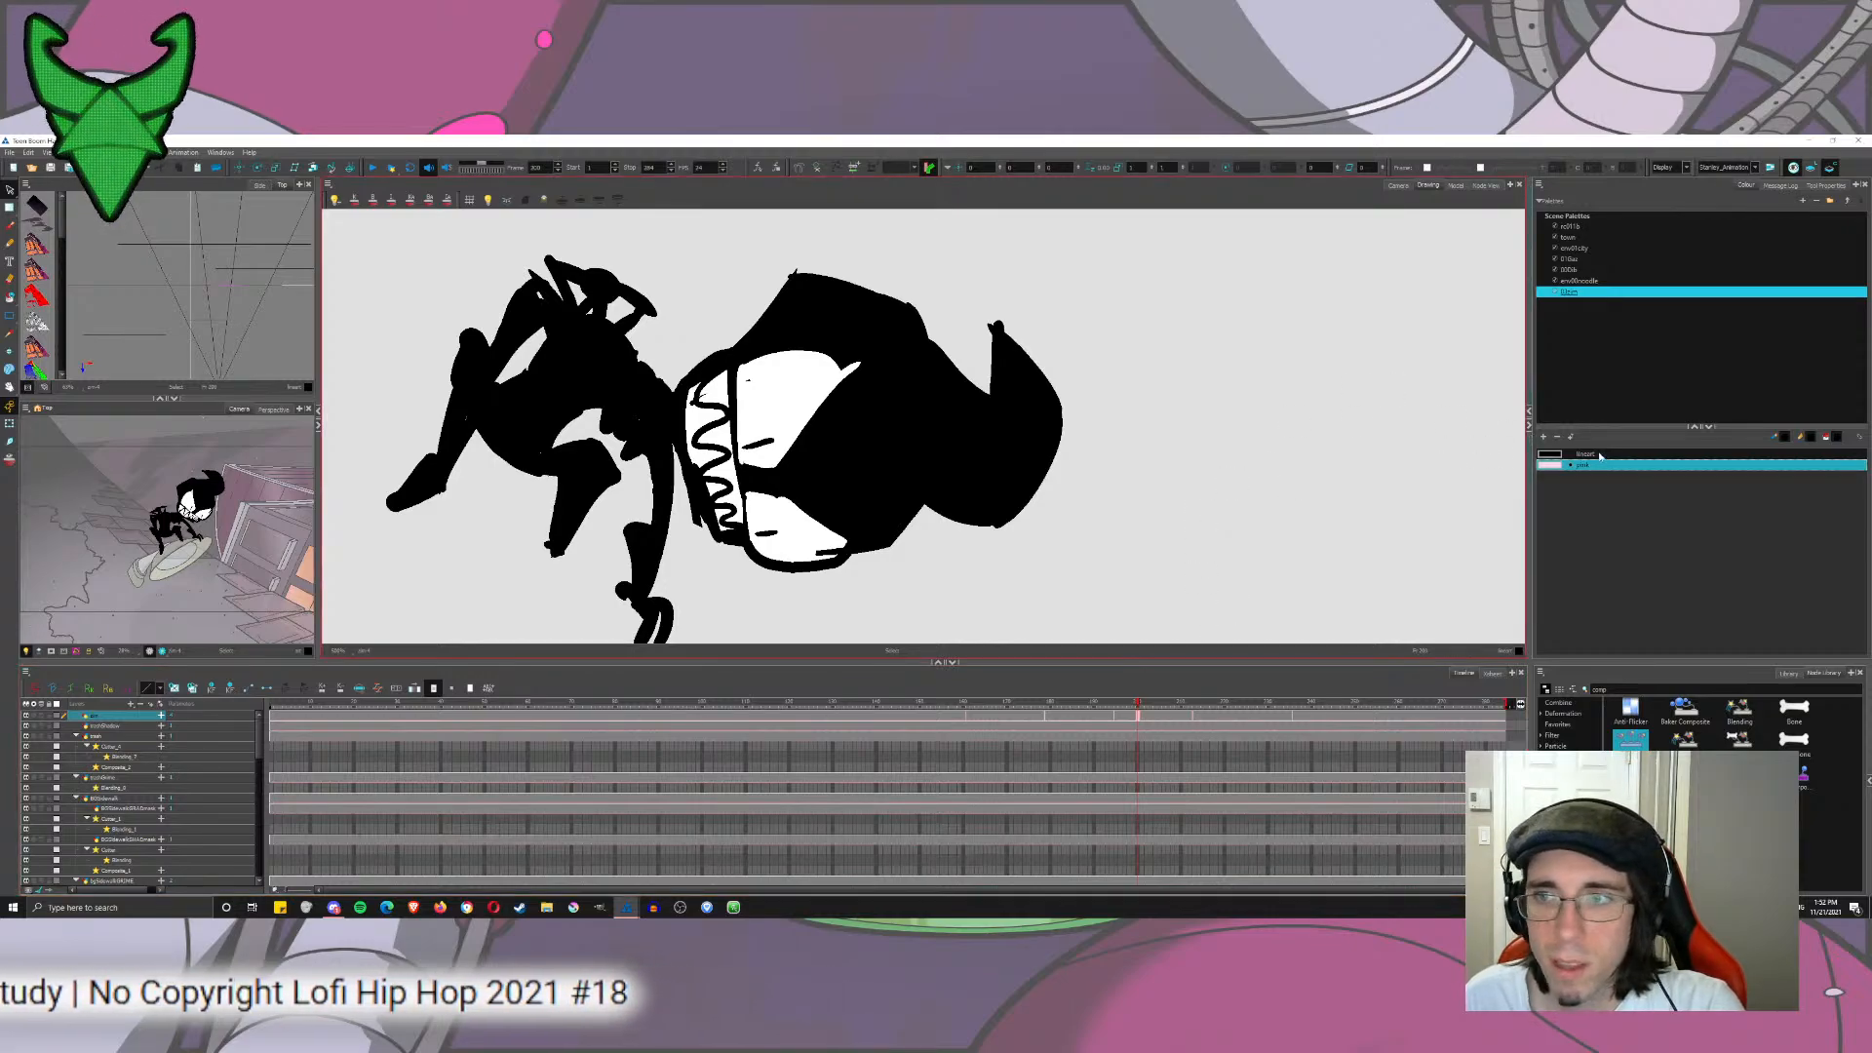
{"action": "left_click", "coordinate": [1569, 226]}
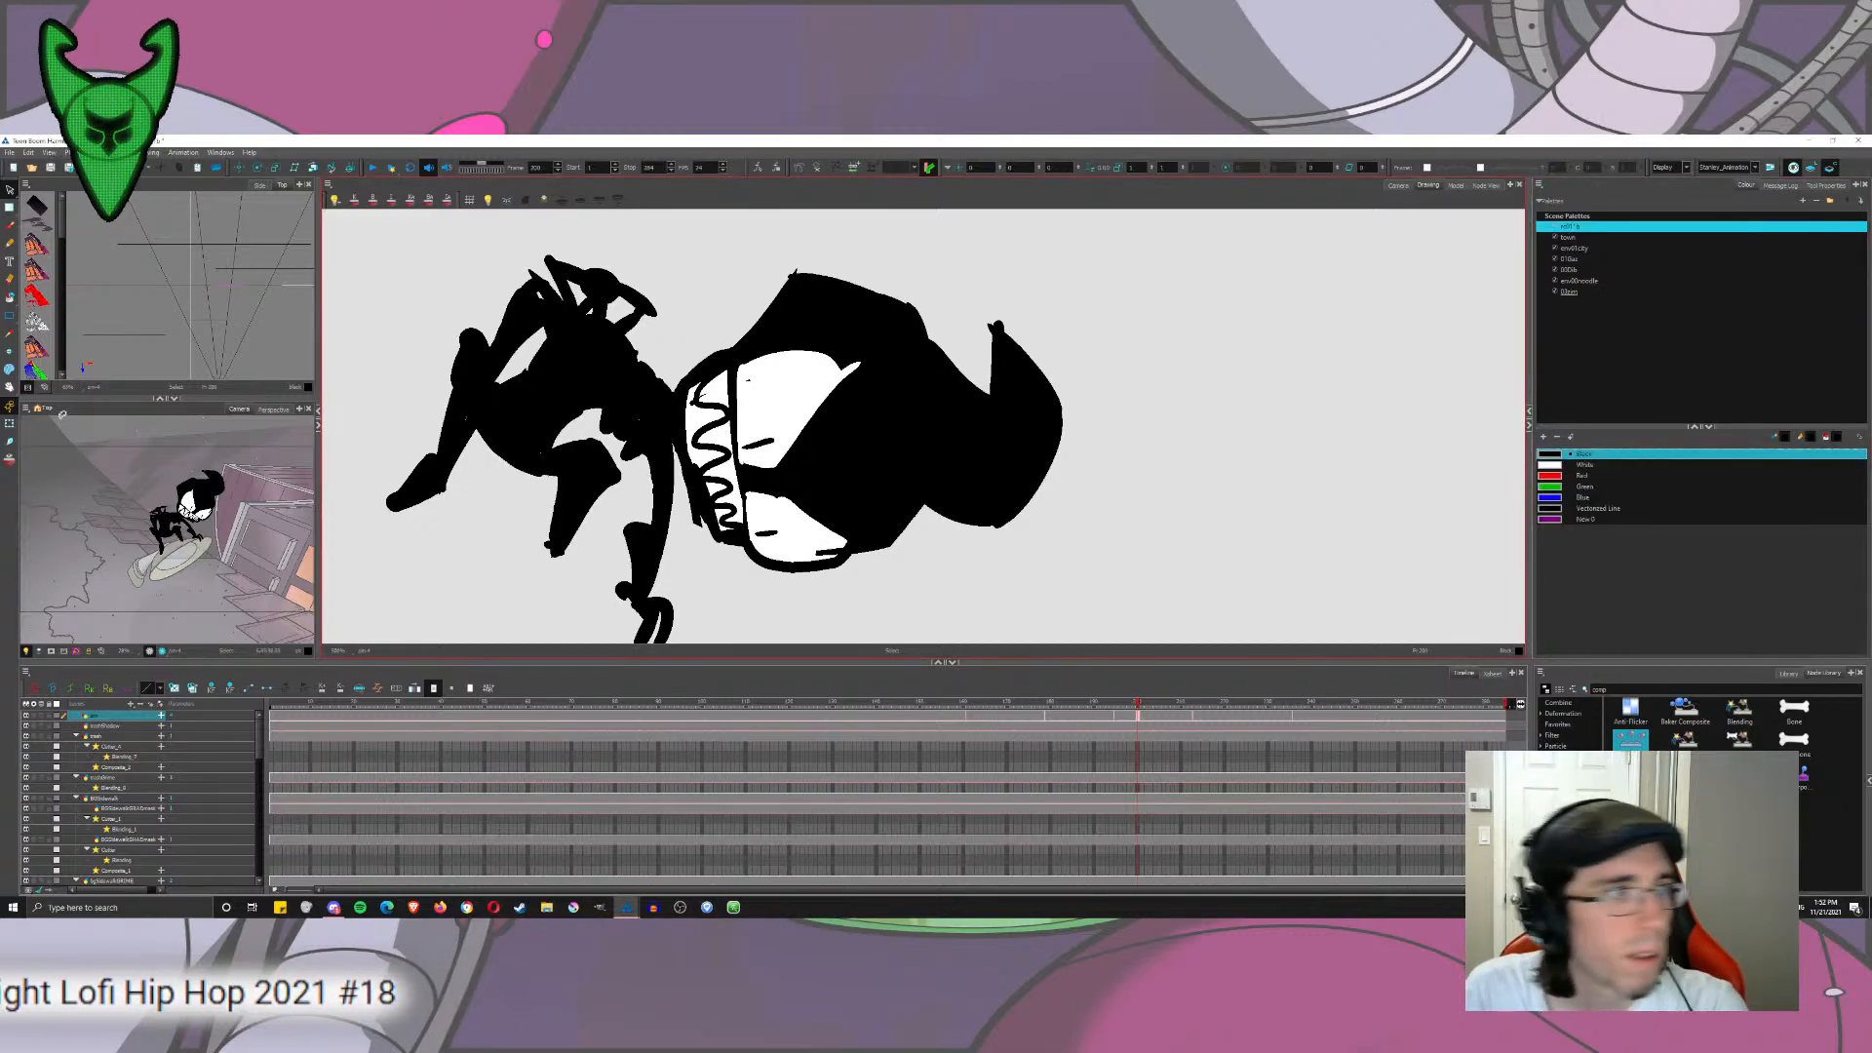
{"action": "key", "text": "d"}
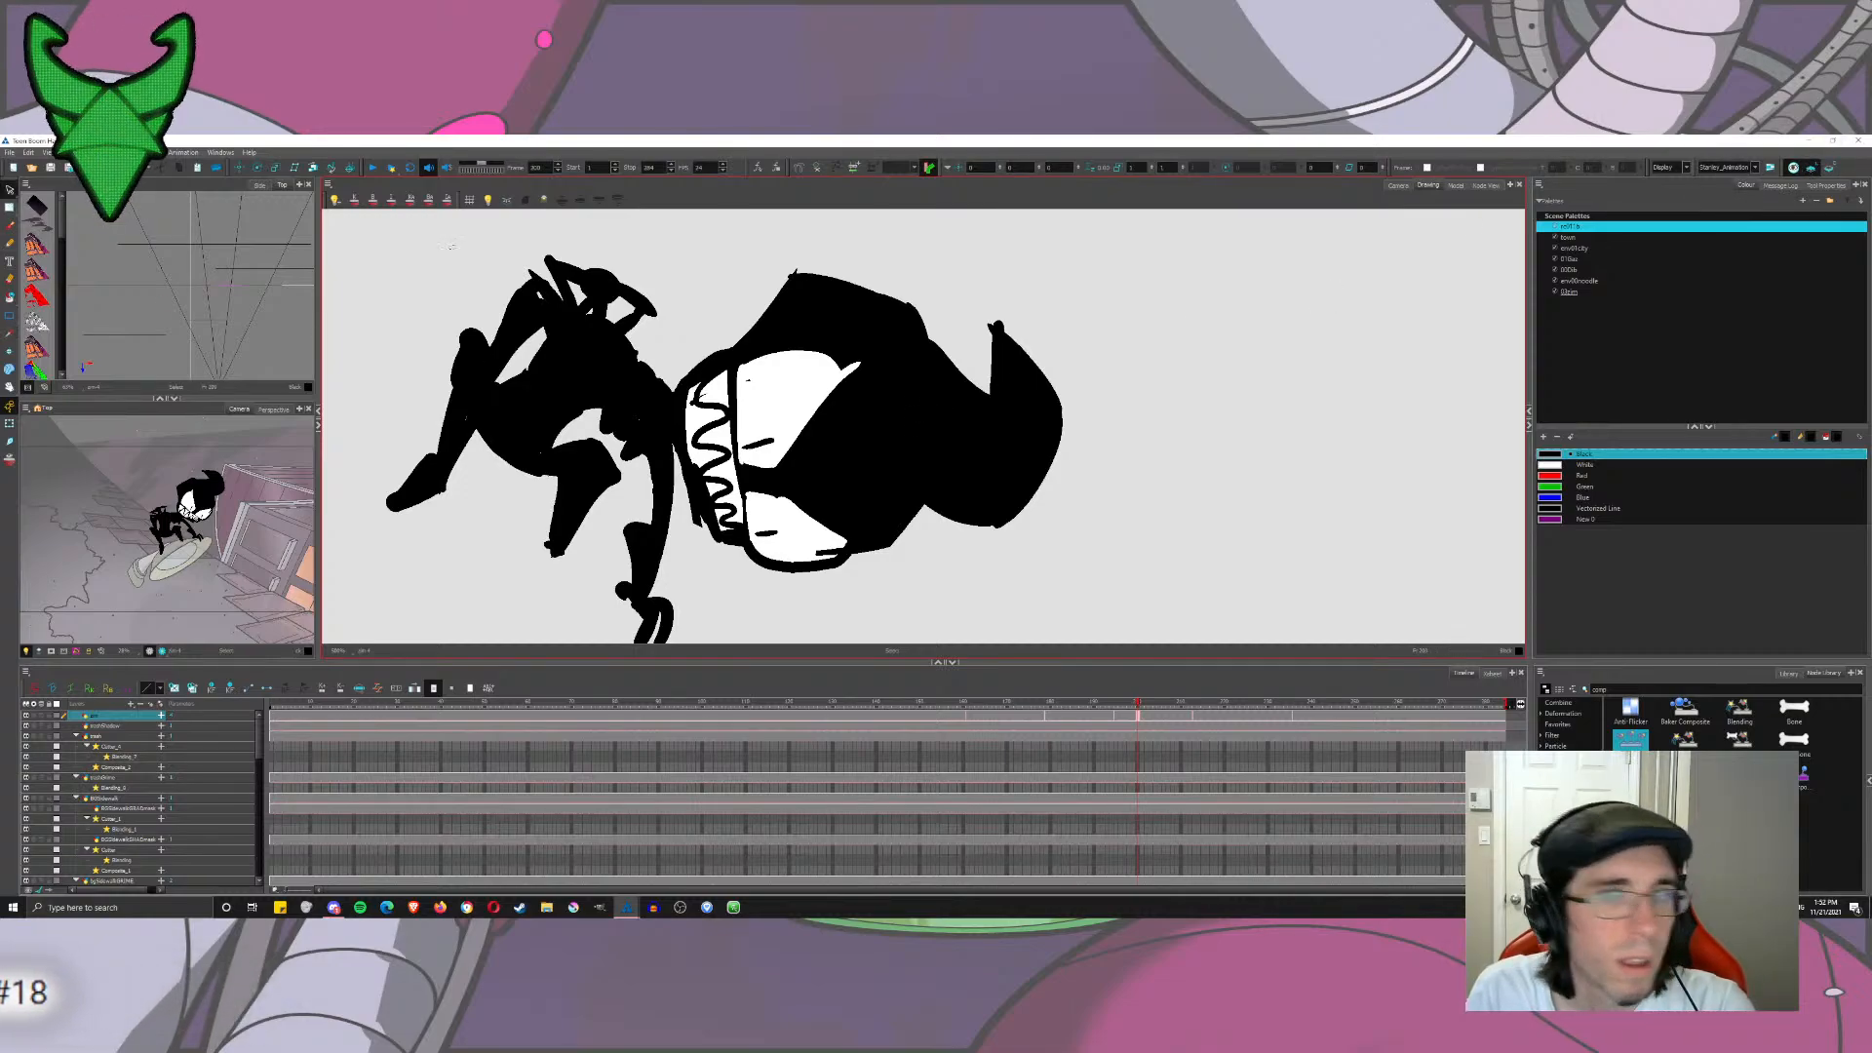
{"action": "key", "text": "alt+s"}
{"action": "key", "text": "ctrl+a"}
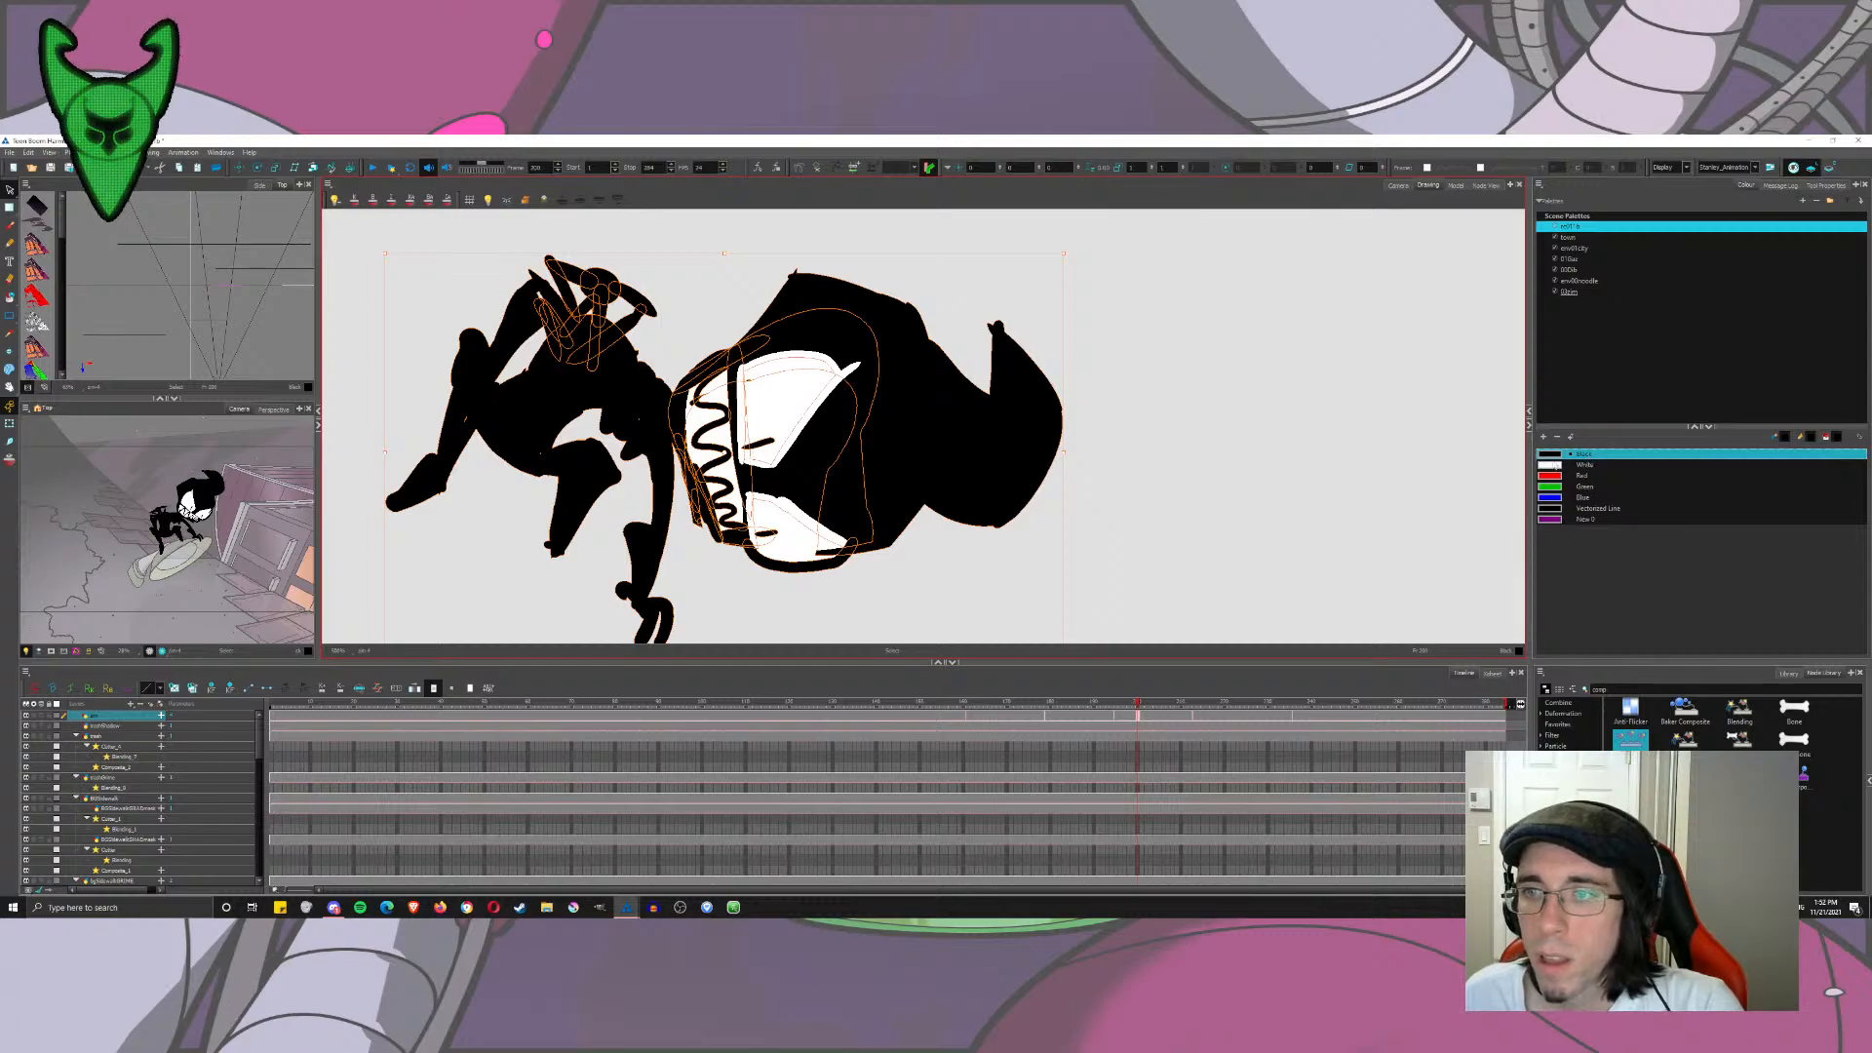
{"action": "left_click", "coordinate": [1543, 436]}
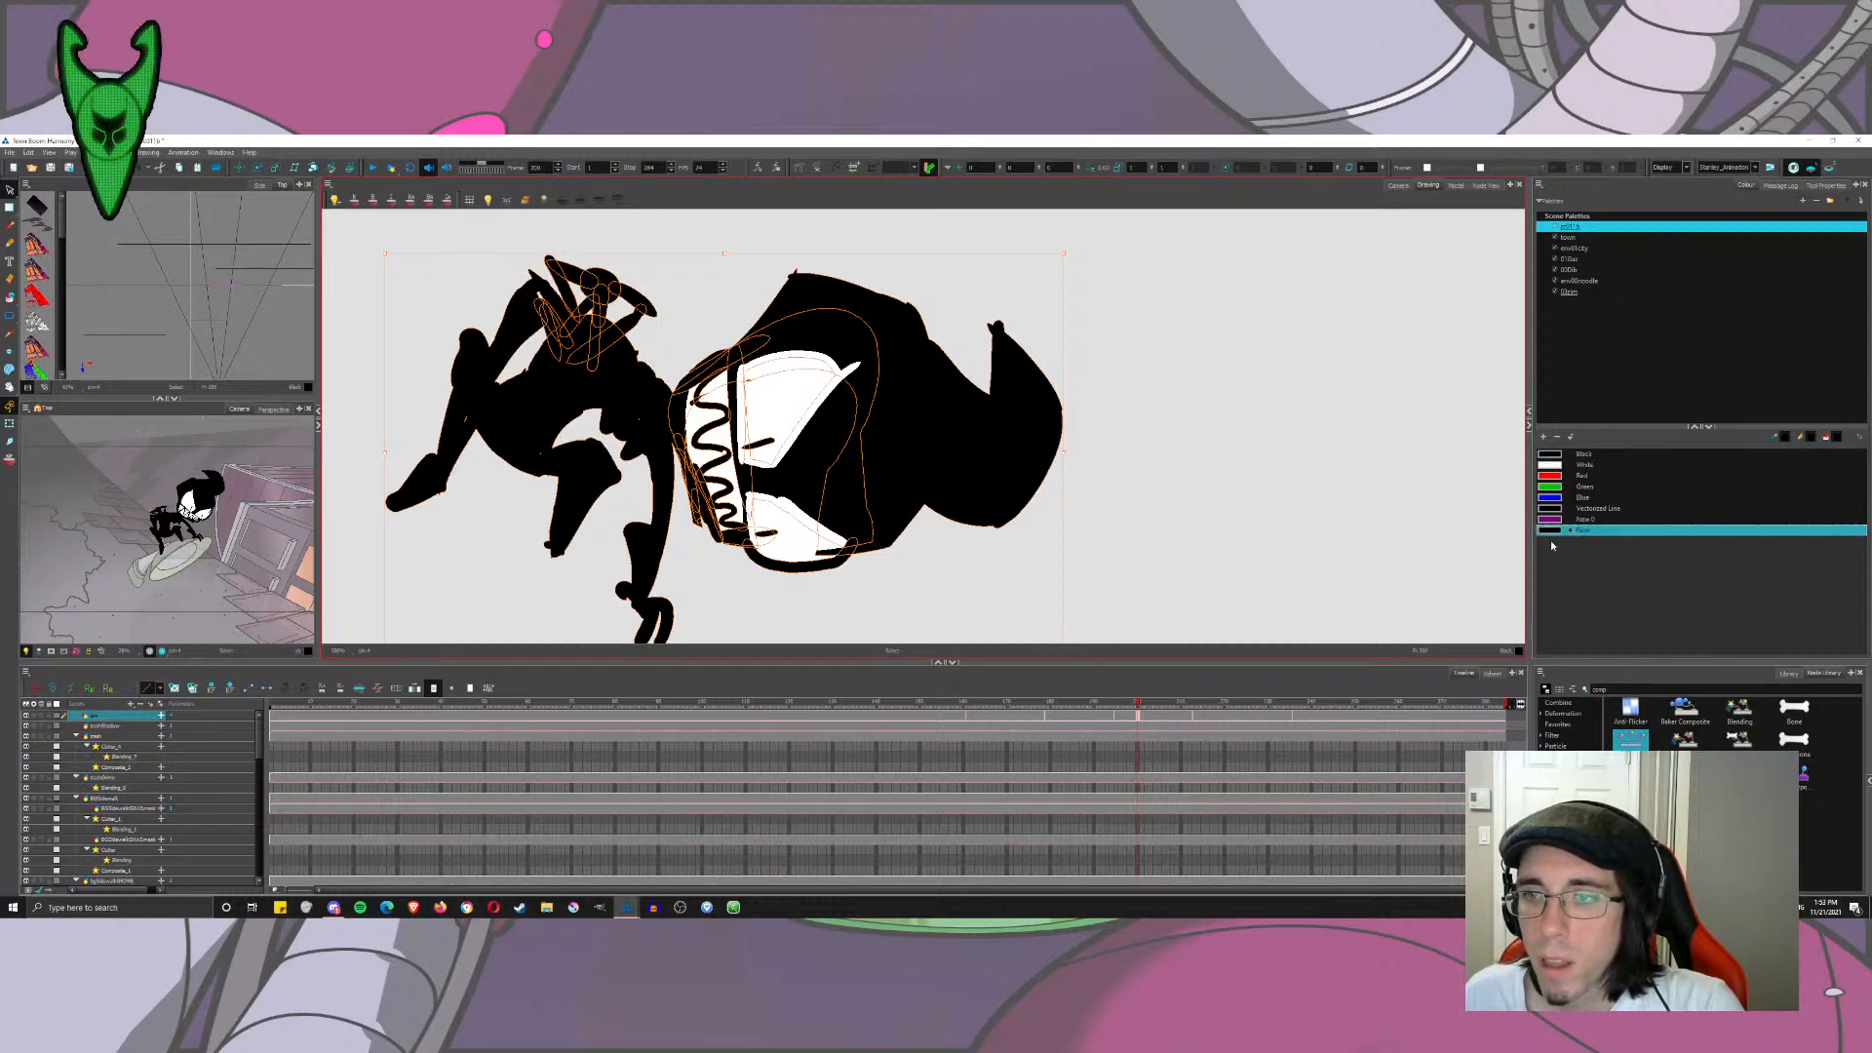
{"action": "double_click", "coordinate": [1549, 530]}
{"action": "left_click_drag", "start_coordinate": [985, 446], "coordinate": [947, 458]}
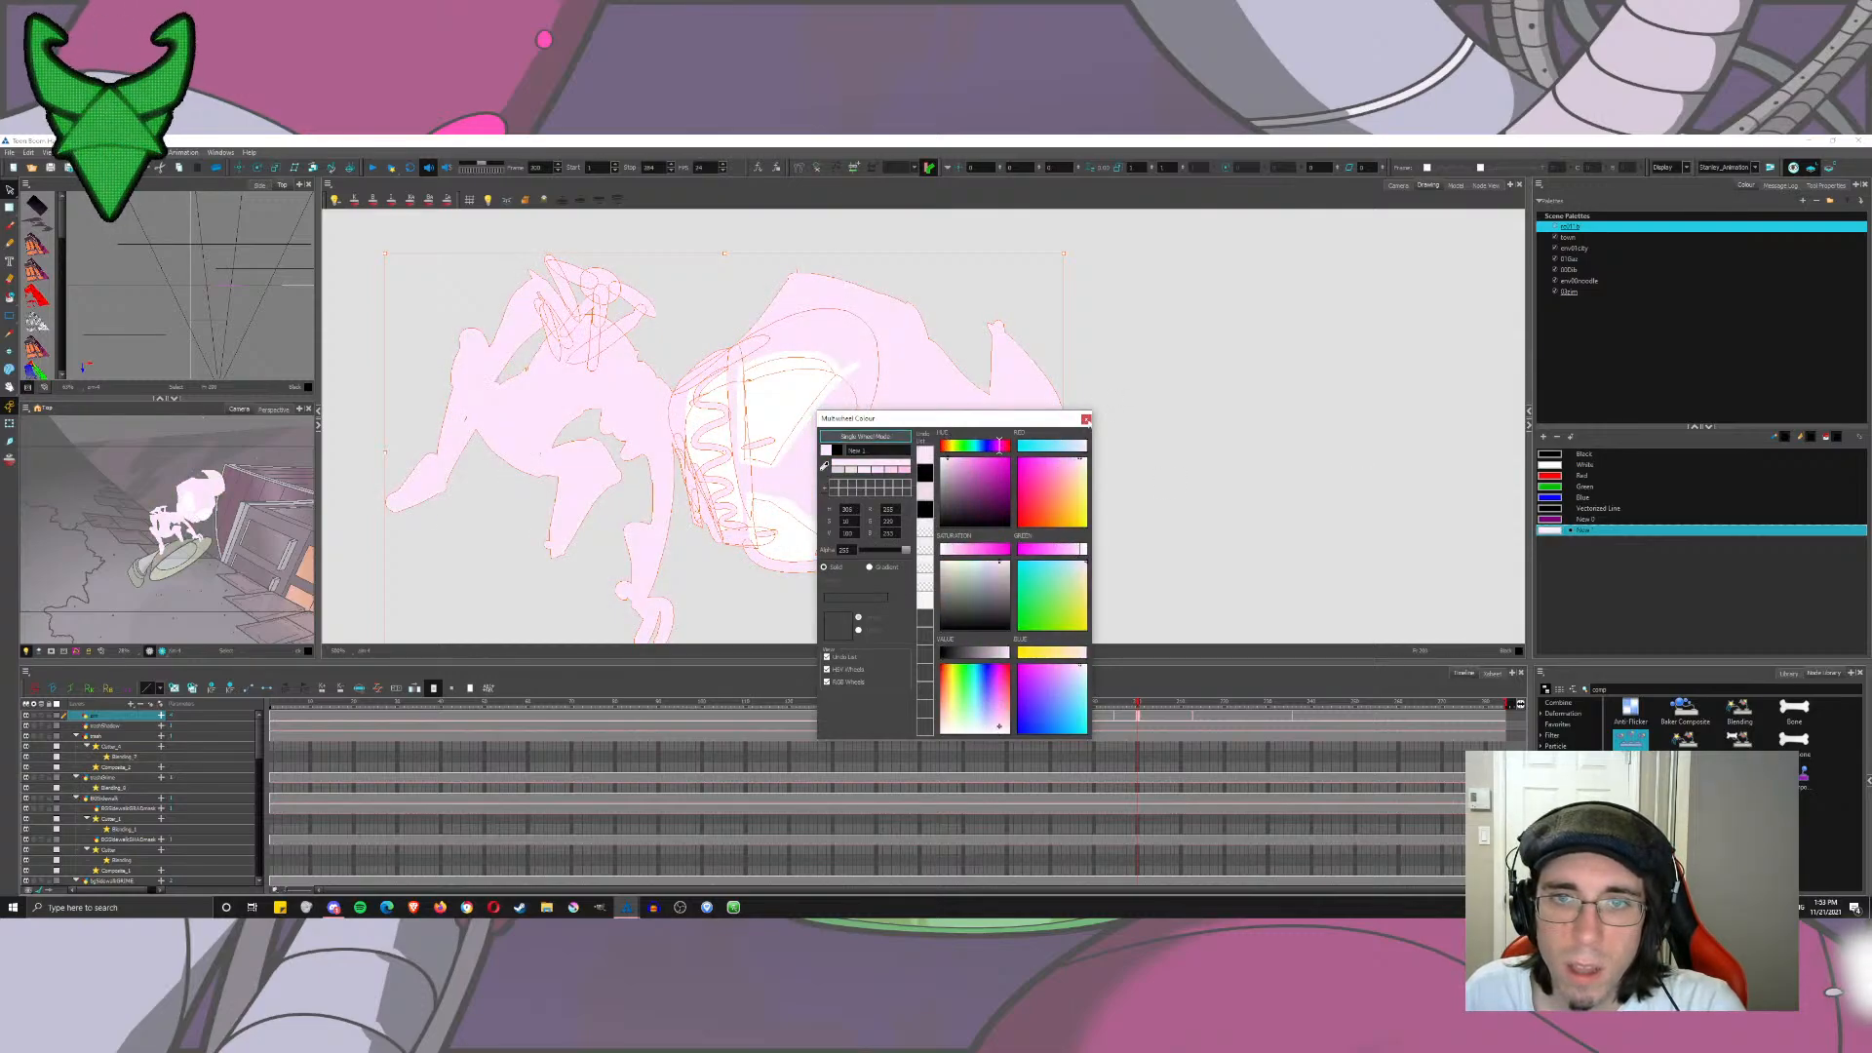
{"action": "left_click", "coordinate": [1086, 419]}
{"action": "left_click", "coordinate": [1250, 426]}
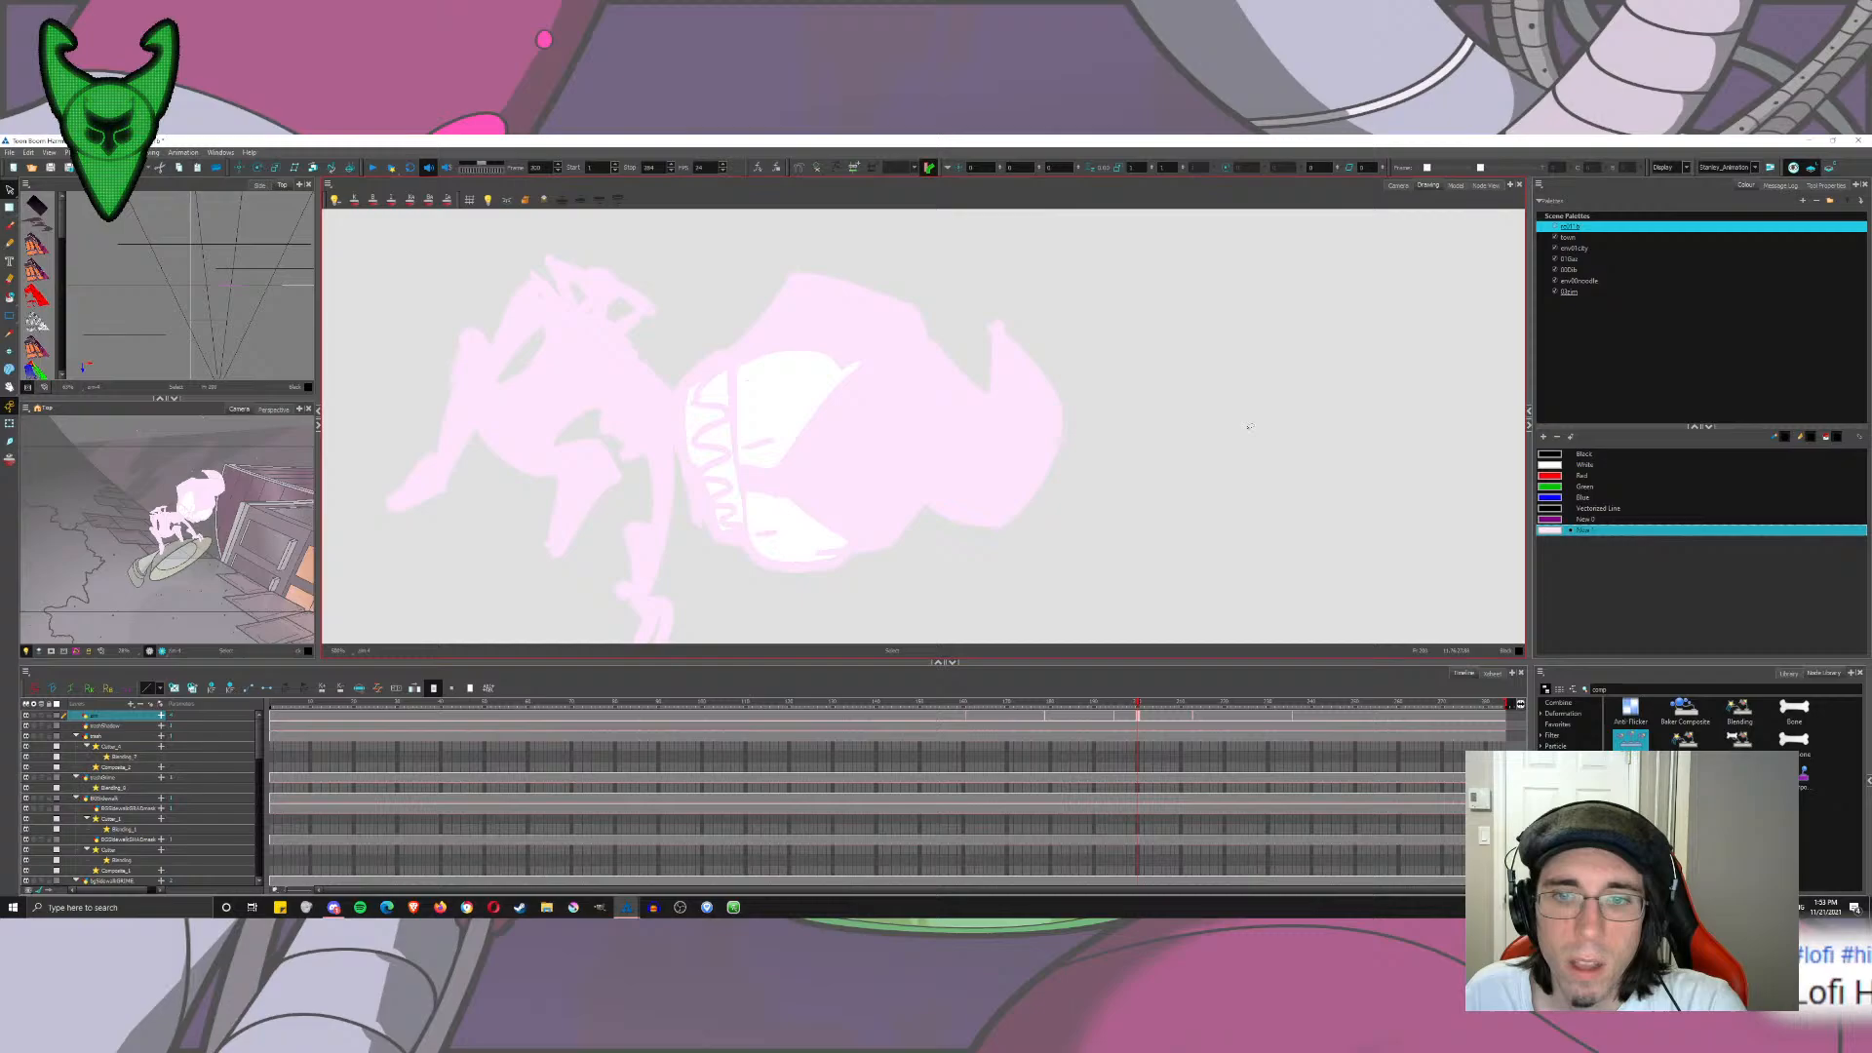
Step: Recolour all black artwork on the drawing with long limbs stretching above the body using the pale pink New 1 colour
{"action": "left_click", "coordinate": [1202, 717]}
{"action": "left_click", "coordinate": [1278, 434]}
{"action": "key", "text": "ctrl+a"}
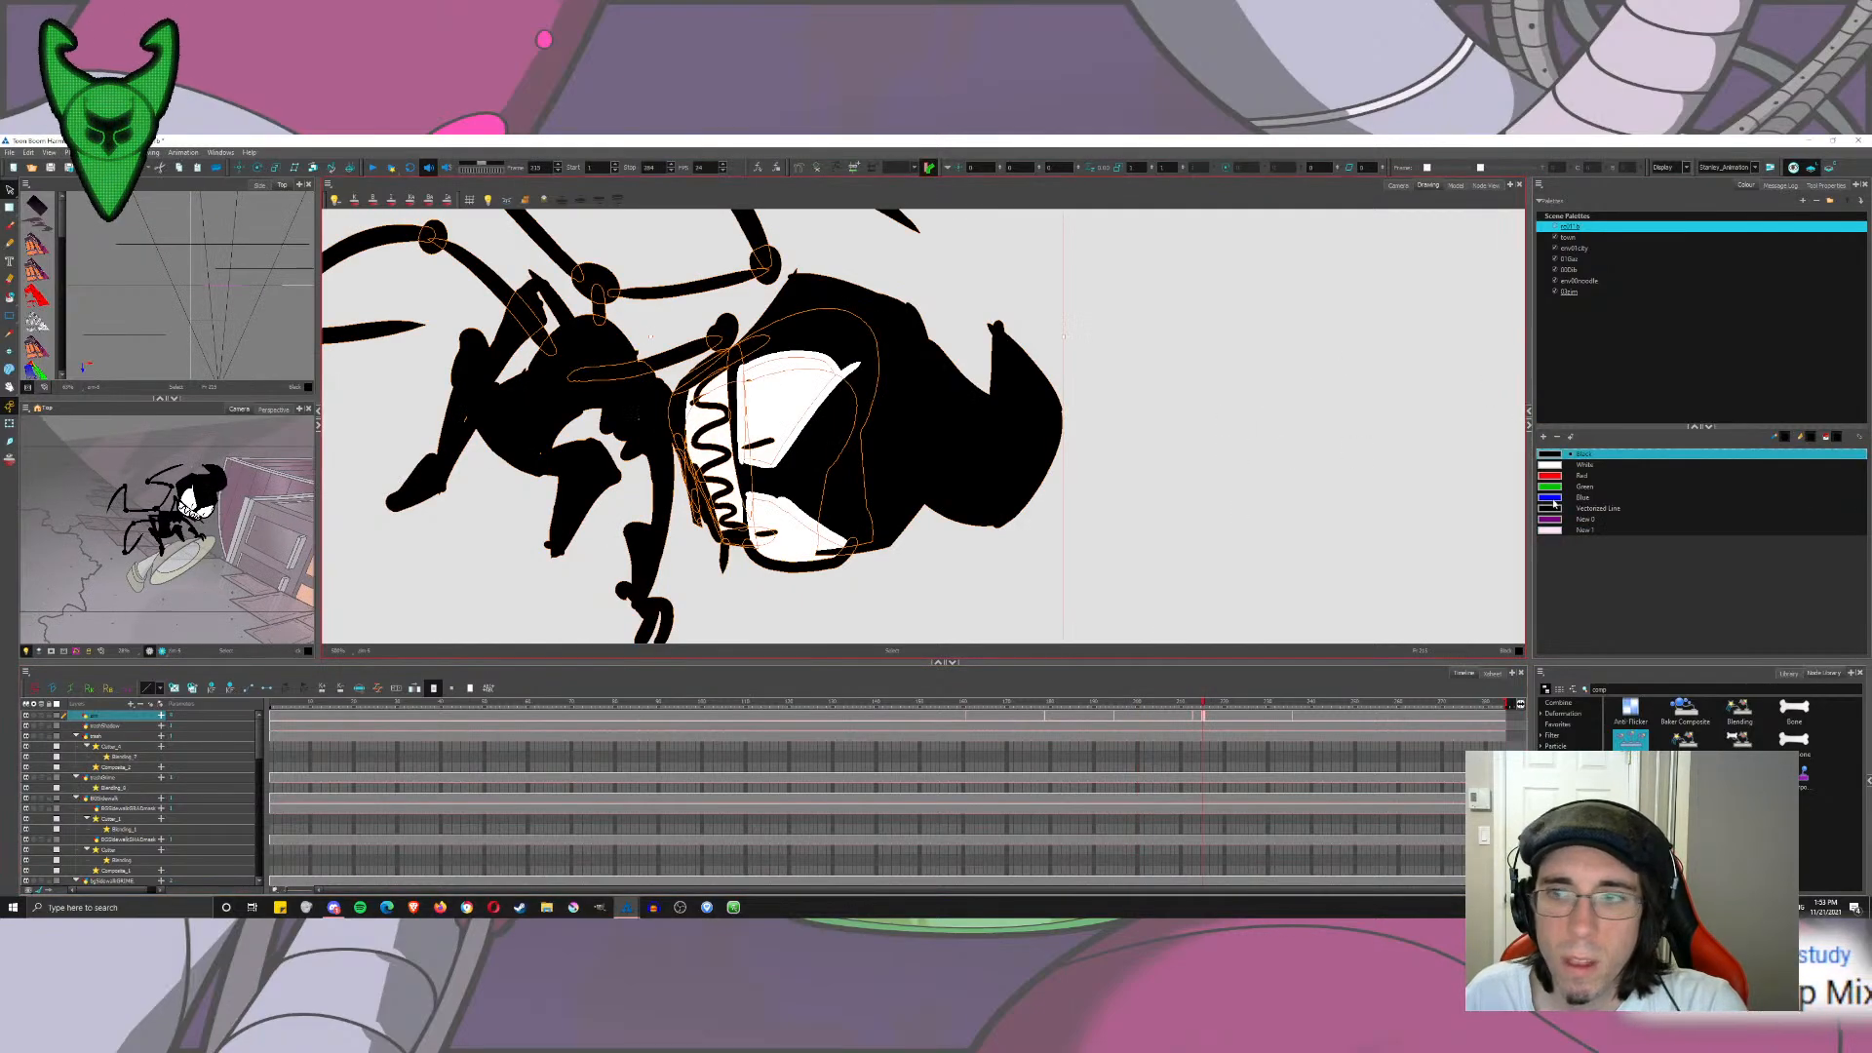
{"action": "left_click", "coordinate": [1398, 478]}
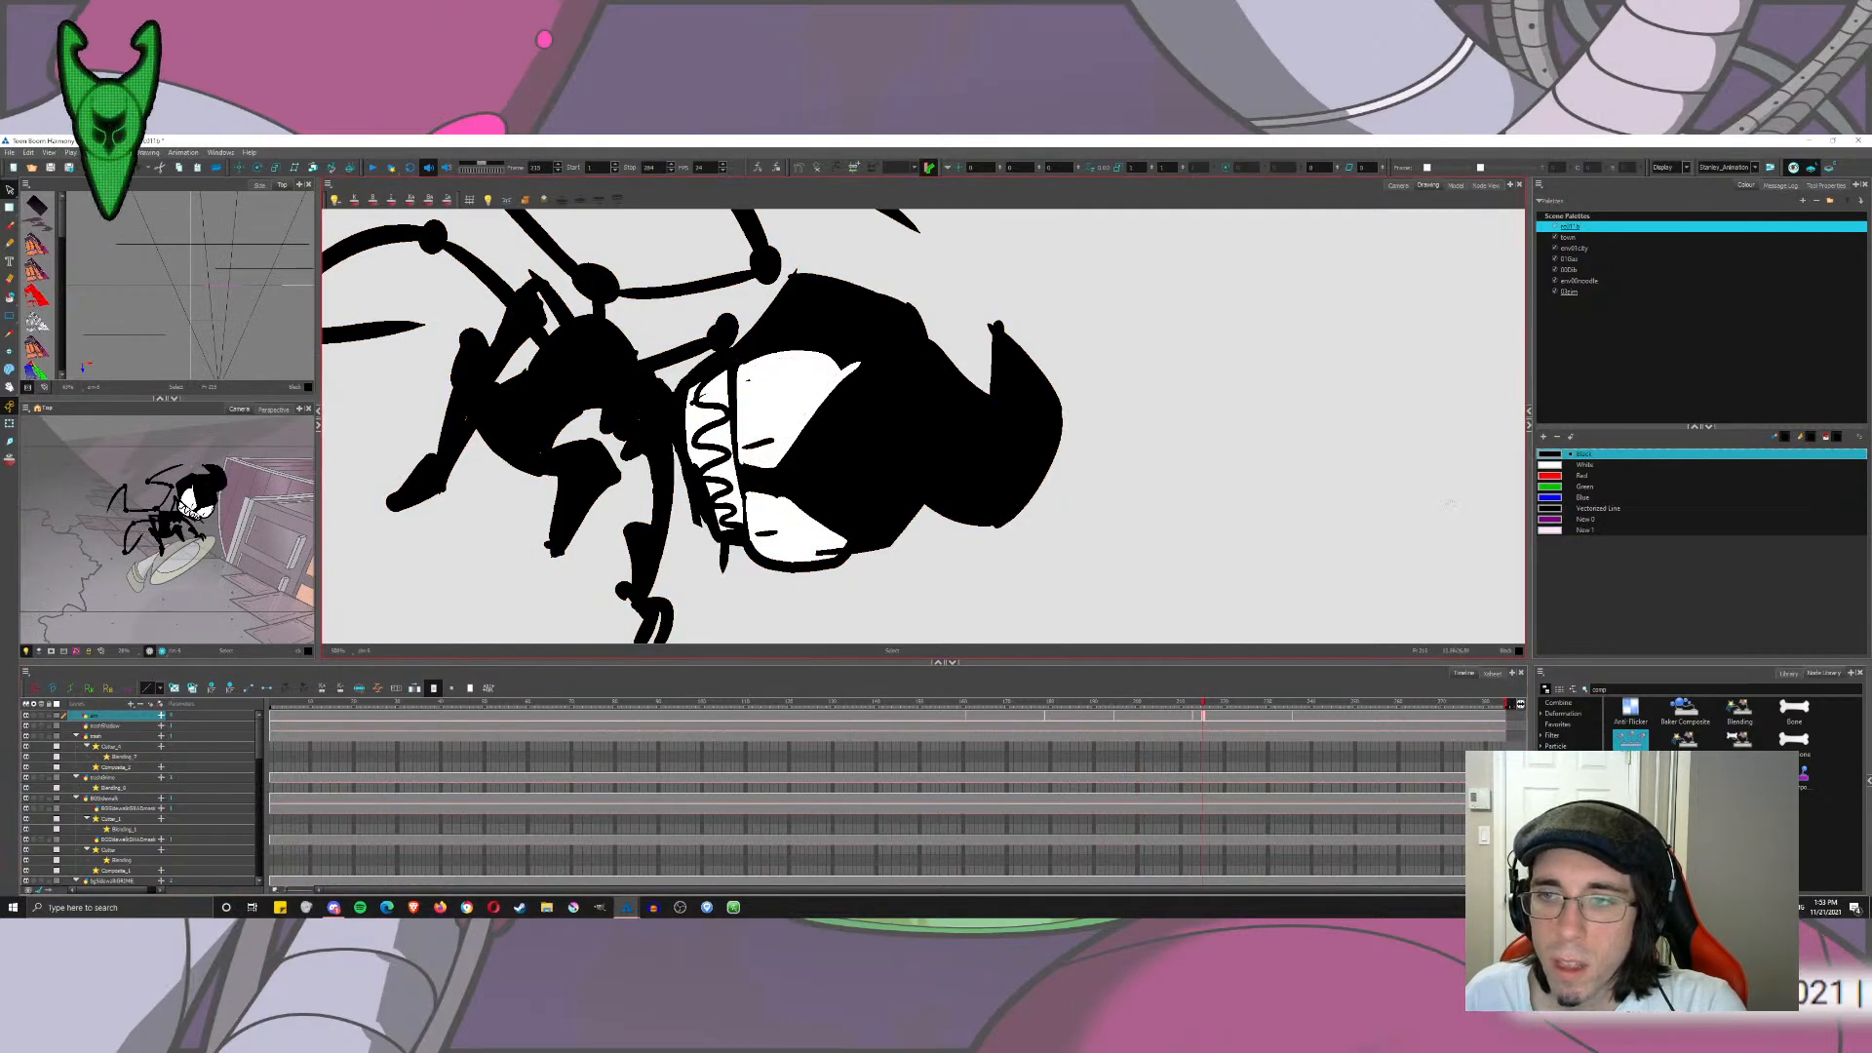
{"action": "key", "text": "ctrl+a"}
{"action": "left_click", "coordinate": [1579, 529]}
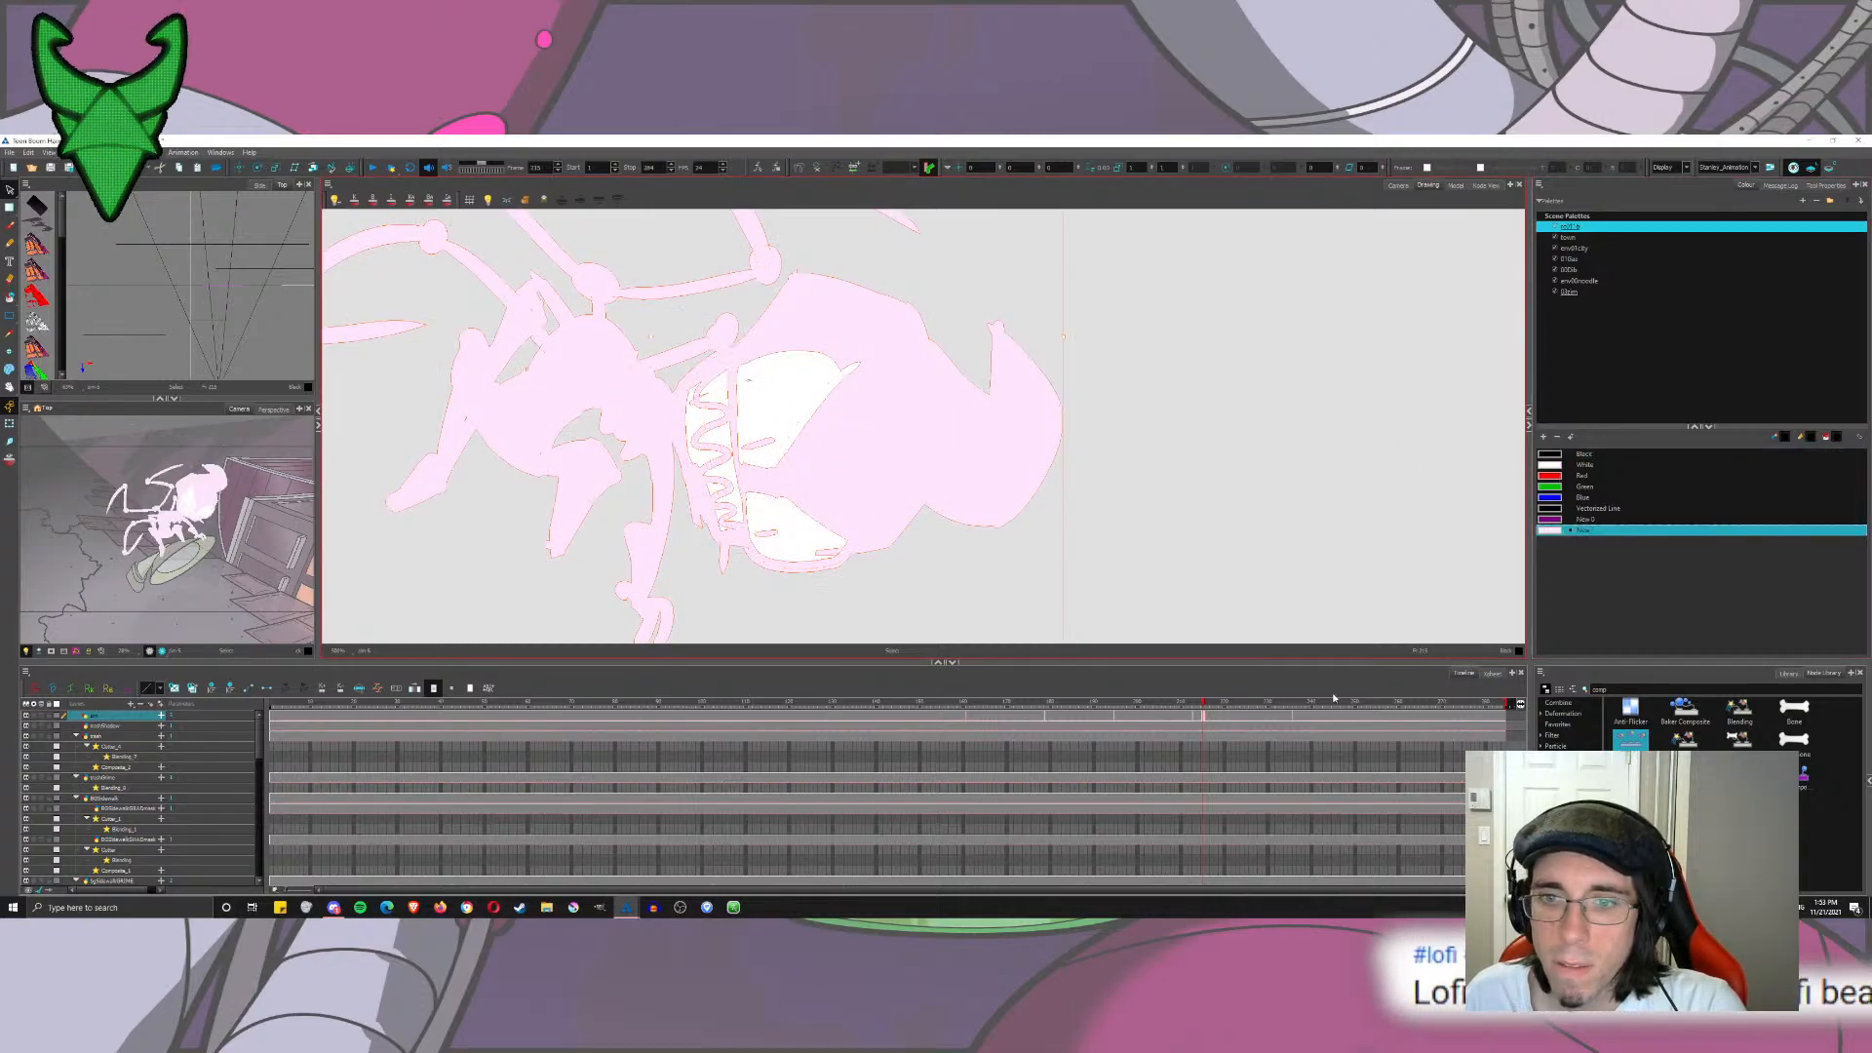
Step: On the drawing with jointed limbs reaching down past the head, recolour the black artwork with New 1, and cut and paste back all of it
{"action": "left_click", "coordinate": [1330, 716]}
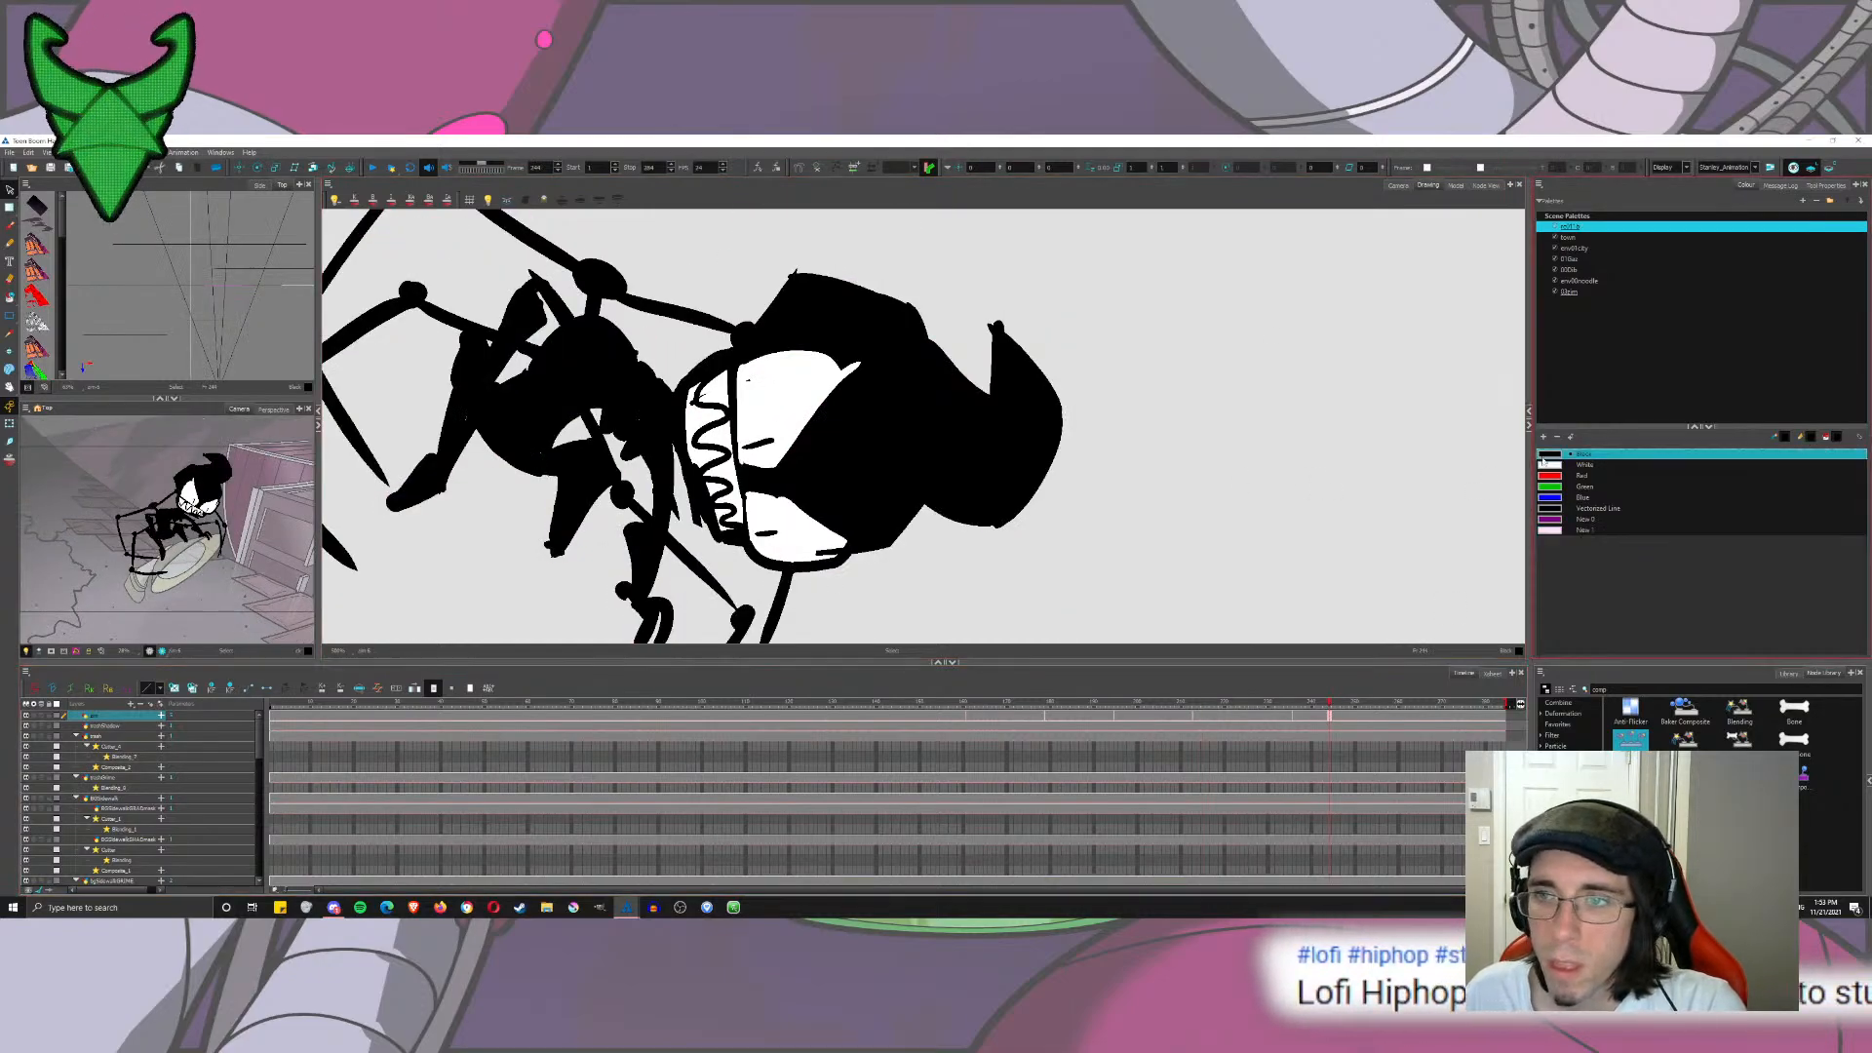
{"action": "left_click", "coordinate": [1326, 475]}
{"action": "key", "text": "ctrl+a"}
{"action": "left_click", "coordinate": [1580, 529]}
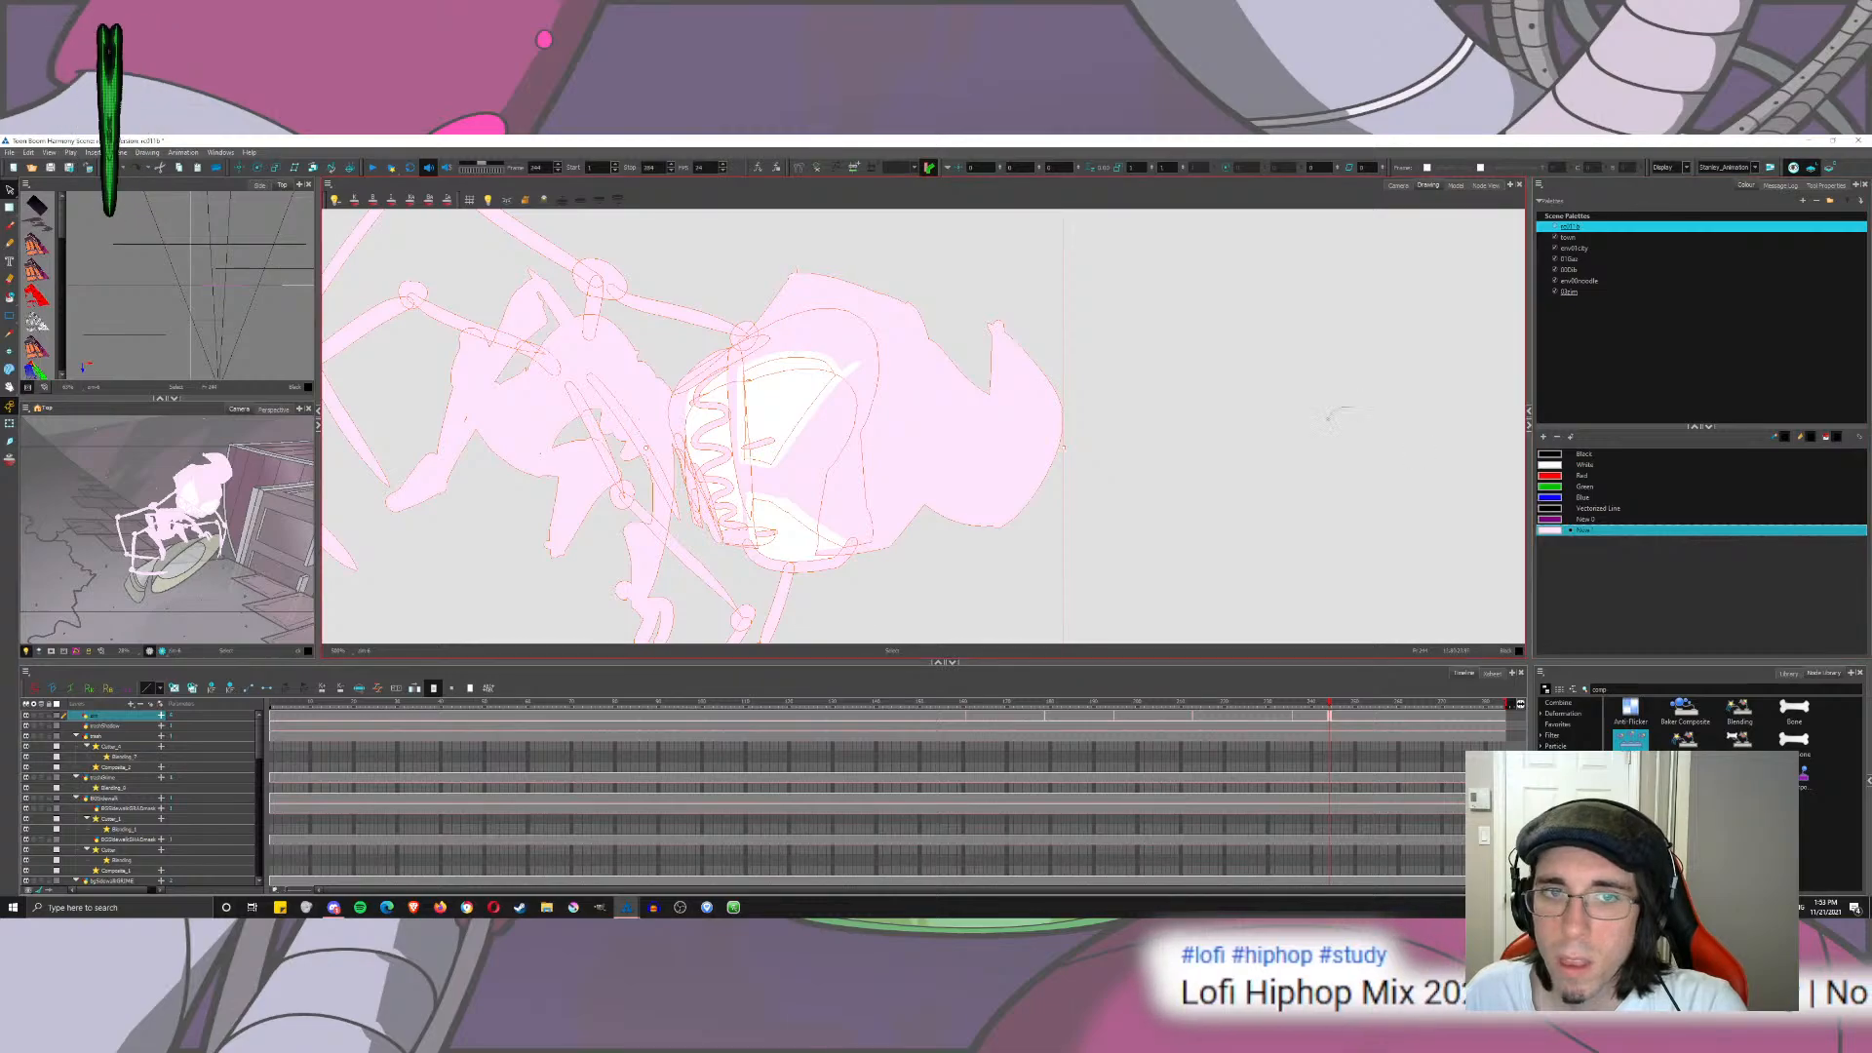
{"action": "left_click", "coordinate": [1376, 411]}
{"action": "key", "text": "ctrl+a"}
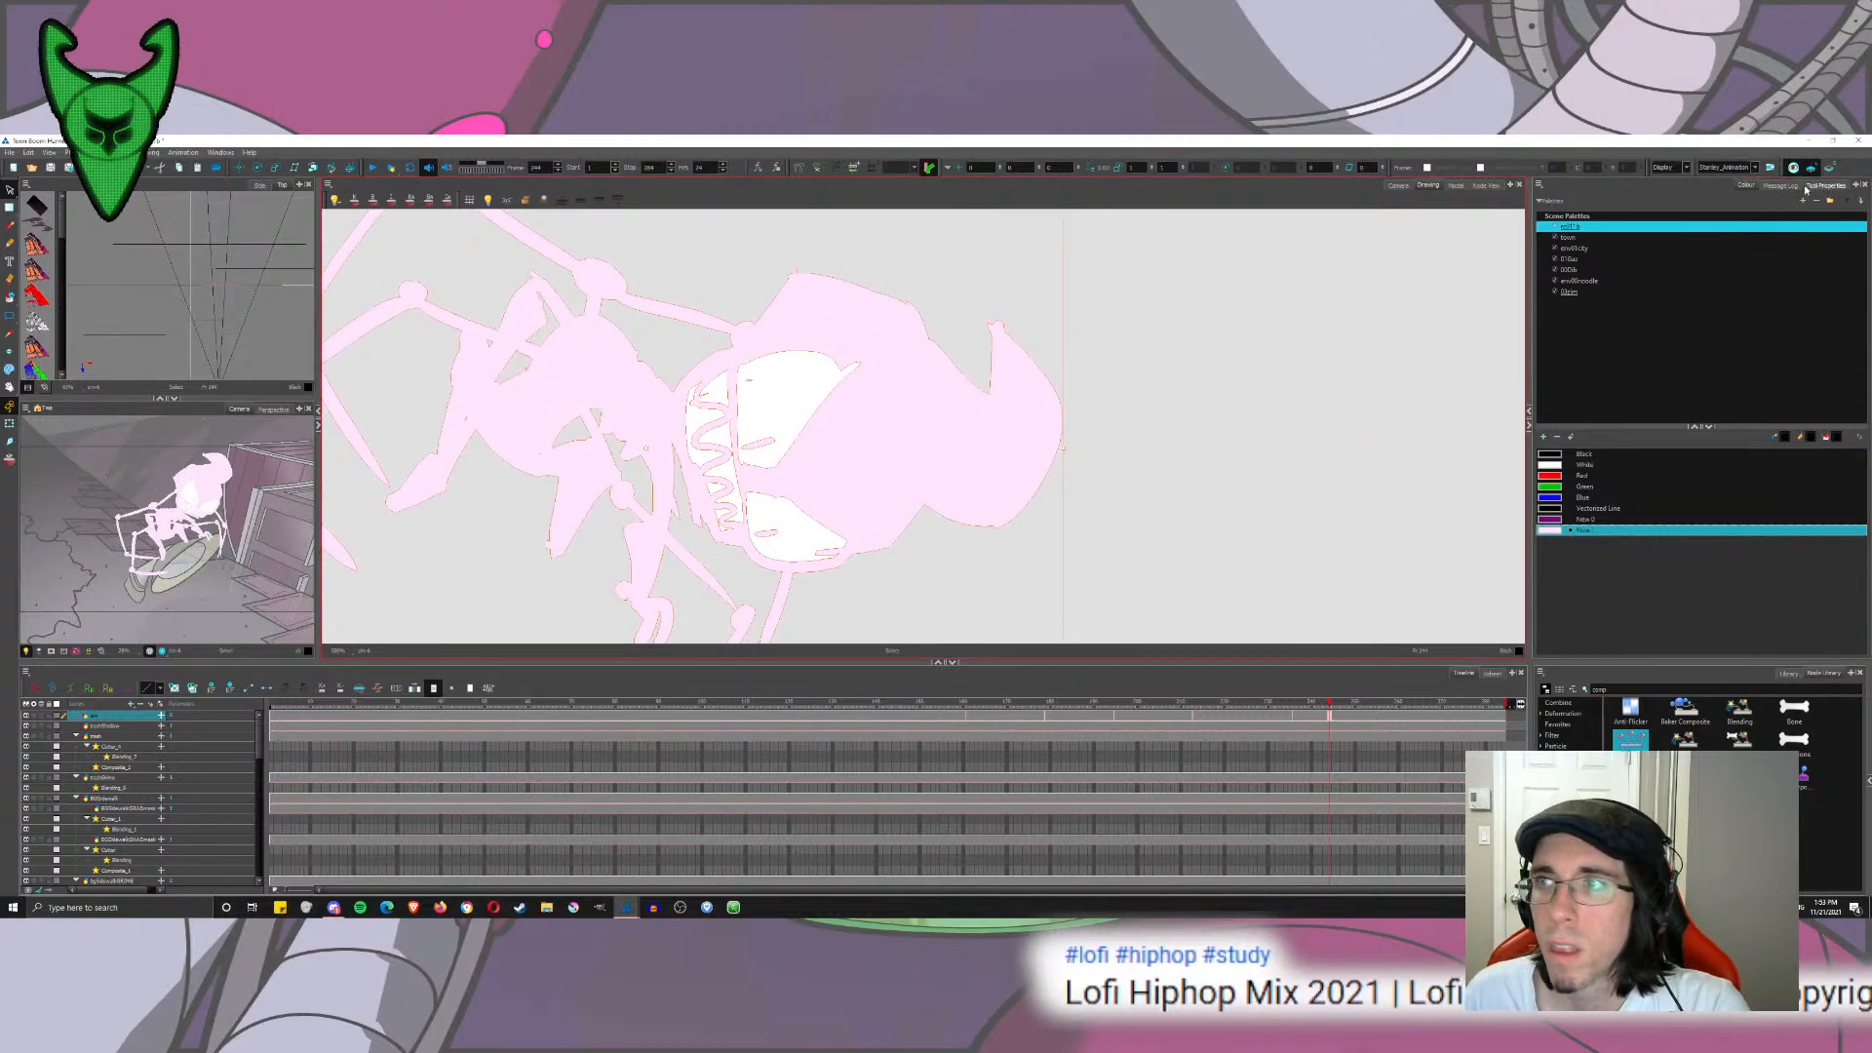
{"action": "key", "text": "ctrl+x"}
{"action": "key", "text": "ctrl+v"}
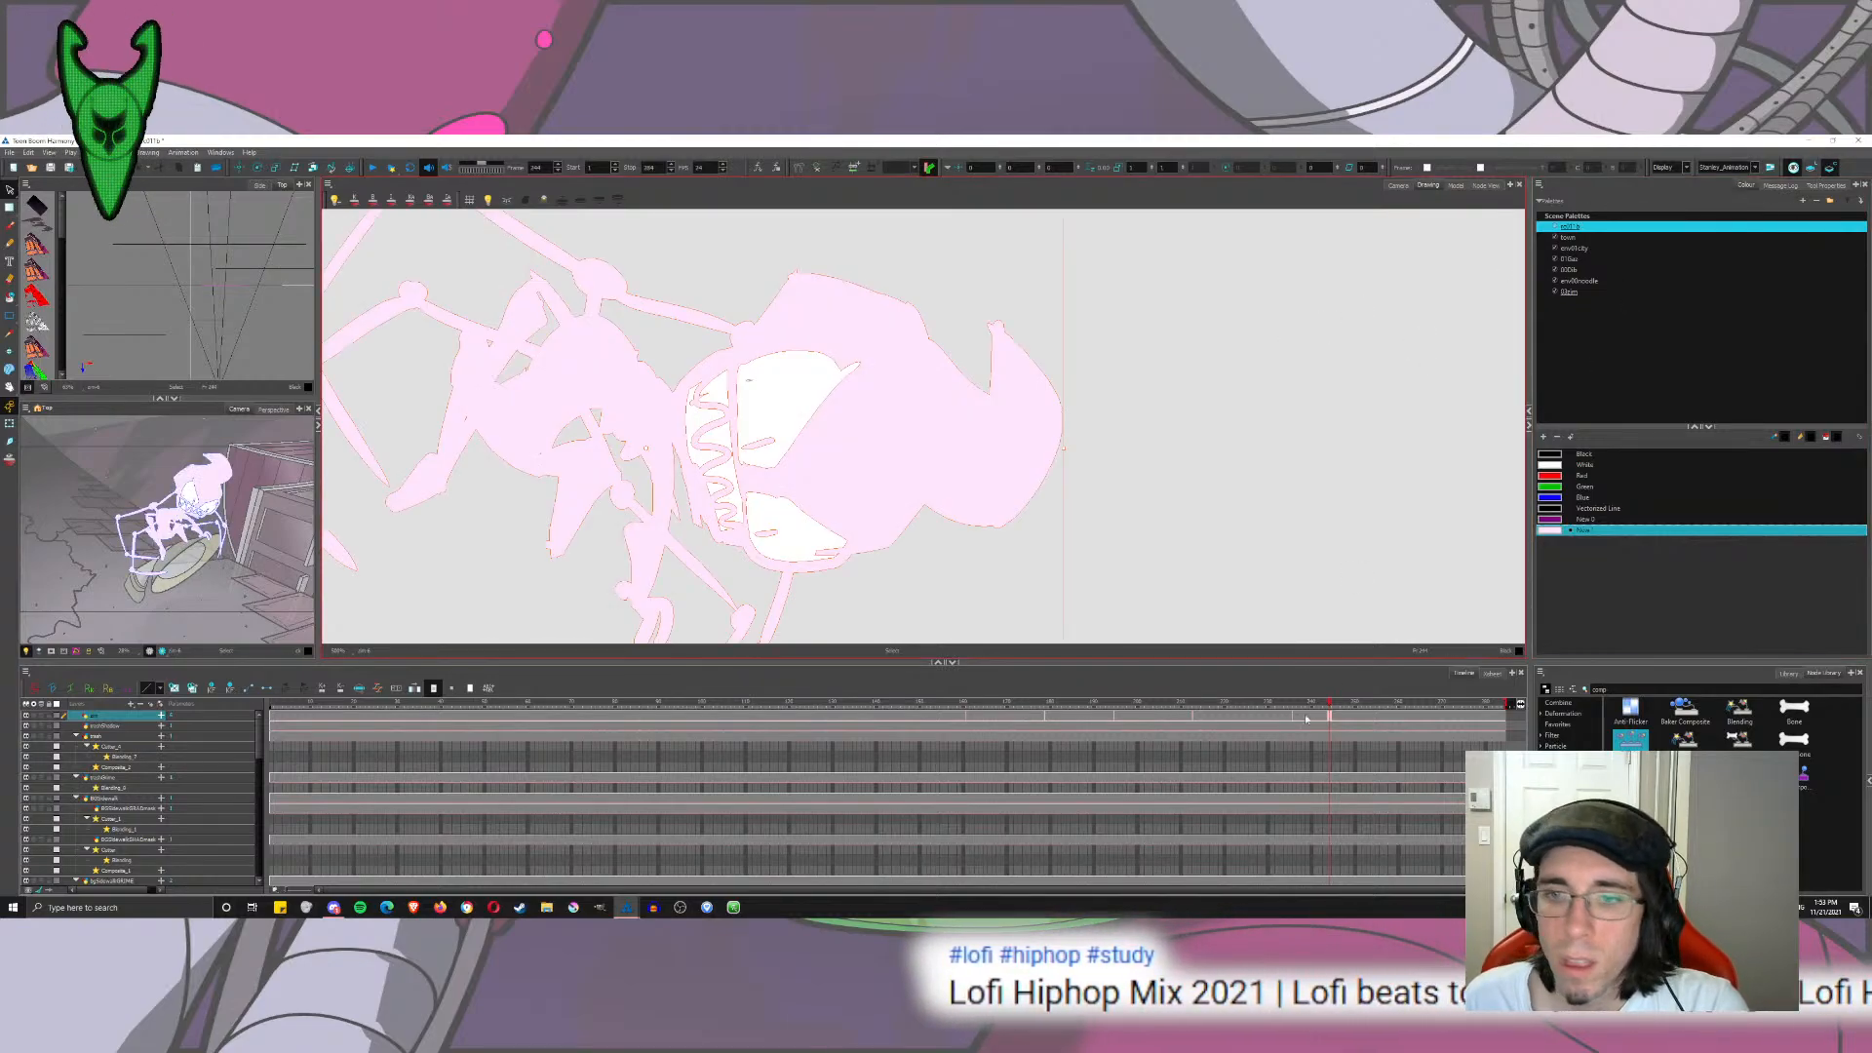
Step: Return to the pink drawing with long limbs above the body, cut all its artwork and paste it back
{"action": "left_click", "coordinate": [1265, 713]}
{"action": "left_click", "coordinate": [1813, 169]}
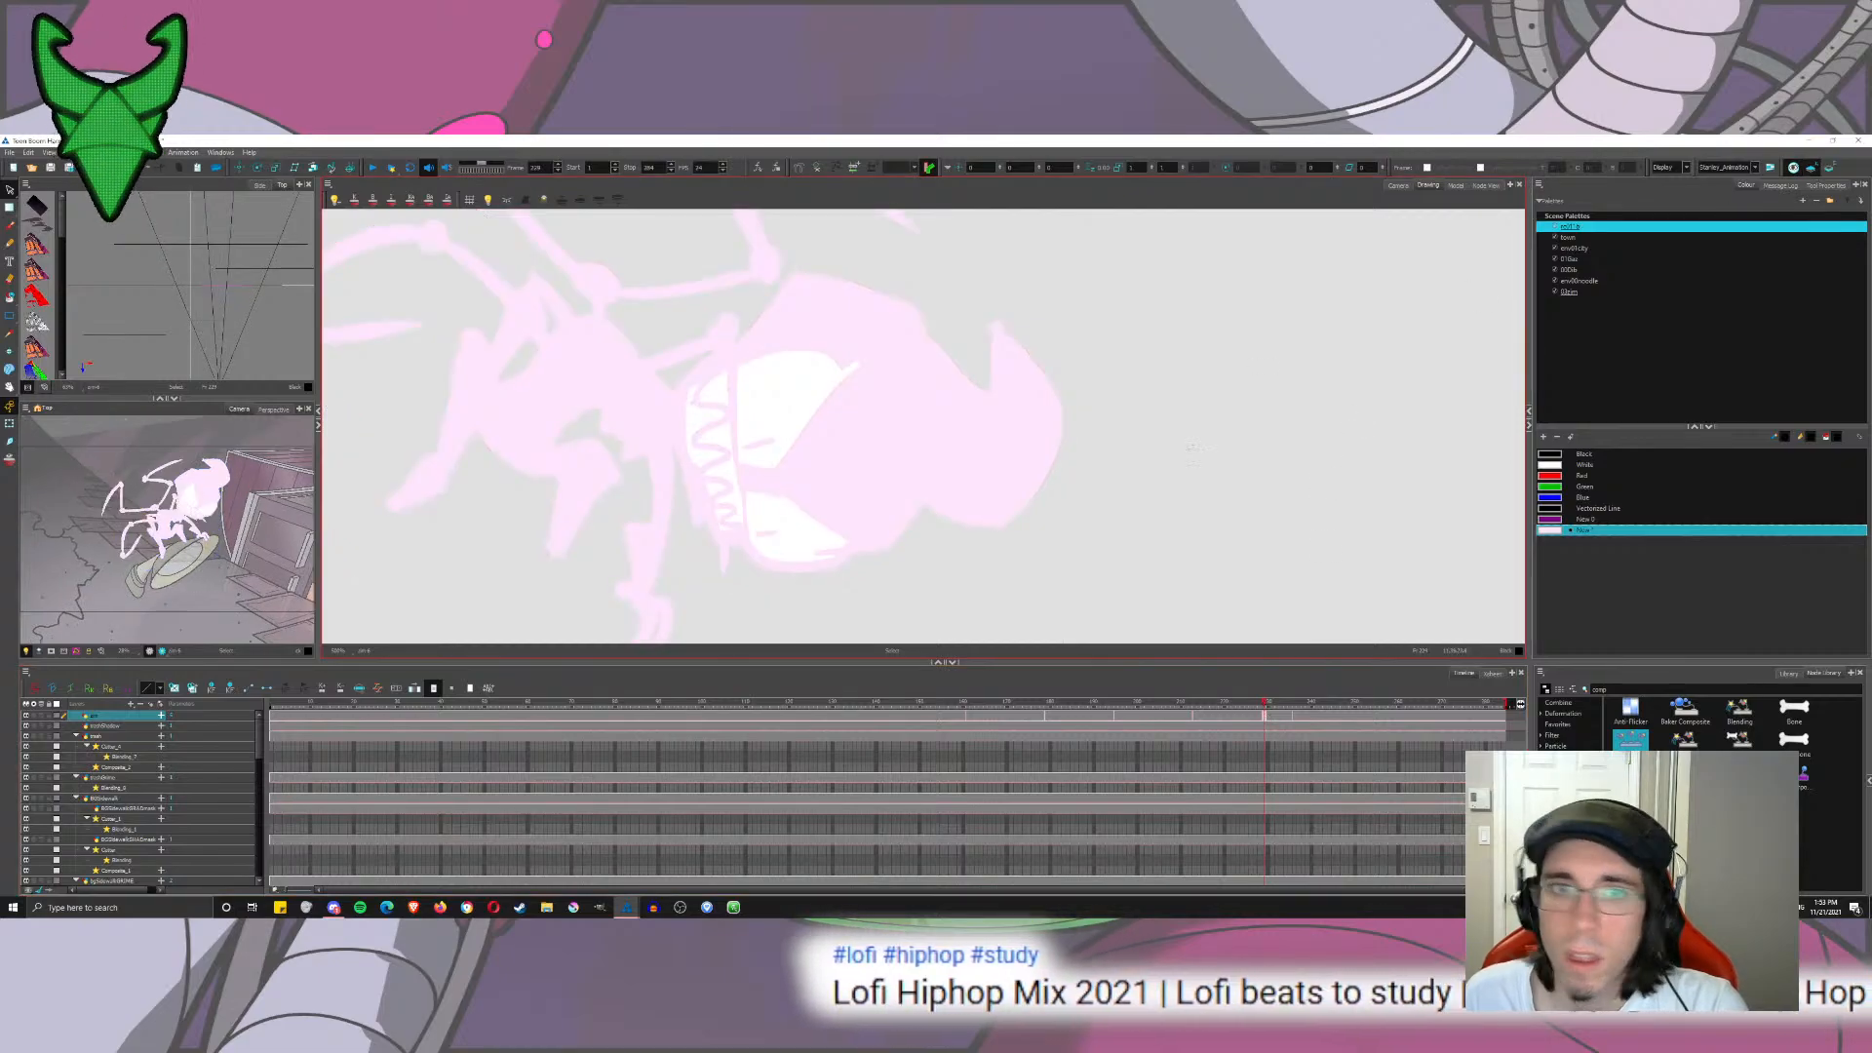
{"action": "key", "text": "ctrl+a"}
{"action": "key", "text": "ctrl+x"}
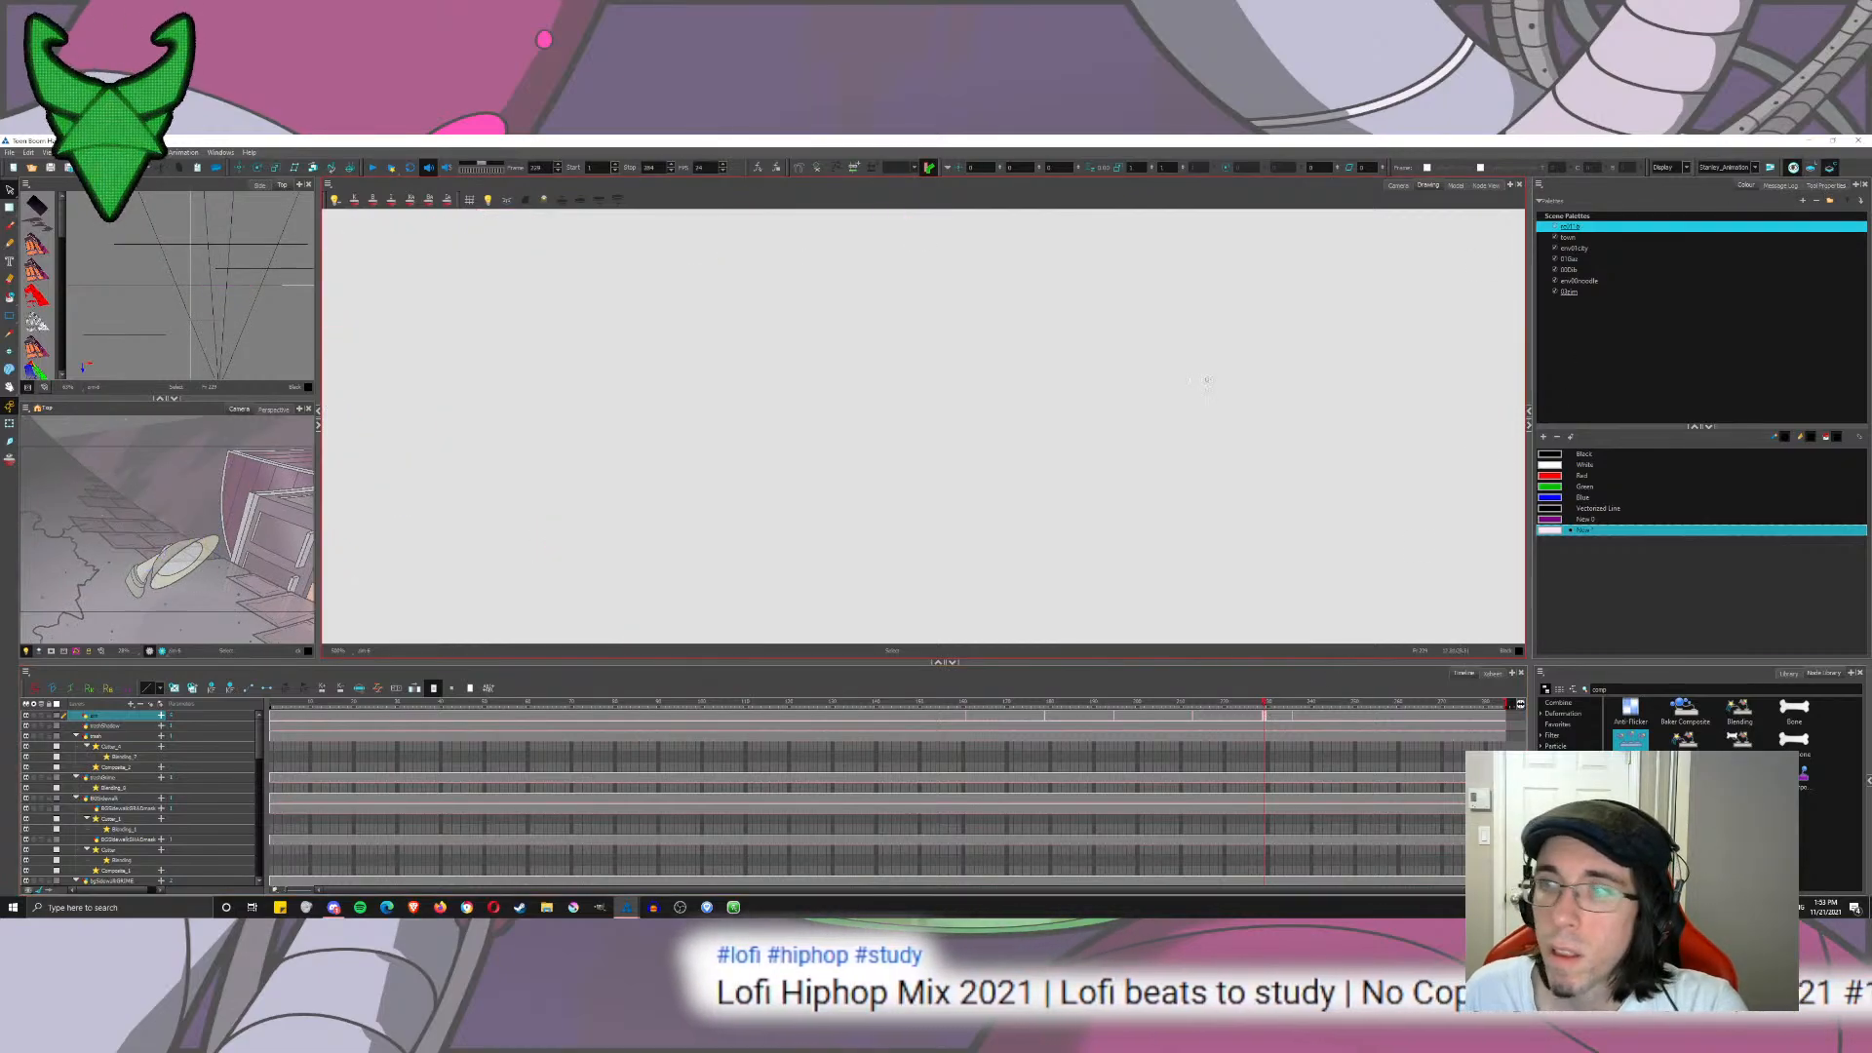
{"action": "key", "text": "ctrl+v"}
Step: Return to the pink drawing with the folded limbs above the body, cut its artwork and paste it back
{"action": "left_click", "coordinate": [1163, 723]}
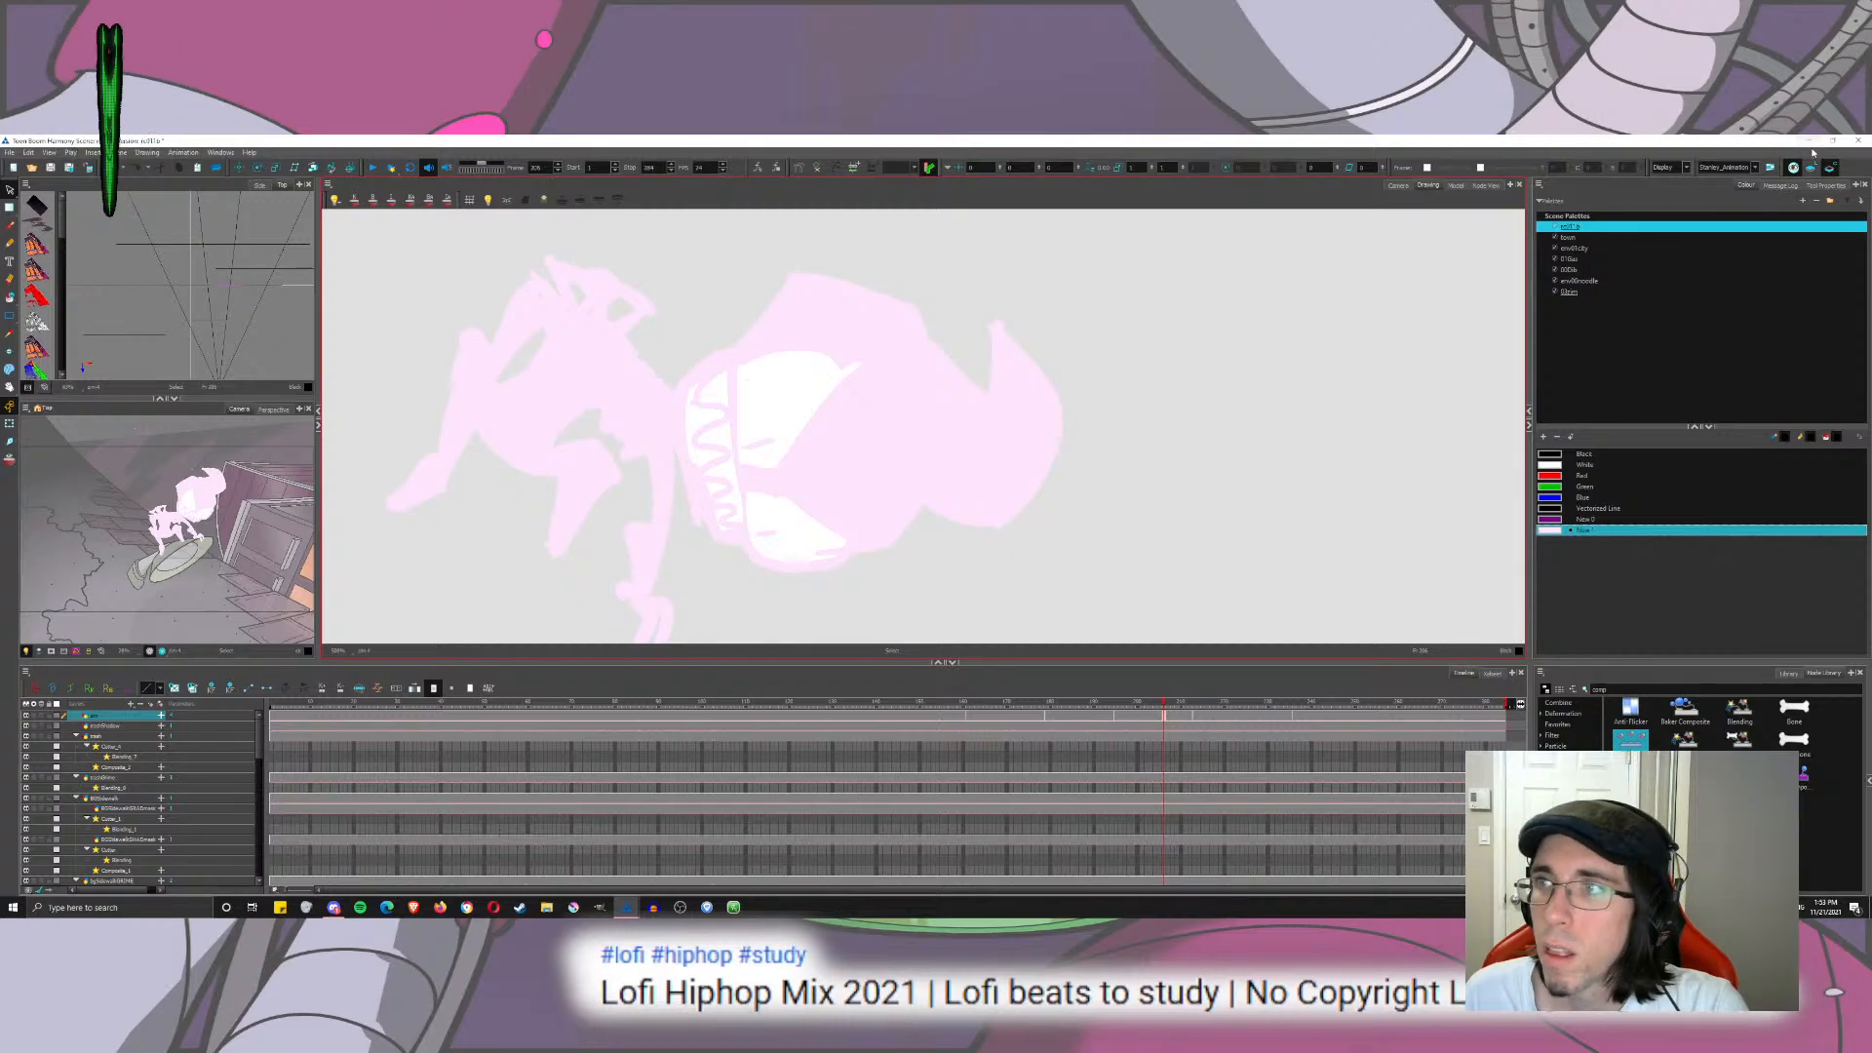
{"action": "key", "text": "ctrl+x"}
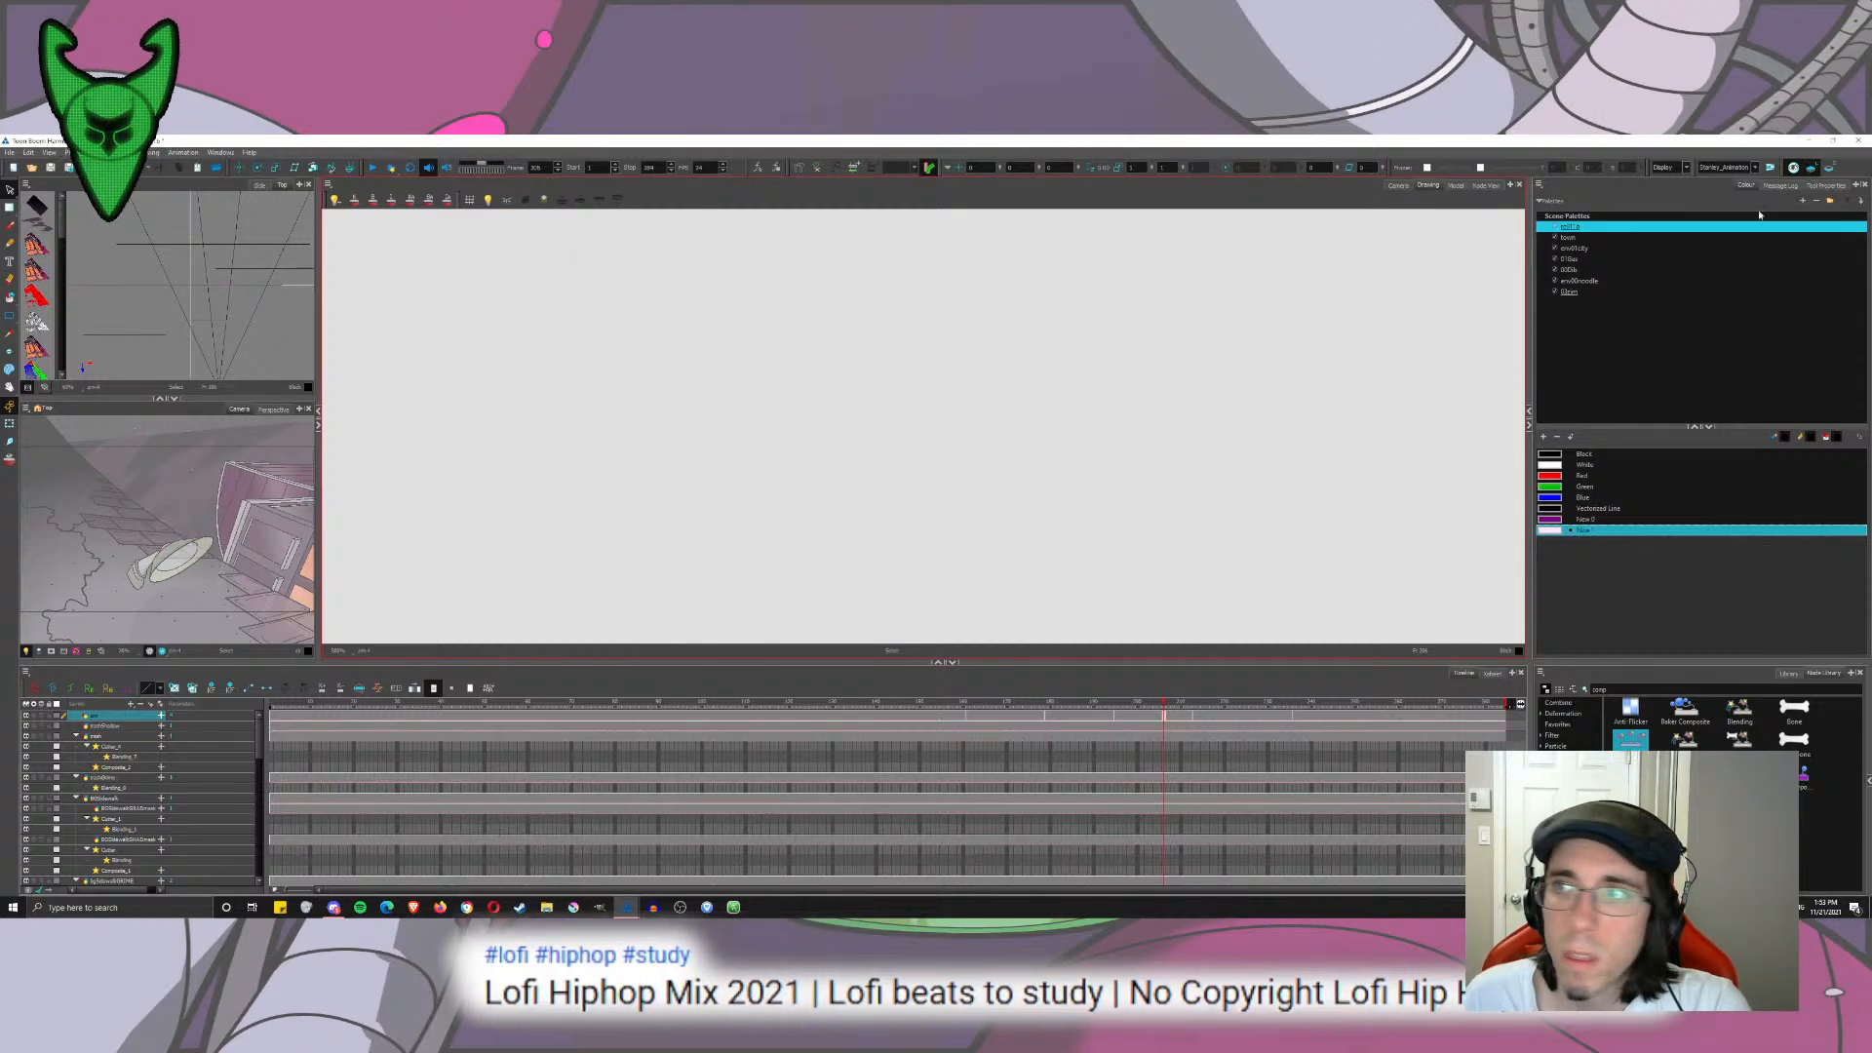
{"action": "left_click", "coordinate": [1829, 167]}
{"action": "key", "text": "ctrl+v"}
Step: Deselect the pink artwork and ready the Brush with the black of the scene palette that holds only black and pink
{"action": "left_click", "coordinate": [1090, 715]}
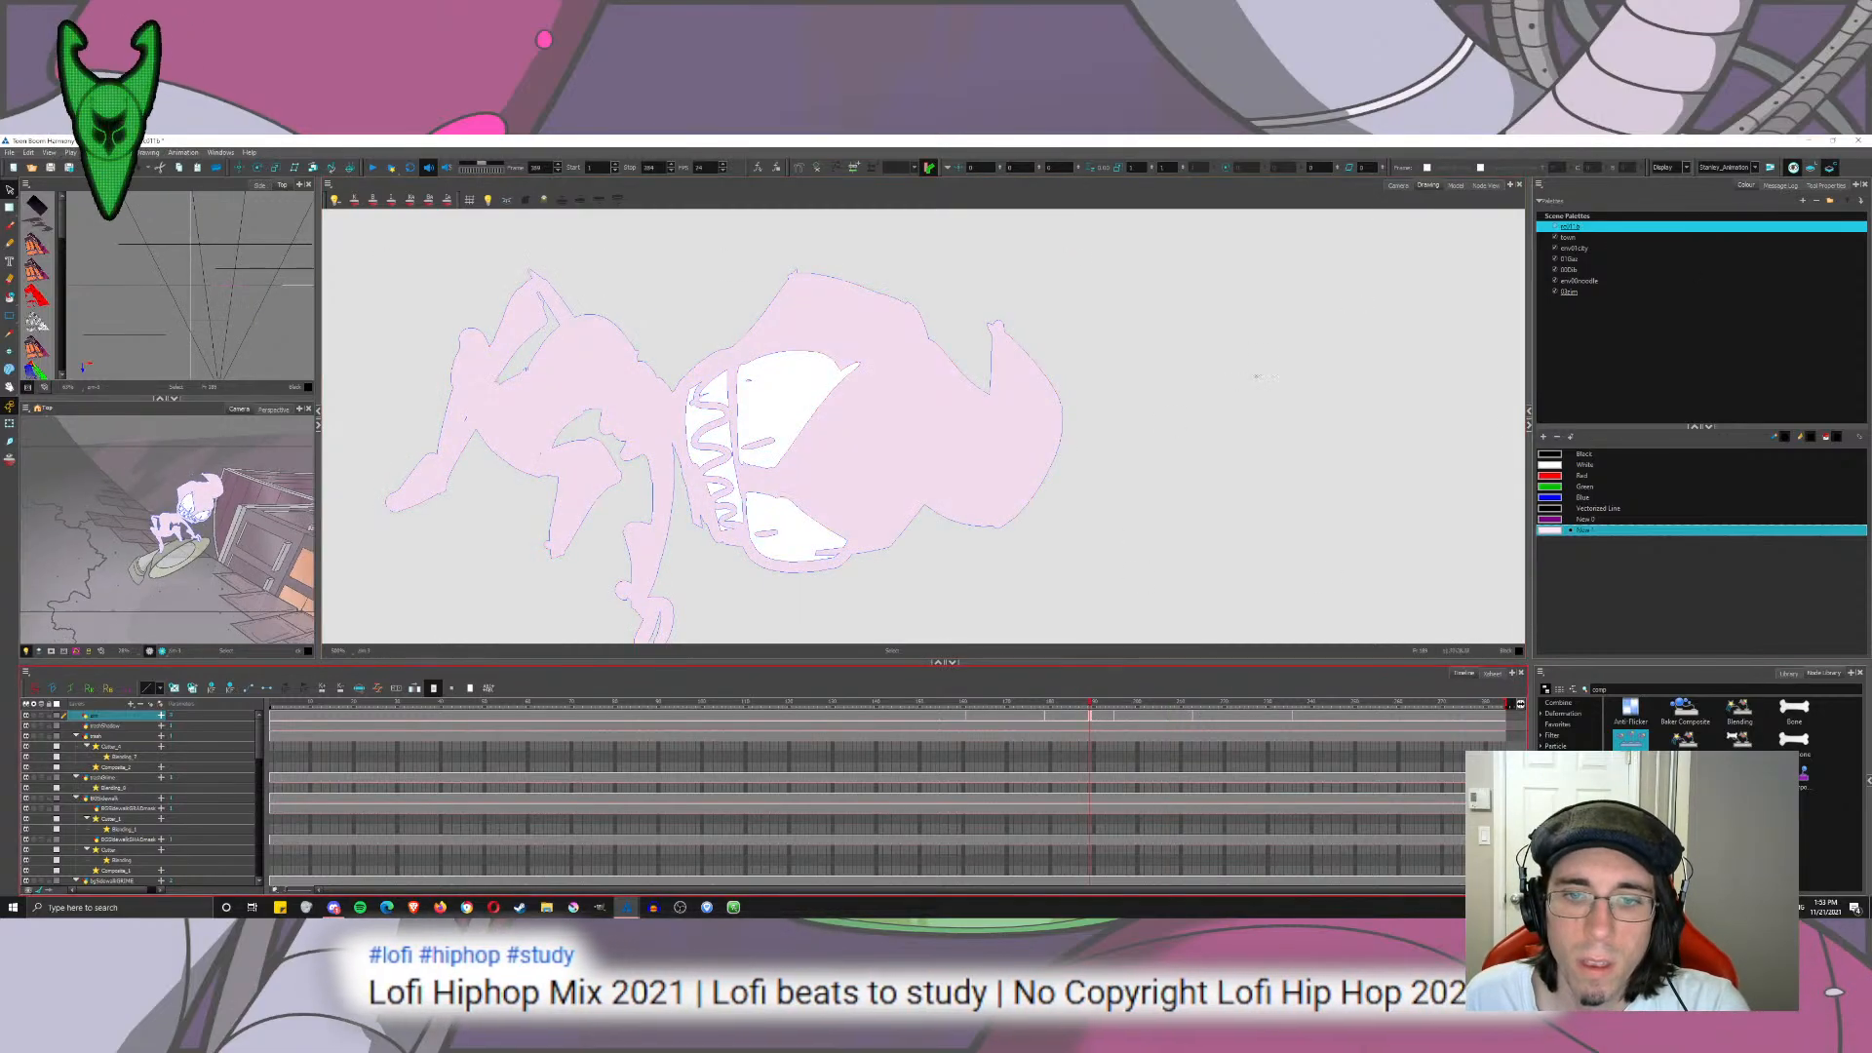
{"action": "left_click", "coordinate": [1258, 376]}
{"action": "left_click", "coordinate": [1810, 167]}
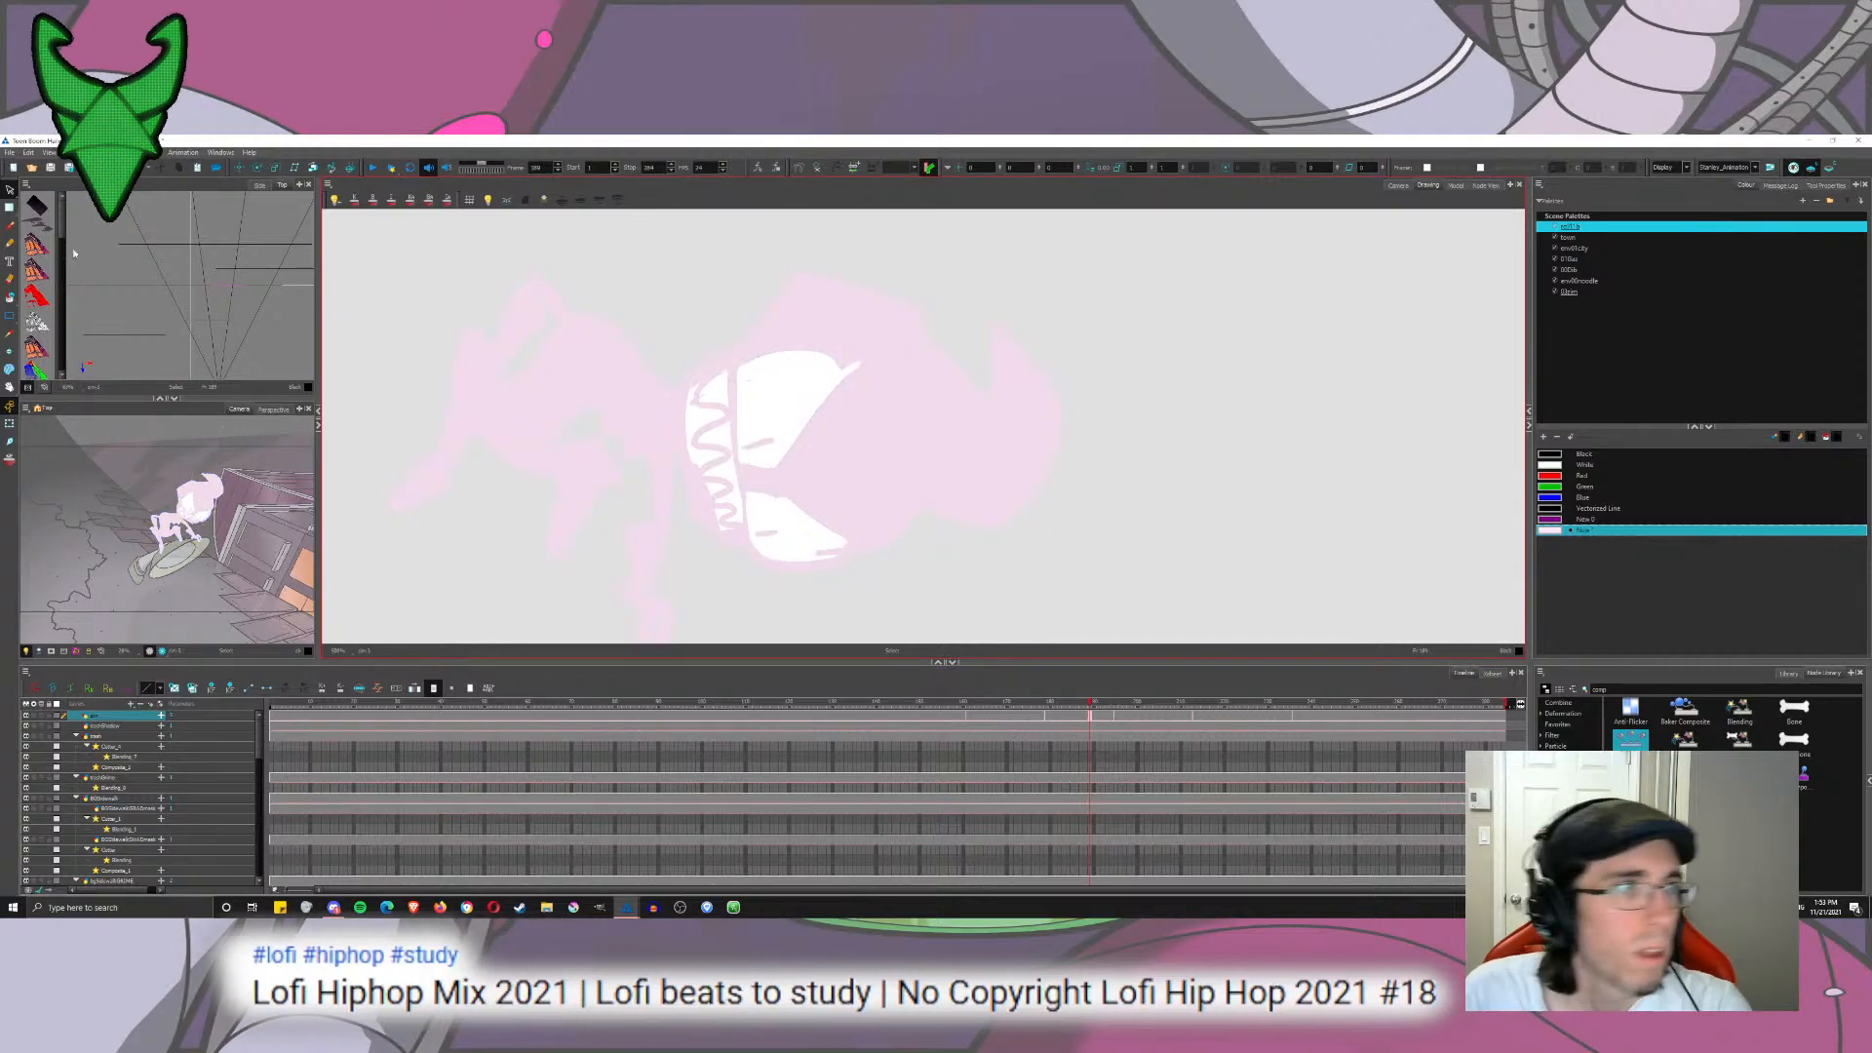
{"action": "left_click", "coordinate": [7, 226]}
{"action": "mouse_move", "coordinate": [873, 535]}
{"action": "left_mouse_down"}
{"action": "mouse_move", "coordinate": [1046, 419]}
{"action": "mouse_move", "coordinate": [1031, 482]}
{"action": "mouse_move", "coordinate": [1051, 272]}
{"action": "left_mouse_up"}
{"action": "key", "text": "1"}
{"action": "key", "text": "1"}
{"action": "left_click_drag", "start_coordinate": [1053, 405], "coordinate": [1051, 420]}
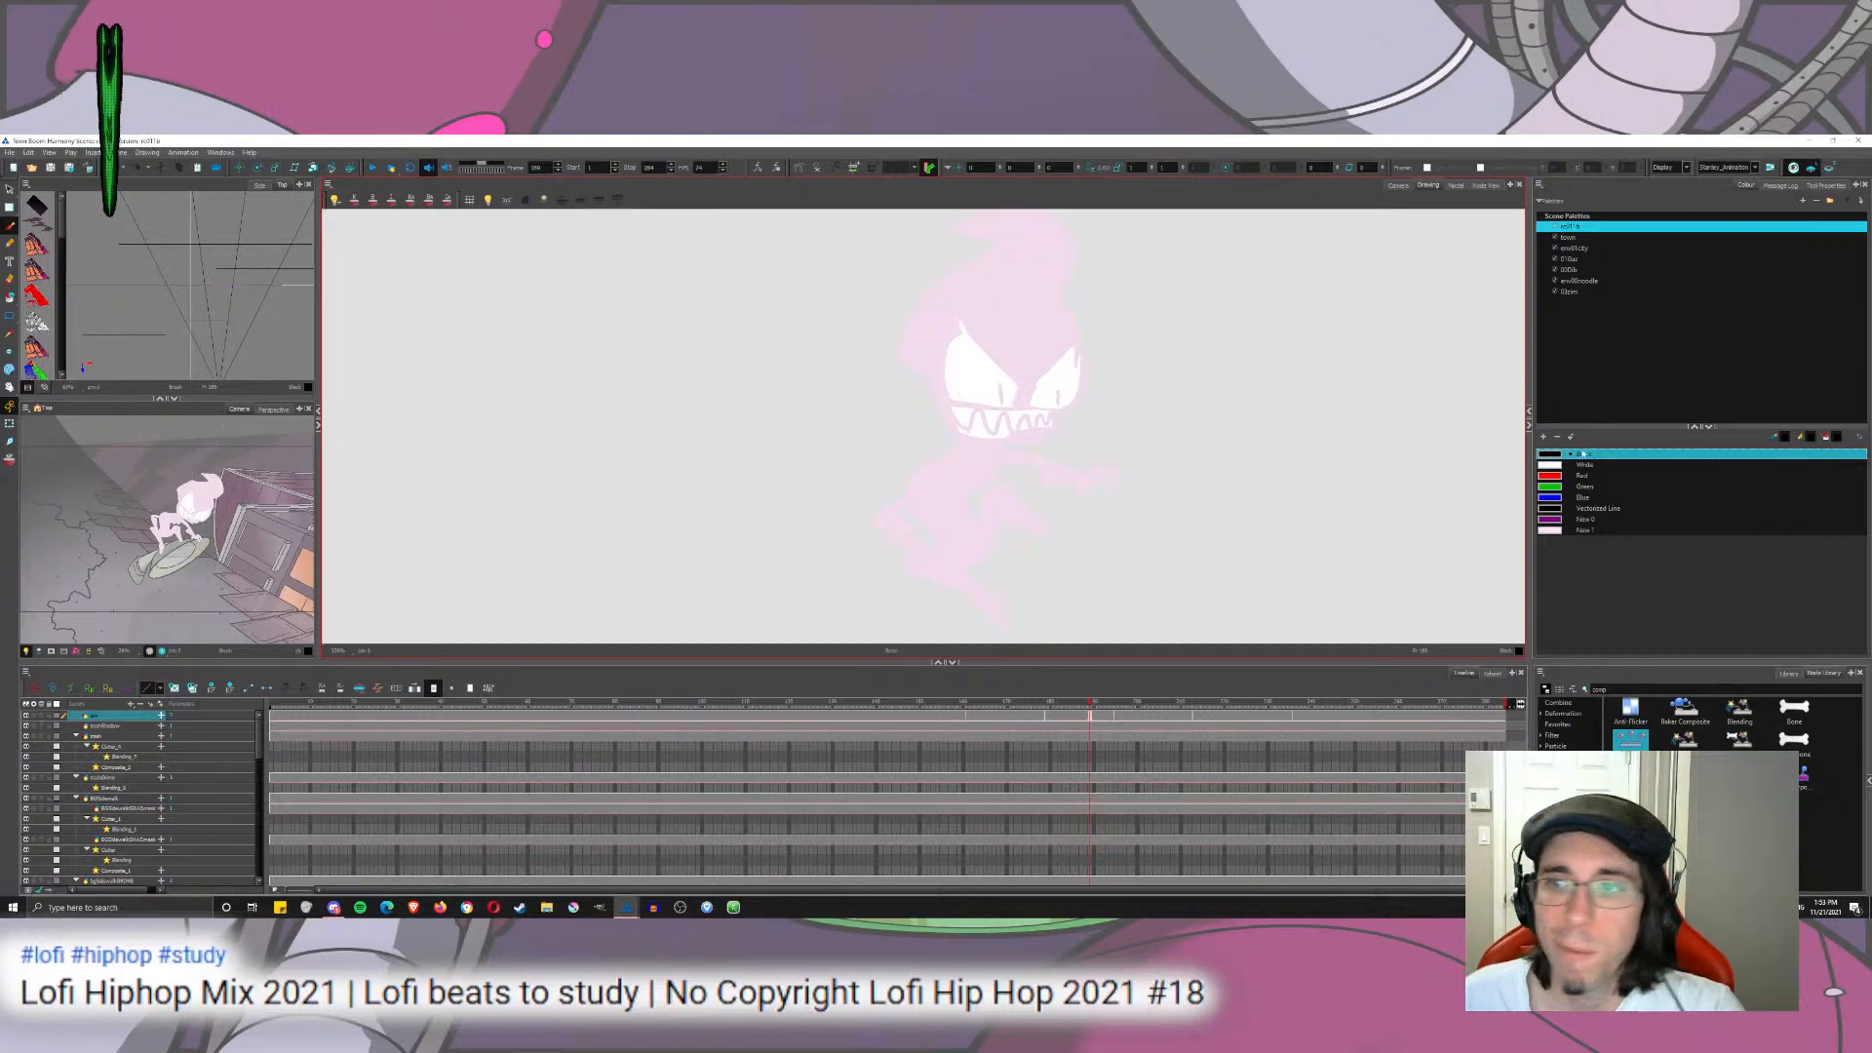
{"action": "left_click", "coordinate": [1572, 293]}
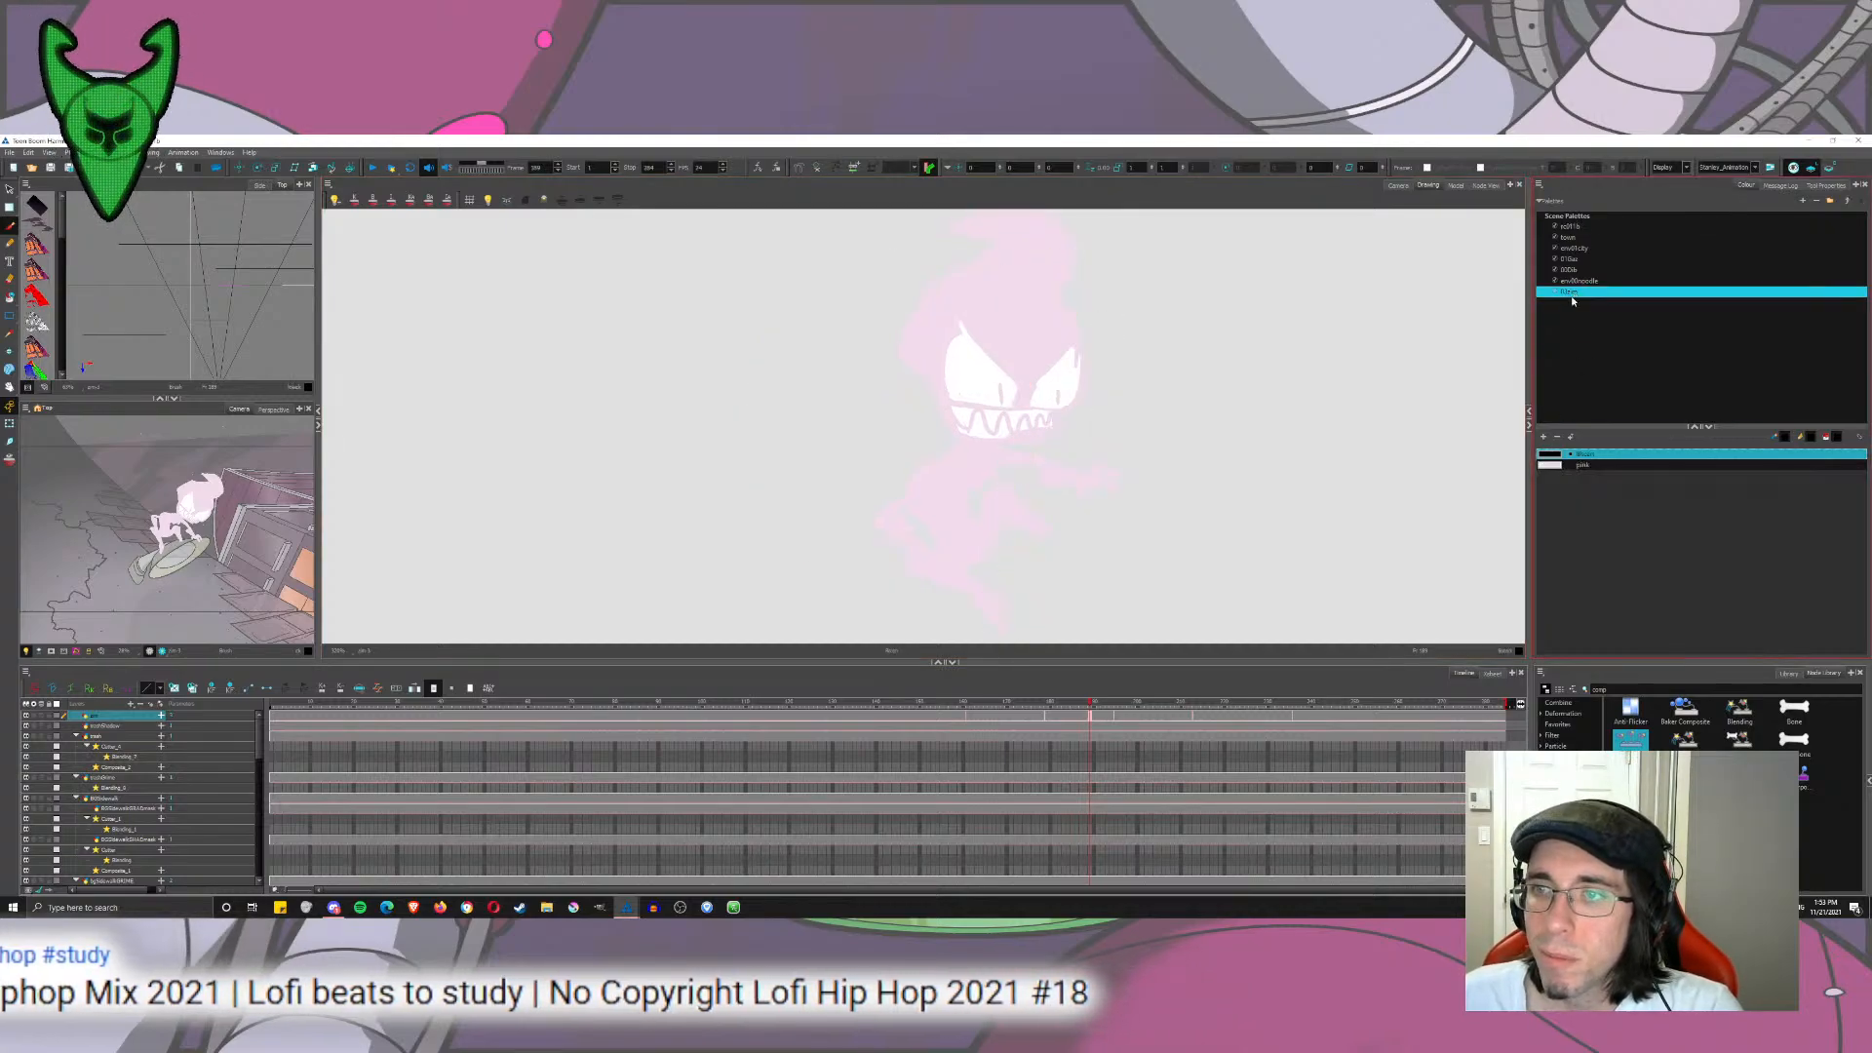
Step: On the front-facing pink drawing with the toothy grin, brush black jaw lines beneath and beside the mouth
{"action": "left_click", "coordinate": [947, 714]}
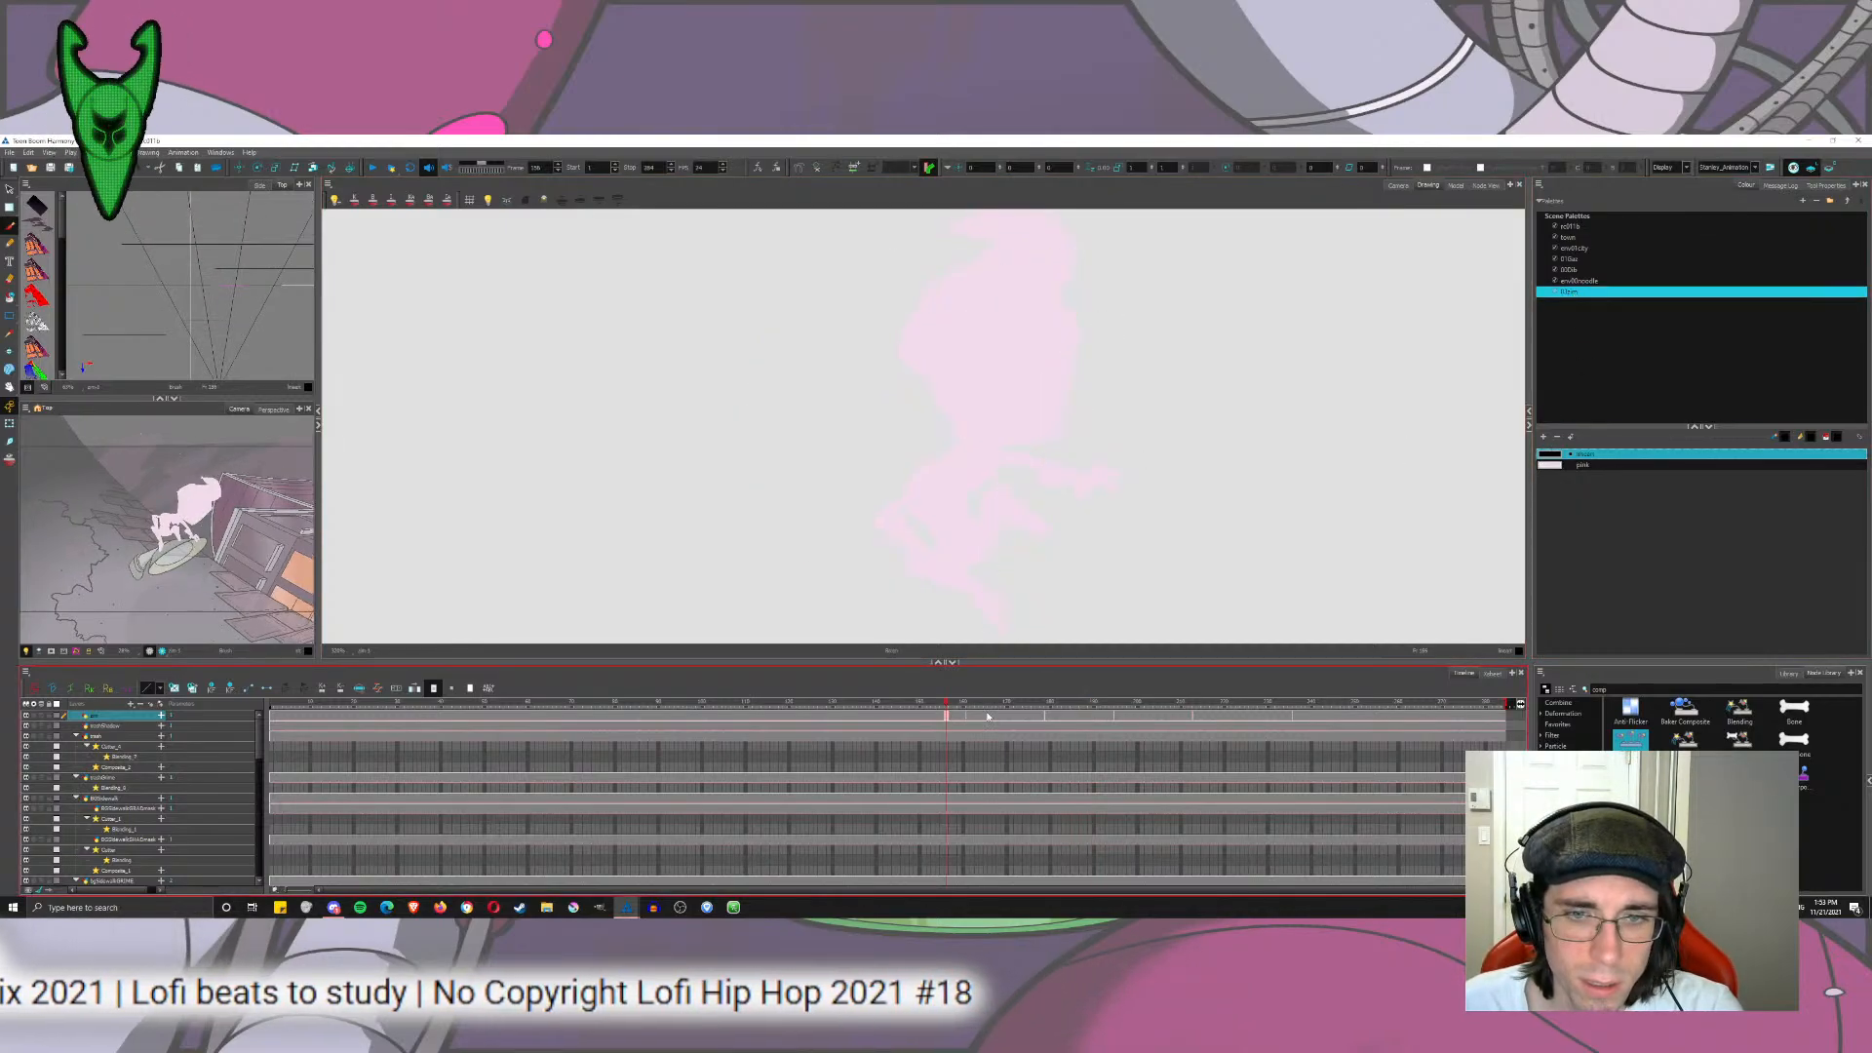
{"action": "left_click", "coordinate": [986, 714]}
{"action": "left_click", "coordinate": [1070, 713]}
{"action": "mouse_move", "coordinate": [901, 323]}
{"action": "left_mouse_down"}
{"action": "mouse_move", "coordinate": [868, 399]}
{"action": "mouse_move", "coordinate": [1012, 568]}
{"action": "left_mouse_up"}
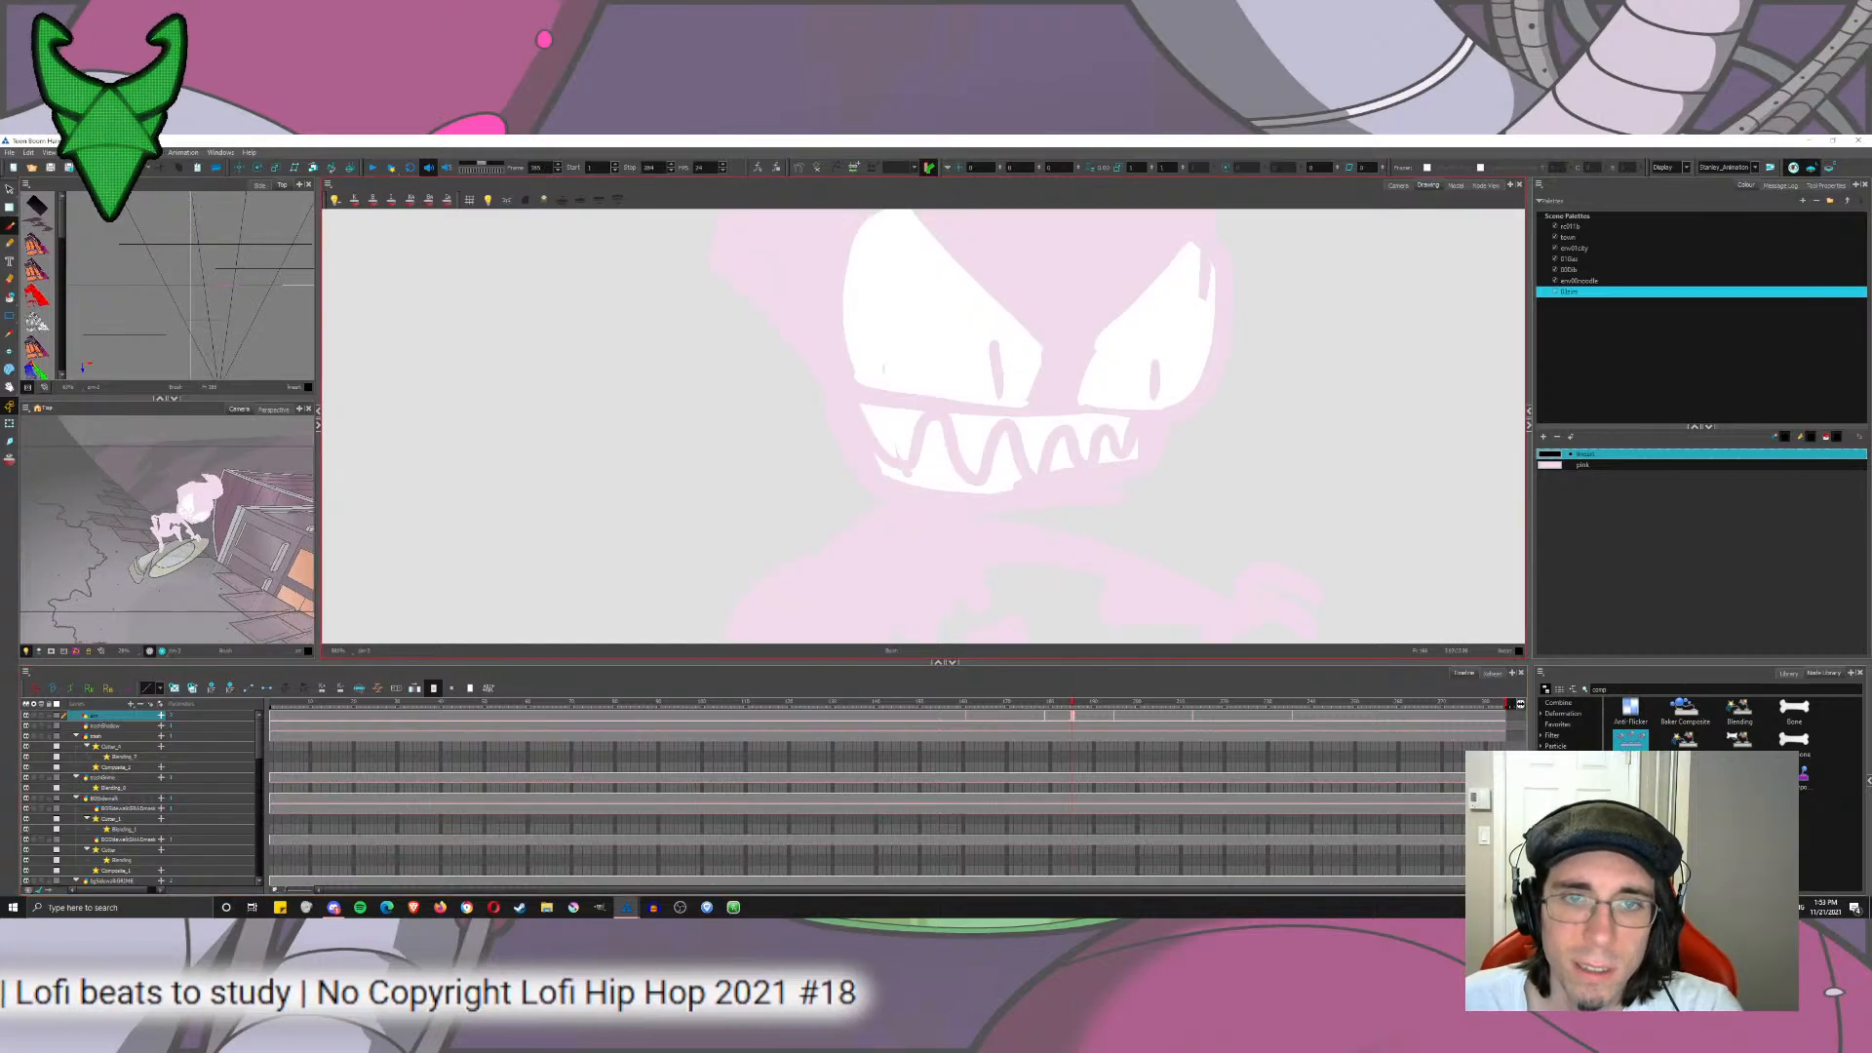
{"action": "mouse_move", "coordinate": [836, 370]}
{"action": "left_mouse_down"}
{"action": "mouse_move", "coordinate": [895, 523]}
{"action": "mouse_move", "coordinate": [911, 529]}
{"action": "mouse_move", "coordinate": [905, 505]}
{"action": "mouse_move", "coordinate": [1184, 488]}
{"action": "left_mouse_up"}
{"action": "key", "text": "ctrl+z"}
{"action": "left_click_drag", "start_coordinate": [942, 548], "coordinate": [1205, 462]}
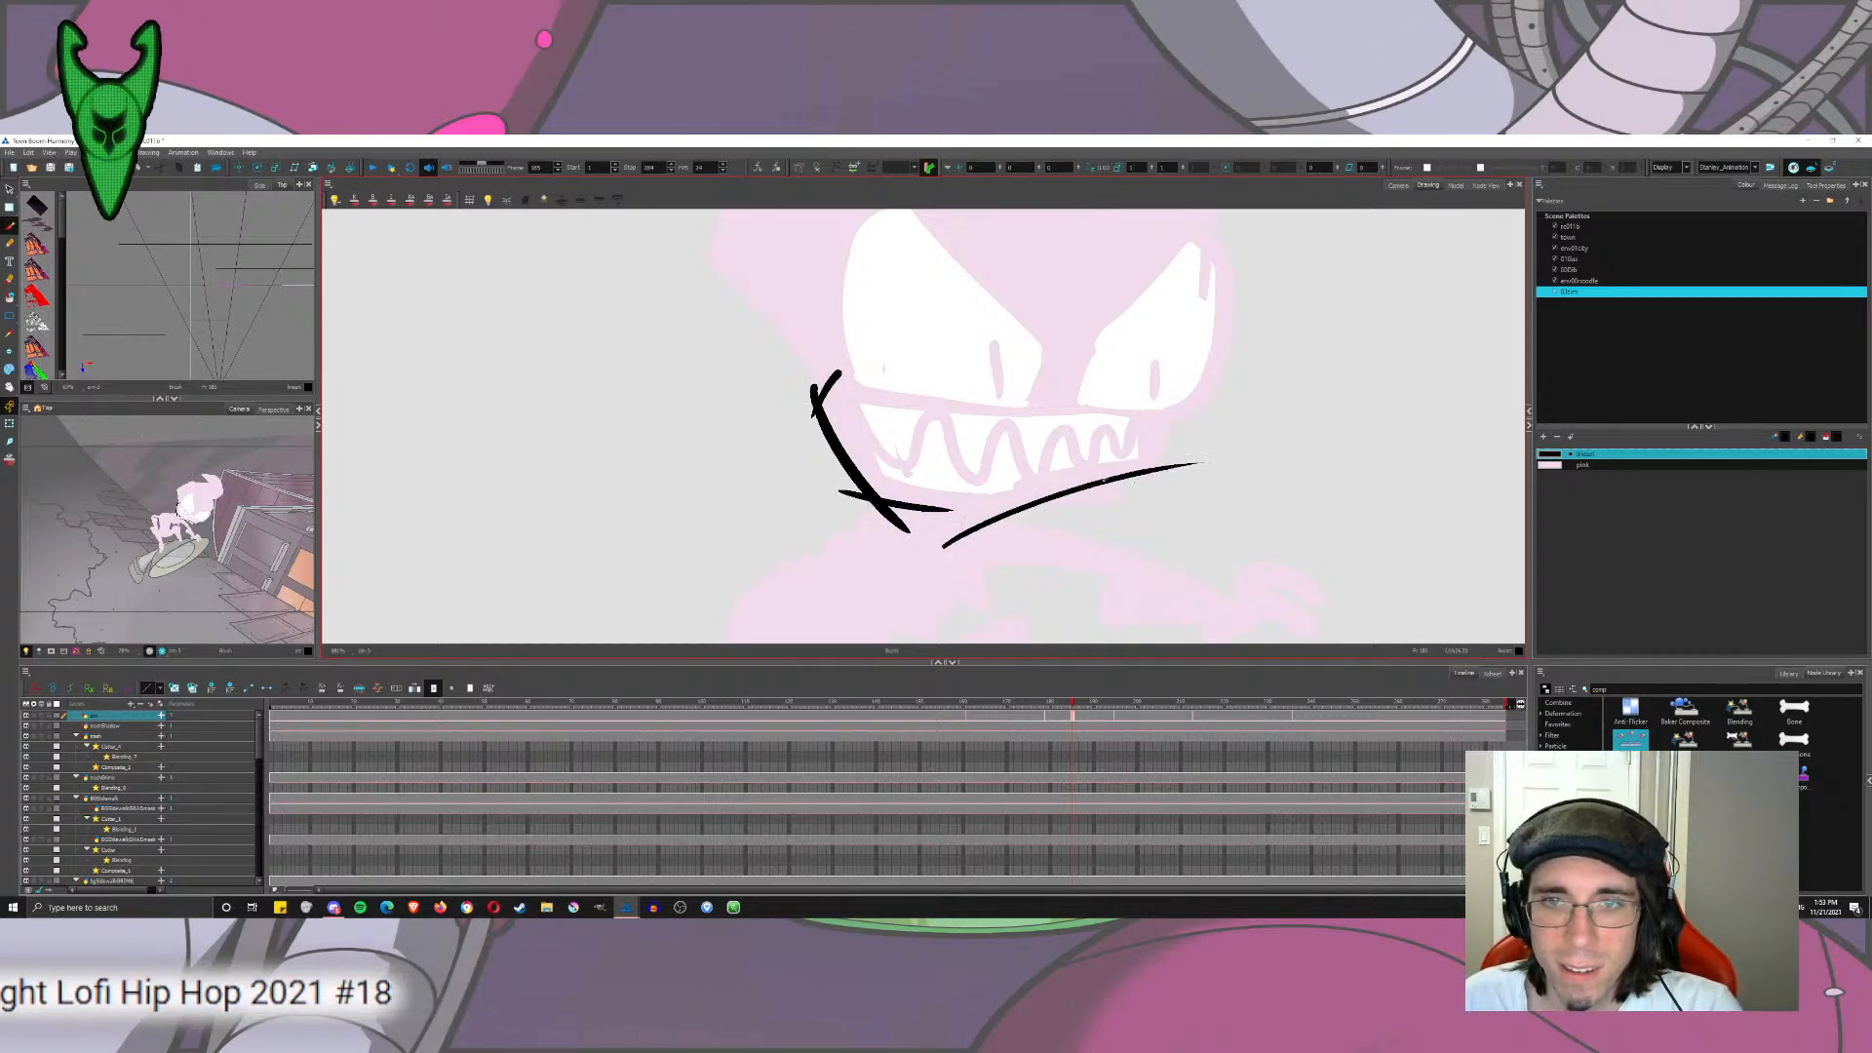
{"action": "scroll", "coordinate": [1138, 484], "scroll_direction": "down", "scroll_amount": 4}
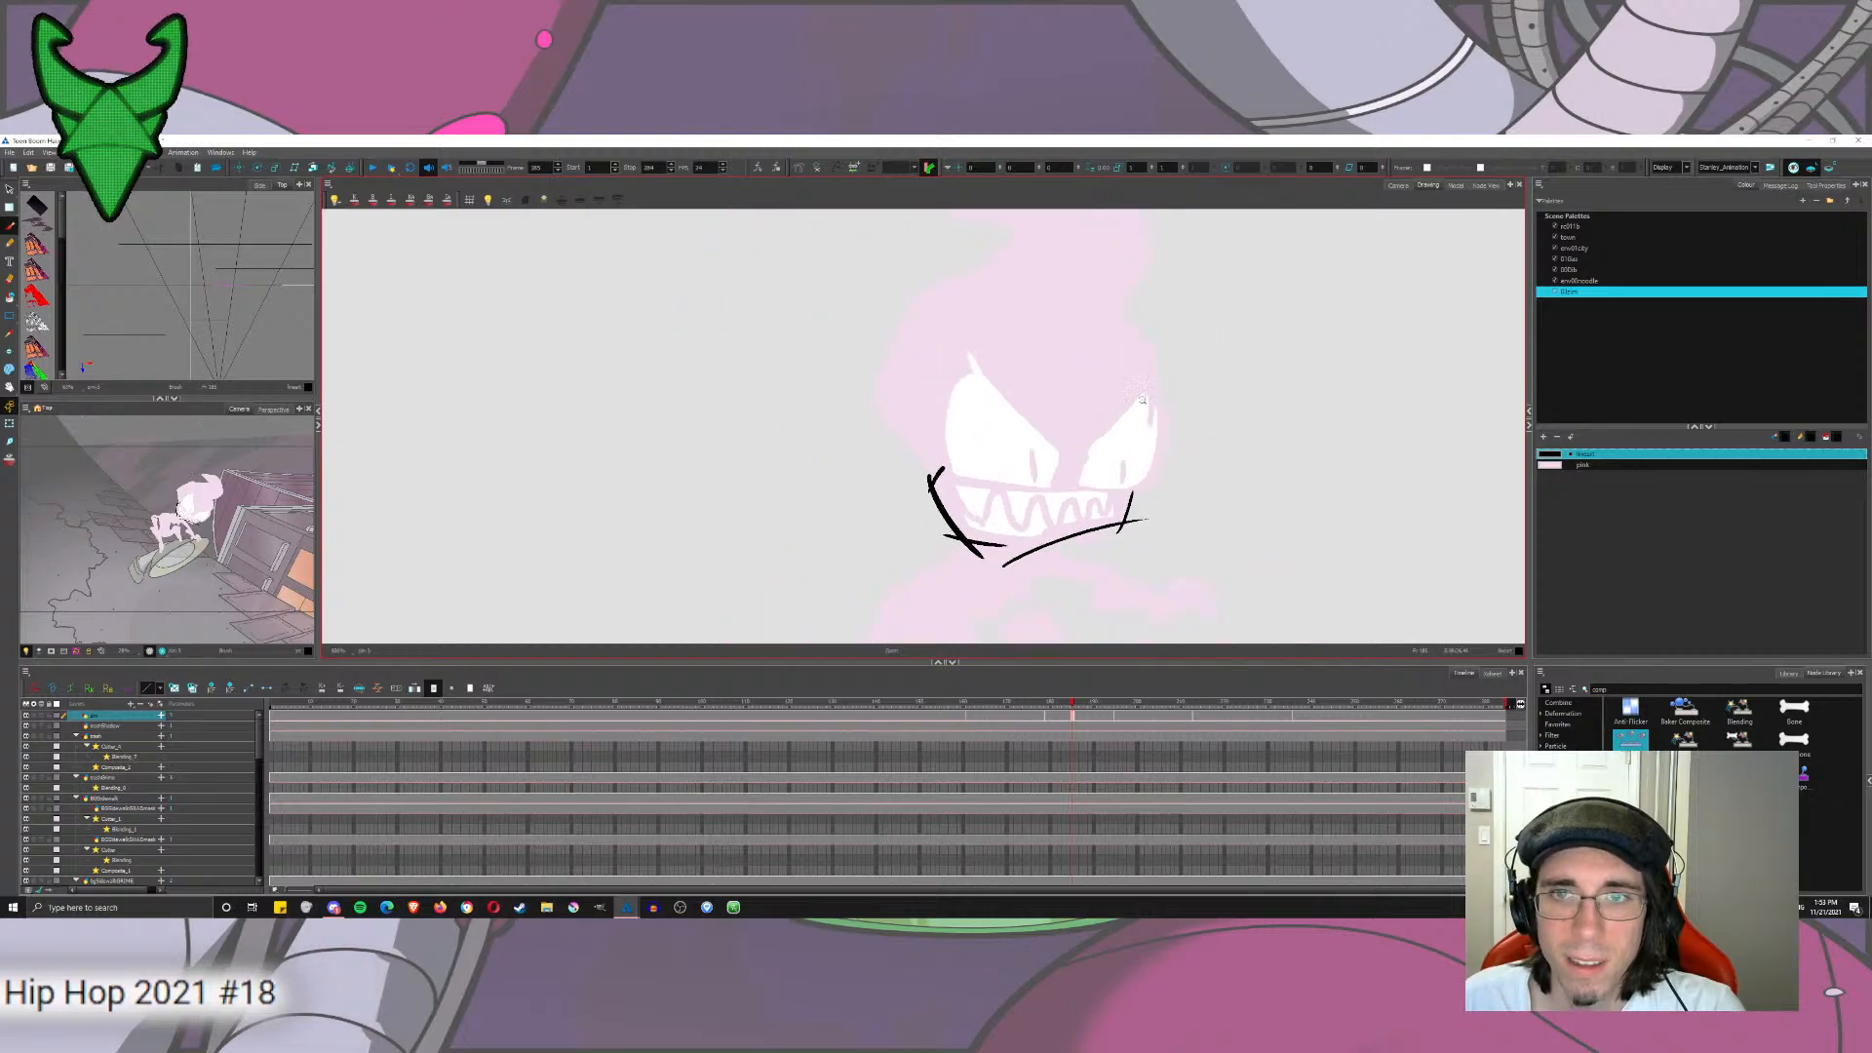
Step: Brush black outline strokes along the right side of the face and up through the notch into the hair
{"action": "left_click_drag", "start_coordinate": [1152, 327], "coordinate": [1119, 559]}
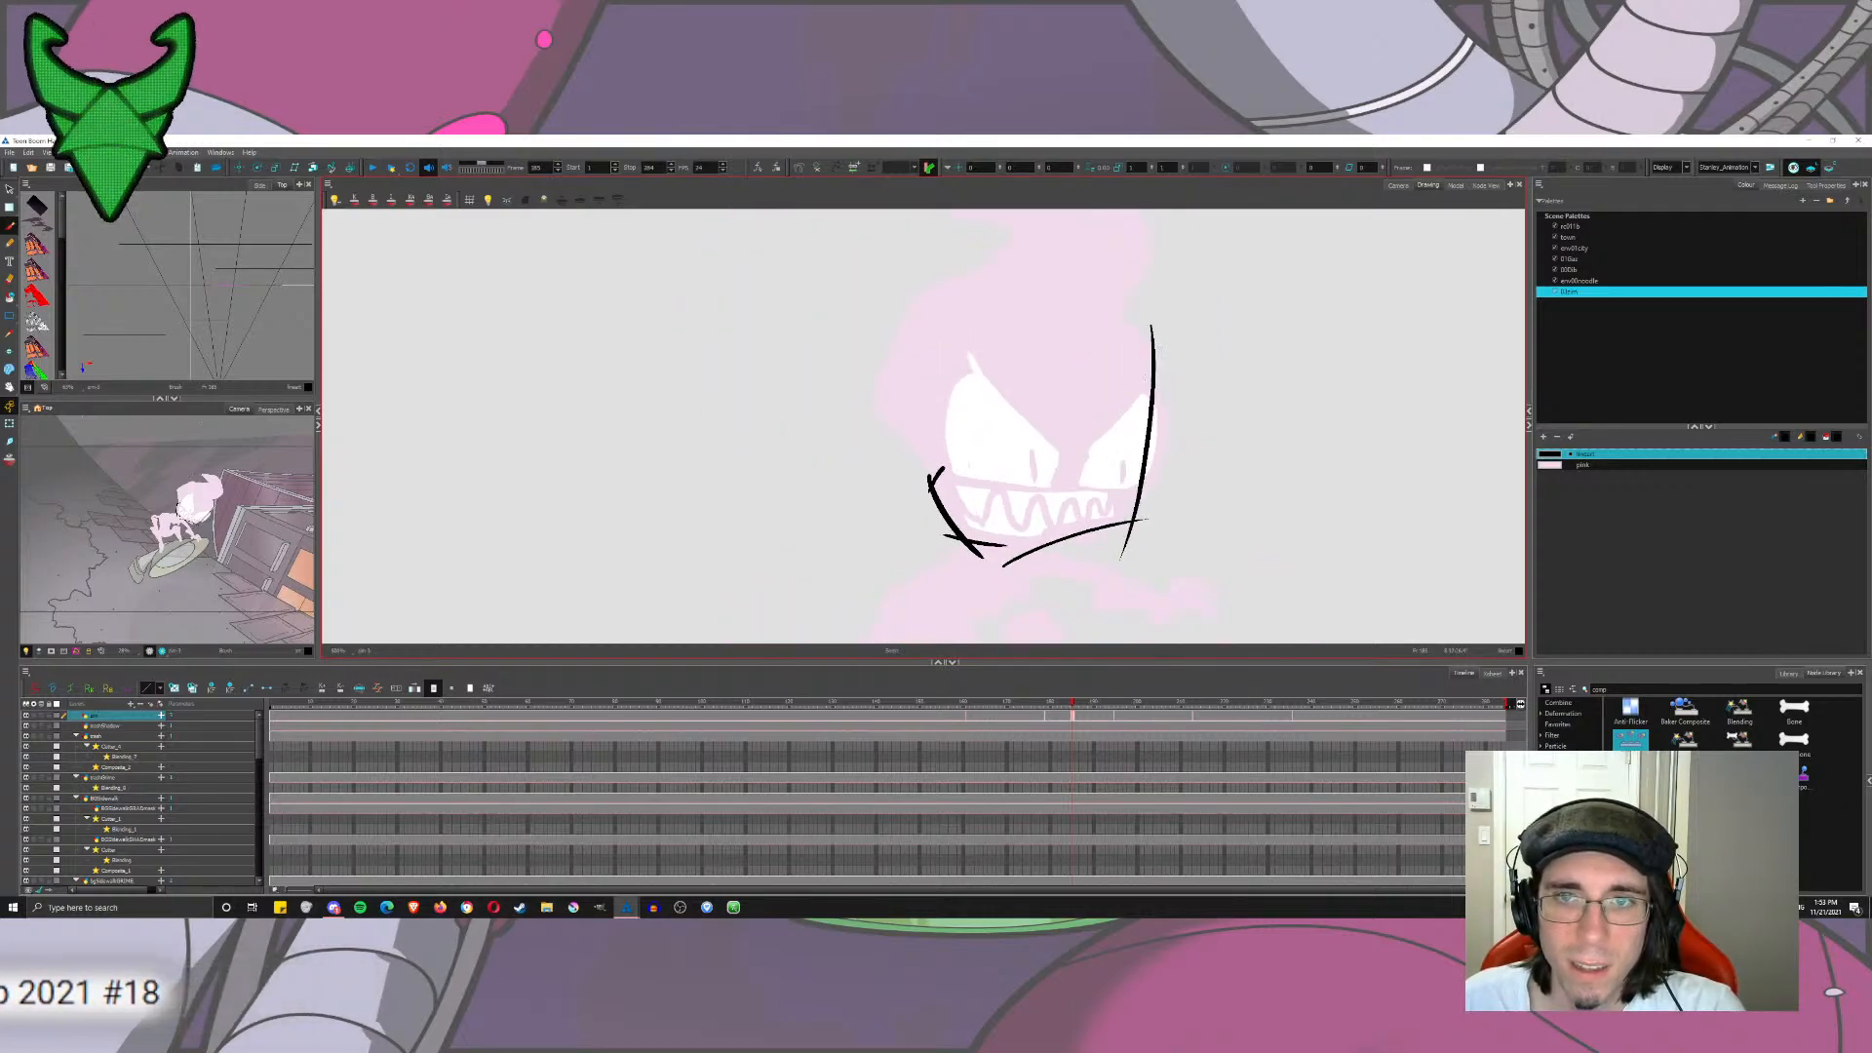
{"action": "left_click_drag", "start_coordinate": [1128, 371], "coordinate": [1183, 418]}
{"action": "key", "text": "ctrl+z"}
{"action": "mouse_move", "coordinate": [1096, 332]}
{"action": "left_mouse_down"}
{"action": "mouse_move", "coordinate": [1192, 431]}
{"action": "mouse_move", "coordinate": [1195, 252]}
{"action": "mouse_move", "coordinate": [1126, 398]}
{"action": "left_mouse_up"}
{"action": "key", "text": "ctrl+z"}
{"action": "mouse_move", "coordinate": [1082, 484]}
{"action": "left_mouse_down"}
{"action": "mouse_move", "coordinate": [1183, 290]}
{"action": "mouse_move", "coordinate": [1092, 464]}
{"action": "left_mouse_up"}
{"action": "key", "text": "ctrl+z"}
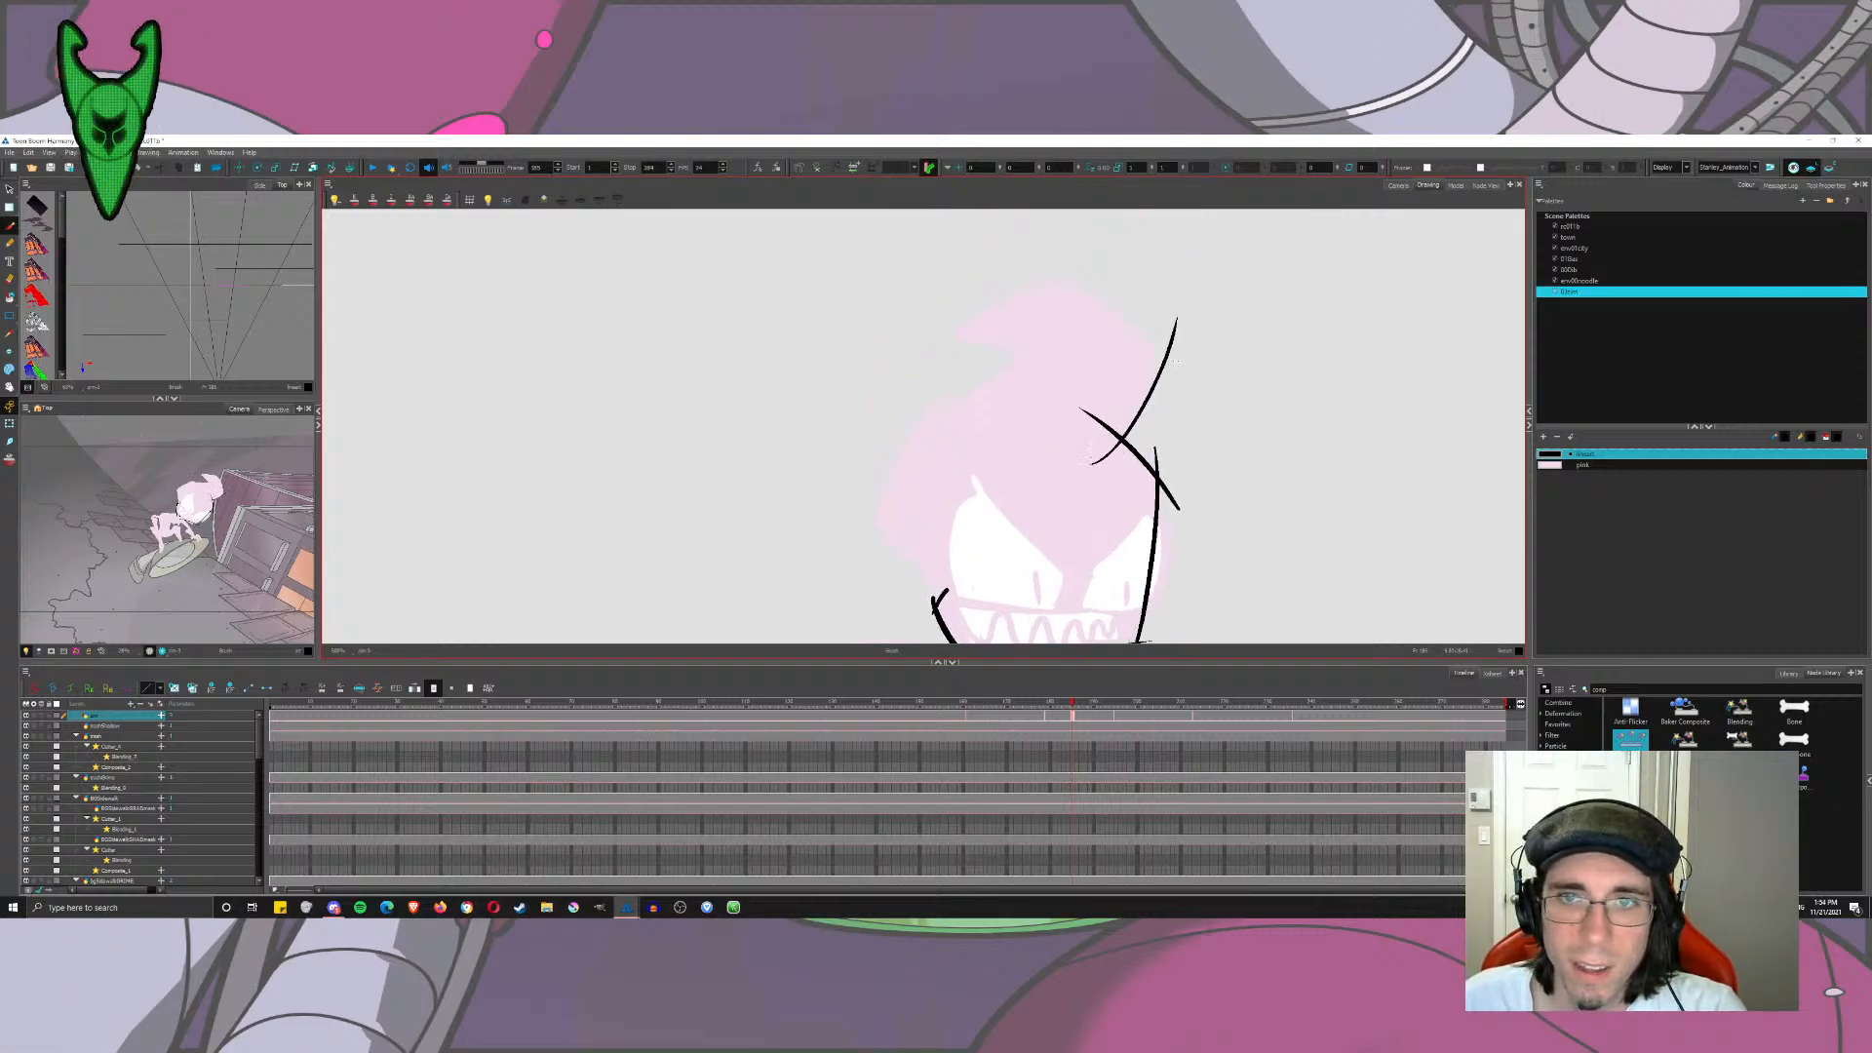
Step: Brush the black outline over the top of the hair and around its curled tip
{"action": "left_click_drag", "start_coordinate": [1059, 282], "coordinate": [1185, 390]}
{"action": "mouse_move", "coordinate": [972, 261]}
{"action": "left_mouse_down"}
{"action": "mouse_move", "coordinate": [1085, 270]}
{"action": "mouse_move", "coordinate": [898, 429]}
{"action": "left_mouse_up"}
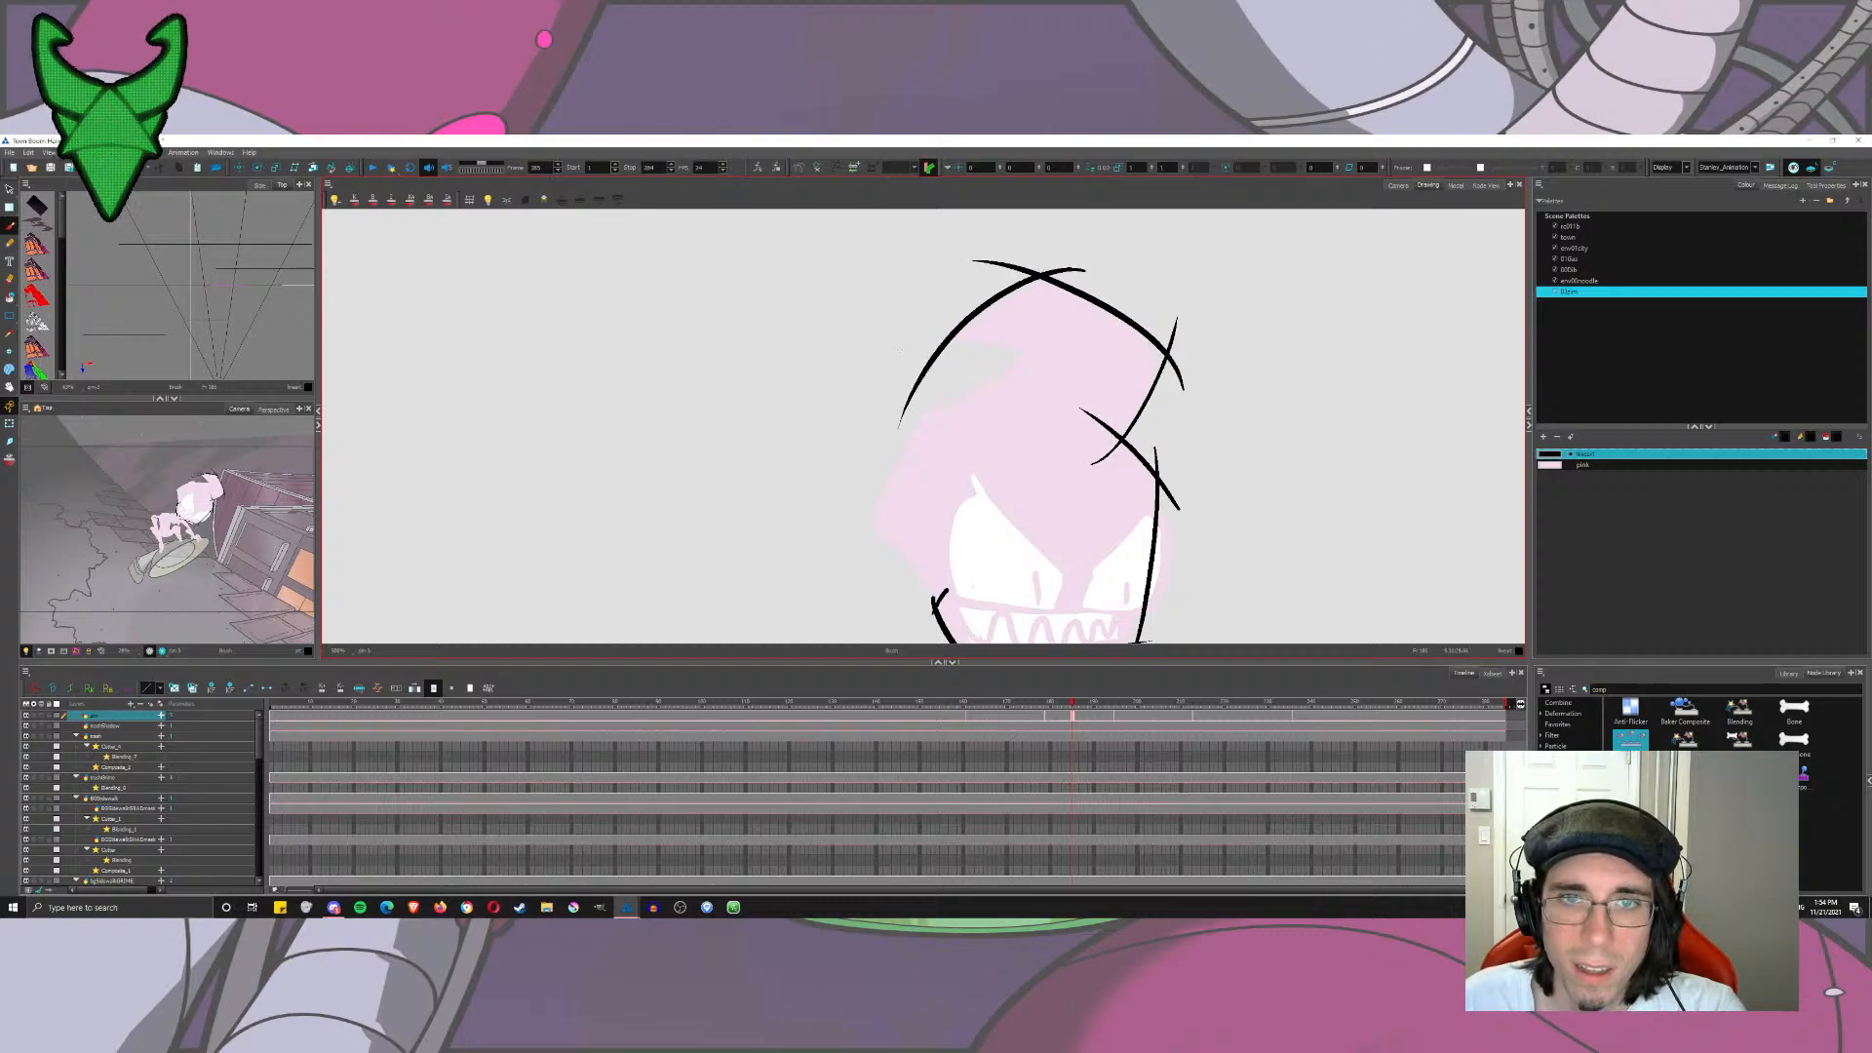
{"action": "mouse_move", "coordinate": [903, 351]}
{"action": "left_mouse_down"}
{"action": "mouse_move", "coordinate": [1068, 379]}
{"action": "mouse_move", "coordinate": [1003, 341]}
{"action": "mouse_move", "coordinate": [1051, 368]}
{"action": "mouse_move", "coordinate": [917, 435]}
{"action": "mouse_move", "coordinate": [879, 427]}
{"action": "mouse_move", "coordinate": [828, 602]}
{"action": "left_mouse_up"}
{"action": "key", "text": "ctrl+z"}
{"action": "key", "text": "ctrl+z"}
{"action": "key", "text": "ctrl+z"}
Step: Brush the black outline down the left side of the head to the pointed corner and back in to the jaw
{"action": "left_click_drag", "start_coordinate": [932, 395], "coordinate": [820, 589]}
{"action": "left_click_drag", "start_coordinate": [877, 488], "coordinate": [869, 443]}
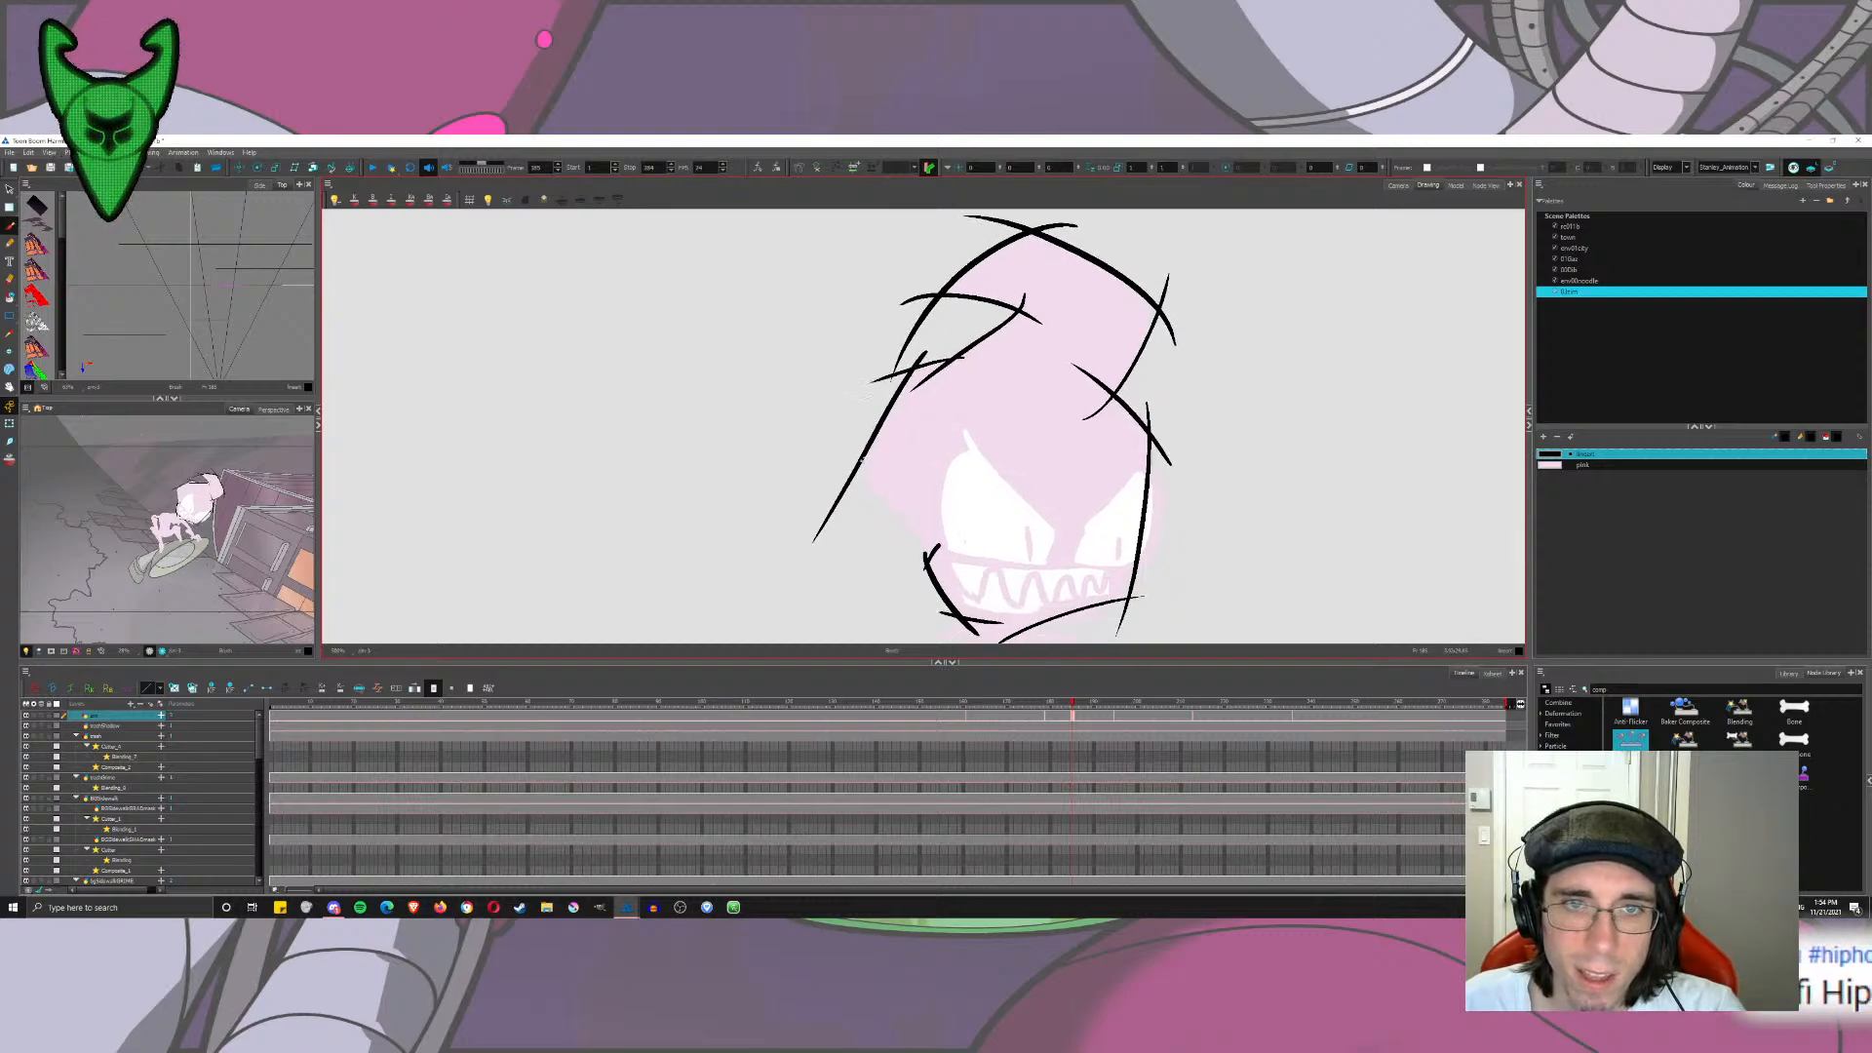
{"action": "key", "text": "ctrl+z"}
{"action": "left_click_drag", "start_coordinate": [928, 345], "coordinate": [839, 488]}
{"action": "left_click_drag", "start_coordinate": [944, 570], "coordinate": [836, 471]}
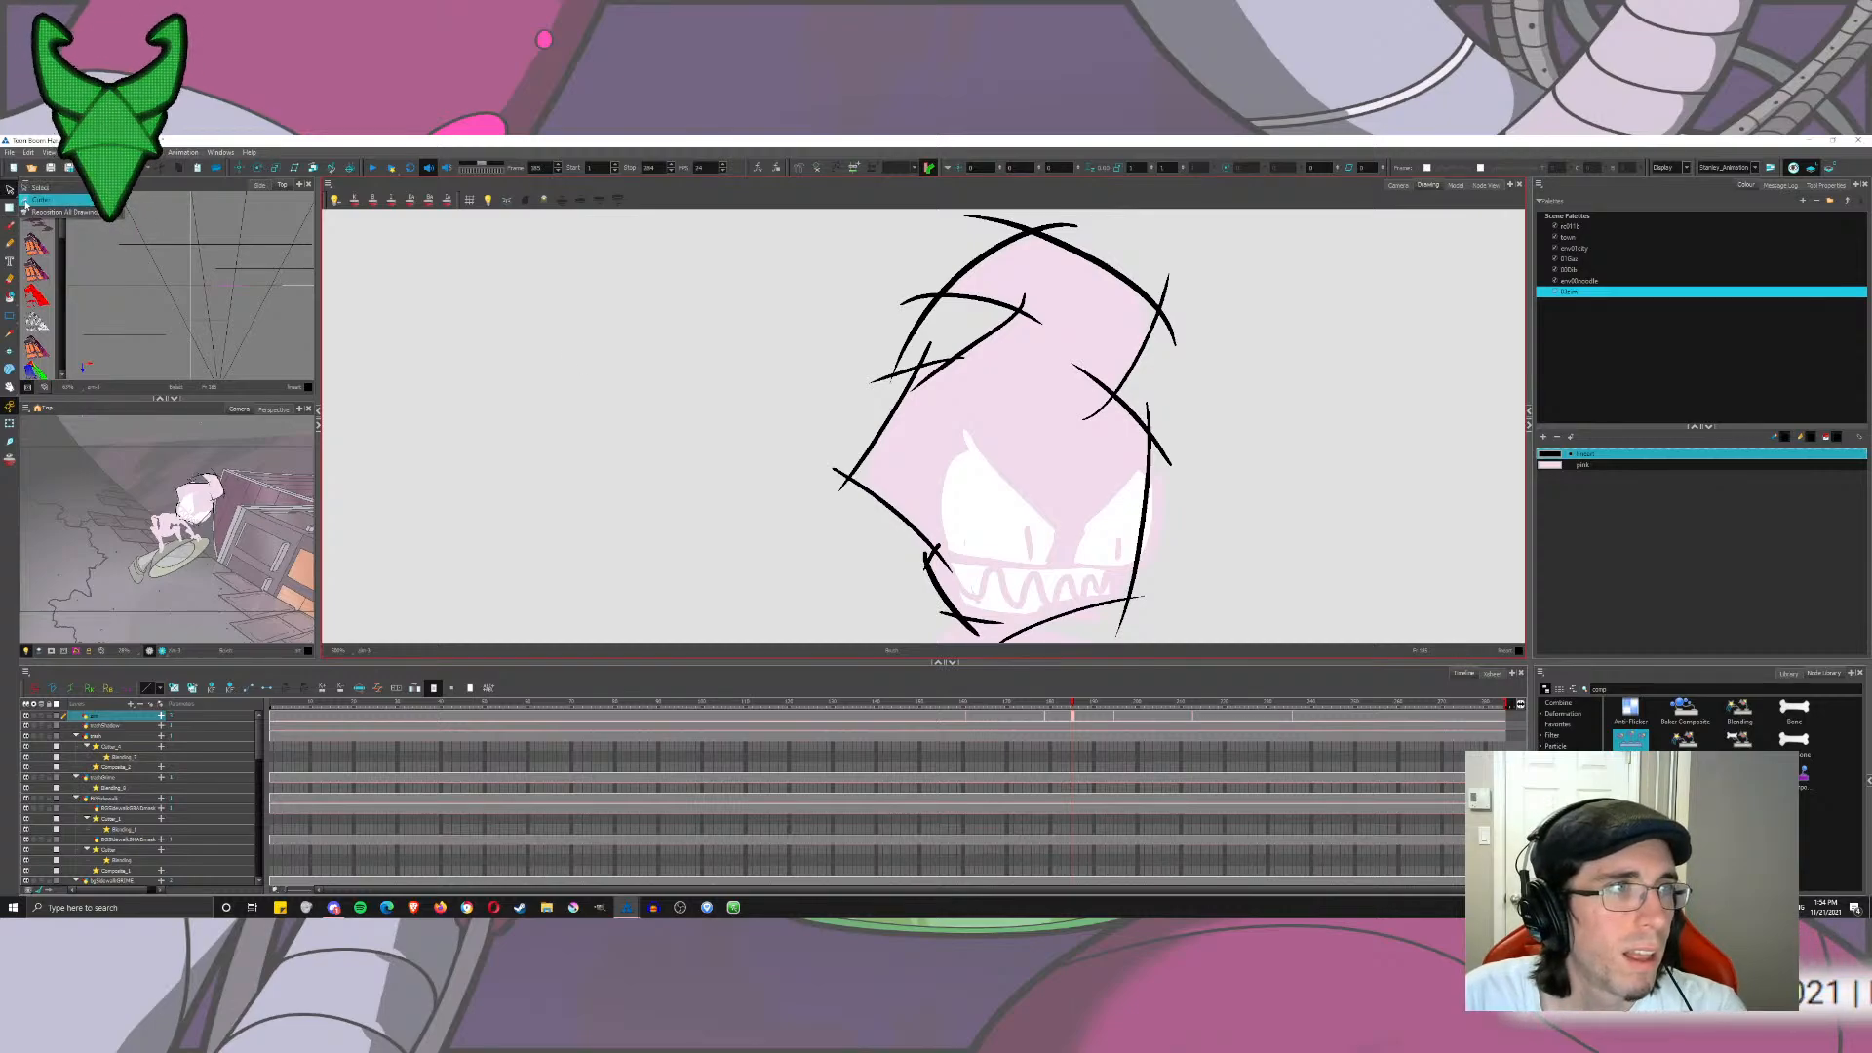
Step: With the Cutter, trim the overshooting line ends around the curled hair tip and the top of the hair
{"action": "left_click", "coordinate": [39, 200]}
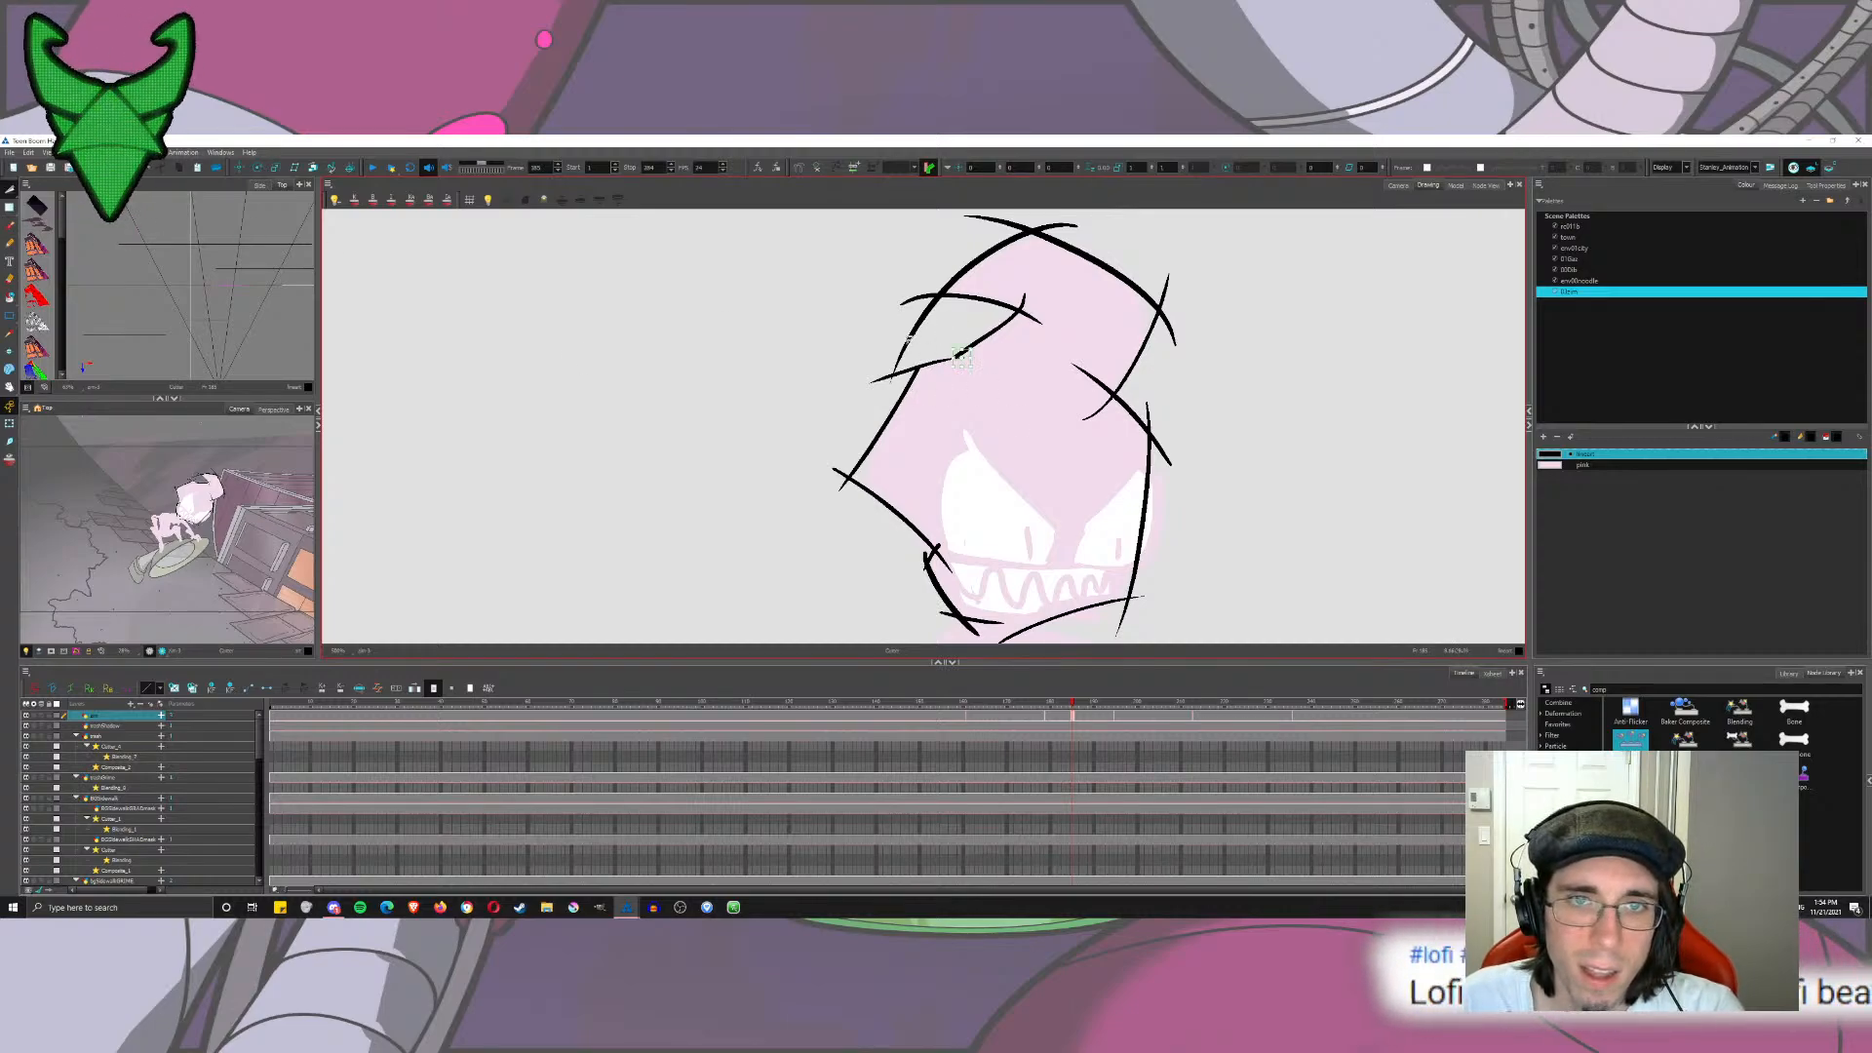
{"action": "mouse_move", "coordinate": [908, 340]}
{"action": "left_mouse_down"}
{"action": "mouse_move", "coordinate": [873, 376]}
{"action": "mouse_move", "coordinate": [909, 355]}
{"action": "mouse_move", "coordinate": [969, 363]}
{"action": "mouse_move", "coordinate": [952, 335]}
{"action": "mouse_move", "coordinate": [1069, 313]}
{"action": "mouse_move", "coordinate": [1014, 338]}
{"action": "mouse_move", "coordinate": [1022, 292]}
{"action": "left_mouse_up"}
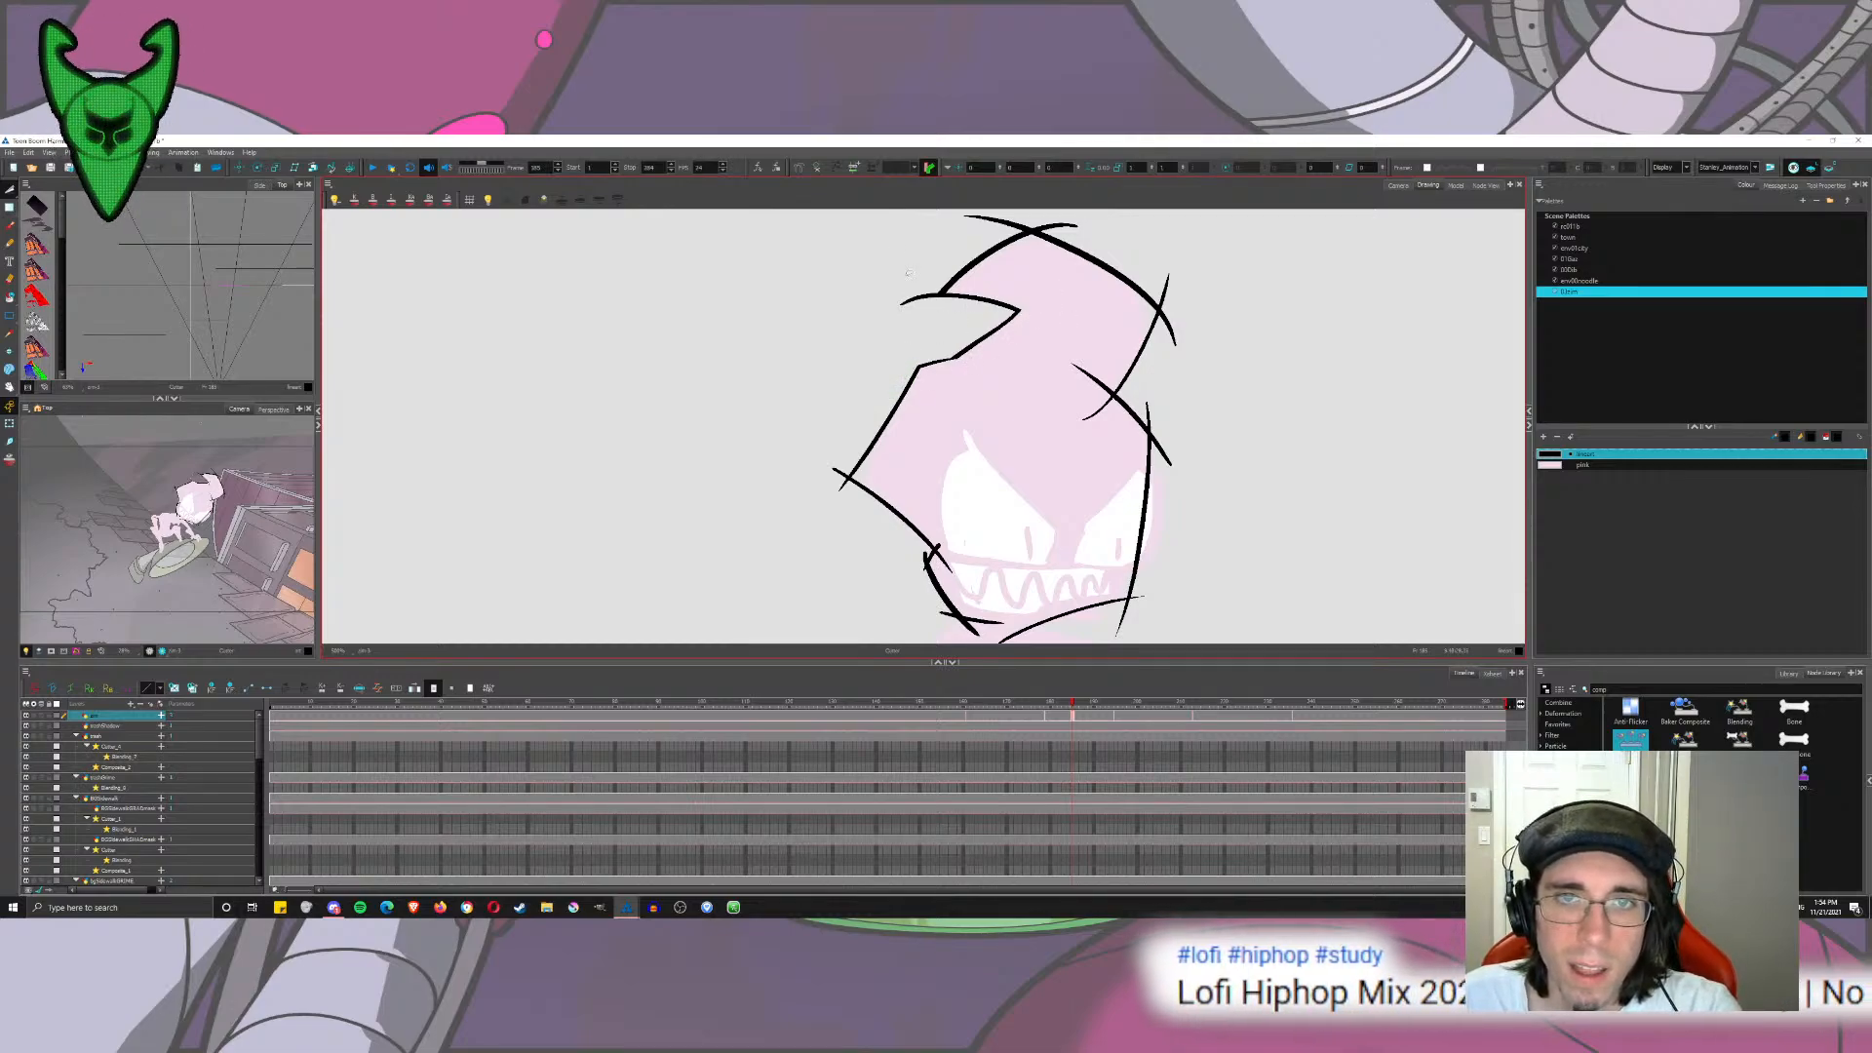
{"action": "left_click_drag", "start_coordinate": [909, 273], "coordinate": [922, 314]}
{"action": "left_click_drag", "start_coordinate": [986, 212], "coordinate": [1063, 234]}
{"action": "mouse_move", "coordinate": [1151, 283]}
{"action": "left_mouse_down"}
{"action": "mouse_move", "coordinate": [1175, 293]}
{"action": "mouse_move", "coordinate": [1159, 339]}
{"action": "left_mouse_up"}
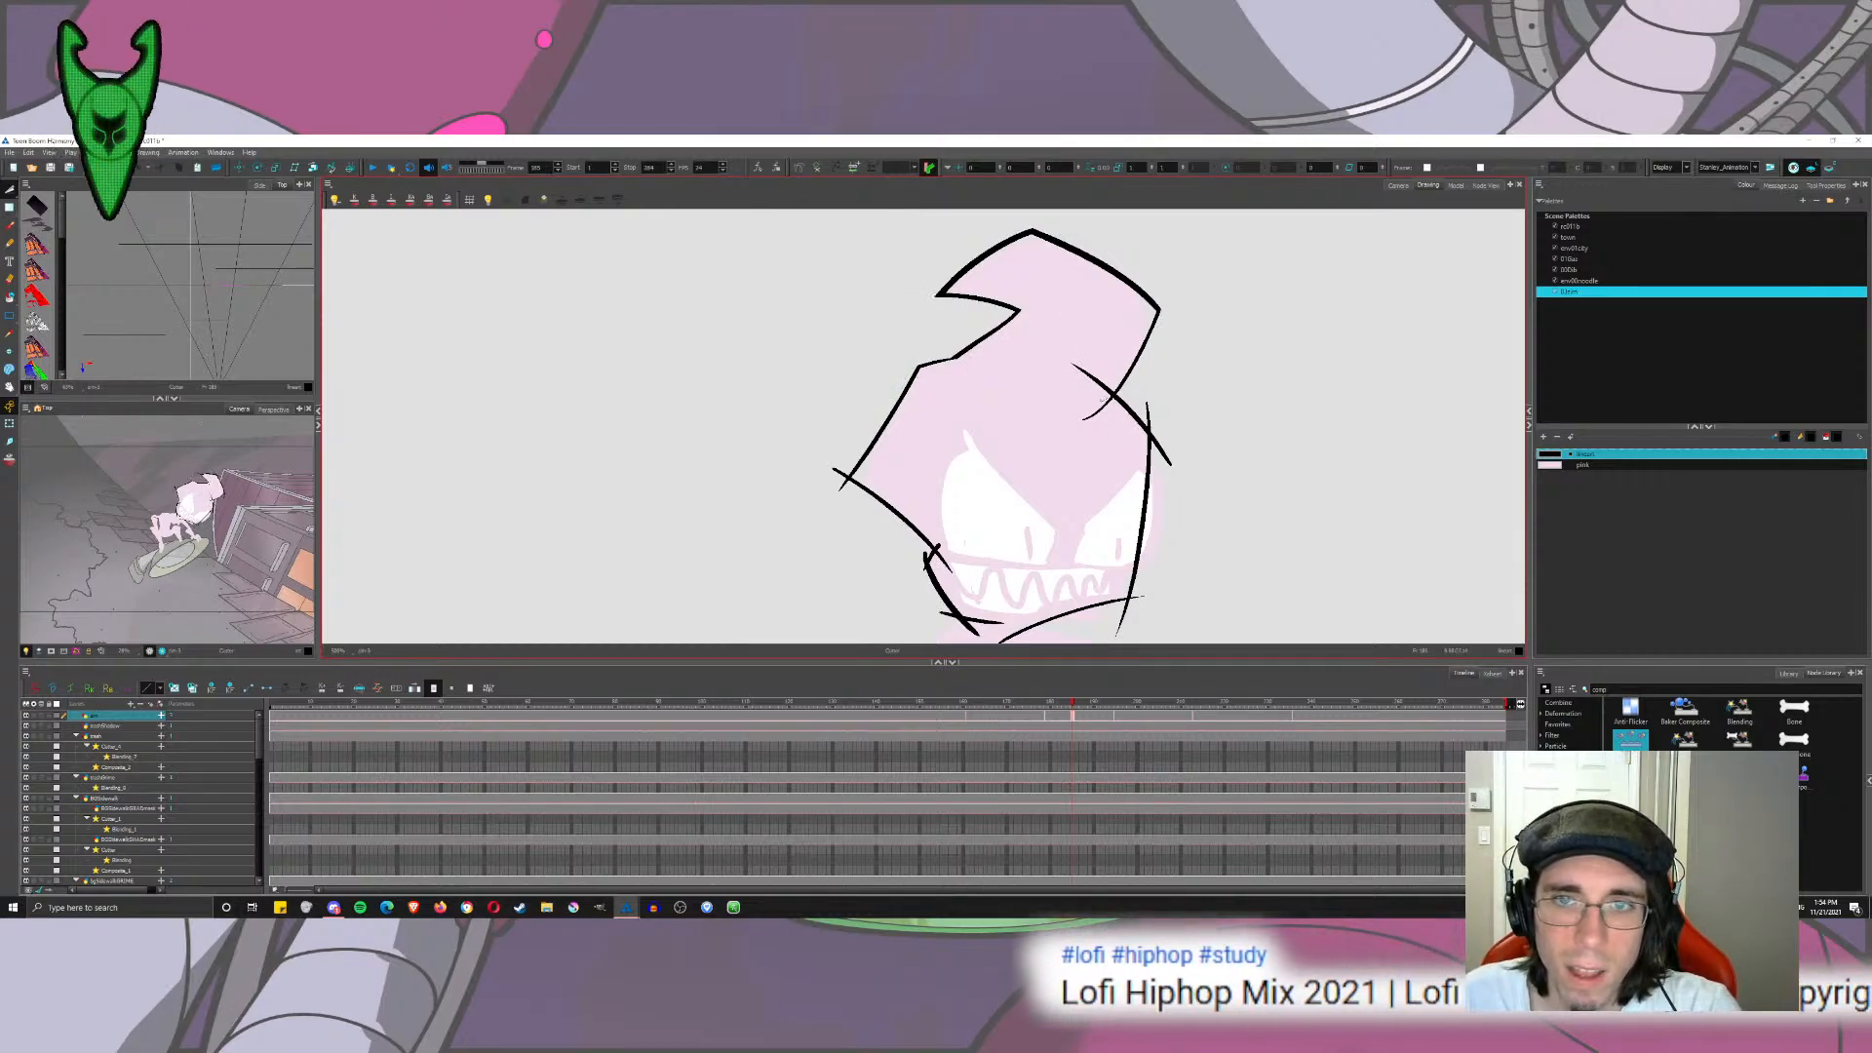
Step: Trim the overshooting line ends at the hair notch, right cheek and right jaw corner
{"action": "mouse_move", "coordinate": [1103, 400]}
{"action": "left_mouse_down"}
{"action": "mouse_move", "coordinate": [1090, 372]}
{"action": "mouse_move", "coordinate": [1156, 414]}
{"action": "left_mouse_up"}
{"action": "left_click_drag", "start_coordinate": [1170, 441], "coordinate": [1155, 460]}
{"action": "left_click_drag", "start_coordinate": [1151, 526], "coordinate": [1134, 391]}
{"action": "left_click_drag", "start_coordinate": [1123, 470], "coordinate": [1100, 483]}
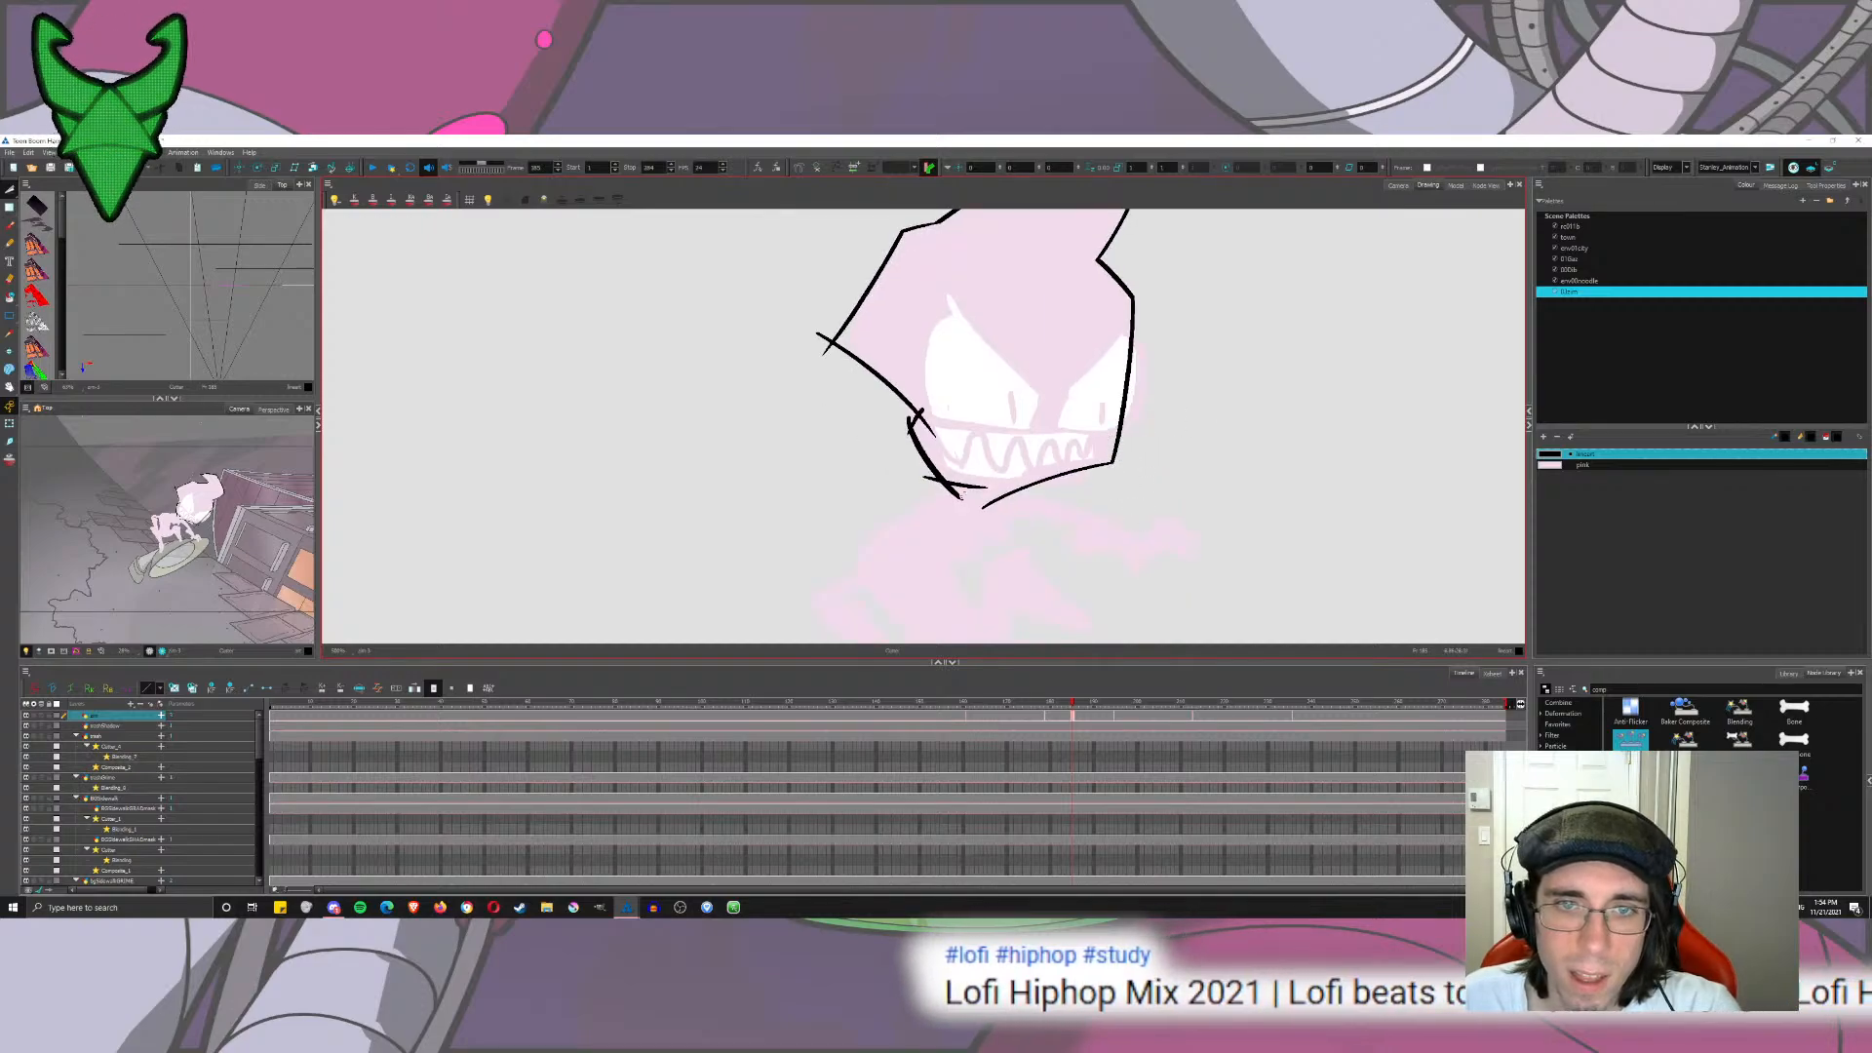
Step: Trim the overshooting line ends along the left jaw and at the head's pointed left corner
{"action": "left_click_drag", "start_coordinate": [964, 488], "coordinate": [947, 501]}
{"action": "left_click_drag", "start_coordinate": [932, 488], "coordinate": [913, 406]}
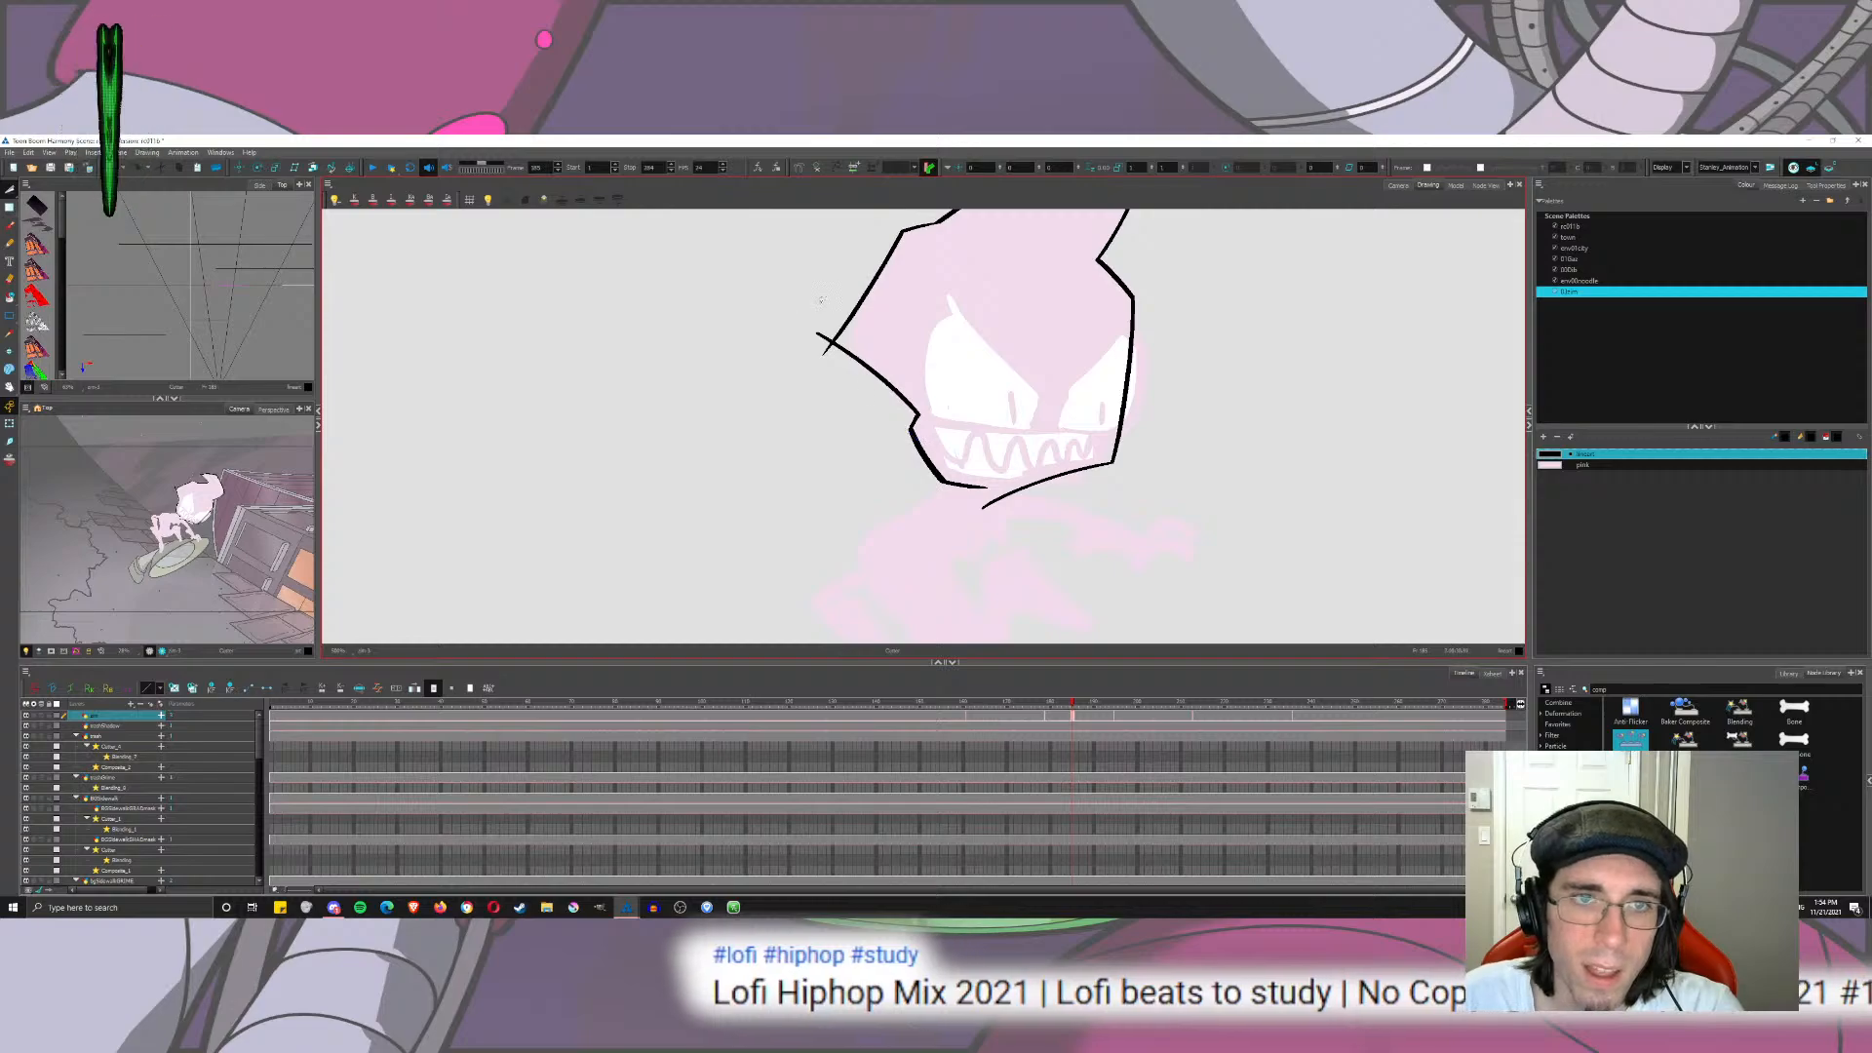
{"action": "left_click_drag", "start_coordinate": [824, 359], "coordinate": [815, 327]}
Step: Brush a short black chin stroke joining the left jaw line to the tip of the right jaw line
{"action": "left_click", "coordinate": [10, 225]}
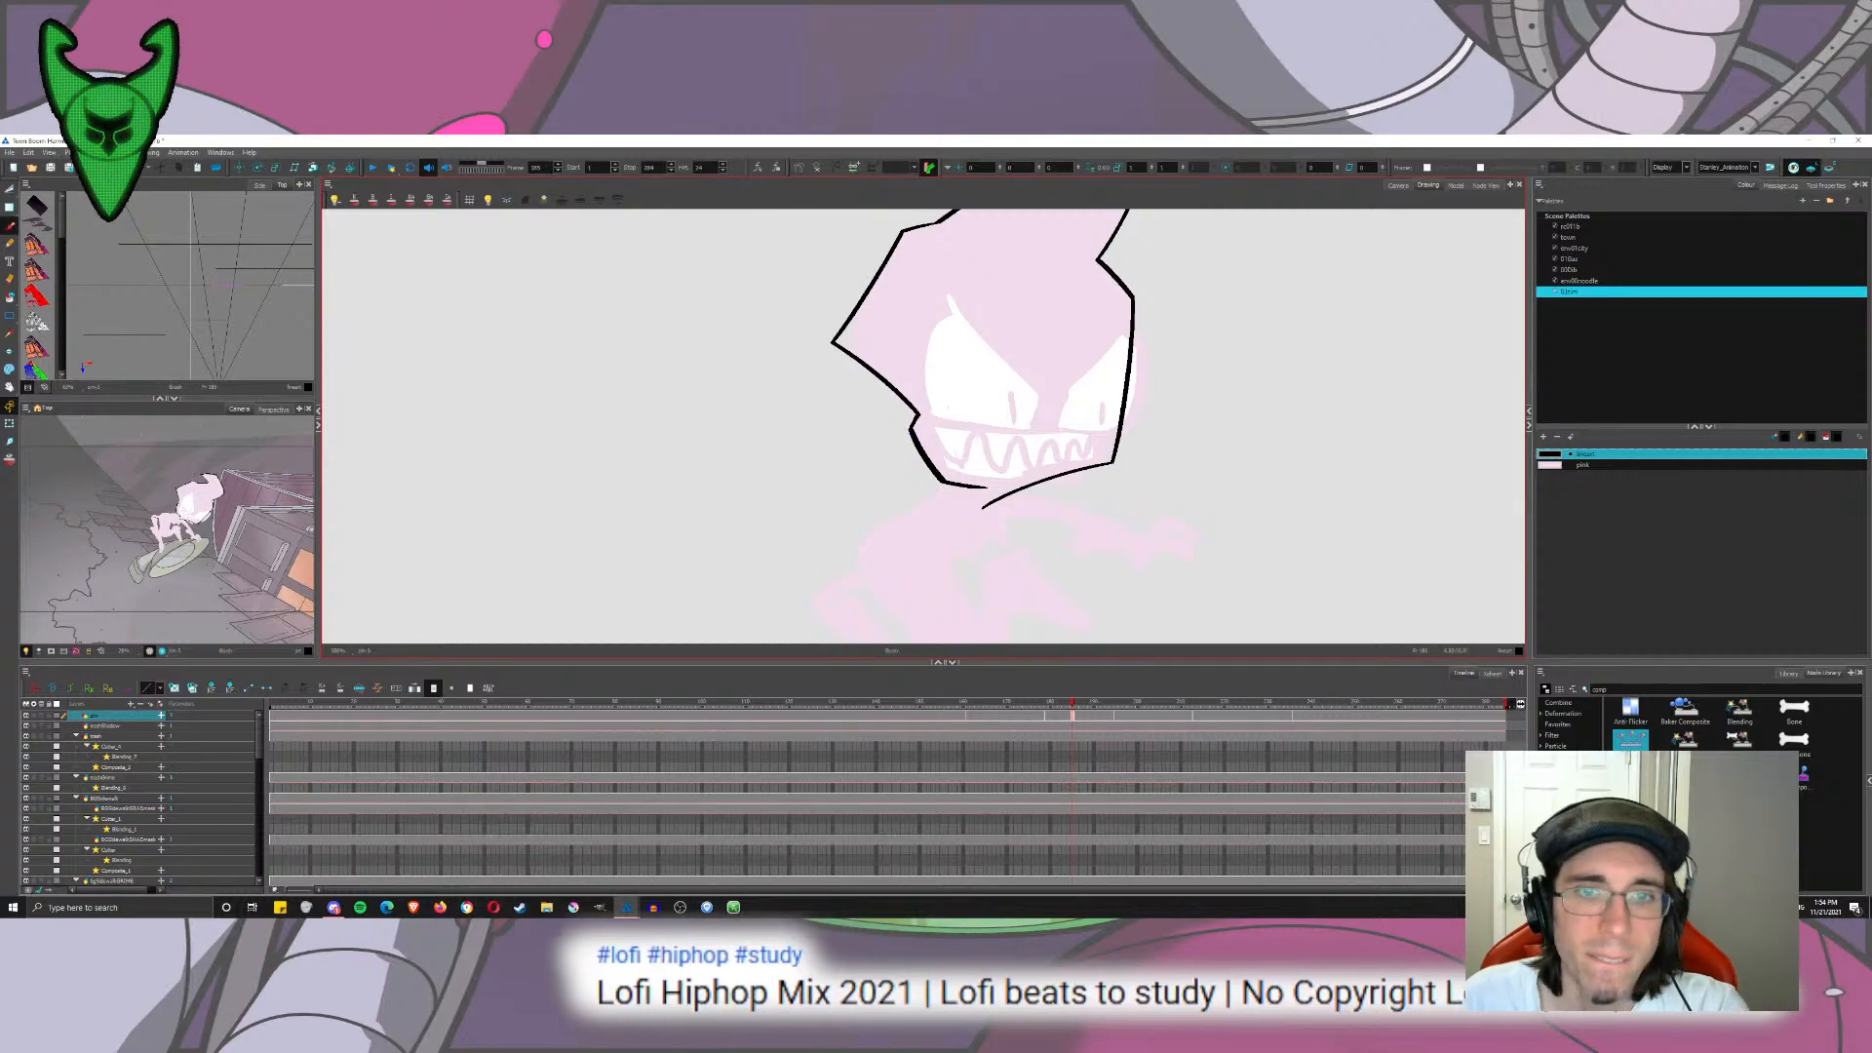
{"action": "left_click_drag", "start_coordinate": [1023, 532], "coordinate": [1009, 425]}
{"action": "mouse_move", "coordinate": [833, 412]}
{"action": "left_mouse_down"}
{"action": "mouse_move", "coordinate": [860, 322]}
{"action": "mouse_move", "coordinate": [914, 379]}
{"action": "left_mouse_up"}
{"action": "key", "text": "ctrl+z"}
{"action": "left_click_drag", "start_coordinate": [921, 309], "coordinate": [955, 408]}
{"action": "key", "text": "ctrl+z"}
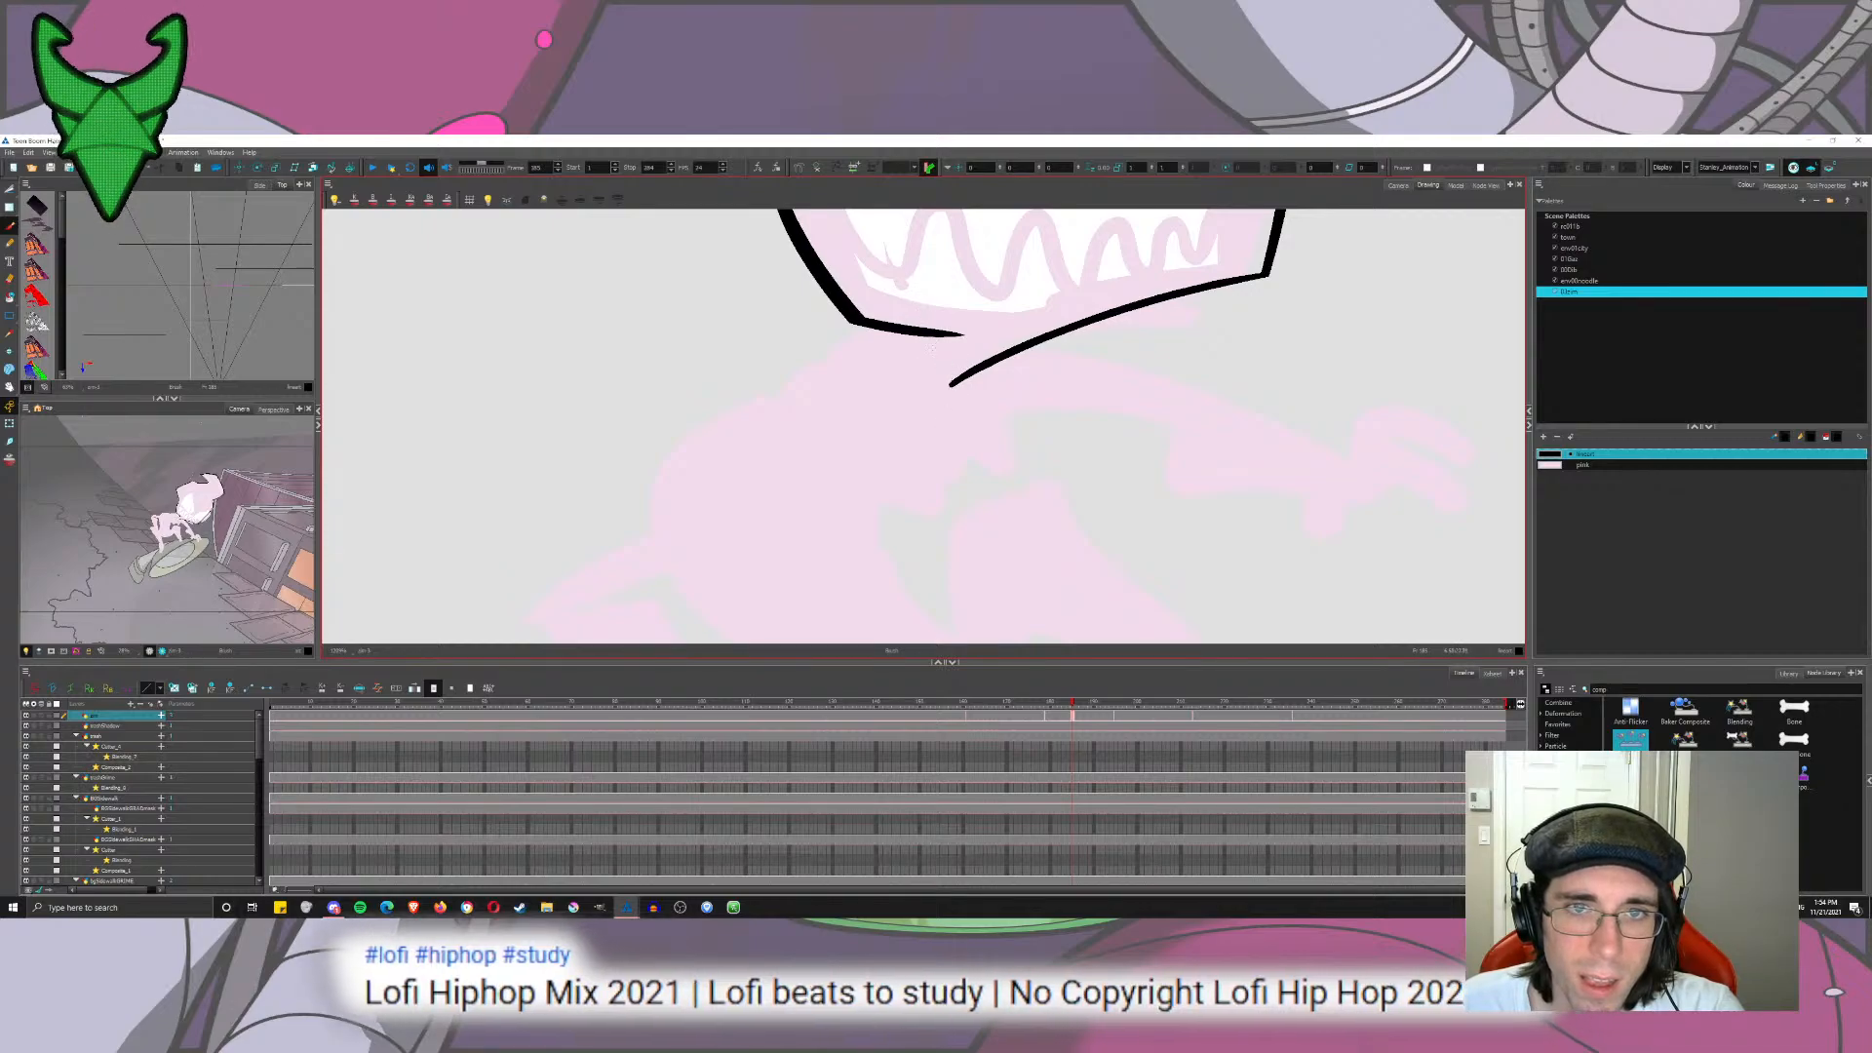
{"action": "mouse_move", "coordinate": [876, 298]}
{"action": "left_mouse_down"}
{"action": "mouse_move", "coordinate": [934, 395]}
{"action": "mouse_move", "coordinate": [939, 379]}
{"action": "left_mouse_up"}
{"action": "key", "text": "ctrl+z"}
{"action": "key", "text": "ctrl+z"}
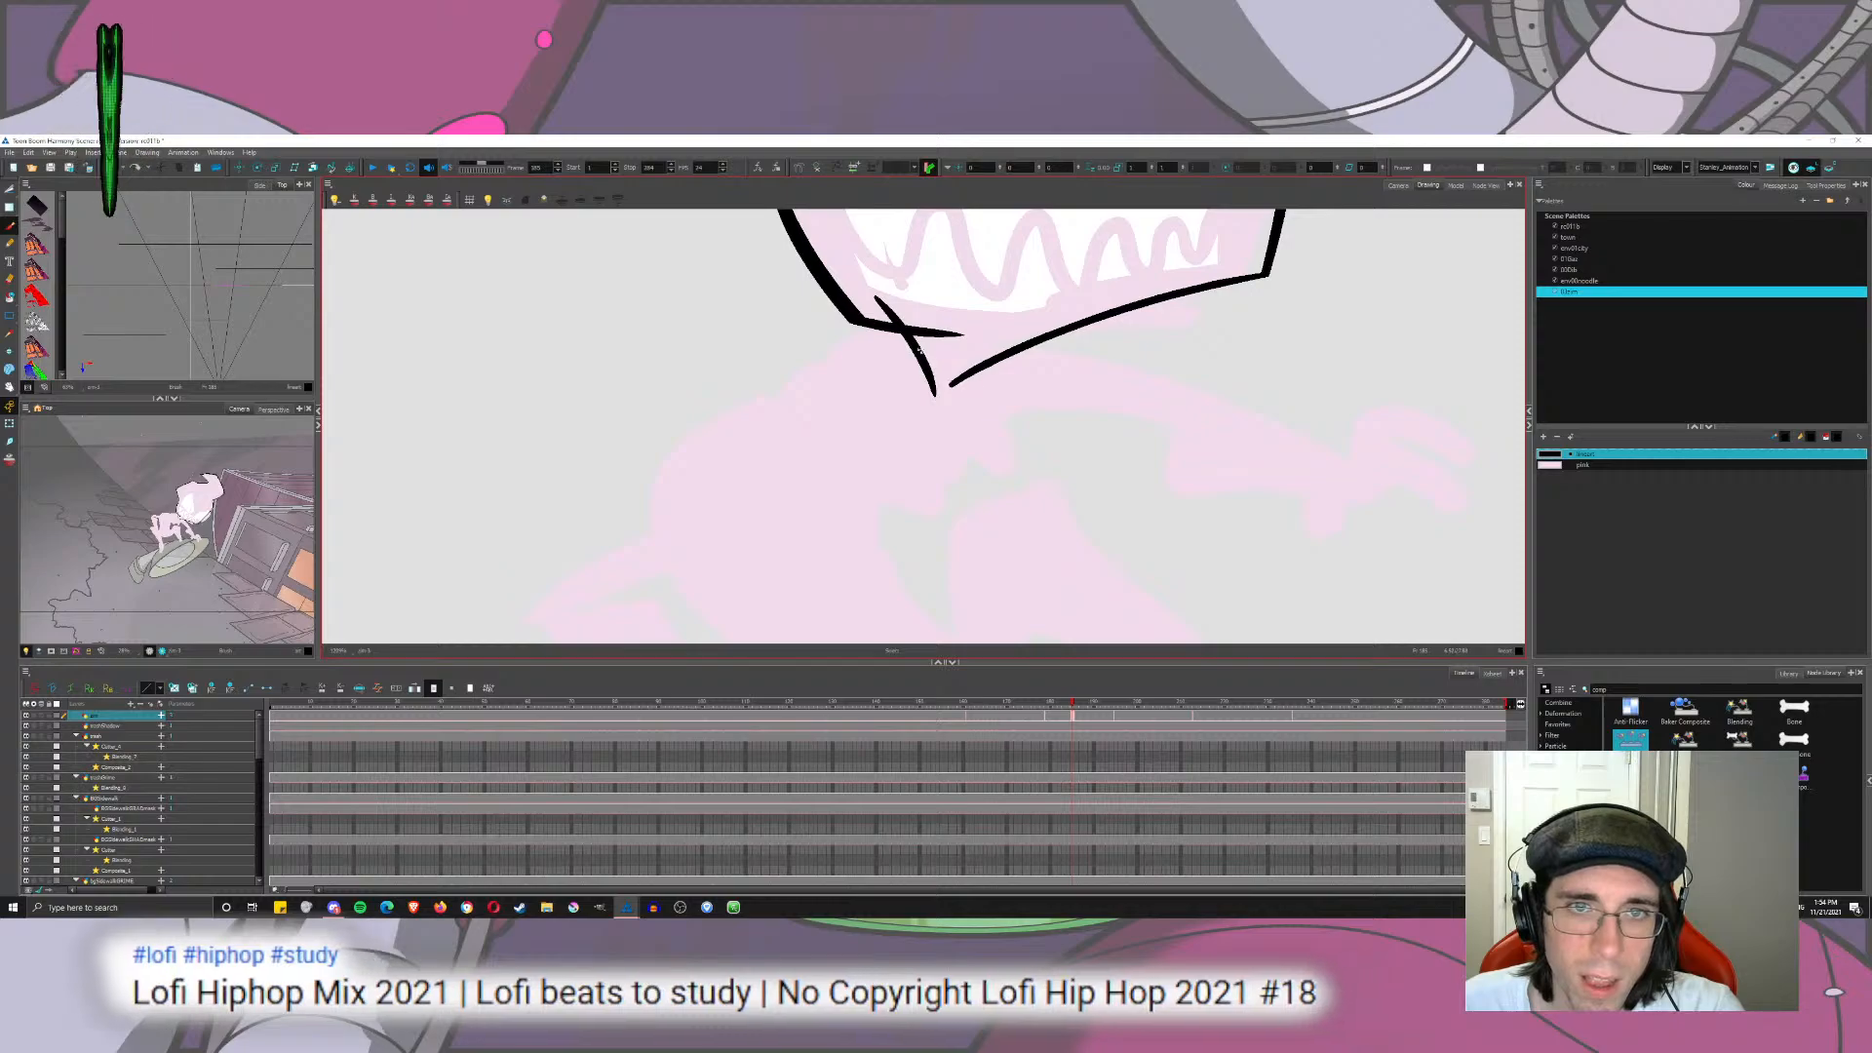
{"action": "key", "text": "ctrl+z"}
{"action": "left_click_drag", "start_coordinate": [880, 310], "coordinate": [950, 383]}
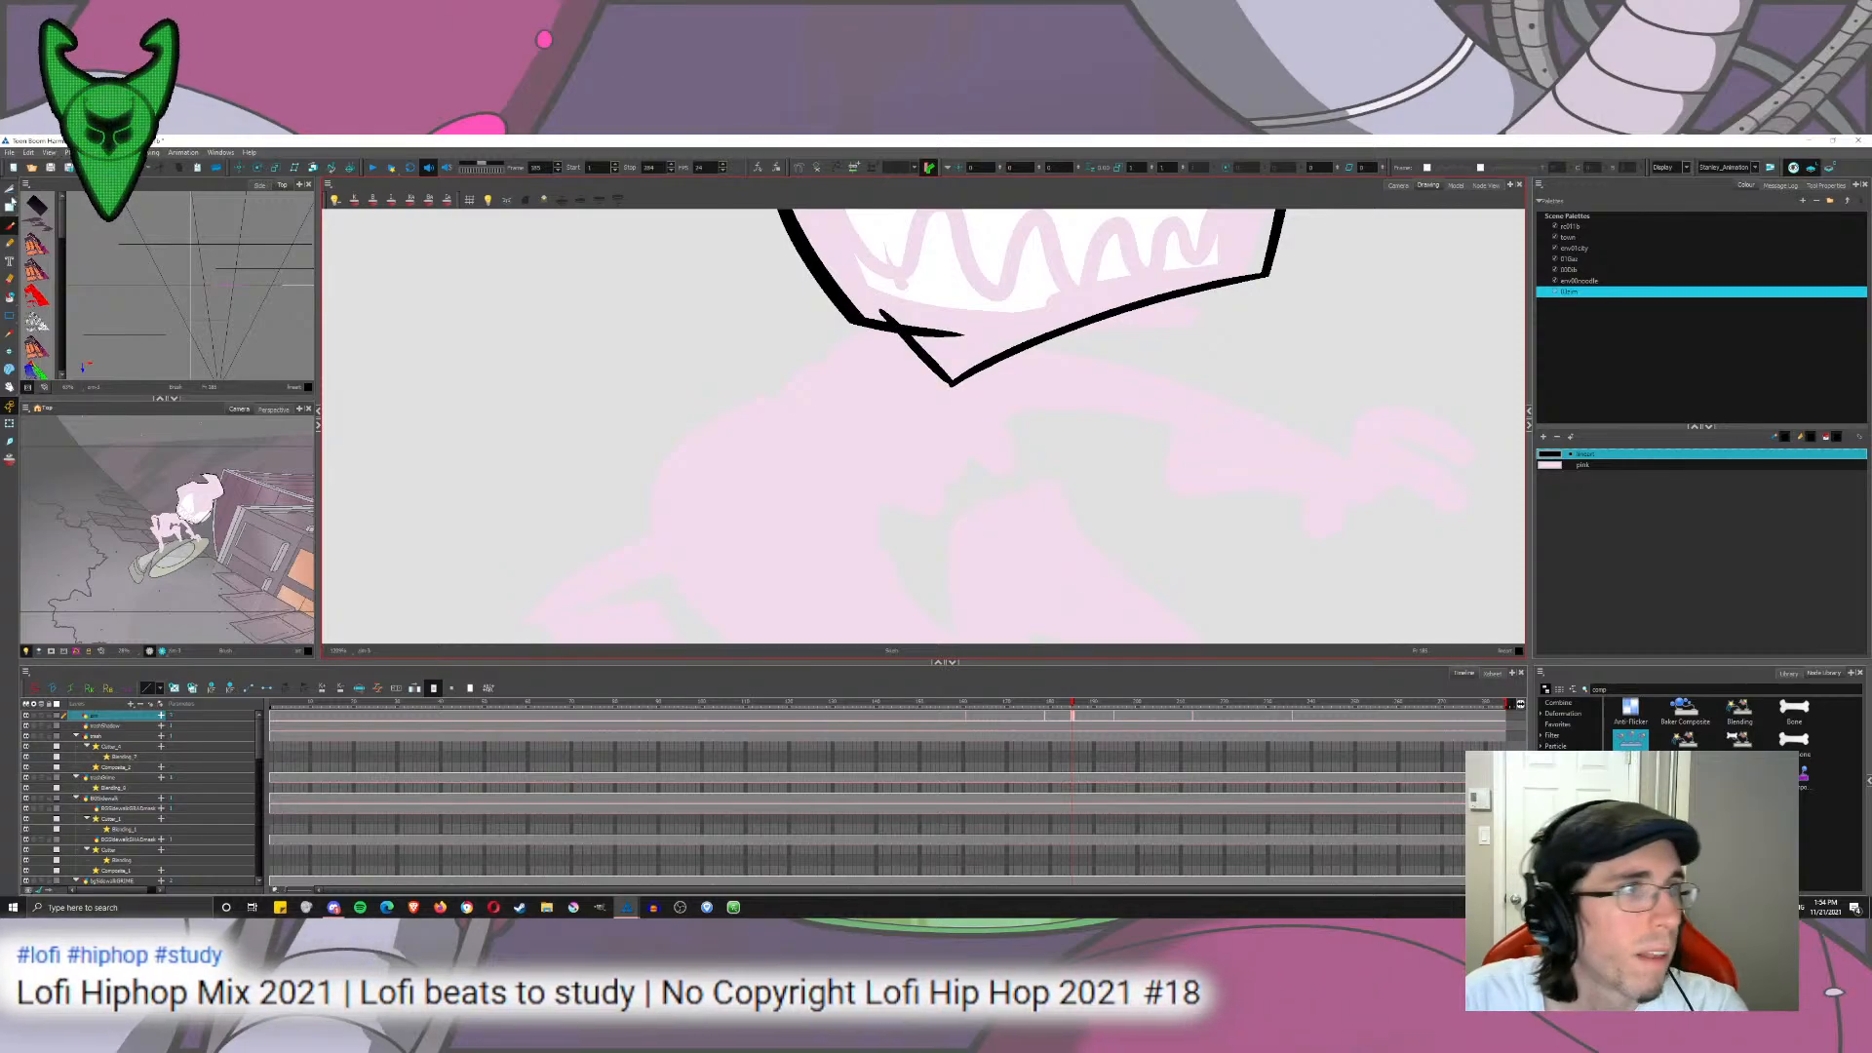
Step: Cut off the end of the chin stroke that overshoots into the face
{"action": "key", "text": "alt+t"}
{"action": "left_click_drag", "start_coordinate": [899, 304], "coordinate": [875, 334]}
{"action": "scroll", "coordinate": [578, 483], "scroll_direction": "down", "scroll_amount": 5}
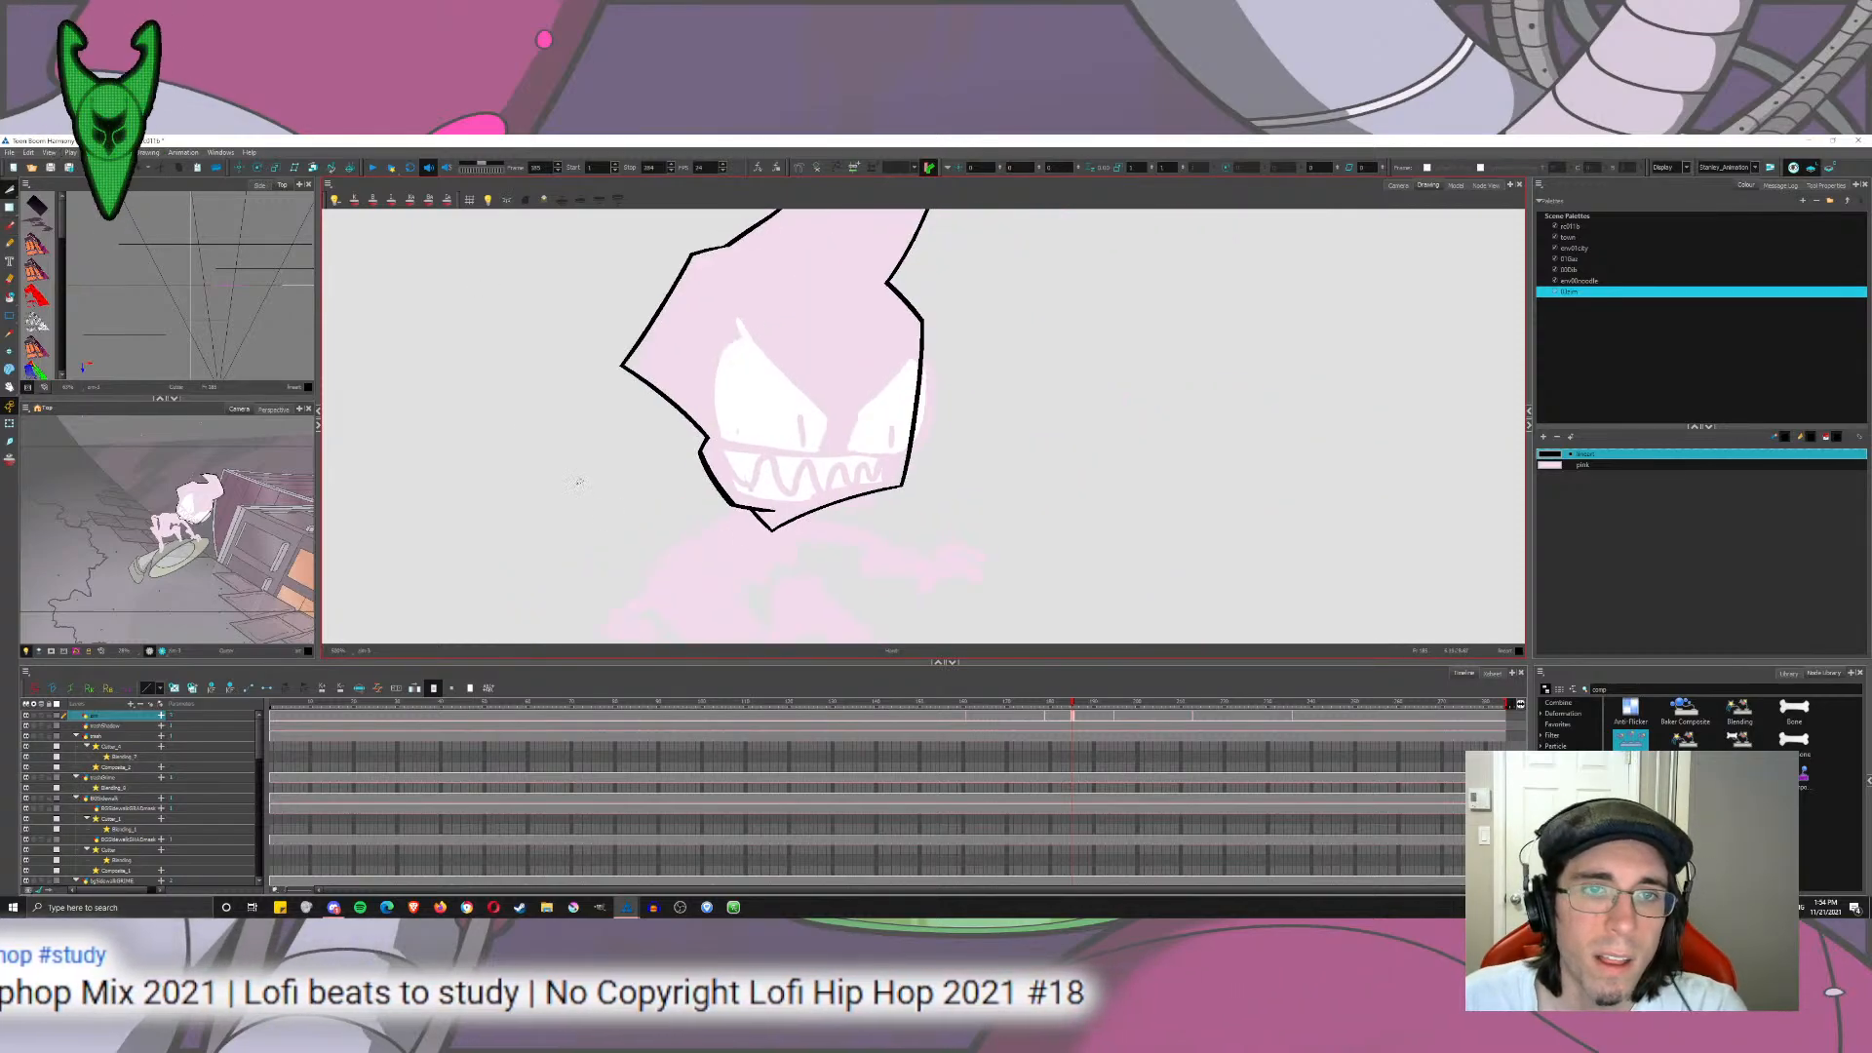
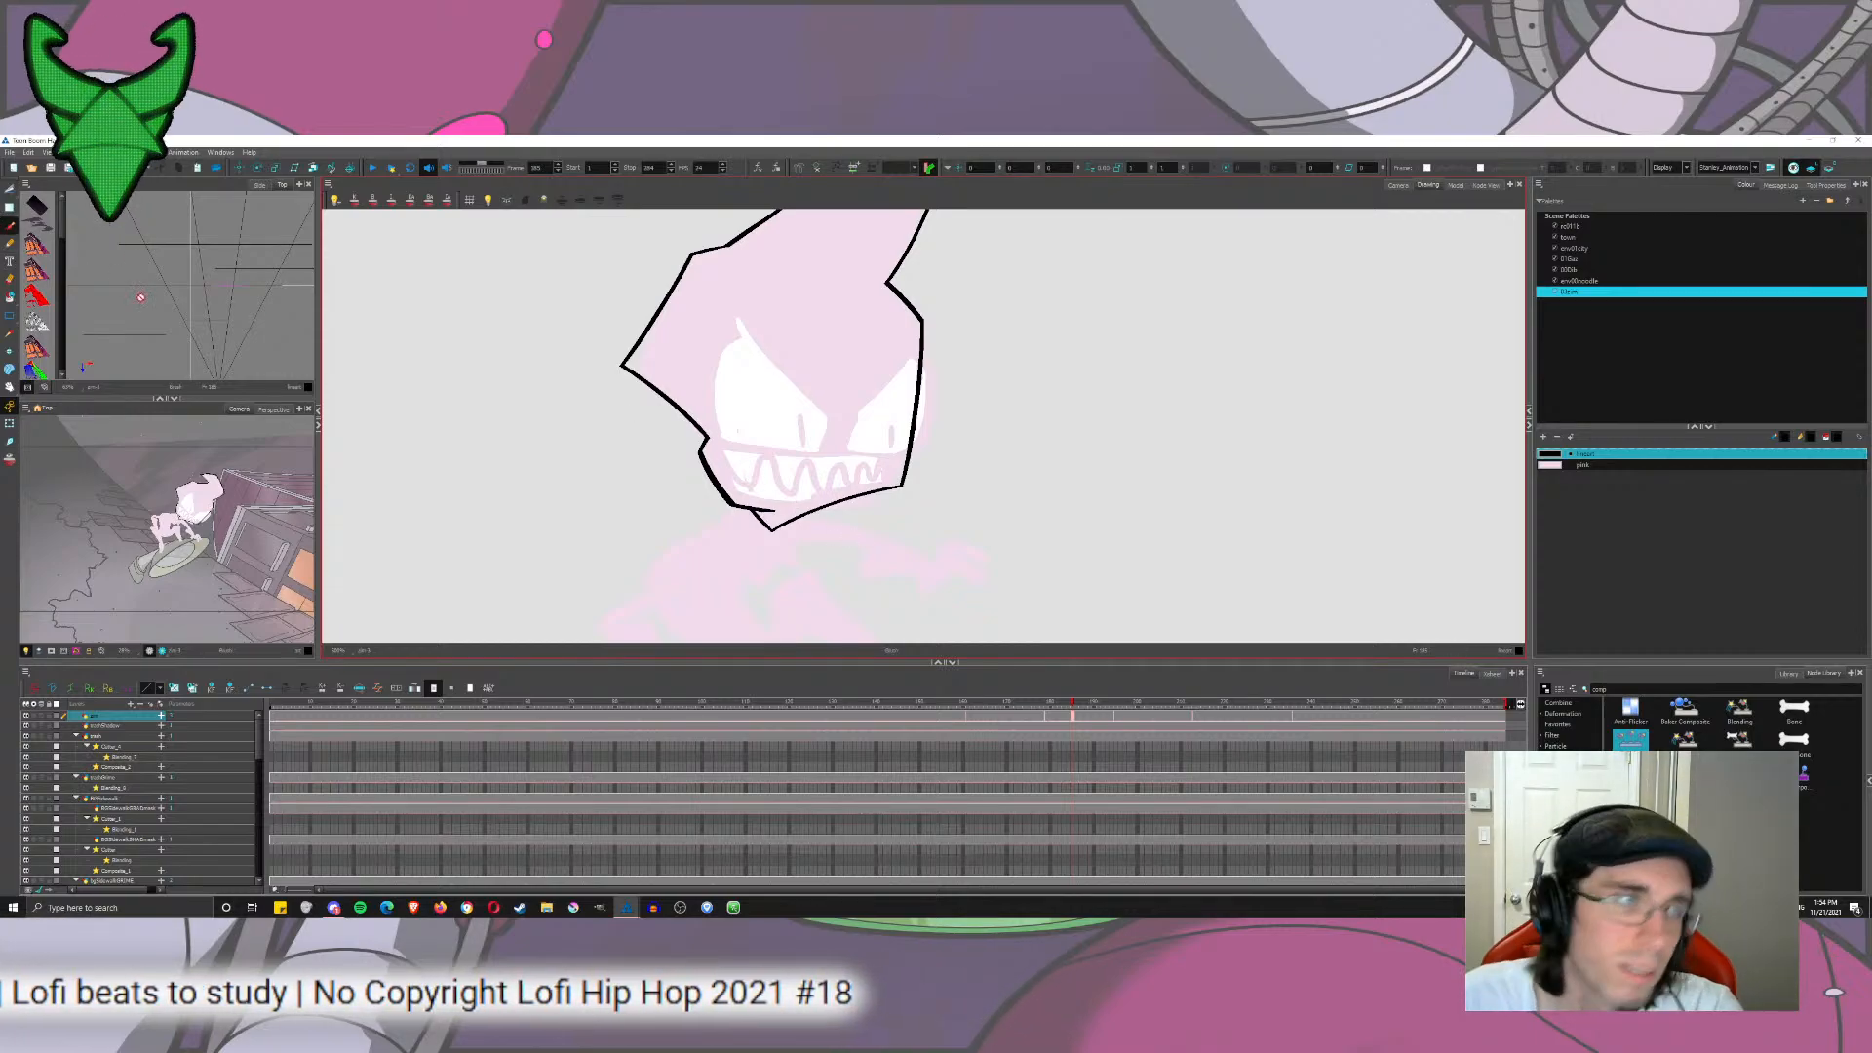
Step: Undo the chin stroke and the latest cuts along the left jaw and the head's left corner
{"action": "key", "text": "ctrl+z"}
{"action": "key", "text": "ctrl+z"}
{"action": "key", "text": "ctrl+z"}
{"action": "key", "text": "ctrl+z"}
{"action": "key", "text": "ctrl+z"}
{"action": "key", "text": "ctrl+z"}
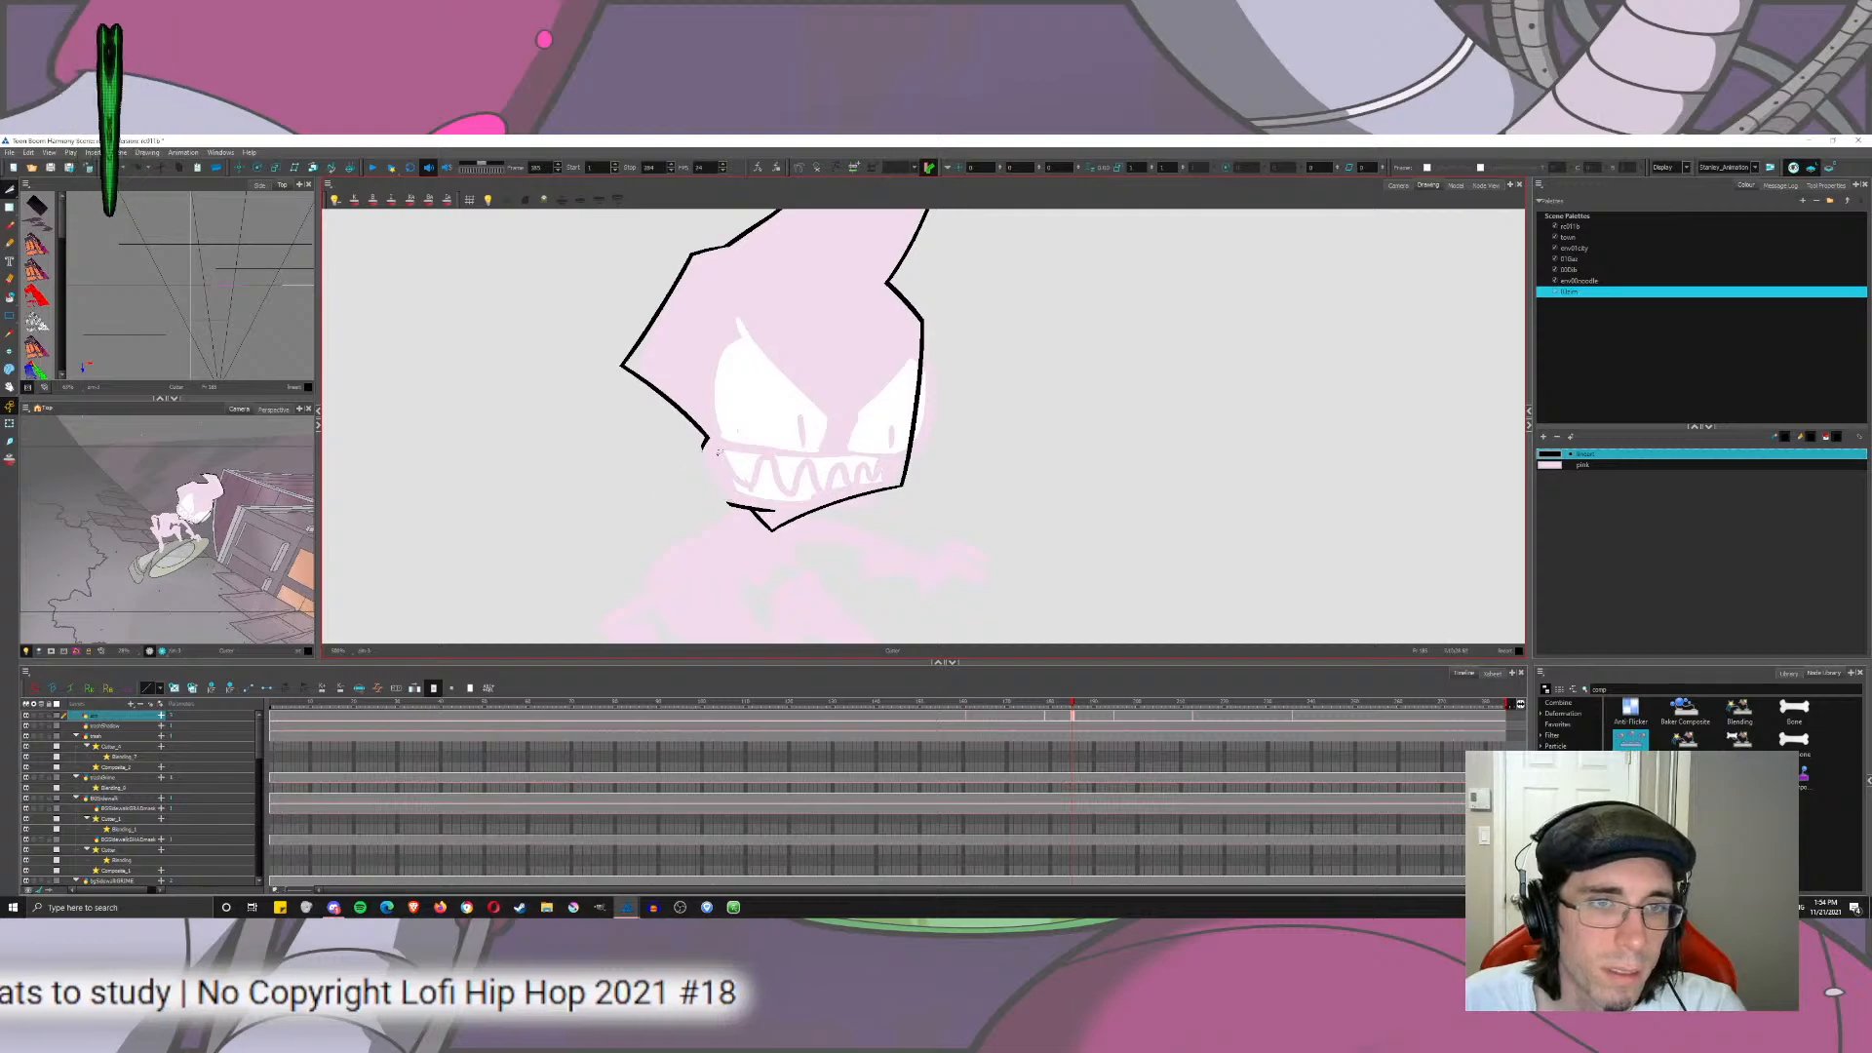
{"action": "key", "text": "ctrl+z"}
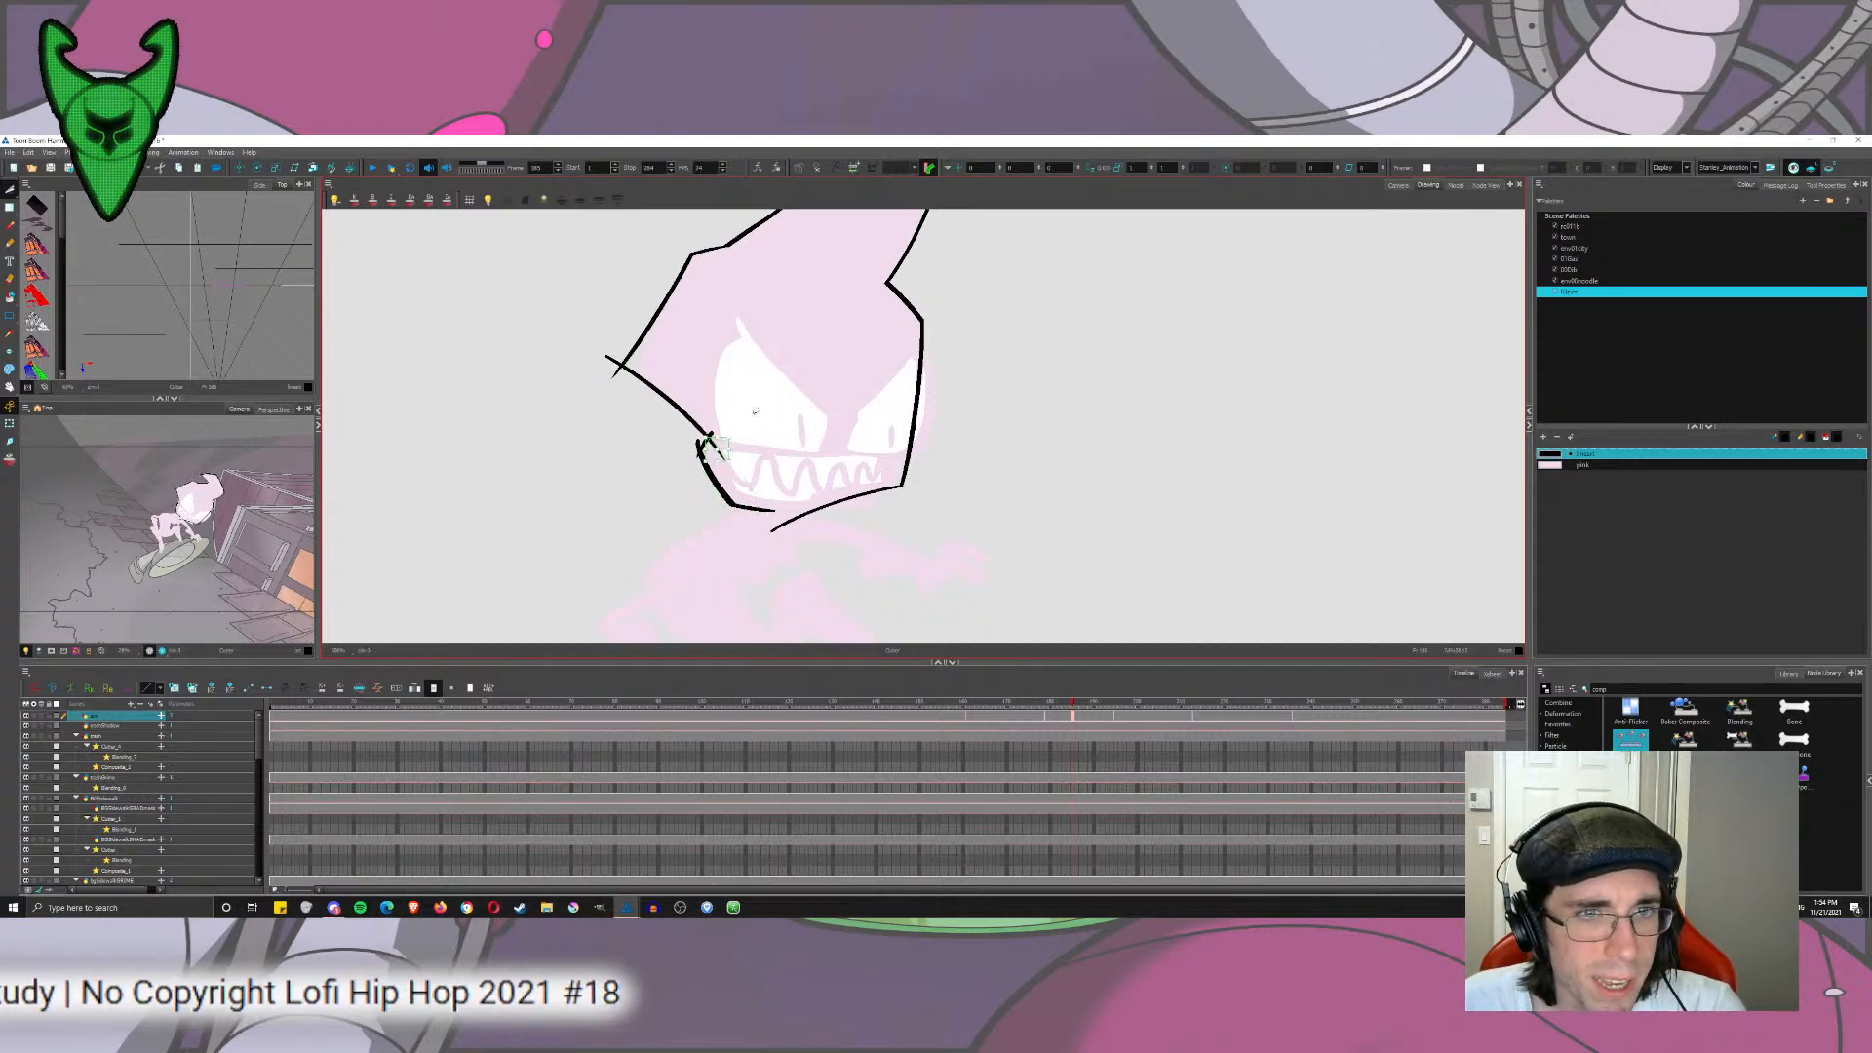
Step: Remove the left jaw and cheek strokes and brush one straight black line from the head's left corner to the chin
{"action": "left_click", "coordinate": [40, 189]}
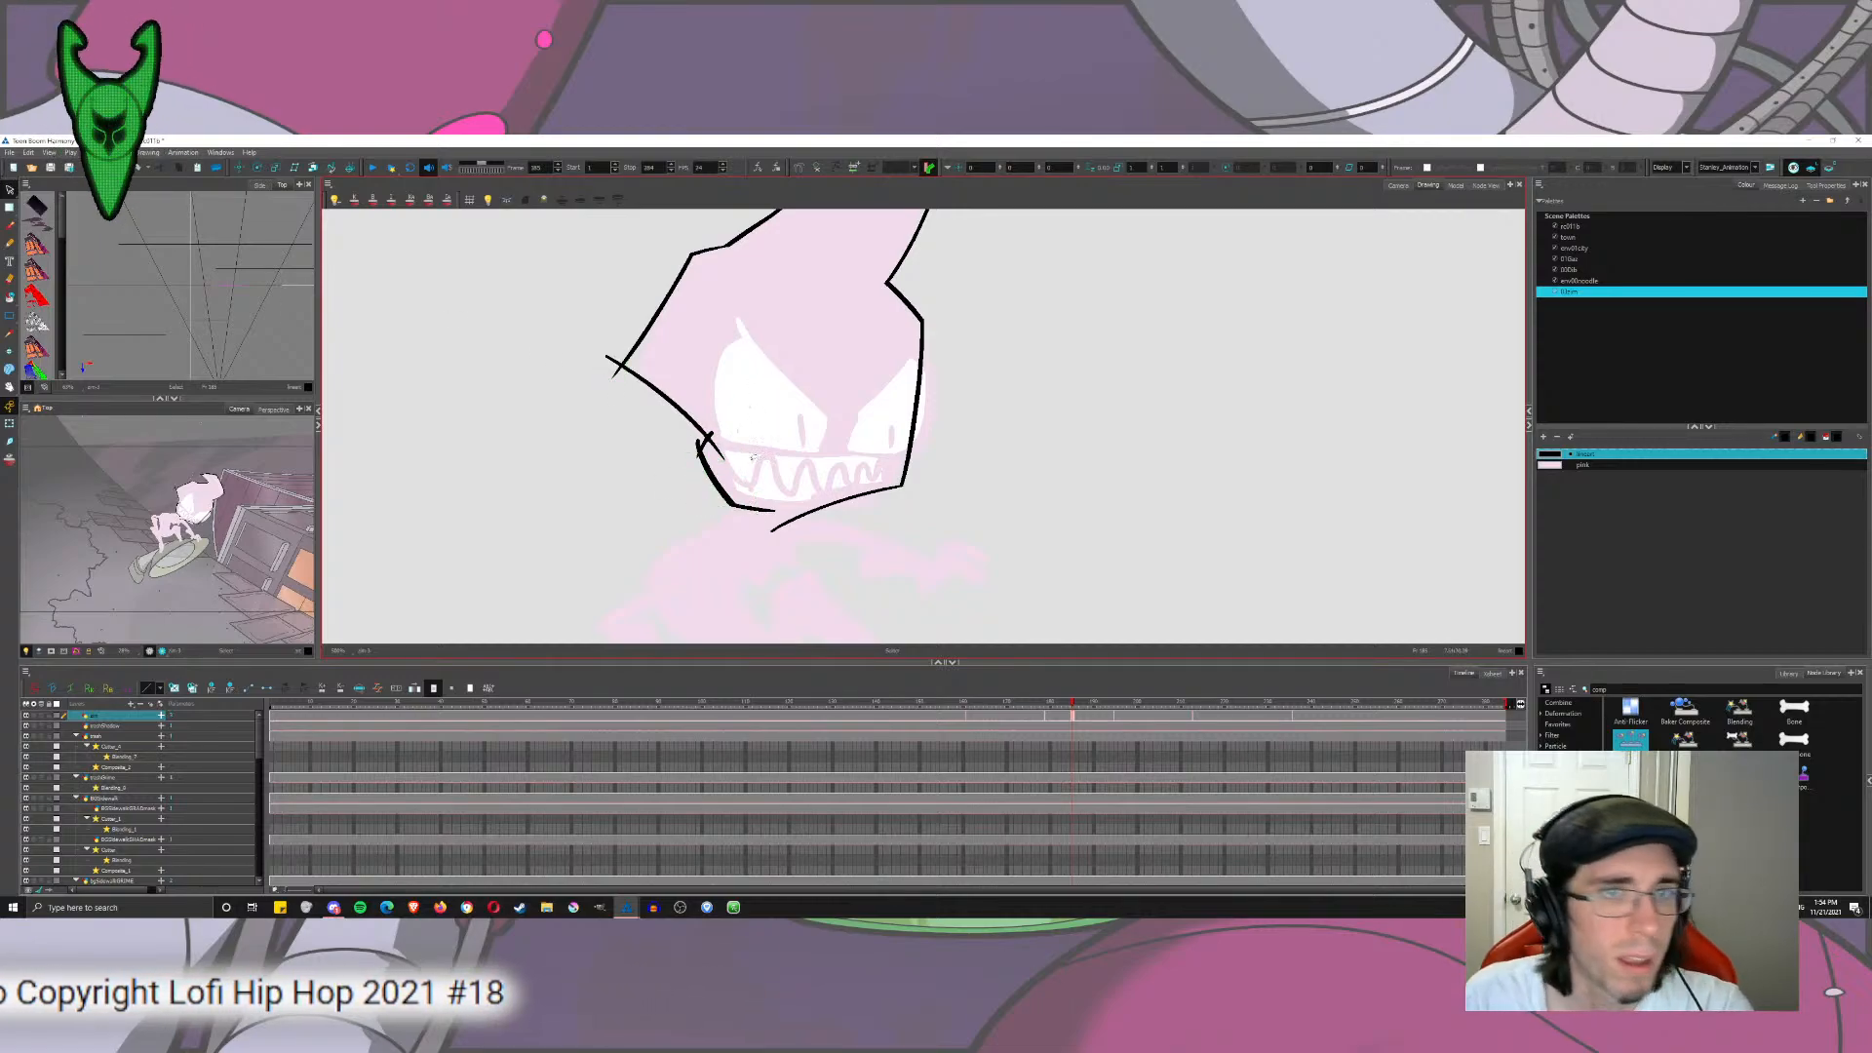
{"action": "key", "text": "ctrl+z"}
{"action": "key", "text": "ctrl+z"}
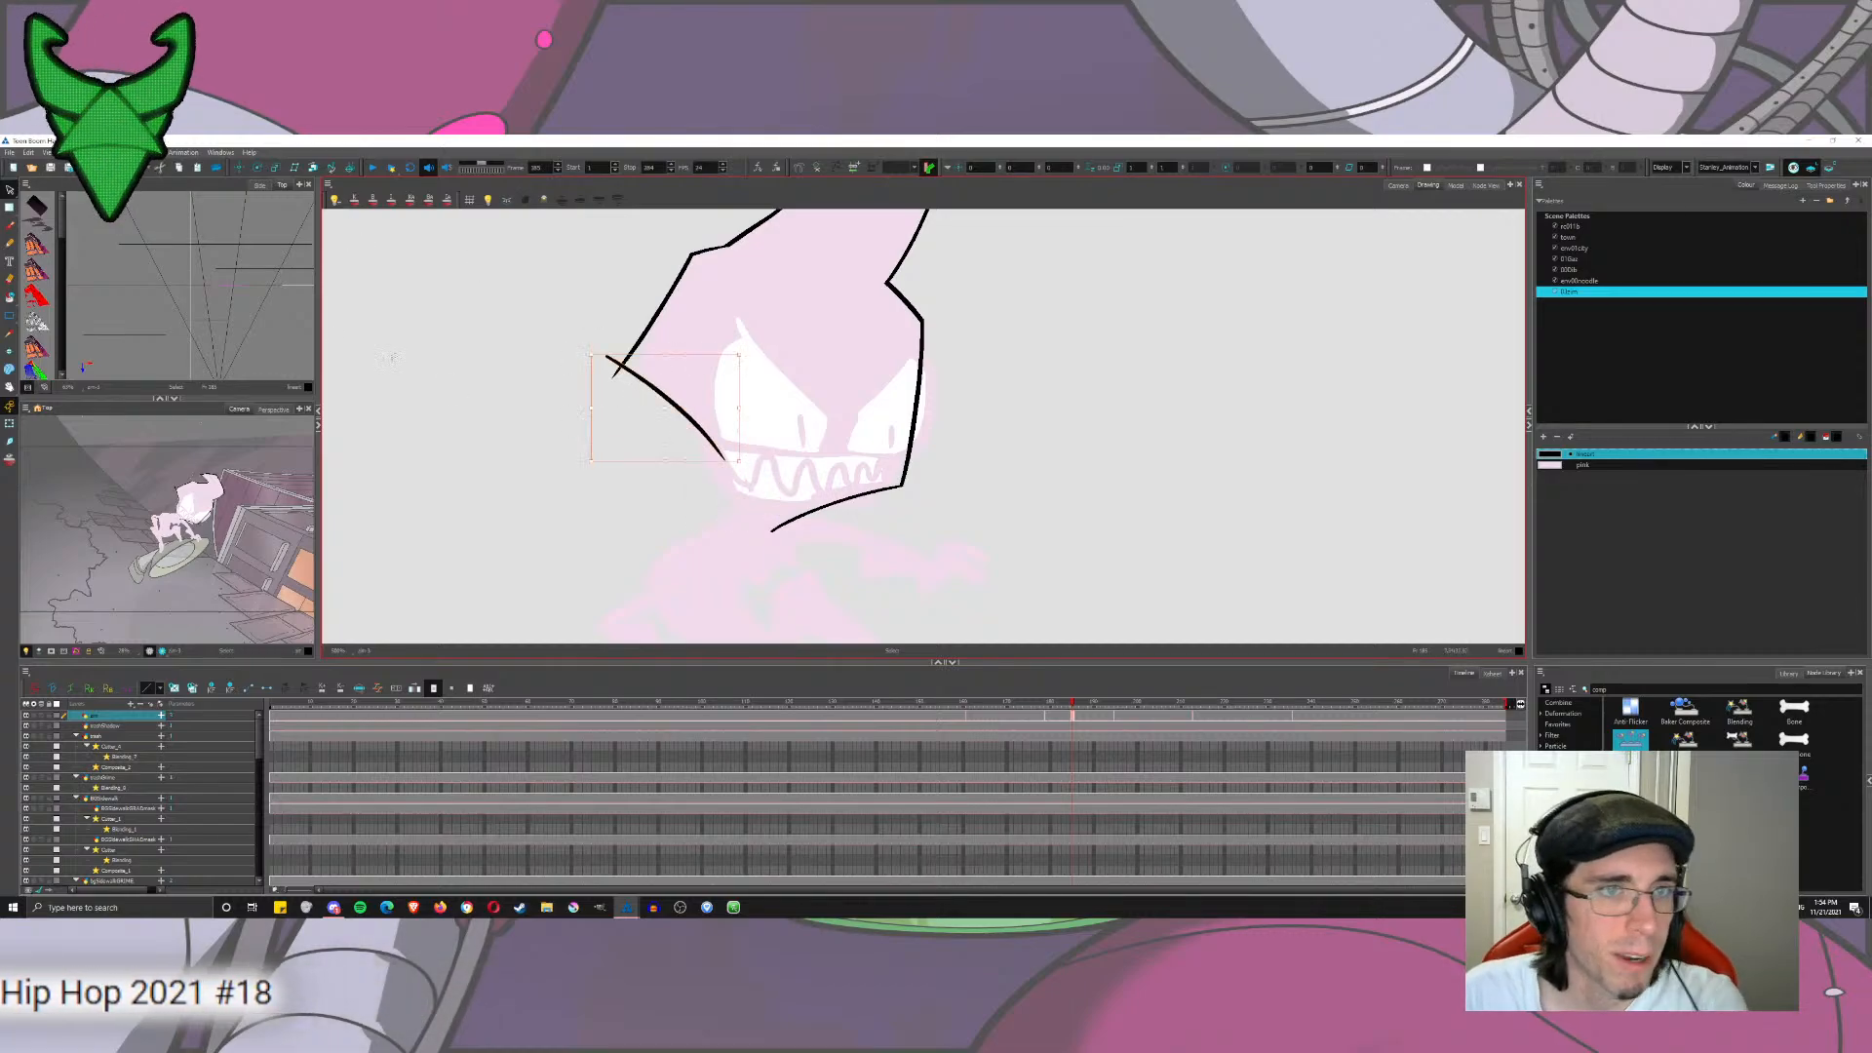
{"action": "key", "text": "ctrl+z"}
{"action": "mouse_move", "coordinate": [616, 341]}
{"action": "left_mouse_down"}
{"action": "mouse_move", "coordinate": [802, 564]}
{"action": "mouse_move", "coordinate": [688, 424]}
{"action": "mouse_move", "coordinate": [780, 554]}
{"action": "left_mouse_up"}
{"action": "key", "text": "ctrl+z"}
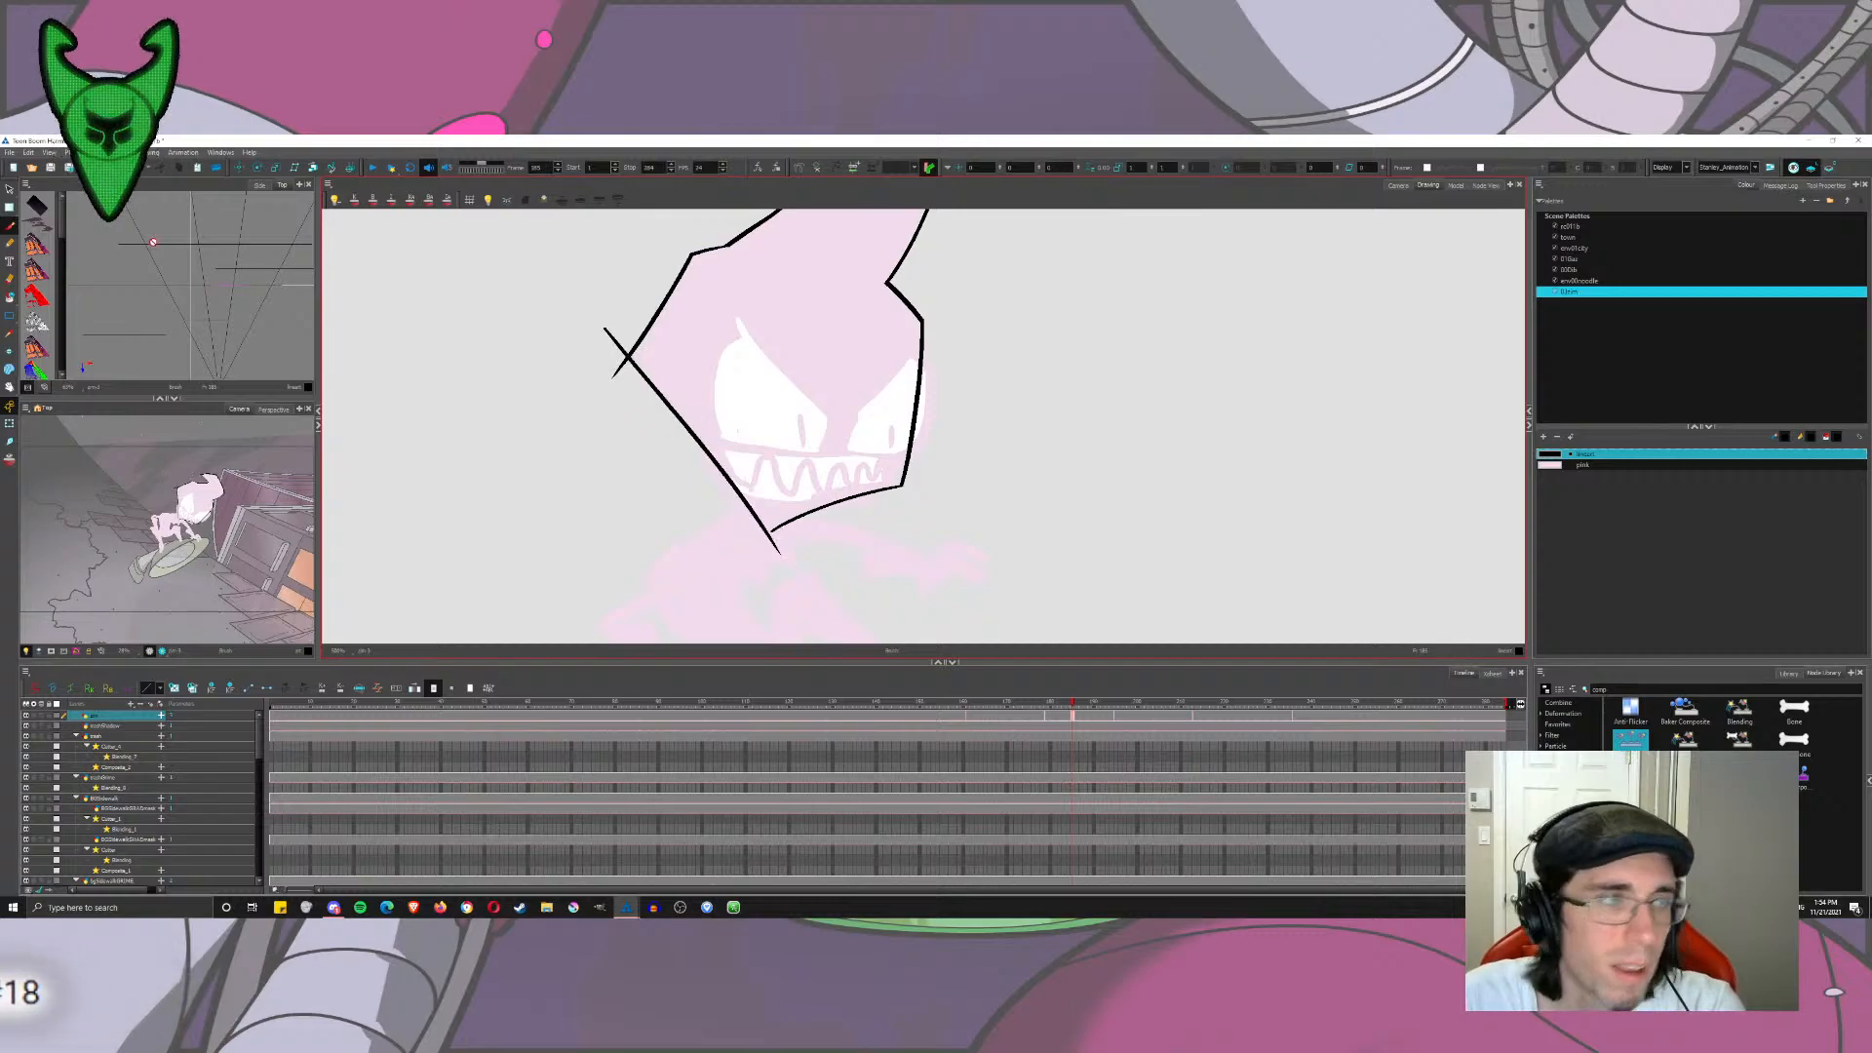
Step: Trim the overshooting line ends at the head's left corner with the Cutter and delete the leftover piece
{"action": "left_click_drag", "start_coordinate": [9, 189], "coordinate": [35, 200]}
{"action": "left_click_drag", "start_coordinate": [624, 393], "coordinate": [544, 369]}
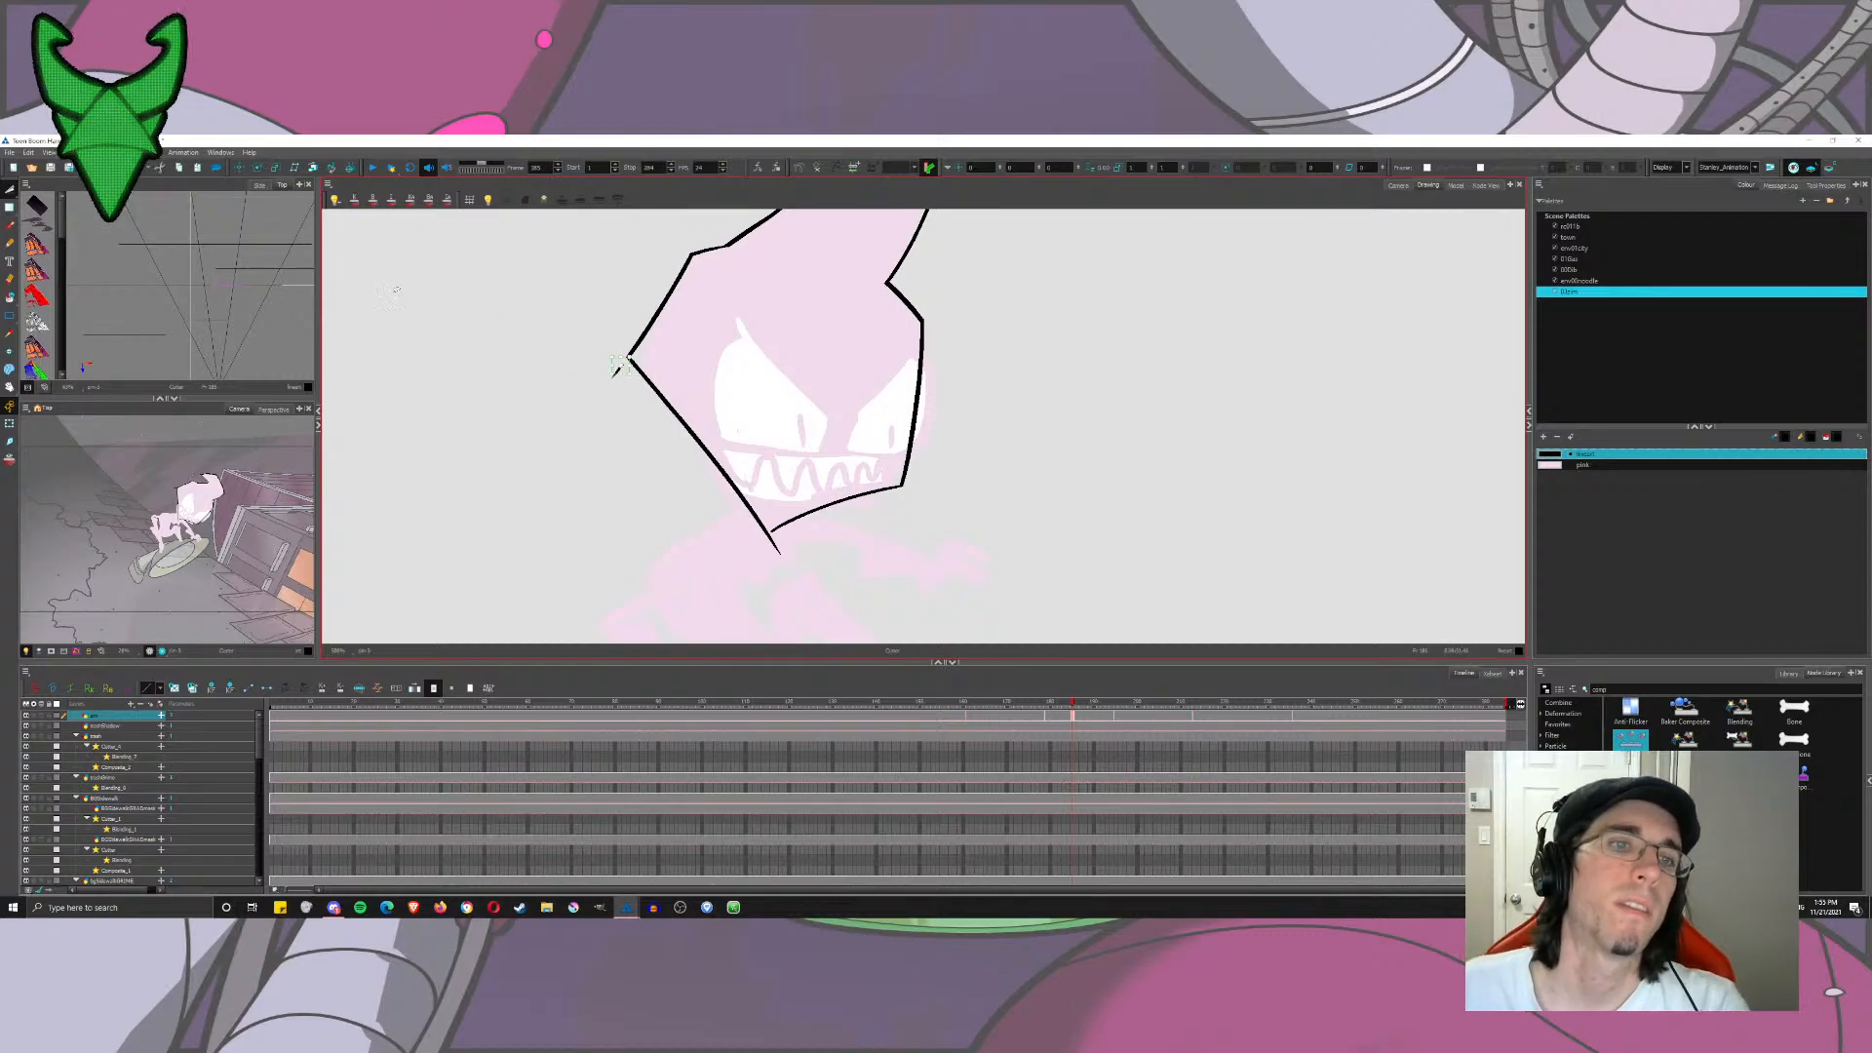
{"action": "mouse_move", "coordinate": [630, 375]}
{"action": "left_mouse_down"}
{"action": "mouse_move", "coordinate": [625, 417]}
{"action": "mouse_move", "coordinate": [616, 366]}
{"action": "mouse_move", "coordinate": [606, 400]}
{"action": "mouse_move", "coordinate": [620, 353]}
{"action": "left_mouse_up"}
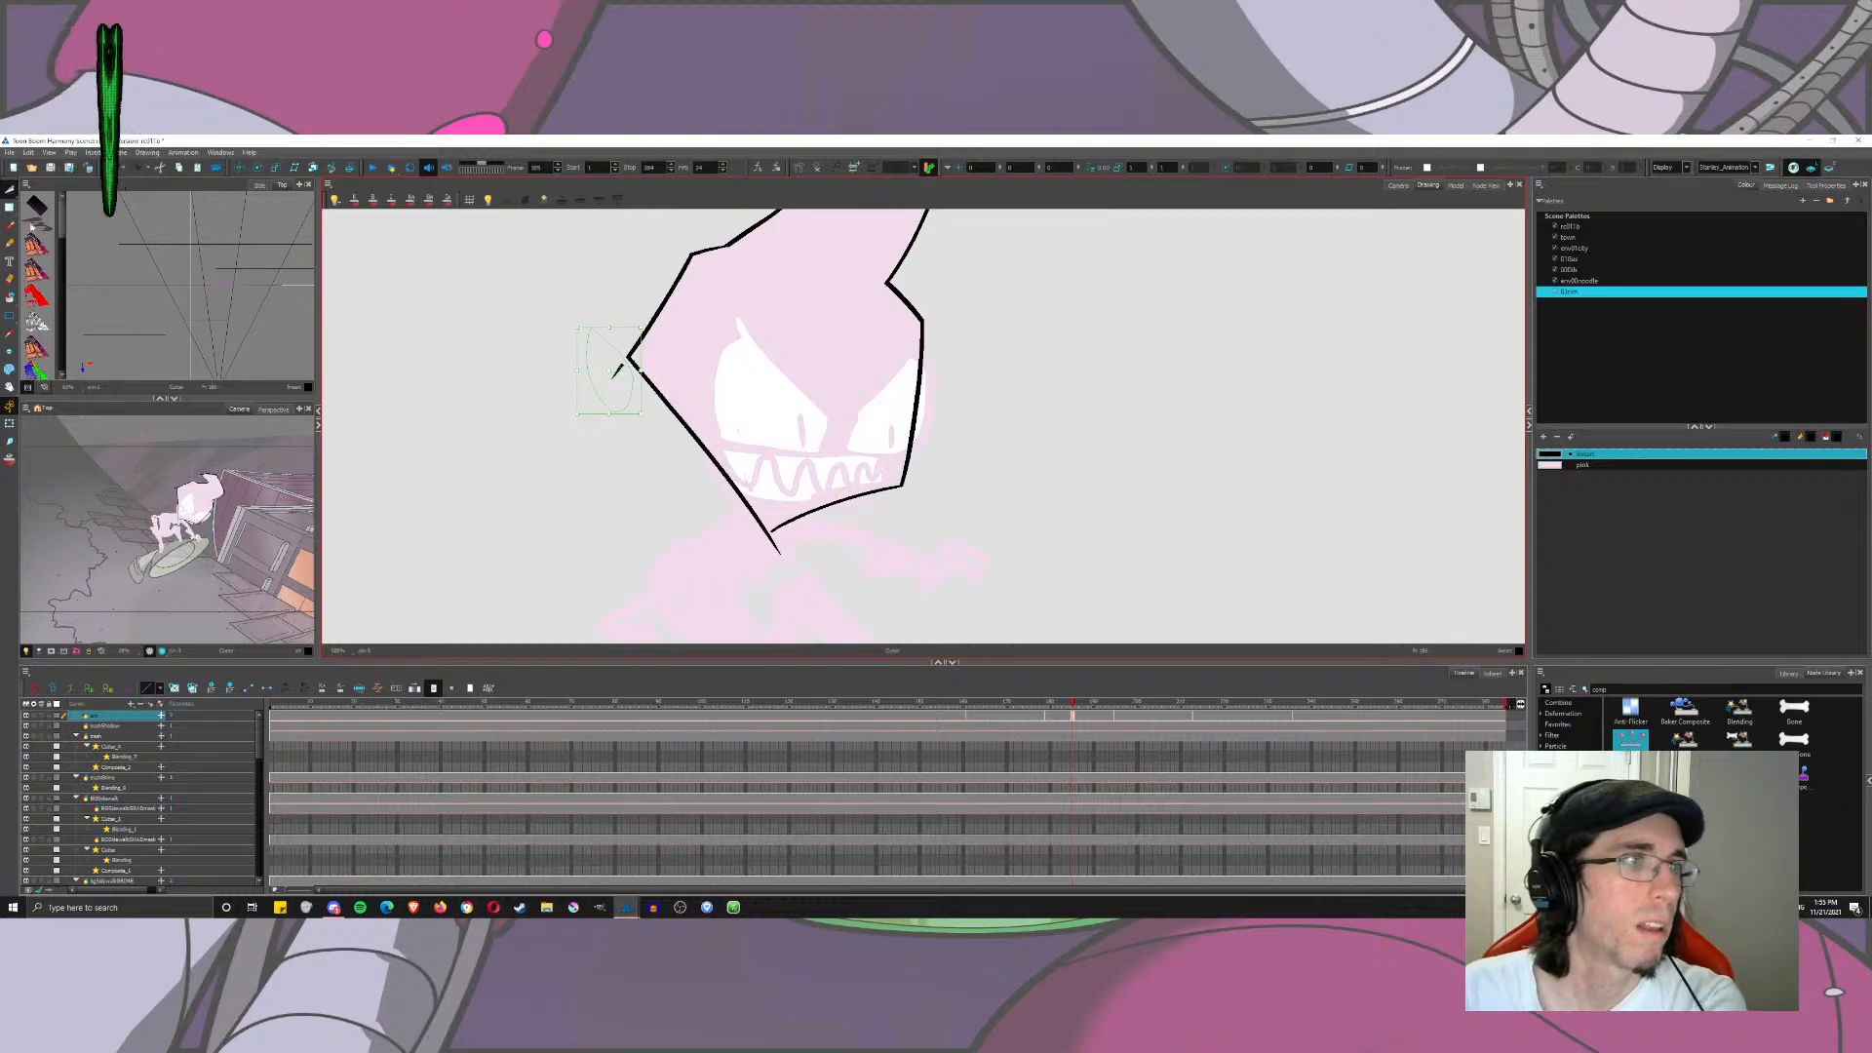
{"action": "key", "text": "Delete"}
Step: Brush the right jaw line on to meet the straight line at the chin, and trim the overshooting ends there
{"action": "key", "text": "alt+b"}
{"action": "scroll", "coordinate": [776, 572], "scroll_direction": "up", "scroll_amount": 4}
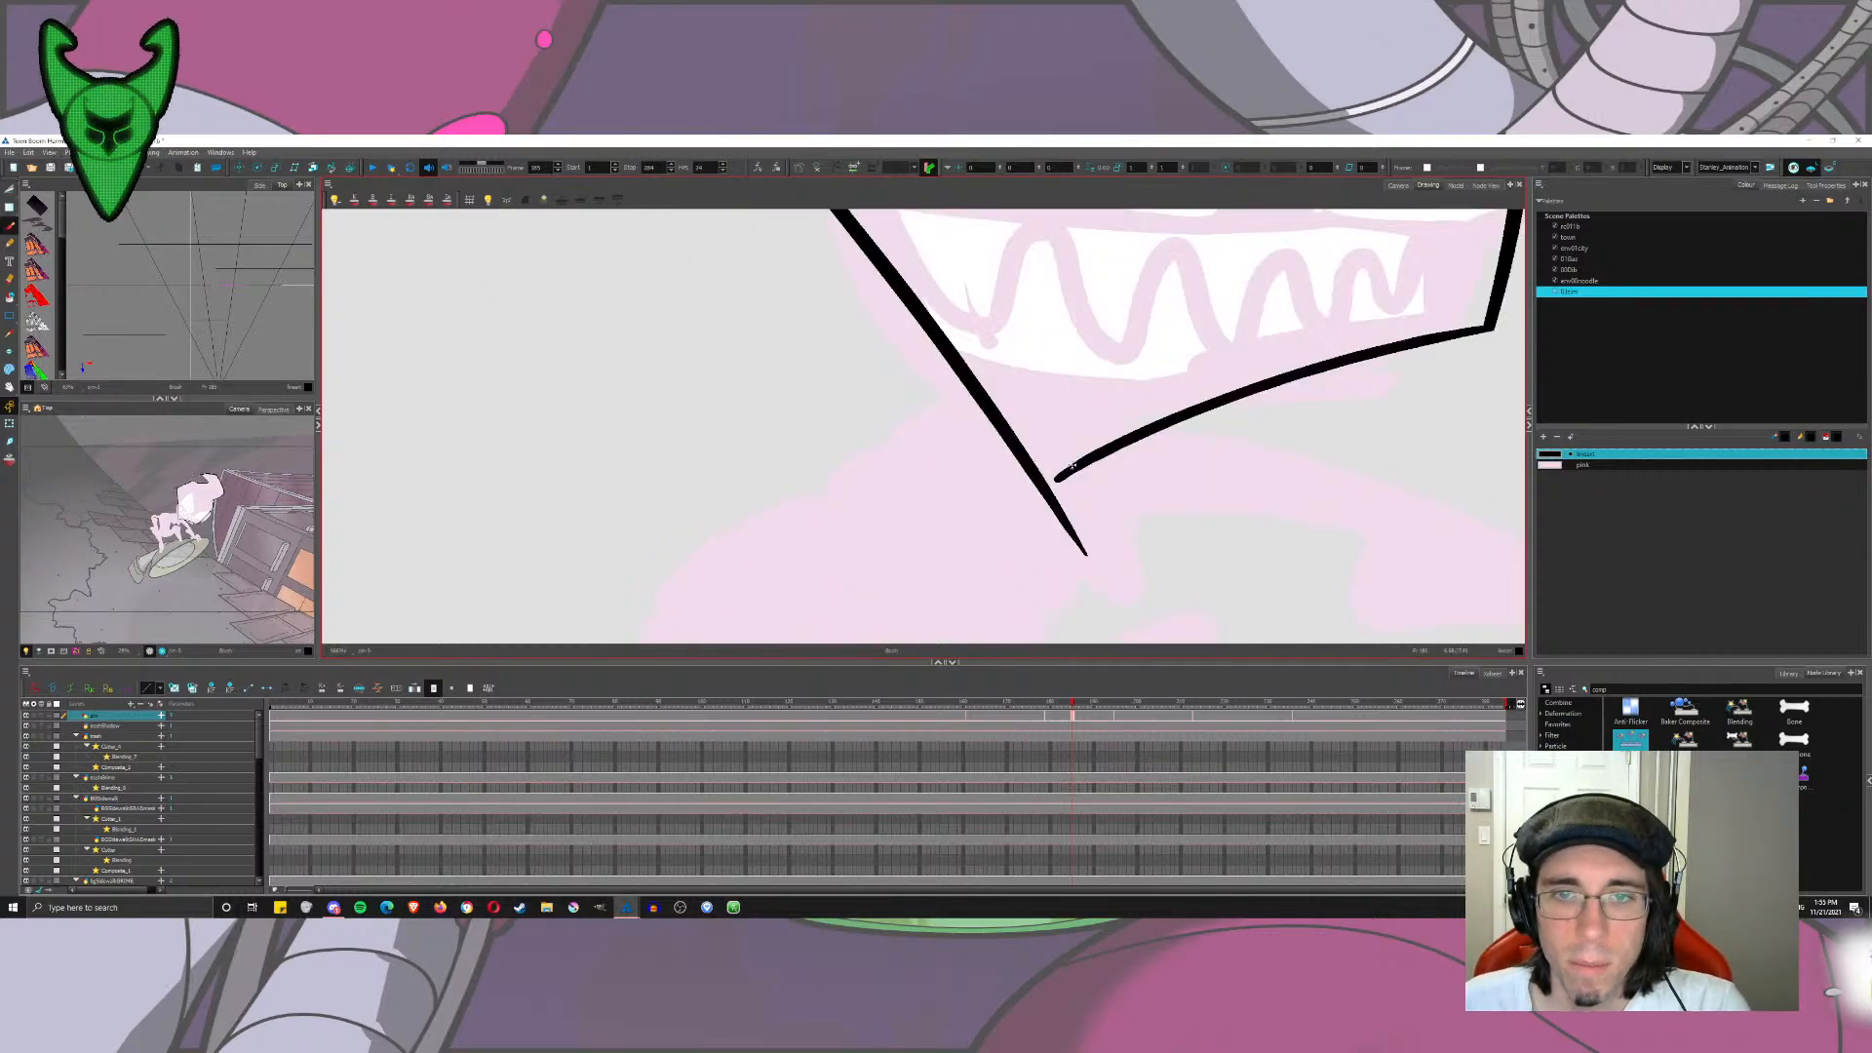
{"action": "mouse_move", "coordinate": [1065, 471]}
{"action": "left_mouse_down"}
{"action": "mouse_move", "coordinate": [1000, 508]}
{"action": "mouse_move", "coordinate": [1064, 474]}
{"action": "mouse_move", "coordinate": [1027, 504]}
{"action": "mouse_move", "coordinate": [1043, 535]}
{"action": "left_mouse_up"}
{"action": "key", "text": "ctrl+z"}
{"action": "key", "text": "ctrl+z"}
{"action": "key", "text": "ctrl+z"}
{"action": "key", "text": "ctrl+z"}
{"action": "left_click", "coordinate": [10, 189]}
{"action": "mouse_move", "coordinate": [1022, 488]}
{"action": "left_mouse_down"}
{"action": "mouse_move", "coordinate": [1048, 517]}
{"action": "mouse_move", "coordinate": [771, 520]}
{"action": "mouse_move", "coordinate": [798, 494]}
{"action": "left_mouse_up"}
{"action": "scroll", "coordinate": [1085, 529], "scroll_direction": "down", "scroll_amount": 5}
Step: Brush a short black stroke across the left jaw line just above the chin, and try a lower collar edge
{"action": "left_click", "coordinate": [9, 225]}
{"action": "key", "text": "ctrl+a"}
{"action": "key", "text": "alt+b"}
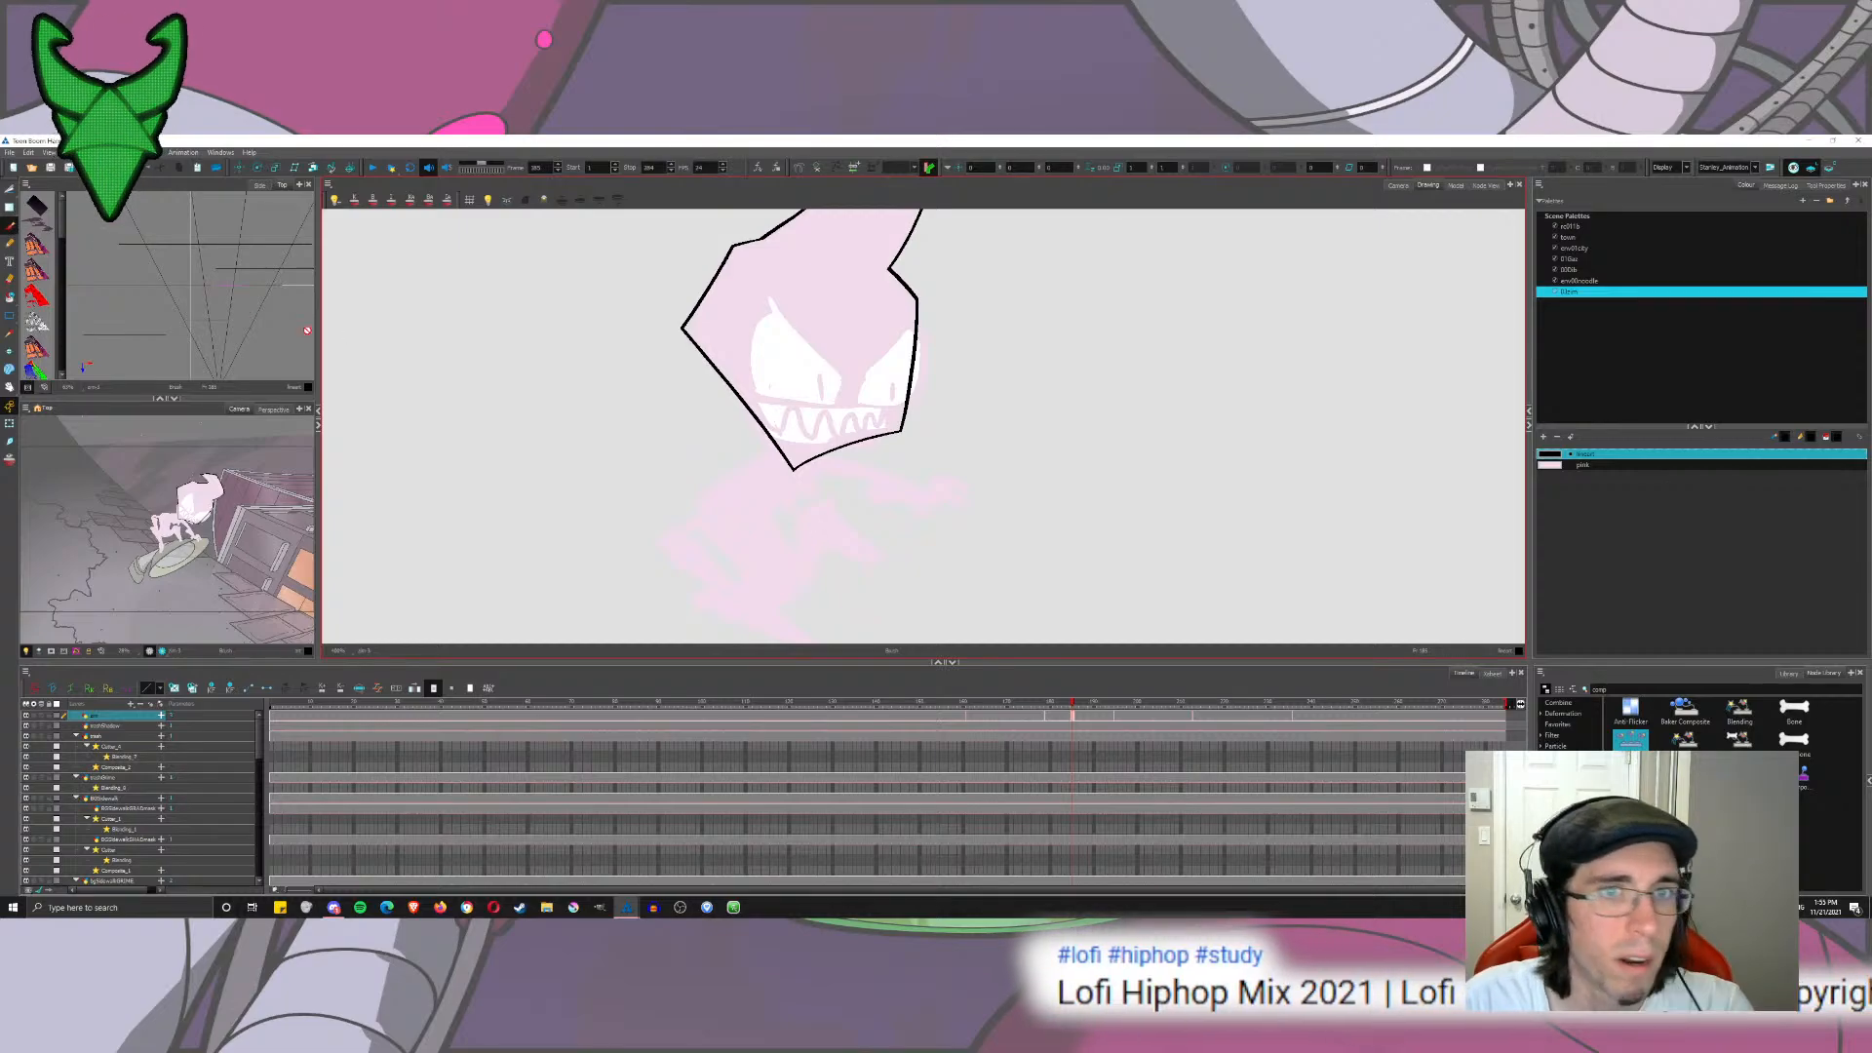
{"action": "scroll", "coordinate": [721, 394], "scroll_direction": "up", "scroll_amount": 2}
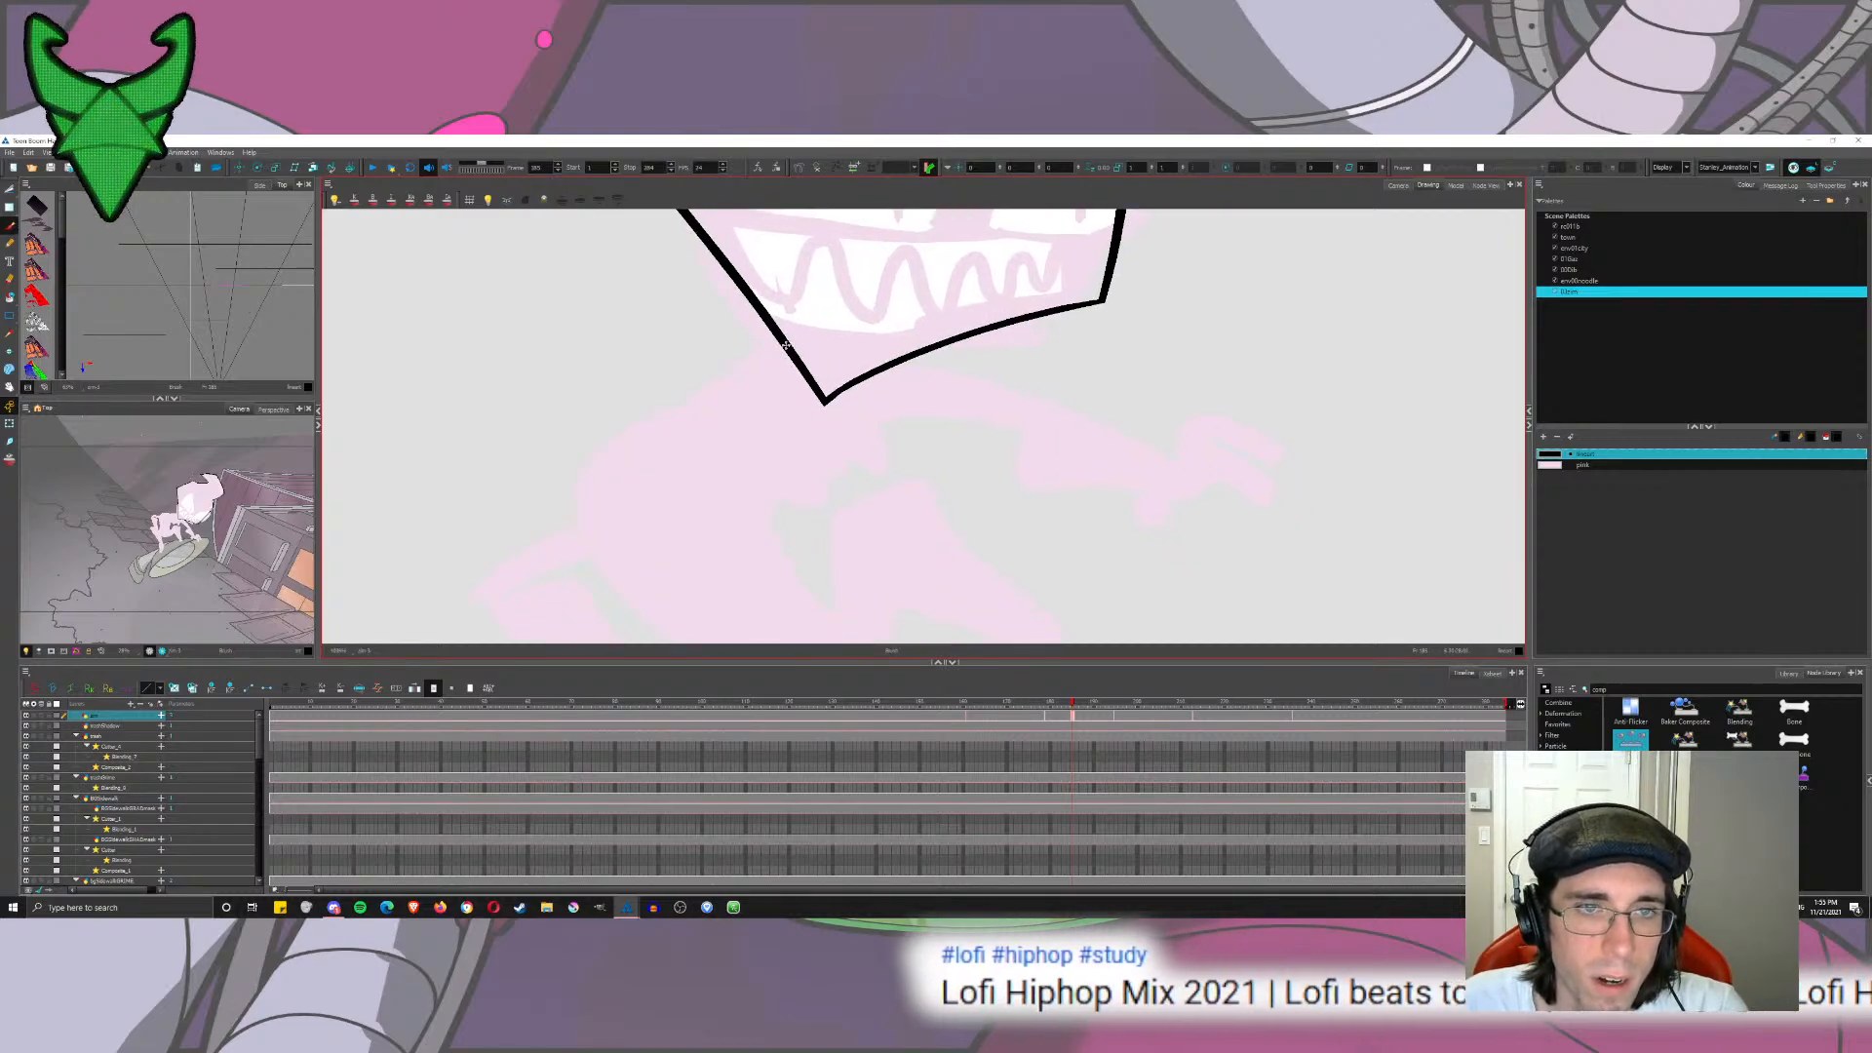
{"action": "mouse_move", "coordinate": [786, 346]}
{"action": "left_mouse_down"}
{"action": "mouse_move", "coordinate": [765, 384]}
{"action": "mouse_move", "coordinate": [706, 368]}
{"action": "mouse_move", "coordinate": [891, 469]}
{"action": "left_mouse_up"}
{"action": "key", "text": "ctrl+z"}
{"action": "key", "text": "ctrl+z"}
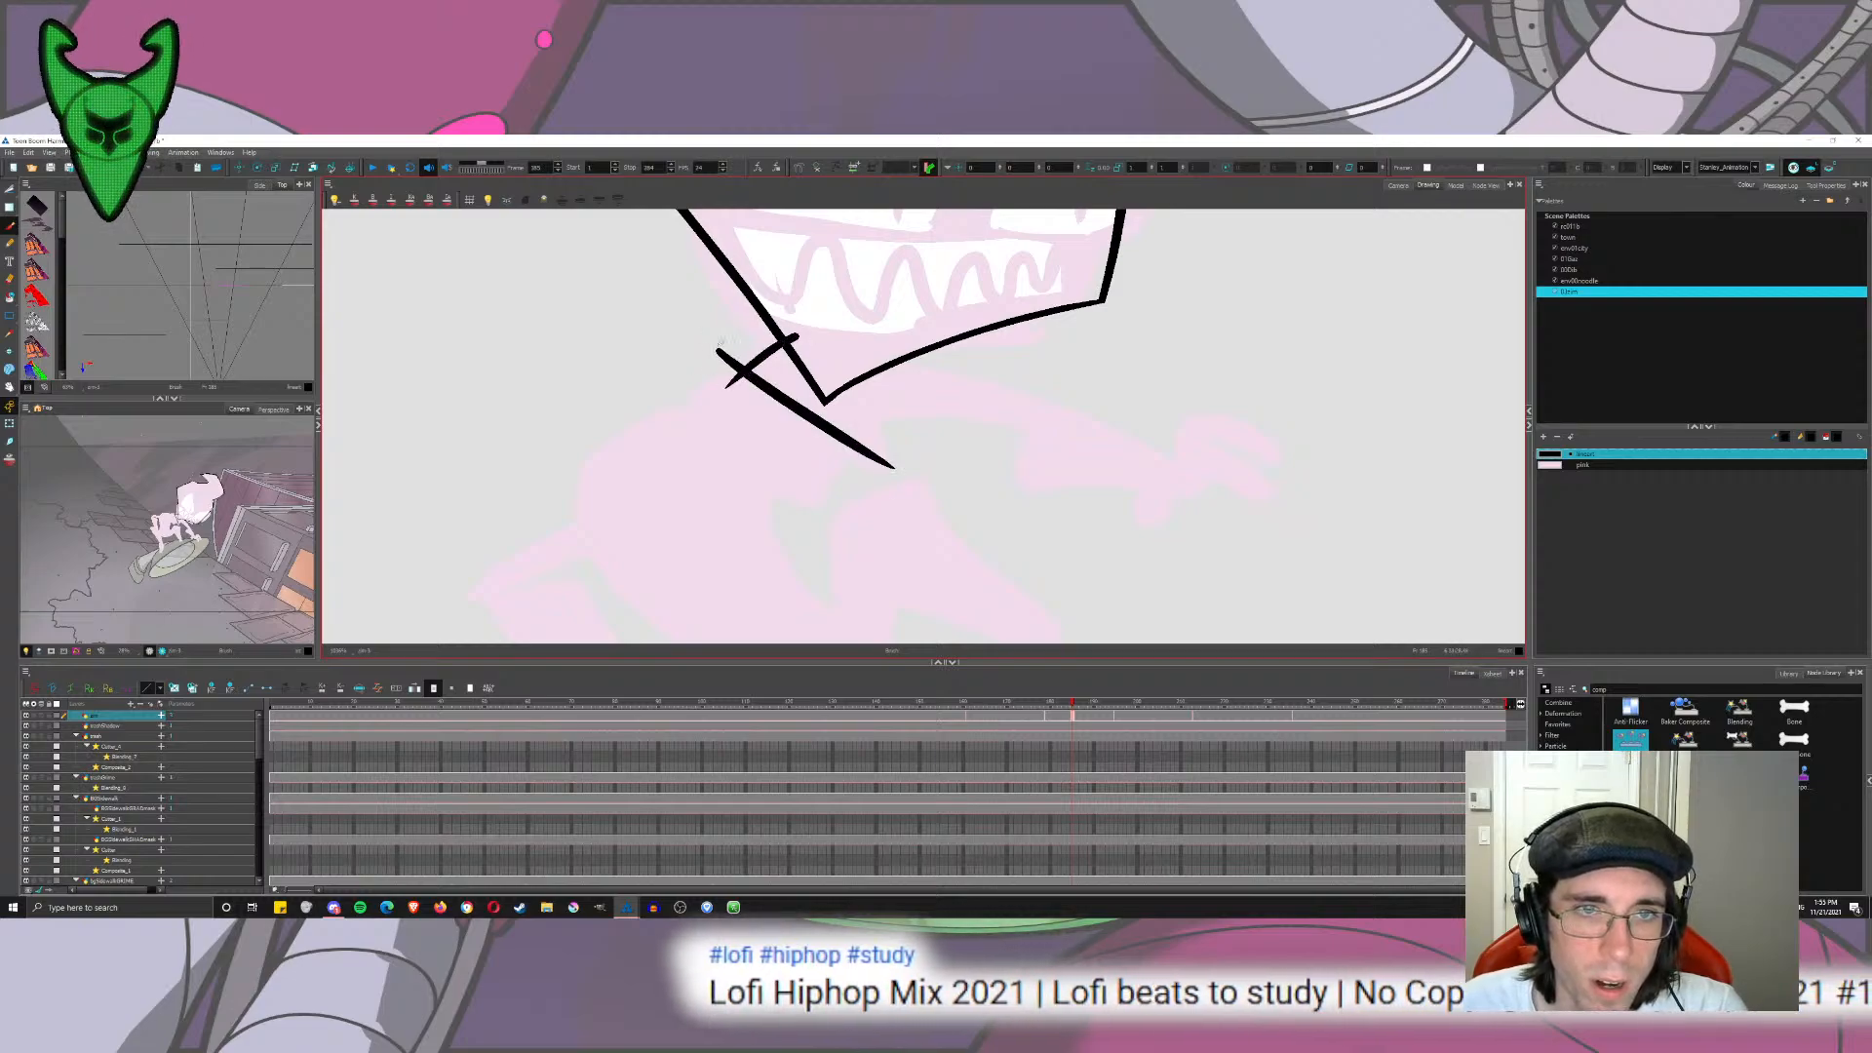
{"action": "key", "text": "ctrl+z"}
Step: Try several brush strokes for the collar's lower edge and right edge beneath the chin
{"action": "mouse_move", "coordinate": [723, 354]}
{"action": "left_mouse_down"}
{"action": "mouse_move", "coordinate": [846, 428]}
{"action": "mouse_move", "coordinate": [867, 325]}
{"action": "left_mouse_up"}
{"action": "key", "text": "ctrl+z"}
{"action": "key", "text": "ctrl+z"}
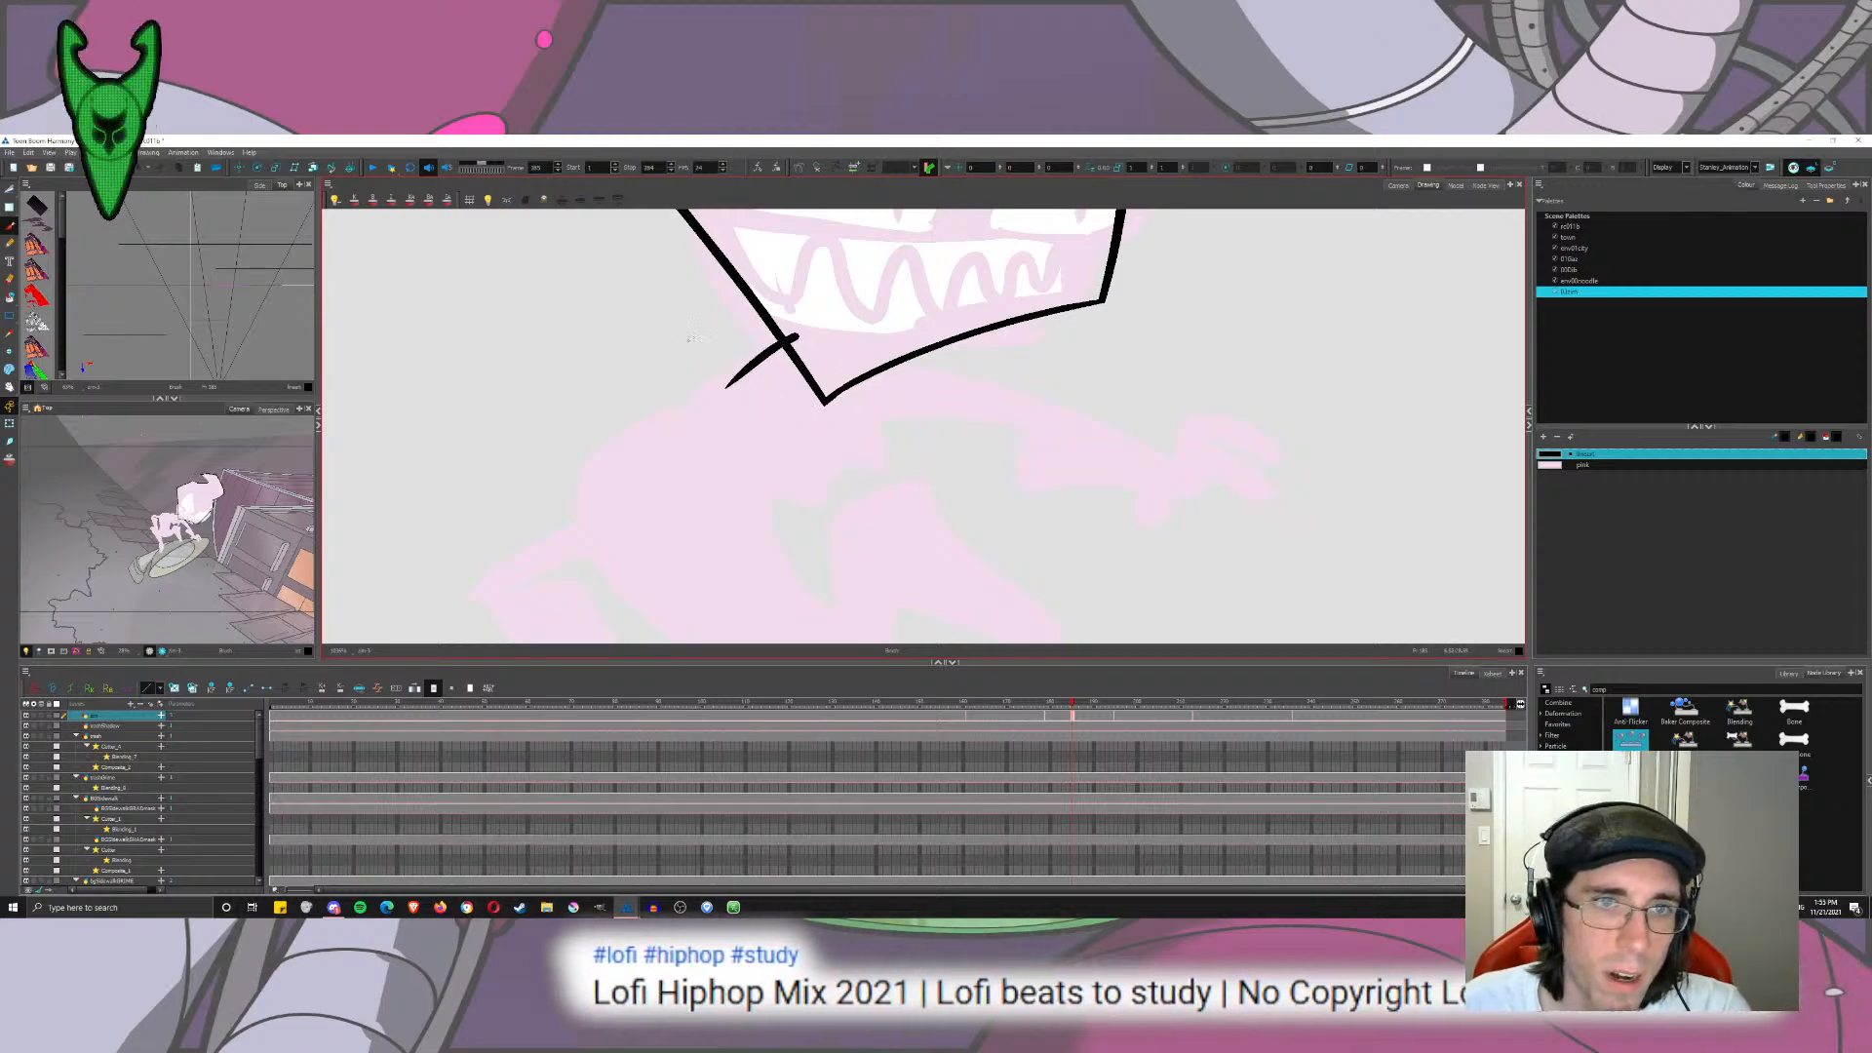
{"action": "mouse_move", "coordinate": [718, 357]}
{"action": "left_mouse_down"}
{"action": "mouse_move", "coordinate": [913, 474]}
{"action": "mouse_move", "coordinate": [835, 295]}
{"action": "left_mouse_up"}
{"action": "key", "text": "ctrl+z"}
{"action": "left_click_drag", "start_coordinate": [851, 480], "coordinate": [862, 275]}
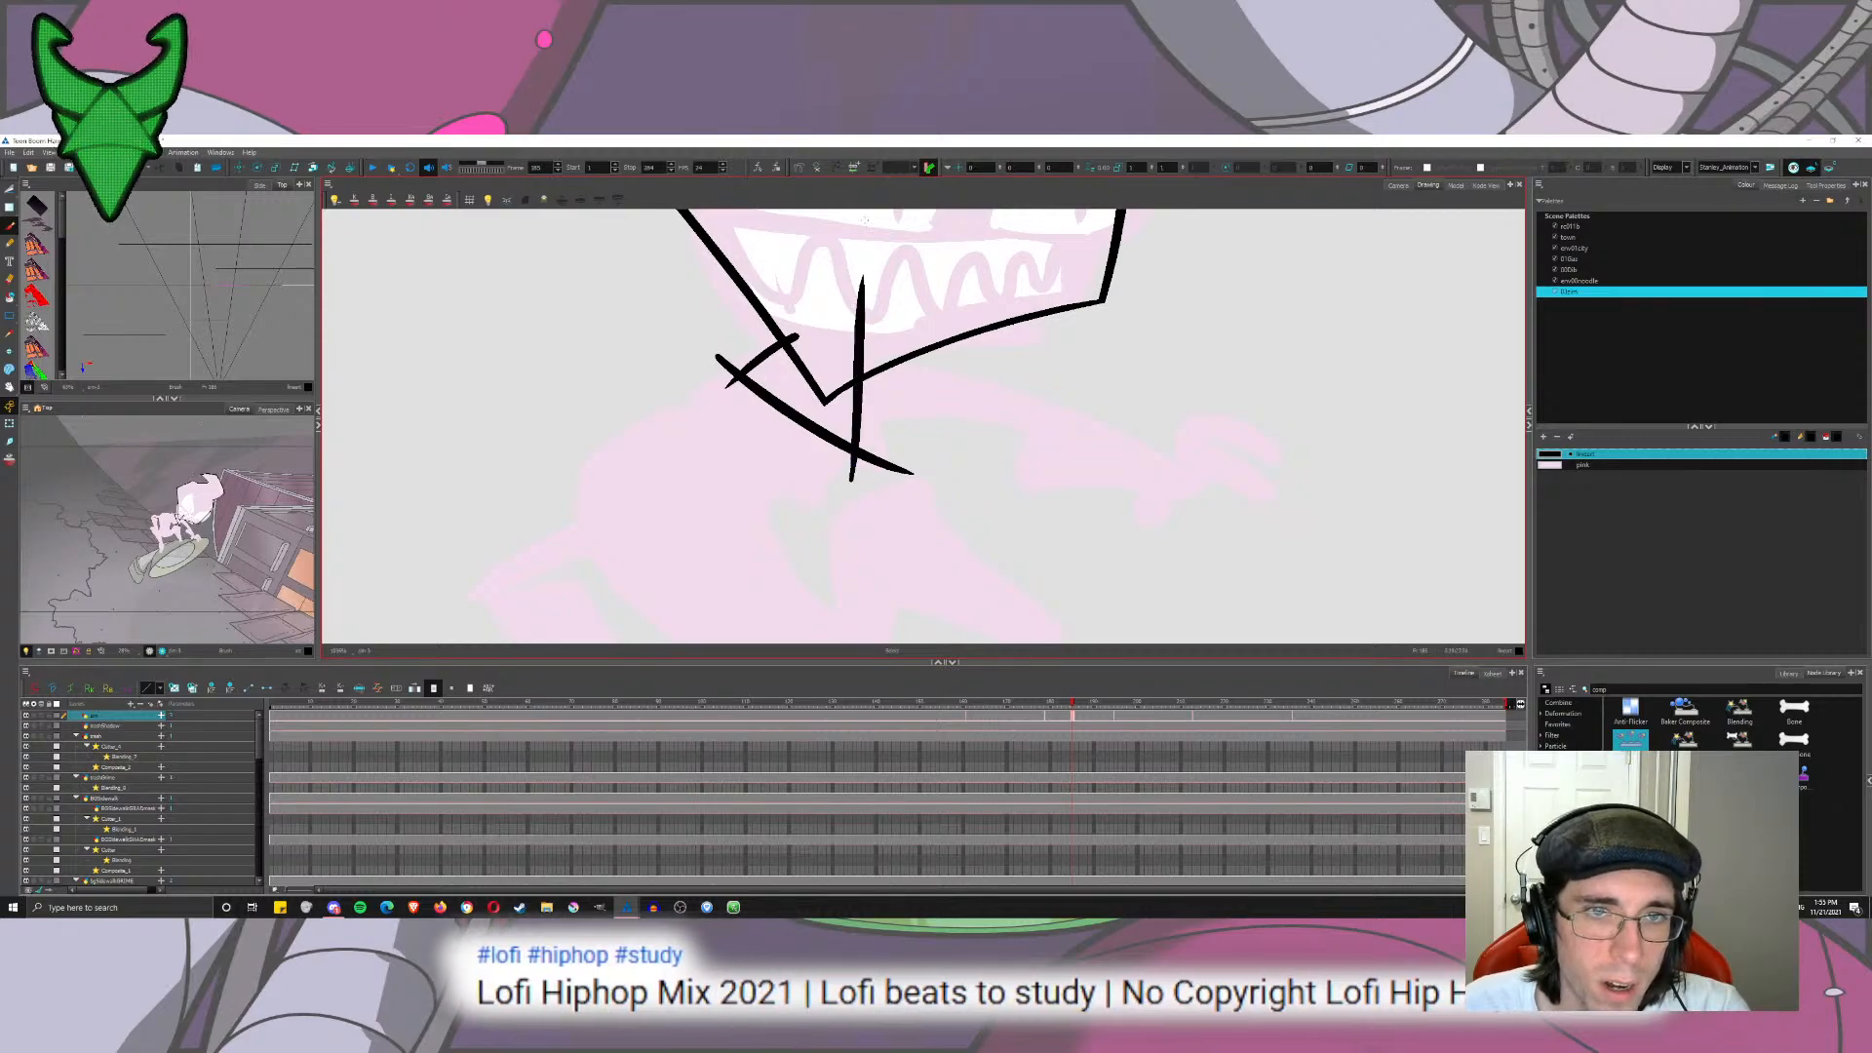
{"action": "key", "text": "ctrl+z"}
{"action": "key", "text": "ctrl+z"}
{"action": "left_click_drag", "start_coordinate": [719, 359], "coordinate": [882, 485]}
{"action": "key", "text": "ctrl+z"}
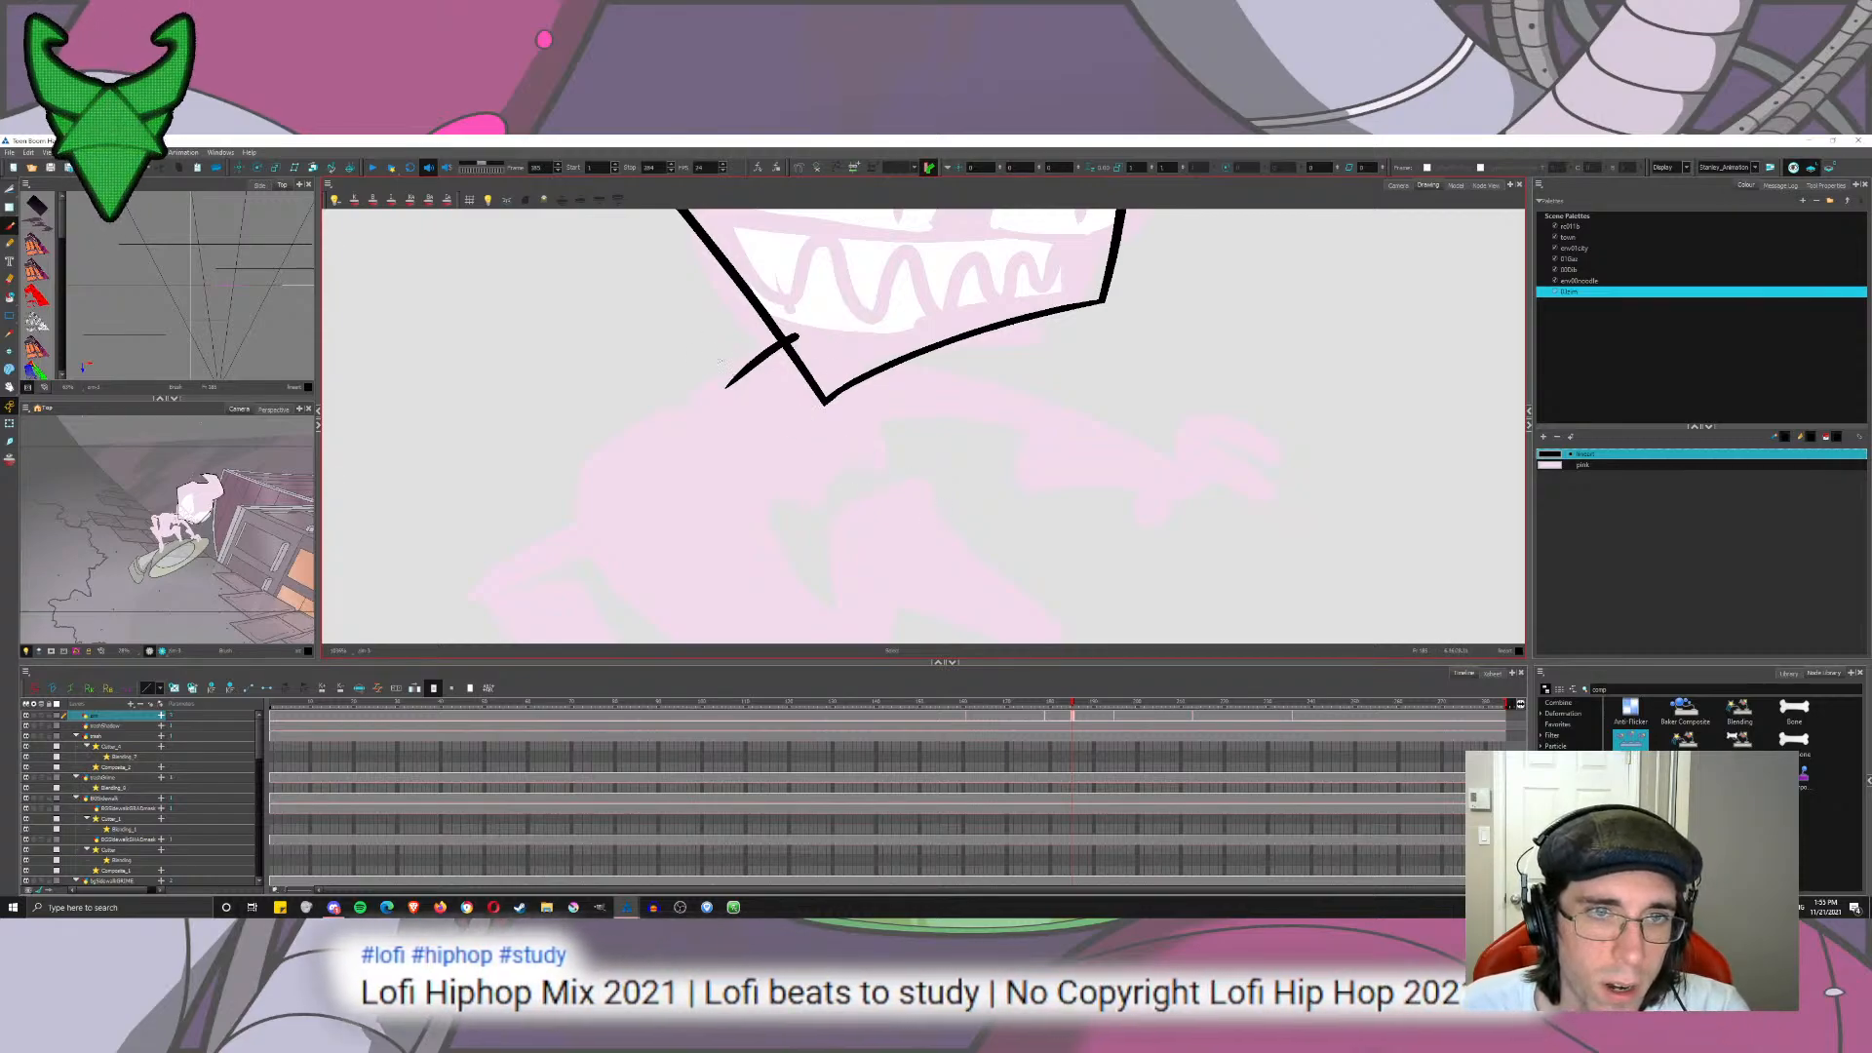
{"action": "left_click_drag", "start_coordinate": [710, 361], "coordinate": [926, 491]}
{"action": "key", "text": "ctrl+z"}
Step: Brush the collar's slanting lower edge and a near-vertical right edge from its tip up through the jaw line
{"action": "mouse_move", "coordinate": [710, 361]}
{"action": "left_mouse_down"}
{"action": "mouse_move", "coordinate": [872, 442]}
{"action": "mouse_move", "coordinate": [866, 296]}
{"action": "left_mouse_up"}
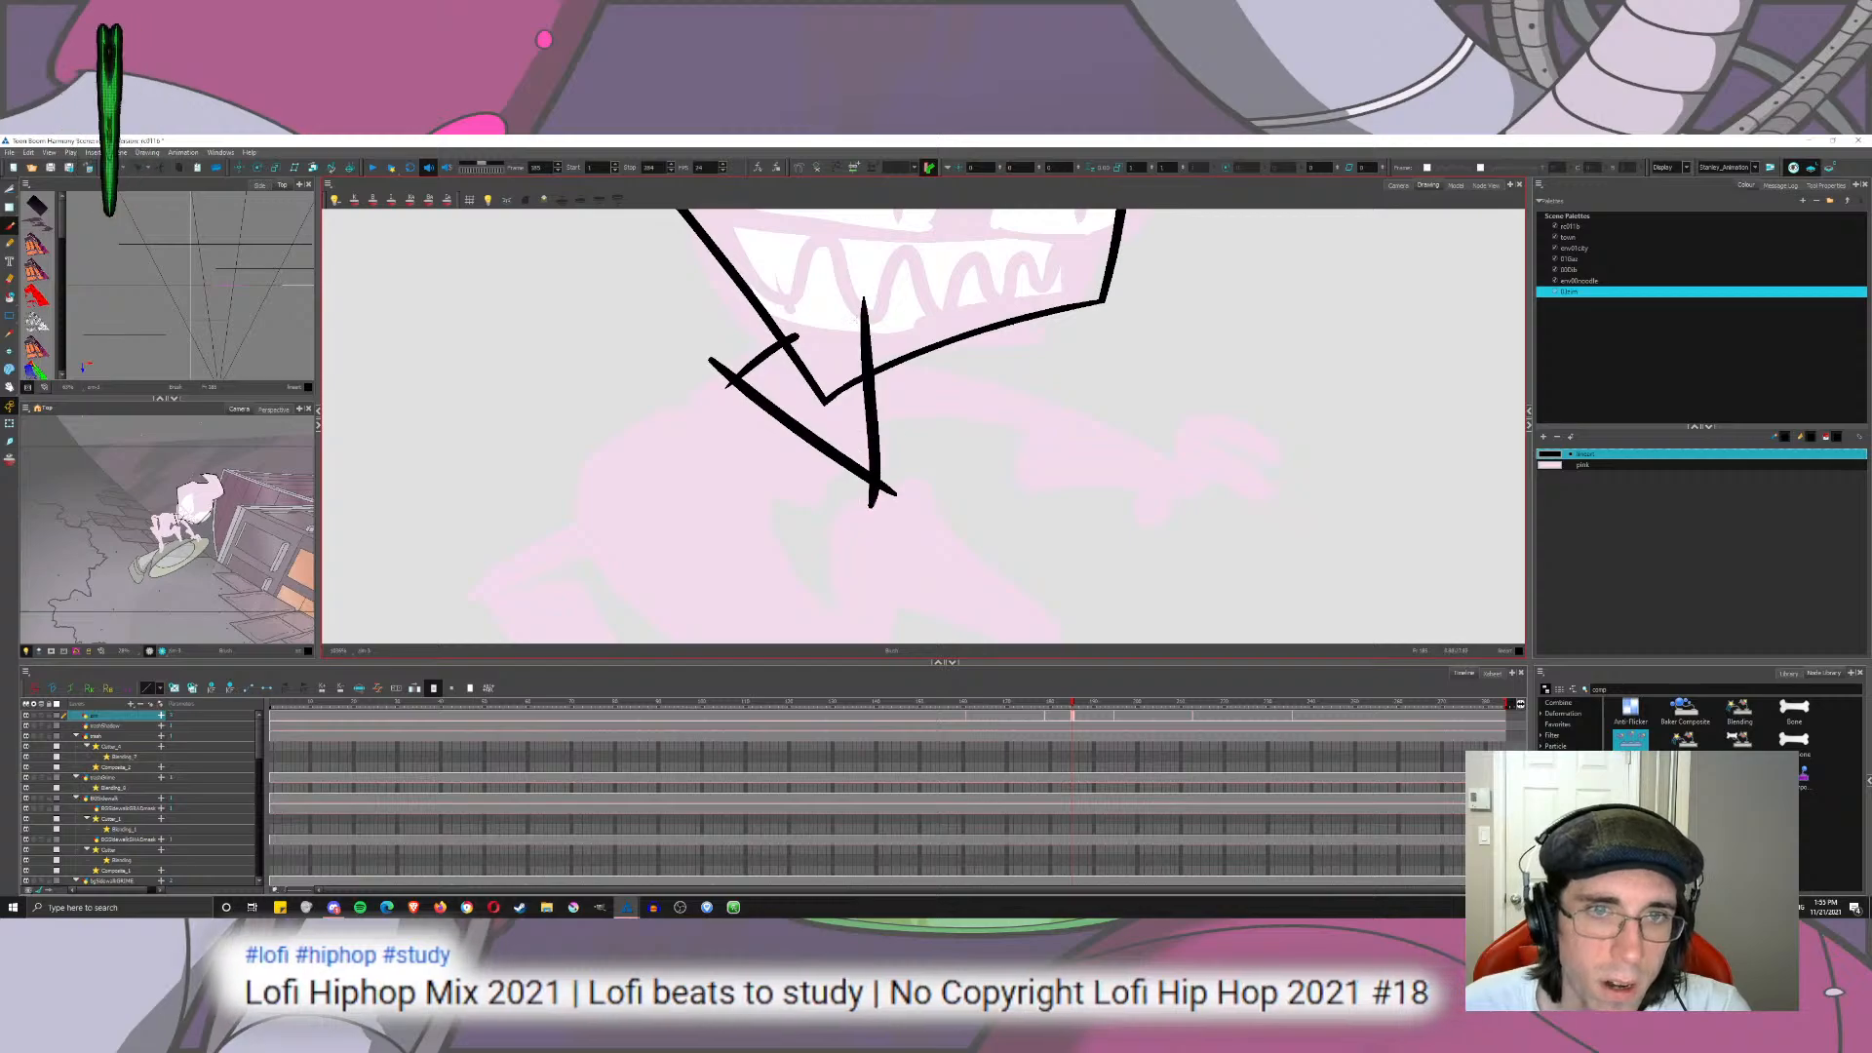
{"action": "key", "text": "ctrl+z"}
{"action": "left_click_drag", "start_coordinate": [877, 505], "coordinate": [844, 298]}
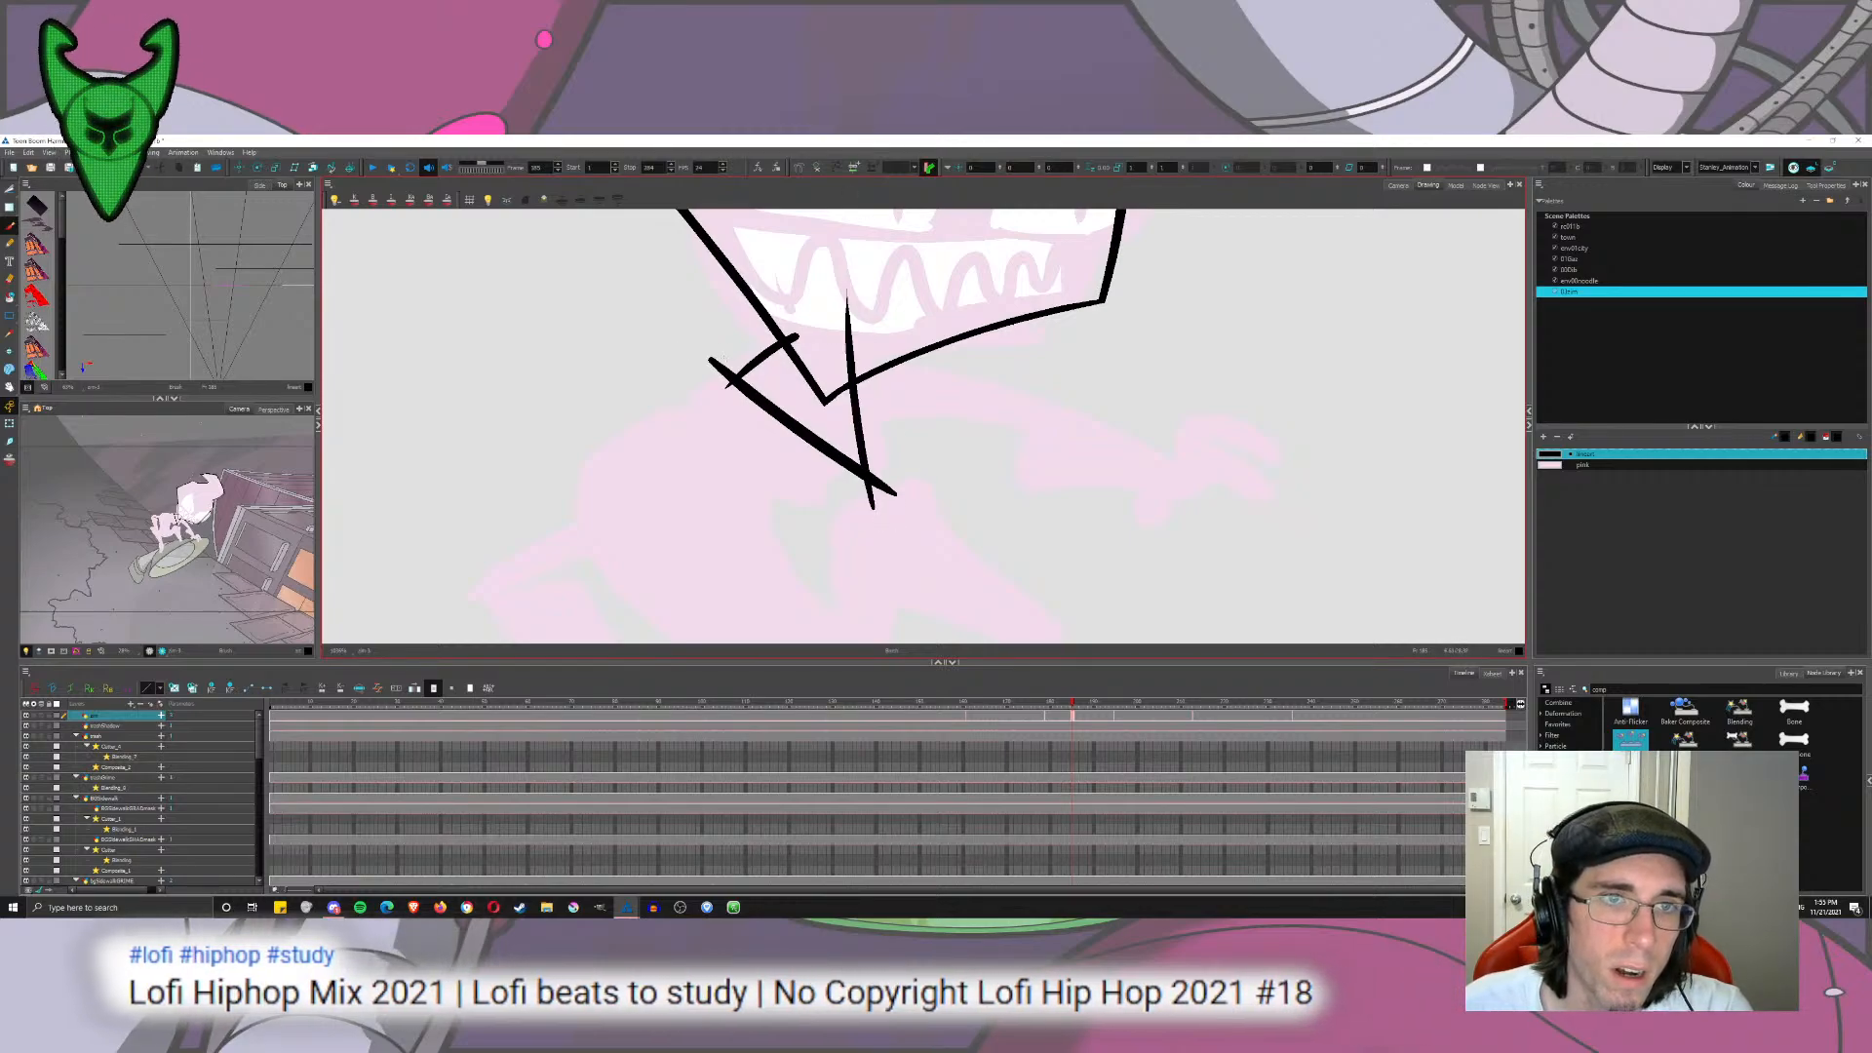
Step: Brush the collar's top edge from its left corner across the jaw, and trim all overshooting collar line ends with the Cutter
{"action": "mouse_move", "coordinate": [748, 341]}
{"action": "left_mouse_down"}
{"action": "mouse_move", "coordinate": [863, 375]}
{"action": "mouse_move", "coordinate": [788, 347]}
{"action": "left_mouse_up"}
{"action": "key", "text": "ctrl+z"}
{"action": "mouse_move", "coordinate": [757, 341]}
{"action": "left_mouse_down"}
{"action": "mouse_move", "coordinate": [713, 377]}
{"action": "mouse_move", "coordinate": [751, 379]}
{"action": "left_mouse_up"}
{"action": "key", "text": "ctrl+z"}
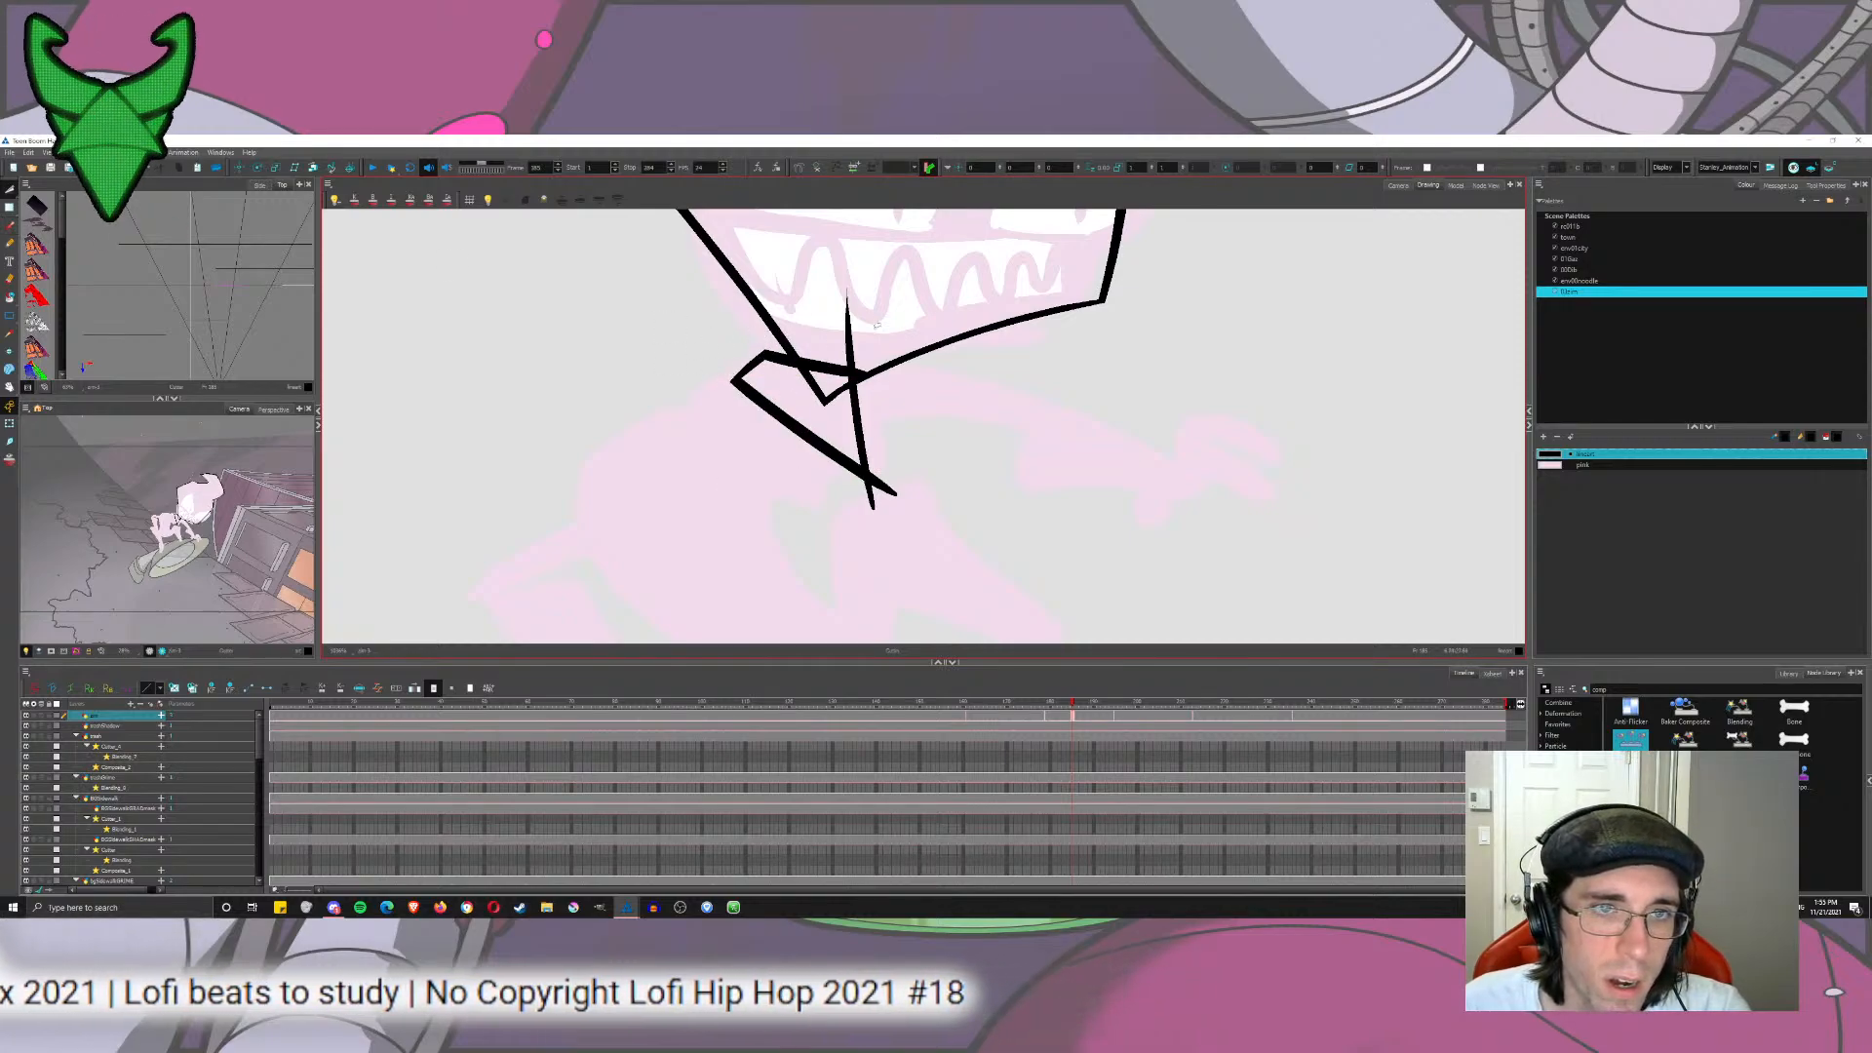
{"action": "mouse_move", "coordinate": [877, 326]}
{"action": "left_mouse_down"}
{"action": "mouse_move", "coordinate": [835, 332]}
{"action": "mouse_move", "coordinate": [821, 381]}
{"action": "mouse_move", "coordinate": [858, 384]}
{"action": "left_mouse_up"}
{"action": "left_click_drag", "start_coordinate": [844, 368], "coordinate": [856, 360]}
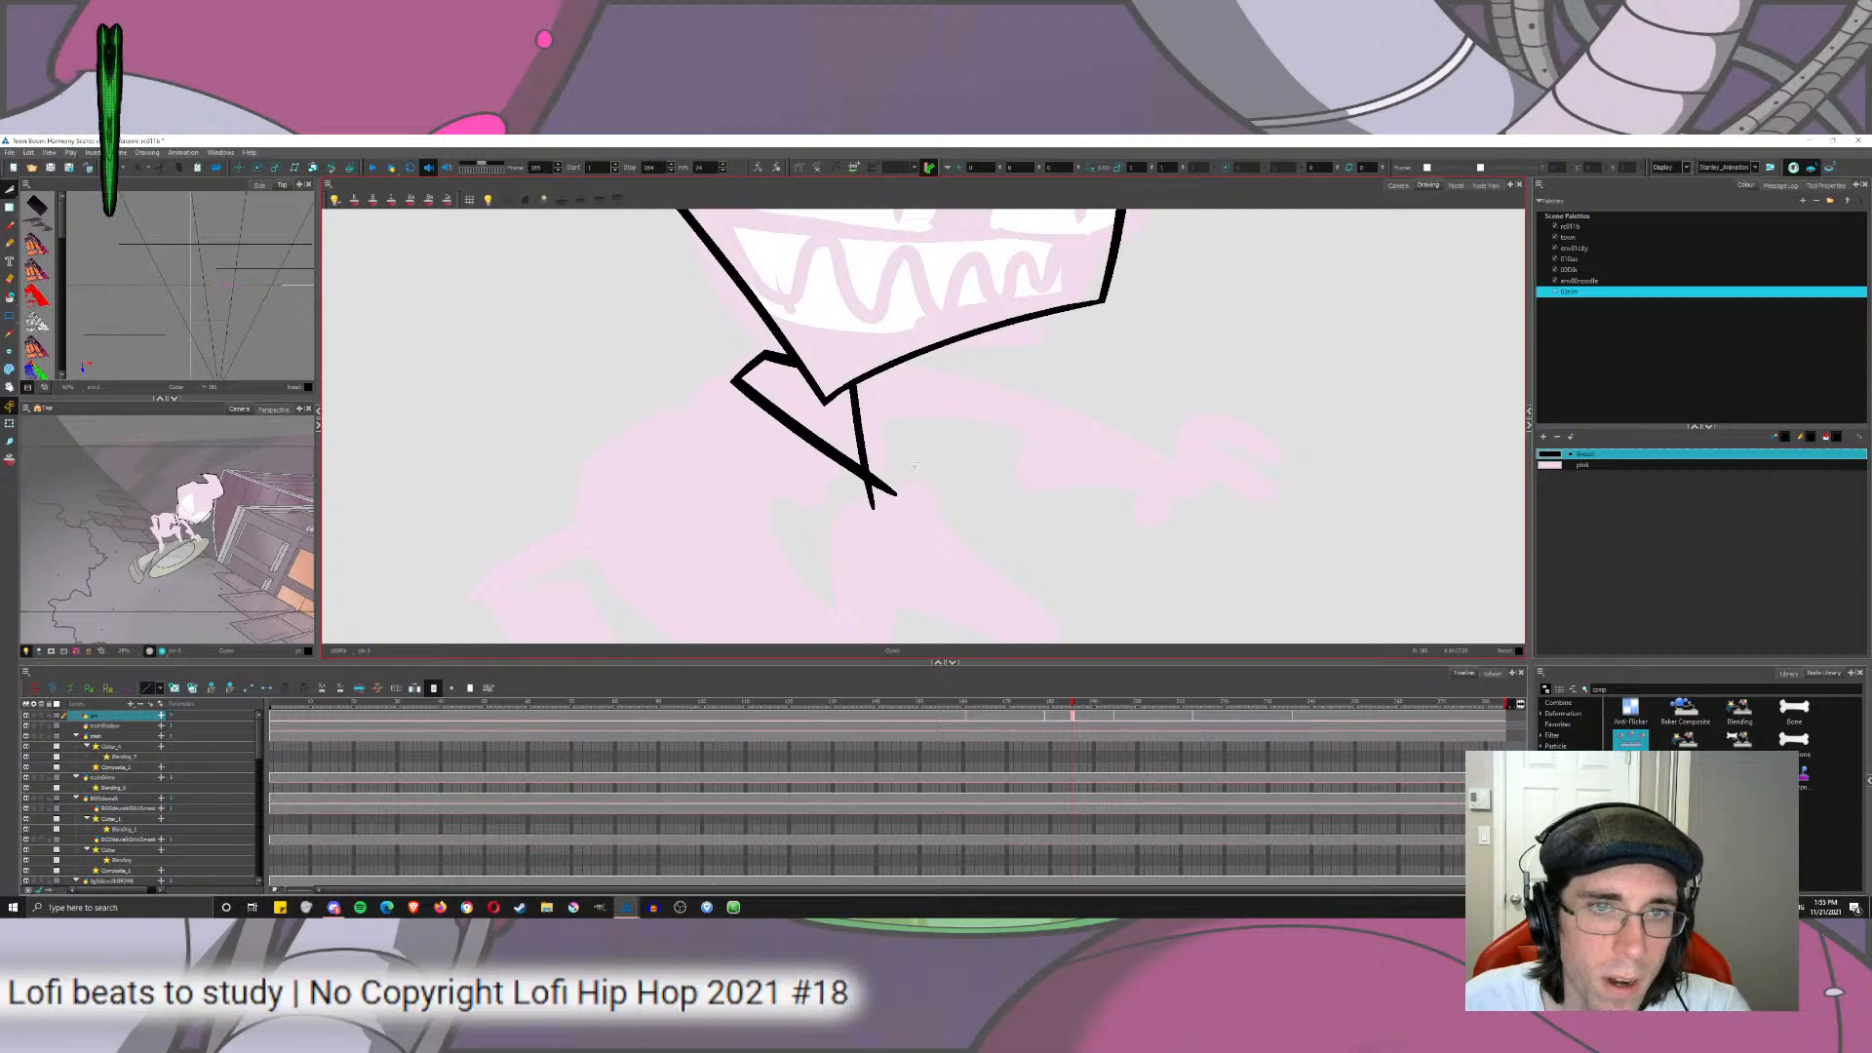
{"action": "mouse_move", "coordinate": [902, 472]}
{"action": "left_mouse_down"}
{"action": "mouse_move", "coordinate": [784, 506]}
{"action": "mouse_move", "coordinate": [883, 499]}
{"action": "left_mouse_up"}
{"action": "scroll", "coordinate": [909, 502], "scroll_direction": "down", "scroll_amount": 1}
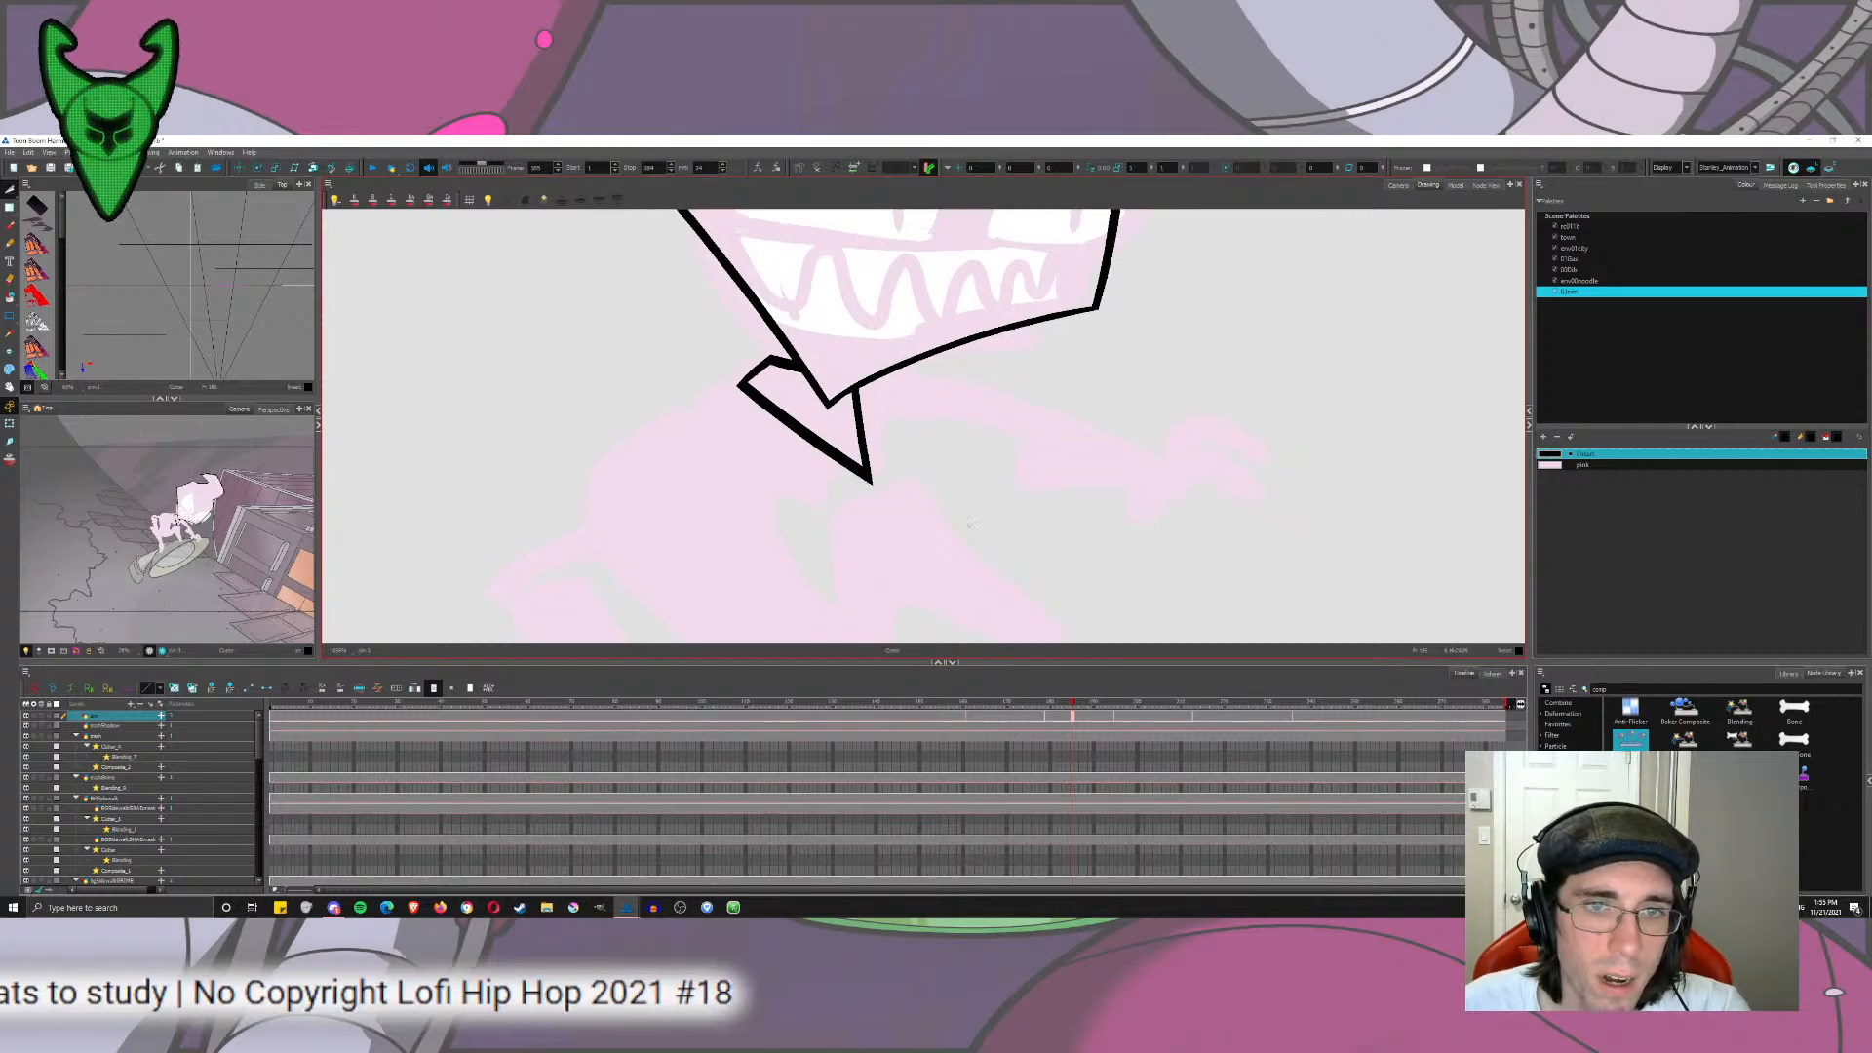
{"action": "scroll", "coordinate": [780, 458], "scroll_direction": "down", "scroll_amount": 2}
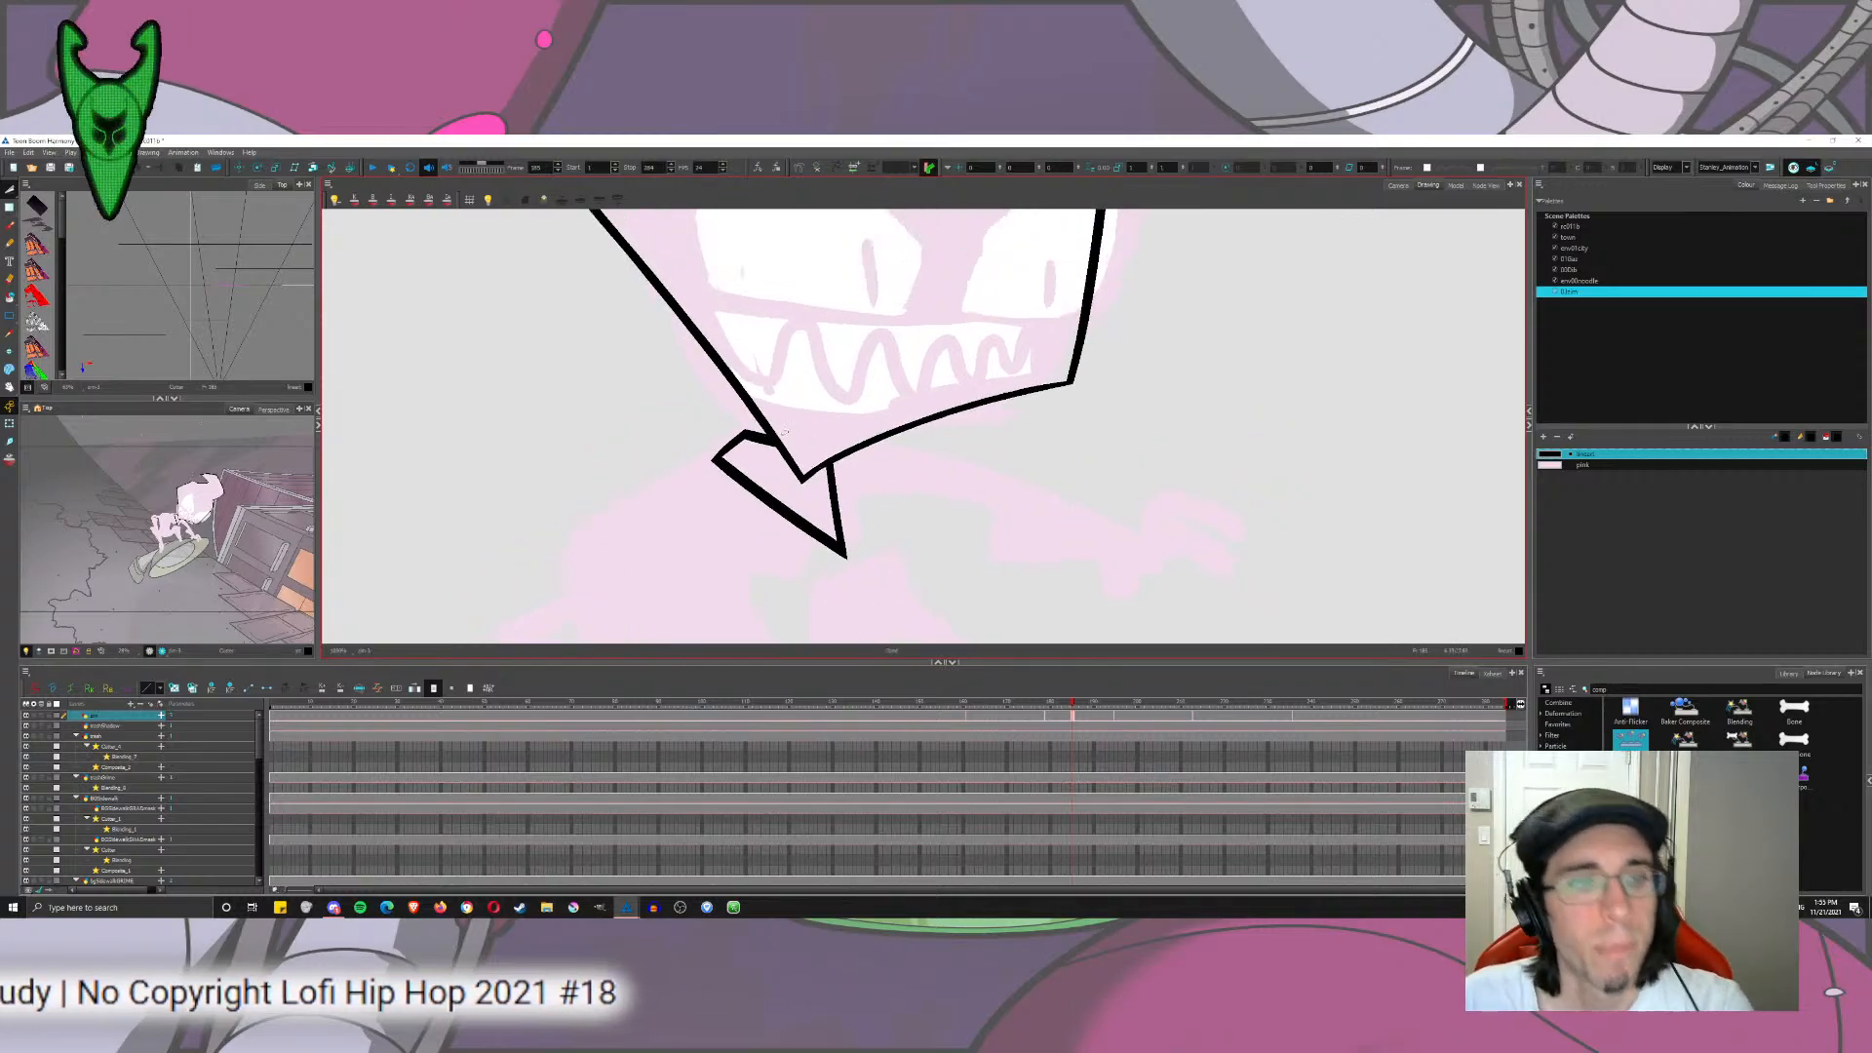
Step: Rename the outlined head's layer and add a new vector drawing layer named zimTorso
{"action": "double_click", "coordinate": [102, 714]}
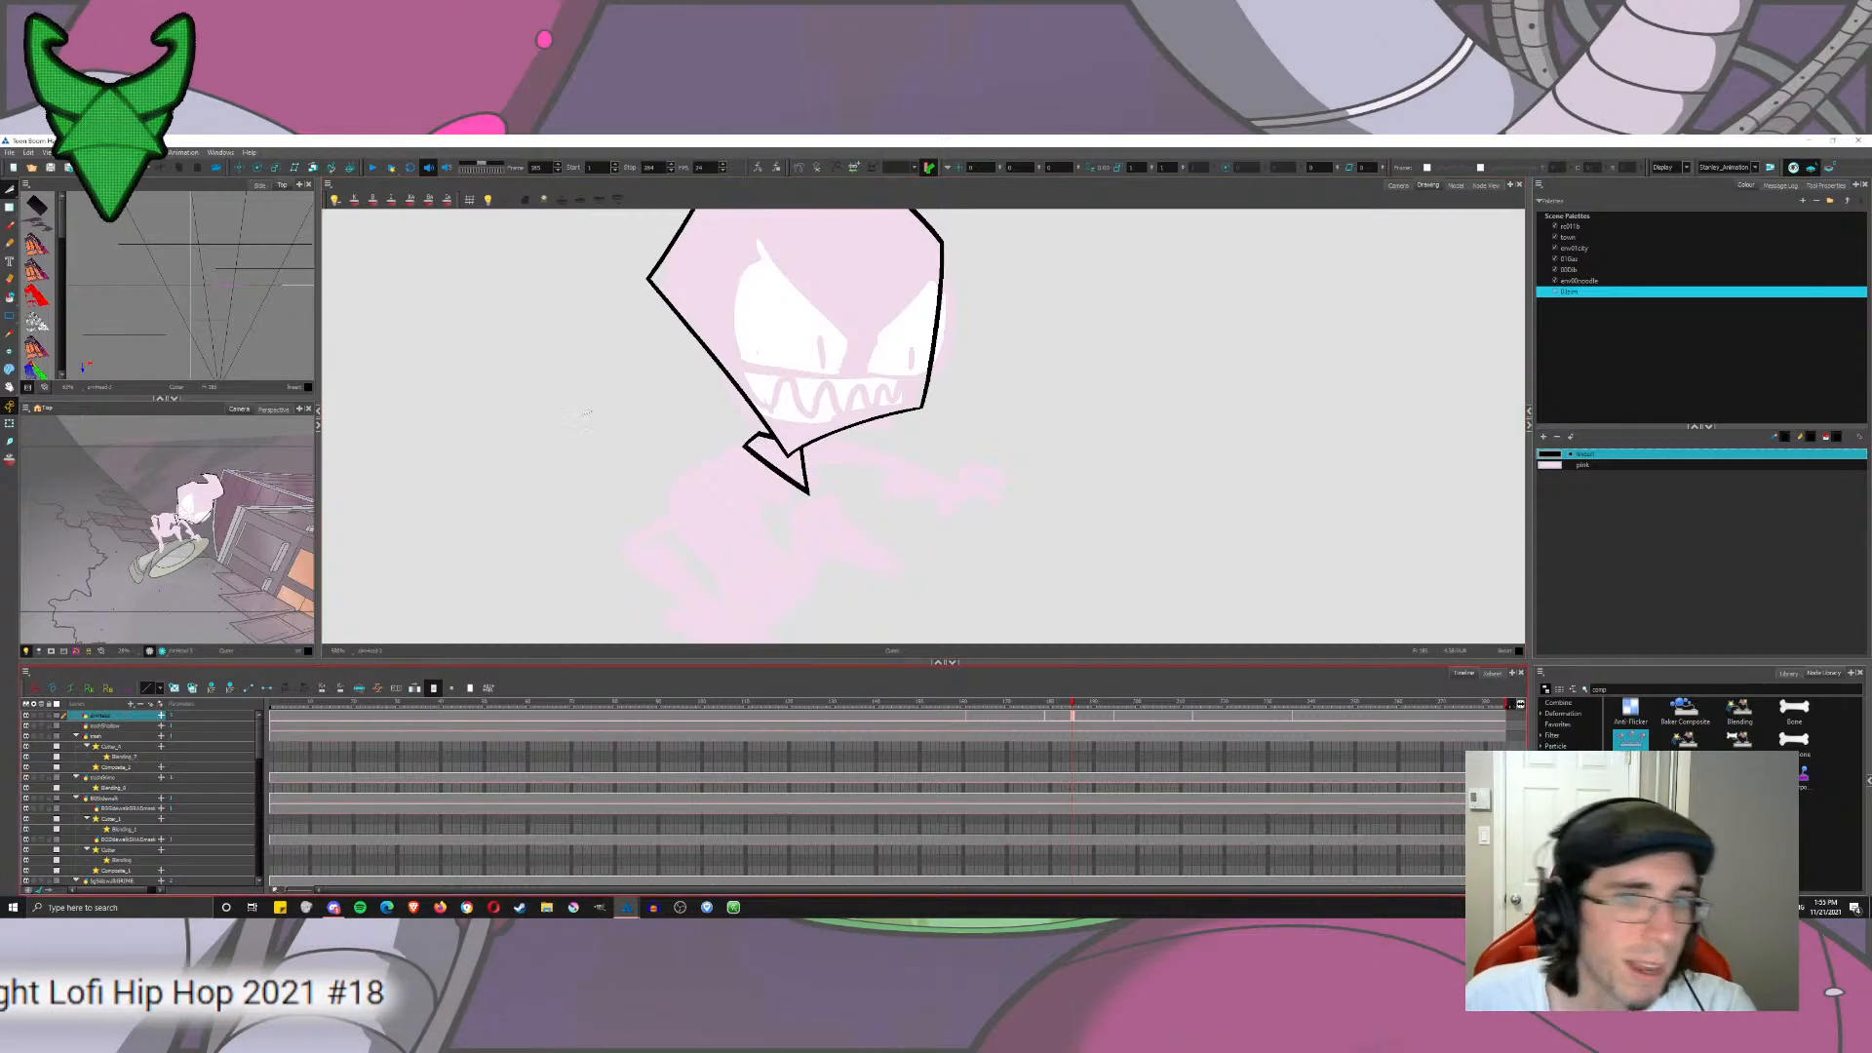
{"action": "left_click", "coordinate": [156, 688]}
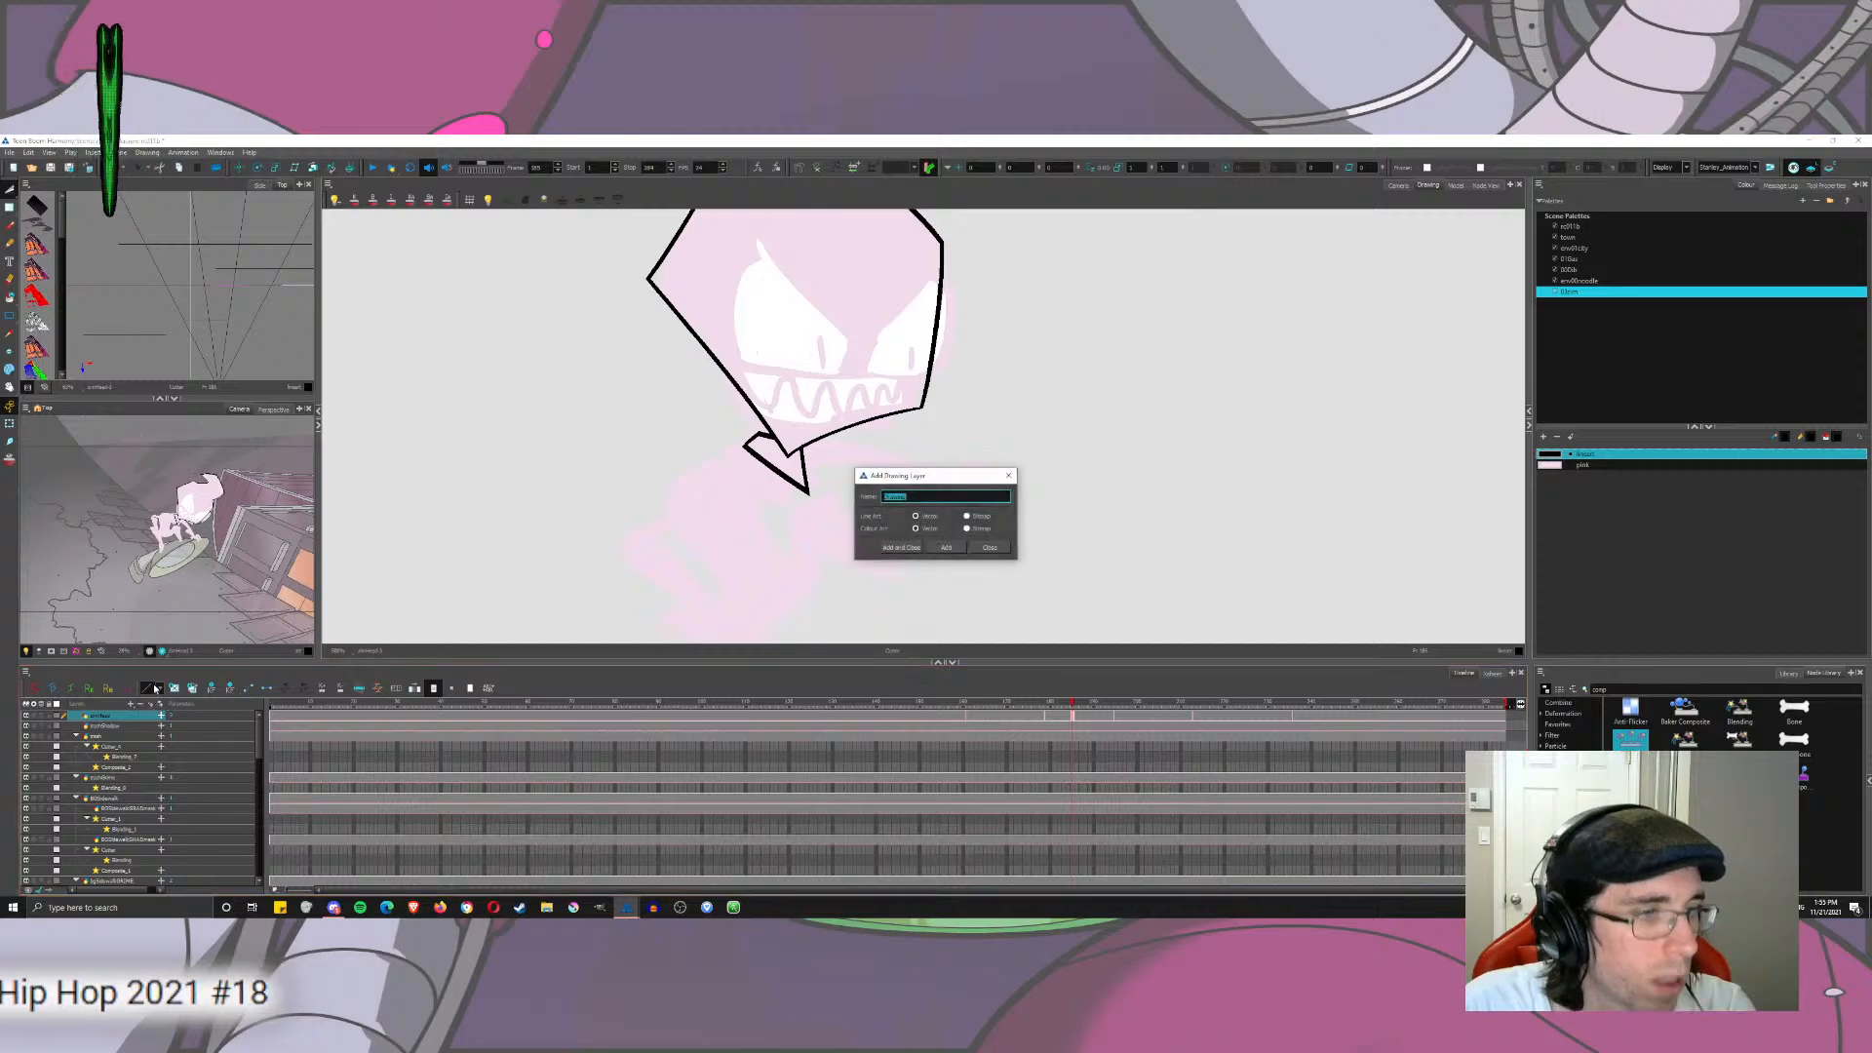
{"action": "type", "text": "zimTo"}
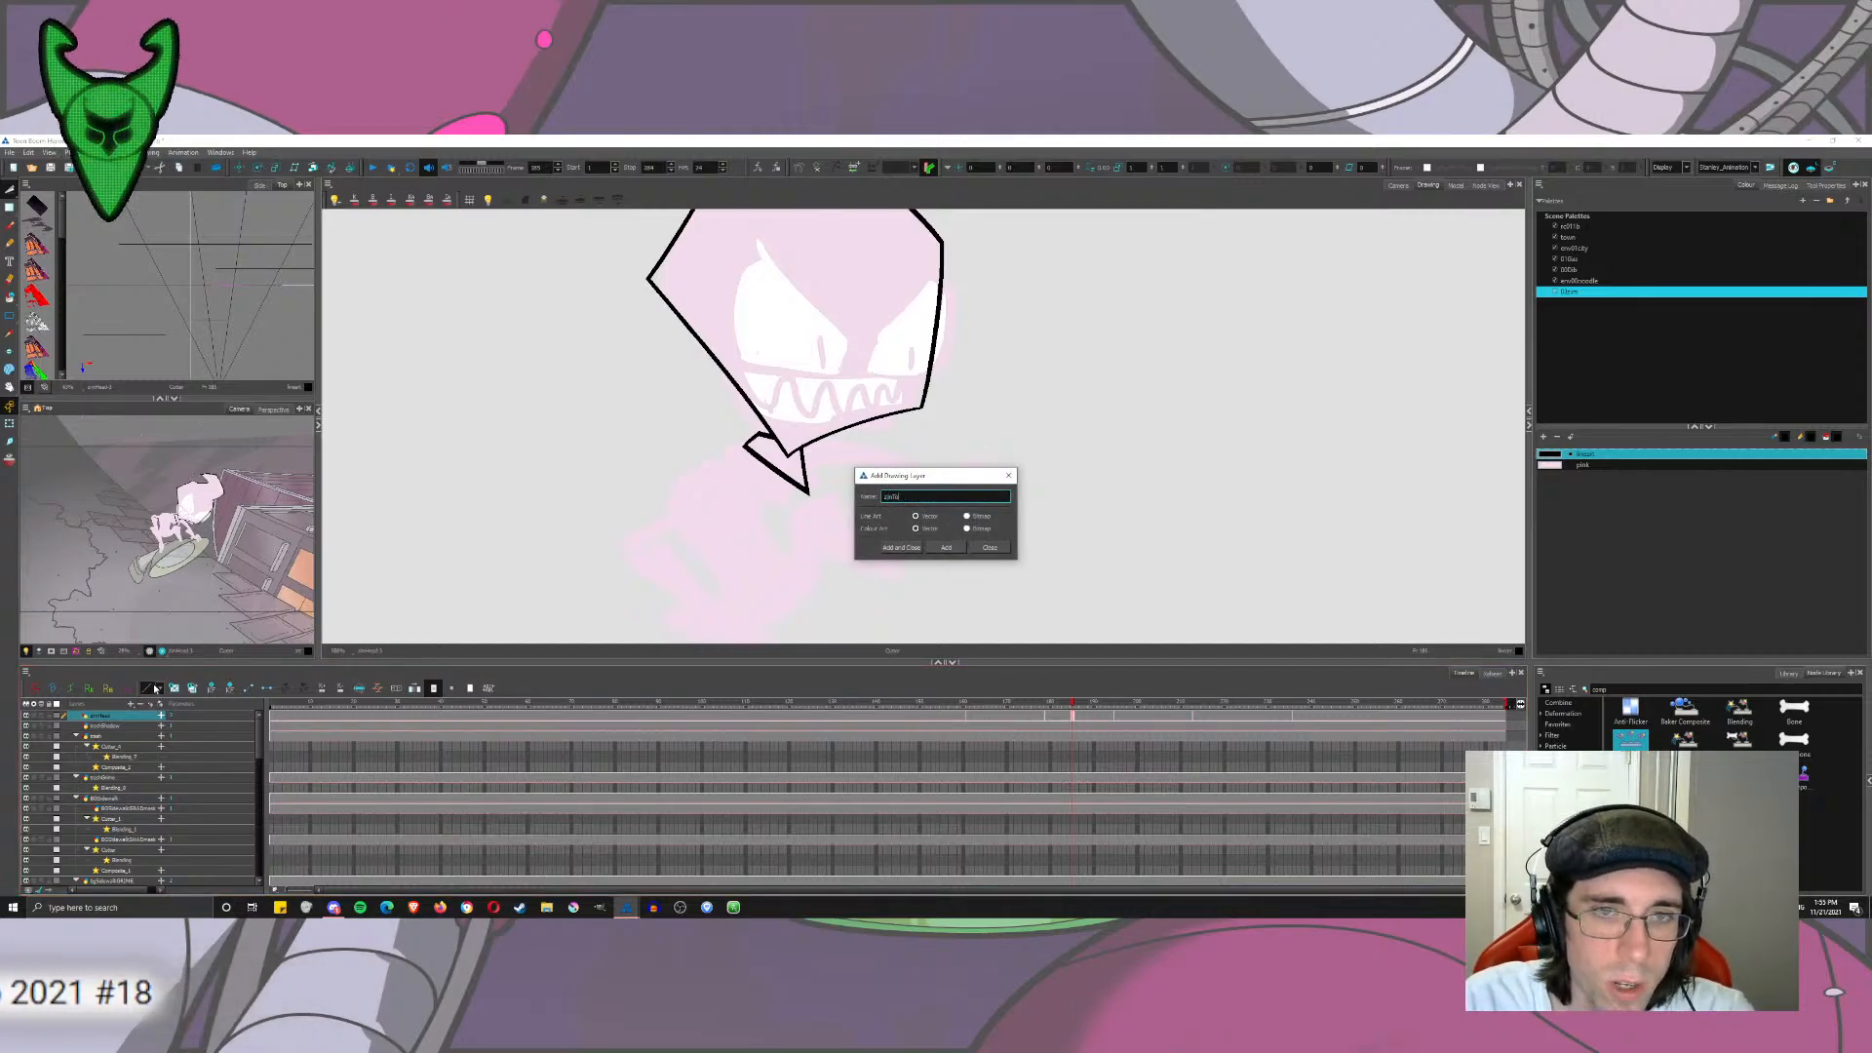
{"action": "type", "text": "rso"}
{"action": "key", "text": "Return"}
{"action": "type", "text": "zim"}
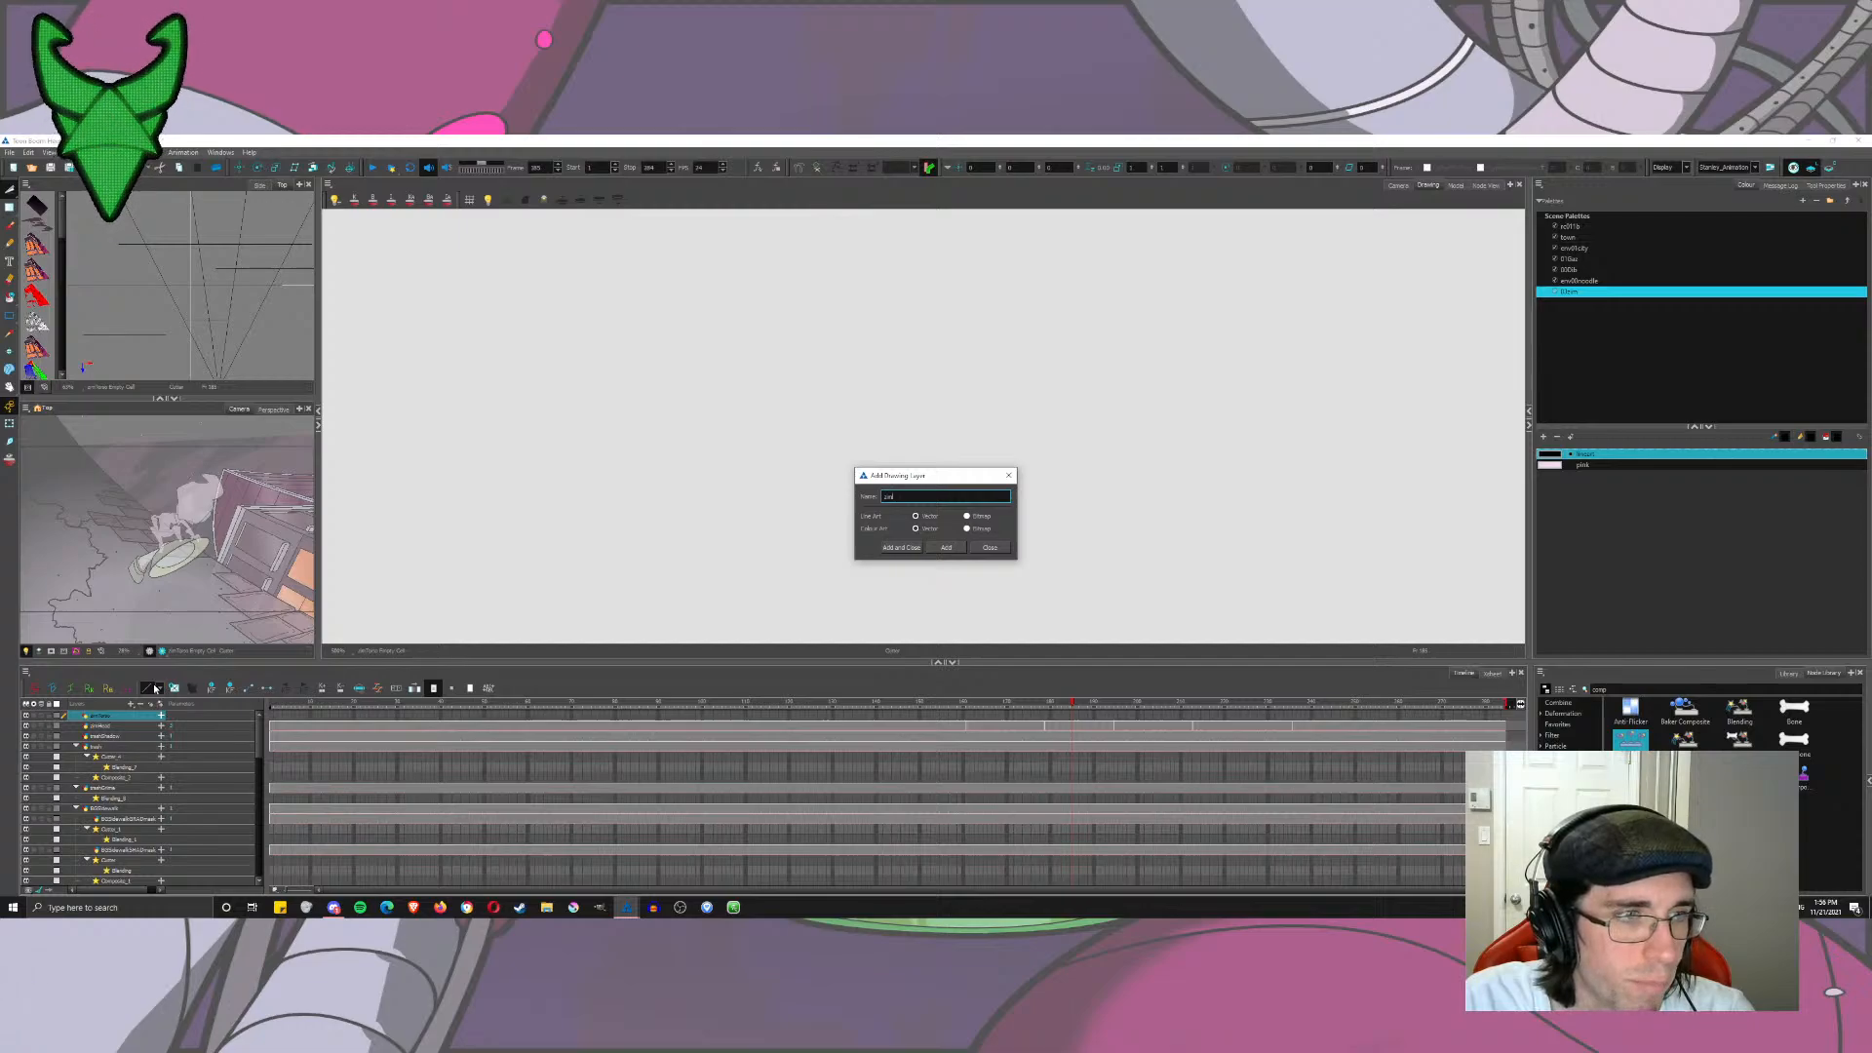
{"action": "key", "text": "BackSpace"}
{"action": "key", "text": "BackSpace"}
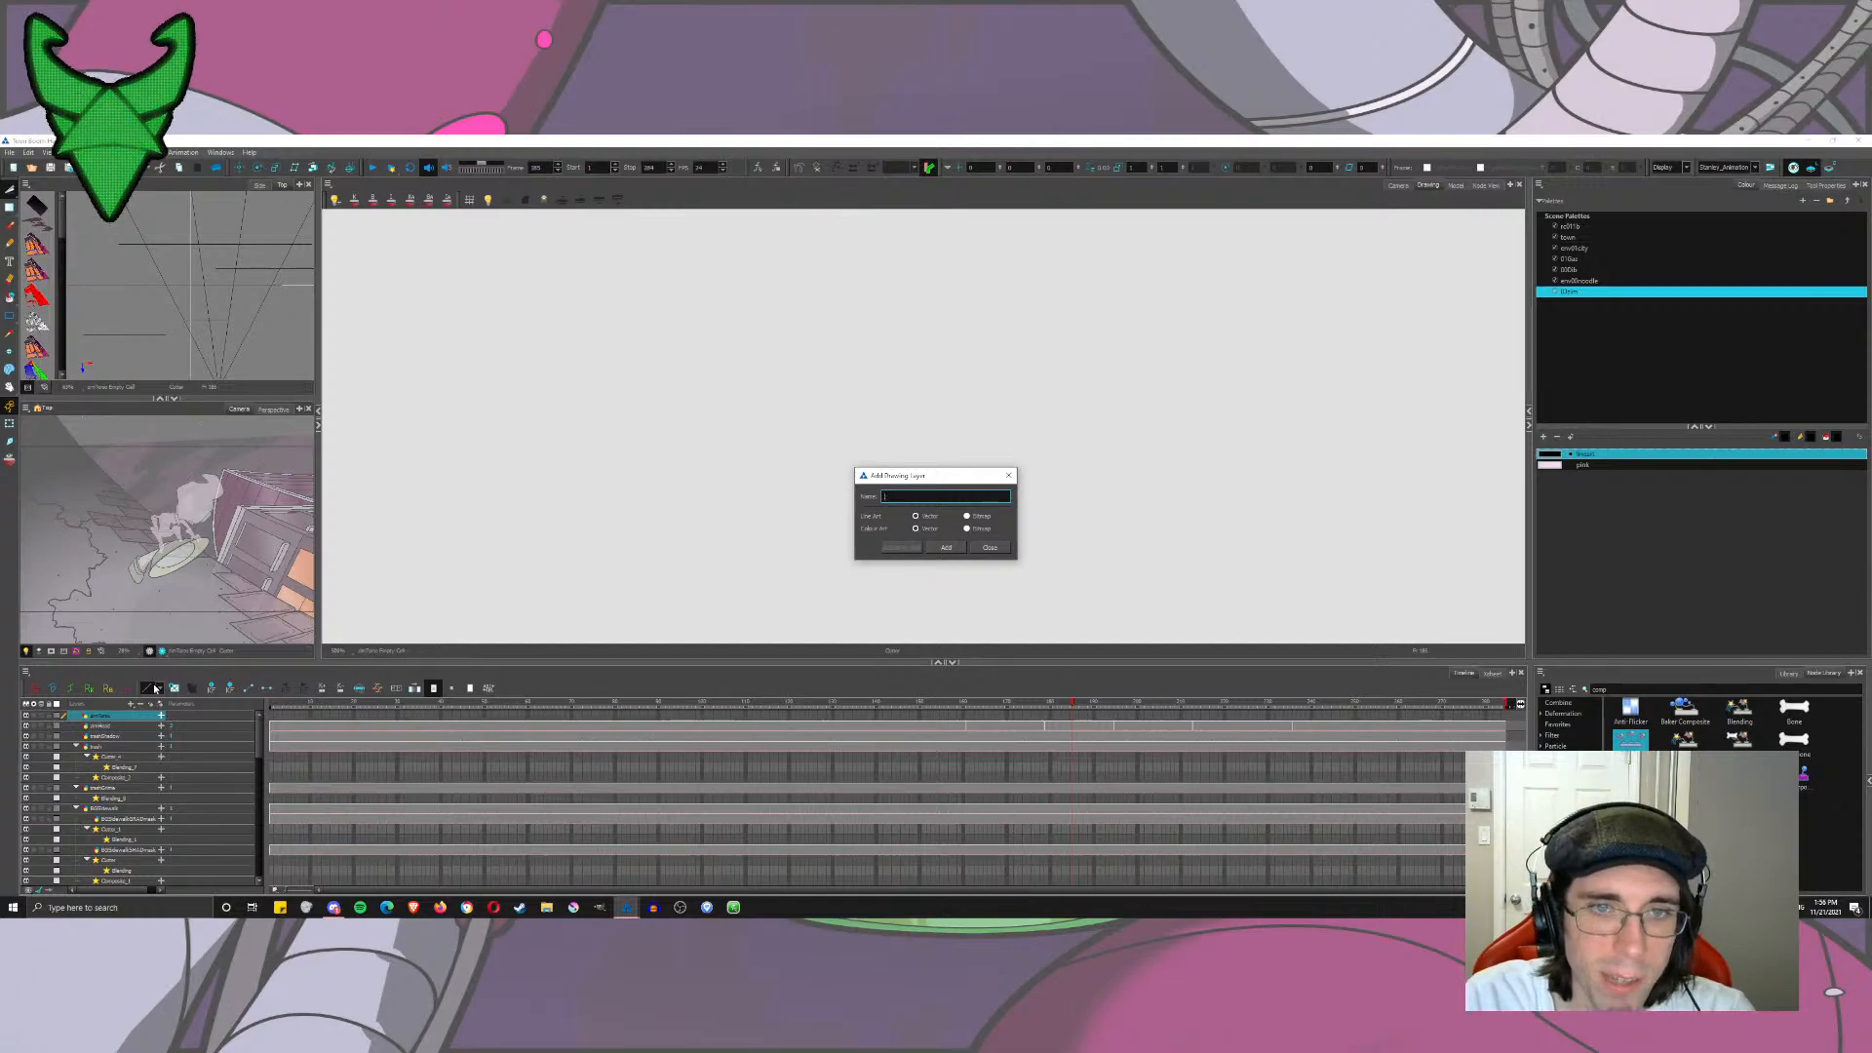
{"action": "left_click", "coordinate": [990, 547]}
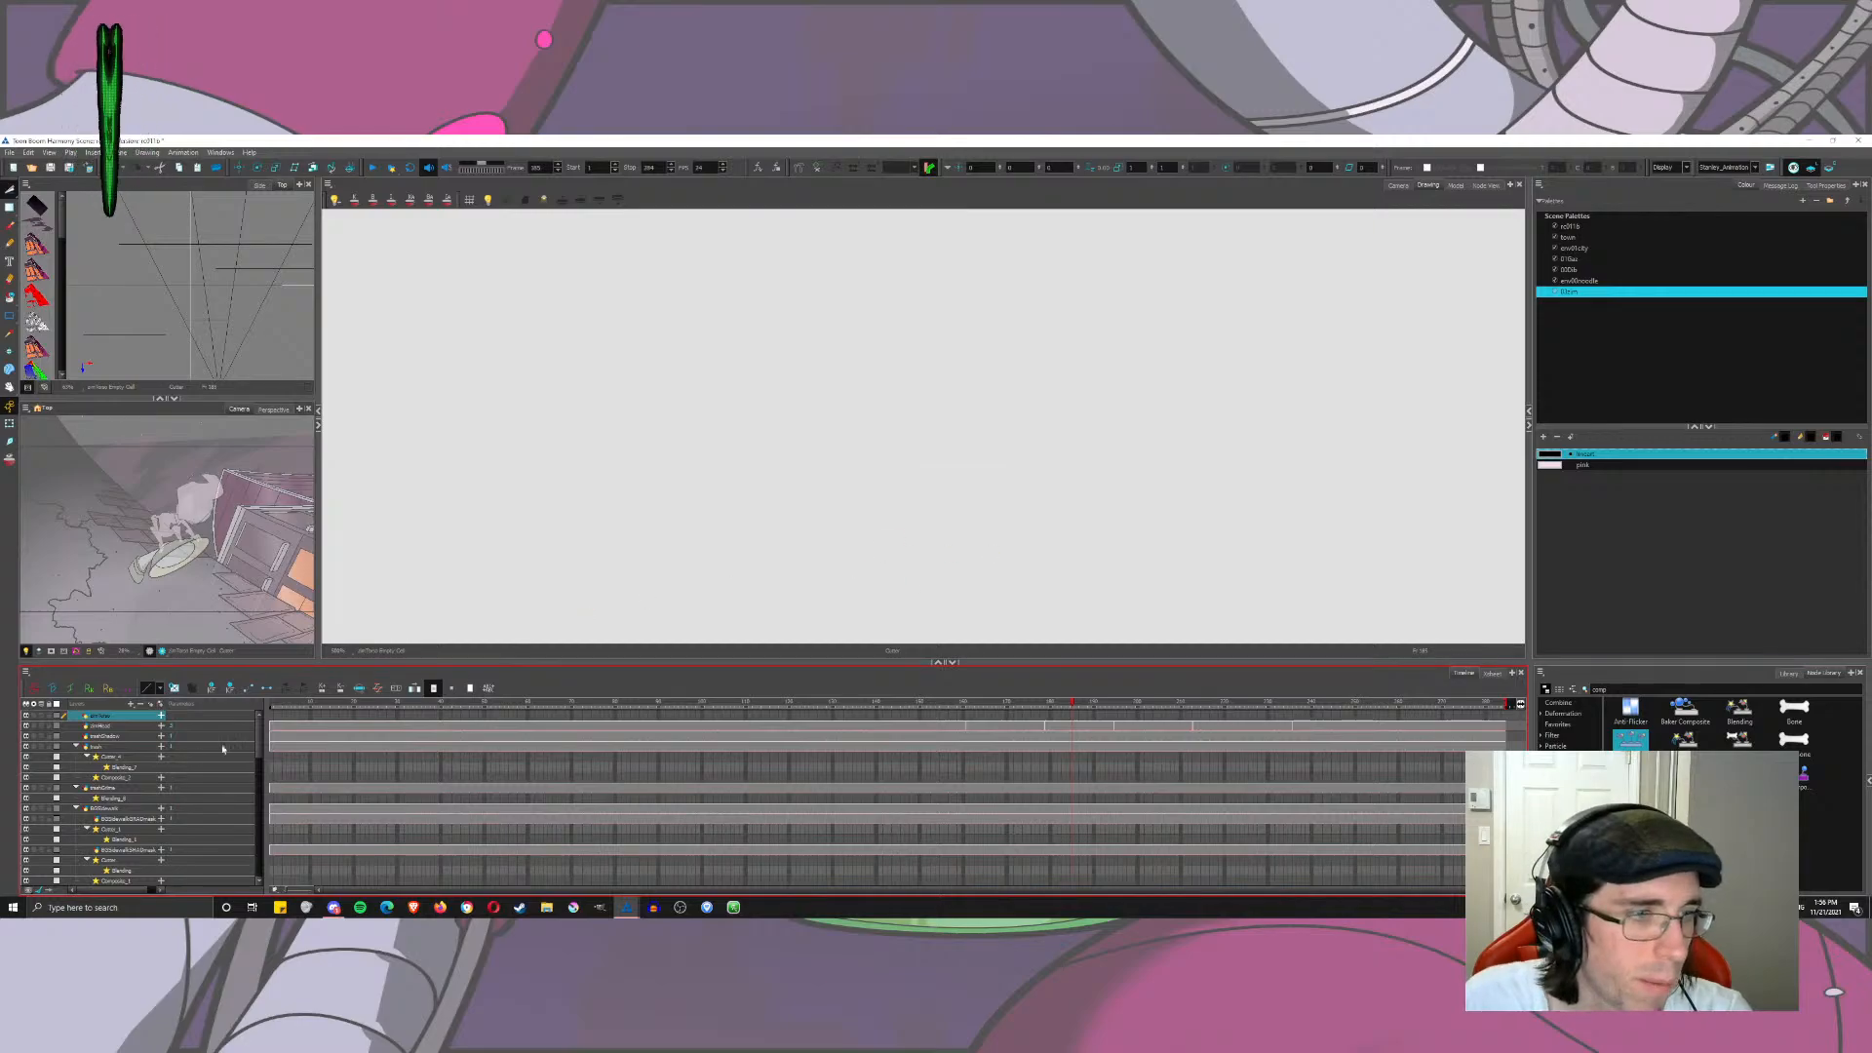
Step: Place the head layer's node and the new drawing node side by side, up and to the left of the composite in the node network
{"action": "left_click", "coordinate": [111, 728]}
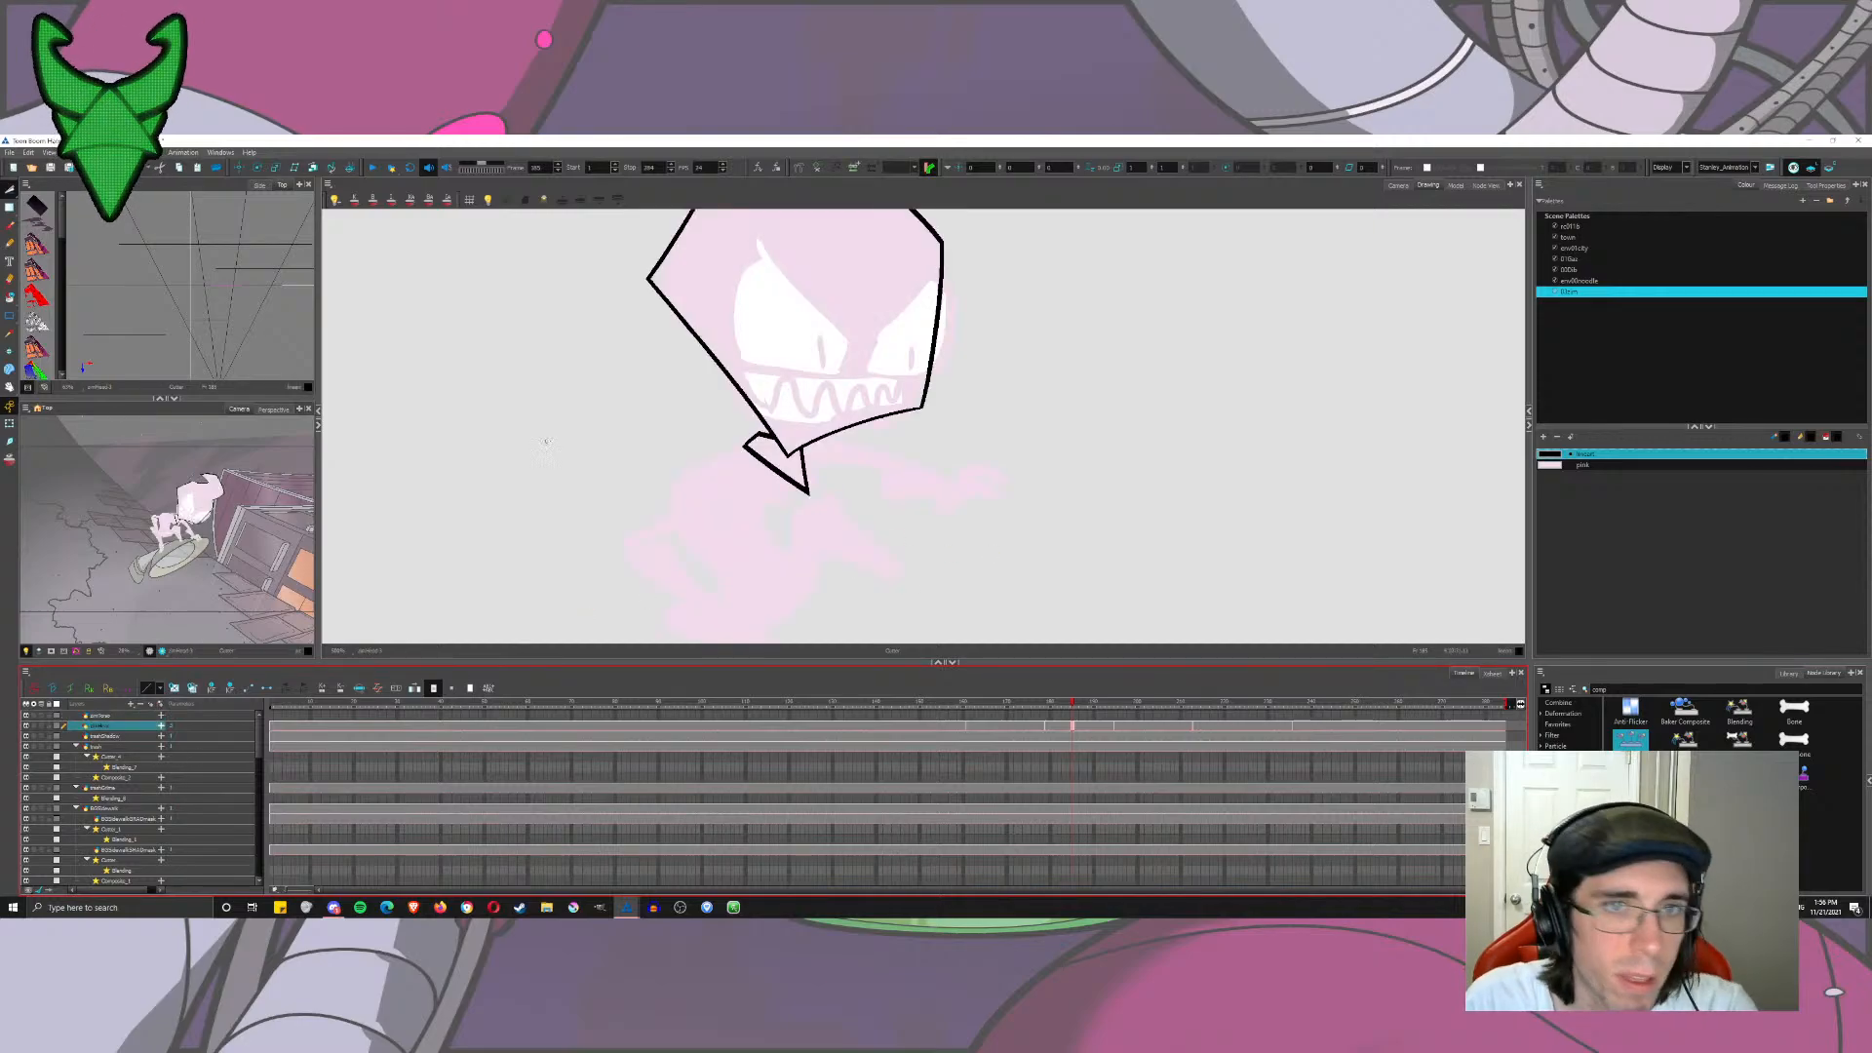
{"action": "left_click", "coordinate": [1486, 185]}
{"action": "left_click_drag", "start_coordinate": [1057, 315], "coordinate": [731, 605]}
{"action": "left_click_drag", "start_coordinate": [771, 502], "coordinate": [1148, 326]}
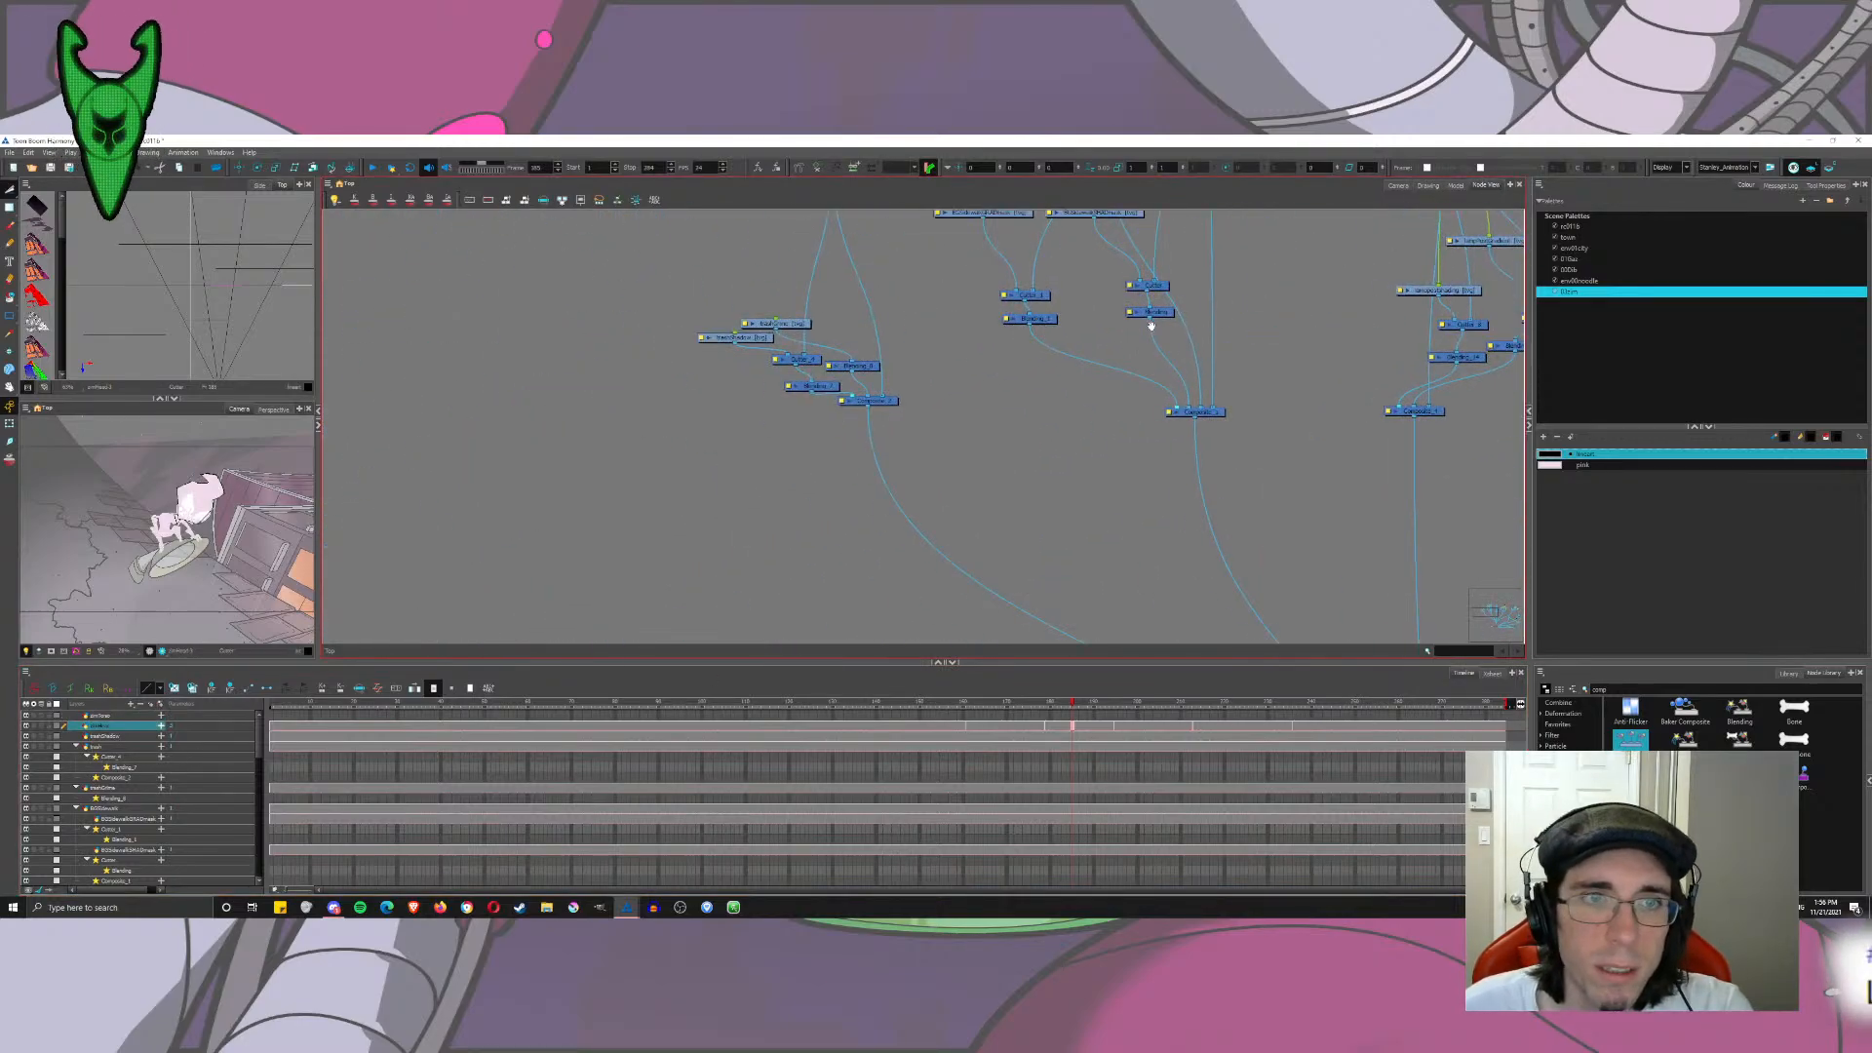
{"action": "left_click_drag", "start_coordinate": [1020, 338], "coordinate": [689, 262]}
{"action": "left_click_drag", "start_coordinate": [1289, 588], "coordinate": [869, 459]}
{"action": "left_click_drag", "start_coordinate": [1163, 635], "coordinate": [764, 406]}
{"action": "left_click_drag", "start_coordinate": [461, 521], "coordinate": [1134, 378]}
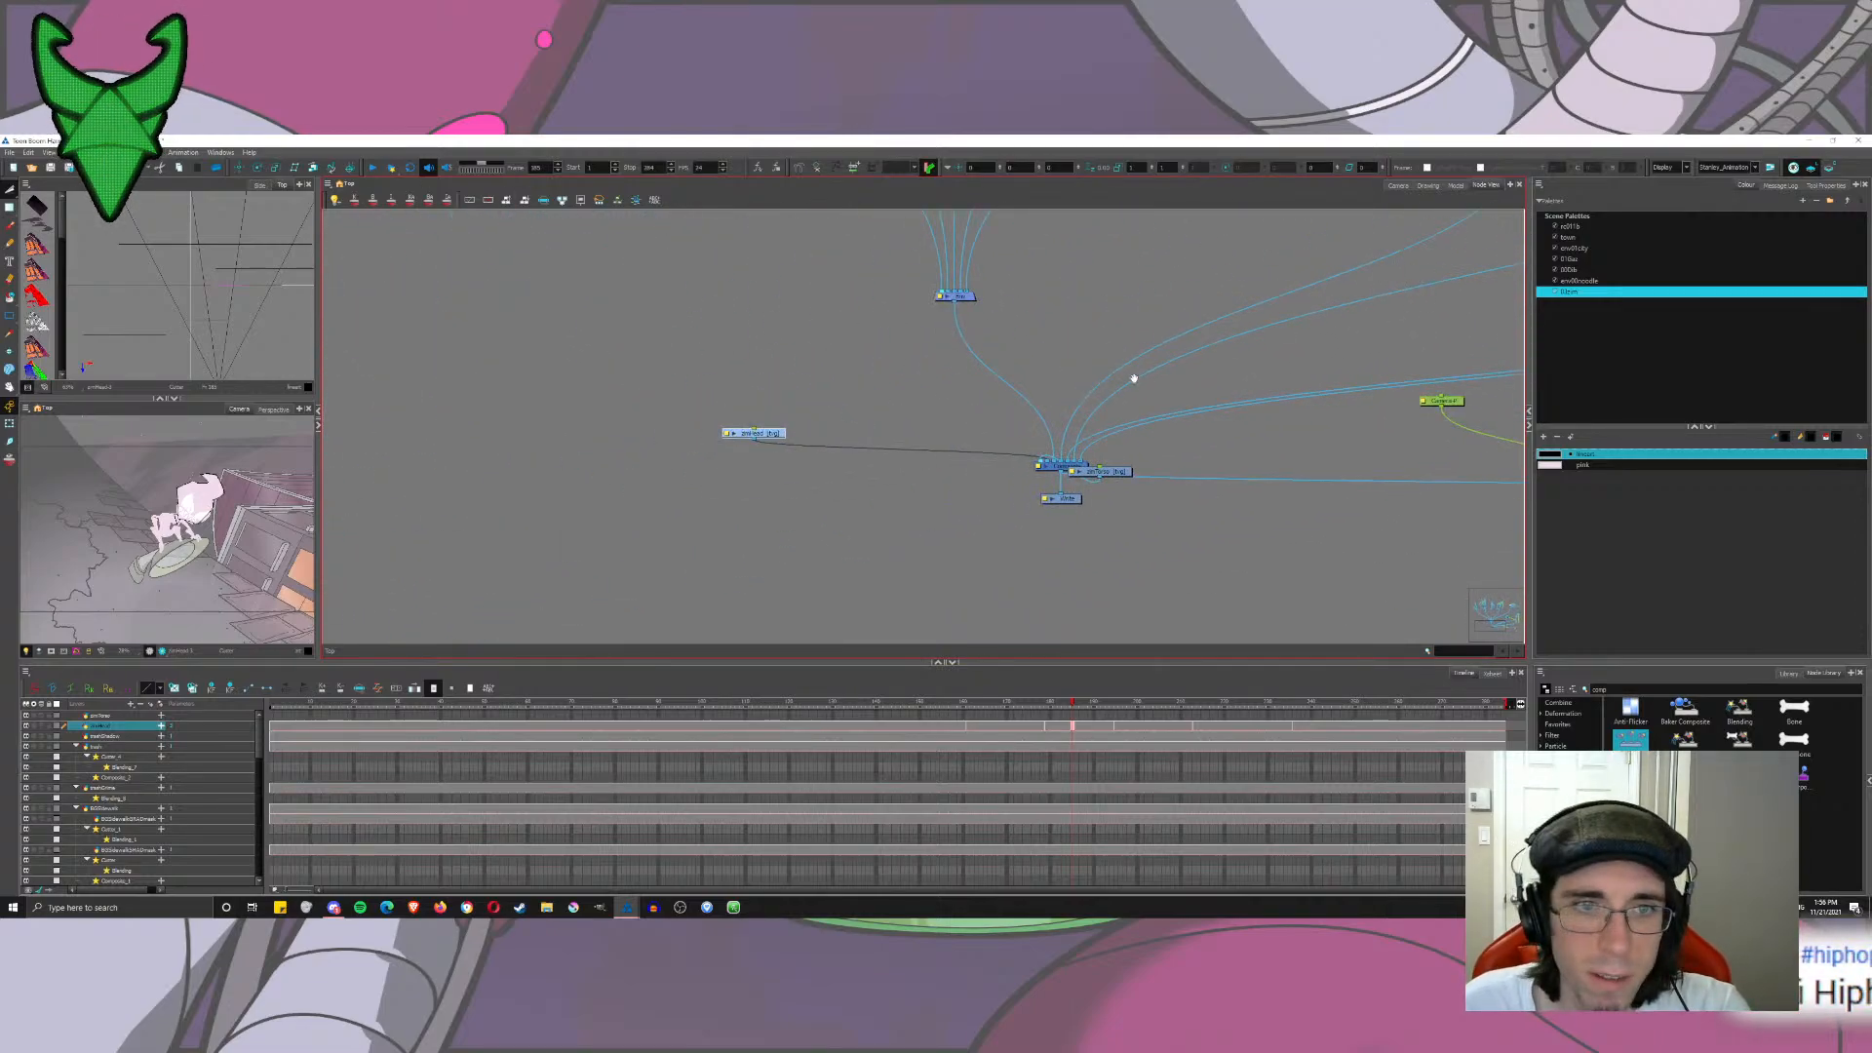
{"action": "left_click_drag", "start_coordinate": [1112, 472], "coordinate": [804, 306]}
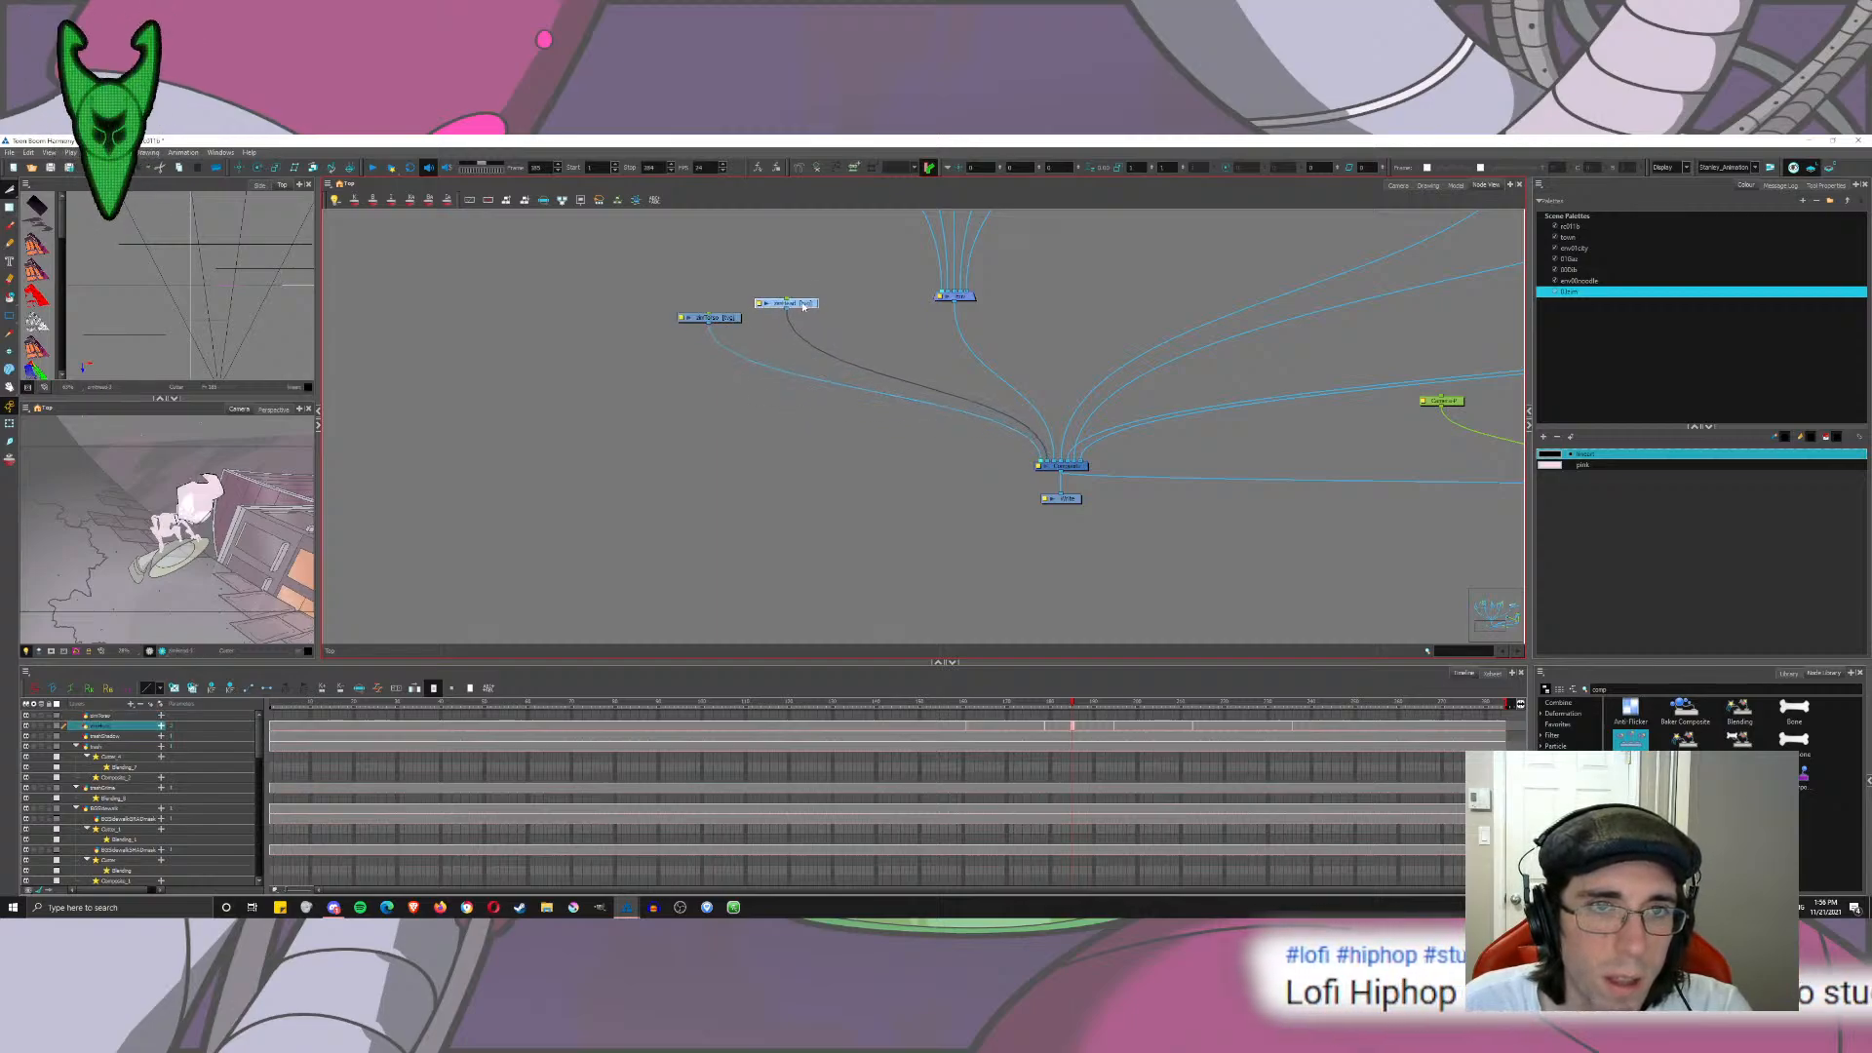
Step: Move the black outline from the pink sketch layer into the new drawing layer and extend its exposure across the selected frames
{"action": "left_click", "coordinate": [1428, 185]}
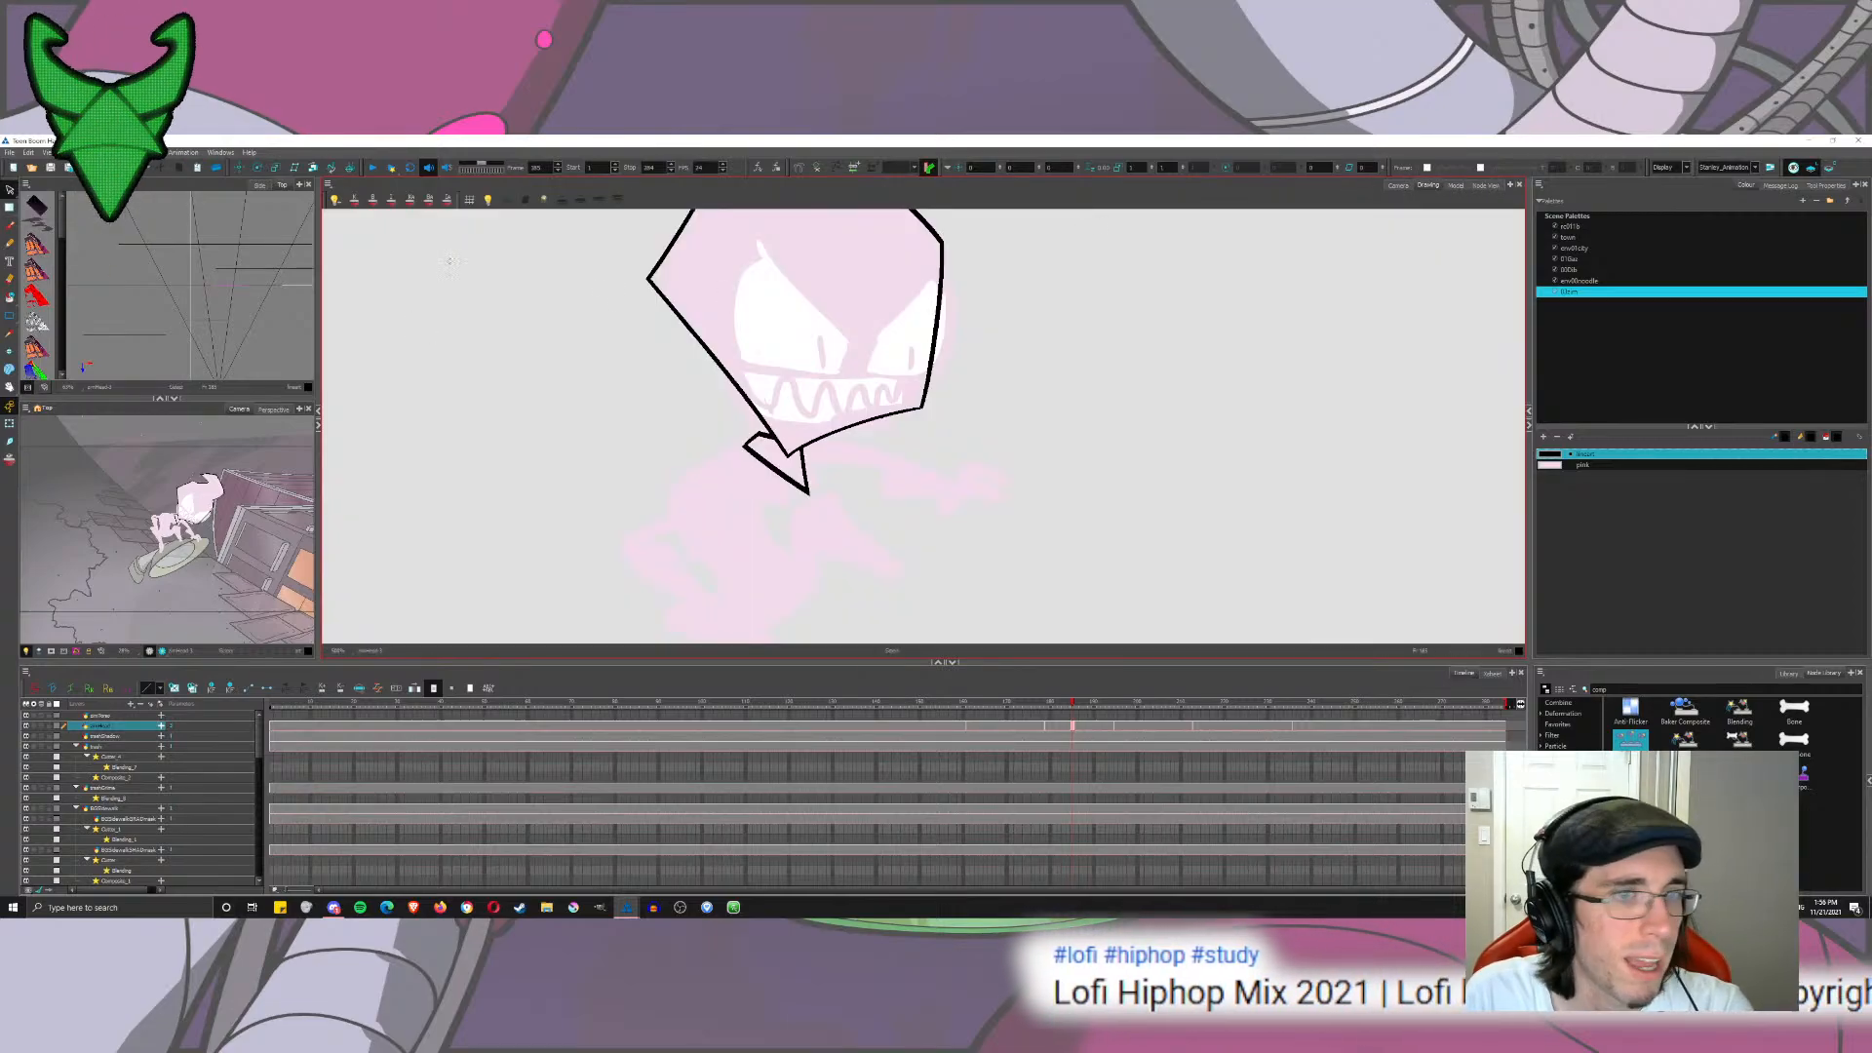
{"action": "key", "text": "ctrl+a"}
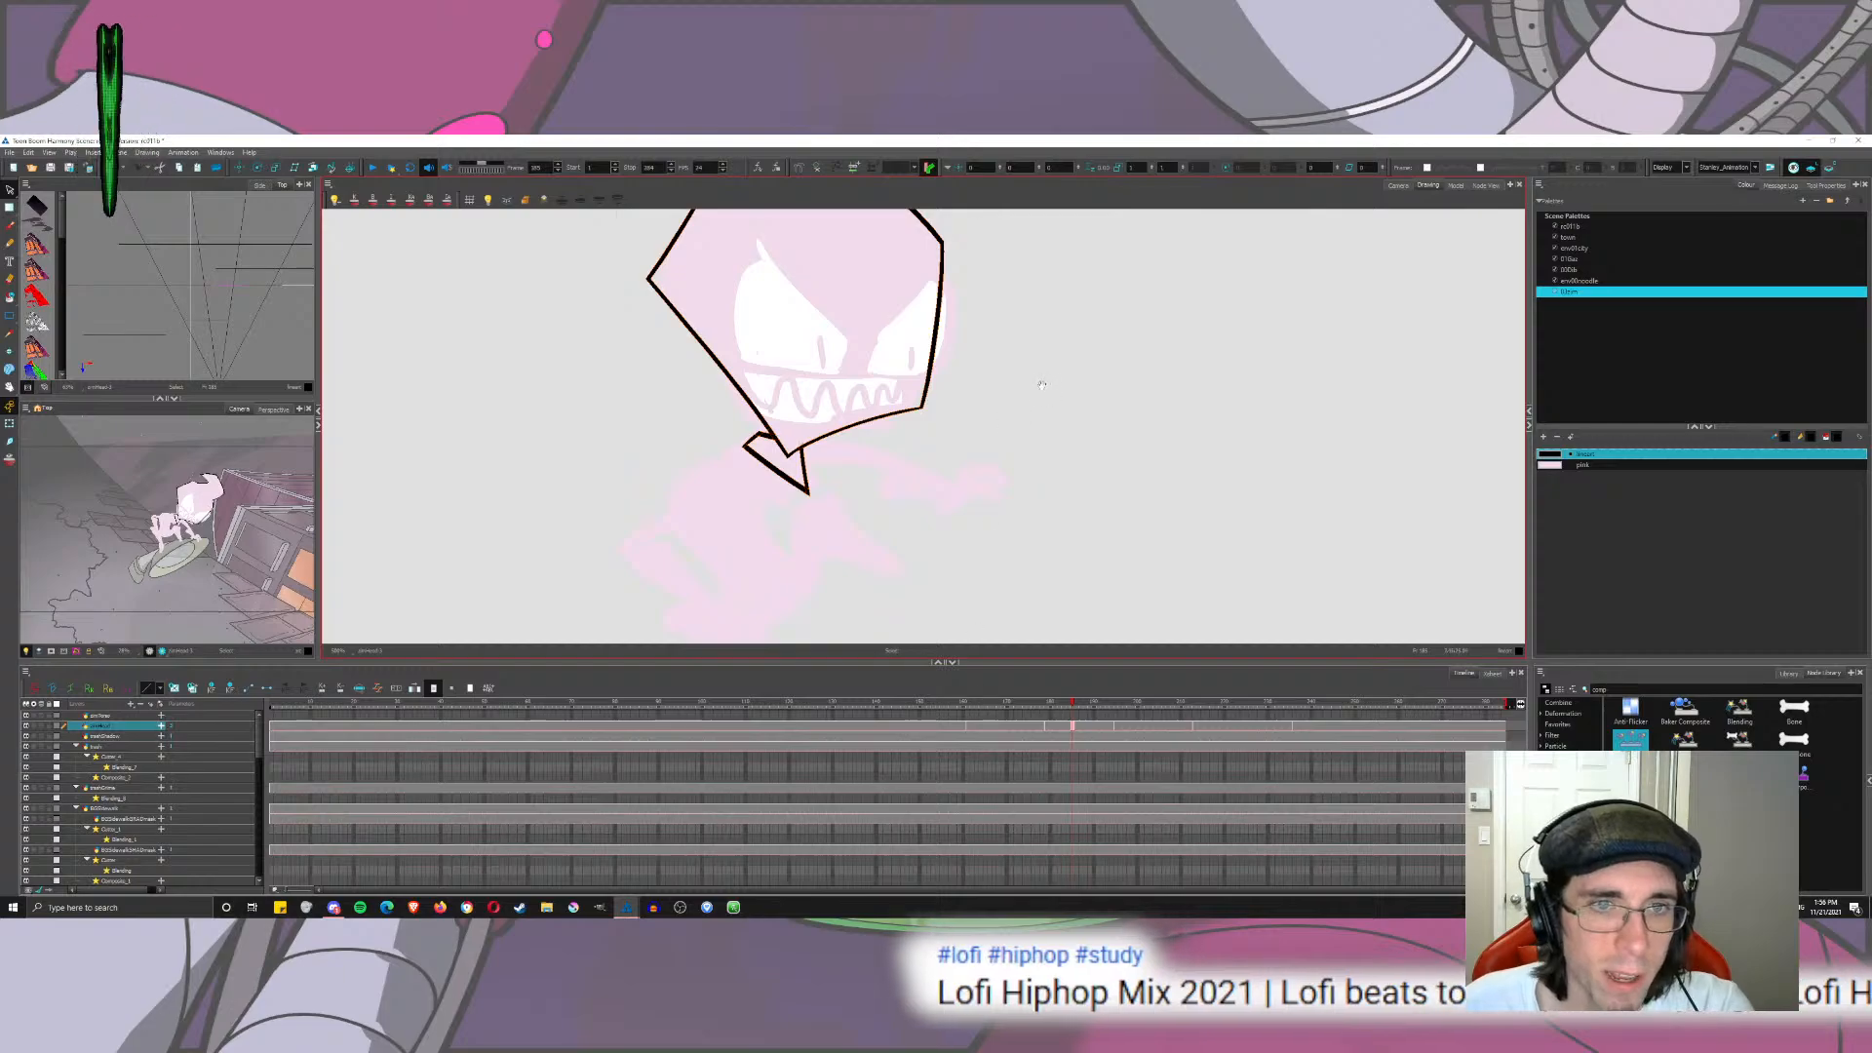
{"action": "left_click_drag", "start_coordinate": [948, 305], "coordinate": [943, 417]}
{"action": "key", "text": "Delete"}
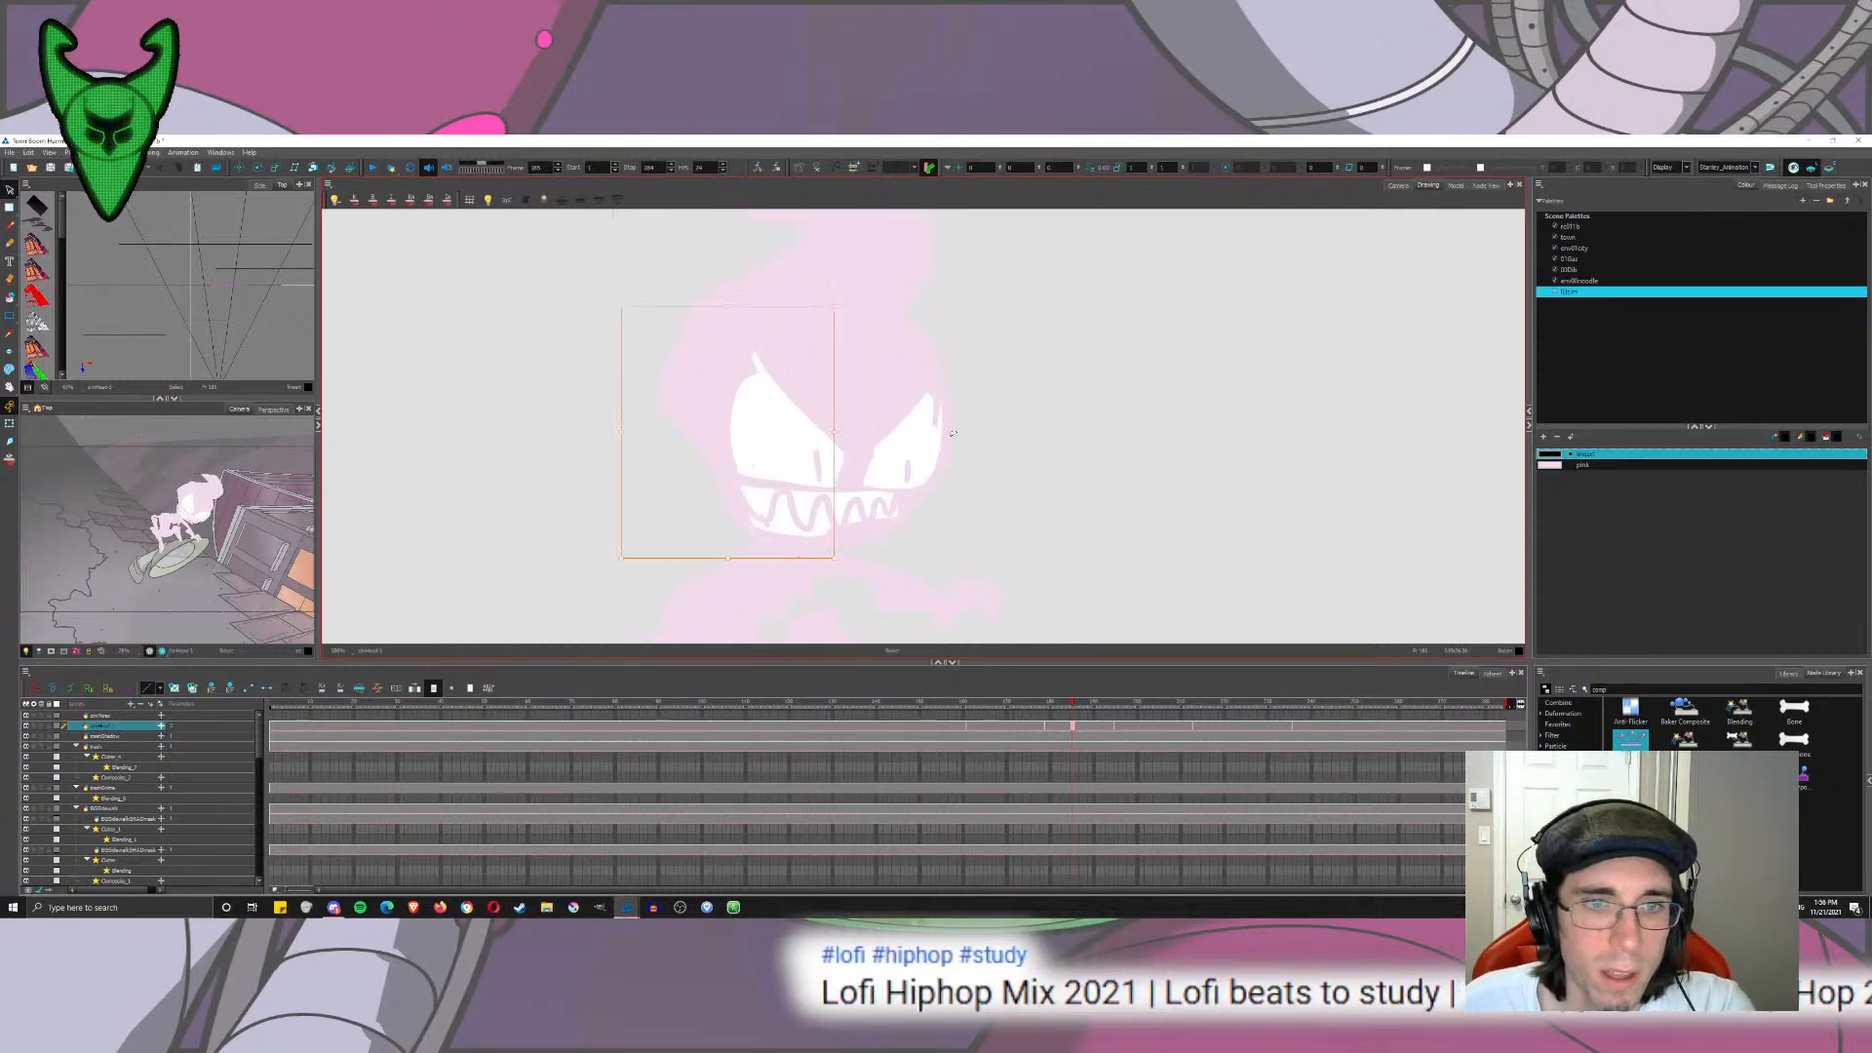
{"action": "left_click", "coordinate": [953, 433]}
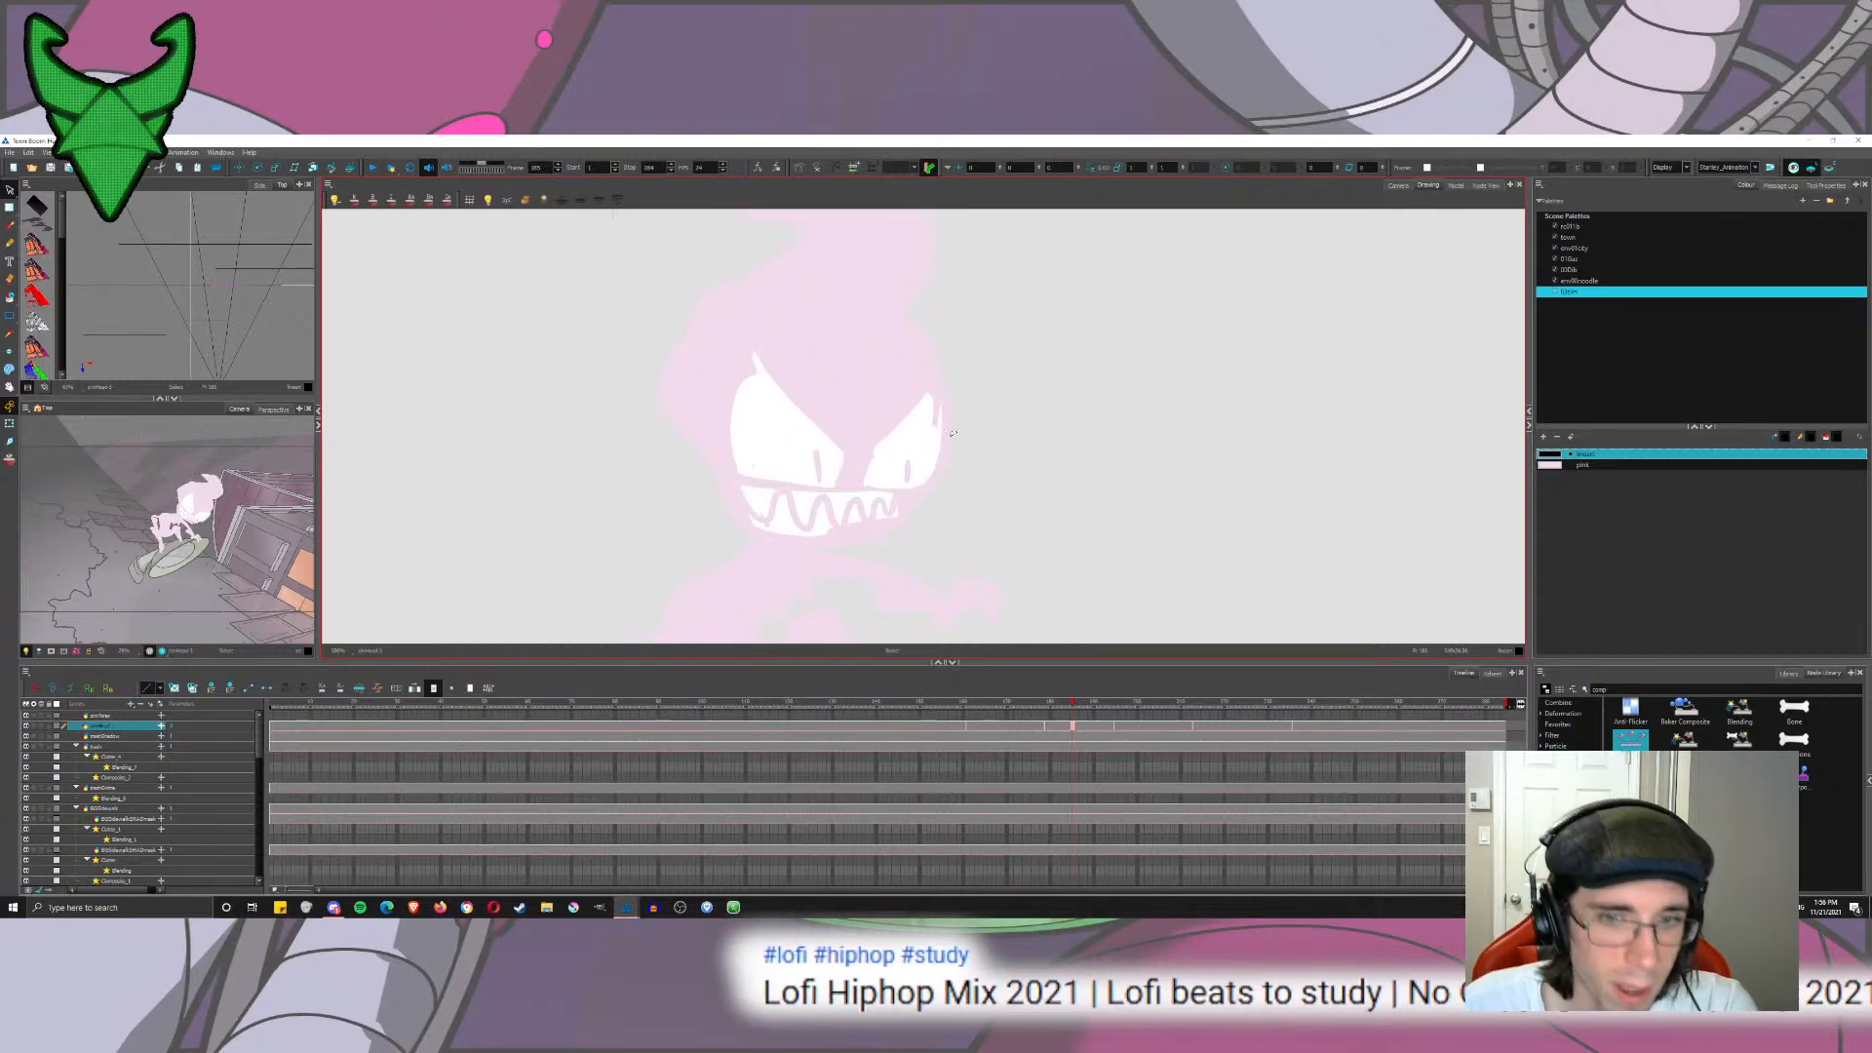
{"action": "left_click", "coordinate": [1046, 717]}
{"action": "left_click", "coordinate": [1113, 716]}
{"action": "key", "text": "F5"}
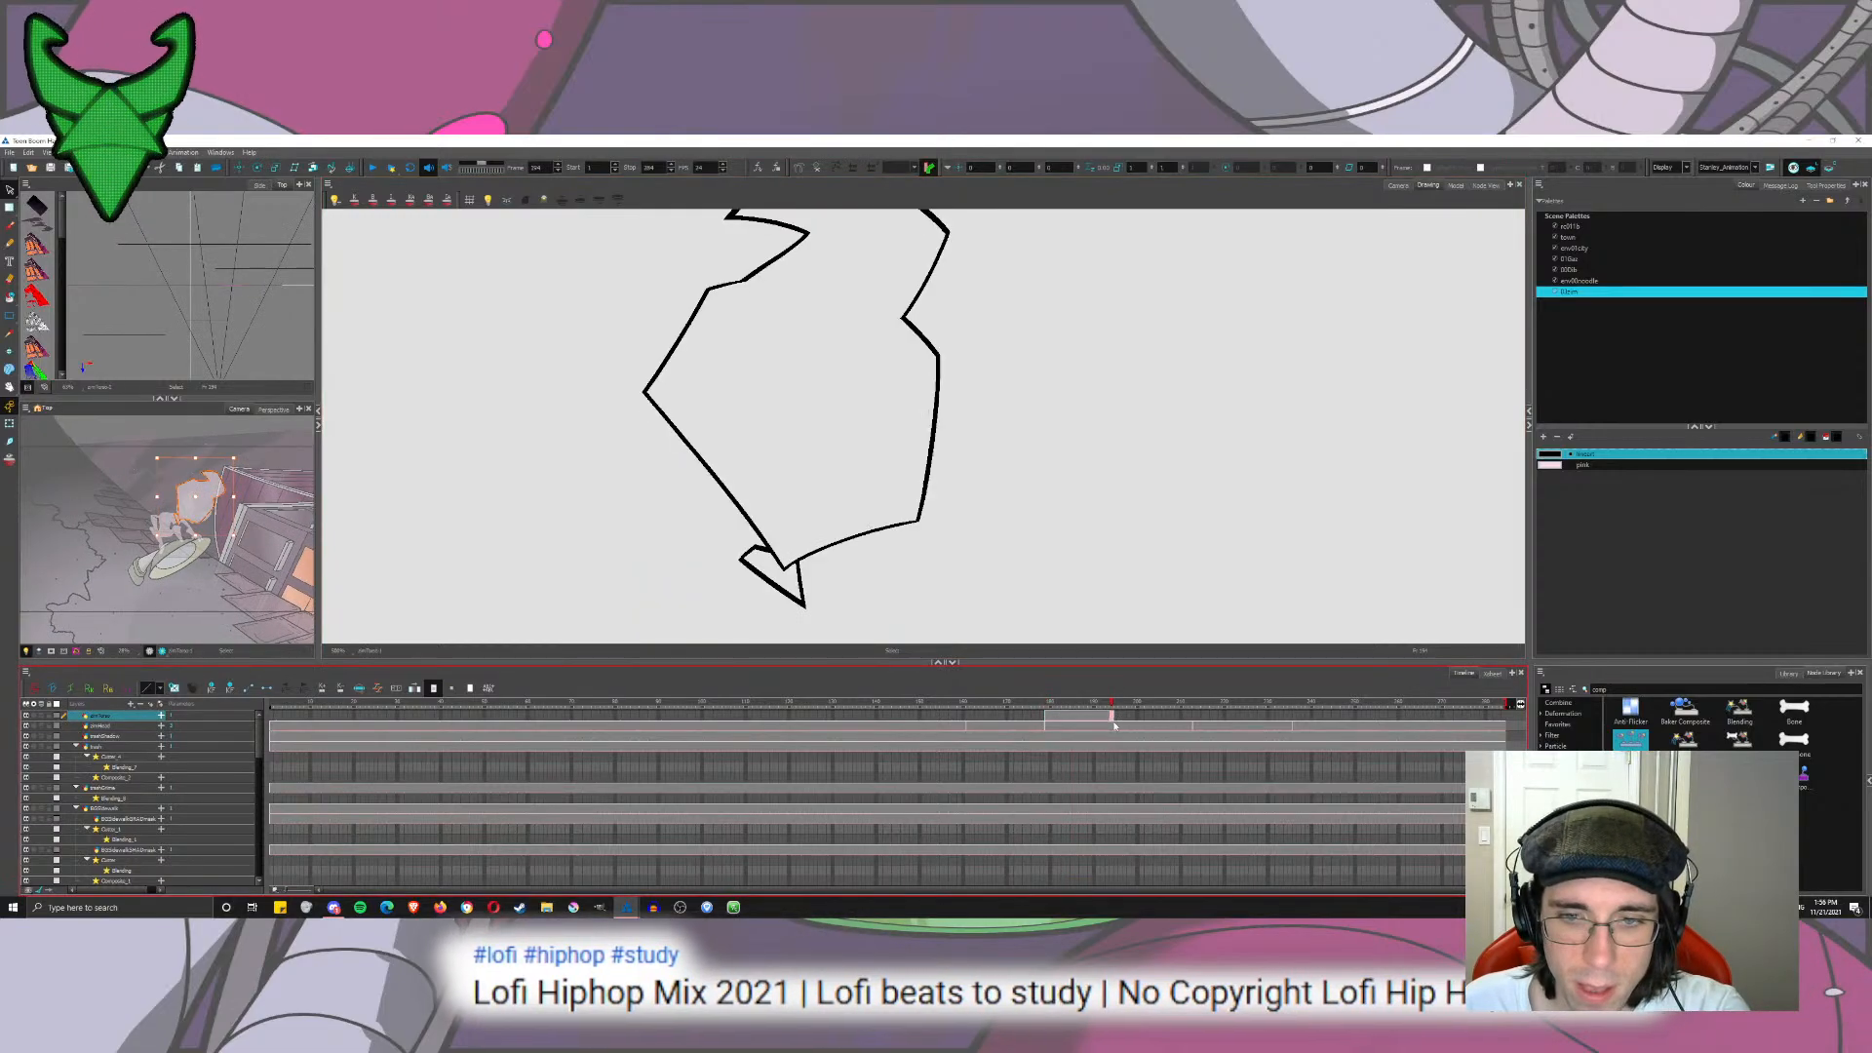
Step: Parent the outline's drawing node to the pink sketch node, and name the parent node zimTorso
{"action": "left_click", "coordinate": [1486, 185]}
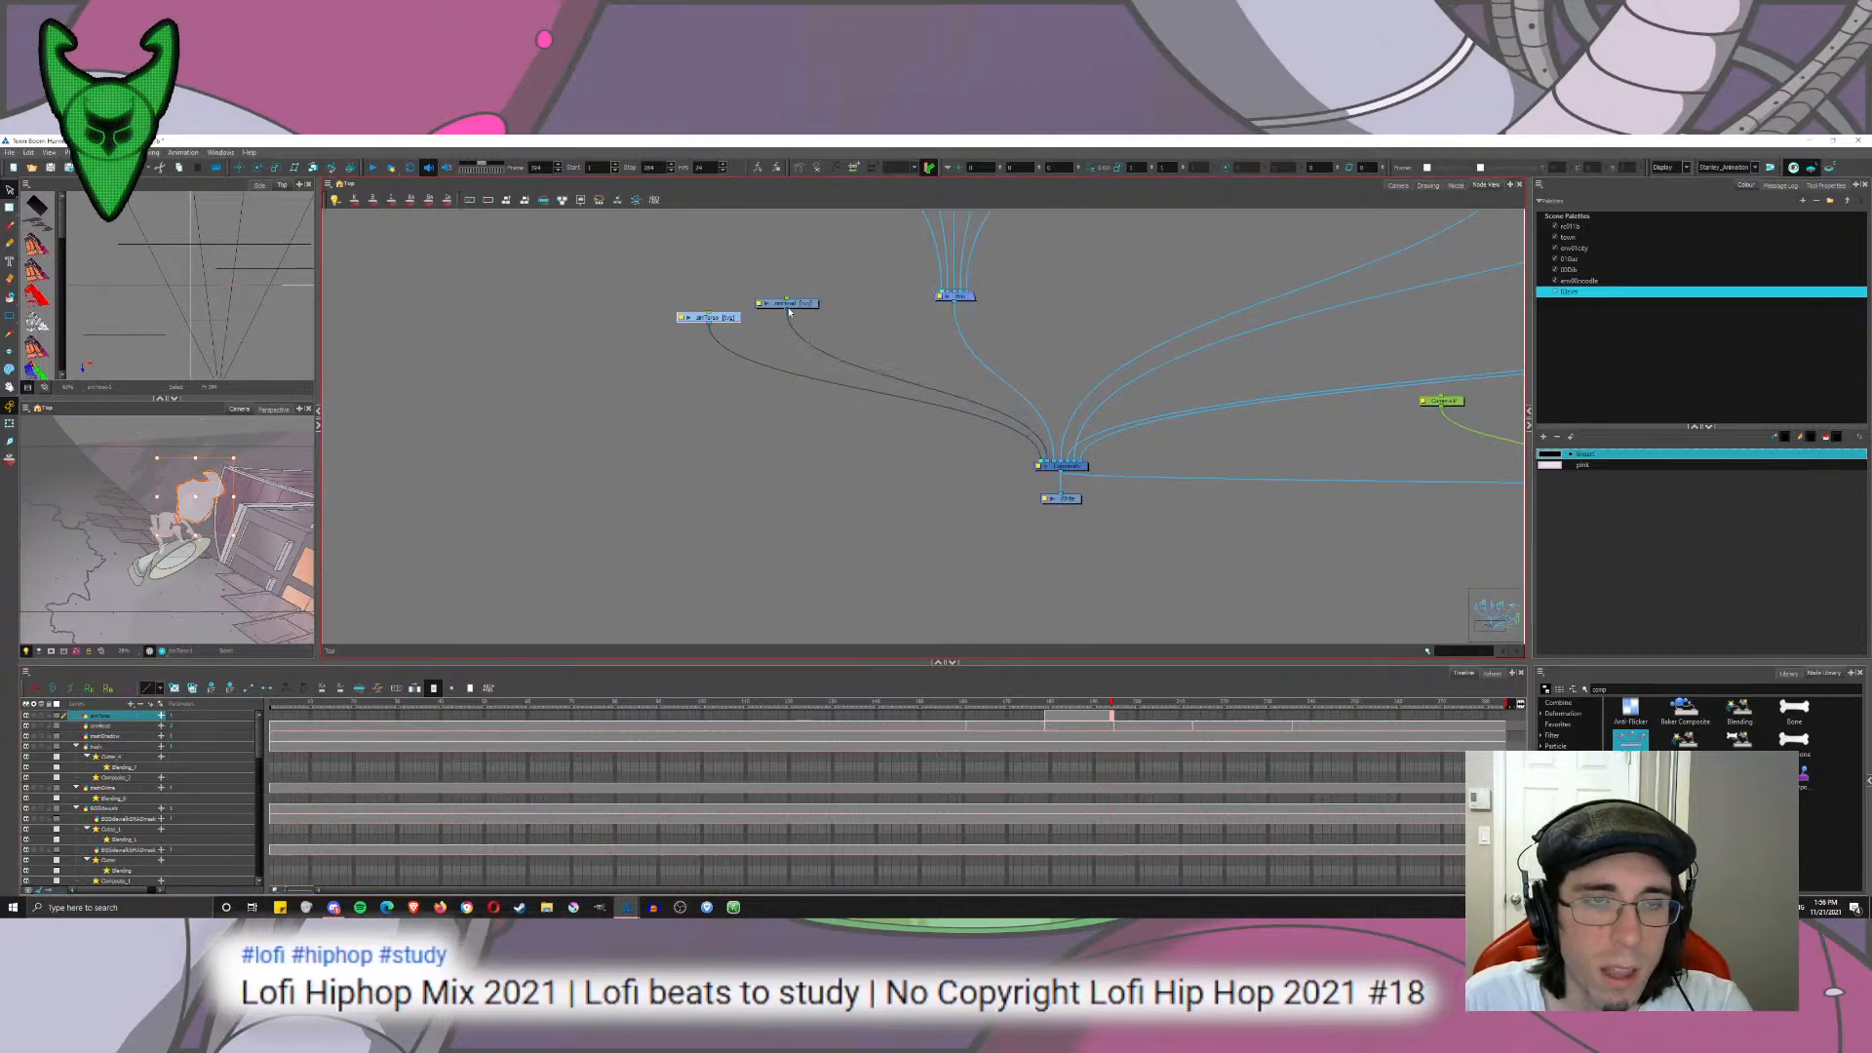
{"action": "left_click", "coordinate": [712, 317]}
{"action": "double_click", "coordinate": [763, 303]}
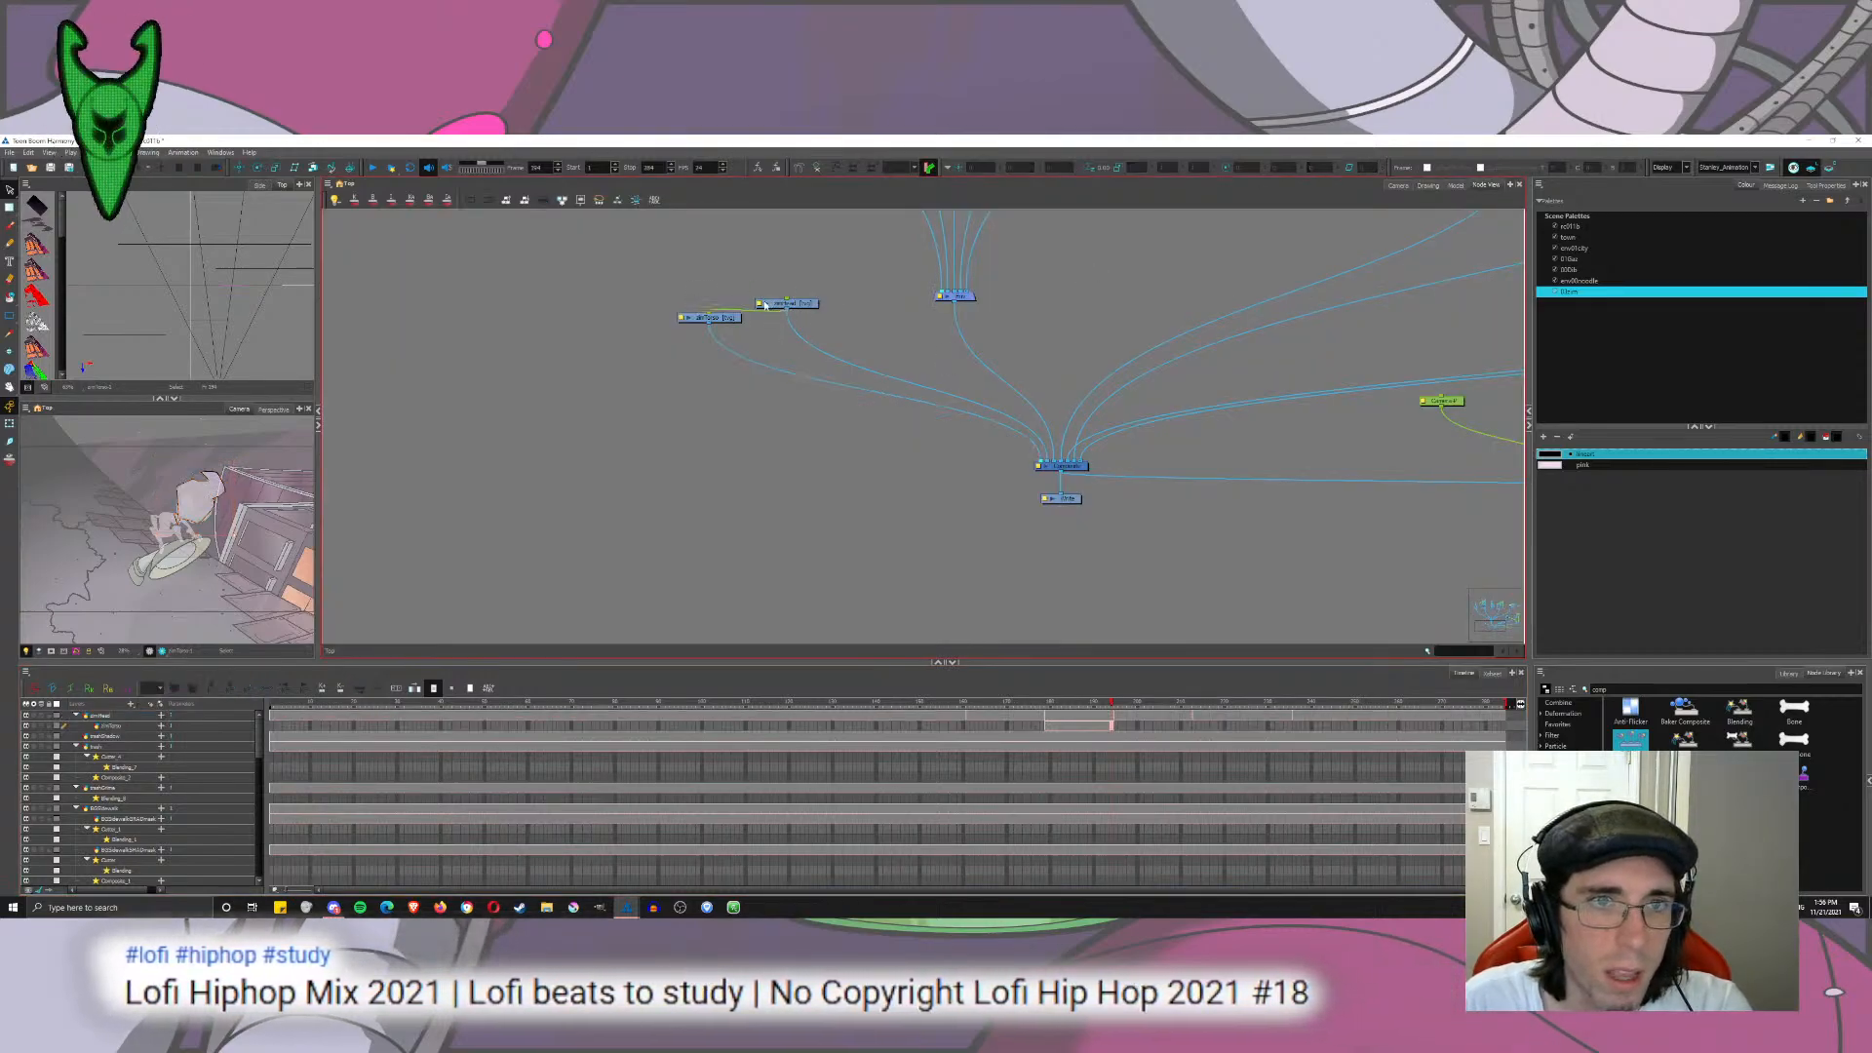
{"action": "type", "text": "zimTorso"}
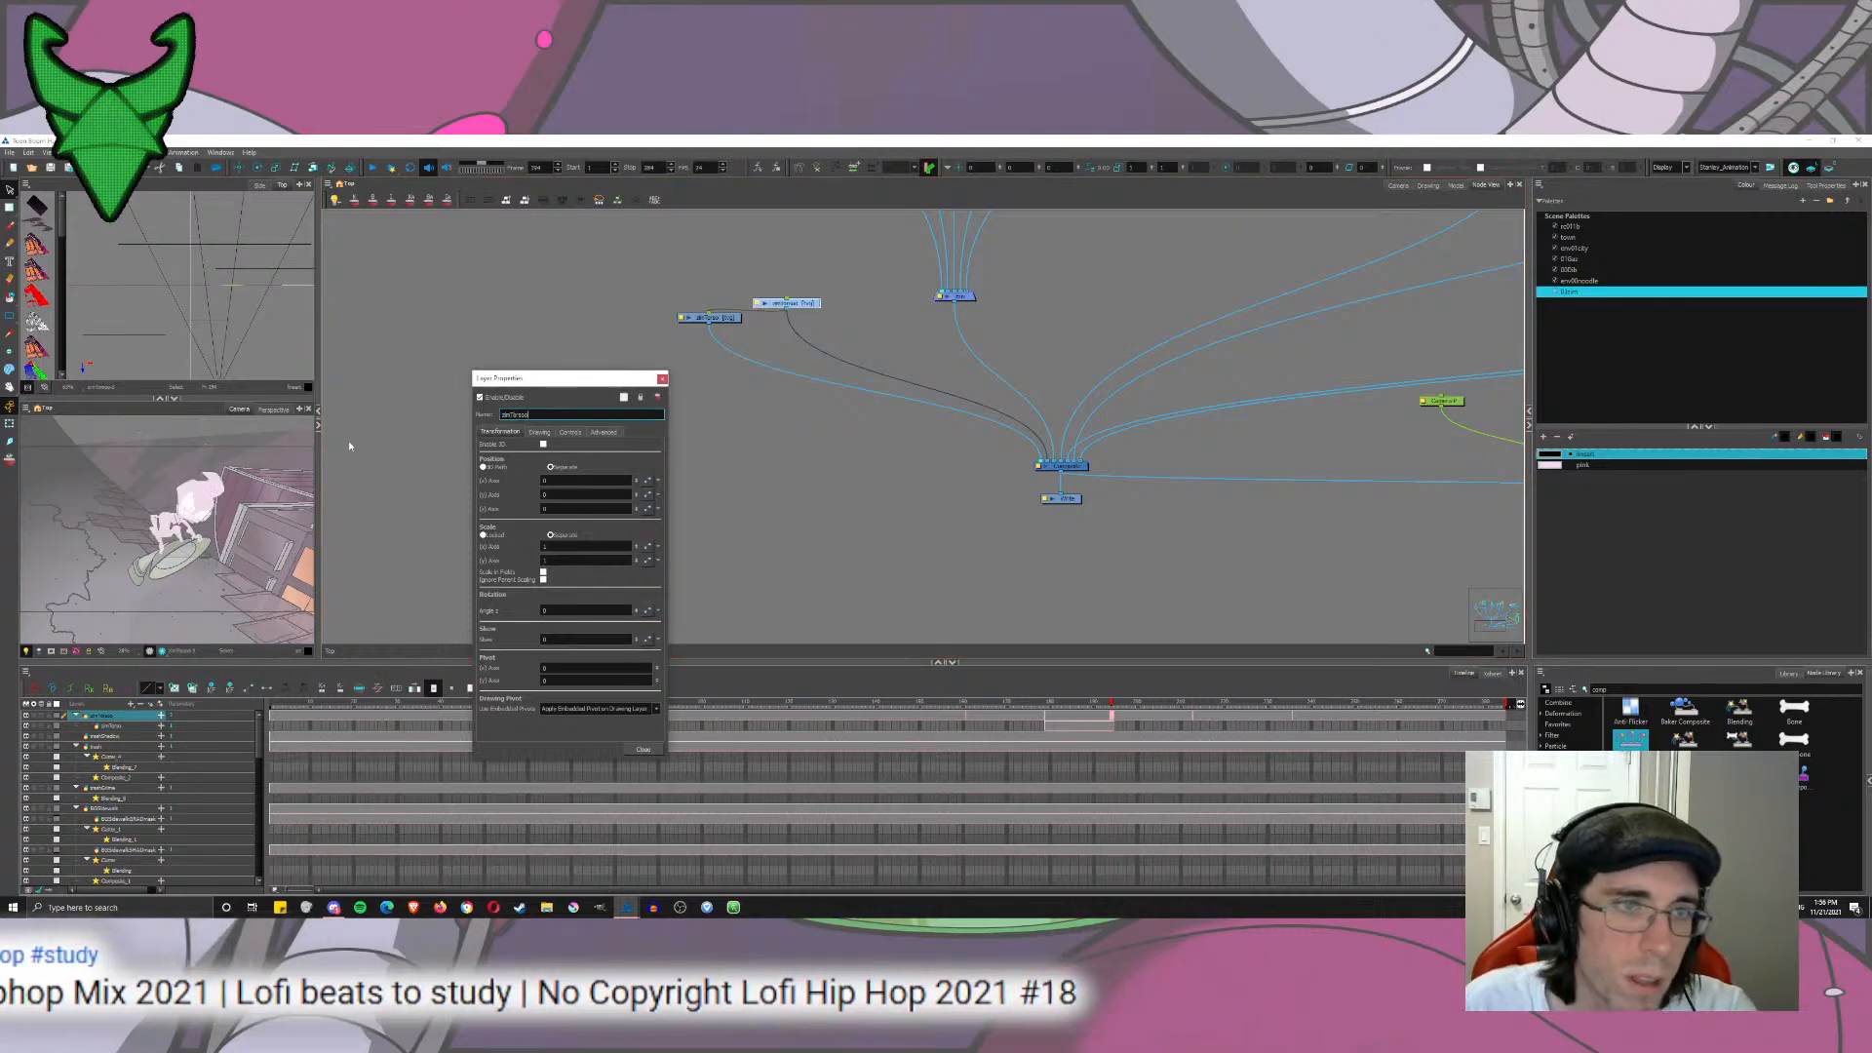
{"action": "left_click", "coordinate": [662, 379]}
Step: Rename the child outline node zimHead, and show the zimTorso layer in the Camera view
{"action": "left_click", "coordinate": [681, 318]}
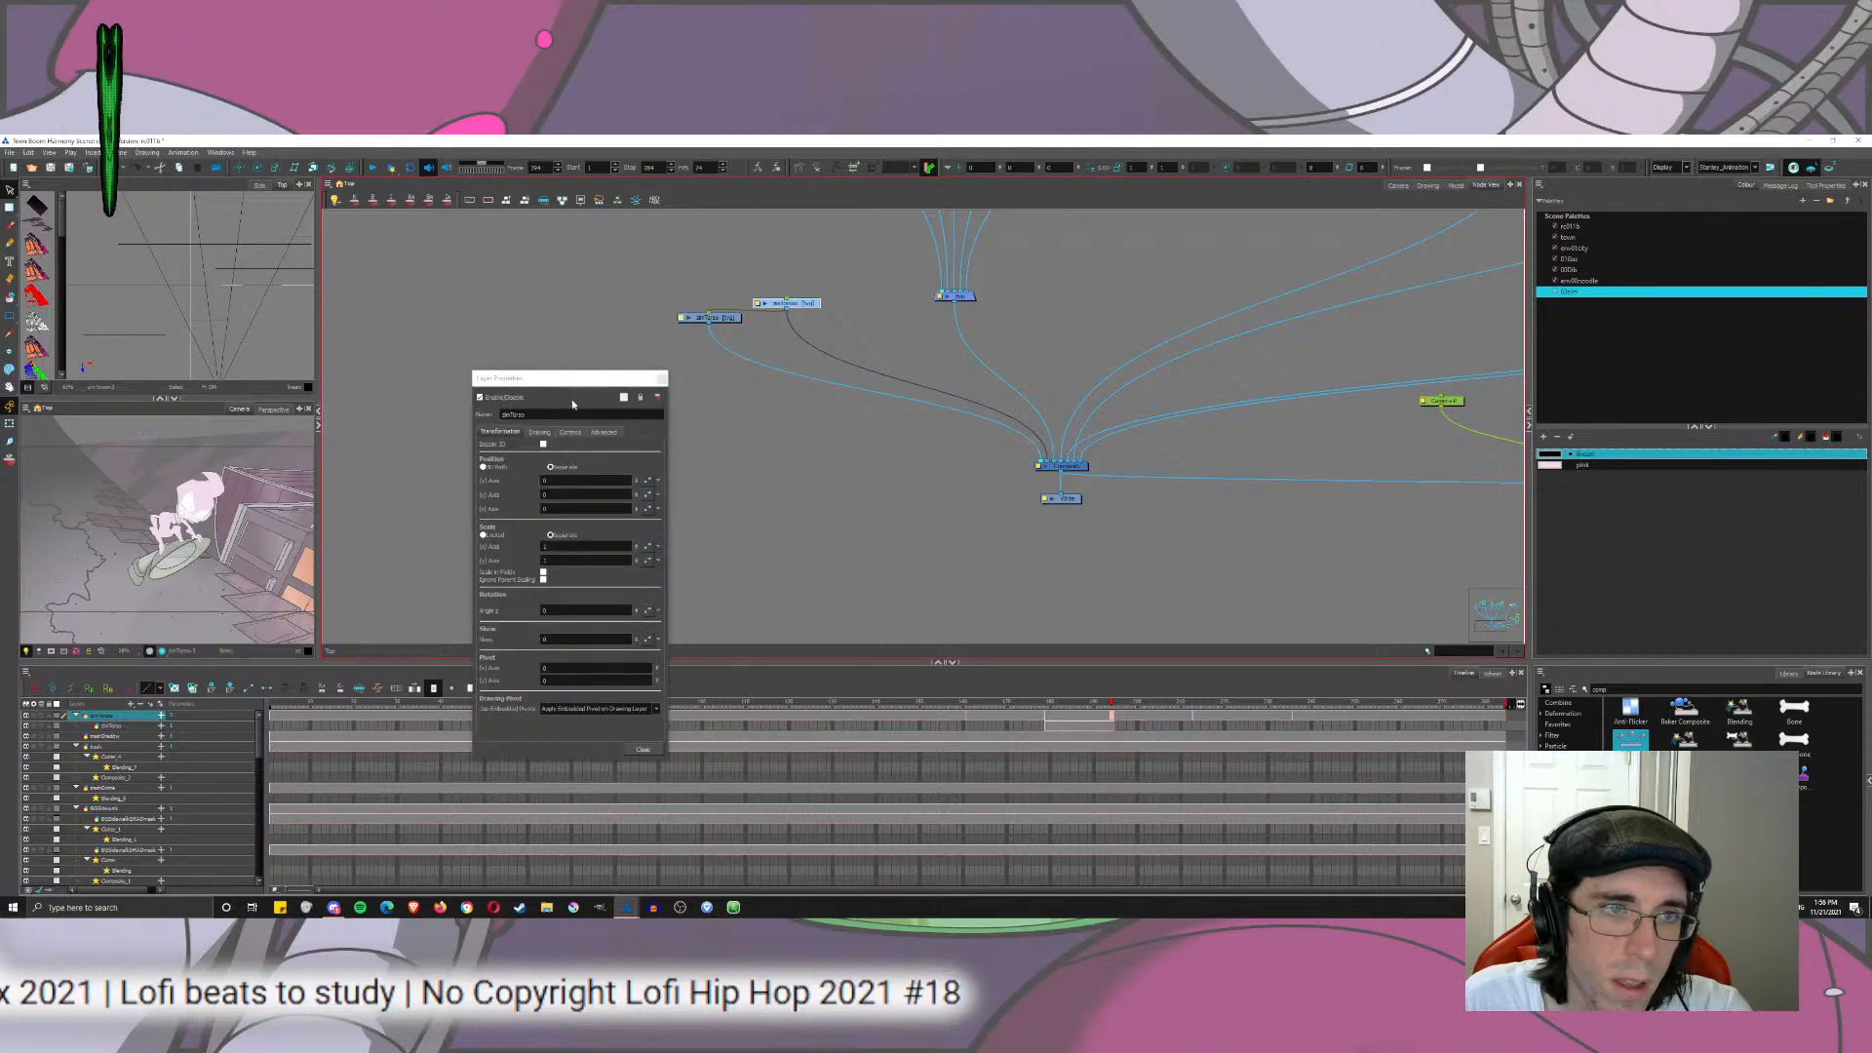
{"action": "left_click_drag", "start_coordinate": [571, 414], "coordinate": [333, 421]}
{"action": "type", "text": "zimHead"}
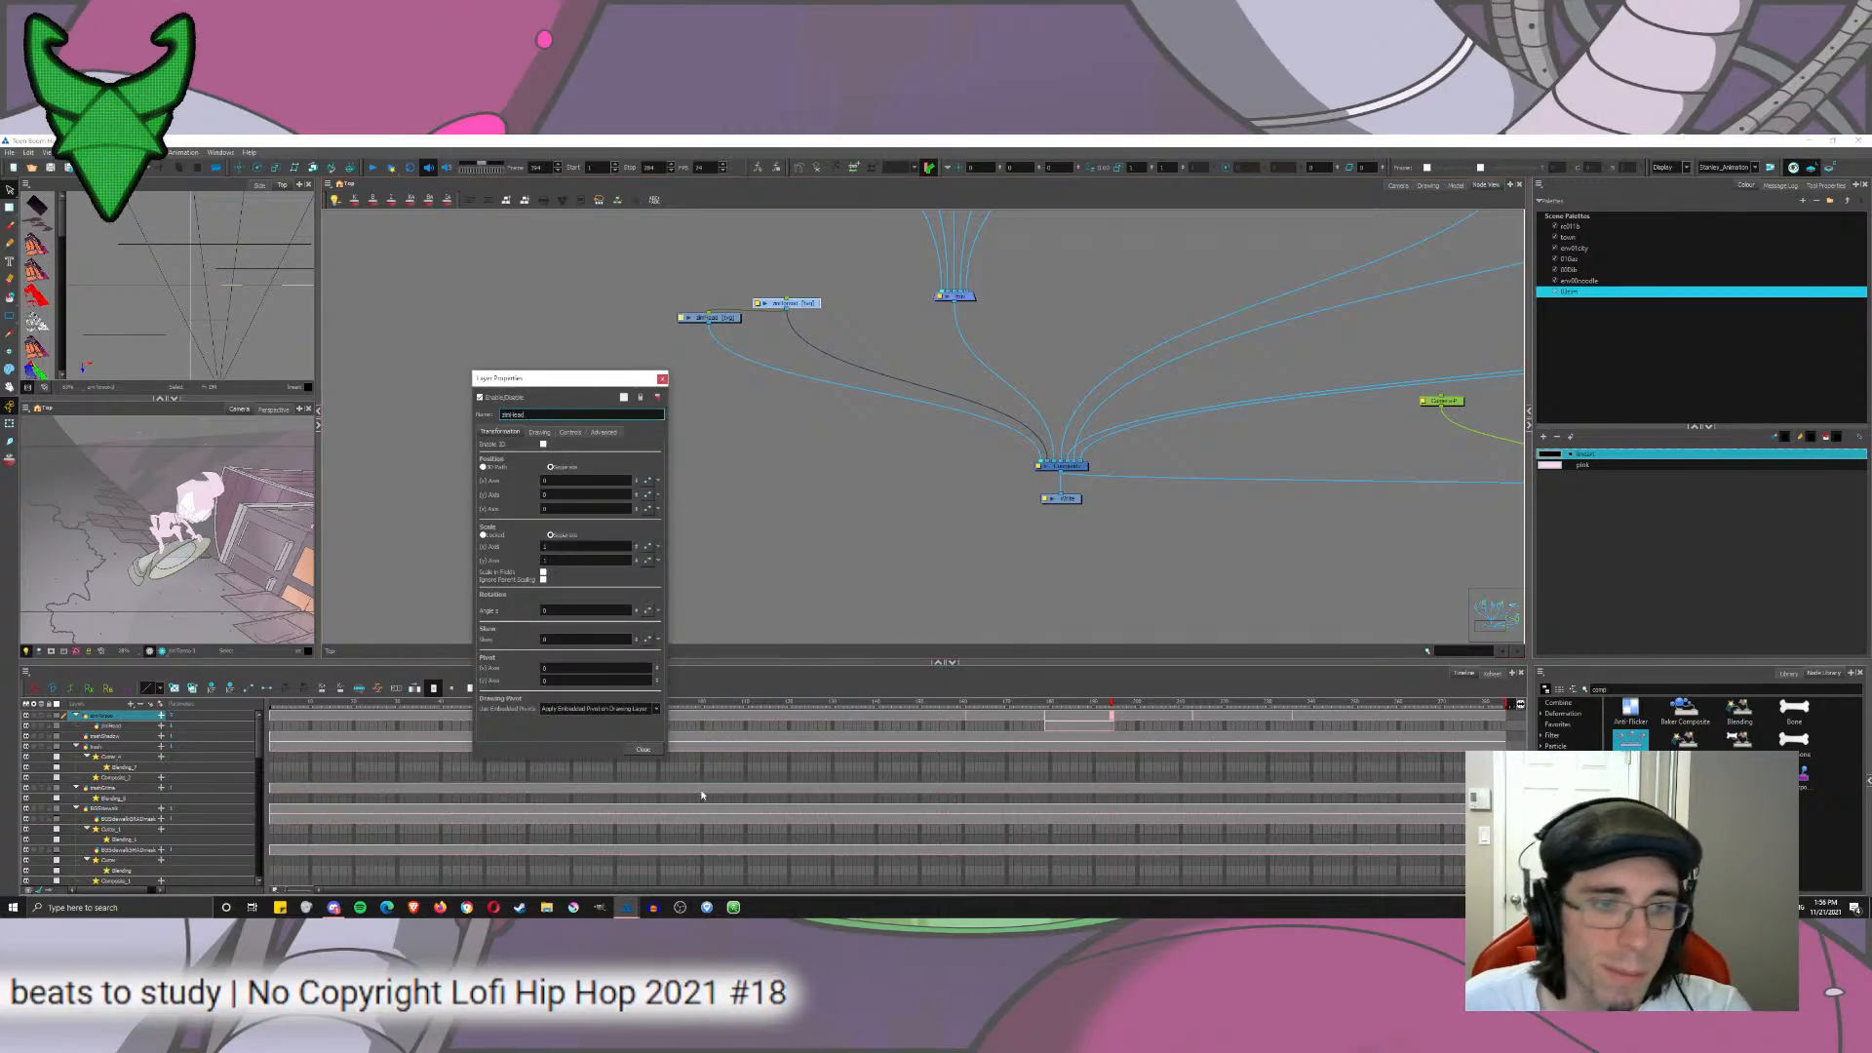
{"action": "key", "text": "Return"}
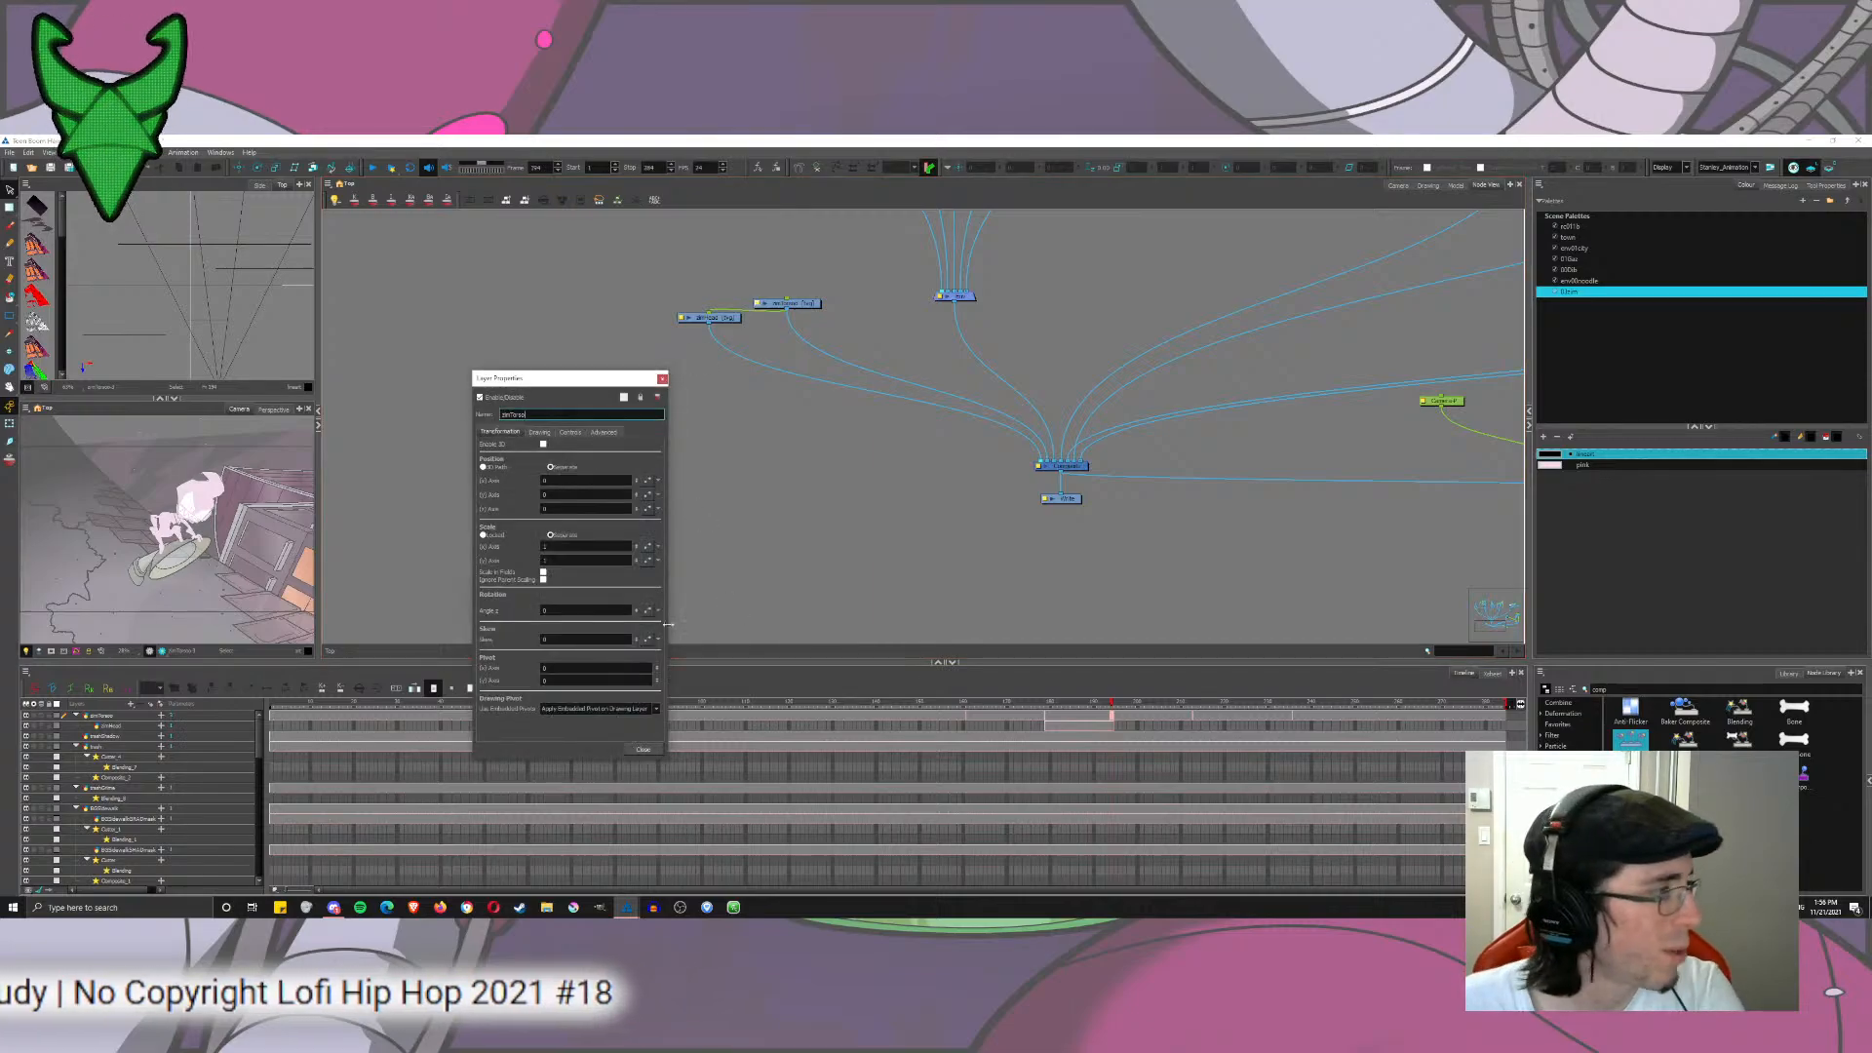
{"action": "left_click", "coordinate": [649, 746]}
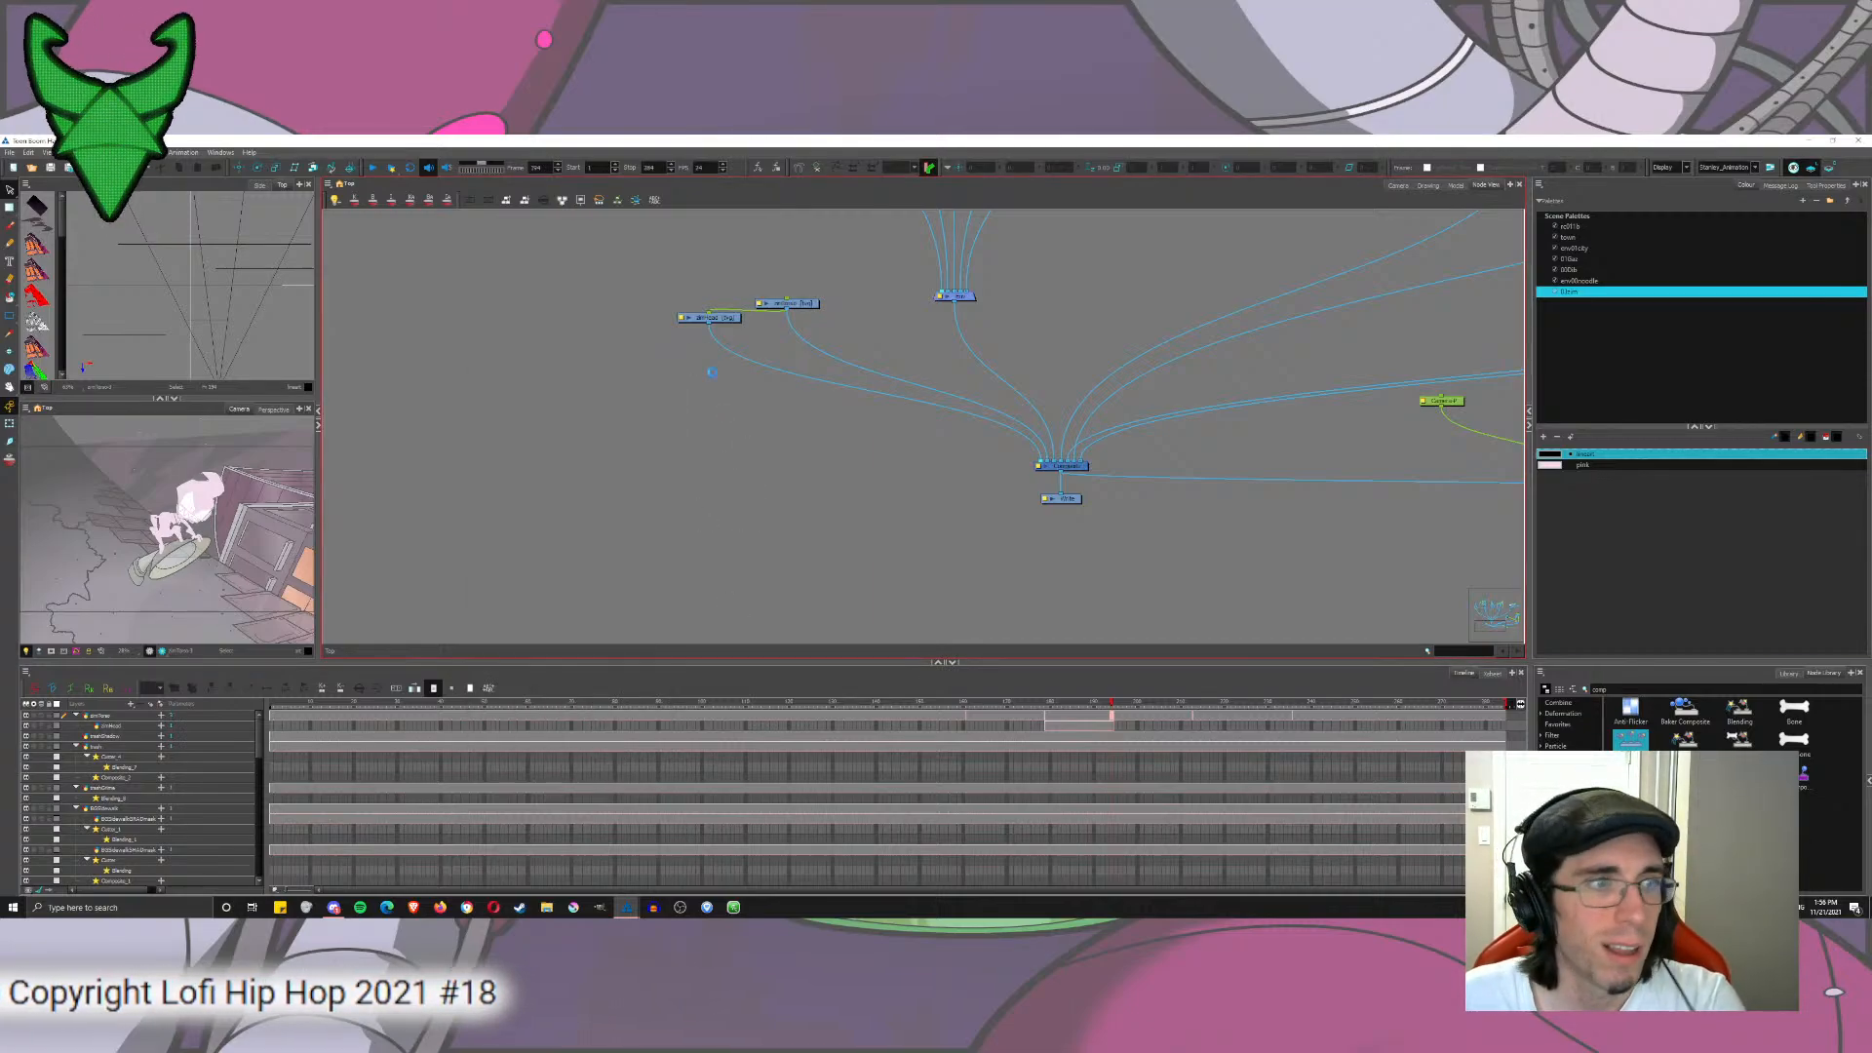
{"action": "left_click", "coordinate": [806, 306]}
{"action": "left_click", "coordinate": [1400, 185]}
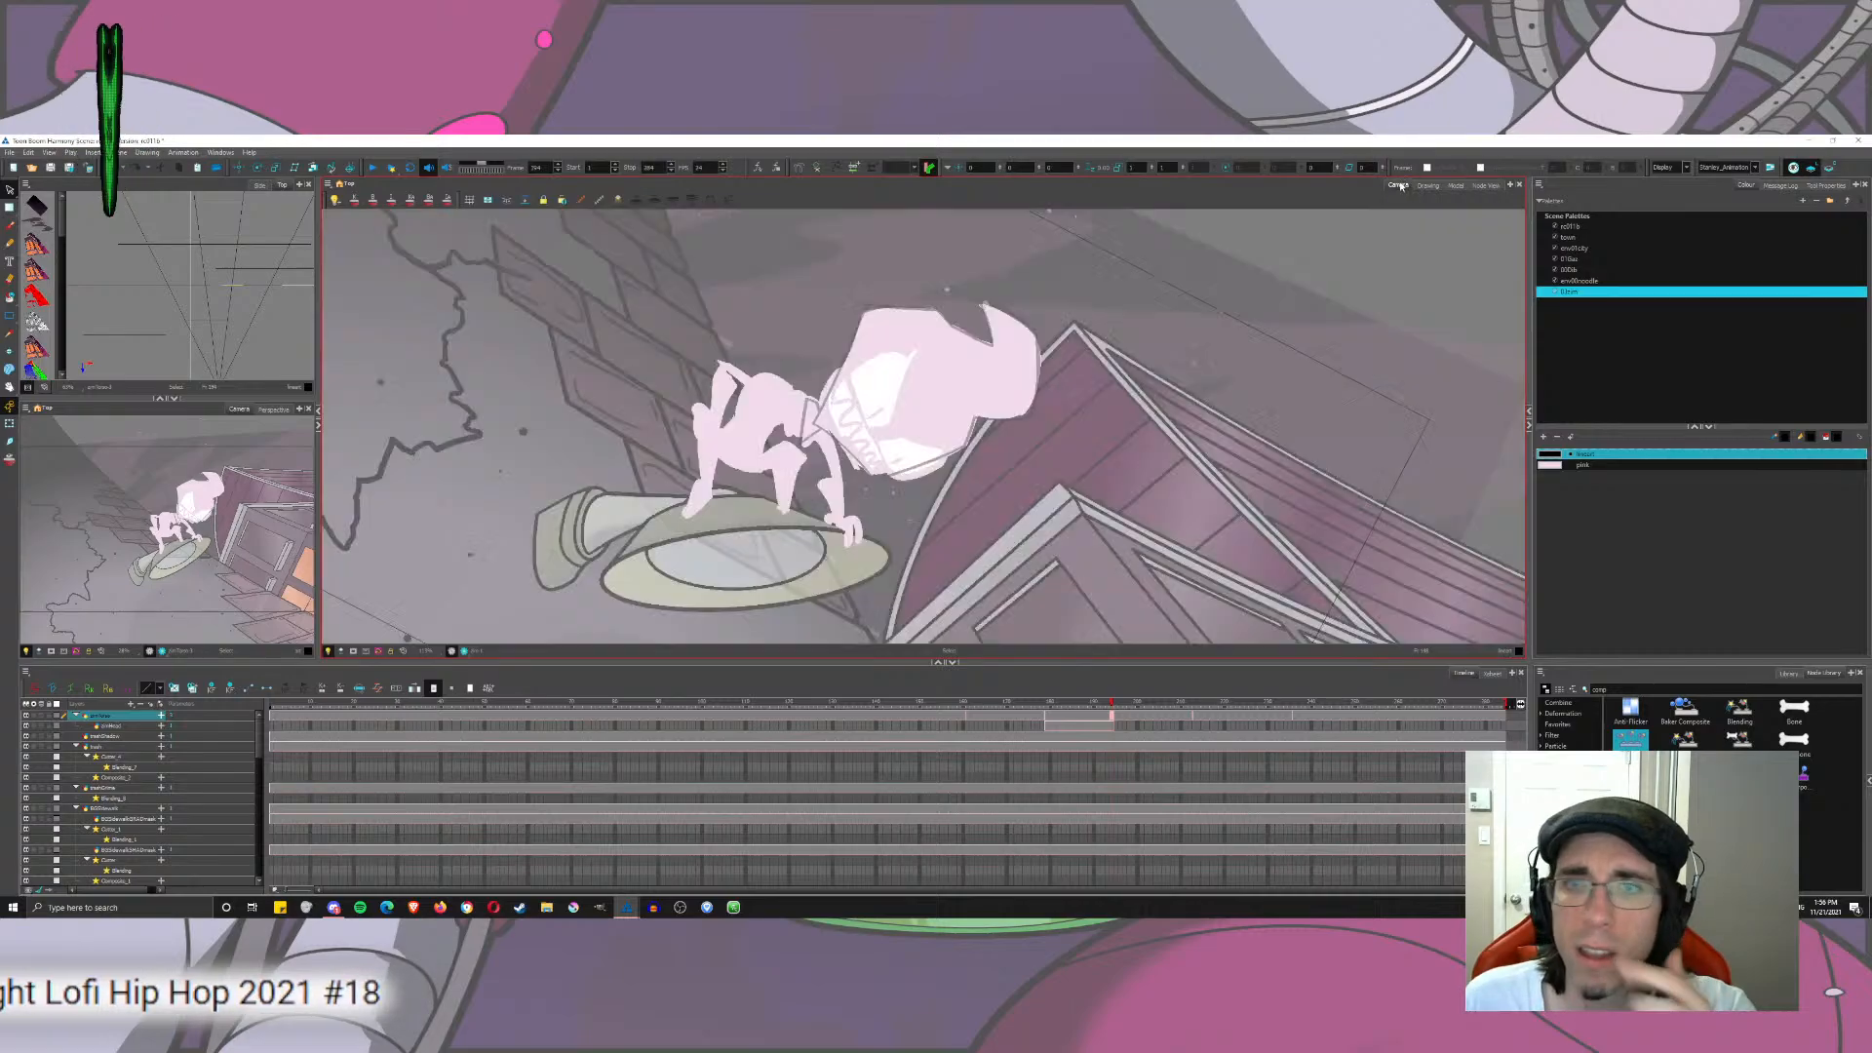
Step: Reposition the zimTorso layer's pivot in depth and place it over the middle of the character's torso
{"action": "left_click", "coordinate": [241, 167]}
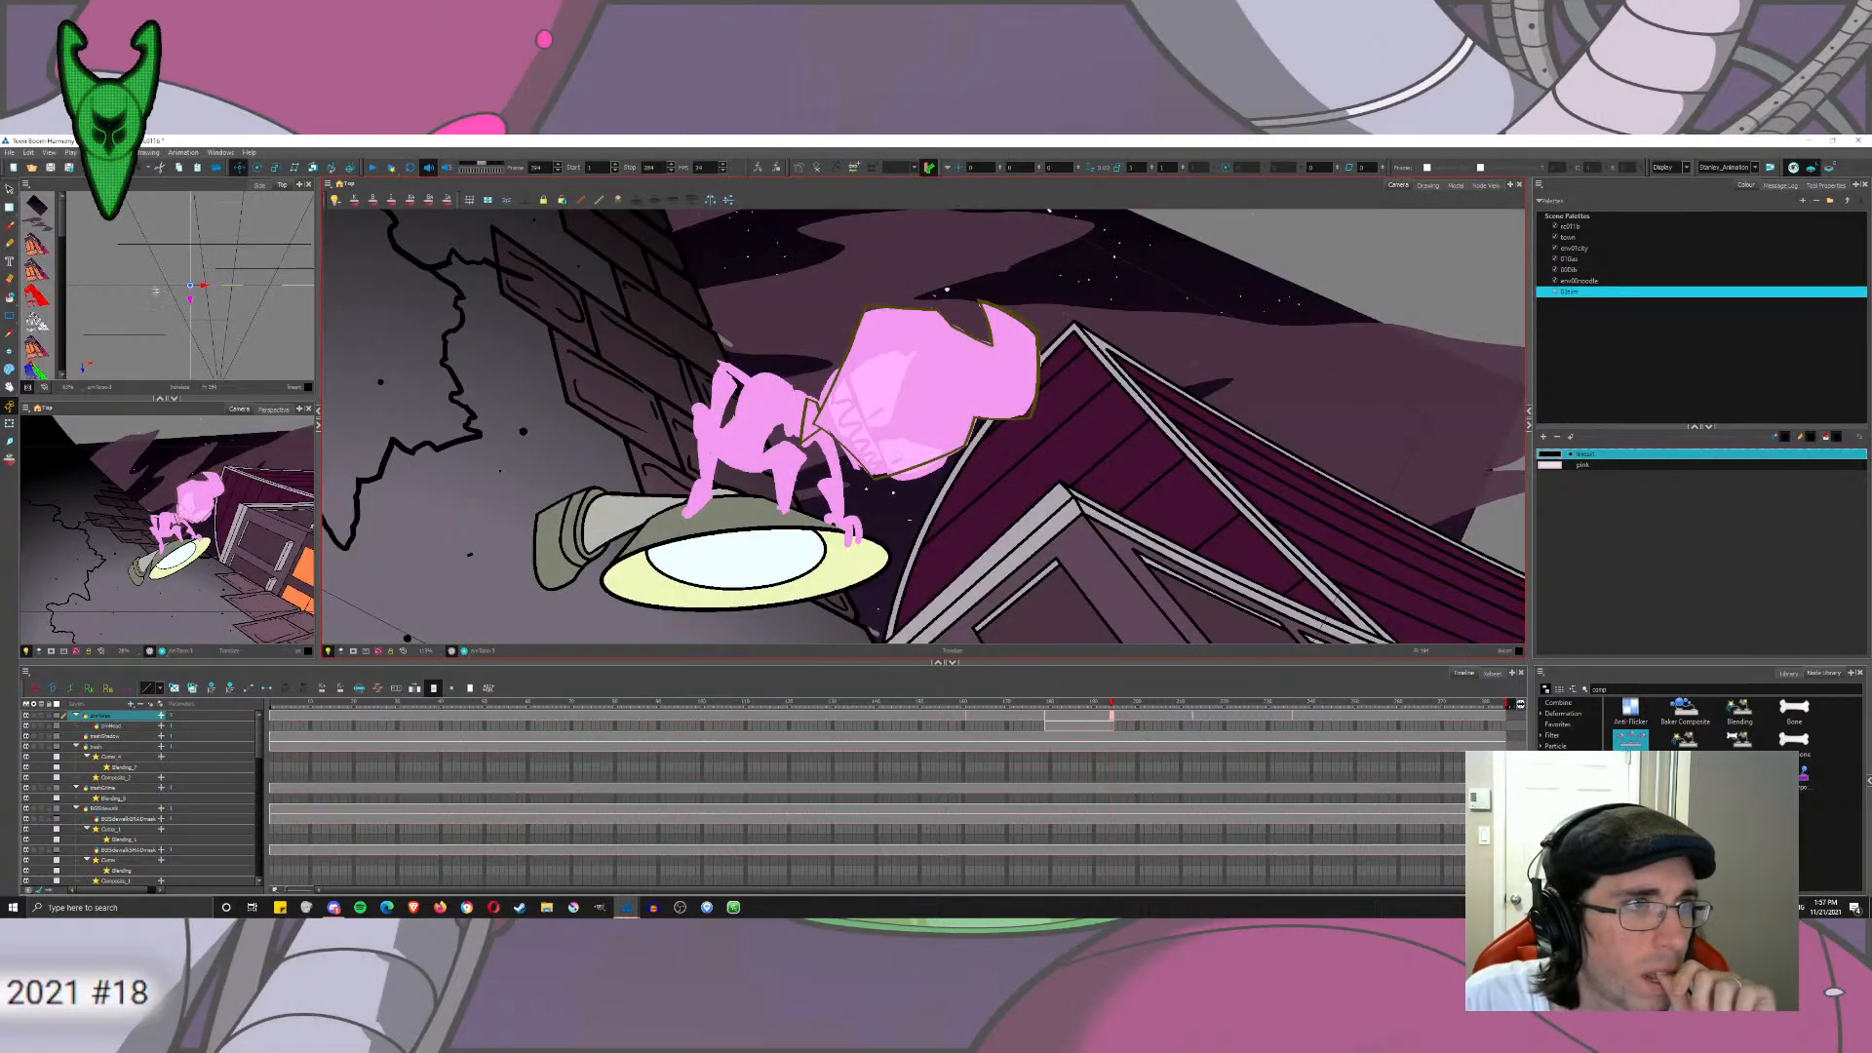
{"action": "left_click_drag", "start_coordinate": [194, 287], "coordinate": [221, 287]}
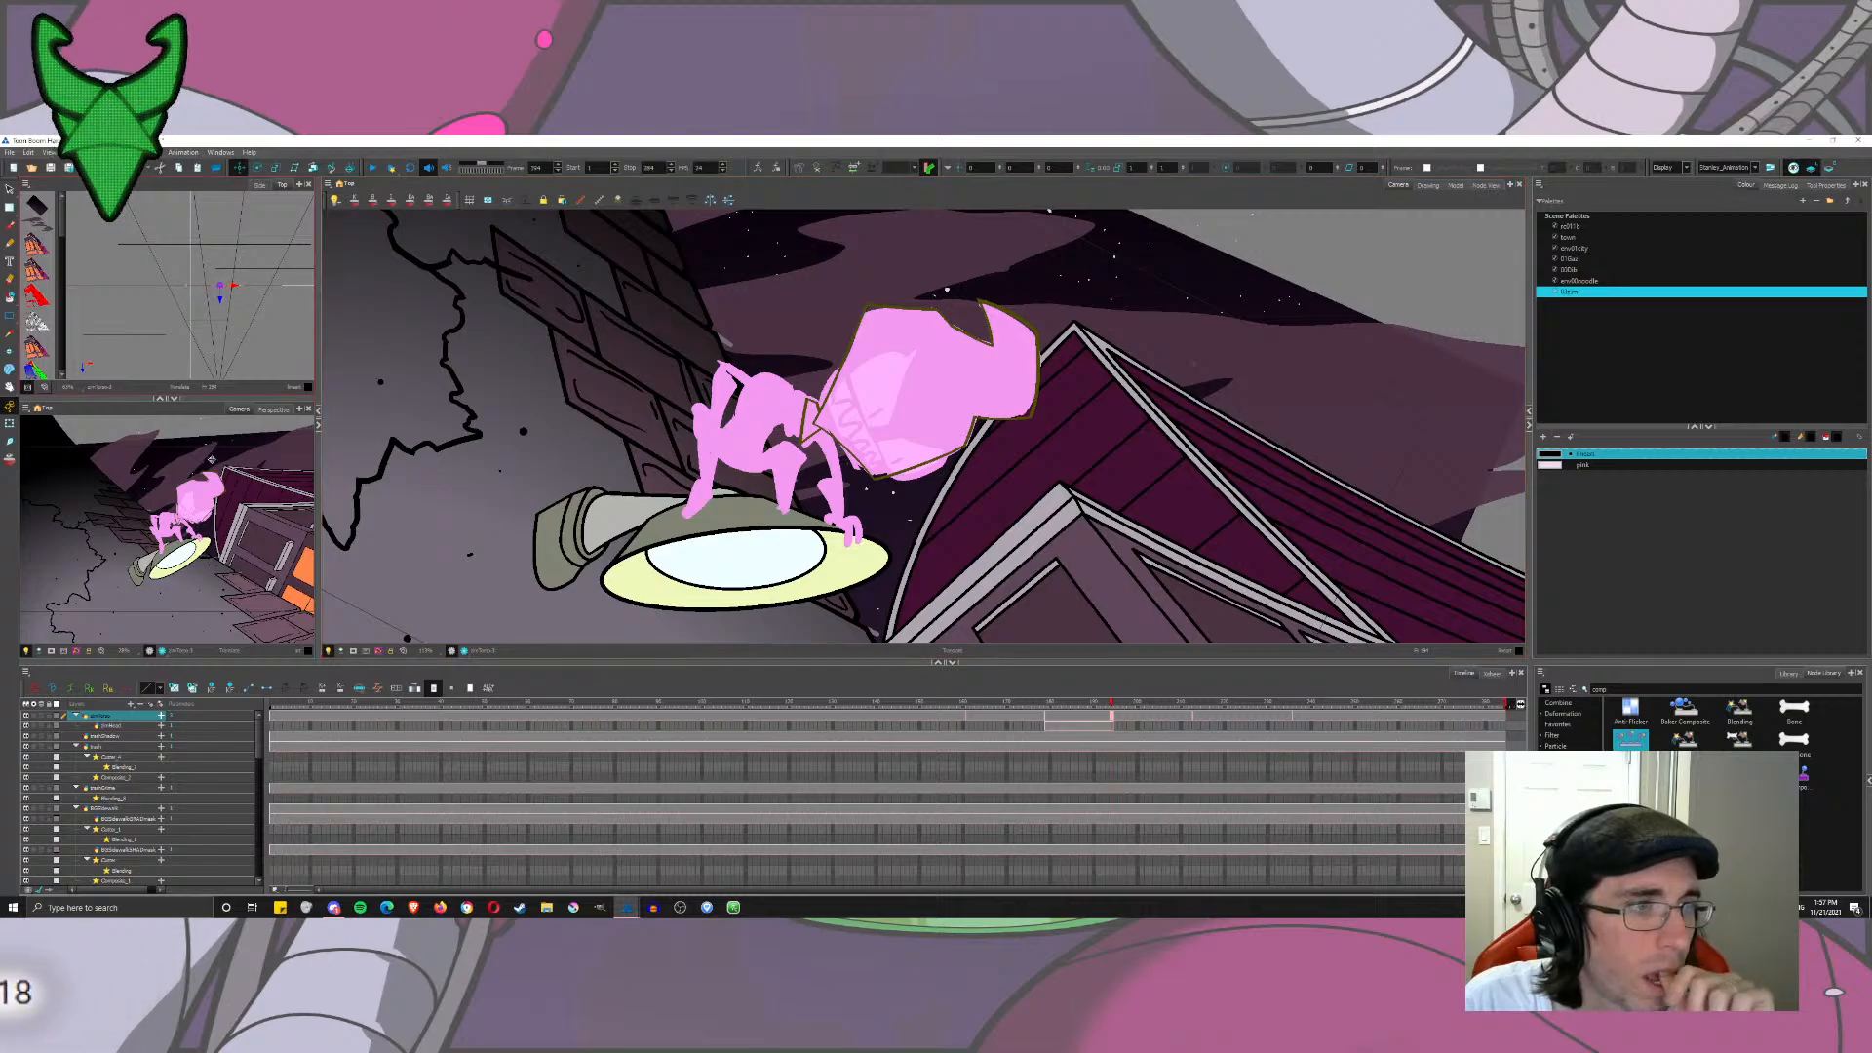
{"action": "left_click", "coordinate": [9, 191]}
{"action": "scroll", "coordinate": [636, 306], "scroll_direction": "down", "scroll_amount": 5}
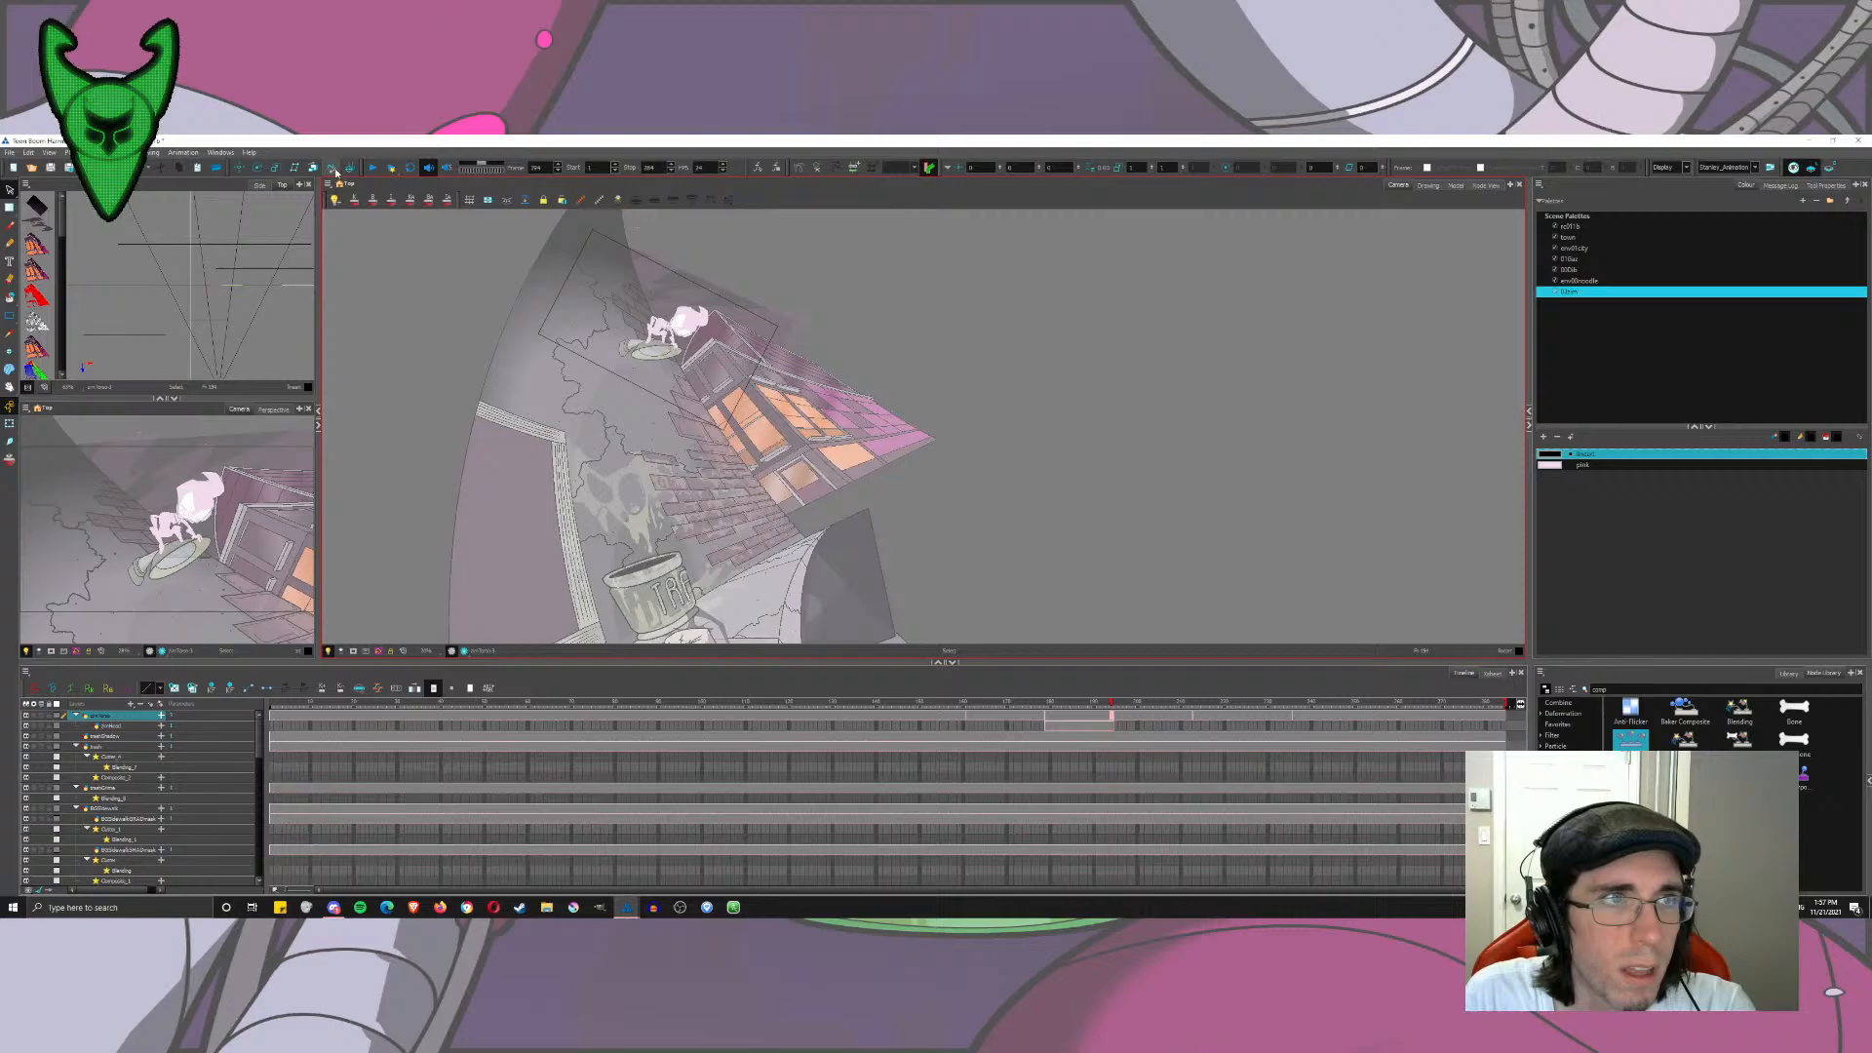
{"action": "left_click", "coordinate": [239, 167]}
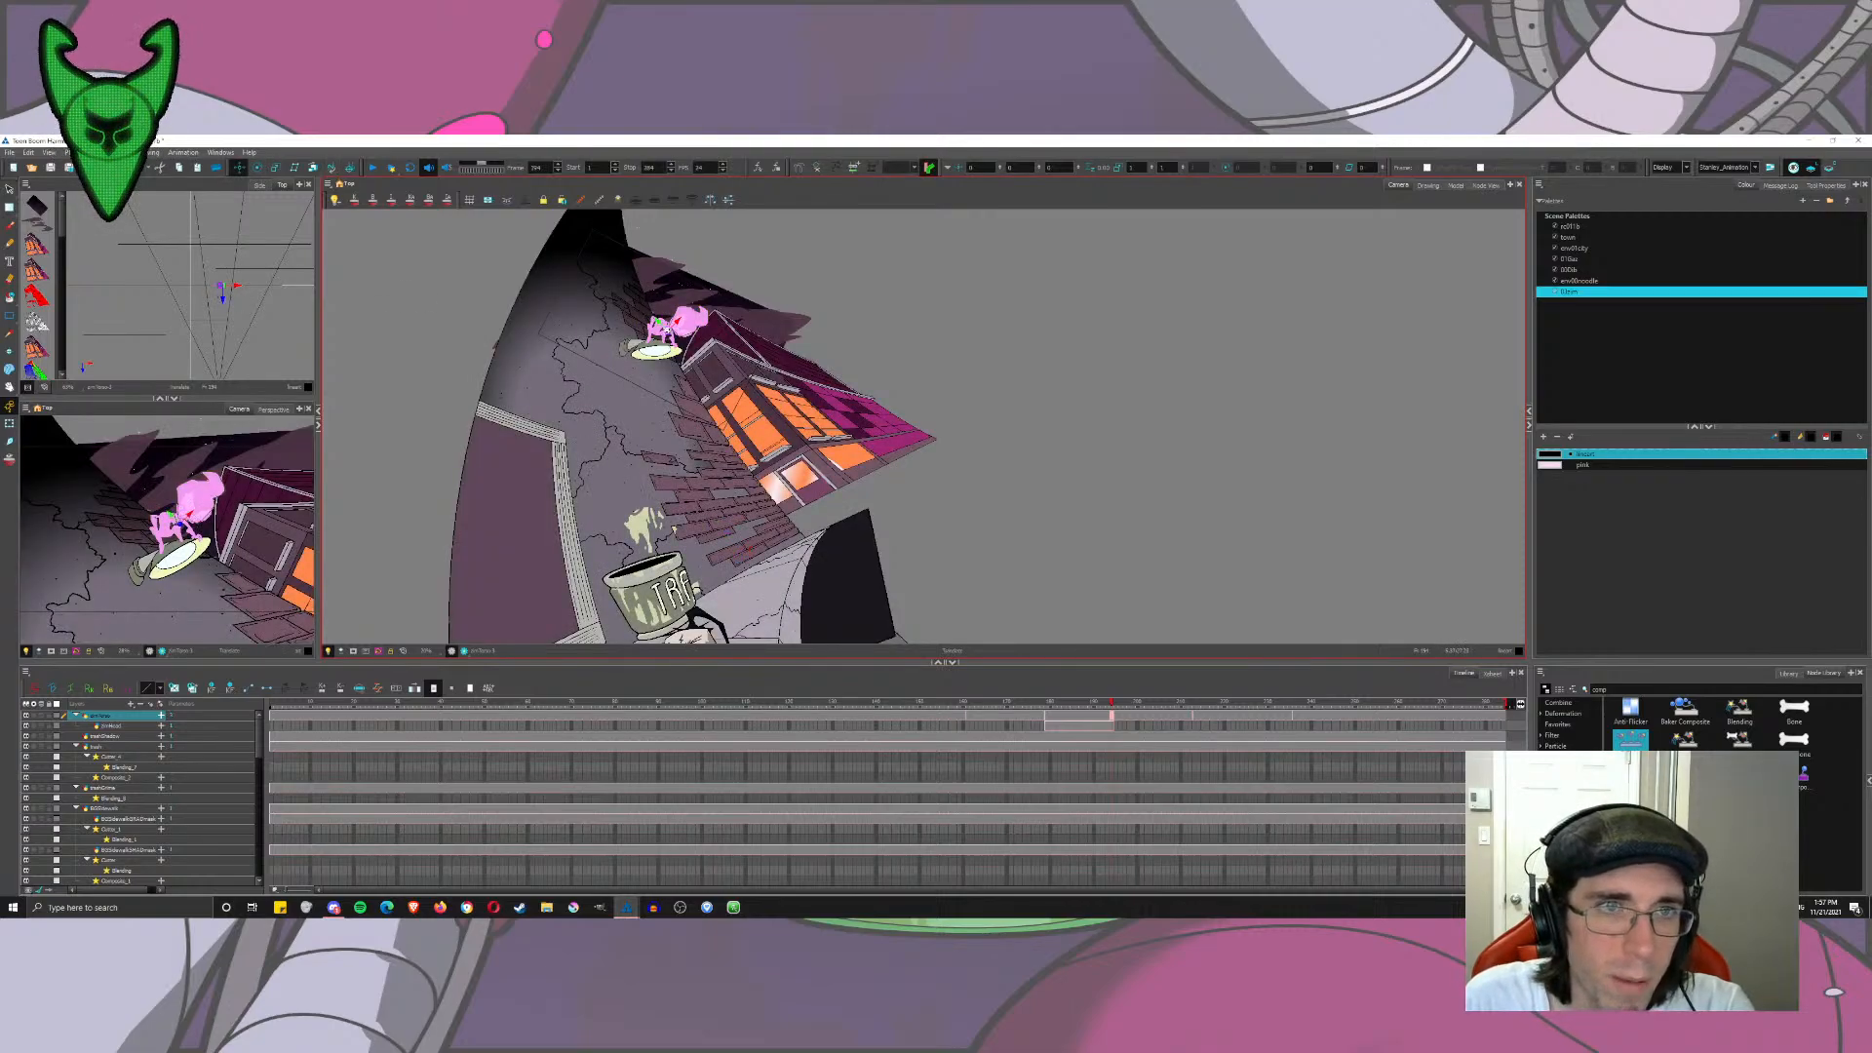
{"action": "left_click", "coordinate": [9, 190]}
{"action": "scroll", "coordinate": [643, 316], "scroll_direction": "up", "scroll_amount": 5}
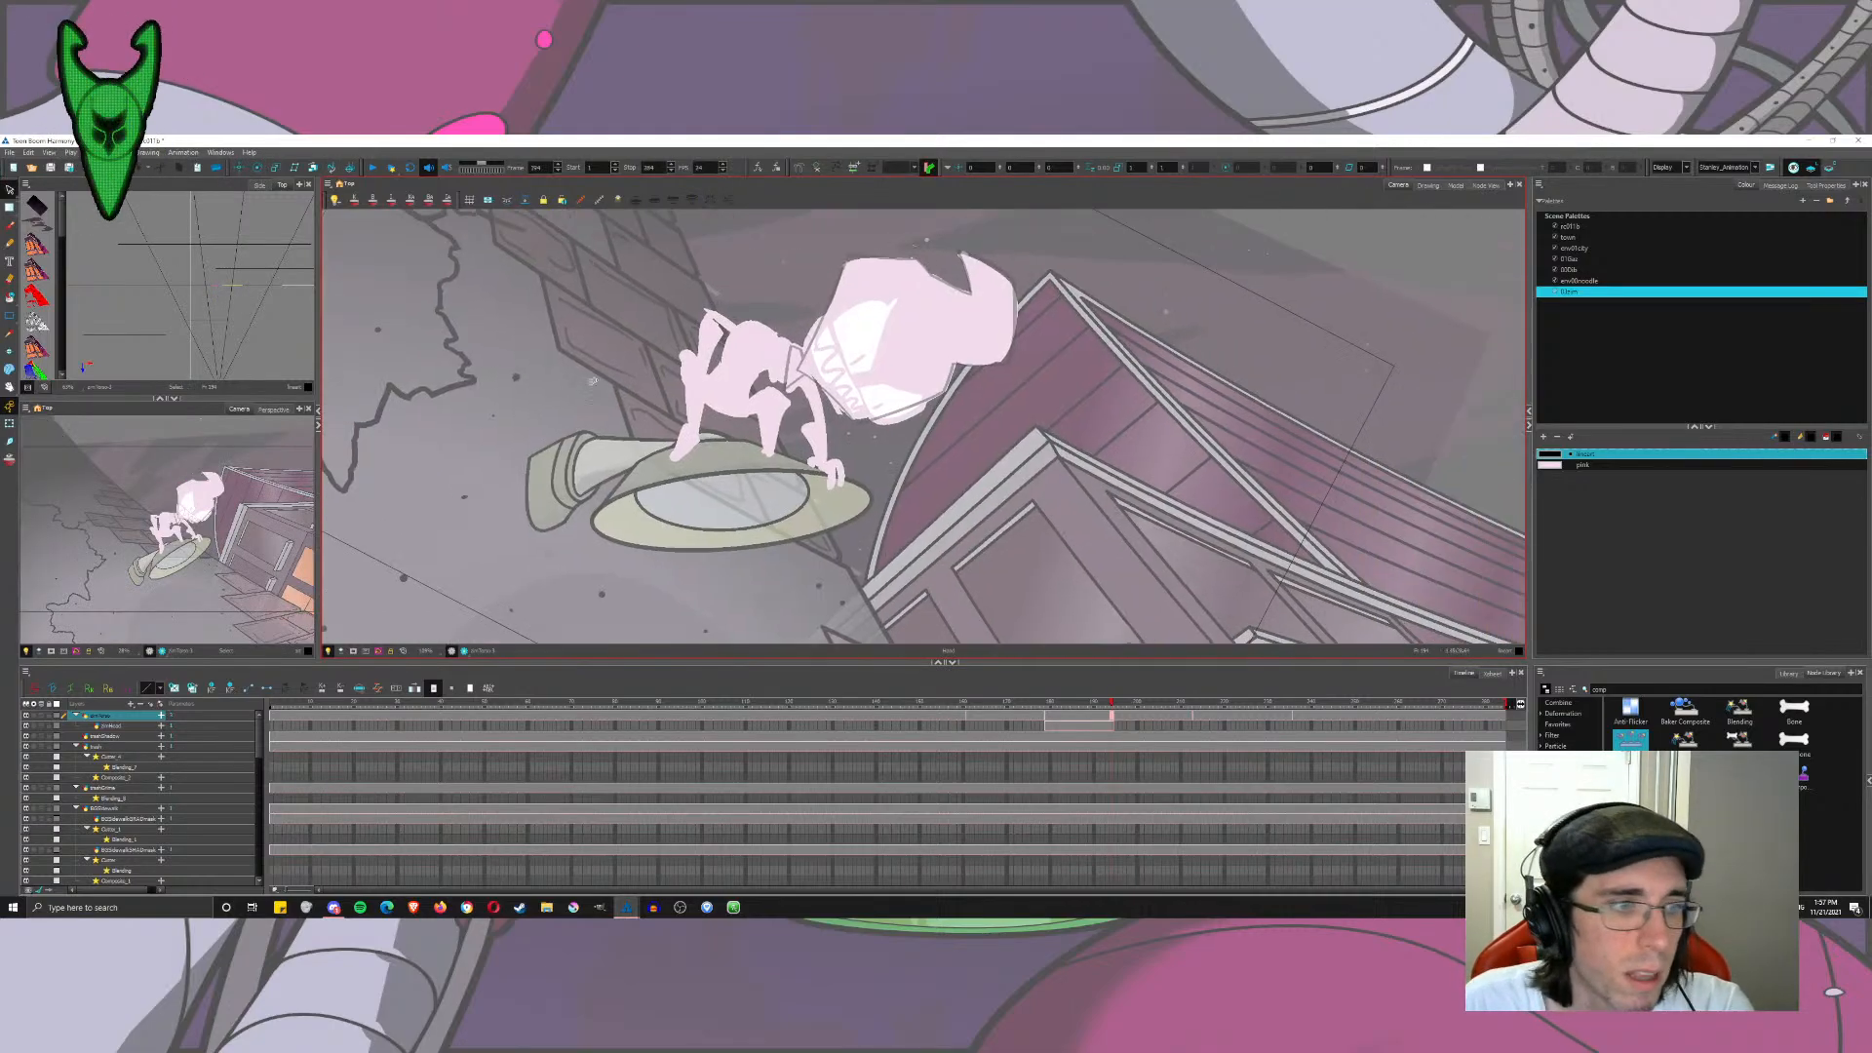
{"action": "left_click", "coordinate": [239, 166]}
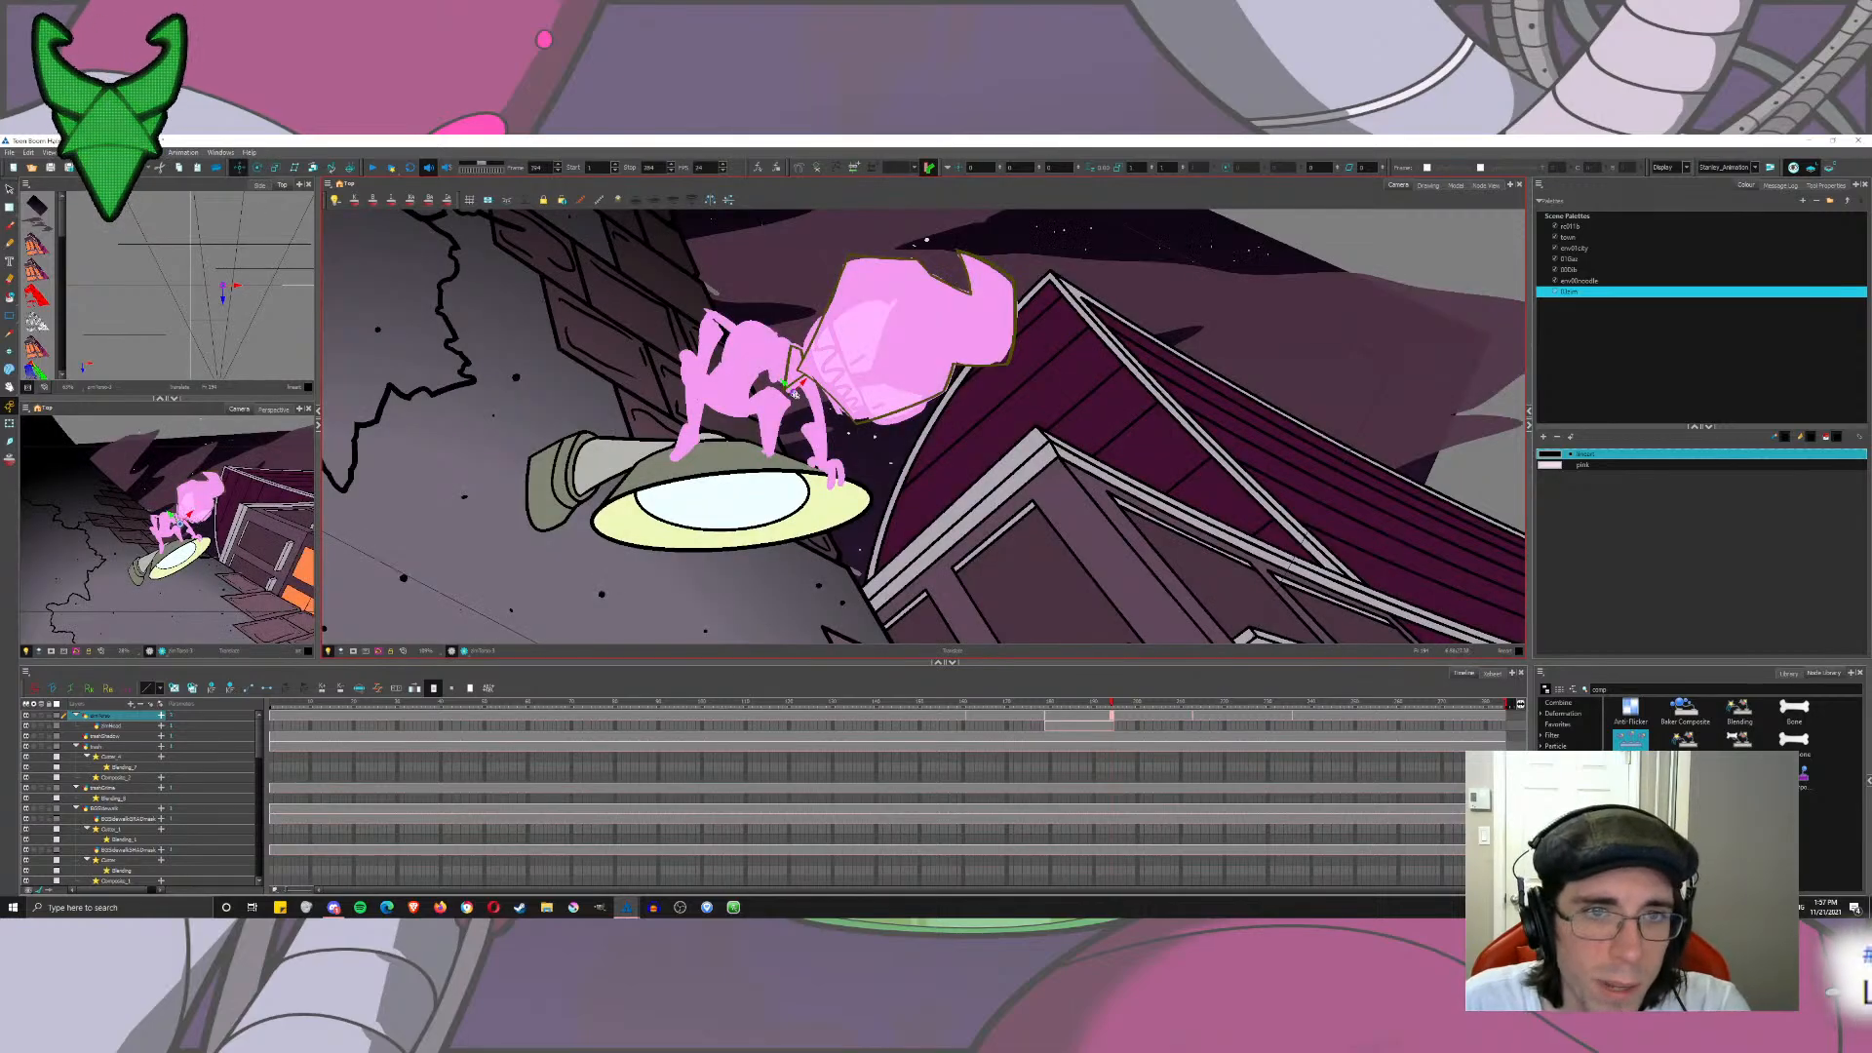
{"action": "left_click_drag", "start_coordinate": [716, 417], "coordinate": [728, 403]}
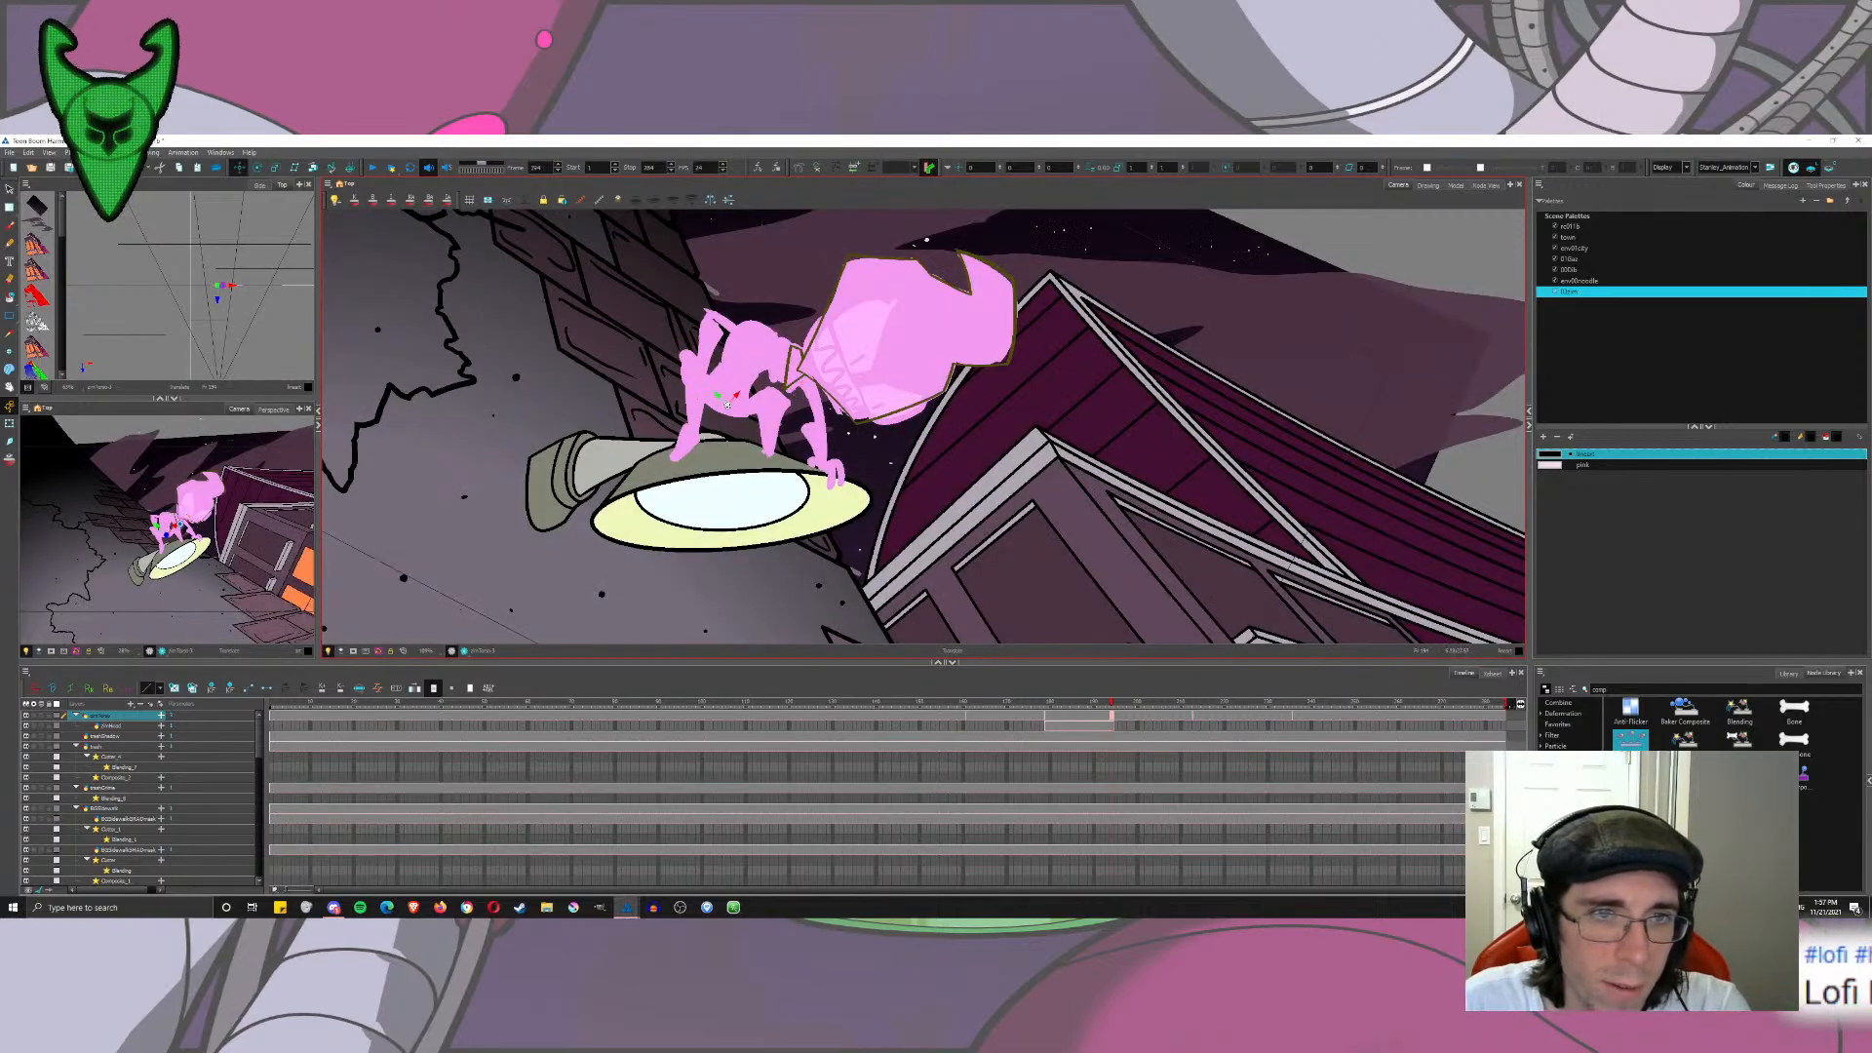
Step: Select the zimHead layer and reposition its pivot in depth and onto the neck joint at the base of the head
{"action": "left_click", "coordinate": [134, 728]}
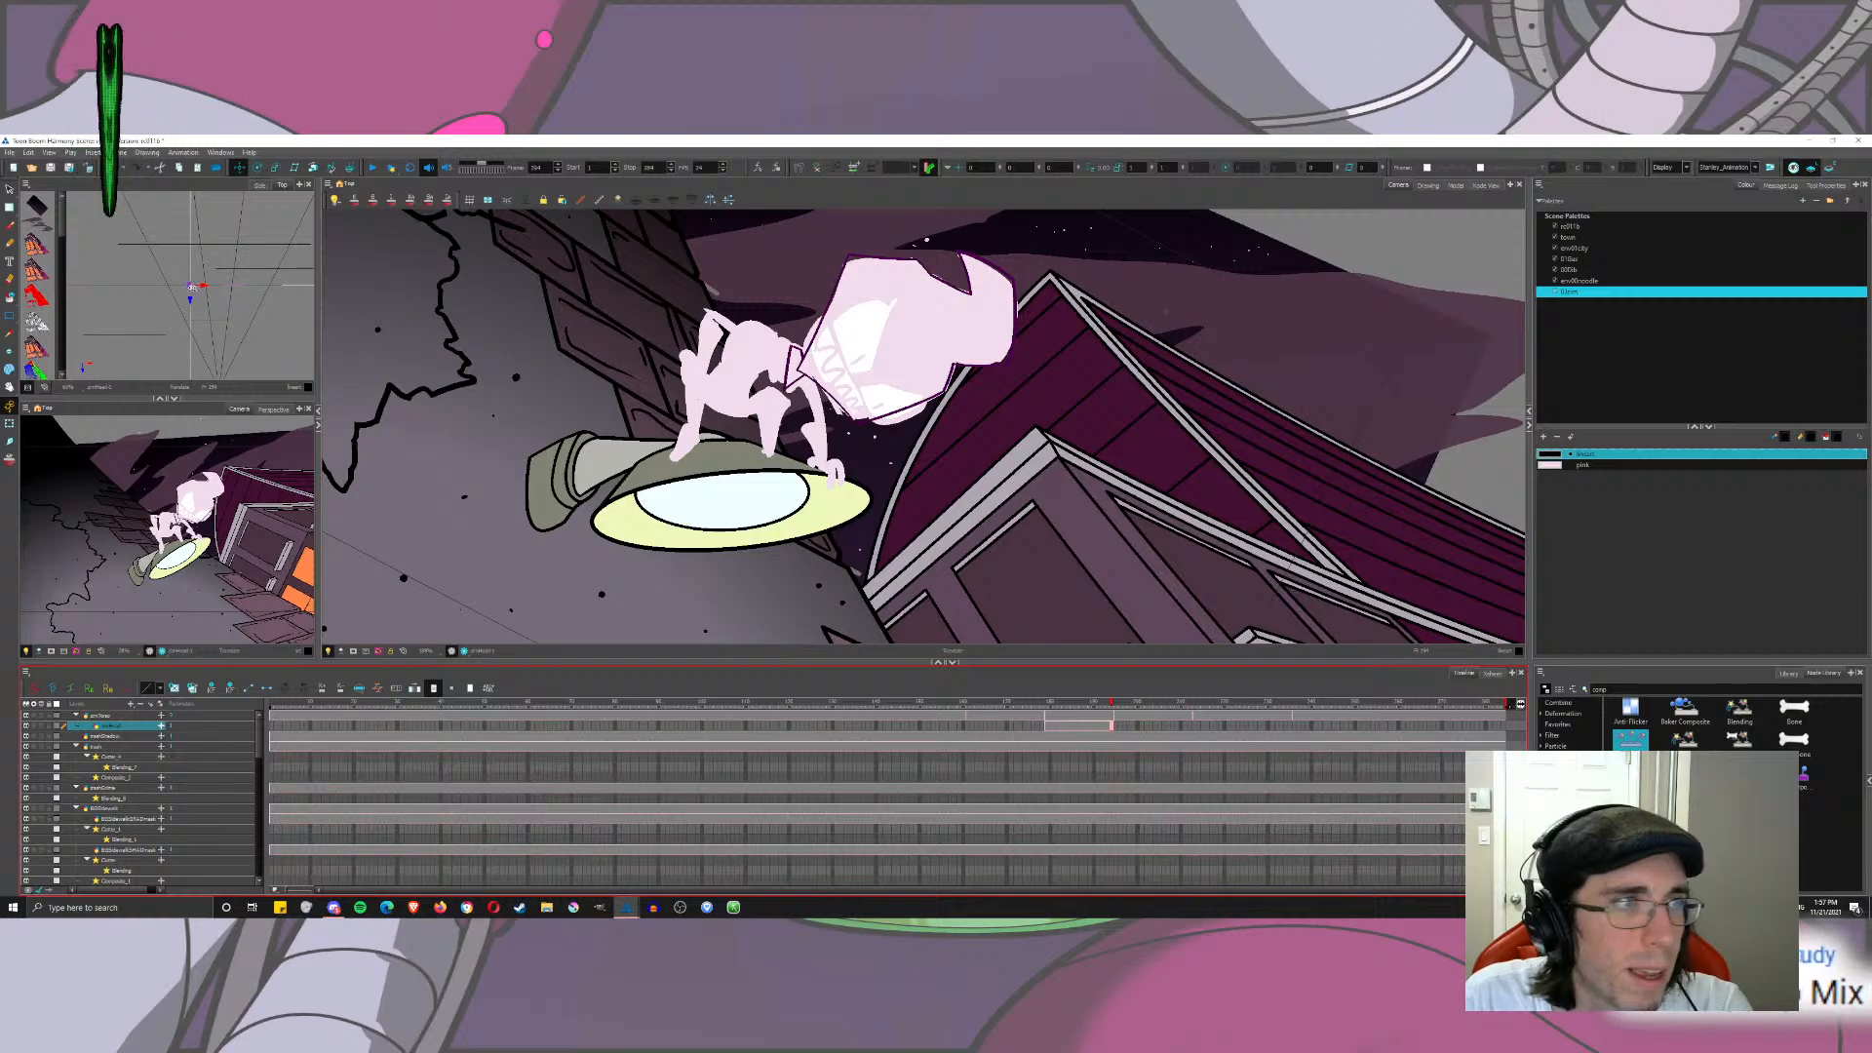
{"action": "left_click_drag", "start_coordinate": [193, 286], "coordinate": [231, 288]}
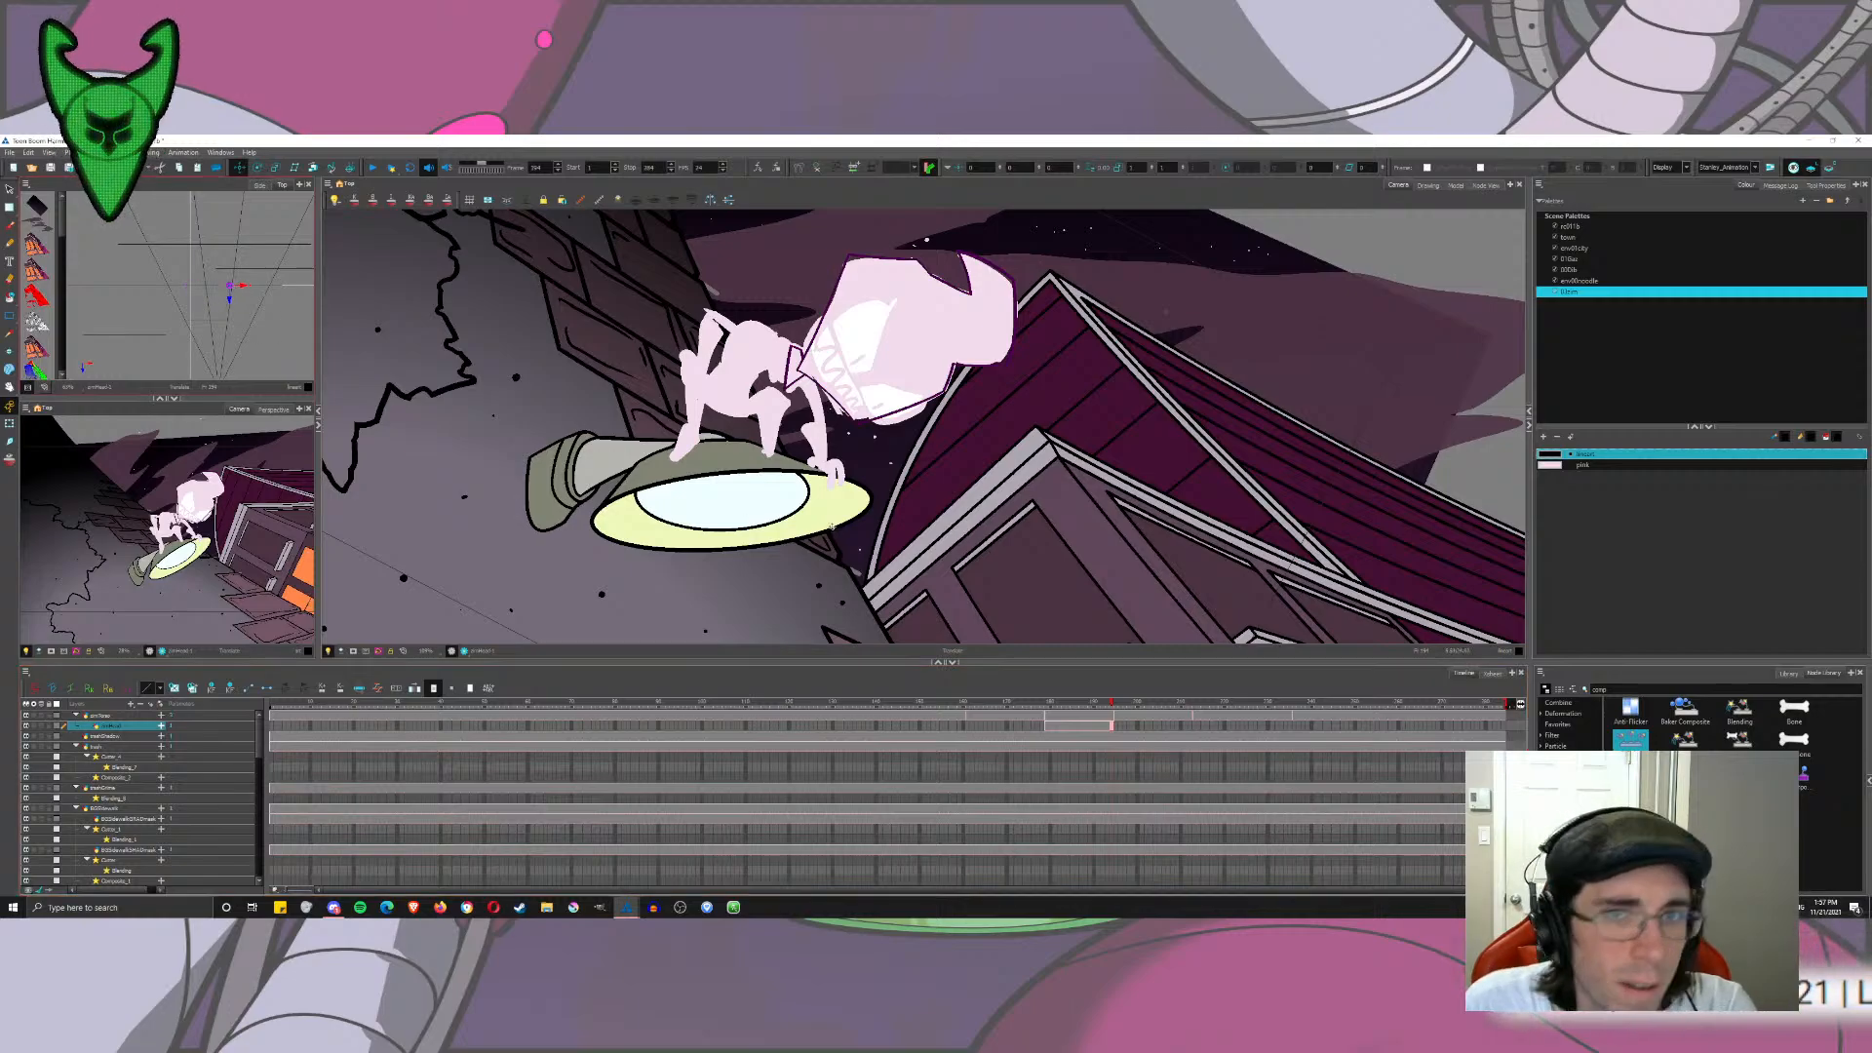
{"action": "scroll", "coordinate": [832, 526], "scroll_direction": "down", "scroll_amount": 3}
{"action": "left_click_drag", "start_coordinate": [832, 527], "coordinate": [745, 333]}
{"action": "key", "text": "alt+s"}
{"action": "scroll", "coordinate": [611, 390], "scroll_direction": "down", "scroll_amount": 3}
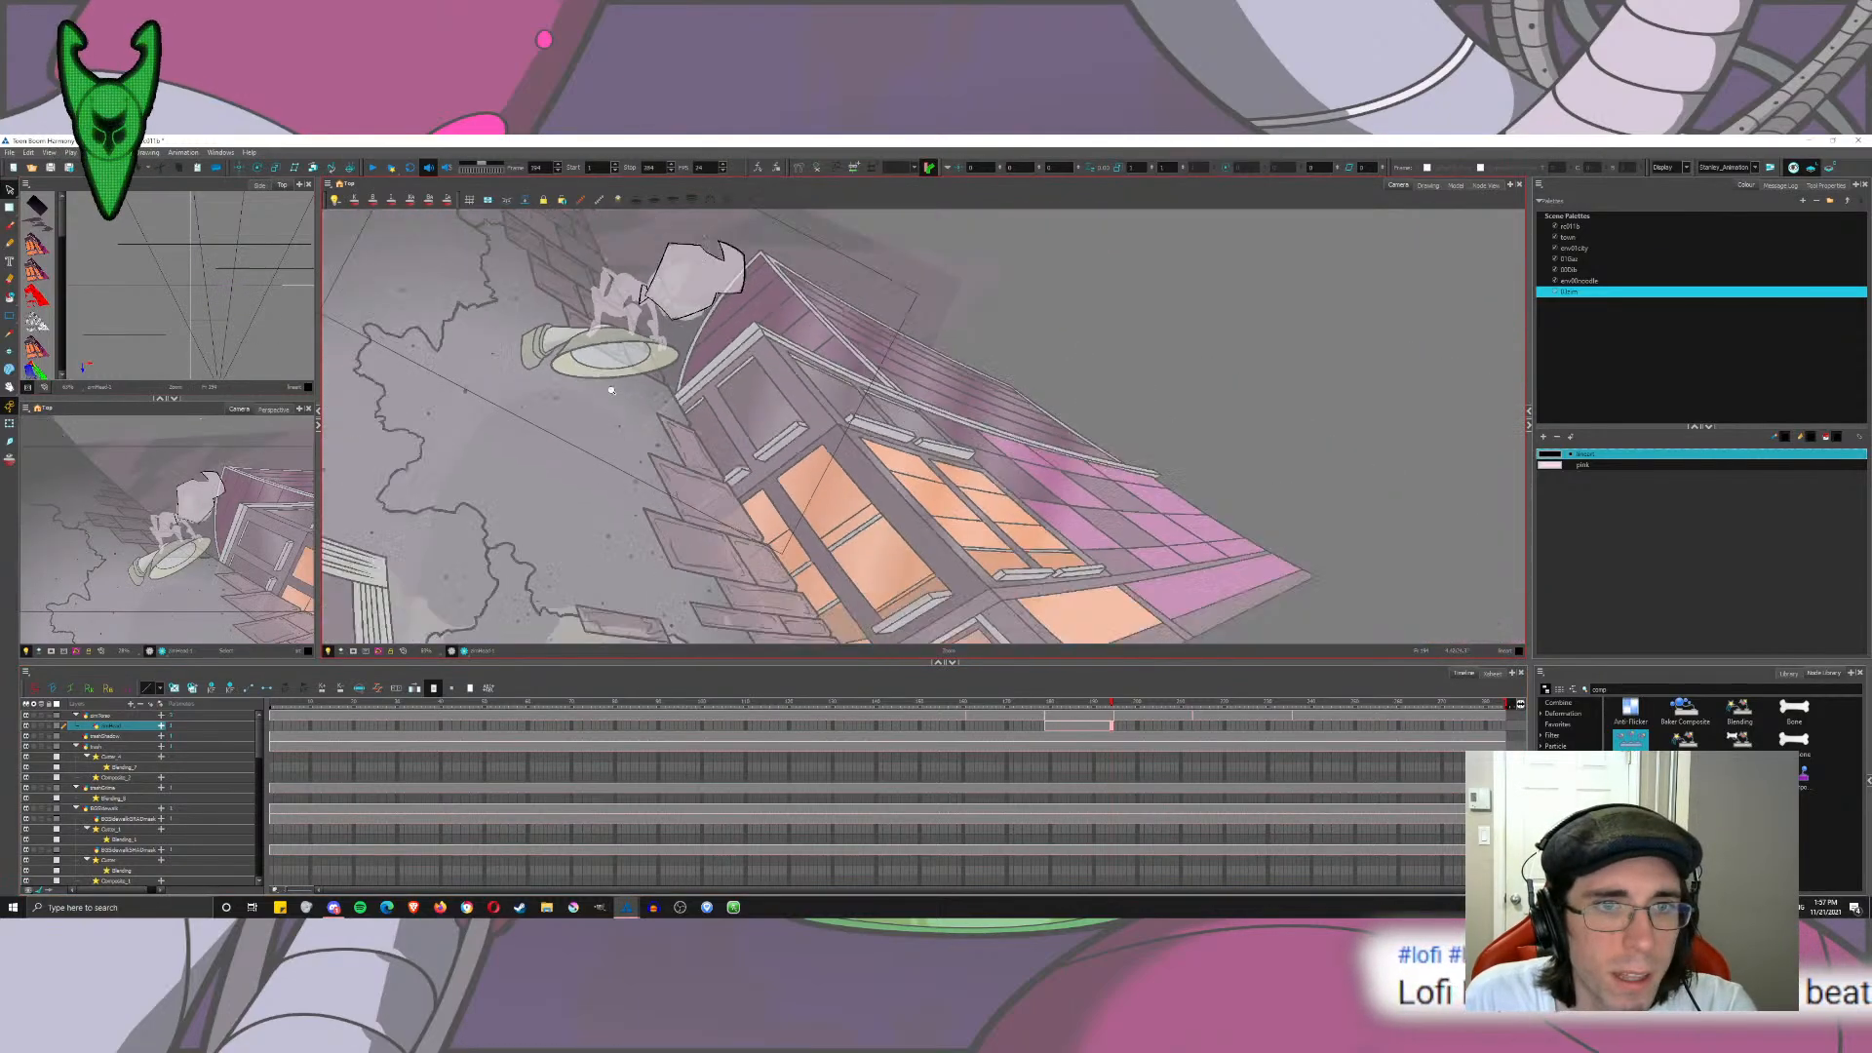
{"action": "scroll", "coordinate": [612, 390], "scroll_direction": "down", "scroll_amount": 3}
{"action": "left_click", "coordinate": [239, 167]}
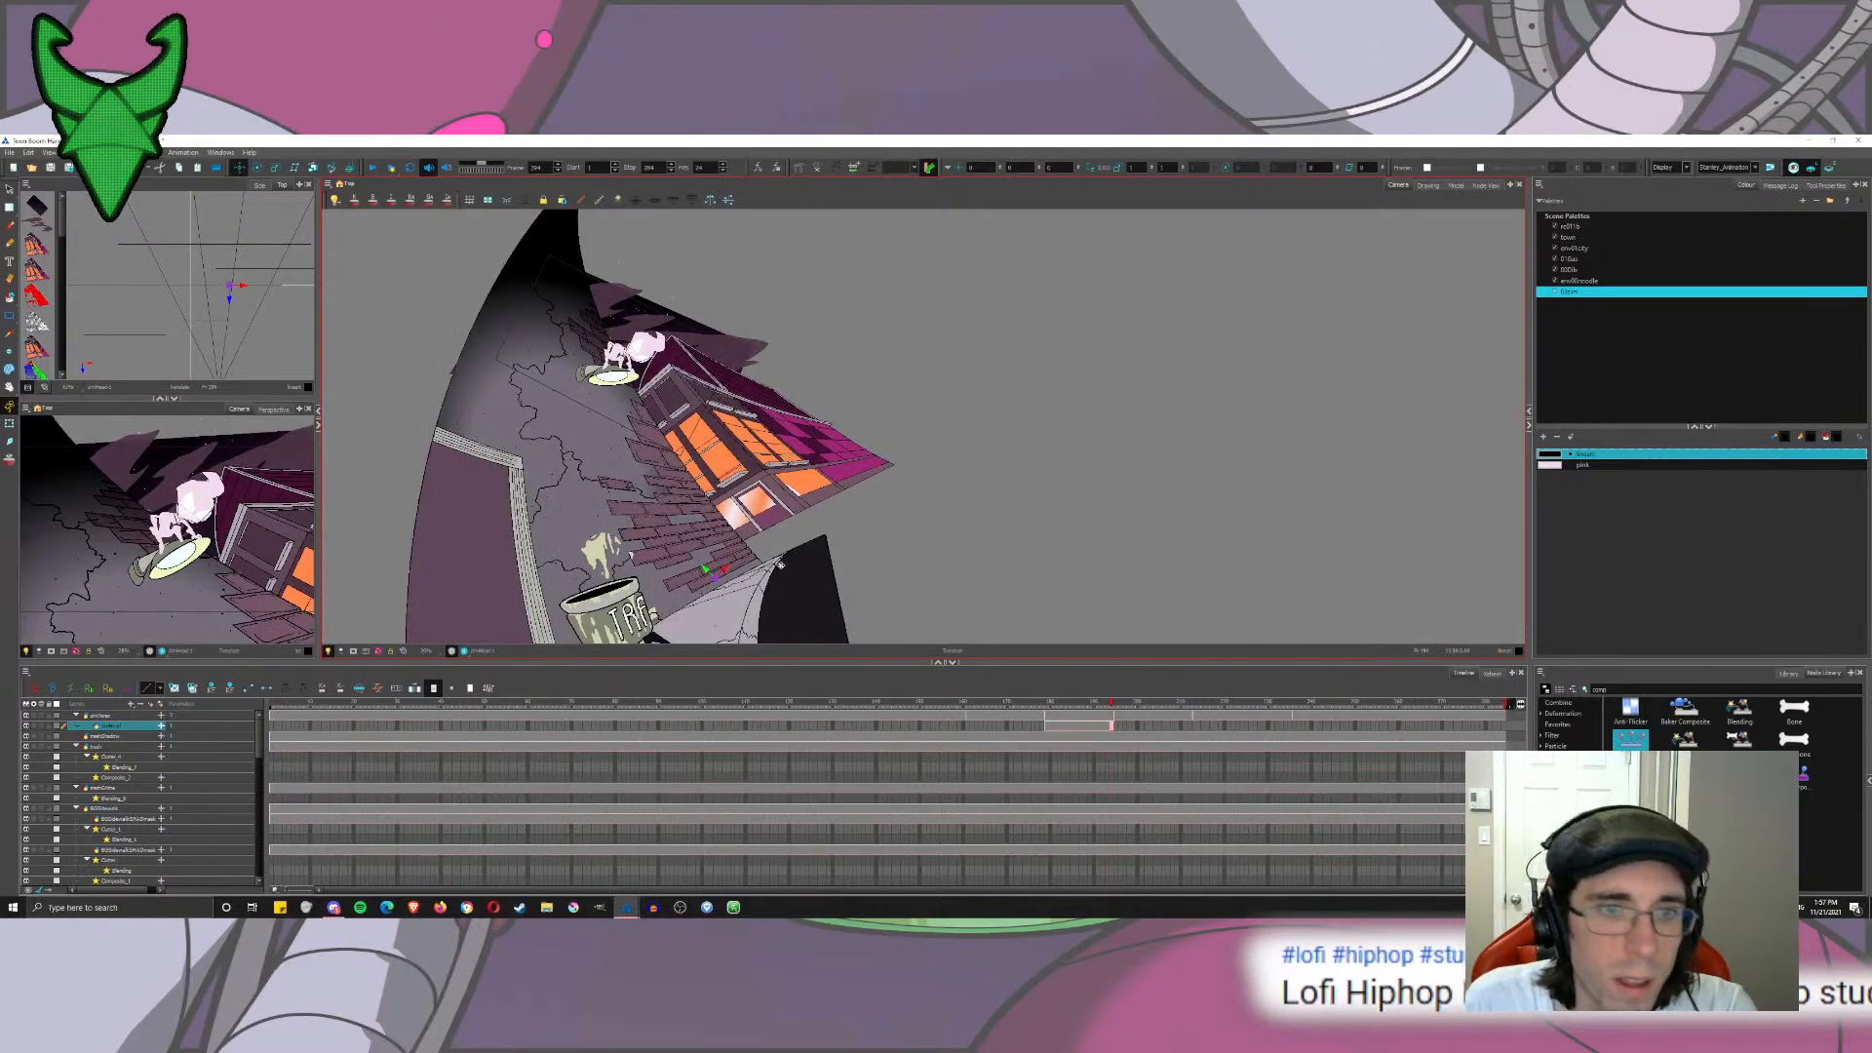
{"action": "left_click_drag", "start_coordinate": [712, 580], "coordinate": [628, 353]}
{"action": "left_click", "coordinate": [10, 189]}
{"action": "scroll", "coordinate": [596, 343], "scroll_direction": "up", "scroll_amount": 5}
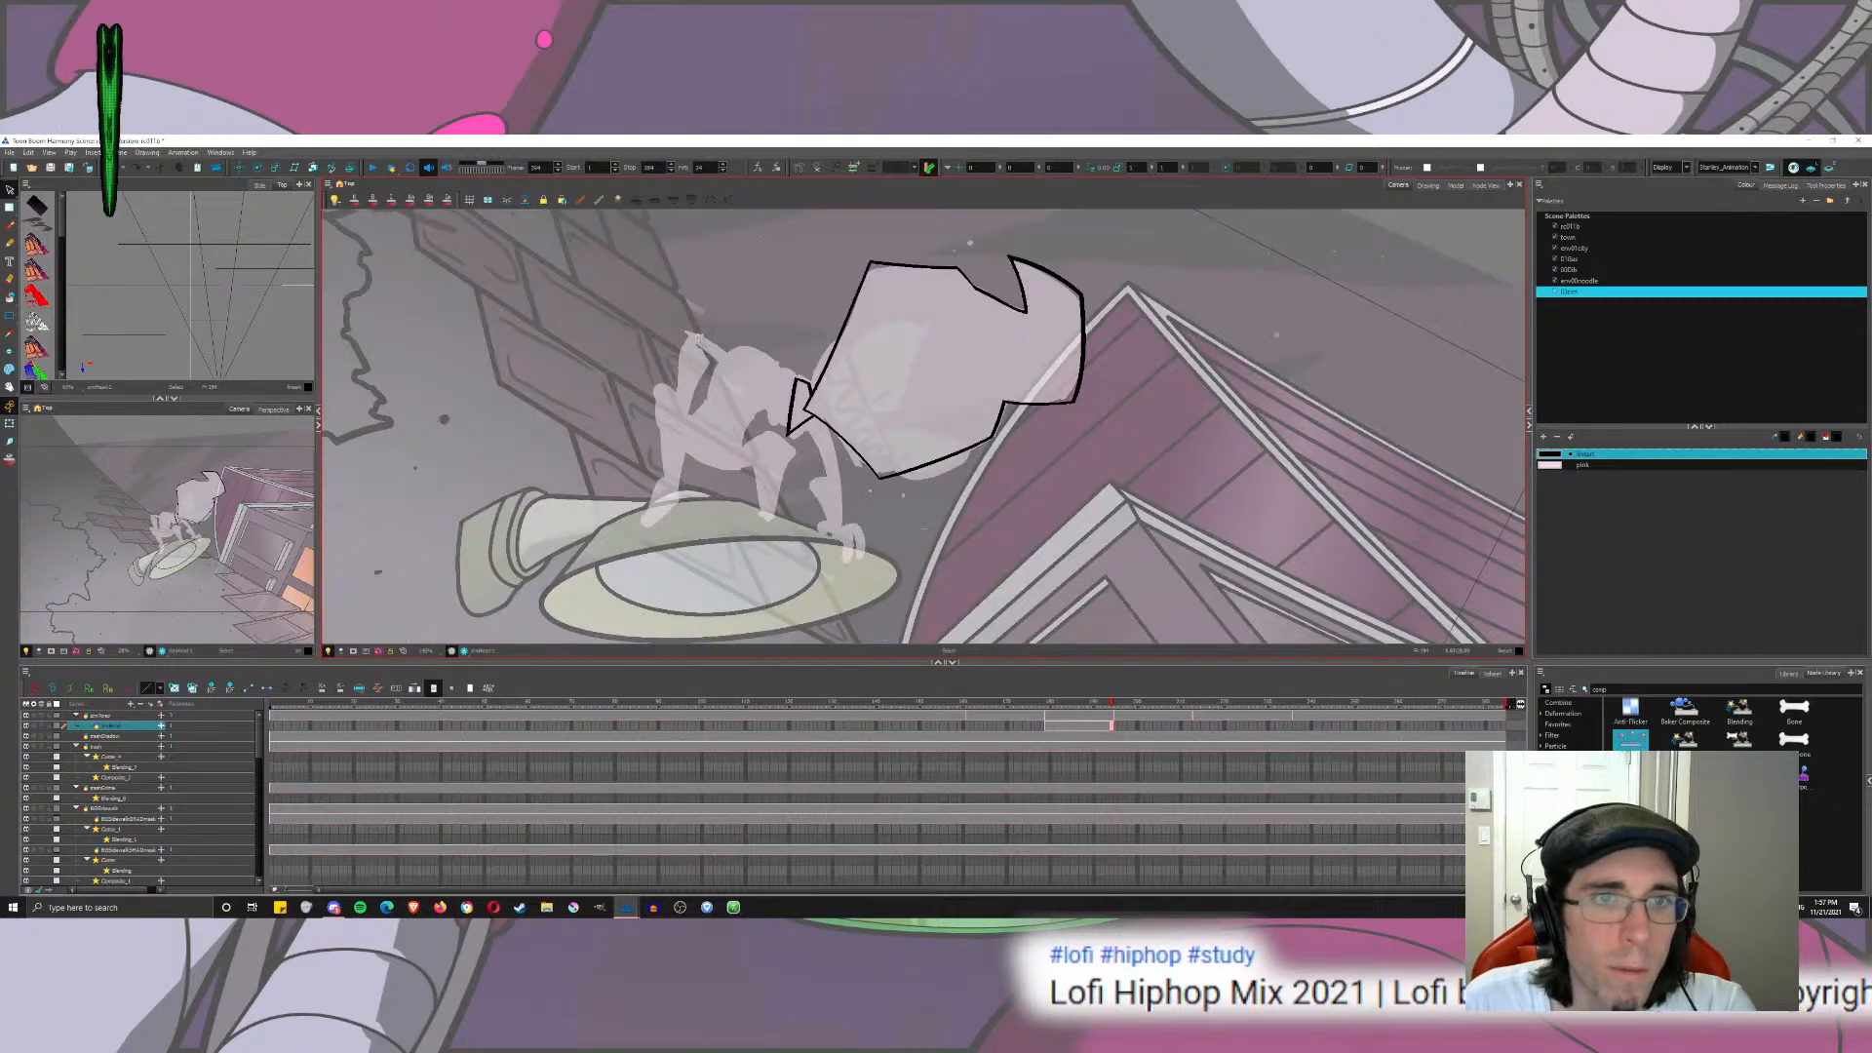
{"action": "left_click", "coordinate": [240, 167]}
{"action": "left_click_drag", "start_coordinate": [820, 410], "coordinate": [805, 408]}
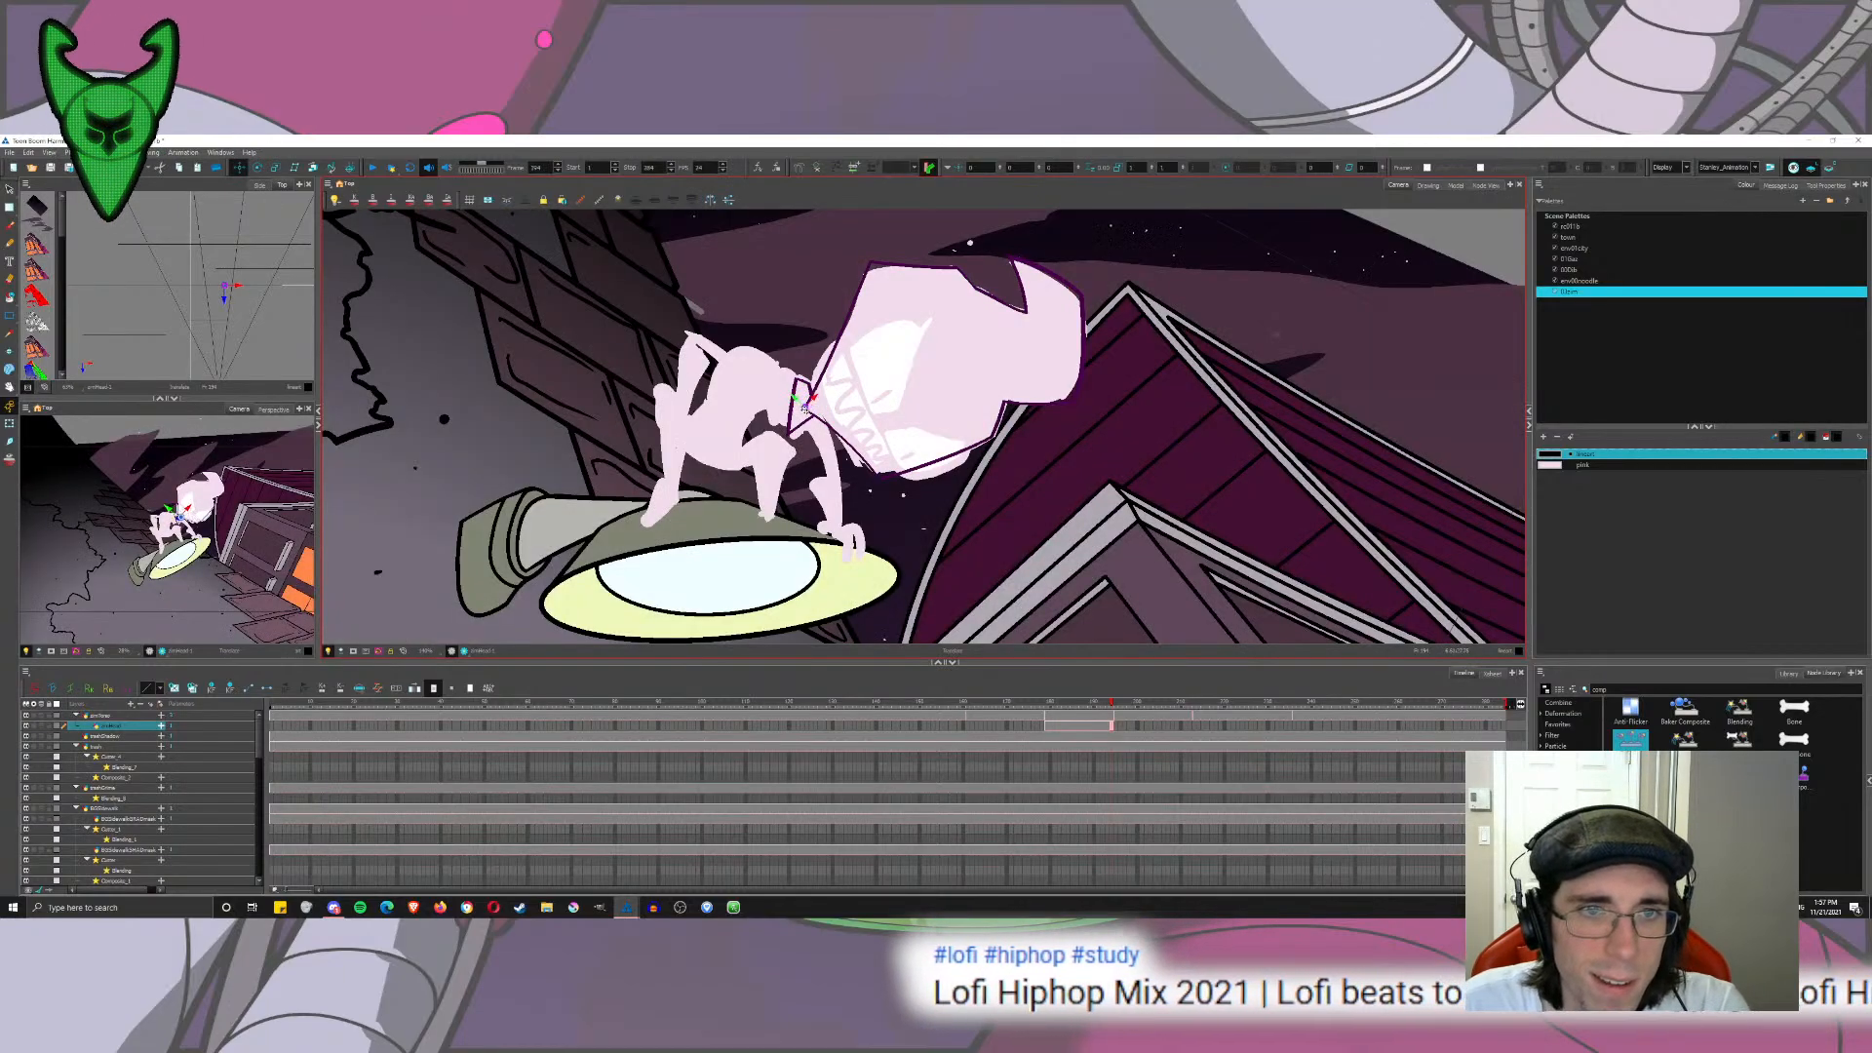
{"action": "left_click", "coordinate": [10, 189]}
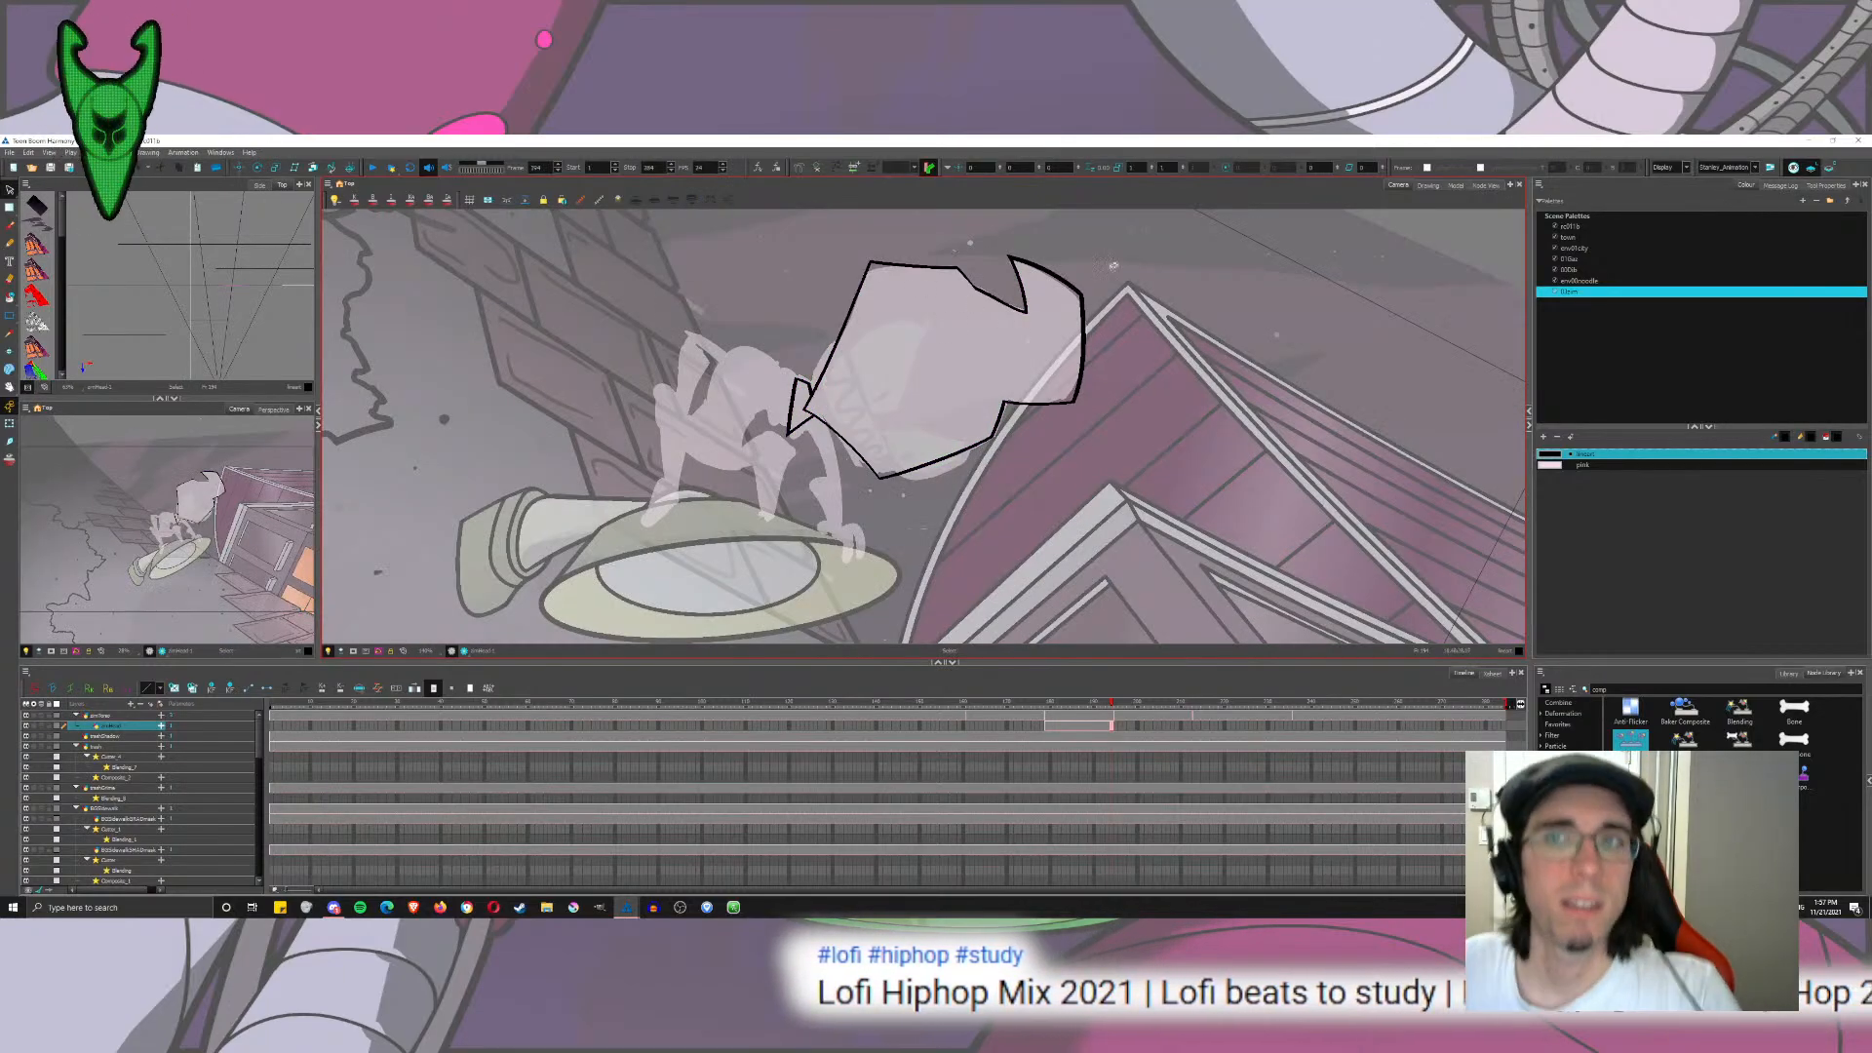
Step: Make the zimTorso node active in the node network and return to the Camera view with the Brush tool
{"action": "left_click", "coordinate": [1486, 185]}
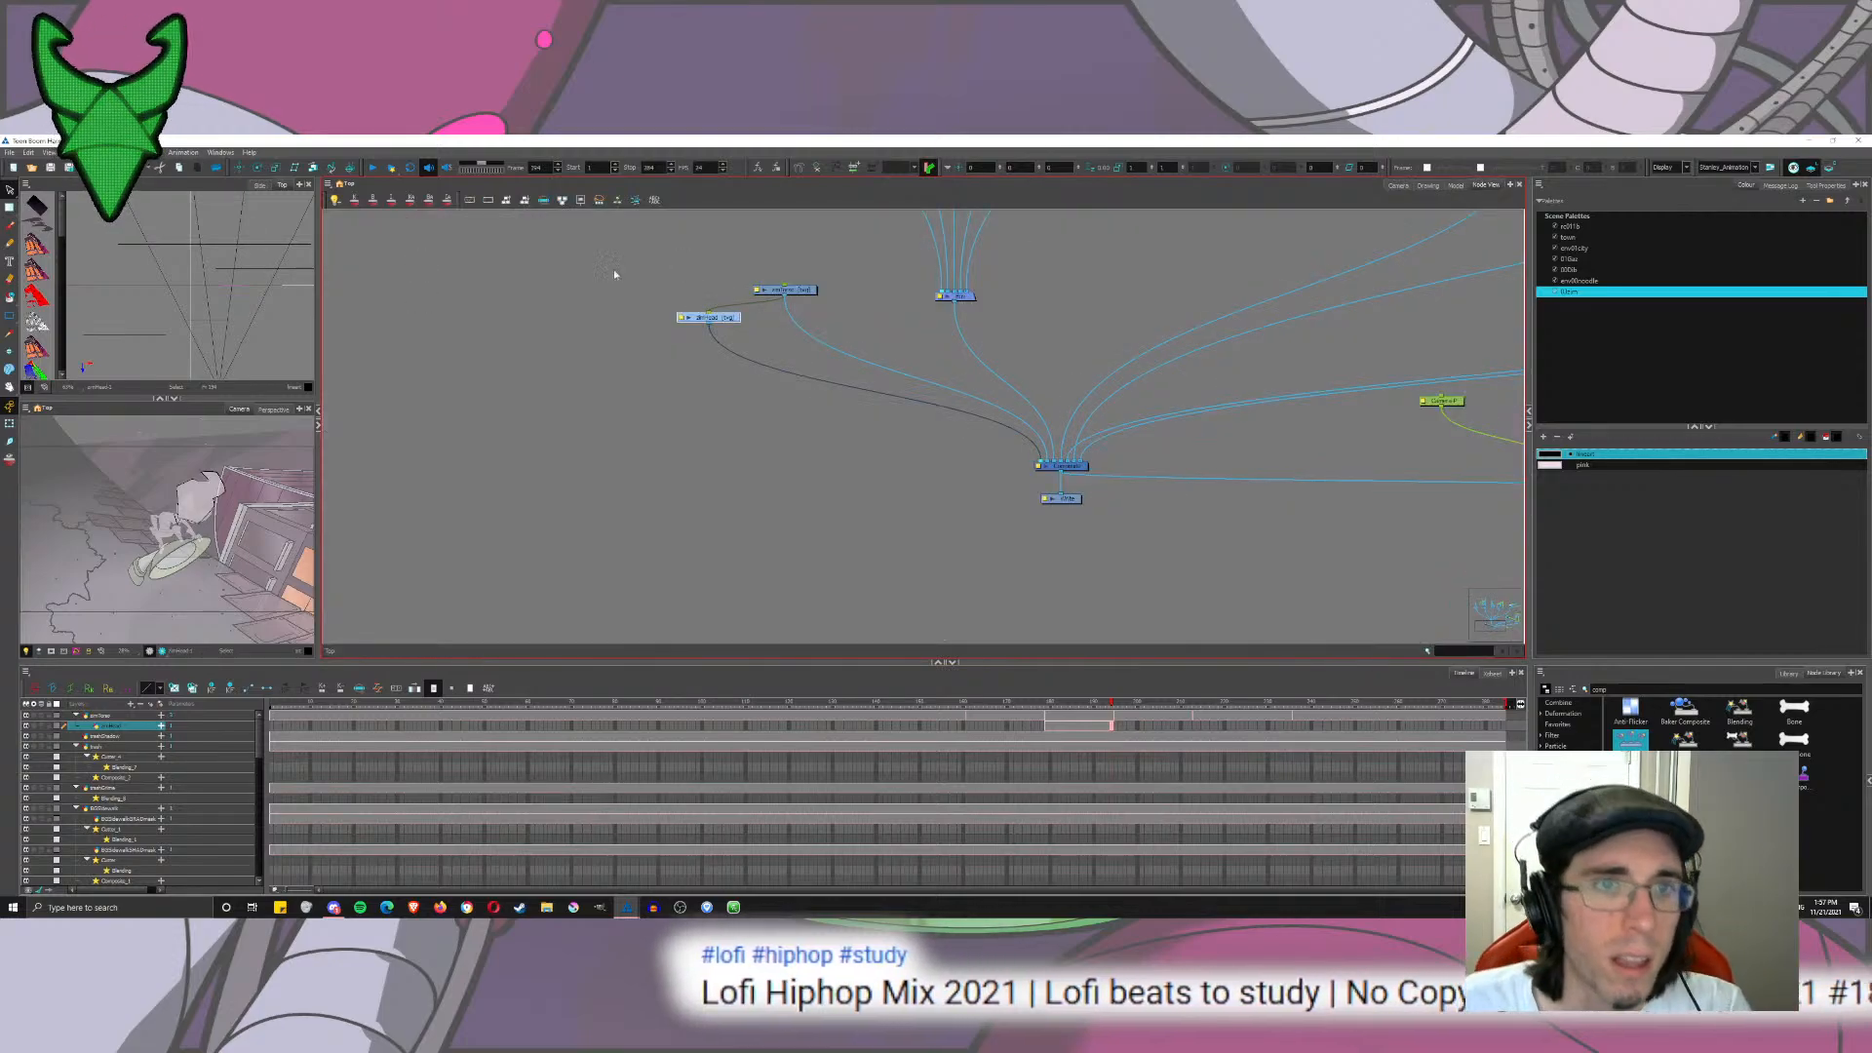
{"action": "left_click", "coordinate": [786, 289]}
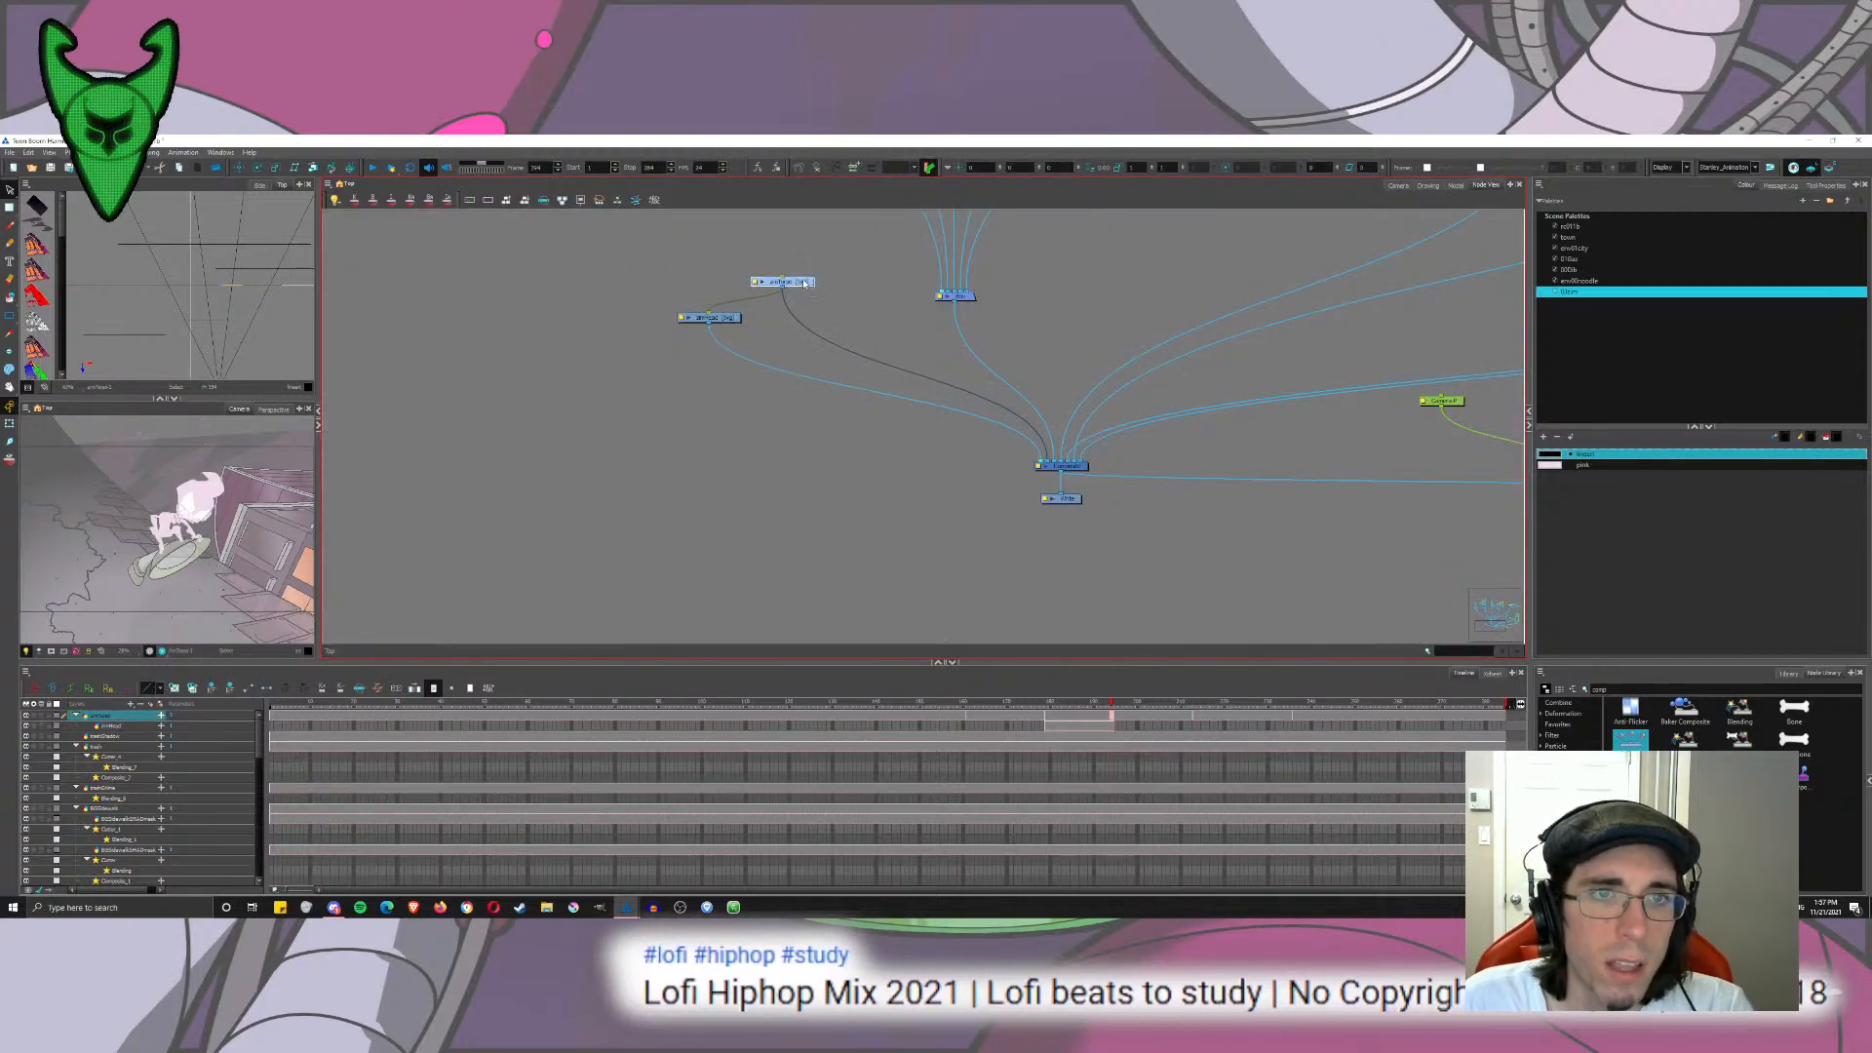
{"action": "left_click", "coordinate": [1404, 187]}
{"action": "key", "text": "alt+b"}
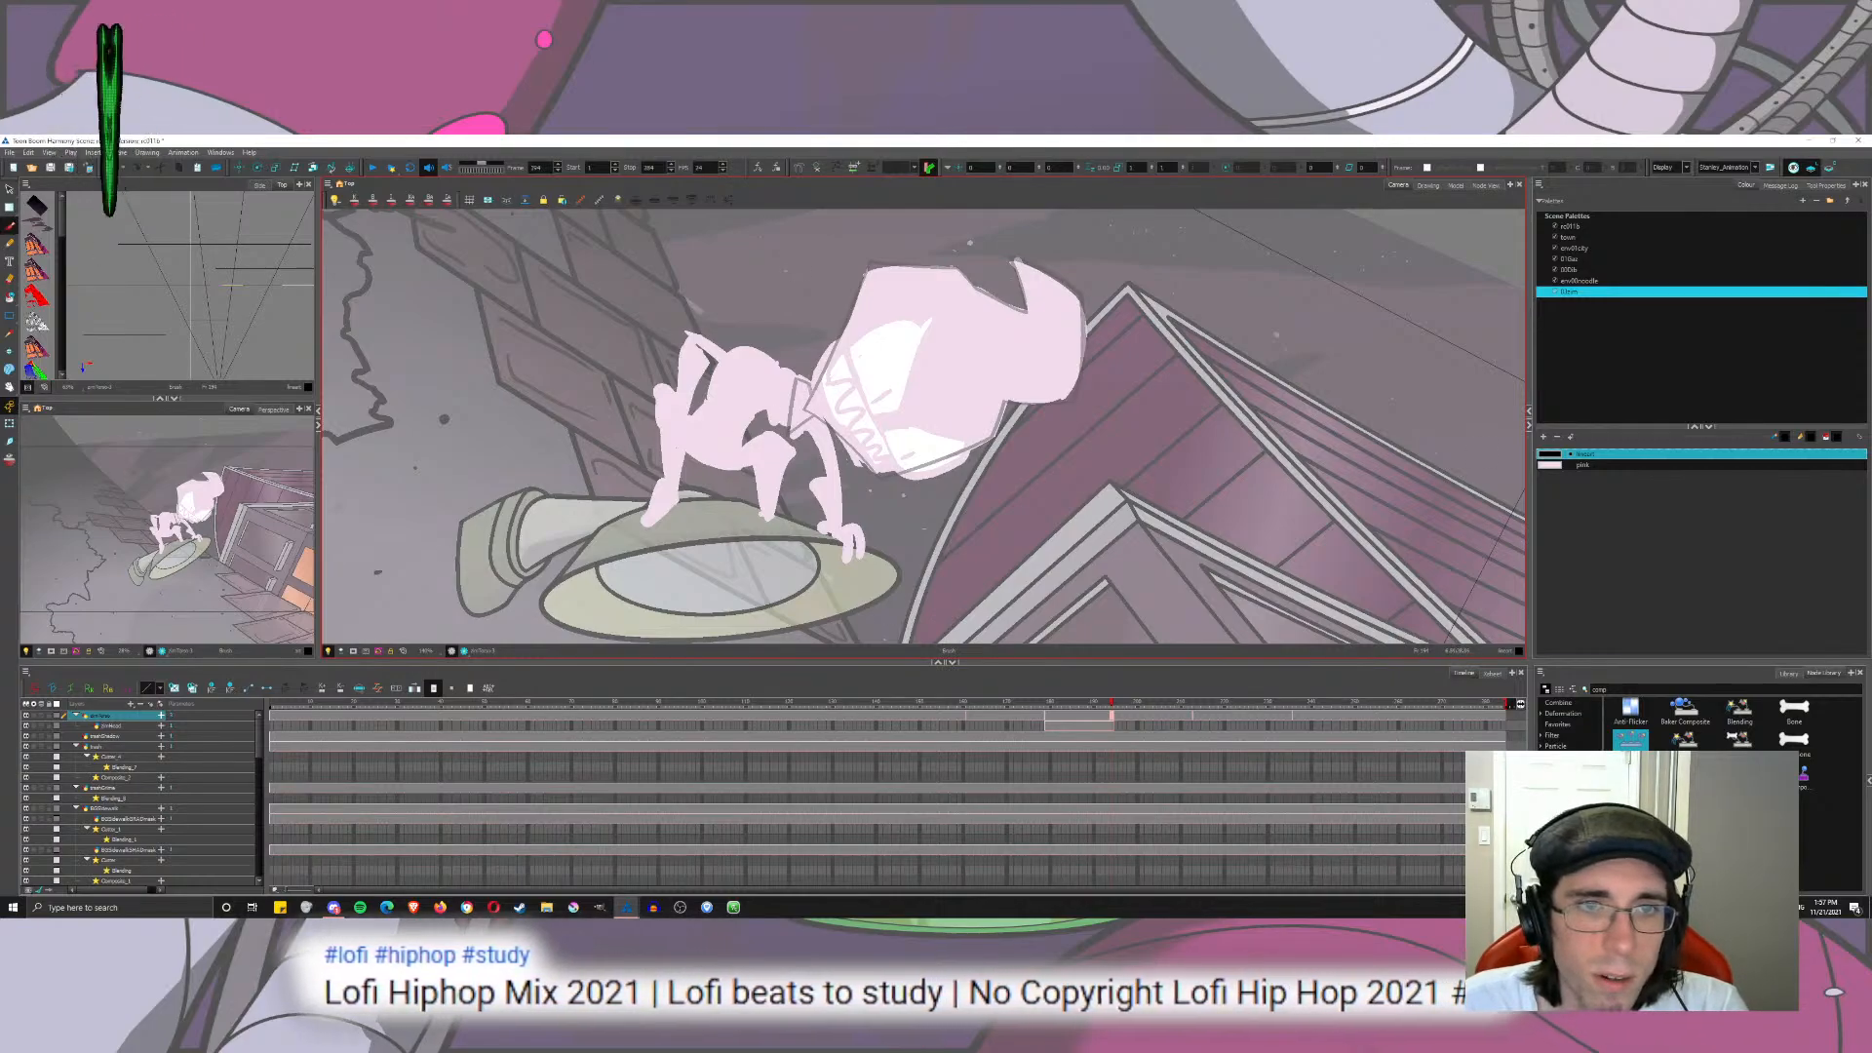
{"action": "scroll", "coordinate": [834, 394], "scroll_direction": "up", "scroll_amount": 5}
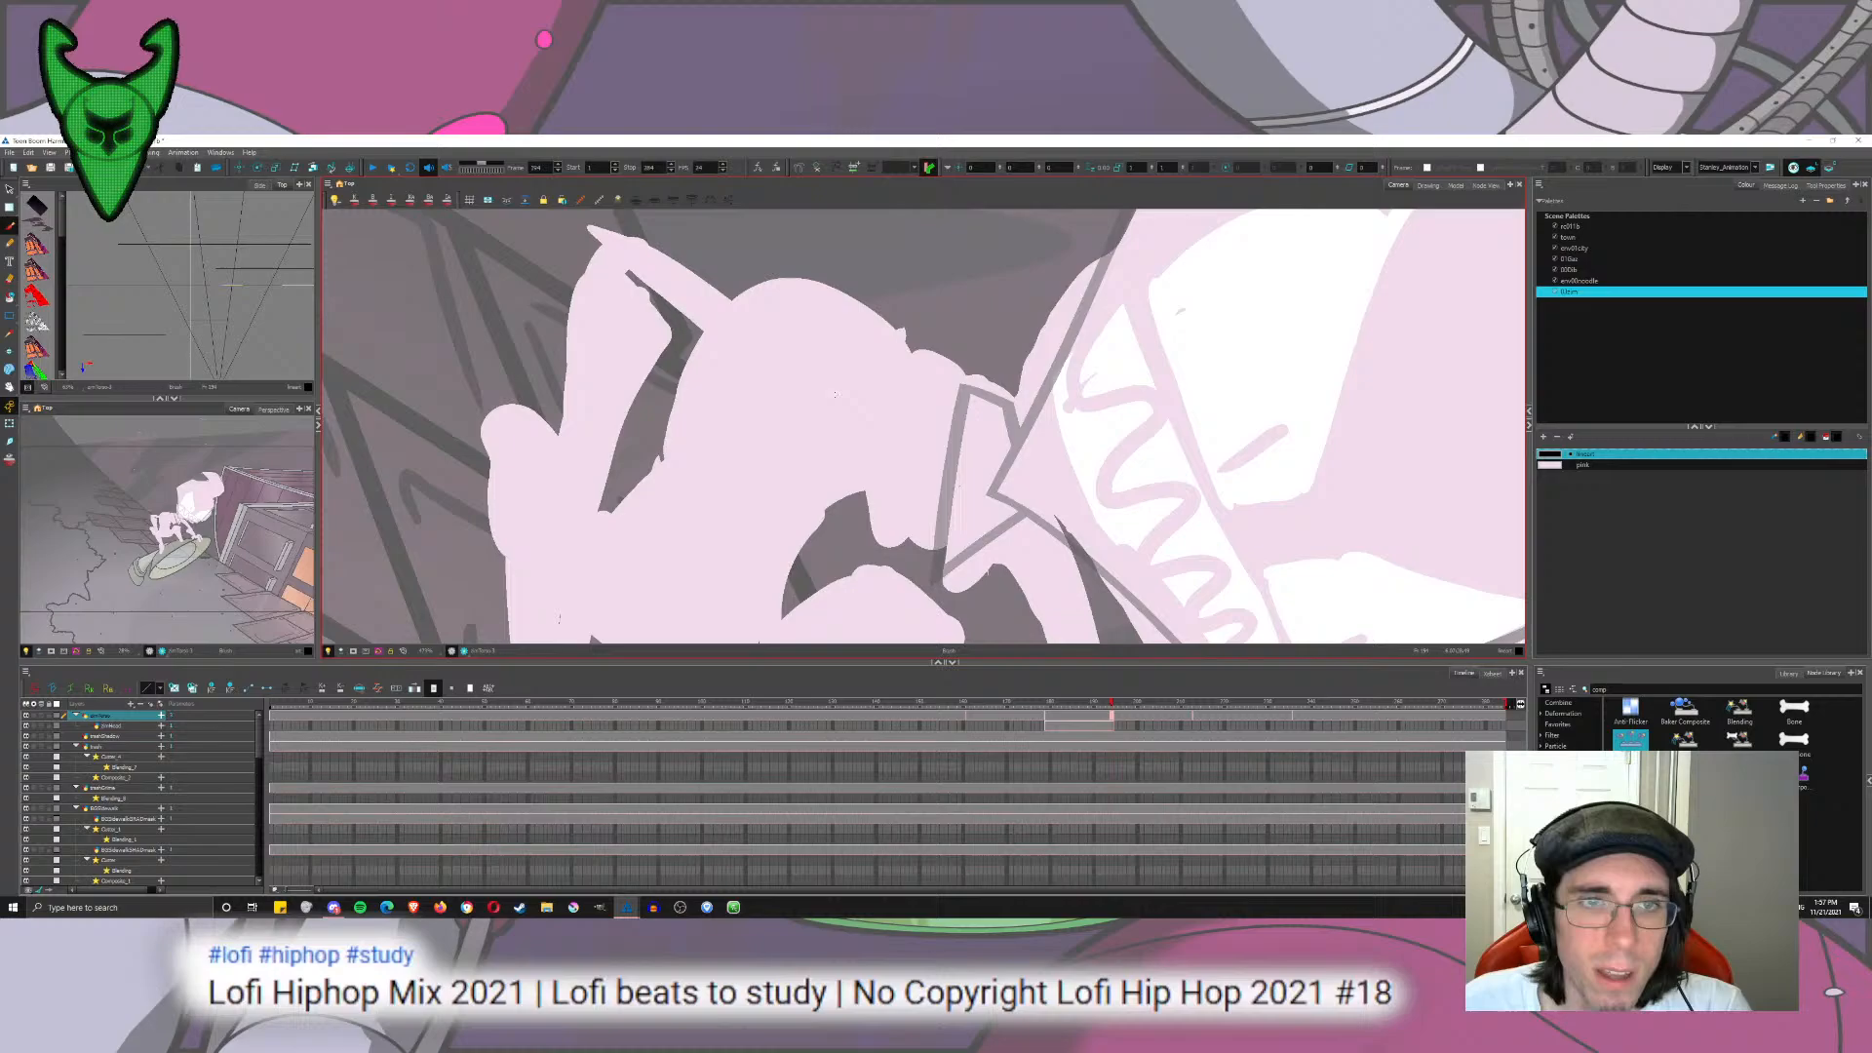
{"action": "scroll", "coordinate": [835, 394], "scroll_direction": "down", "scroll_amount": 5}
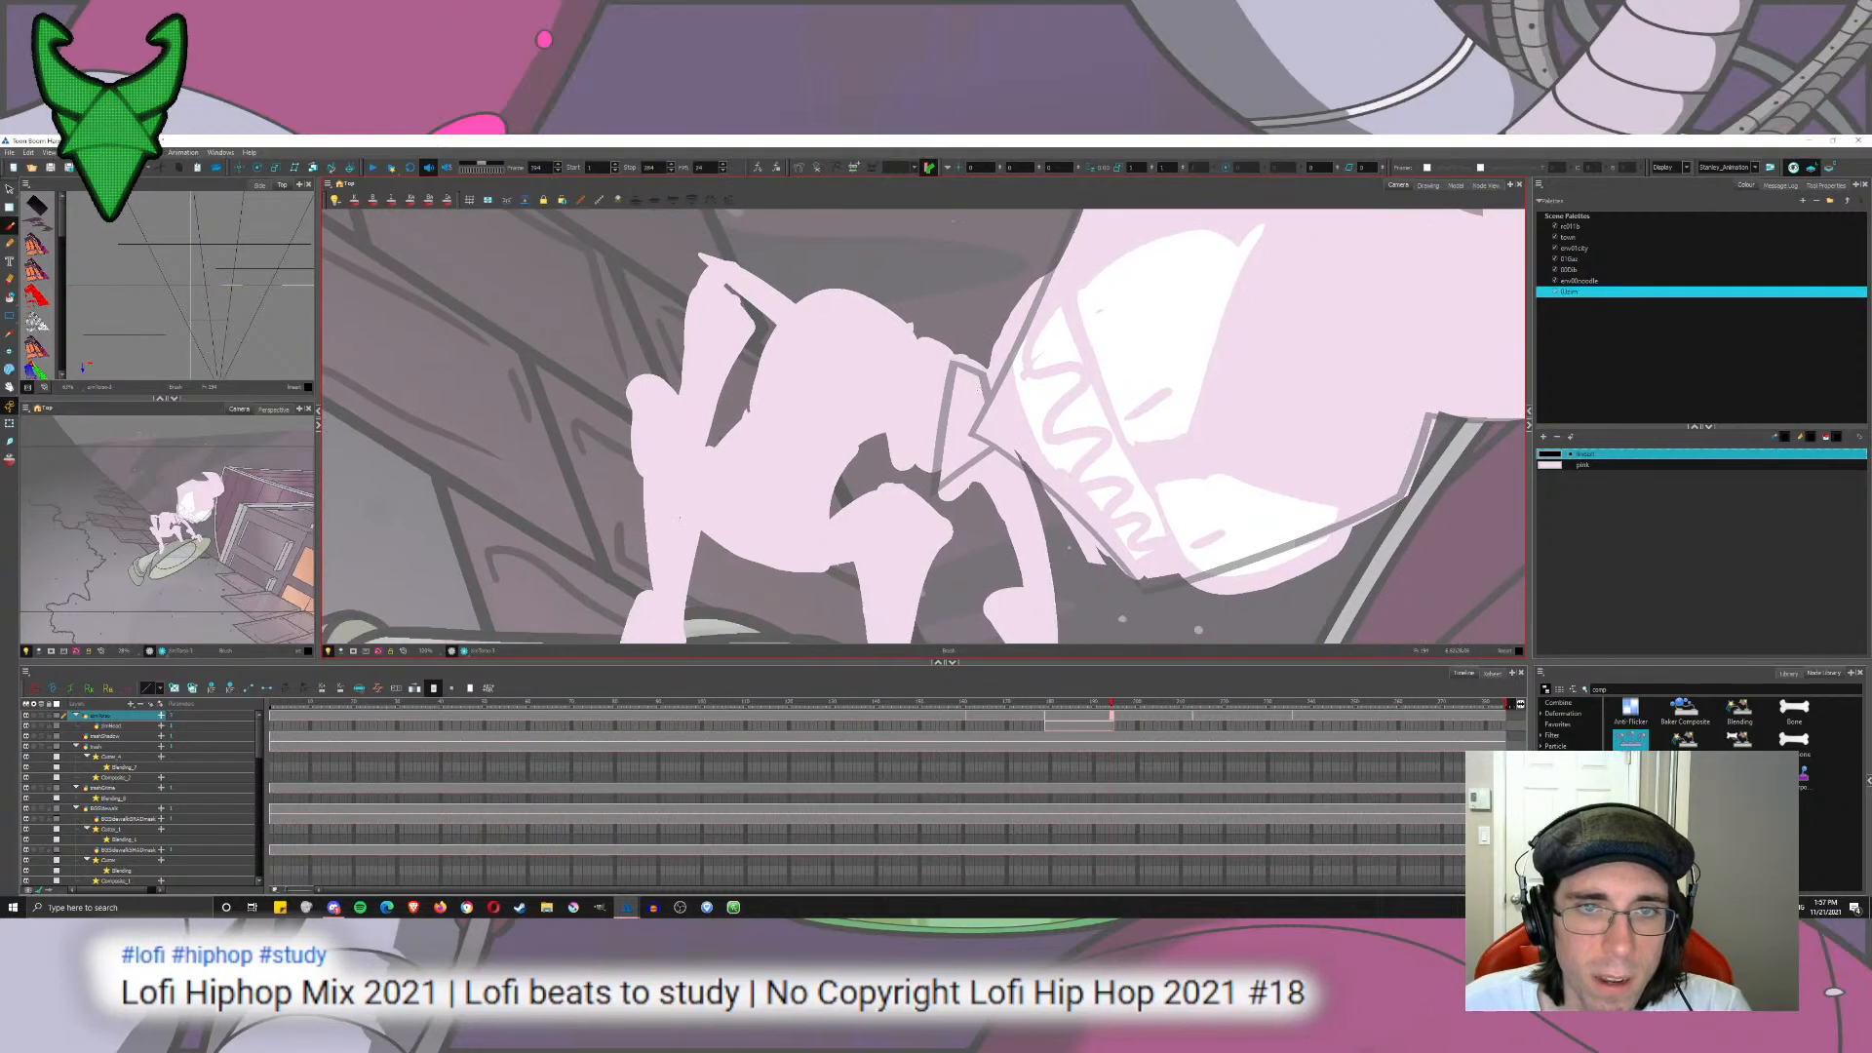
{"action": "mouse_move", "coordinate": [980, 388]}
{"action": "left_mouse_down"}
{"action": "mouse_move", "coordinate": [700, 523]}
{"action": "mouse_move", "coordinate": [692, 552]}
{"action": "mouse_move", "coordinate": [735, 417]}
{"action": "mouse_move", "coordinate": [863, 343]}
{"action": "mouse_move", "coordinate": [953, 391]}
{"action": "mouse_move", "coordinate": [922, 349]}
{"action": "mouse_move", "coordinate": [700, 519]}
{"action": "left_mouse_up"}
{"action": "key", "text": "ctrl+z"}
{"action": "key", "text": "ctrl+z"}
{"action": "key", "text": "ctrl+z"}
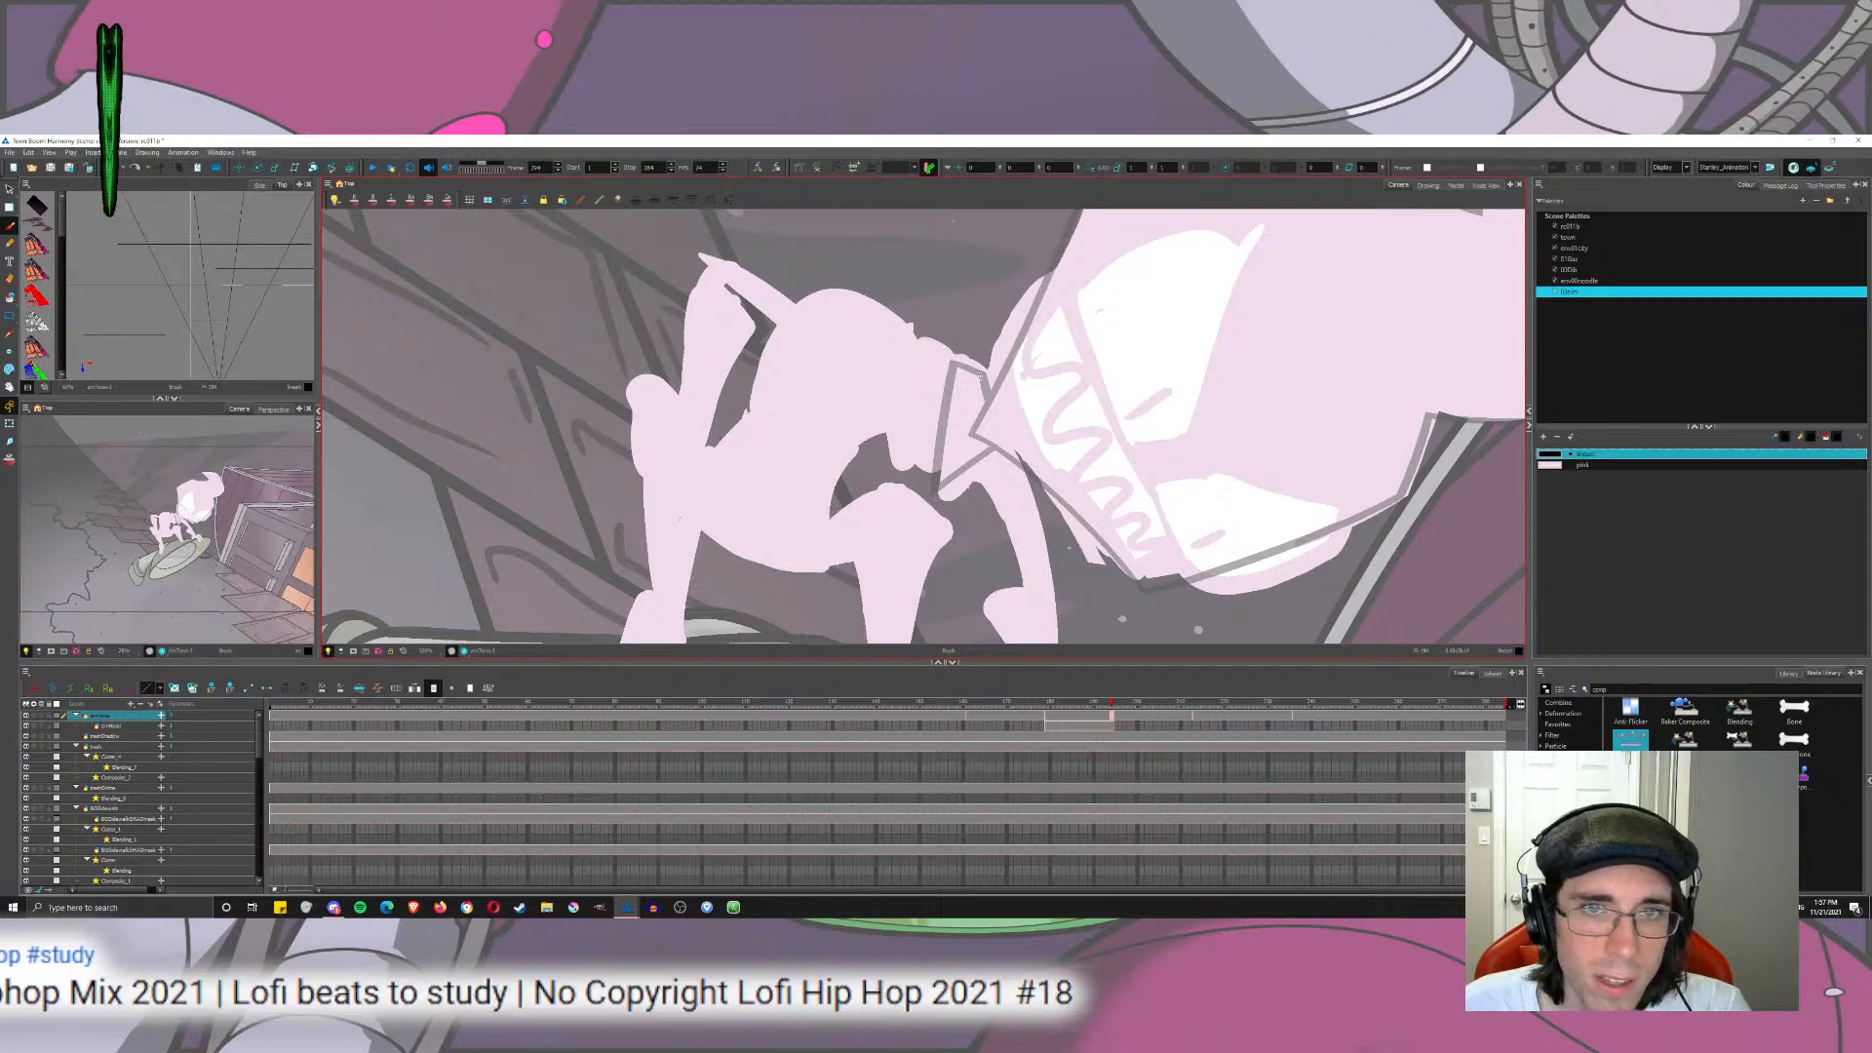
{"action": "key", "text": "ctrl+shift+z"}
{"action": "key", "text": "ctrl+z"}
Step: Draw the torso's curved back line and its two crossing lower edges in black over the pink sketch
{"action": "mouse_move", "coordinate": [975, 379]}
{"action": "left_mouse_down"}
{"action": "mouse_move", "coordinate": [836, 388]}
{"action": "mouse_move", "coordinate": [649, 595]}
{"action": "left_mouse_up"}
{"action": "key", "text": "ctrl+z"}
{"action": "mouse_move", "coordinate": [968, 380]}
{"action": "left_mouse_down"}
{"action": "mouse_move", "coordinate": [737, 452]}
{"action": "mouse_move", "coordinate": [681, 540]}
{"action": "mouse_move", "coordinate": [895, 560]}
{"action": "left_mouse_up"}
{"action": "key", "text": "ctrl+z"}
{"action": "mouse_move", "coordinate": [674, 499]}
{"action": "left_mouse_down"}
{"action": "mouse_move", "coordinate": [824, 612]}
{"action": "mouse_move", "coordinate": [878, 535]}
{"action": "left_mouse_up"}
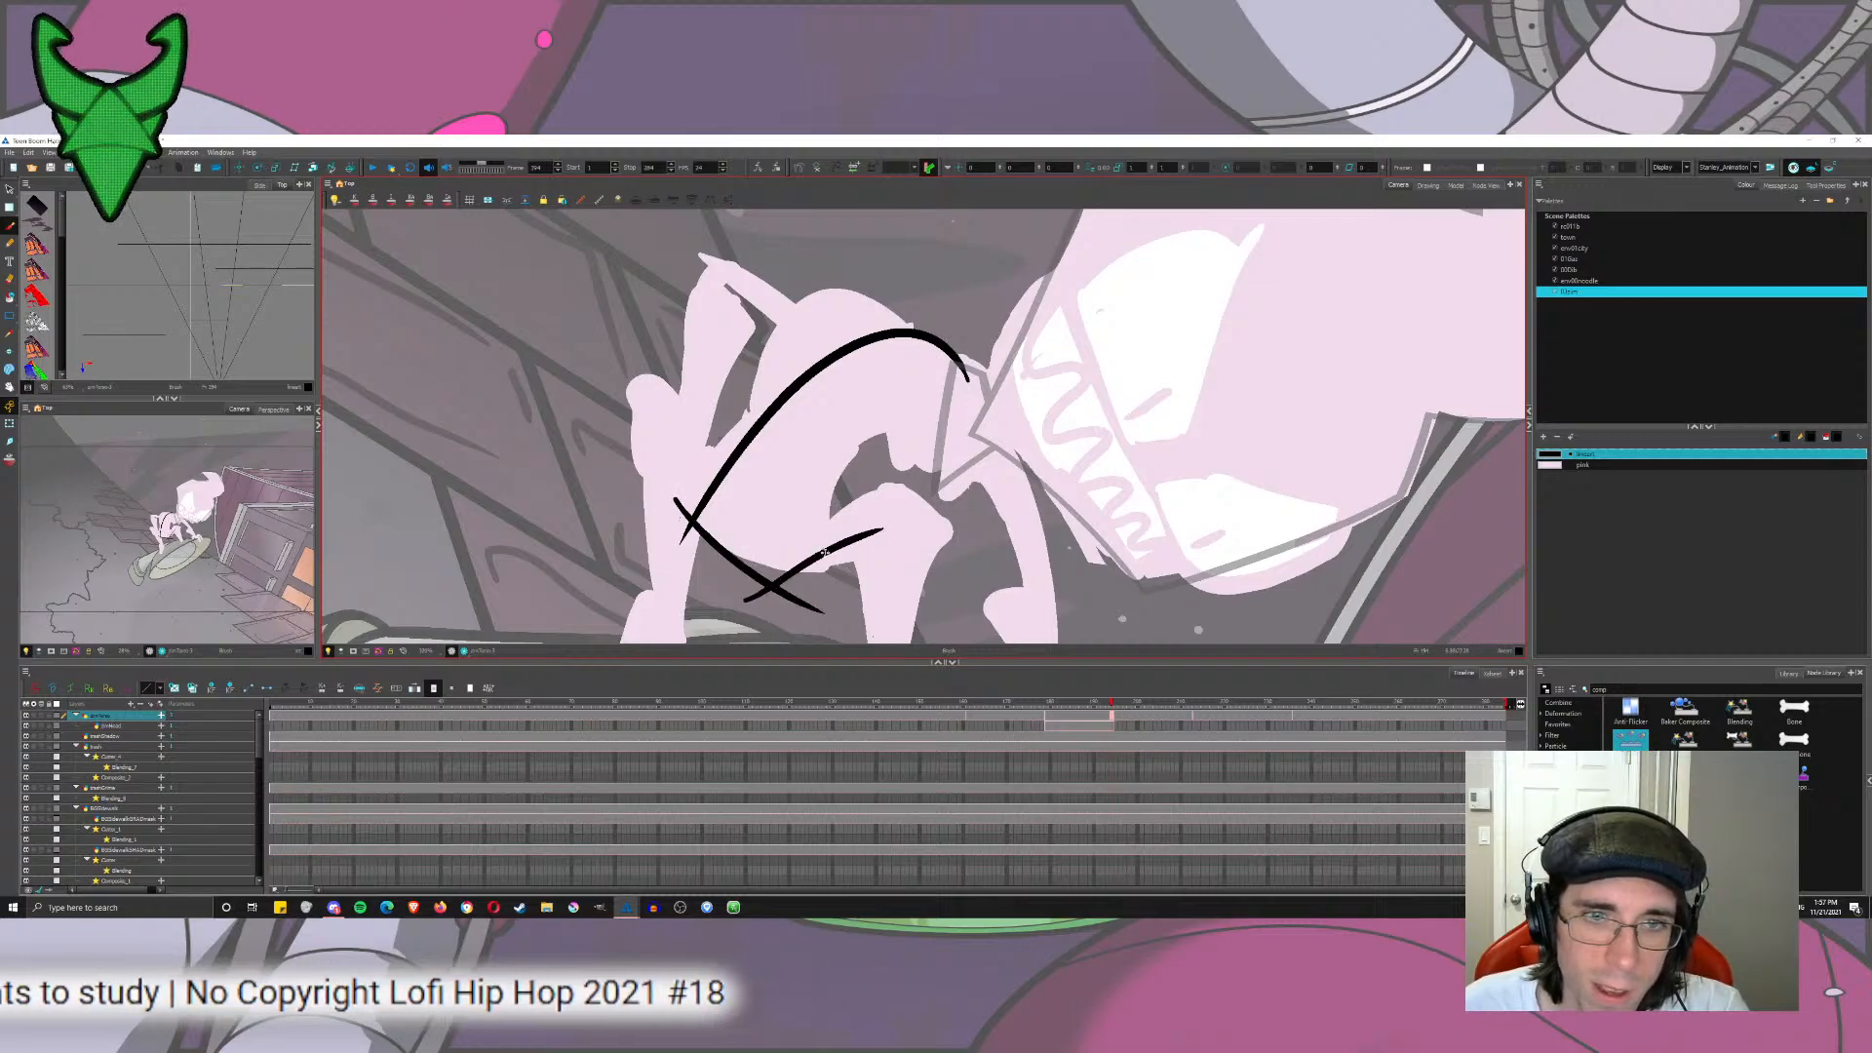
{"action": "key", "text": "ctrl+z"}
{"action": "mouse_move", "coordinate": [733, 606]}
{"action": "left_mouse_down"}
{"action": "mouse_move", "coordinate": [931, 394]}
{"action": "mouse_move", "coordinate": [1037, 450]}
{"action": "mouse_move", "coordinate": [980, 429]}
{"action": "left_mouse_up"}
{"action": "key", "text": "ctrl+z"}
{"action": "key", "text": "ctrl+z"}
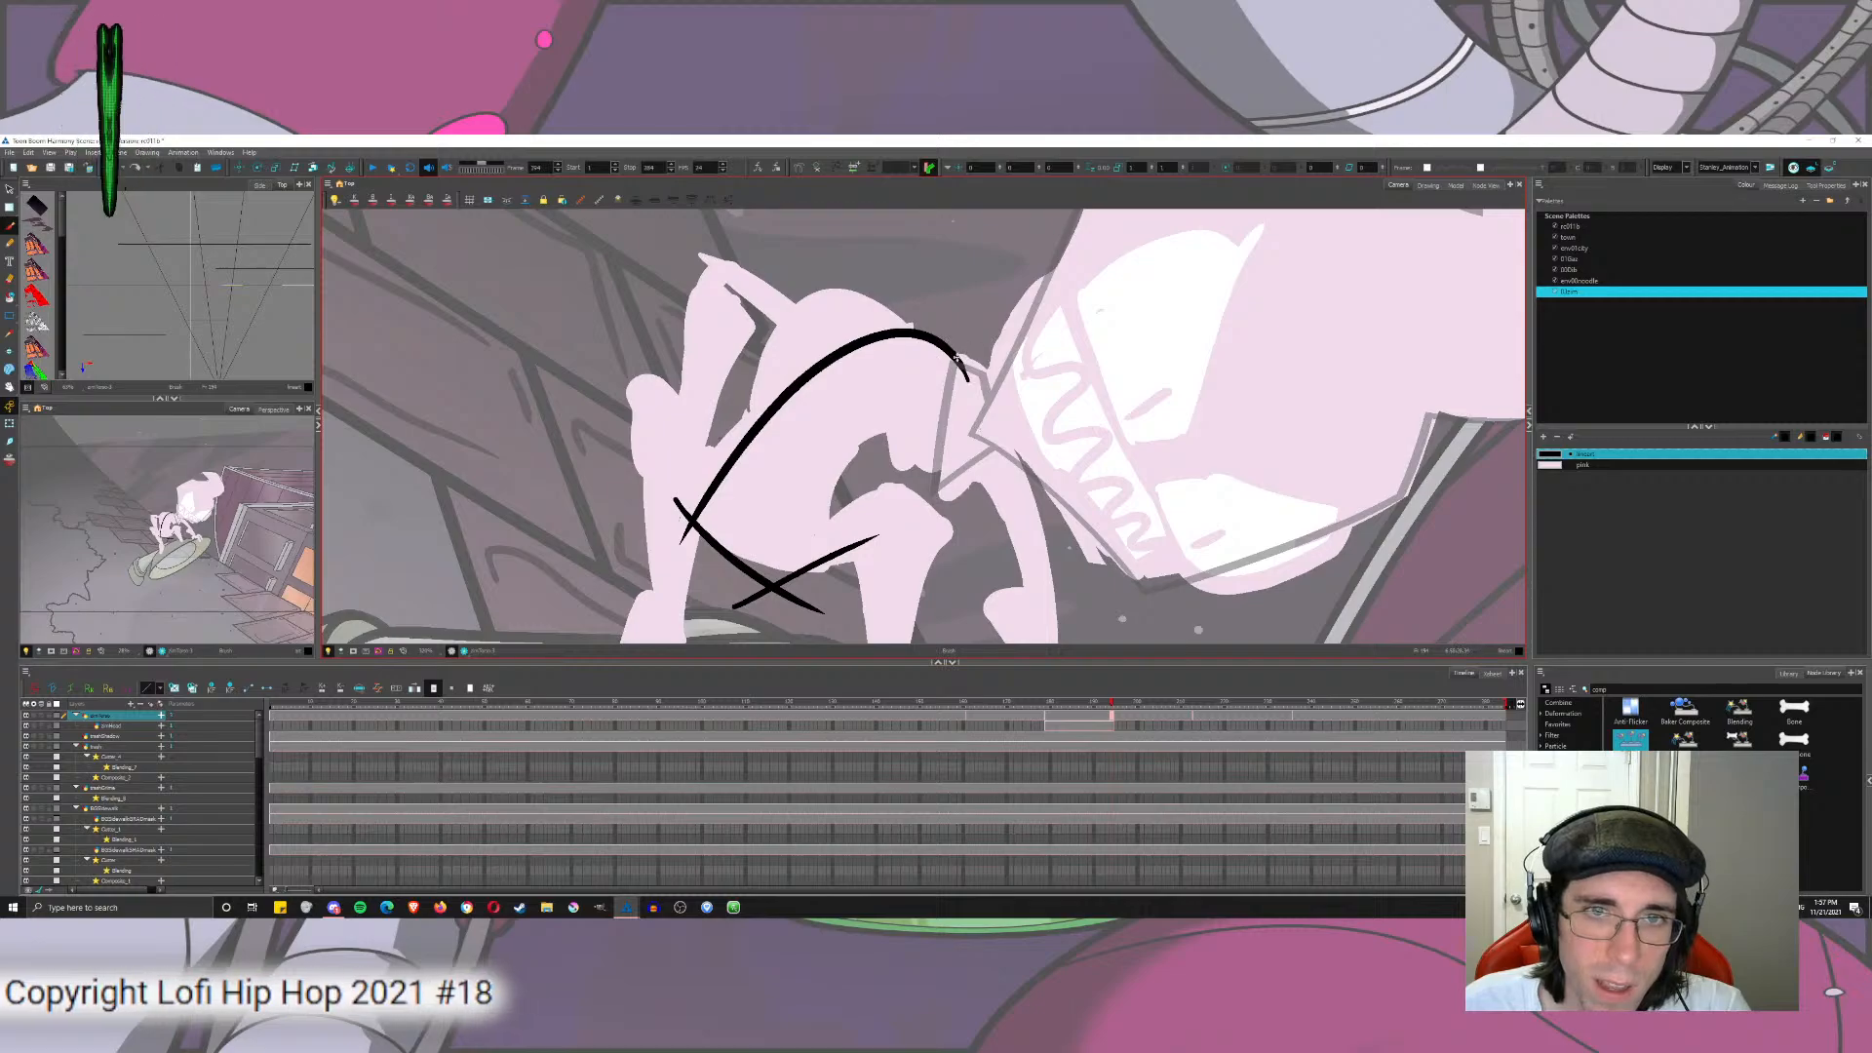
Step: Draw the torso's inner front curve down from the neck and trim the overhanging line ends into a closed outline
{"action": "mouse_move", "coordinate": [956, 353]}
{"action": "left_mouse_down"}
{"action": "mouse_move", "coordinate": [970, 419]}
{"action": "mouse_move", "coordinate": [833, 551]}
{"action": "mouse_move", "coordinate": [850, 621]}
{"action": "left_mouse_up"}
{"action": "key", "text": "ctrl+z"}
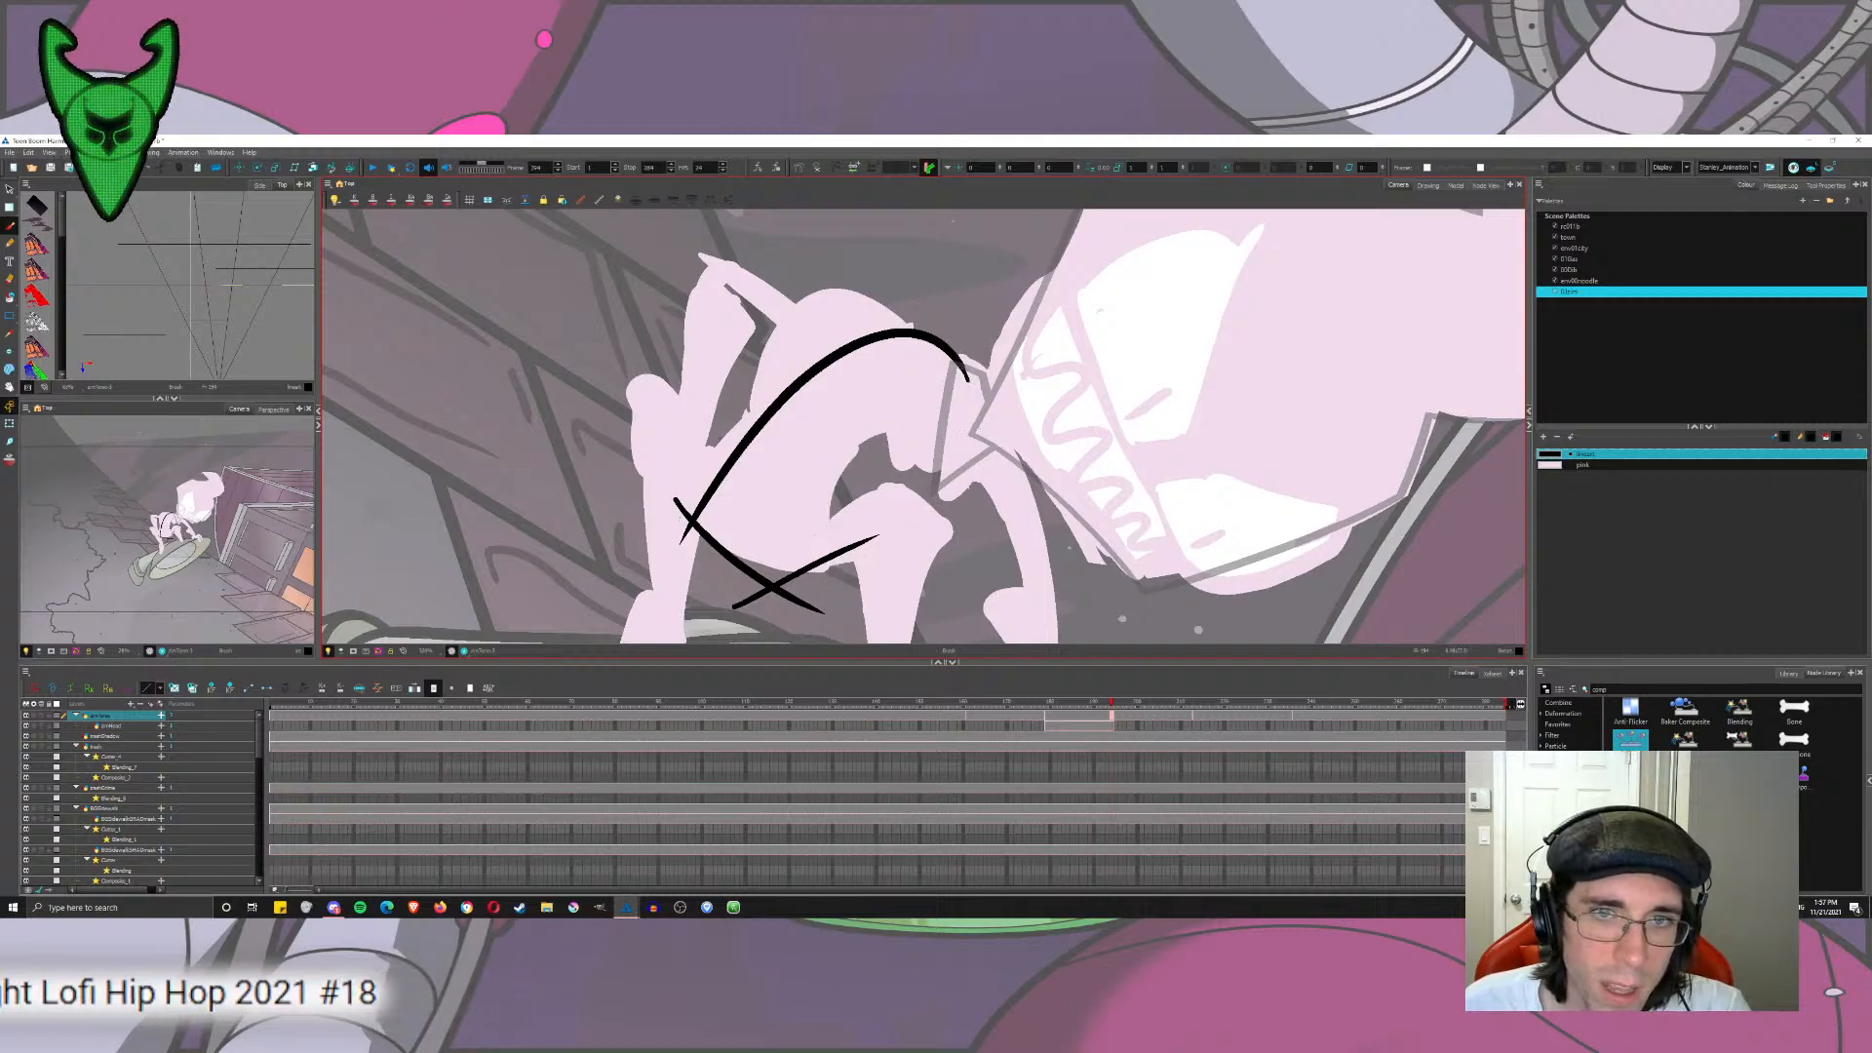
{"action": "mouse_move", "coordinate": [968, 376]}
{"action": "left_mouse_down"}
{"action": "mouse_move", "coordinate": [887, 395]}
{"action": "mouse_move", "coordinate": [895, 606]}
{"action": "left_mouse_up"}
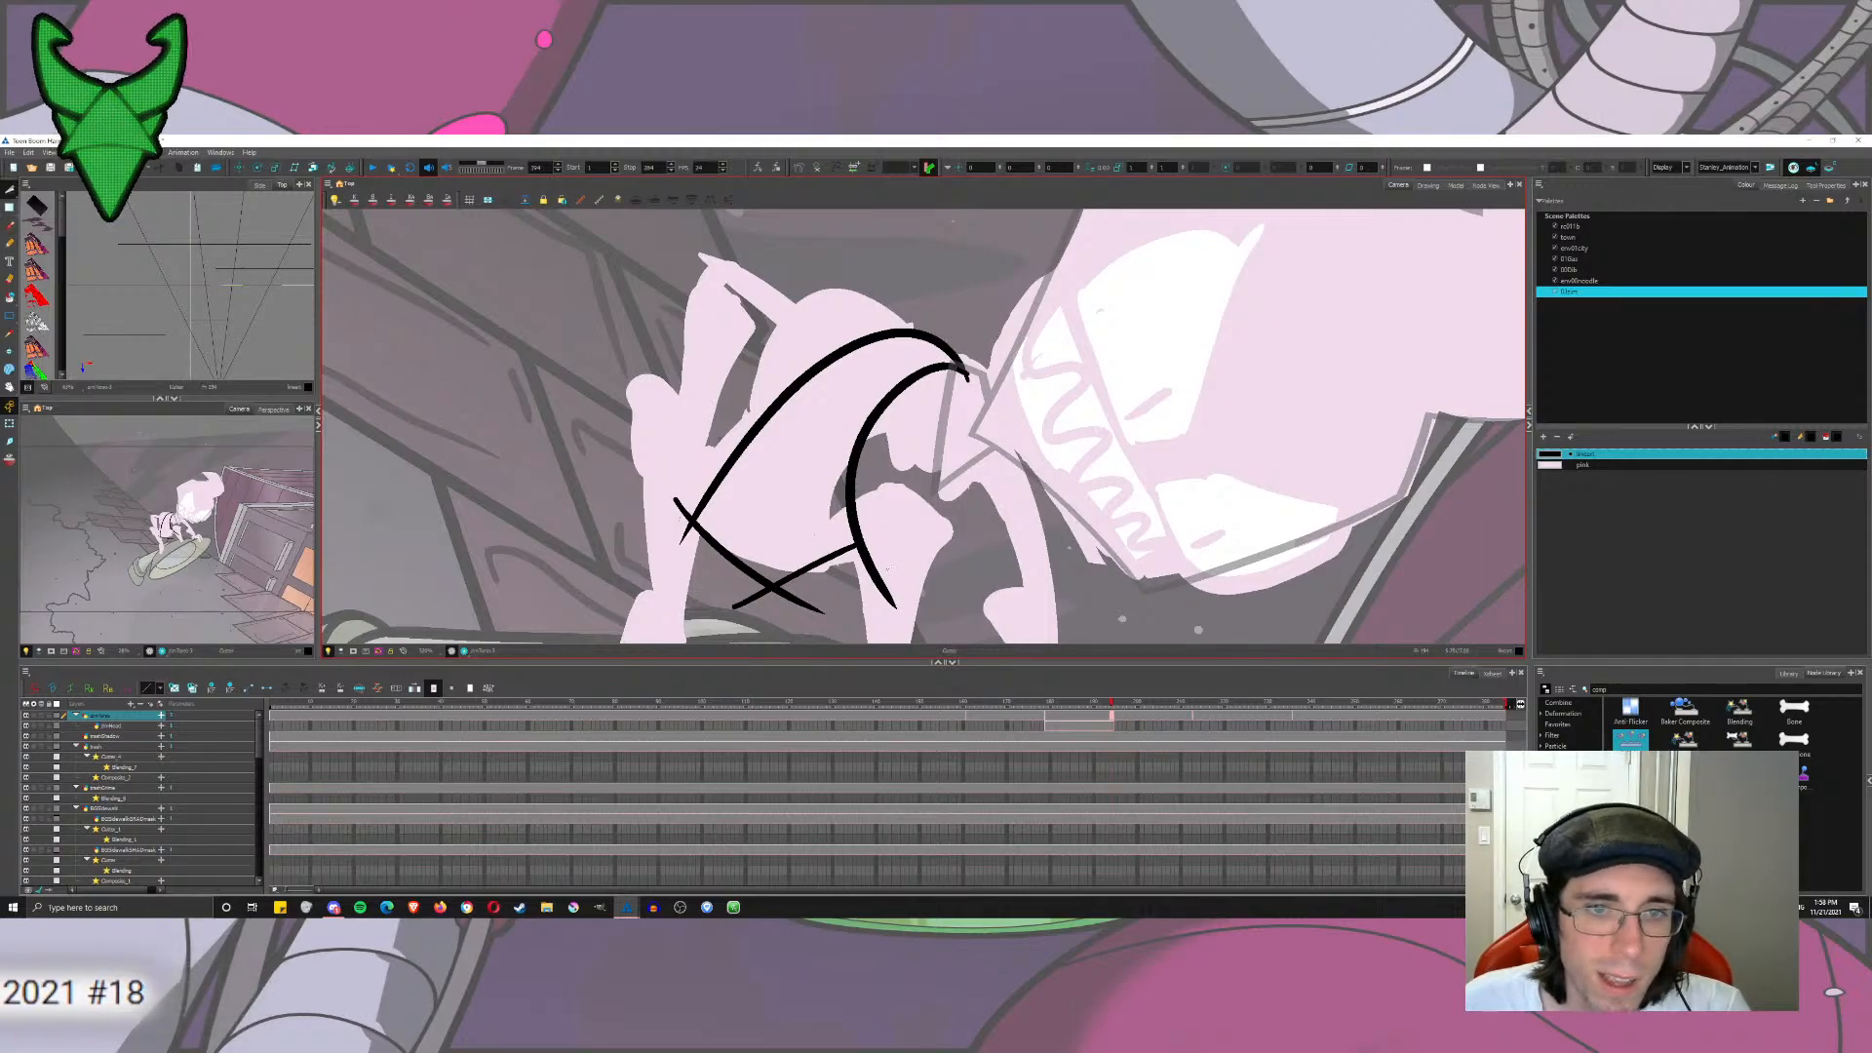
{"action": "mouse_move", "coordinate": [888, 568]}
{"action": "left_mouse_down"}
{"action": "mouse_move", "coordinate": [793, 617]}
{"action": "mouse_move", "coordinate": [769, 571]}
{"action": "mouse_move", "coordinate": [760, 615]}
{"action": "mouse_move", "coordinate": [676, 528]}
{"action": "left_mouse_up"}
{"action": "left_click_drag", "start_coordinate": [675, 517], "coordinate": [694, 502]}
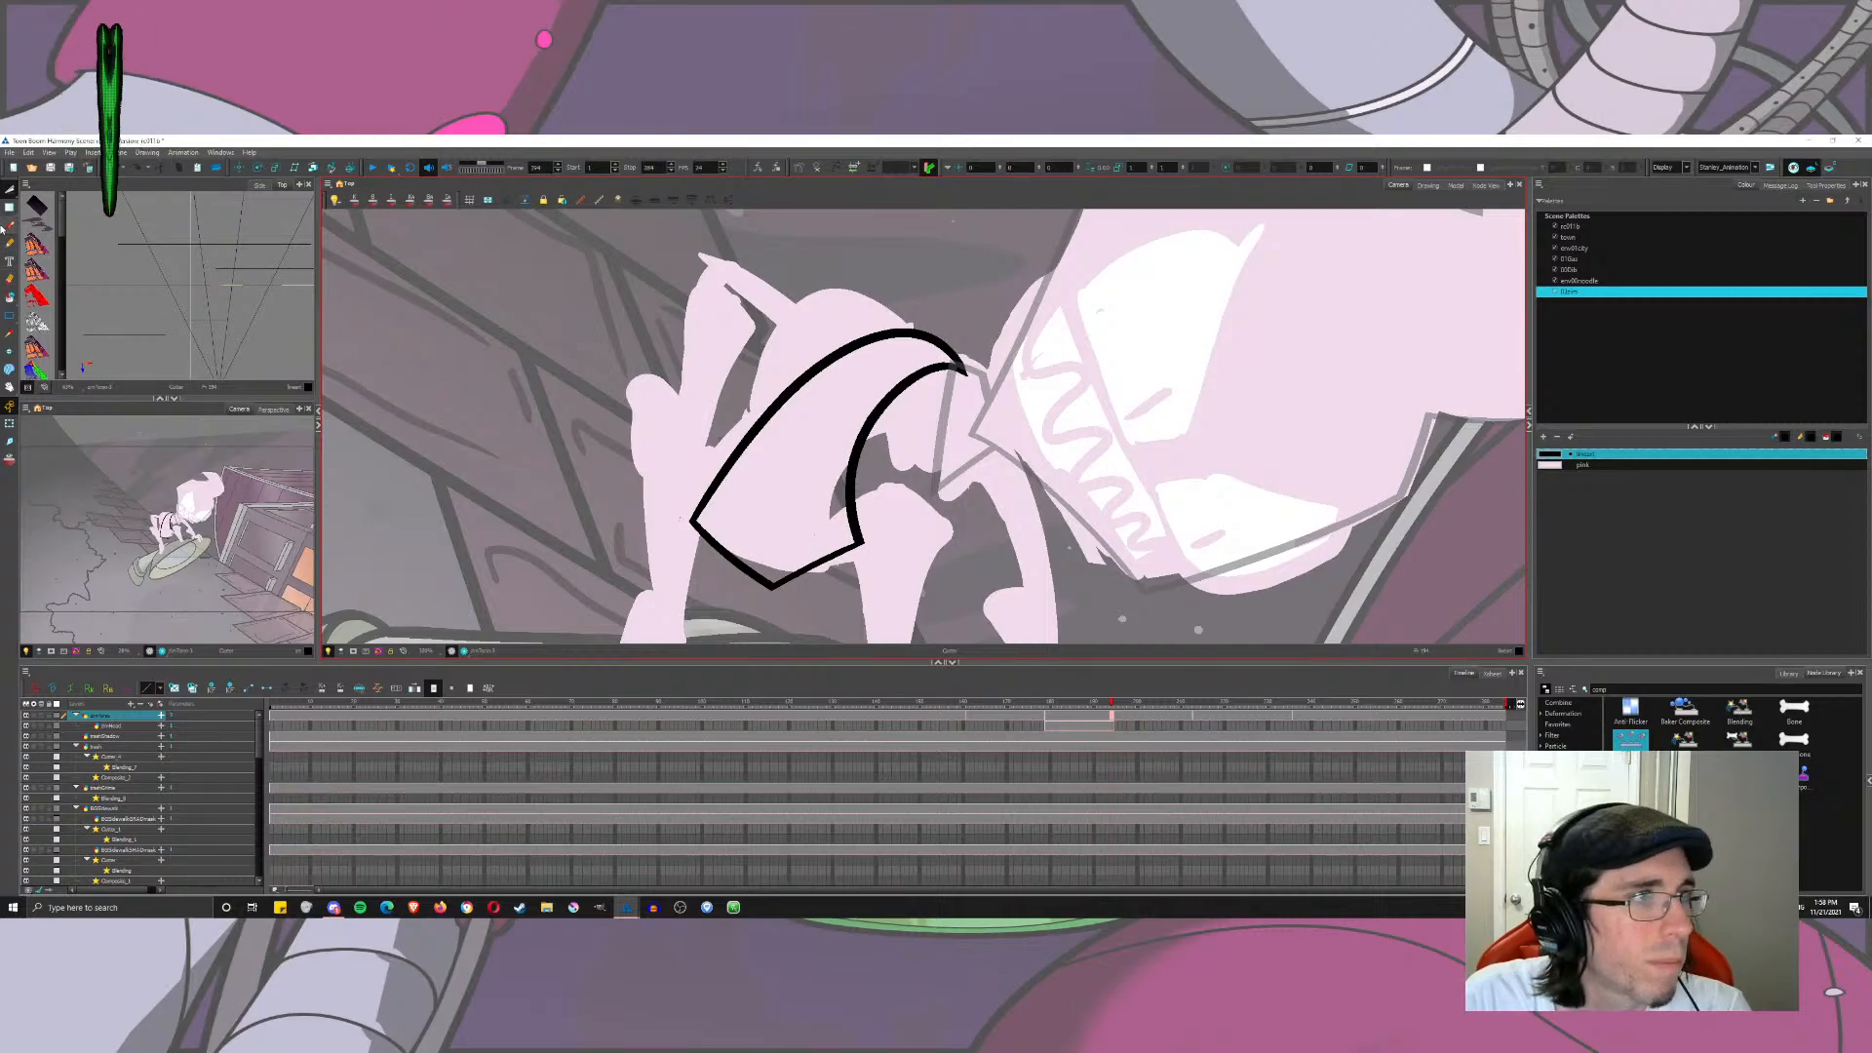
{"action": "left_click_drag", "start_coordinate": [966, 409], "coordinate": [936, 340]}
{"action": "mouse_move", "coordinate": [700, 358]}
{"action": "left_mouse_down"}
{"action": "mouse_move", "coordinate": [764, 471]}
{"action": "mouse_move", "coordinate": [756, 425]}
{"action": "left_mouse_up"}
{"action": "left_click_drag", "start_coordinate": [758, 271], "coordinate": [794, 390]}
{"action": "left_click_drag", "start_coordinate": [737, 307], "coordinate": [810, 363]}
{"action": "key", "text": "ctrl+z"}
{"action": "key", "text": "ctrl+z"}
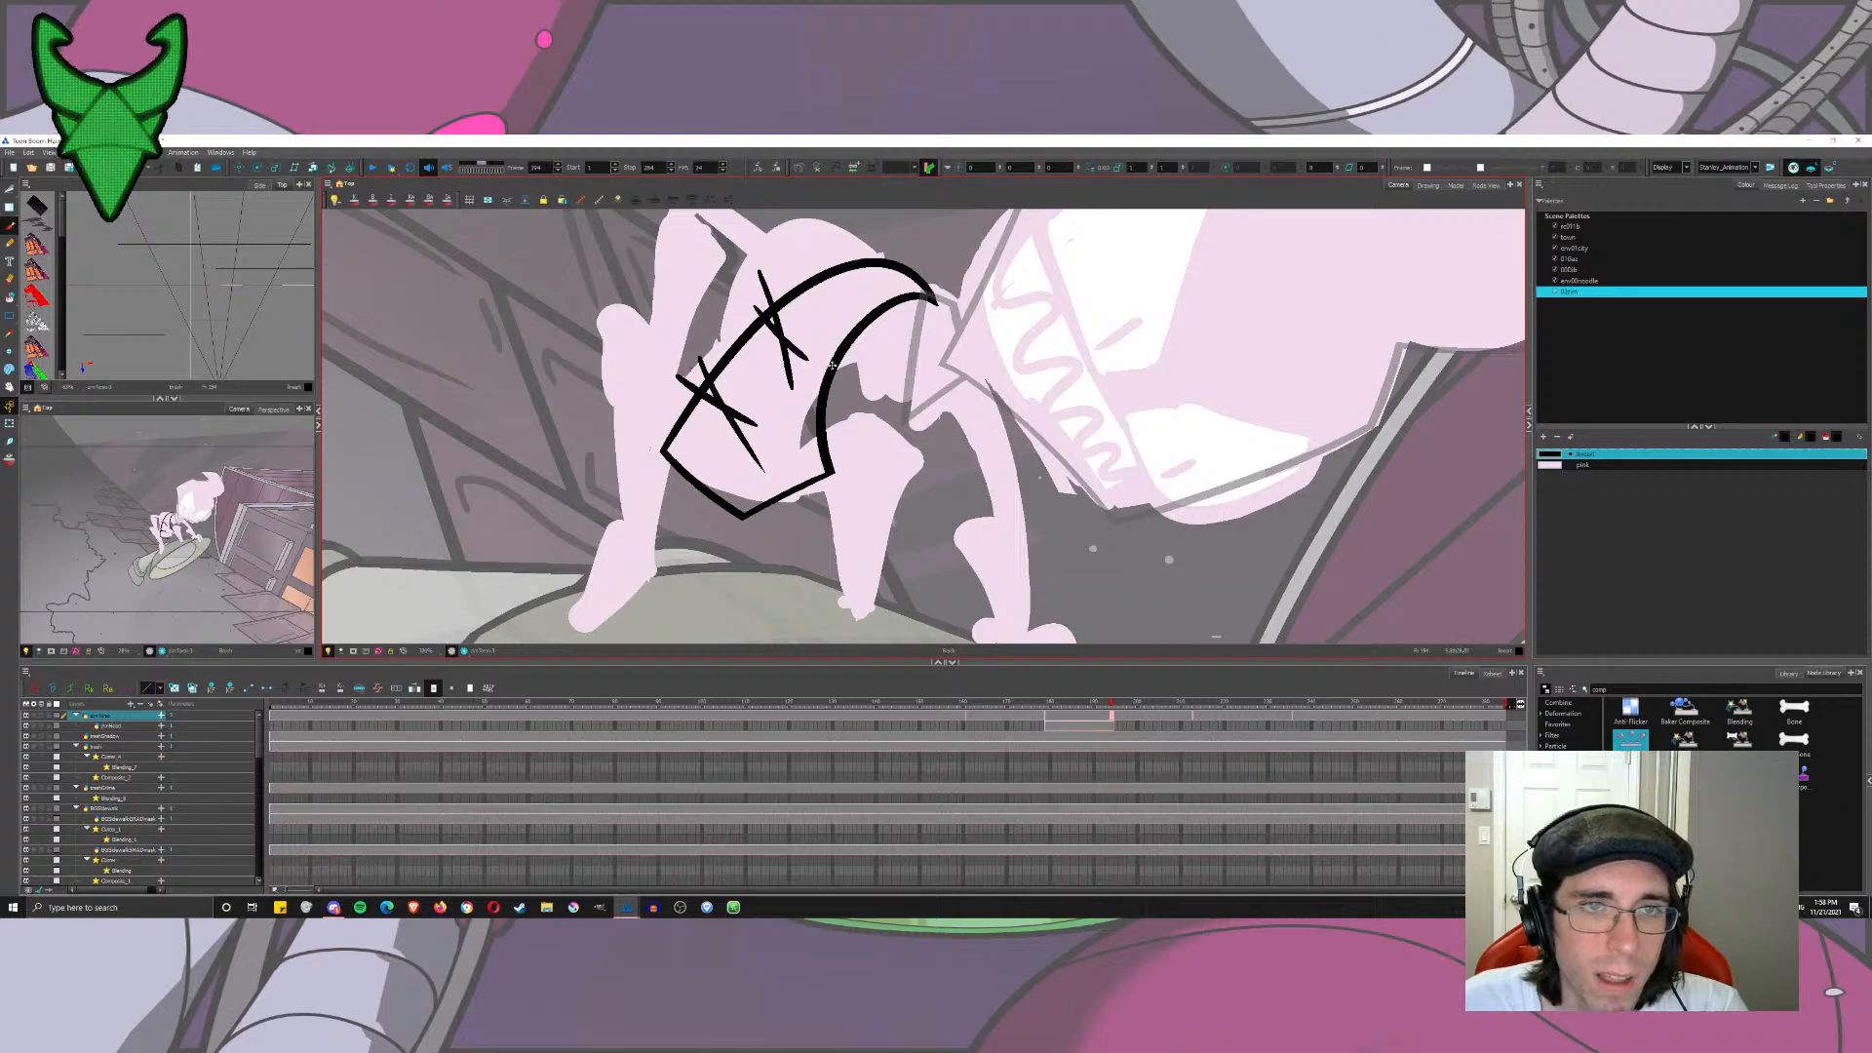
{"action": "key", "text": "ctrl+z"}
{"action": "key", "text": "ctrl+z"}
{"action": "key", "text": "ctrl+z"}
{"action": "key", "text": "ctrl+z"}
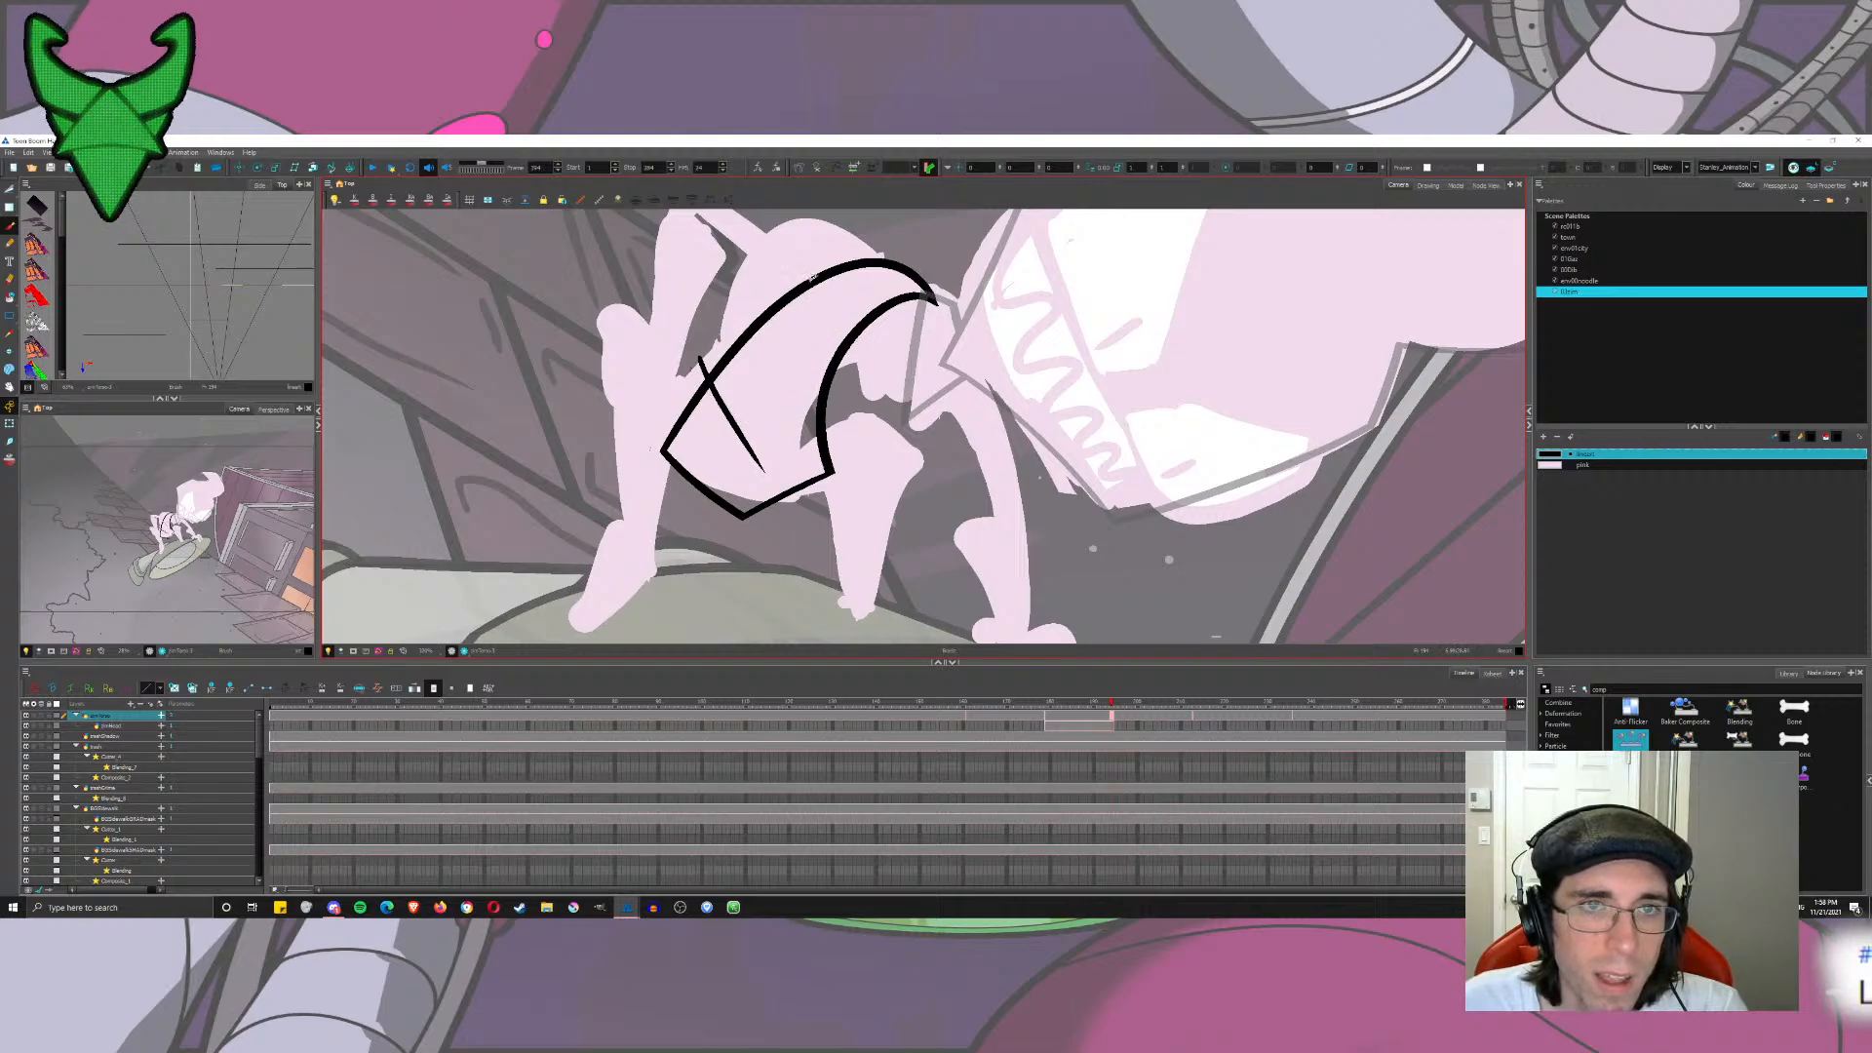
{"action": "scroll", "coordinate": [798, 238], "scroll_direction": "up", "scroll_amount": 3}
{"action": "mouse_move", "coordinate": [860, 435]}
{"action": "left_mouse_down"}
{"action": "mouse_move", "coordinate": [986, 429]}
{"action": "mouse_move", "coordinate": [953, 489]}
{"action": "left_mouse_up"}
{"action": "mouse_move", "coordinate": [850, 402]}
{"action": "left_mouse_down"}
{"action": "mouse_move", "coordinate": [865, 280]}
{"action": "mouse_move", "coordinate": [864, 429]}
{"action": "left_mouse_up"}
{"action": "key", "text": "ctrl+z"}
{"action": "key", "text": "ctrl+z"}
{"action": "scroll", "coordinate": [864, 429], "scroll_direction": "down", "scroll_amount": 5}
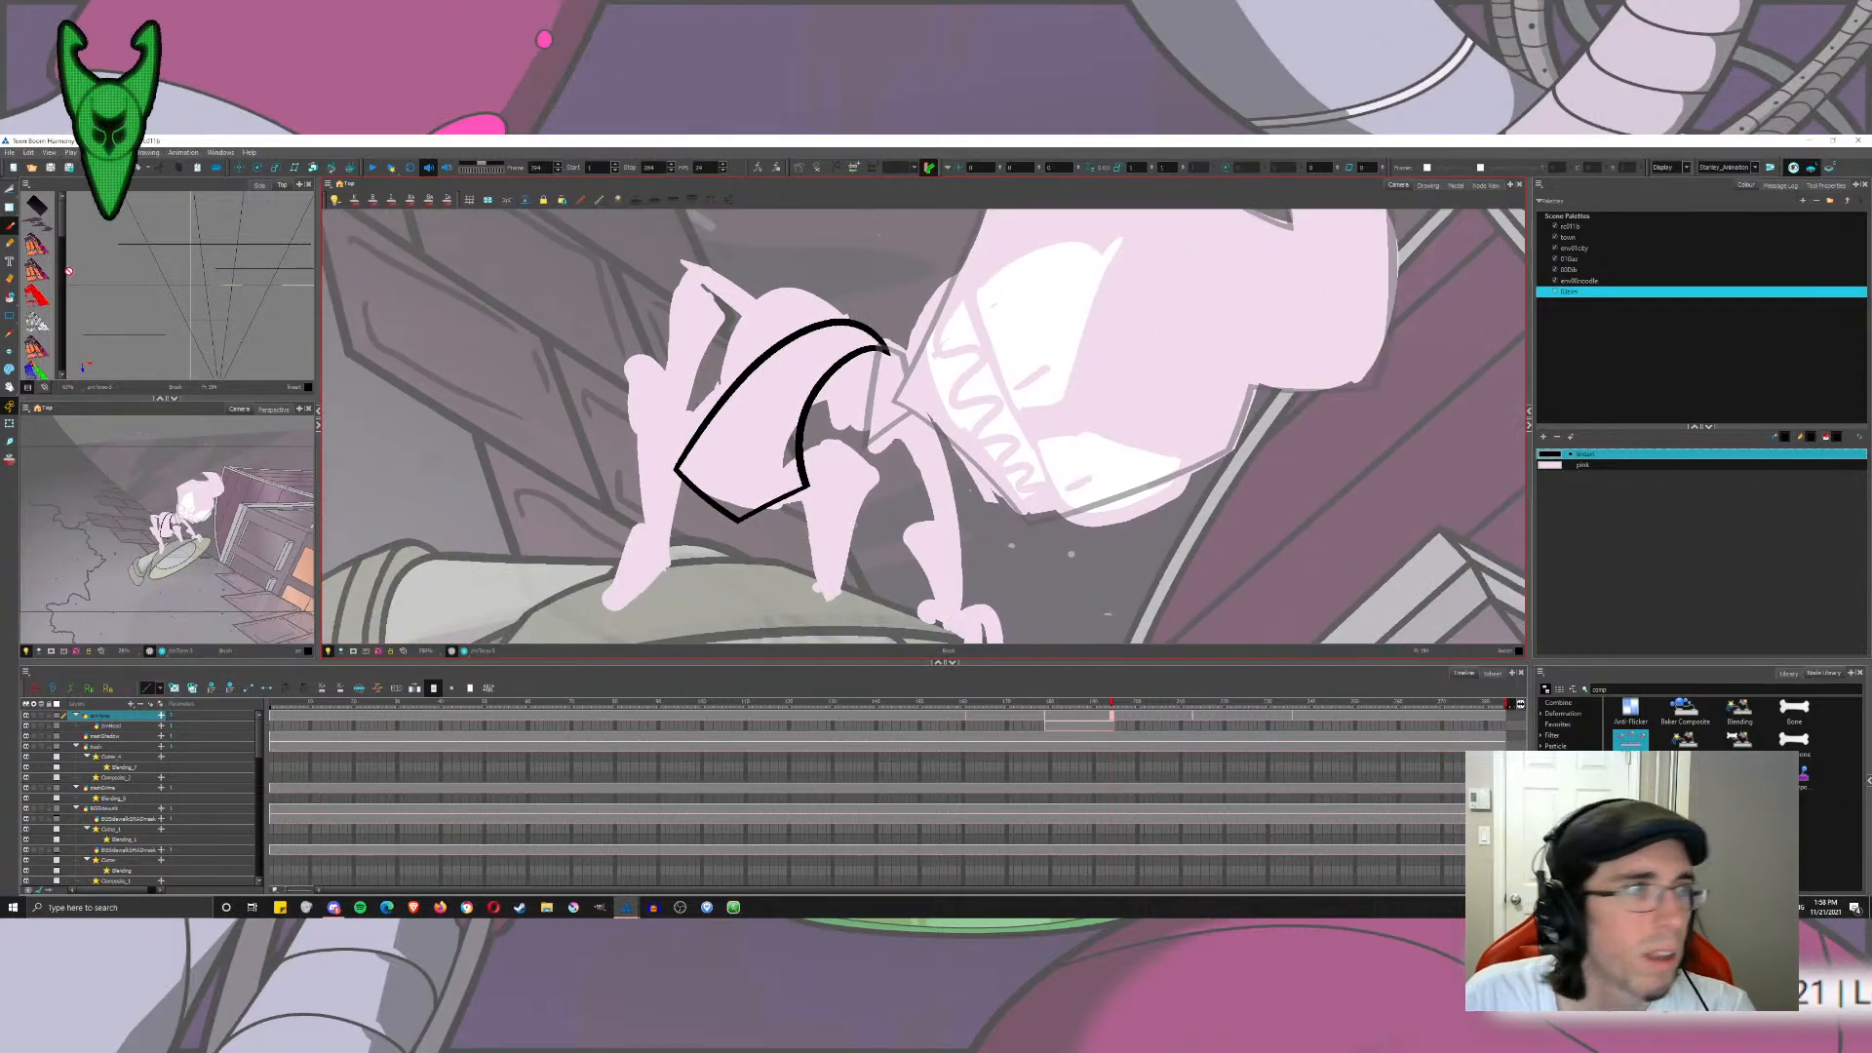
Step: Fill the torso outline with black, and add a rounded hump on the upper back, also filled with black
{"action": "left_click", "coordinate": [9, 297]}
{"action": "left_click", "coordinate": [746, 429]}
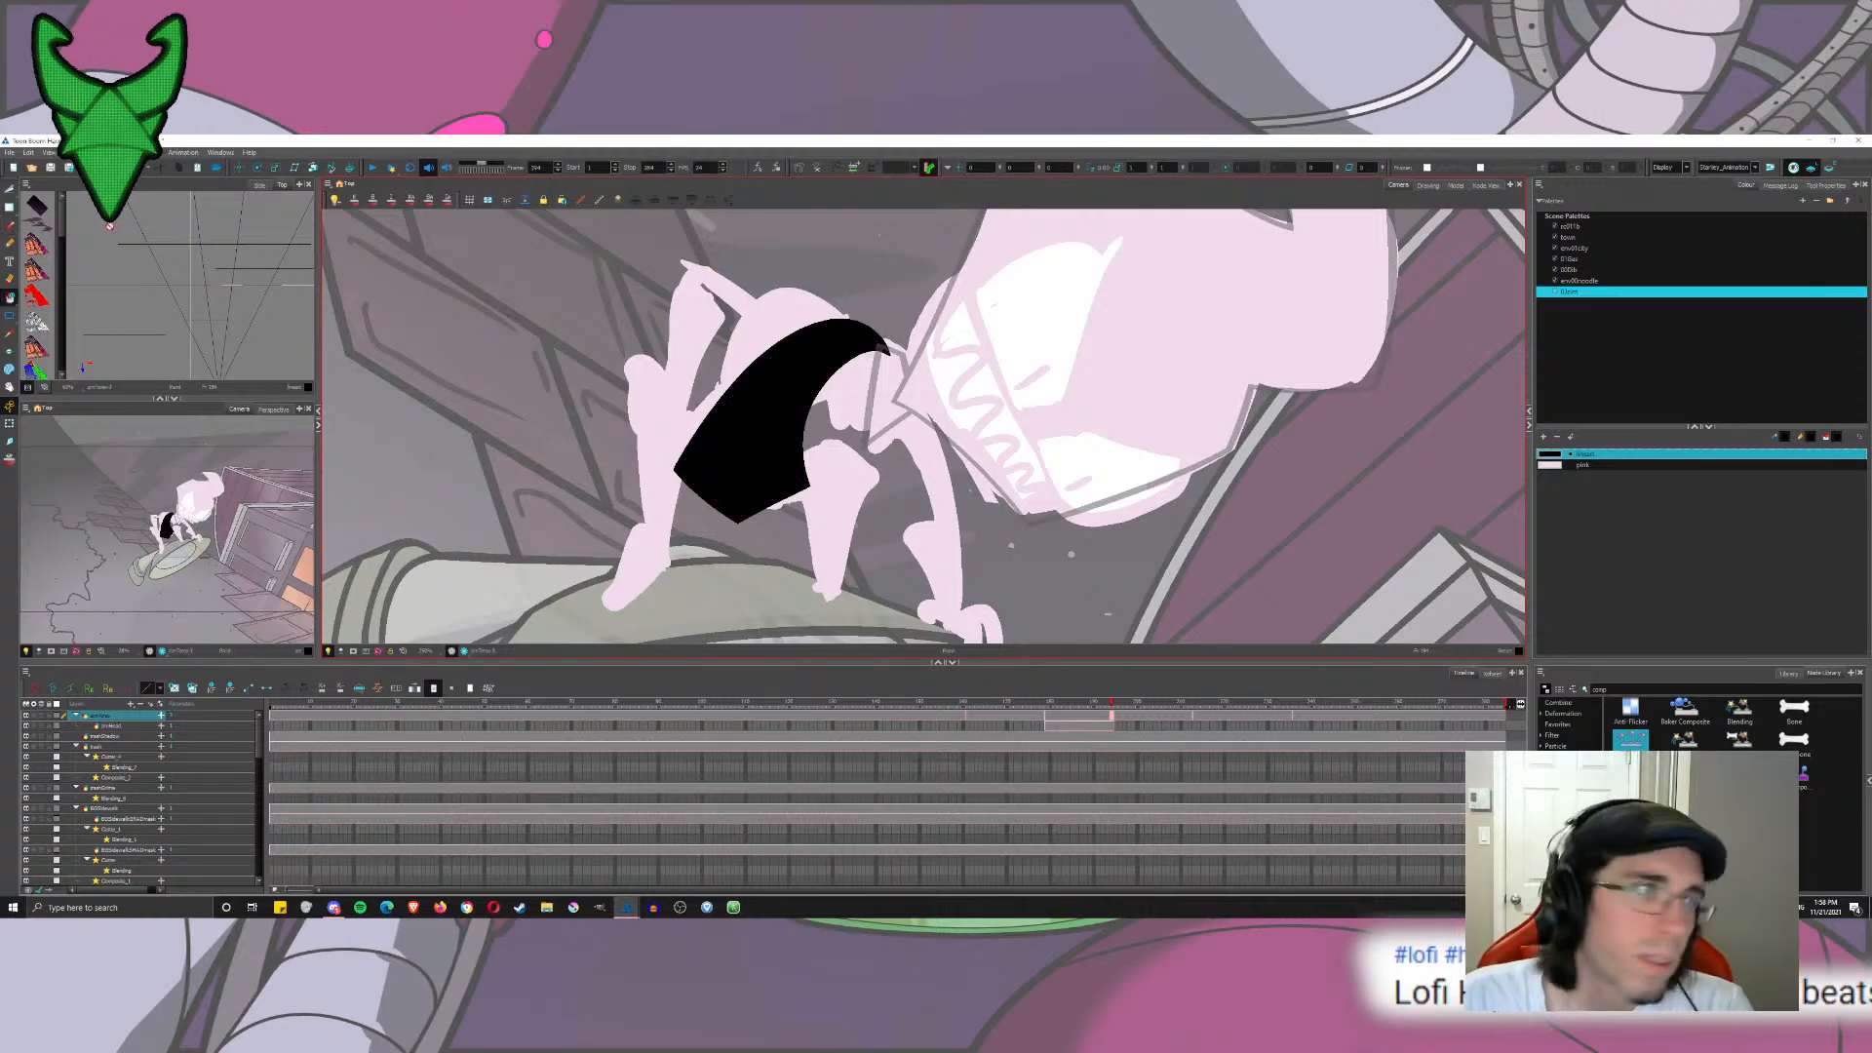
{"action": "scroll", "coordinate": [688, 507], "scroll_direction": "up", "scroll_amount": 6}
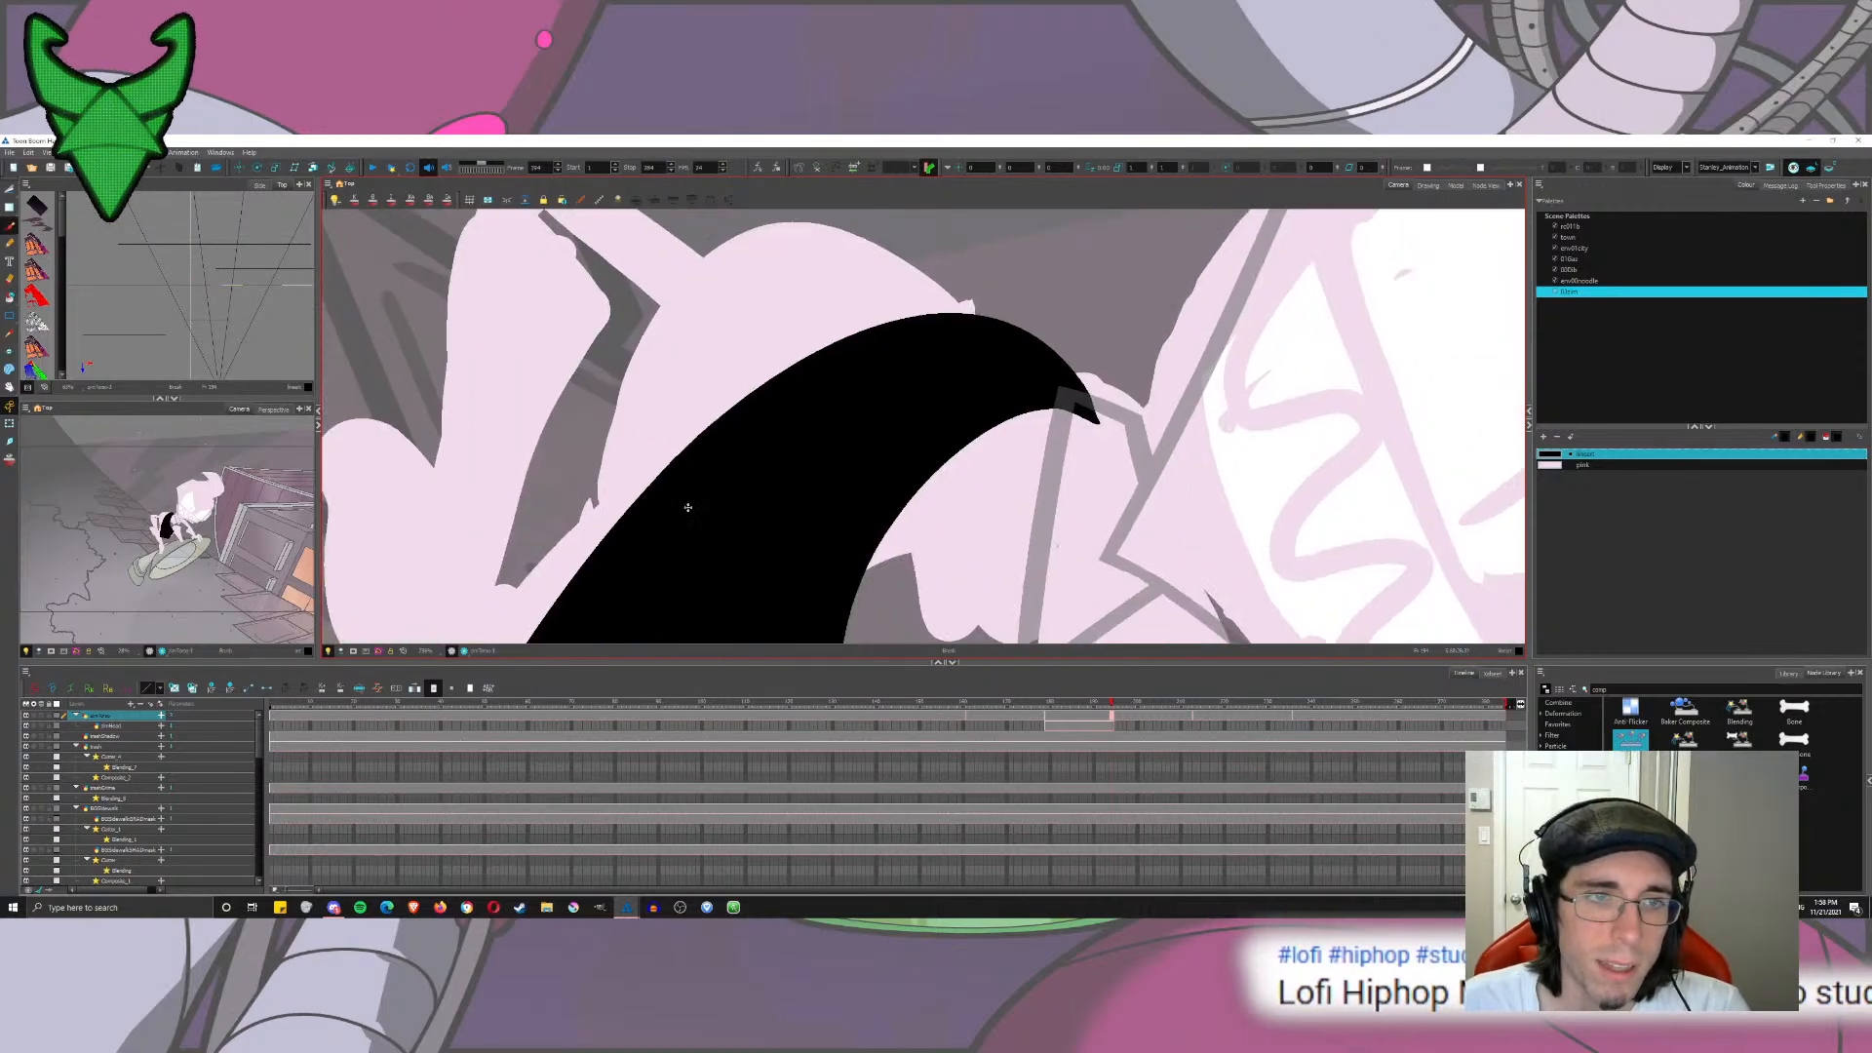
{"action": "mouse_move", "coordinate": [687, 507]}
{"action": "left_mouse_down"}
{"action": "mouse_move", "coordinate": [660, 410]}
{"action": "mouse_move", "coordinate": [741, 236]}
{"action": "mouse_move", "coordinate": [959, 236]}
{"action": "mouse_move", "coordinate": [1004, 319]}
{"action": "left_mouse_up"}
{"action": "scroll", "coordinate": [733, 414], "scroll_direction": "up", "scroll_amount": 1}
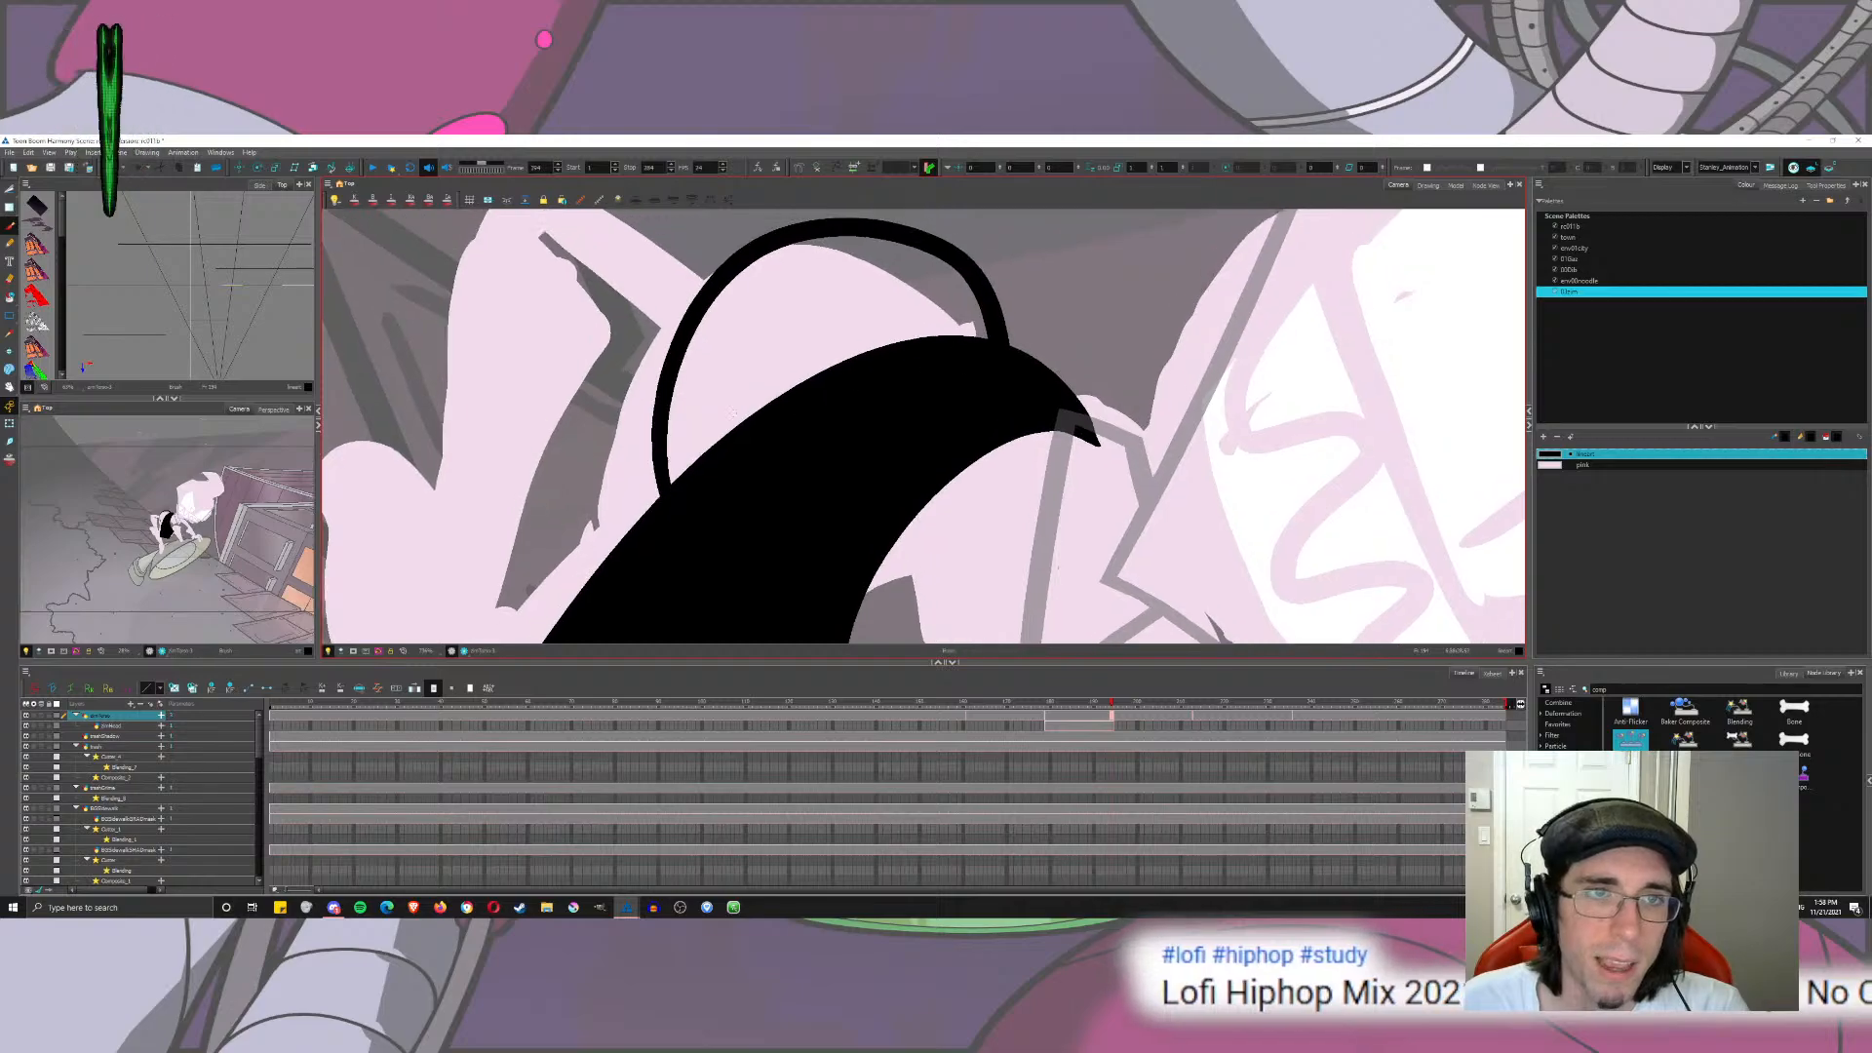
{"action": "left_click", "coordinate": [733, 414]}
{"action": "scroll", "coordinate": [780, 405], "scroll_direction": "down", "scroll_amount": 3}
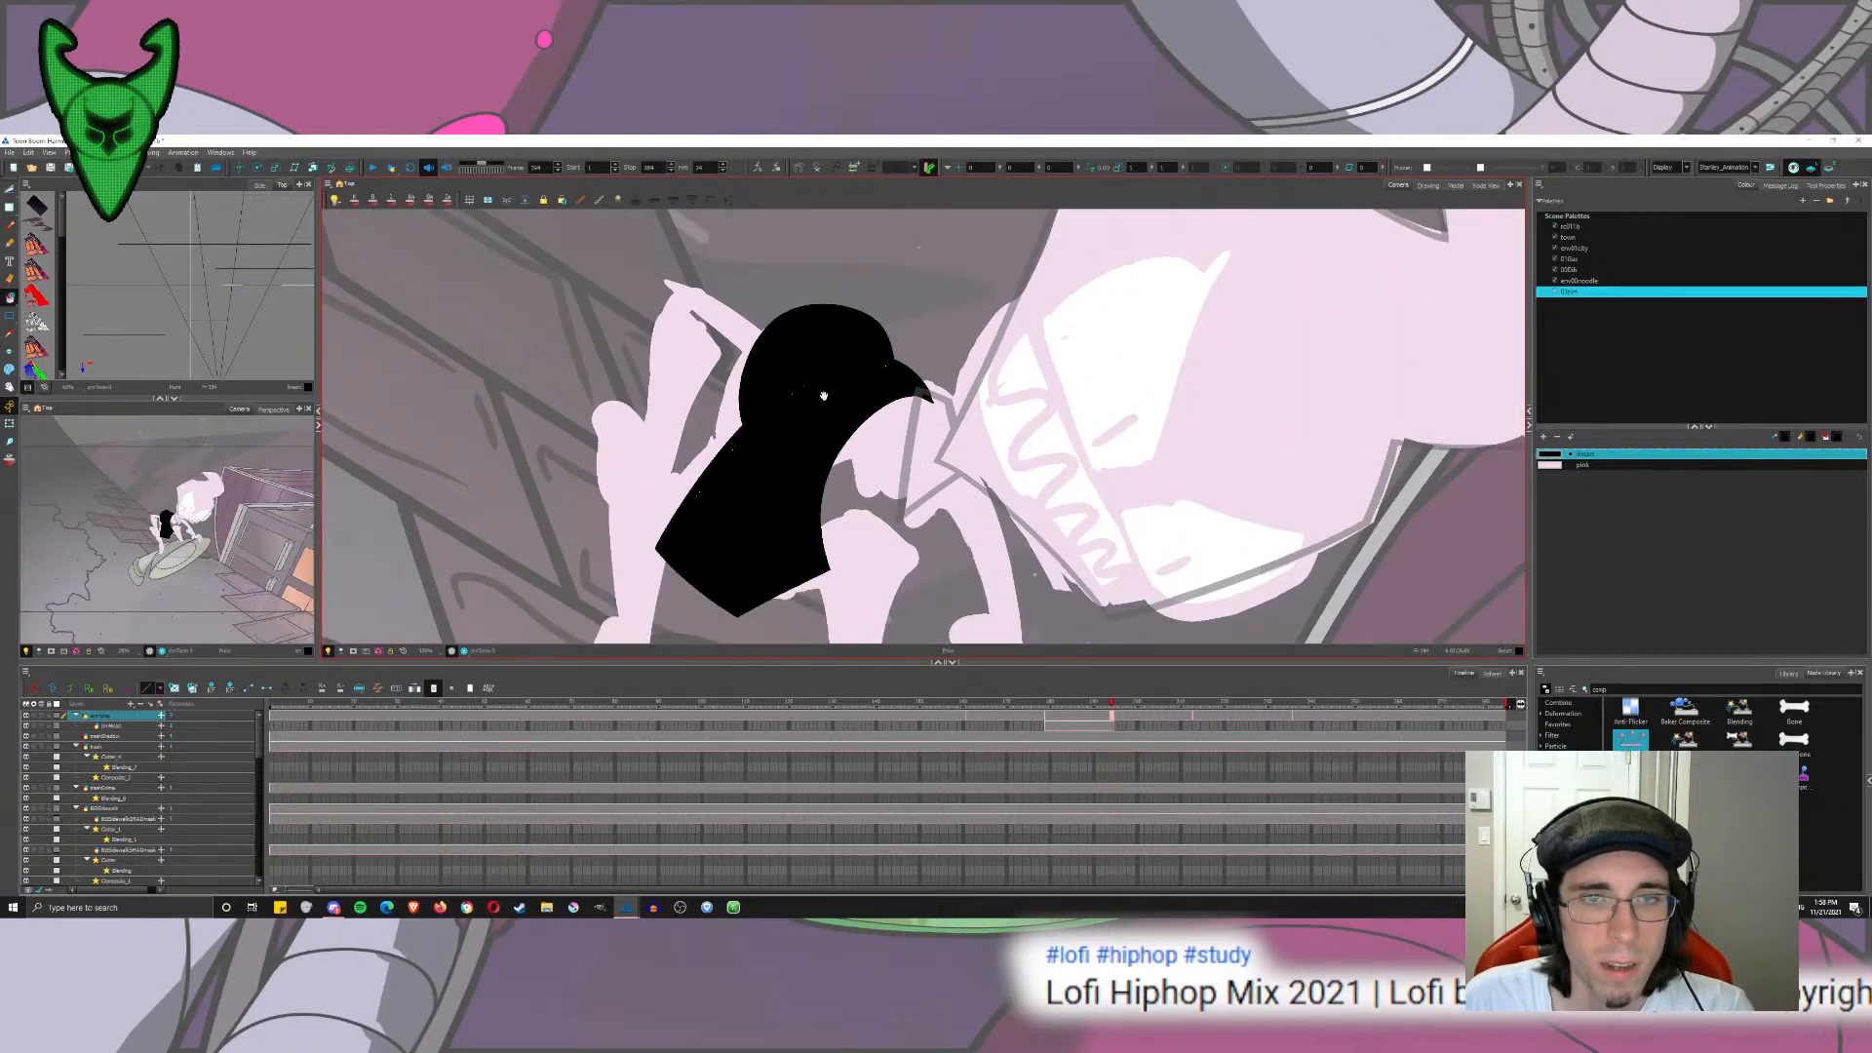
{"action": "left_click_drag", "start_coordinate": [824, 395], "coordinate": [756, 366]}
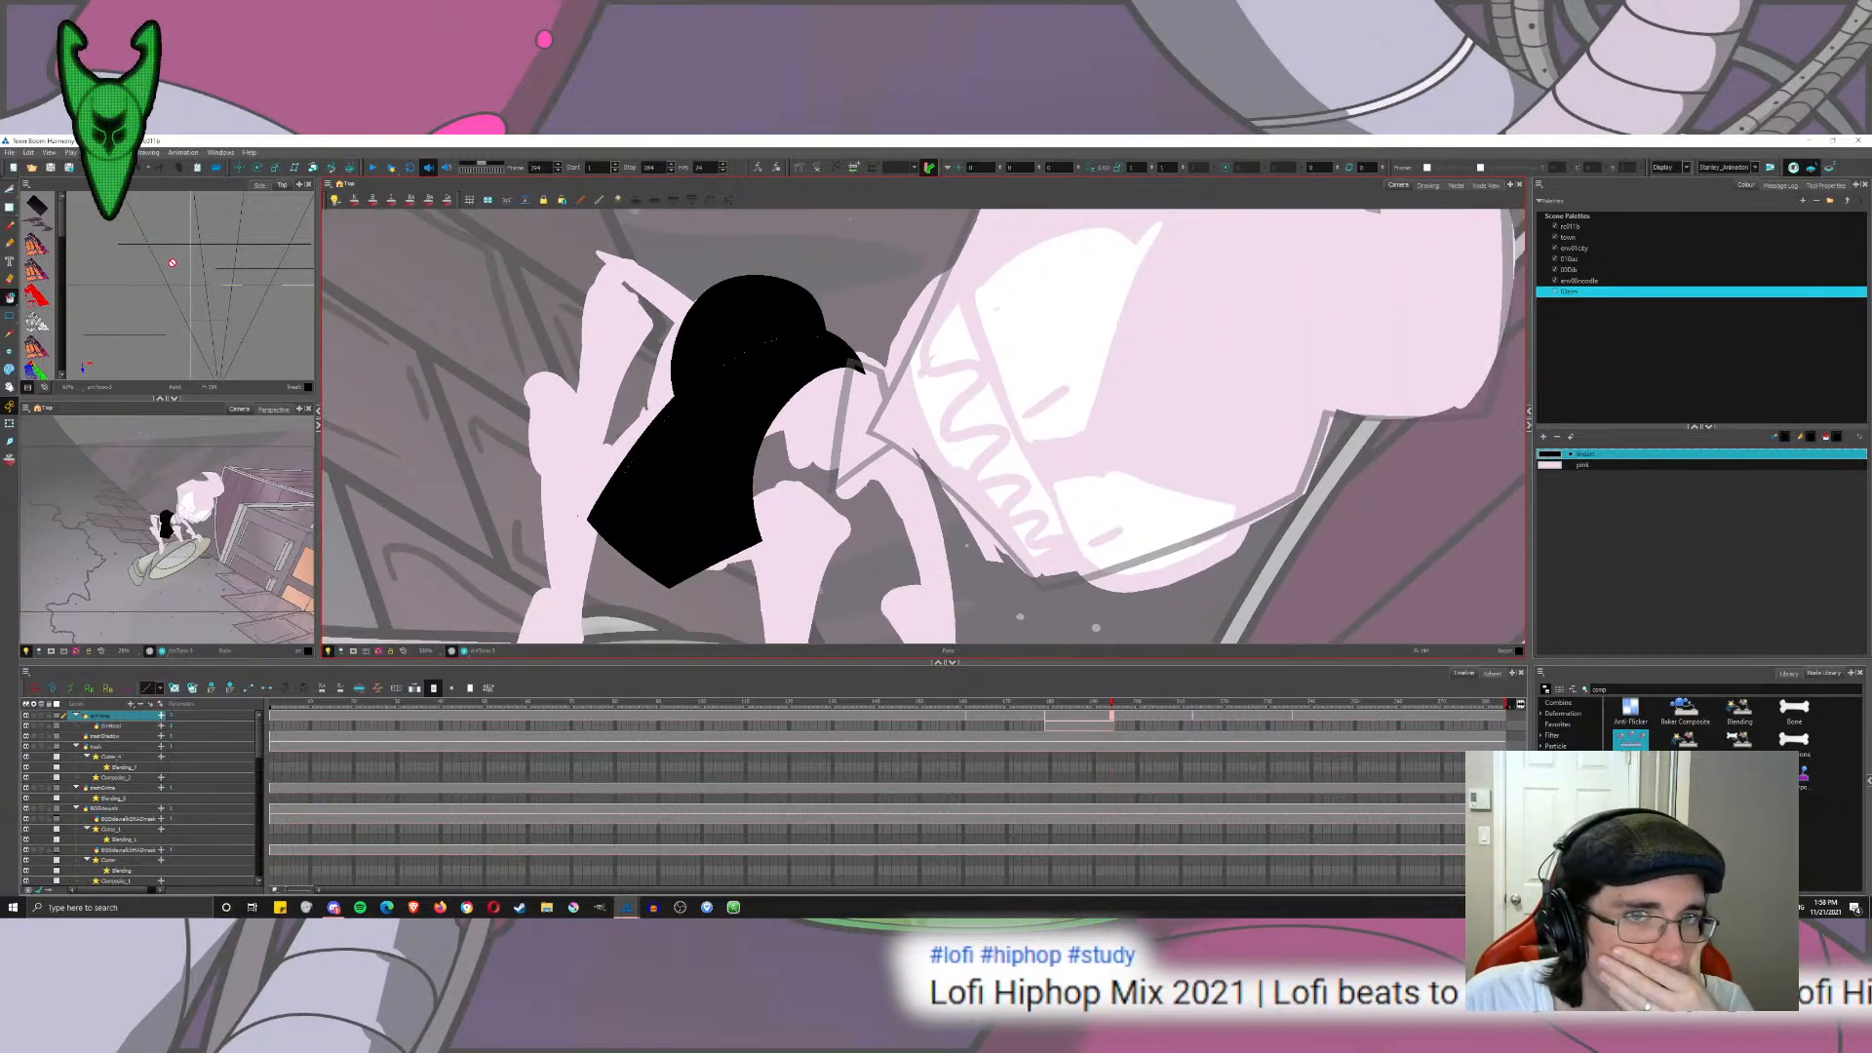
Step: Add a Kinematic Output node from the library's Deformation category beside the head and torso nodes in the node network
{"action": "left_click", "coordinate": [10, 225]}
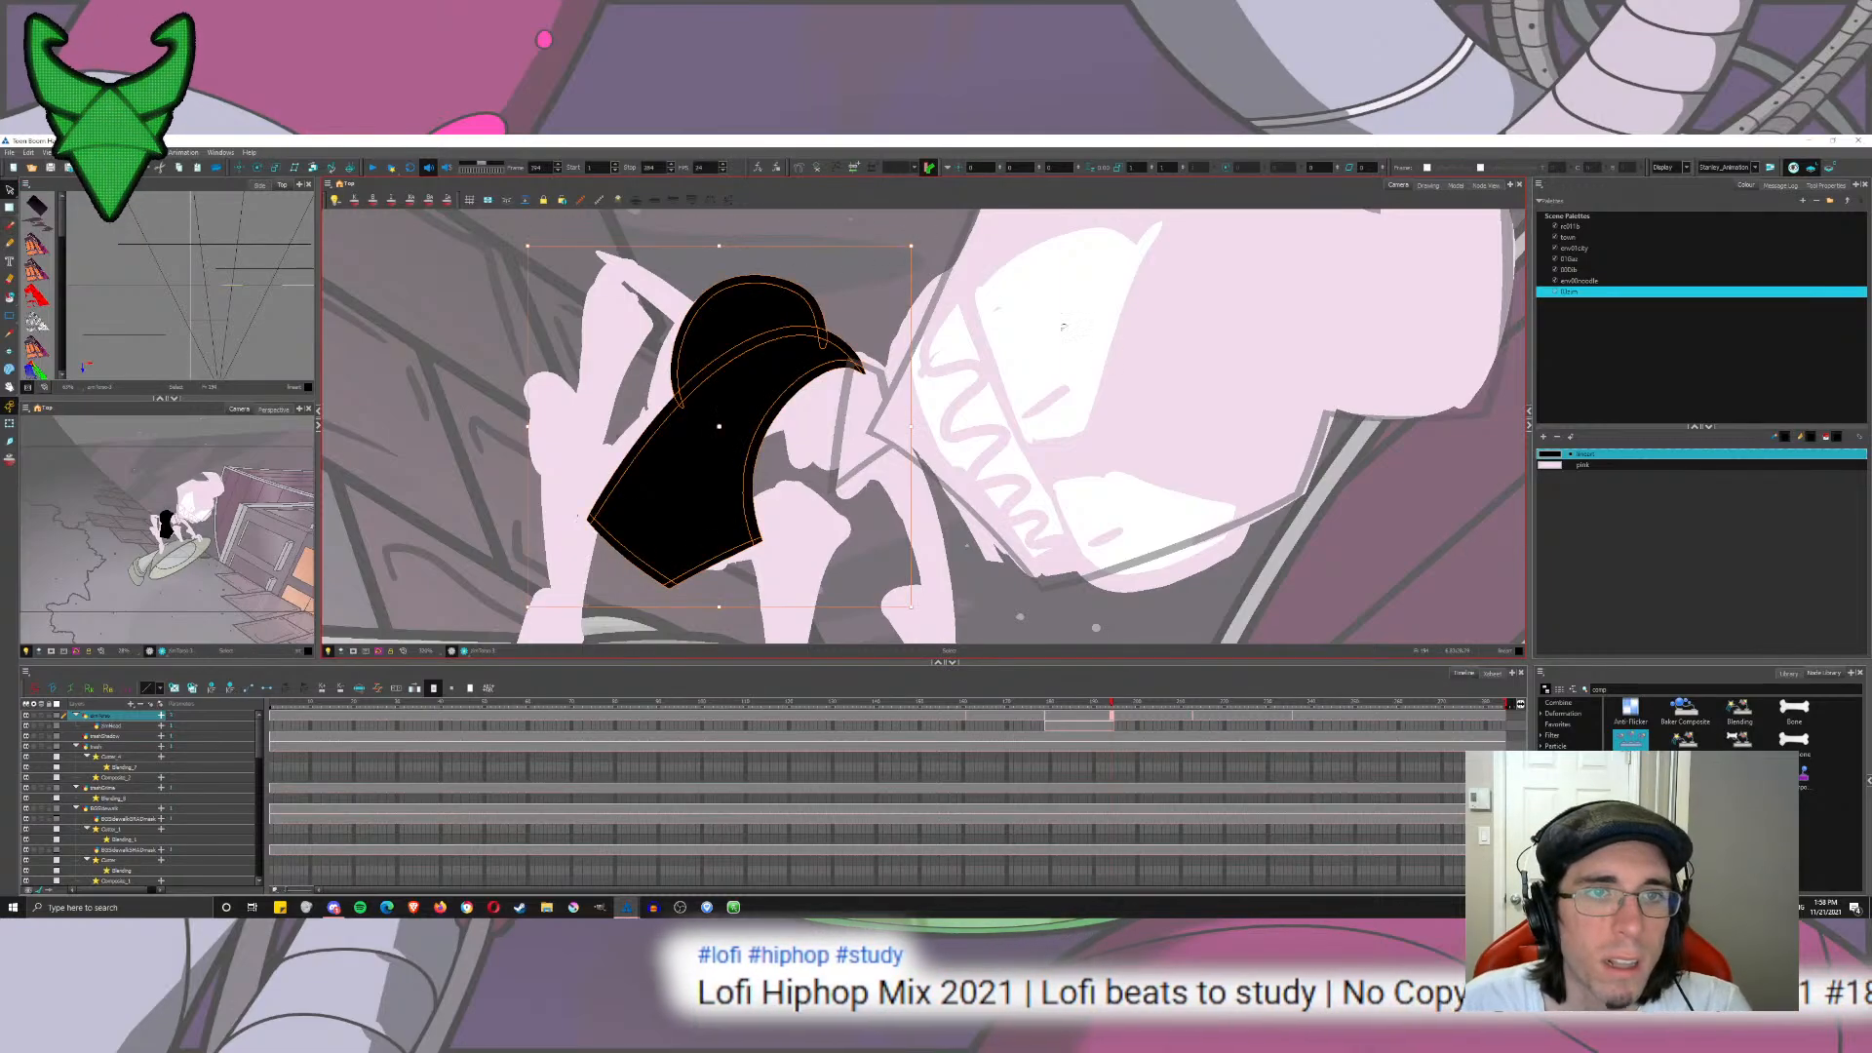
{"action": "left_click", "coordinate": [1486, 185]}
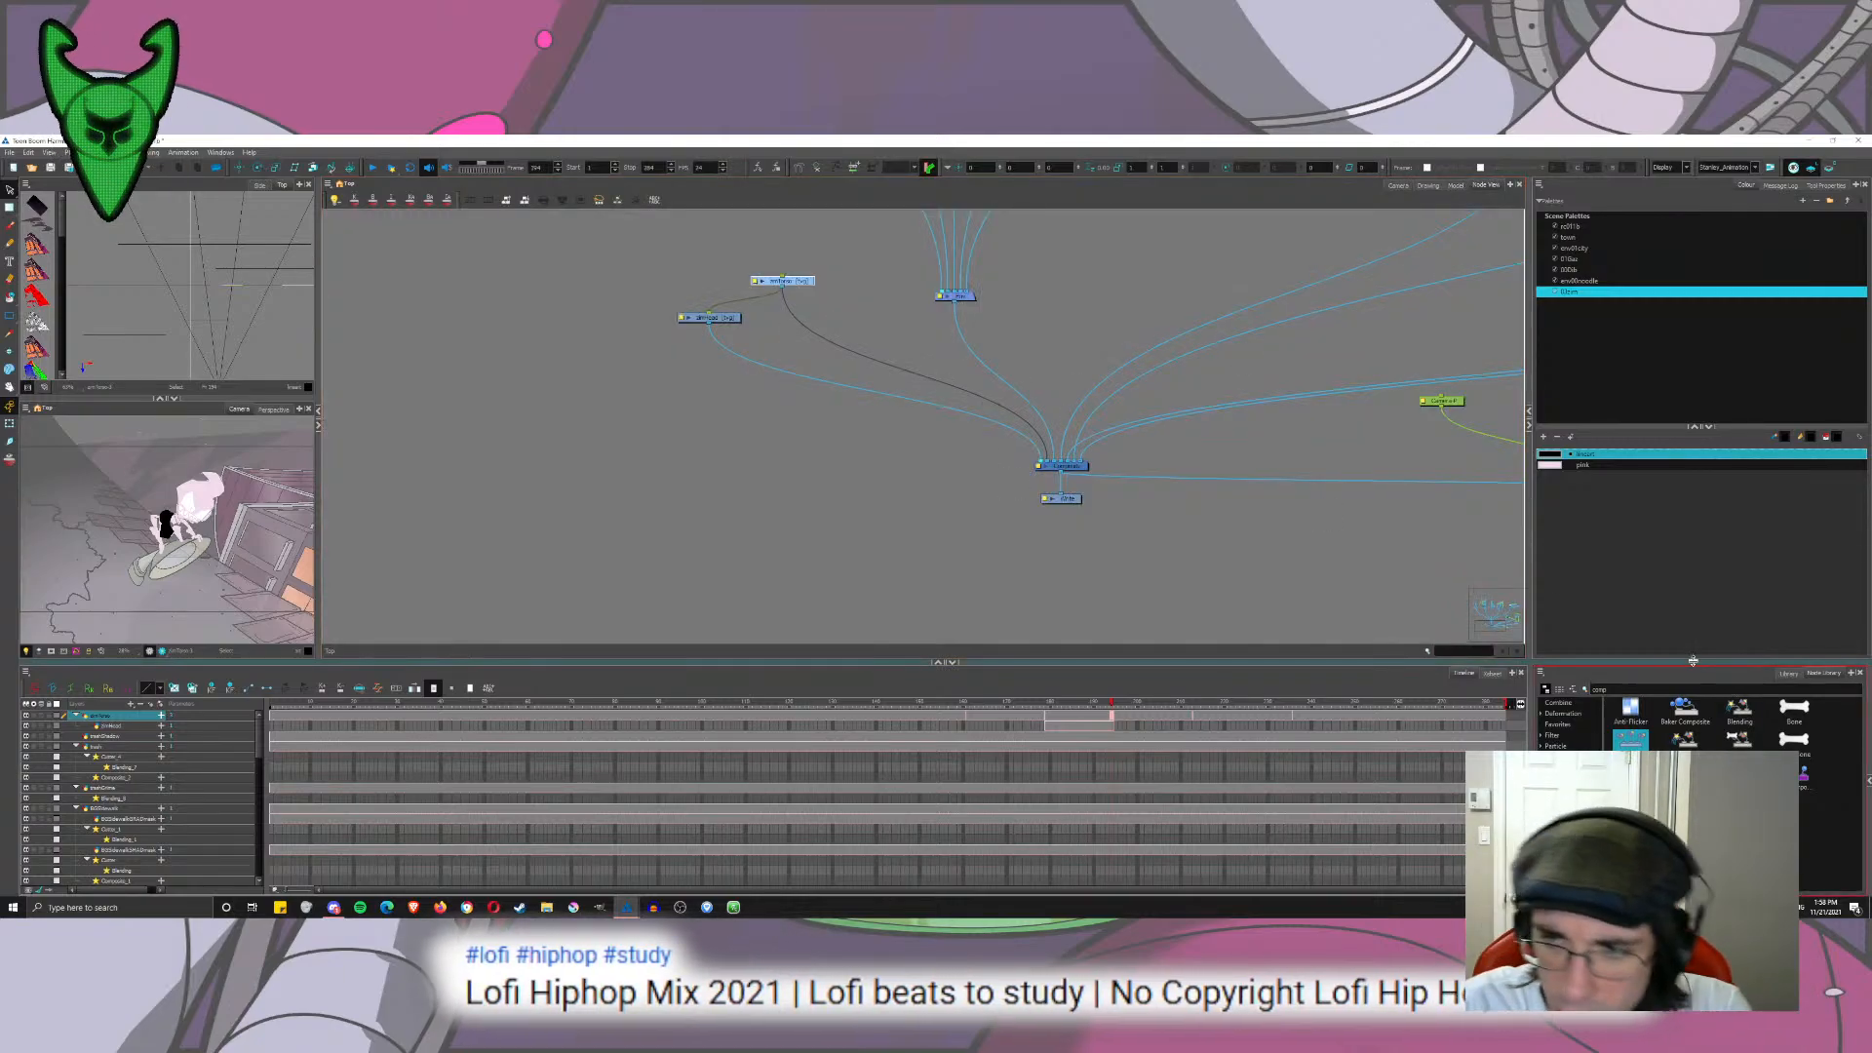
{"action": "double_click", "coordinate": [1627, 688]}
{"action": "type", "text": "bone"}
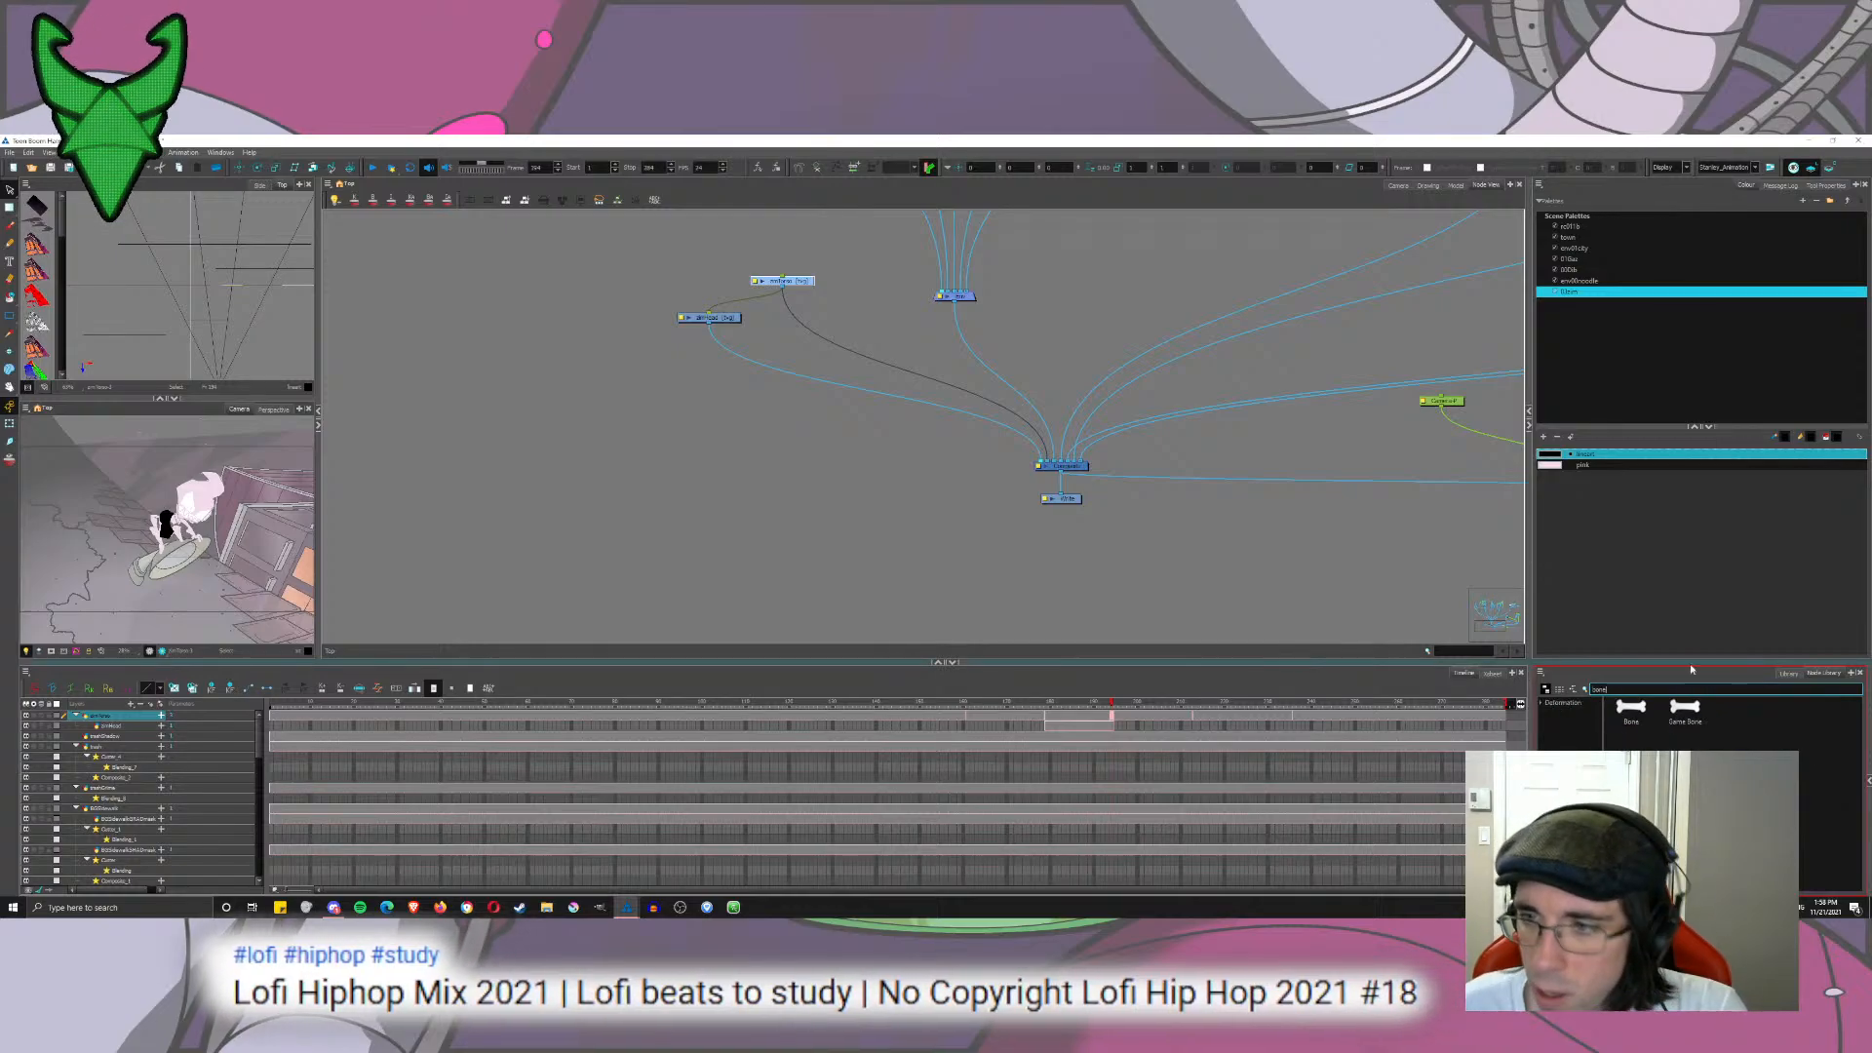
{"action": "type", "text": "r"}
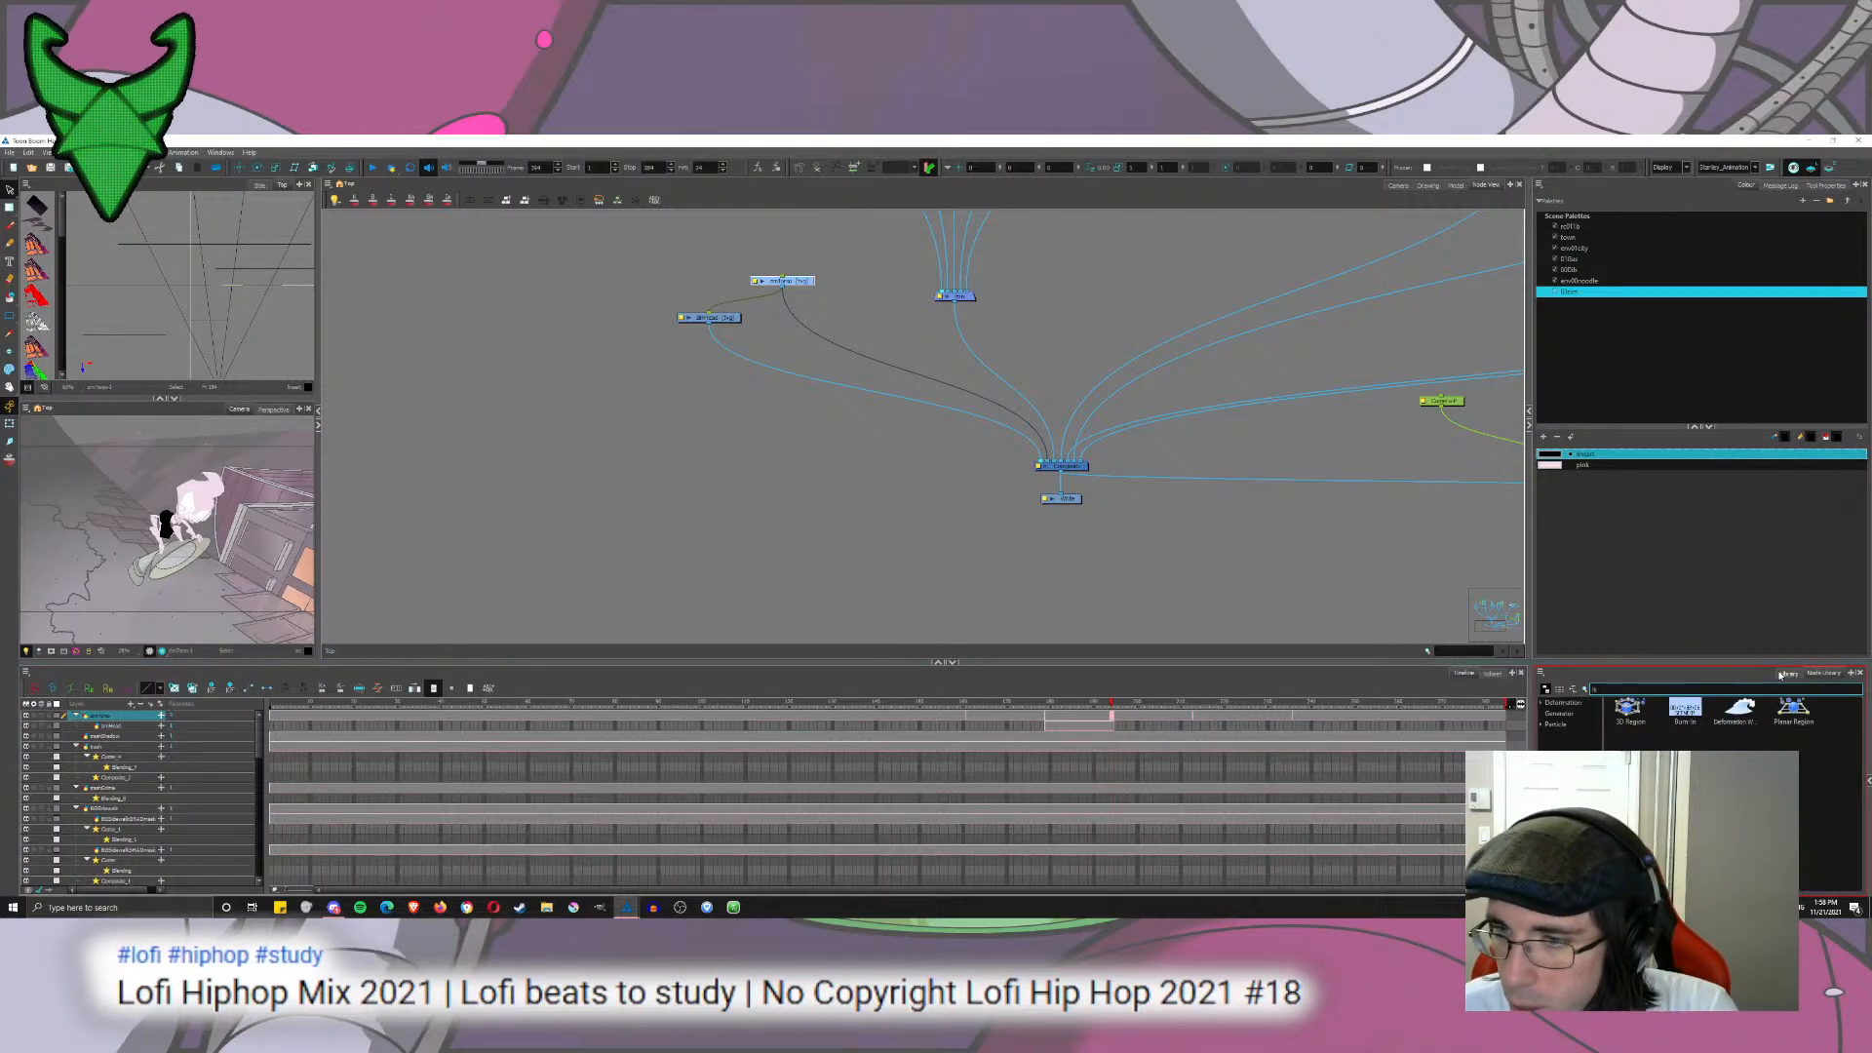
{"action": "type", "text": "IK"}
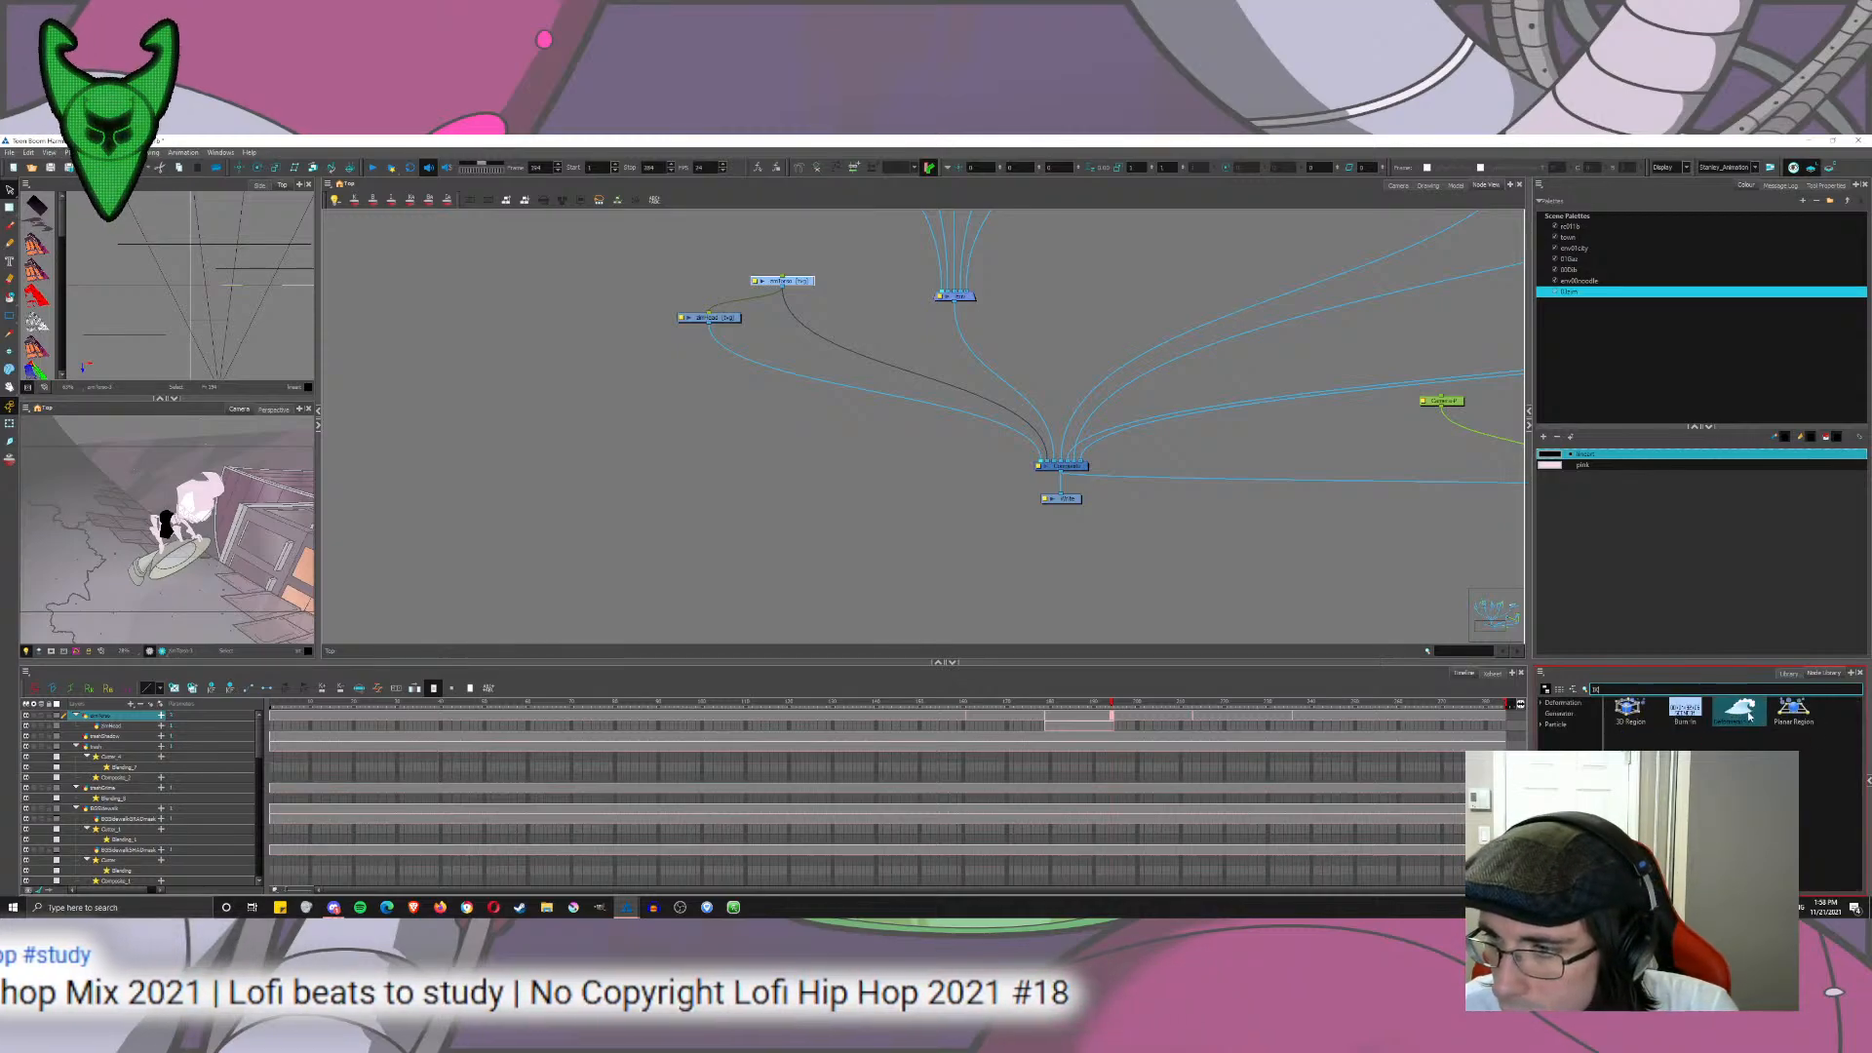
{"action": "key", "text": "BackSpace"}
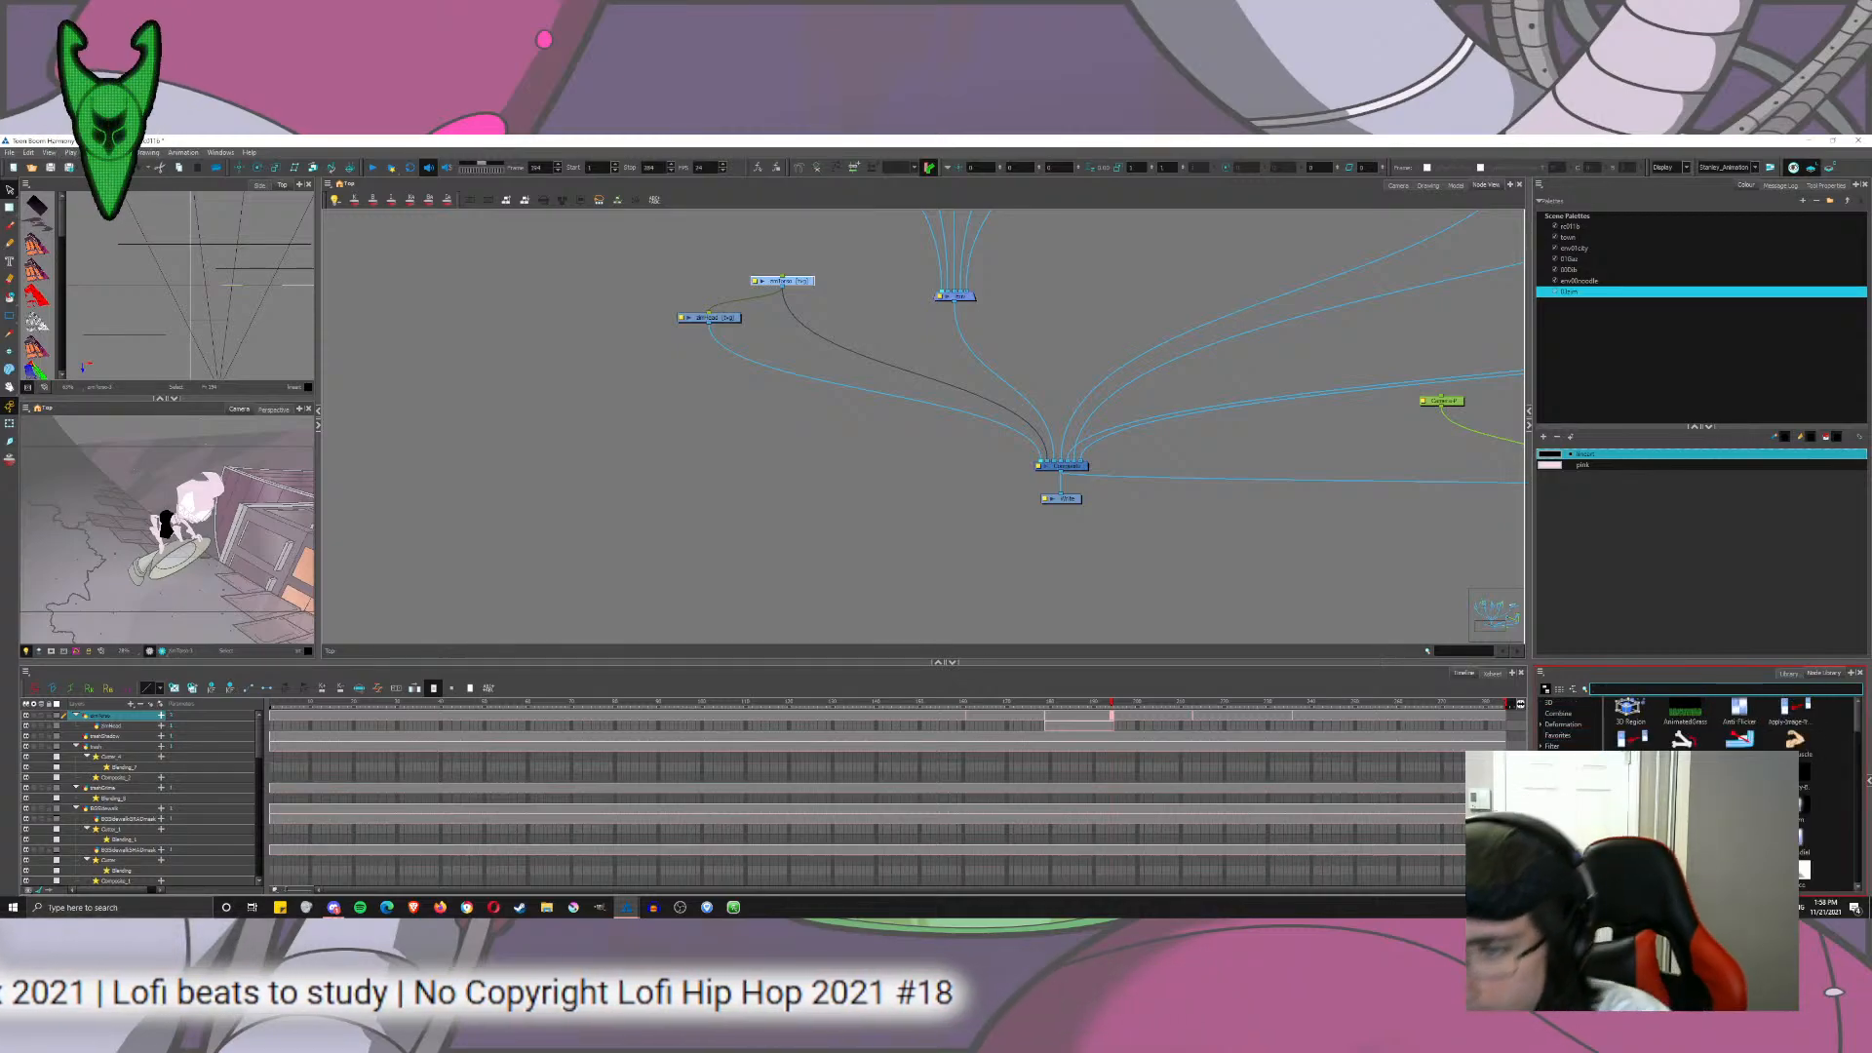
{"action": "left_click", "coordinate": [1563, 723]}
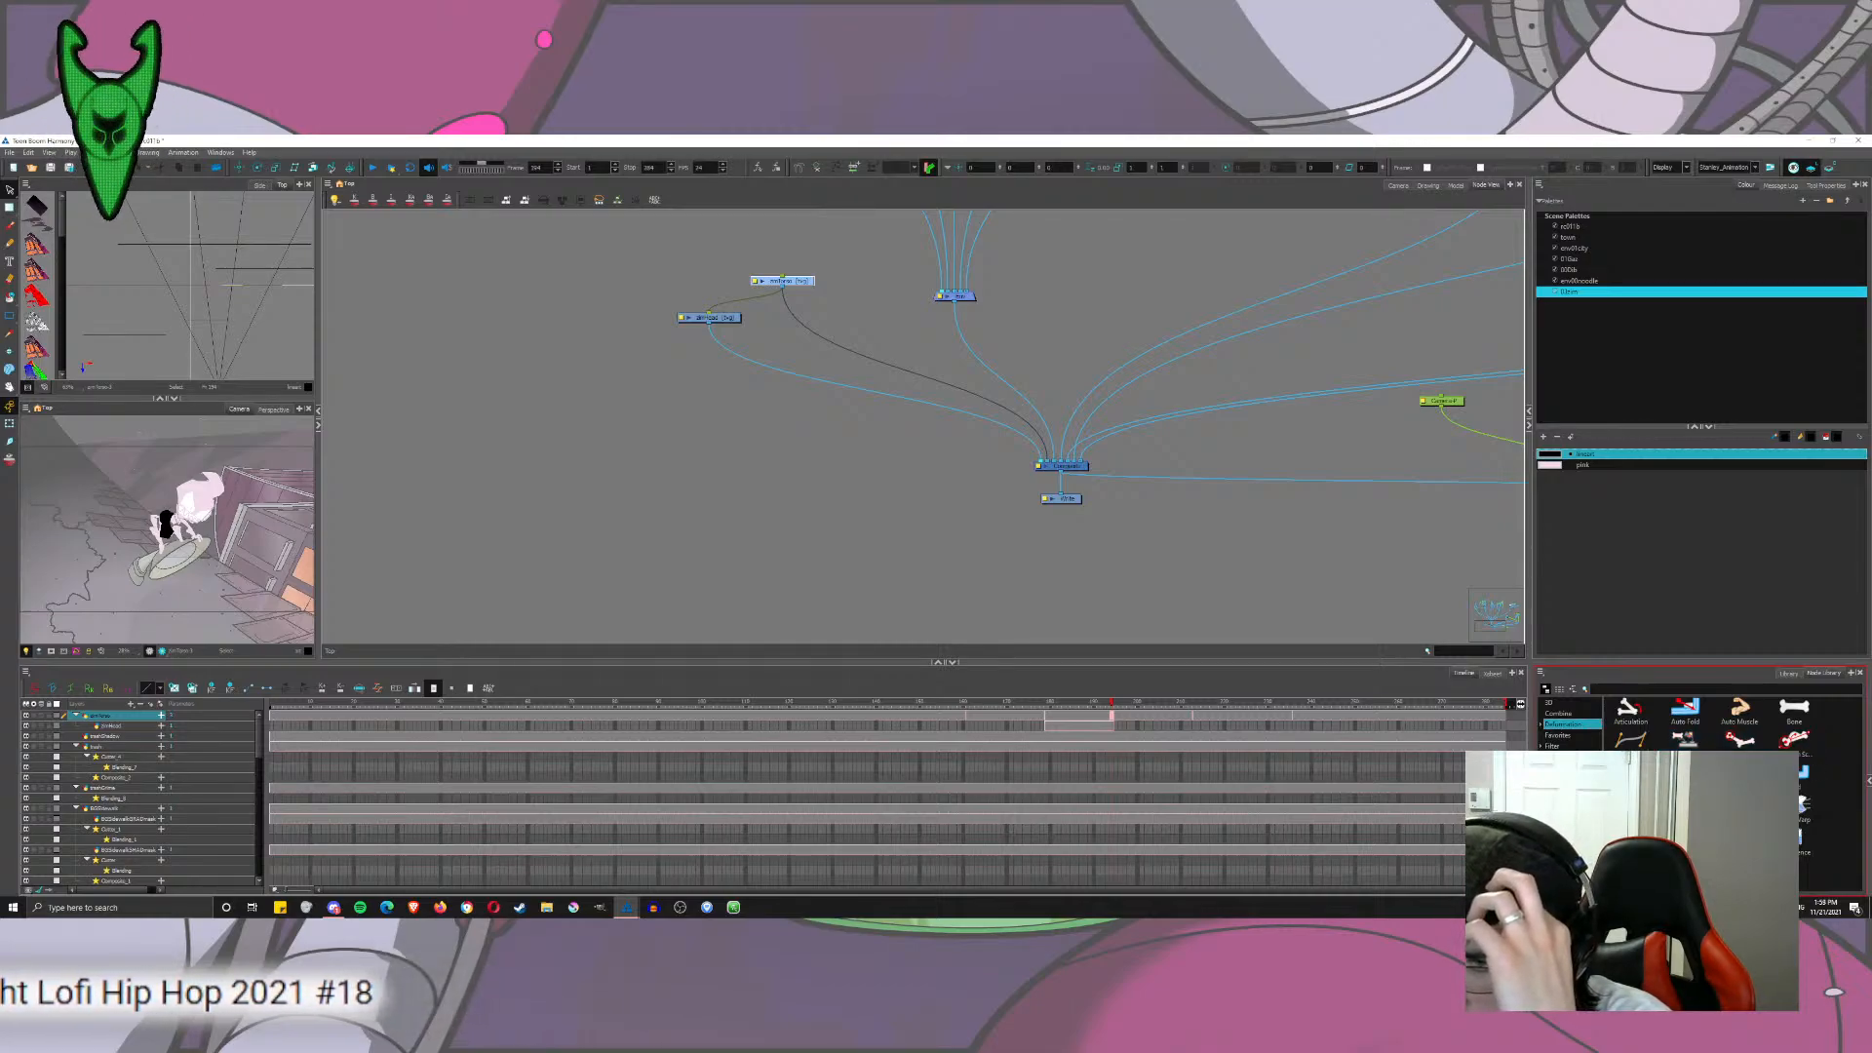
{"action": "left_click_drag", "start_coordinate": [1738, 805], "coordinate": [593, 318]}
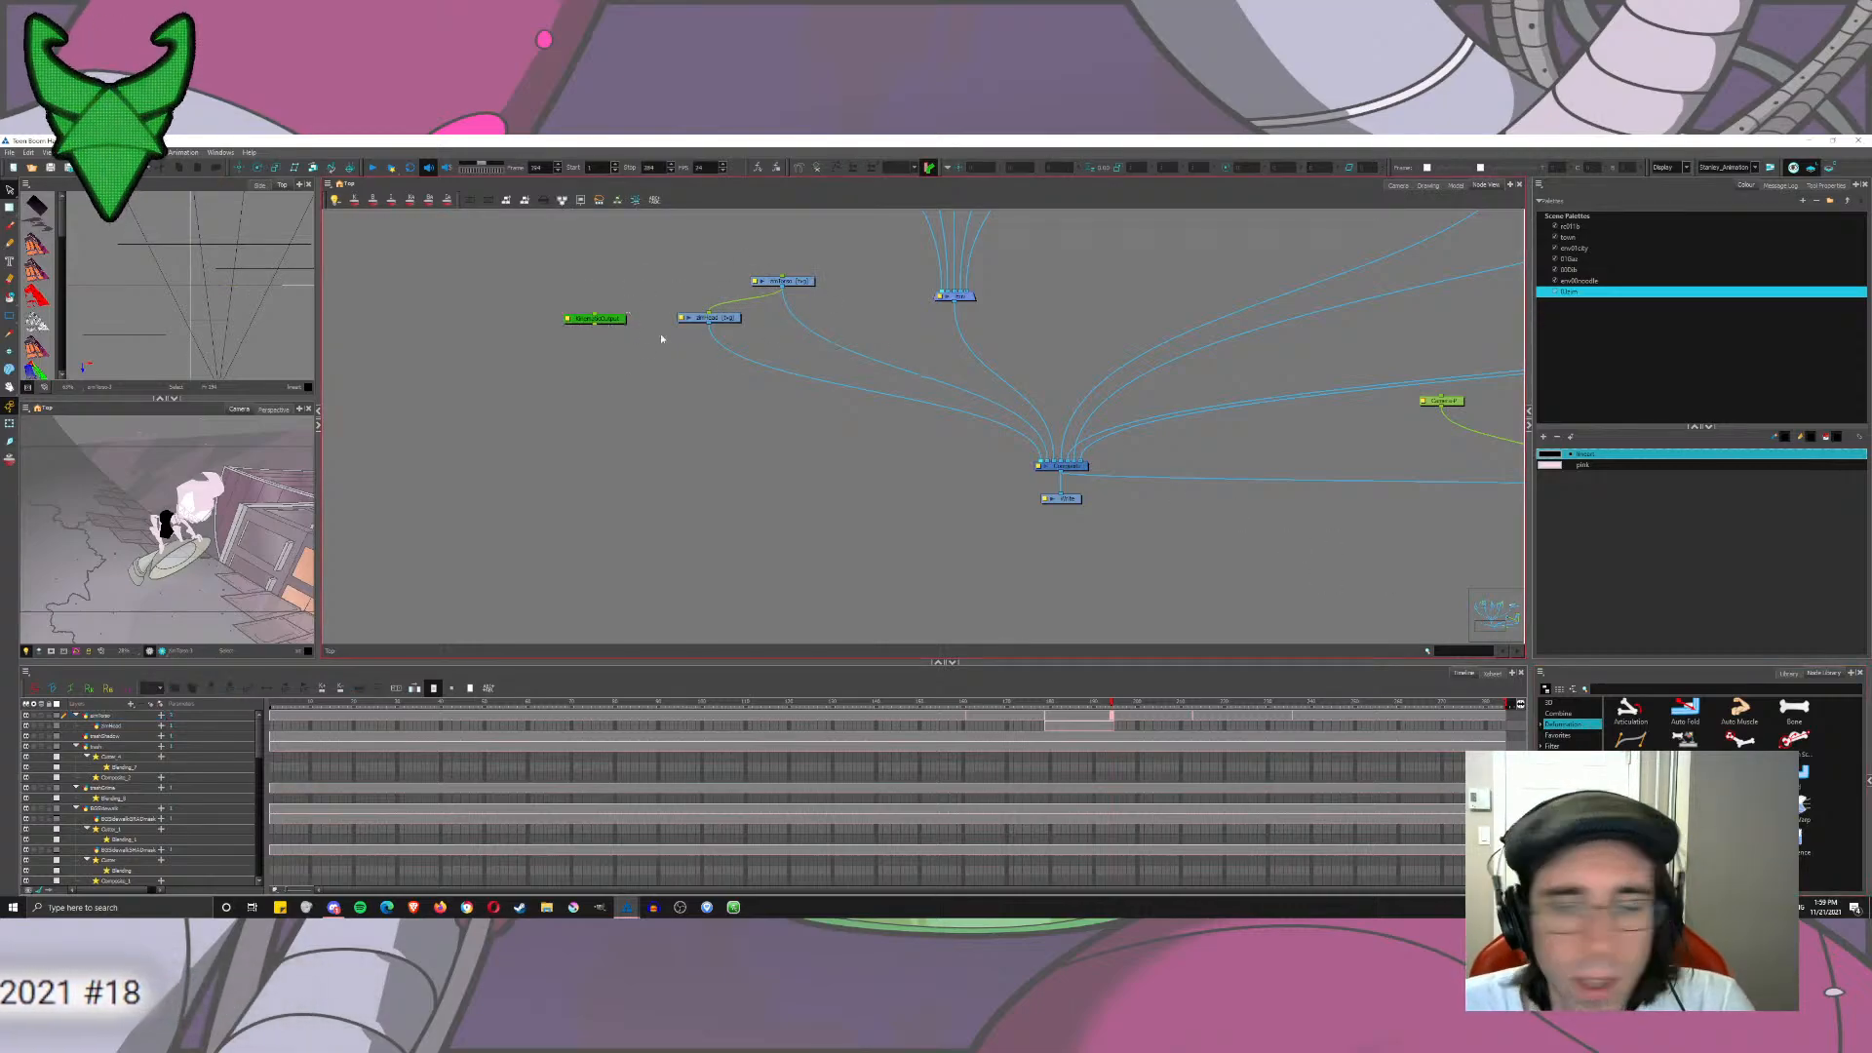
Step: Make the torso node active and start the Rigging tool in the Camera view with its tool properties shown
{"action": "left_click", "coordinate": [781, 280]}
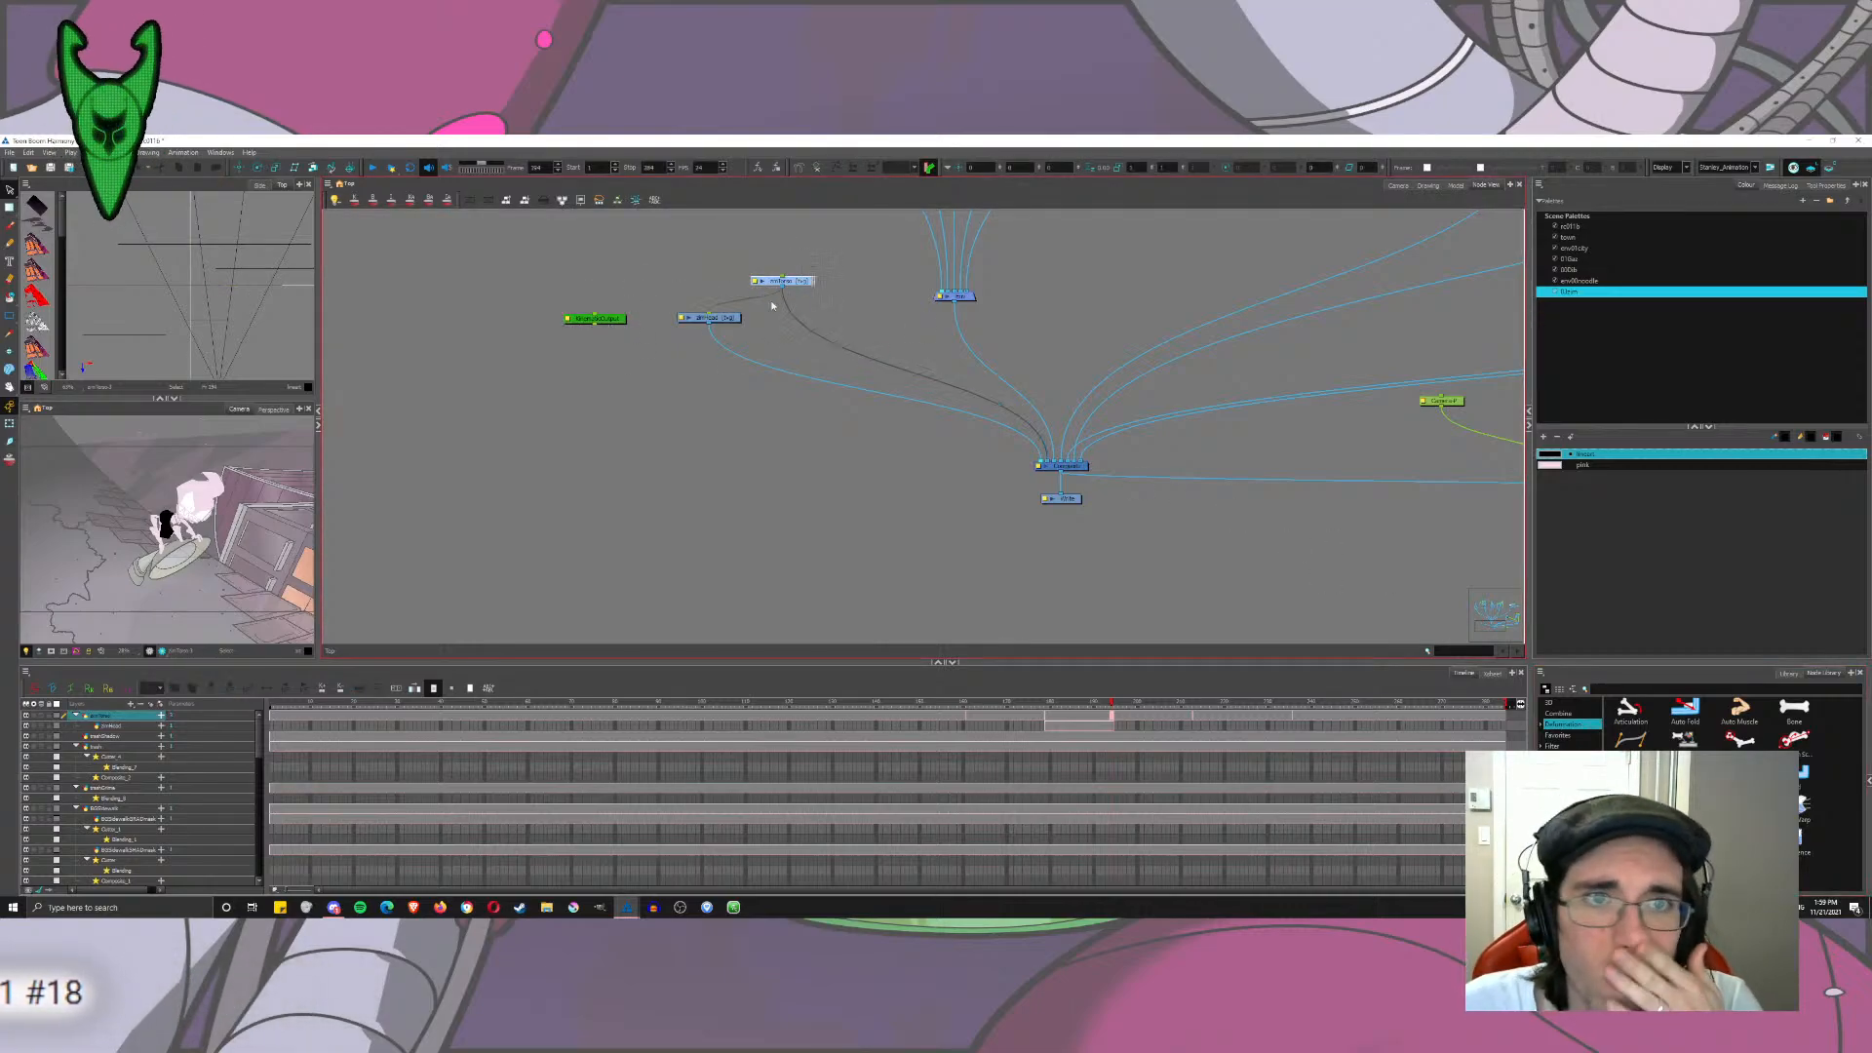
{"action": "left_click", "coordinate": [1397, 185]}
{"action": "left_click", "coordinate": [798, 168]}
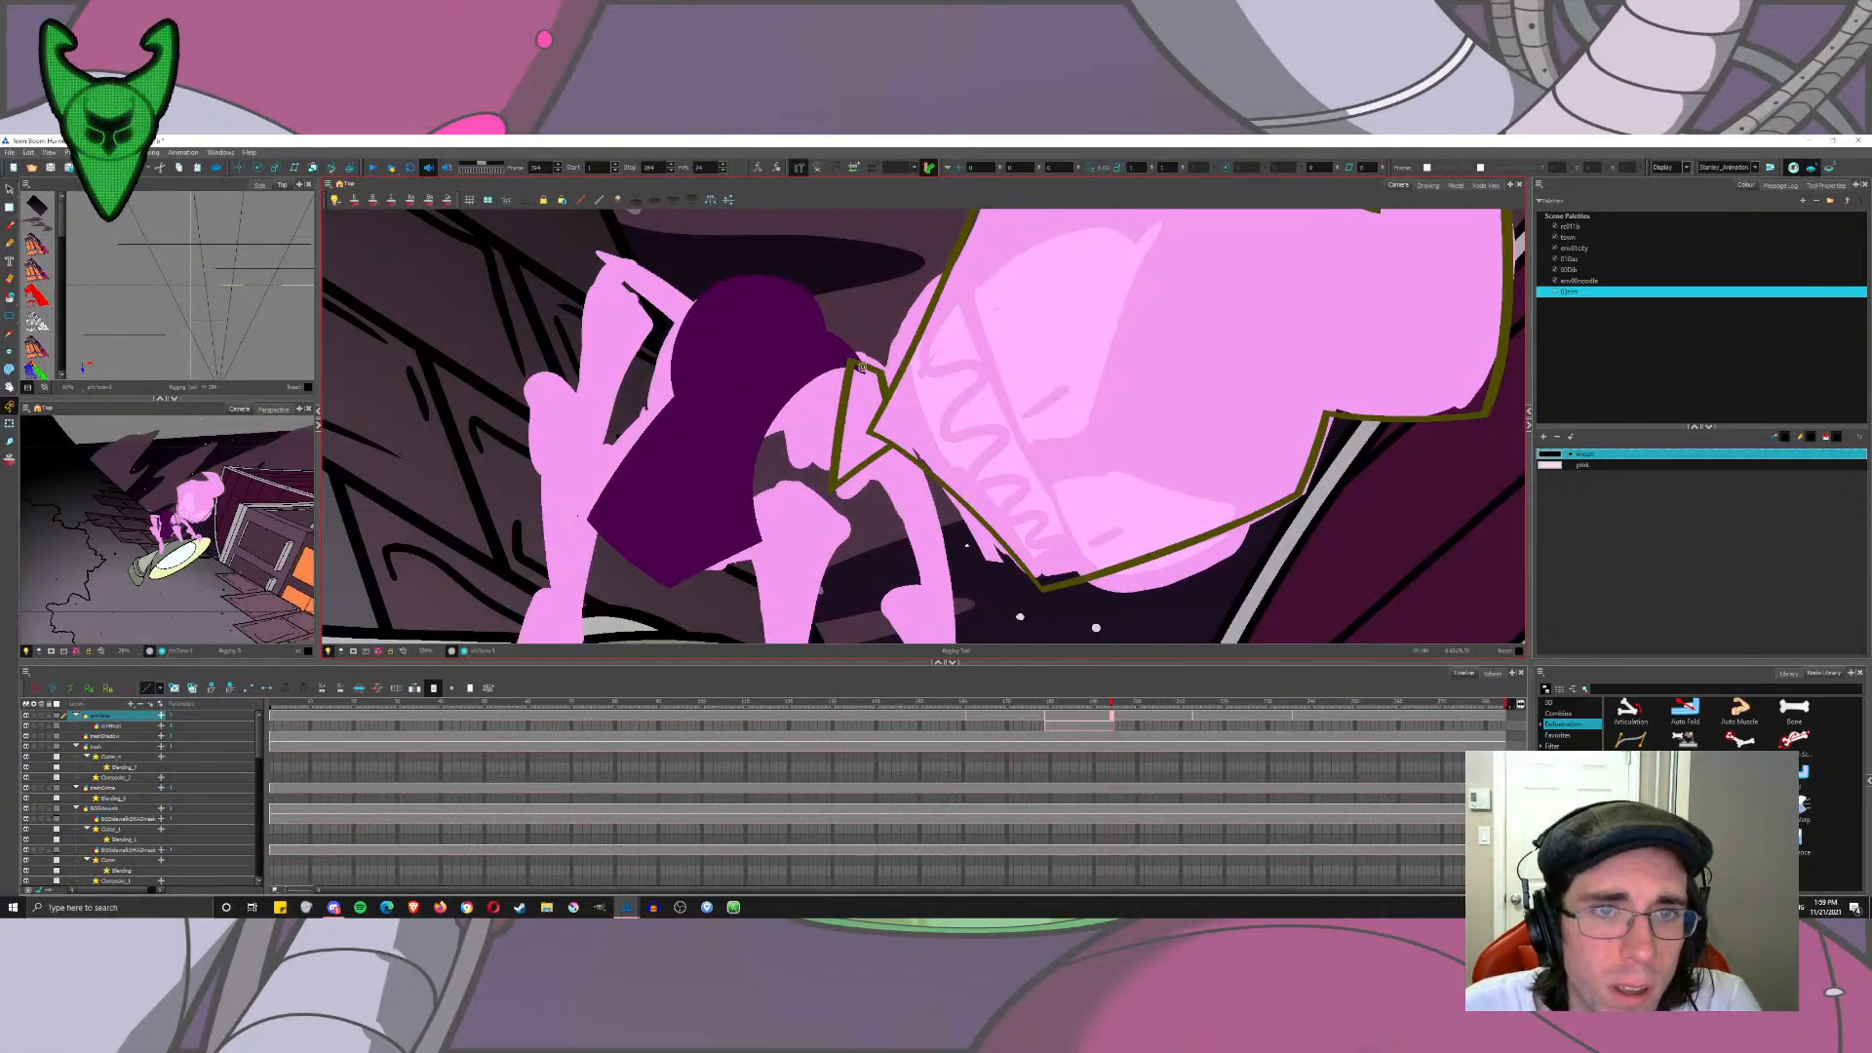
{"action": "left_click", "coordinate": [1824, 185]}
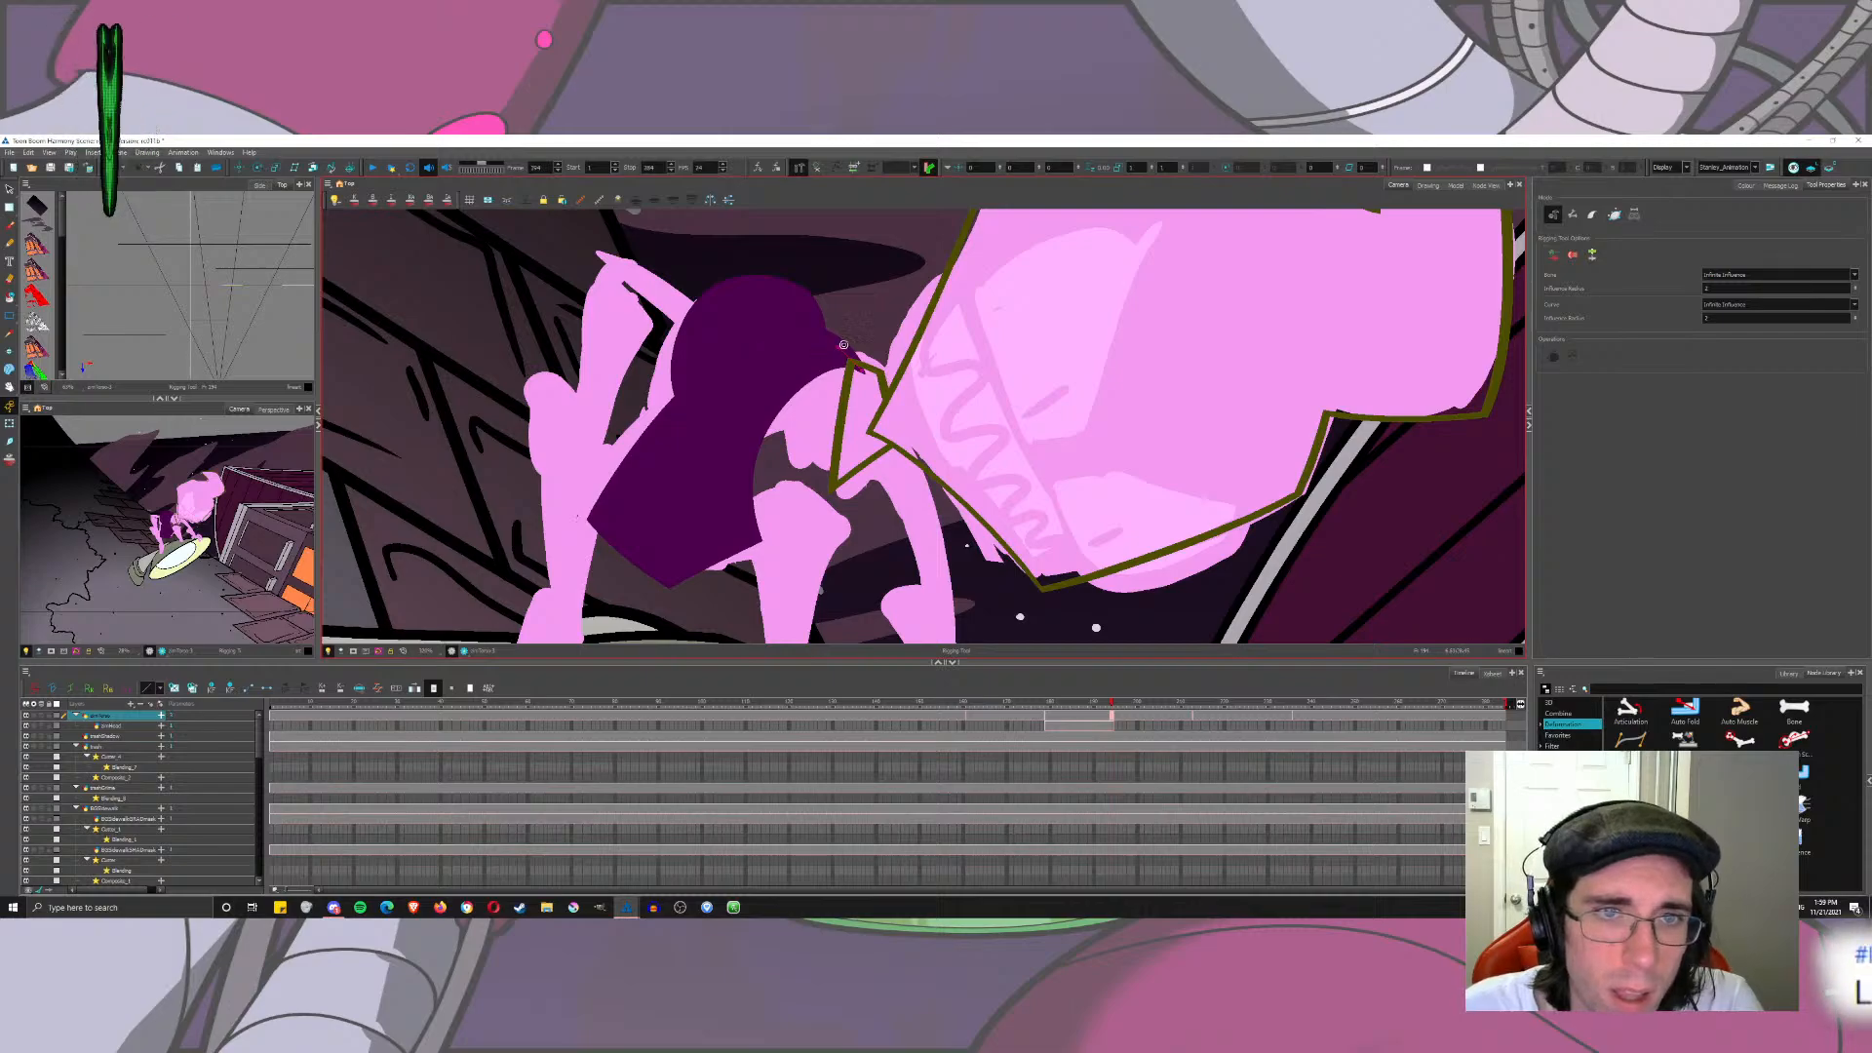
{"action": "left_click_drag", "start_coordinate": [822, 357], "coordinate": [770, 376]}
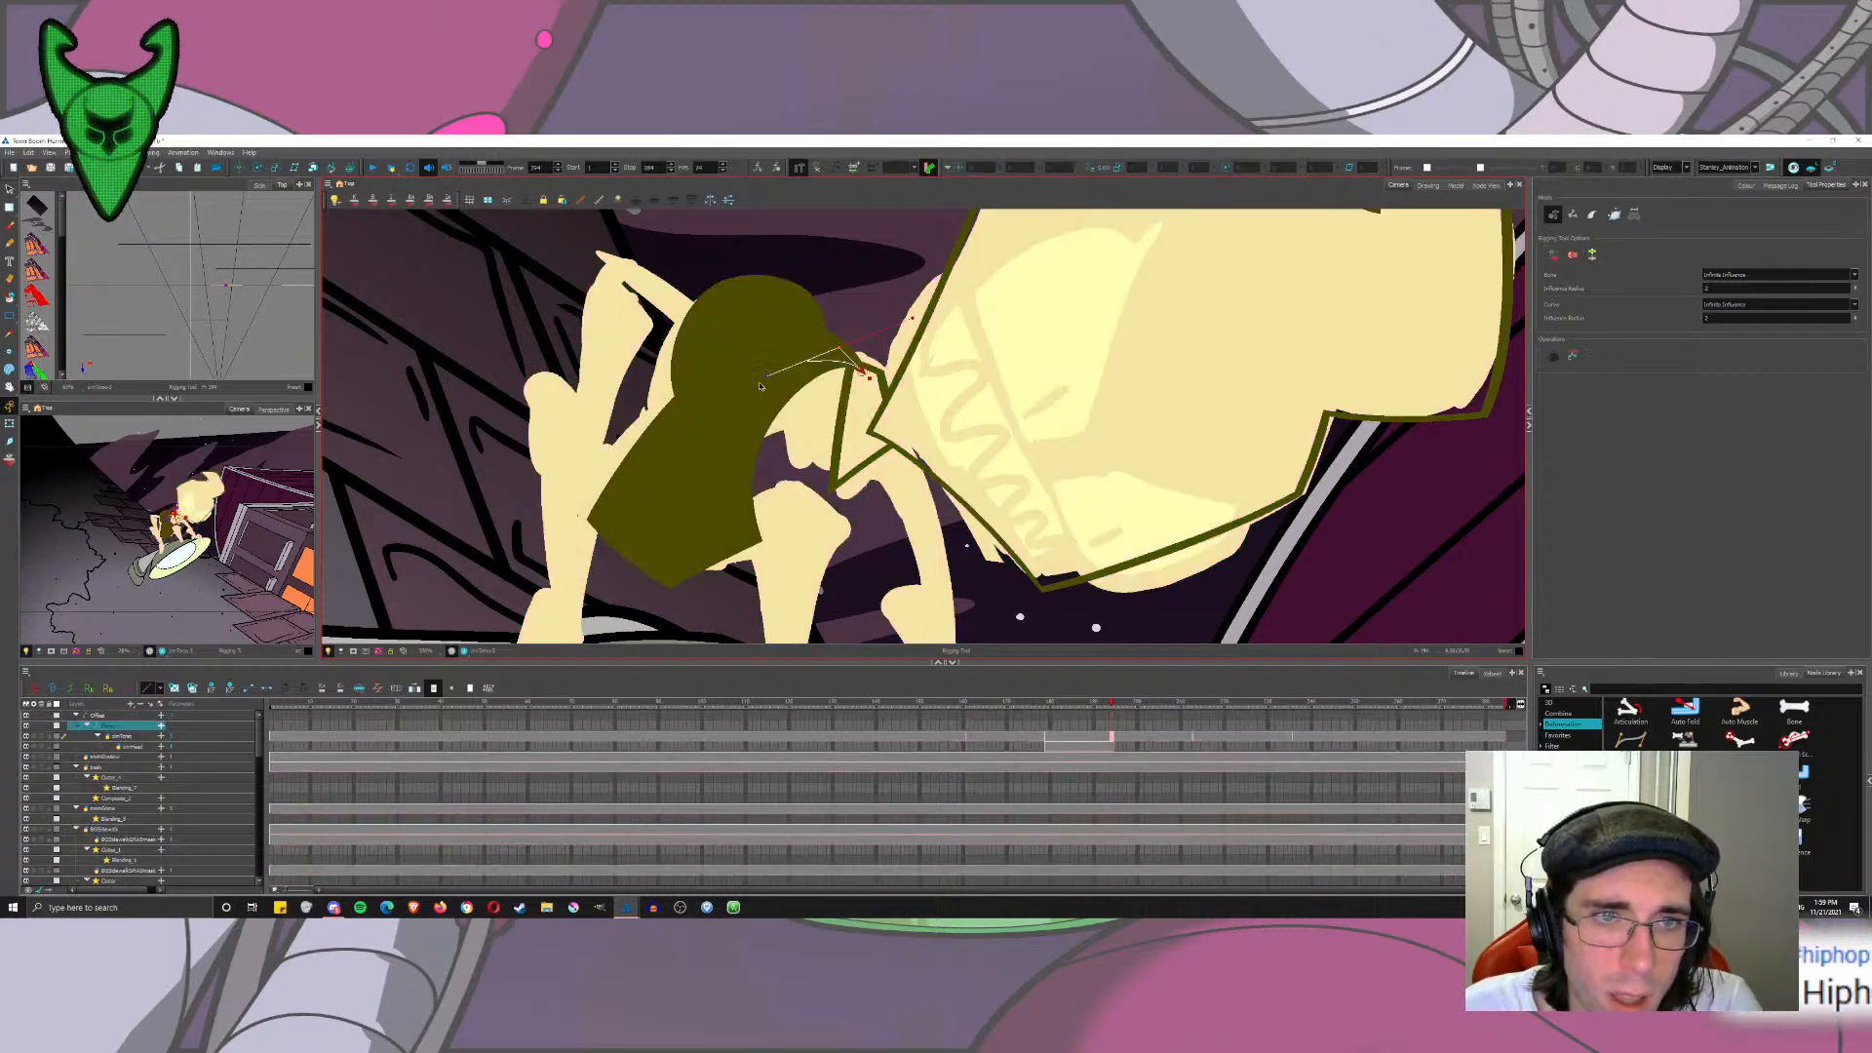
{"action": "left_click", "coordinate": [764, 375]}
{"action": "key", "text": "ctrl+z"}
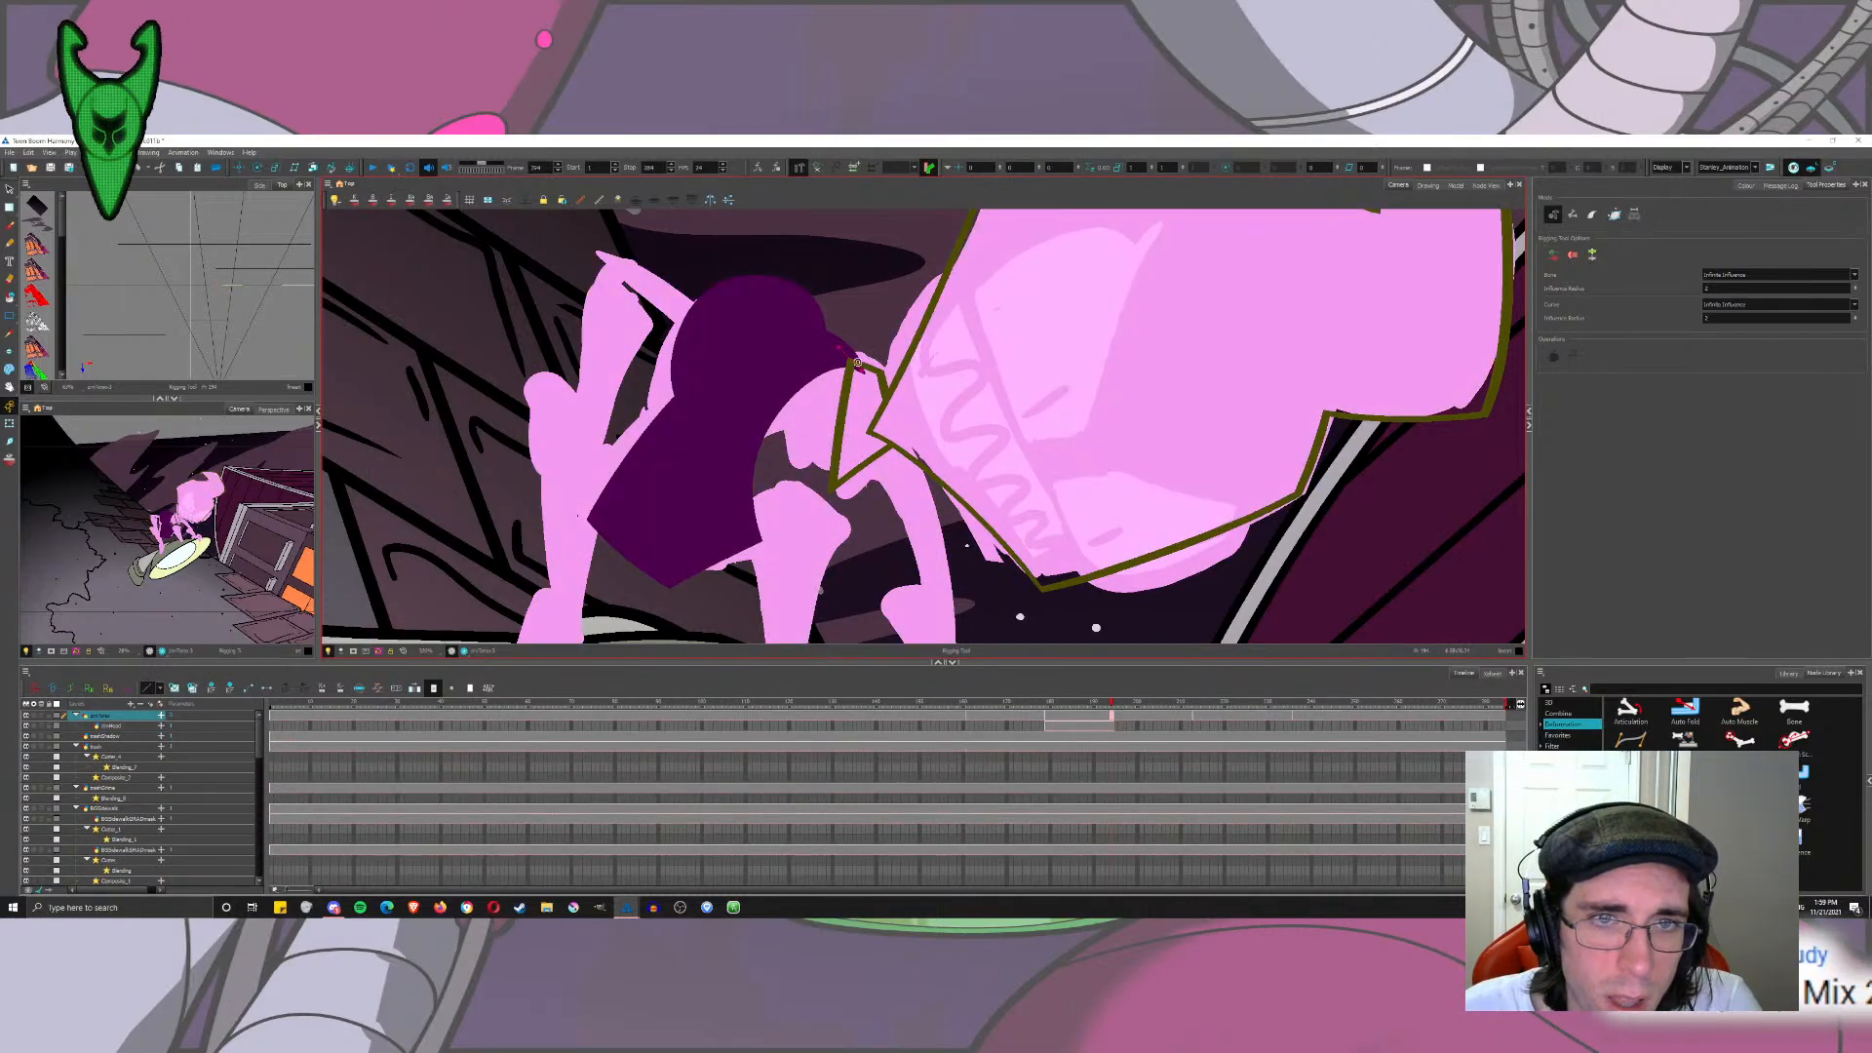
{"action": "left_click", "coordinate": [760, 378]}
{"action": "key", "text": "ctrl+z"}
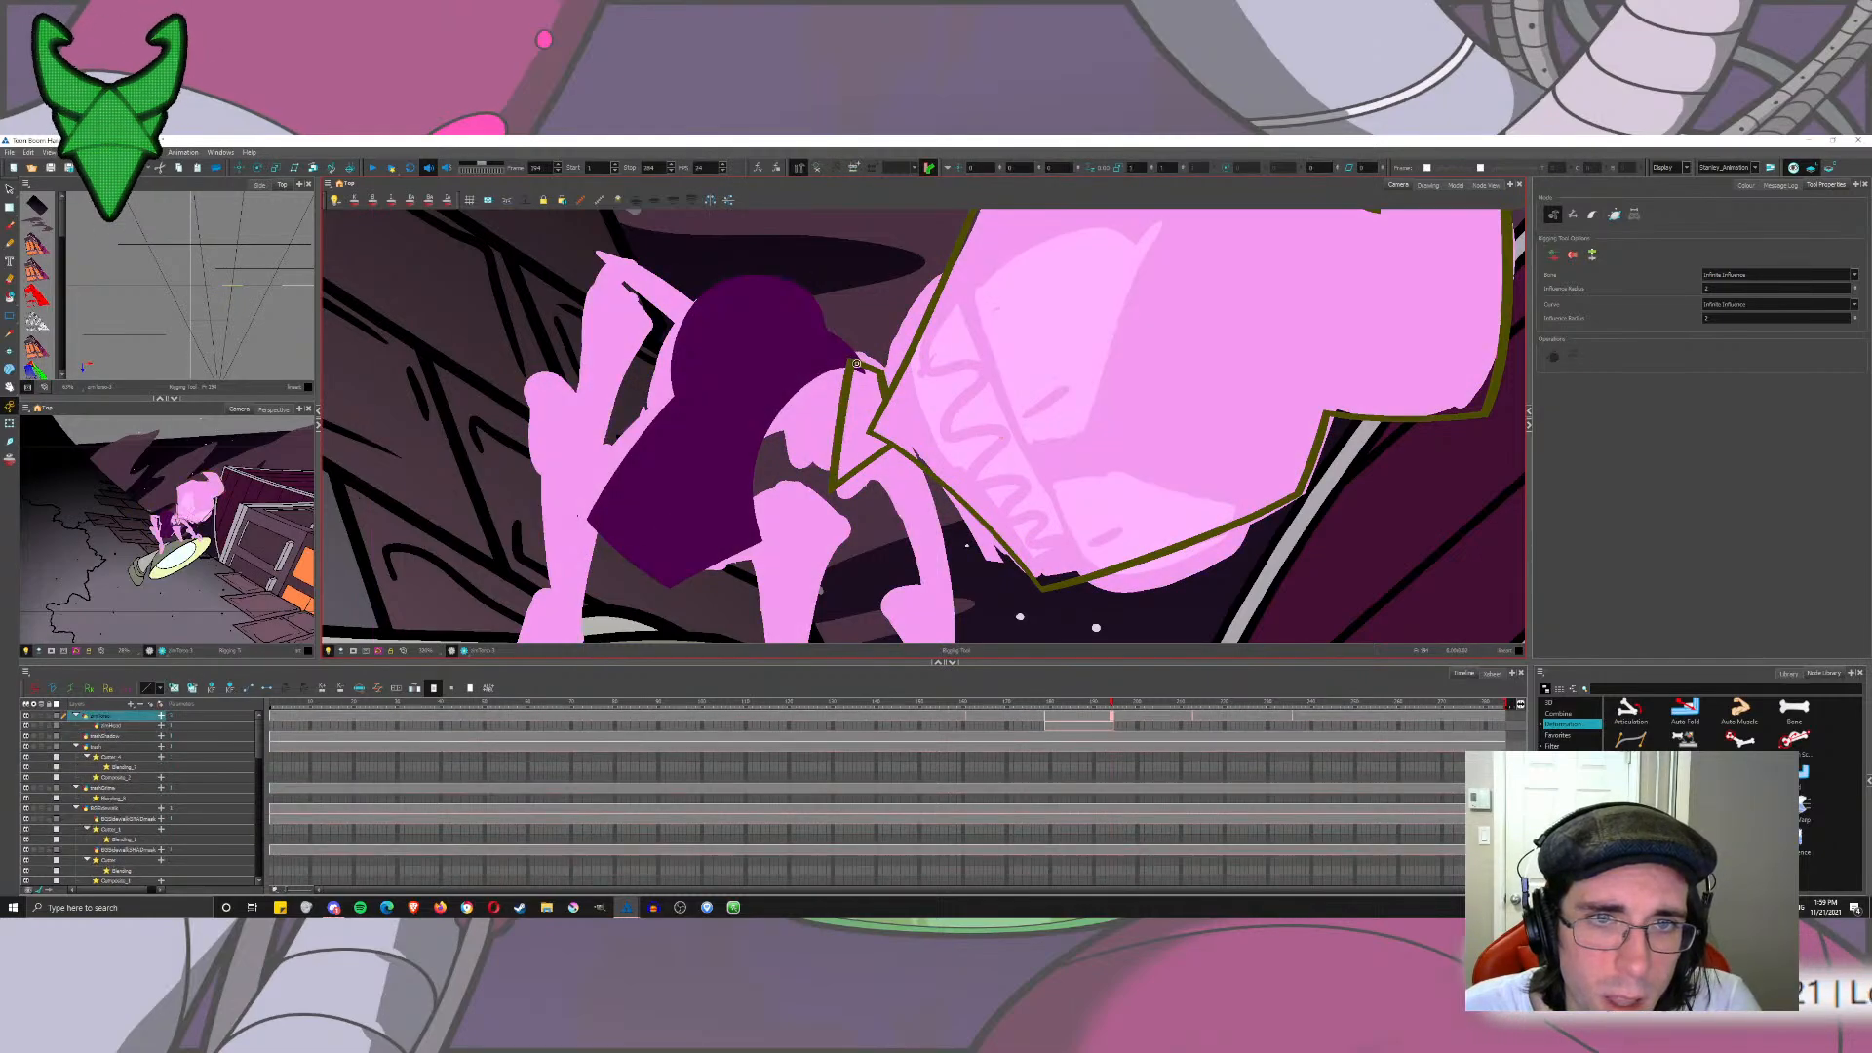
{"action": "left_click", "coordinate": [861, 369]}
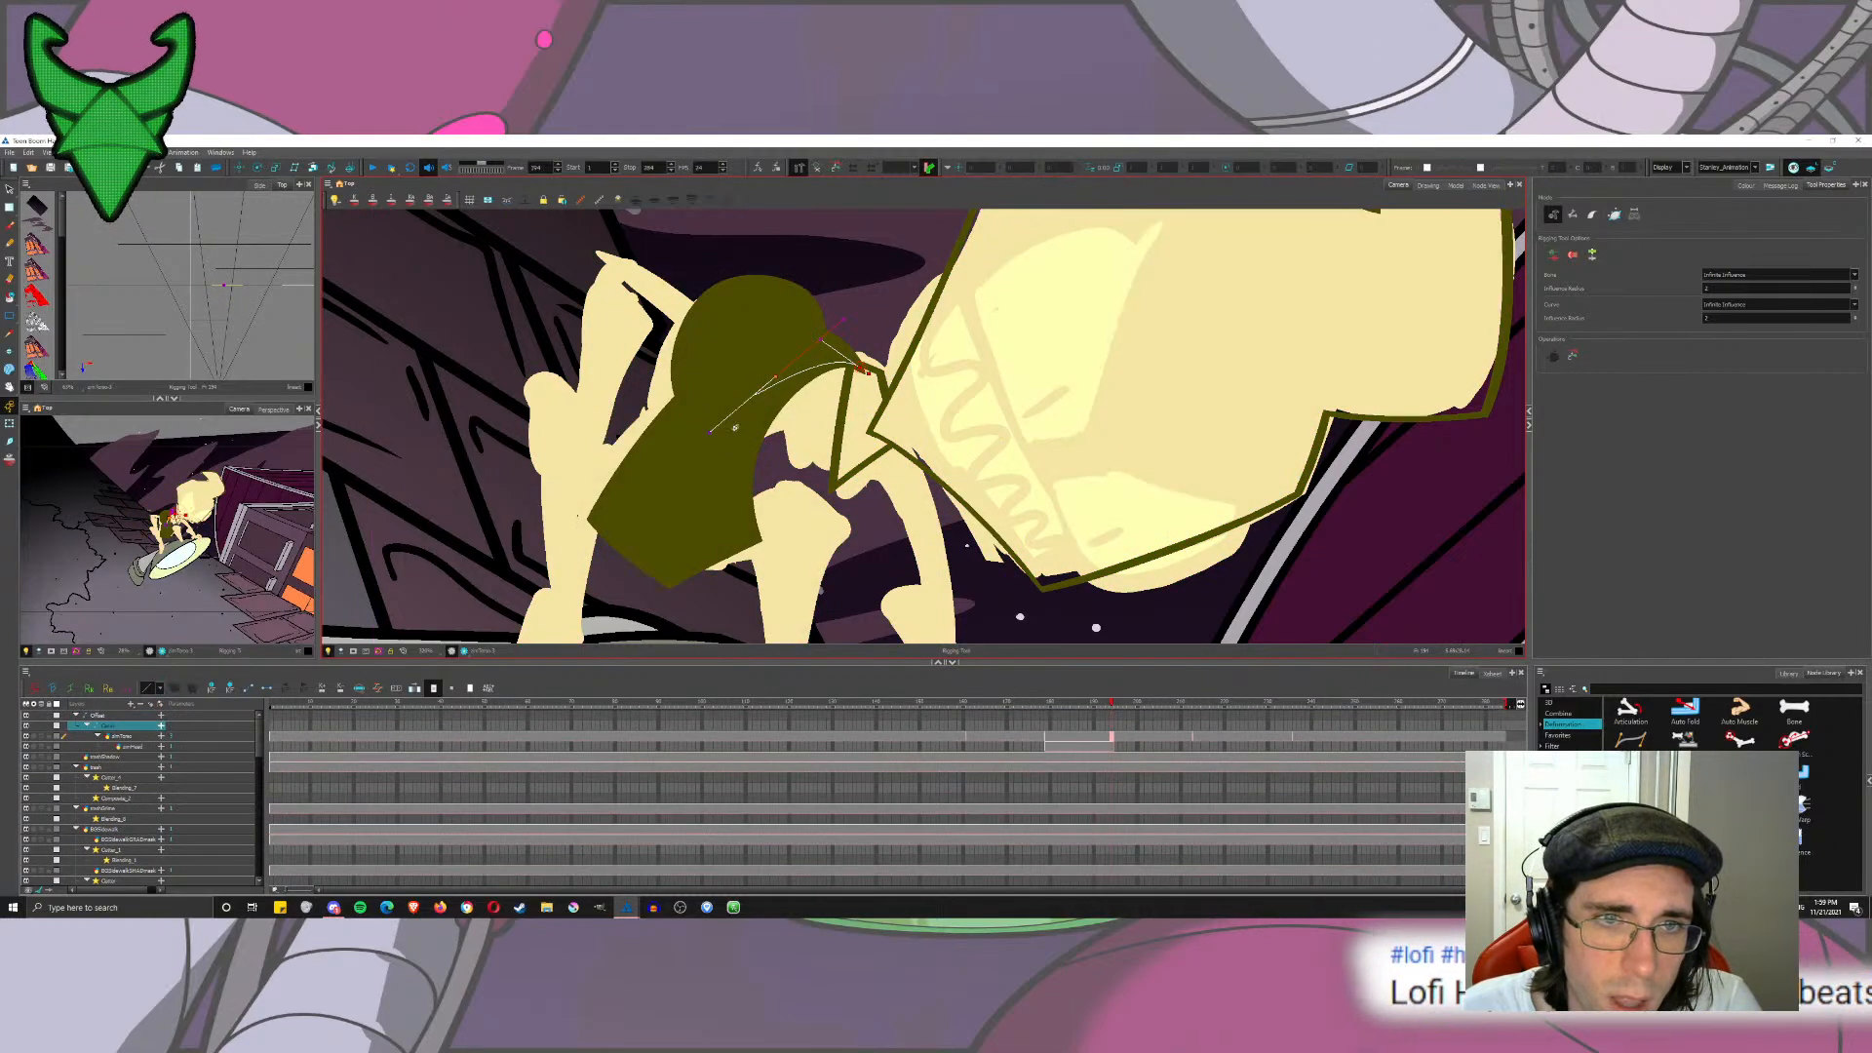
{"action": "key", "text": "ctrl+z"}
Step: Build a bone chain from the neck down along the torso's curve to its lower end
{"action": "left_click", "coordinate": [822, 355]}
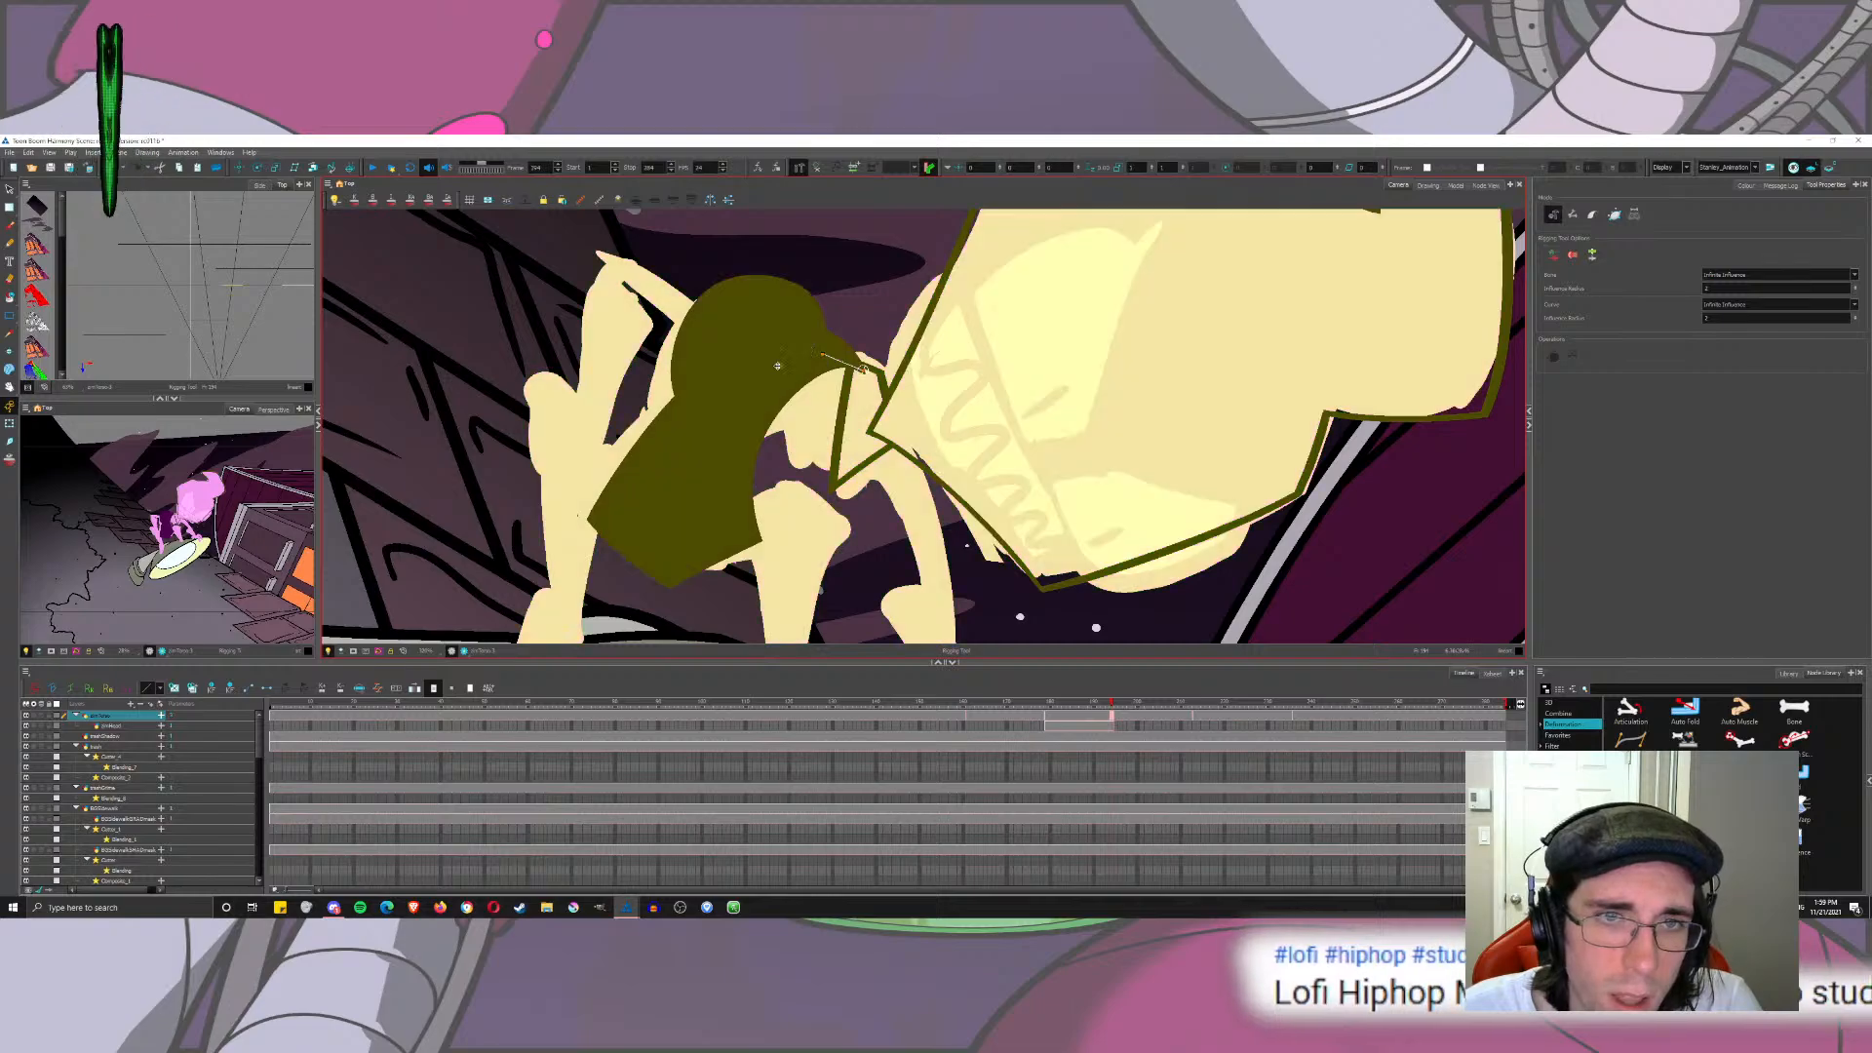
{"action": "left_click", "coordinate": [768, 377]}
{"action": "left_click", "coordinate": [706, 451]}
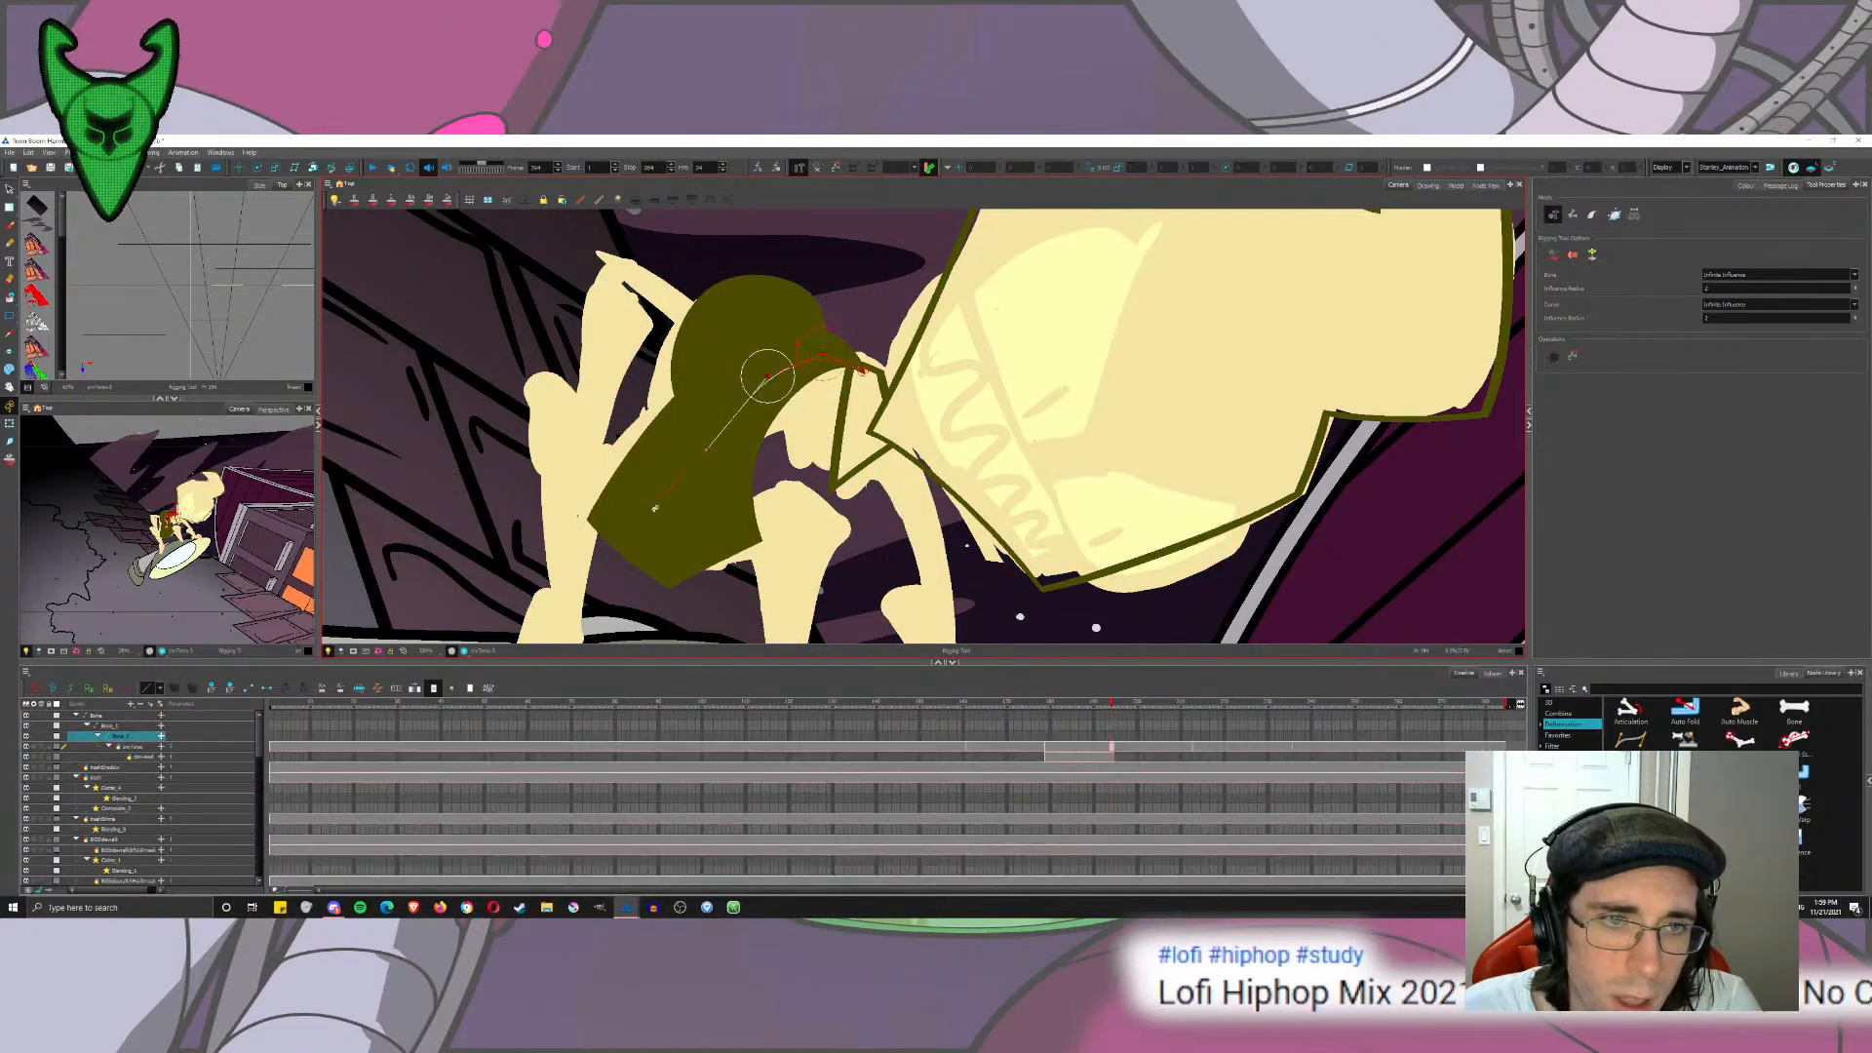
{"action": "left_click", "coordinate": [657, 506]}
{"action": "left_click_drag", "start_coordinate": [655, 505], "coordinate": [672, 521]}
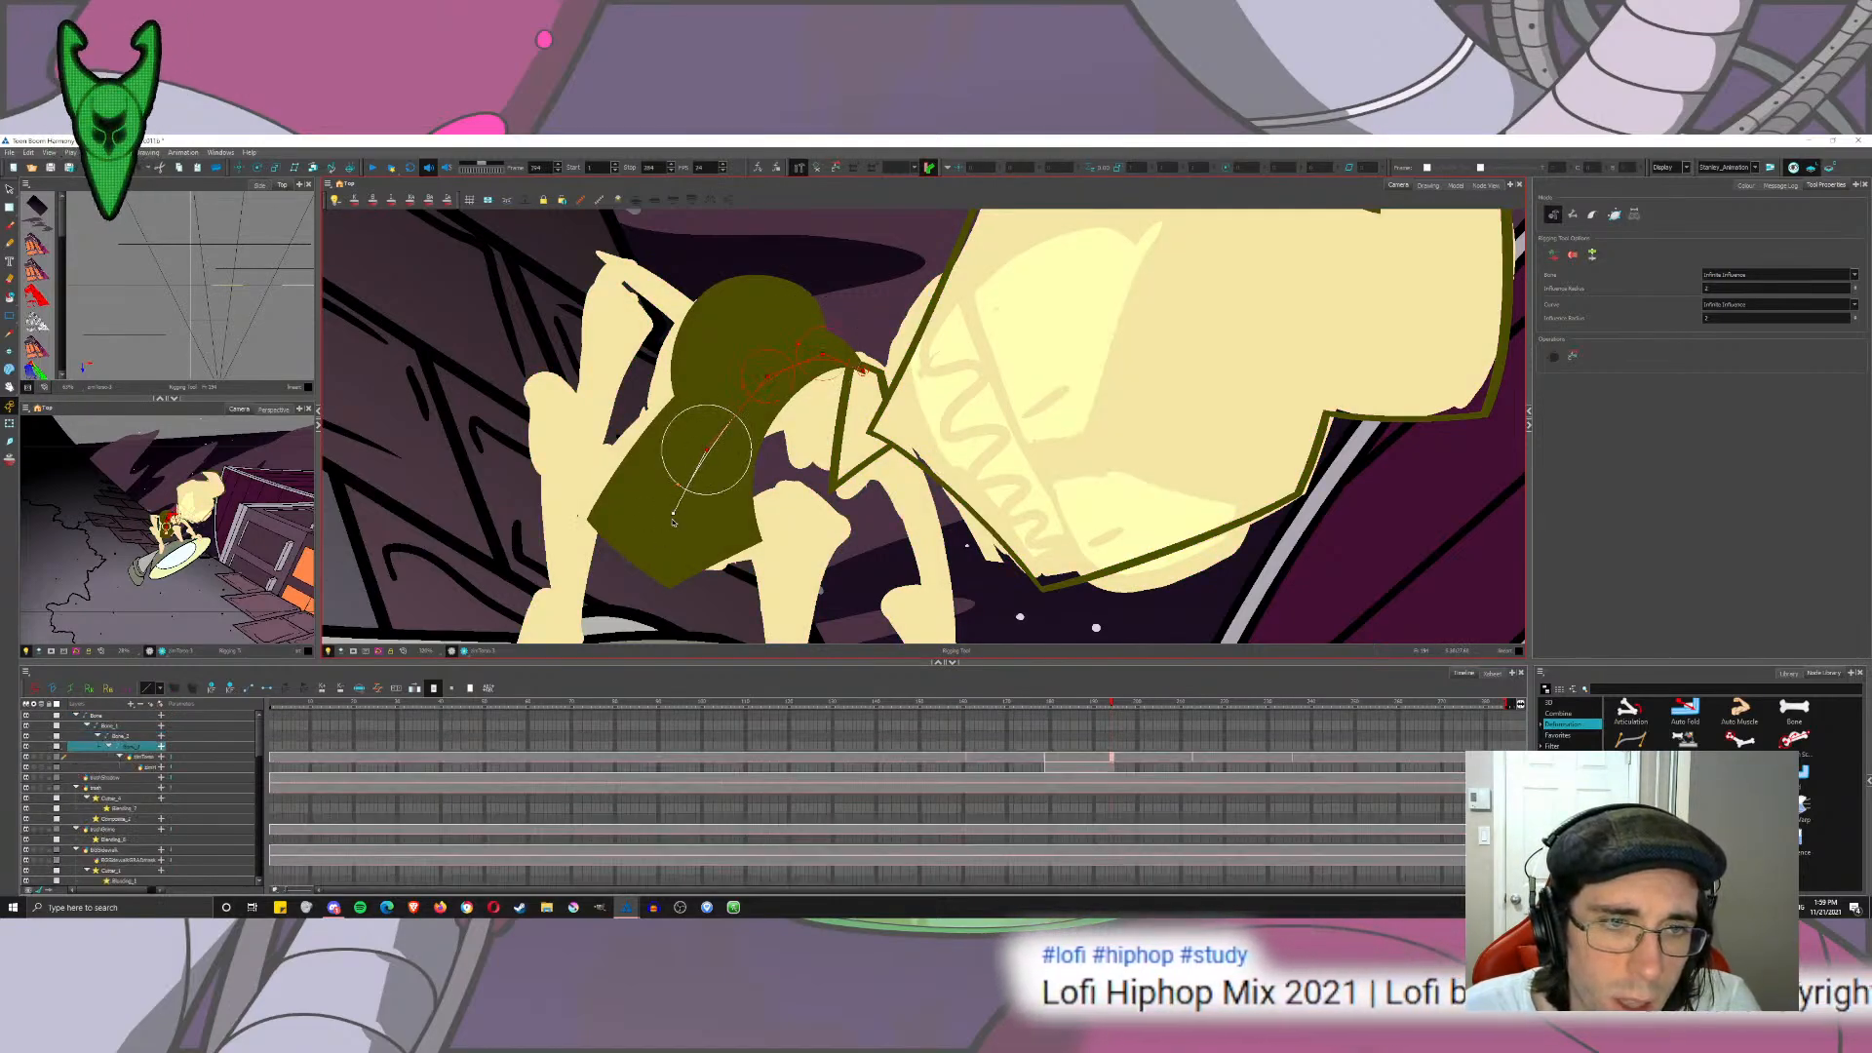
{"action": "left_click", "coordinate": [666, 552]}
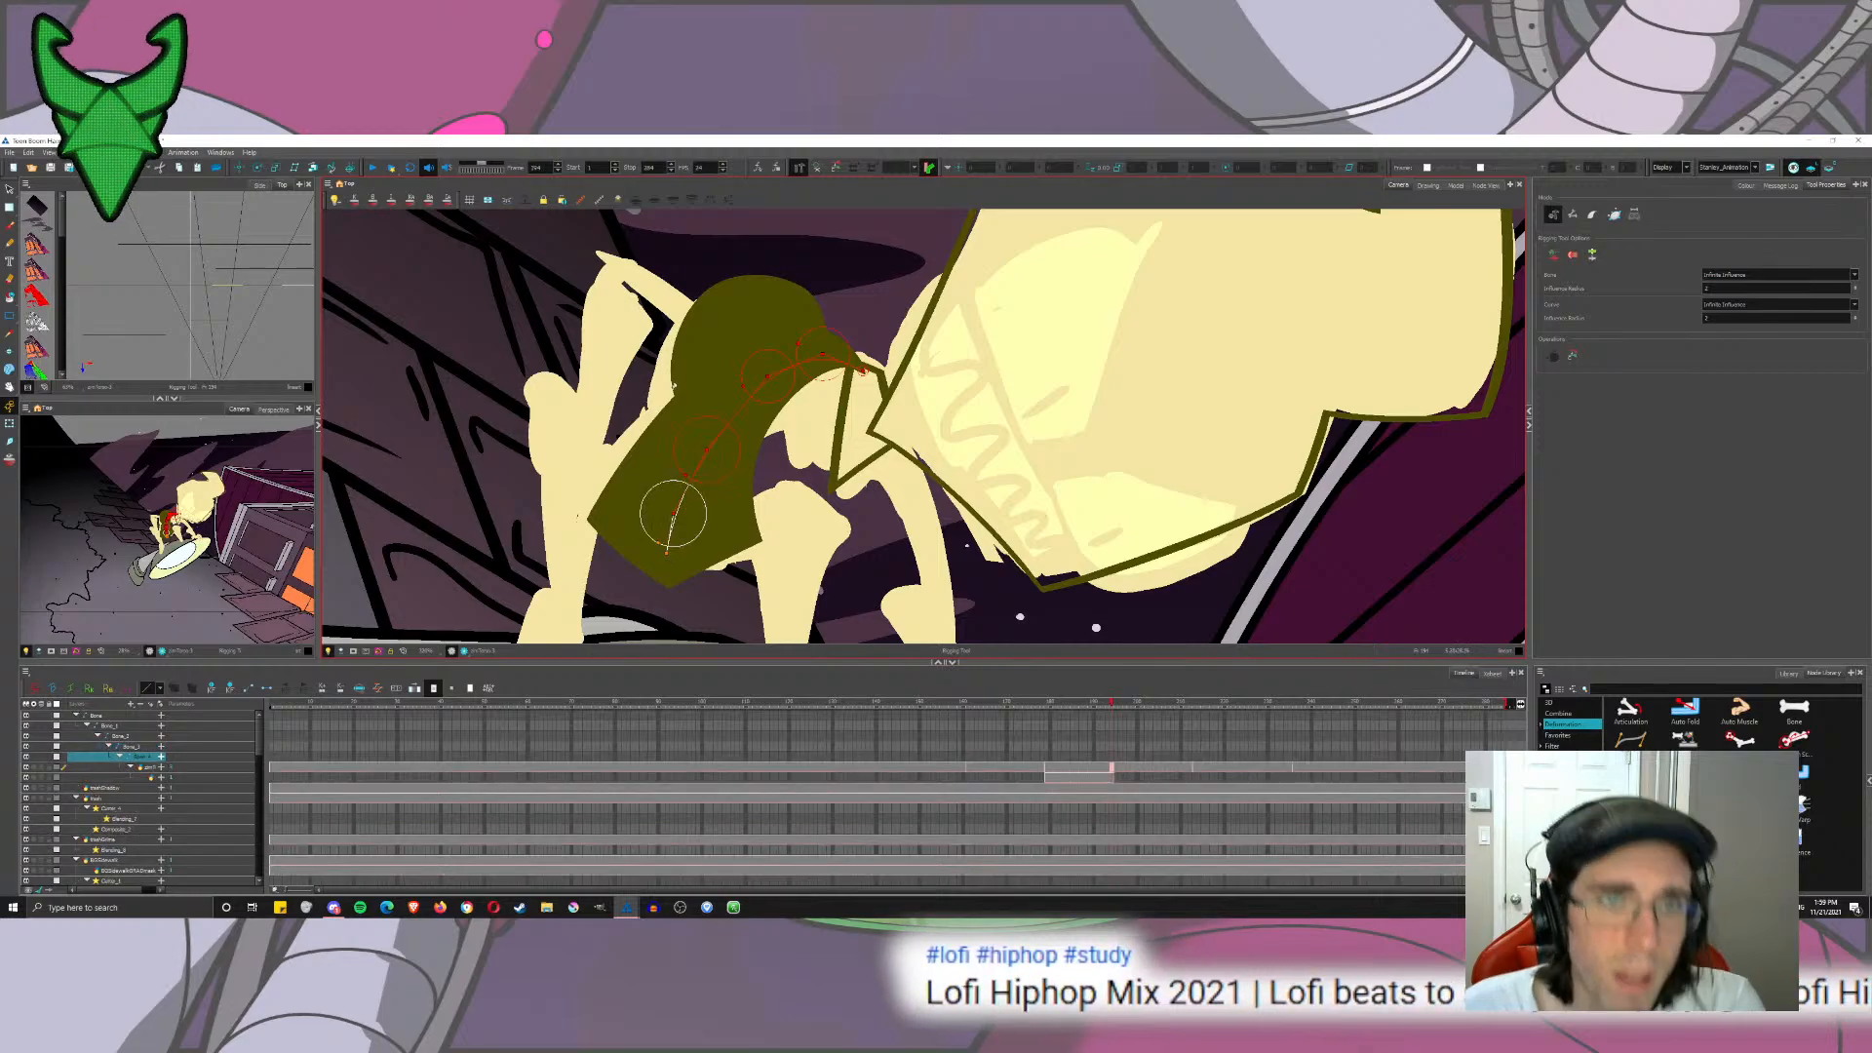
Step: Test the torso's bone chain by moving it slightly at its neck end with the Transform tool
{"action": "left_click", "coordinate": [13, 207]}
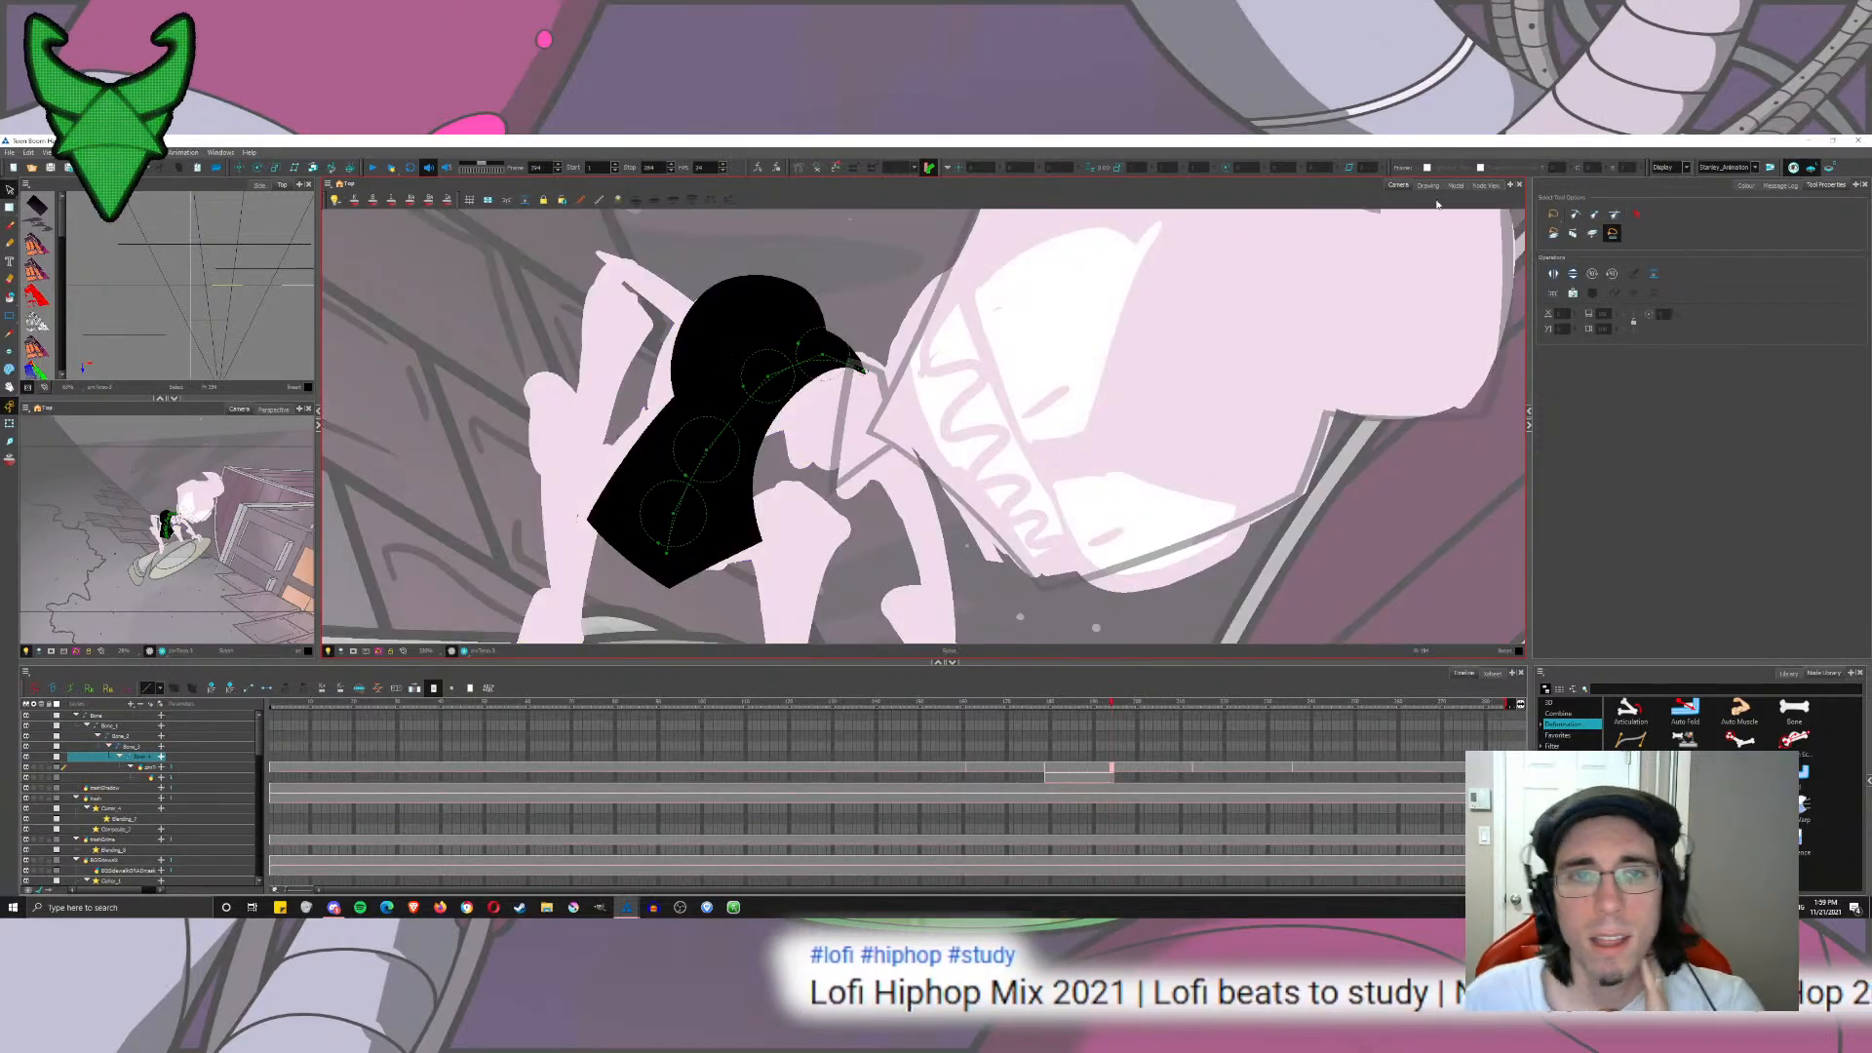
{"action": "left_click", "coordinate": [9, 423]}
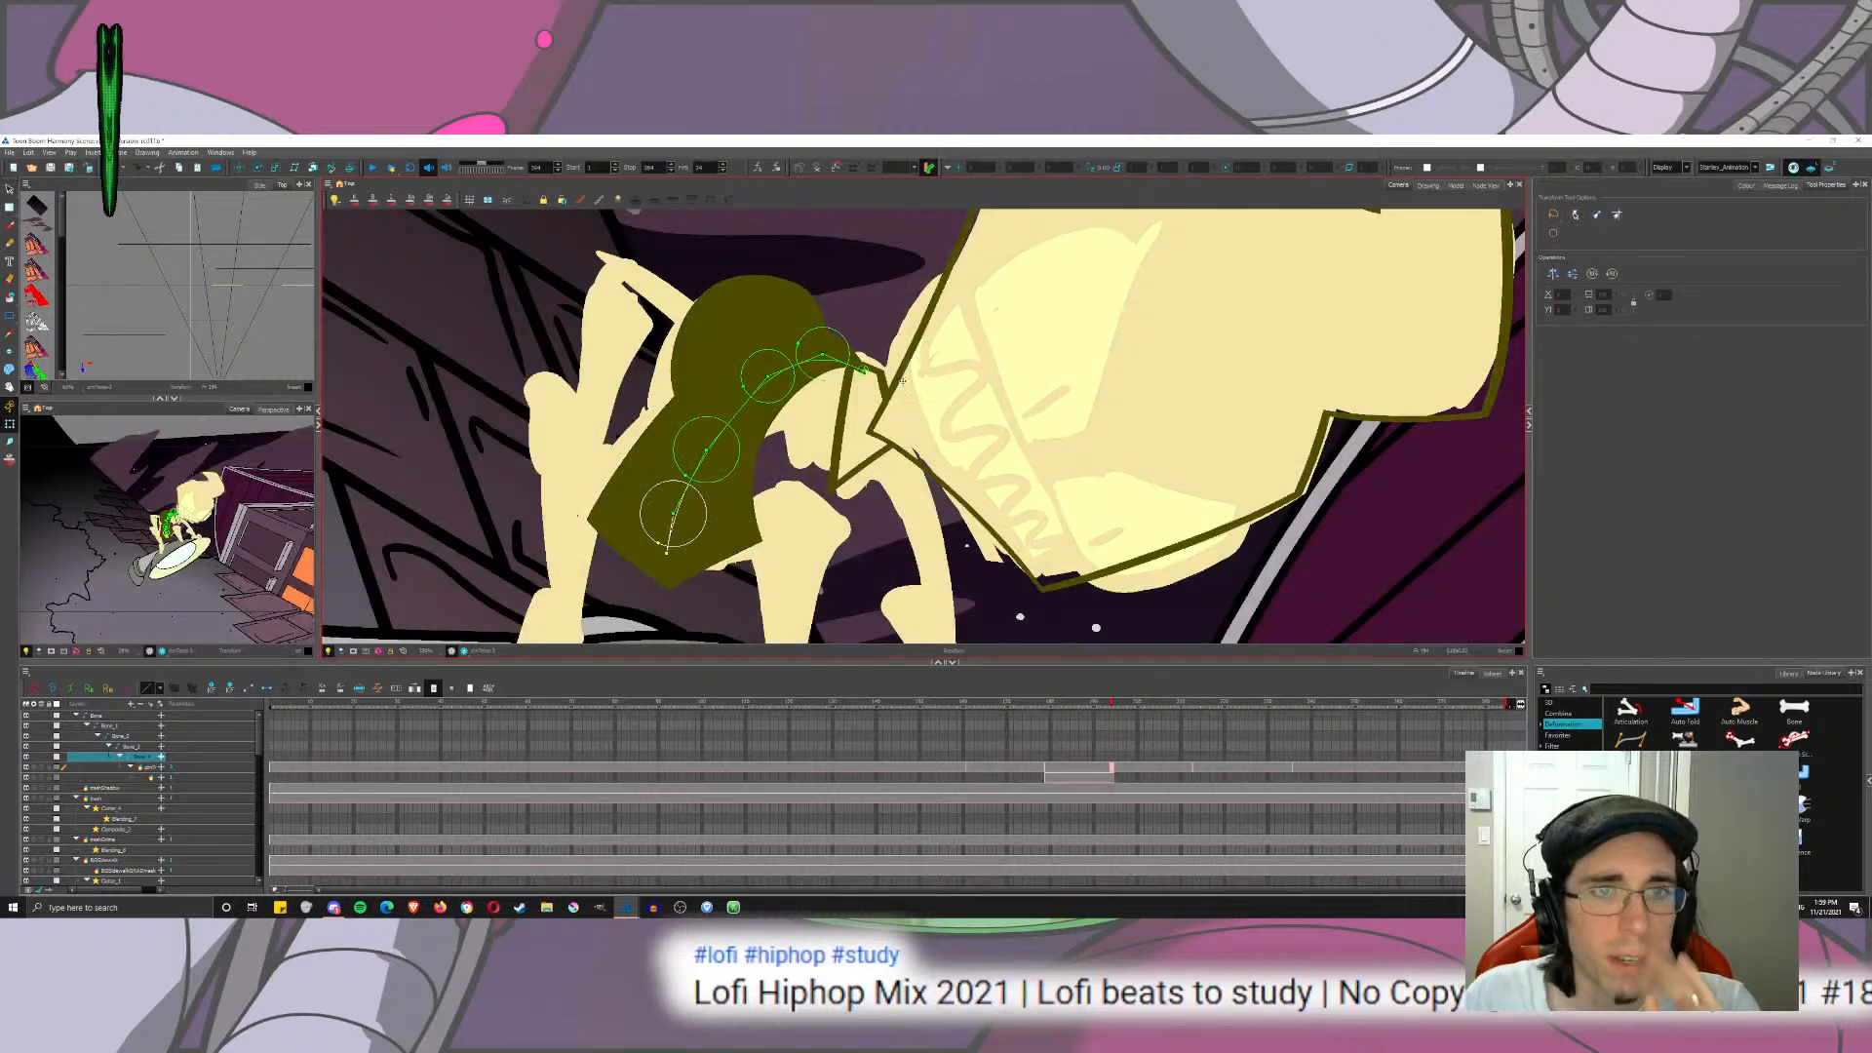
{"action": "left_click_drag", "start_coordinate": [861, 370], "coordinate": [867, 365]}
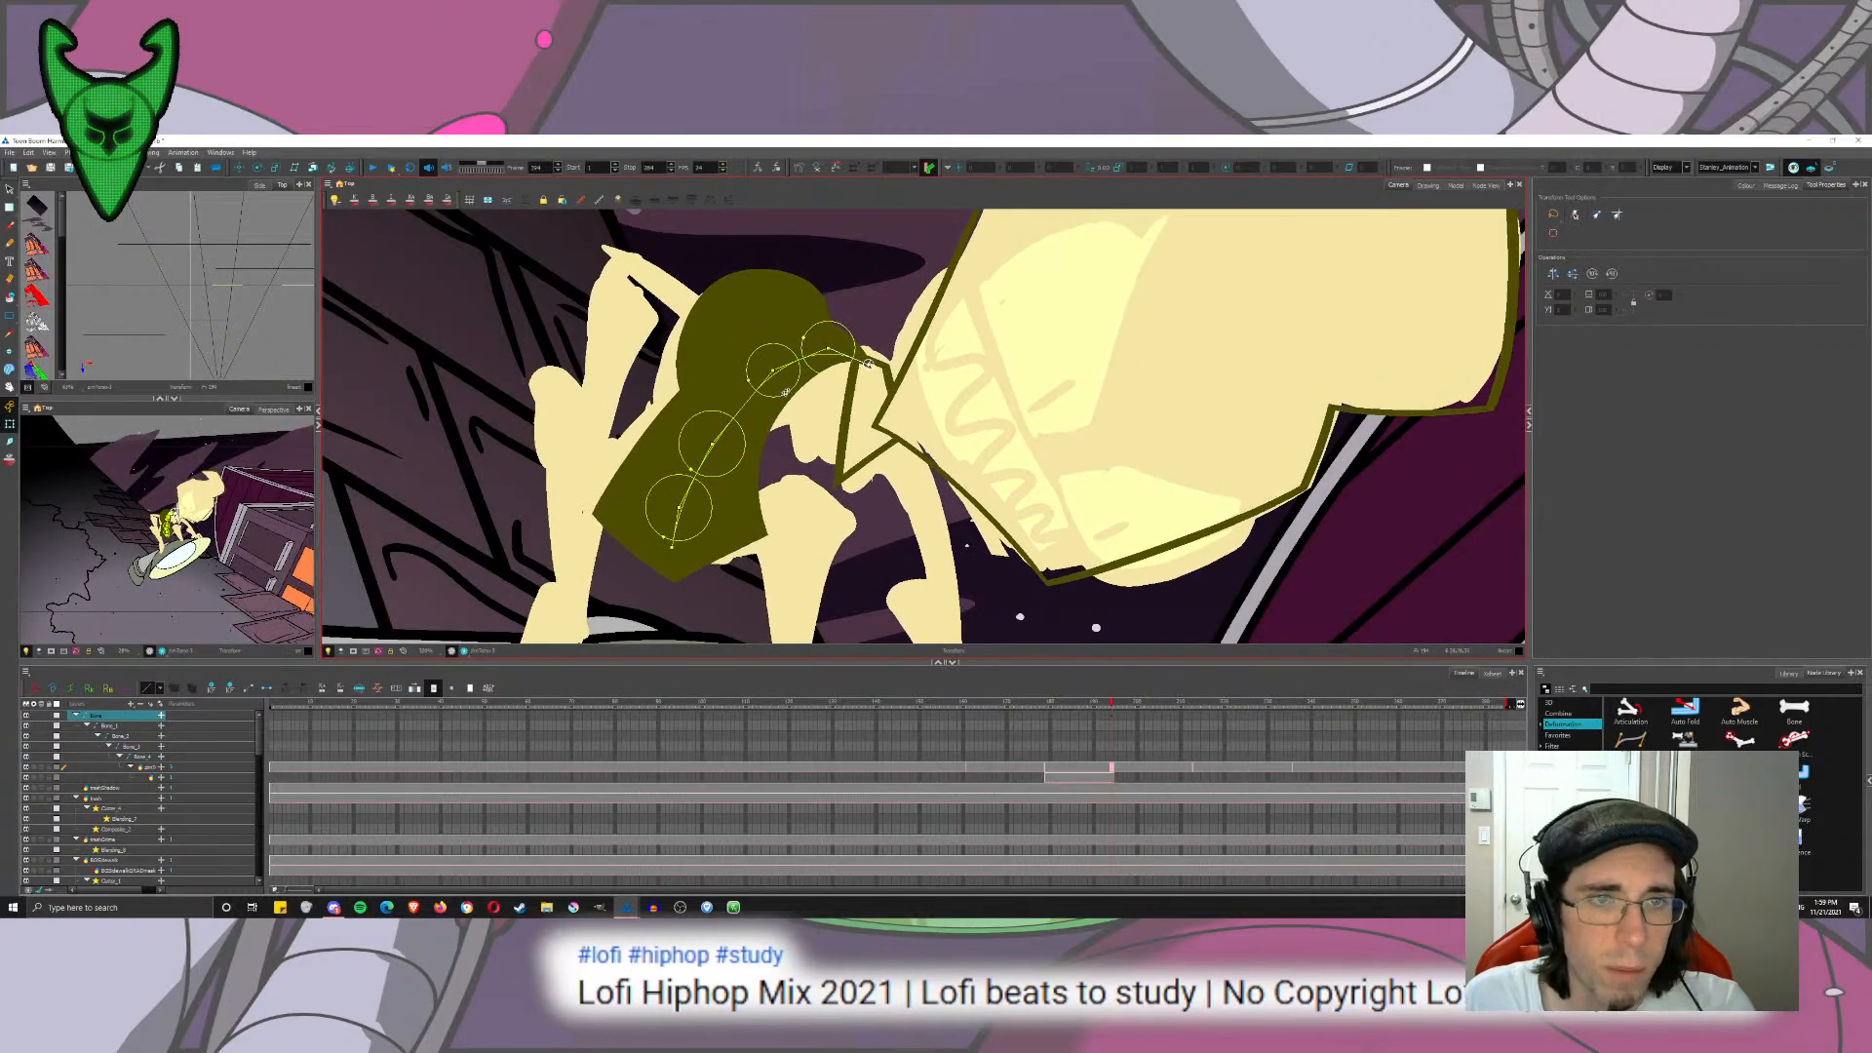
Step: Undo the test move and the whole bone chain drawn down from the neck
{"action": "key", "text": "ctrl+z"}
{"action": "key", "text": "ctrl+z"}
{"action": "key", "text": "ctrl+z"}
{"action": "key", "text": "ctrl+z"}
{"action": "key", "text": "ctrl+z"}
{"action": "key", "text": "ctrl+z"}
{"action": "key", "text": "ctrl+z"}
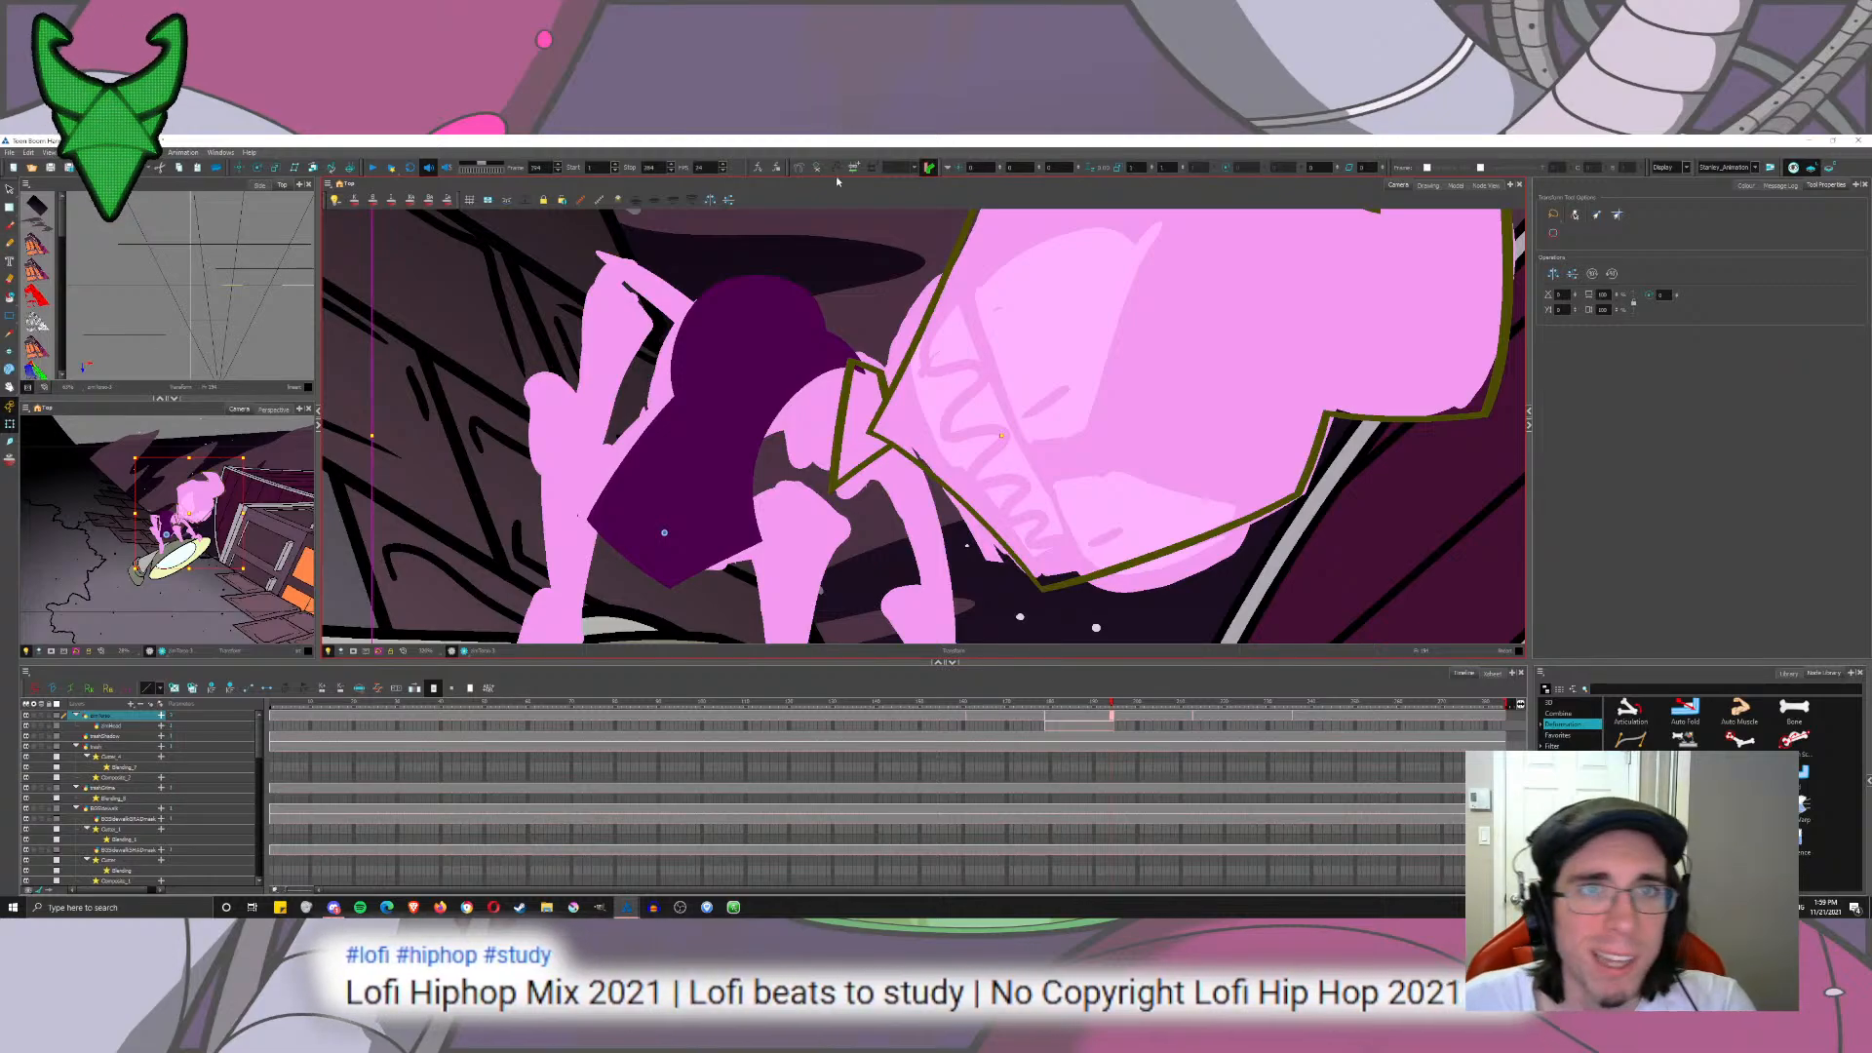
{"action": "left_click", "coordinate": [798, 167]}
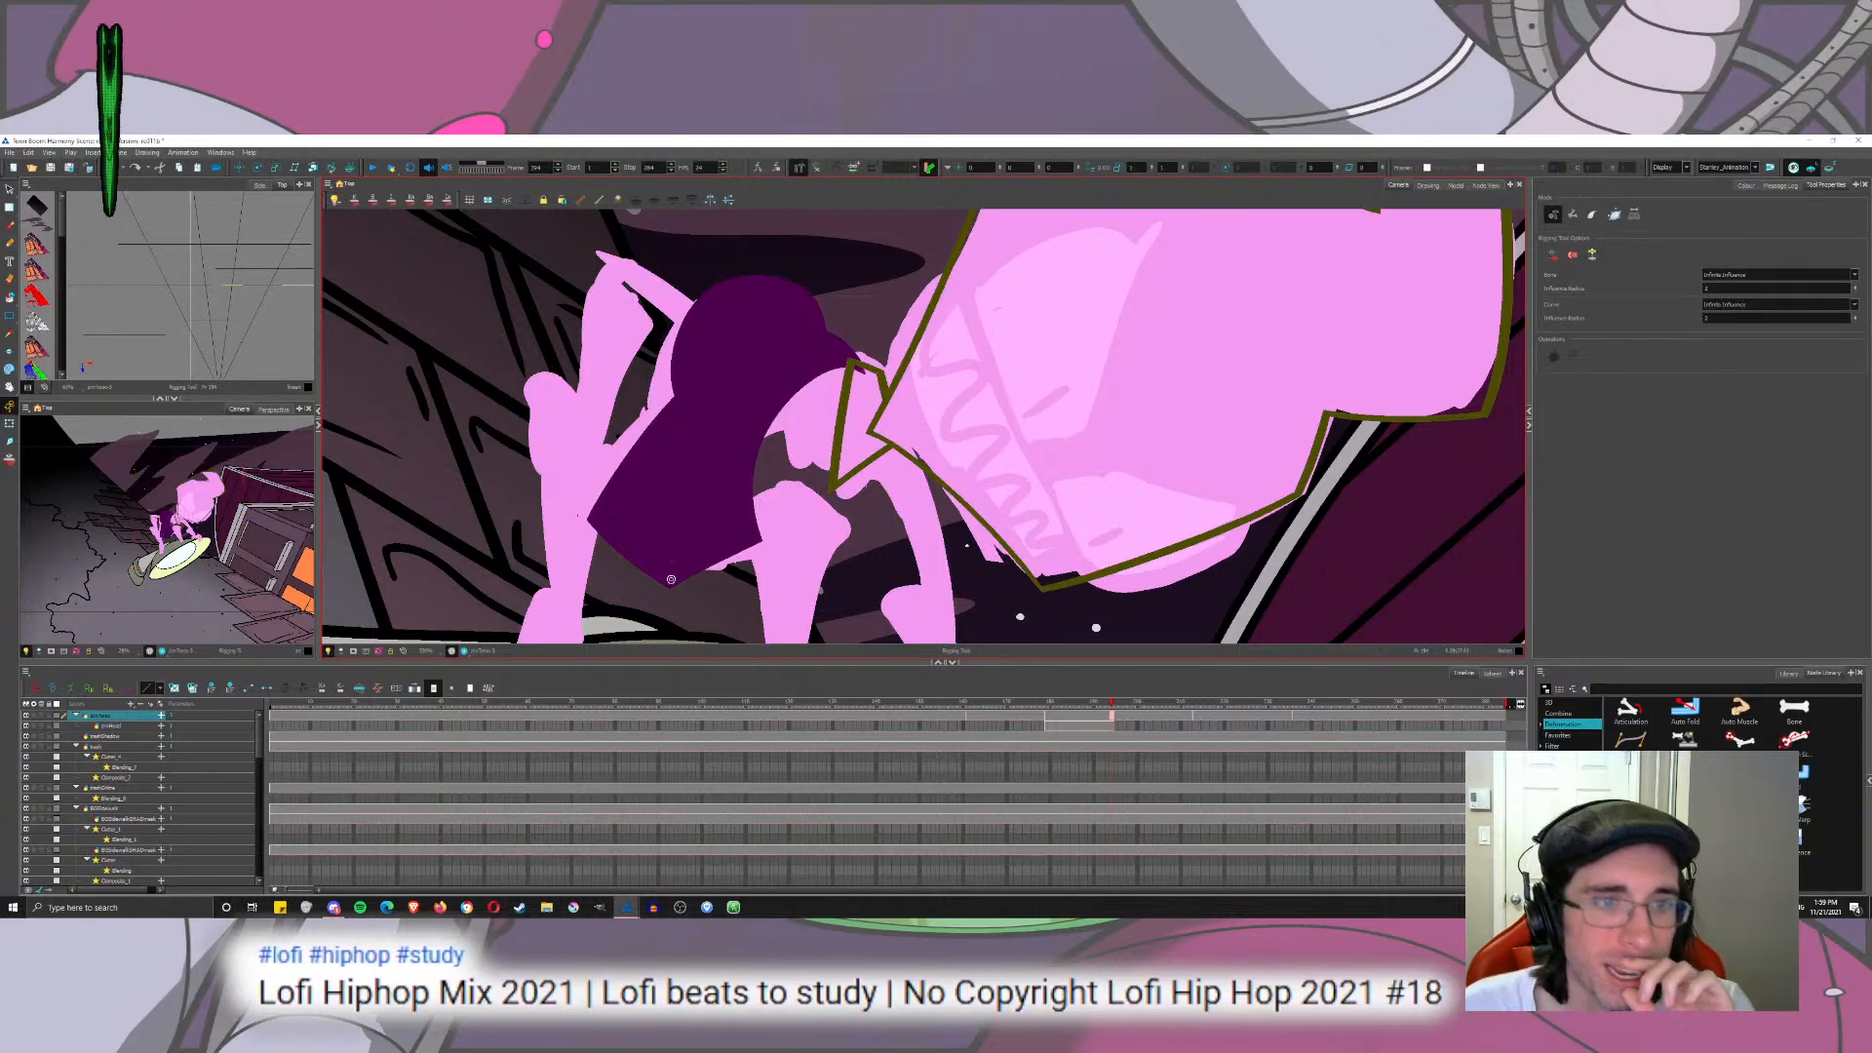
{"action": "left_click", "coordinate": [672, 528]}
{"action": "key", "text": "ctrl+z"}
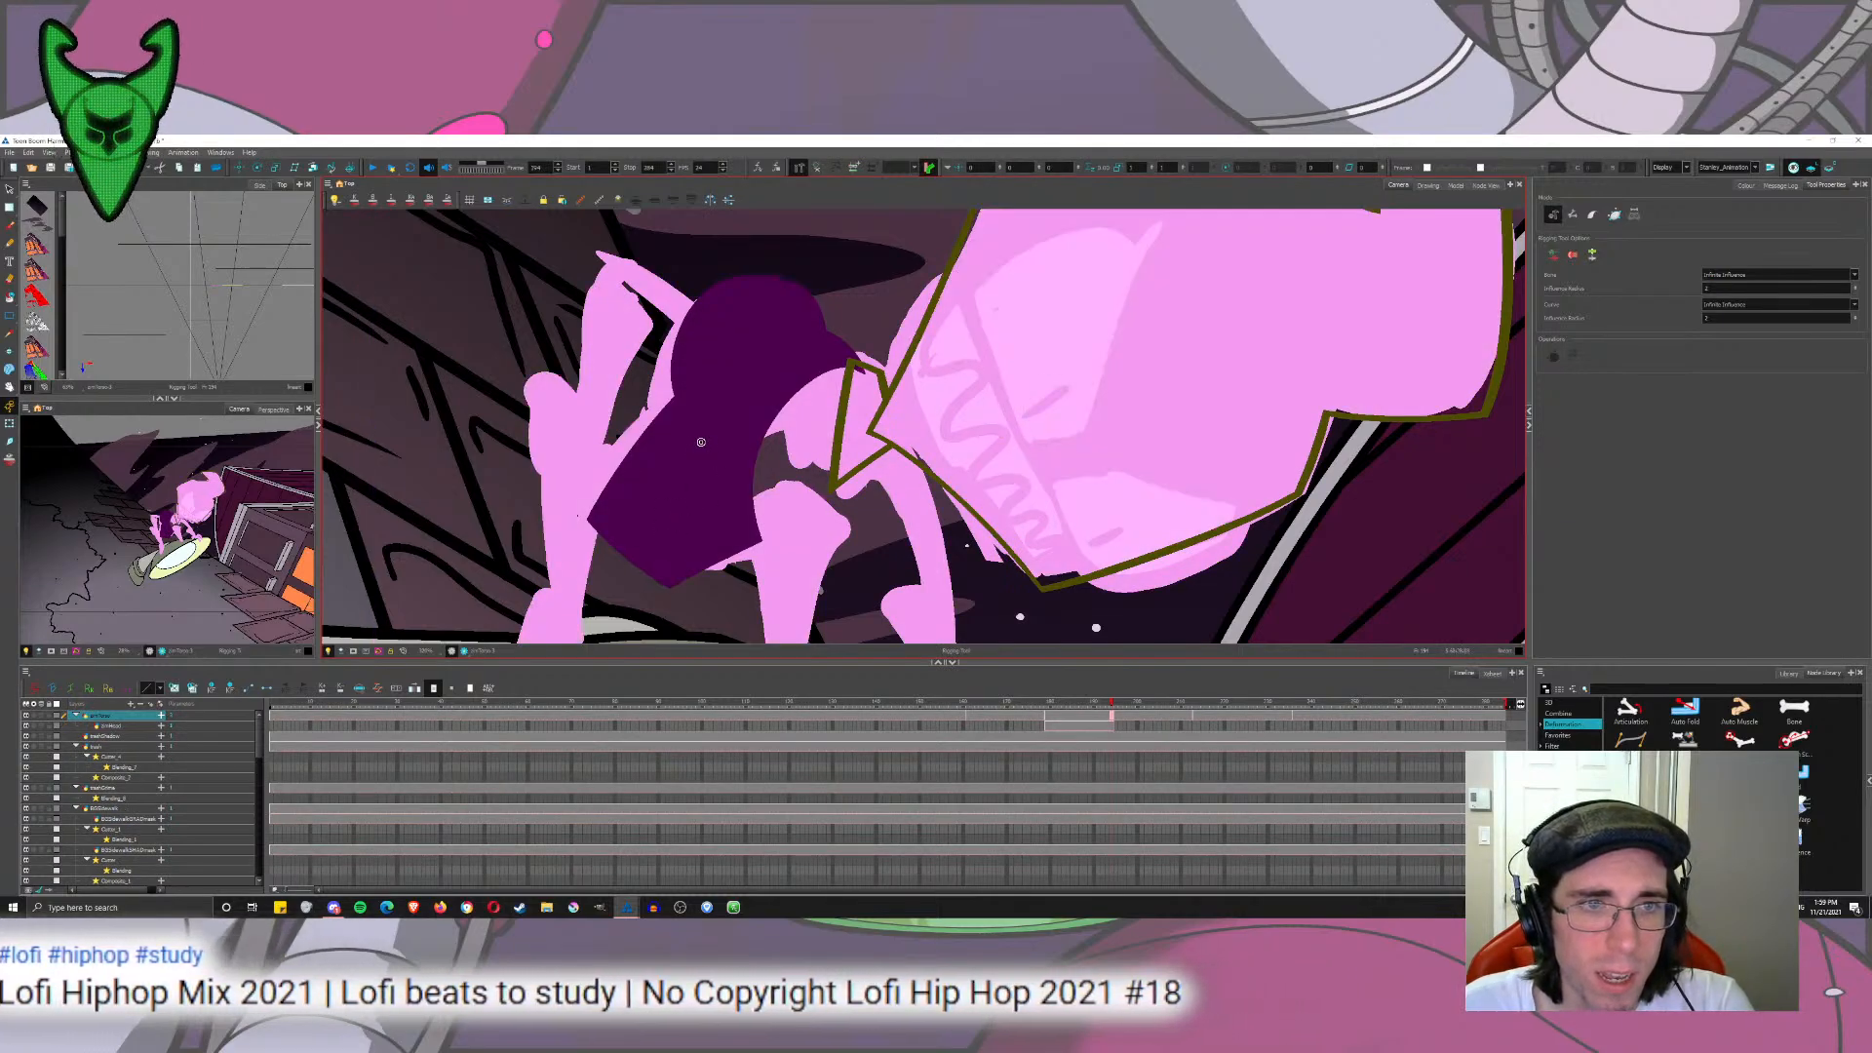
{"action": "left_click", "coordinate": [703, 450]}
{"action": "key", "text": "ctrl+z"}
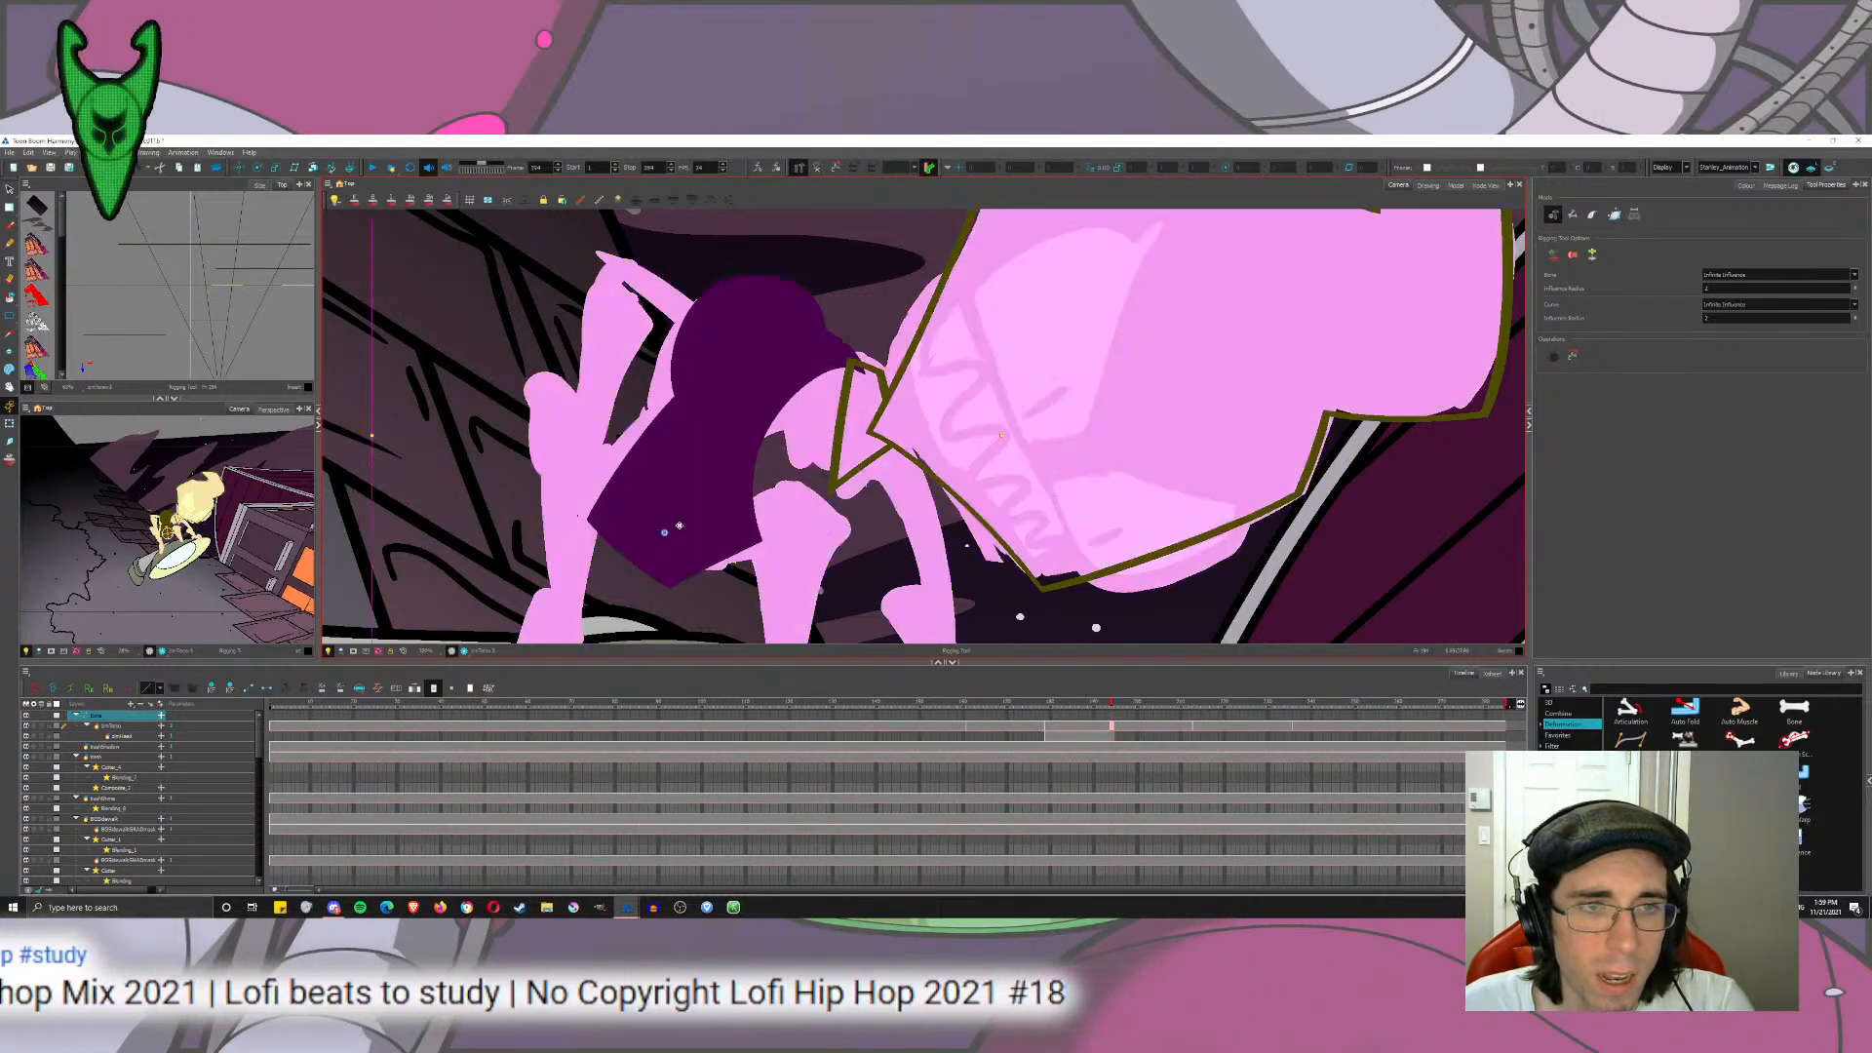
Step: Build a bone chain of short segments from the torso's lower end up its curve to the neck, and test its neck end
{"action": "left_click", "coordinate": [690, 478]}
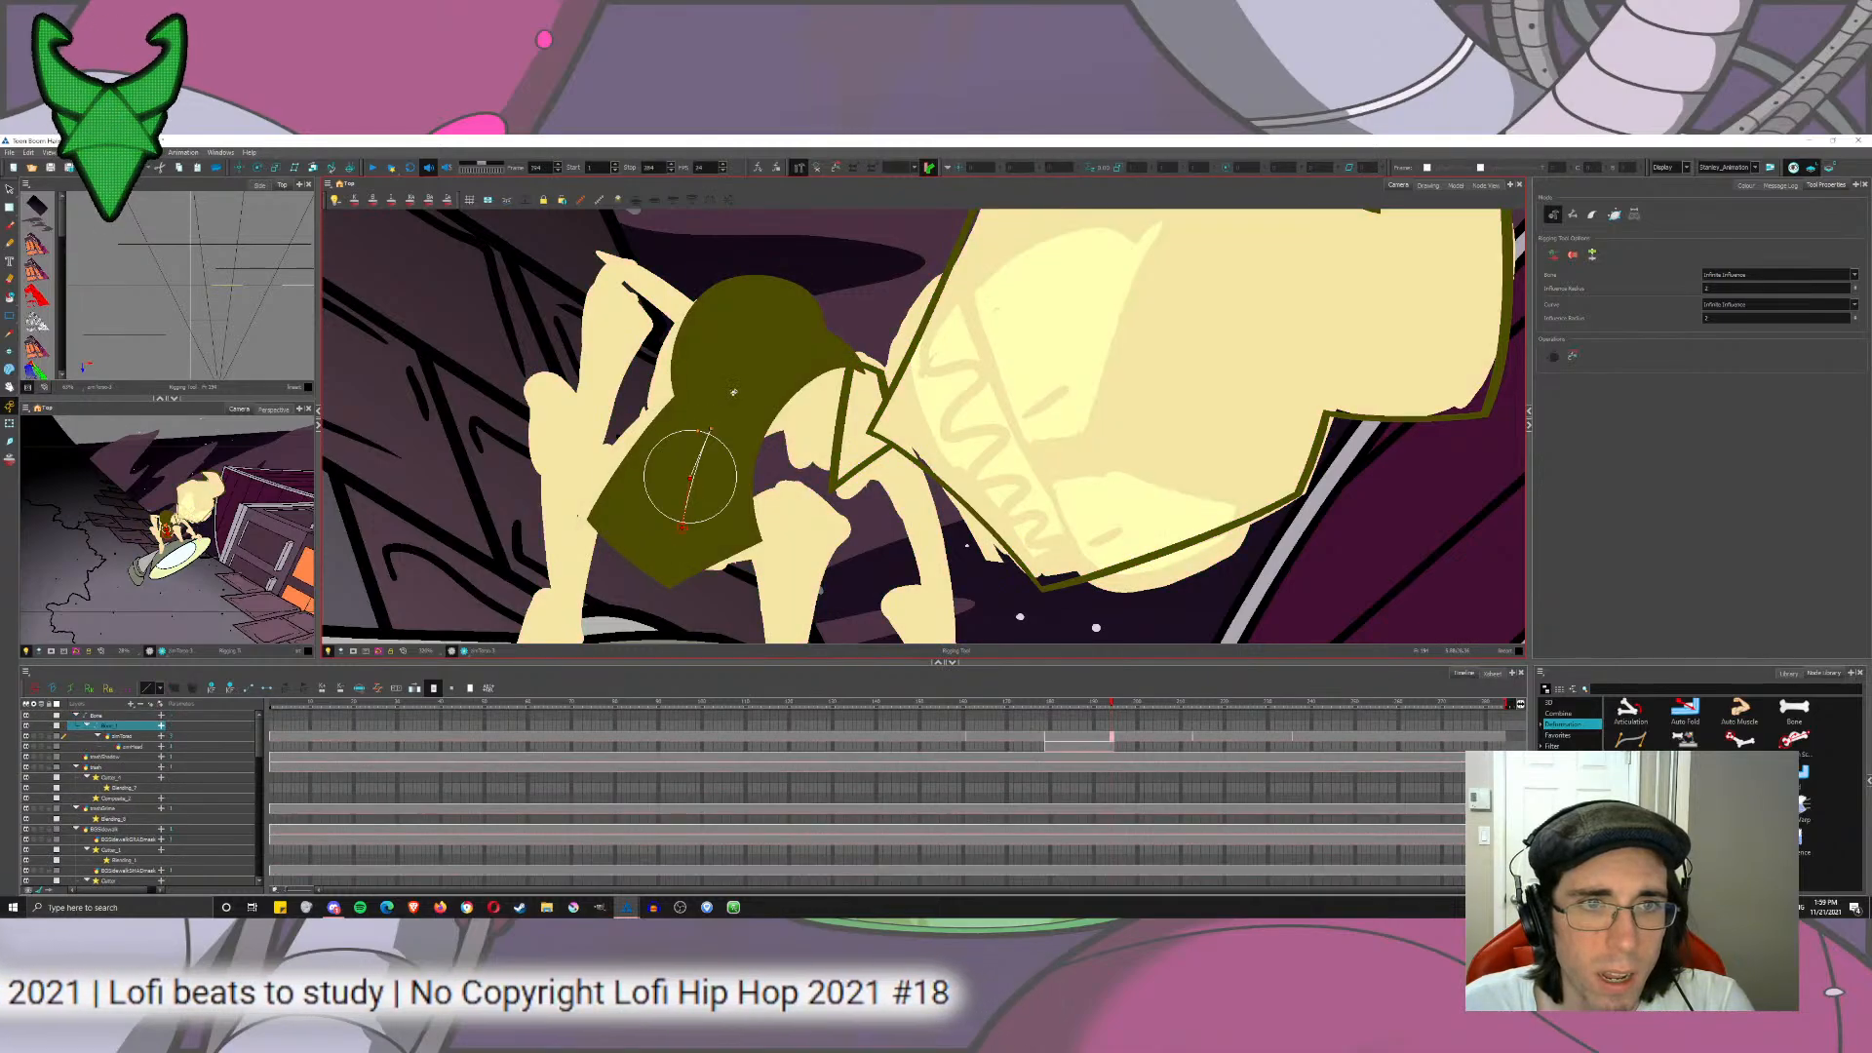
{"action": "left_click", "coordinate": [707, 429]}
{"action": "left_click", "coordinate": [733, 394]}
{"action": "left_click", "coordinate": [760, 366]}
{"action": "left_click", "coordinate": [785, 352]}
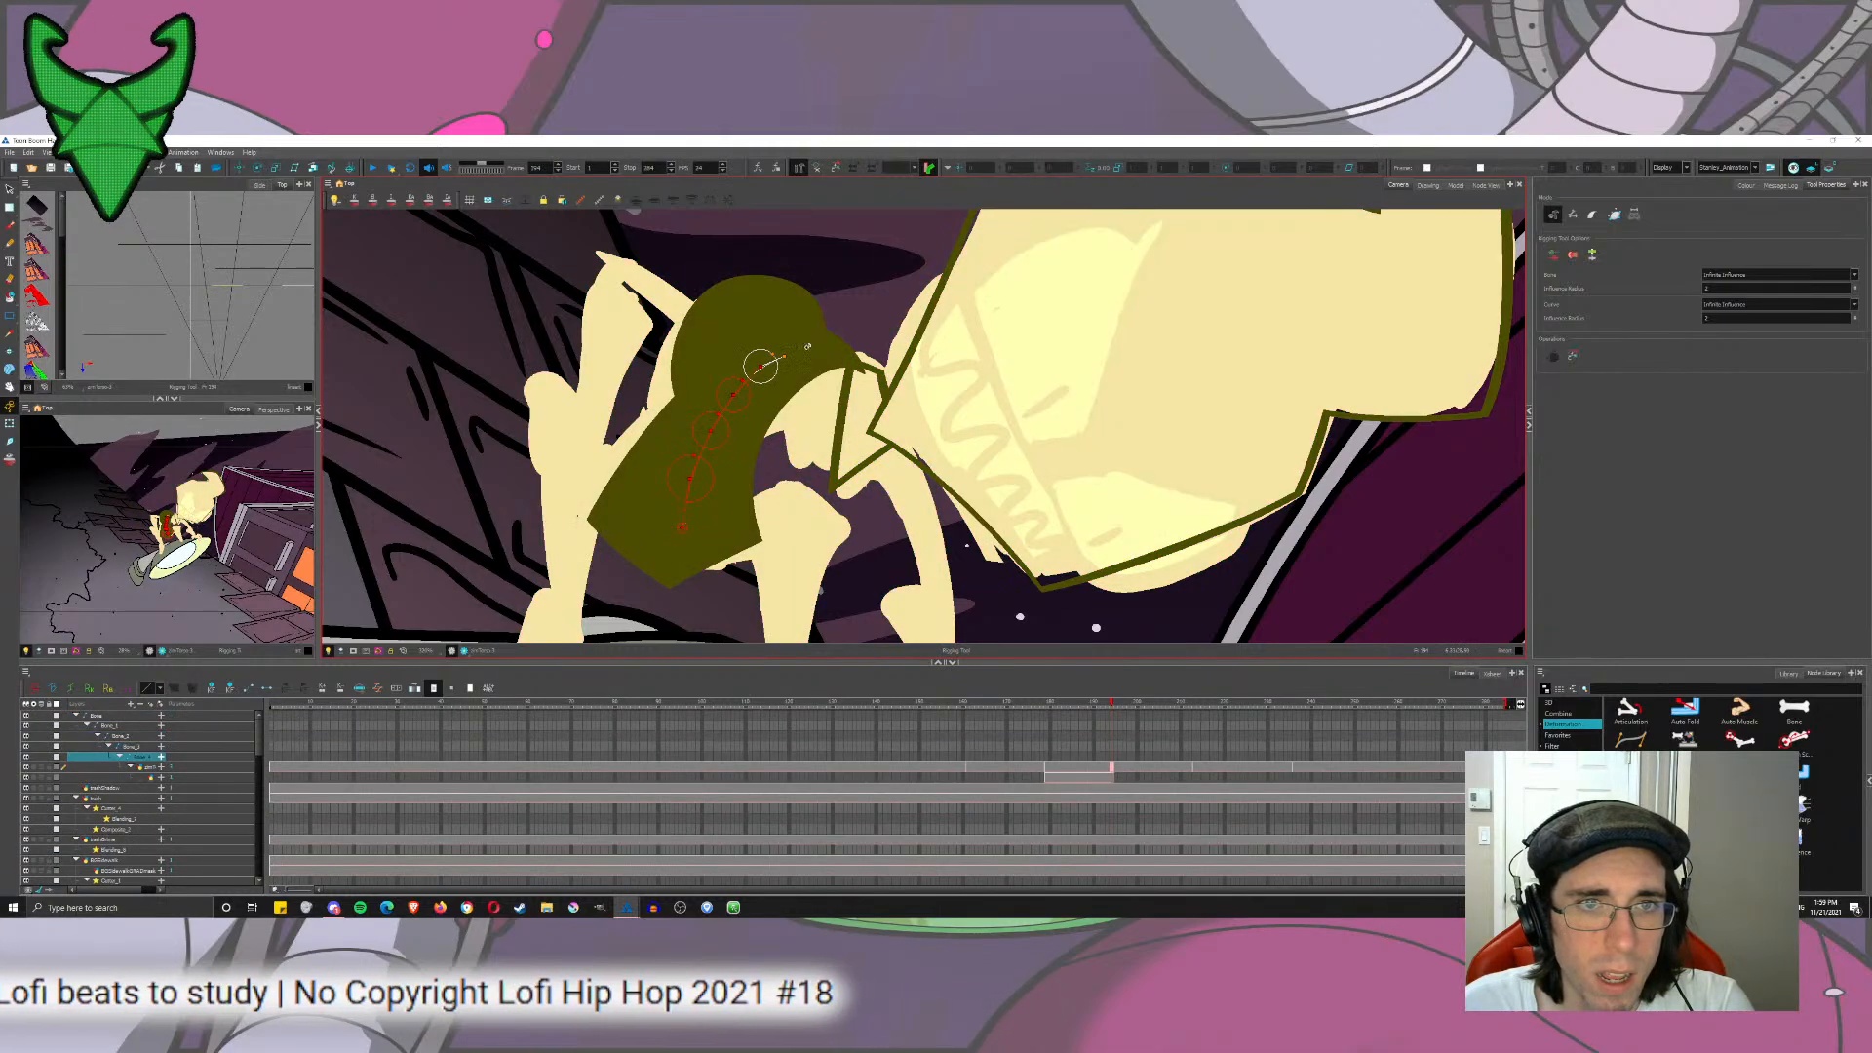
{"action": "left_click", "coordinate": [808, 351]}
{"action": "left_click", "coordinate": [829, 351]}
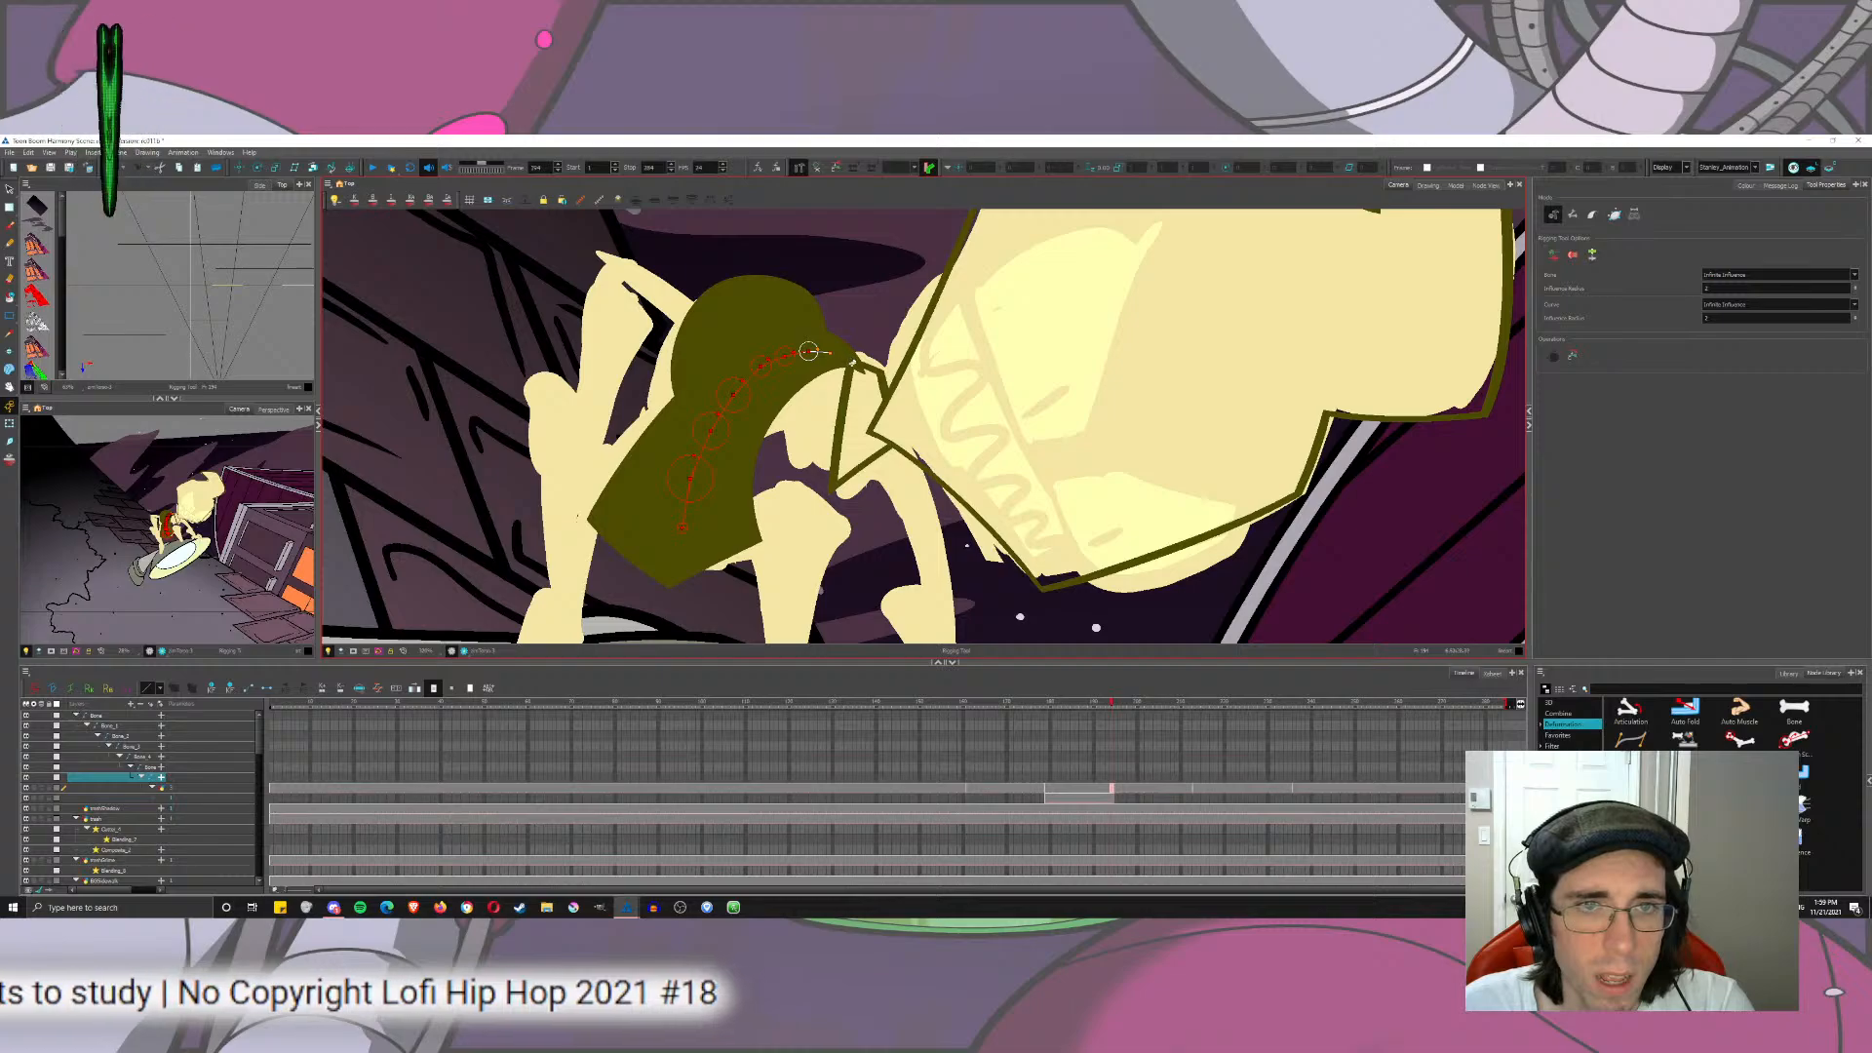
{"action": "left_click", "coordinate": [829, 352]}
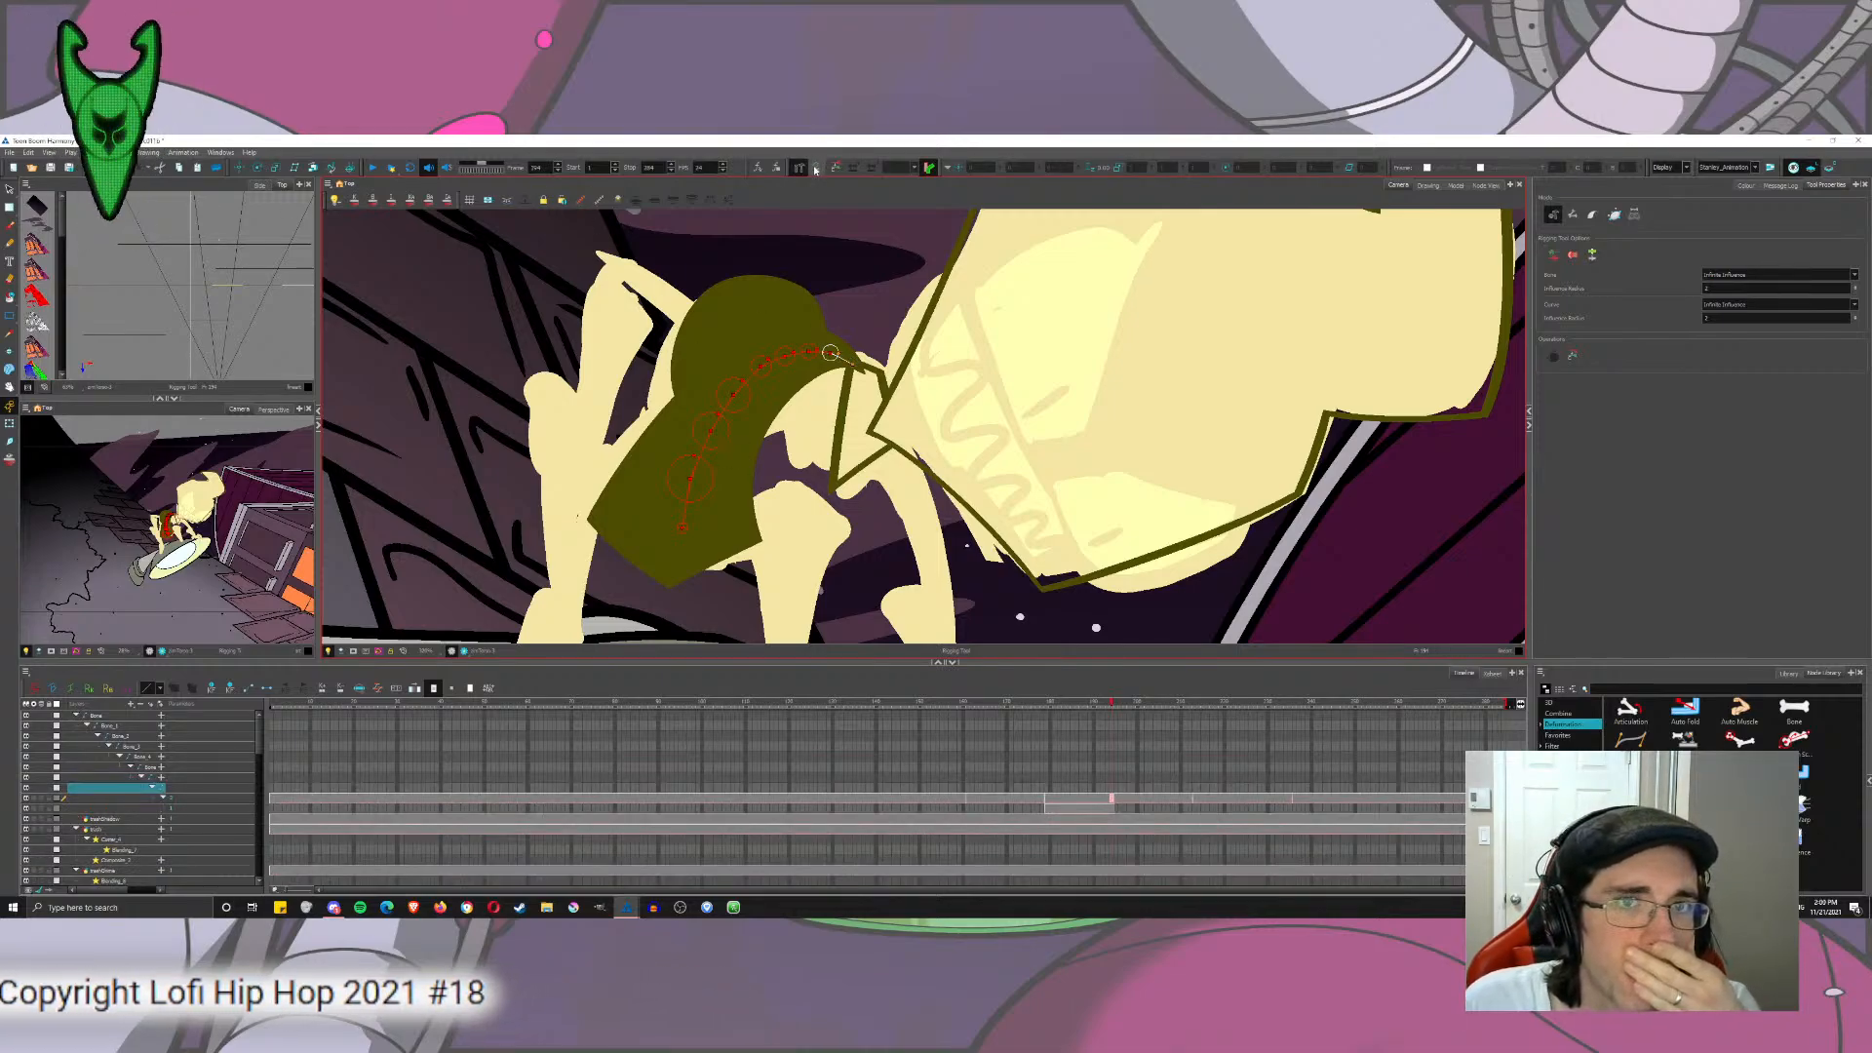
{"action": "key", "text": "shift+t"}
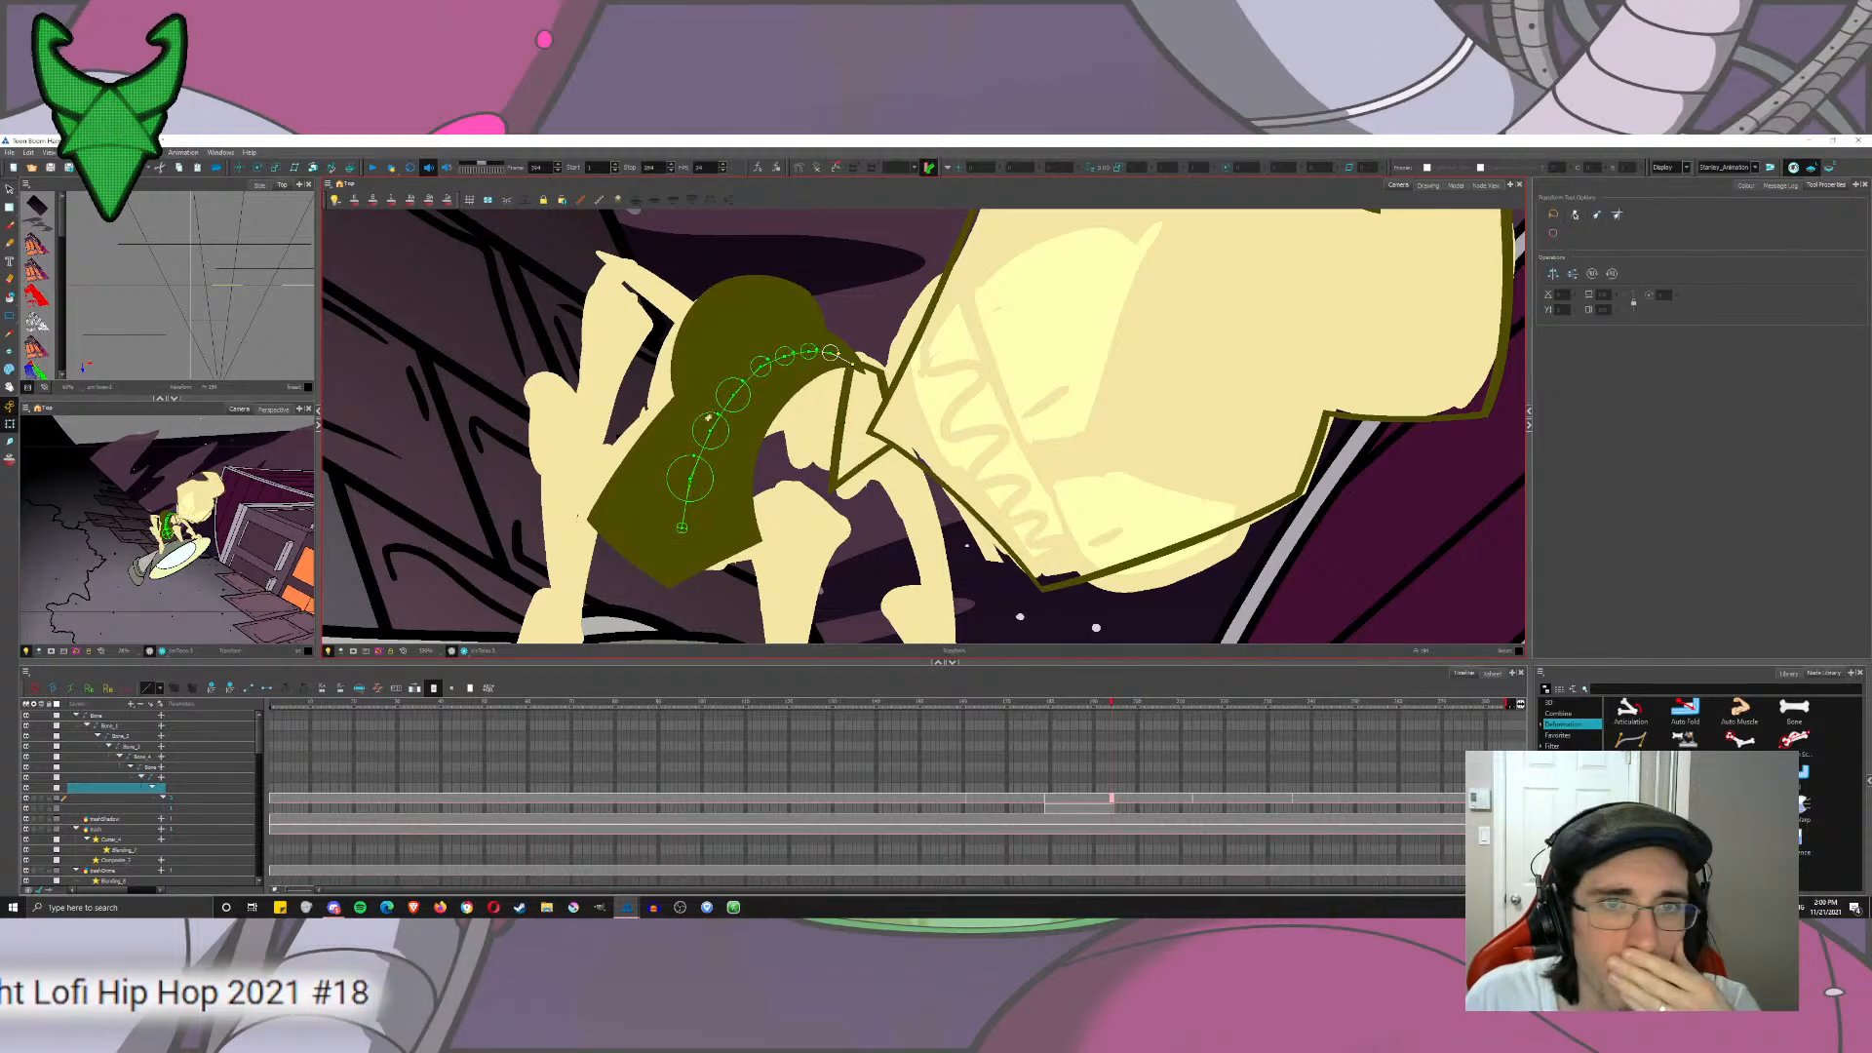
{"action": "mouse_move", "coordinate": [851, 364]}
{"action": "left_mouse_down"}
{"action": "mouse_move", "coordinate": [853, 343]}
{"action": "mouse_move", "coordinate": [852, 370]}
{"action": "left_mouse_up"}
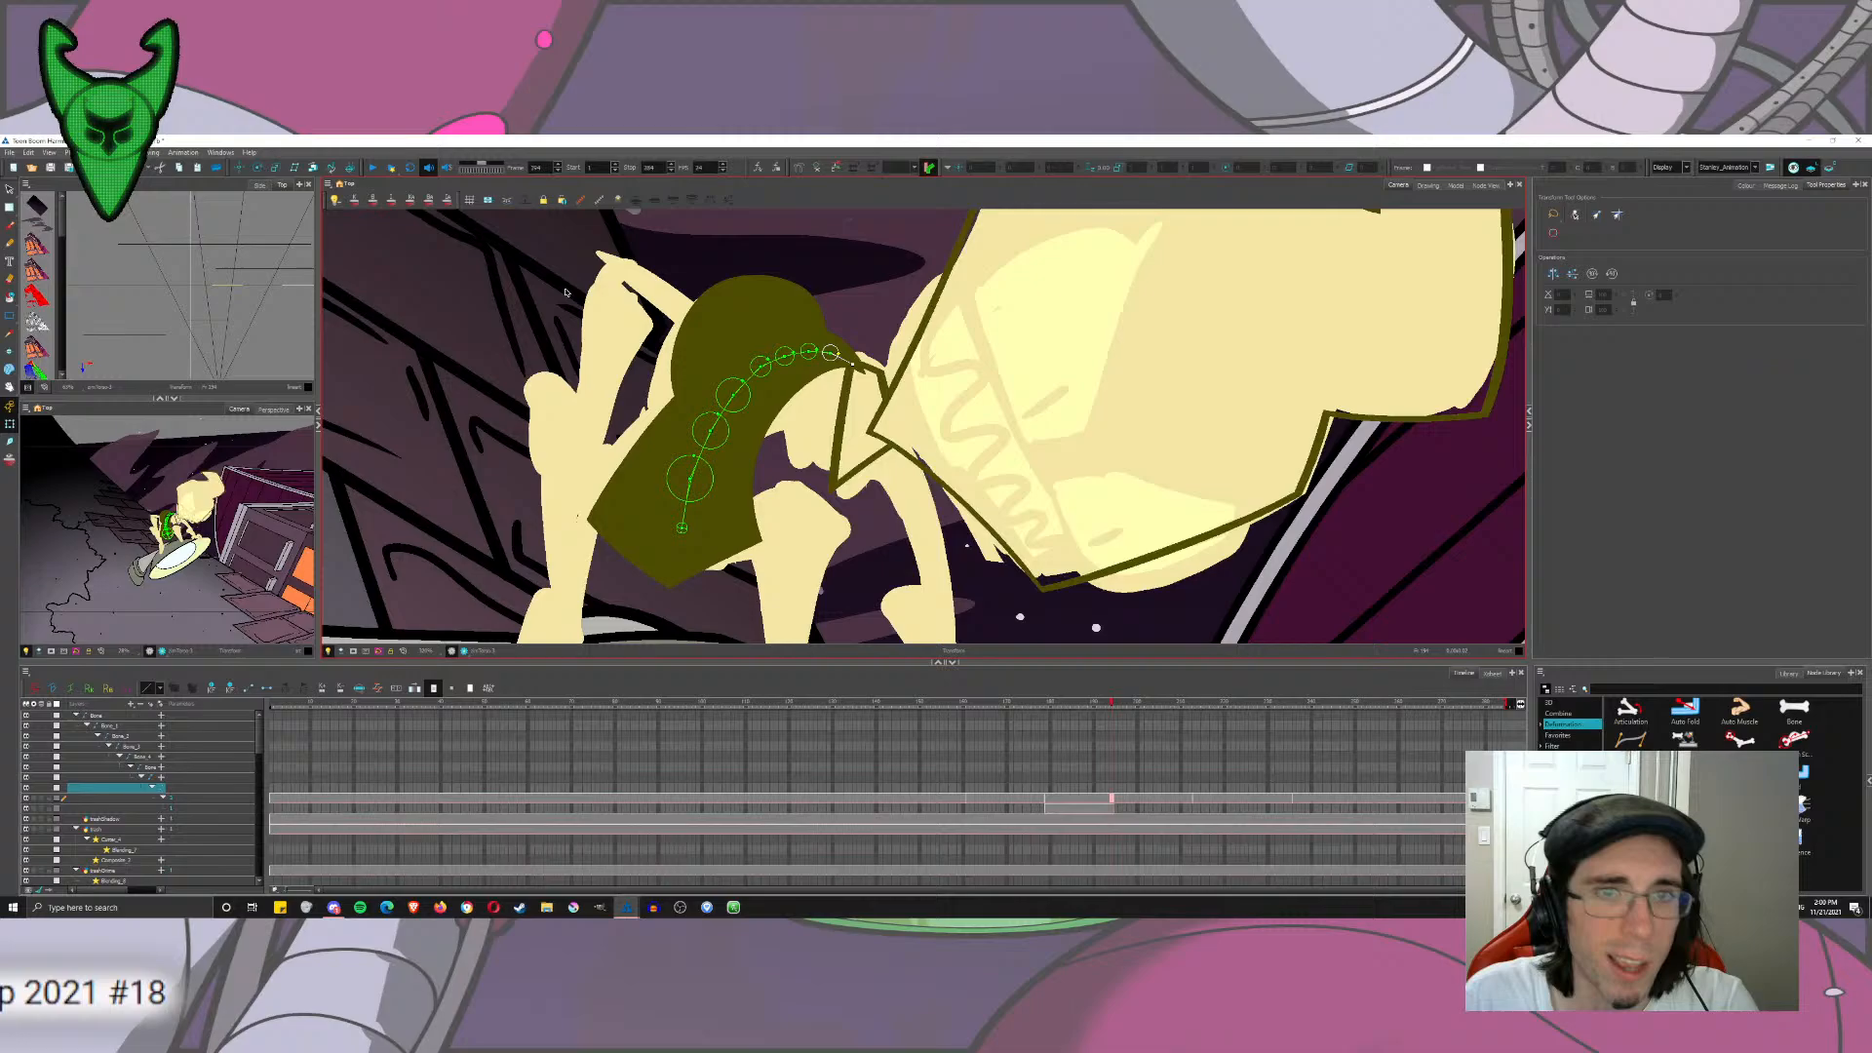
Step: Order the torso's bone nodes into a tidy vertical chain and link the Kinematic Output node between the last bone and the head drawing
{"action": "left_click", "coordinate": [1485, 185]}
{"action": "left_click", "coordinate": [10, 189]}
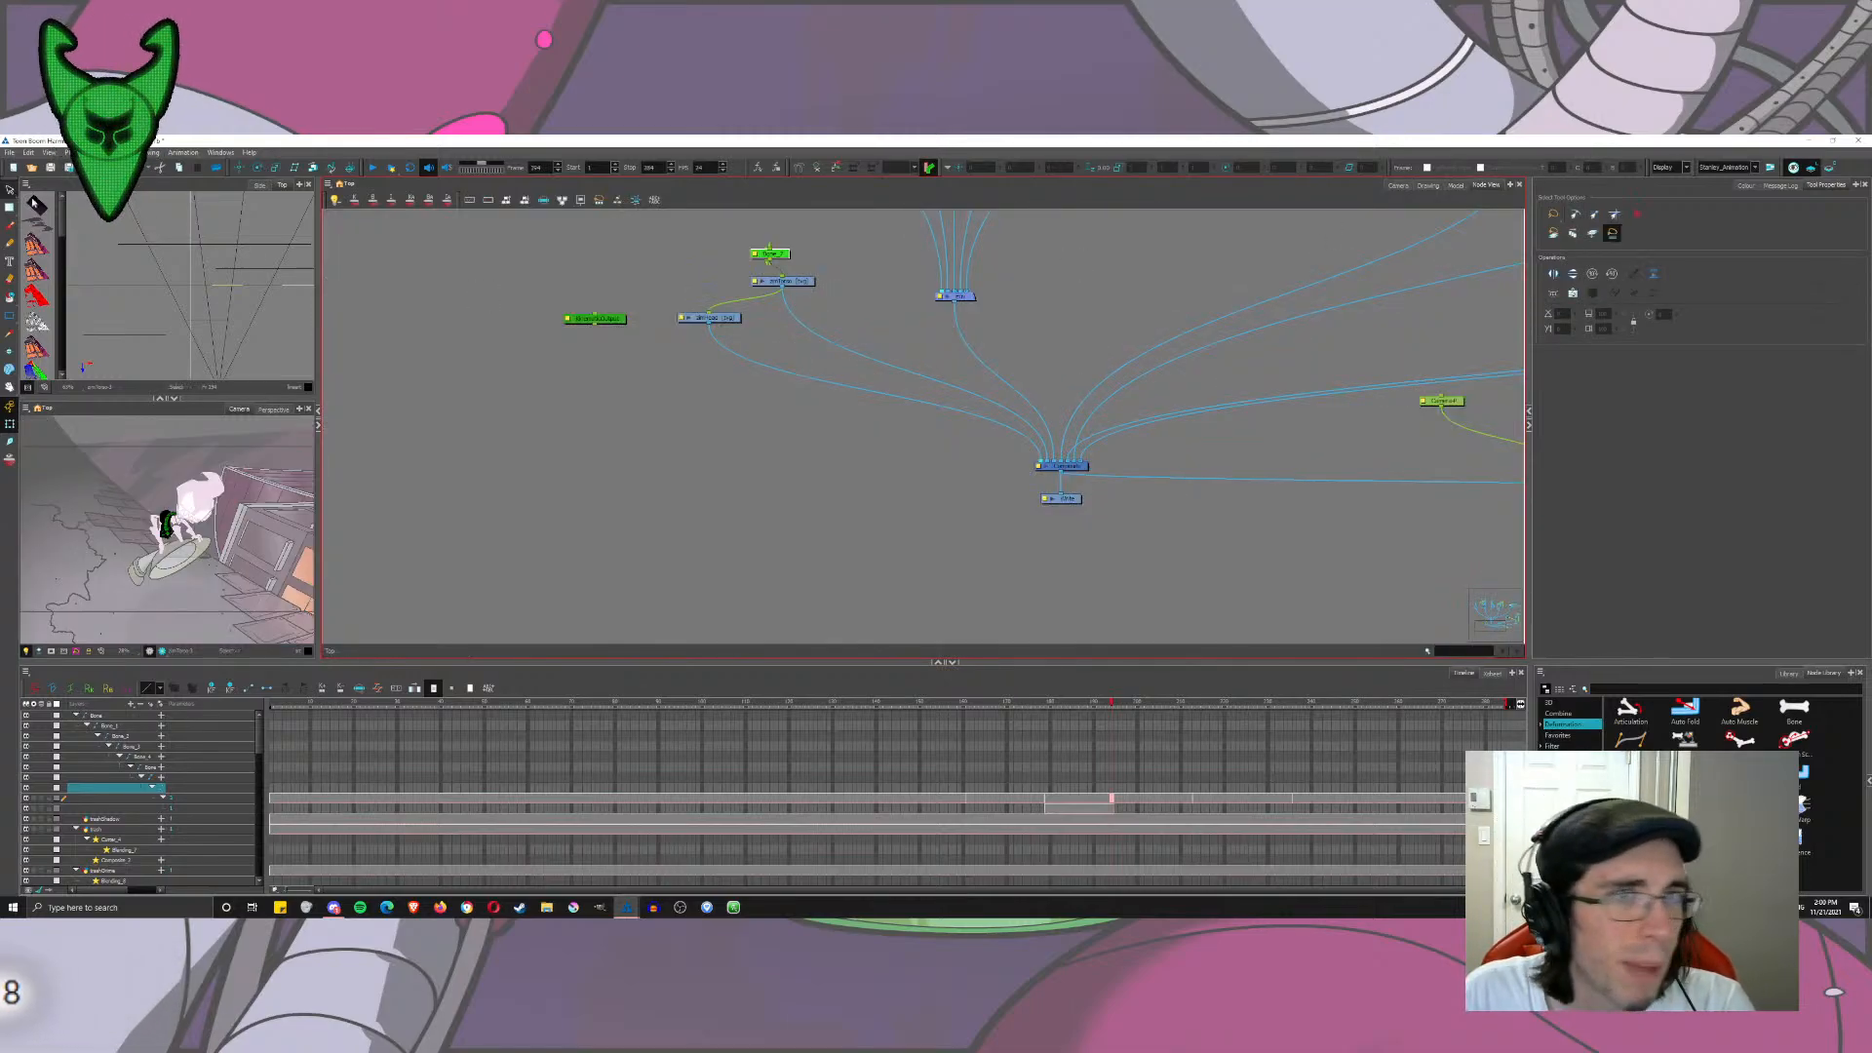
{"action": "left_click_drag", "start_coordinate": [598, 320], "coordinate": [659, 287]}
{"action": "left_click", "coordinate": [756, 257]}
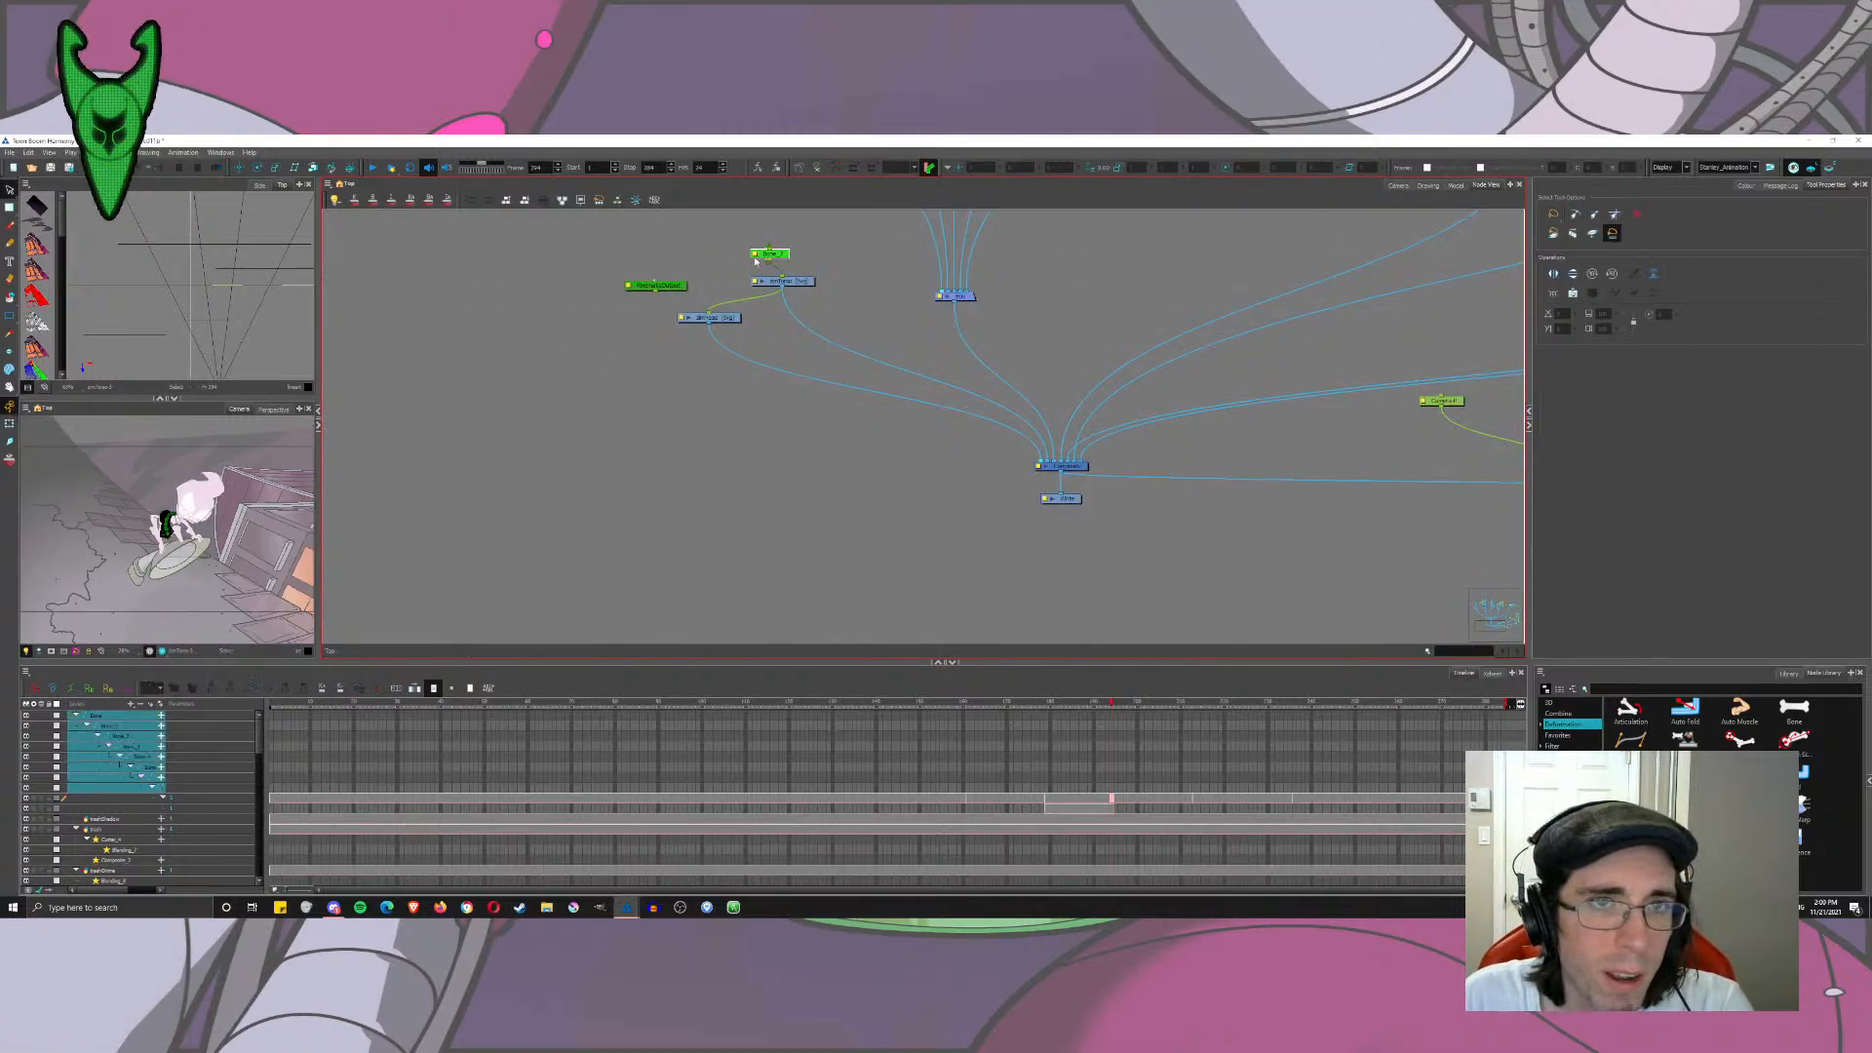
{"action": "left_click", "coordinate": [525, 200]}
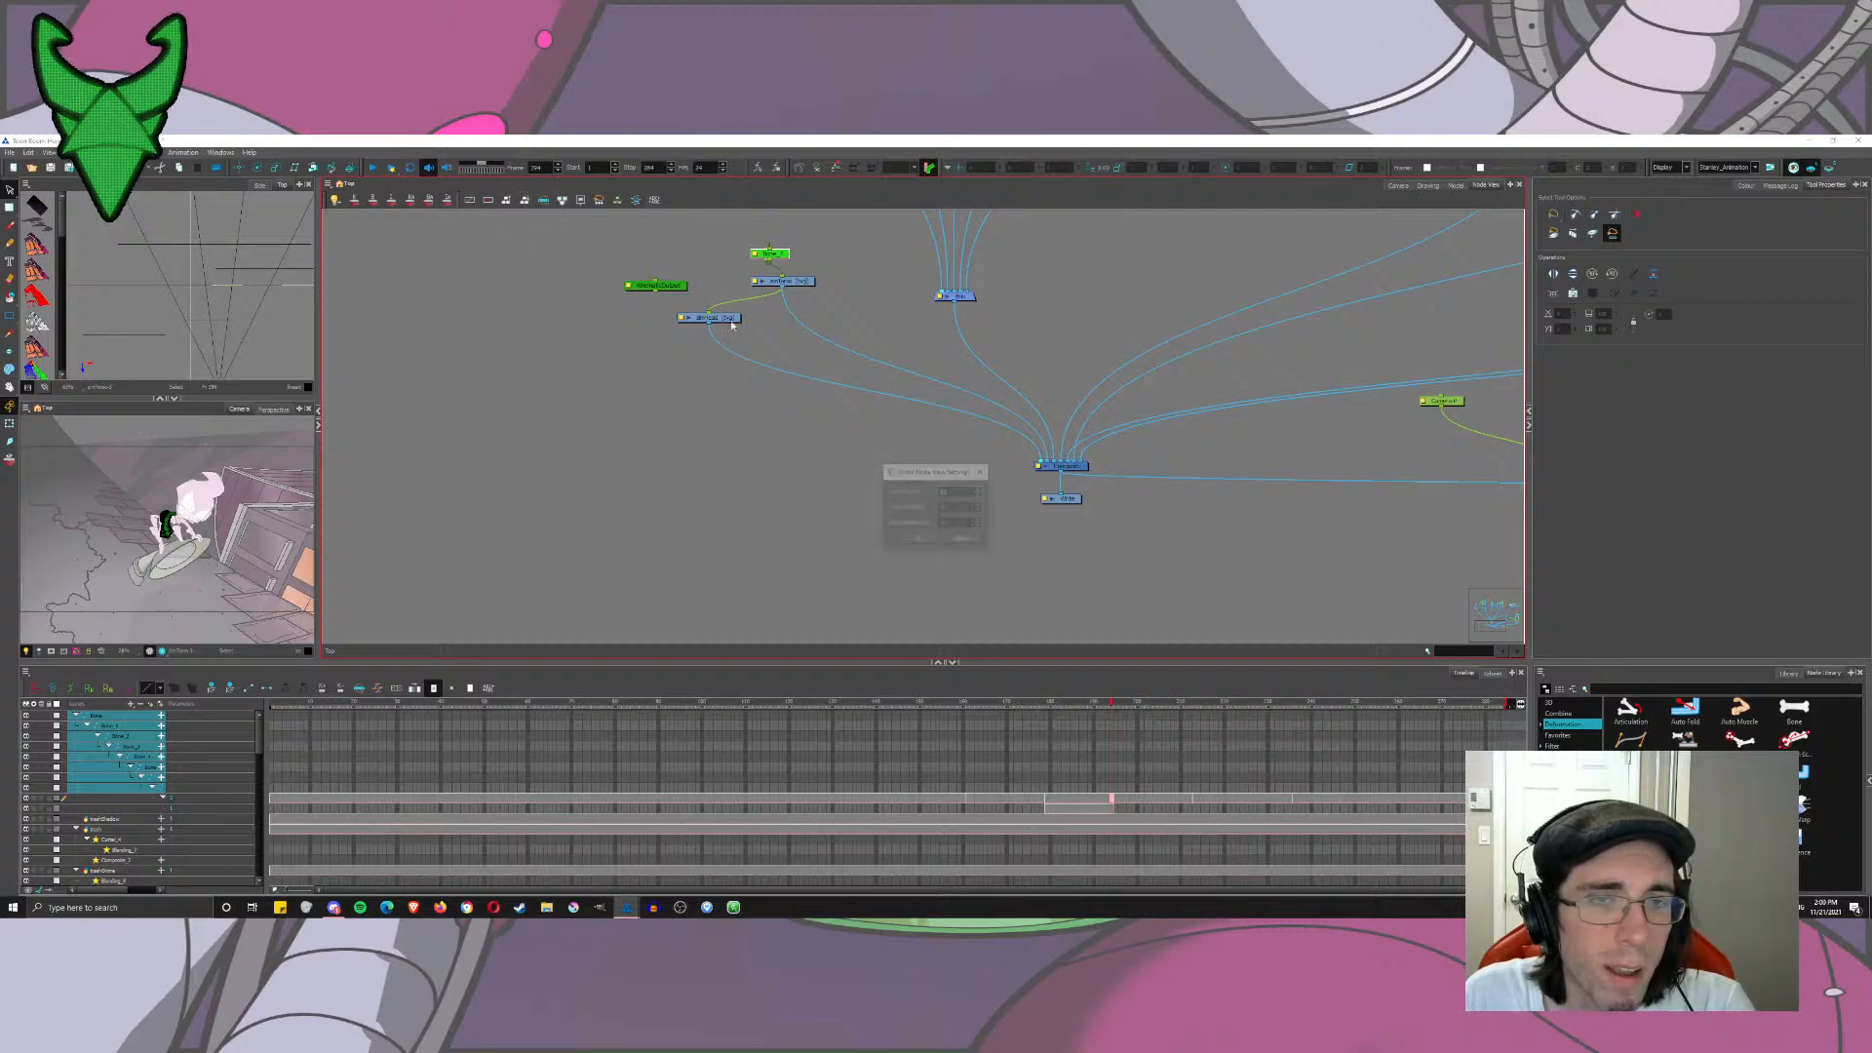
{"action": "left_click", "coordinate": [919, 538]}
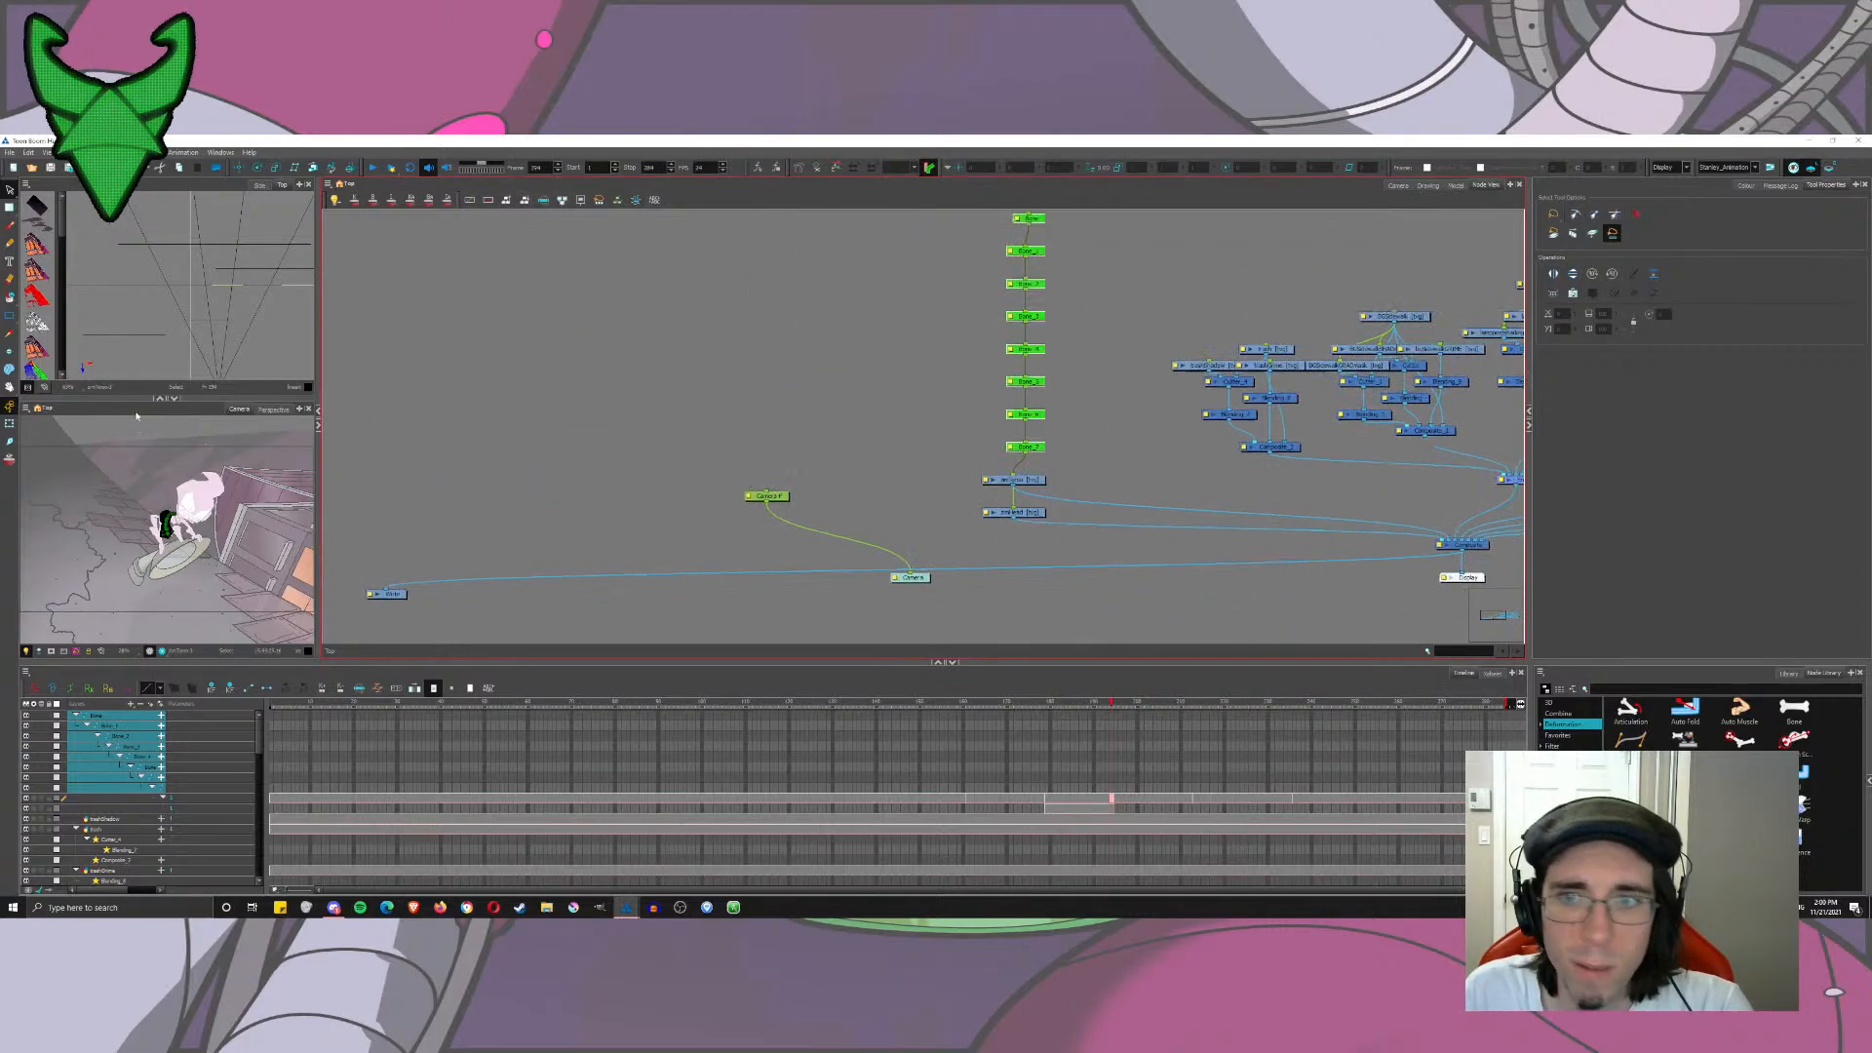
{"action": "left_click_drag", "start_coordinate": [376, 465], "coordinate": [1255, 565]}
{"action": "mouse_move", "coordinate": [1369, 540]}
{"action": "left_mouse_down"}
{"action": "mouse_move", "coordinate": [1250, 571]}
{"action": "mouse_move", "coordinate": [1343, 598]}
{"action": "left_mouse_up"}
{"action": "left_click", "coordinate": [1396, 187]}
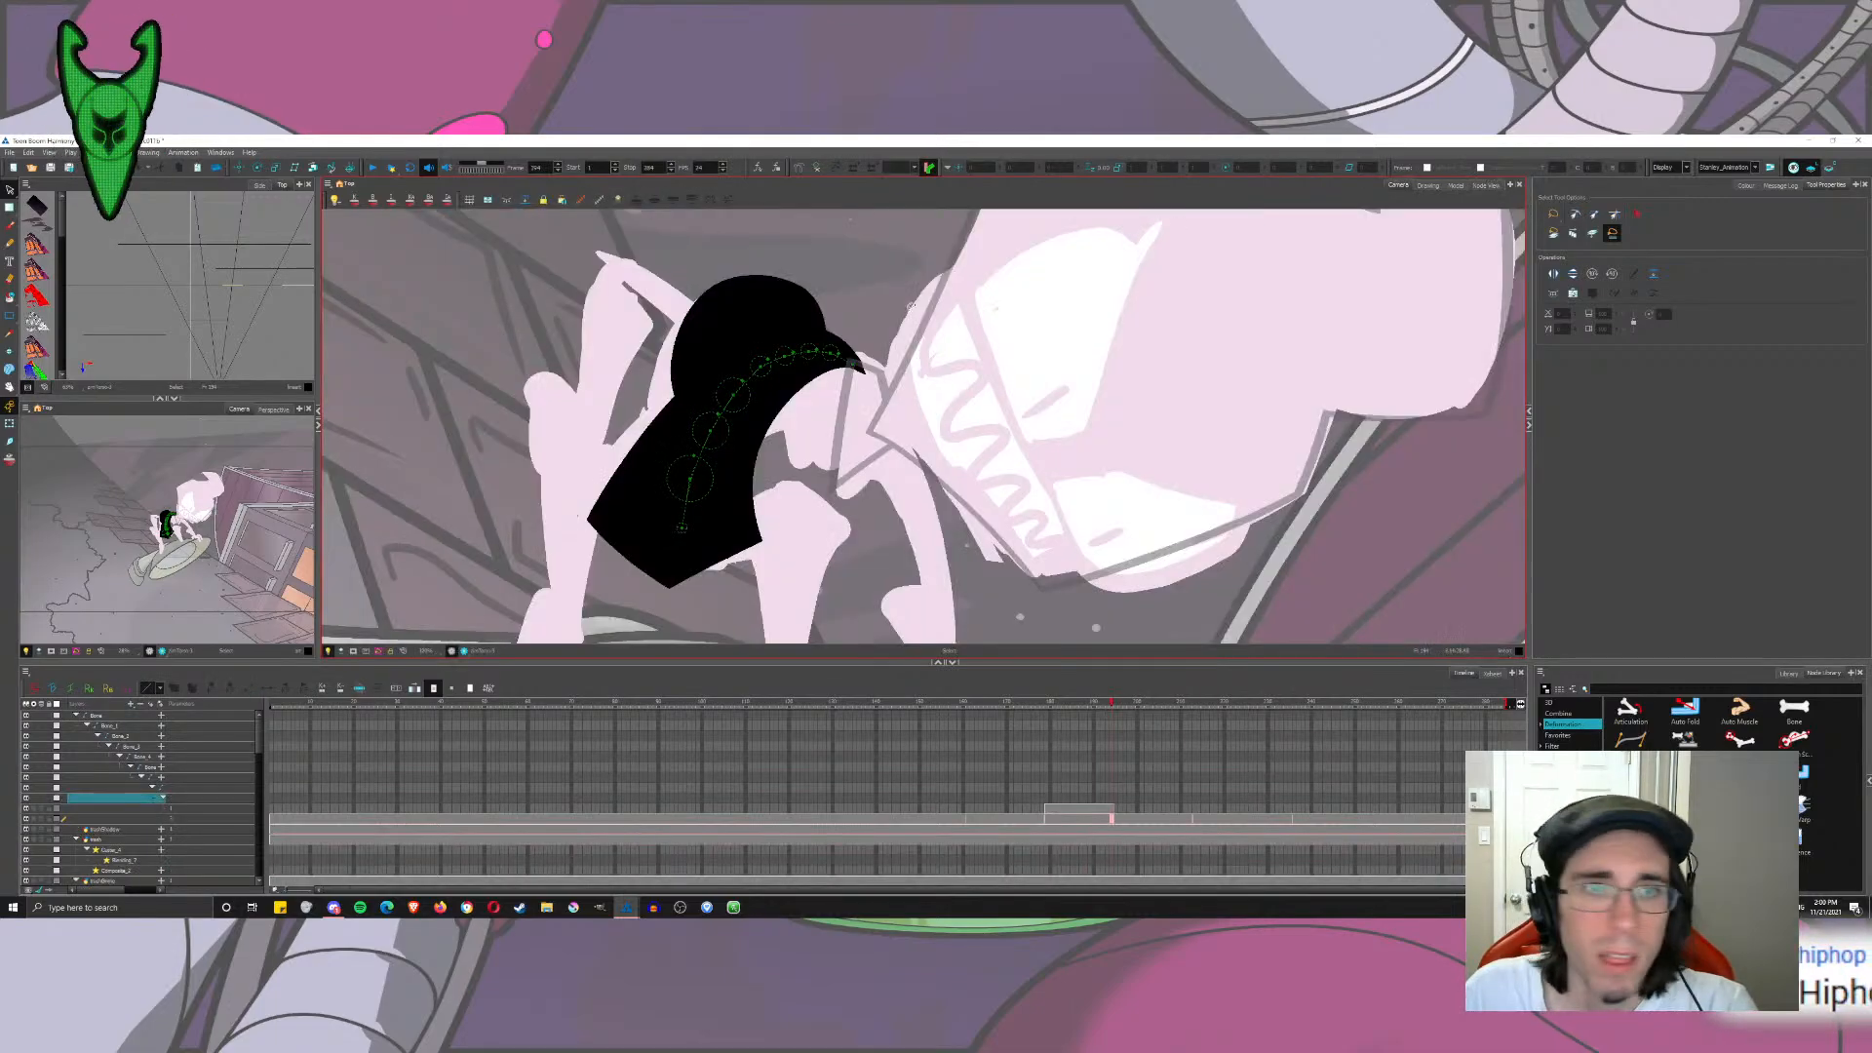
Step: Test the head's link to the bone chain by nudging the neck-end bone slightly with the Transform tool
{"action": "left_click", "coordinate": [9, 423]}
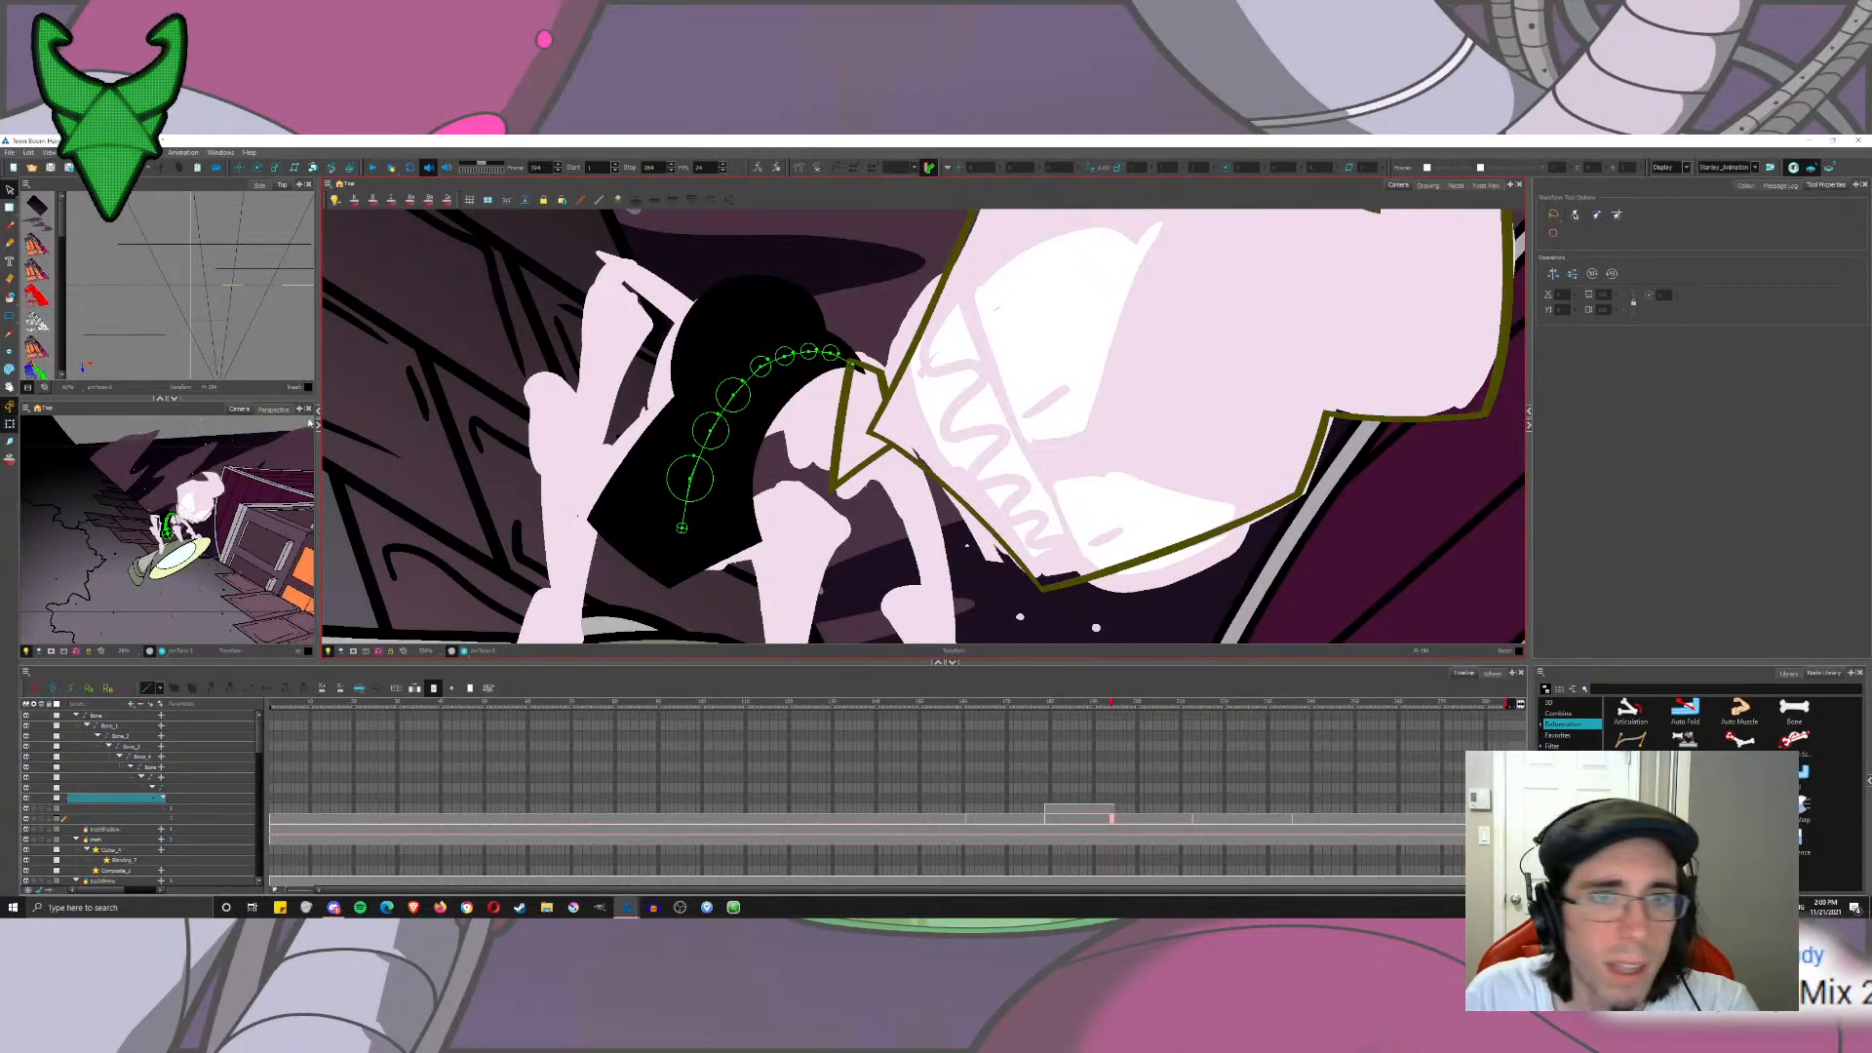
{"action": "mouse_move", "coordinate": [850, 365]}
{"action": "left_mouse_down"}
{"action": "mouse_move", "coordinate": [854, 347]}
{"action": "mouse_move", "coordinate": [852, 364]}
{"action": "left_mouse_up"}
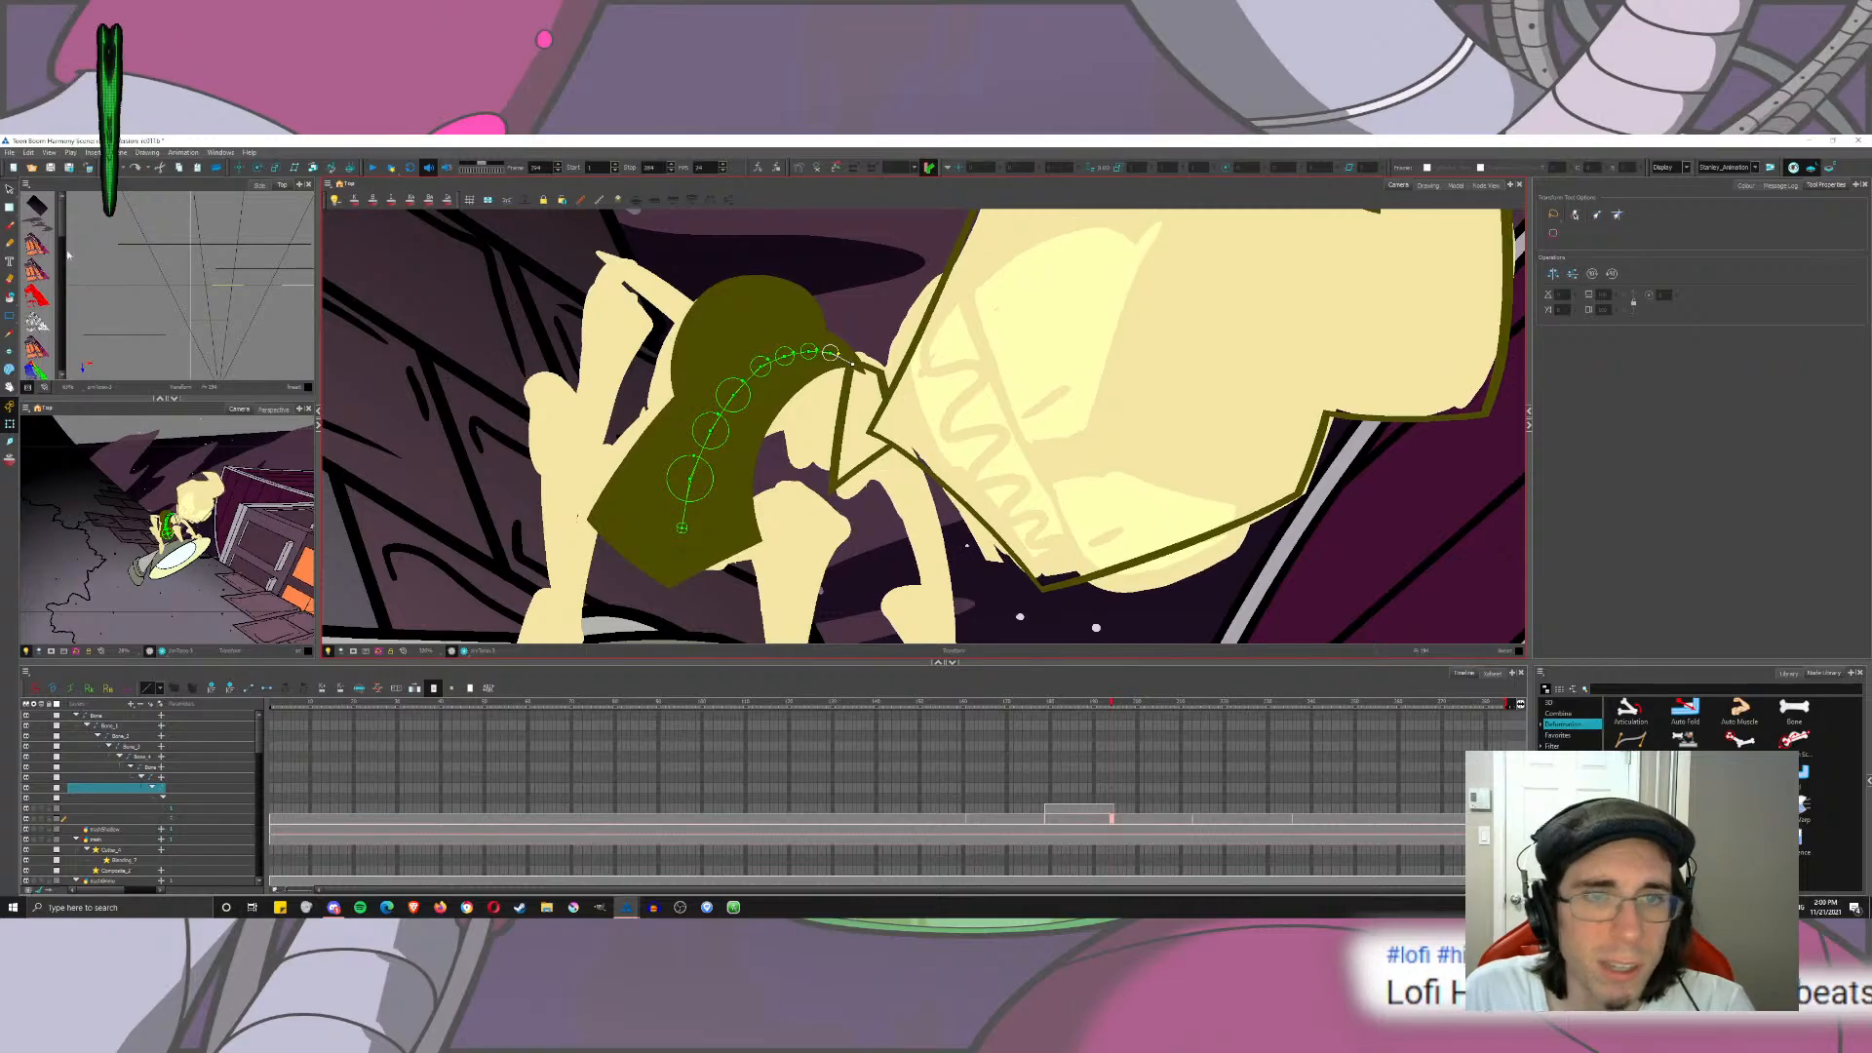
{"action": "left_click", "coordinate": [9, 207]}
{"action": "left_click_drag", "start_coordinate": [760, 453], "coordinate": [569, 513]}
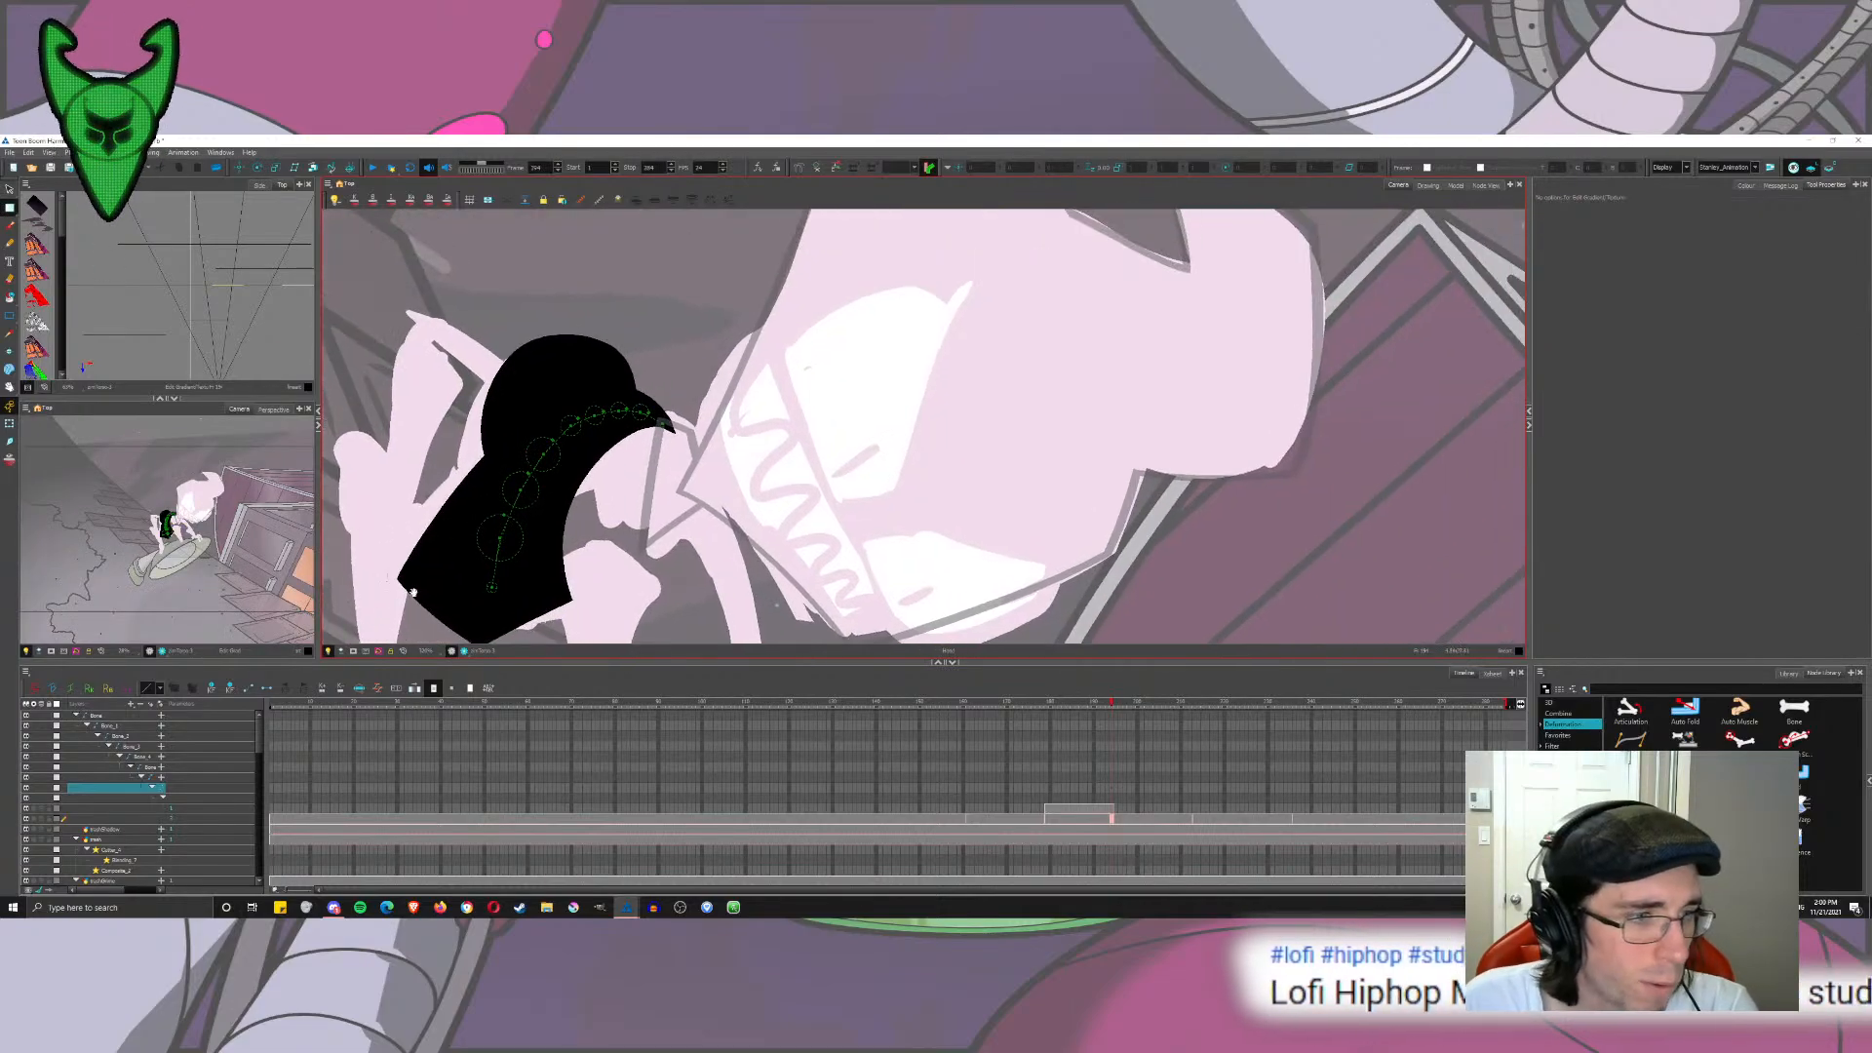
Step: Widen the layer list and move the head outline drawing up so its base meets the neck end of the bone chain
{"action": "left_click_drag", "start_coordinate": [264, 781], "coordinate": [454, 783]}
{"action": "left_click", "coordinate": [205, 809]}
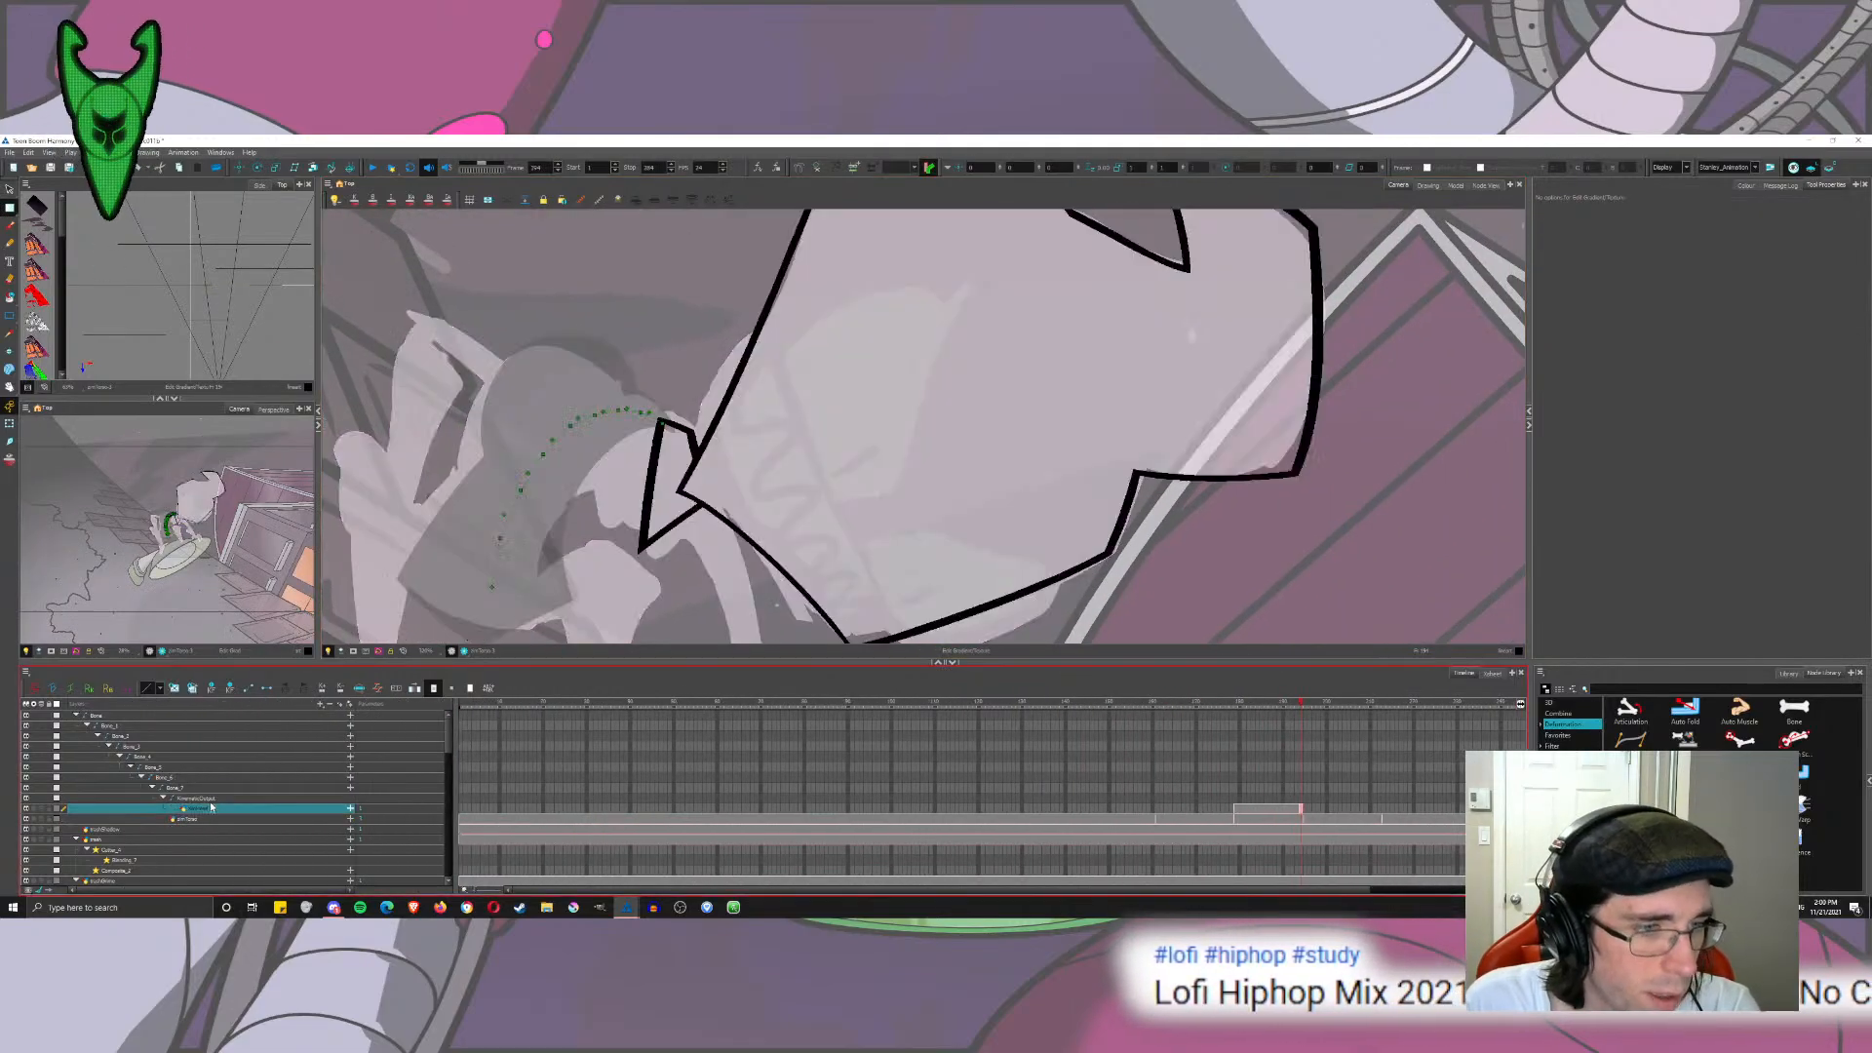
{"action": "left_click", "coordinate": [239, 166]}
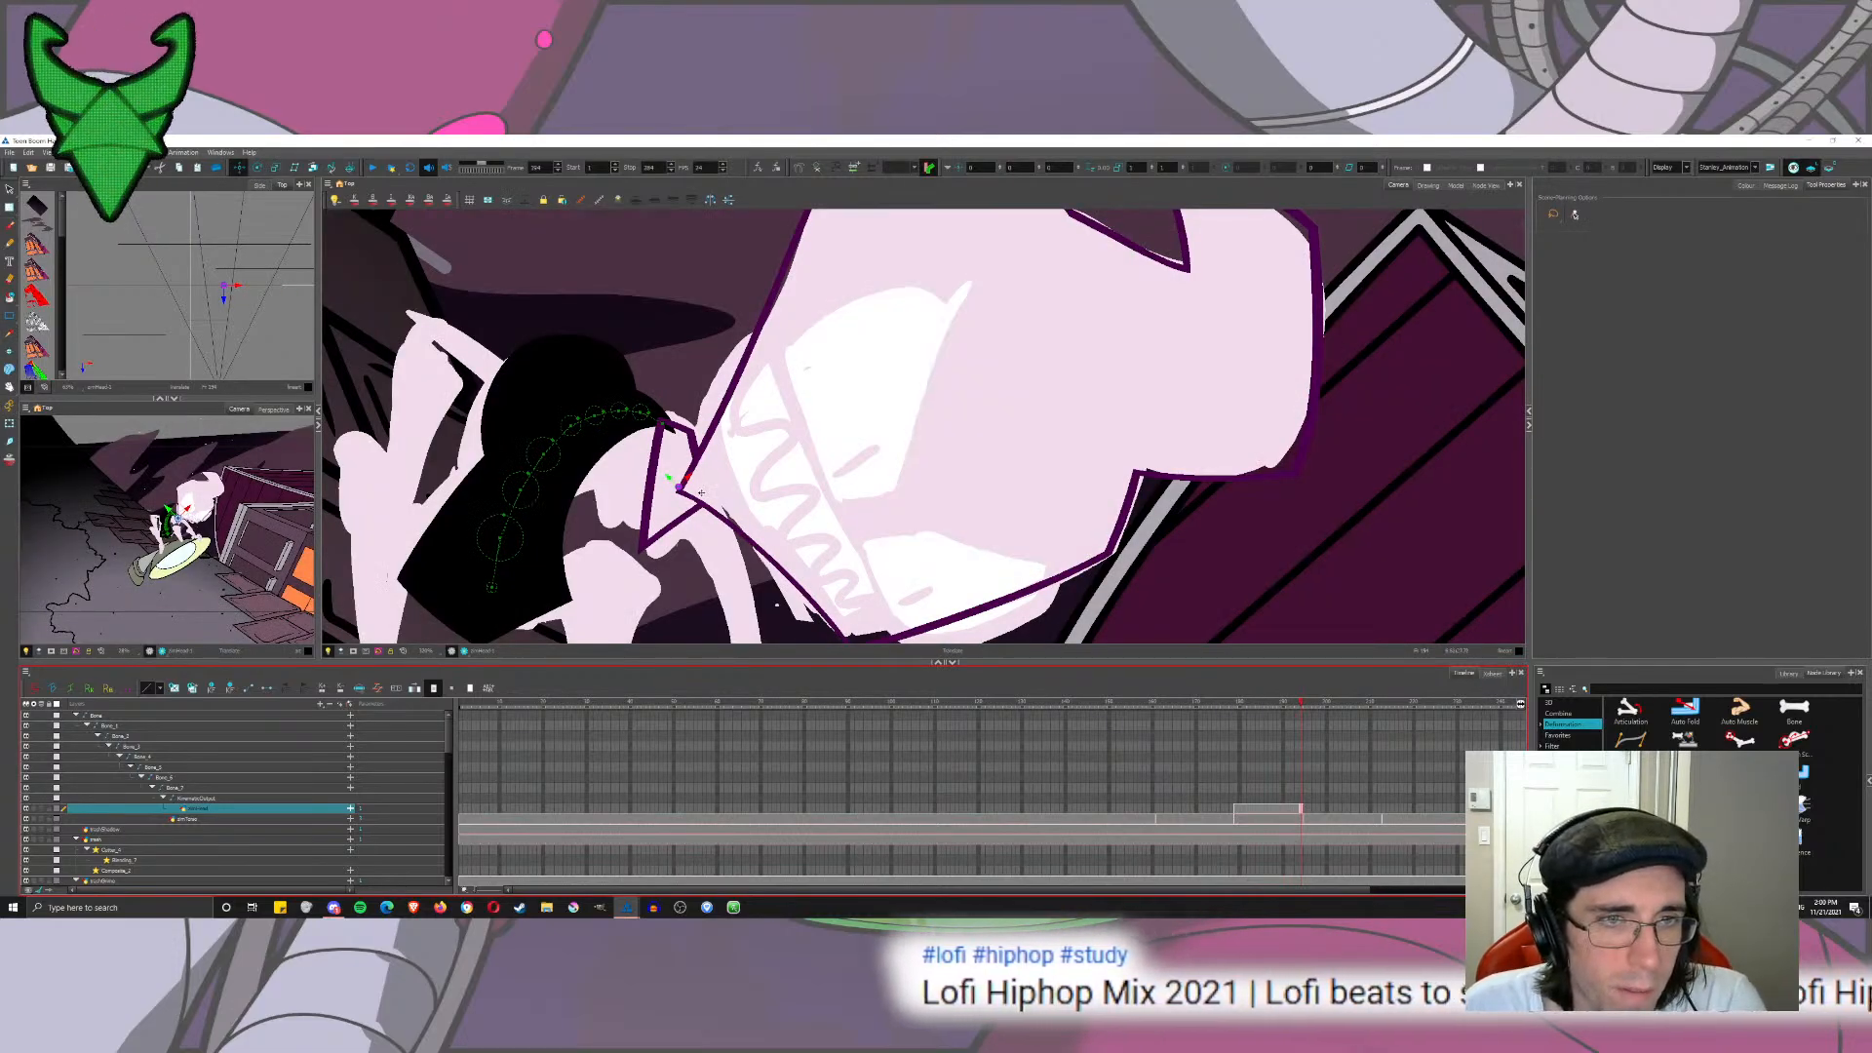
{"action": "left_click_drag", "start_coordinate": [700, 493], "coordinate": [698, 436]}
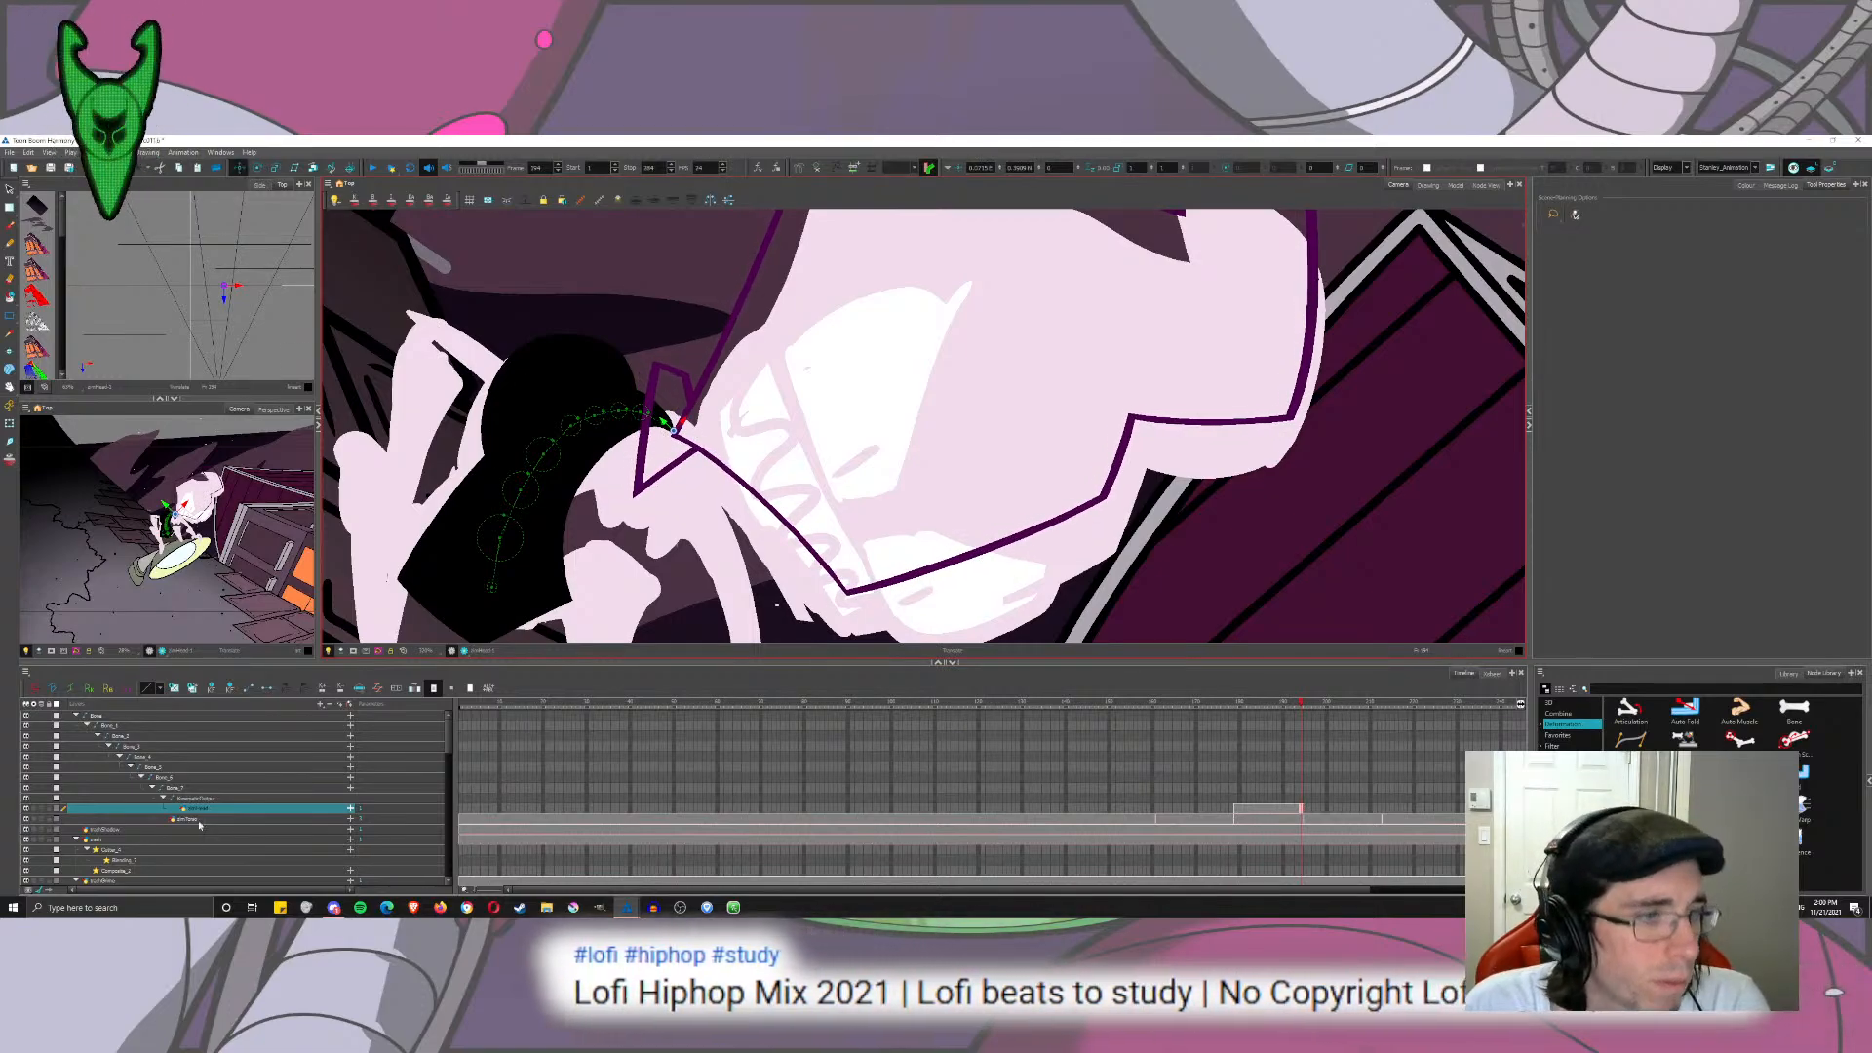
Step: Test-rotate the last bone at the neck with the Transform tool to check how the head outline follows it
{"action": "left_click", "coordinate": [234, 798]}
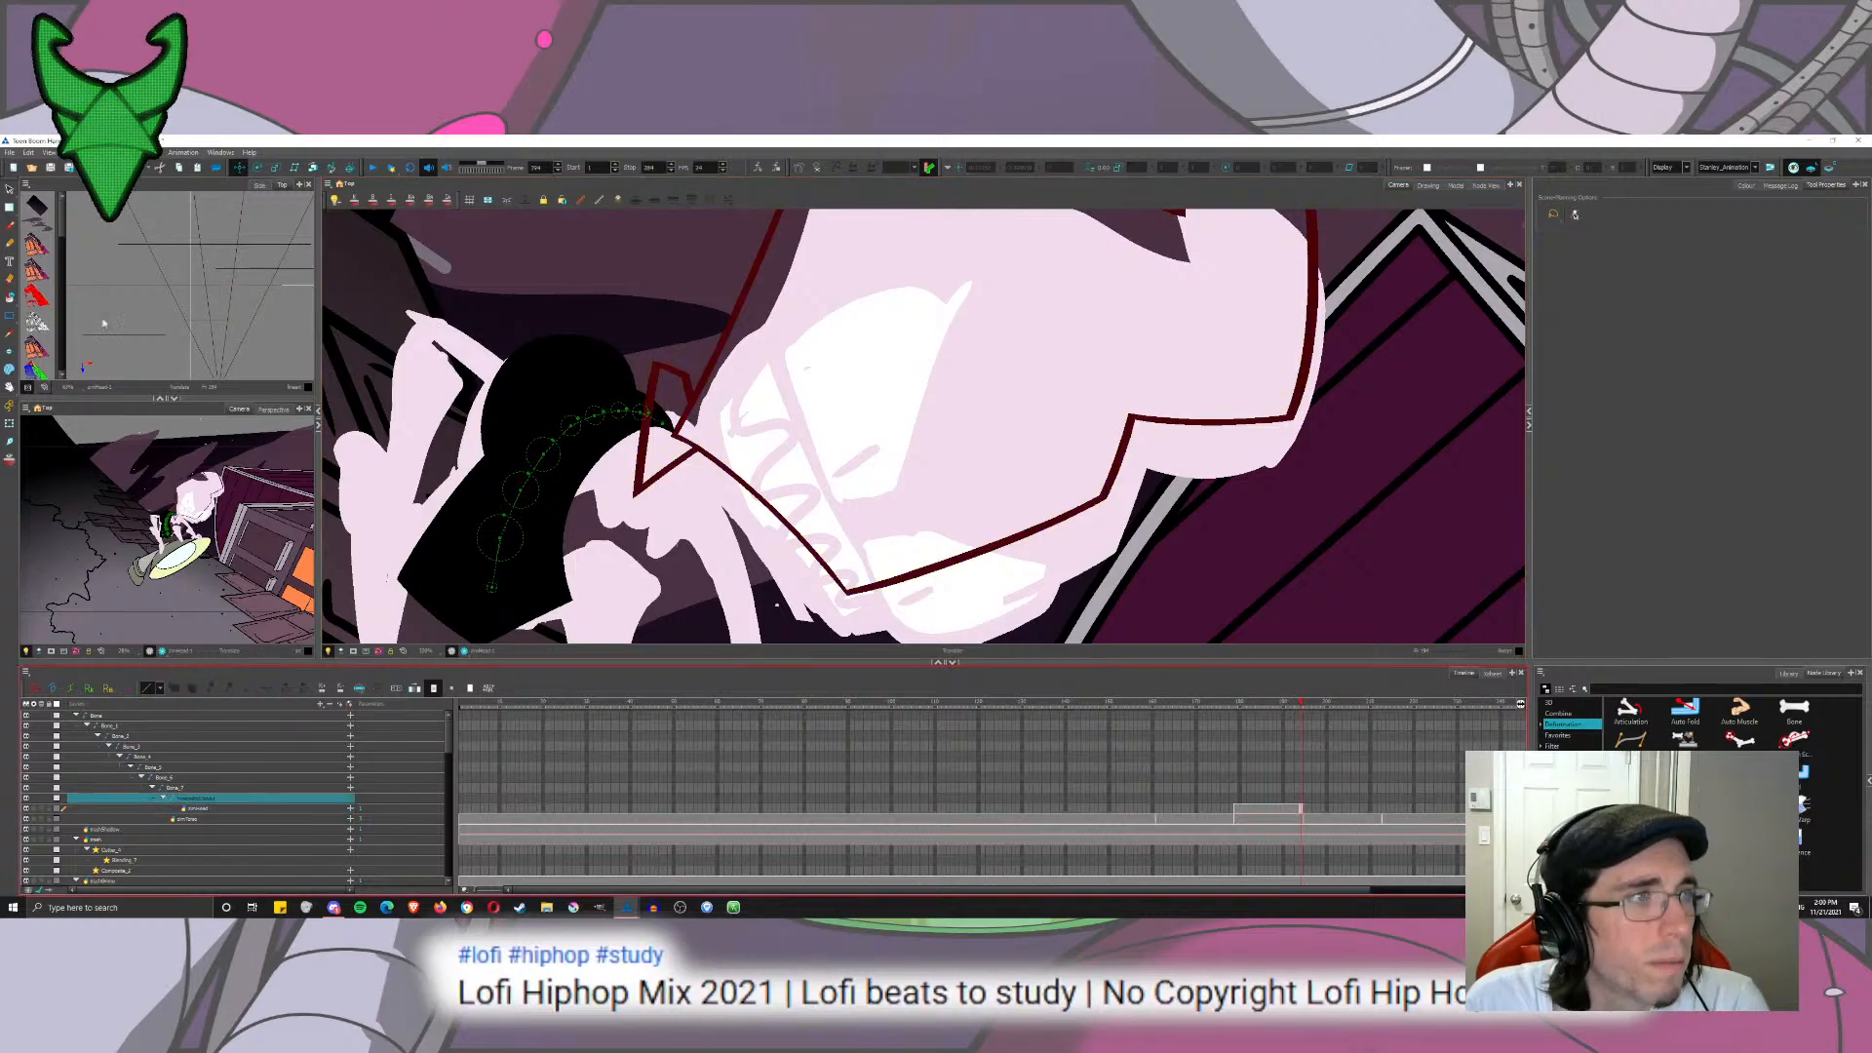
{"action": "key", "text": "shift+t"}
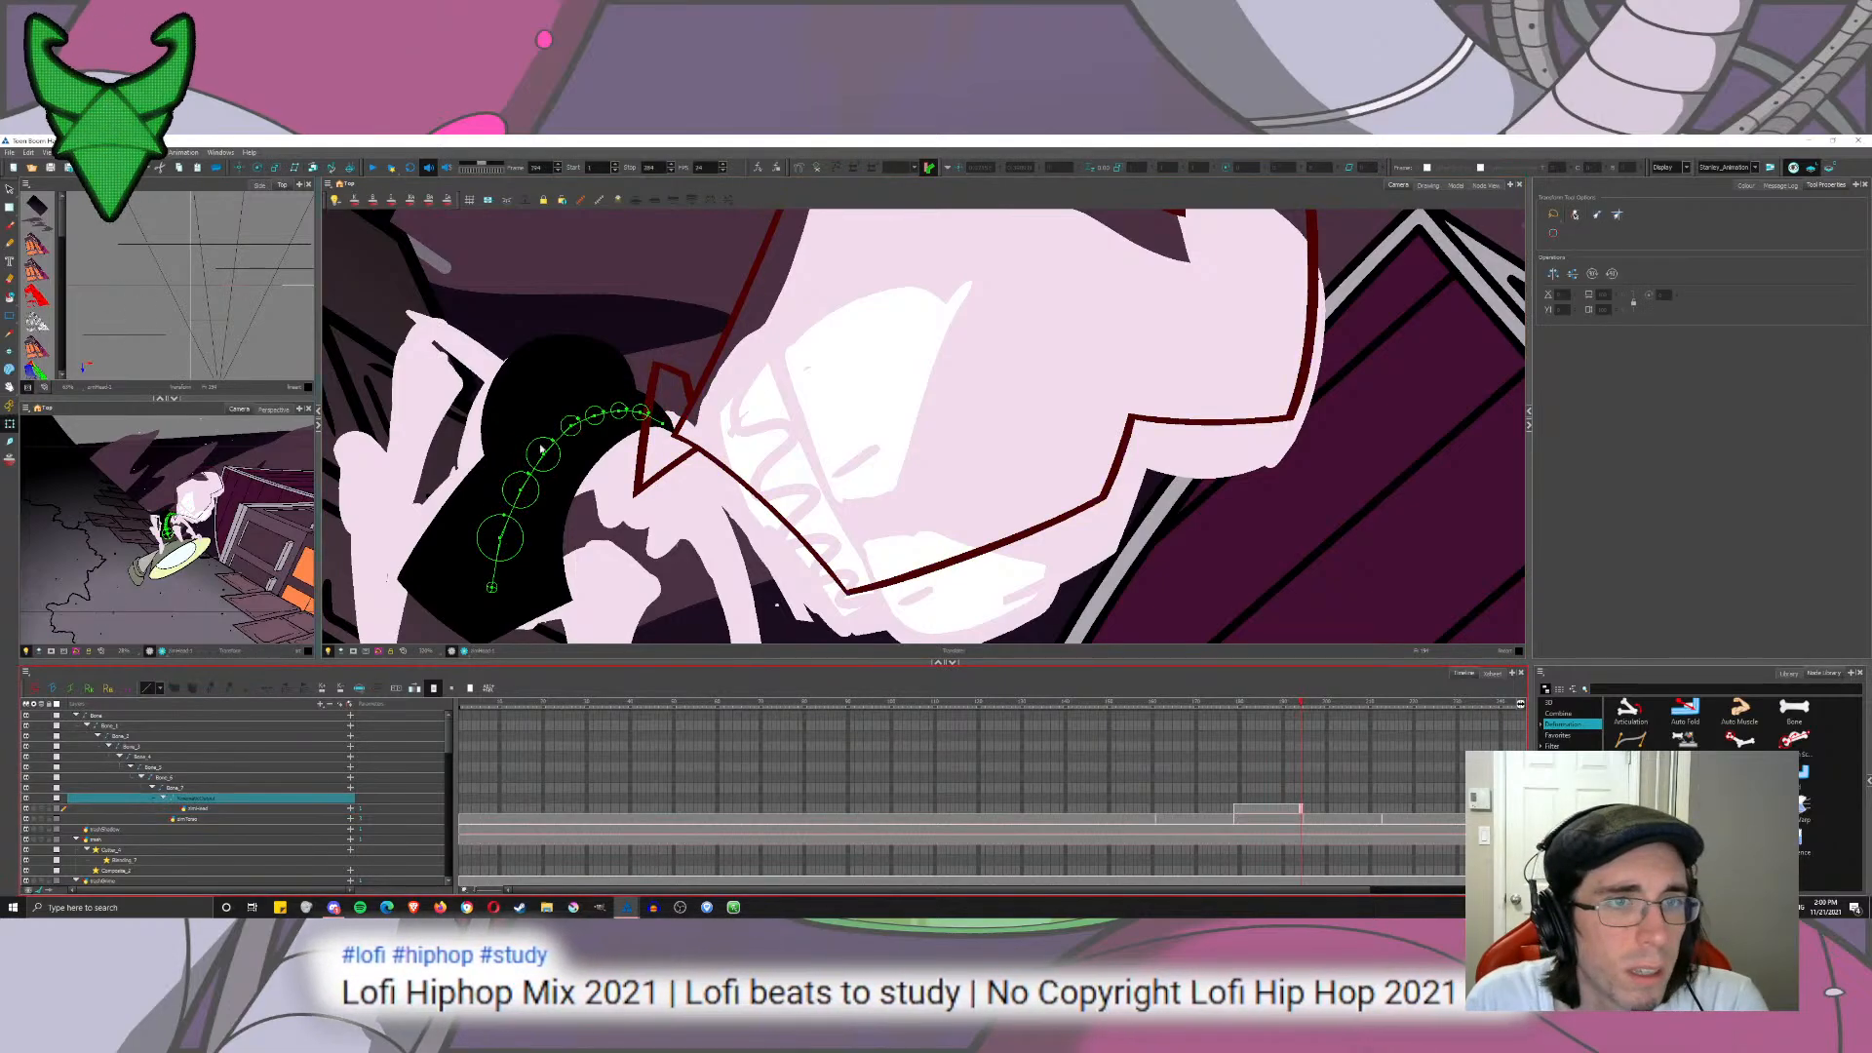
{"action": "left_click", "coordinate": [648, 414]}
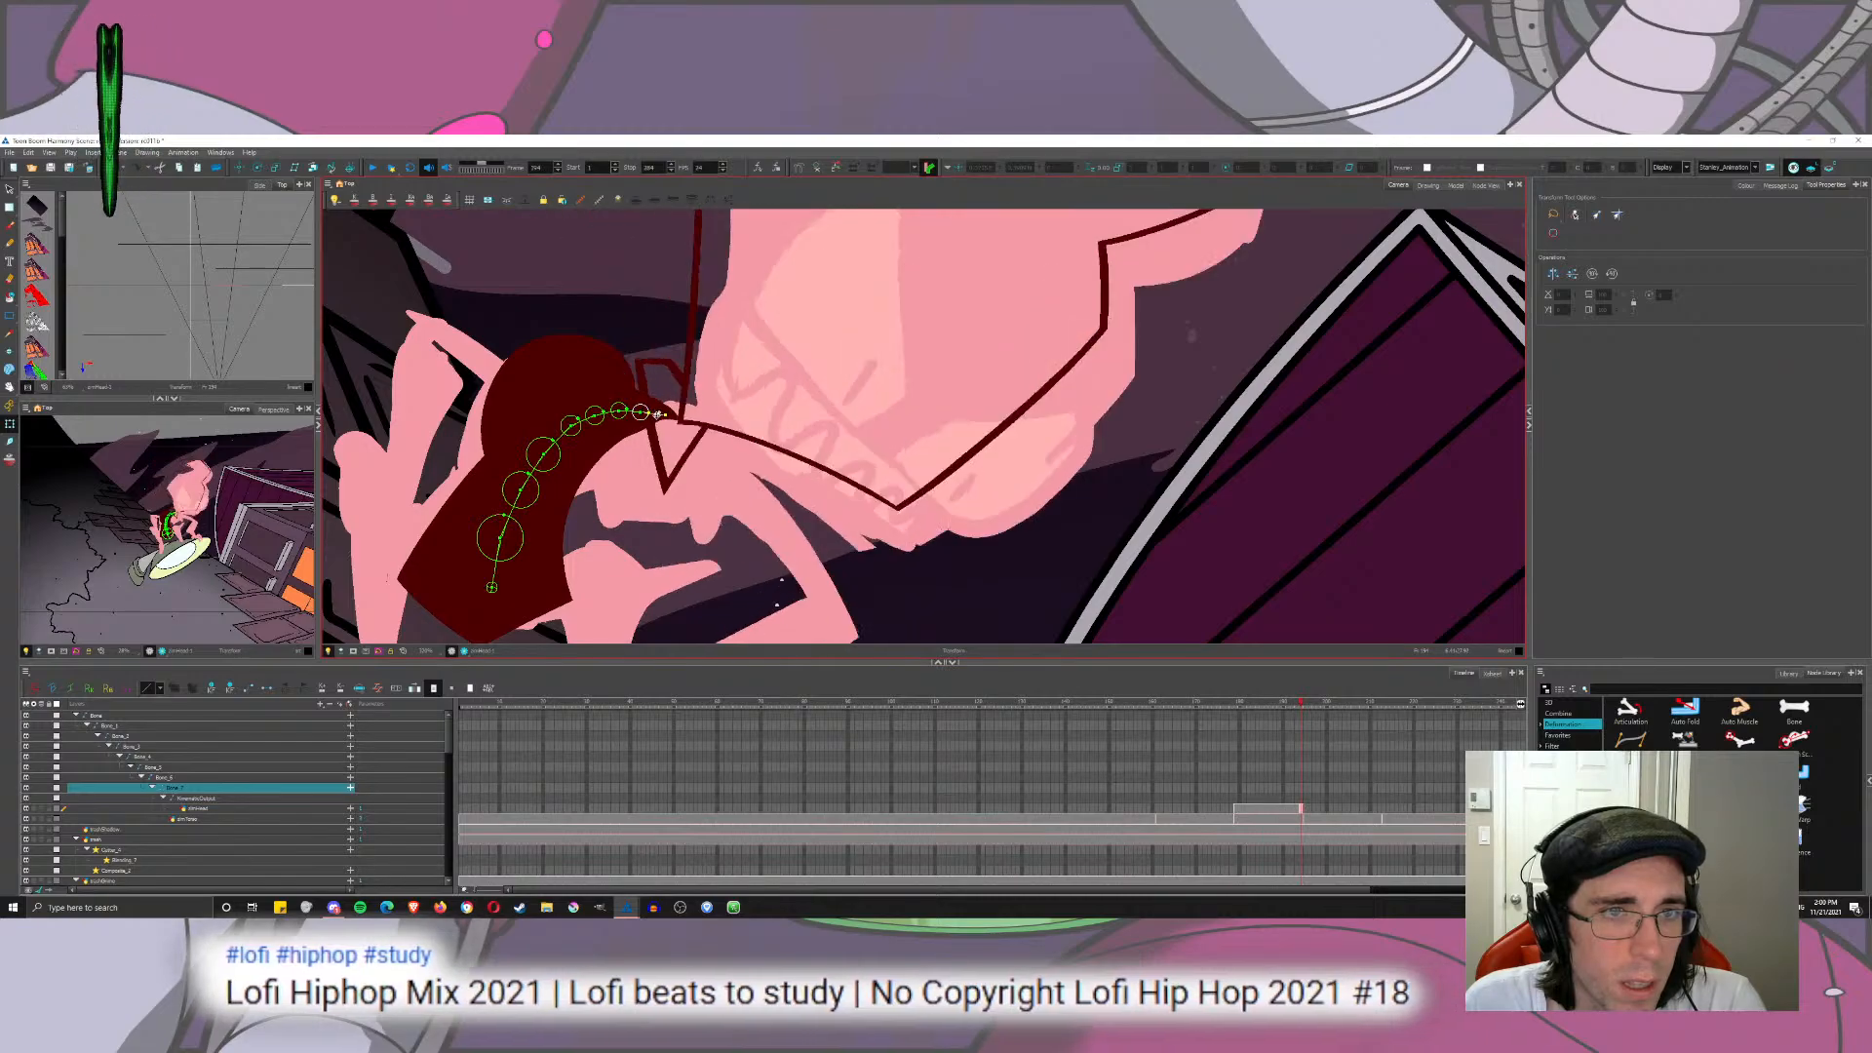
{"action": "mouse_move", "coordinate": [656, 412]}
{"action": "left_mouse_down"}
{"action": "mouse_move", "coordinate": [746, 615]}
{"action": "mouse_move", "coordinate": [777, 605]}
{"action": "left_mouse_up"}
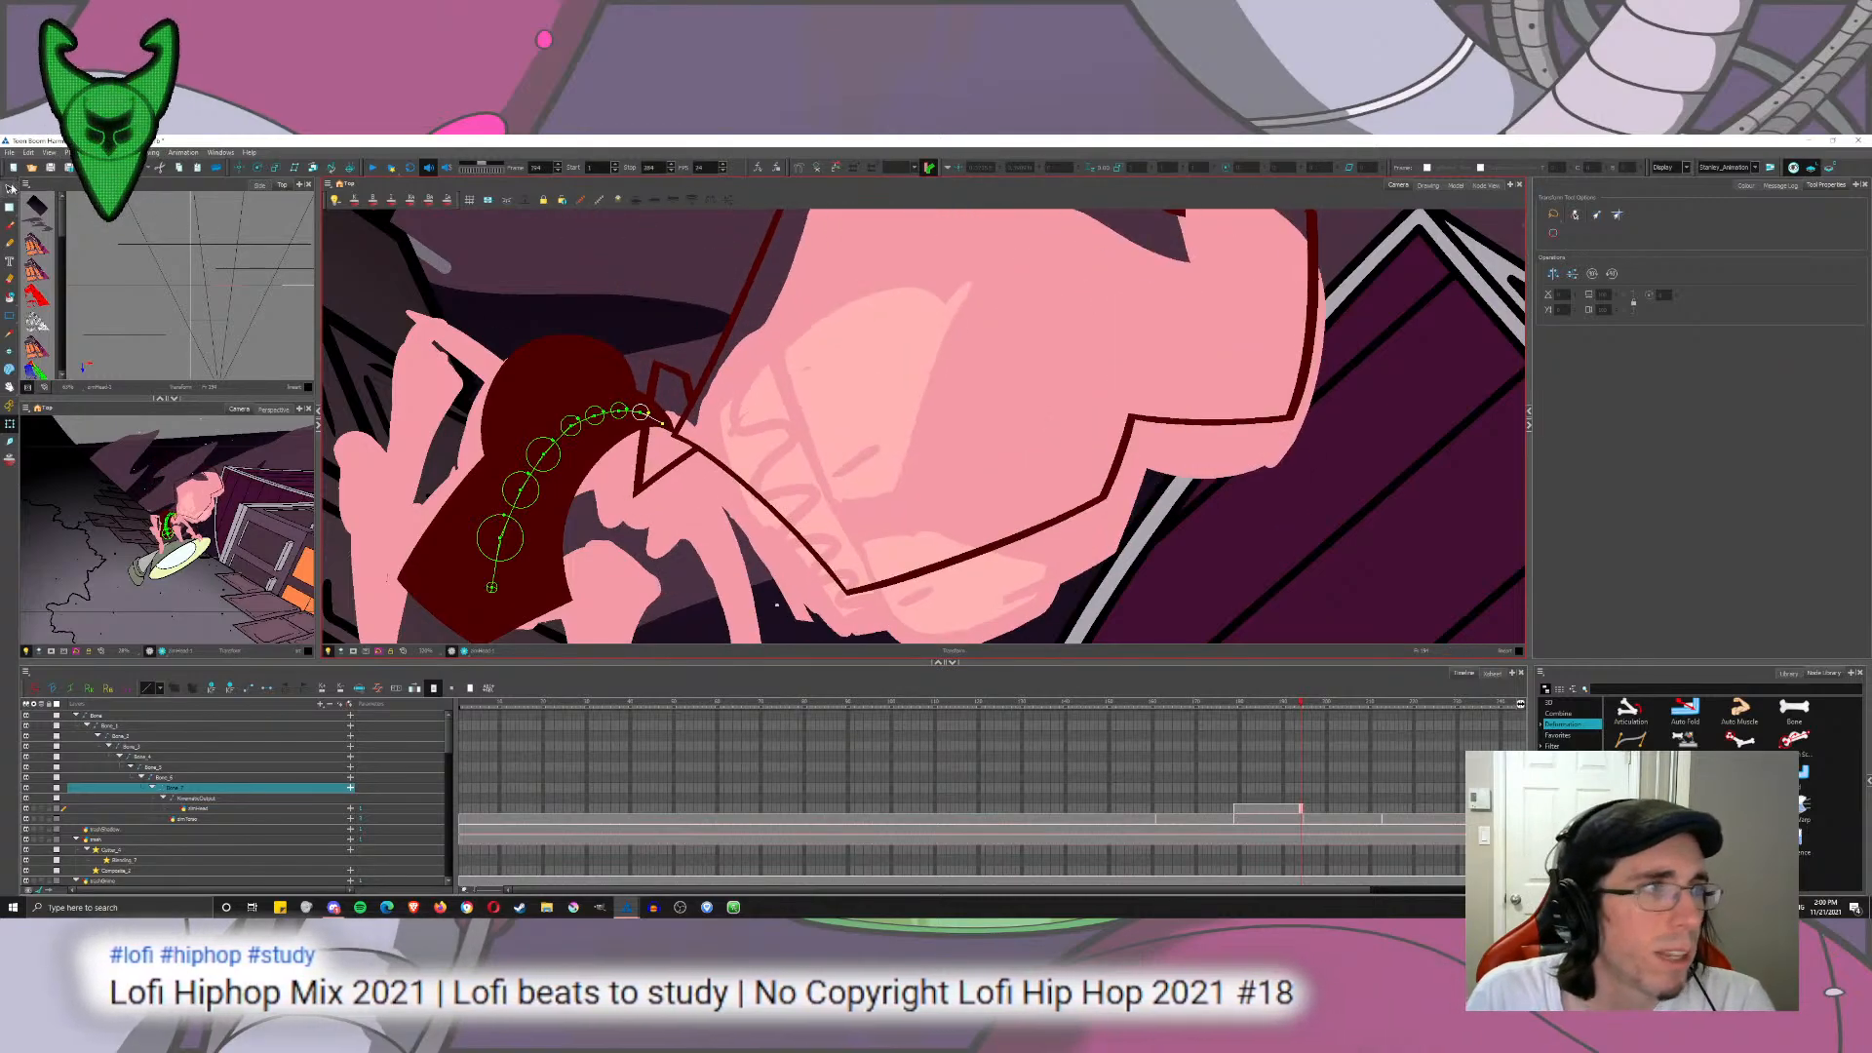
{"action": "left_click", "coordinate": [10, 189]}
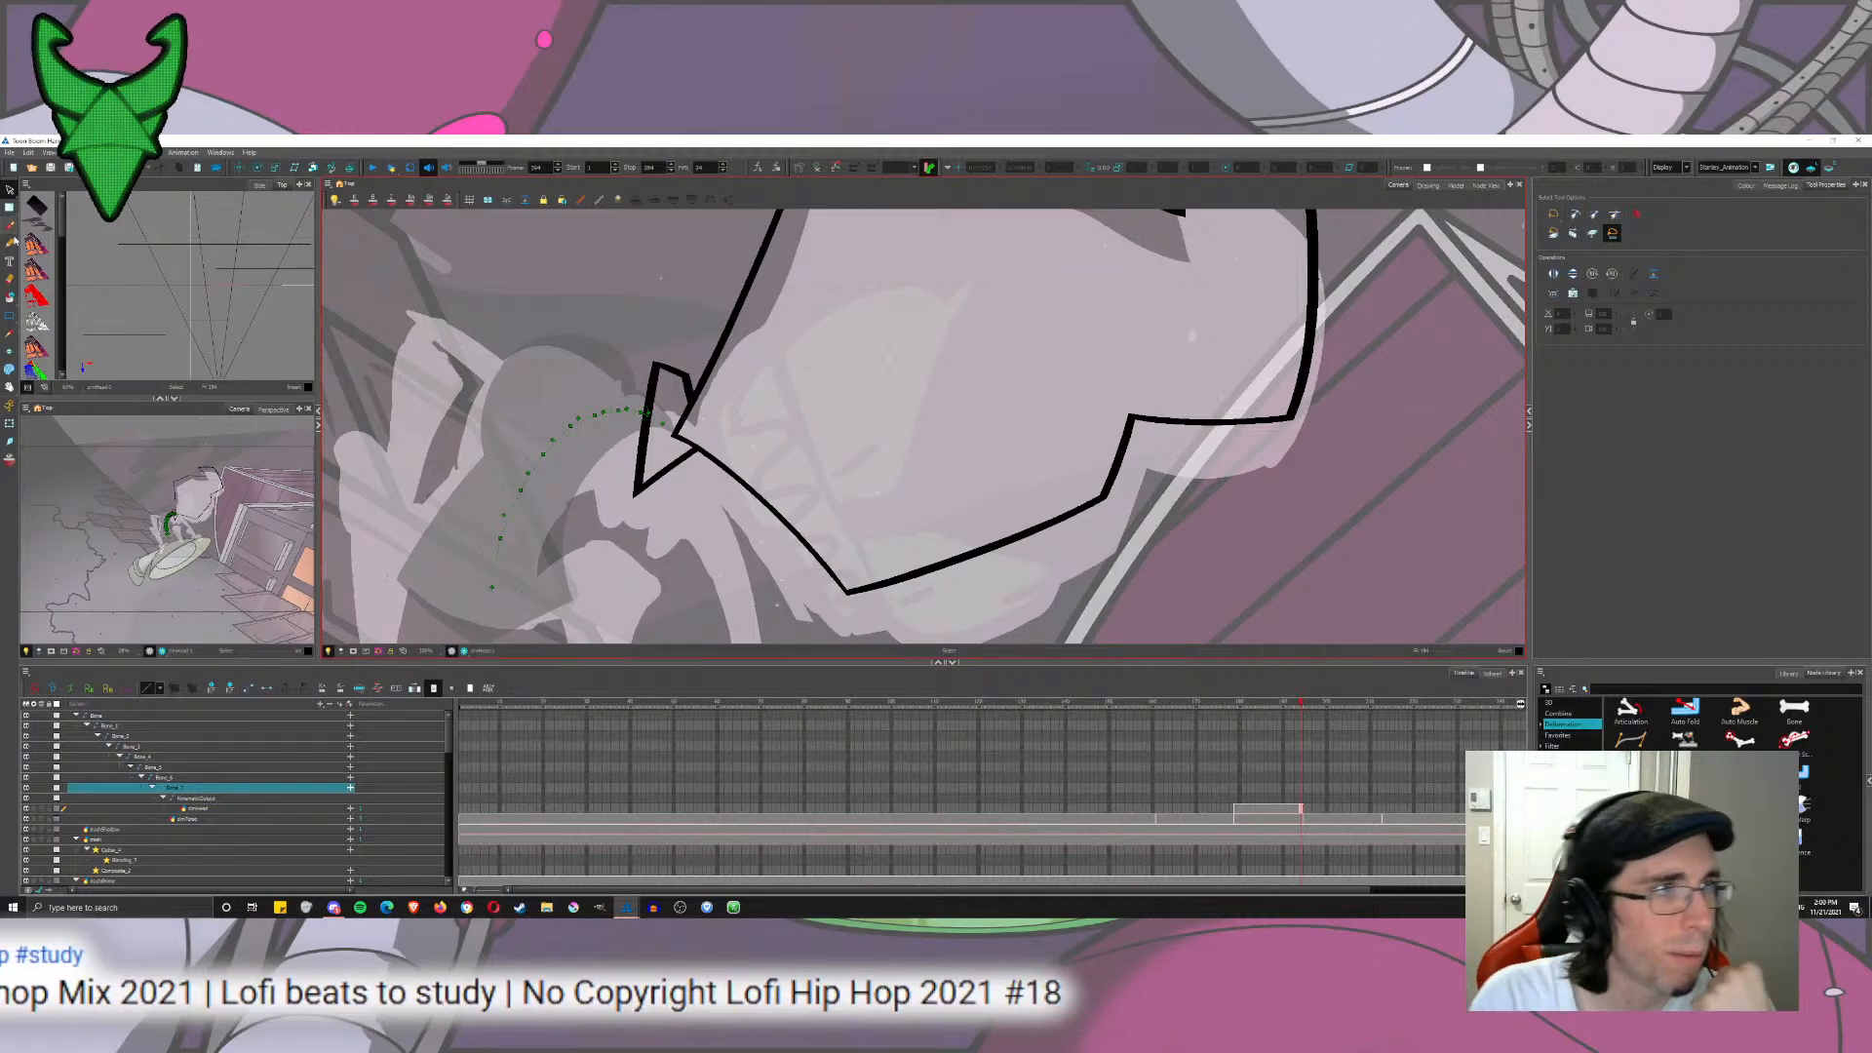
Step: Add four separate drawing layers for the character's arms and legs above the torso drawing layer
{"action": "left_click", "coordinate": [11, 240]}
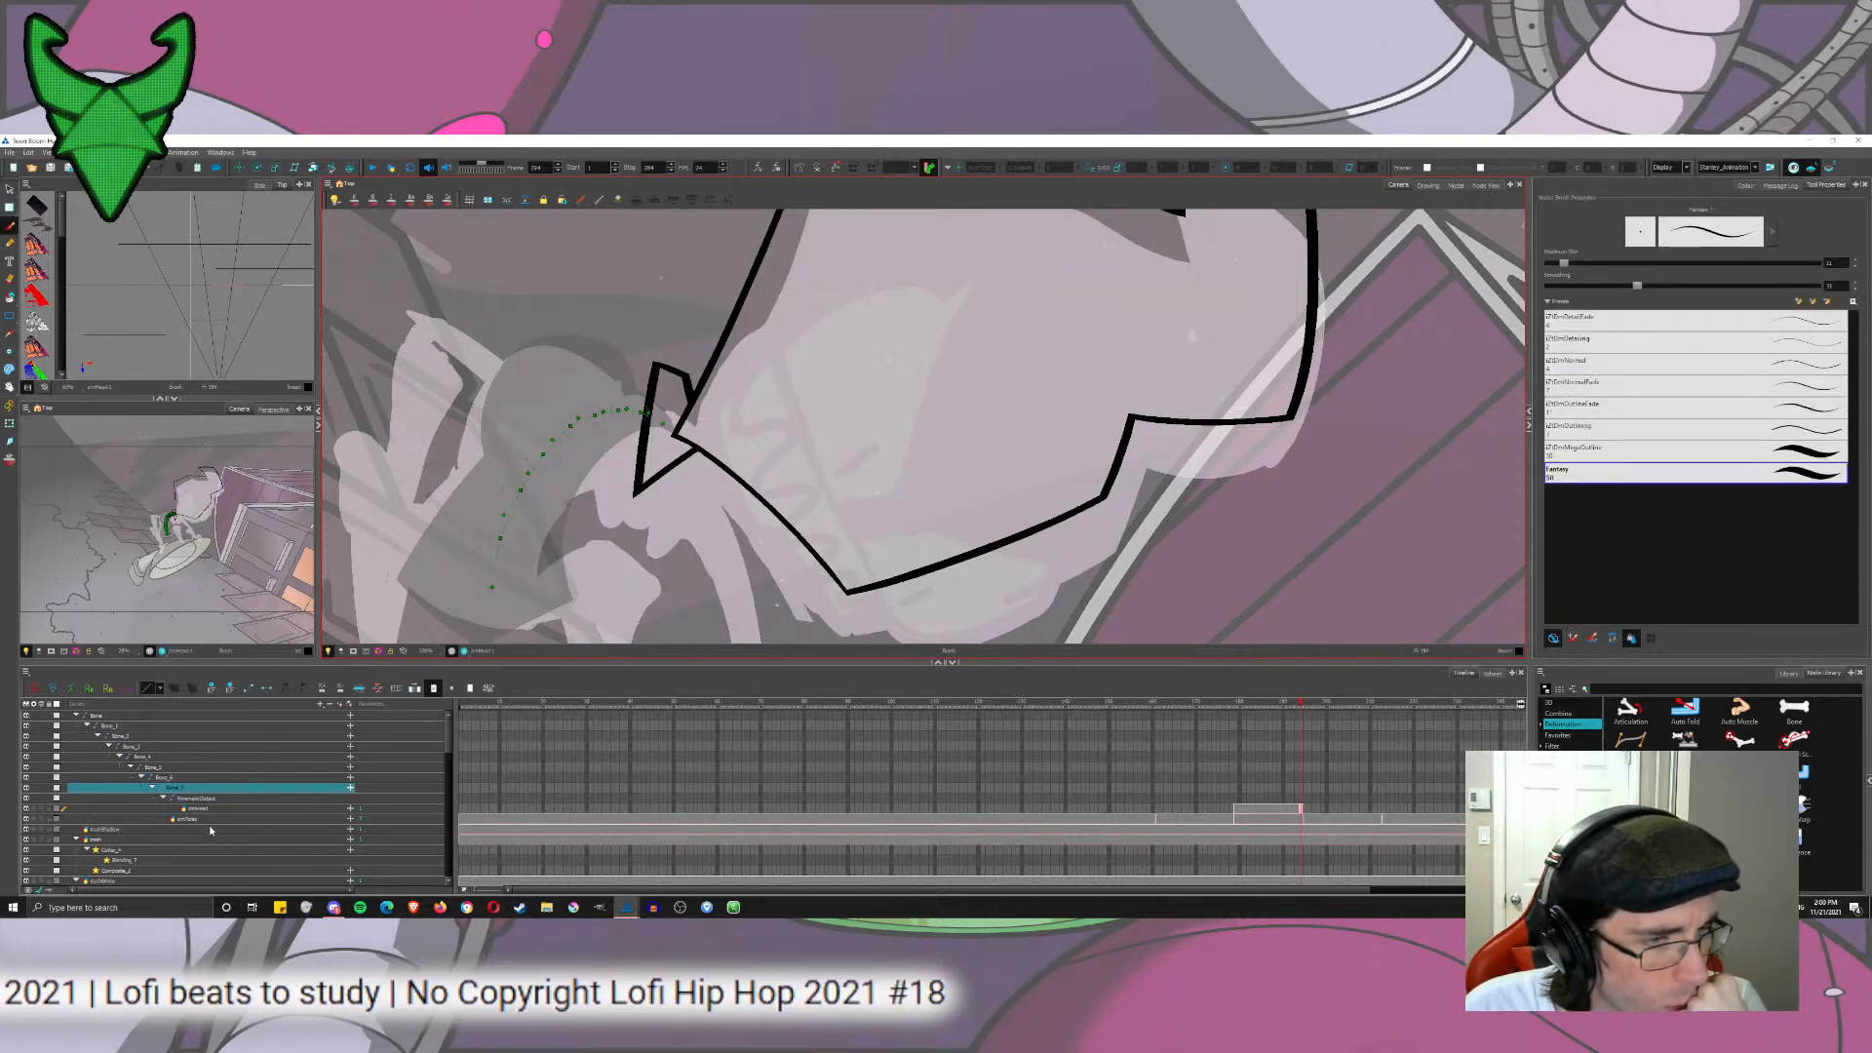
{"action": "left_click", "coordinate": [213, 819]}
{"action": "left_click", "coordinate": [348, 704]}
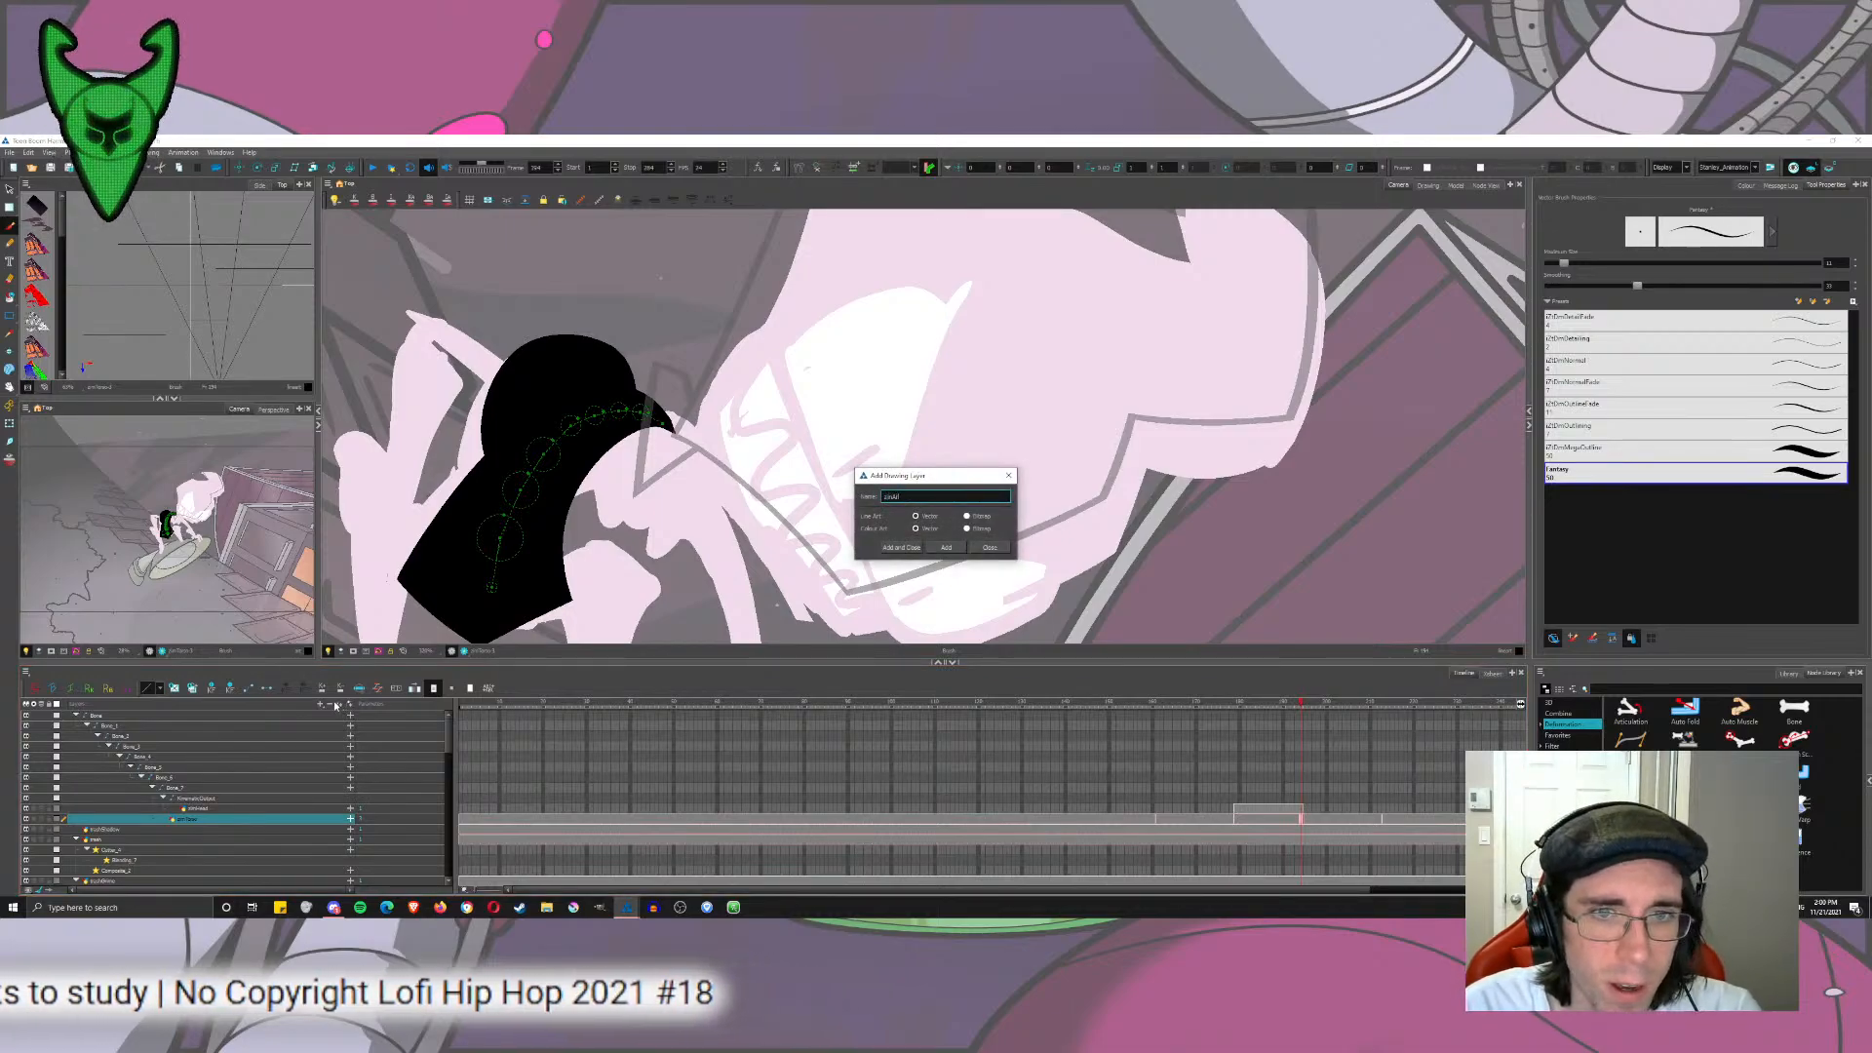
{"action": "key", "text": "Return"}
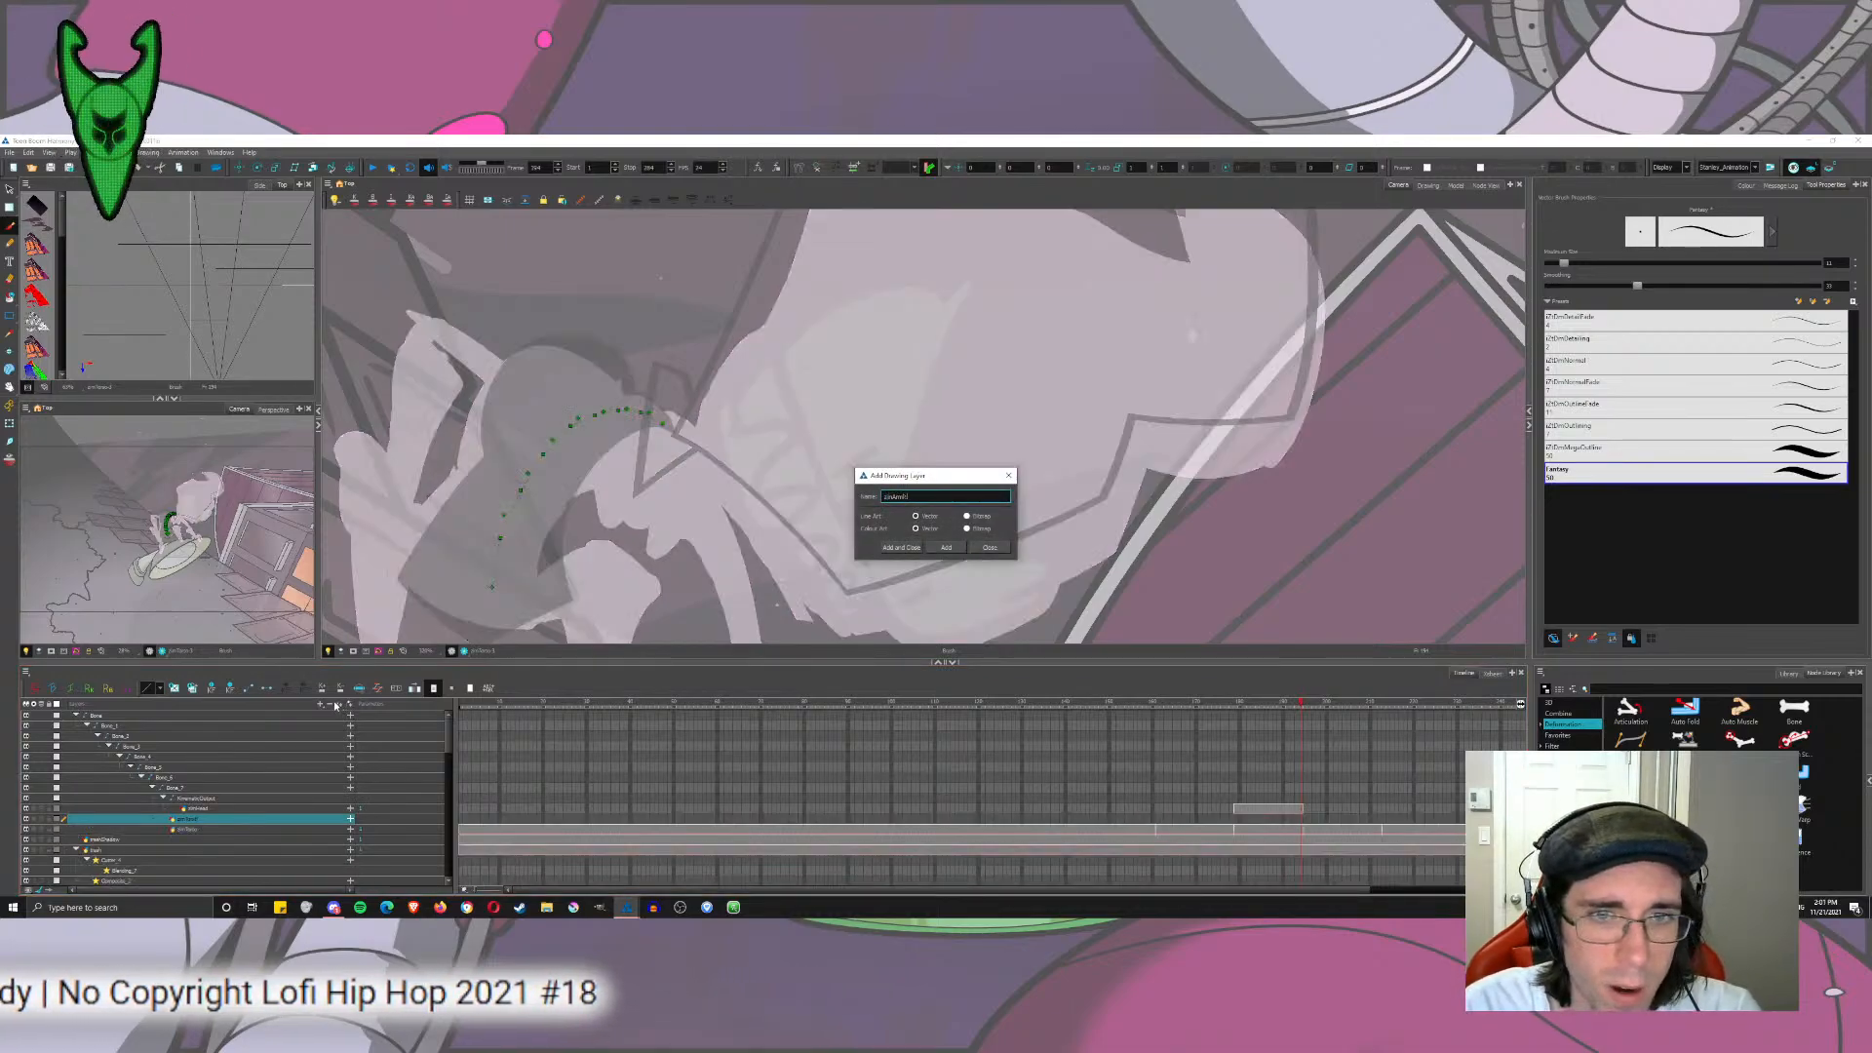
{"action": "key", "text": "Right"}
{"action": "key", "text": "BackSpace"}
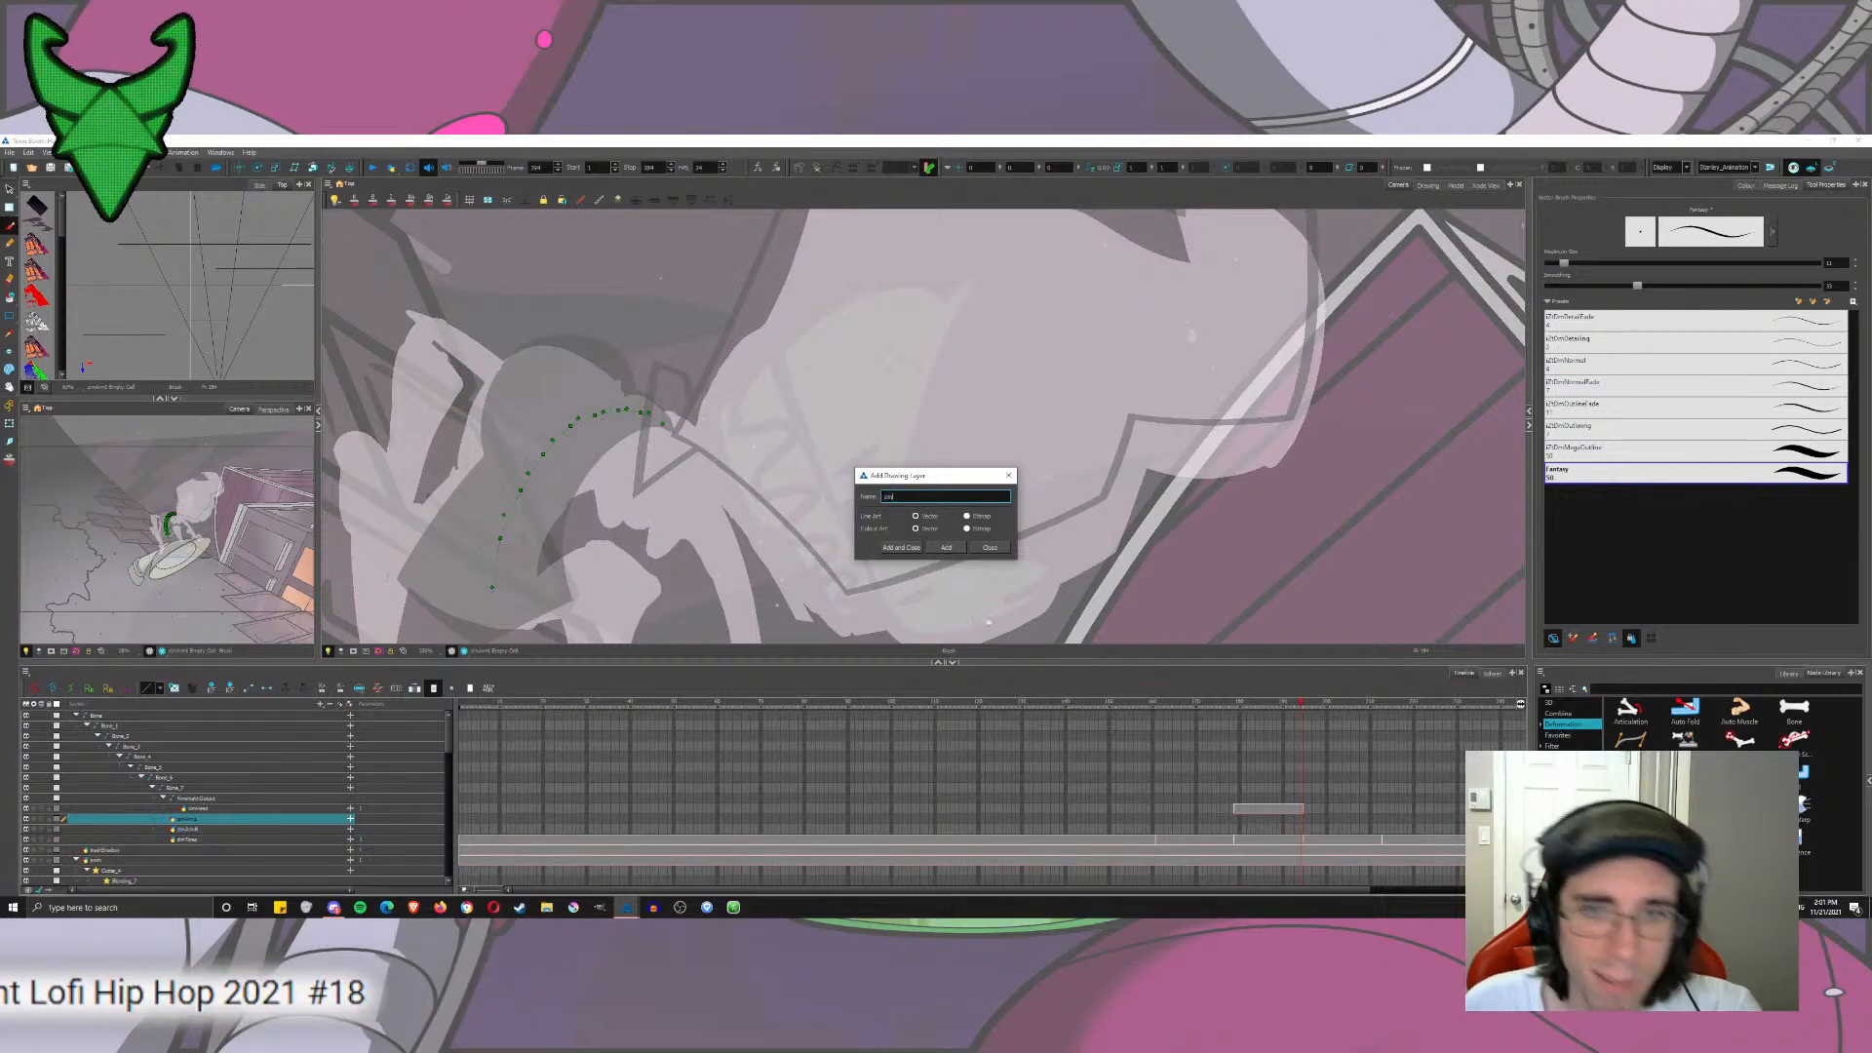
{"action": "type", "text": "Legs"}
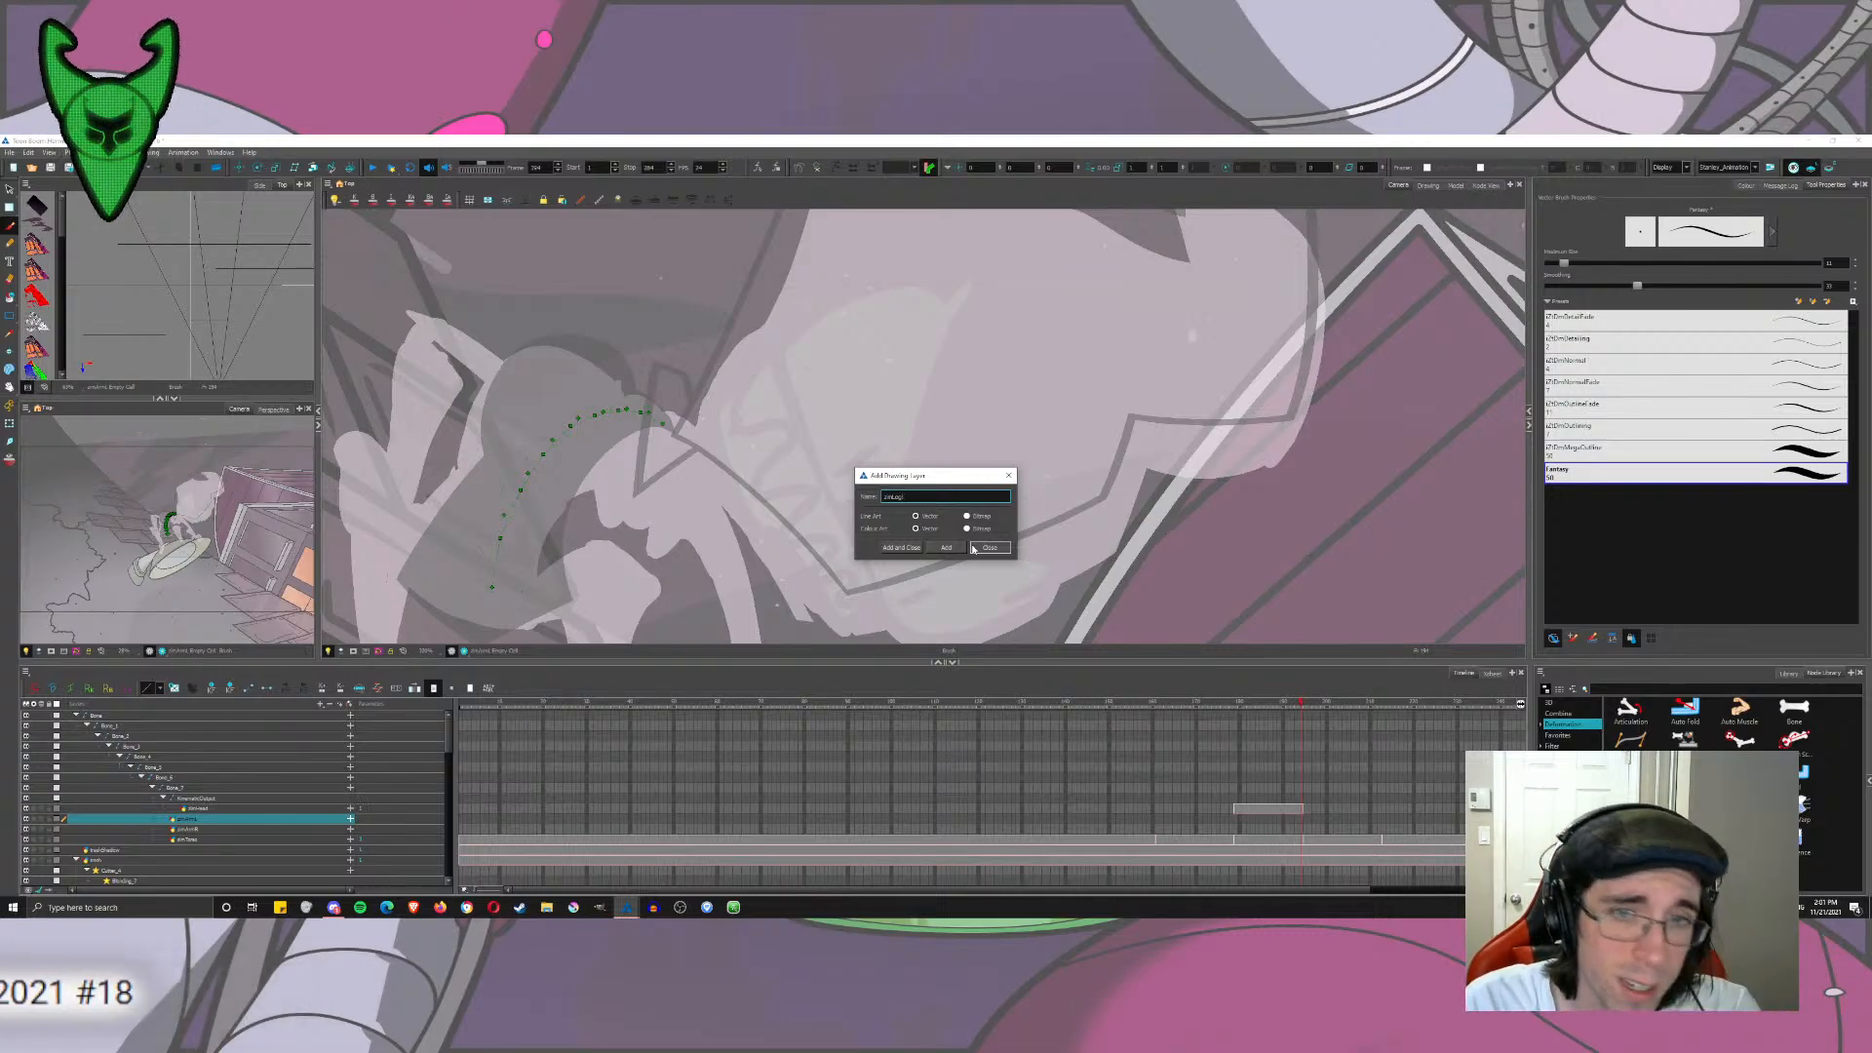
{"action": "key", "text": "Return"}
{"action": "type", "text": "L"}
{"action": "key", "text": "Return"}
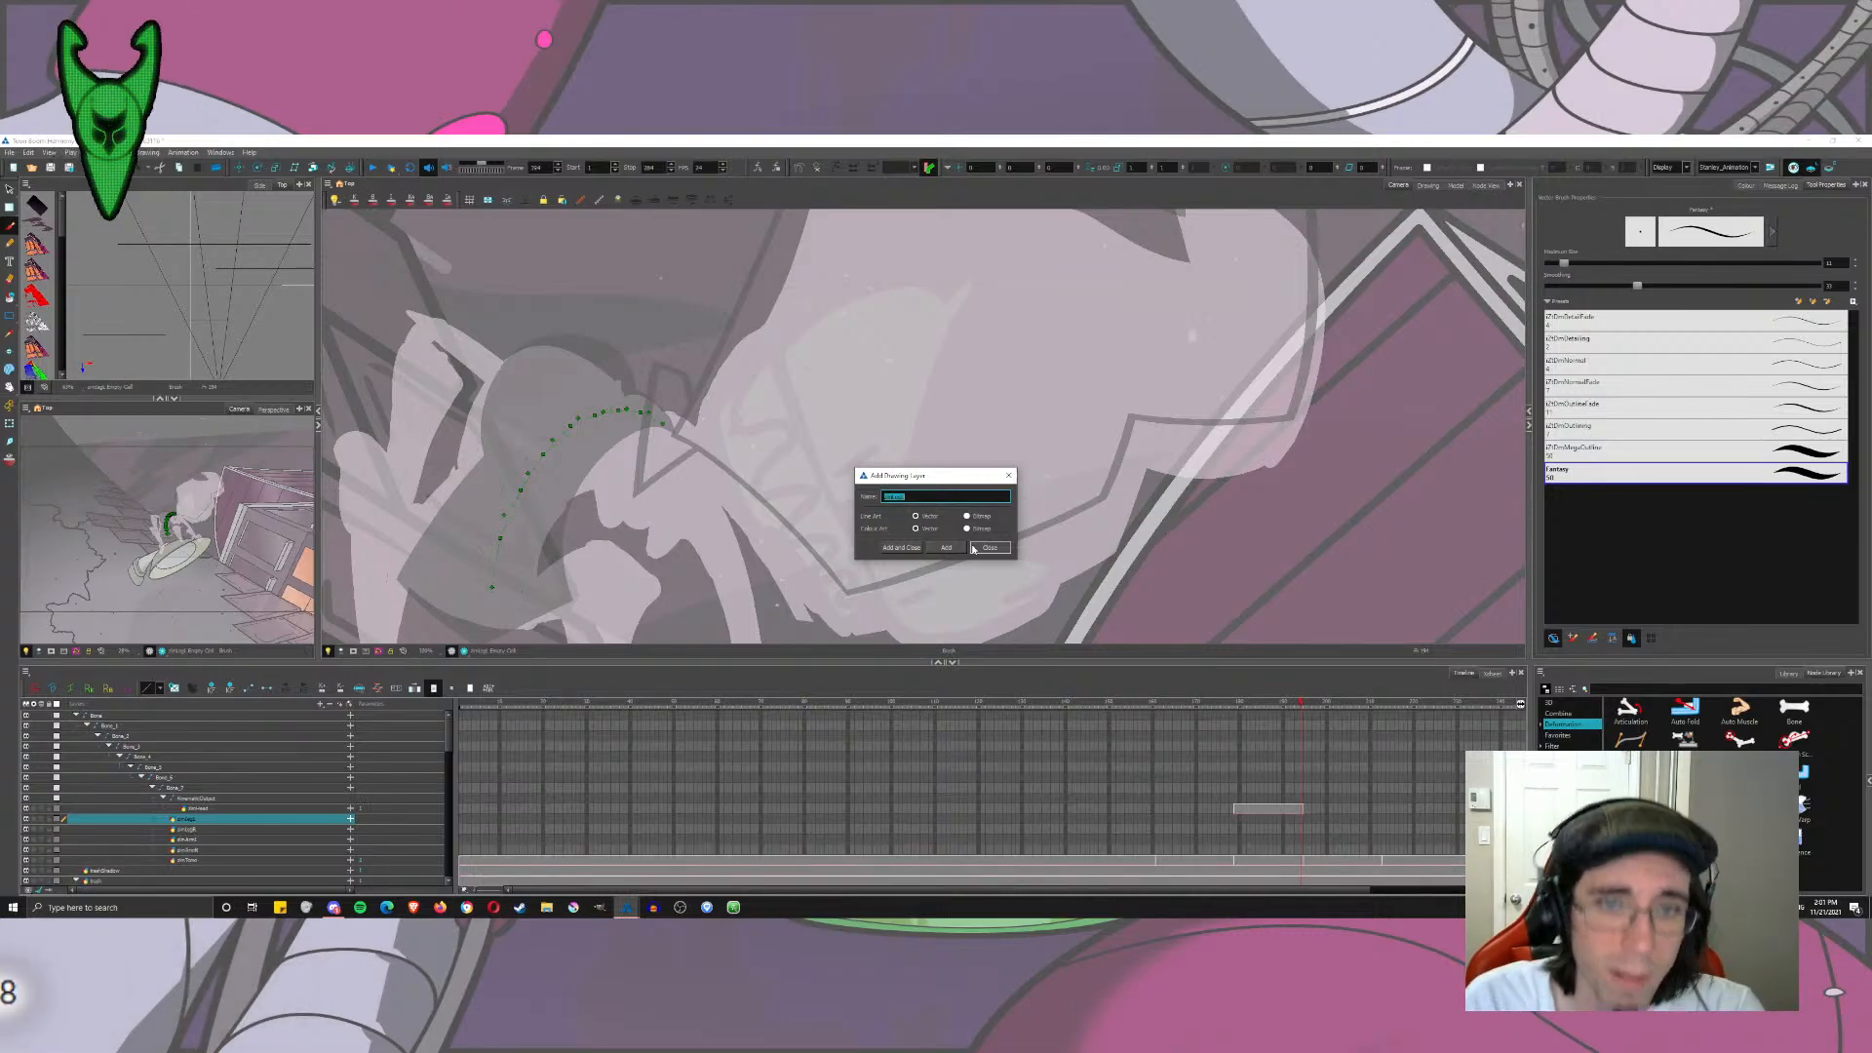
{"action": "left_click", "coordinate": [987, 548]}
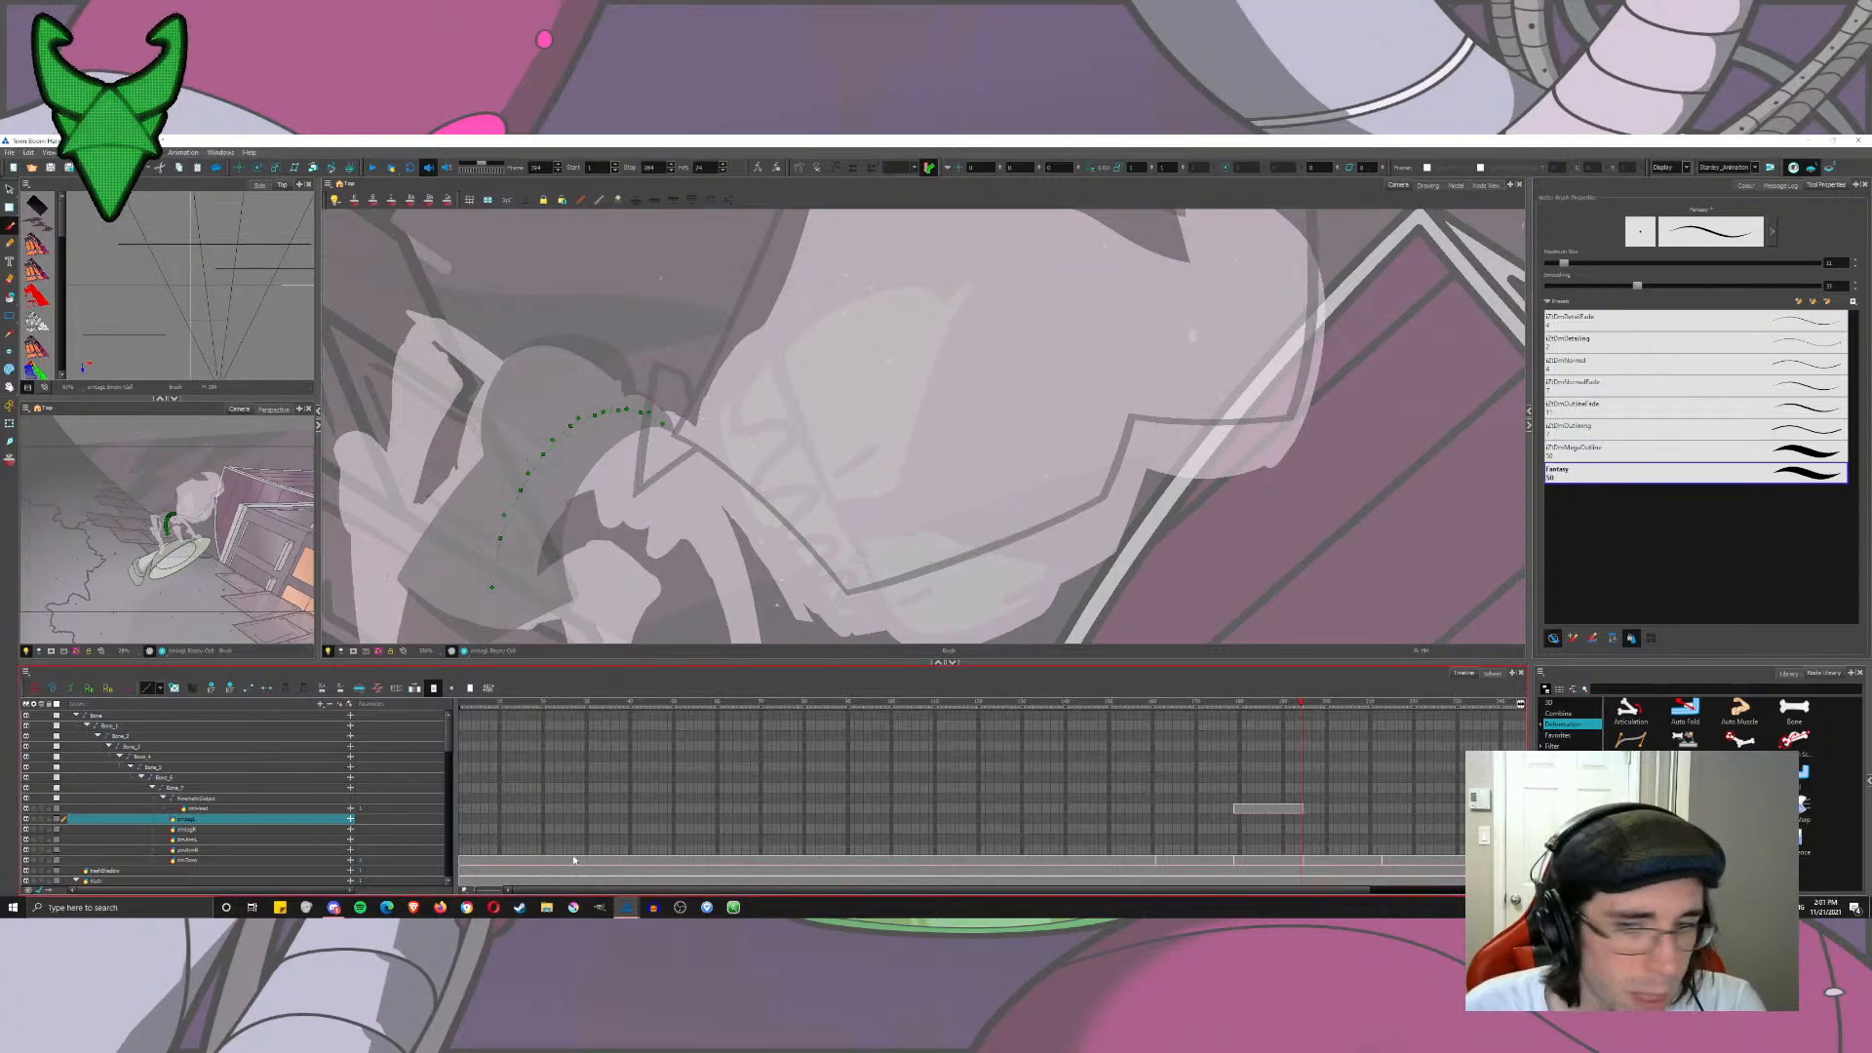
Step: Outline the top and curved outer side of the leg below the torso in black, on the topmost new layer at the head drawing's first frame
{"action": "left_click", "coordinate": [1236, 802]}
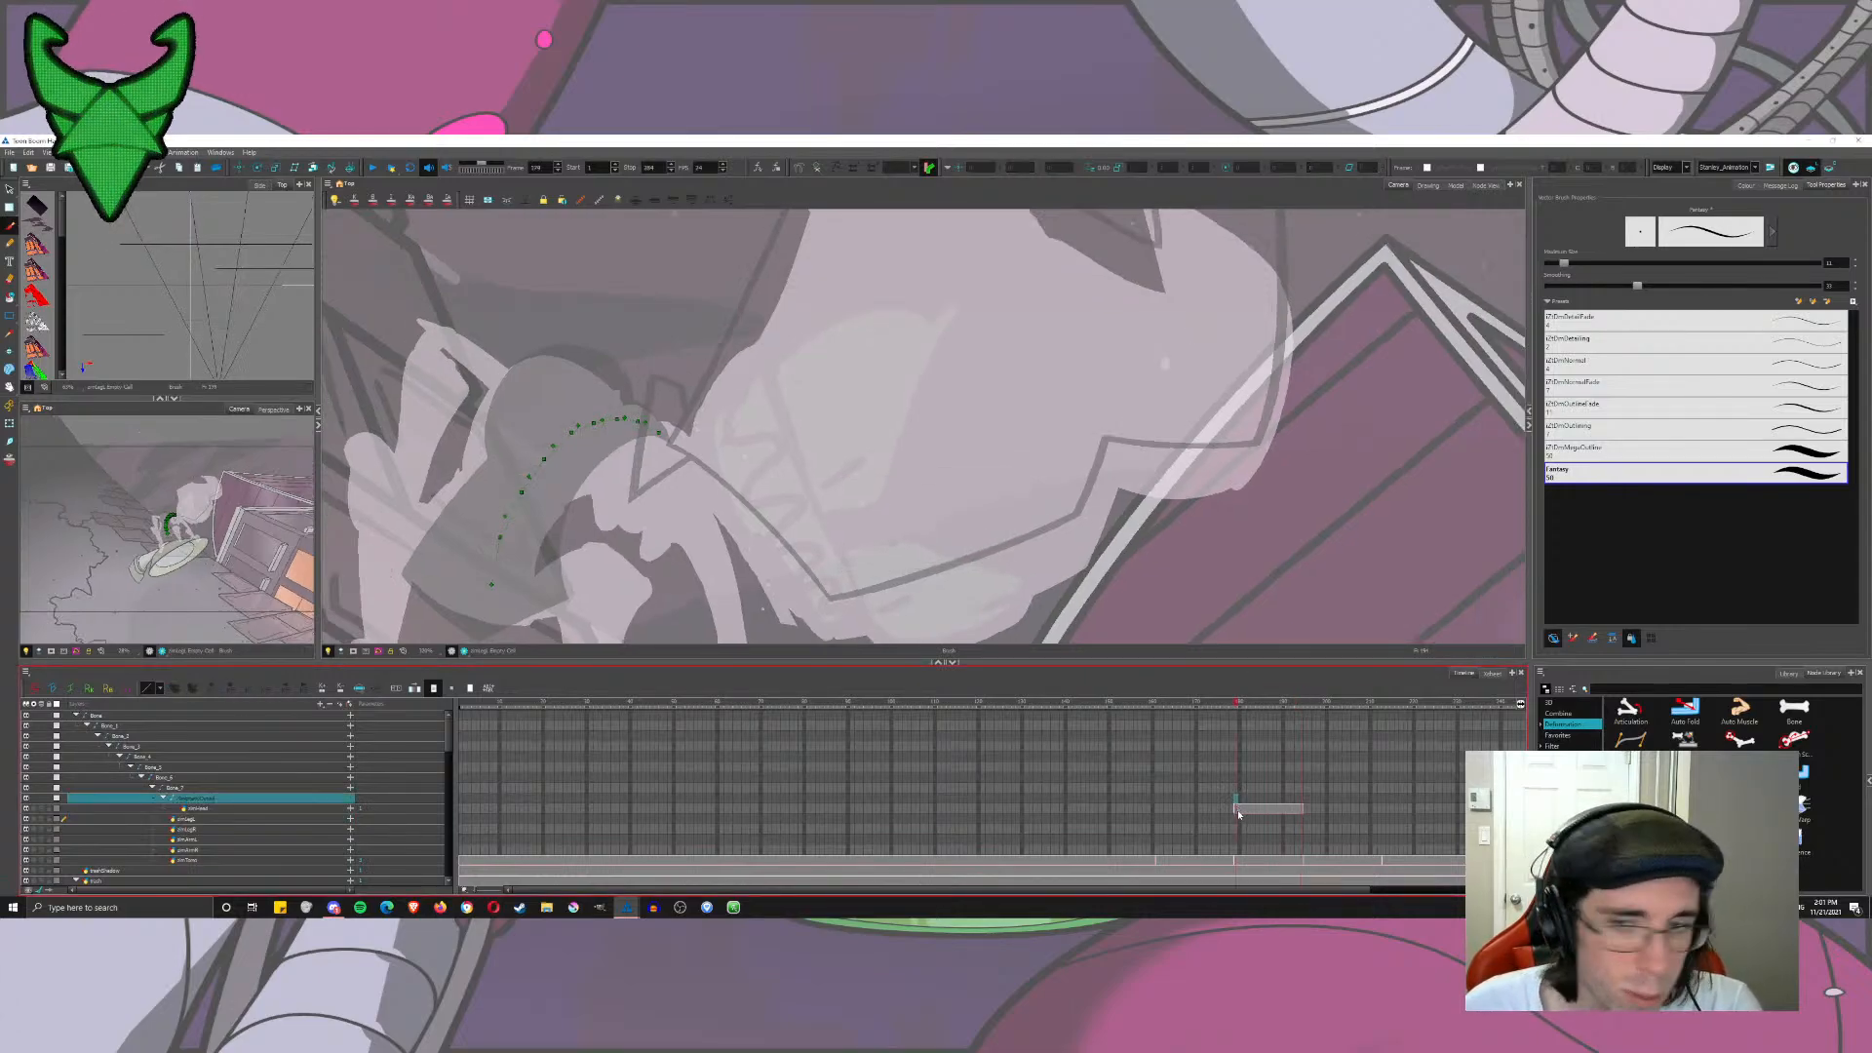
{"action": "left_click", "coordinate": [1236, 817]}
{"action": "left_click_drag", "start_coordinate": [834, 614], "coordinate": [913, 484]}
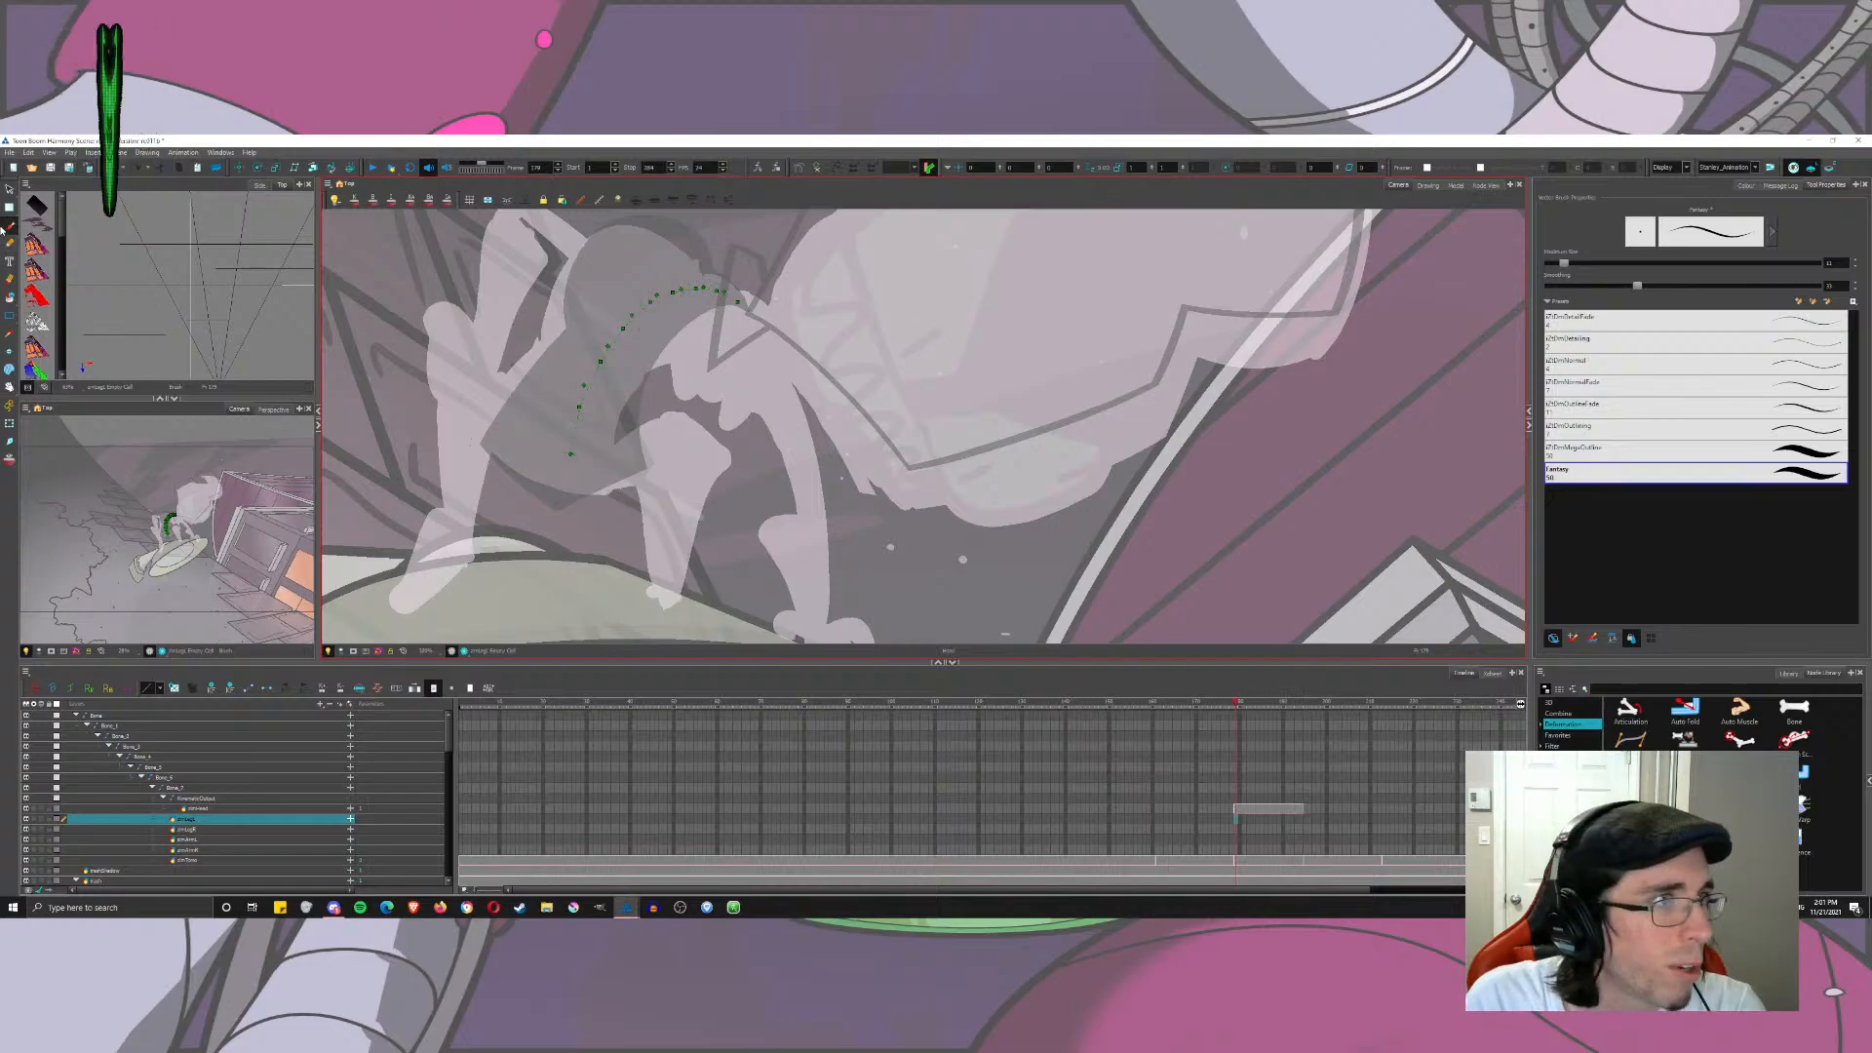
{"action": "left_click", "coordinate": [1745, 185]}
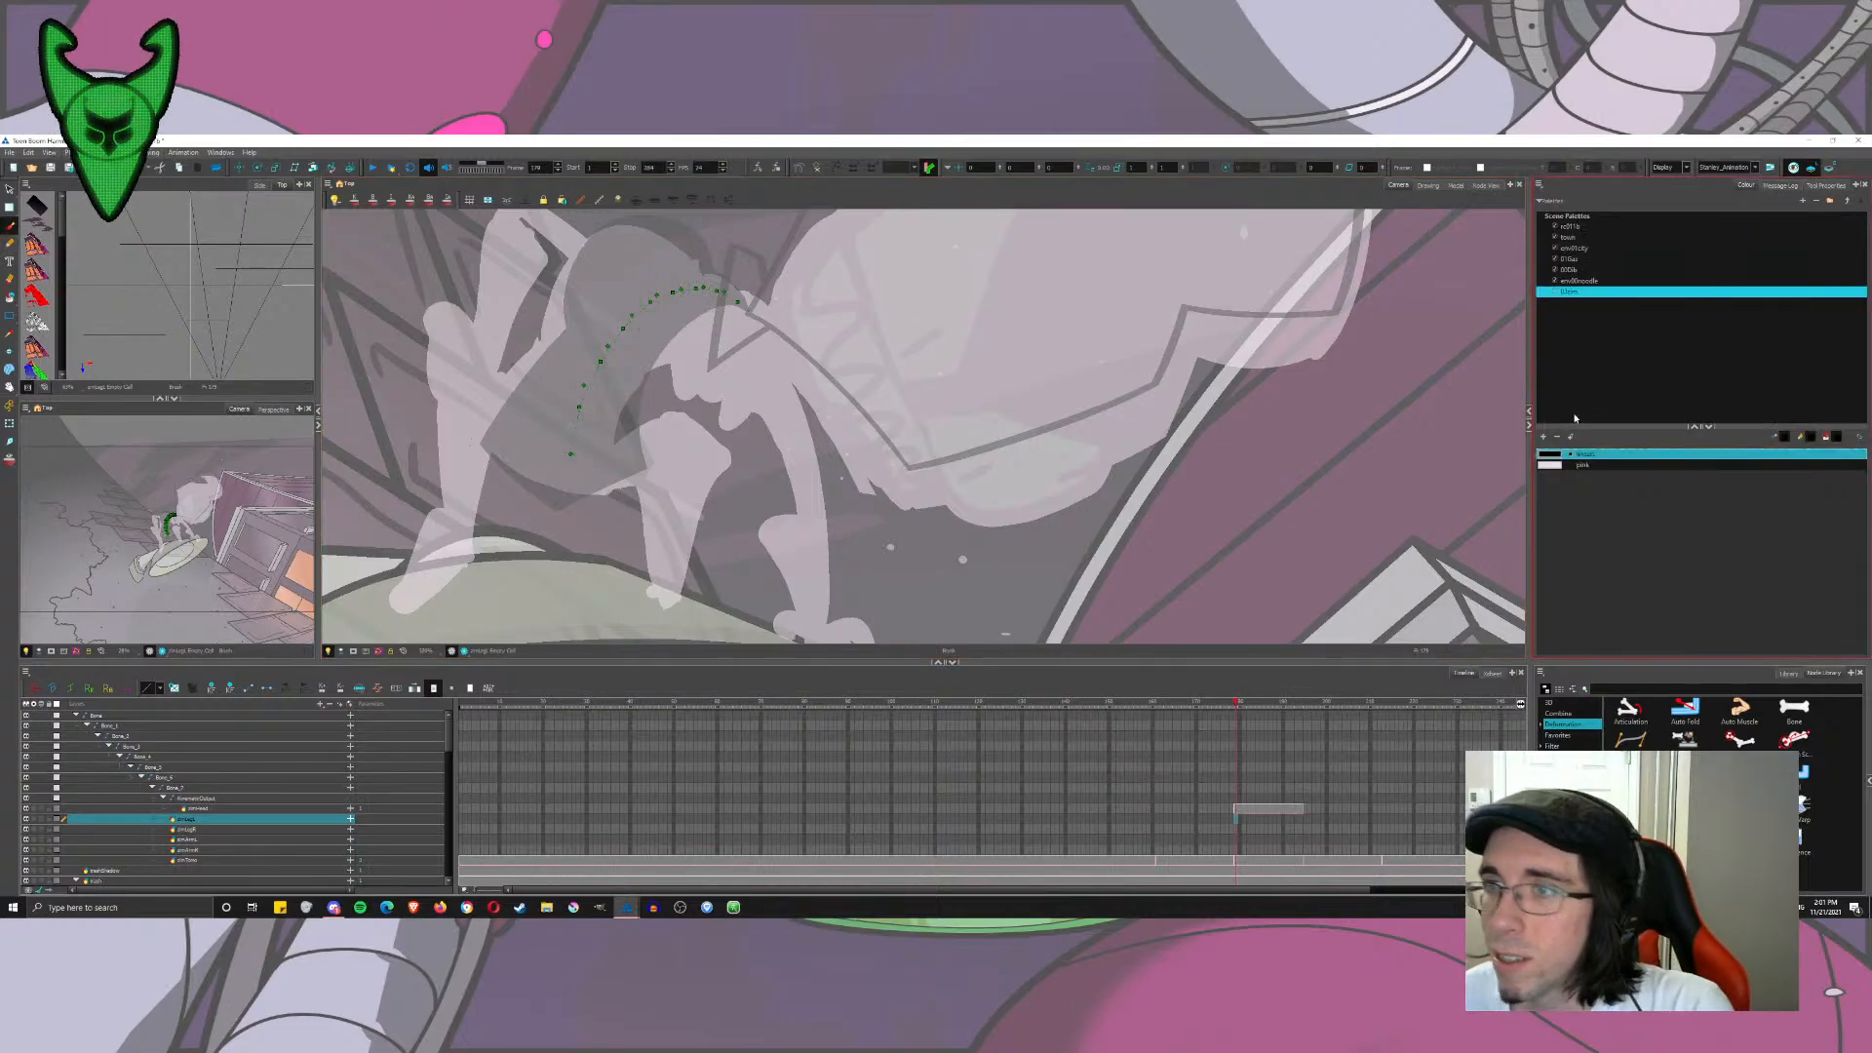
{"action": "left_click", "coordinate": [256, 799]}
{"action": "left_click", "coordinate": [195, 819]}
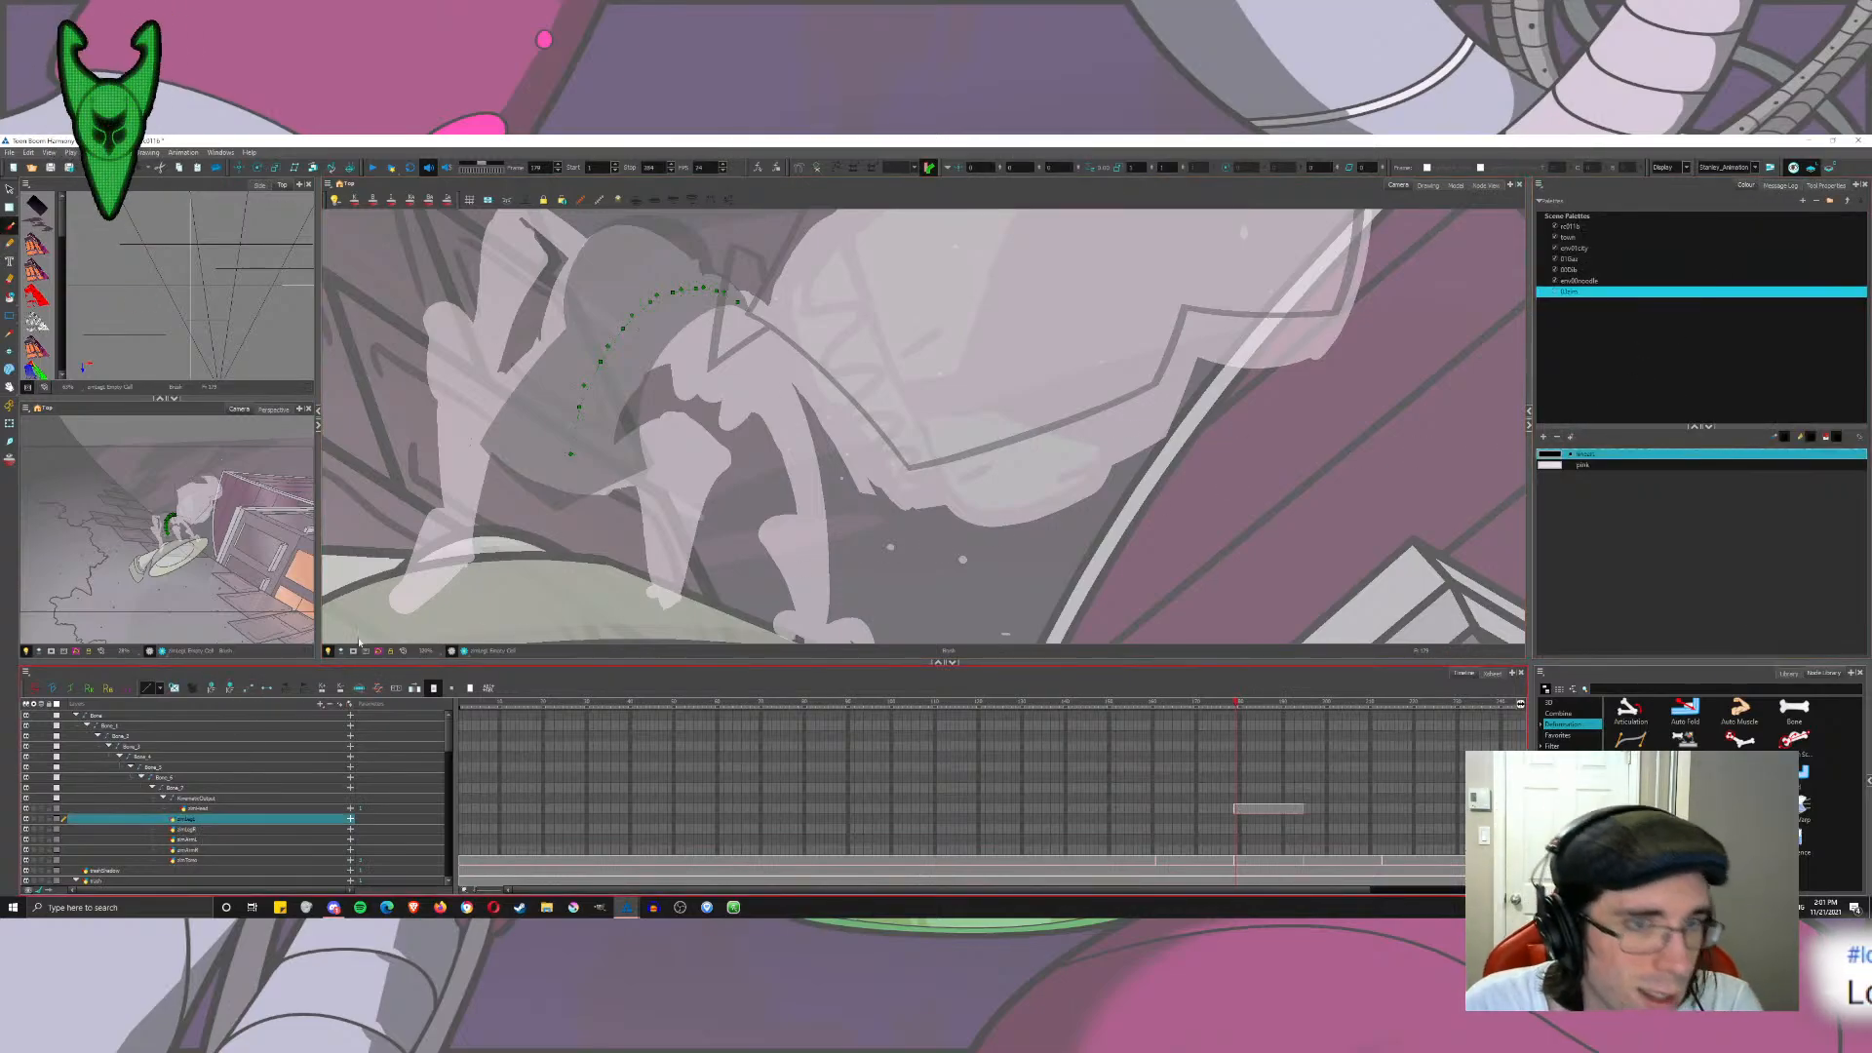
{"action": "mouse_move", "coordinate": [580, 437]}
{"action": "left_mouse_down"}
{"action": "mouse_move", "coordinate": [769, 475]}
{"action": "mouse_move", "coordinate": [780, 510]}
{"action": "mouse_move", "coordinate": [858, 444]}
{"action": "mouse_move", "coordinate": [936, 534]}
{"action": "mouse_move", "coordinate": [880, 564]}
{"action": "mouse_move", "coordinate": [841, 680]}
{"action": "left_mouse_up"}
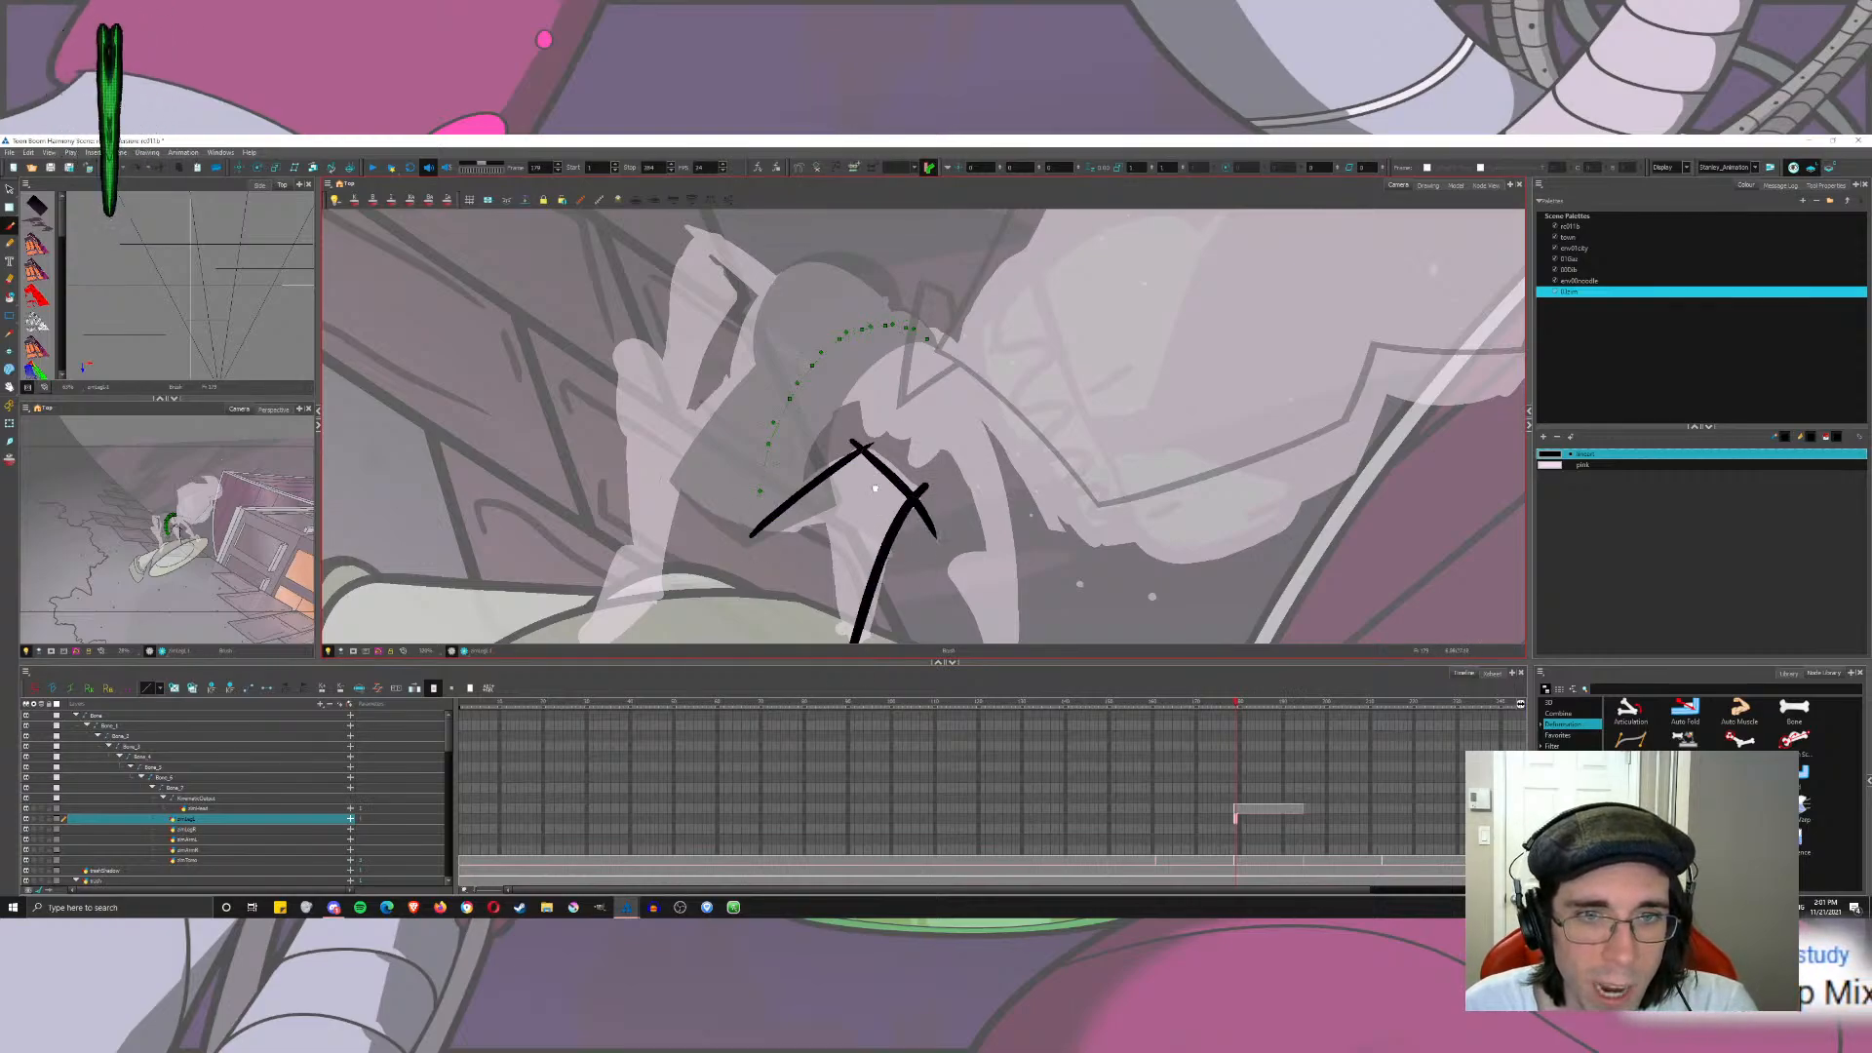
{"action": "left_click_drag", "start_coordinate": [869, 596], "coordinate": [877, 532]}
{"action": "key", "text": "ctrl+z"}
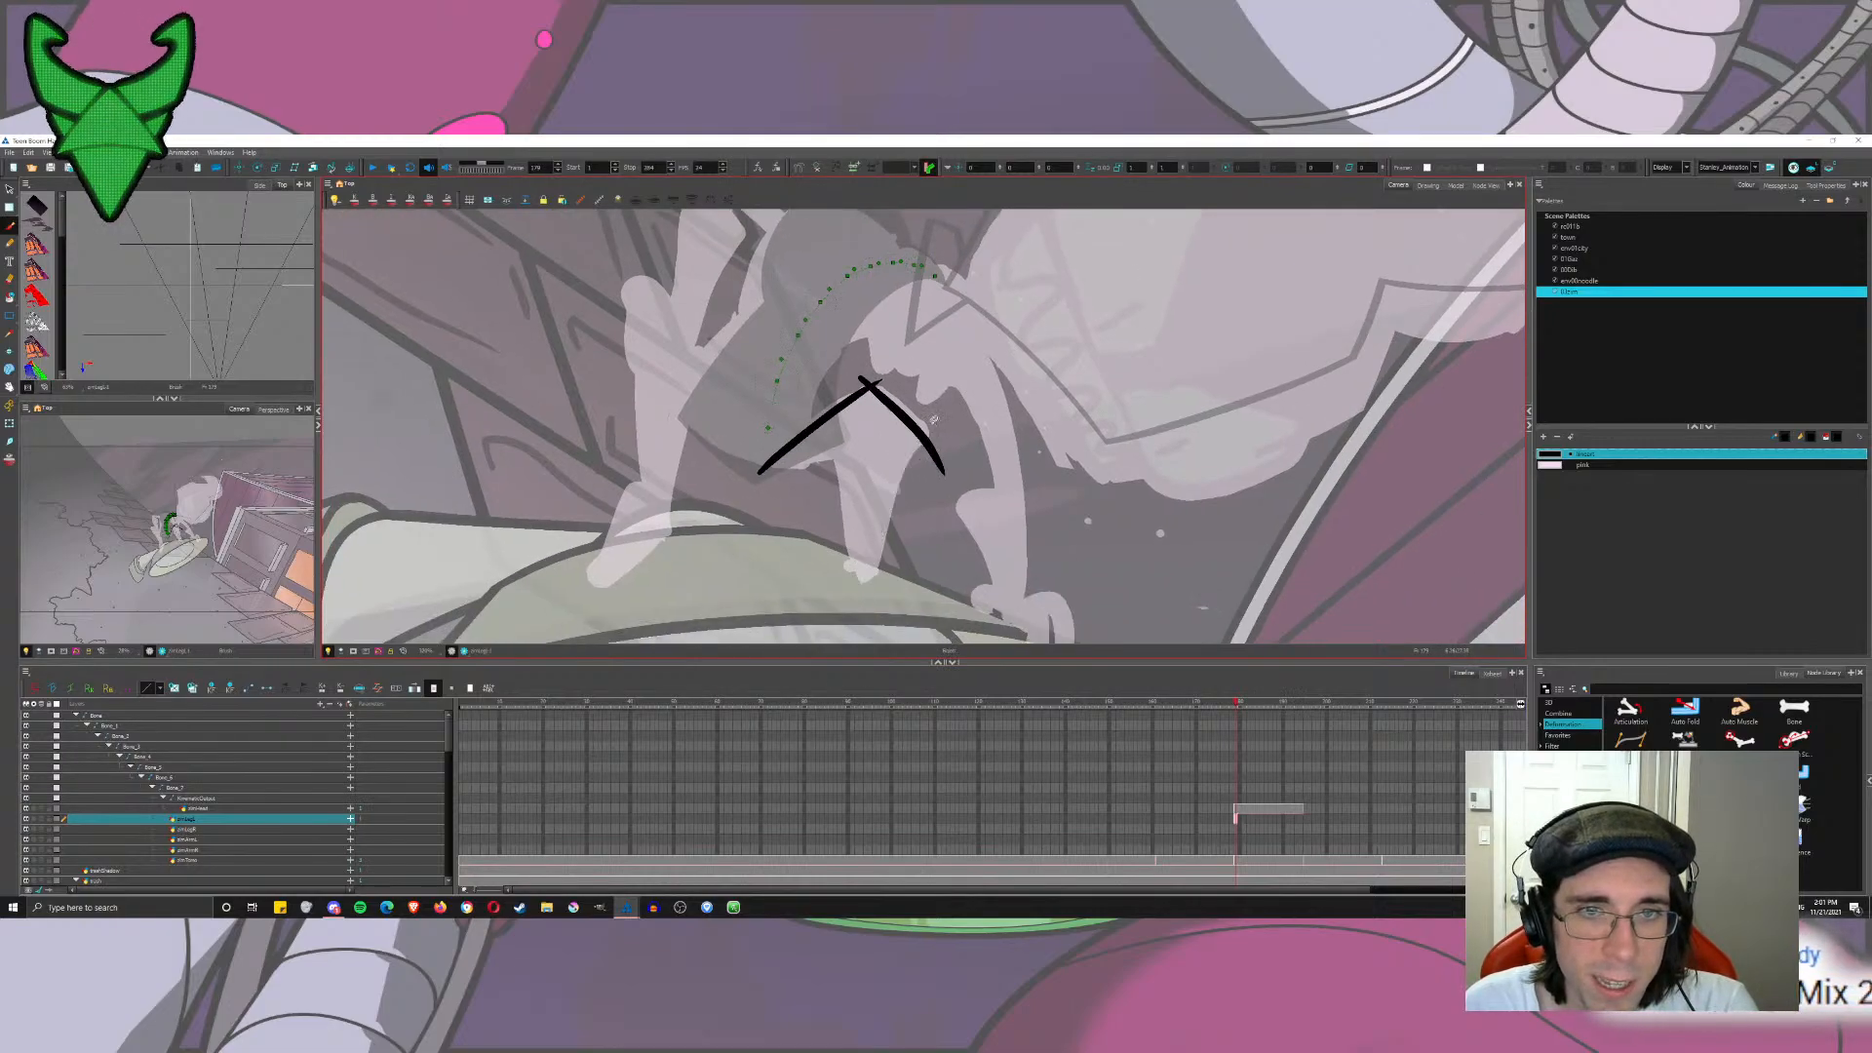
{"action": "left_click_drag", "start_coordinate": [936, 421], "coordinate": [845, 612]}
Step: Try brush strokes for the leg's inner side from the knee line down to the lower tip, undoing each one
{"action": "mouse_move", "coordinate": [755, 472]}
{"action": "left_mouse_down"}
{"action": "mouse_move", "coordinate": [858, 410]}
{"action": "mouse_move", "coordinate": [785, 477]}
{"action": "mouse_move", "coordinate": [874, 455]}
{"action": "mouse_move", "coordinate": [857, 574]}
{"action": "left_mouse_up"}
{"action": "key", "text": "ctrl+z"}
{"action": "key", "text": "ctrl+z"}
{"action": "key", "text": "ctrl+z"}
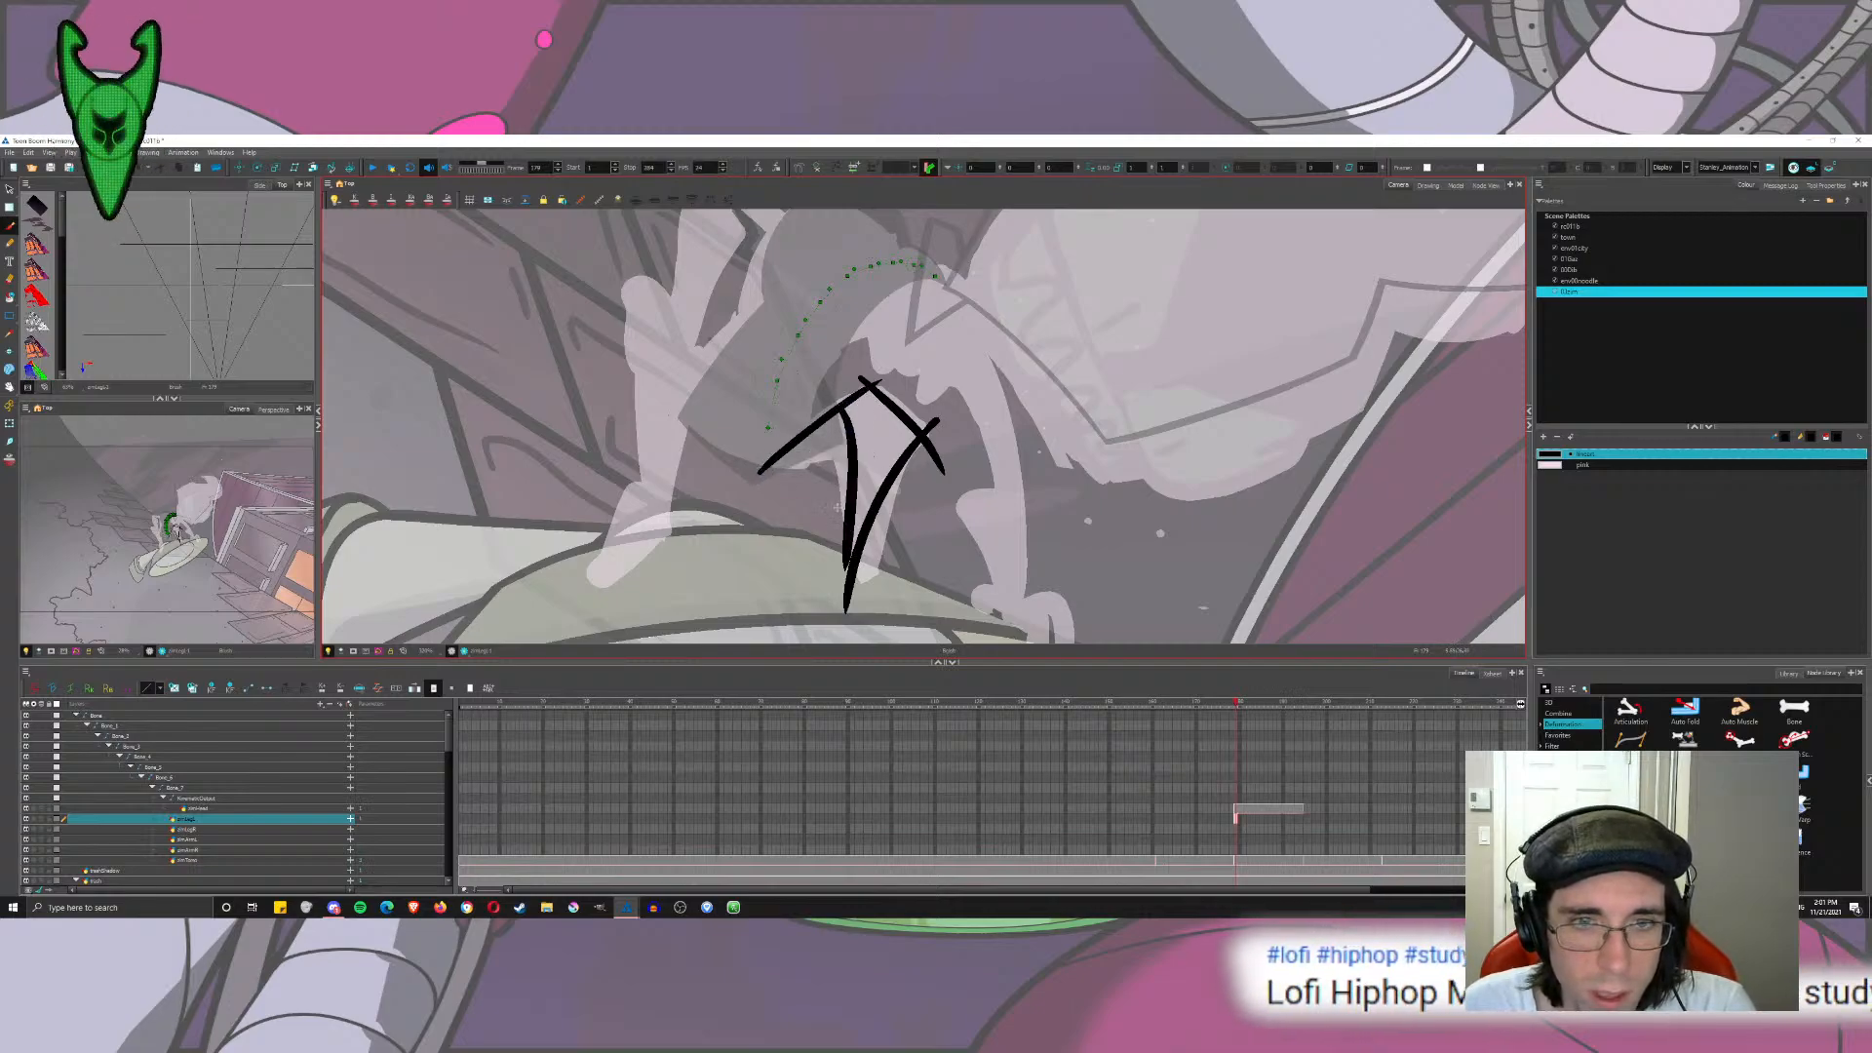
{"action": "key", "text": "ctrl+z"}
{"action": "left_click_drag", "start_coordinate": [819, 416], "coordinate": [860, 576]}
{"action": "key", "text": "ctrl+z"}
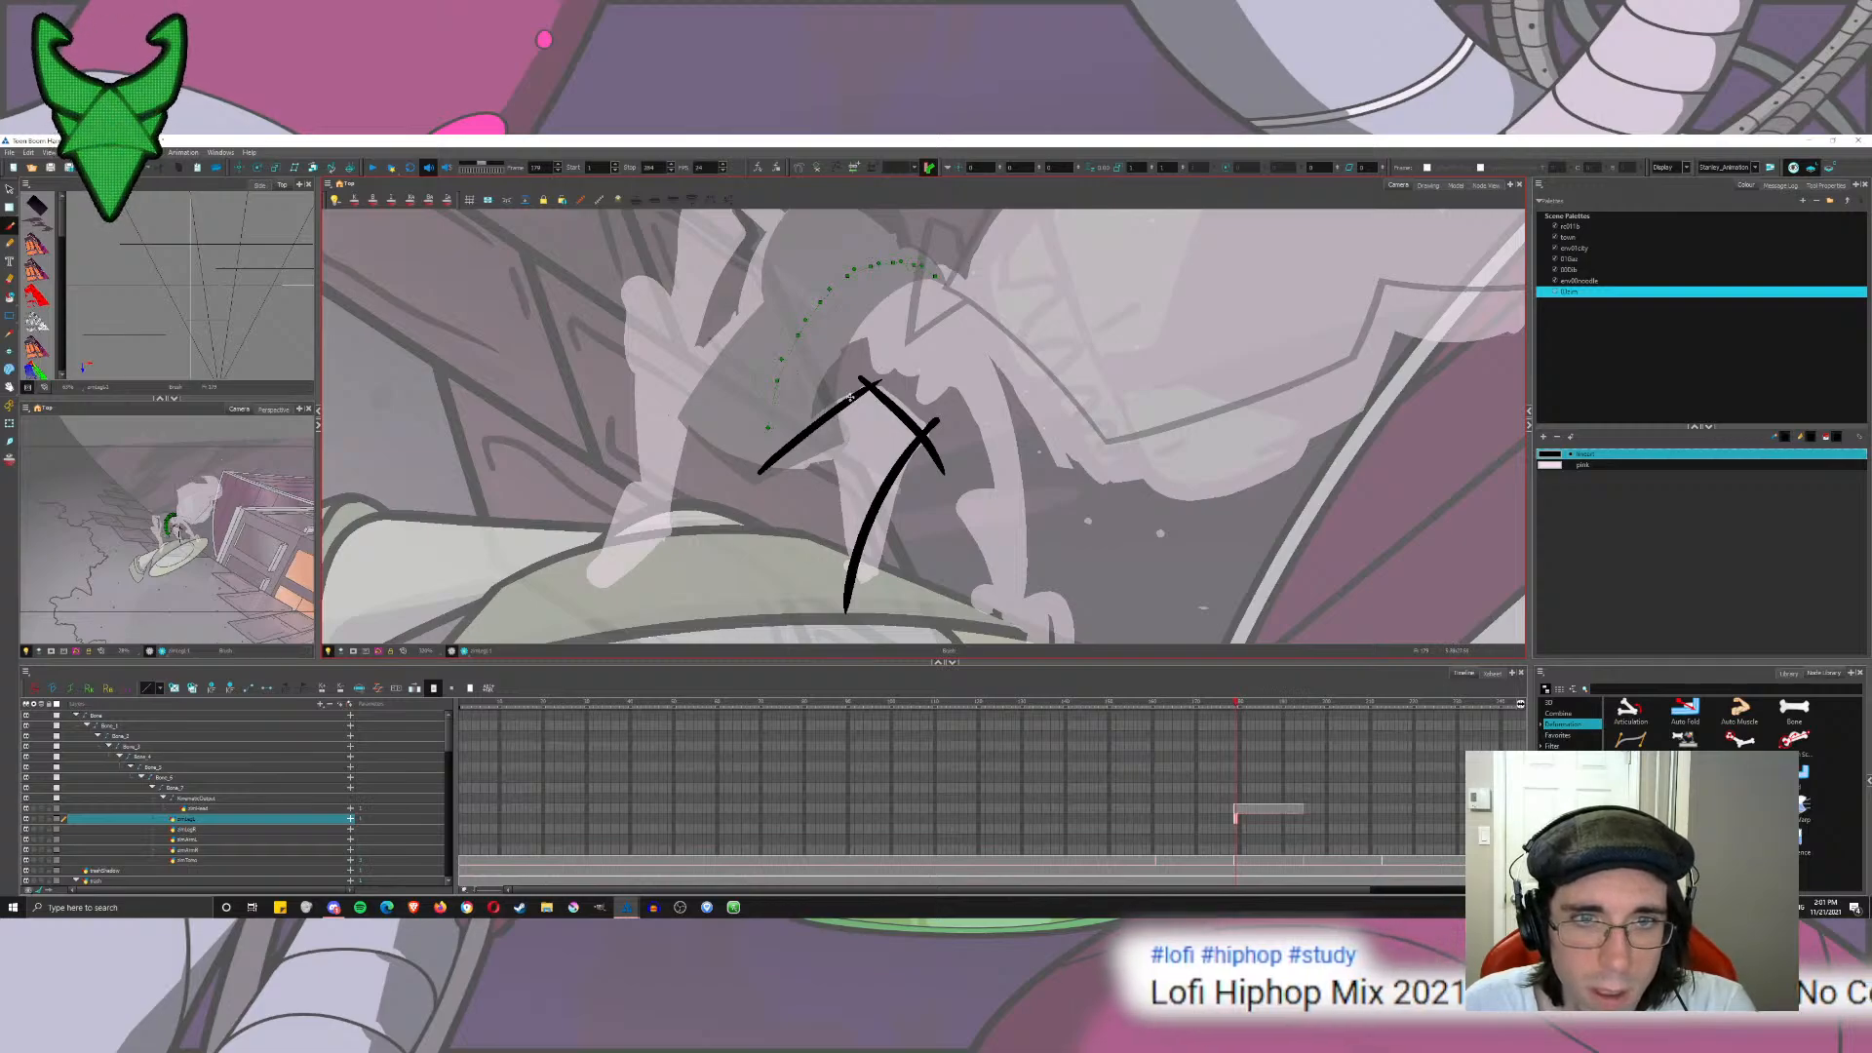
Step: Finish the bent limb's outline with its two inner edges, and trim the overshooting lines at its outer corners
{"action": "mouse_move", "coordinate": [815, 422]}
{"action": "left_mouse_down"}
{"action": "mouse_move", "coordinate": [845, 484]}
{"action": "mouse_move", "coordinate": [829, 583]}
{"action": "left_mouse_up"}
{"action": "key", "text": "ctrl+z"}
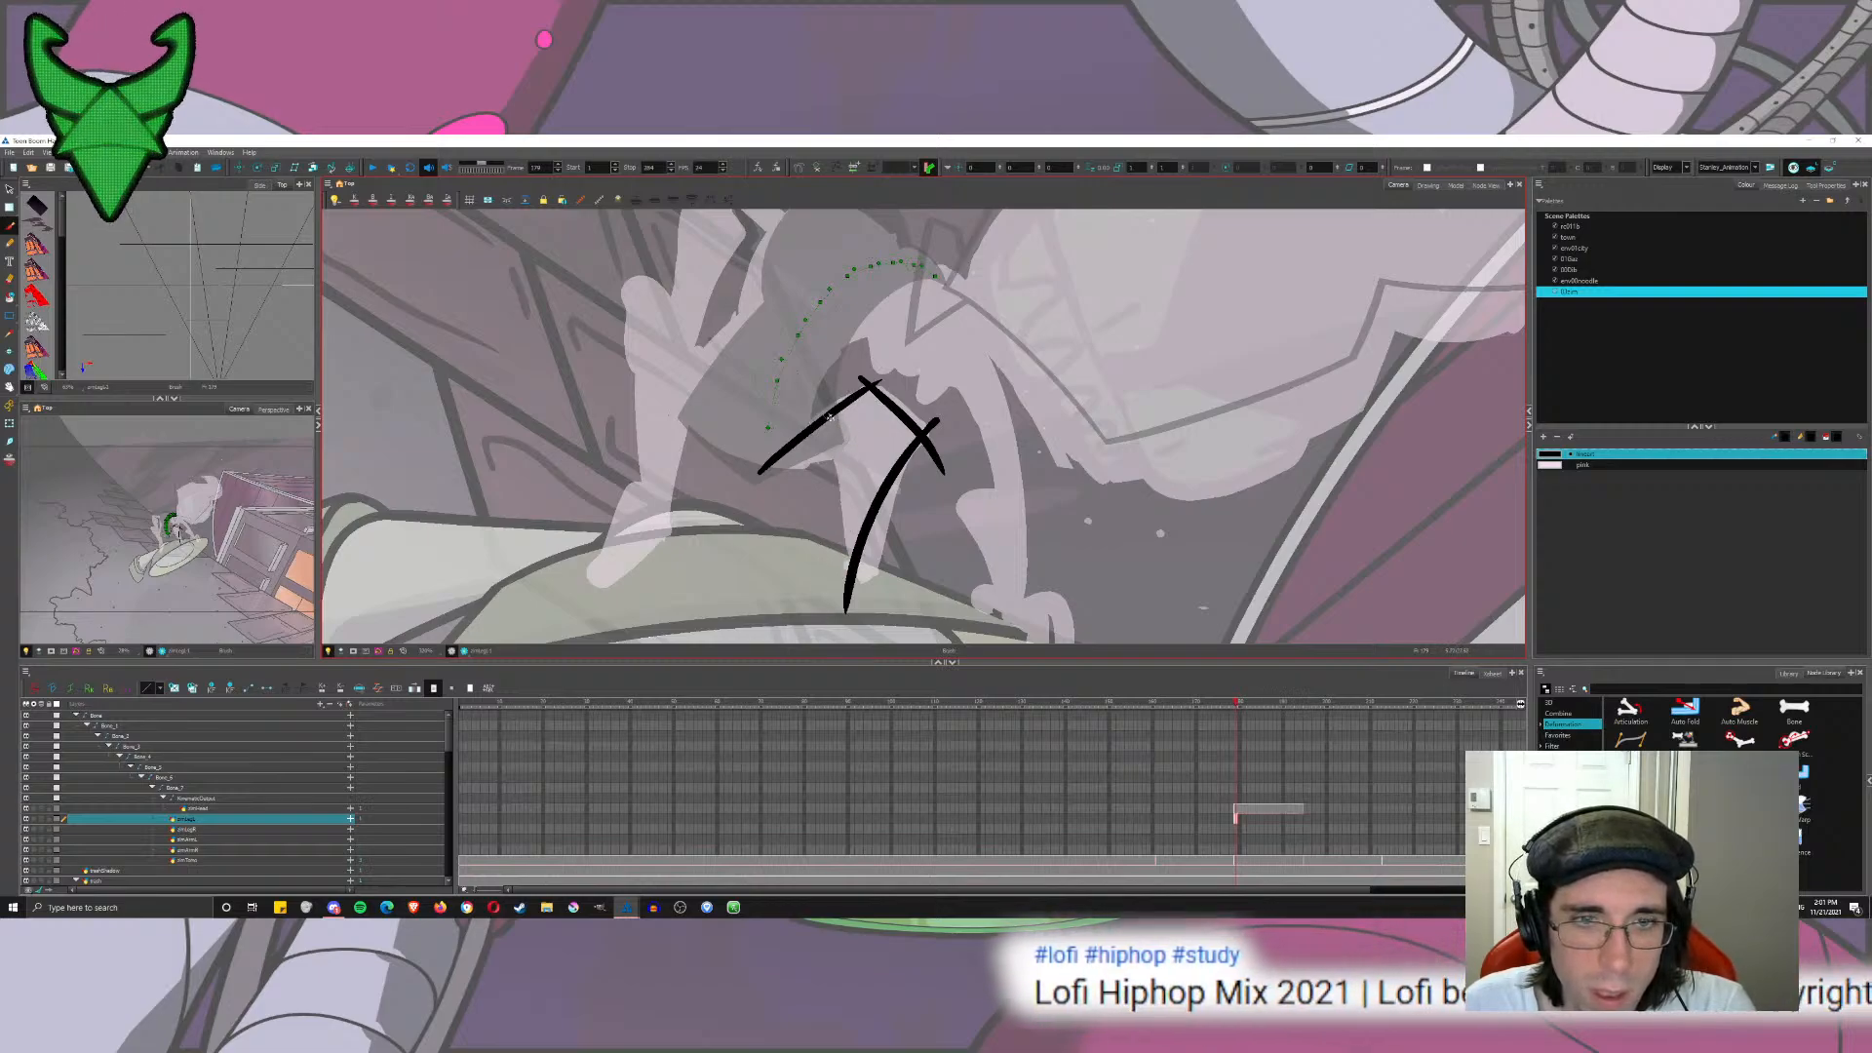
{"action": "mouse_move", "coordinate": [823, 414]}
{"action": "left_mouse_down"}
{"action": "mouse_move", "coordinate": [832, 604]}
{"action": "mouse_move", "coordinate": [856, 418]}
{"action": "mouse_move", "coordinate": [838, 404]}
{"action": "mouse_move", "coordinate": [775, 478]}
{"action": "mouse_move", "coordinate": [760, 474]}
{"action": "left_mouse_up"}
{"action": "key", "text": "ctrl+z"}
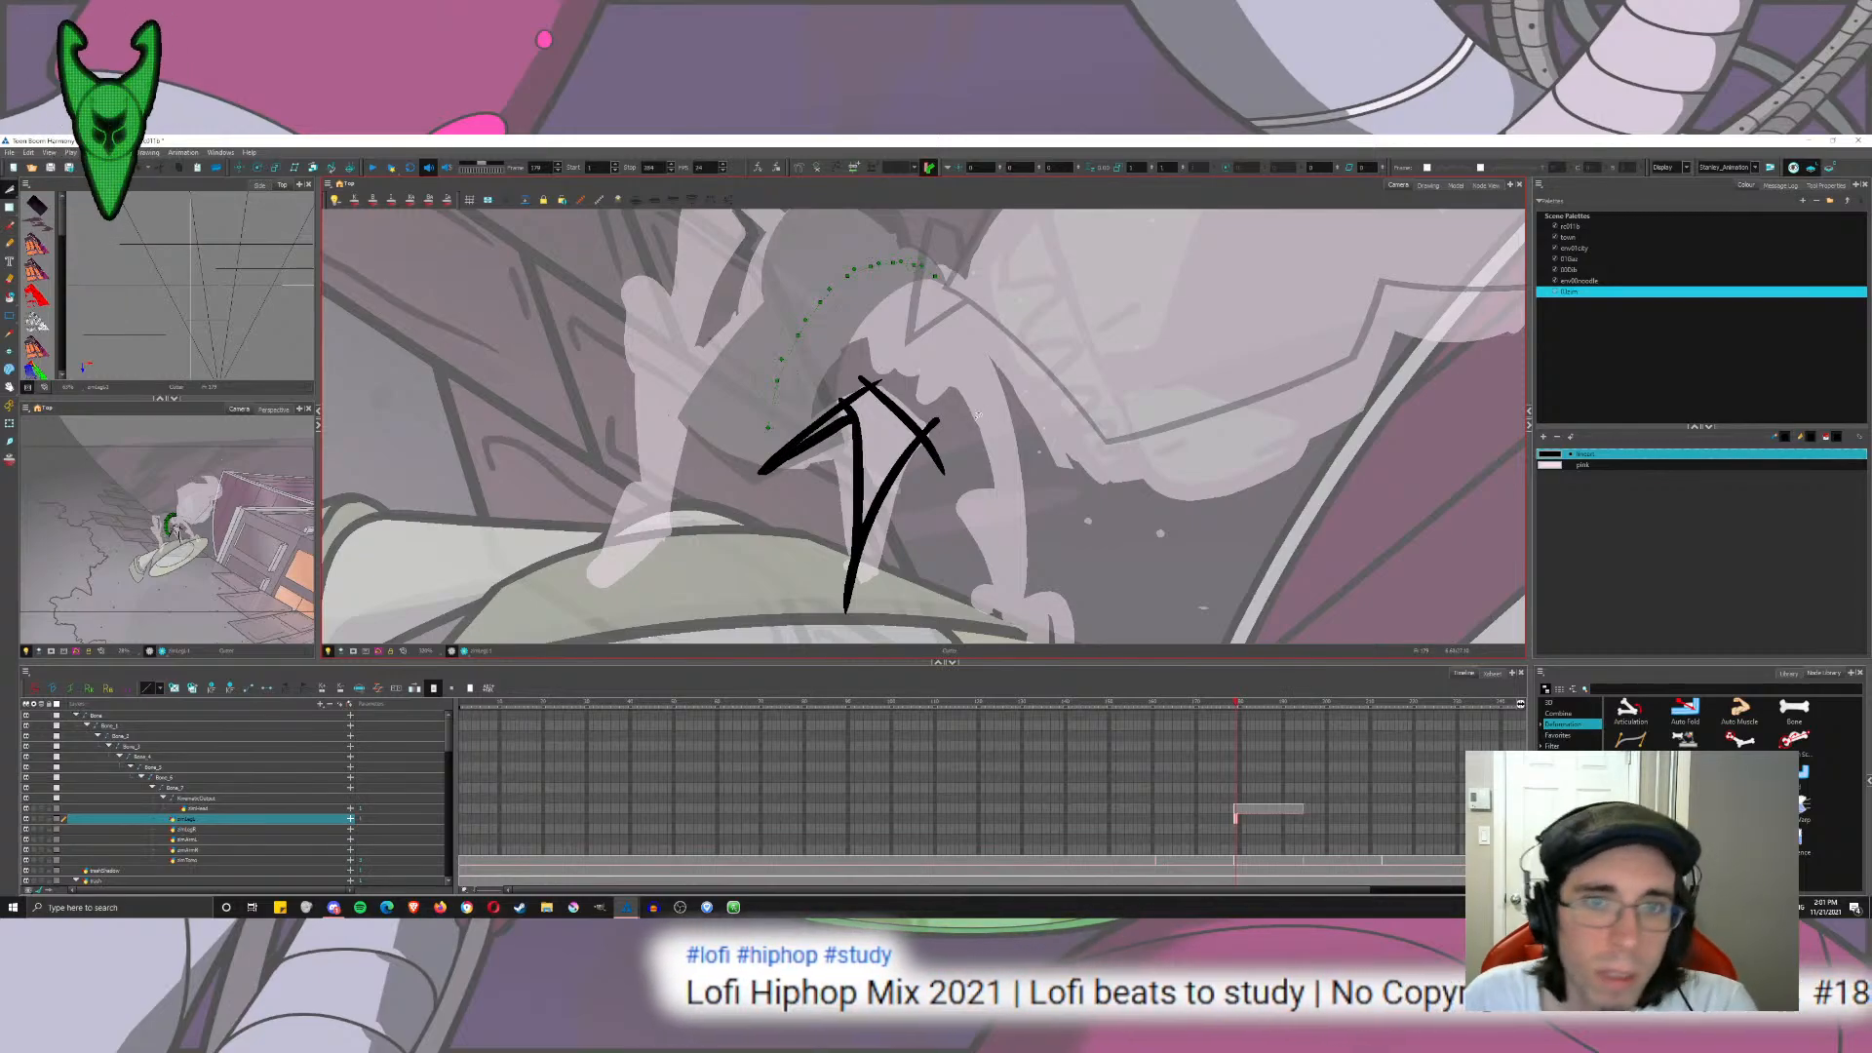
{"action": "mouse_move", "coordinate": [971, 430]}
{"action": "left_mouse_down"}
{"action": "mouse_move", "coordinate": [880, 469]}
{"action": "mouse_move", "coordinate": [921, 416]}
{"action": "left_mouse_up"}
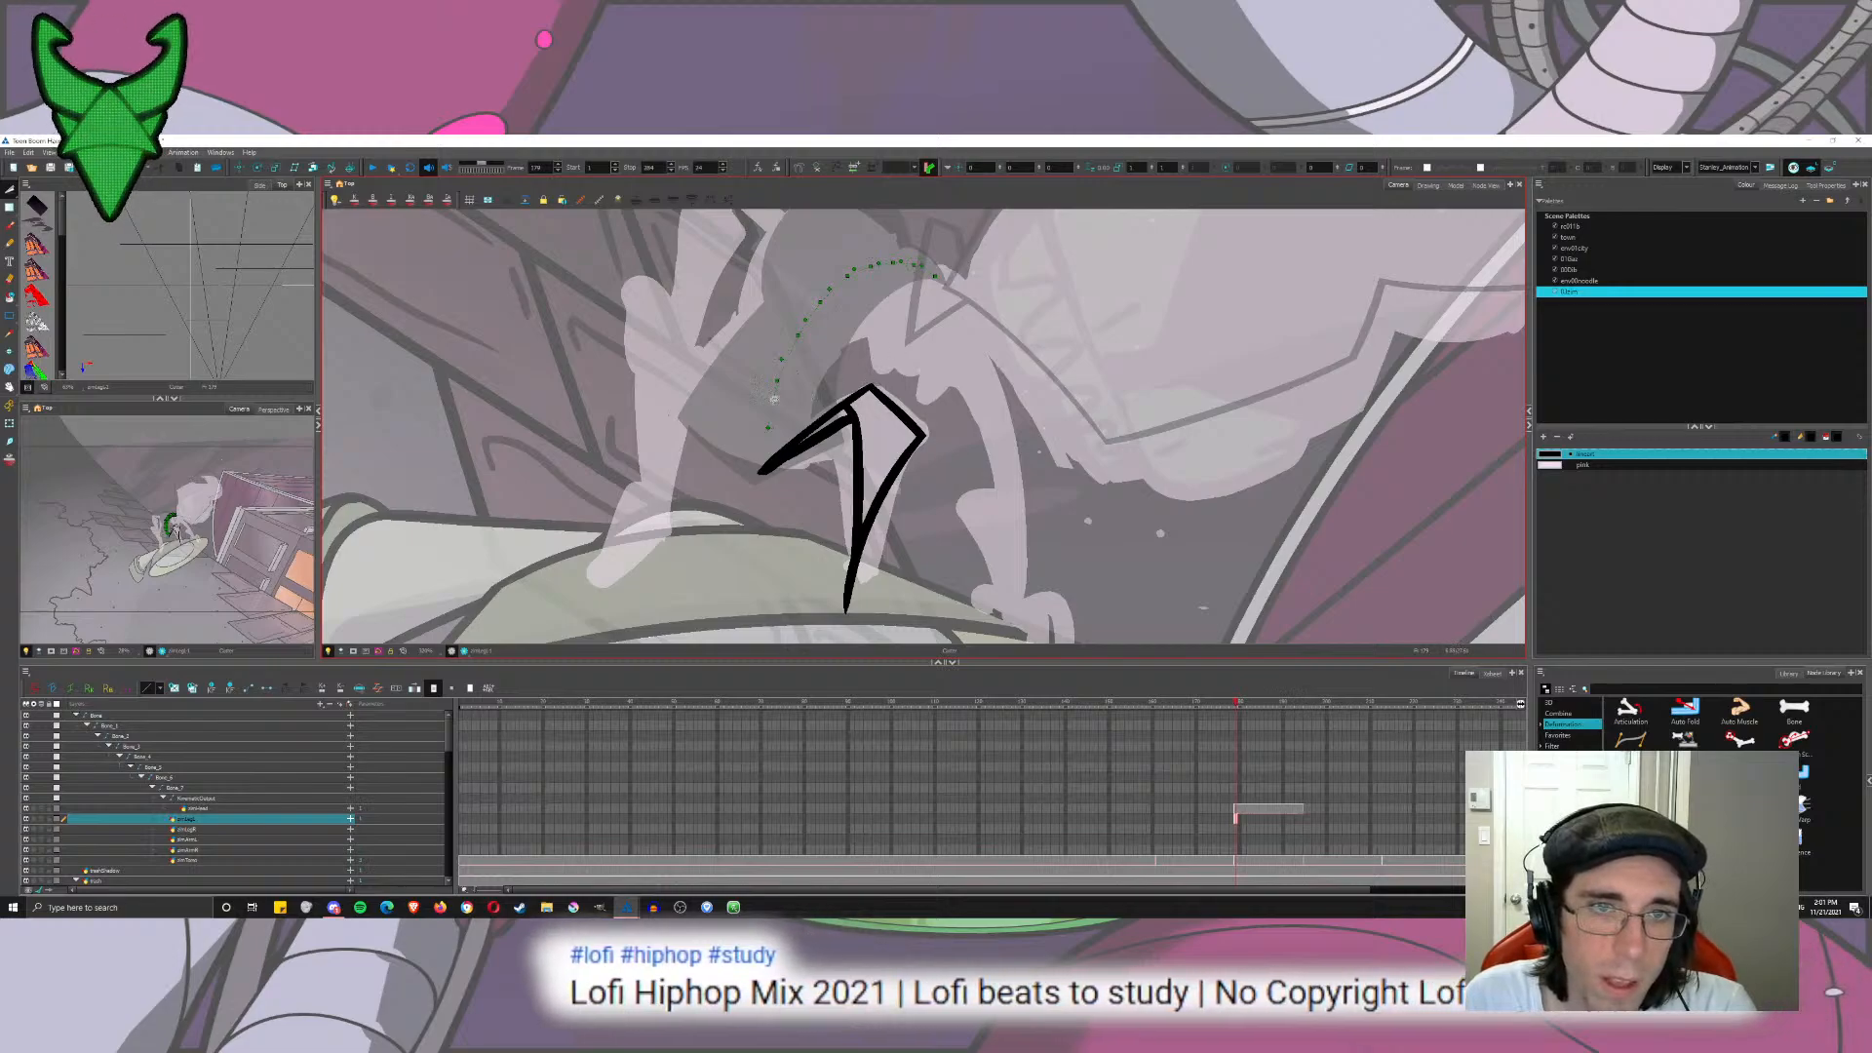
Step: Fill the closed bent limb shape with black
{"action": "left_click", "coordinate": [10, 297]}
{"action": "mouse_move", "coordinate": [826, 405]}
{"action": "left_mouse_down"}
{"action": "mouse_move", "coordinate": [865, 464]}
{"action": "mouse_move", "coordinate": [808, 485]}
{"action": "left_mouse_up"}
{"action": "scroll", "coordinate": [867, 463], "scroll_direction": "down", "scroll_amount": 2}
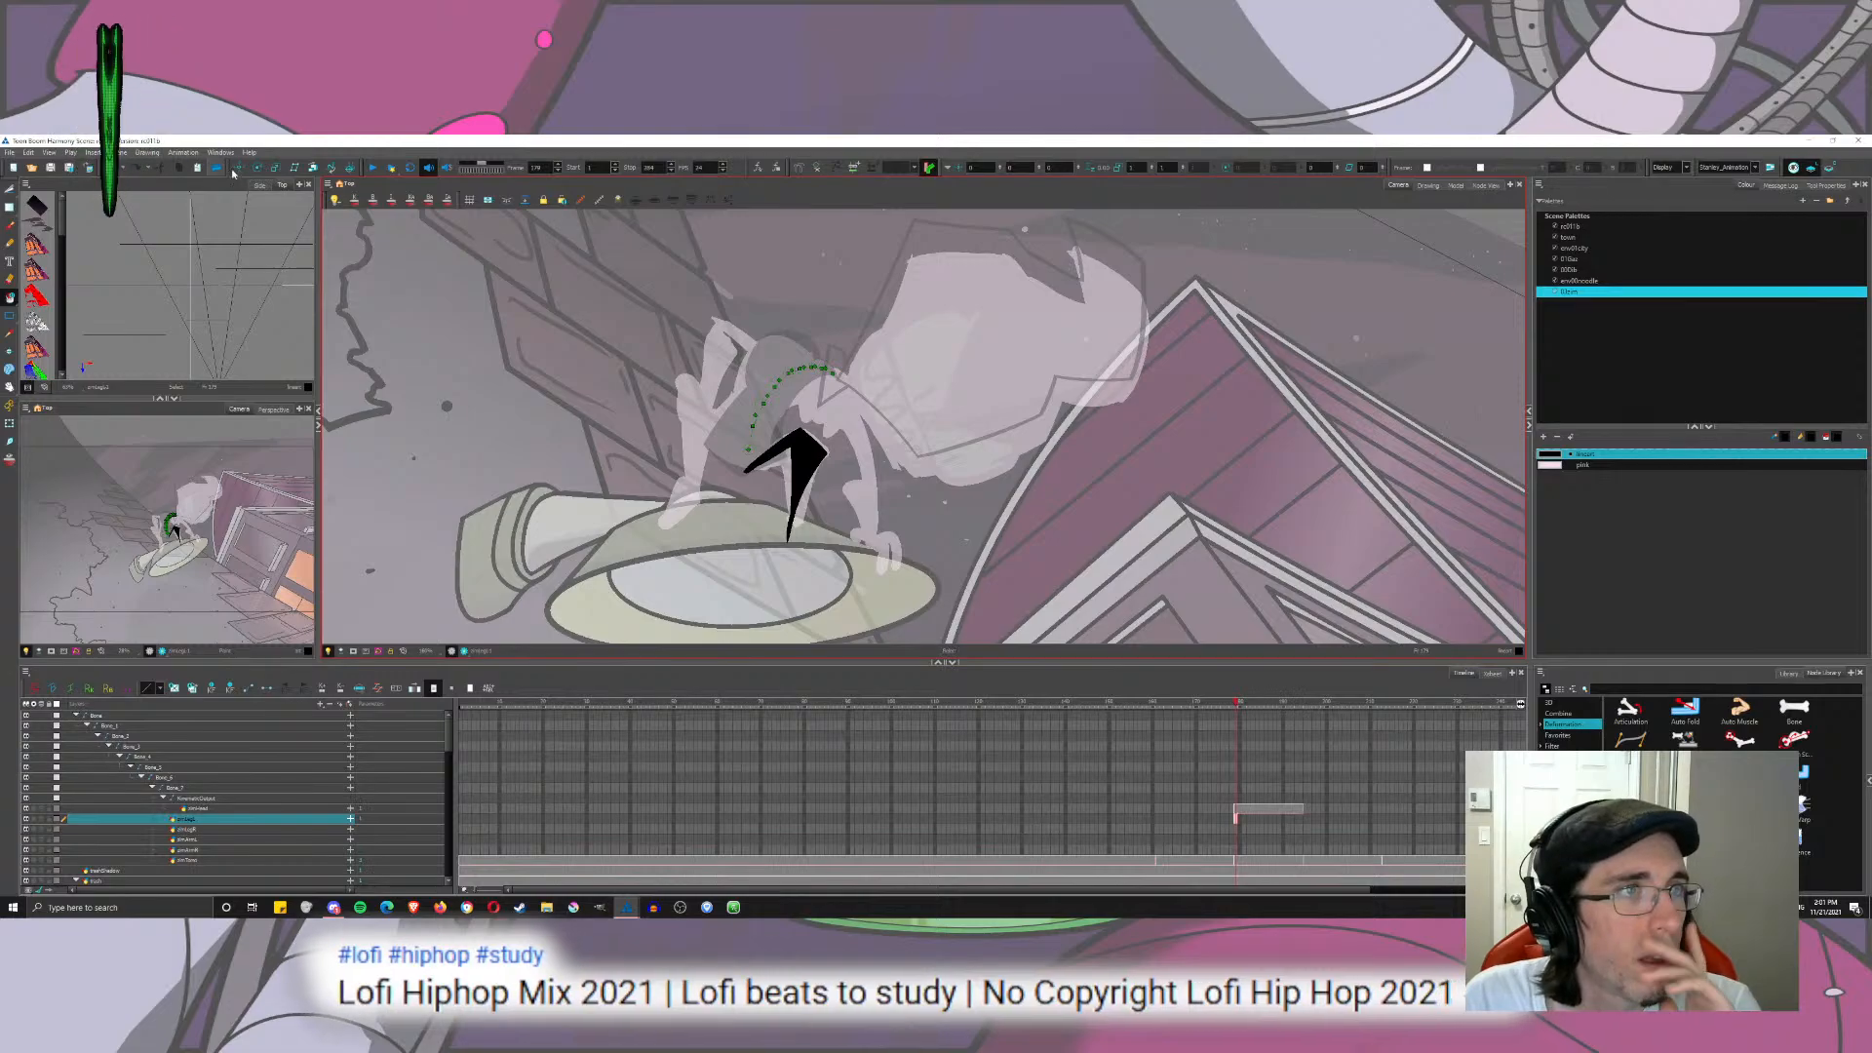
Step: Open the node network and rearrange the limb drawing nodes beneath the bone chain, around the kinematic output
{"action": "left_click", "coordinate": [1480, 185]}
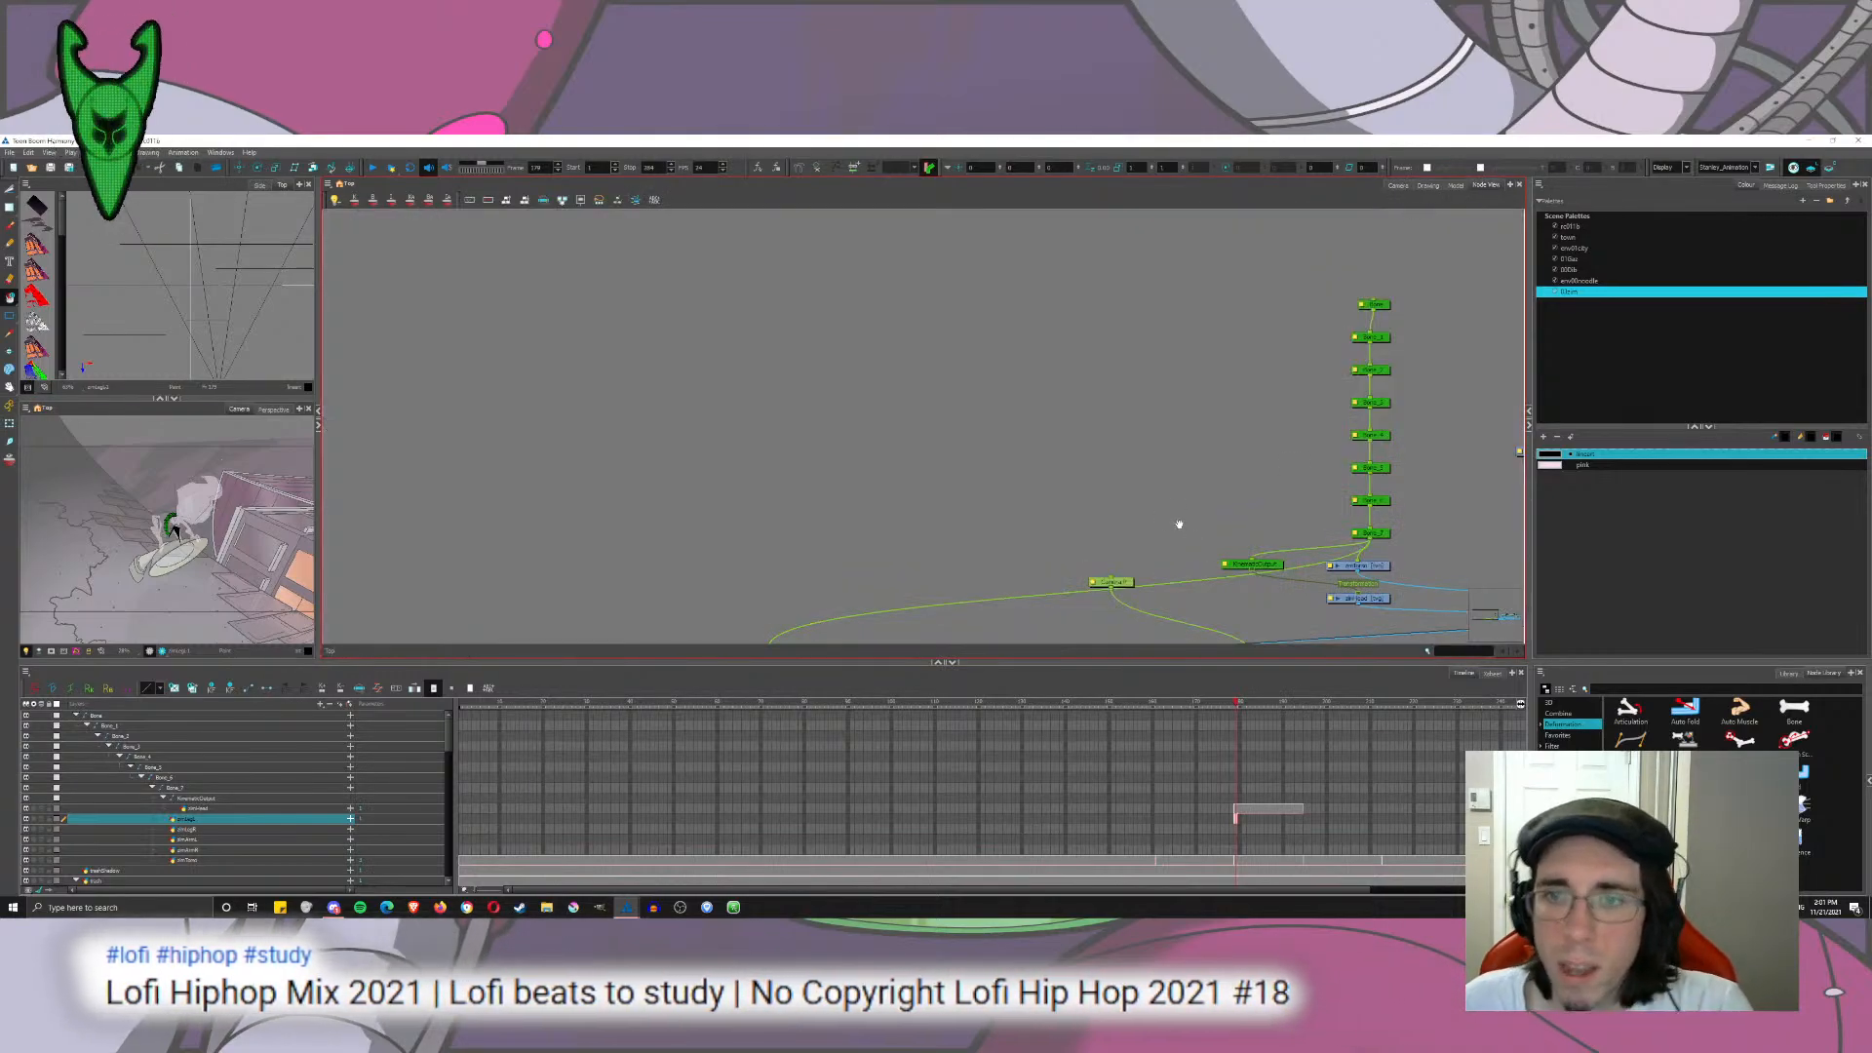
{"action": "left_click_drag", "start_coordinate": [1179, 524], "coordinate": [1026, 325]}
{"action": "left_click_drag", "start_coordinate": [630, 457], "coordinate": [1073, 410]}
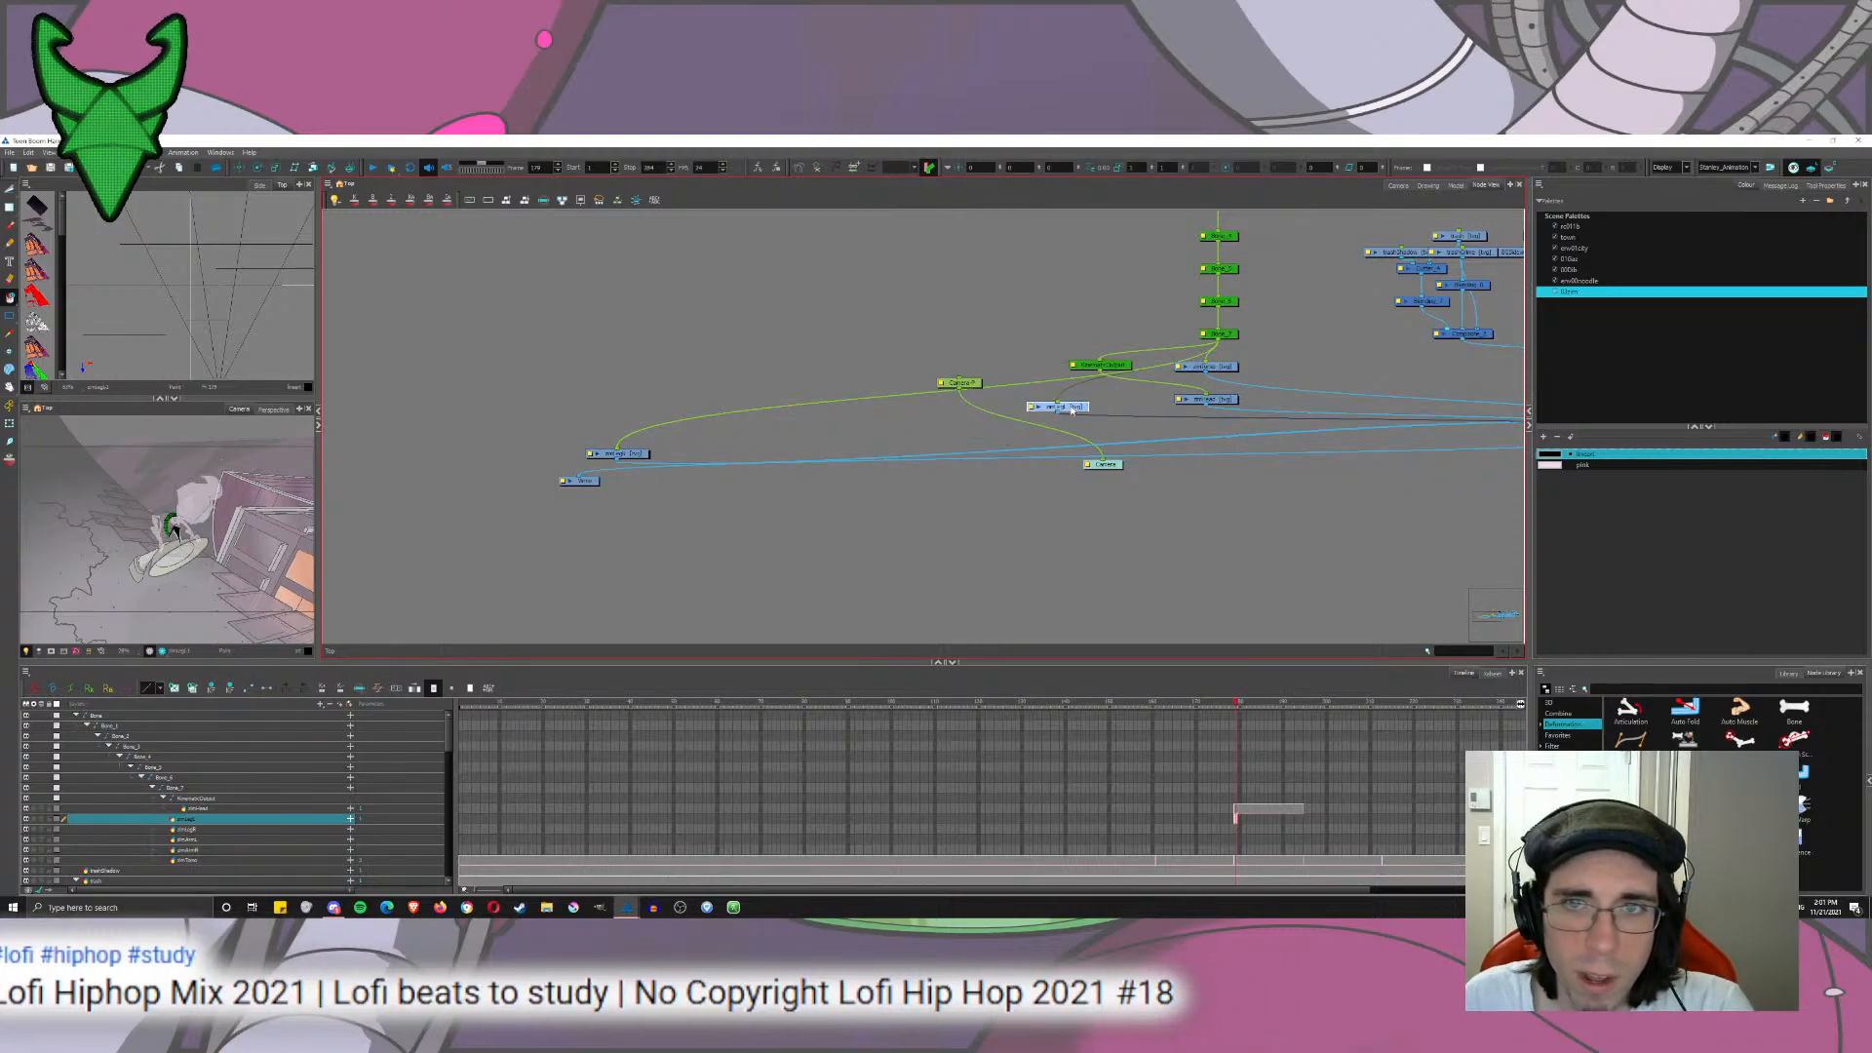
{"action": "left_click_drag", "start_coordinate": [631, 453], "coordinate": [987, 415]}
{"action": "left_click_drag", "start_coordinate": [631, 454], "coordinate": [754, 425]}
{"action": "left_click_drag", "start_coordinate": [851, 343], "coordinate": [754, 462]}
{"action": "left_click_drag", "start_coordinate": [980, 532], "coordinate": [1270, 541]}
{"action": "left_click_drag", "start_coordinate": [1108, 493], "coordinate": [1251, 531]}
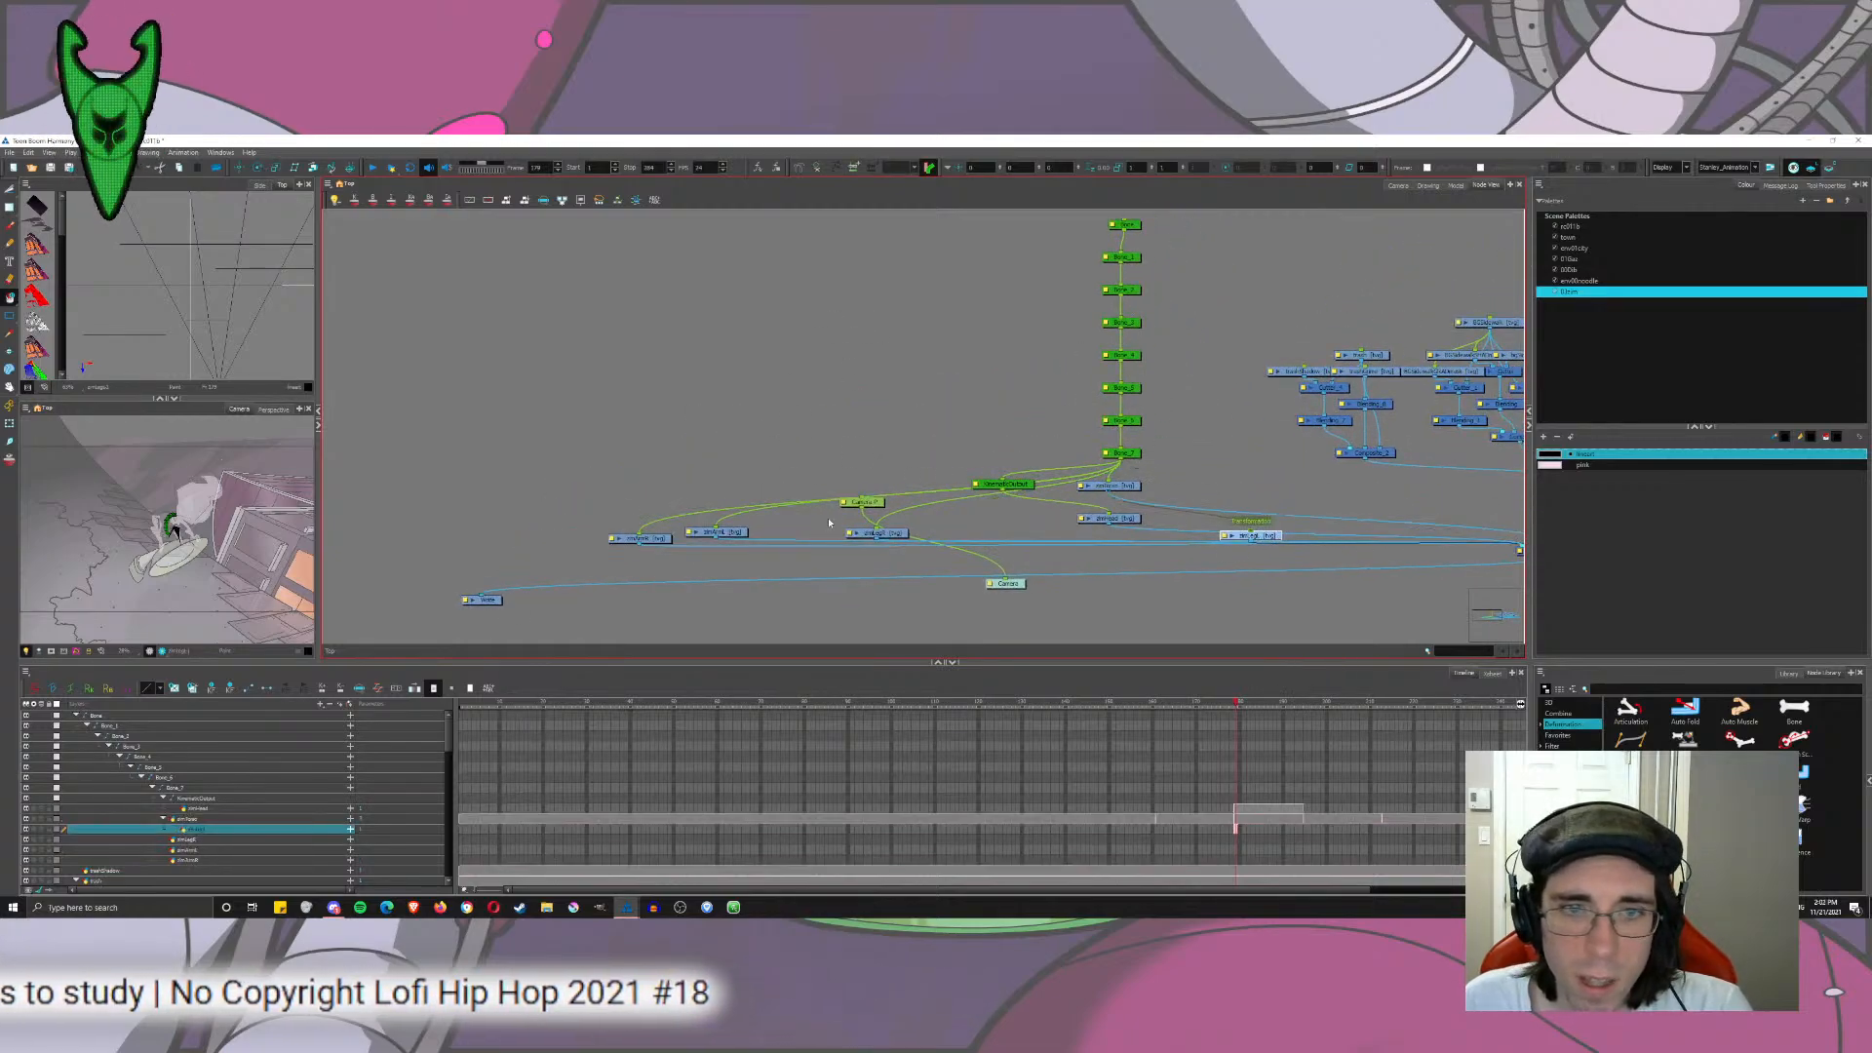
{"action": "left_click_drag", "start_coordinate": [890, 533], "coordinate": [1203, 534]}
{"action": "key", "text": "ctrl+z"}
{"action": "key", "text": "ctrl+z"}
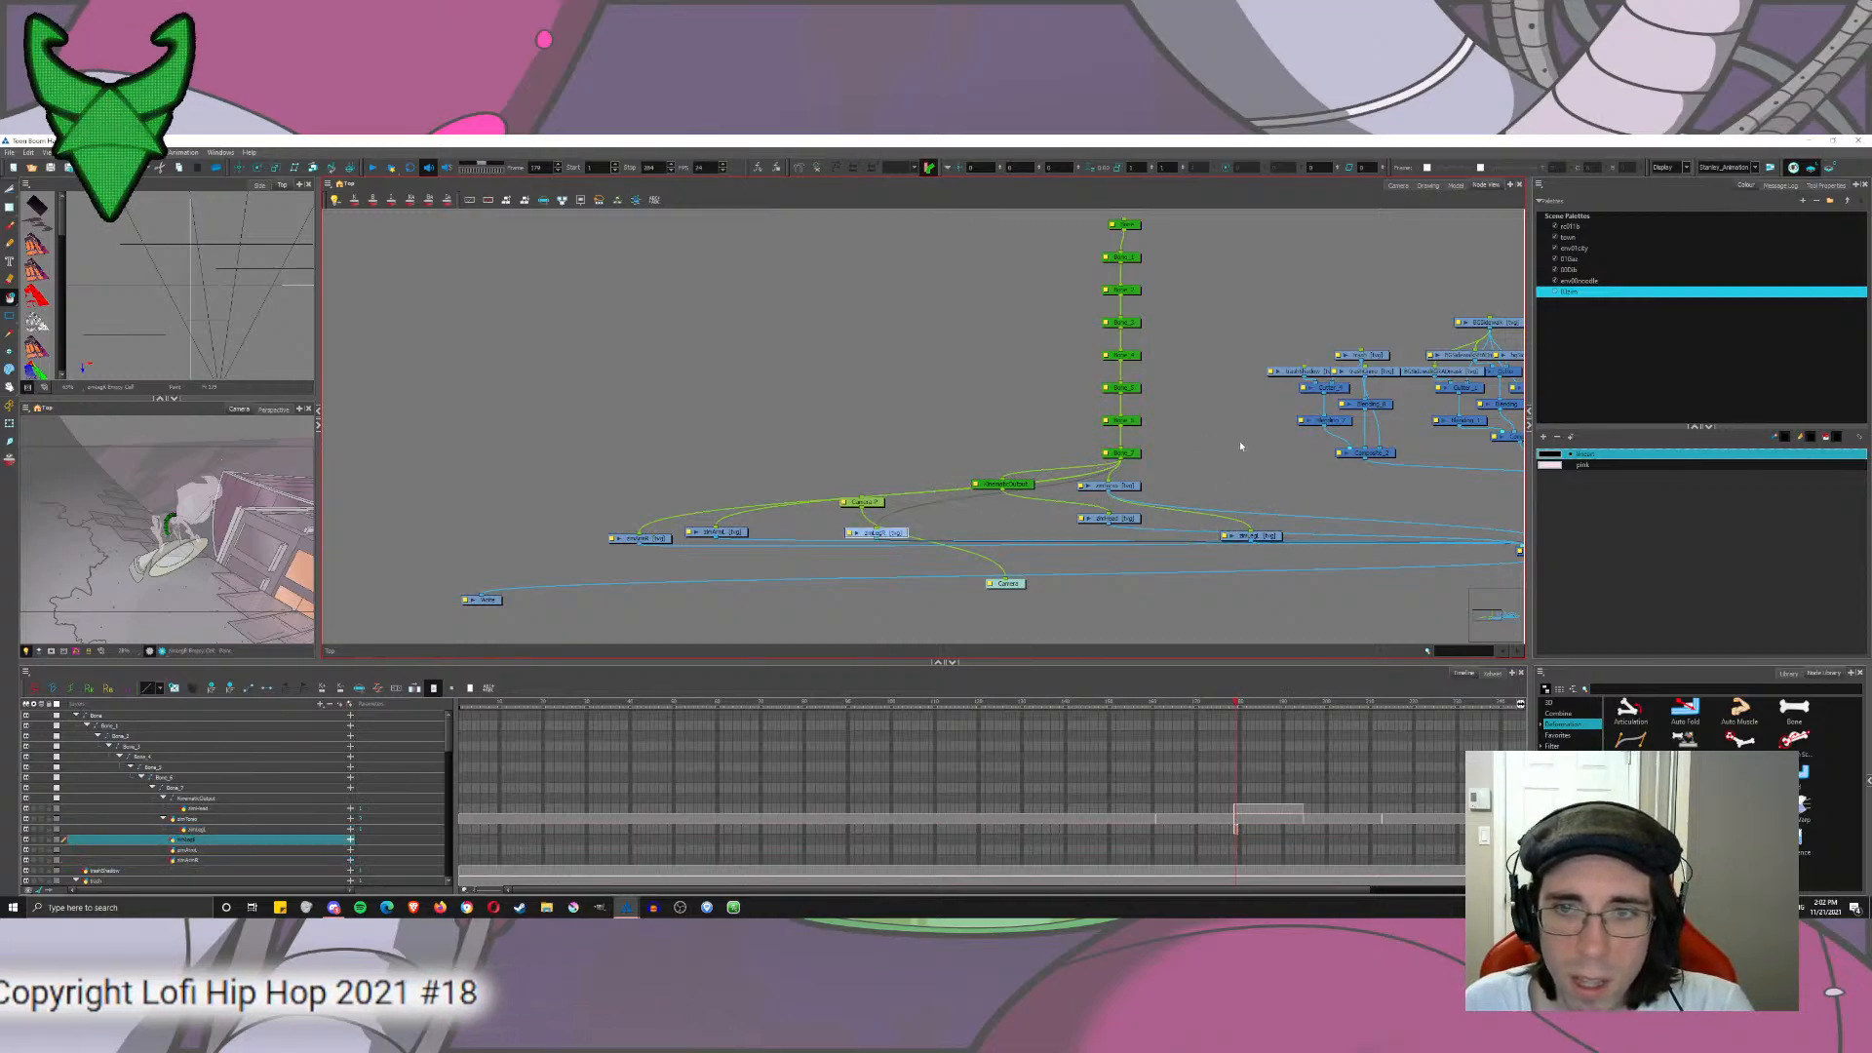
Step: Duplicate the kinematic output node, connect the copy between the top bone and two limb drawings, and return to the camera view
{"action": "left_click", "coordinate": [1238, 441]}
{"action": "left_click_drag", "start_coordinate": [1019, 490], "coordinate": [1027, 475]}
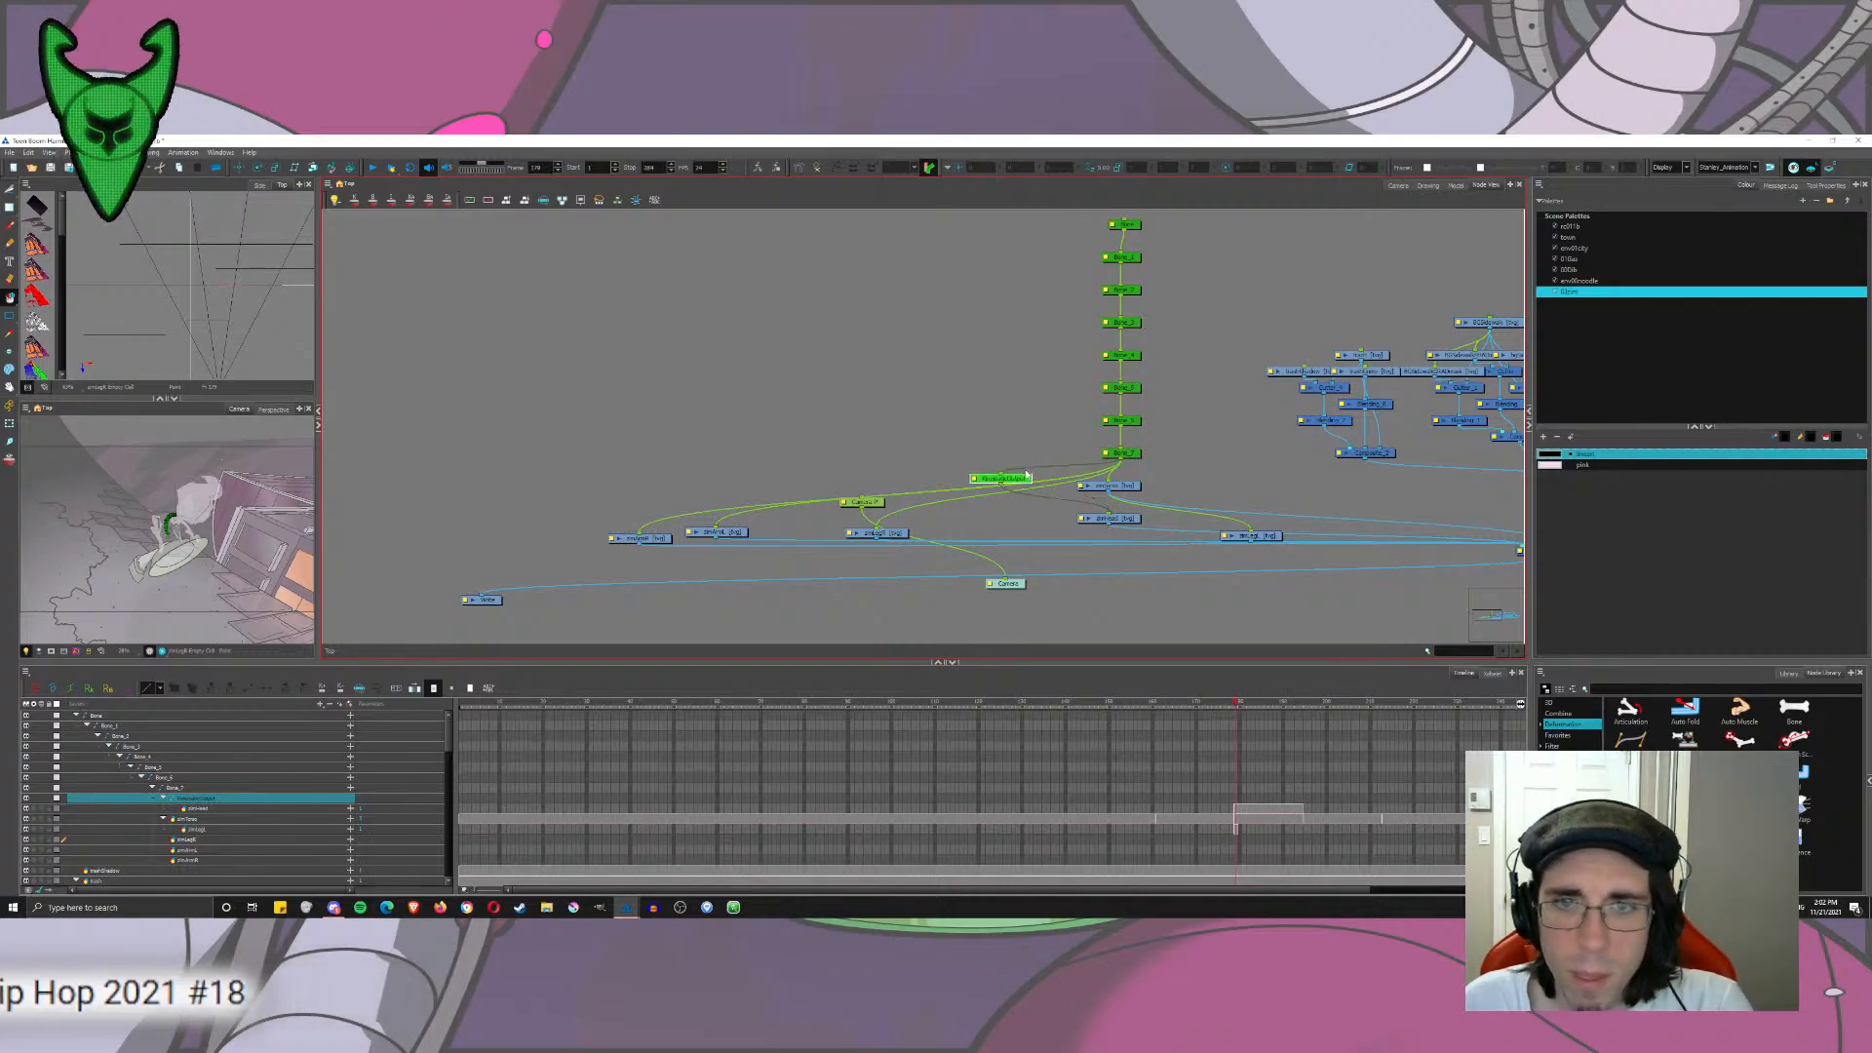
{"action": "key", "text": "ctrl+v"}
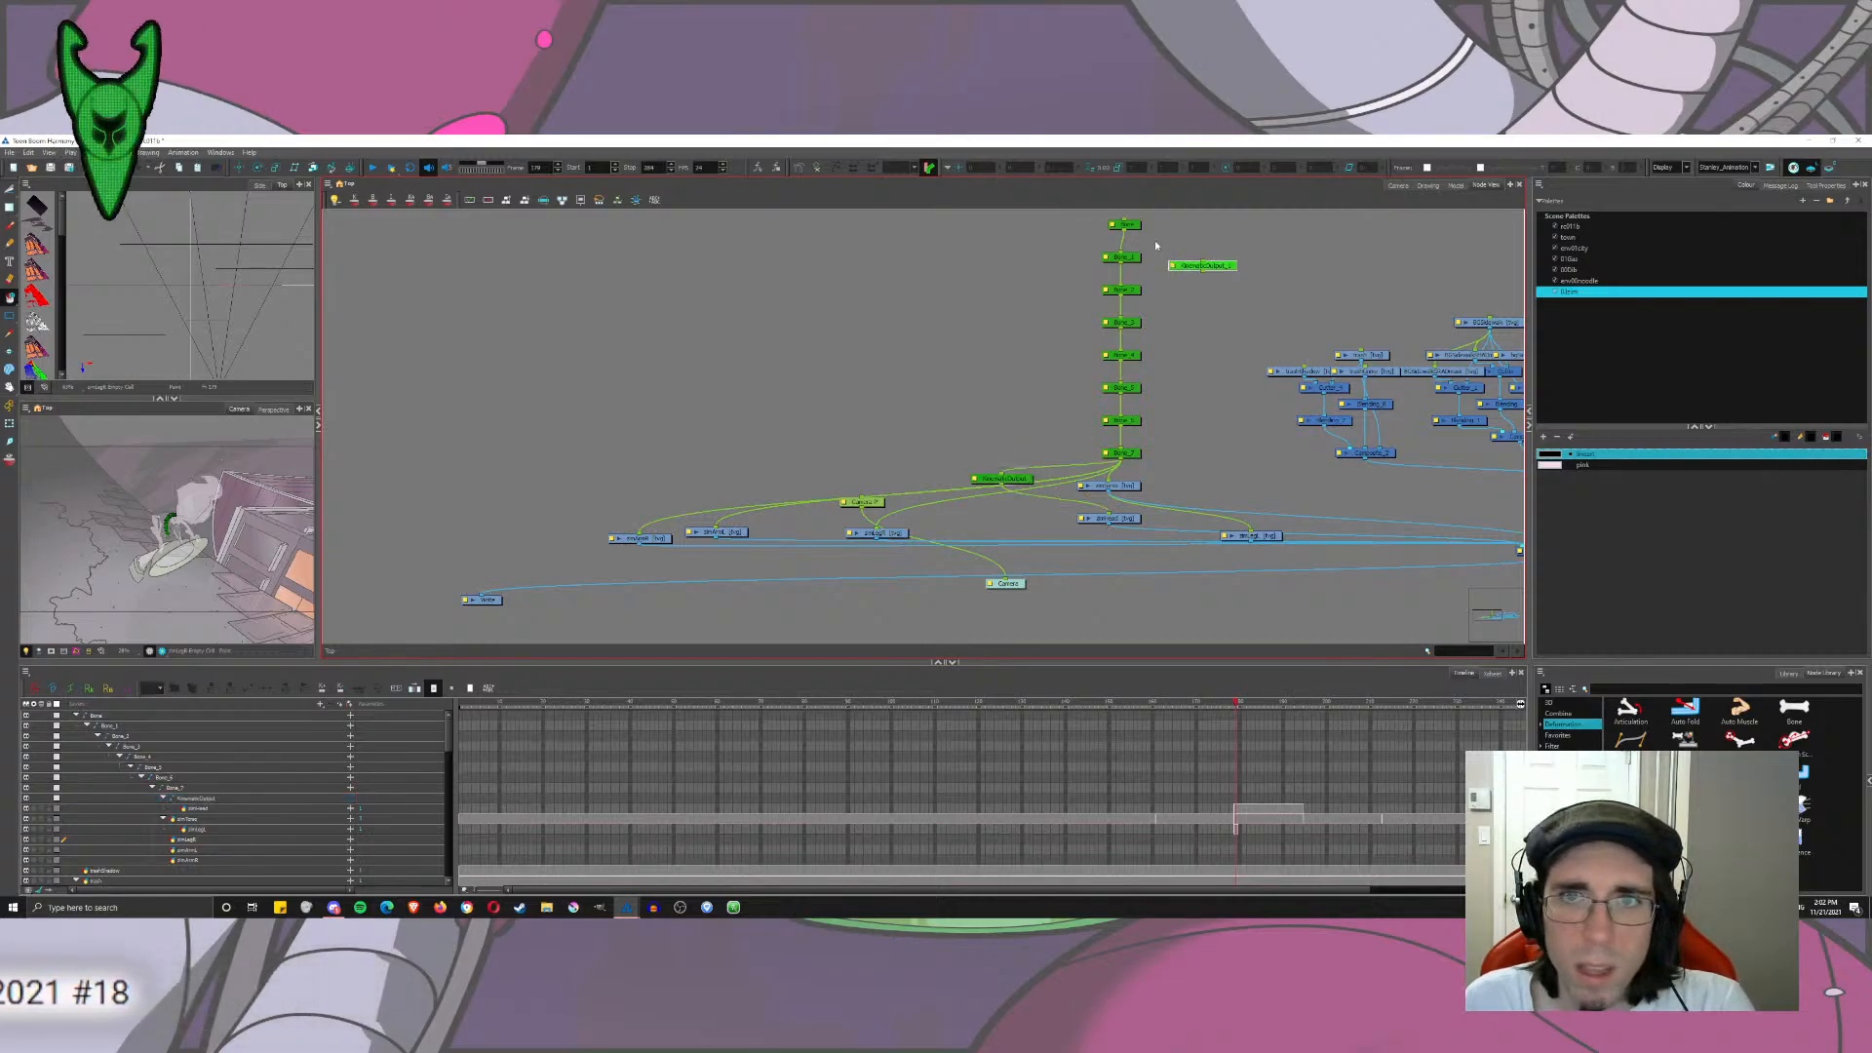
{"action": "left_click_drag", "start_coordinate": [1124, 231], "coordinate": [1251, 533]}
{"action": "left_click_drag", "start_coordinate": [1203, 273], "coordinate": [1189, 536]}
{"action": "left_click", "coordinate": [1400, 187]}
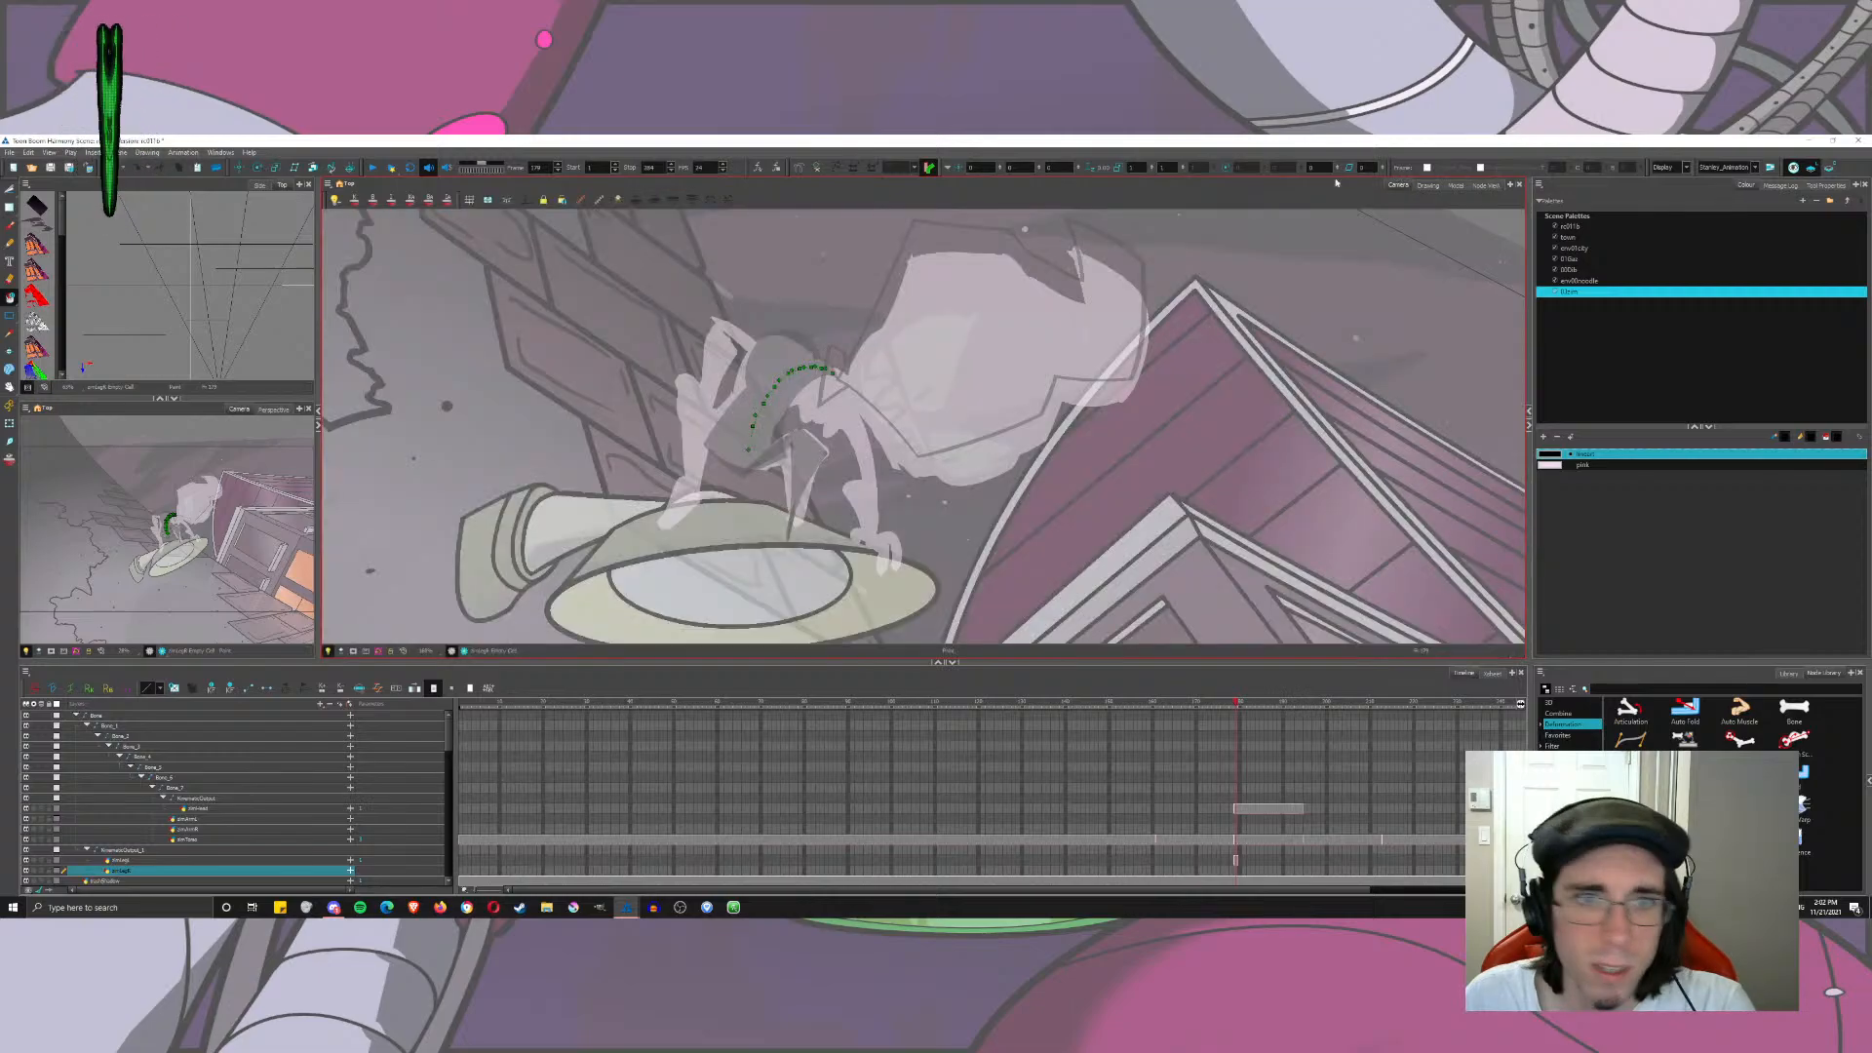
Step: Try moving the character's whole body by its top bone with the Transform tool, and undo the change
{"action": "scroll", "coordinate": [654, 438], "scroll_direction": "up", "scroll_amount": 3}
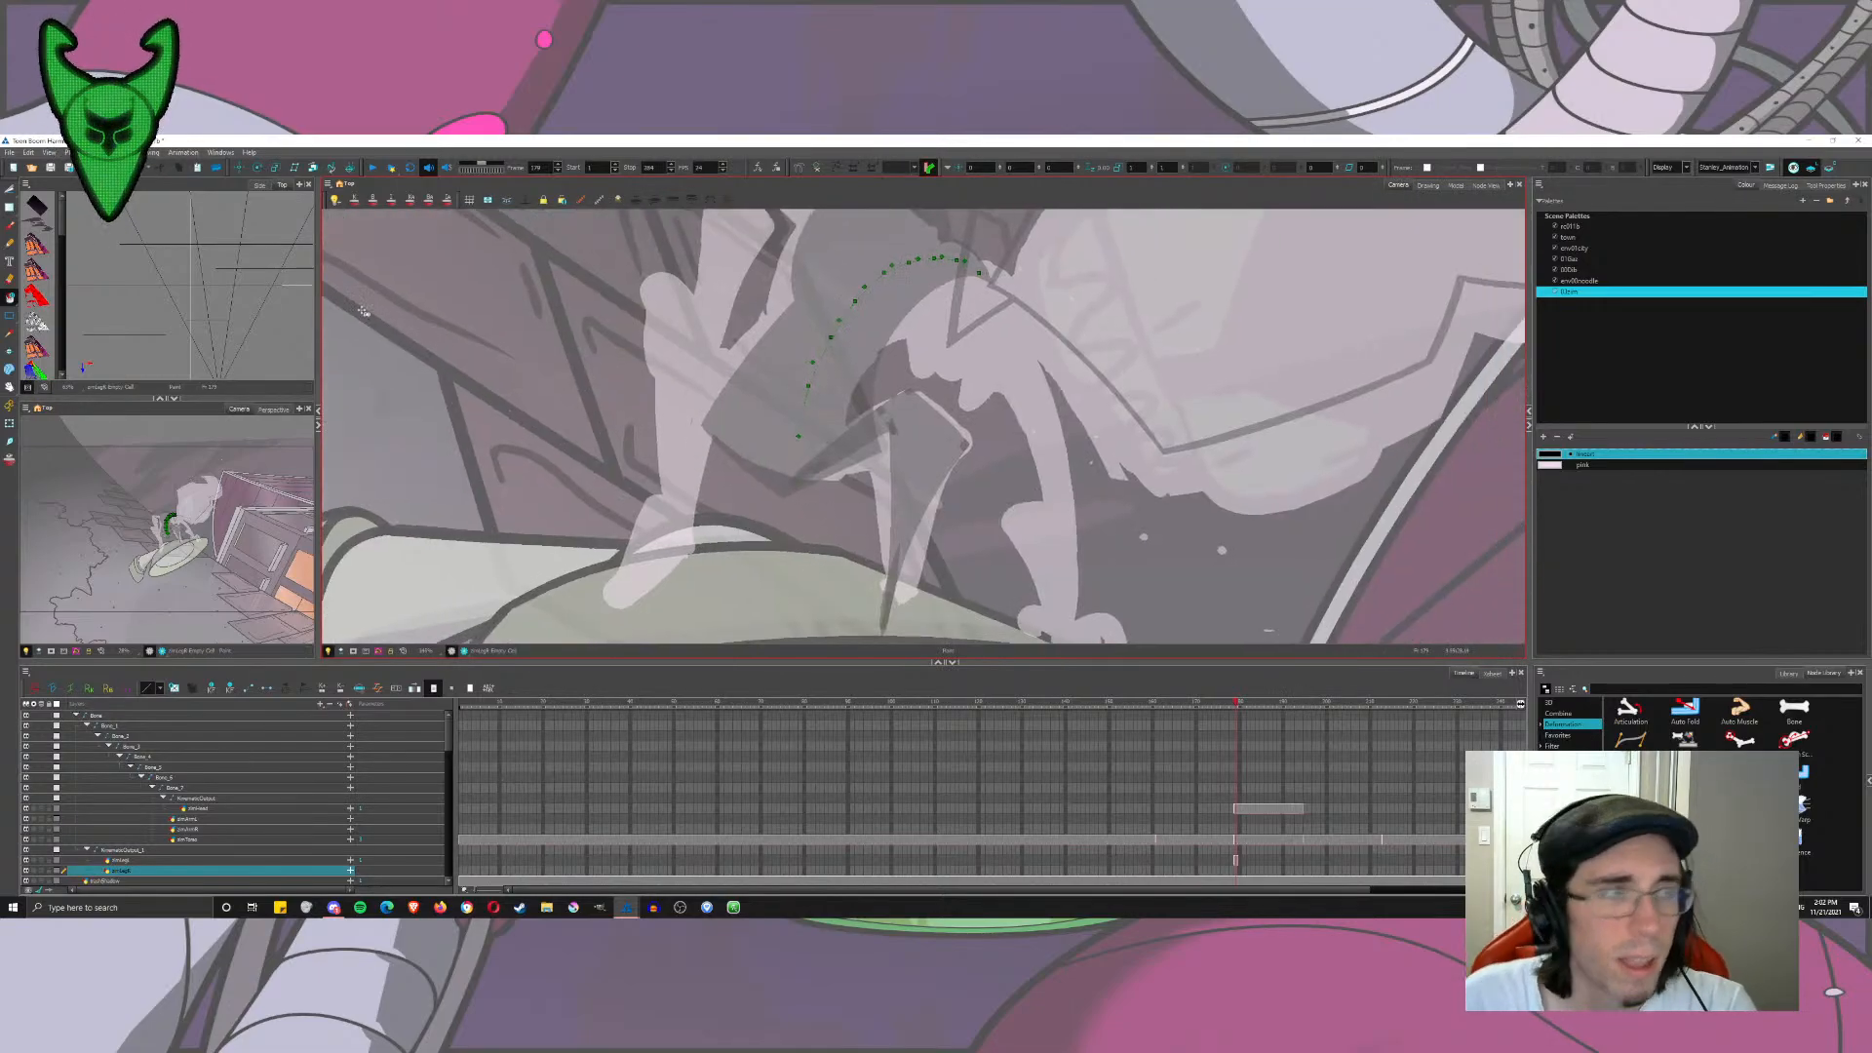
{"action": "left_click", "coordinate": [9, 424]}
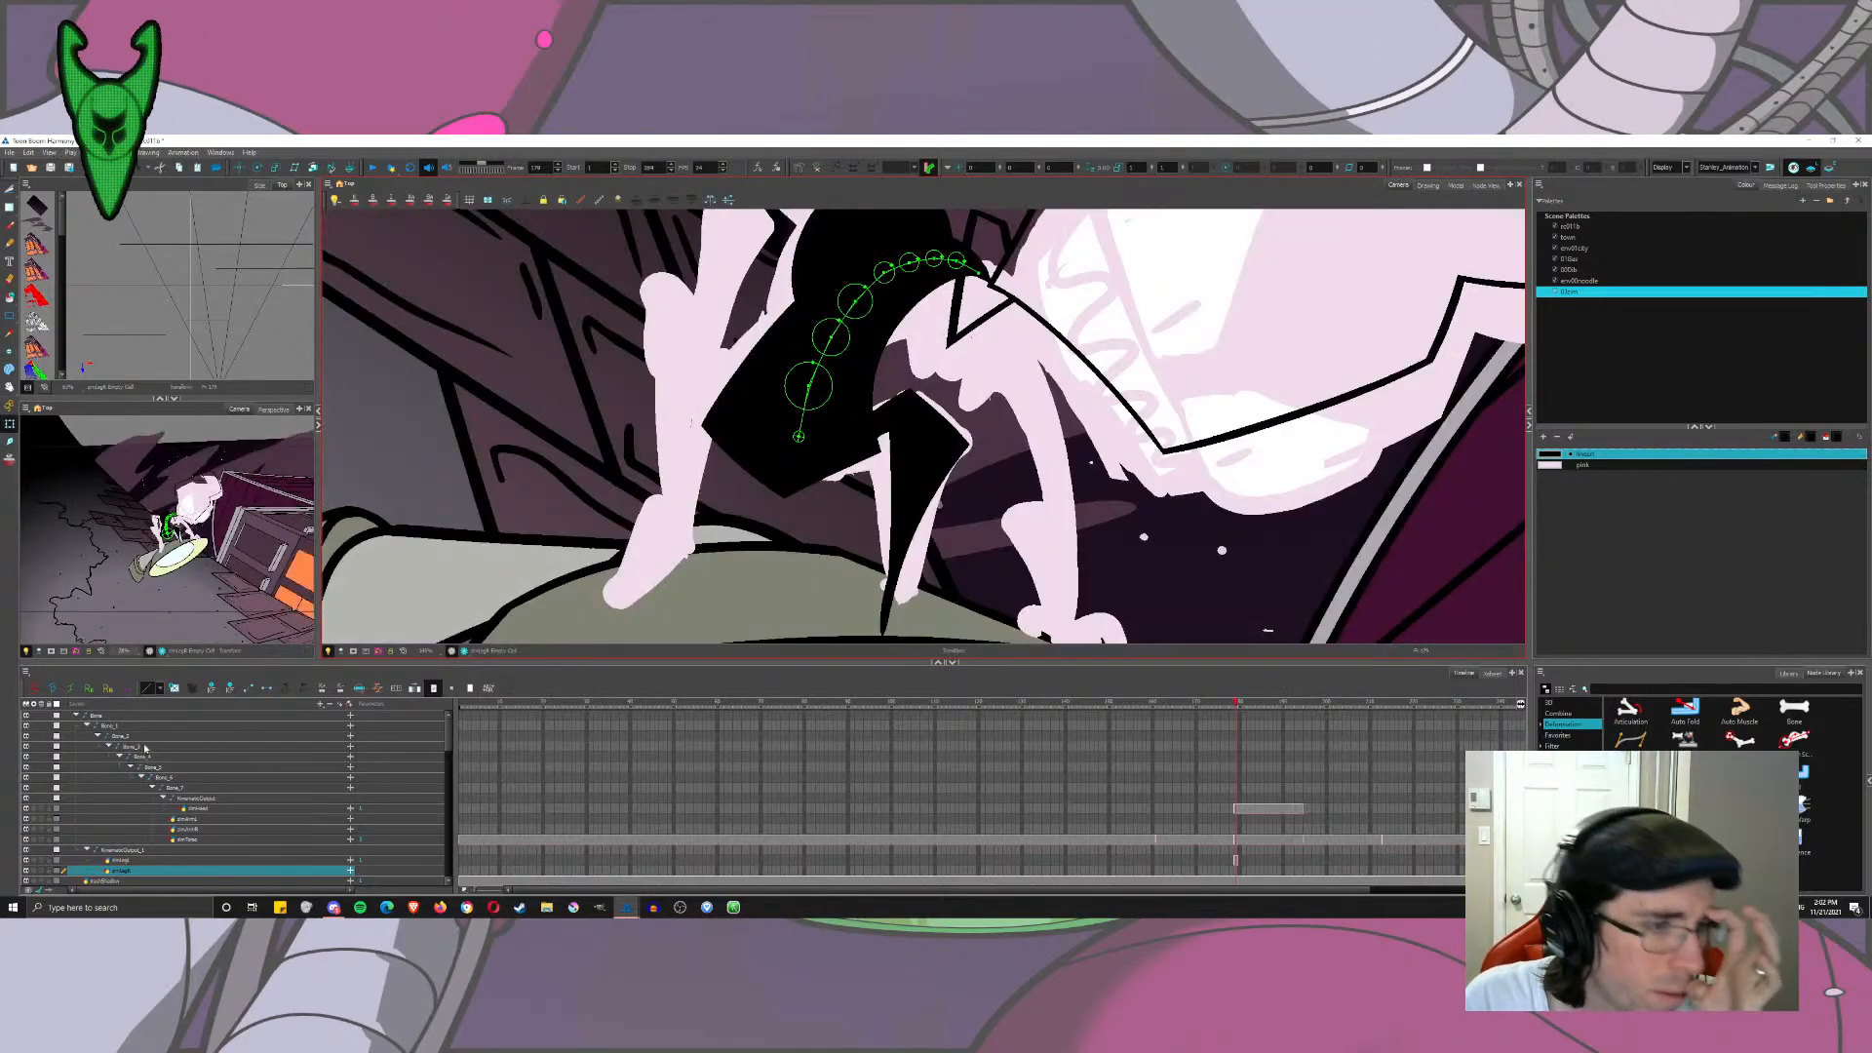
{"action": "left_click", "coordinate": [829, 443]}
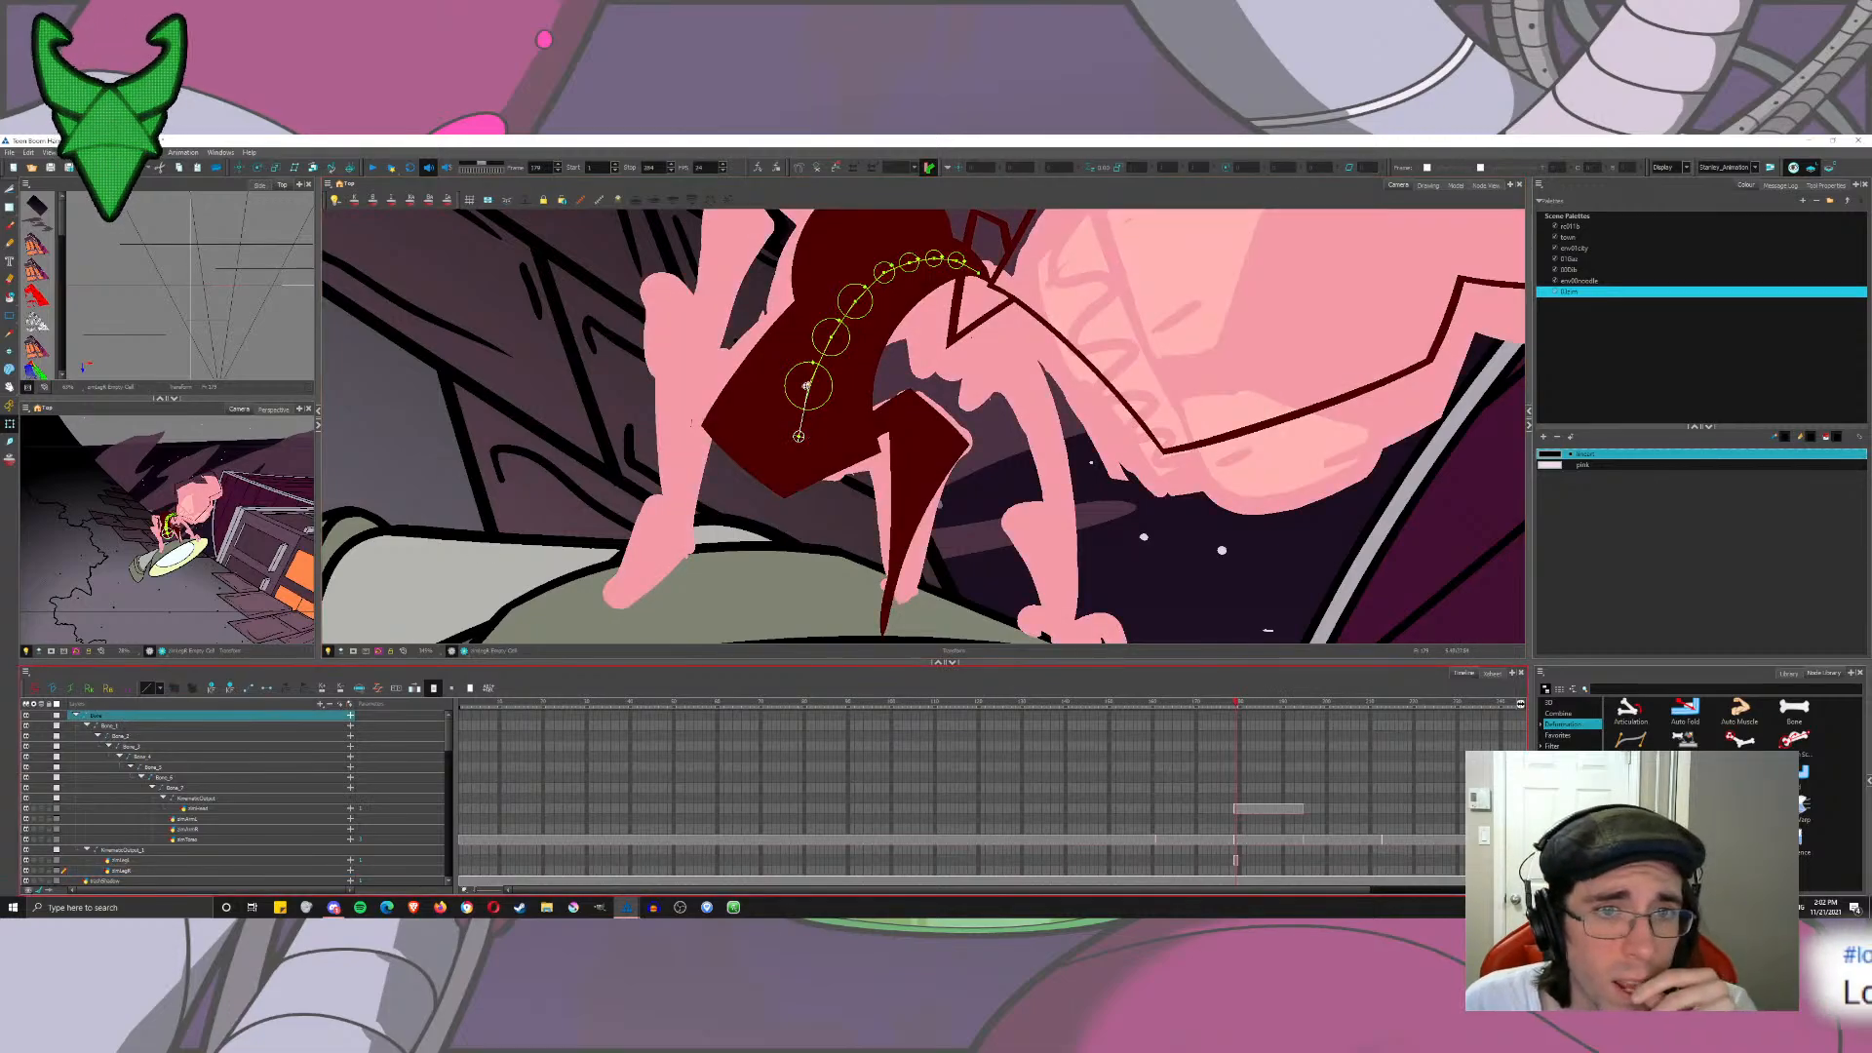
{"action": "left_click_drag", "start_coordinate": [815, 375], "coordinate": [768, 402]}
{"action": "left_click", "coordinate": [801, 420]}
{"action": "key", "text": "ctrl+z"}
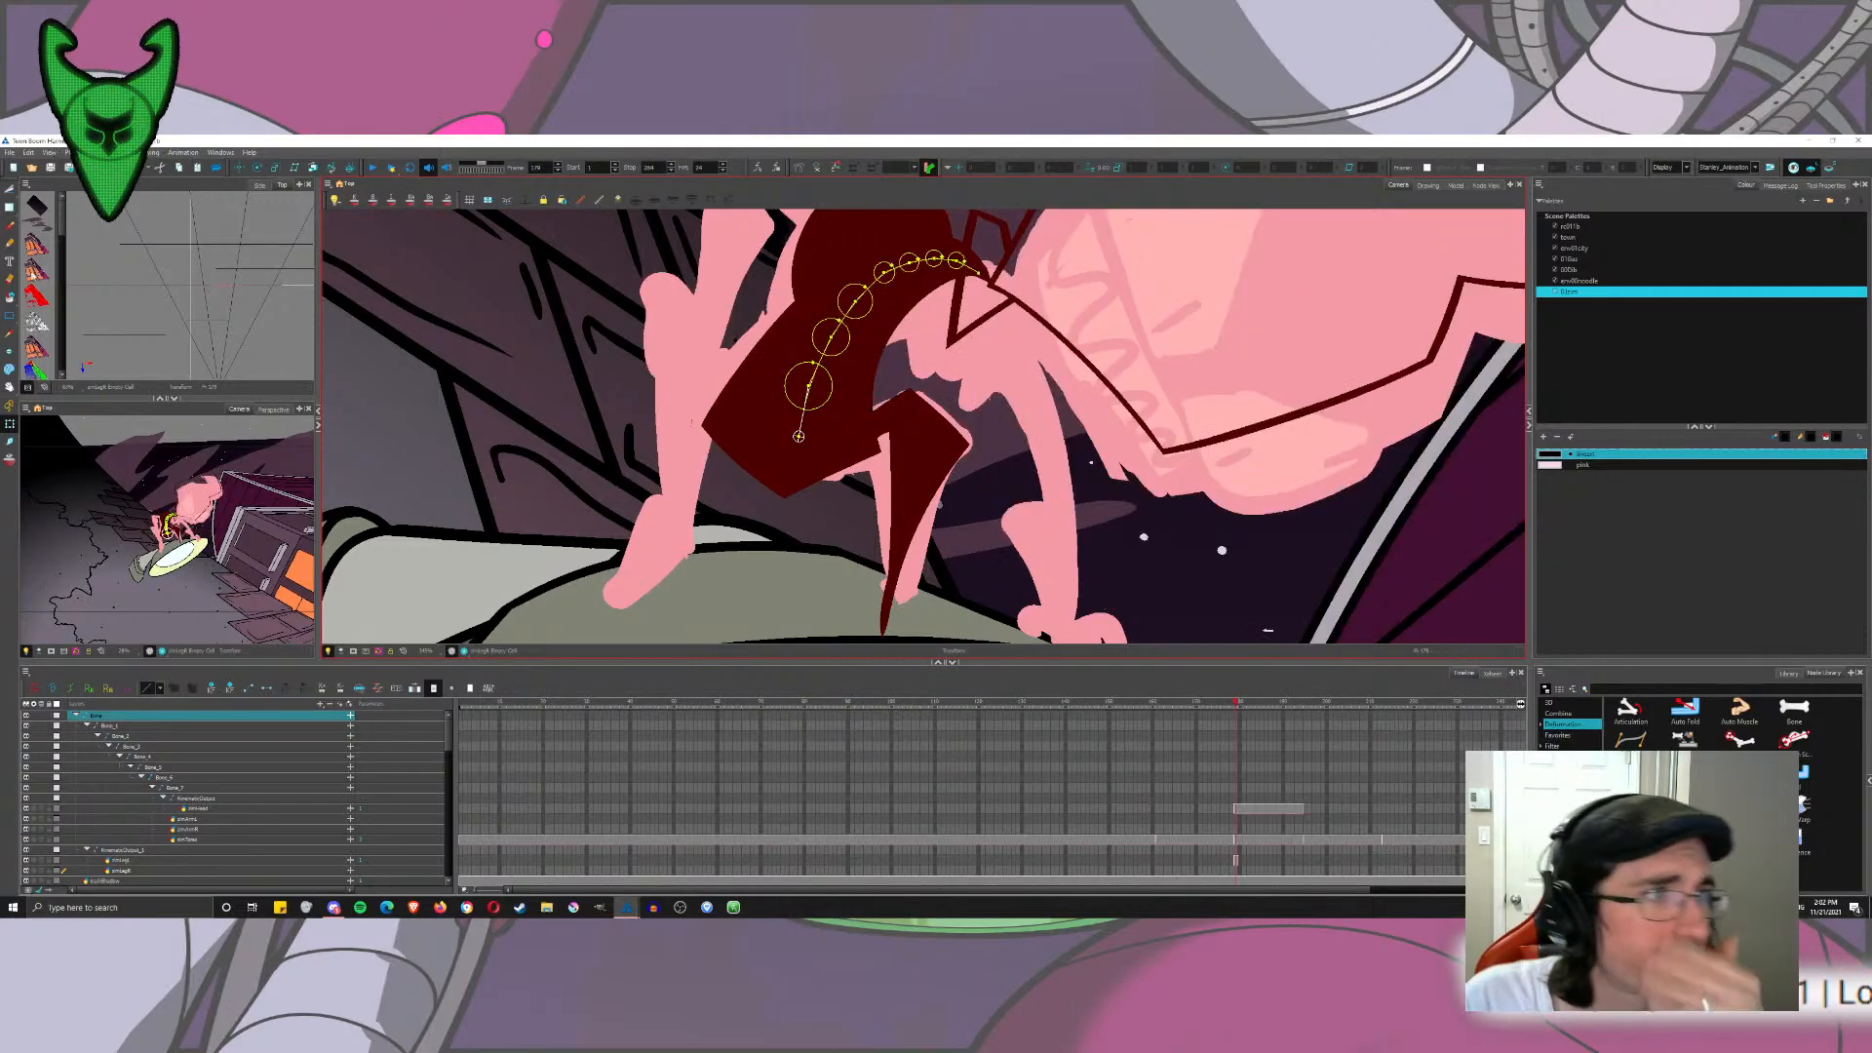
Step: Set the drawing pivot of the black bent limb at the tip of its short upper branch
{"action": "left_click", "coordinate": [239, 167]}
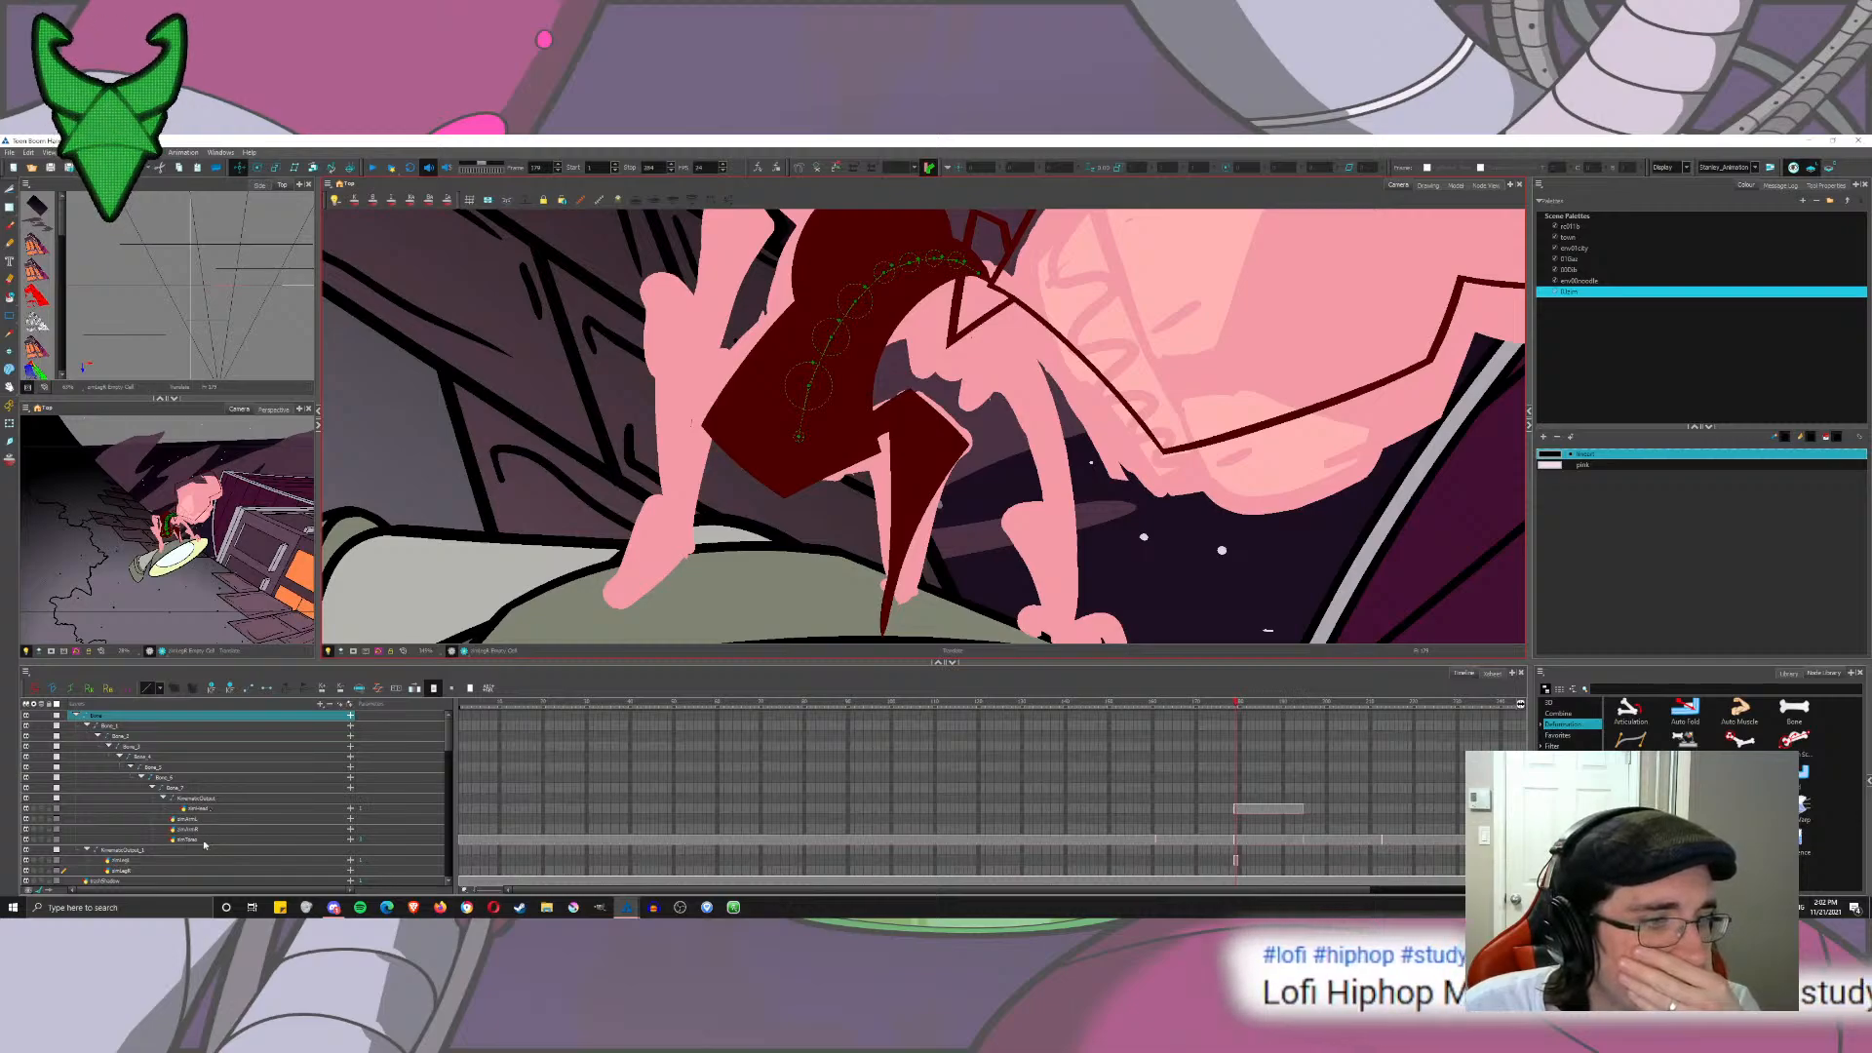
{"action": "left_click", "coordinate": [147, 862]}
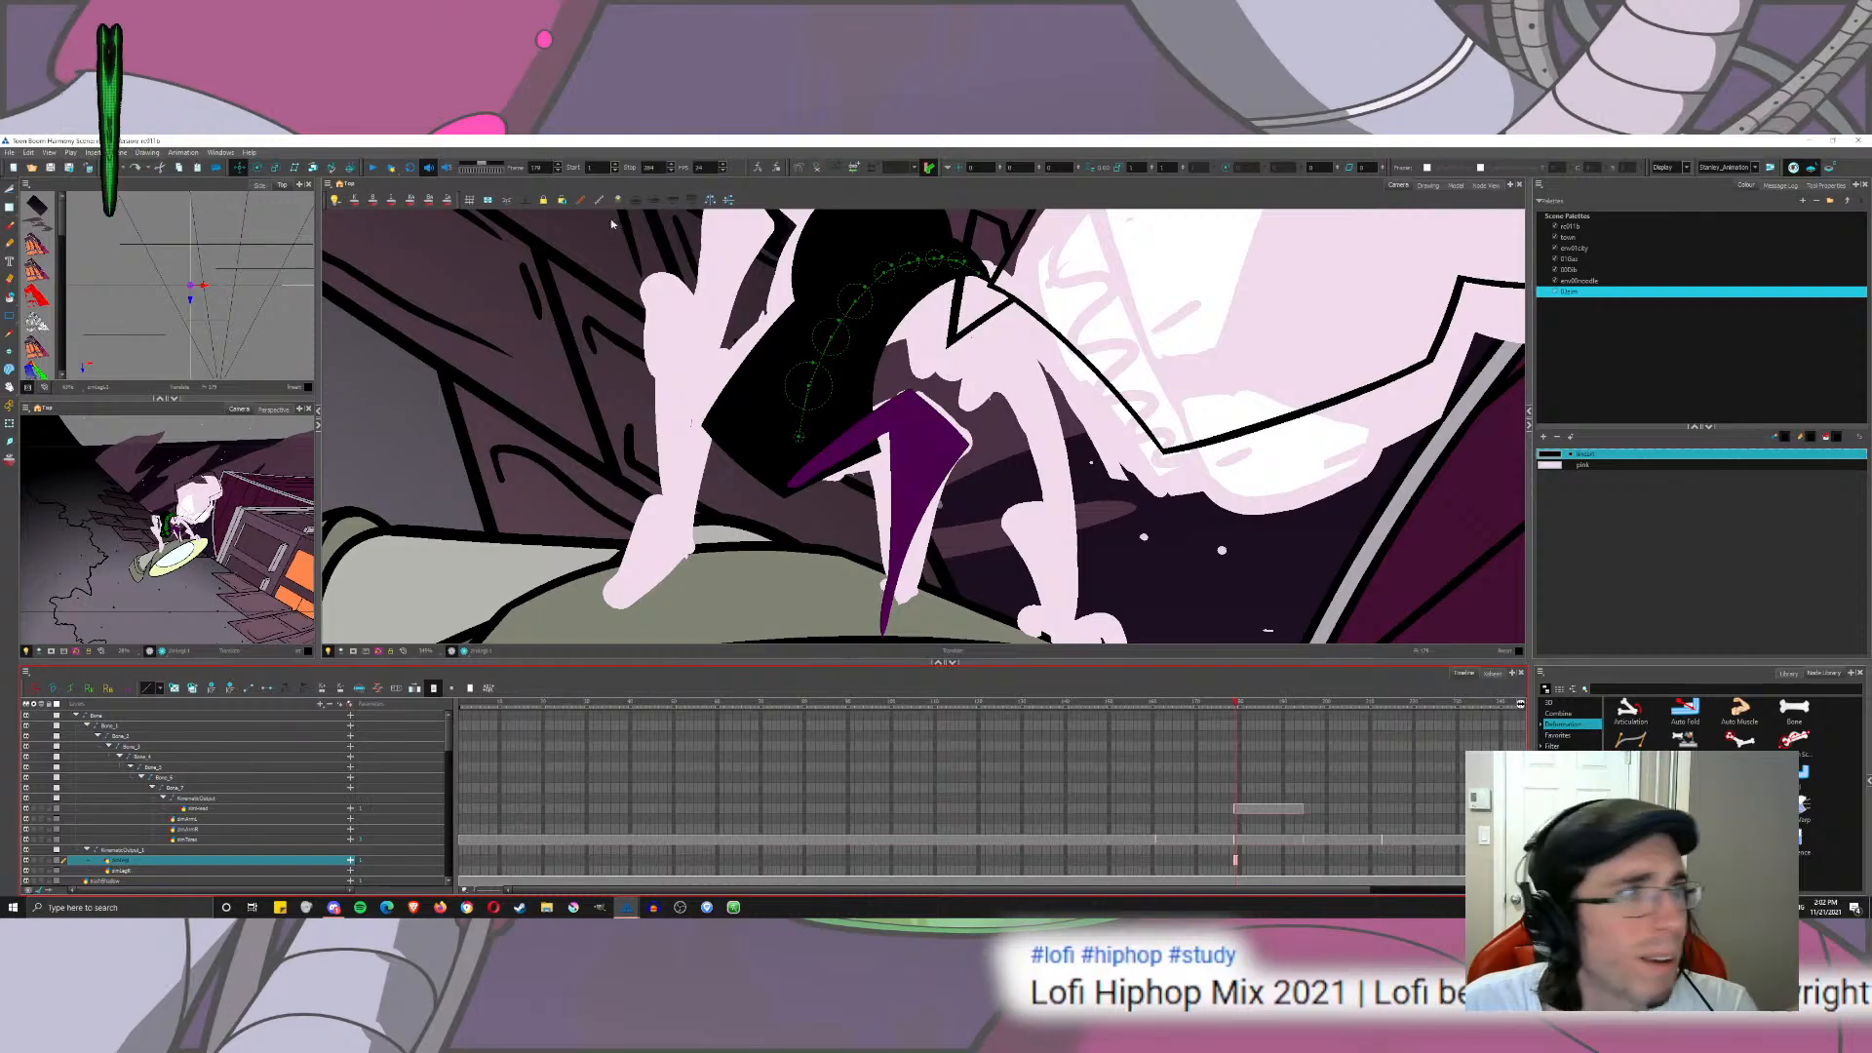
{"action": "left_click", "coordinate": [9, 351]}
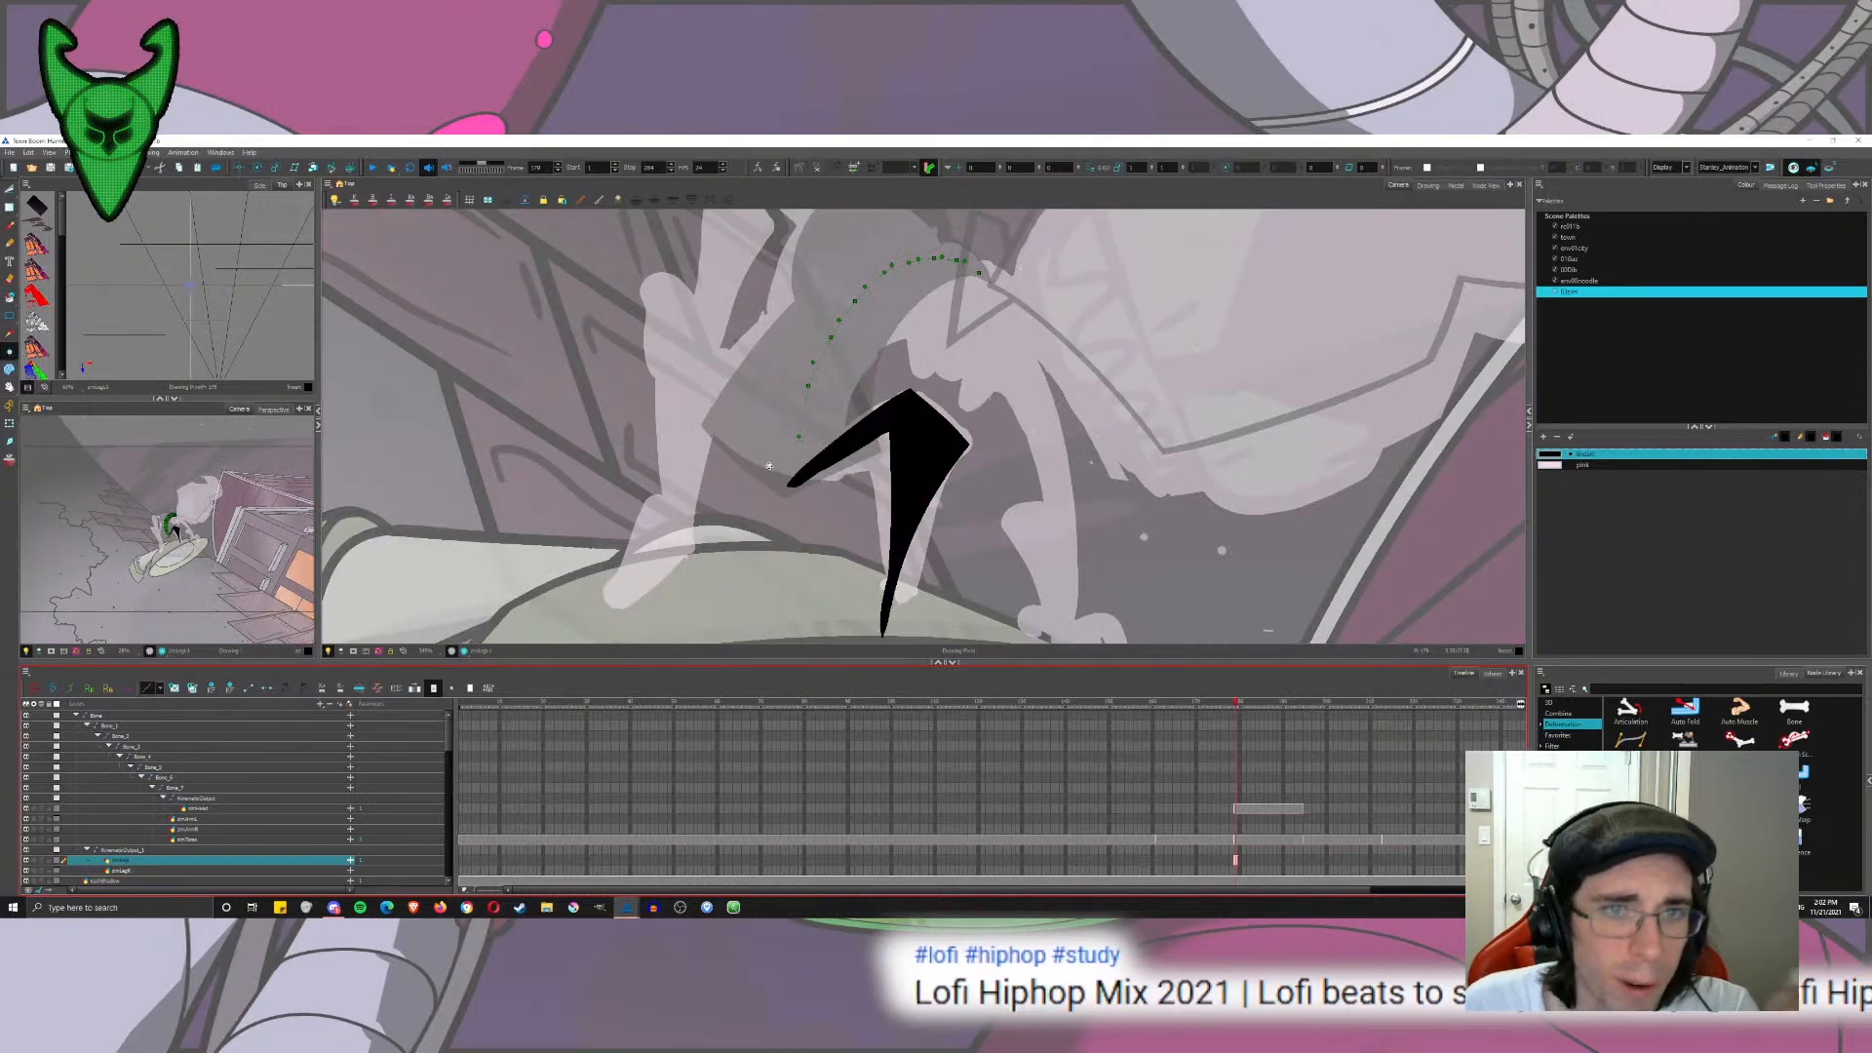
{"action": "left_click", "coordinate": [793, 482]}
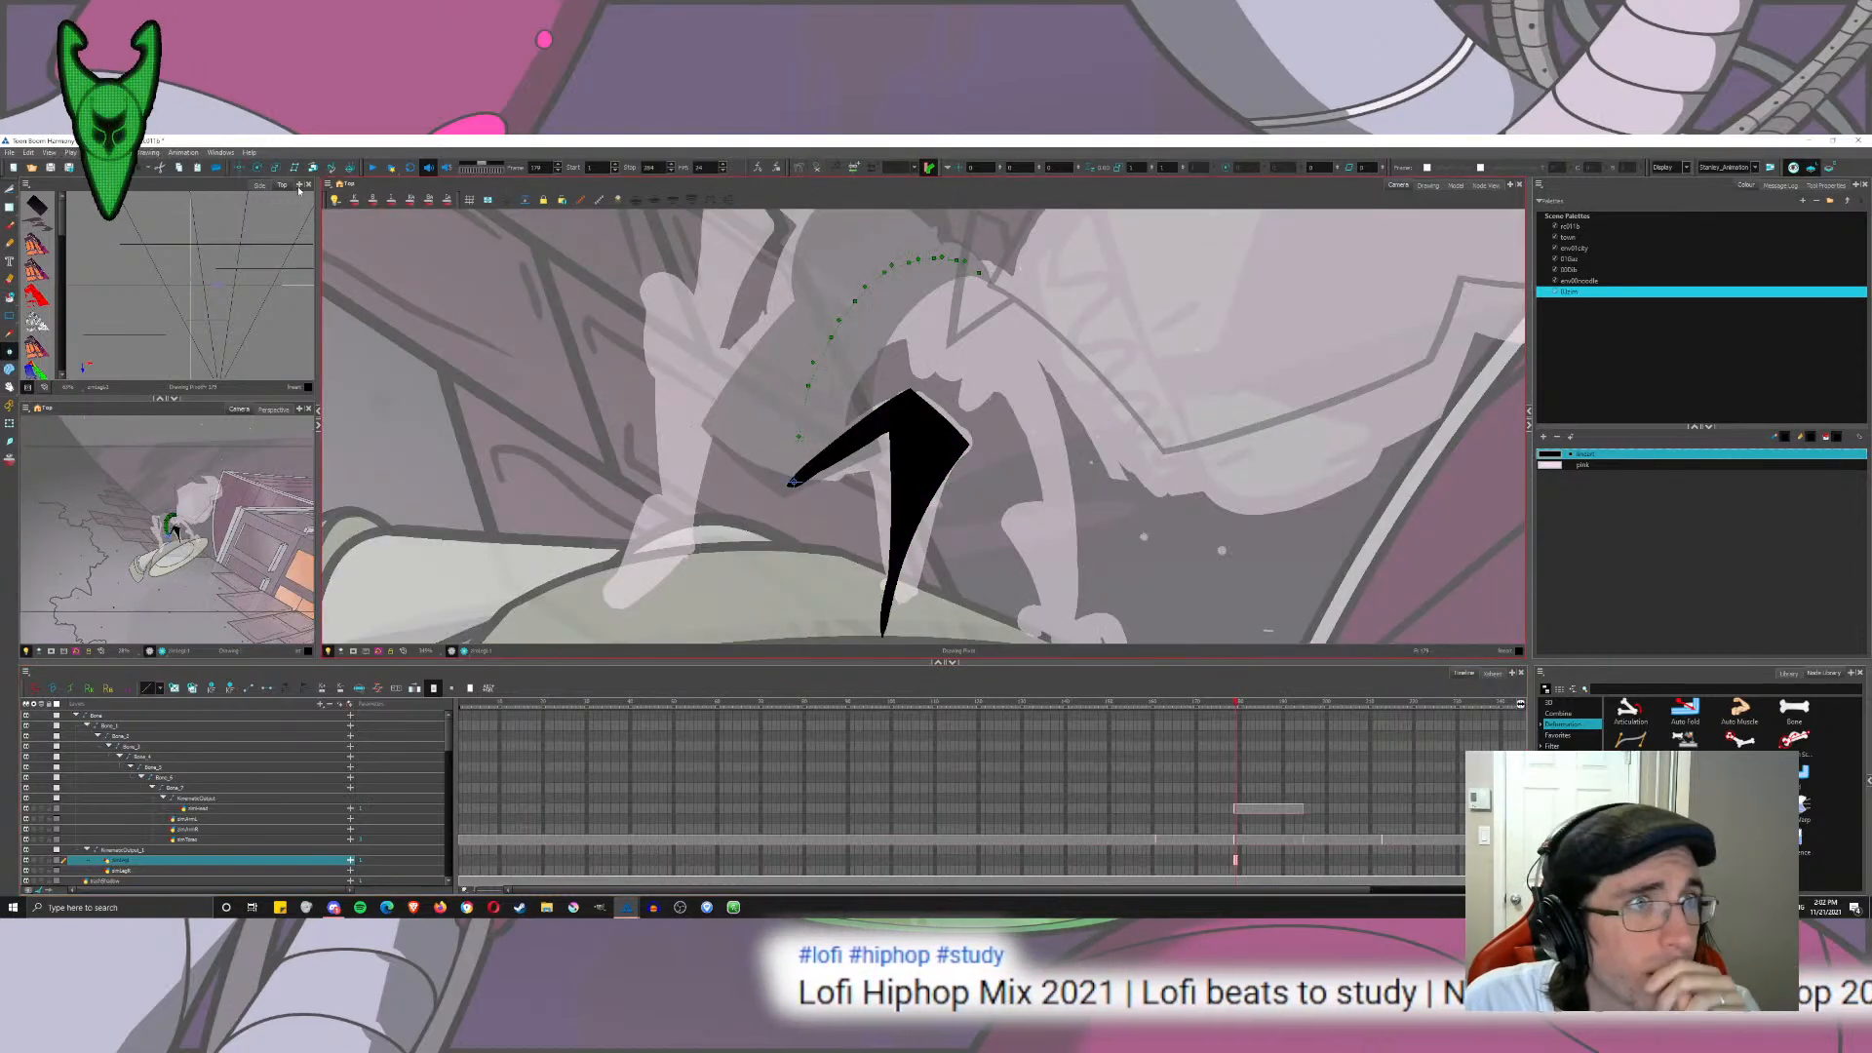
{"action": "key", "text": "shift+t"}
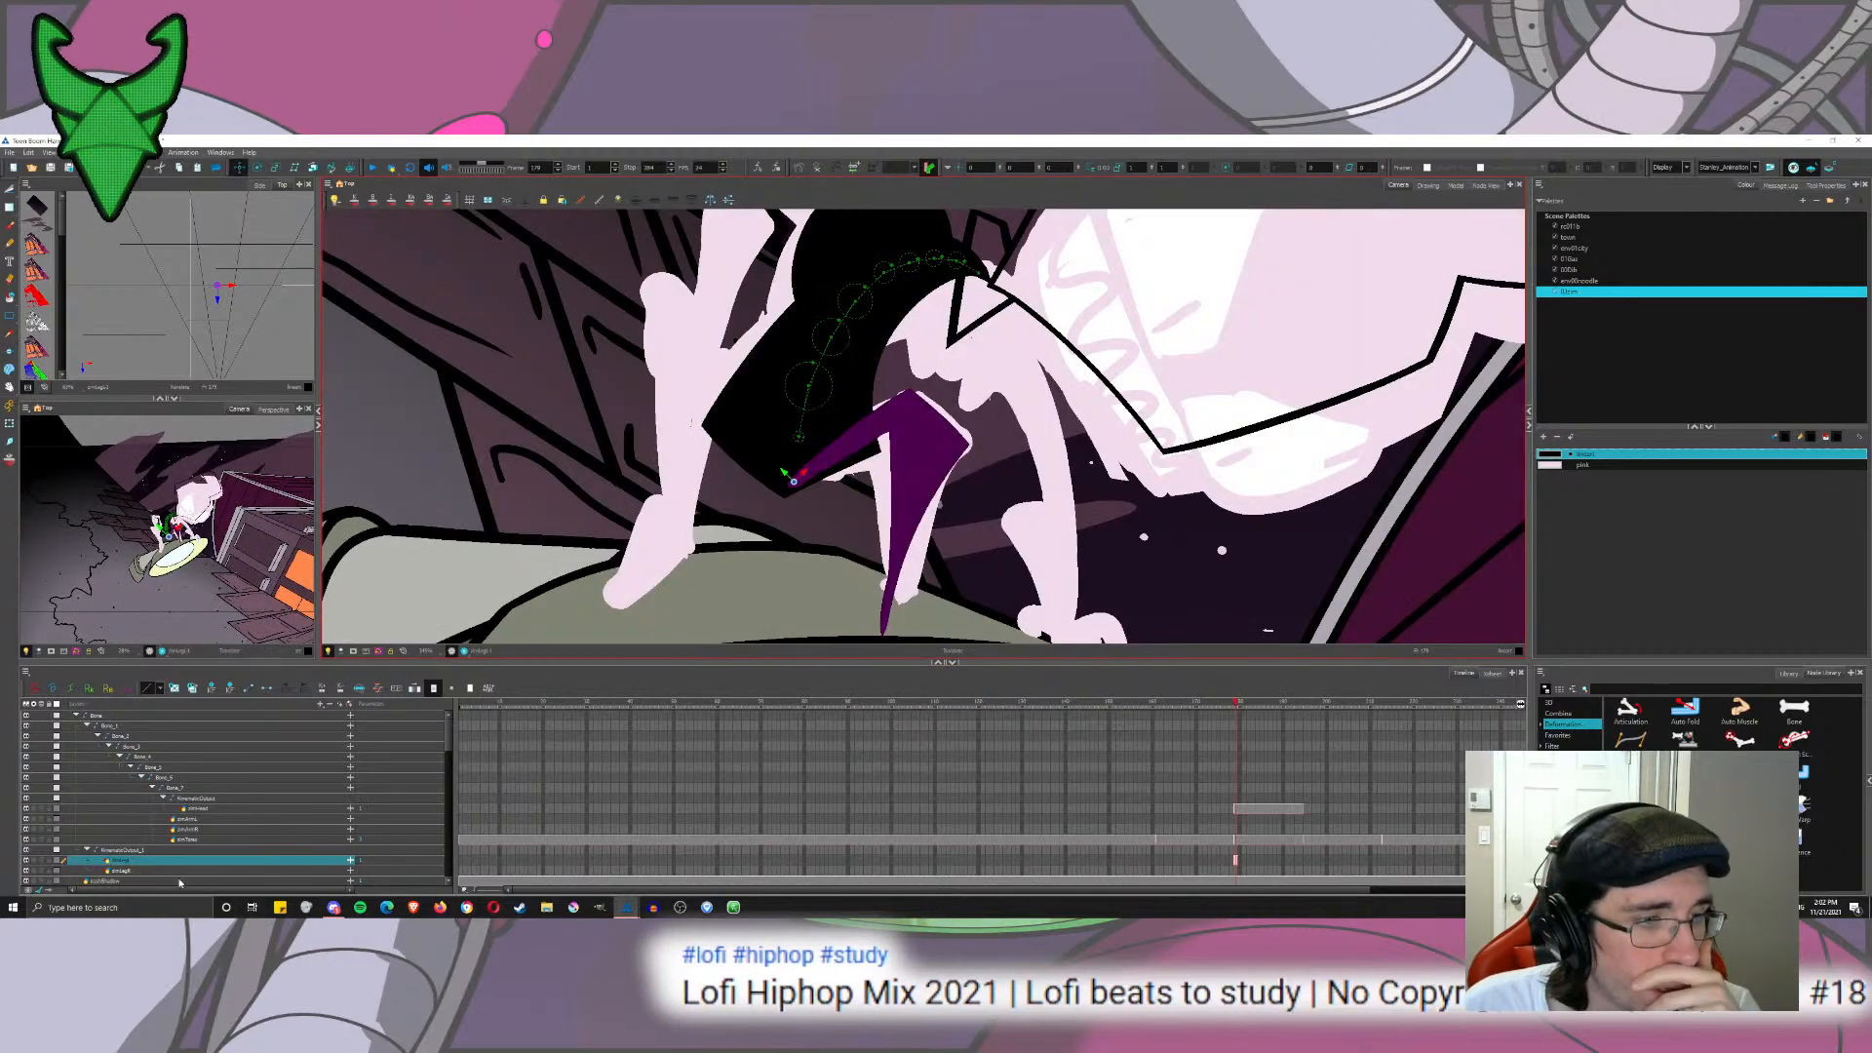
Step: Select the other limb layer under the second kinematic output and activate the Brush tool for it
{"action": "left_click", "coordinate": [173, 871]}
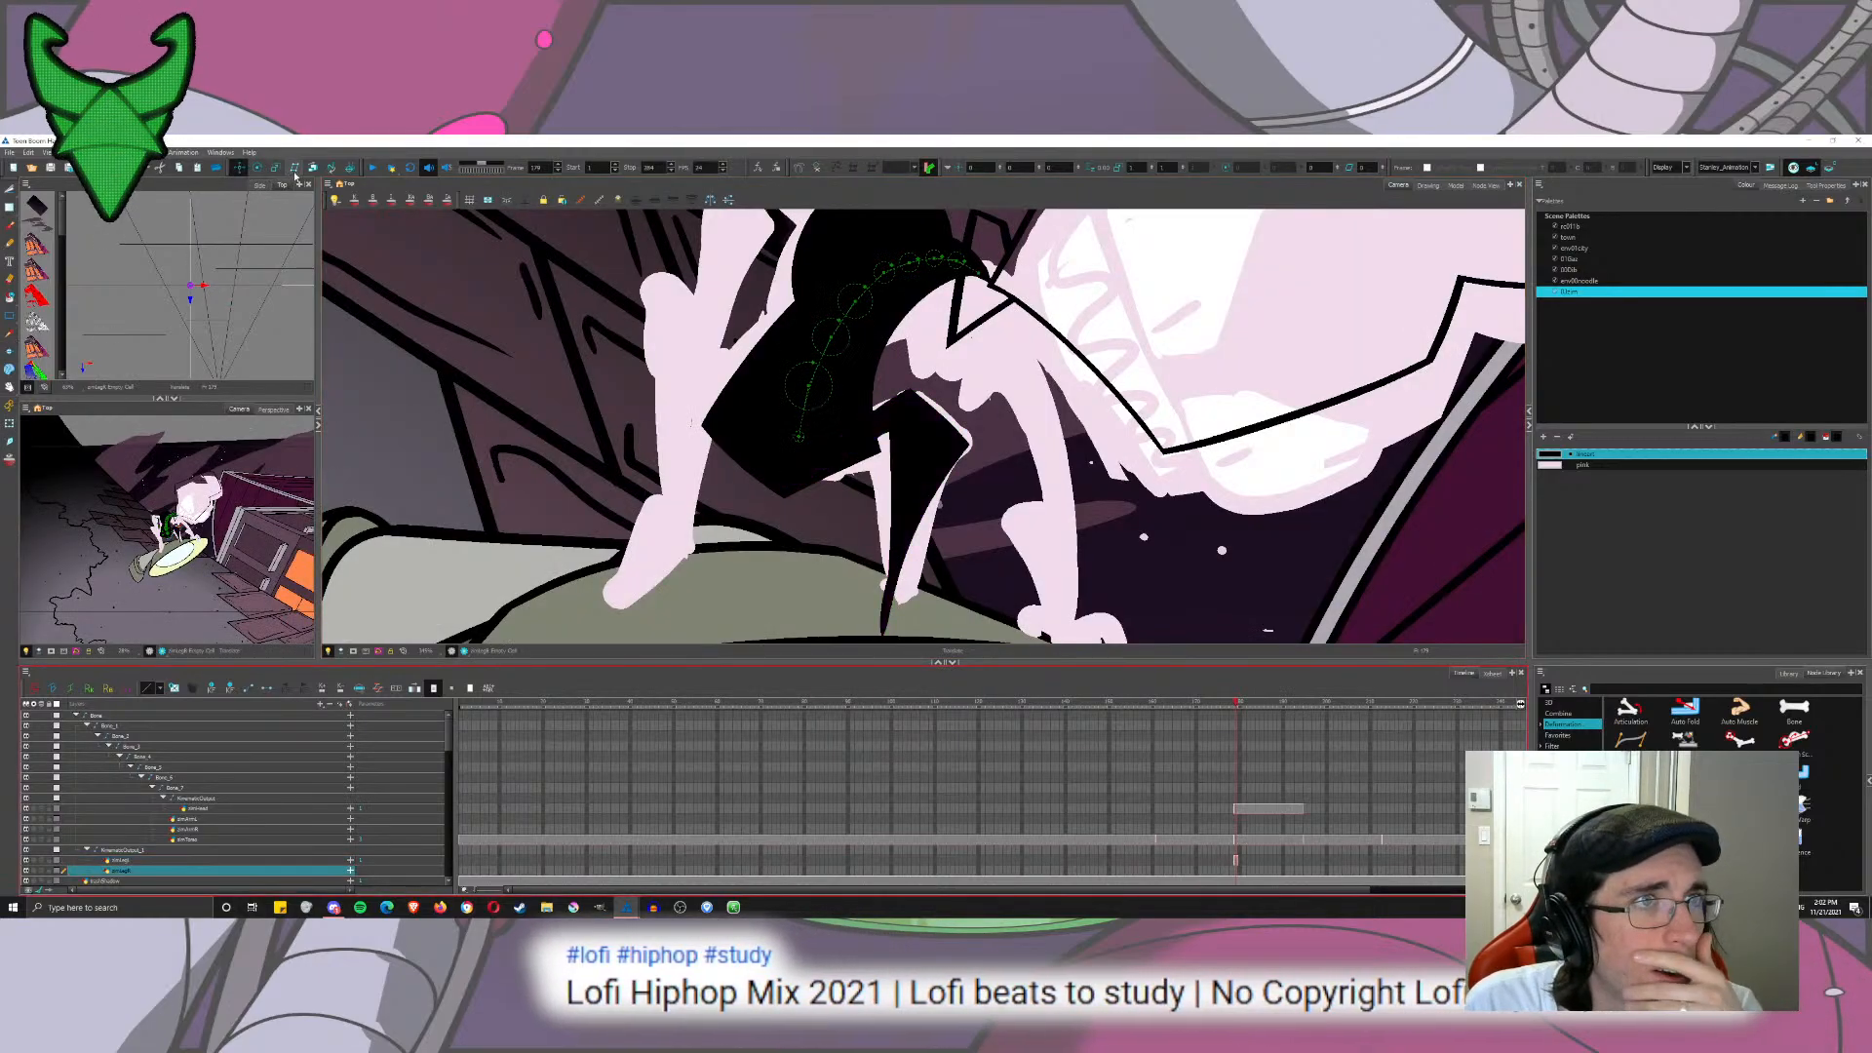
{"action": "left_click", "coordinate": [8, 351]}
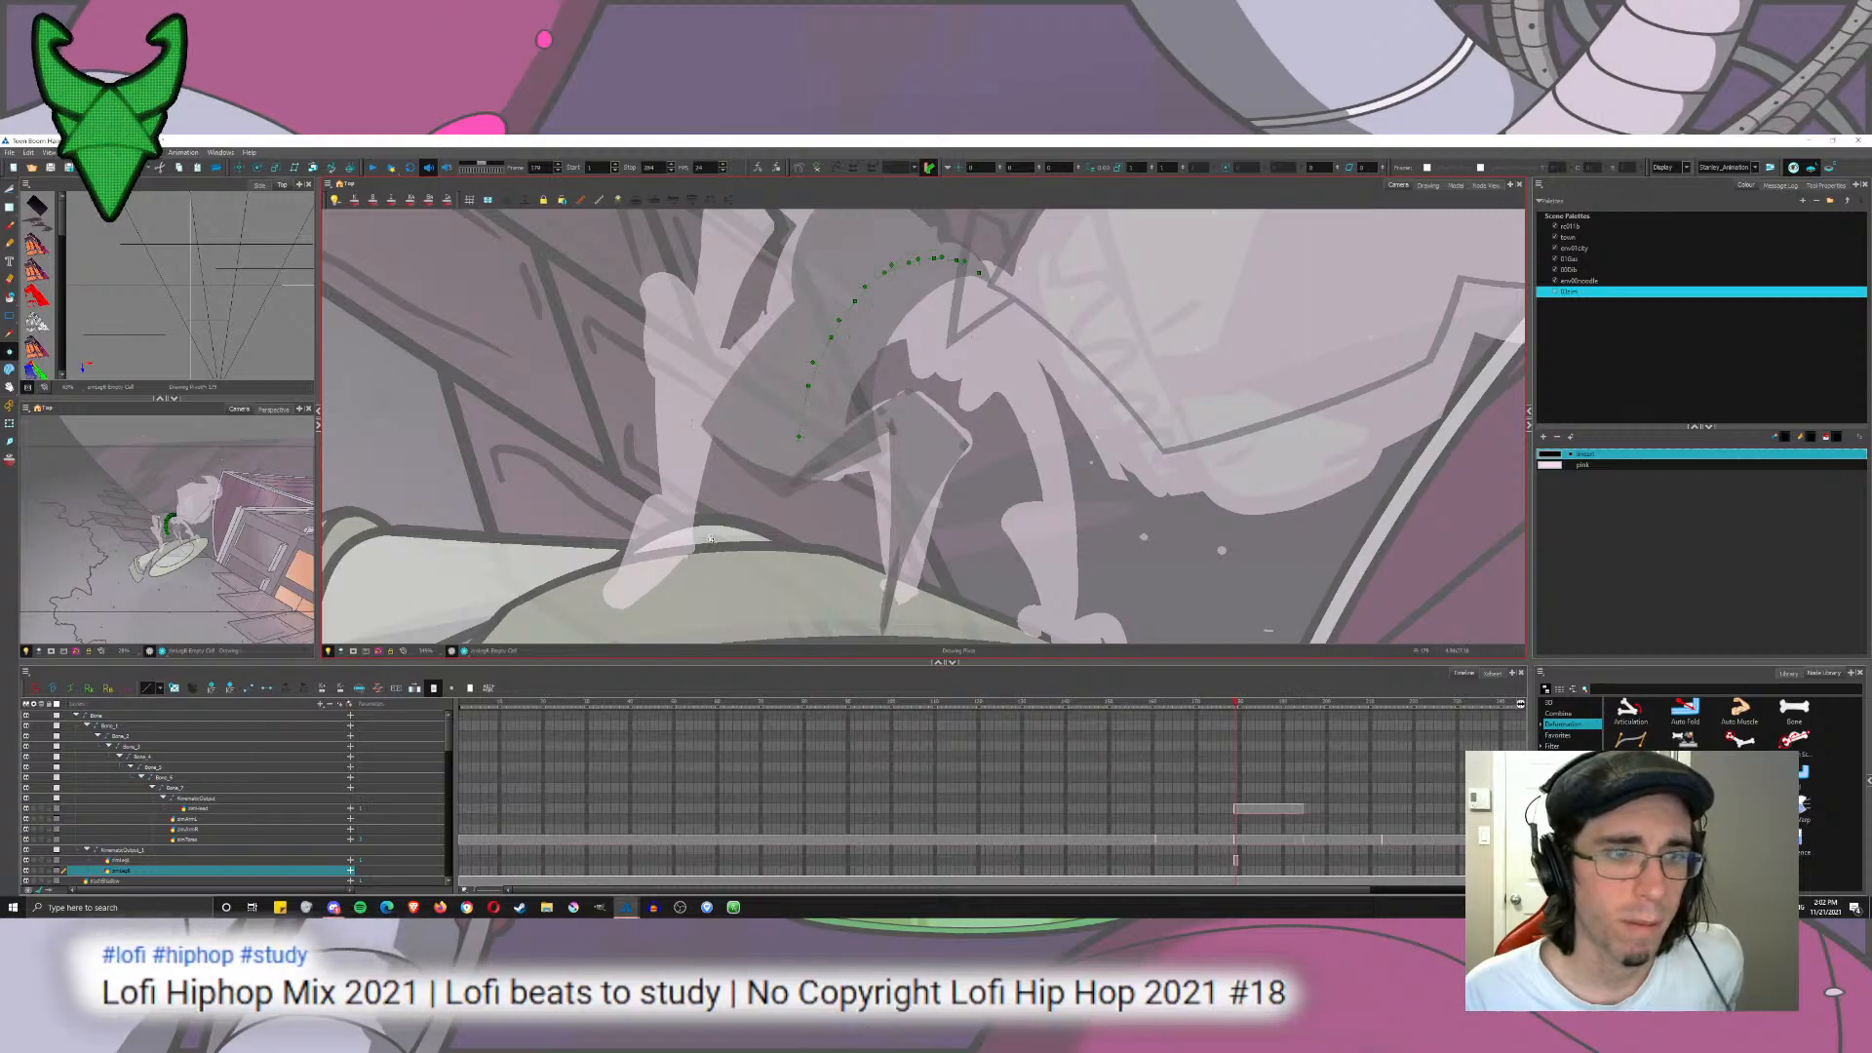
{"action": "key", "text": "alt+b"}
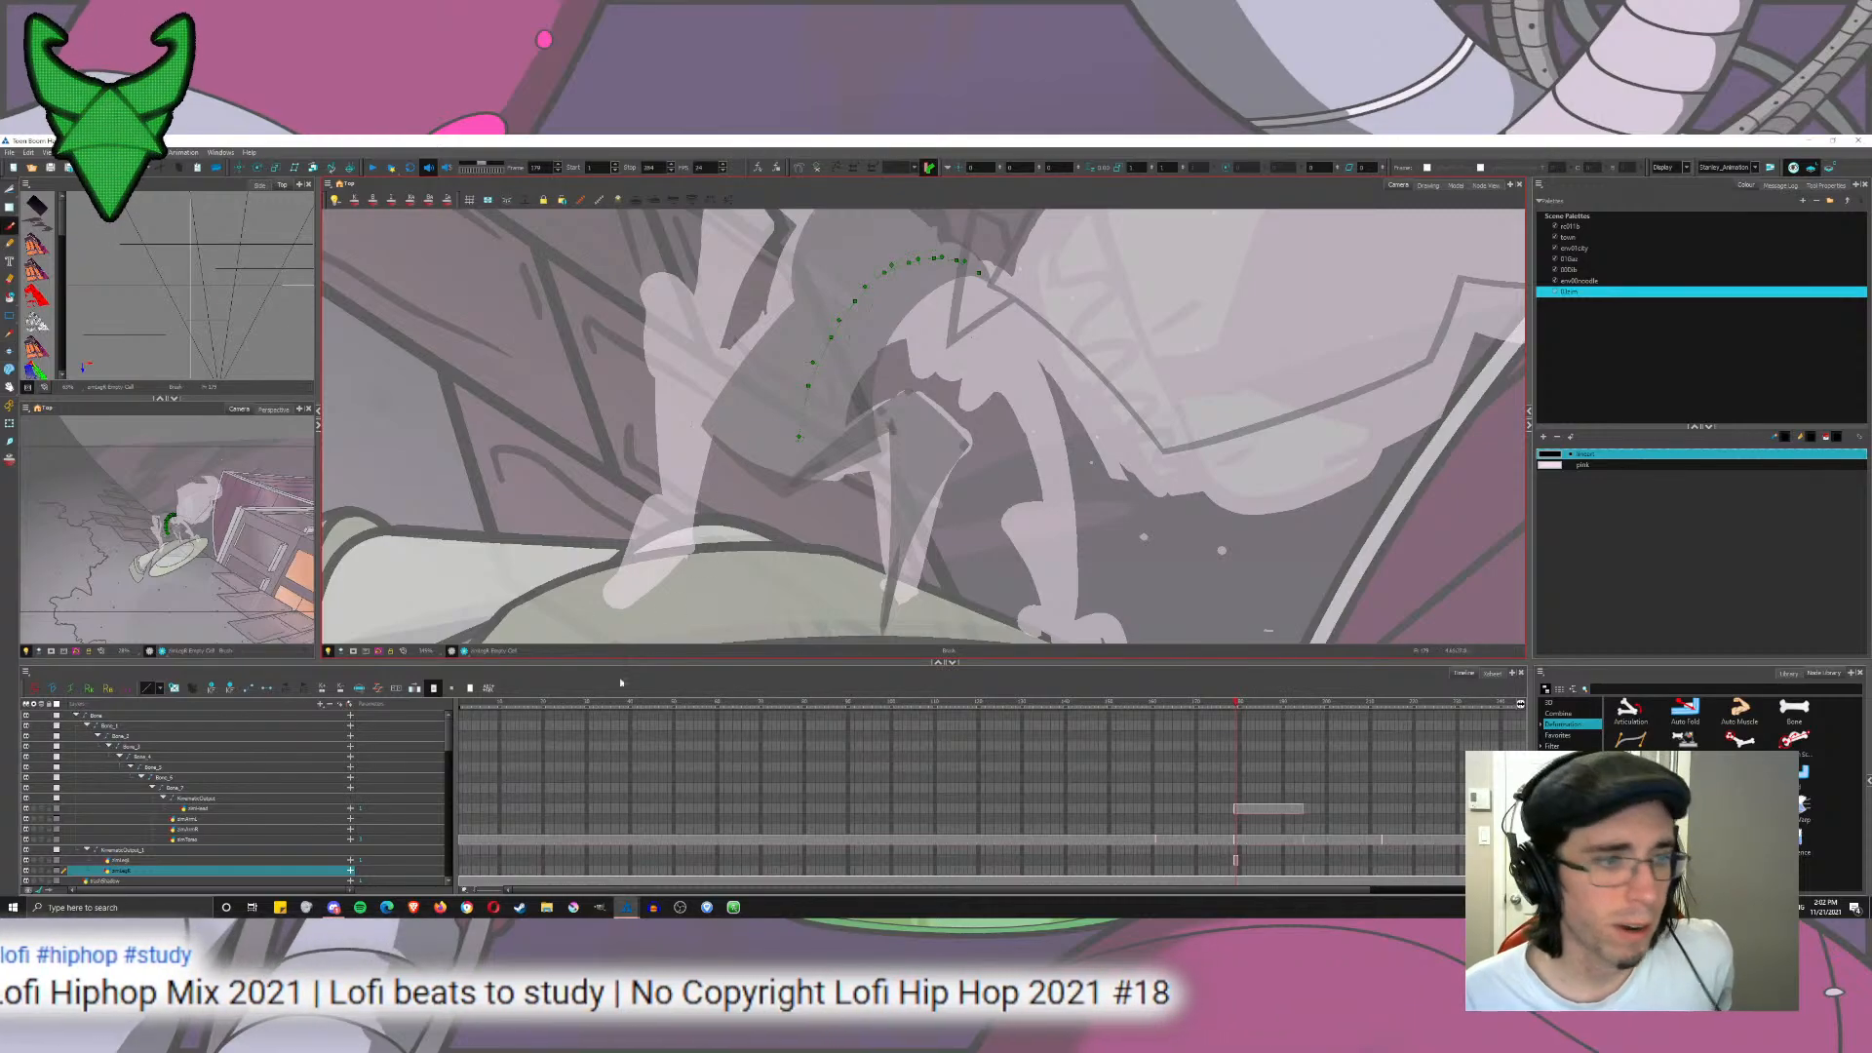
{"action": "left_click_drag", "start_coordinate": [735, 412], "coordinate": [692, 294]}
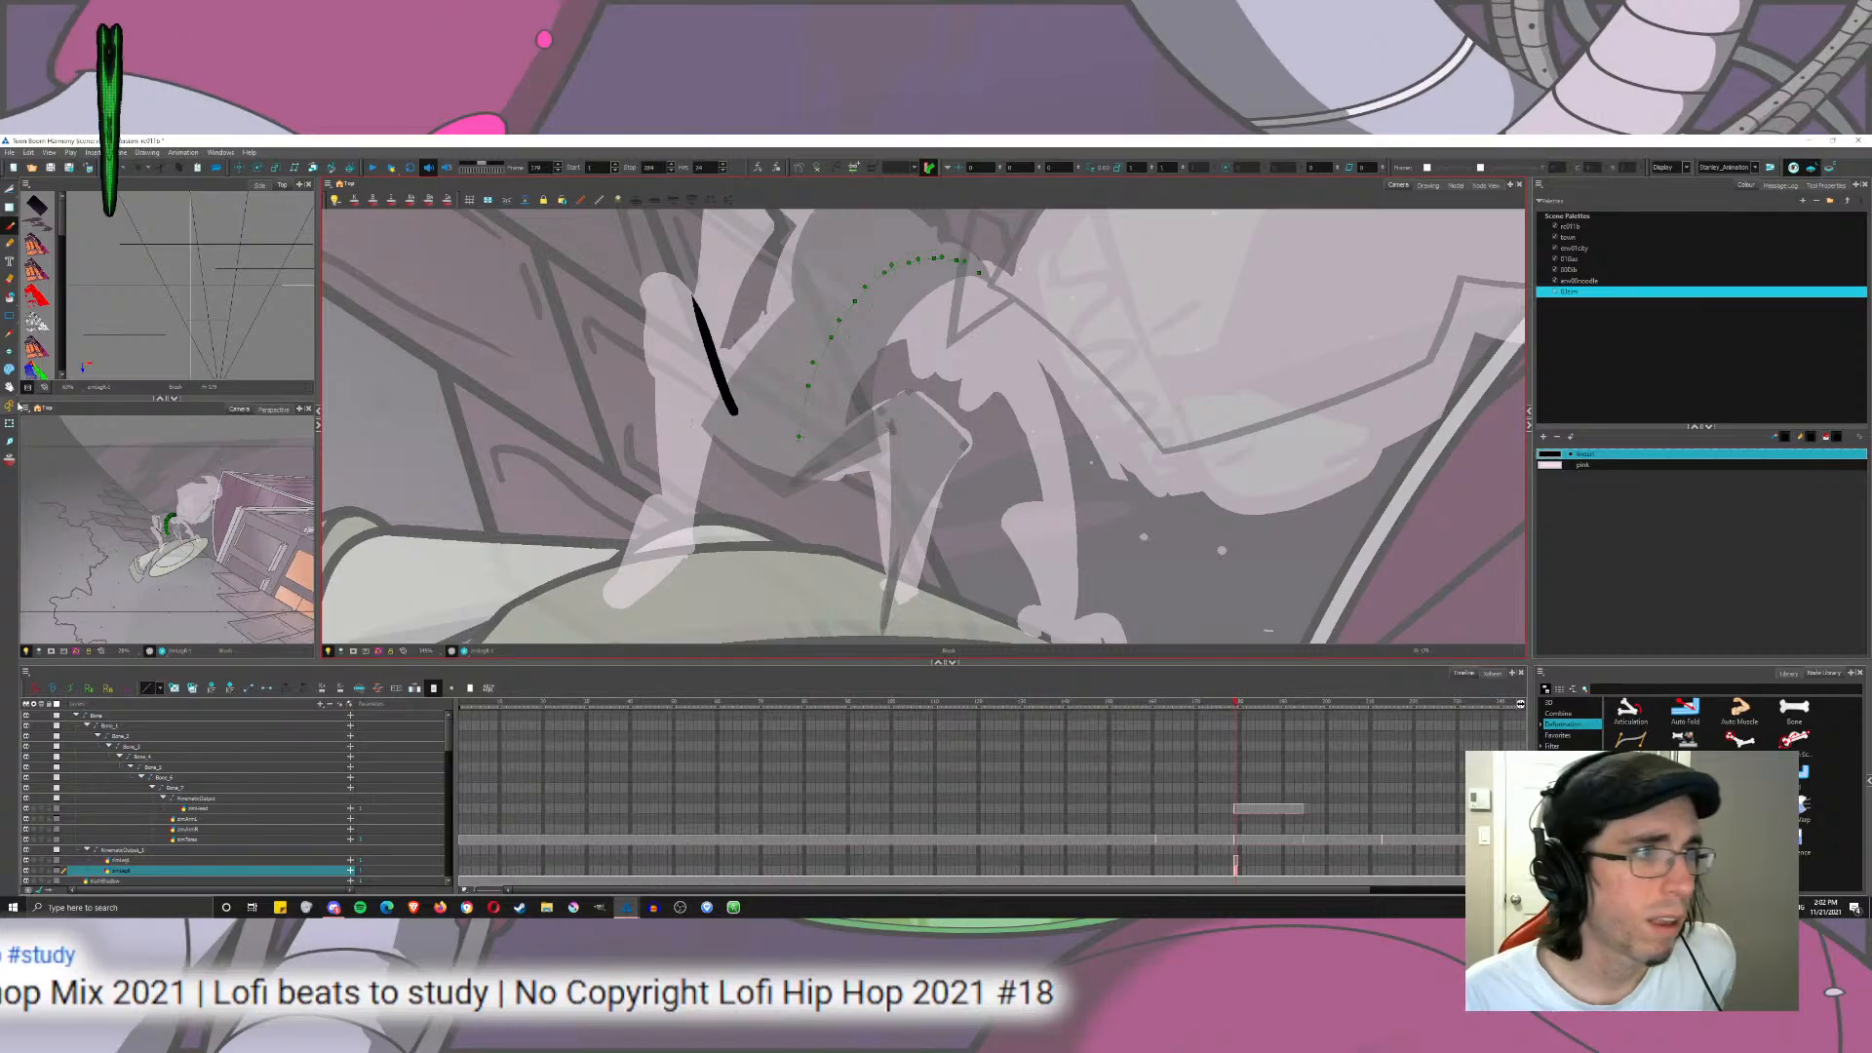
{"action": "left_click", "coordinate": [11, 370]}
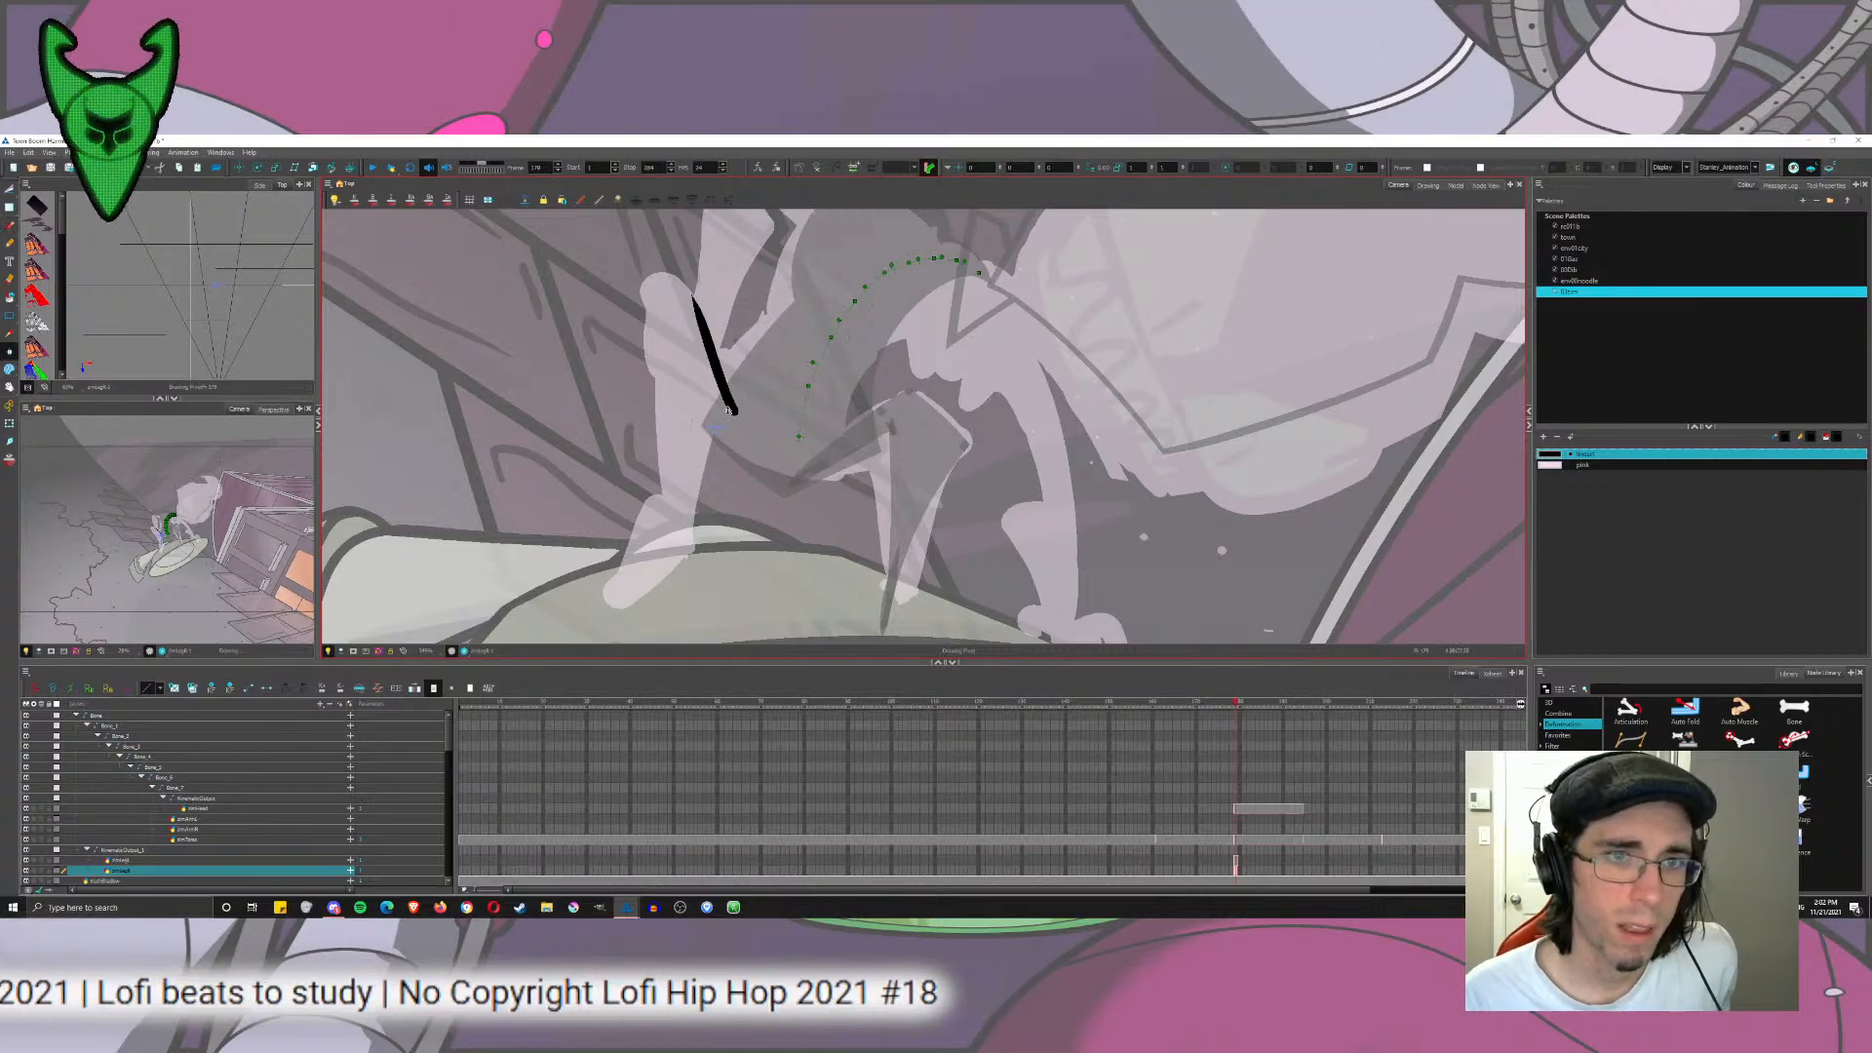
{"action": "left_click", "coordinate": [10, 227]}
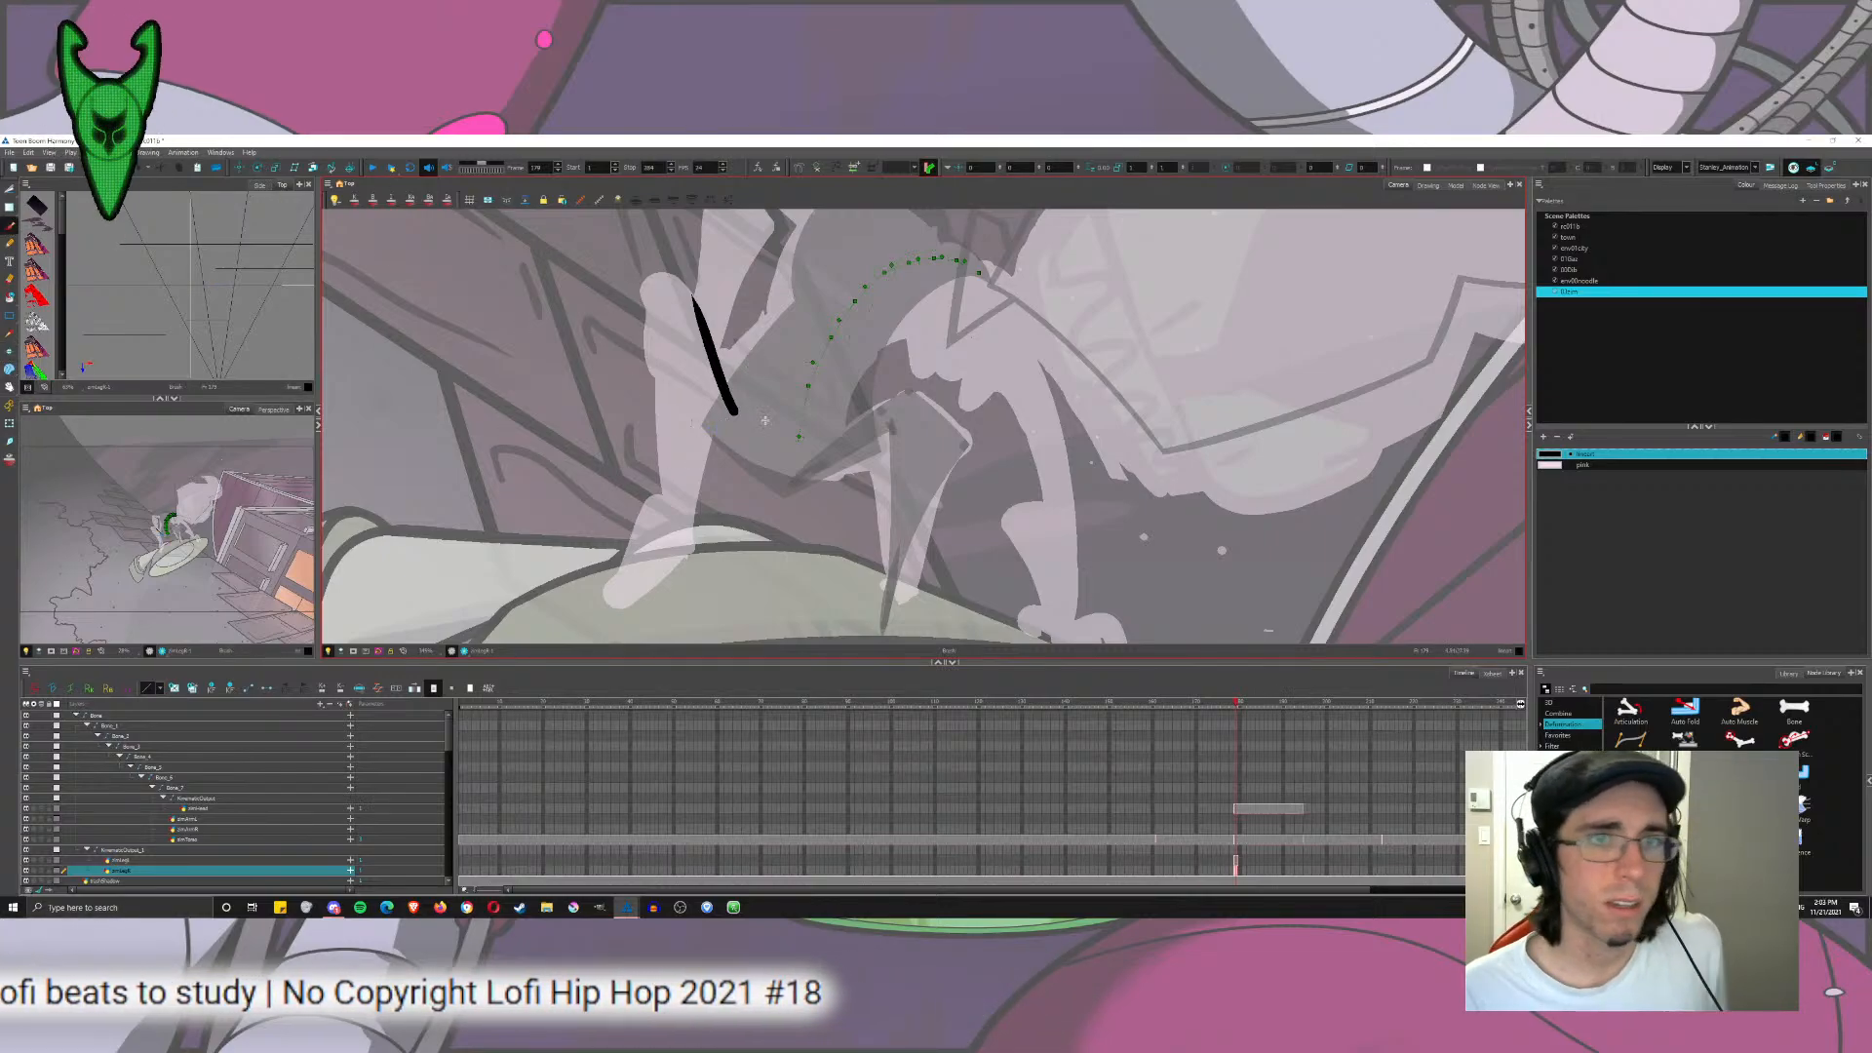
{"action": "mouse_move", "coordinate": [698, 311]}
{"action": "left_mouse_down"}
{"action": "mouse_move", "coordinate": [669, 257]}
{"action": "mouse_move", "coordinate": [726, 372]}
{"action": "mouse_move", "coordinate": [681, 282]}
{"action": "left_mouse_up"}
{"action": "key", "text": "ctrl+z"}
{"action": "key", "text": "ctrl+z"}
{"action": "key", "text": "ctrl+z"}
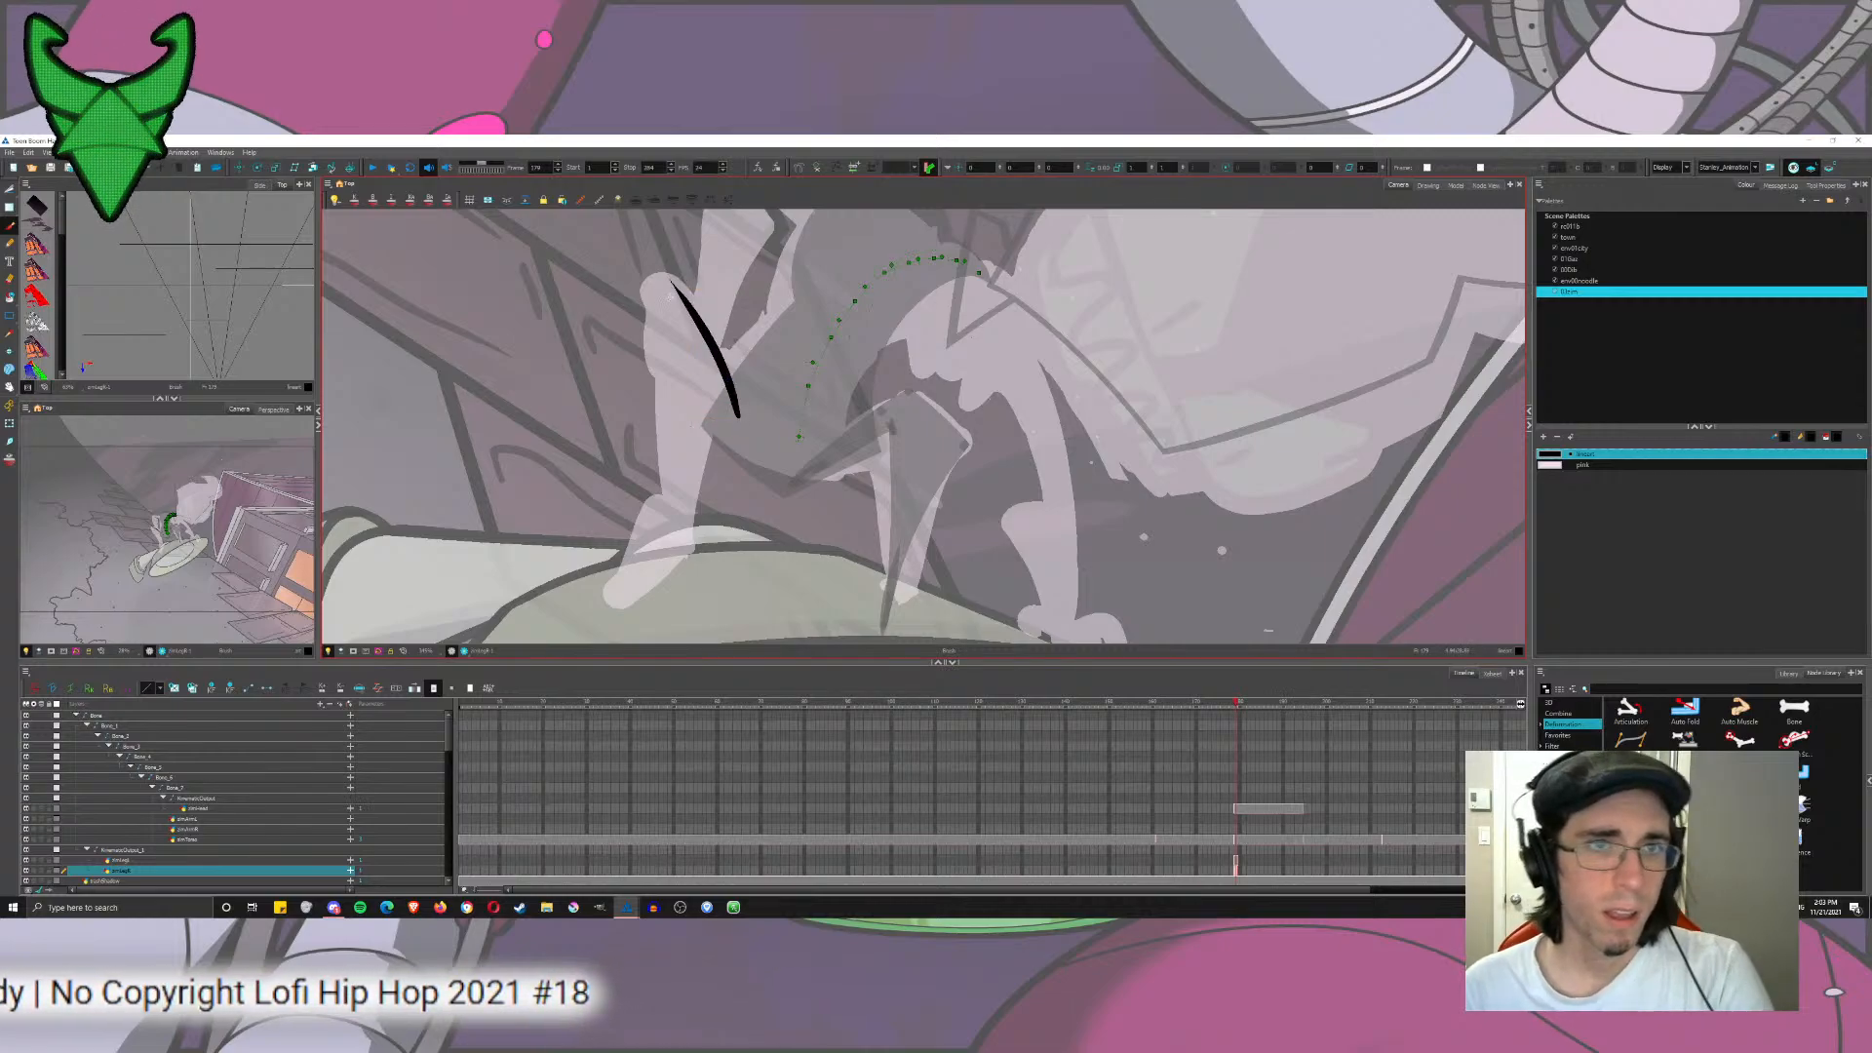
{"action": "key", "text": "ctrl+z"}
Step: Outline the tapered upper segment of the character's front limb, and trim the overshooting strokes at its upper end
{"action": "mouse_move", "coordinate": [746, 424]}
{"action": "left_mouse_down"}
{"action": "mouse_move", "coordinate": [680, 281]}
{"action": "mouse_move", "coordinate": [654, 588]}
{"action": "left_mouse_up"}
{"action": "key", "text": "ctrl+z"}
{"action": "key", "text": "ctrl+z"}
{"action": "mouse_move", "coordinate": [629, 295]}
{"action": "left_mouse_down"}
{"action": "mouse_move", "coordinate": [696, 280]}
{"action": "mouse_move", "coordinate": [680, 558]}
{"action": "mouse_move", "coordinate": [738, 362]}
{"action": "left_mouse_up"}
{"action": "left_click_drag", "start_coordinate": [667, 263], "coordinate": [747, 432]}
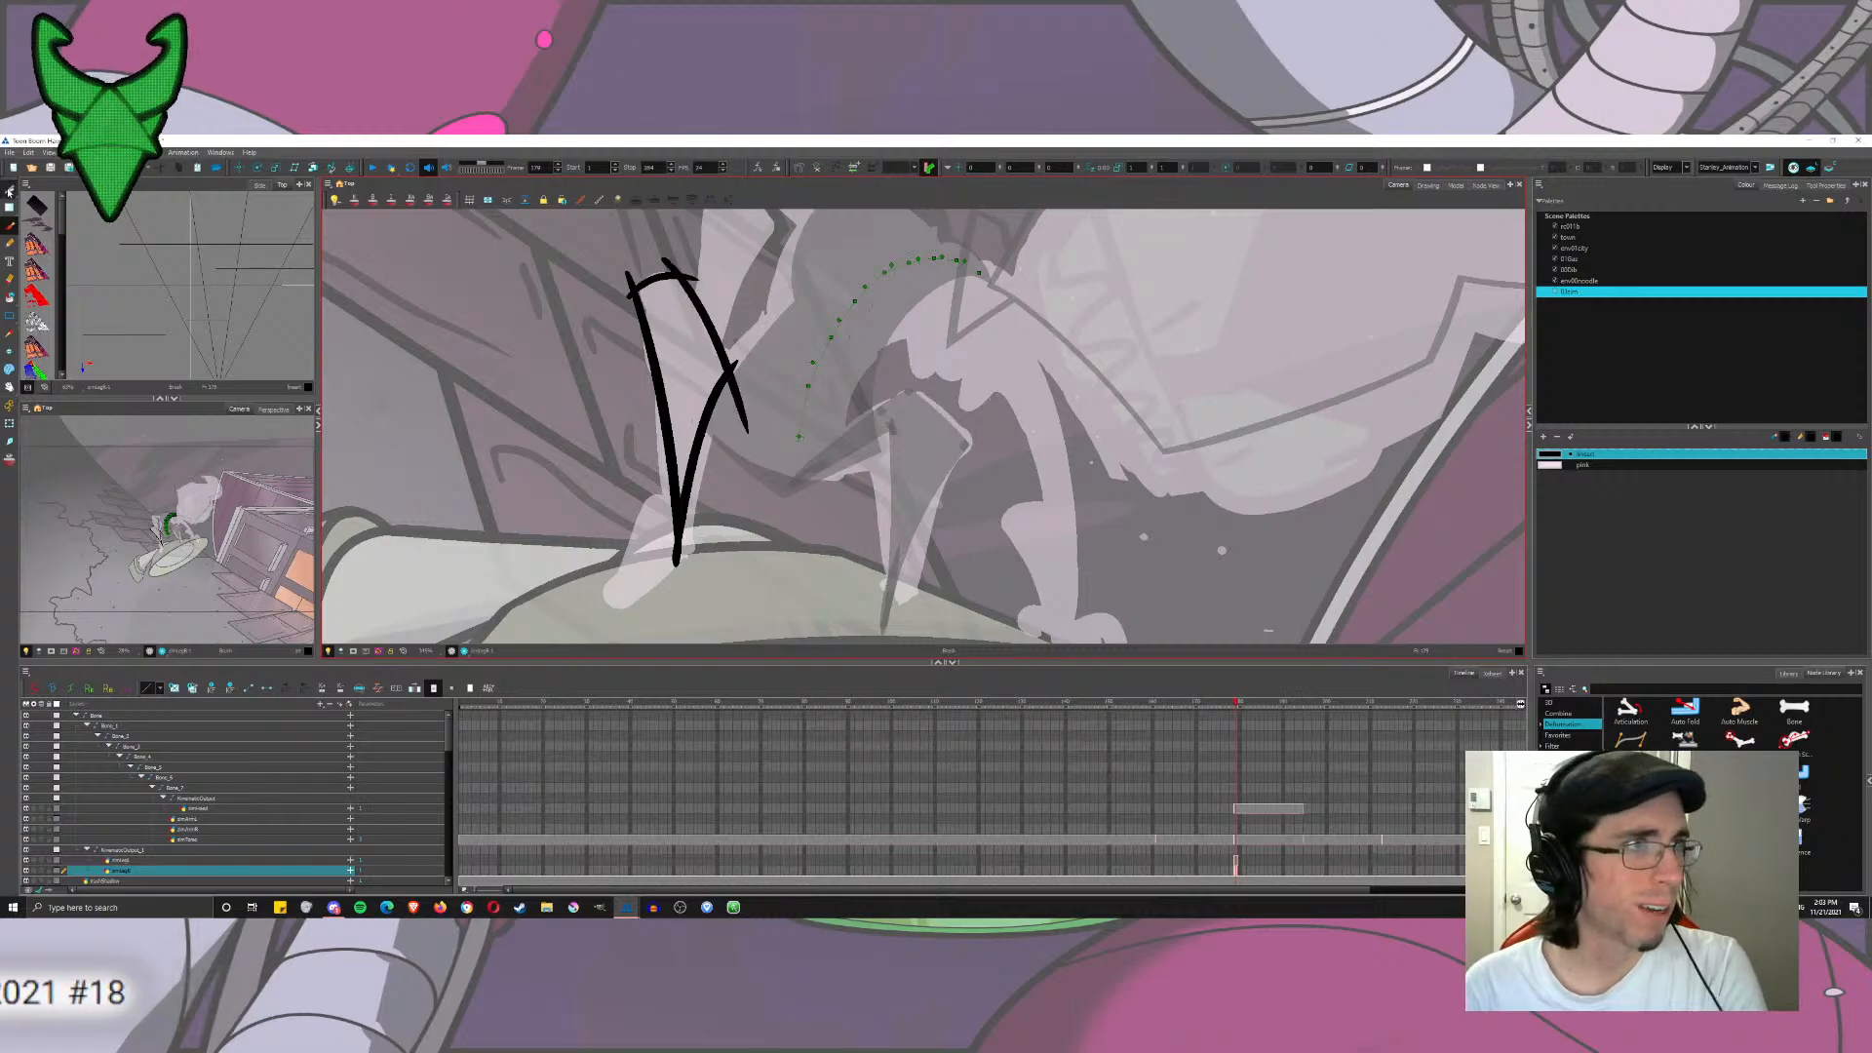
{"action": "left_click_drag", "start_coordinate": [732, 368], "coordinate": [741, 361]}
{"action": "mouse_move", "coordinate": [698, 282]}
{"action": "left_mouse_down"}
{"action": "mouse_move", "coordinate": [623, 254]}
{"action": "mouse_move", "coordinate": [616, 290]}
{"action": "left_mouse_up"}
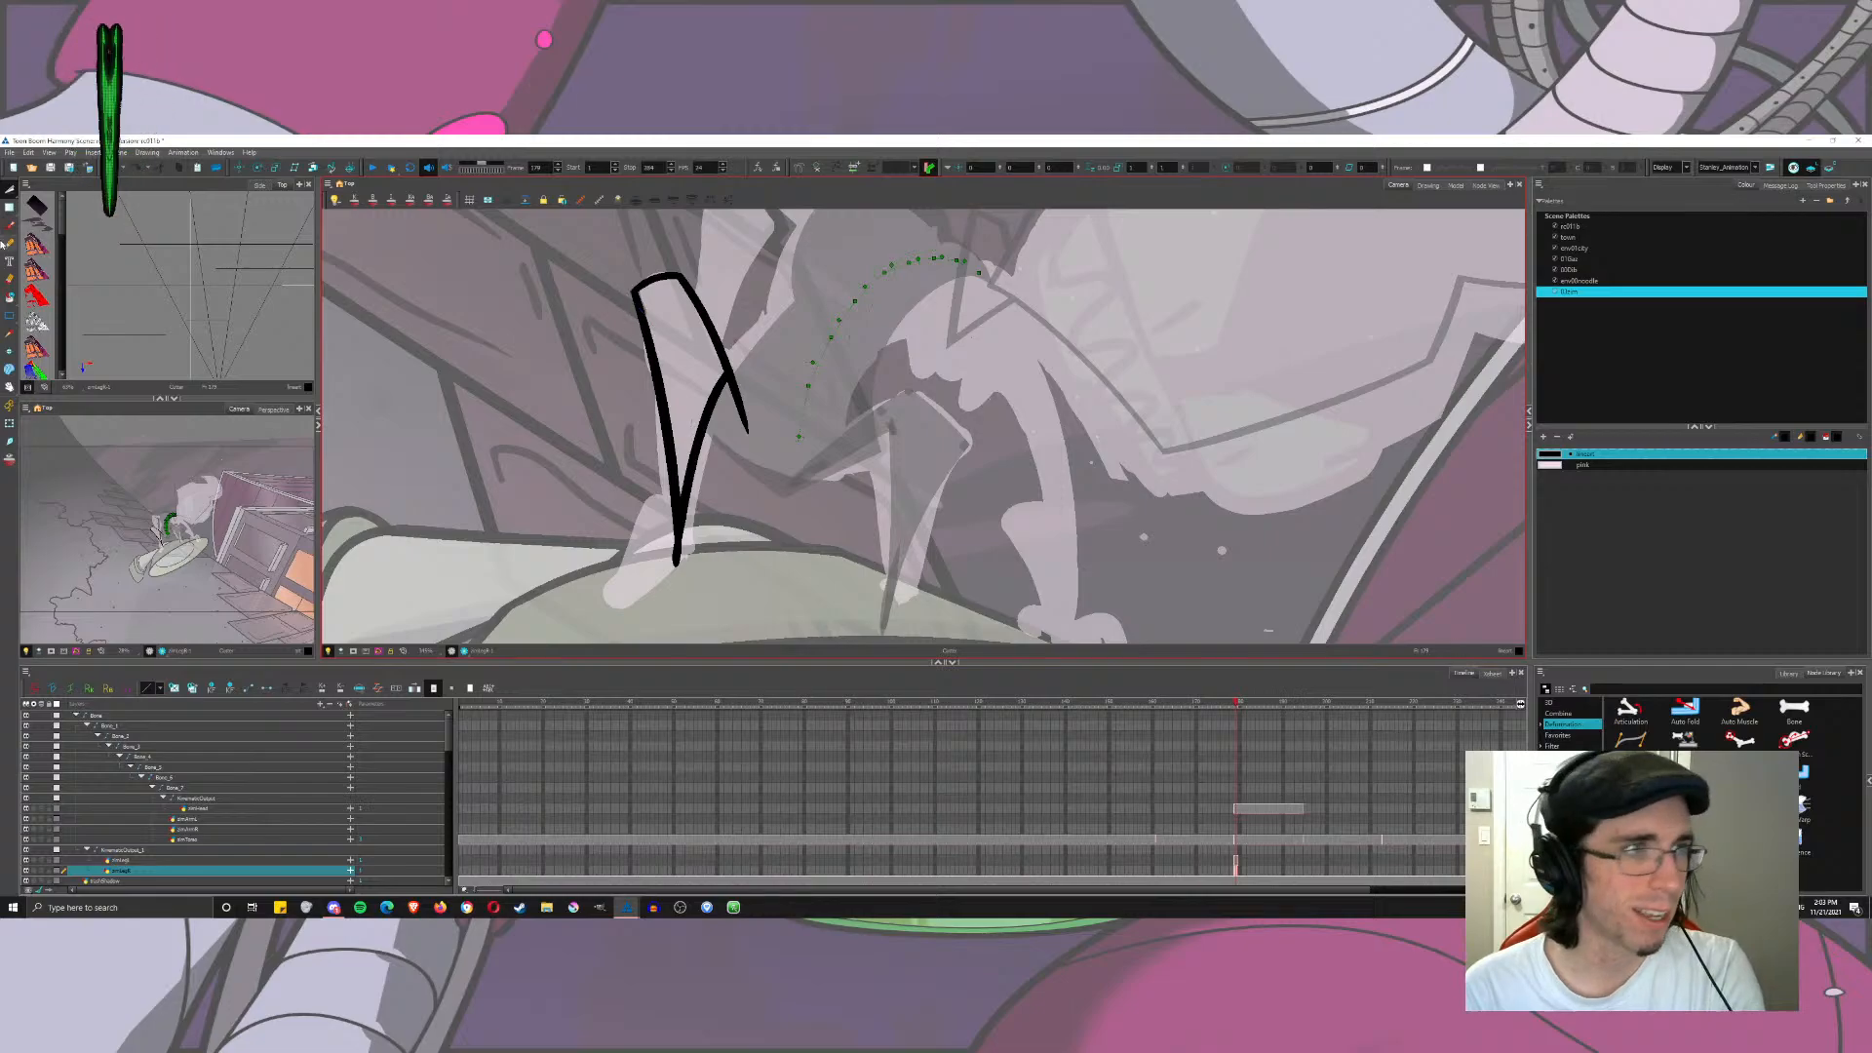
Step: Draw the triangular lower segment of the front limb over the lamp, redoing strokes until the outline closes
{"action": "mouse_move", "coordinate": [642, 499]}
{"action": "left_mouse_down"}
{"action": "mouse_move", "coordinate": [788, 367]}
{"action": "mouse_move", "coordinate": [777, 336]}
{"action": "mouse_move", "coordinate": [723, 541]}
{"action": "left_mouse_up"}
{"action": "key", "text": "ctrl+z"}
{"action": "key", "text": "ctrl+z"}
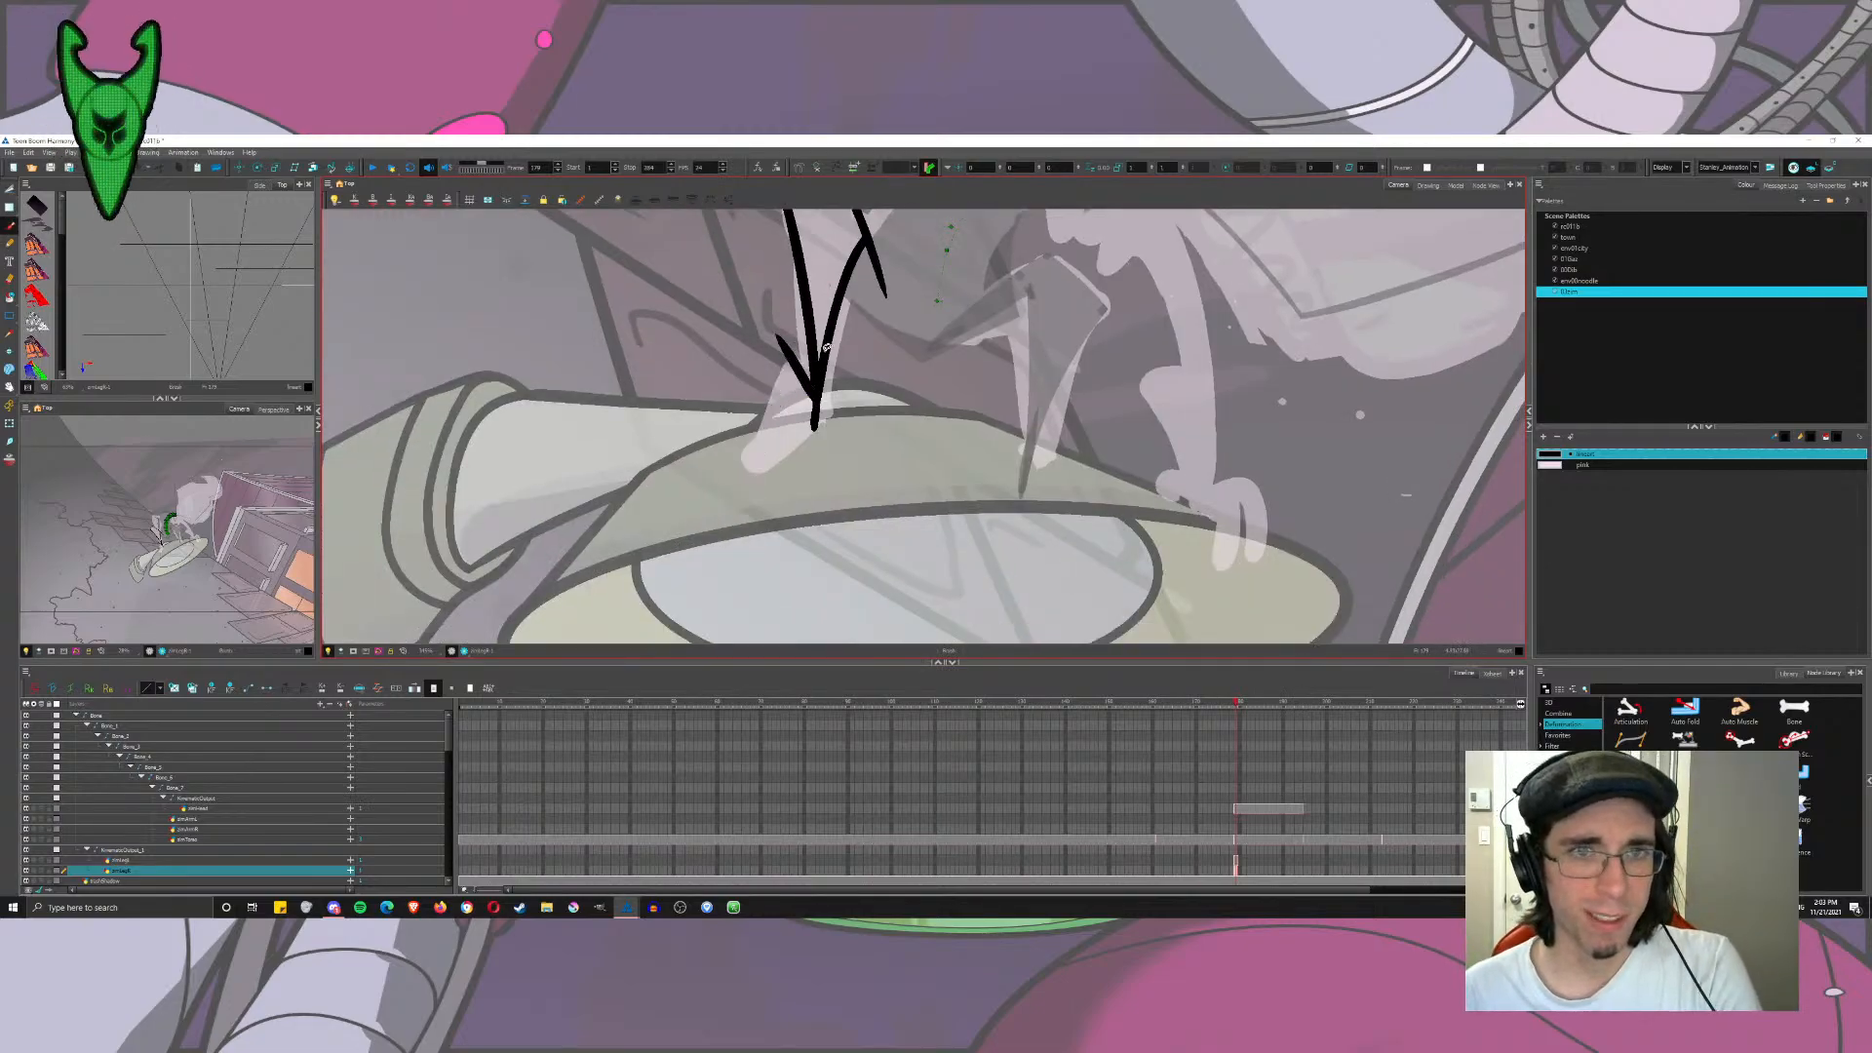
{"action": "left_click_drag", "start_coordinate": [798, 357], "coordinate": [749, 458]}
{"action": "key", "text": "ctrl+z"}
{"action": "key", "text": "ctrl+z"}
{"action": "mouse_move", "coordinate": [819, 399]}
{"action": "left_mouse_down"}
{"action": "mouse_move", "coordinate": [769, 389]}
{"action": "mouse_move", "coordinate": [703, 507]}
{"action": "mouse_move", "coordinate": [829, 445]}
{"action": "left_mouse_up"}
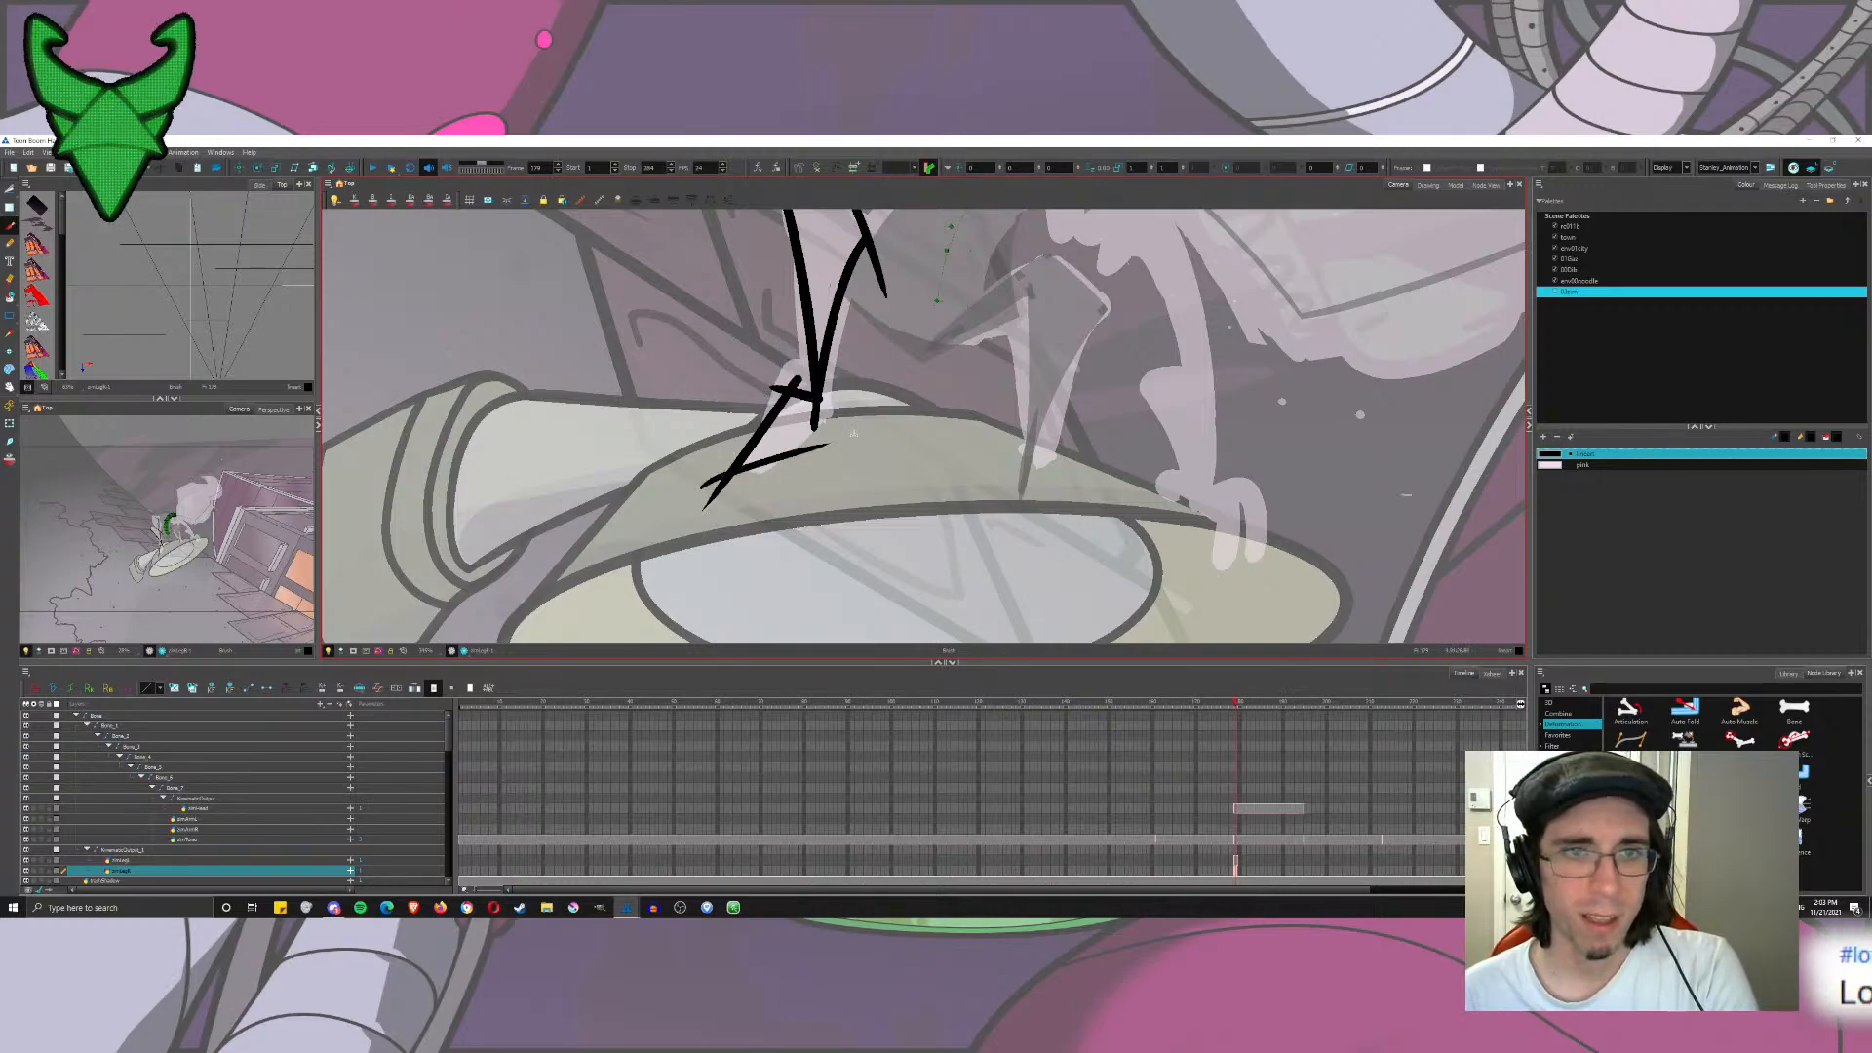
{"action": "key", "text": "ctrl+z"}
{"action": "mouse_move", "coordinate": [702, 505]}
{"action": "left_mouse_down"}
{"action": "mouse_move", "coordinate": [867, 422]}
{"action": "mouse_move", "coordinate": [876, 463]}
{"action": "mouse_move", "coordinate": [821, 423]}
{"action": "mouse_move", "coordinate": [848, 458]}
{"action": "mouse_move", "coordinate": [864, 435]}
{"action": "left_mouse_up"}
{"action": "key", "text": "ctrl+z"}
{"action": "key", "text": "ctrl+z"}
{"action": "left_click_drag", "start_coordinate": [872, 440], "coordinate": [849, 458]}
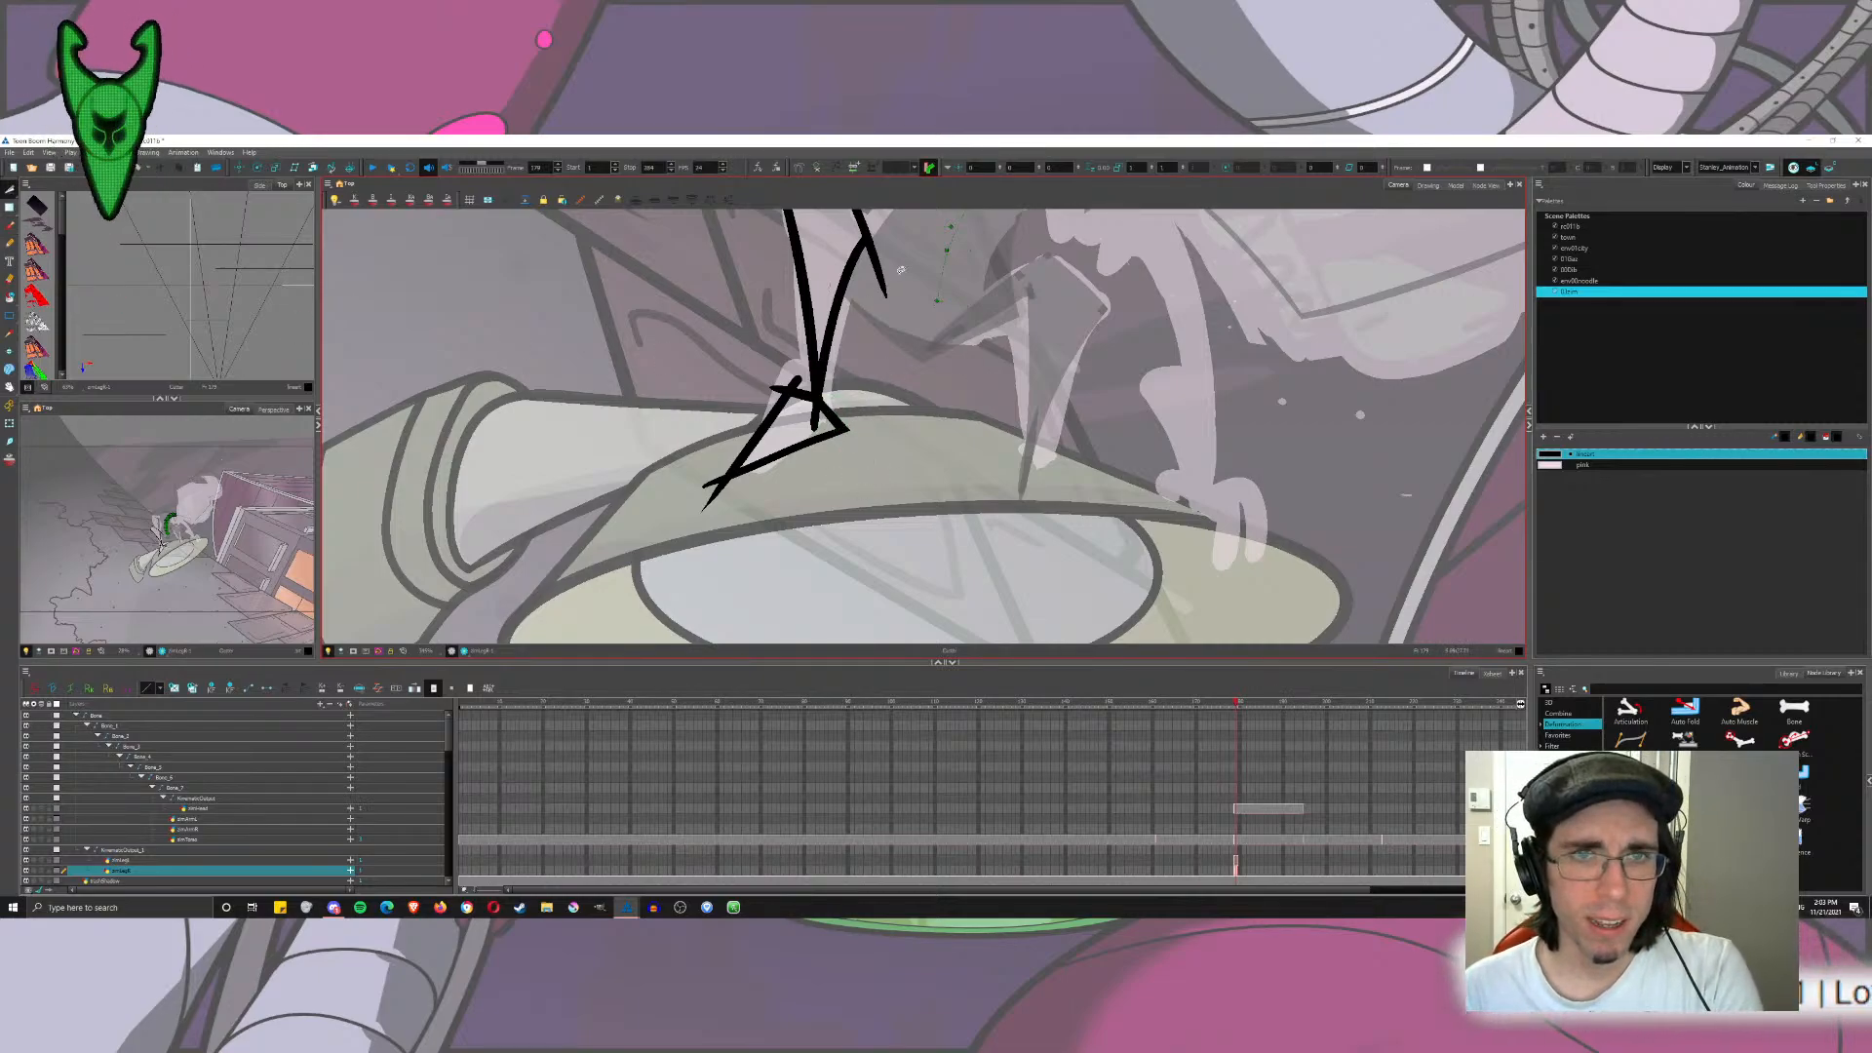
Step: Trim the overshooting lines around both front limb segments and fill the closed shapes with black
{"action": "left_click_drag", "start_coordinate": [901, 270], "coordinate": [866, 277]}
{"action": "key", "text": "ctrl+z"}
{"action": "key", "text": "ctrl+z"}
{"action": "key", "text": "ctrl+shift+z"}
{"action": "key", "text": "ctrl+shift+z"}
{"action": "left_click_drag", "start_coordinate": [770, 394], "coordinate": [780, 502]}
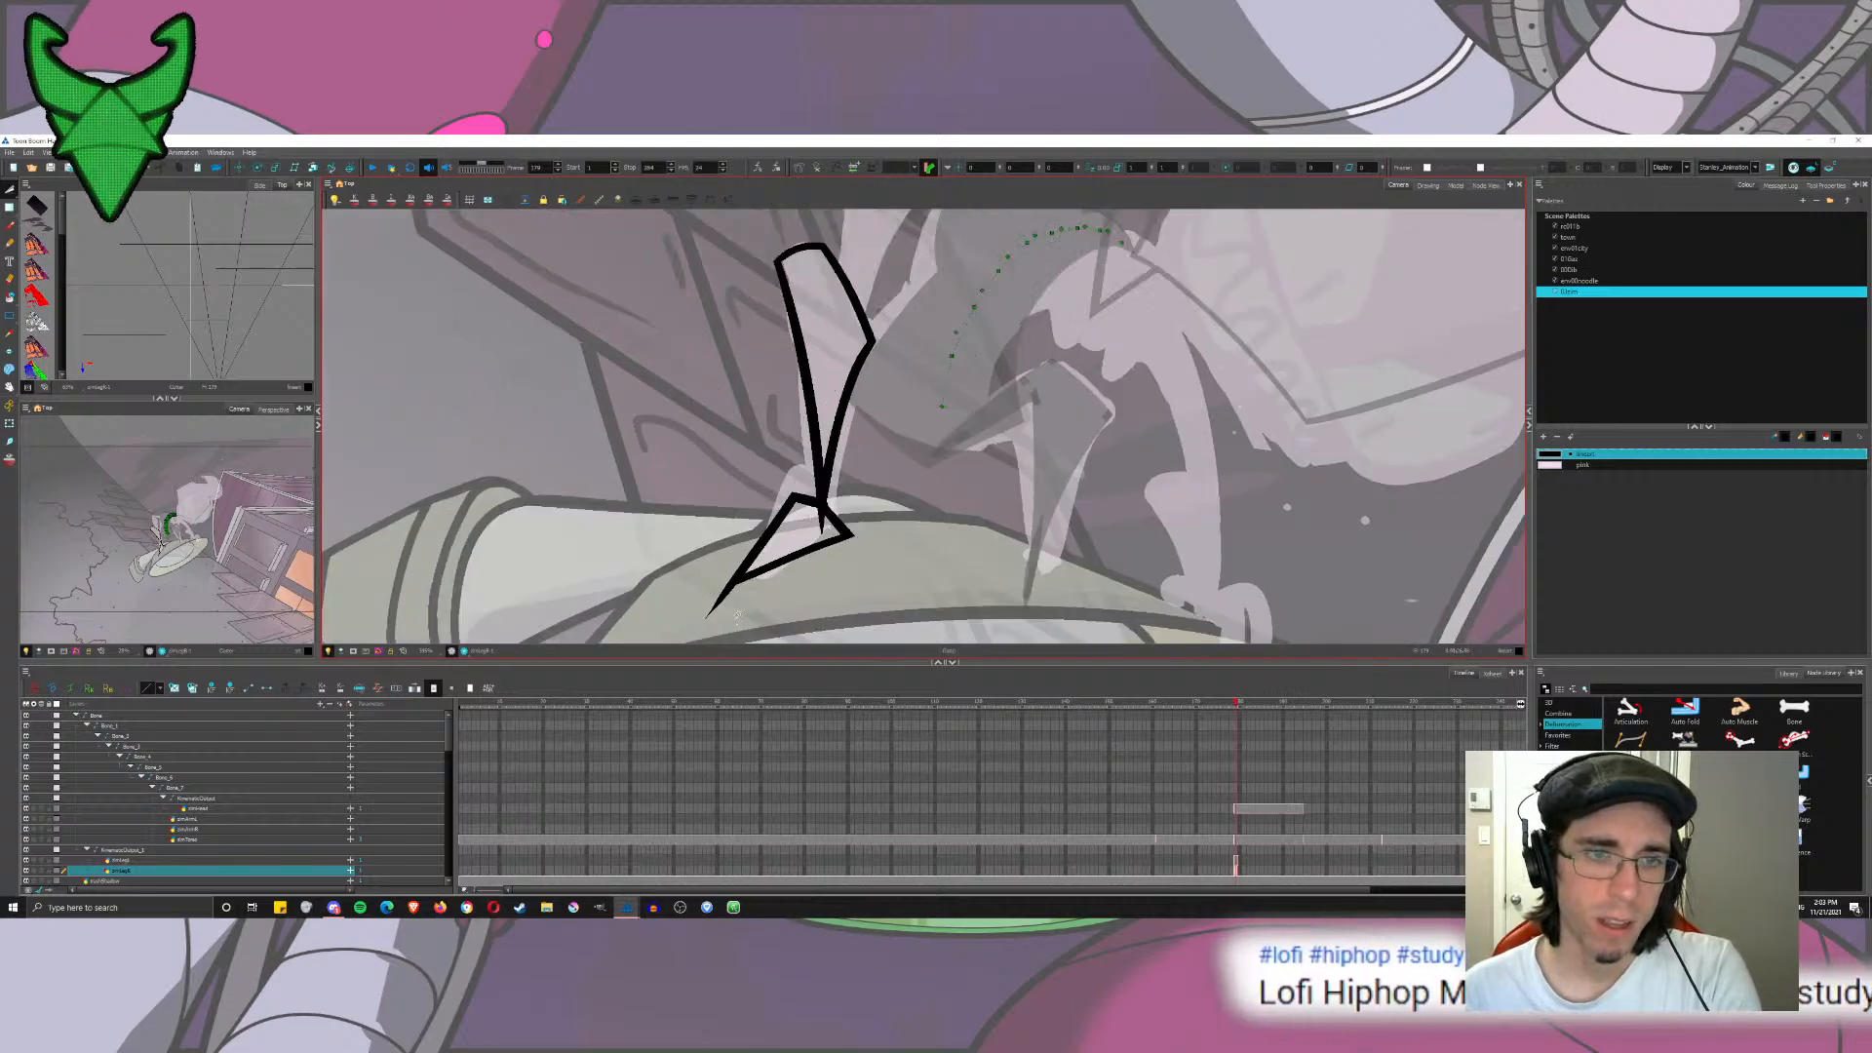
{"action": "left_click_drag", "start_coordinate": [737, 614], "coordinate": [712, 589]}
{"action": "left_click_drag", "start_coordinate": [834, 526], "coordinate": [809, 526]}
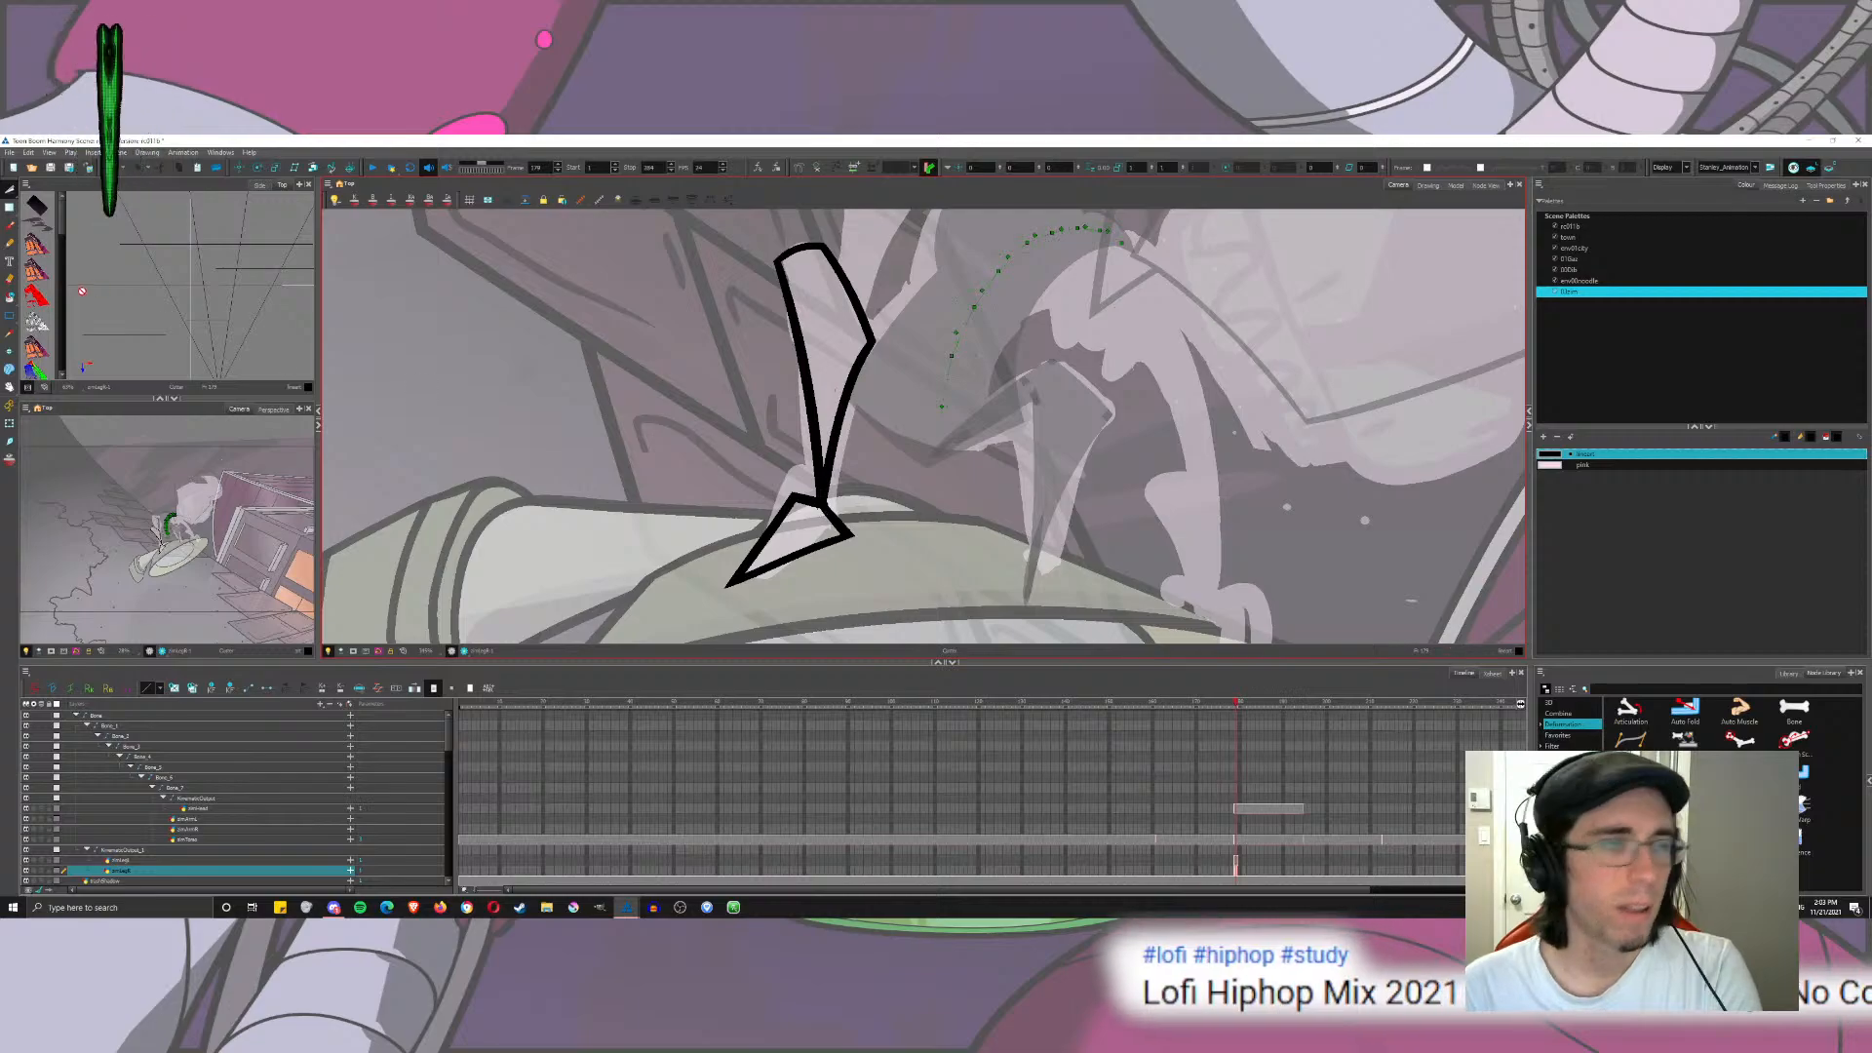
{"action": "left_click", "coordinate": [9, 298]}
{"action": "left_click", "coordinate": [814, 419]}
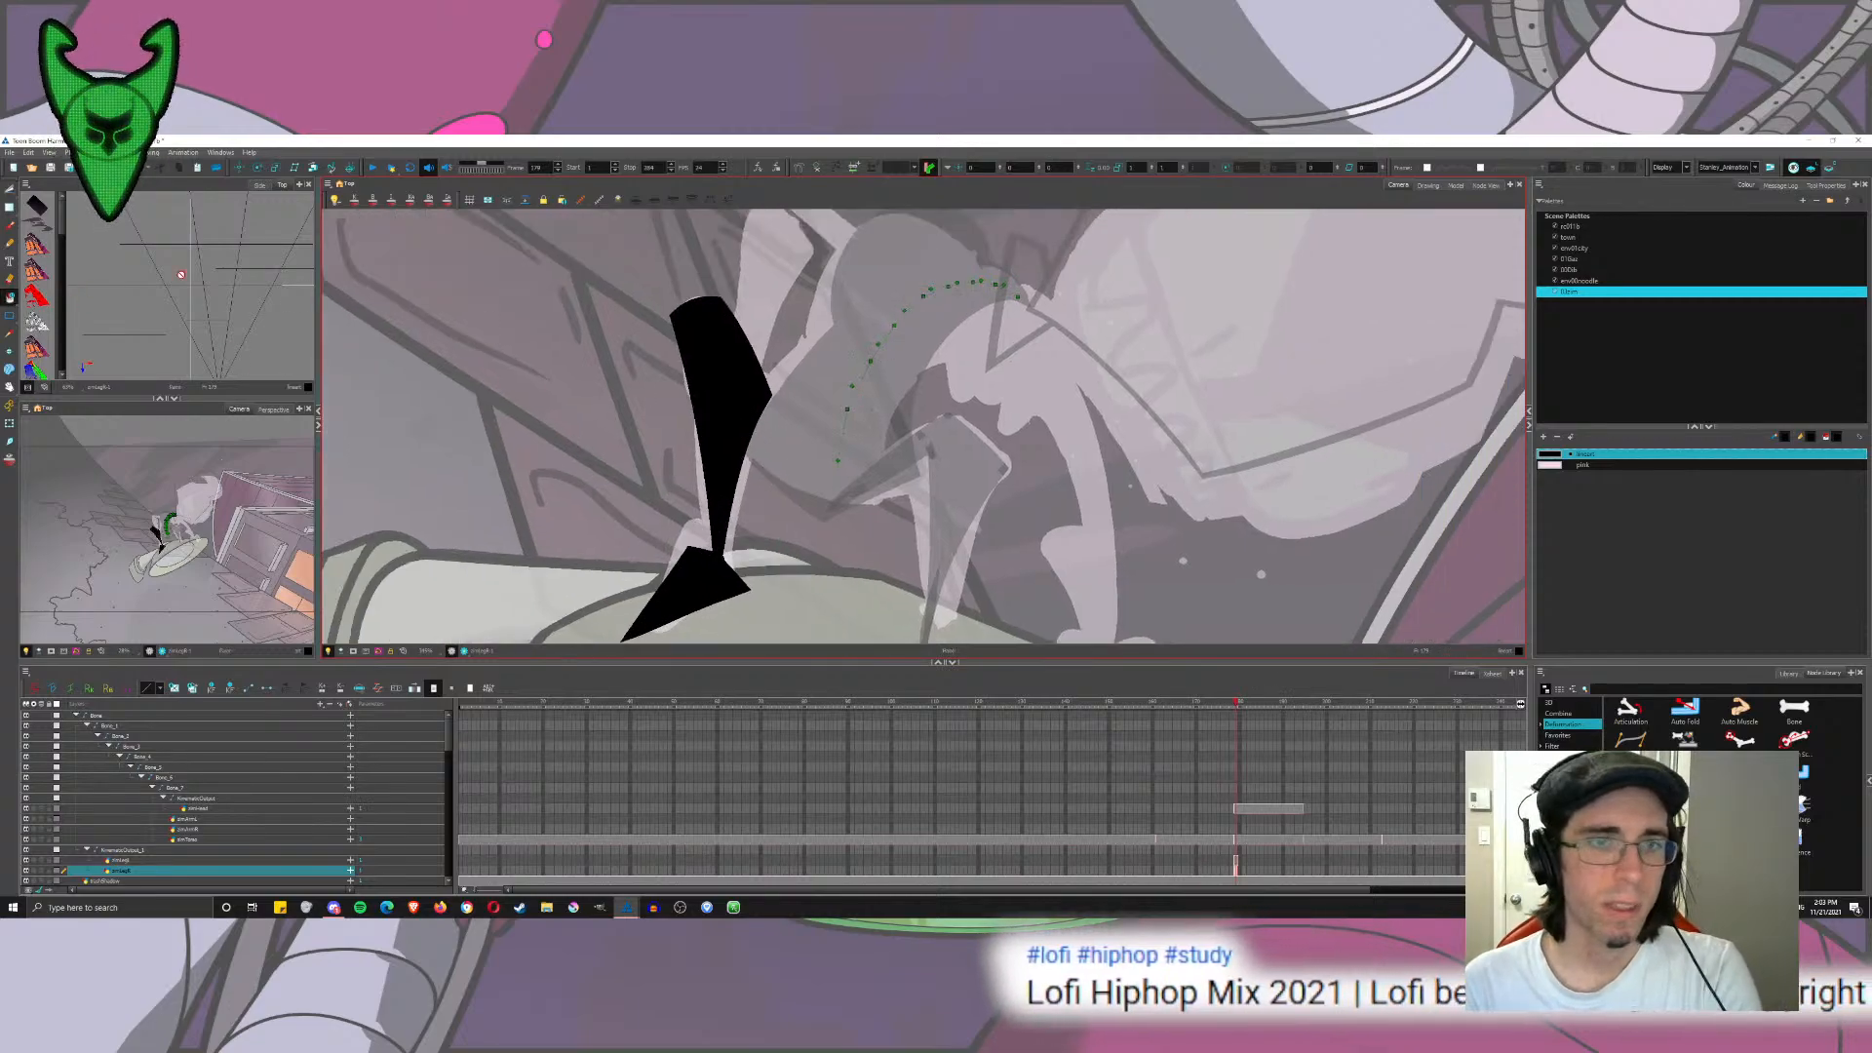
Step: Inspect the front limb's joint and check the drawing pivots at the body ends of both limb layers
{"action": "scroll", "coordinate": [823, 458], "scroll_direction": "up", "scroll_amount": 5}
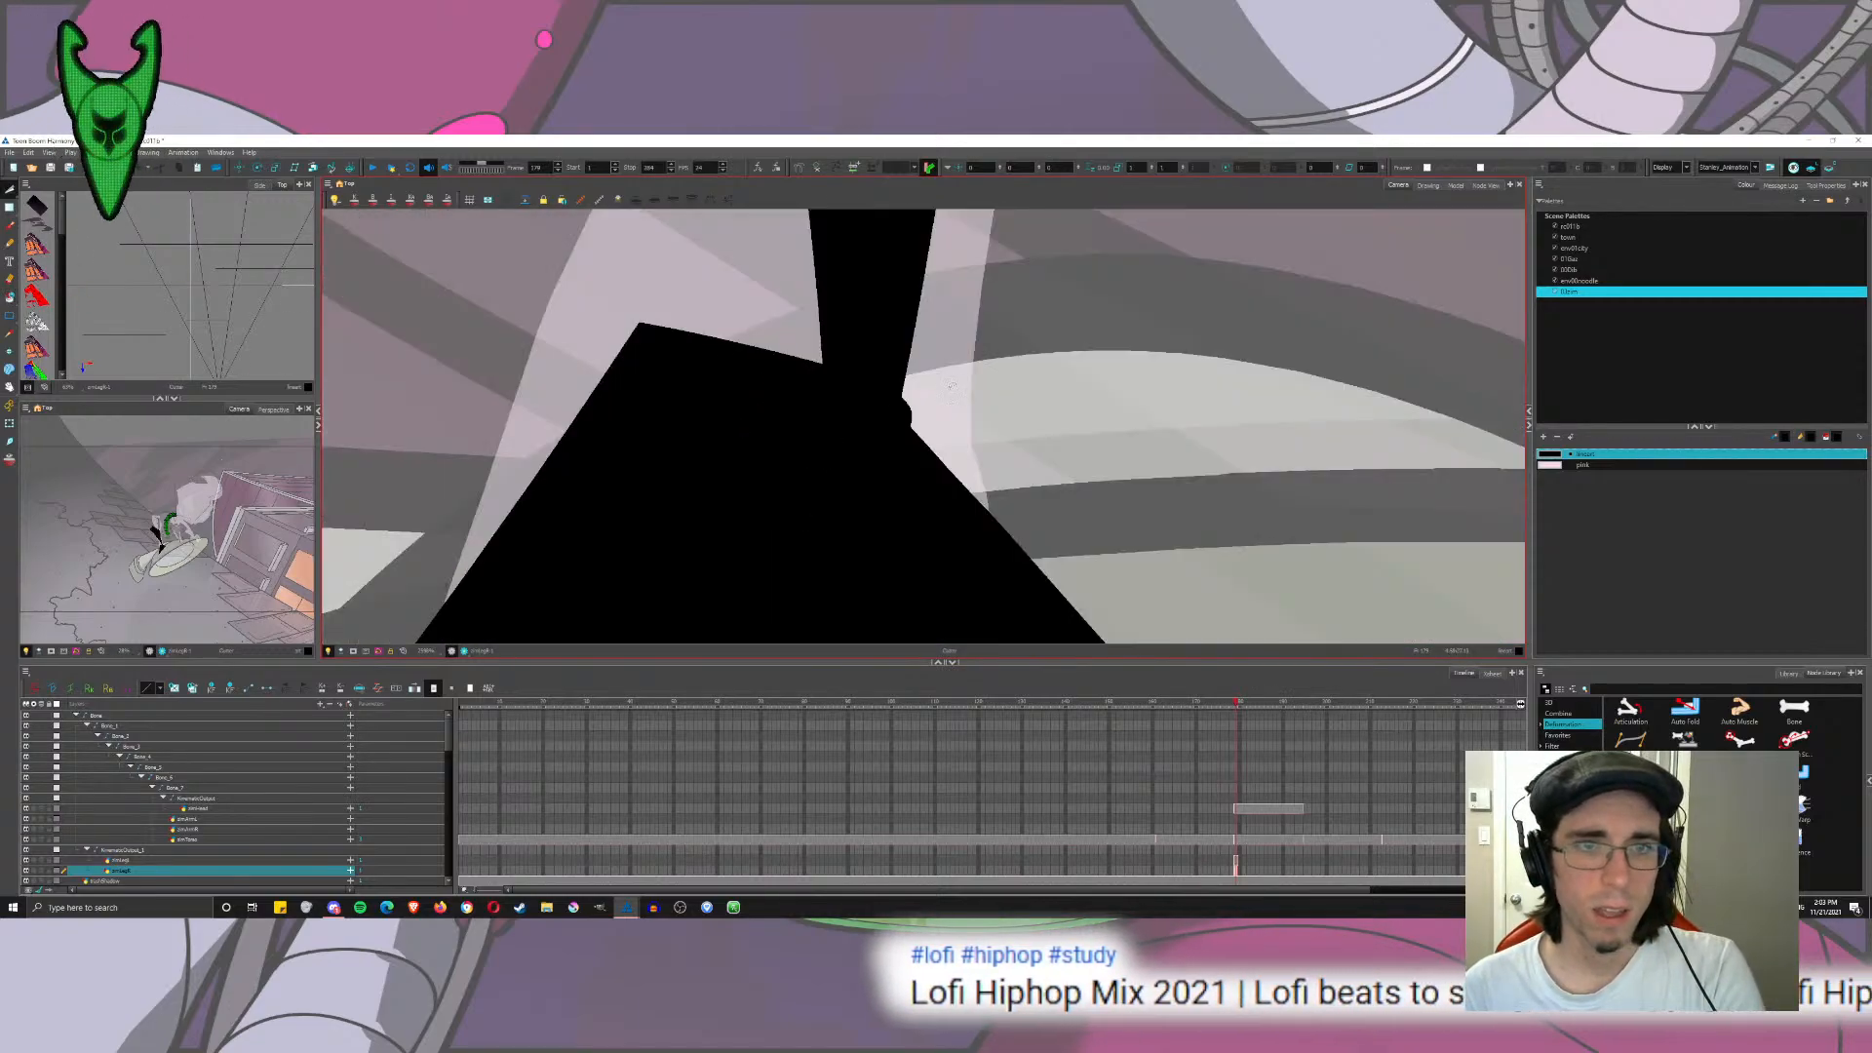
{"action": "scroll", "coordinate": [888, 443], "scroll_direction": "down", "scroll_amount": 6}
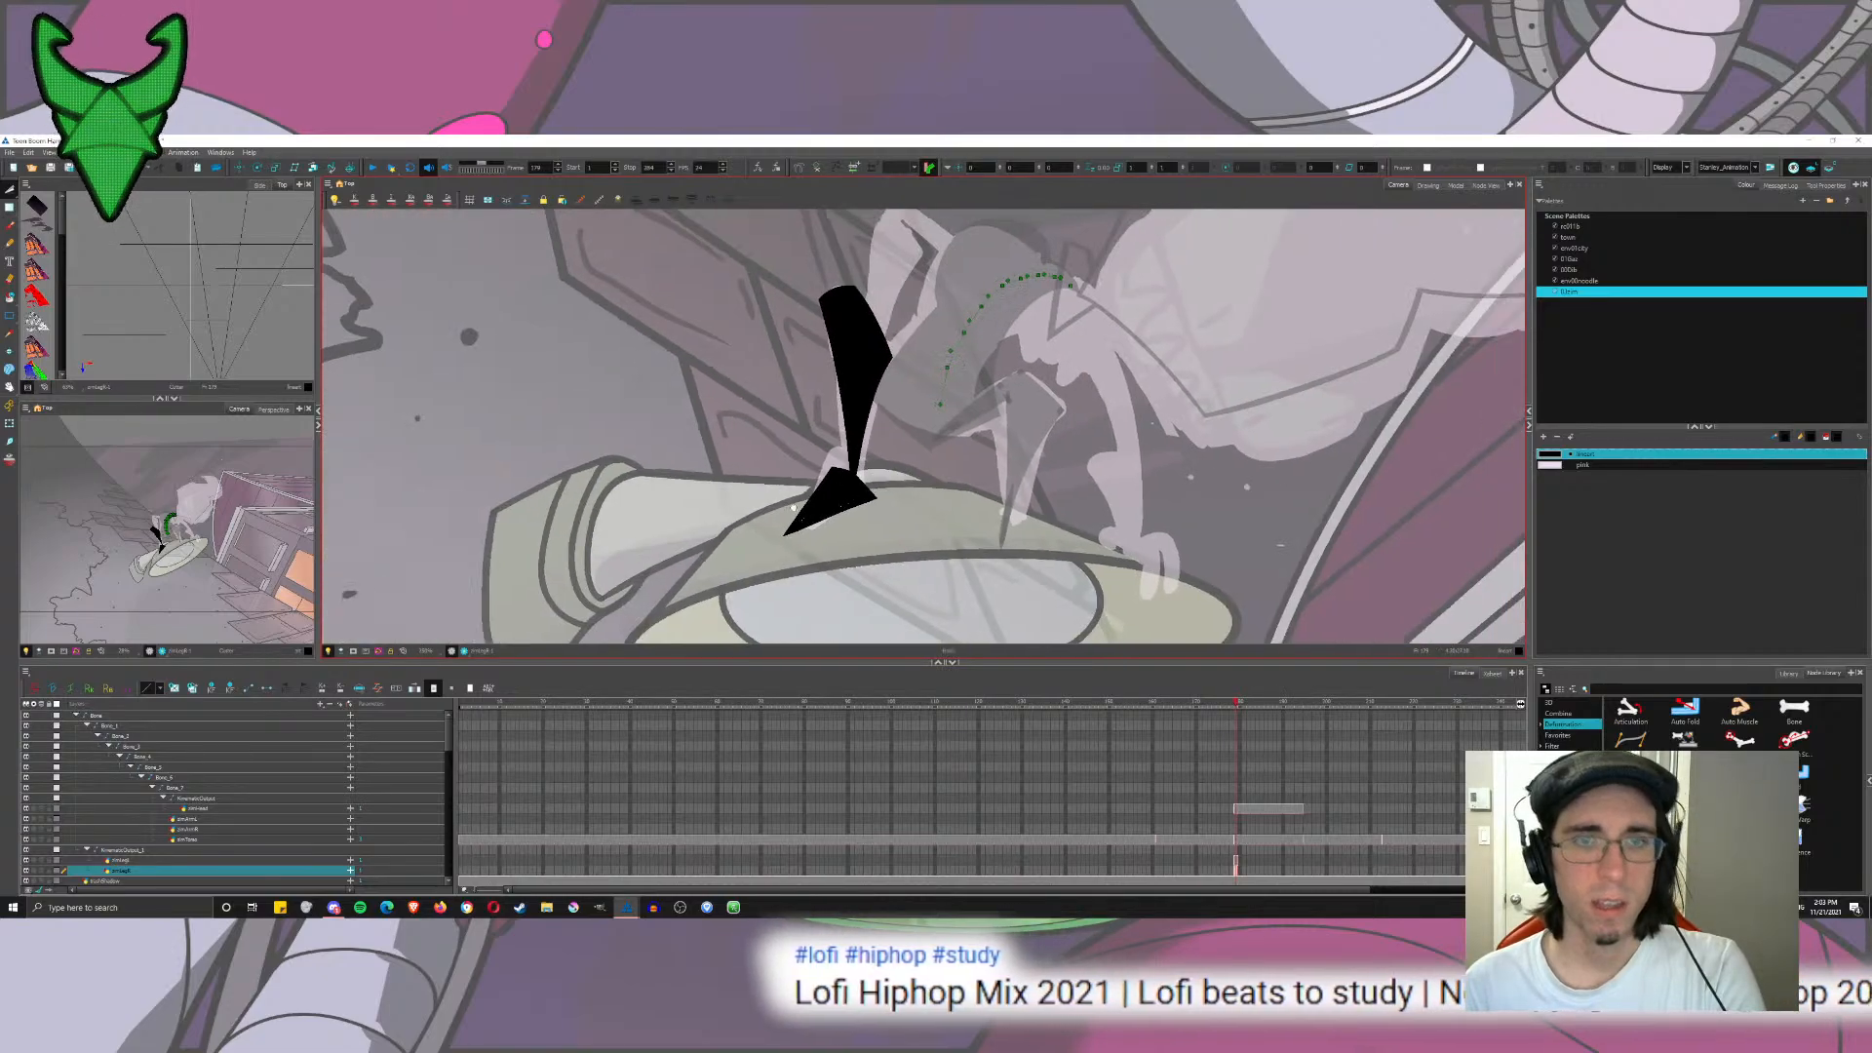
{"action": "left_click_drag", "start_coordinate": [961, 363], "coordinate": [898, 390]}
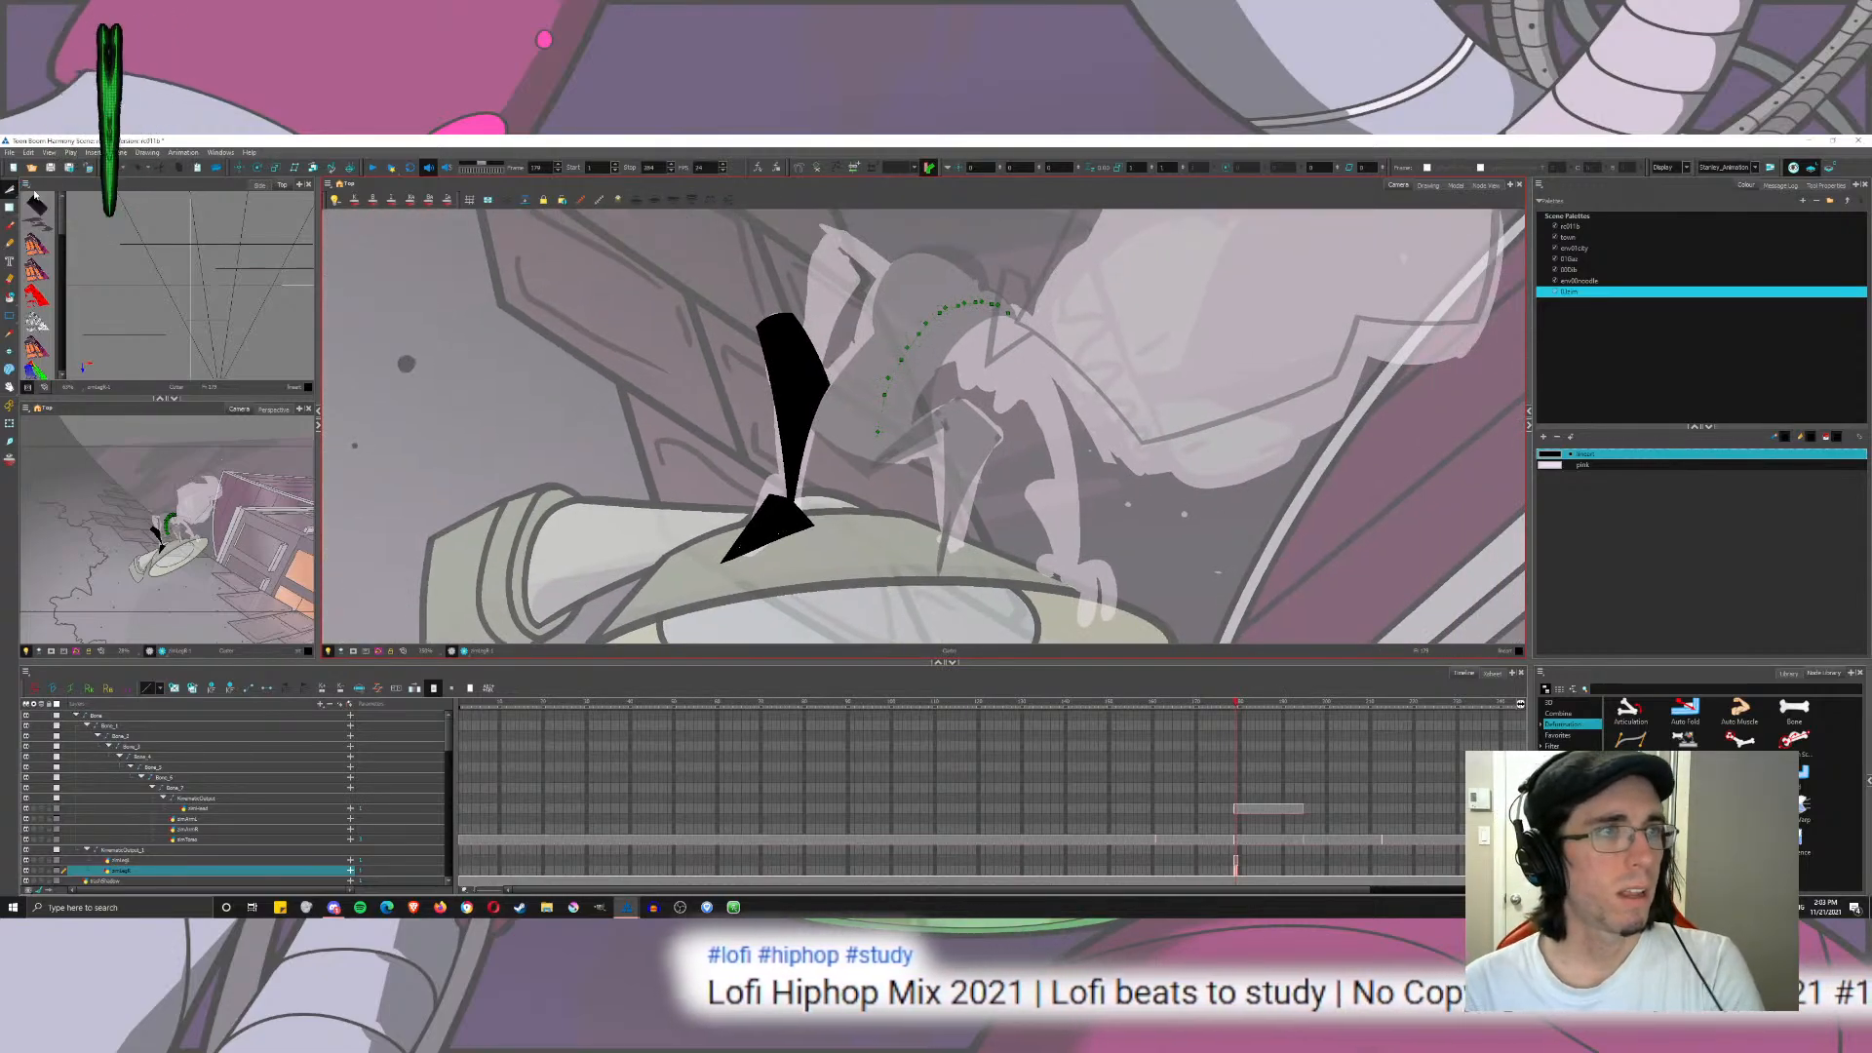
{"action": "left_click", "coordinate": [10, 189]}
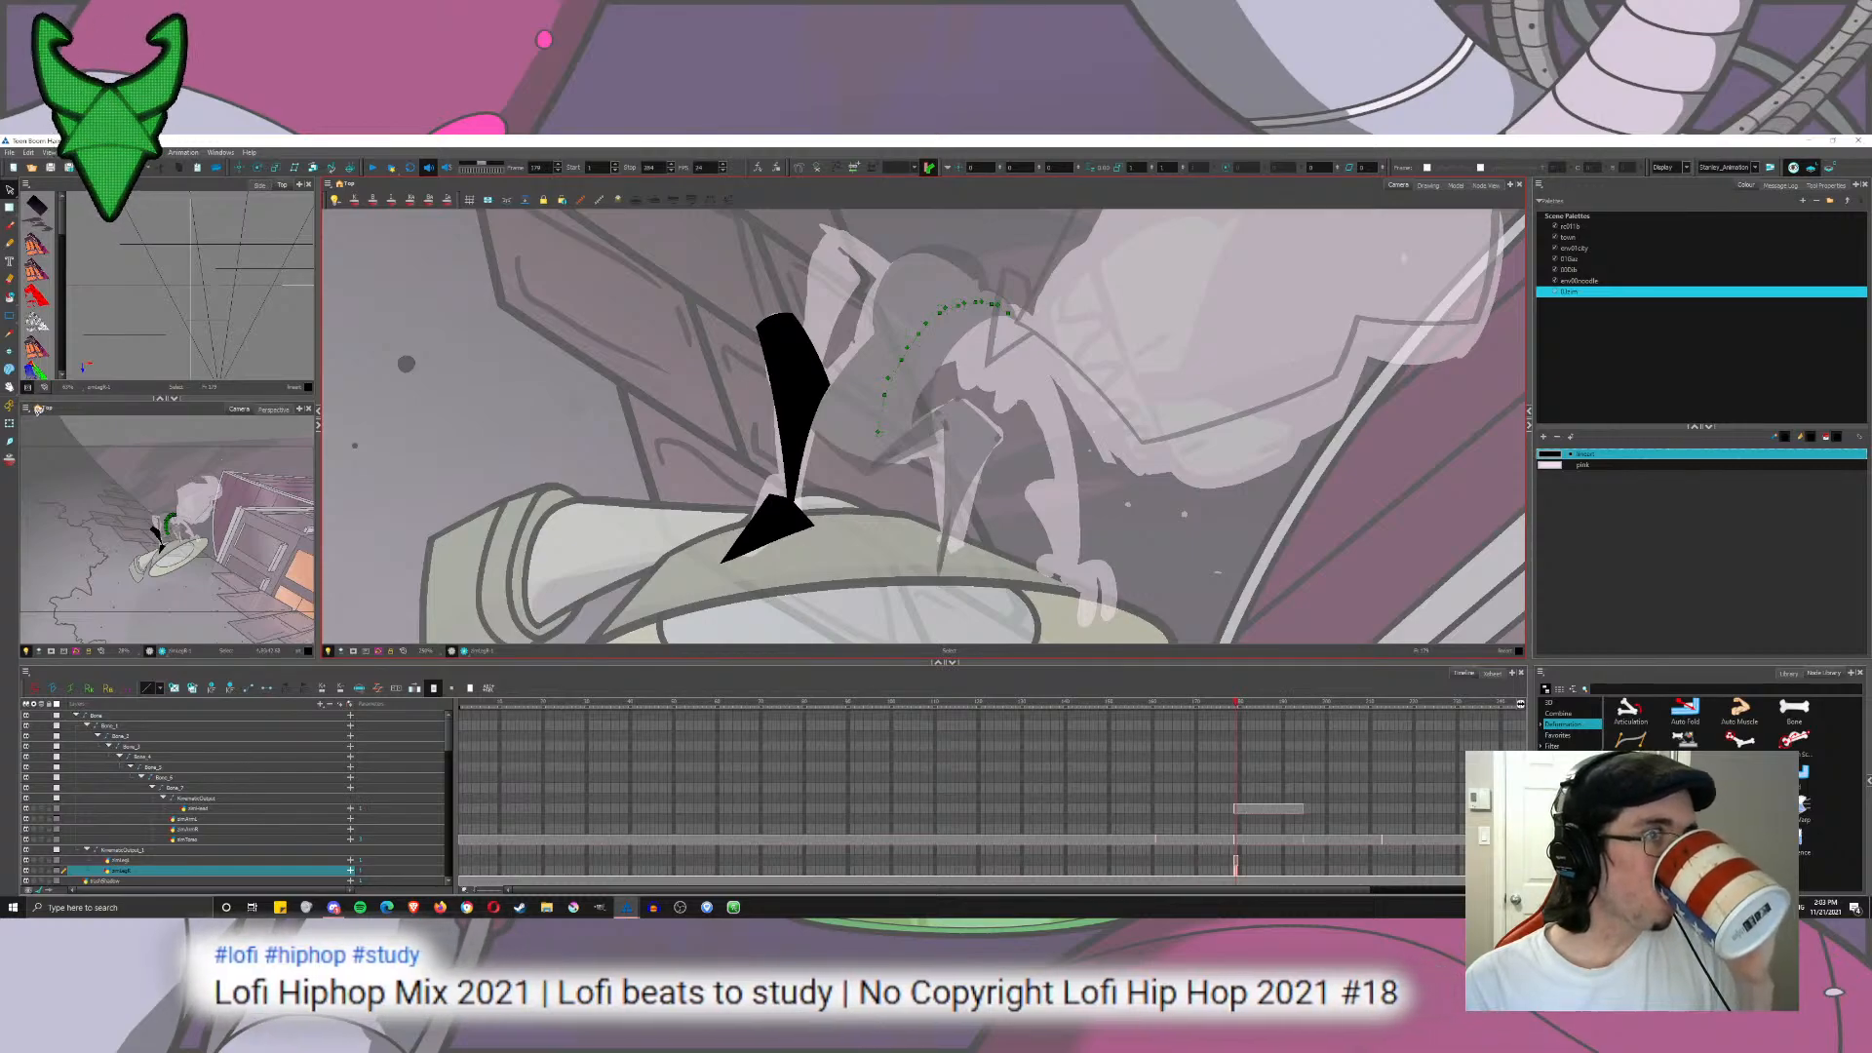
{"action": "left_click", "coordinate": [10, 226]}
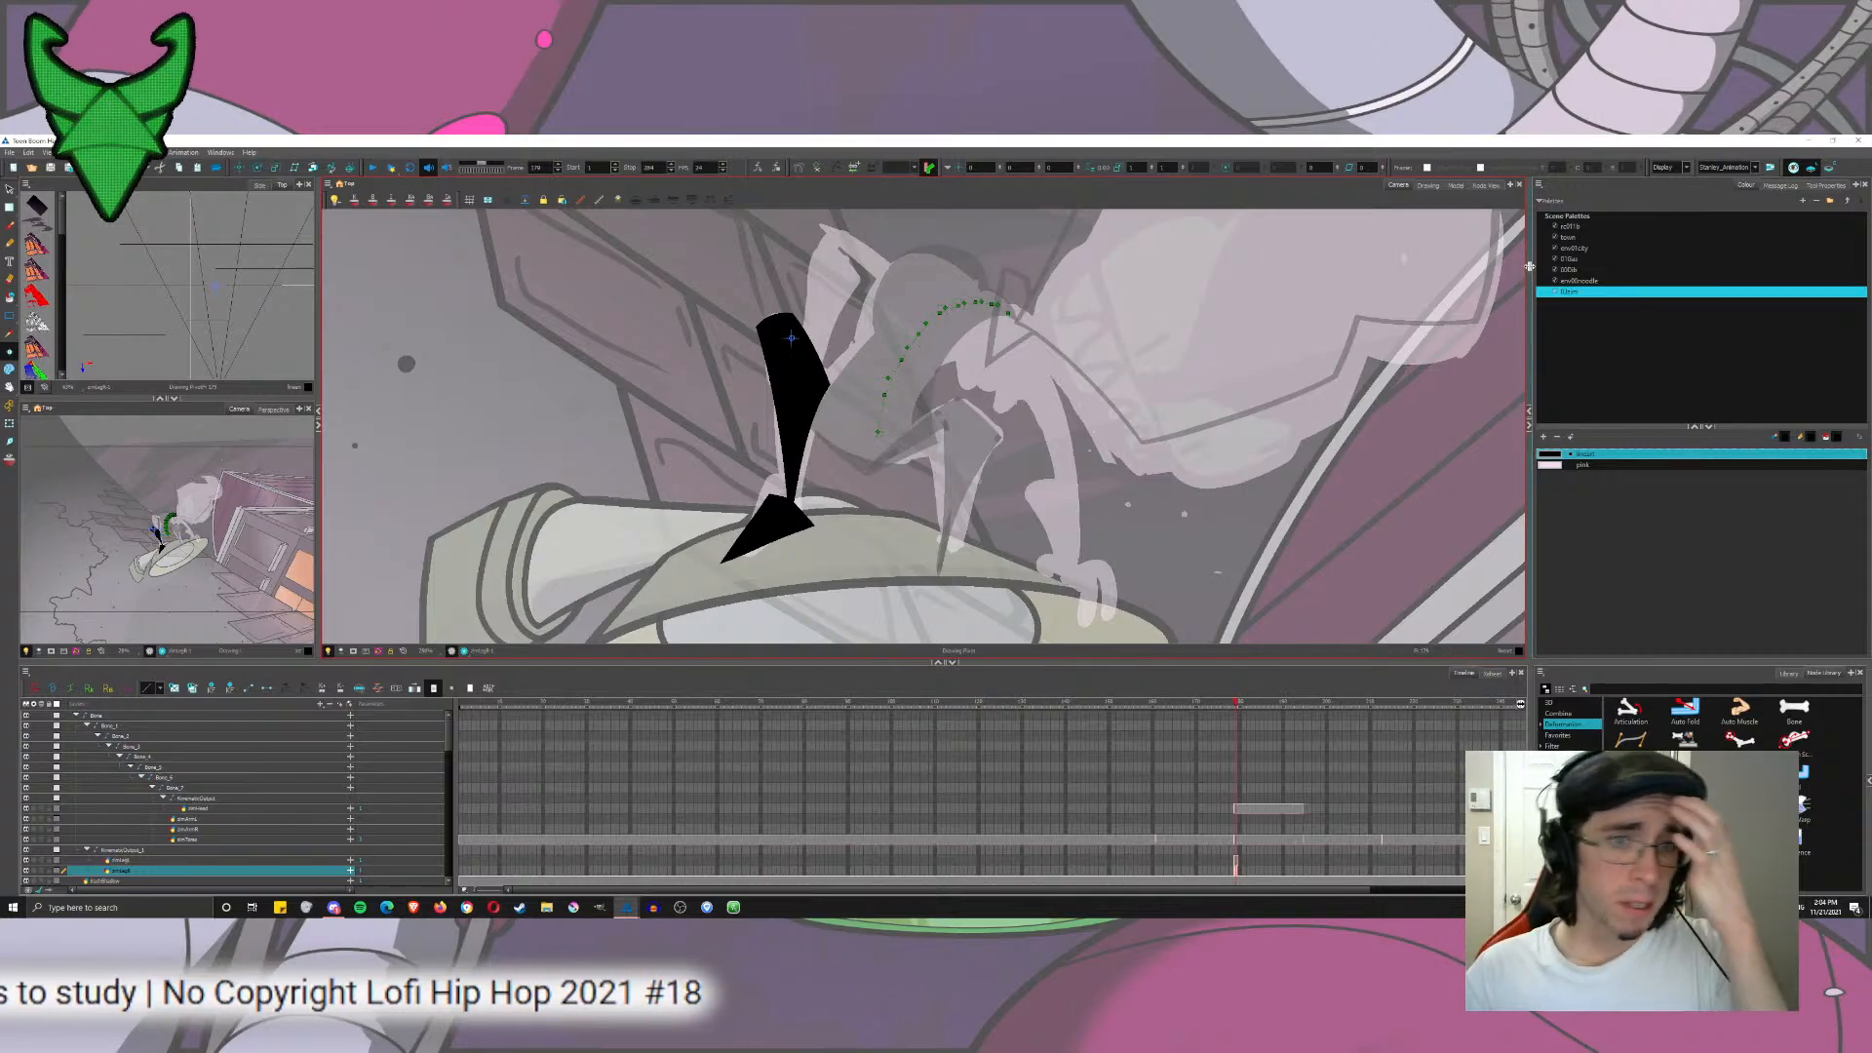
{"action": "left_click", "coordinate": [140, 860]}
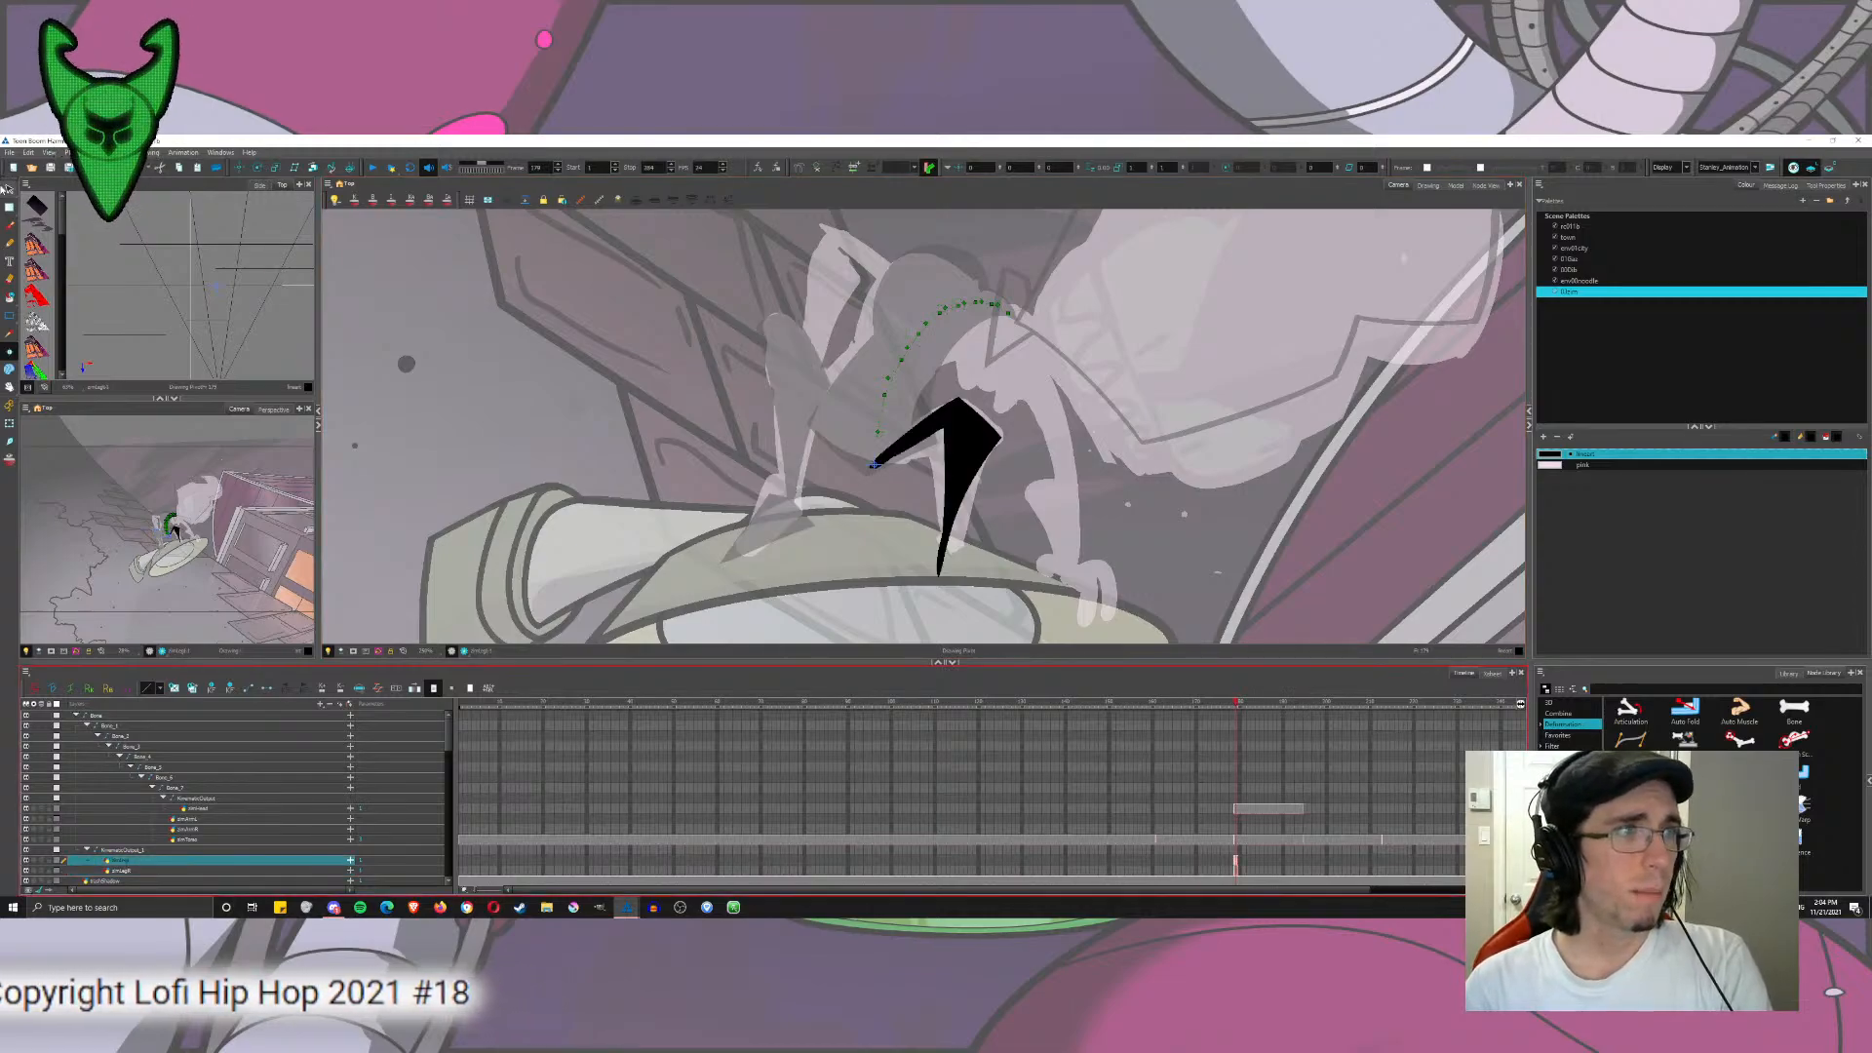
Step: Examine the lamp layer's depth in the Top view using the Maintain Size tool
{"action": "key", "text": "alt+s"}
{"action": "scroll", "coordinate": [232, 287], "scroll_direction": "up", "scroll_amount": 4}
{"action": "left_click_drag", "start_coordinate": [155, 270], "coordinate": [196, 313]}
{"action": "scroll", "coordinate": [196, 313], "scroll_direction": "down", "scroll_amount": 3}
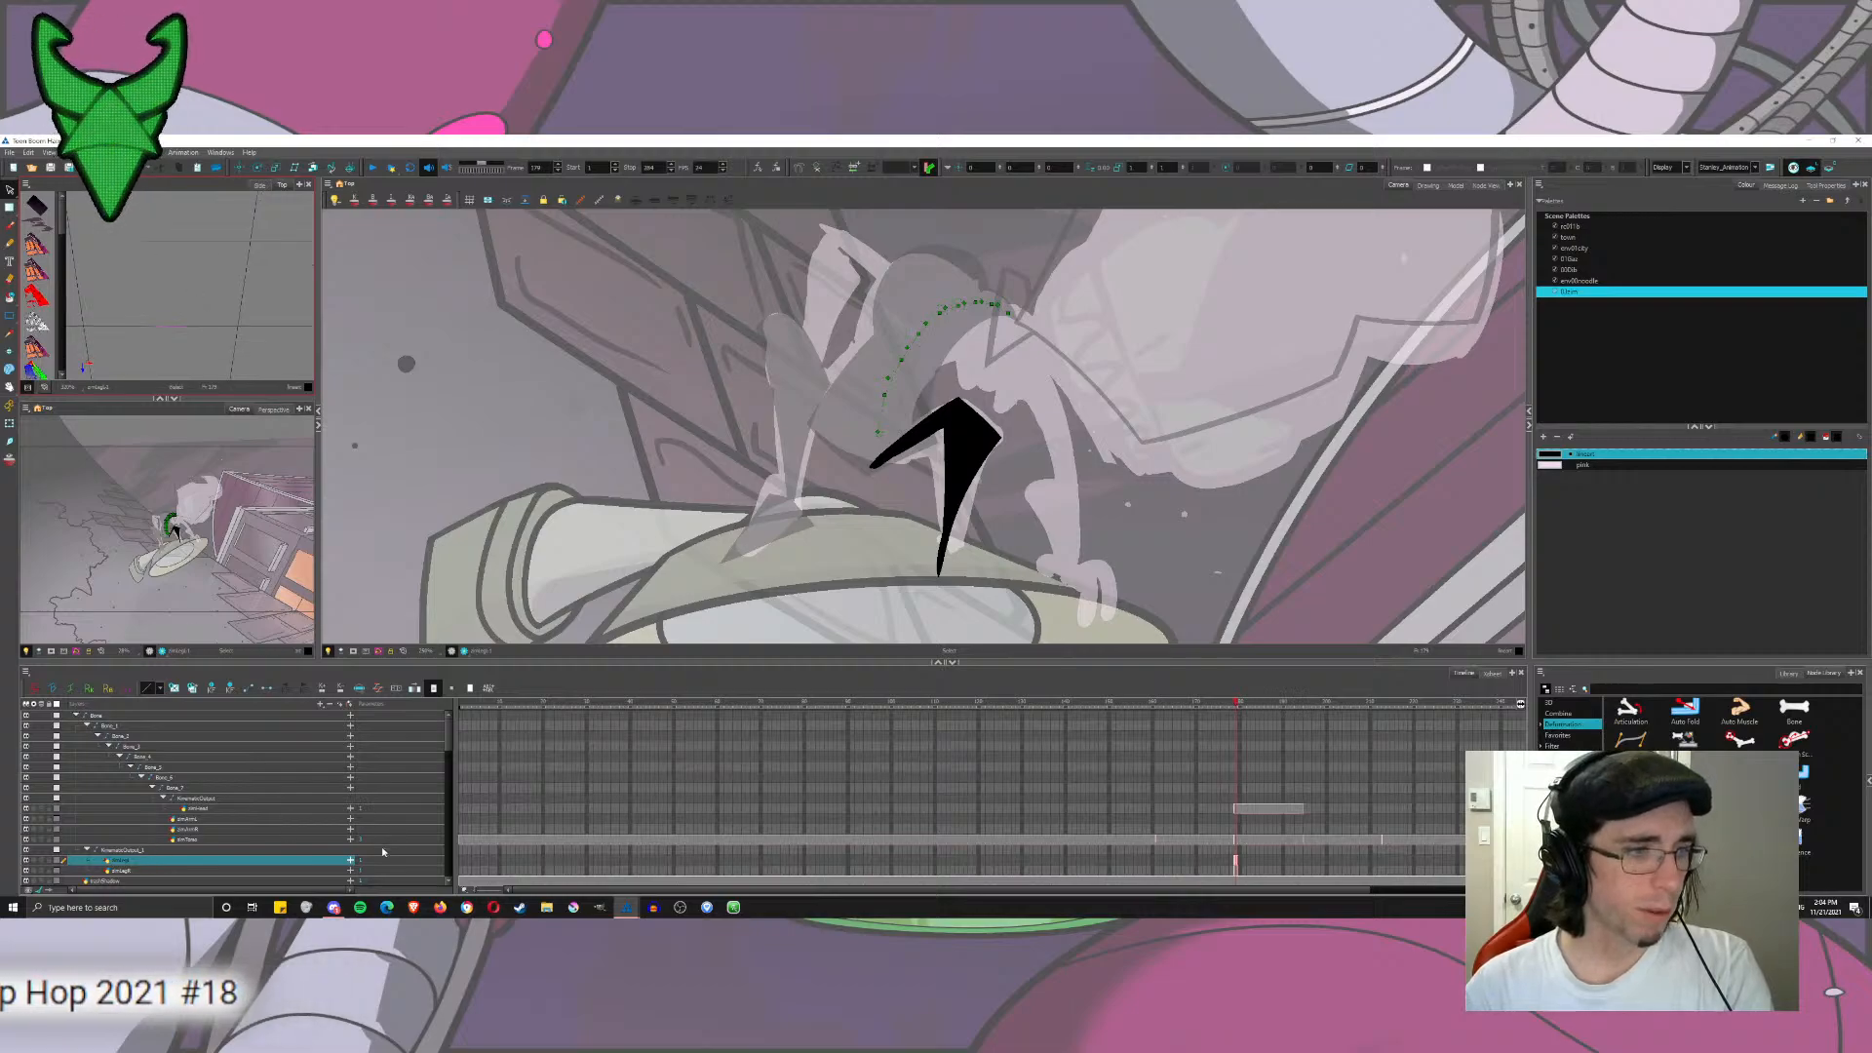
{"action": "left_click_drag", "start_coordinate": [447, 743], "coordinate": [454, 808]}
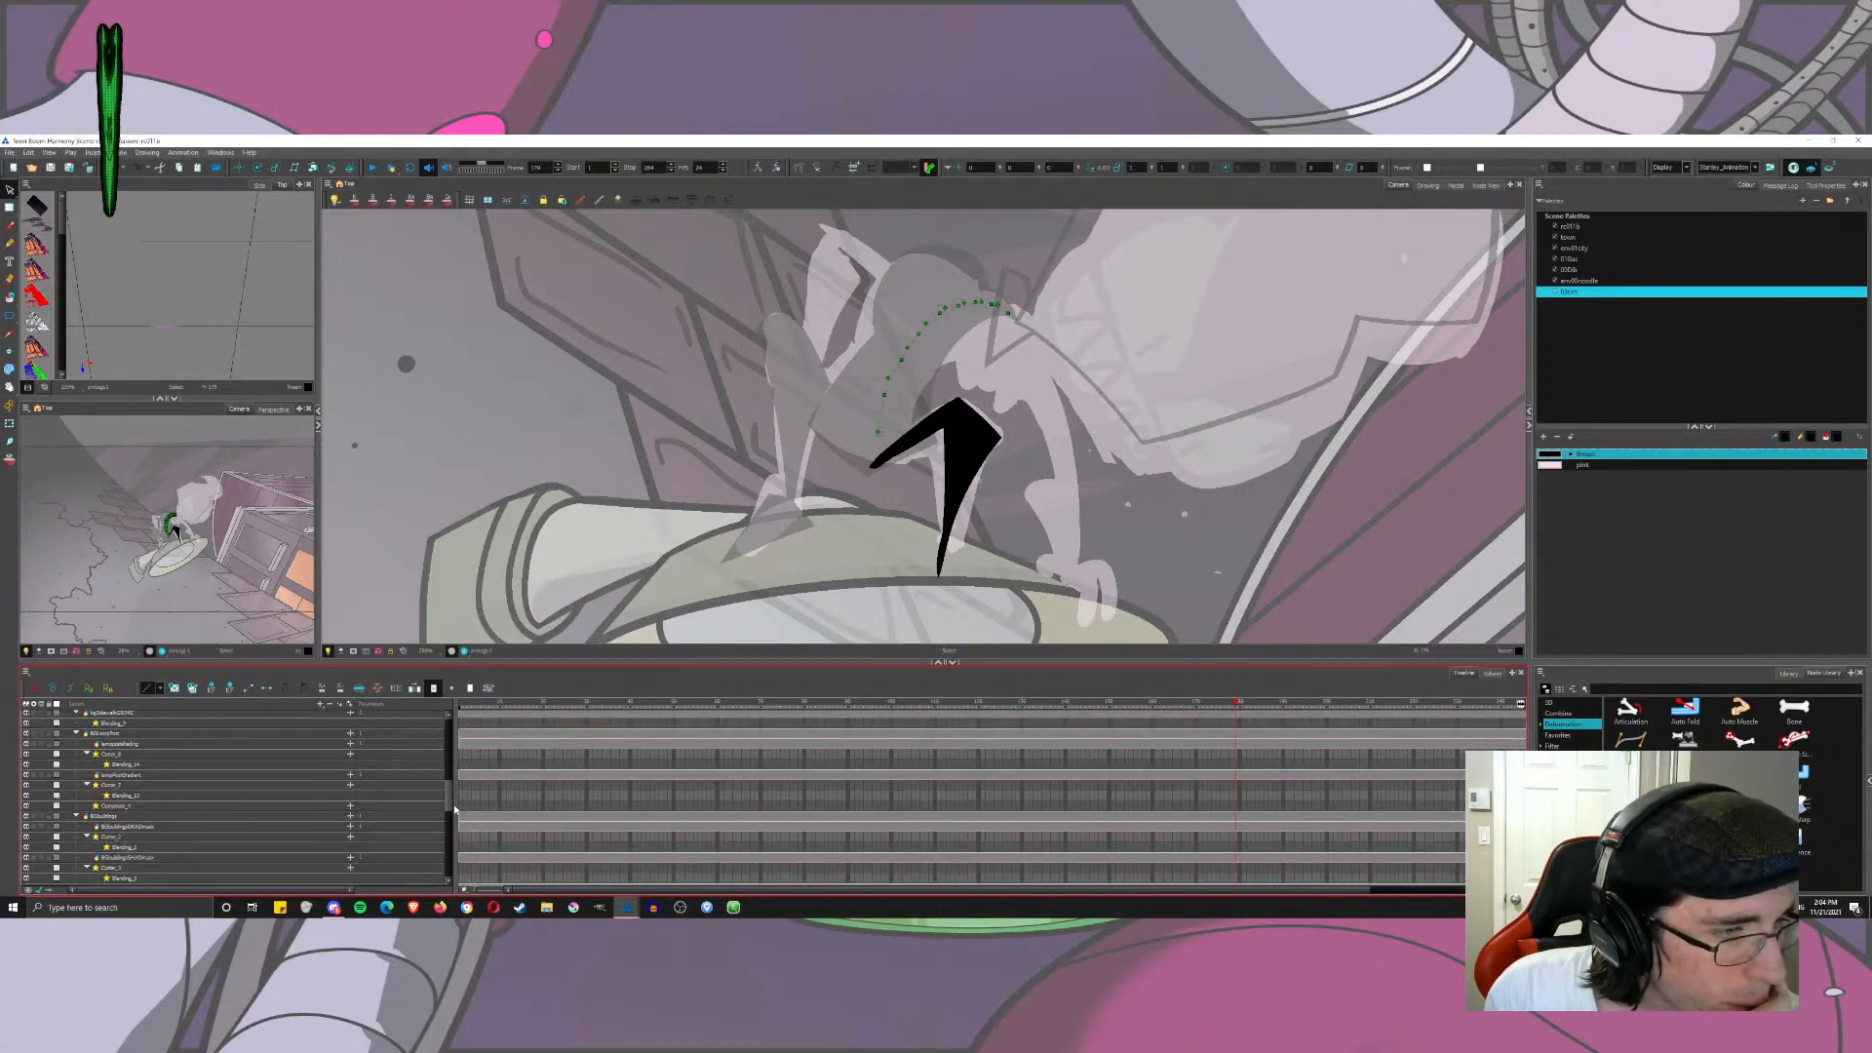
{"action": "left_click", "coordinate": [121, 733]}
{"action": "key", "text": "space"}
{"action": "left_click_drag", "start_coordinate": [213, 318], "coordinate": [337, 319]}
{"action": "mouse_move", "coordinate": [154, 333]}
{"action": "left_mouse_down"}
{"action": "mouse_move", "coordinate": [203, 334]}
{"action": "mouse_move", "coordinate": [176, 276]}
{"action": "mouse_move", "coordinate": [169, 338]}
{"action": "left_mouse_up"}
{"action": "left_click", "coordinate": [312, 168]}
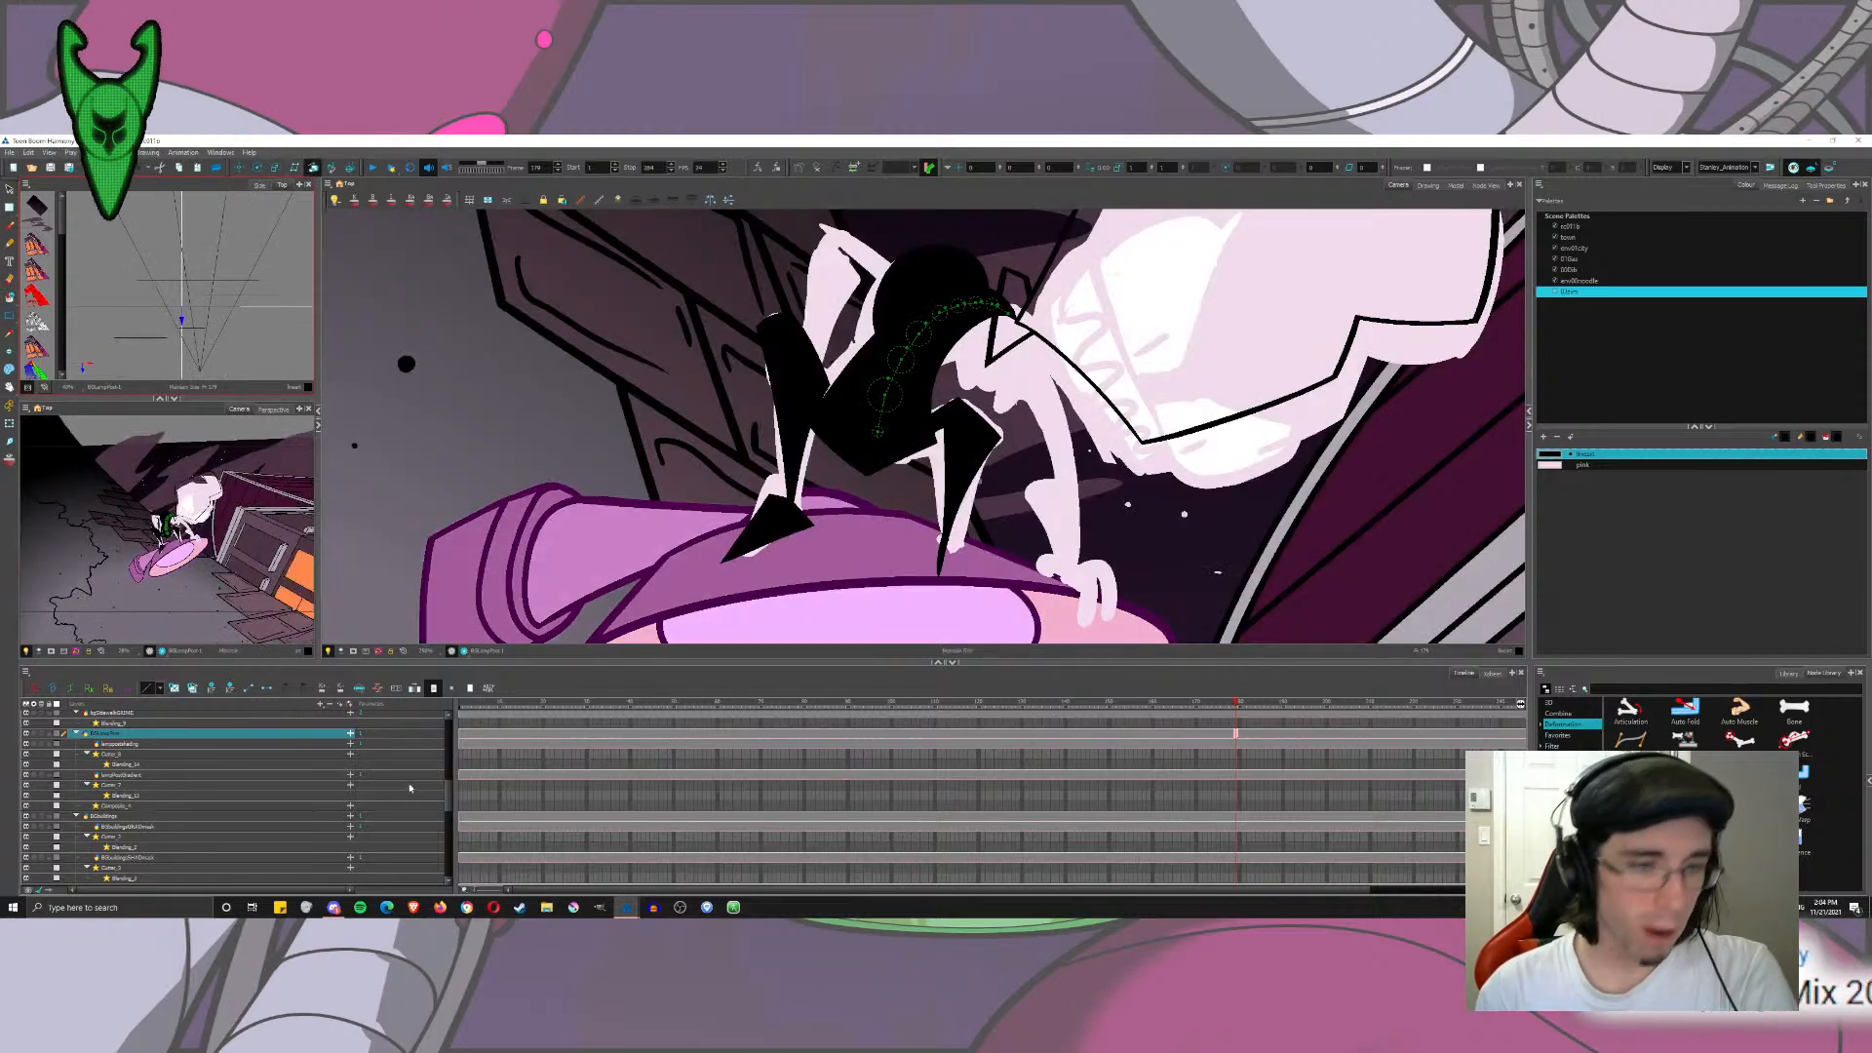
Step: Push the rear limb layer behind the body in depth while maintaining its apparent size
{"action": "left_click_drag", "start_coordinate": [447, 800], "coordinate": [448, 738]}
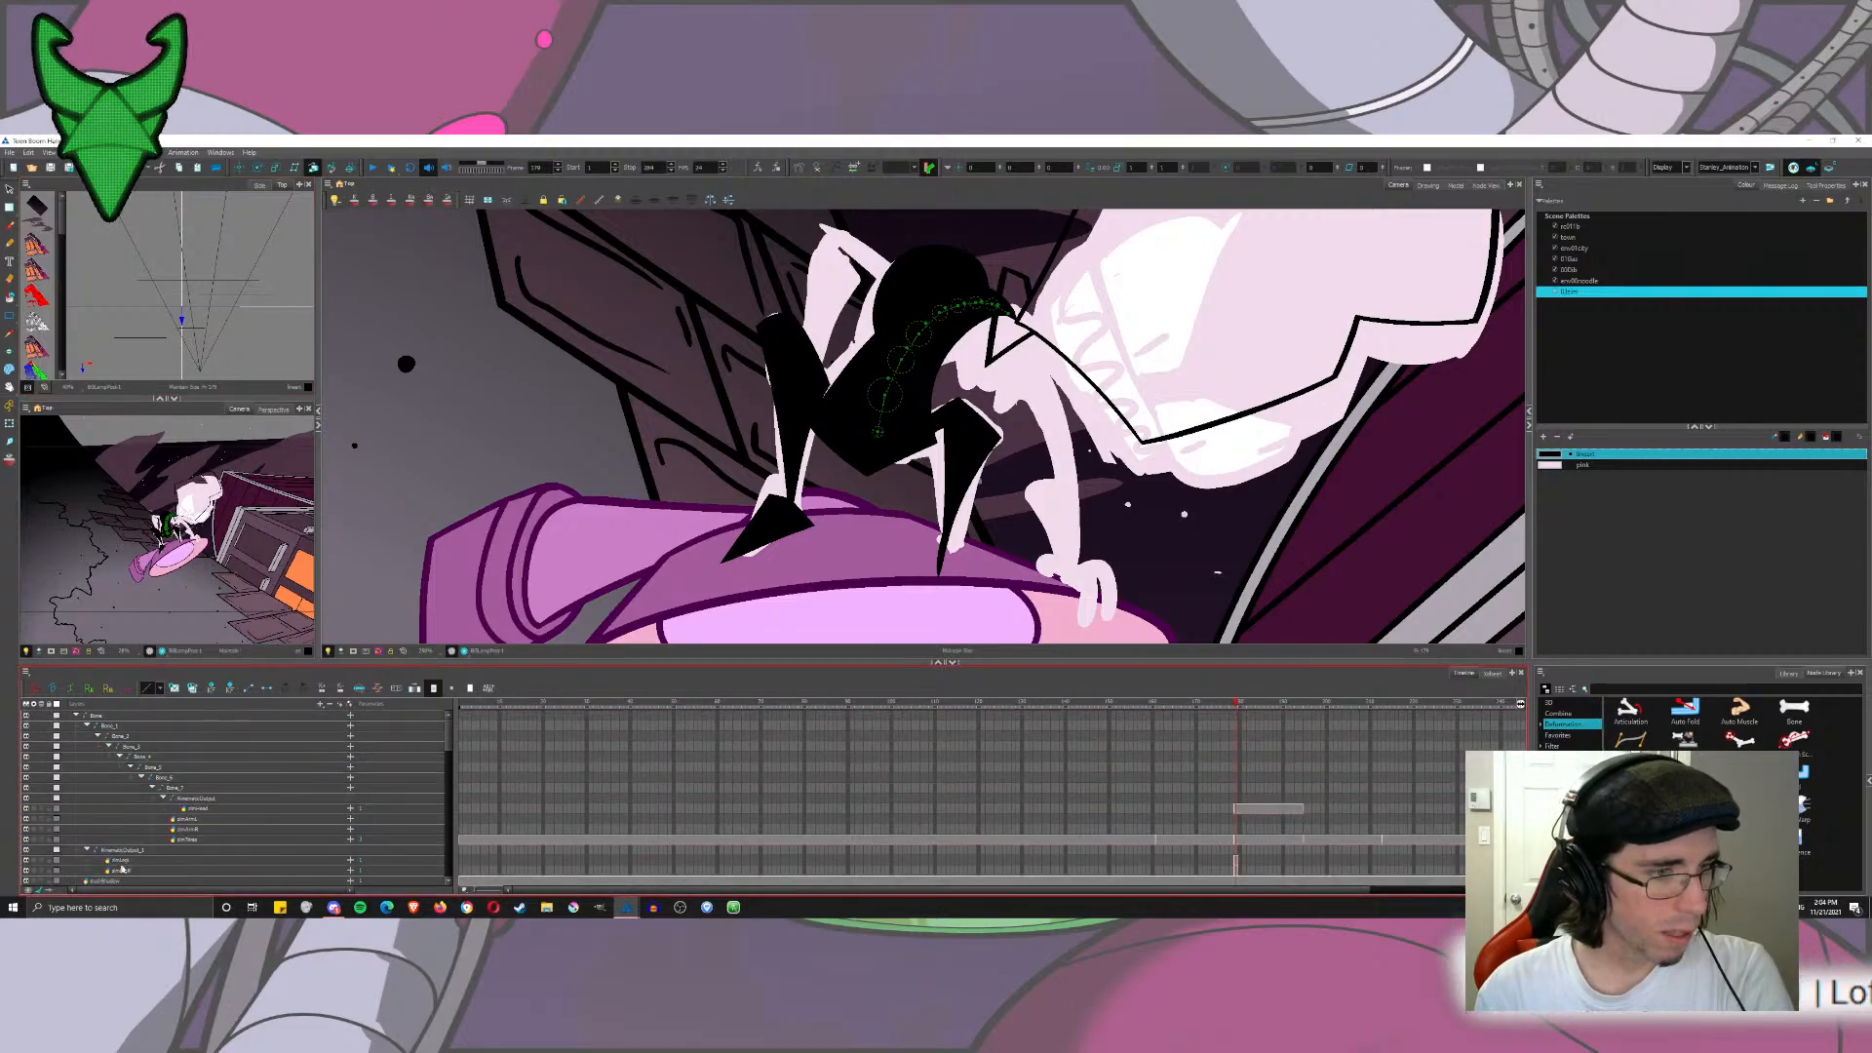
{"action": "left_click", "coordinate": [137, 860]}
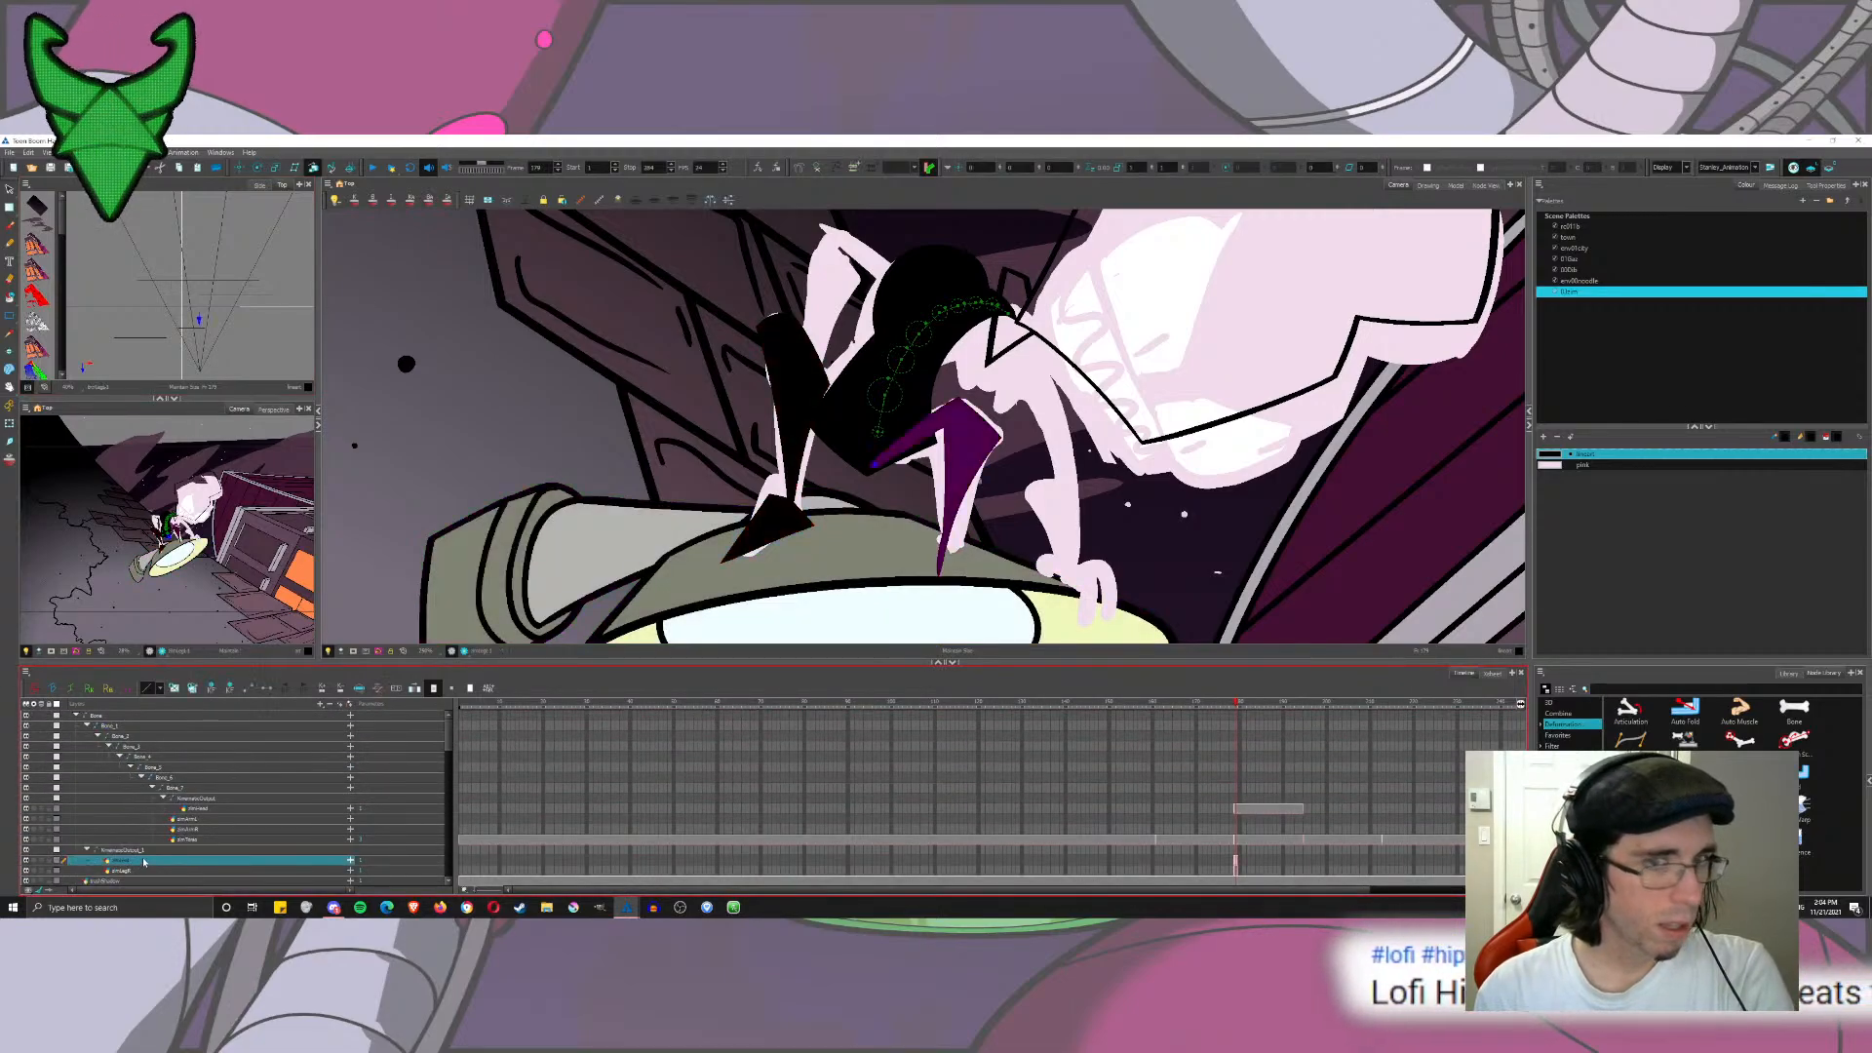
{"action": "key", "text": "alt+s"}
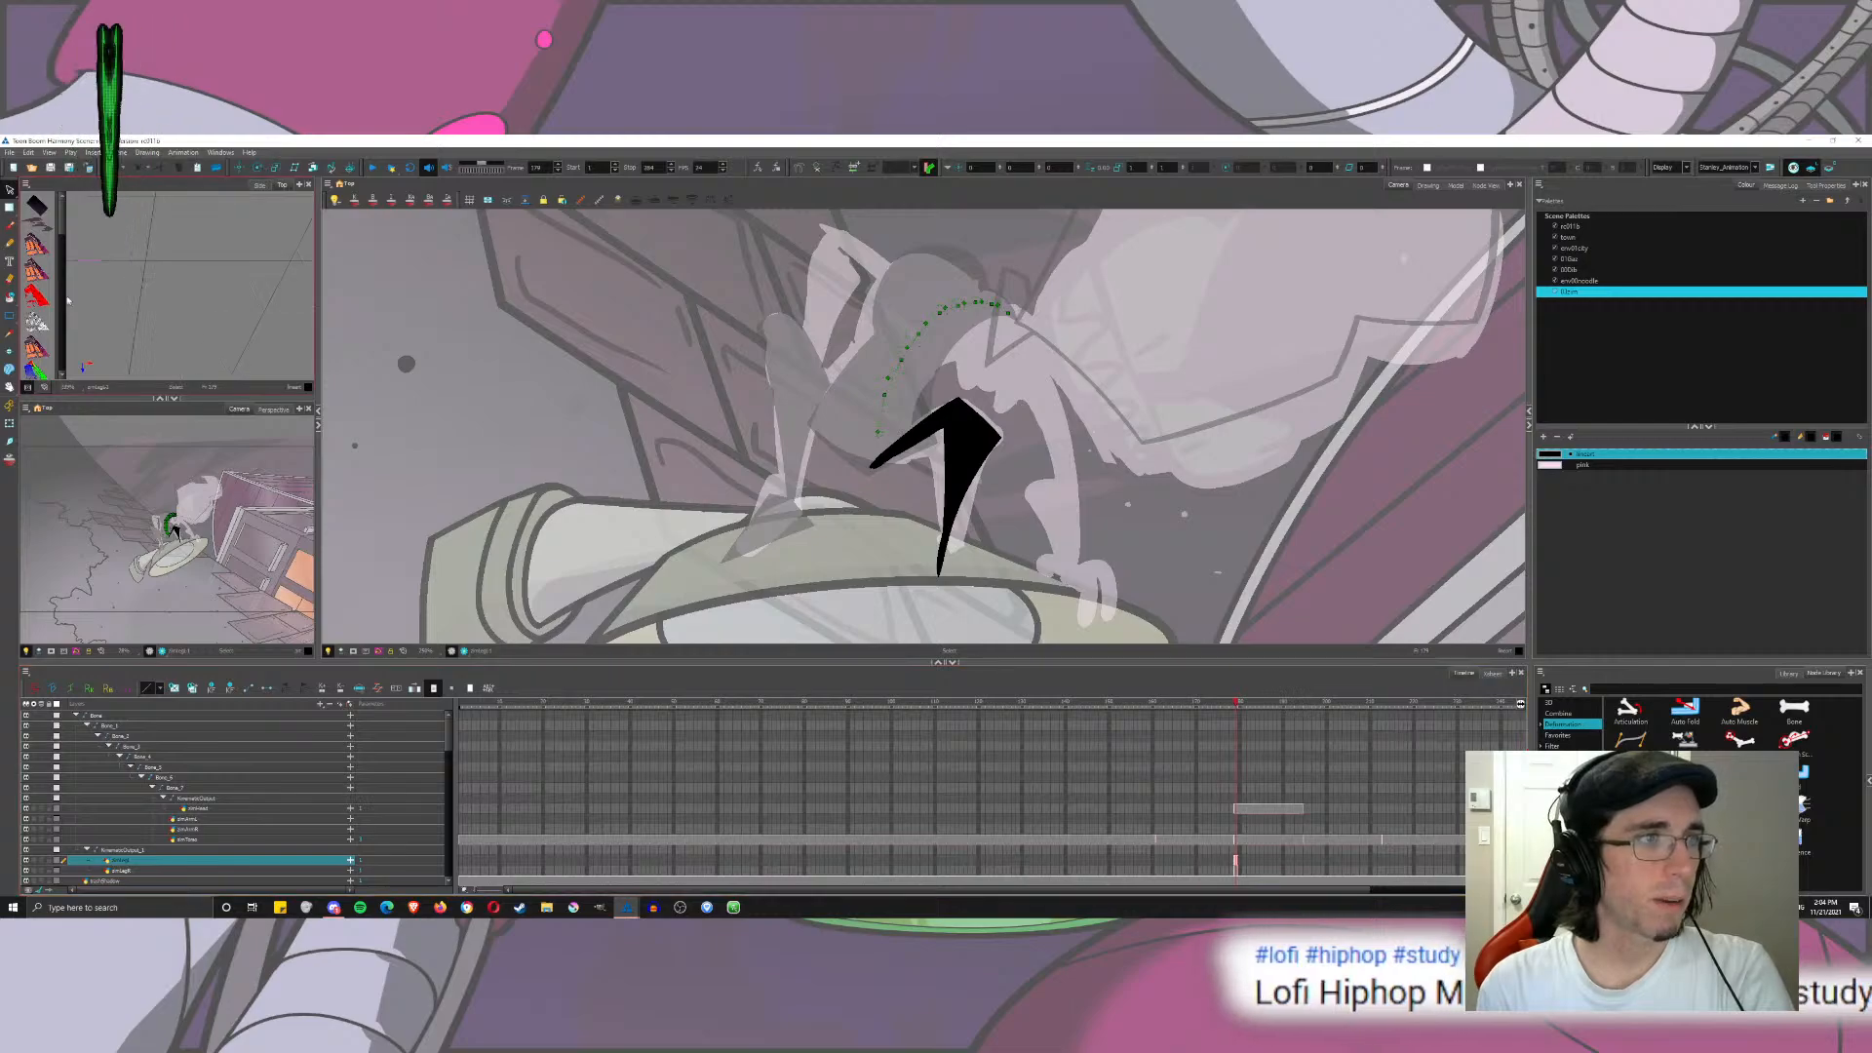
{"action": "left_click", "coordinate": [313, 167]}
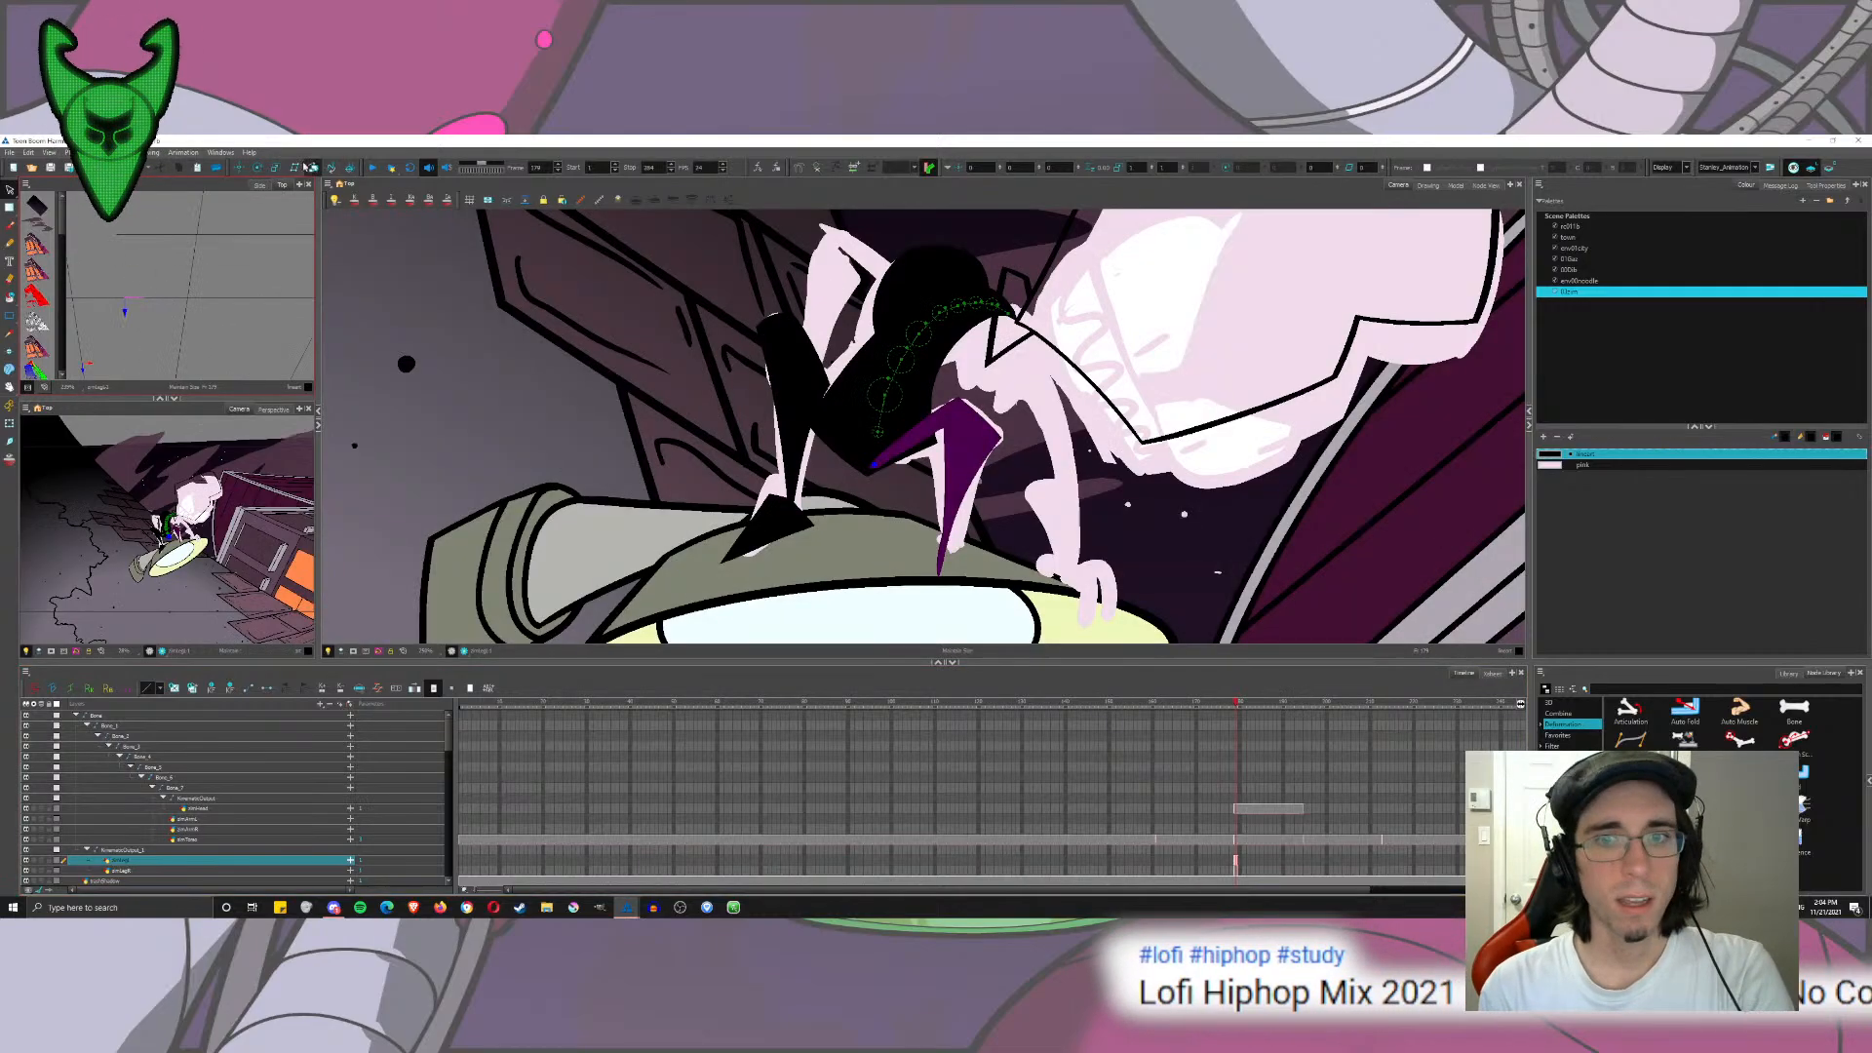
{"action": "left_click_drag", "start_coordinate": [160, 308], "coordinate": [195, 326]}
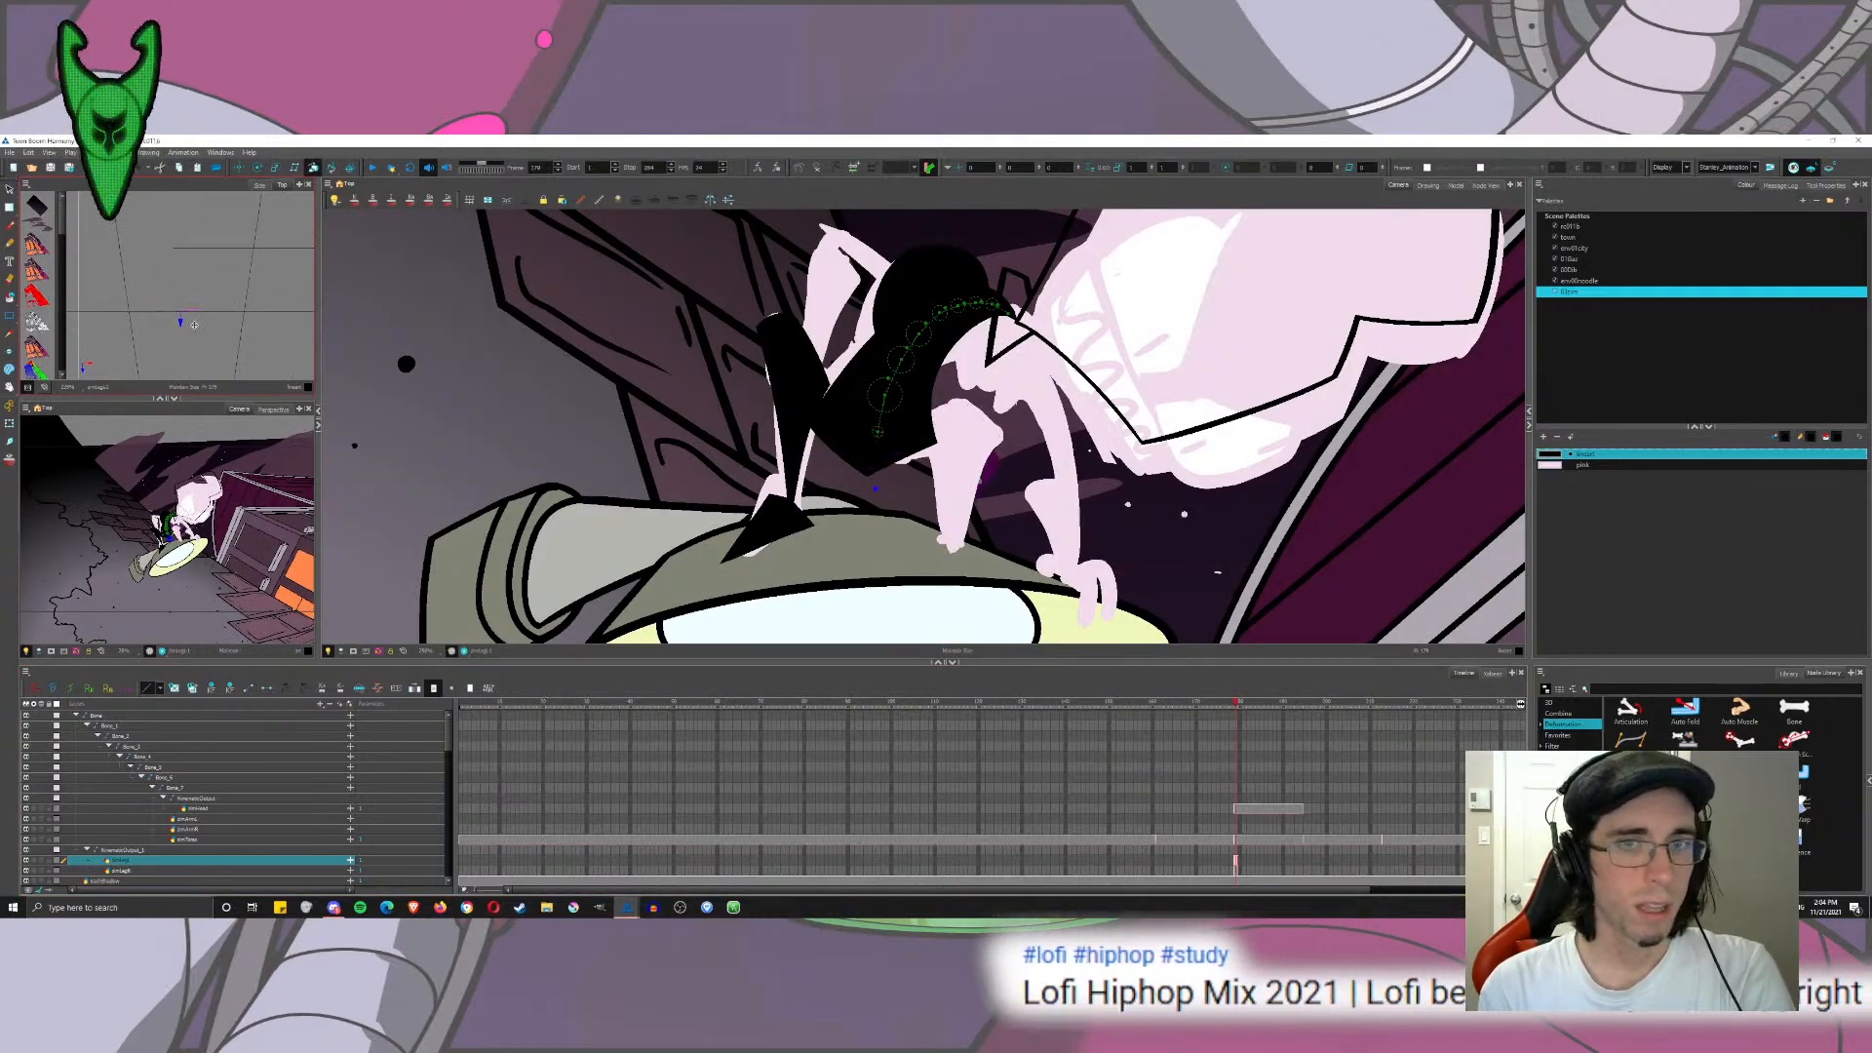
{"action": "key", "text": "alt+Down"}
{"action": "key", "text": "alt+s"}
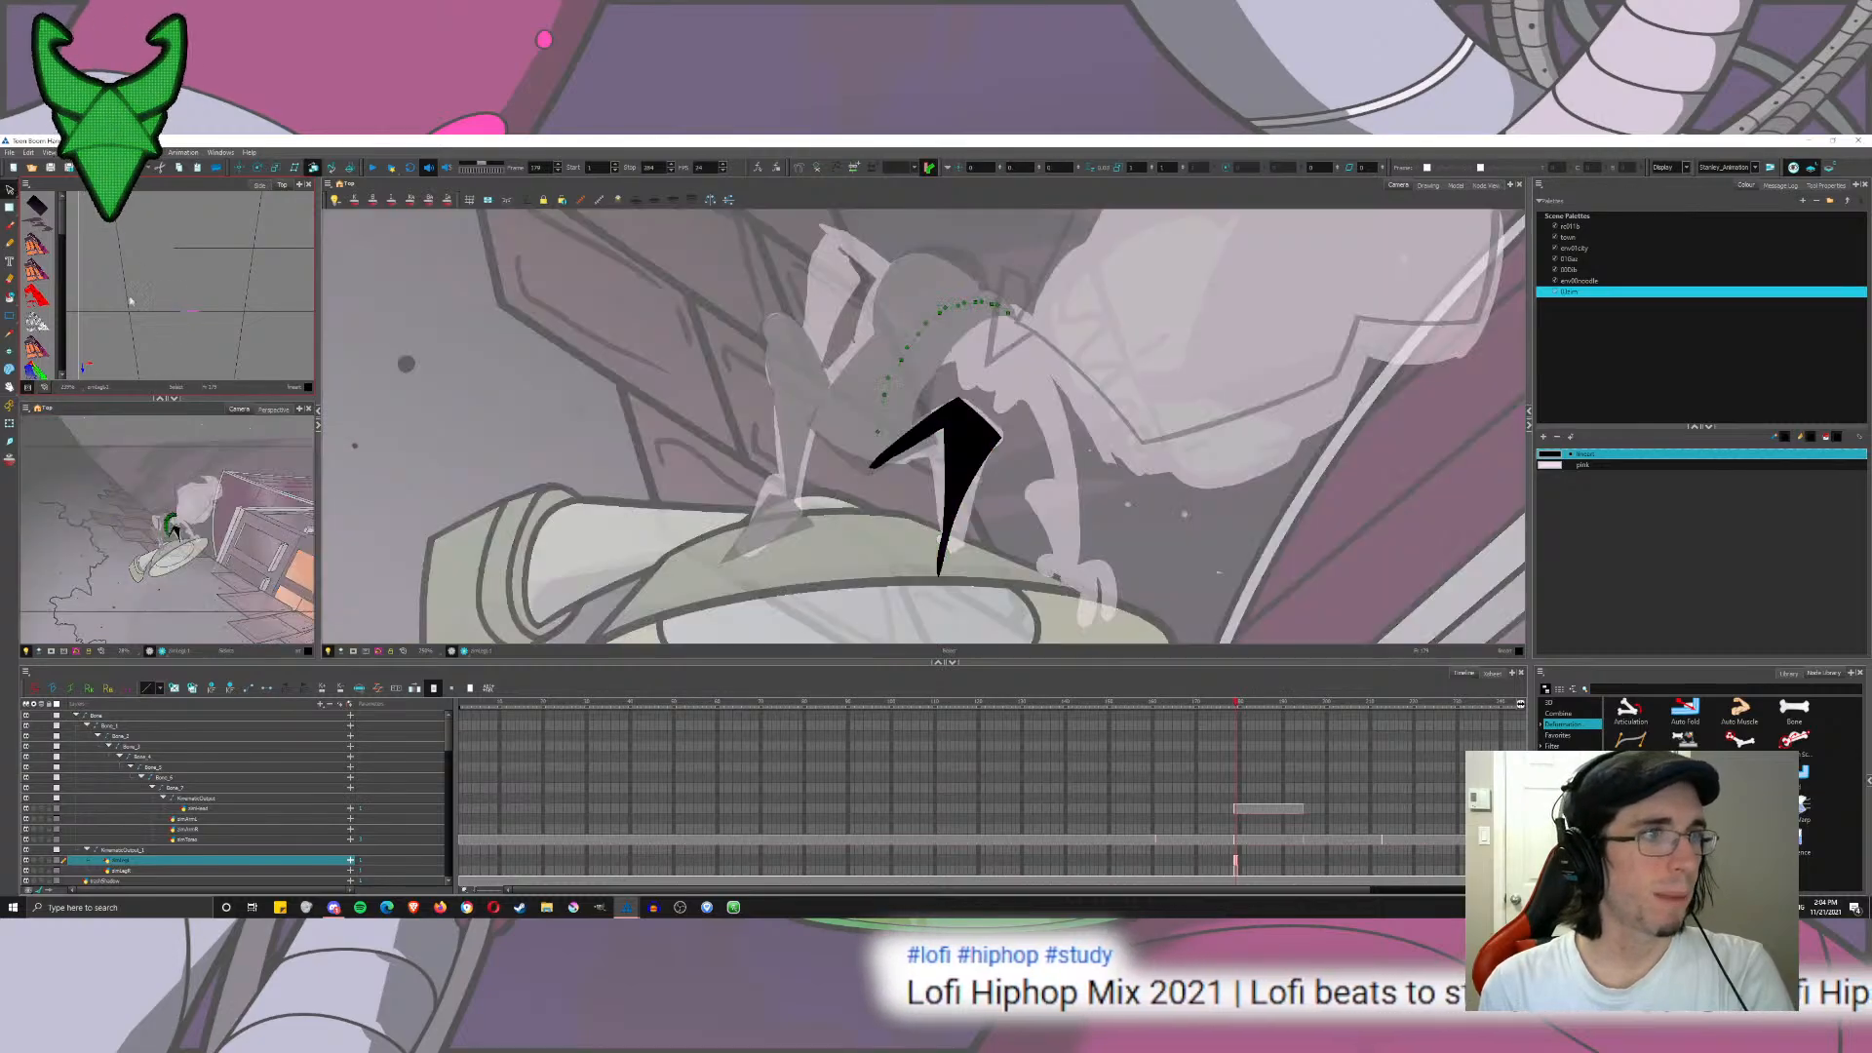
Step: Fine-tune the rear limb layer's depth in a close-up of the Top view with the Maintain Size tool
{"action": "scroll", "coordinate": [205, 313], "scroll_direction": "up", "scroll_amount": 5}
{"action": "scroll", "coordinate": [131, 215], "scroll_direction": "up", "scroll_amount": 5}
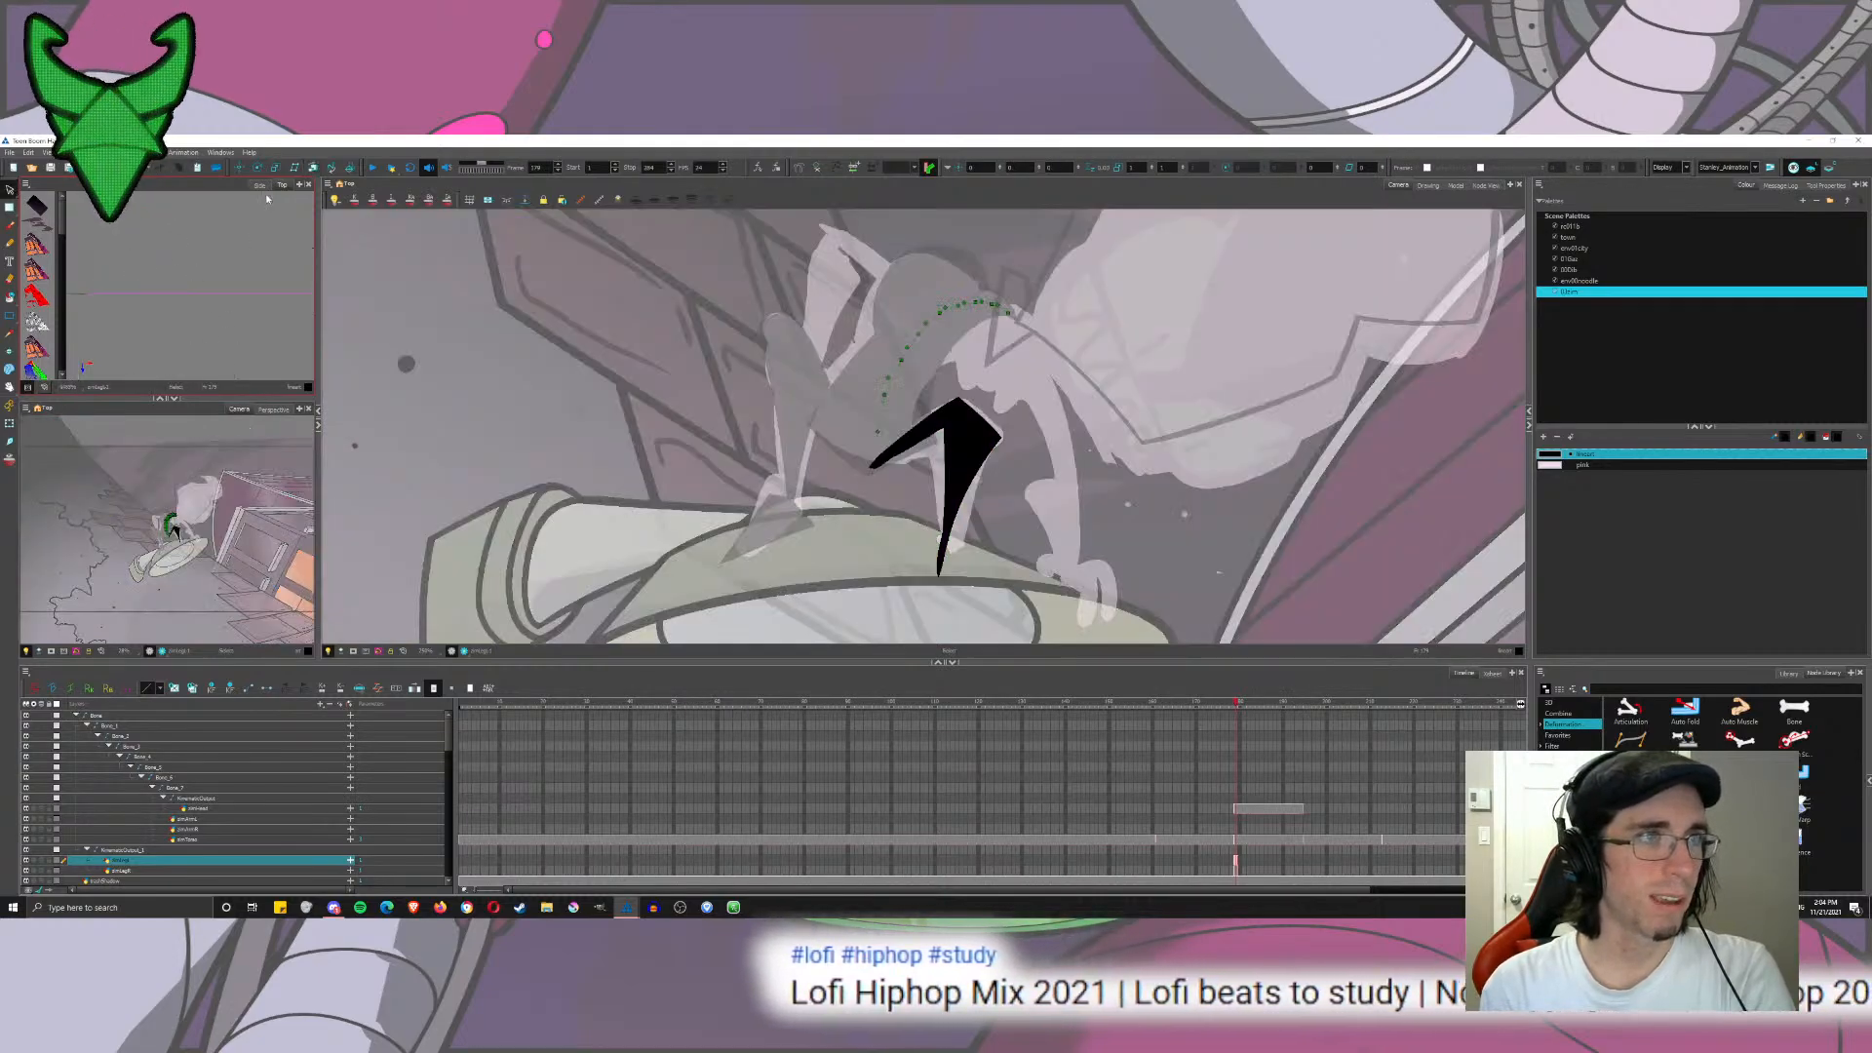
{"action": "left_click", "coordinate": [312, 168]}
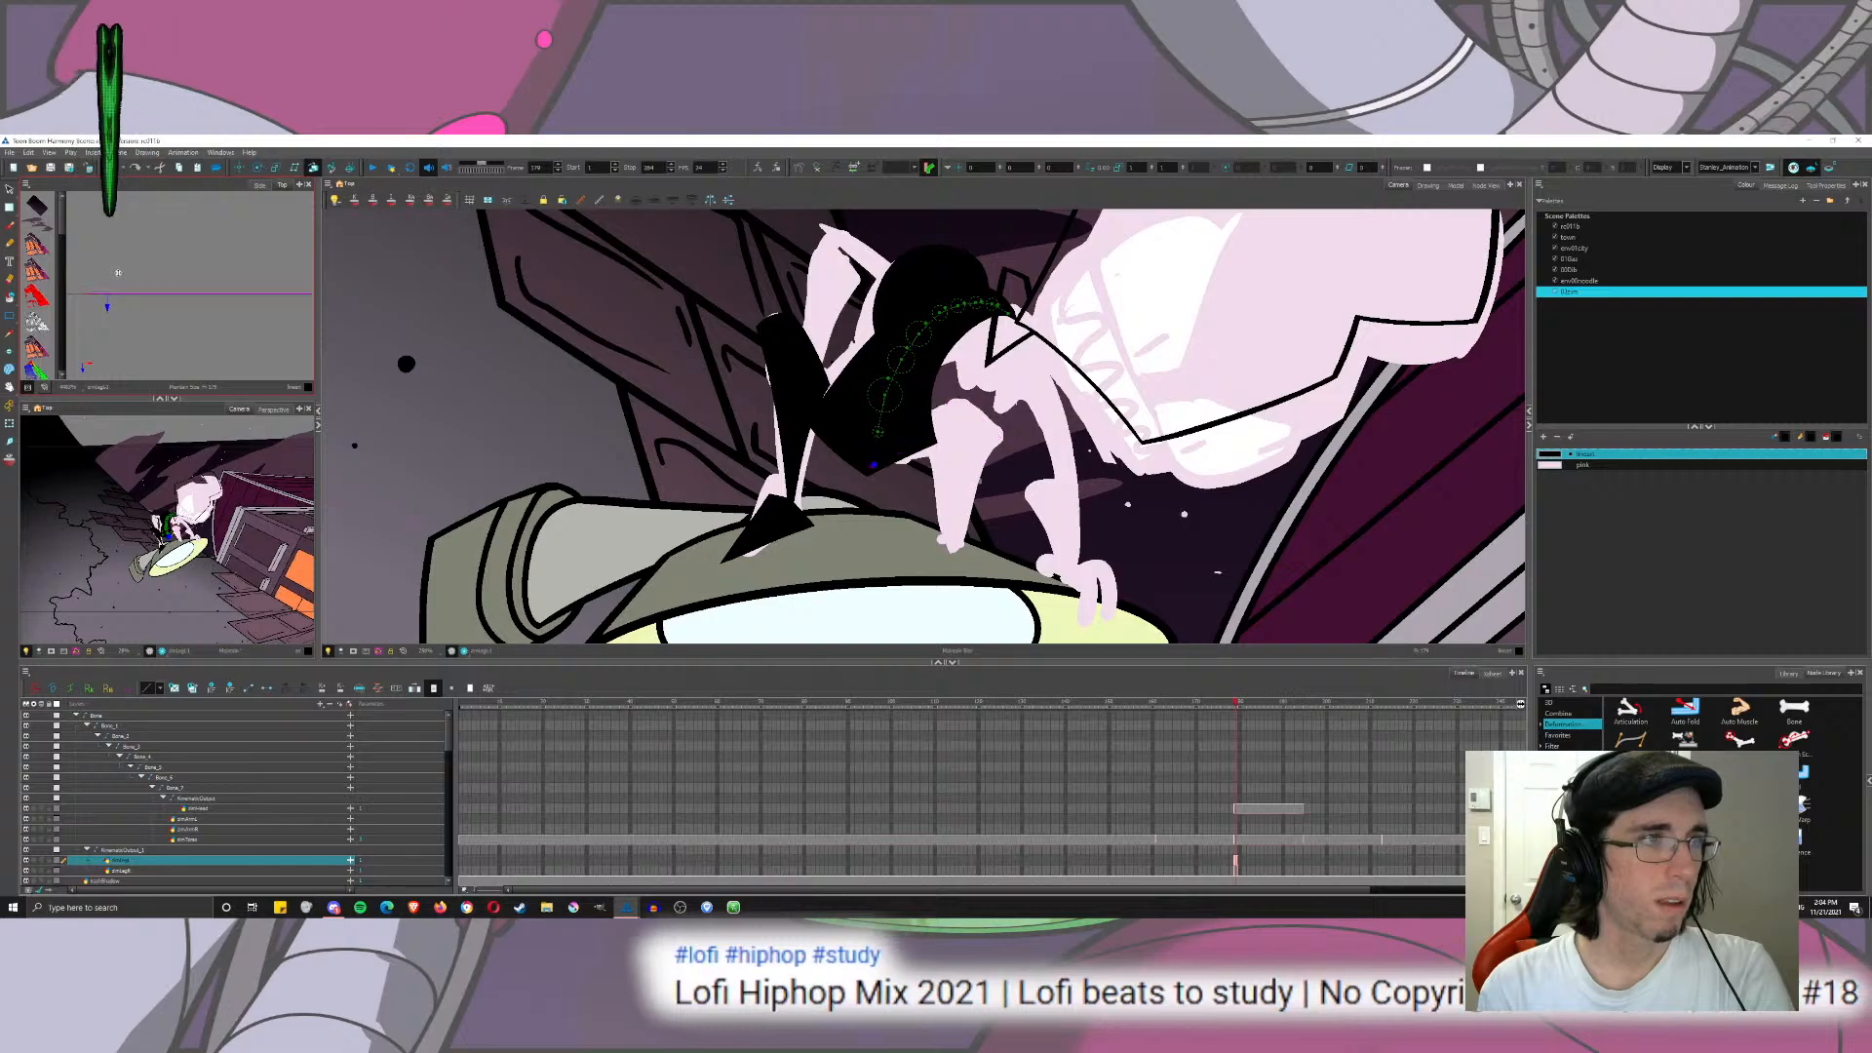
{"action": "left_click_drag", "start_coordinate": [119, 273], "coordinate": [117, 277]}
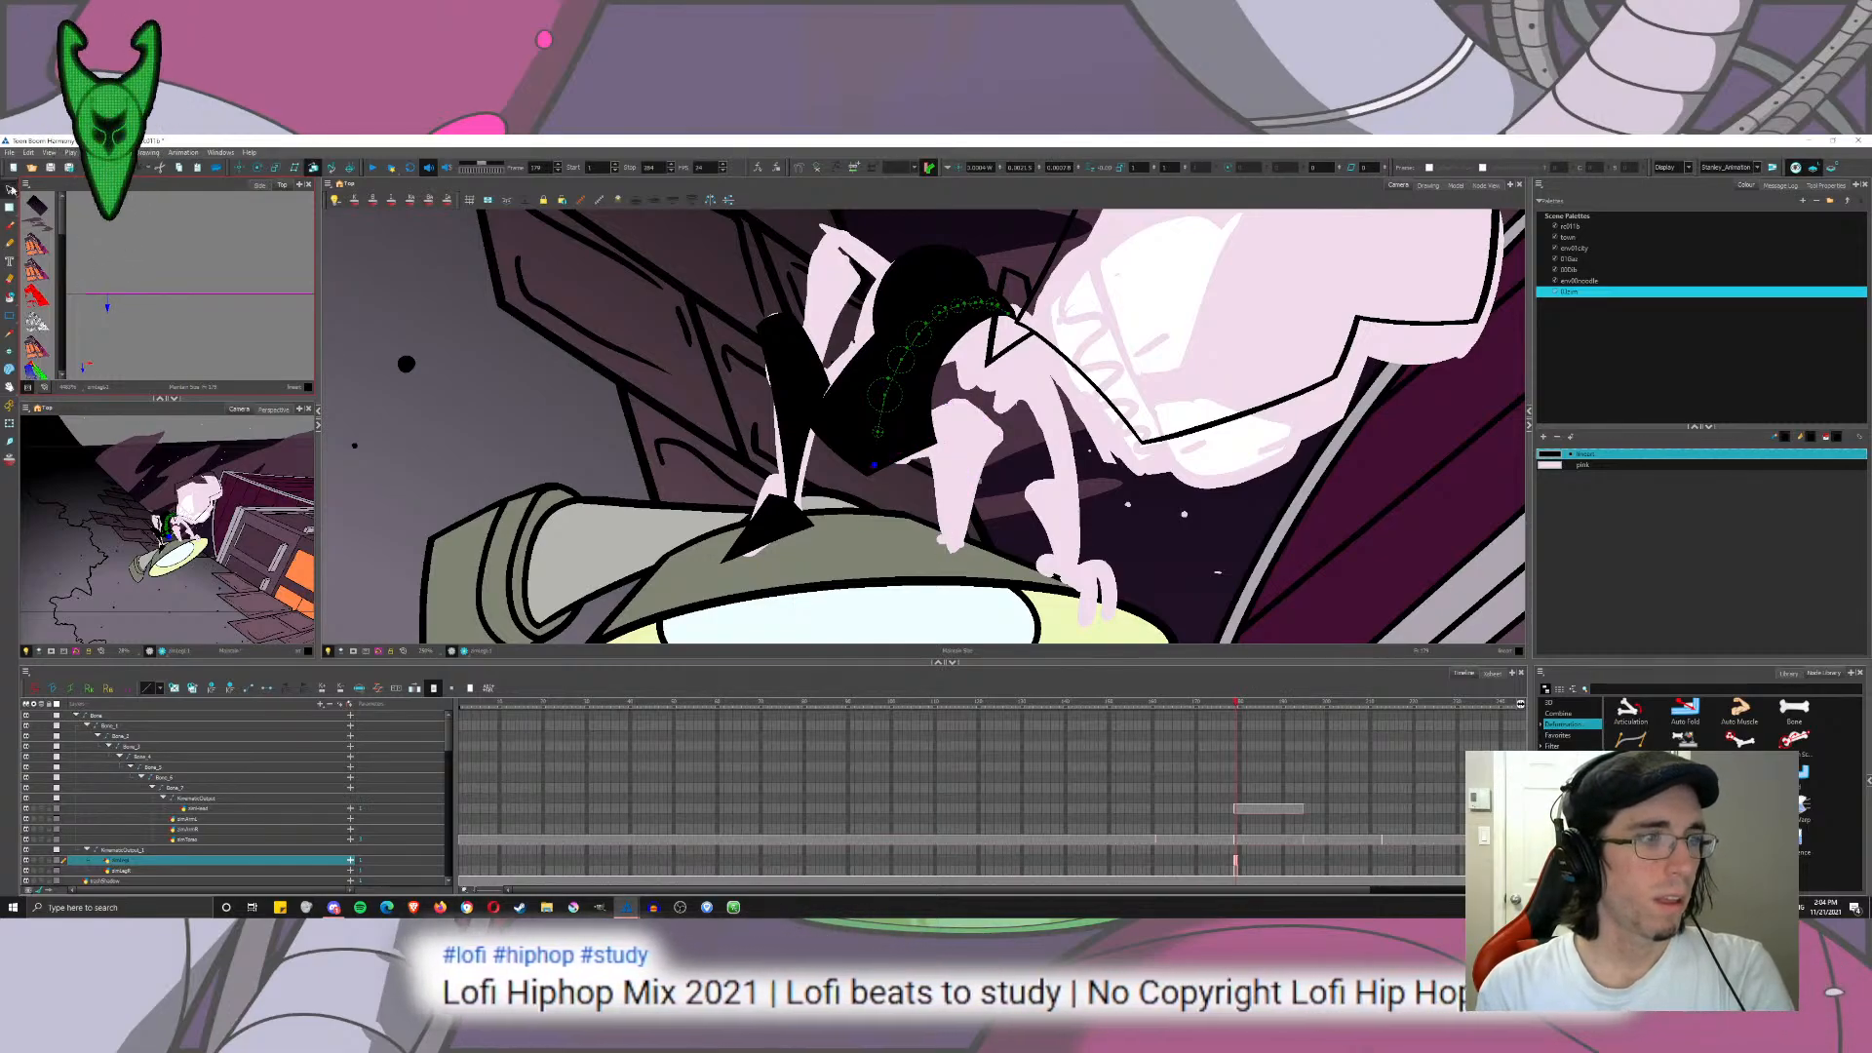
{"action": "key", "text": "alt+s"}
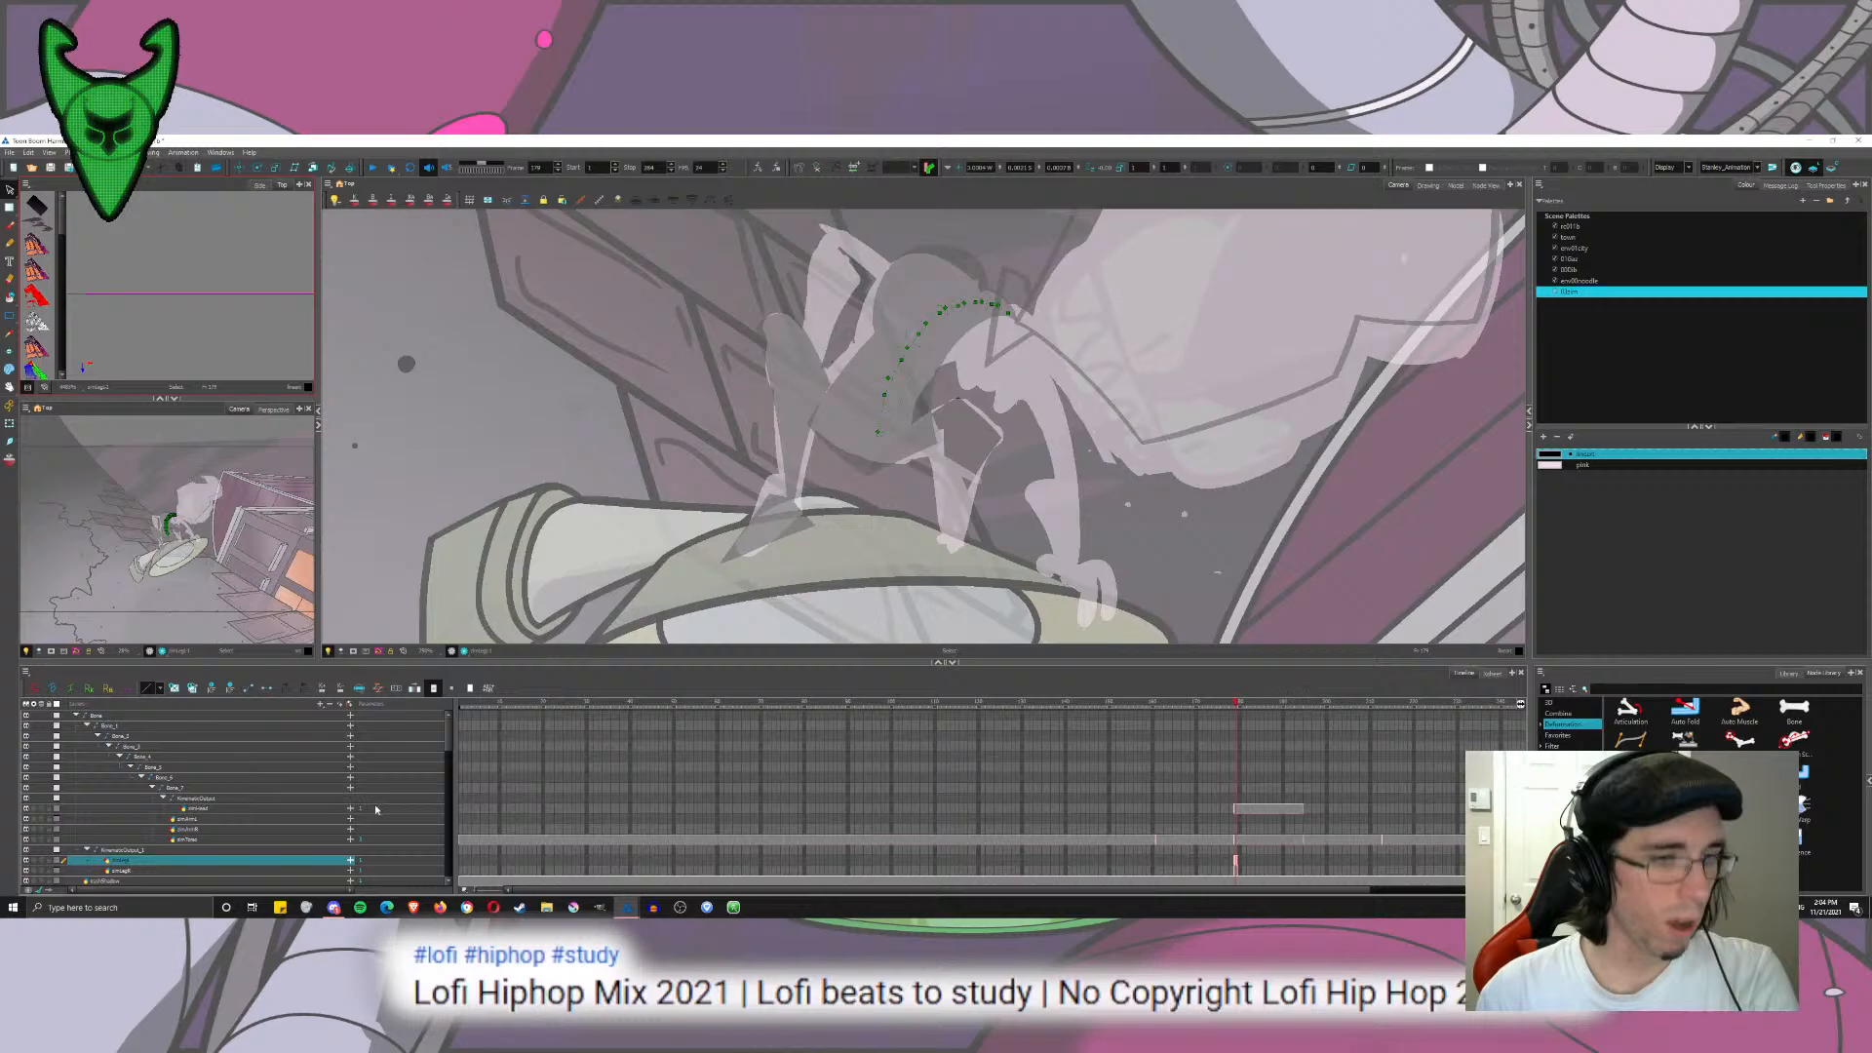
Step: Select the background building layer behind the character and adjust its depth in the Top view with Maintain Size
{"action": "left_click", "coordinate": [450, 749]}
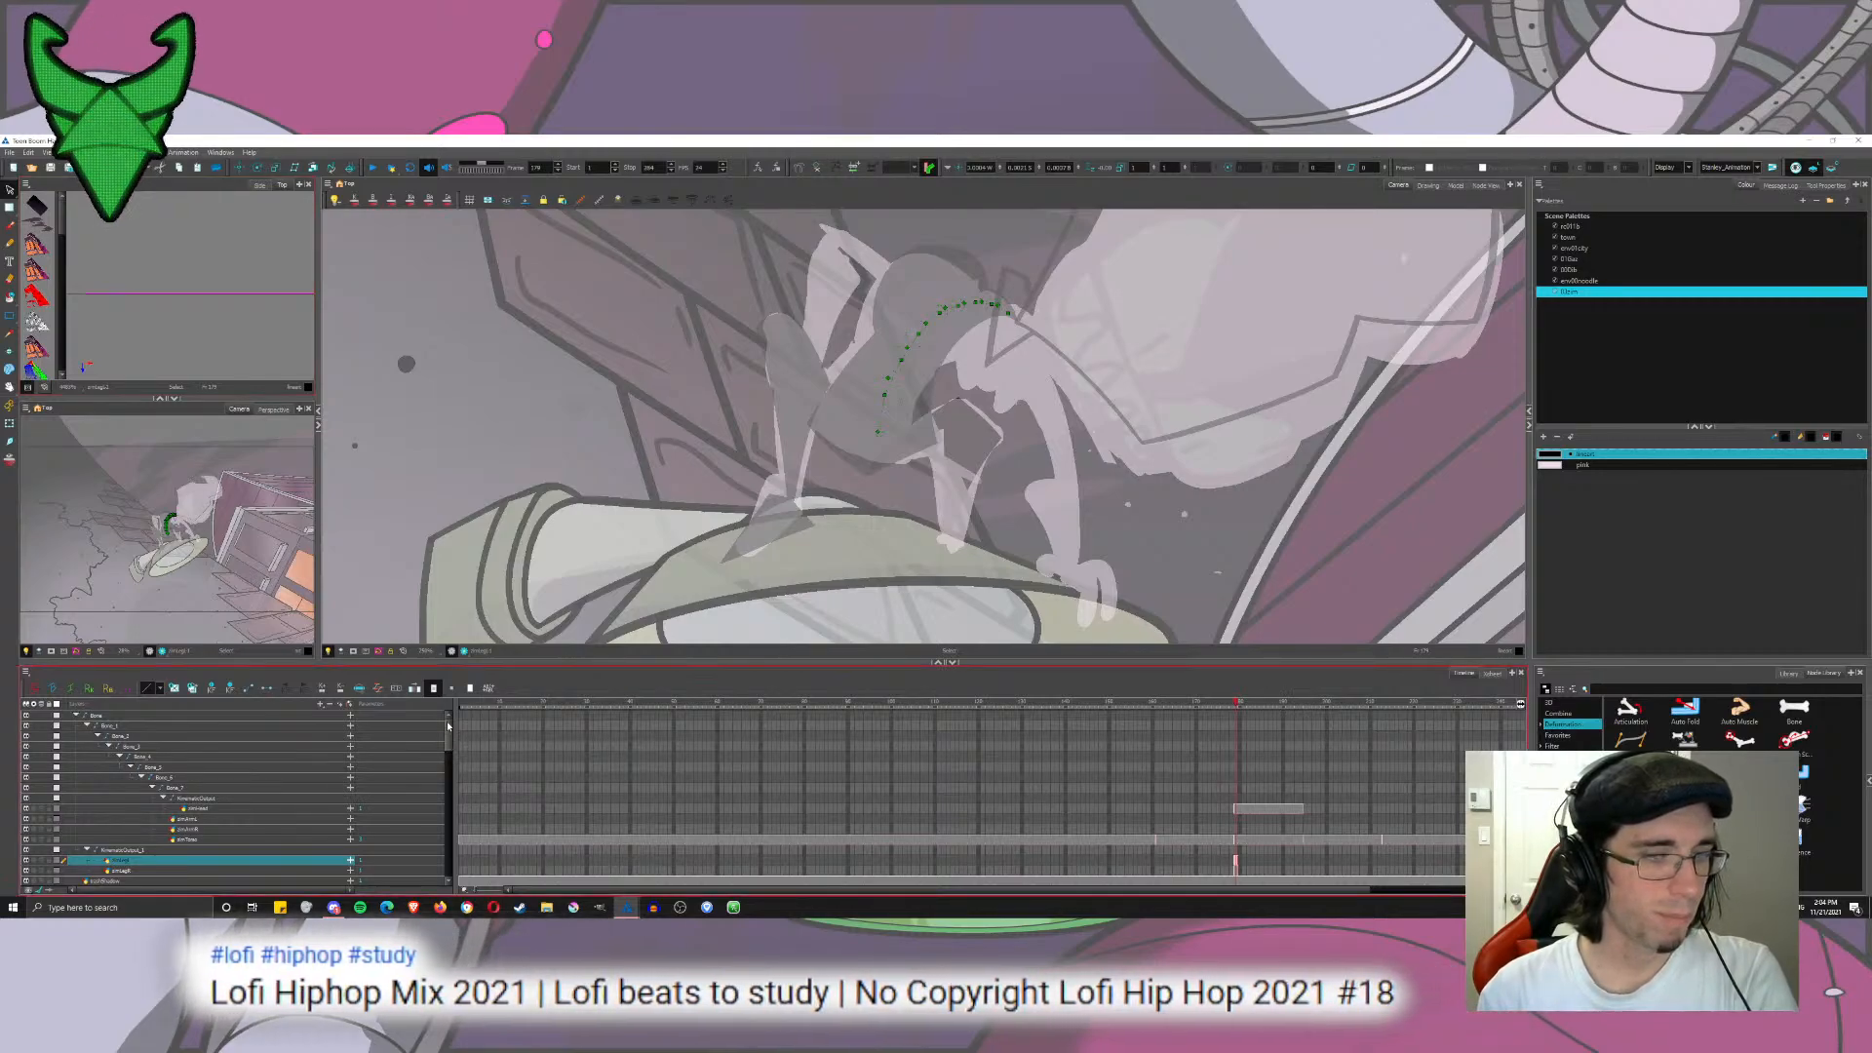
{"action": "left_click_drag", "start_coordinate": [448, 734], "coordinate": [455, 777]}
{"action": "left_click", "coordinate": [439, 736]}
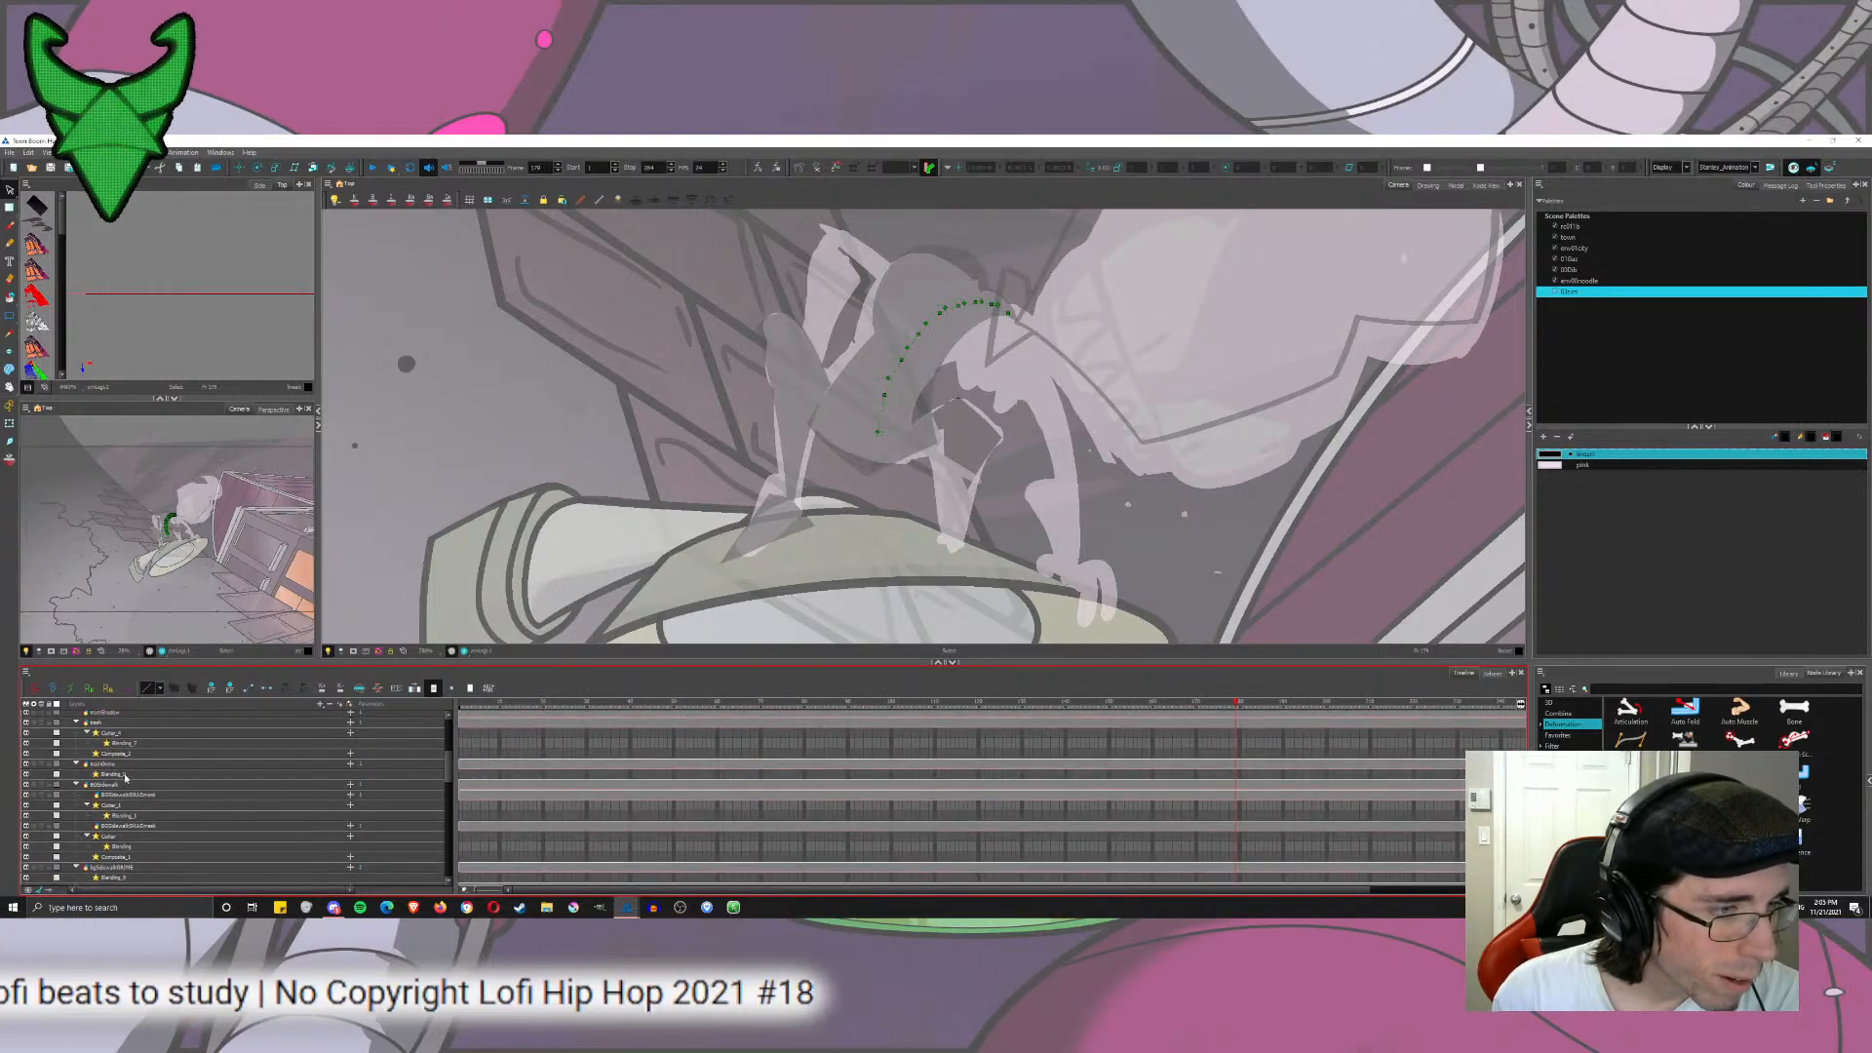
{"action": "scroll", "coordinate": [451, 774], "scroll_direction": "down", "scroll_amount": 5}
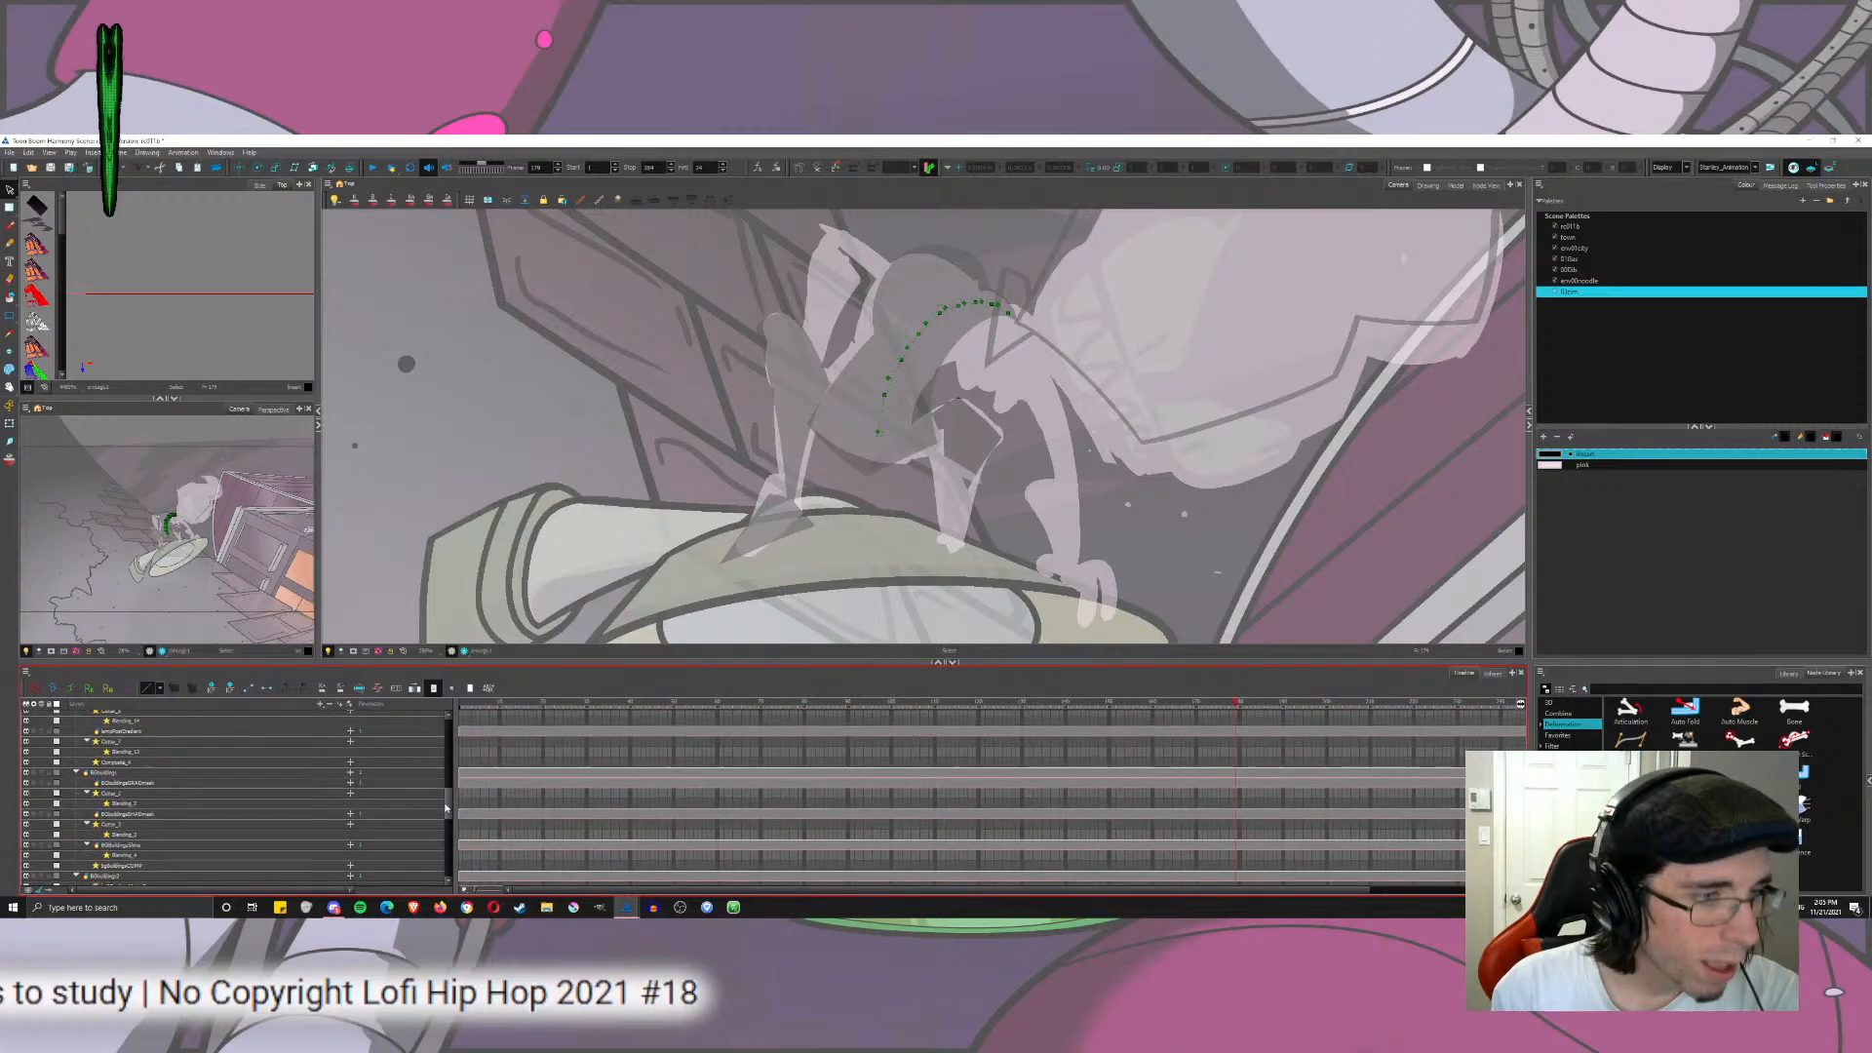
{"action": "left_click", "coordinate": [95, 772]}
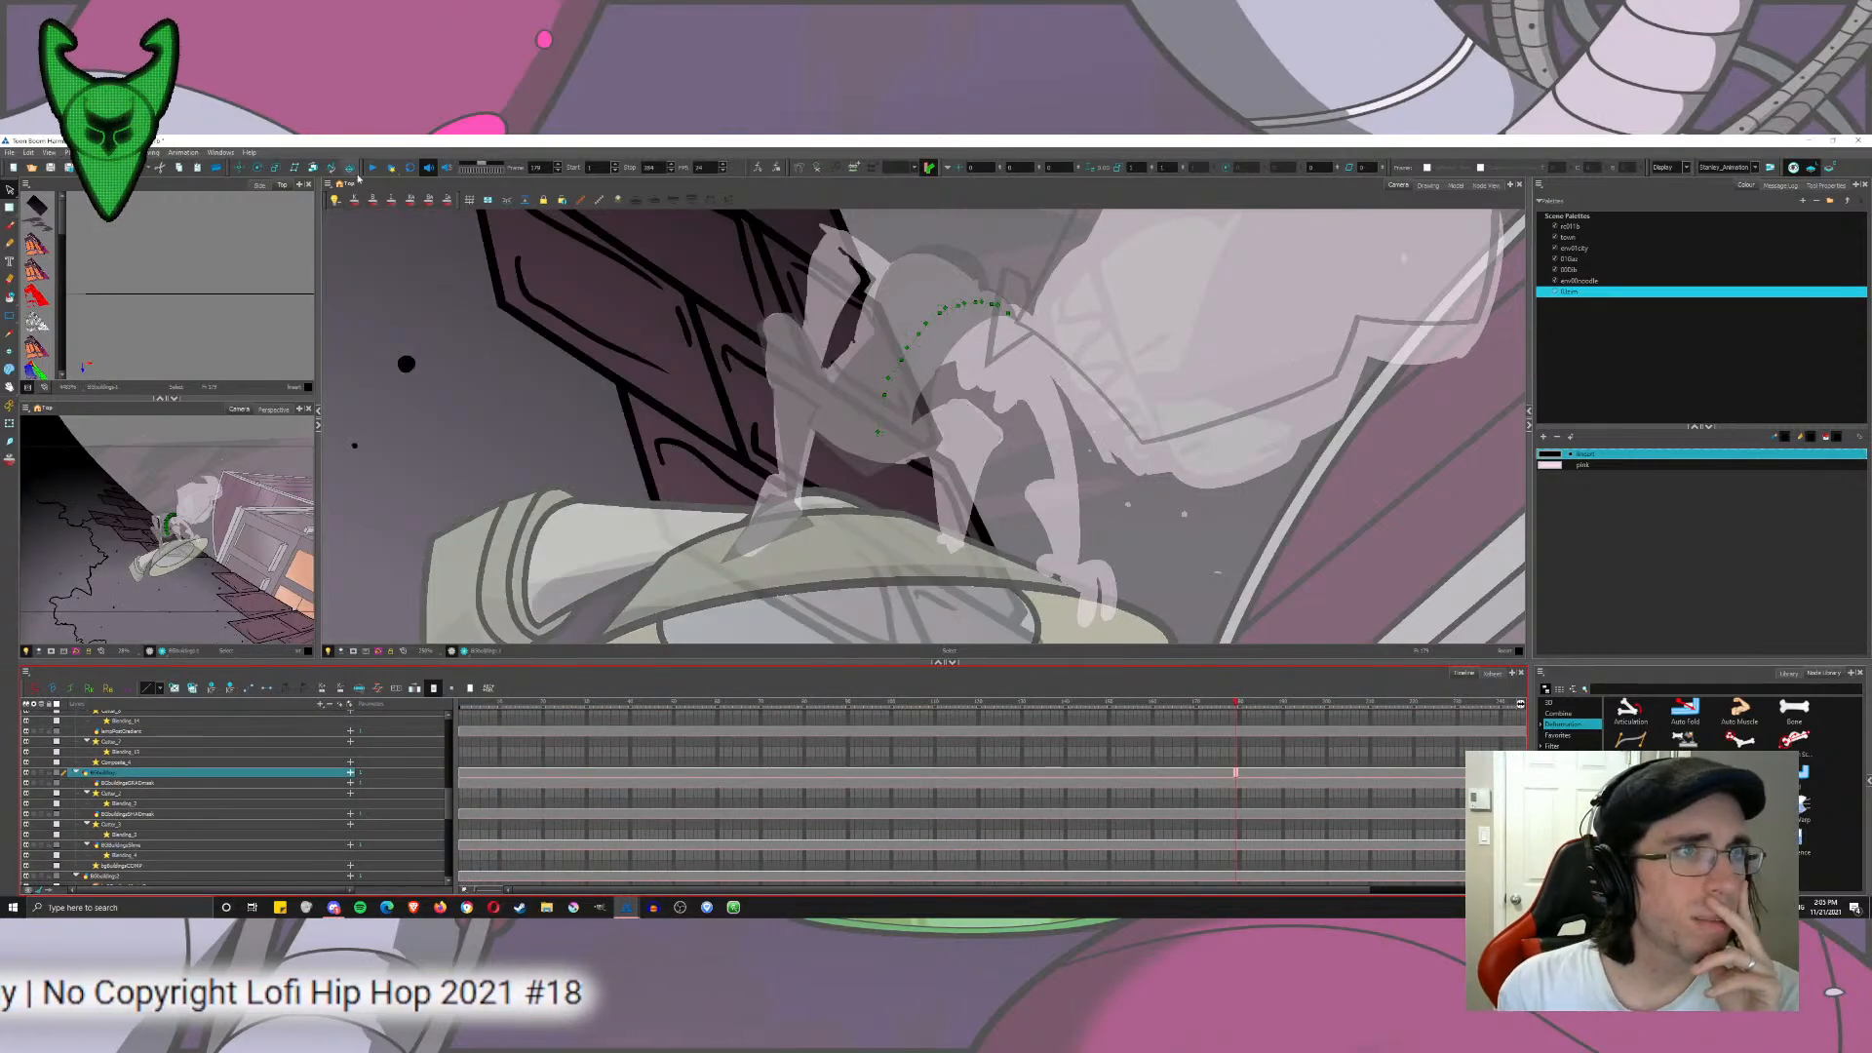
{"action": "left_click", "coordinate": [312, 168]}
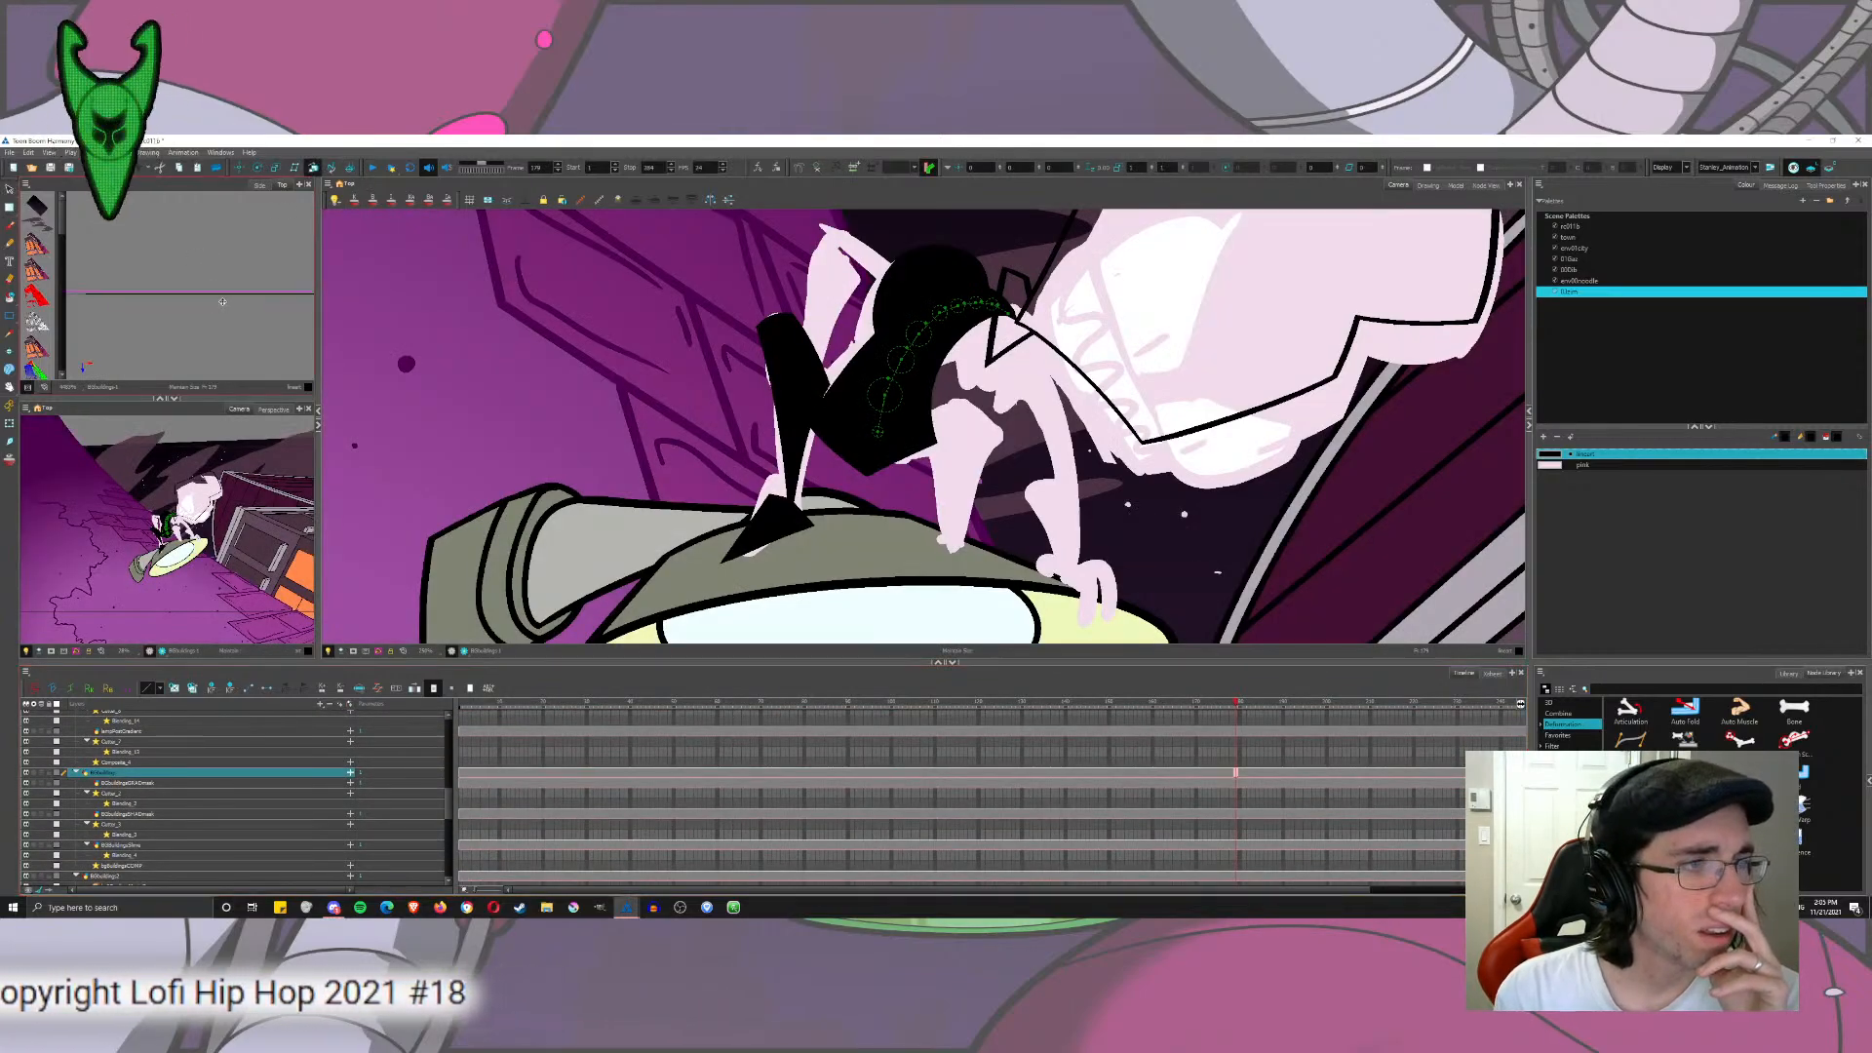
{"action": "left_click_drag", "start_coordinate": [224, 299], "coordinate": [189, 275]}
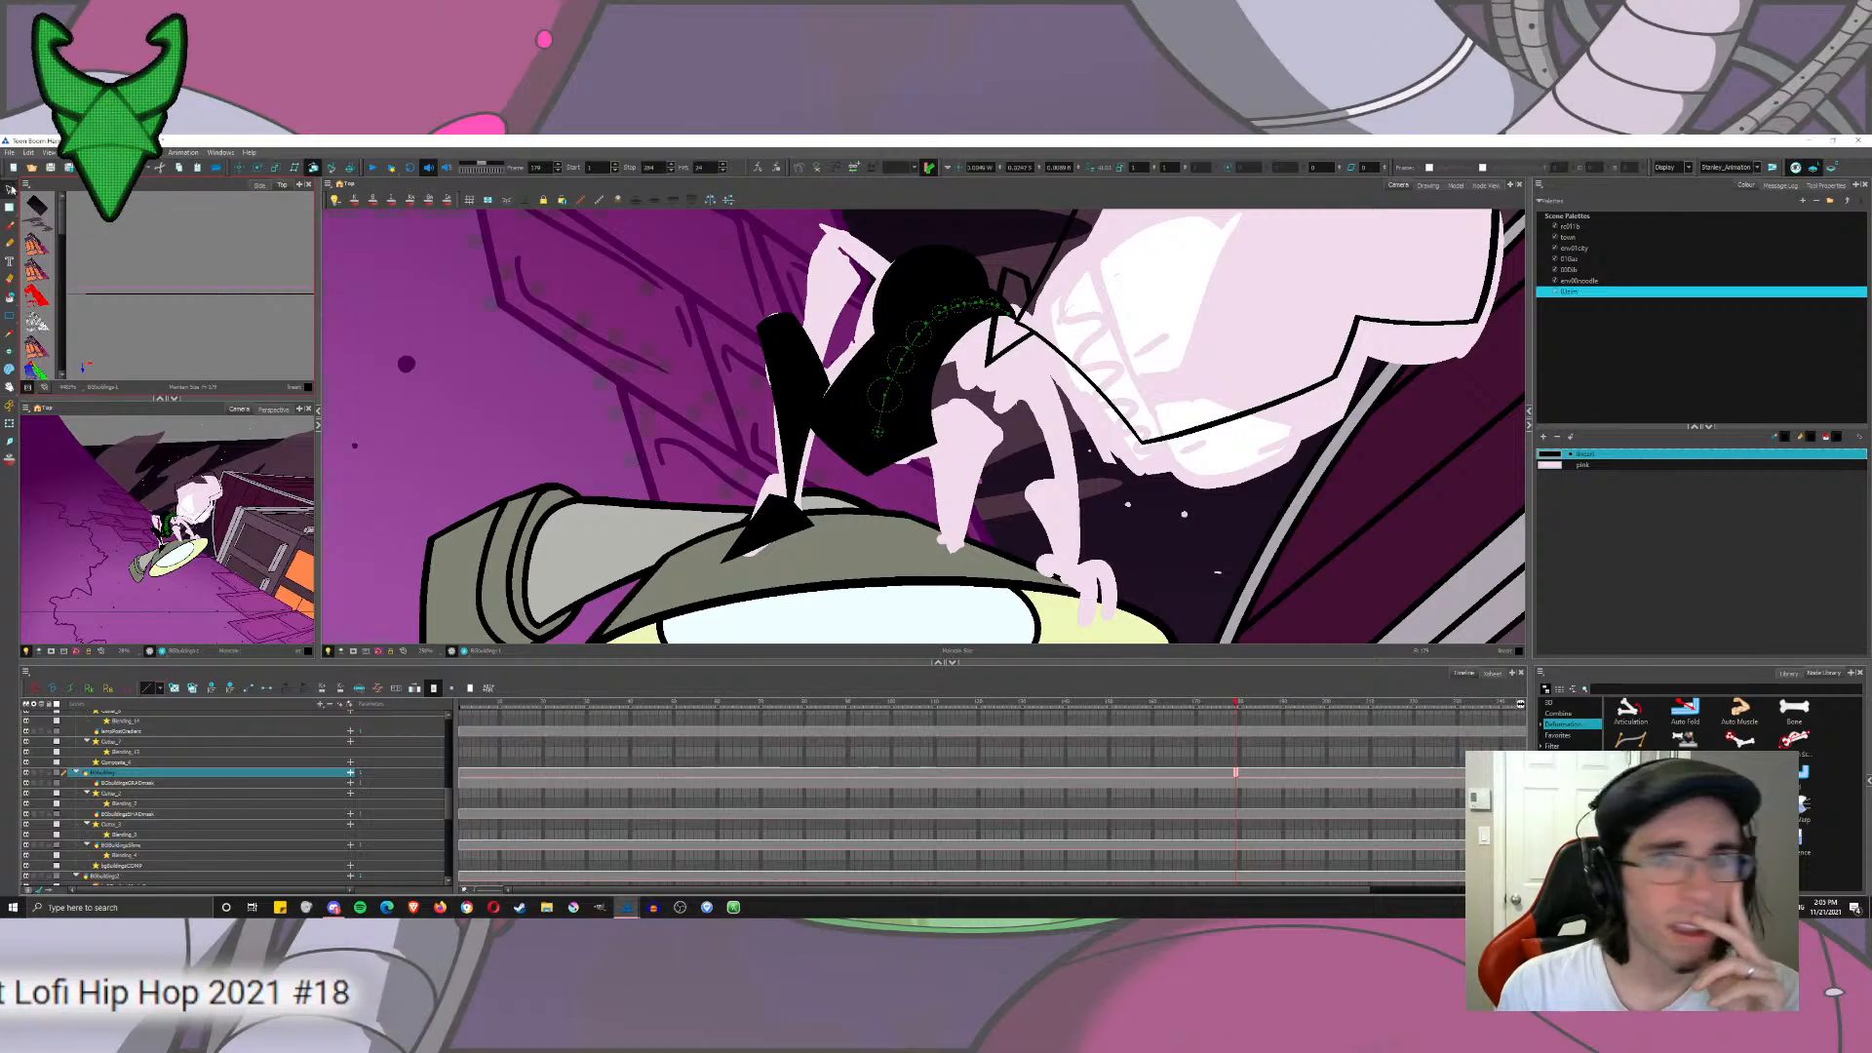
{"action": "left_click", "coordinate": [10, 190]}
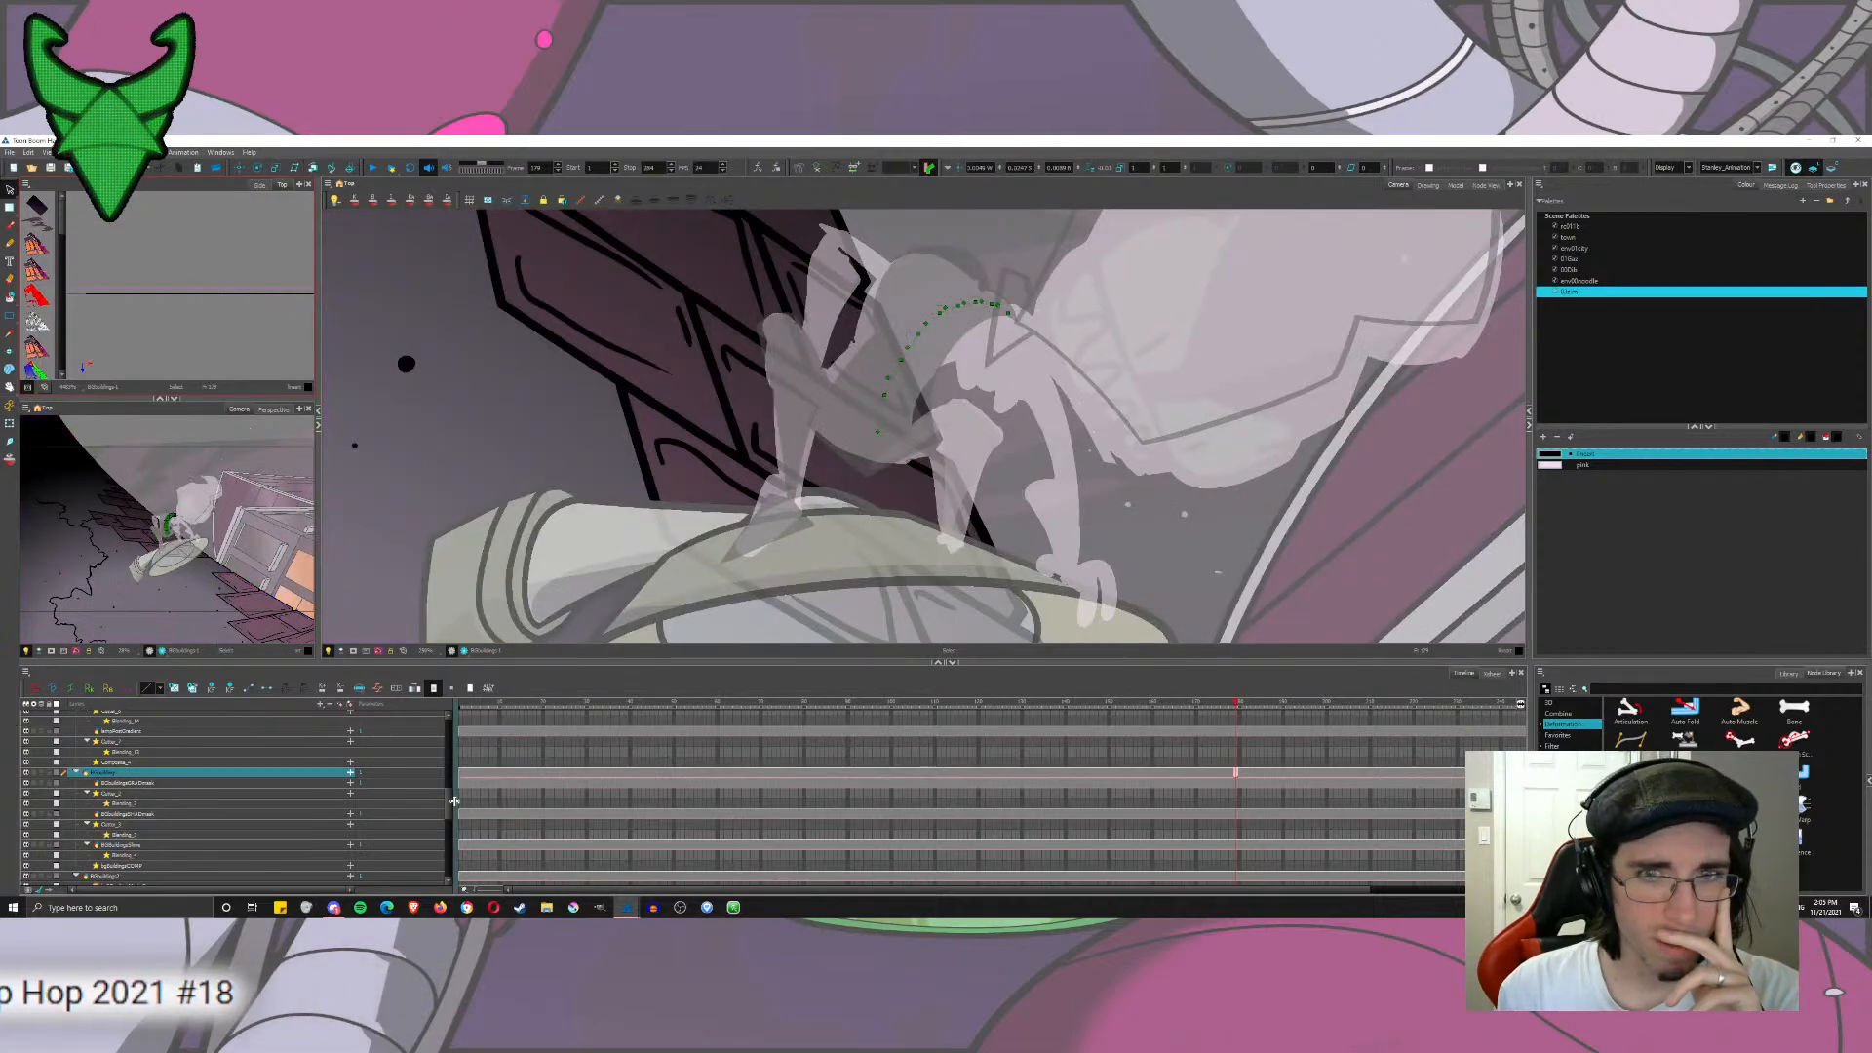
Step: Select each of the two limb layers in turn, preview the rendered frame, and return to the OpenGL preview
{"action": "left_click_drag", "start_coordinate": [451, 814], "coordinate": [451, 733]}
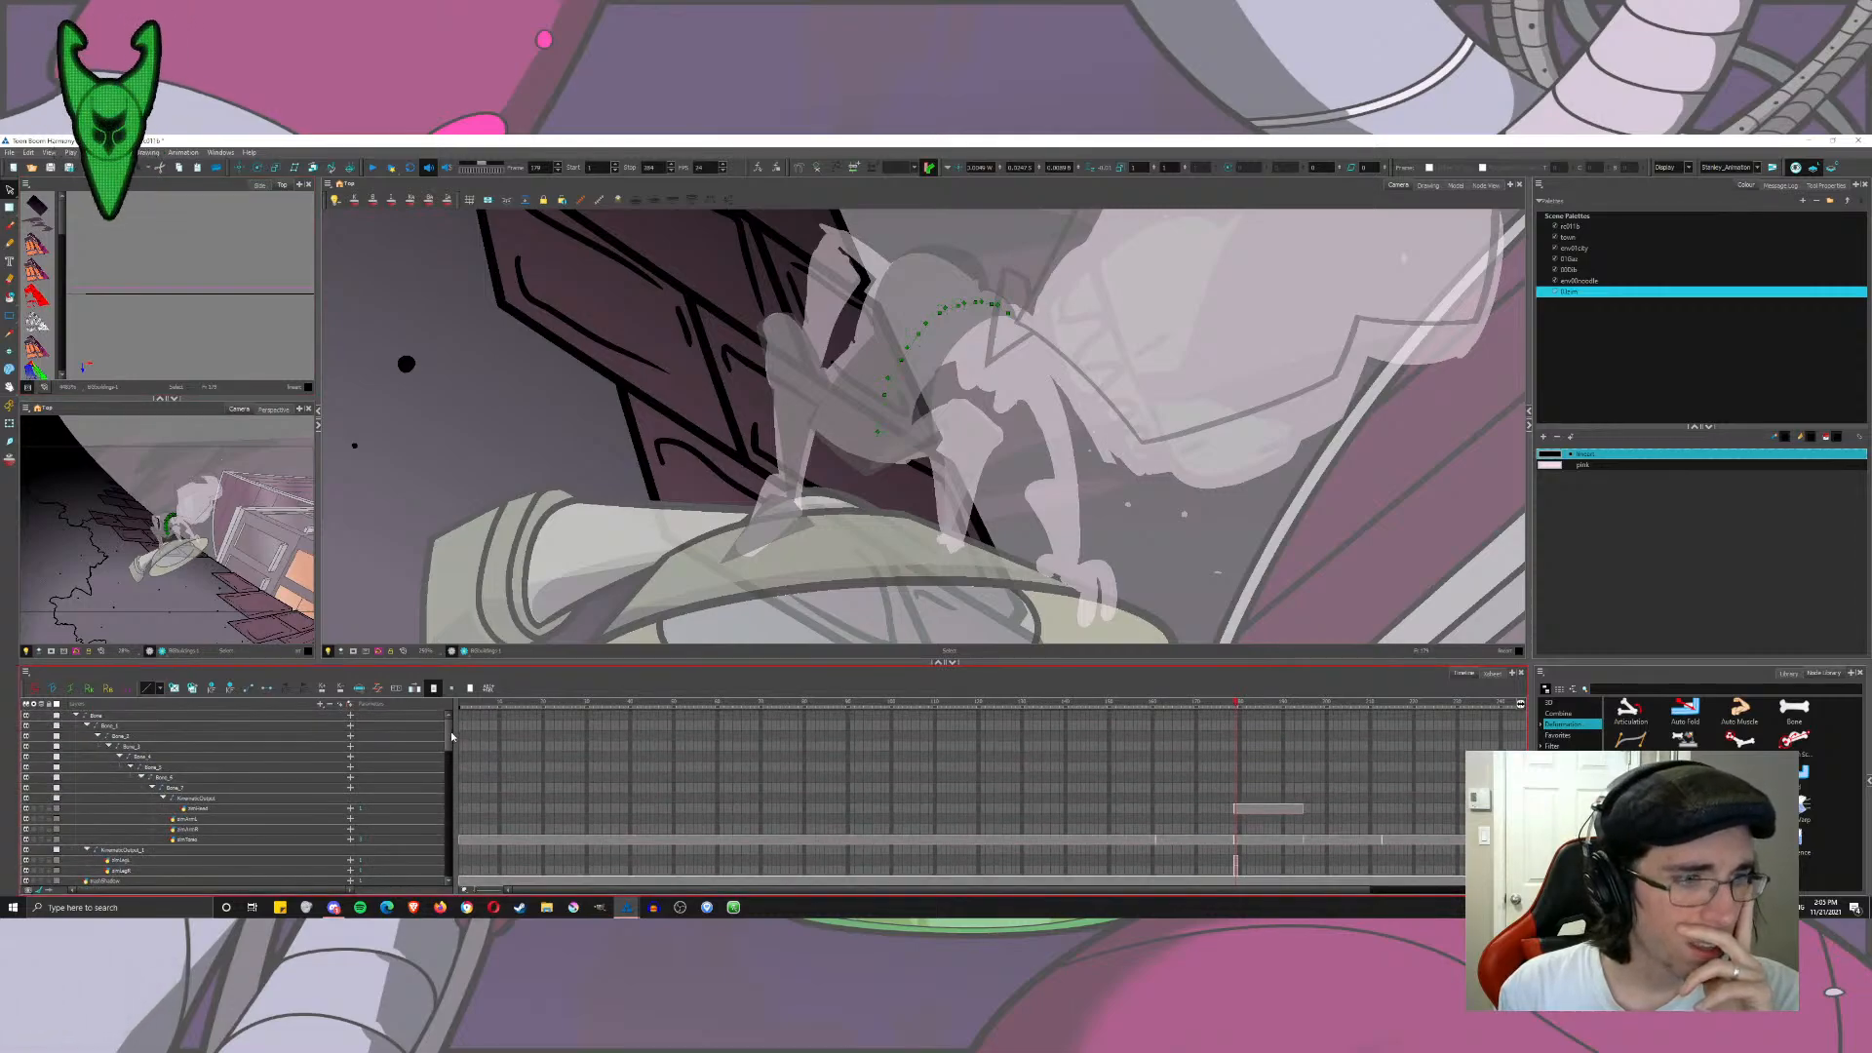
{"action": "left_click", "coordinate": [142, 872]}
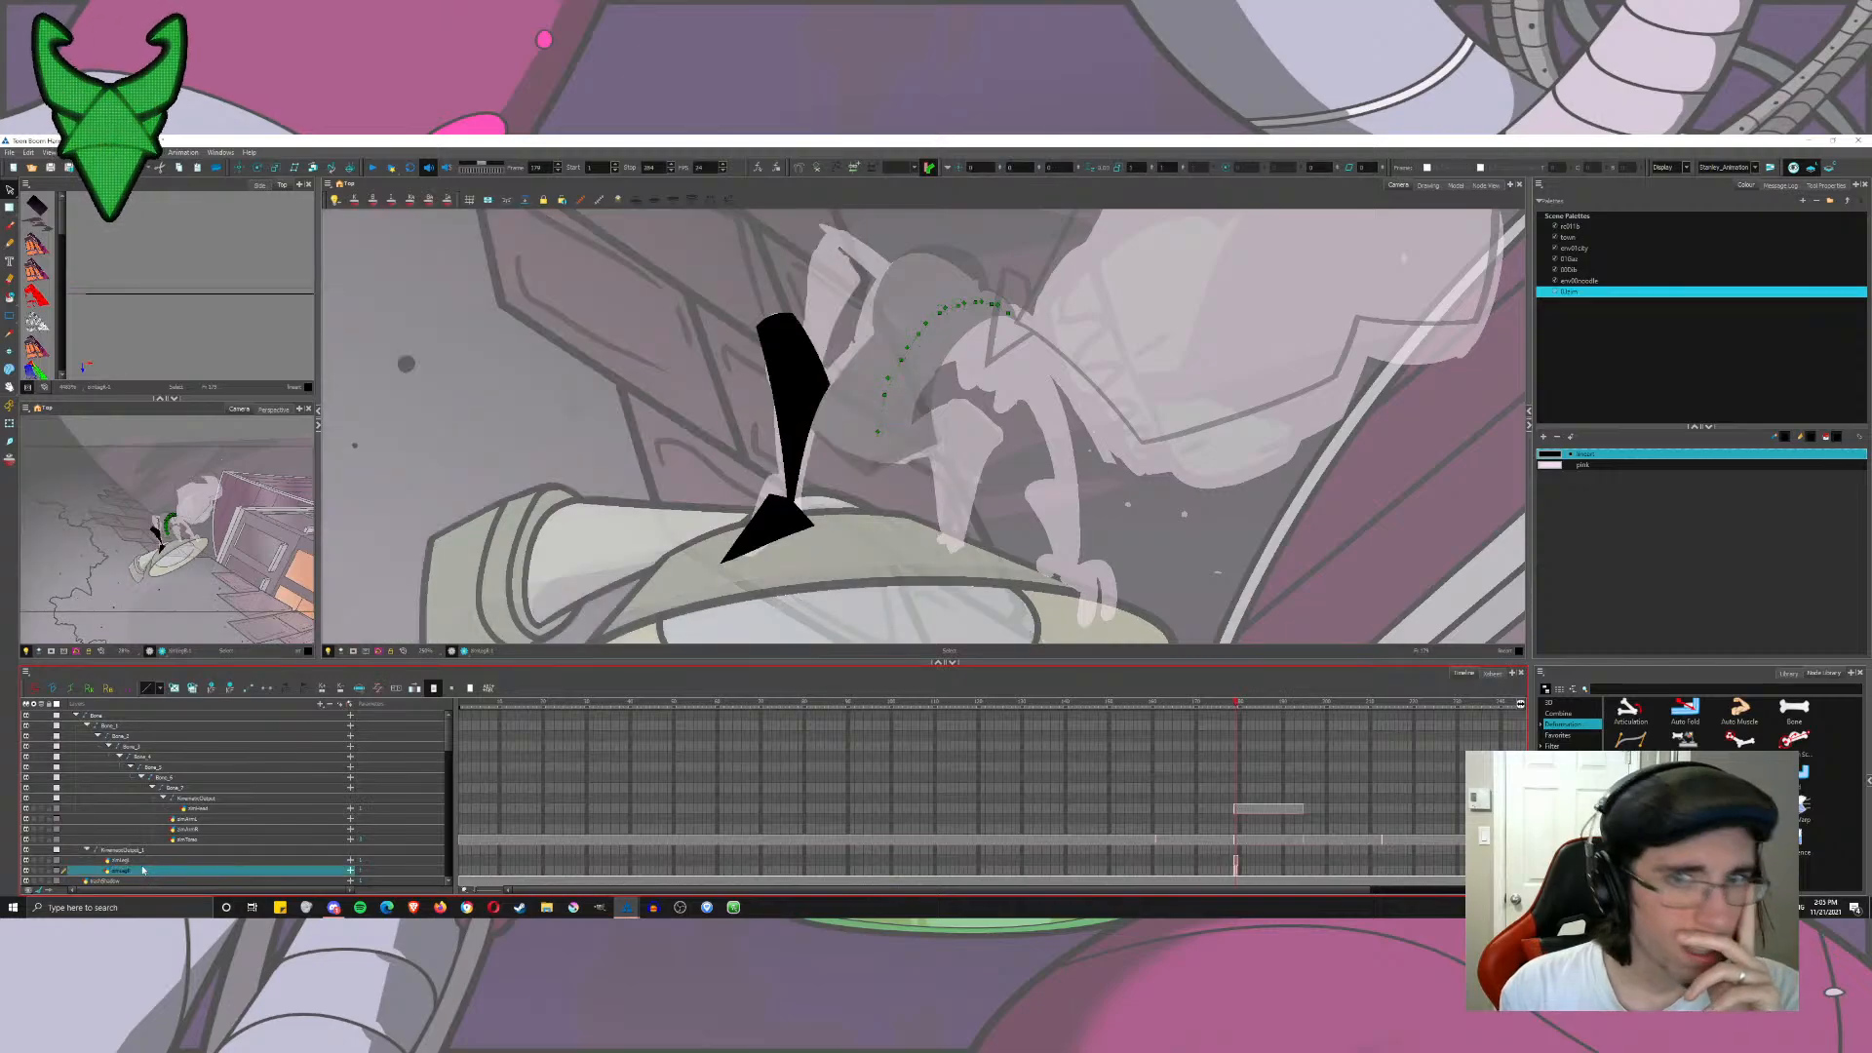
{"action": "left_click", "coordinate": [143, 860]}
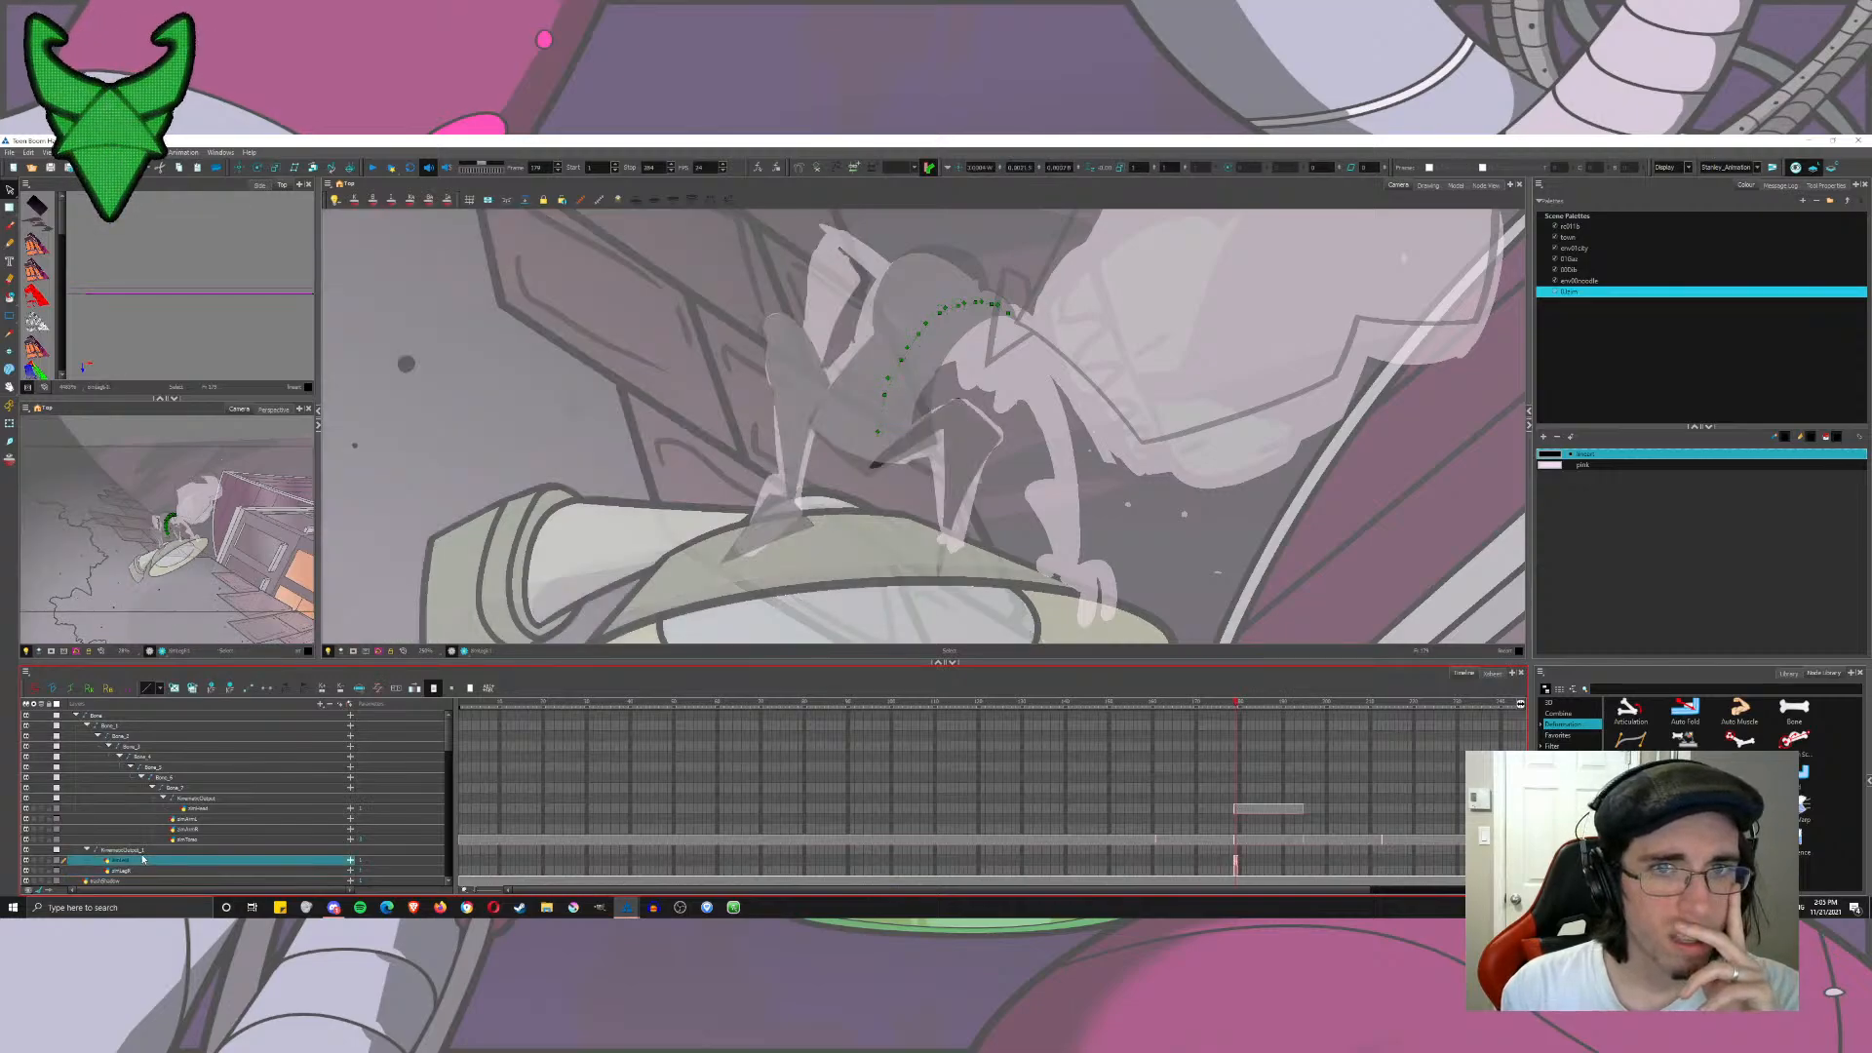
{"action": "left_click", "coordinate": [464, 651]}
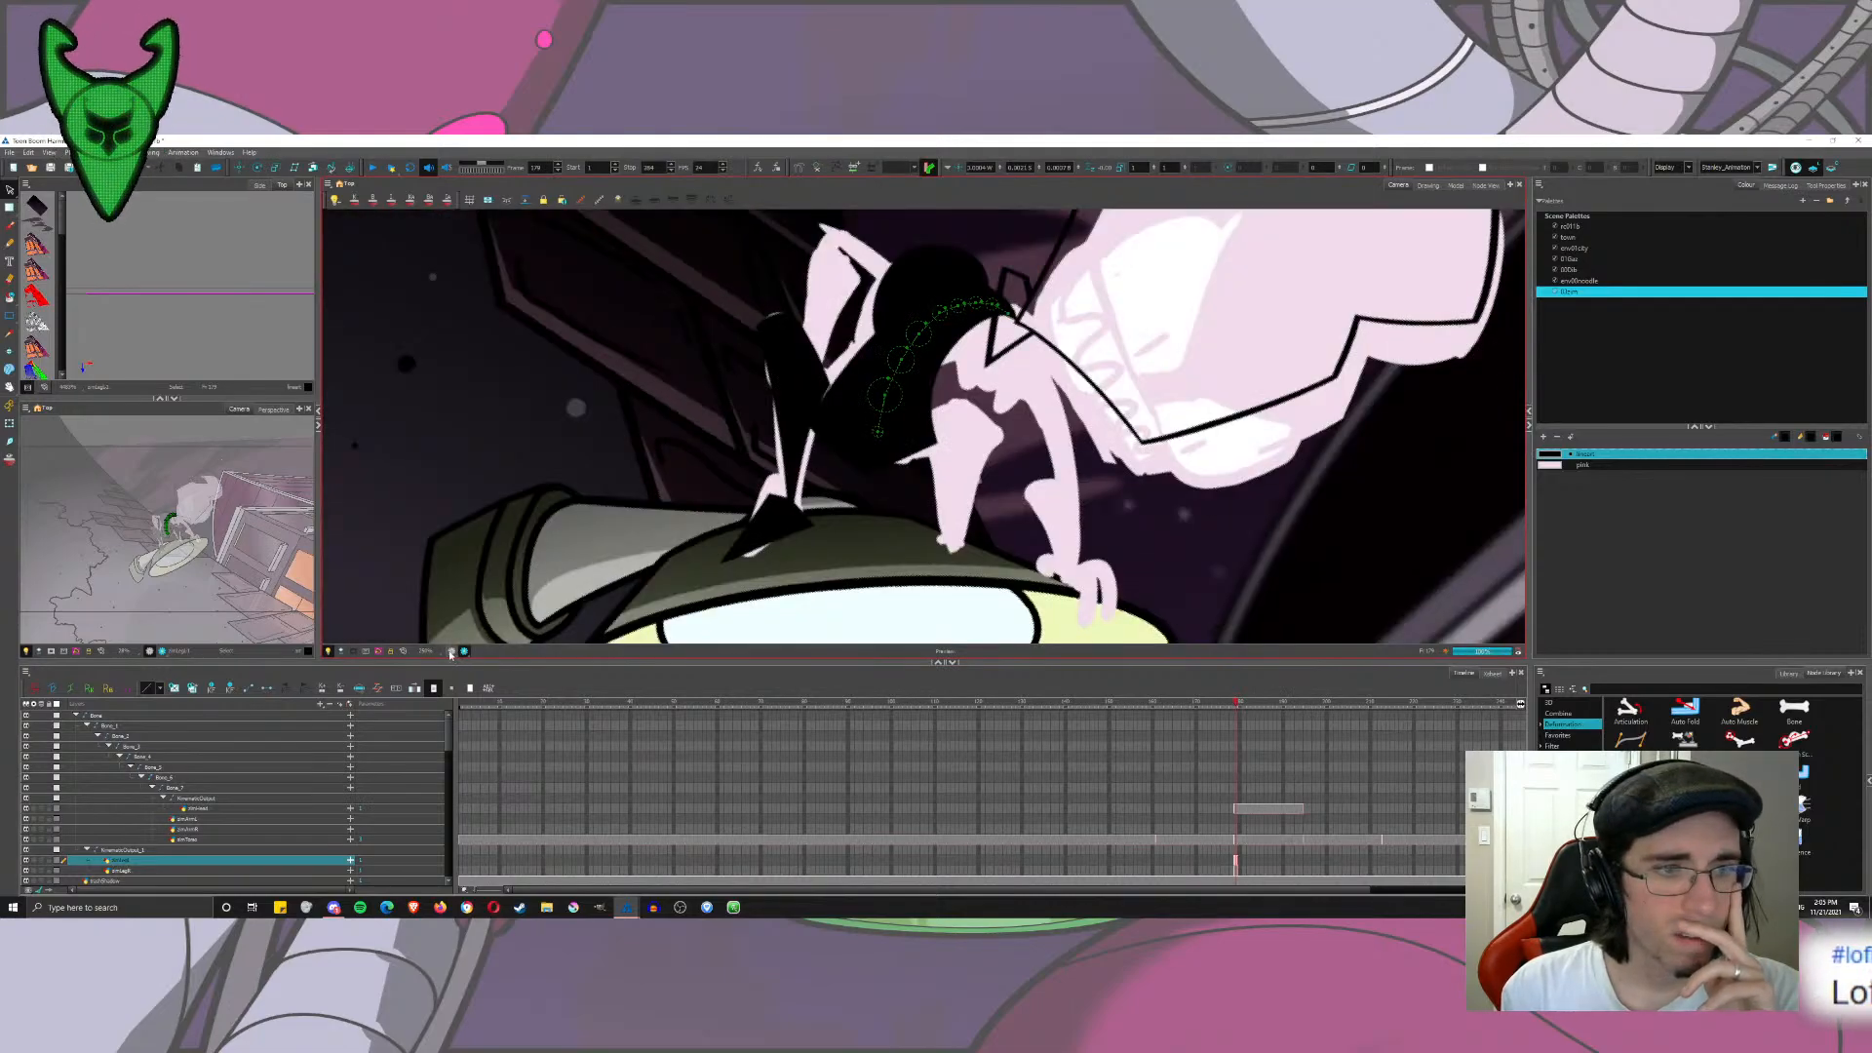
{"action": "left_click", "coordinate": [451, 653]}
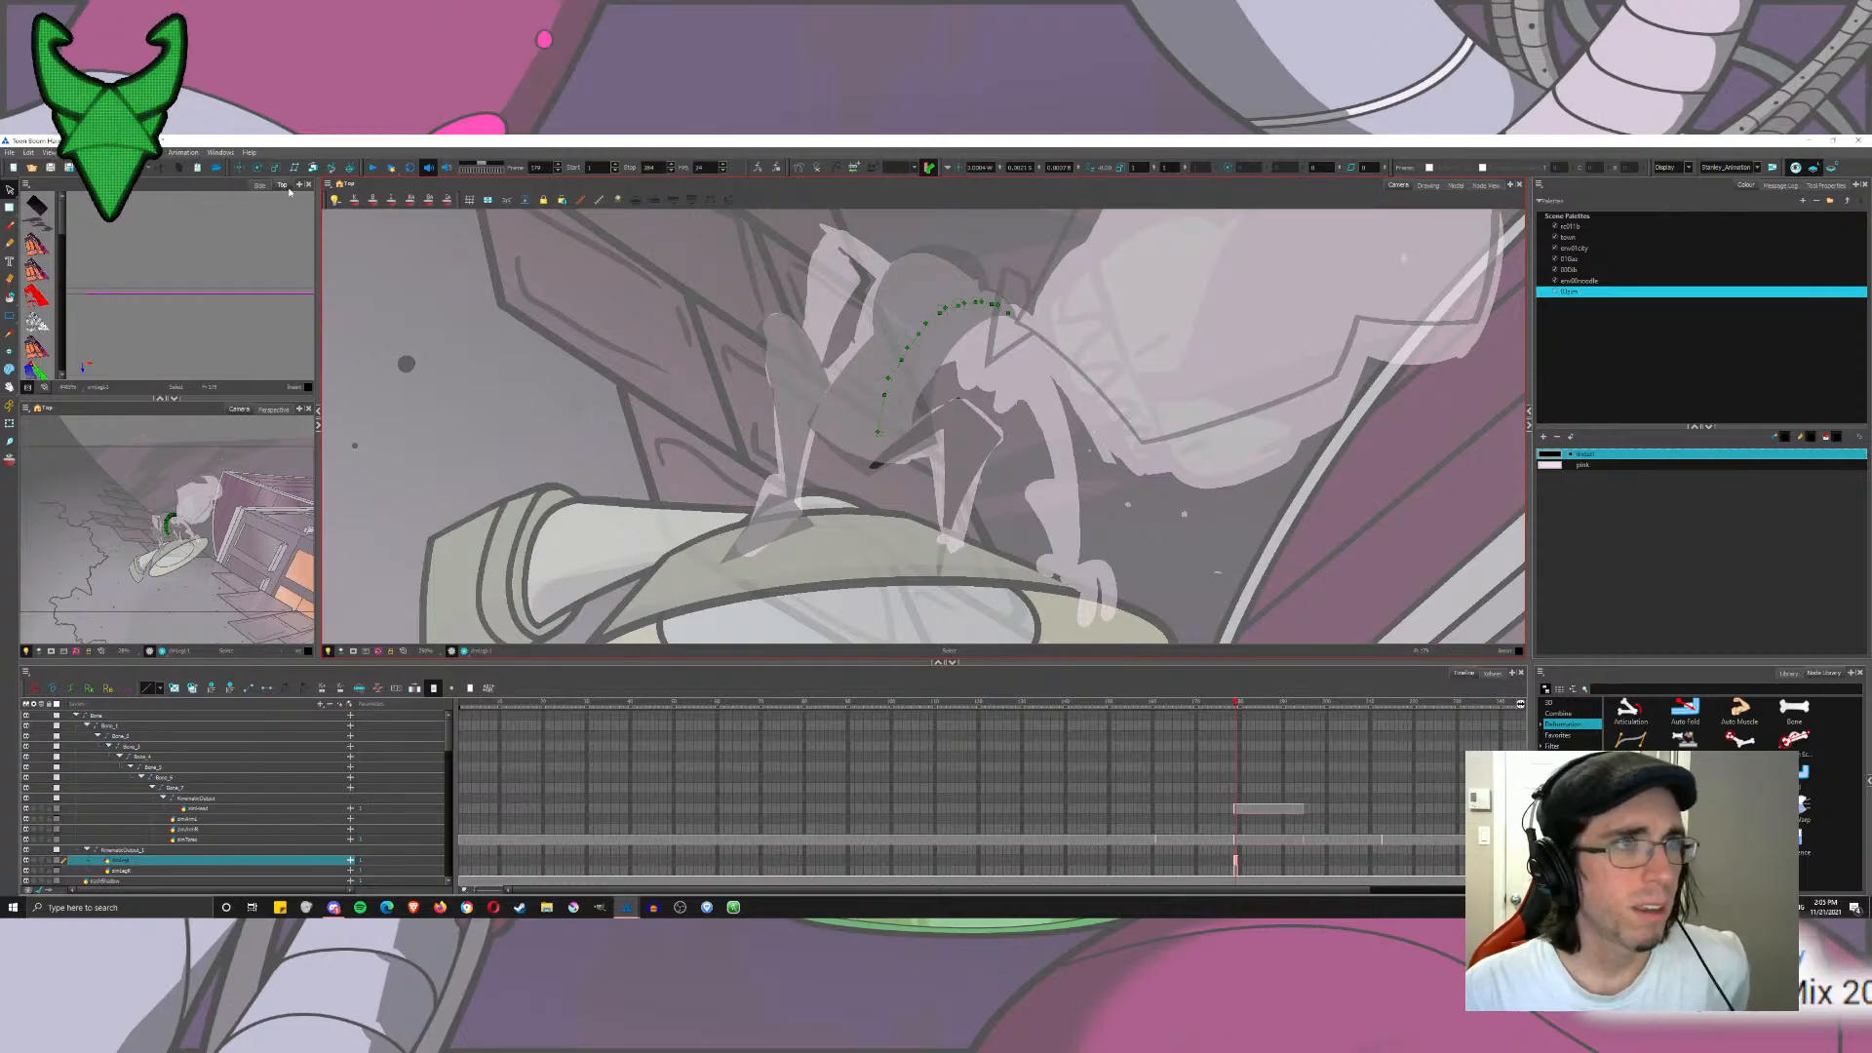
Step: Try shifting the rear limb layer sideways in both directions, checking each position in the rendered preview
{"action": "left_click", "coordinate": [313, 167]}
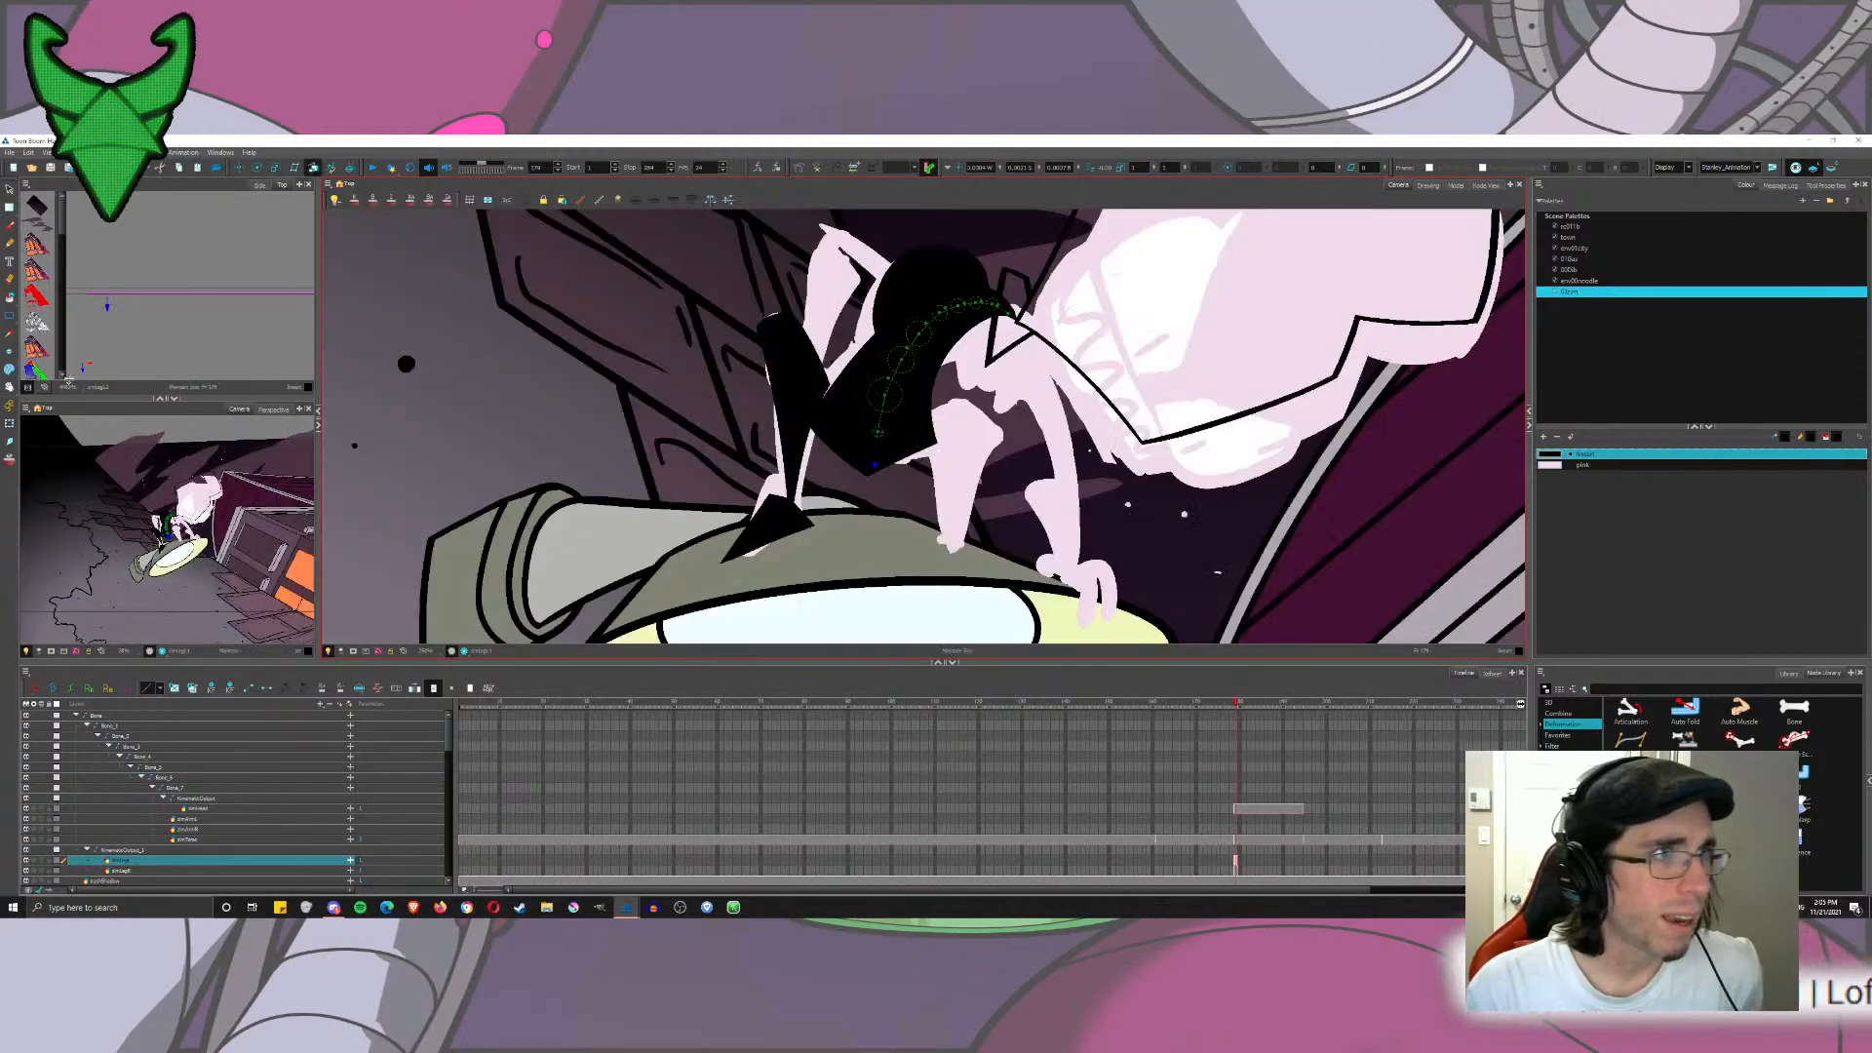
{"action": "left_click_drag", "start_coordinate": [61, 220], "coordinate": [73, 255]}
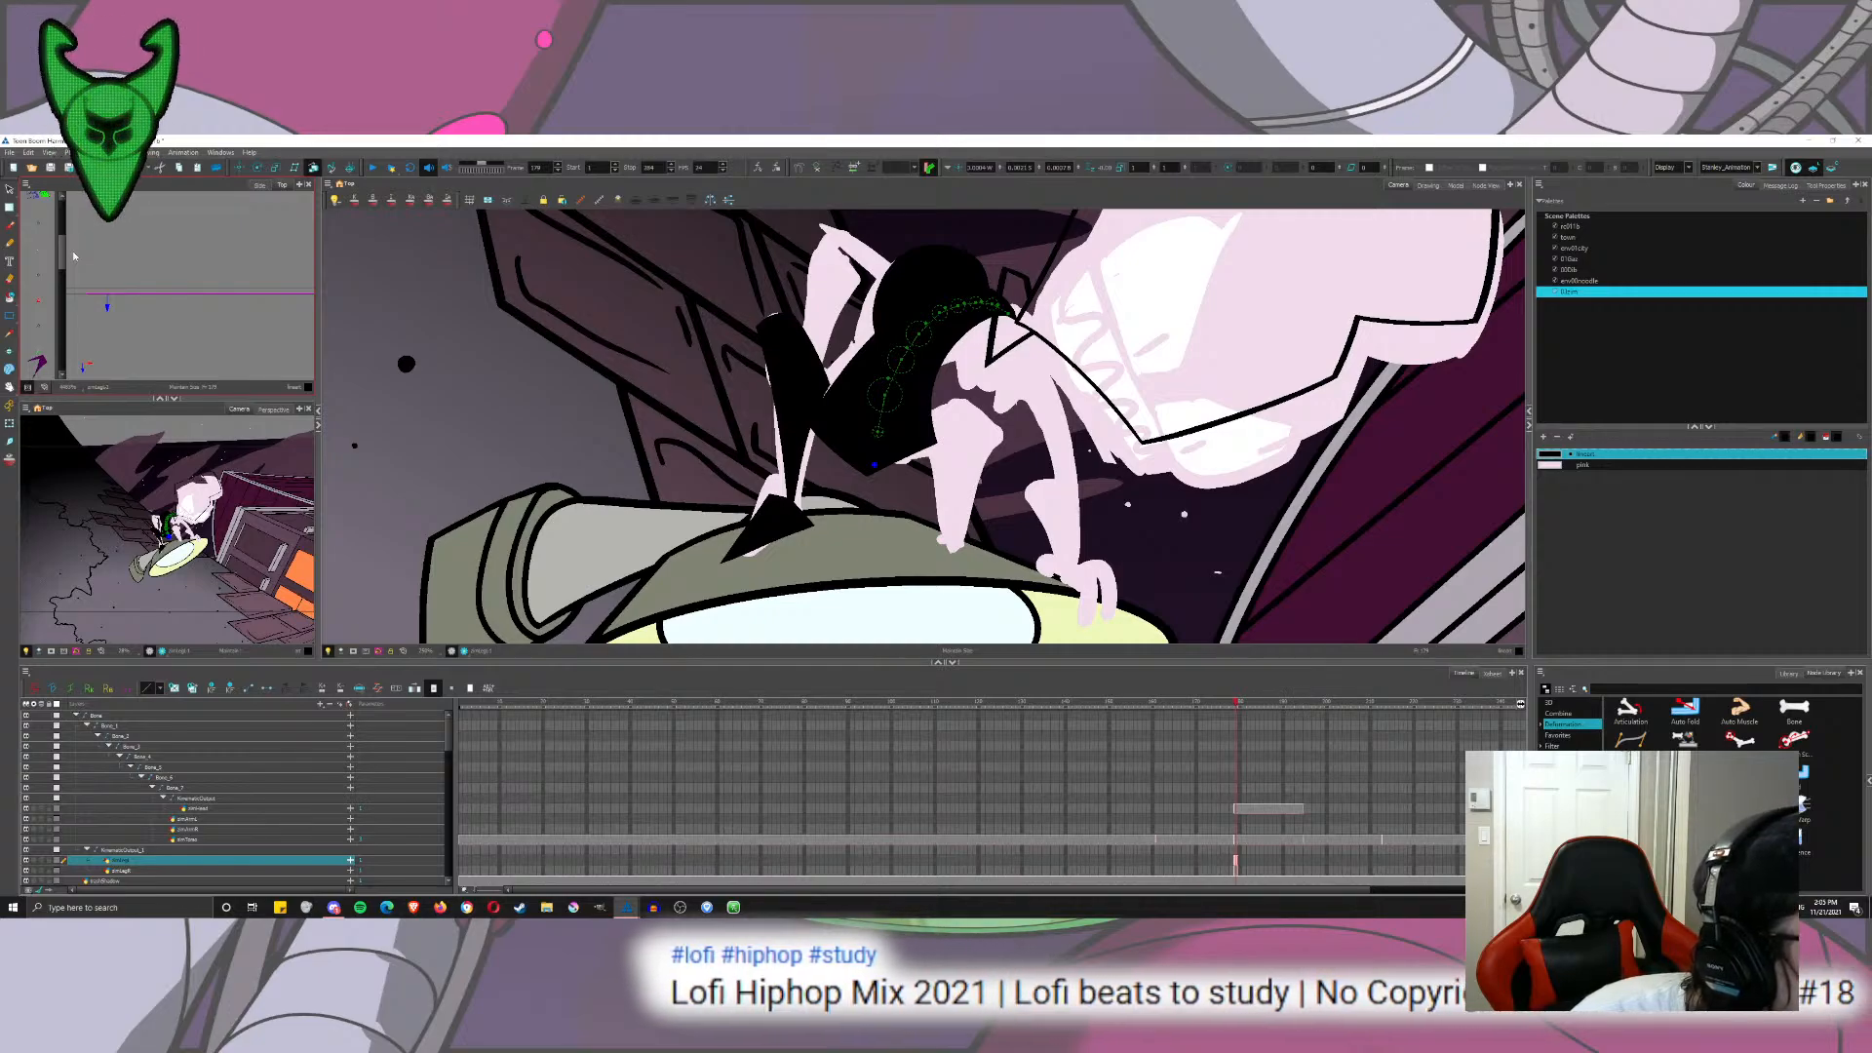
{"action": "left_click_drag", "start_coordinate": [73, 256], "coordinate": [72, 241]}
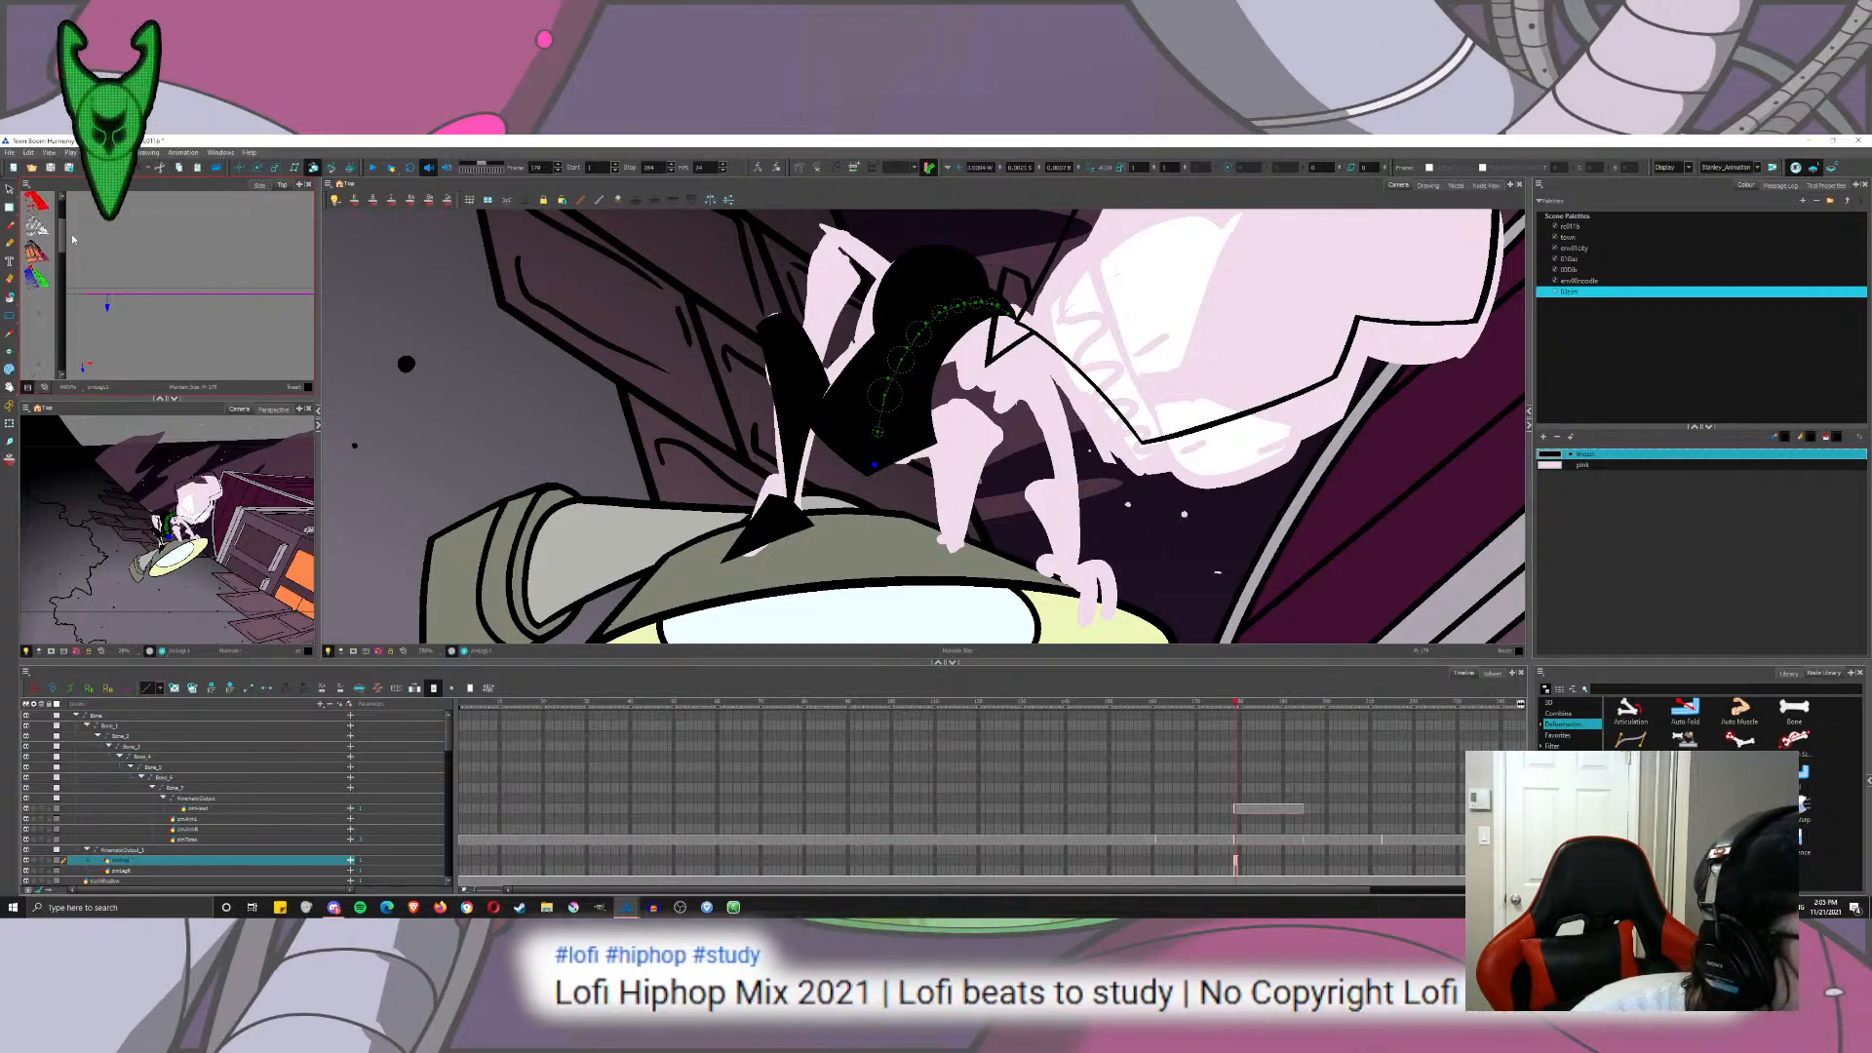
{"action": "left_click", "coordinate": [241, 171]}
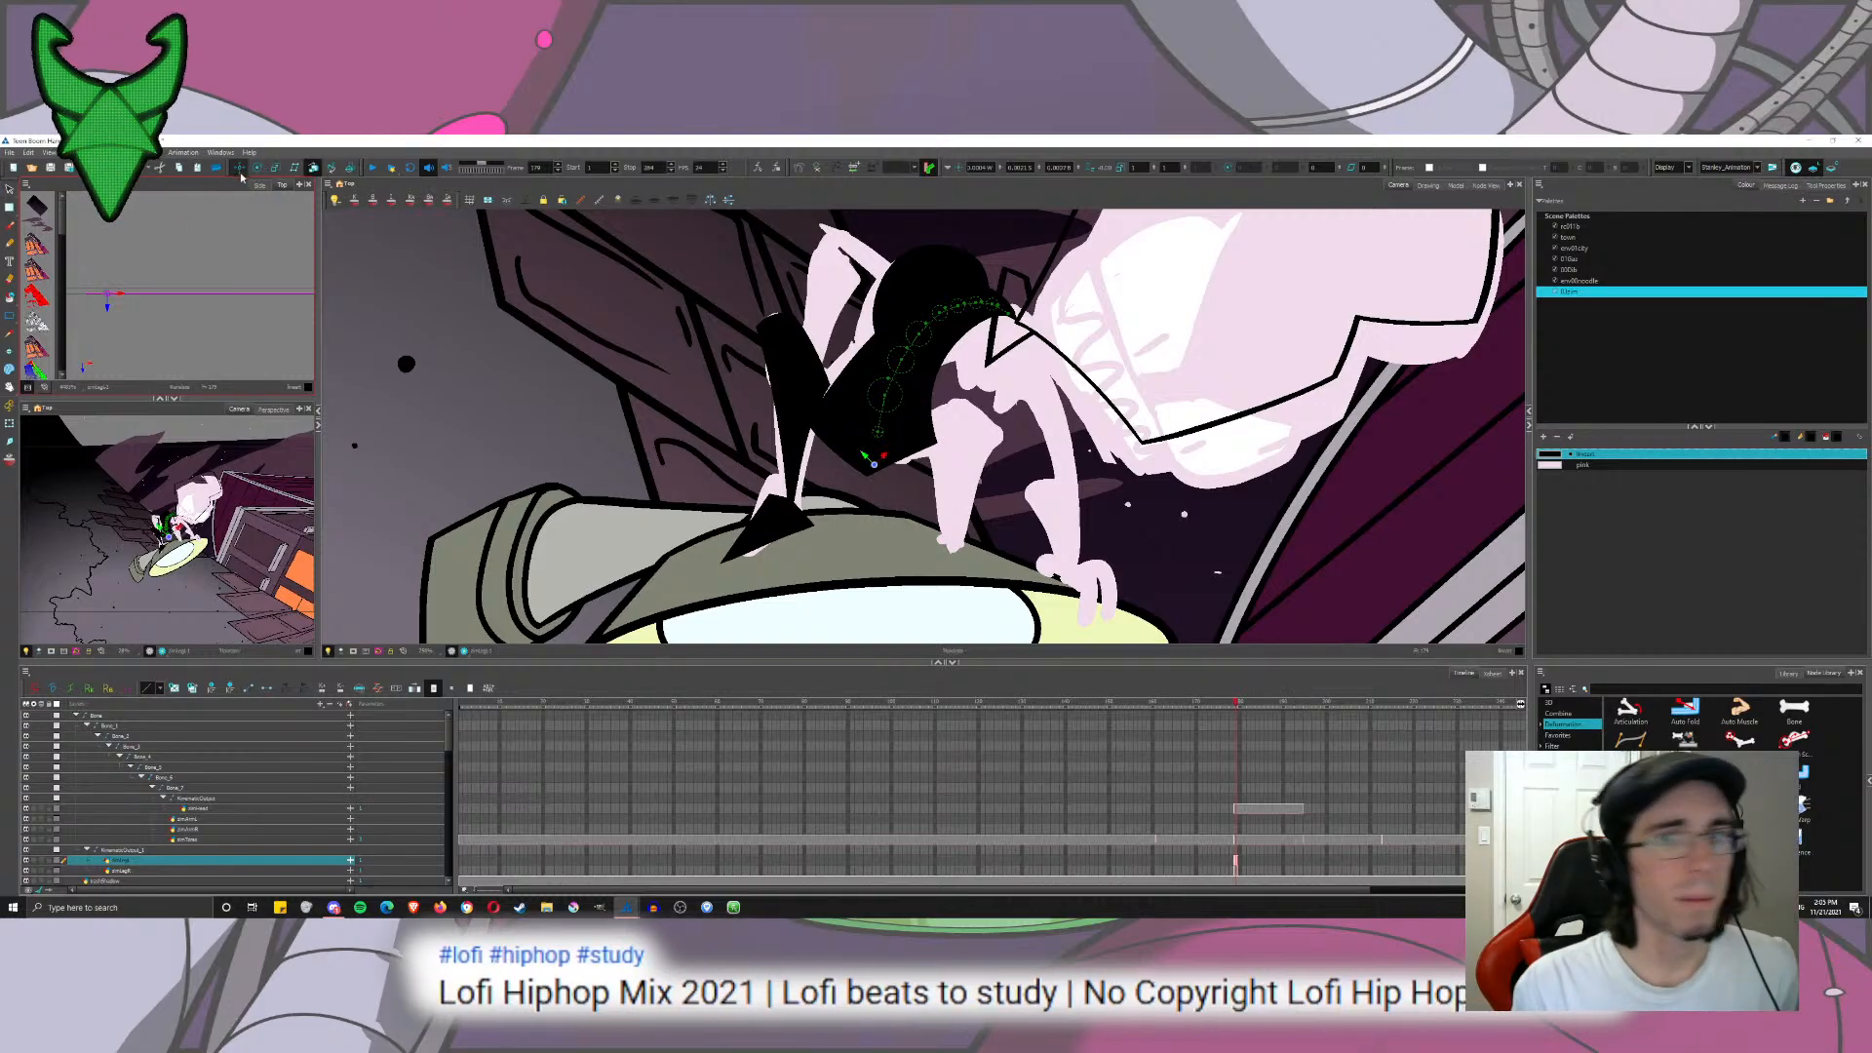
{"action": "left_click_drag", "start_coordinate": [903, 450], "coordinate": [965, 461]}
{"action": "left_click", "coordinate": [462, 652]}
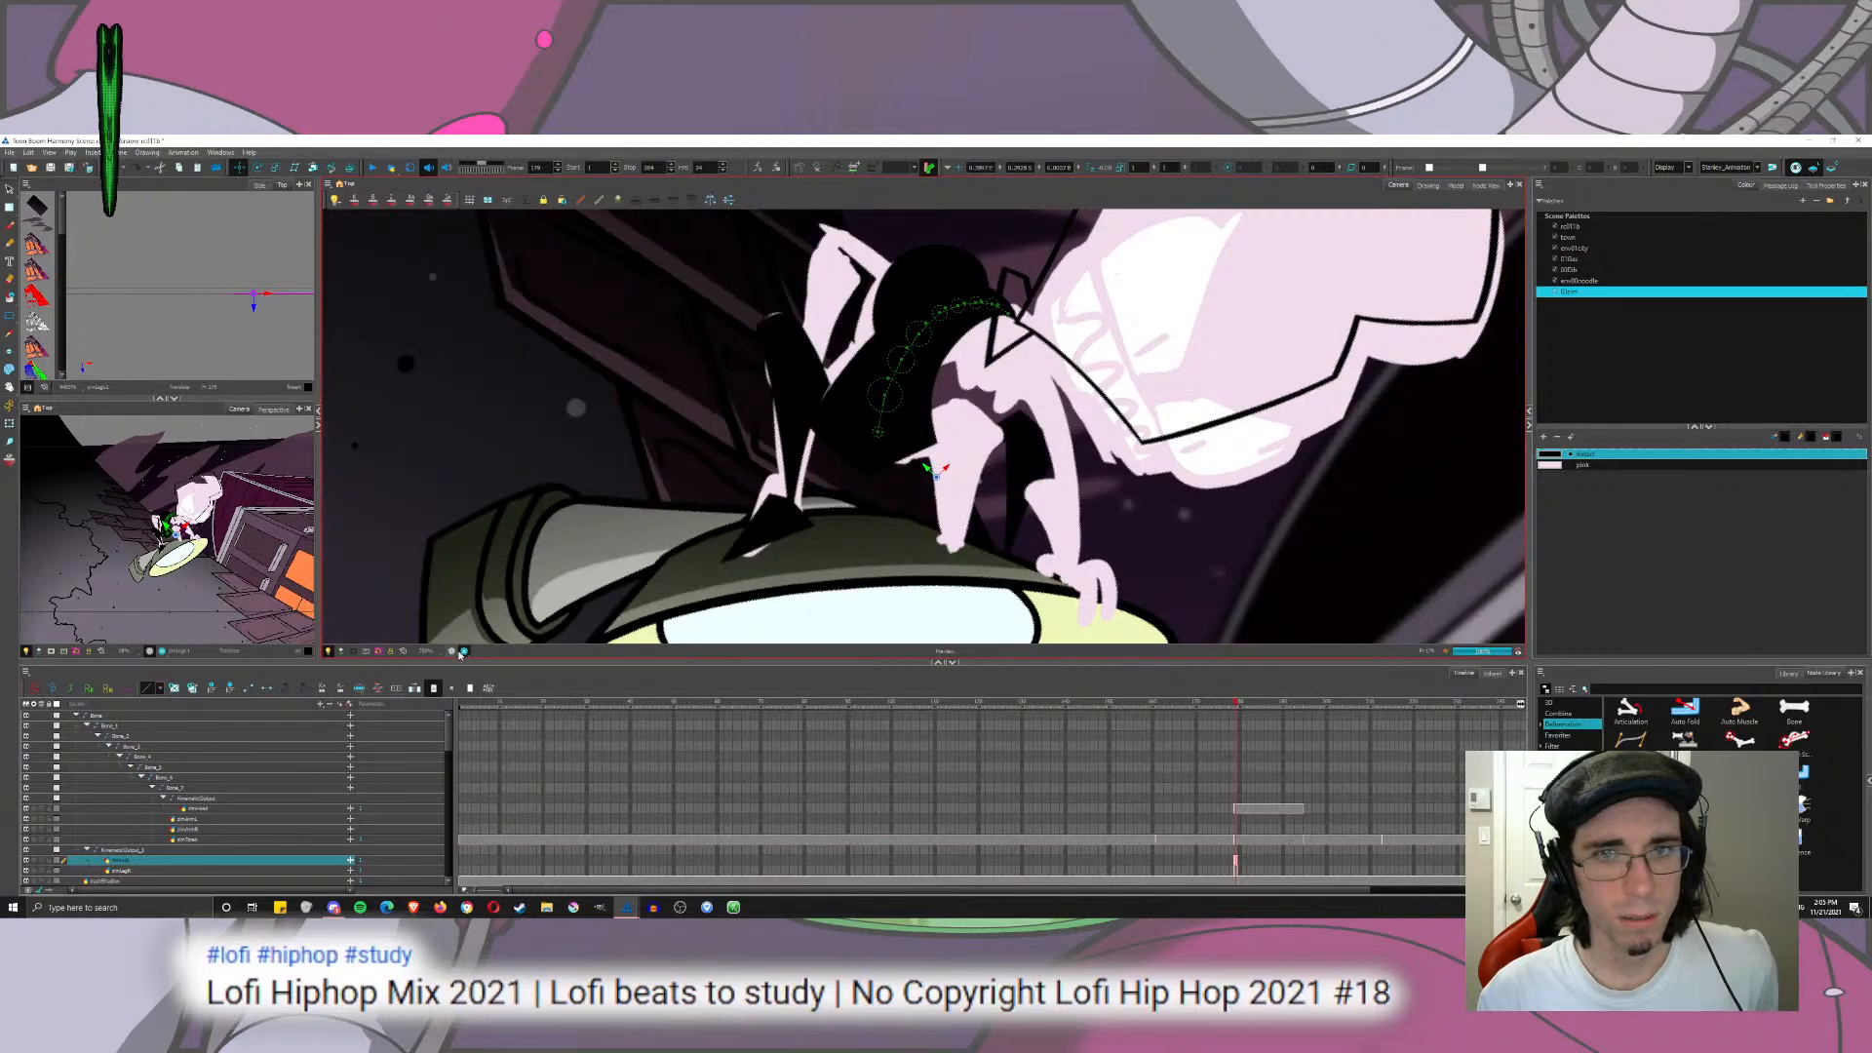
{"action": "left_click", "coordinate": [452, 653]}
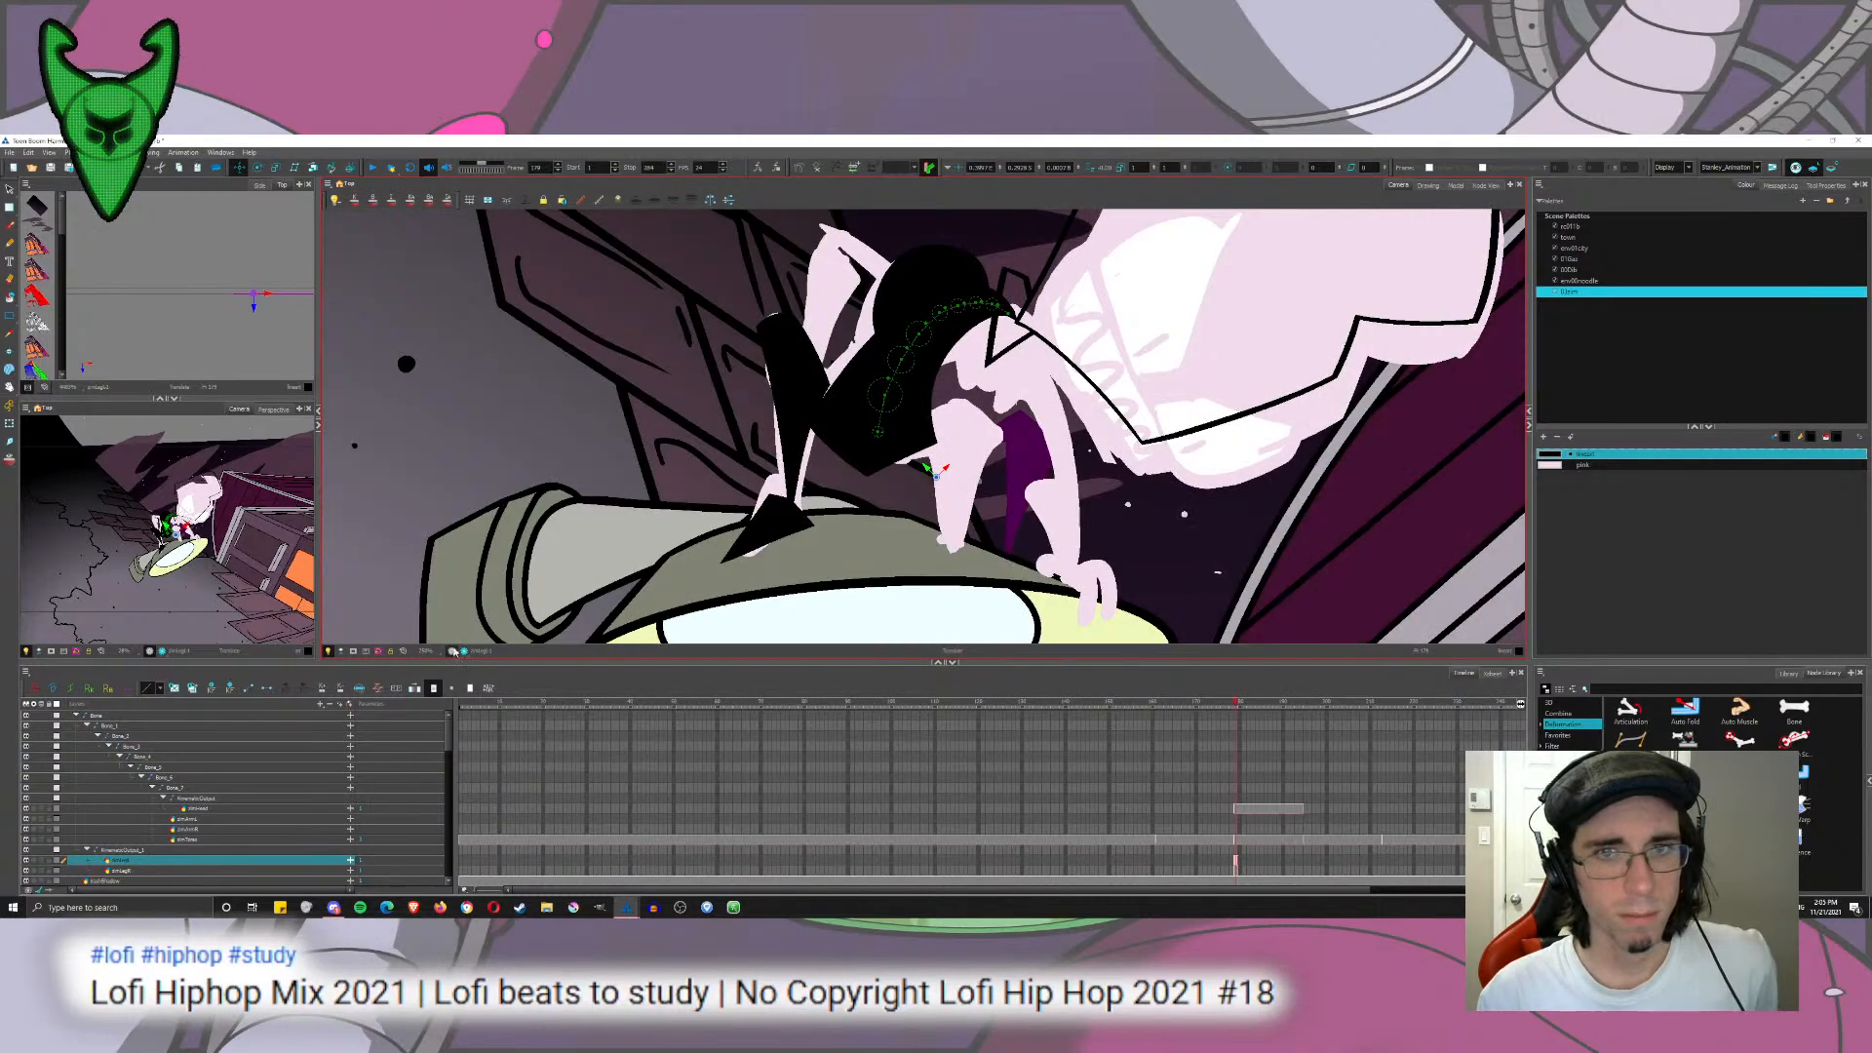
{"action": "left_click_drag", "start_coordinate": [836, 491], "coordinate": [730, 497]}
{"action": "left_click", "coordinate": [463, 652]}
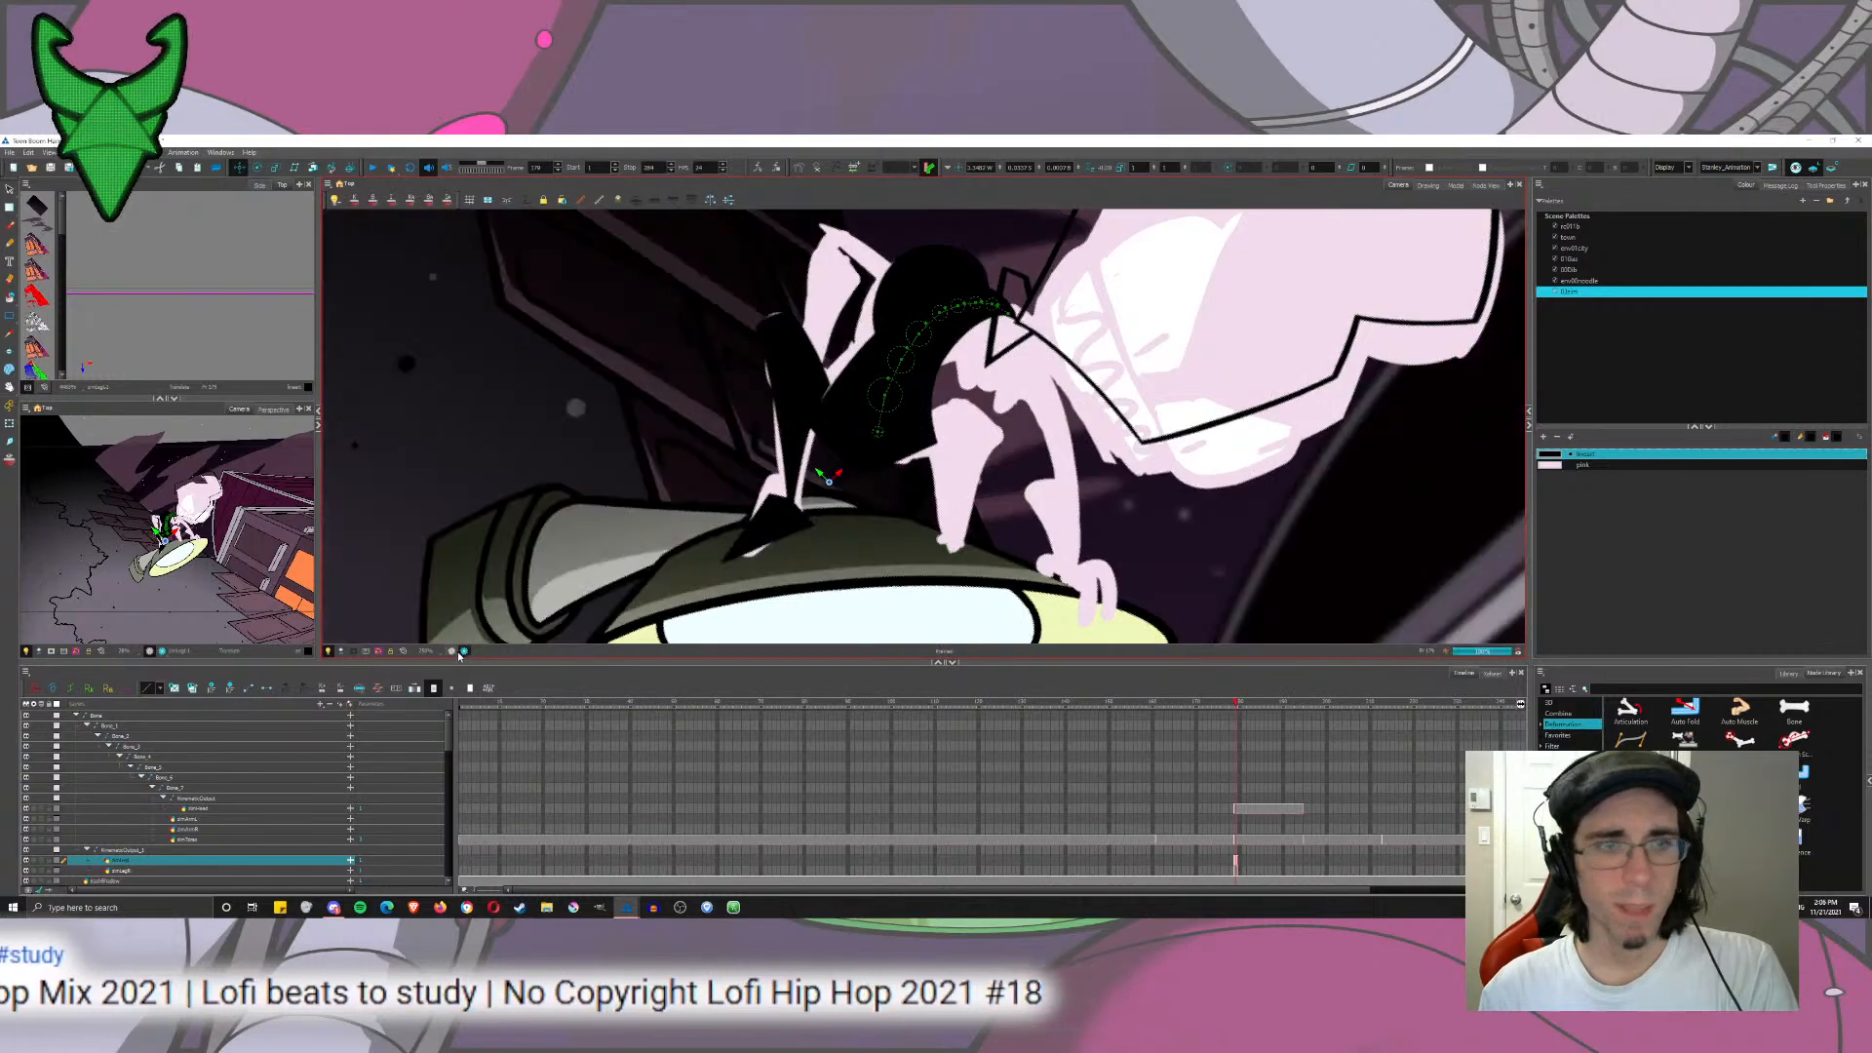
{"action": "left_click", "coordinate": [451, 653]}
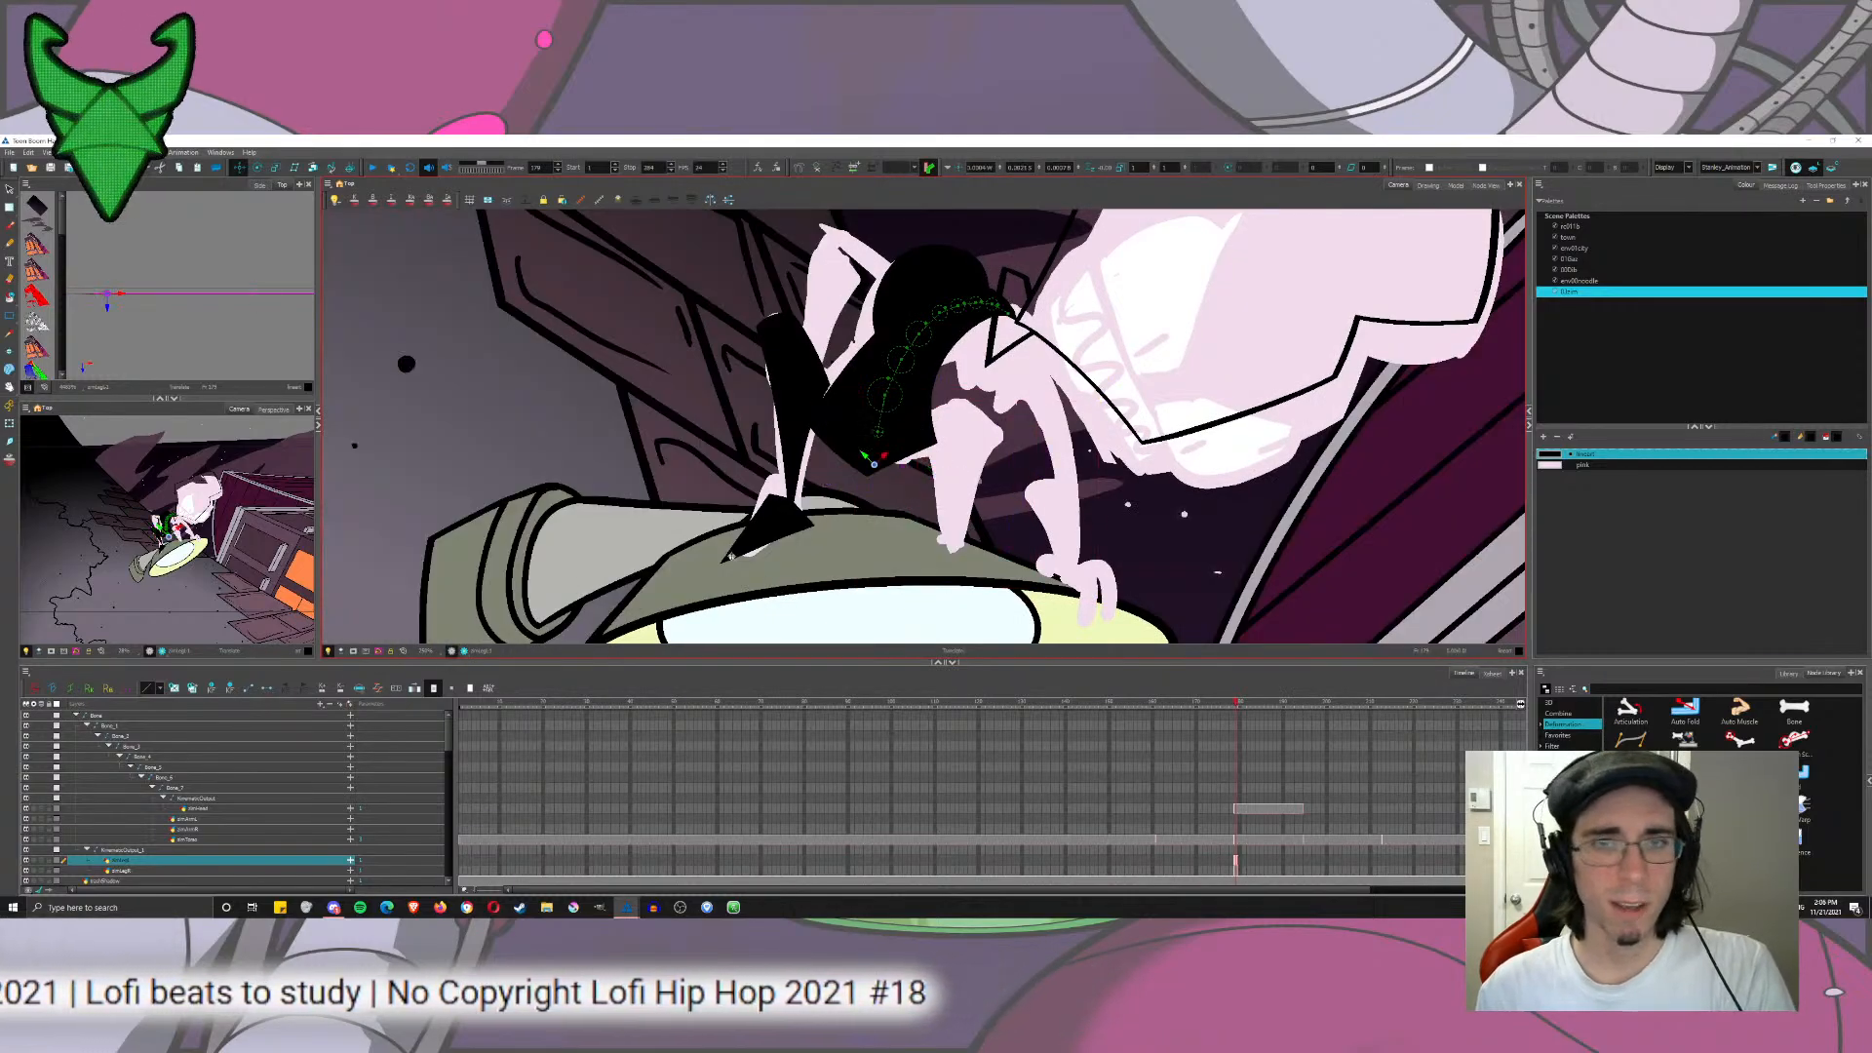
Step: Extend the exposure of the drawings on both limb layers towards the end of the scene
{"action": "left_click", "coordinate": [9, 189]}
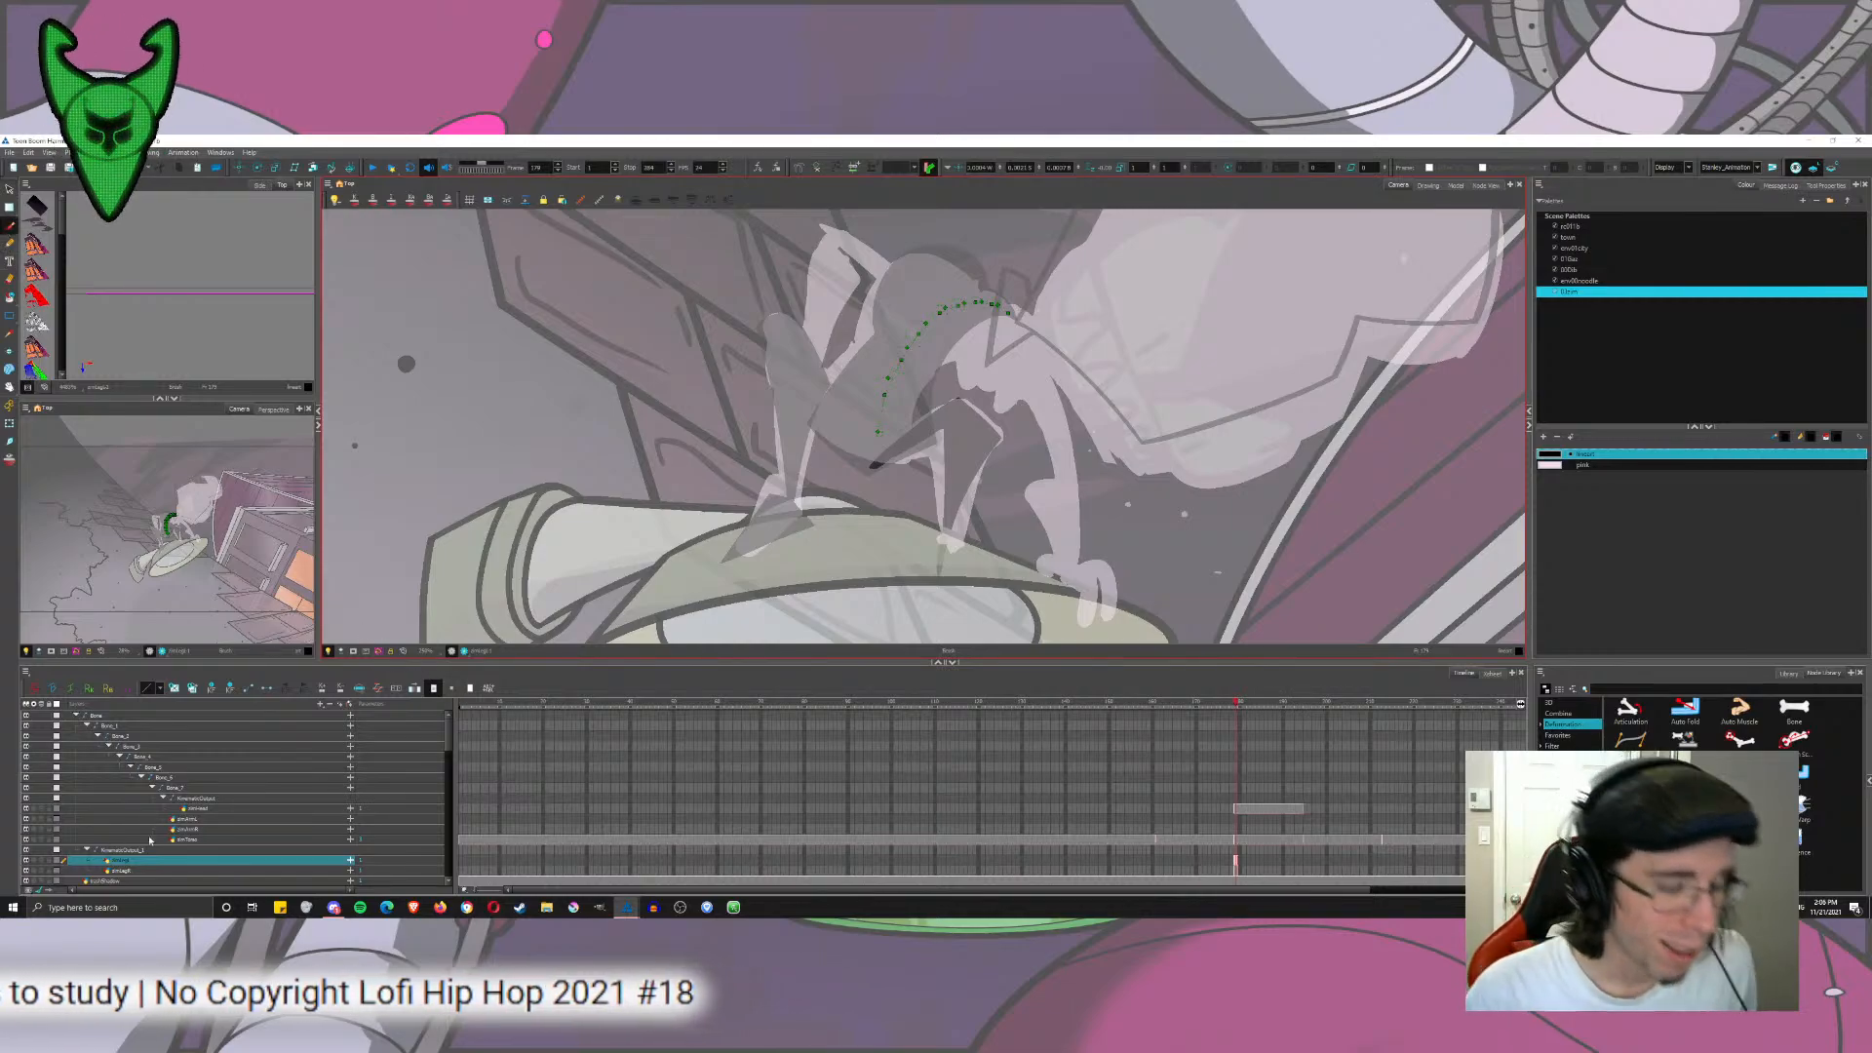
{"action": "left_click", "coordinate": [1235, 870]}
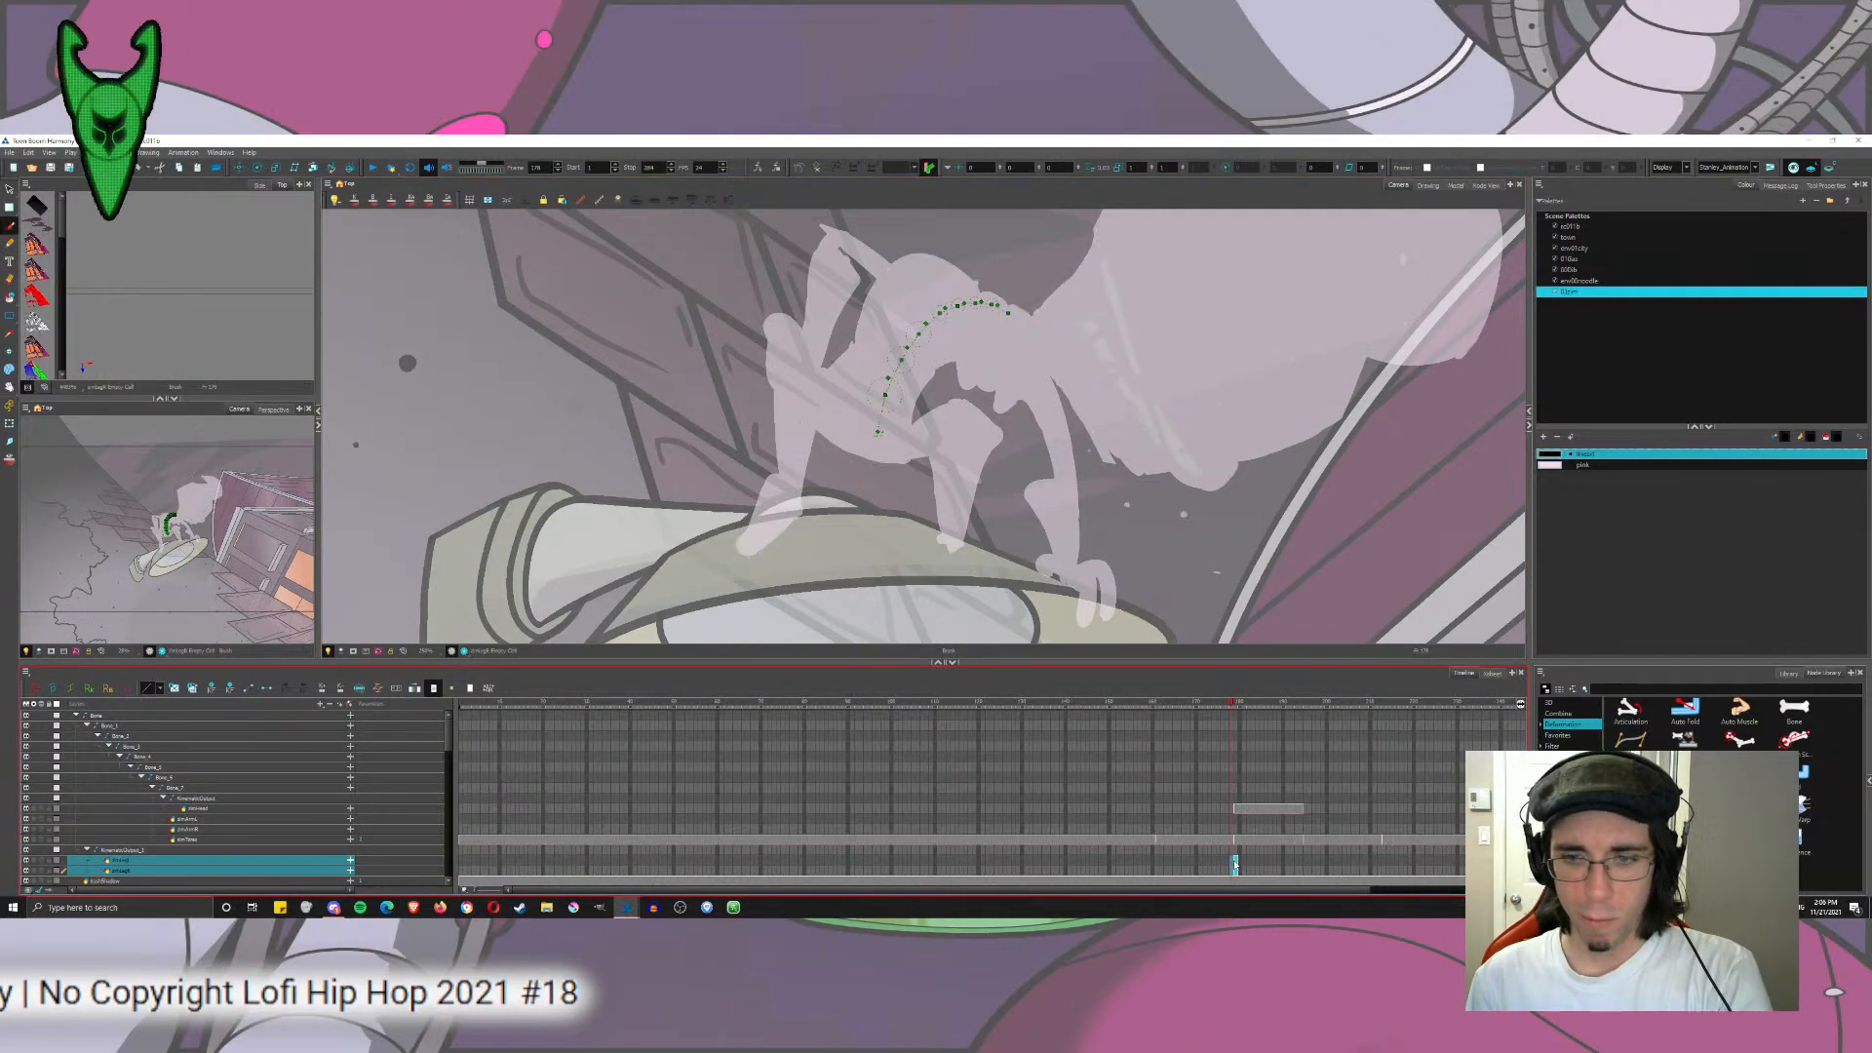
{"action": "left_click_drag", "start_coordinate": [1235, 860], "coordinate": [1236, 870]}
{"action": "key", "text": "F5"}
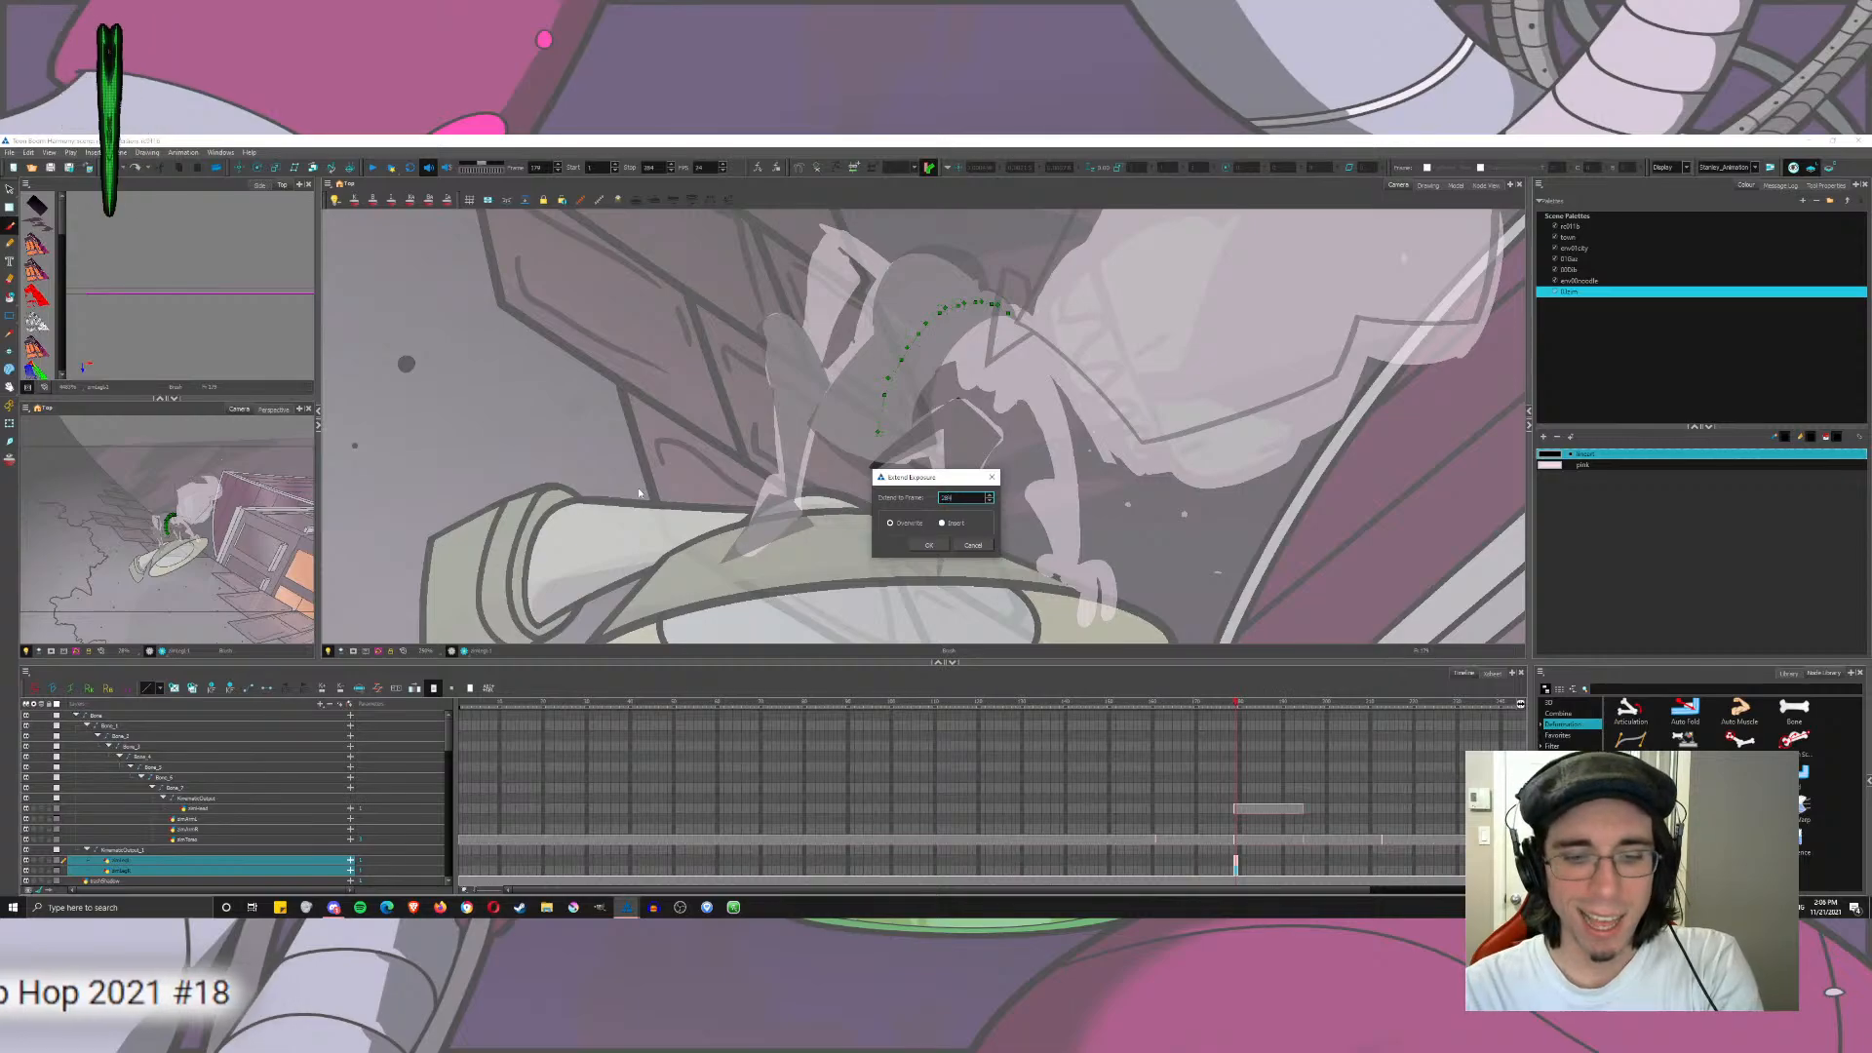
{"action": "key", "text": "Return"}
Step: Extend the exposure of the black outline drawing around the large pale shape to frame 384
{"action": "left_click", "coordinate": [1299, 808]}
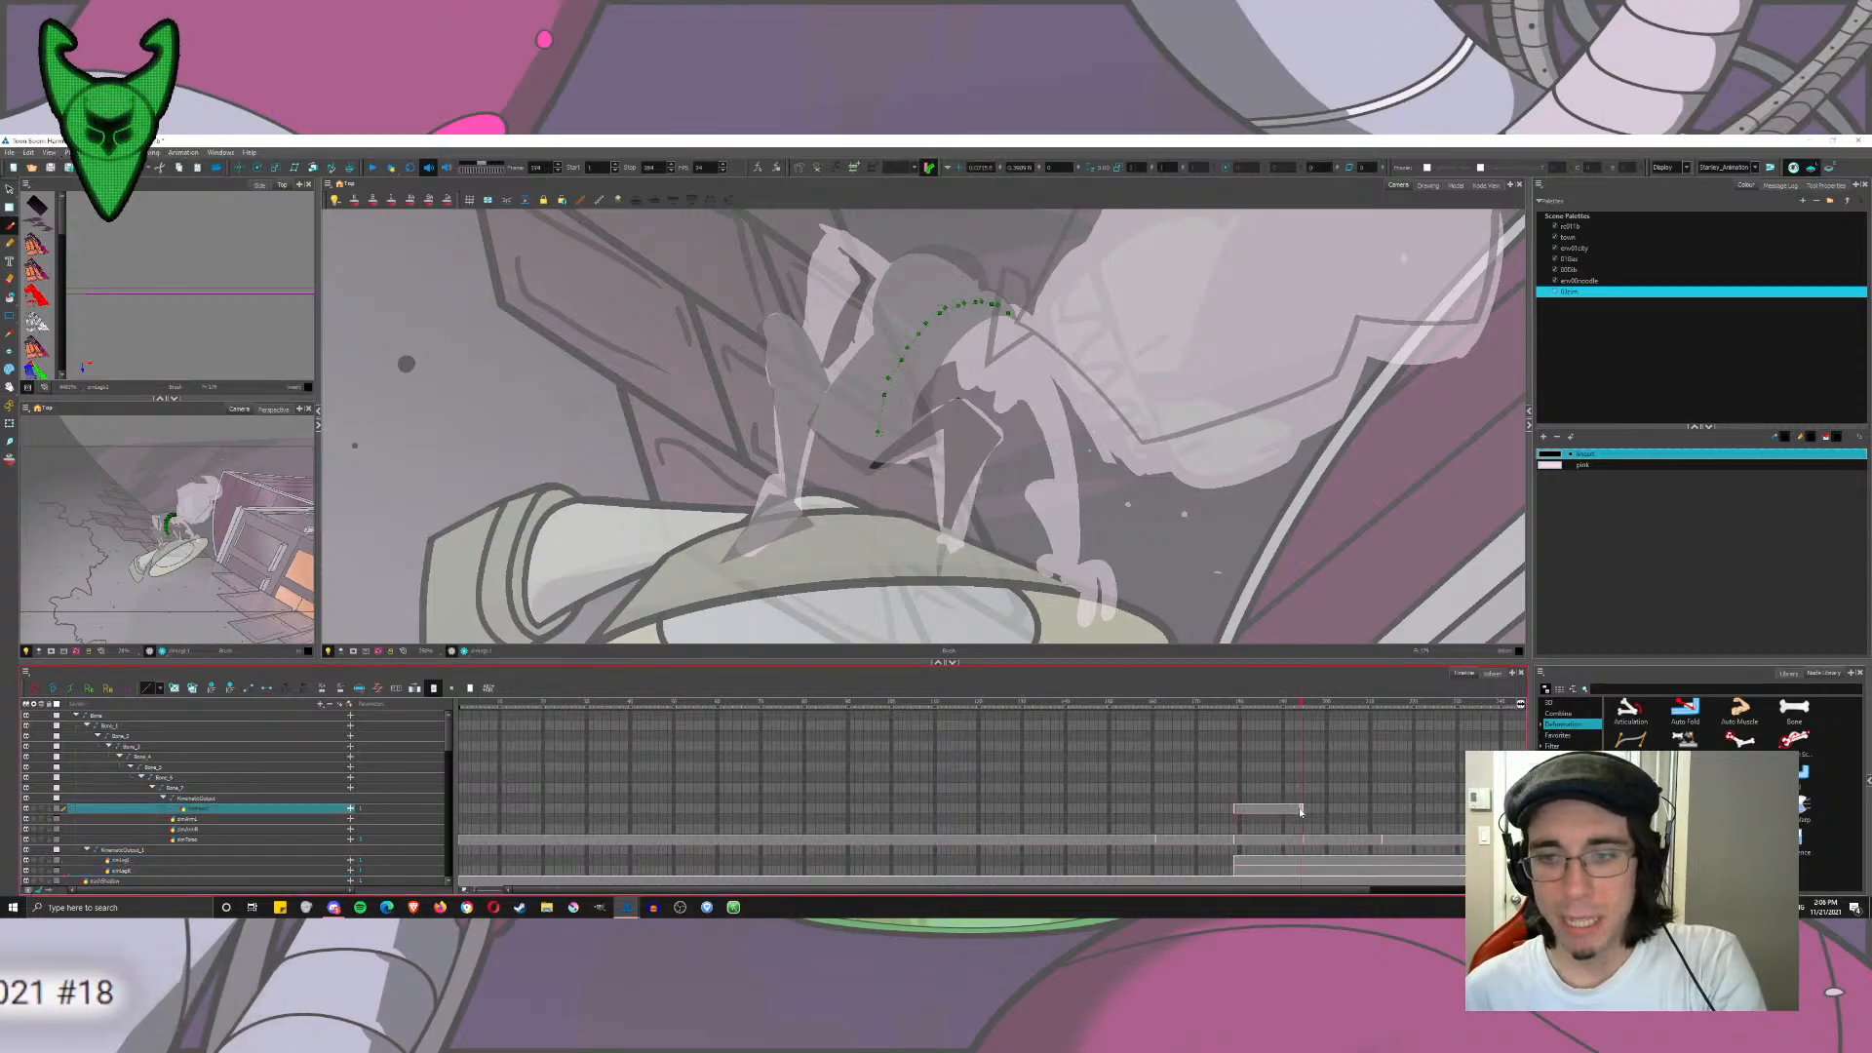
{"action": "key", "text": "F5"}
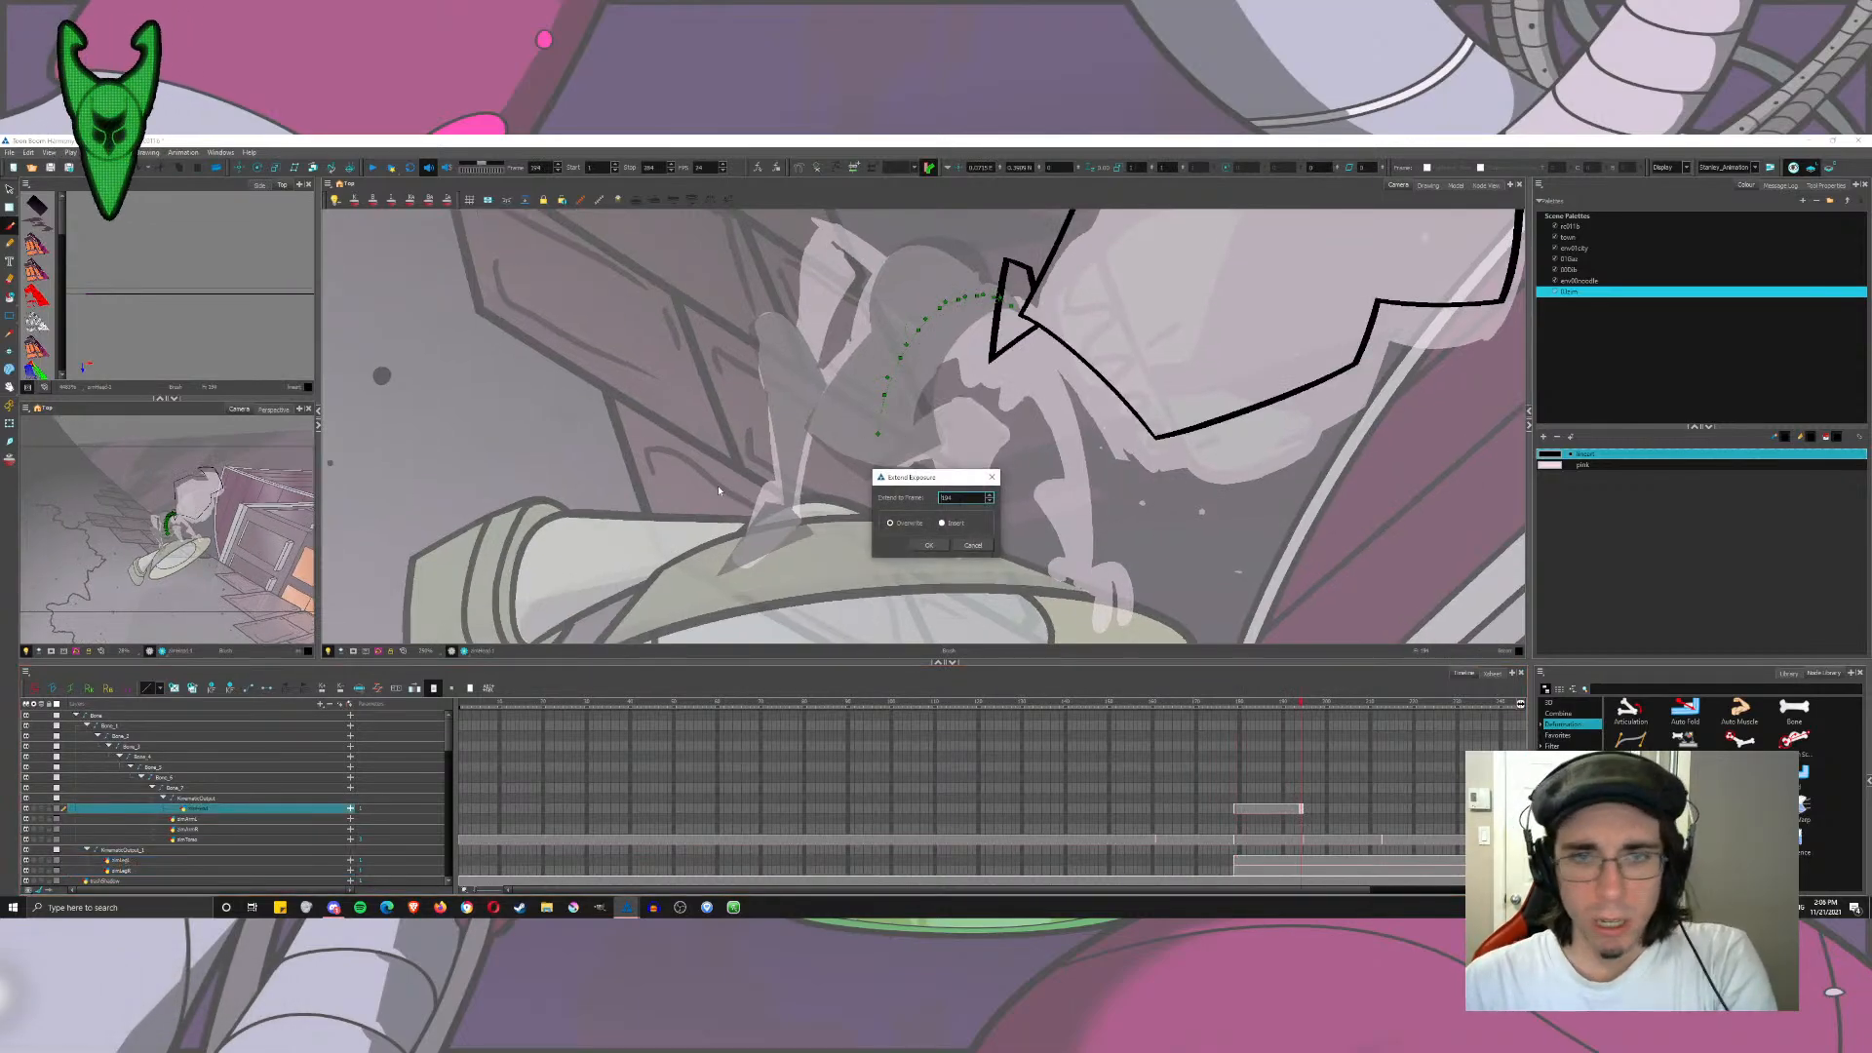
{"action": "type", "text": "384"}
{"action": "key", "text": "Return"}
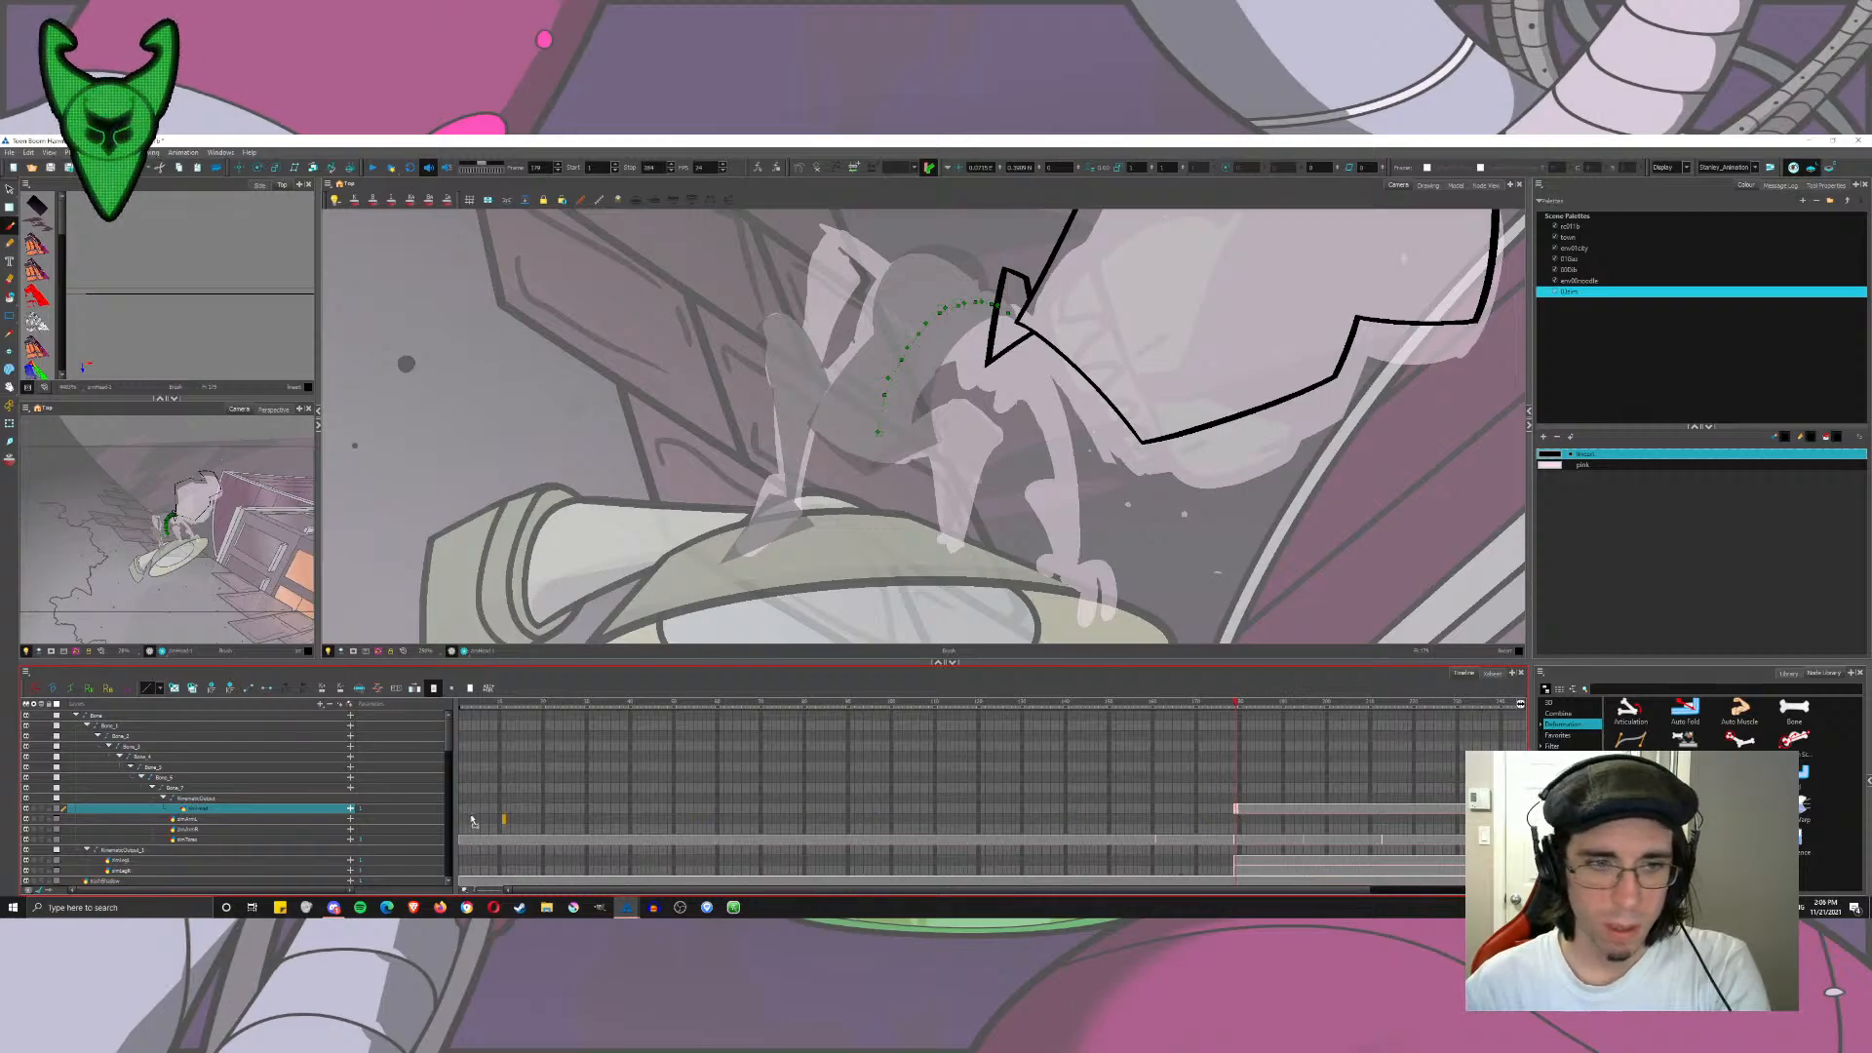
Step: Stretch the exposures of the pale shape's outline layer and both limb layers back to the first frame
{"action": "left_click_drag", "start_coordinate": [472, 819], "coordinate": [459, 808]}
{"action": "left_click", "coordinate": [1237, 862]}
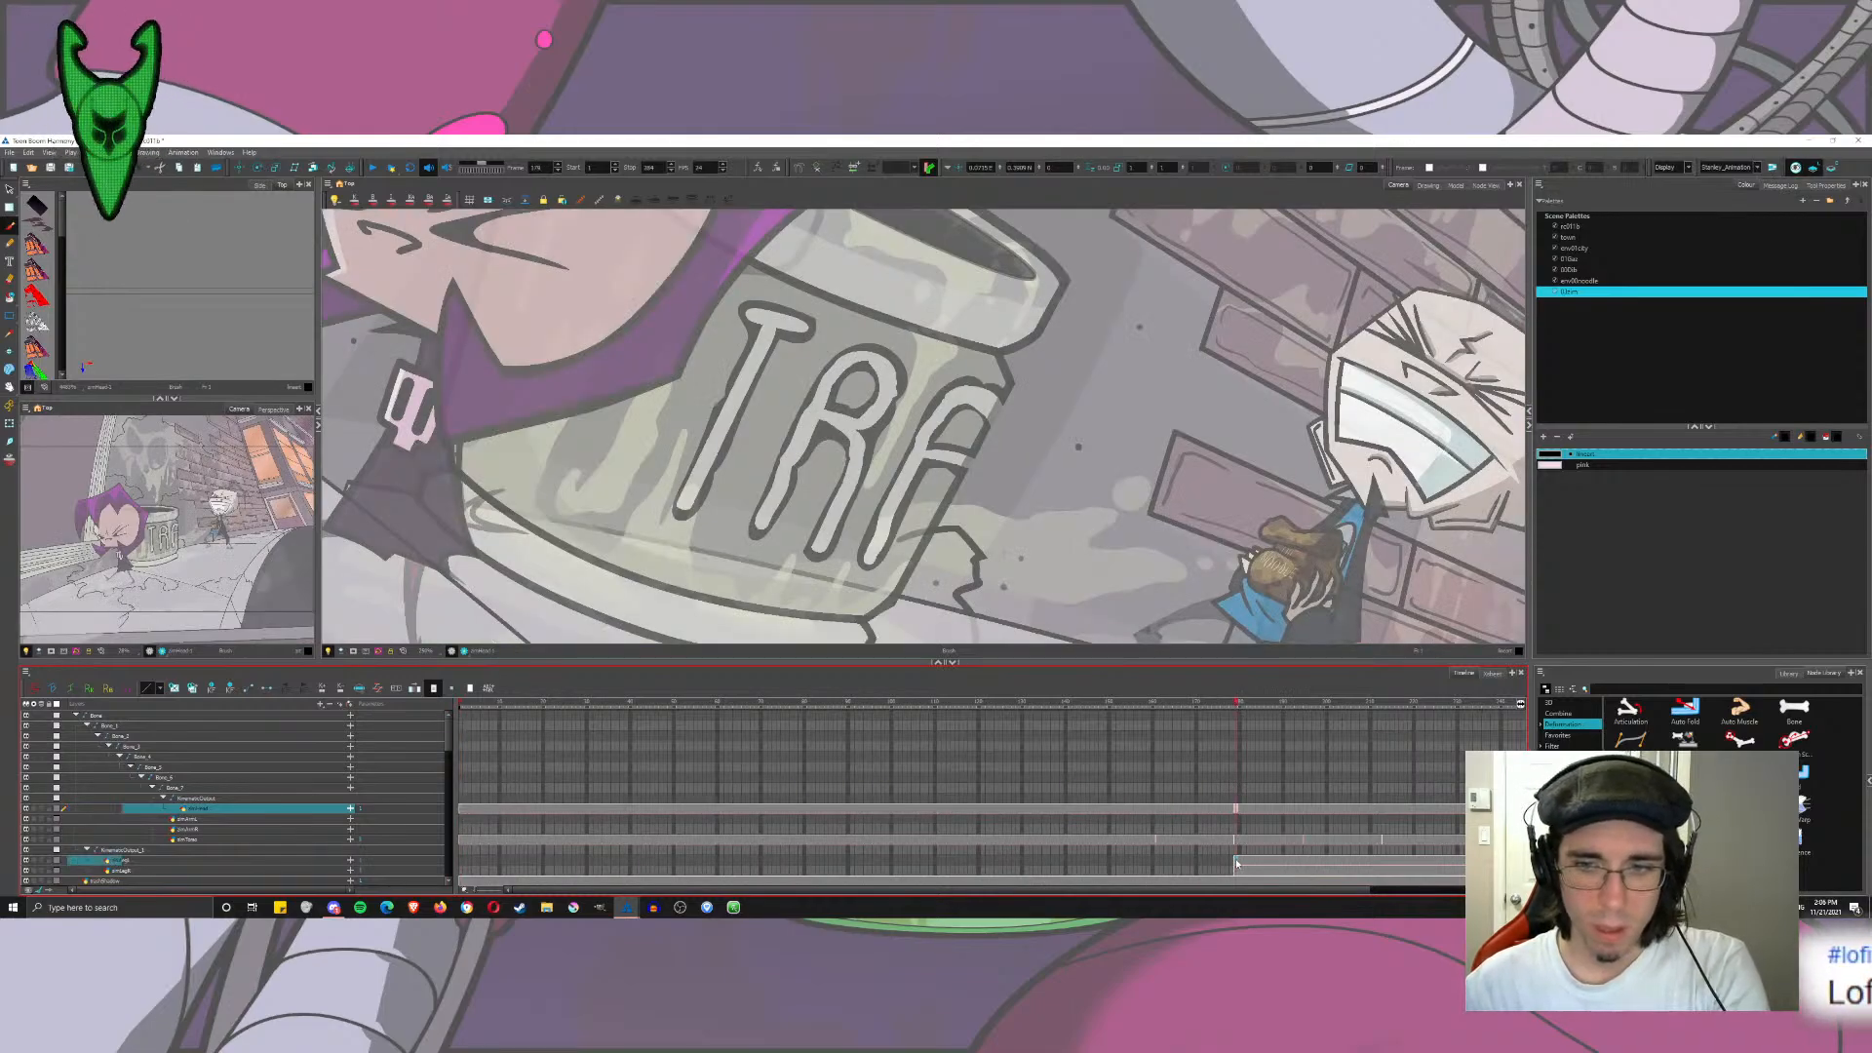
{"action": "left_click_drag", "start_coordinate": [1237, 862], "coordinate": [1236, 869]}
{"action": "left_click_drag", "start_coordinate": [477, 854], "coordinate": [461, 864]}
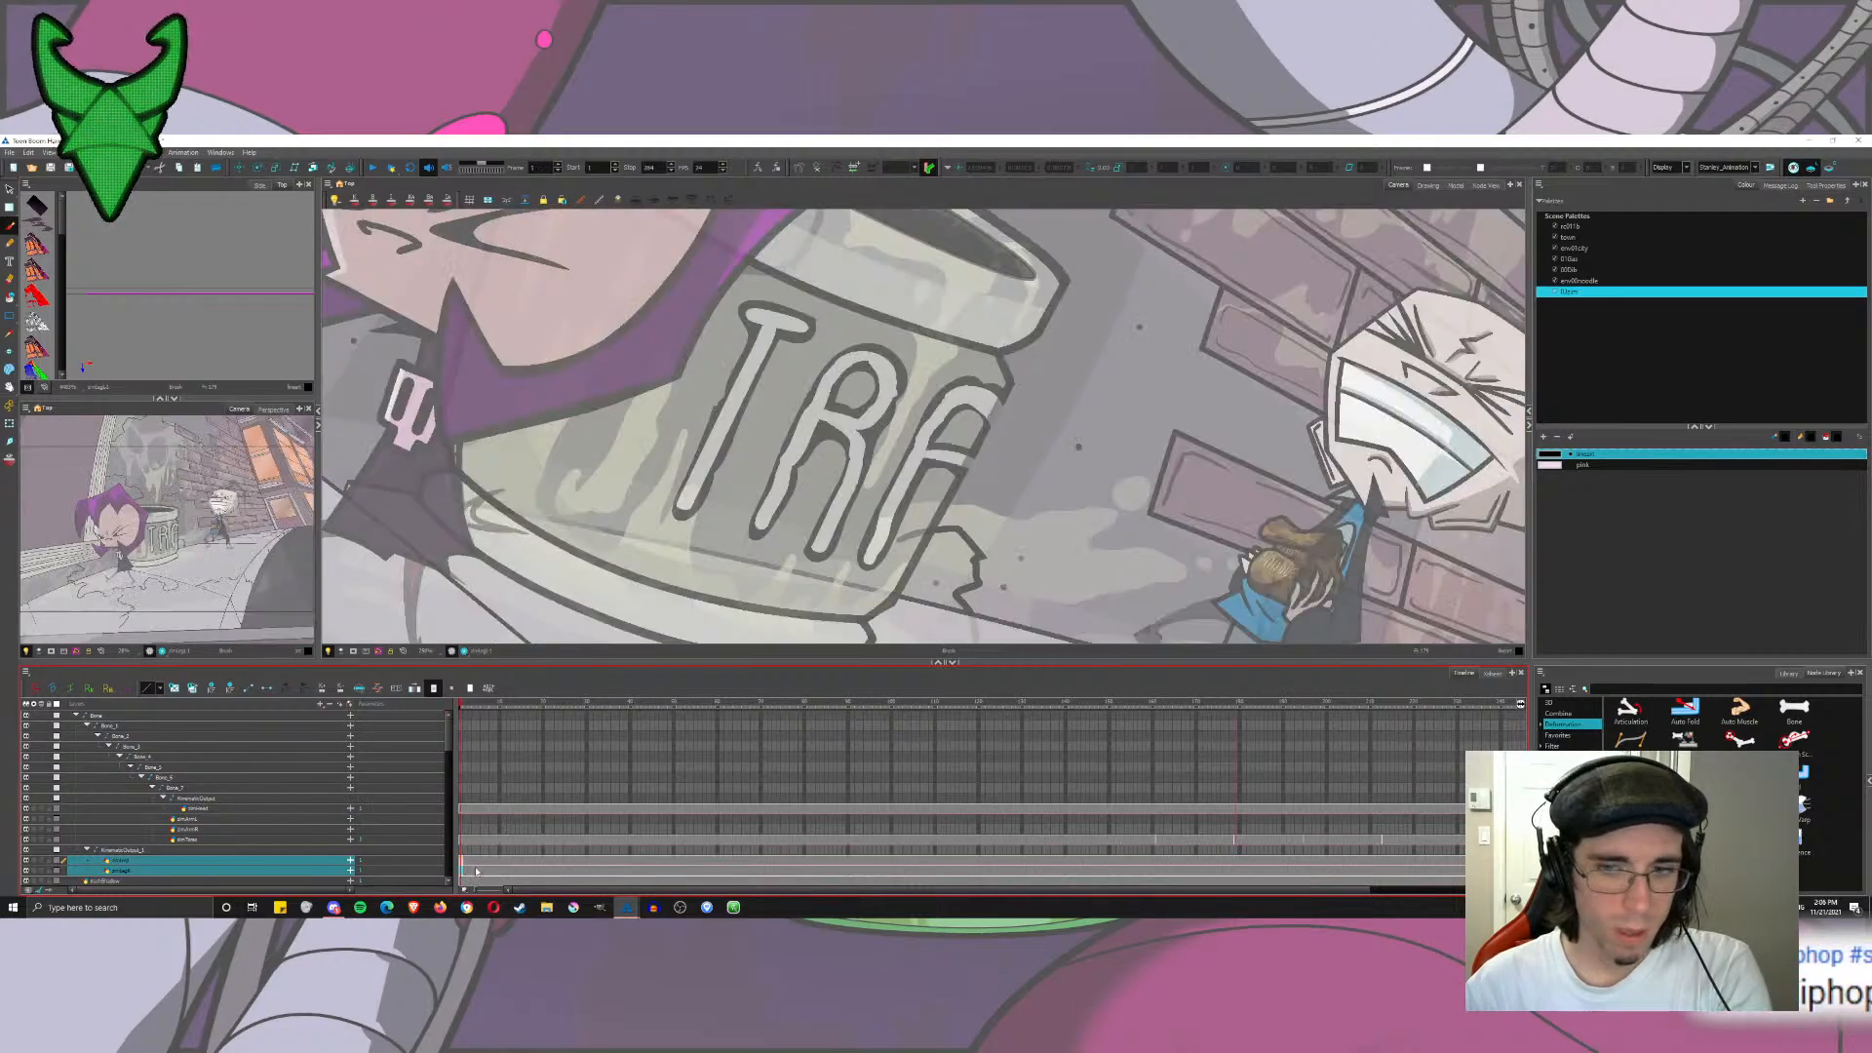
Step: Draw the curved outer contour of the front arm from shoulder to wrist in black on the empty arm layer, undoing unsuitable strokes
{"action": "left_click", "coordinate": [1253, 702]}
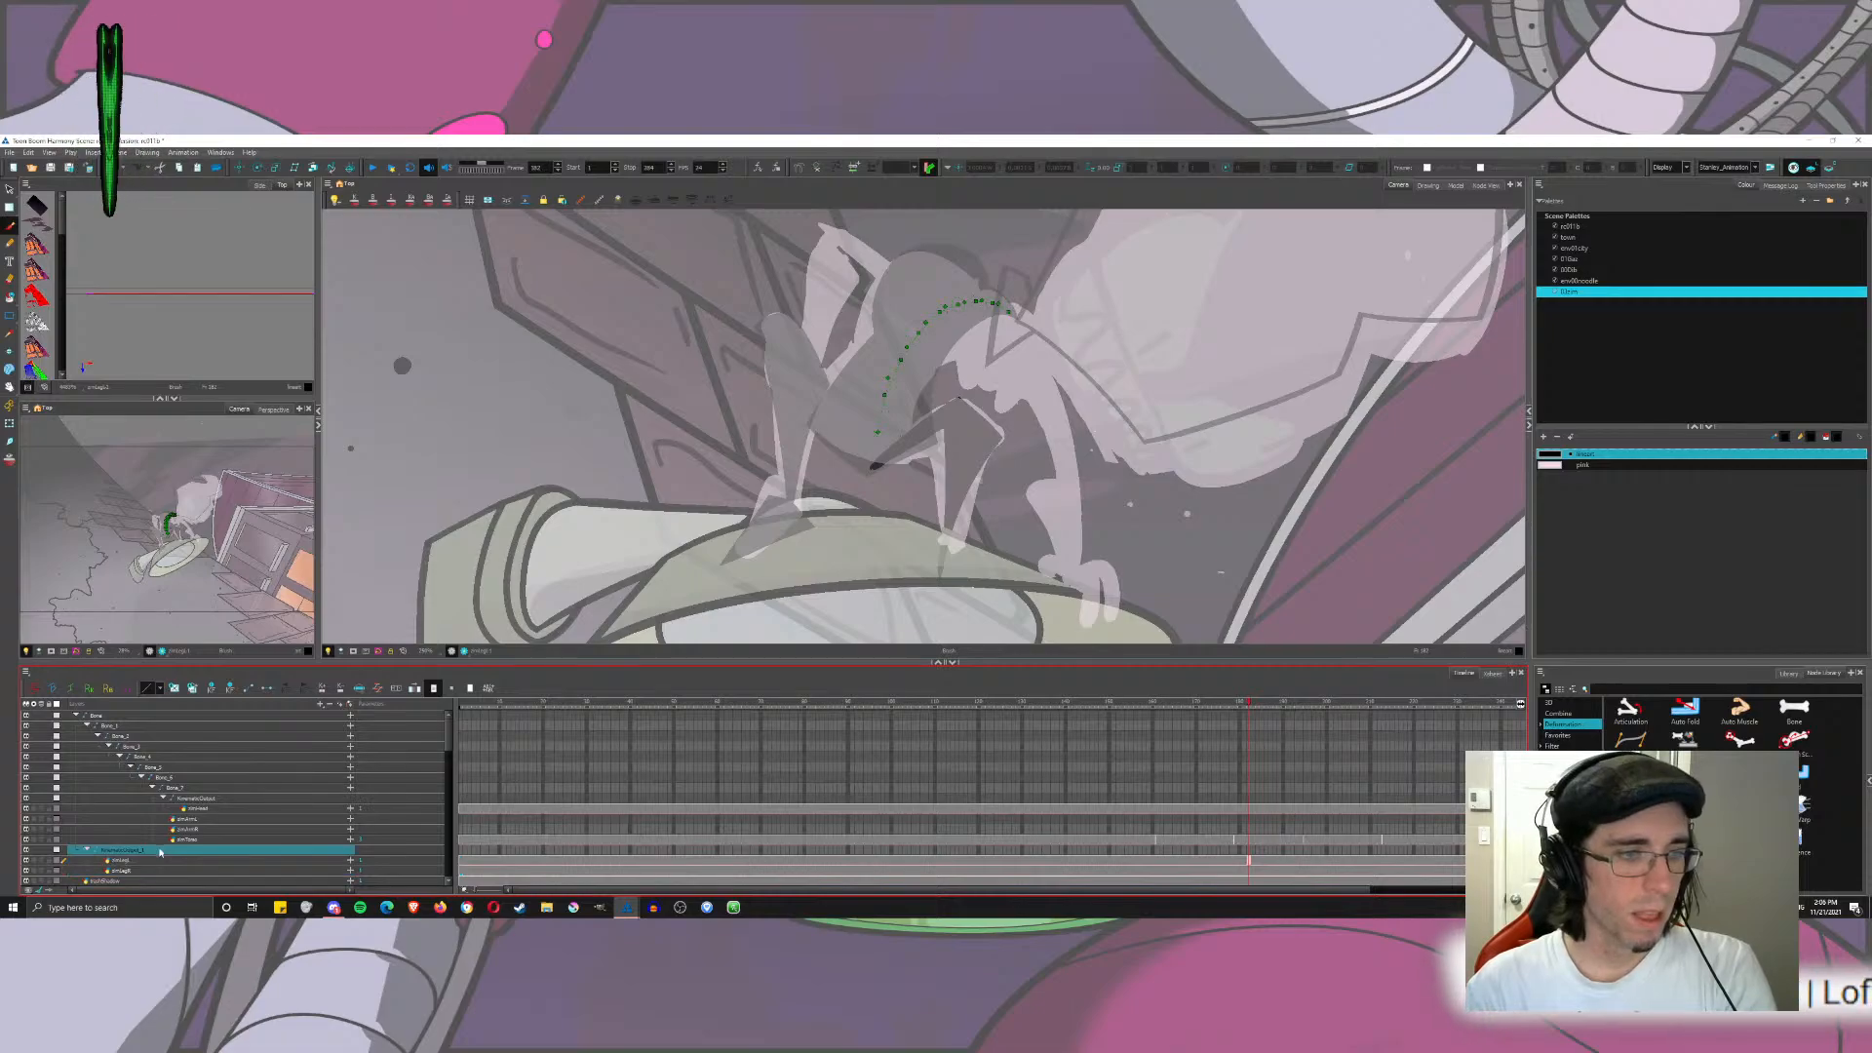
{"action": "left_click", "coordinate": [190, 819]}
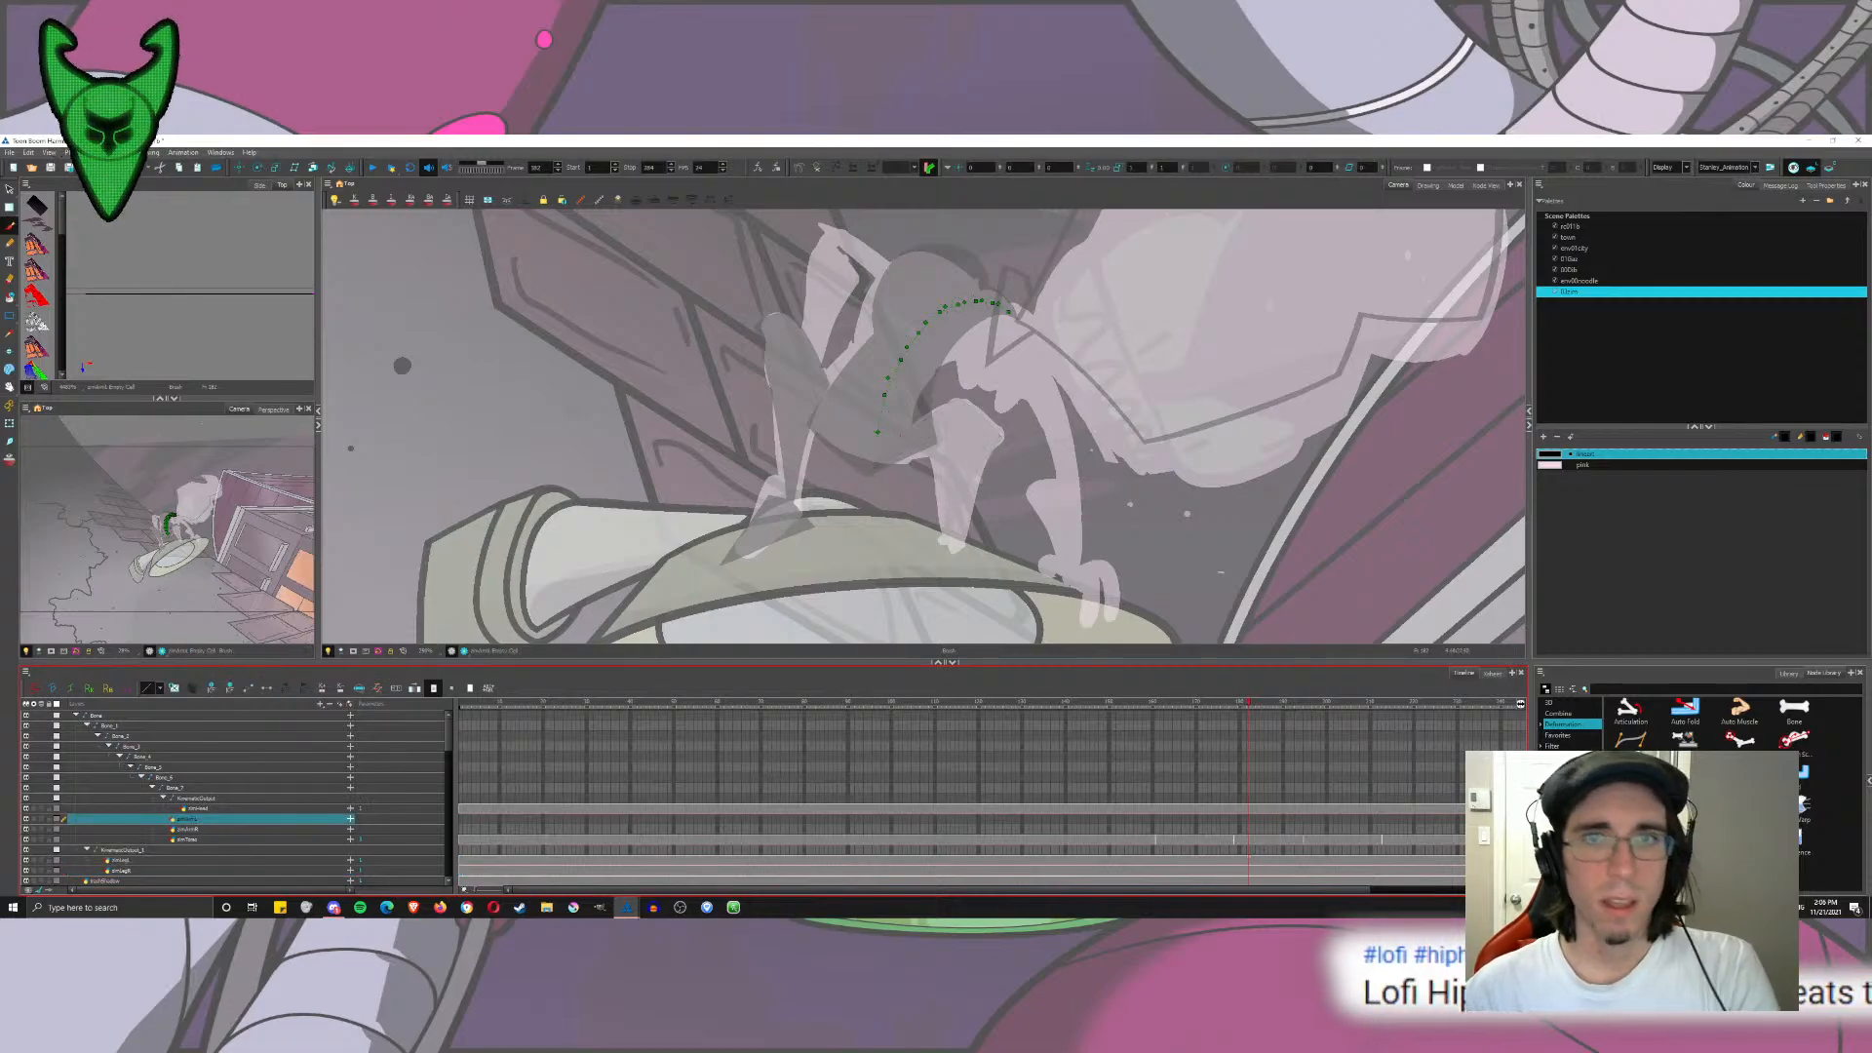
{"action": "mouse_move", "coordinate": [962, 322]}
{"action": "left_mouse_down"}
{"action": "mouse_move", "coordinate": [881, 371]}
{"action": "mouse_move", "coordinate": [911, 332]}
{"action": "mouse_move", "coordinate": [995, 615]}
{"action": "left_mouse_up"}
{"action": "key", "text": "ctrl+z"}
{"action": "left_click_drag", "start_coordinate": [927, 355], "coordinate": [998, 643]}
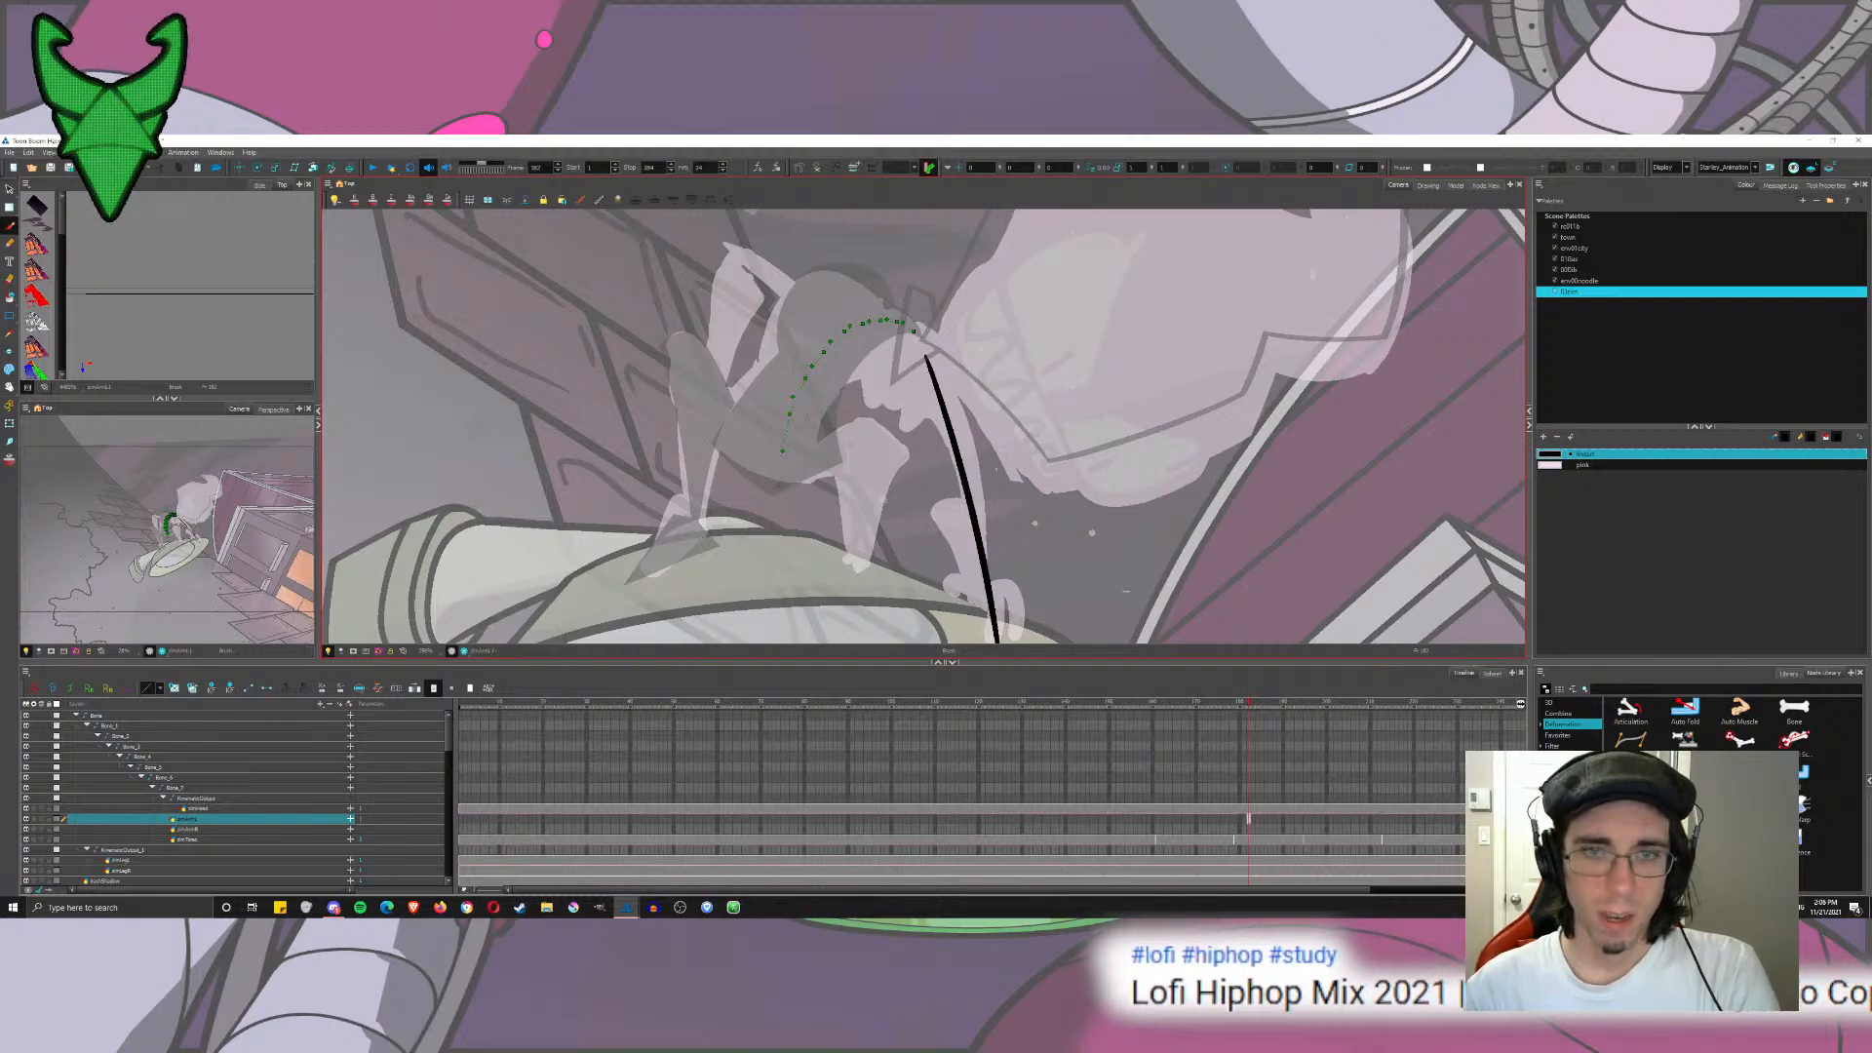
{"action": "key", "text": "ctrl+z"}
{"action": "mouse_move", "coordinate": [919, 341]}
{"action": "left_mouse_down"}
{"action": "mouse_move", "coordinate": [1003, 537]}
{"action": "mouse_move", "coordinate": [1004, 620]}
{"action": "left_mouse_up"}
{"action": "key", "text": "ctrl+z"}
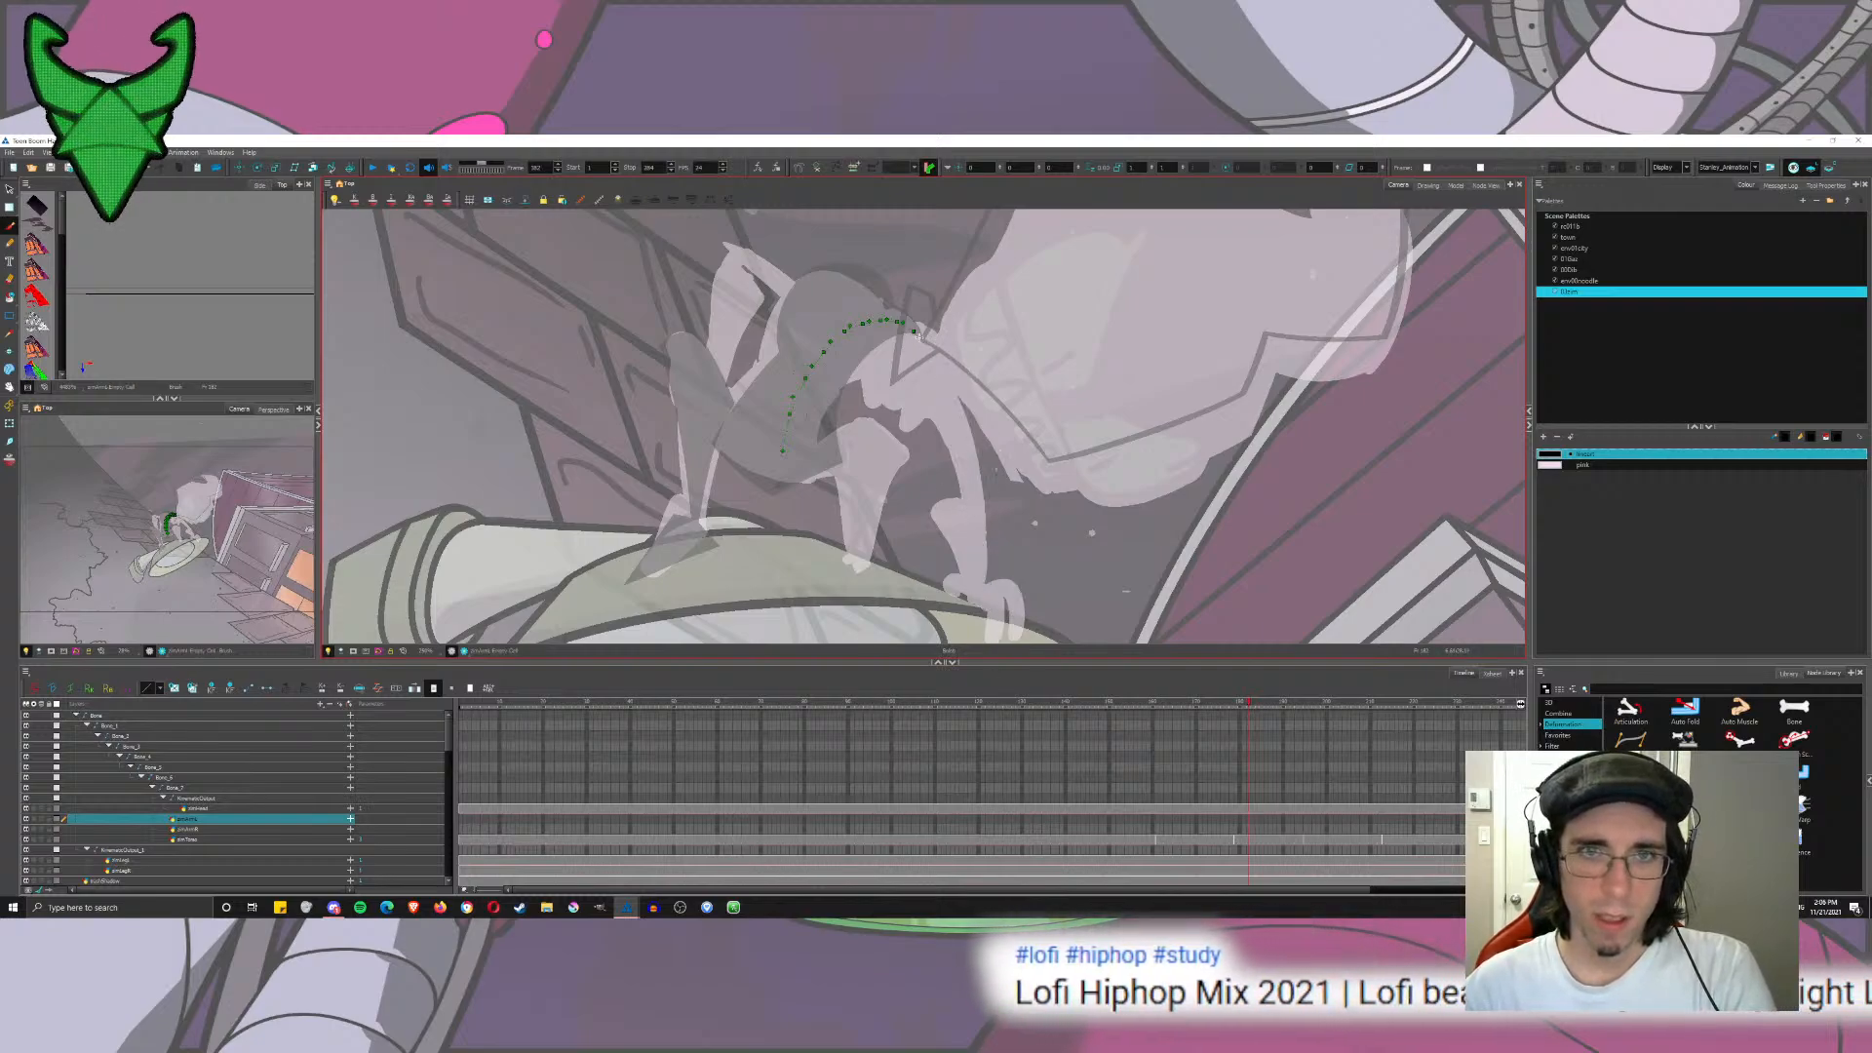
{"action": "left_click_drag", "start_coordinate": [917, 336], "coordinate": [1005, 629]}
{"action": "key", "text": "ctrl+z"}
{"action": "left_click_drag", "start_coordinate": [917, 342], "coordinate": [983, 591]}
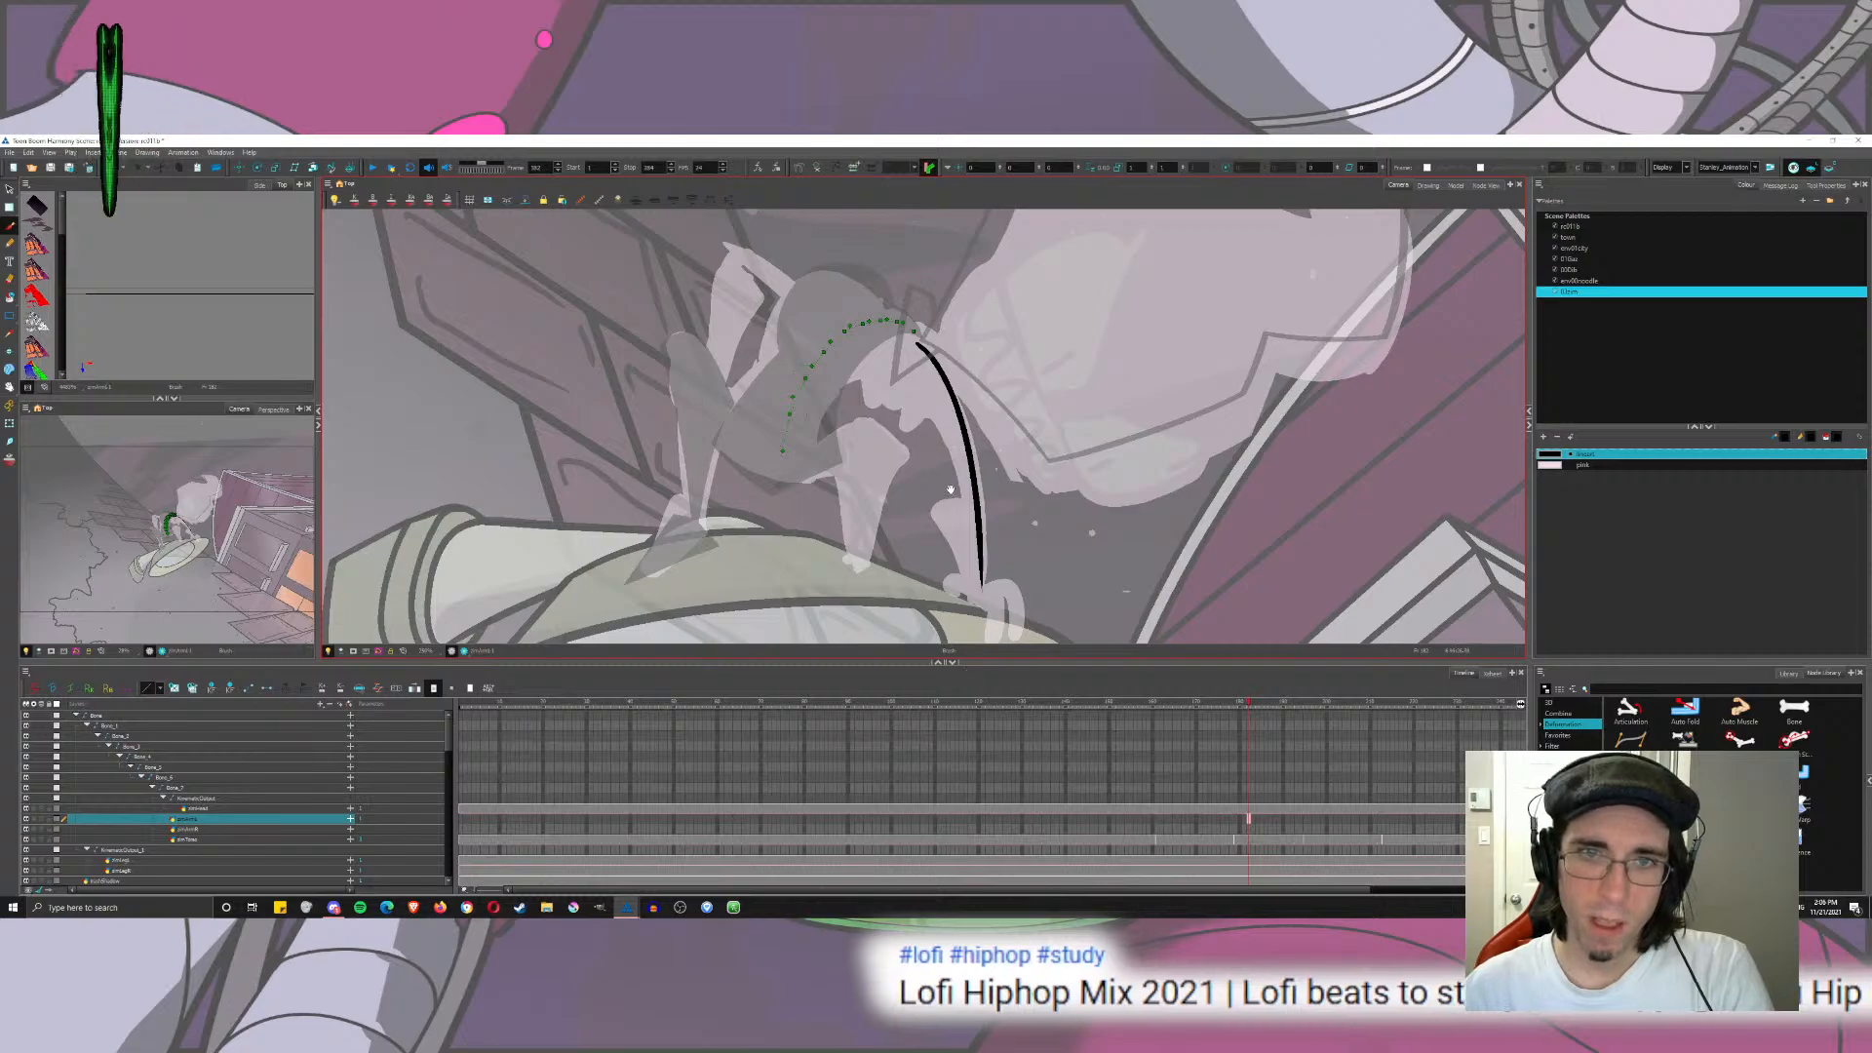
Step: Draw a pointed, triangular shoulder shape in black at the top of the arm's outer contour, undoing unsuitable strokes
{"action": "mouse_move", "coordinate": [910, 364]}
{"action": "left_mouse_down"}
{"action": "mouse_move", "coordinate": [893, 323]}
{"action": "mouse_move", "coordinate": [874, 383]}
{"action": "left_mouse_up"}
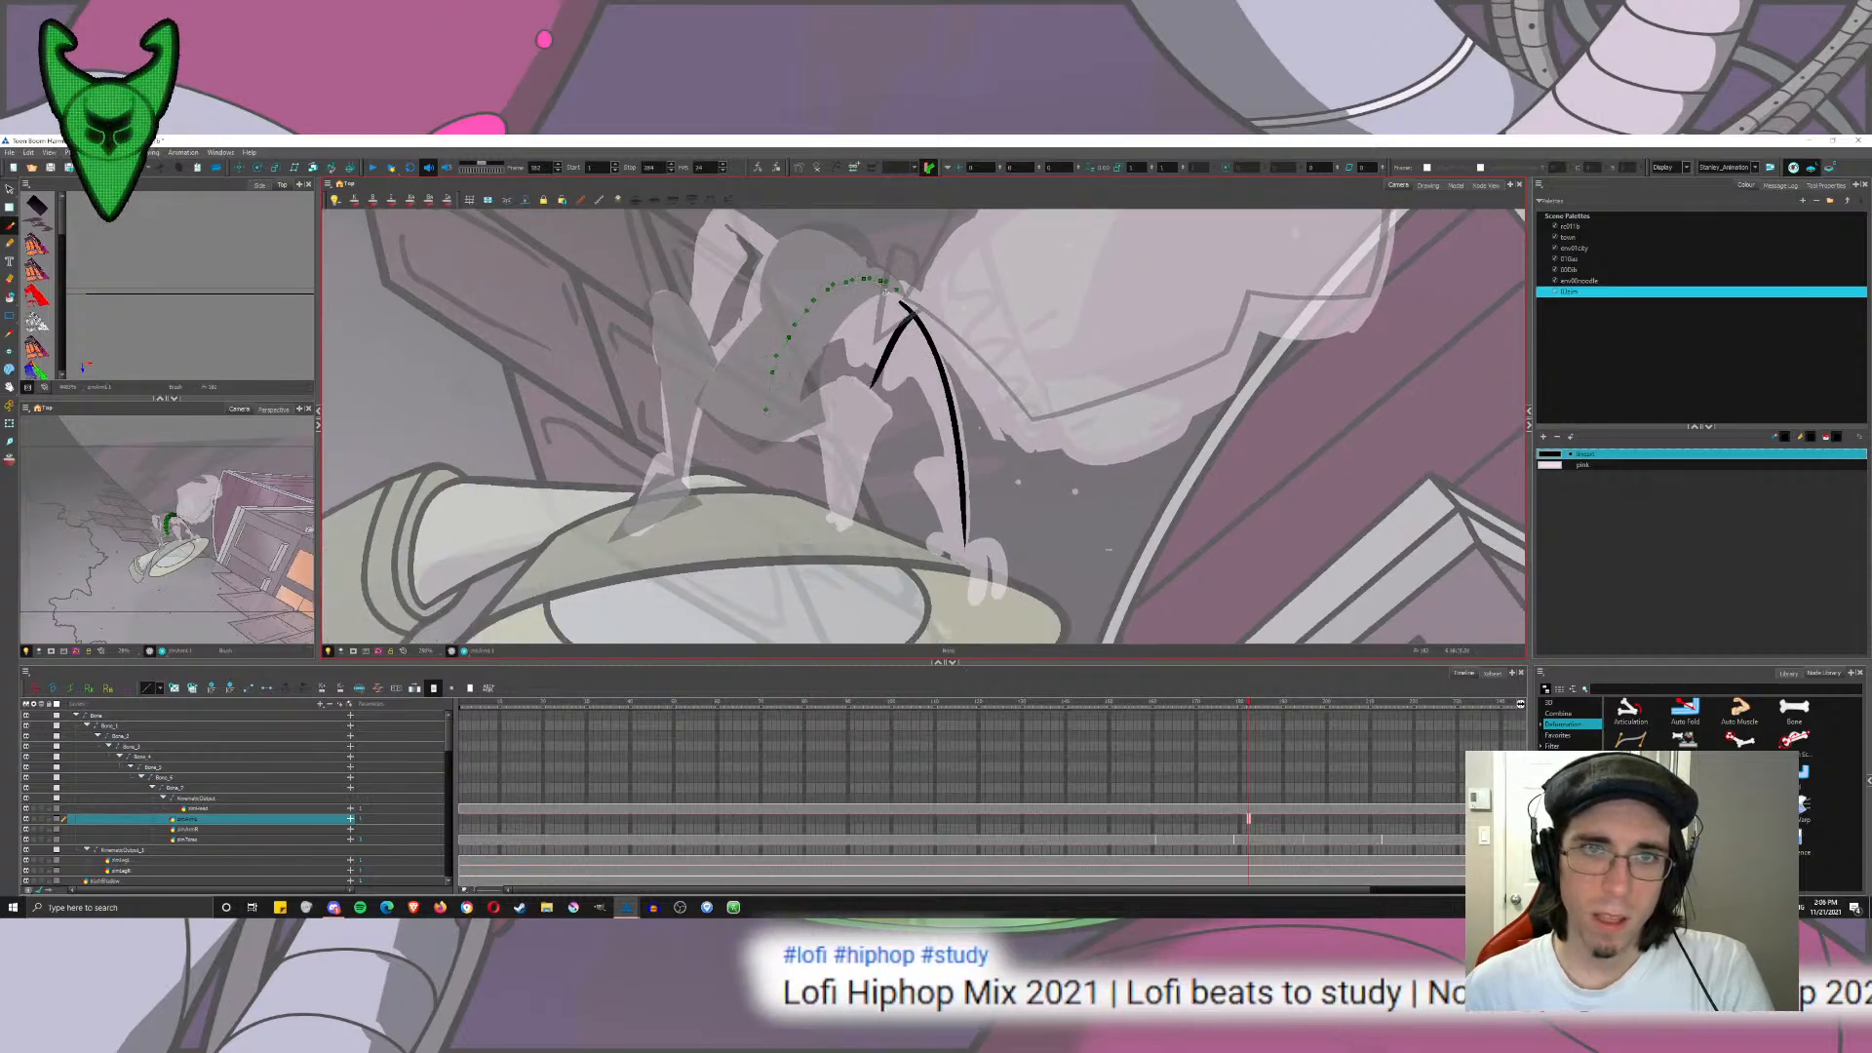
{"action": "key", "text": "ctrl+z"}
{"action": "left_click_drag", "start_coordinate": [877, 284], "coordinate": [854, 368]}
{"action": "key", "text": "ctrl+z"}
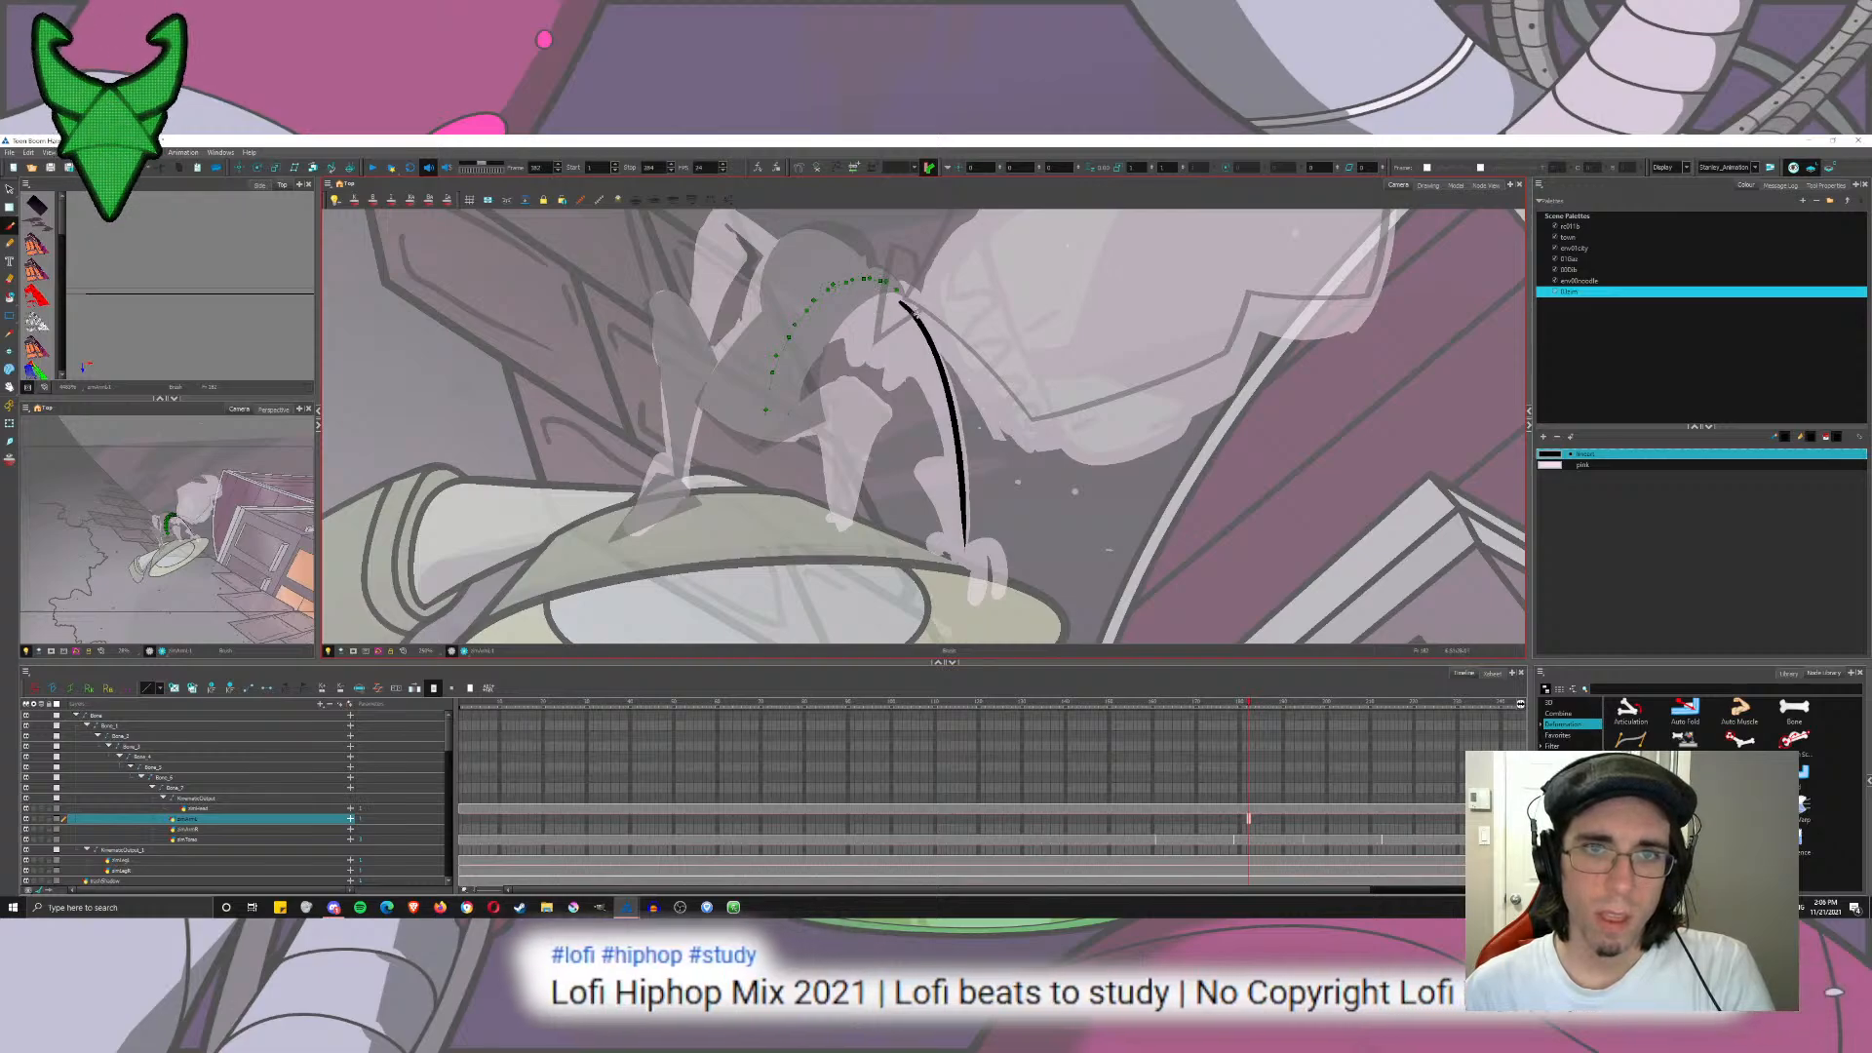
{"action": "mouse_move", "coordinate": [870, 284]}
{"action": "left_mouse_down"}
{"action": "mouse_move", "coordinate": [845, 347]}
{"action": "mouse_move", "coordinate": [931, 318]}
{"action": "mouse_move", "coordinate": [905, 271]}
{"action": "mouse_move", "coordinate": [985, 337]}
{"action": "left_mouse_up"}
{"action": "key", "text": "ctrl+z"}
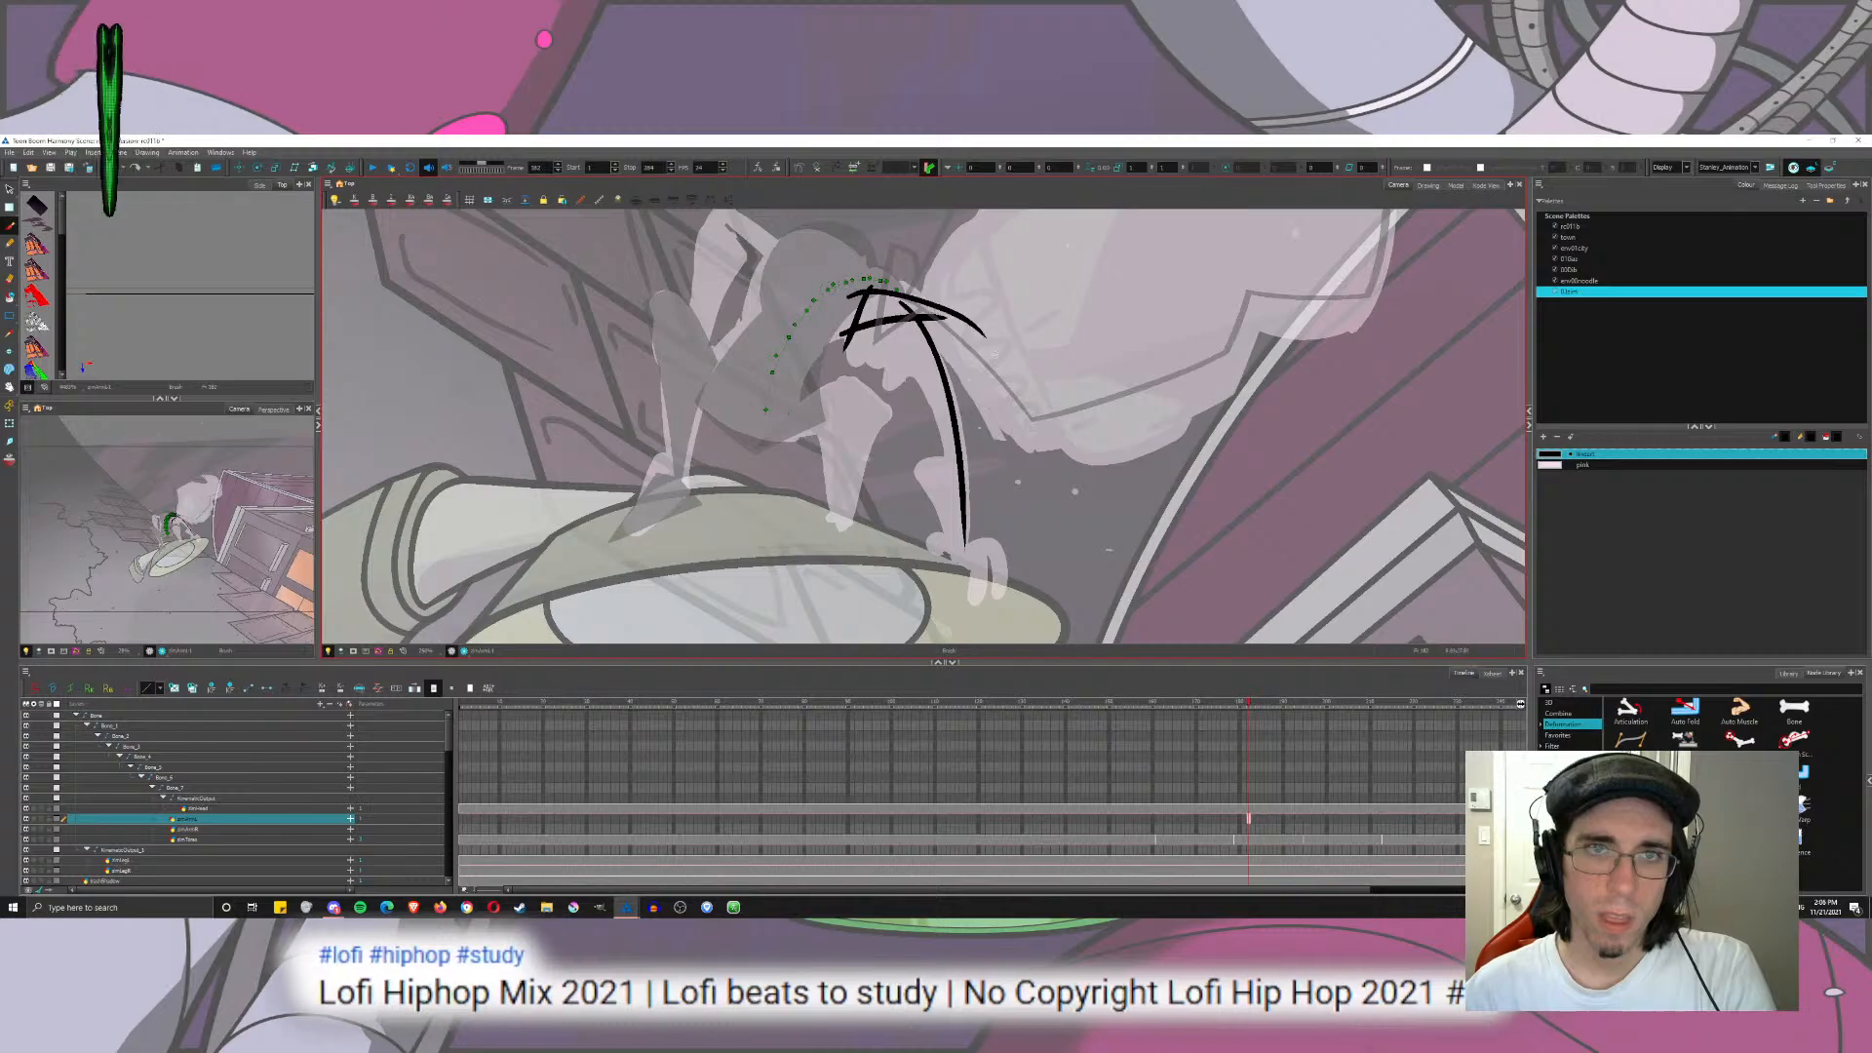
{"action": "key", "text": "ctrl+z"}
{"action": "key", "text": "ctrl+z"}
{"action": "mouse_move", "coordinate": [864, 296]}
{"action": "left_mouse_down"}
{"action": "mouse_move", "coordinate": [887, 262]}
{"action": "mouse_move", "coordinate": [964, 419]}
{"action": "mouse_move", "coordinate": [920, 373]}
{"action": "left_mouse_up"}
{"action": "key", "text": "ctrl+z"}
{"action": "key", "text": "ctrl+z"}
Step: Trim the overshooting line ends off the corners of the triangular shoulder shape
{"action": "key", "text": "ctrl+space"}
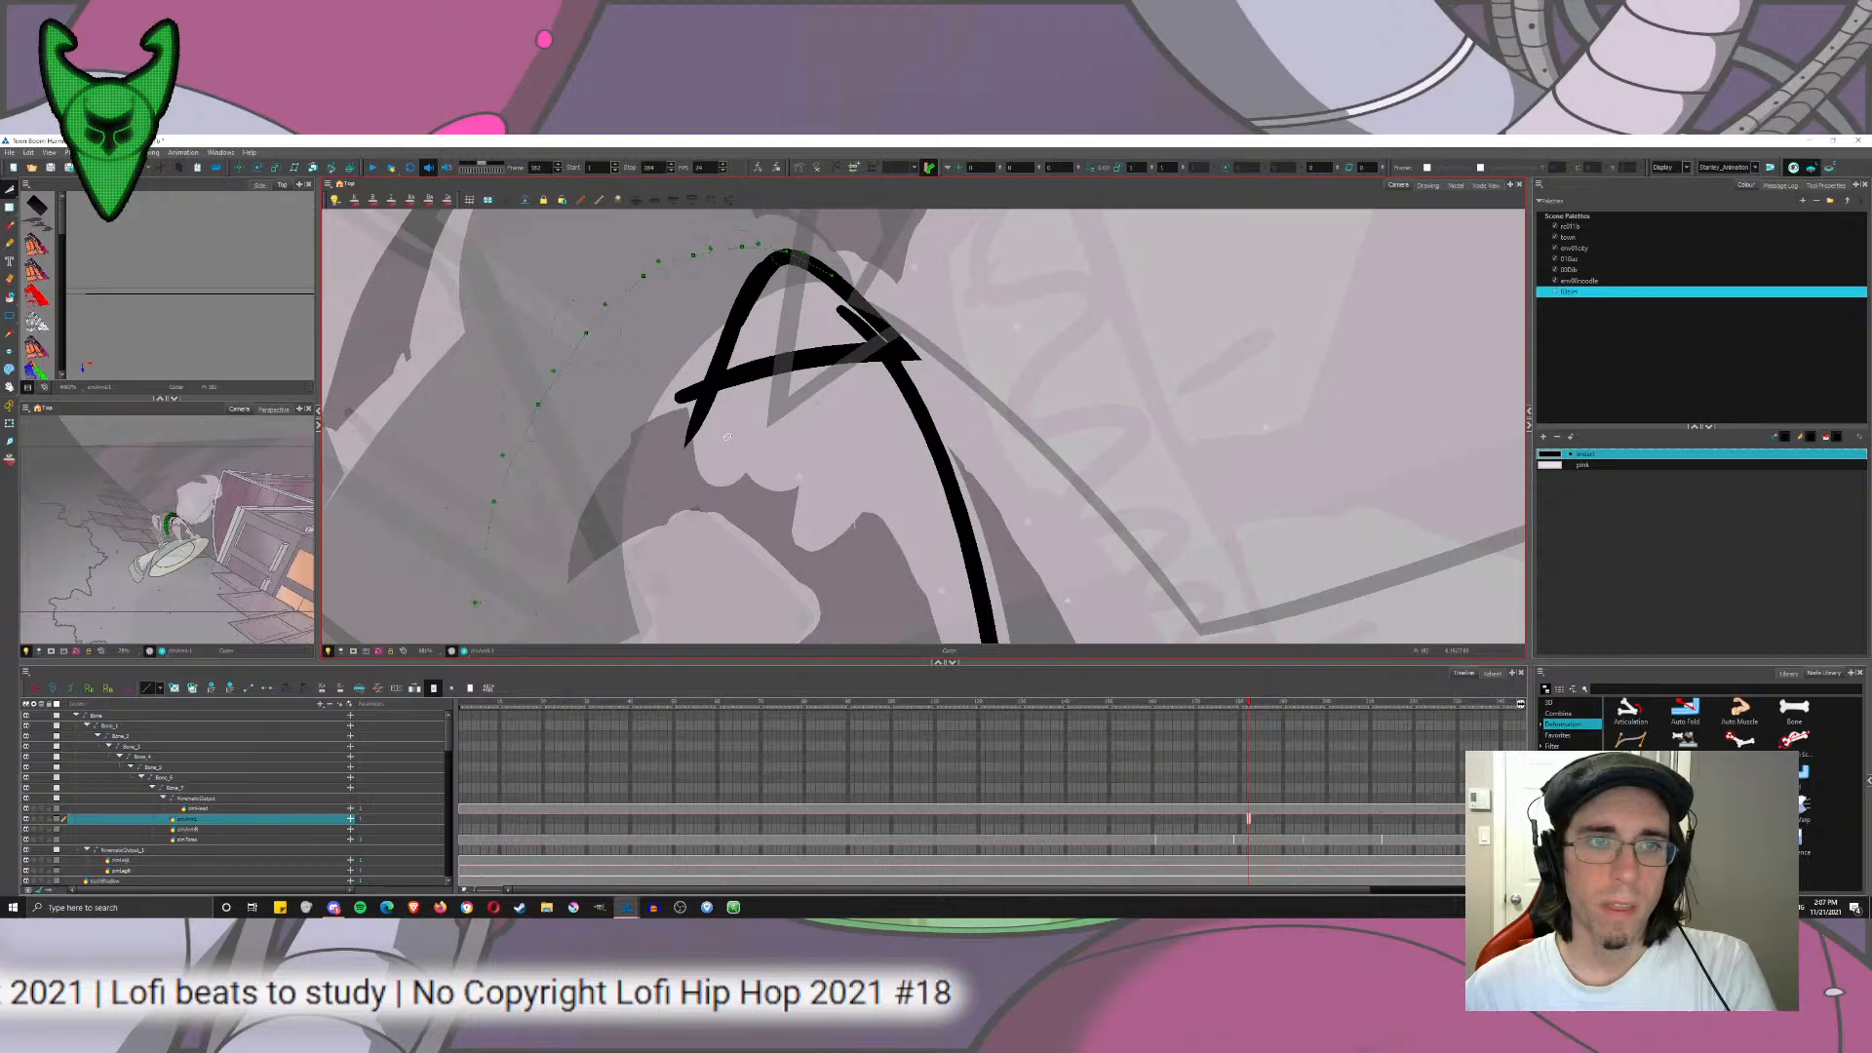
{"action": "left_click_drag", "start_coordinate": [728, 437], "coordinate": [686, 421]}
{"action": "left_click_drag", "start_coordinate": [694, 415], "coordinate": [682, 388]}
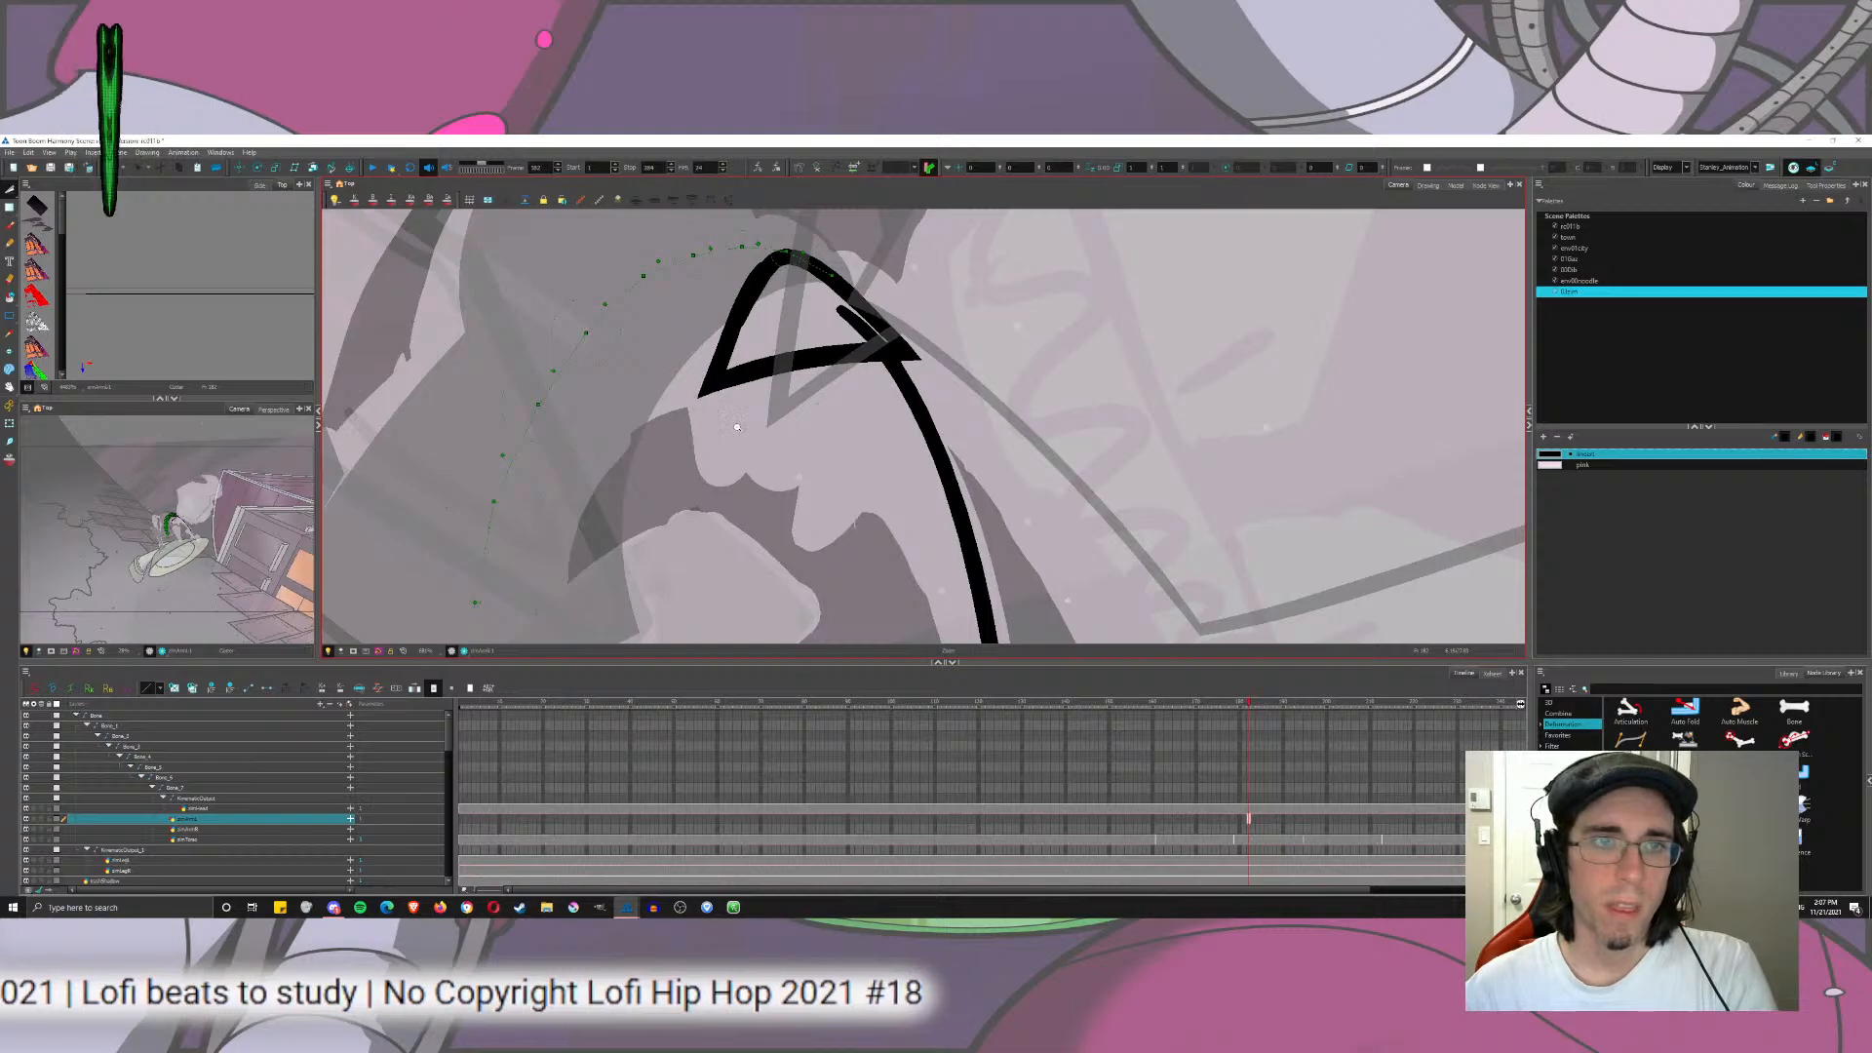
{"action": "key", "text": "1"}
{"action": "left_click_drag", "start_coordinate": [808, 359], "coordinate": [840, 337]}
Step: Draw the arm's inner contour from the shoulder down through a stepped elbow to a pointed wrist, retrying the strokes as needed
{"action": "key", "text": "space"}
{"action": "left_click_drag", "start_coordinate": [829, 410], "coordinate": [815, 300]}
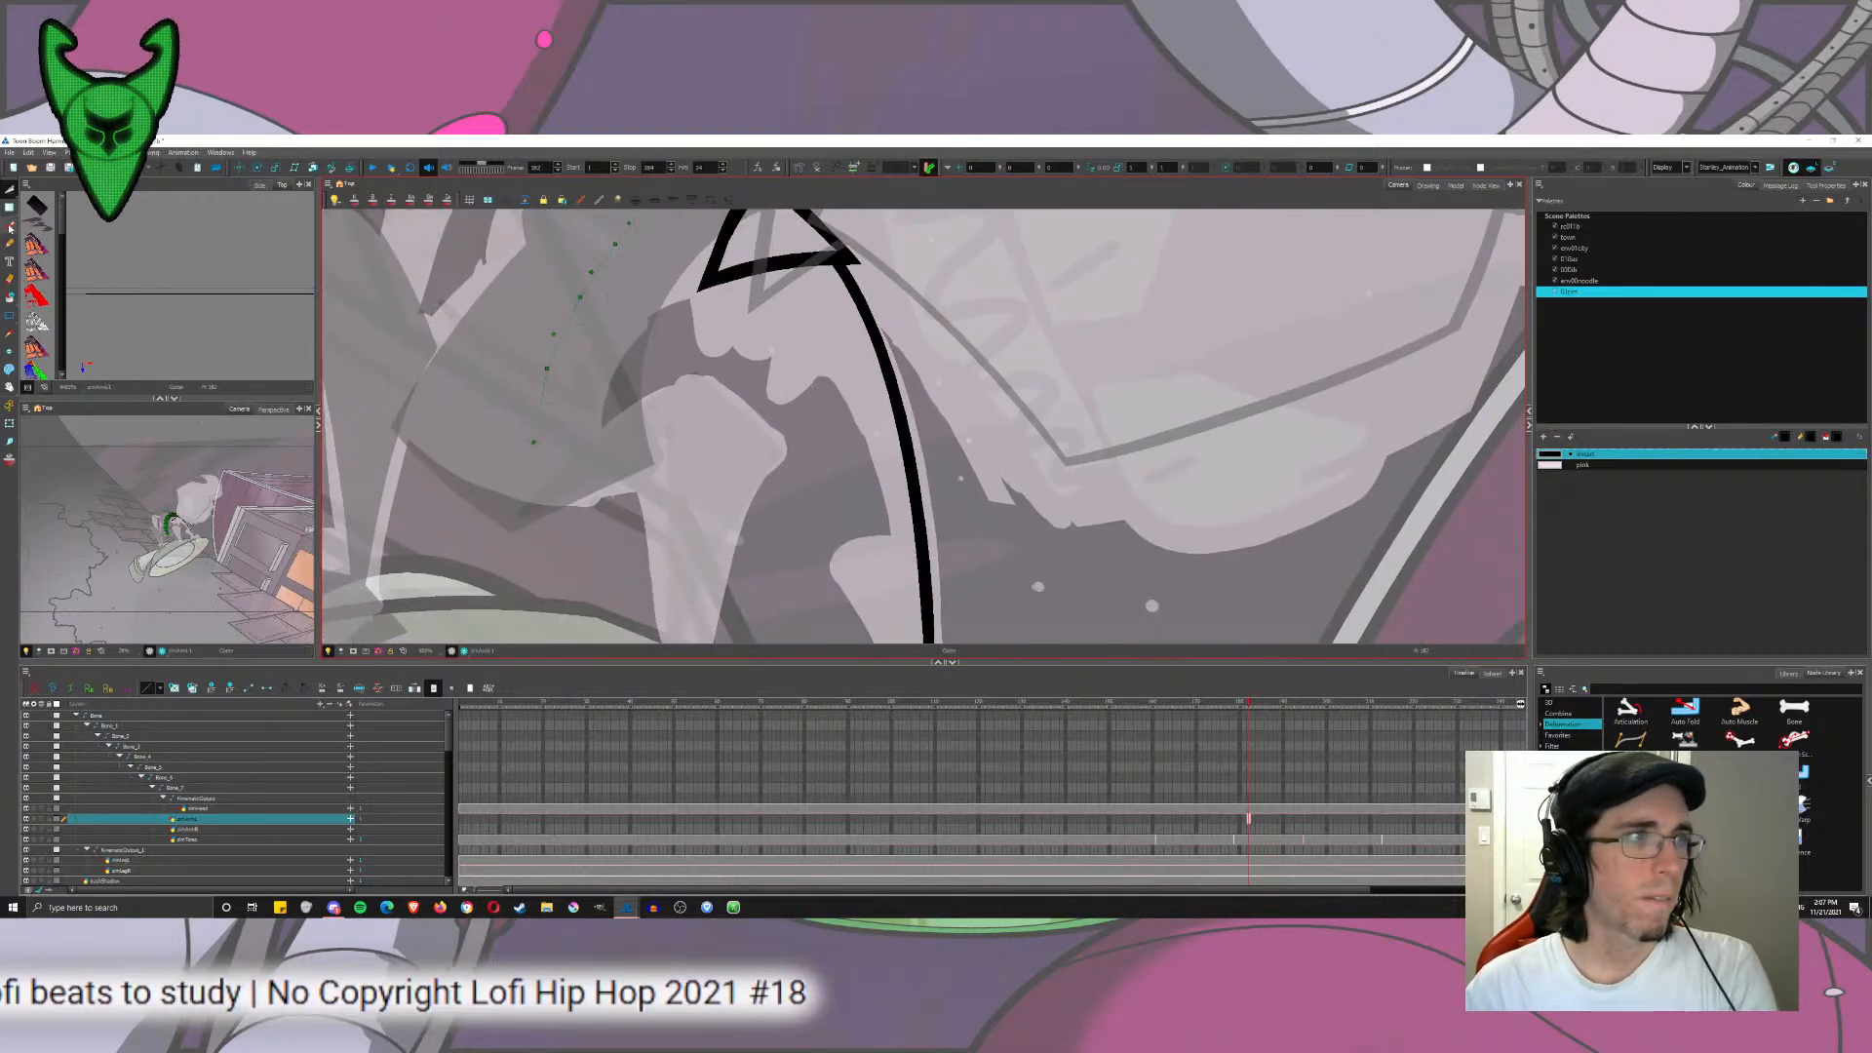
{"action": "left_click", "coordinate": [10, 227]}
{"action": "scroll", "coordinate": [841, 520], "scroll_direction": "down", "scroll_amount": 2}
{"action": "key", "text": "space"}
{"action": "left_click_drag", "start_coordinate": [840, 519], "coordinate": [827, 495]}
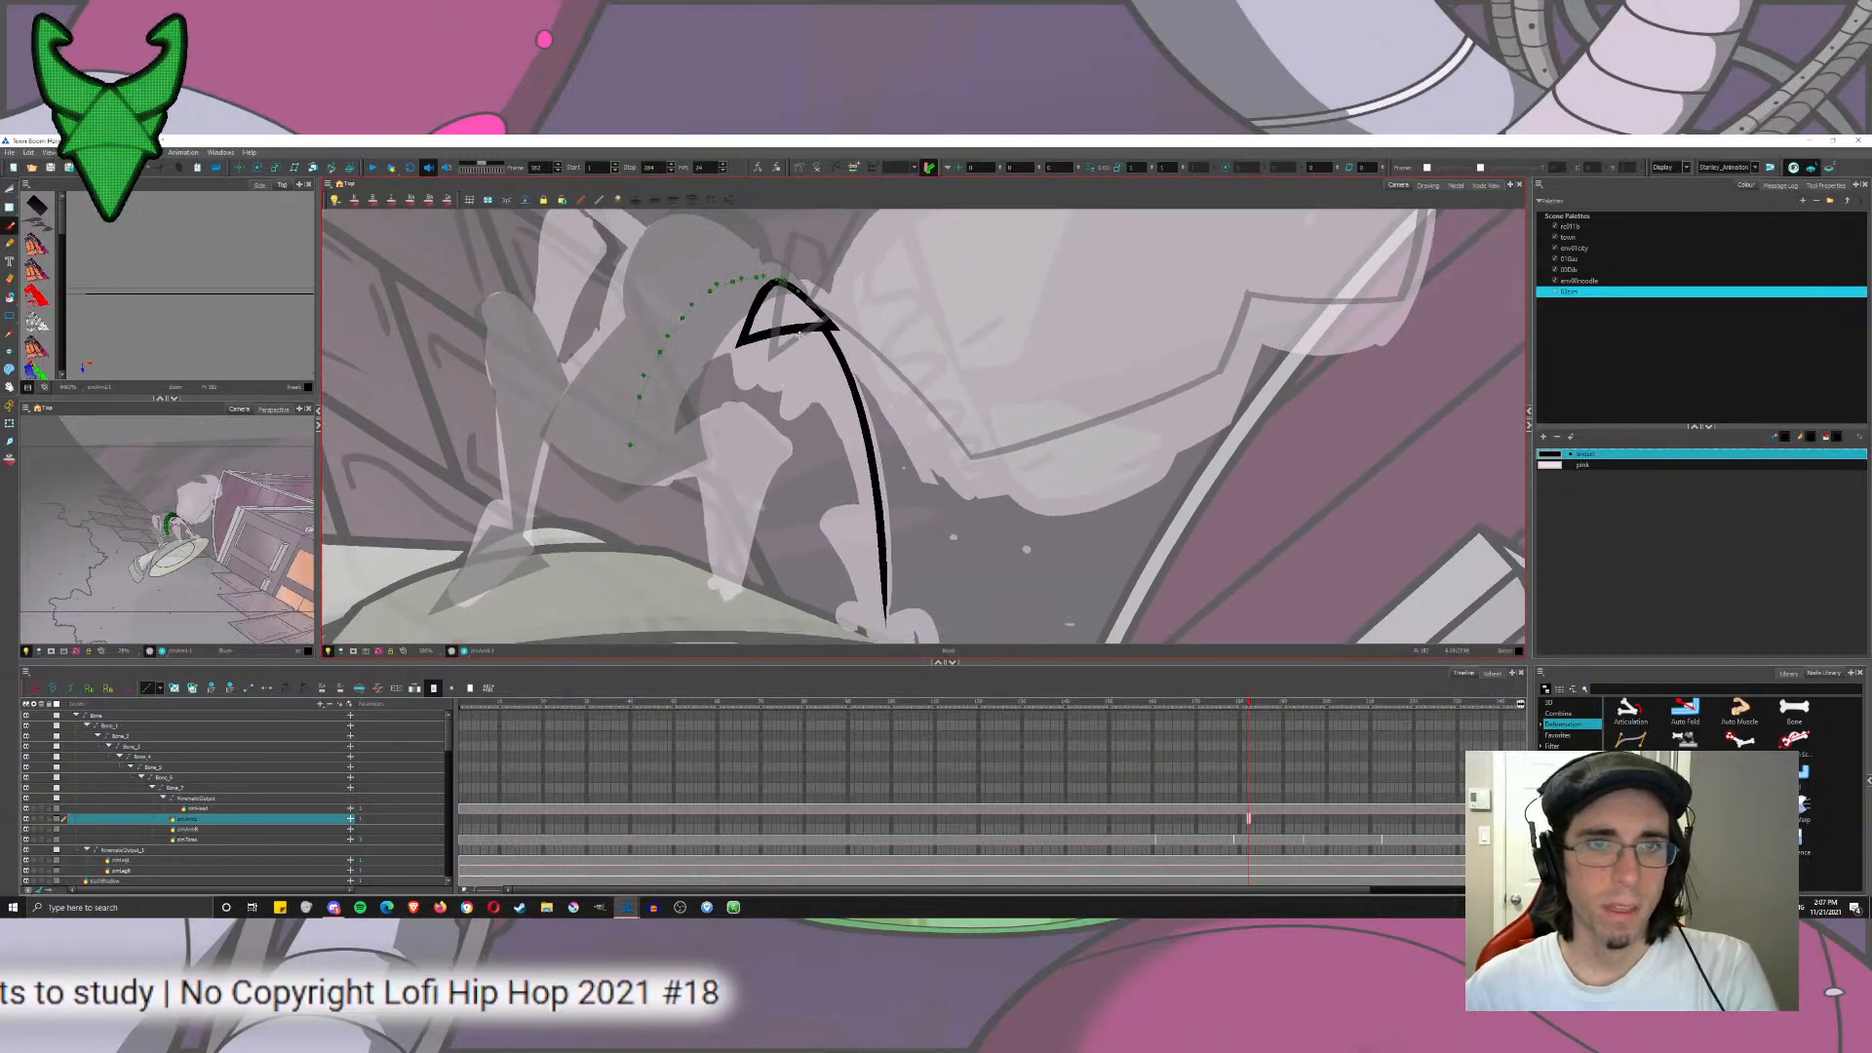
{"action": "mouse_move", "coordinate": [799, 335]}
{"action": "left_mouse_down"}
{"action": "mouse_move", "coordinate": [830, 381]}
{"action": "mouse_move", "coordinate": [869, 506]}
{"action": "left_mouse_up"}
{"action": "key", "text": "ctrl+z"}
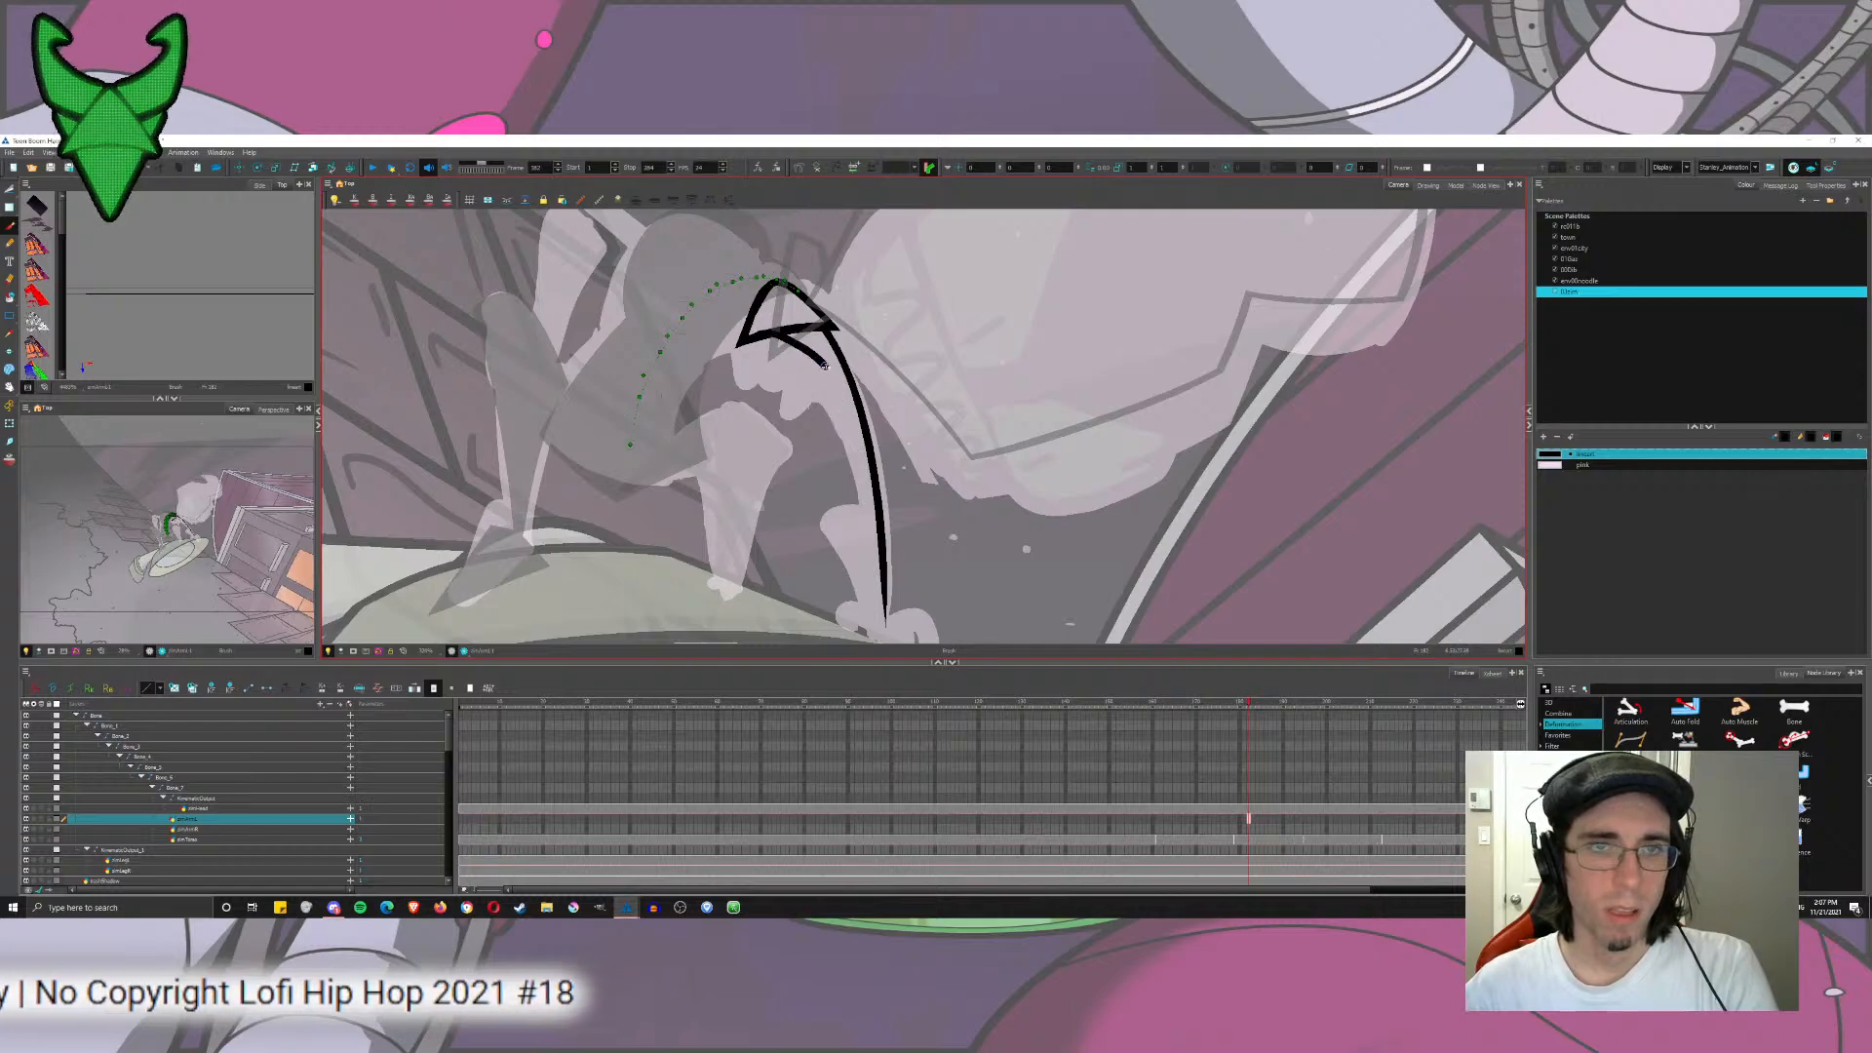
{"action": "mouse_move", "coordinate": [804, 334]}
{"action": "left_mouse_down"}
{"action": "mouse_move", "coordinate": [879, 507]}
{"action": "mouse_move", "coordinate": [802, 335]}
{"action": "mouse_move", "coordinate": [877, 497]}
{"action": "mouse_move", "coordinate": [804, 503]}
{"action": "mouse_move", "coordinate": [831, 441]}
{"action": "mouse_move", "coordinate": [778, 449]}
{"action": "mouse_move", "coordinate": [808, 439]}
{"action": "mouse_move", "coordinate": [855, 537]}
{"action": "left_mouse_up"}
{"action": "key", "text": "ctrl+z"}
{"action": "key", "text": "ctrl+z"}
{"action": "key", "text": "ctrl+z"}
{"action": "key", "text": "ctrl+z"}
{"action": "key", "text": "ctrl+z"}
{"action": "key", "text": "ctrl+z"}
{"action": "key", "text": "ctrl+z"}
{"action": "mouse_move", "coordinate": [817, 436]}
{"action": "left_mouse_down"}
{"action": "mouse_move", "coordinate": [859, 585]}
{"action": "mouse_move", "coordinate": [821, 437]}
{"action": "mouse_move", "coordinate": [857, 556]}
{"action": "left_mouse_up"}
{"action": "key", "text": "ctrl+z"}
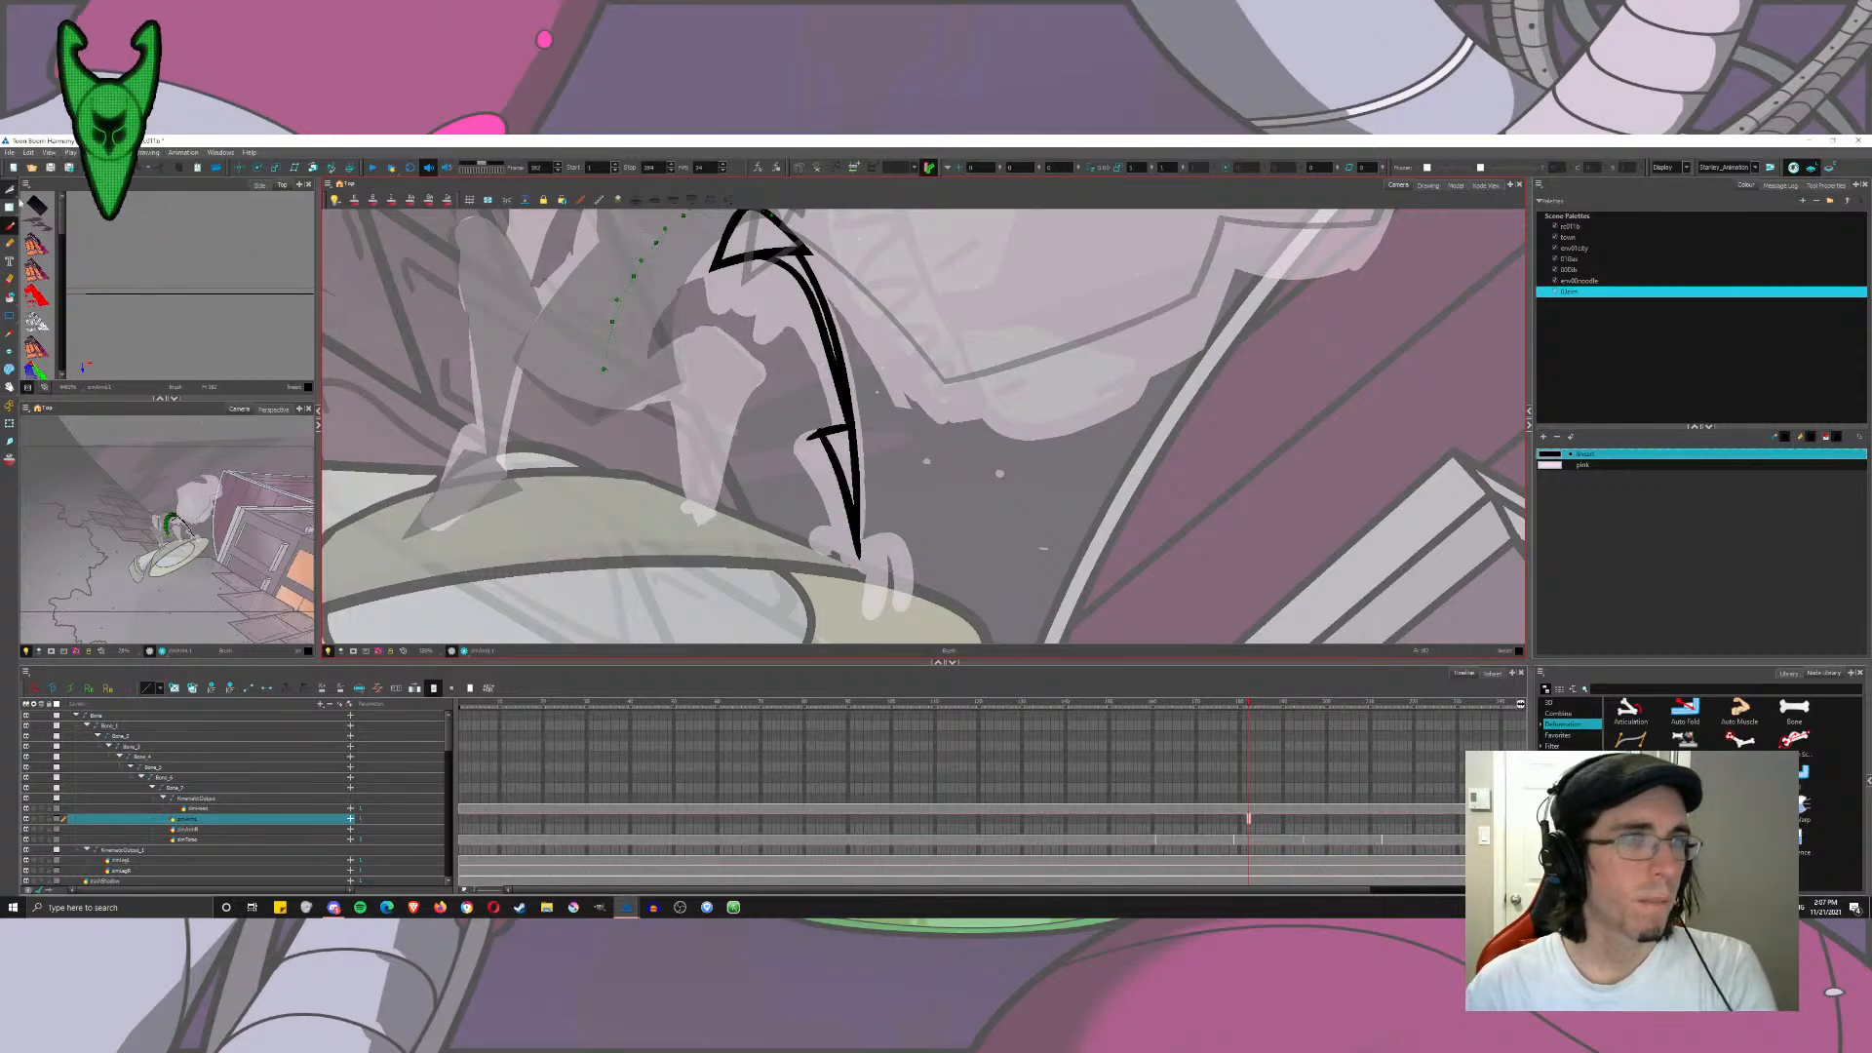
Step: Clean up the overshooting arm lines and fill the enclosed shoulder, upper arm and forearm with solid black
{"action": "scroll", "coordinate": [659, 375], "scroll_direction": "down", "scroll_amount": 2}
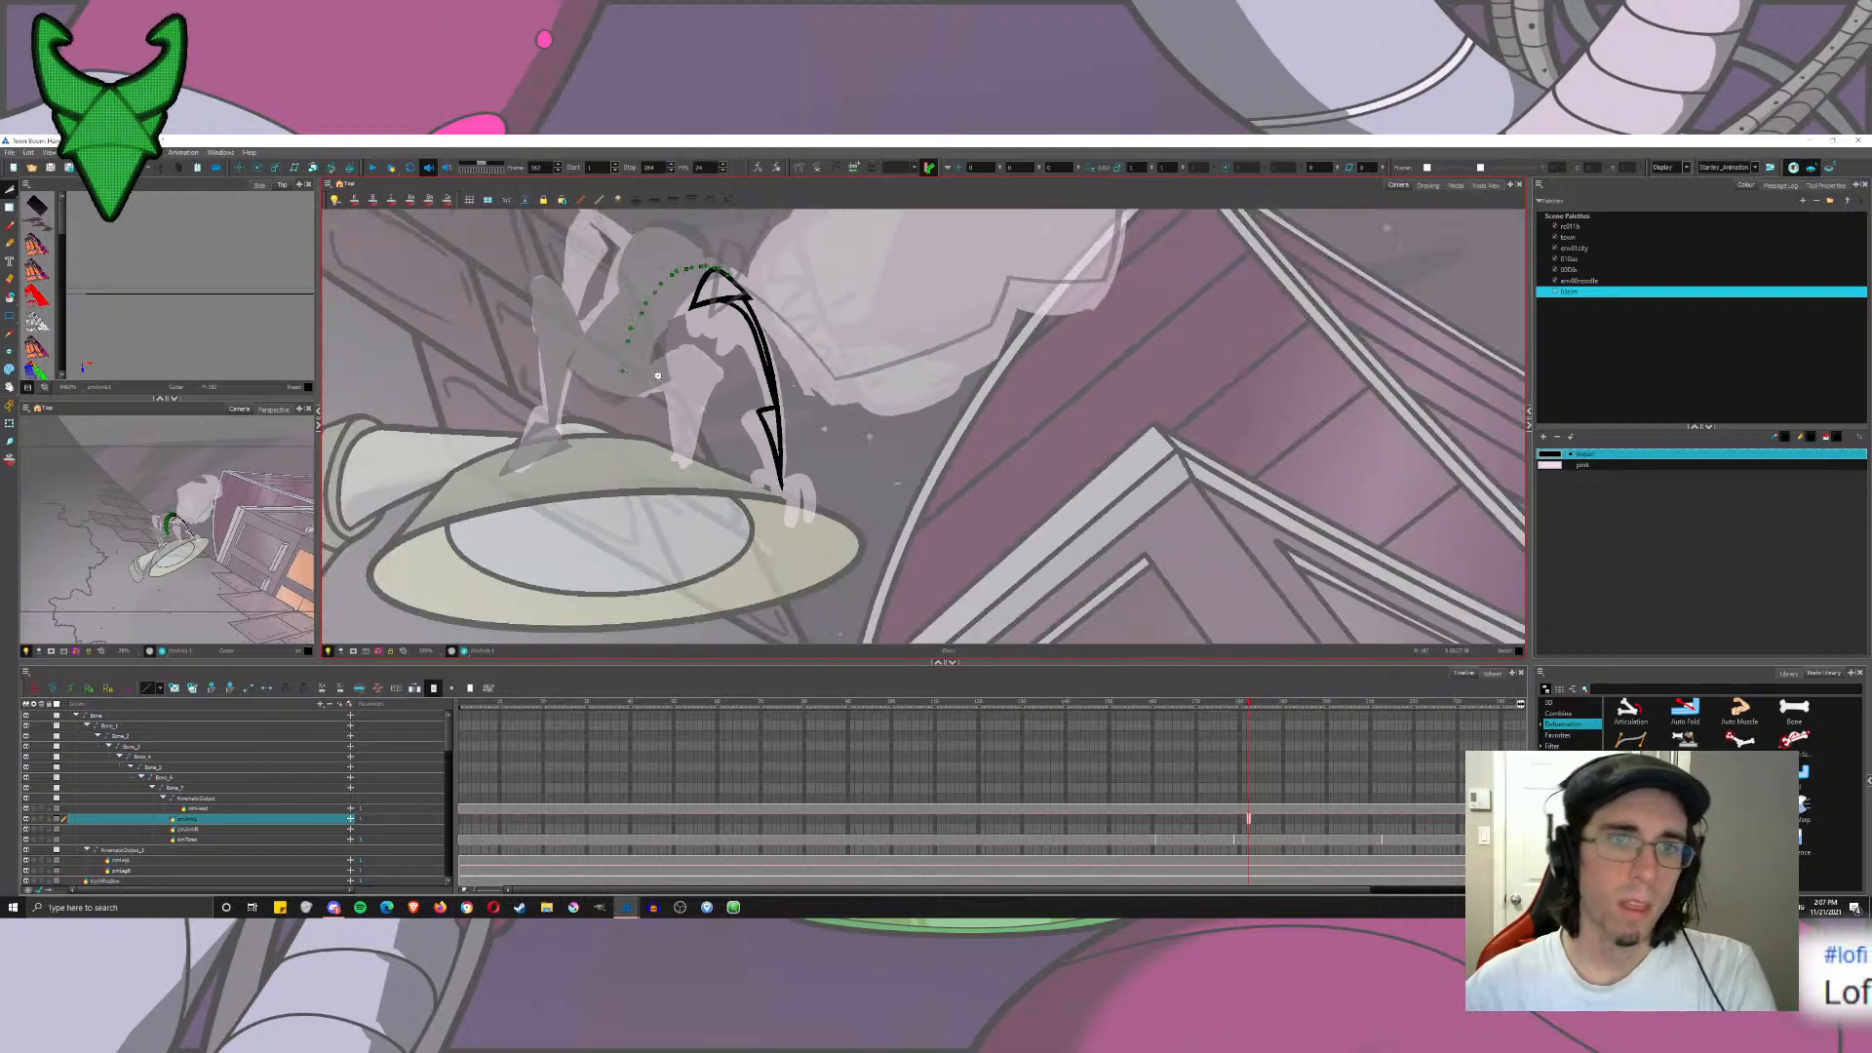
{"action": "scroll", "coordinate": [777, 502], "scroll_direction": "up", "scroll_amount": 3}
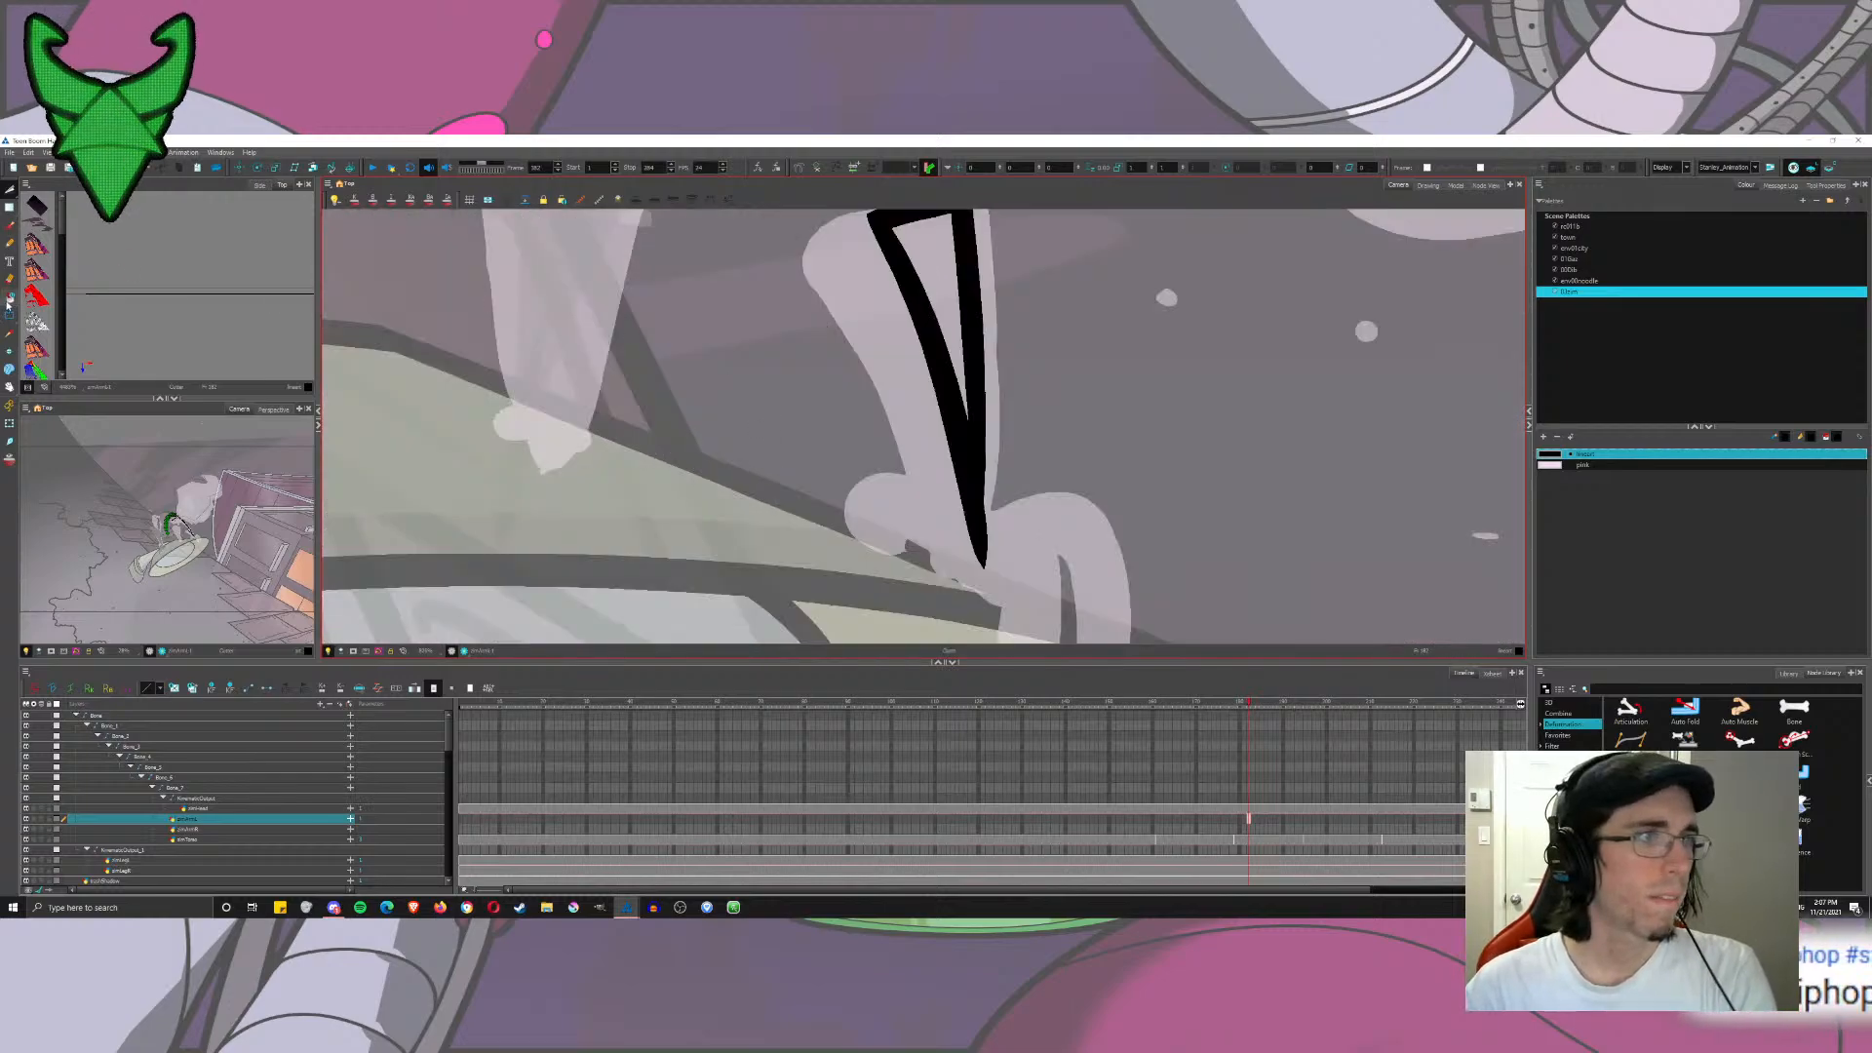
{"action": "scroll", "coordinate": [853, 442], "scroll_direction": "down", "scroll_amount": 3}
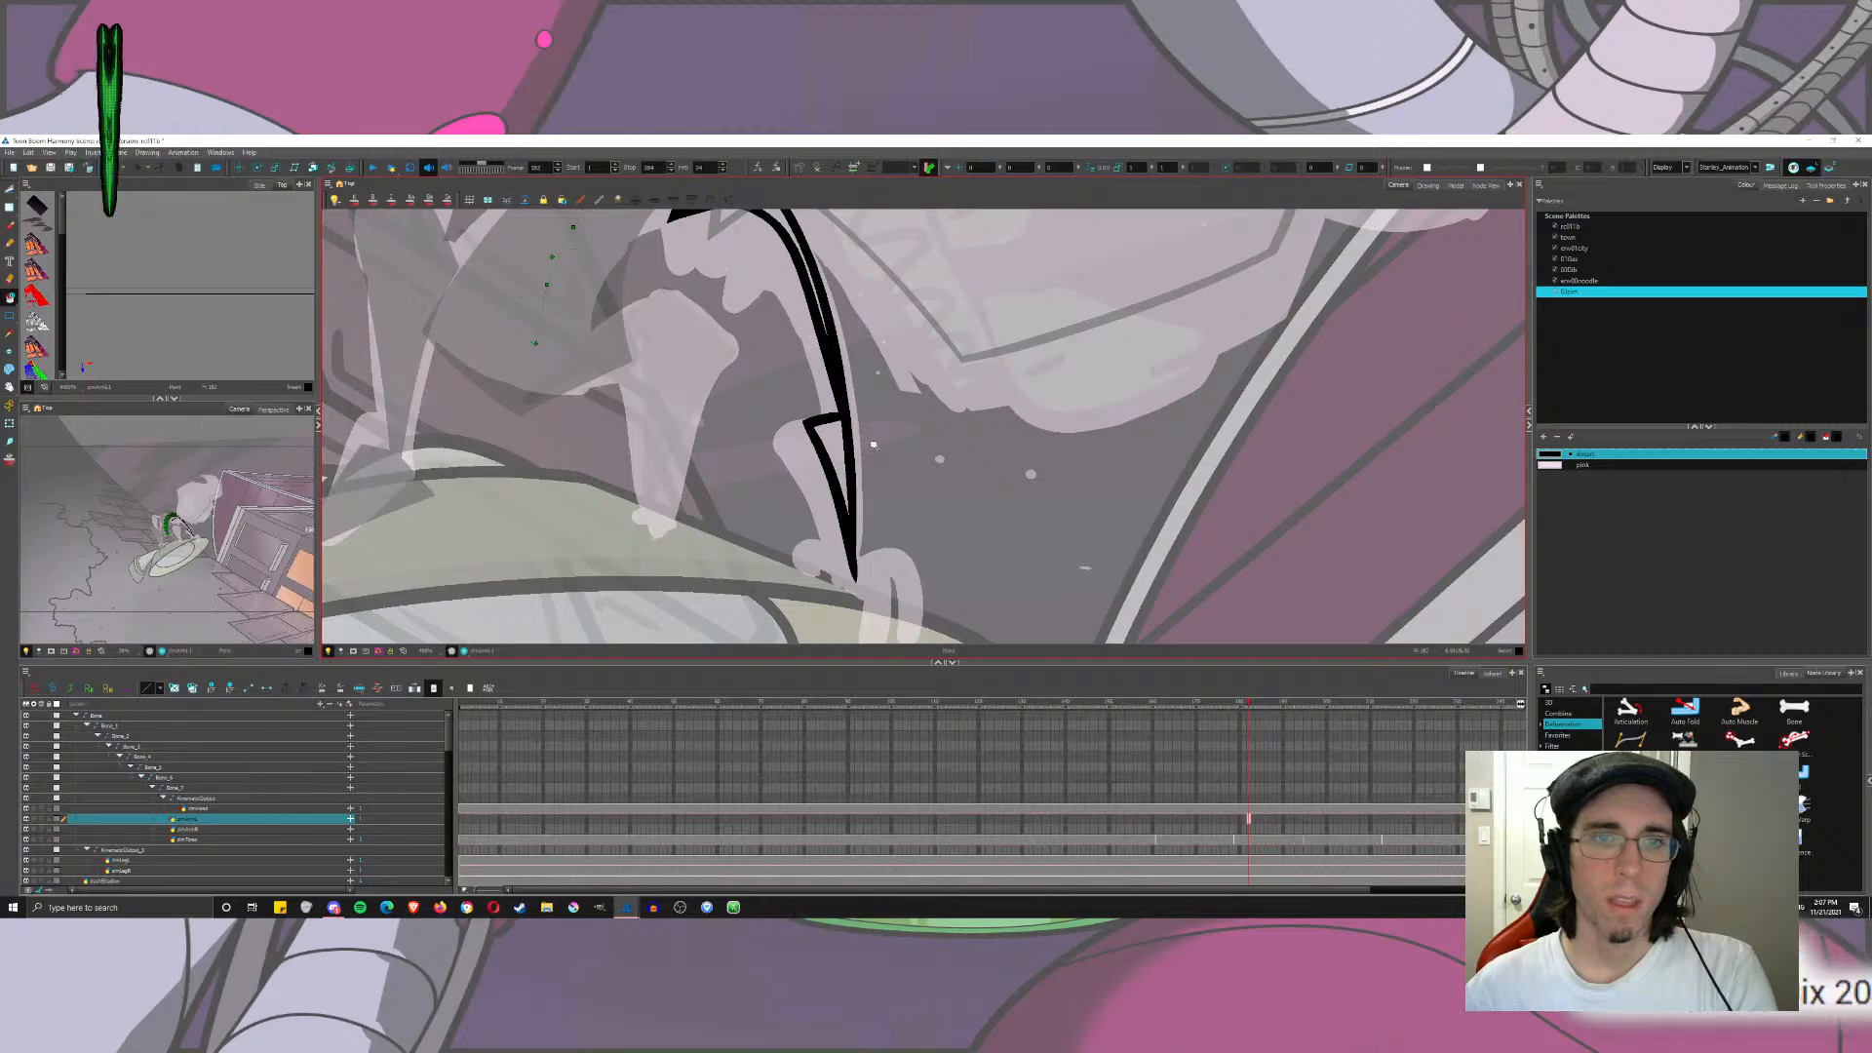
{"action": "scroll", "coordinate": [873, 445], "scroll_direction": "down", "scroll_amount": 2}
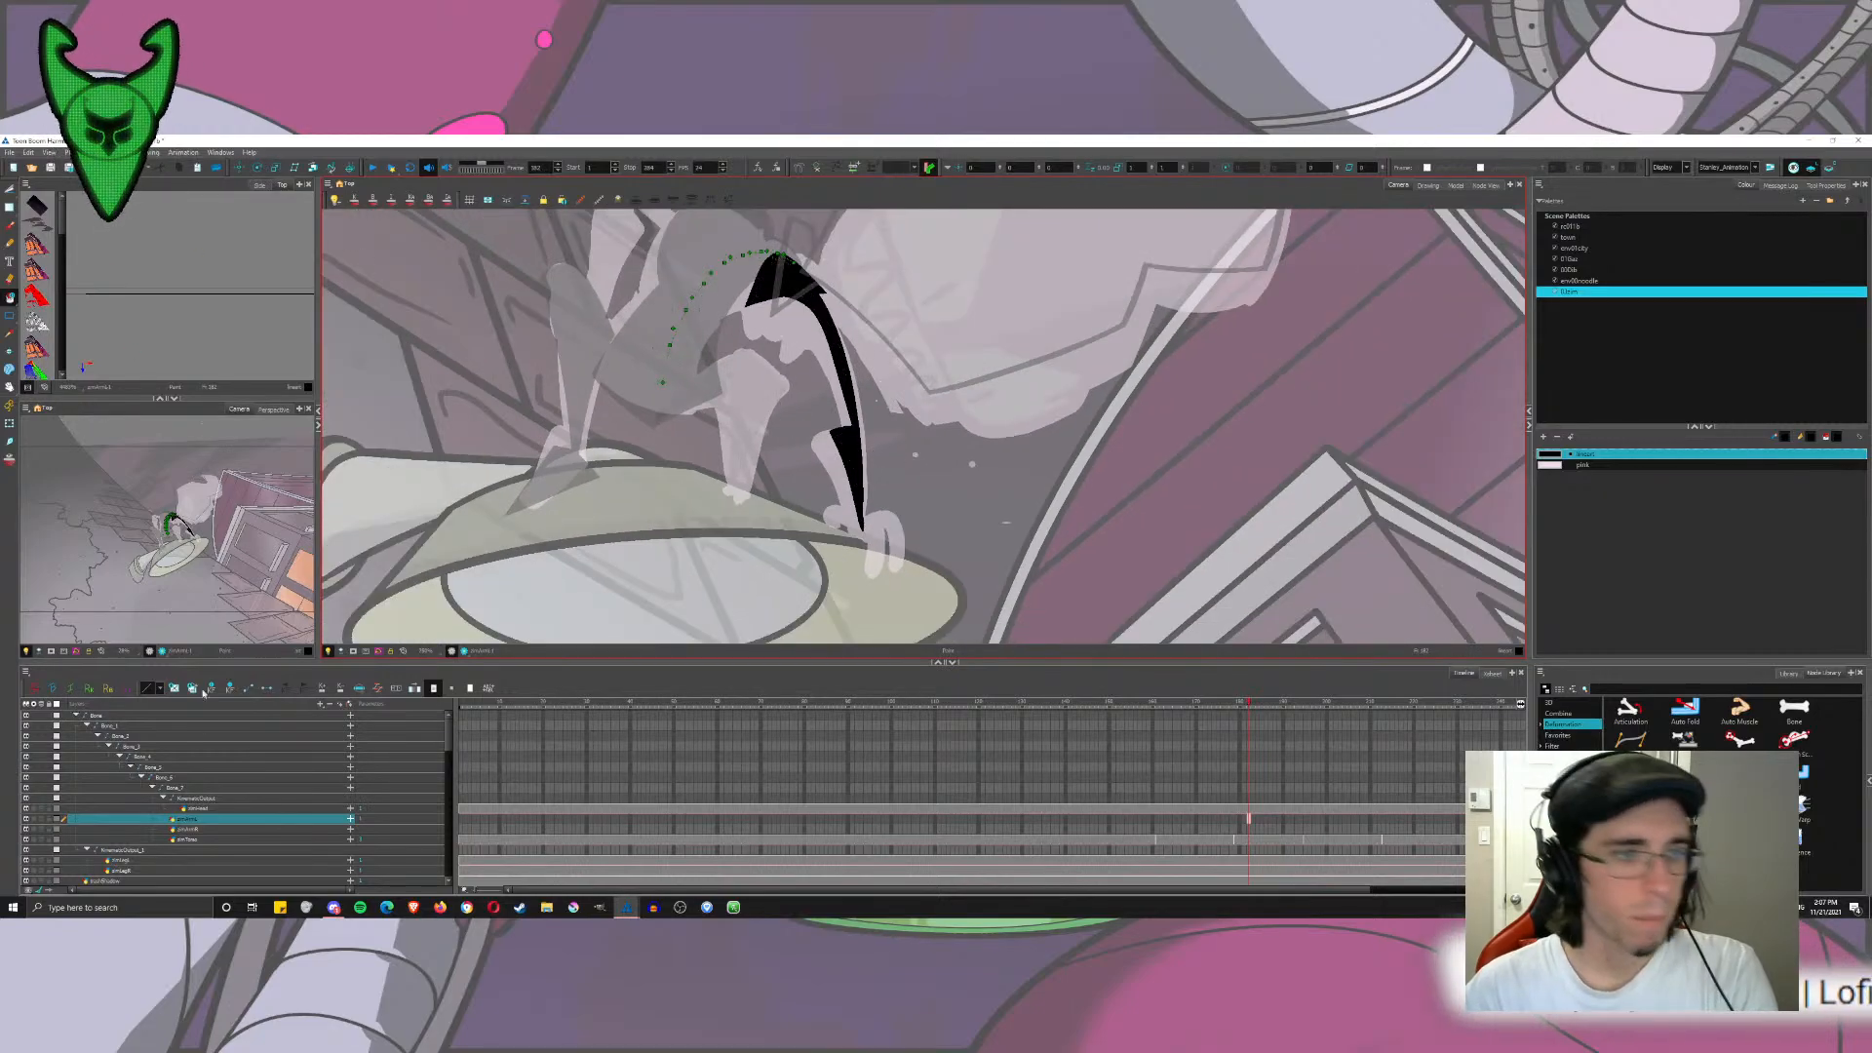
Step: Add a new drawing layer named zmHandL and nest it under the arm's layer
{"action": "left_click", "coordinate": [340, 688]}
{"action": "type", "text": "zmHandL"}
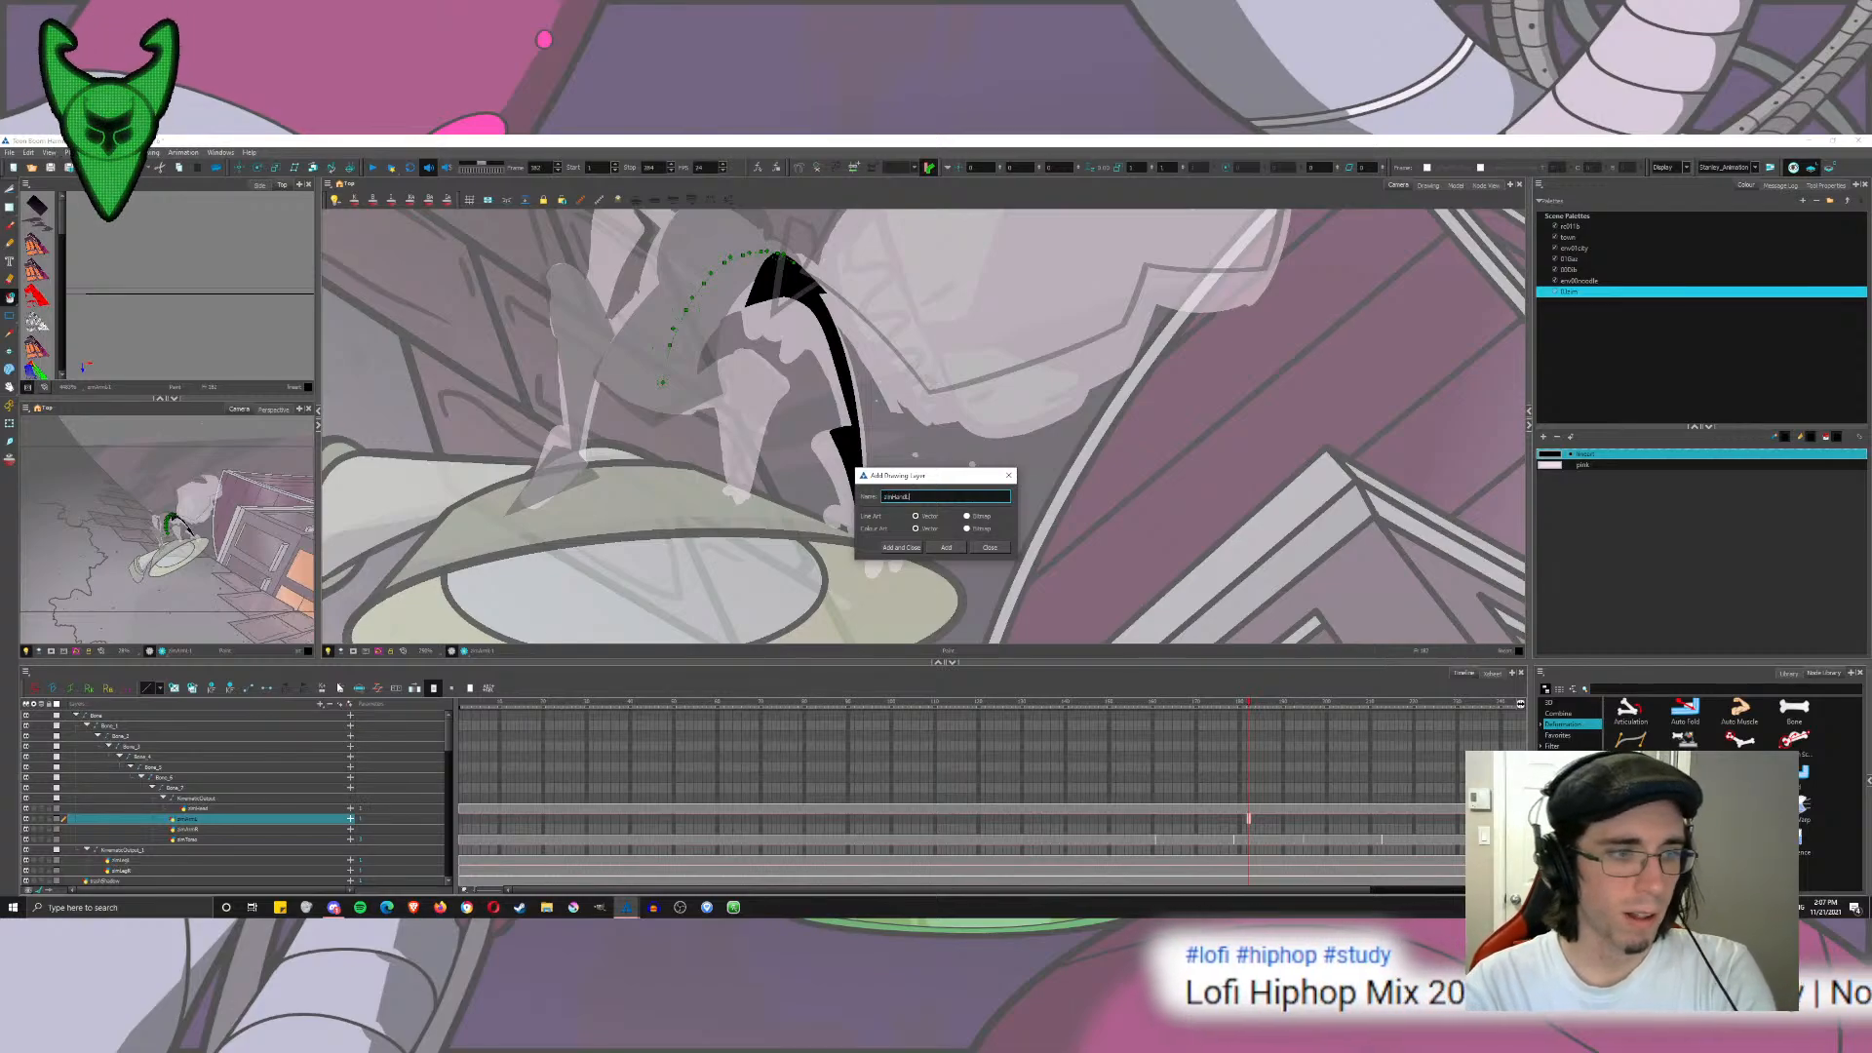
{"action": "left_click", "coordinate": [946, 547]}
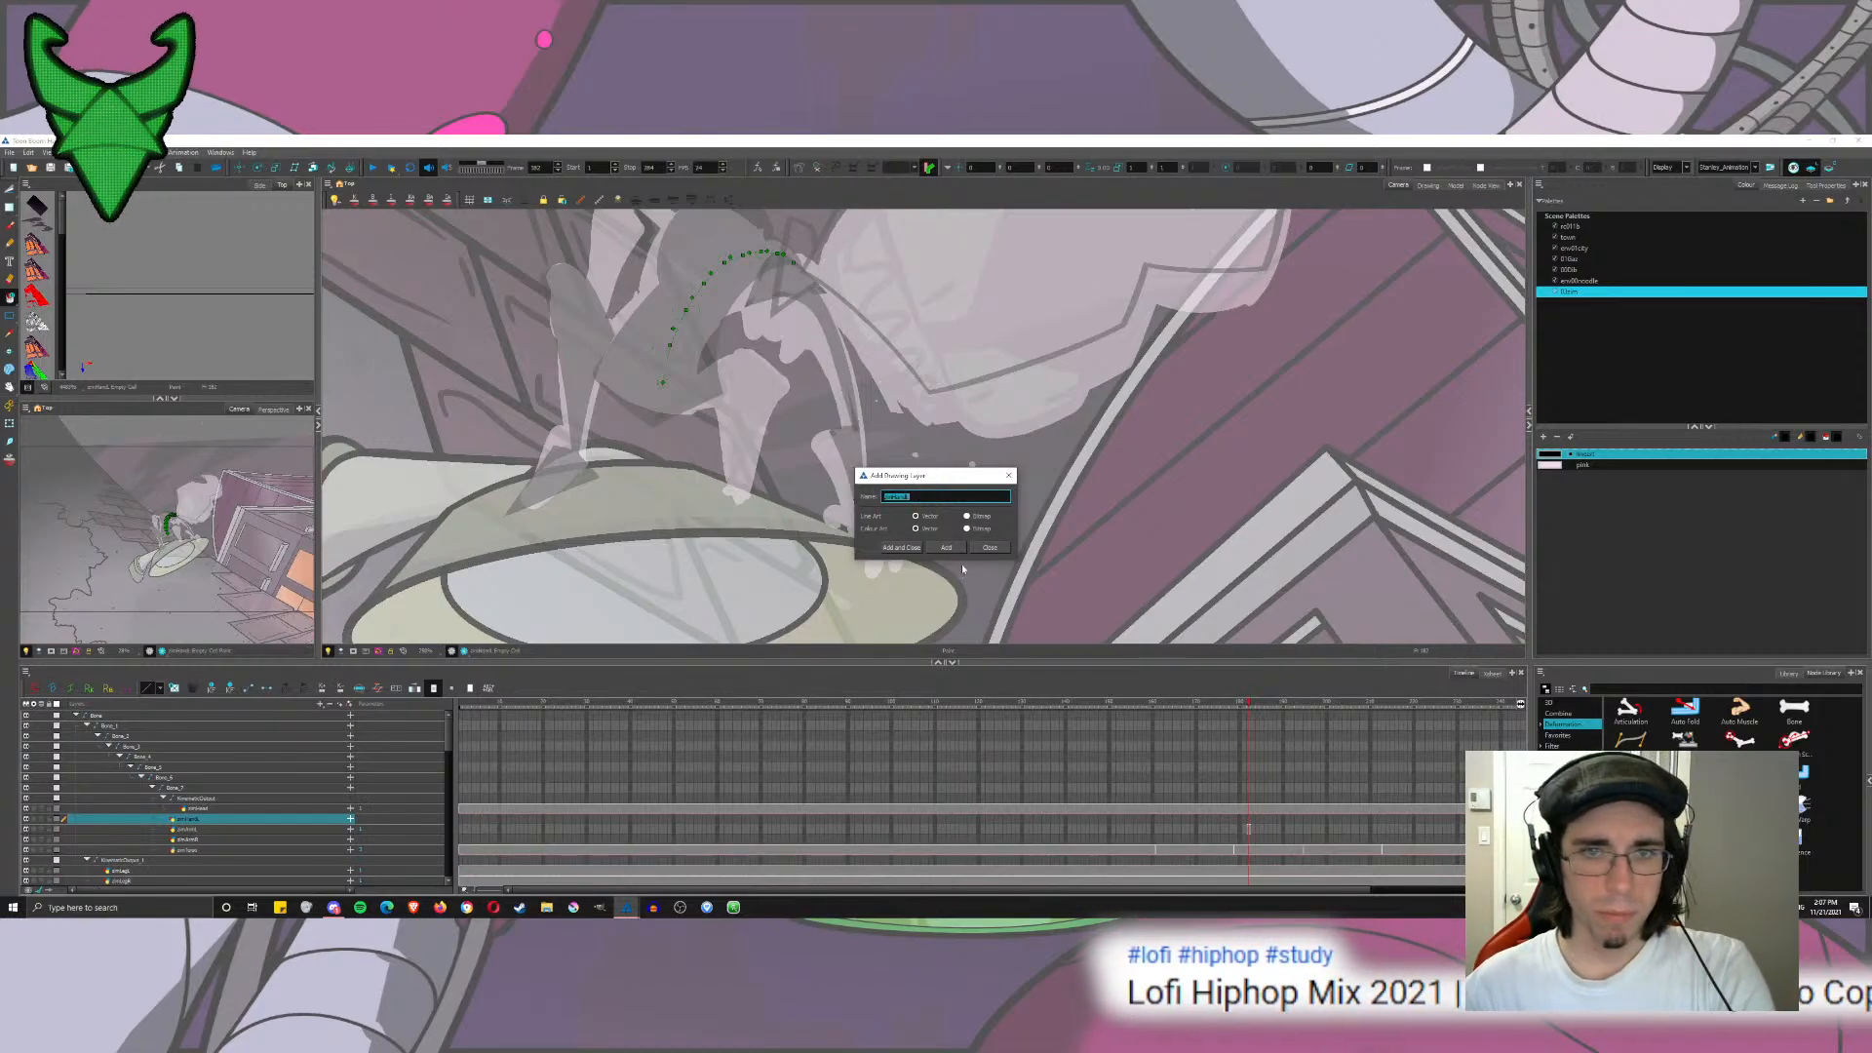
{"action": "key", "text": "Escape"}
{"action": "left_click", "coordinate": [189, 829]}
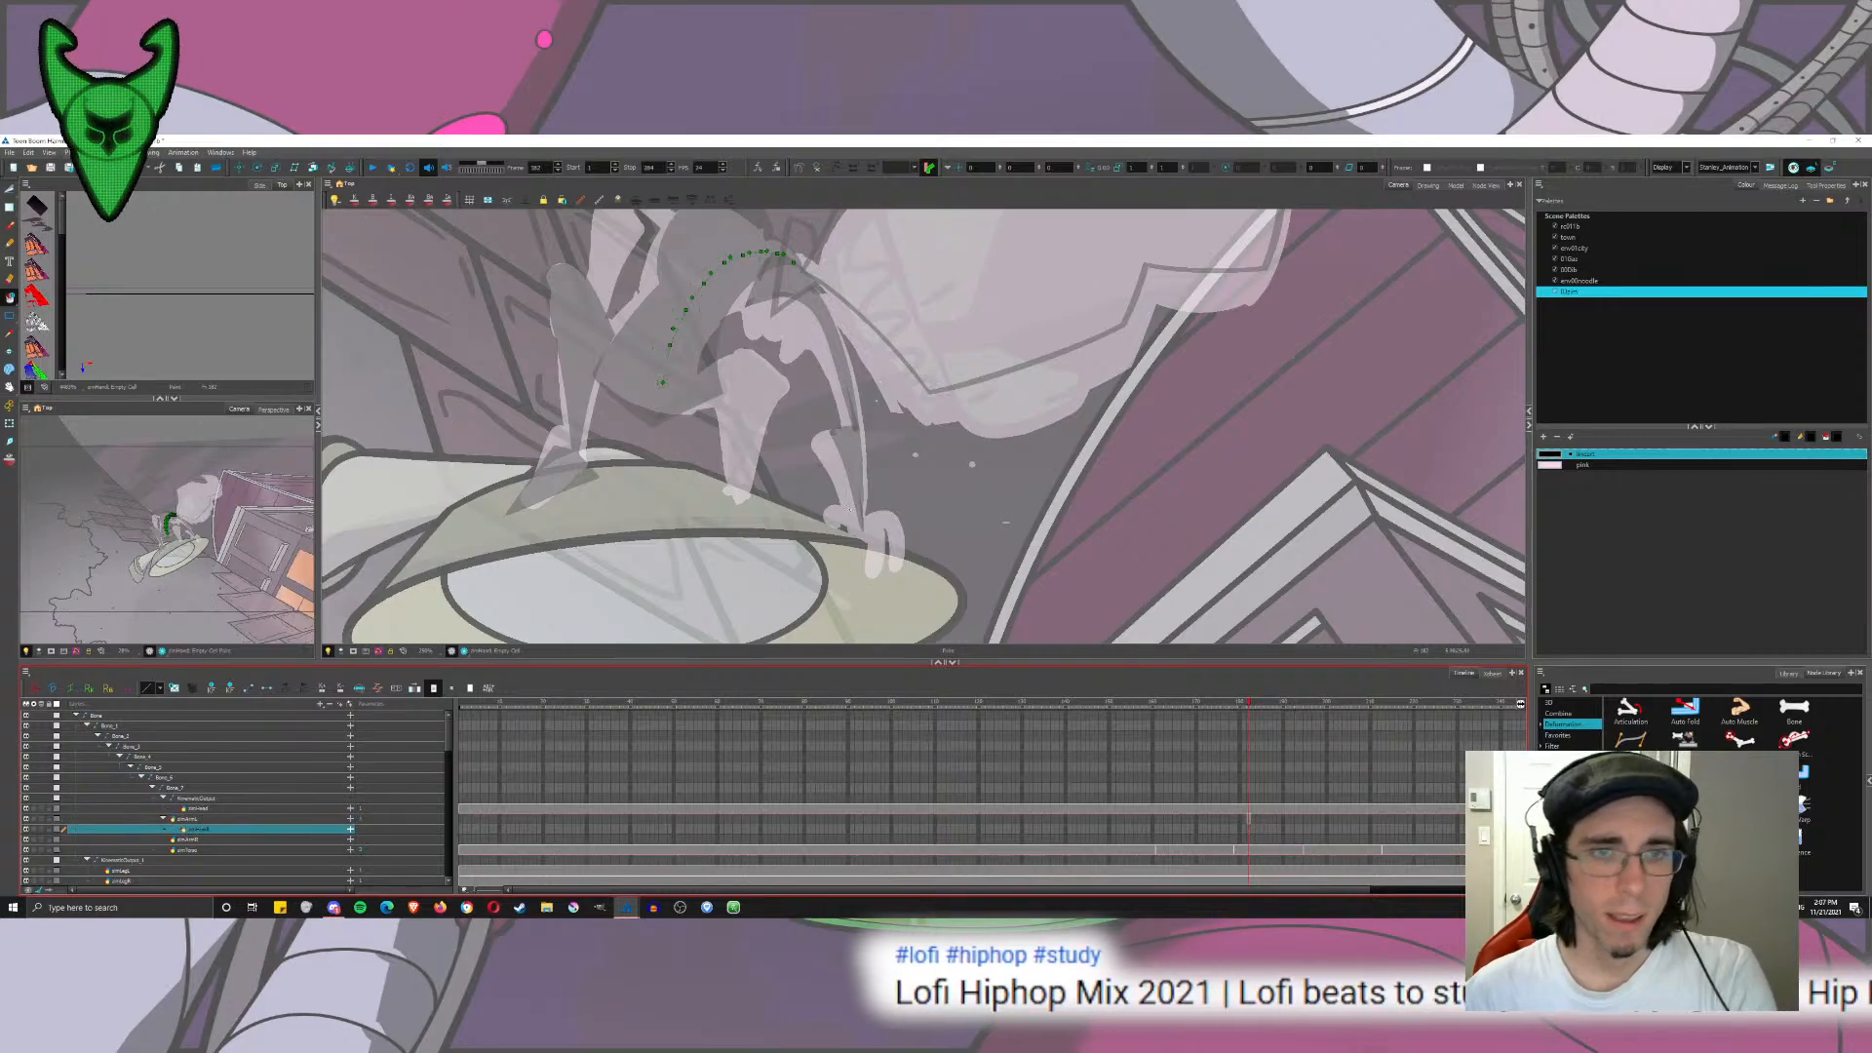
Step: Draw the hand with its fingers at the arm's wrist and fill it with solid black, undoing the unsuitable stroke
{"action": "left_click", "coordinate": [837, 496]}
{"action": "left_click", "coordinate": [9, 226]}
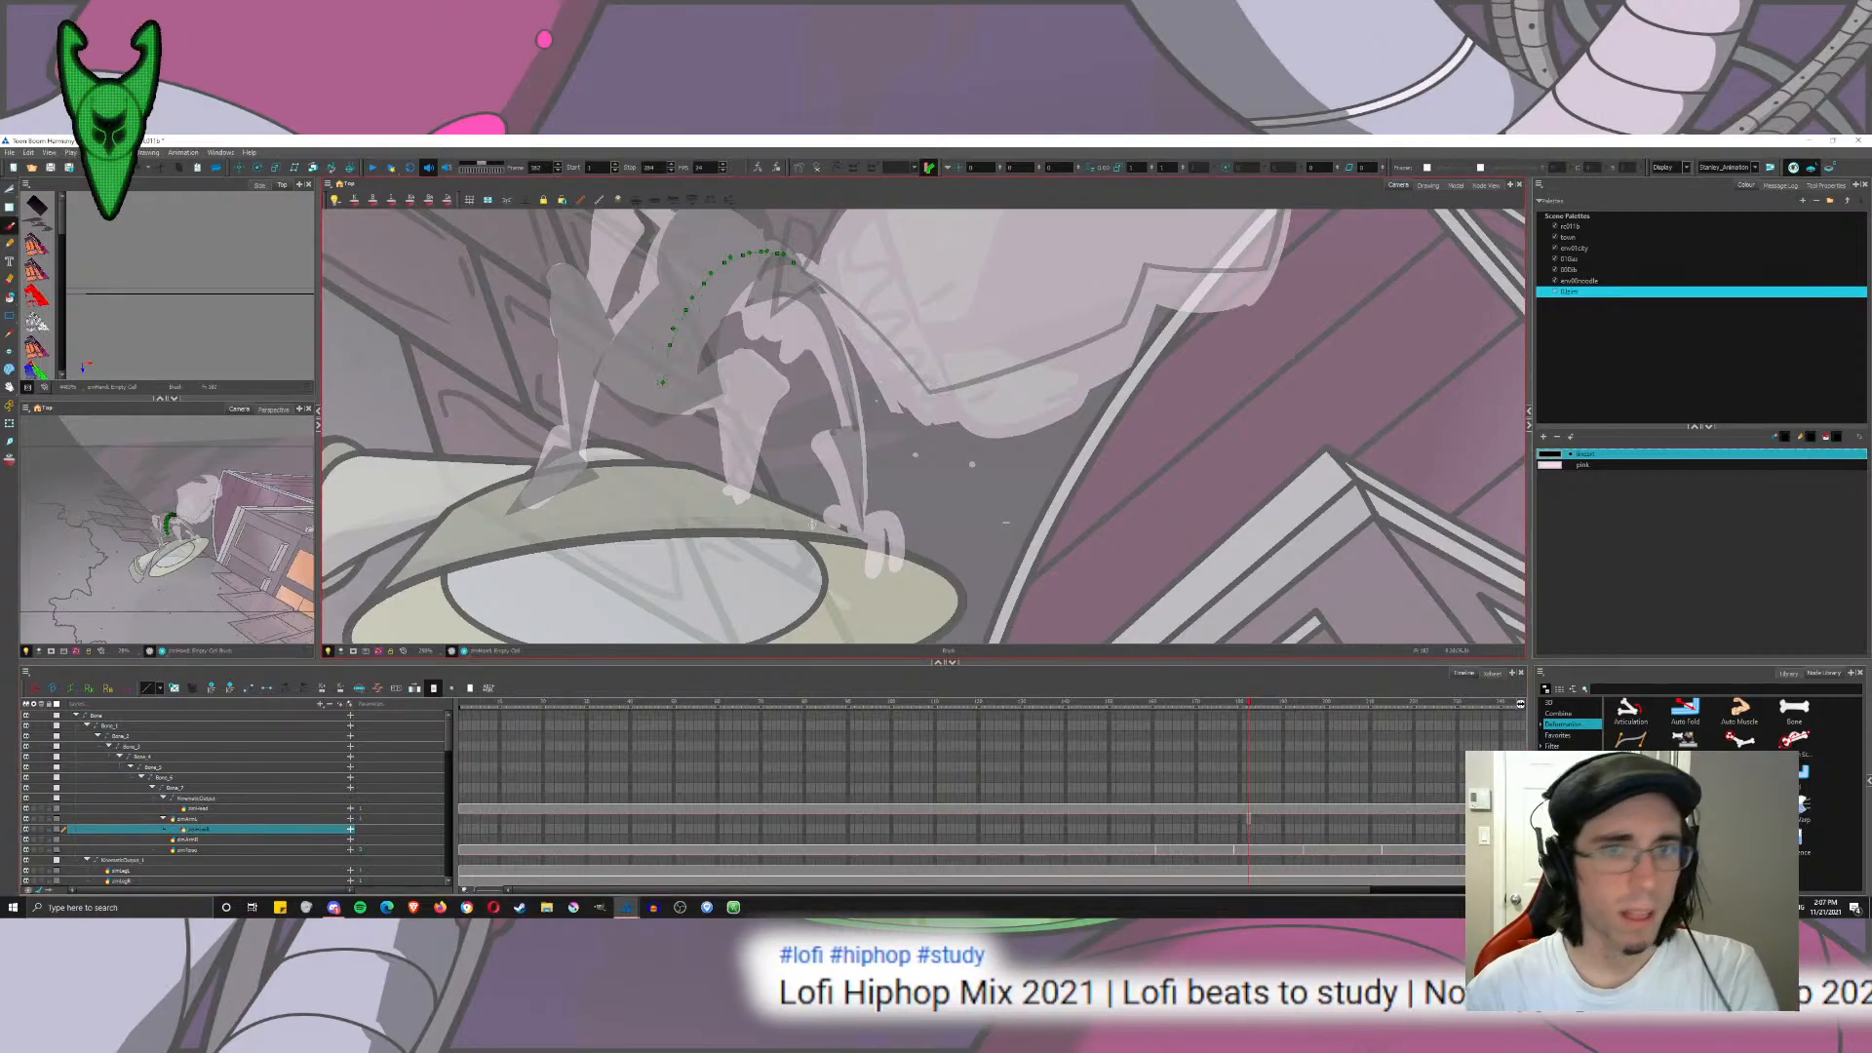
{"action": "mouse_move", "coordinate": [828, 530]}
{"action": "left_mouse_down"}
{"action": "mouse_move", "coordinate": [840, 505]}
{"action": "mouse_move", "coordinate": [877, 526]}
{"action": "mouse_move", "coordinate": [887, 575]}
{"action": "mouse_move", "coordinate": [885, 522]}
{"action": "mouse_move", "coordinate": [878, 580]}
{"action": "mouse_move", "coordinate": [857, 528]}
{"action": "mouse_move", "coordinate": [895, 574]}
{"action": "mouse_move", "coordinate": [843, 511]}
{"action": "mouse_move", "coordinate": [815, 548]}
{"action": "left_mouse_up"}
{"action": "key", "text": "ctrl+z"}
{"action": "left_click", "coordinate": [7, 299]}
{"action": "scroll", "coordinate": [899, 537], "scroll_direction": "down", "scroll_amount": 2}
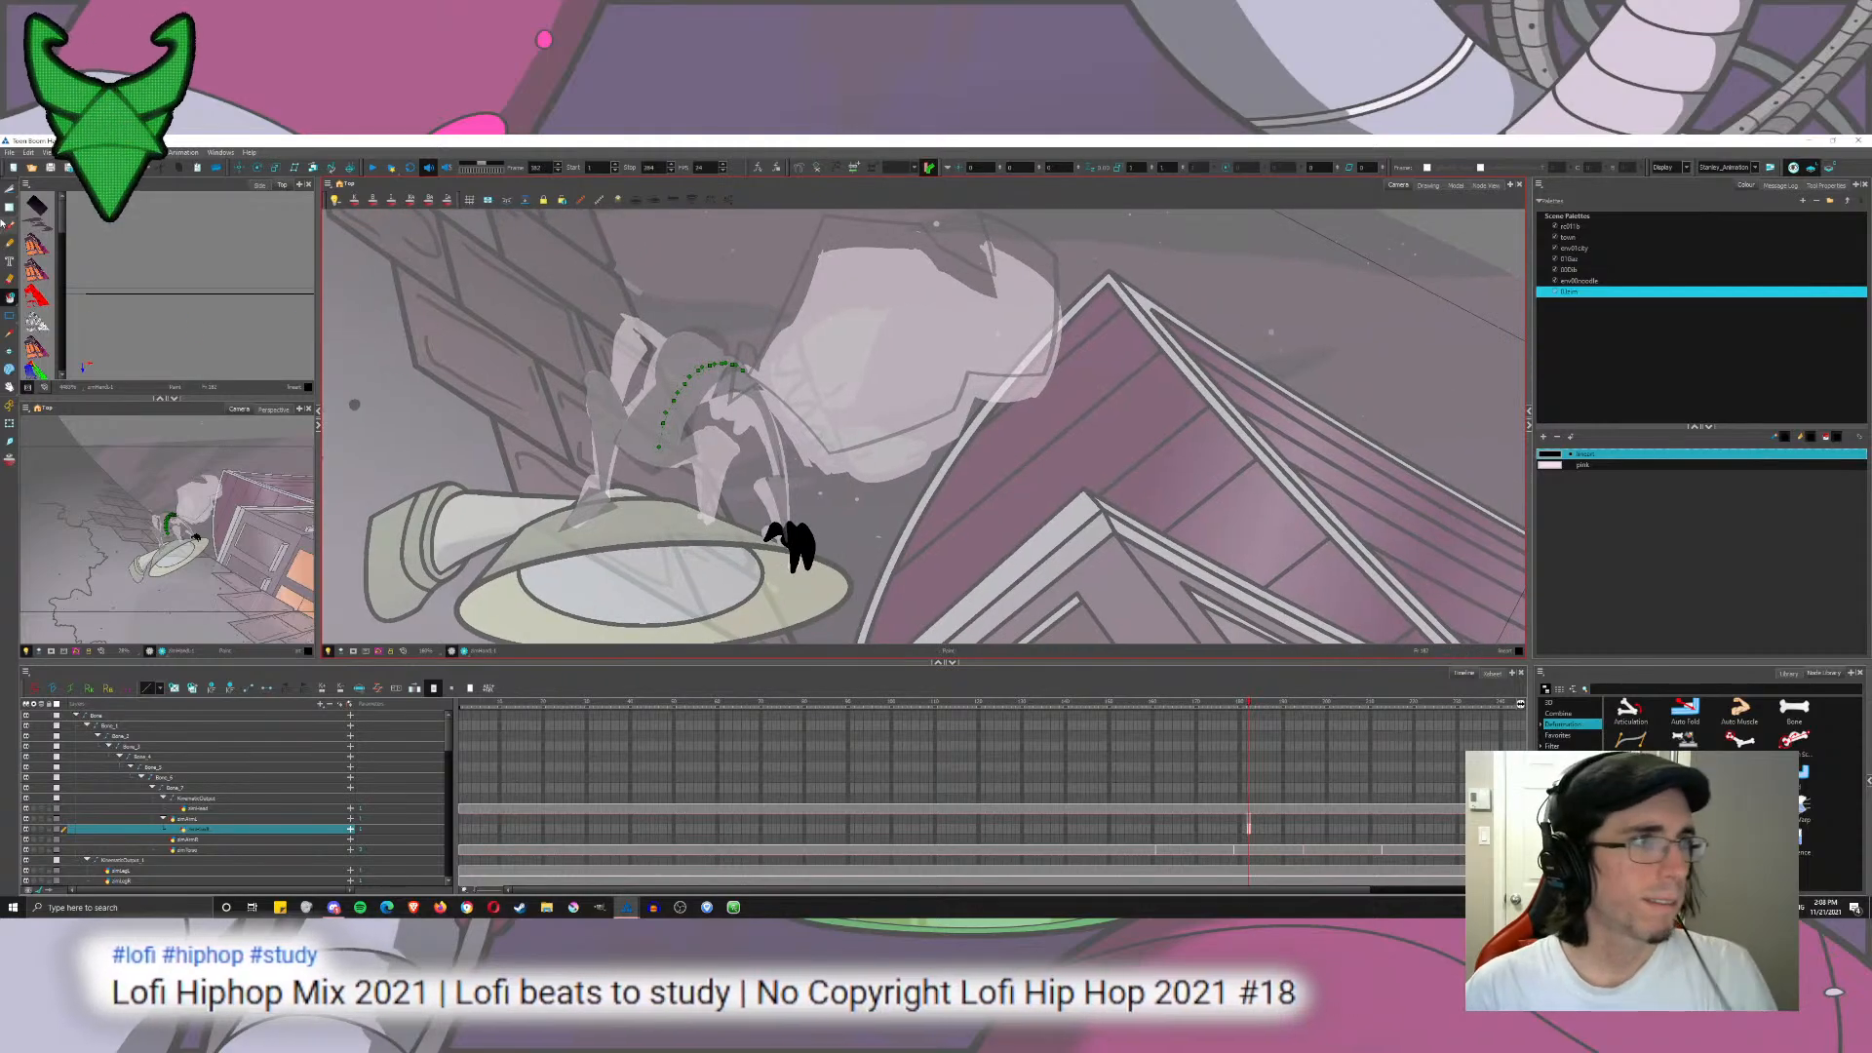
{"action": "left_click", "coordinate": [8, 224]}
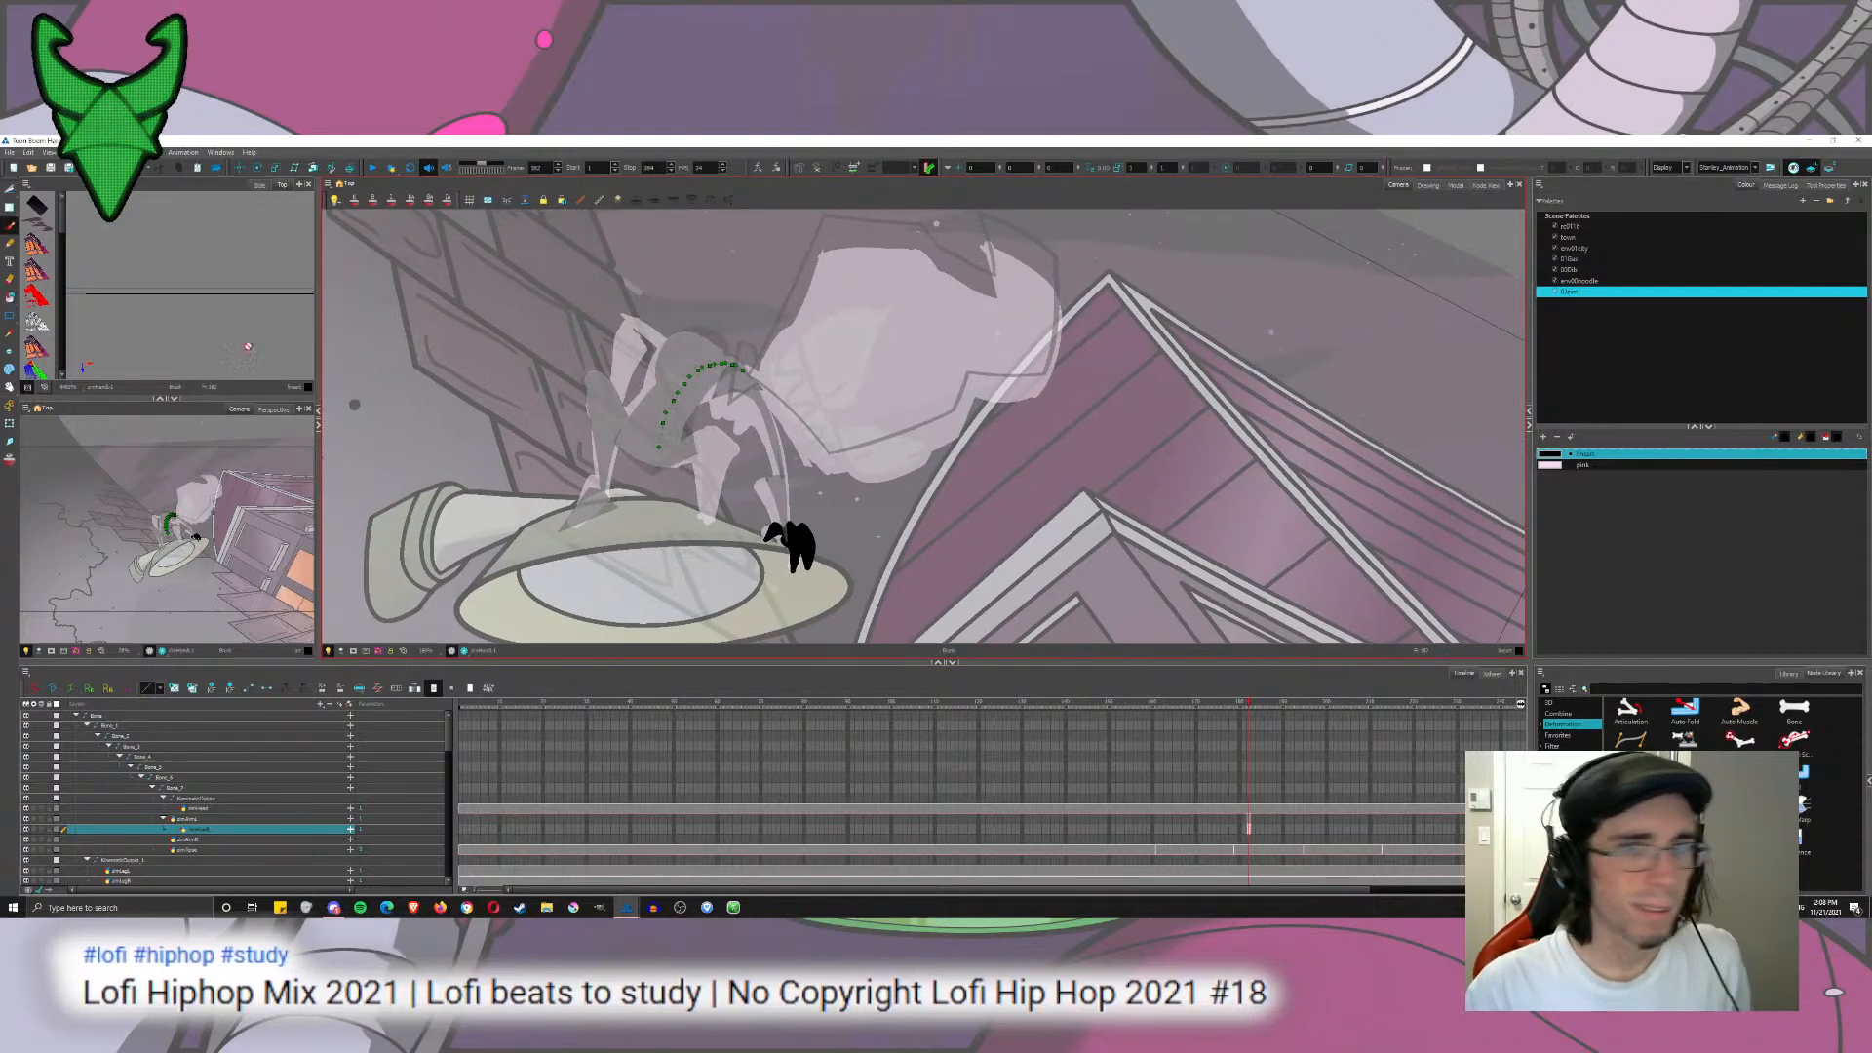
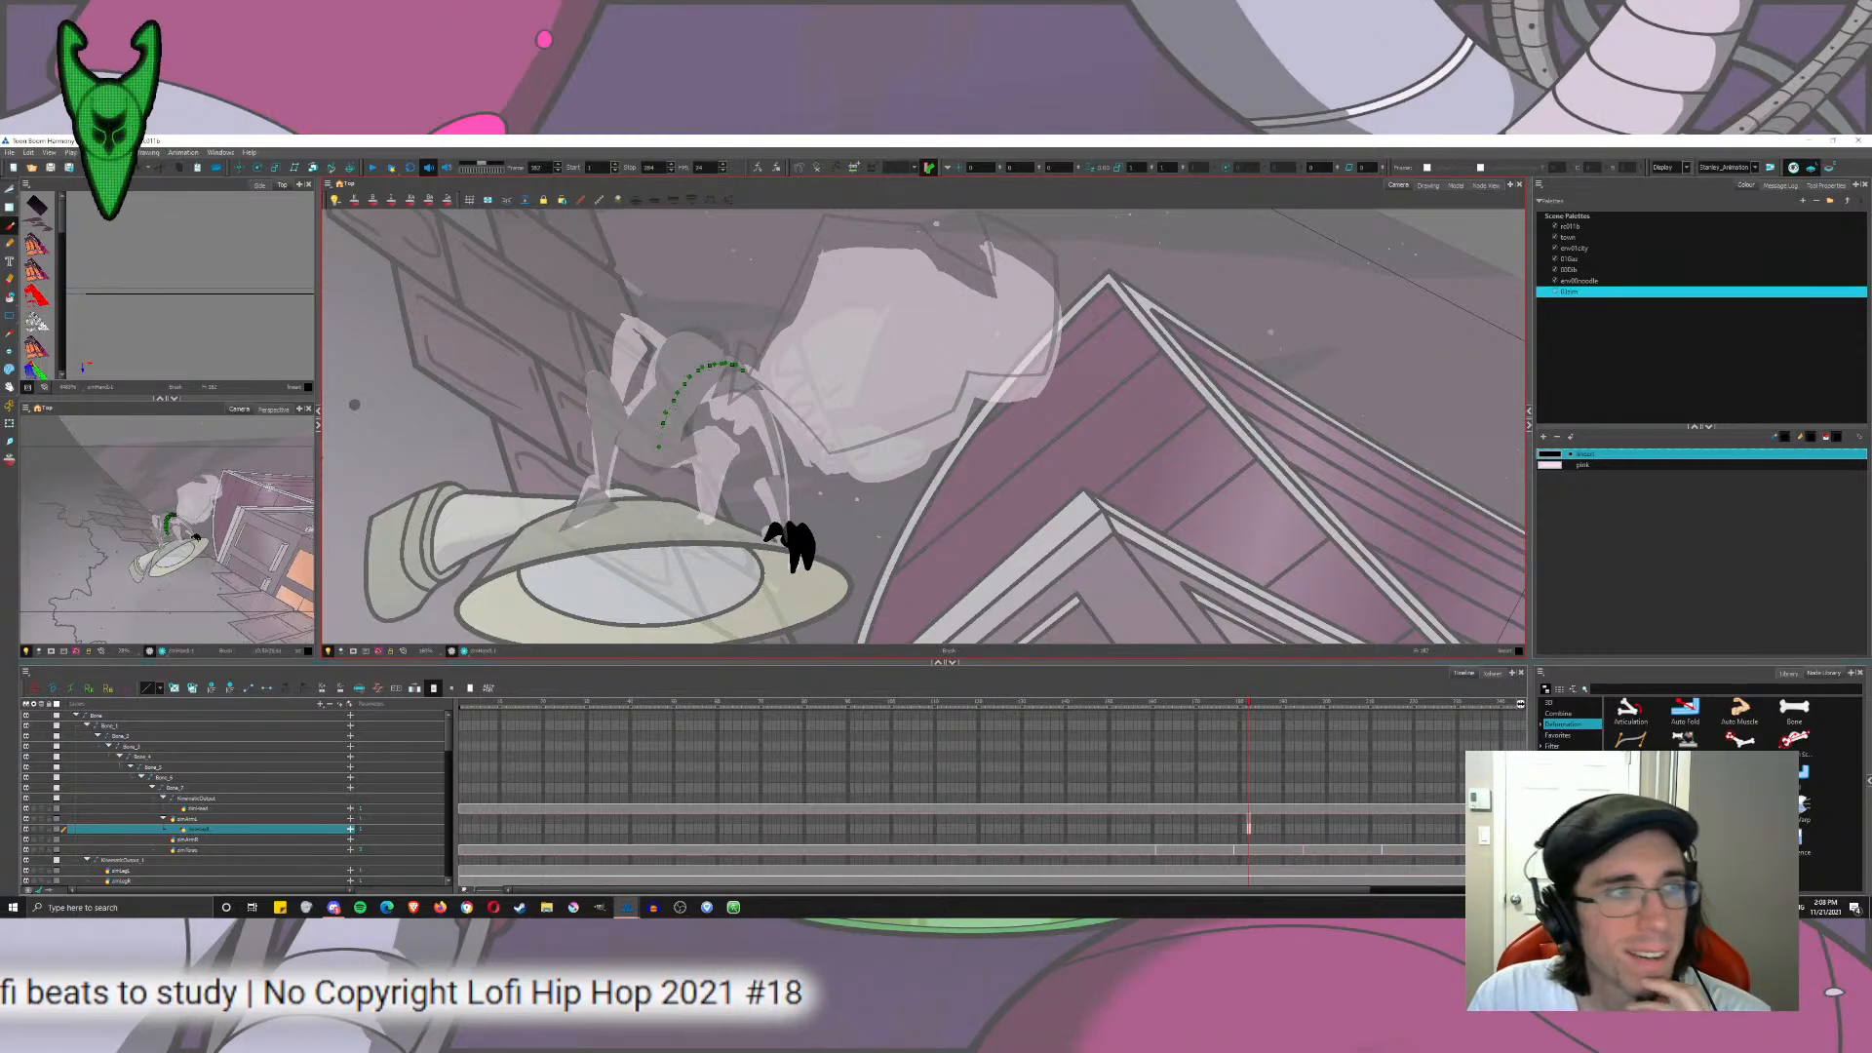
Step: Place the arm drawing's pivot at its shoulder
{"action": "left_click", "coordinate": [10, 383]}
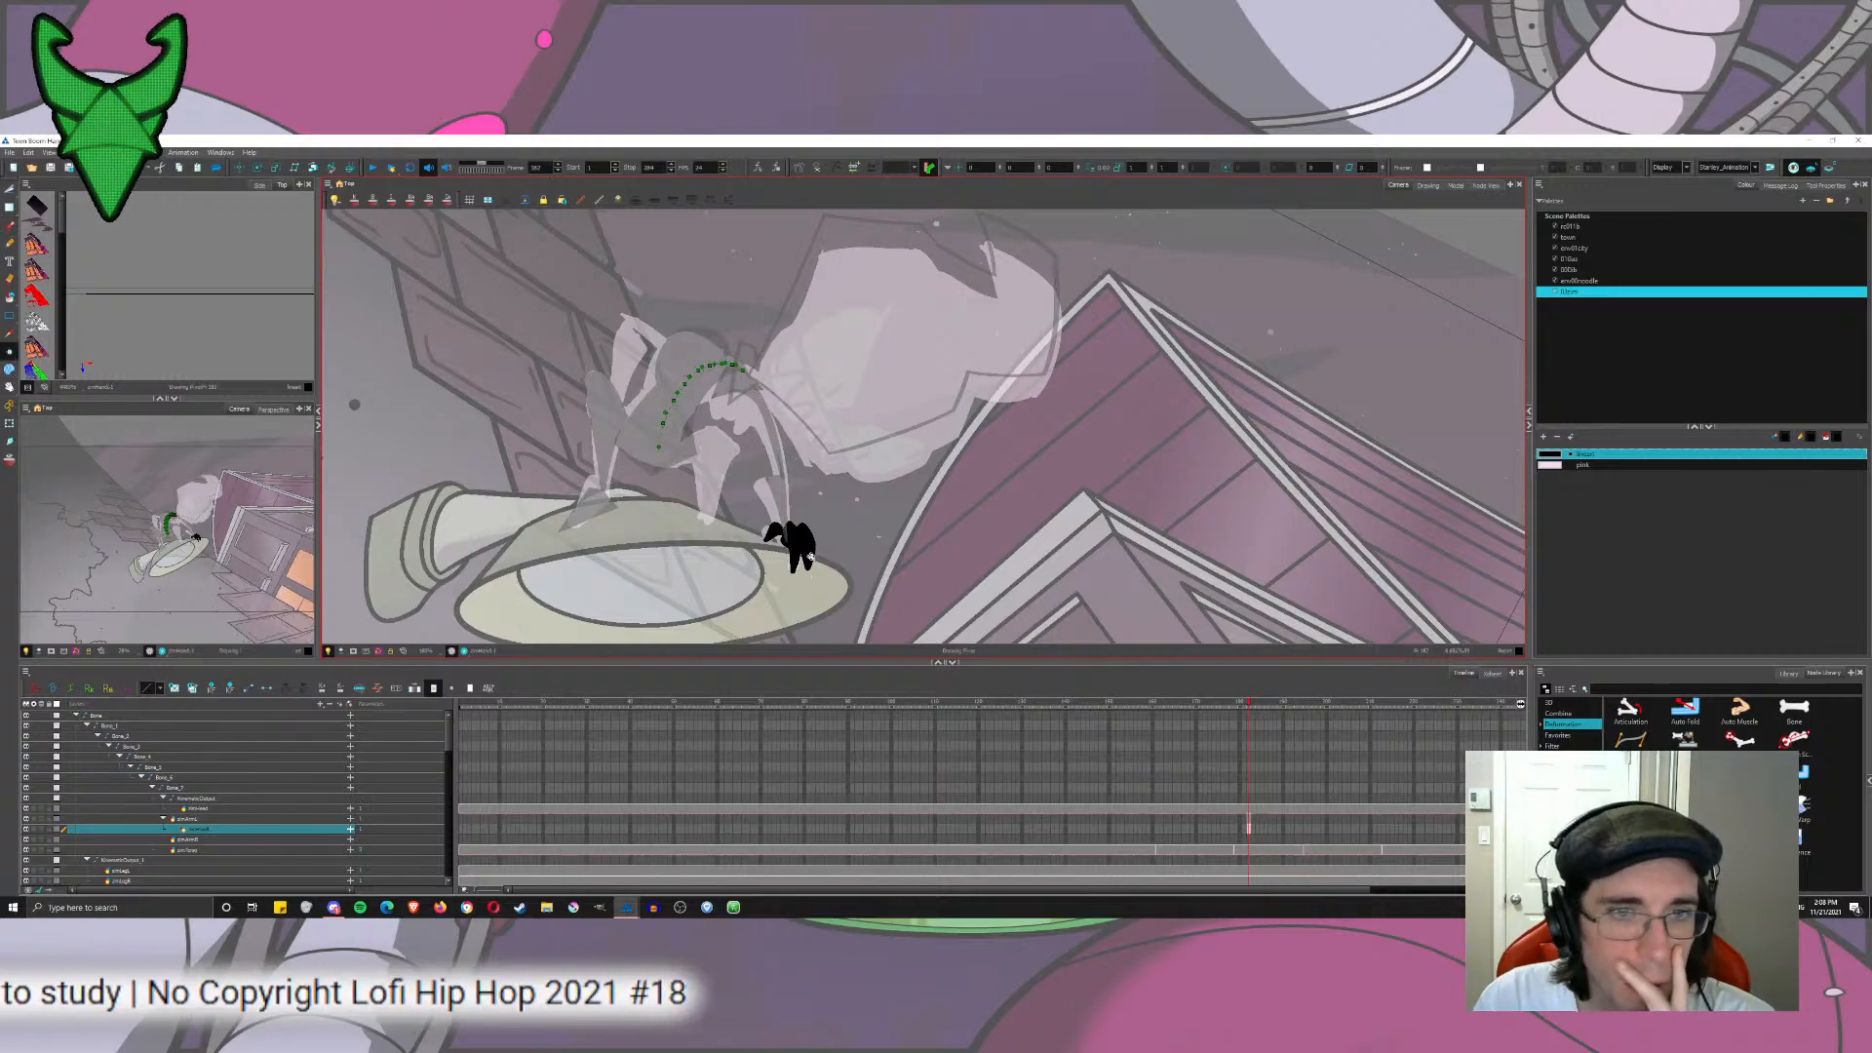
{"action": "left_click", "coordinate": [195, 818]}
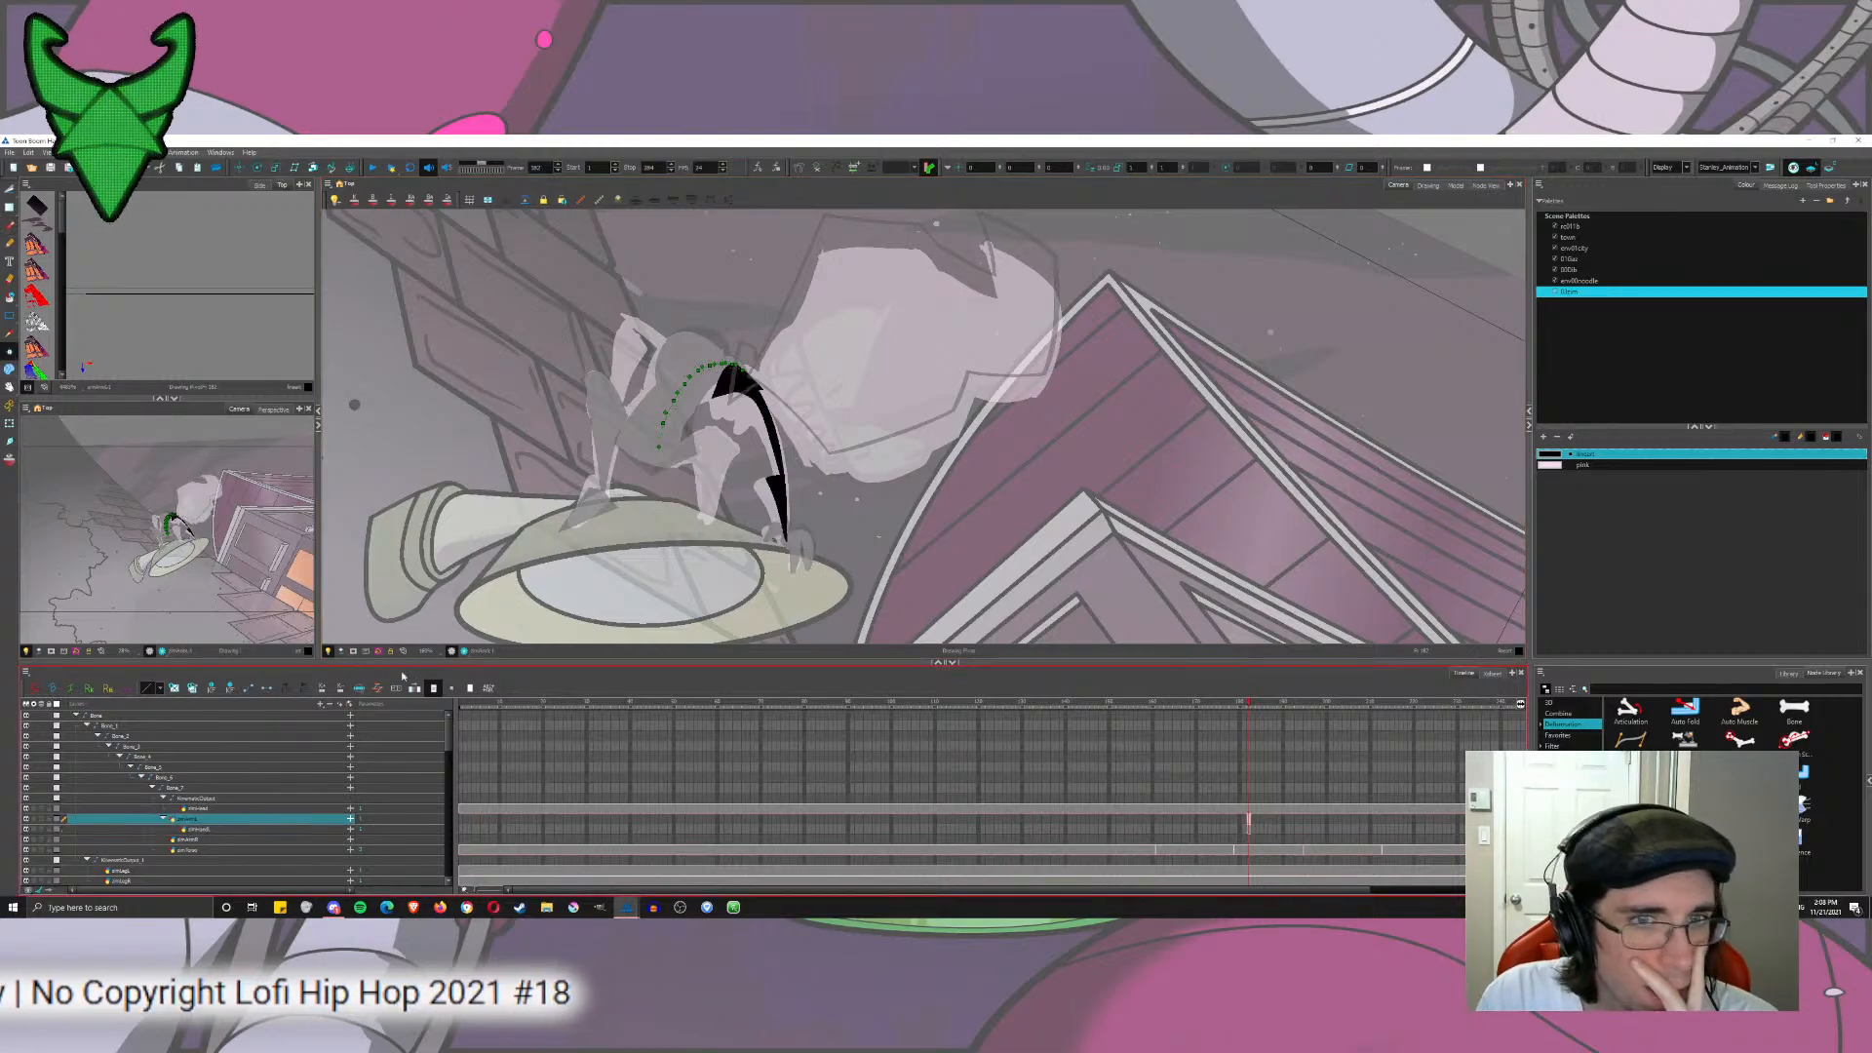
{"action": "left_click", "coordinate": [735, 380]}
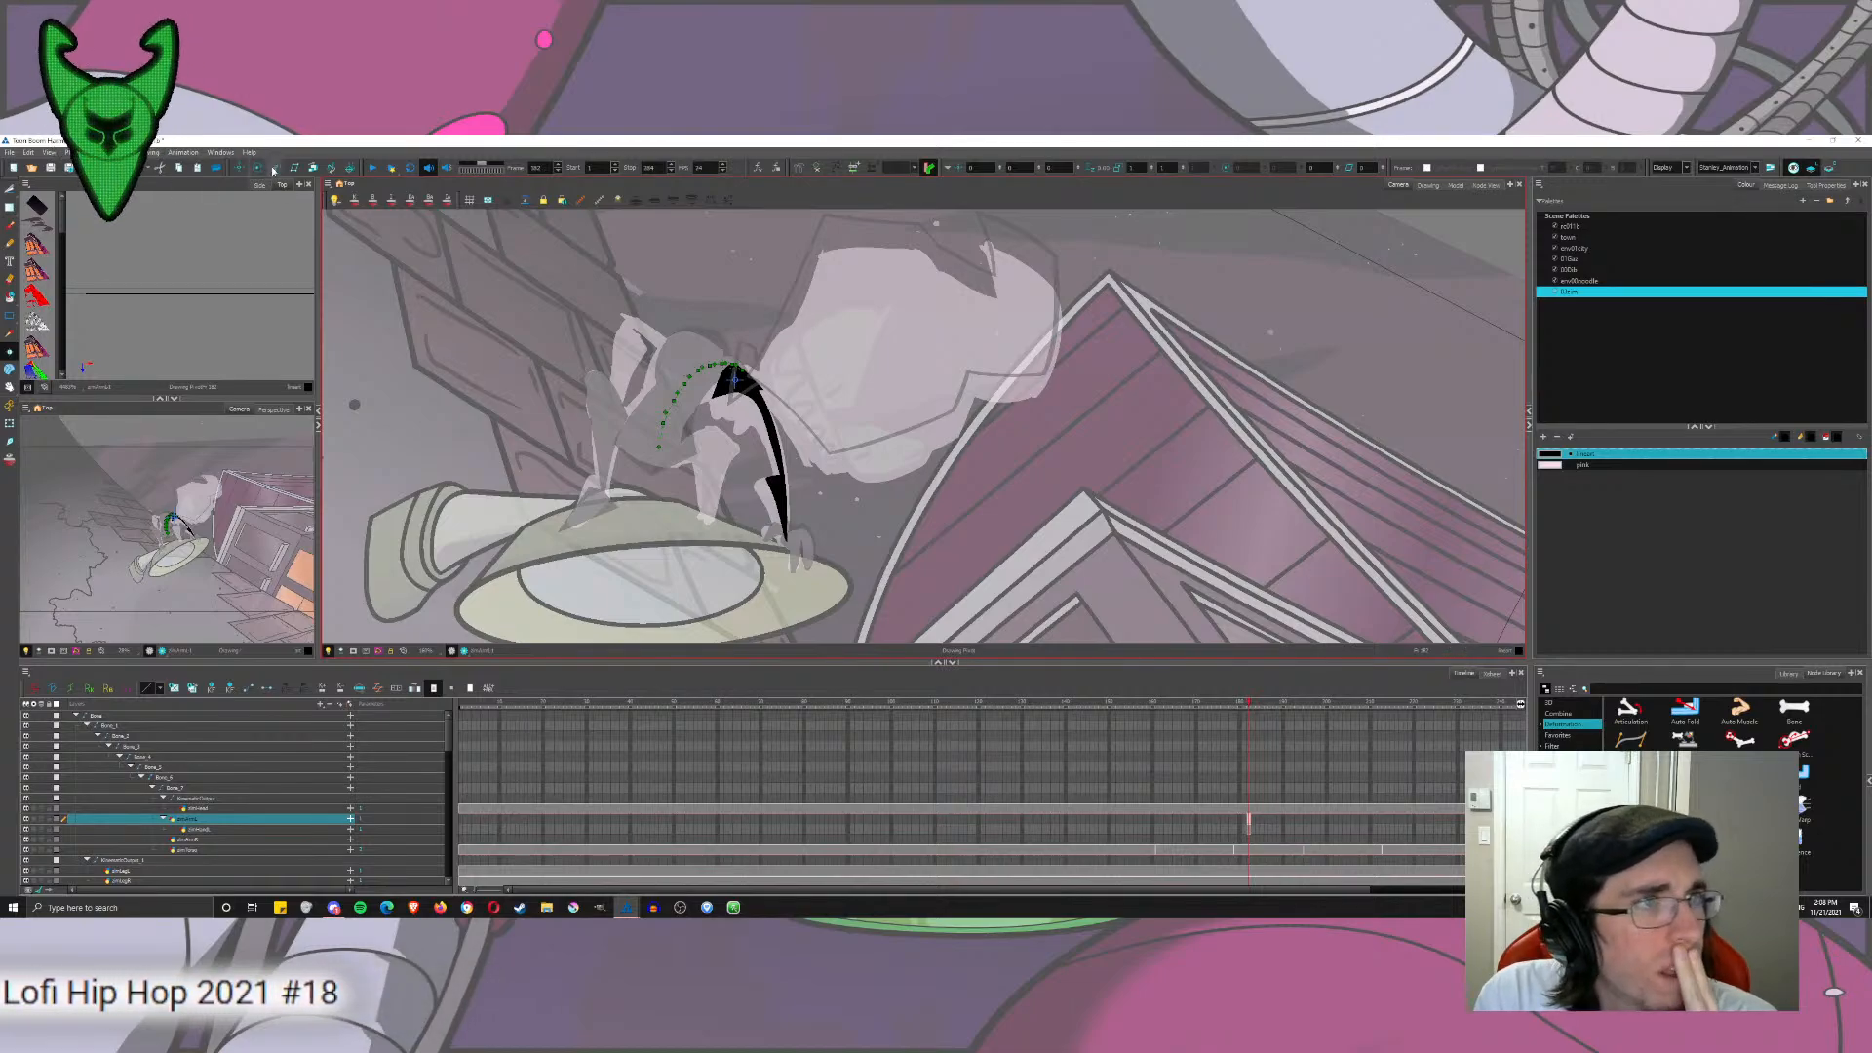
Step: Select the arm and its nested hand with the Transform tool in turn to check their pivots
{"action": "left_click", "coordinate": [312, 166]}
{"action": "left_click", "coordinate": [9, 189]}
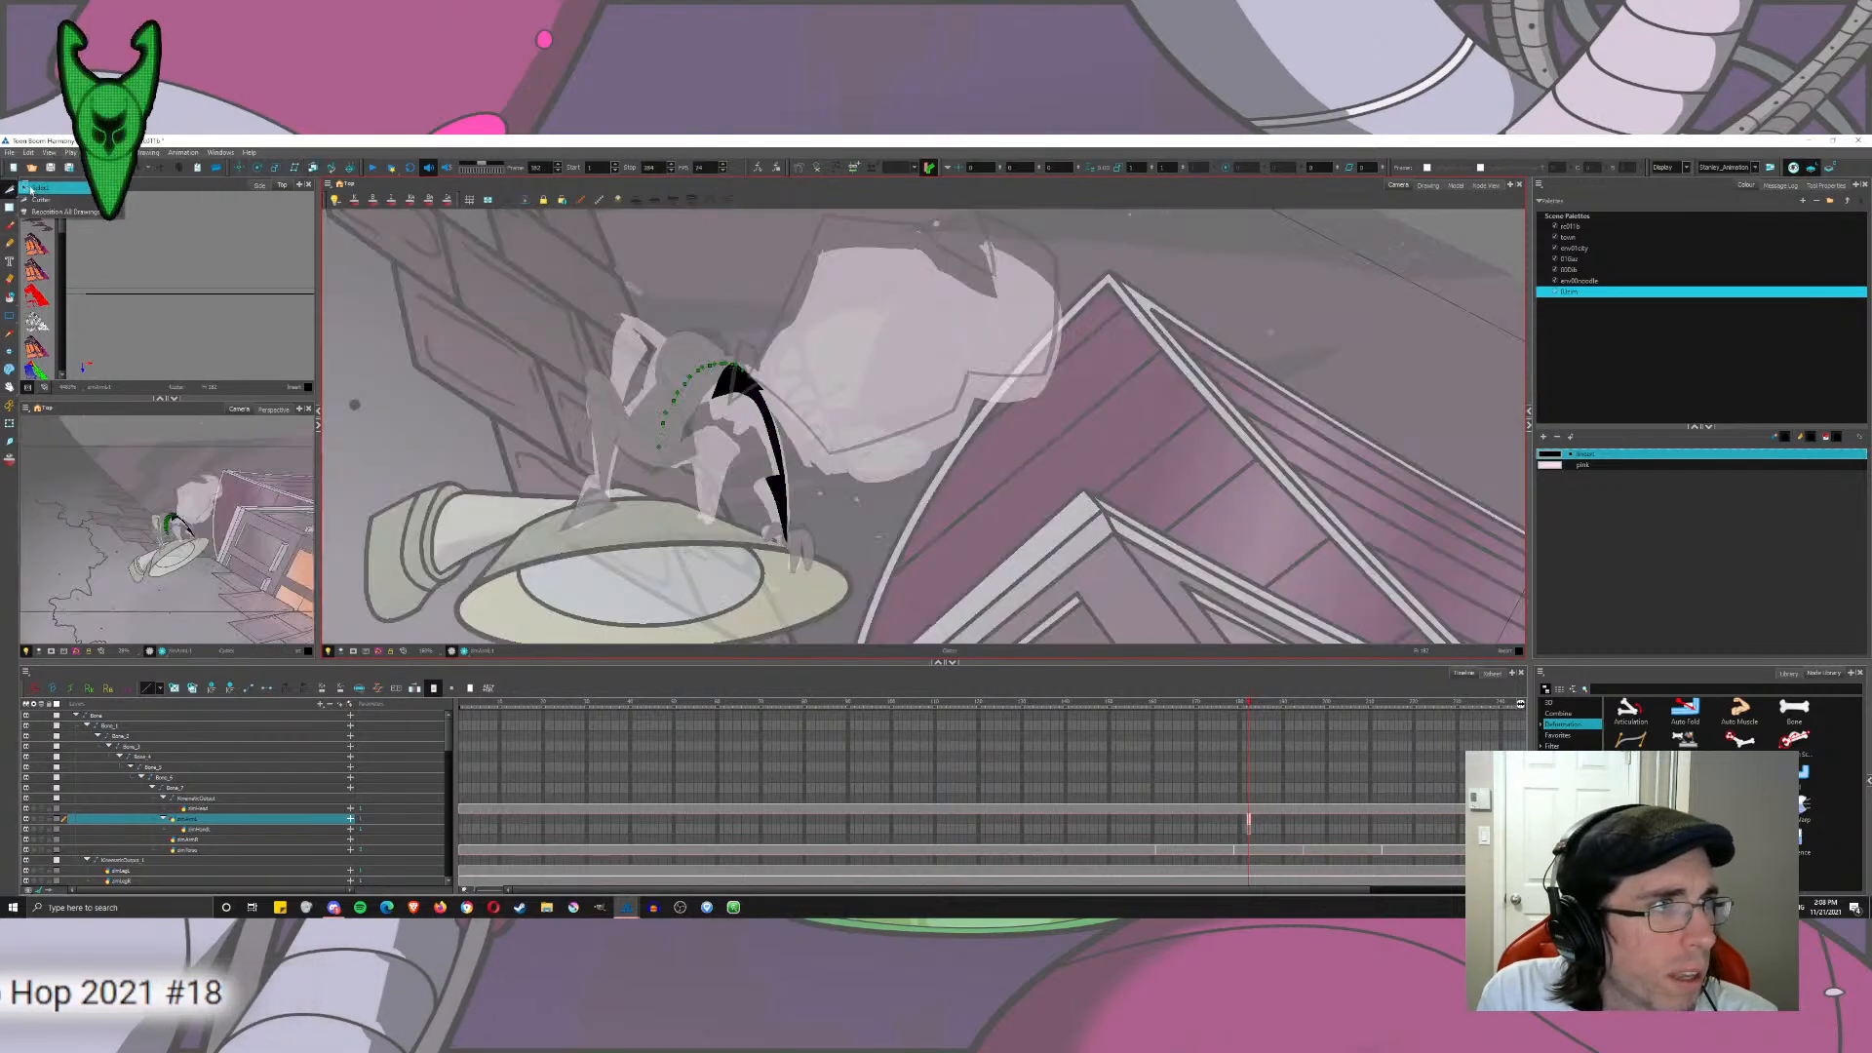
{"action": "left_click_drag", "start_coordinate": [201, 291], "coordinate": [250, 280]}
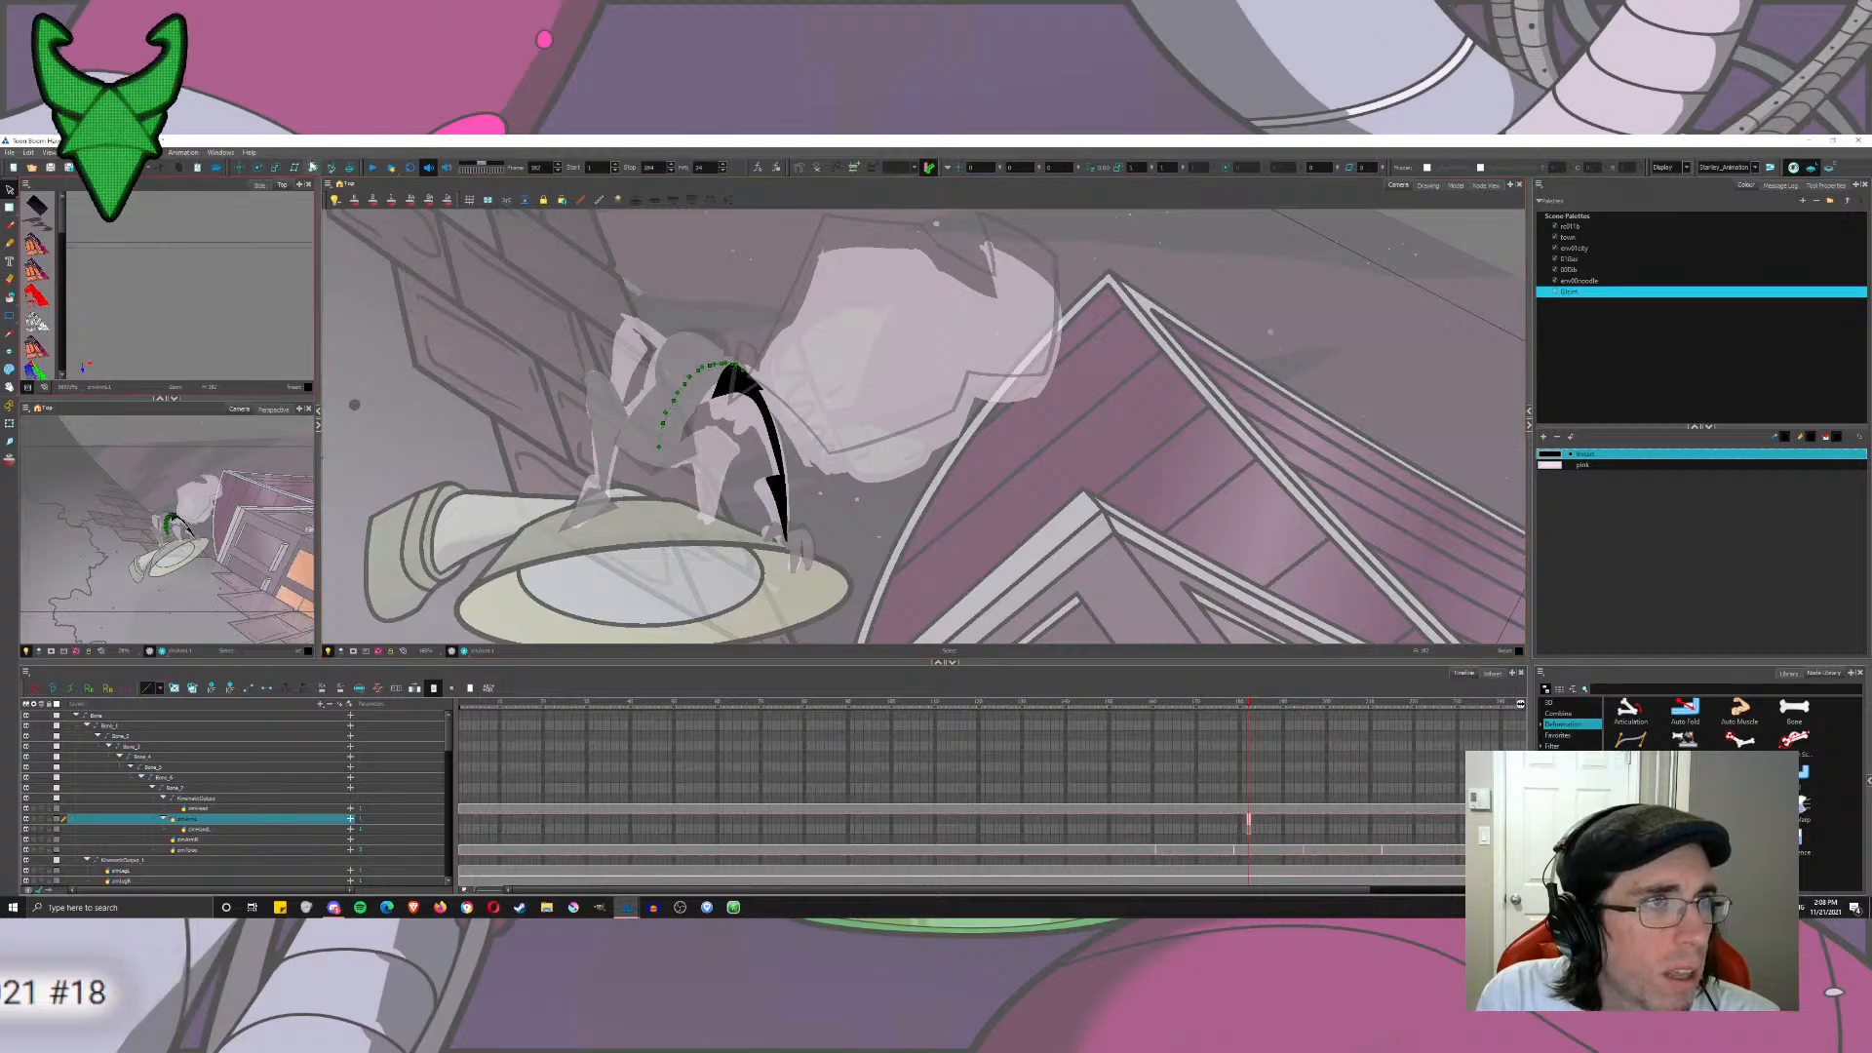
{"action": "left_click", "coordinate": [312, 167]}
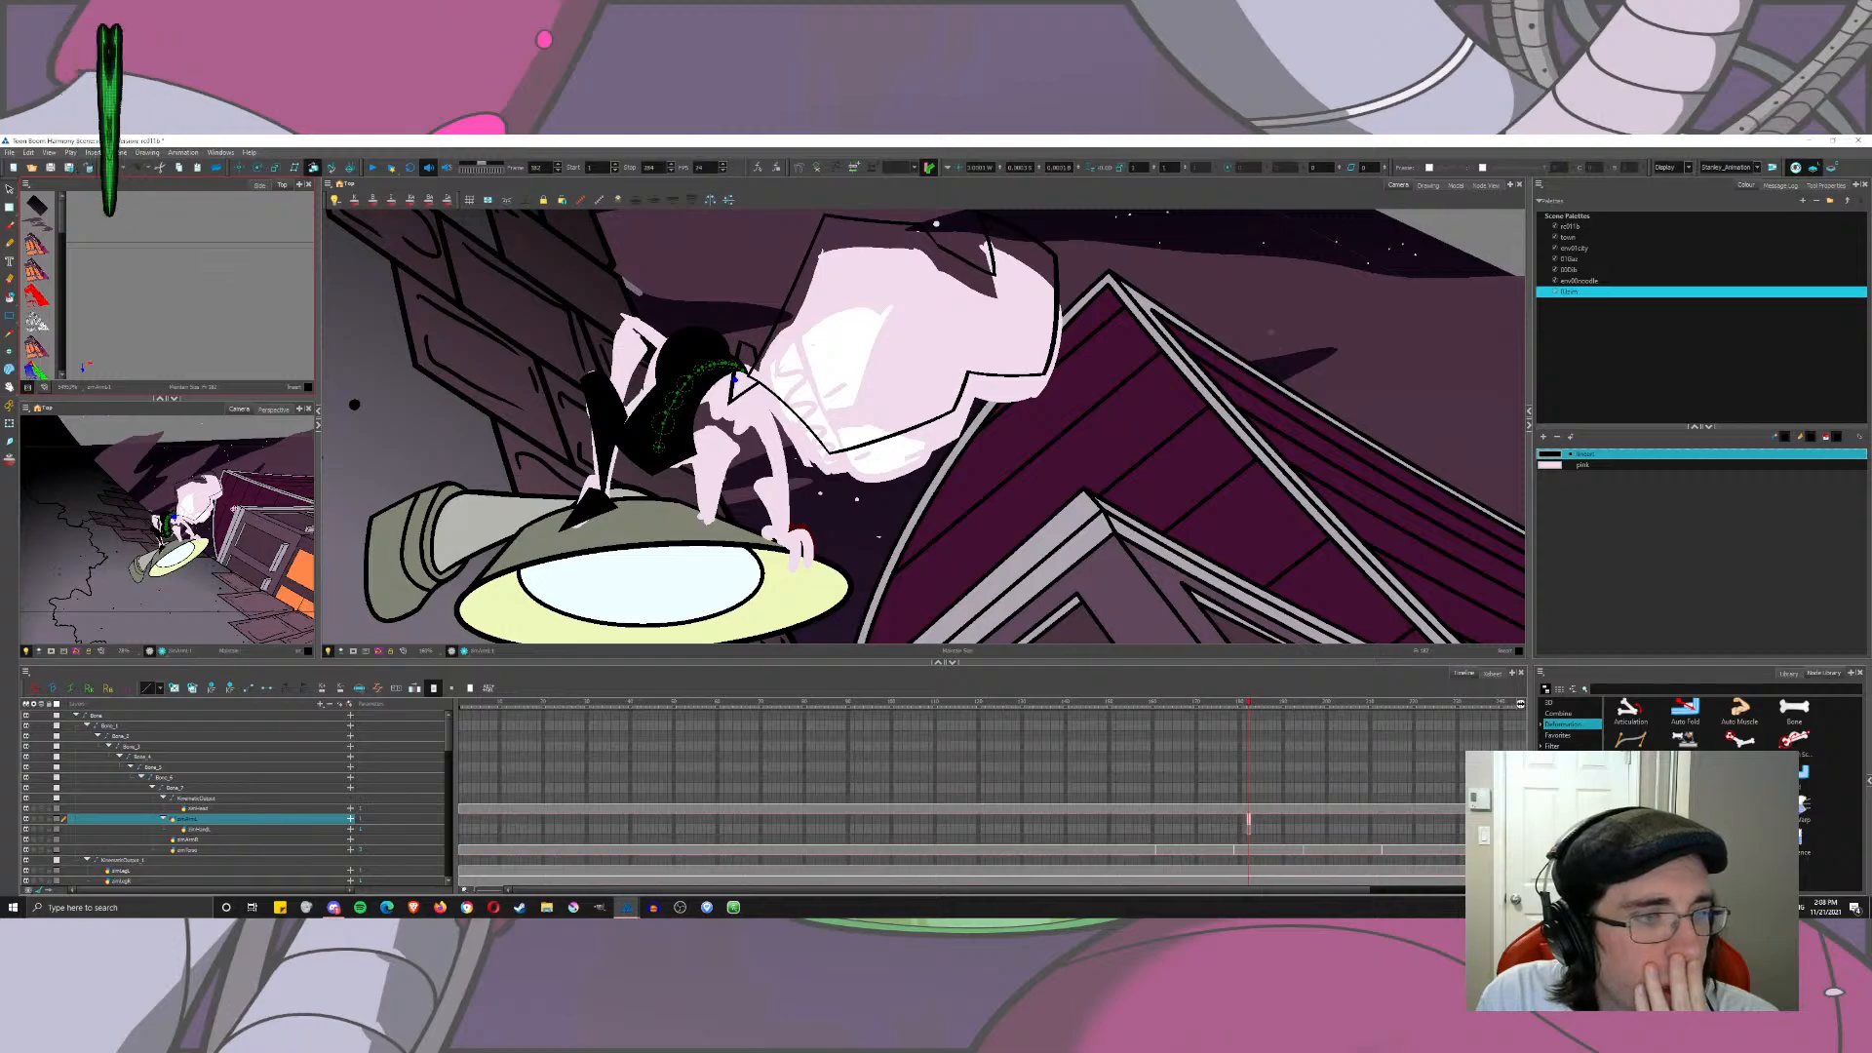
{"action": "left_click", "coordinate": [216, 829]}
{"action": "left_click_drag", "start_coordinate": [208, 259], "coordinate": [208, 268]}
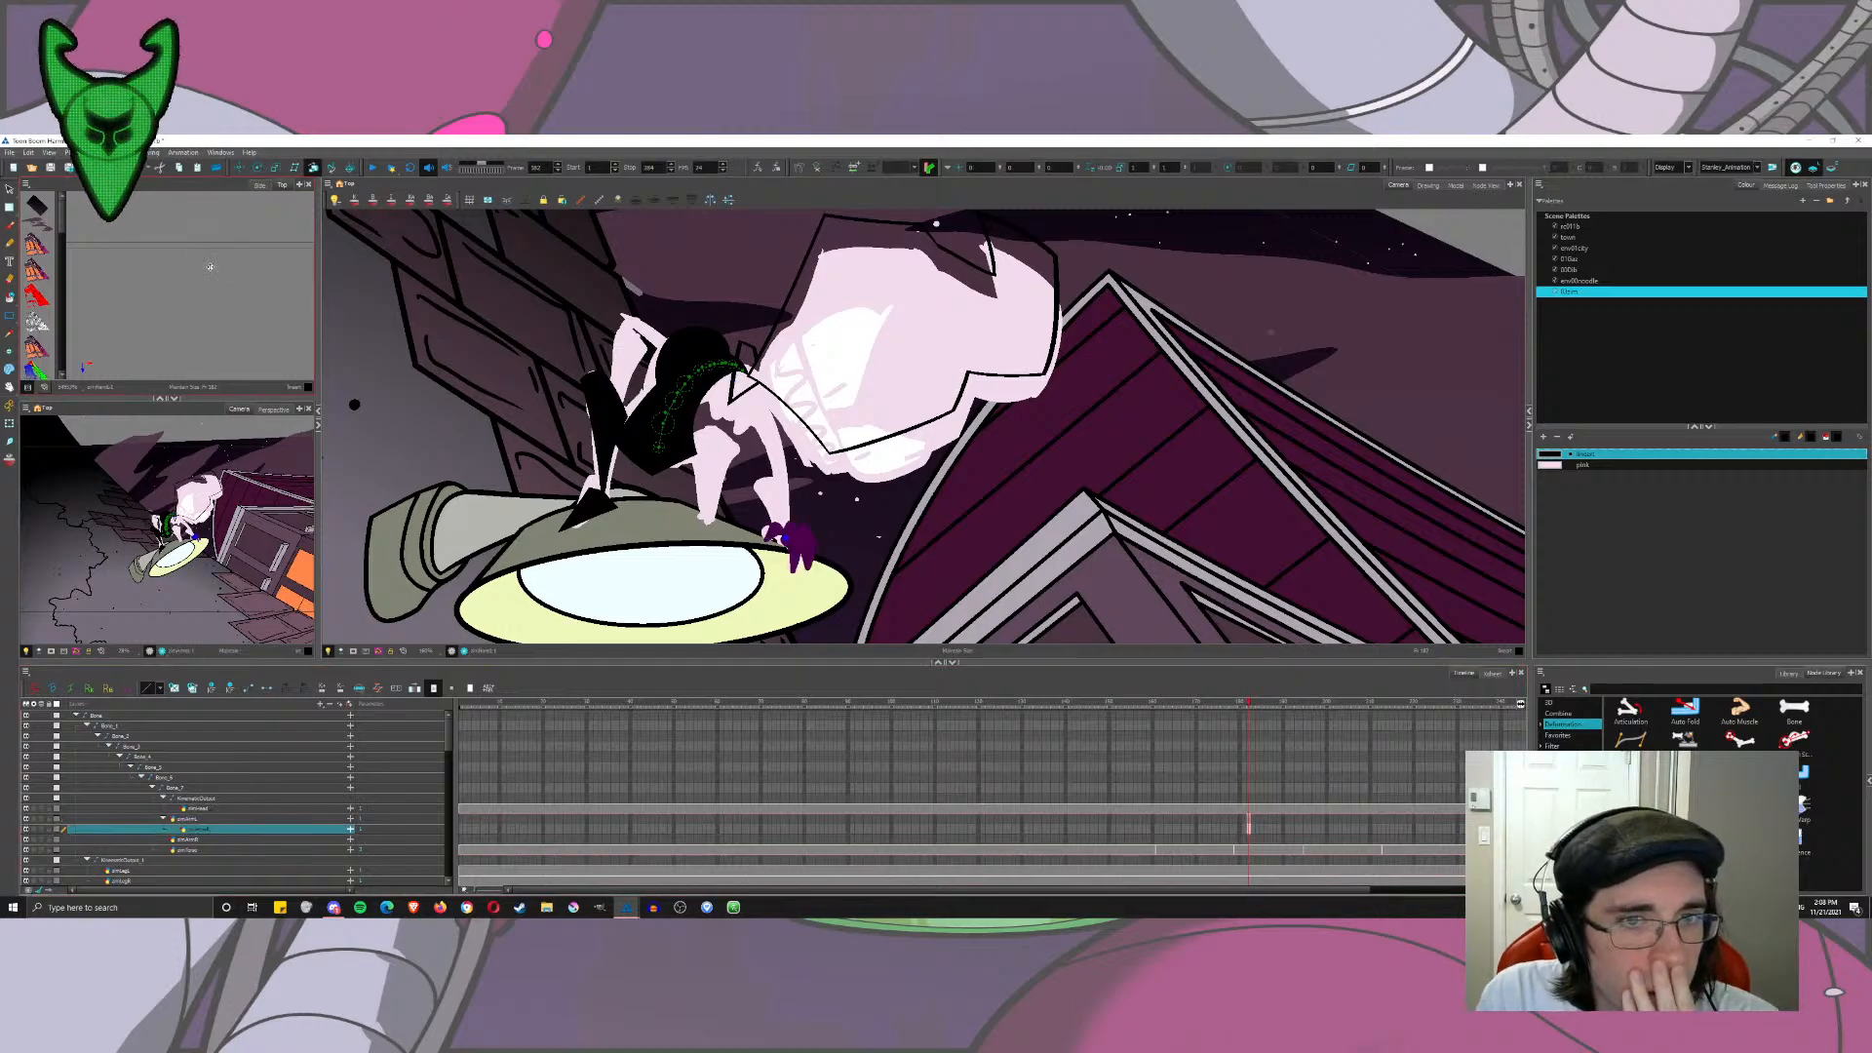
Step: Make the other arm's empty drawing layer current for brush drawing near that shoulder
{"action": "left_click", "coordinate": [10, 225]}
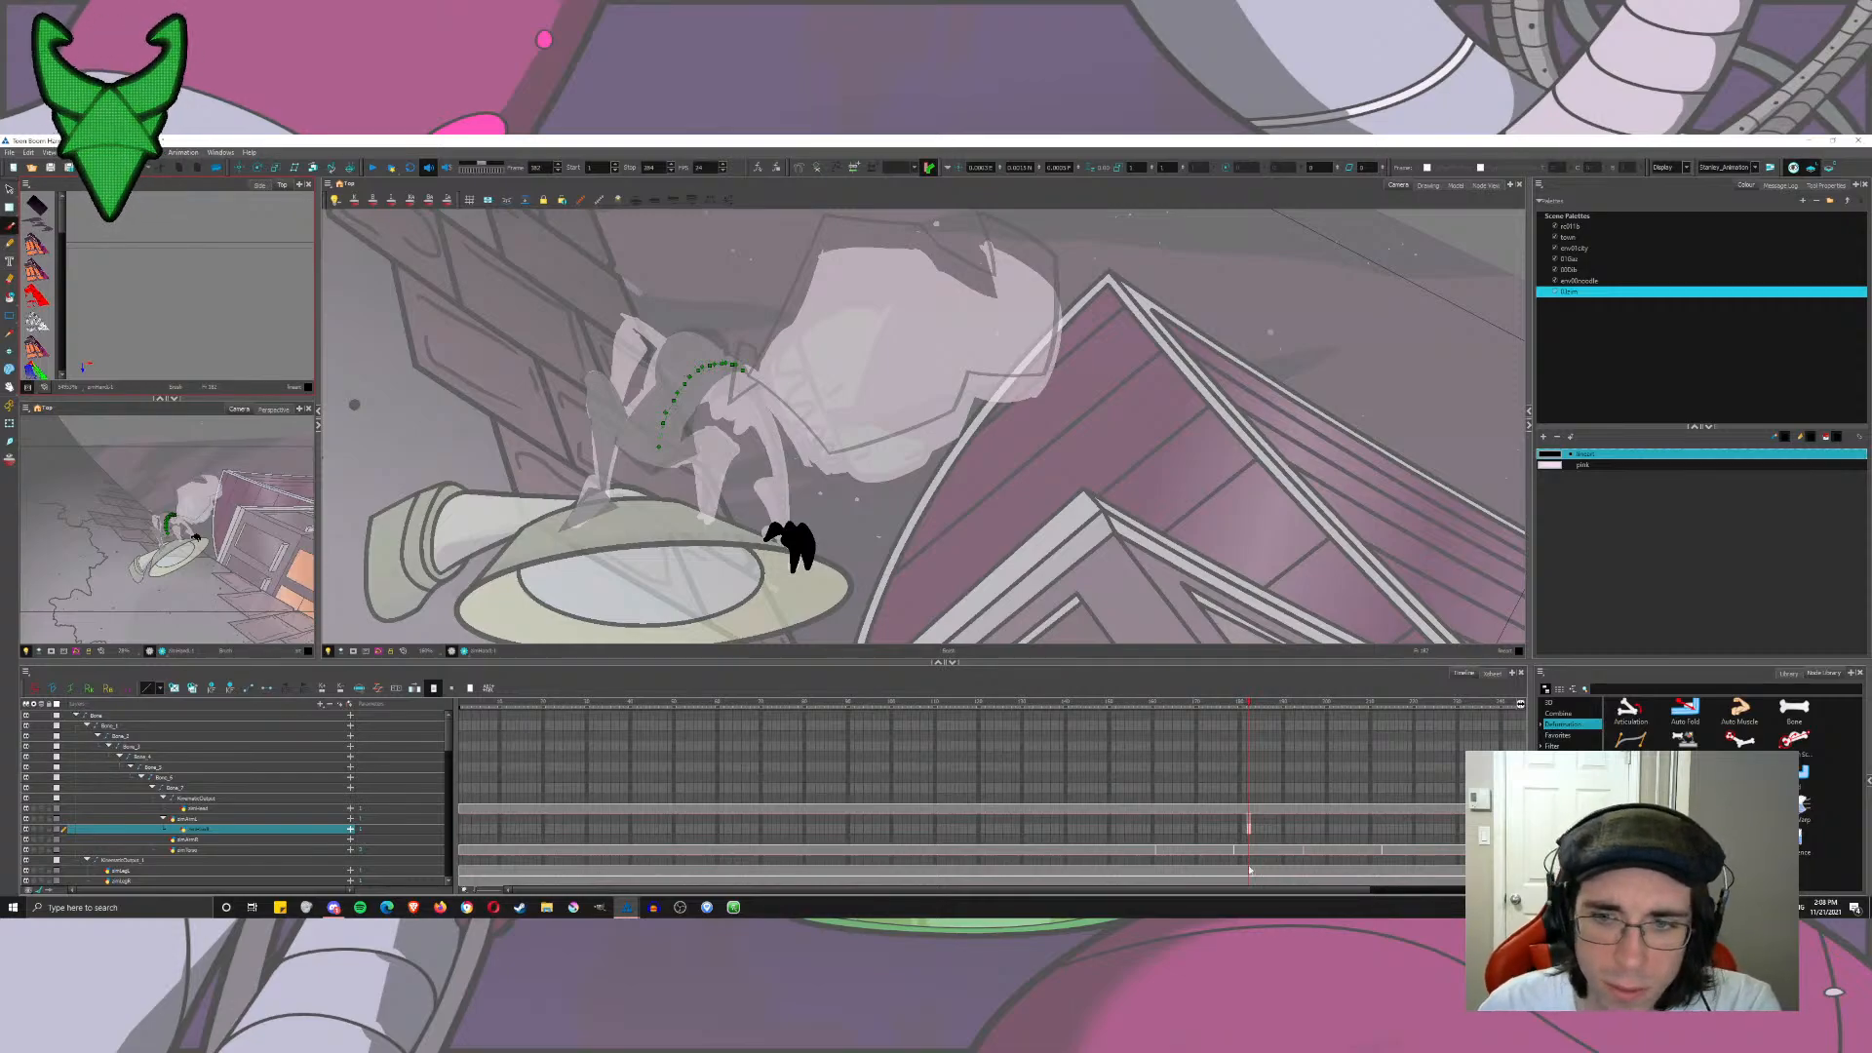
{"action": "left_click", "coordinate": [185, 841]}
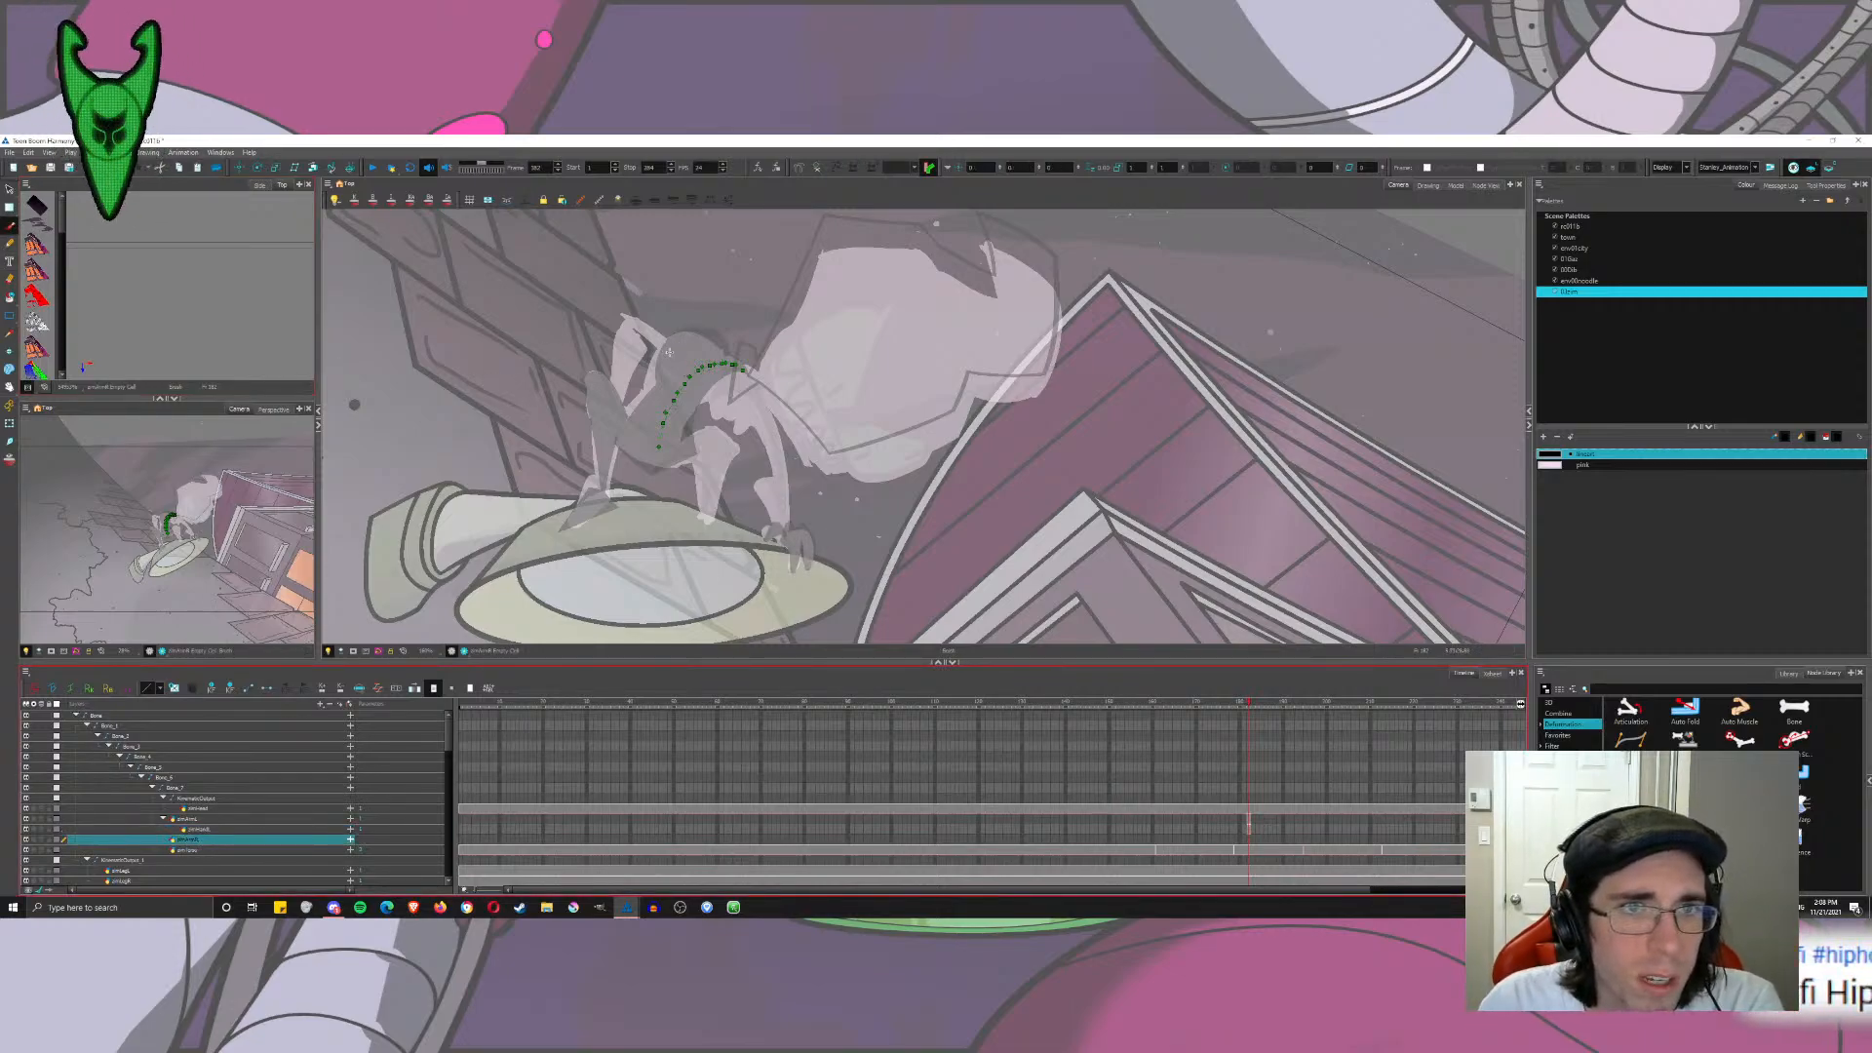
{"action": "scroll", "coordinate": [624, 297], "scroll_direction": "up", "scroll_amount": 2}
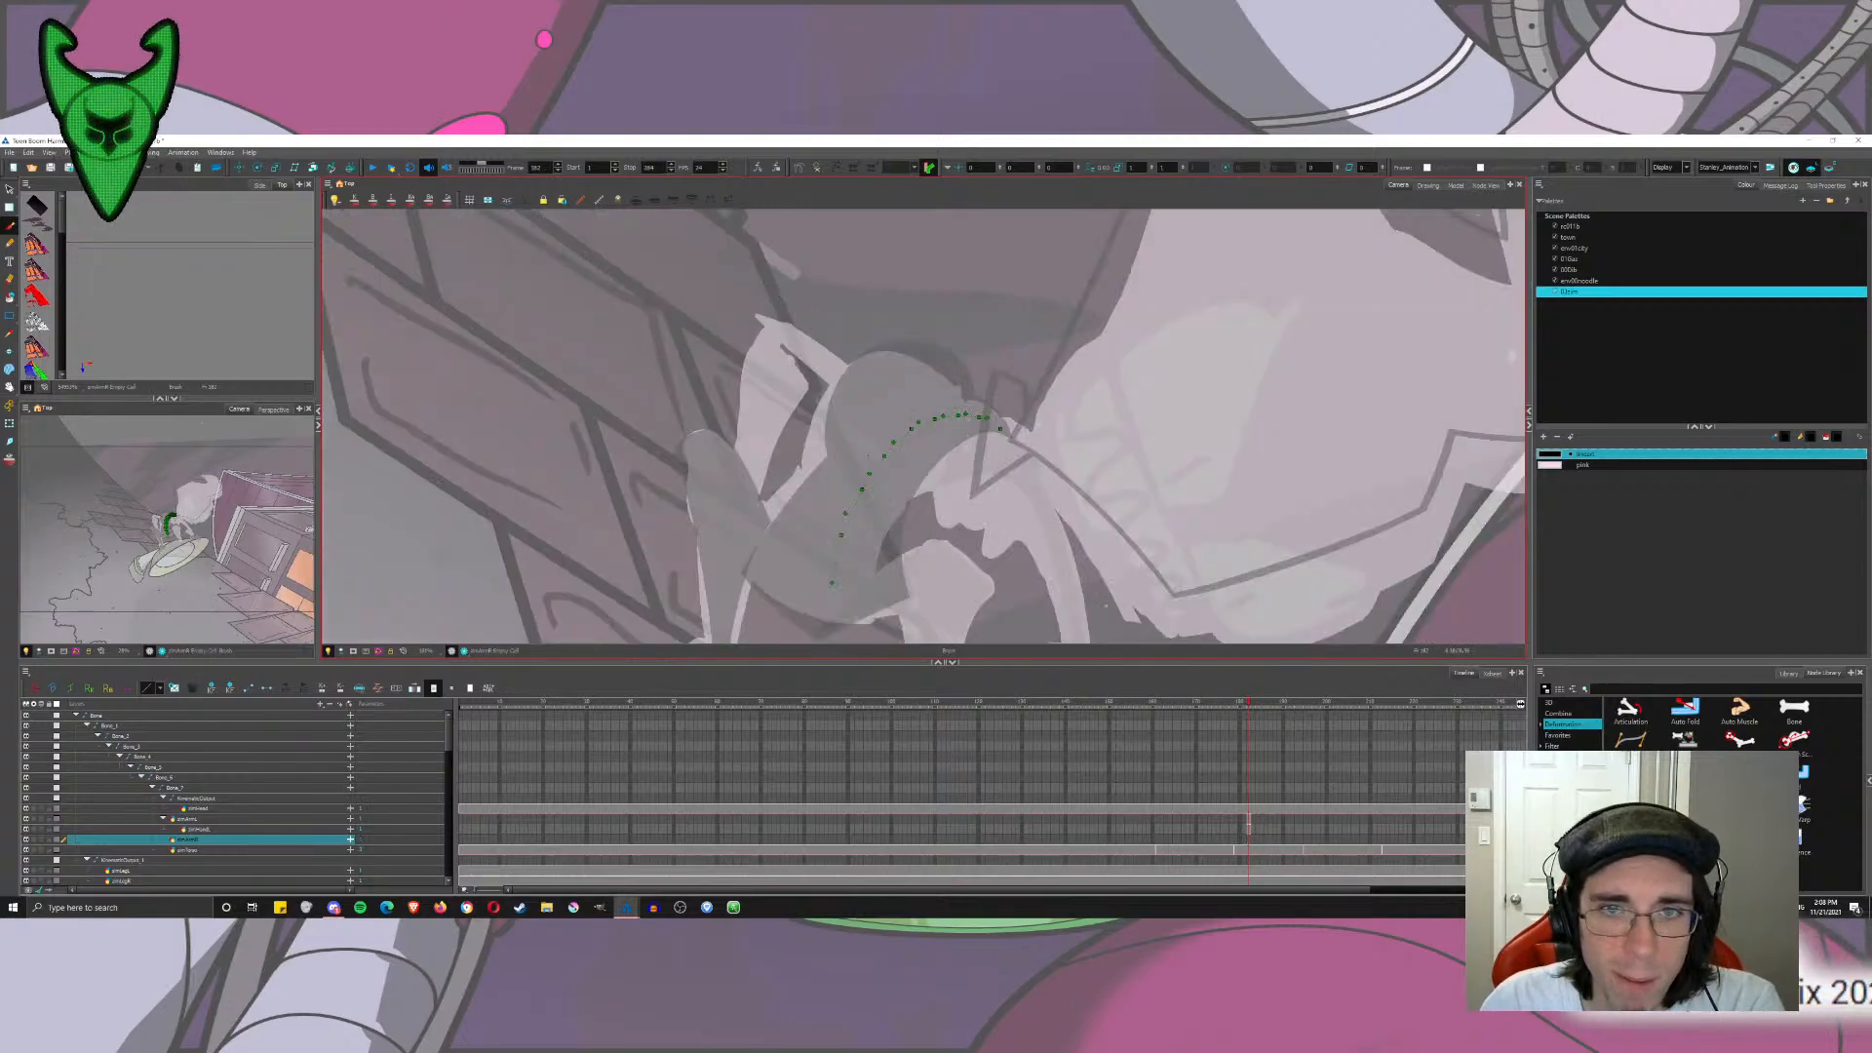
{"action": "mouse_move", "coordinate": [990, 353]}
{"action": "left_mouse_down"}
{"action": "mouse_move", "coordinate": [964, 460]}
{"action": "mouse_move", "coordinate": [985, 365]}
{"action": "mouse_move", "coordinate": [929, 390]}
{"action": "mouse_move", "coordinate": [961, 498]}
{"action": "left_mouse_up"}
{"action": "key", "text": "ctrl+z"}
{"action": "key", "text": "ctrl+z"}
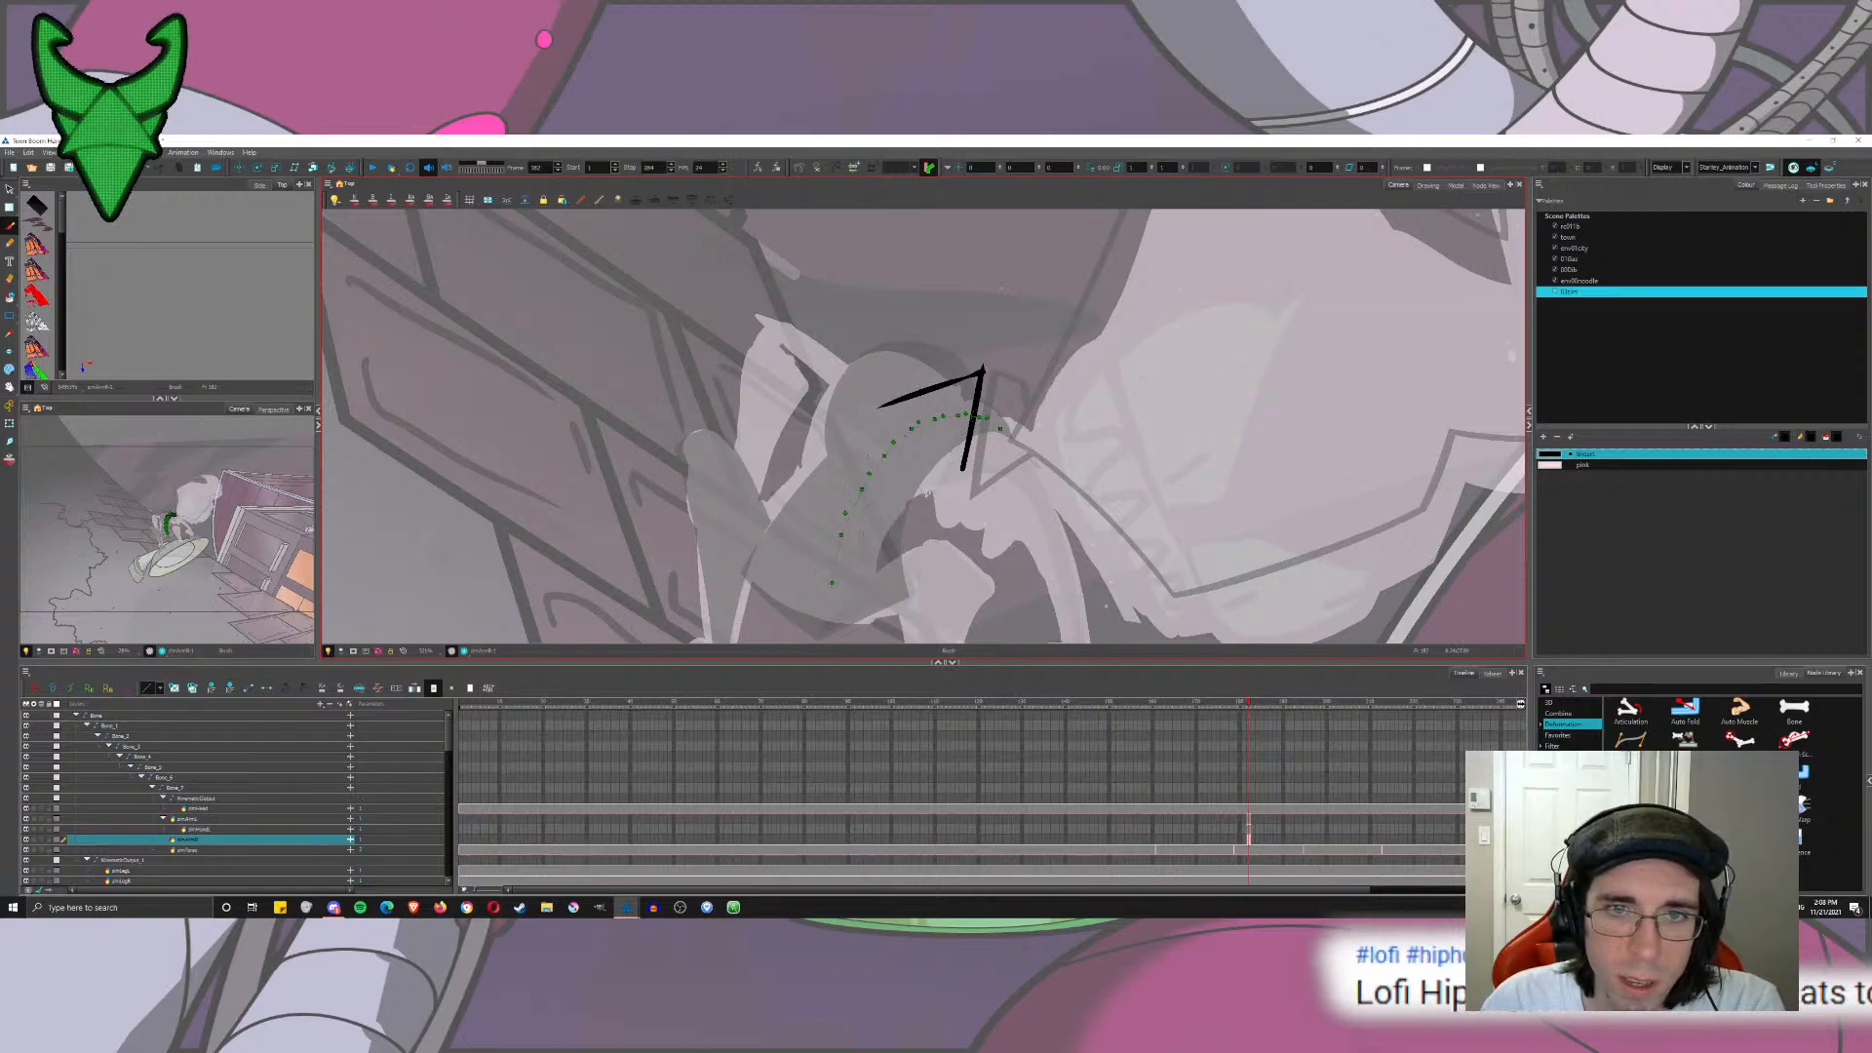
{"action": "mouse_move", "coordinate": [940, 391]}
{"action": "left_mouse_down"}
{"action": "mouse_move", "coordinate": [926, 495]}
{"action": "mouse_move", "coordinate": [976, 358]}
{"action": "left_mouse_up"}
{"action": "key", "text": "ctrl+z"}
{"action": "key", "text": "ctrl+z"}
{"action": "key", "text": "ctrl+z"}
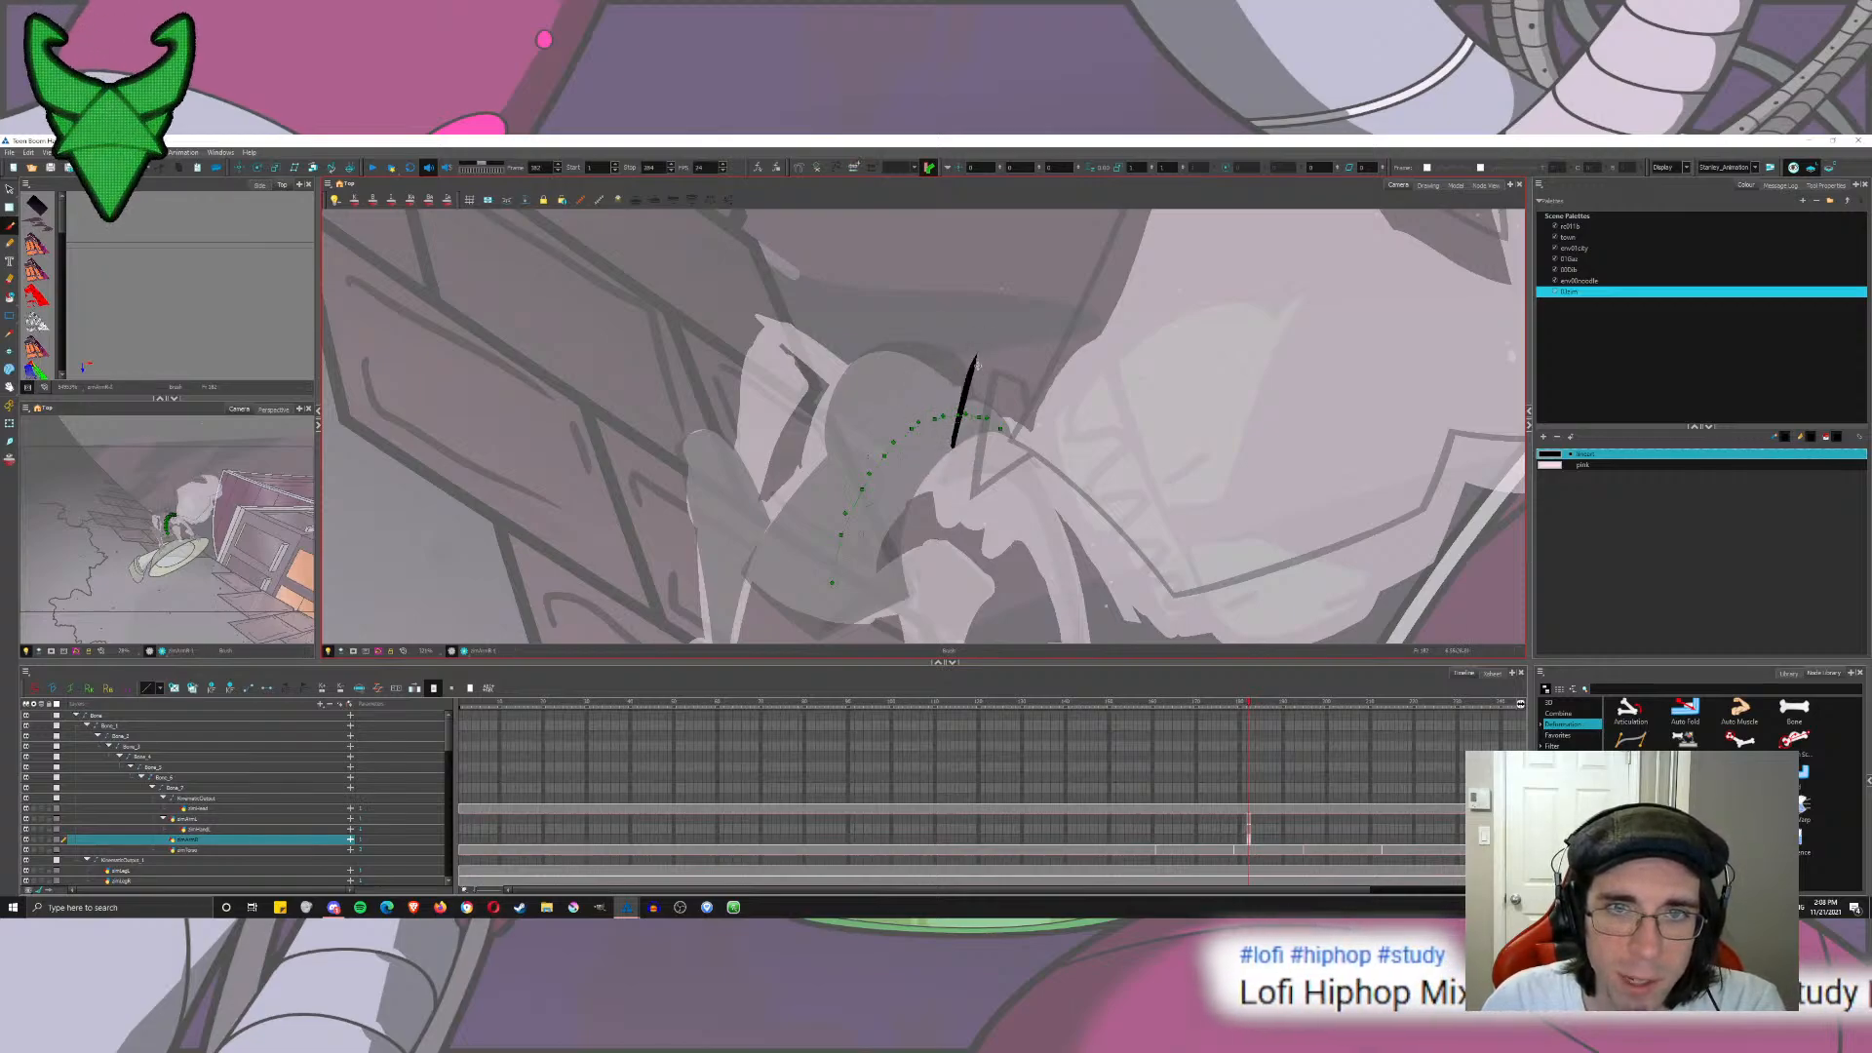
{"action": "key", "text": "ctrl+z"}
{"action": "mouse_move", "coordinate": [964, 441]}
{"action": "left_mouse_down"}
{"action": "mouse_move", "coordinate": [990, 374]}
{"action": "mouse_move", "coordinate": [944, 363]}
{"action": "mouse_move", "coordinate": [942, 447]}
{"action": "mouse_move", "coordinate": [979, 403]}
{"action": "left_mouse_up"}
{"action": "key", "text": "ctrl+z"}
{"action": "key", "text": "ctrl+z"}
{"action": "key", "text": "ctrl+z"}
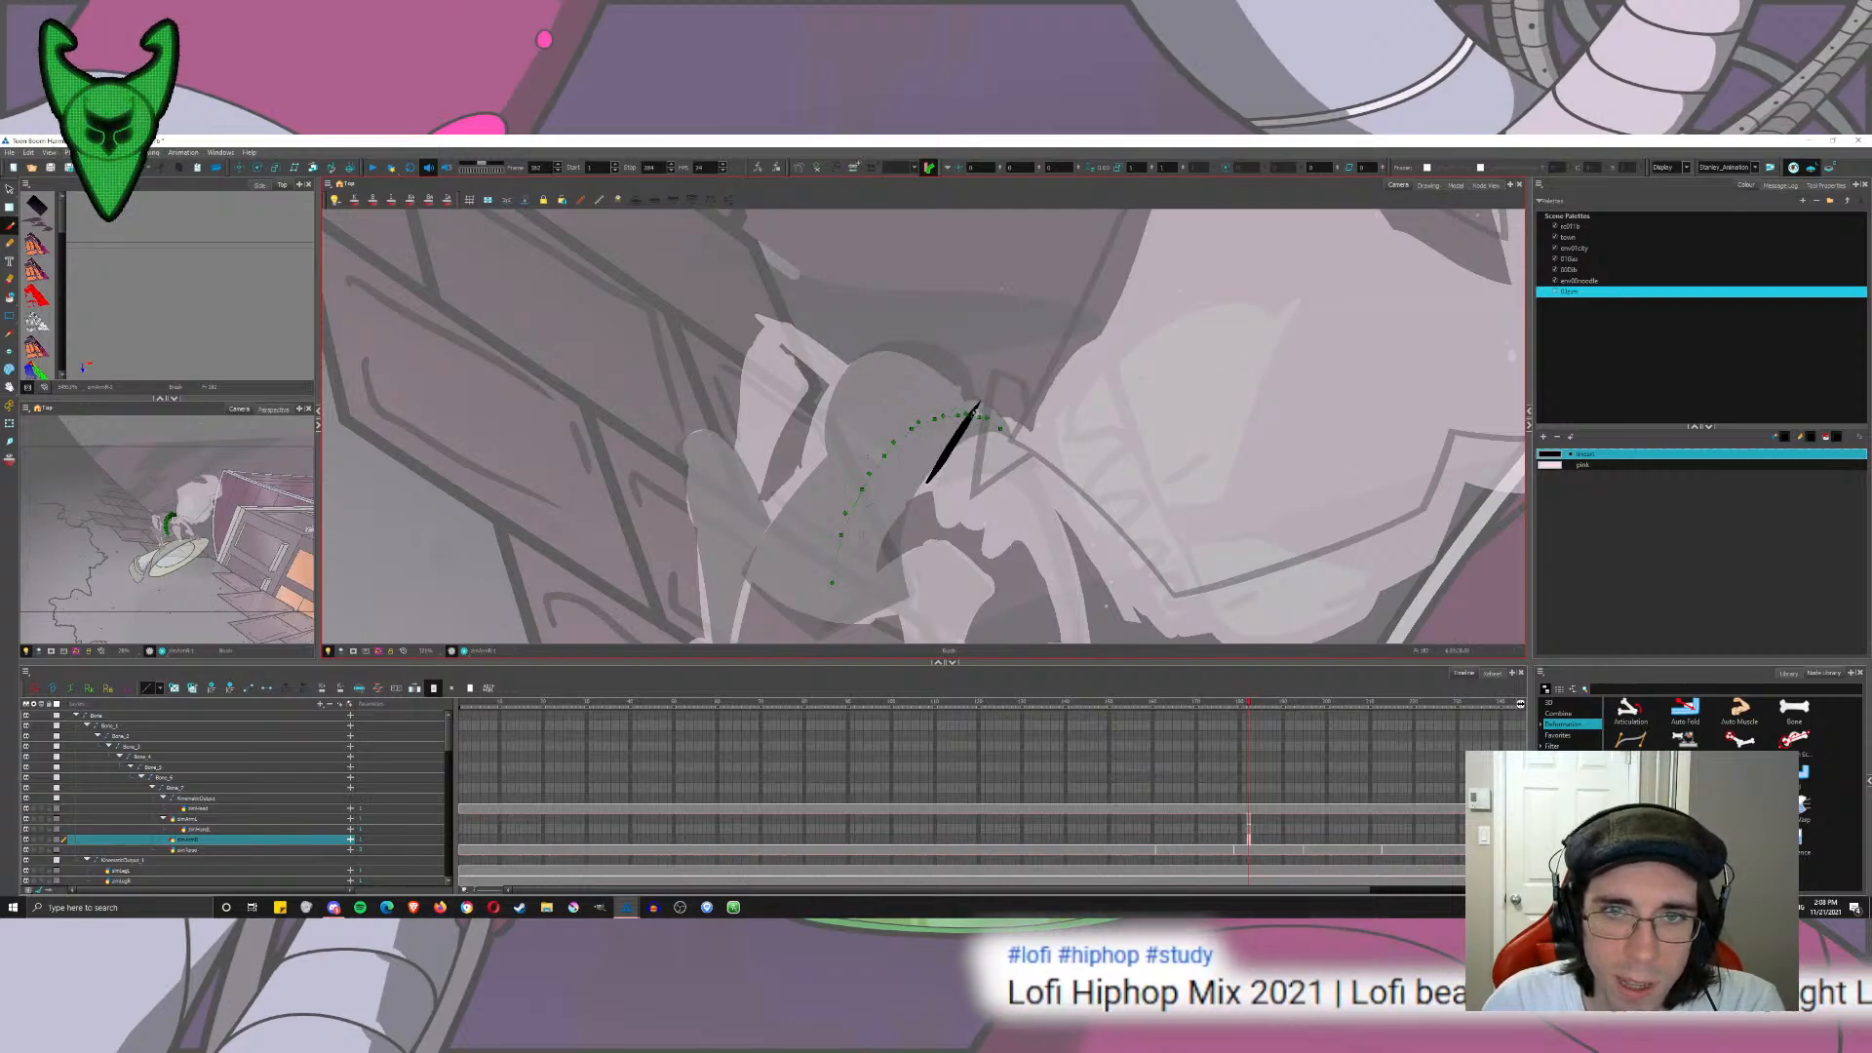
{"action": "key", "text": "ctrl+z"}
{"action": "mouse_move", "coordinate": [925, 491]}
{"action": "left_mouse_down"}
{"action": "mouse_move", "coordinate": [990, 404]}
{"action": "mouse_move", "coordinate": [964, 349]}
{"action": "mouse_move", "coordinate": [854, 418]}
{"action": "left_mouse_up"}
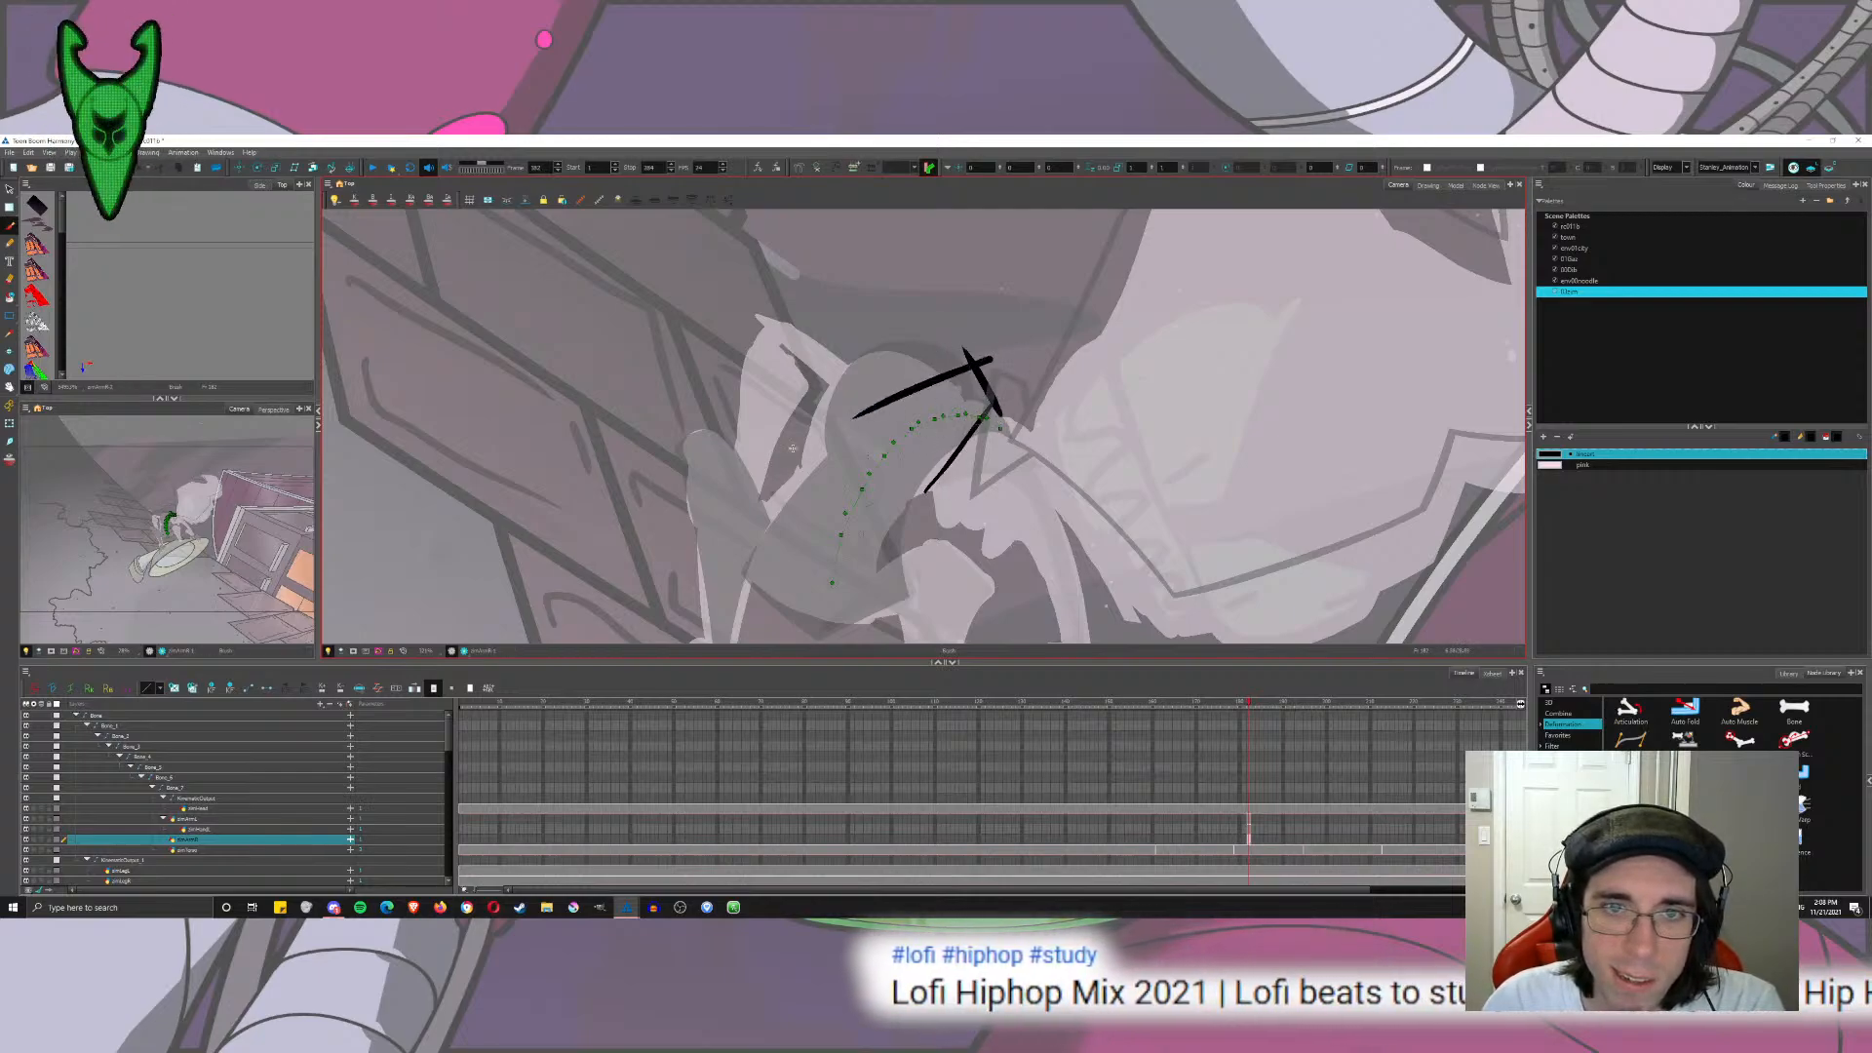
{"action": "left_click_drag", "start_coordinate": [943, 484], "coordinate": [951, 518]}
{"action": "key", "text": "ctrl+z"}
{"action": "left_click_drag", "start_coordinate": [909, 364], "coordinate": [936, 507]}
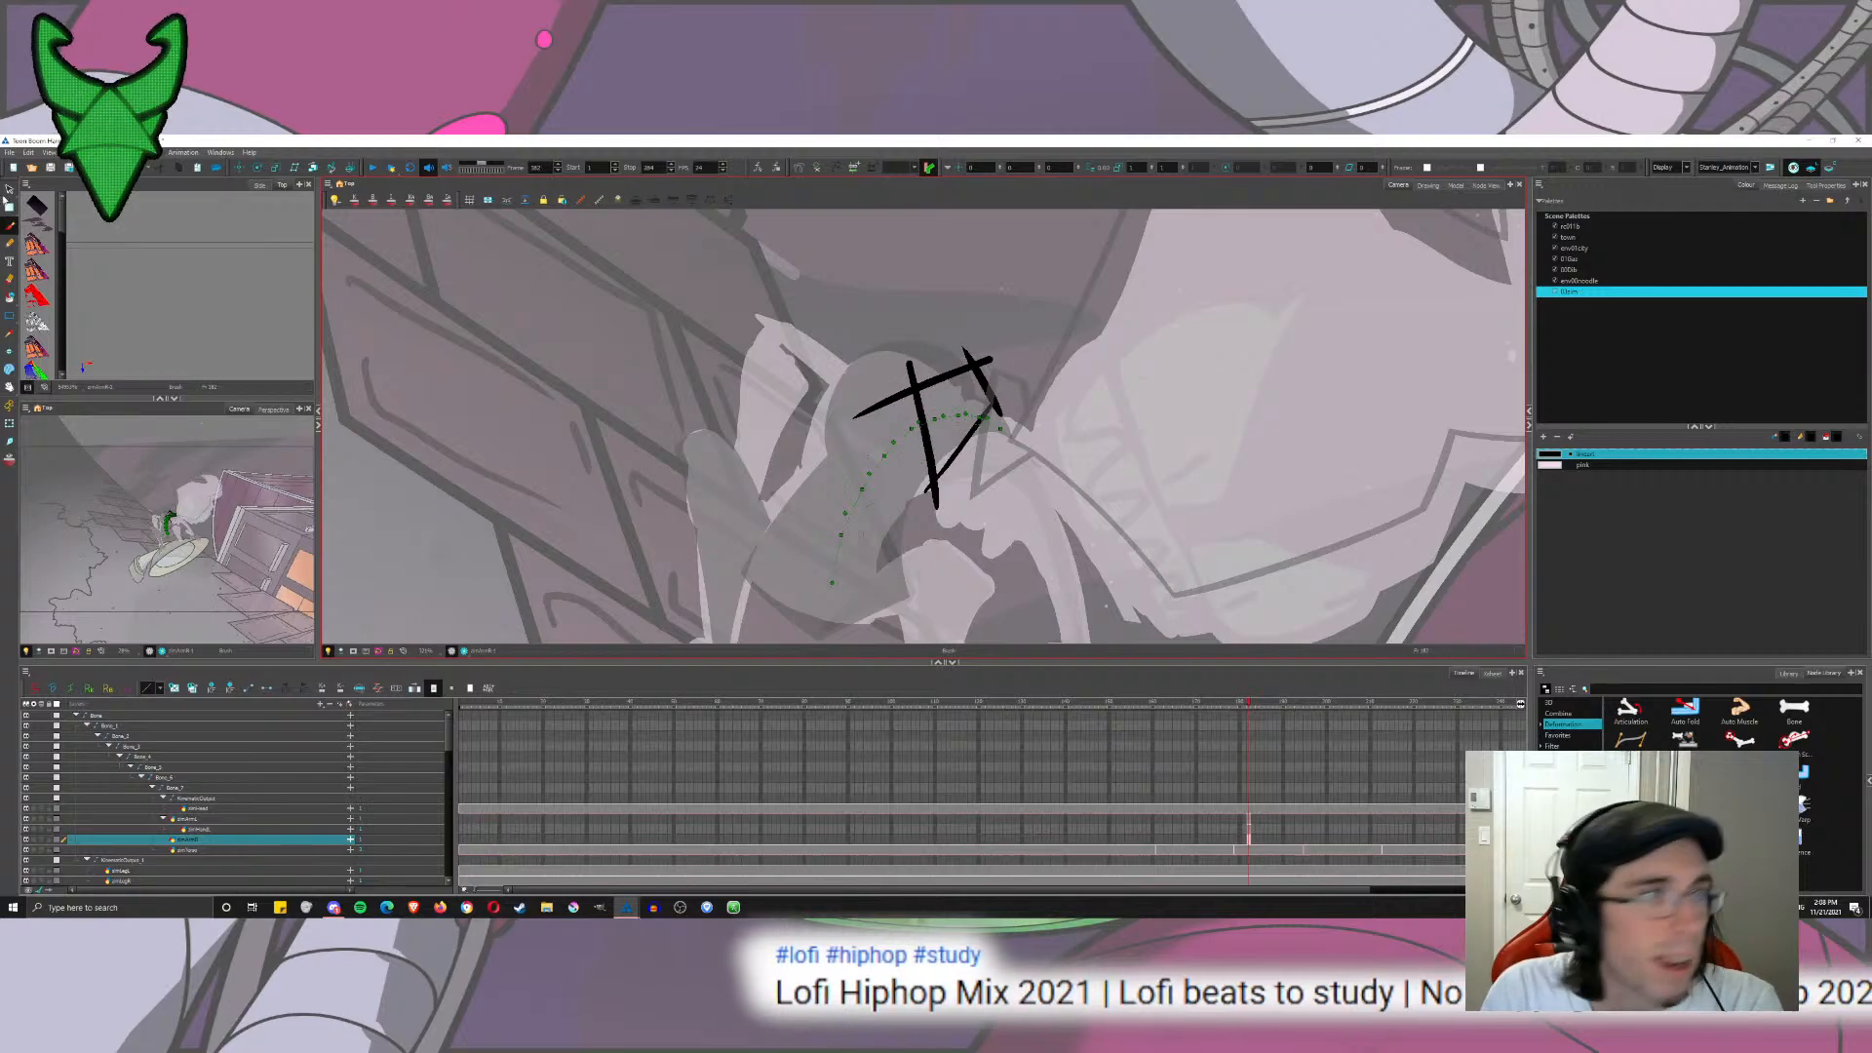
{"action": "key", "text": "ctrl+z"}
{"action": "key", "text": "ctrl+z"}
{"action": "key", "text": "ctrl+z"}
{"action": "key", "text": "ctrl+z"}
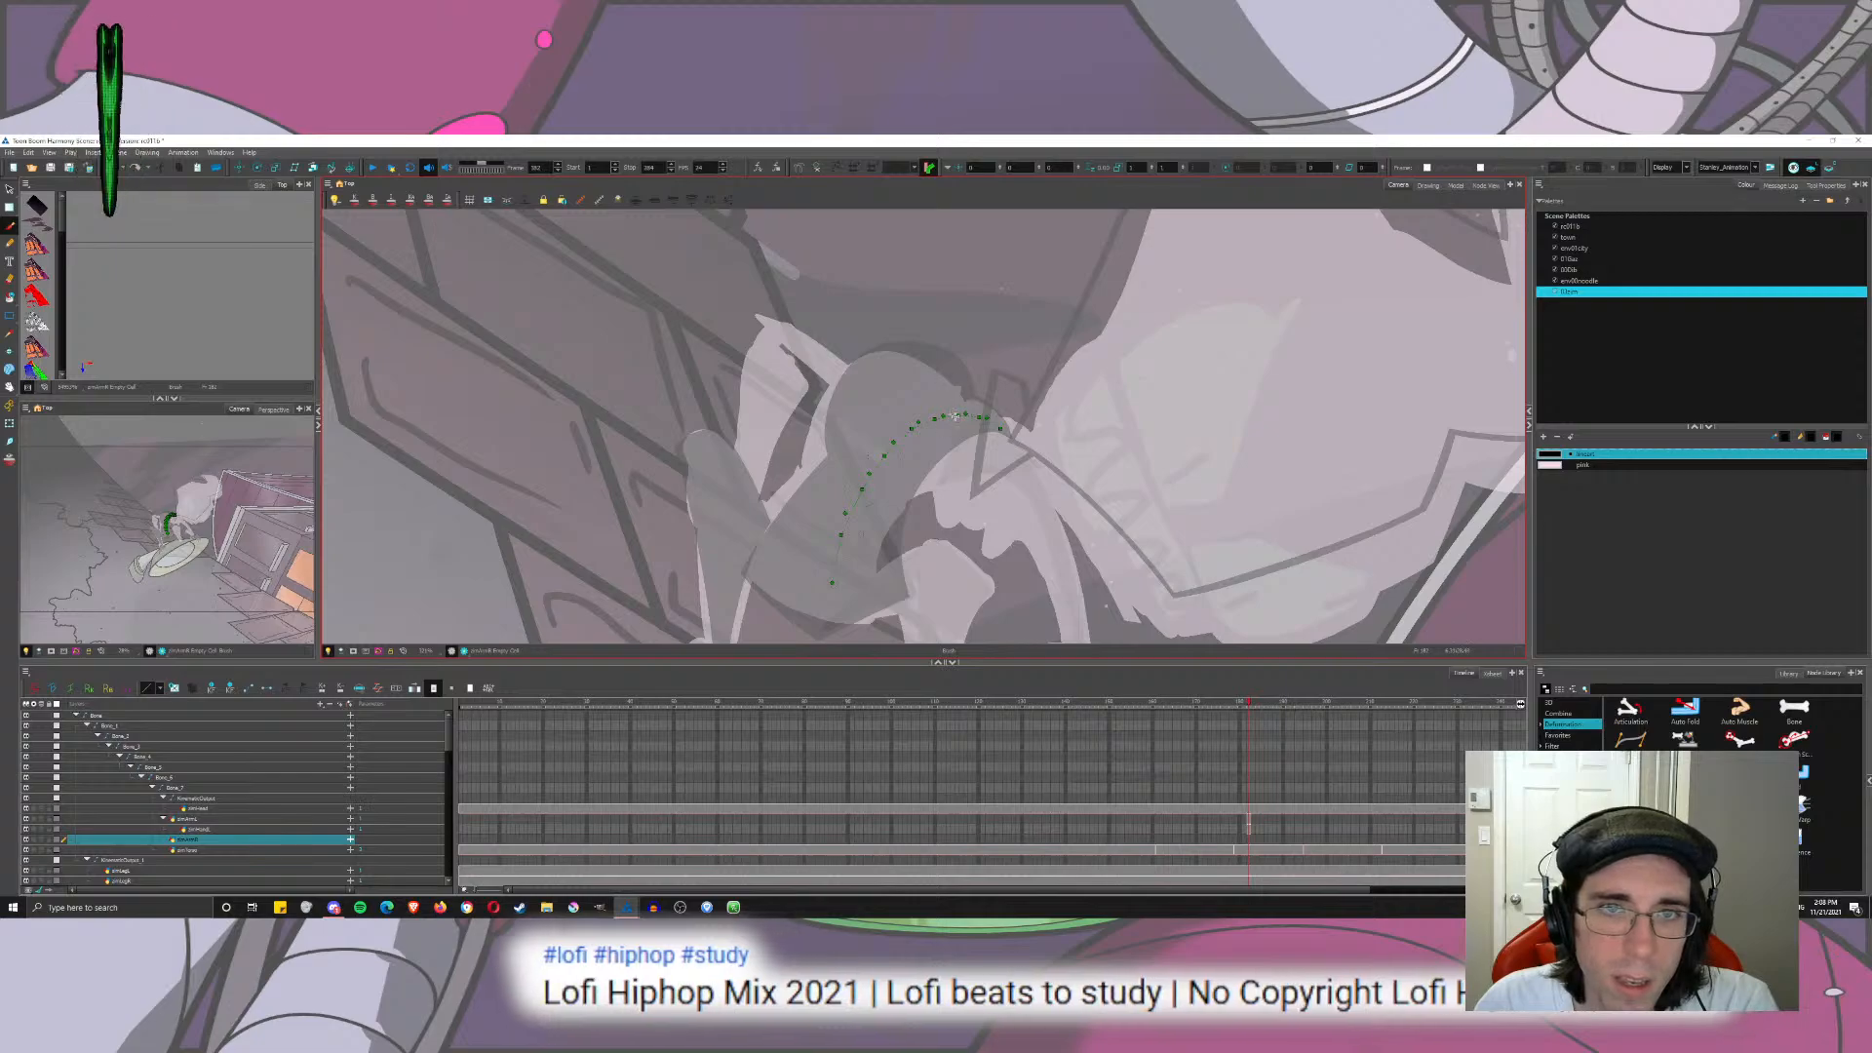
Step: Draw the second arm's outer contour in black from the shoulder to a pointed elbow with a short, tapering forearm
{"action": "mouse_move", "coordinate": [951, 413]}
{"action": "left_mouse_down"}
{"action": "mouse_move", "coordinate": [751, 315]}
{"action": "mouse_move", "coordinate": [717, 464]}
{"action": "mouse_move", "coordinate": [795, 380]}
{"action": "mouse_move", "coordinate": [736, 298]}
{"action": "mouse_move", "coordinate": [791, 434]}
{"action": "left_mouse_up"}
{"action": "key", "text": "ctrl+z"}
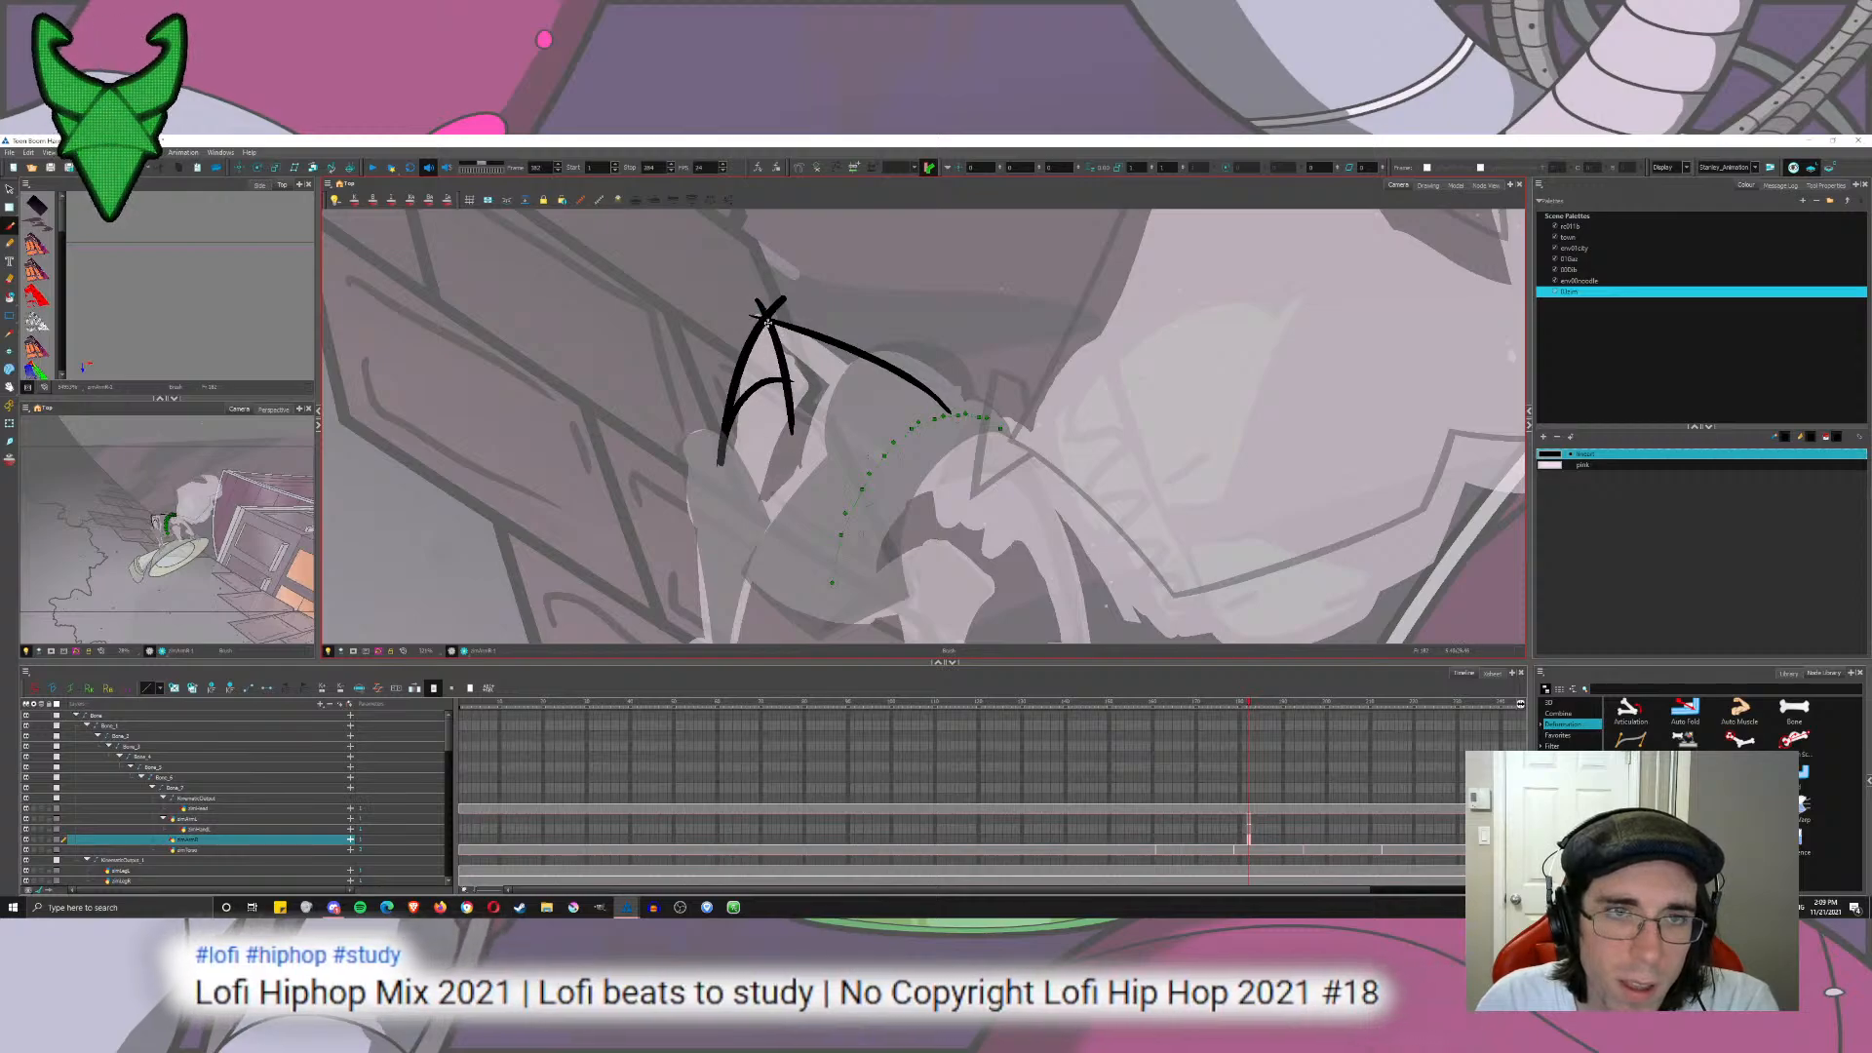
Step: Draw the lower contour of the second upper arm from the elbow to the shoulder, retrying the stroke until it fits
{"action": "mouse_move", "coordinate": [789, 338]}
{"action": "left_mouse_down"}
{"action": "mouse_move", "coordinate": [852, 417]}
{"action": "mouse_move", "coordinate": [805, 346]}
{"action": "mouse_move", "coordinate": [899, 402]}
{"action": "left_mouse_up"}
{"action": "key", "text": "ctrl+z"}
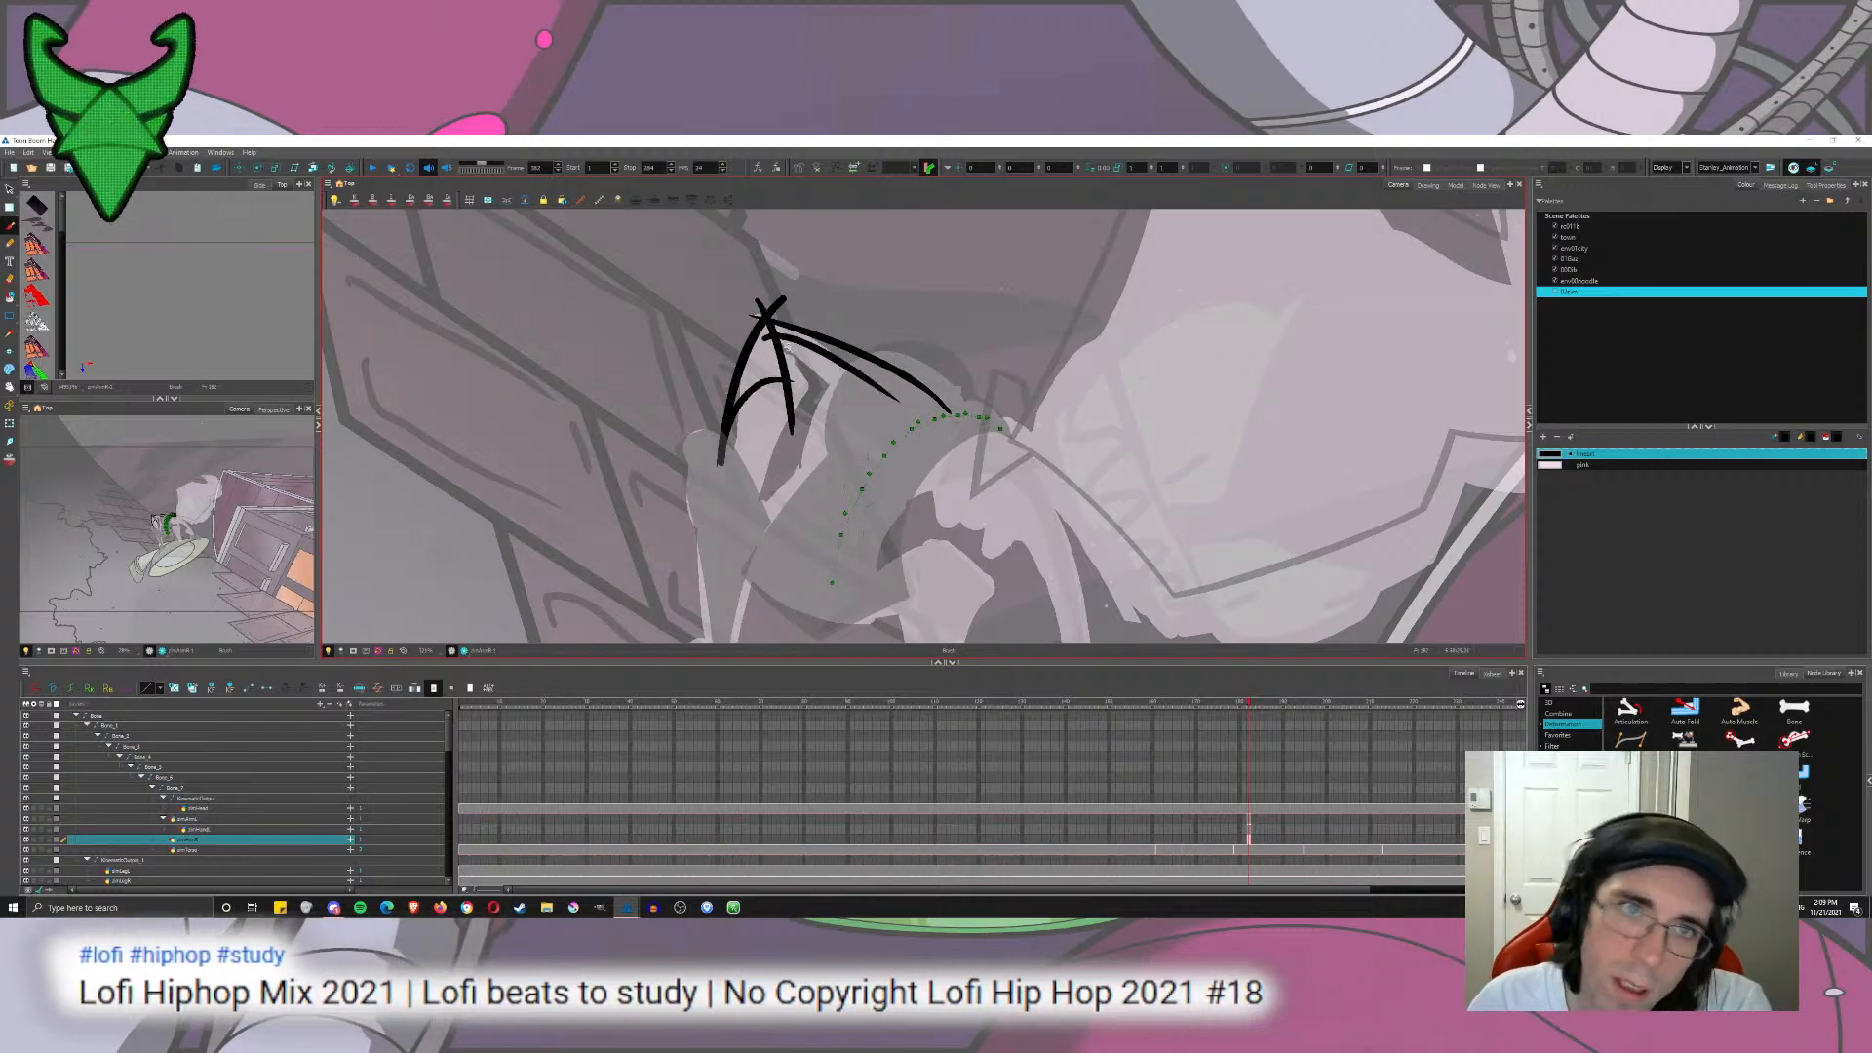
{"action": "key", "text": "ctrl+z"}
{"action": "left_click_drag", "start_coordinate": [766, 325], "coordinate": [879, 394]}
{"action": "key", "text": "ctrl+z"}
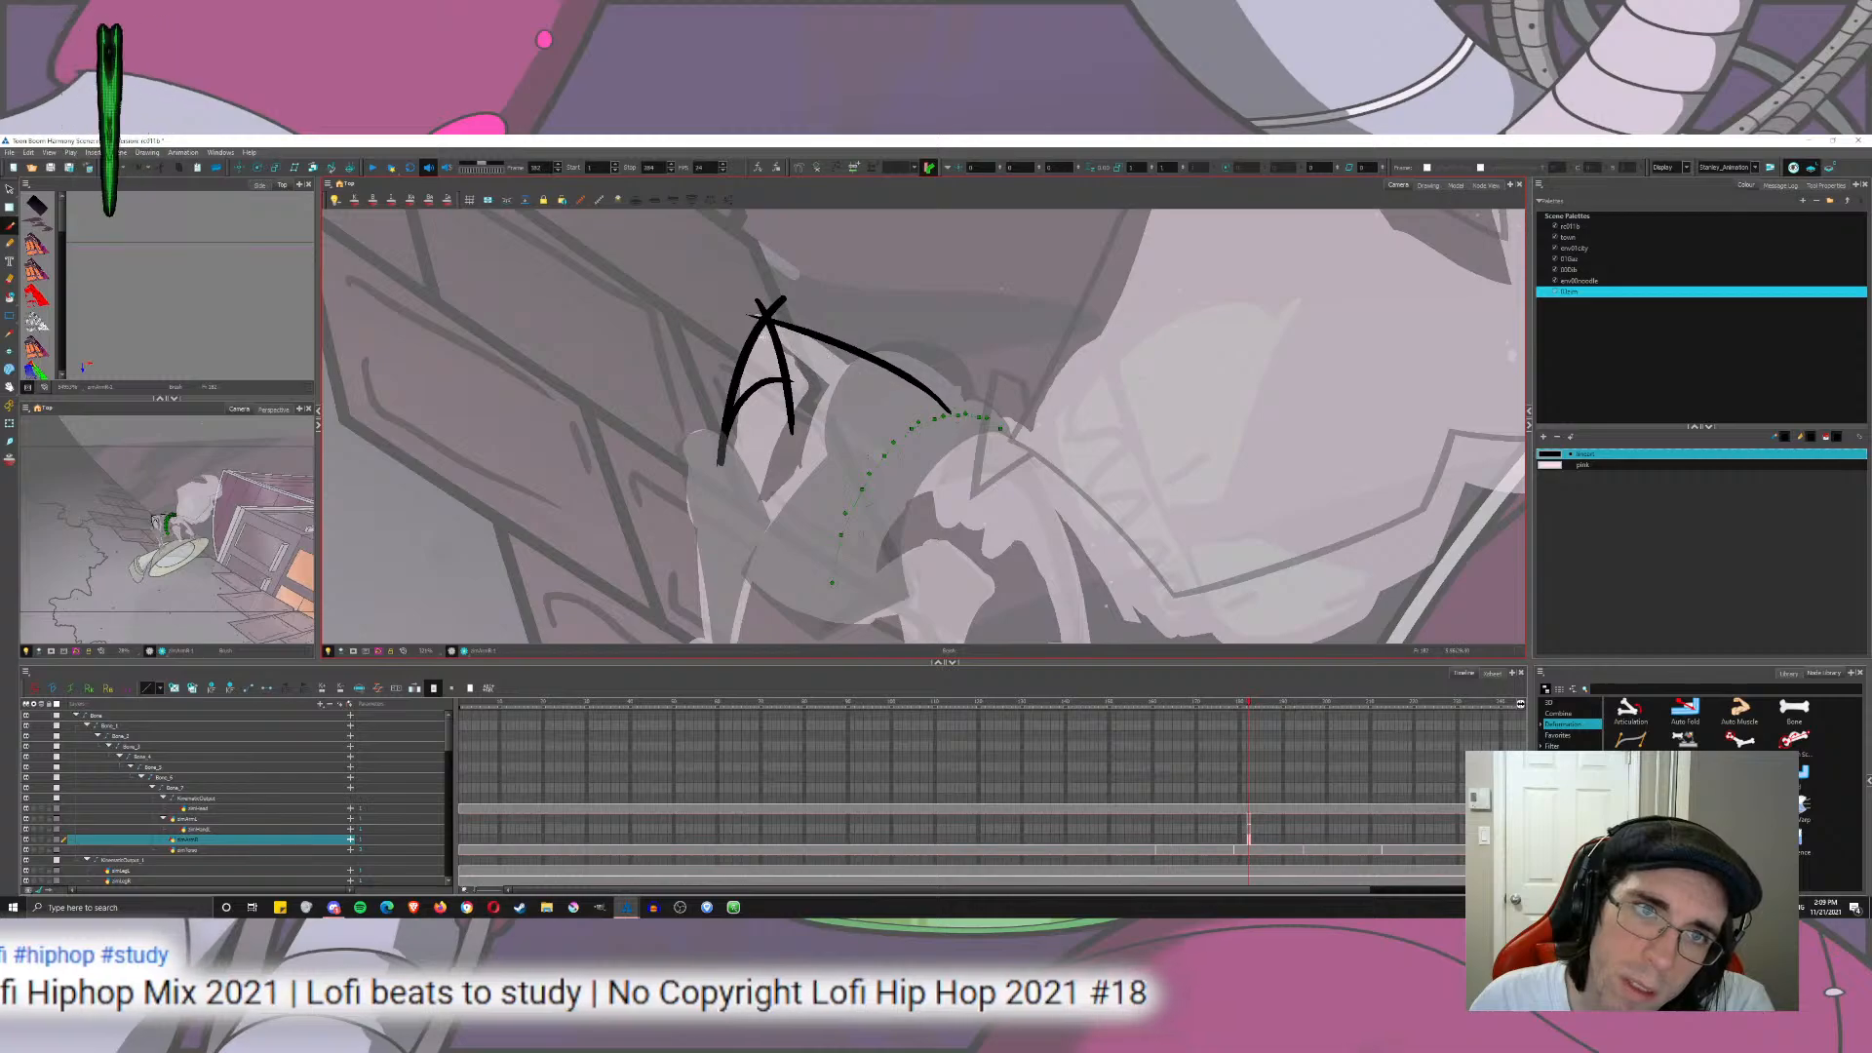
{"action": "left_click_drag", "start_coordinate": [775, 331], "coordinate": [900, 391]}
{"action": "key", "text": "ctrl+z"}
{"action": "left_click_drag", "start_coordinate": [775, 328], "coordinate": [907, 415]}
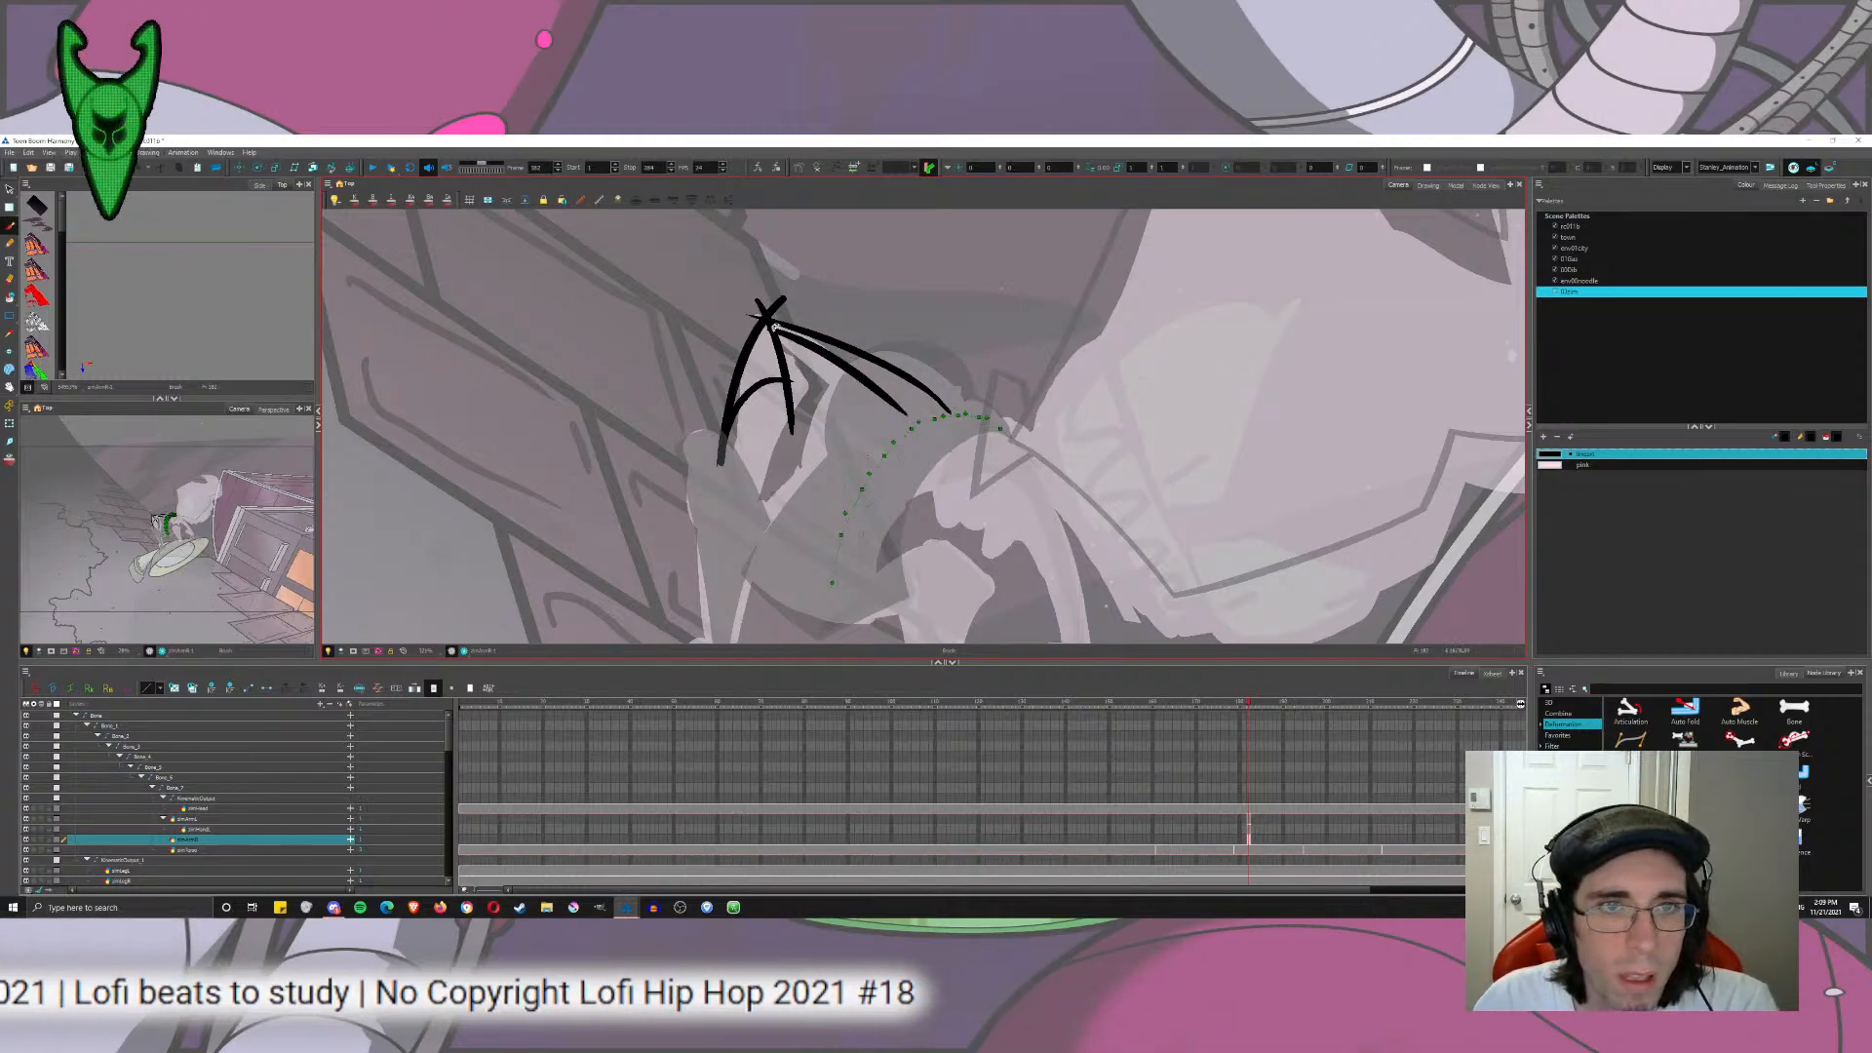
{"action": "key", "text": "ctrl+z"}
{"action": "mouse_move", "coordinate": [770, 332]}
{"action": "left_mouse_down"}
{"action": "mouse_move", "coordinate": [980, 447]}
{"action": "mouse_move", "coordinate": [799, 342]}
{"action": "mouse_move", "coordinate": [866, 369]}
{"action": "mouse_move", "coordinate": [955, 450]}
{"action": "left_mouse_up"}
{"action": "key", "text": "ctrl+z"}
{"action": "key", "text": "ctrl+z"}
{"action": "left_click_drag", "start_coordinate": [769, 329], "coordinate": [951, 471]}
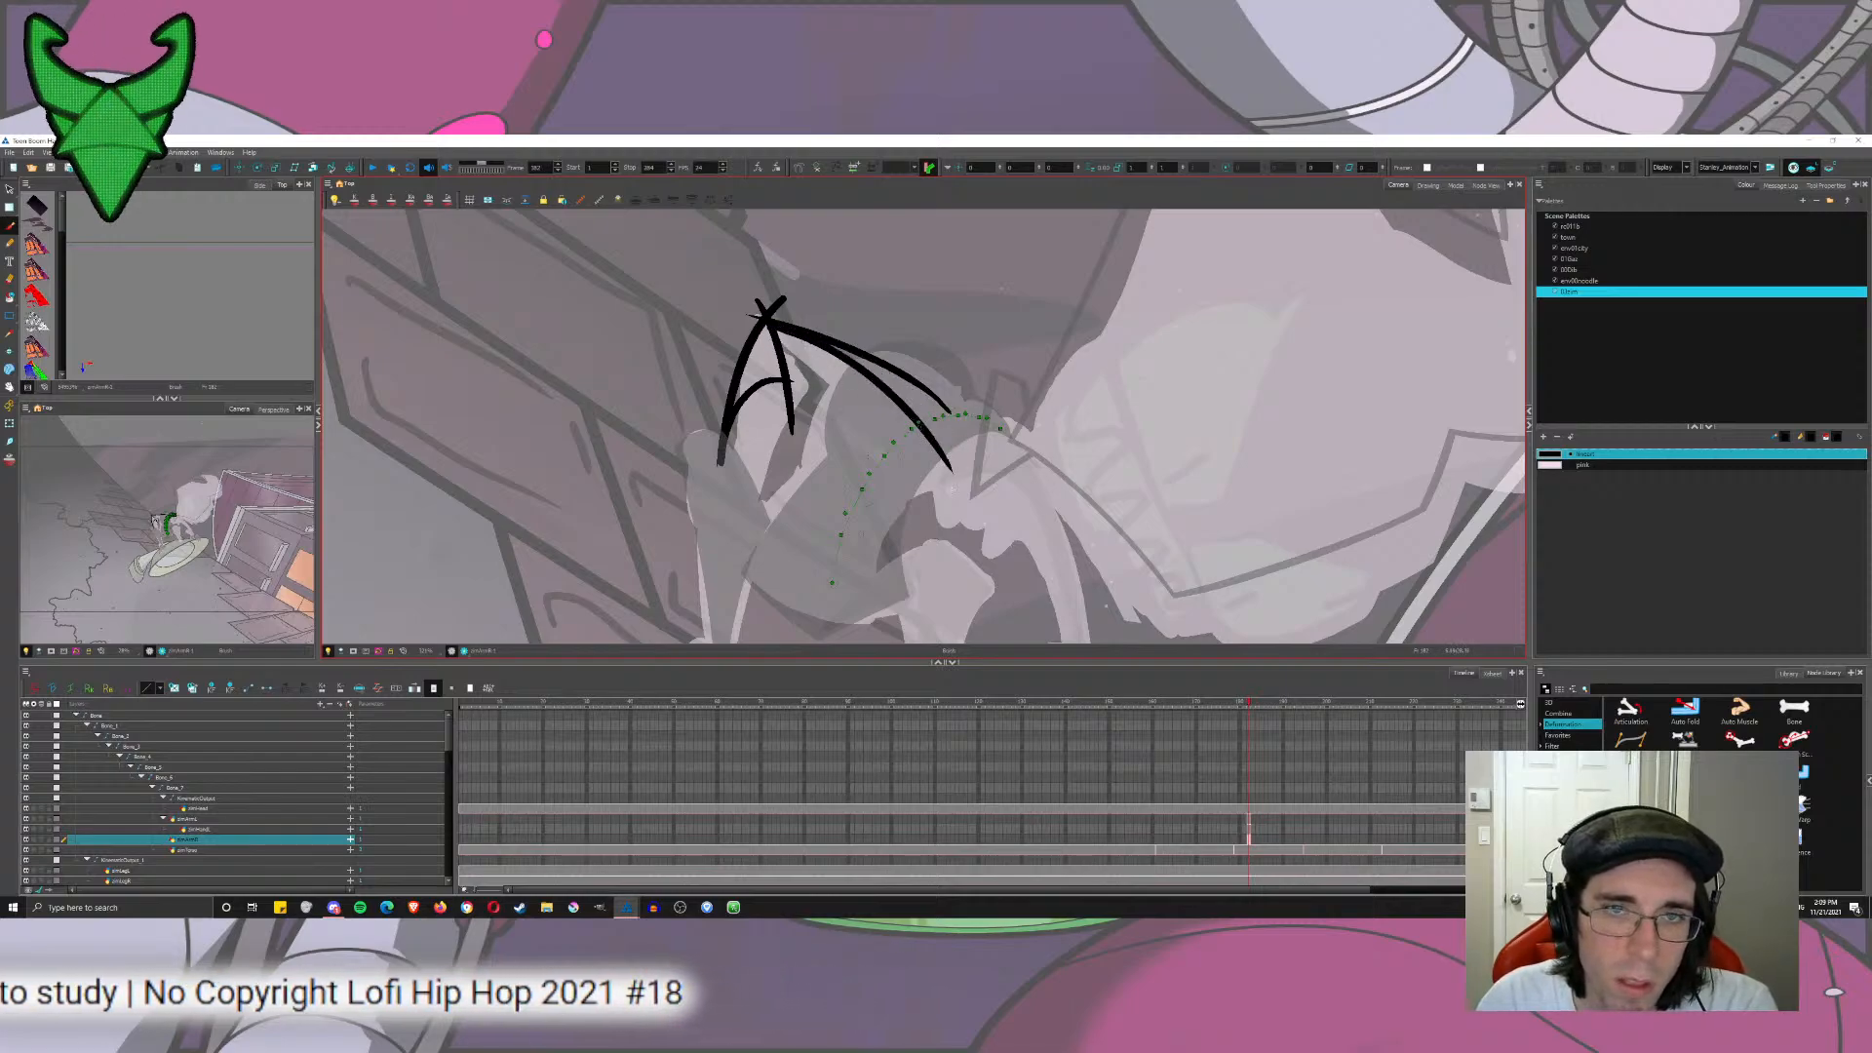
{"action": "key", "text": "ctrl+z"}
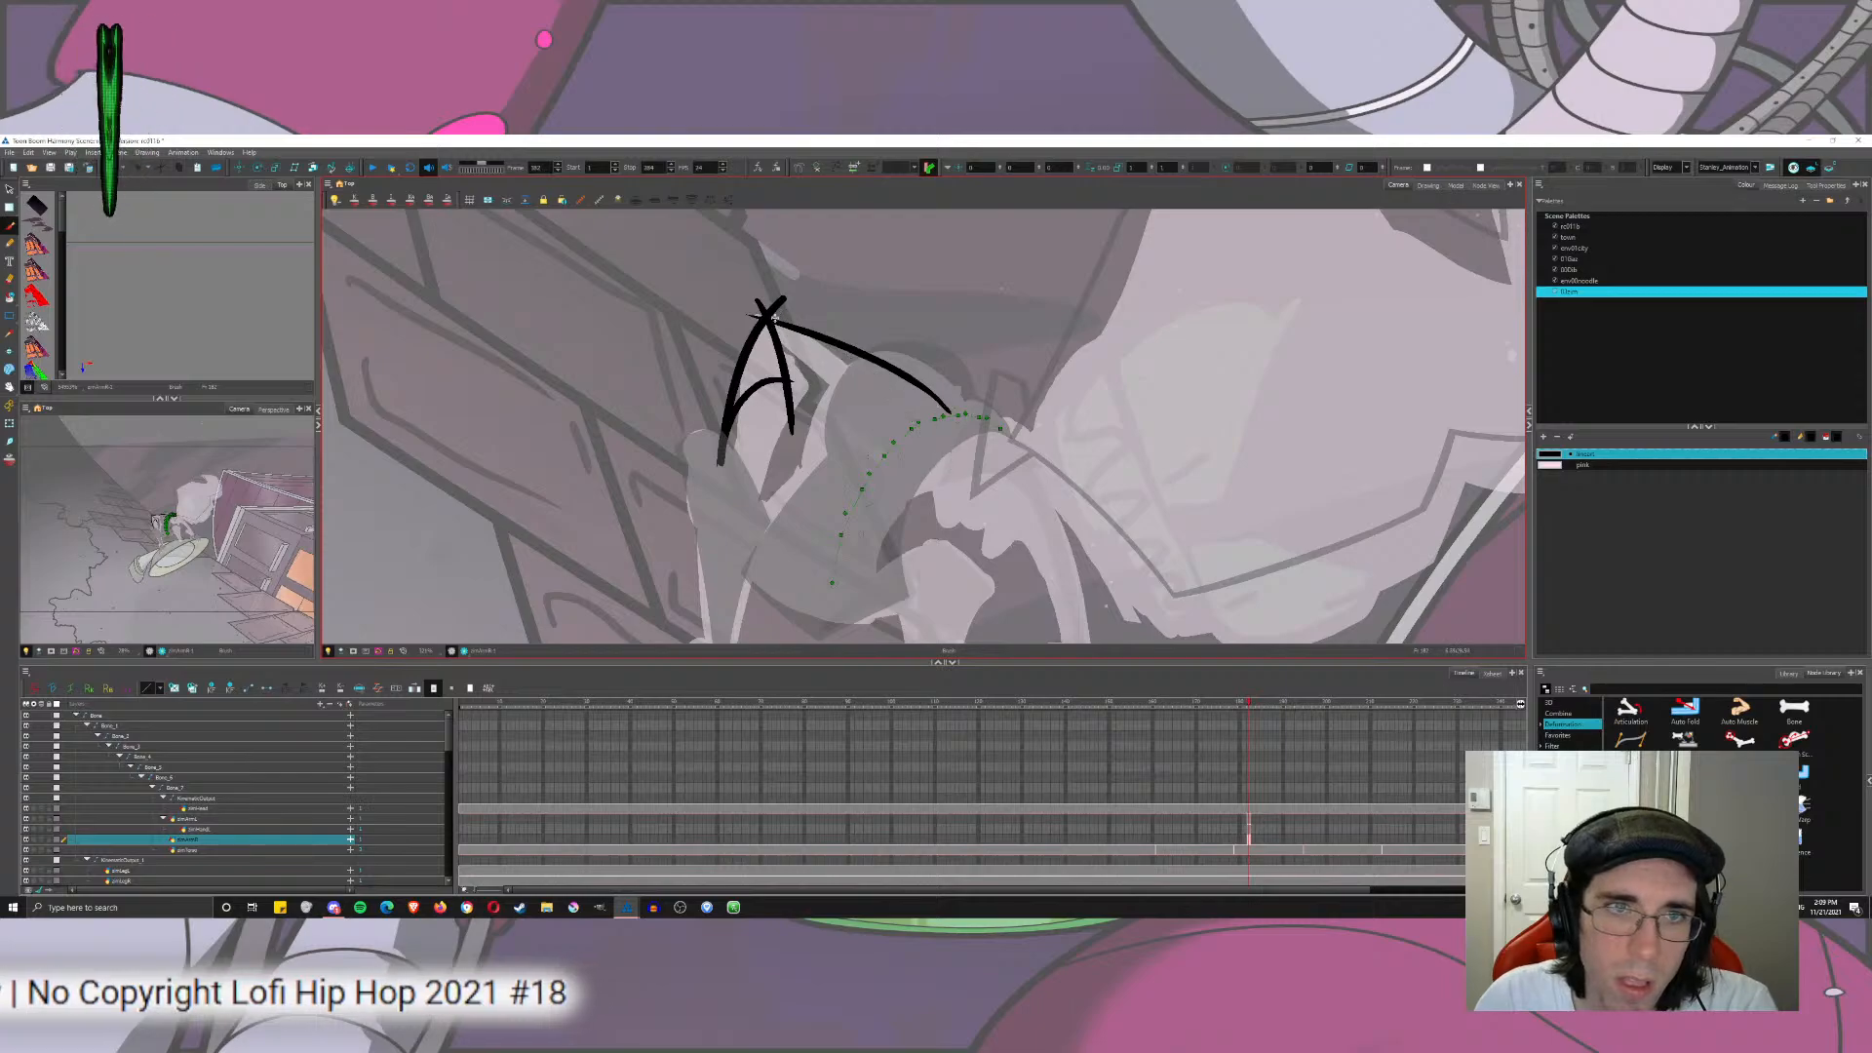
{"action": "left_click_drag", "start_coordinate": [768, 322], "coordinate": [965, 444]}
{"action": "key", "text": "ctrl+z"}
{"action": "left_click_drag", "start_coordinate": [768, 322], "coordinate": [945, 435]}
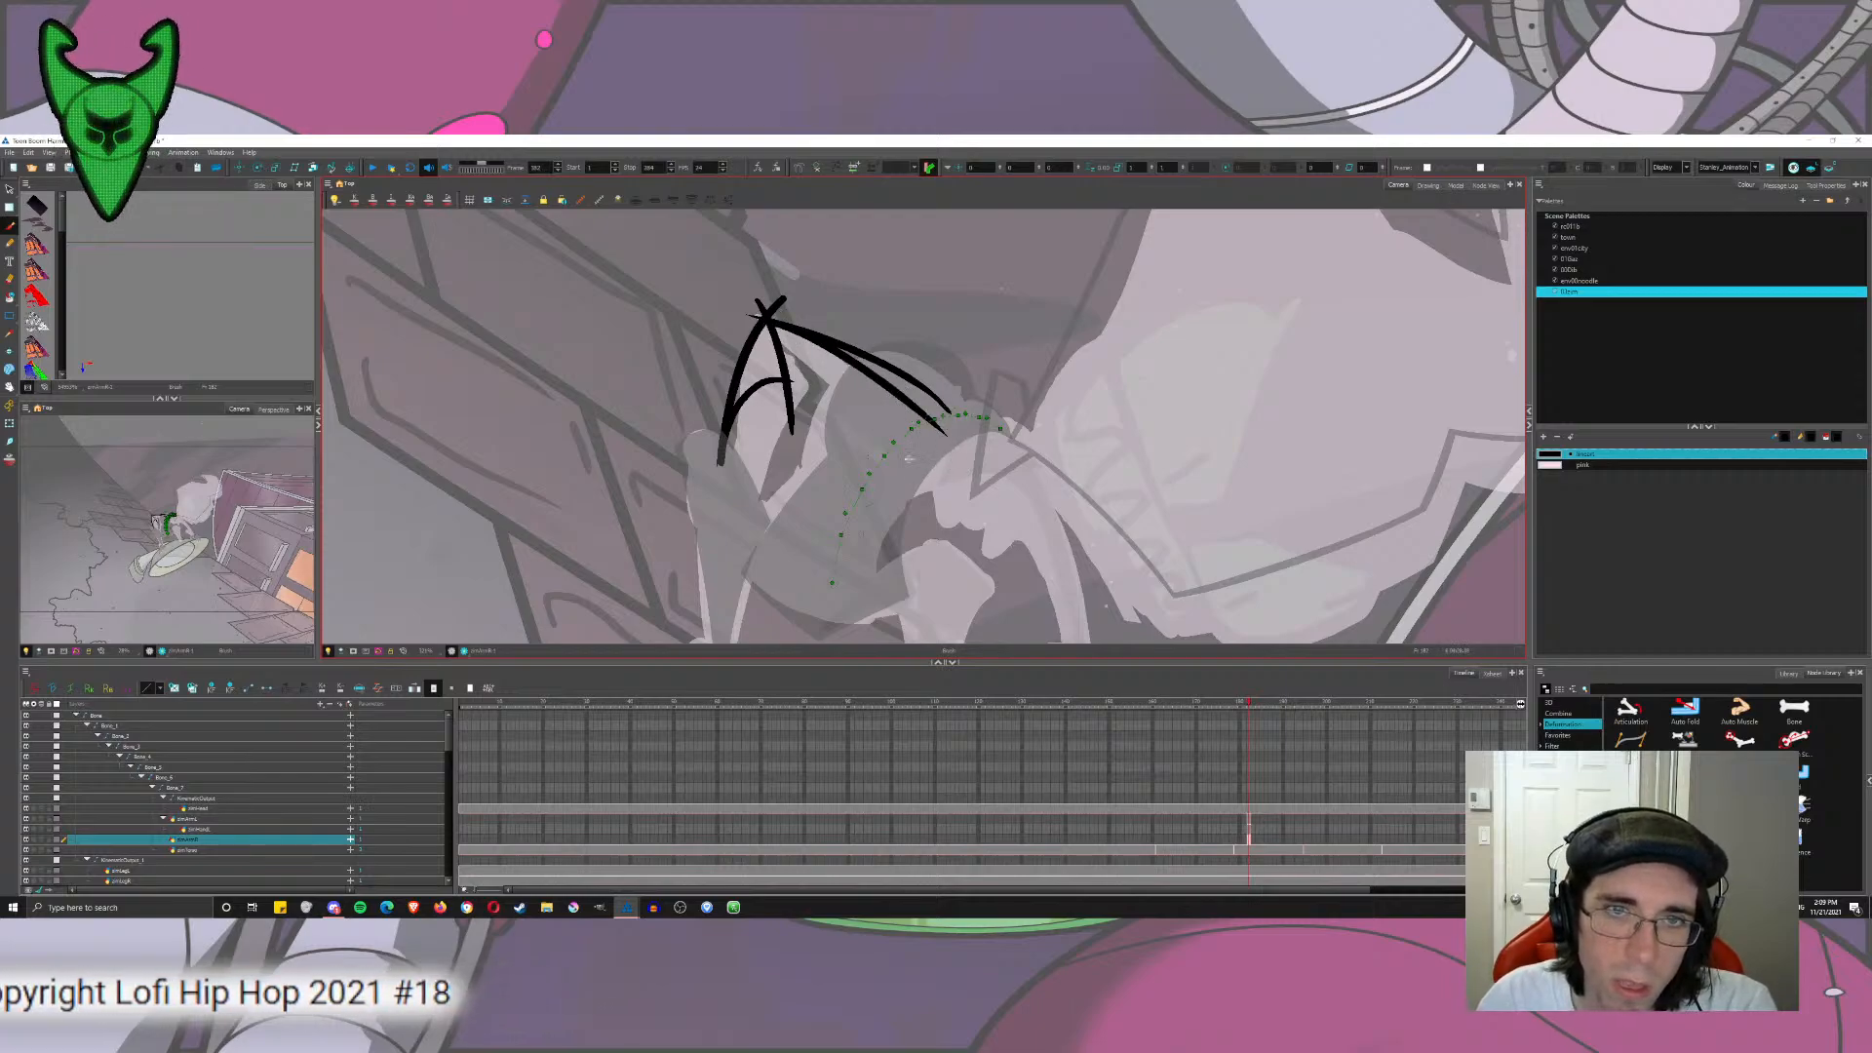
{"action": "key", "text": "ctrl+z"}
{"action": "left_click_drag", "start_coordinate": [771, 323], "coordinate": [910, 434]}
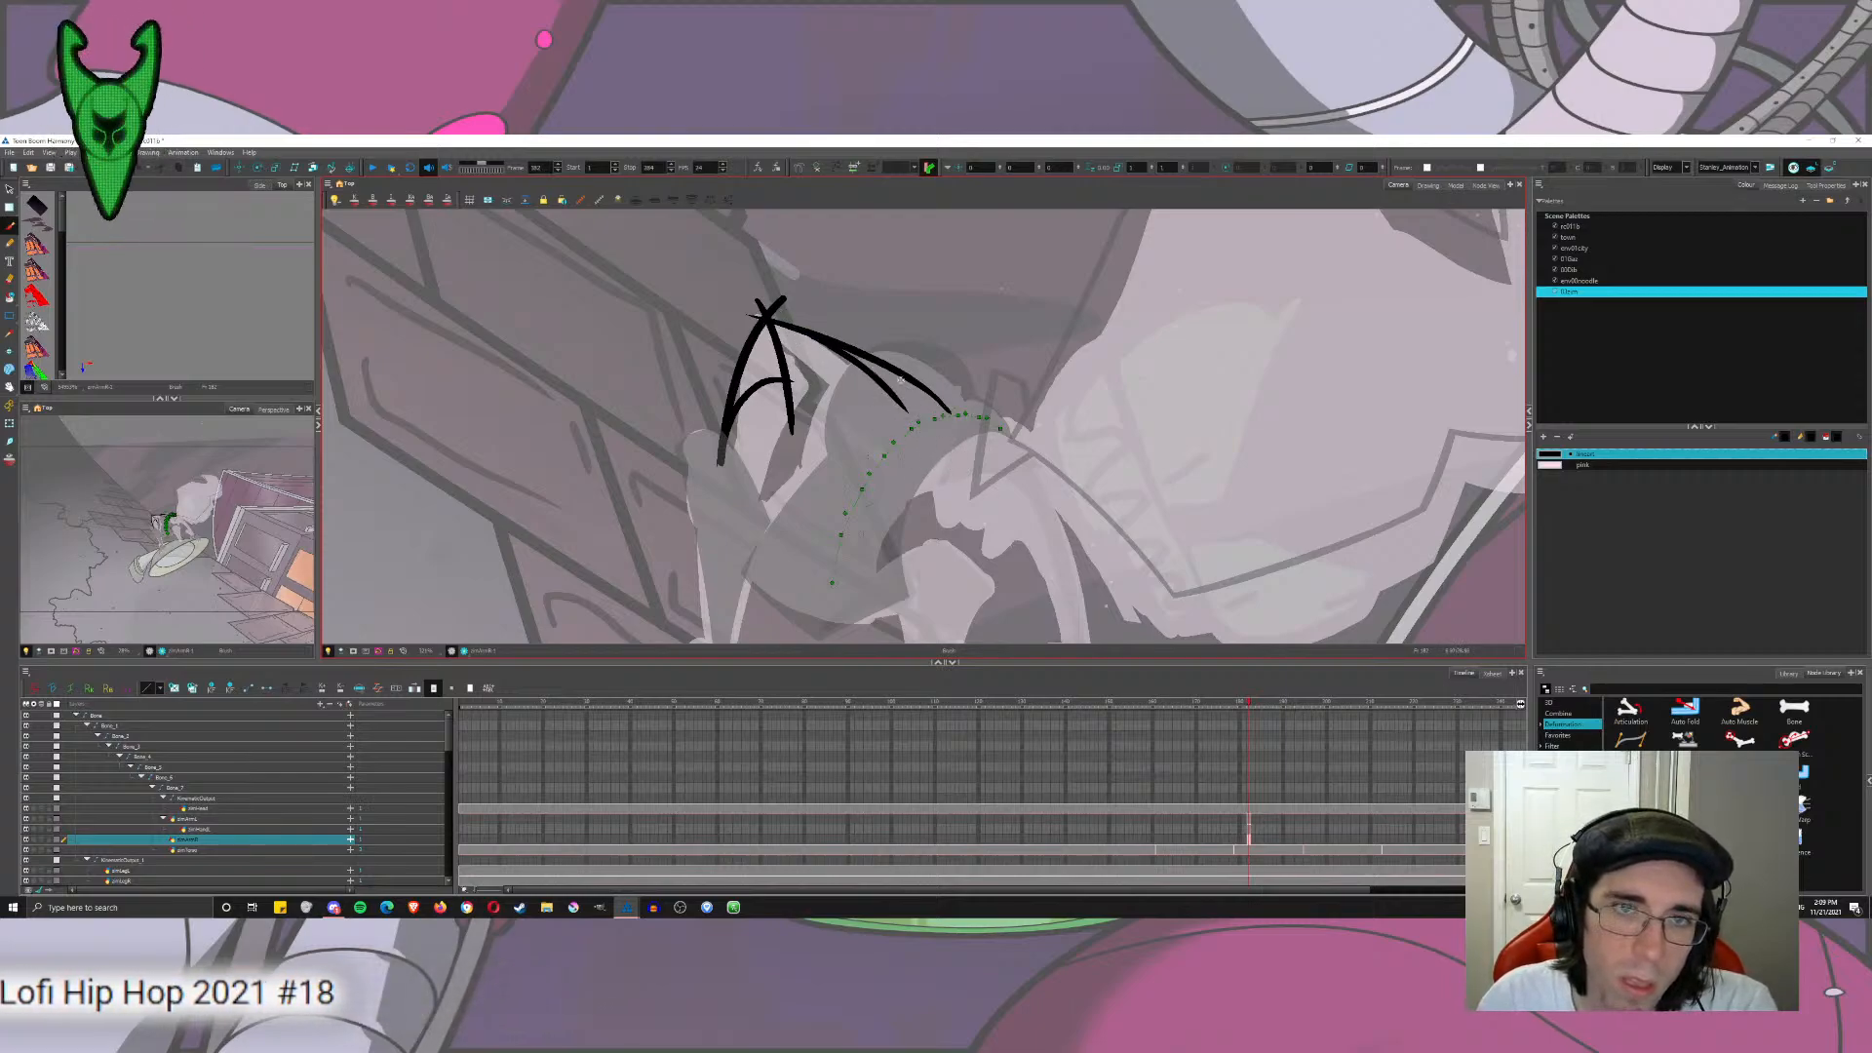
{"action": "key", "text": "ctrl+z"}
{"action": "left_click_drag", "start_coordinate": [821, 338], "coordinate": [947, 400]}
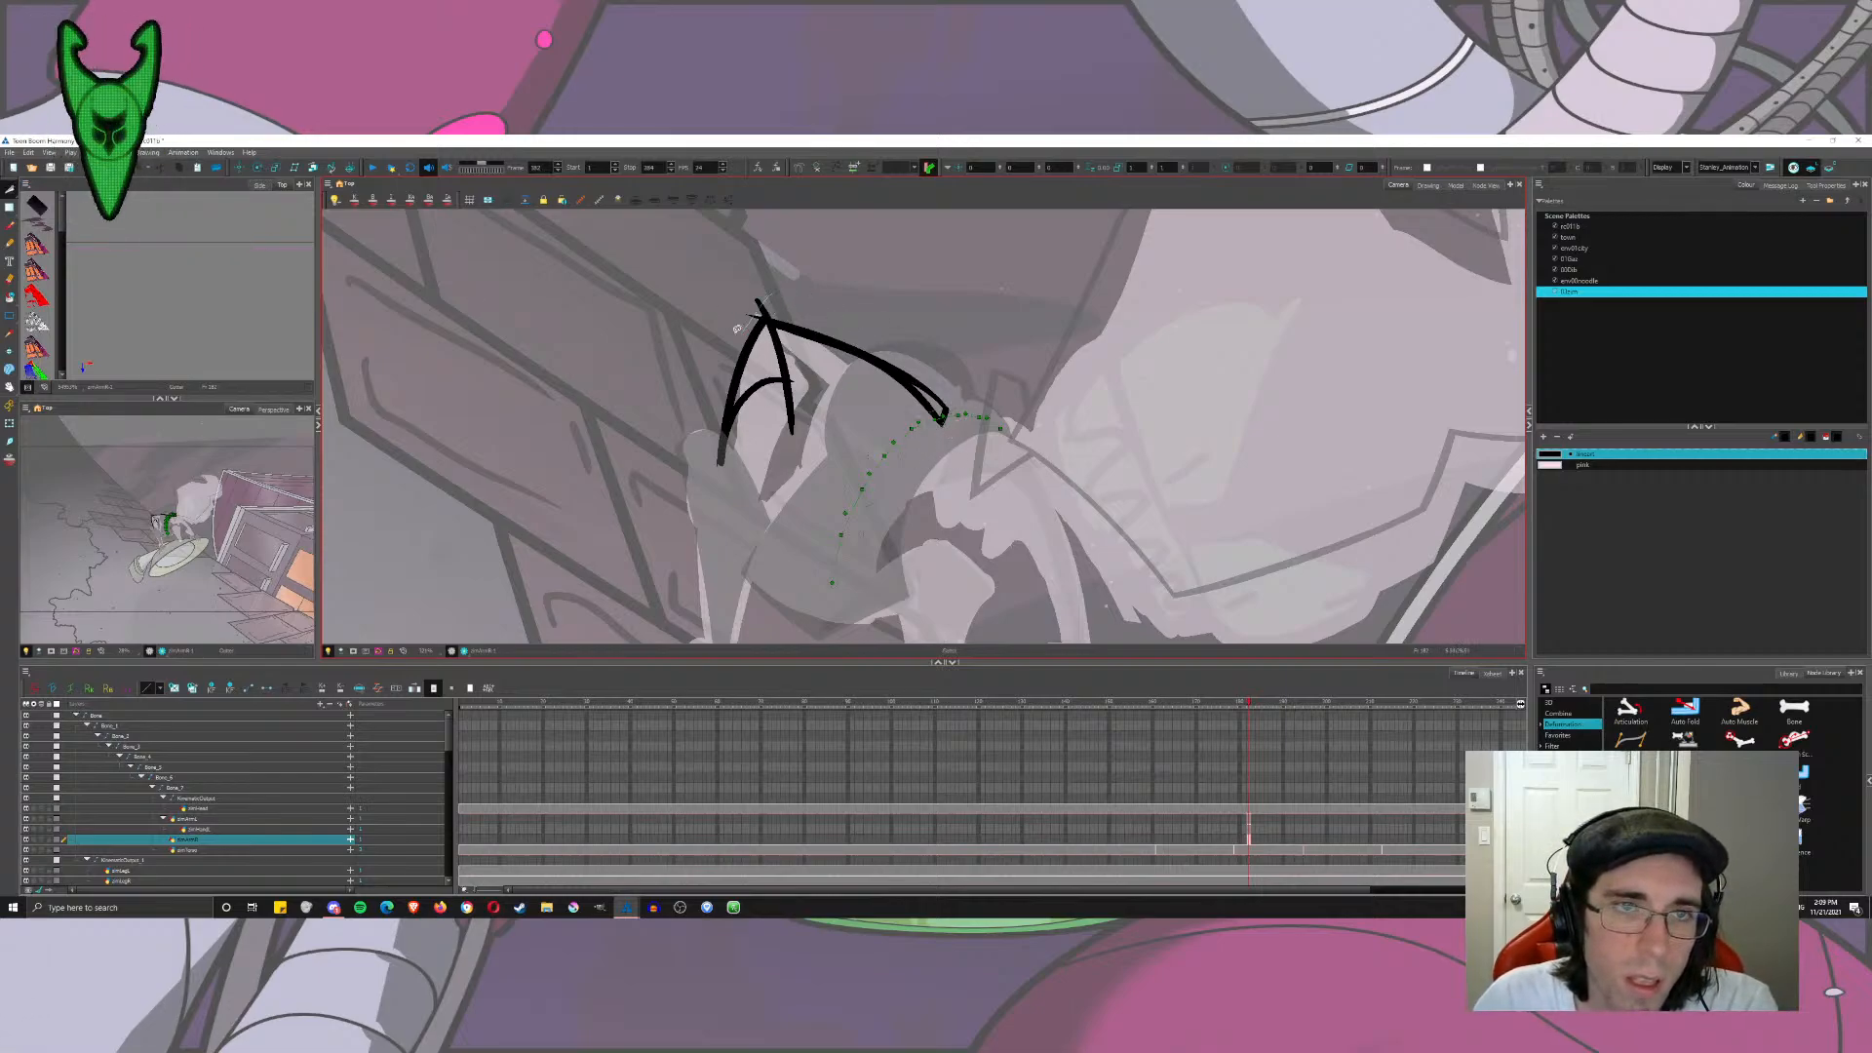
Step: Trim the overshooting line ends at the second arm's elbow and forearm, and fill the enclosed forearm and upper arm with black
{"action": "left_click_drag", "start_coordinate": [797, 376], "coordinate": [818, 400]}
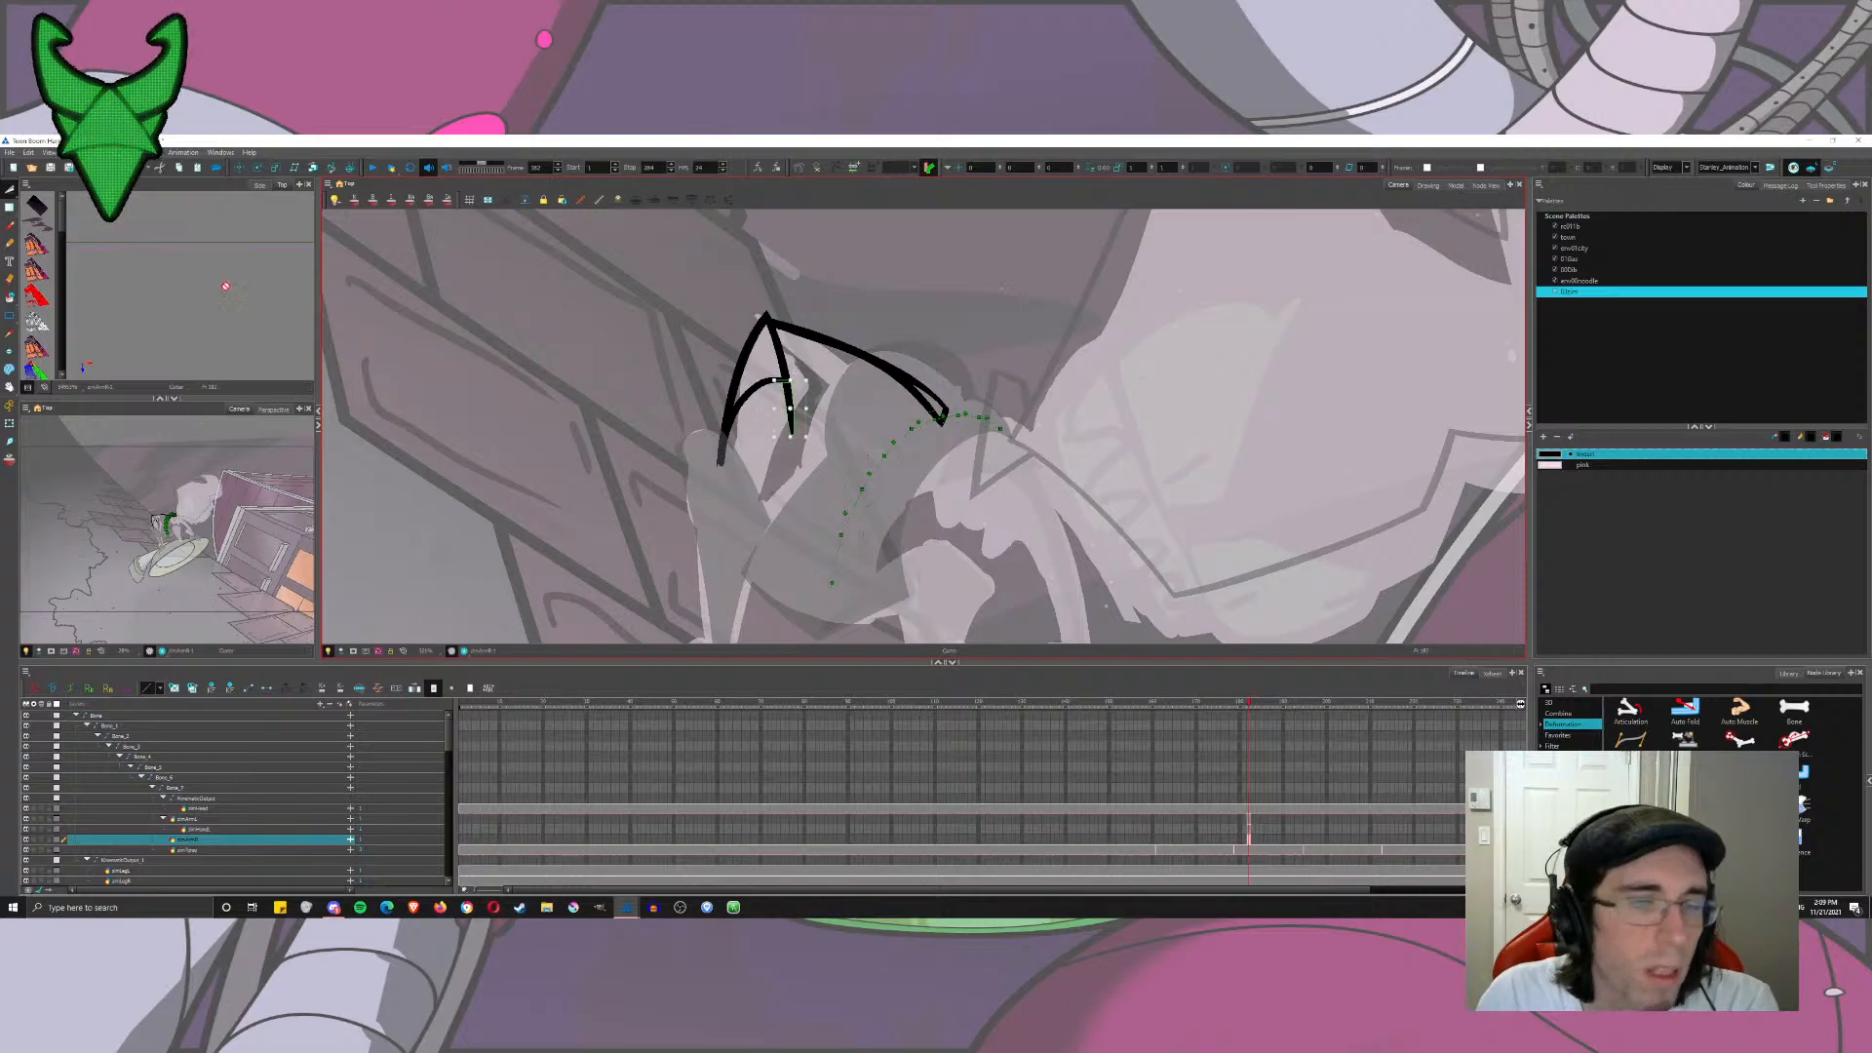
{"action": "left_click", "coordinate": [10, 296]}
{"action": "left_click", "coordinate": [765, 362]}
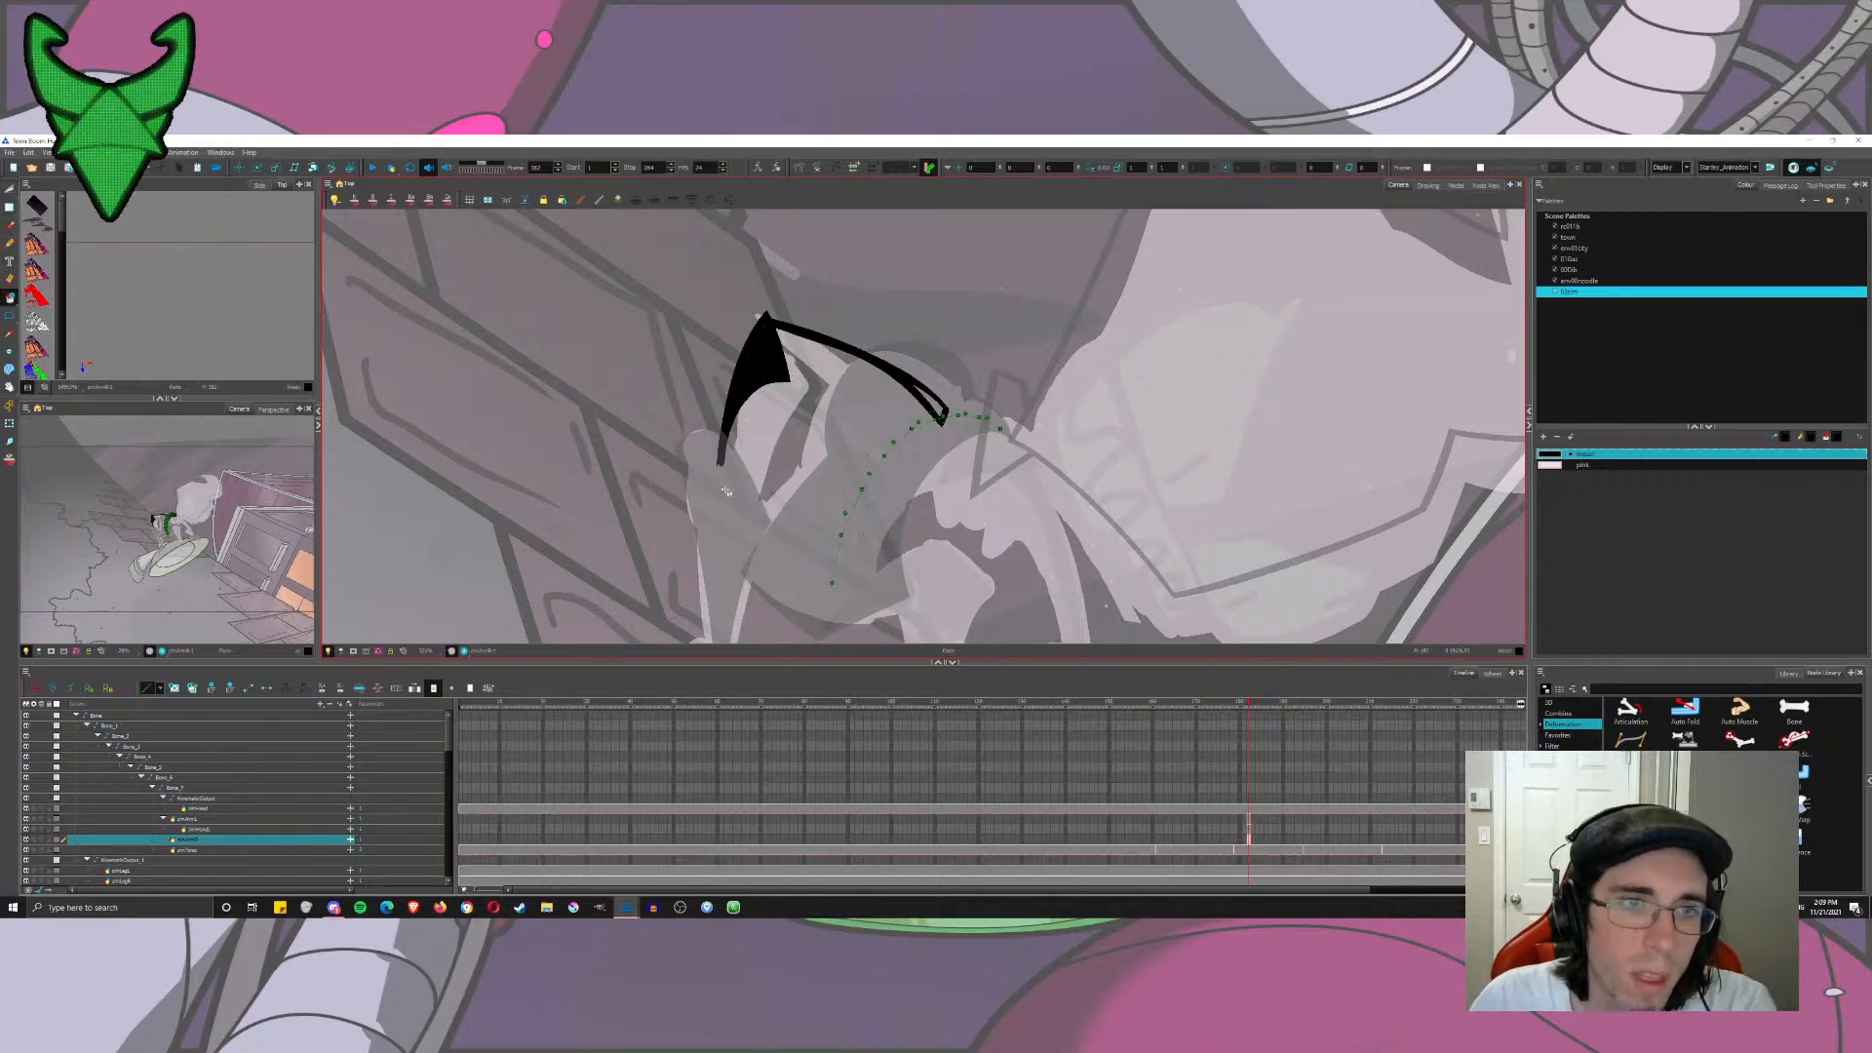
{"action": "left_click", "coordinate": [920, 392]}
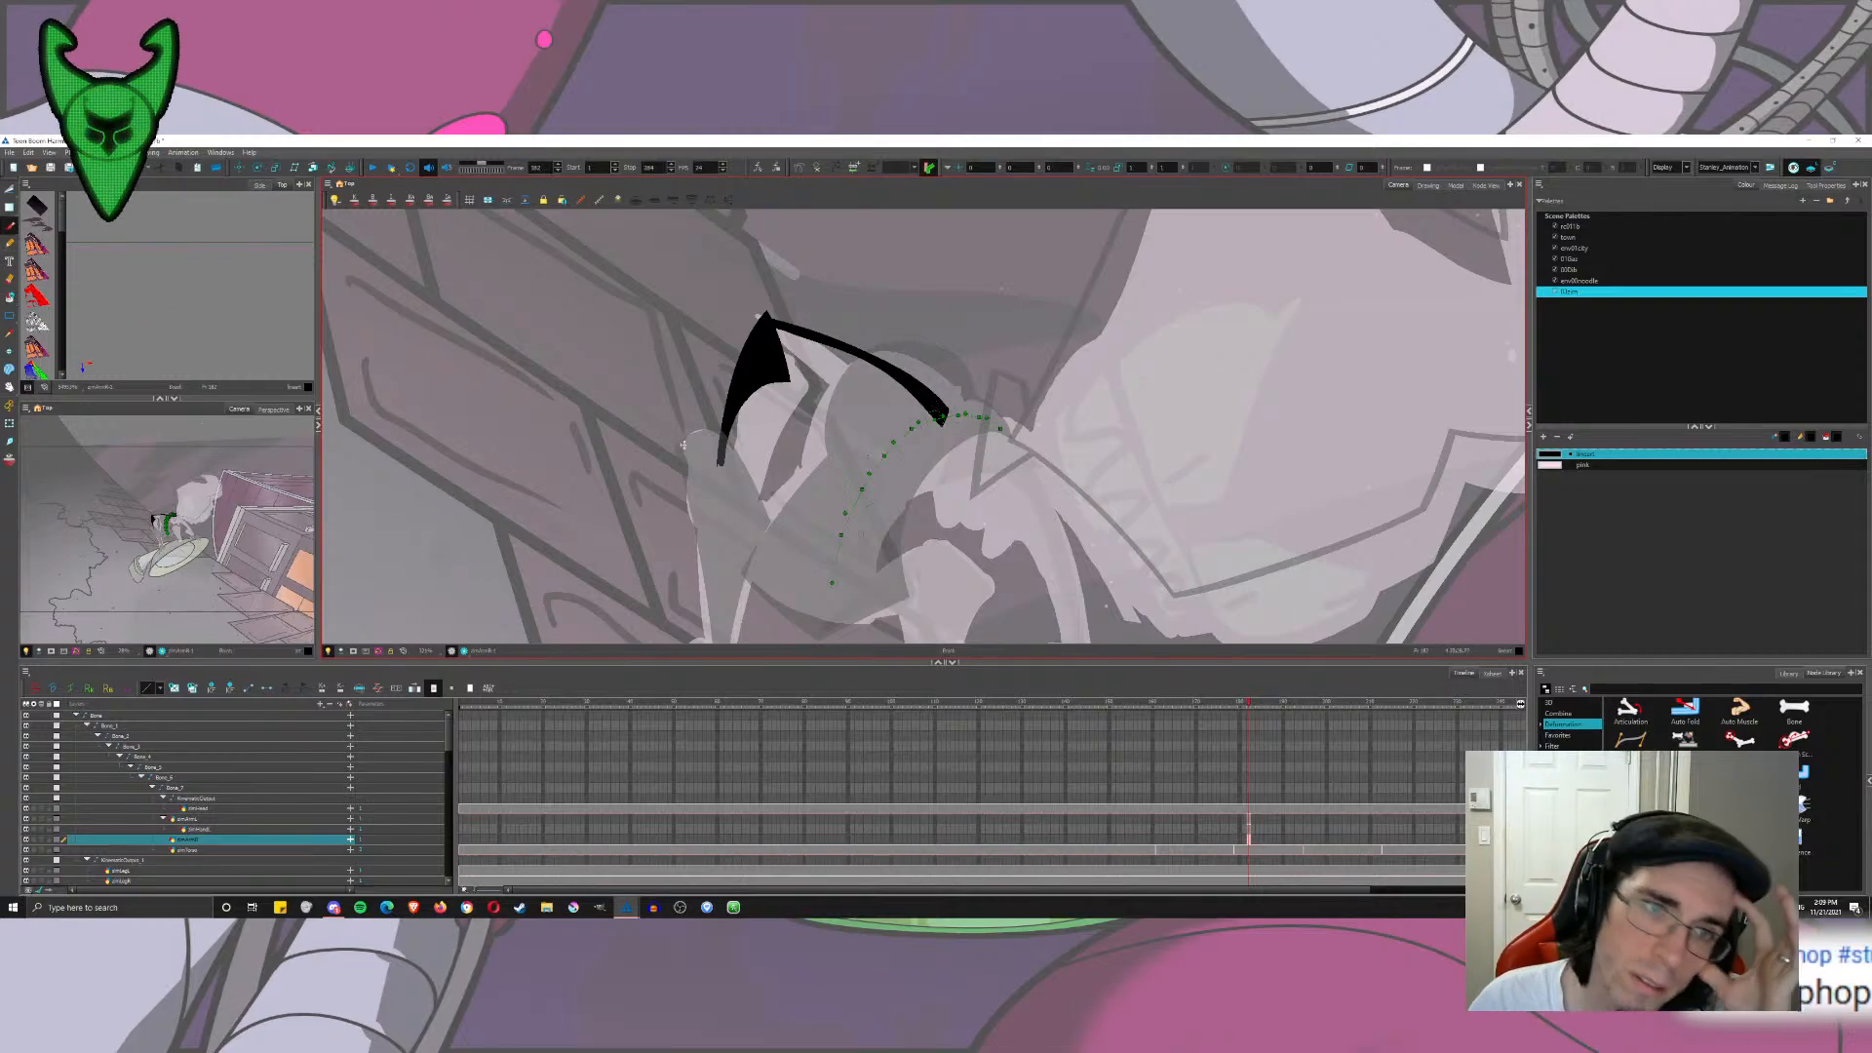
Step: Select the body deformation bone nearest the second arm's shoulder and locate its node in the scene's node network
{"action": "scroll", "coordinate": [777, 475], "scroll_direction": "down", "scroll_amount": 4}
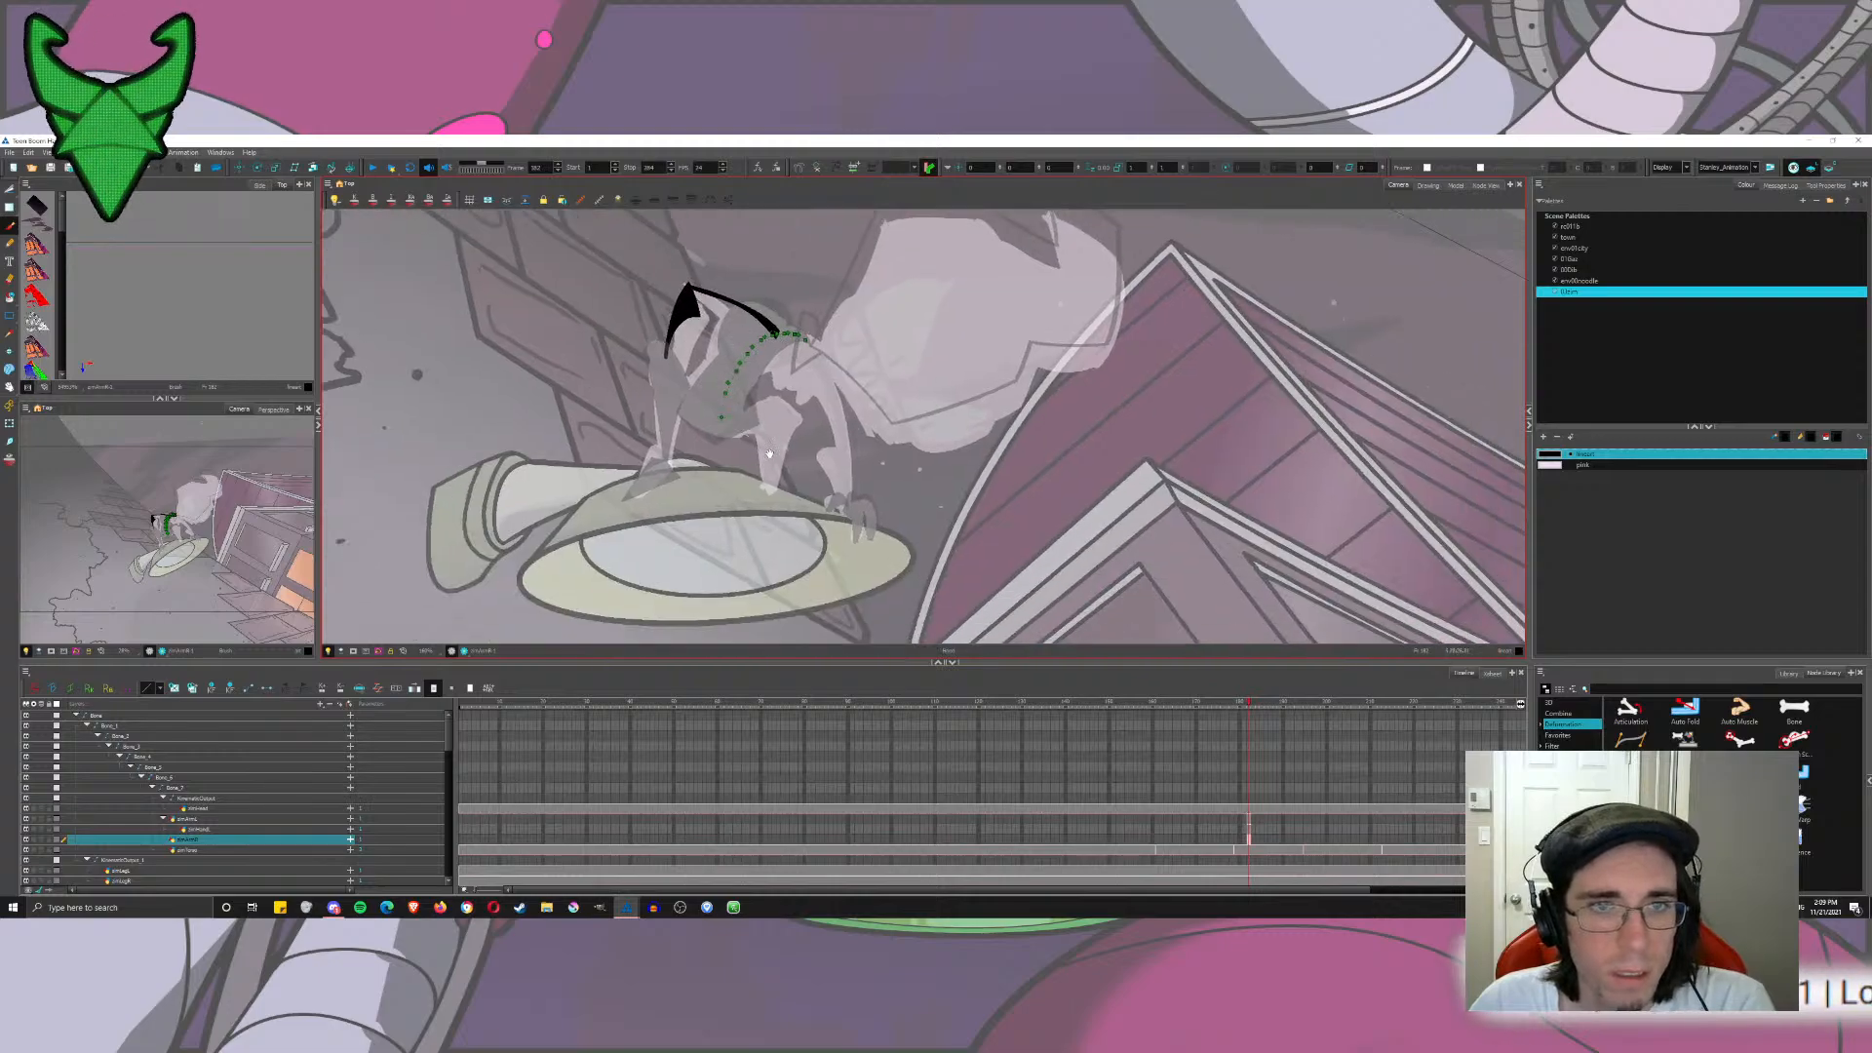
{"action": "scroll", "coordinate": [769, 453], "scroll_direction": "up", "scroll_amount": 5}
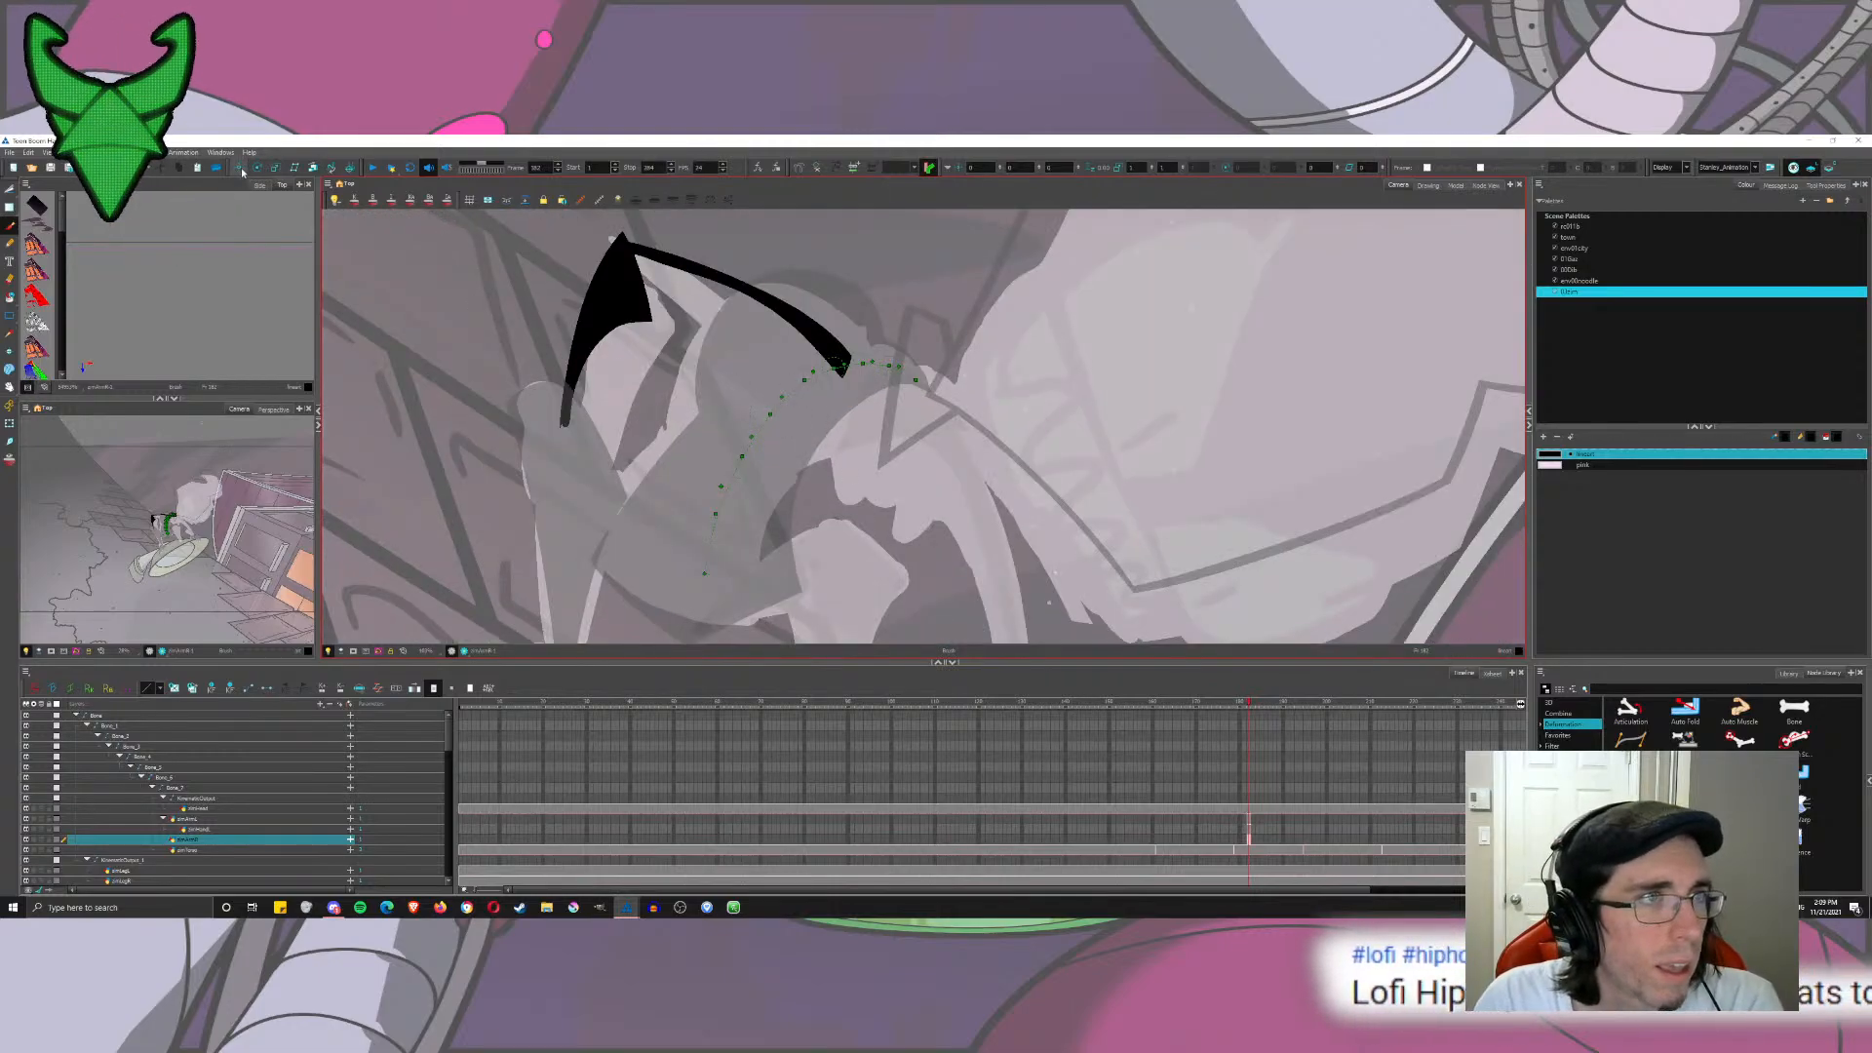
{"action": "left_click", "coordinate": [241, 169]}
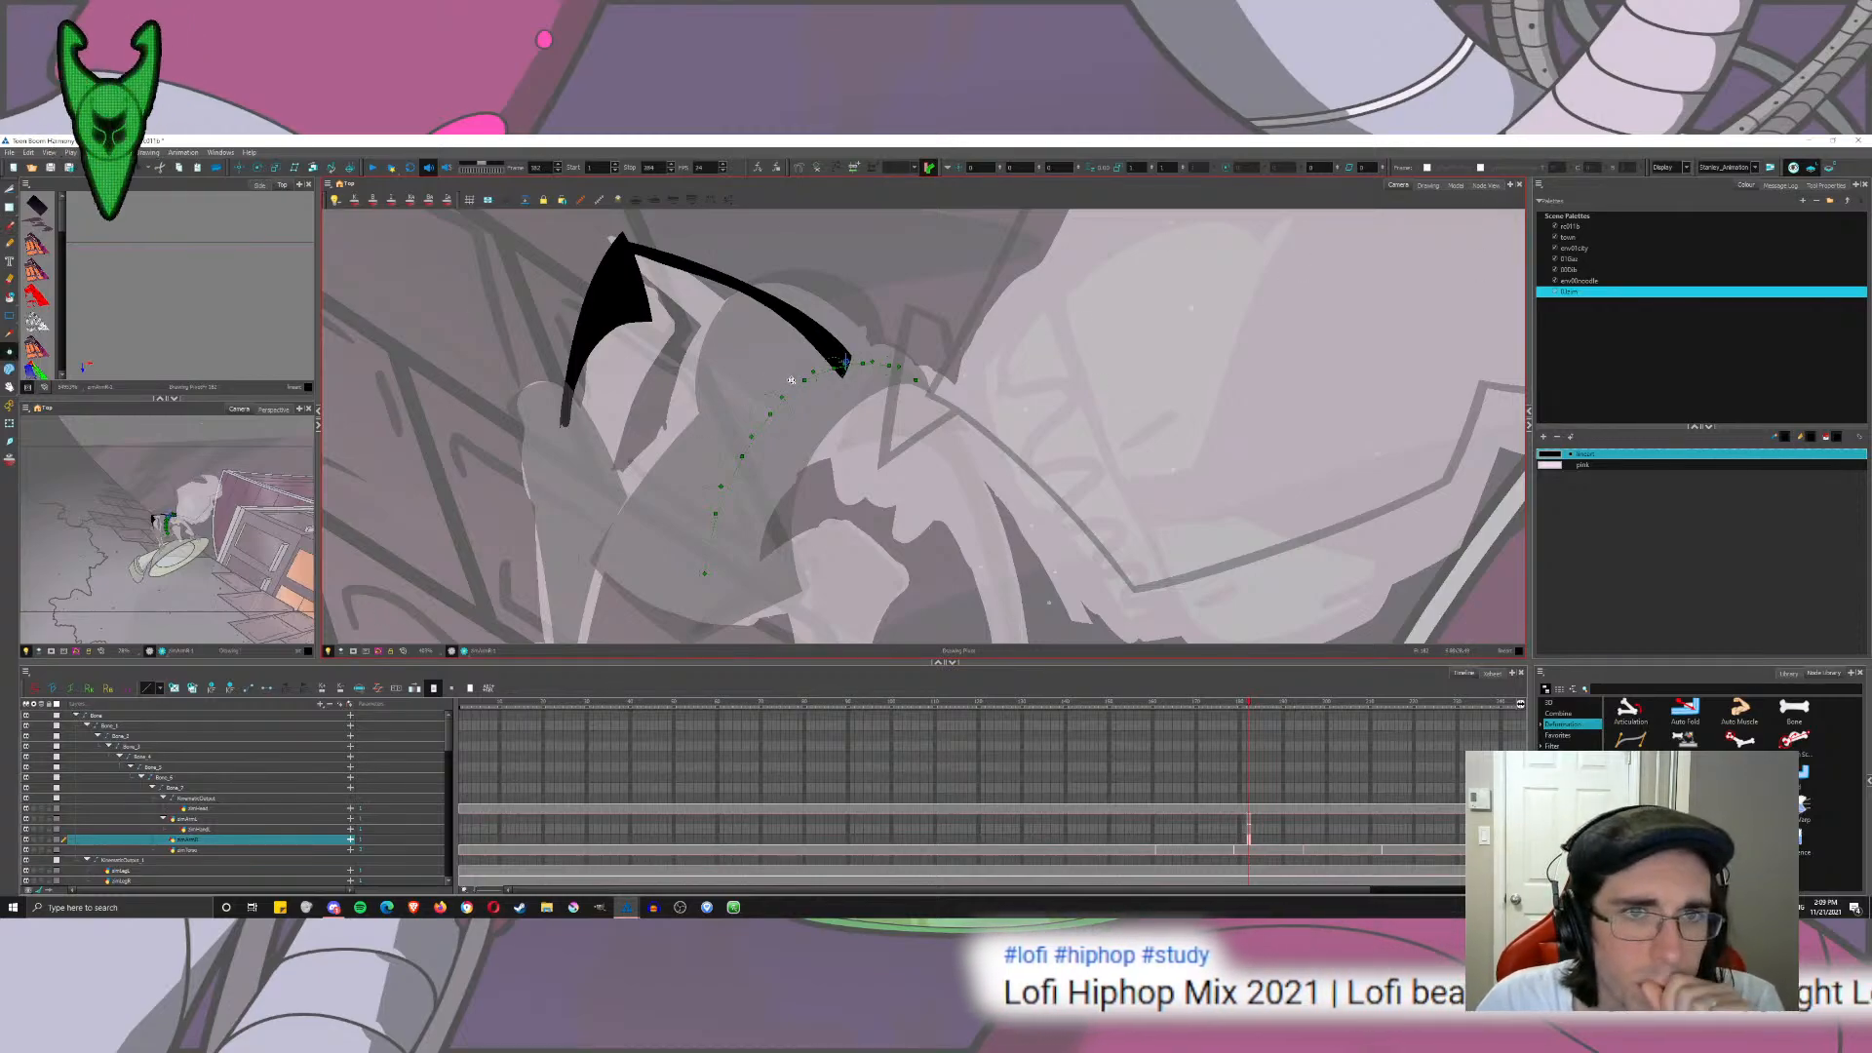
{"action": "left_click", "coordinate": [10, 423]}
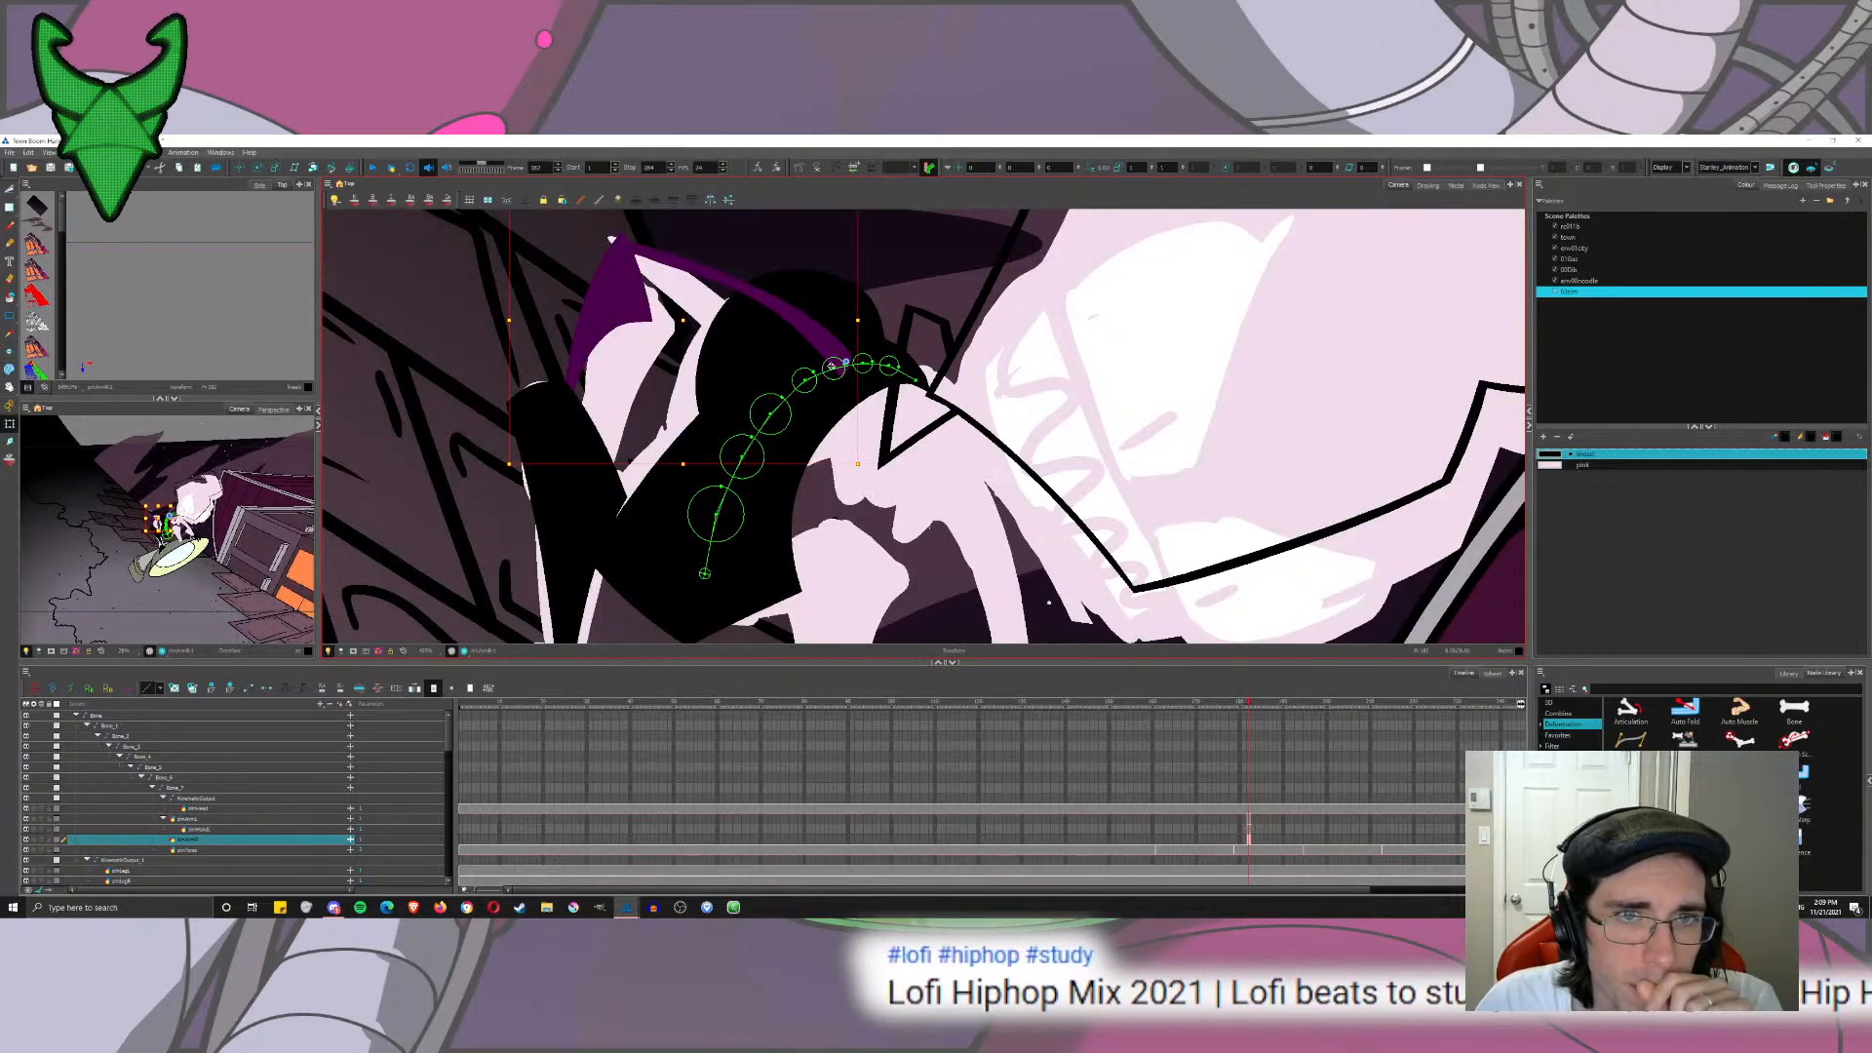
{"action": "left_click", "coordinate": [831, 366]}
{"action": "left_click_drag", "start_coordinate": [834, 366], "coordinate": [961, 438]}
{"action": "left_click", "coordinate": [1486, 184]}
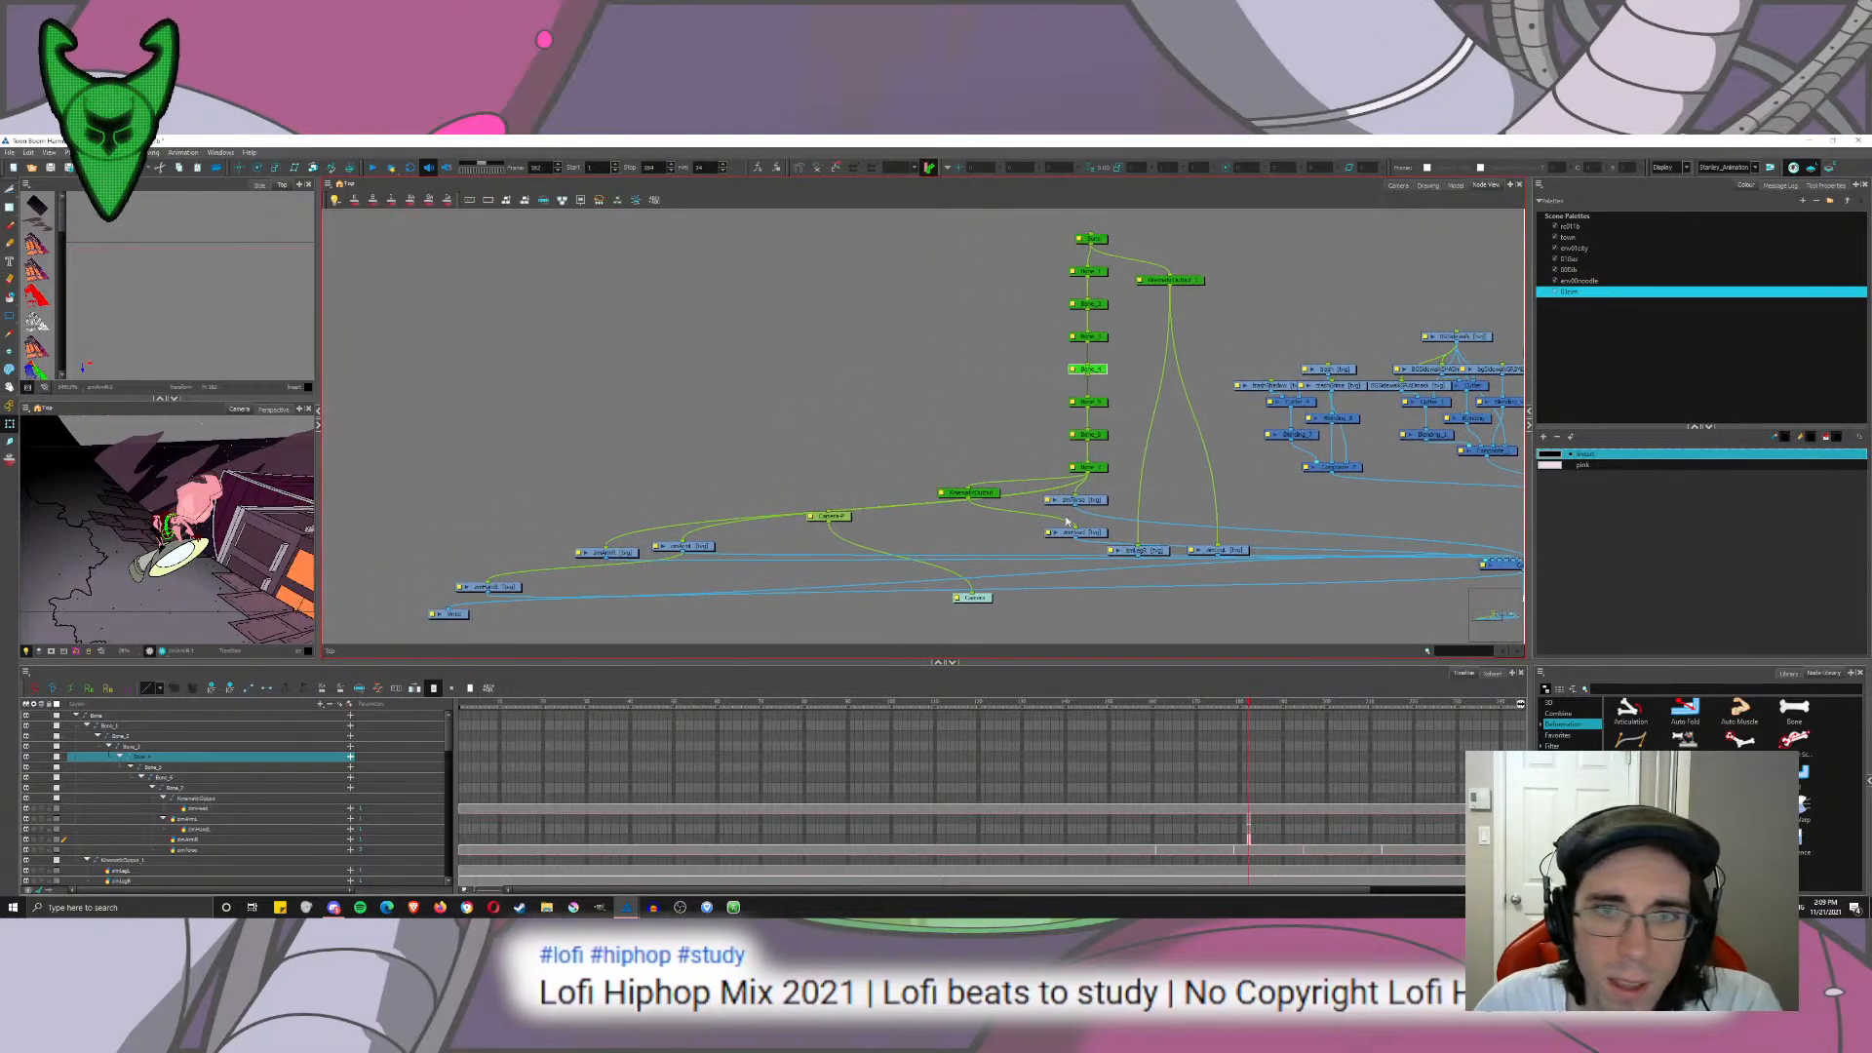
Step: Duplicate the kinematic output node and connect it between the selected shoulder bone and the second arm's drawing node
{"action": "left_click", "coordinate": [991, 495]}
{"action": "key", "text": "ctrl+c"}
{"action": "key", "text": "ctrl+v"}
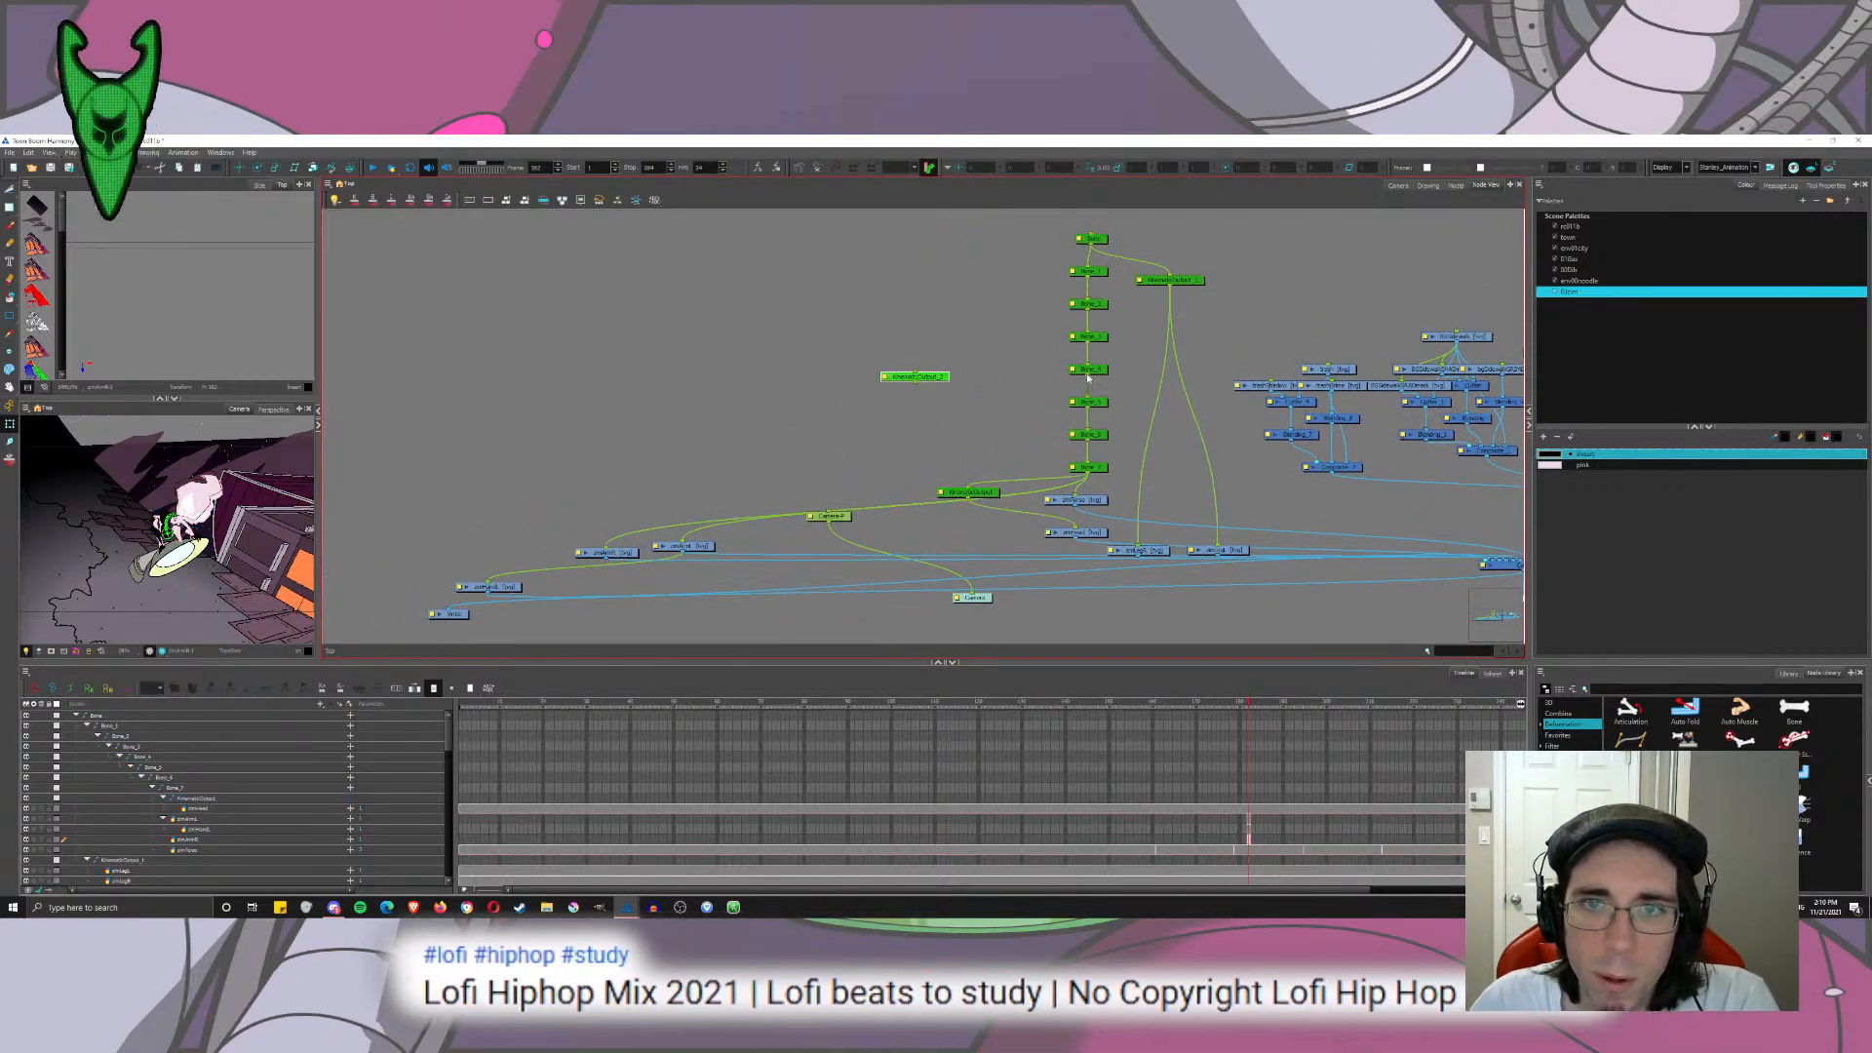
{"action": "left_click_drag", "start_coordinate": [1089, 378], "coordinate": [608, 552]}
Step: Add another kinematic output copy and wire it from the lower bone near the other arm to that arm's drawing node
{"action": "key", "text": "ctrl+v"}
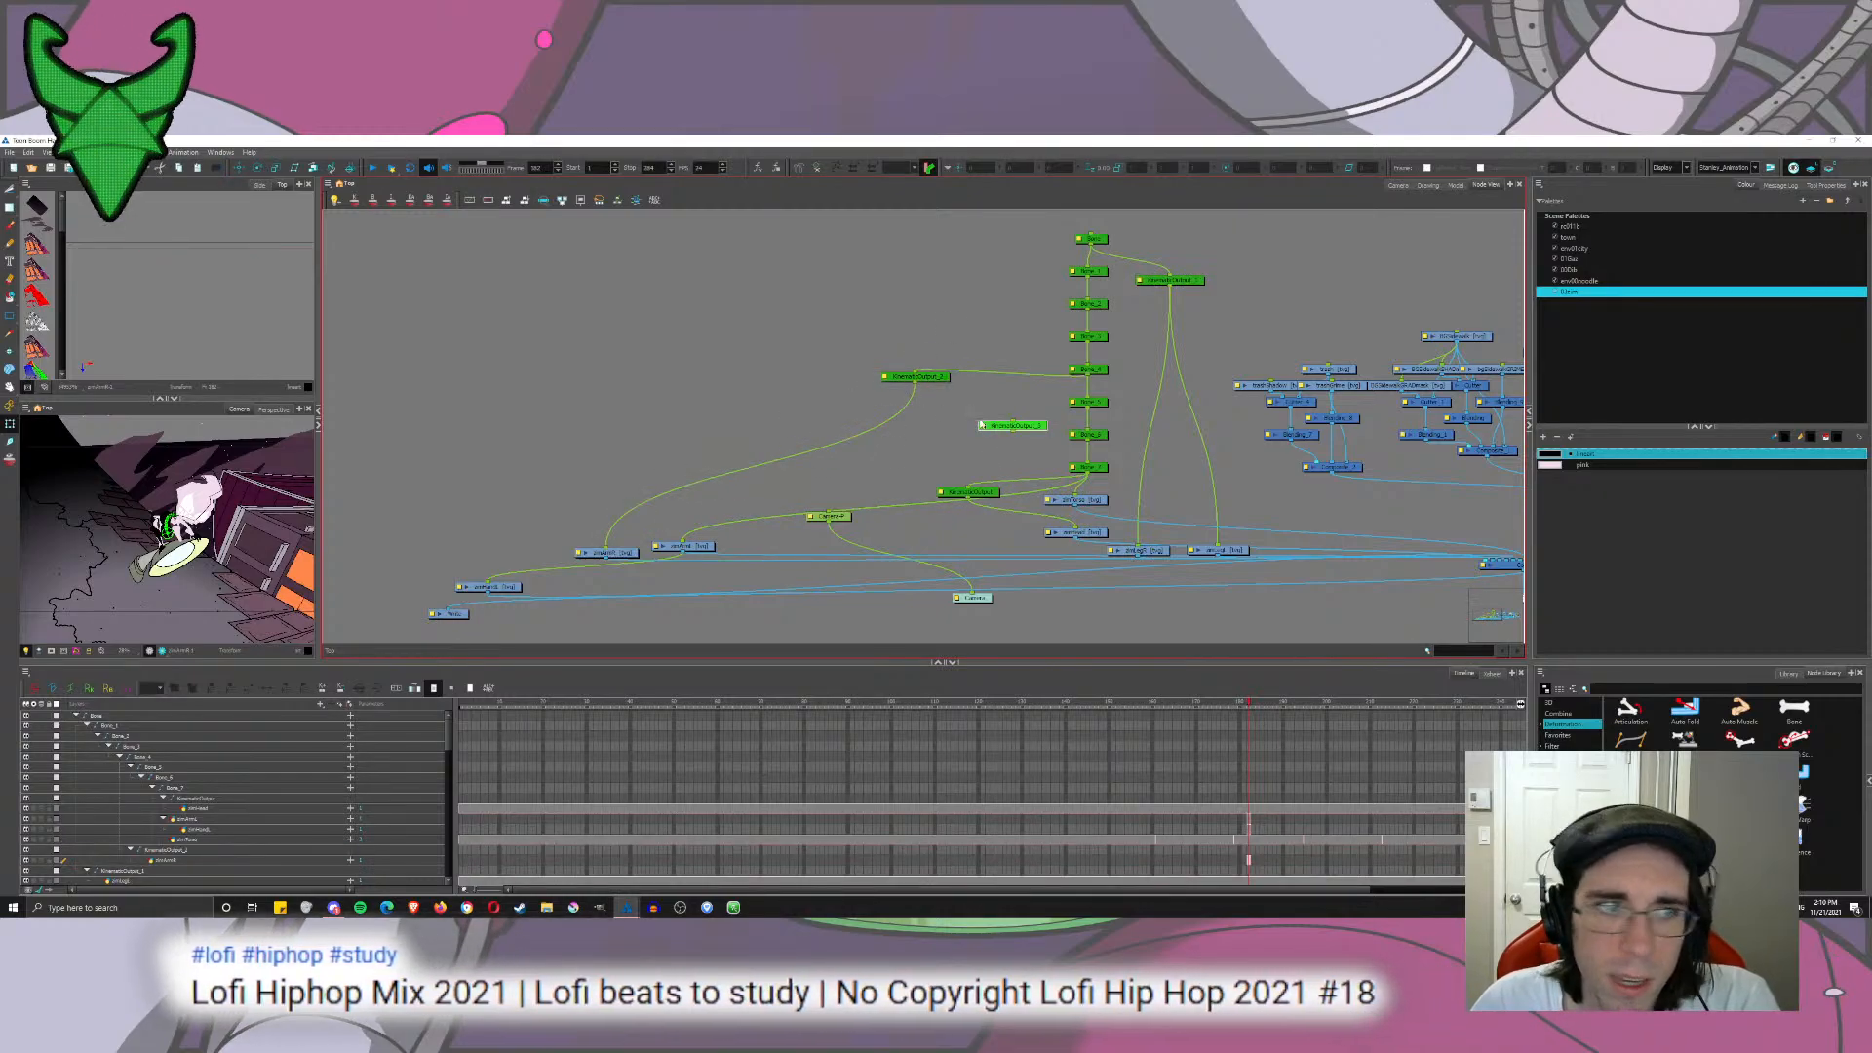
{"action": "left_click", "coordinate": [1400, 186]}
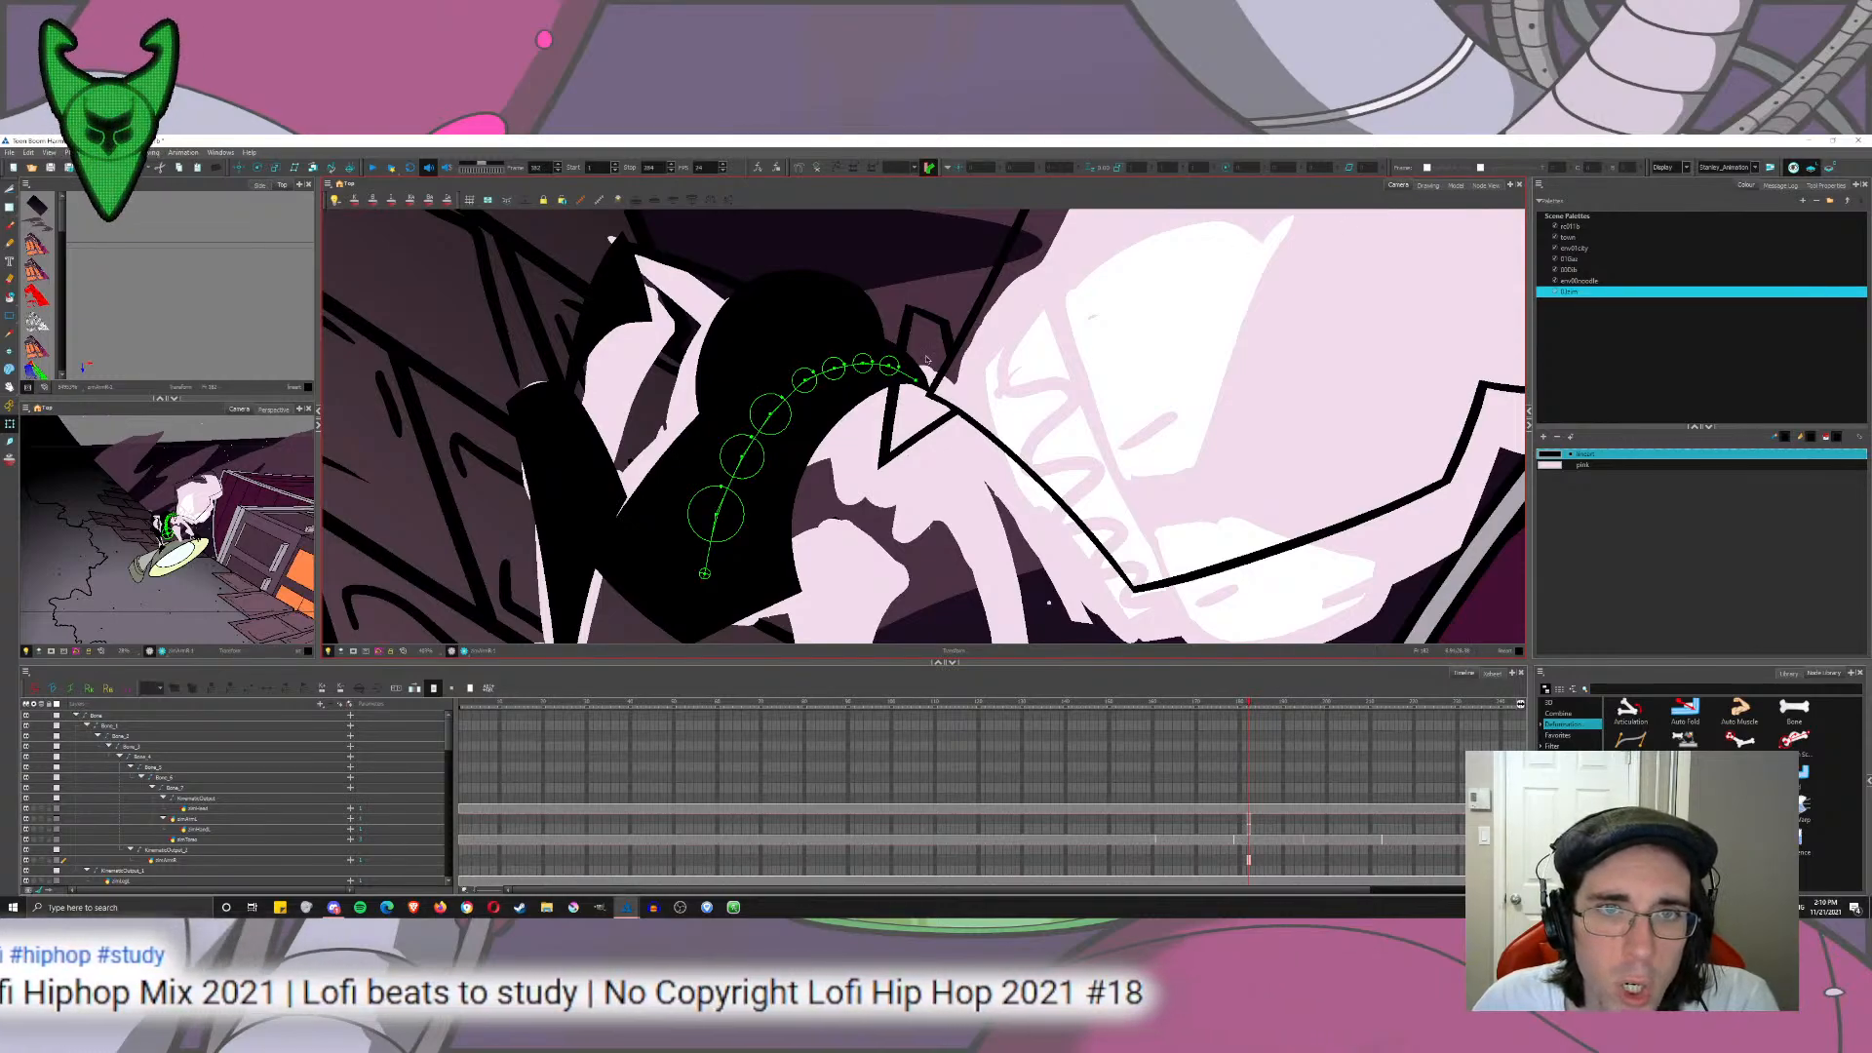
{"action": "left_click", "coordinate": [1484, 188]}
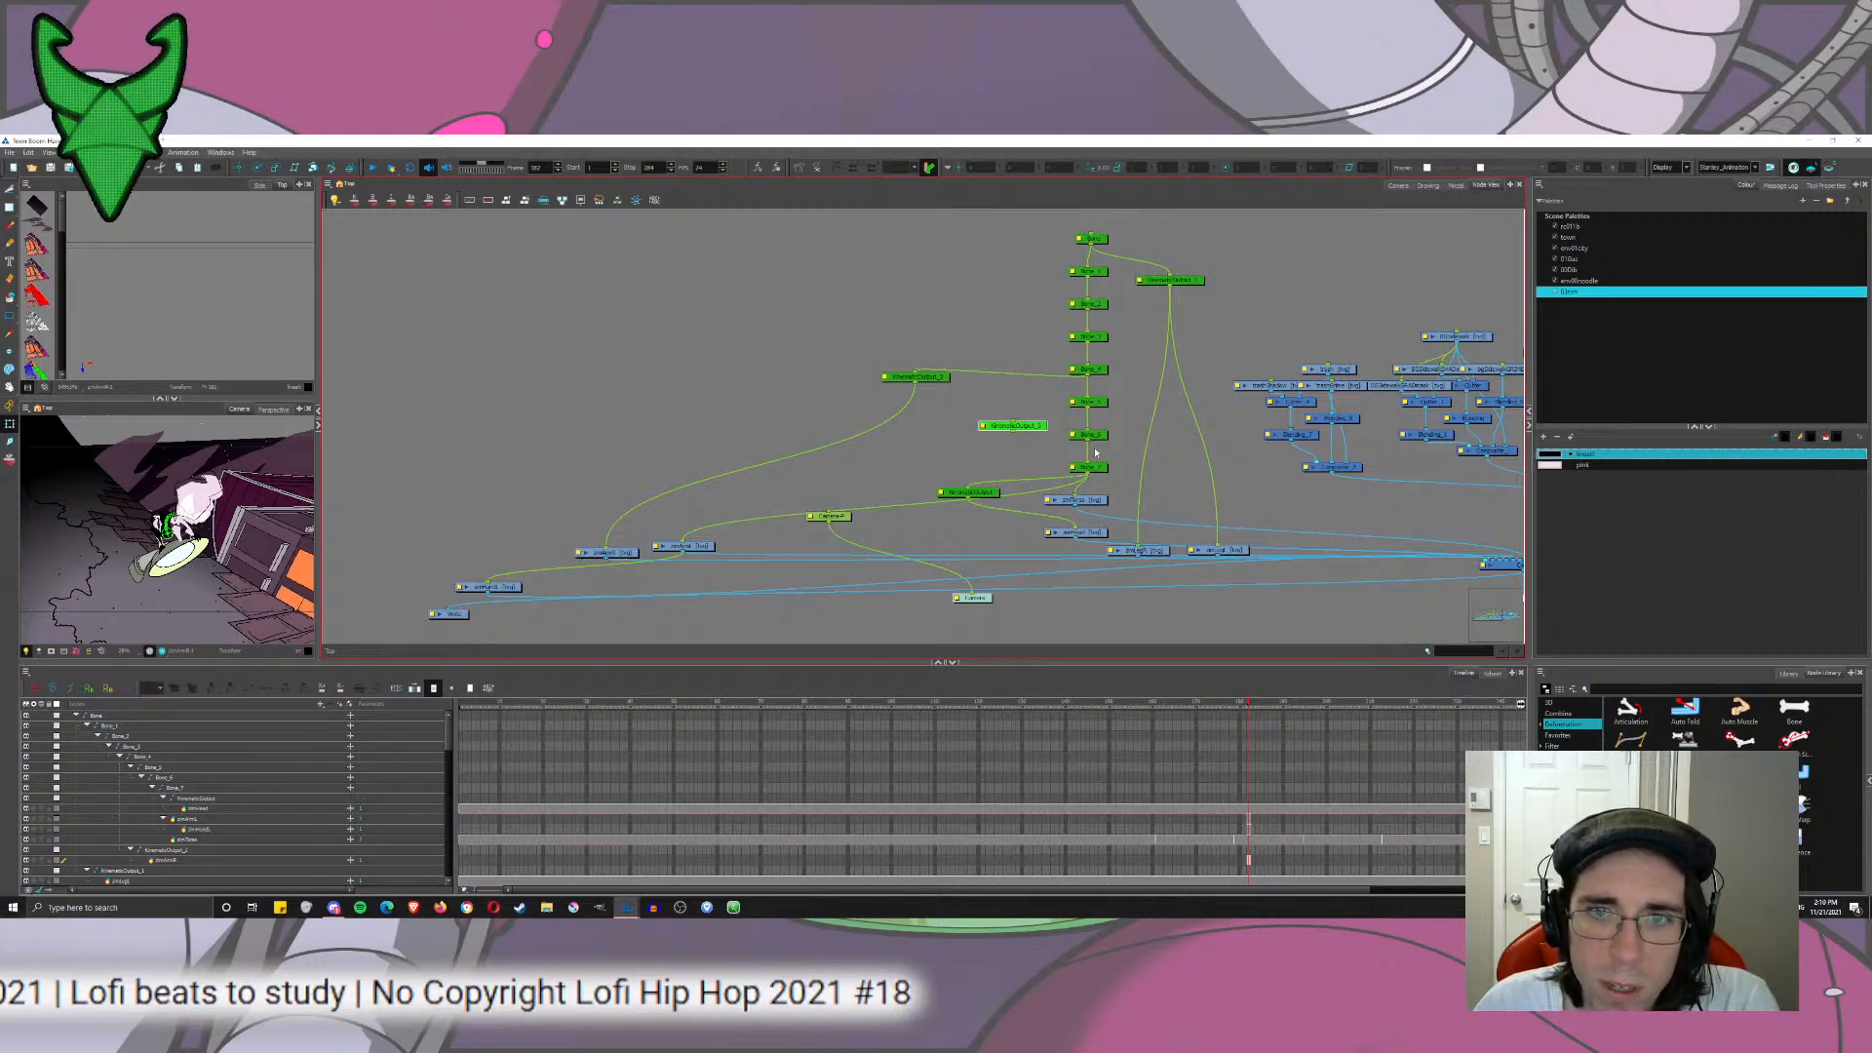
{"action": "left_click_drag", "start_coordinate": [1014, 432], "coordinate": [684, 542]}
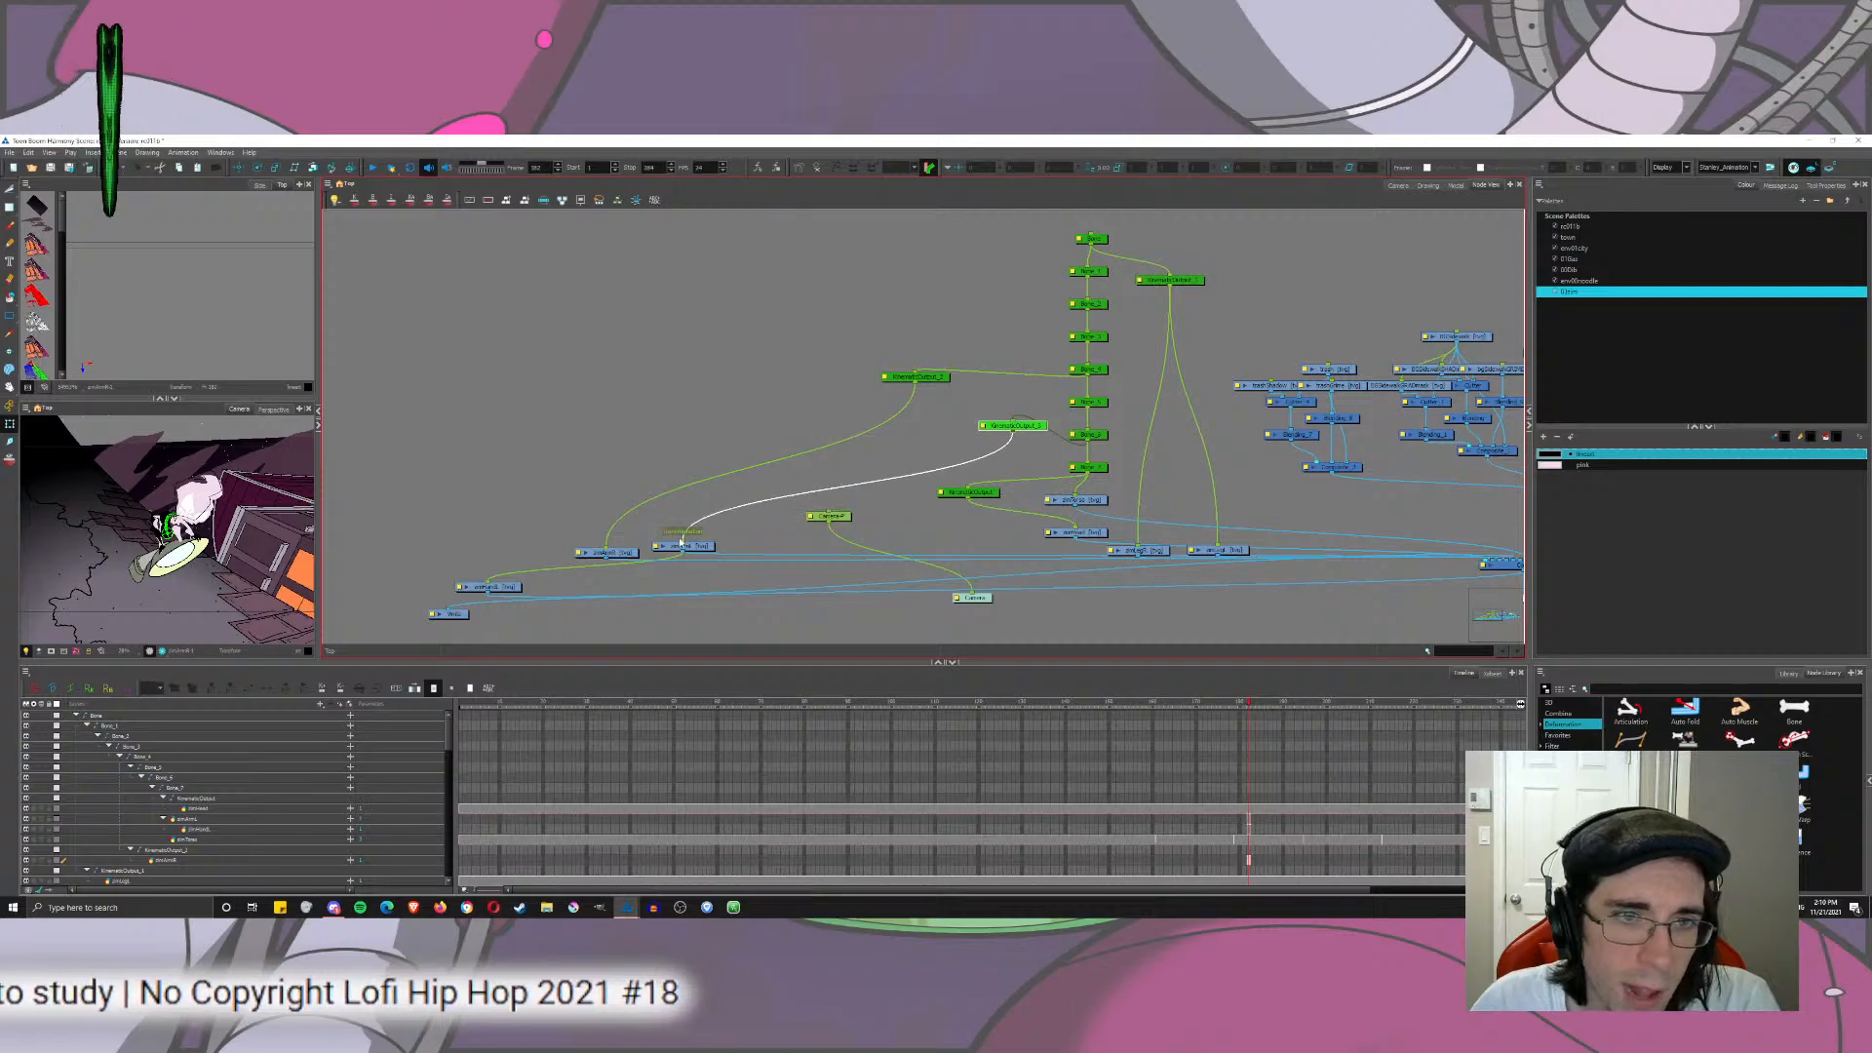
{"action": "left_click", "coordinate": [1396, 186]}
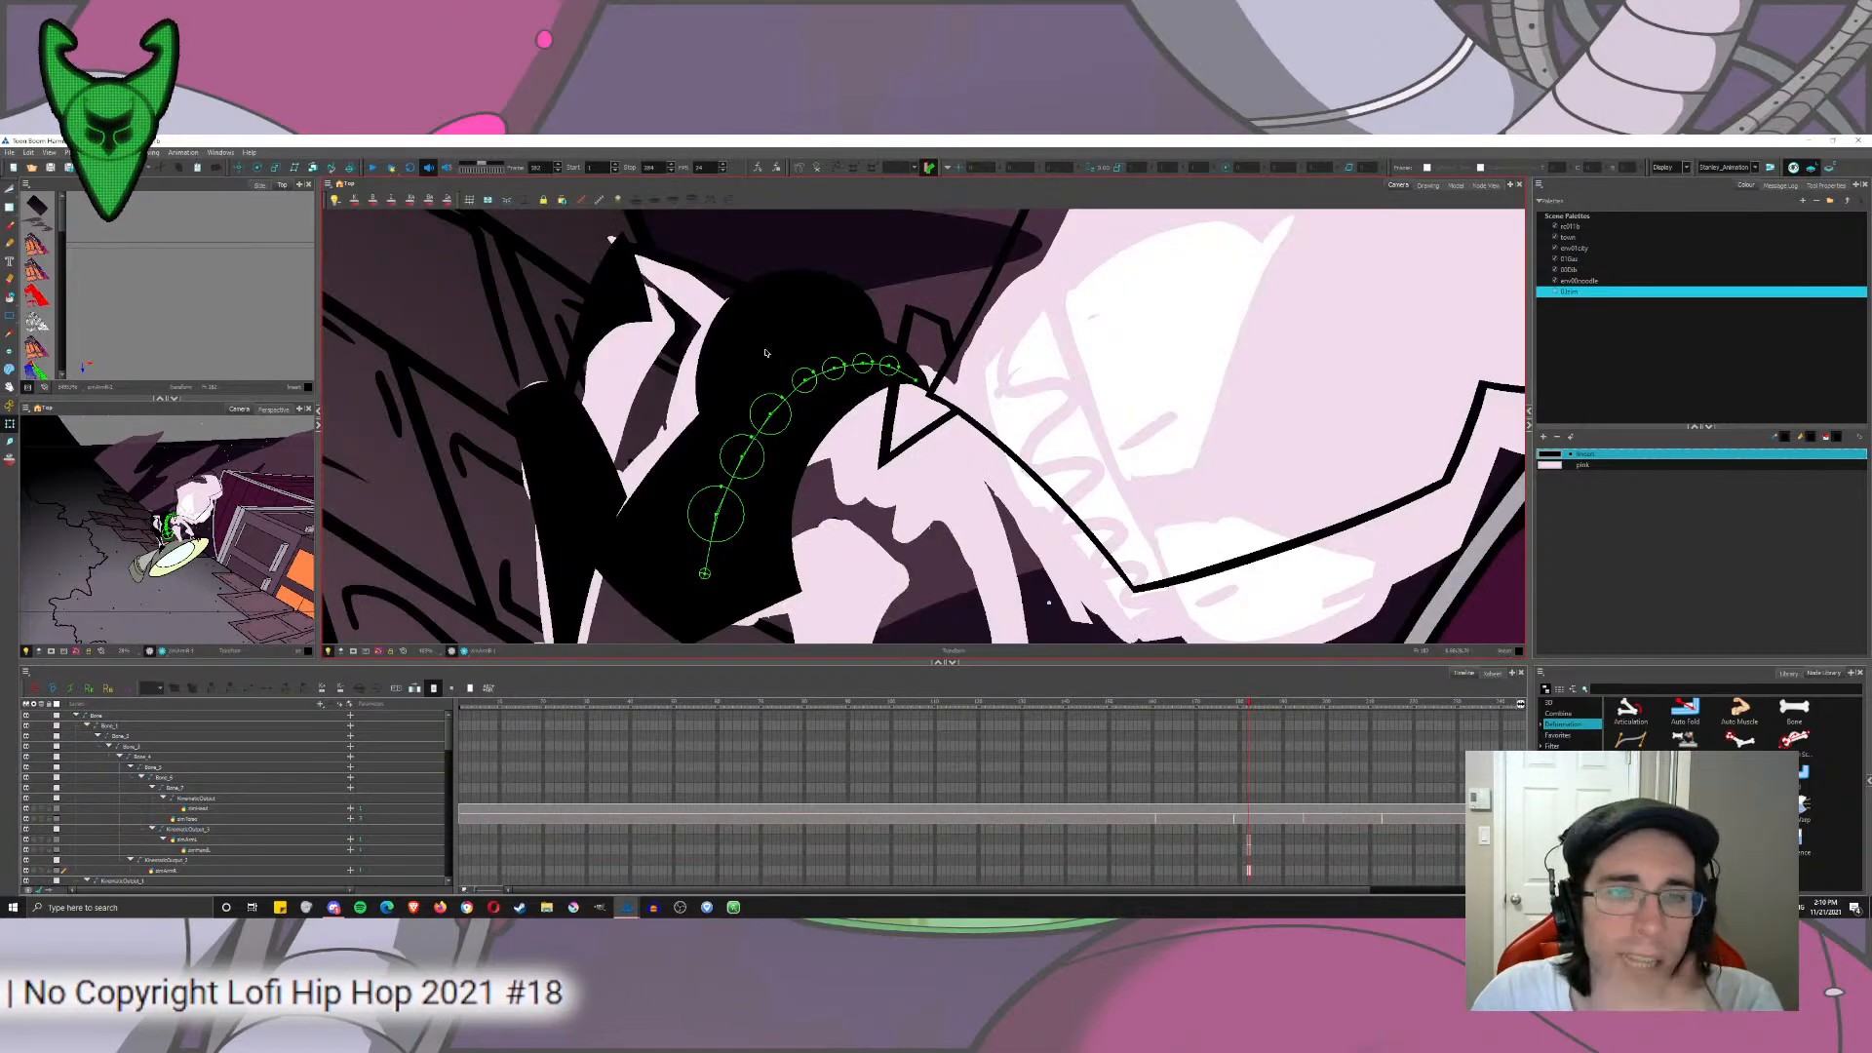
Step: Fill the enclosed head outline on the head's drawing layer with black
{"action": "left_click_drag", "start_coordinate": [727, 390], "coordinate": [716, 352]}
{"action": "left_click", "coordinate": [715, 352]}
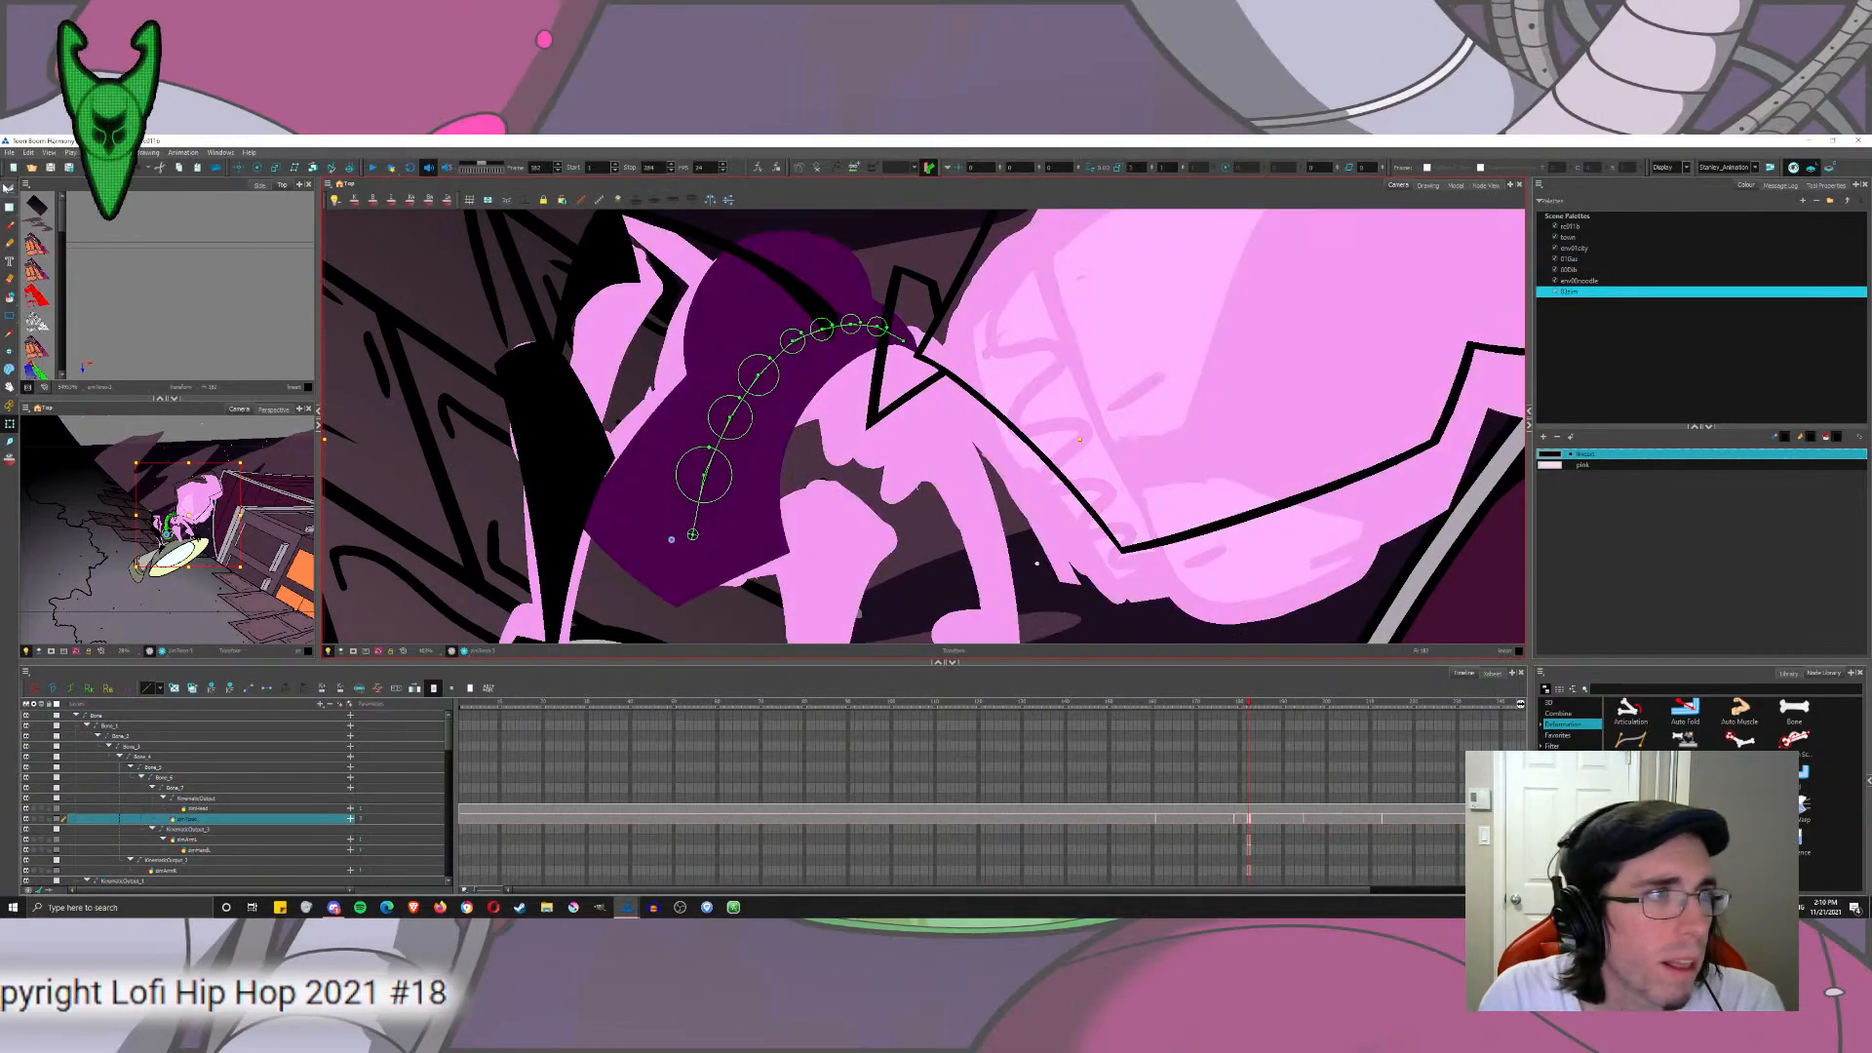
{"action": "left_click", "coordinate": [22, 192]}
{"action": "scroll", "coordinate": [432, 276], "scroll_direction": "down", "scroll_amount": 3}
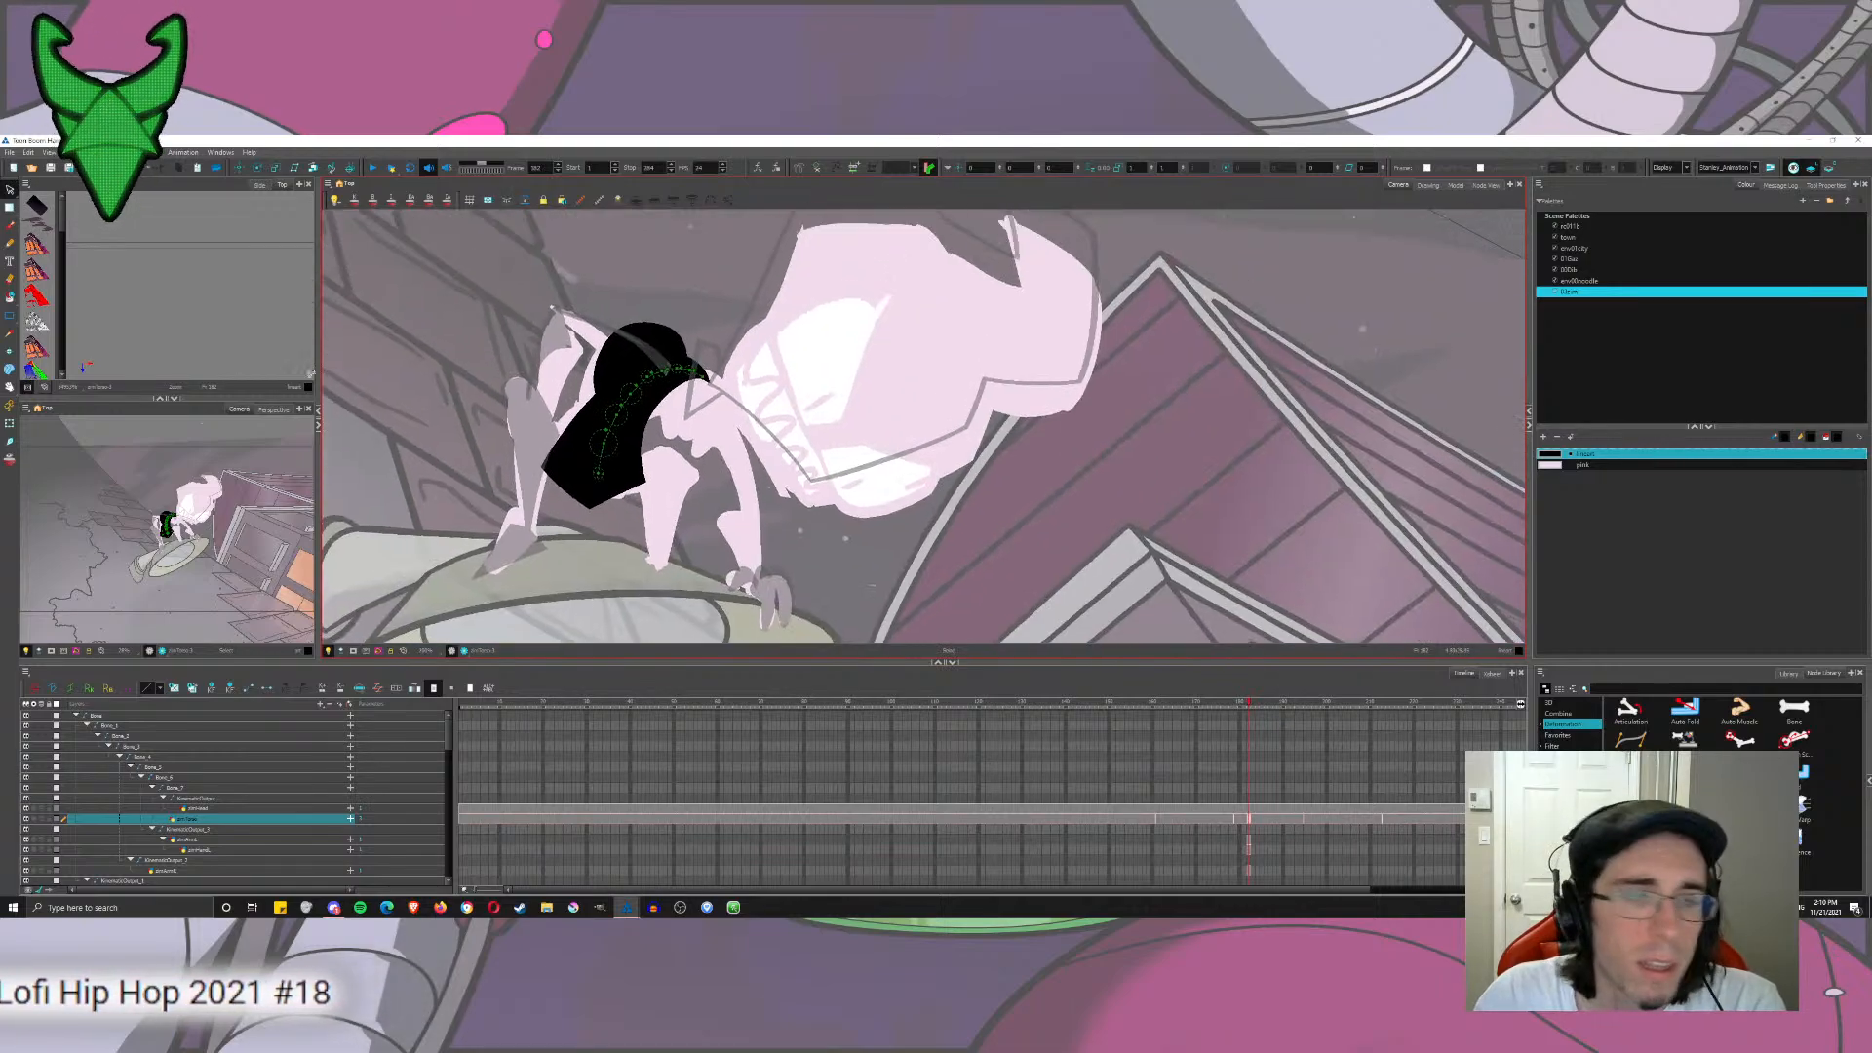
{"action": "left_click", "coordinate": [200, 809]}
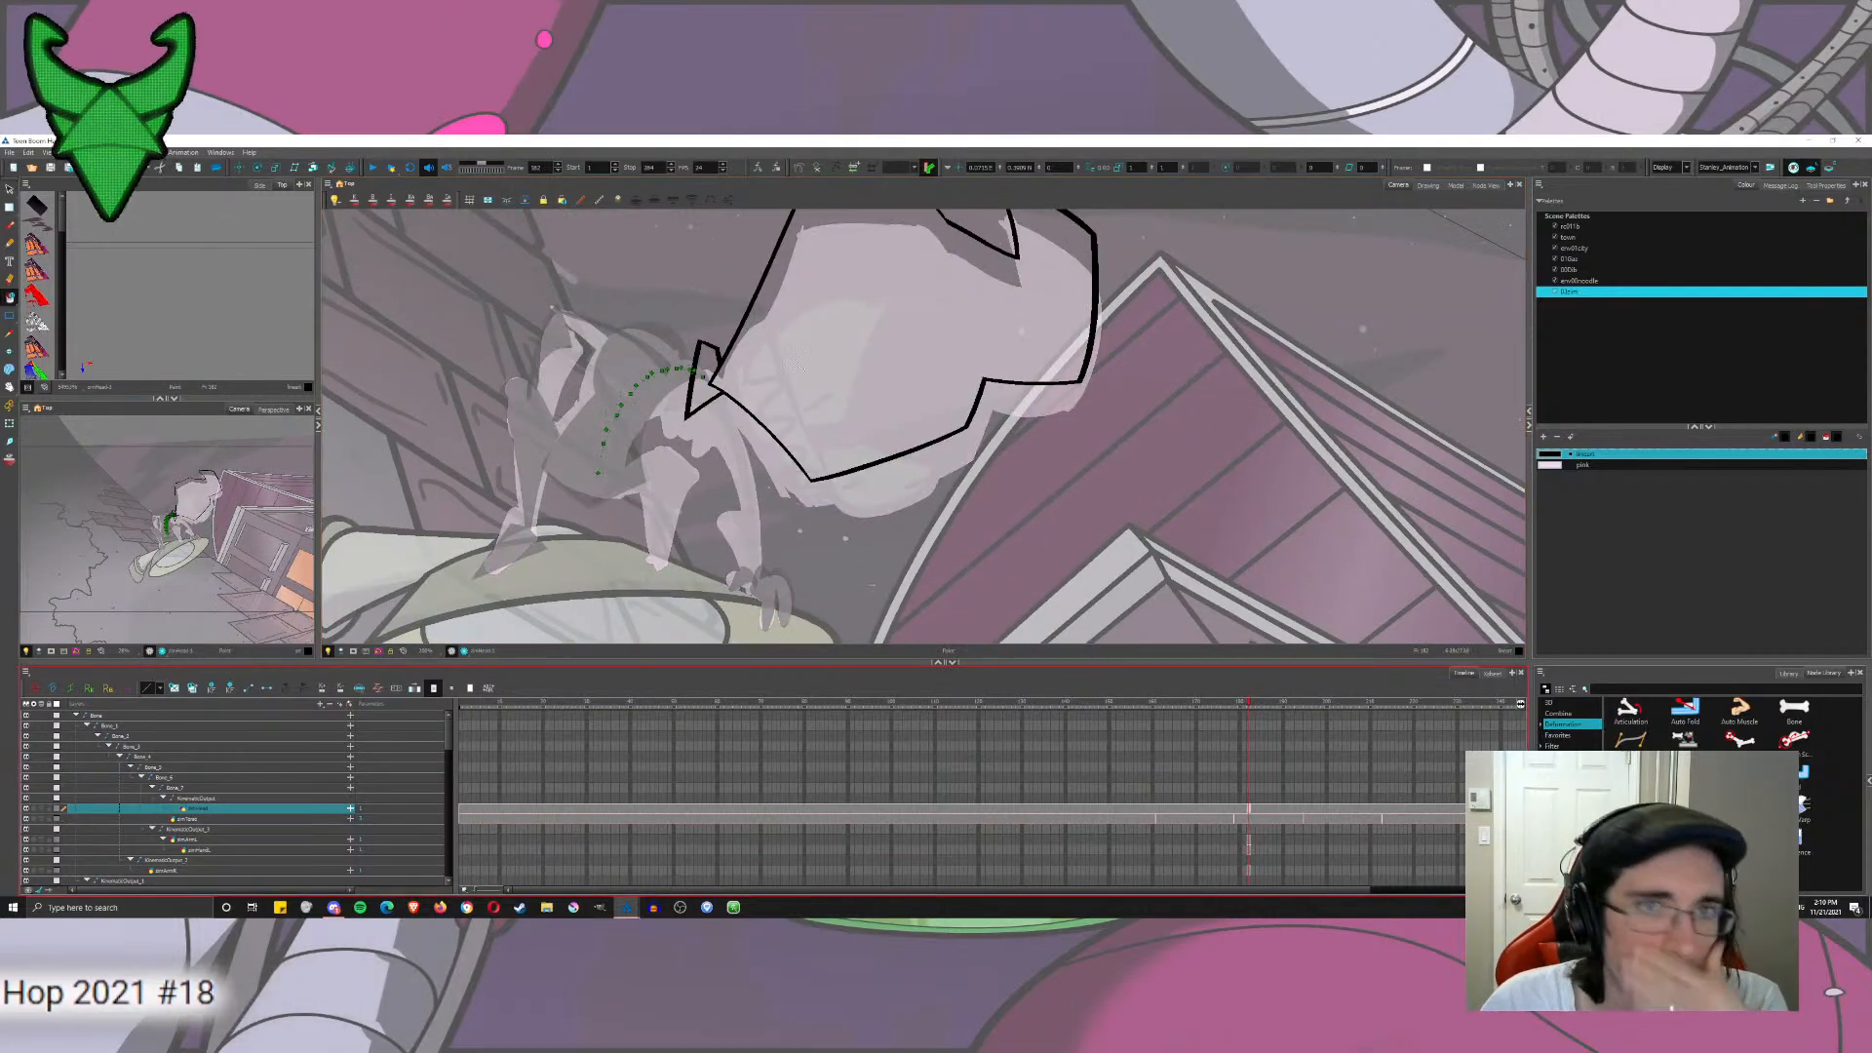
{"action": "mouse_move", "coordinate": [853, 293]}
{"action": "left_mouse_down"}
{"action": "mouse_move", "coordinate": [768, 399]}
{"action": "mouse_move", "coordinate": [596, 424]}
{"action": "left_mouse_up"}
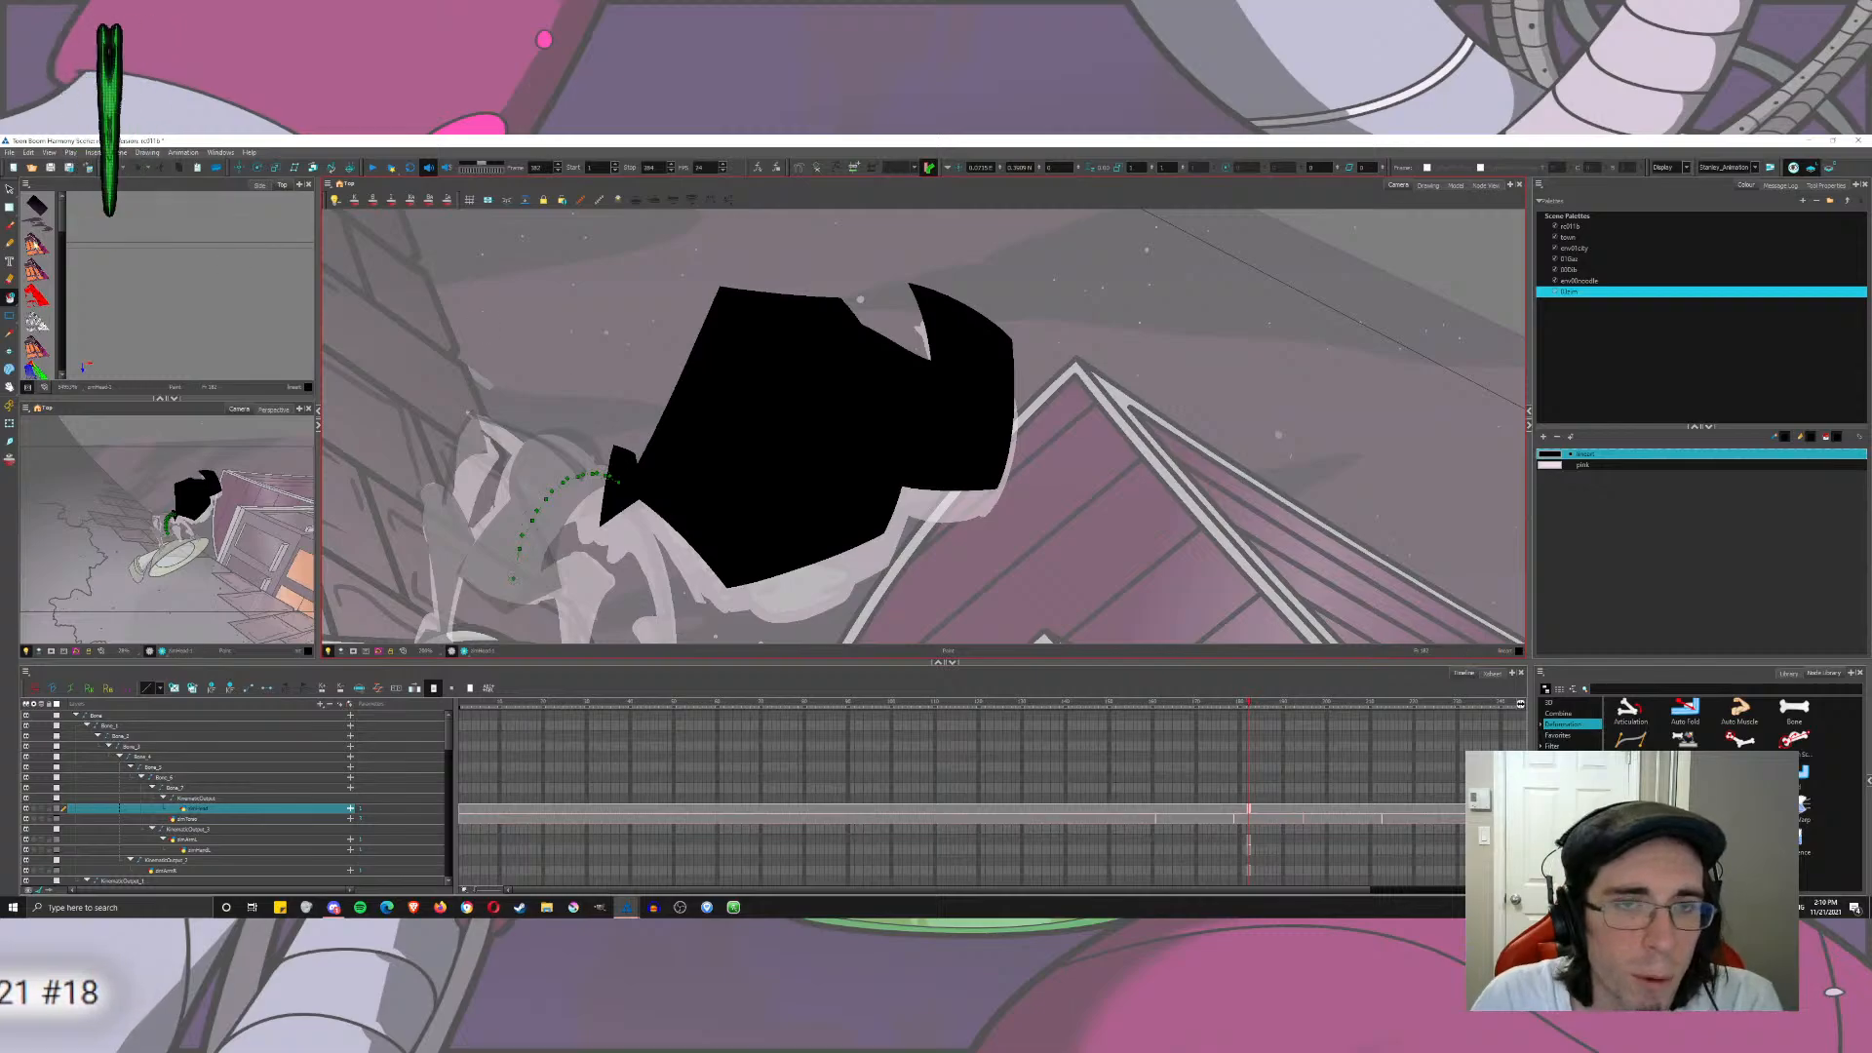
Step: Open the body layer's drawing by itself in the Drawing view and ready the brush for the face
{"action": "left_click", "coordinate": [238, 168]}
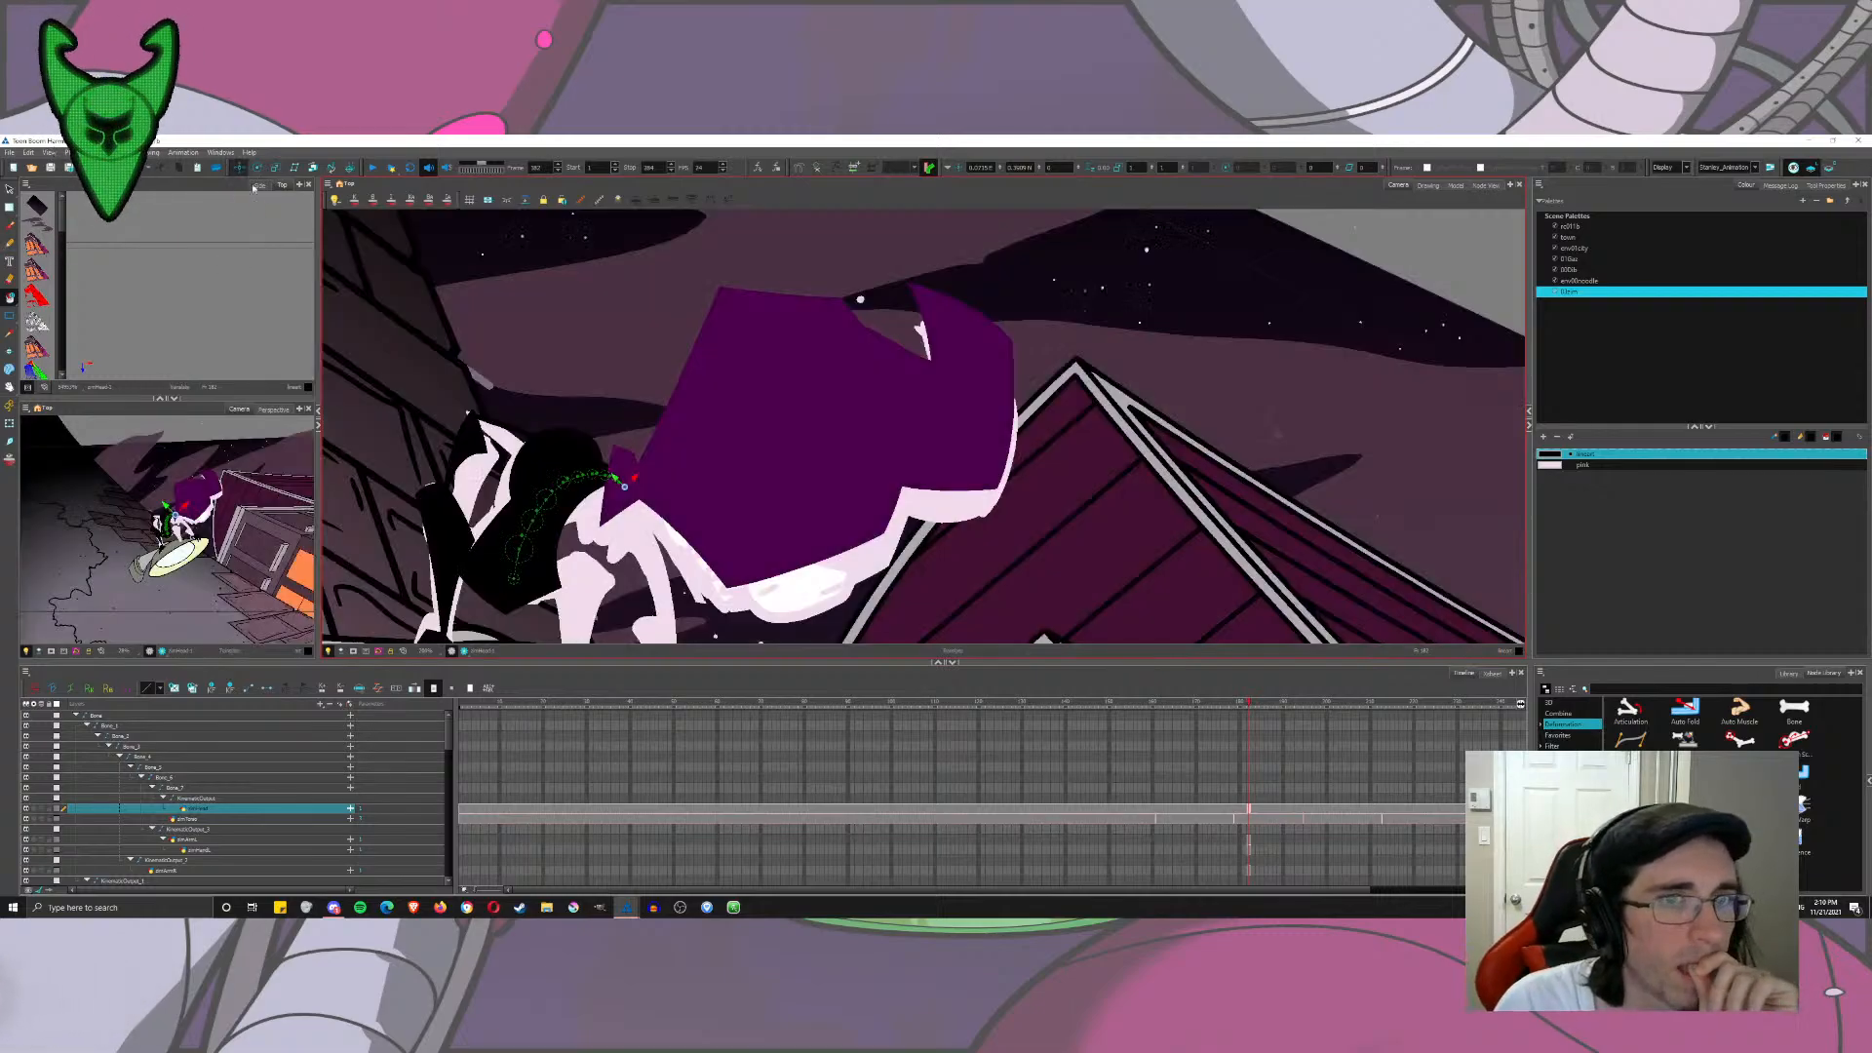
{"action": "left_click", "coordinate": [1481, 186]}
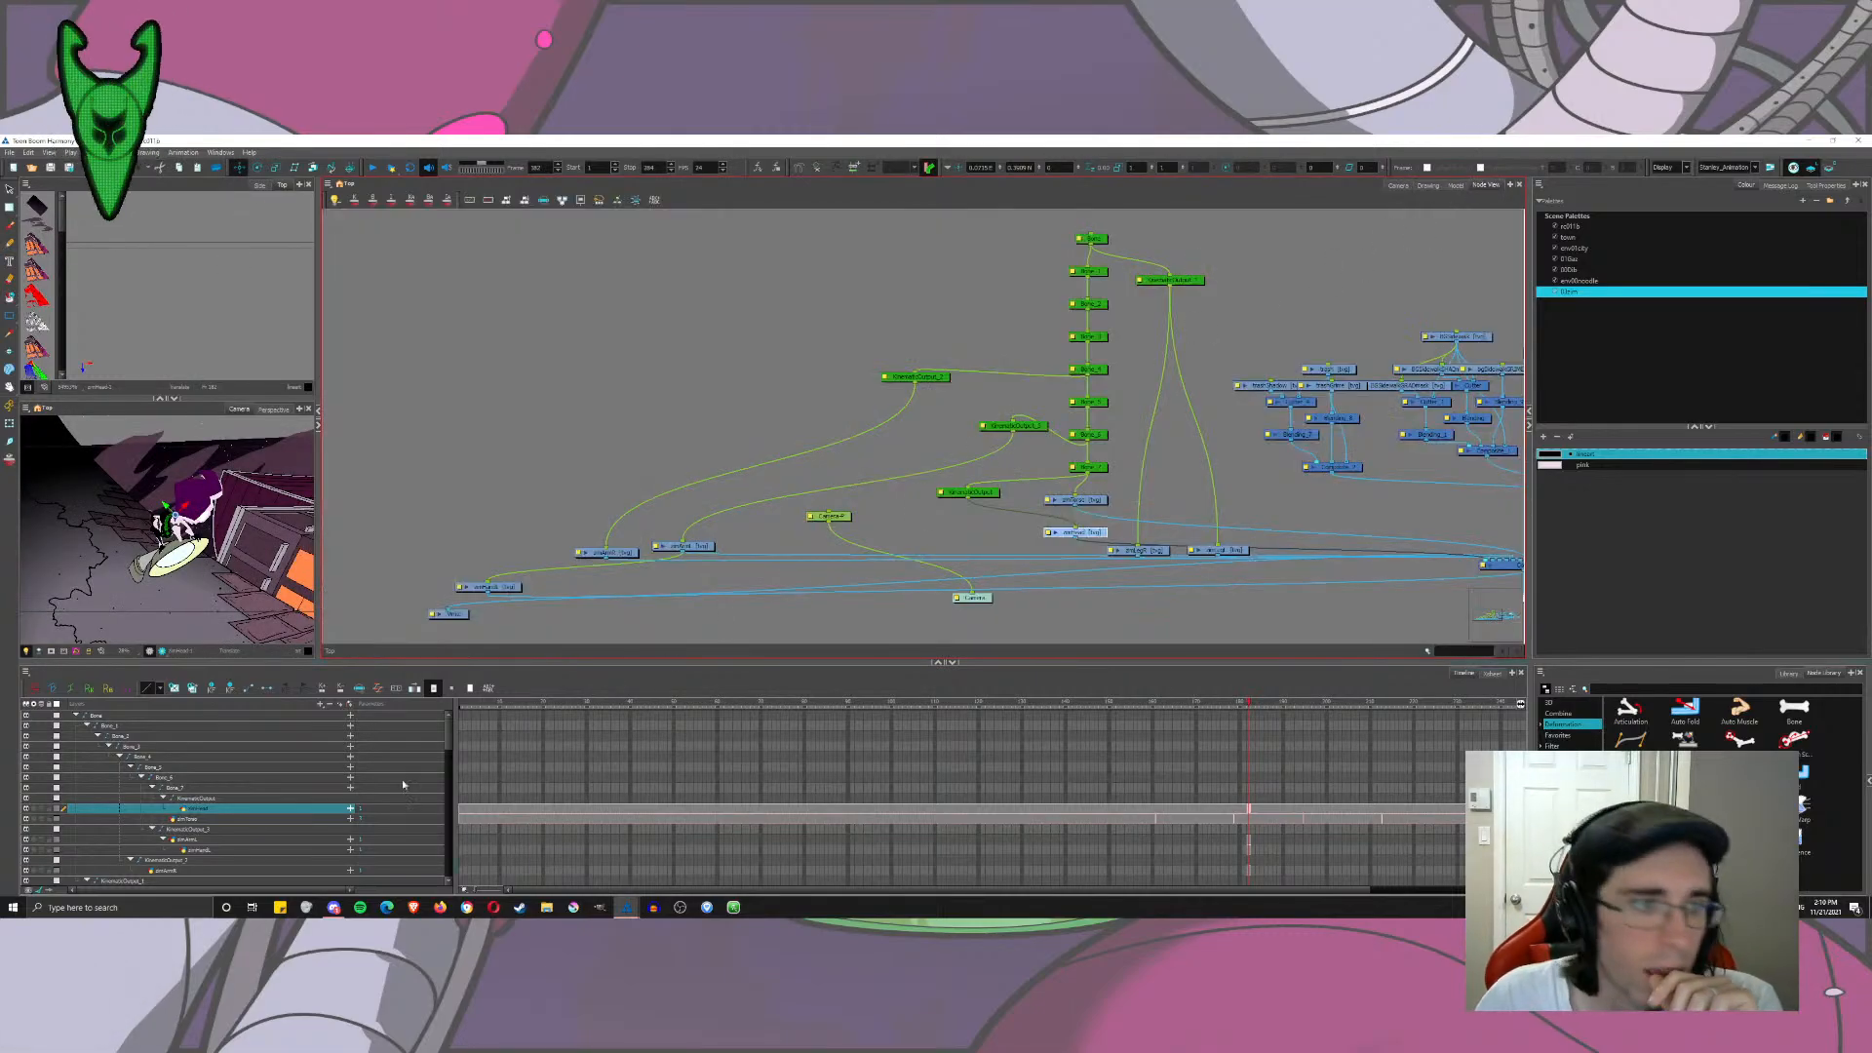
{"action": "left_click", "coordinate": [202, 819]}
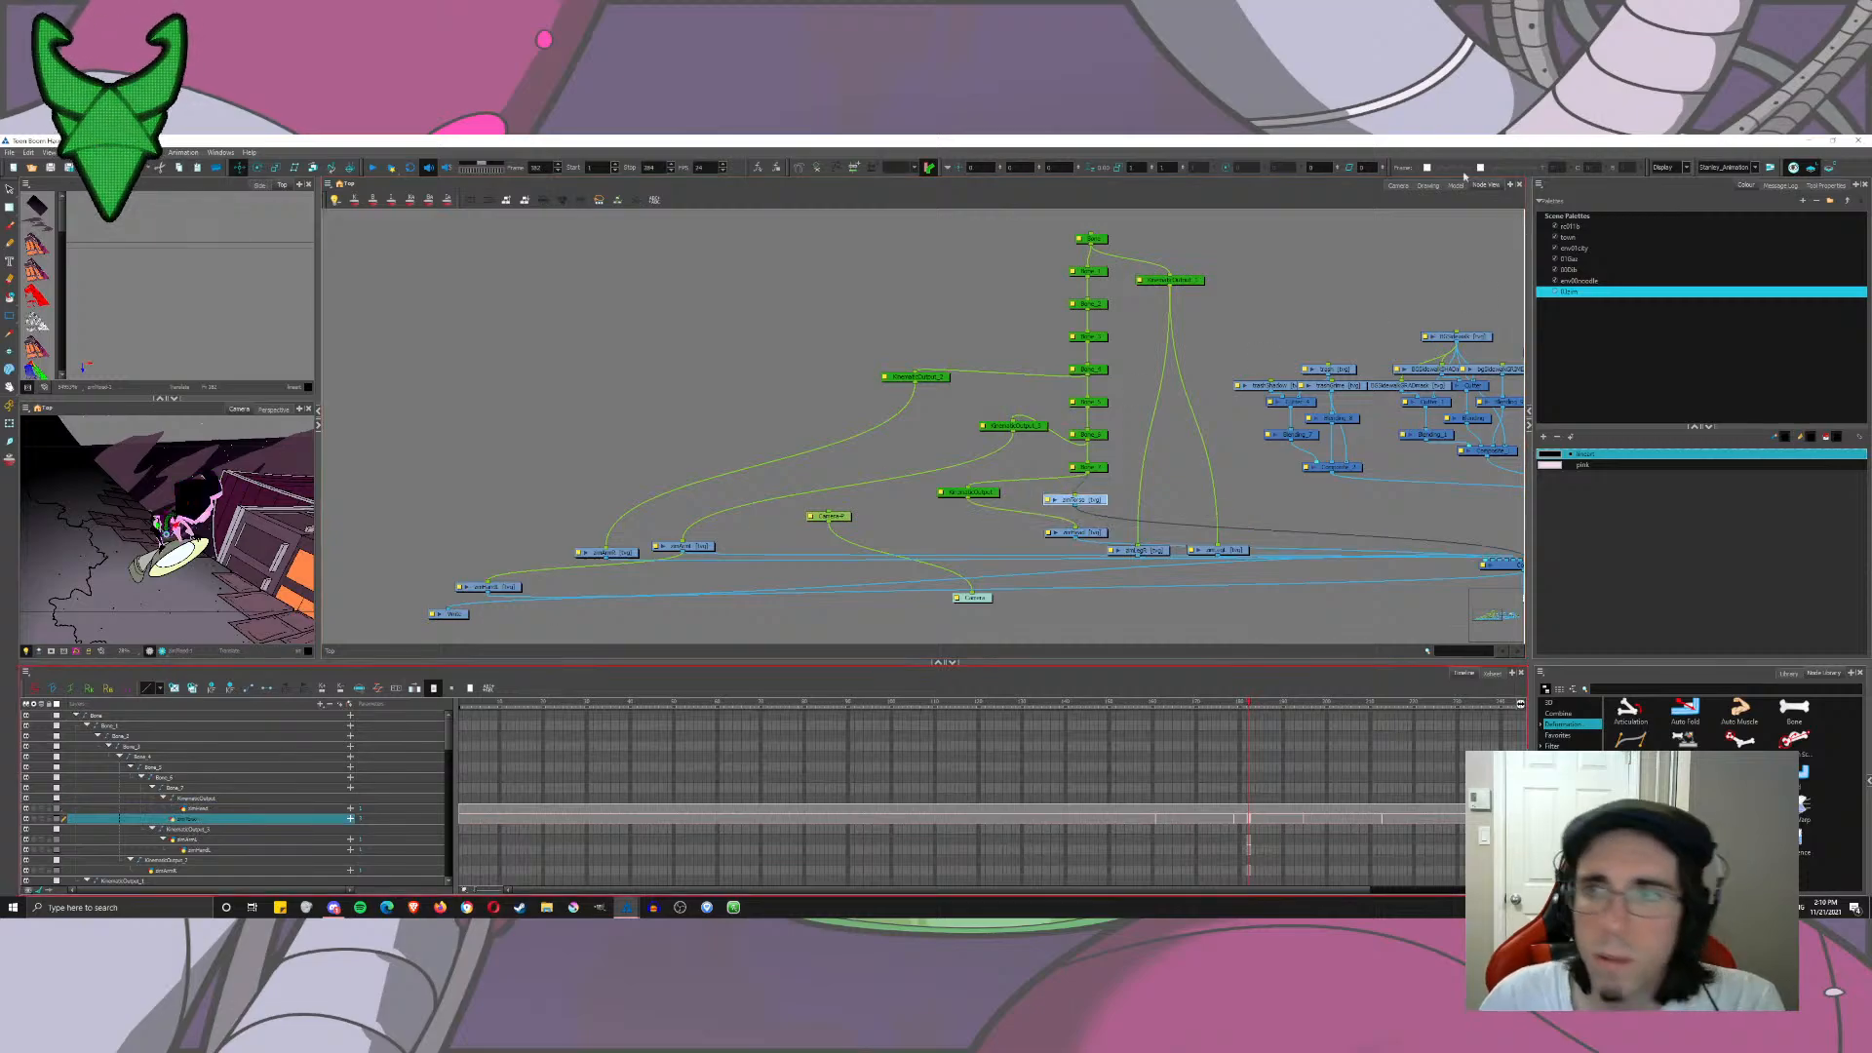
{"action": "left_click", "coordinate": [1432, 187]}
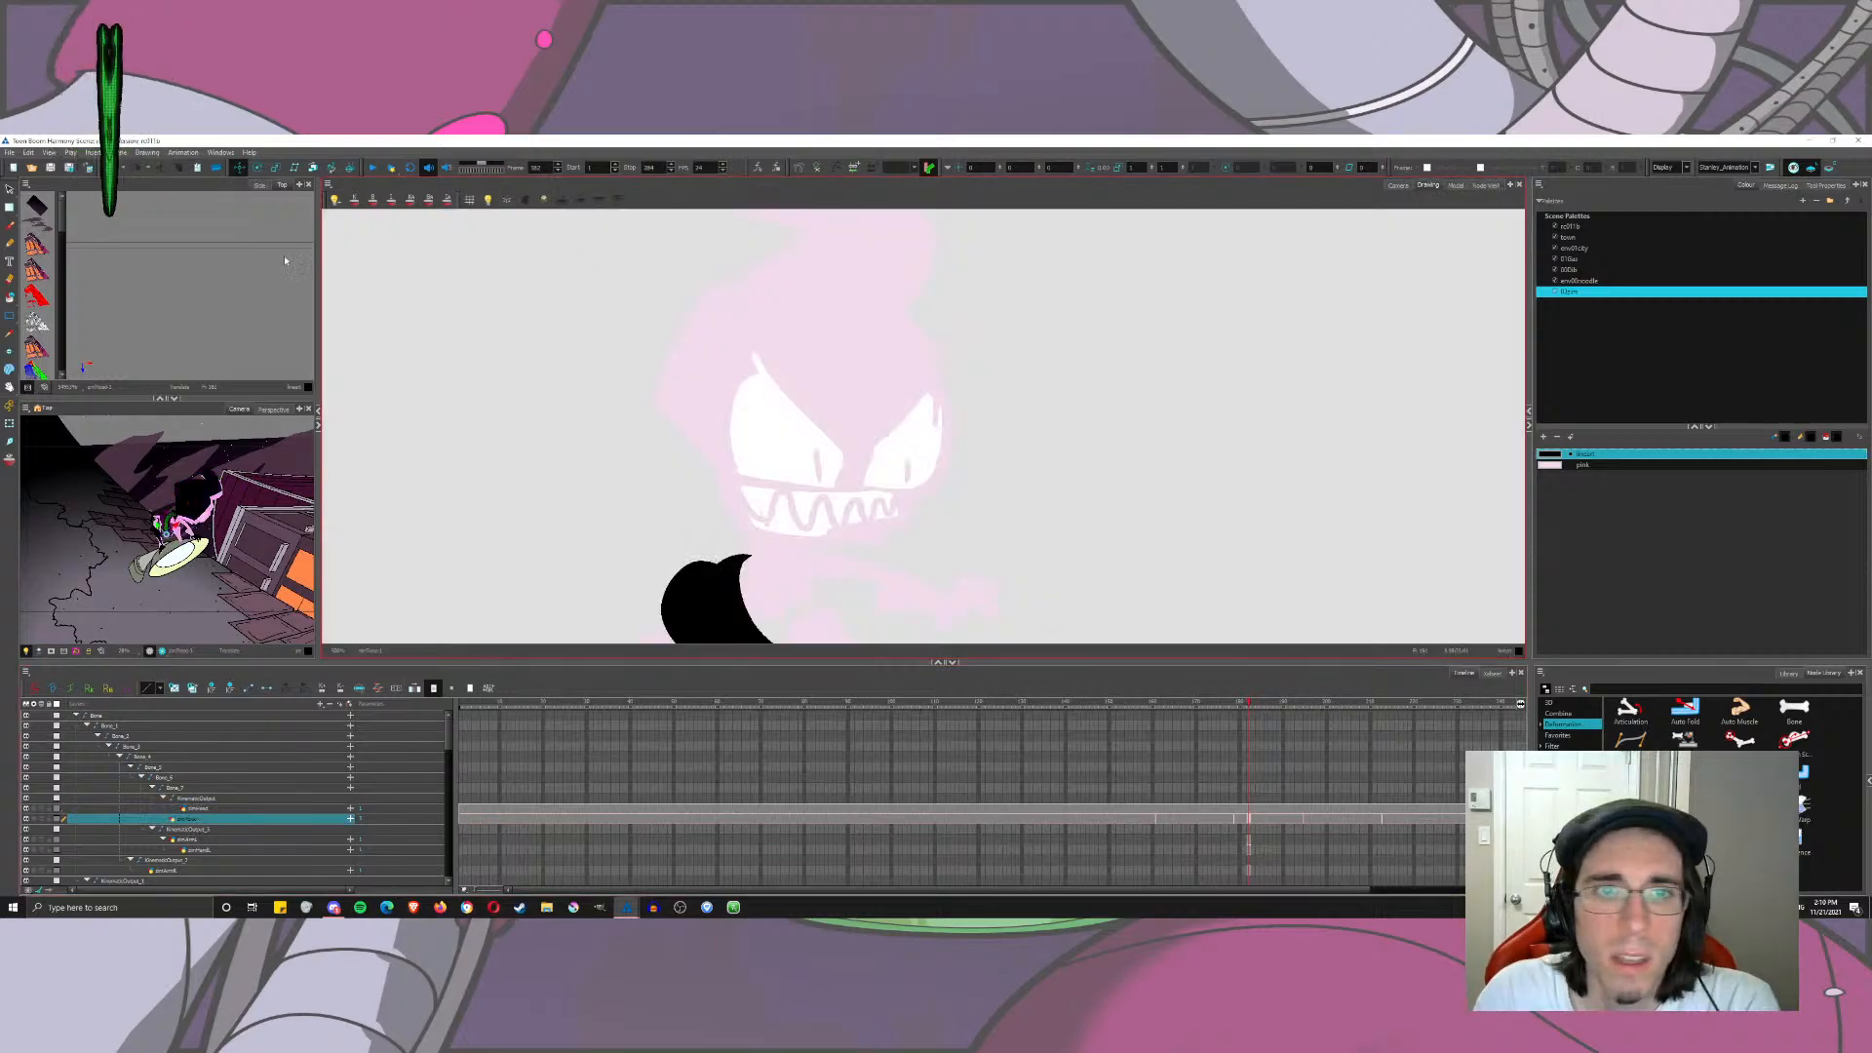
{"action": "left_click", "coordinate": [16, 191]}
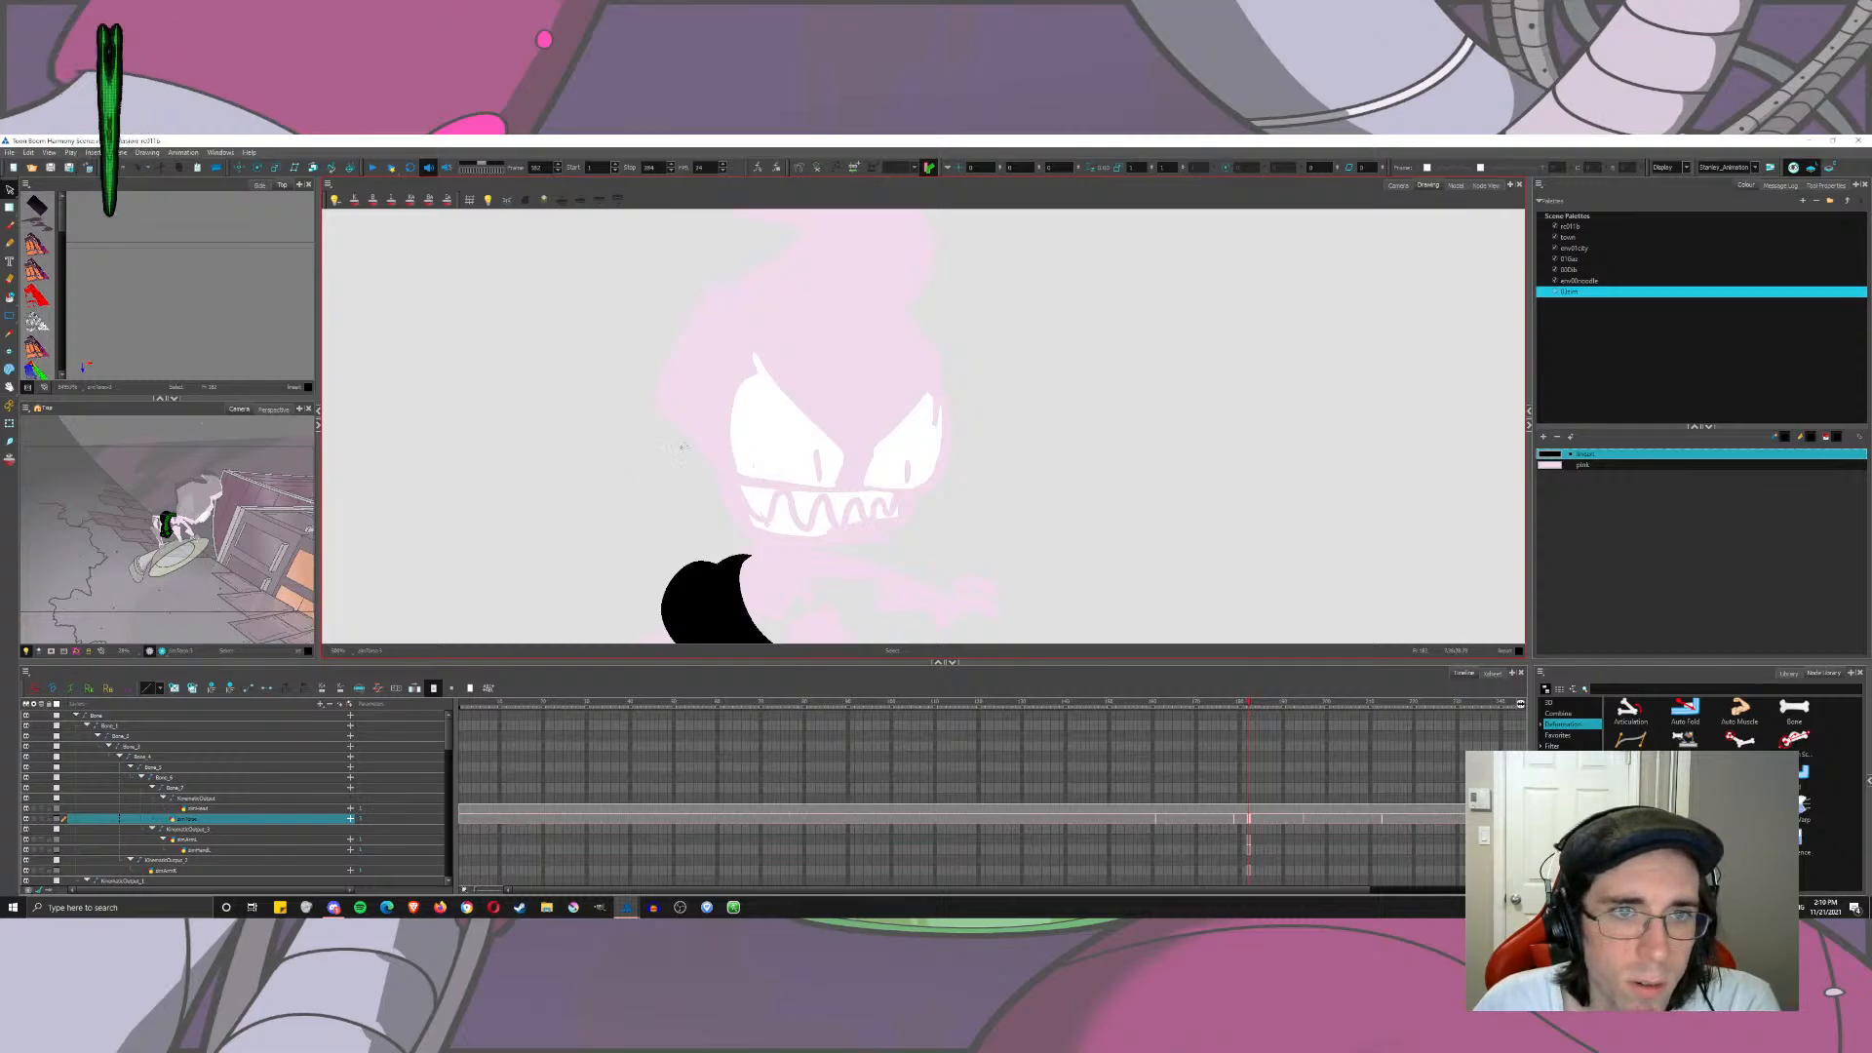
{"action": "left_click", "coordinate": [9, 227]}
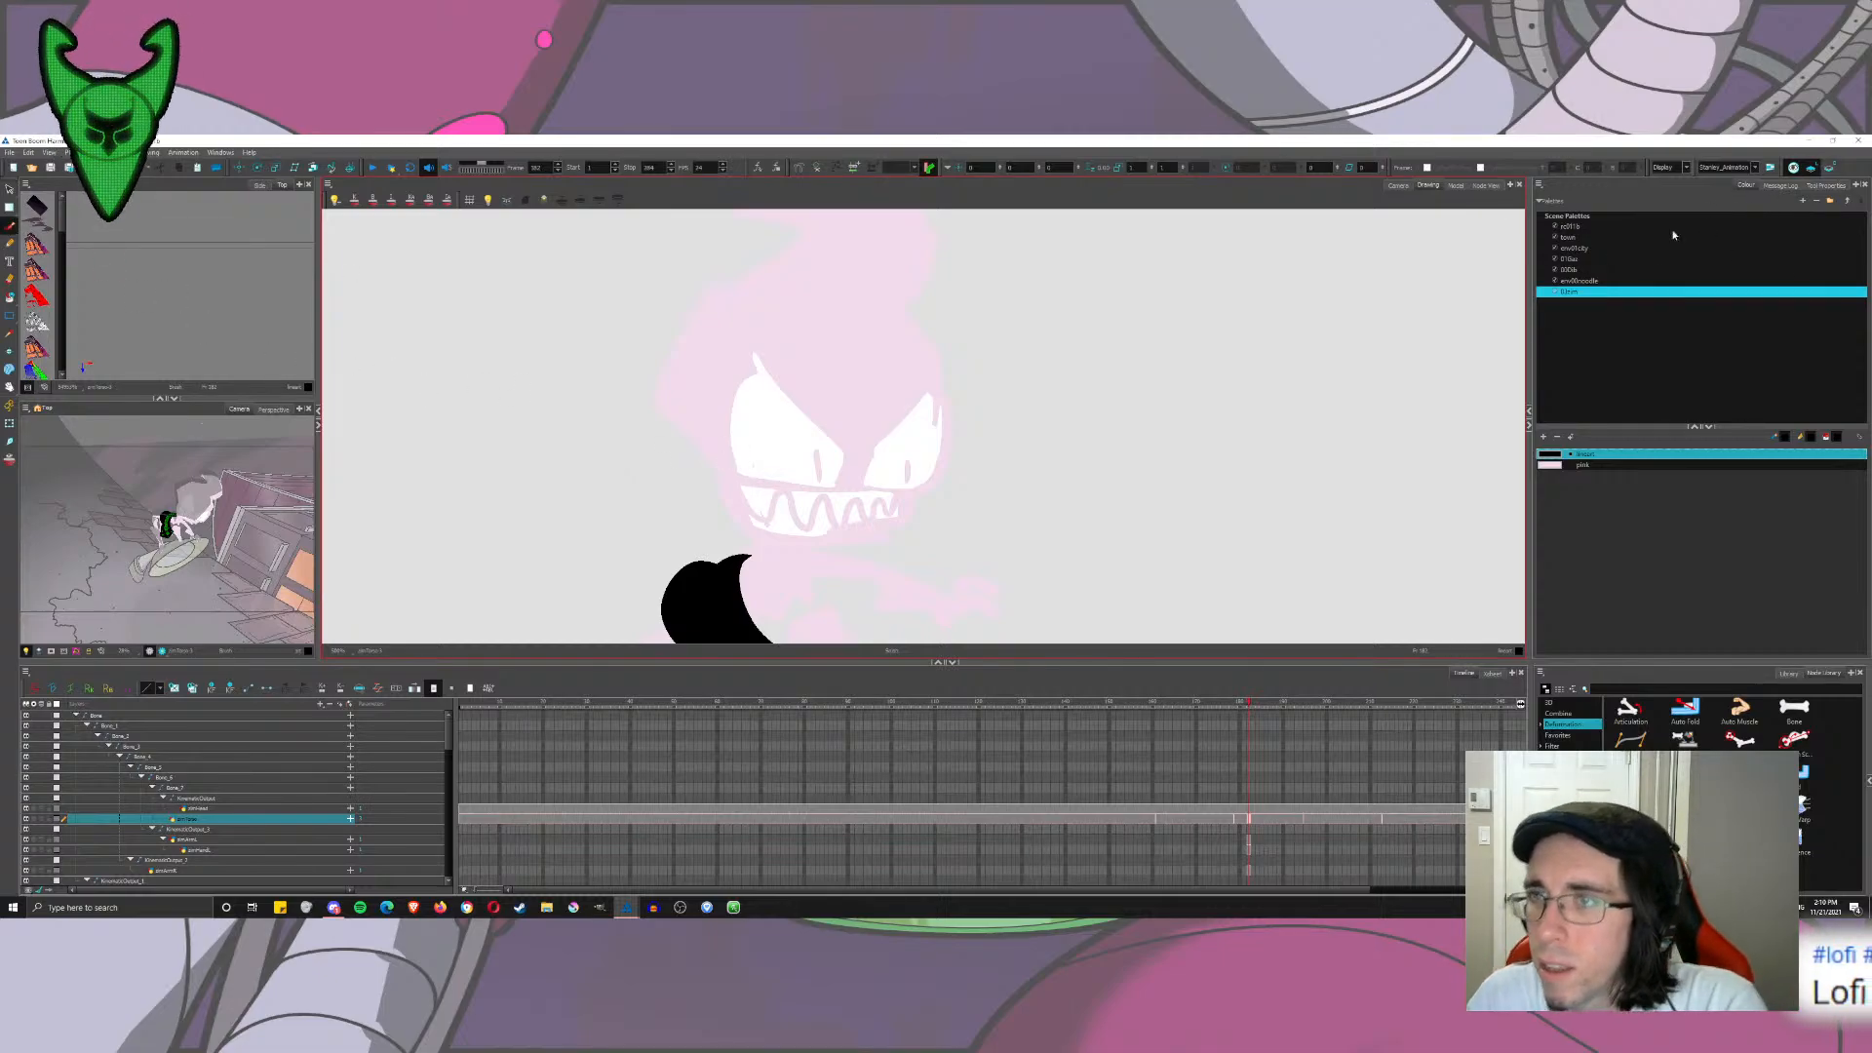
Step: Add a new colour named white to the character's palette and set its swatch to white
{"action": "left_click", "coordinate": [1546, 438]}
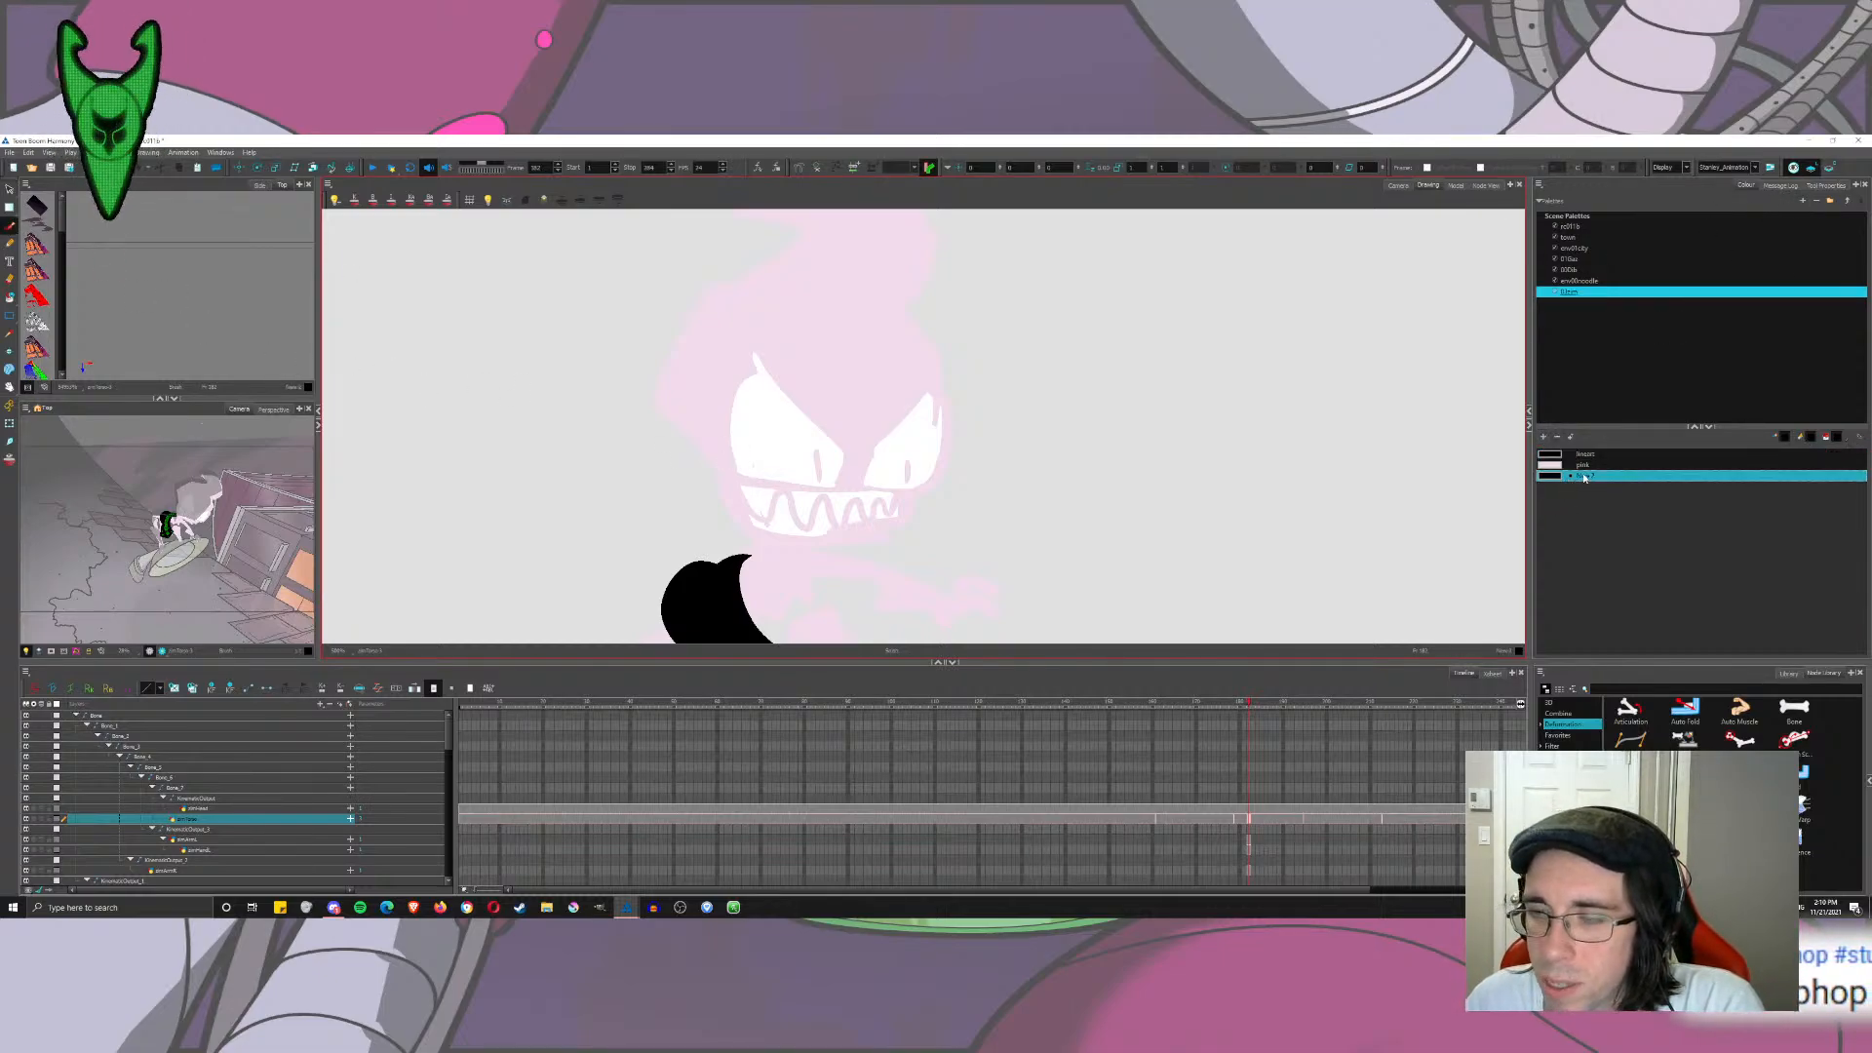
{"action": "double_click", "coordinate": [1584, 476]}
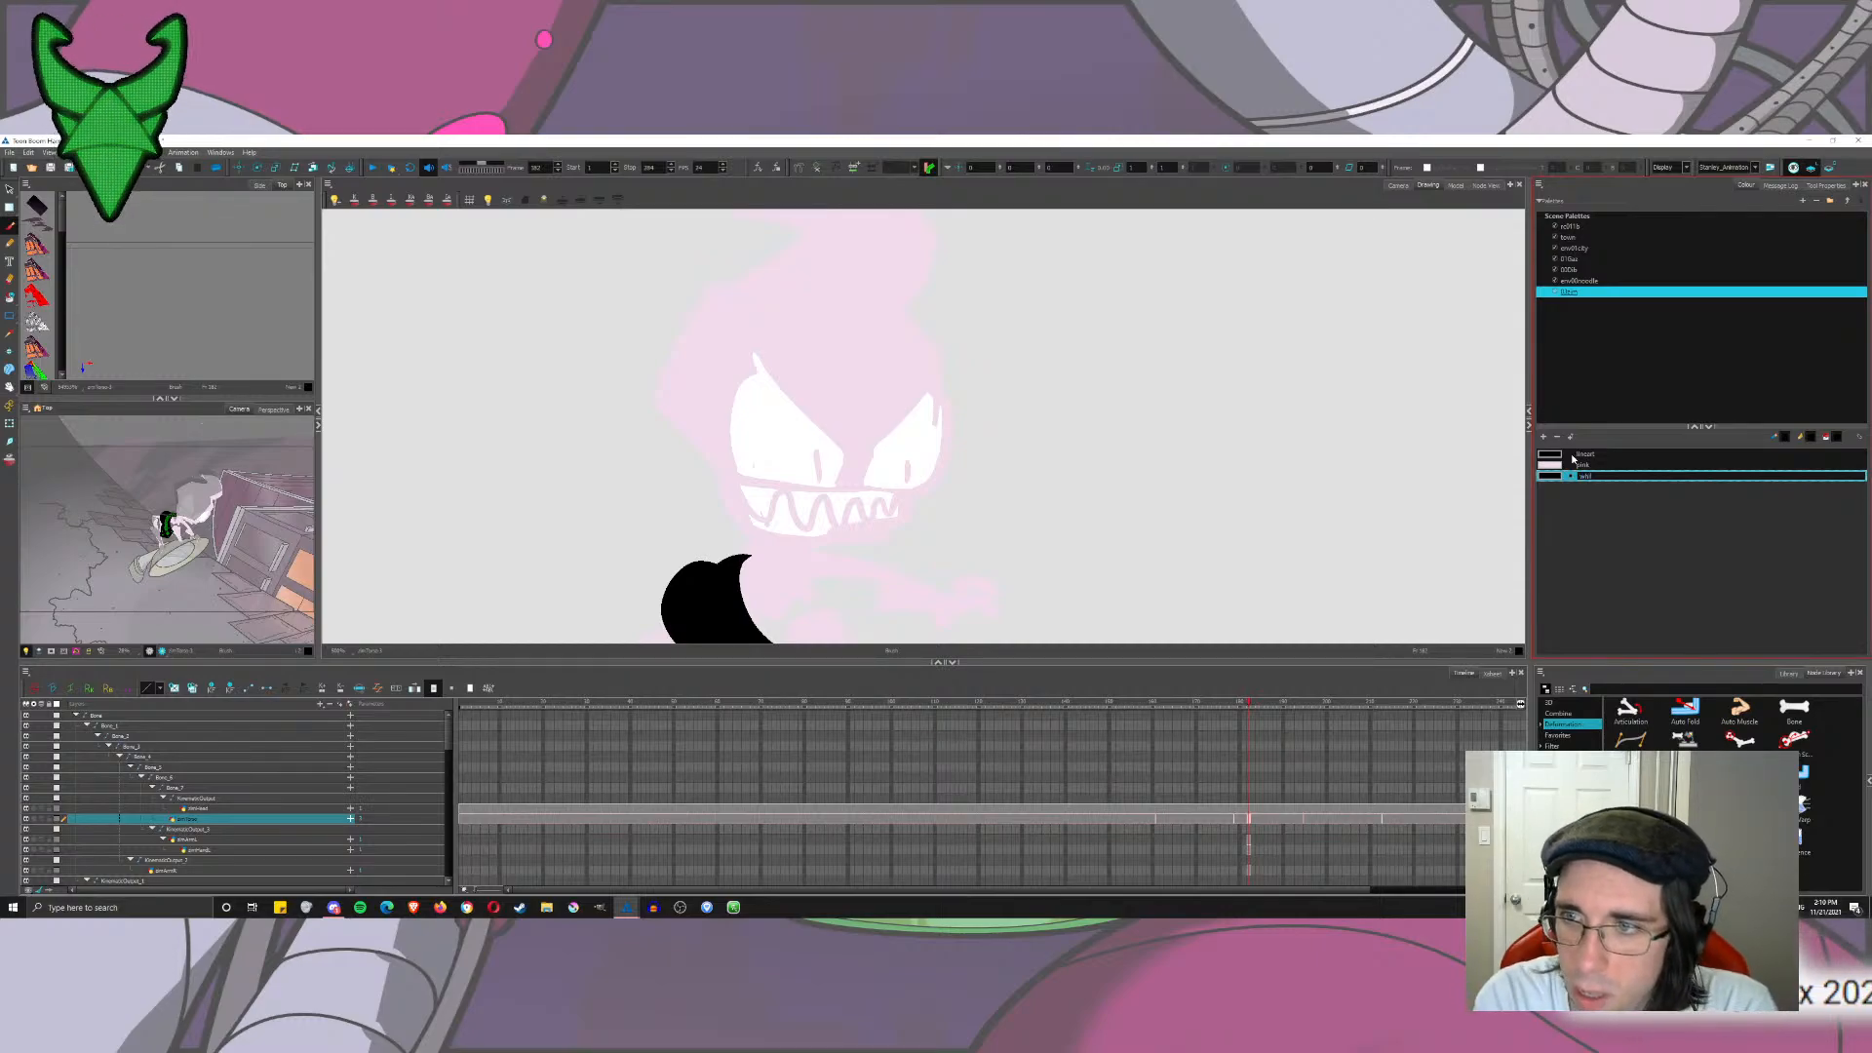
{"action": "key", "text": "Return"}
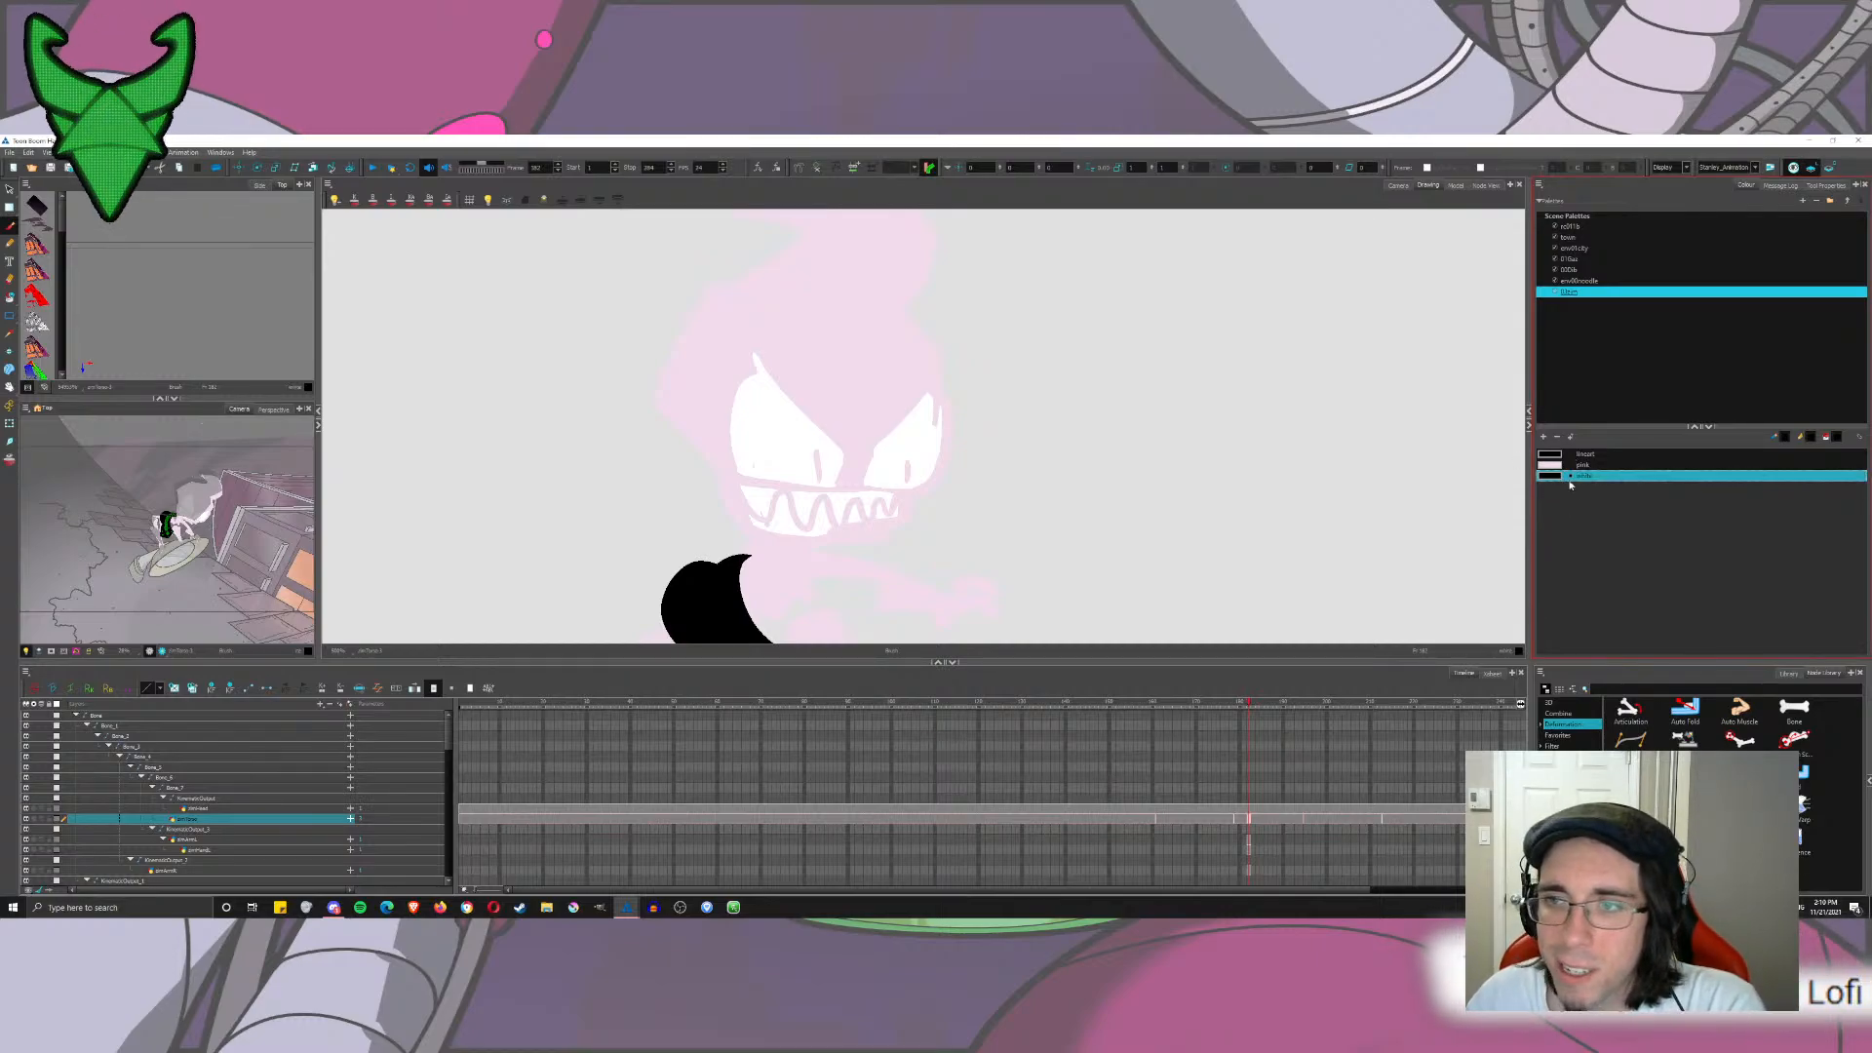
{"action": "double_click", "coordinate": [1557, 476]}
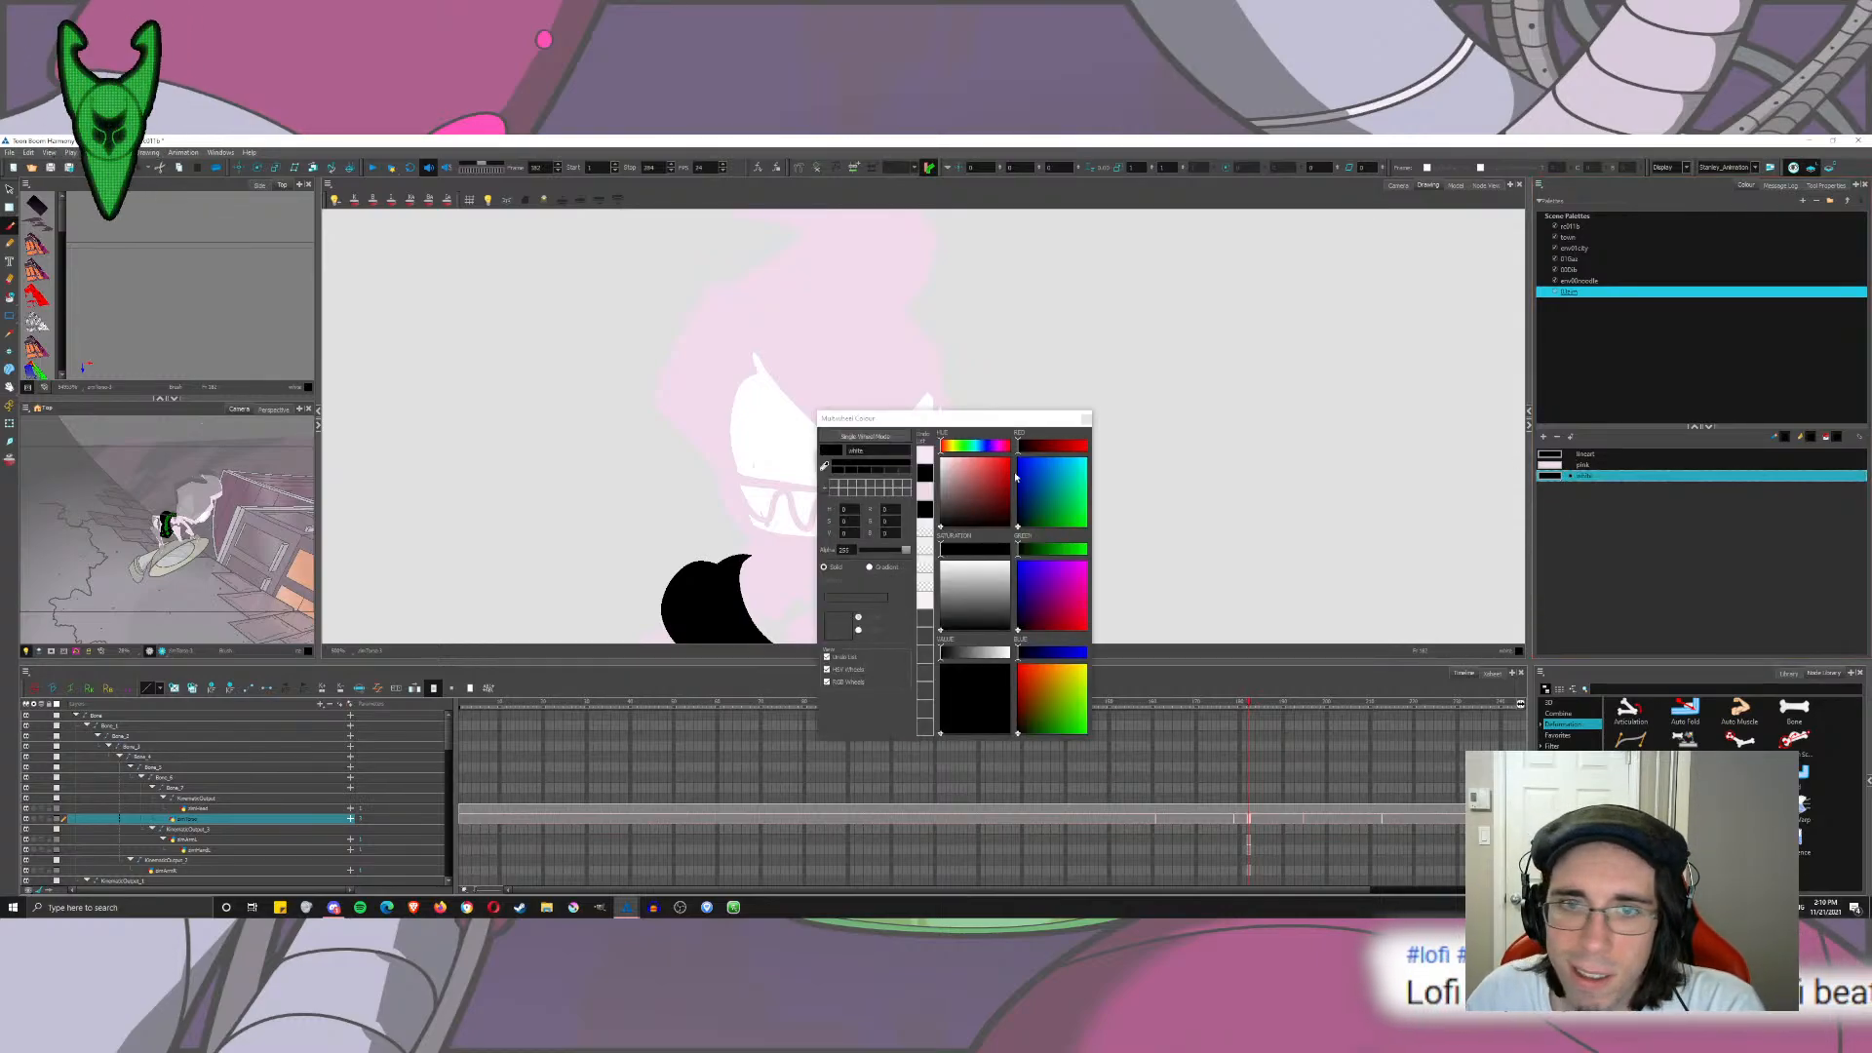
{"action": "left_click", "coordinate": [1086, 420]}
{"action": "scroll", "coordinate": [750, 392], "scroll_direction": "up", "scroll_amount": 3}
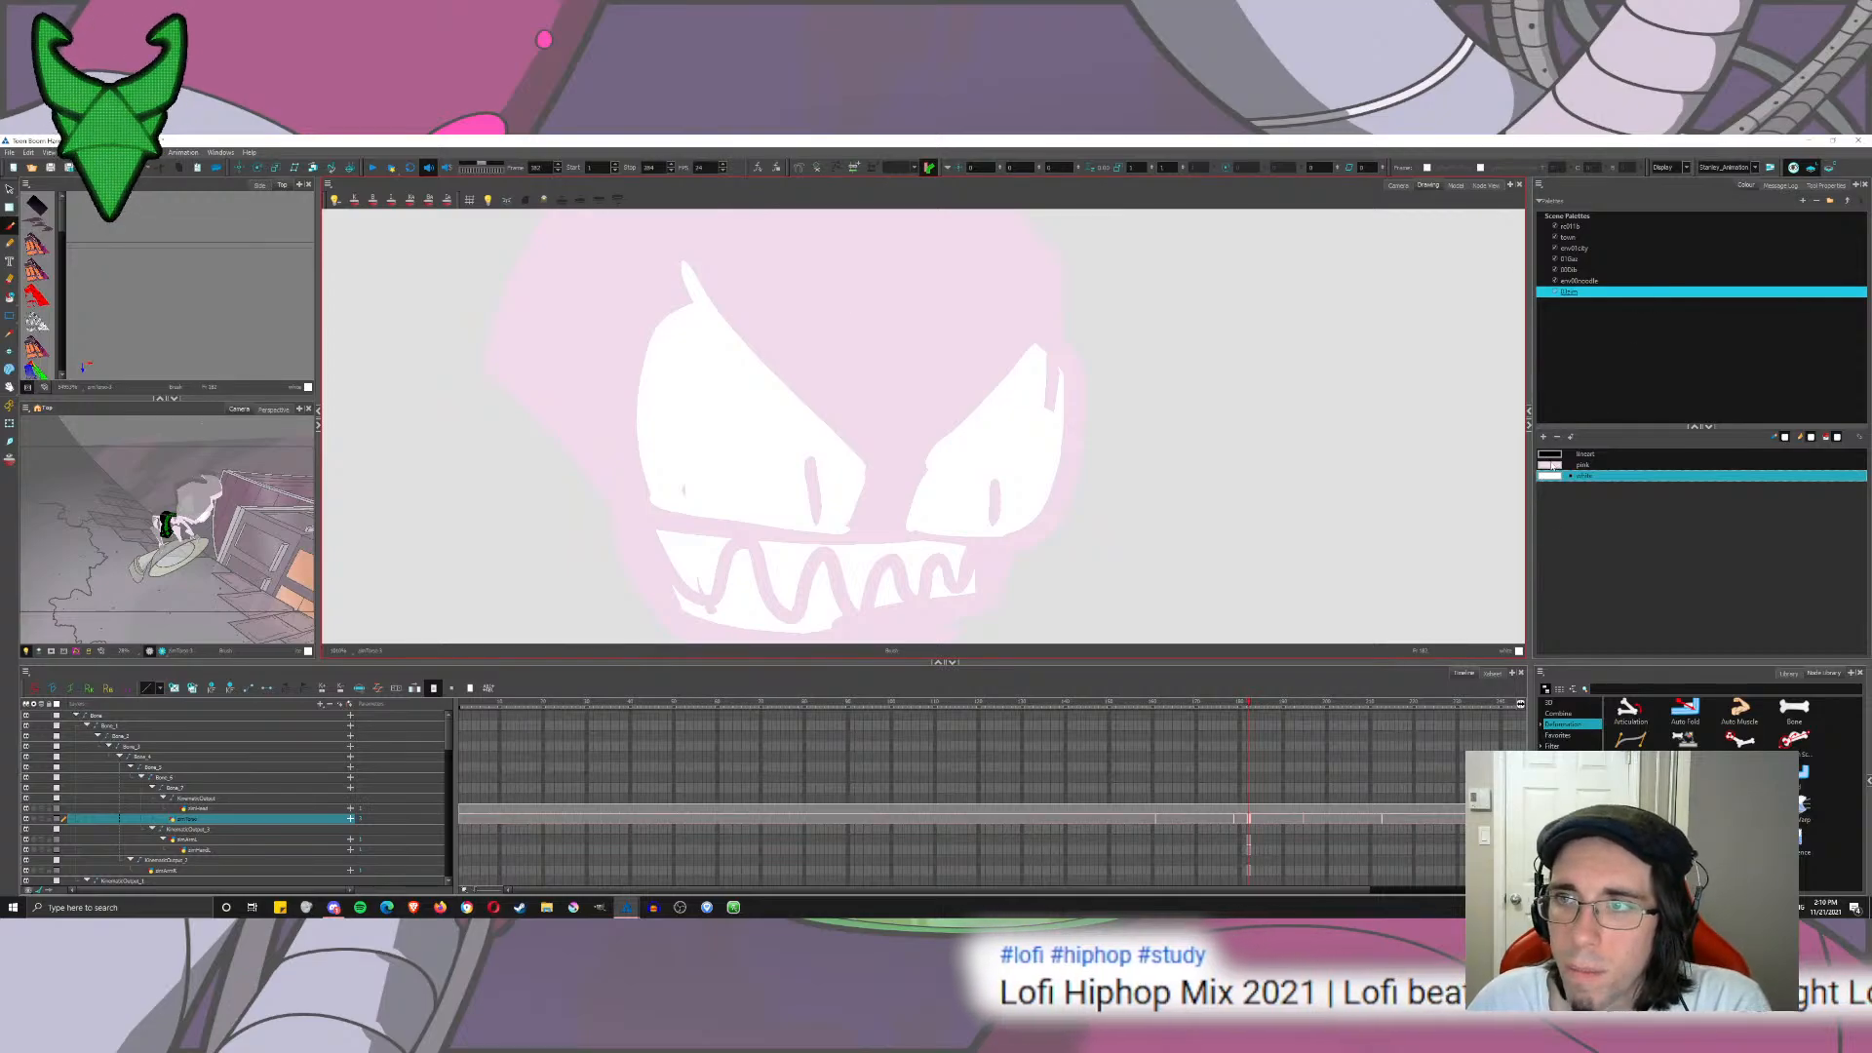
Step: Draw the slanted upper edge of the larger angry eye in black along the sketch, redoing the stroke until it fits
{"action": "left_click", "coordinate": [1831, 168]}
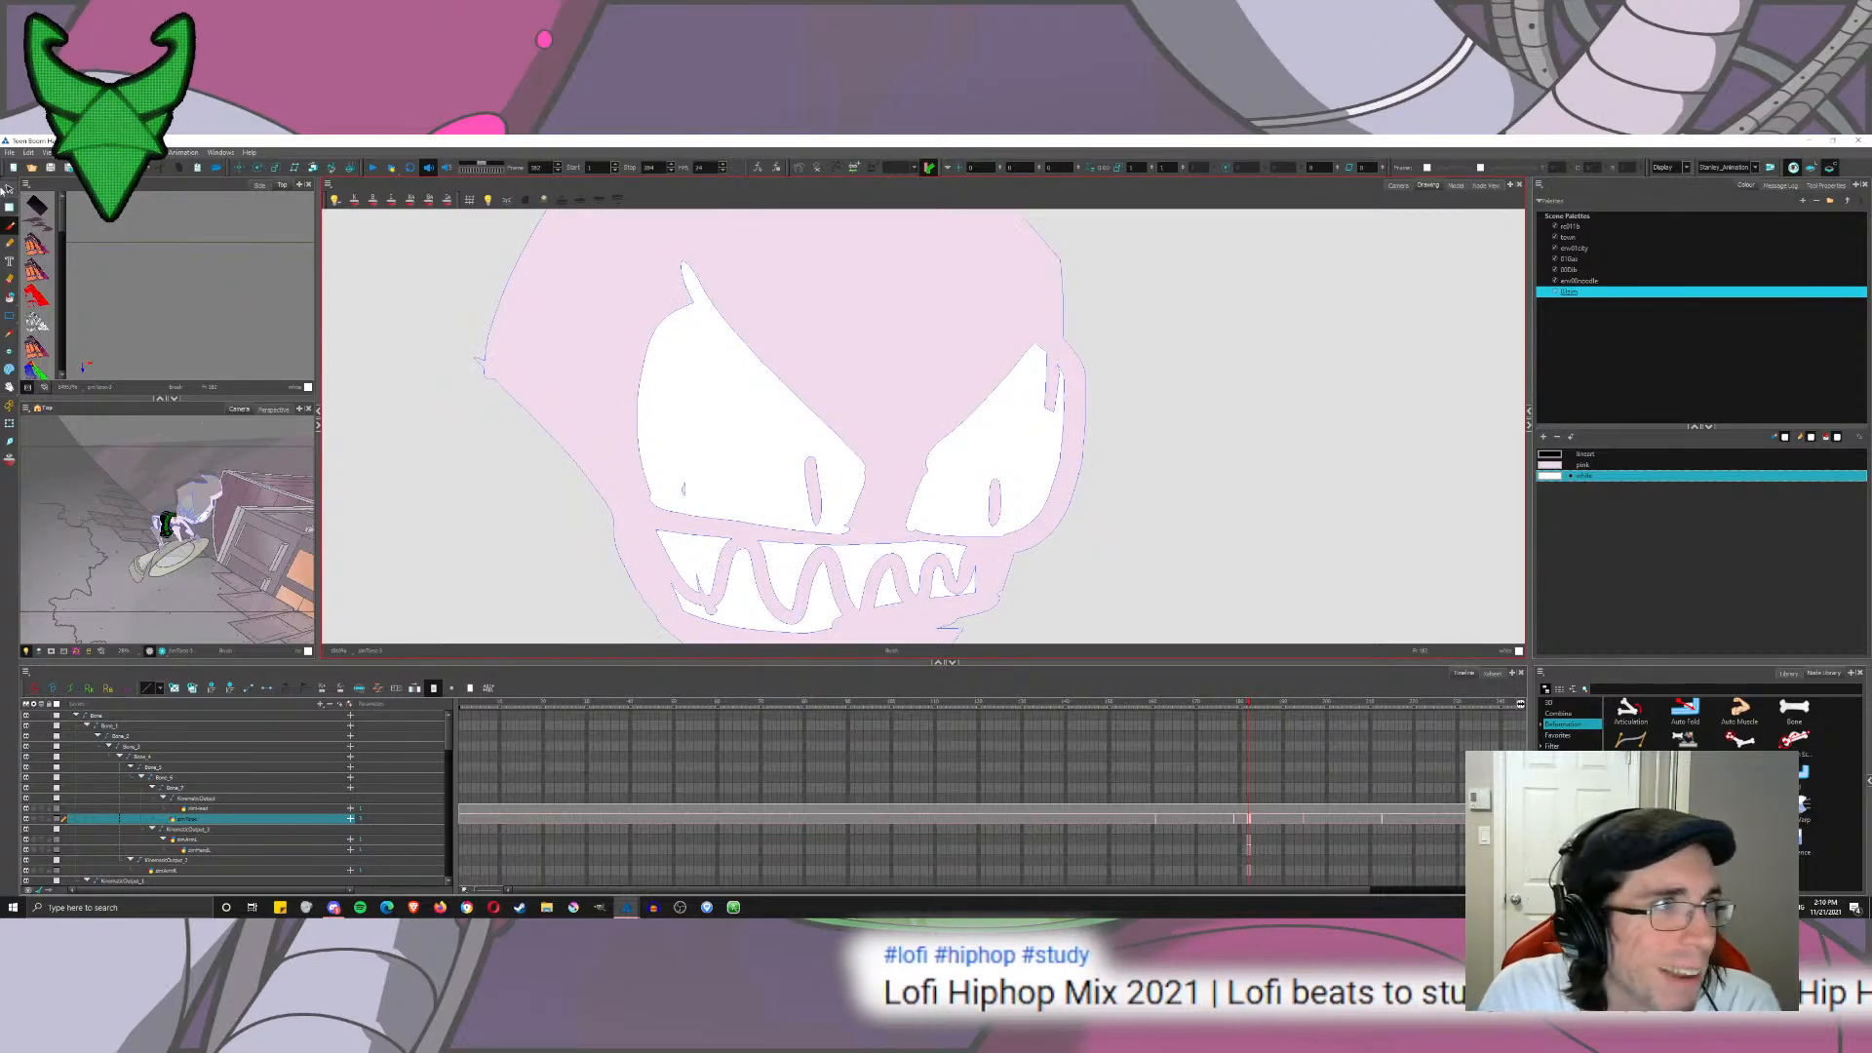
{"action": "left_click", "coordinate": [1586, 453]}
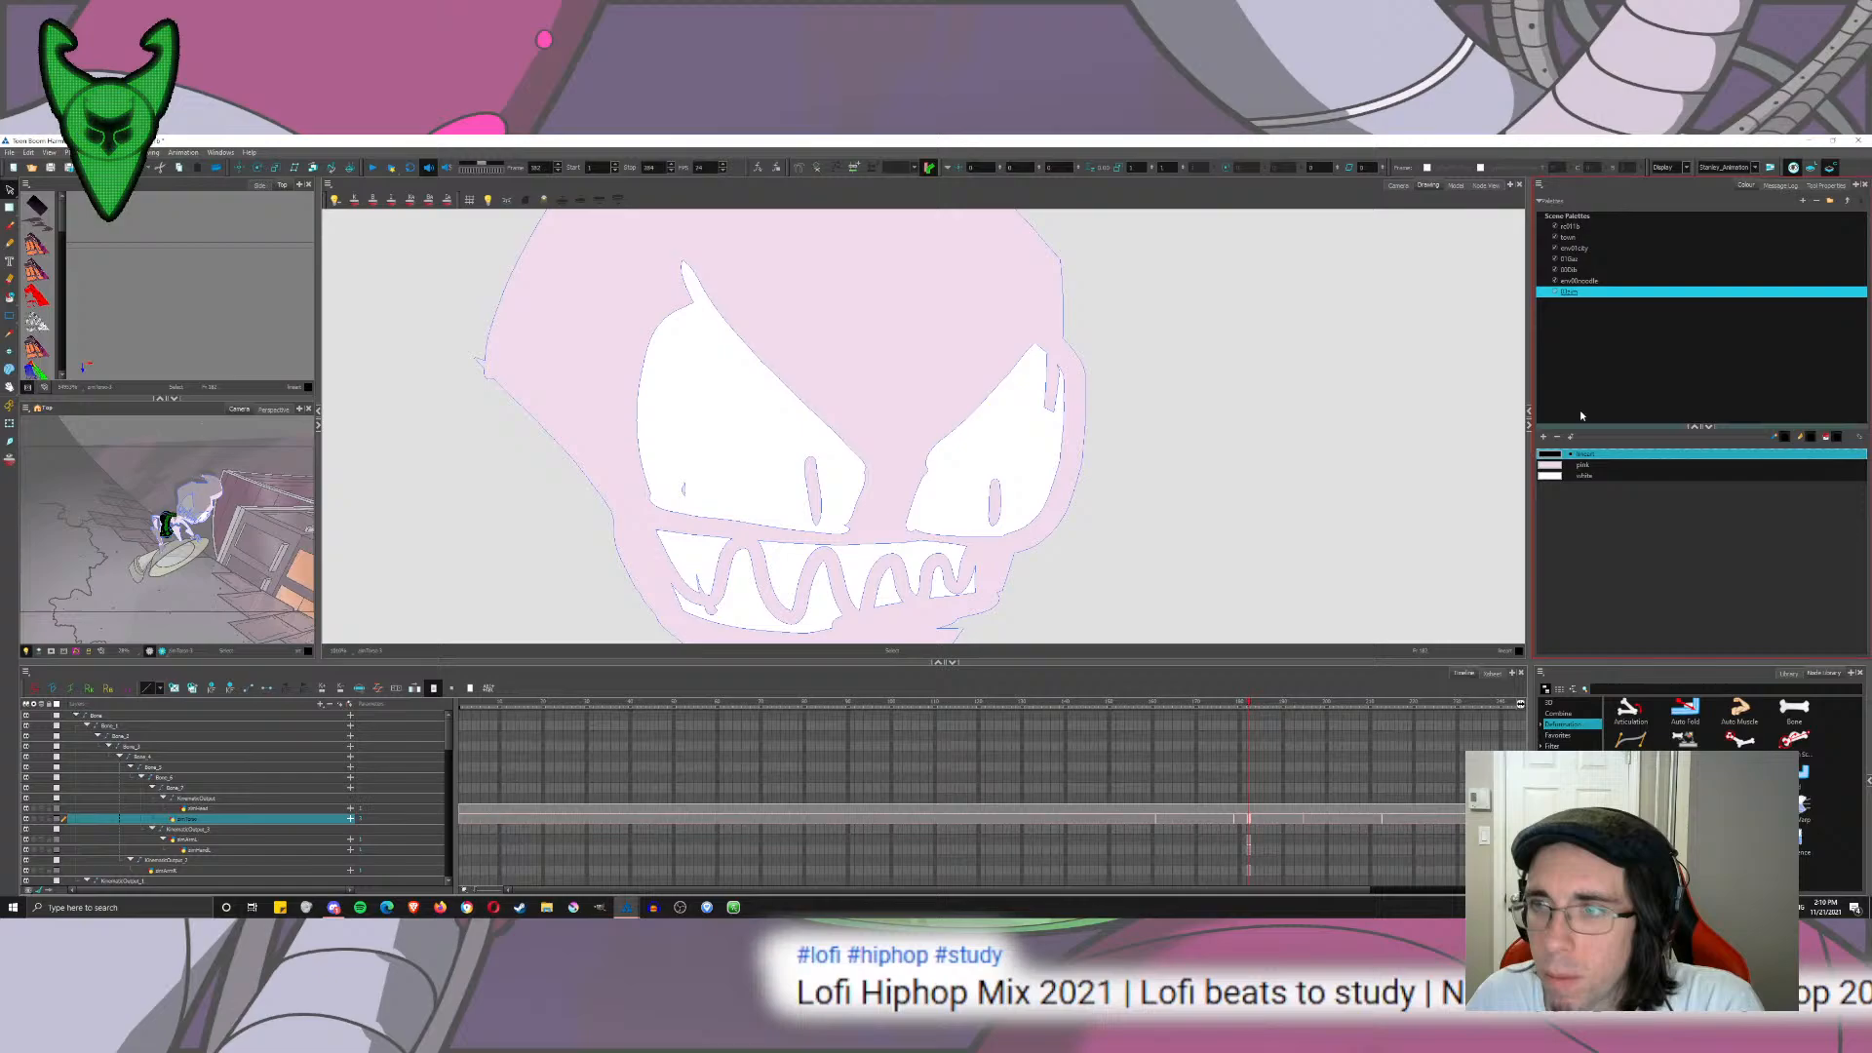
{"action": "left_click", "coordinate": [1810, 168]}
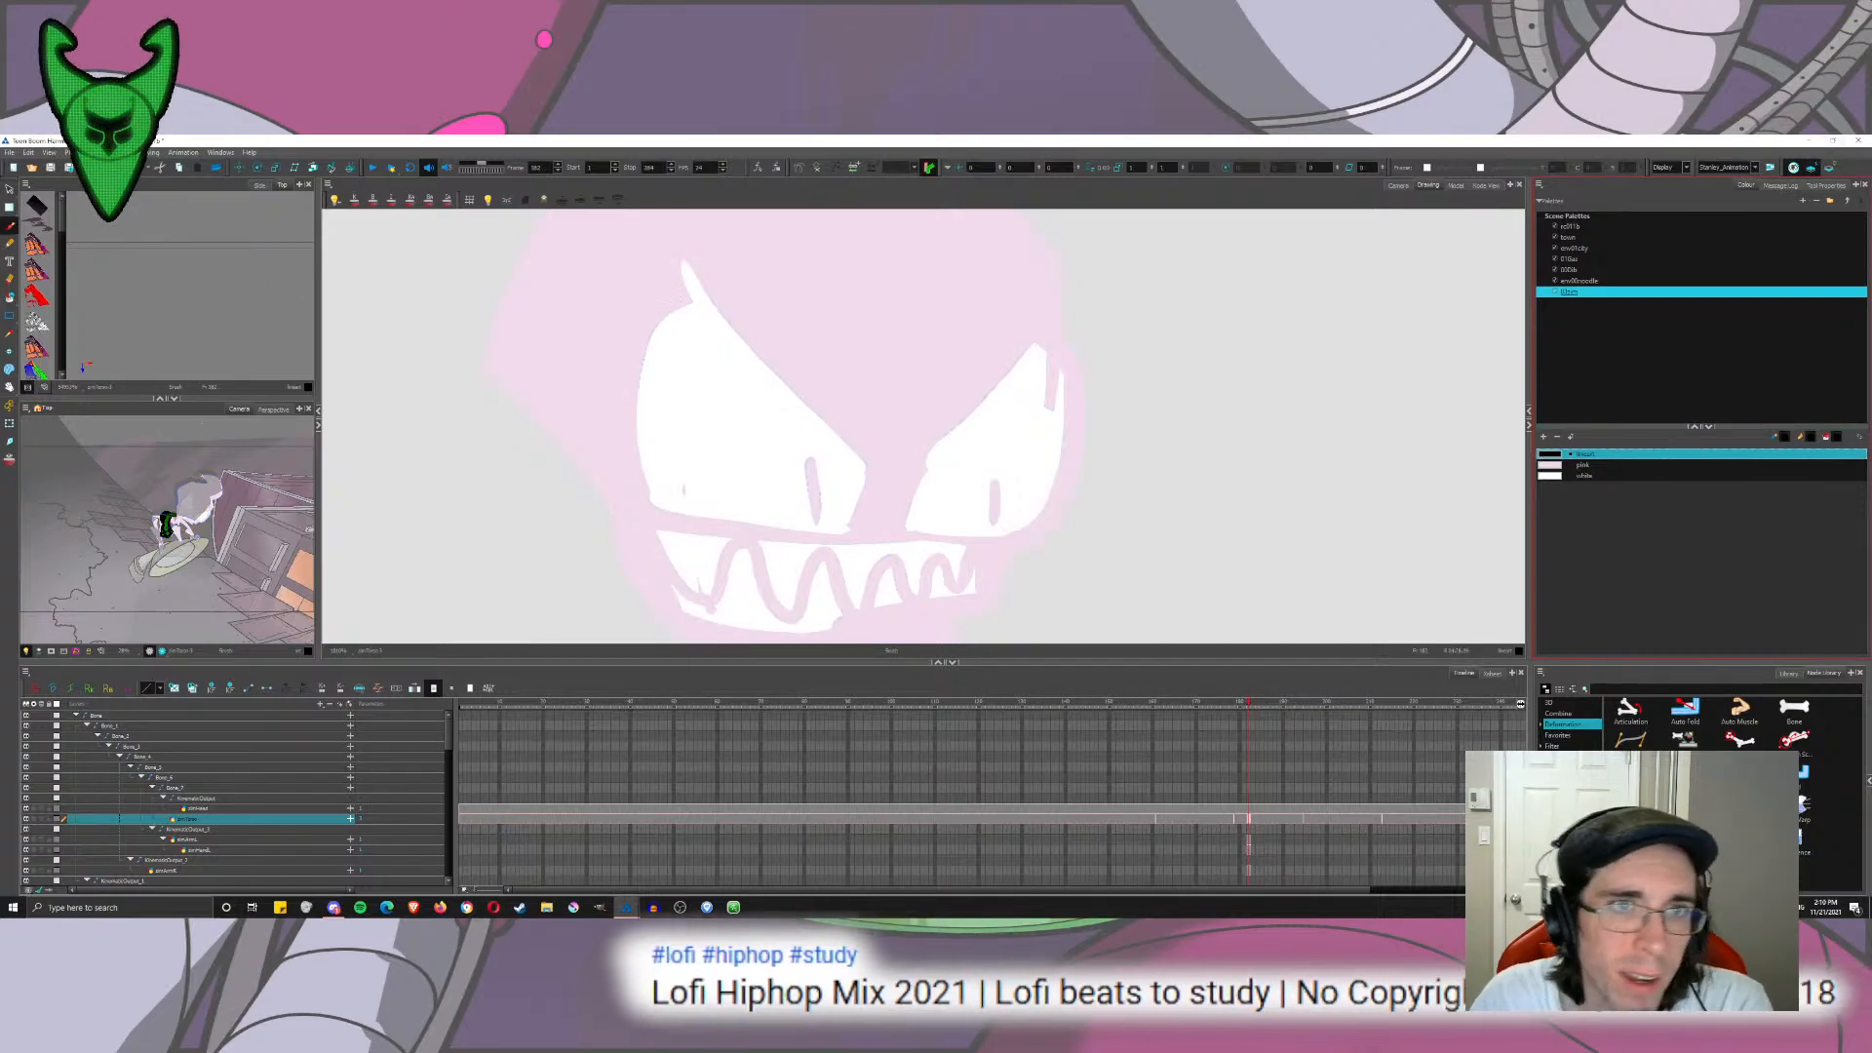
{"action": "key", "text": "alt+b"}
{"action": "left_click_drag", "start_coordinate": [681, 263], "coordinate": [889, 513]}
{"action": "key", "text": "ctrl+z"}
{"action": "left_click_drag", "start_coordinate": [686, 266], "coordinate": [878, 472]}
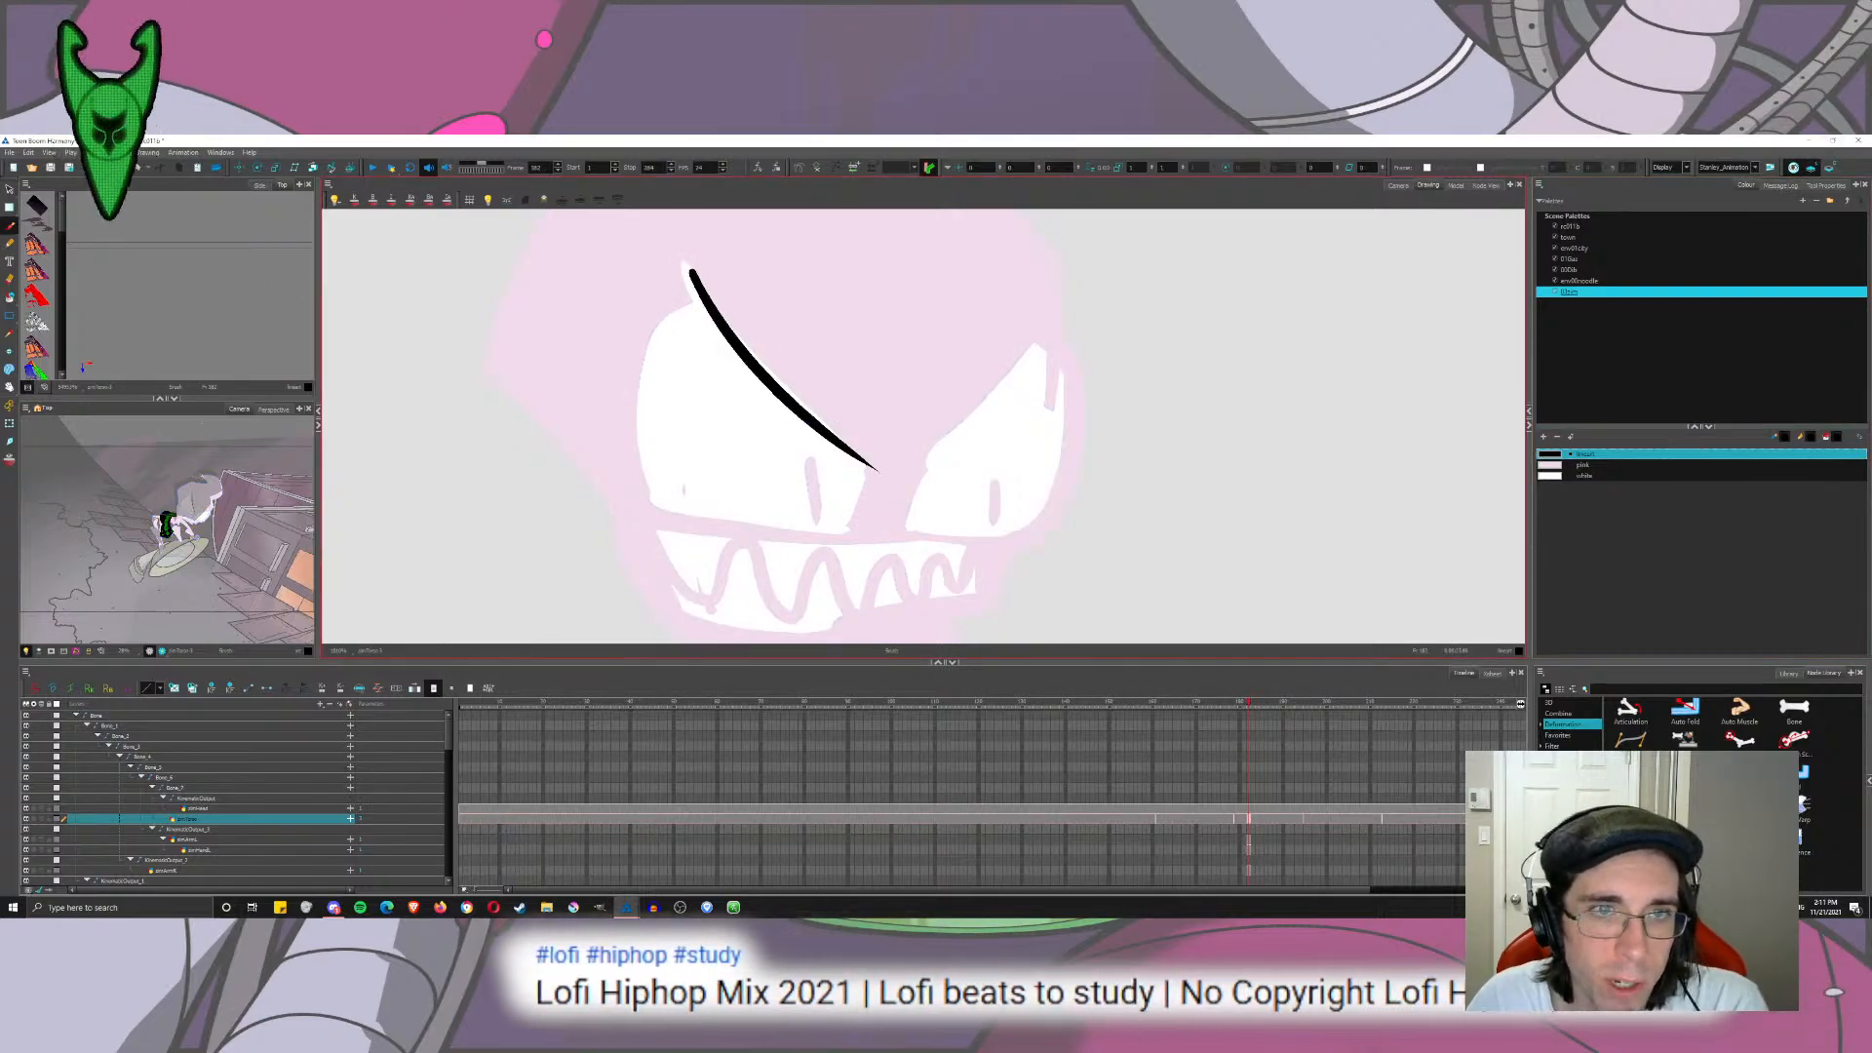
{"action": "key", "text": "ctrl+z"}
{"action": "mouse_move", "coordinate": [675, 255]}
{"action": "left_mouse_down"}
{"action": "mouse_move", "coordinate": [706, 298]}
{"action": "mouse_move", "coordinate": [926, 504]}
{"action": "left_mouse_up"}
{"action": "key", "text": "ctrl+z"}
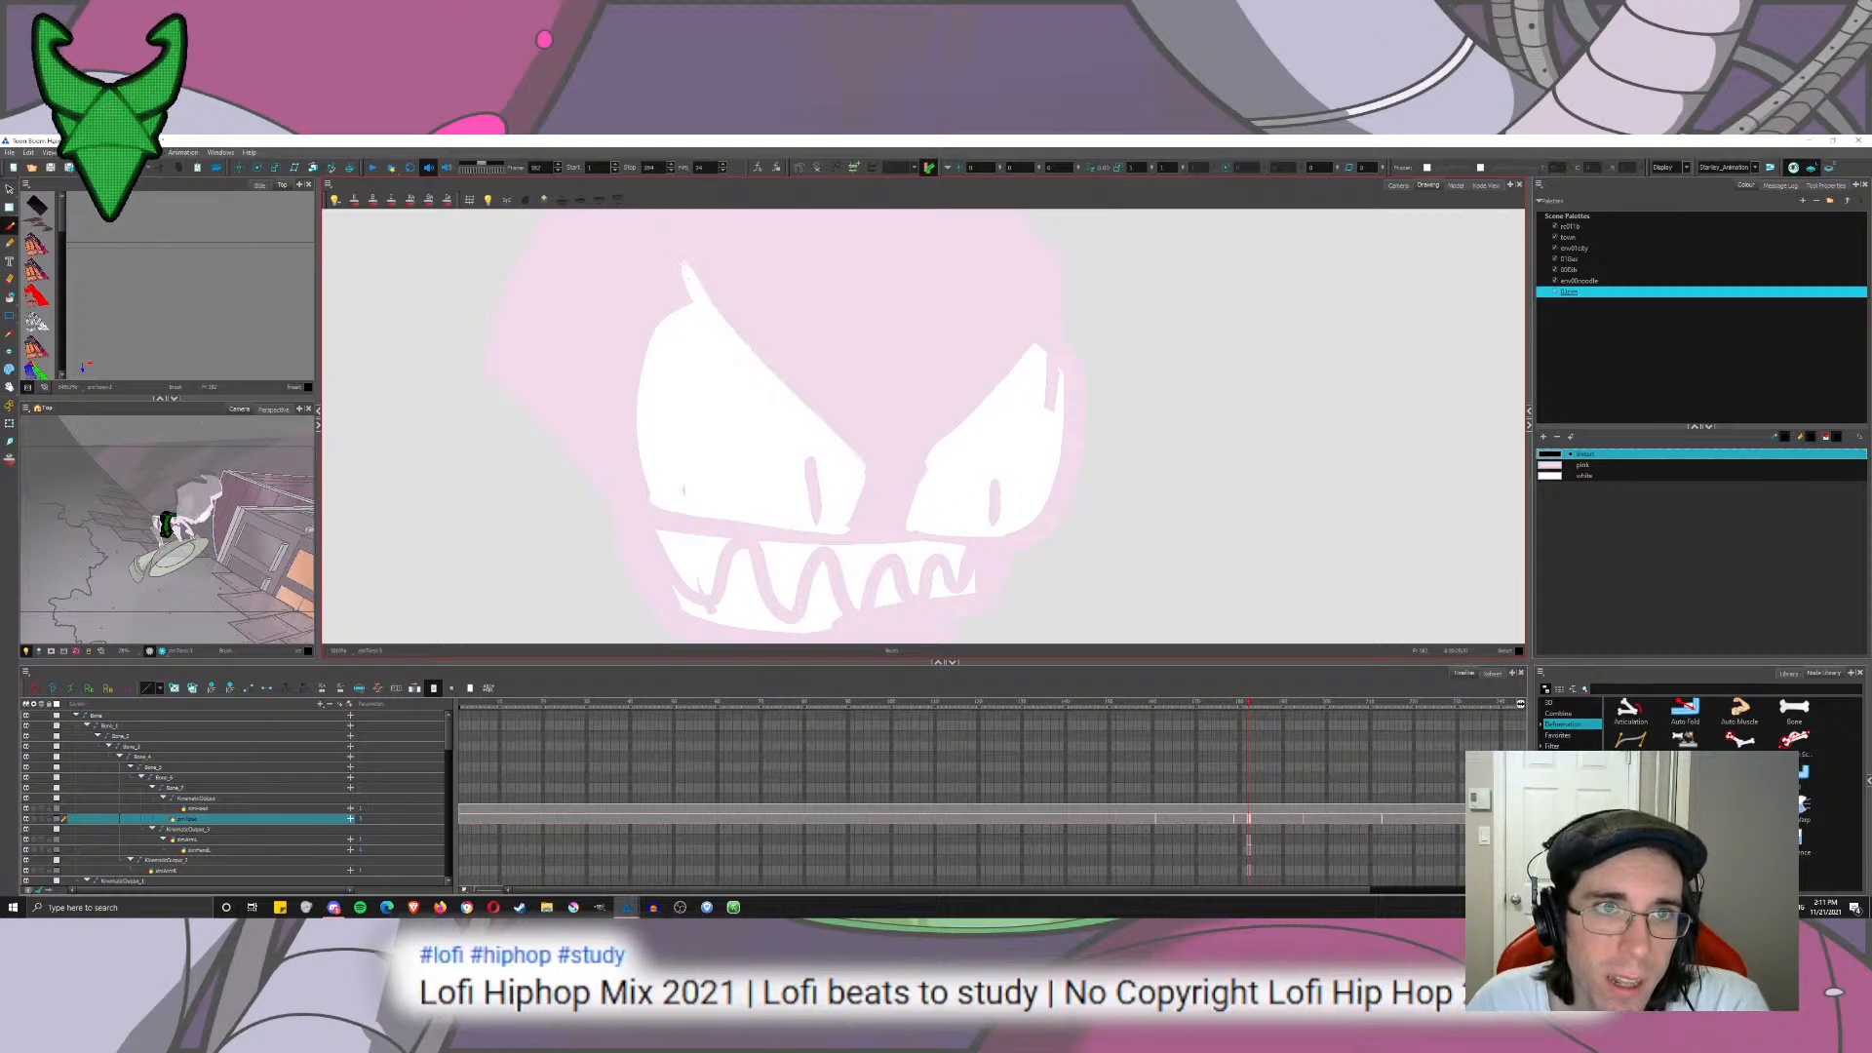
{"action": "left_click_drag", "start_coordinate": [681, 257], "coordinate": [864, 485]}
{"action": "key", "text": "ctrl+z"}
{"action": "left_click_drag", "start_coordinate": [690, 281], "coordinate": [854, 451]}
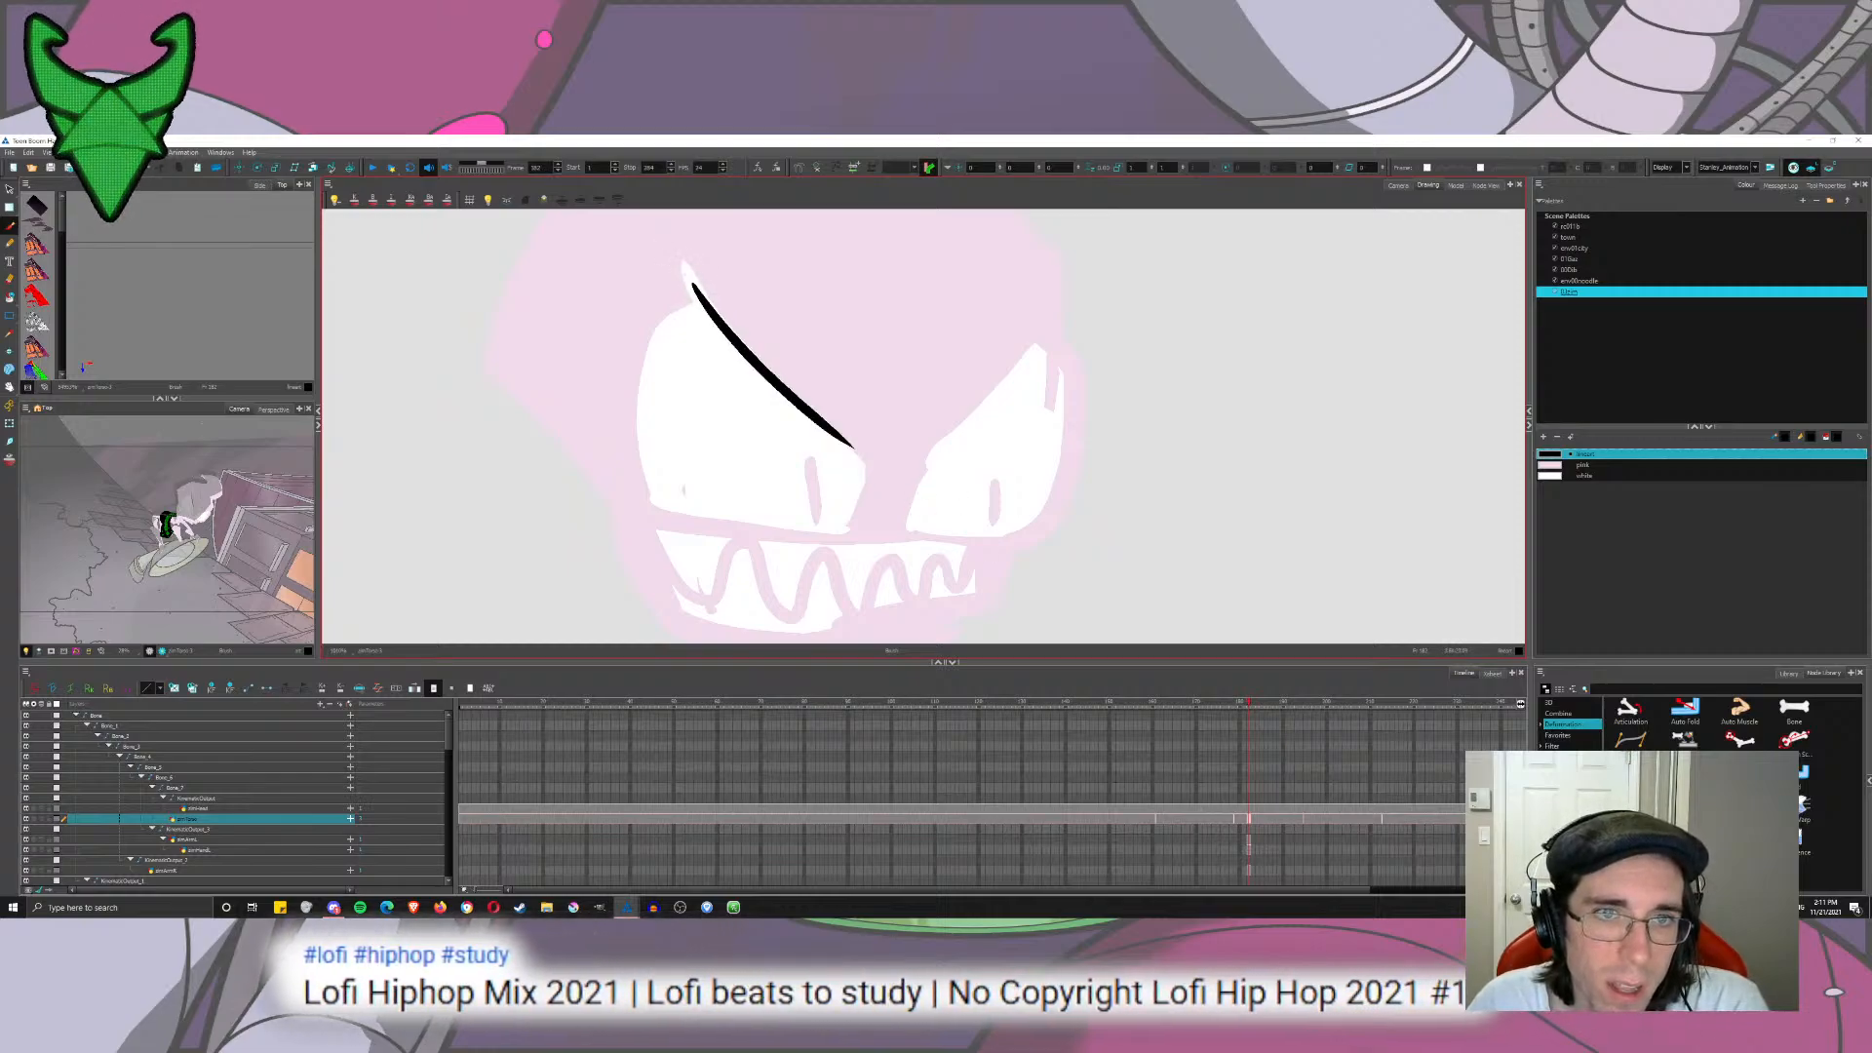
{"action": "key", "text": "ctrl+z"}
{"action": "left_click_drag", "start_coordinate": [687, 261], "coordinate": [770, 361]}
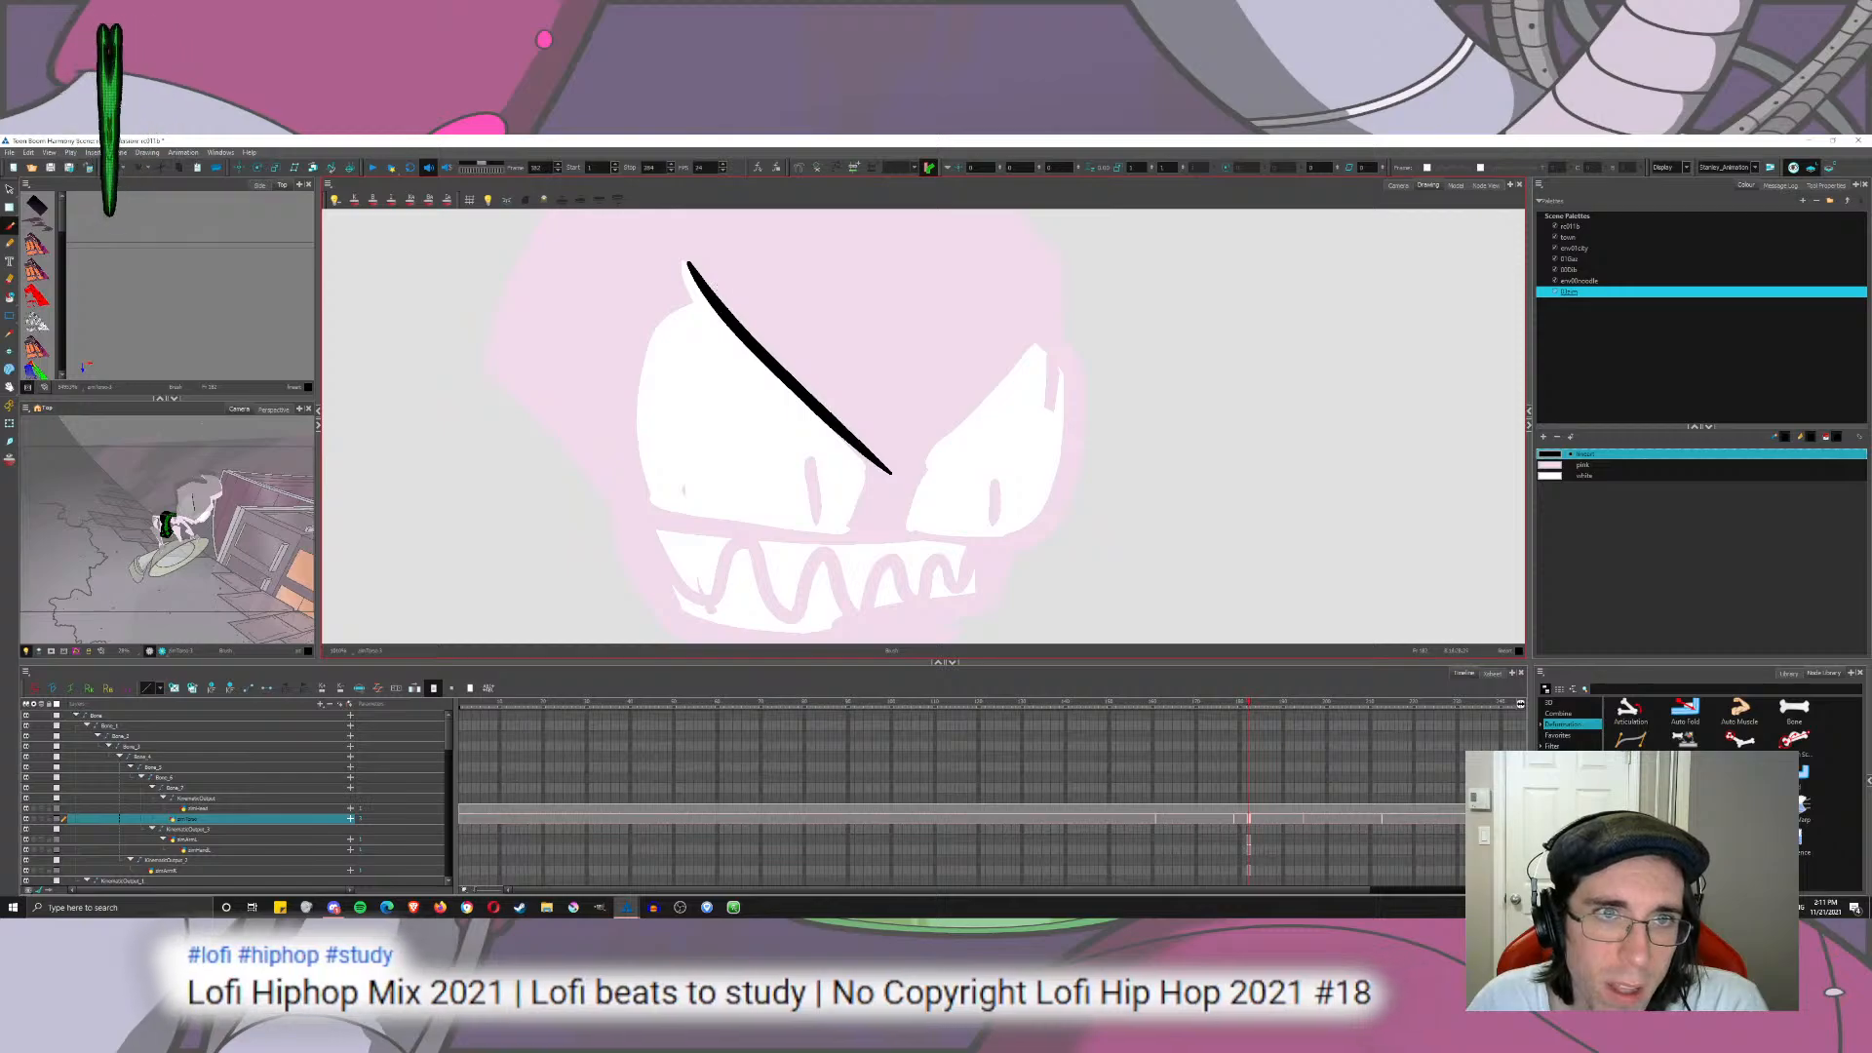
{"action": "left_click_drag", "start_coordinate": [704, 292], "coordinate": [614, 521]}
{"action": "key", "text": "ctrl+z"}
{"action": "key", "text": "ctrl+z"}
{"action": "left_click_drag", "start_coordinate": [681, 263], "coordinate": [861, 474]}
{"action": "key", "text": "ctrl+z"}
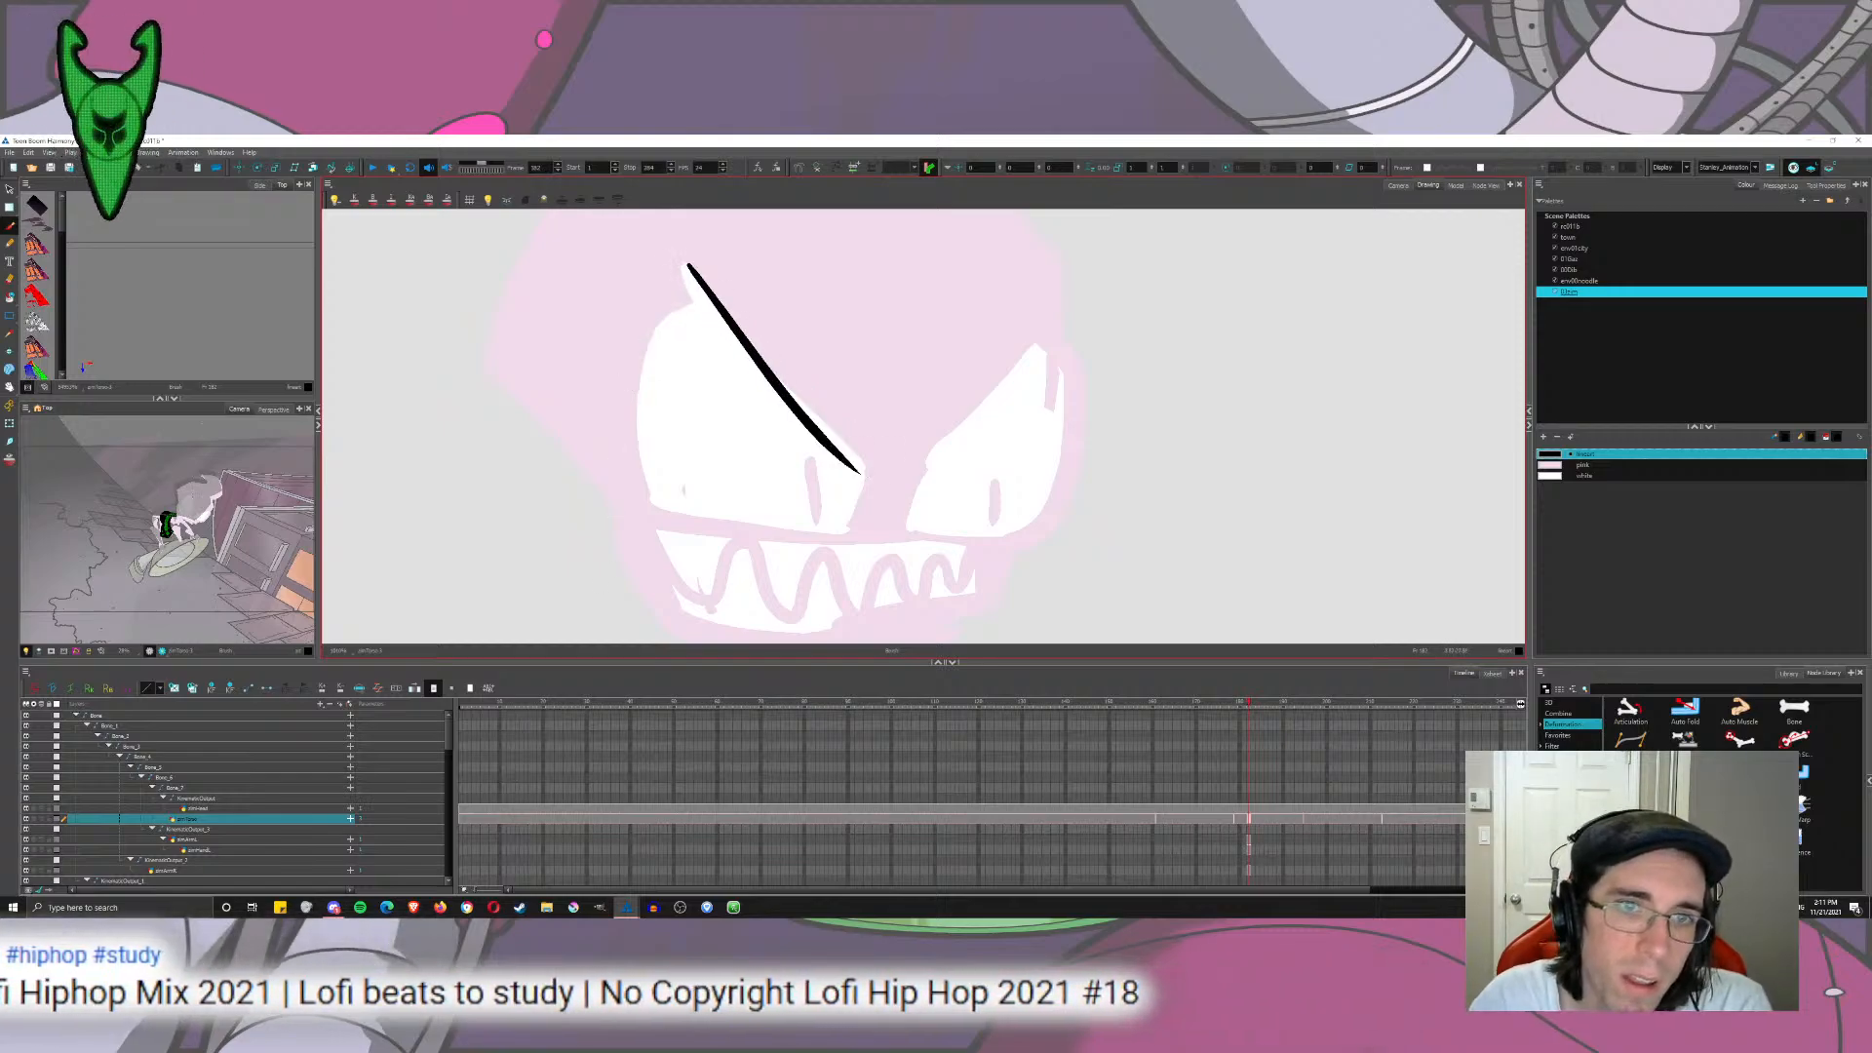
{"action": "key", "text": "ctrl+z"}
{"action": "left_click_drag", "start_coordinate": [685, 266], "coordinate": [868, 478]}
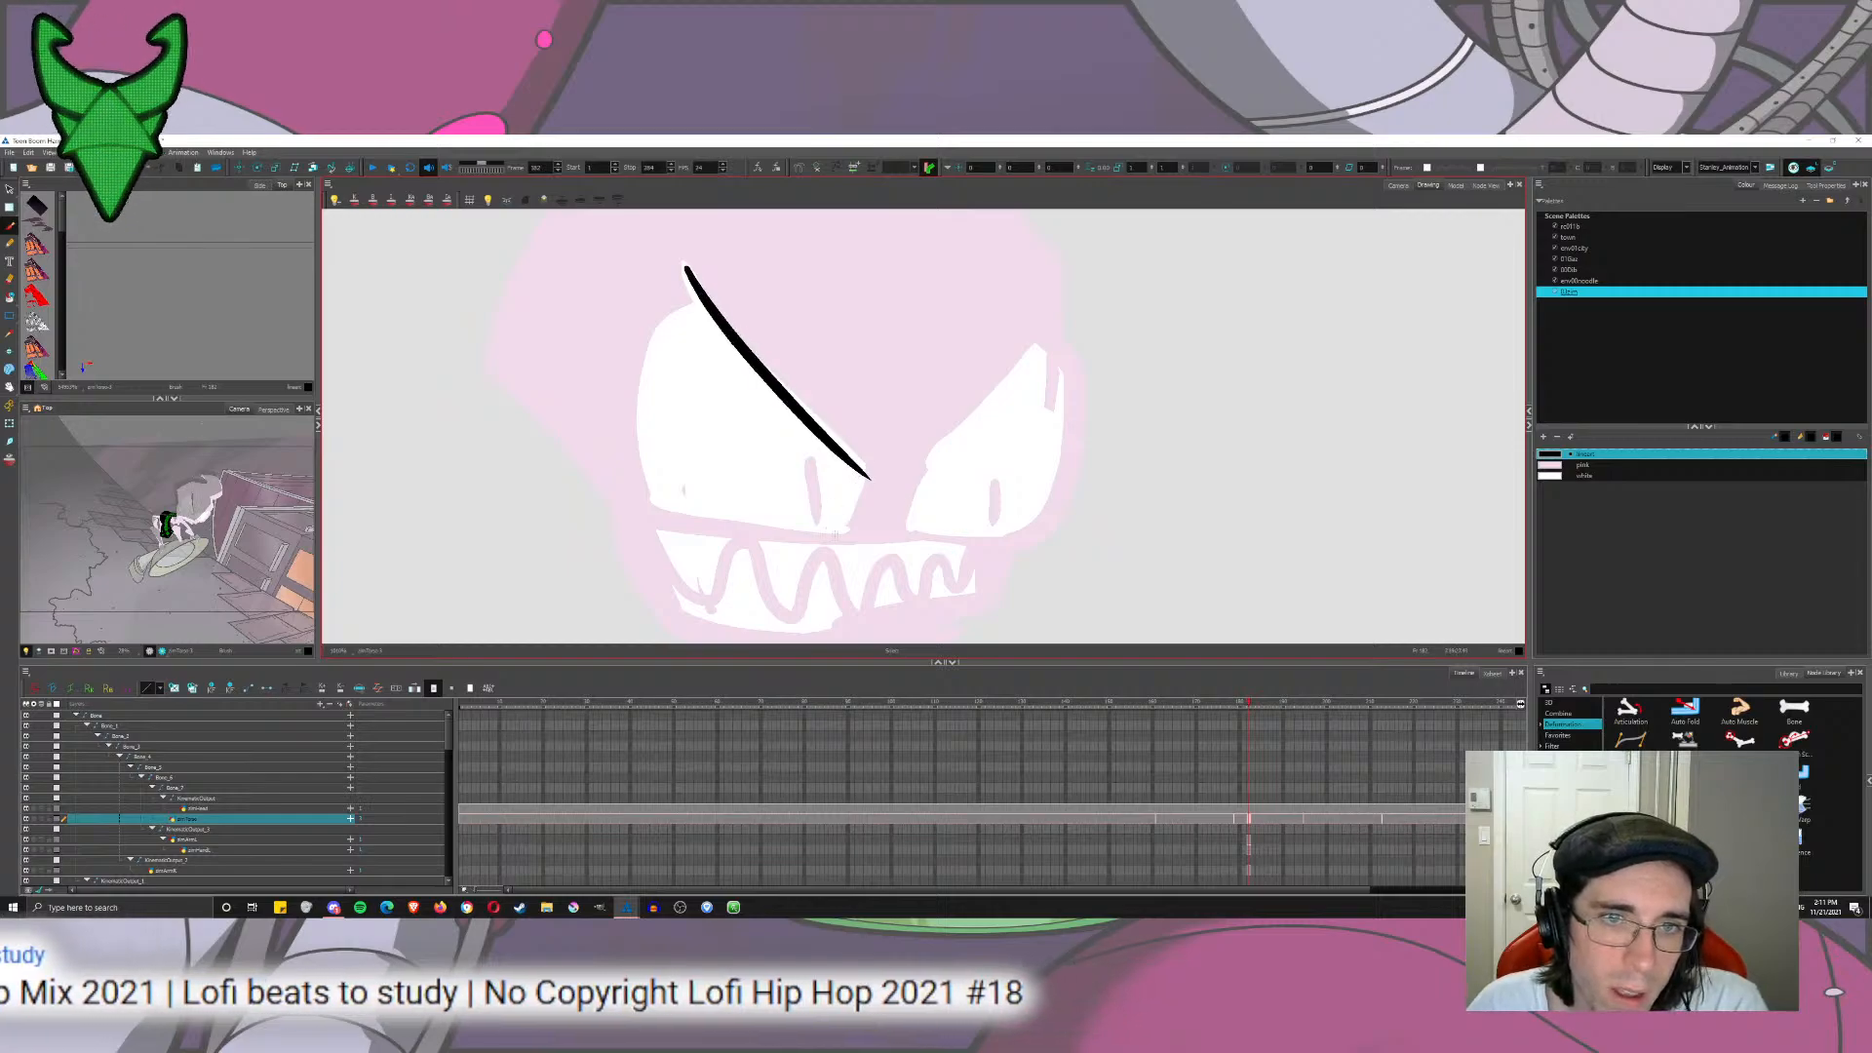
Step: Redraw the larger eye's slanted upper edge as a longer black curve reaching past the eye's inner corner
{"action": "left_click_drag", "start_coordinate": [869, 388], "coordinate": [845, 530]}
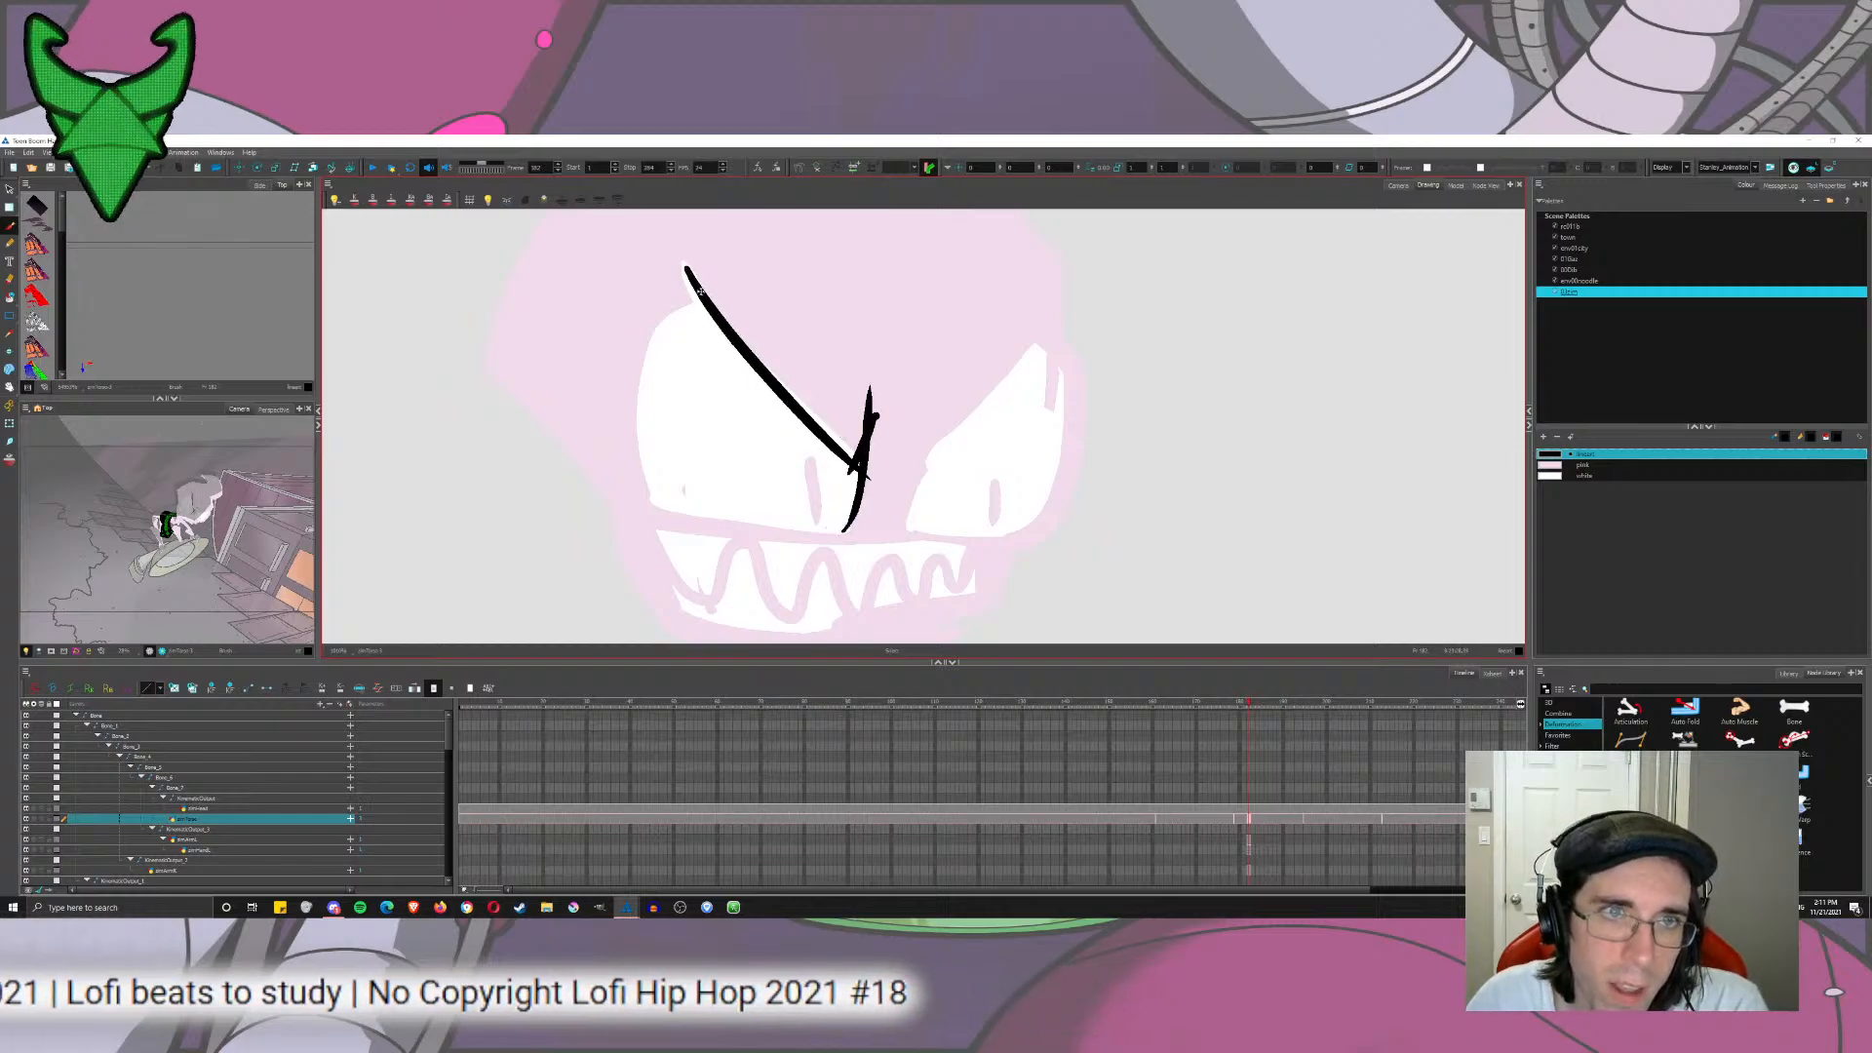
{"action": "mouse_move", "coordinate": [694, 332]}
{"action": "left_mouse_down"}
{"action": "mouse_move", "coordinate": [679, 251]}
{"action": "mouse_move", "coordinate": [909, 507]}
{"action": "left_mouse_up"}
{"action": "key", "text": "ctrl+z"}
{"action": "key", "text": "ctrl+z"}
{"action": "key", "text": "ctrl+z"}
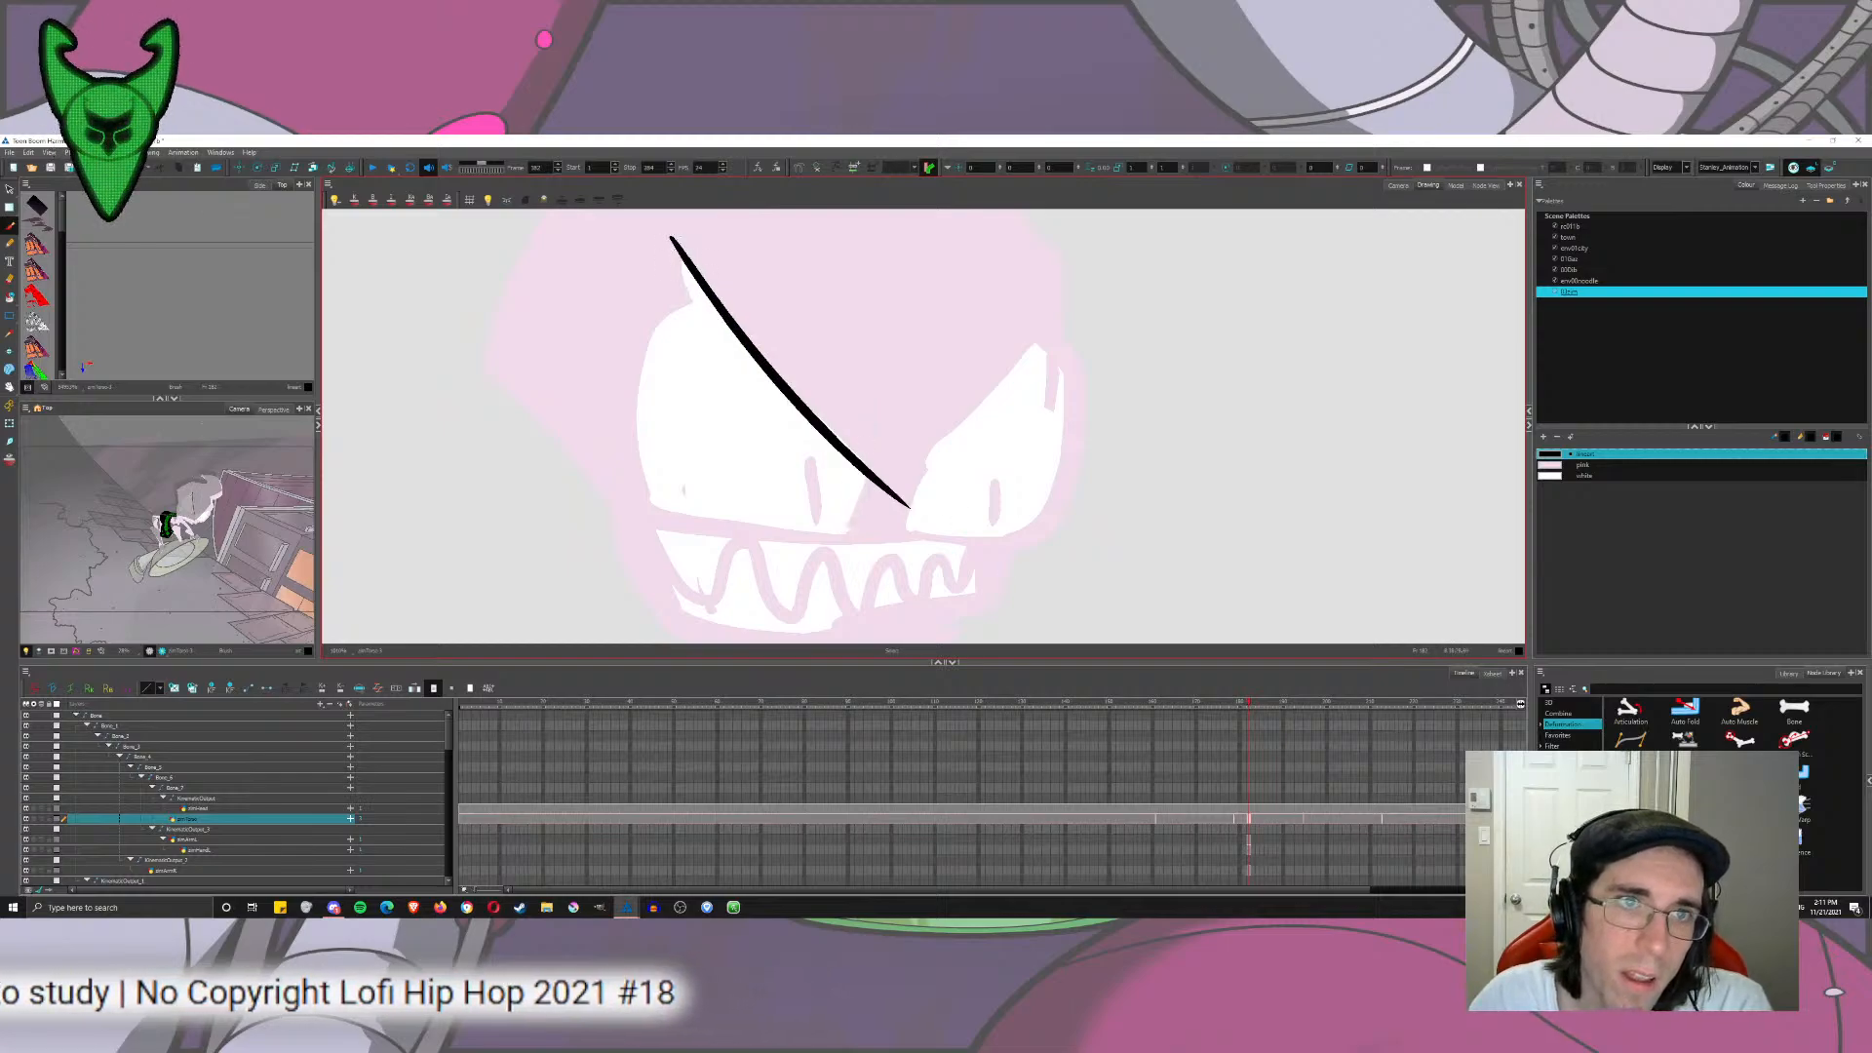
Step: Draw a short black stroke at the larger eye's upper tip and another along its inner side
{"action": "left_click_drag", "start_coordinate": [679, 232], "coordinate": [707, 346]}
{"action": "key", "text": "ctrl+z"}
{"action": "left_click_drag", "start_coordinate": [673, 234], "coordinate": [718, 342]}
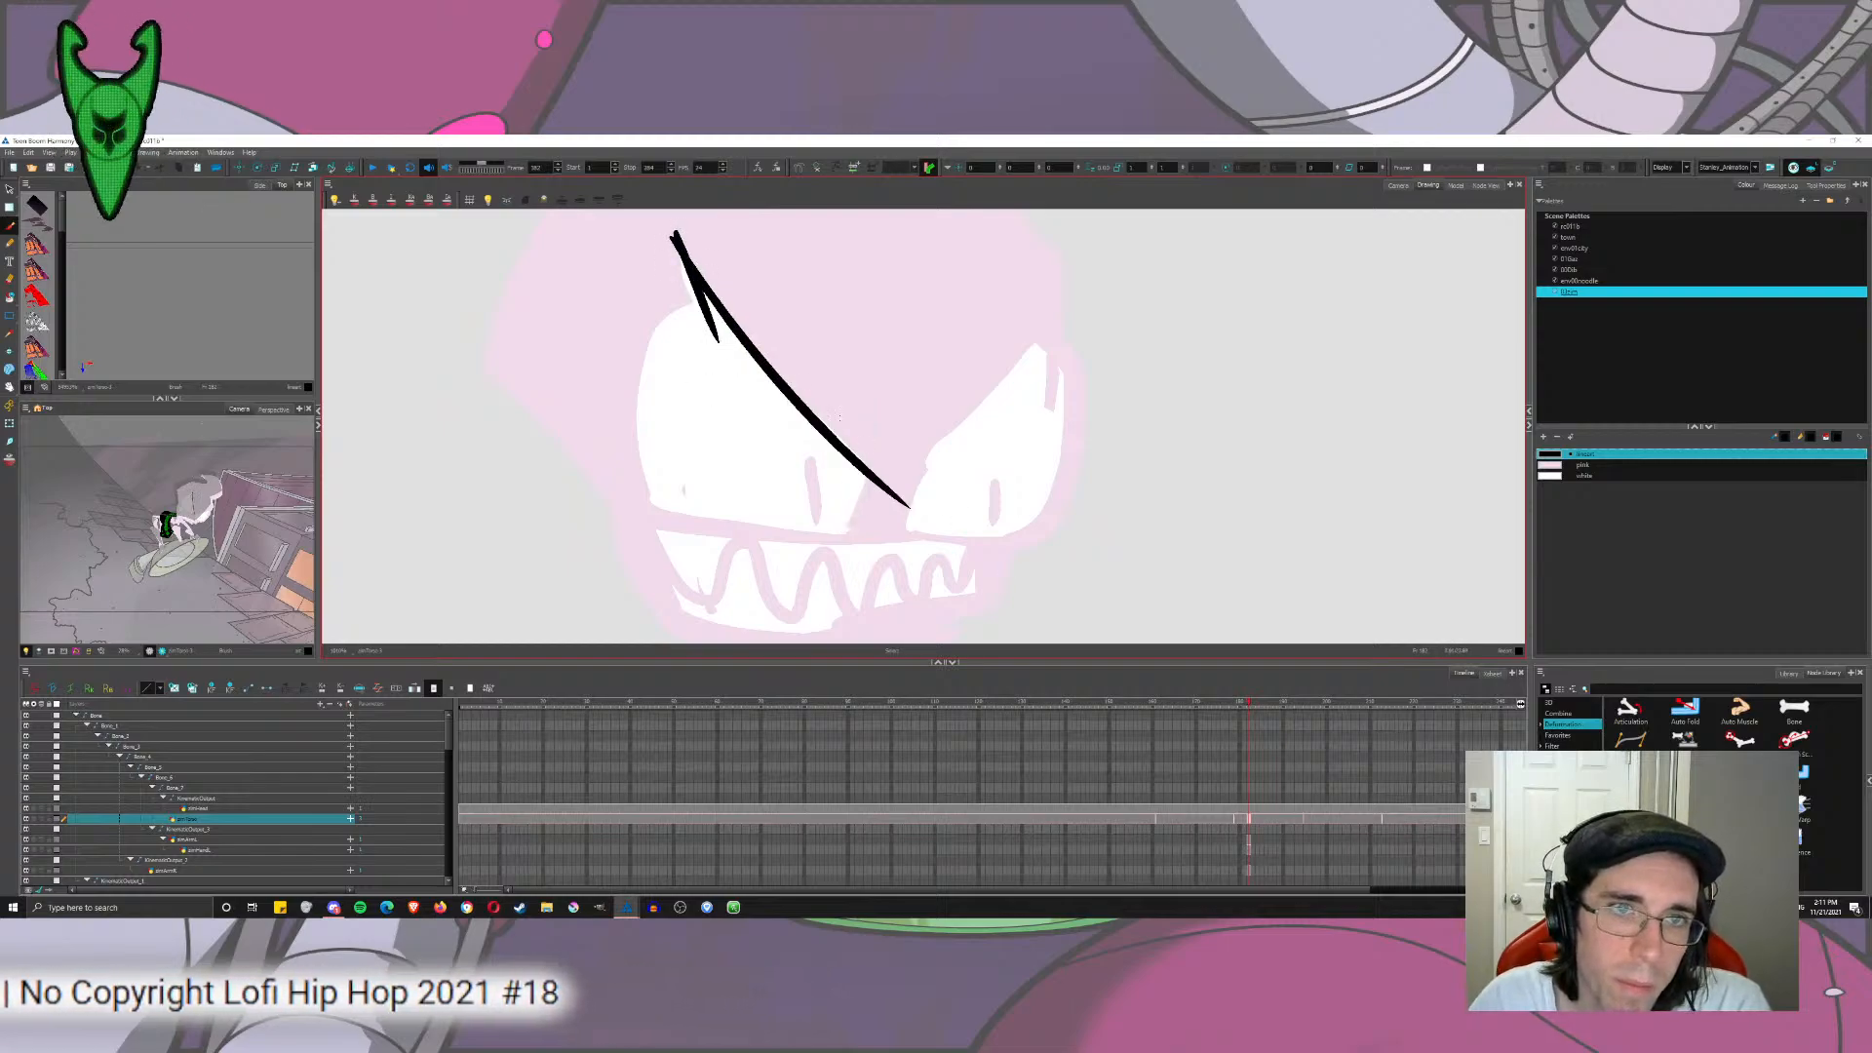
{"action": "left_click_drag", "start_coordinate": [843, 534], "coordinate": [881, 421]}
{"action": "left_click_drag", "start_coordinate": [846, 490], "coordinate": [875, 437]}
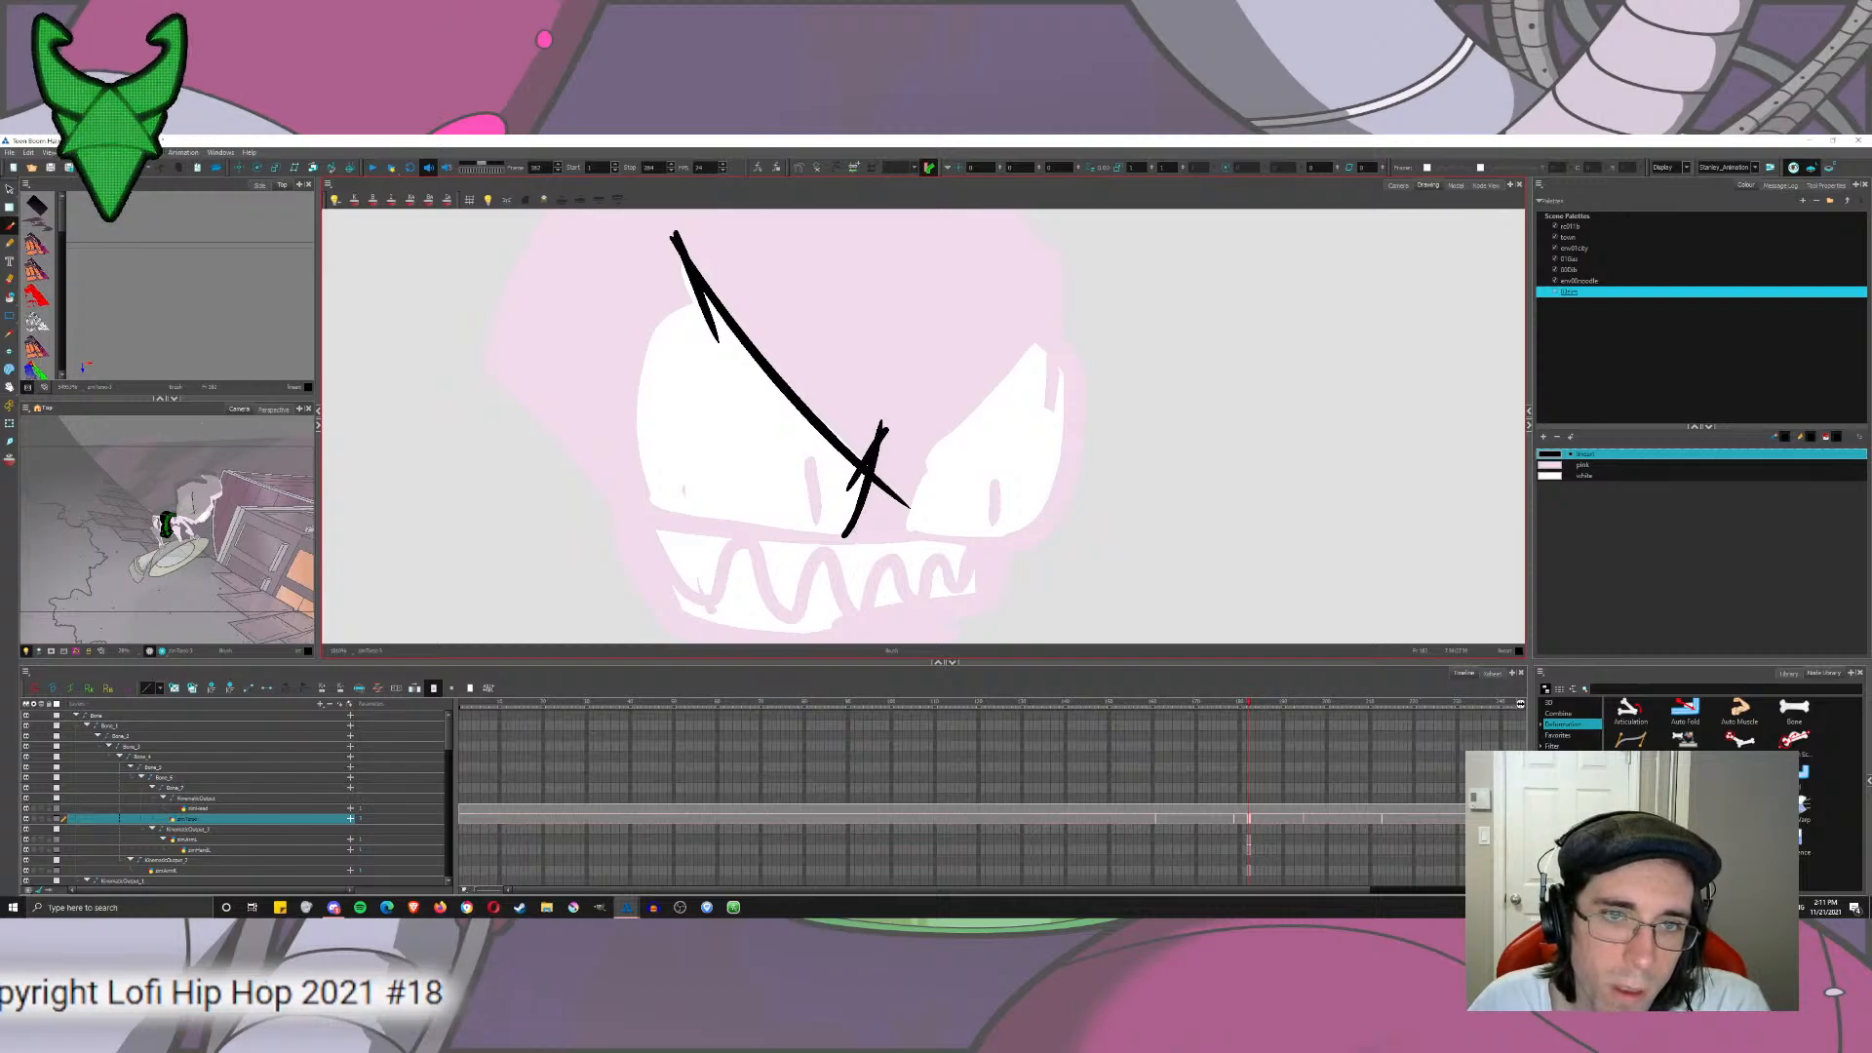
{"action": "mouse_move", "coordinate": [866, 535]}
{"action": "left_mouse_down"}
{"action": "mouse_move", "coordinate": [666, 493]}
{"action": "mouse_move", "coordinate": [874, 535]}
{"action": "left_mouse_up"}
{"action": "key", "text": "ctrl+z"}
{"action": "key", "text": "ctrl+z"}
Step: Close the larger eye's outline with a black lower edge and a curved outer edge
{"action": "mouse_move", "coordinate": [640, 498]}
{"action": "left_mouse_down"}
{"action": "mouse_move", "coordinate": [888, 546]}
{"action": "mouse_move", "coordinate": [844, 509]}
{"action": "mouse_move", "coordinate": [870, 538]}
{"action": "left_mouse_up"}
{"action": "key", "text": "ctrl+z"}
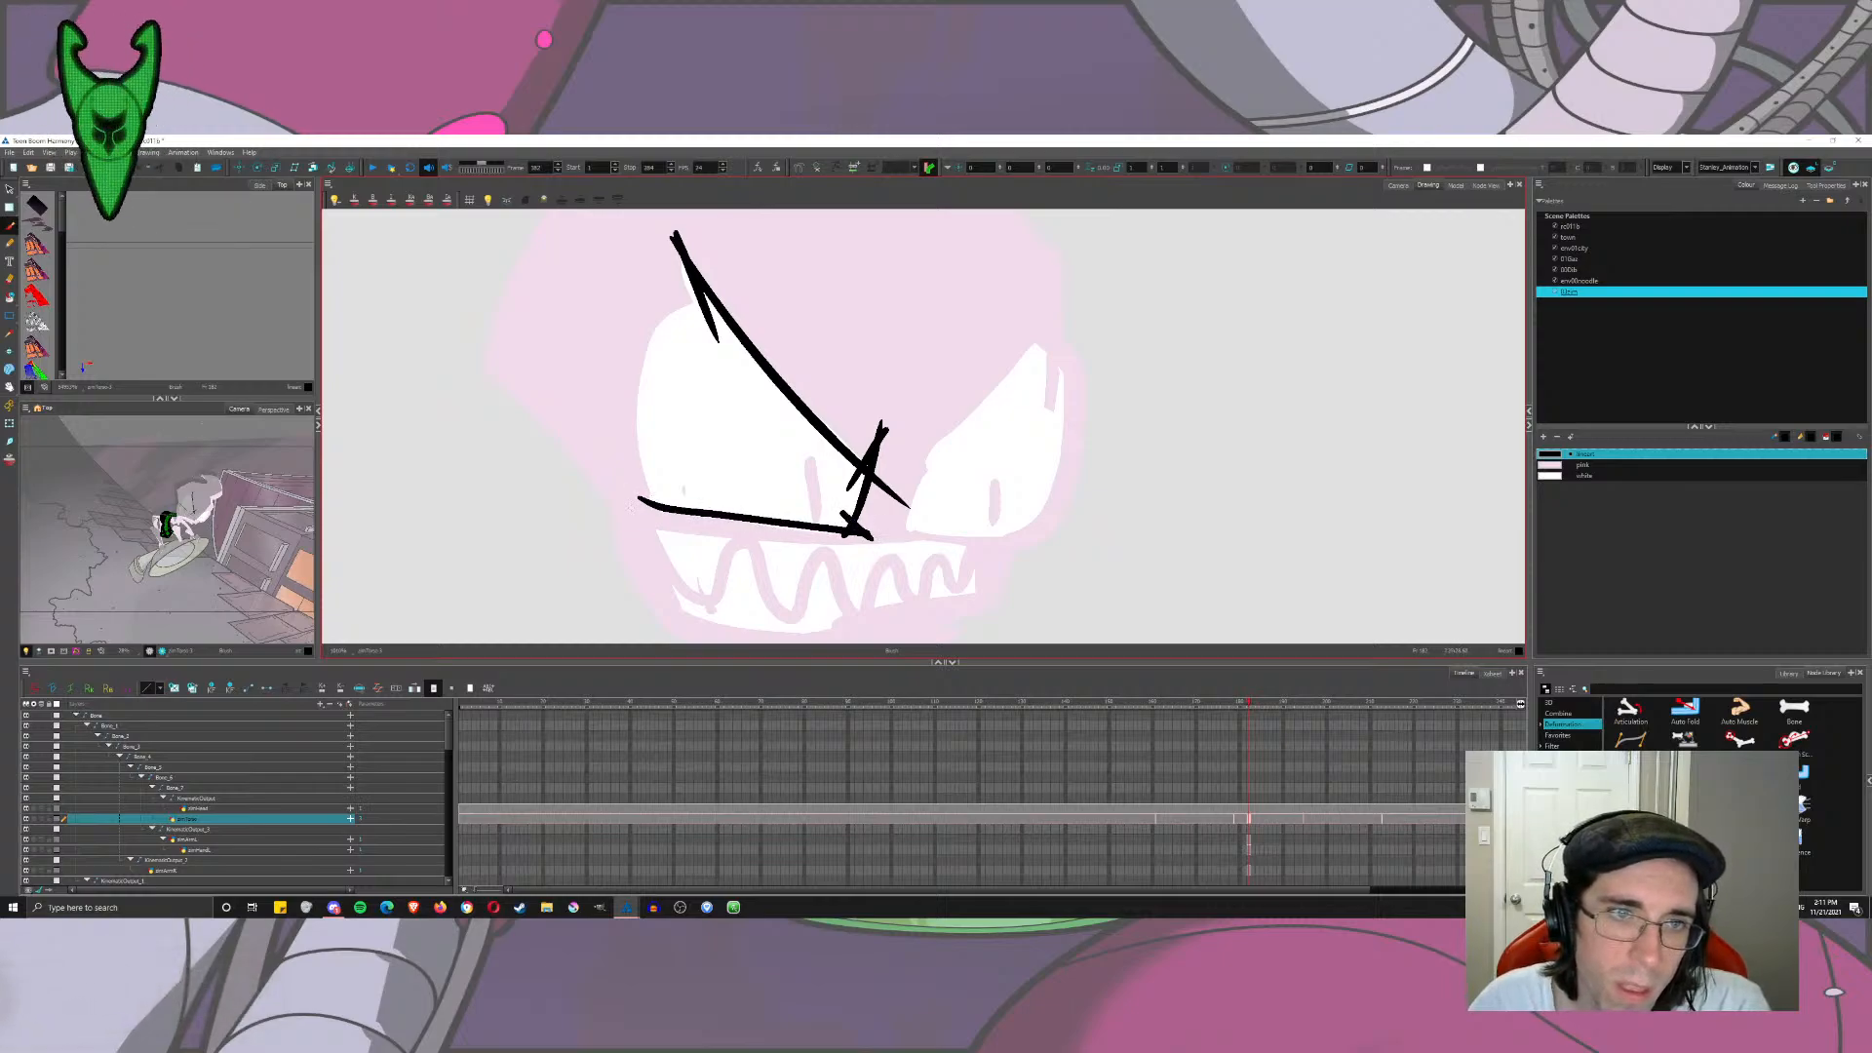
{"action": "mouse_move", "coordinate": [669, 494]}
{"action": "left_mouse_down"}
{"action": "mouse_move", "coordinate": [635, 503]}
{"action": "mouse_move", "coordinate": [643, 382]}
{"action": "mouse_move", "coordinate": [747, 262]}
{"action": "left_mouse_up"}
{"action": "key", "text": "ctrl+z"}
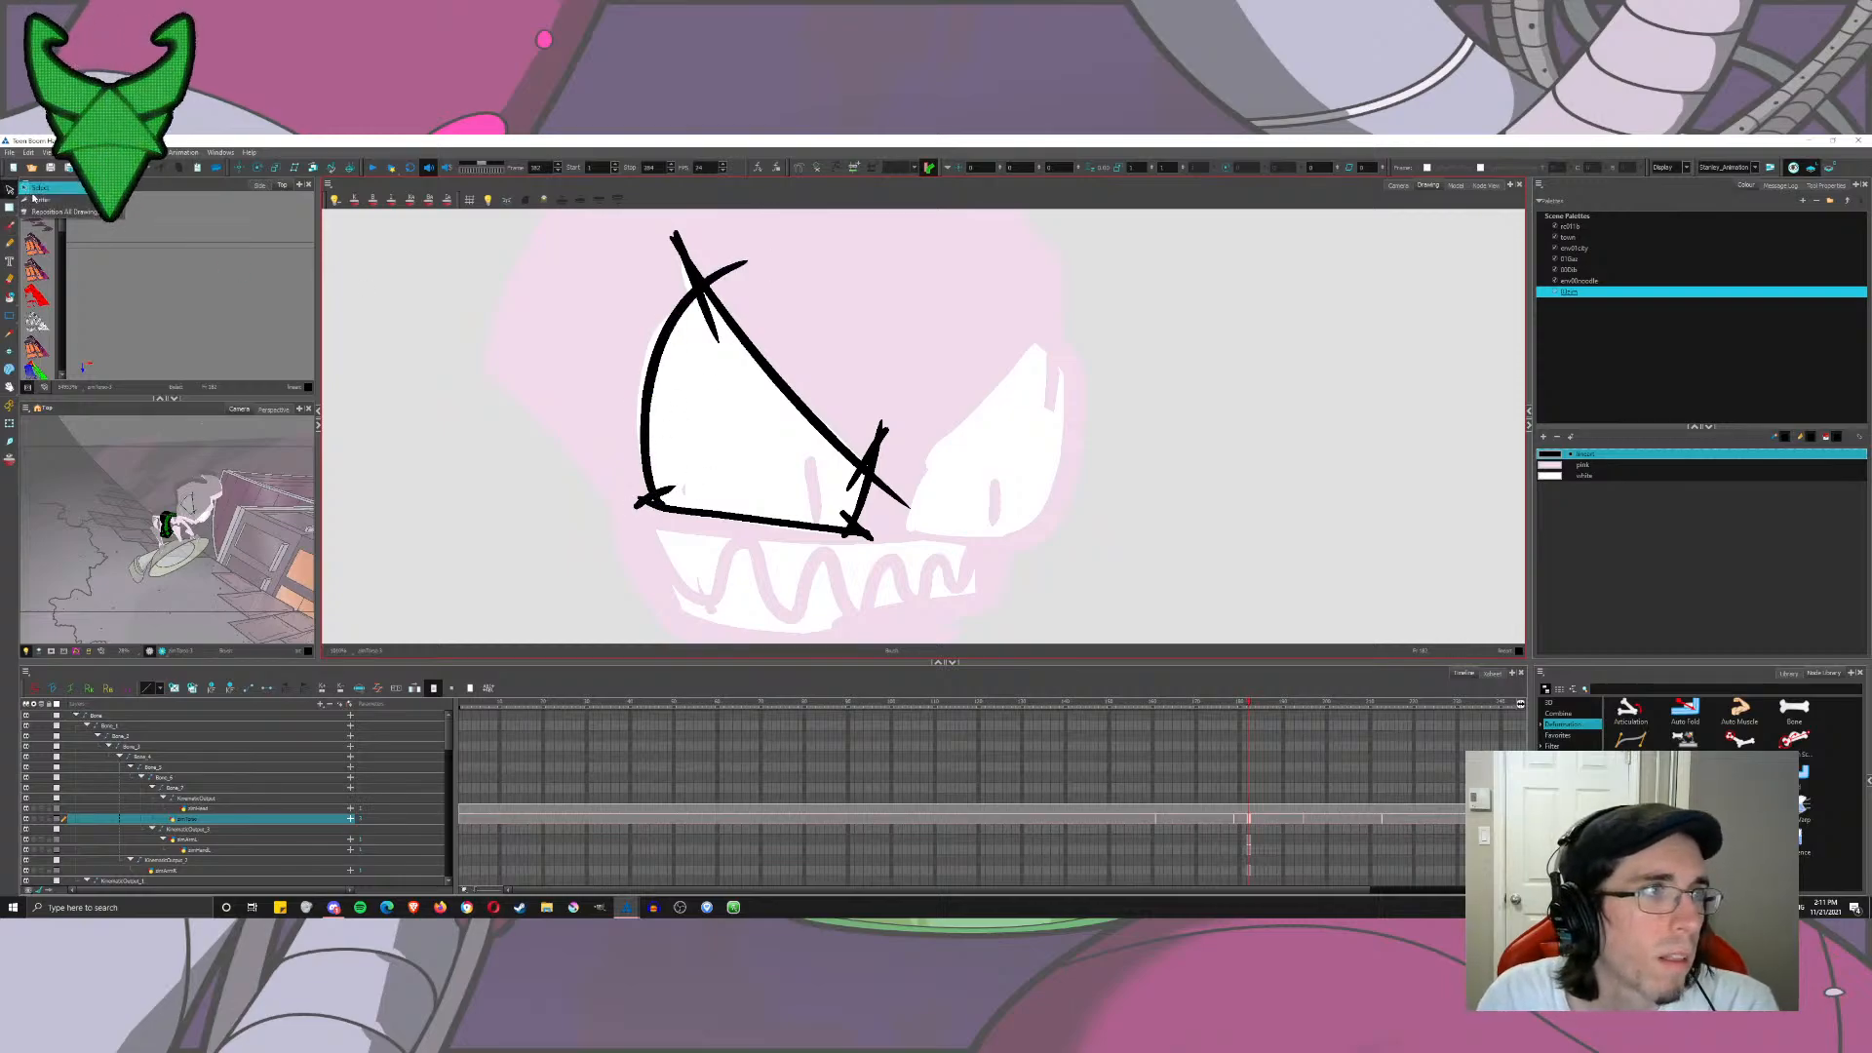
Step: Trim the stroke ends that overshoot the corners of the larger eye's outline with the Cutter tool
{"action": "mouse_move", "coordinate": [722, 251]}
{"action": "left_mouse_down"}
{"action": "mouse_move", "coordinate": [741, 293]}
{"action": "mouse_move", "coordinate": [698, 233]}
{"action": "left_mouse_up"}
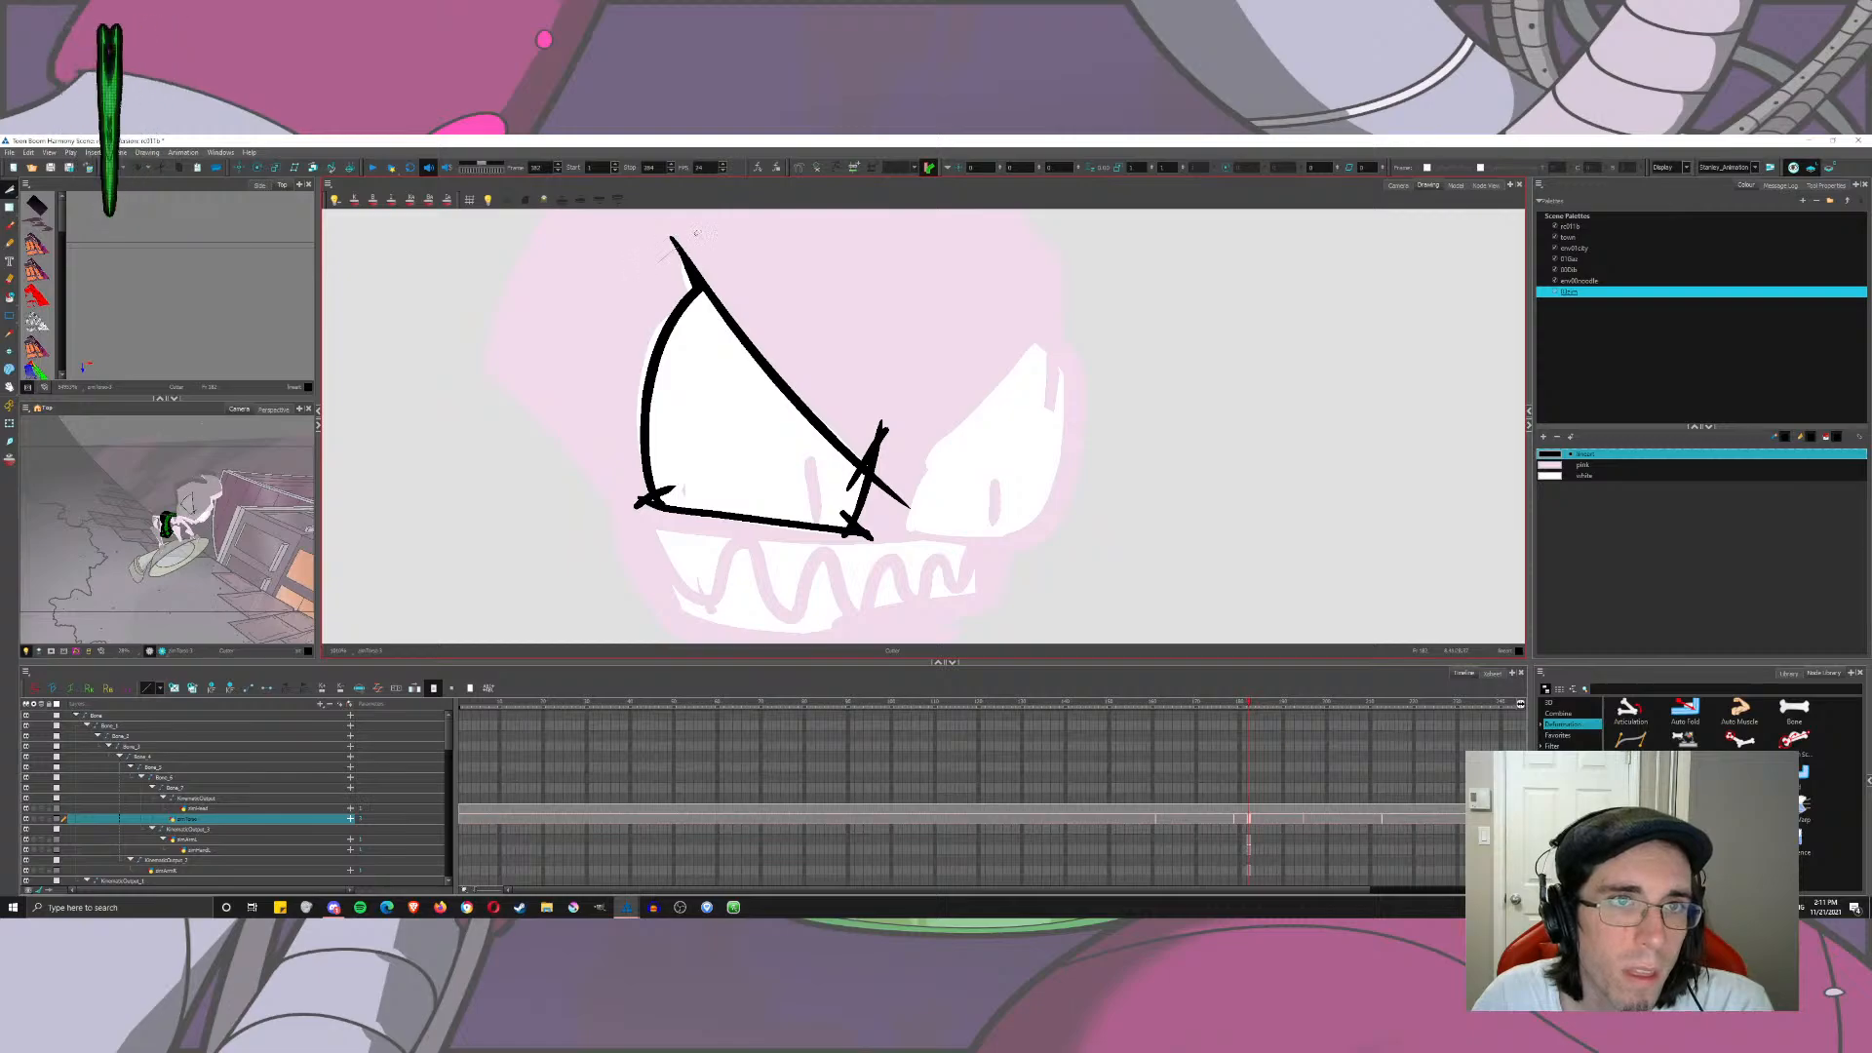
{"action": "mouse_move", "coordinate": [883, 450]}
{"action": "left_mouse_down"}
{"action": "mouse_move", "coordinate": [873, 502]}
{"action": "mouse_move", "coordinate": [842, 465]}
{"action": "mouse_move", "coordinate": [873, 519]}
{"action": "mouse_move", "coordinate": [864, 546]}
{"action": "mouse_move", "coordinate": [871, 469]}
{"action": "mouse_move", "coordinate": [851, 517]}
{"action": "left_mouse_up"}
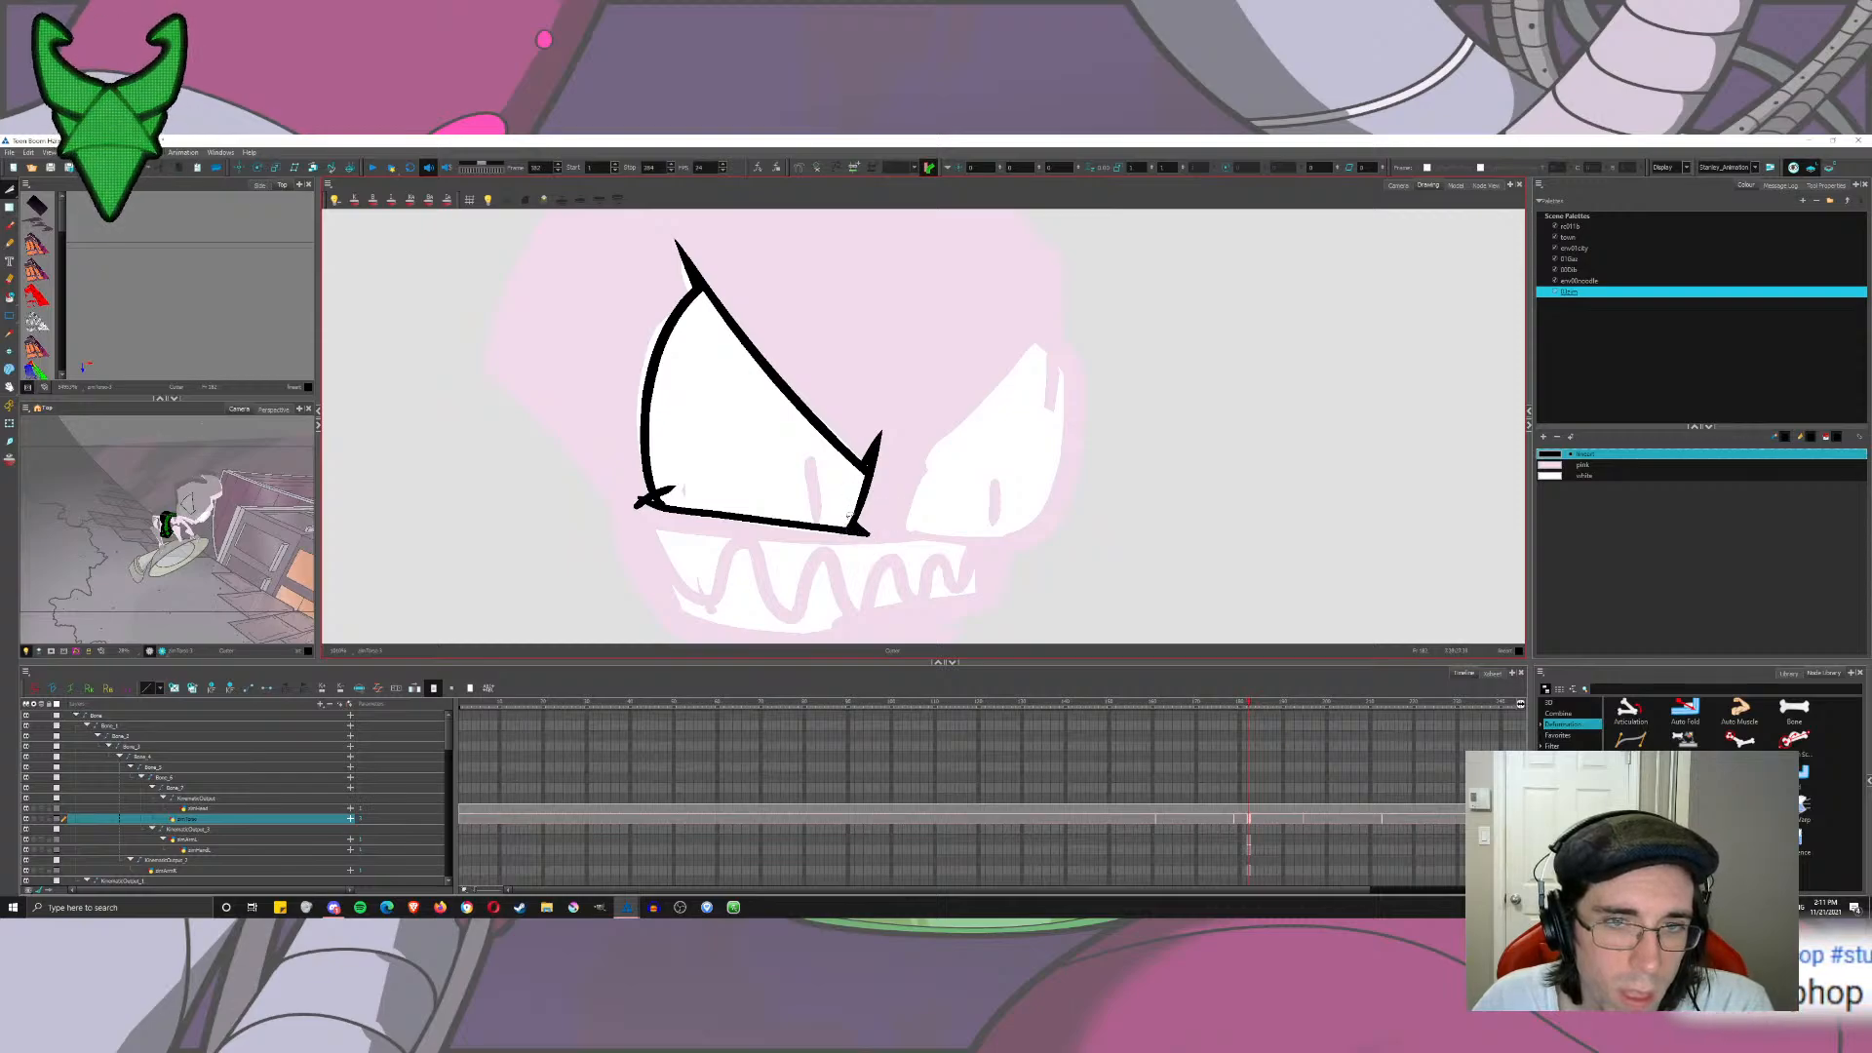
{"action": "mouse_move", "coordinate": [673, 487]}
{"action": "left_mouse_down"}
{"action": "mouse_move", "coordinate": [654, 521]}
{"action": "mouse_move", "coordinate": [642, 491]}
{"action": "mouse_move", "coordinate": [687, 490]}
{"action": "left_mouse_up"}
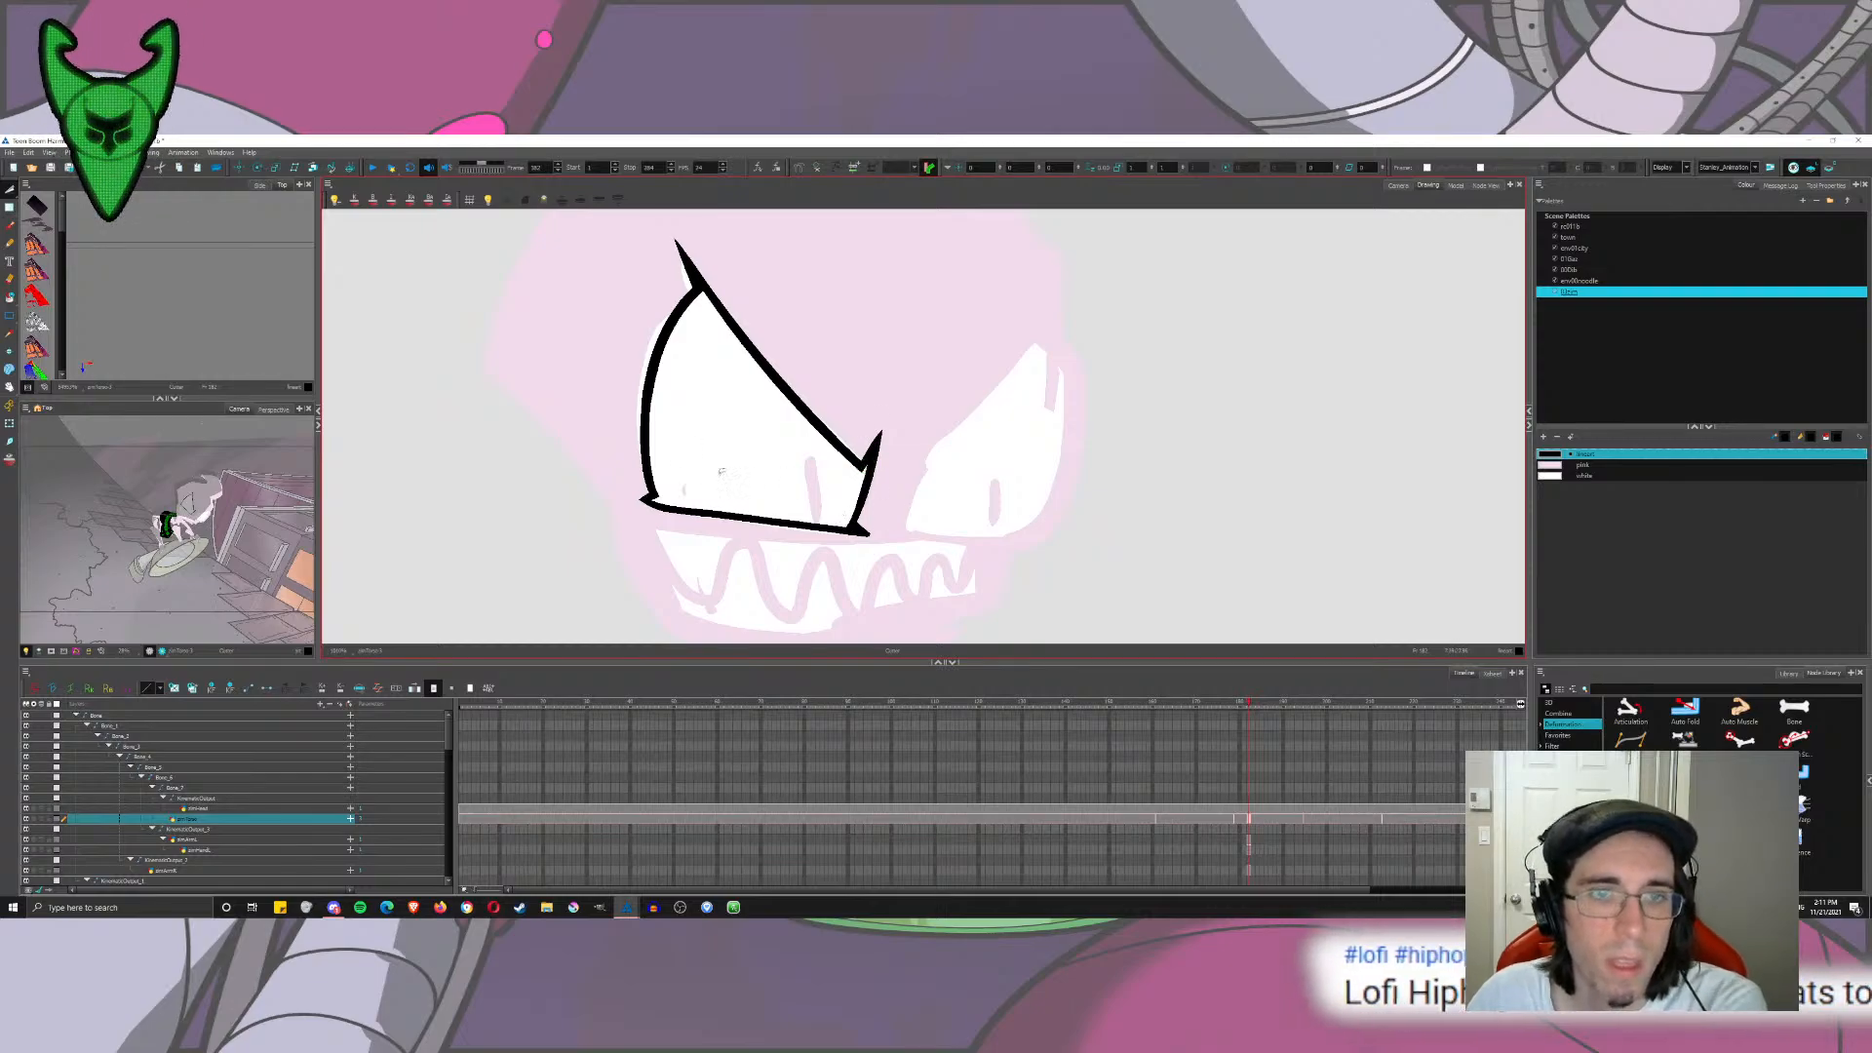
Step: Try filling the larger eye with black and dabbing a white pupil onto it, and undo both
{"action": "key", "text": "alt+b"}
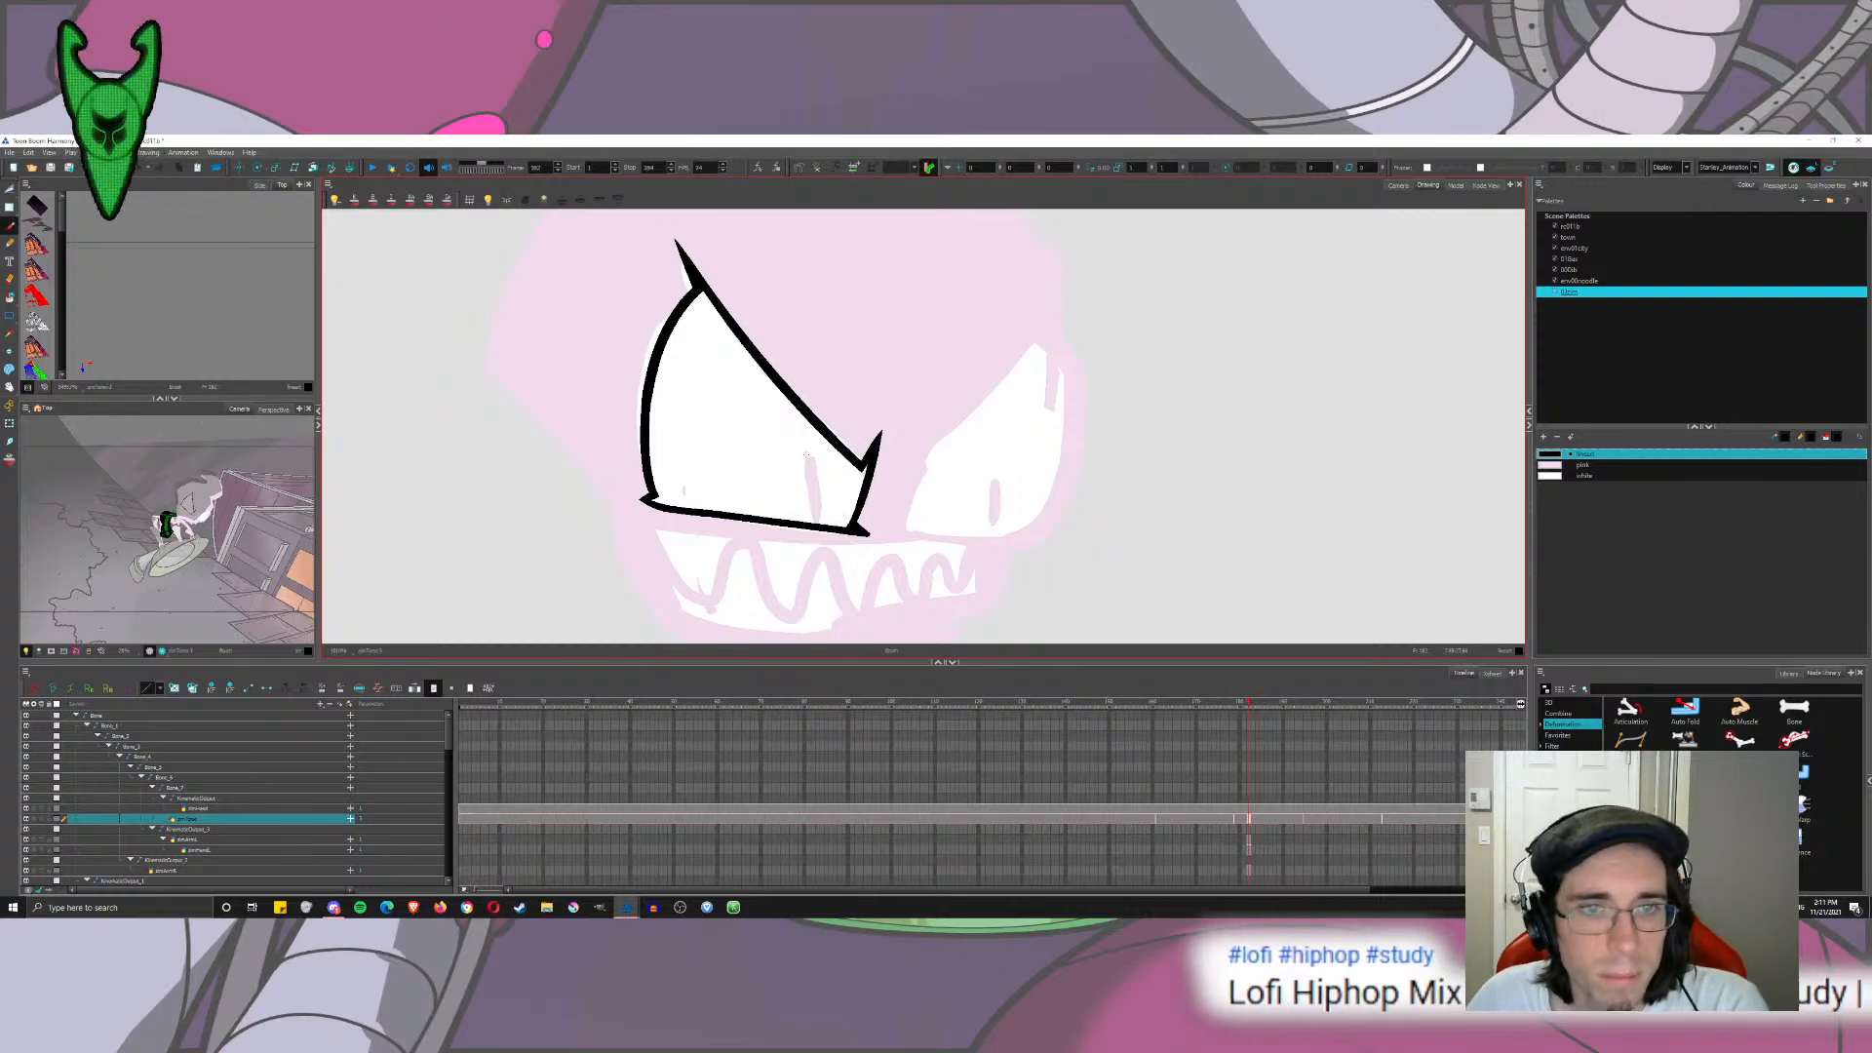
{"action": "left_click_drag", "start_coordinate": [807, 455], "coordinate": [817, 517]}
{"action": "key", "text": "ctrl+z"}
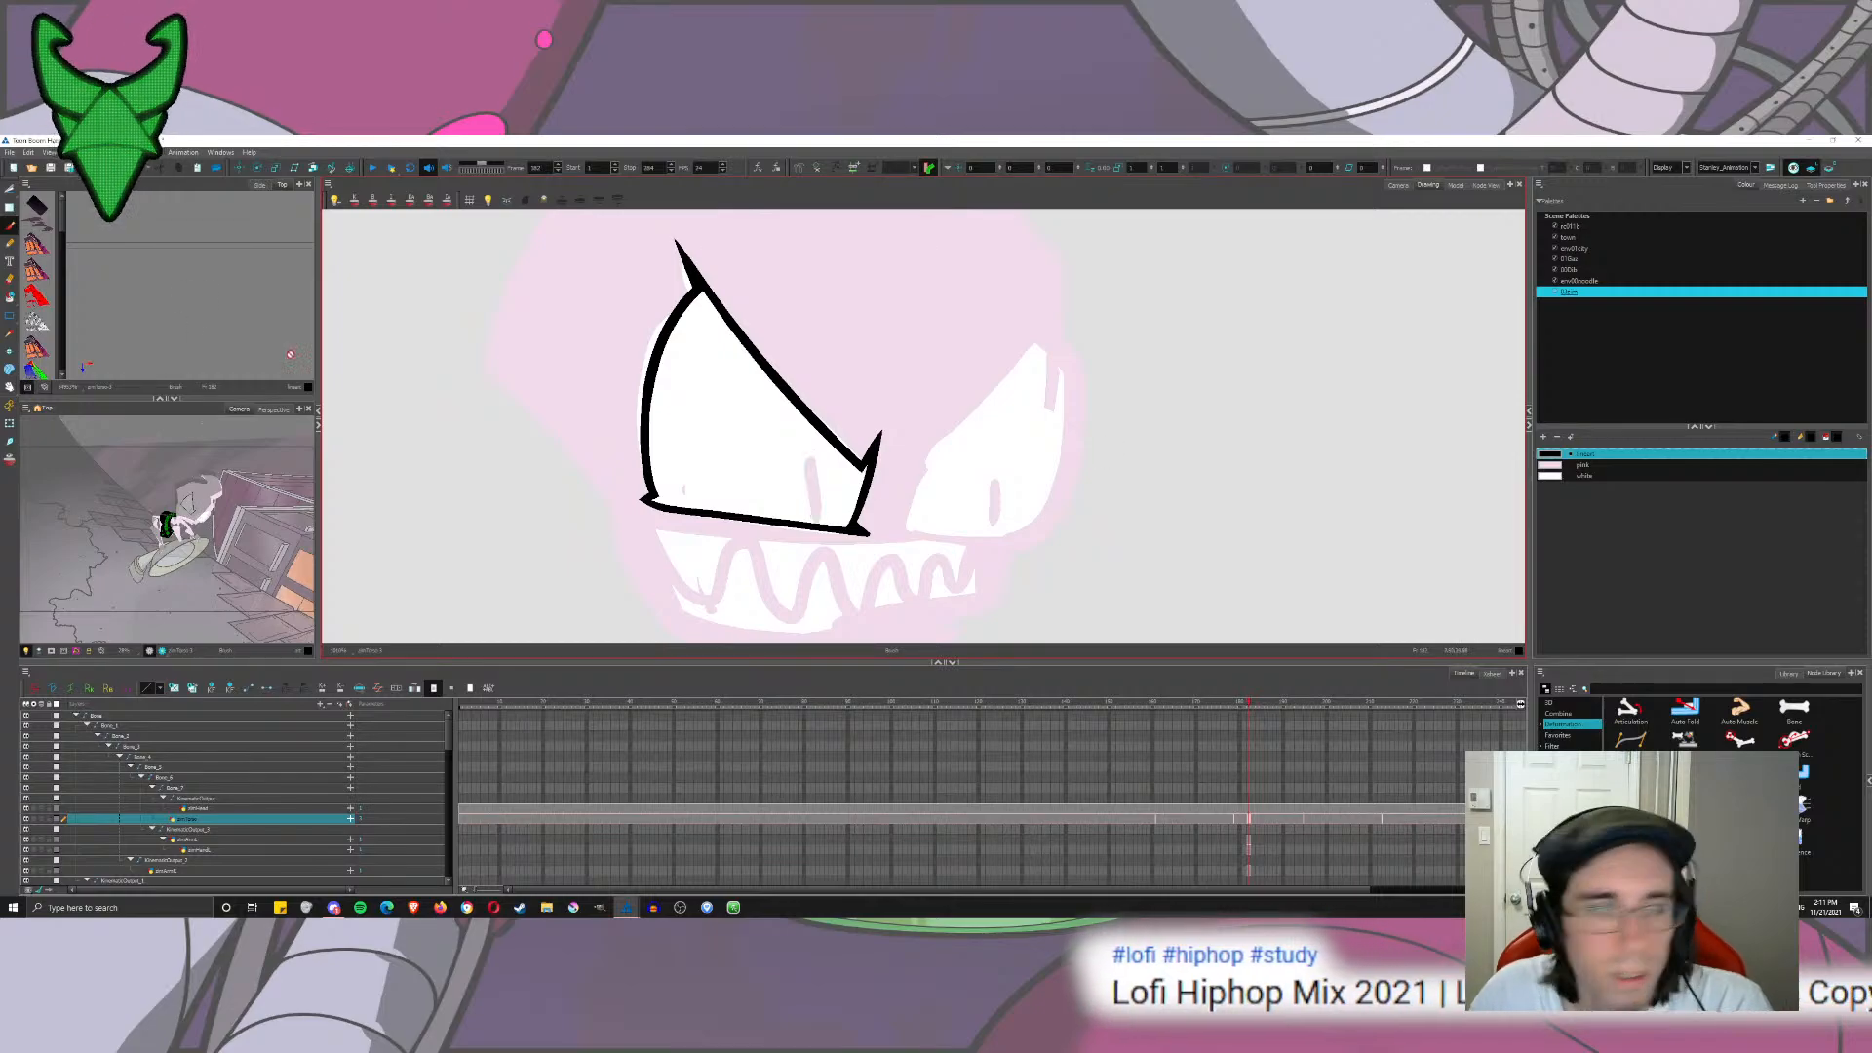
{"action": "left_click", "coordinate": [761, 414]}
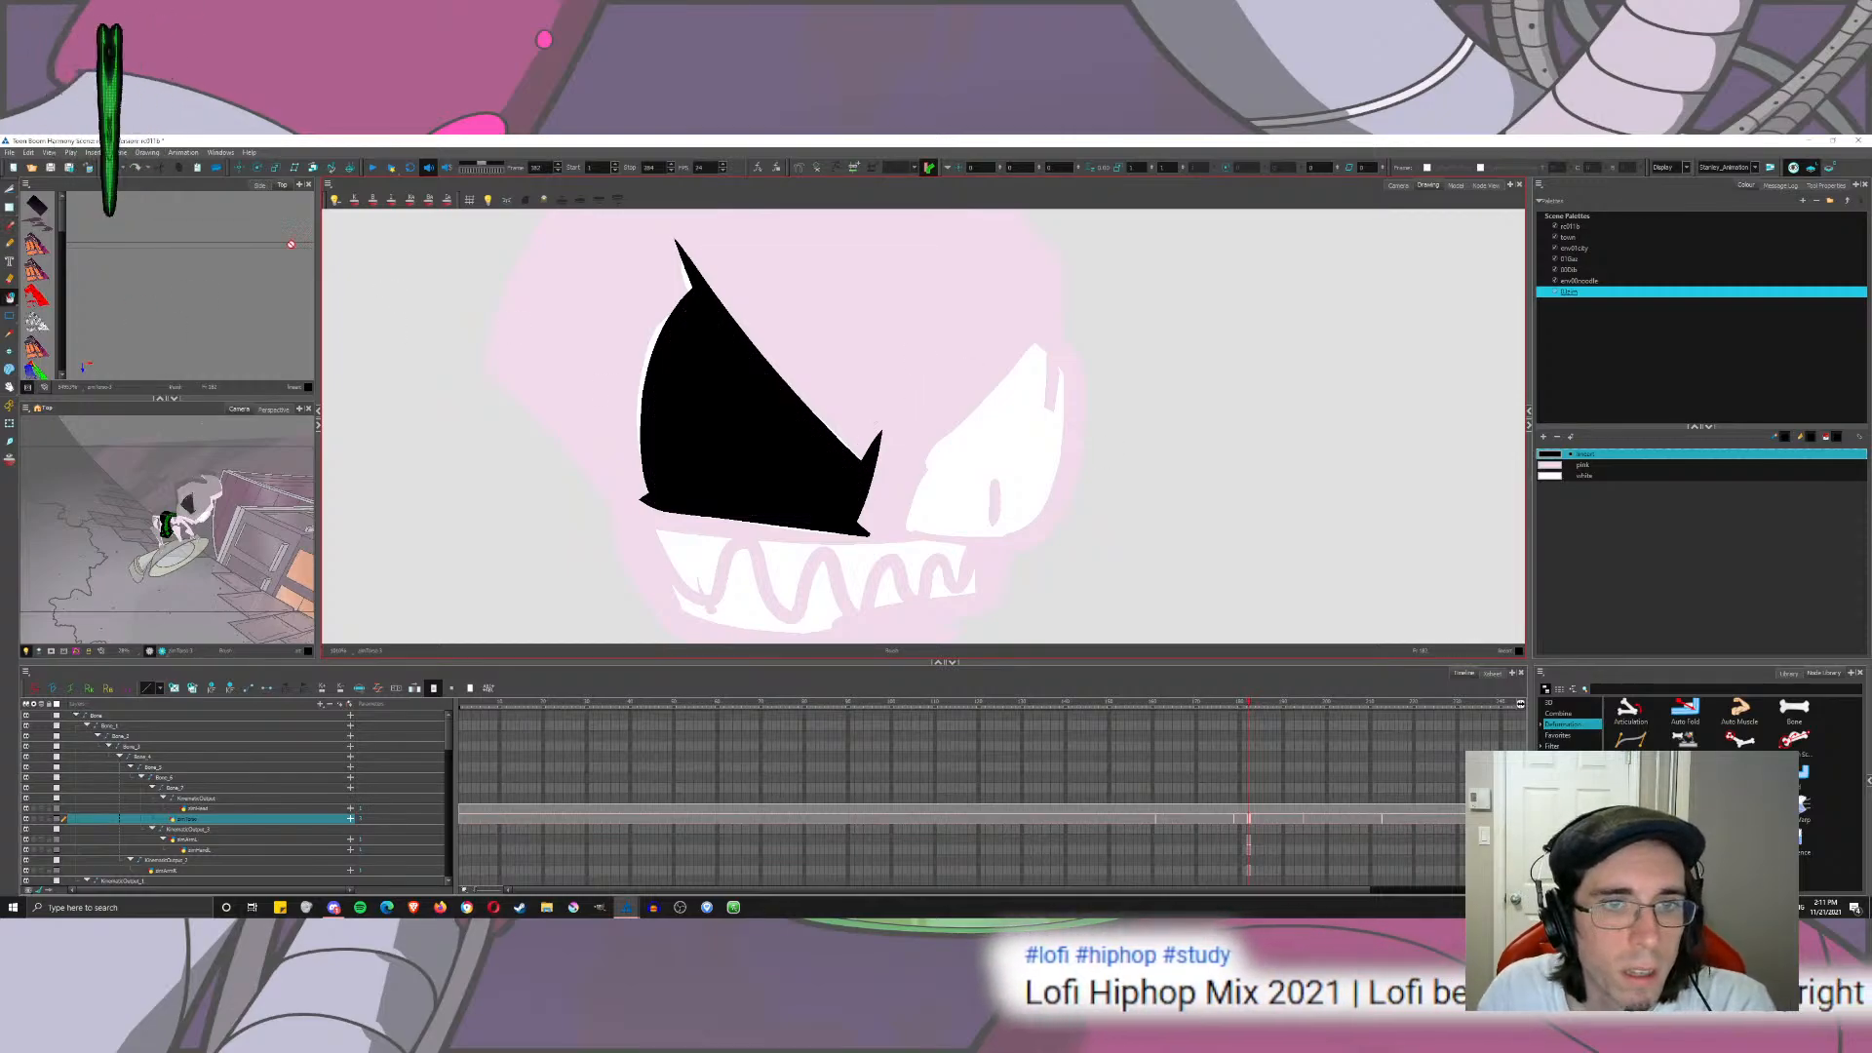
{"action": "left_click", "coordinate": [9, 225]}
{"action": "left_click", "coordinate": [1584, 475]}
{"action": "left_click", "coordinate": [822, 473]}
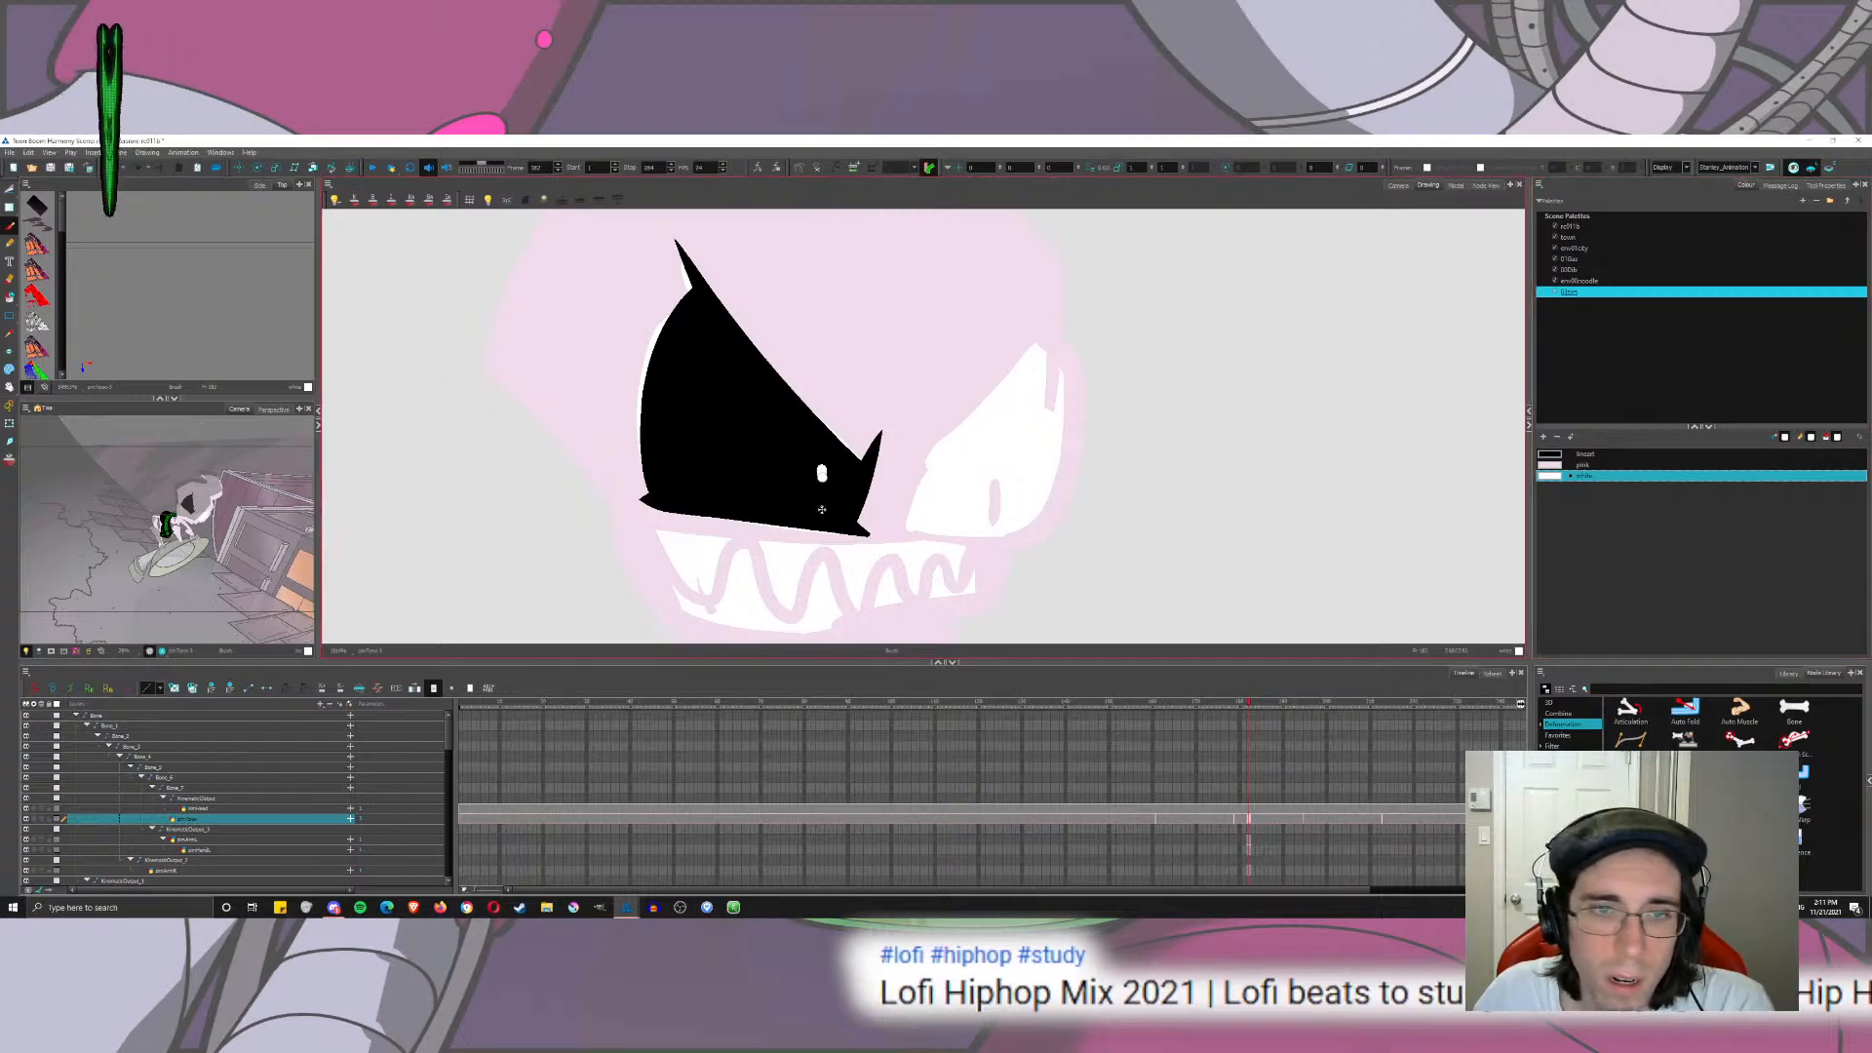
{"action": "key", "text": "ctrl+z"}
{"action": "left_click", "coordinate": [1823, 186]}
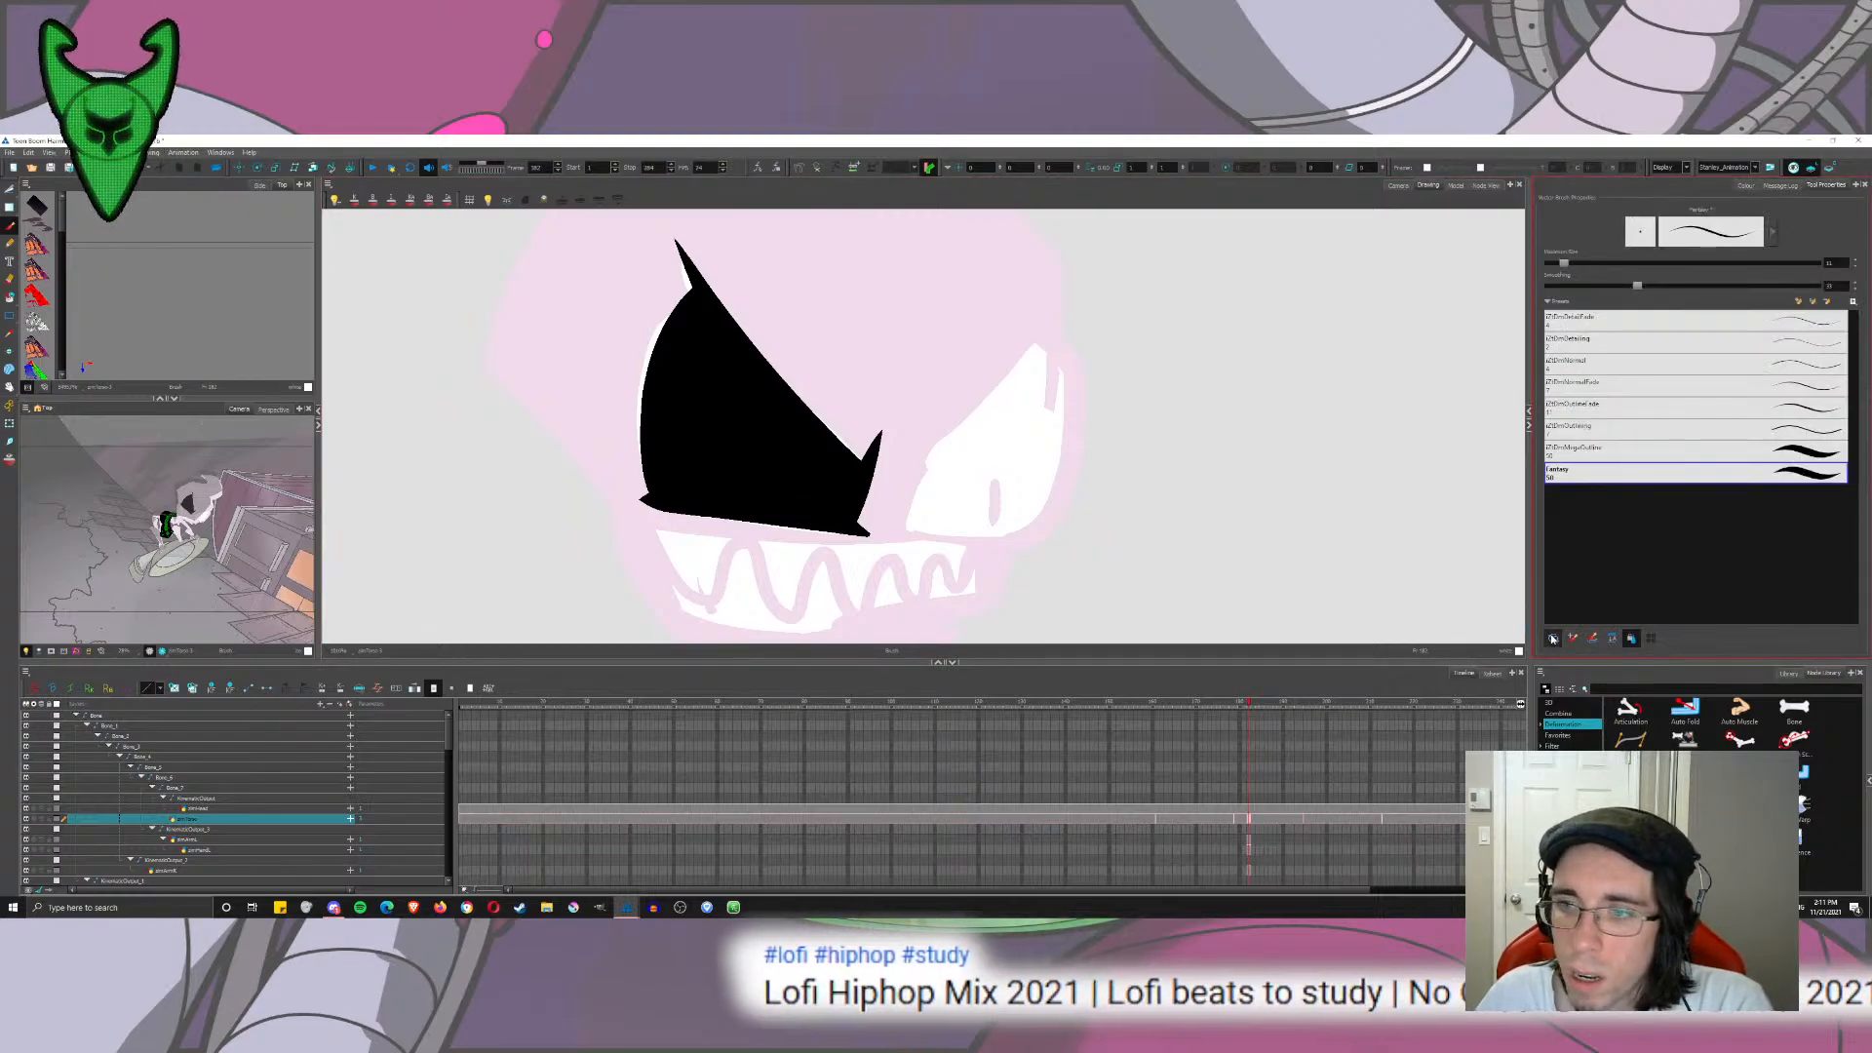
{"action": "key", "text": "ctrl+z"}
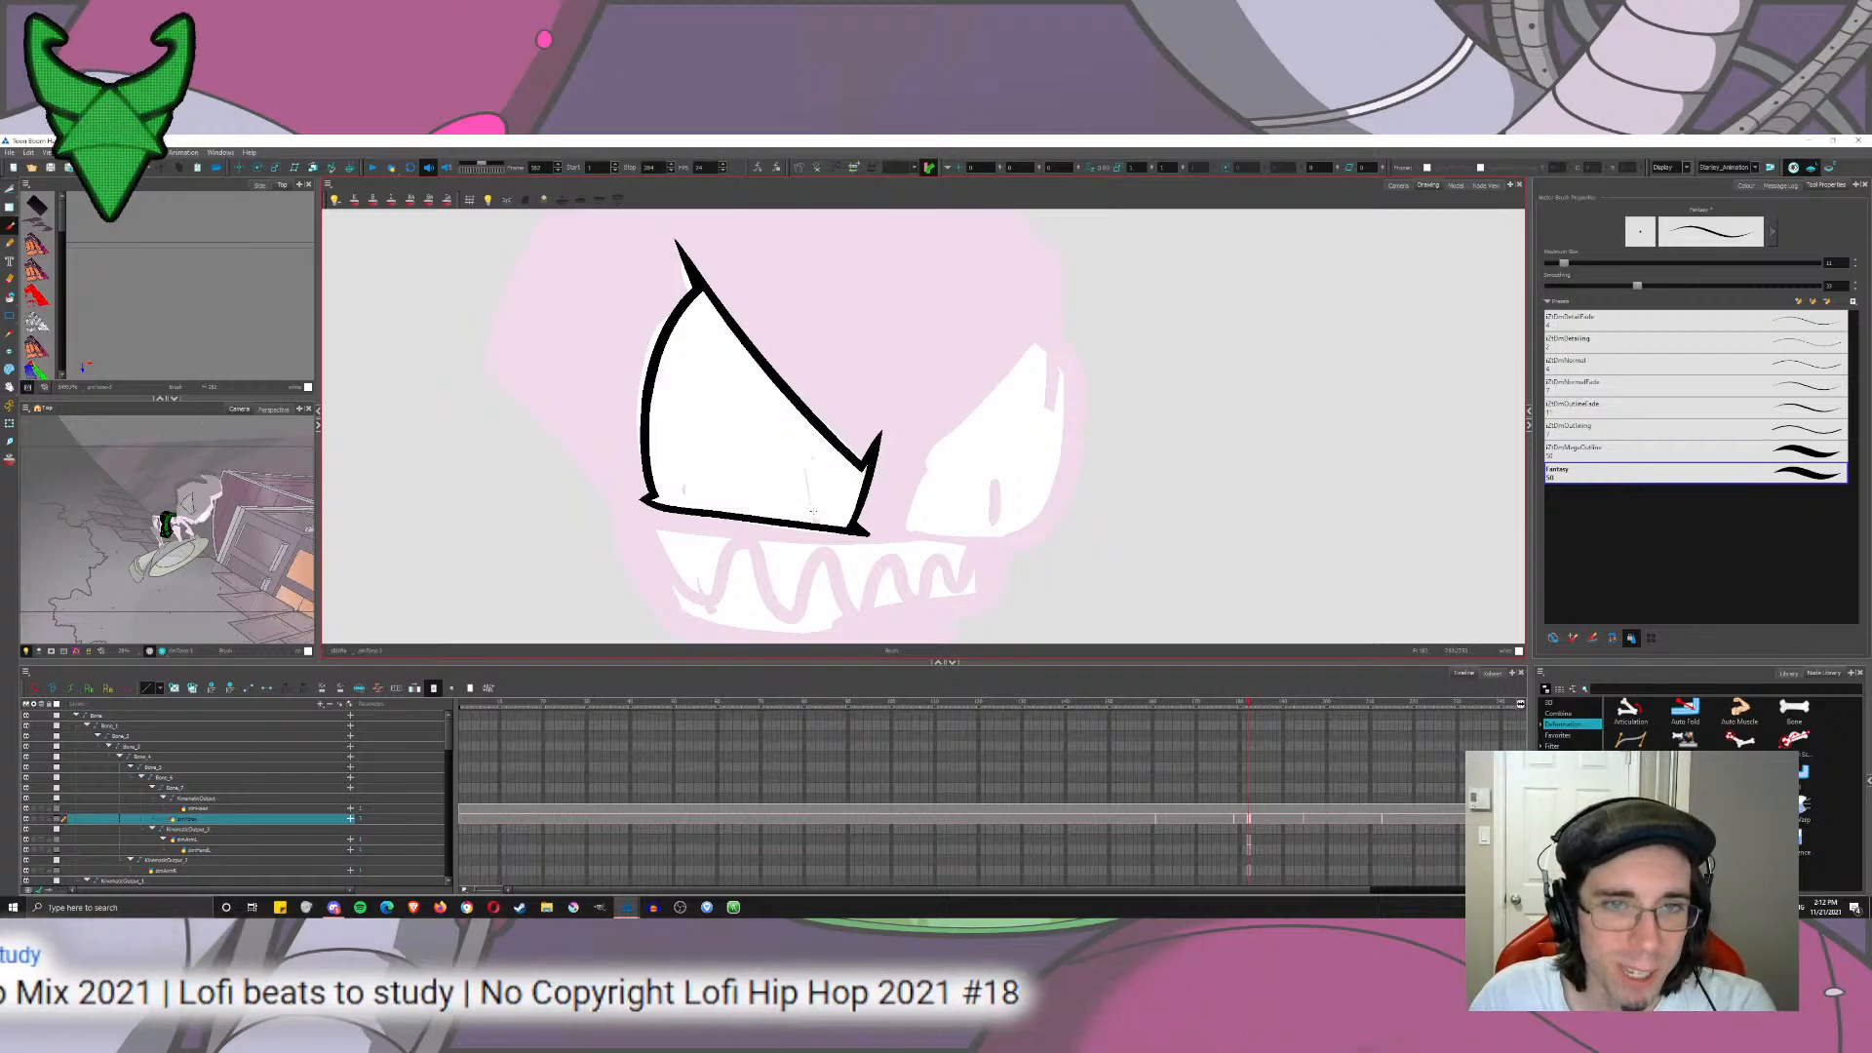
Step: Draw a narrow vertical white pupil over the sketched pupil inside the larger eye, redoing the stroke until it fits
{"action": "key", "text": "ctrl+z"}
{"action": "left_click_drag", "start_coordinate": [808, 458], "coordinate": [817, 528]}
{"action": "key", "text": "ctrl+z"}
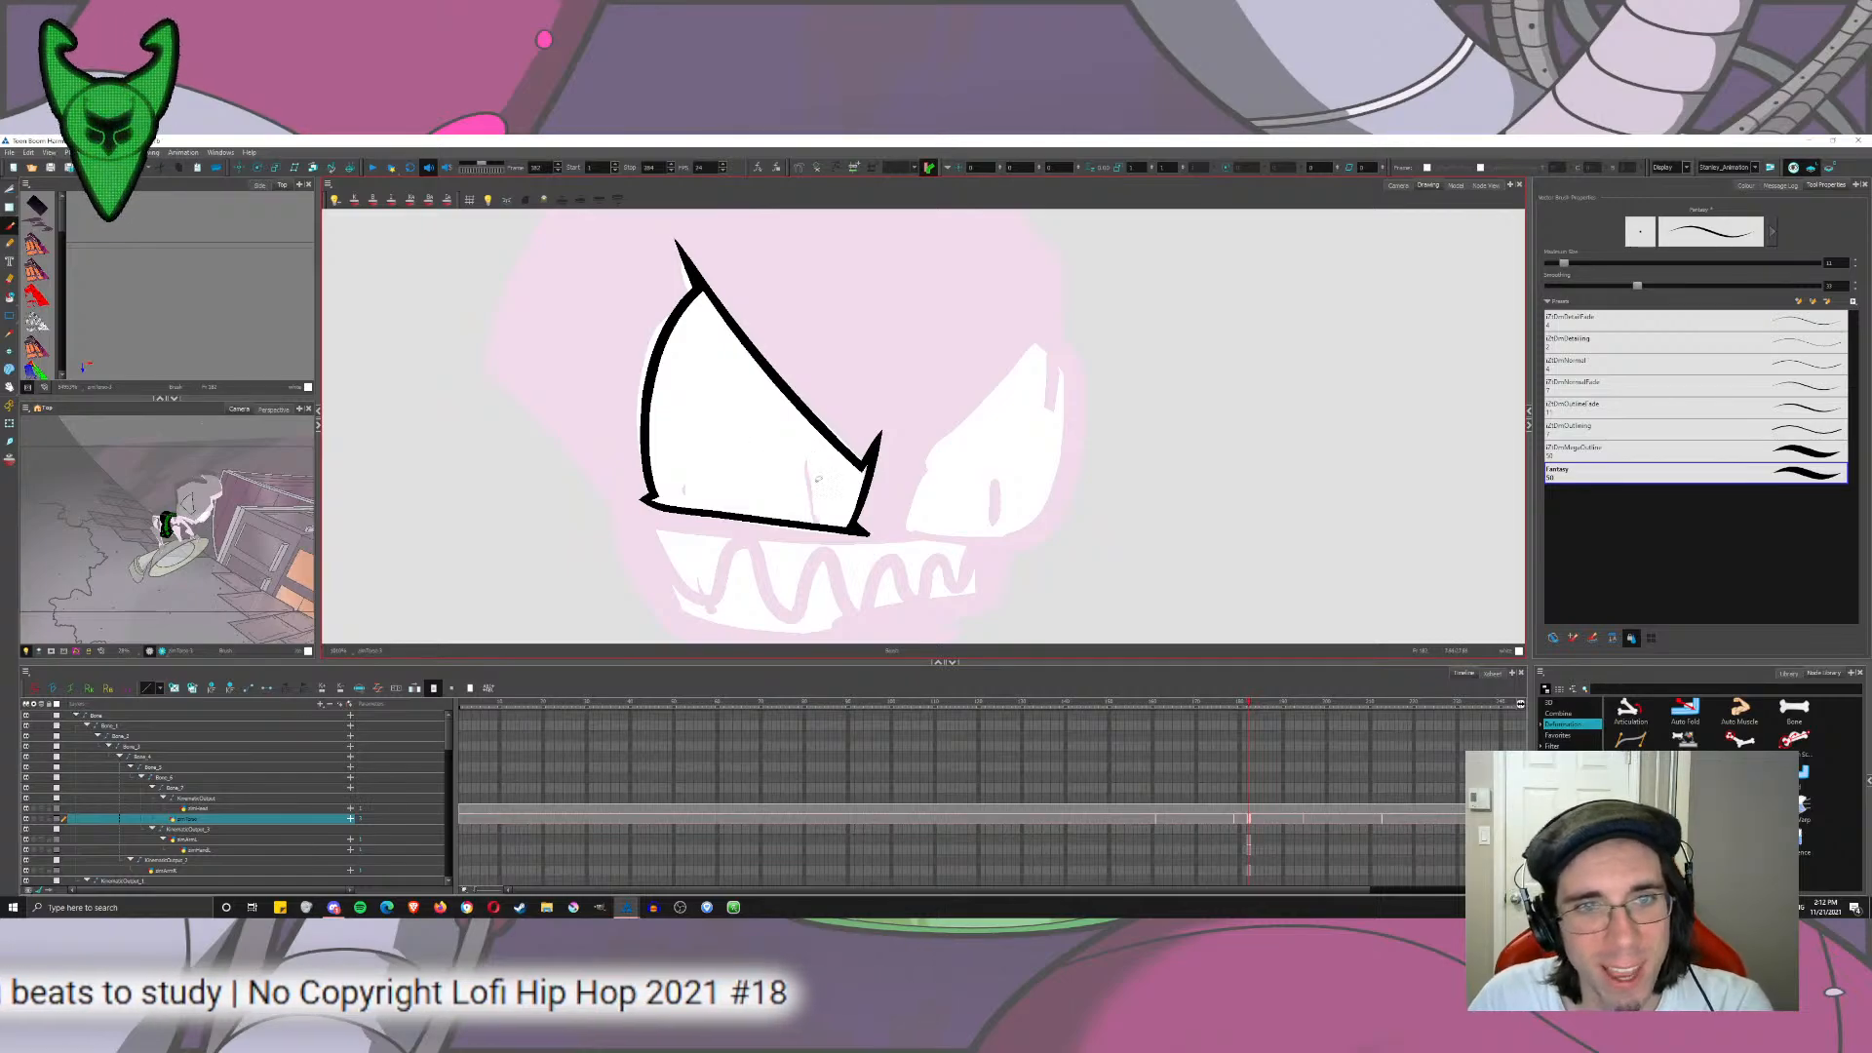
{"action": "key", "text": "ctrl+z"}
{"action": "left_click_drag", "start_coordinate": [813, 458], "coordinate": [809, 526]}
{"action": "key", "text": "ctrl+z"}
{"action": "key", "text": "ctrl+z"}
Step: Try filling the larger eye's outline with black around the white pupil
{"action": "left_click", "coordinate": [8, 194]}
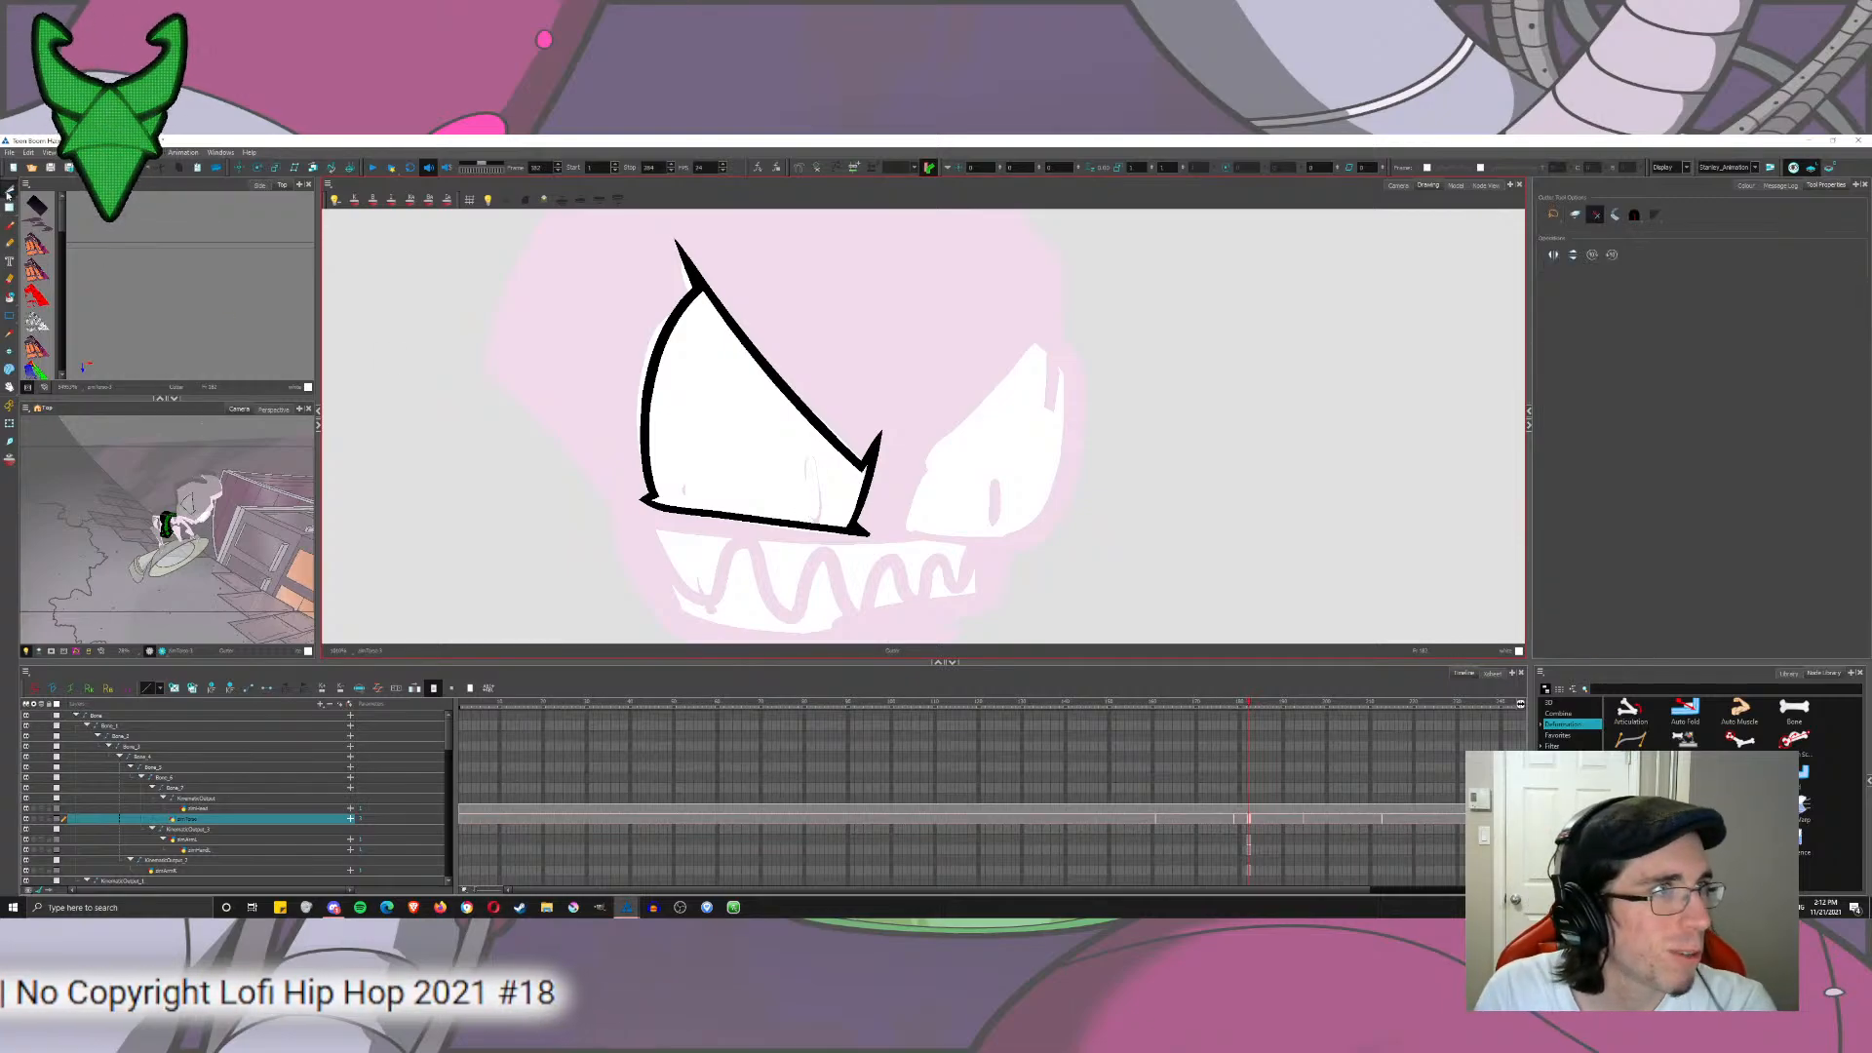
{"action": "left_click", "coordinate": [9, 298]}
{"action": "left_click", "coordinate": [1752, 188]}
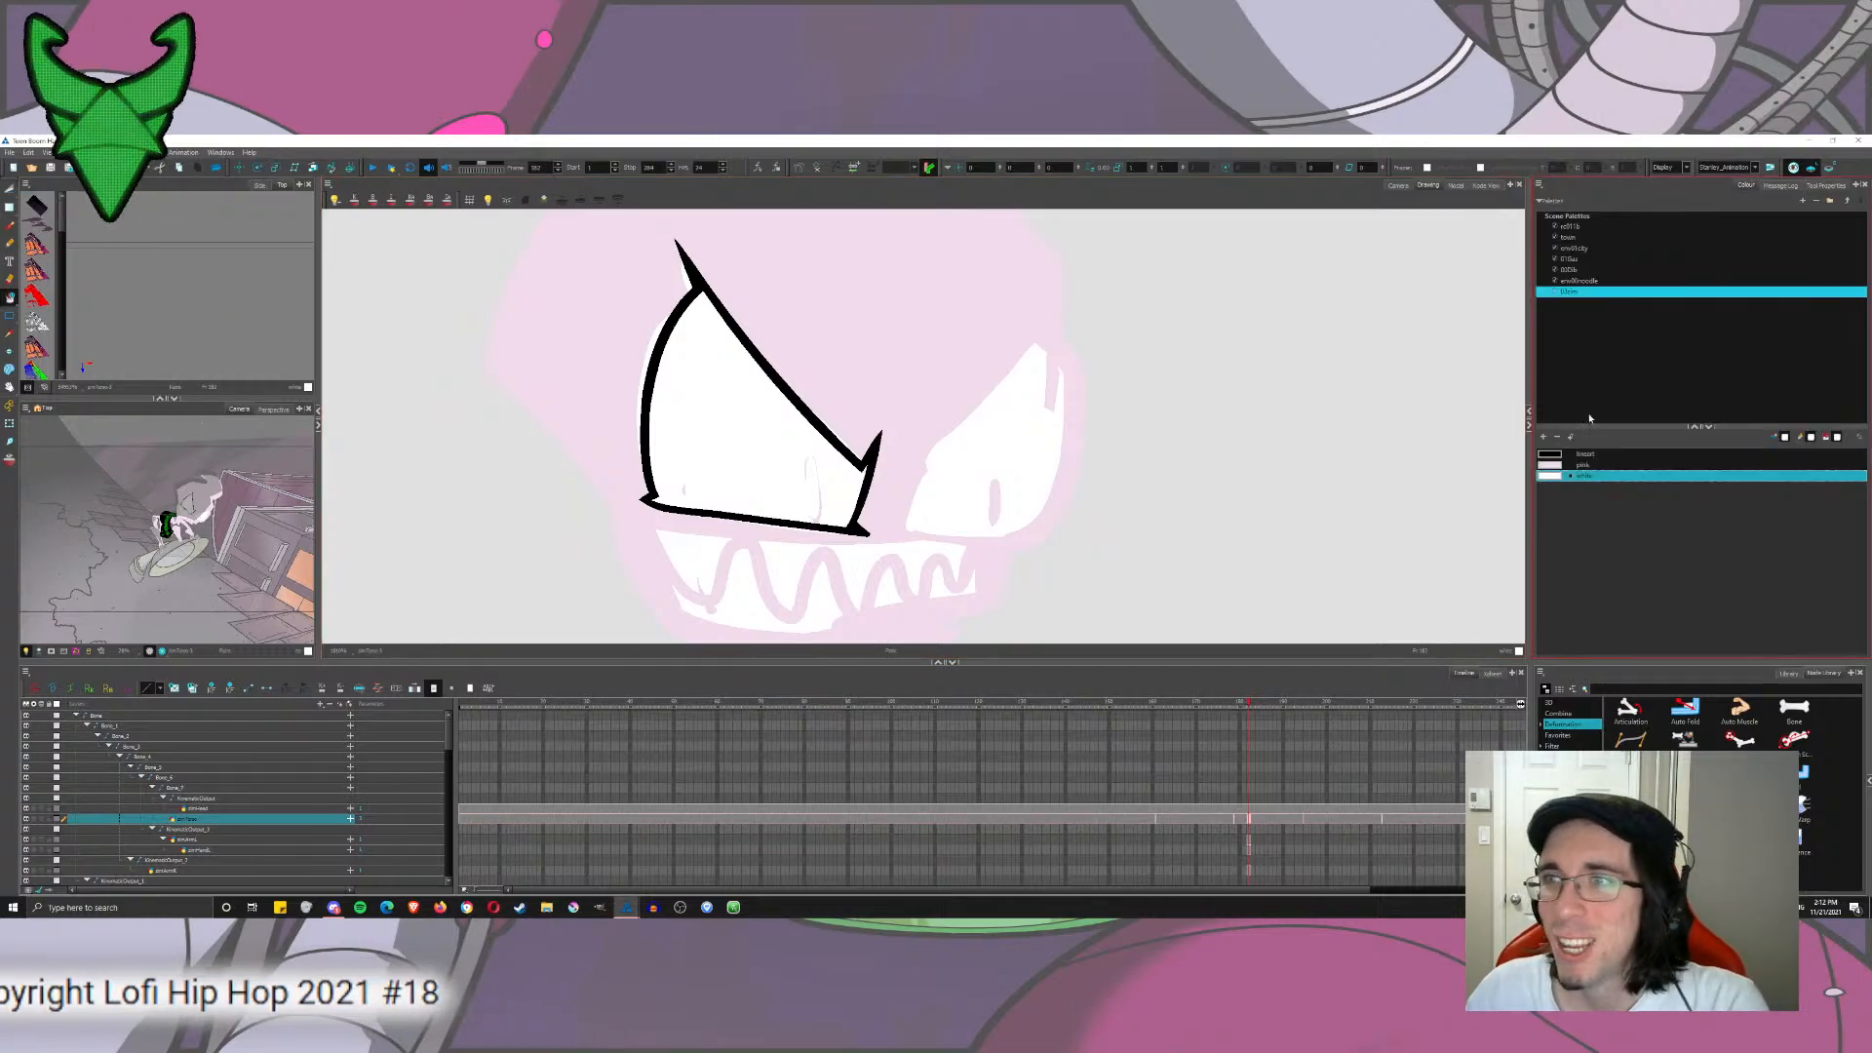
{"action": "left_click", "coordinate": [768, 440]}
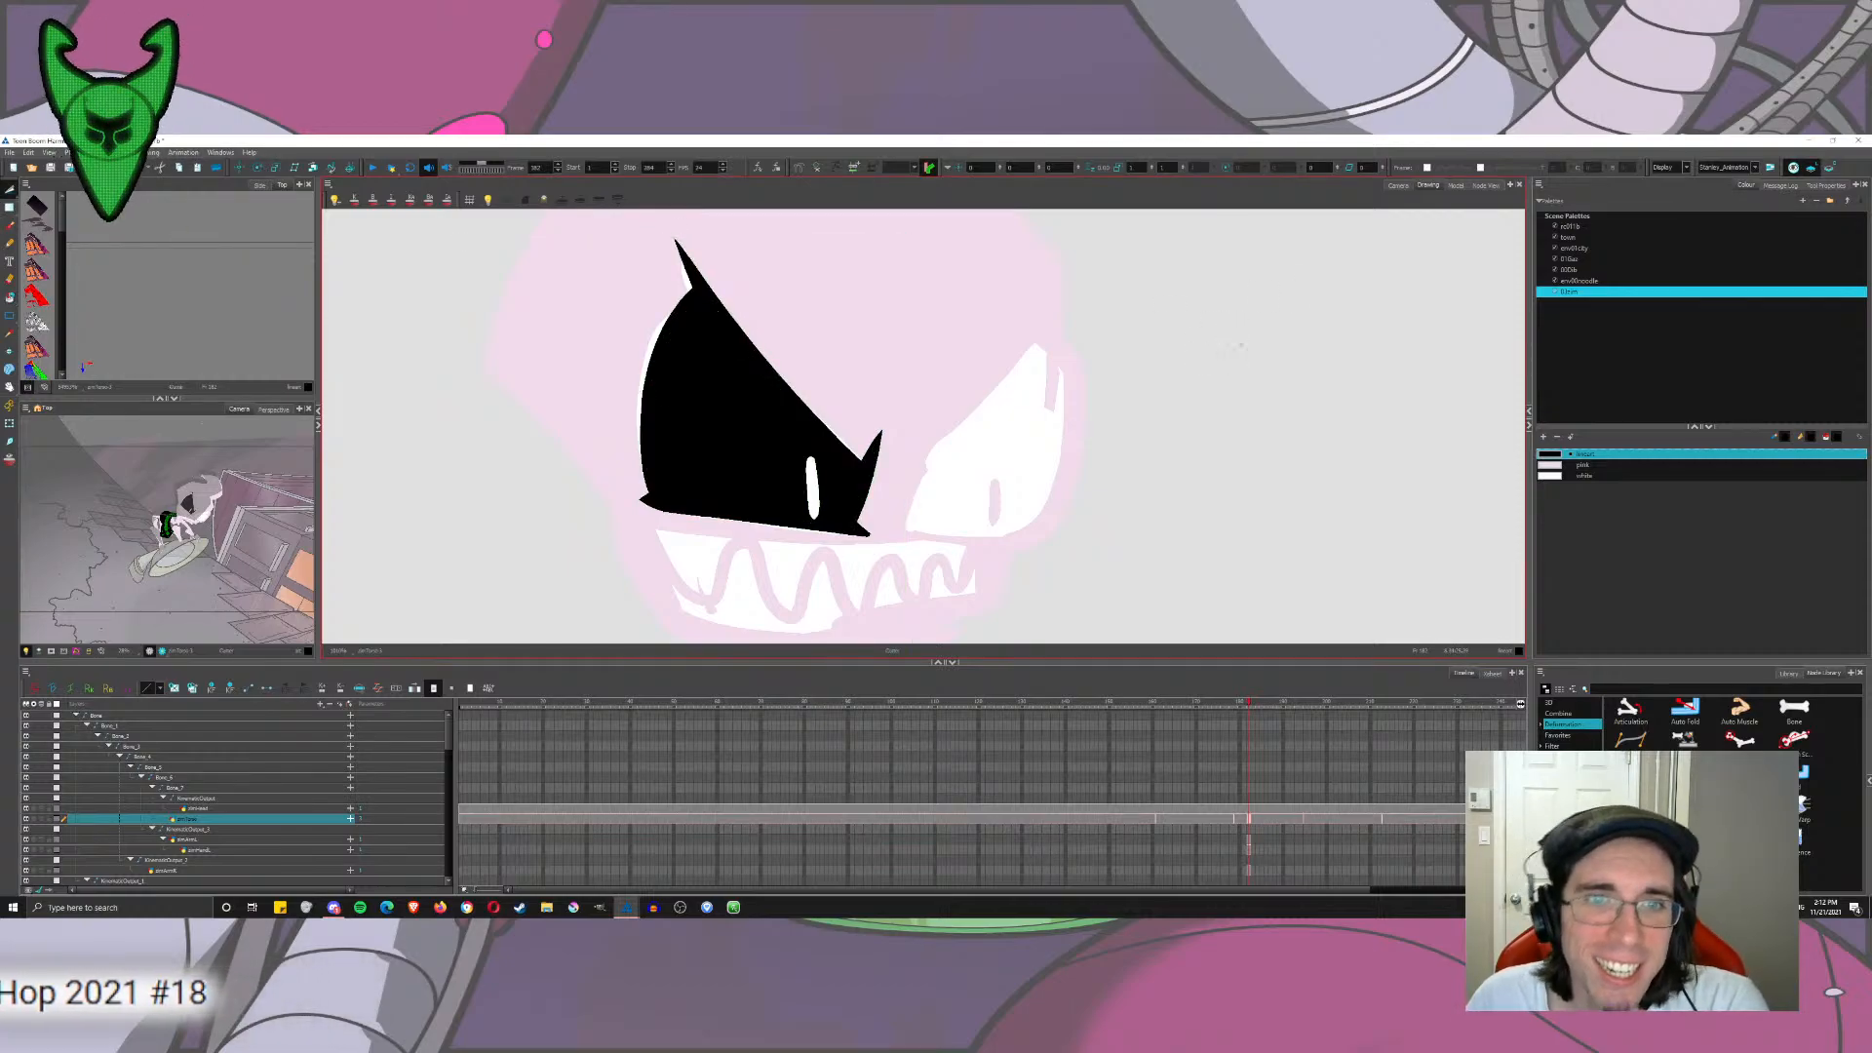
{"action": "left_click", "coordinate": [24, 191]}
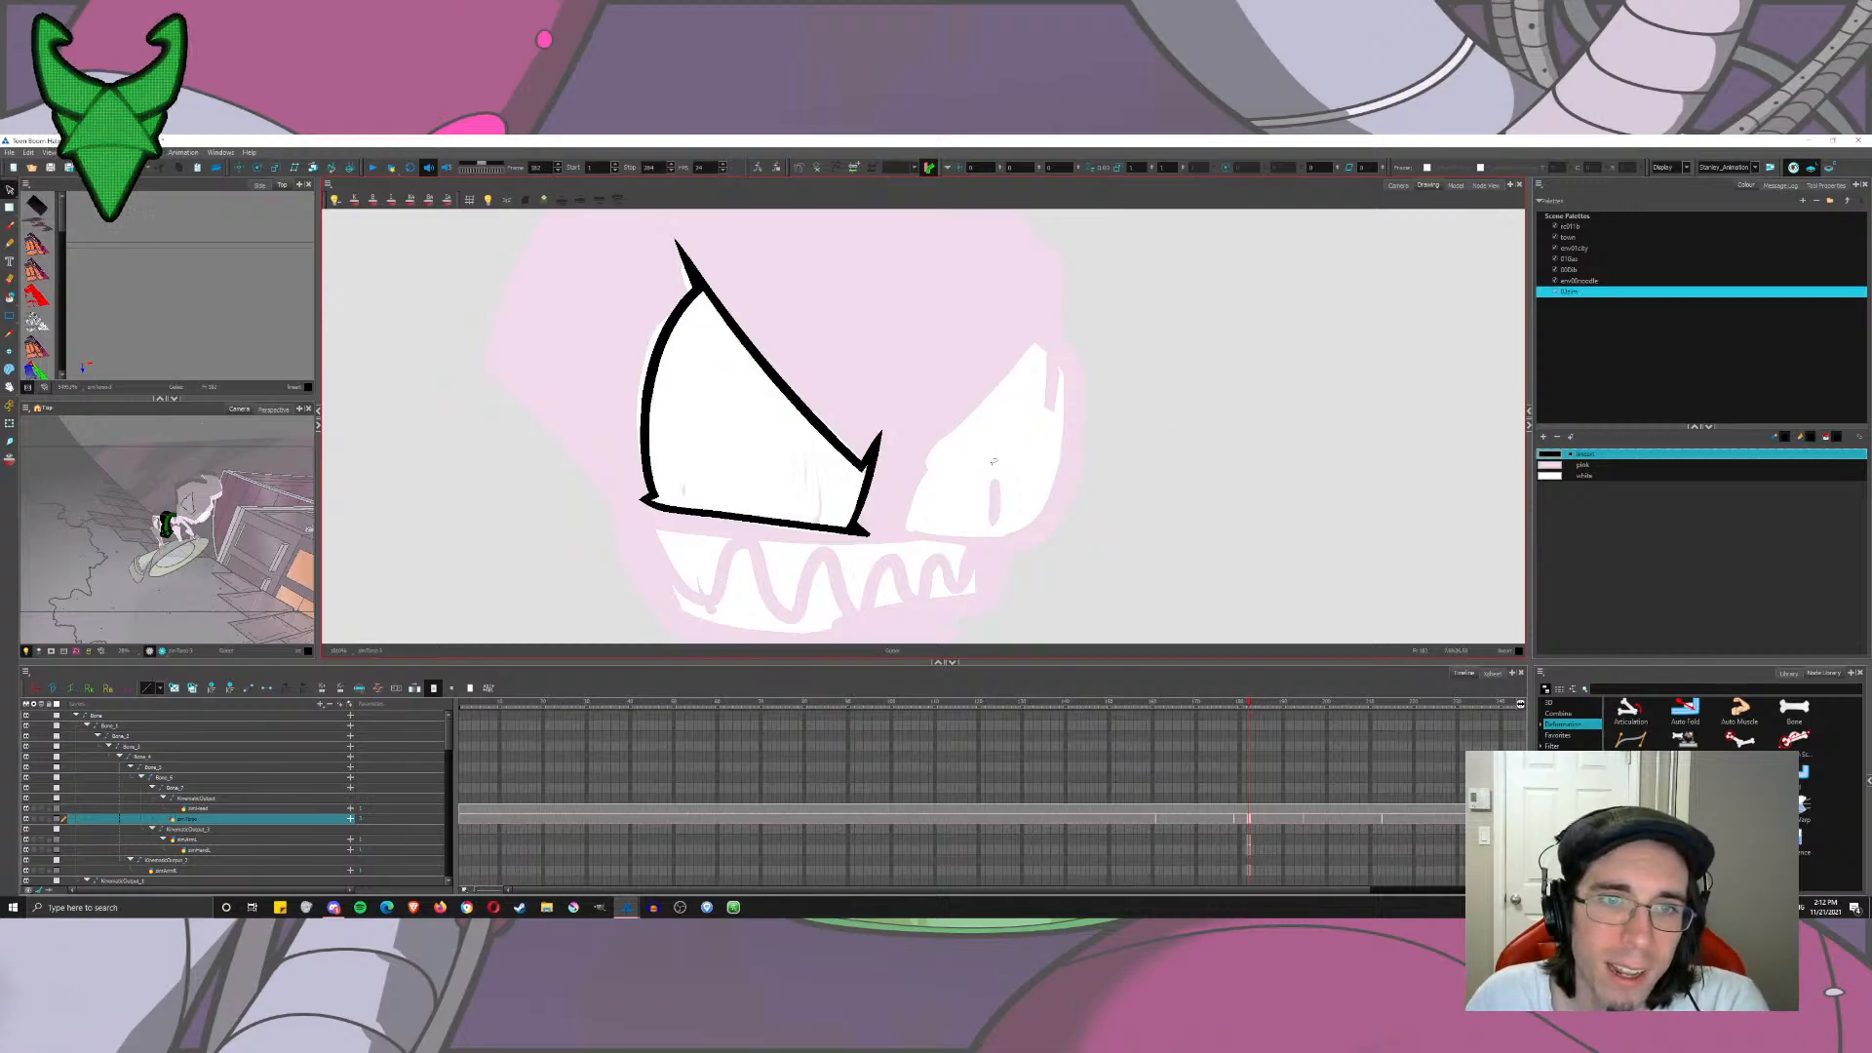
Step: Try moving the white pupil out of the filled eye, and undo the move and the black fill
{"action": "left_click", "coordinate": [820, 485]}
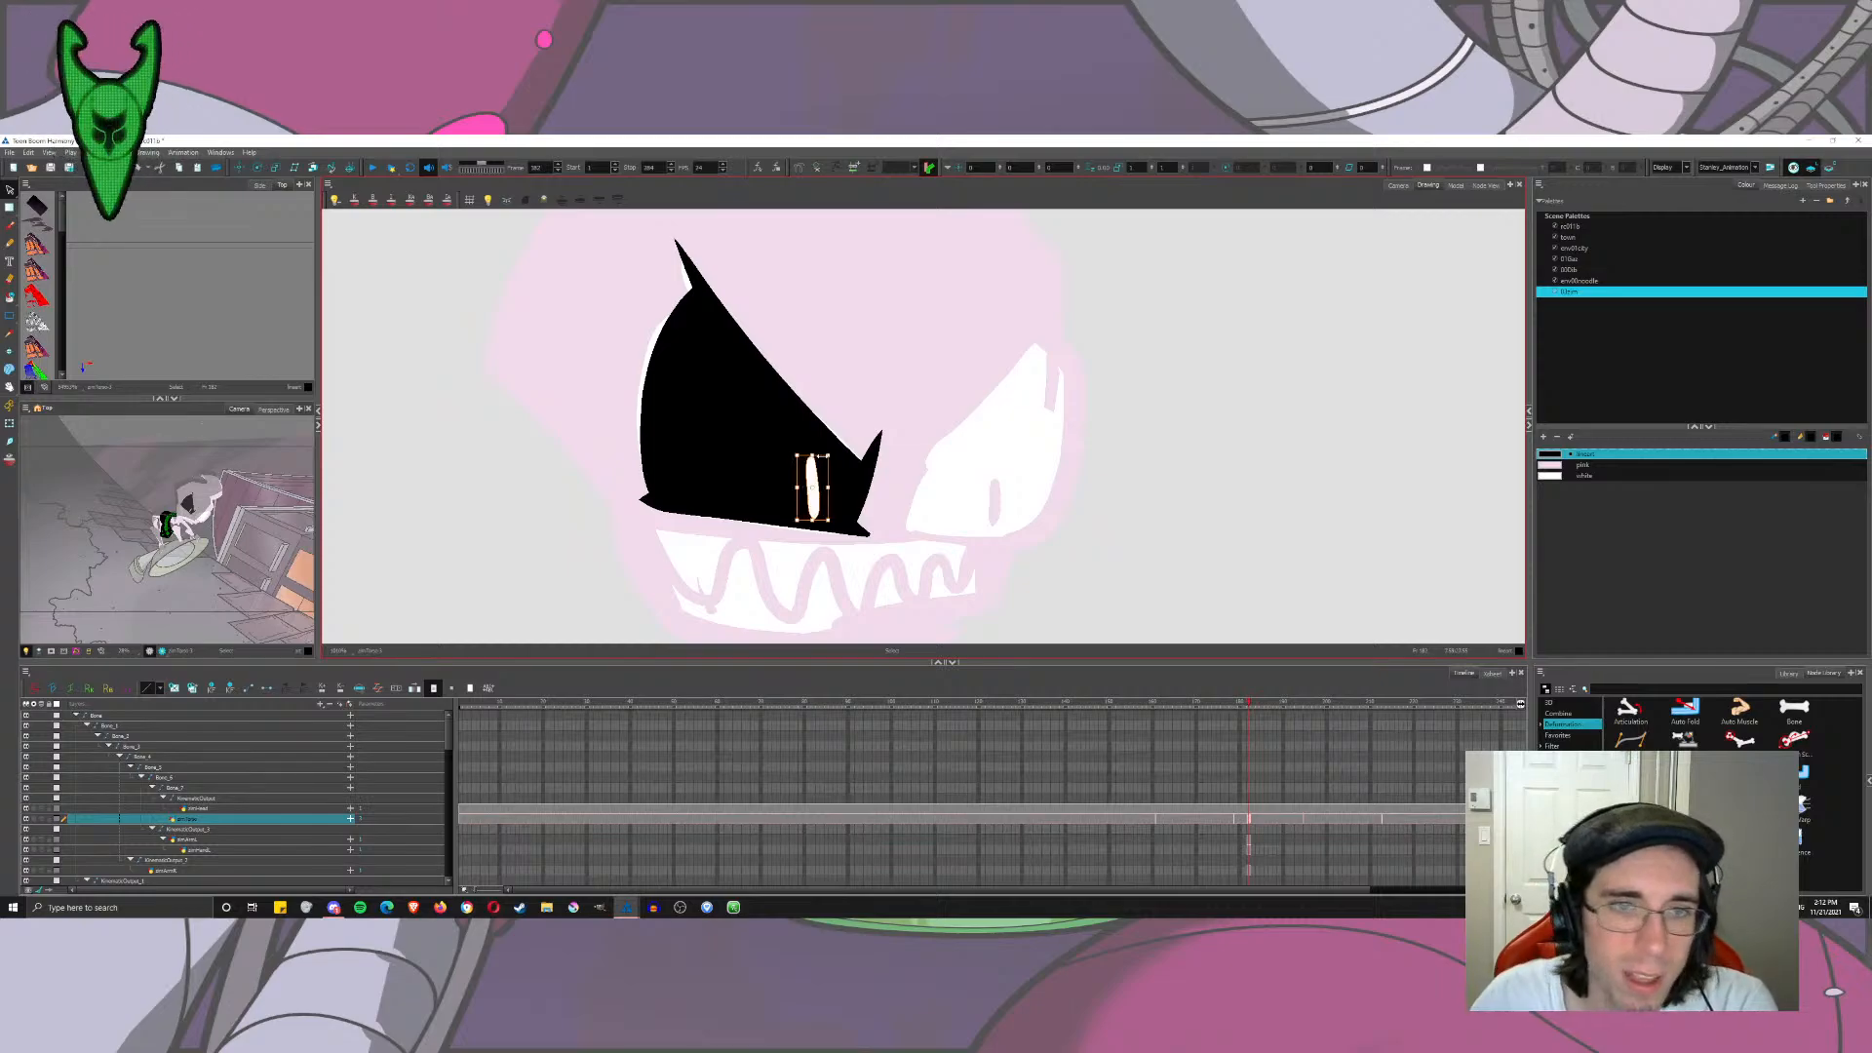
{"action": "left_click", "coordinate": [831, 472]}
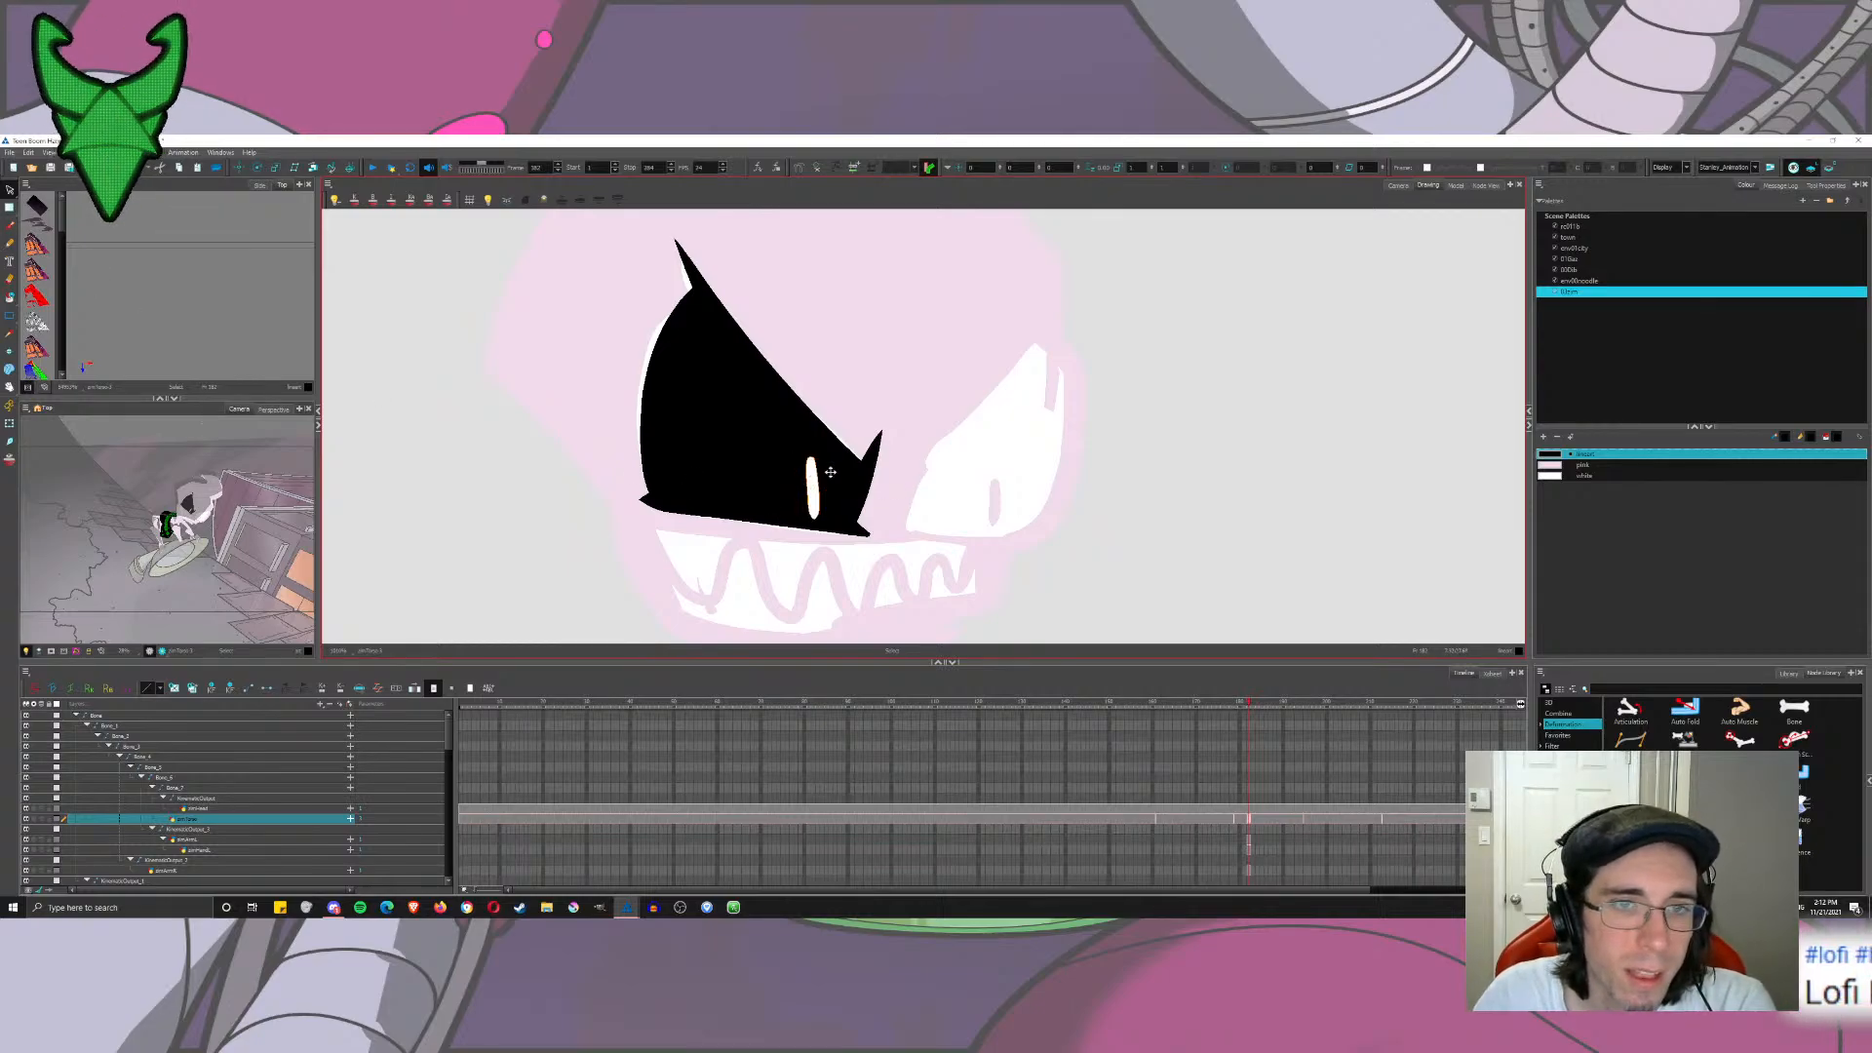
{"action": "left_click_drag", "start_coordinate": [831, 472], "coordinate": [1237, 452]}
{"action": "key", "text": "ctrl+z"}
{"action": "key", "text": "ctrl+z"}
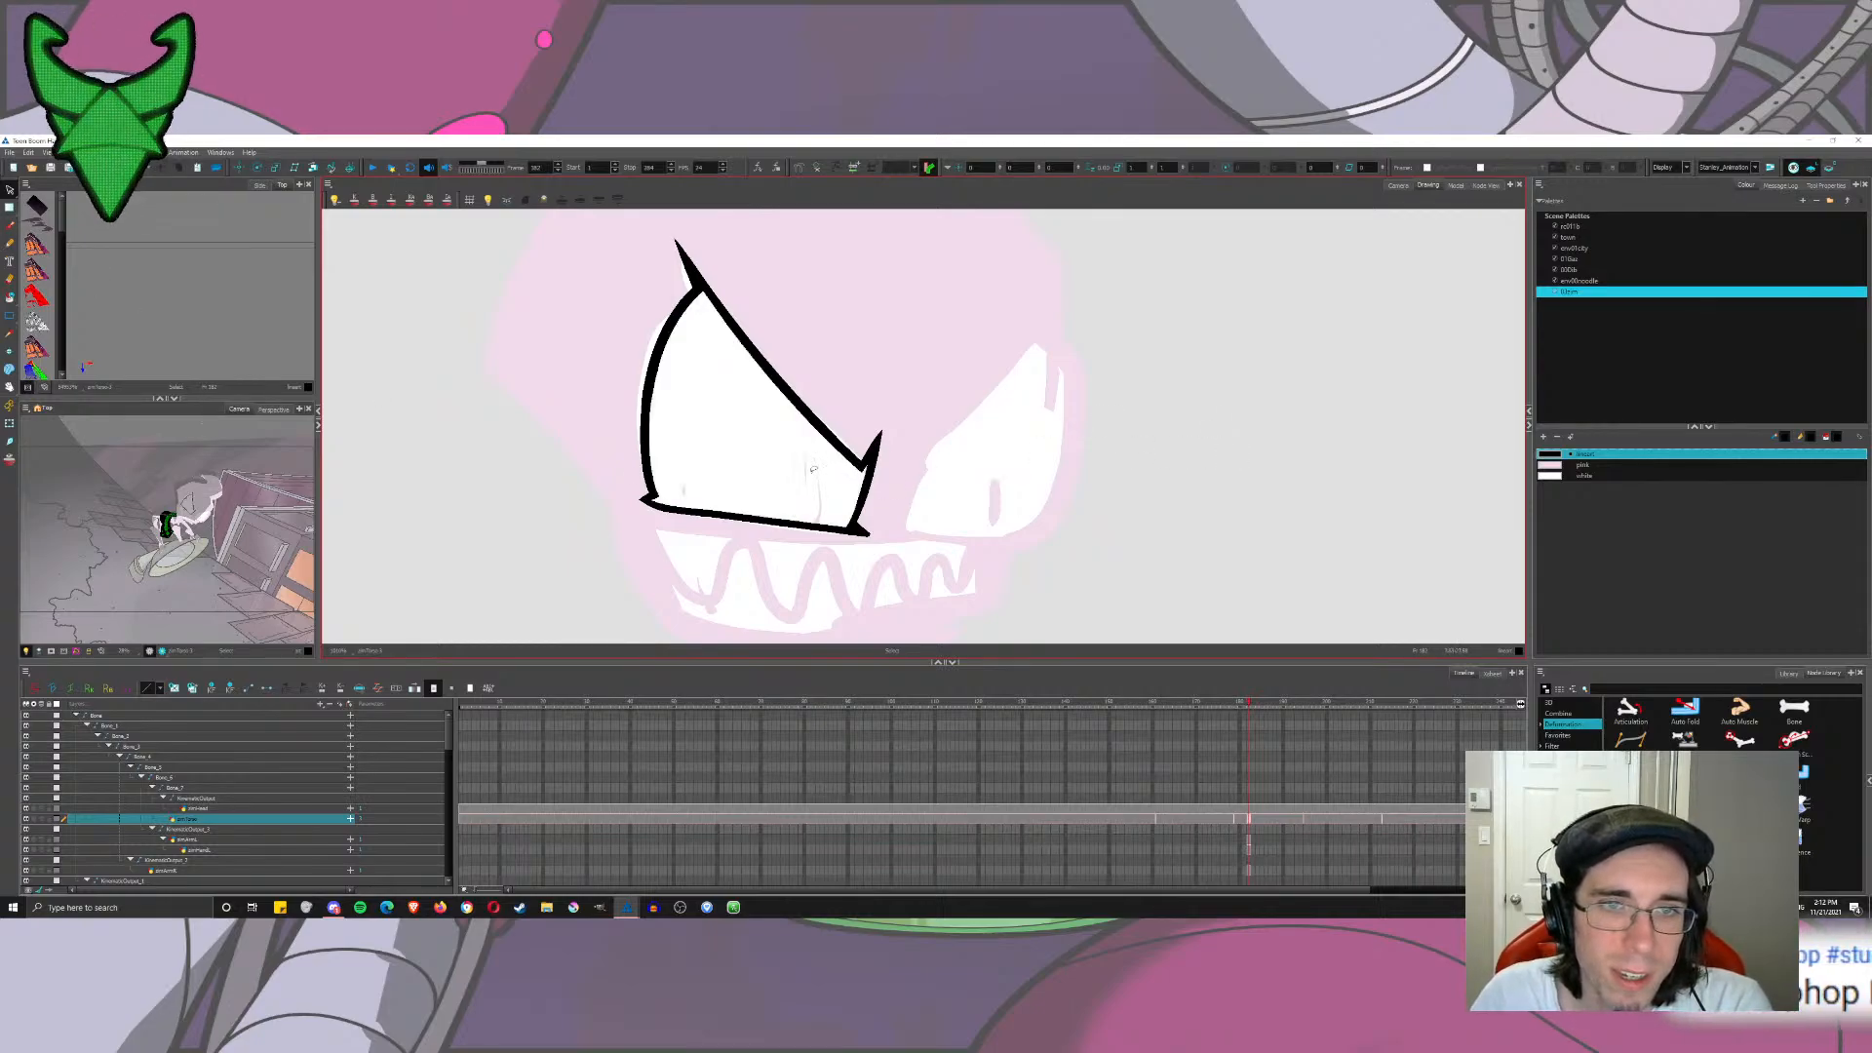
Step: Move the white pupil out of the larger eye and enlarge it into a tall shape over the smaller eye's outer edge
{"action": "left_click_drag", "start_coordinate": [815, 469], "coordinate": [1135, 413]}
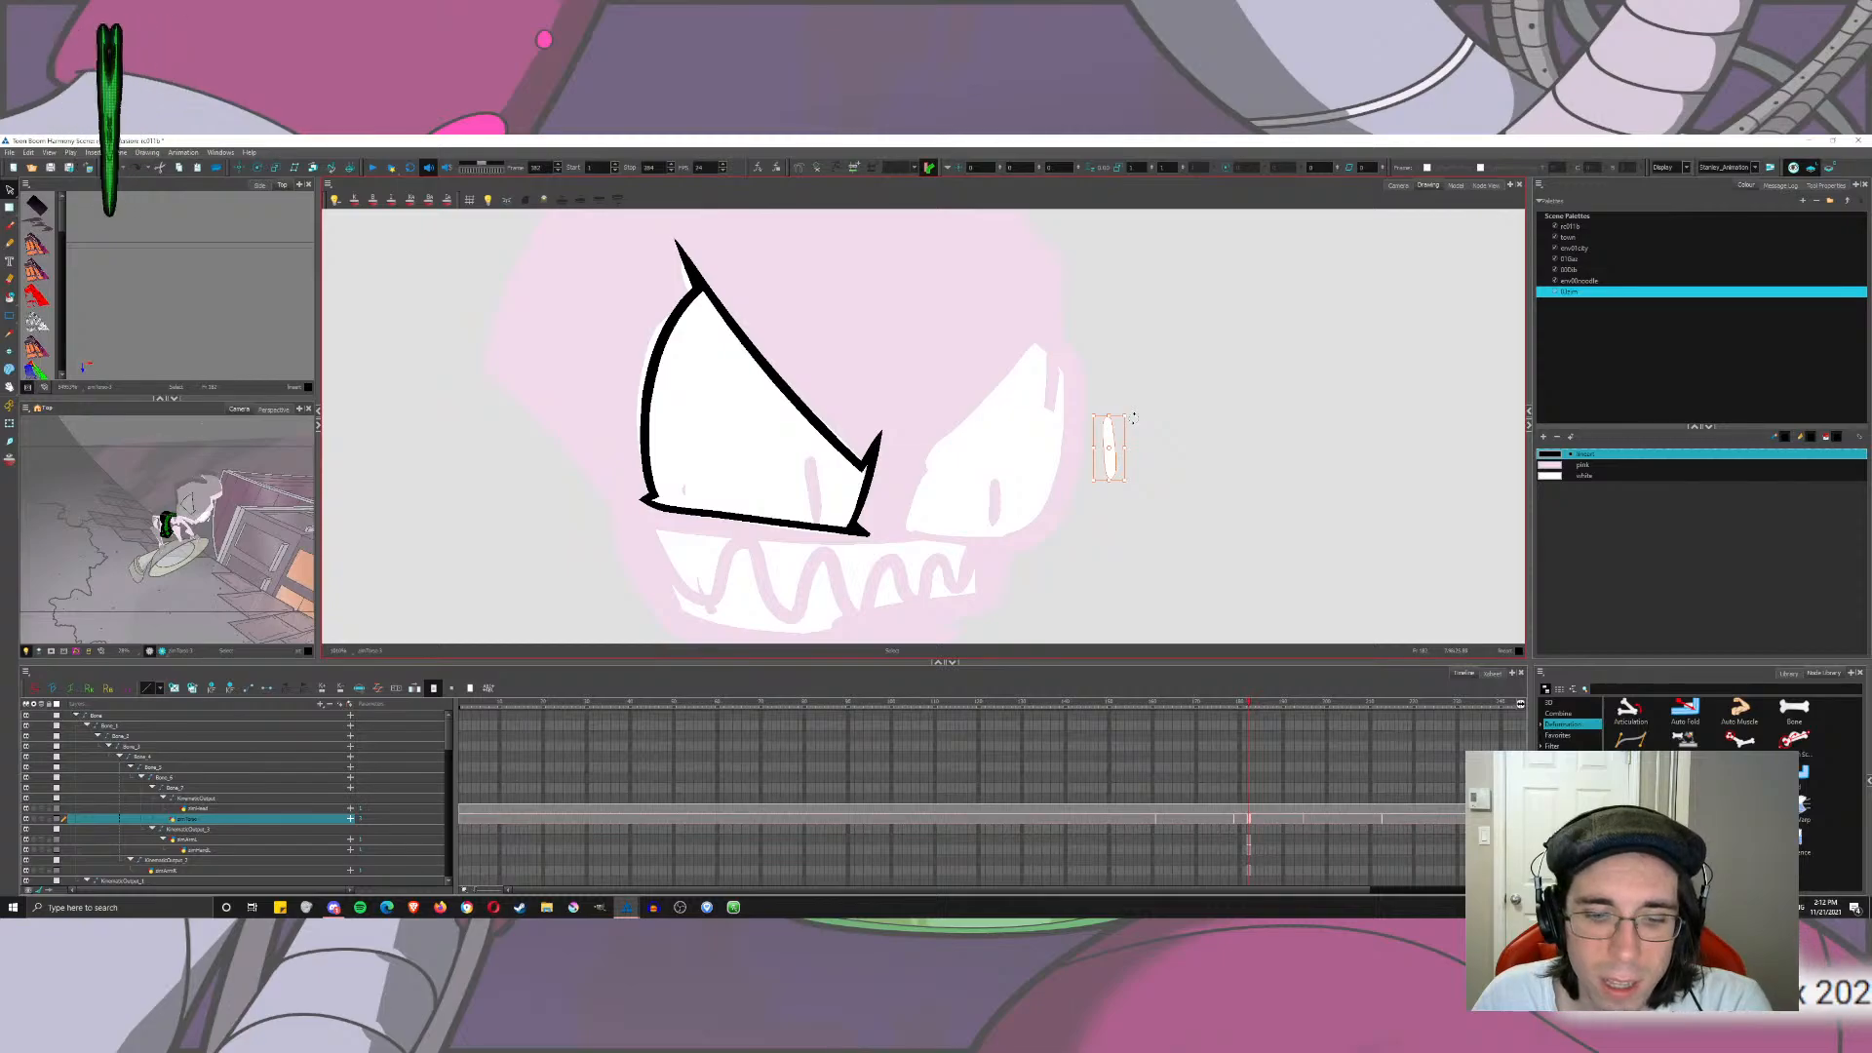
{"action": "key", "text": "Delete"}
{"action": "key", "text": "ctrl+z"}
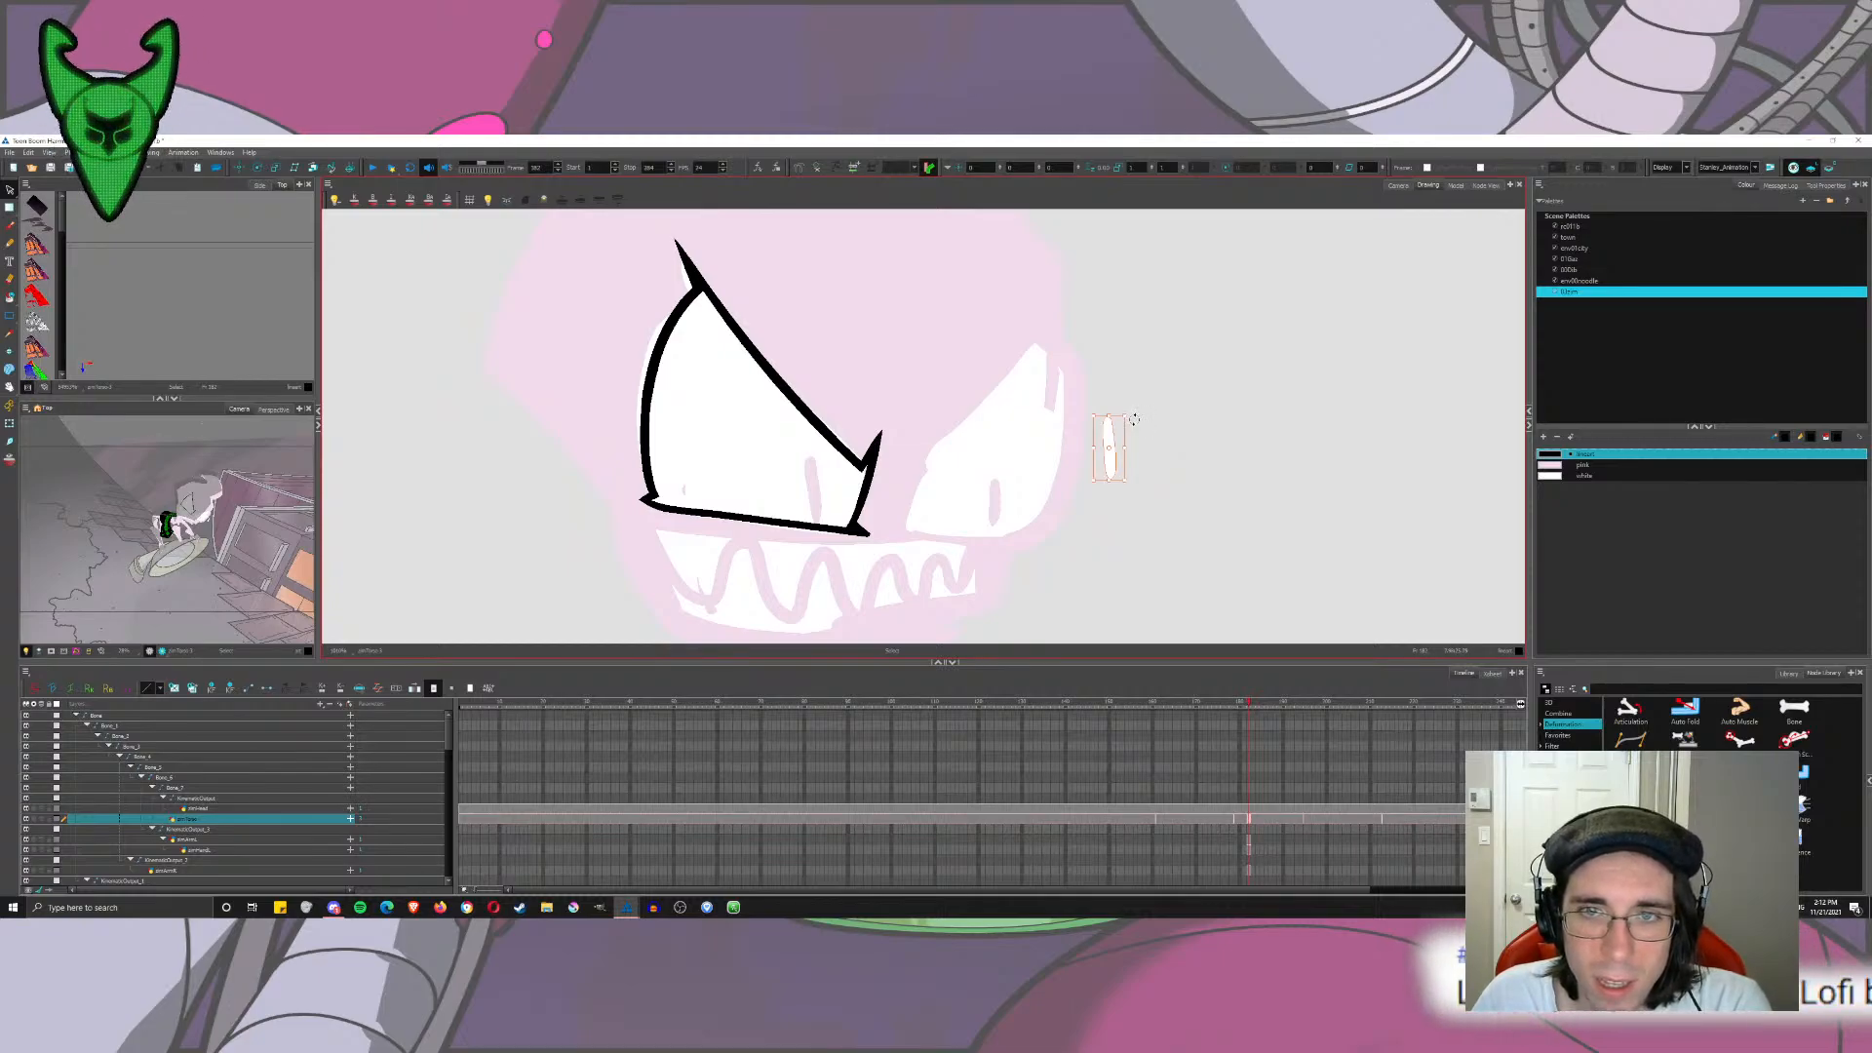
{"action": "left_click_drag", "start_coordinate": [1110, 481], "coordinate": [1110, 744]}
{"action": "left_click_drag", "start_coordinate": [1106, 557], "coordinate": [1052, 402]}
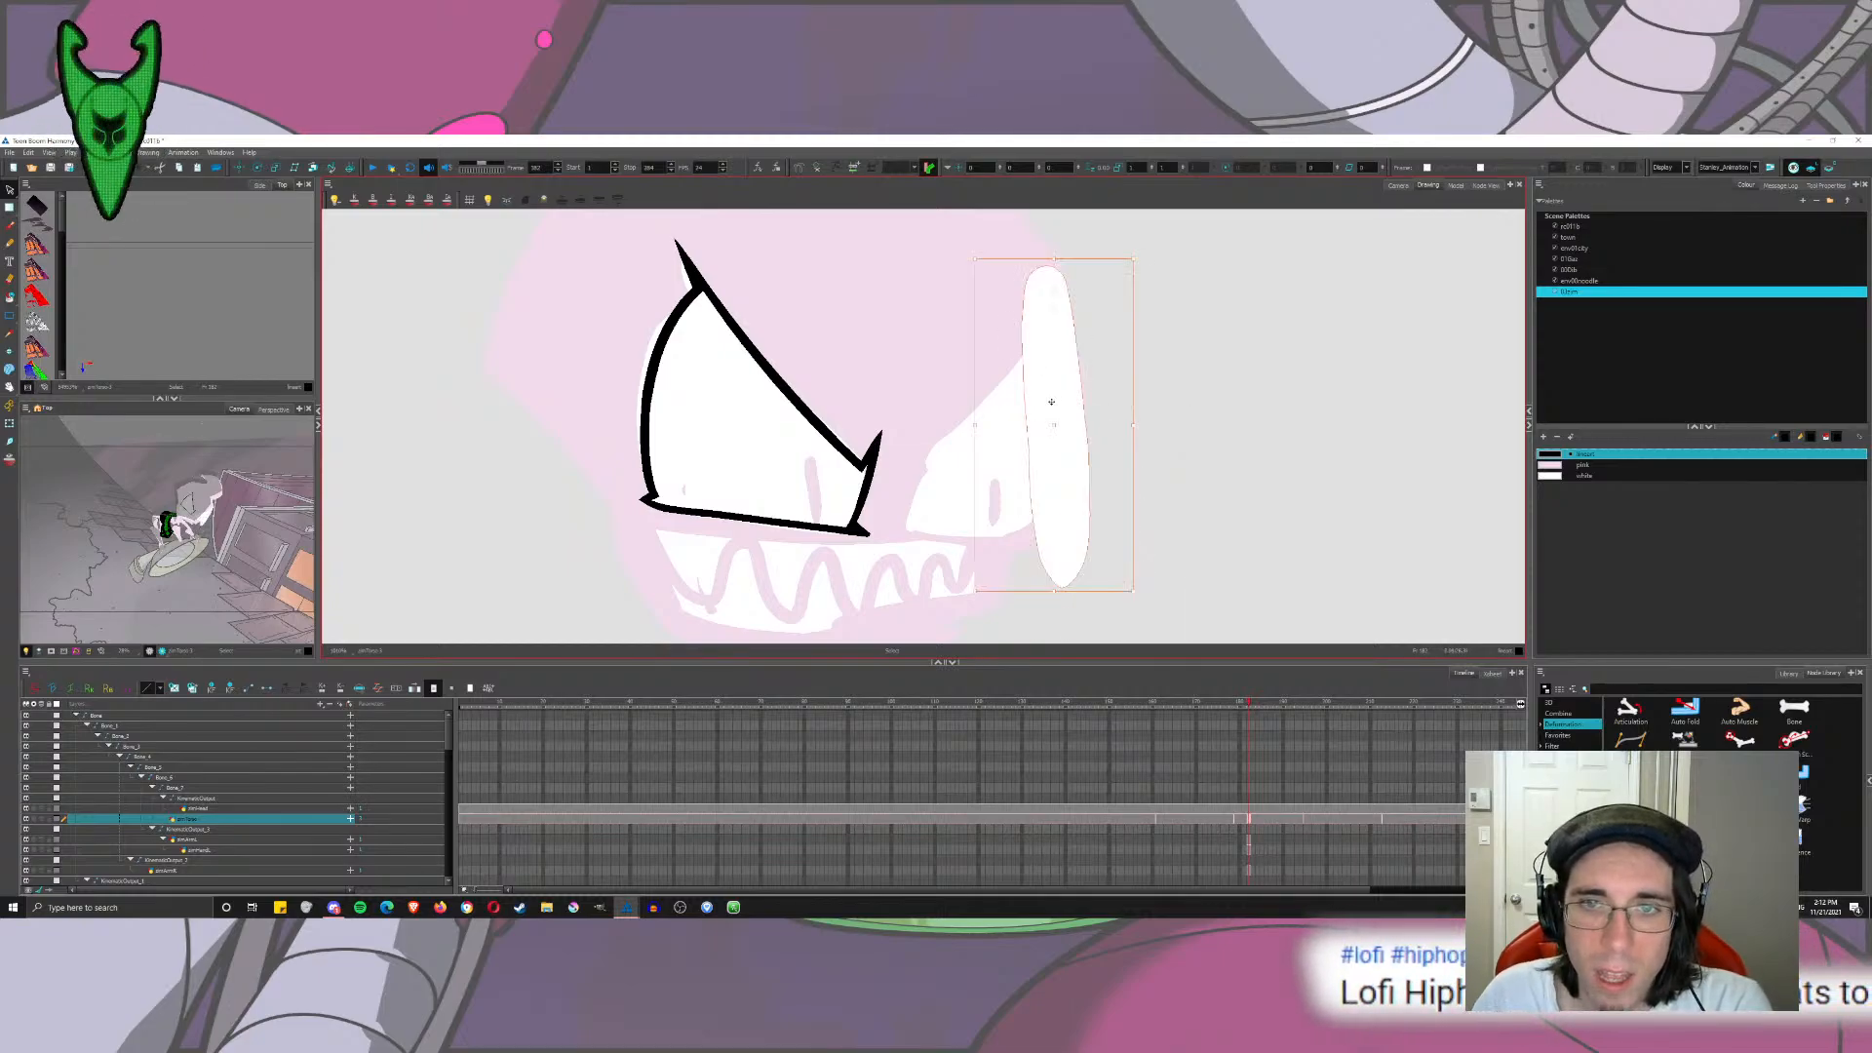
Step: Smooth the enlarged white pupil and edit its contour points to give it a rounded top and a pointed lower end
{"action": "key", "text": "alt+shift+s"}
{"action": "key", "text": "alt+shift+s"}
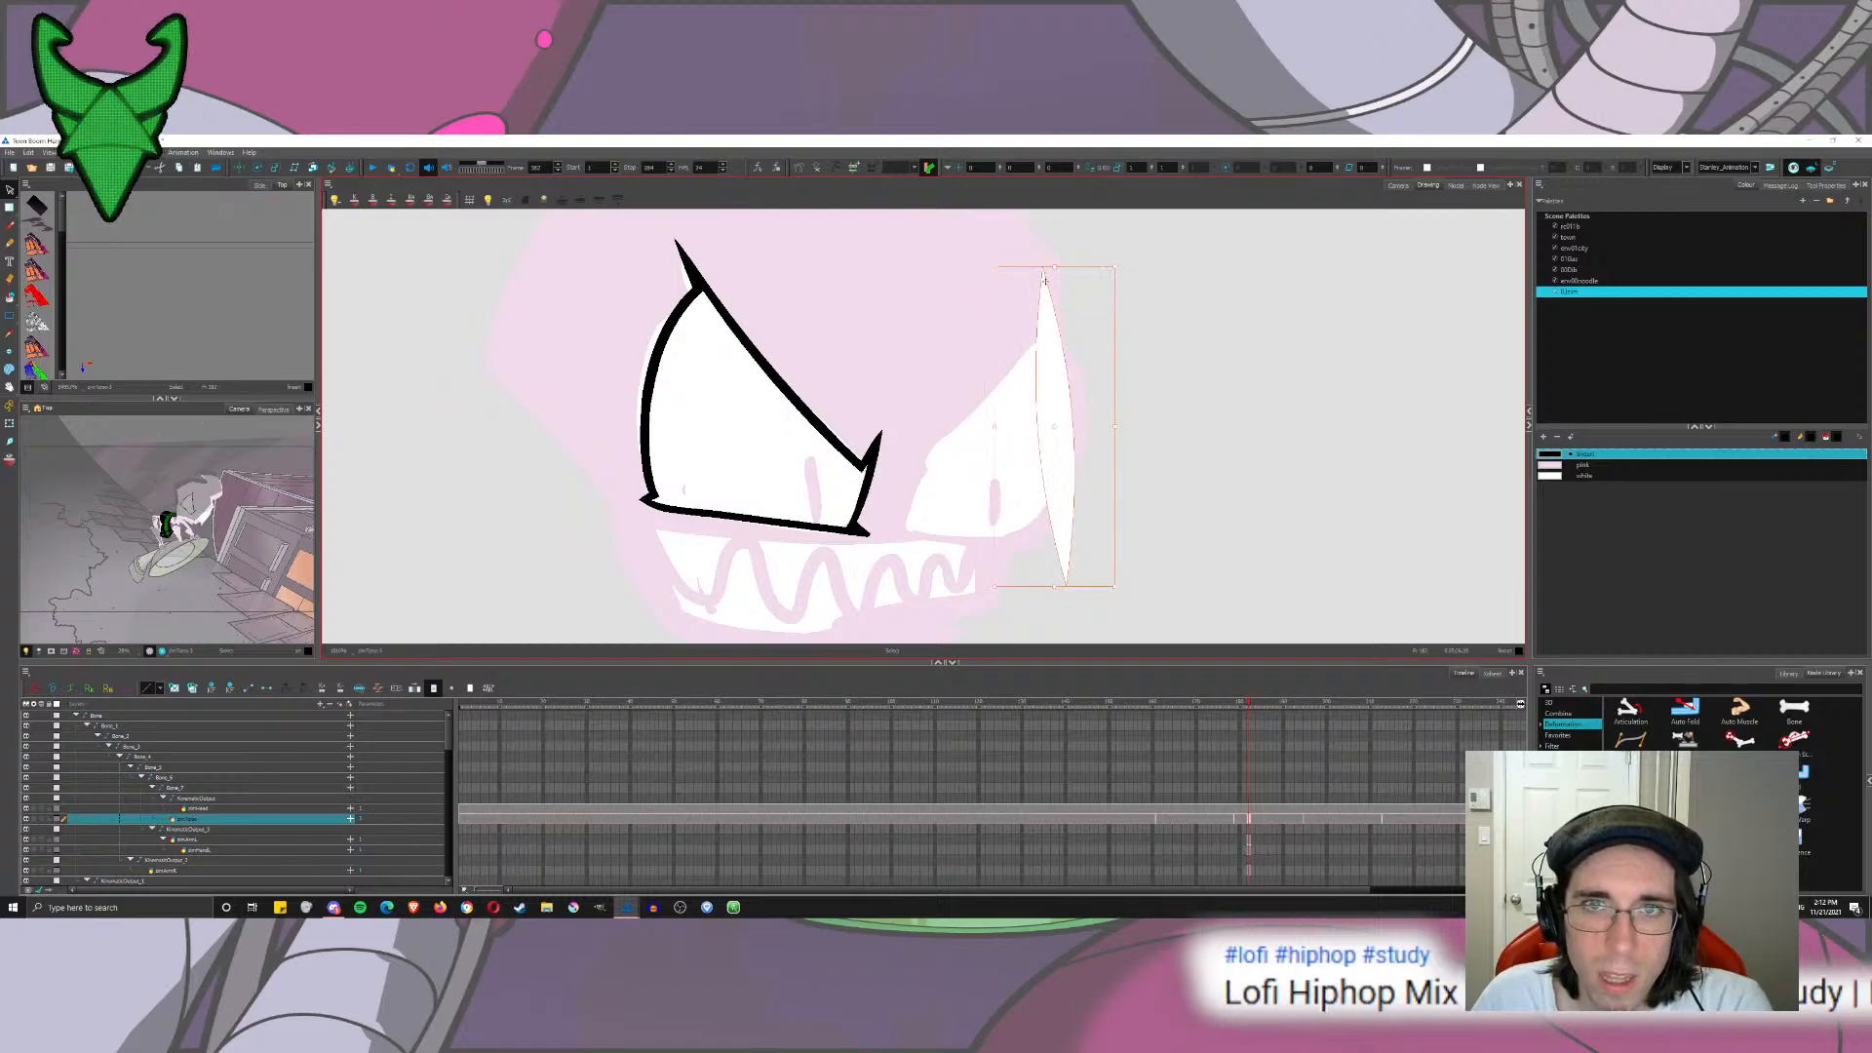
{"action": "left_click", "coordinate": [10, 207]}
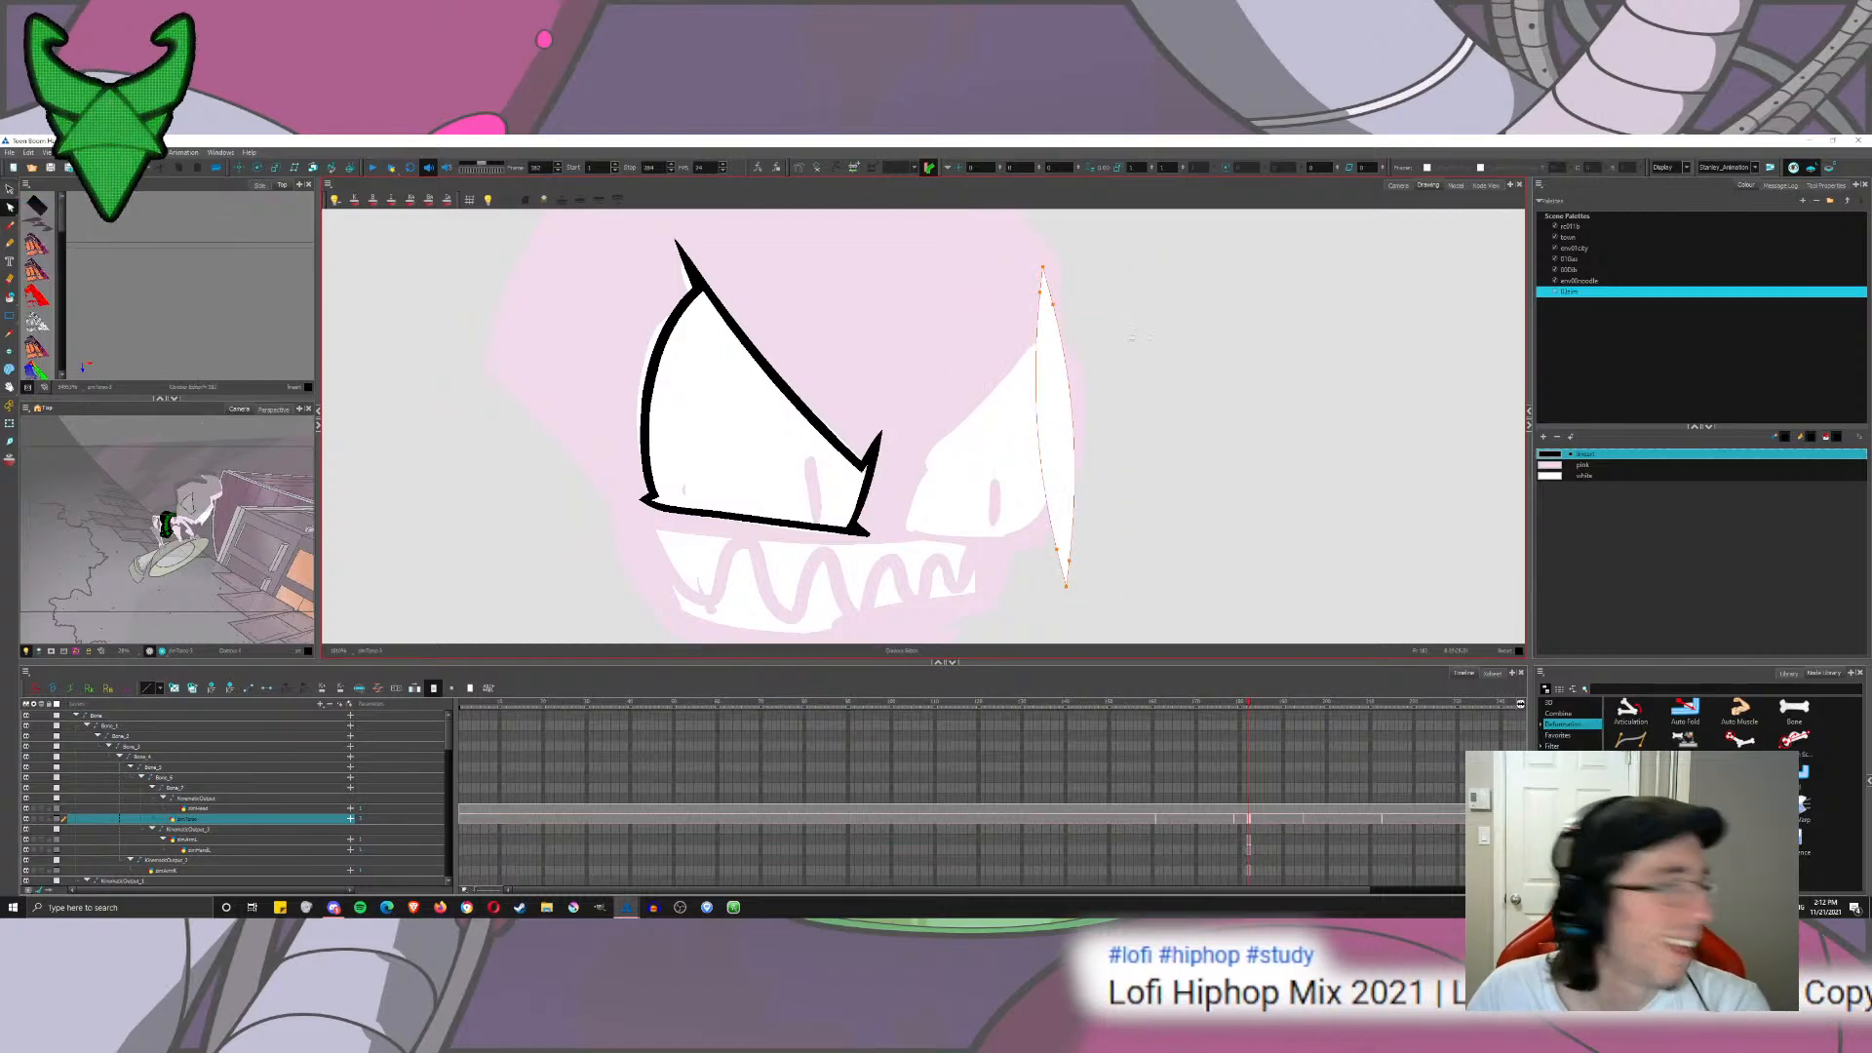
{"action": "mouse_move", "coordinate": [1045, 227]}
{"action": "left_mouse_down"}
{"action": "mouse_move", "coordinate": [1095, 272]}
{"action": "mouse_move", "coordinate": [1019, 288]}
{"action": "mouse_move", "coordinate": [1070, 267]}
{"action": "mouse_move", "coordinate": [1026, 284]}
{"action": "mouse_move", "coordinate": [1080, 293]}
{"action": "mouse_move", "coordinate": [1087, 241]}
{"action": "mouse_move", "coordinate": [1051, 240]}
{"action": "mouse_move", "coordinate": [1073, 259]}
{"action": "mouse_move", "coordinate": [1021, 268]}
{"action": "mouse_move", "coordinate": [1114, 289]}
{"action": "mouse_move", "coordinate": [1046, 290]}
{"action": "left_mouse_up"}
{"action": "key", "text": "Delete"}
{"action": "left_click", "coordinate": [1042, 275]}
{"action": "left_click", "coordinate": [1058, 263]}
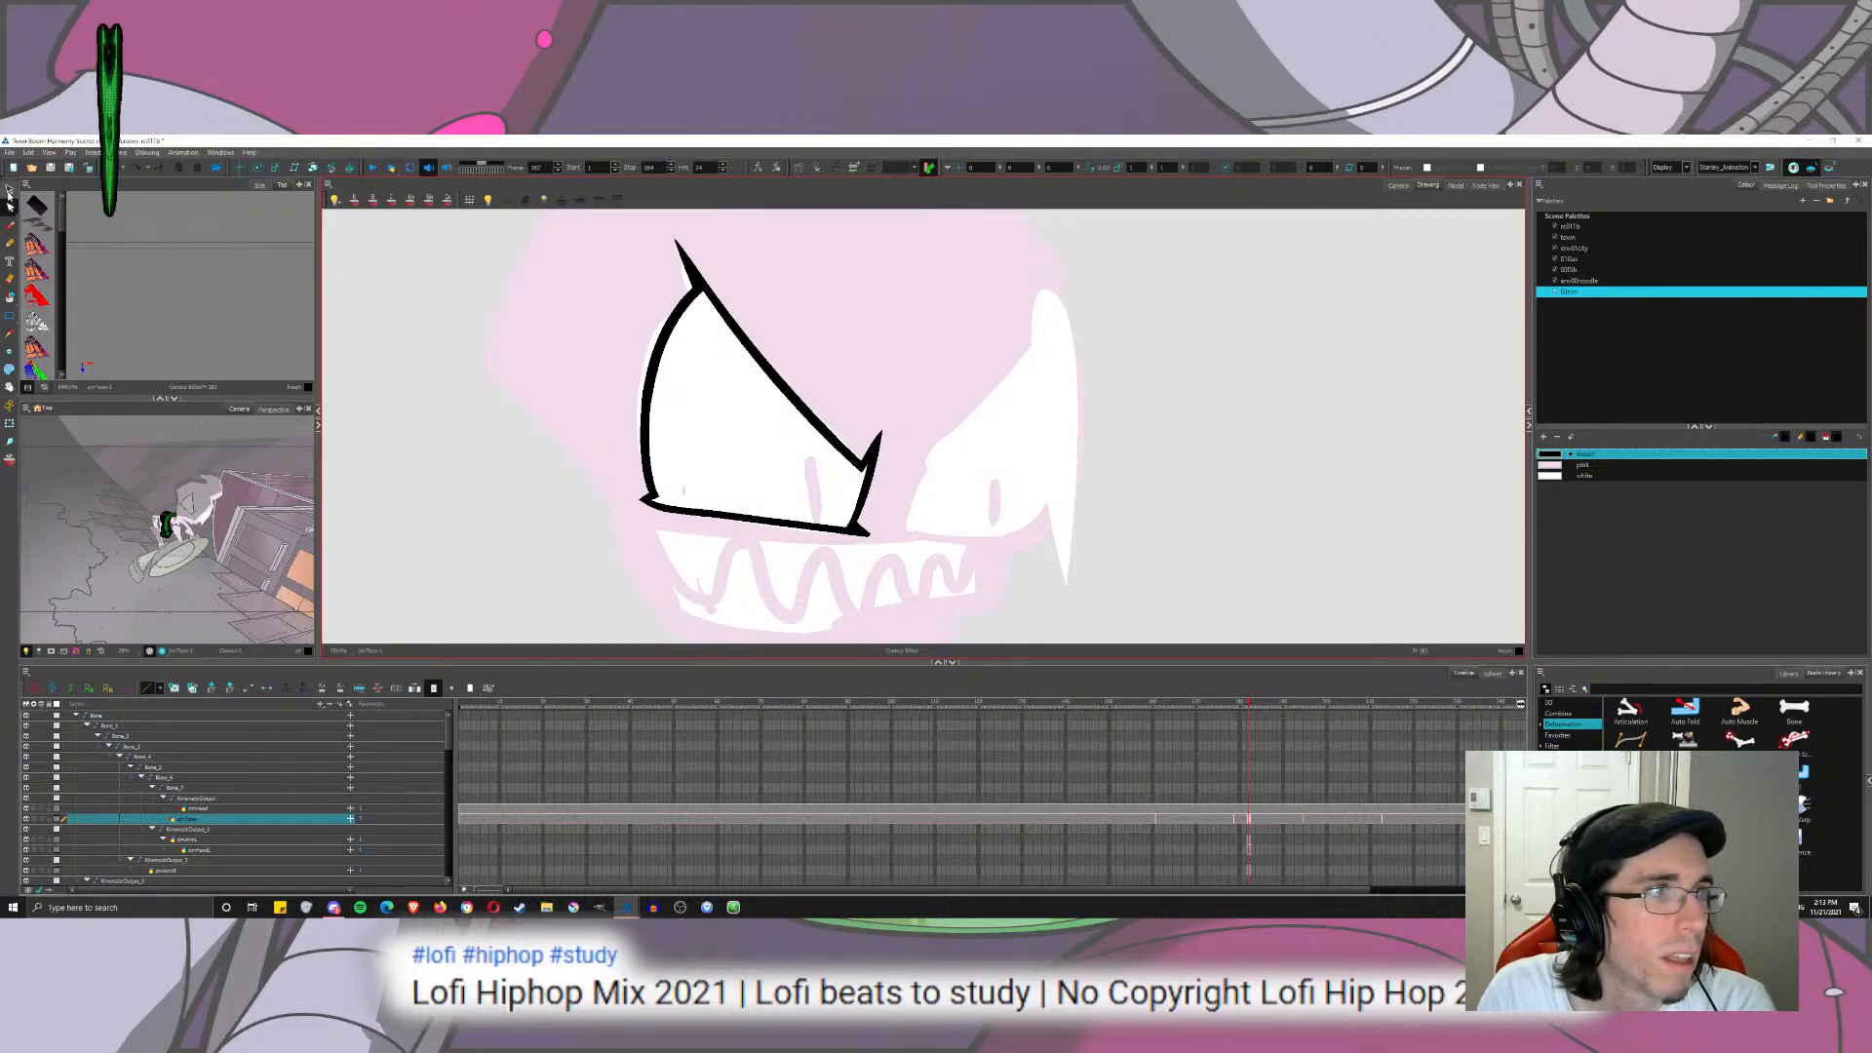
Step: Fill the larger eye with black and place the white pupil, scaled down, near the eye's inner corner
{"action": "left_click", "coordinate": [10, 296]}
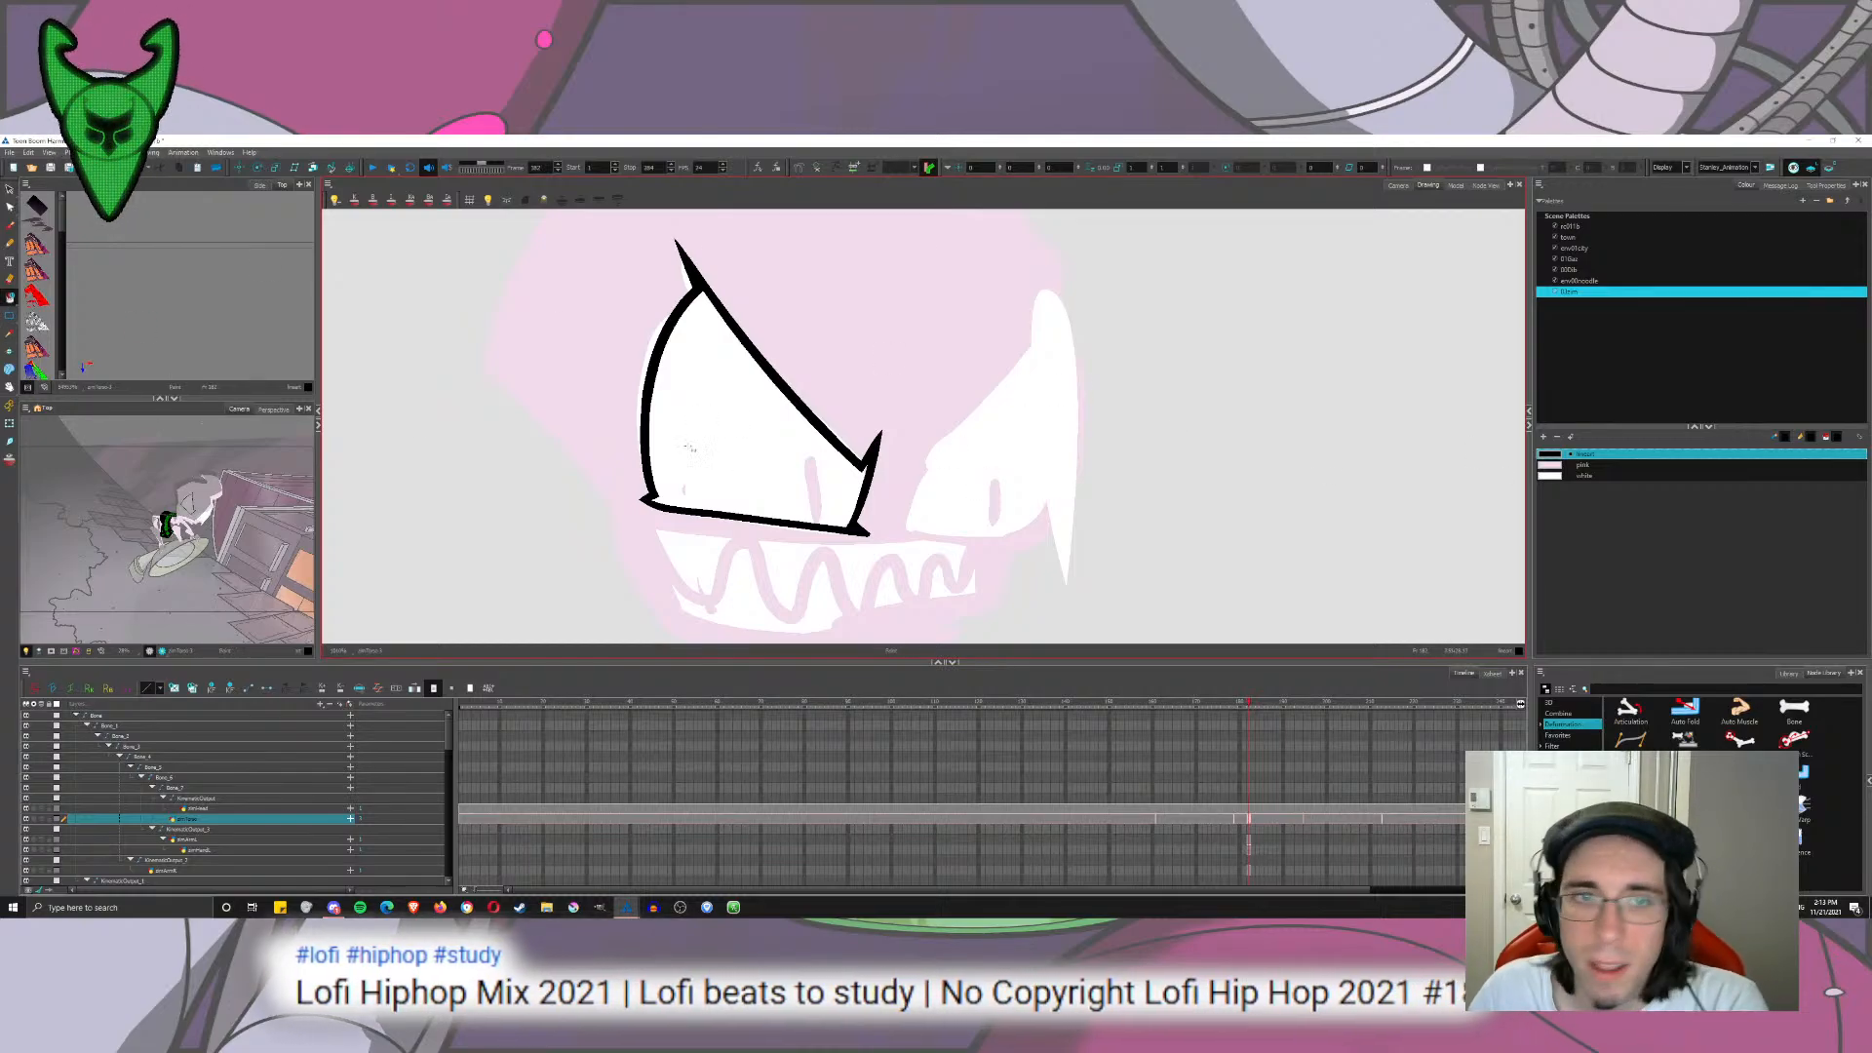
{"action": "left_click", "coordinate": [689, 448]}
{"action": "left_click", "coordinate": [10, 190]}
{"action": "left_click", "coordinate": [1056, 367]}
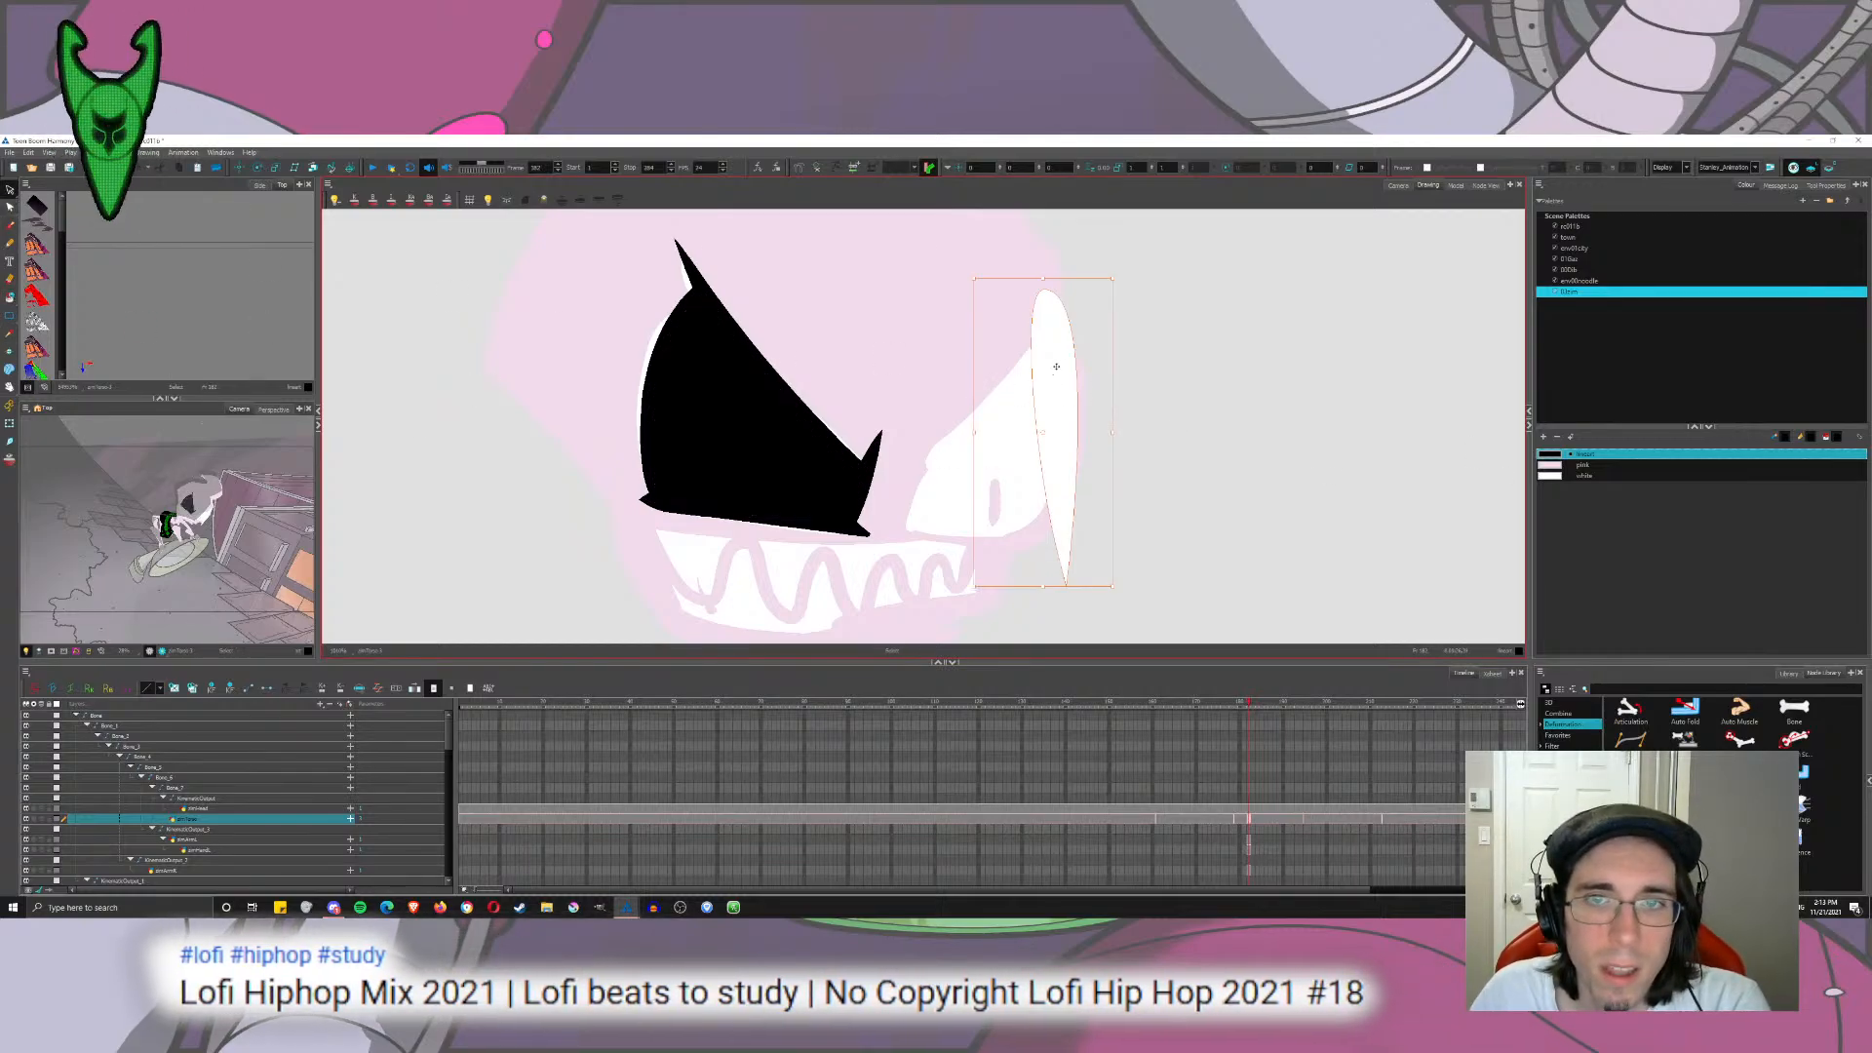
{"action": "left_click_drag", "start_coordinate": [1068, 332], "coordinate": [820, 429]}
{"action": "left_click_drag", "start_coordinate": [804, 365], "coordinate": [828, 487]}
{"action": "left_click", "coordinate": [853, 398]}
{"action": "scroll", "coordinate": [853, 397], "scroll_direction": "down", "scroll_amount": 2}
{"action": "left_click", "coordinate": [833, 443]}
{"action": "left_click", "coordinate": [878, 436]}
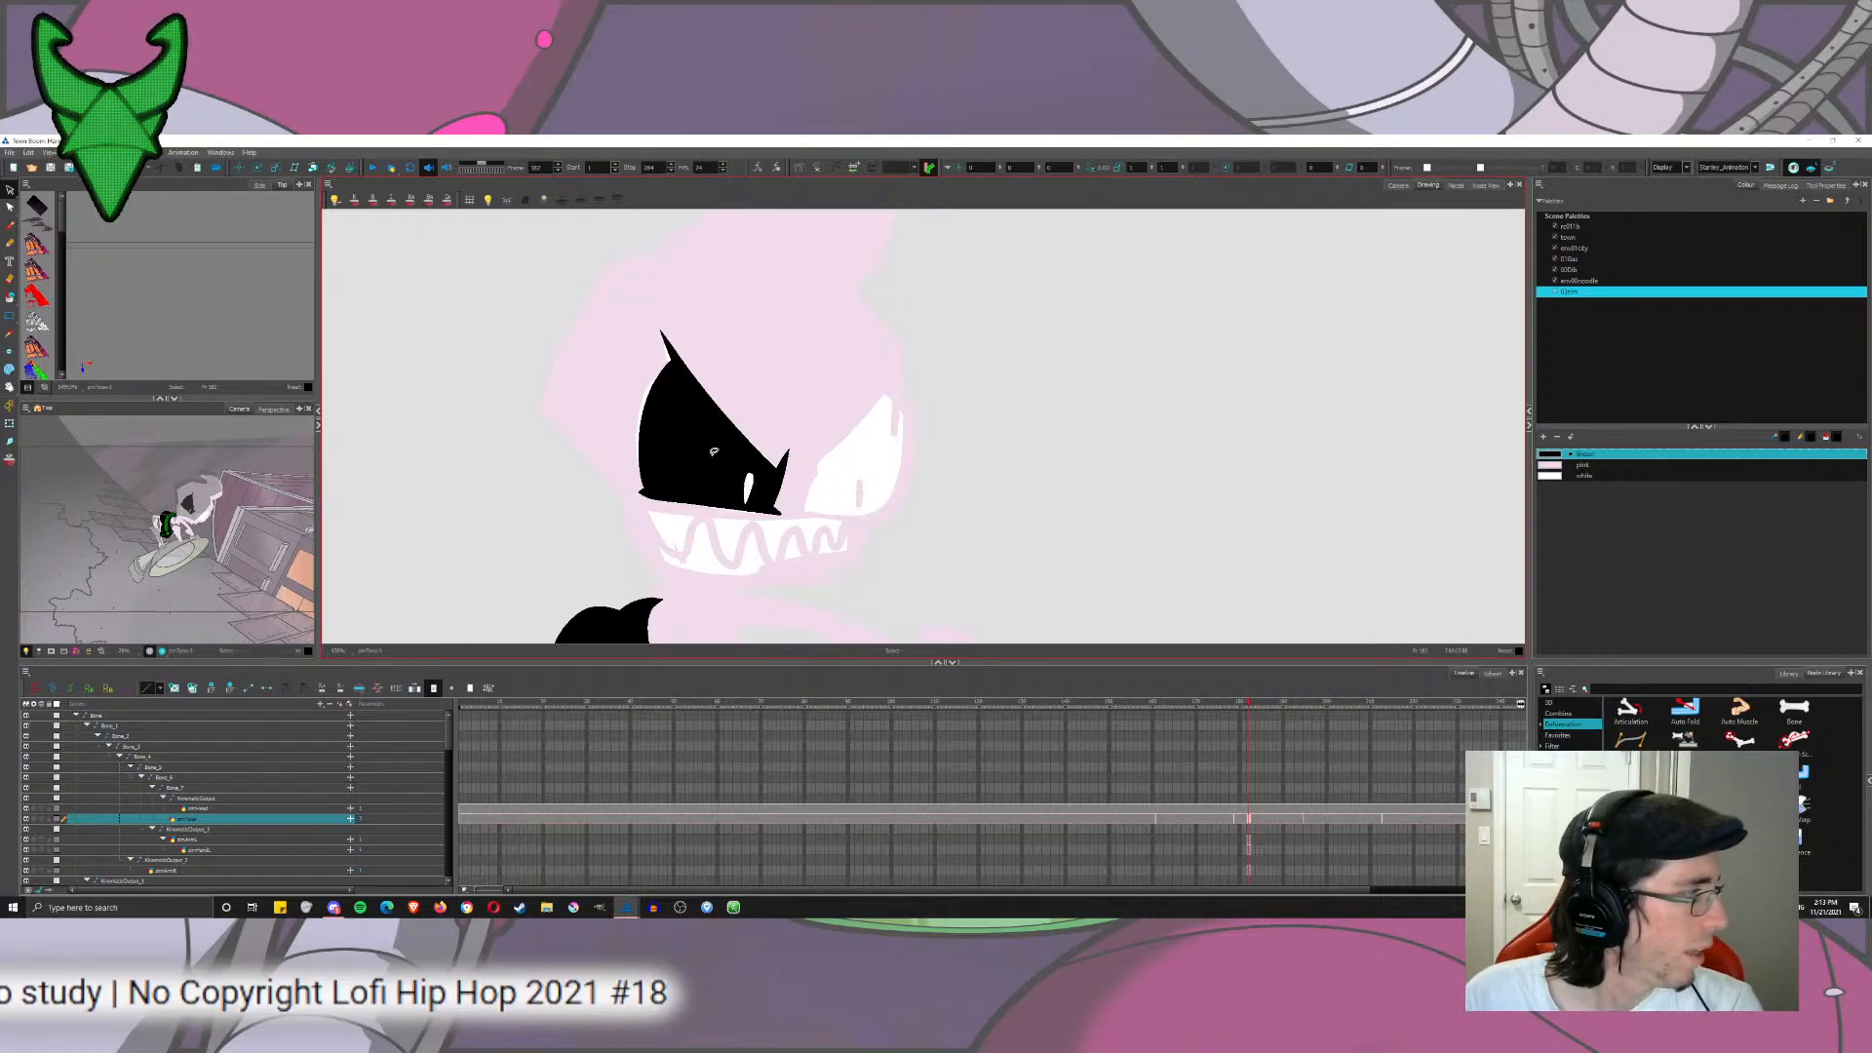
Step: Copy the white pupil from the larger eye onto the smaller eye's sketched pupil
{"action": "scroll", "coordinate": [748, 458], "scroll_direction": "up", "scroll_amount": 3}
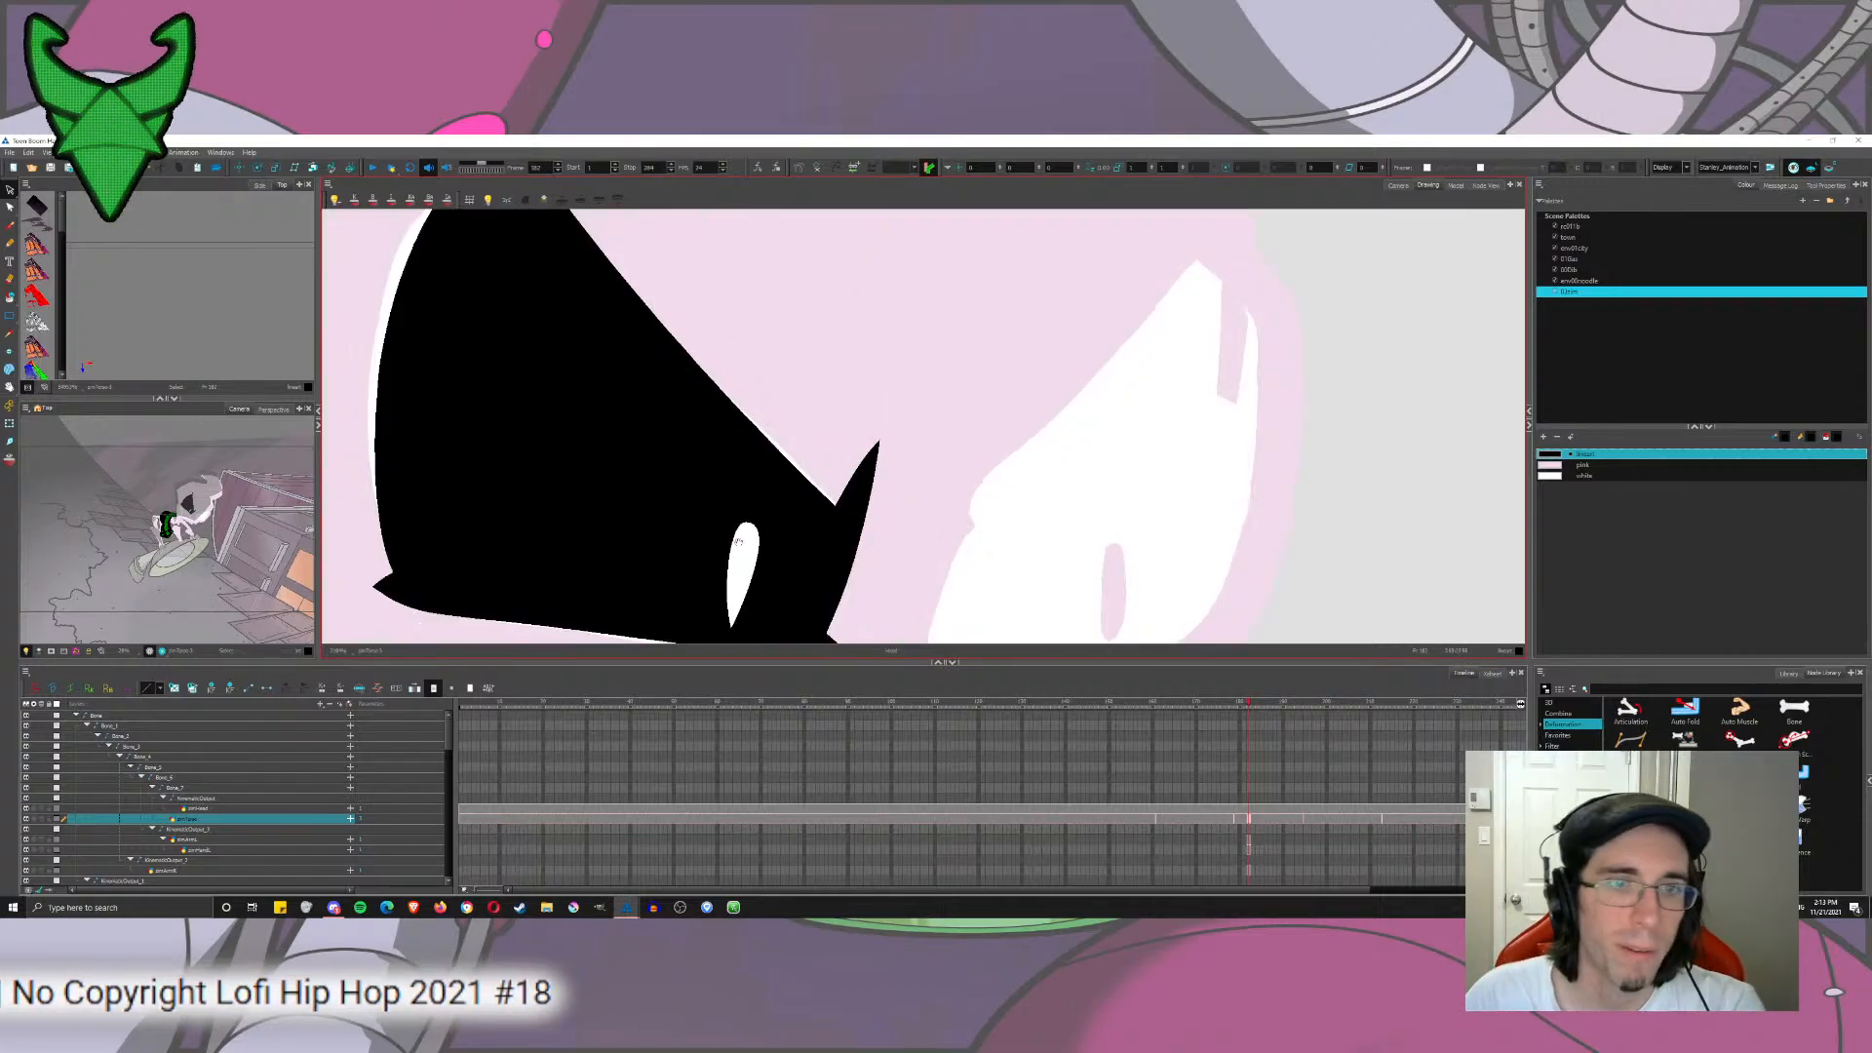
{"action": "left_click", "coordinate": [750, 436]}
{"action": "mouse_move", "coordinate": [739, 542]}
{"action": "left_mouse_down"}
{"action": "mouse_move", "coordinate": [750, 436]}
{"action": "mouse_move", "coordinate": [1131, 450]}
{"action": "mouse_move", "coordinate": [1146, 413]}
{"action": "mouse_move", "coordinate": [1116, 460]}
{"action": "mouse_move", "coordinate": [1082, 461]}
{"action": "left_mouse_up"}
{"action": "key", "text": "ctrl+x"}
{"action": "key", "text": "ctrl+v"}
{"action": "key", "text": "ctrl+v"}
{"action": "key", "text": "ctrl+z"}
{"action": "key", "text": "ctrl+z"}
{"action": "left_click", "coordinate": [1225, 460]}
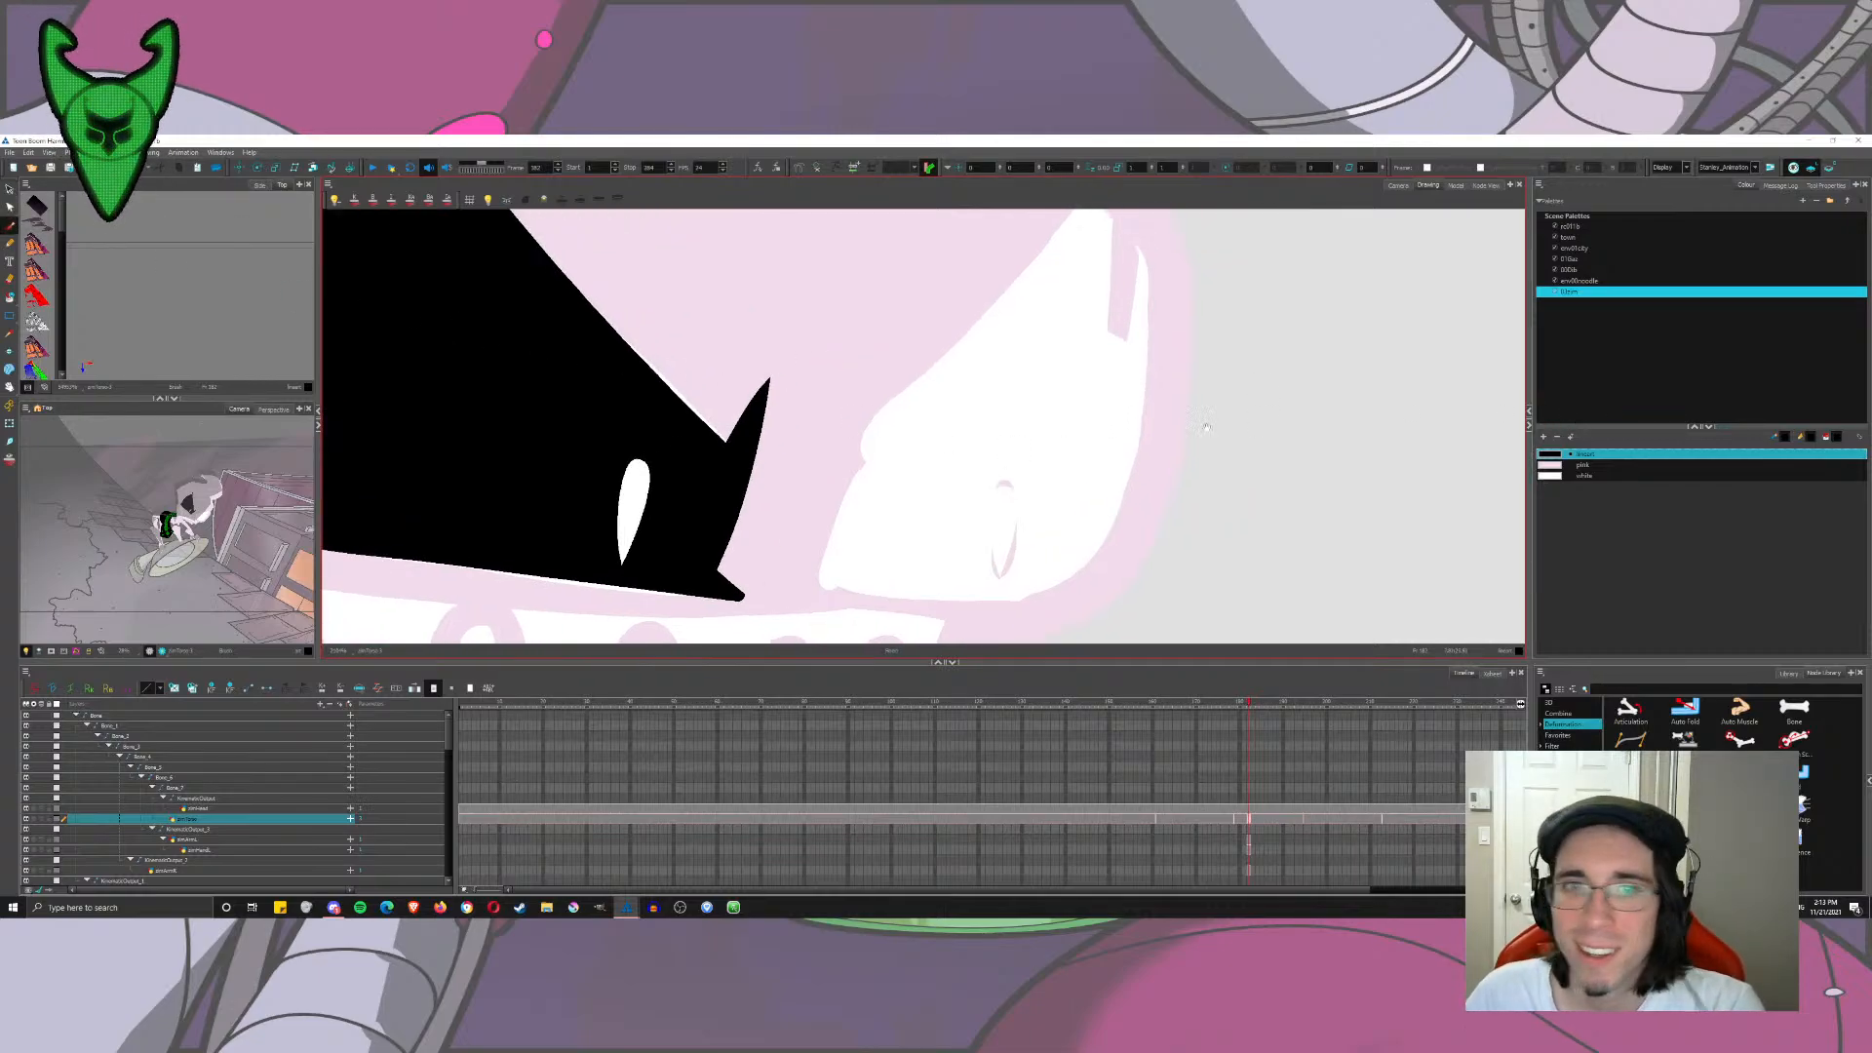
Step: Draw the smaller eye's black inner edge and try several upper-lid strokes from its inner corner toward the outer tip
{"action": "left_click_drag", "start_coordinate": [902, 394], "coordinate": [764, 466]}
{"action": "mouse_move", "coordinate": [700, 616]}
{"action": "left_mouse_down"}
{"action": "mouse_move", "coordinate": [778, 387]}
{"action": "mouse_move", "coordinate": [689, 632]}
{"action": "left_mouse_up"}
{"action": "key", "text": "ctrl+z"}
{"action": "mouse_move", "coordinate": [721, 449]}
{"action": "left_mouse_down"}
{"action": "mouse_move", "coordinate": [738, 556]}
{"action": "mouse_move", "coordinate": [917, 336]}
{"action": "left_mouse_up"}
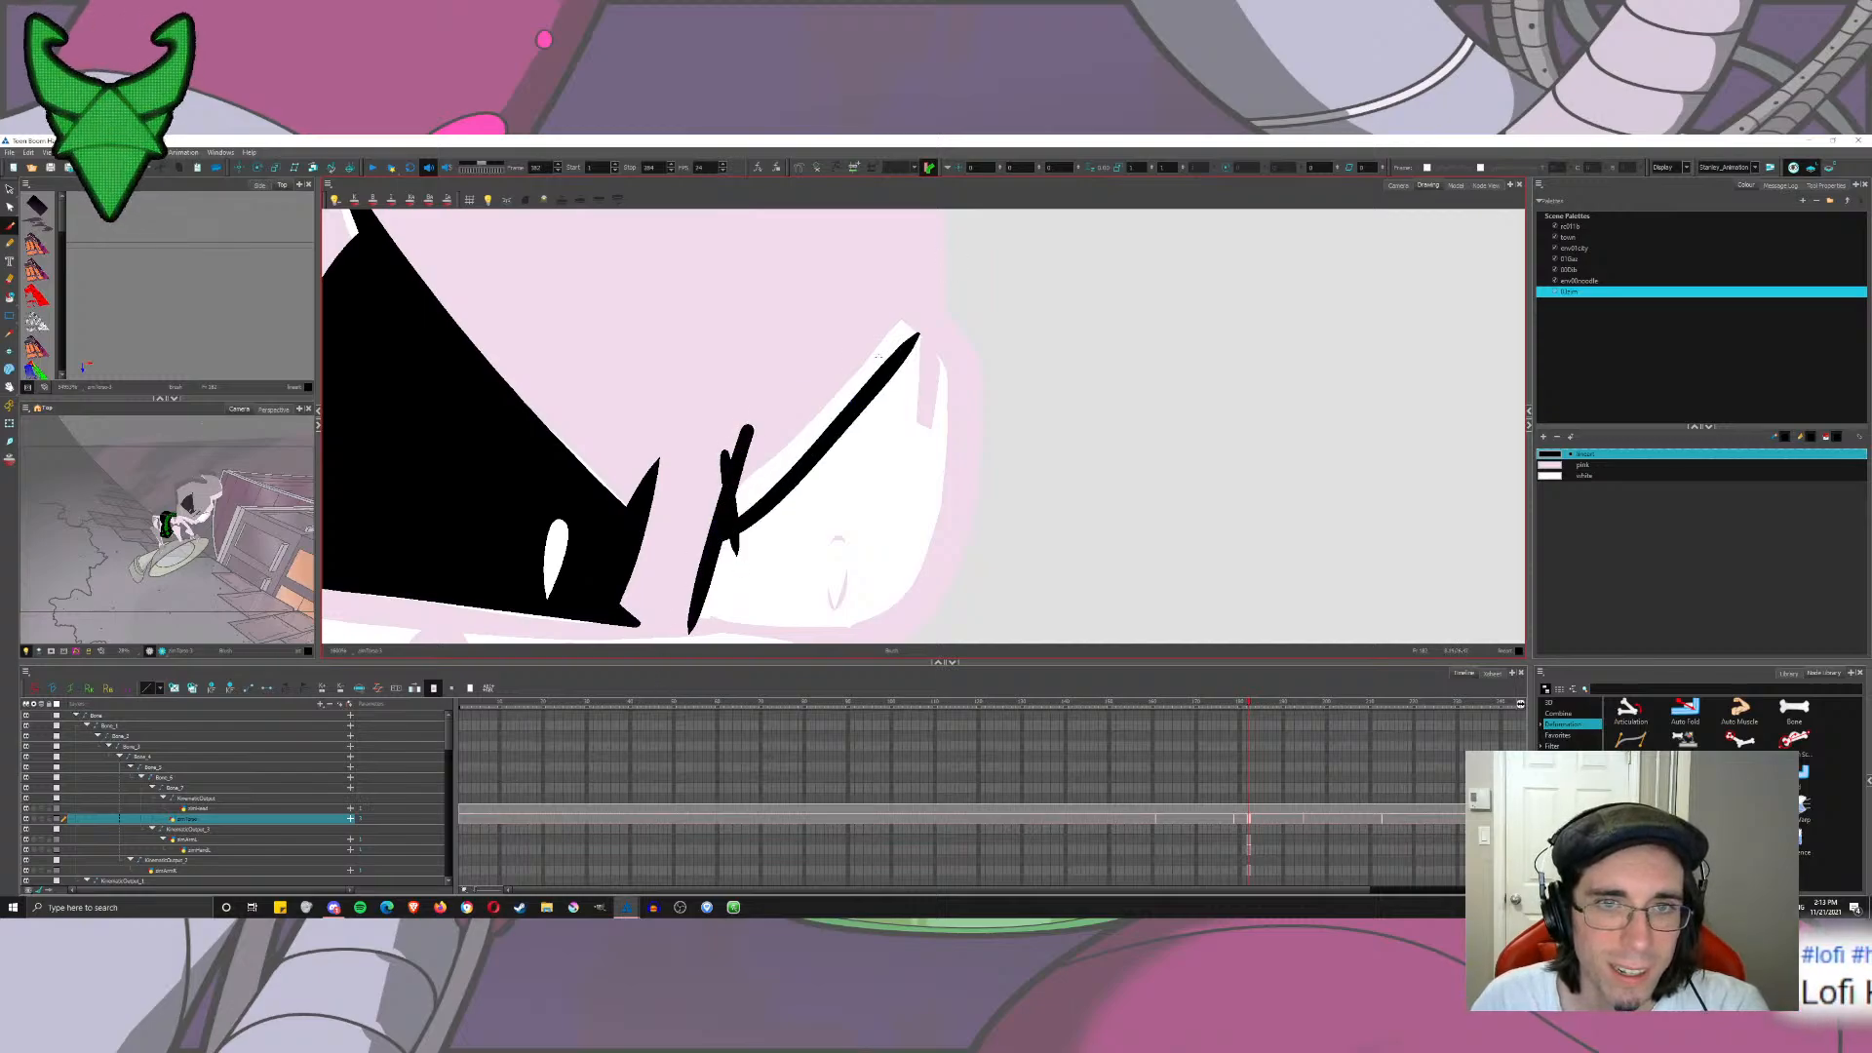
{"action": "key", "text": "ctrl+z"}
{"action": "left_click_drag", "start_coordinate": [736, 524], "coordinate": [889, 315]}
{"action": "key", "text": "ctrl+z"}
{"action": "left_click_drag", "start_coordinate": [738, 526], "coordinate": [960, 310]}
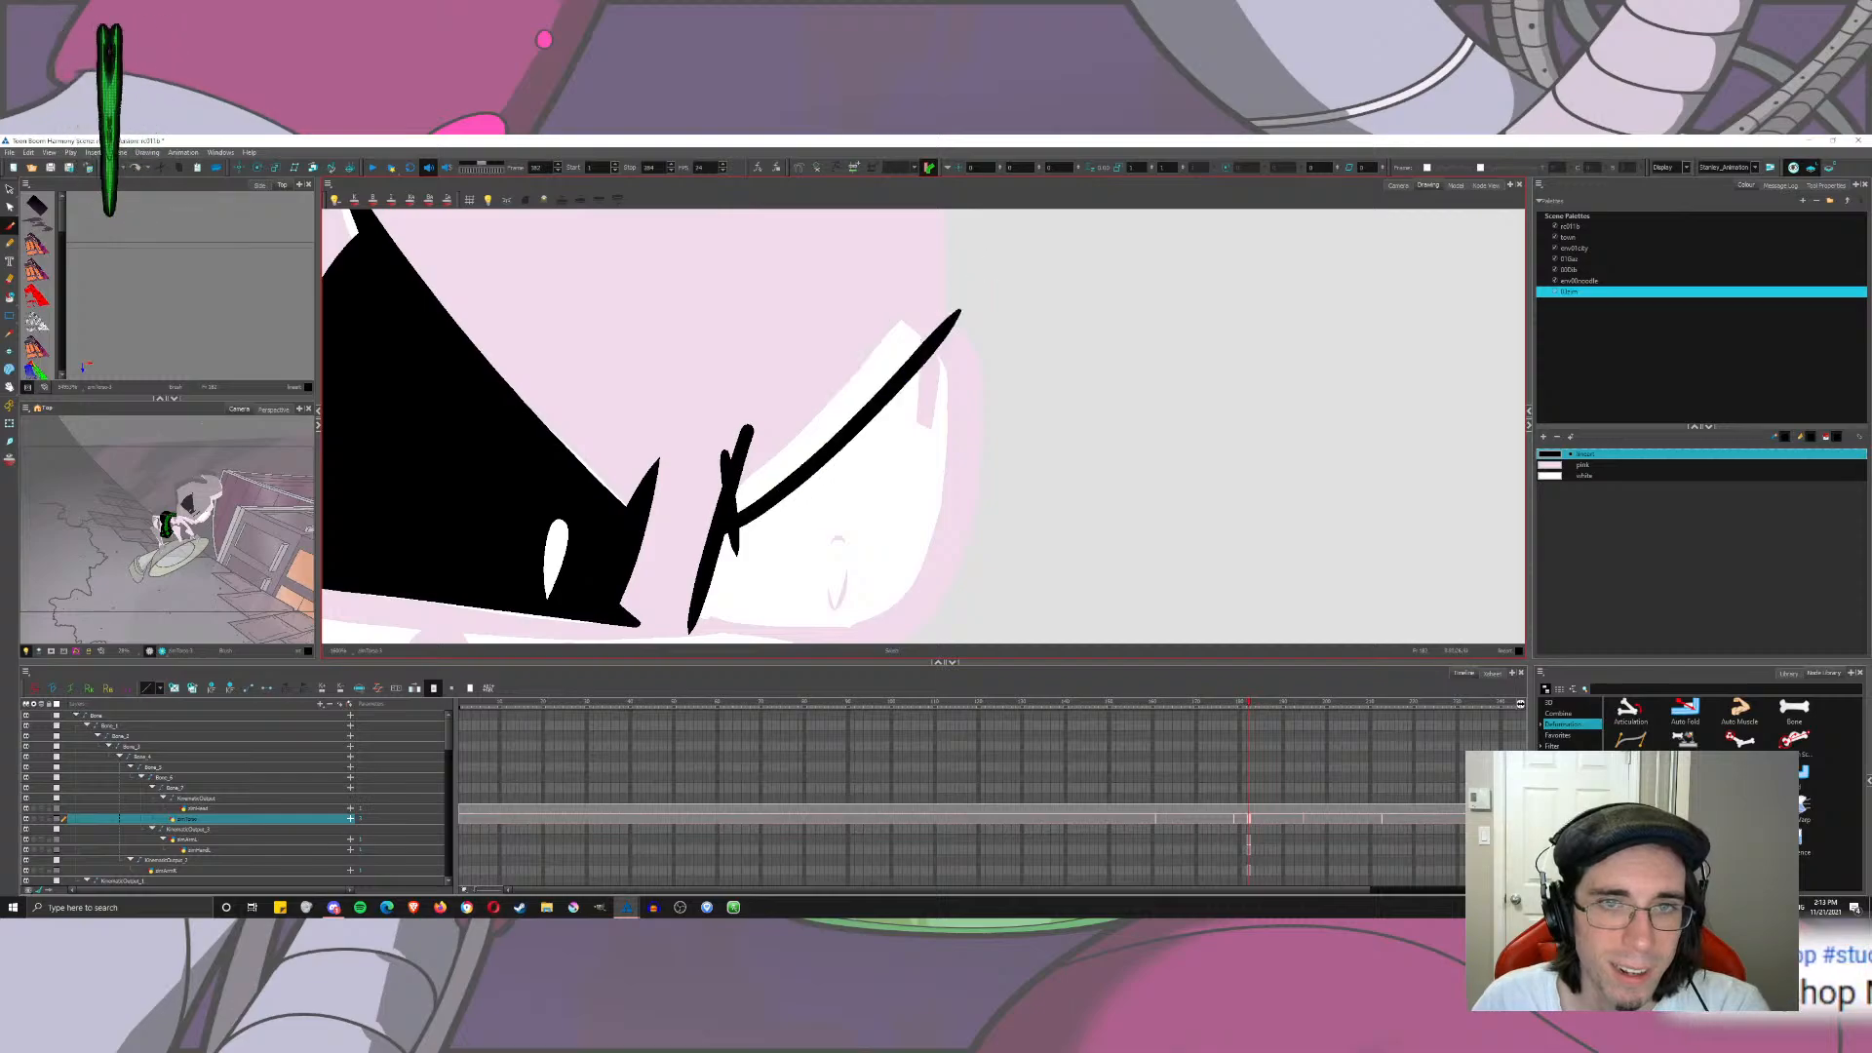
{"action": "key", "text": "ctrl+z"}
{"action": "left_click_drag", "start_coordinate": [731, 532], "coordinate": [915, 258]}
{"action": "key", "text": "ctrl+z"}
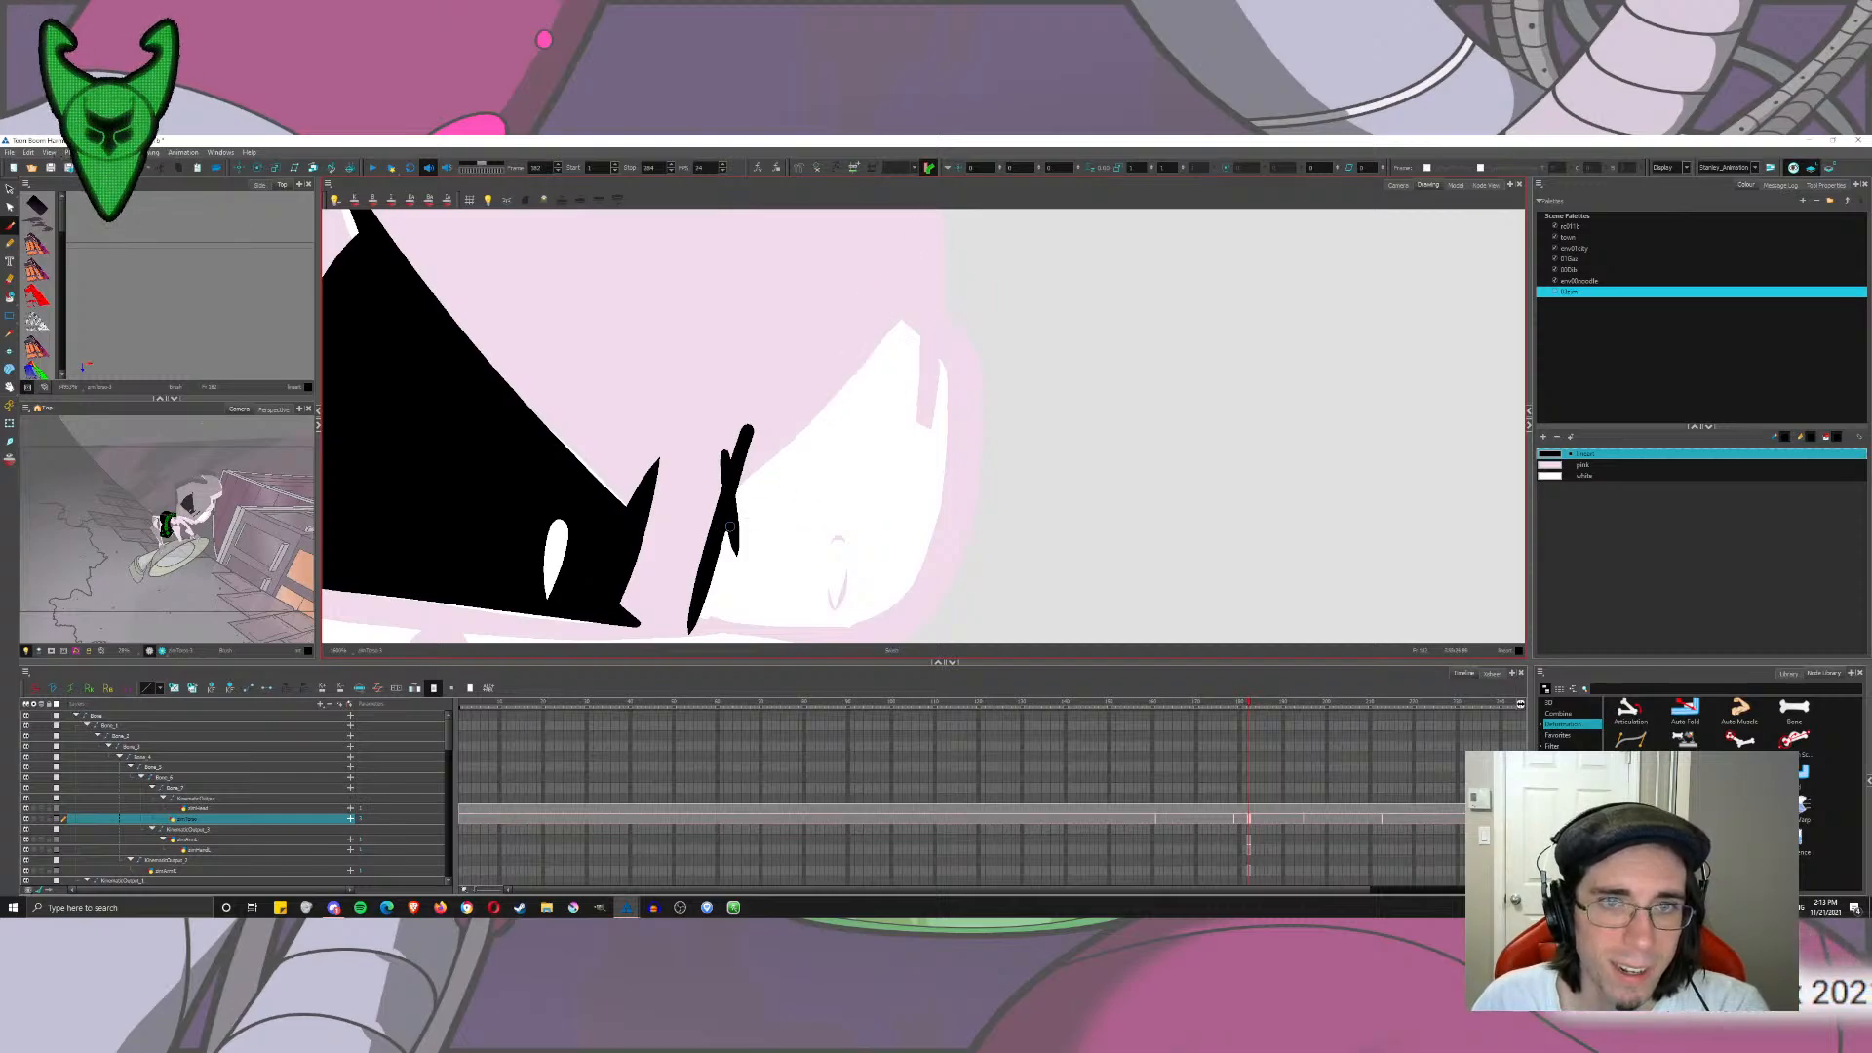
Step: Outline the smaller eye's upper lid, outer side and bottom edge in black, adding a short stroke at the lower inner corner
{"action": "mouse_move", "coordinate": [738, 526]}
{"action": "left_mouse_down"}
{"action": "mouse_move", "coordinate": [936, 302]}
{"action": "mouse_move", "coordinate": [911, 644]}
{"action": "left_mouse_up"}
{"action": "key", "text": "ctrl+z"}
{"action": "mouse_move", "coordinate": [911, 310]}
{"action": "left_mouse_down"}
{"action": "mouse_move", "coordinate": [953, 575]}
{"action": "mouse_move", "coordinate": [989, 499]}
{"action": "left_mouse_up"}
{"action": "key", "text": "ctrl+z"}
{"action": "mouse_move", "coordinate": [941, 237]}
{"action": "left_mouse_down"}
{"action": "mouse_move", "coordinate": [947, 529]}
{"action": "mouse_move", "coordinate": [980, 381]}
{"action": "mouse_move", "coordinate": [866, 573]}
{"action": "left_mouse_up"}
{"action": "left_click_drag", "start_coordinate": [698, 530], "coordinate": [897, 568]}
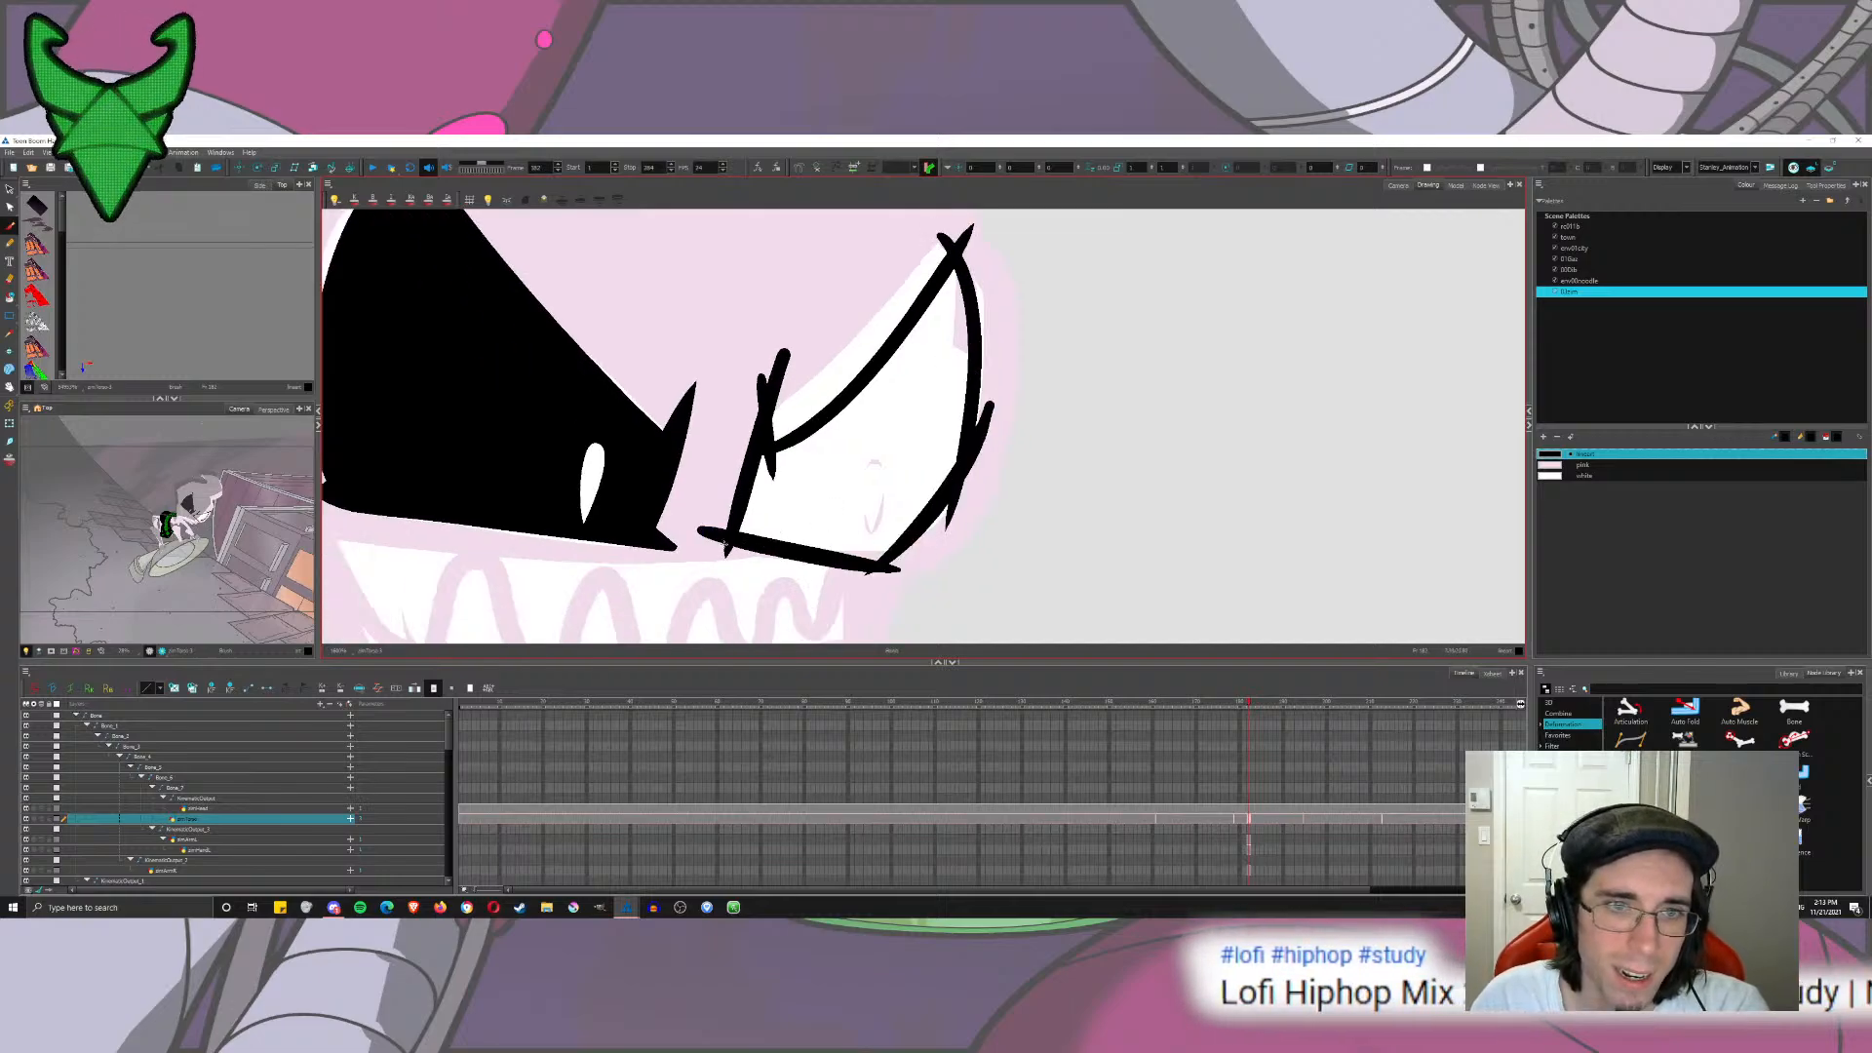
{"action": "left_click_drag", "start_coordinate": [701, 531], "coordinate": [759, 519]}
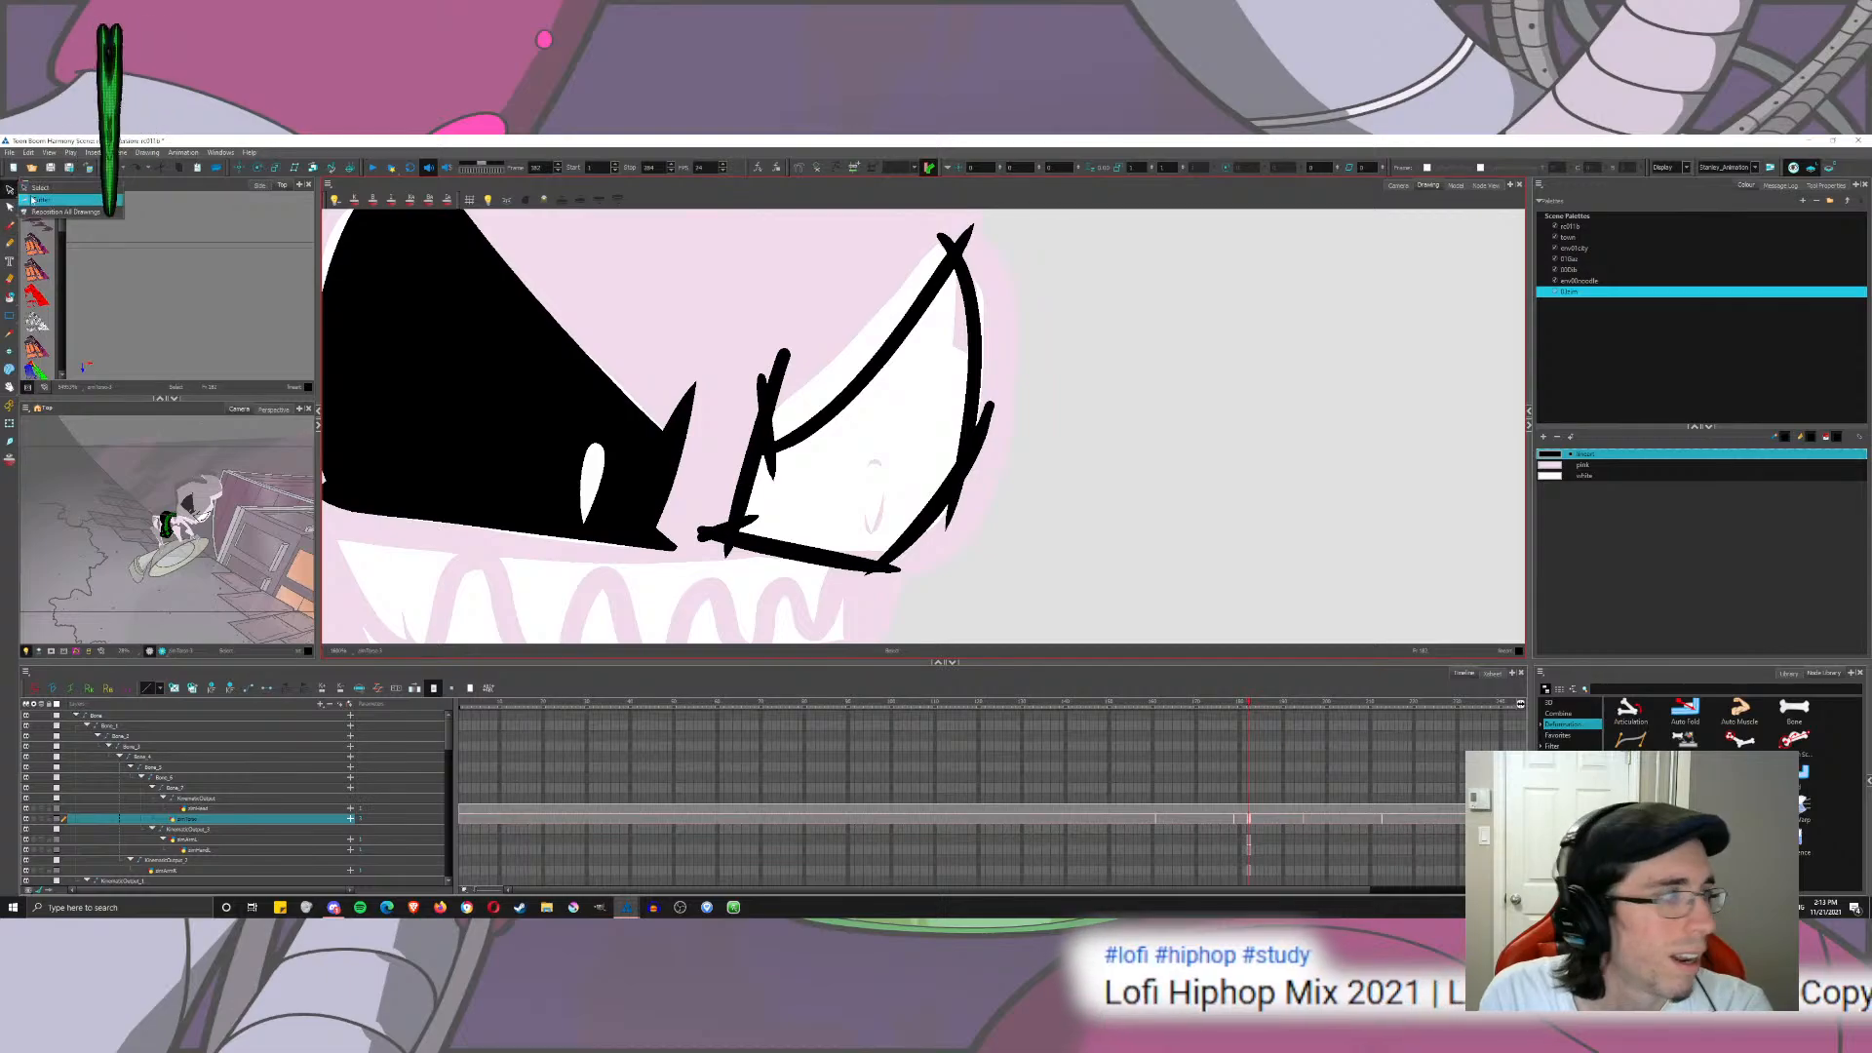
Step: Cut off the overshooting stroke ends around the smaller eye's outline to leave pointed corners
{"action": "left_click", "coordinate": [37, 199]}
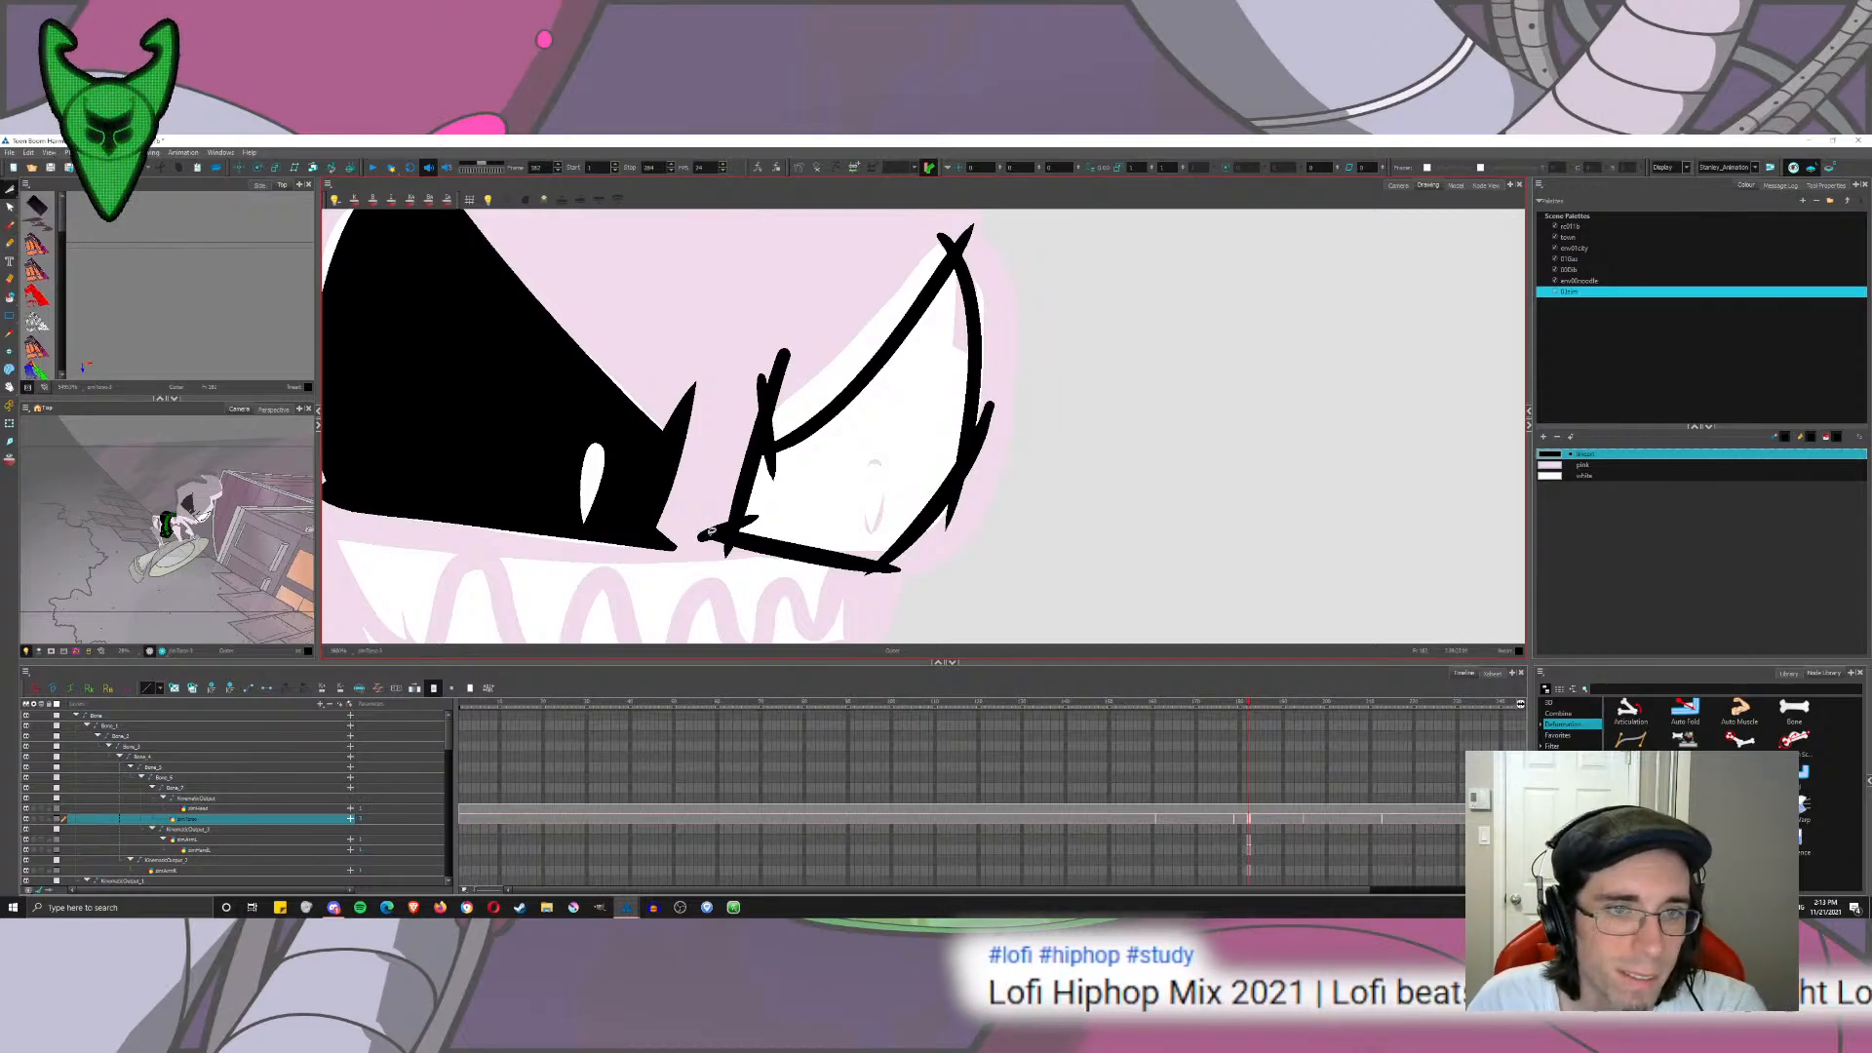
{"action": "mouse_move", "coordinate": [714, 513]}
{"action": "left_mouse_down"}
{"action": "mouse_move", "coordinate": [700, 550]}
{"action": "mouse_move", "coordinate": [759, 529]}
{"action": "mouse_move", "coordinate": [737, 554]}
{"action": "left_mouse_up"}
{"action": "mouse_move", "coordinate": [894, 557]}
{"action": "left_mouse_down"}
{"action": "mouse_move", "coordinate": [876, 579]}
{"action": "mouse_move", "coordinate": [862, 567]}
{"action": "left_mouse_up"}
{"action": "left_click_drag", "start_coordinate": [938, 505], "coordinate": [961, 521]}
{"action": "left_click_drag", "start_coordinate": [997, 429], "coordinate": [973, 417]}
{"action": "mouse_move", "coordinate": [984, 244]}
{"action": "left_mouse_down"}
{"action": "mouse_move", "coordinate": [947, 234]}
{"action": "mouse_move", "coordinate": [961, 256]}
{"action": "left_mouse_up"}
{"action": "left_click_drag", "start_coordinate": [754, 374], "coordinate": [794, 410]}
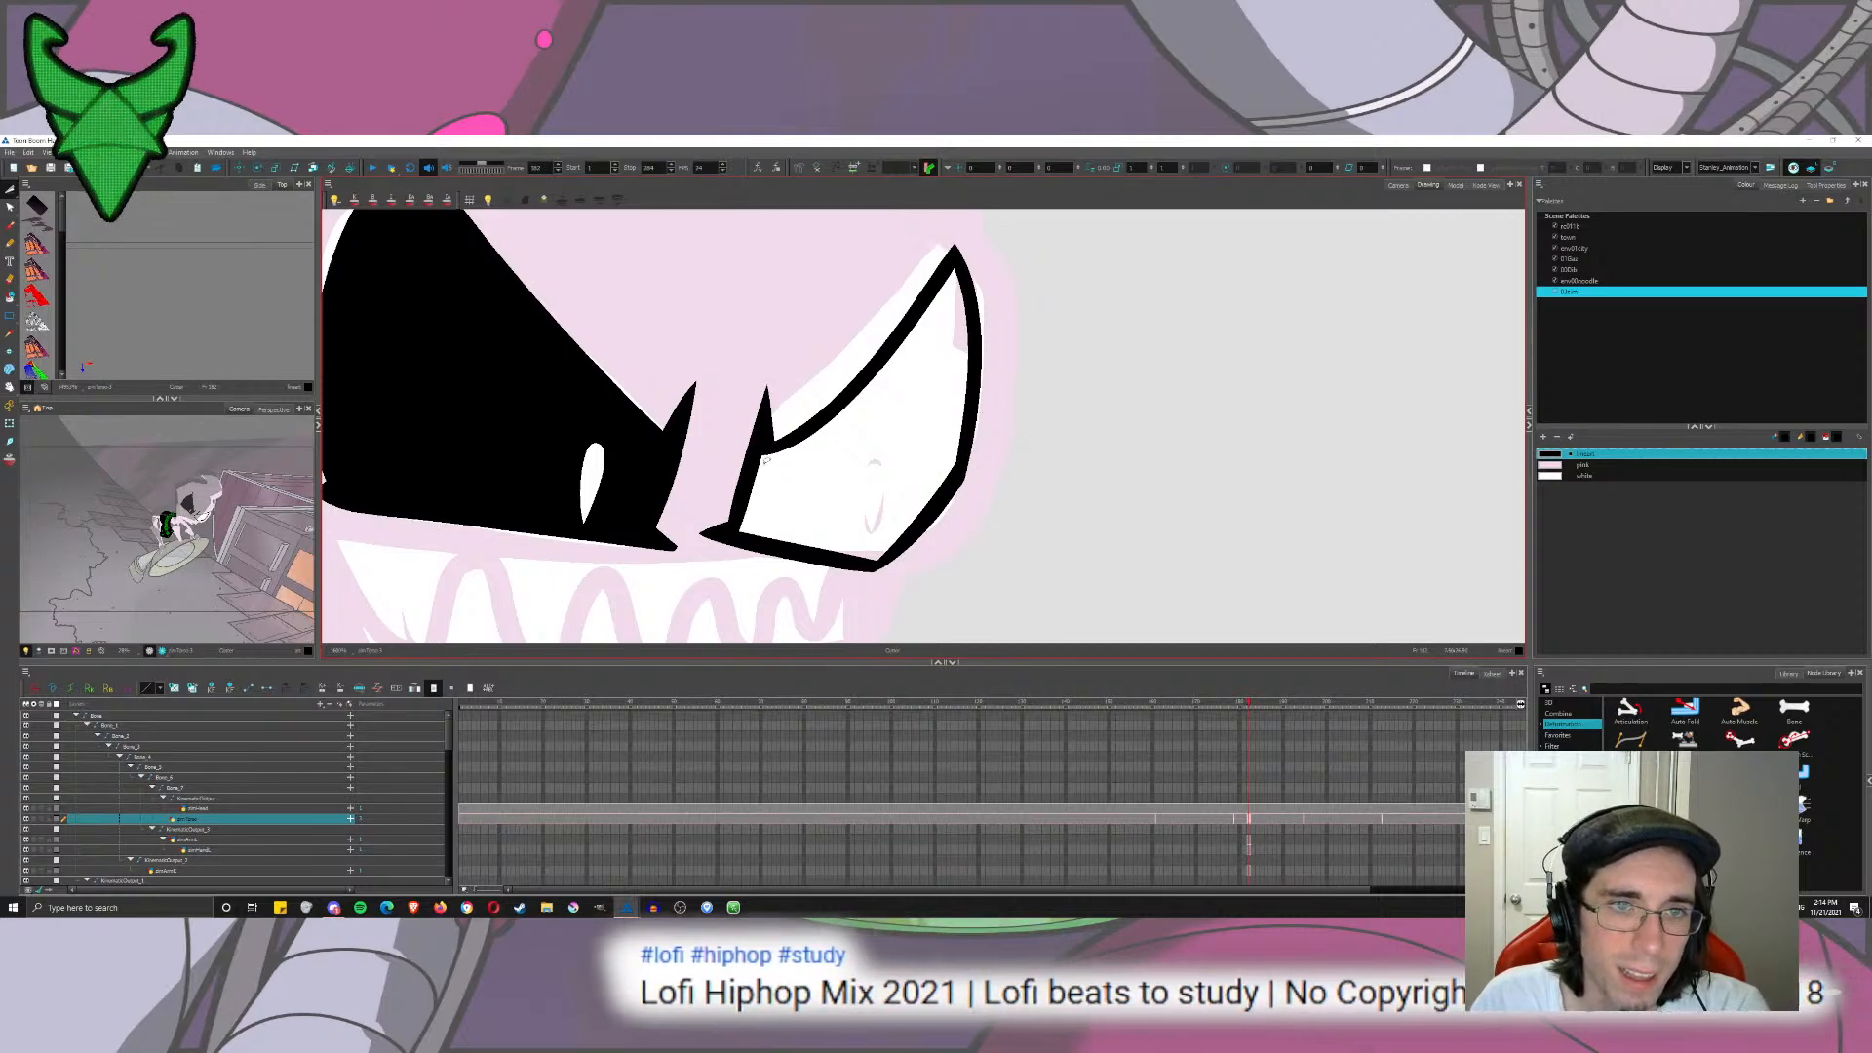
Step: Try filling the outlined smaller eye with black, then undo the fill
{"action": "key", "text": "alt+i"}
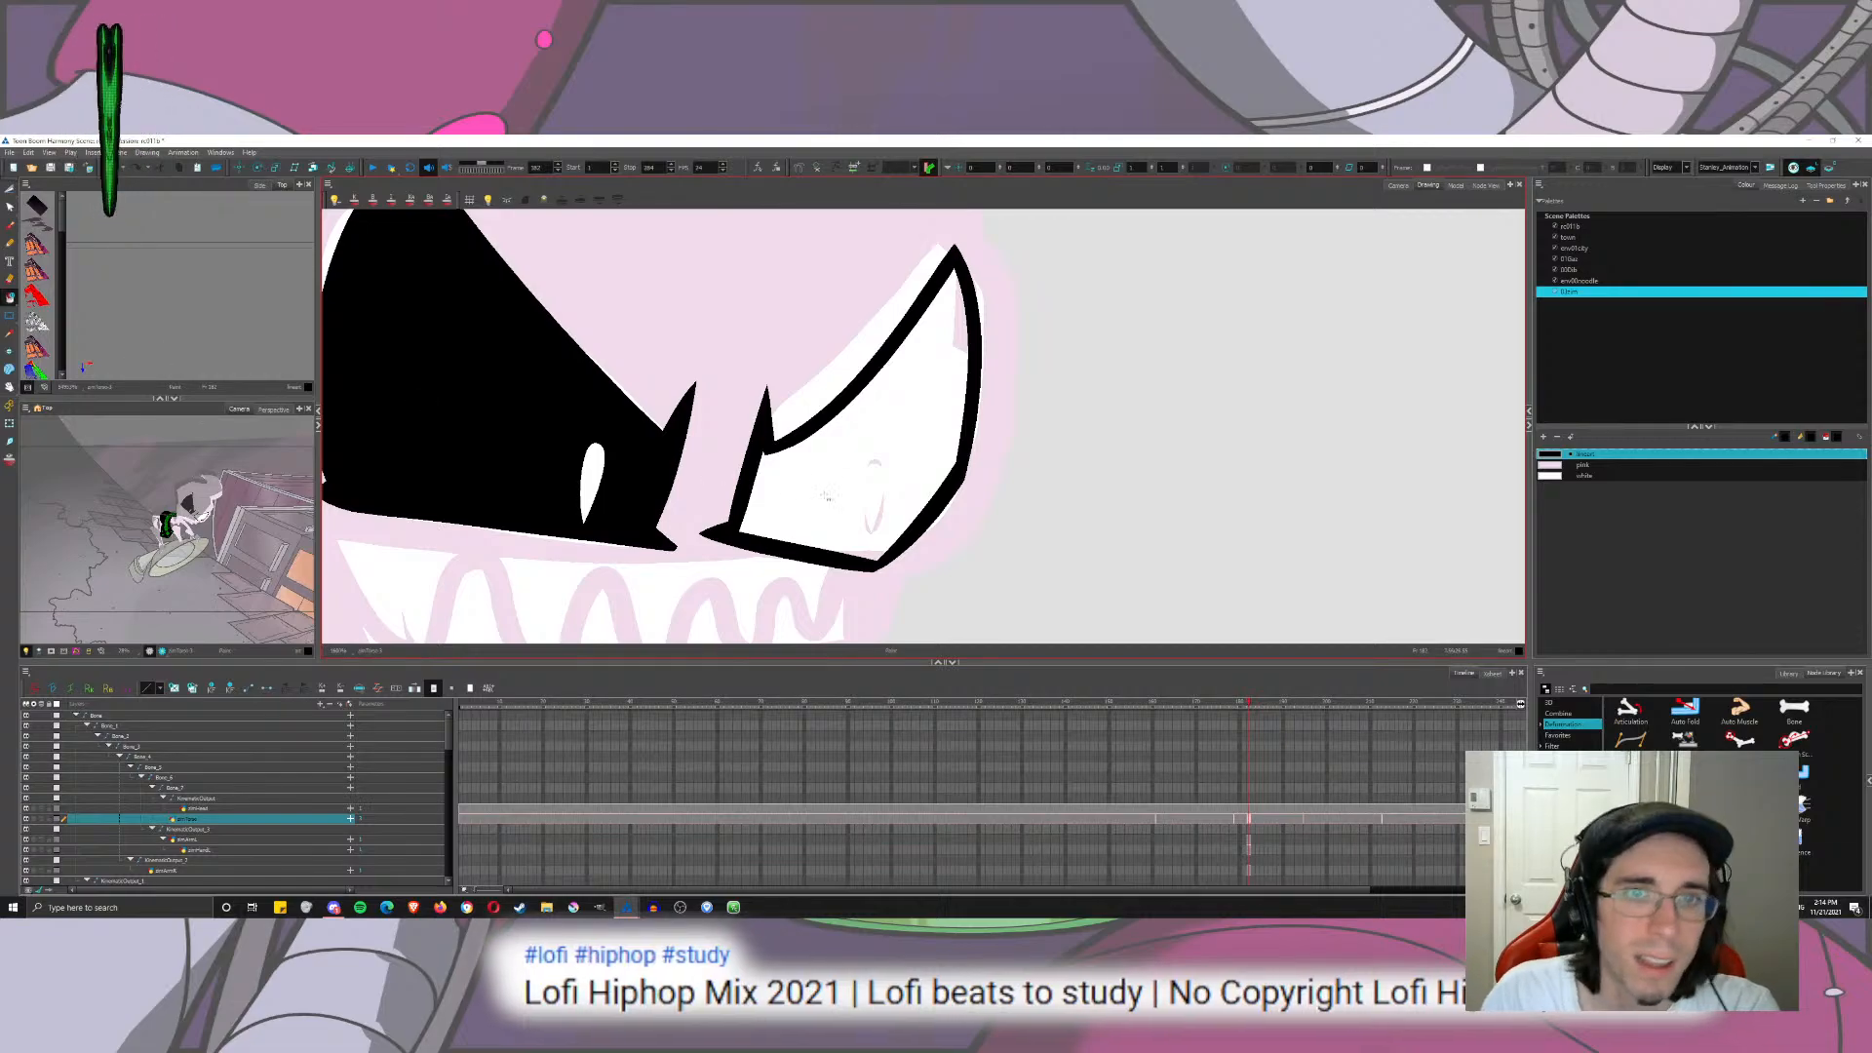
{"action": "left_click", "coordinate": [790, 480]}
{"action": "left_click_drag", "start_coordinate": [787, 477], "coordinate": [975, 528]}
{"action": "left_click_drag", "start_coordinate": [701, 360], "coordinate": [689, 448]}
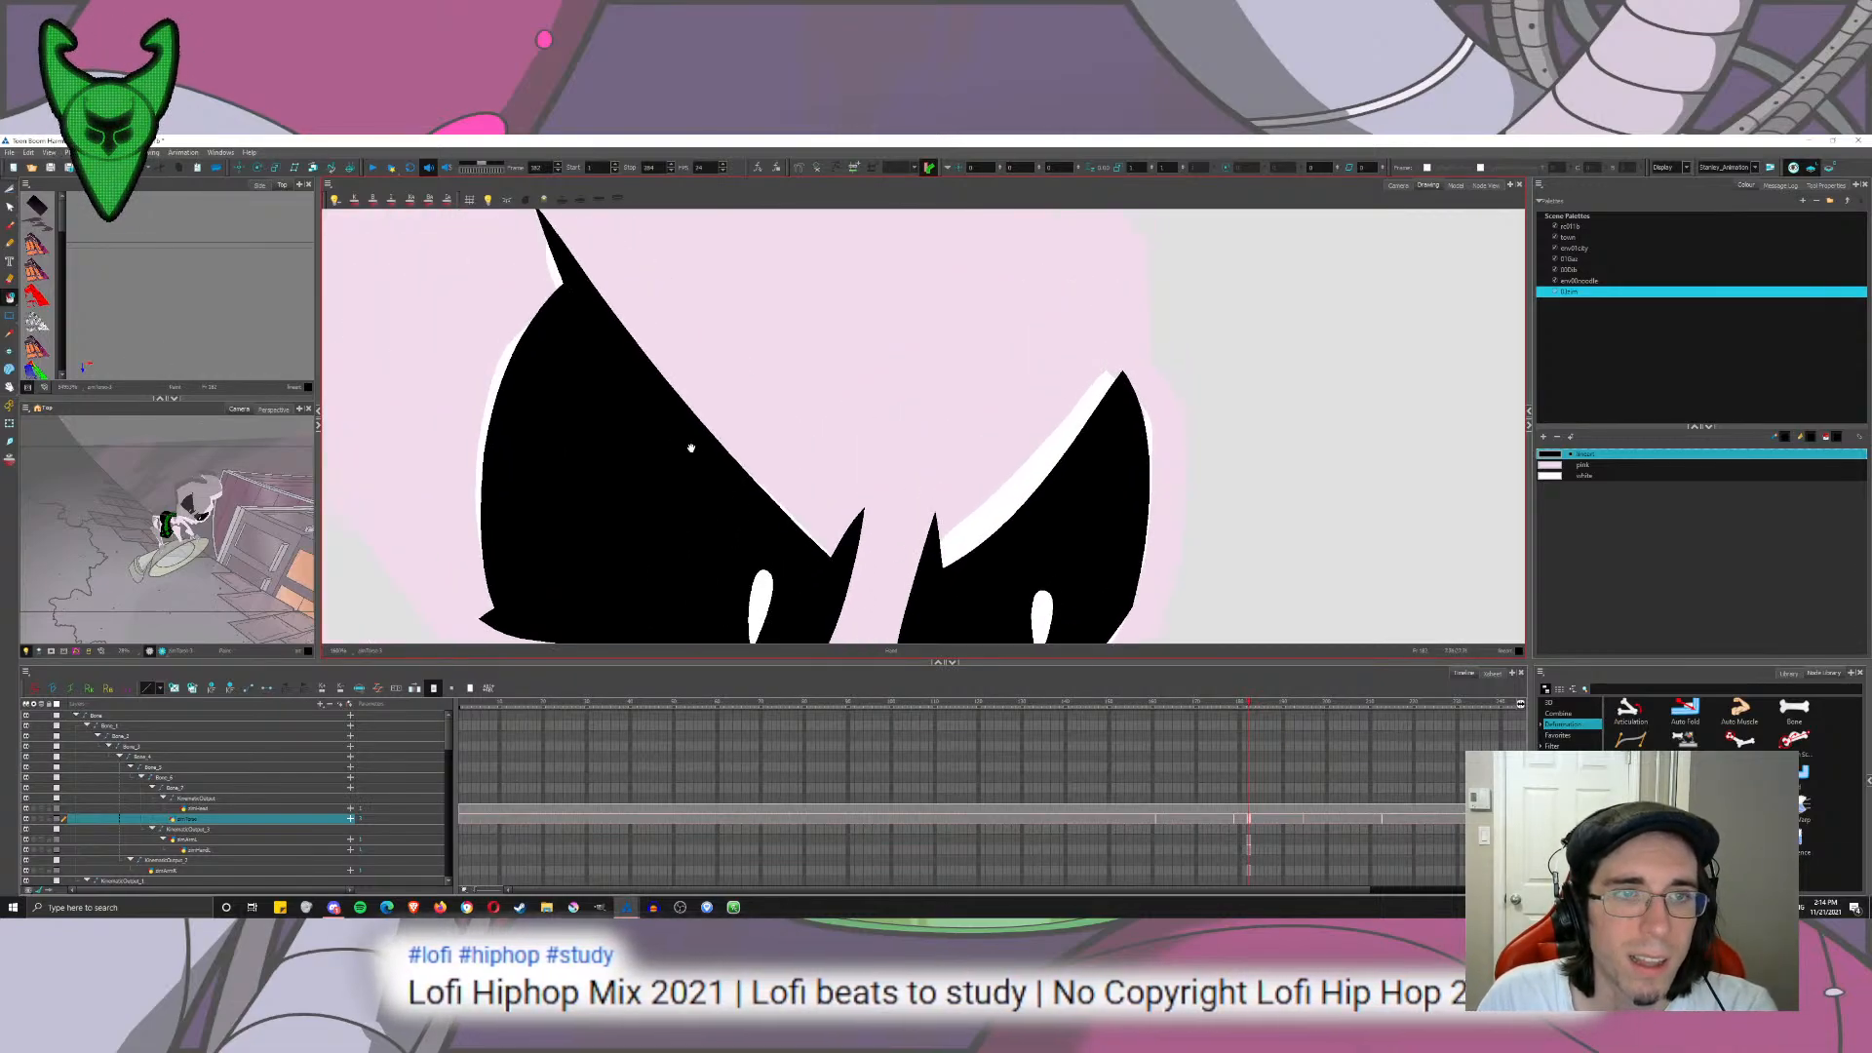
{"action": "left_click", "coordinate": [10, 190]}
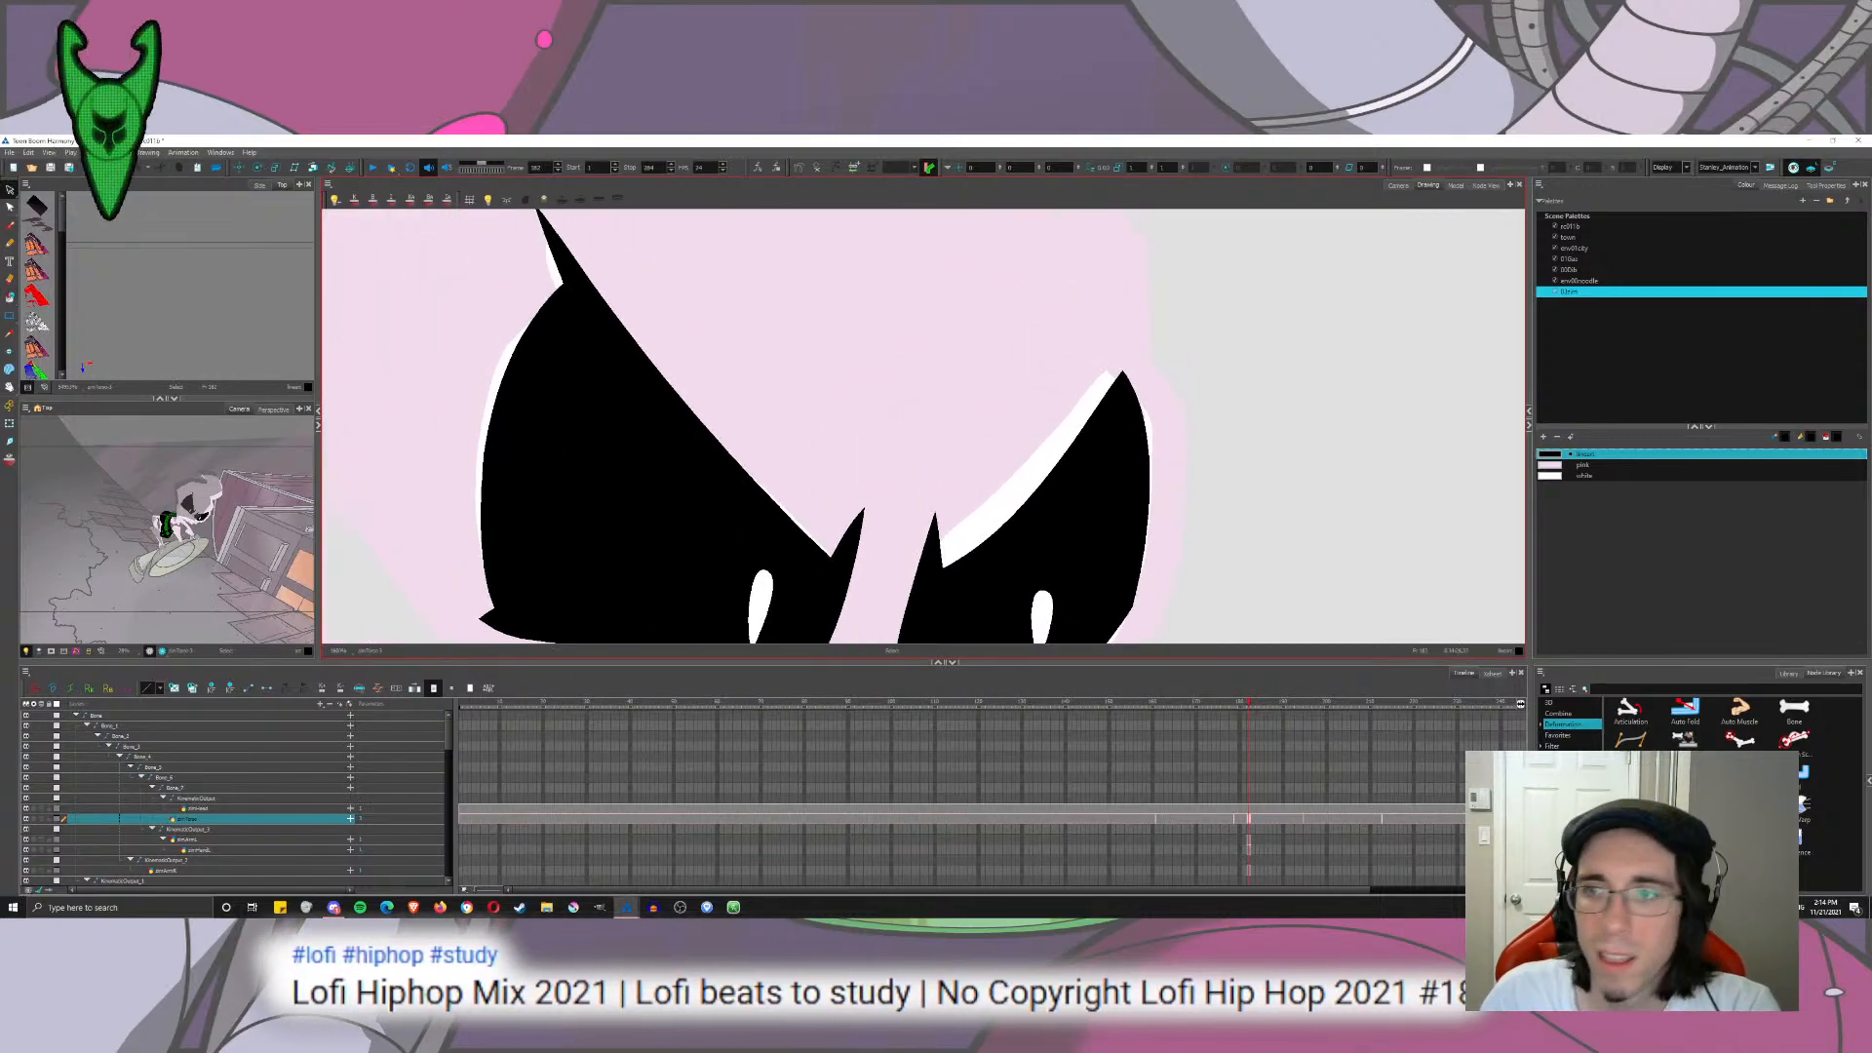
{"action": "mouse_move", "coordinate": [914, 635]}
{"action": "left_mouse_down"}
{"action": "mouse_move", "coordinate": [853, 373]}
{"action": "mouse_move", "coordinate": [887, 514]}
{"action": "left_mouse_up"}
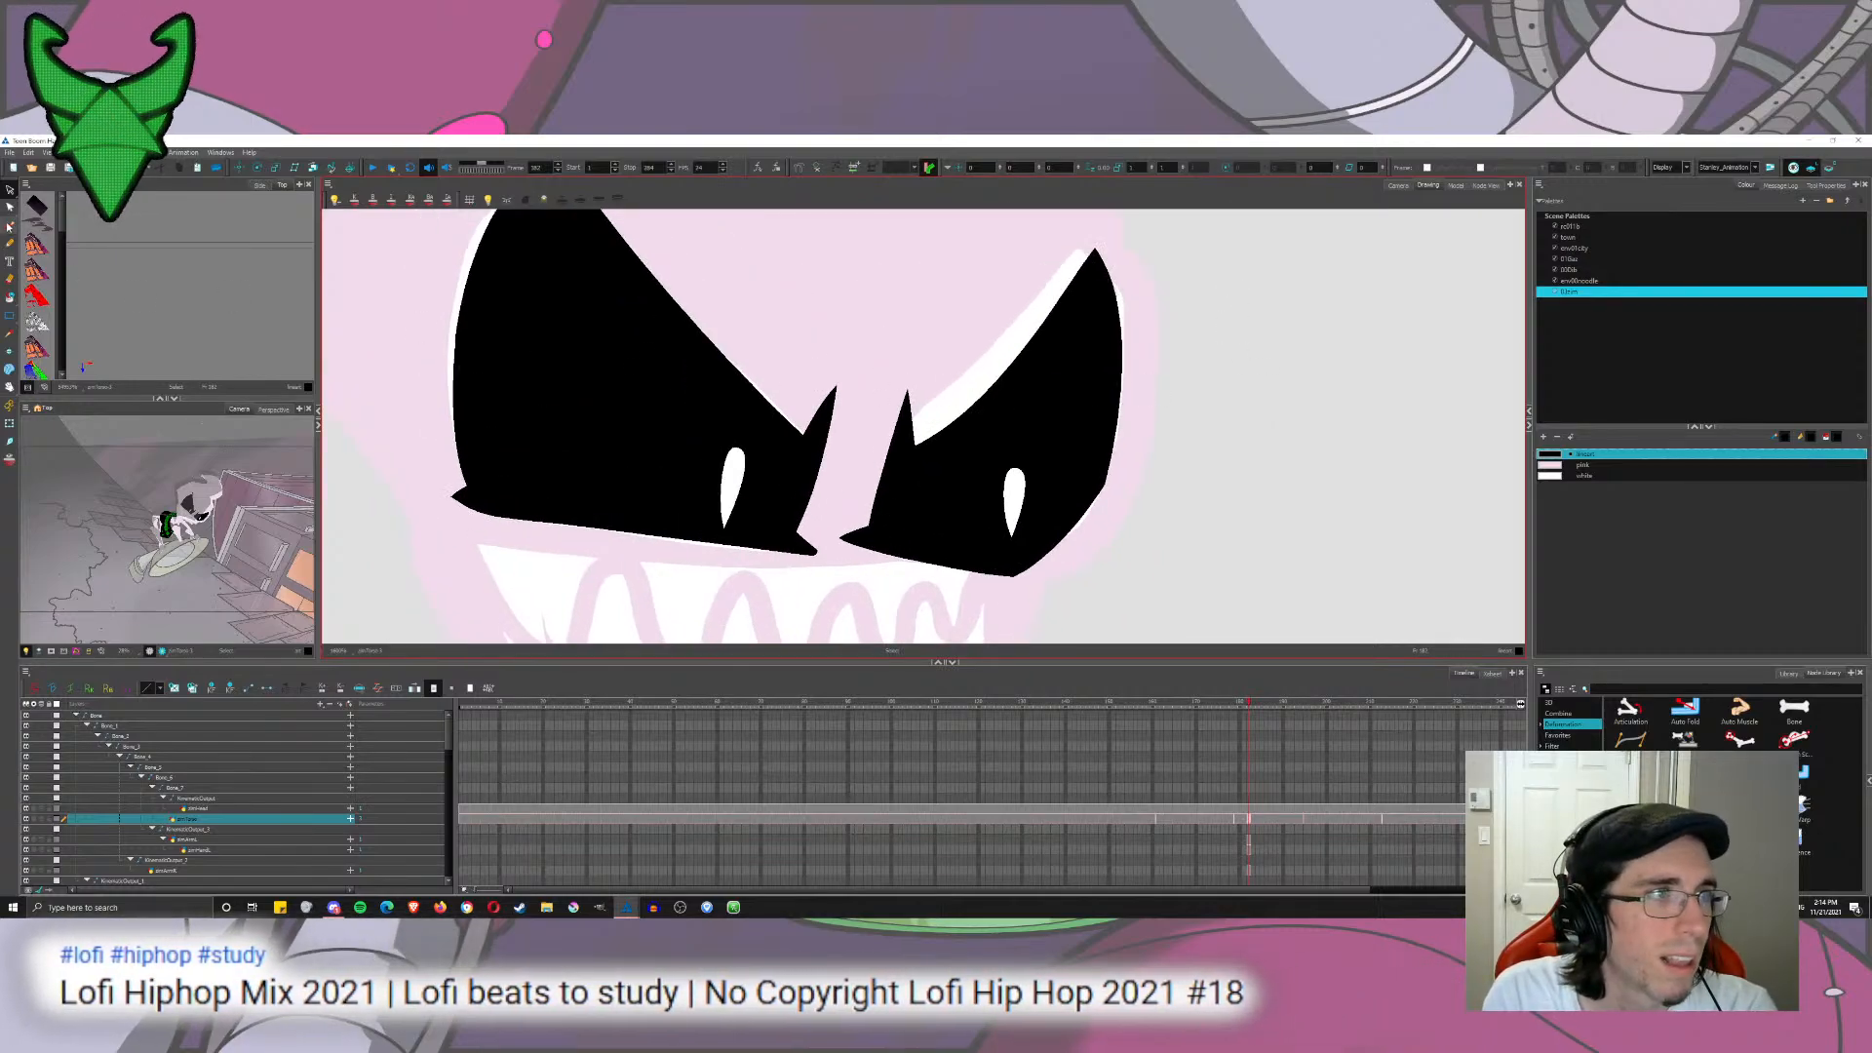
{"action": "left_click", "coordinate": [906, 573]}
{"action": "key", "text": "ctrl+z"}
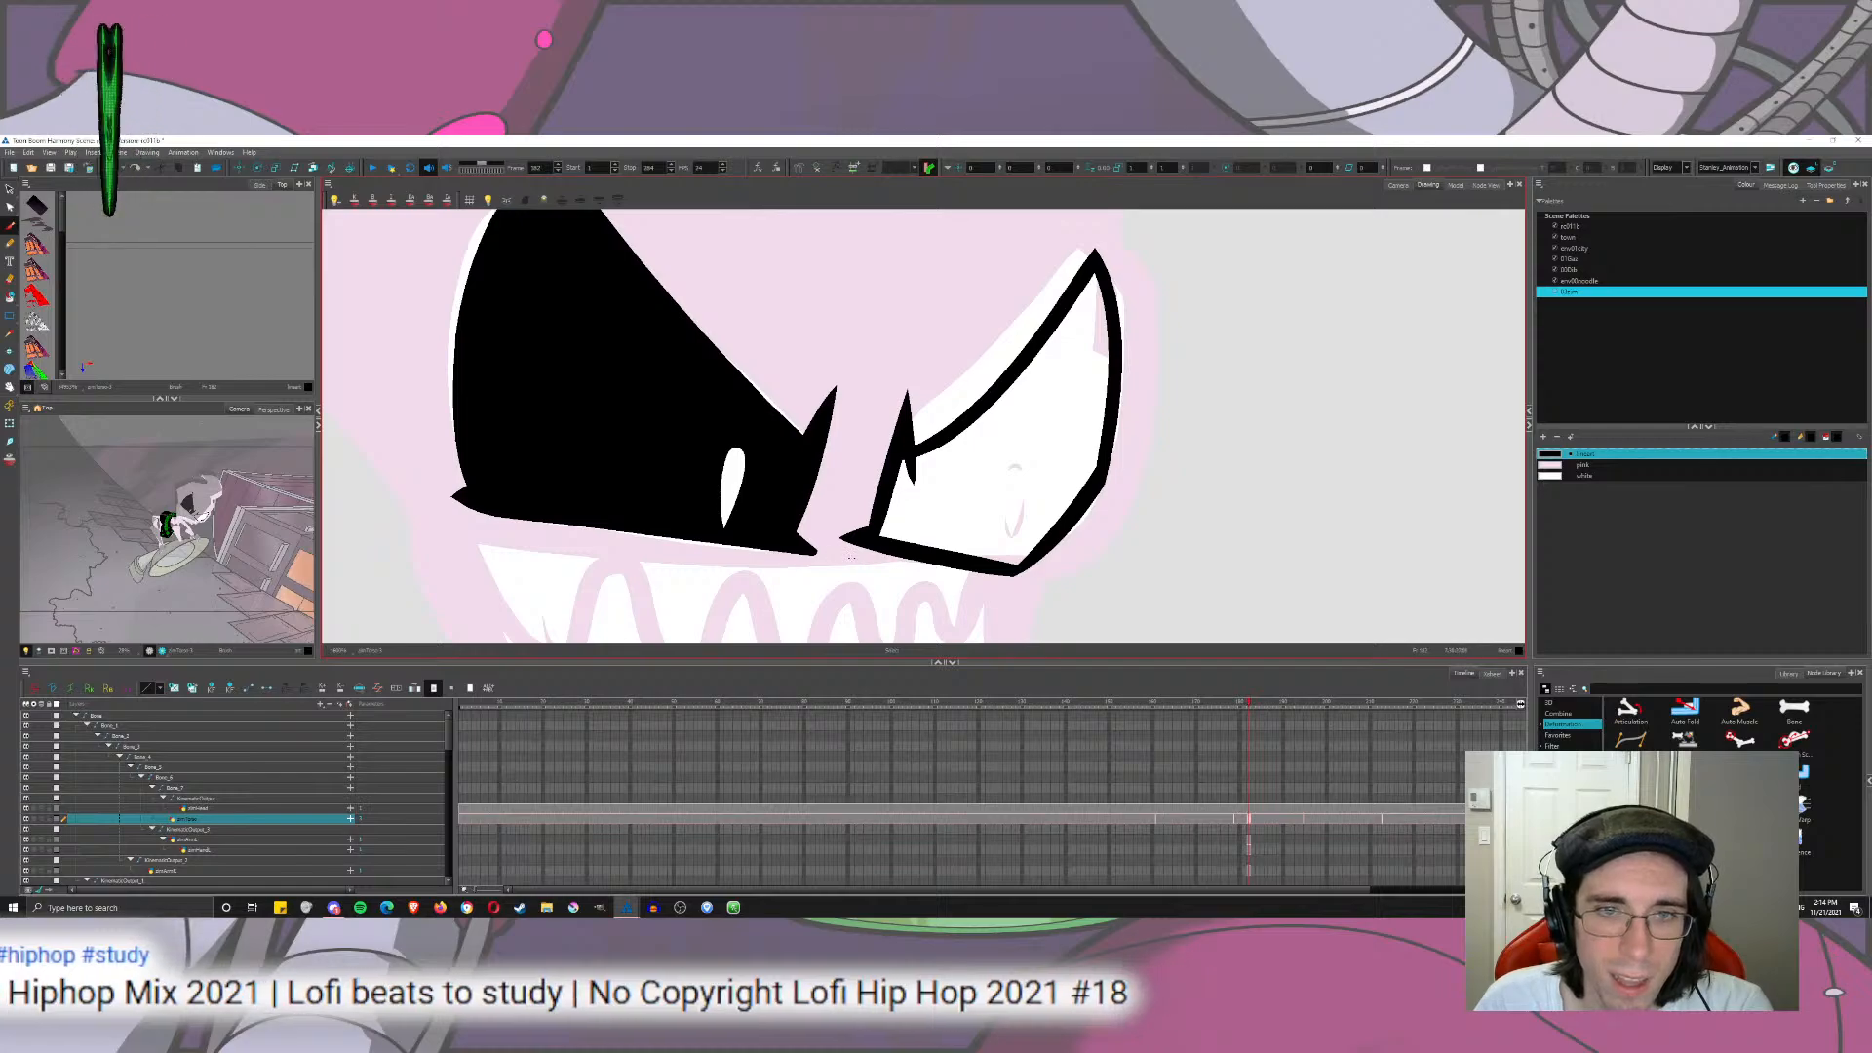
Step: Redraw the smaller eye's bottom edge as a flatter, nearly horizontal black stroke running past the outer side
{"action": "left_click_drag", "start_coordinate": [850, 557], "coordinate": [1105, 560]}
{"action": "key", "text": "ctrl+z"}
{"action": "left_click_drag", "start_coordinate": [853, 554], "coordinate": [1126, 549]}
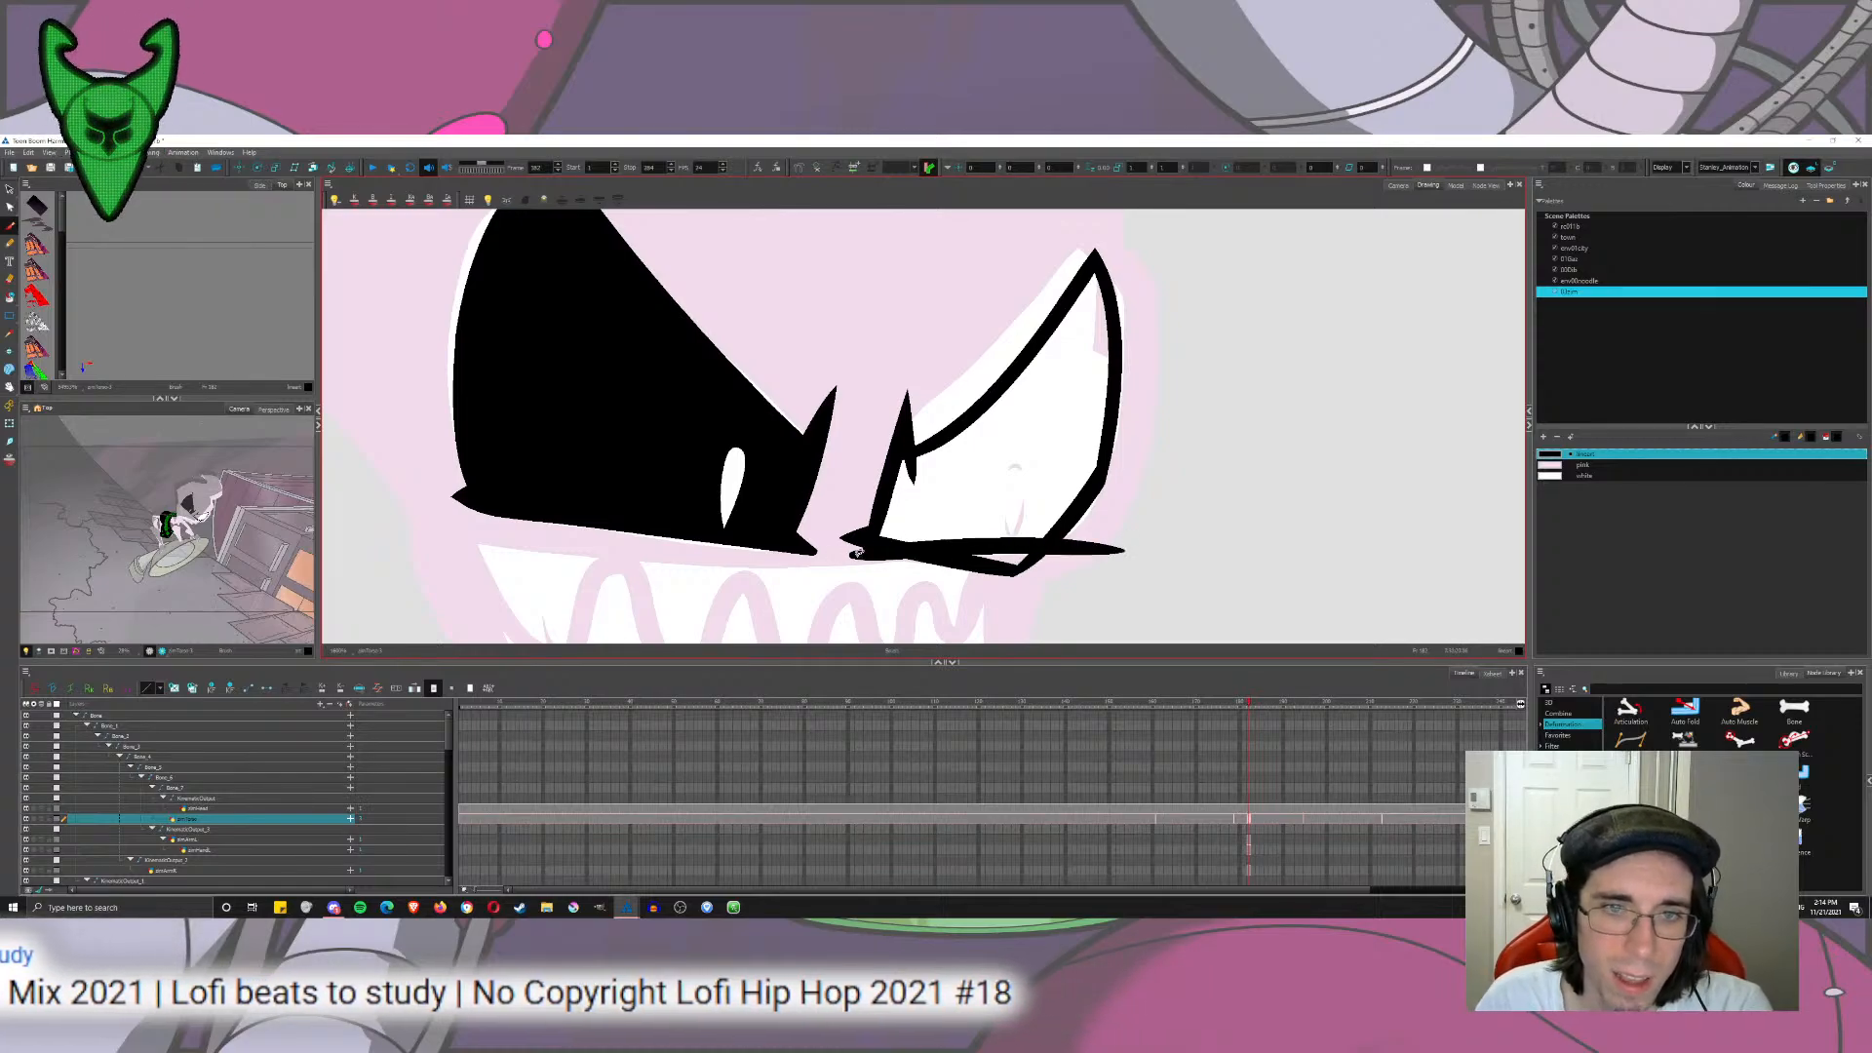
{"action": "key", "text": "ctrl+z"}
{"action": "left_click_drag", "start_coordinate": [858, 554], "coordinate": [1125, 559]}
{"action": "key", "text": "ctrl+z"}
{"action": "left_click_drag", "start_coordinate": [862, 551], "coordinate": [1165, 551]}
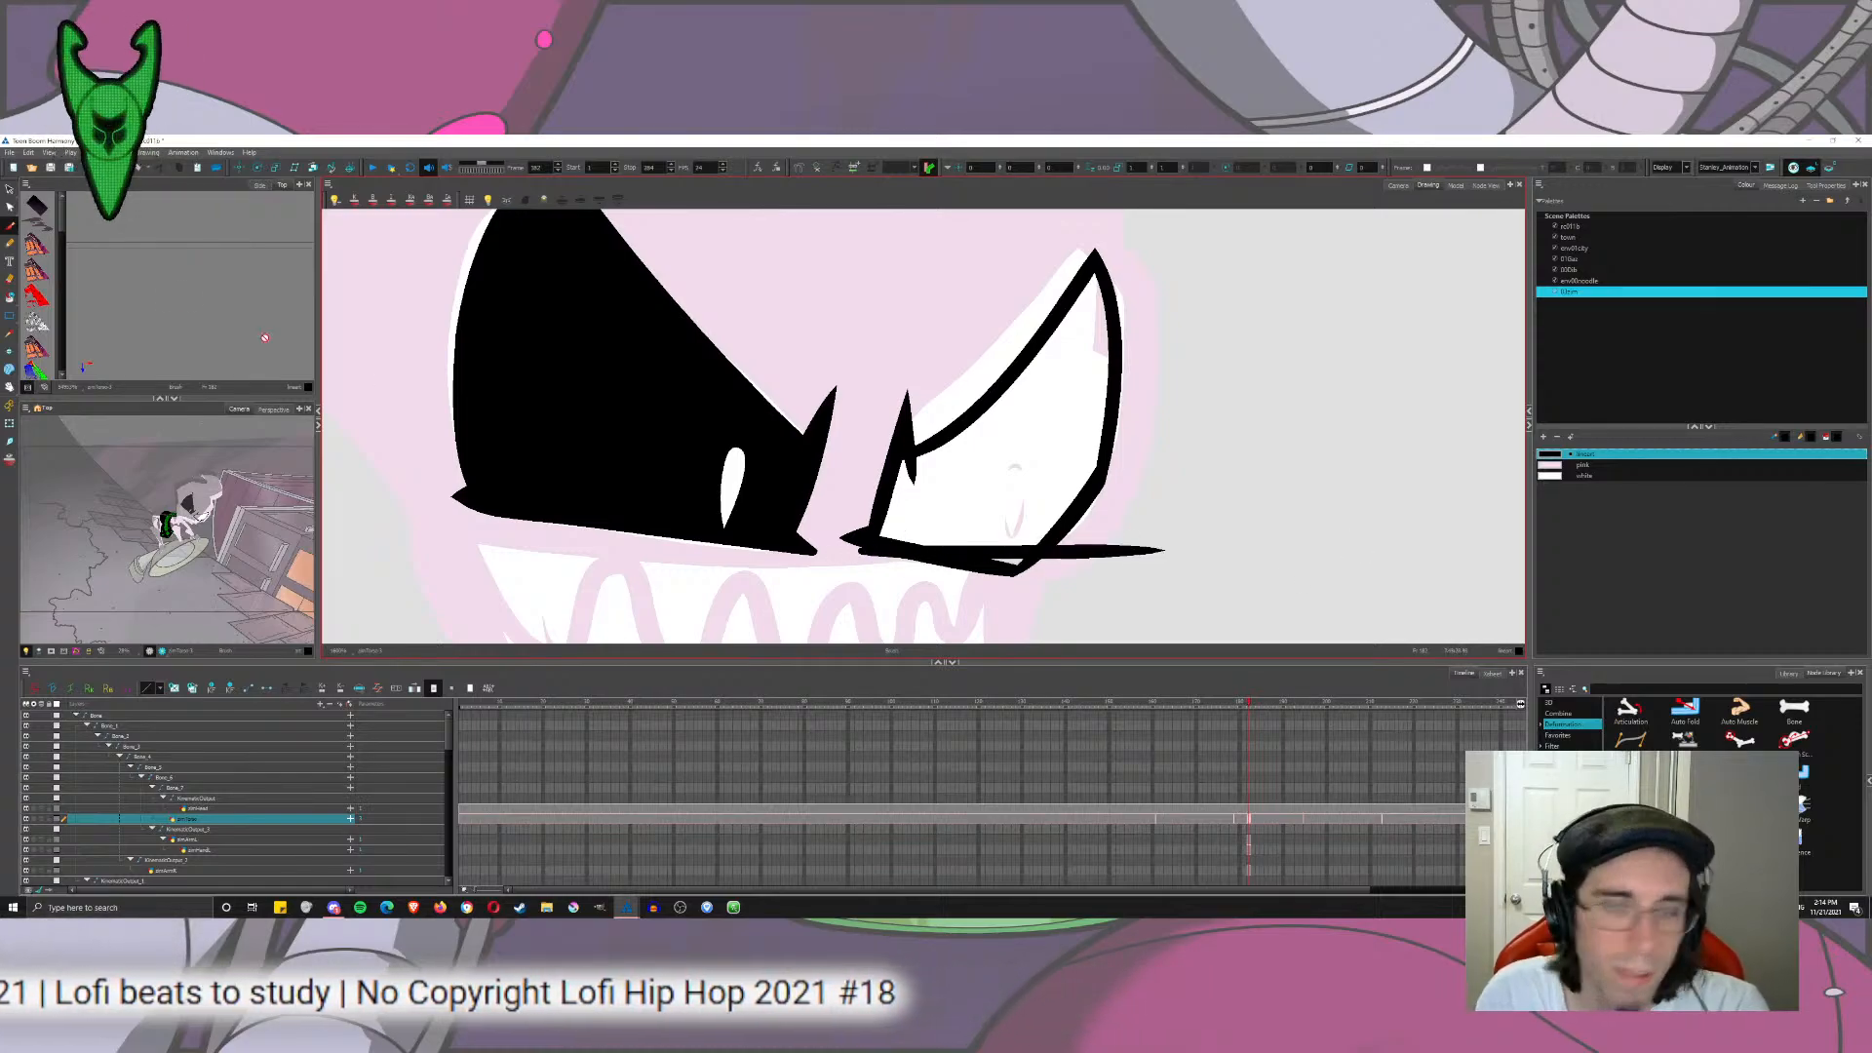
Step: Cut away the old curved bottom line and the excess stroke ends on the smaller eye's outline
{"action": "left_click", "coordinate": [35, 201]}
{"action": "mouse_move", "coordinate": [1000, 589]}
{"action": "left_mouse_down"}
{"action": "mouse_move", "coordinate": [983, 552]}
{"action": "mouse_move", "coordinate": [1042, 563]}
{"action": "mouse_move", "coordinate": [1020, 569]}
{"action": "left_mouse_up"}
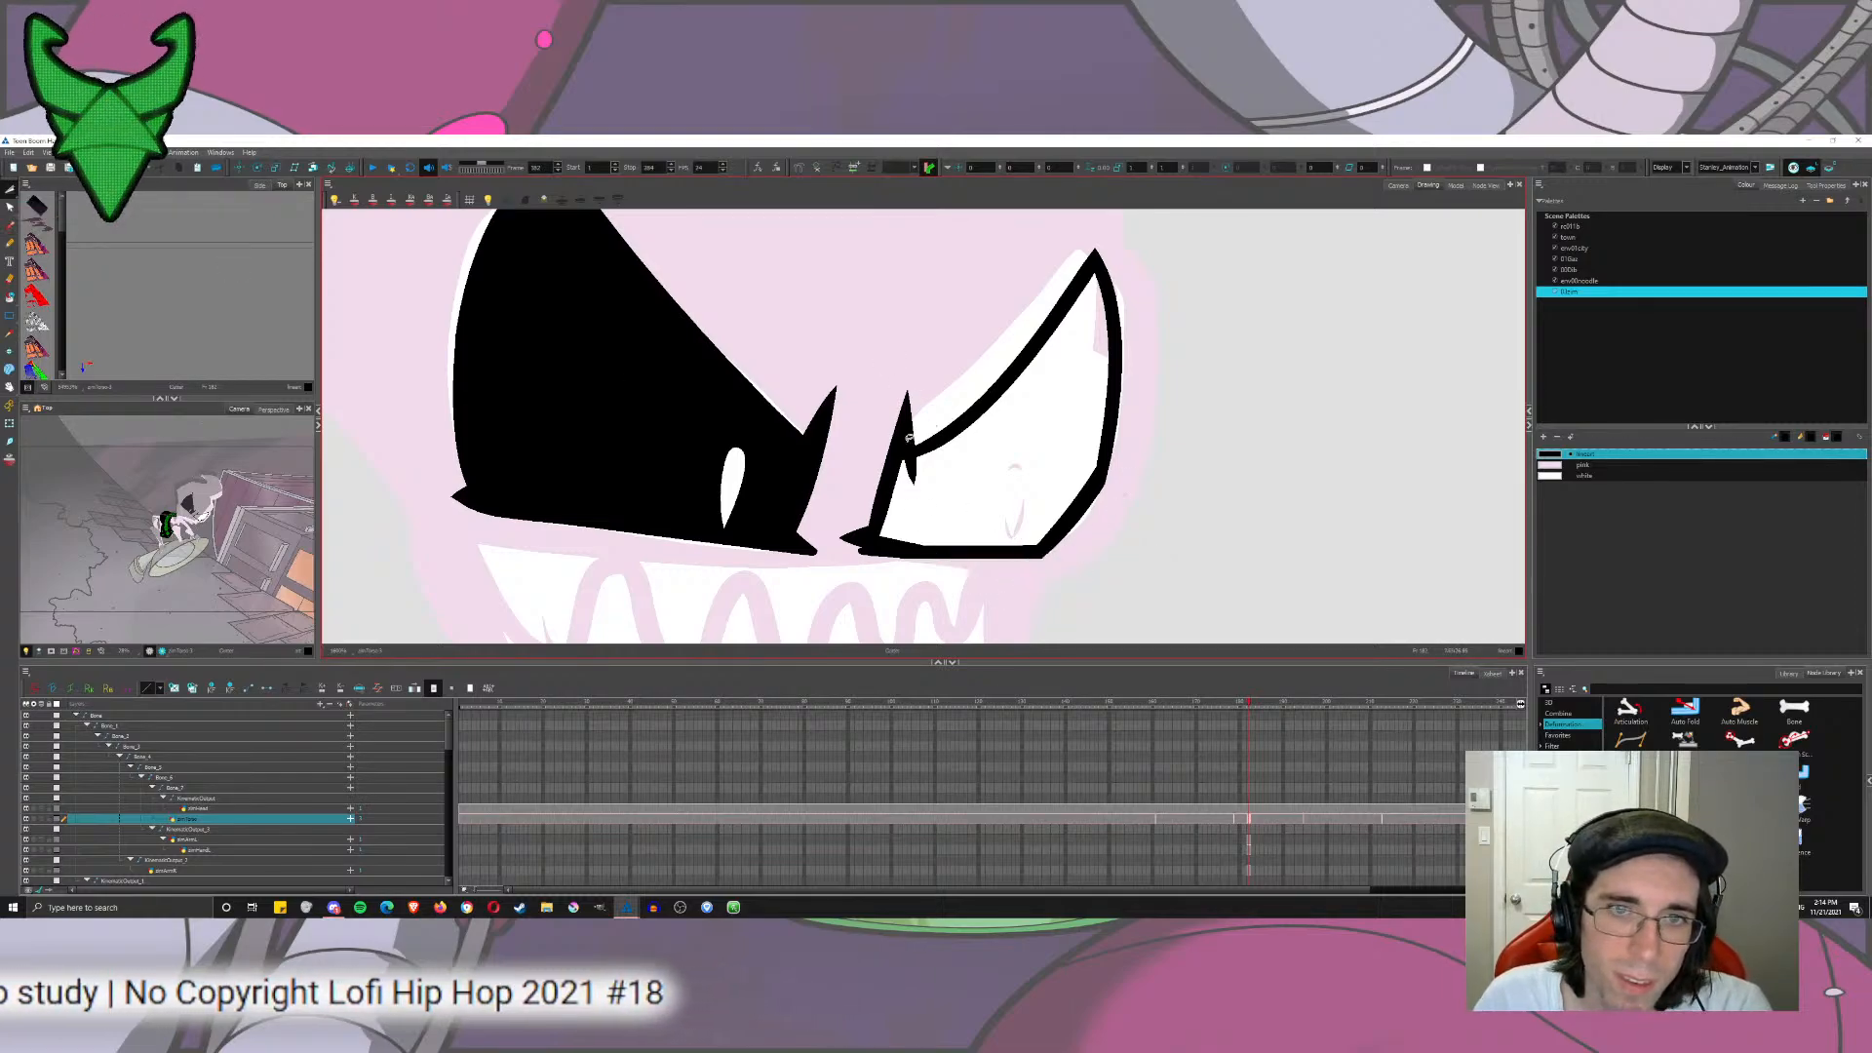
{"action": "left_click_drag", "start_coordinate": [919, 470], "coordinate": [899, 435]}
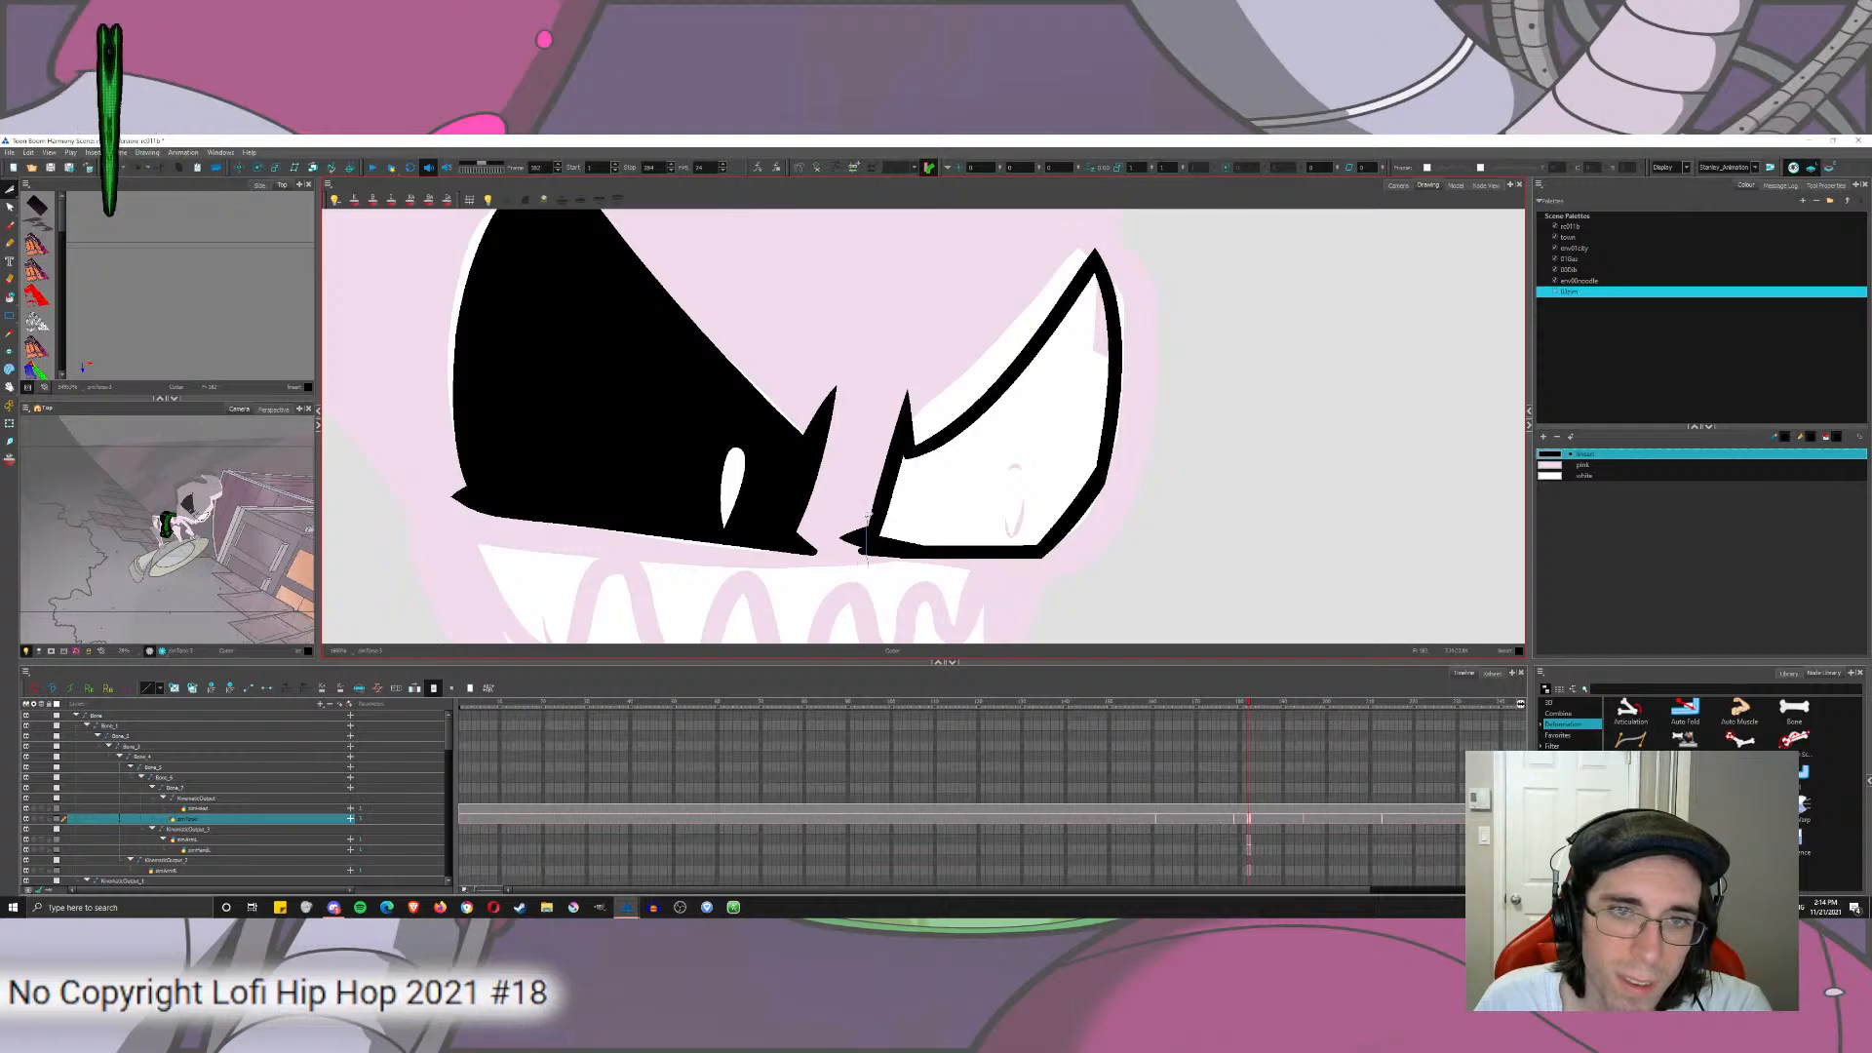
Step: Fill the smaller eye's outline with black around its white pupil
{"action": "scroll", "coordinate": [858, 517], "scroll_direction": "down", "scroll_amount": 3}
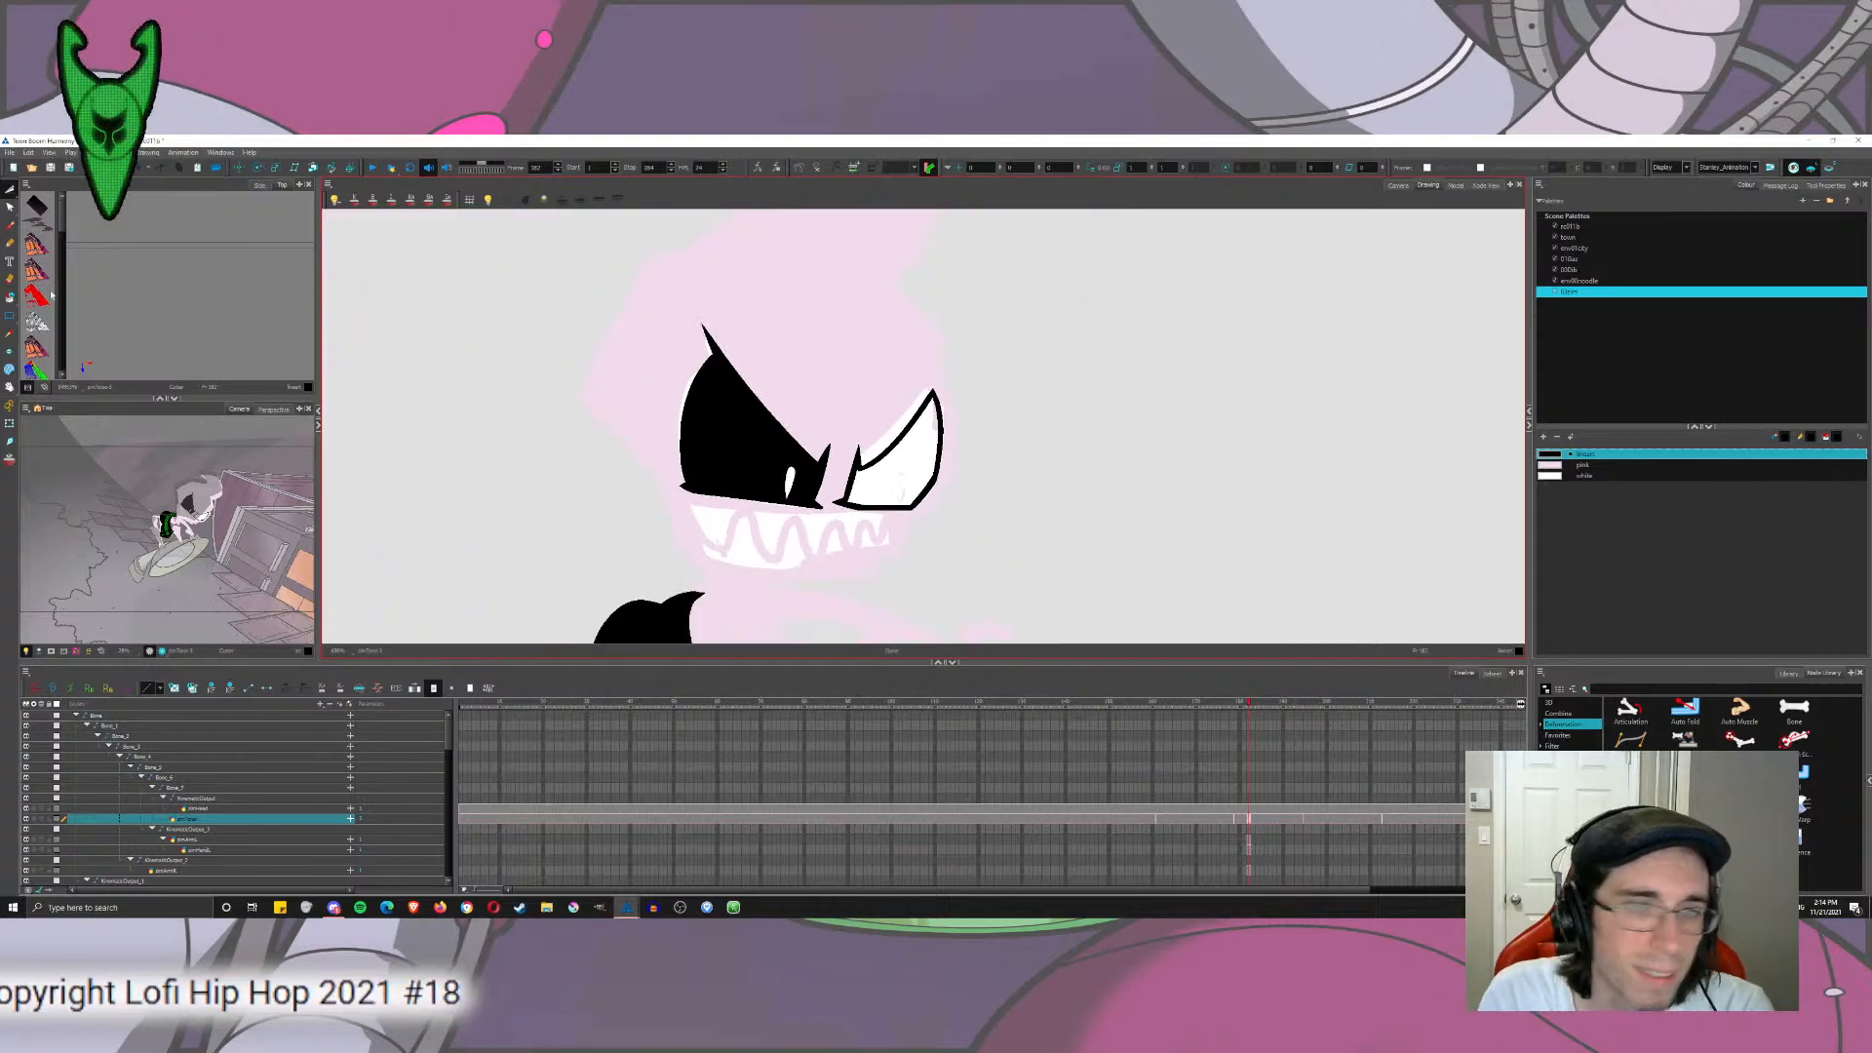
{"action": "left_click", "coordinate": [9, 297]}
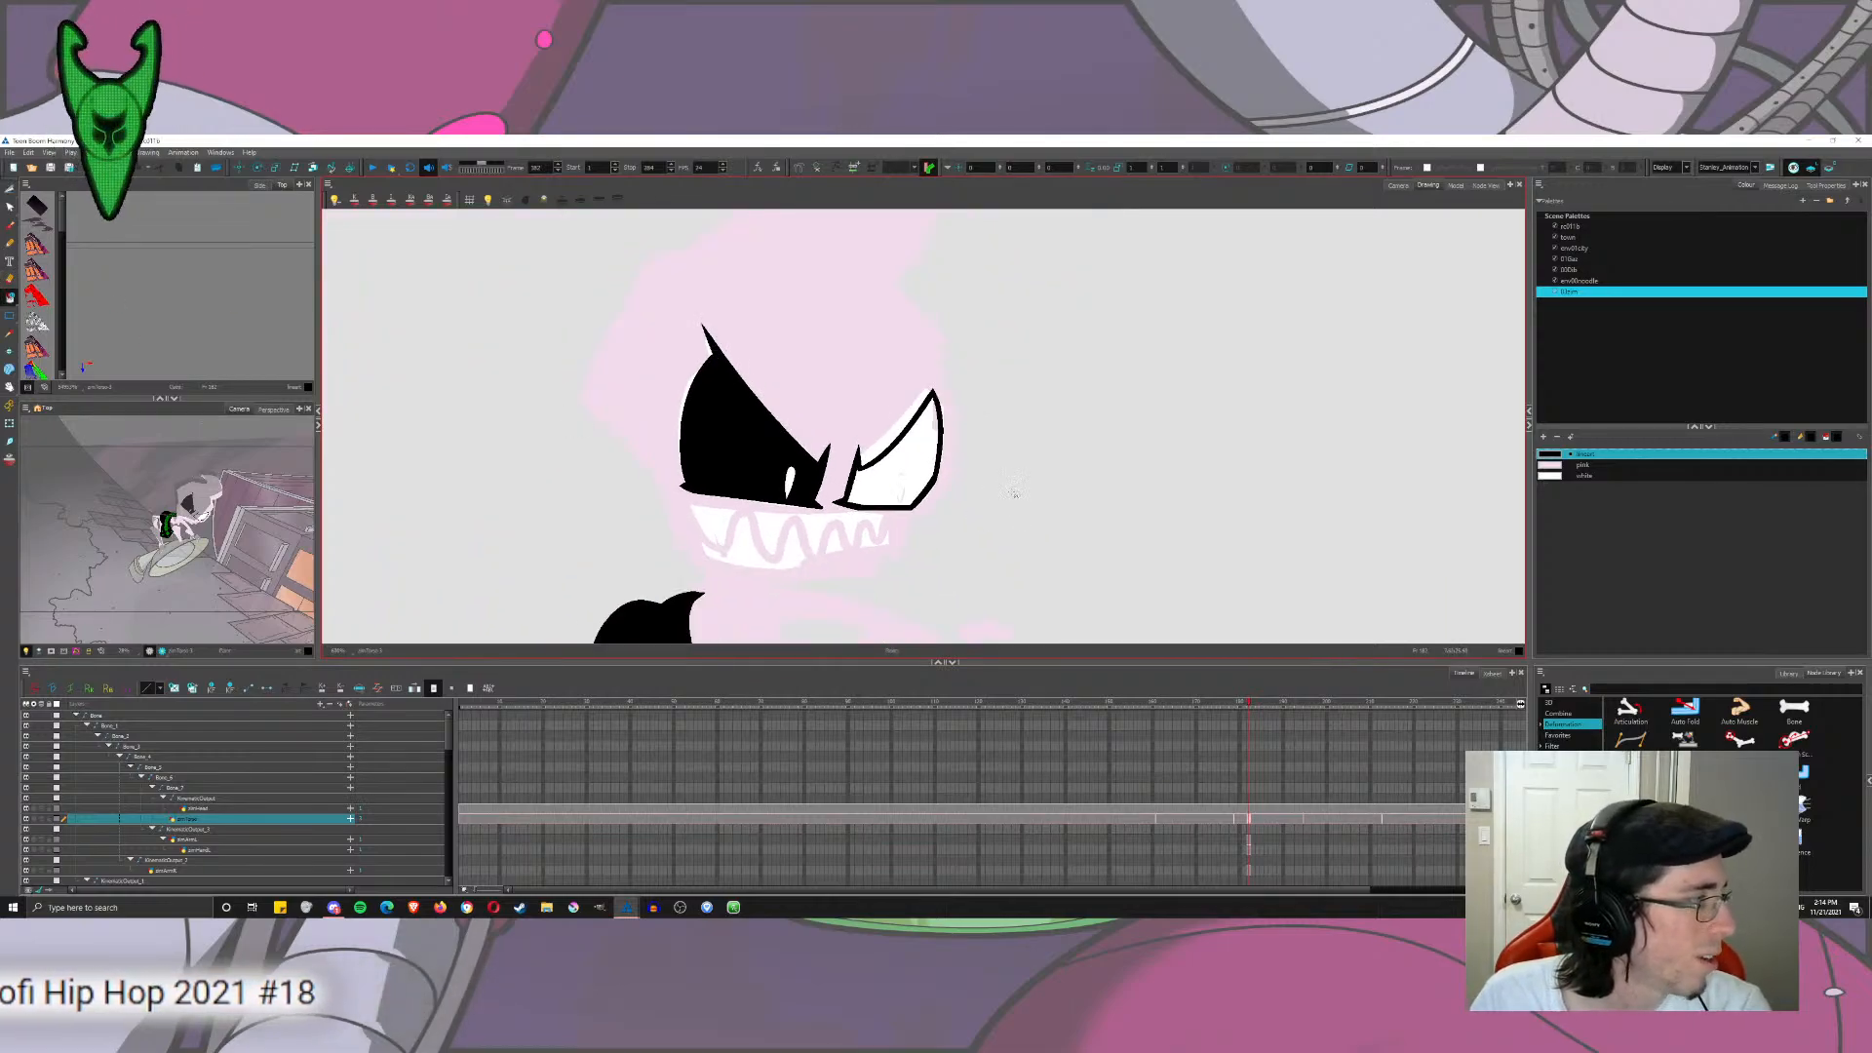
{"action": "left_click_drag", "start_coordinate": [909, 438], "coordinate": [938, 502]}
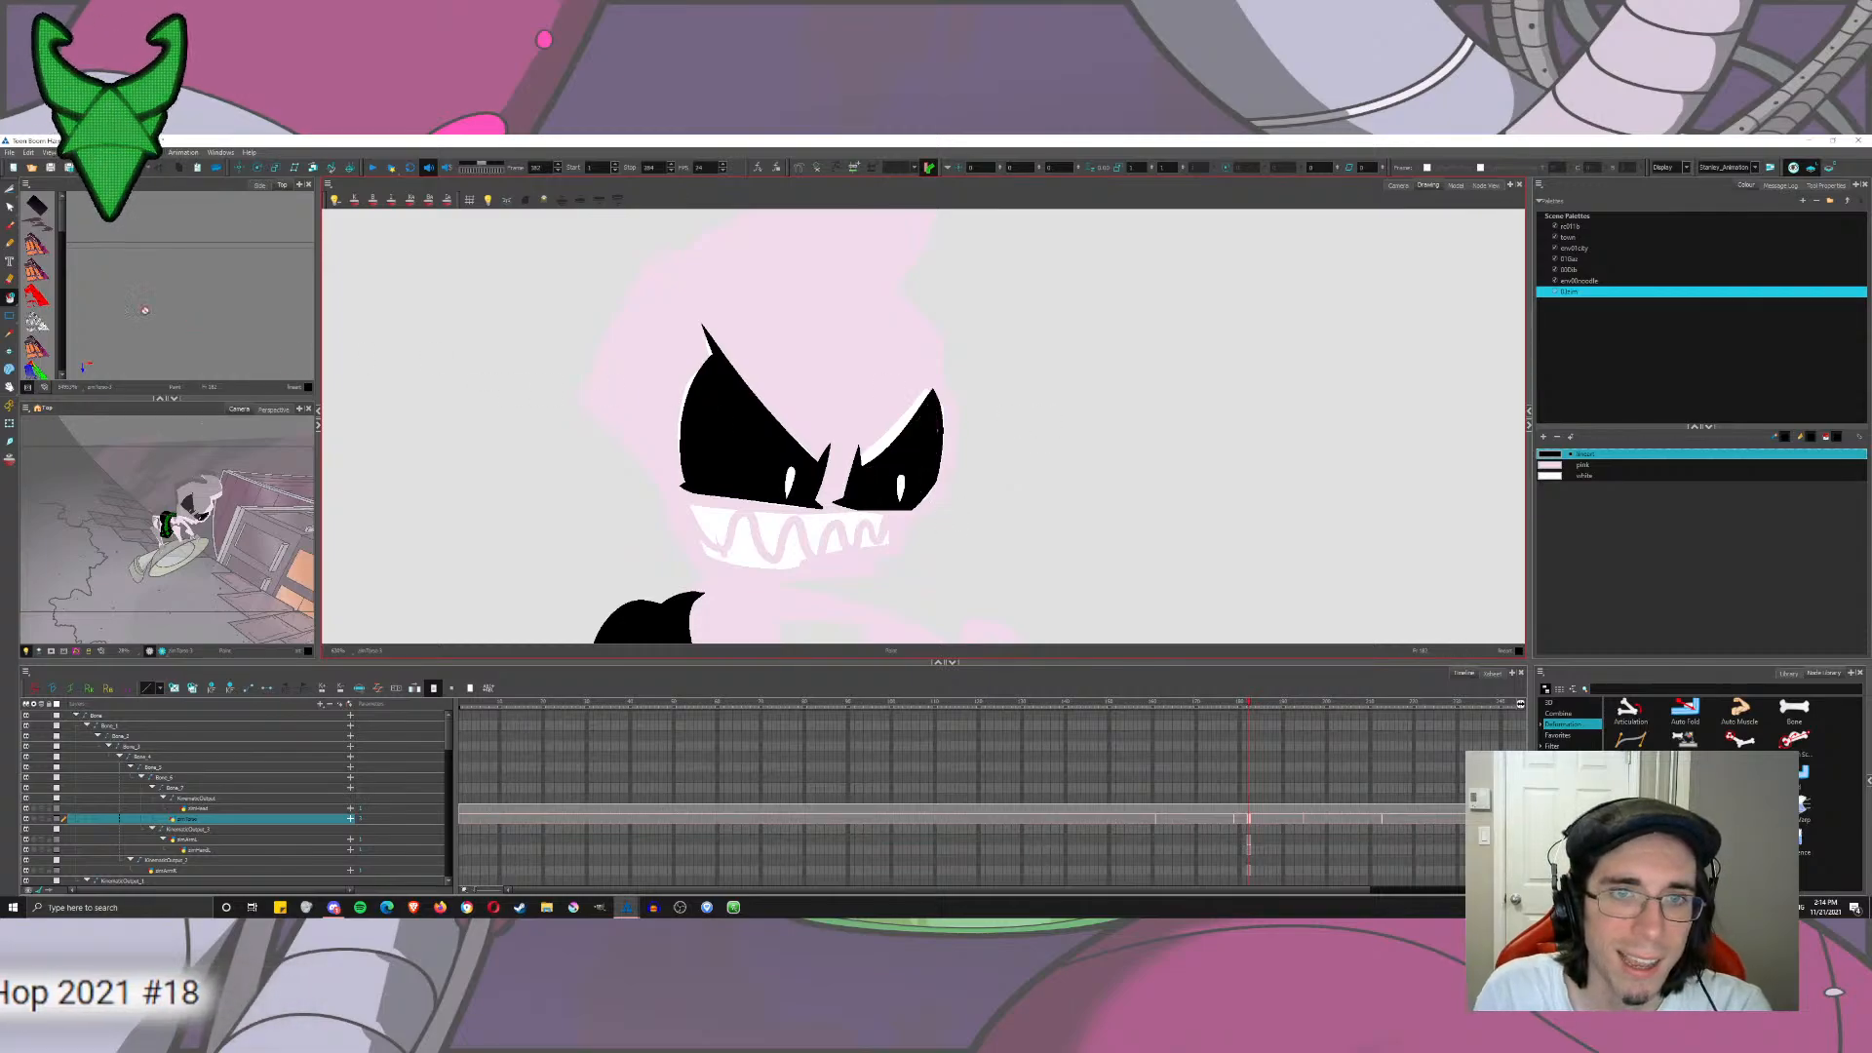
{"action": "scroll", "coordinate": [827, 415], "scroll_direction": "up", "scroll_amount": 5}
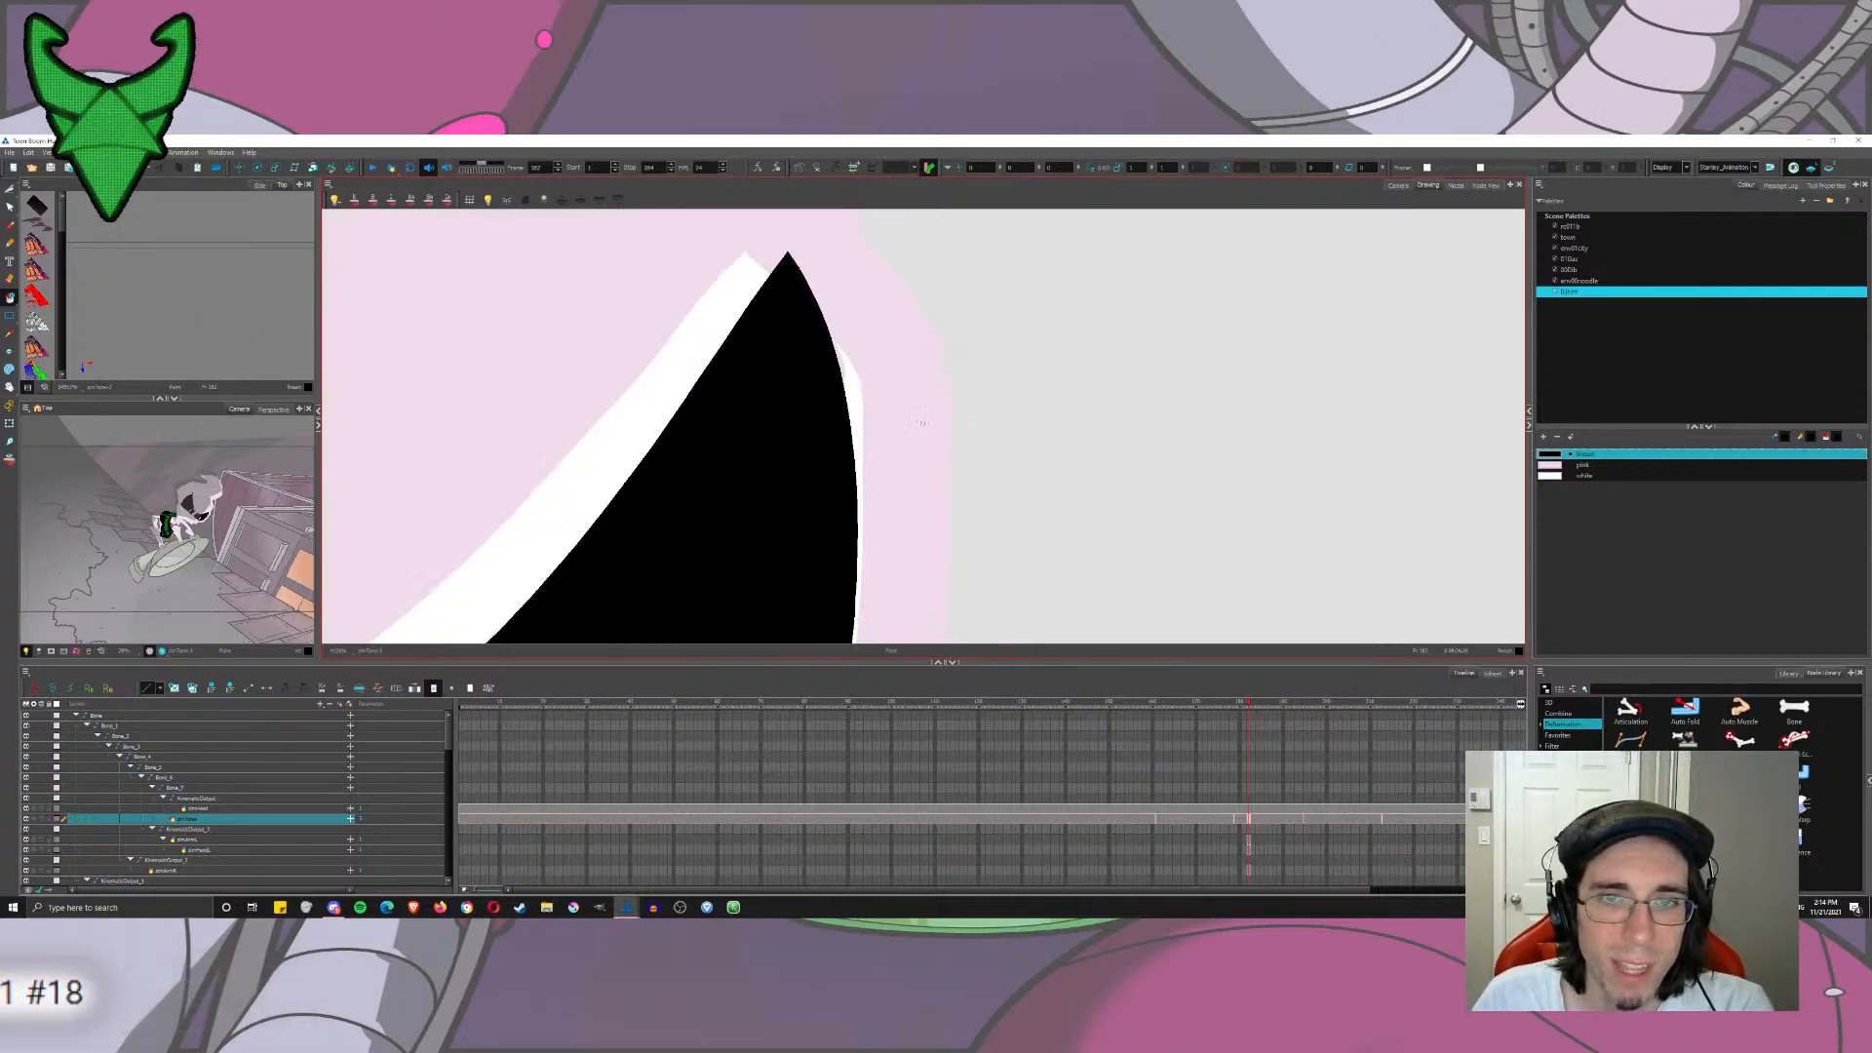
{"action": "scroll", "coordinate": [986, 390], "scroll_direction": "down", "scroll_amount": 4}
Step: Extend the smaller eye's upper outer corner with a short pointed black stroke
{"action": "left_click_drag", "start_coordinate": [987, 398], "coordinate": [946, 412]}
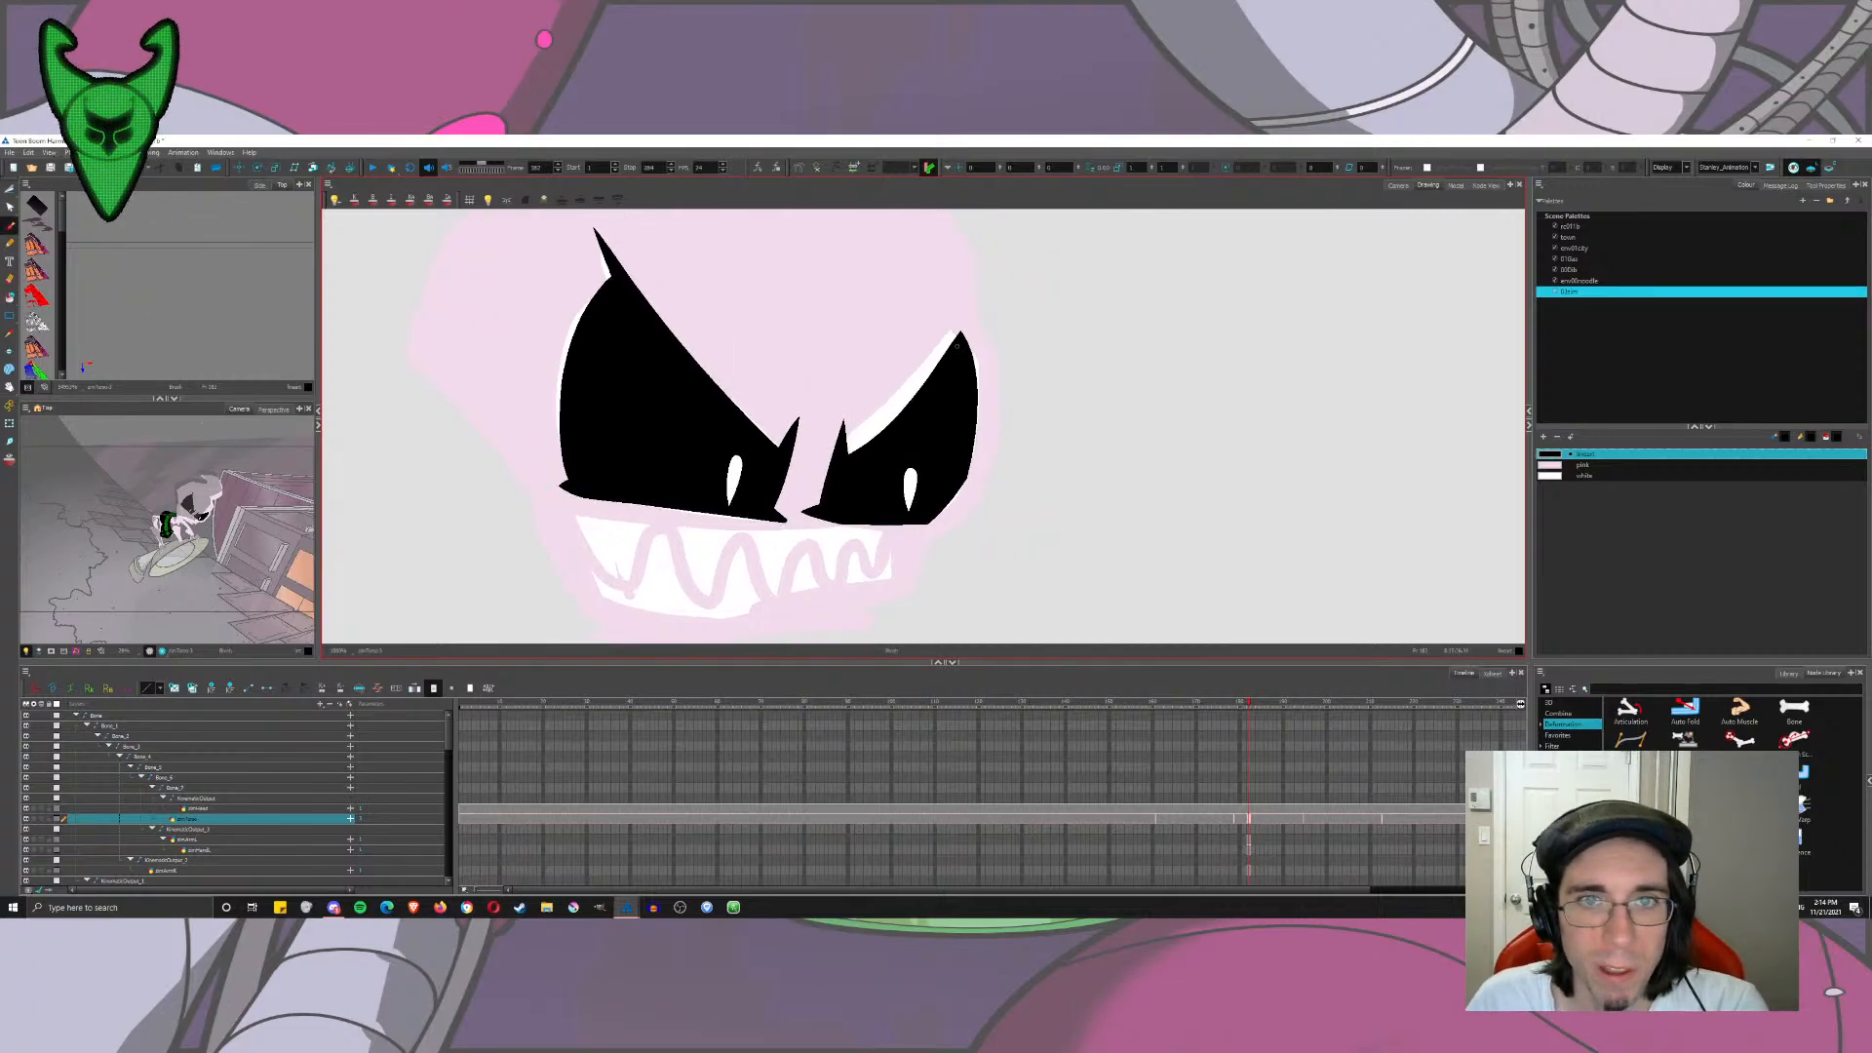
{"action": "key", "text": "ctrl+z"}
{"action": "left_click_drag", "start_coordinate": [960, 334], "coordinate": [978, 312]}
{"action": "key", "text": "ctrl+z"}
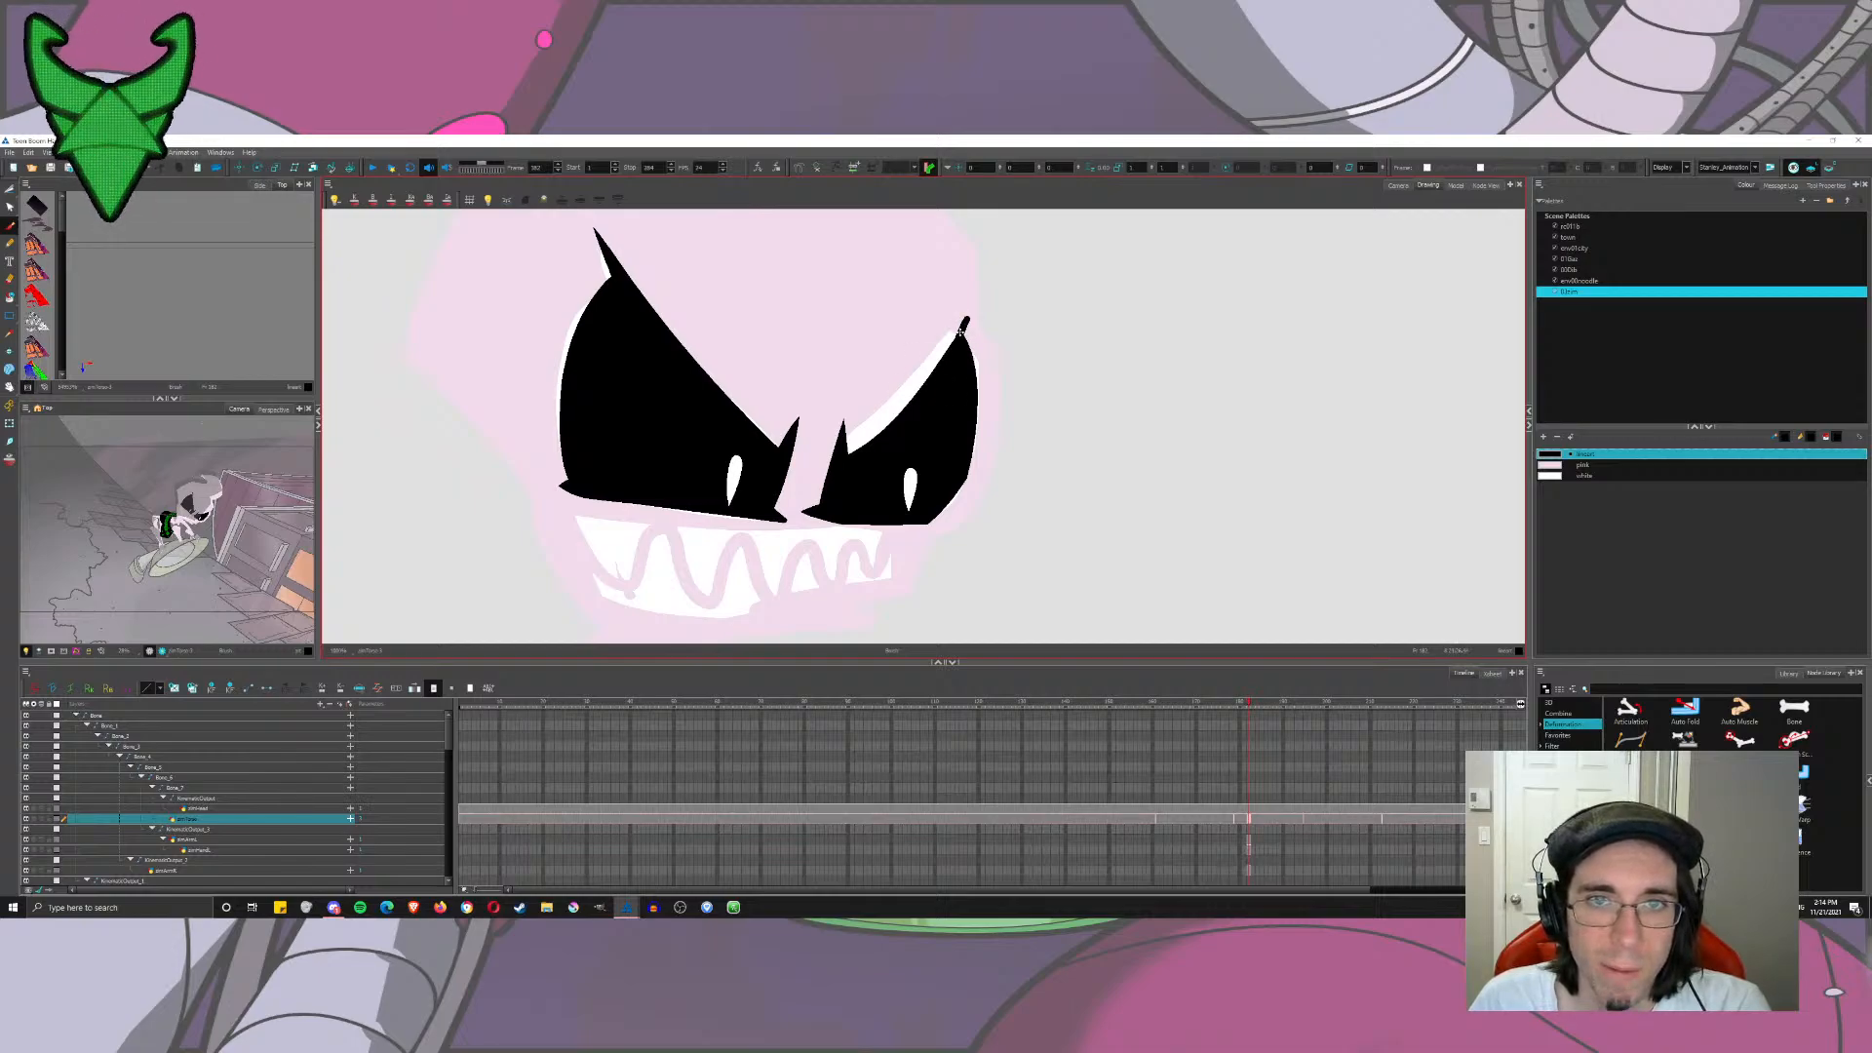
{"action": "scroll", "coordinate": [951, 360], "scroll_direction": "down", "scroll_amount": 3}
{"action": "scroll", "coordinate": [801, 488], "scroll_direction": "down", "scroll_amount": 1}
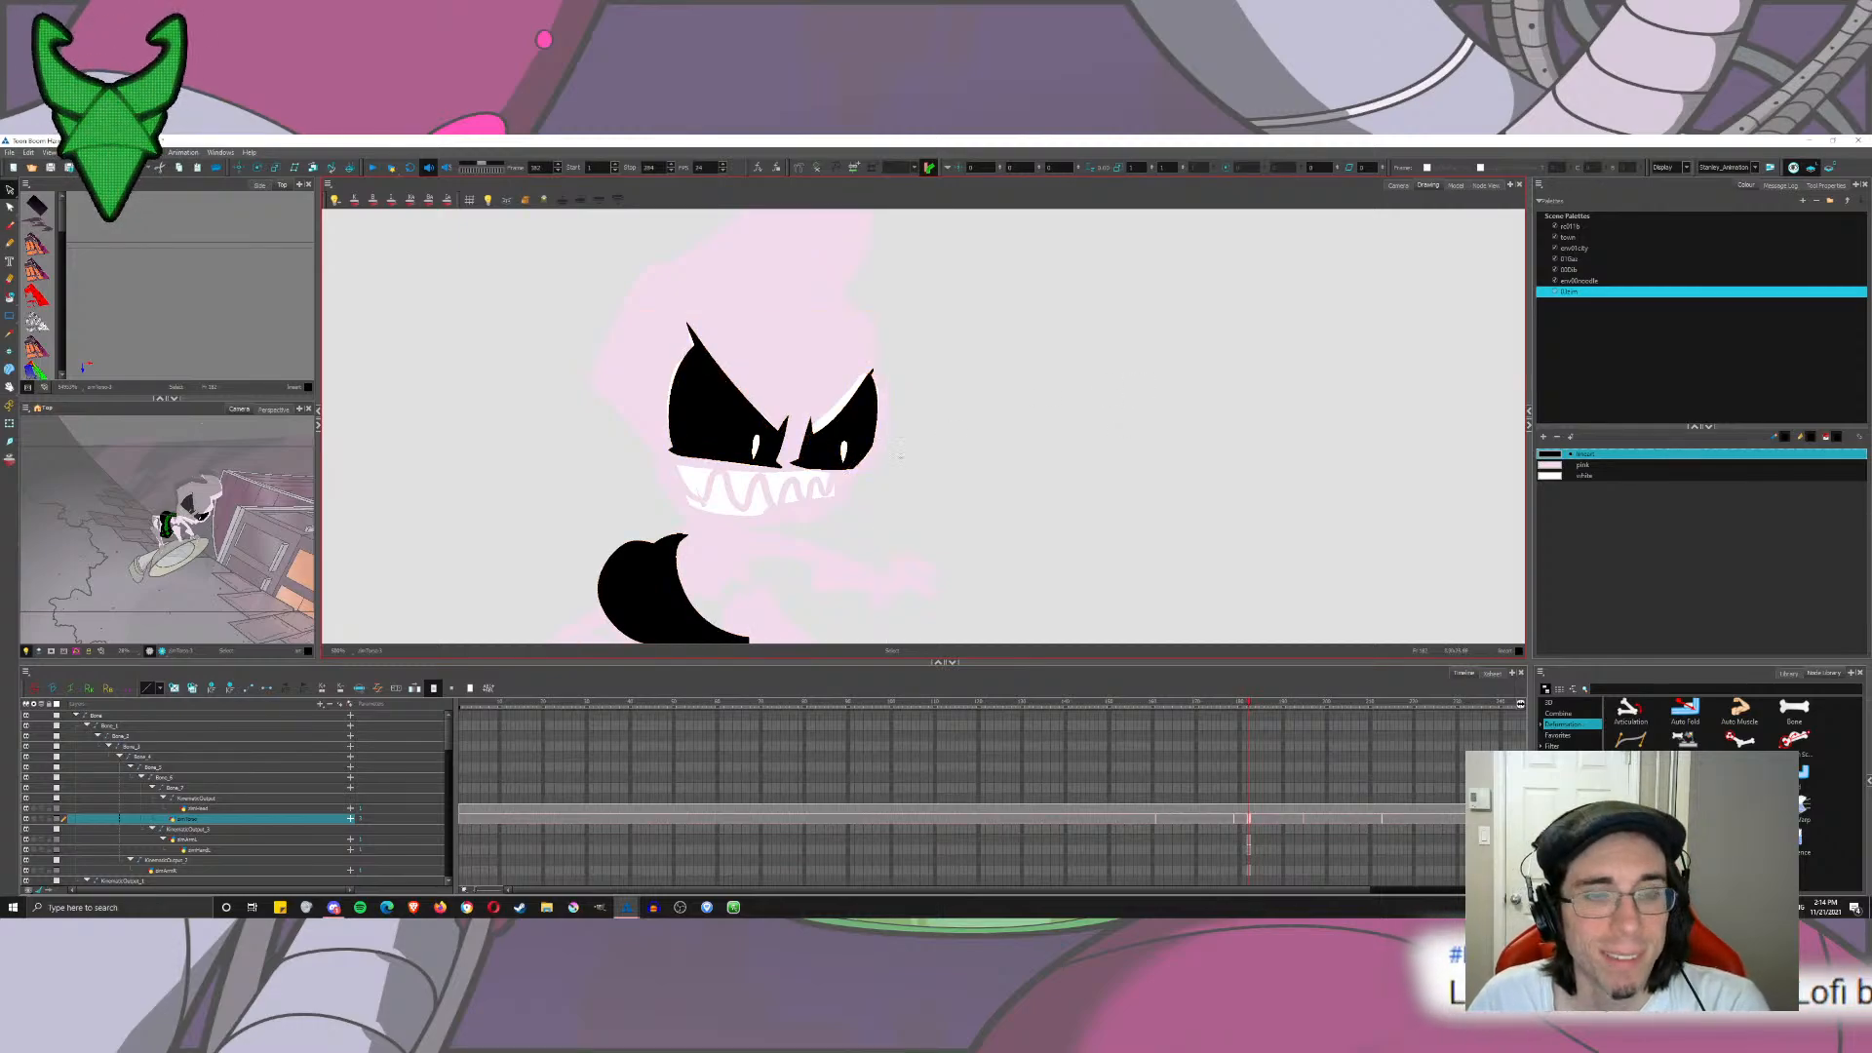
Step: Select both black eye shapes and recolour them white
{"action": "scroll", "coordinate": [883, 493], "scroll_direction": "up", "scroll_amount": 3}
{"action": "left_click", "coordinate": [889, 444]}
{"action": "left_click", "coordinate": [611, 415], "text": "shift"}
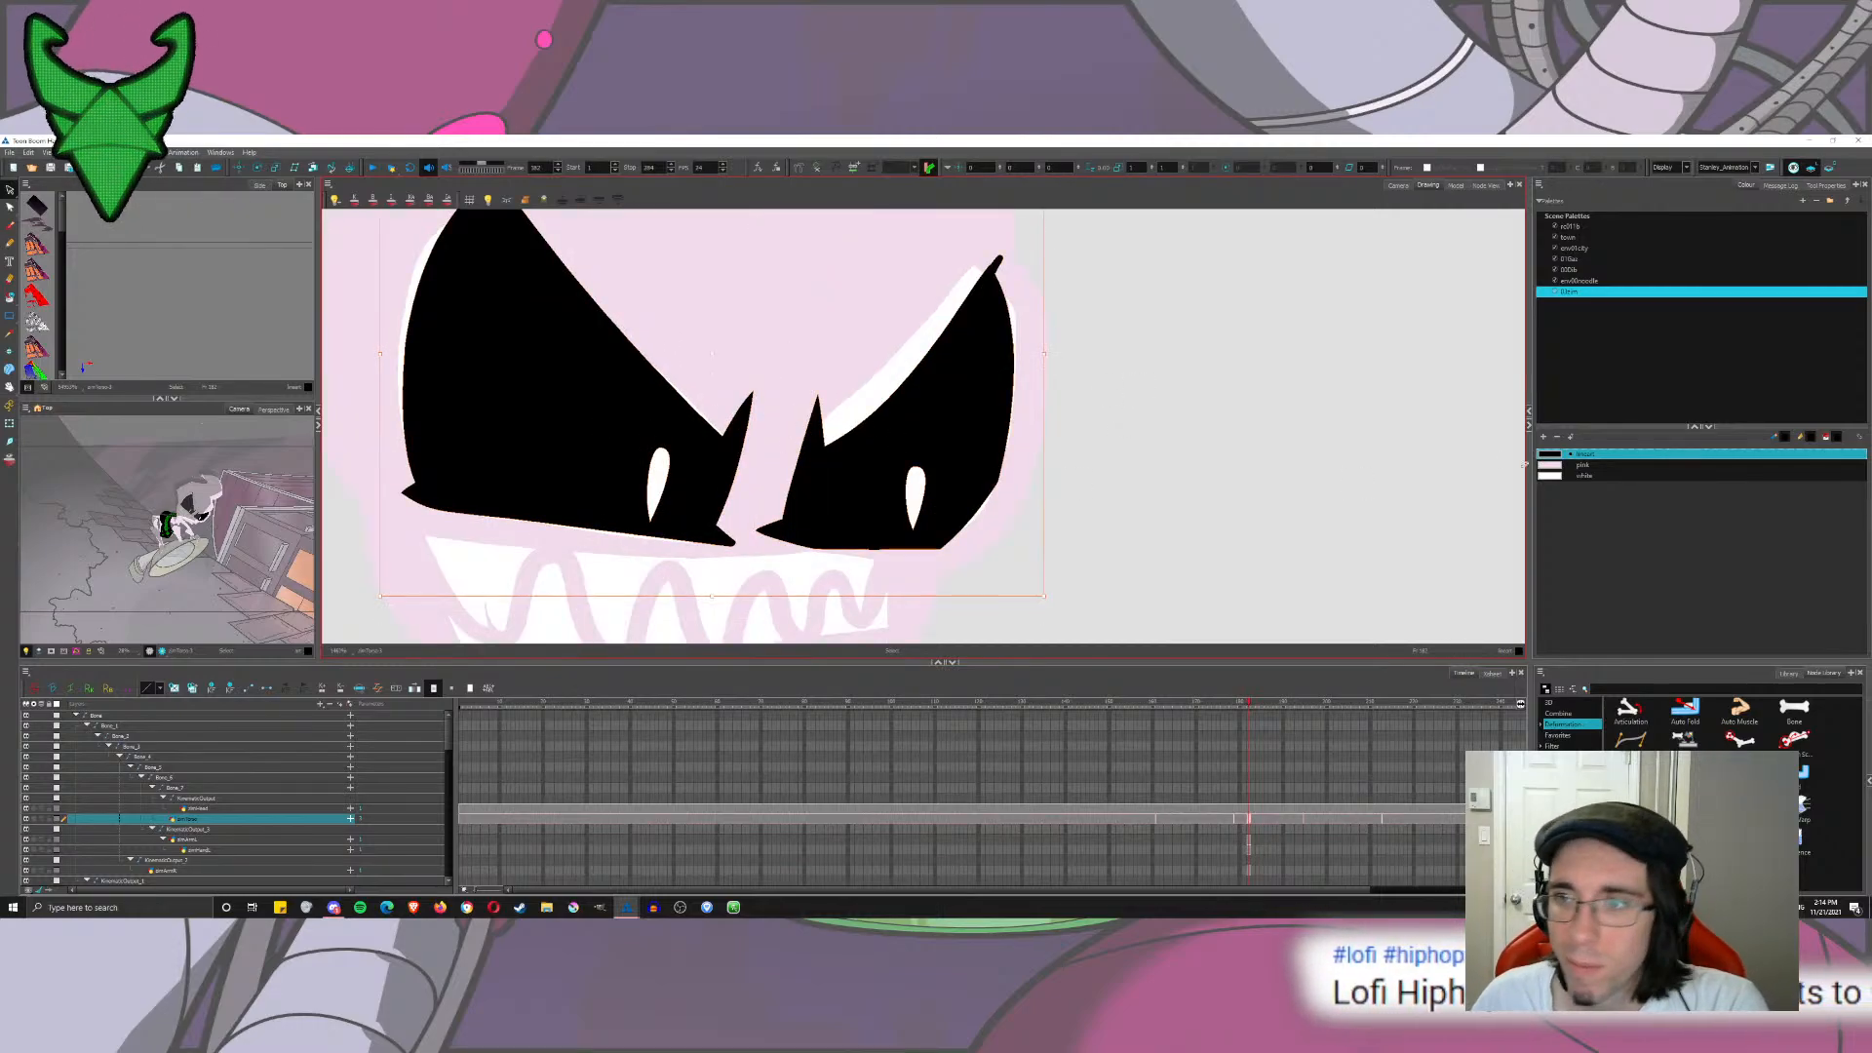
{"action": "left_click", "coordinate": [1547, 475]}
{"action": "left_click", "coordinate": [1424, 459]}
Step: Select both pupils and recolour them black
{"action": "left_click", "coordinate": [916, 479]}
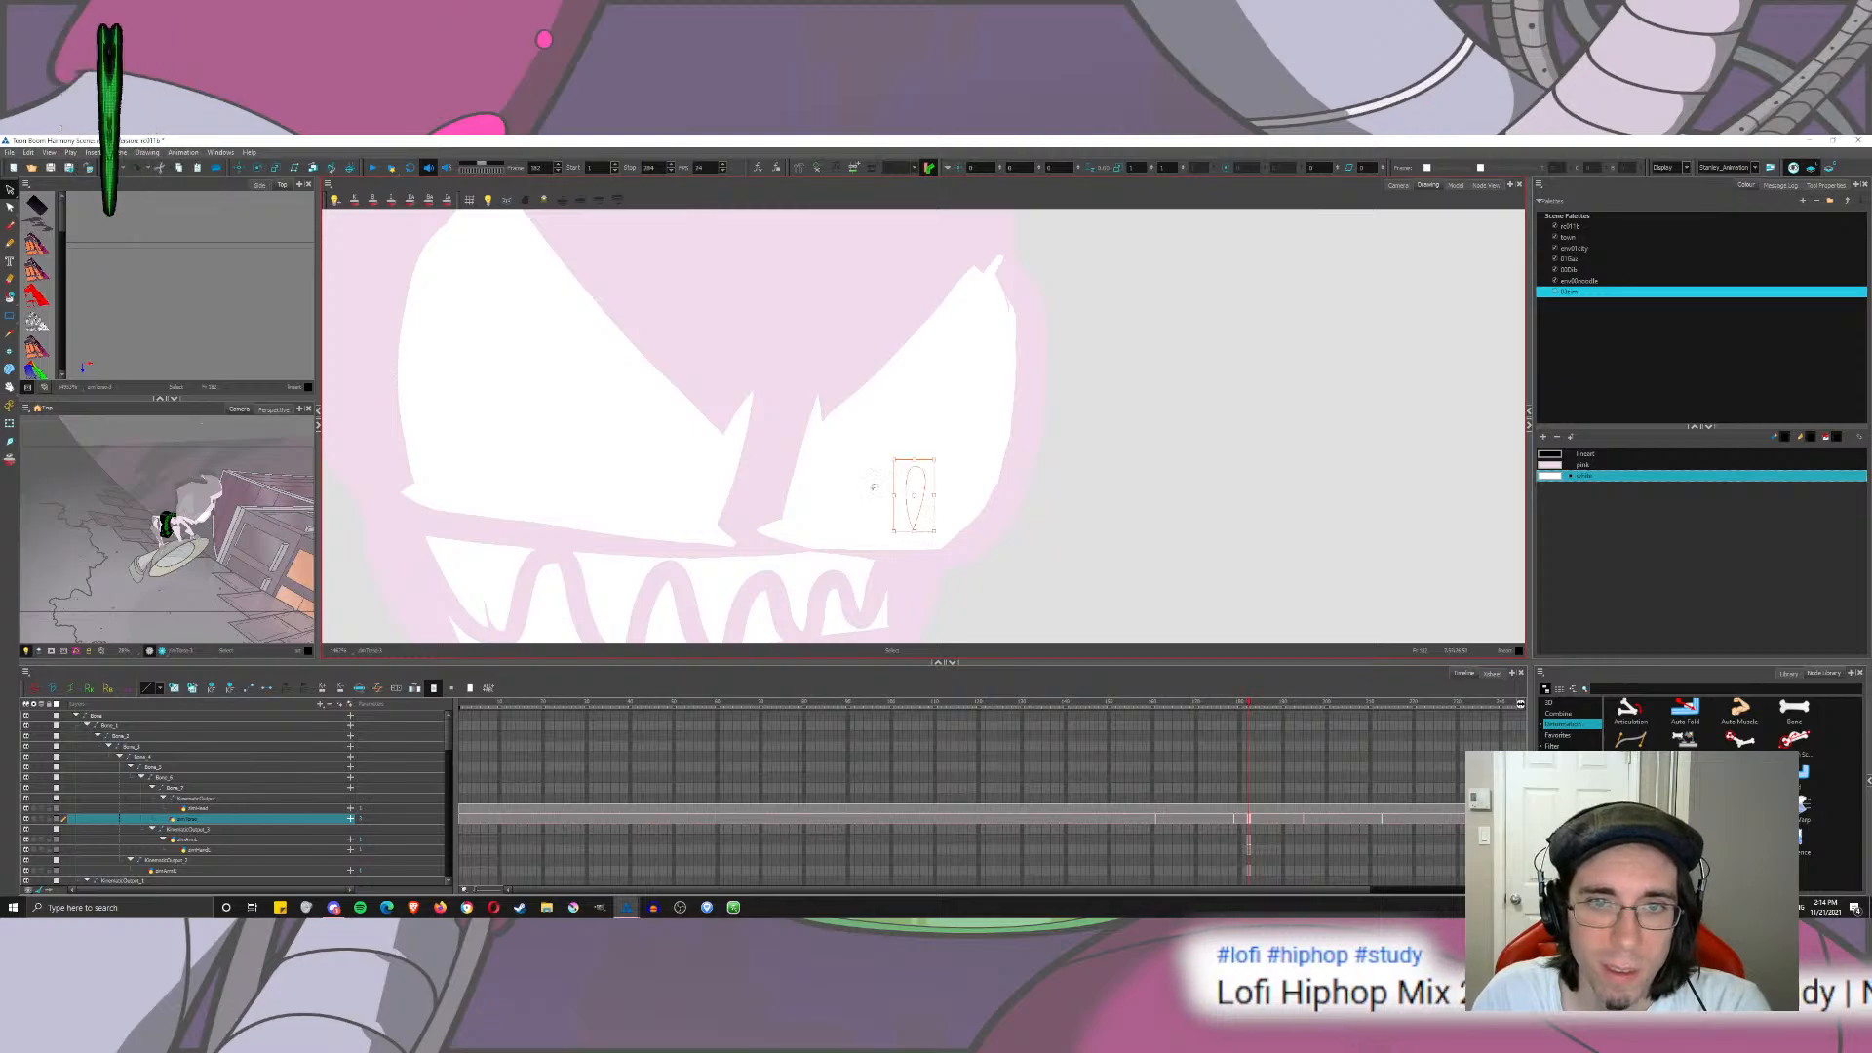
{"action": "left_click", "coordinate": [658, 479], "text": "shift"}
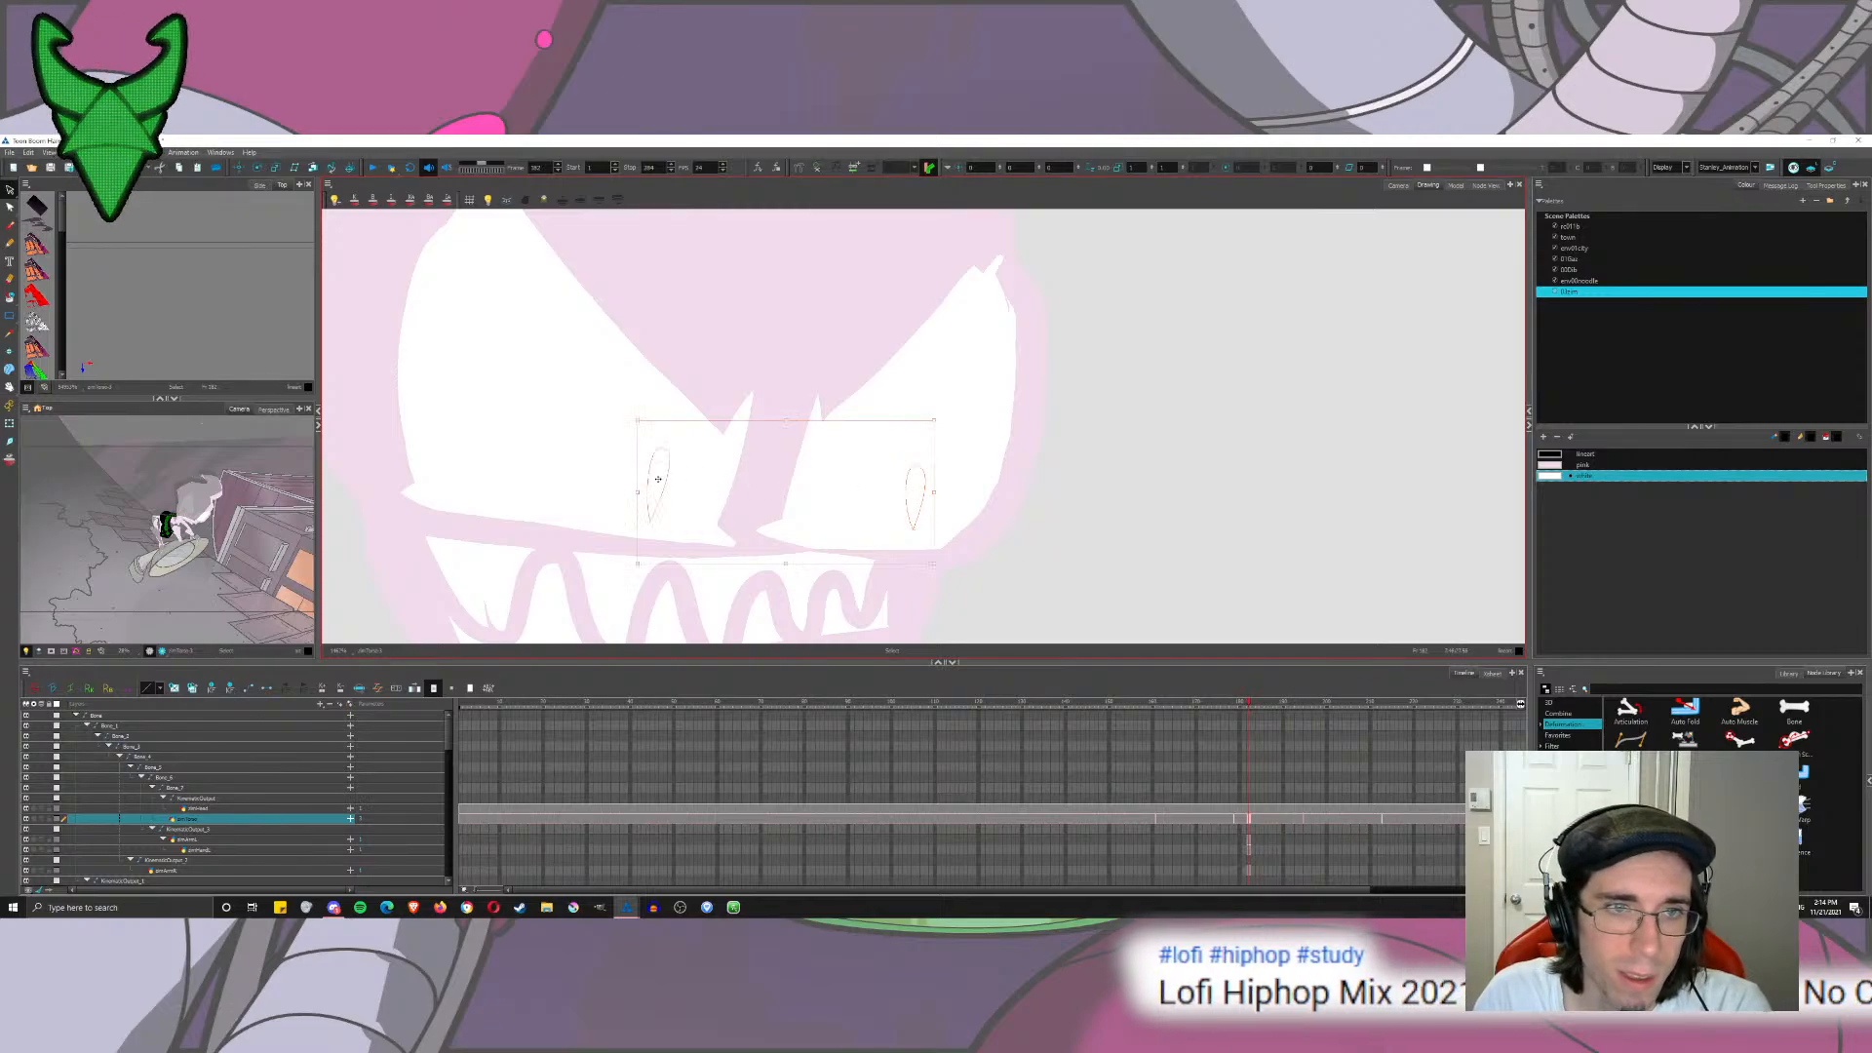
{"action": "left_click", "coordinate": [1550, 455]}
{"action": "scroll", "coordinate": [891, 452], "scroll_direction": "down", "scroll_amount": 5}
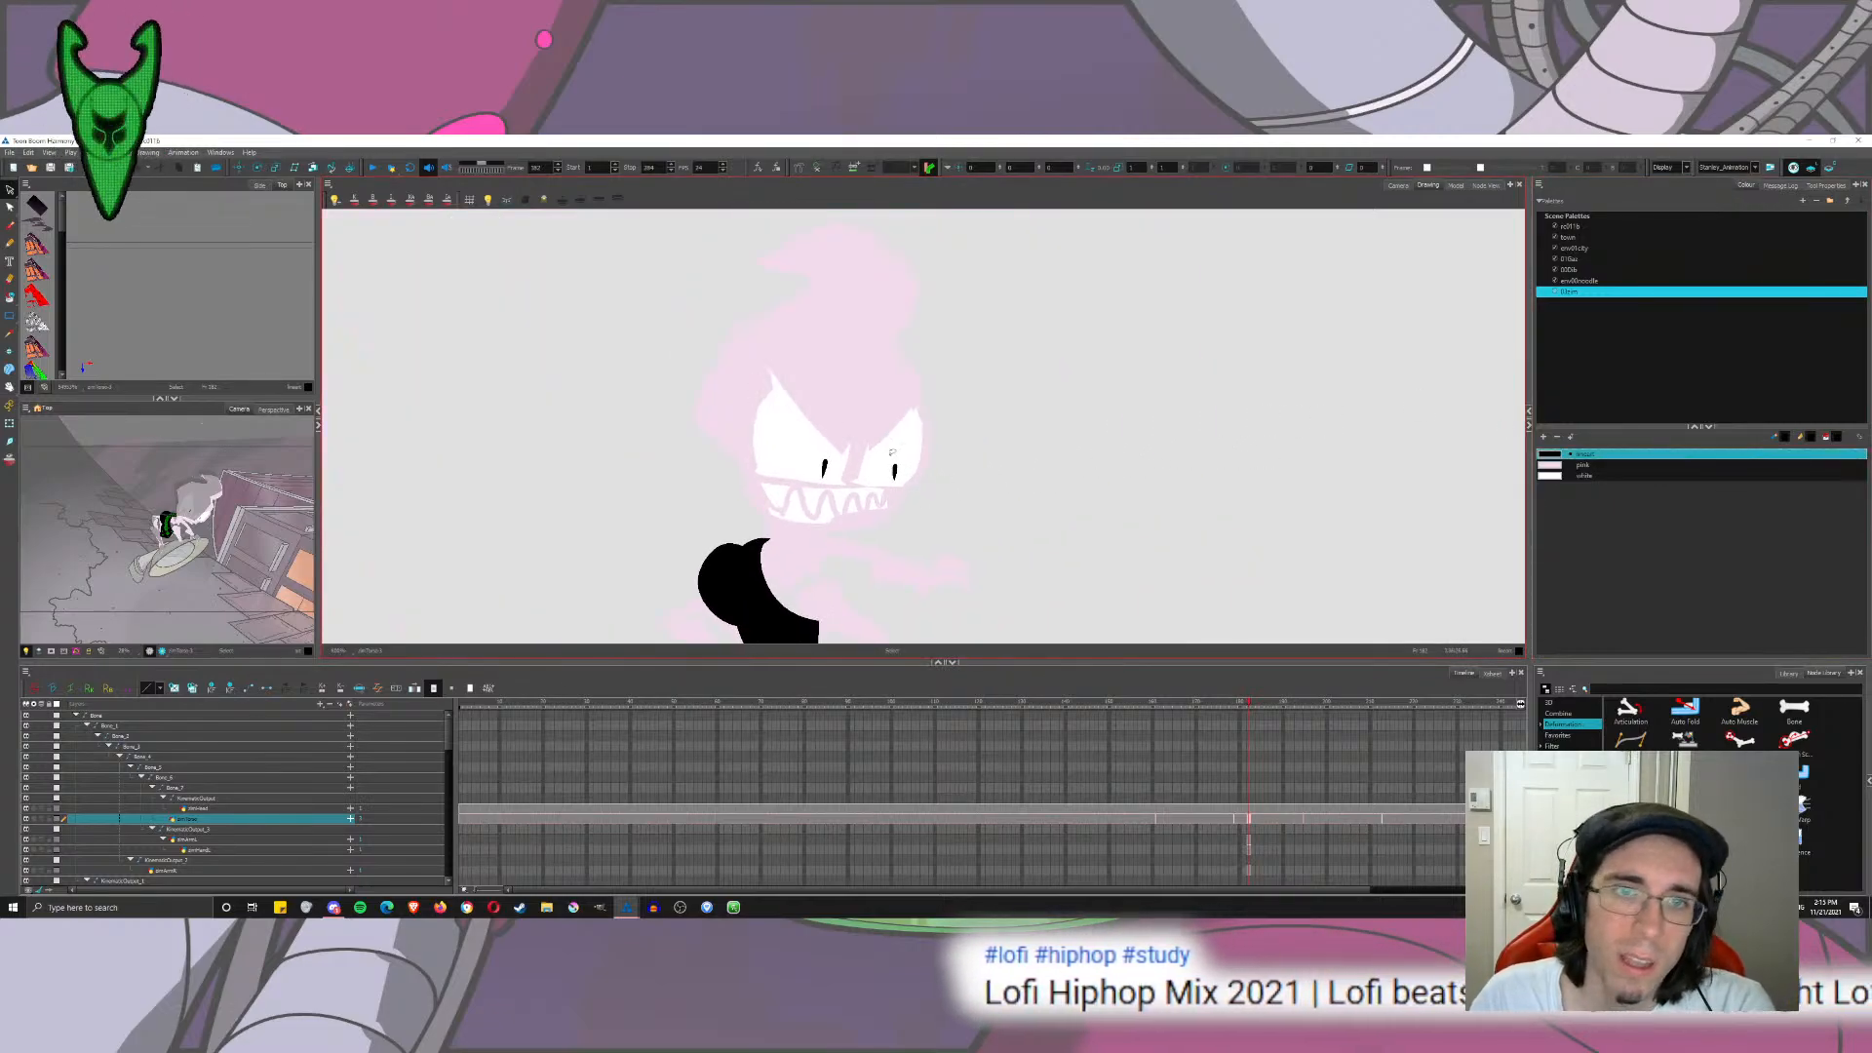
Step: Try a thick black outline from the smaller eye's upper tip around its outer side and bottom, then undo it
{"action": "scroll", "coordinate": [892, 451], "scroll_direction": "up", "scroll_amount": 5}
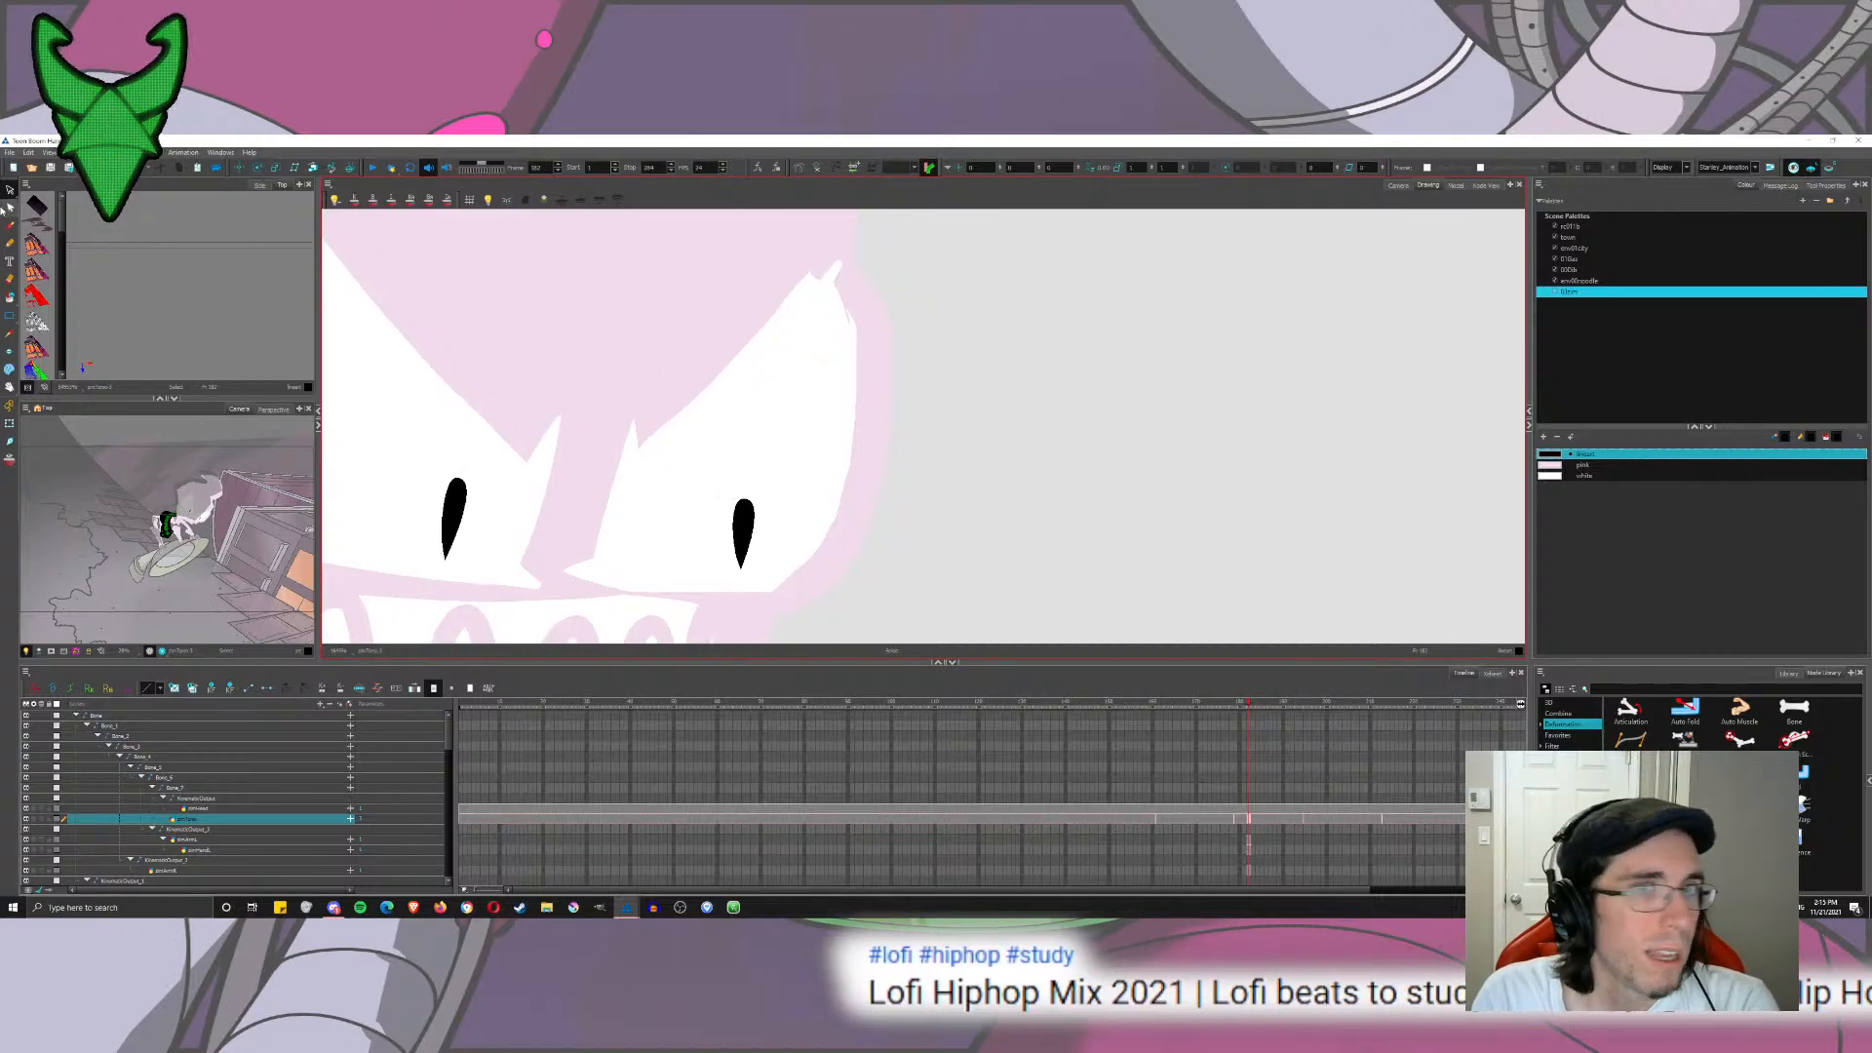
{"action": "left_click", "coordinate": [853, 317]}
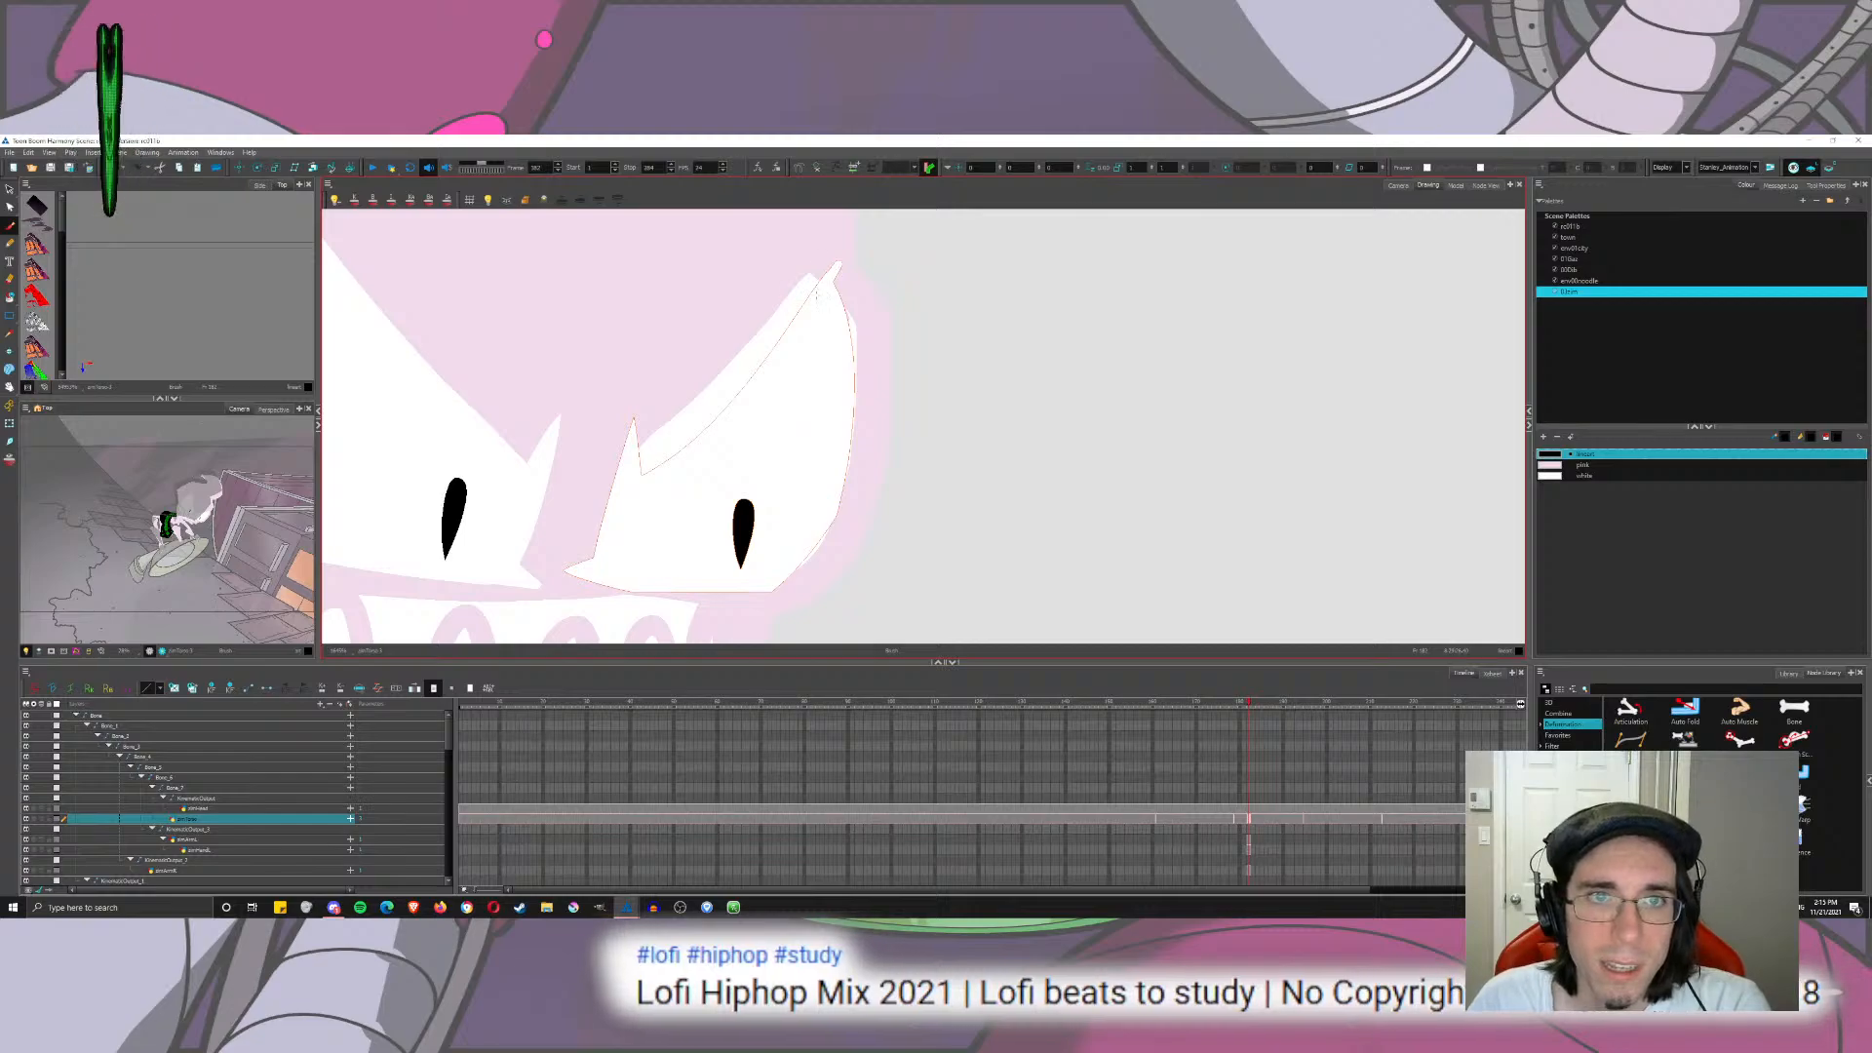
{"action": "mouse_move", "coordinate": [811, 297]}
{"action": "left_mouse_down"}
{"action": "mouse_move", "coordinate": [844, 261]}
{"action": "mouse_move", "coordinate": [856, 391]}
{"action": "mouse_move", "coordinate": [837, 528]}
{"action": "mouse_move", "coordinate": [758, 591]}
{"action": "mouse_move", "coordinate": [610, 576]}
{"action": "left_mouse_up"}
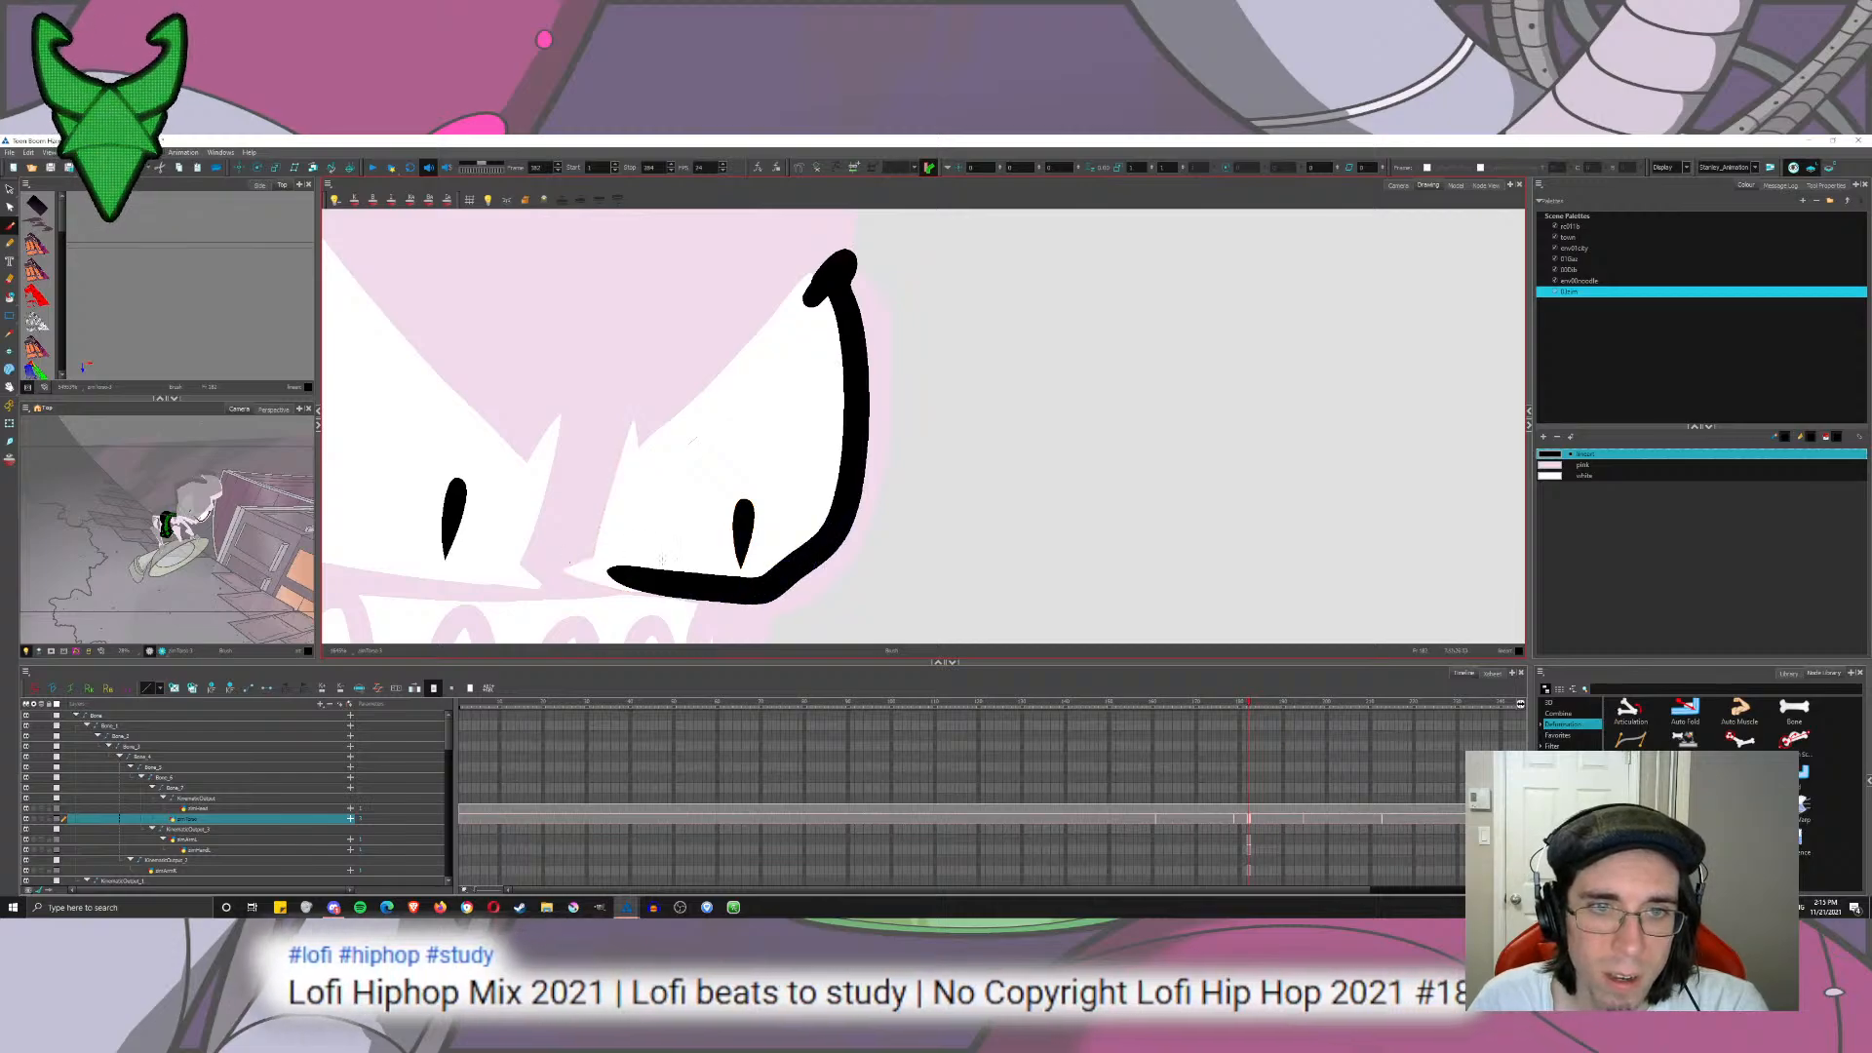
{"action": "key", "text": "ctrl+z"}
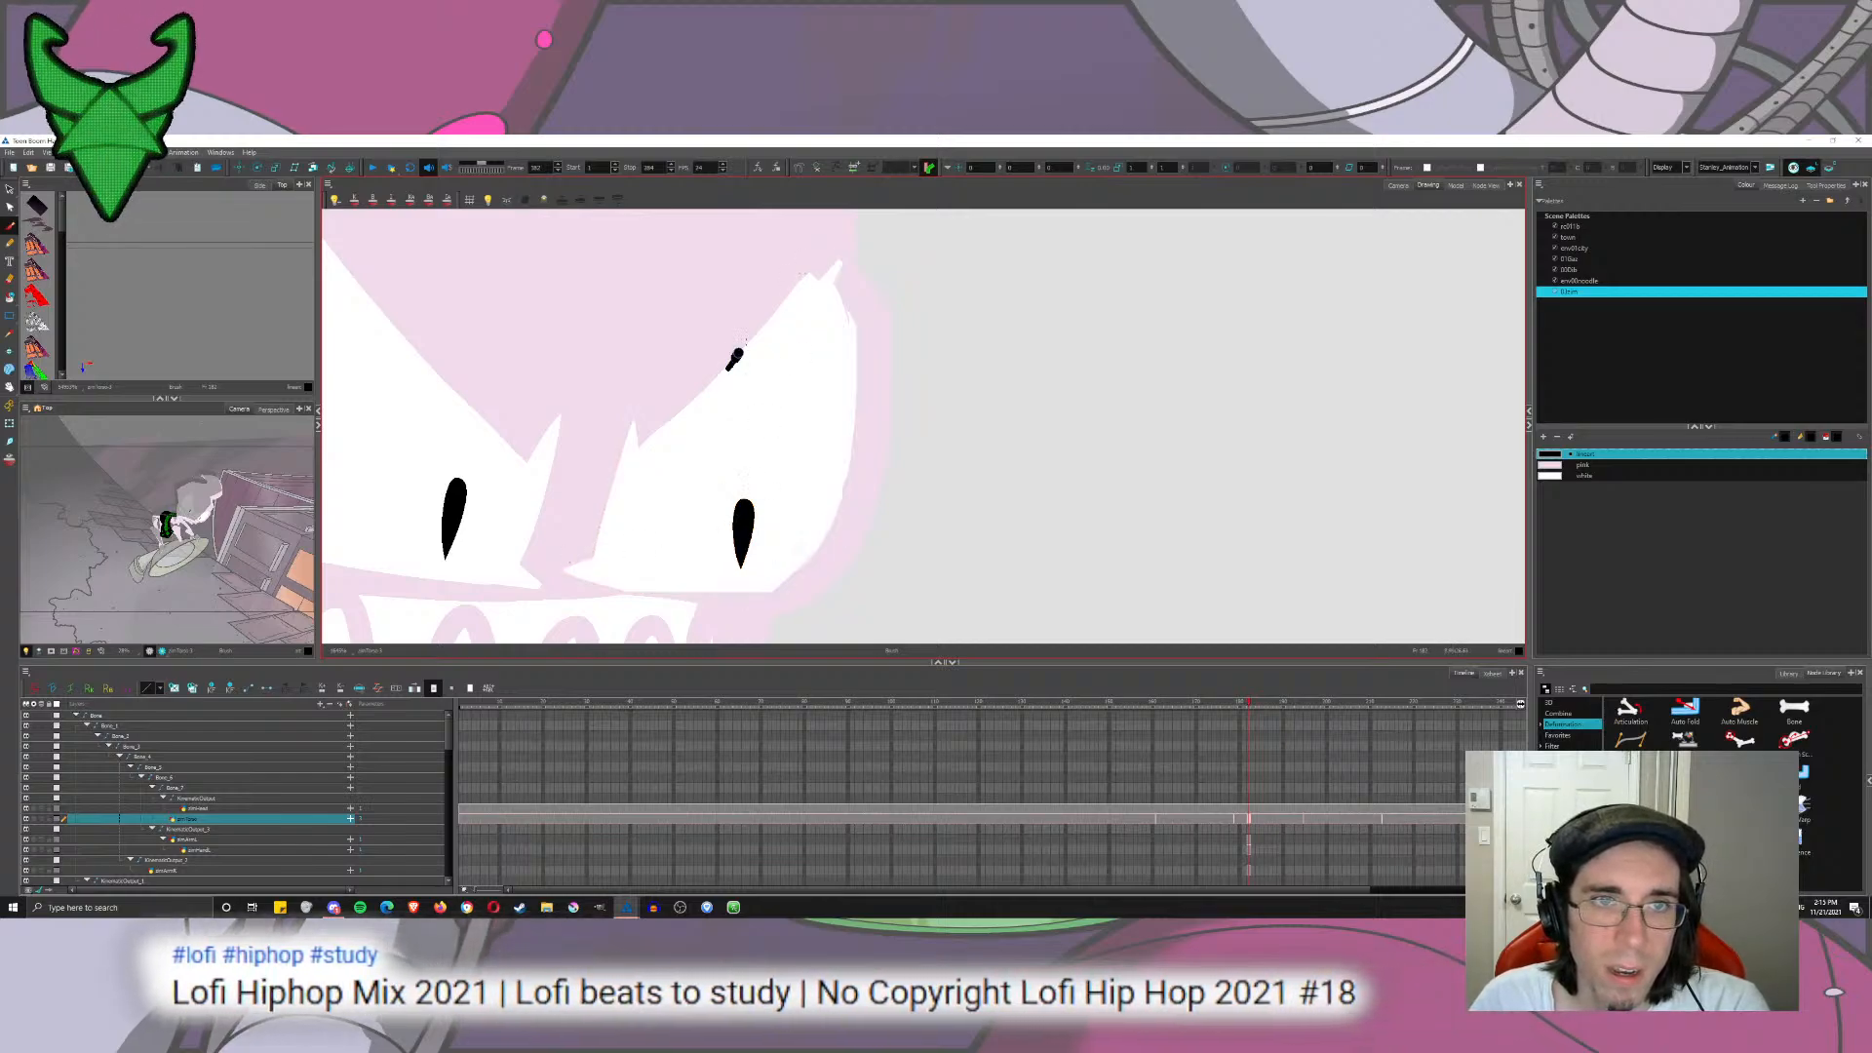
Step: Draw a black outline around the smaller eye's upper tip, outer side and bottom, and place it behind the white eye shape
{"action": "mouse_move", "coordinate": [736, 358]}
{"action": "left_mouse_down"}
{"action": "mouse_move", "coordinate": [808, 261]}
{"action": "mouse_move", "coordinate": [850, 264]}
{"action": "mouse_move", "coordinate": [842, 487]}
{"action": "mouse_move", "coordinate": [770, 589]}
{"action": "mouse_move", "coordinate": [629, 583]}
{"action": "left_mouse_up"}
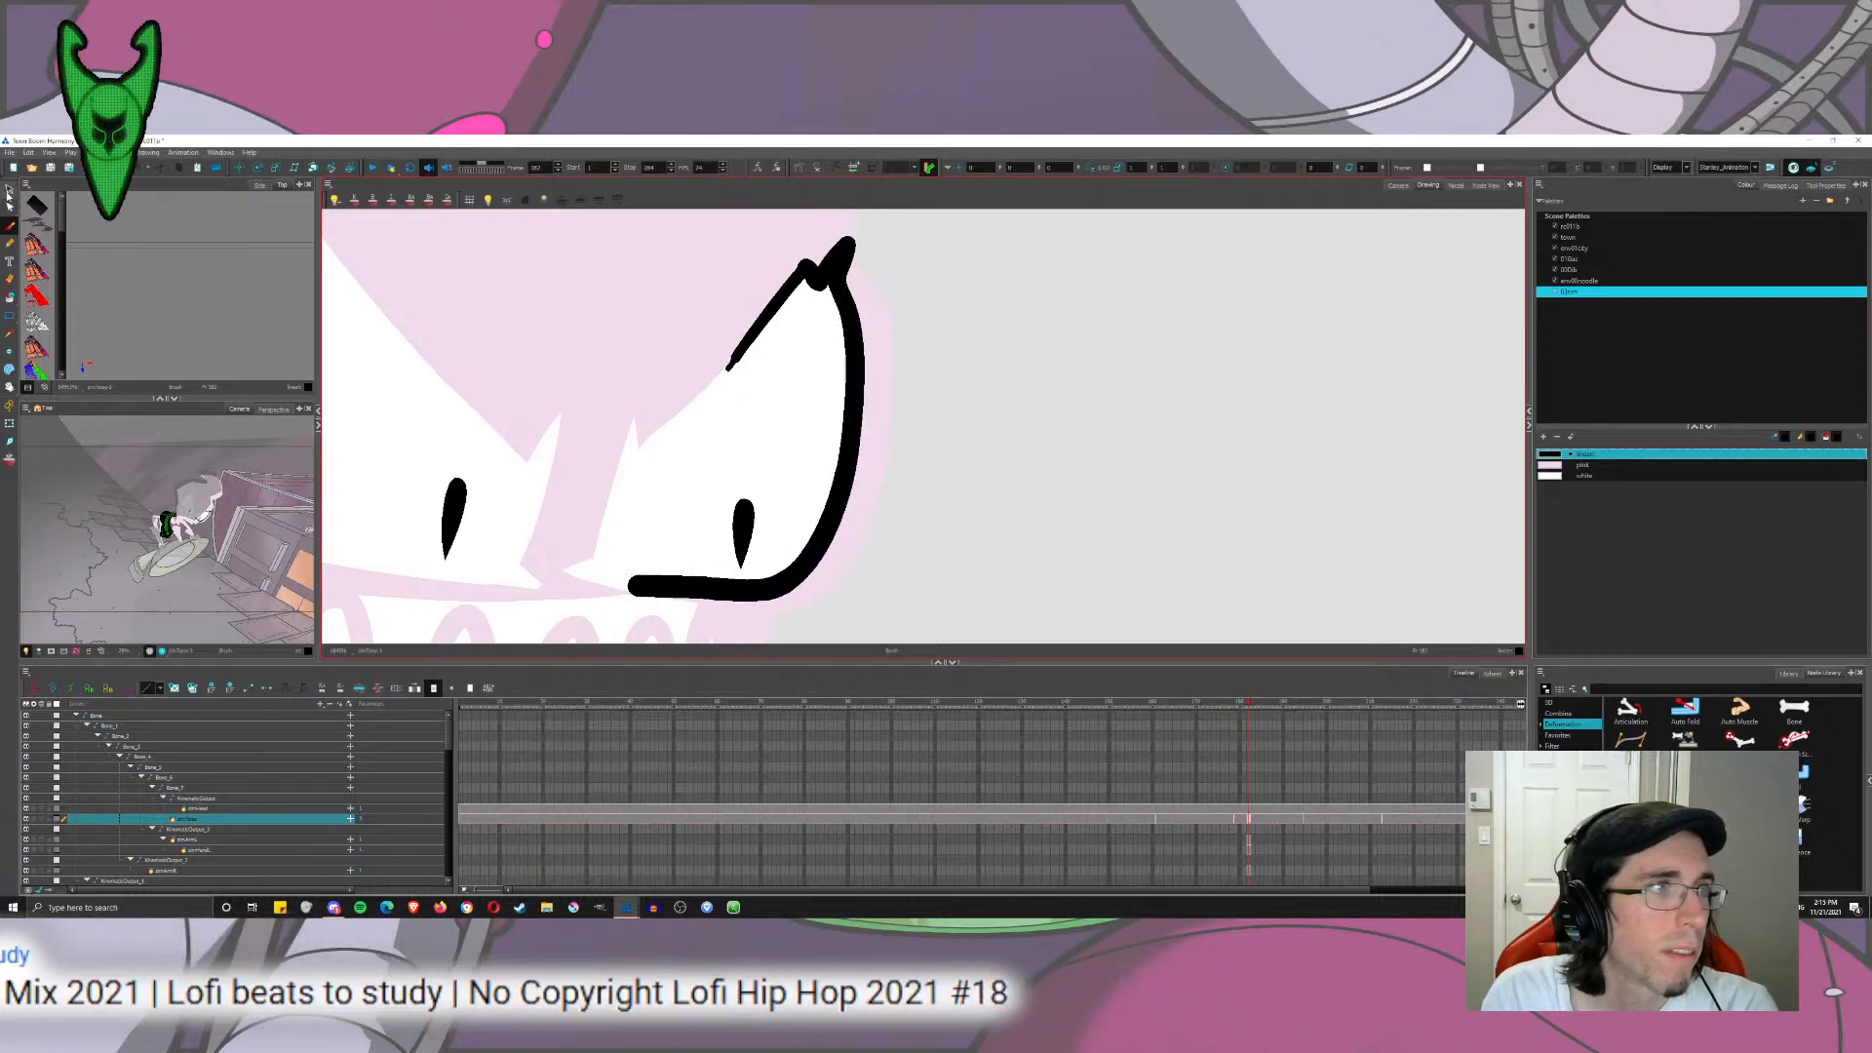
{"action": "left_click", "coordinate": [841, 260]}
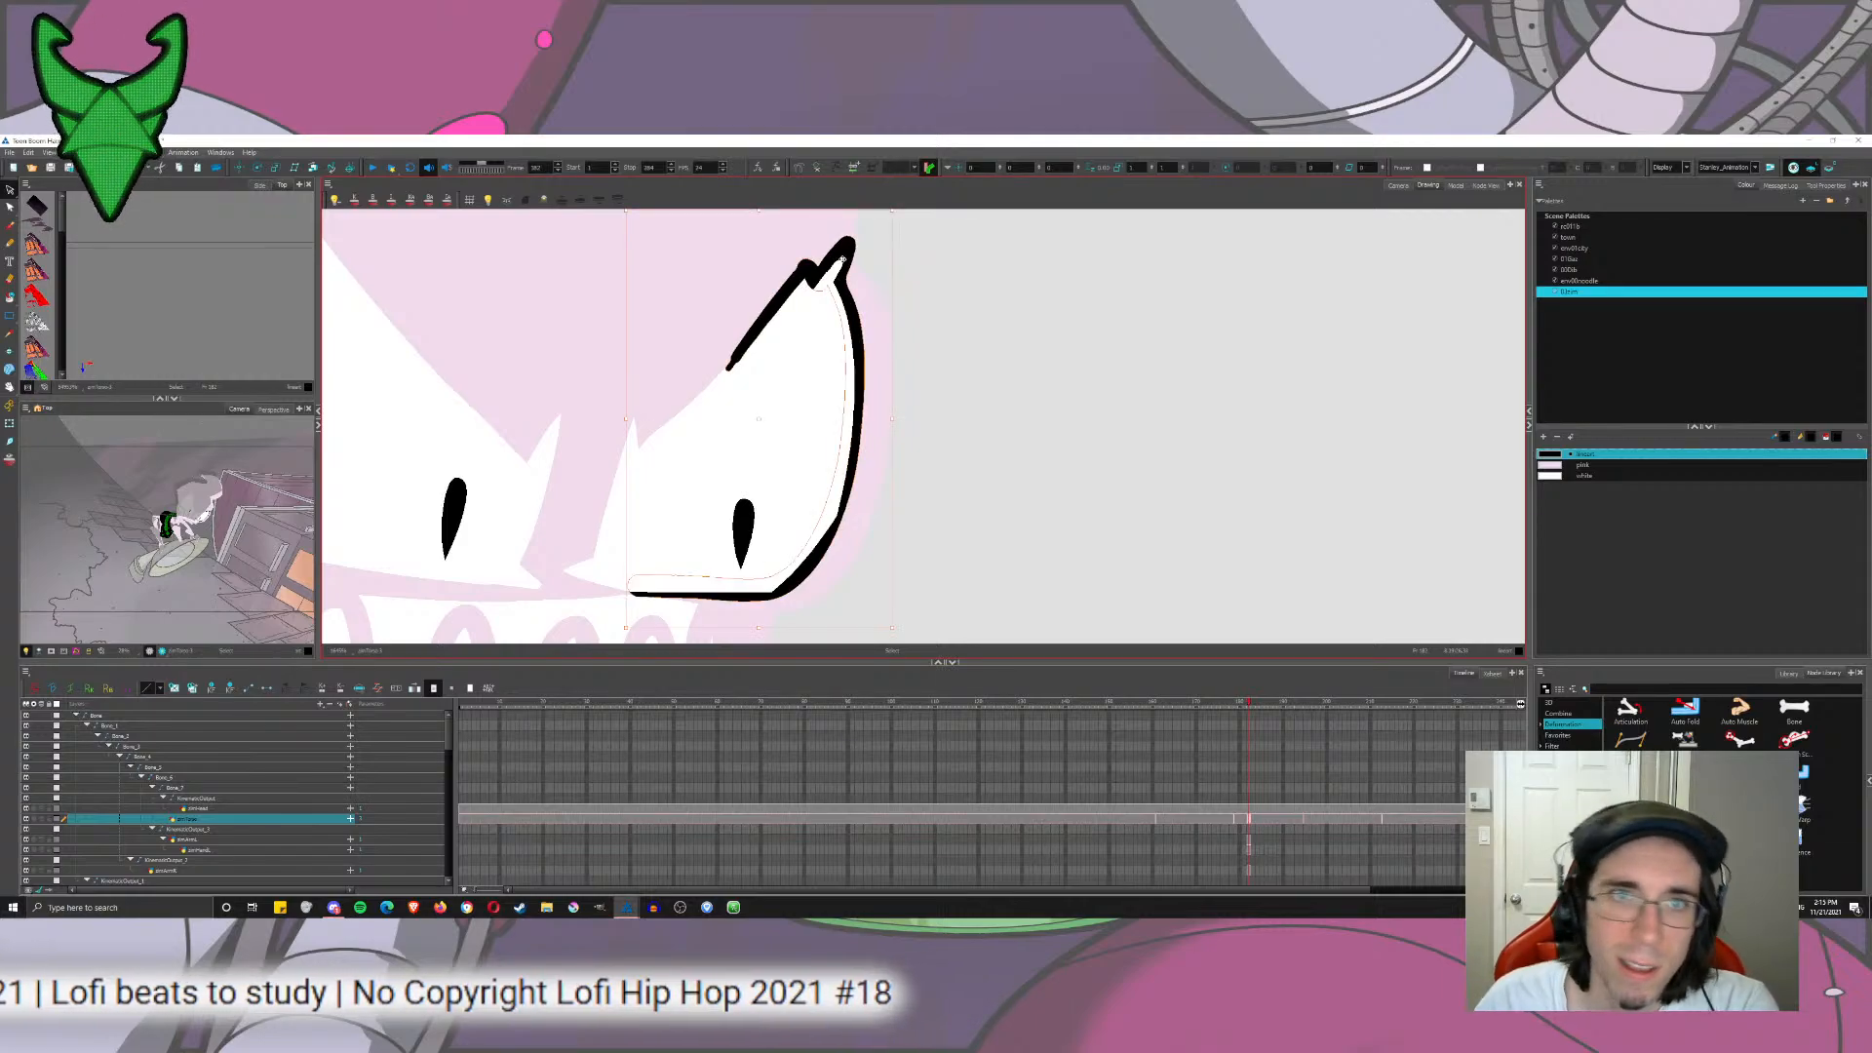
{"action": "scroll", "coordinate": [1199, 419], "scroll_direction": "down", "scroll_amount": 4}
{"action": "scroll", "coordinate": [1039, 298], "scroll_direction": "up", "scroll_amount": 5}
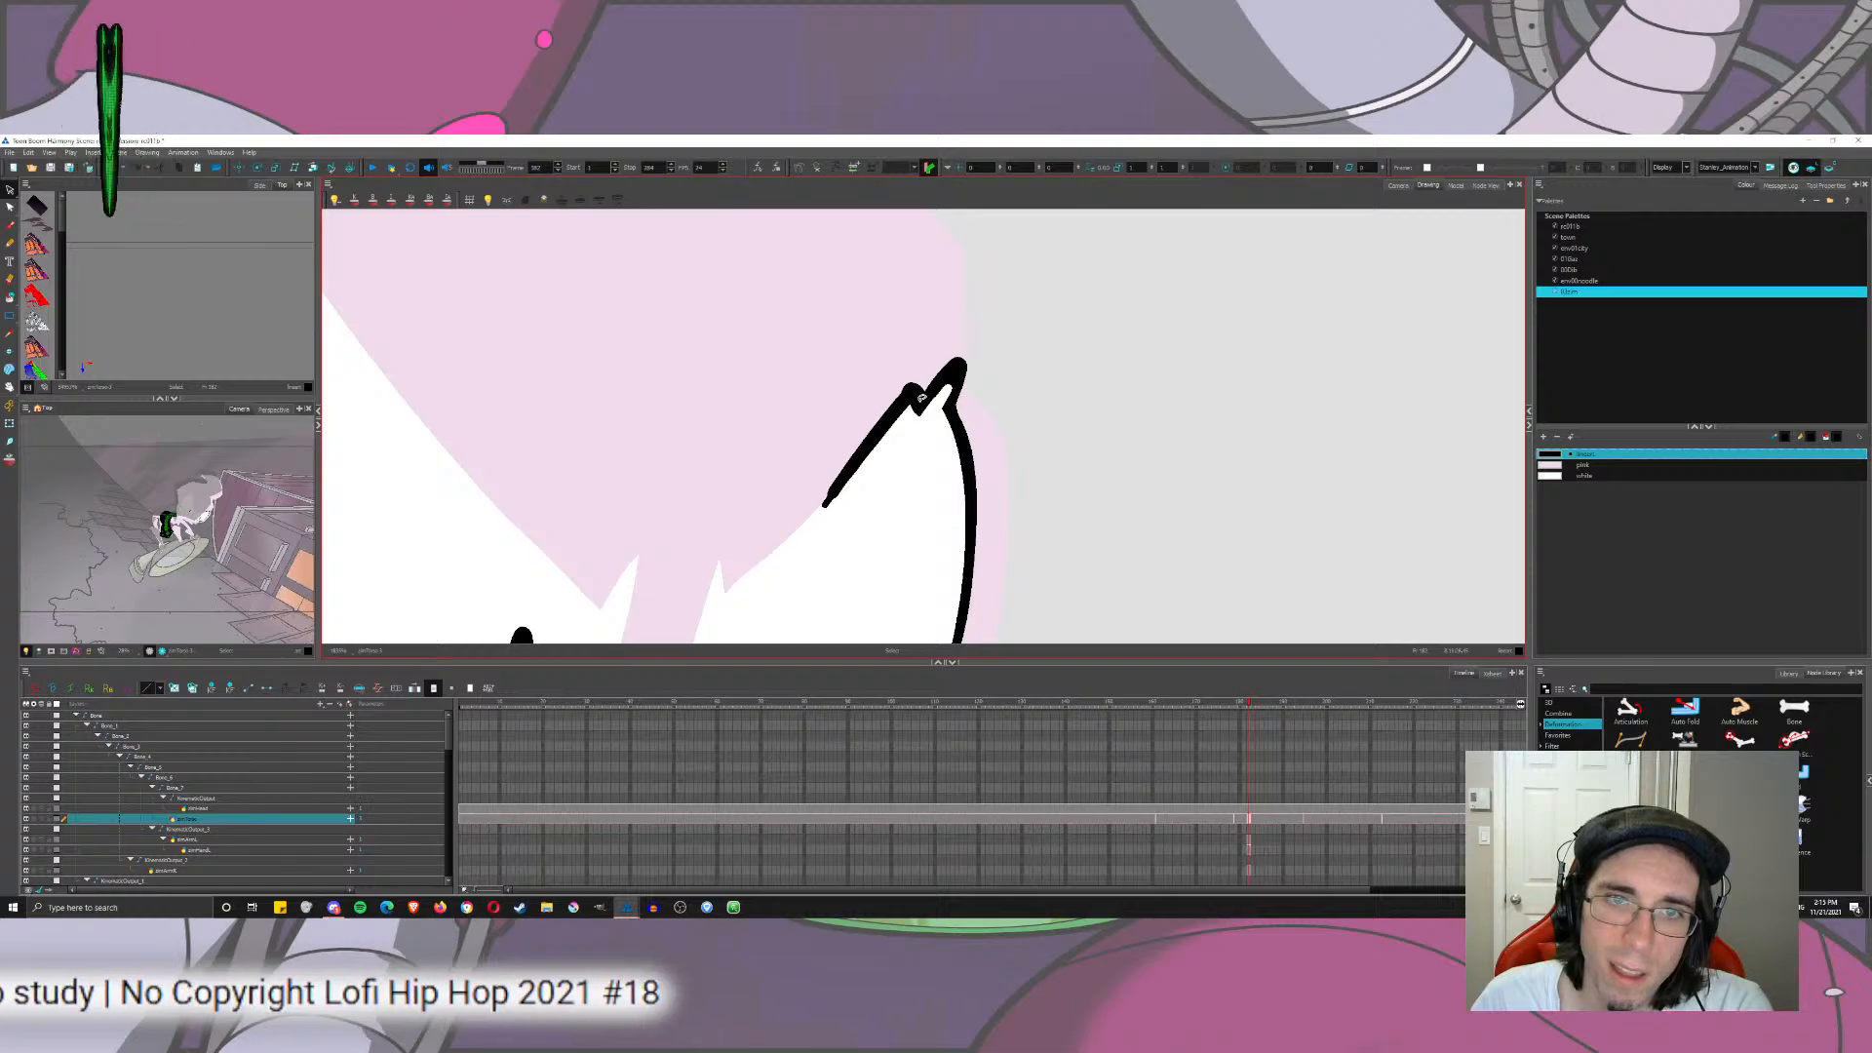
{"action": "scroll", "coordinate": [921, 397], "scroll_direction": "down", "scroll_amount": 4}
{"action": "scroll", "coordinate": [926, 415], "scroll_direction": "up", "scroll_amount": 4}
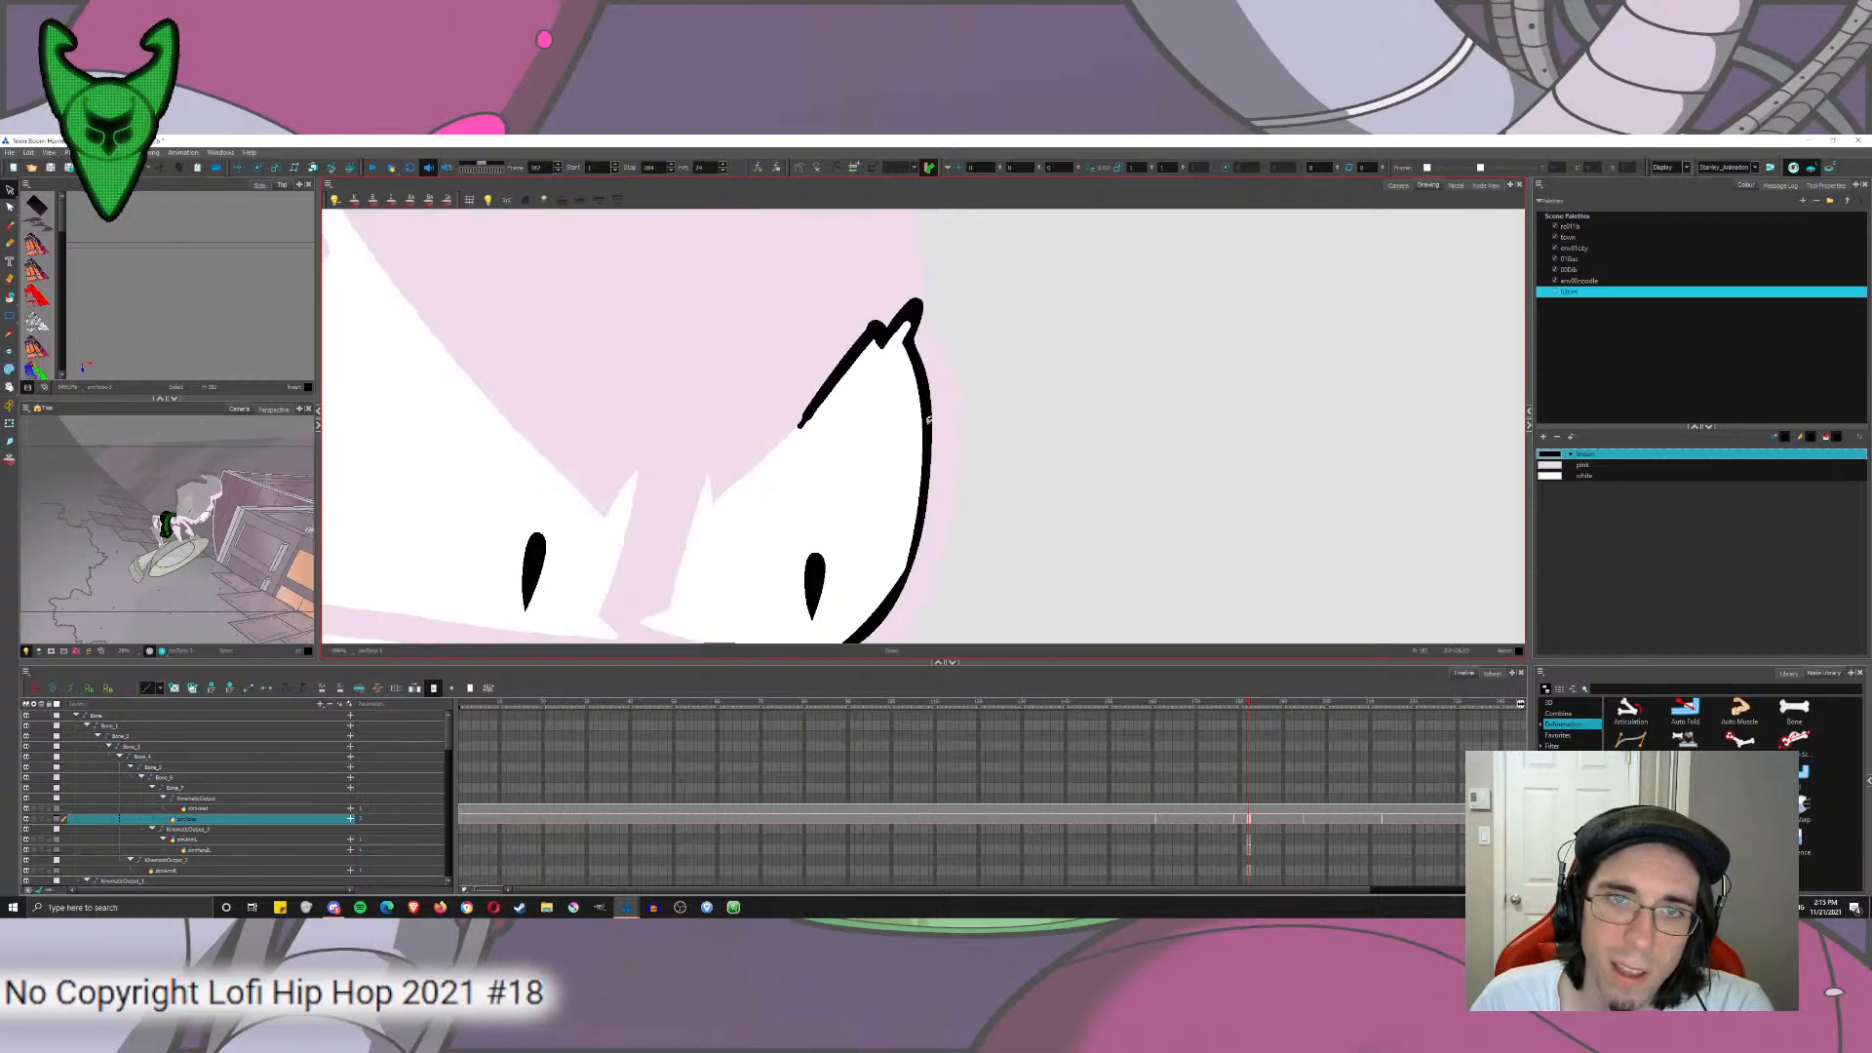
Step: Delete the black outline around the smaller eye
{"action": "left_click", "coordinate": [928, 421]}
{"action": "left_click_drag", "start_coordinate": [958, 475], "coordinate": [1005, 413]}
{"action": "left_click", "coordinate": [1001, 455]}
{"action": "scroll", "coordinate": [1011, 477], "scroll_direction": "down", "scroll_amount": 4}
{"action": "key", "text": "space"}
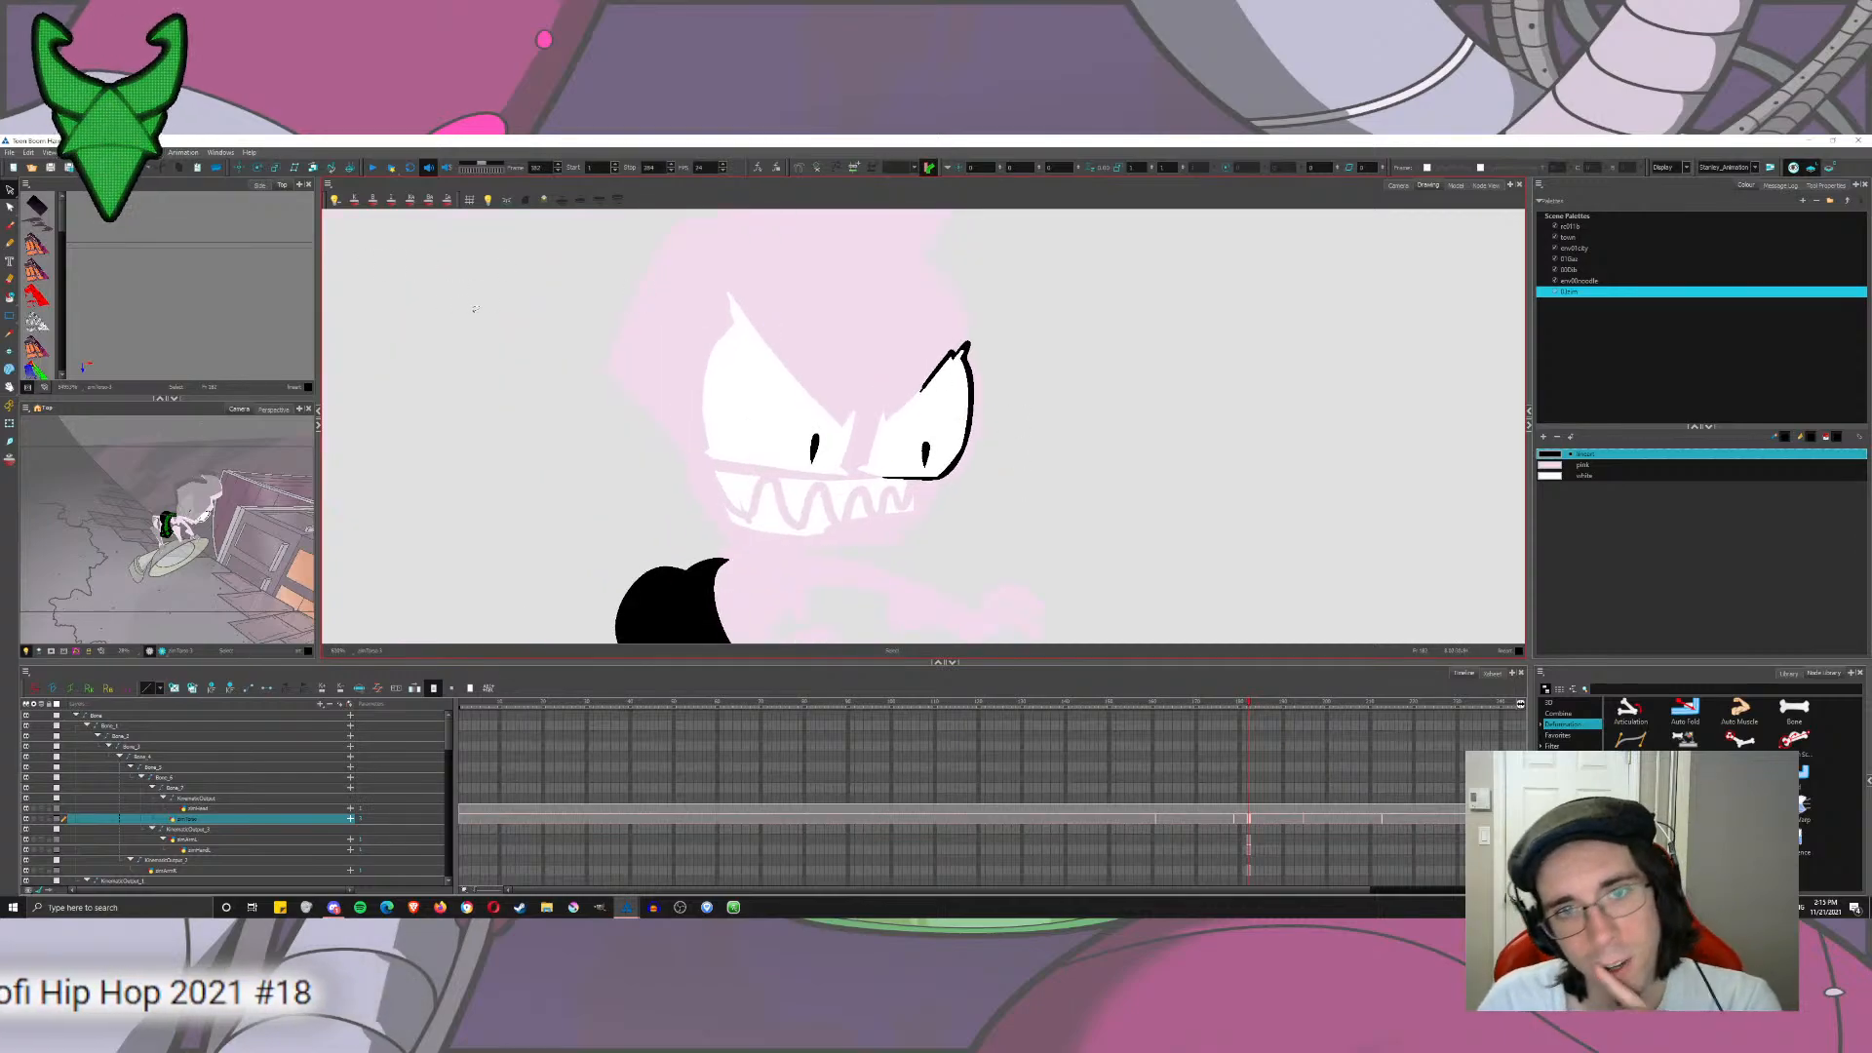
{"action": "left_click", "coordinate": [10, 225]}
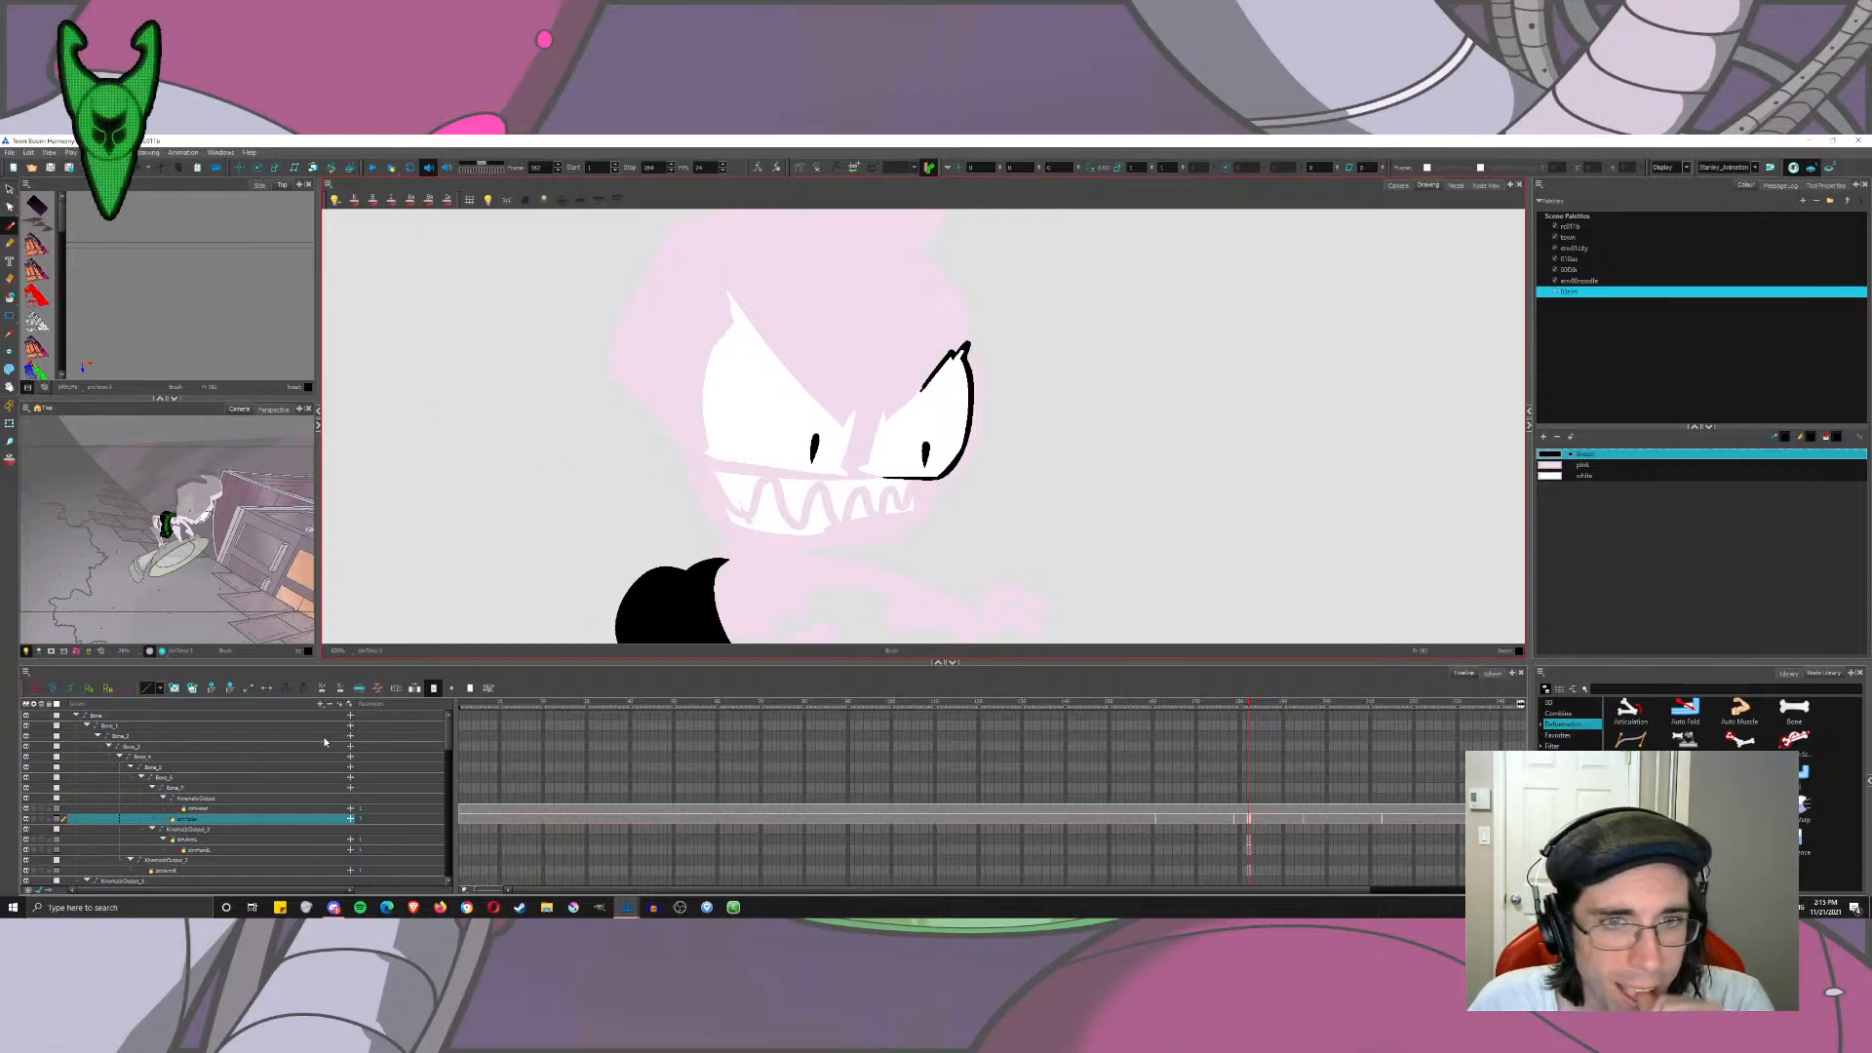
{"action": "left_click", "coordinate": [8, 189]}
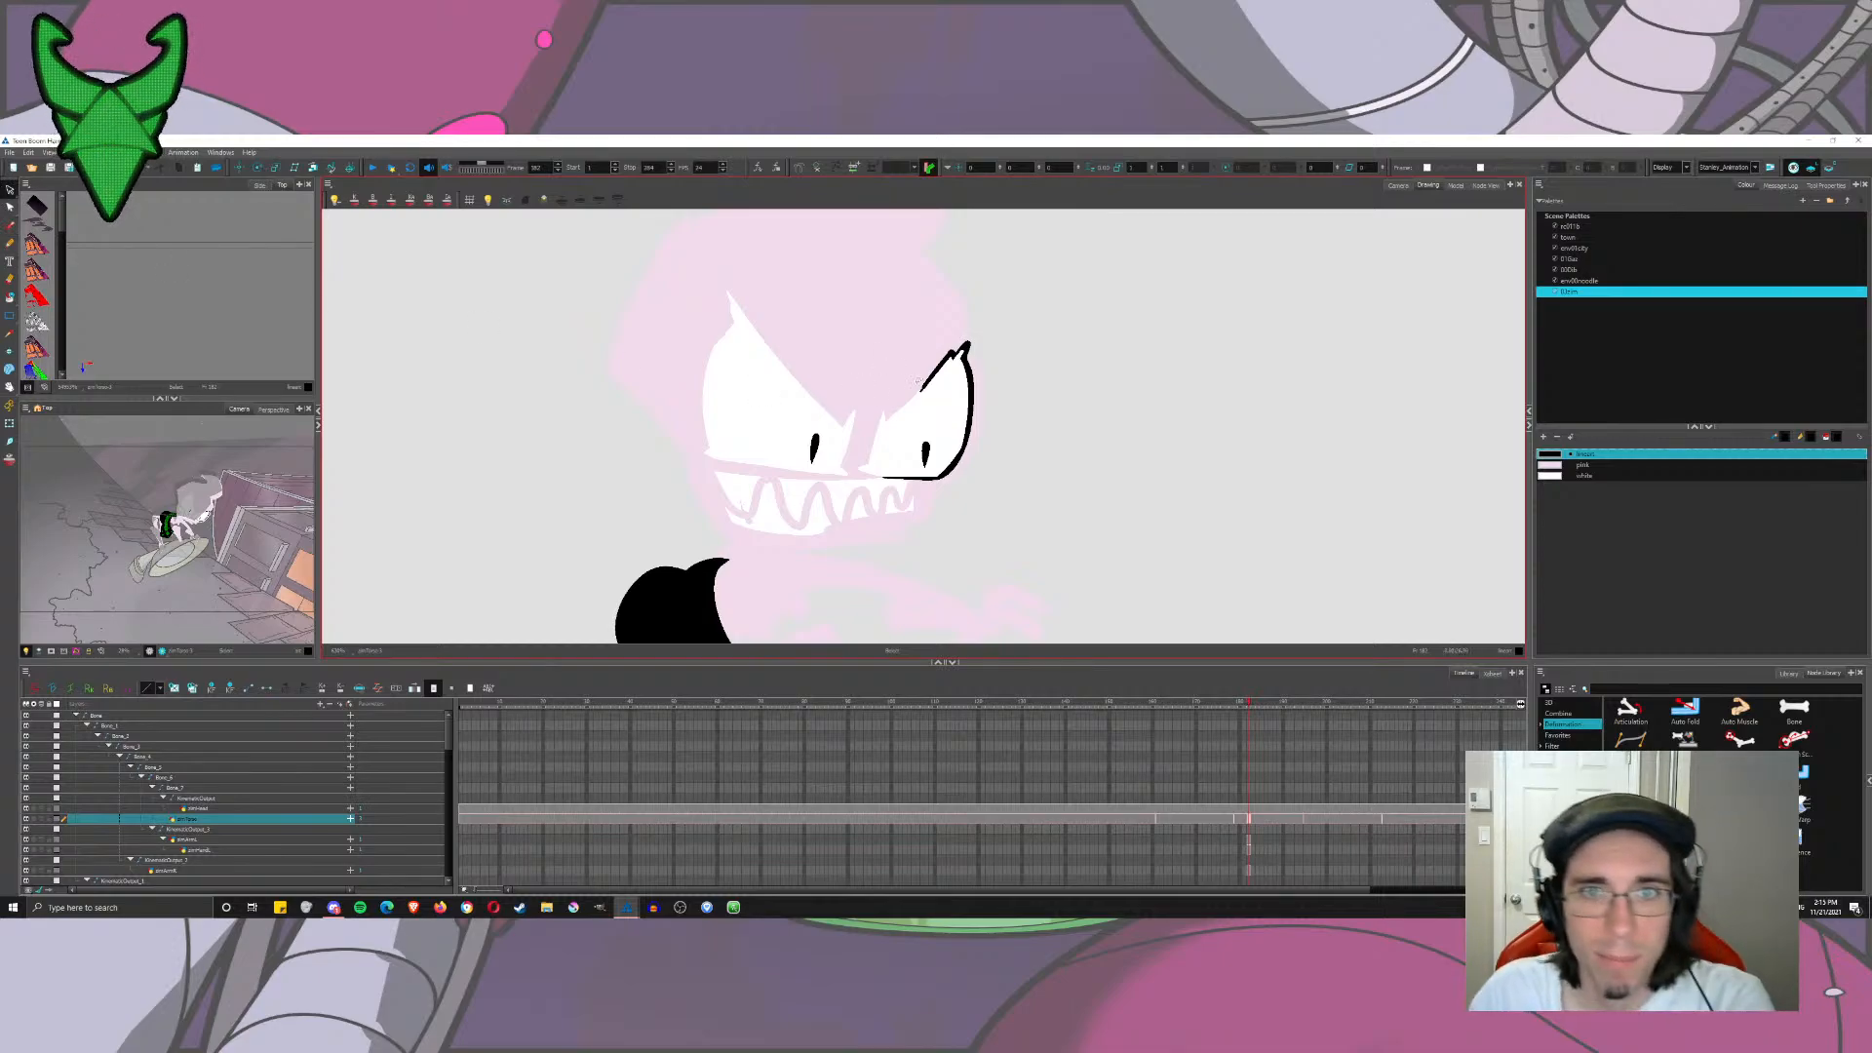
{"action": "left_click", "coordinate": [966, 374]}
{"action": "key", "text": "Delete"}
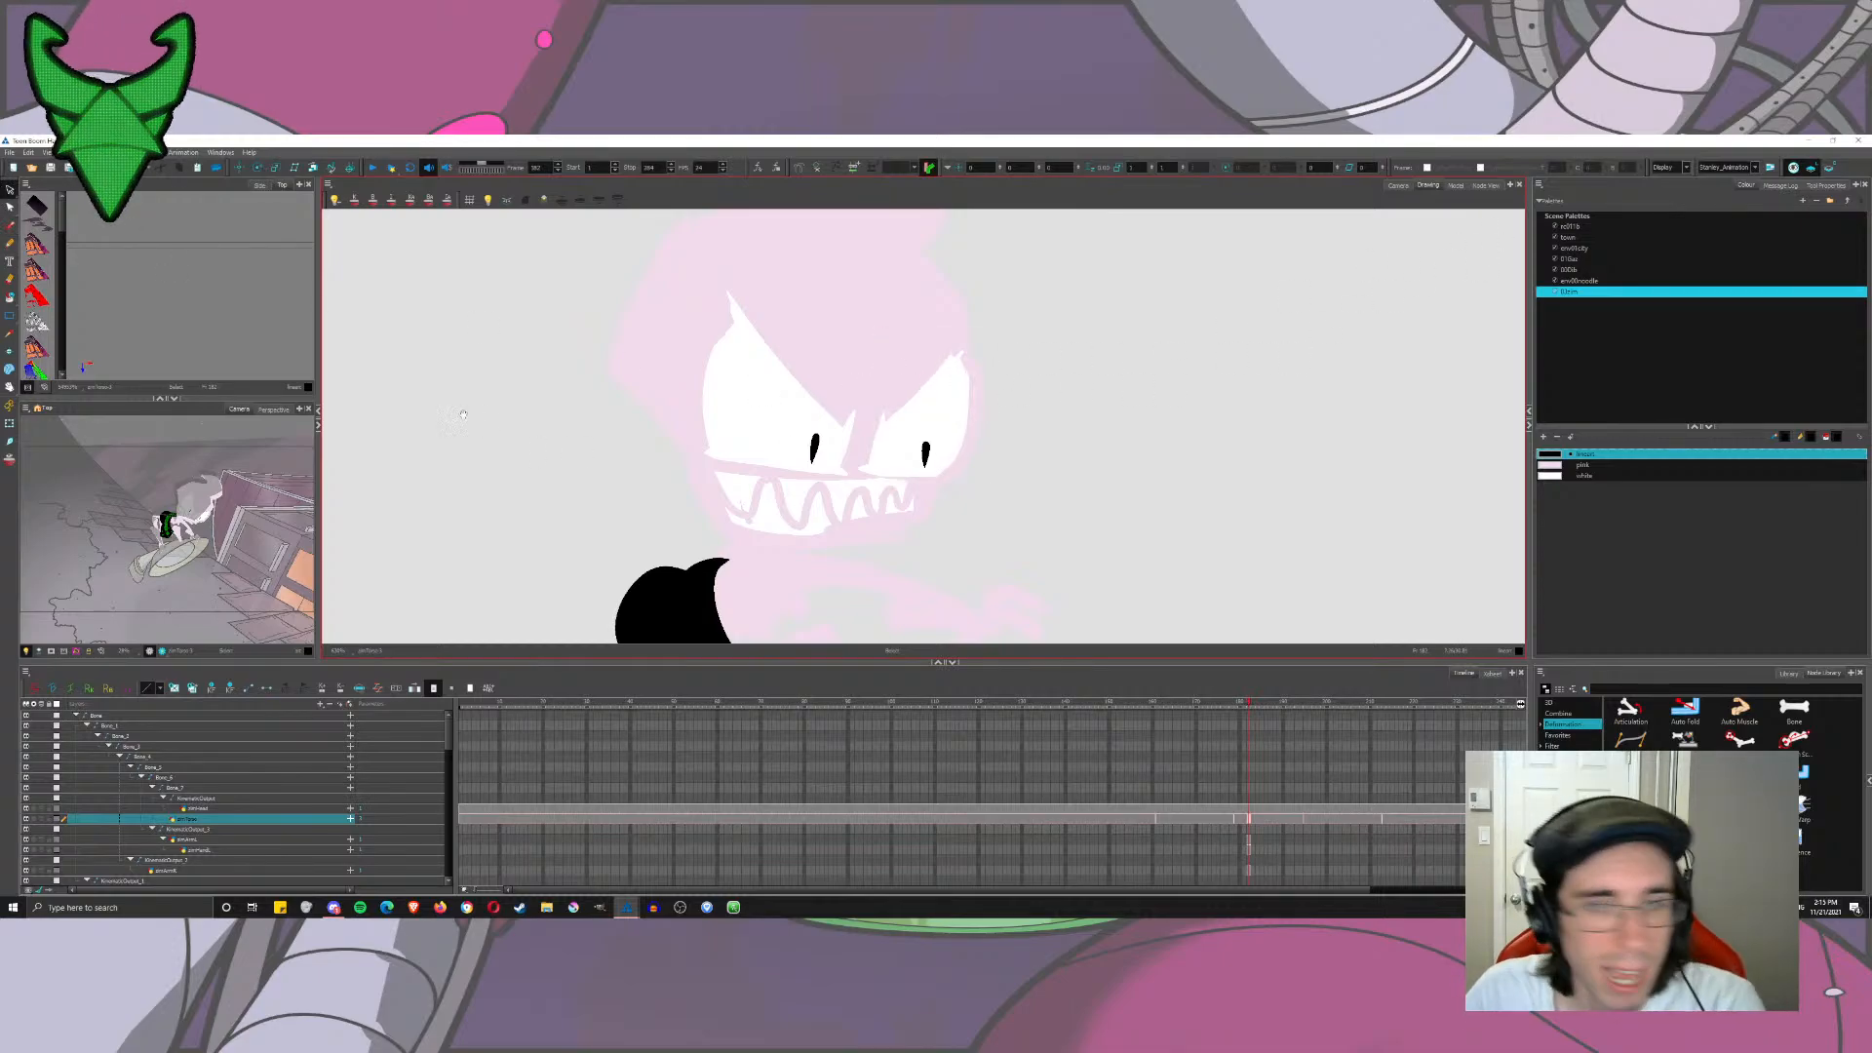
Step: Try a black brush line along the mouth's upper edge several times, undoing each attempt
{"action": "scroll", "coordinate": [746, 423], "scroll_direction": "up", "scroll_amount": 3}
{"action": "left_click_drag", "start_coordinate": [746, 423], "coordinate": [605, 408]}
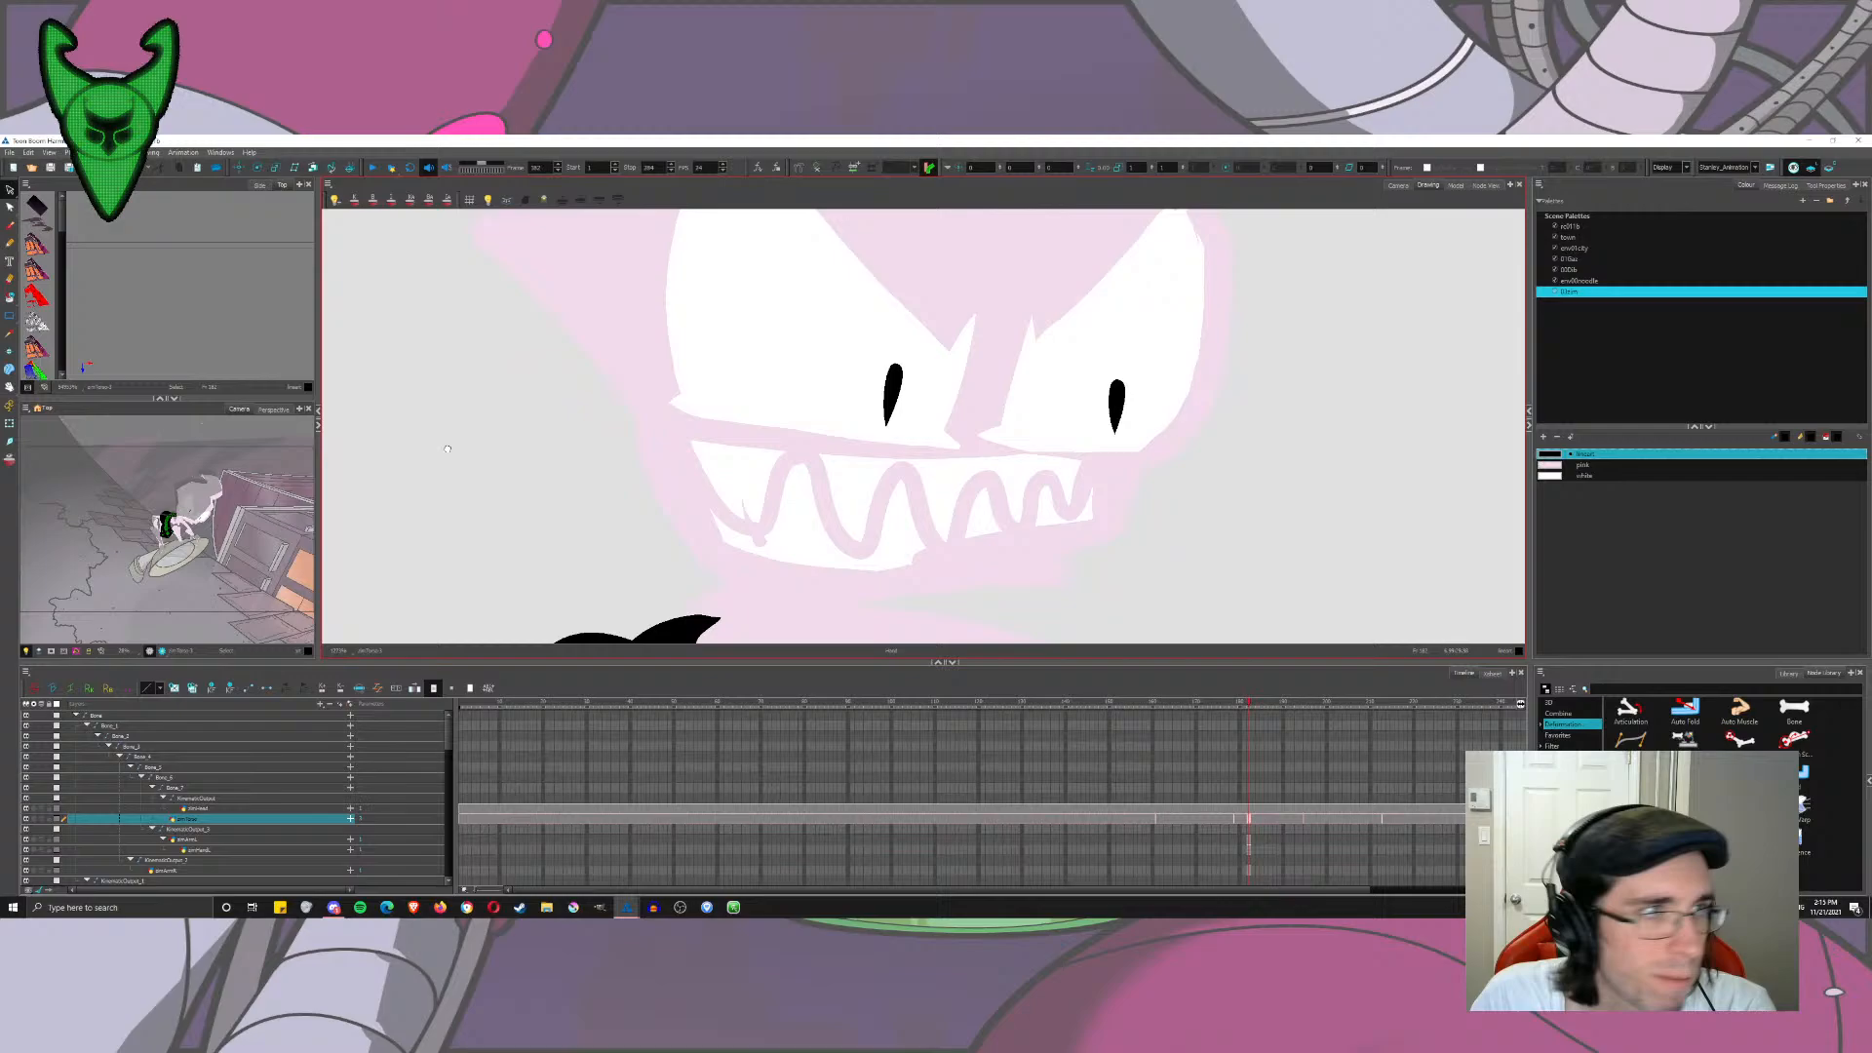
{"action": "left_click", "coordinate": [9, 225]}
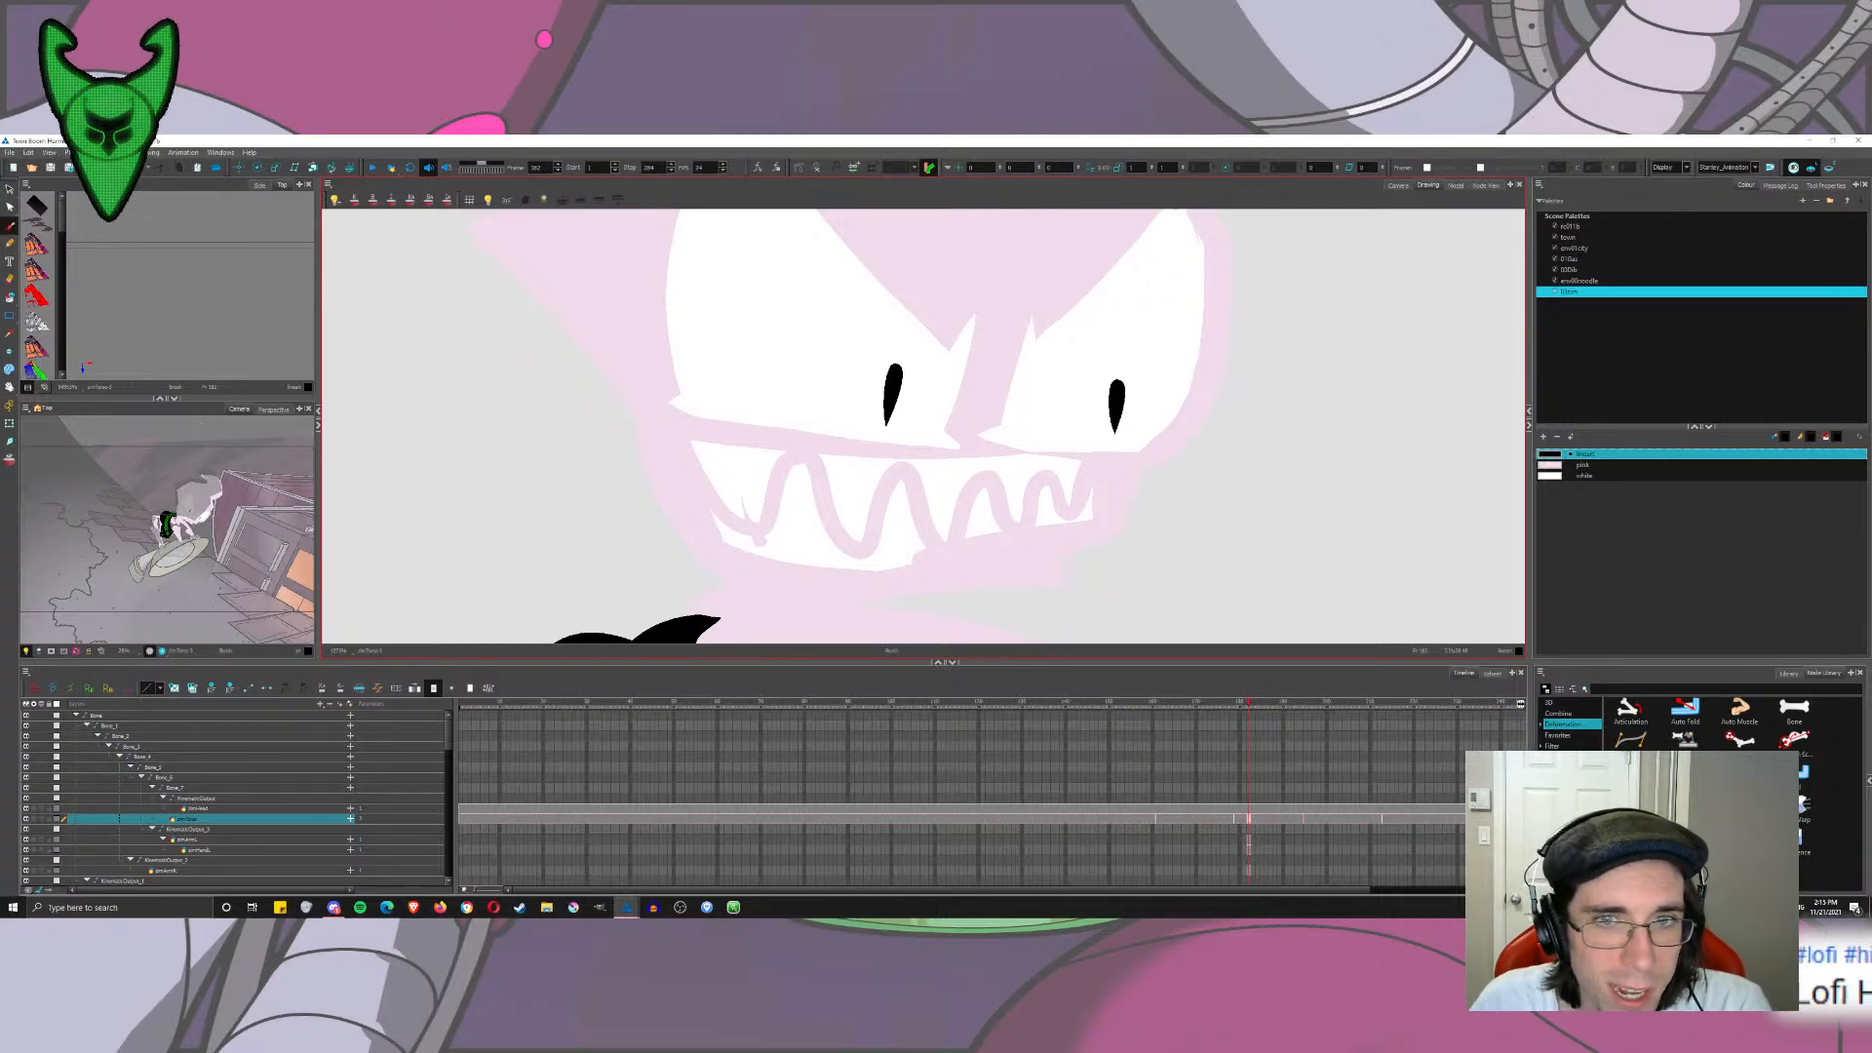
{"action": "left_click_drag", "start_coordinate": [682, 435], "coordinate": [1146, 466]}
{"action": "key", "text": "ctrl+z"}
{"action": "left_click_drag", "start_coordinate": [678, 430], "coordinate": [1113, 474]}
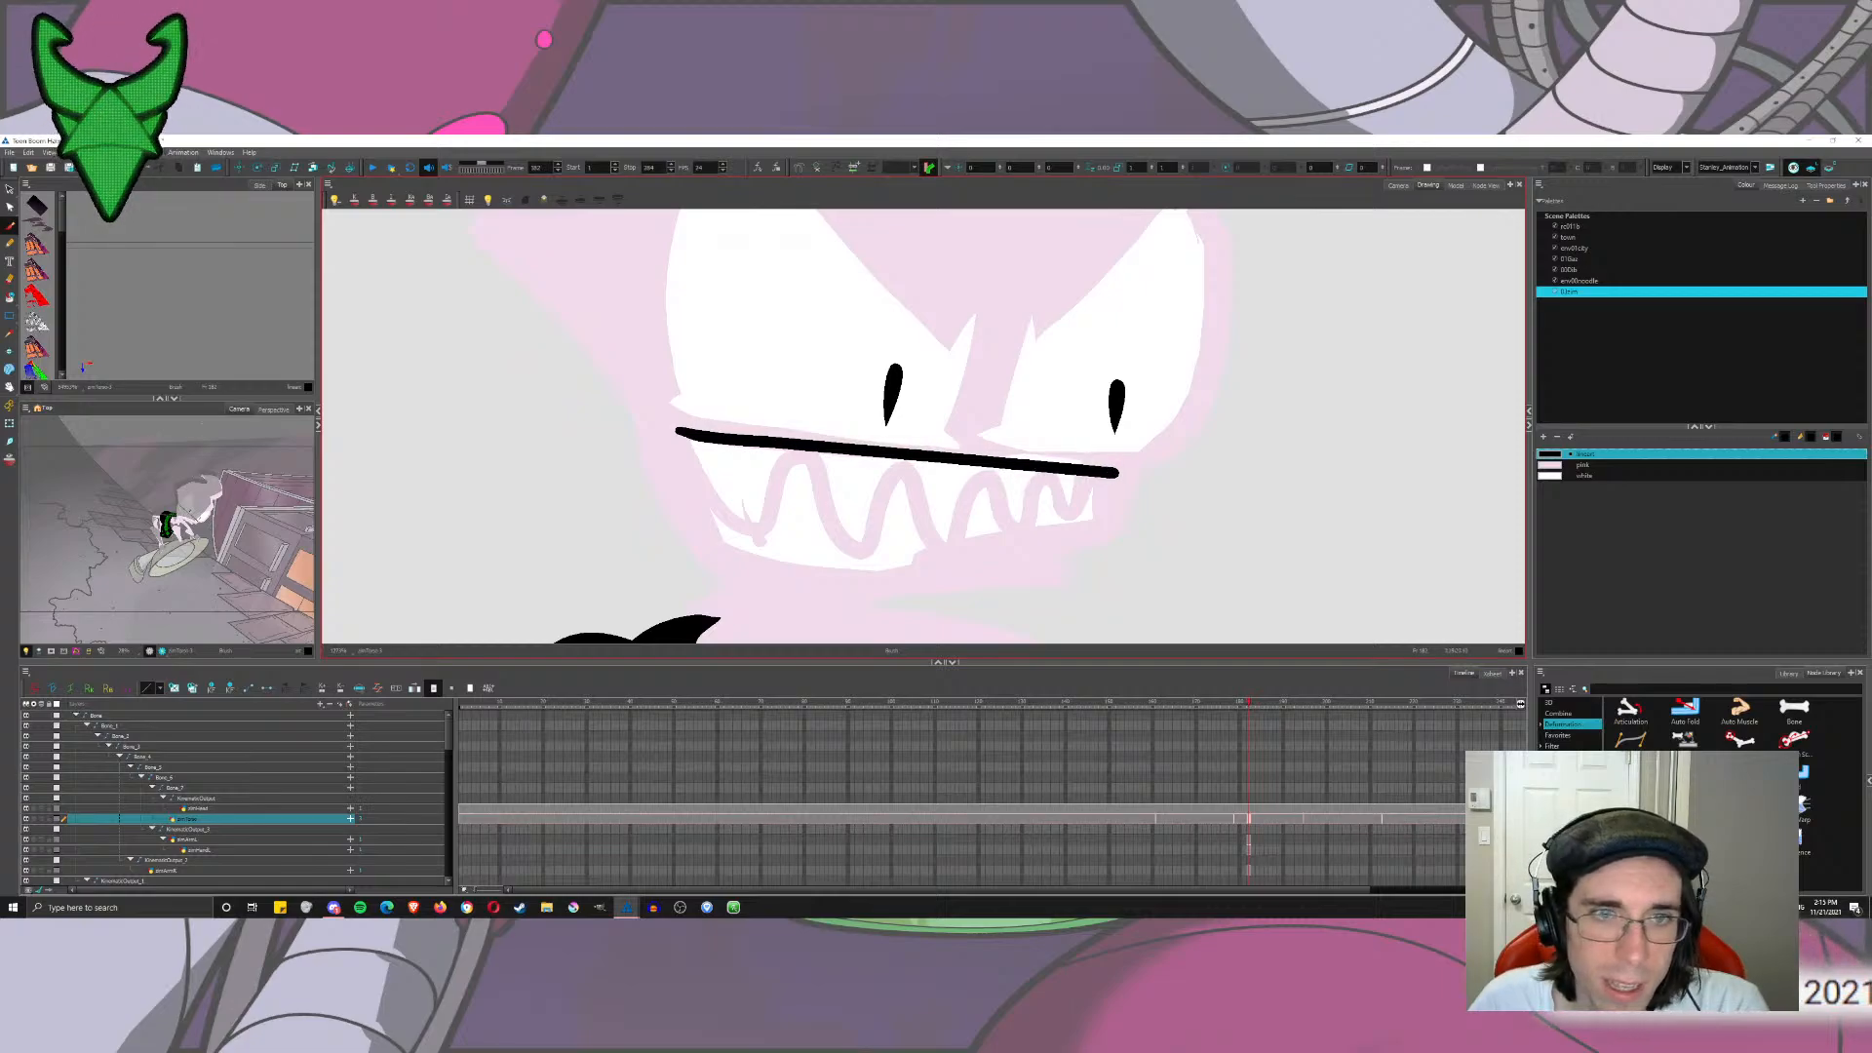
{"action": "key", "text": "ctrl+z"}
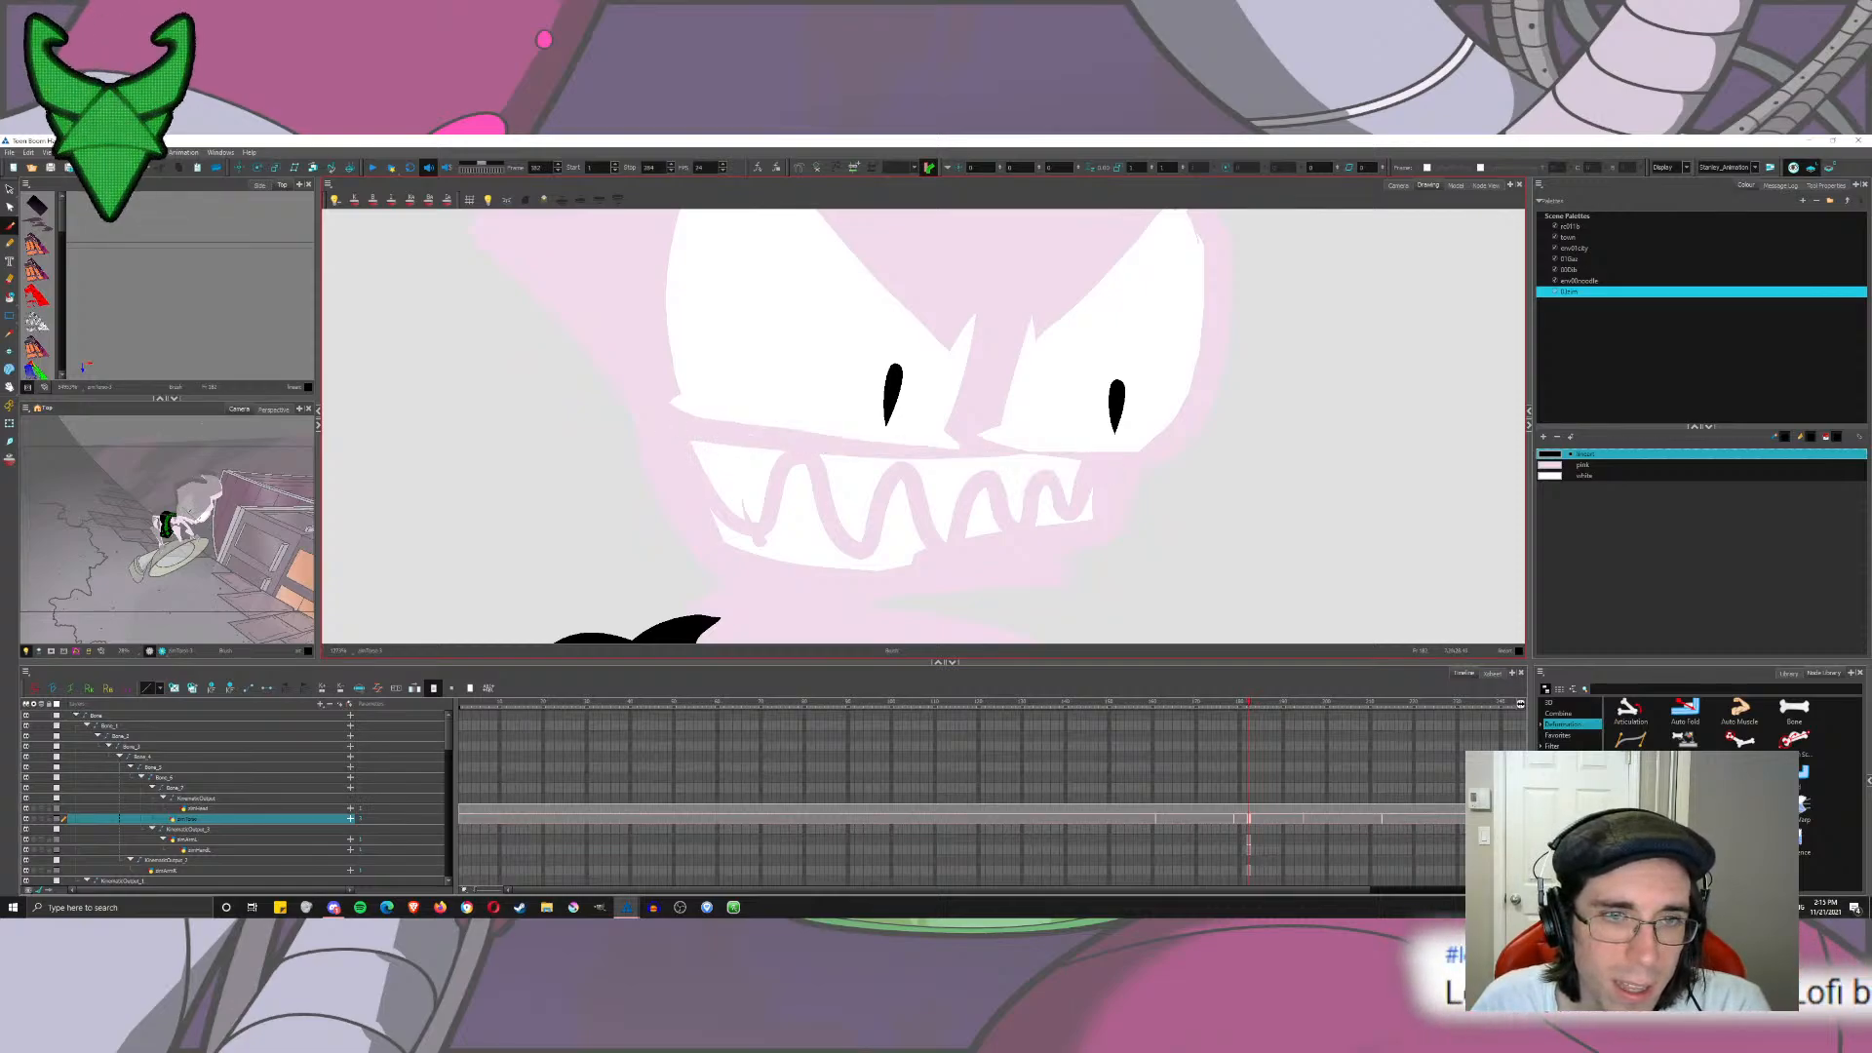
{"action": "left_click_drag", "start_coordinate": [682, 423], "coordinate": [1117, 462]}
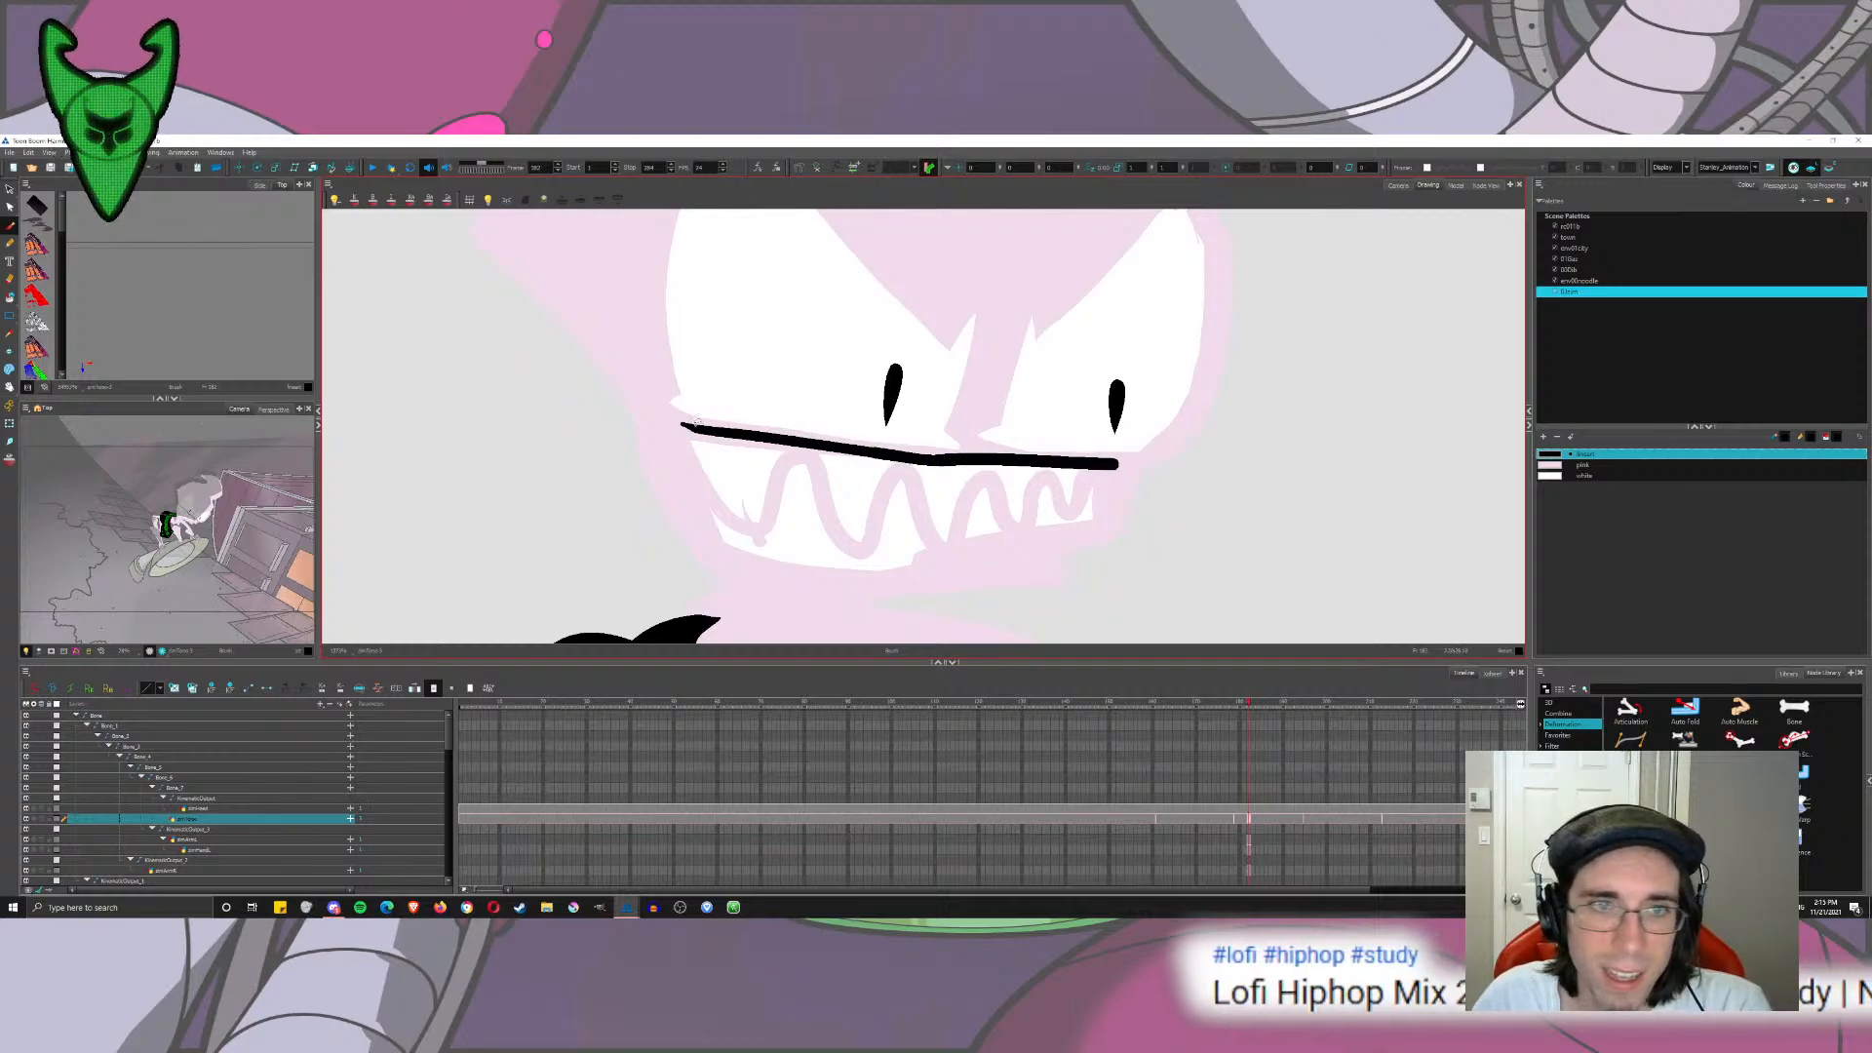
{"action": "key", "text": "ctrl+z"}
{"action": "left_click_drag", "start_coordinate": [669, 419], "coordinate": [1079, 465]}
{"action": "key", "text": "ctrl+z"}
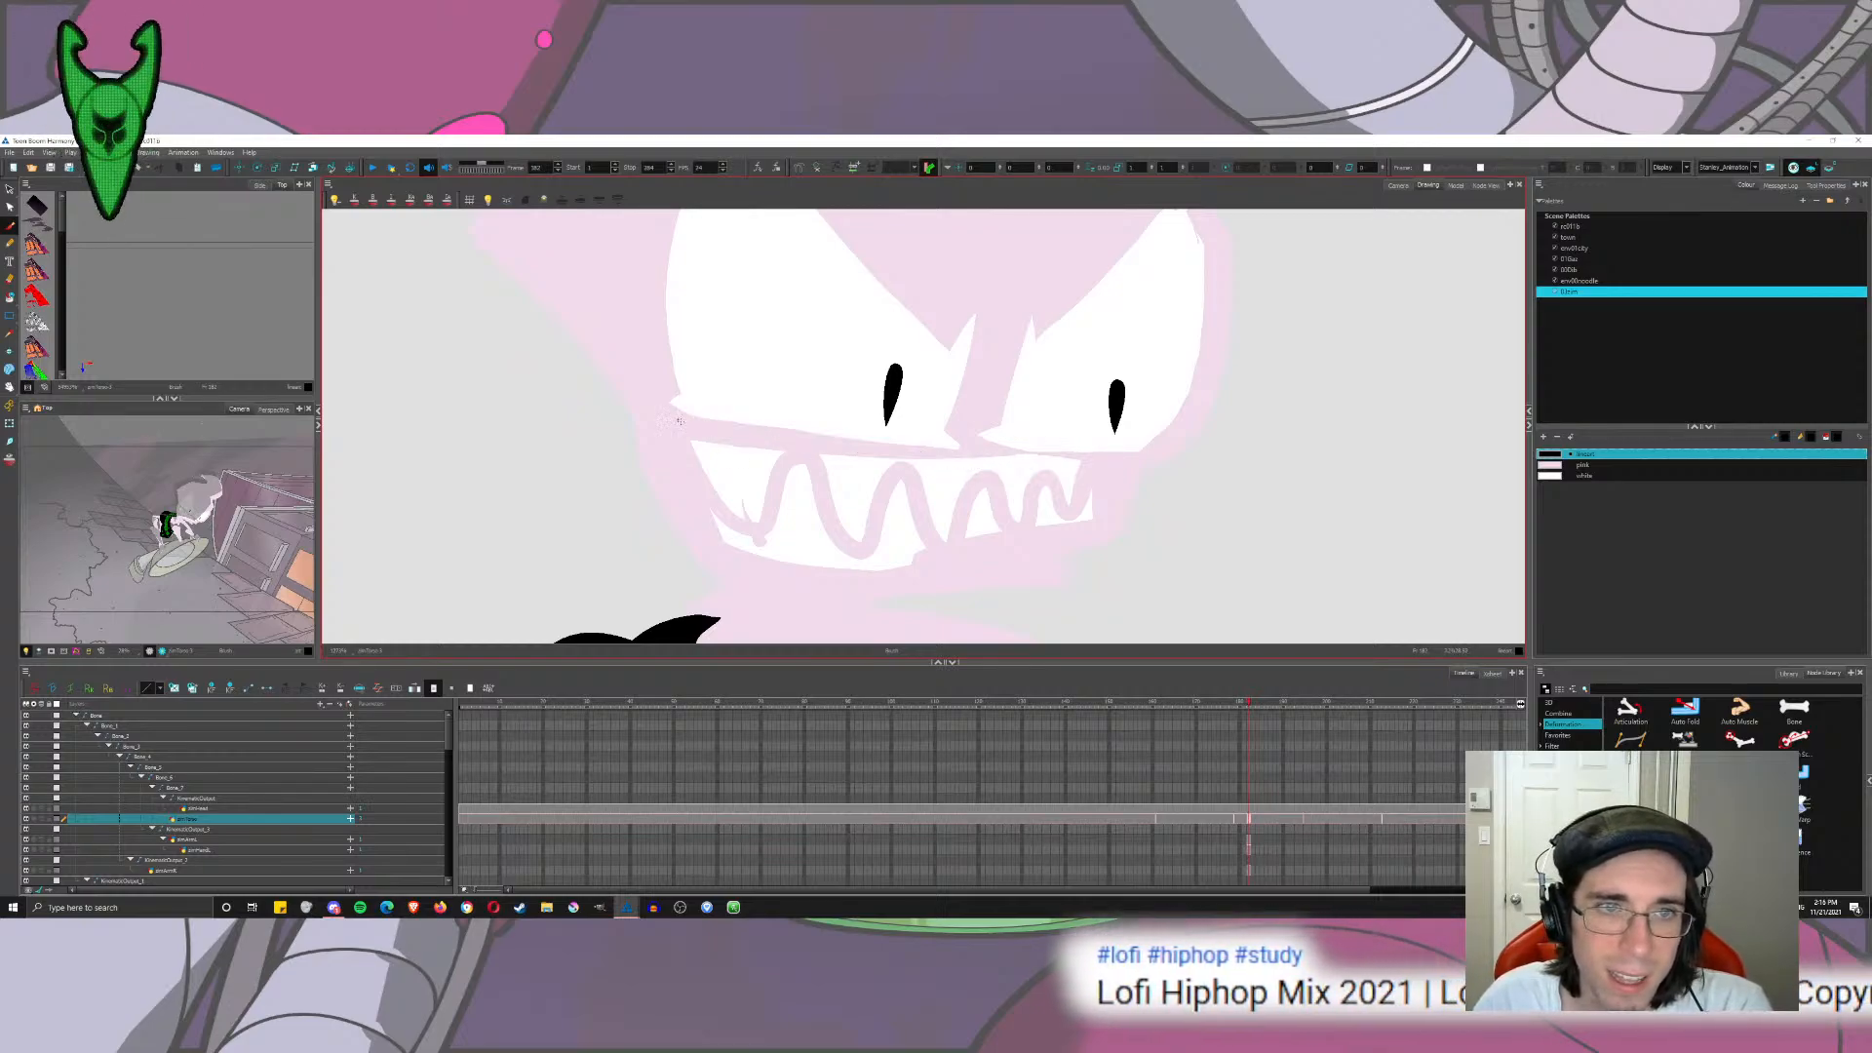
Step: Outline the toothy mouth in black with crossing strokes along its top, bottom and both sides, and try trimming the overhanging ends
{"action": "mouse_move", "coordinate": [676, 419]}
{"action": "left_mouse_down"}
{"action": "mouse_move", "coordinate": [1118, 464]}
{"action": "mouse_move", "coordinate": [1095, 549]}
{"action": "mouse_move", "coordinate": [663, 563]}
{"action": "mouse_move", "coordinate": [690, 431]}
{"action": "mouse_move", "coordinate": [751, 610]}
{"action": "left_mouse_up"}
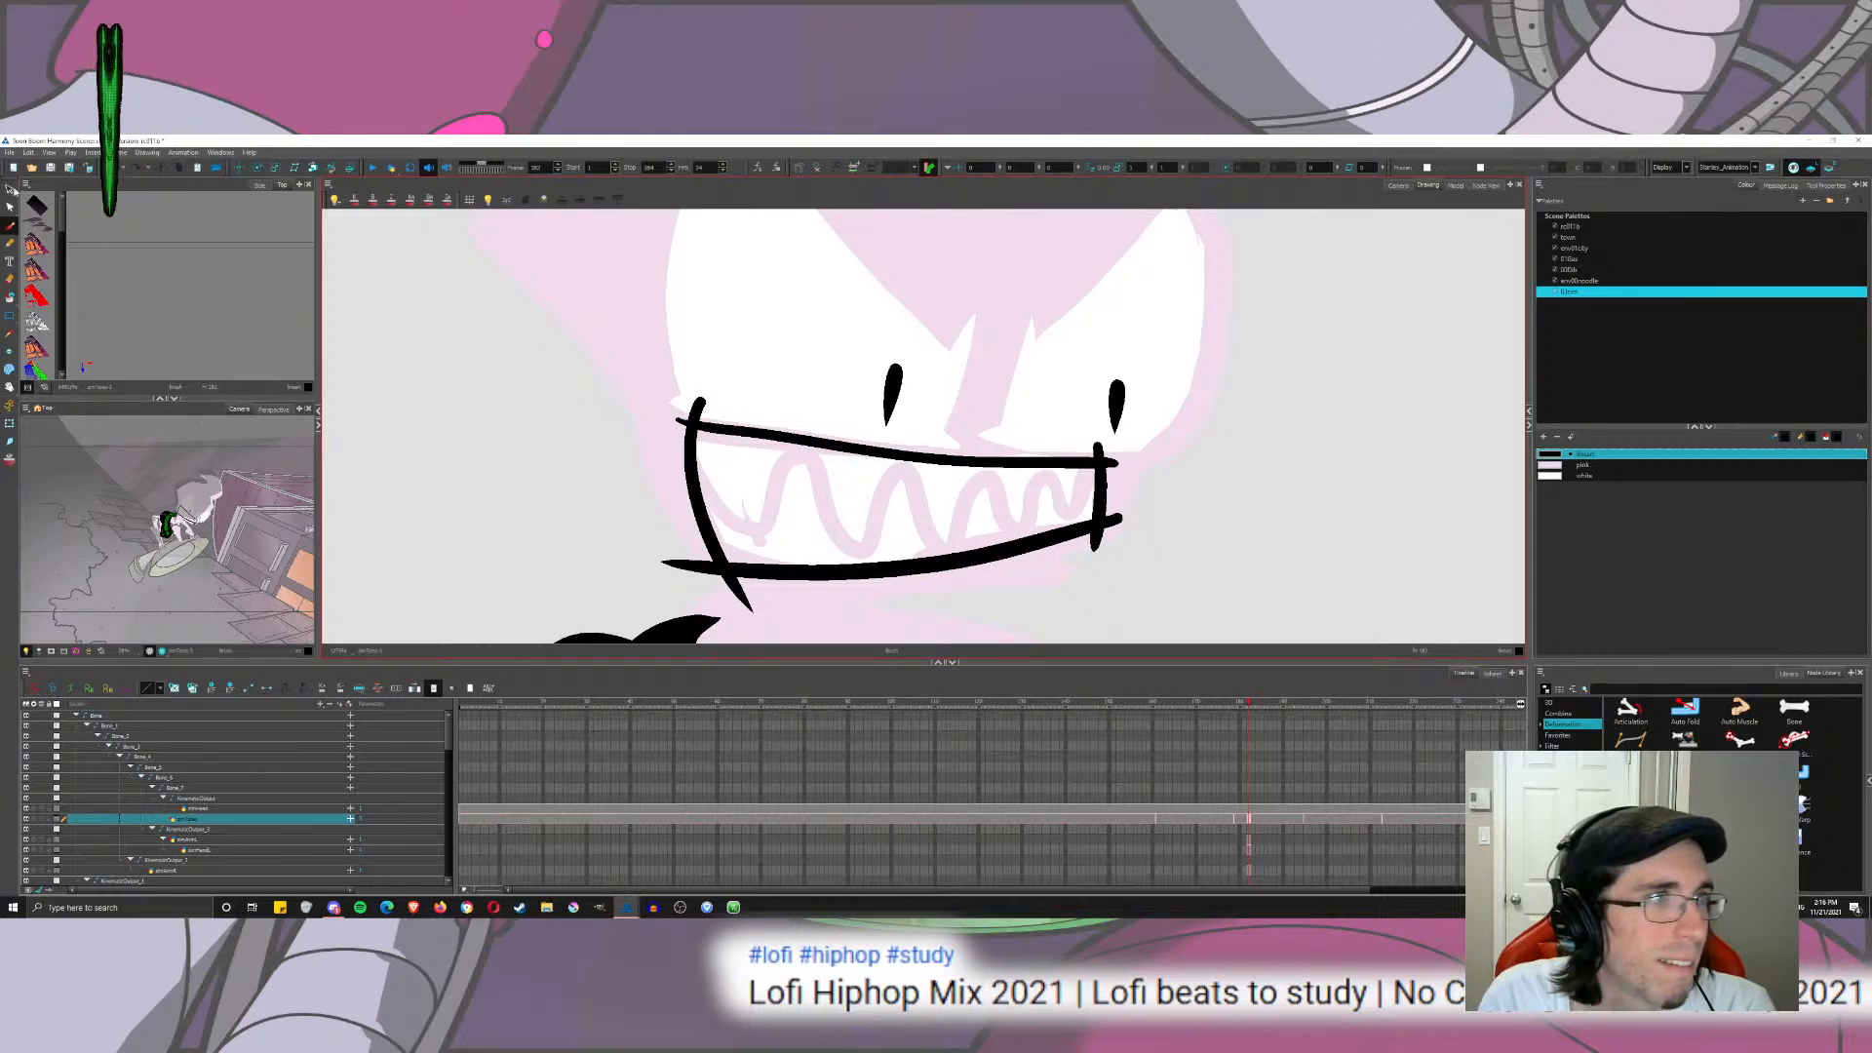
{"action": "key", "text": "Delete"}
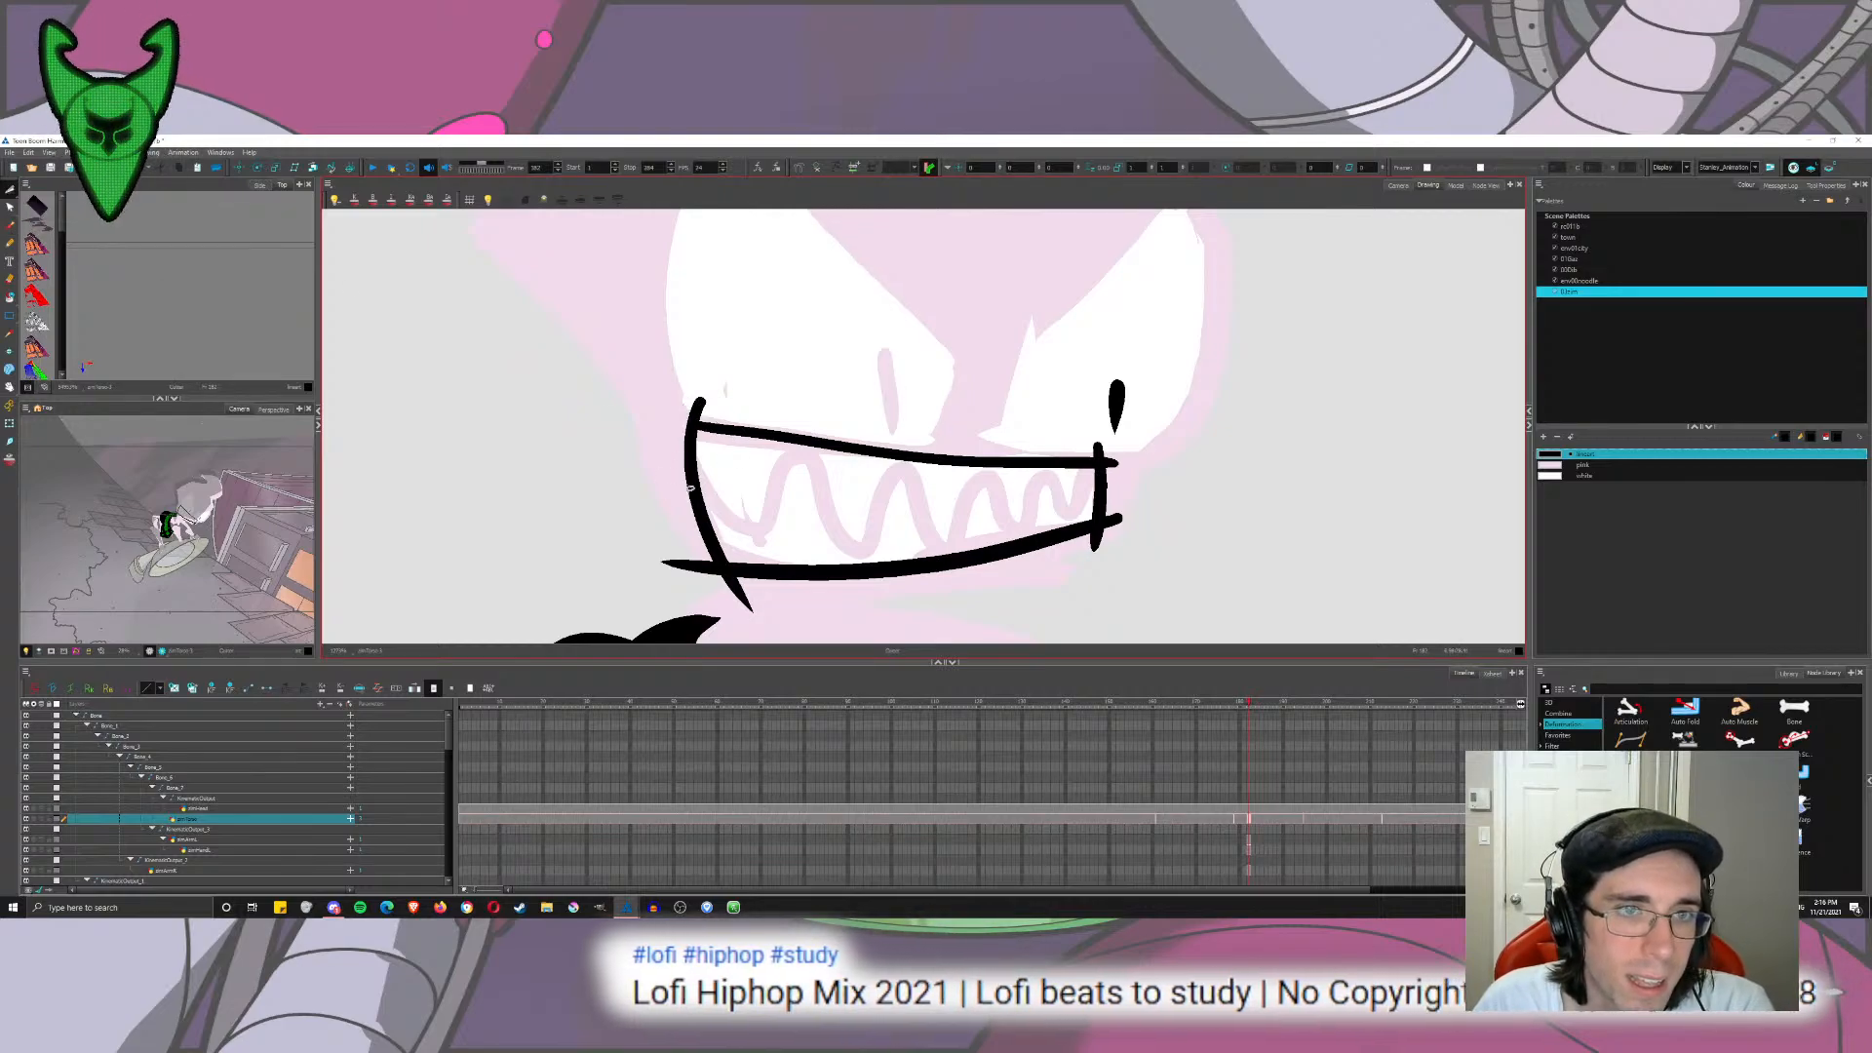
{"action": "left_click_drag", "start_coordinate": [686, 443], "coordinate": [711, 427]}
{"action": "key", "text": "ctrl+z"}
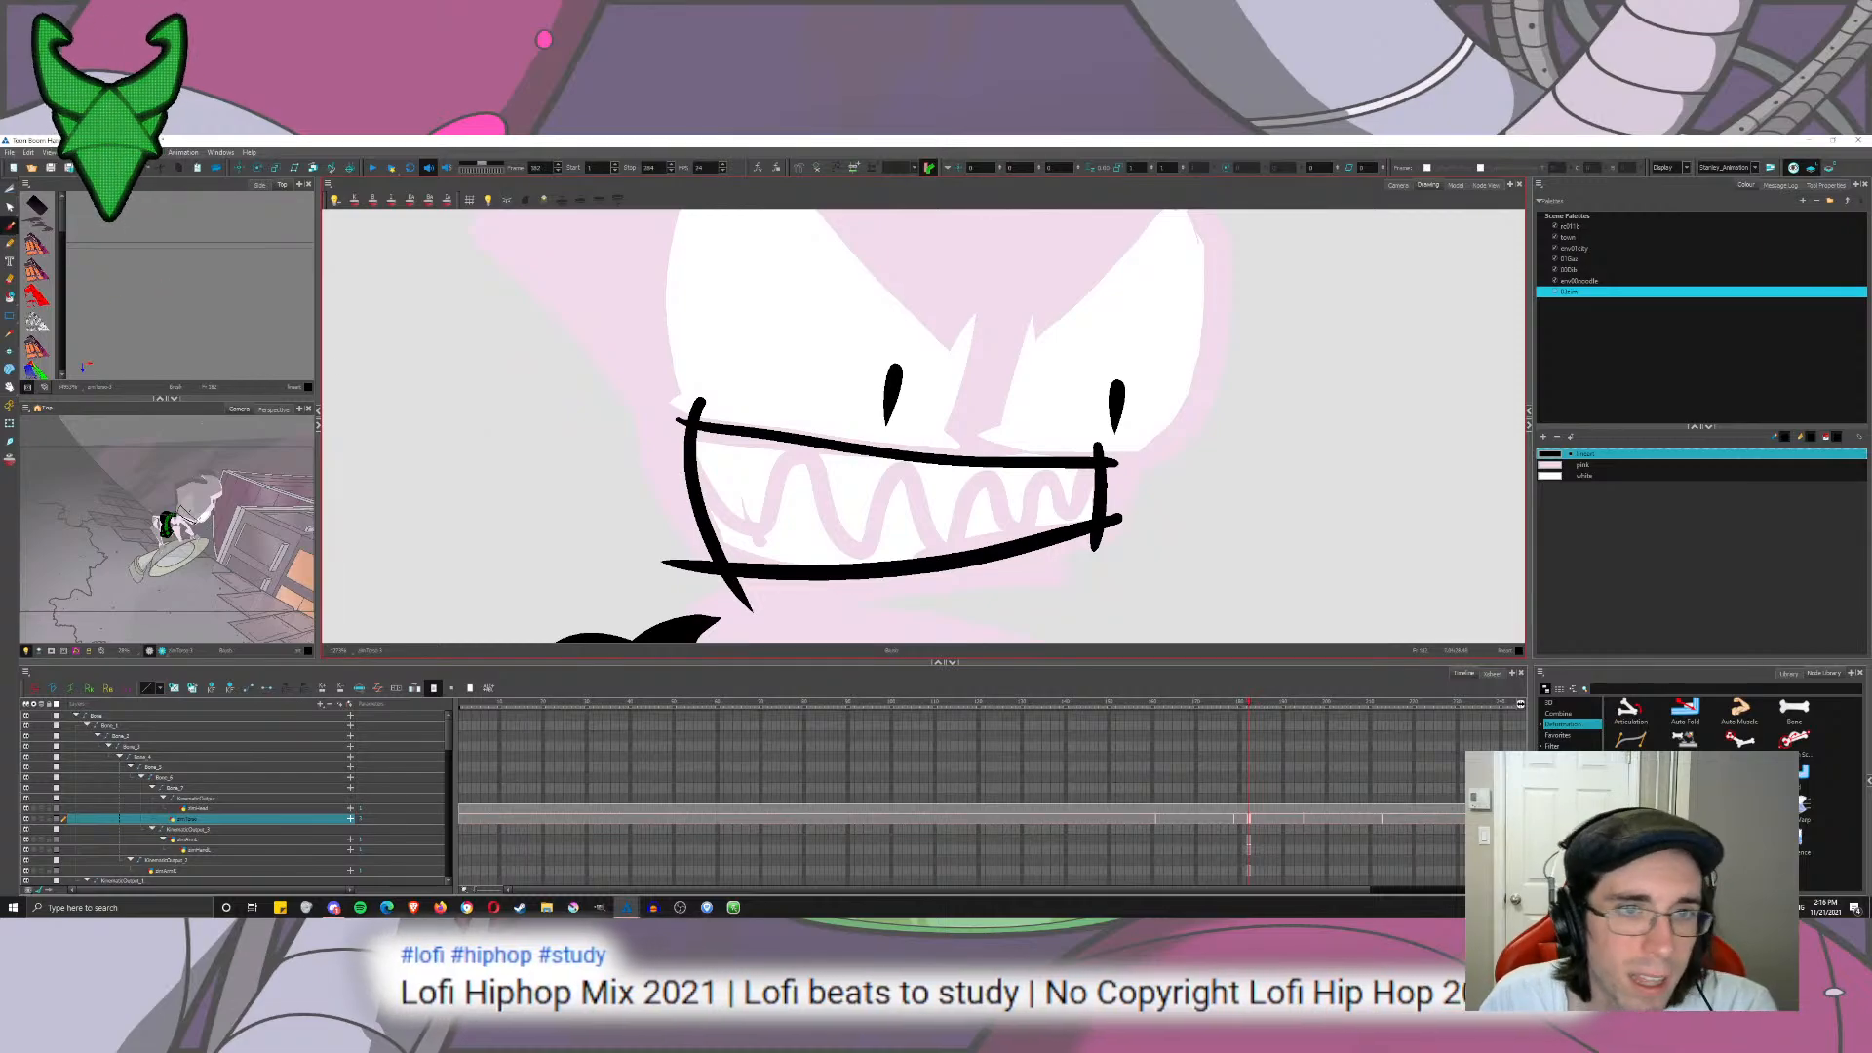
Step: Try a thick wavy black teeth line across the inside of the mouth, then undo it
{"action": "mouse_move", "coordinate": [691, 450]}
{"action": "left_mouse_down"}
{"action": "mouse_move", "coordinate": [701, 502]}
{"action": "mouse_move", "coordinate": [737, 530]}
{"action": "mouse_move", "coordinate": [782, 462]}
{"action": "mouse_move", "coordinate": [815, 469]}
{"action": "mouse_move", "coordinate": [857, 551]}
{"action": "mouse_move", "coordinate": [936, 482]}
{"action": "left_mouse_up"}
{"action": "key", "text": "ctrl+z"}
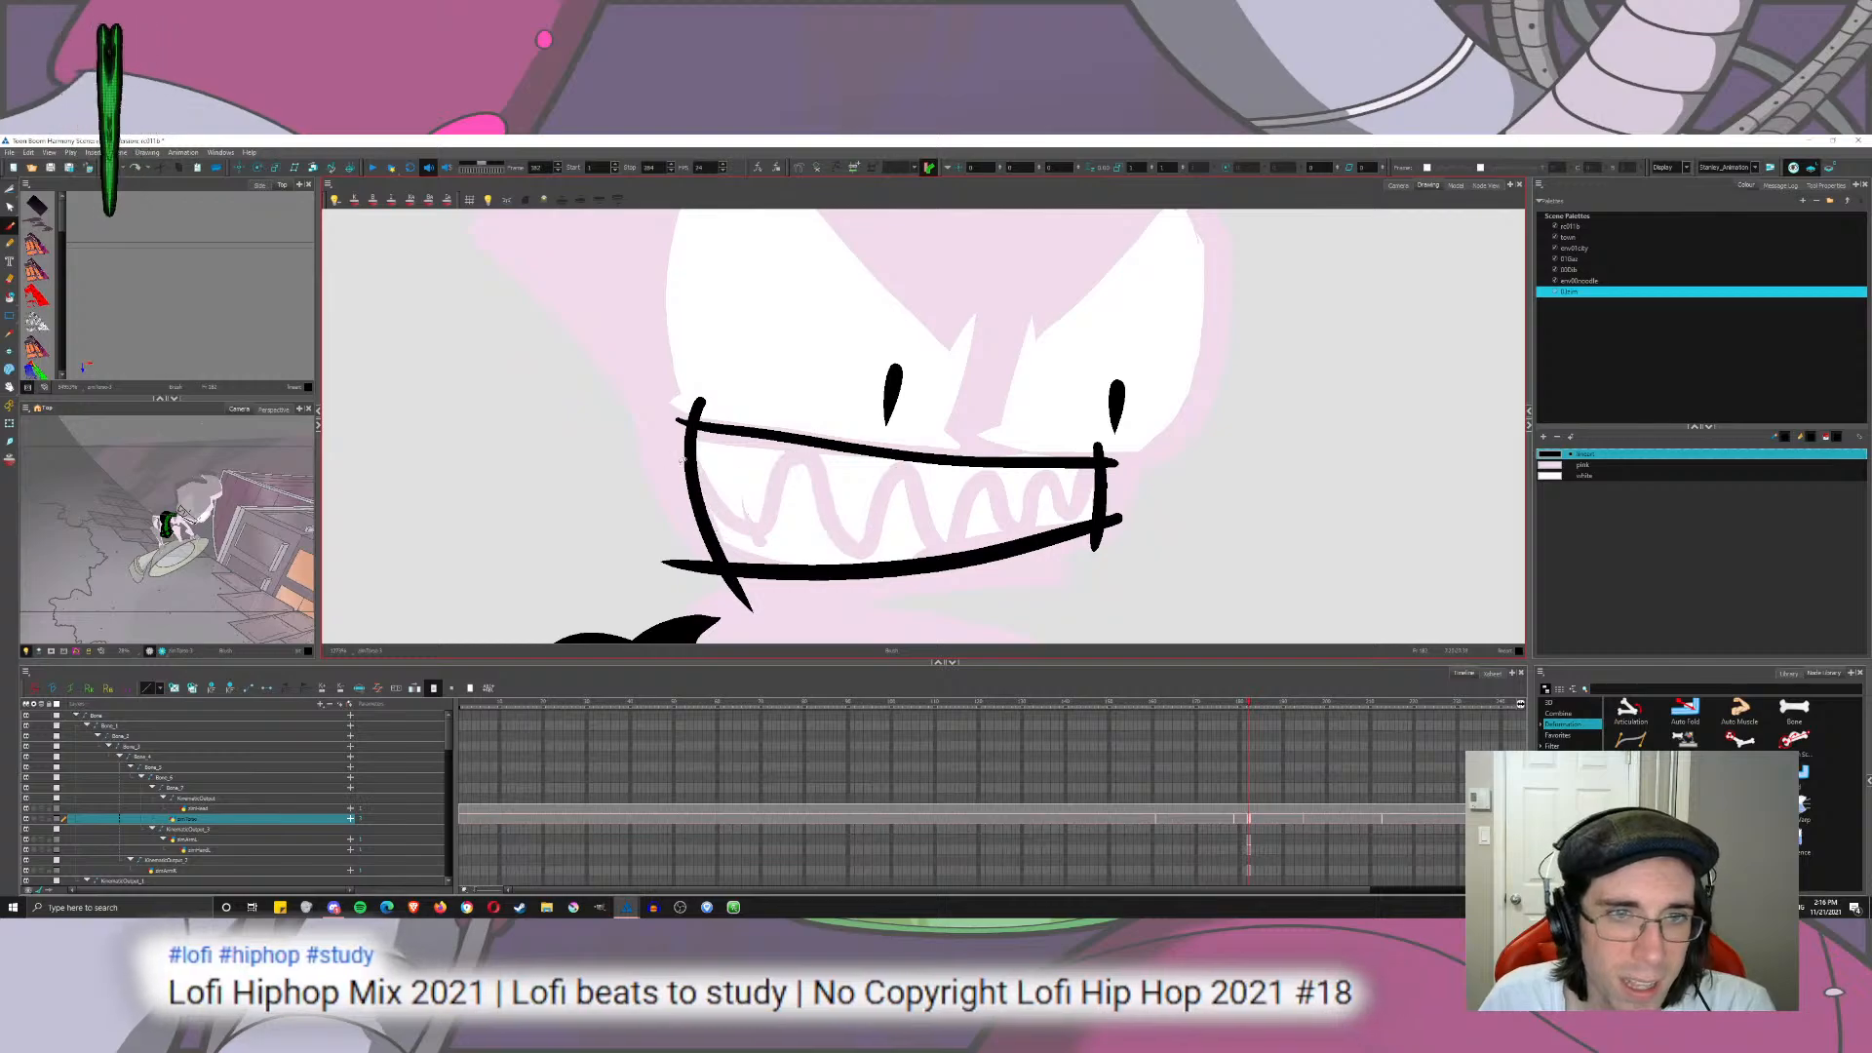
{"action": "mouse_move", "coordinate": [704, 506]}
{"action": "left_mouse_down"}
{"action": "mouse_move", "coordinate": [756, 526]}
{"action": "mouse_move", "coordinate": [773, 465]}
{"action": "mouse_move", "coordinate": [813, 453]}
{"action": "mouse_move", "coordinate": [828, 551]}
{"action": "mouse_move", "coordinate": [934, 477]}
{"action": "mouse_move", "coordinate": [930, 526]}
{"action": "mouse_move", "coordinate": [974, 531]}
{"action": "mouse_move", "coordinate": [997, 470]}
{"action": "mouse_move", "coordinate": [1004, 522]}
{"action": "mouse_move", "coordinate": [1042, 526]}
{"action": "mouse_move", "coordinate": [1053, 470]}
{"action": "mouse_move", "coordinate": [1100, 474]}
{"action": "left_mouse_up"}
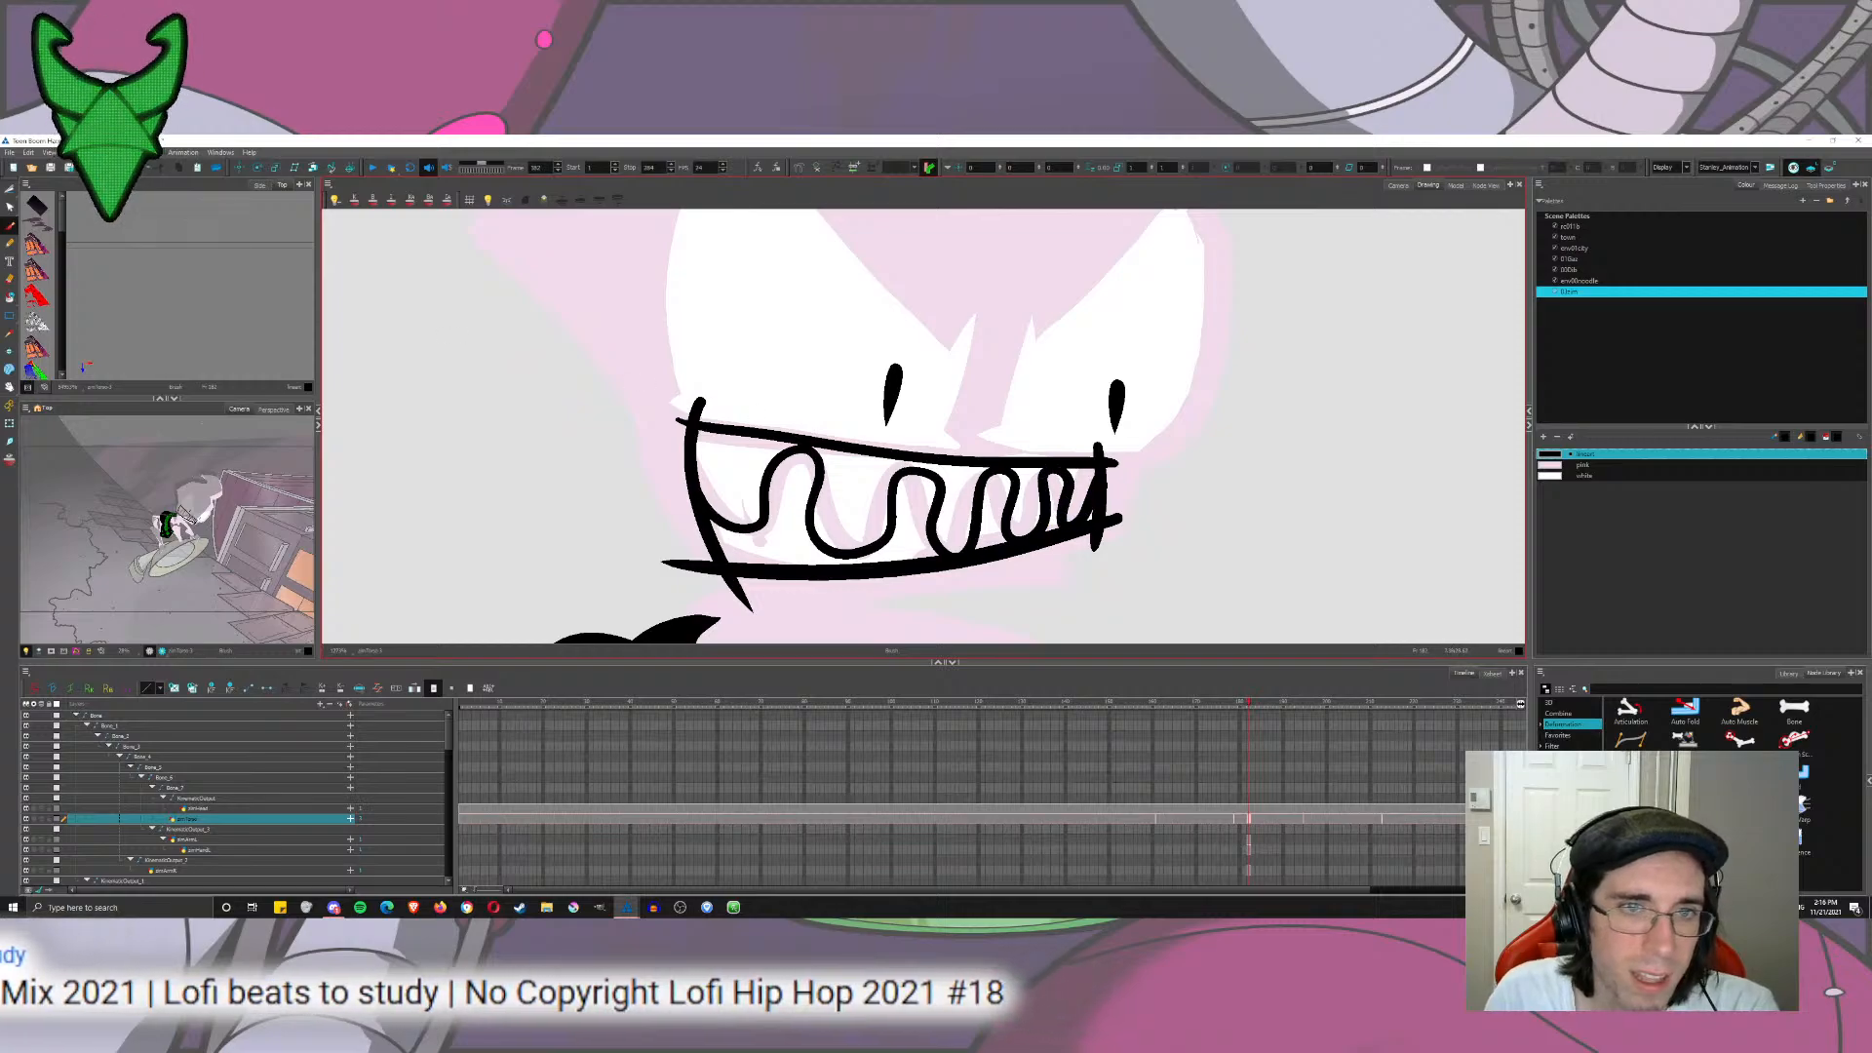
{"action": "key", "text": "ctrl+z"}
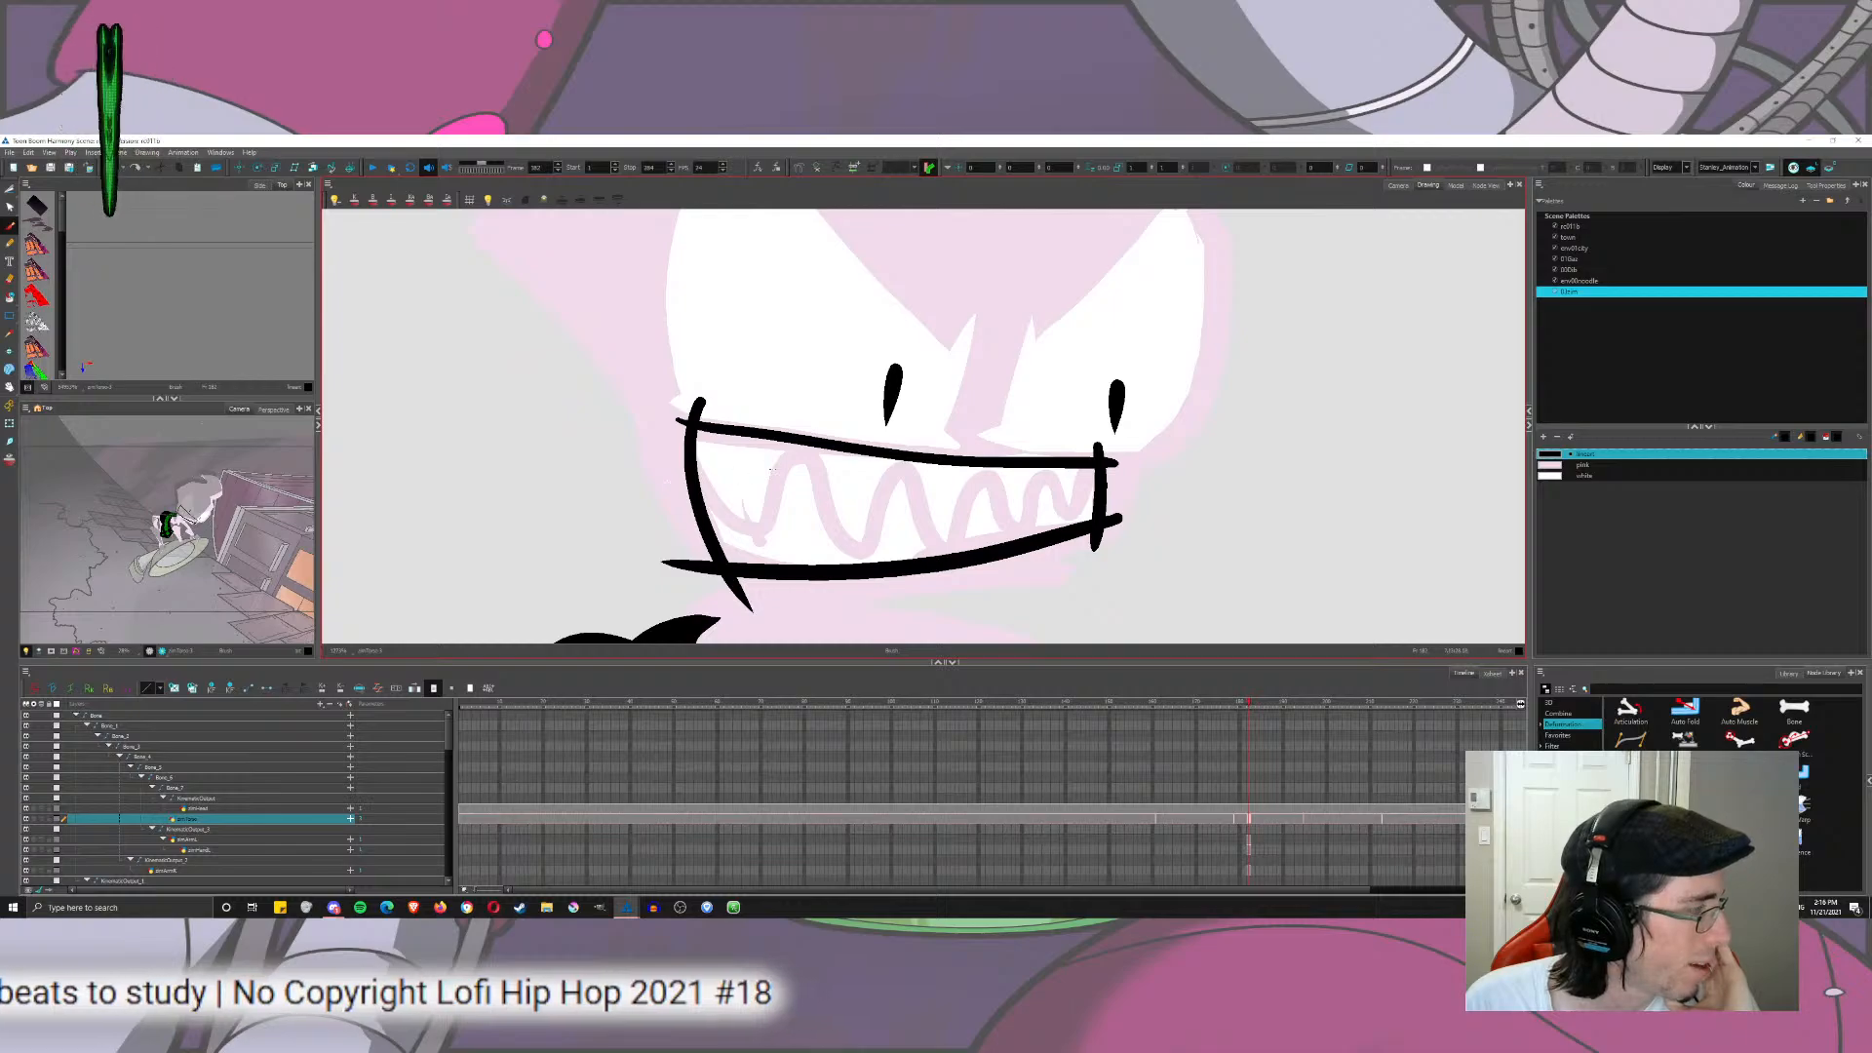
Step: Set the brush's maximum size to 5 and draw a thinner wavy black teeth line across the mouth
{"action": "left_click", "coordinate": [1825, 186]}
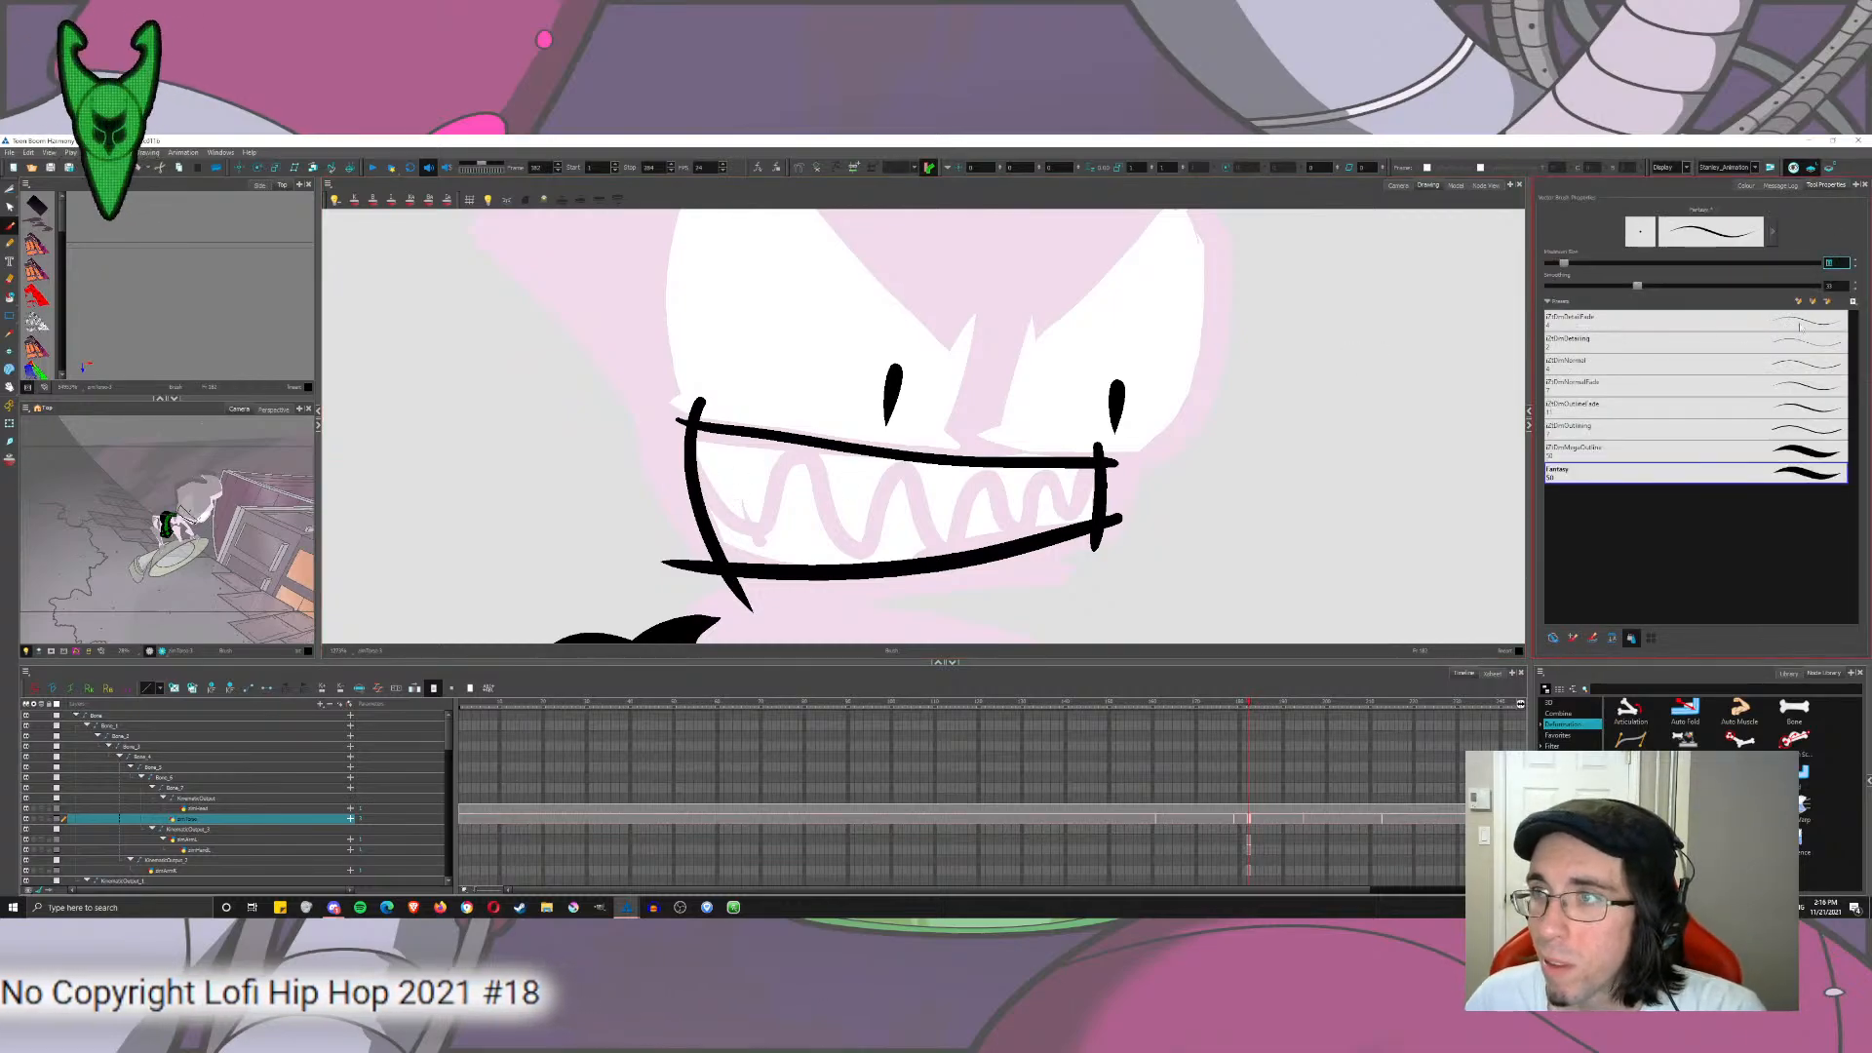
{"action": "type", "text": "5"}
{"action": "key", "text": "Return"}
{"action": "mouse_move", "coordinate": [710, 317]}
{"action": "left_mouse_down"}
{"action": "mouse_move", "coordinate": [746, 461]}
{"action": "mouse_move", "coordinate": [731, 519]}
{"action": "mouse_move", "coordinate": [798, 452]}
{"action": "mouse_move", "coordinate": [811, 476]}
{"action": "left_mouse_up"}
{"action": "key", "text": "ctrl+z"}
{"action": "key", "text": "ctrl+z"}
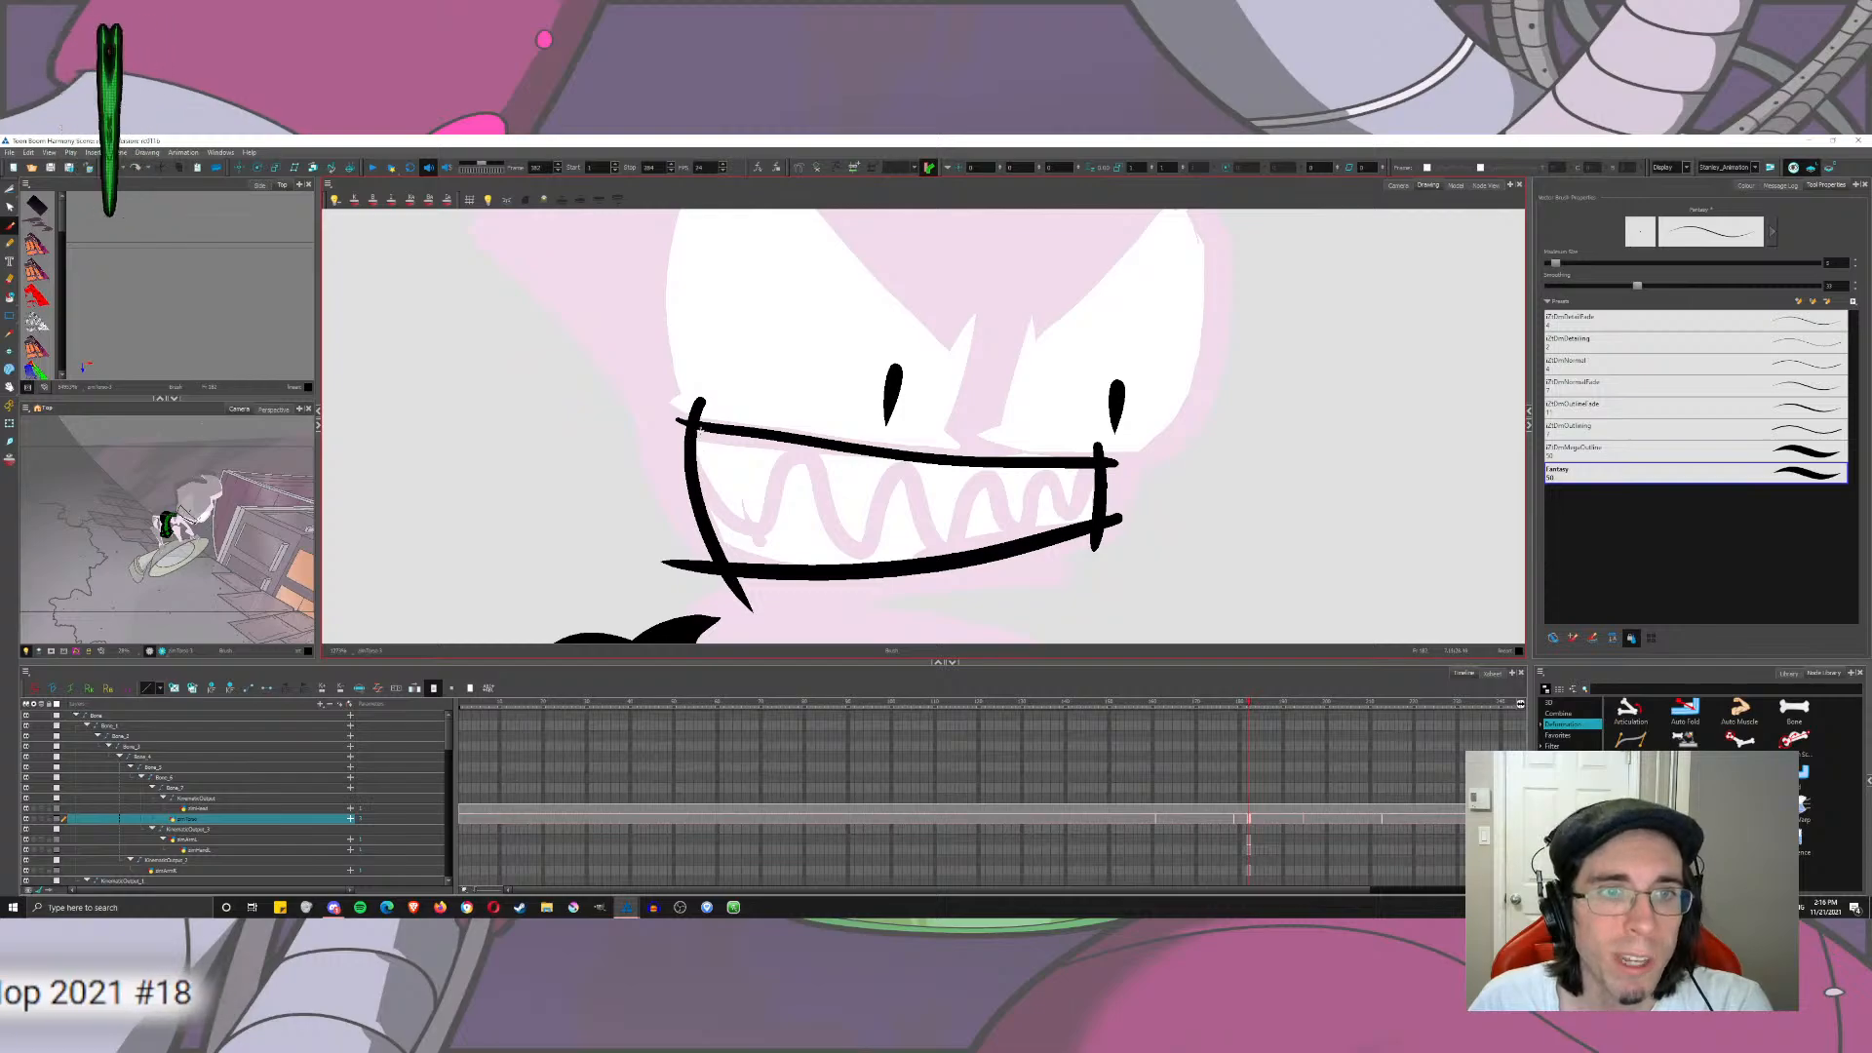
{"action": "mouse_move", "coordinate": [704, 441]}
{"action": "left_mouse_down"}
{"action": "mouse_move", "coordinate": [728, 534]}
{"action": "mouse_move", "coordinate": [774, 538]}
{"action": "mouse_move", "coordinate": [792, 468]}
{"action": "mouse_move", "coordinate": [831, 460]}
{"action": "mouse_move", "coordinate": [821, 549]}
{"action": "mouse_move", "coordinate": [872, 554]}
{"action": "mouse_move", "coordinate": [906, 474]}
{"action": "mouse_move", "coordinate": [933, 476]}
{"action": "mouse_move", "coordinate": [947, 538]}
{"action": "mouse_move", "coordinate": [988, 468]}
{"action": "mouse_move", "coordinate": [1009, 480]}
{"action": "mouse_move", "coordinate": [1004, 520]}
{"action": "mouse_move", "coordinate": [1070, 505]}
{"action": "left_mouse_up"}
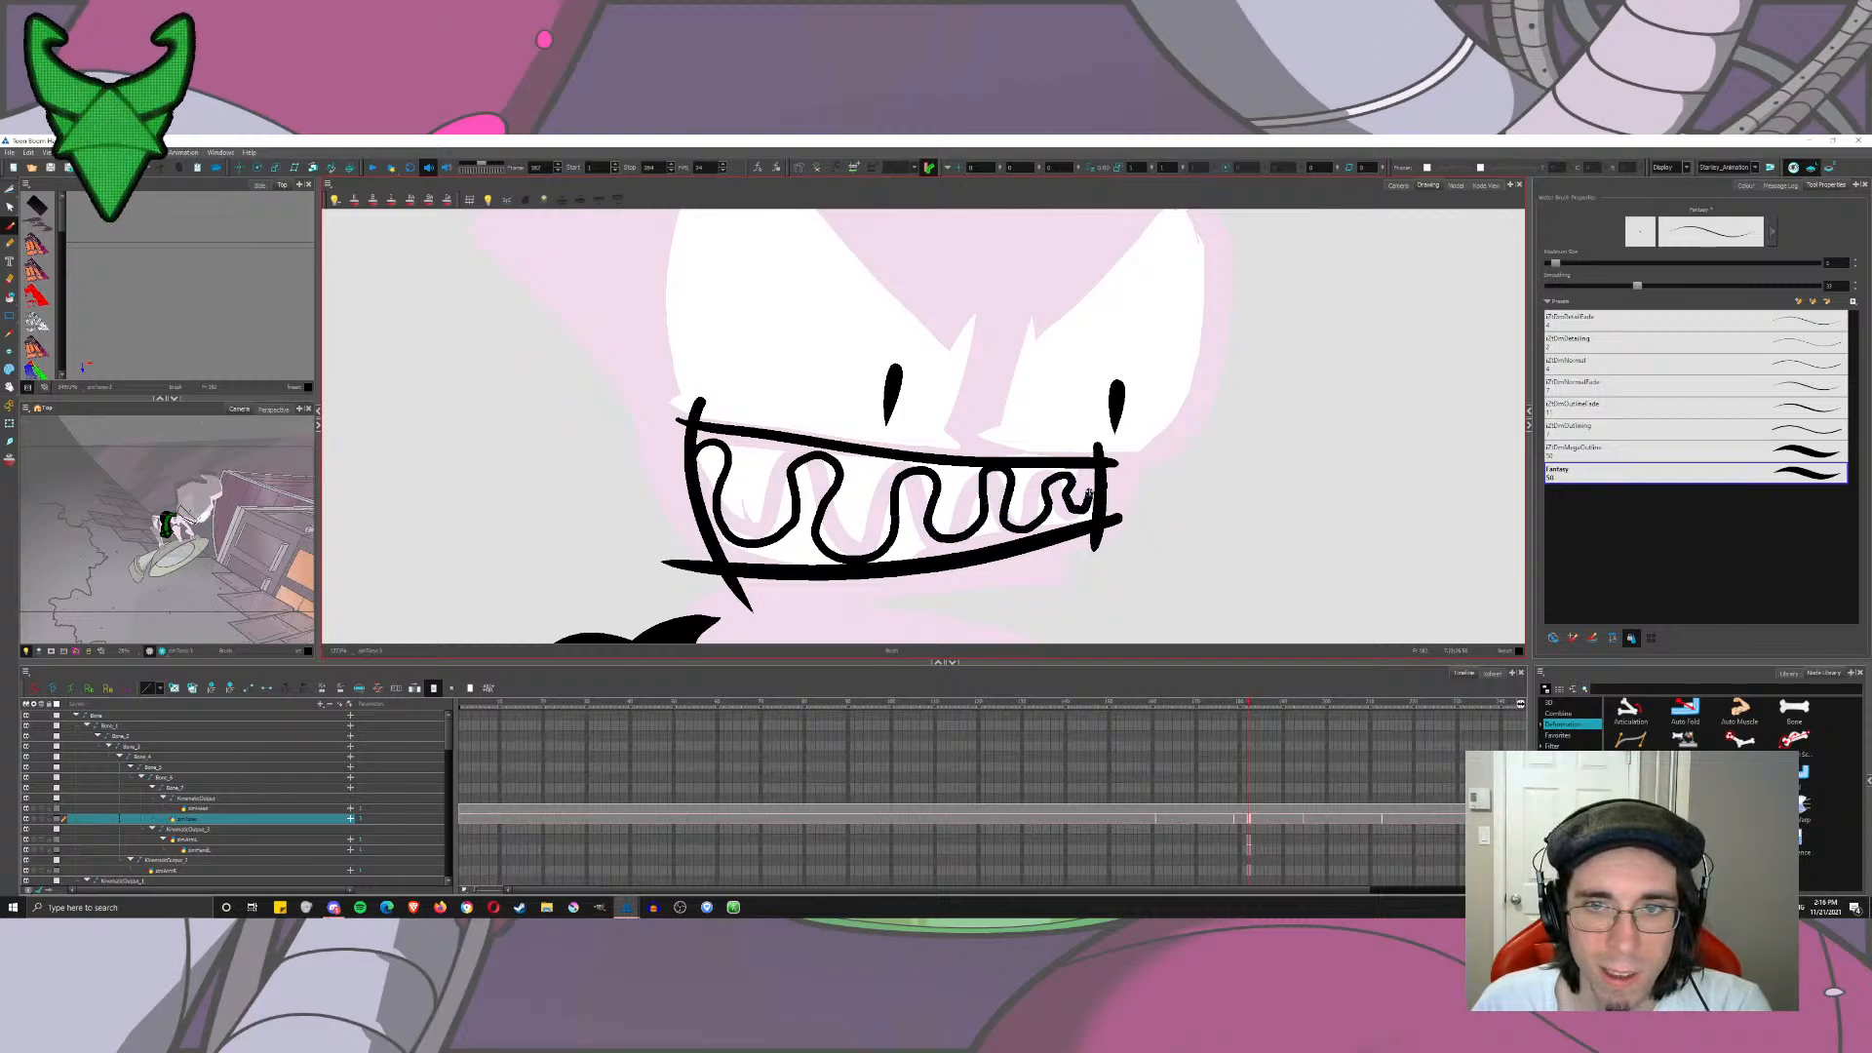
Step: Fill the upper and lower teeth areas inside the mouth outline with the pink palette colour
{"action": "left_click", "coordinate": [9, 297]}
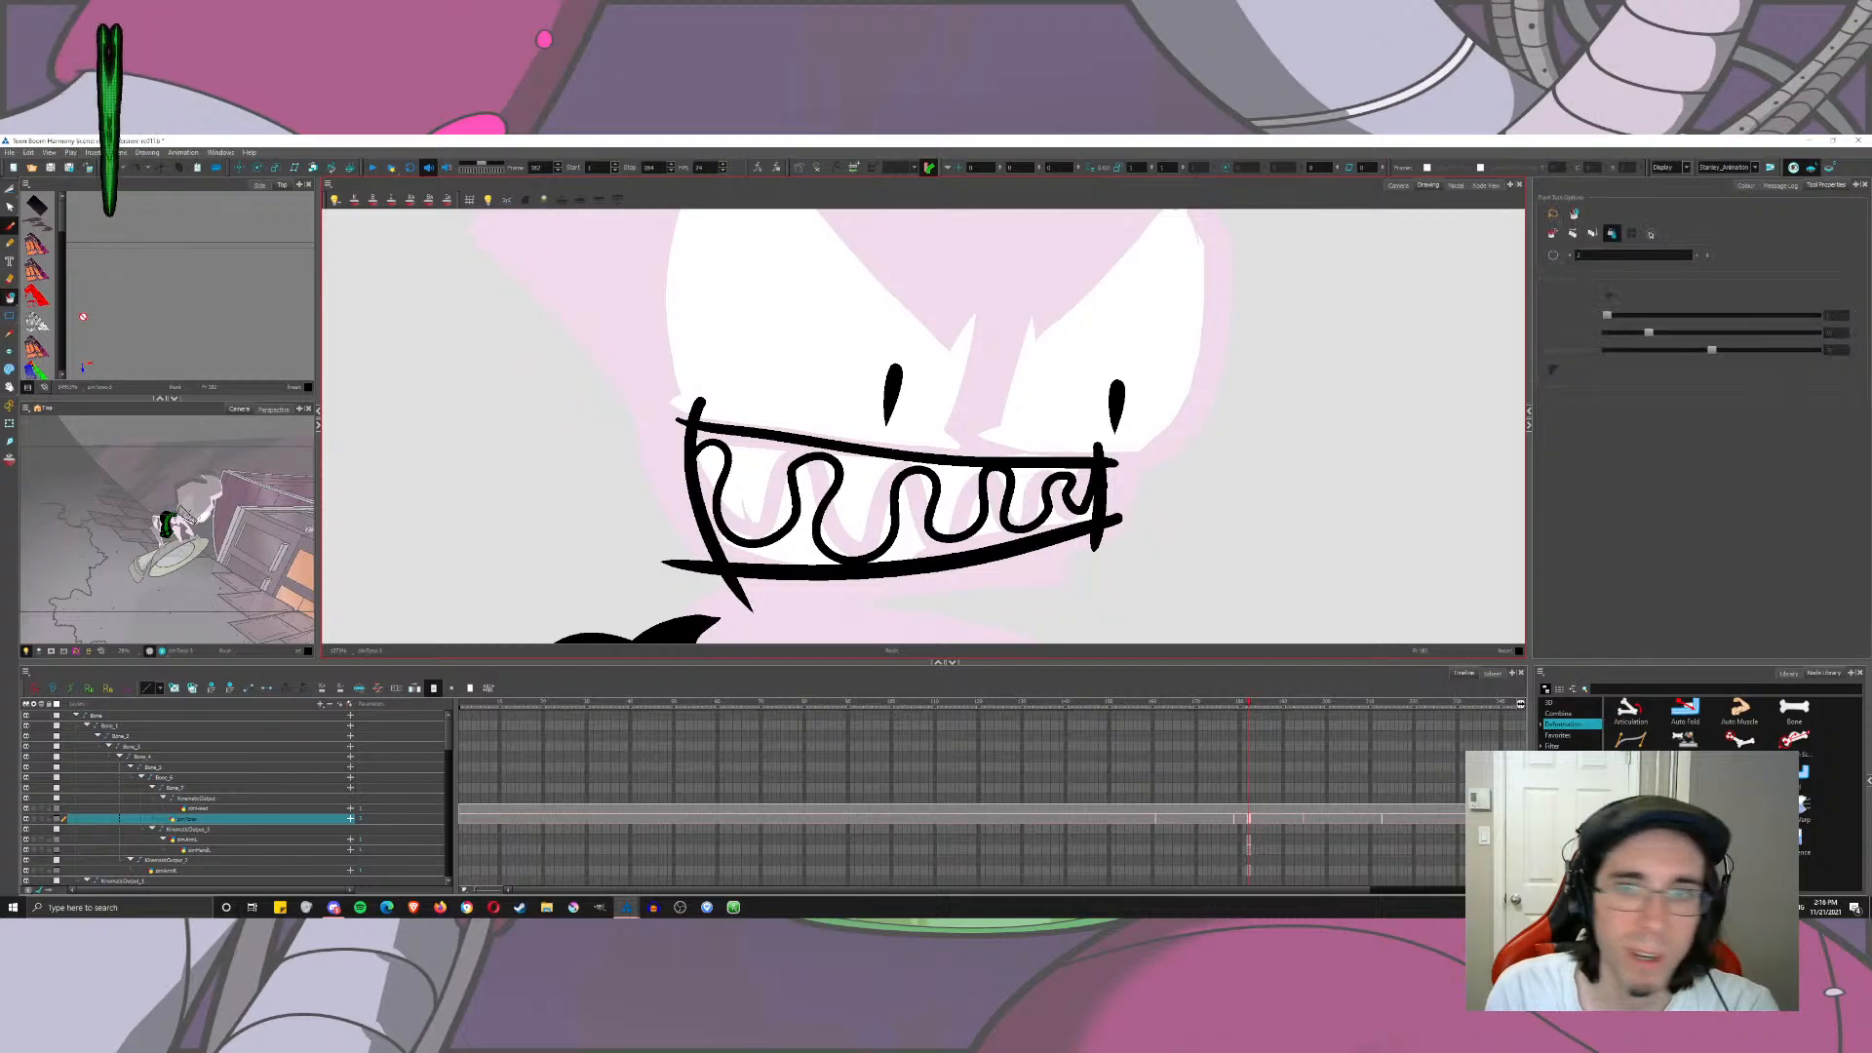
{"action": "scroll", "coordinate": [899, 495], "scroll_direction": "down", "scroll_amount": 2}
{"action": "scroll", "coordinate": [898, 493], "scroll_direction": "down", "scroll_amount": 3}
{"action": "scroll", "coordinate": [868, 585], "scroll_direction": "up", "scroll_amount": 3}
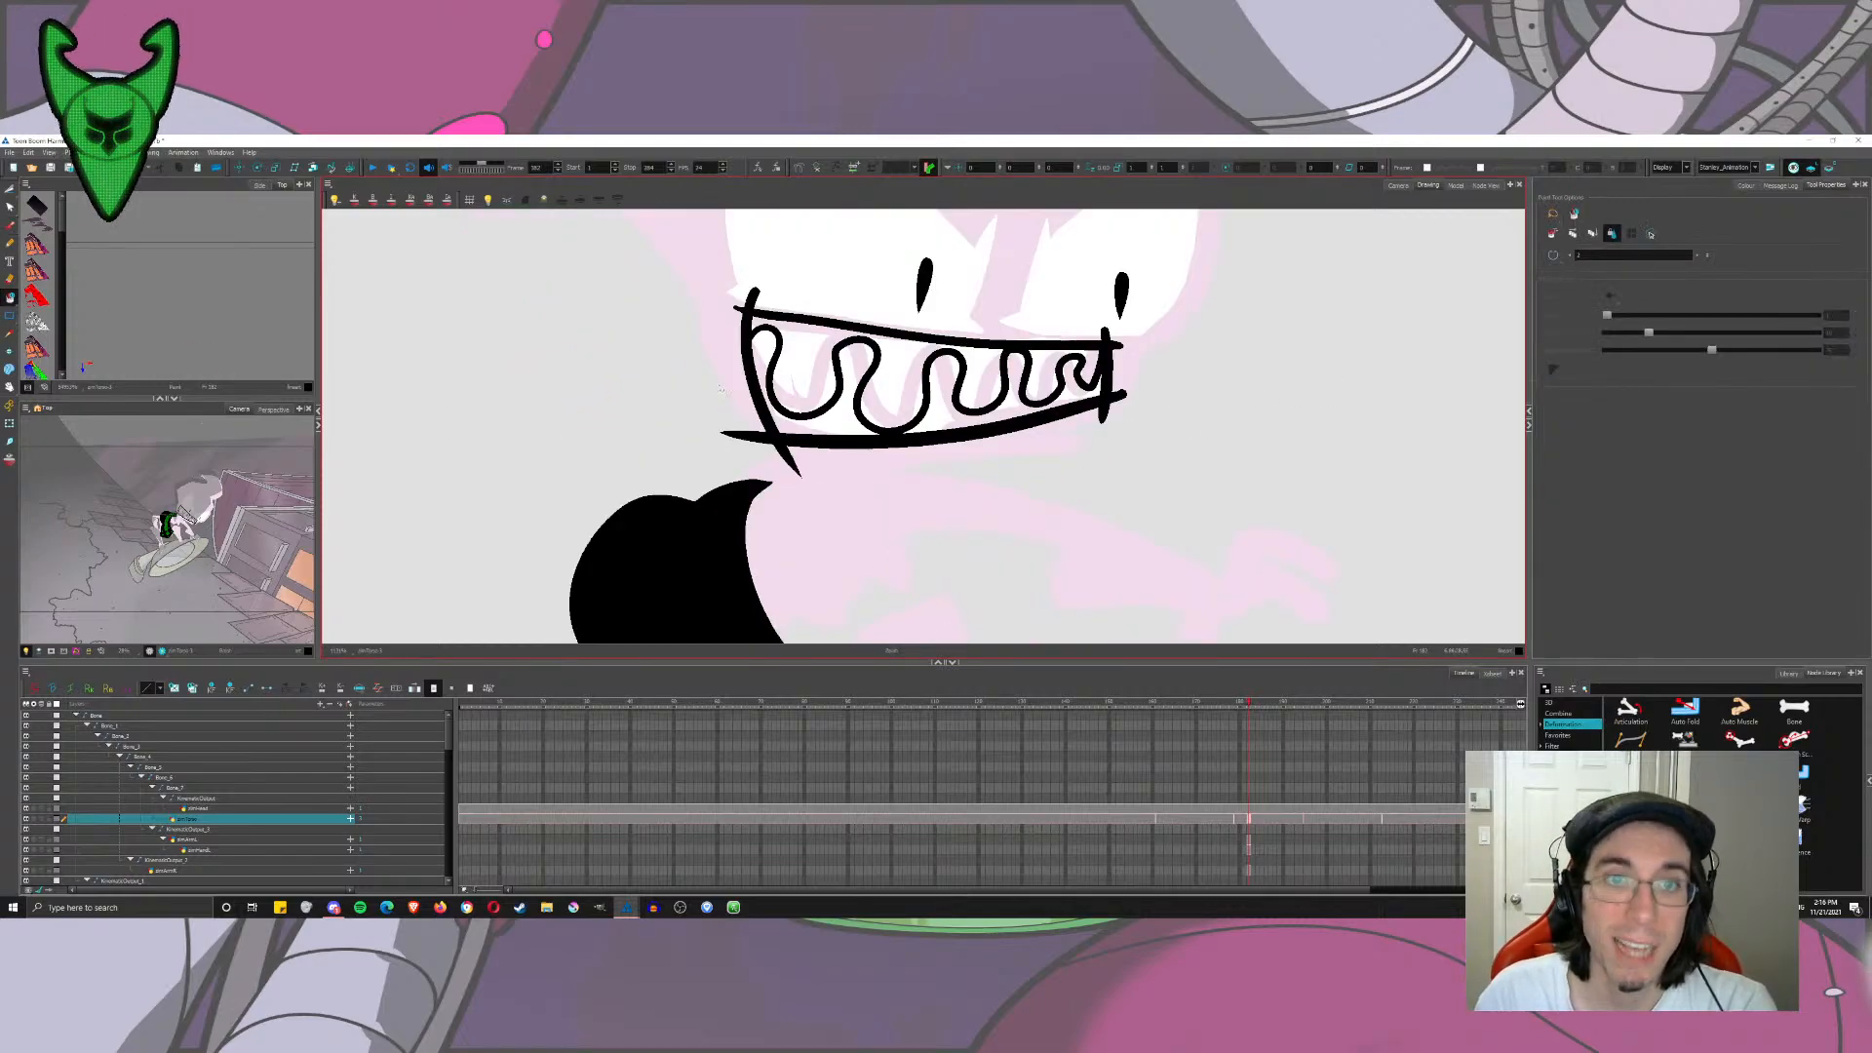
{"action": "left_click", "coordinate": [1746, 185]}
{"action": "left_click", "coordinate": [1550, 477]}
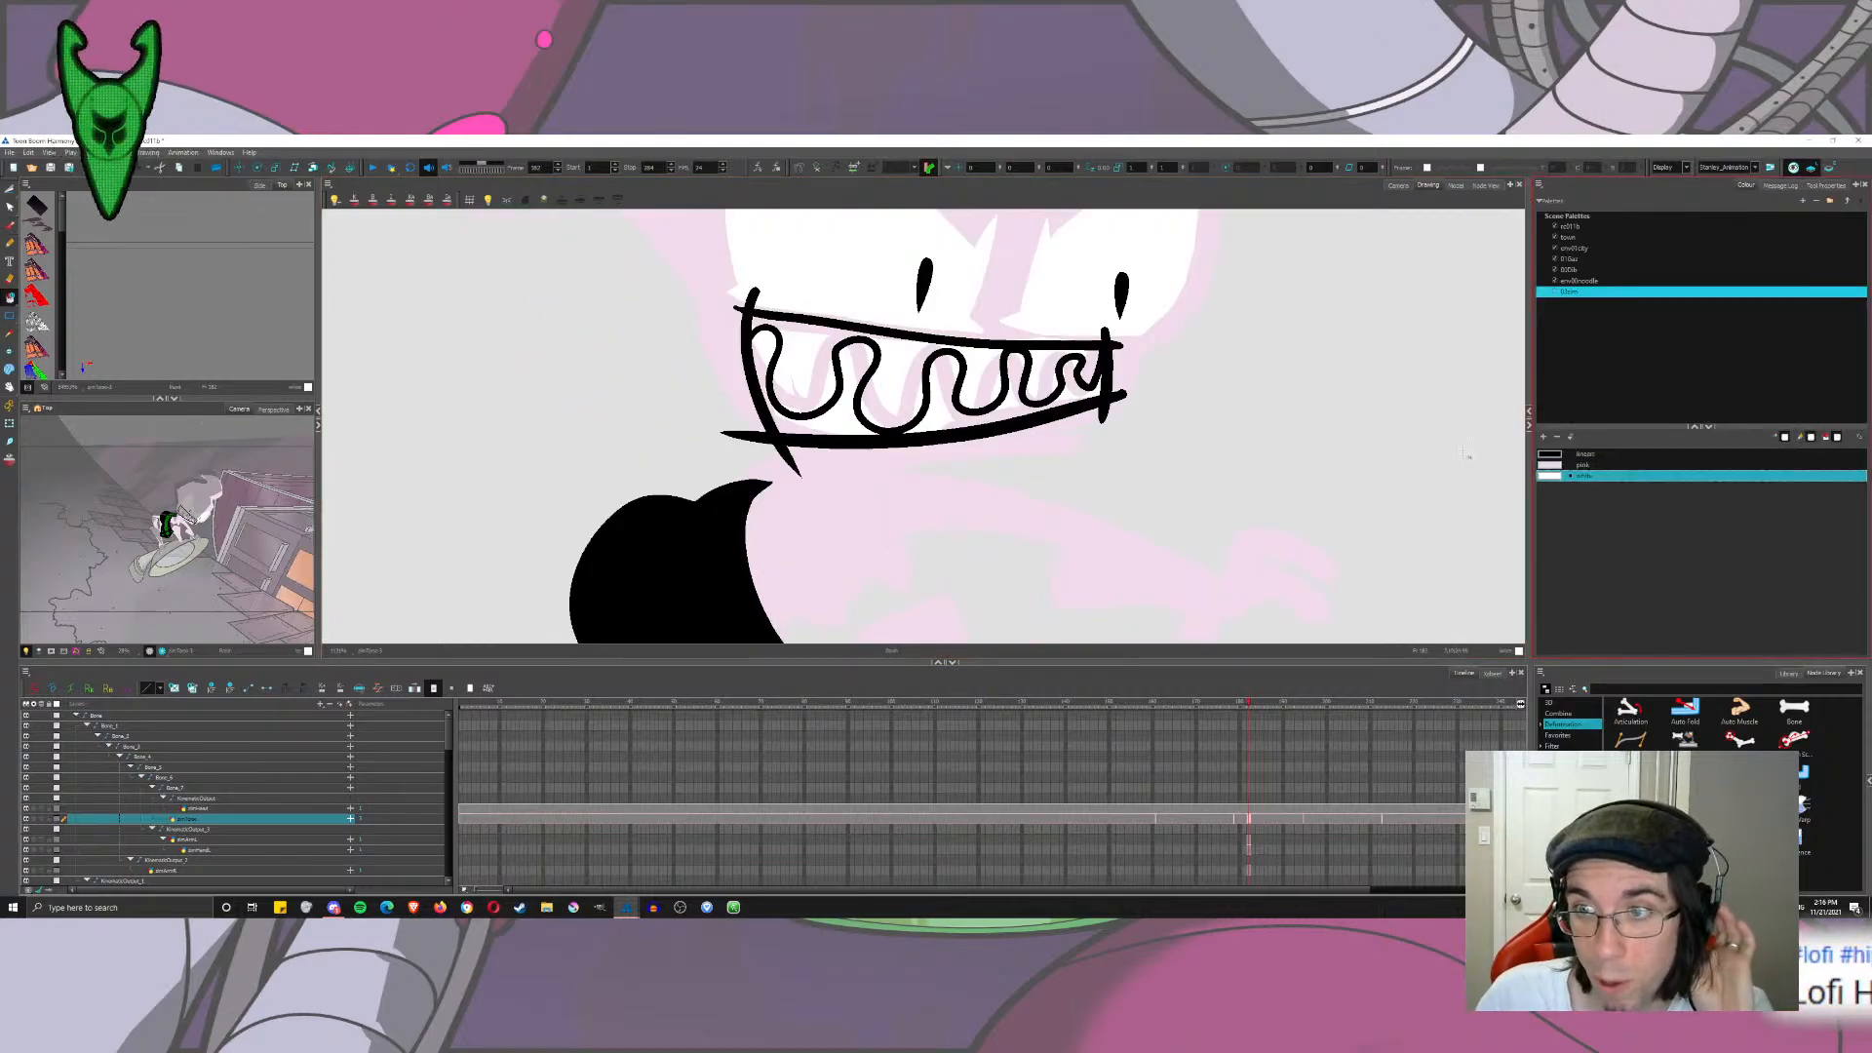
{"action": "left_click", "coordinate": [1550, 465]}
{"action": "left_click_drag", "start_coordinate": [938, 397], "coordinate": [750, 323]}
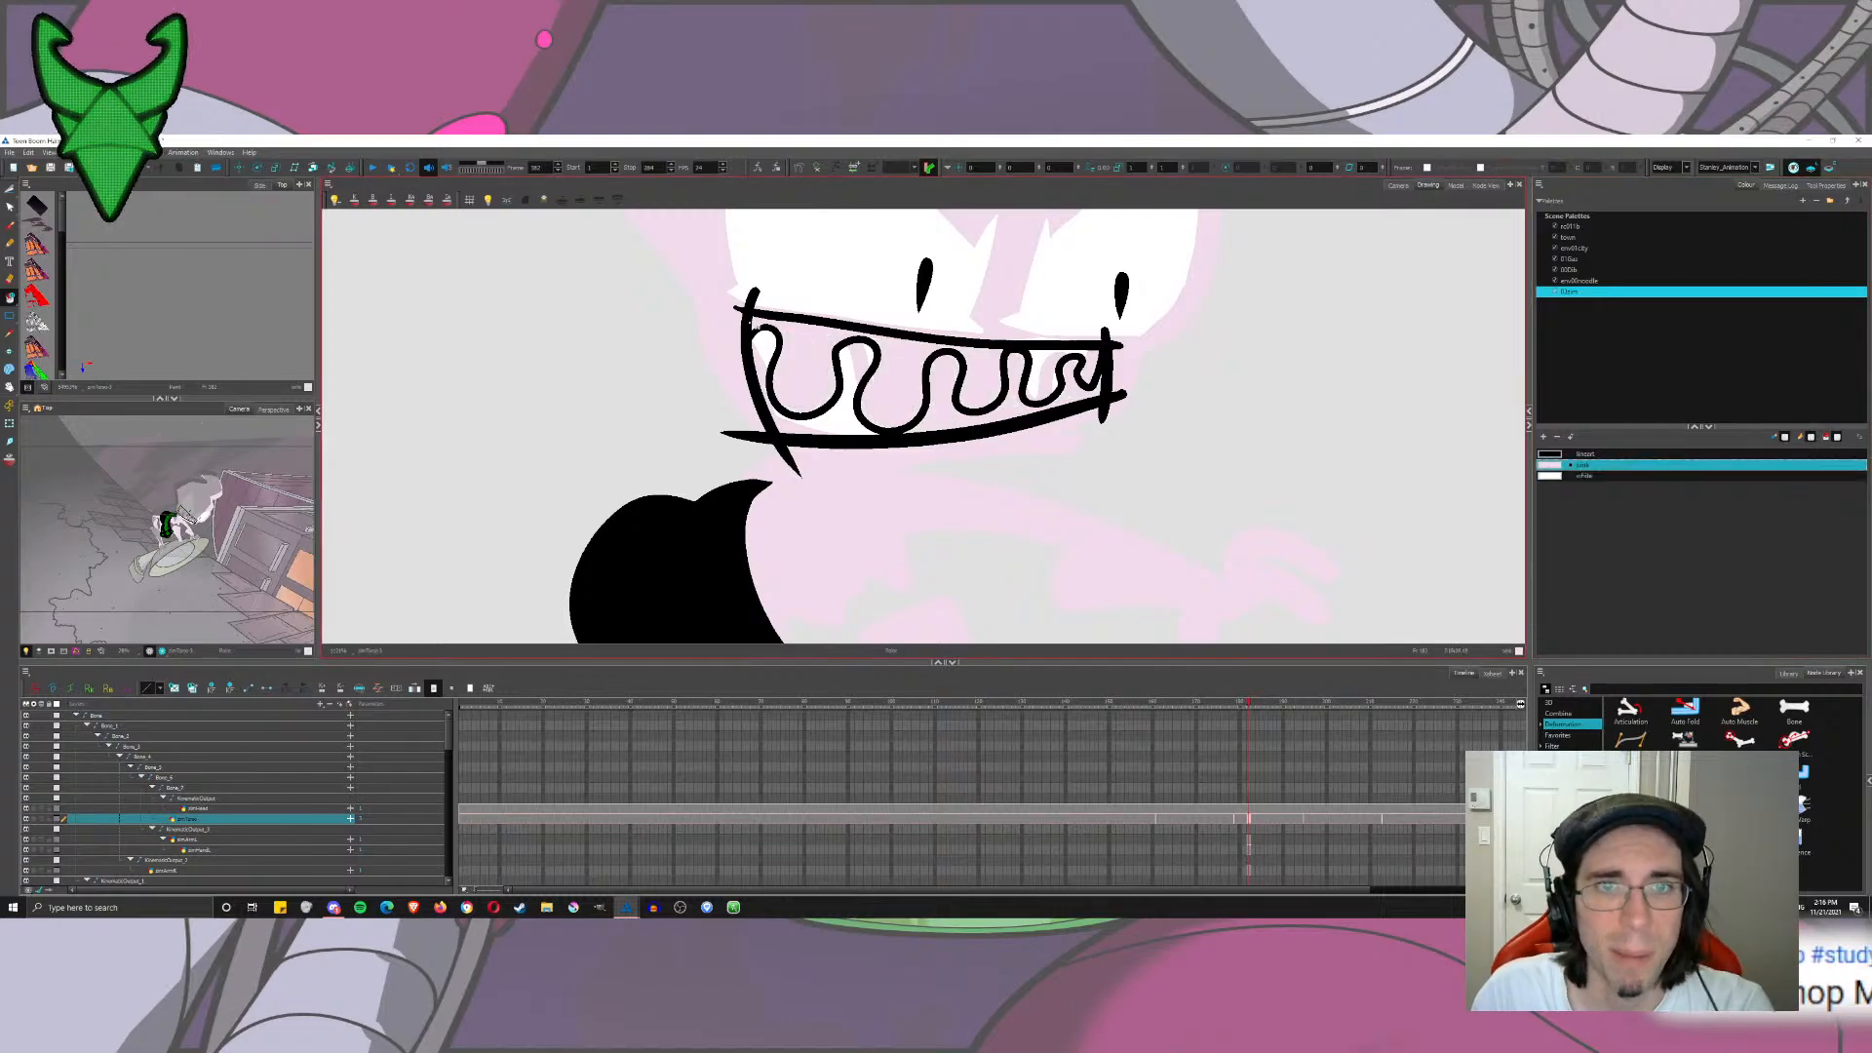
{"action": "left_click", "coordinate": [857, 399]}
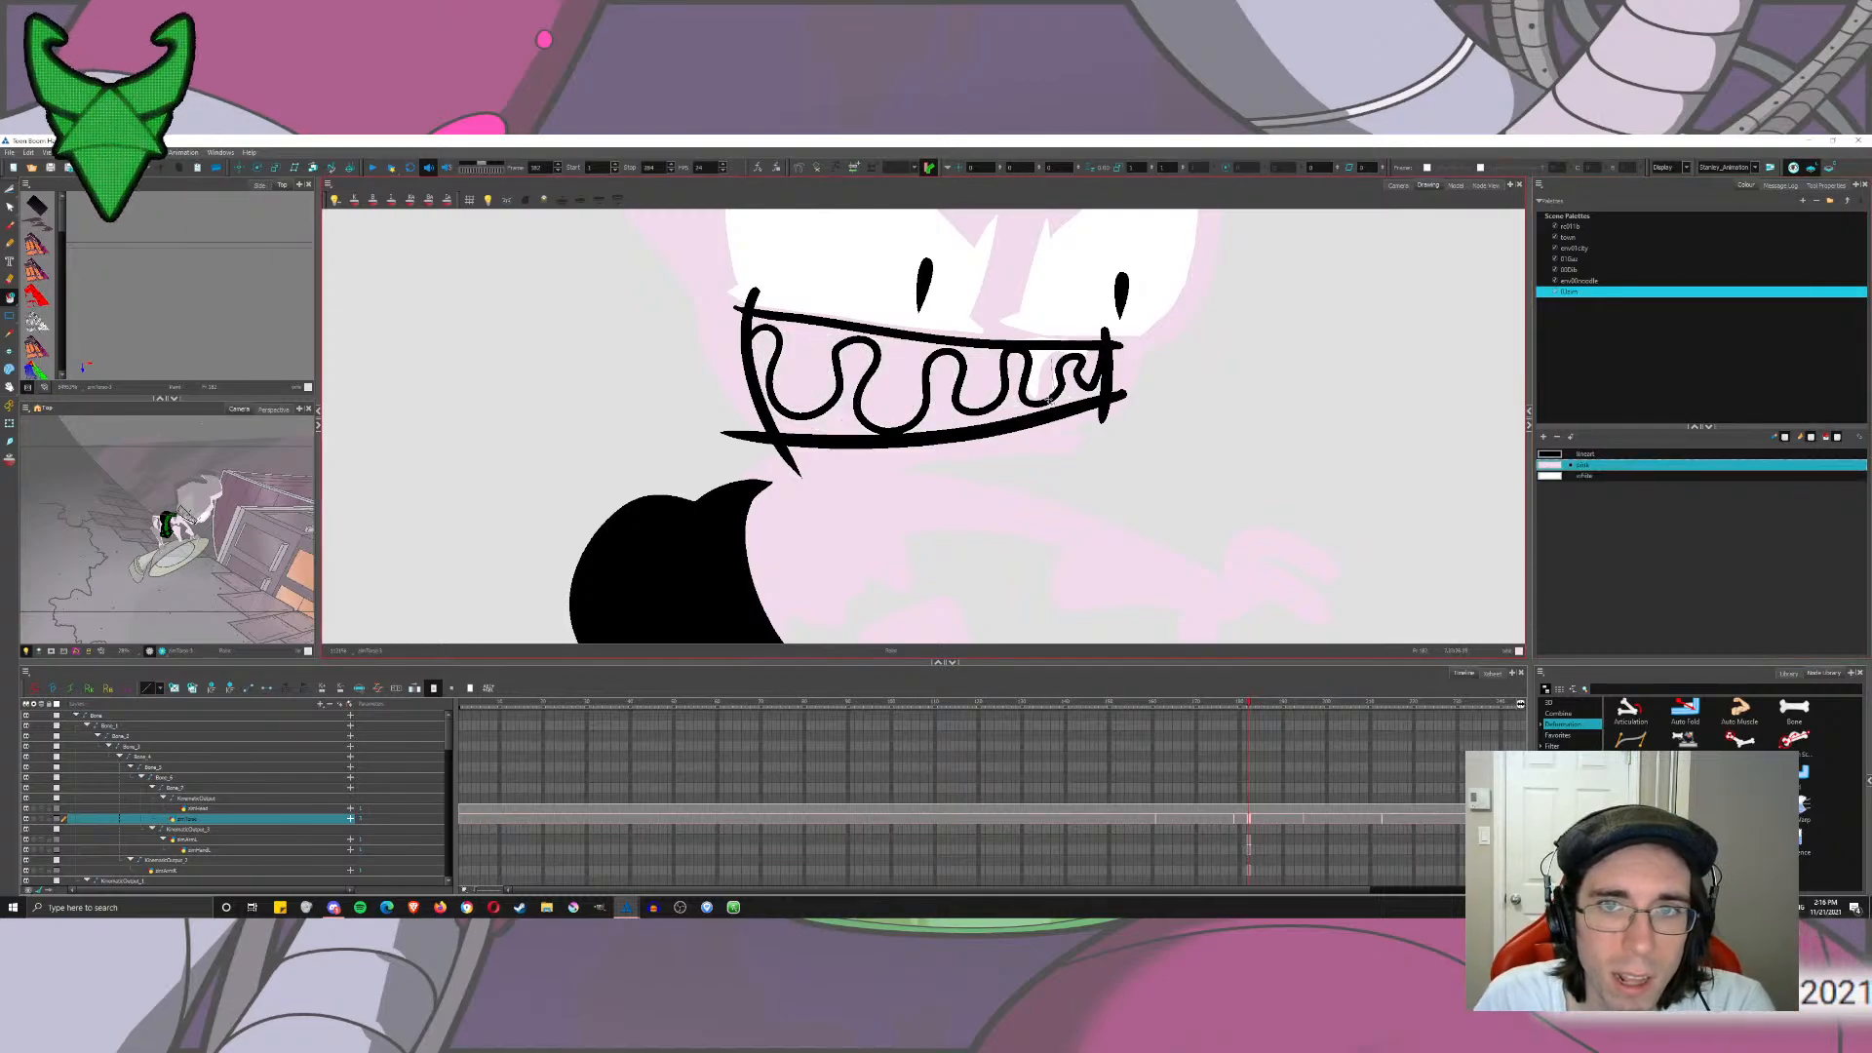
{"action": "left_click", "coordinate": [1048, 394]}
Step: Select the pink fills inside the mouth outline and delete them
{"action": "left_click", "coordinate": [11, 192]}
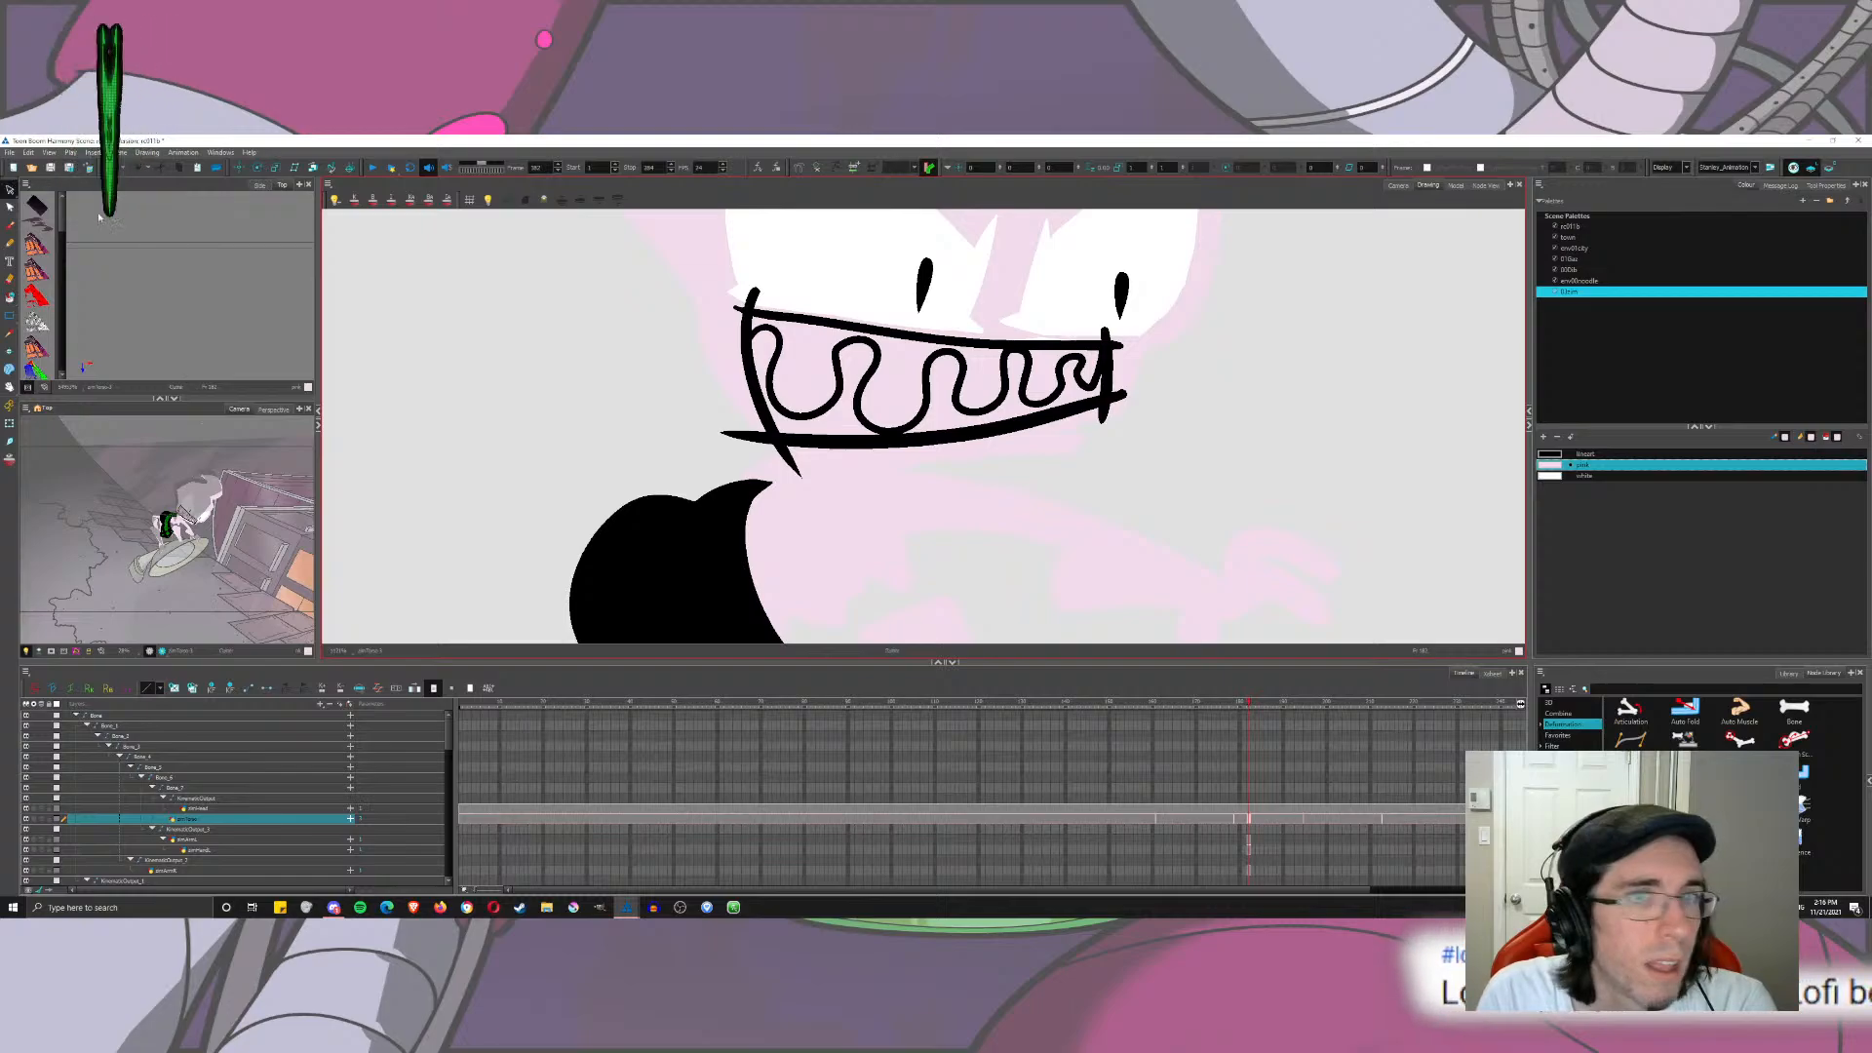
{"action": "left_click", "coordinate": [903, 377]}
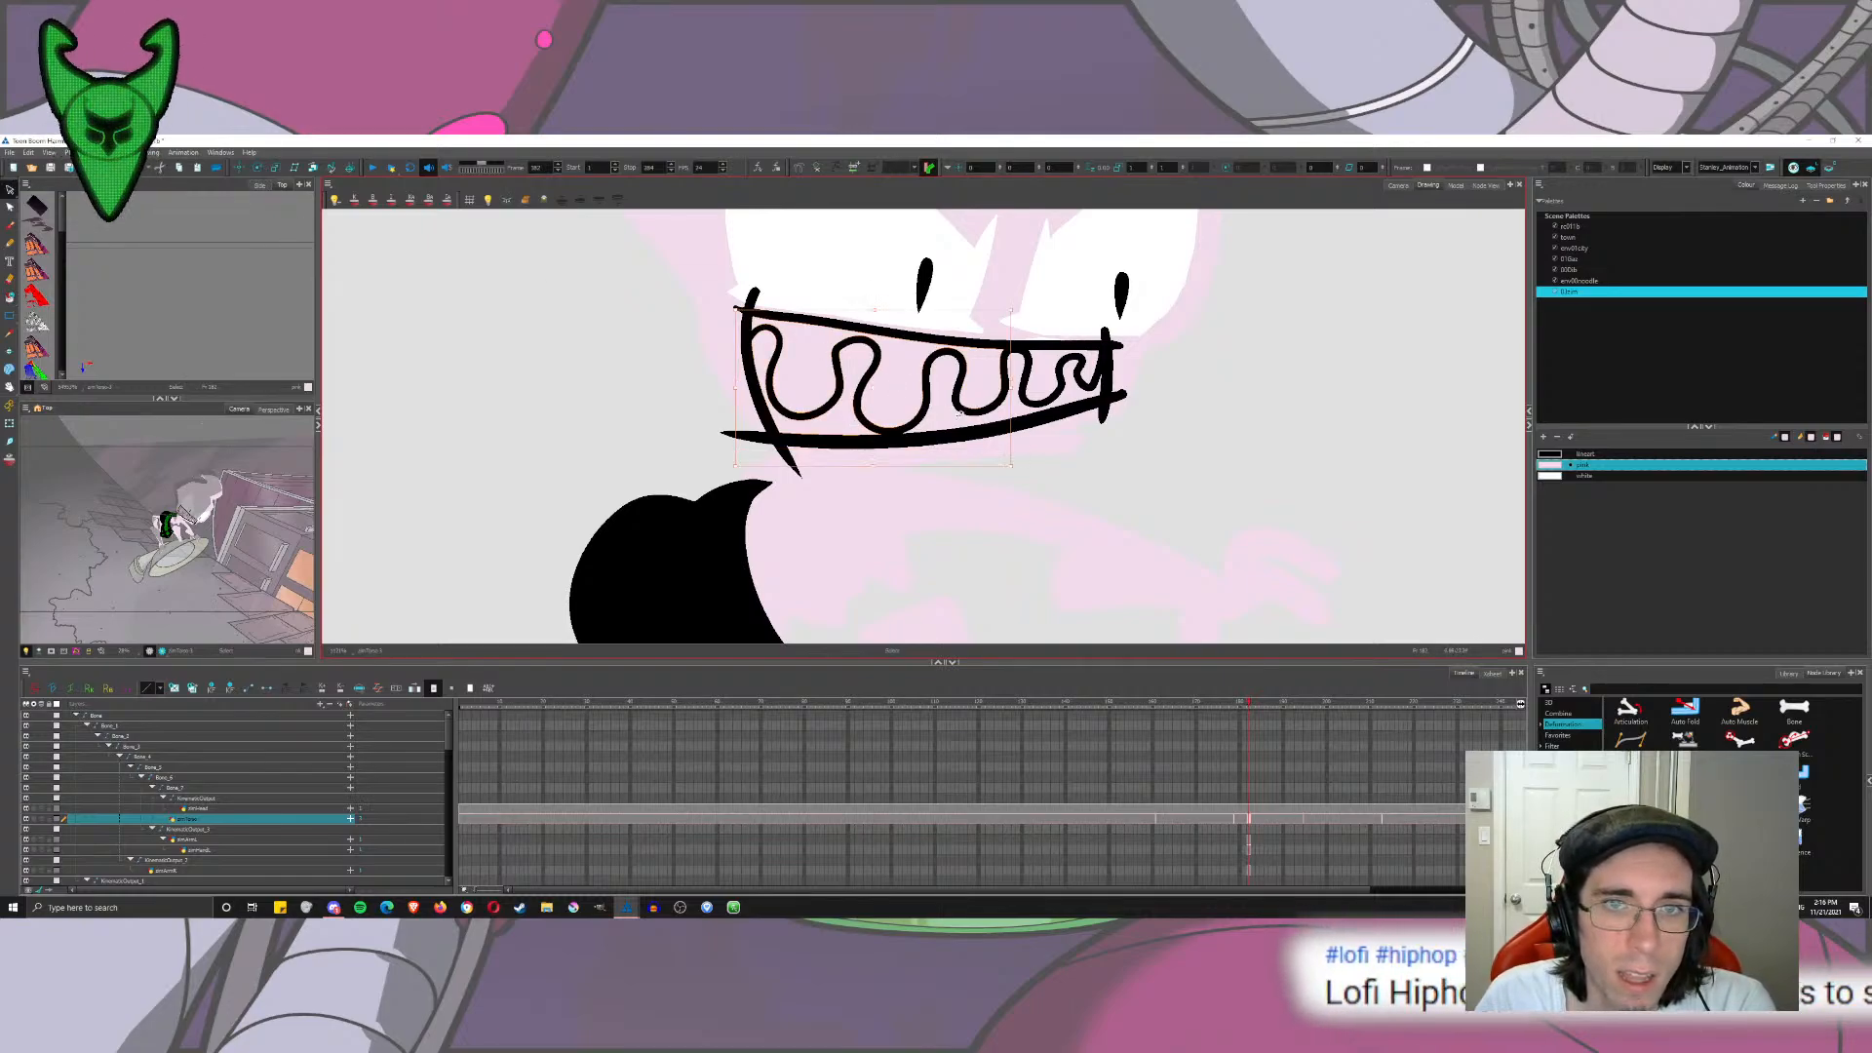
{"action": "left_click", "coordinate": [1079, 368], "text": "shift"}
{"action": "key", "text": "Delete"}
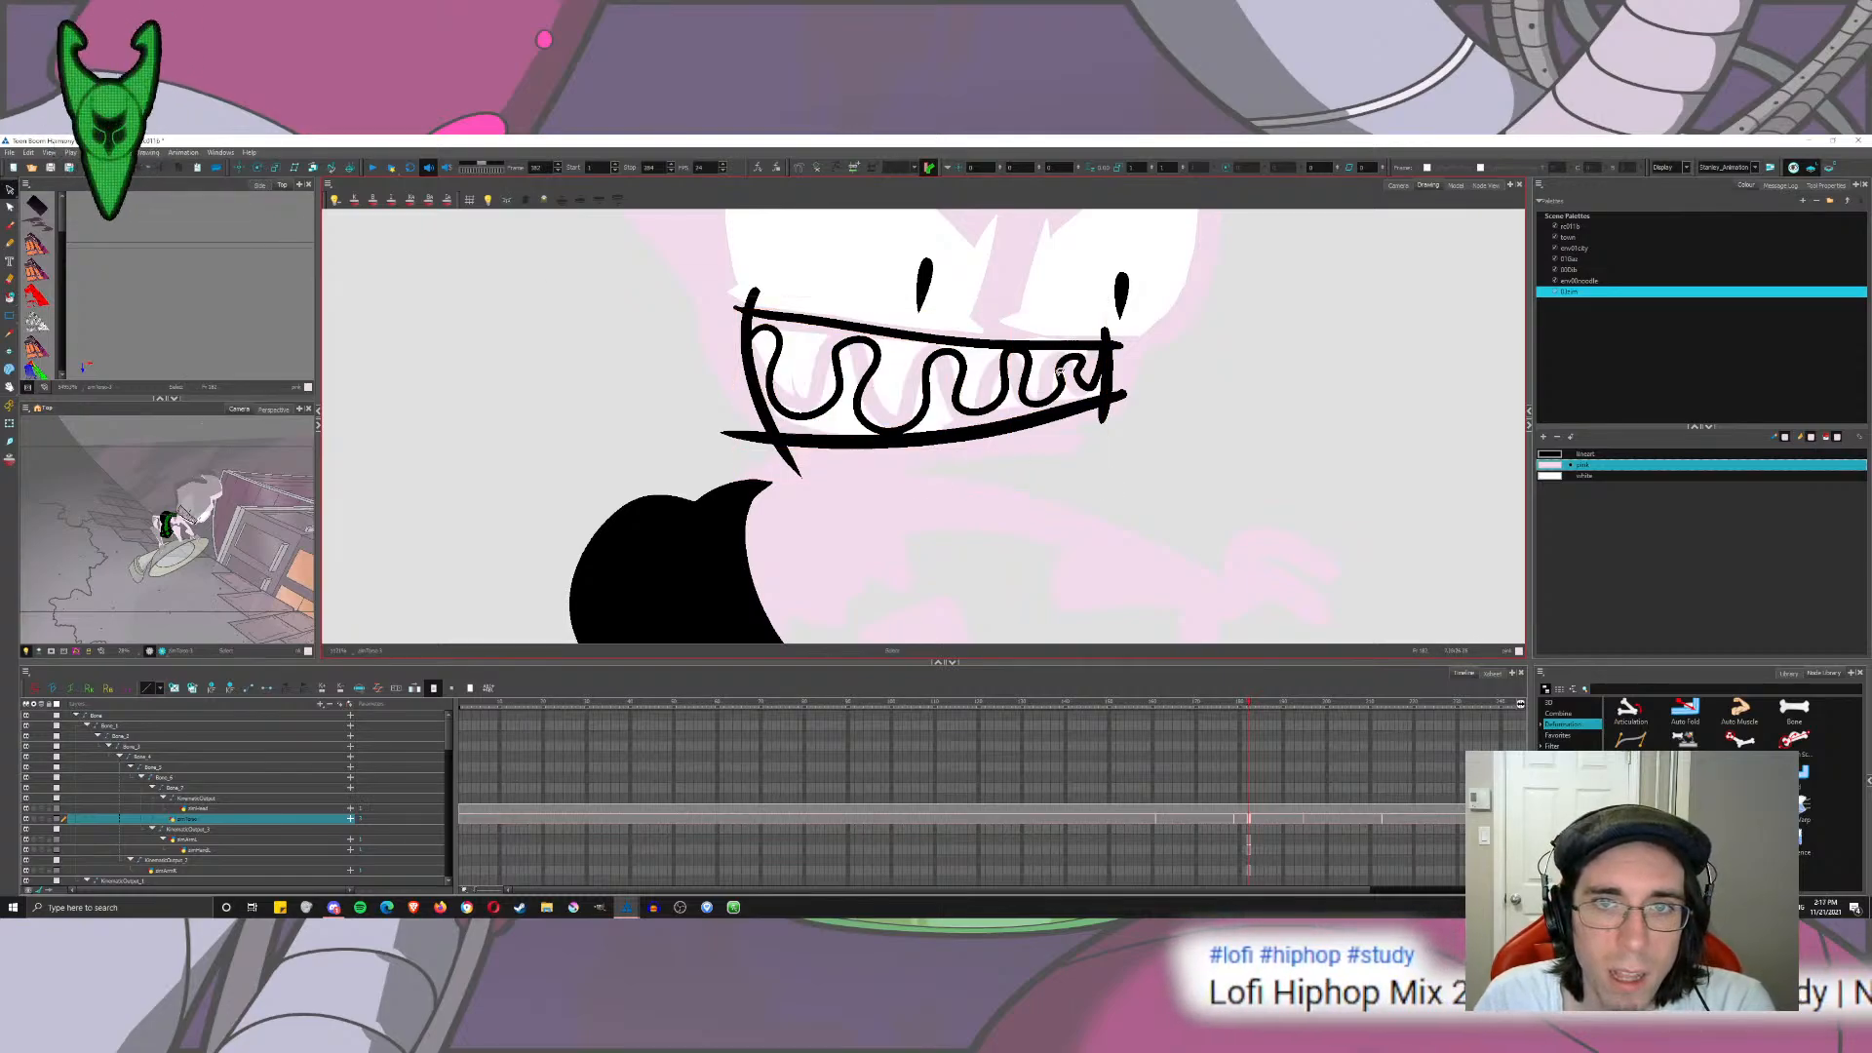
Step: Make black the current colour, then select and delete the pink rough silhouette of the character
{"action": "left_click", "coordinate": [1585, 453]}
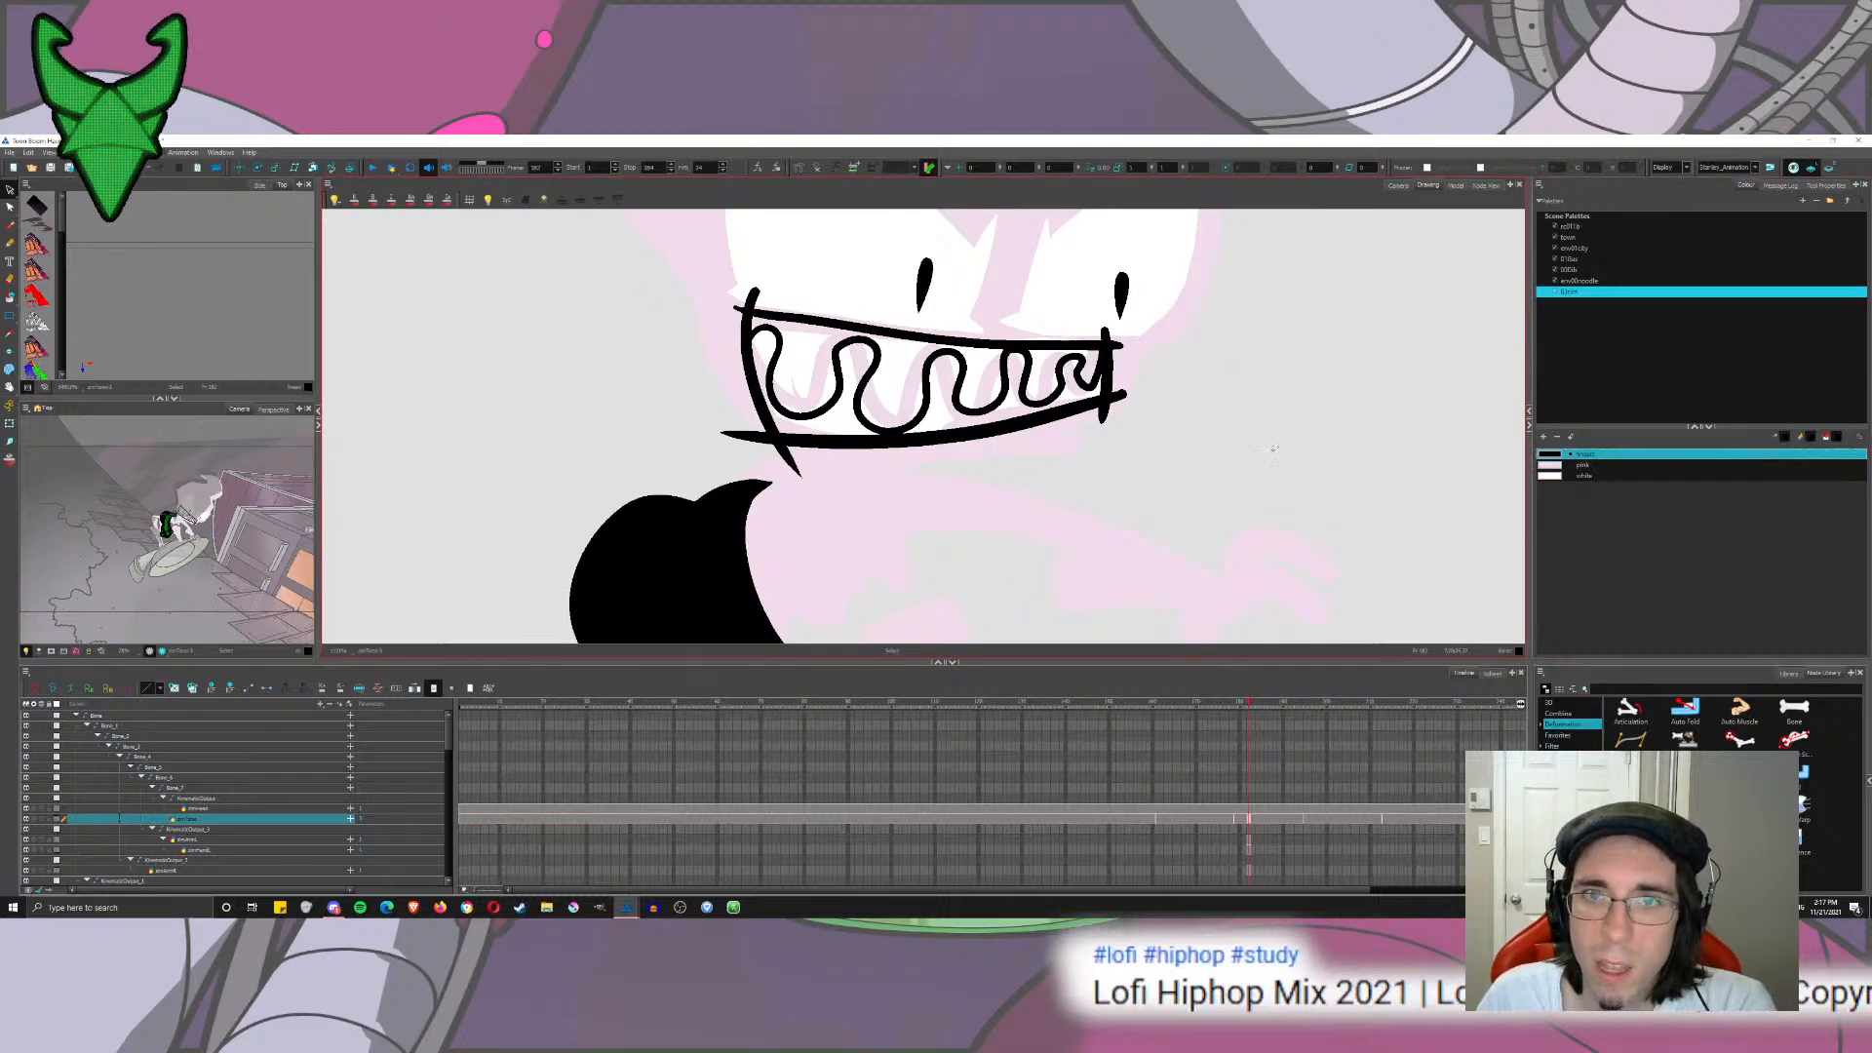
{"action": "key", "text": "ctrl+shift+a"}
{"action": "left_click_drag", "start_coordinate": [1207, 444], "coordinate": [1152, 369]}
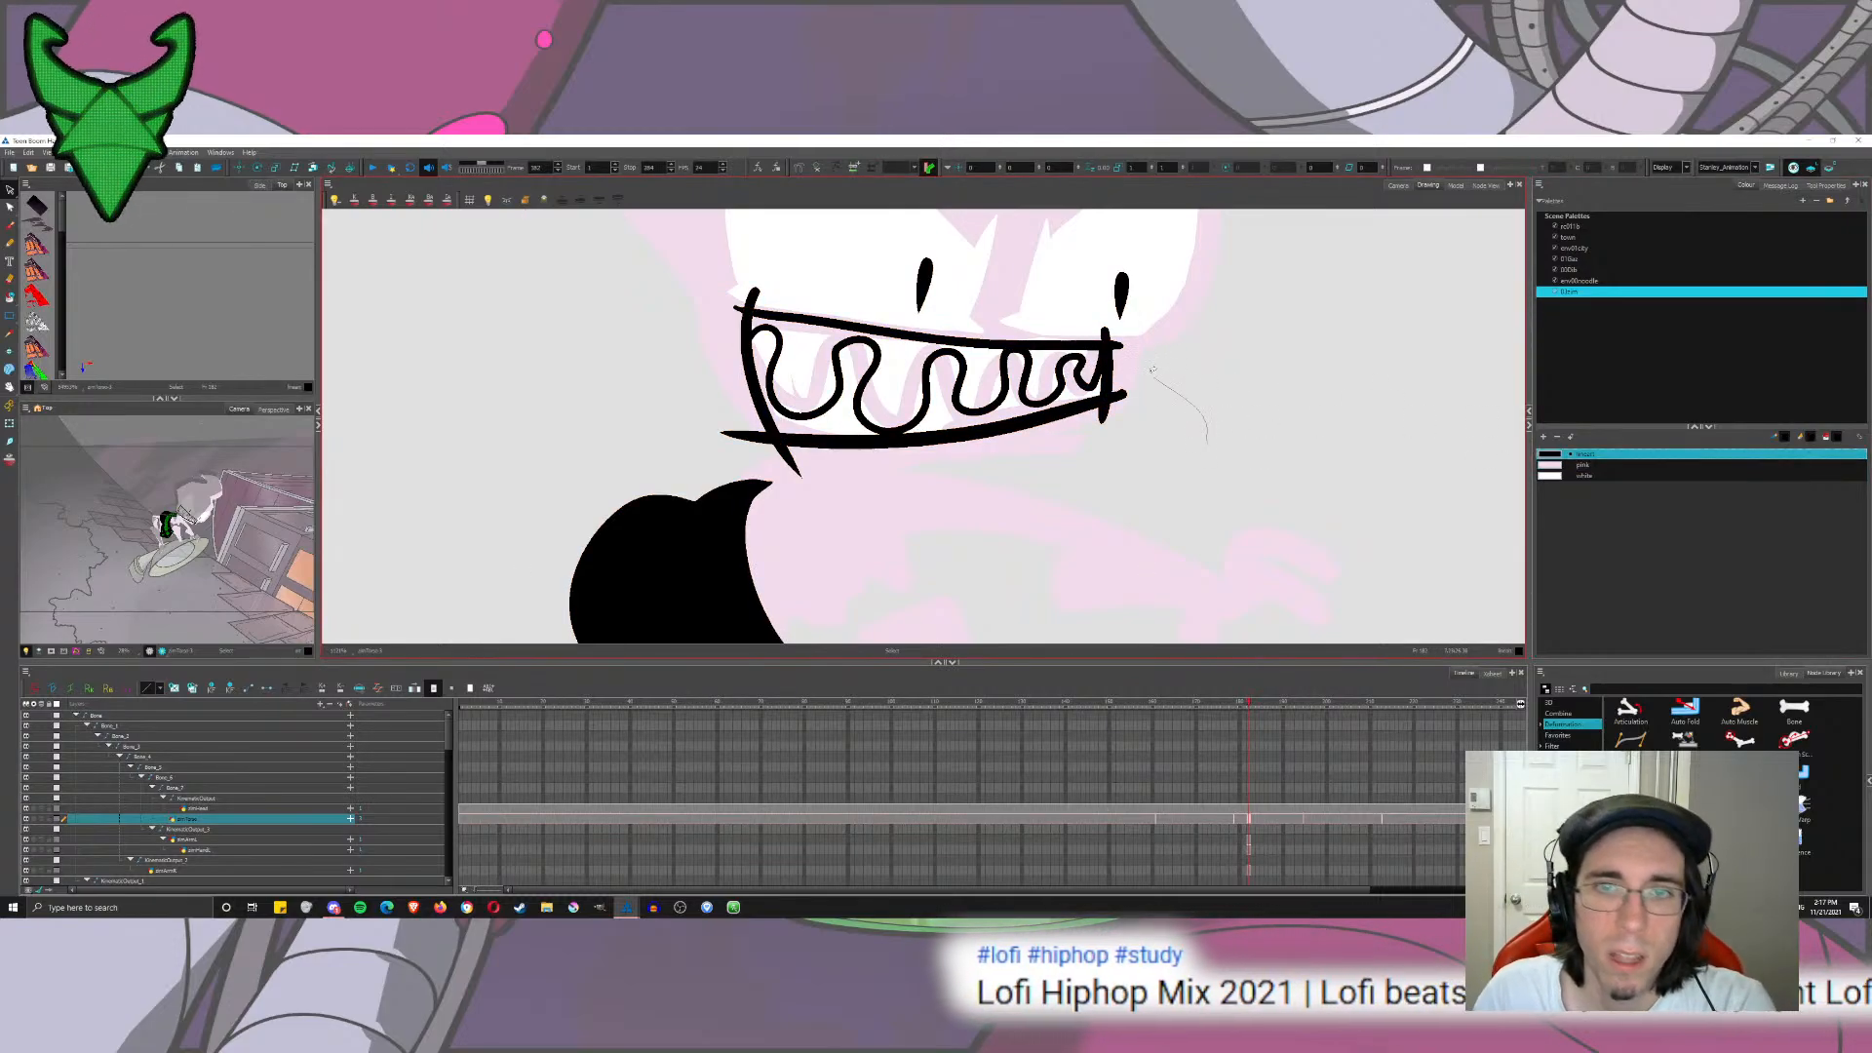
{"action": "key", "text": "k"}
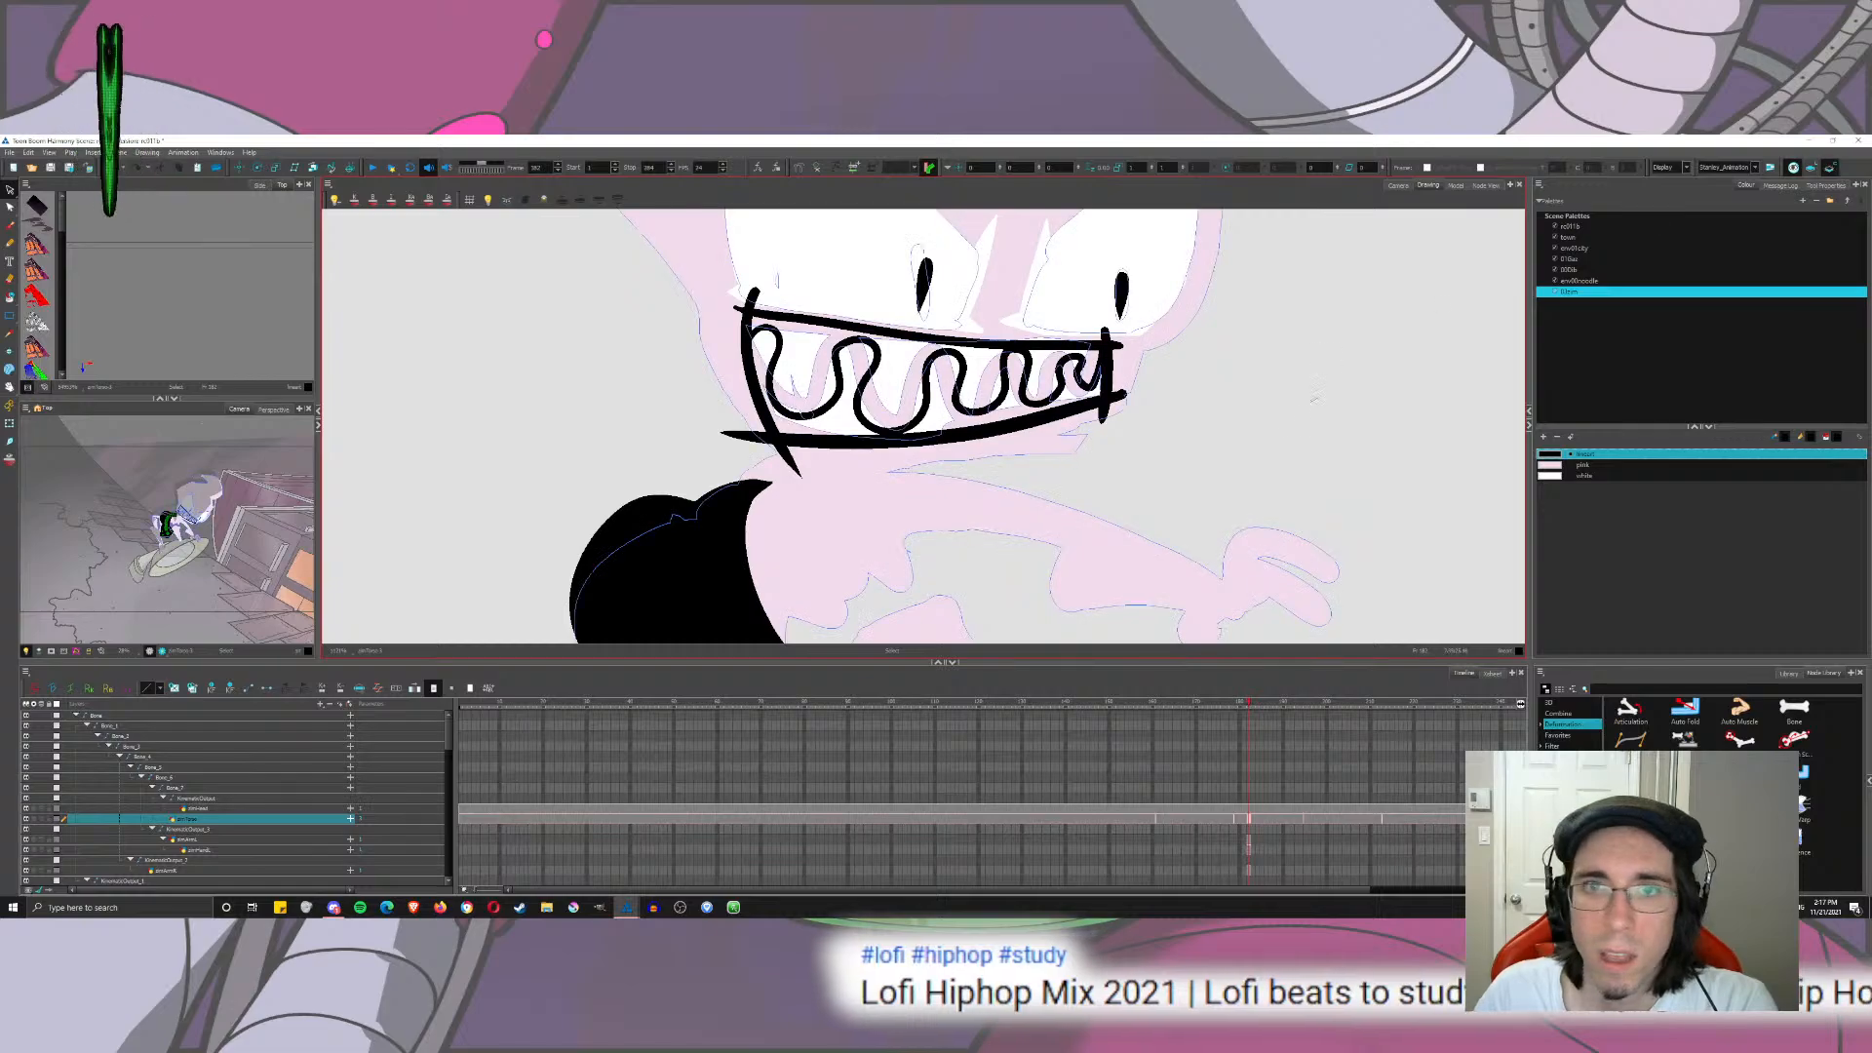
{"action": "key", "text": "ctrl+a"}
{"action": "key", "text": "Delete"}
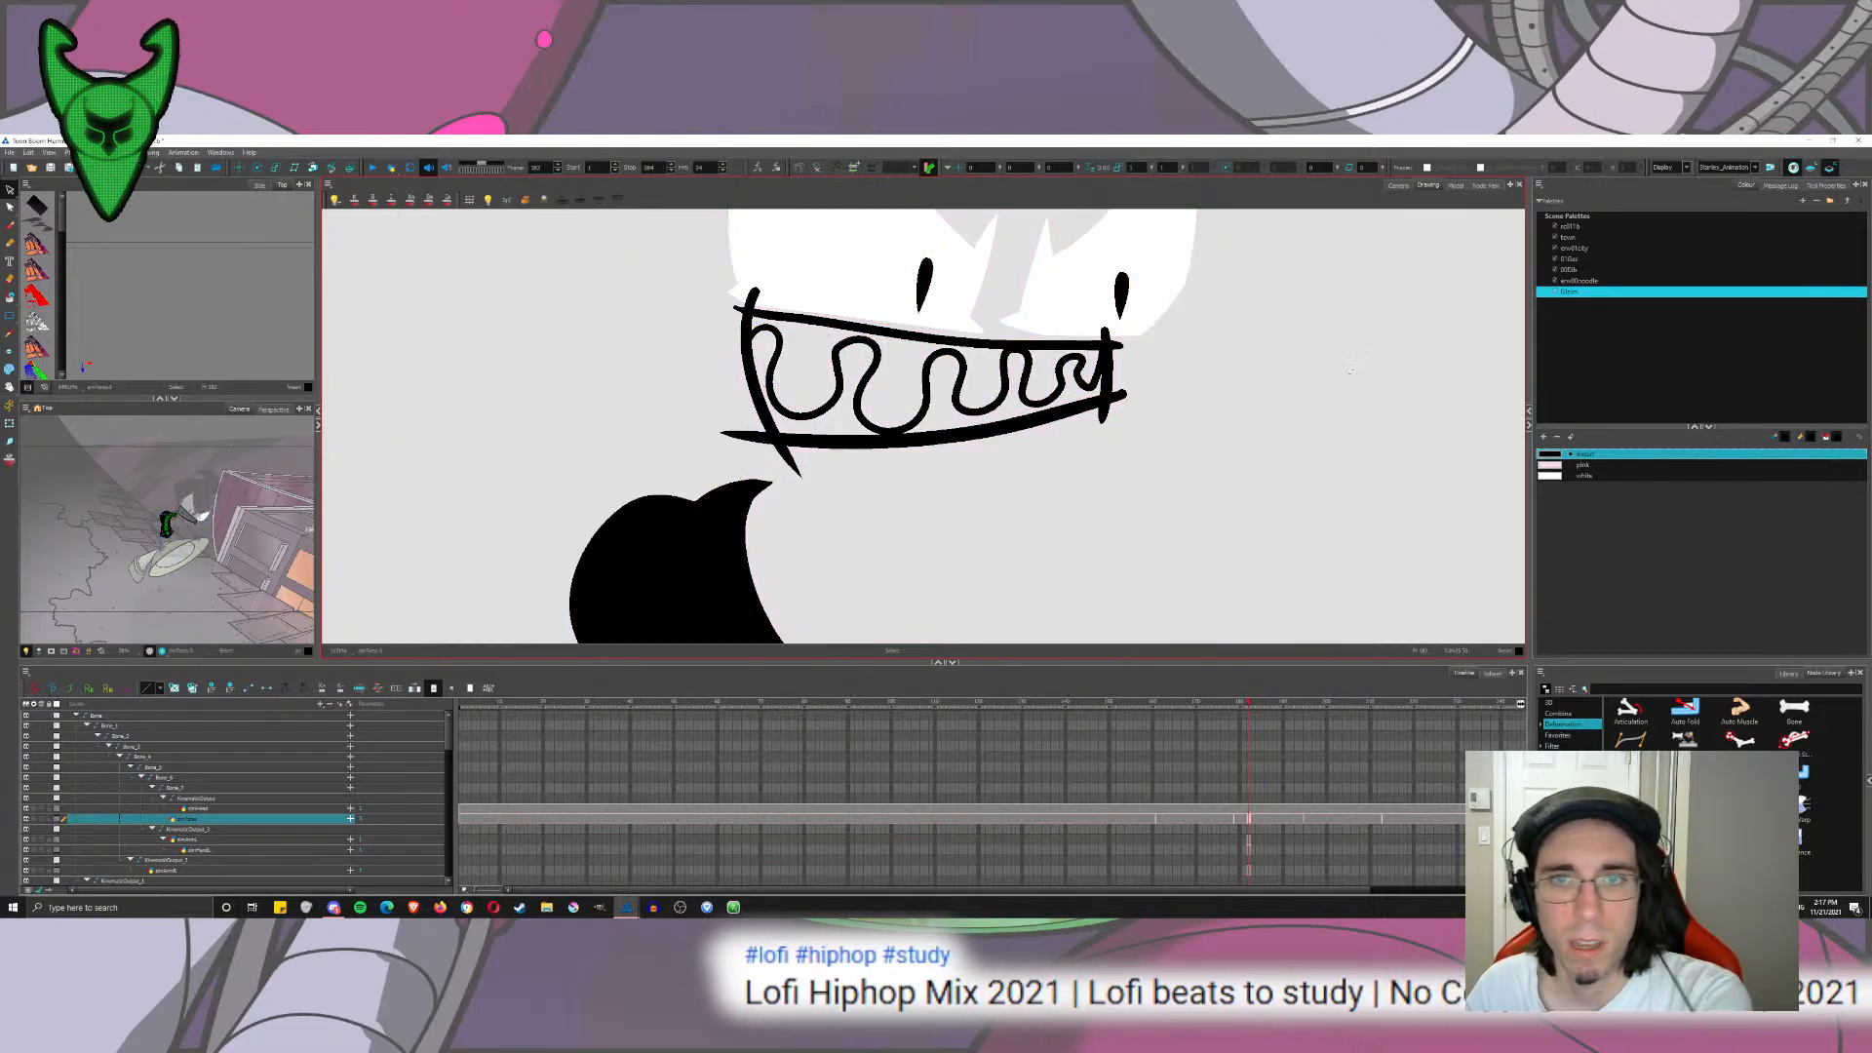
Step: Delete the mouth's black teeth line and its bottom, side and top outline strokes
{"action": "left_click_drag", "start_coordinate": [1271, 350], "coordinate": [1085, 460]}
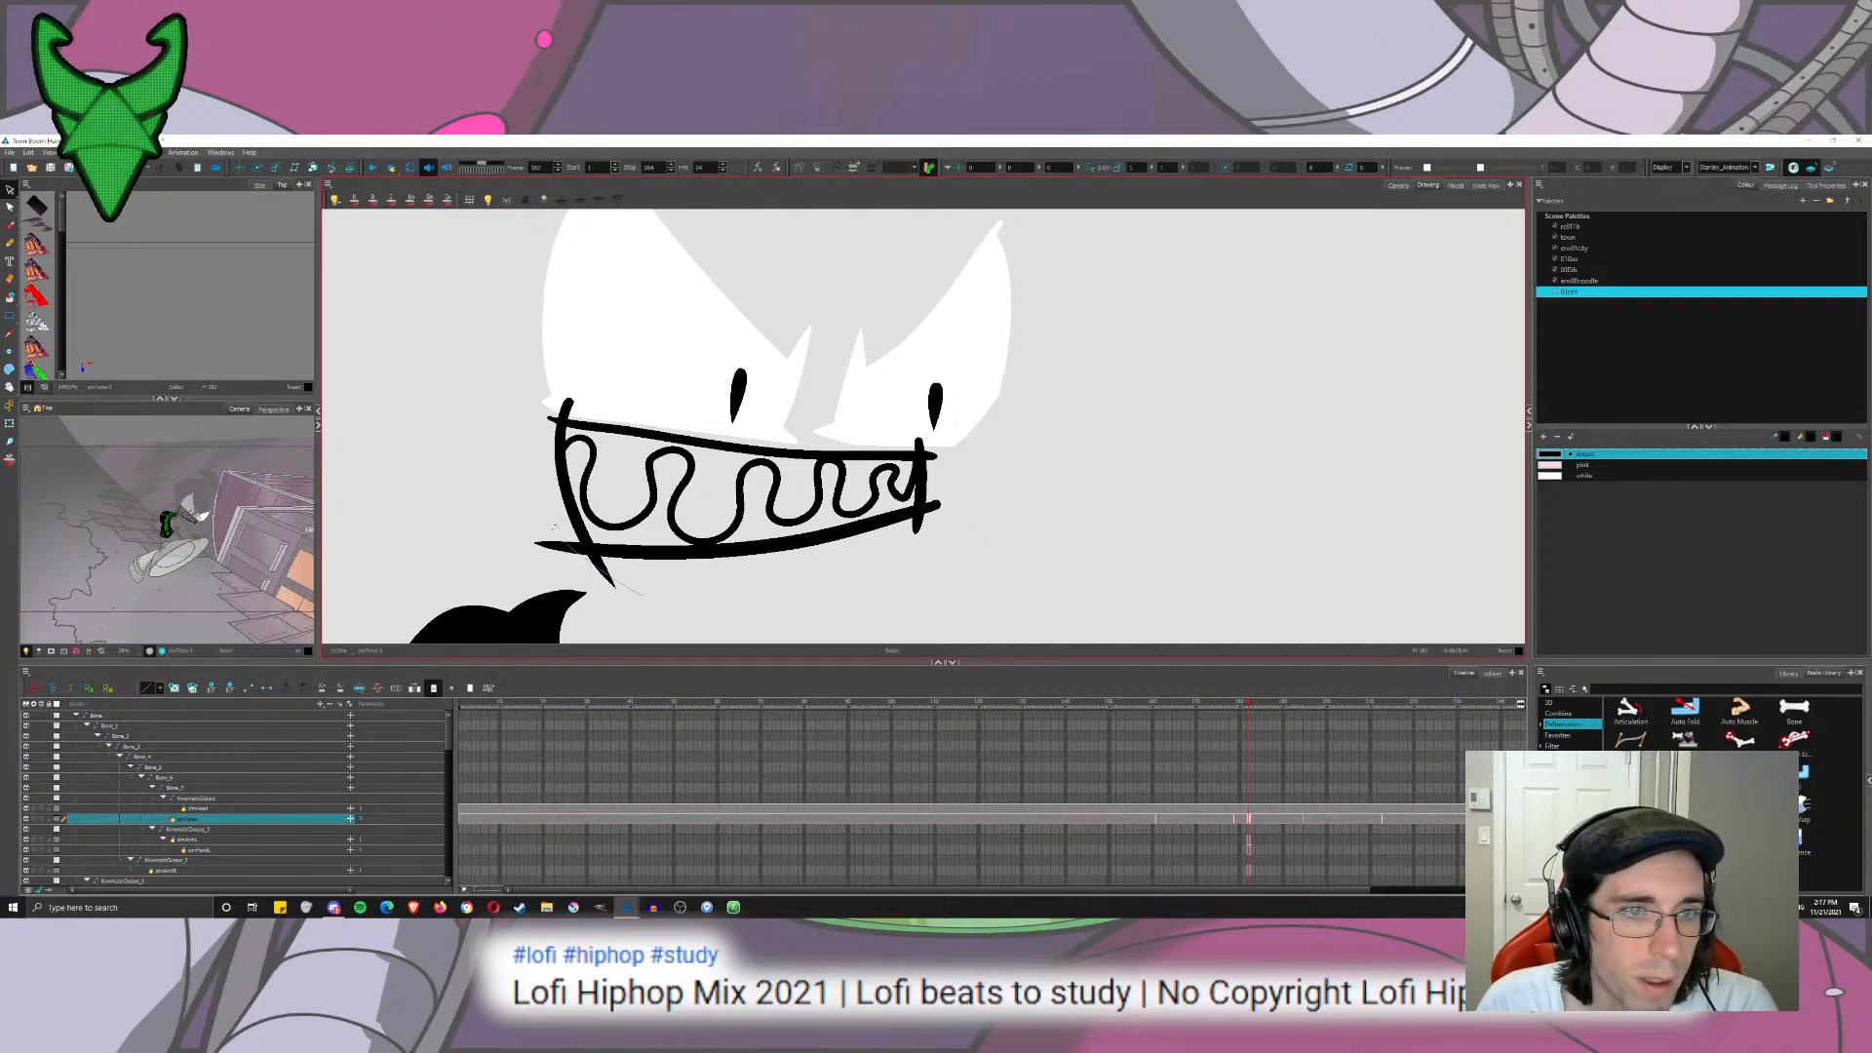
{"action": "left_click", "coordinate": [644, 539]}
{"action": "key", "text": "Delete"}
{"action": "left_click", "coordinate": [916, 496]}
{"action": "key", "text": "Delete"}
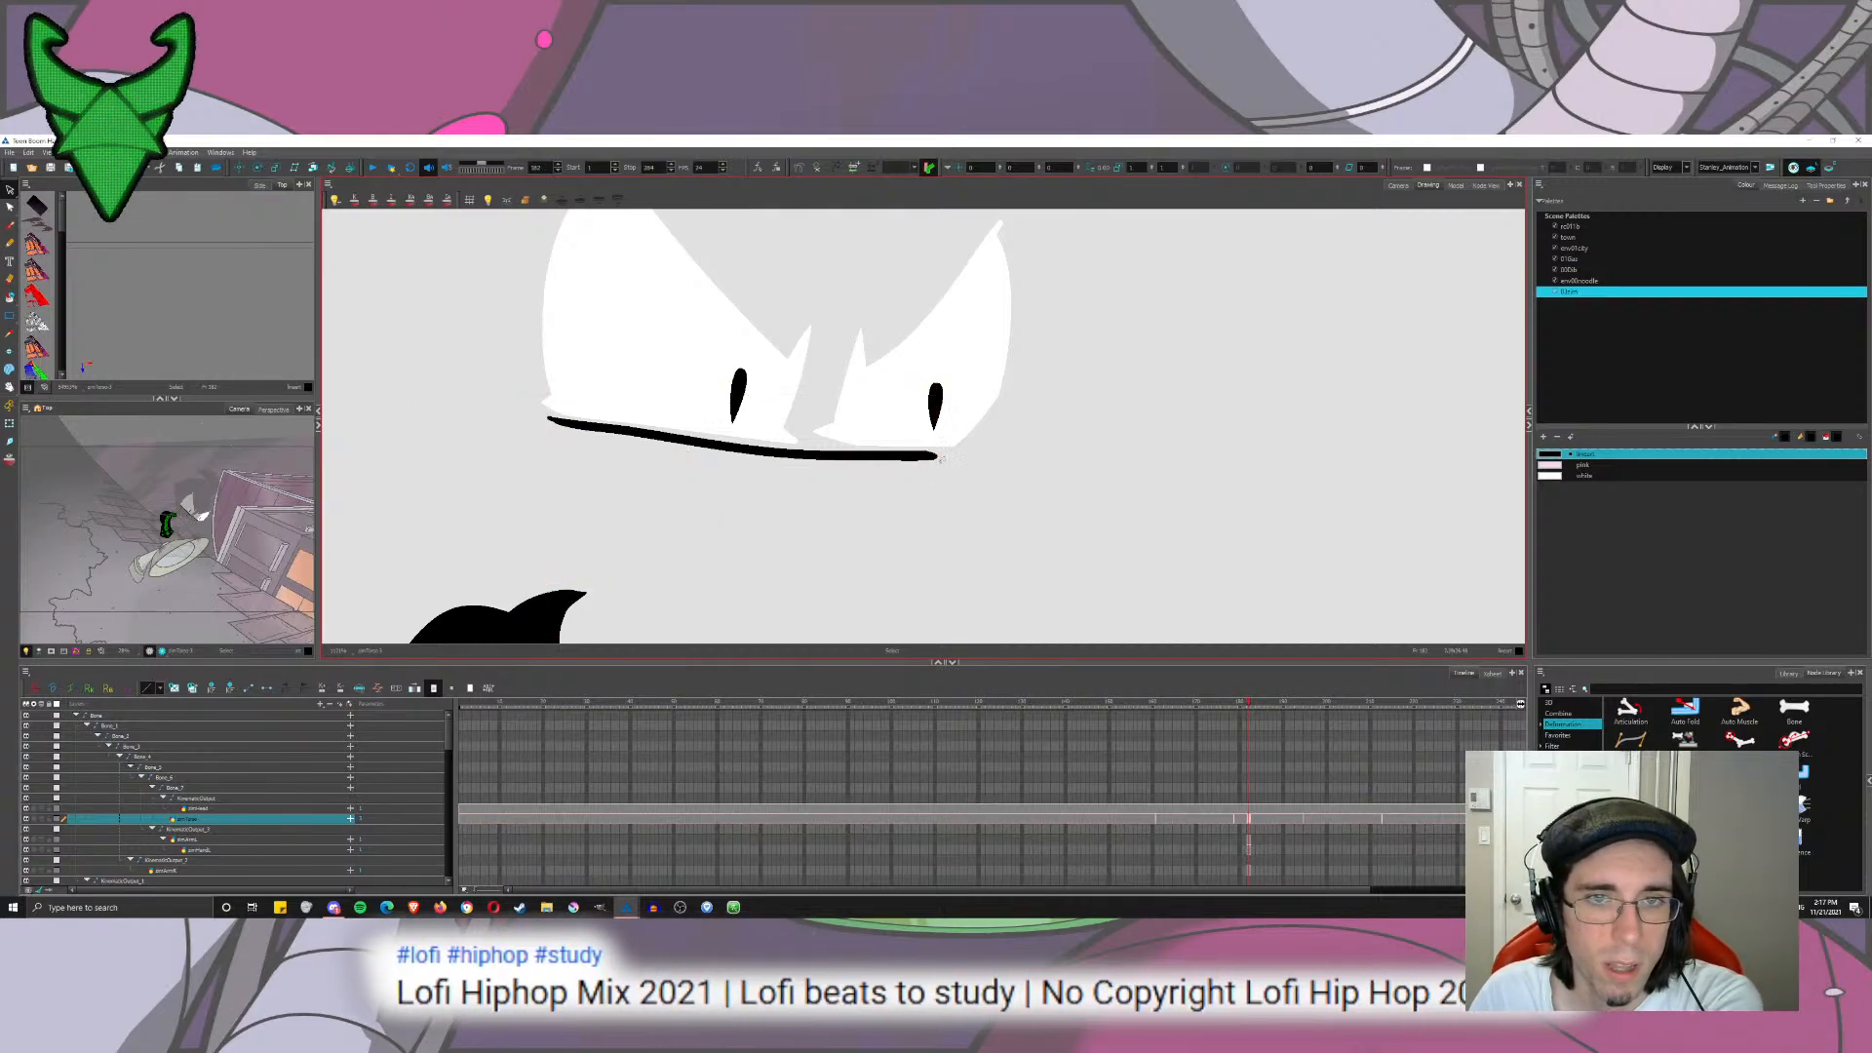
{"action": "left_click", "coordinate": [836, 455]}
{"action": "key", "text": "Delete"}
{"action": "key", "text": "ctrl+z"}
{"action": "key", "text": "Escape"}
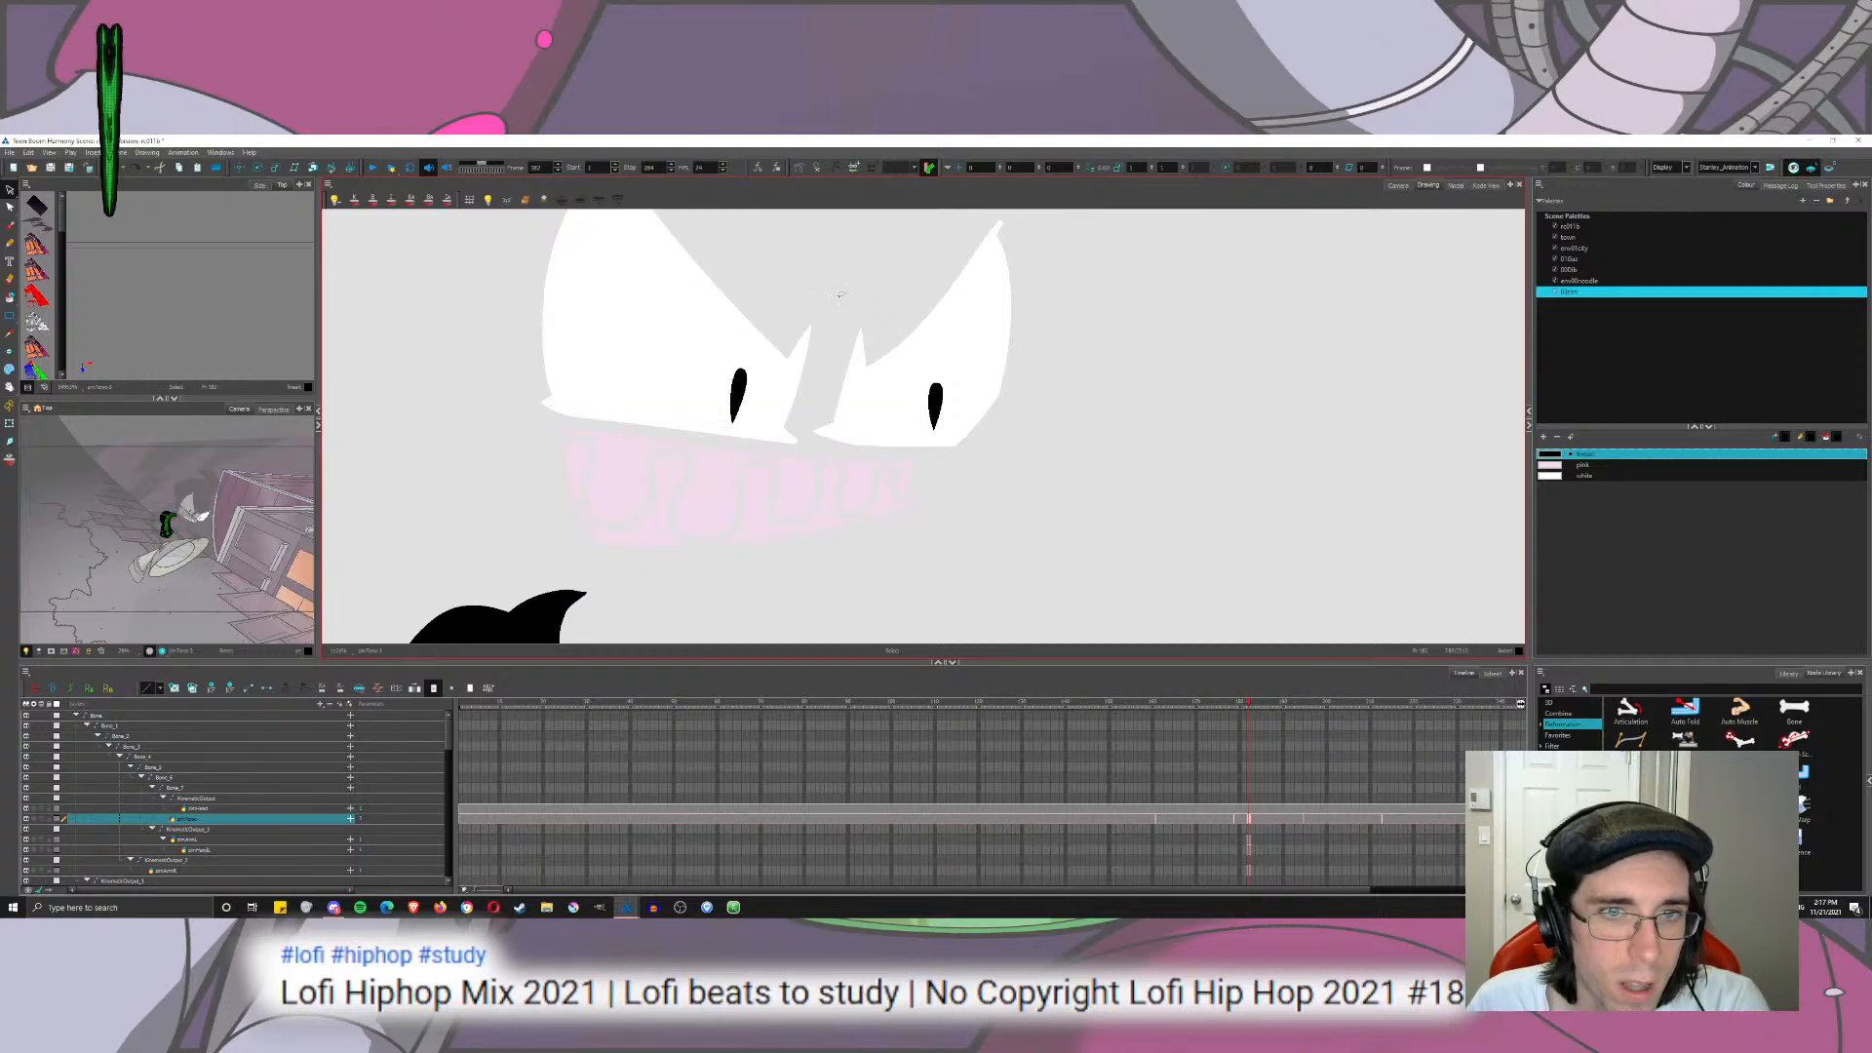
{"action": "key", "text": "1"}
{"action": "left_click_drag", "start_coordinate": [803, 298], "coordinate": [768, 350]}
{"action": "key", "text": "1"}
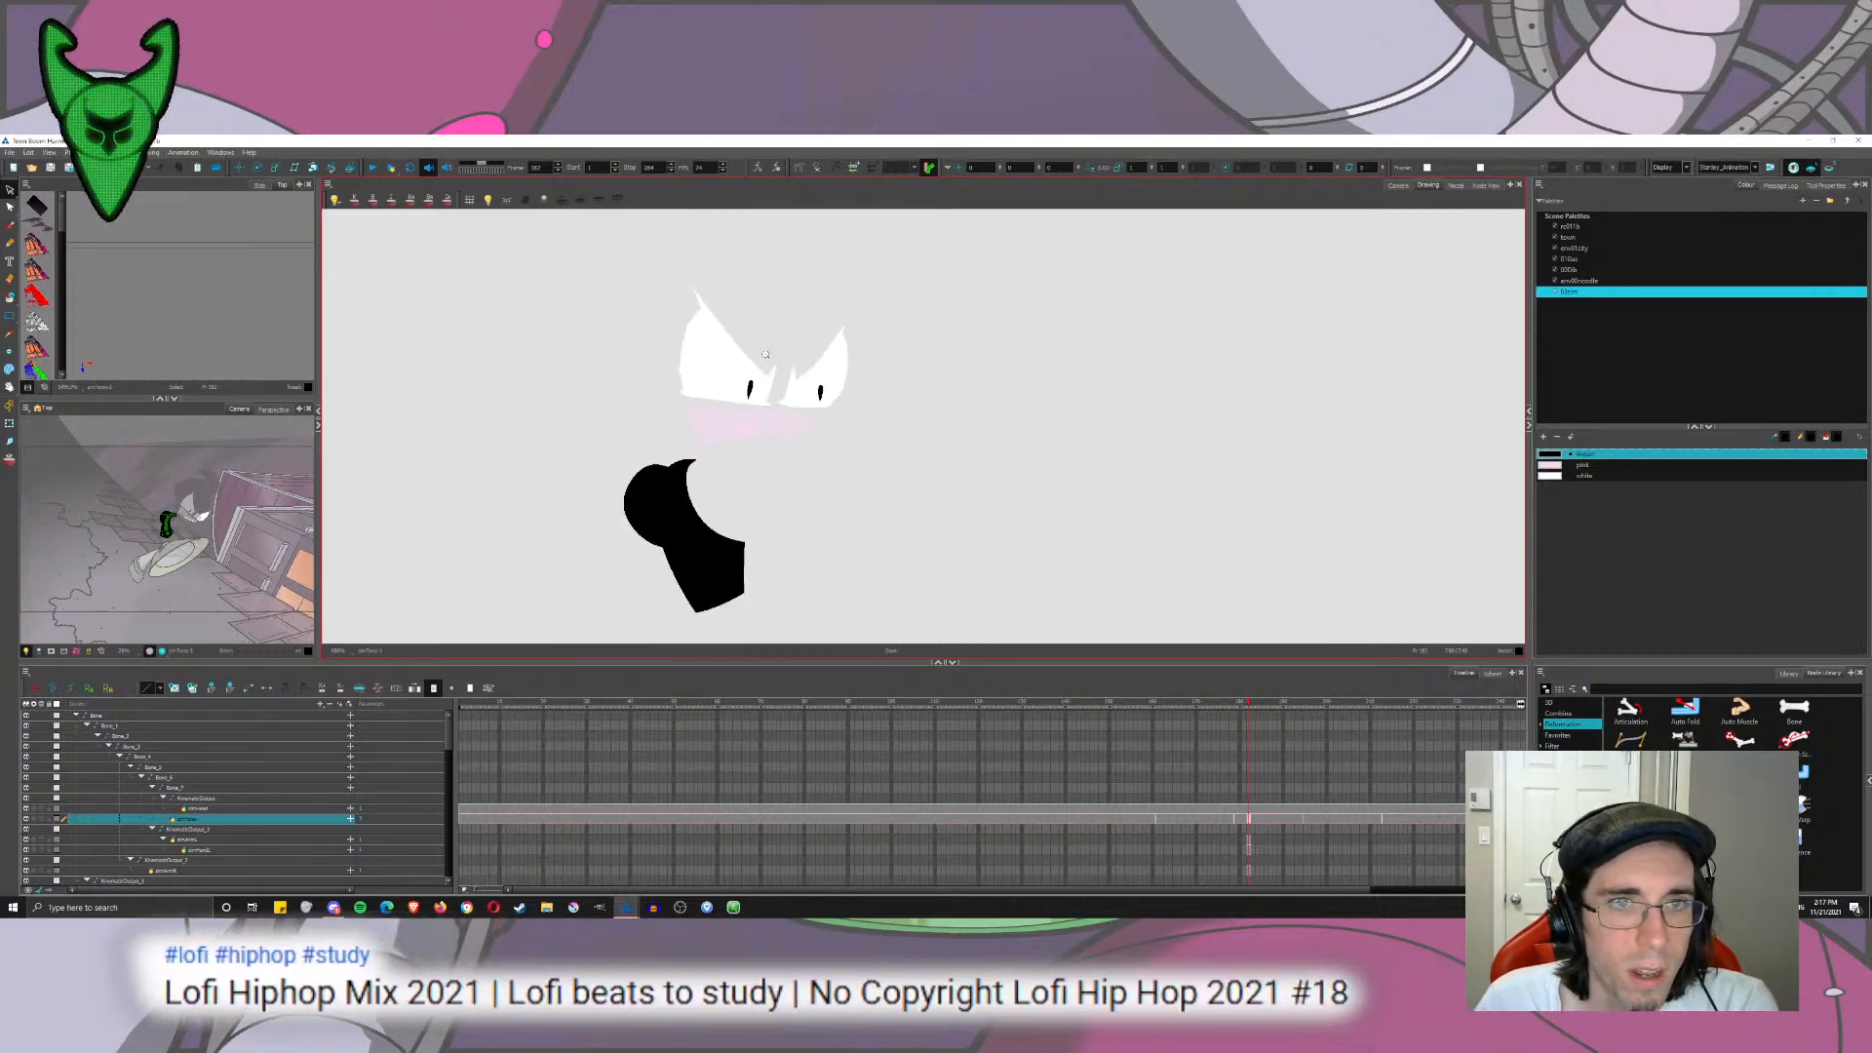
Step: Add three new drawing layers above the black head layer for the mouth and the two eyes
{"action": "left_click_drag", "start_coordinate": [1150, 405], "coordinate": [1134, 419]}
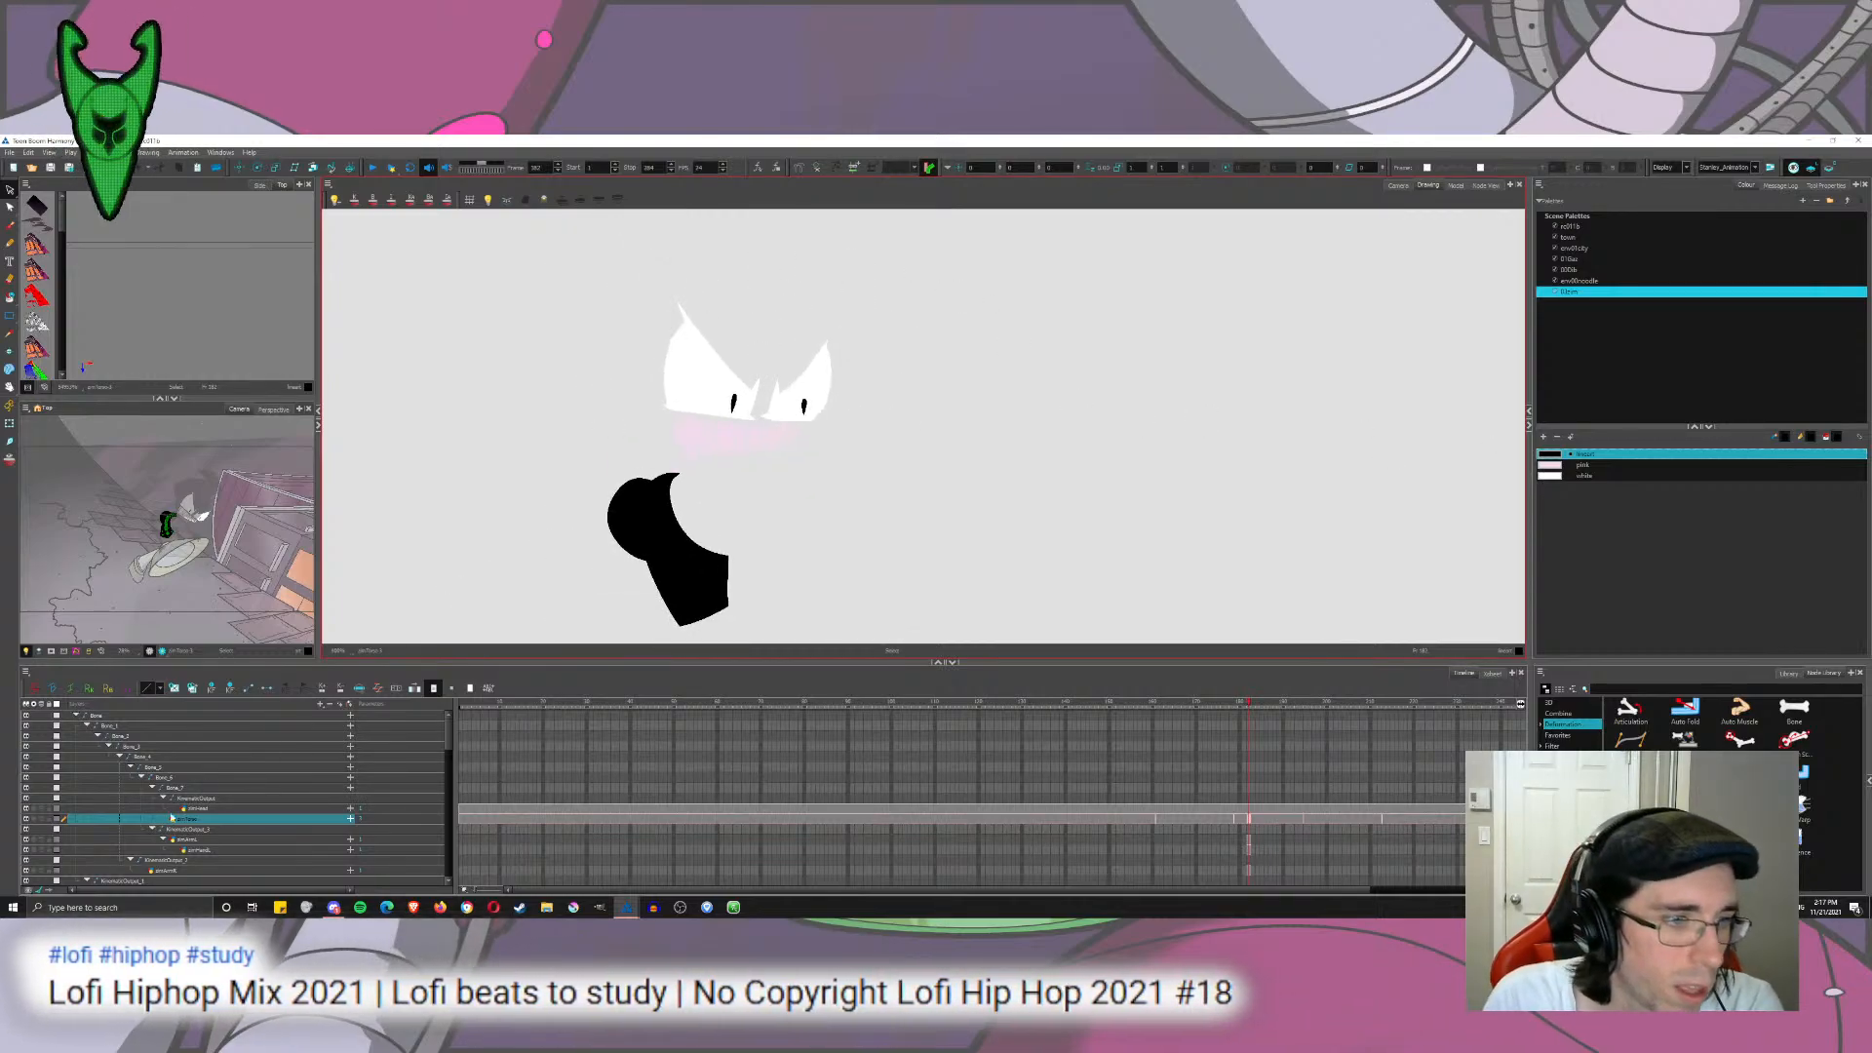
{"action": "left_click", "coordinate": [213, 809]}
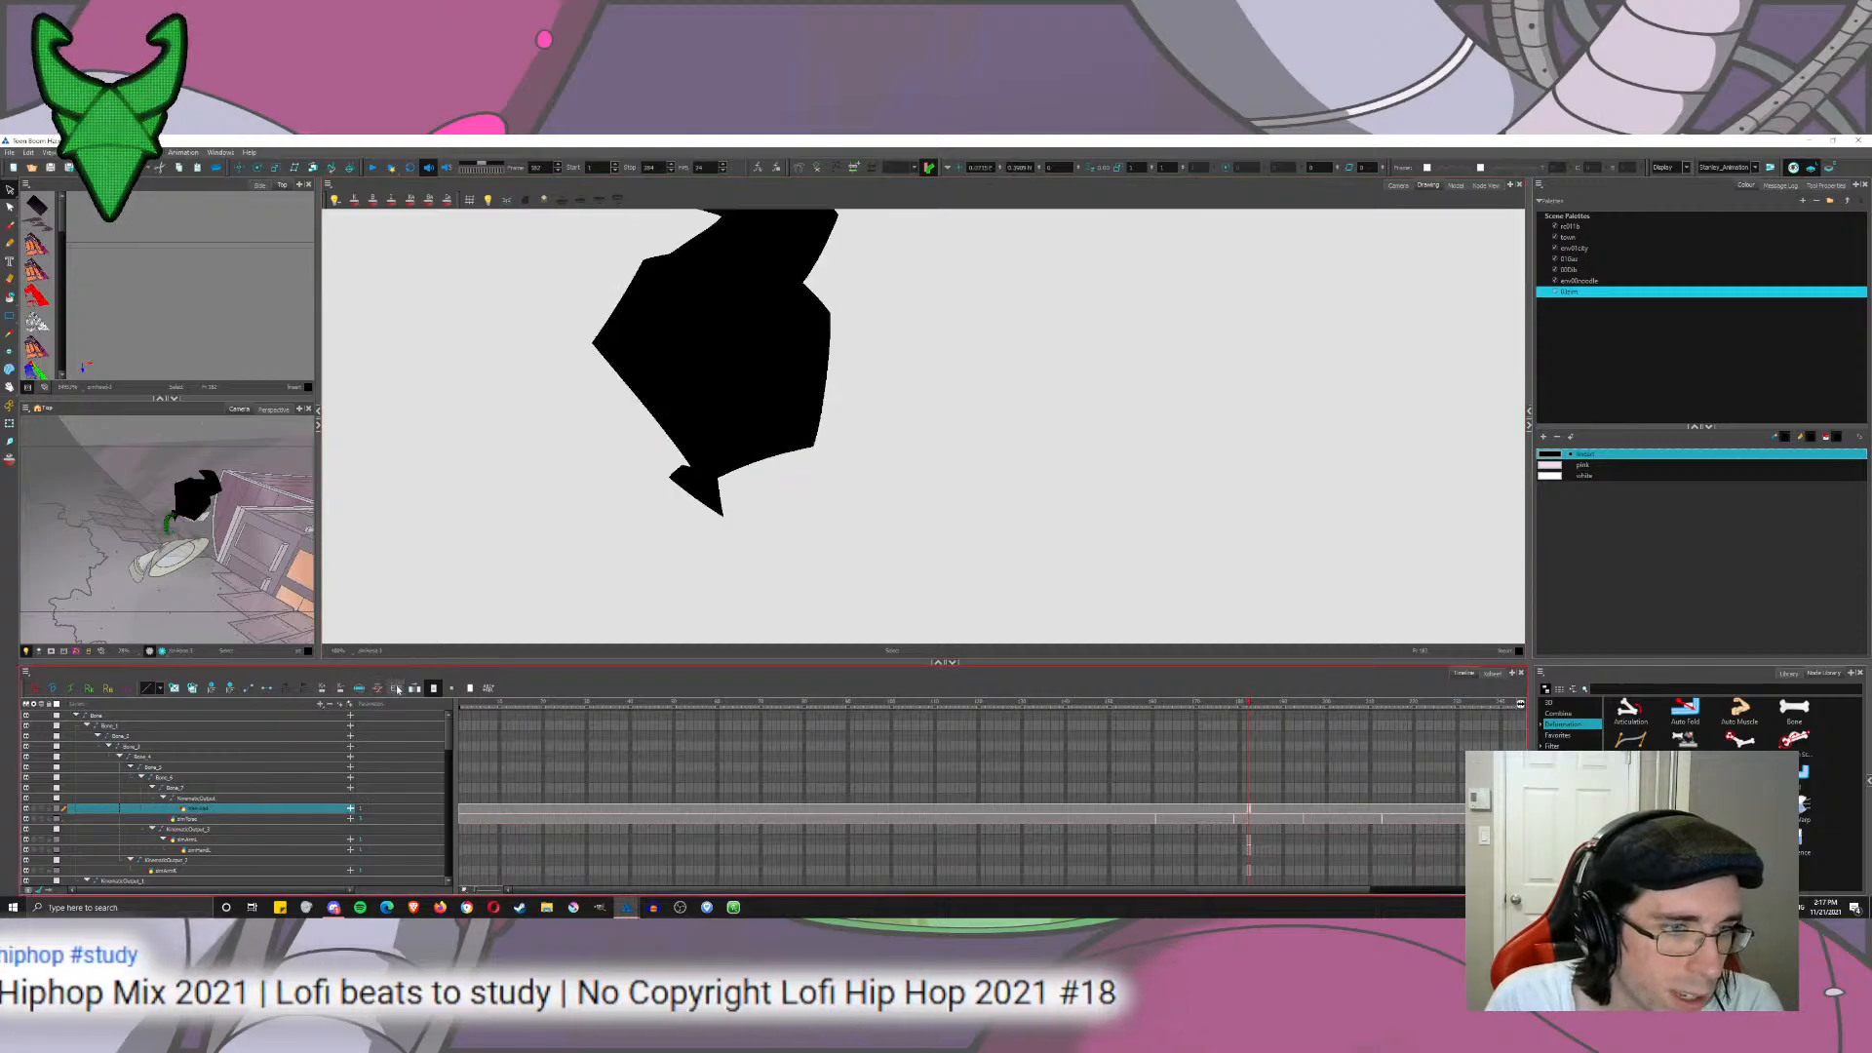
{"action": "left_click", "coordinate": [343, 705]}
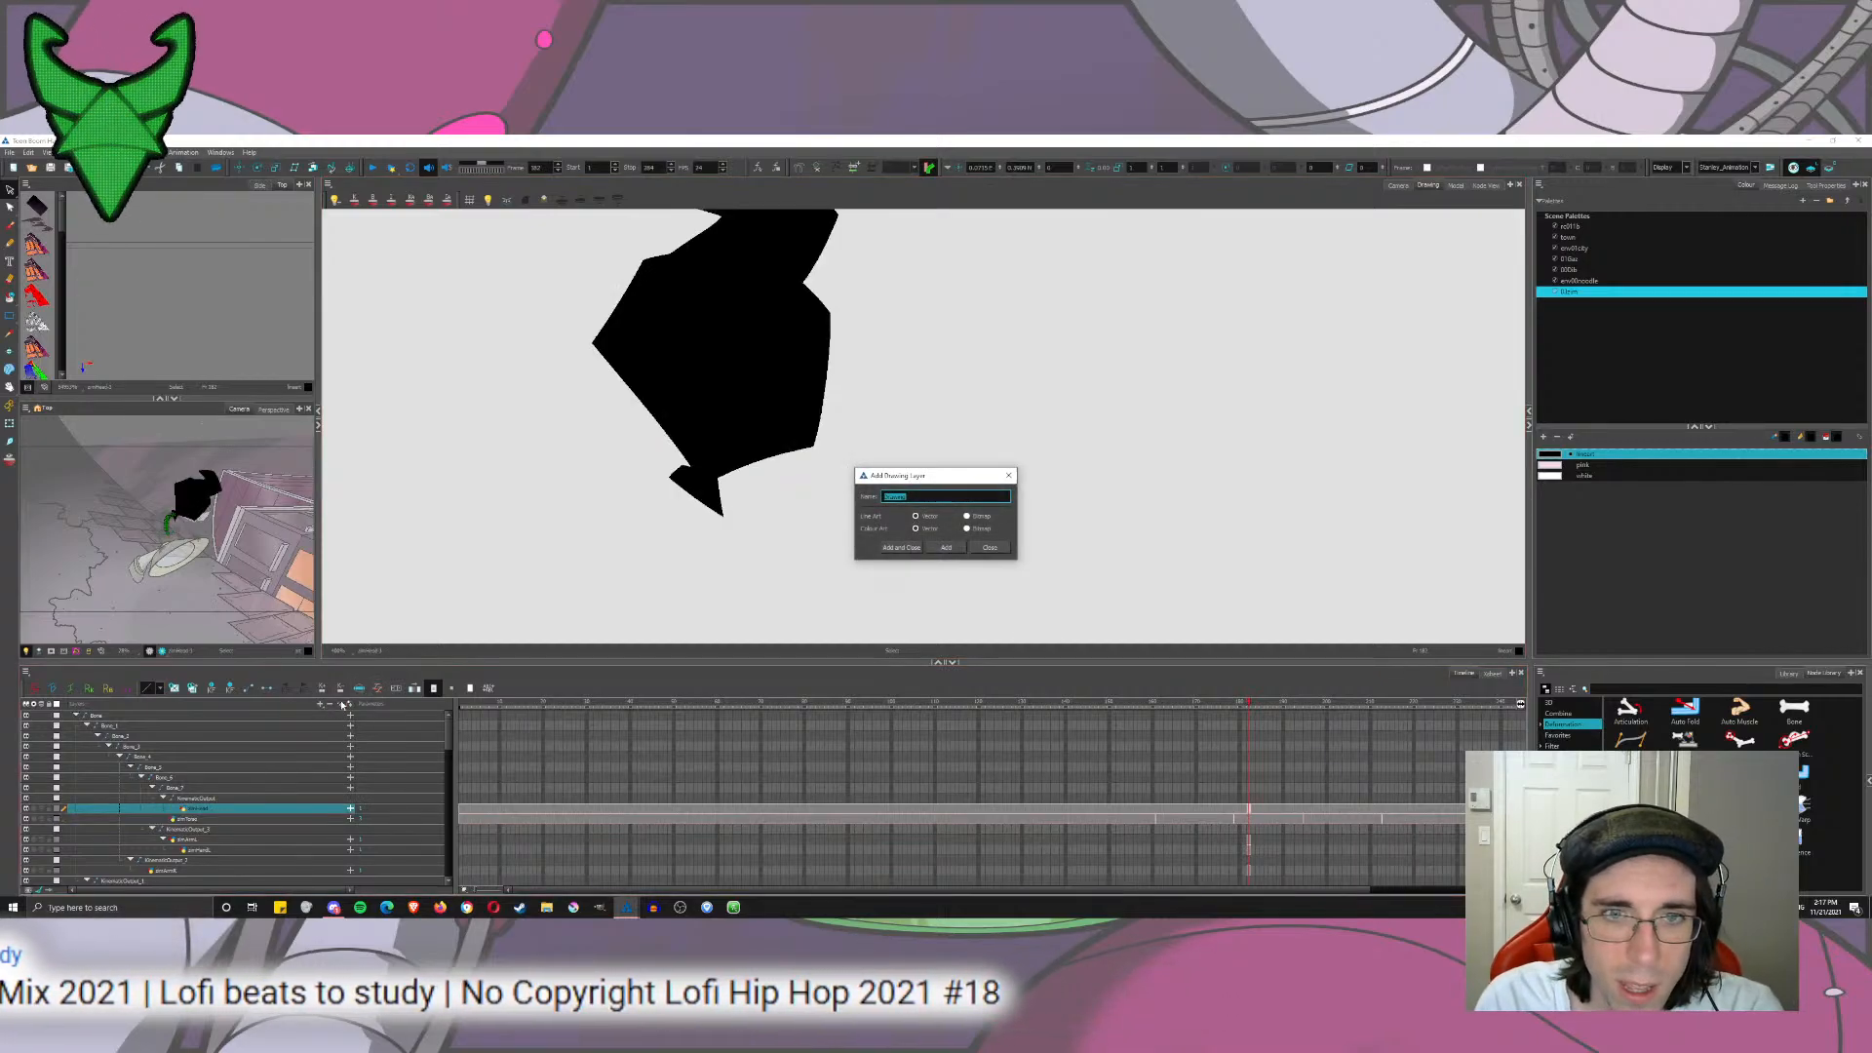
{"action": "key", "text": "Return"}
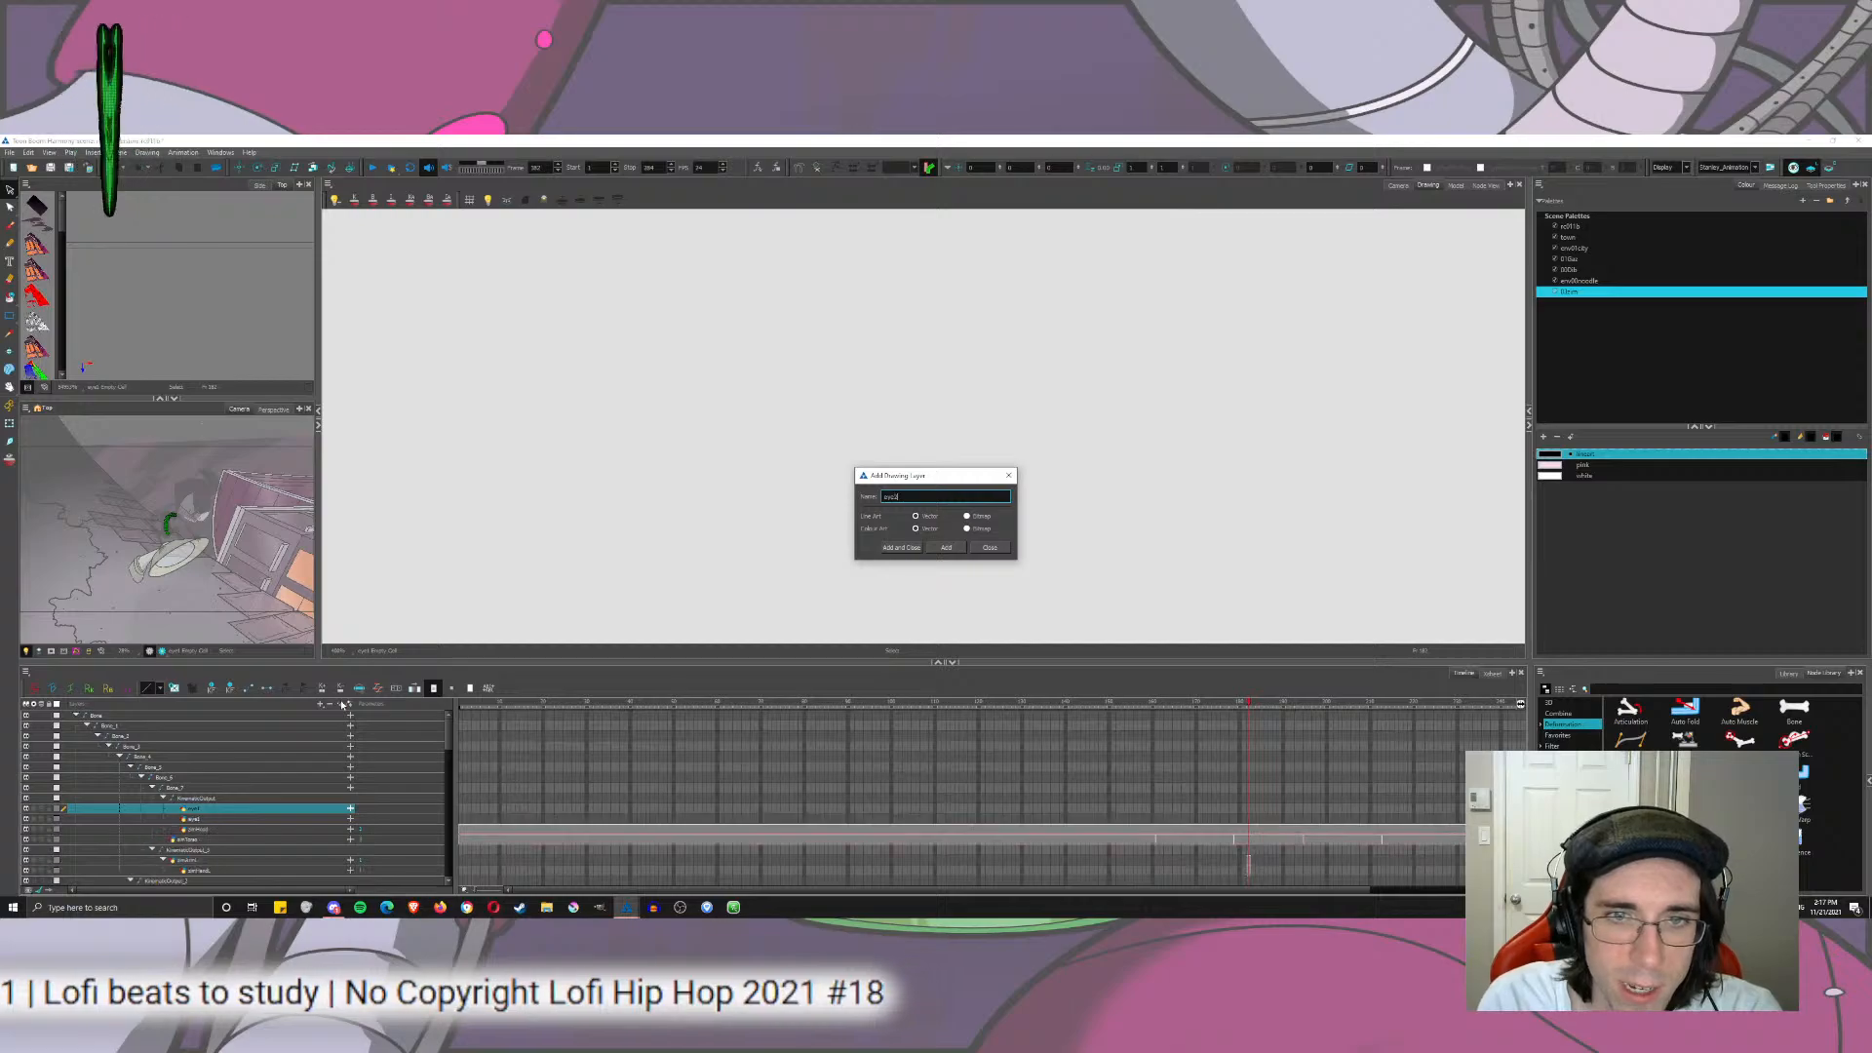
{"action": "key", "text": "Return"}
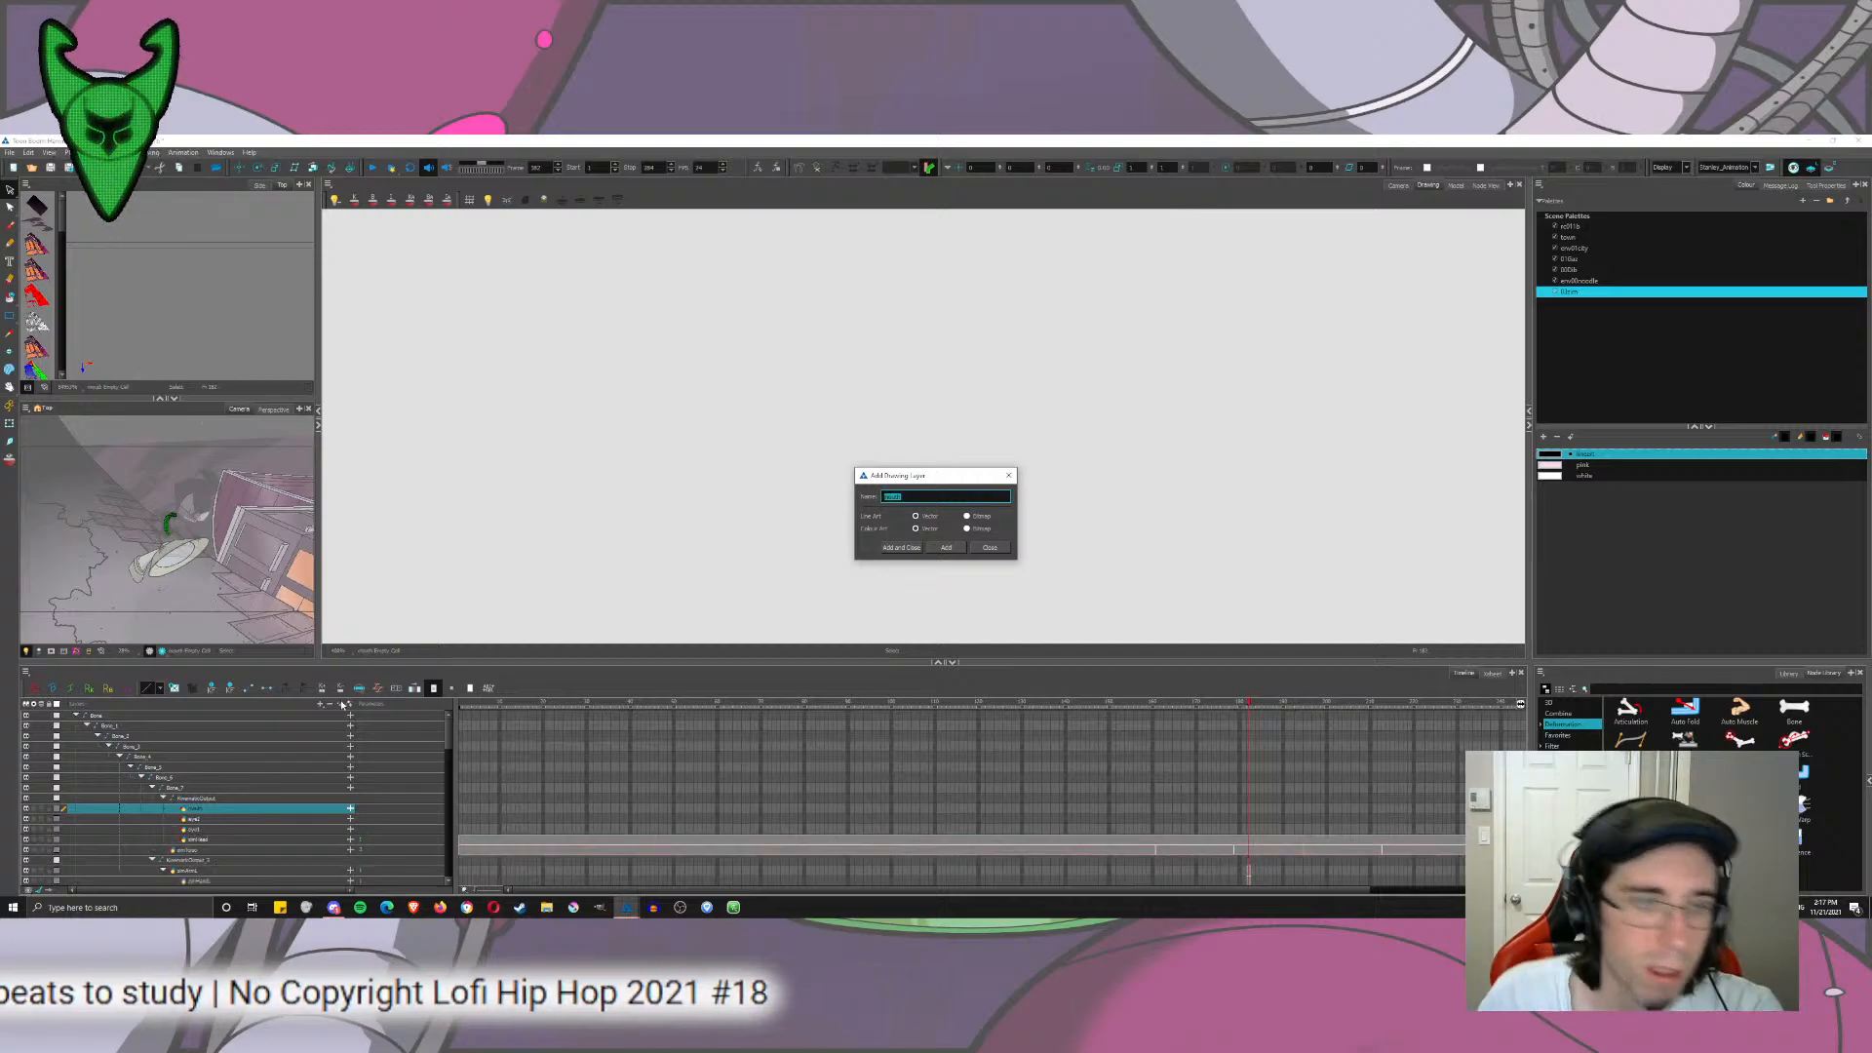
{"action": "left_click", "coordinate": [990, 547]}
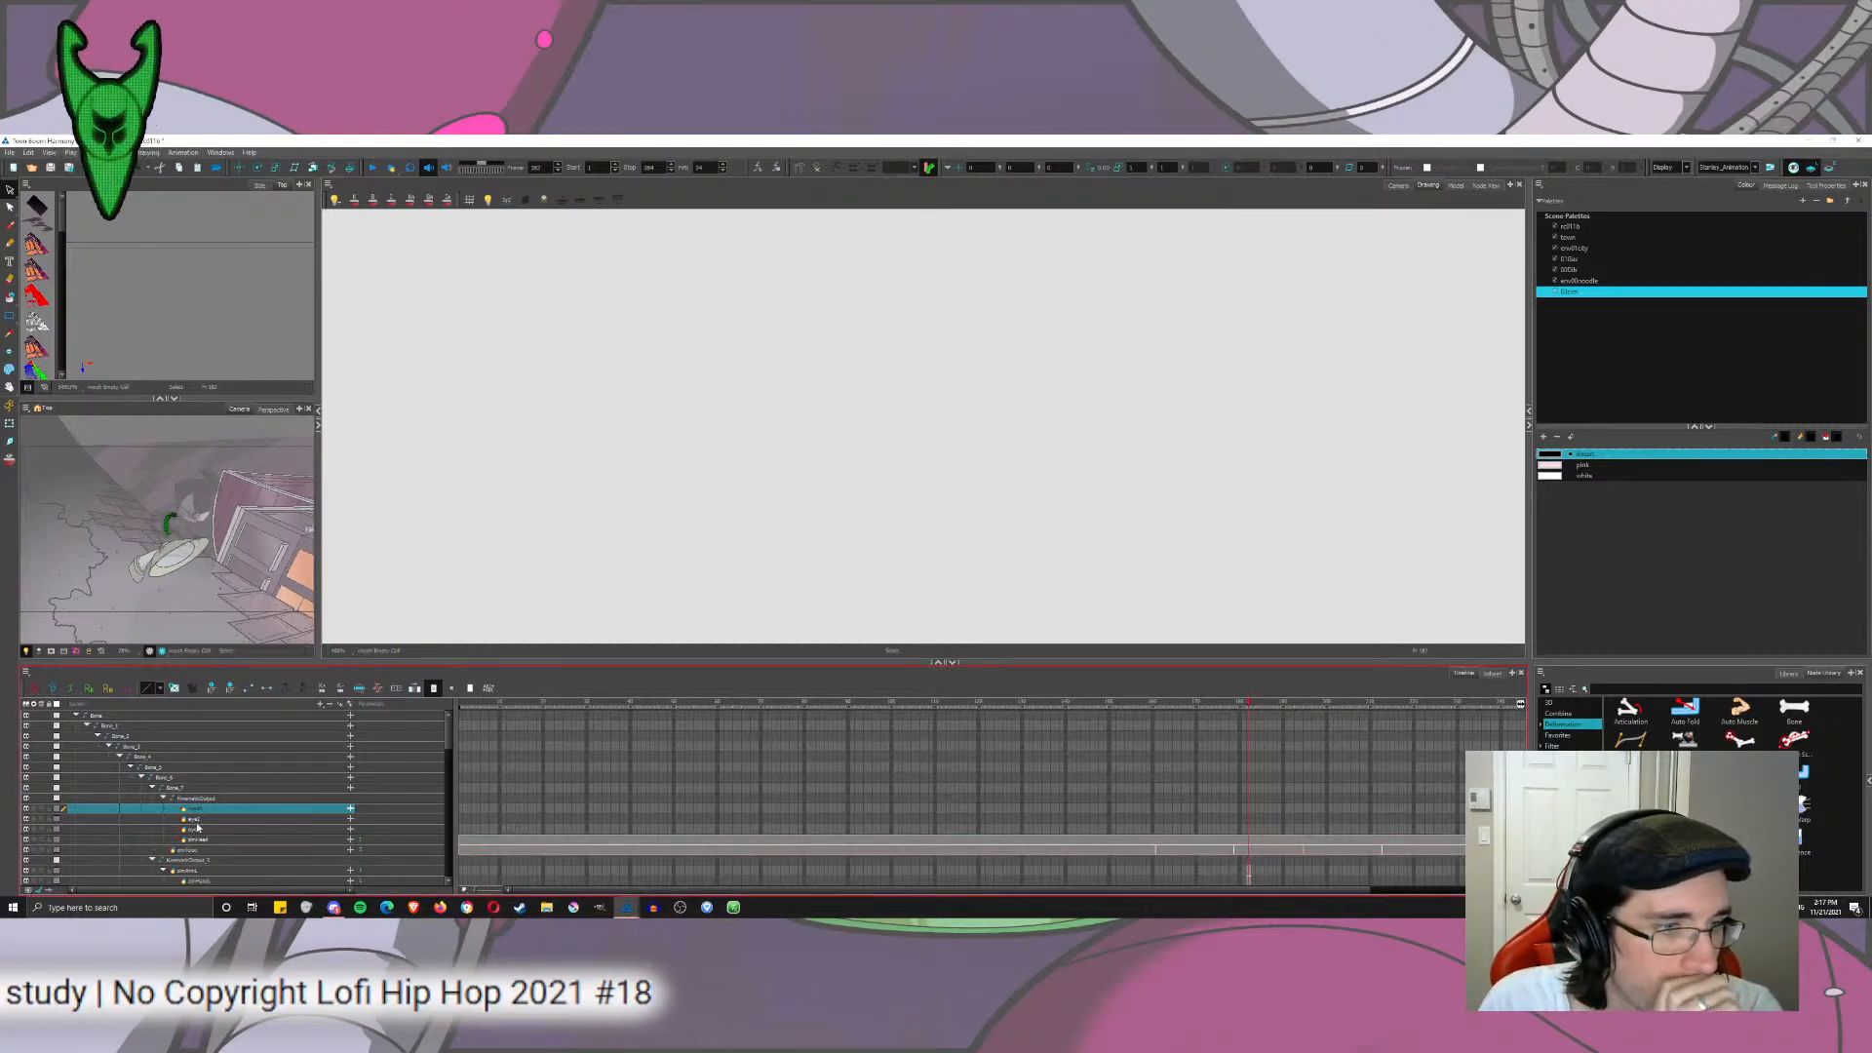
Step: Parent the three new face-part layers to the head layer
{"action": "left_click", "coordinate": [197, 821]}
{"action": "left_click_drag", "start_coordinate": [199, 828], "coordinate": [209, 825]}
{"action": "left_click", "coordinate": [203, 821]}
{"action": "left_click", "coordinate": [208, 810]}
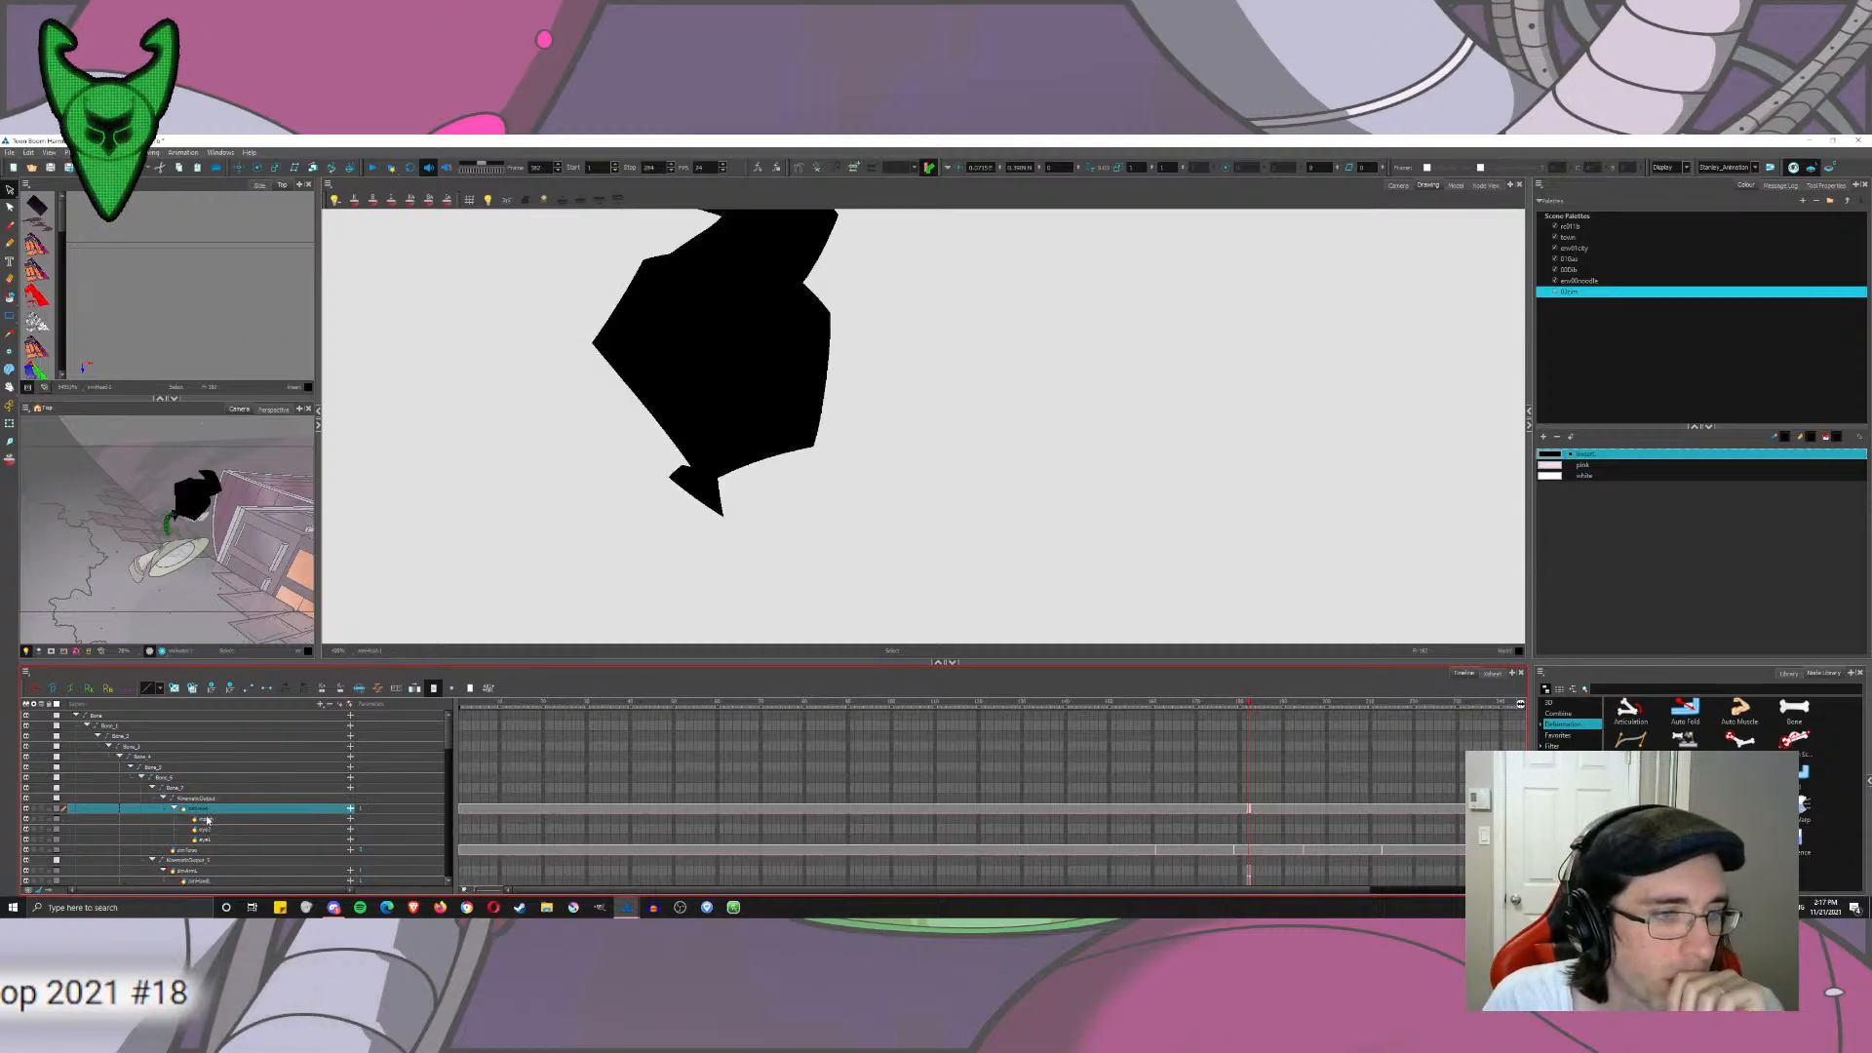
Step: Cut the toothy mouth artwork pasted on the head layer and paste it onto the new mouth layer
{"action": "left_click", "coordinate": [1073, 357]}
{"action": "key", "text": "ctrl+v"}
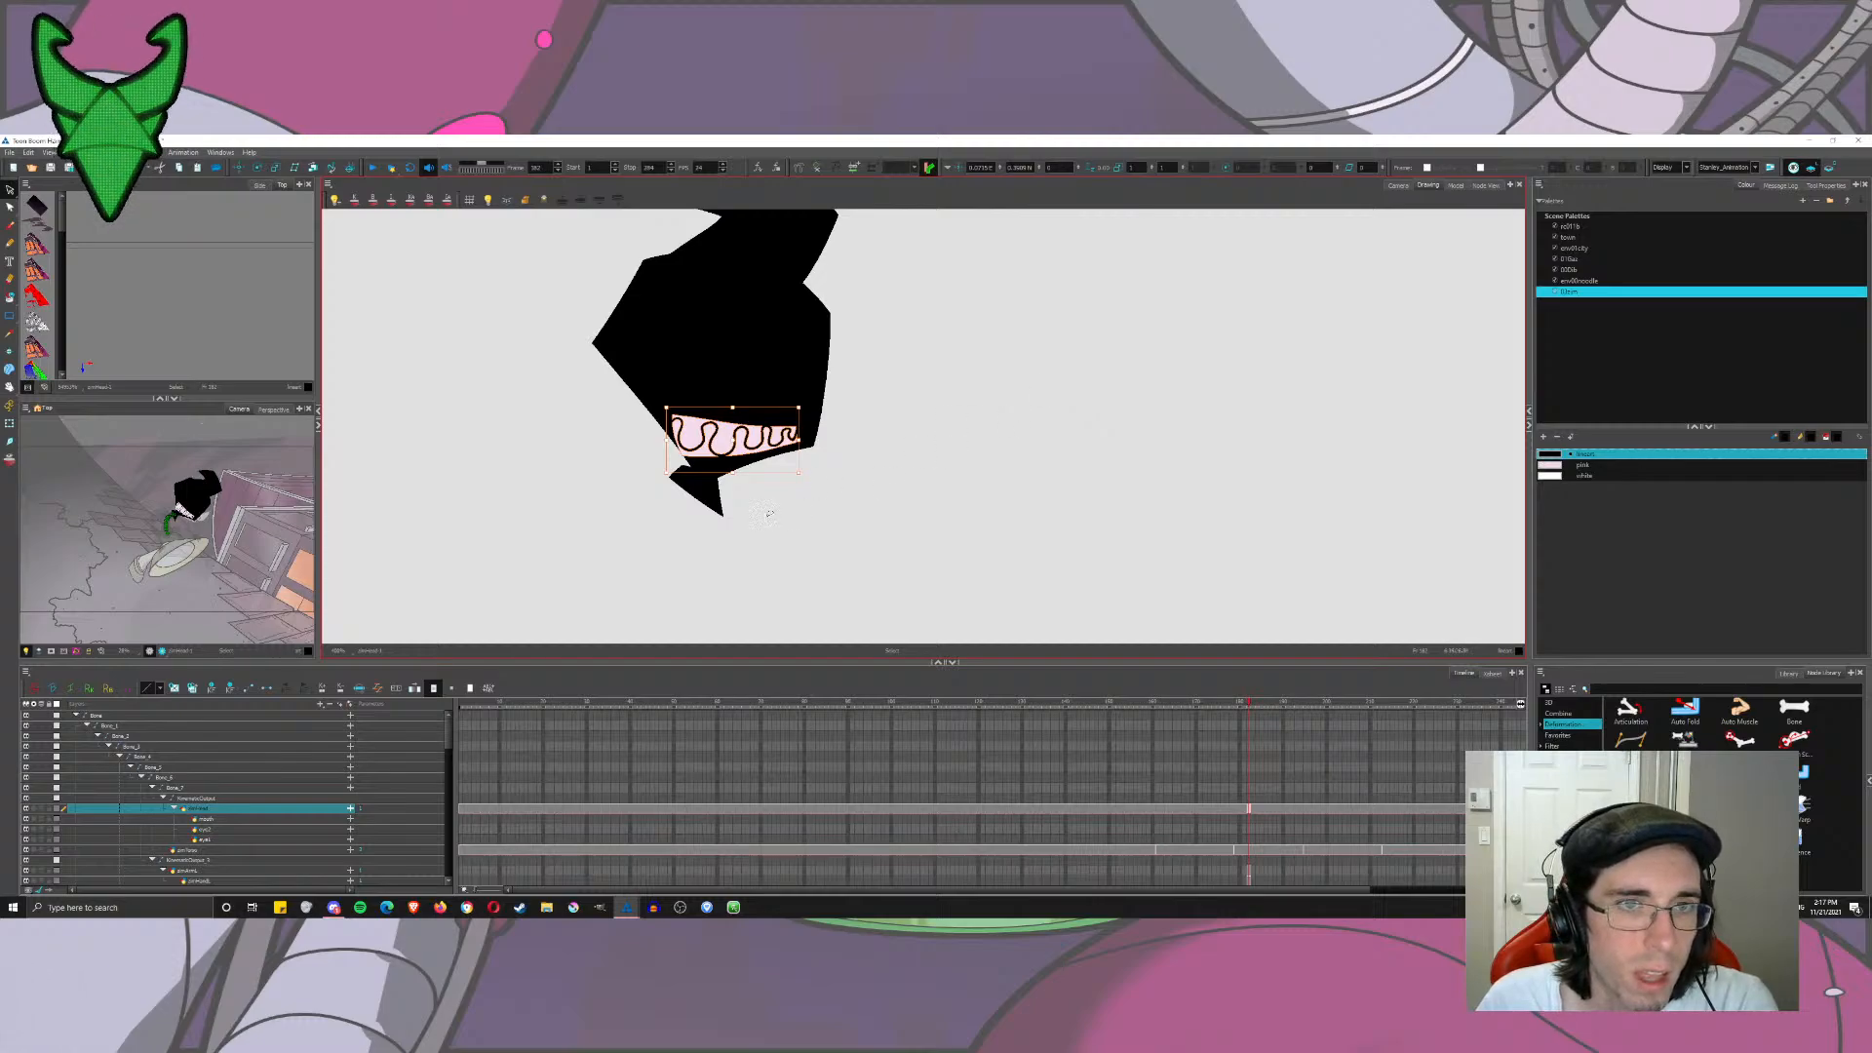
{"action": "key", "text": "ctrl+x"}
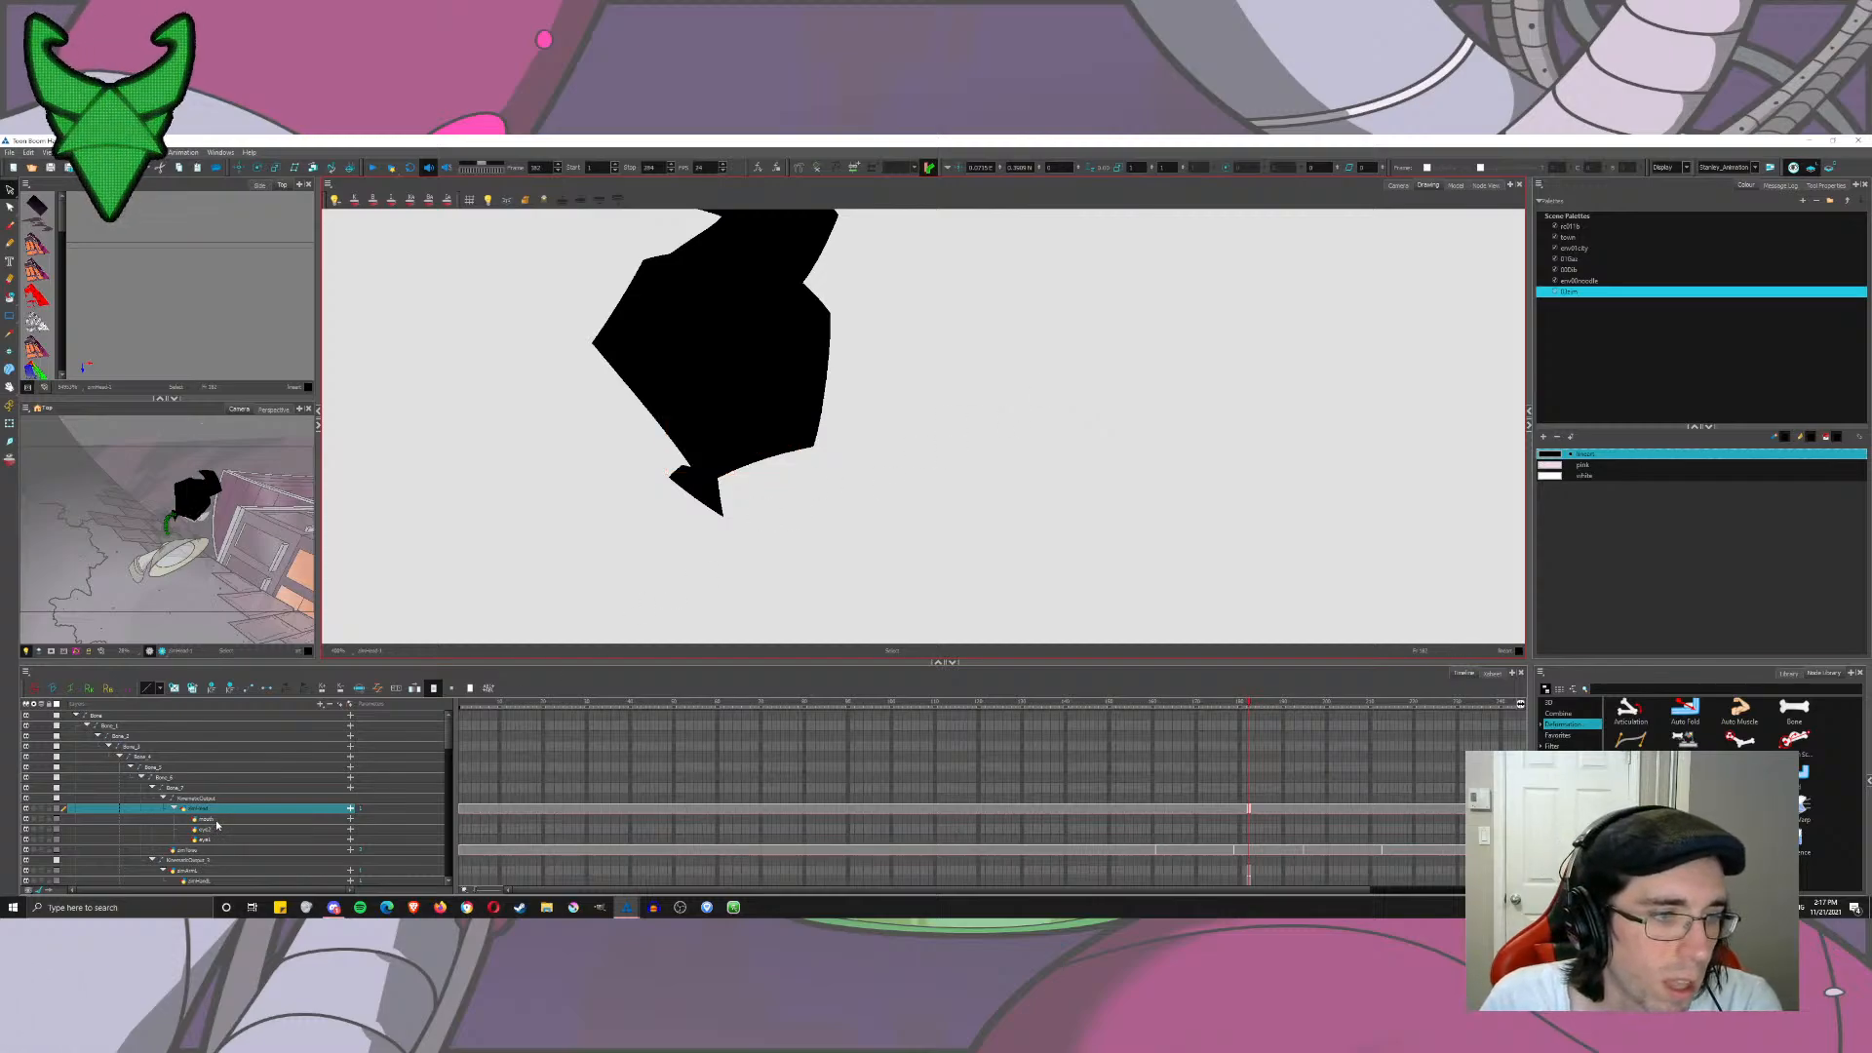
{"action": "left_click", "coordinate": [209, 819]}
{"action": "key", "text": "ctrl+v"}
Step: Move the two white eyes with their pupils from the torso layer onto the separate eye layers
{"action": "left_click", "coordinate": [203, 850]}
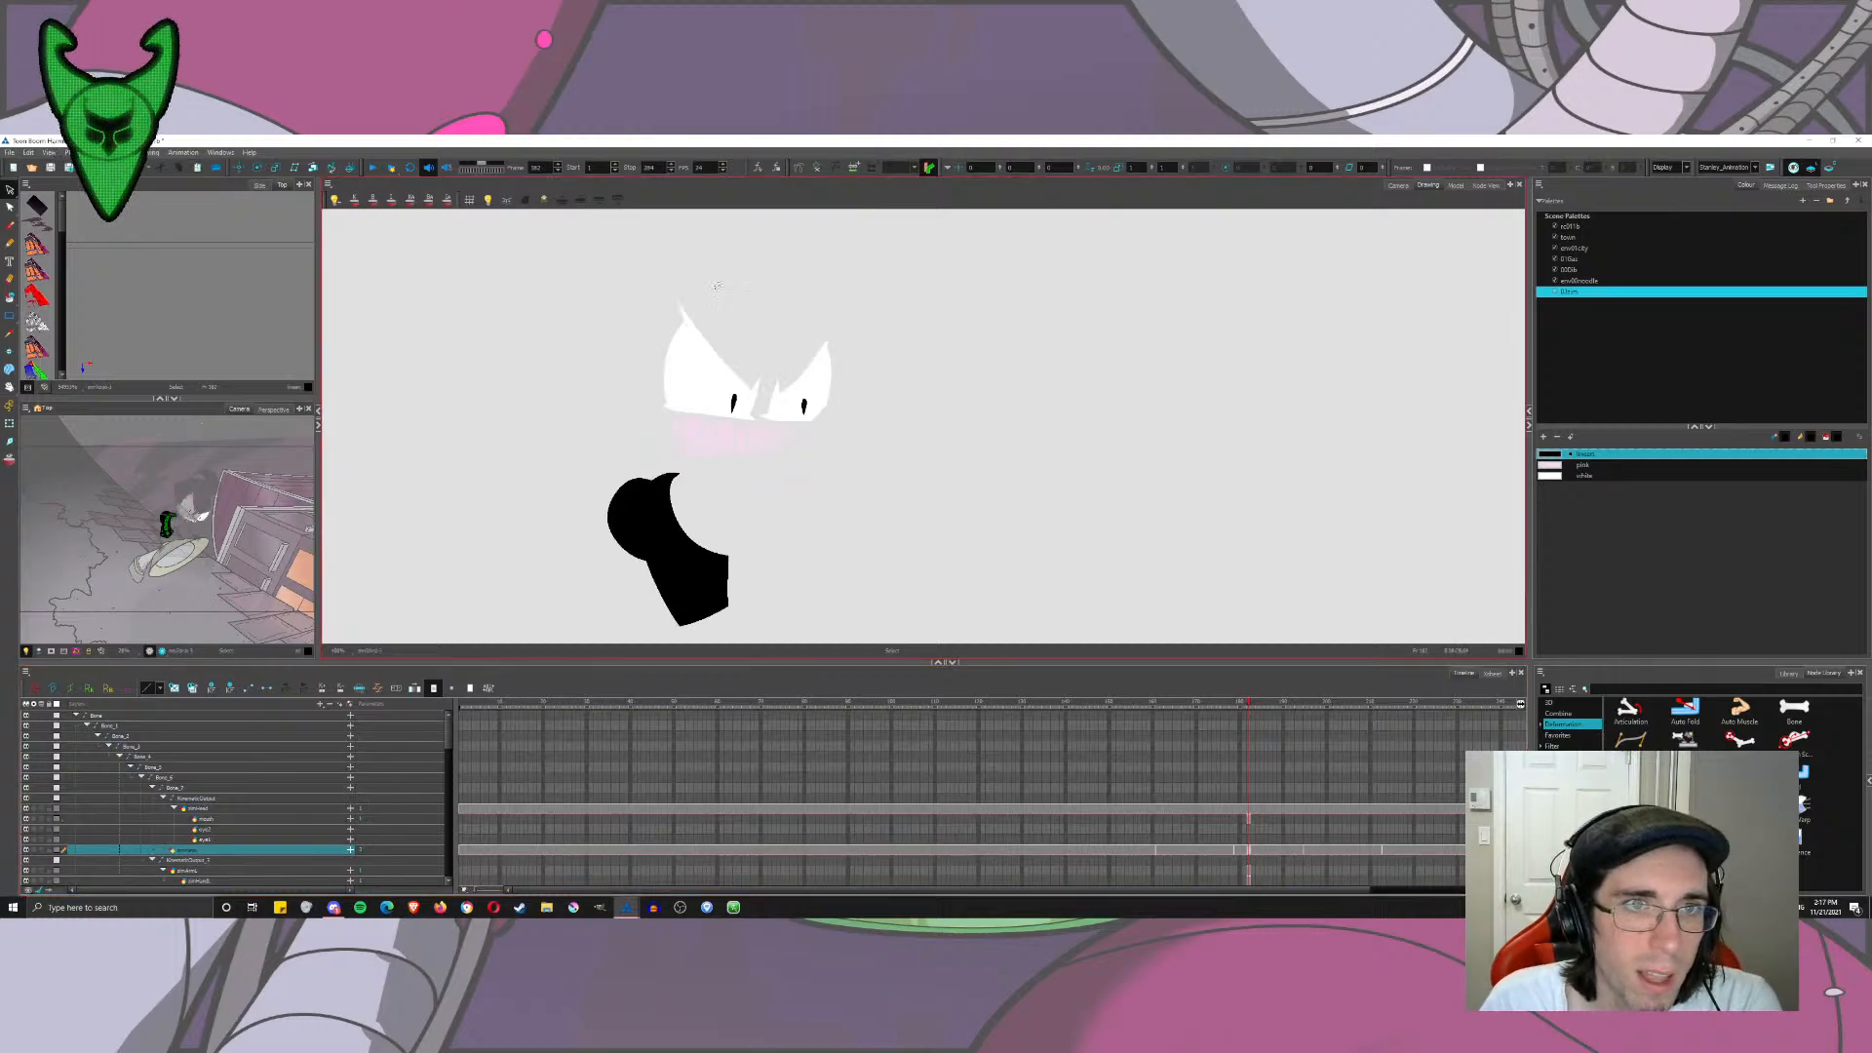
{"action": "left_click", "coordinate": [722, 390]}
{"action": "key", "text": "Delete"}
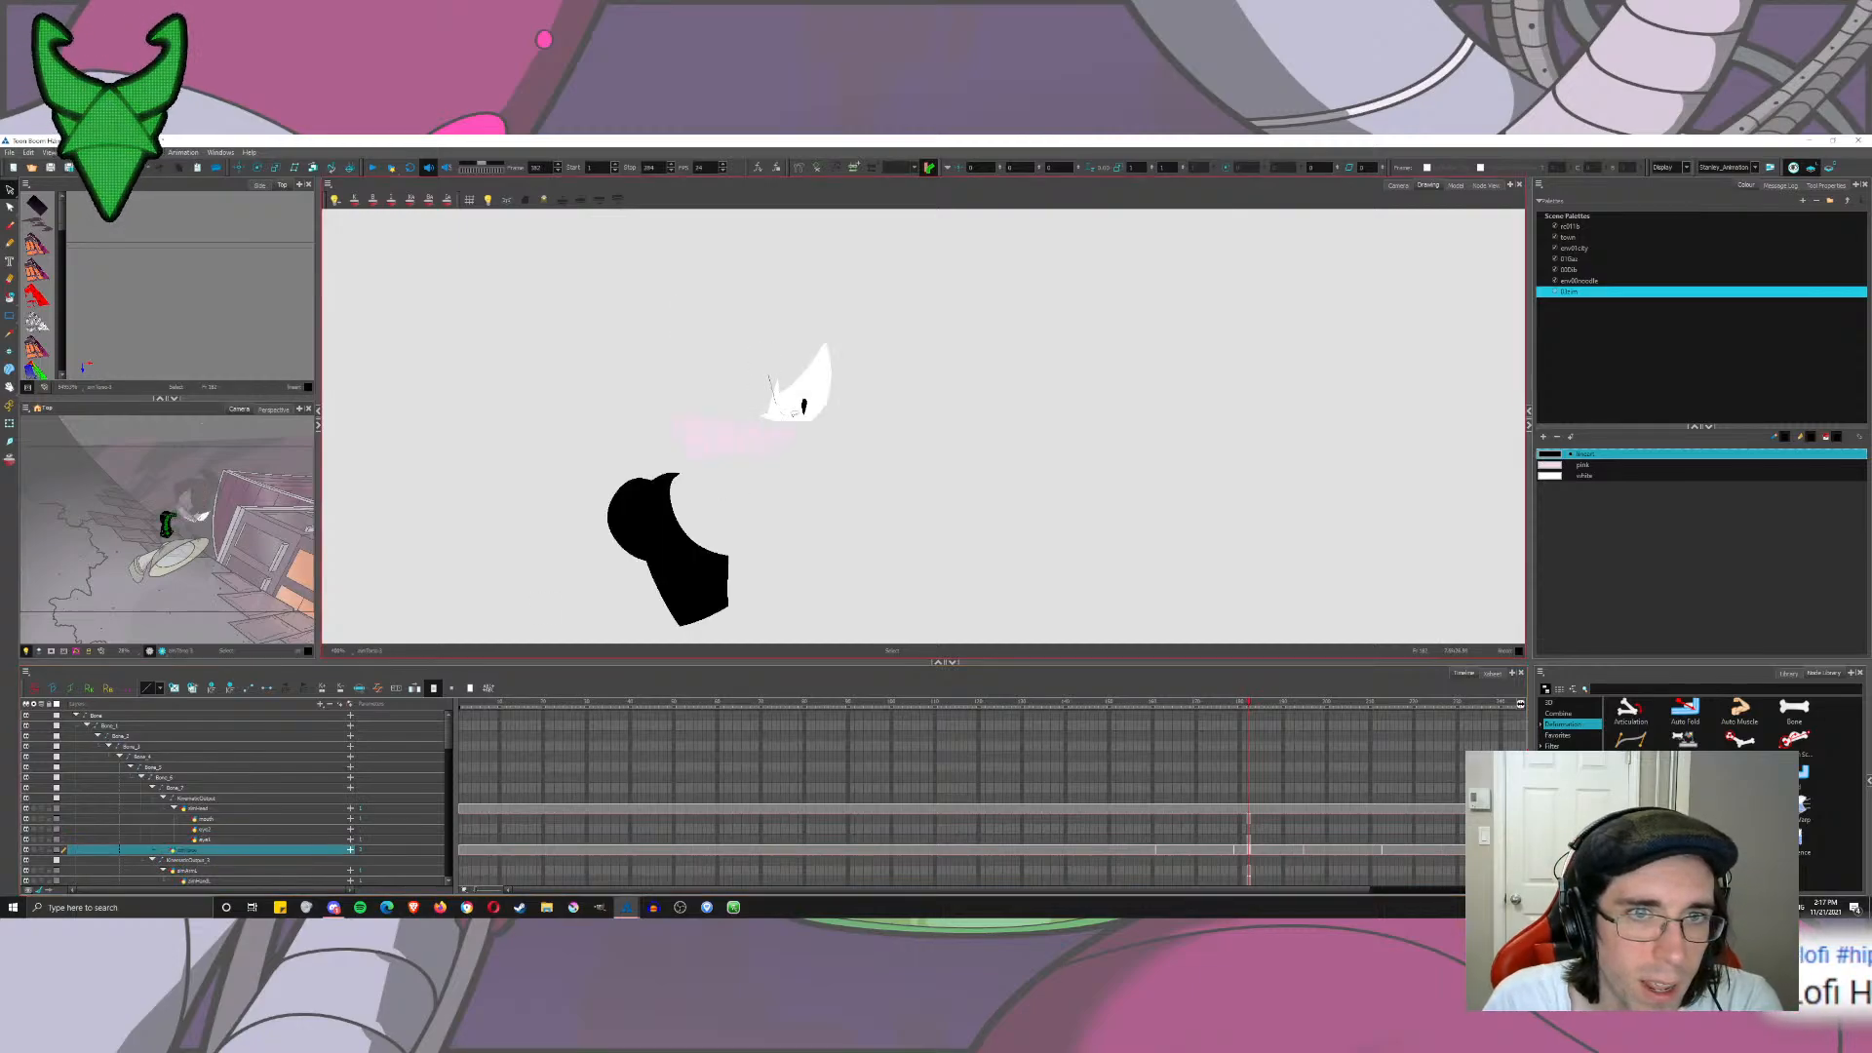
{"action": "left_click", "coordinate": [793, 423]}
{"action": "key", "text": "Delete"}
{"action": "left_click", "coordinate": [227, 827]}
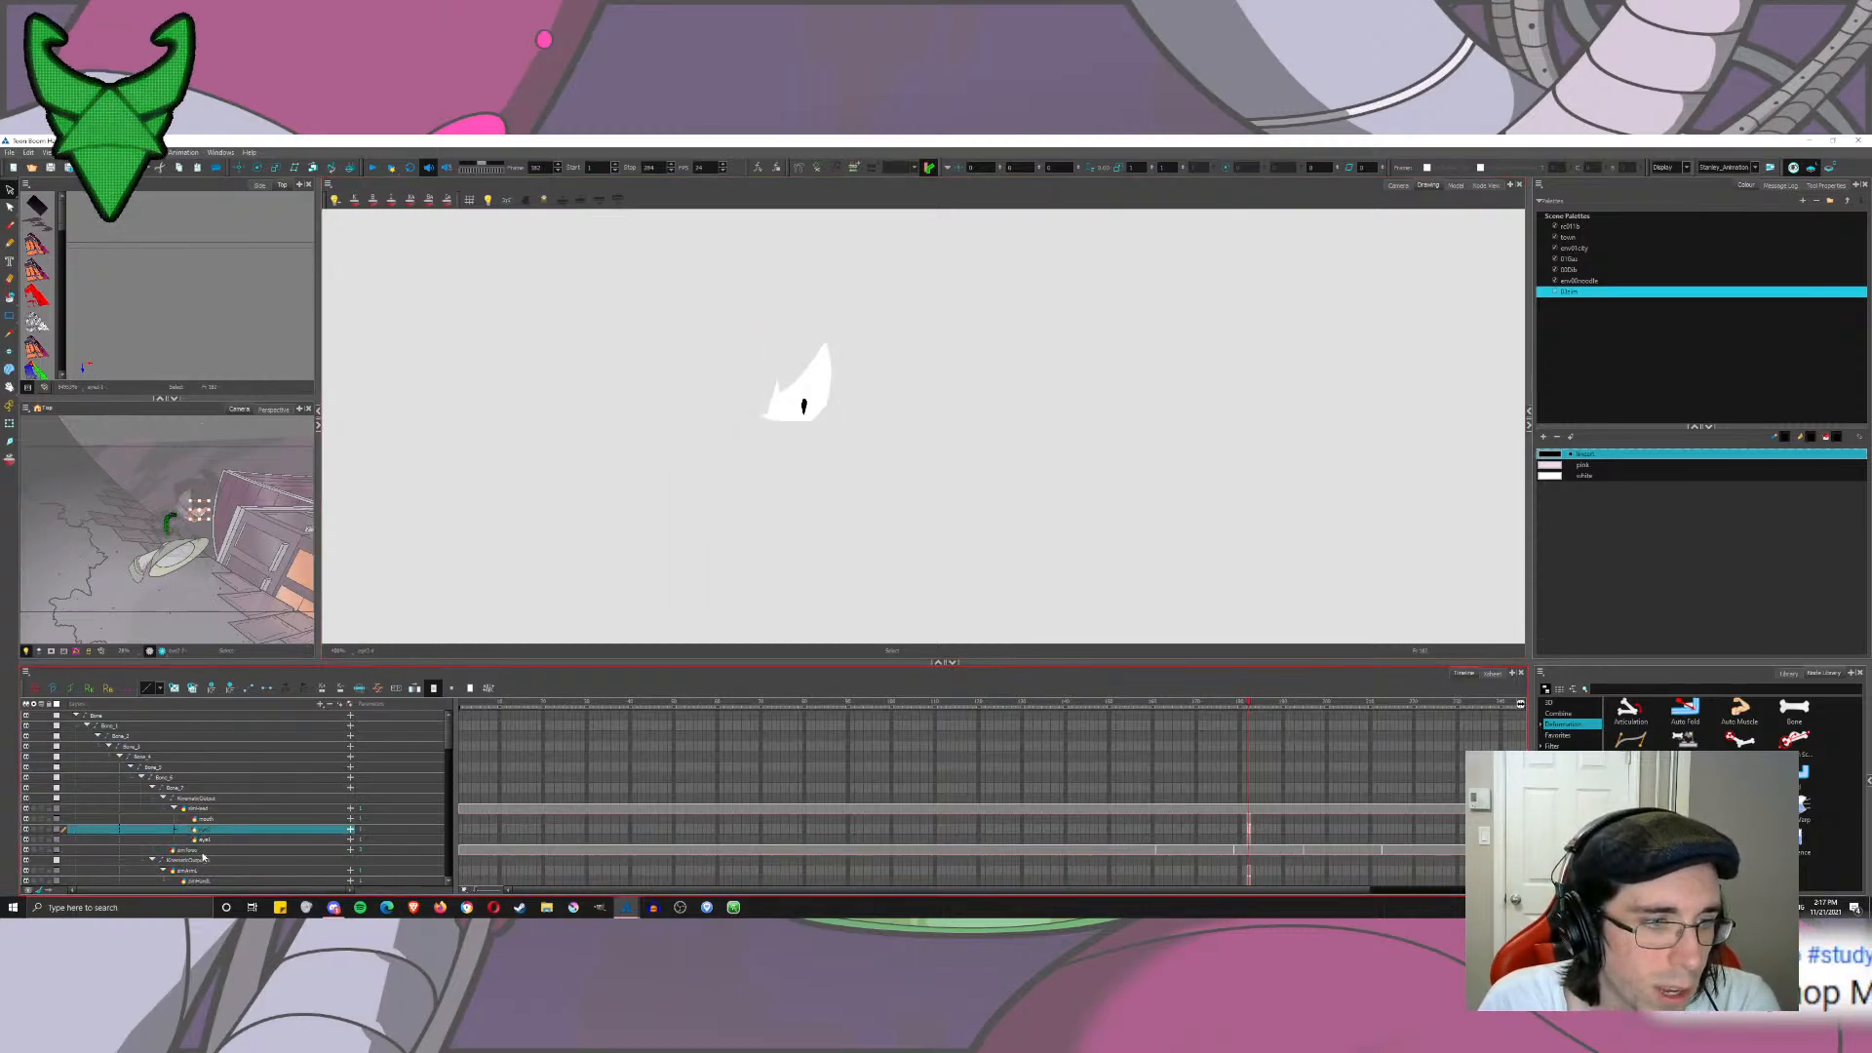
Step: Select the leftover pink mouth artwork on the torso layer and delete it
{"action": "left_click", "coordinate": [195, 850]}
{"action": "left_click_drag", "start_coordinate": [875, 376], "coordinate": [819, 353]}
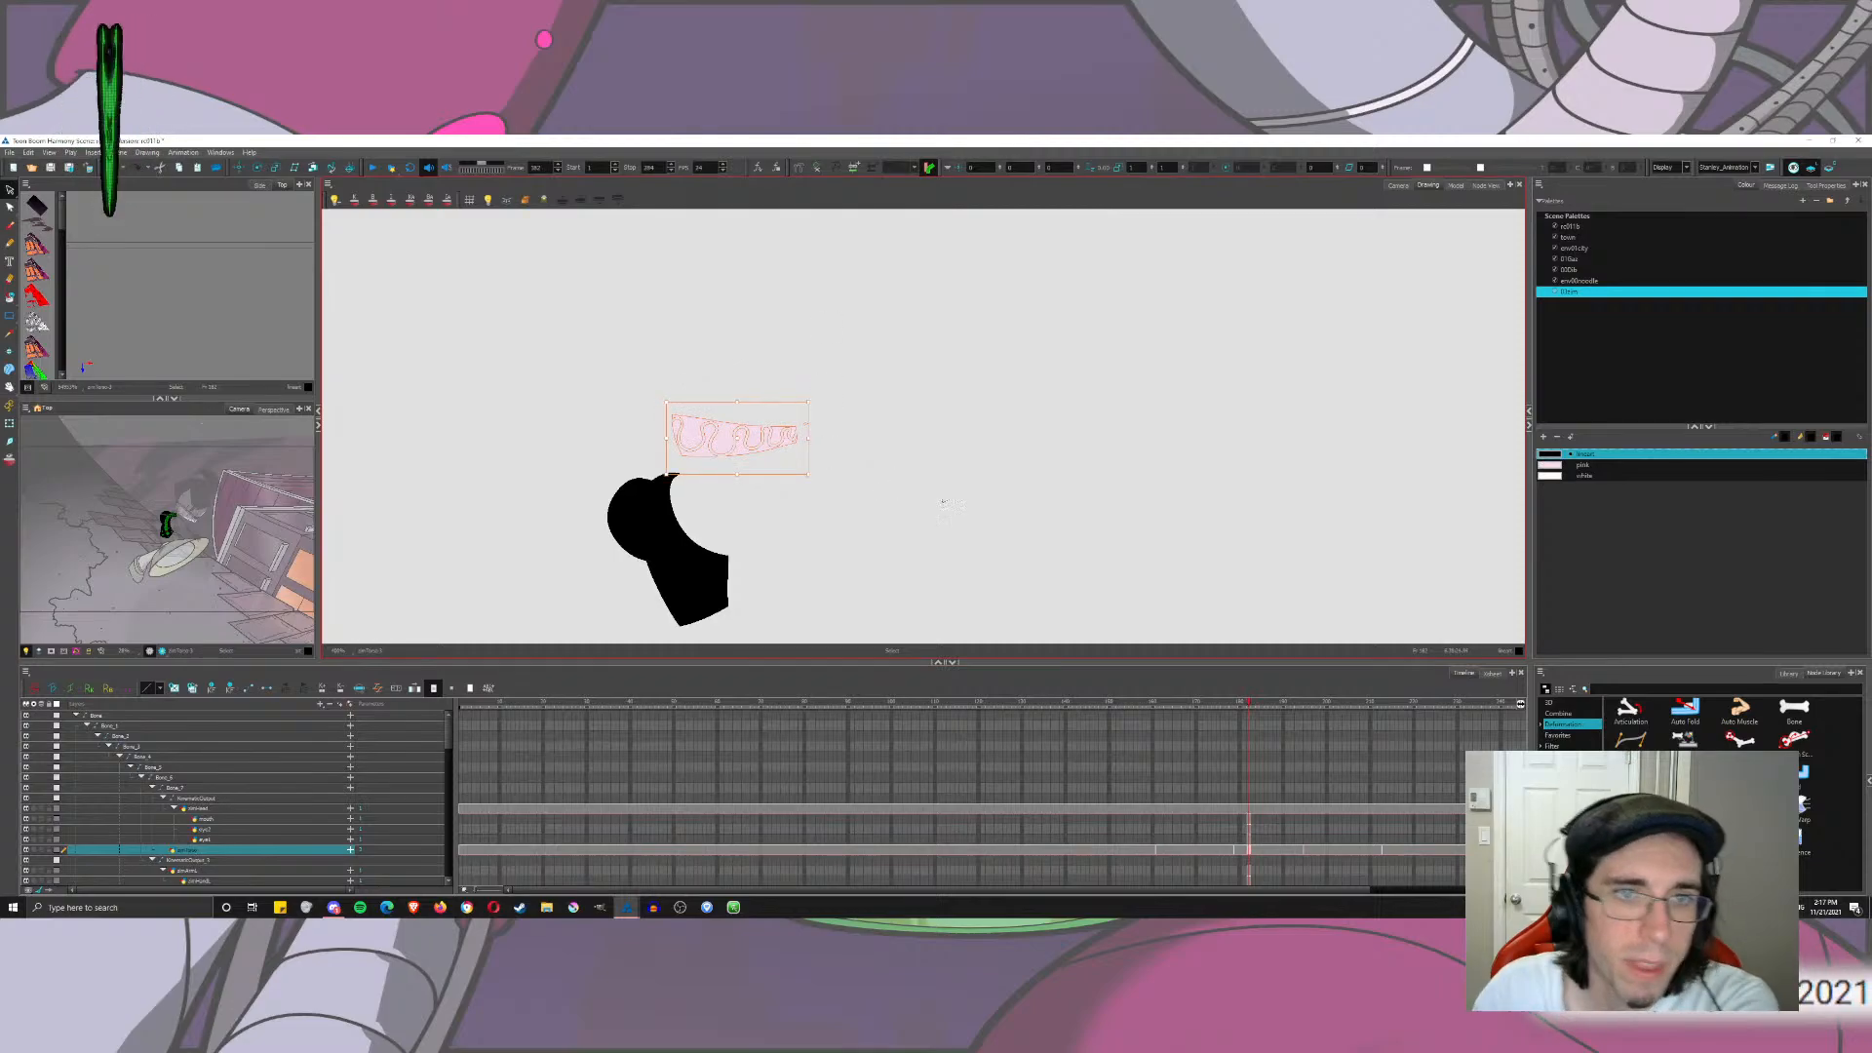
{"action": "key", "text": "Delete"}
{"action": "key", "text": "ctrl+a"}
{"action": "left_click", "coordinate": [1291, 282]}
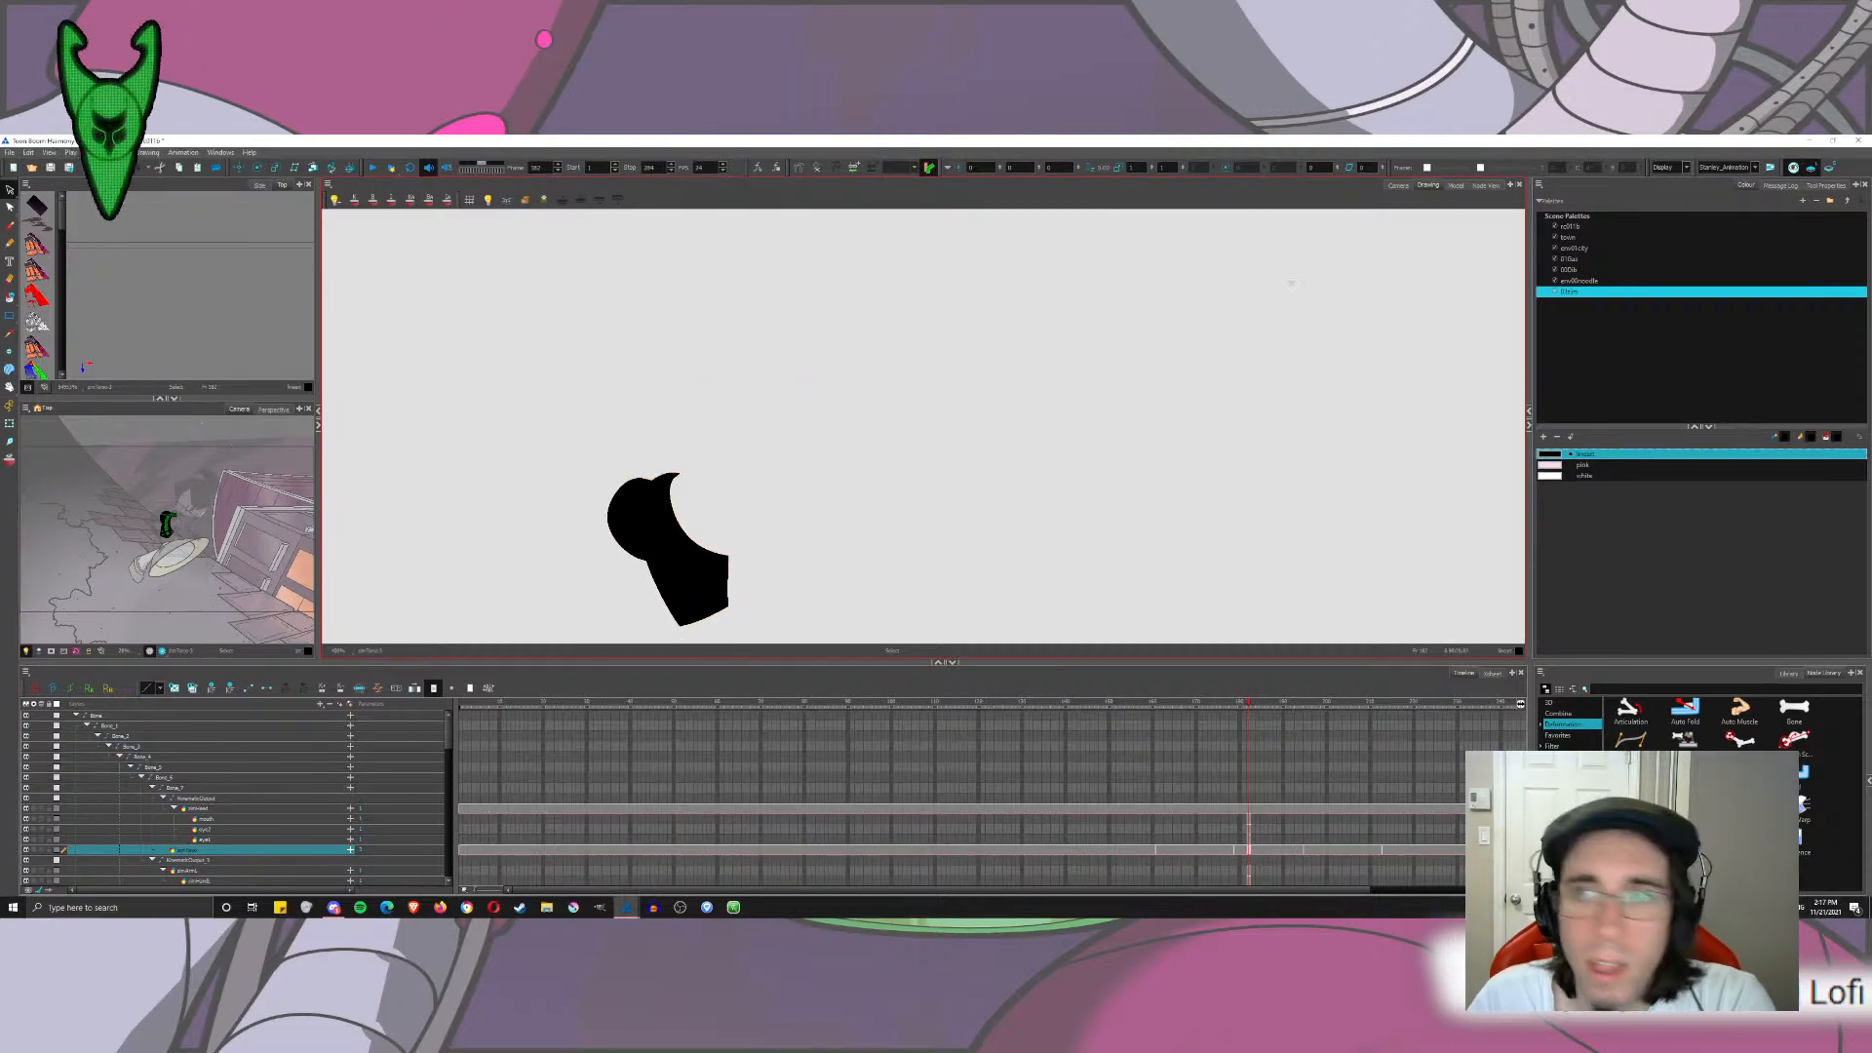
Step: Show the node network and spread the new mouth and eye drawing nodes apart below the other drawing nodes
{"action": "left_click", "coordinate": [1485, 188]}
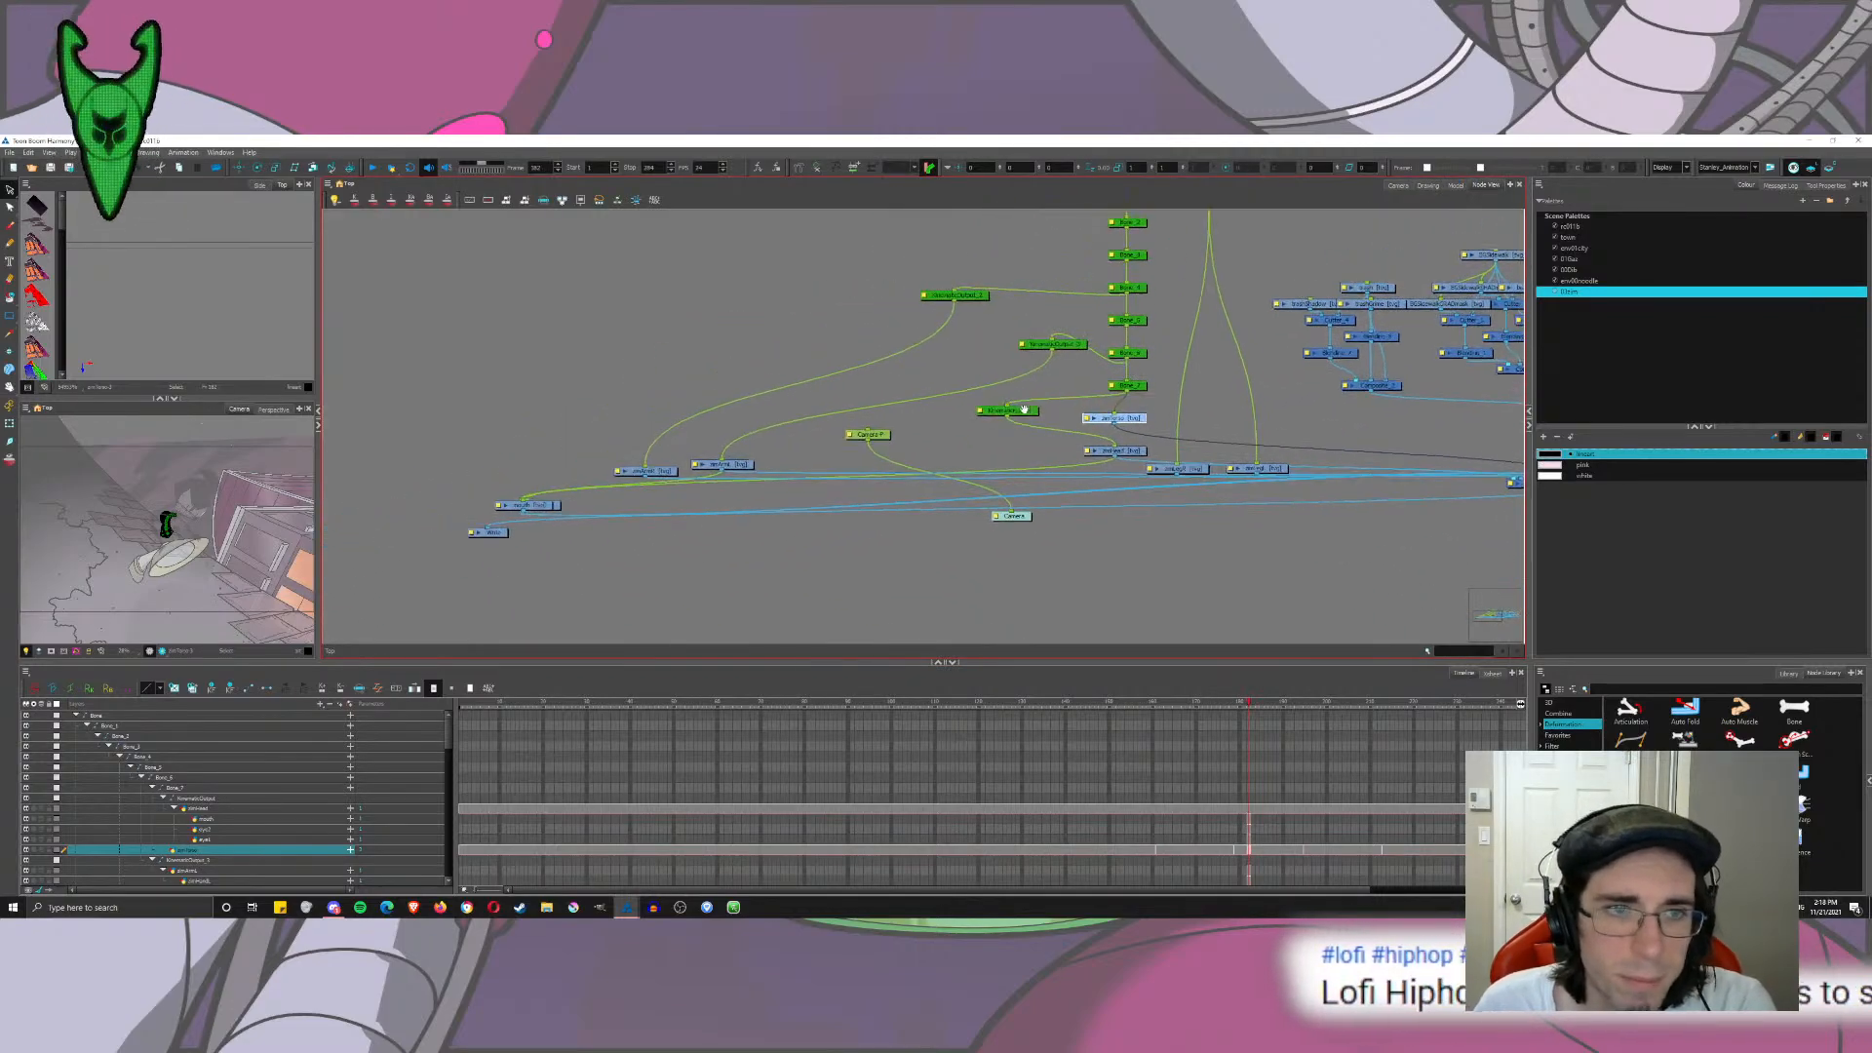
{"action": "left_click_drag", "start_coordinate": [1132, 421], "coordinate": [1140, 413]}
{"action": "left_click_drag", "start_coordinate": [546, 505], "coordinate": [661, 552]}
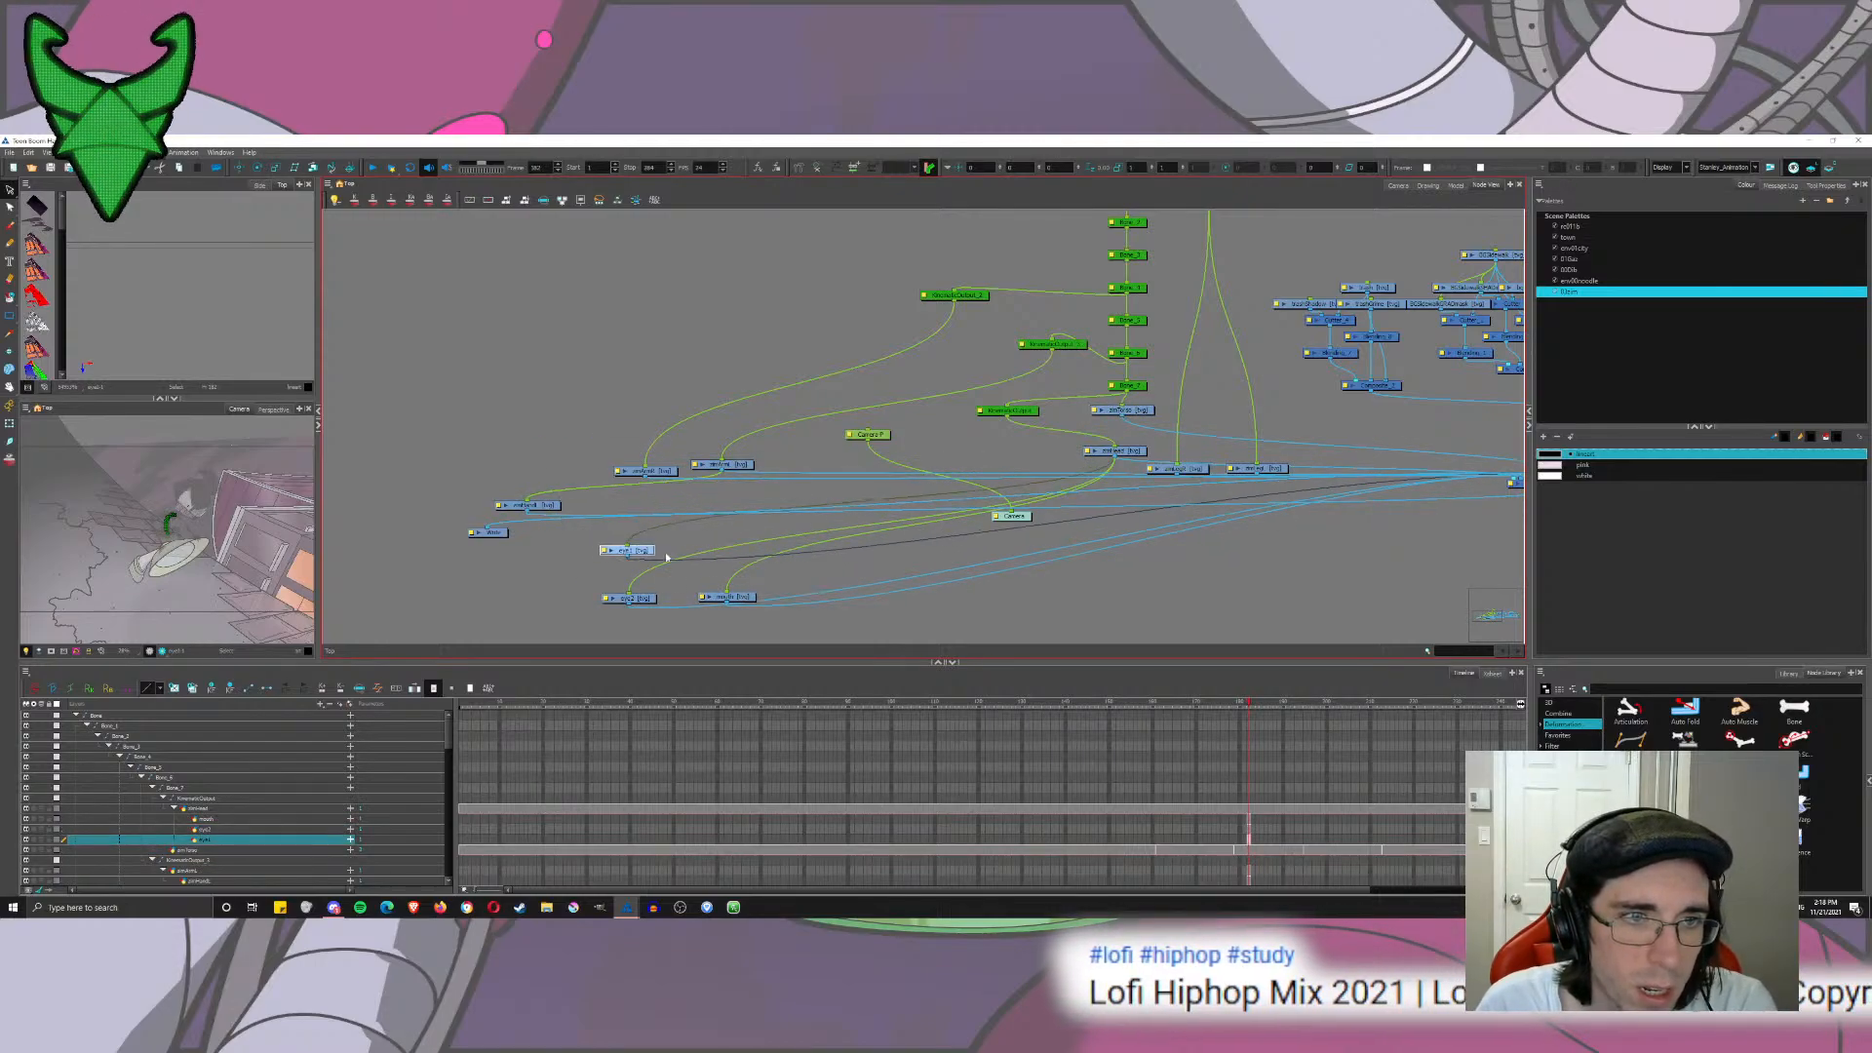
{"action": "left_click_drag", "start_coordinate": [555, 506], "coordinate": [563, 487]}
{"action": "left_click_drag", "start_coordinate": [562, 487], "coordinate": [982, 477]}
{"action": "key", "text": "ctrl+z"}
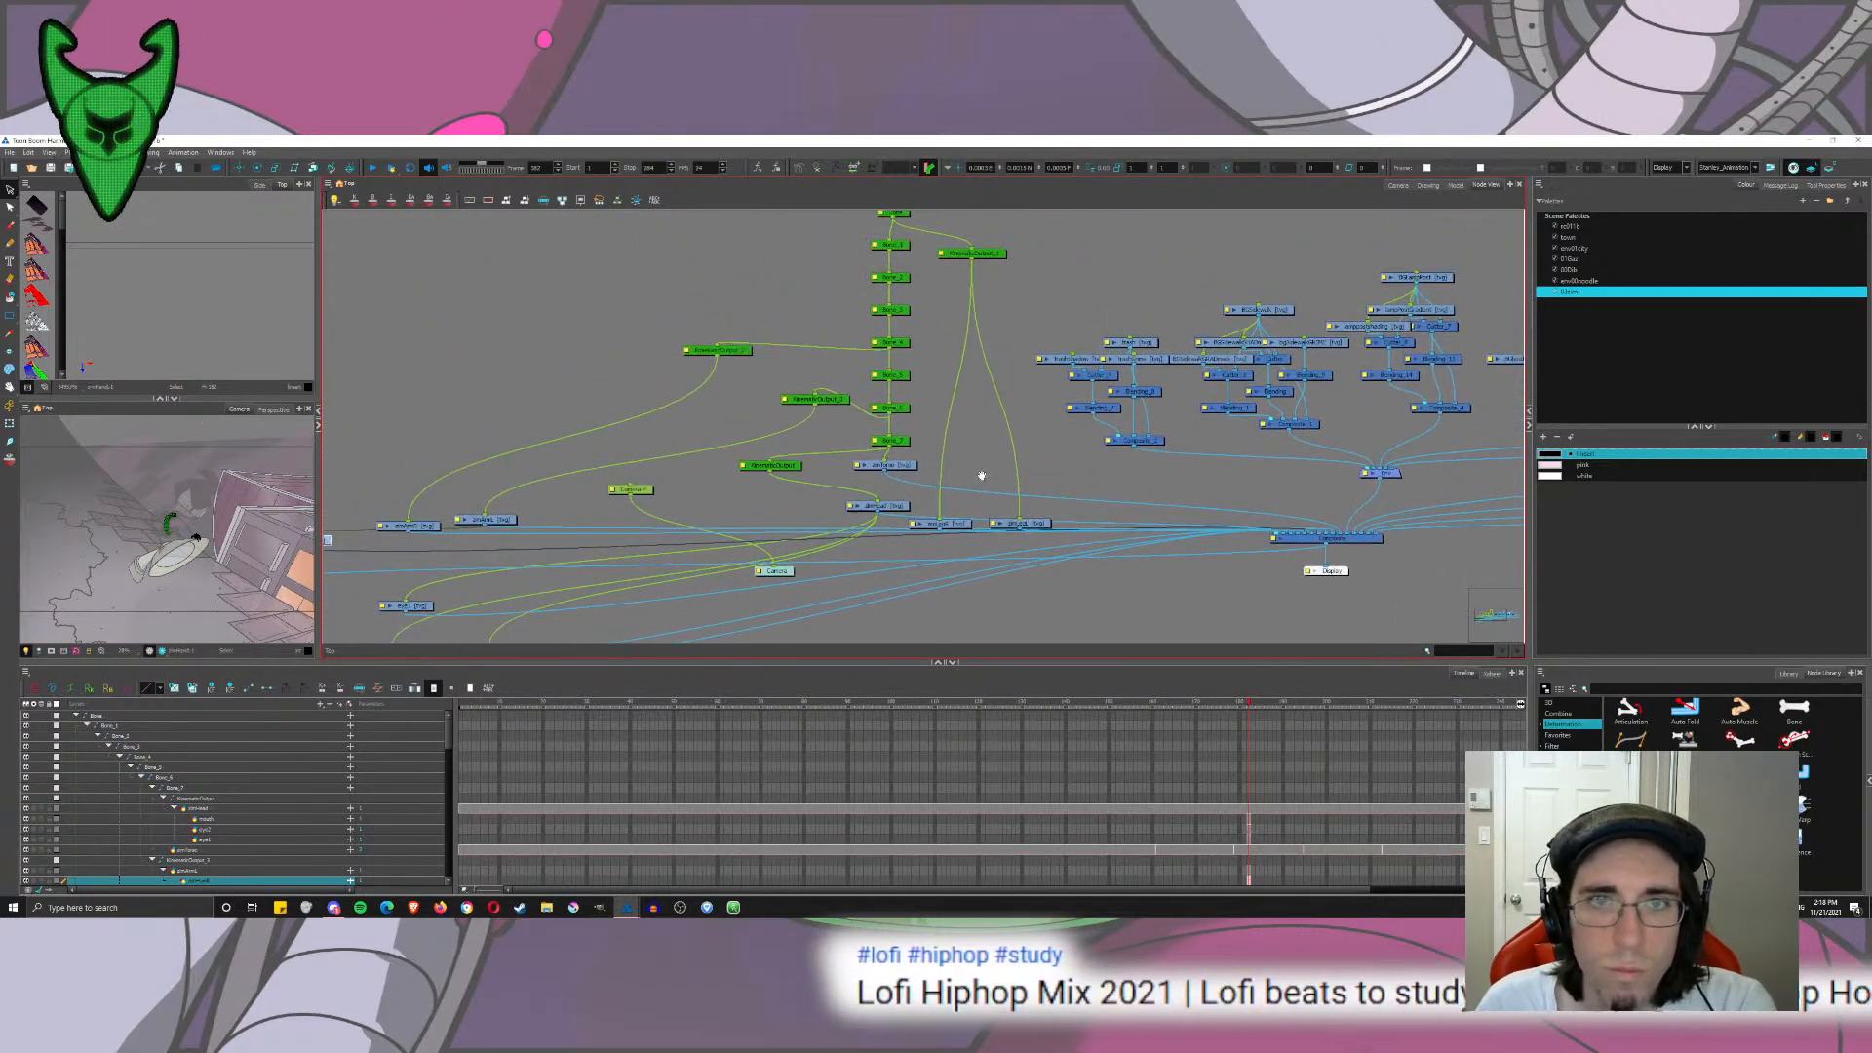
Step: Select all of the character's bone, kinematic output and drawing nodes and group them with their own composite
{"action": "left_click_drag", "start_coordinate": [958, 271], "coordinate": [926, 391]}
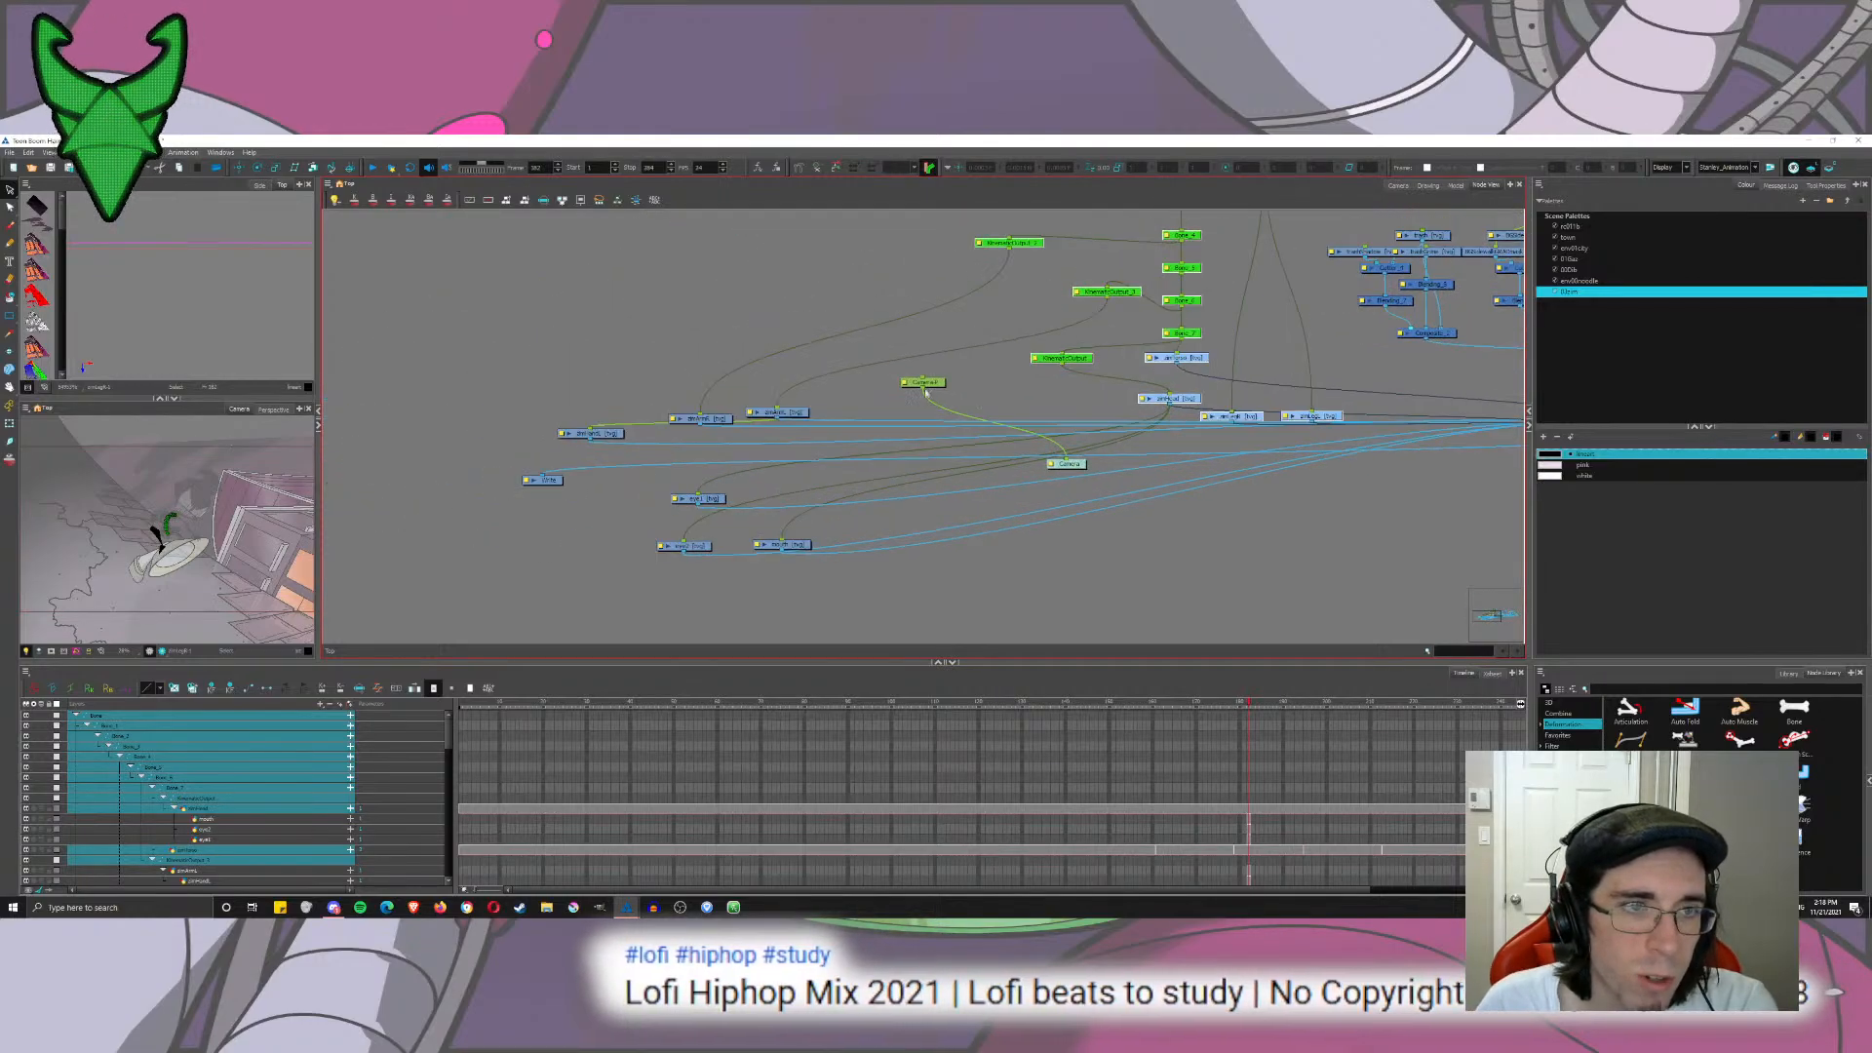
{"action": "mouse_move", "coordinate": [602, 359]}
{"action": "left_mouse_down"}
{"action": "mouse_move", "coordinate": [816, 574]}
{"action": "mouse_move", "coordinate": [693, 280]}
{"action": "mouse_move", "coordinate": [592, 139]}
{"action": "mouse_move", "coordinate": [810, 417]}
{"action": "mouse_move", "coordinate": [410, 305]}
{"action": "mouse_move", "coordinate": [476, 243]}
{"action": "mouse_move", "coordinate": [749, 548]}
{"action": "mouse_move", "coordinate": [583, 352]}
{"action": "left_mouse_up"}
{"action": "left_click_drag", "start_coordinate": [880, 266], "coordinate": [903, 483]}
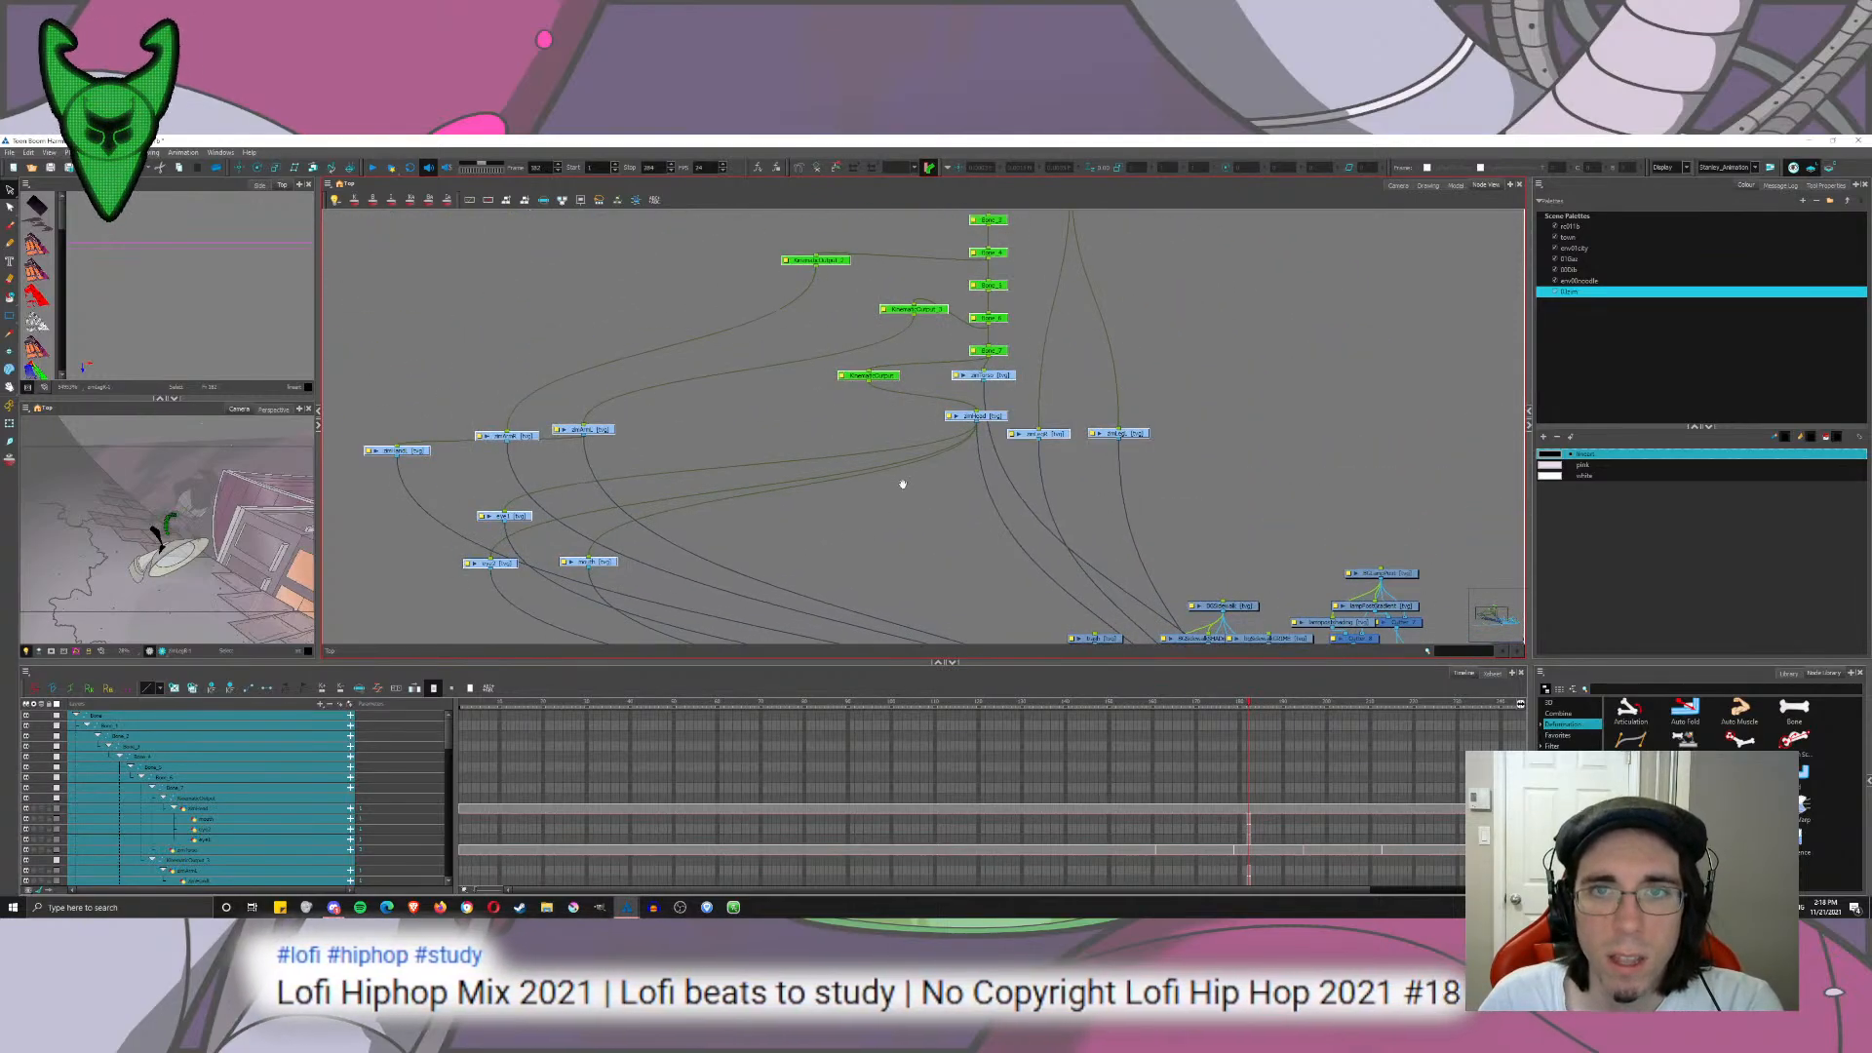
{"action": "right_click", "coordinate": [1037, 439]}
{"action": "mouse_move", "coordinate": [1102, 635]}
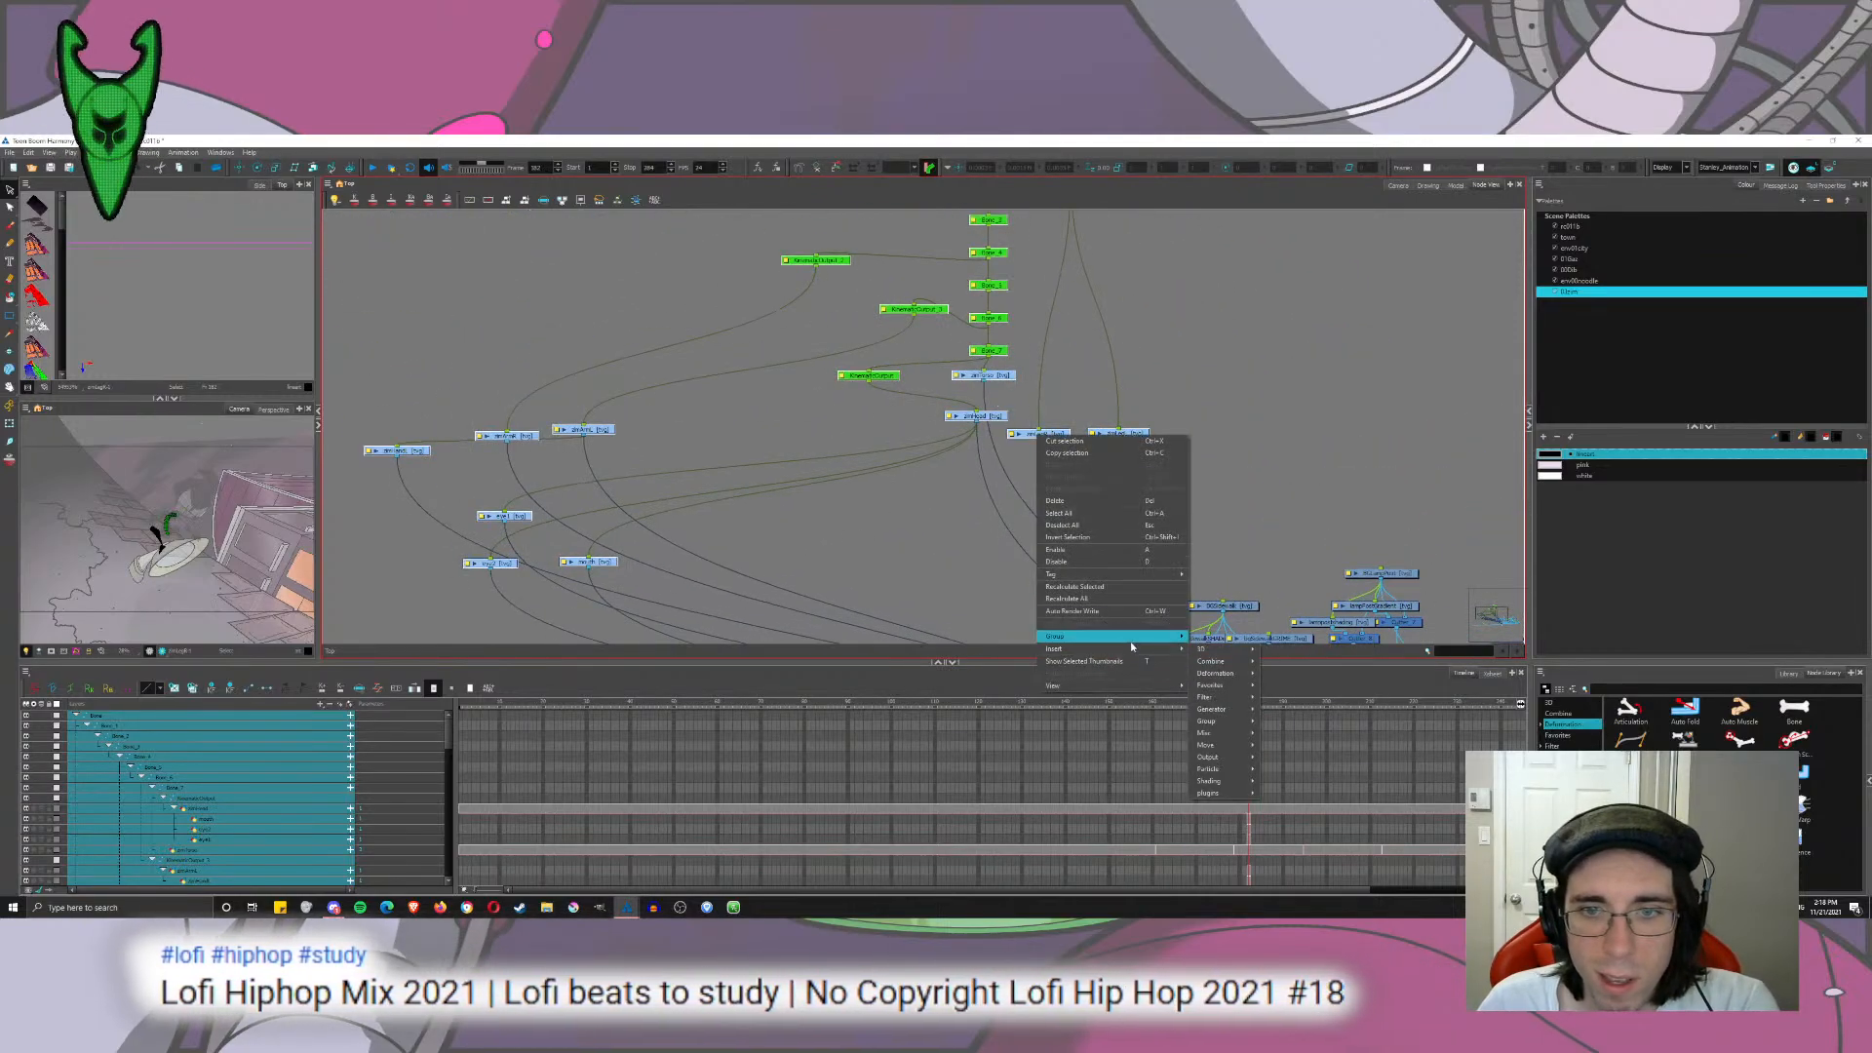
{"action": "left_click", "coordinate": [1224, 649]}
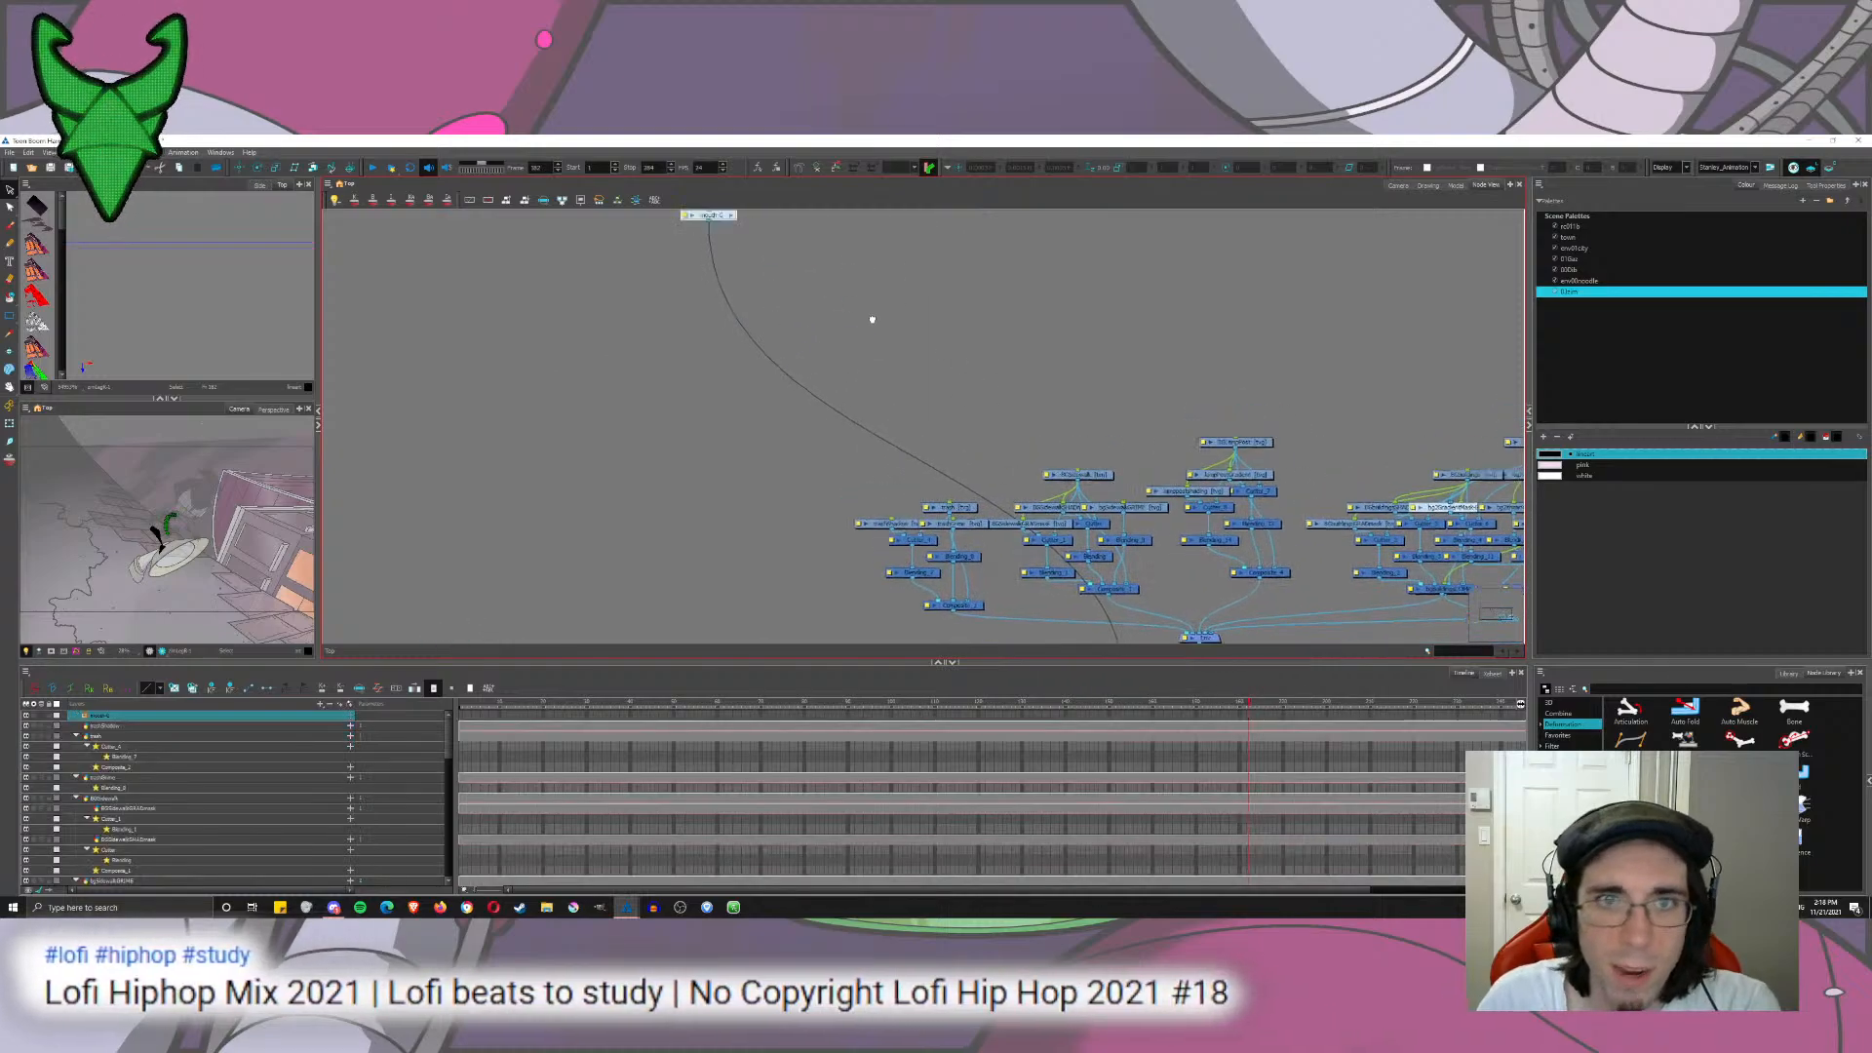
Step: Open the new character group and place its composite and Multi-Port-Out nodes close together beneath the drawing nodes
{"action": "left_click_drag", "start_coordinate": [714, 366], "coordinate": [744, 565]}
{"action": "left_click", "coordinate": [763, 565]}
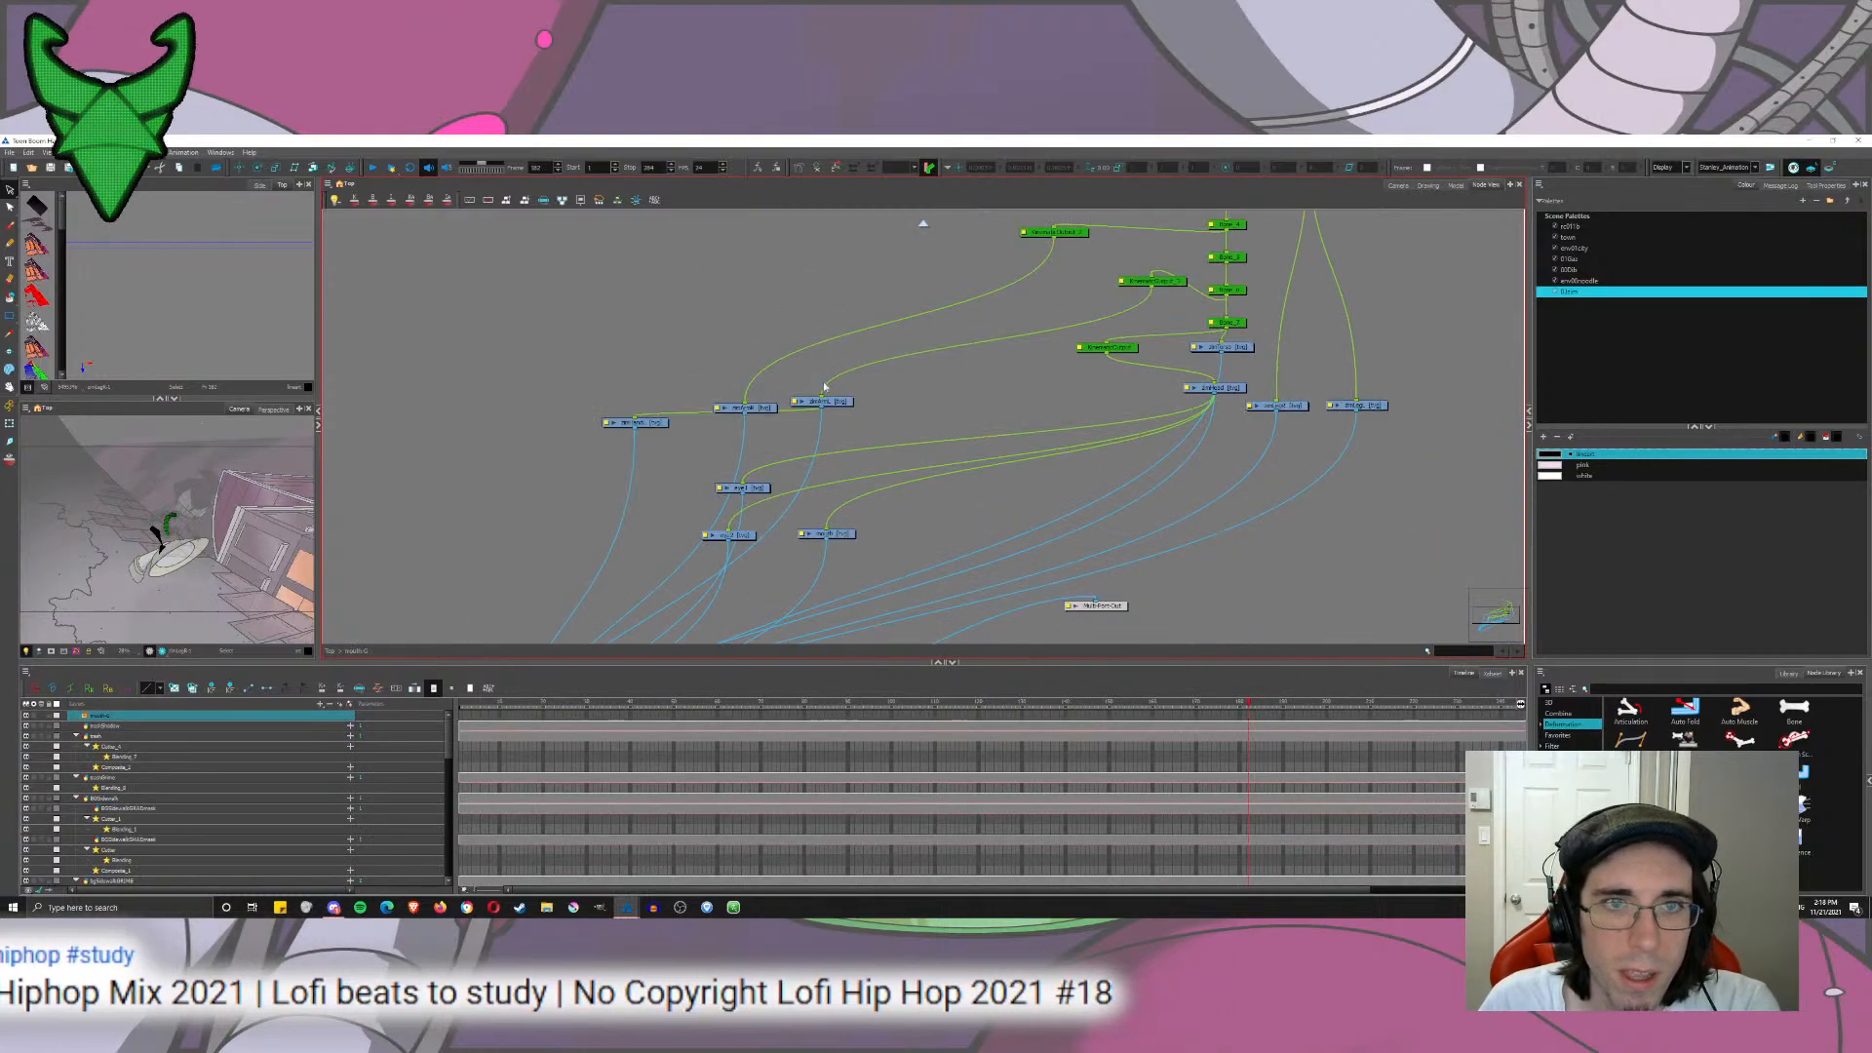
{"action": "left_click_drag", "start_coordinate": [951, 235], "coordinate": [875, 210]}
{"action": "left_click_drag", "start_coordinate": [781, 488], "coordinate": [981, 254]}
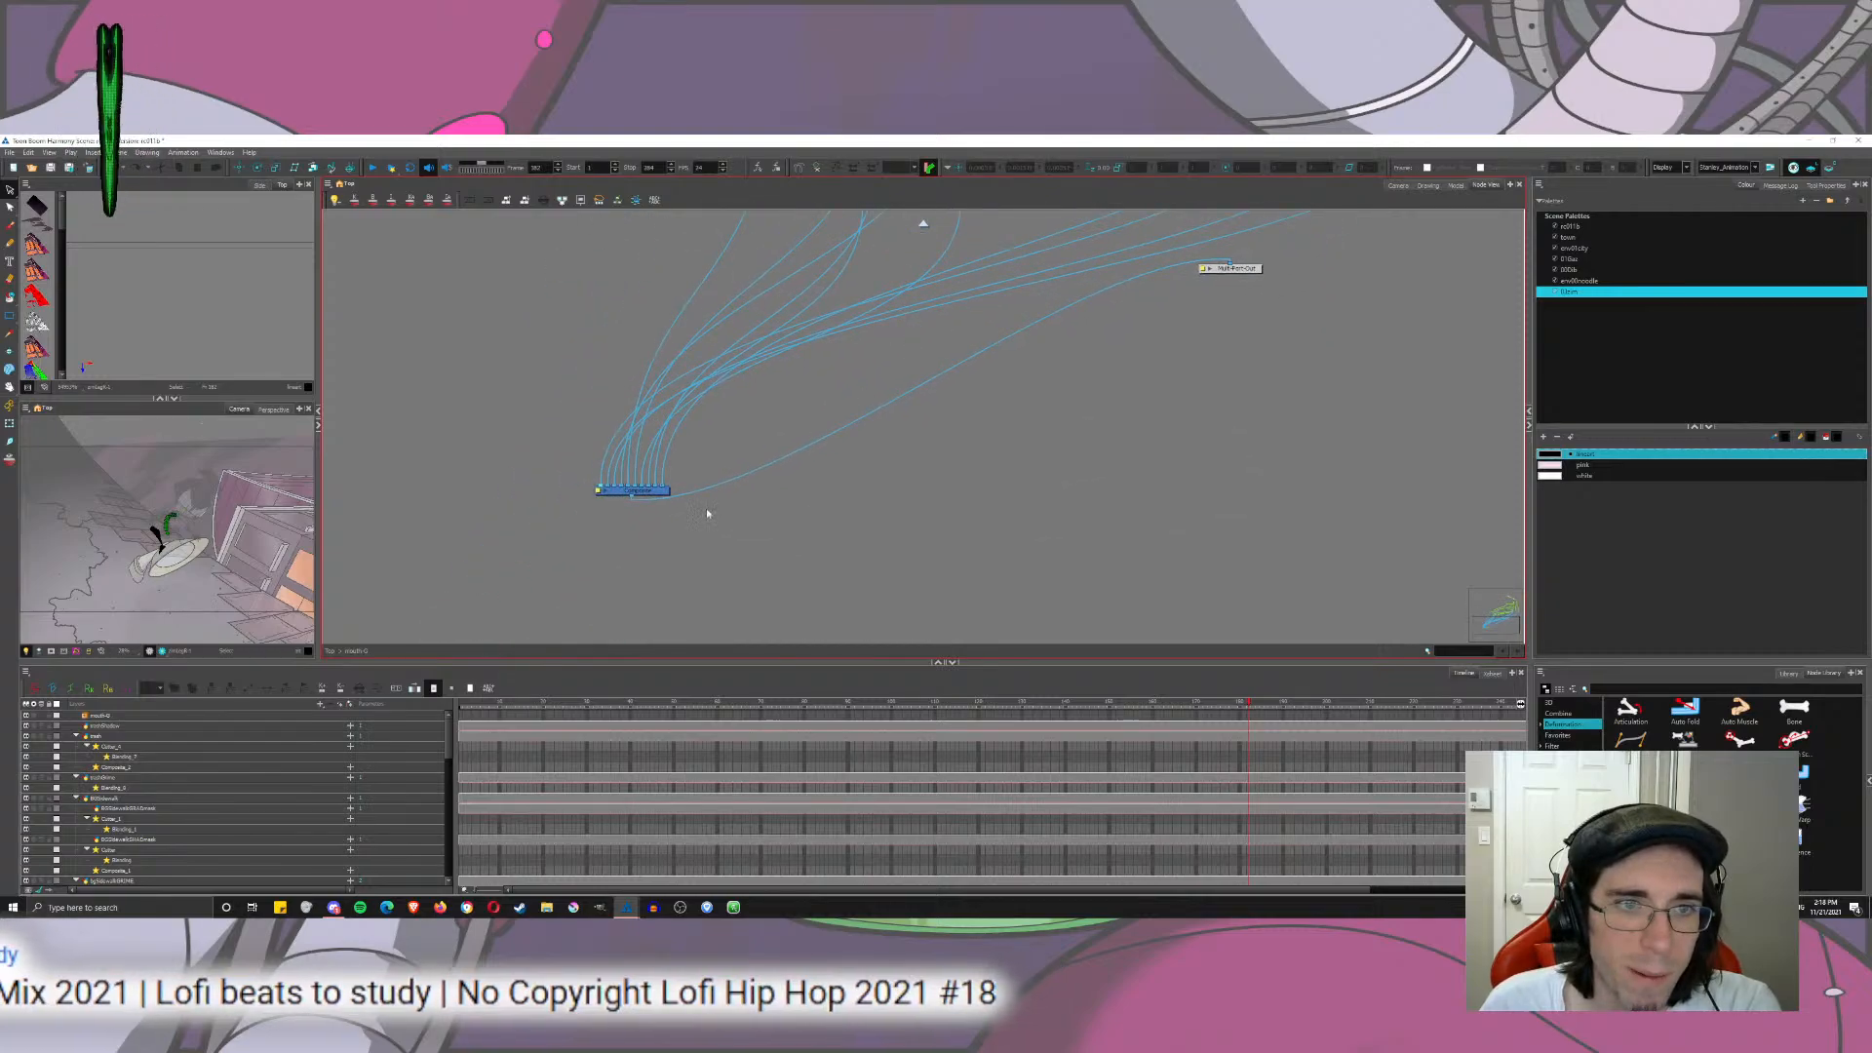
{"action": "left_click_drag", "start_coordinate": [680, 489], "coordinate": [889, 564]}
{"action": "left_click_drag", "start_coordinate": [1081, 217], "coordinate": [996, 363]}
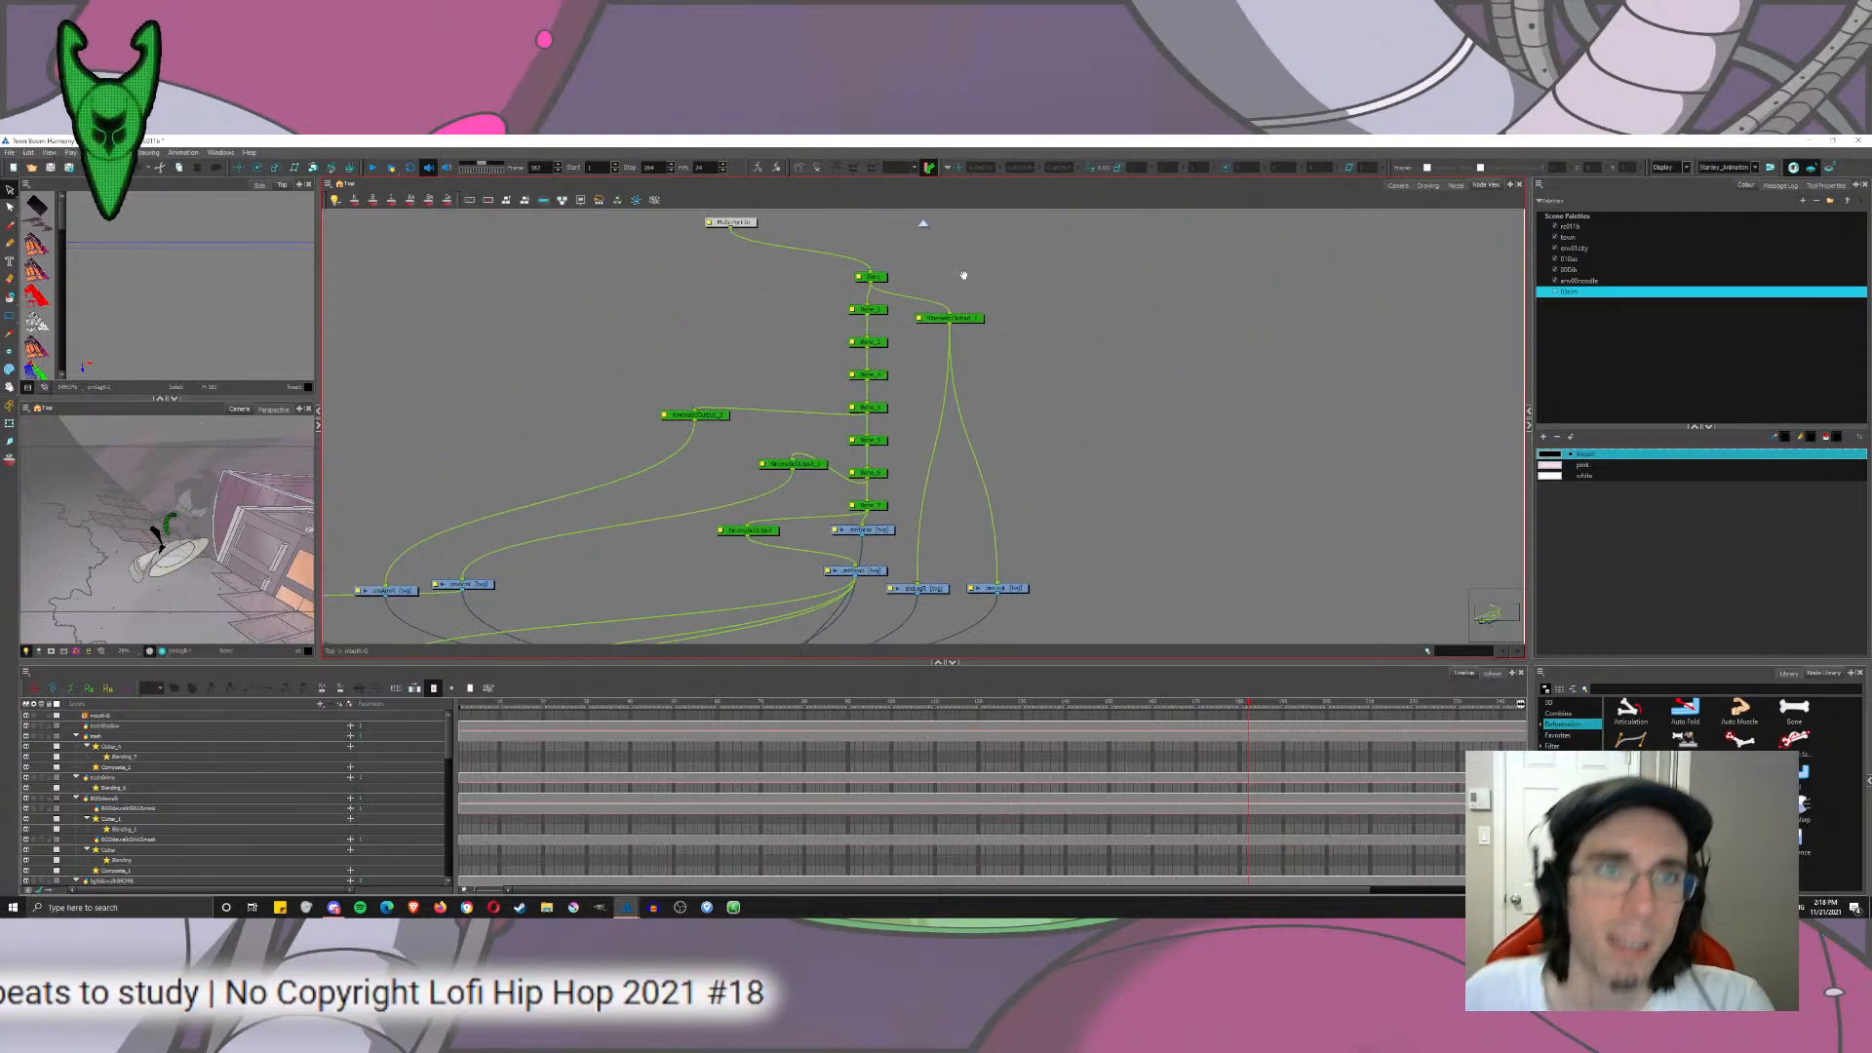
Step: Move the bone and kinematic output nodes away from the drawing nodes, and spread the limb and torso drawing nodes out beside the head node
{"action": "left_click_drag", "start_coordinate": [964, 272], "coordinate": [661, 521]}
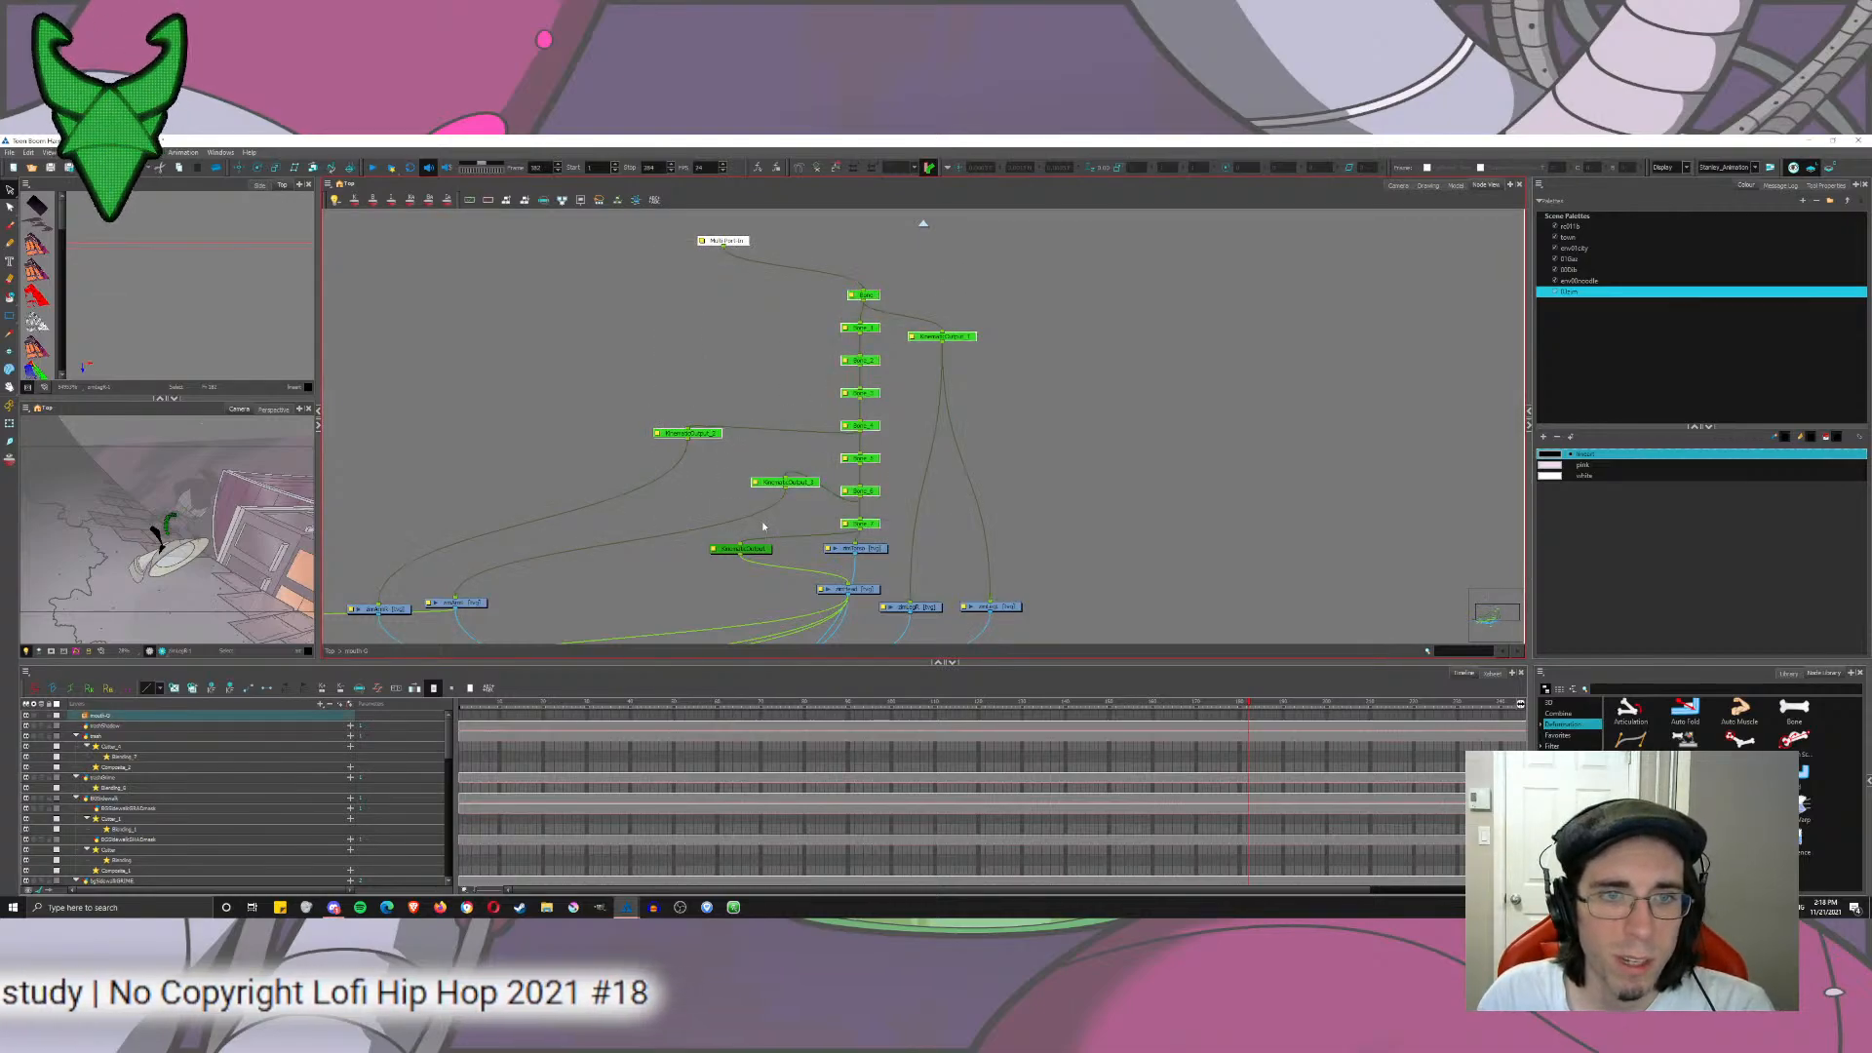
{"action": "left_click_drag", "start_coordinate": [760, 555], "coordinate": [487, 385]}
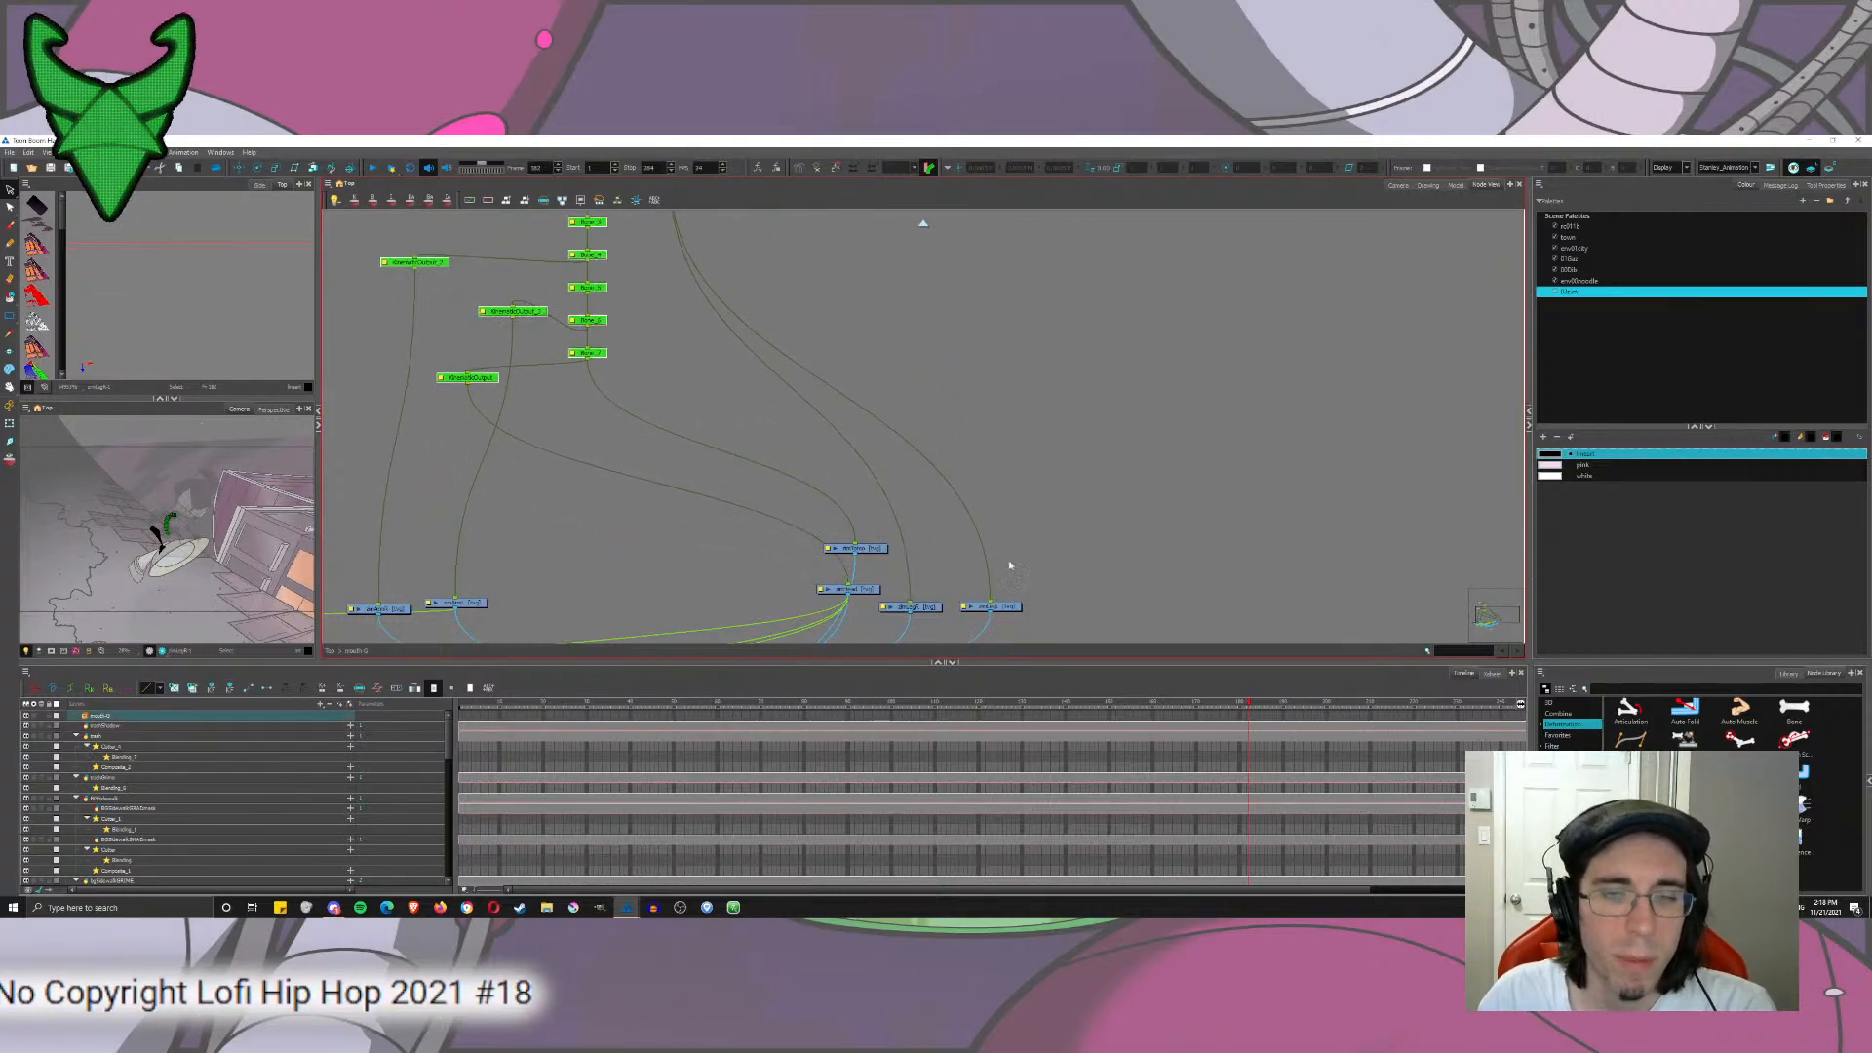
{"action": "left_click", "coordinate": [1013, 564]}
{"action": "left_click_drag", "start_coordinate": [1019, 566], "coordinate": [1170, 416]}
{"action": "left_click_drag", "start_coordinate": [948, 516], "coordinate": [1253, 424]}
{"action": "left_click_drag", "start_coordinate": [1050, 433], "coordinate": [1165, 290]}
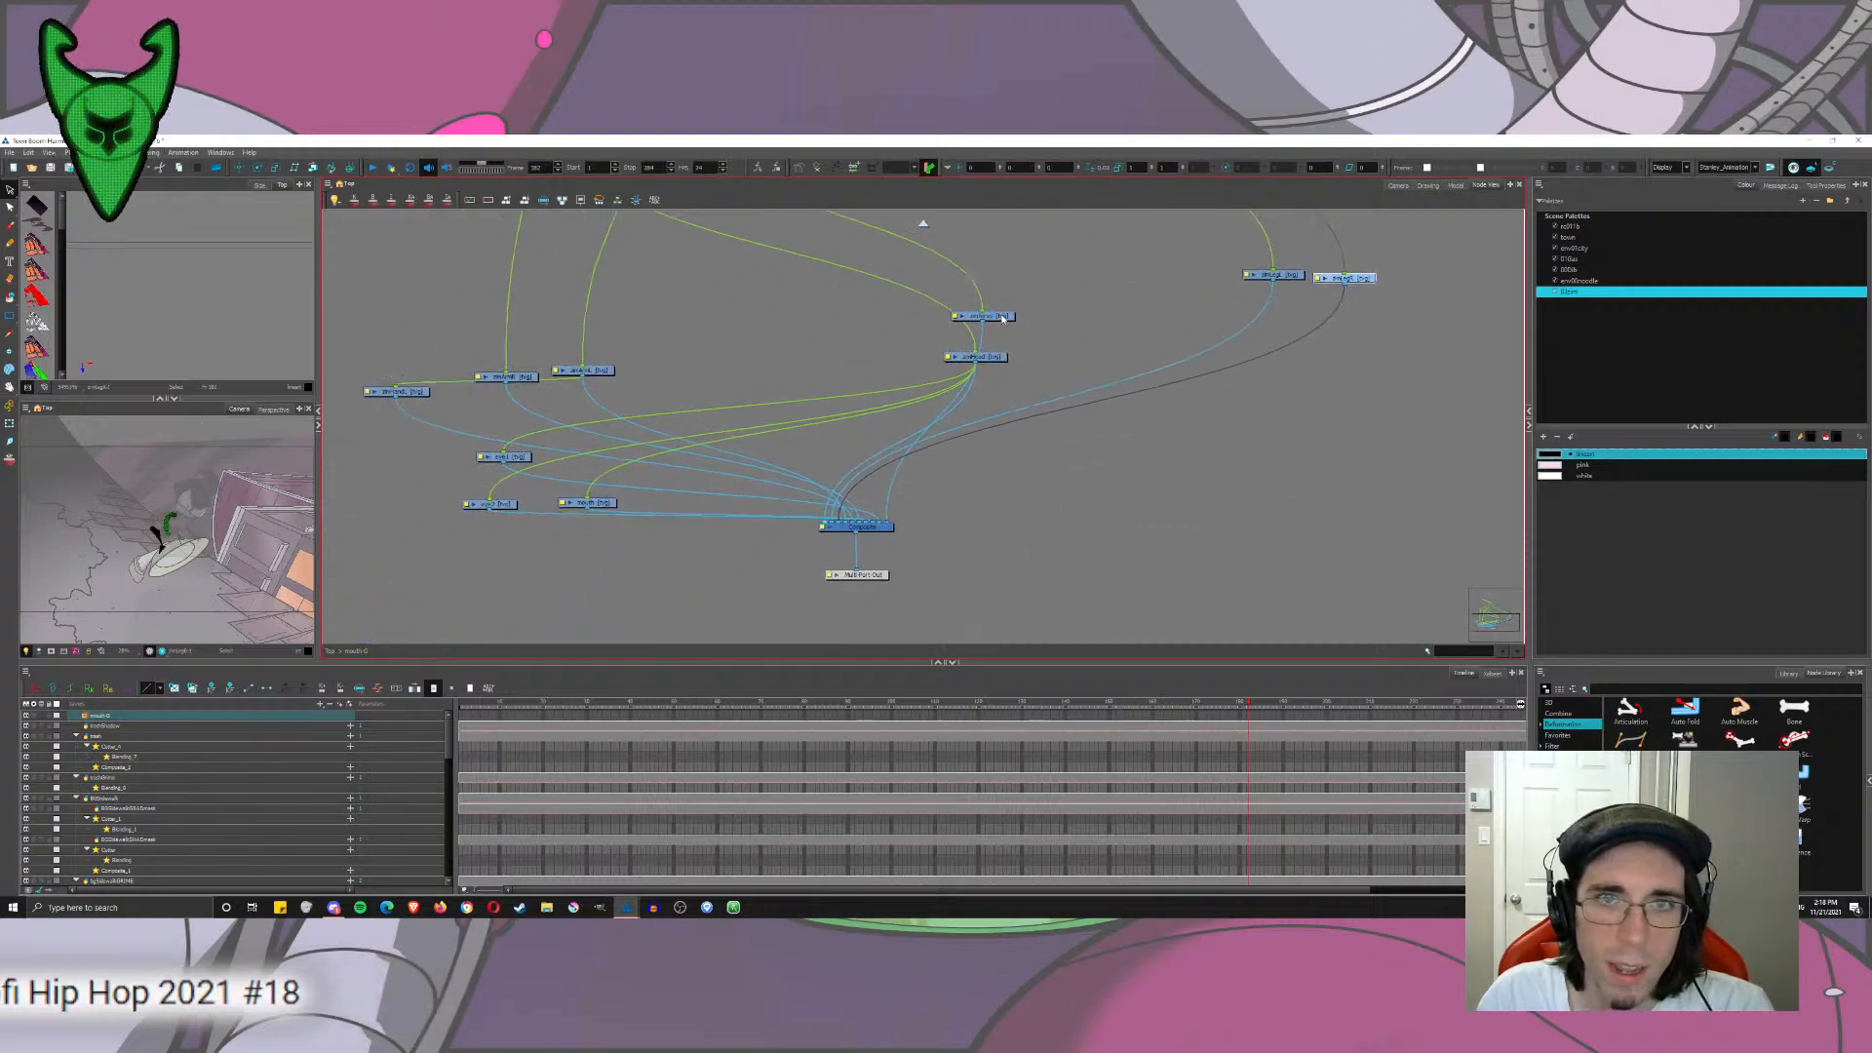
{"action": "left_click_drag", "start_coordinate": [1003, 317], "coordinate": [1418, 281]}
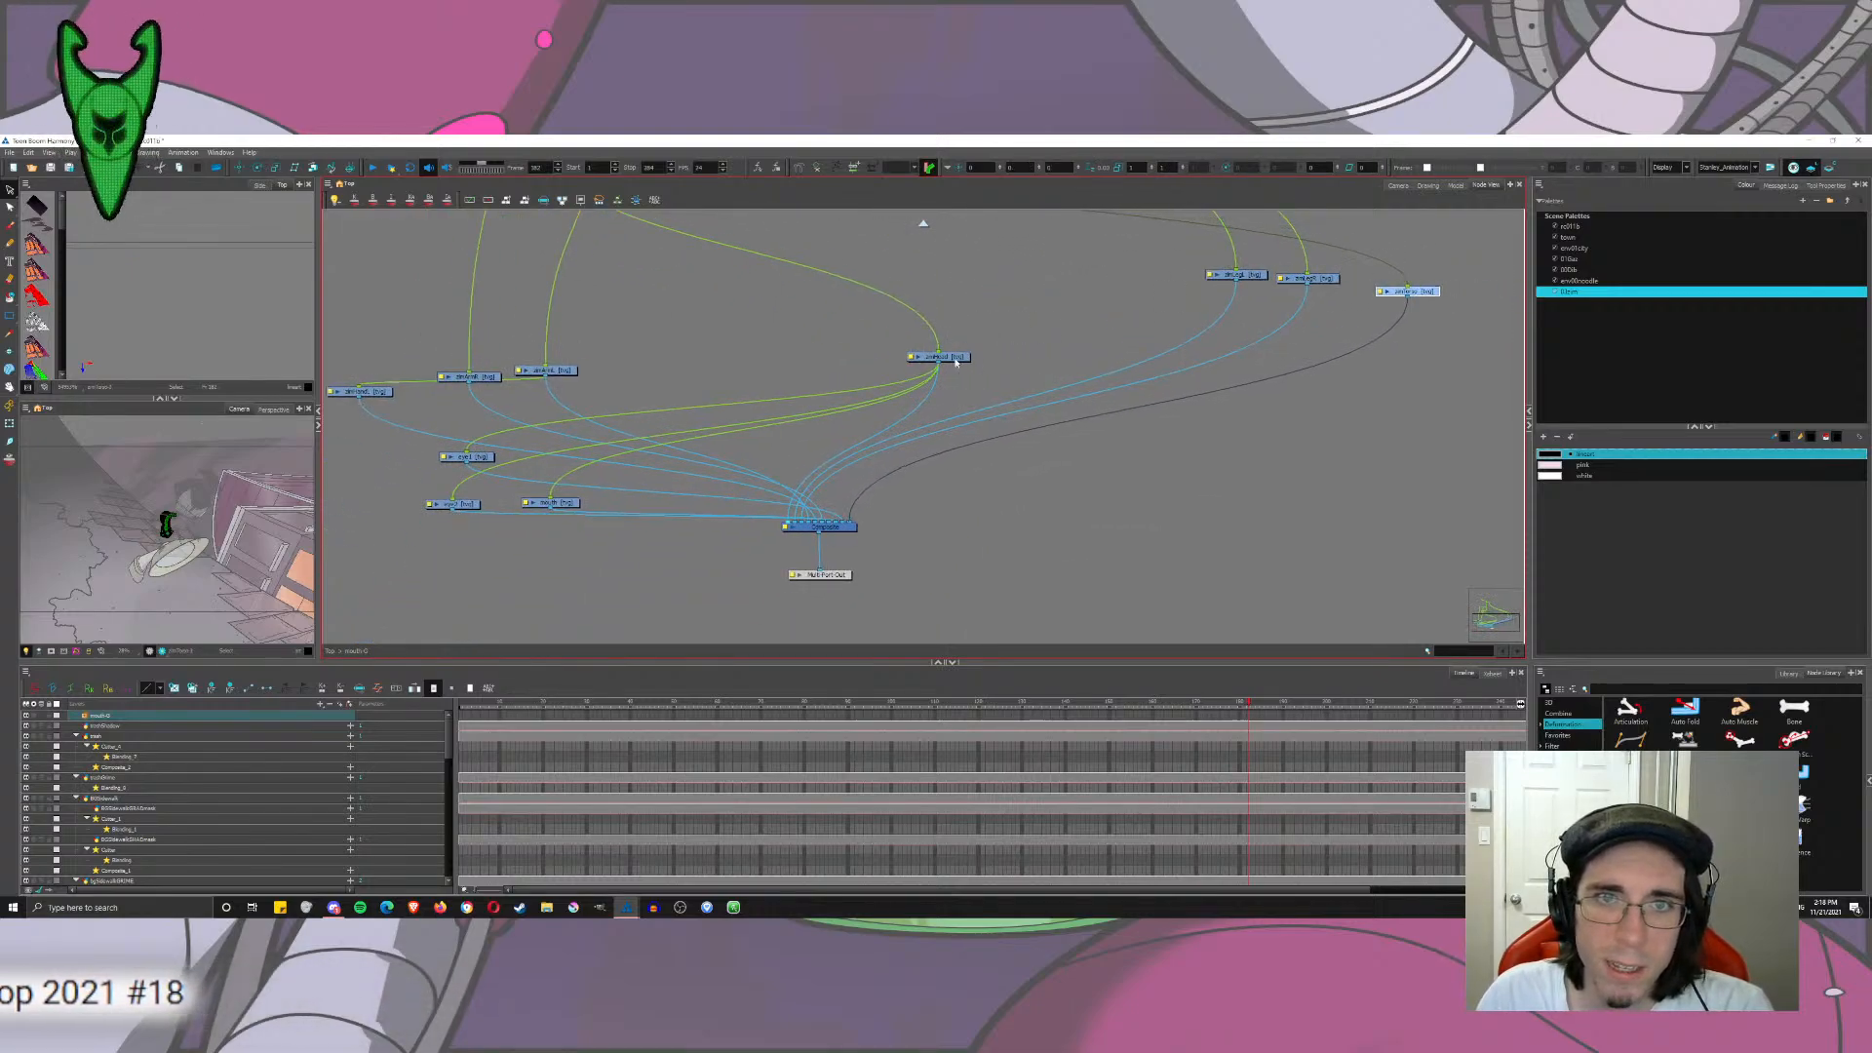
Step: Separate the head drawing node from the others and arrange the mouth and two eye nodes in a cluster just beneath it
{"action": "left_click_drag", "start_coordinate": [955, 360], "coordinate": [1097, 415]}
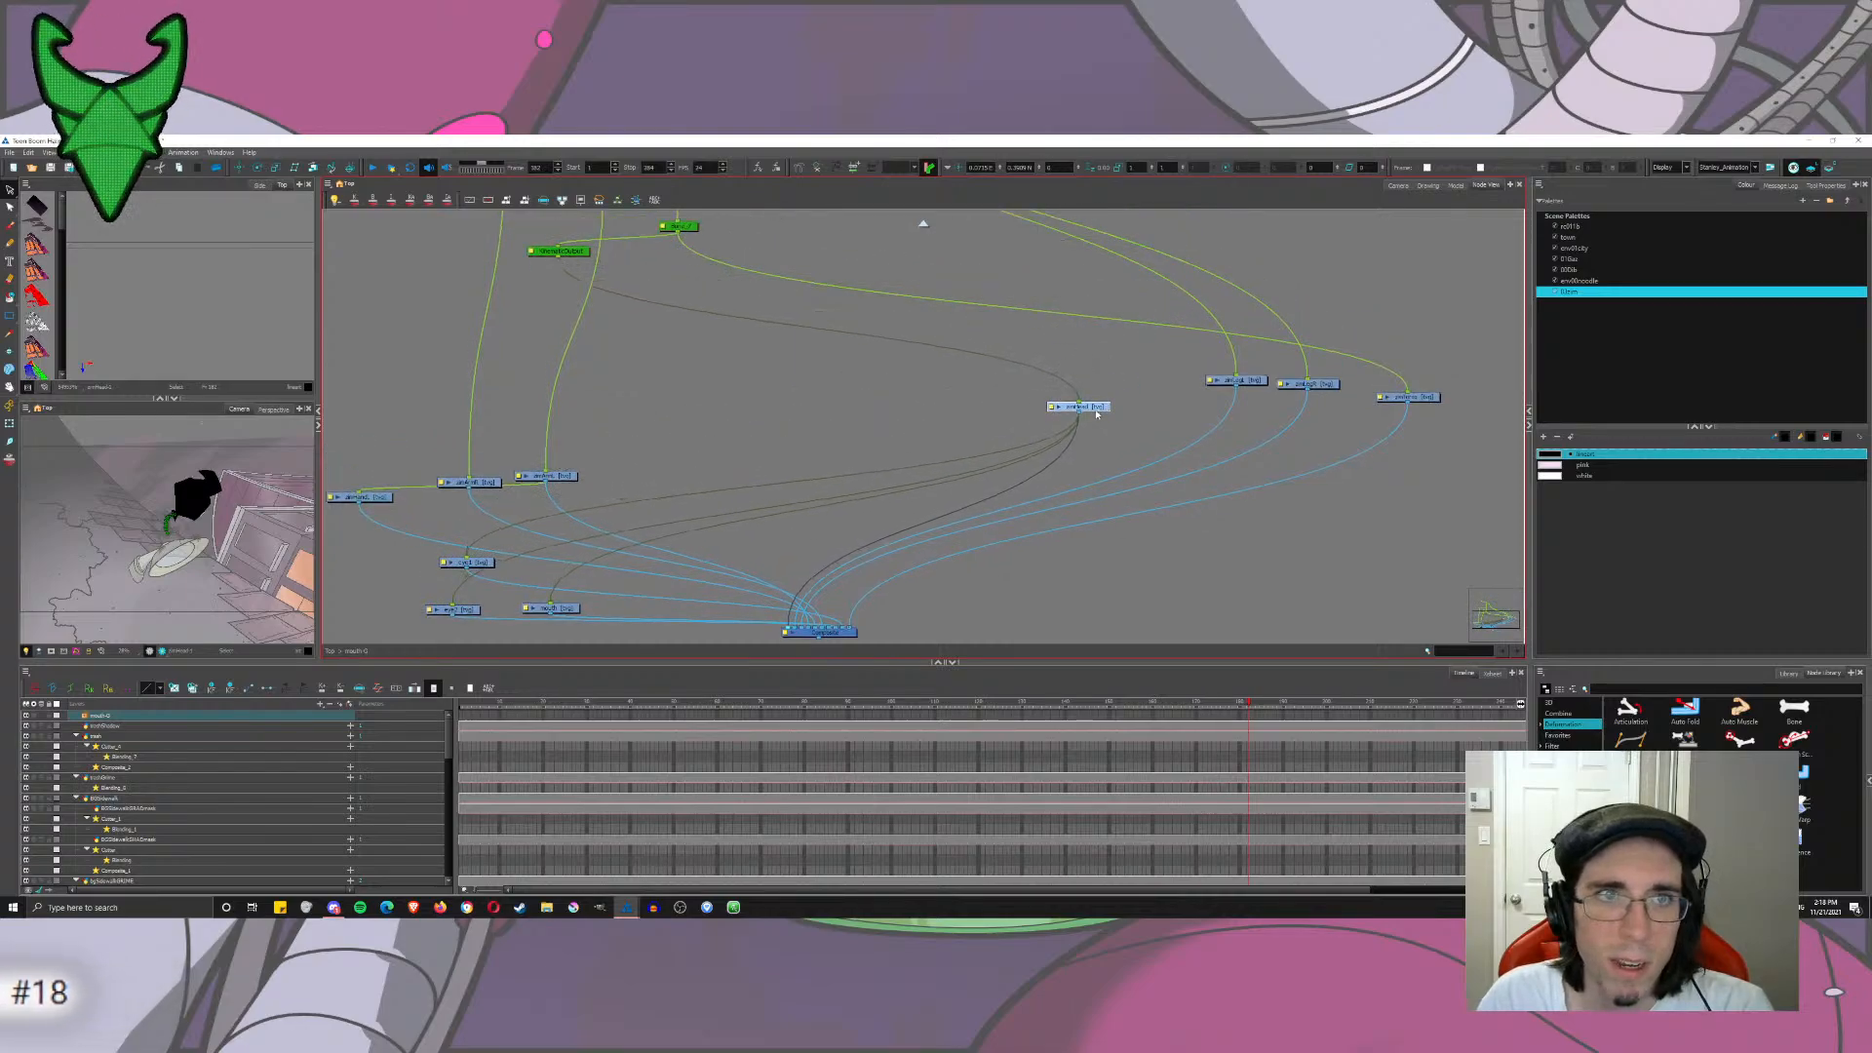
{"action": "left_click_drag", "start_coordinate": [552, 607], "coordinate": [956, 475]}
{"action": "left_click_drag", "start_coordinate": [498, 563], "coordinate": [864, 435]}
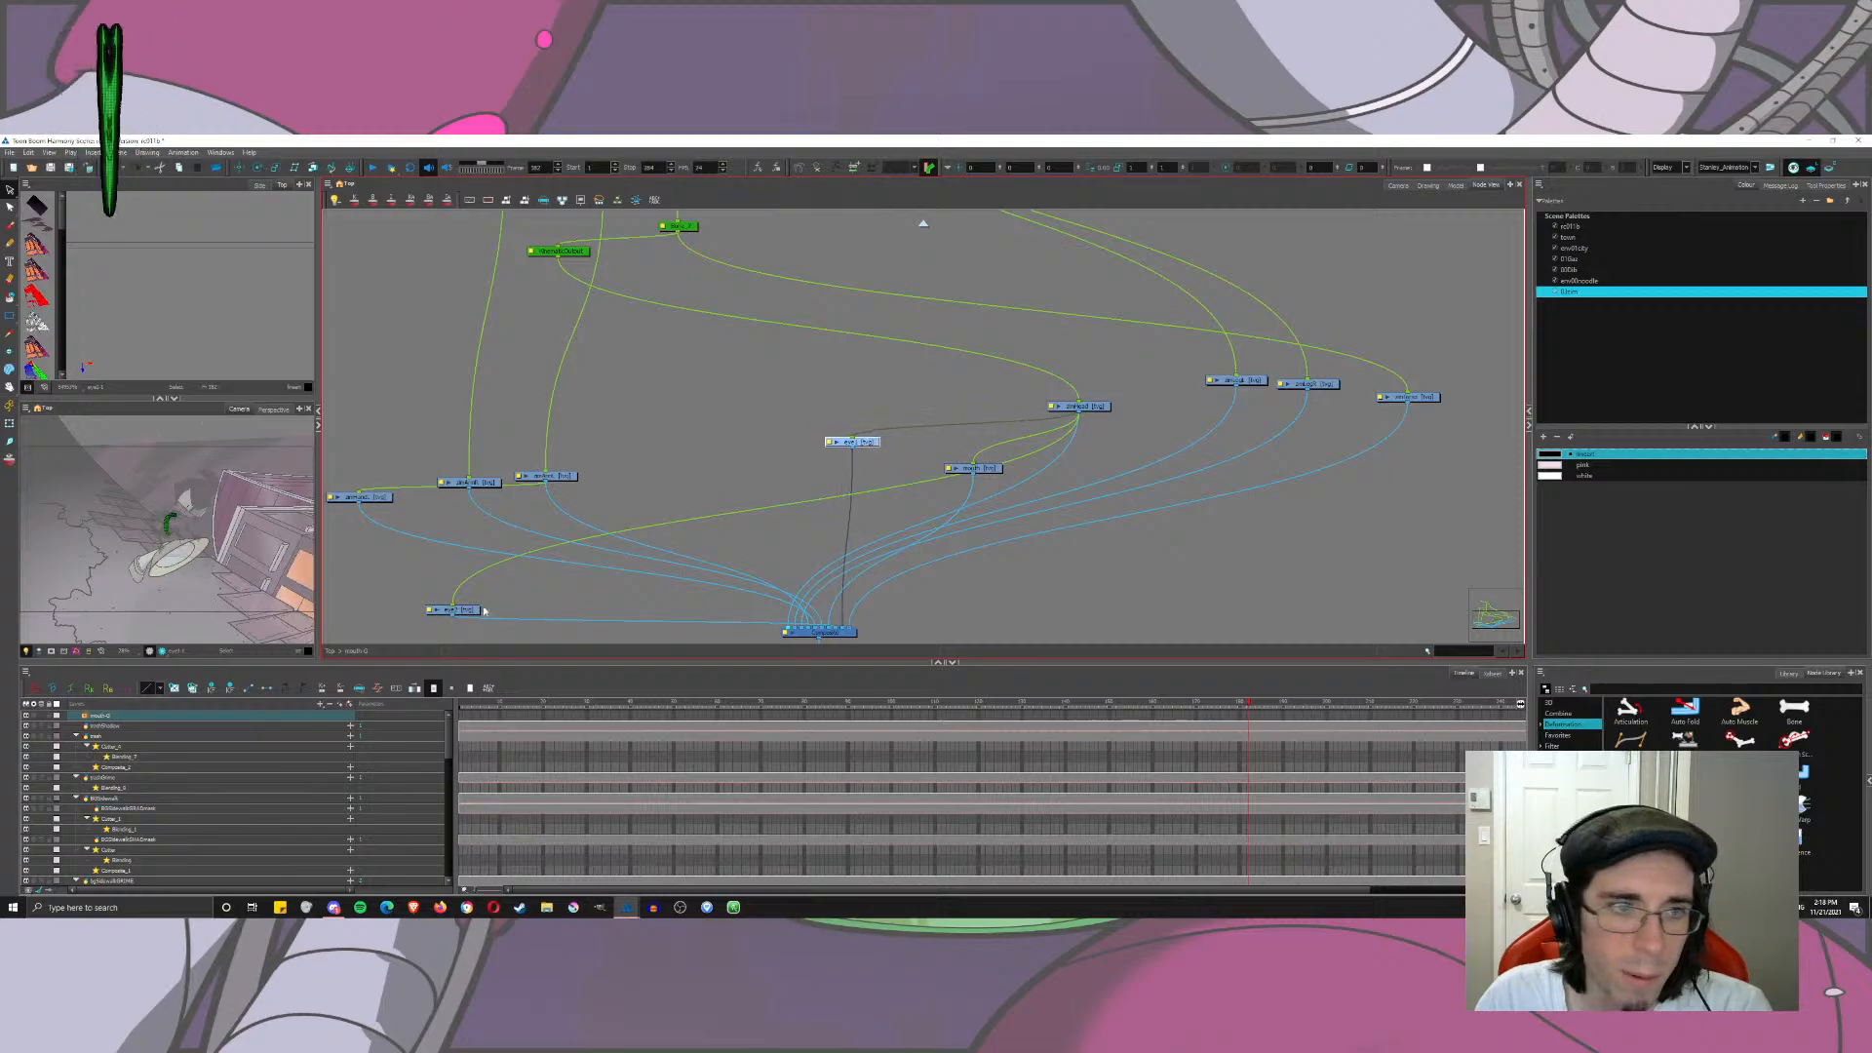
{"action": "left_click_drag", "start_coordinate": [468, 610], "coordinate": [905, 442]}
{"action": "left_click", "coordinate": [927, 388]}
Step: Search the node library for "matte" and add connected Matte Resize and Matte Blur nodes to the character group
{"action": "left_click", "coordinate": [1762, 689]}
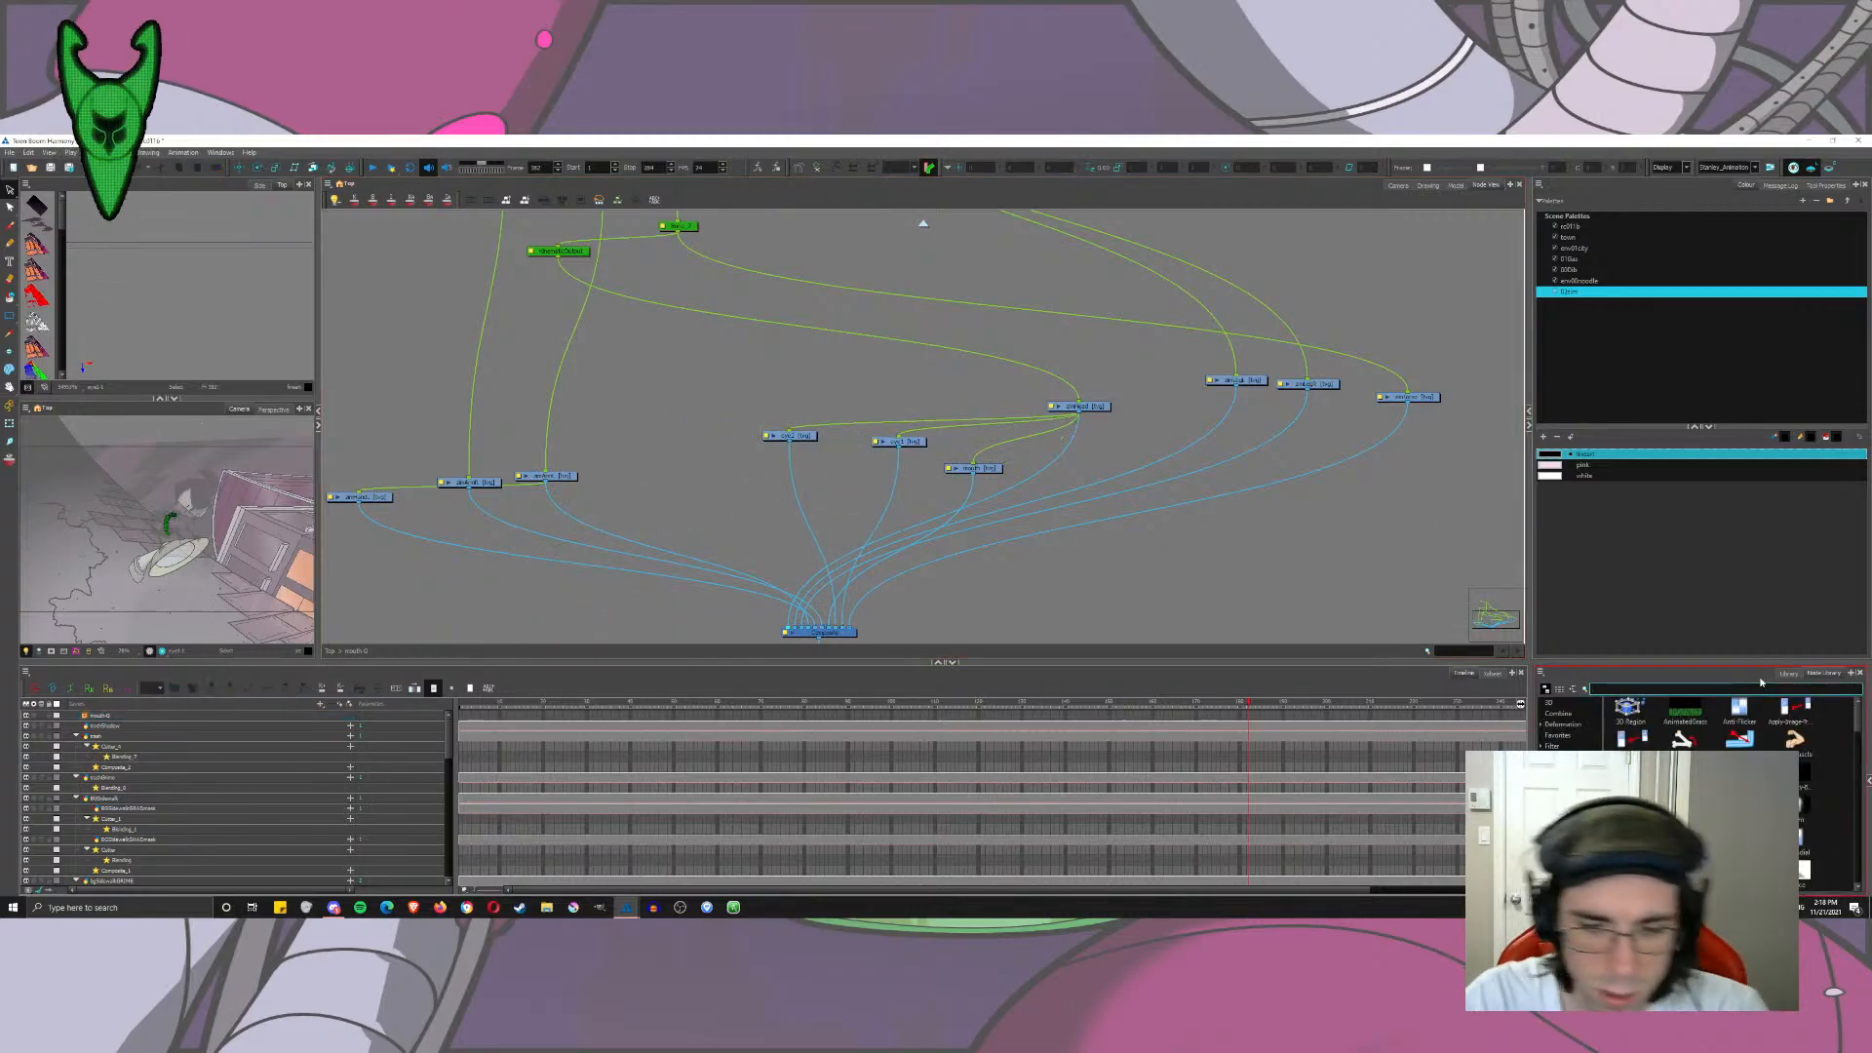
{"action": "type", "text": "matte"}
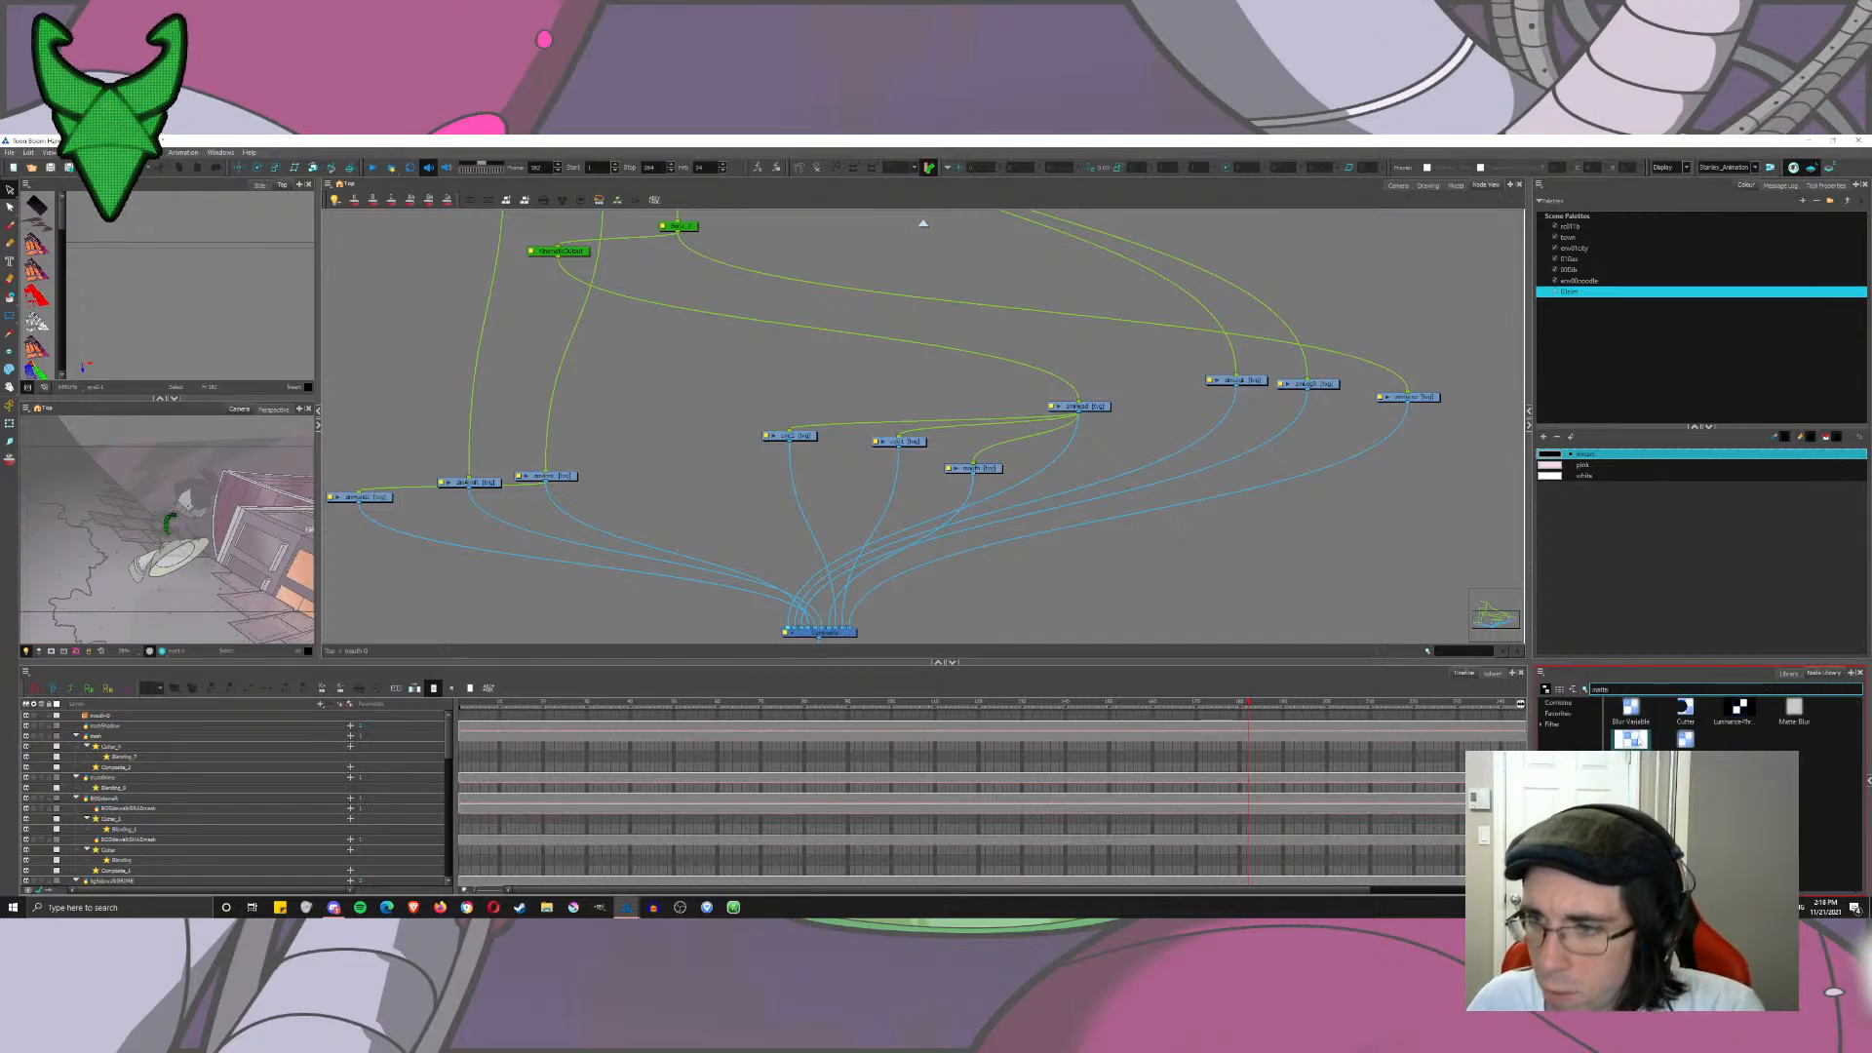
{"action": "left_click_drag", "start_coordinate": [1794, 709], "coordinate": [1200, 527]}
{"action": "left_click_drag", "start_coordinate": [1370, 576], "coordinate": [1182, 563]}
Step: Examine the Matte Blur node's layer properties and its colour picker
{"action": "double_click", "coordinate": [1181, 563]}
{"action": "left_click", "coordinate": [536, 594]}
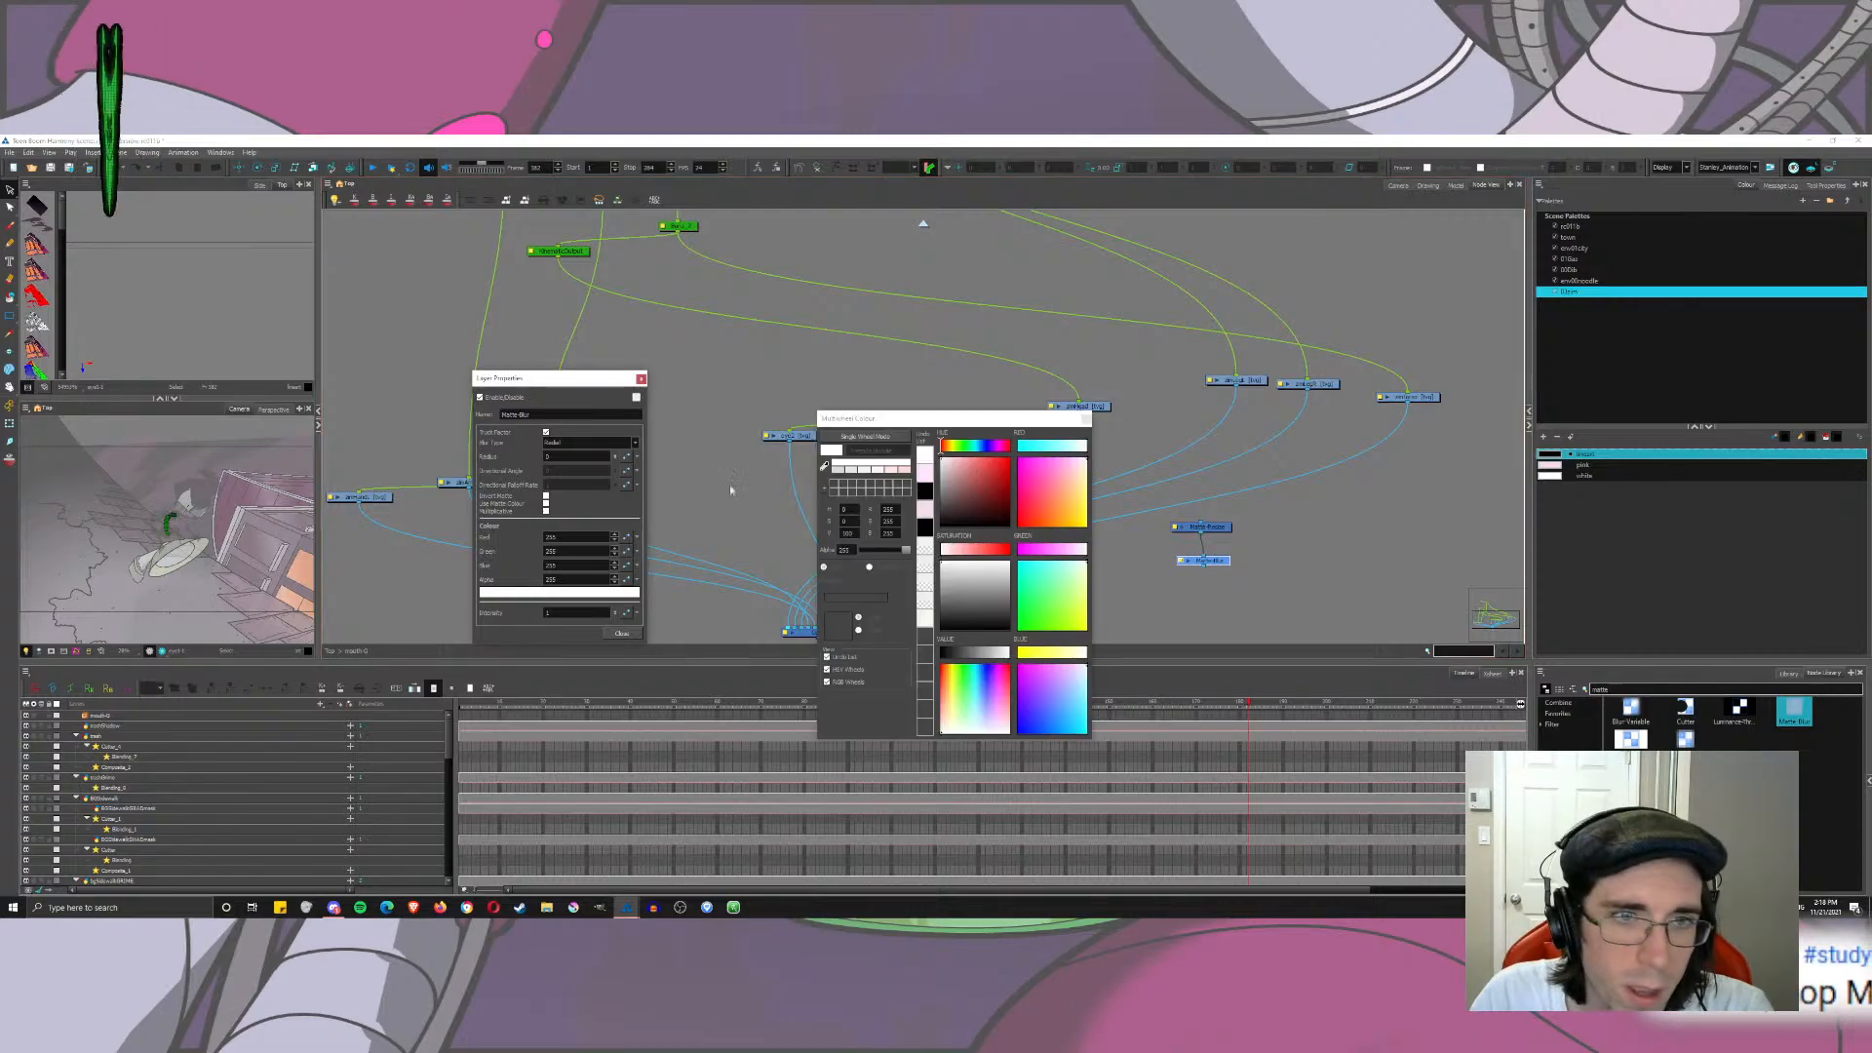
{"action": "left_click", "coordinate": [1086, 419]}
{"action": "left_click", "coordinate": [640, 379]}
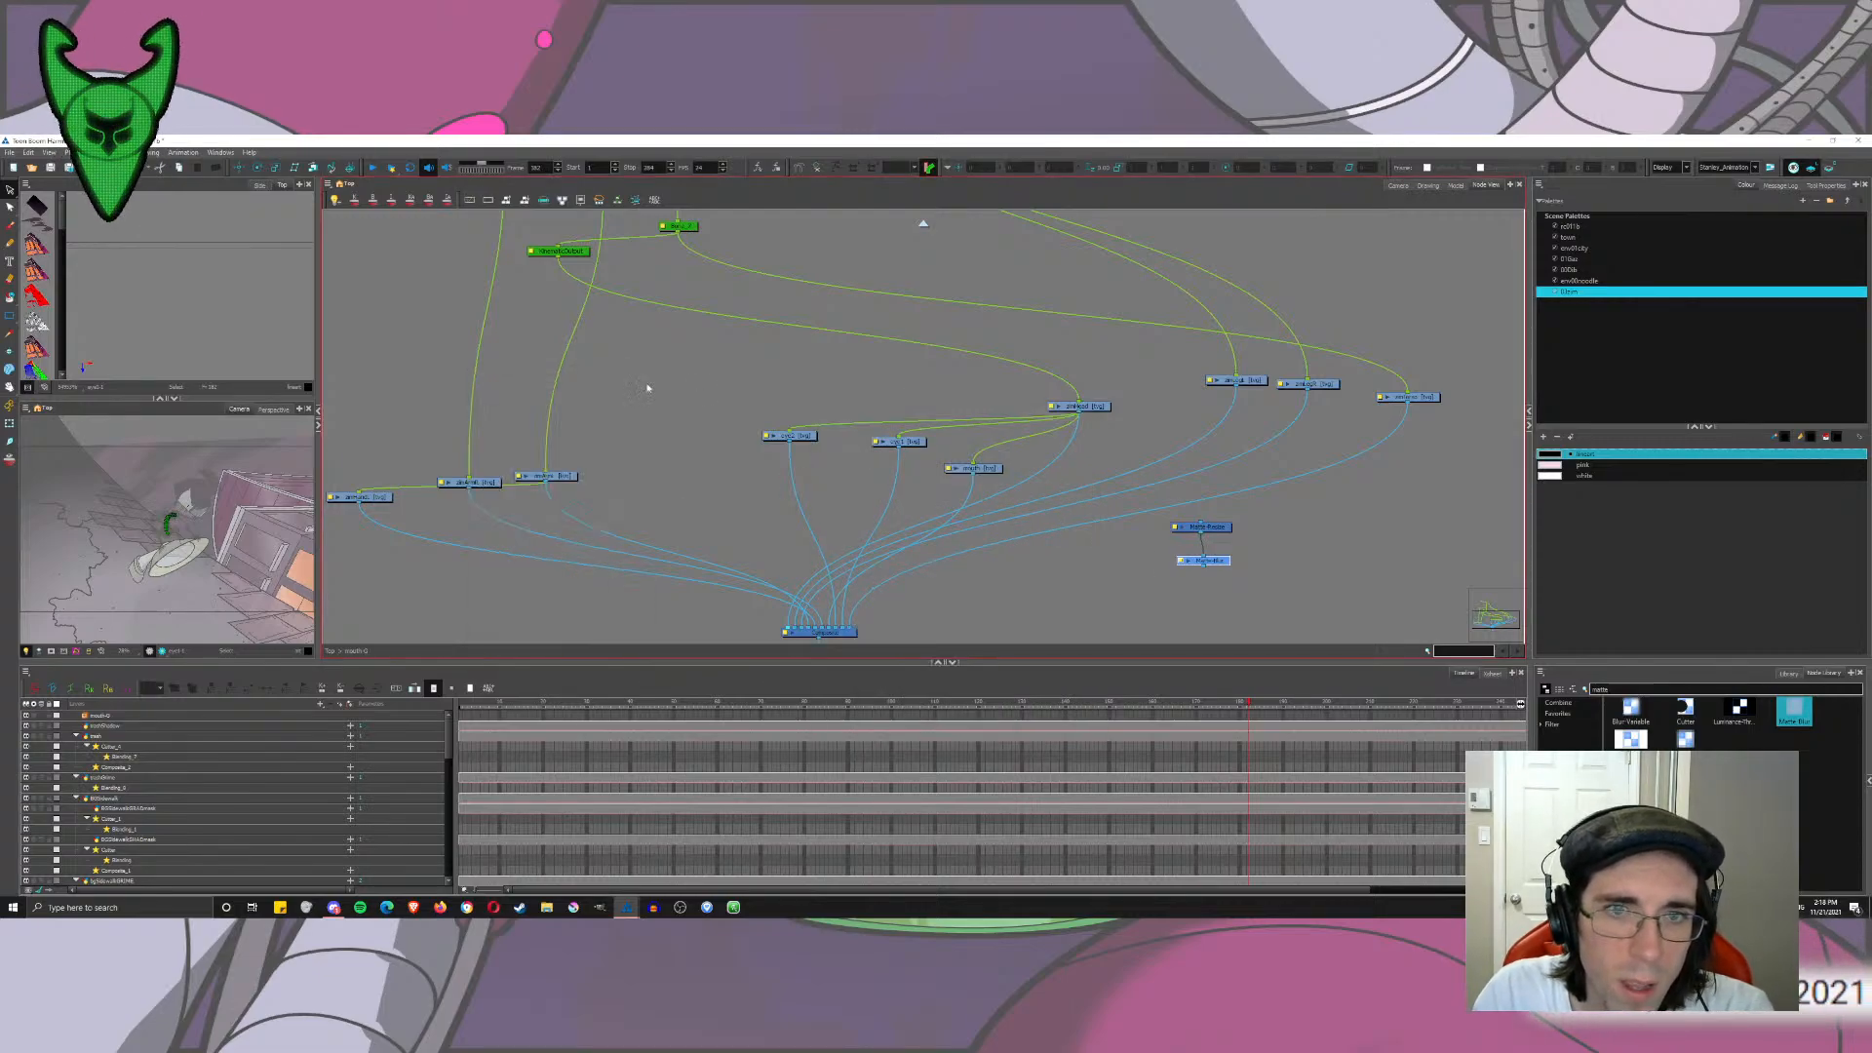
Step: Search the node library for "com", add a Composite node to the character group, and connect the mouth and both eye nodes to it
{"action": "double_click", "coordinate": [1604, 689]}
{"action": "type", "text": "com"}
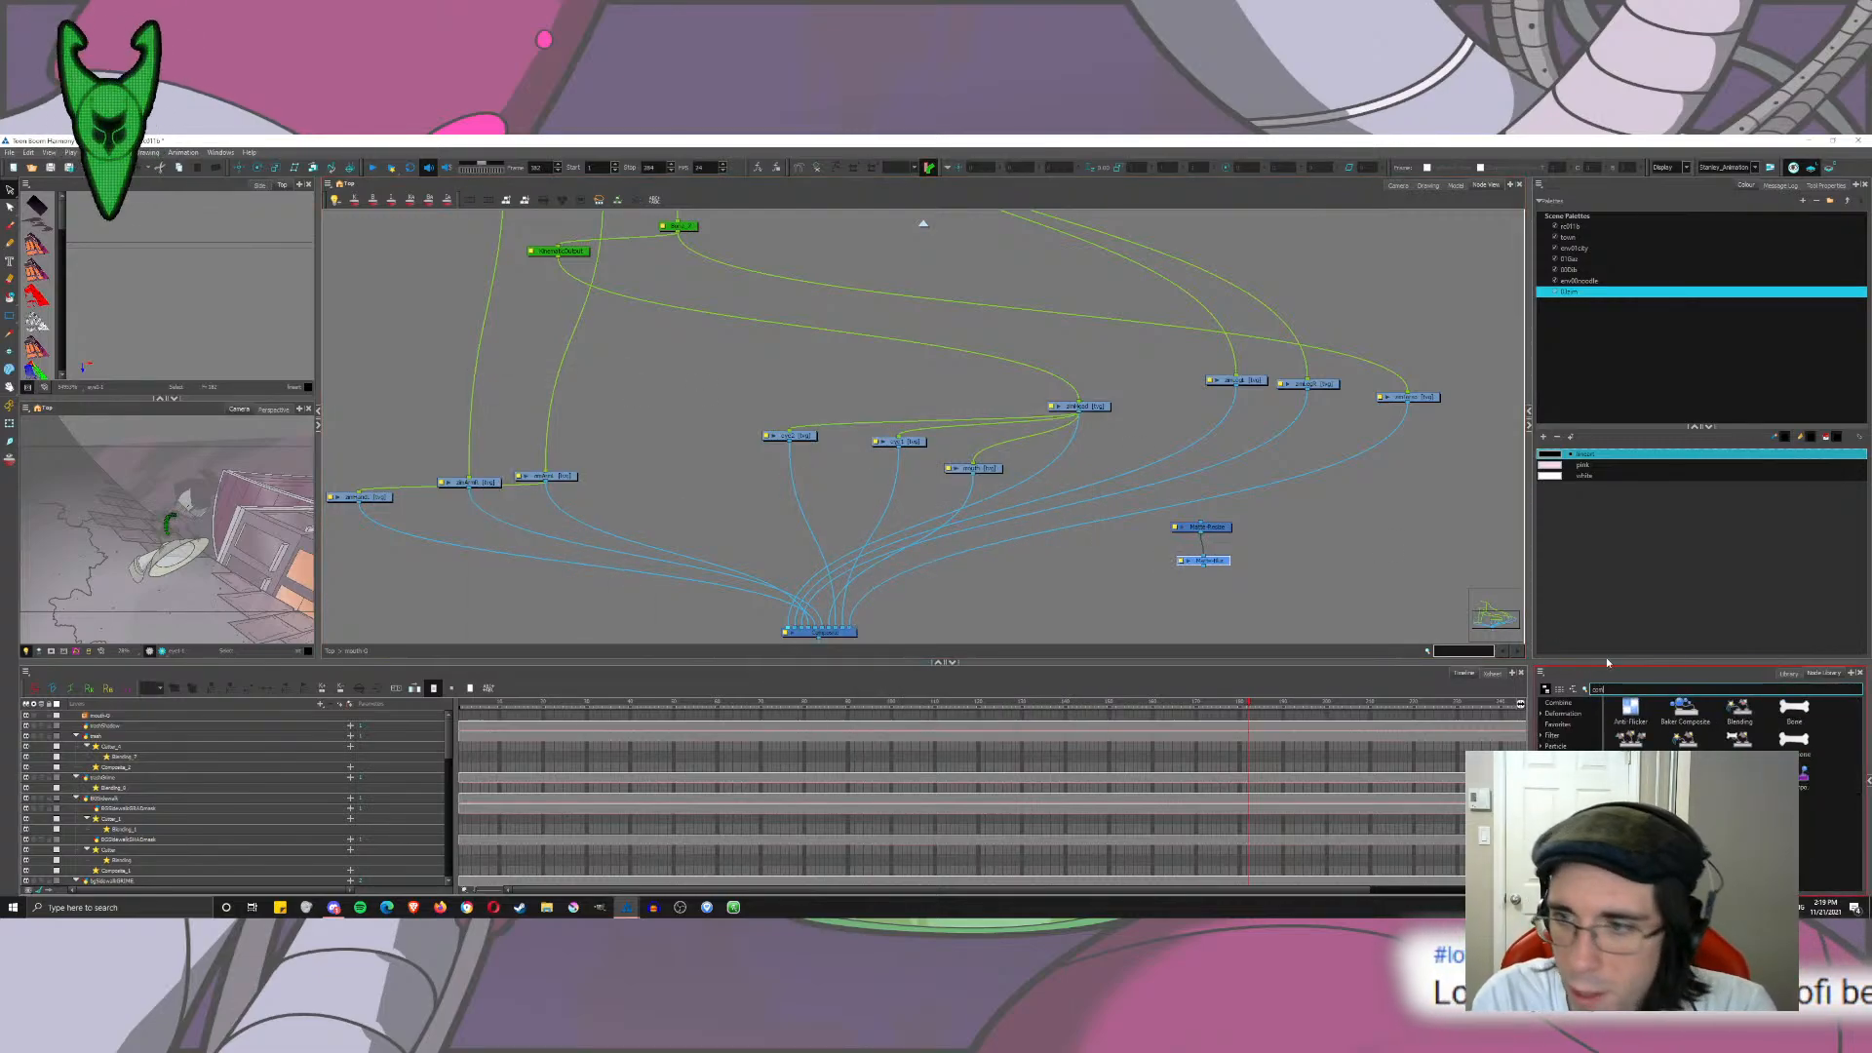
{"action": "left_click_drag", "start_coordinate": [1630, 739], "coordinate": [983, 567]}
{"action": "left_click_drag", "start_coordinate": [973, 474], "coordinate": [1014, 571]}
{"action": "left_click_drag", "start_coordinate": [899, 444], "coordinate": [1003, 570]}
{"action": "left_click_drag", "start_coordinate": [788, 441], "coordinate": [997, 571]}
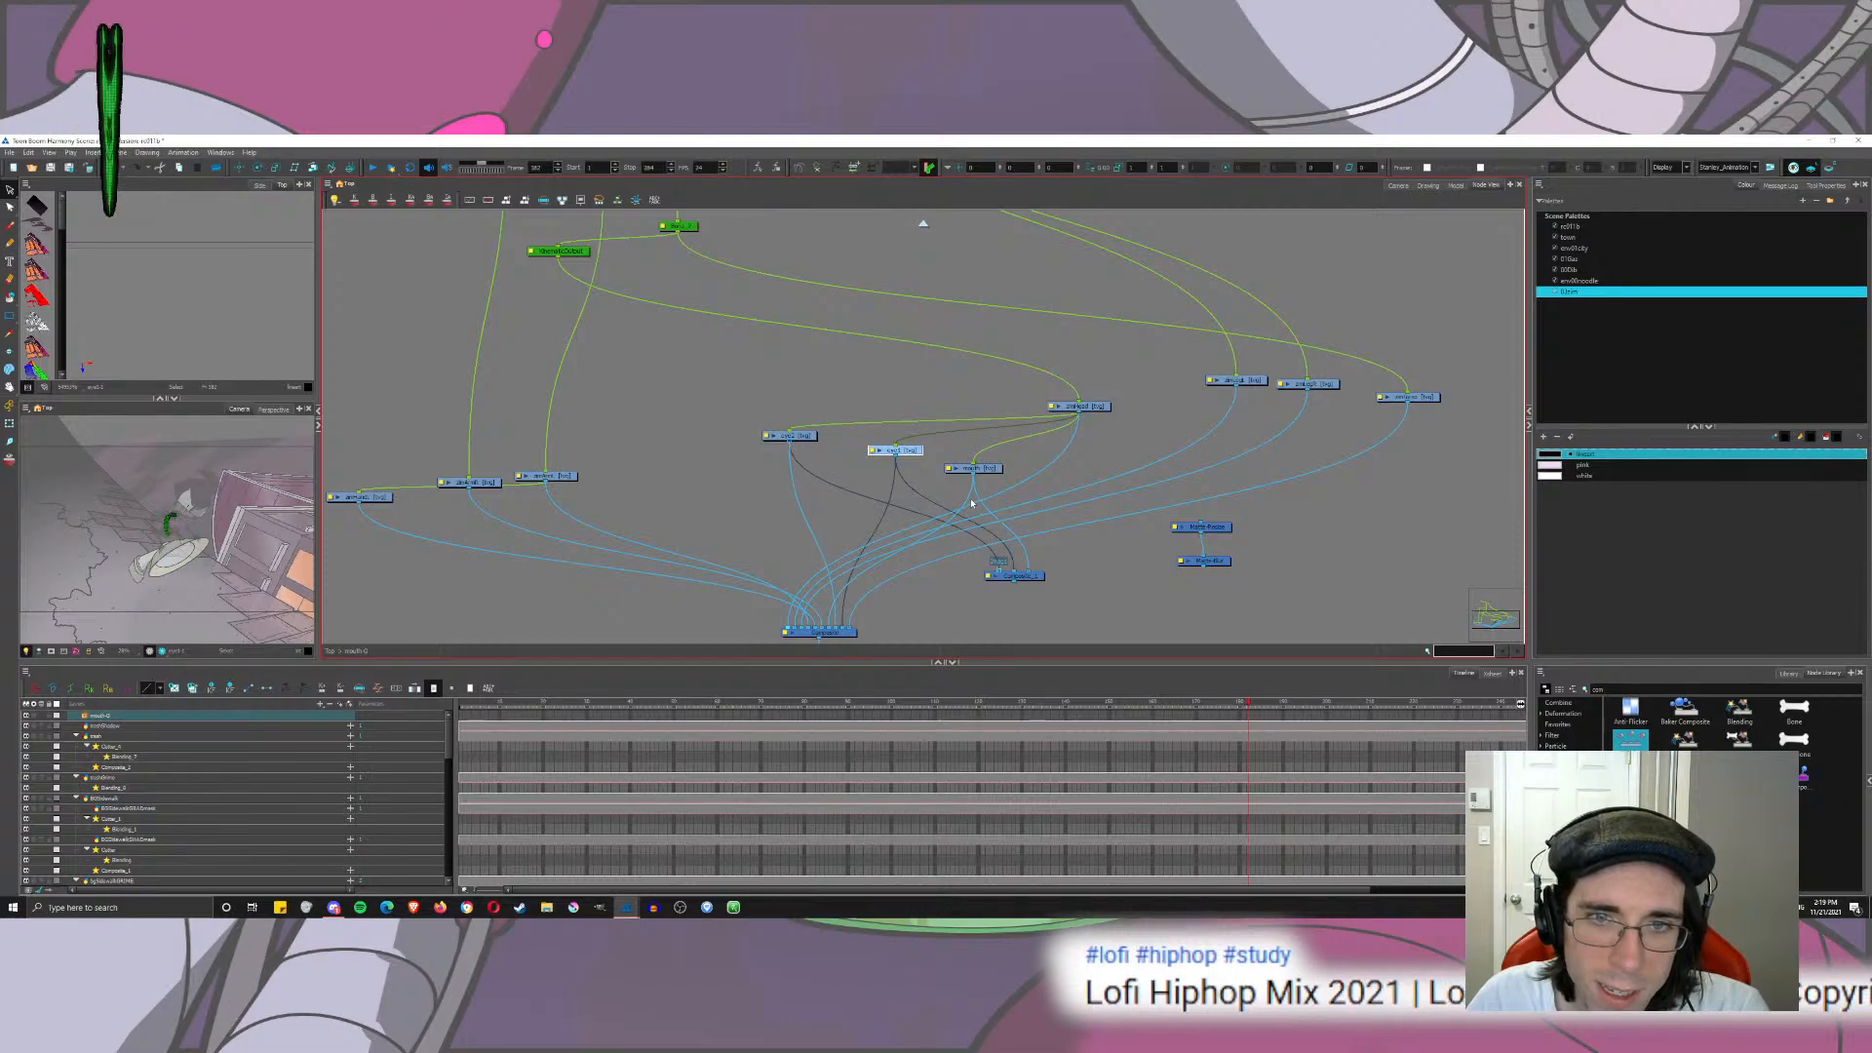
{"action": "left_click_drag", "start_coordinate": [968, 503], "coordinate": [797, 532]}
{"action": "left_click", "coordinate": [846, 529]}
Step: Connect the face composite's output to the Matte Resize node and feed the Matte Blur node into the group's main composite
{"action": "left_click_drag", "start_coordinate": [1004, 581], "coordinate": [1201, 527]}
{"action": "left_click", "coordinate": [1081, 406]}
{"action": "left_click_drag", "start_coordinate": [1204, 567], "coordinate": [845, 620]}
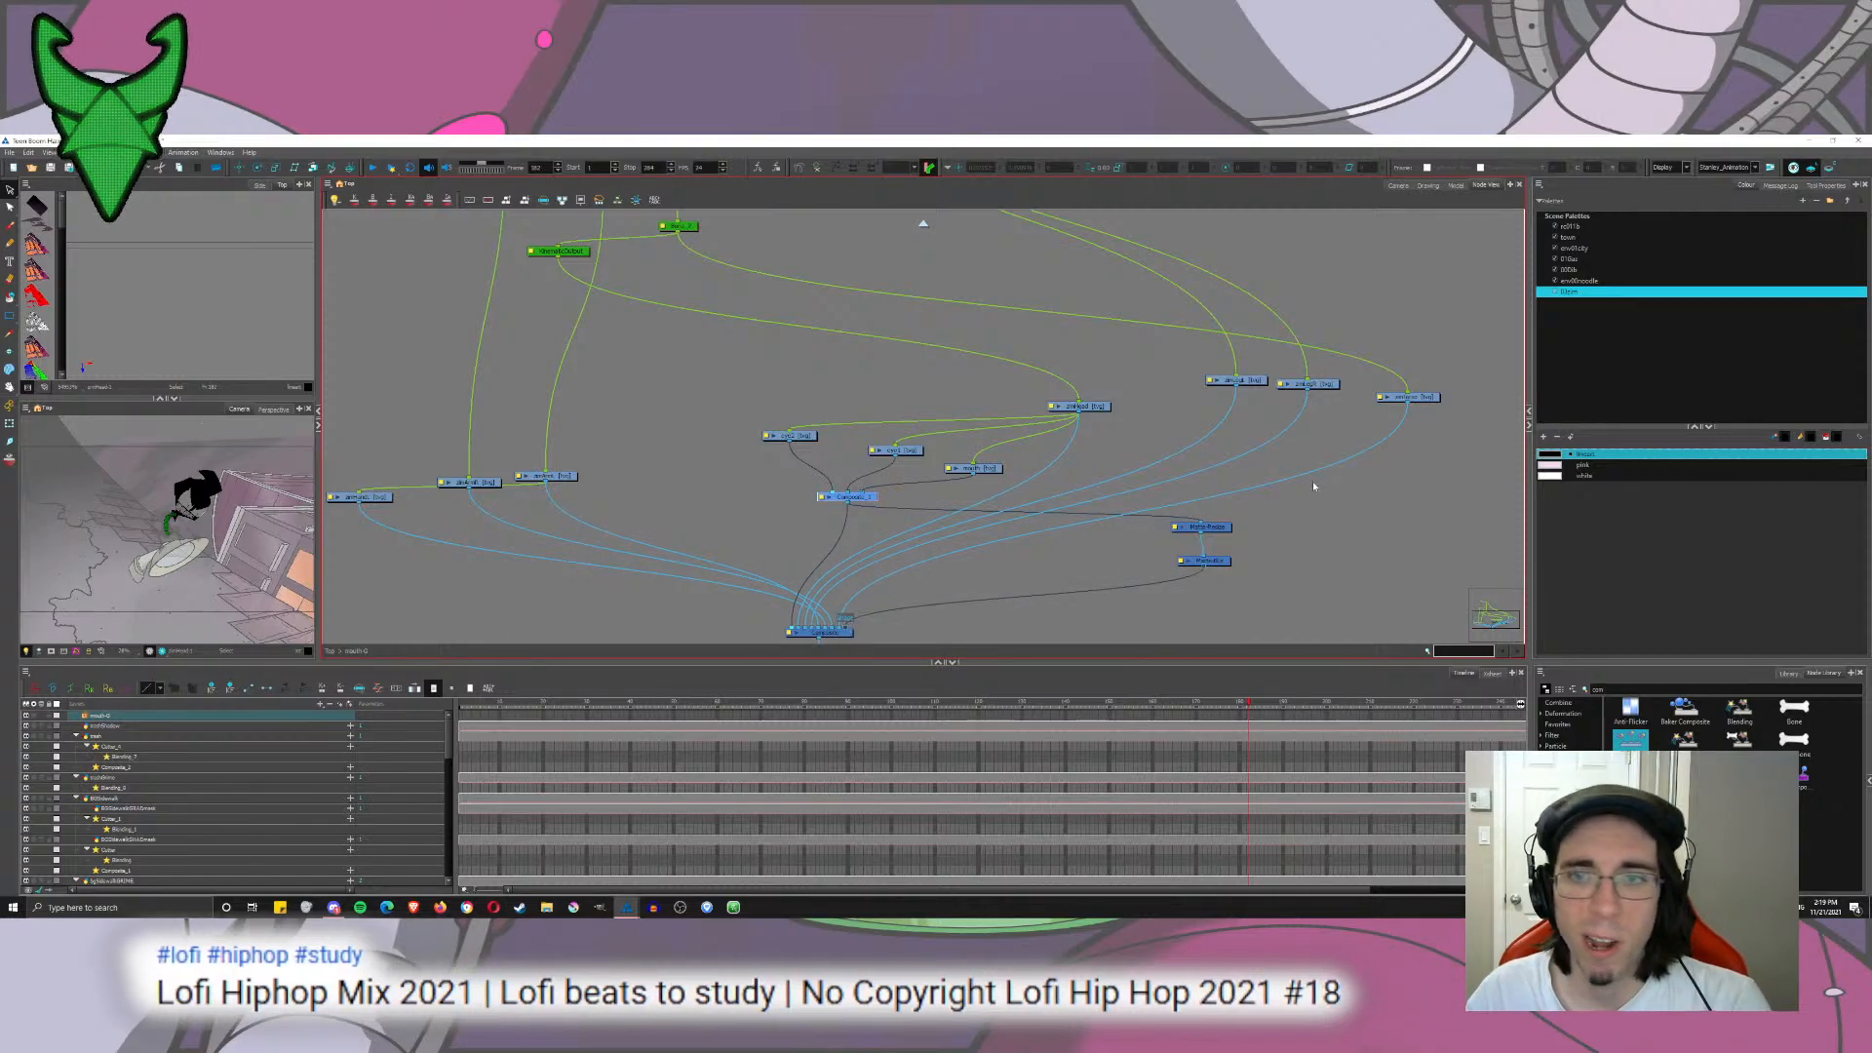
{"action": "left_click", "coordinate": [1302, 477]}
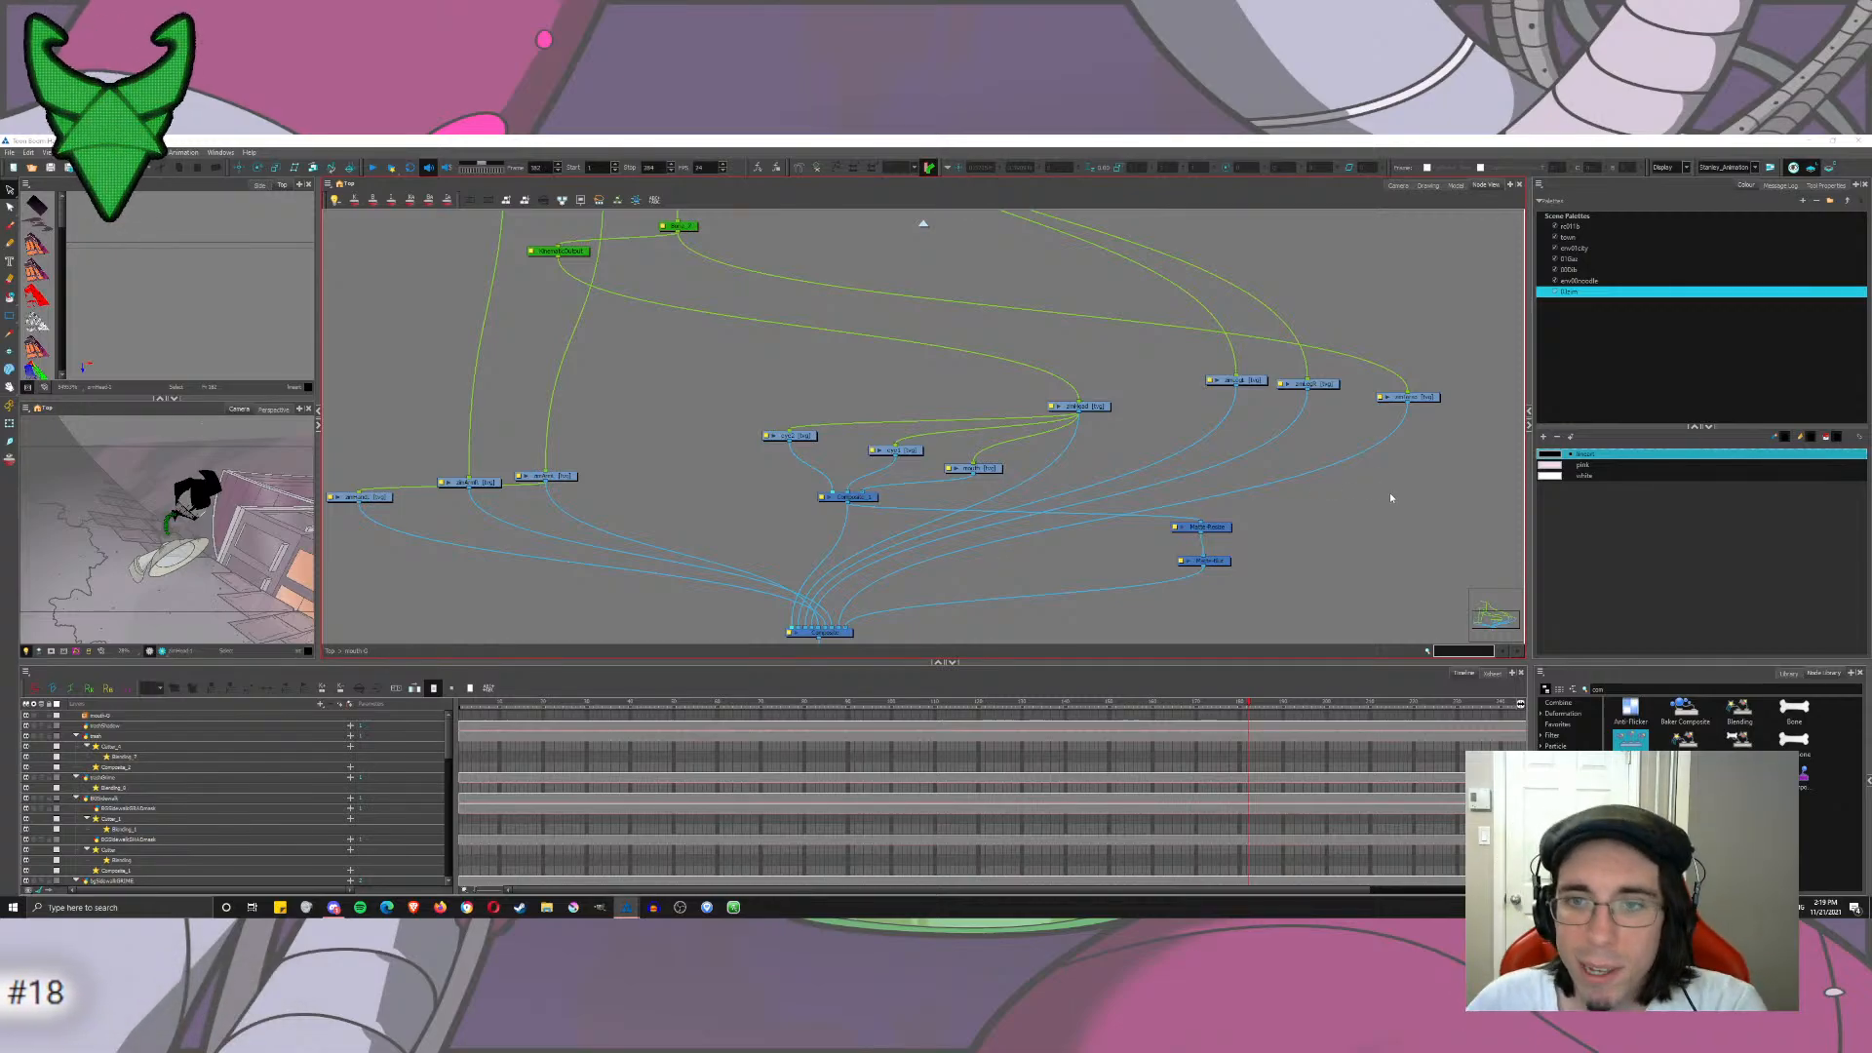
Step: Review the Matte Blur node's layer properties and inspect the character's face in the rendered camera view
{"action": "double_click", "coordinate": [1175, 562]}
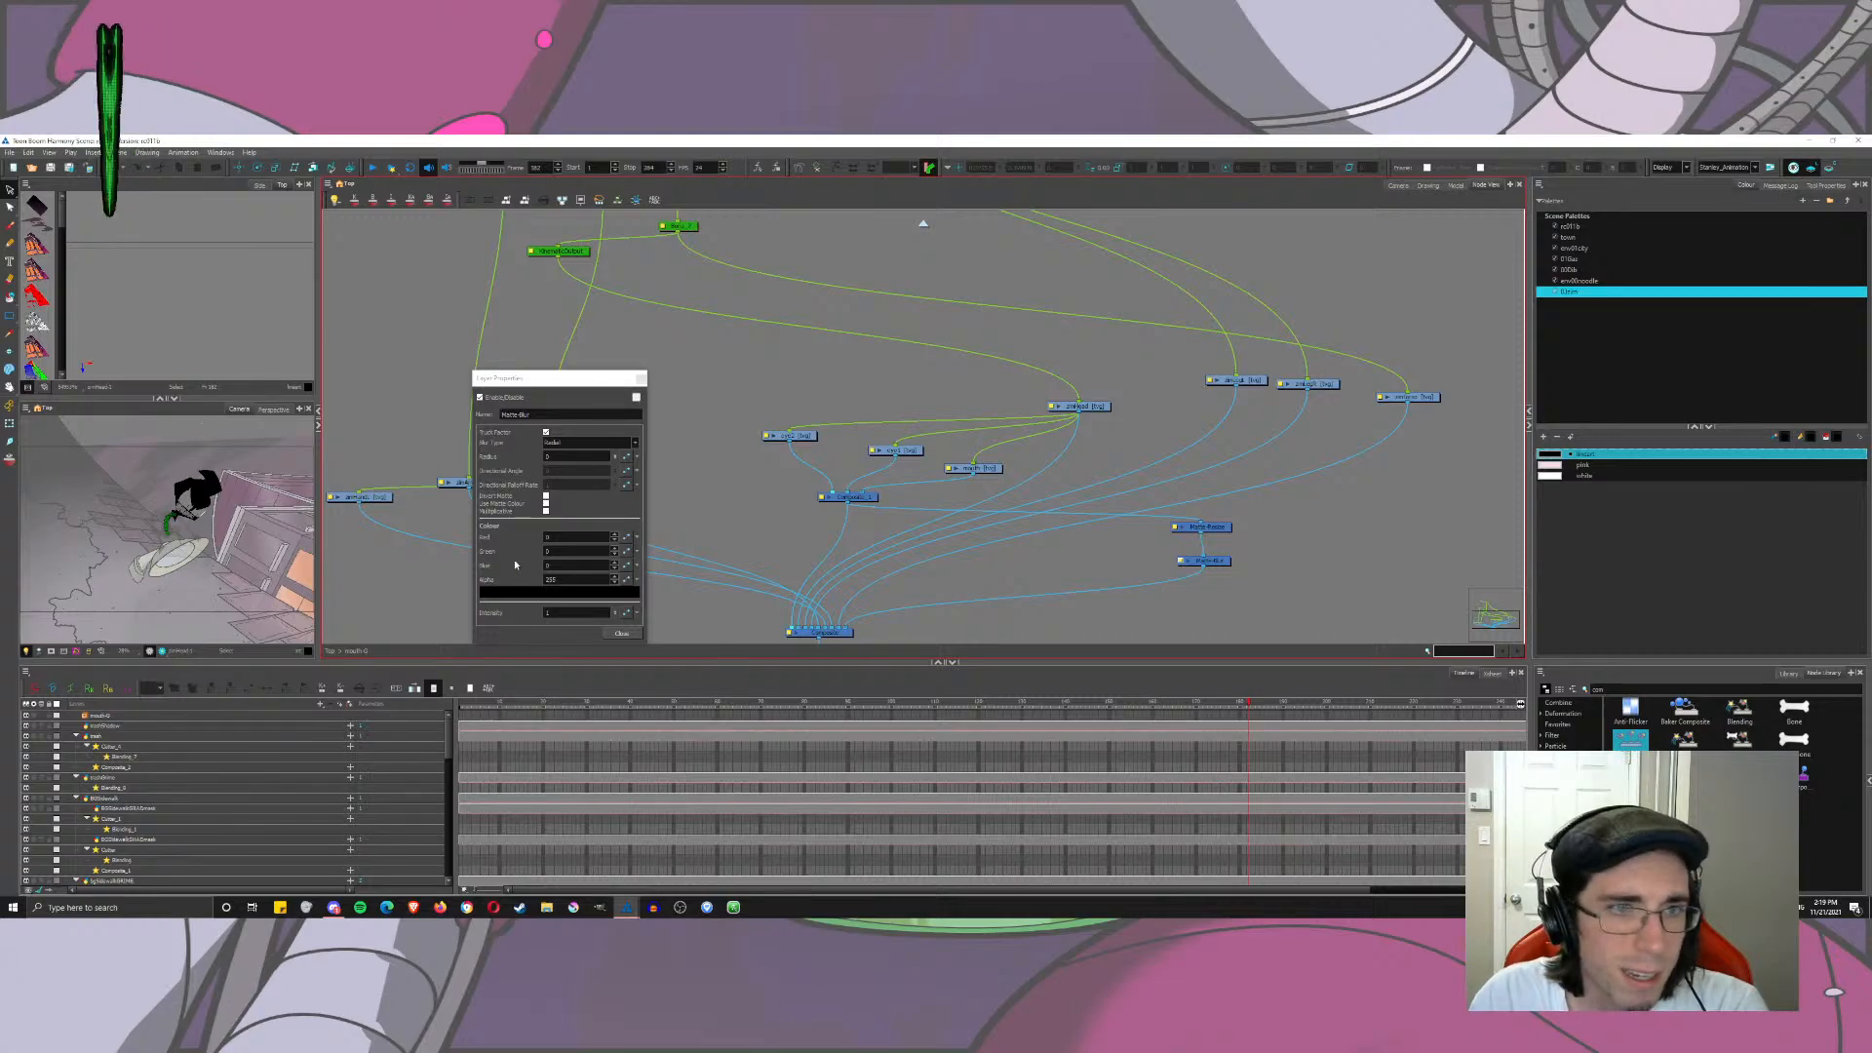
{"action": "left_click", "coordinate": [621, 634]}
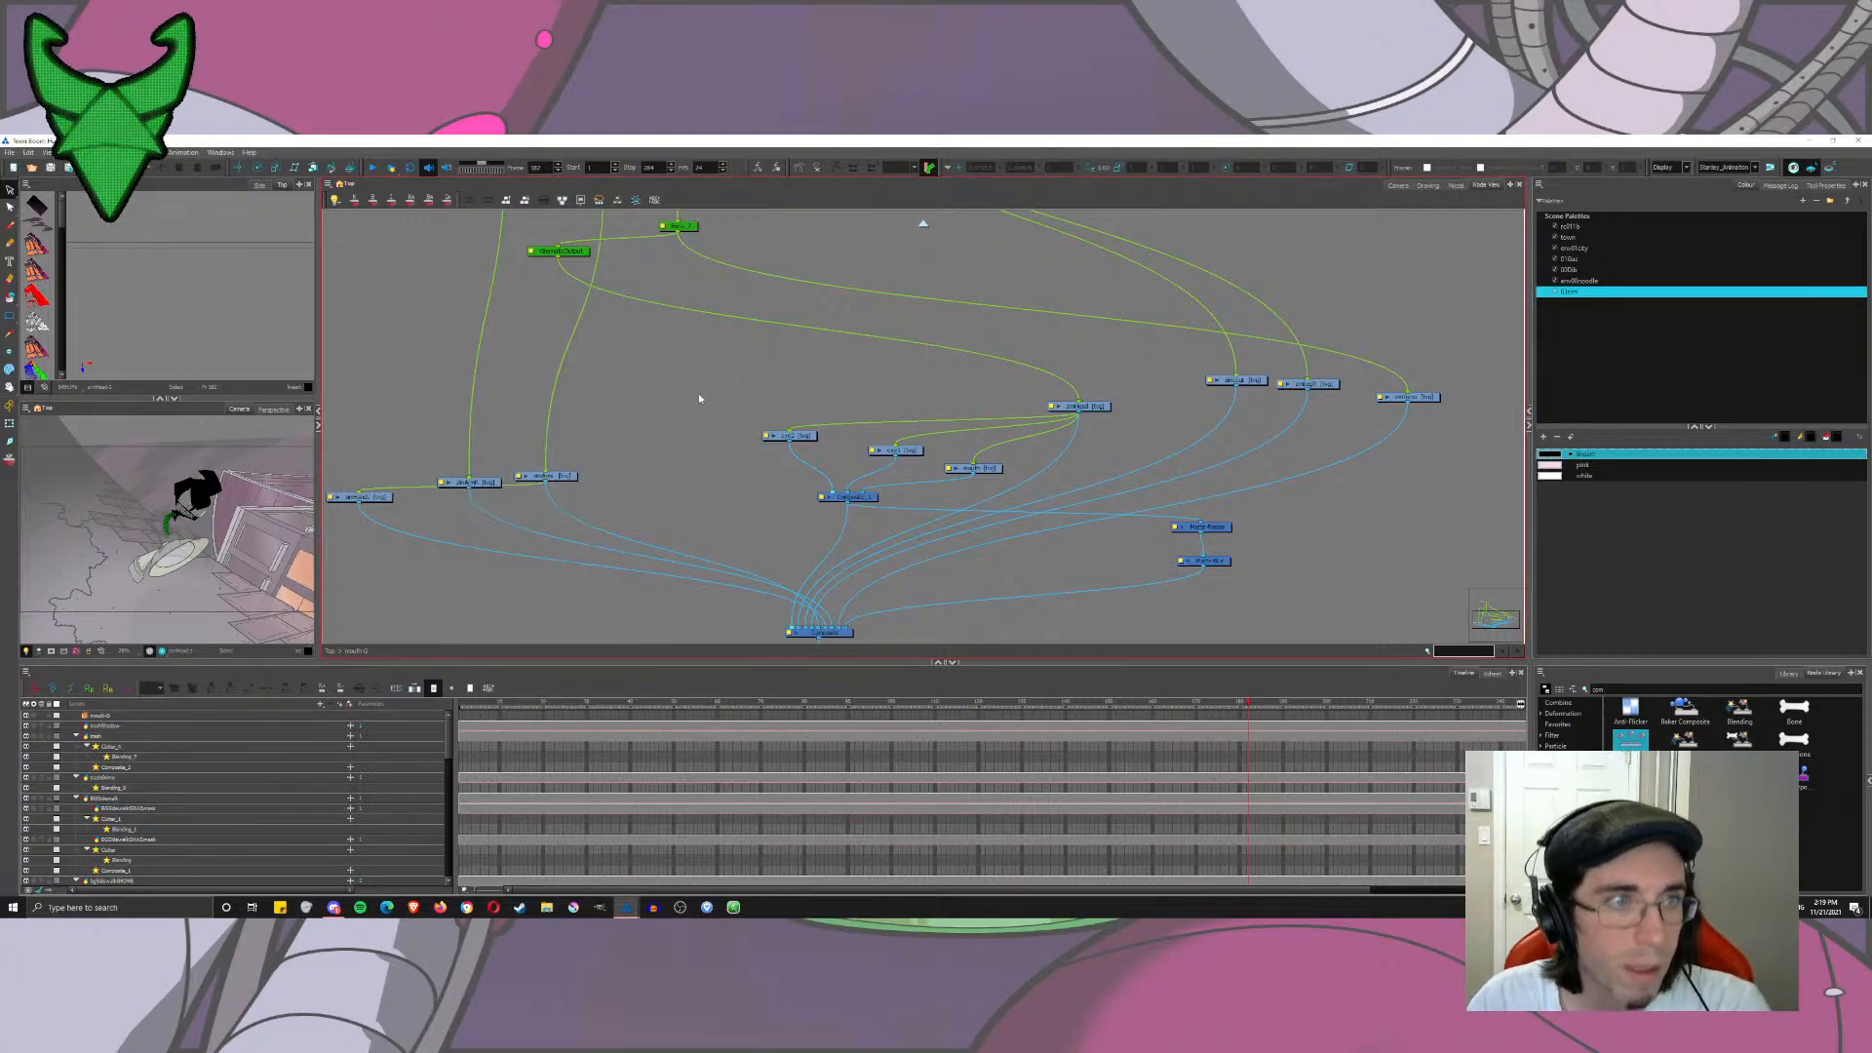
{"action": "left_click", "coordinate": [1398, 187]}
{"action": "left_click_drag", "start_coordinate": [927, 533], "coordinate": [942, 444]}
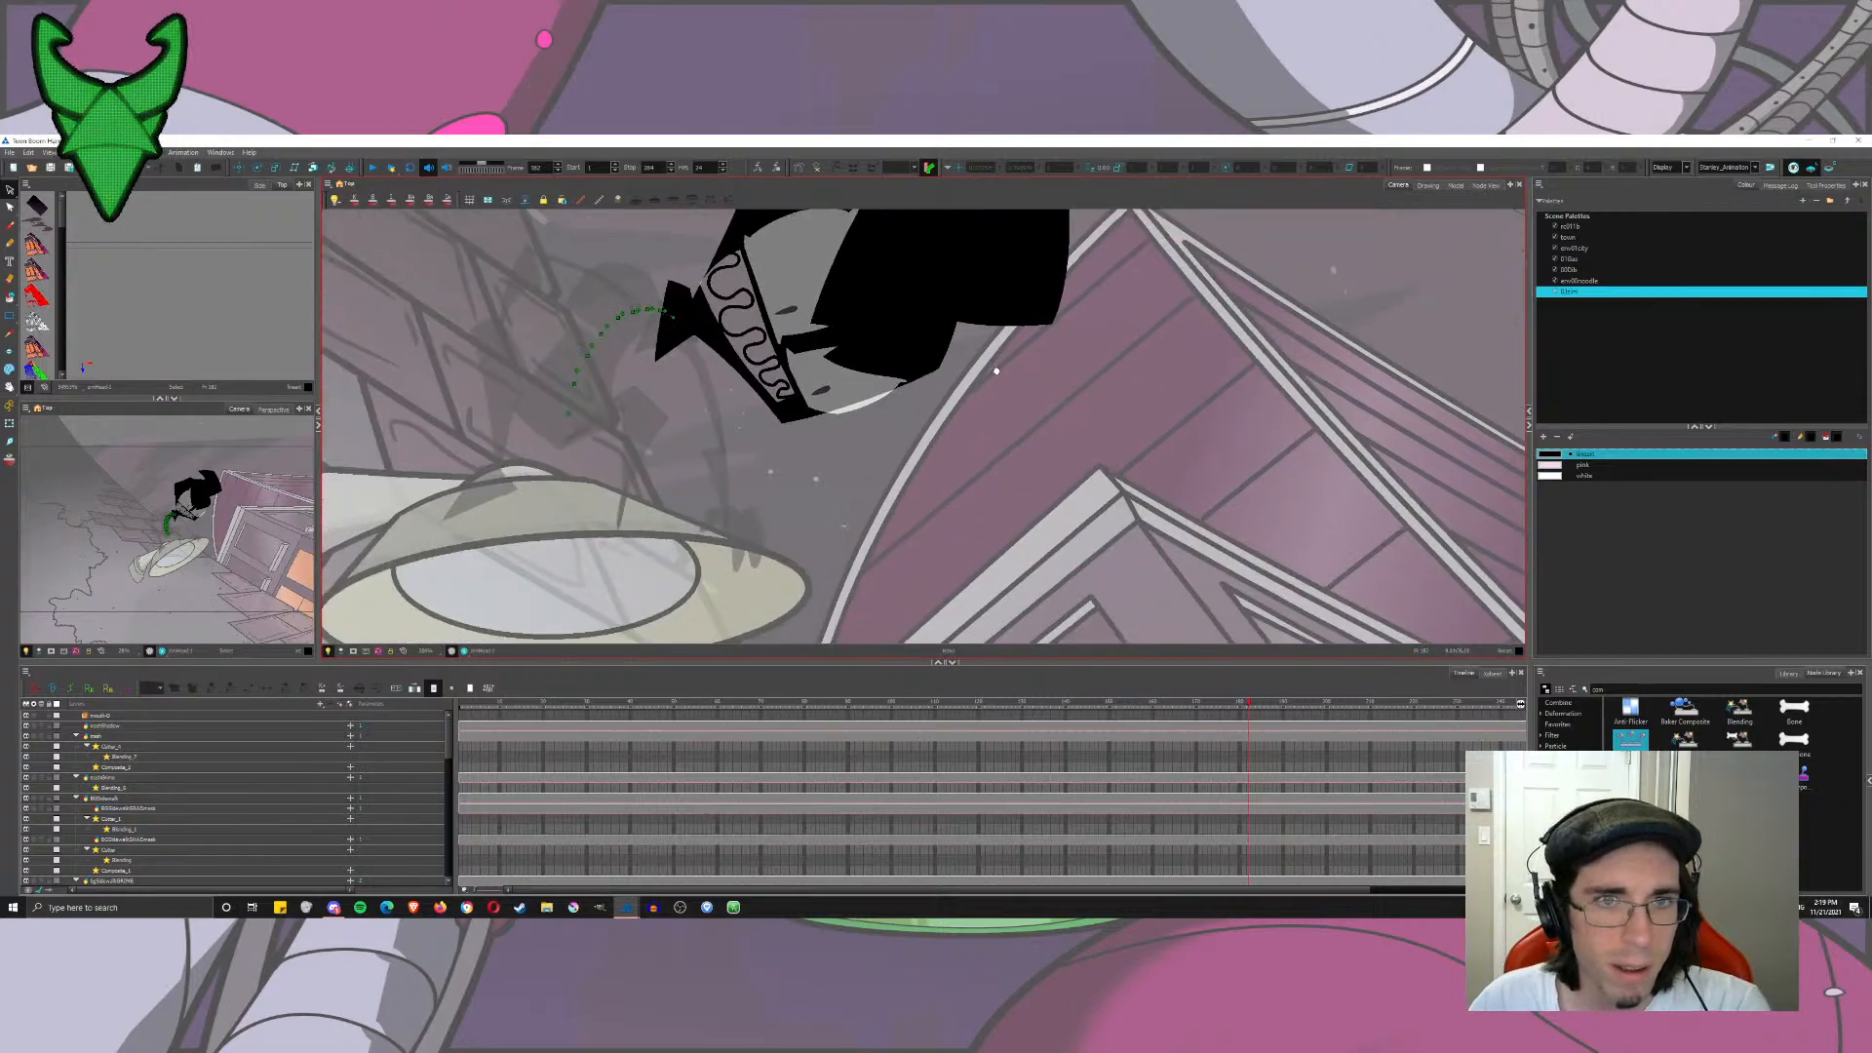
{"action": "left_click", "coordinate": [466, 653]}
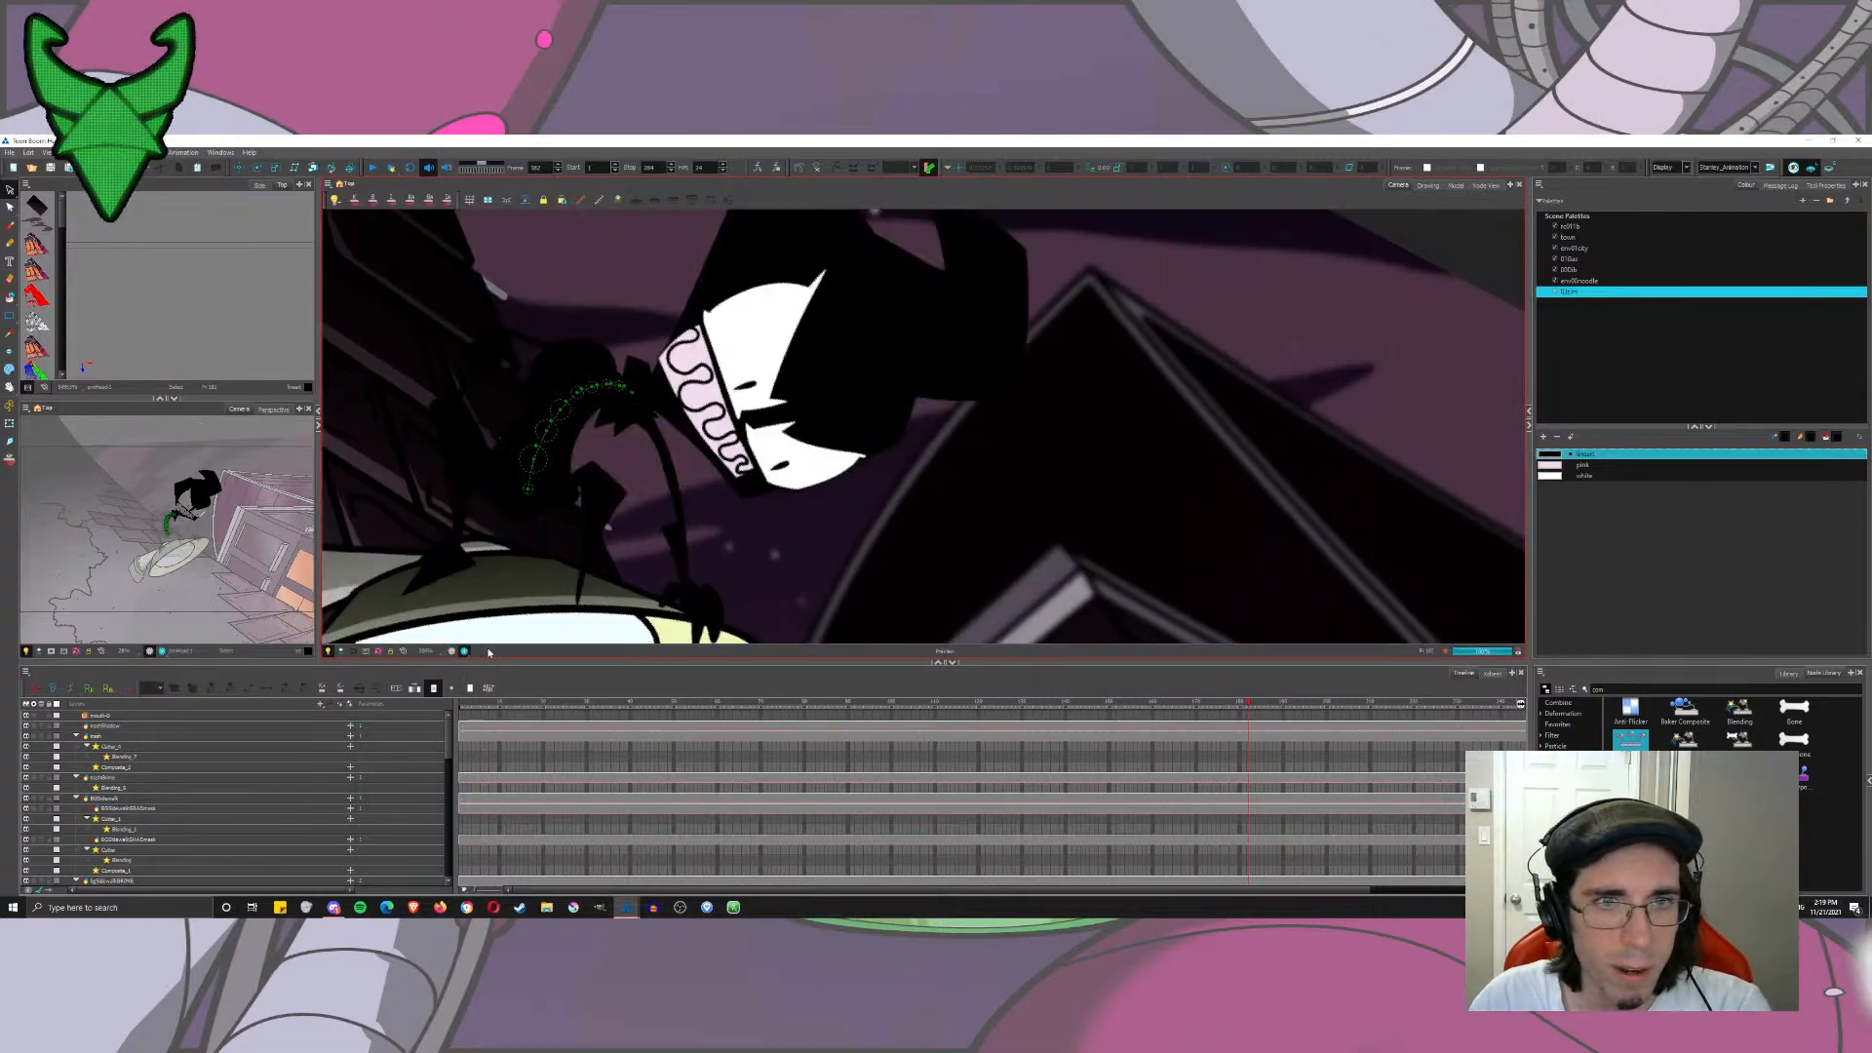
{"action": "left_click", "coordinate": [1486, 186]}
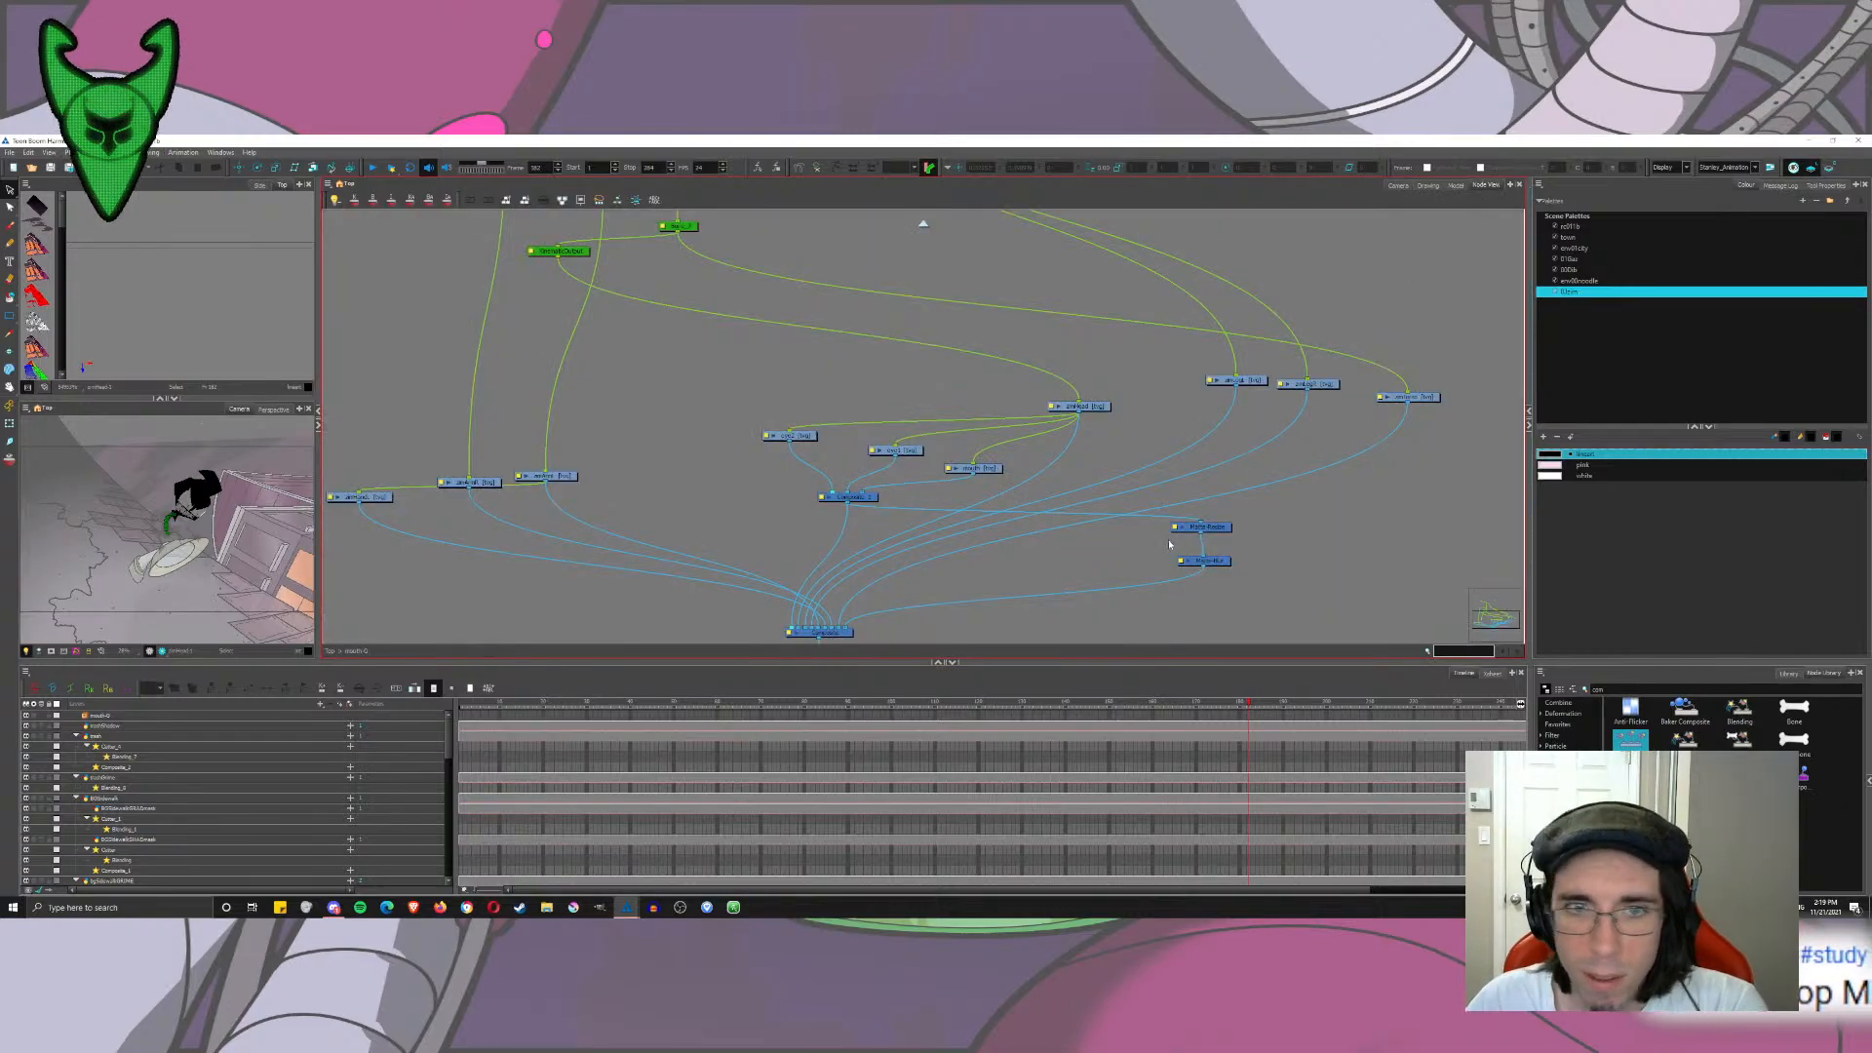
Step: Examine the radius settings of the Matte Blur and Matte Resize nodes and compare the face in the rendered and OpenGL camera views
{"action": "left_click", "coordinate": [1181, 561]}
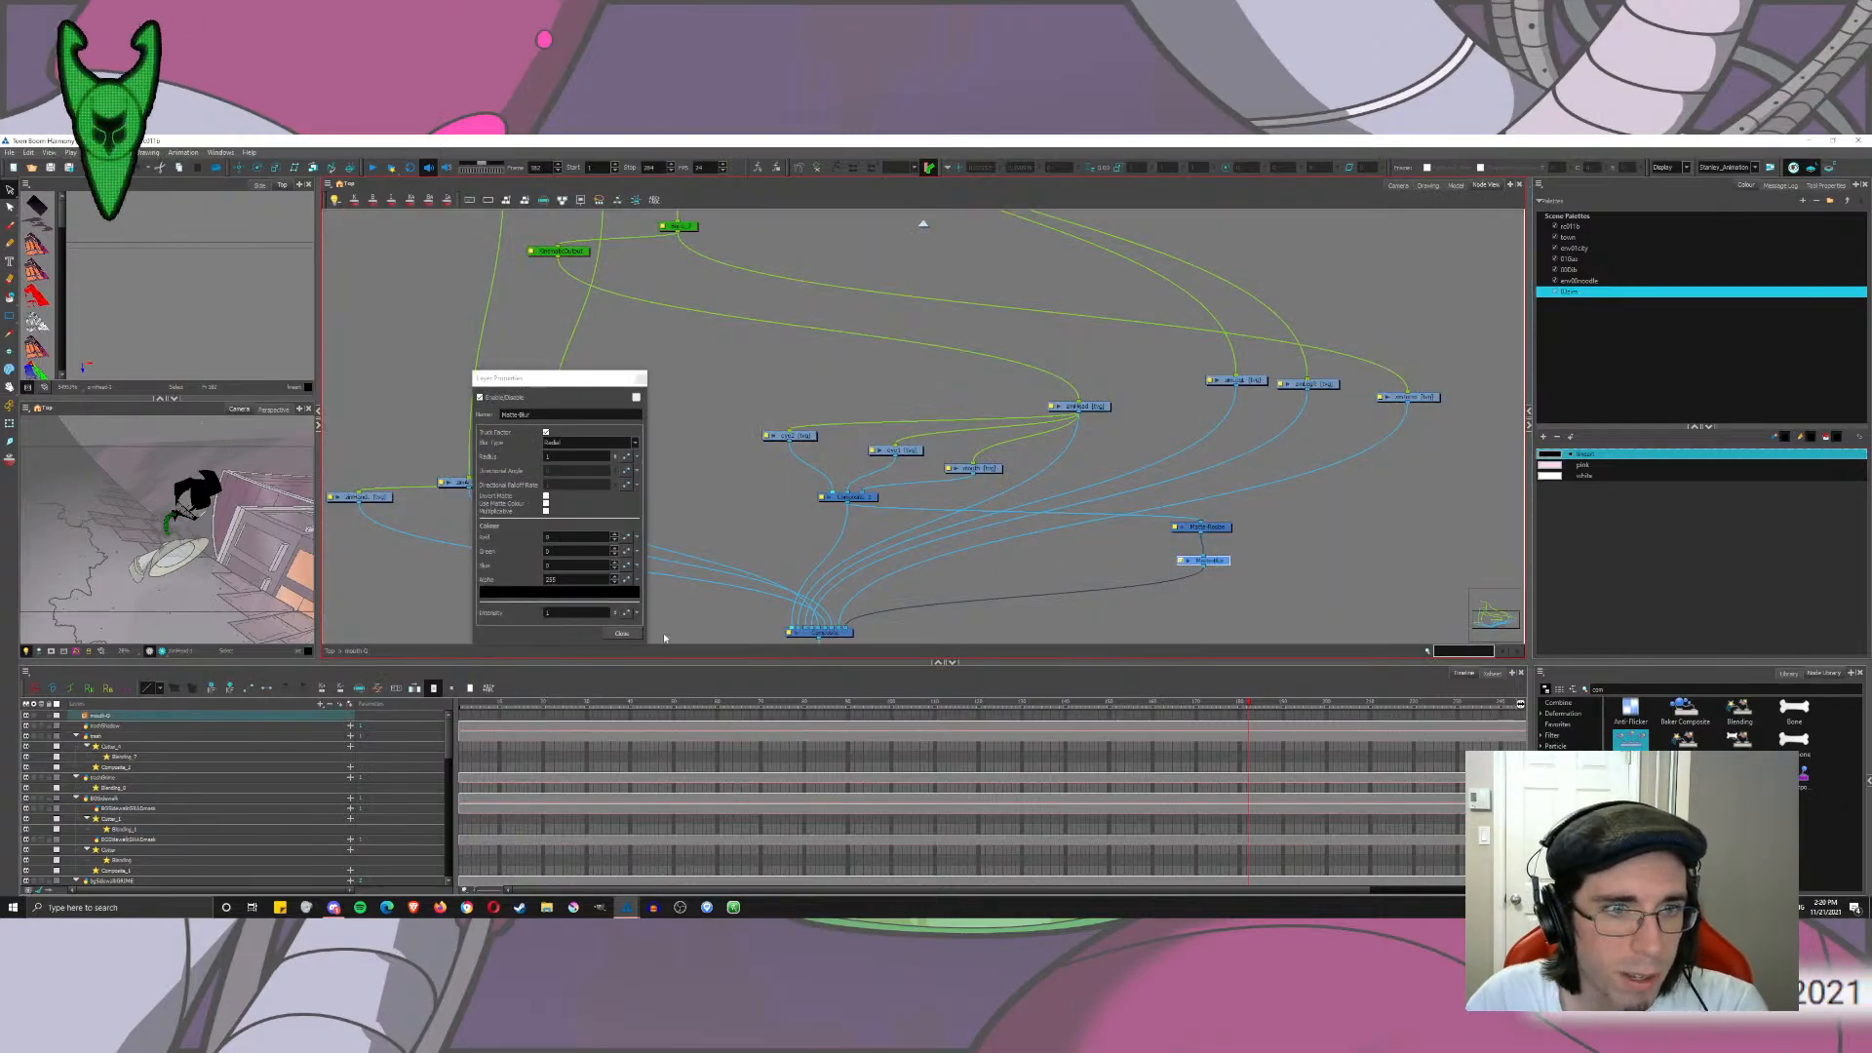
{"action": "left_click", "coordinate": [561, 458]}
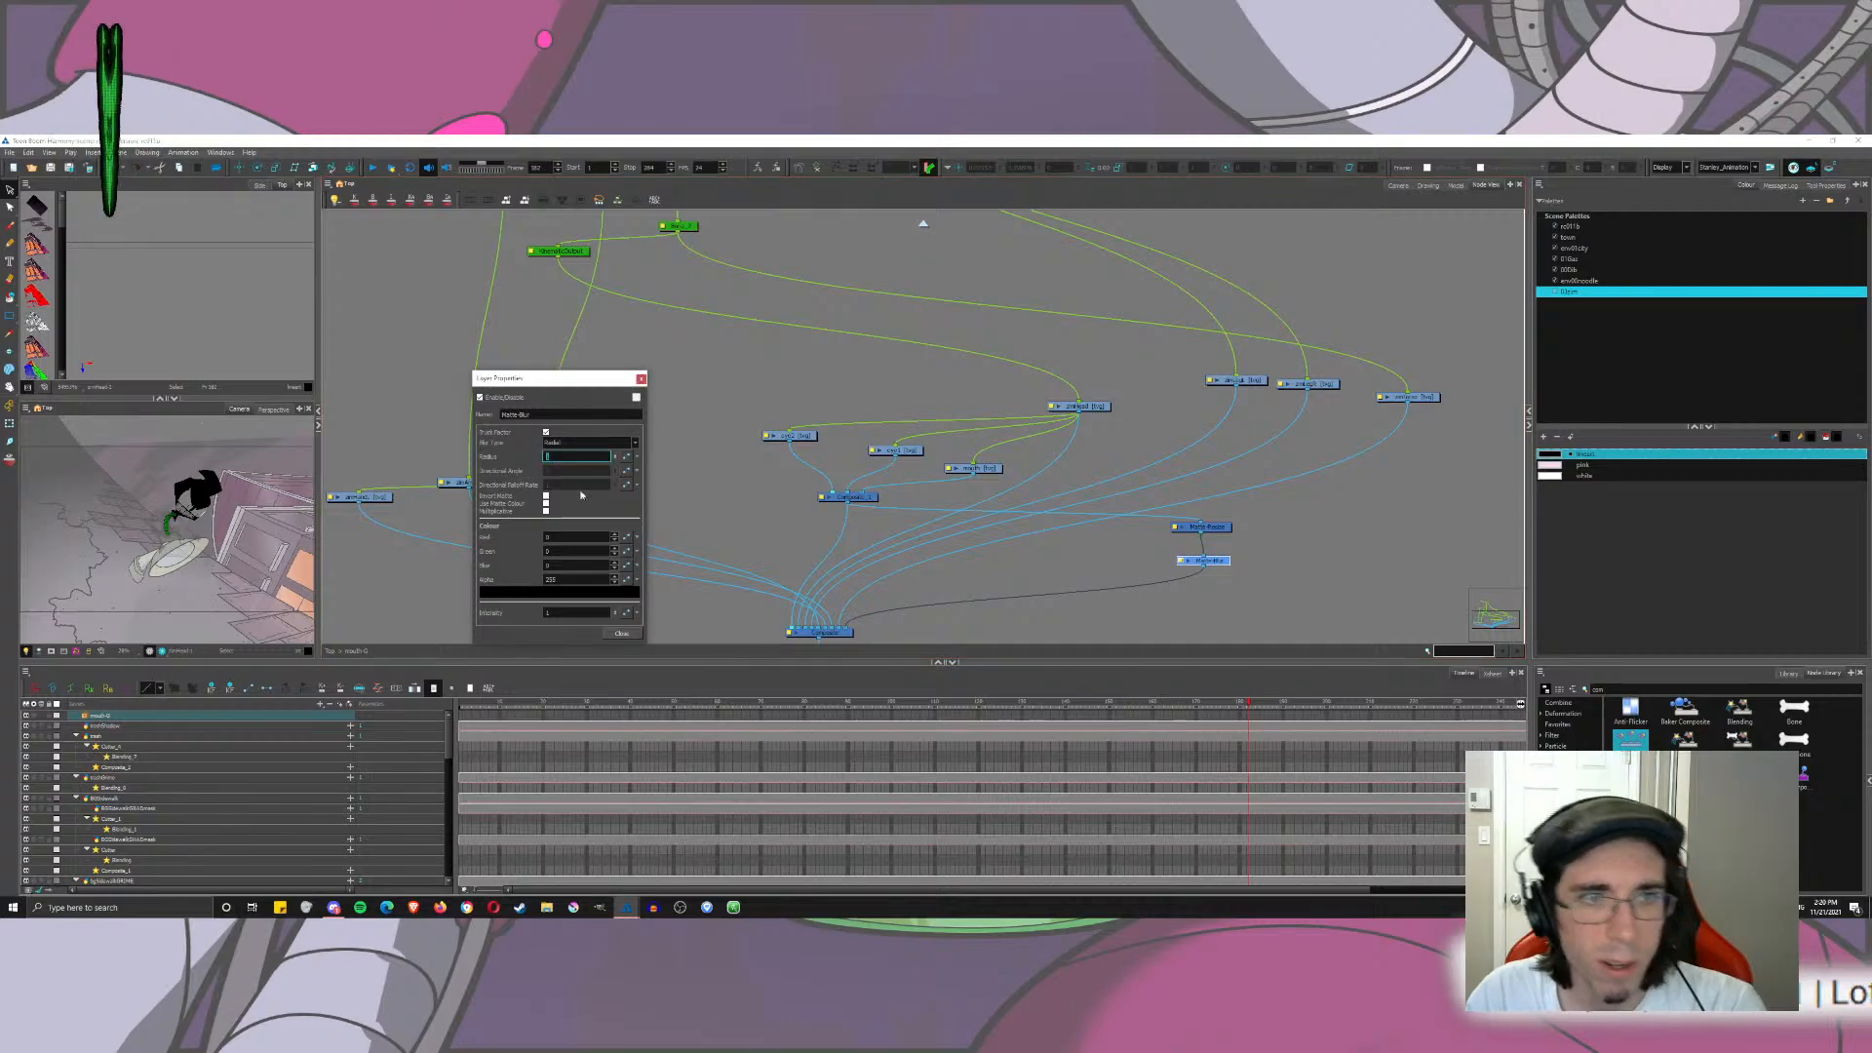
{"action": "left_click", "coordinate": [621, 634]}
{"action": "left_click", "coordinate": [1176, 528]}
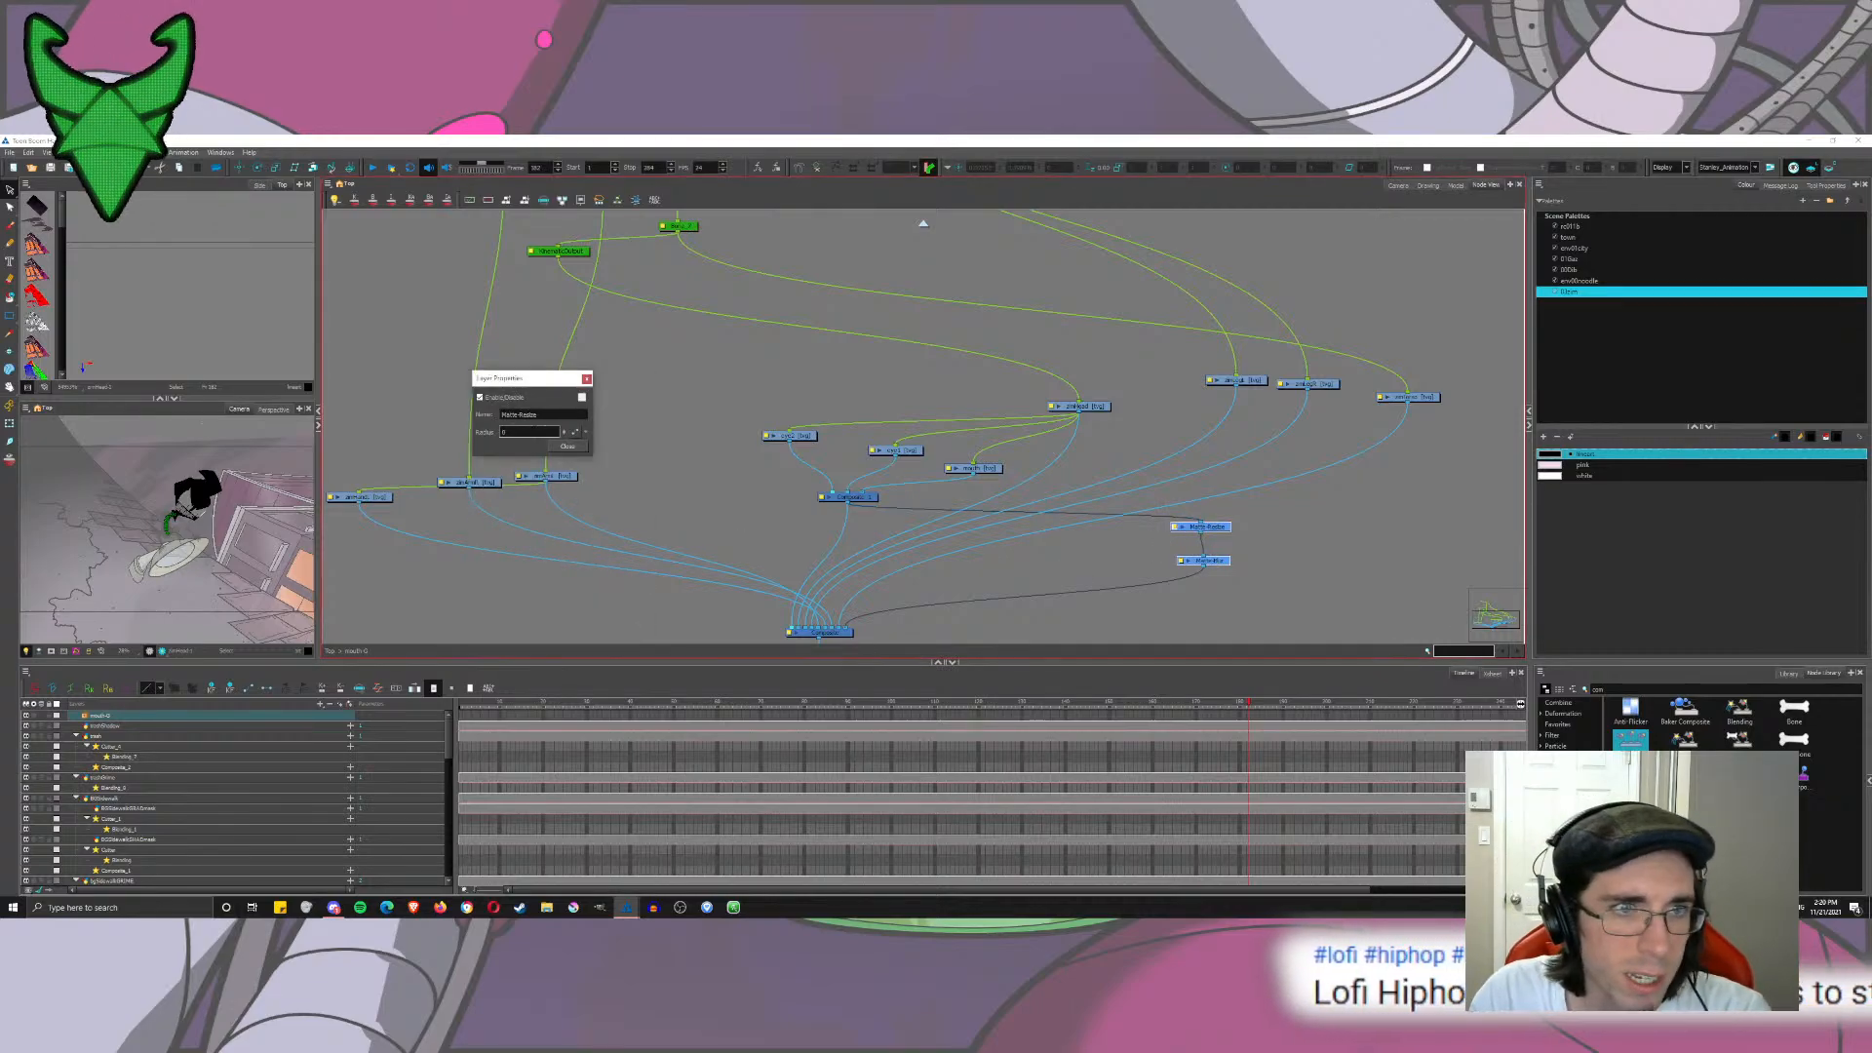
{"action": "left_click", "coordinate": [1401, 186]}
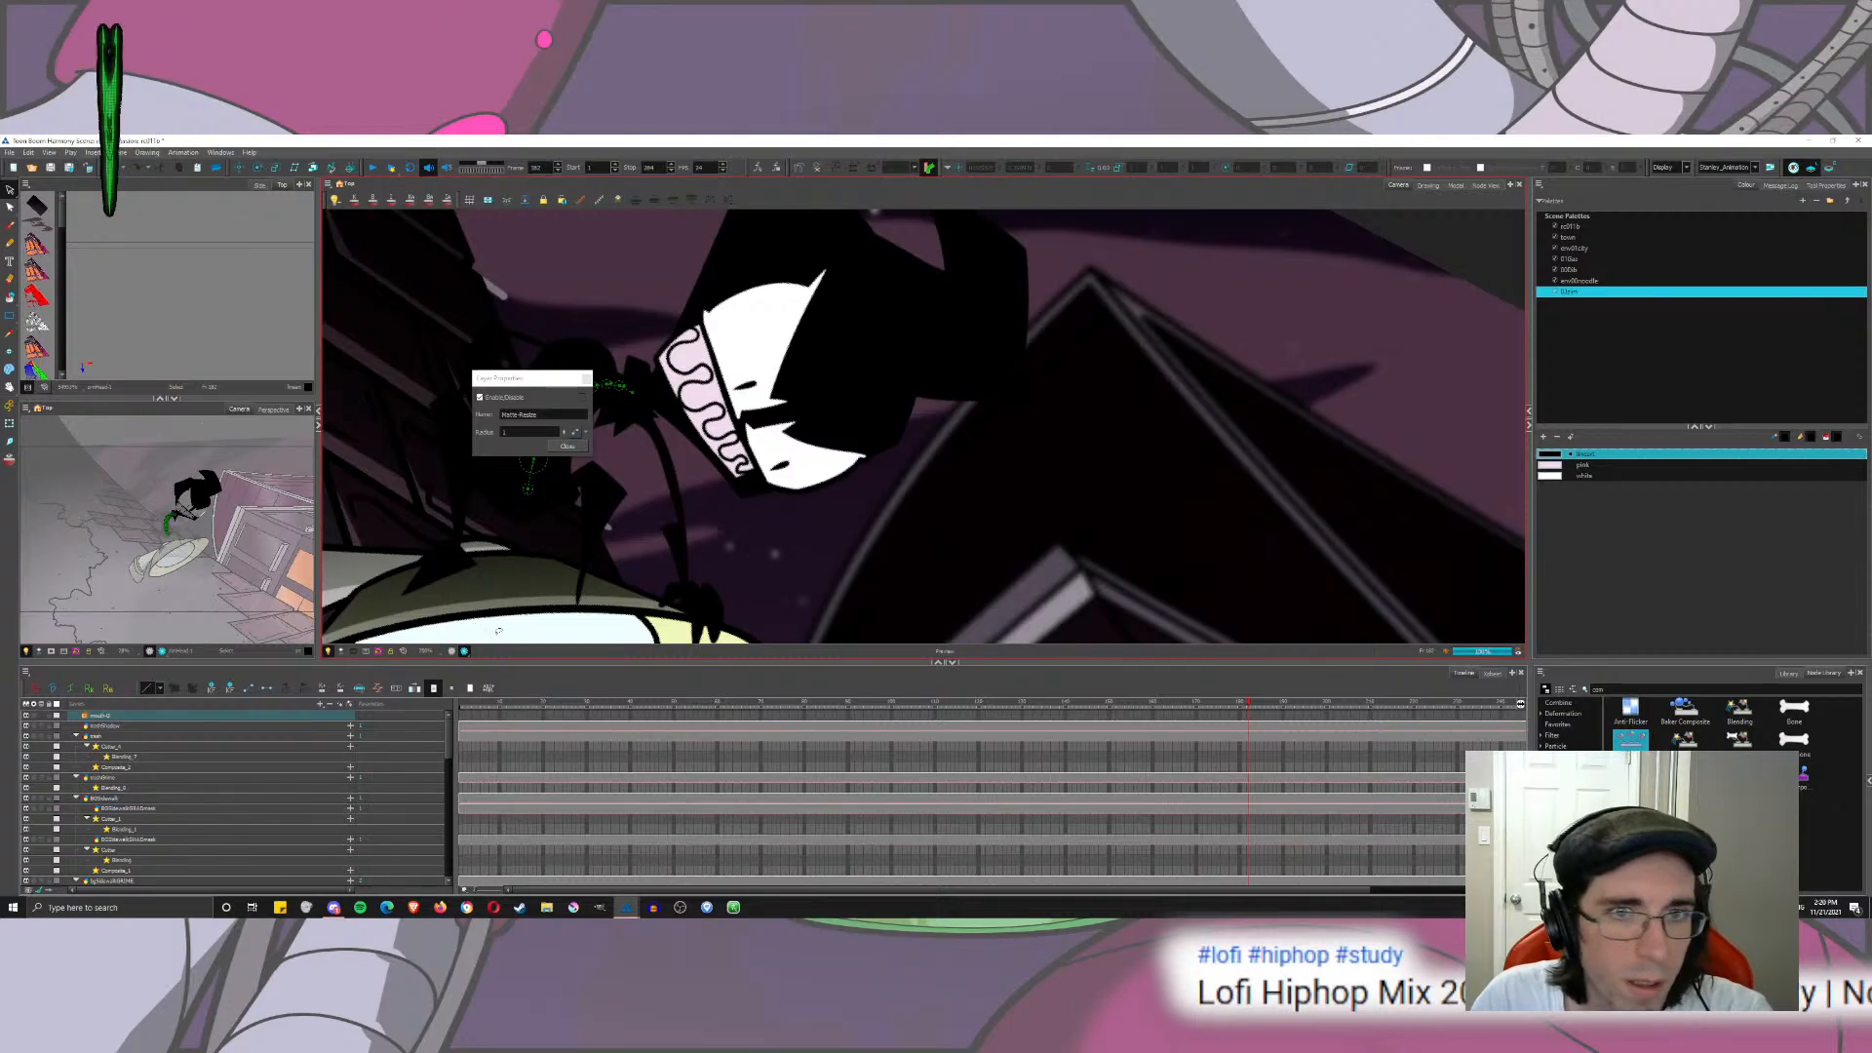
{"action": "left_click", "coordinate": [562, 429]}
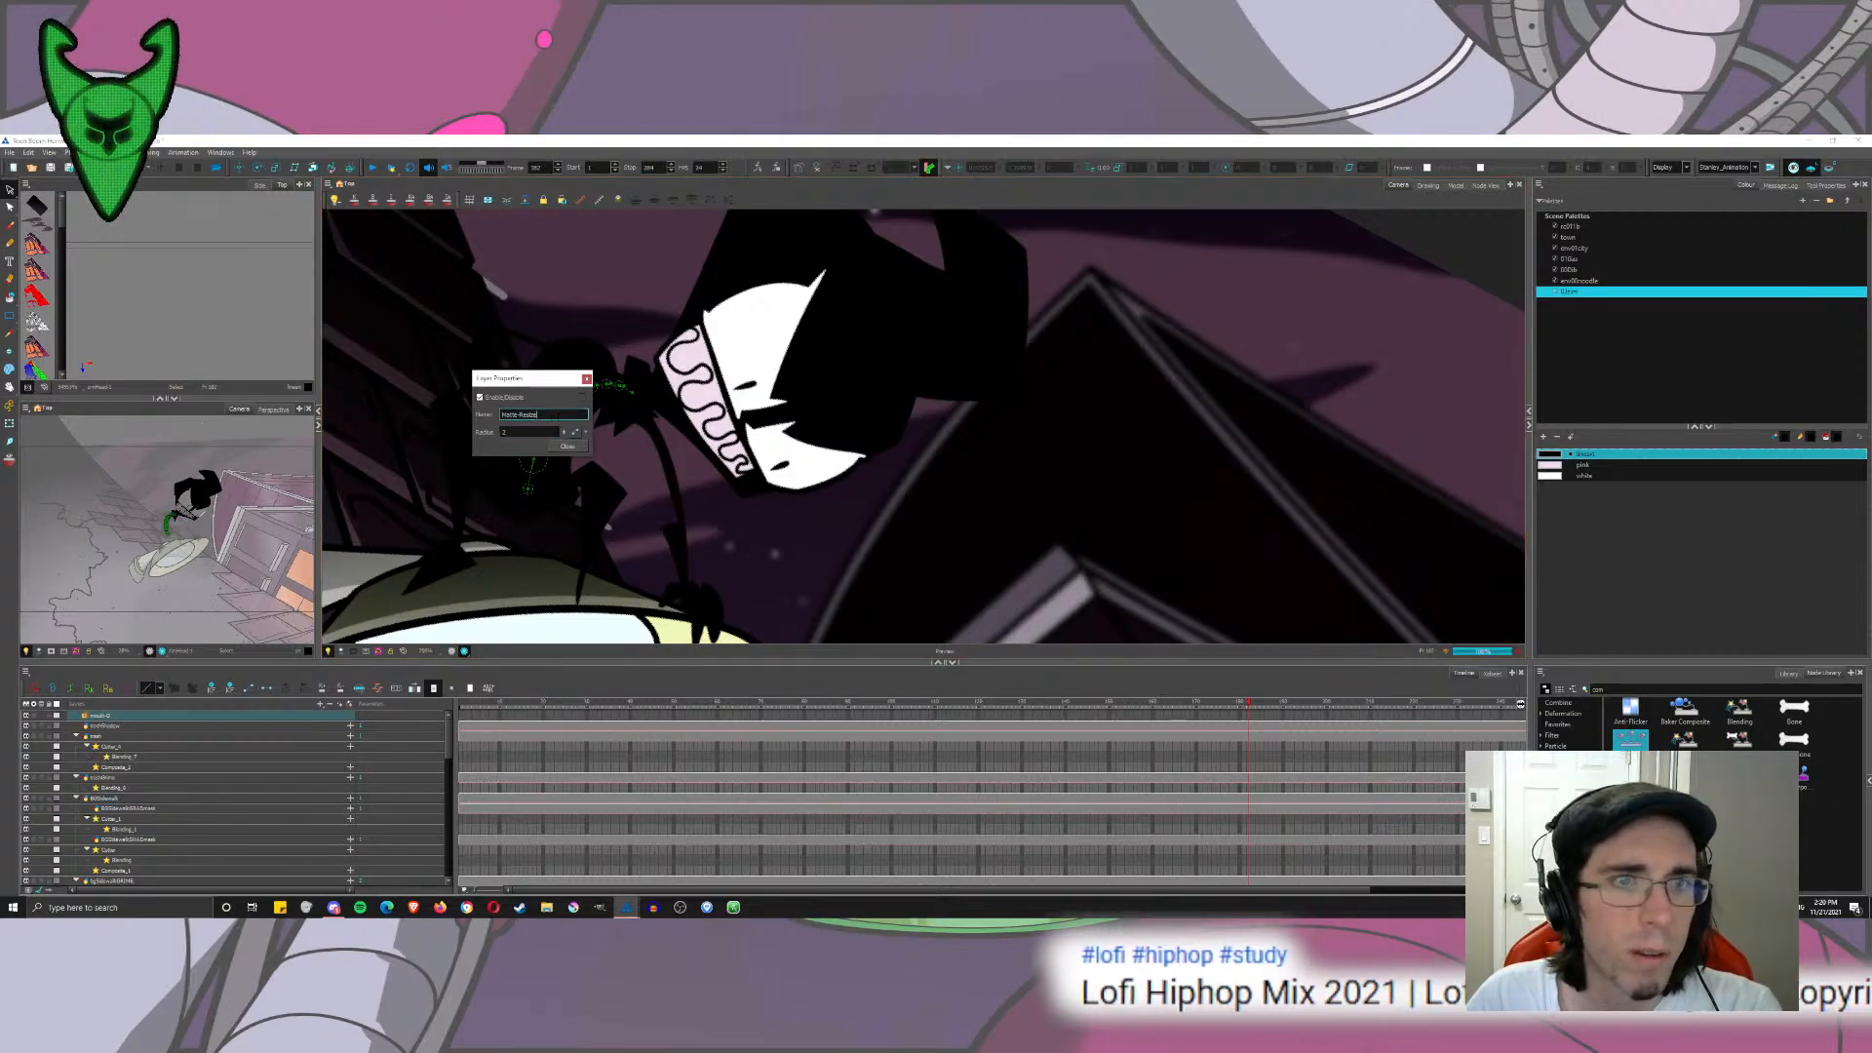
{"action": "left_click", "coordinate": [568, 446]}
{"action": "left_click", "coordinate": [451, 651]}
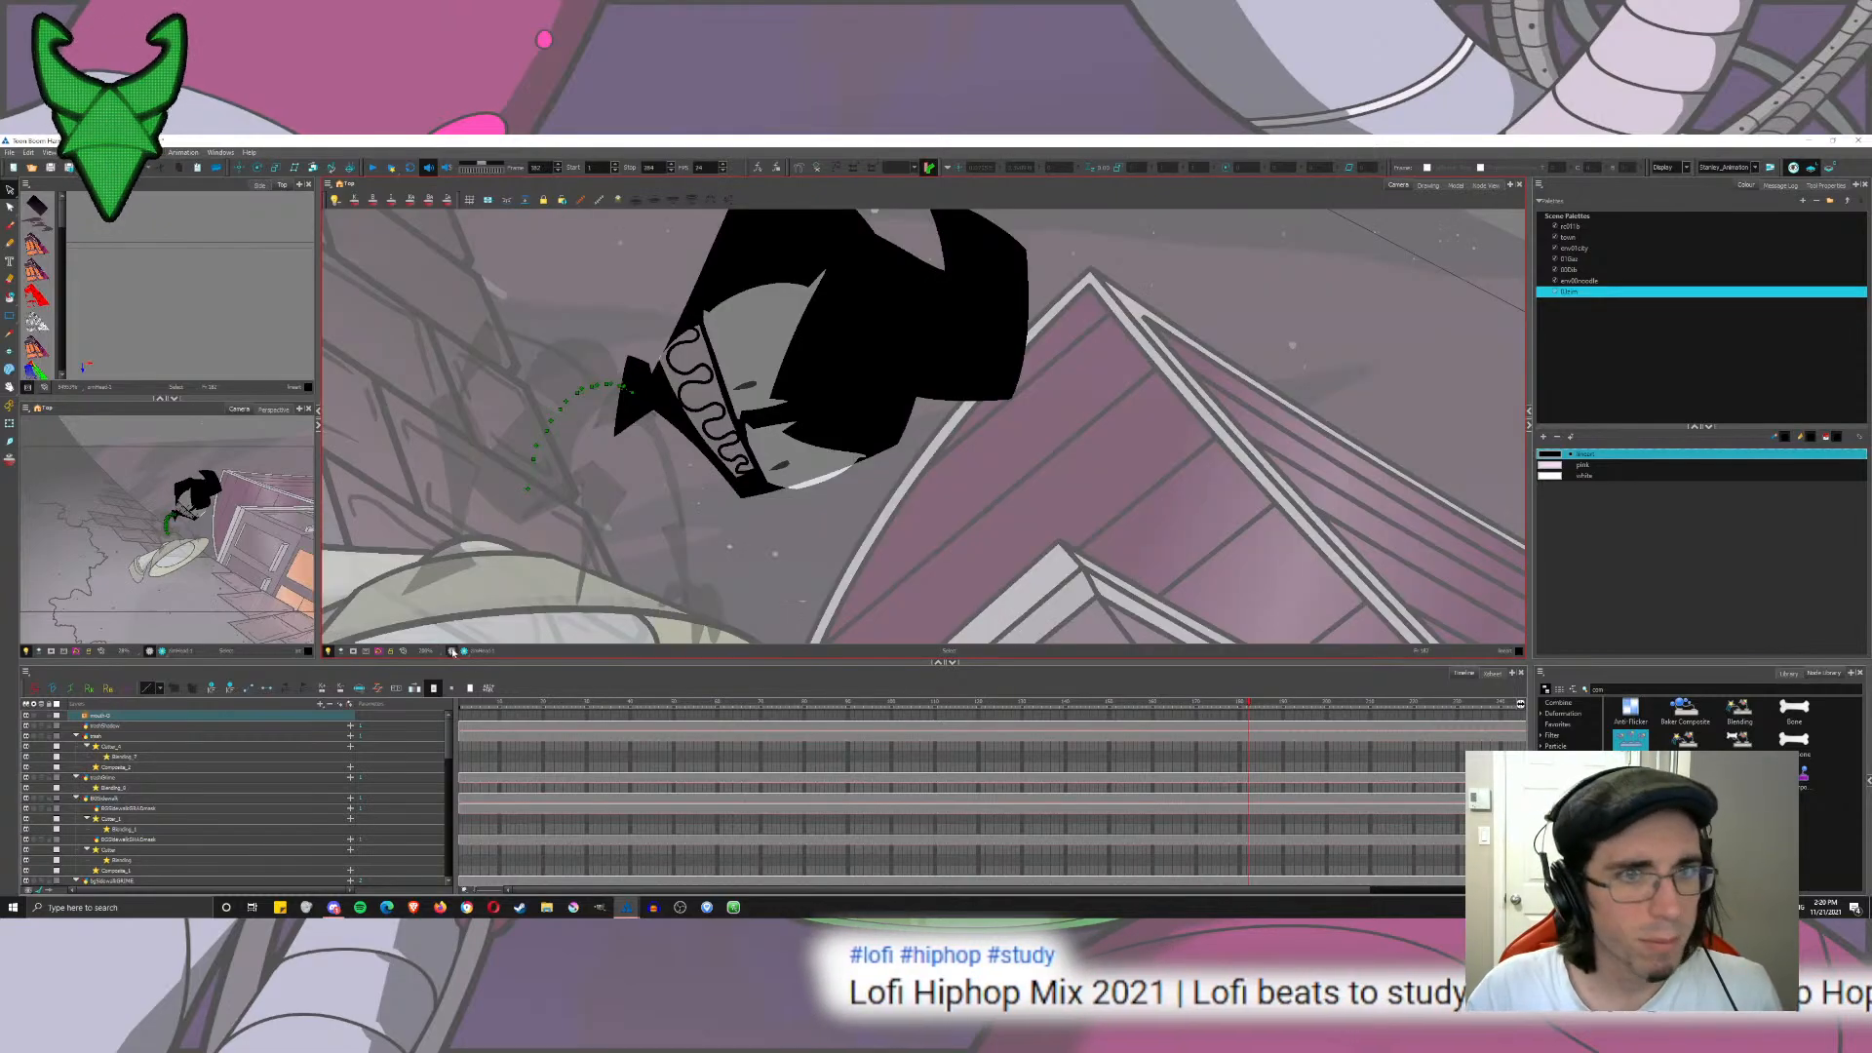
{"action": "left_click_drag", "start_coordinate": [858, 441], "coordinate": [925, 468]}
{"action": "scroll", "coordinate": [922, 458], "scroll_direction": "down", "scroll_amount": 2}
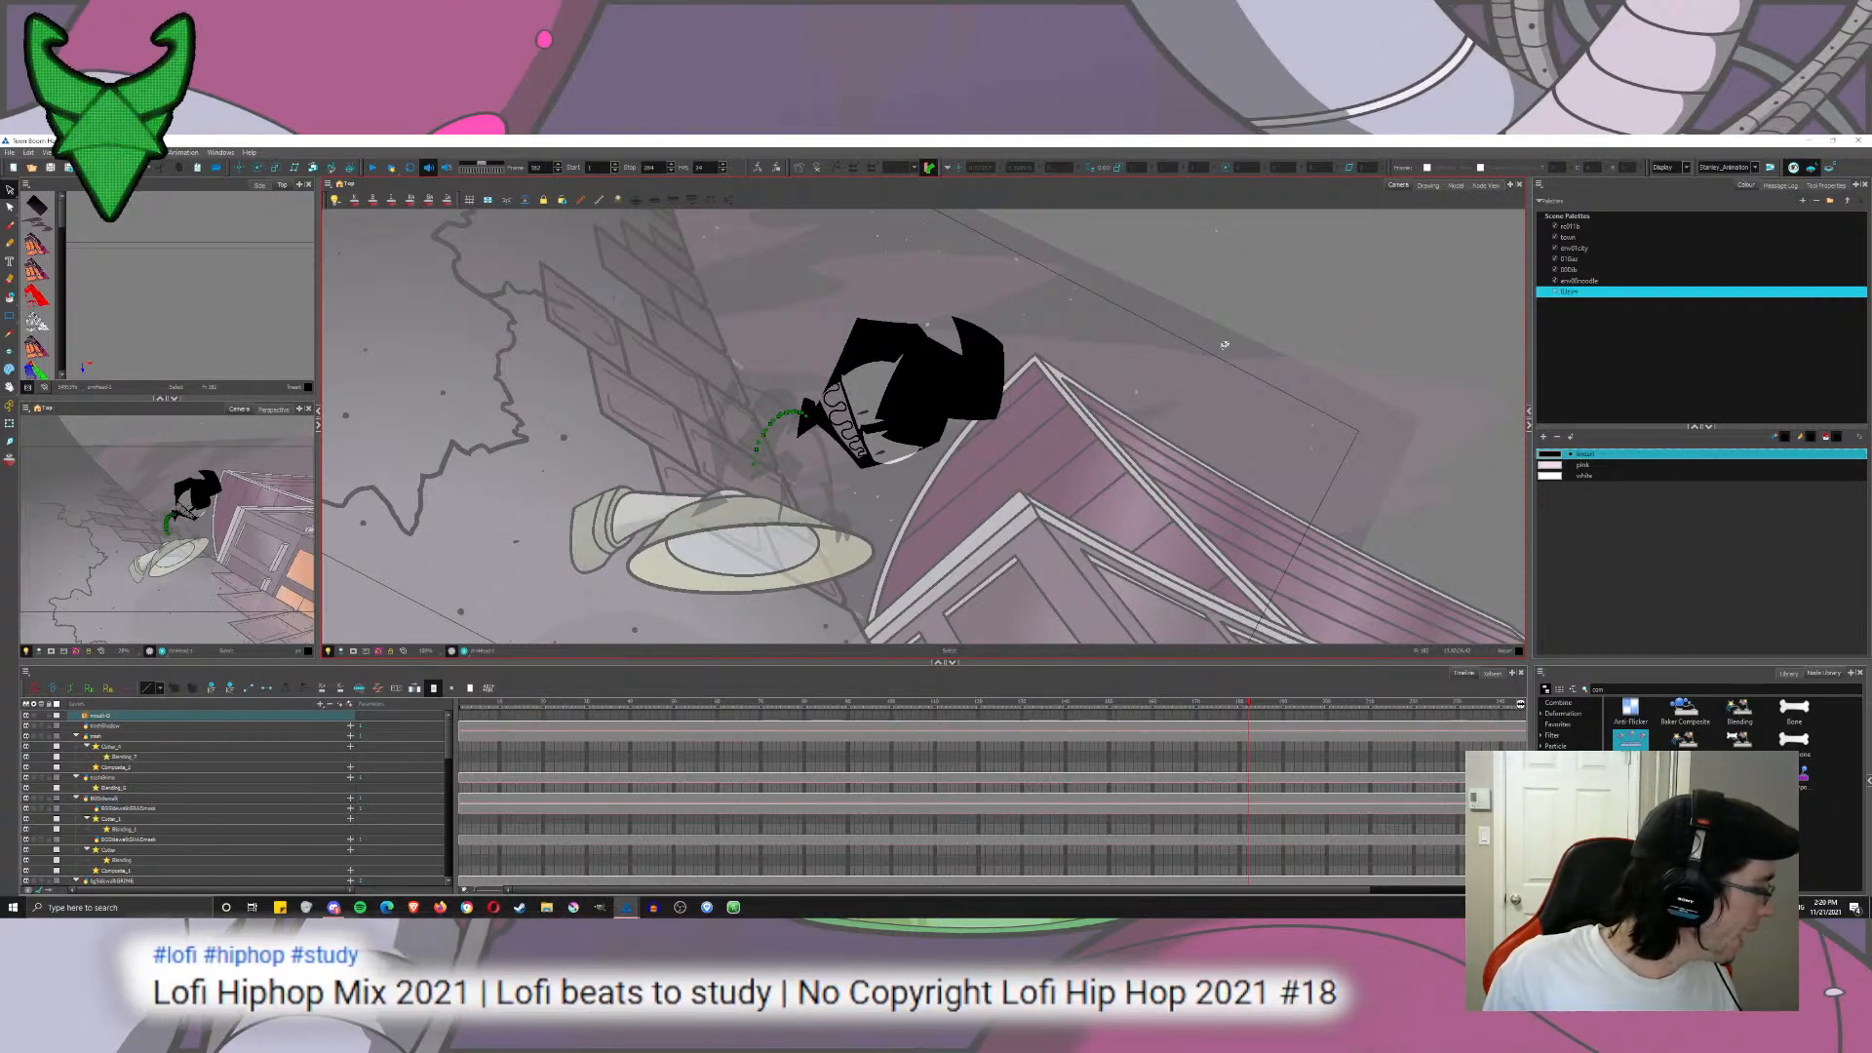
{"action": "scroll", "coordinate": [942, 357], "scroll_direction": "up", "scroll_amount": 3}
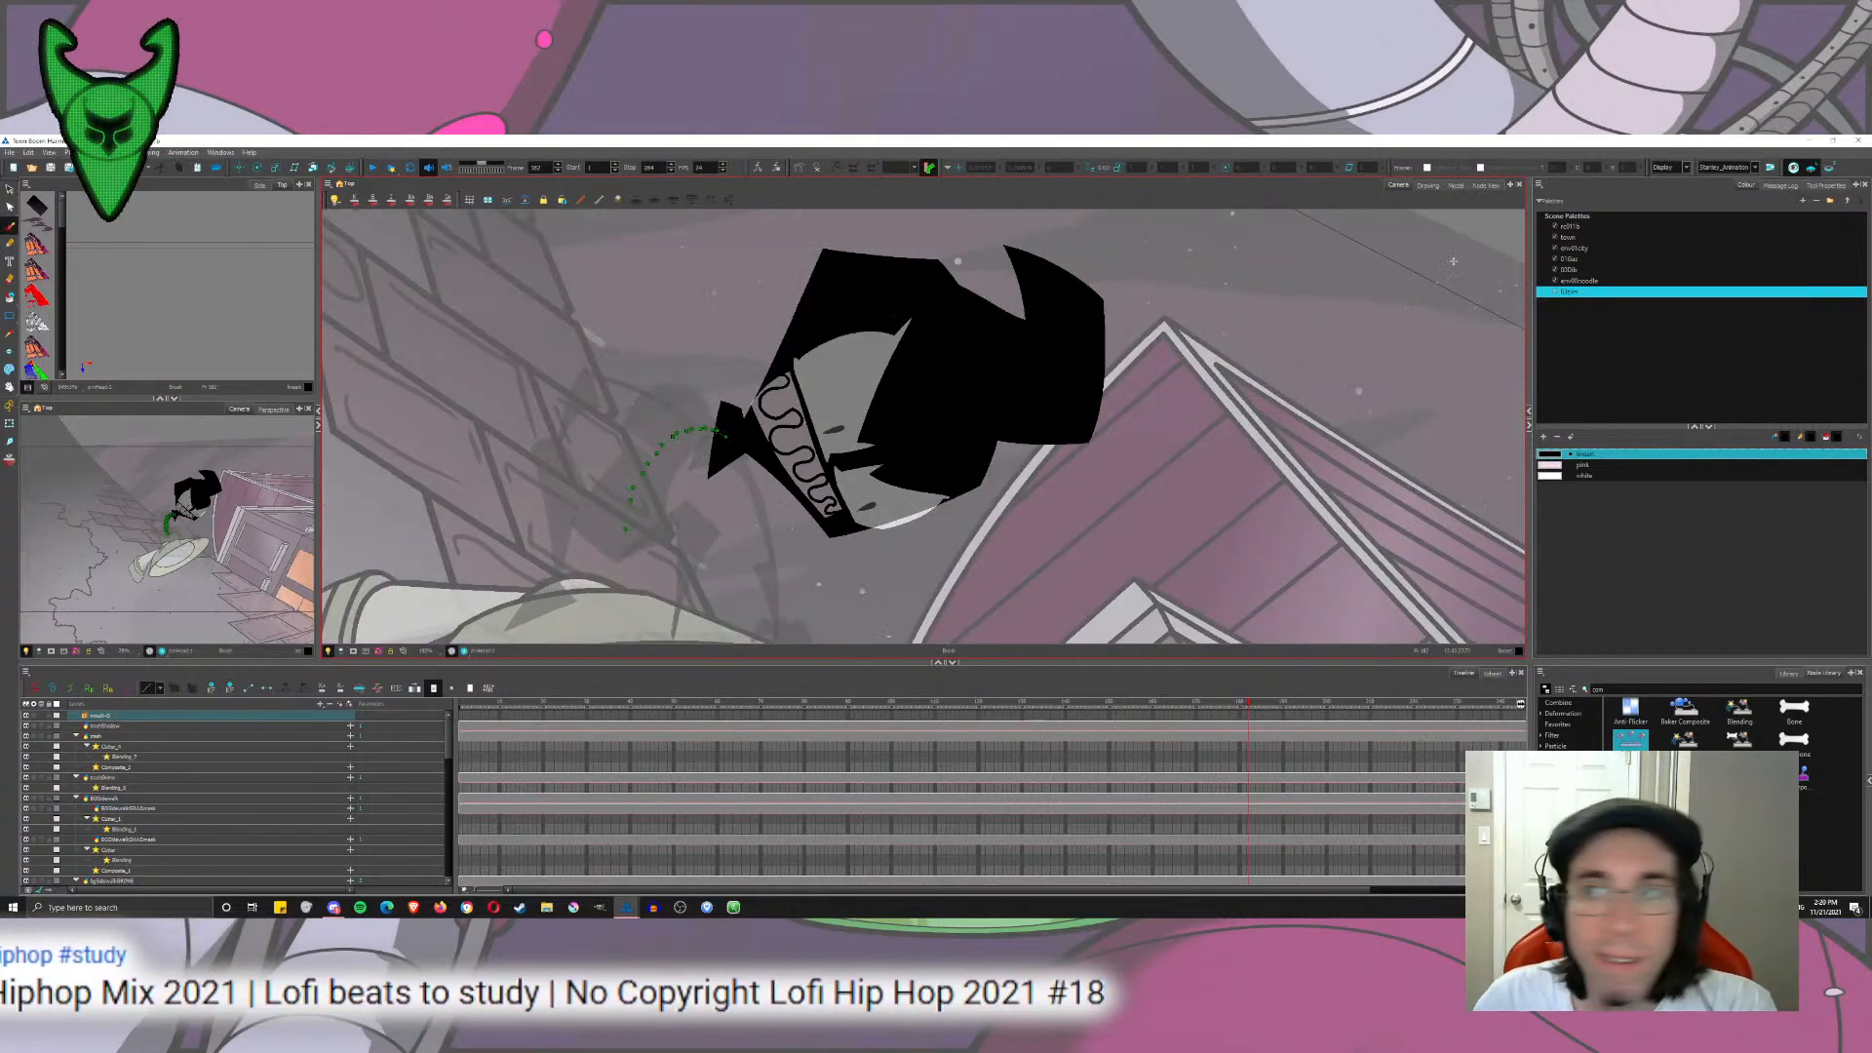
Step: Move the head drawing node and its kinematic output node up into one column, clear of the mouth and eye nodes
{"action": "left_click", "coordinate": [1485, 185]}
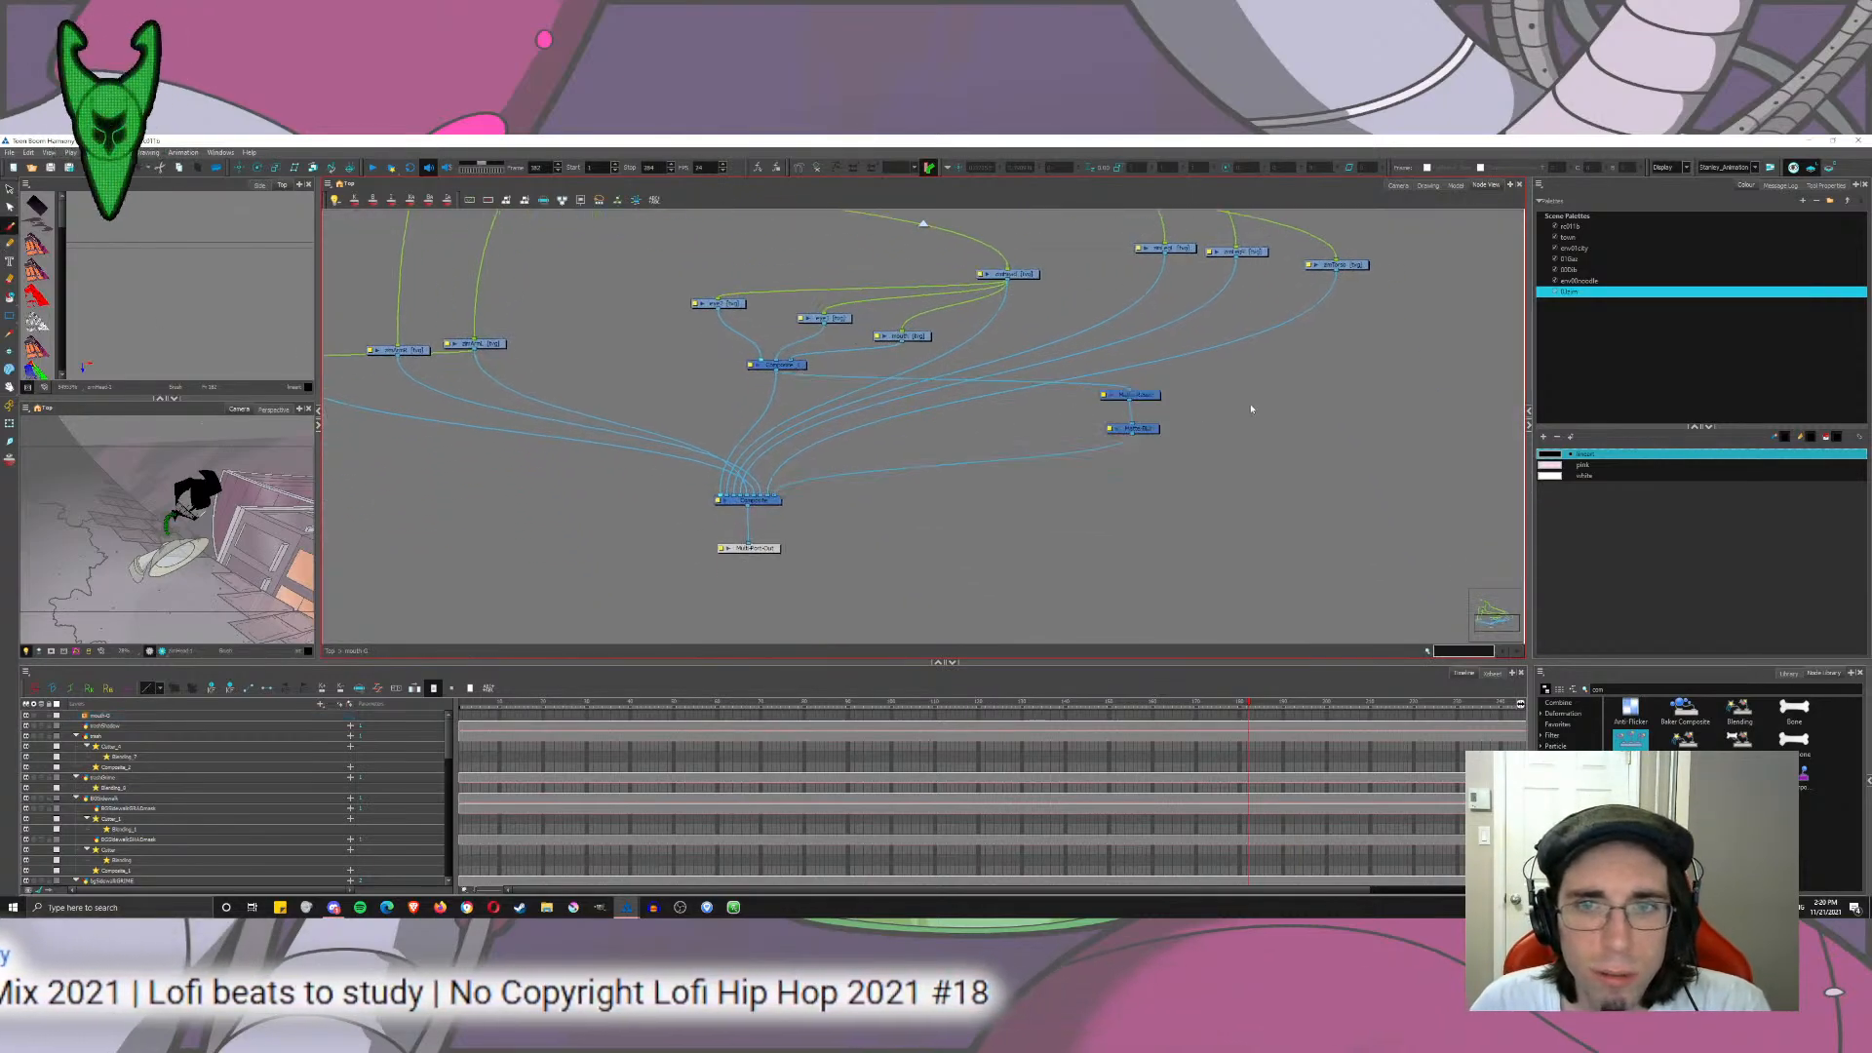
{"action": "left_click_drag", "start_coordinate": [1184, 368], "coordinate": [1094, 443]}
{"action": "mouse_move", "coordinate": [797, 369]}
{"action": "left_mouse_down"}
{"action": "mouse_move", "coordinate": [839, 337]}
{"action": "mouse_move", "coordinate": [965, 351]}
{"action": "mouse_move", "coordinate": [941, 410]}
{"action": "mouse_move", "coordinate": [805, 380]}
{"action": "left_mouse_up"}
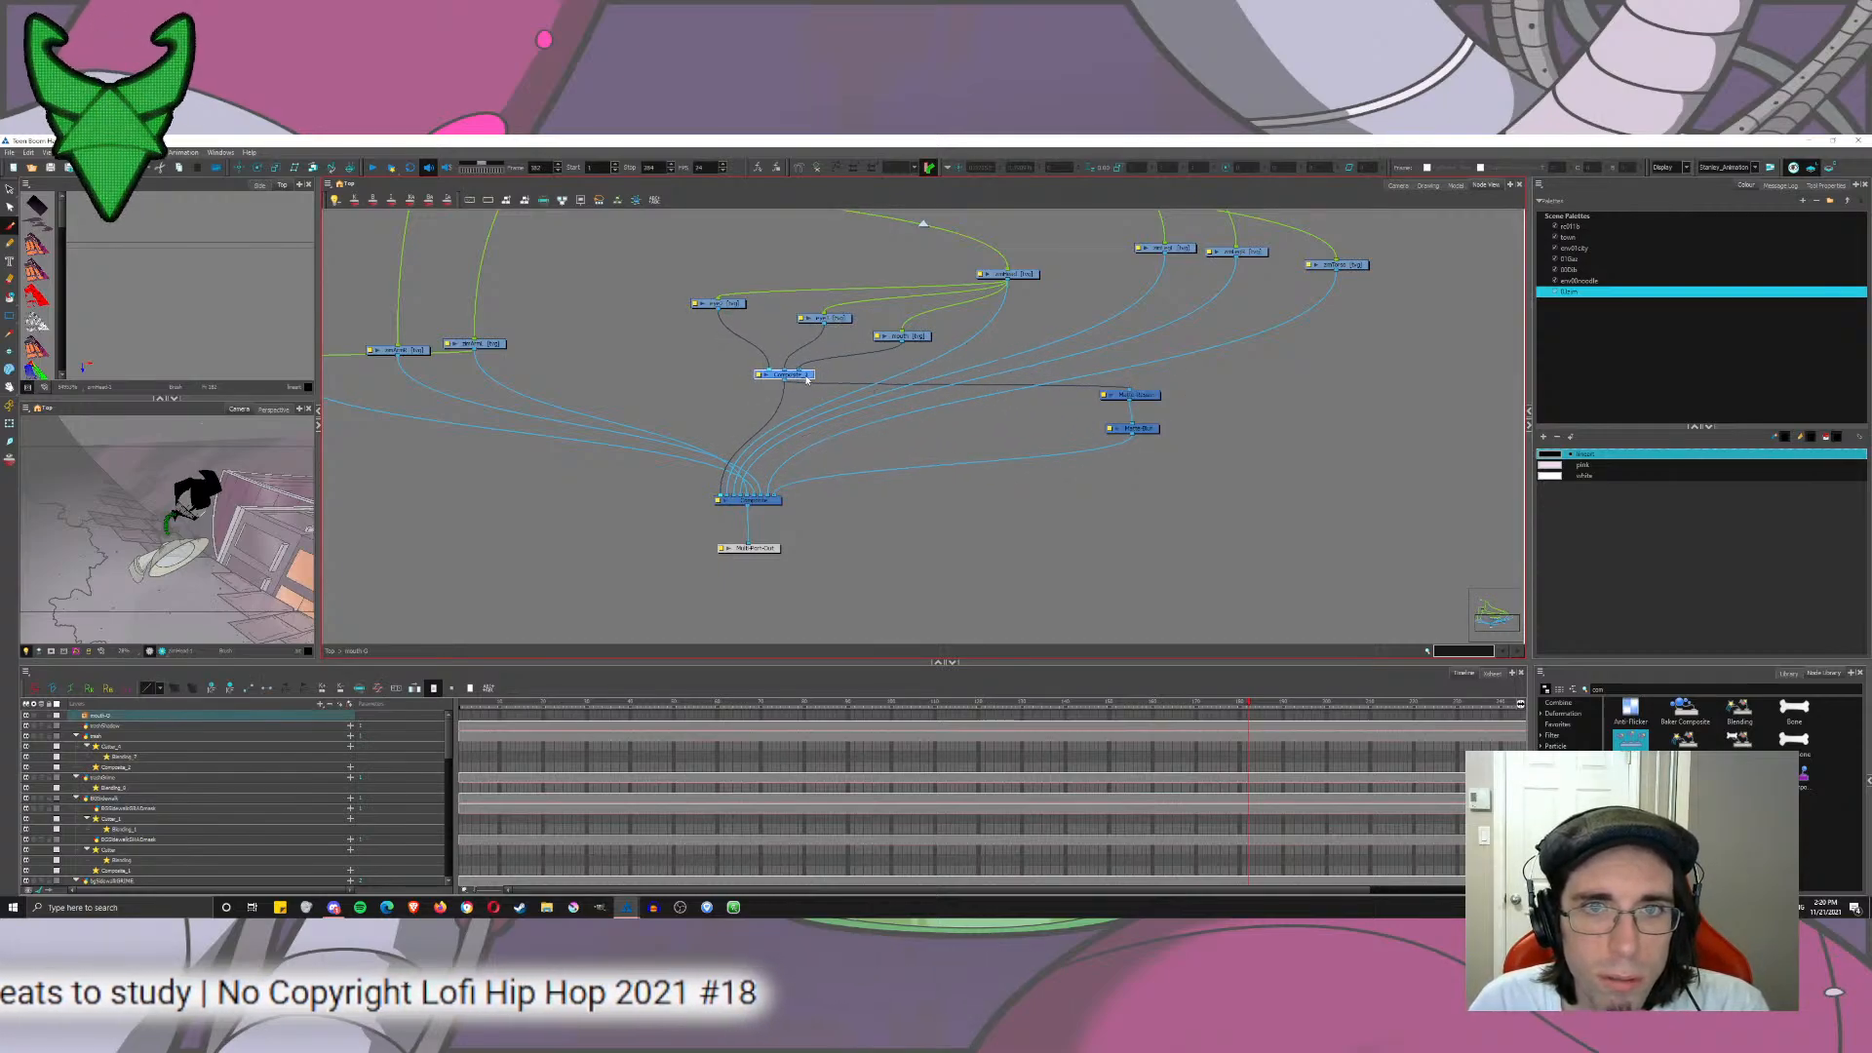
{"action": "left_click_drag", "start_coordinate": [884, 293], "coordinate": [800, 415]}
{"action": "left_click_drag", "start_coordinate": [931, 395], "coordinate": [712, 419]}
{"action": "left_click_drag", "start_coordinate": [468, 347], "coordinate": [993, 368]}
{"action": "left_click_drag", "start_coordinate": [726, 439], "coordinate": [1025, 425]}
{"action": "left_click_drag", "start_coordinate": [1033, 506], "coordinate": [998, 363]}
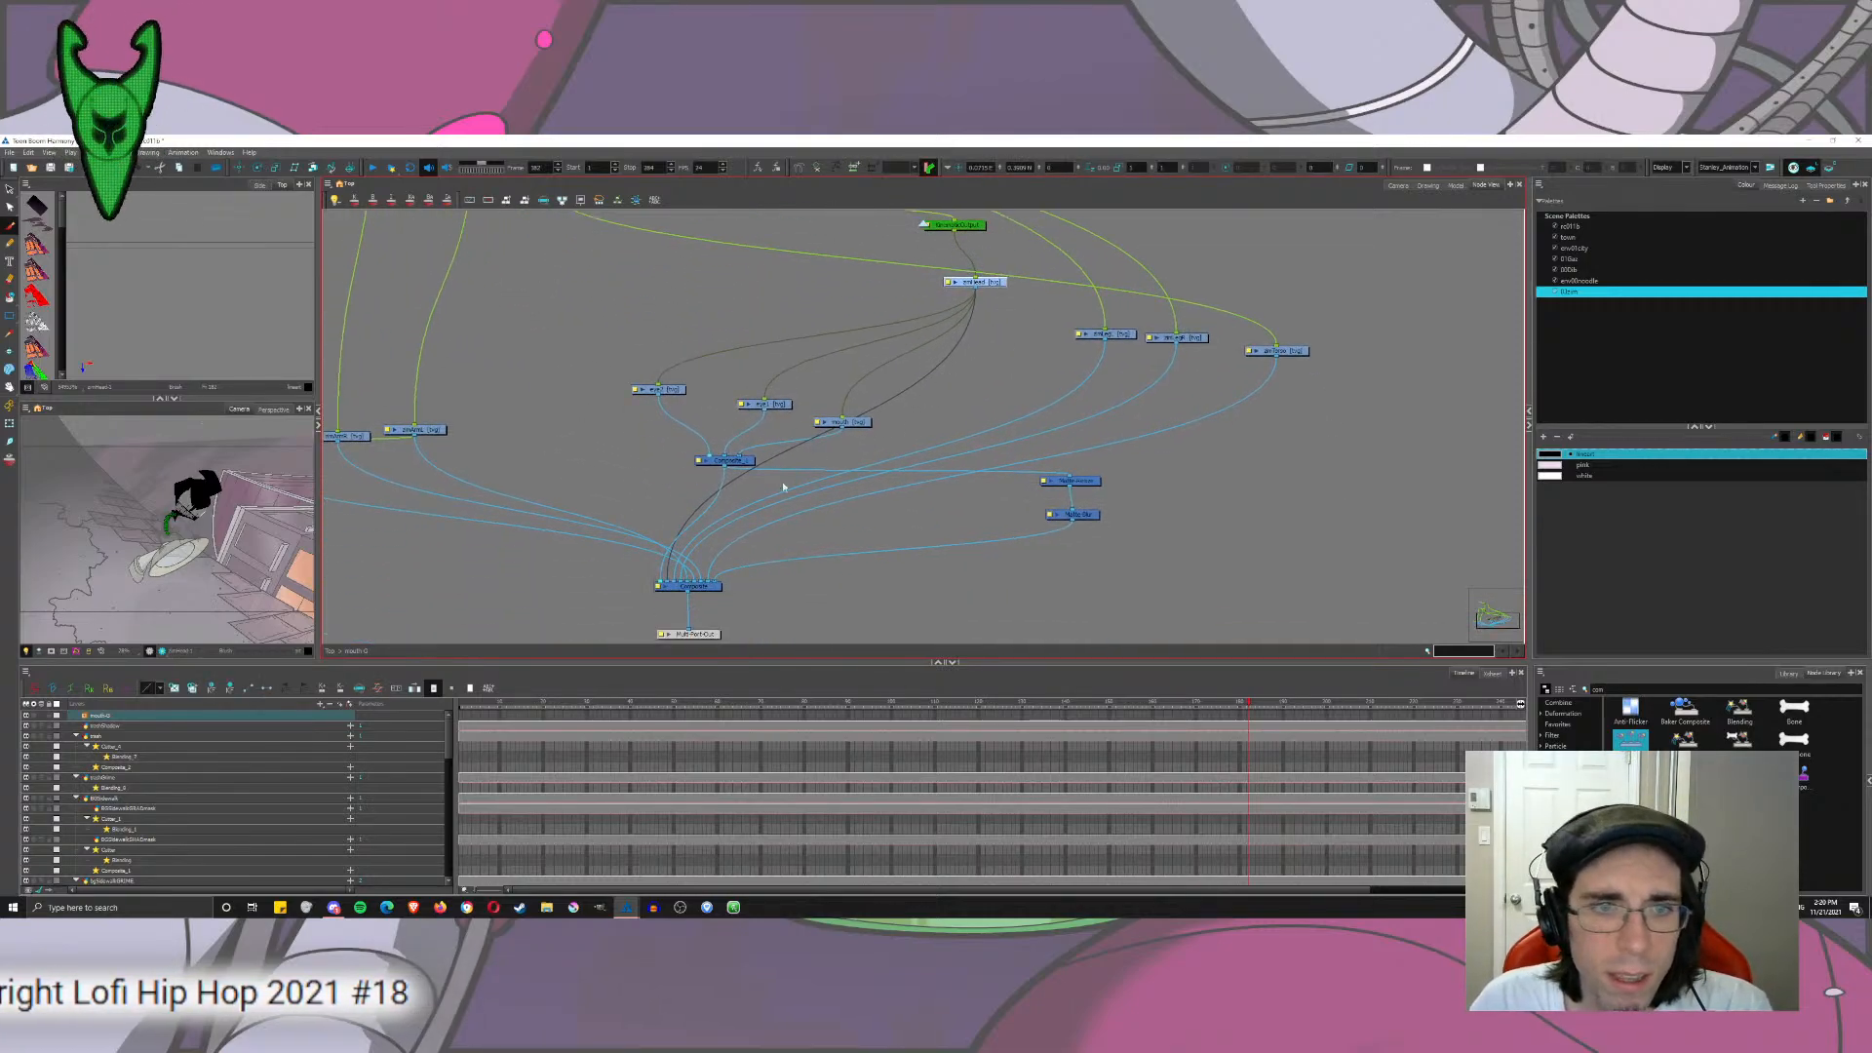
Step: Gather the mouth, both eye nodes and the face composite beneath the head node, just above the two matte nodes
{"action": "left_click_drag", "start_coordinate": [743, 461], "coordinate": [1031, 443]}
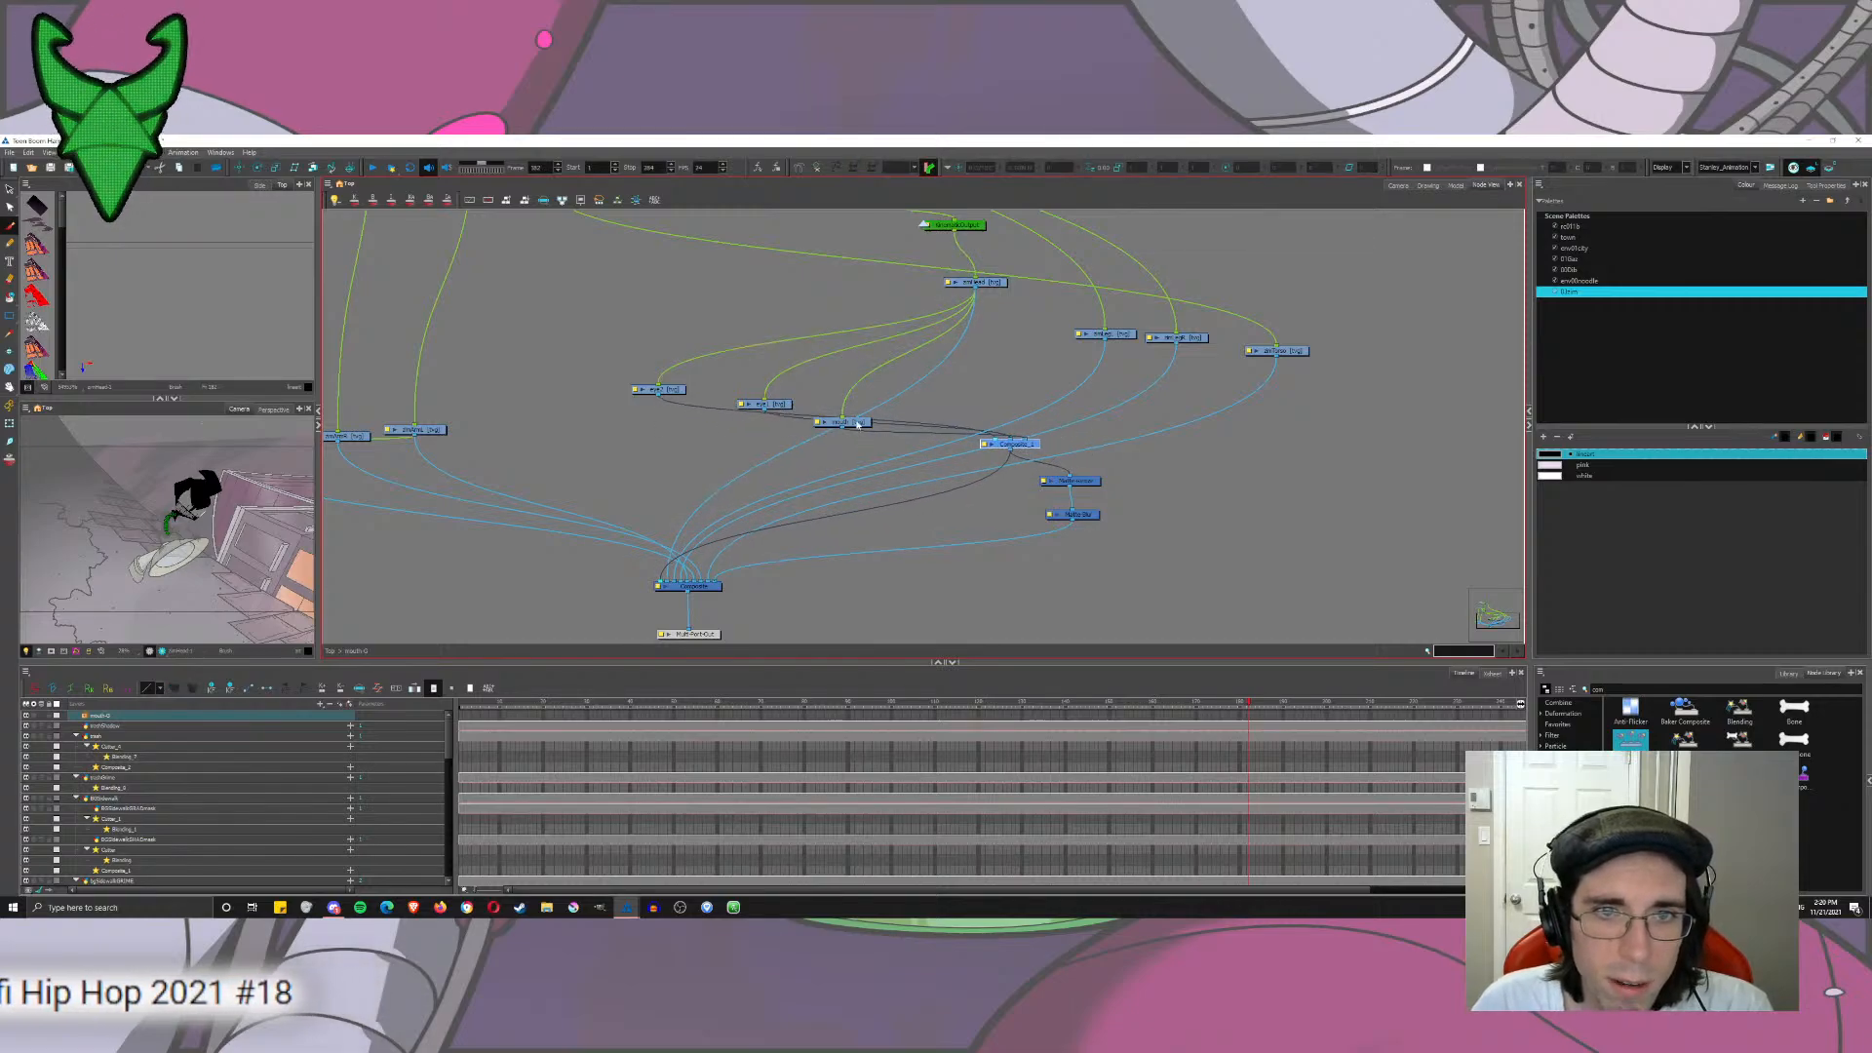
{"action": "left_click_drag", "start_coordinate": [844, 421], "coordinate": [1055, 395]}
{"action": "left_click_drag", "start_coordinate": [771, 408], "coordinate": [993, 366]}
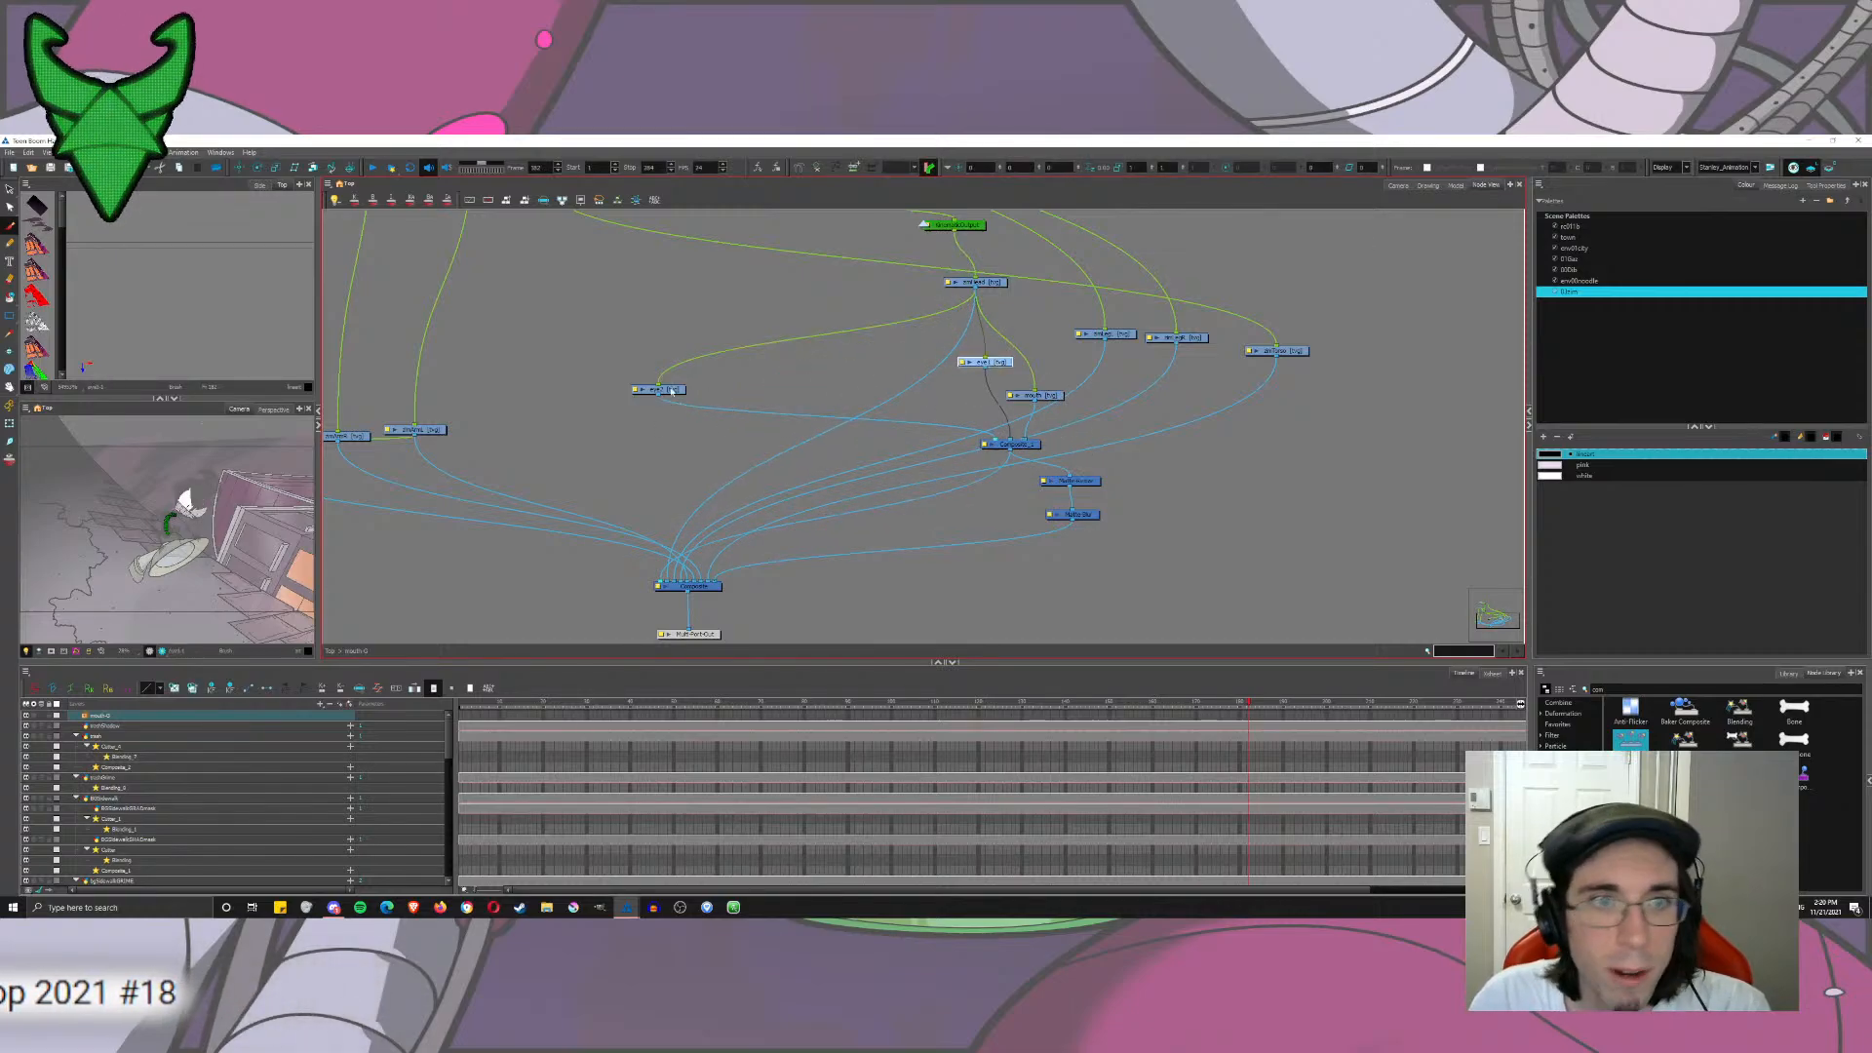
{"action": "left_click_drag", "start_coordinate": [664, 392], "coordinate": [926, 355]}
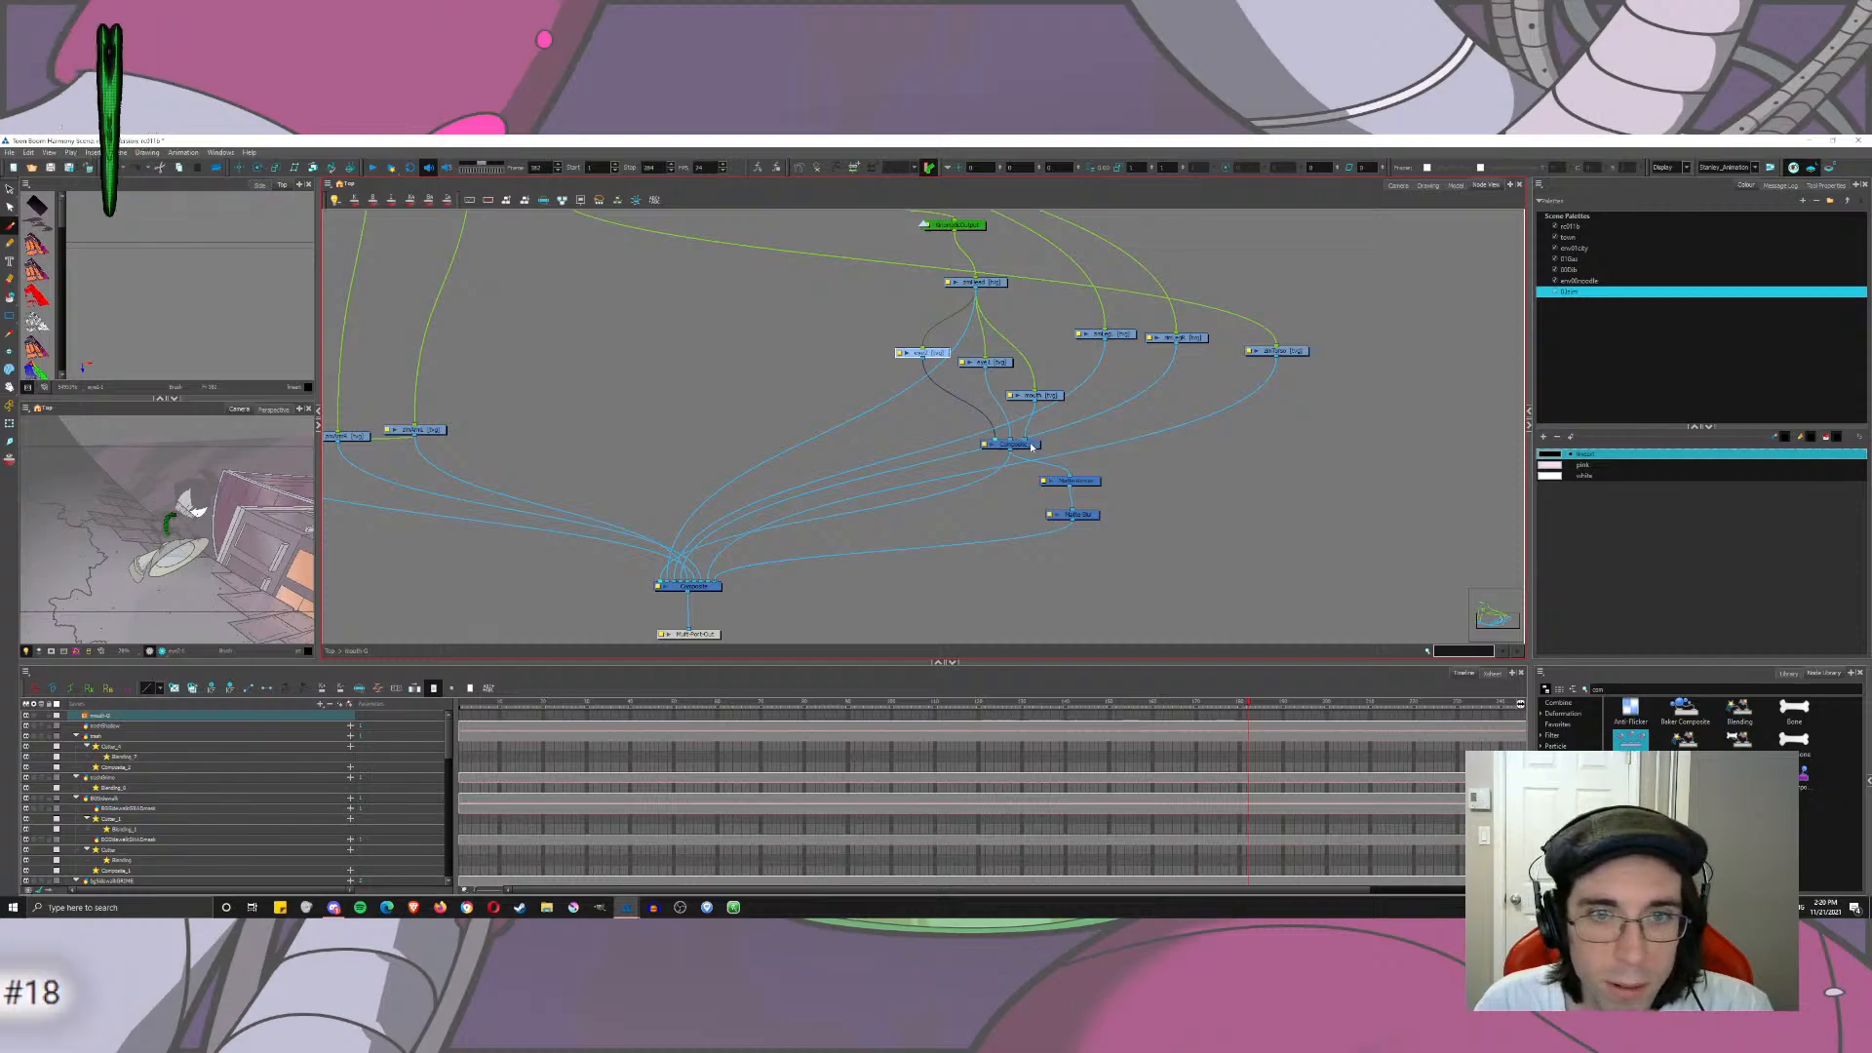
{"action": "left_click_drag", "start_coordinate": [1014, 445], "coordinate": [1018, 439]}
{"action": "left_click", "coordinate": [1118, 466]}
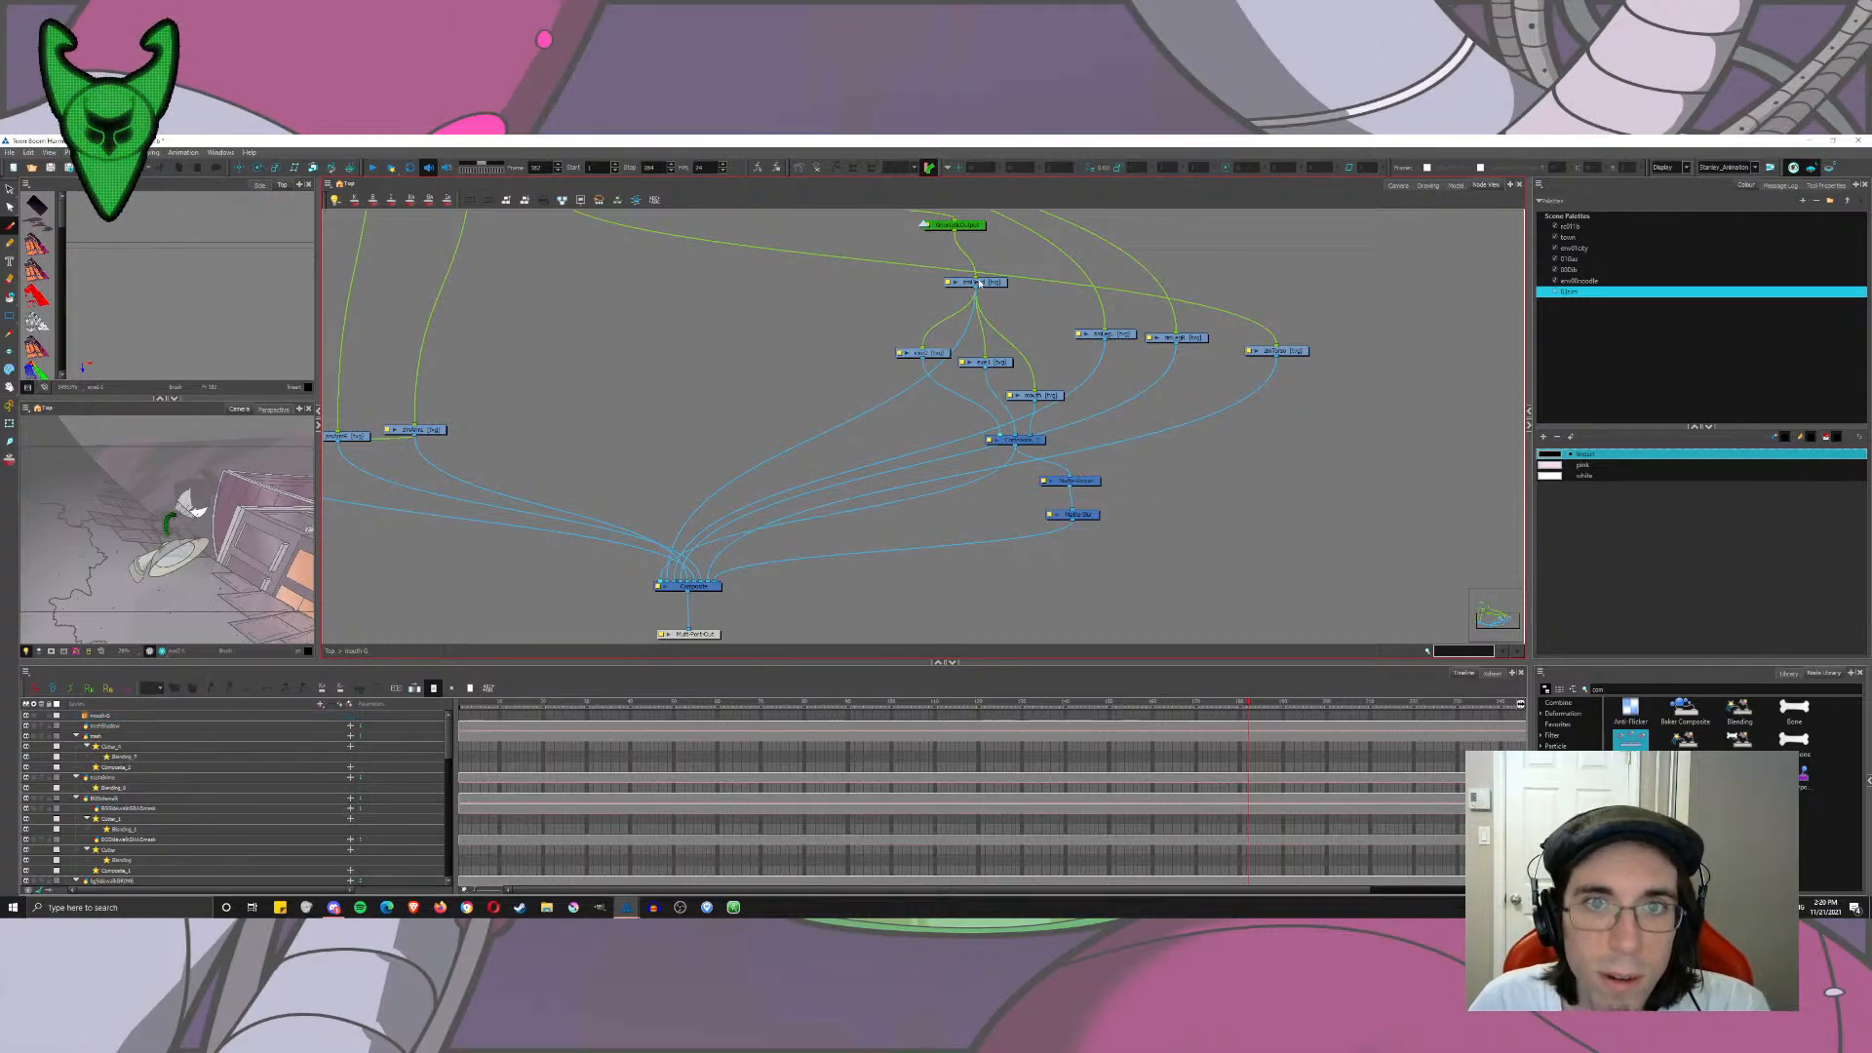
{"action": "left_click_drag", "start_coordinate": [979, 284], "coordinate": [972, 304]}
{"action": "left_click", "coordinate": [1326, 322]}
{"action": "left_click", "coordinate": [1277, 353]}
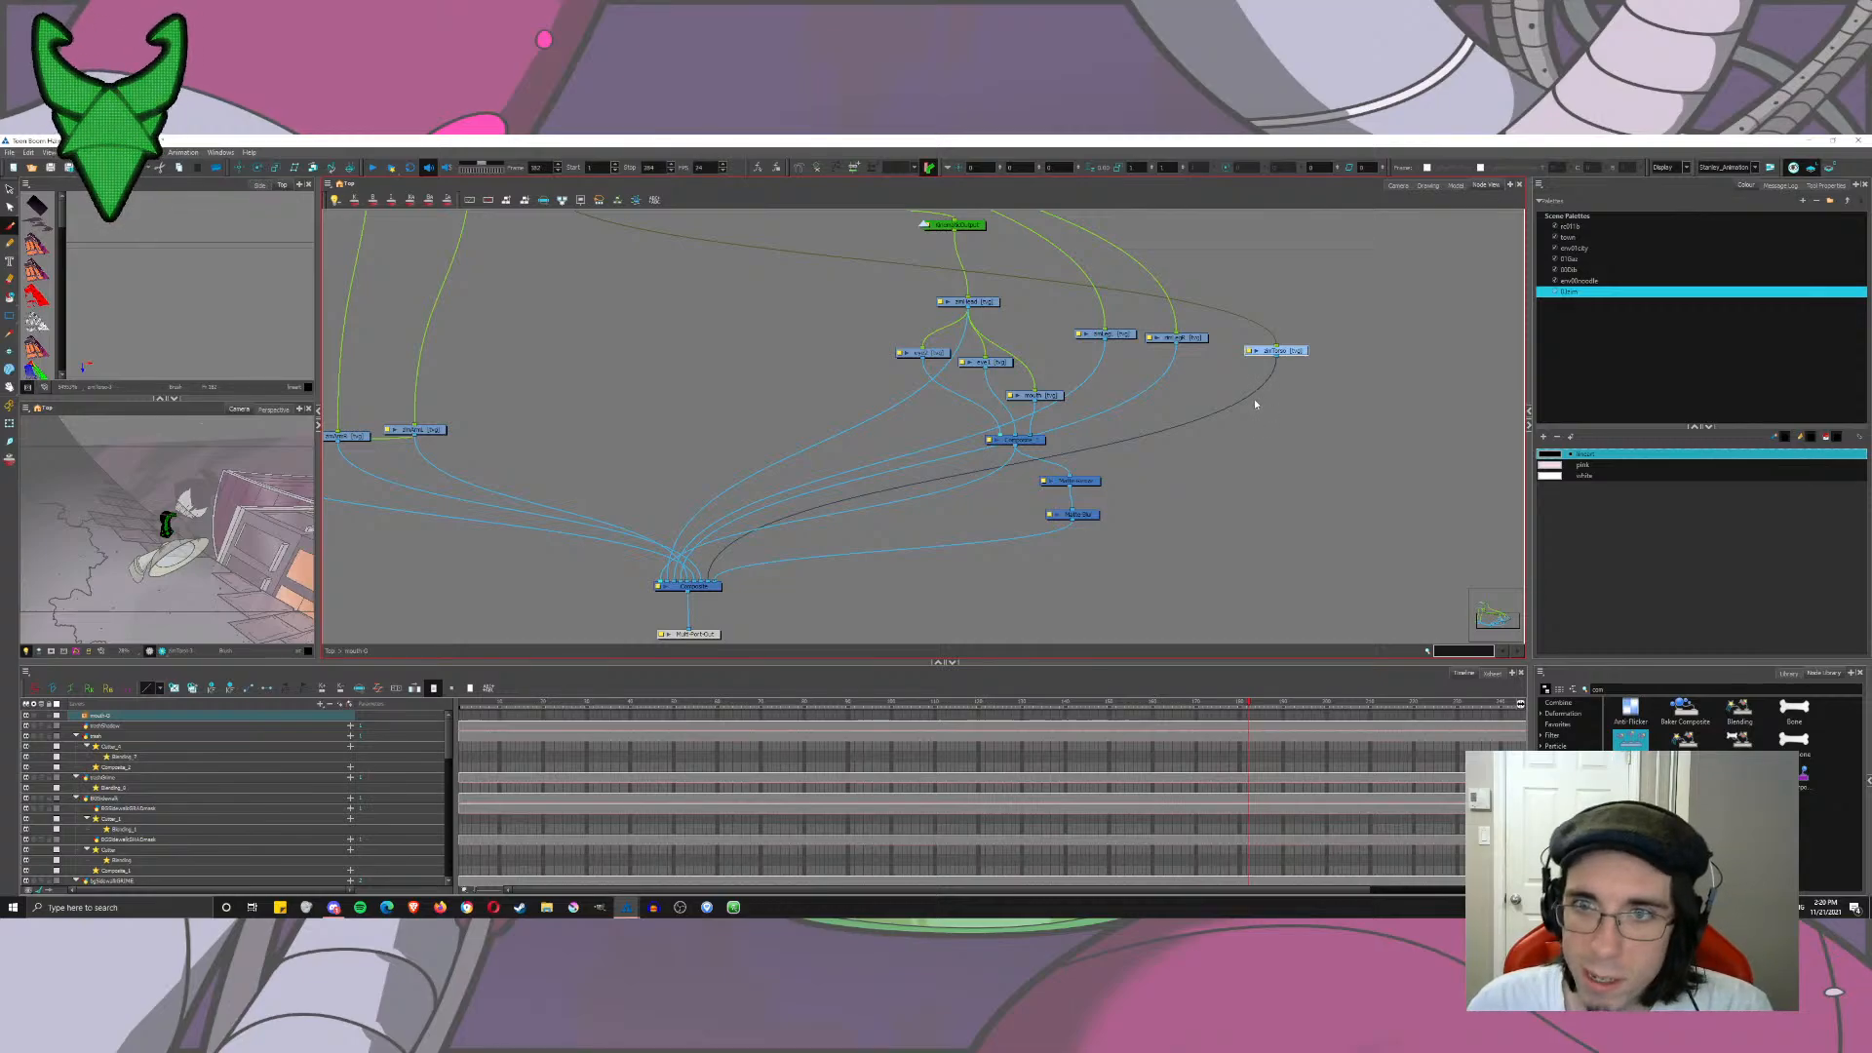
{"action": "left_click", "coordinate": [1114, 534]}
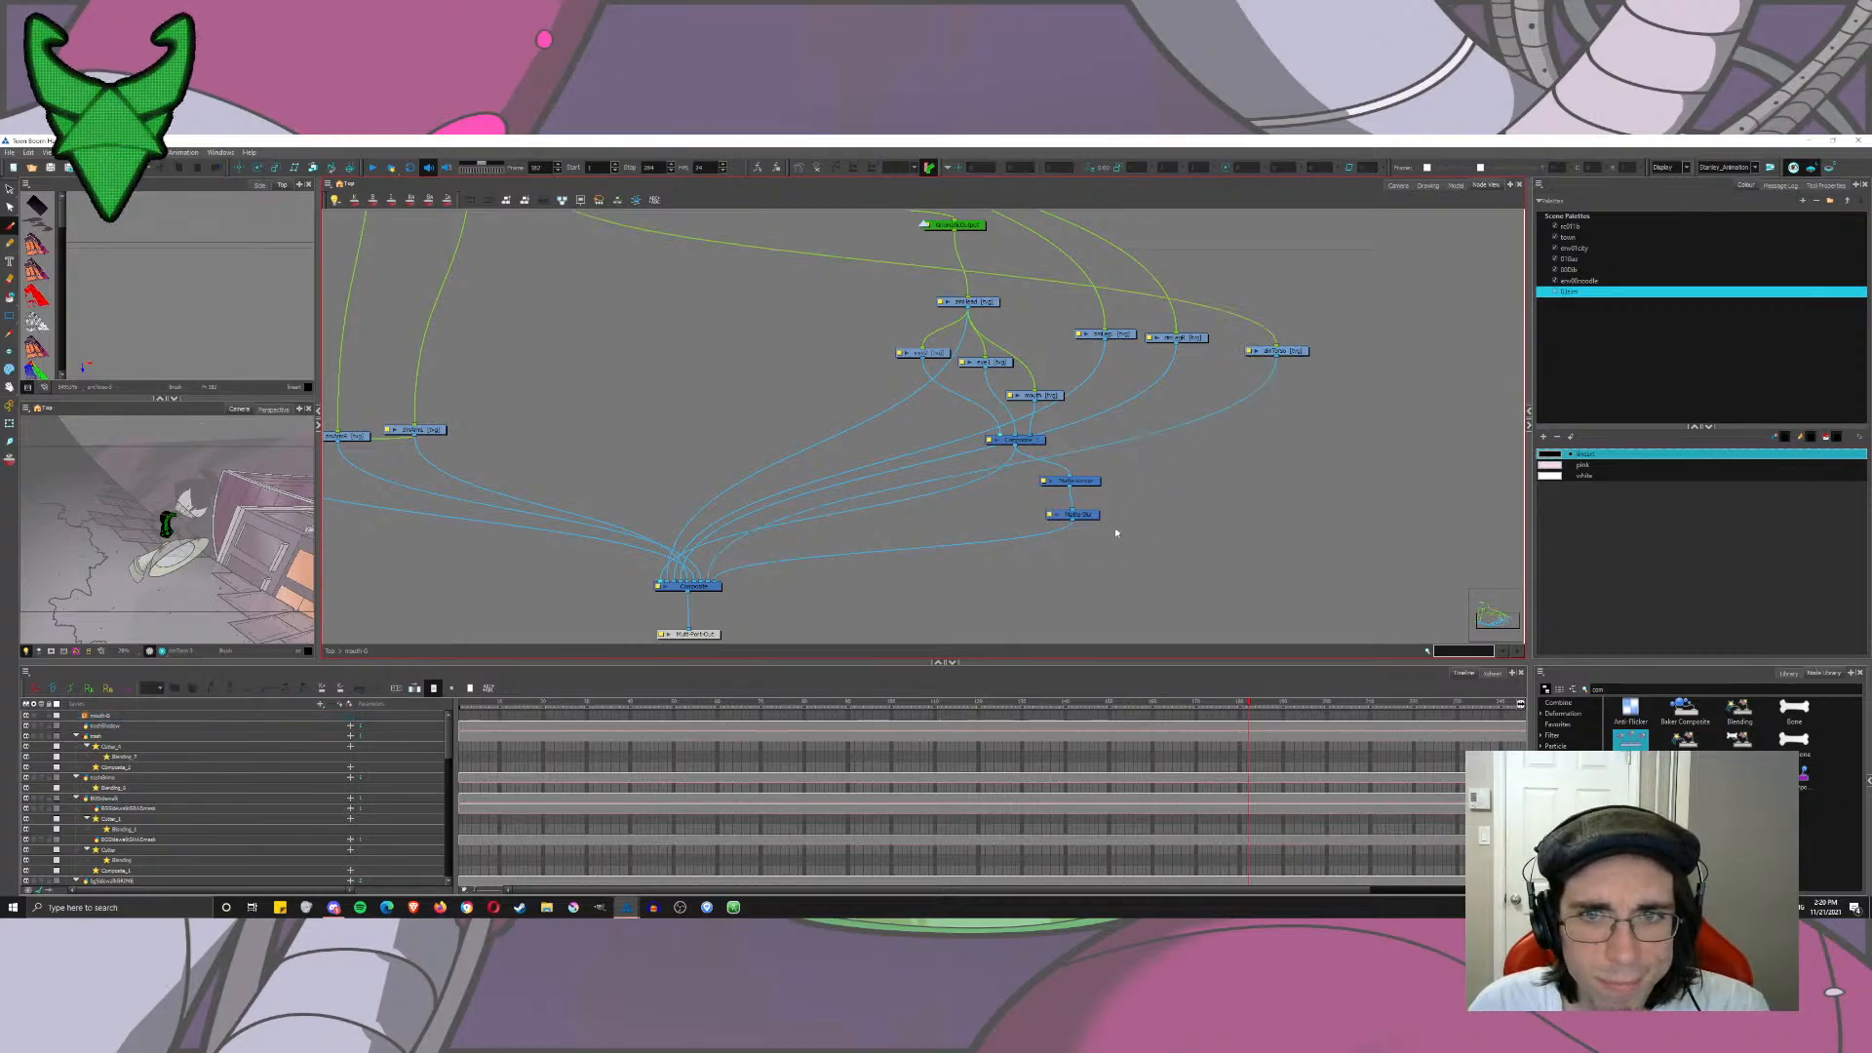
Step: Add three vector drawing layers named eyemask, eyemask_2 and mouthmask
{"action": "left_click", "coordinate": [340, 703]}
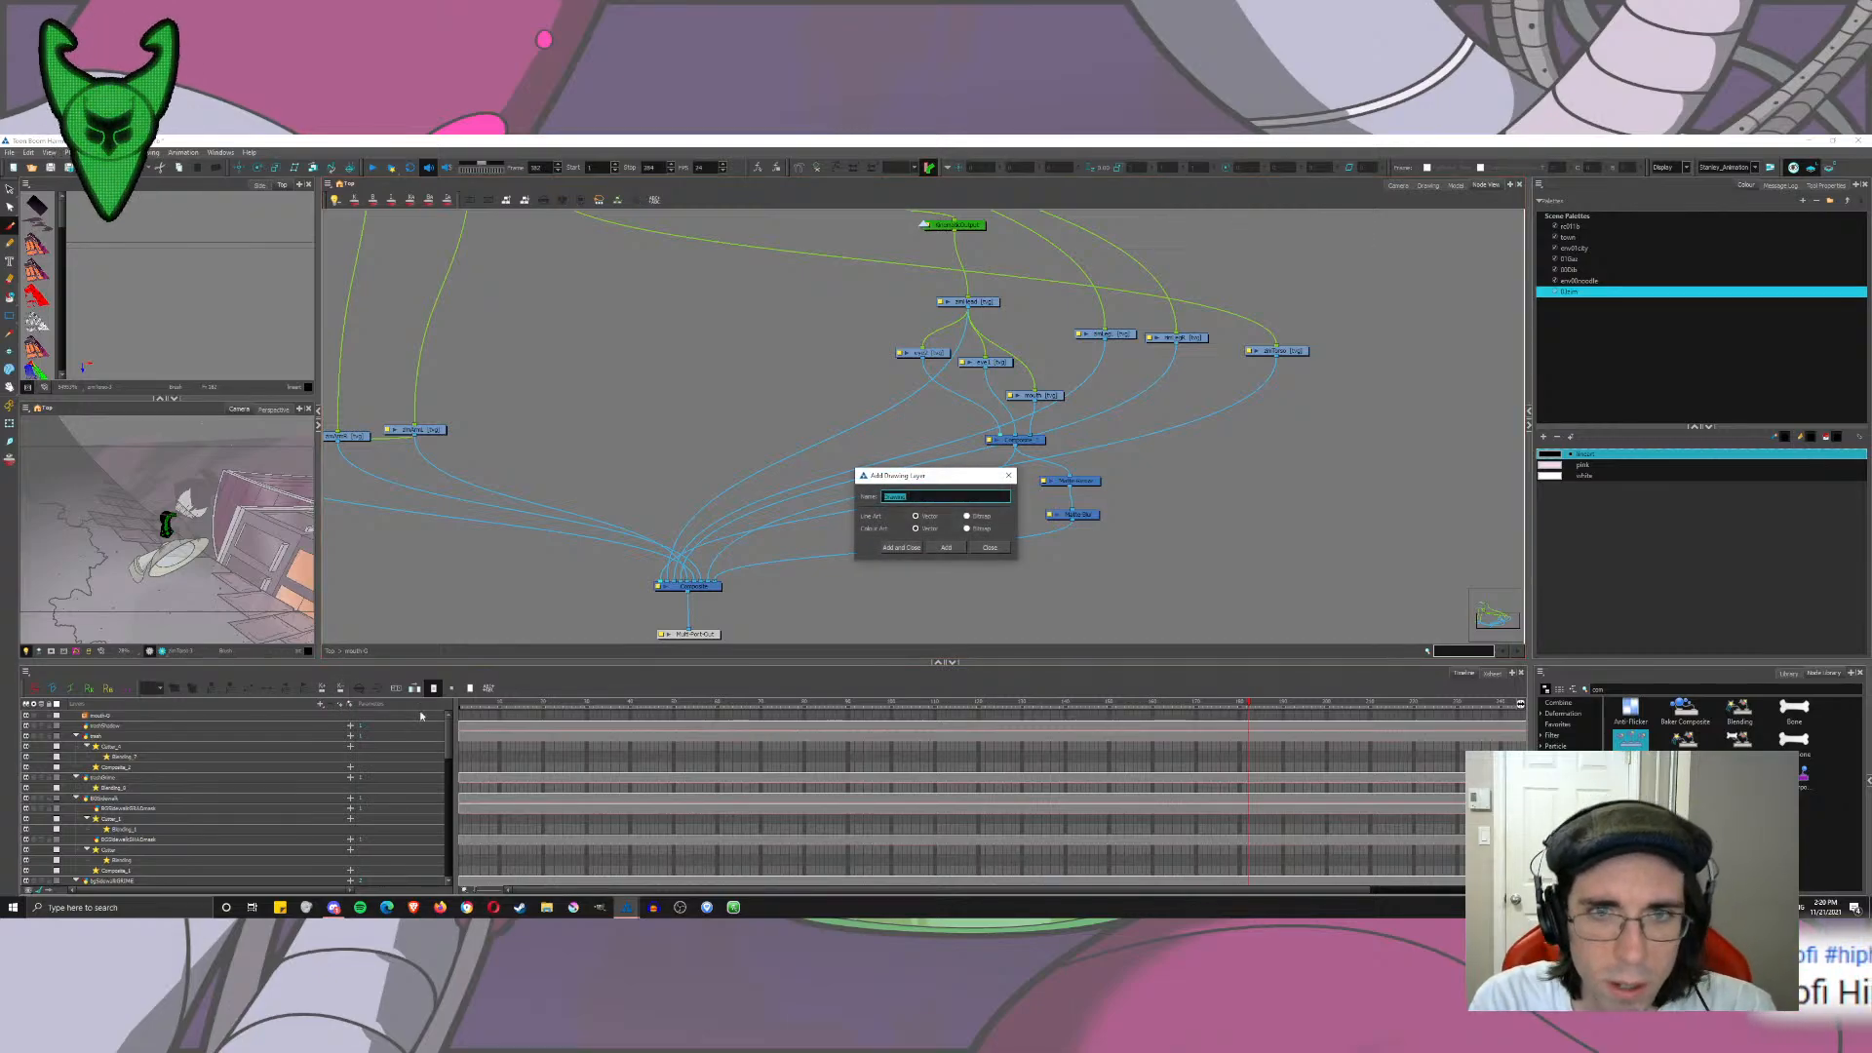
{"action": "type", "text": "eyemask"}
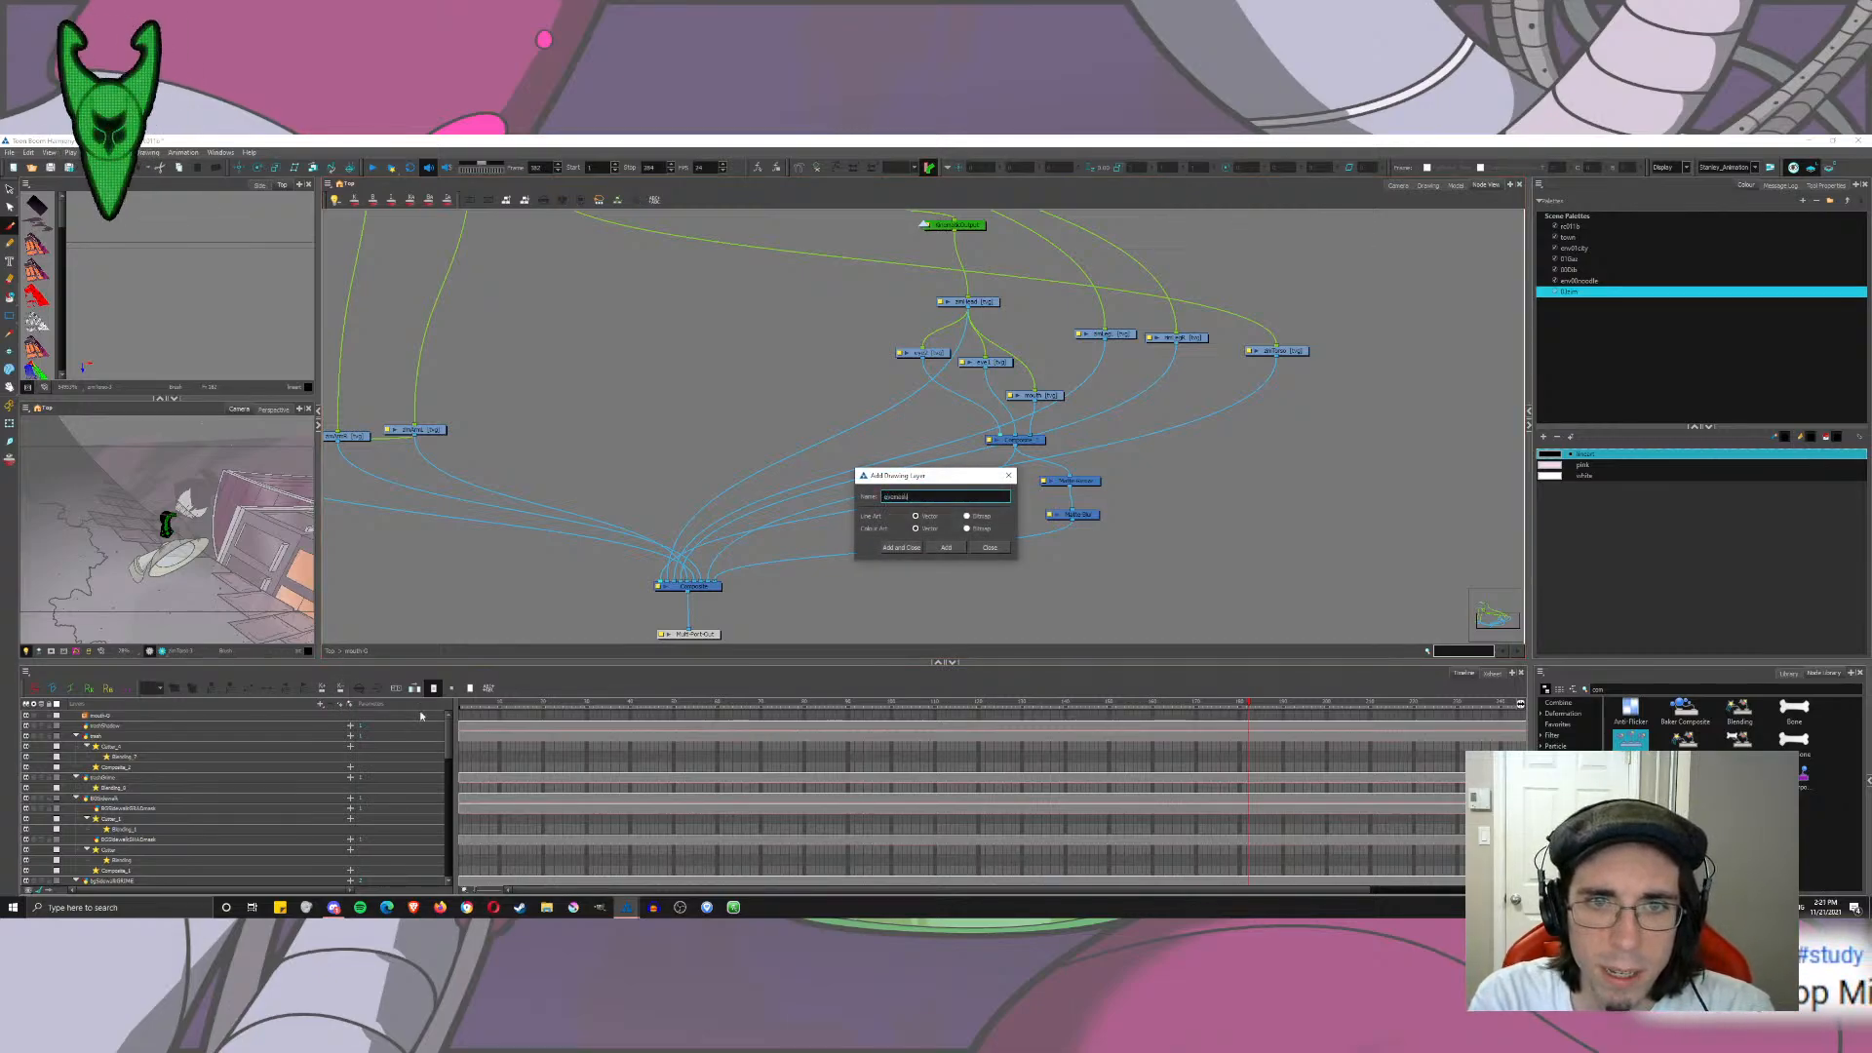
{"action": "key", "text": "Return"}
{"action": "type", "text": "eyemas"}
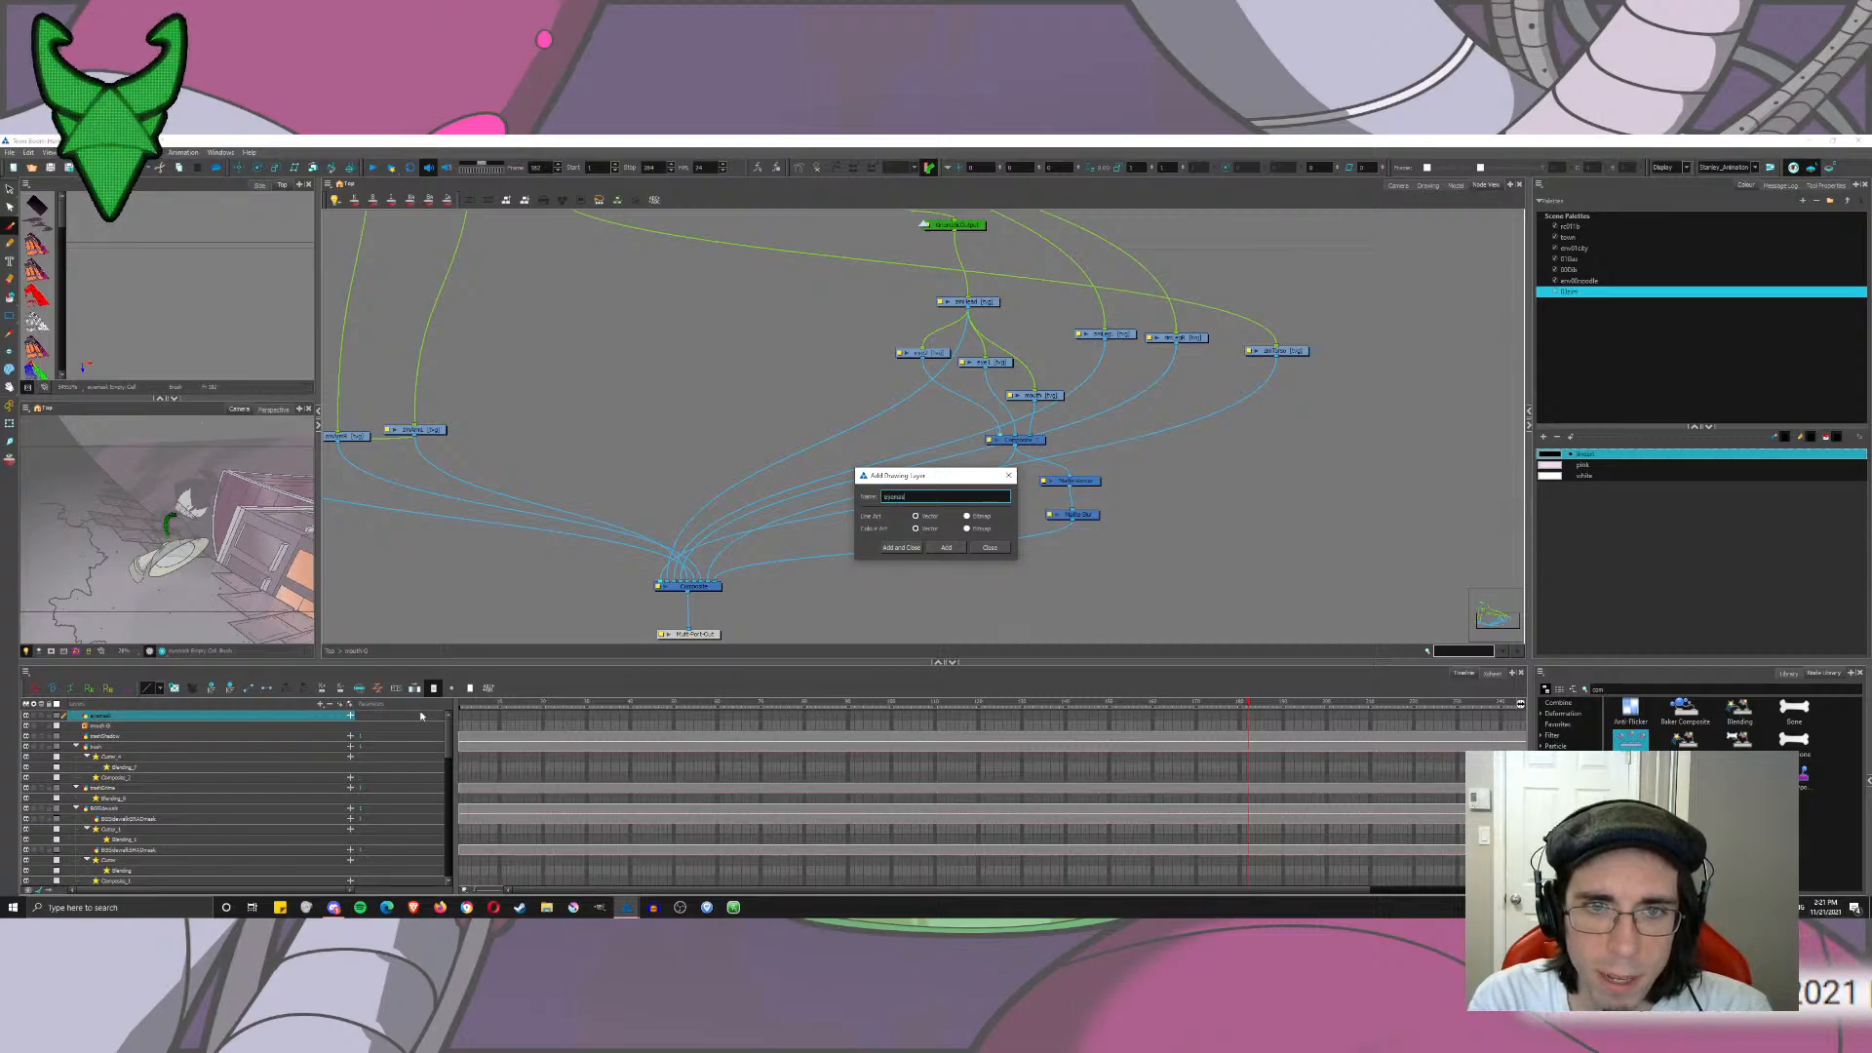
{"action": "type", "text": "k_2"}
{"action": "key", "text": "Return"}
{"action": "type", "text": "mouthmask"}
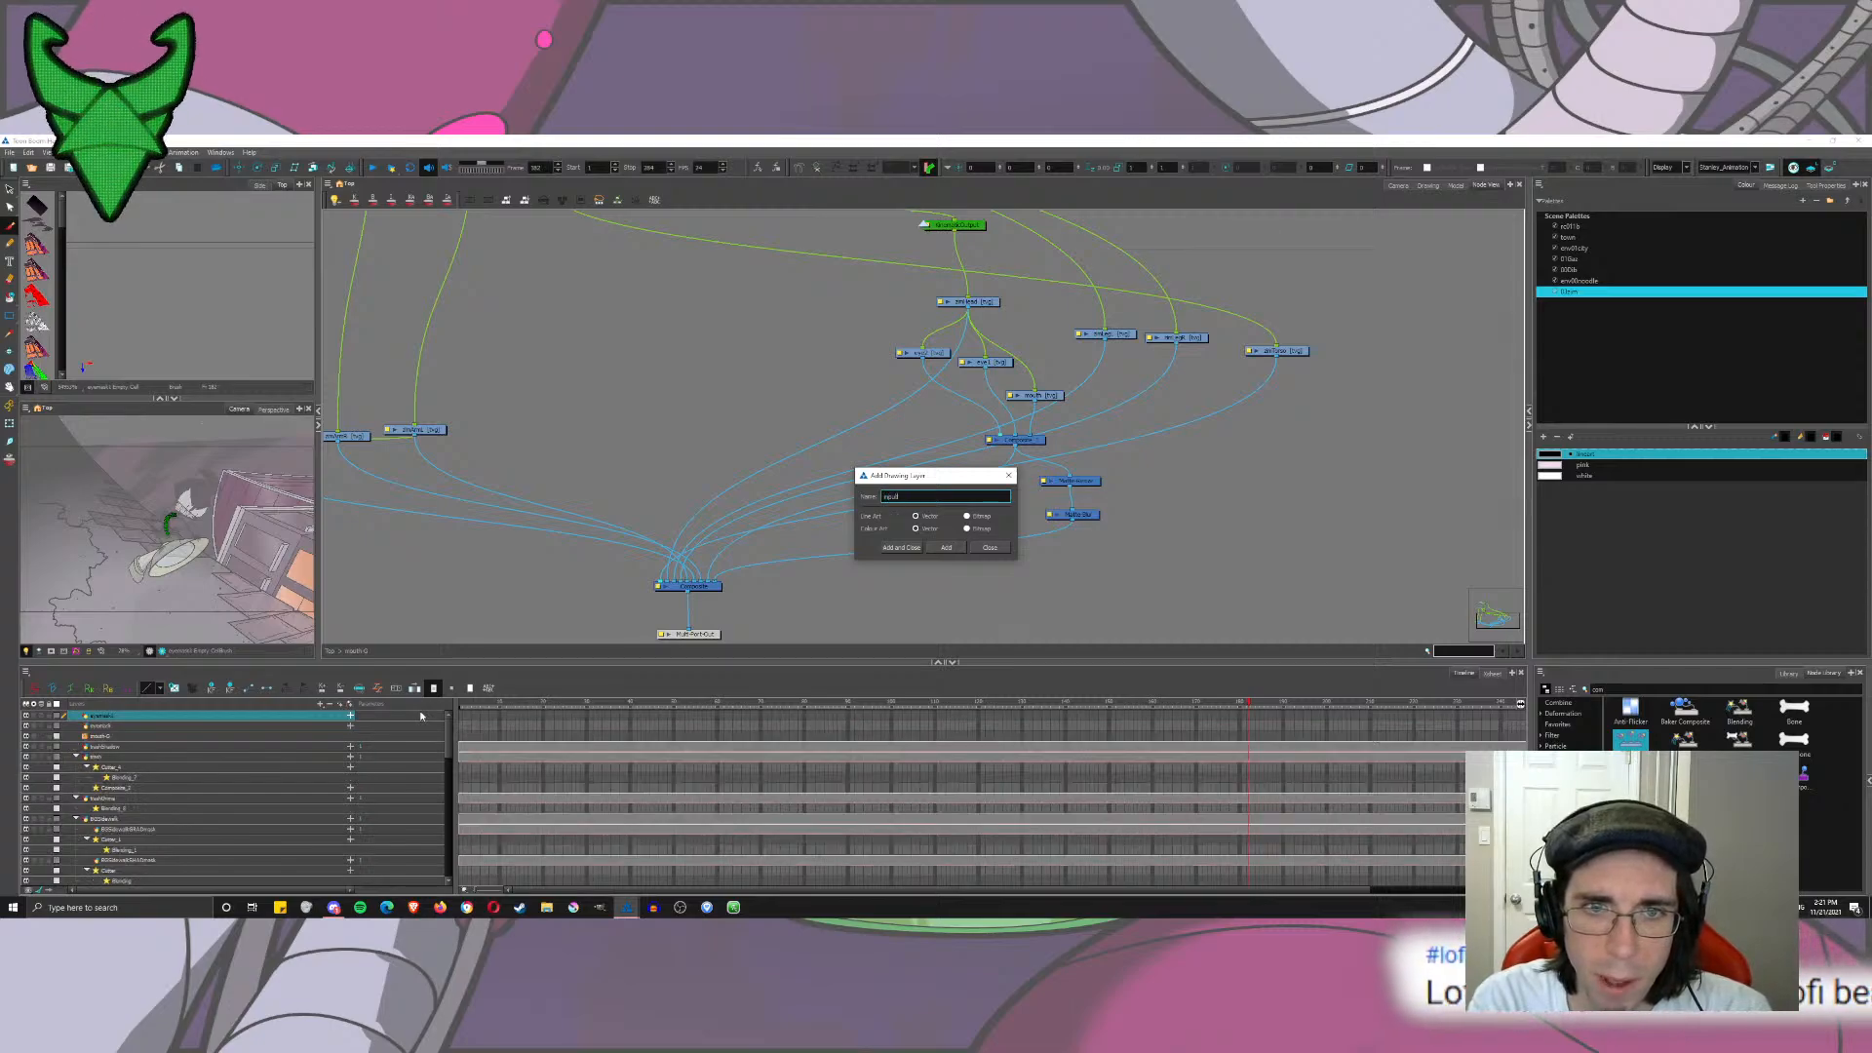
{"action": "key", "text": "Return"}
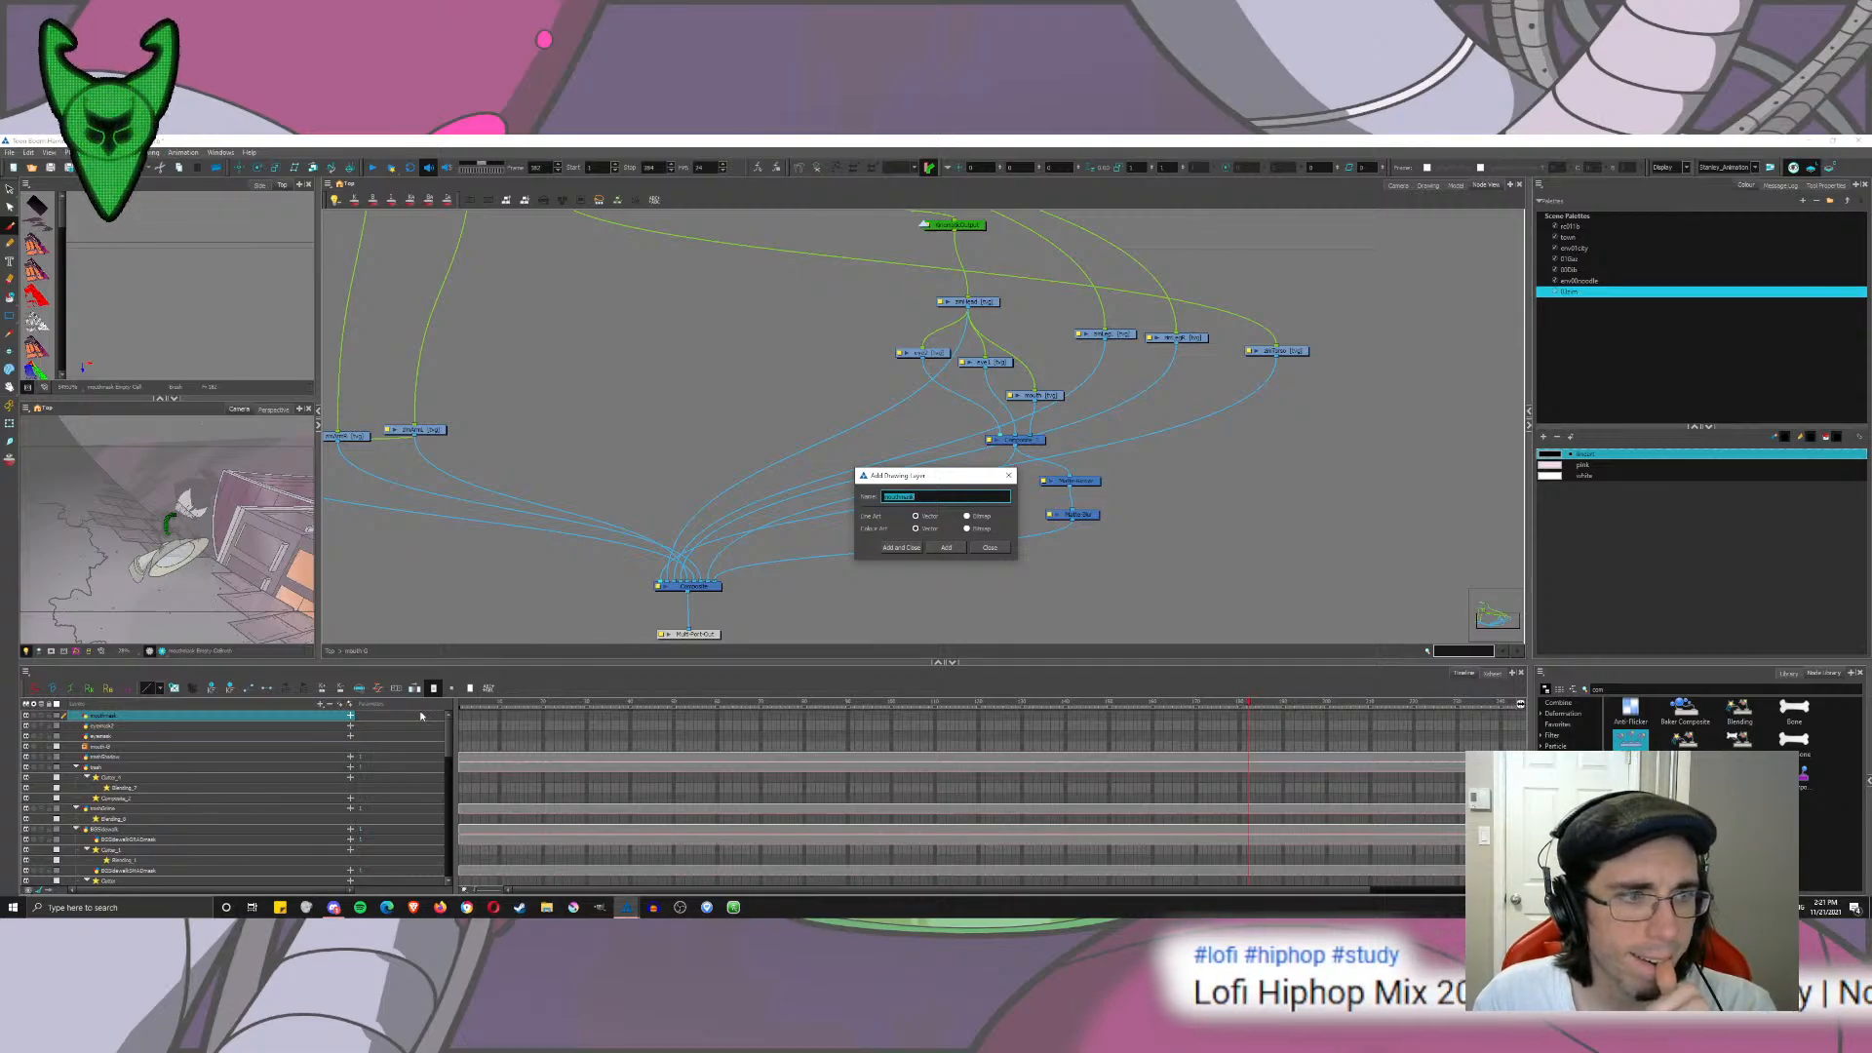
{"action": "left_click", "coordinate": [996, 550]}
Step: Cut the three new mask drawing nodes from the scene's top level and paste them inside the character group
{"action": "left_click_drag", "start_coordinate": [683, 364], "coordinate": [923, 614]}
{"action": "left_click_drag", "start_coordinate": [844, 473], "coordinate": [654, 233]}
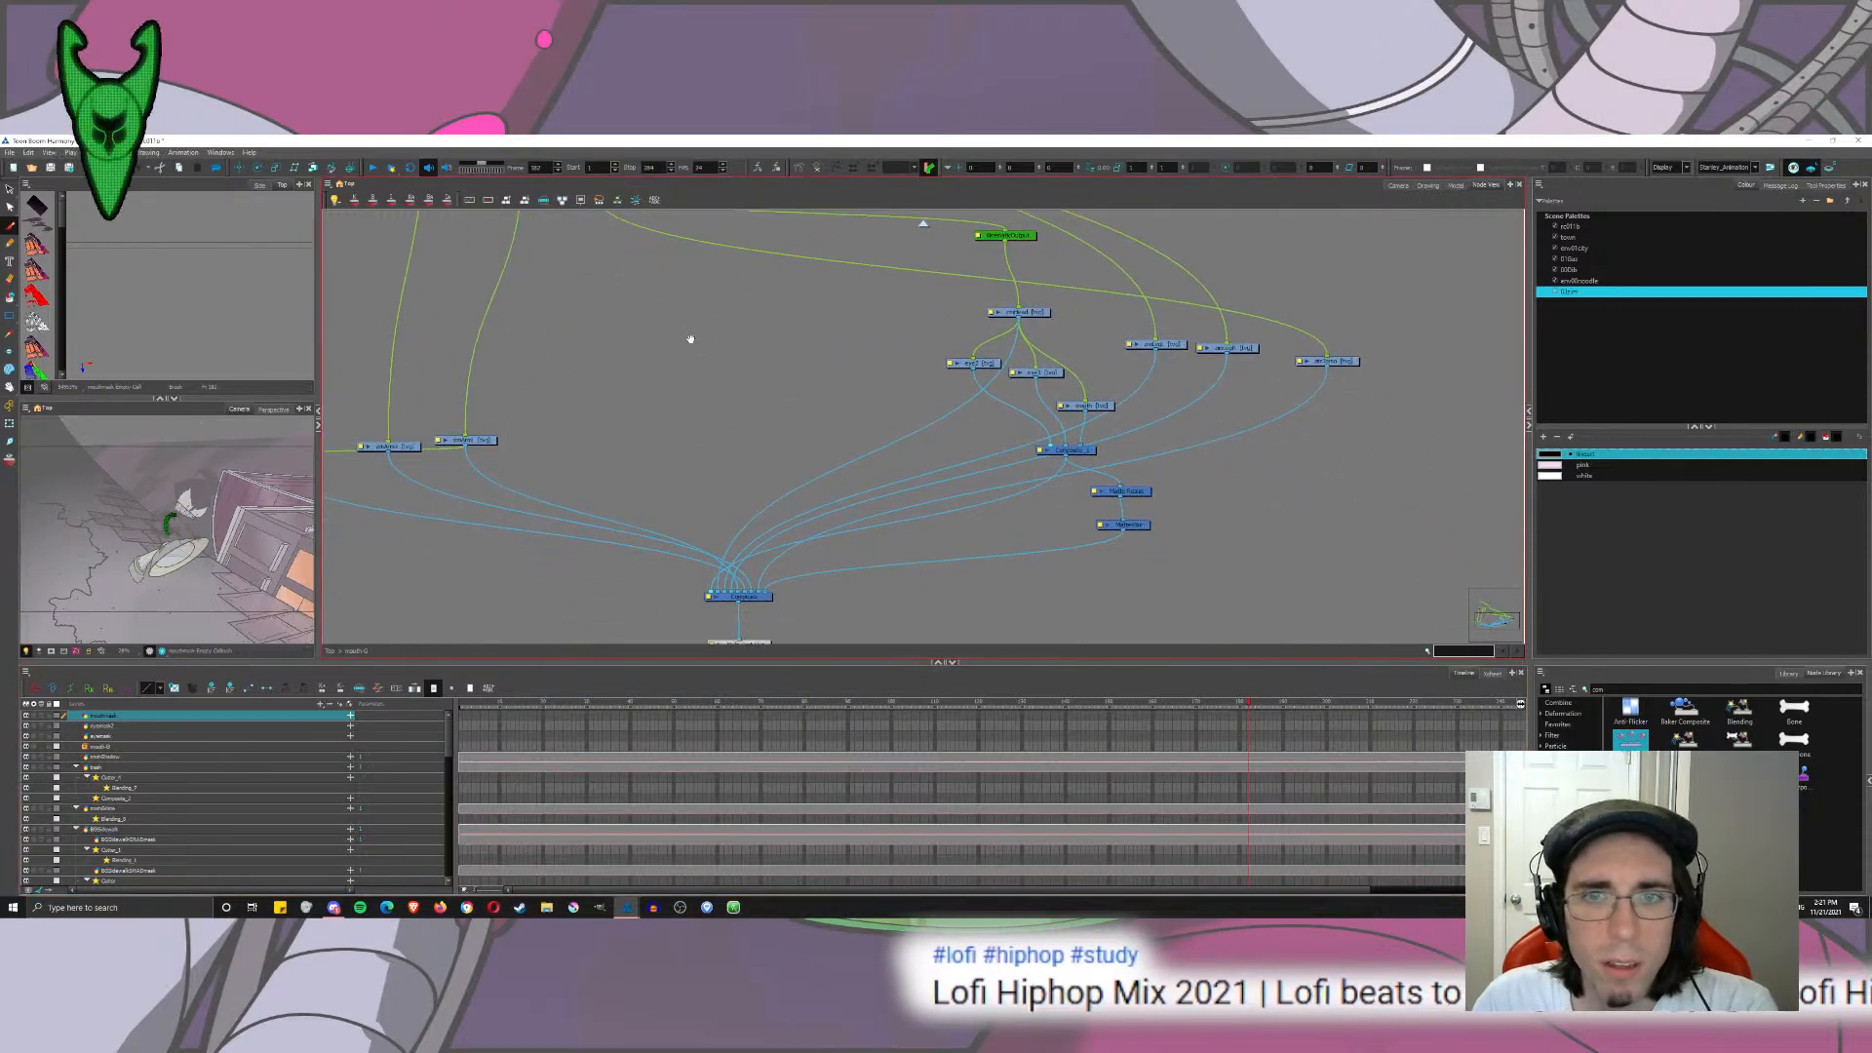
{"action": "left_click_drag", "start_coordinate": [892, 434], "coordinate": [900, 501]}
{"action": "left_click", "coordinate": [923, 225]}
{"action": "left_click_drag", "start_coordinate": [634, 409], "coordinate": [1322, 252]}
{"action": "left_click_drag", "start_coordinate": [877, 375], "coordinate": [761, 419]}
{"action": "key", "text": "ctrl+x"}
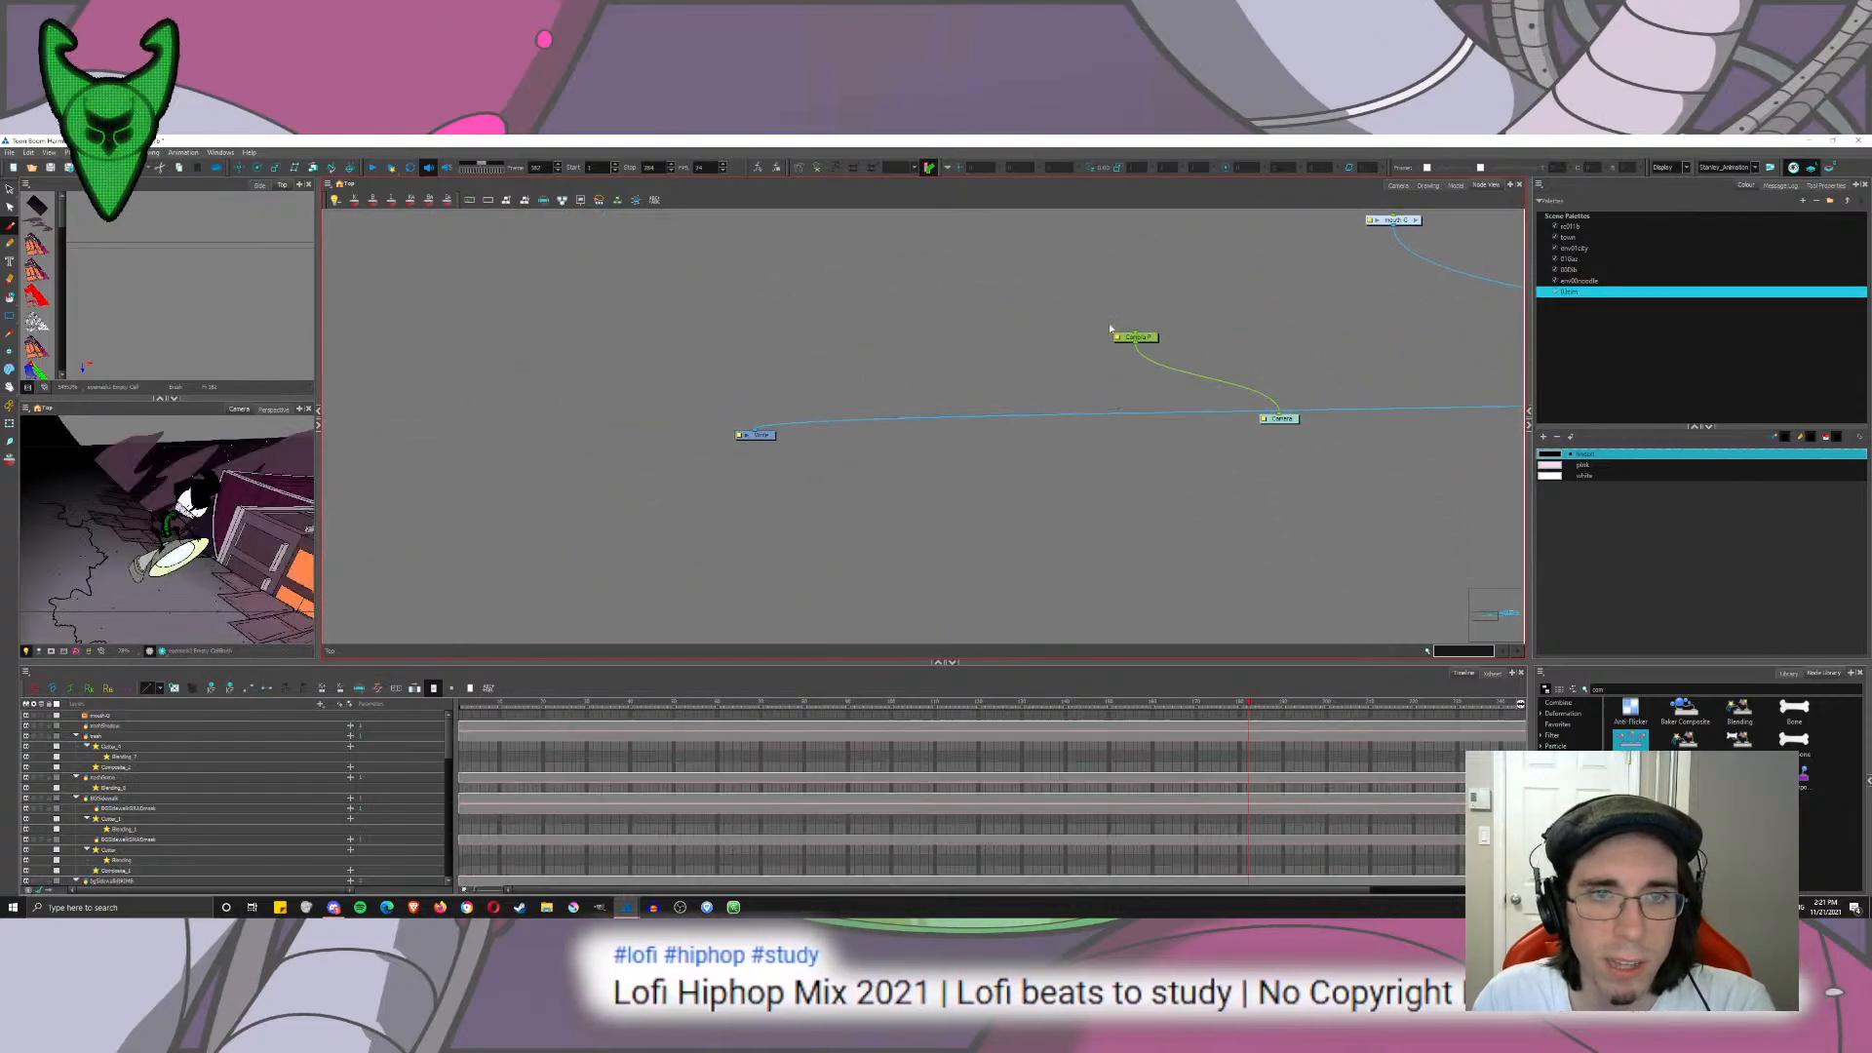
{"action": "left_click_drag", "start_coordinate": [1169, 325], "coordinate": [781, 439]}
{"action": "left_click", "coordinate": [1014, 335]}
{"action": "left_click", "coordinate": [1026, 335]}
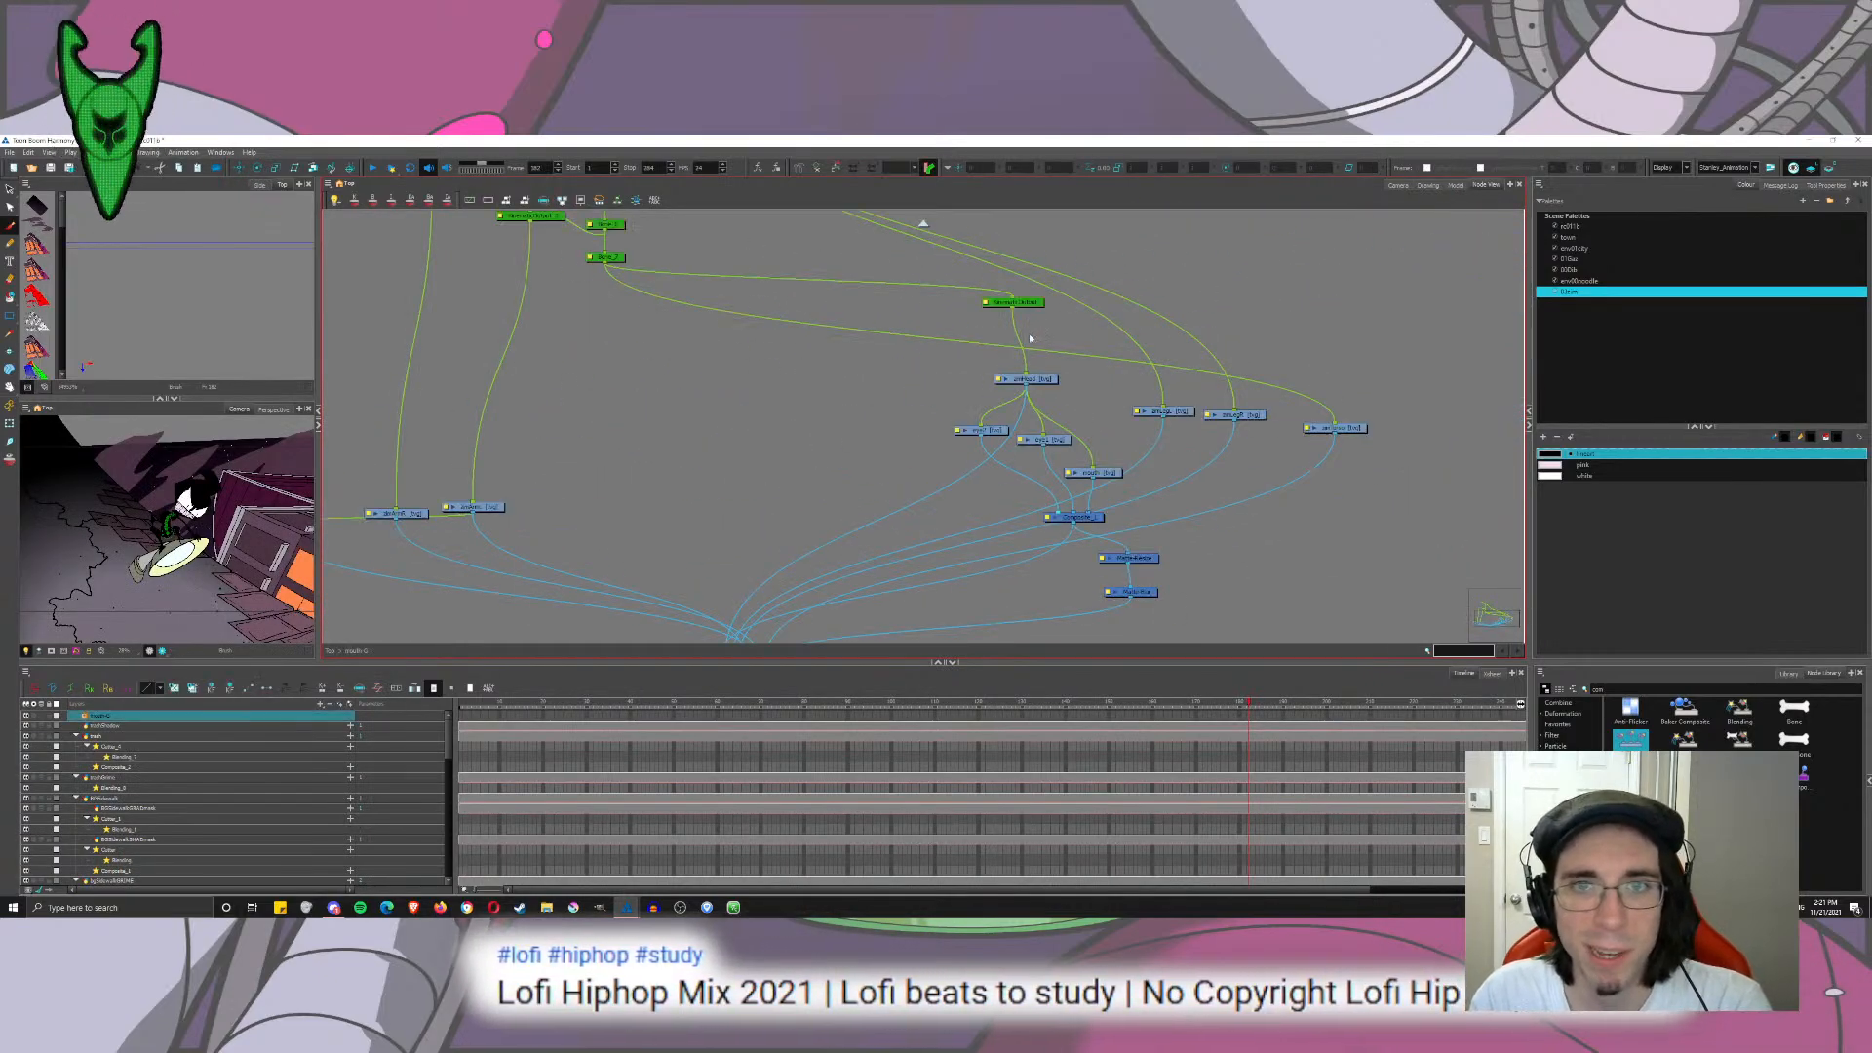
{"action": "left_click", "coordinate": [1361, 315]}
{"action": "key", "text": "ctrl+v"}
Step: Spread the three mask drawing nodes out in the empty area beside the limb and torso drawing nodes
{"action": "left_click_drag", "start_coordinate": [1309, 324], "coordinate": [1153, 435]}
{"action": "left_click", "coordinate": [1020, 267]}
{"action": "left_click_drag", "start_coordinate": [1121, 243], "coordinate": [1202, 449]}
{"action": "left_click_drag", "start_coordinate": [1112, 244], "coordinate": [1318, 482]}
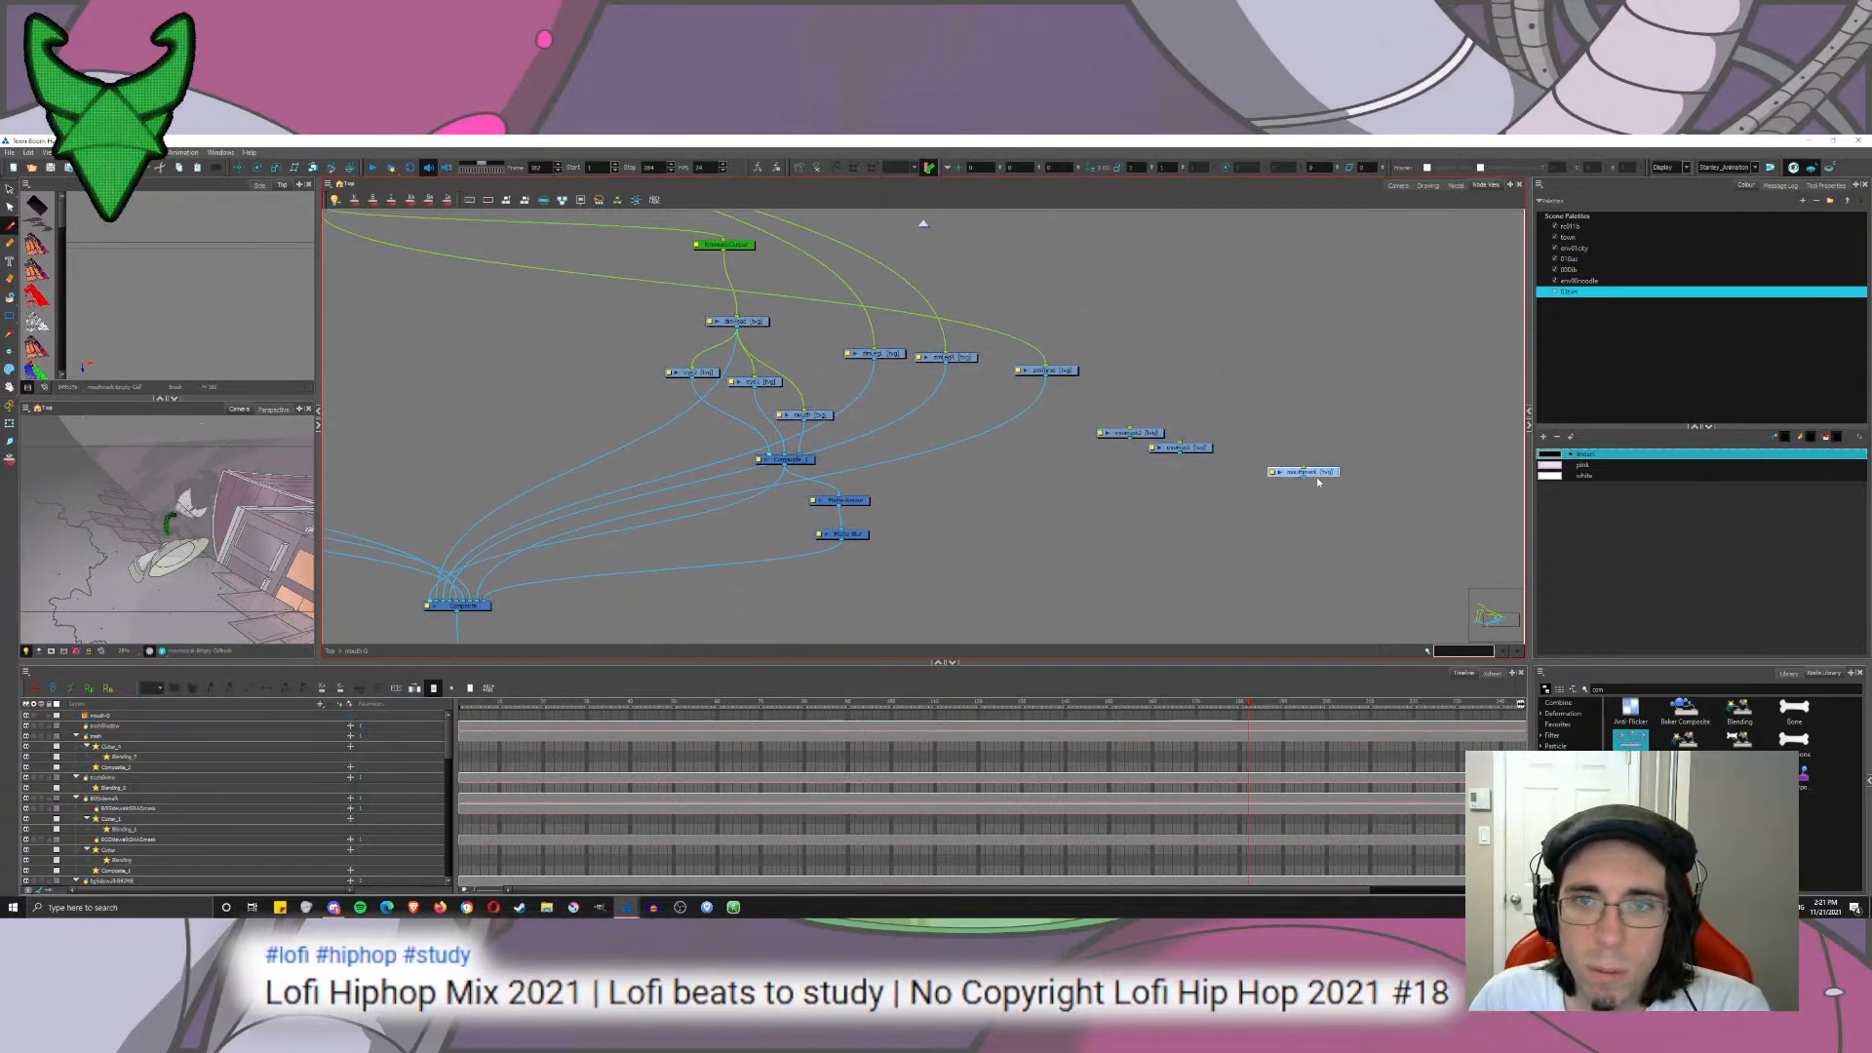
Step: Add a Cutter node from the library and wire it between one eye drawing and the face composite
{"action": "left_click", "coordinate": [1375, 512]}
{"action": "double_click", "coordinate": [1638, 688]}
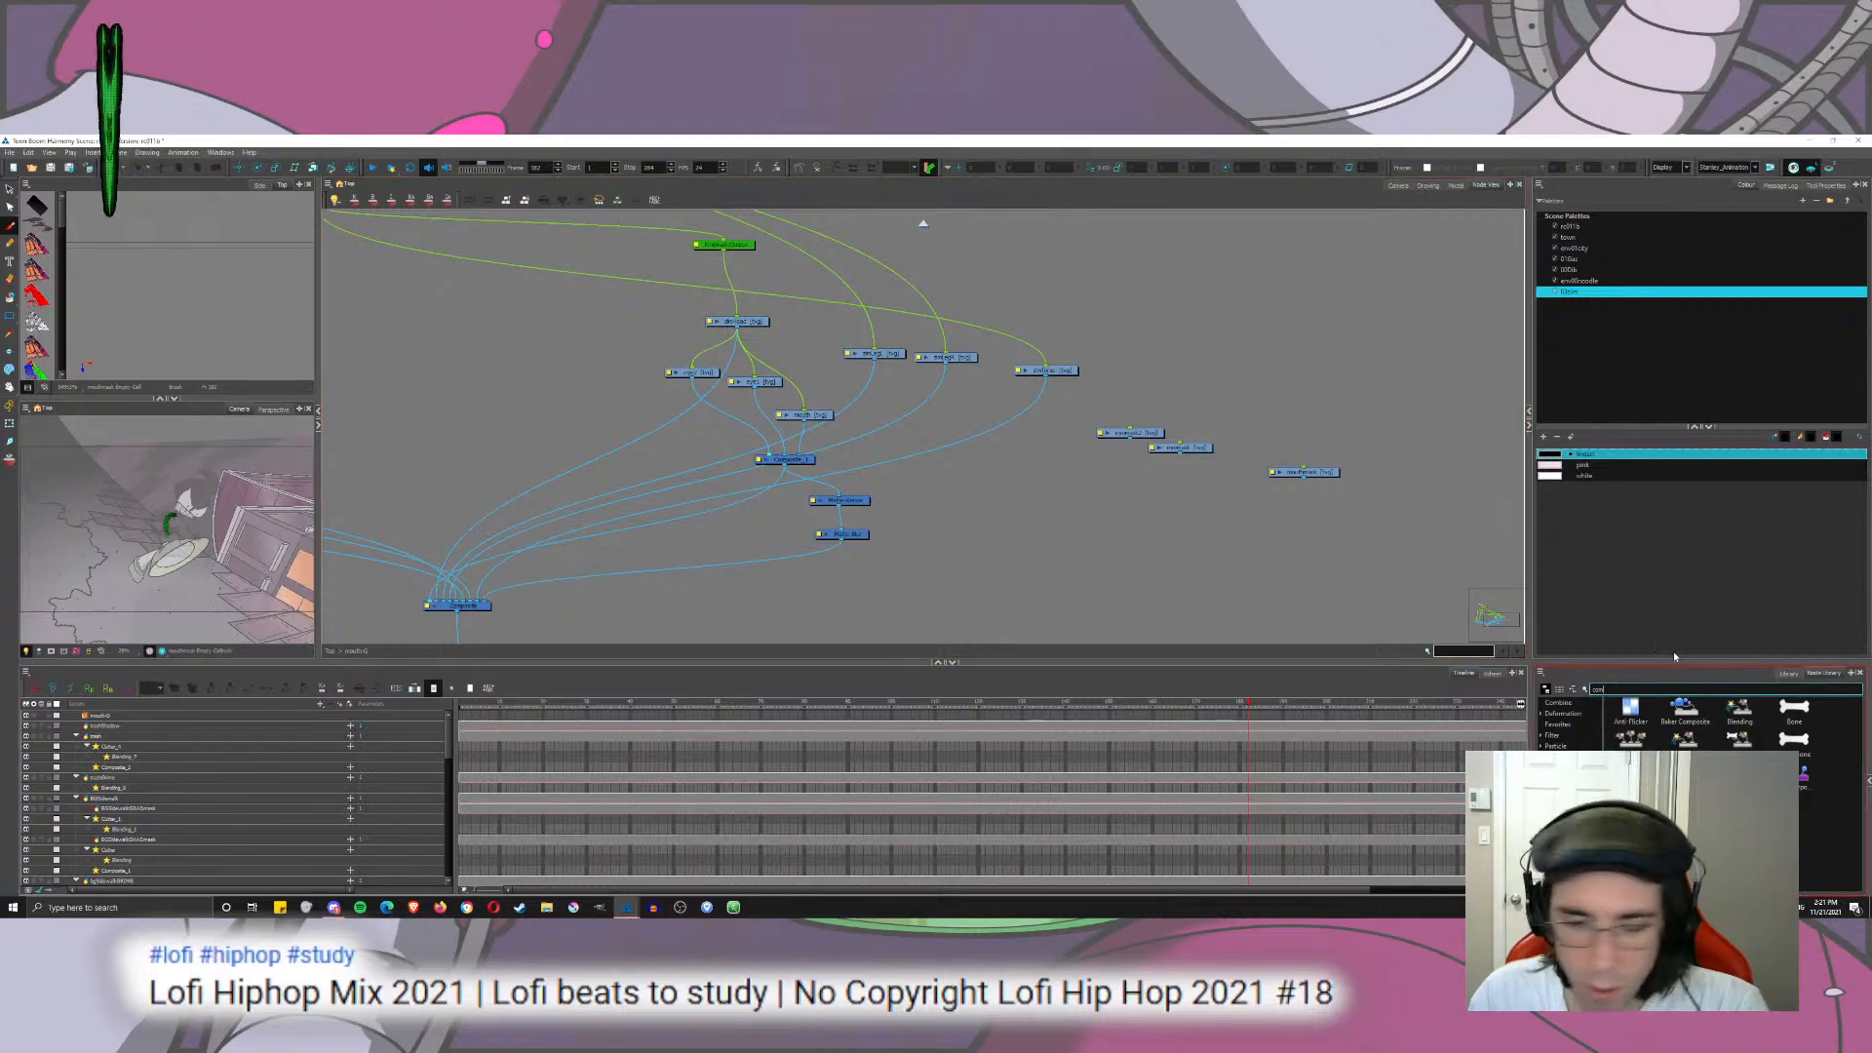
{"action": "type", "text": "cutte"}
{"action": "left_click_drag", "start_coordinate": [1630, 712], "coordinate": [997, 460]}
{"action": "left_click_drag", "start_coordinate": [1638, 688], "coordinate": [1334, 662]}
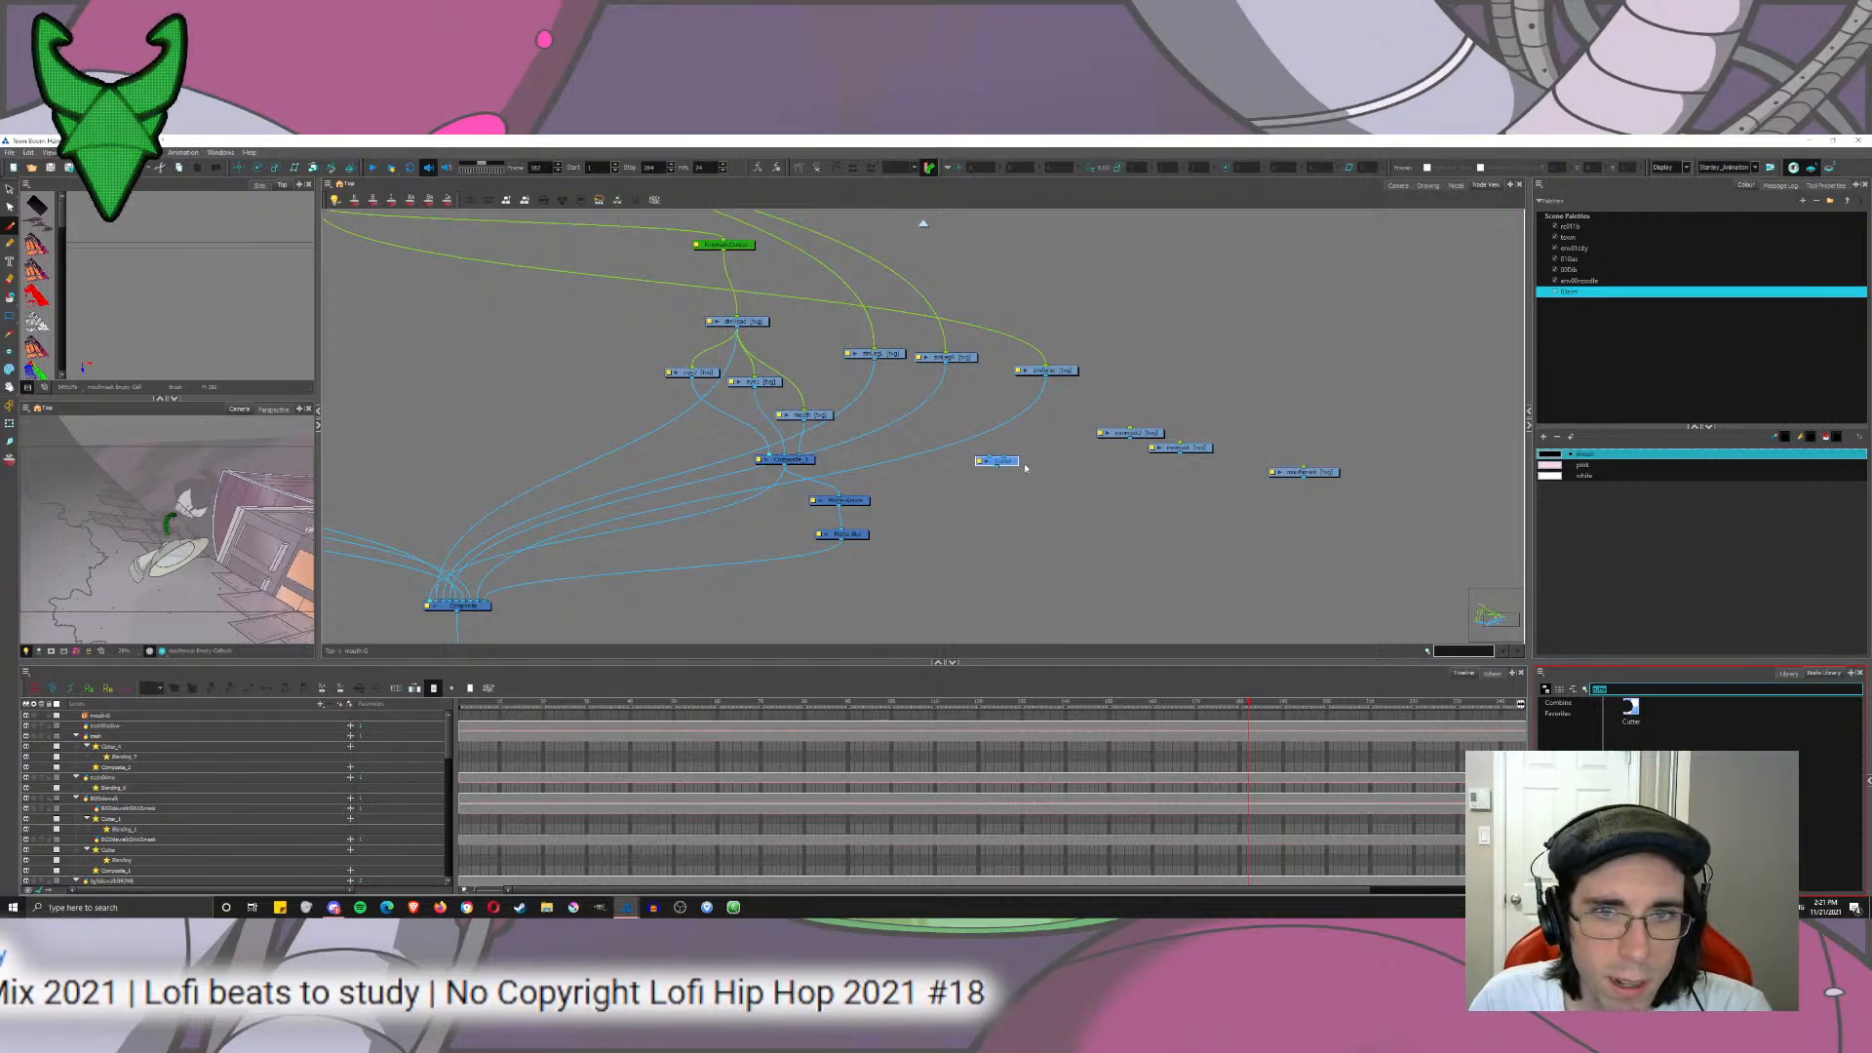
{"action": "left_click_drag", "start_coordinate": [1000, 460], "coordinate": [709, 436]}
{"action": "left_click", "coordinate": [752, 403]}
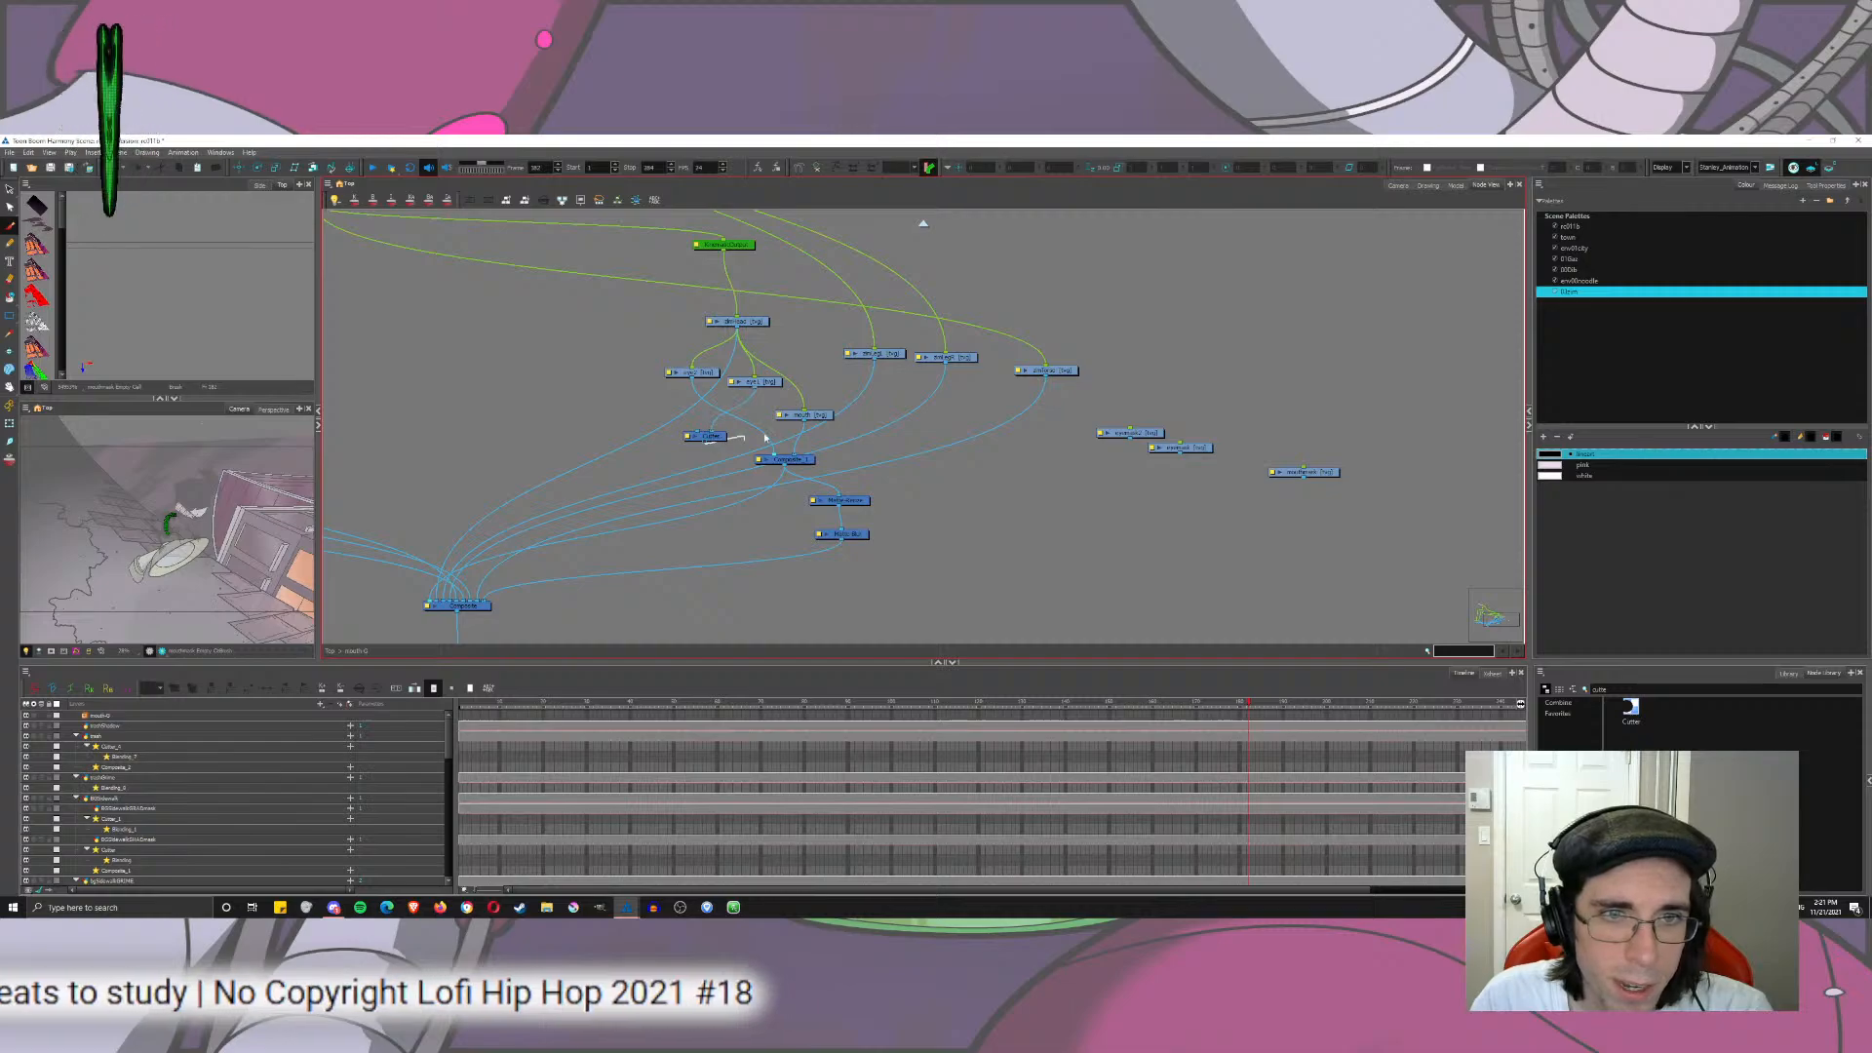
{"action": "left_click_drag", "start_coordinate": [707, 442], "coordinate": [785, 457]}
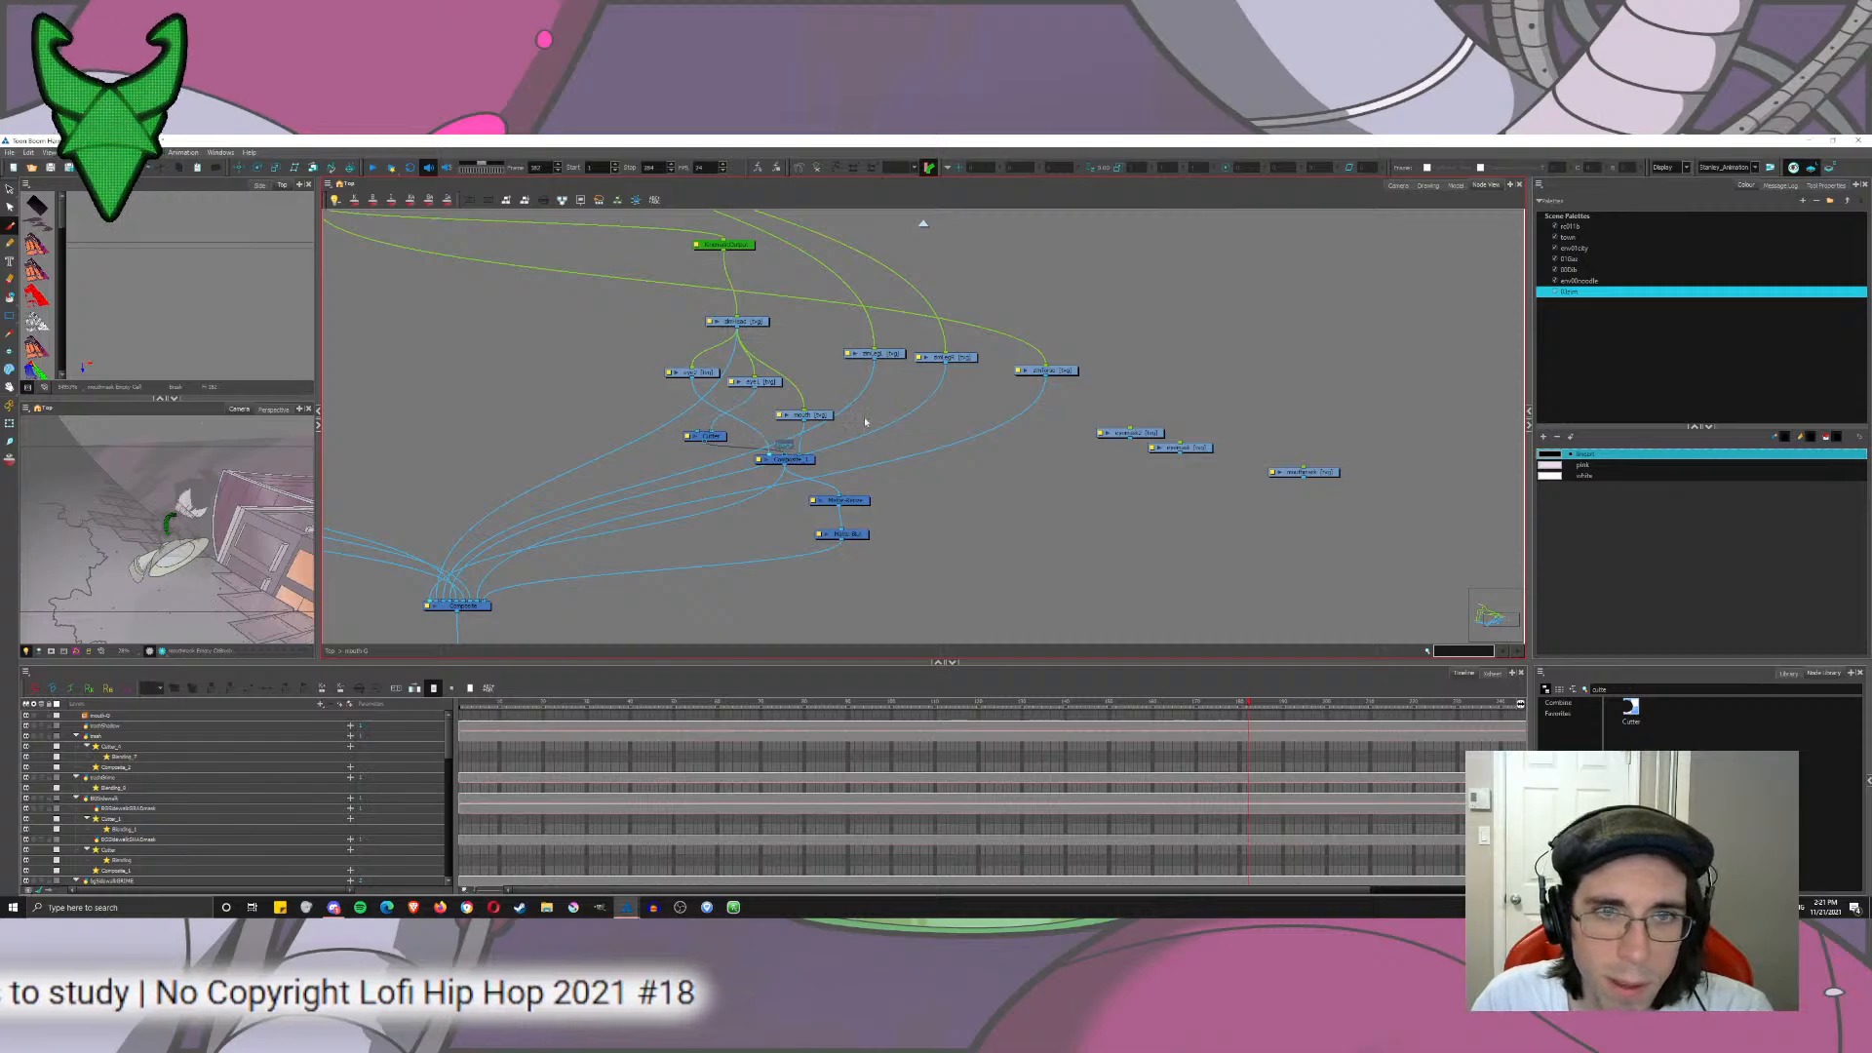
Step: Duplicate the cutter twice and wire one copy between the mouth drawing and the face composite
{"action": "left_click", "coordinate": [710, 437]}
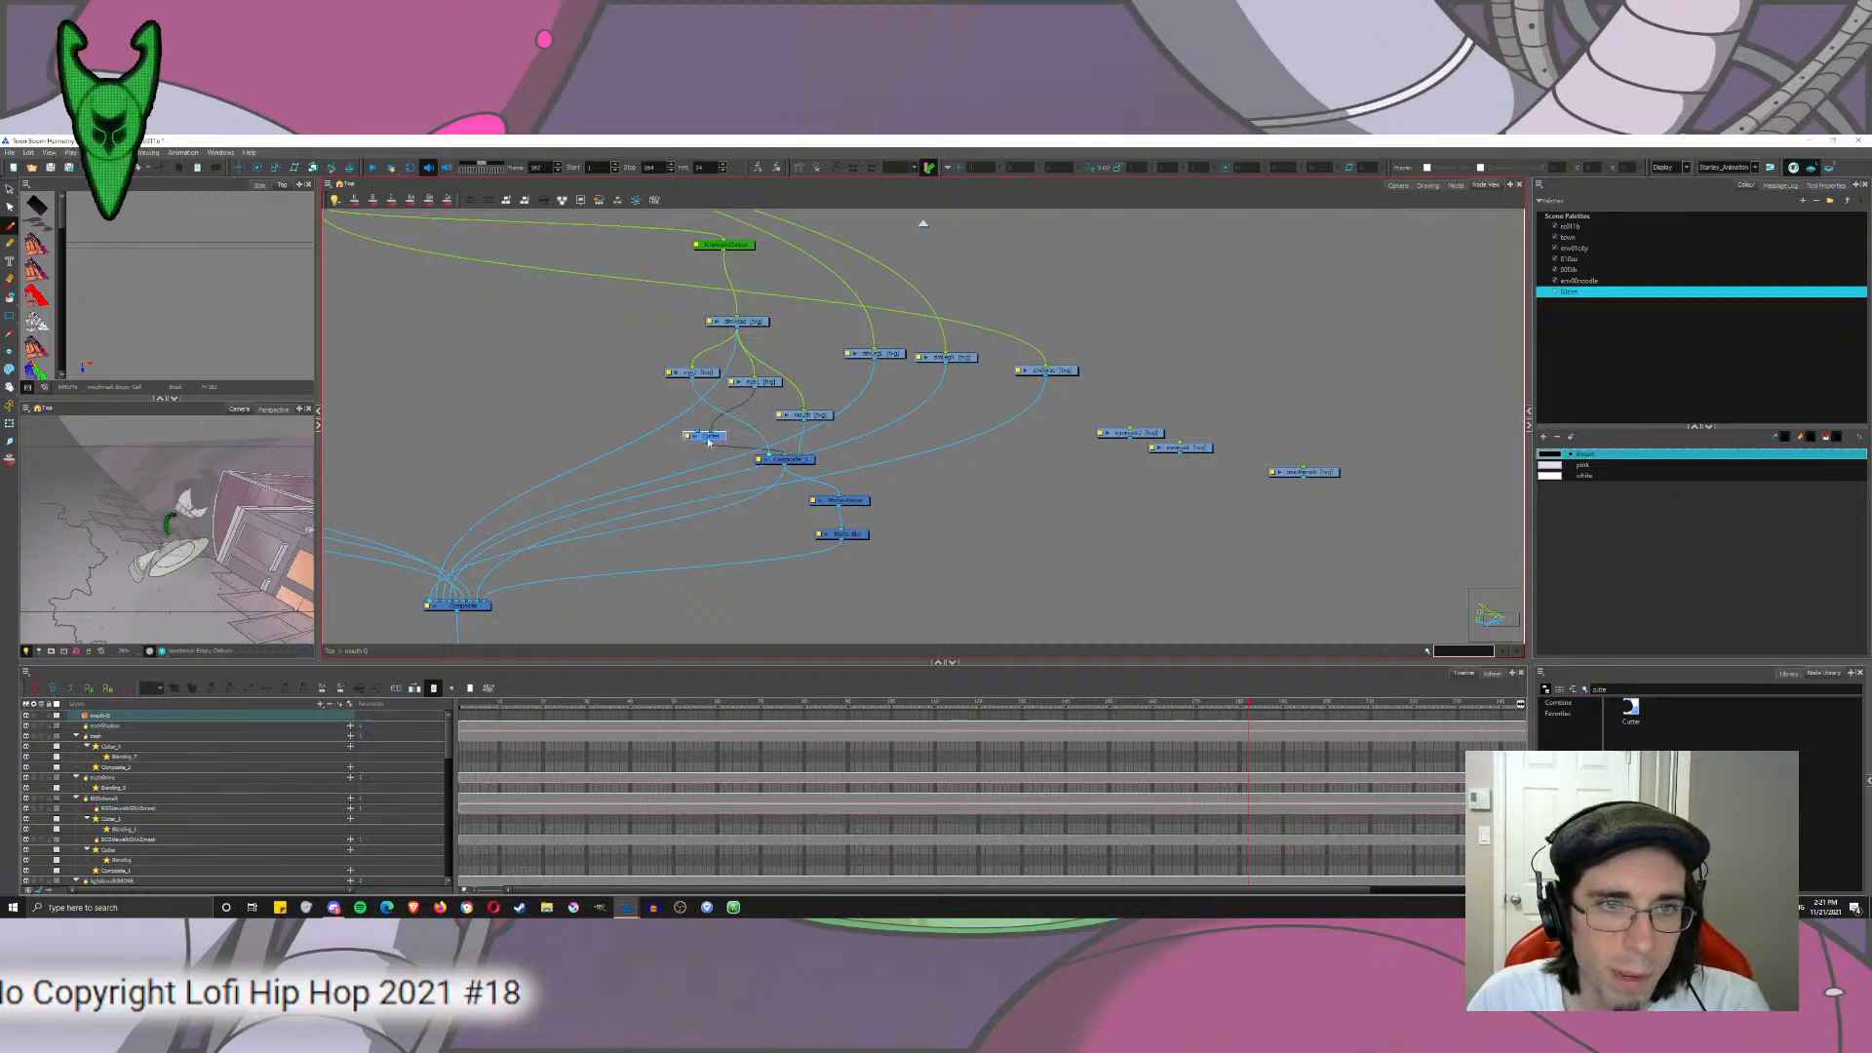
{"action": "key", "text": "ctrl+c"}
{"action": "key", "text": "ctrl+v"}
{"action": "key", "text": "ctrl+v"}
{"action": "left_click_drag", "start_coordinate": [613, 421], "coordinate": [828, 446]}
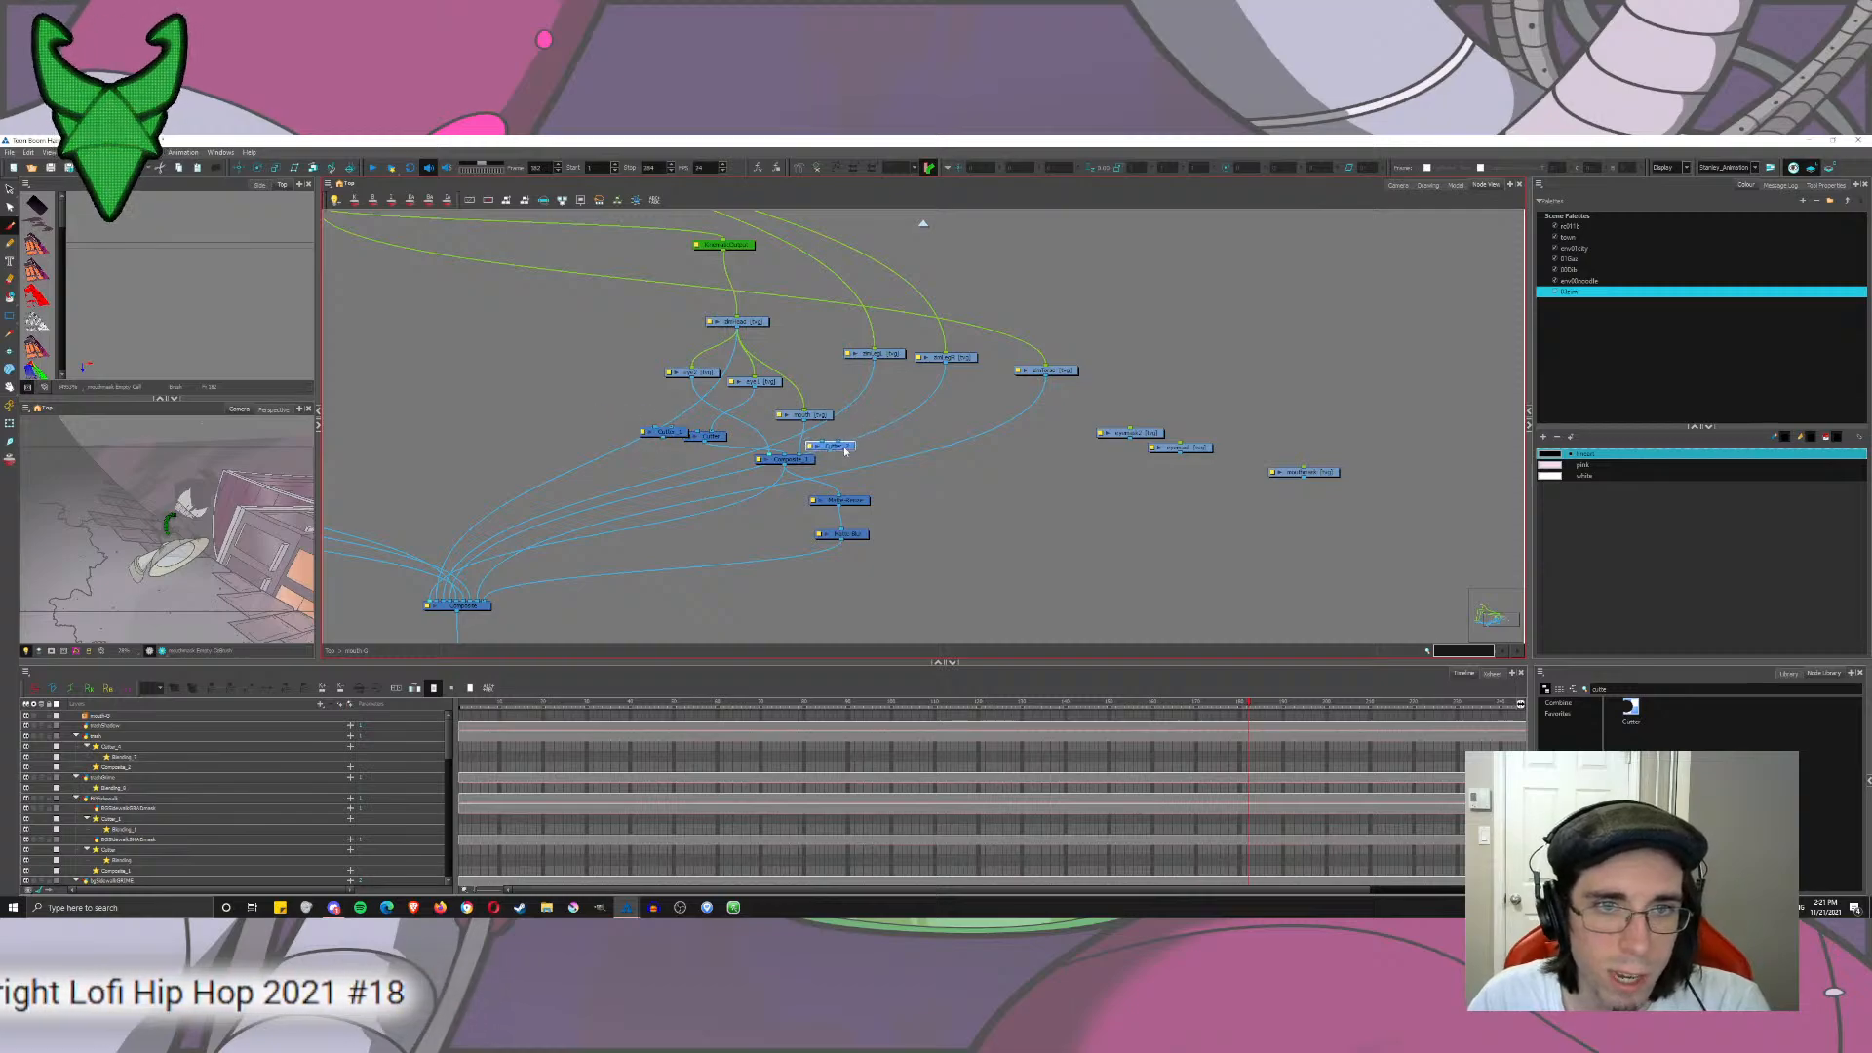
{"action": "mouse_move", "coordinate": [813, 382]}
{"action": "left_mouse_down"}
{"action": "mouse_move", "coordinate": [833, 441]}
{"action": "mouse_move", "coordinate": [816, 388]}
{"action": "mouse_move", "coordinate": [802, 454]}
{"action": "left_mouse_up"}
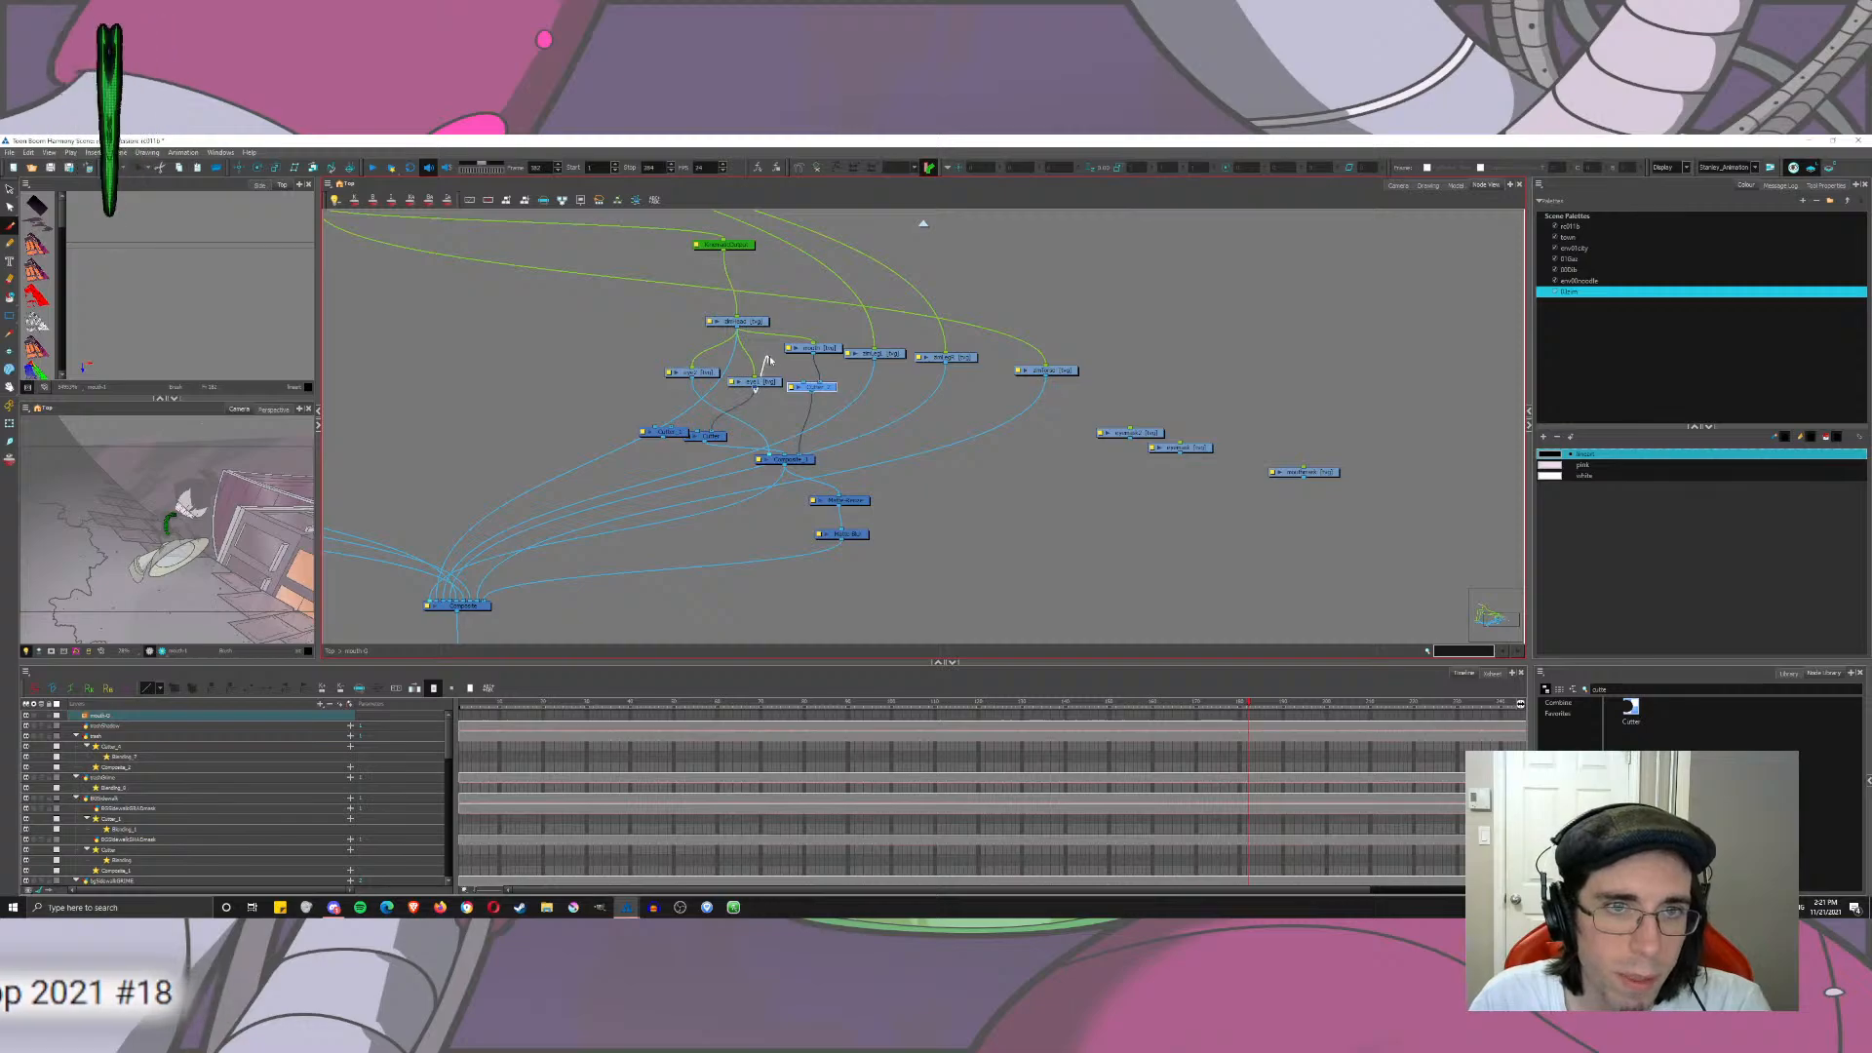
Step: Wire the remaining cutter between the other eye drawing and the face composite, lining the cutters up beneath the eyes and mouth
{"action": "left_click_drag", "start_coordinate": [755, 381], "coordinate": [754, 351]}
{"action": "mouse_move", "coordinate": [718, 434]}
{"action": "left_mouse_down"}
{"action": "mouse_move", "coordinate": [782, 399]}
{"action": "mouse_move", "coordinate": [681, 353]}
{"action": "mouse_move", "coordinate": [671, 428]}
{"action": "mouse_move", "coordinate": [771, 455]}
{"action": "left_mouse_up"}
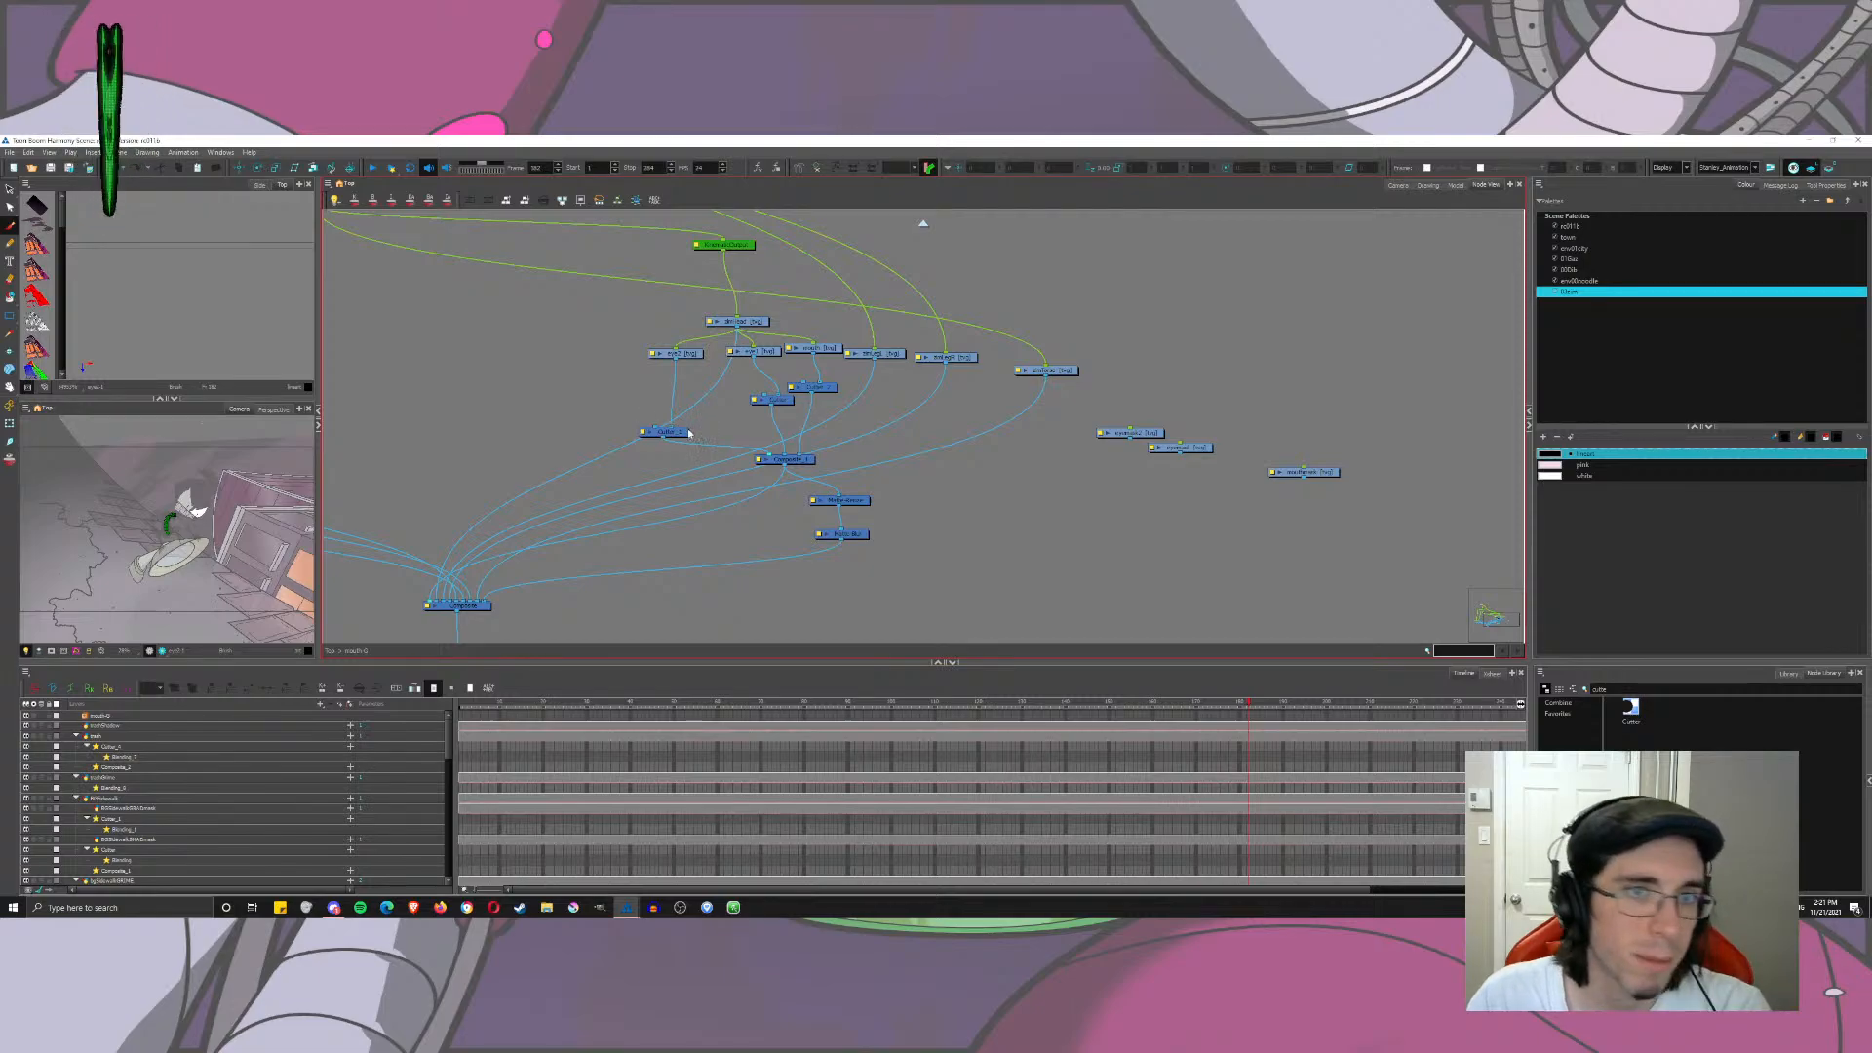
{"action": "left_click_drag", "start_coordinate": [688, 432], "coordinate": [736, 393]}
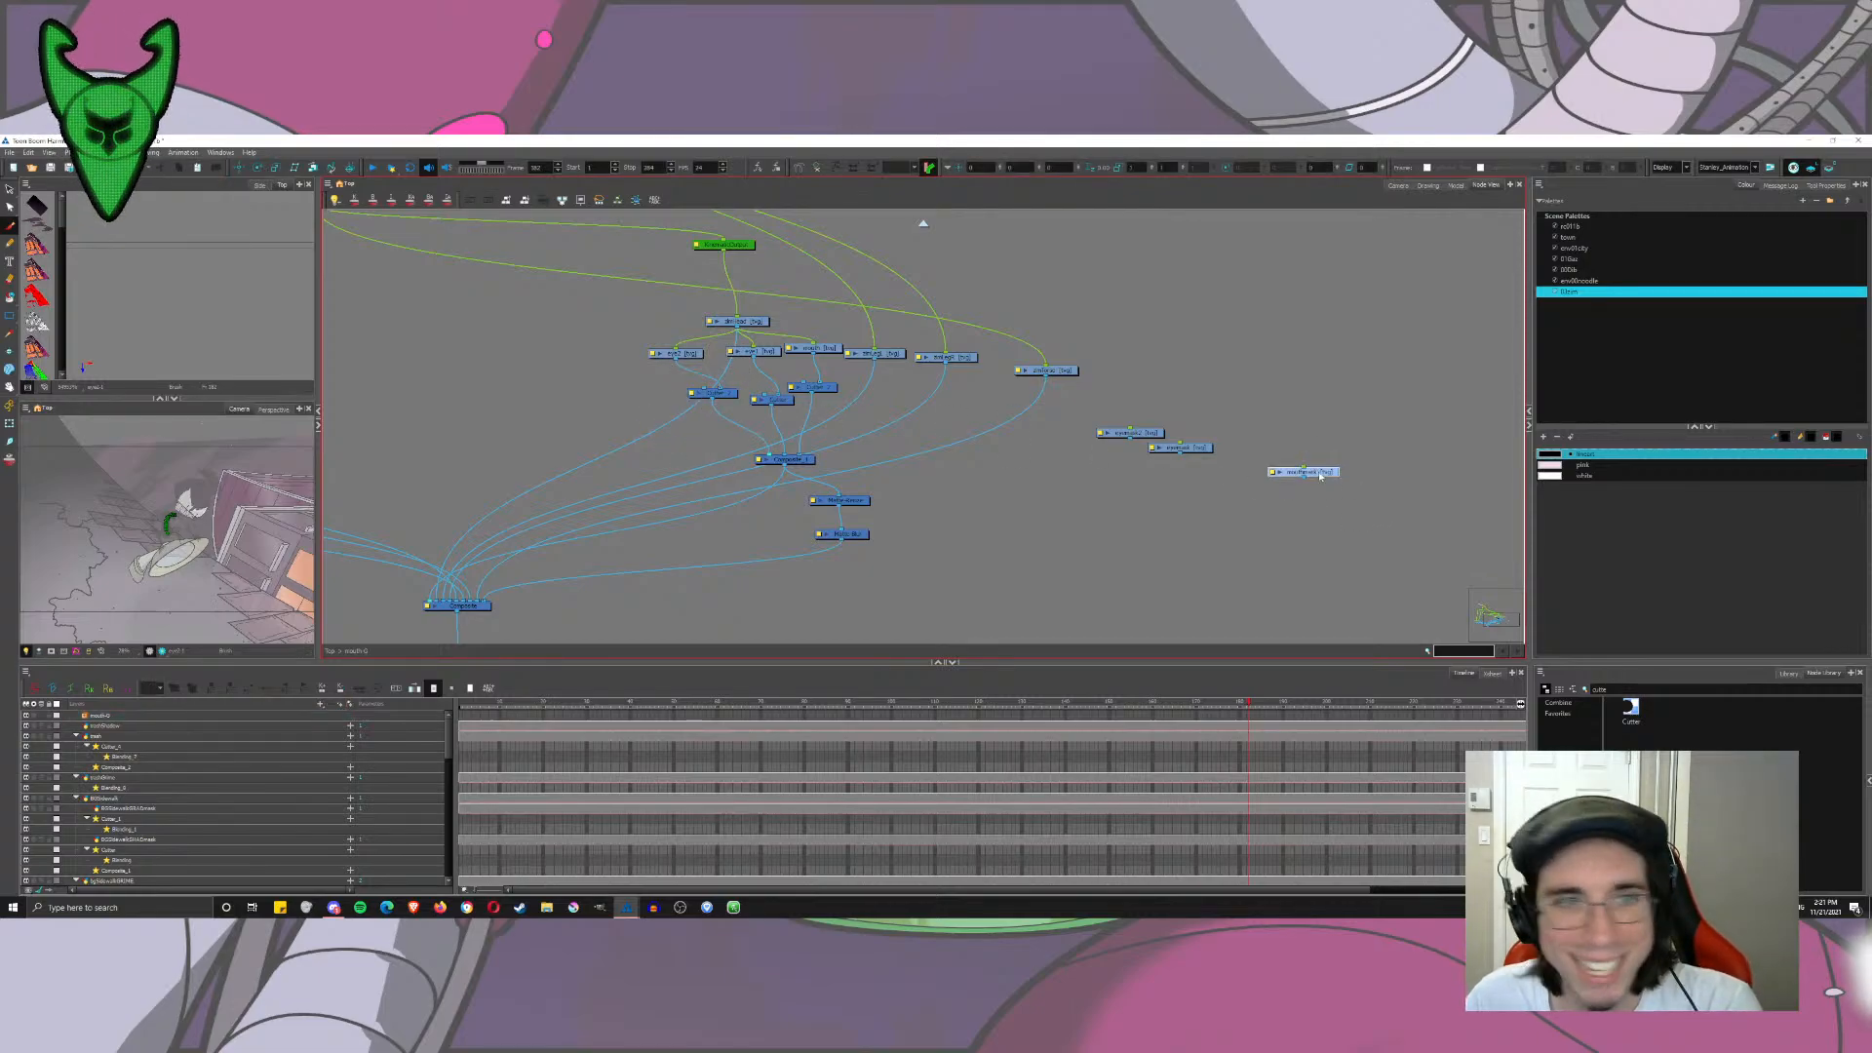
Step: Connect the mouth mask and both eye masks to the matte inputs of their matching cutters
{"action": "left_click_drag", "start_coordinate": [1320, 476], "coordinate": [803, 383]}
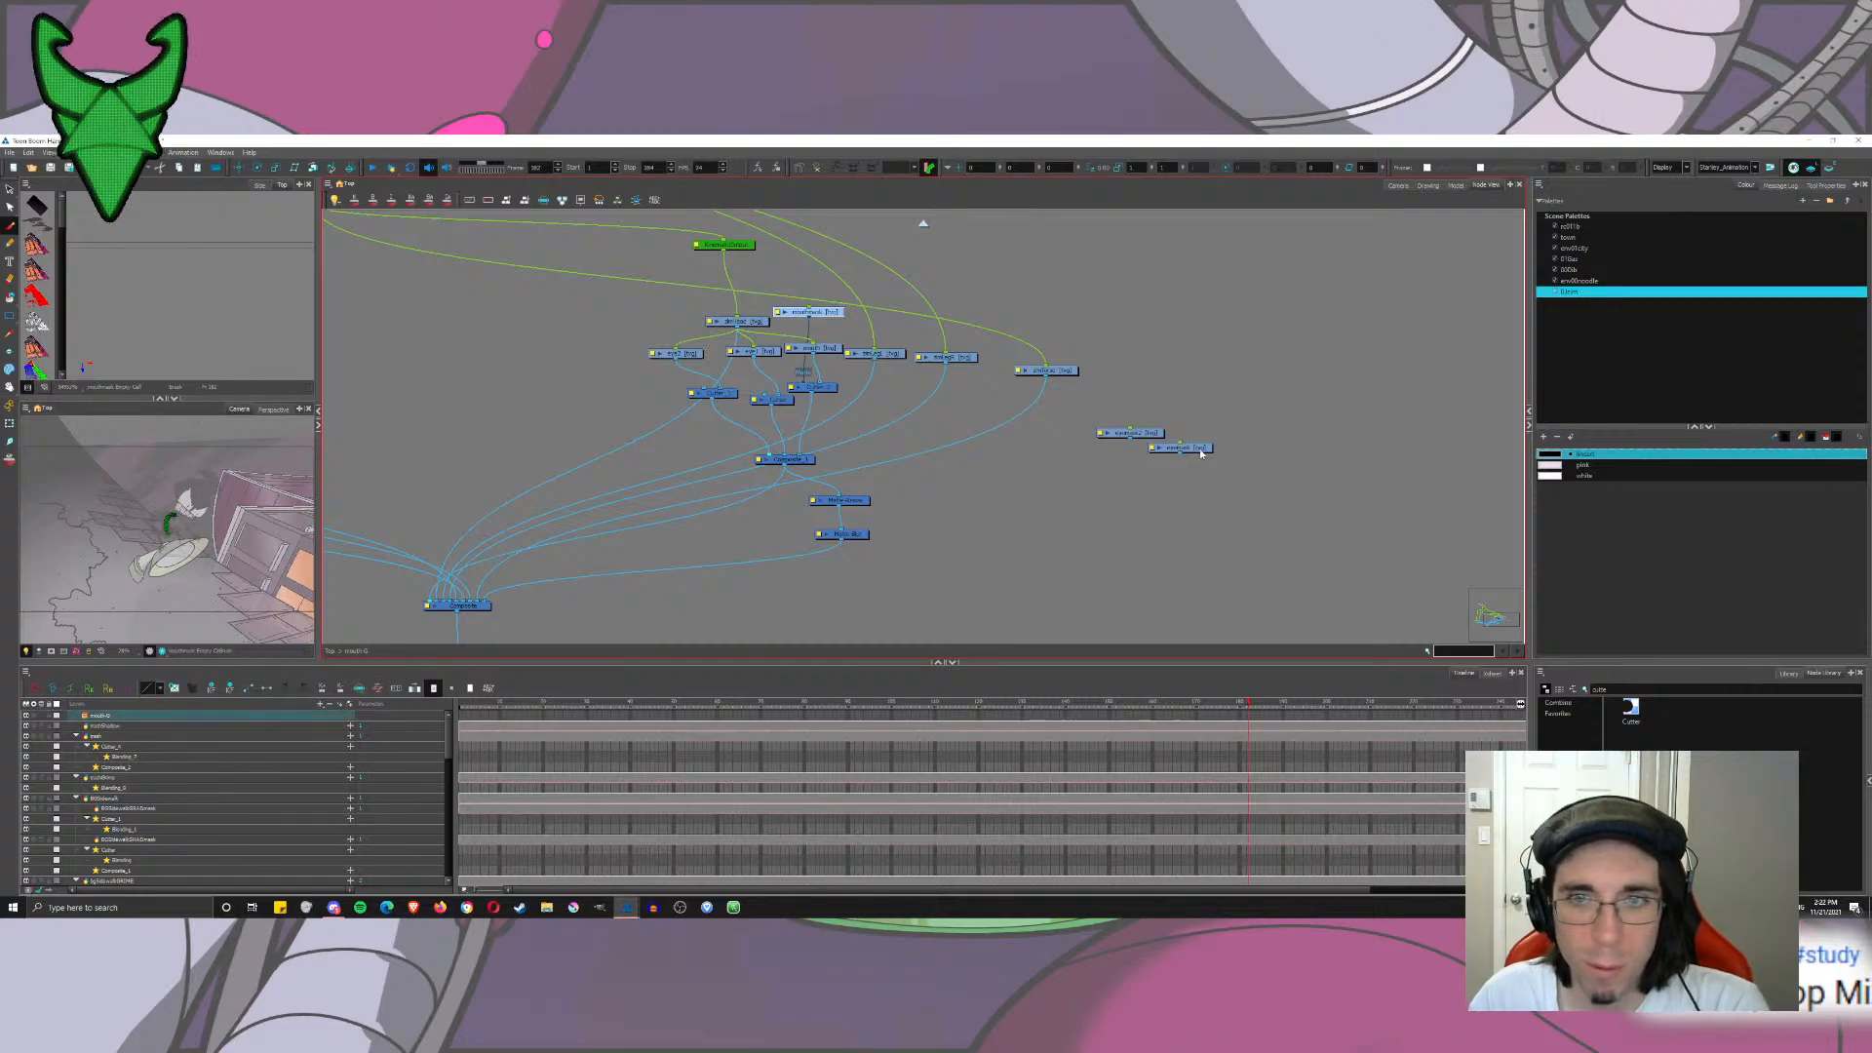
{"action": "left_click_drag", "start_coordinate": [1202, 451], "coordinate": [762, 393]}
{"action": "left_click_drag", "start_coordinate": [1147, 435], "coordinate": [696, 354]}
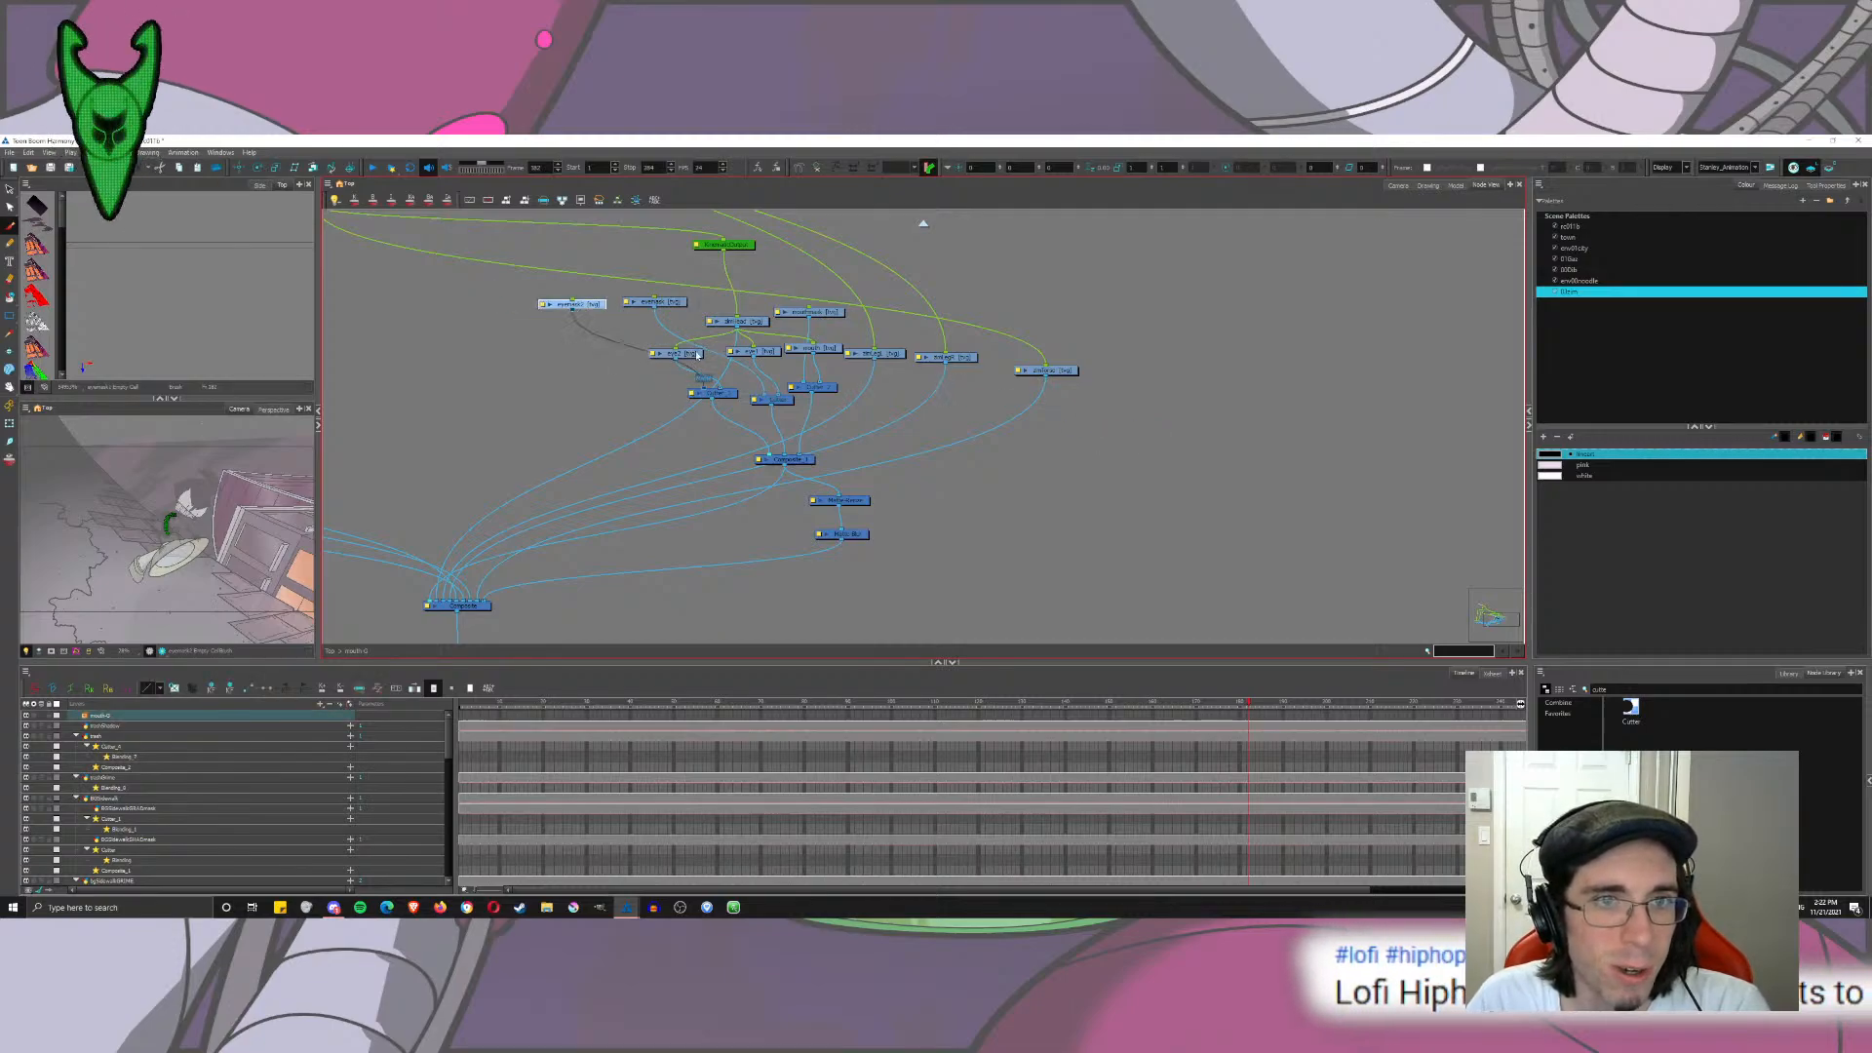
Step: Move the mask drawings down among the eye and mouth nodes and check the outlying eye mask's layer properties
{"action": "left_click", "coordinate": [661, 278]}
{"action": "left_click_drag", "start_coordinate": [661, 277], "coordinate": [599, 415]}
{"action": "left_click", "coordinate": [633, 388]}
{"action": "left_click_drag", "start_coordinate": [689, 354], "coordinate": [800, 425]}
{"action": "left_click", "coordinate": [845, 351]}
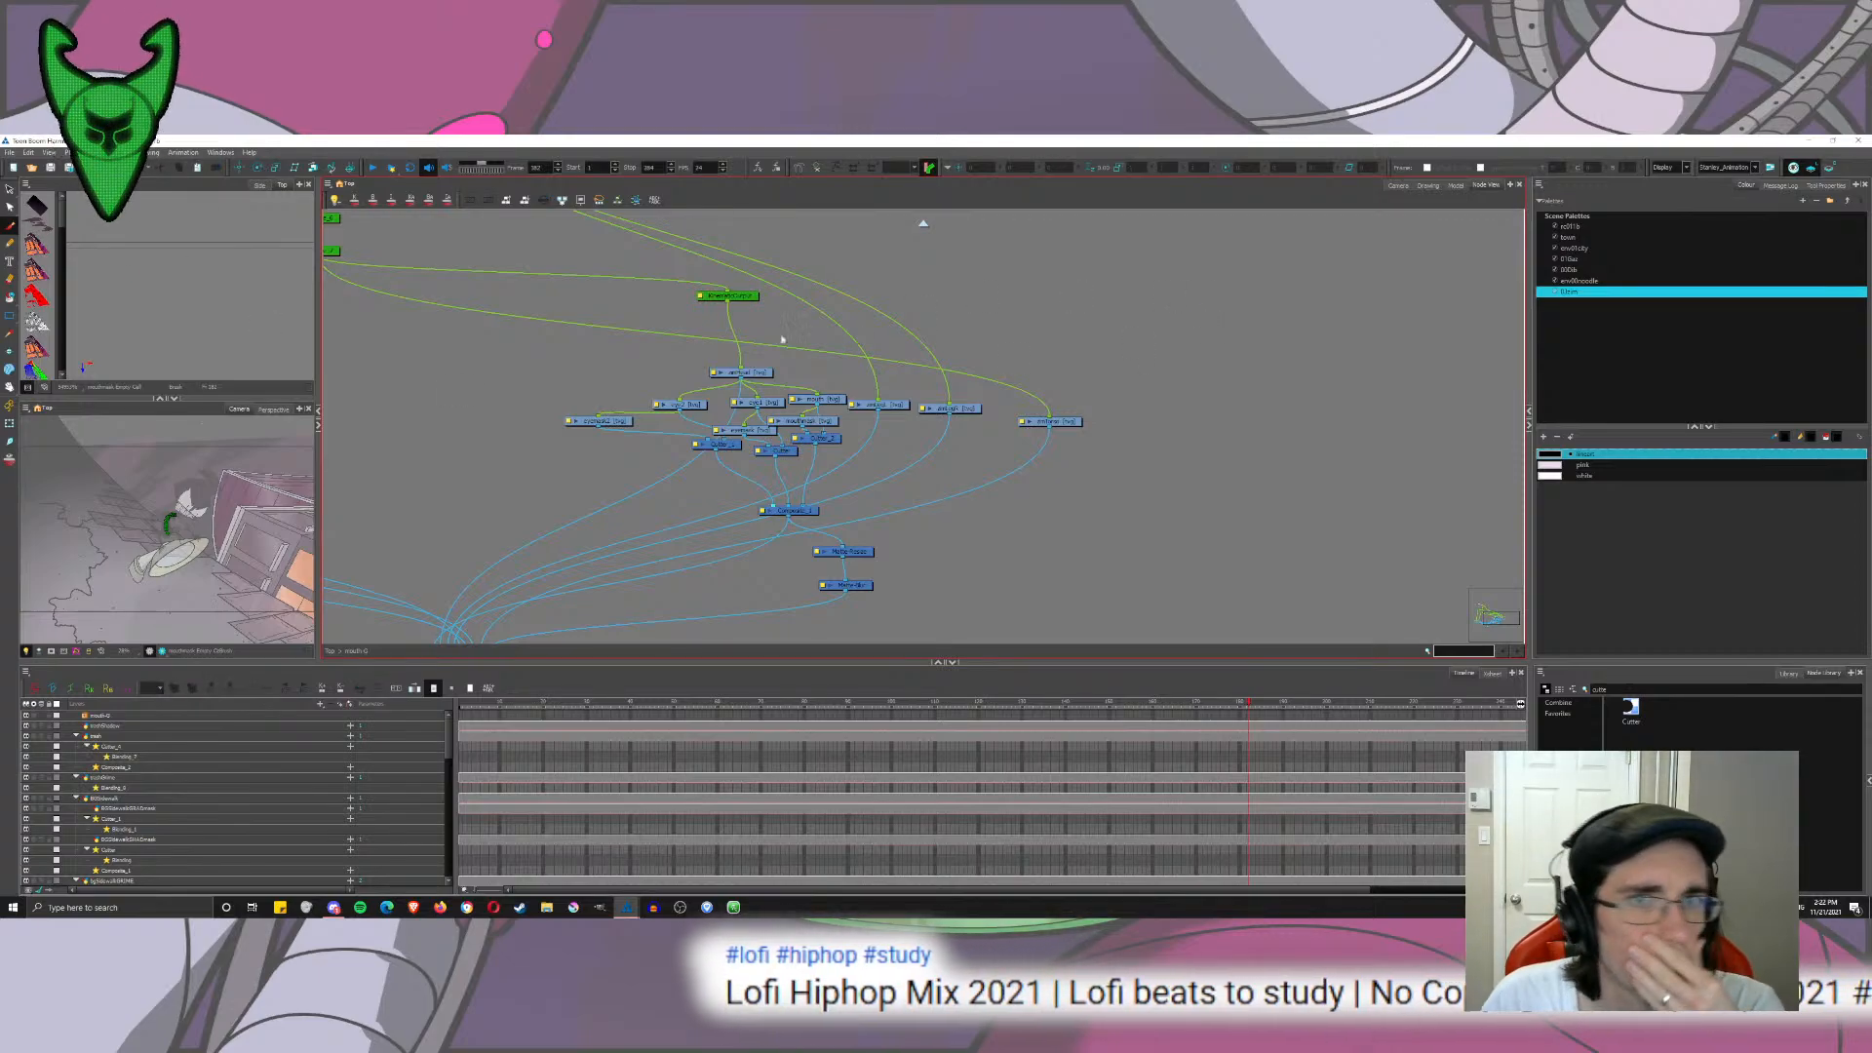
{"action": "left_click_drag", "start_coordinate": [827, 423], "coordinate": [814, 422]}
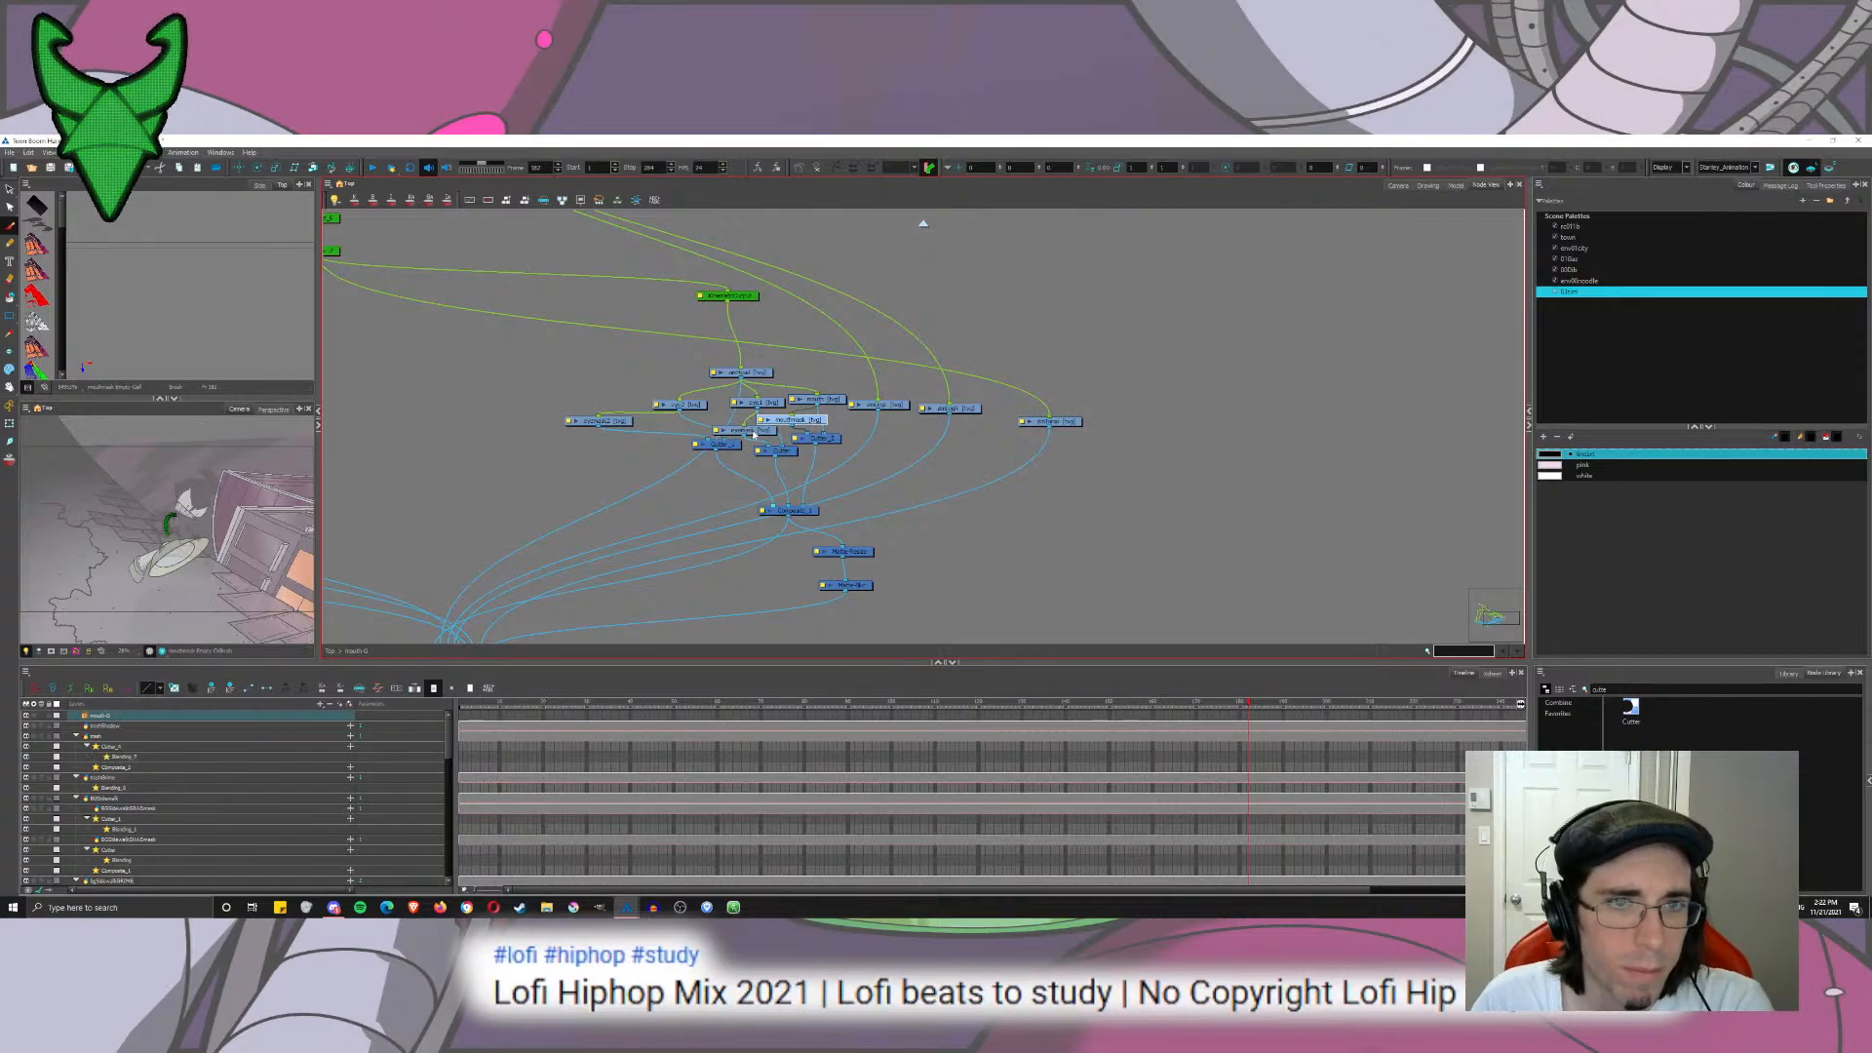
{"action": "double_click", "coordinate": [623, 426]}
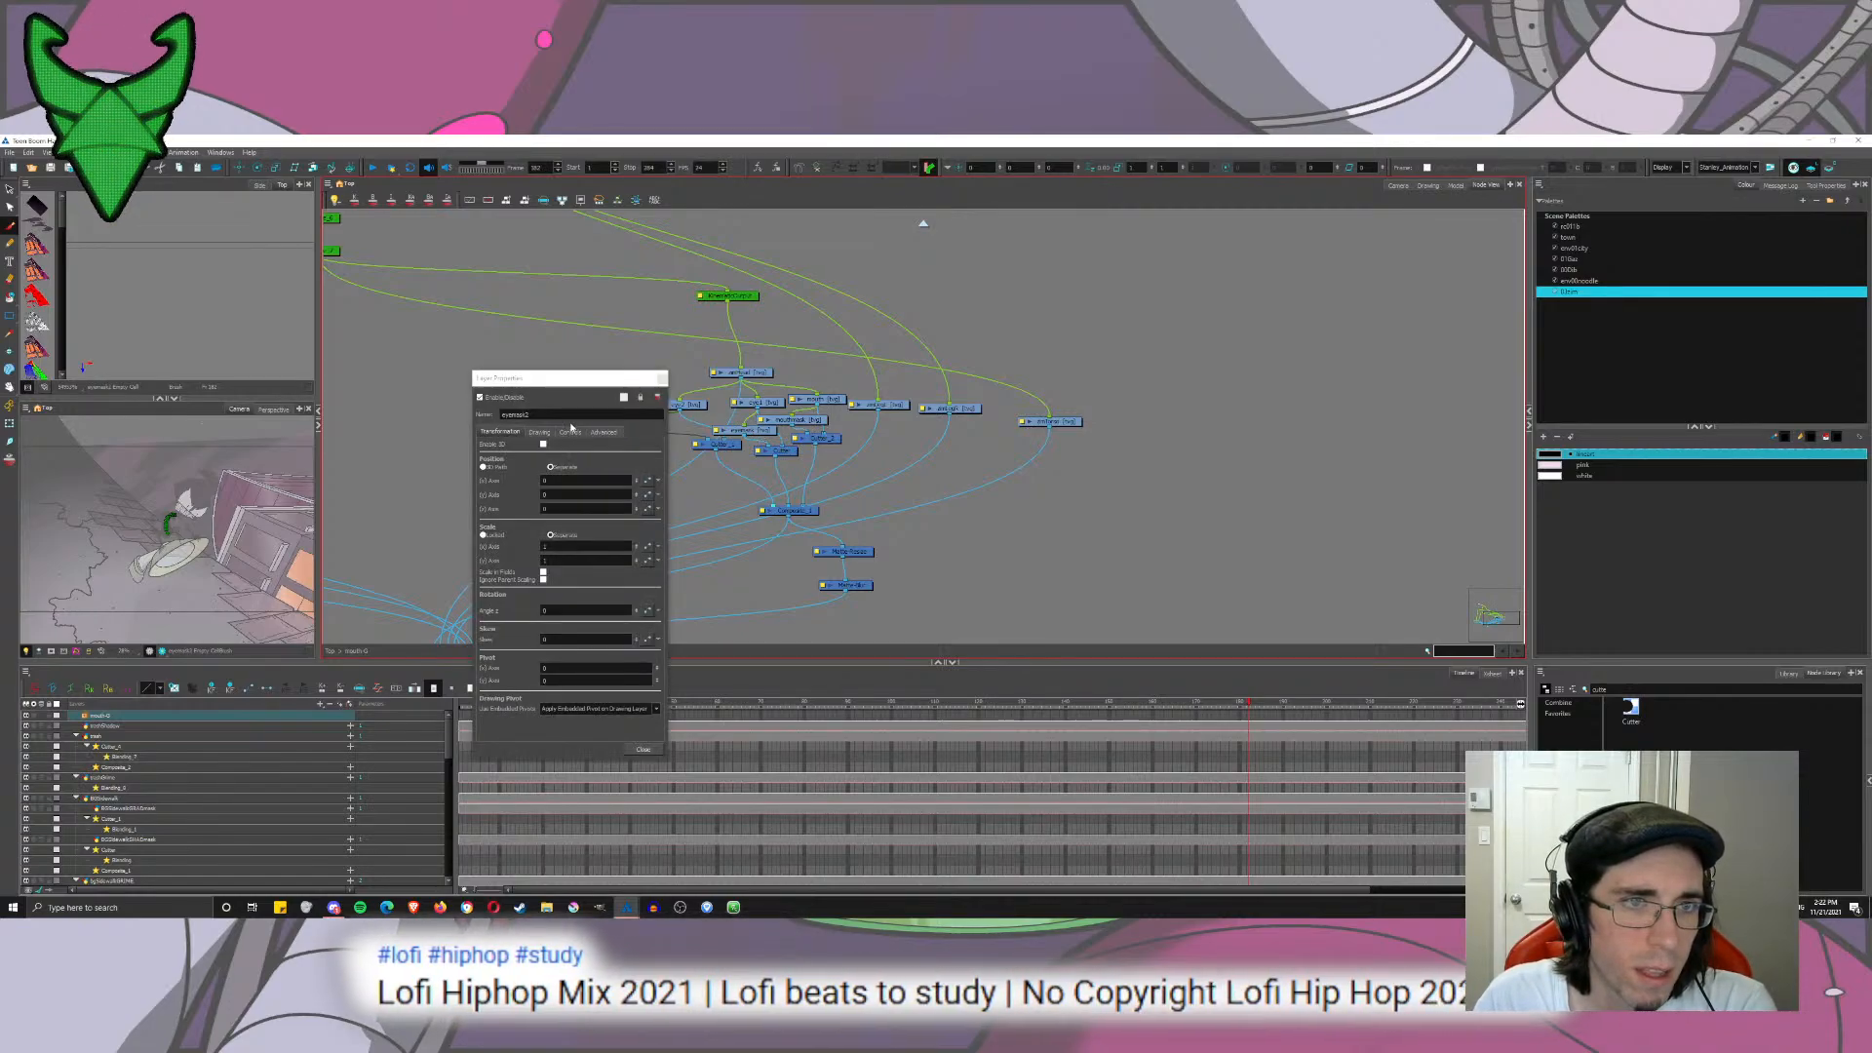
{"action": "left_click", "coordinate": [643, 749]}
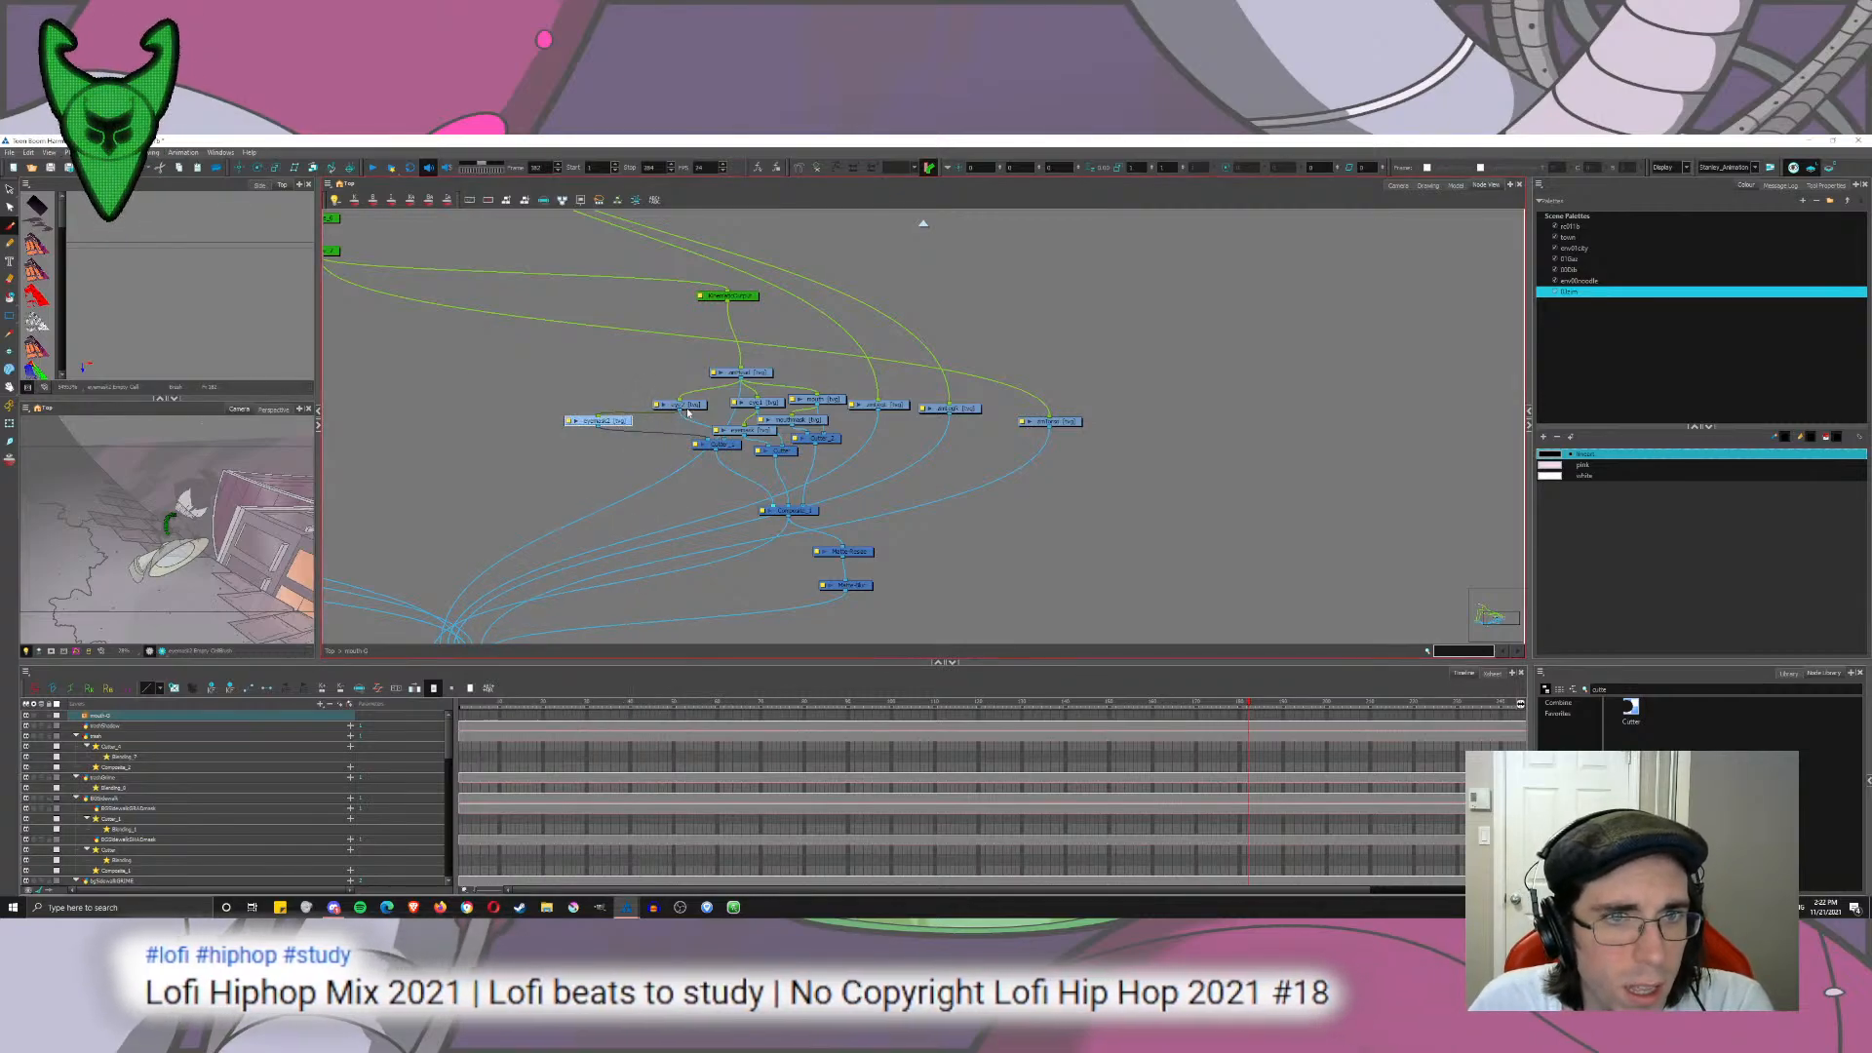
Step: Lower the three cutters towards the face composite and move the three body drawing nodes well away from the face nodes
{"action": "left_click_drag", "start_coordinate": [686, 407], "coordinate": [680, 396]}
{"action": "left_click_drag", "start_coordinate": [834, 440], "coordinate": [1043, 390]}
{"action": "left_click_drag", "start_coordinate": [923, 407], "coordinate": [1203, 381]}
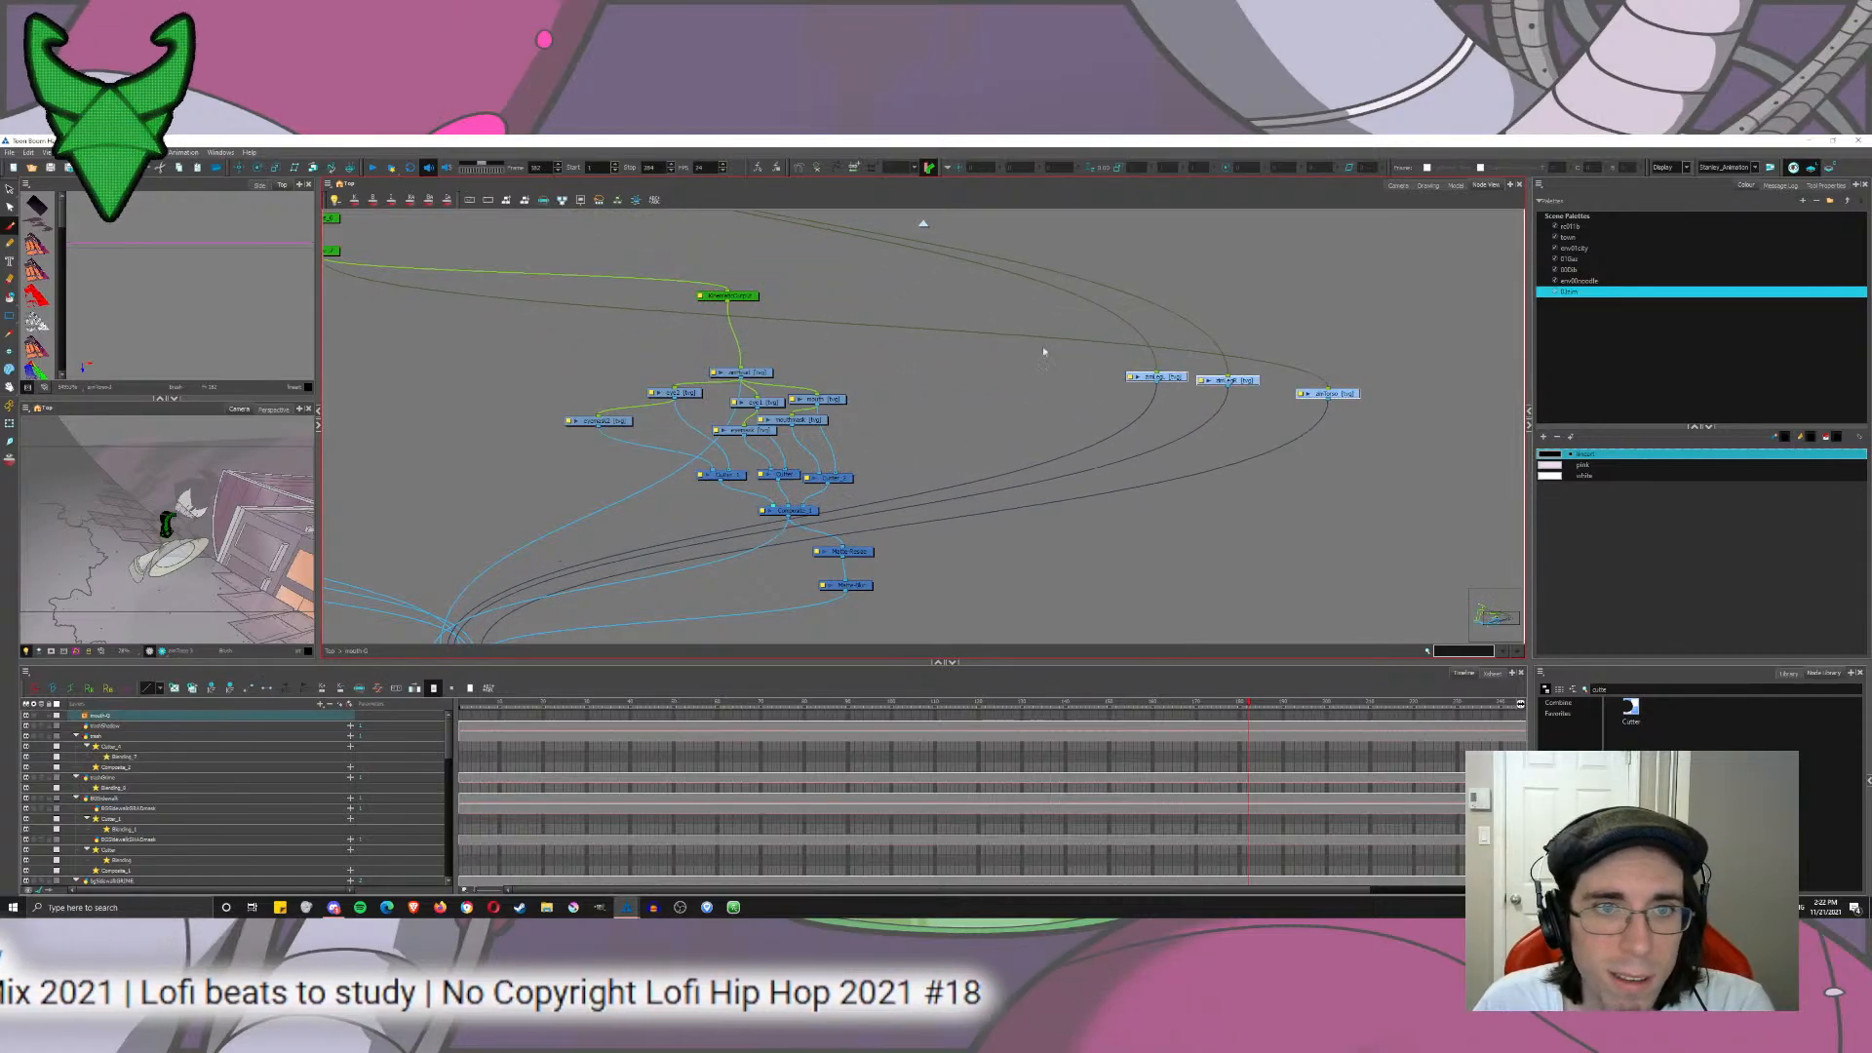
Step: Arrange the head, eye, mouth and mask drawings in separate rows above the cutters, with each mask below its feature
{"action": "left_click_drag", "start_coordinate": [755, 373], "coordinate": [785, 322]}
{"action": "left_click_drag", "start_coordinate": [827, 399], "coordinate": [890, 370]}
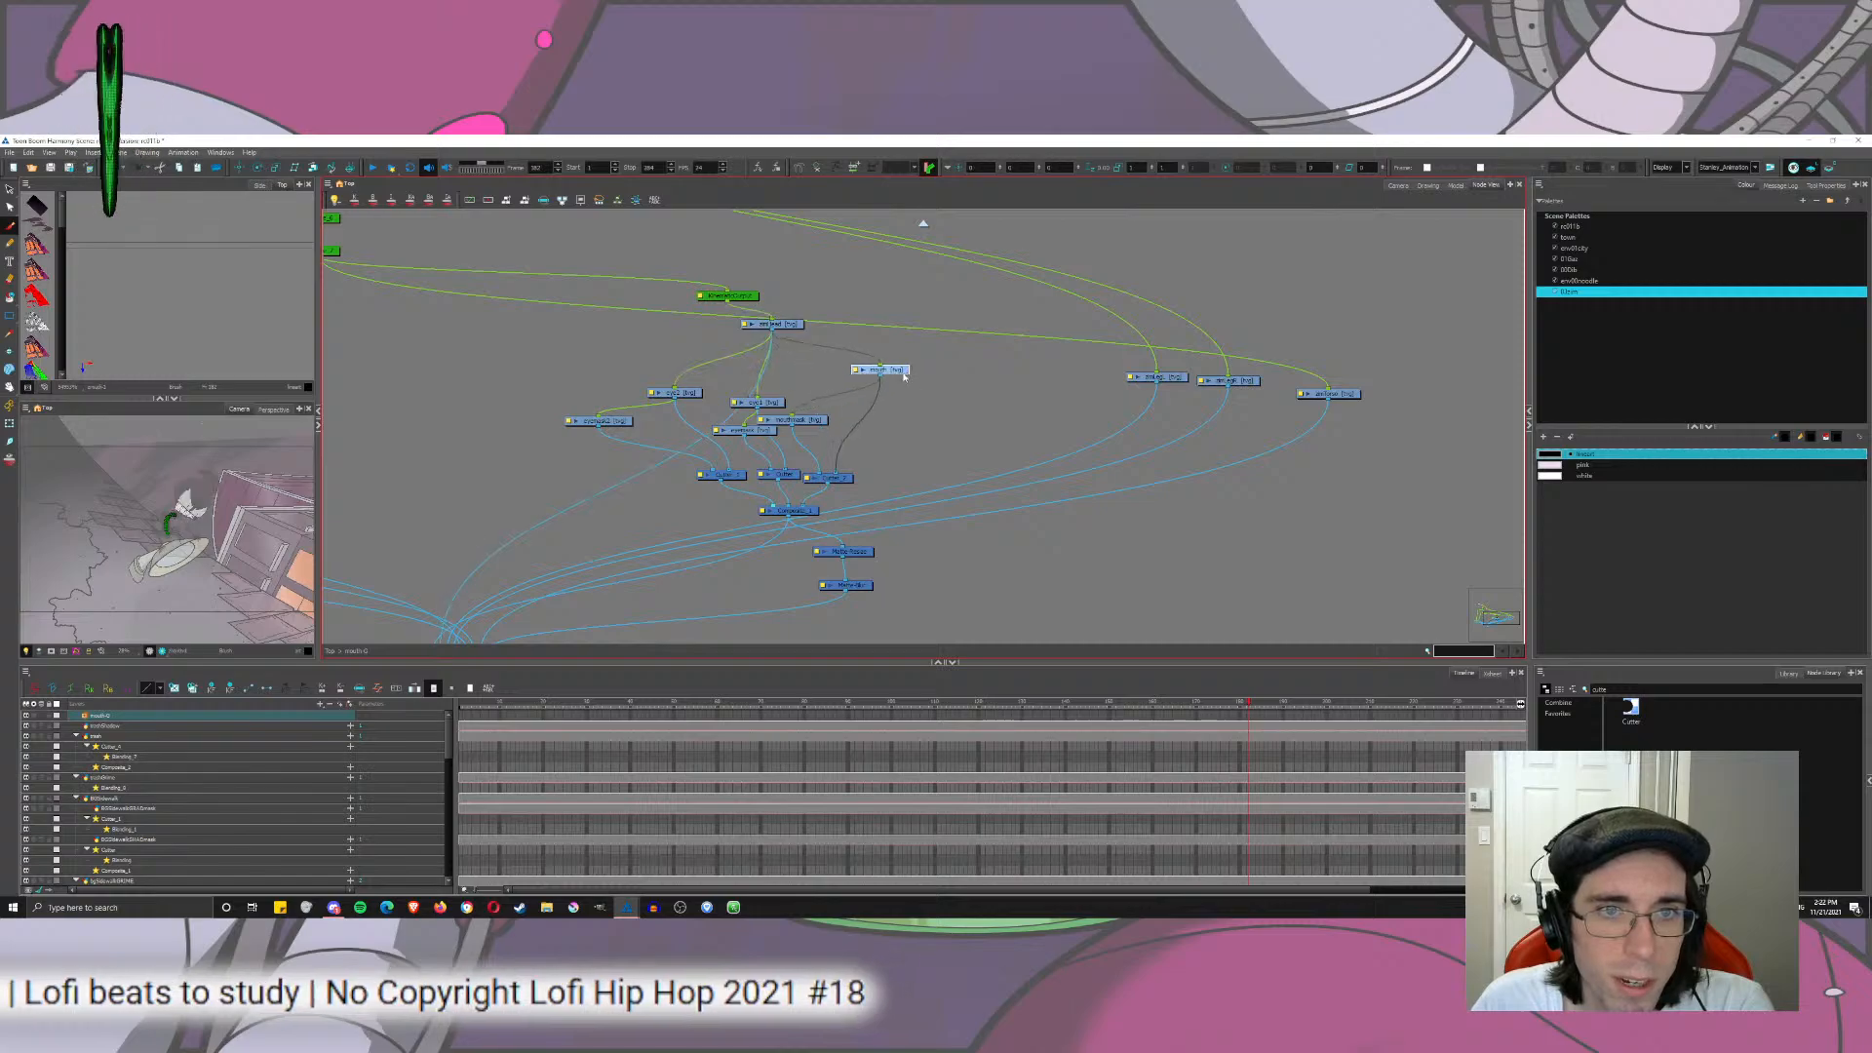
{"action": "left_click_drag", "start_coordinate": [815, 420], "coordinate": [787, 365]}
{"action": "left_click_drag", "start_coordinate": [746, 430], "coordinate": [688, 348]}
{"action": "left_click_drag", "start_coordinate": [630, 420], "coordinate": [718, 395]}
{"action": "left_click_drag", "start_coordinate": [1638, 689], "coordinate": [1261, 646]}
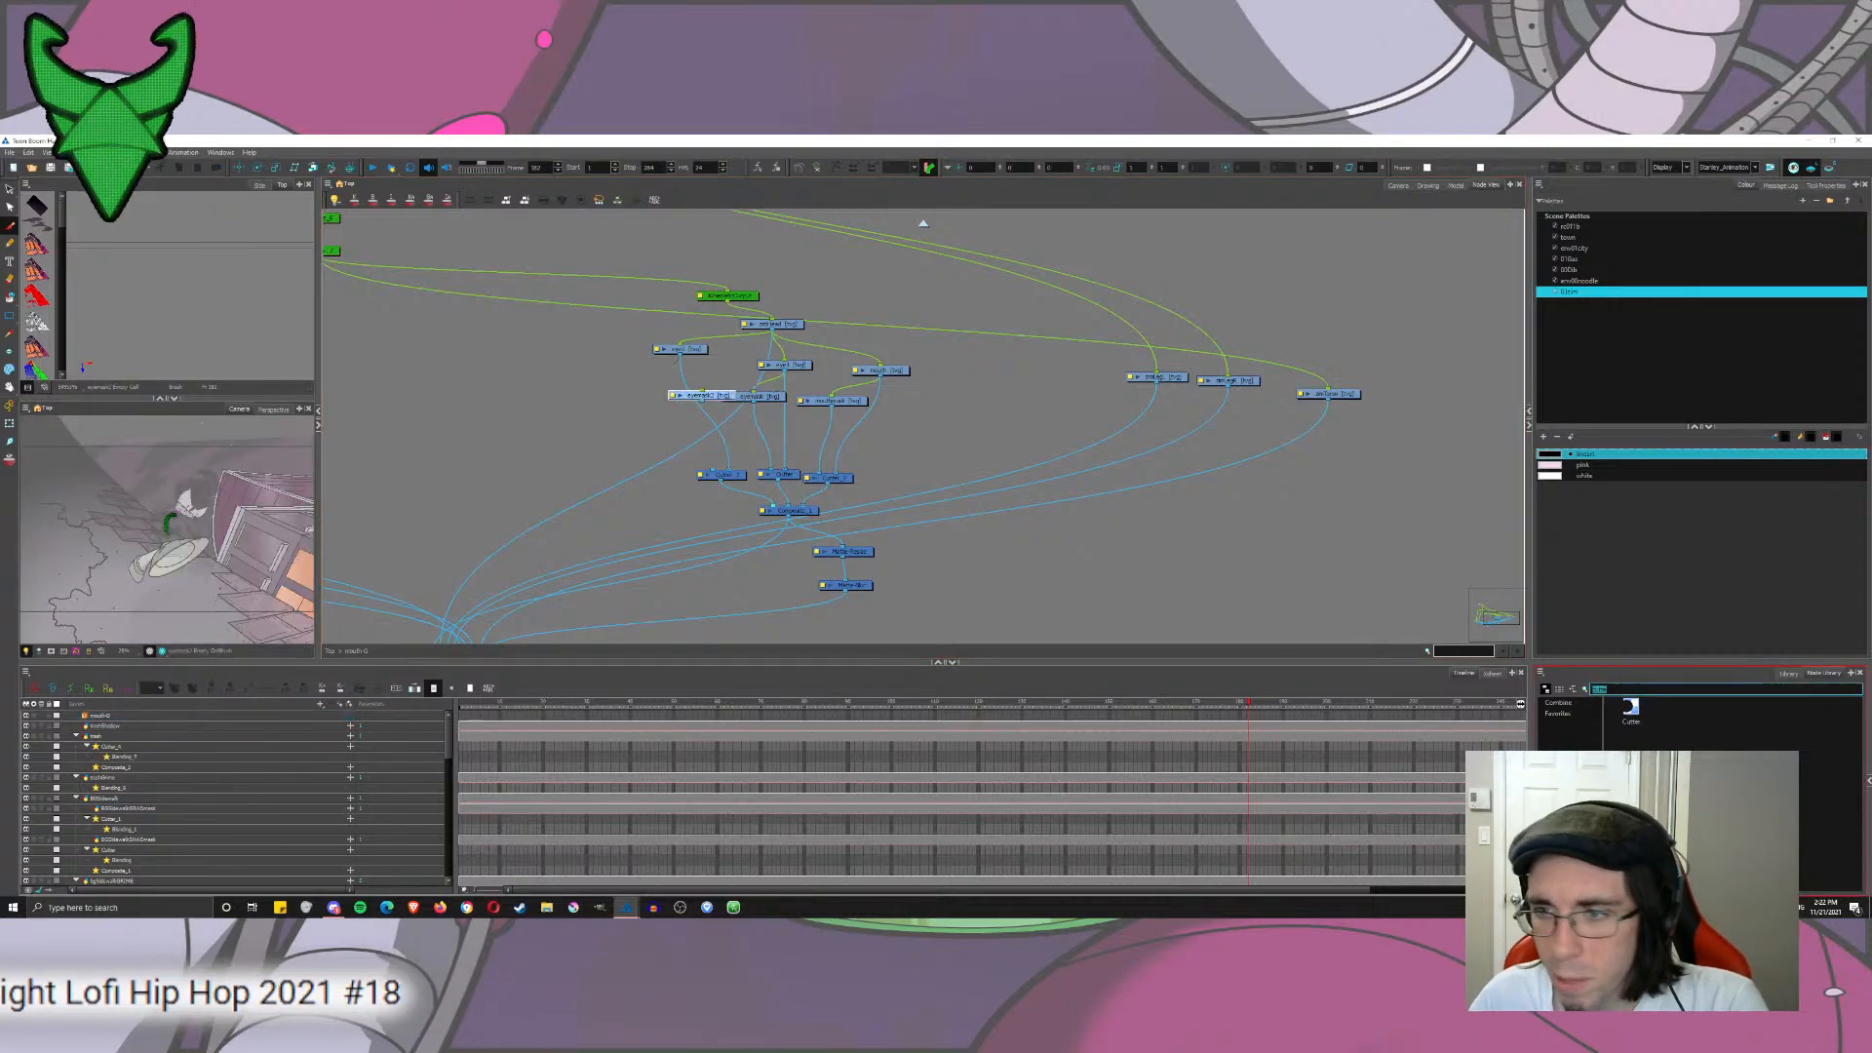
Step: Add three Composite nodes from the node library beneath the eye and mouth mask drawings
{"action": "type", "text": "compo"}
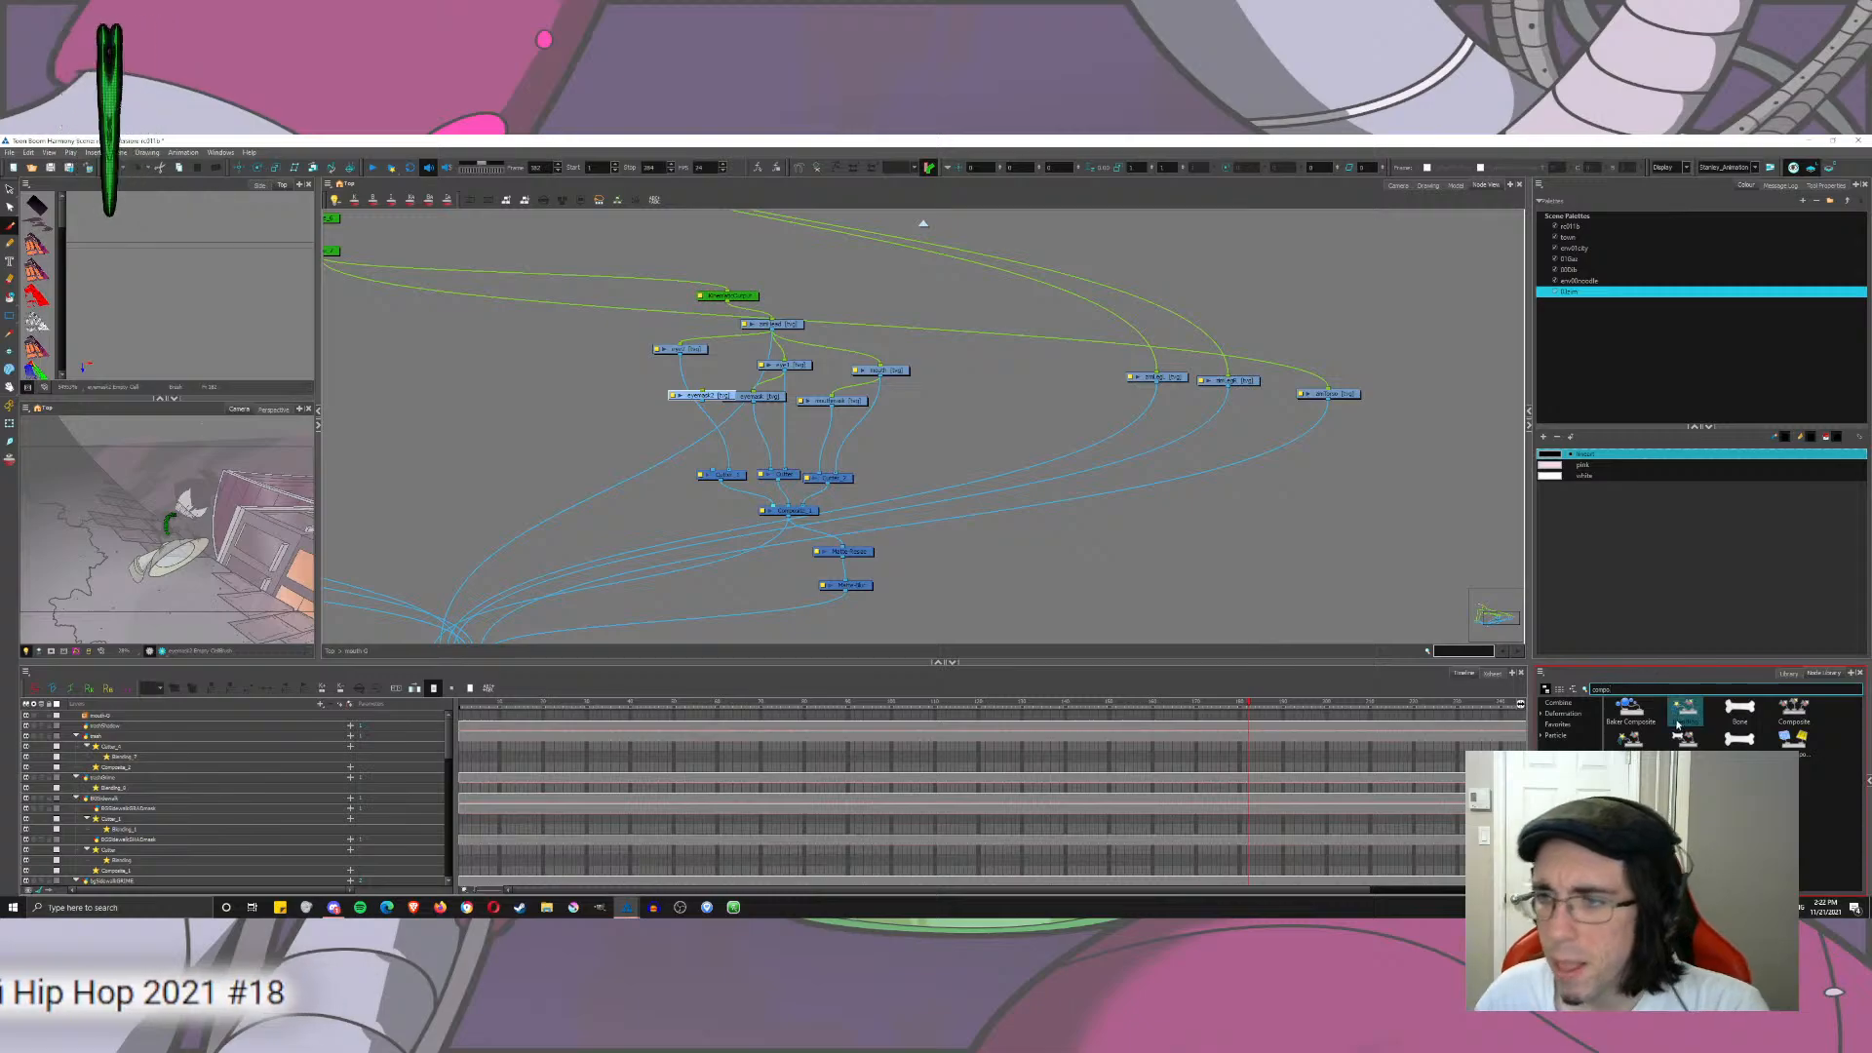
{"action": "left_click_drag", "start_coordinate": [1794, 710], "coordinate": [770, 469]}
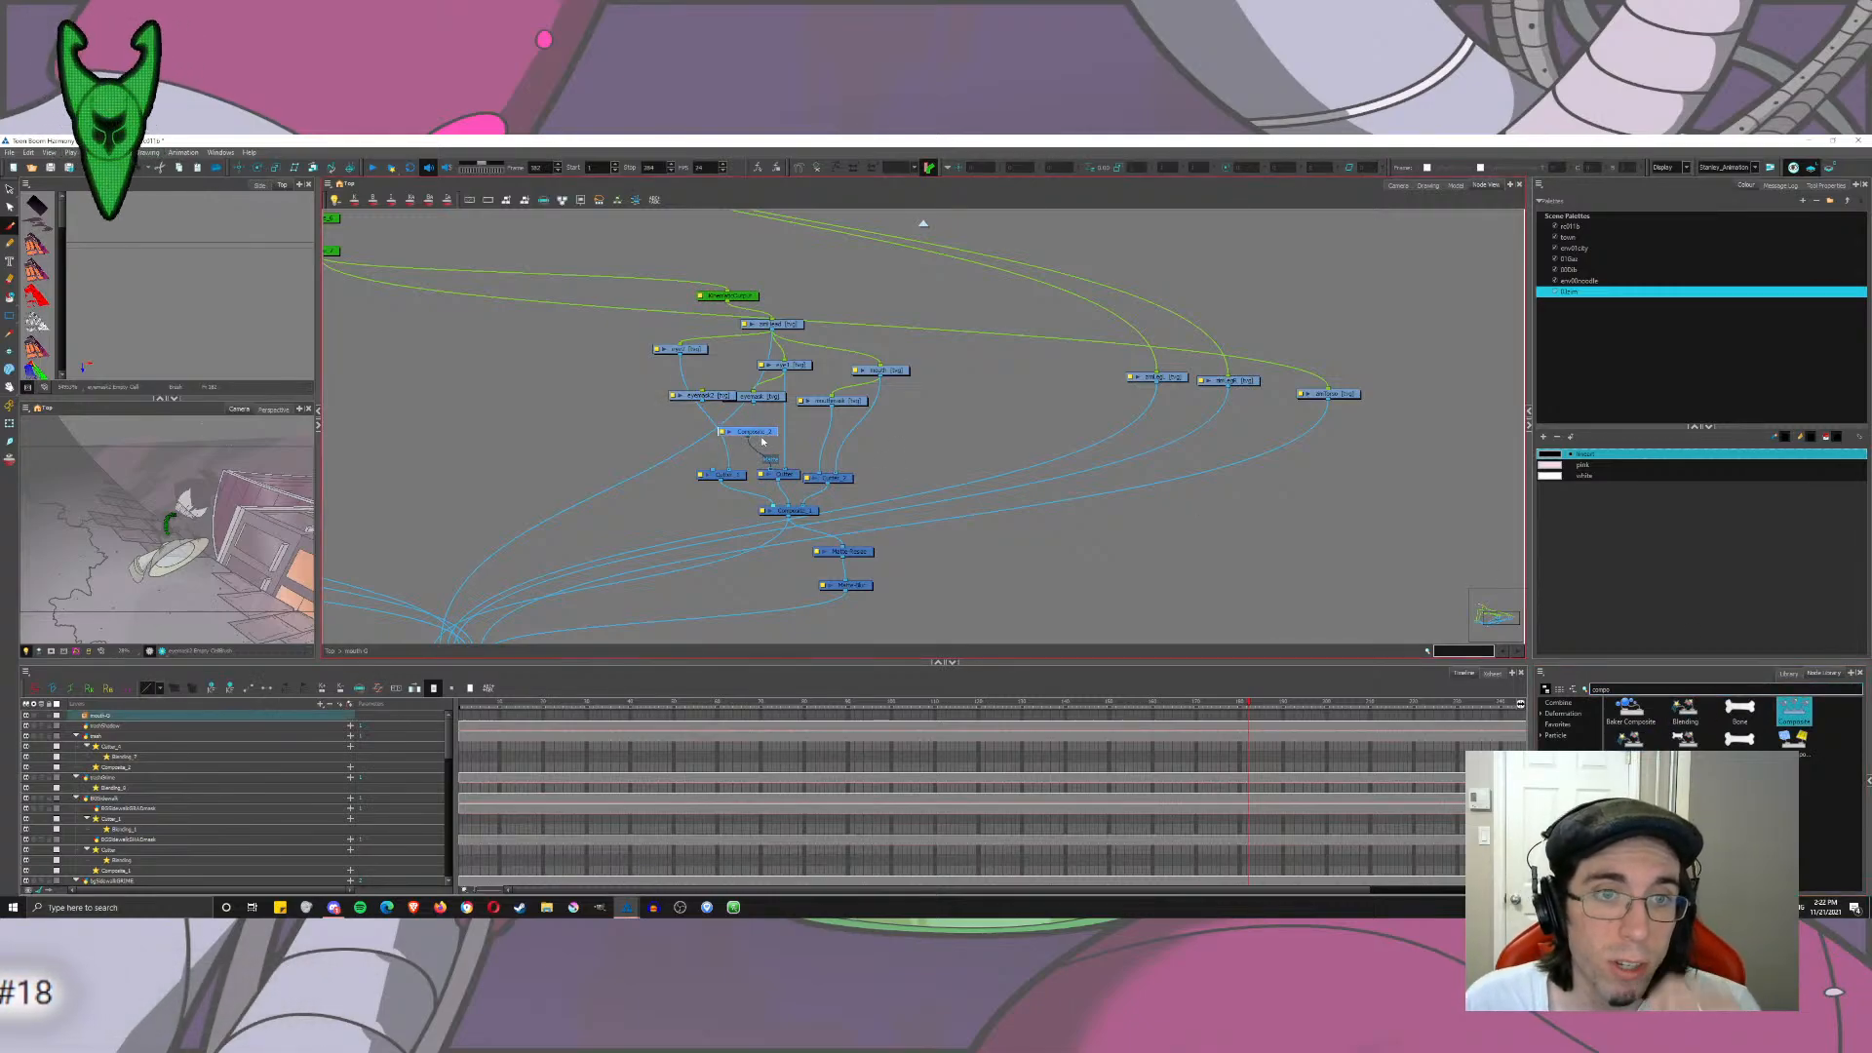
{"action": "key", "text": "ctrl+c"}
{"action": "key", "text": "ctrl+v"}
{"action": "left_click_drag", "start_coordinate": [658, 440], "coordinate": [834, 431]}
{"action": "key", "text": "ctrl+v"}
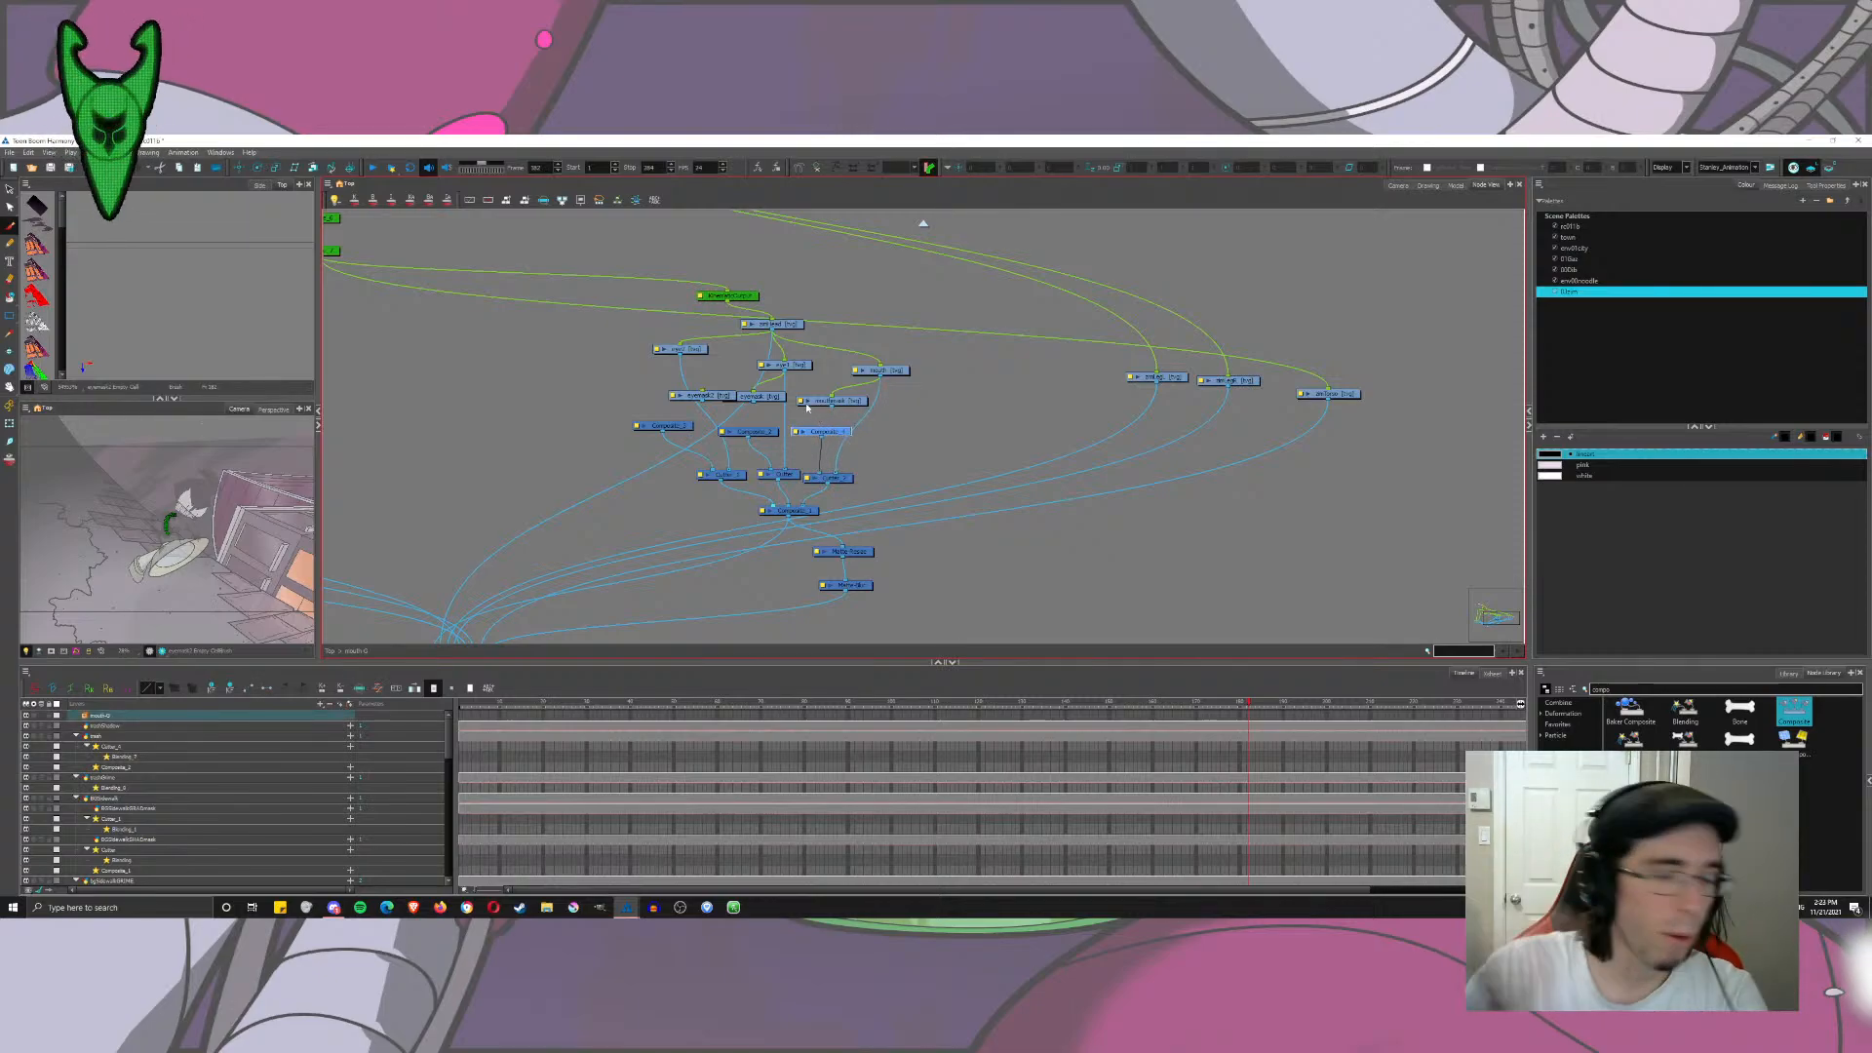
{"action": "left_click", "coordinate": [972, 409]}
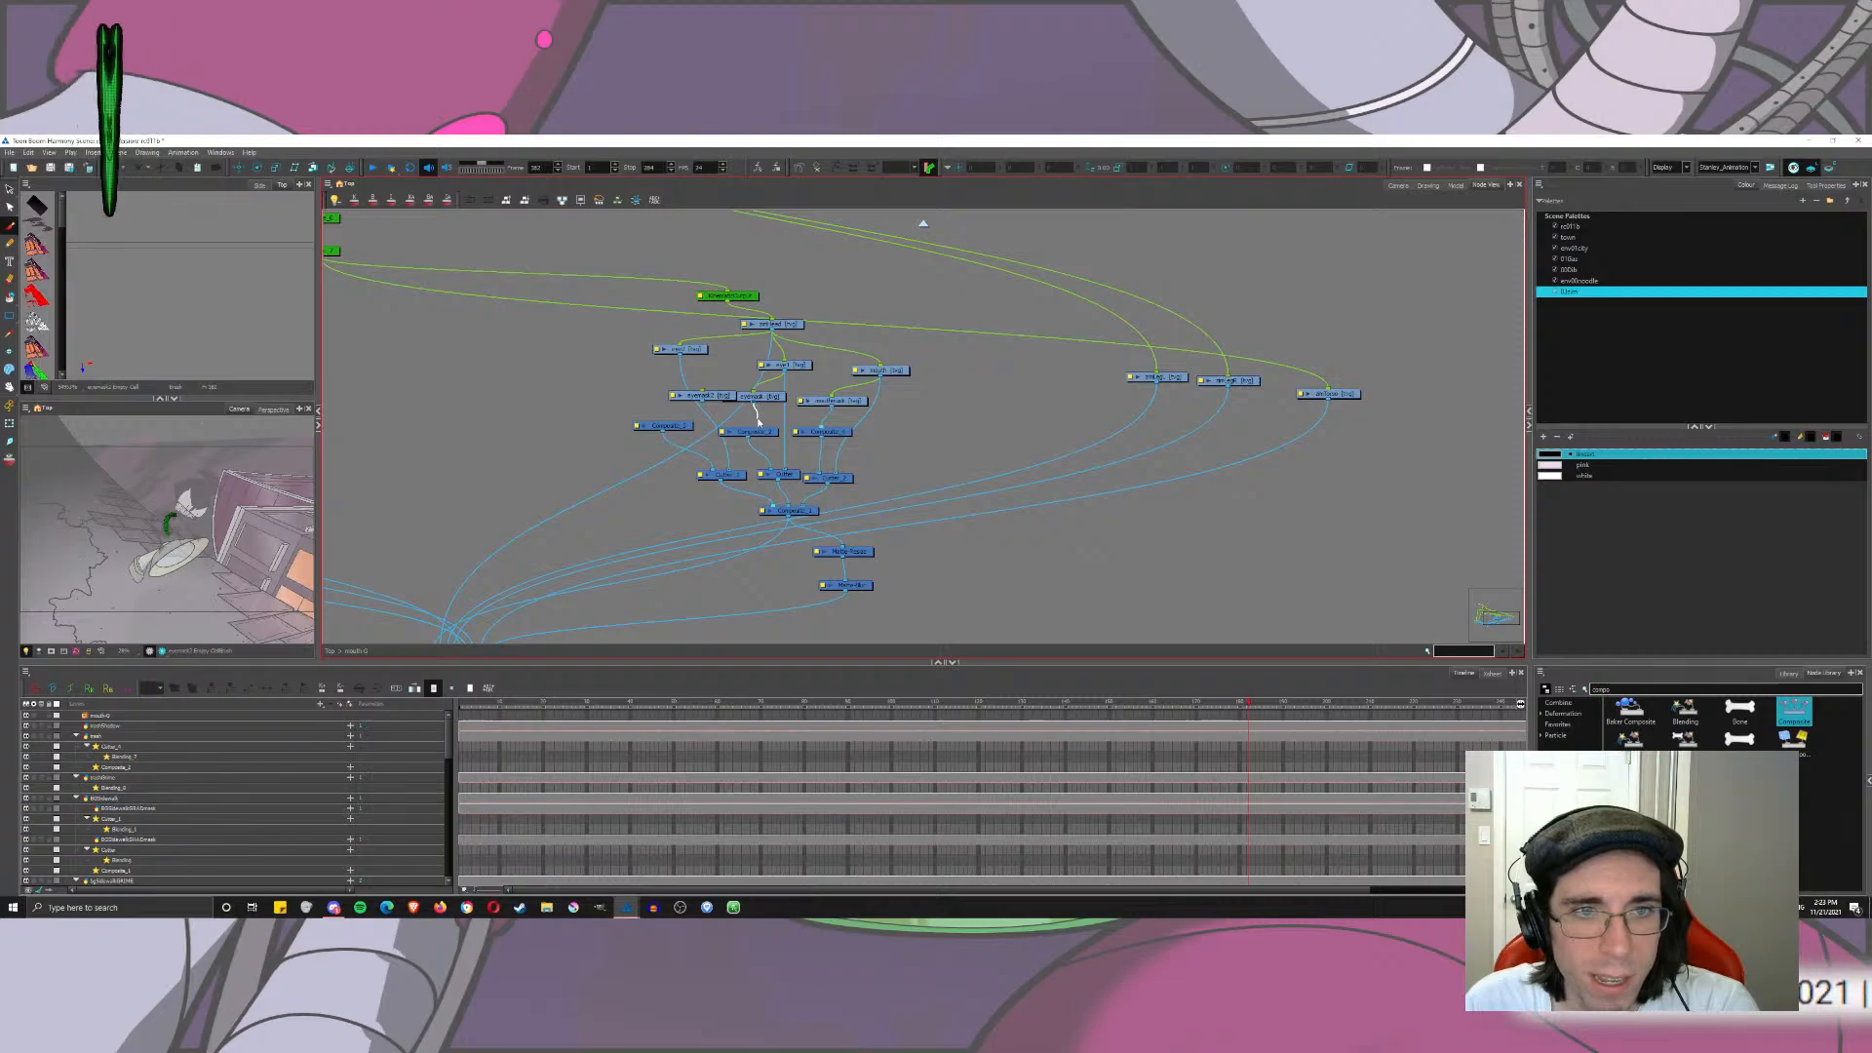
Step: Connect the existing eye mask to its composite and spread the leftmost eye's nodes apart from the neighbouring ones
{"action": "left_click_drag", "start_coordinate": [726, 396], "coordinate": [625, 429]}
{"action": "left_click_drag", "start_coordinate": [683, 349], "coordinate": [744, 406]}
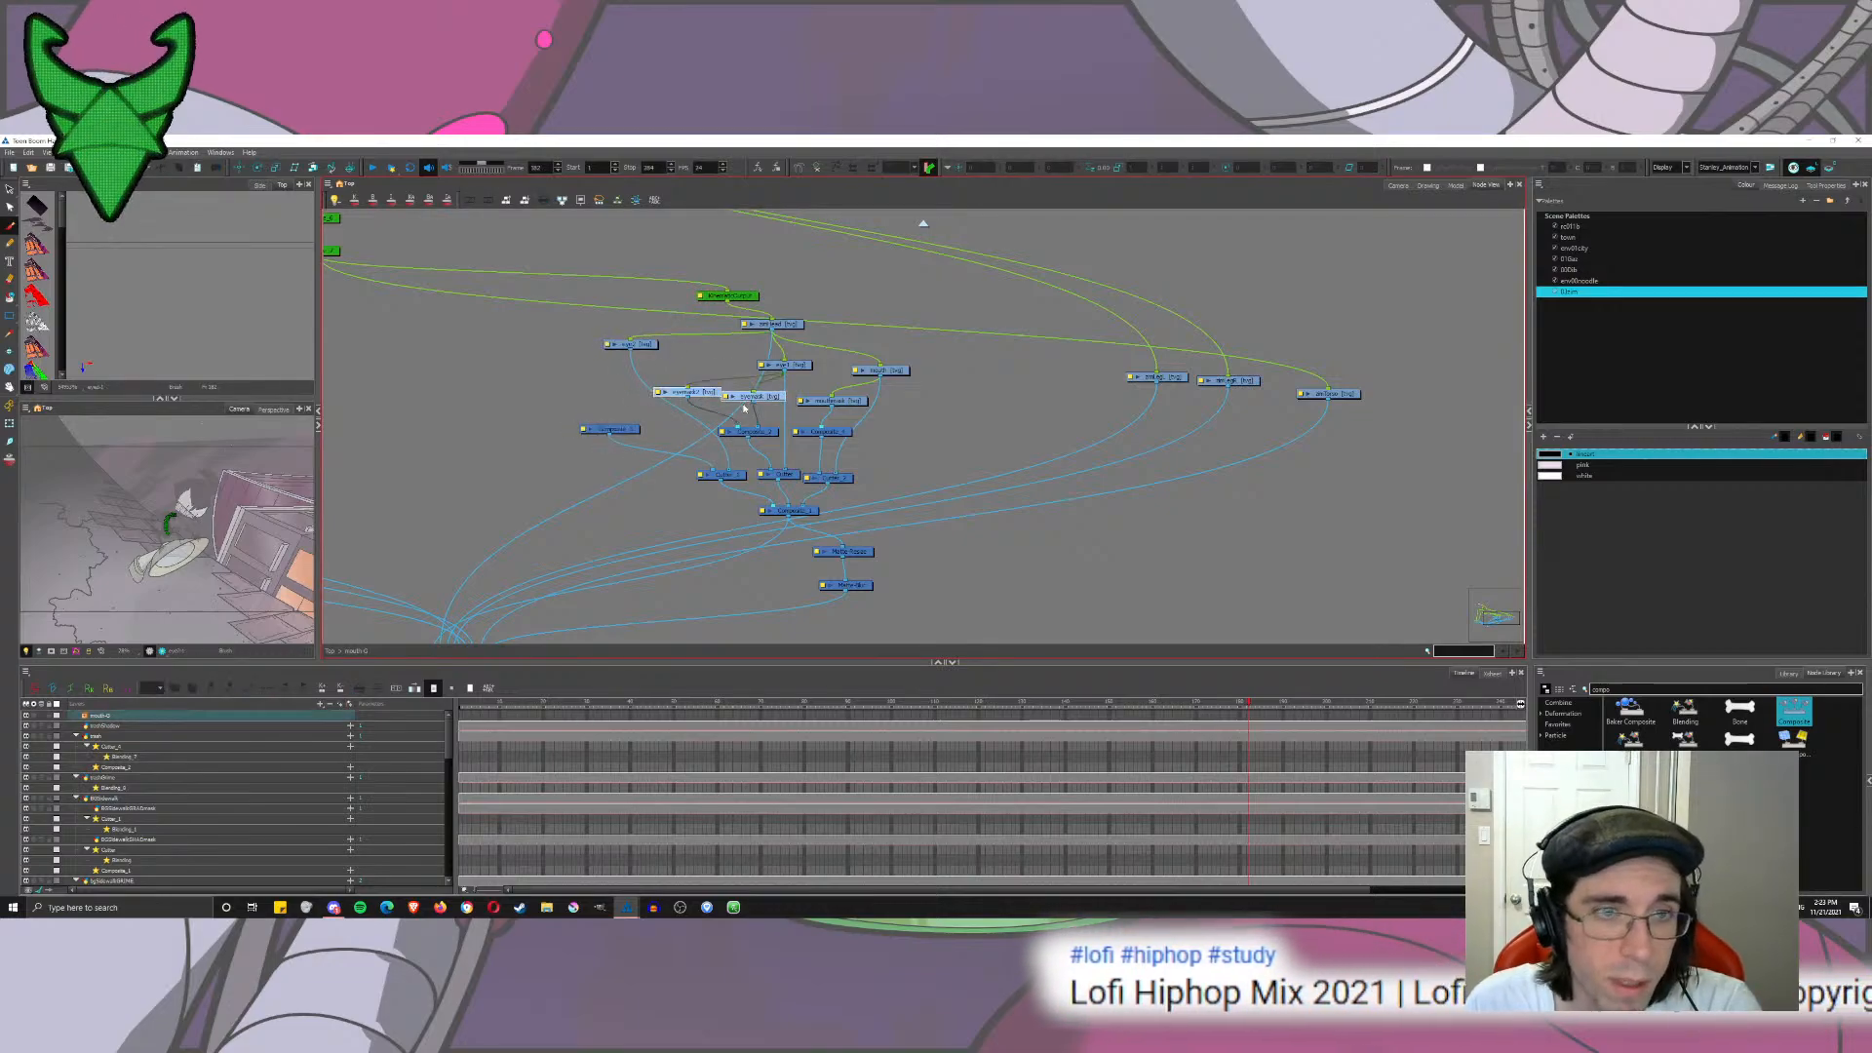
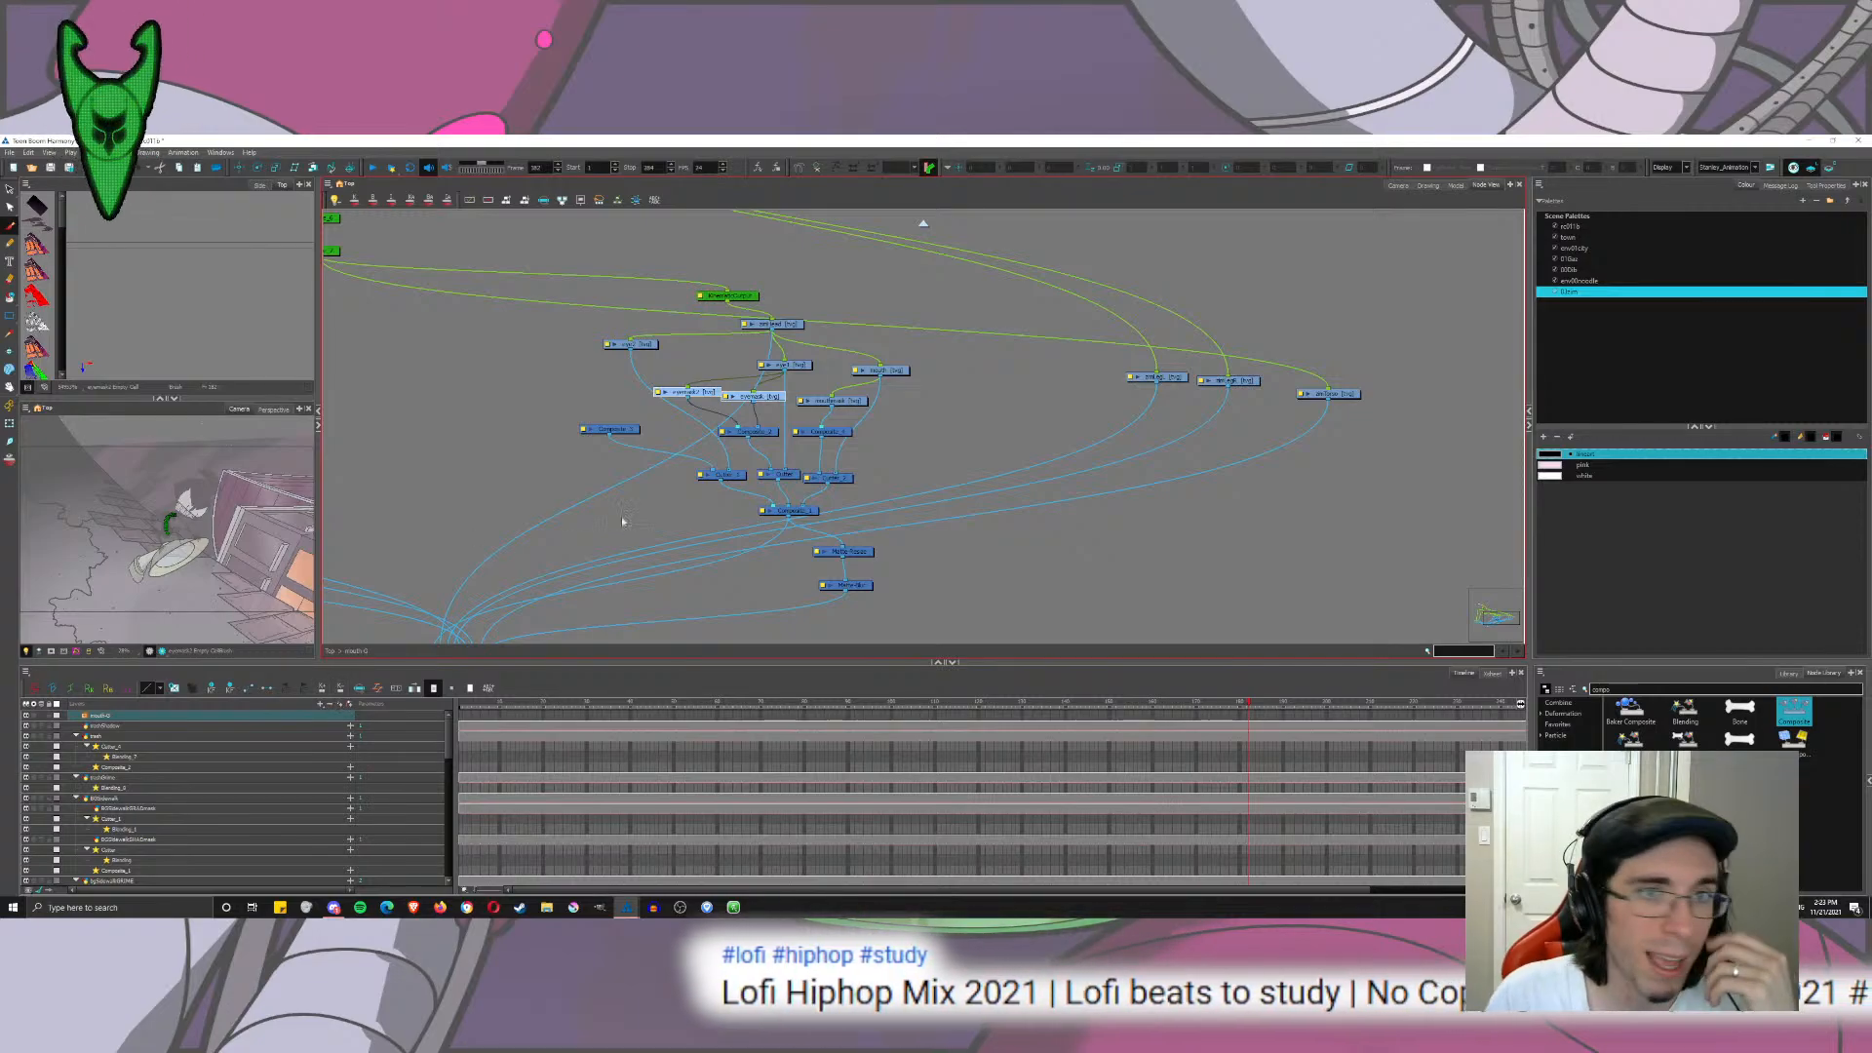
{"action": "left_click", "coordinate": [596, 389]}
{"action": "left_click_drag", "start_coordinate": [653, 344], "coordinate": [634, 355]}
Step: Create a vector drawing layer named eye2mask
{"action": "left_click", "coordinate": [338, 706]}
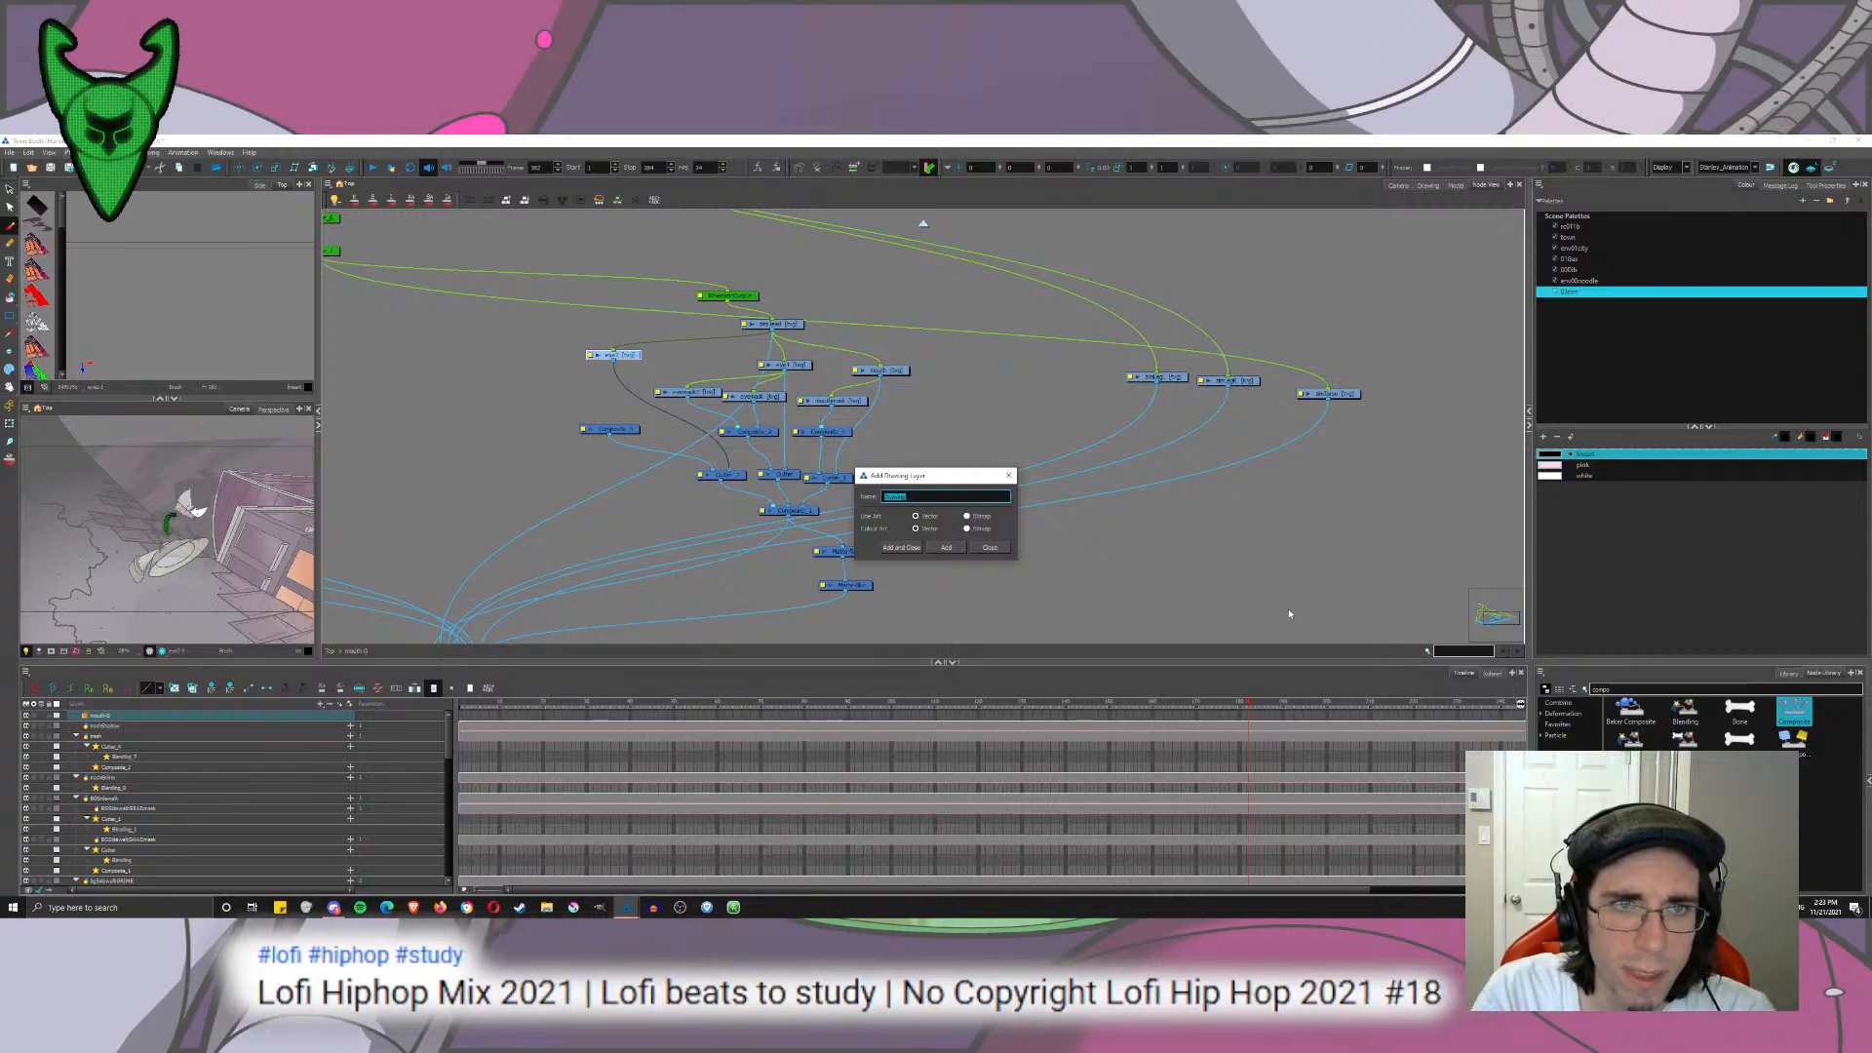
{"action": "type", "text": "eye2mask"}
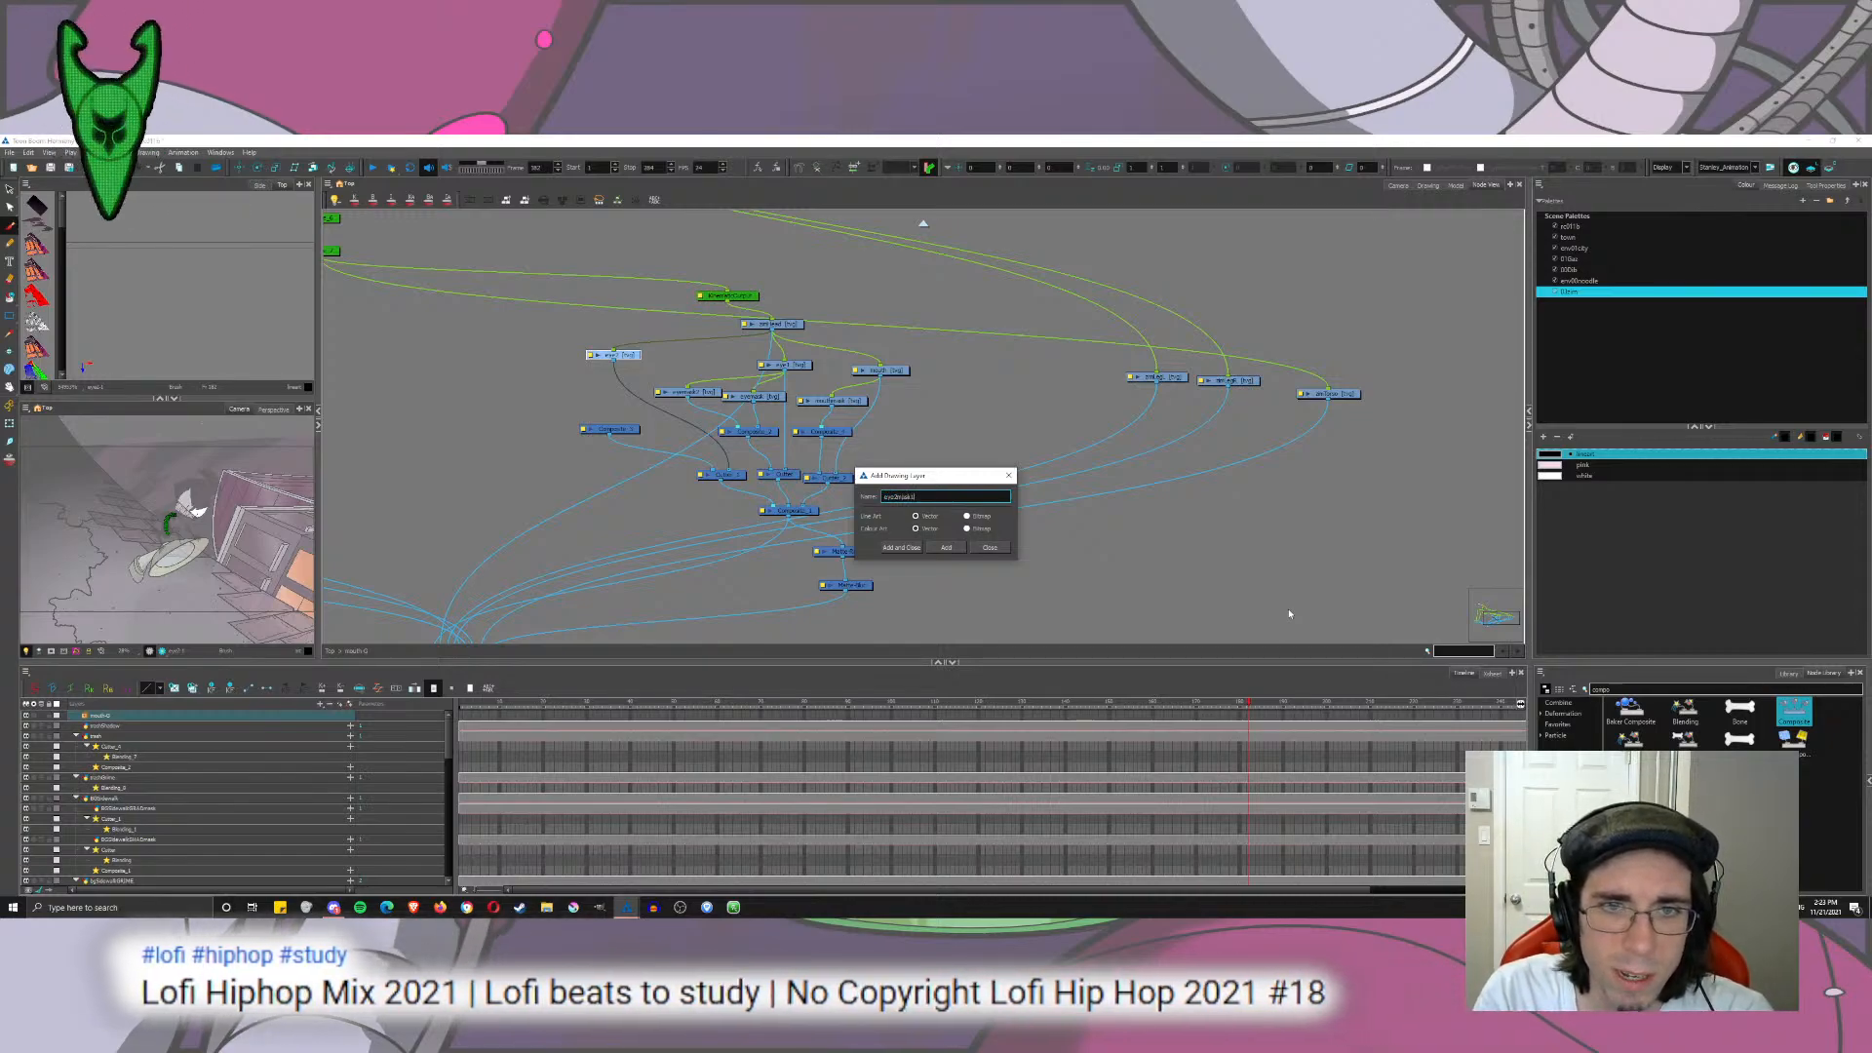
{"action": "key", "text": "Return"}
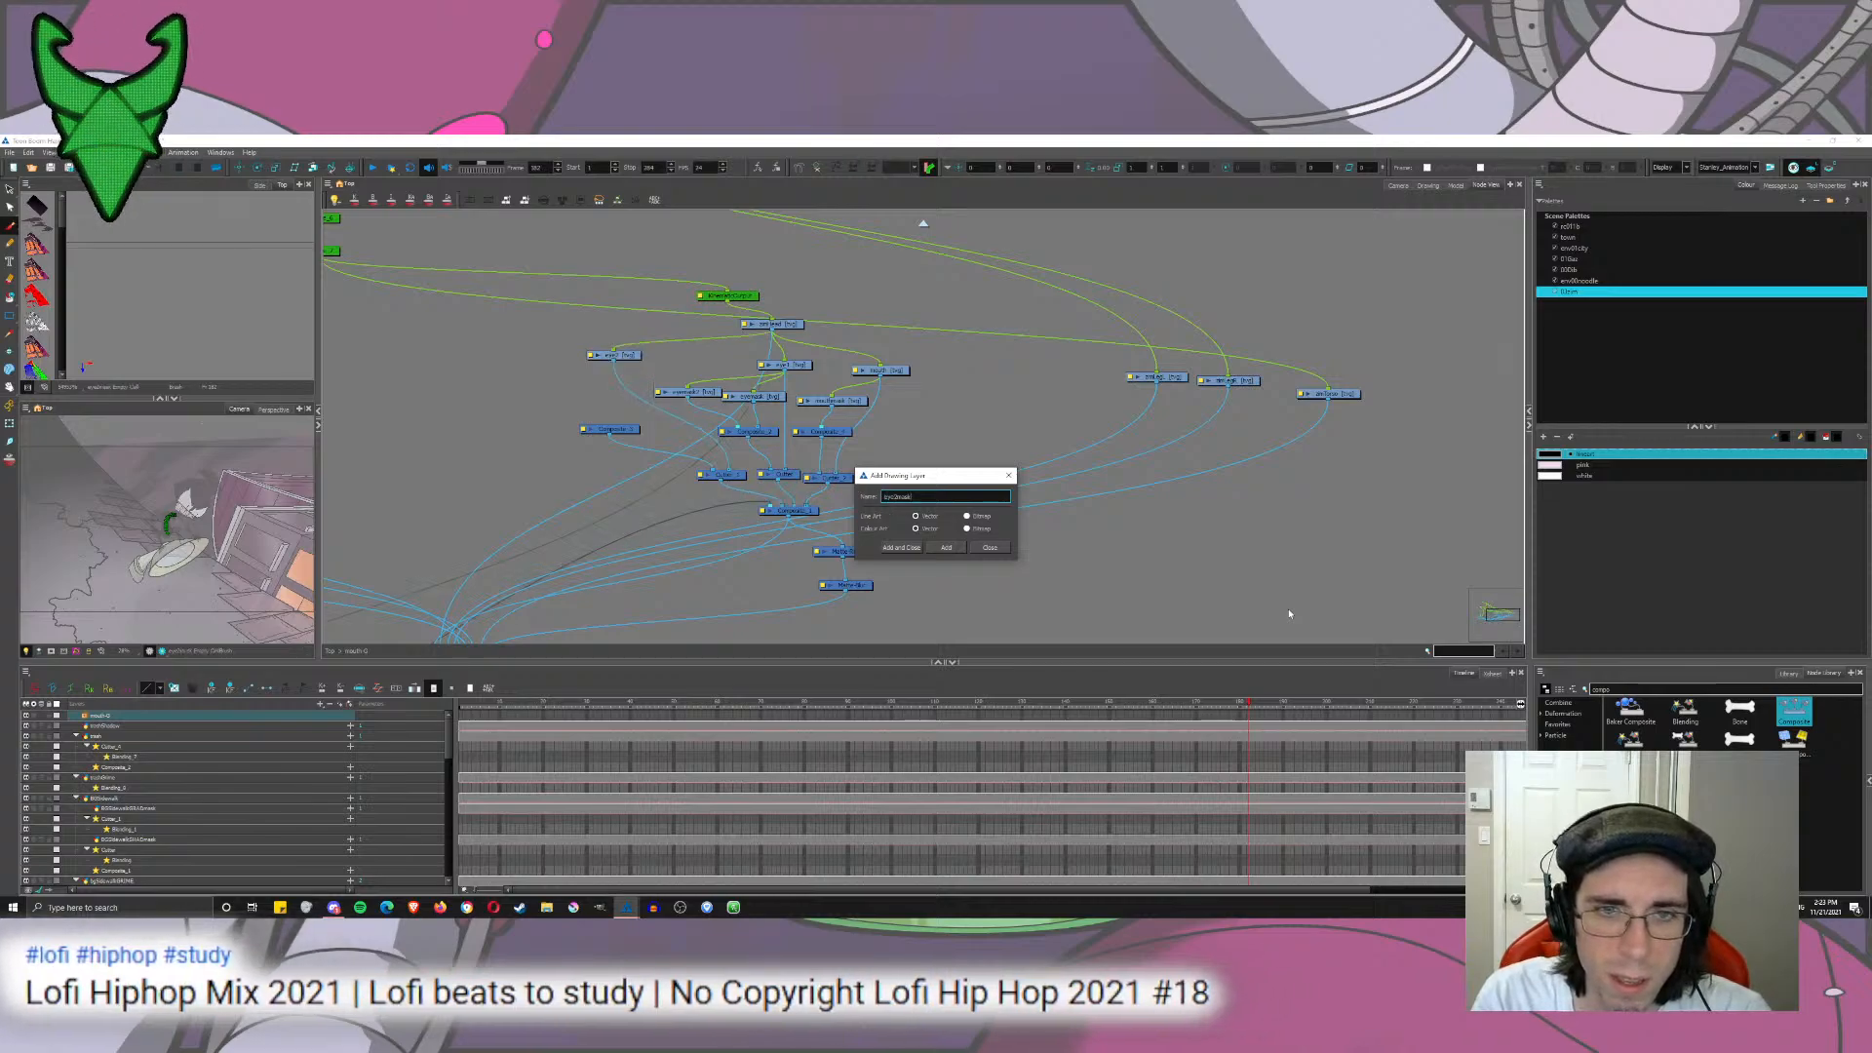
{"action": "left_click", "coordinate": [989, 547]}
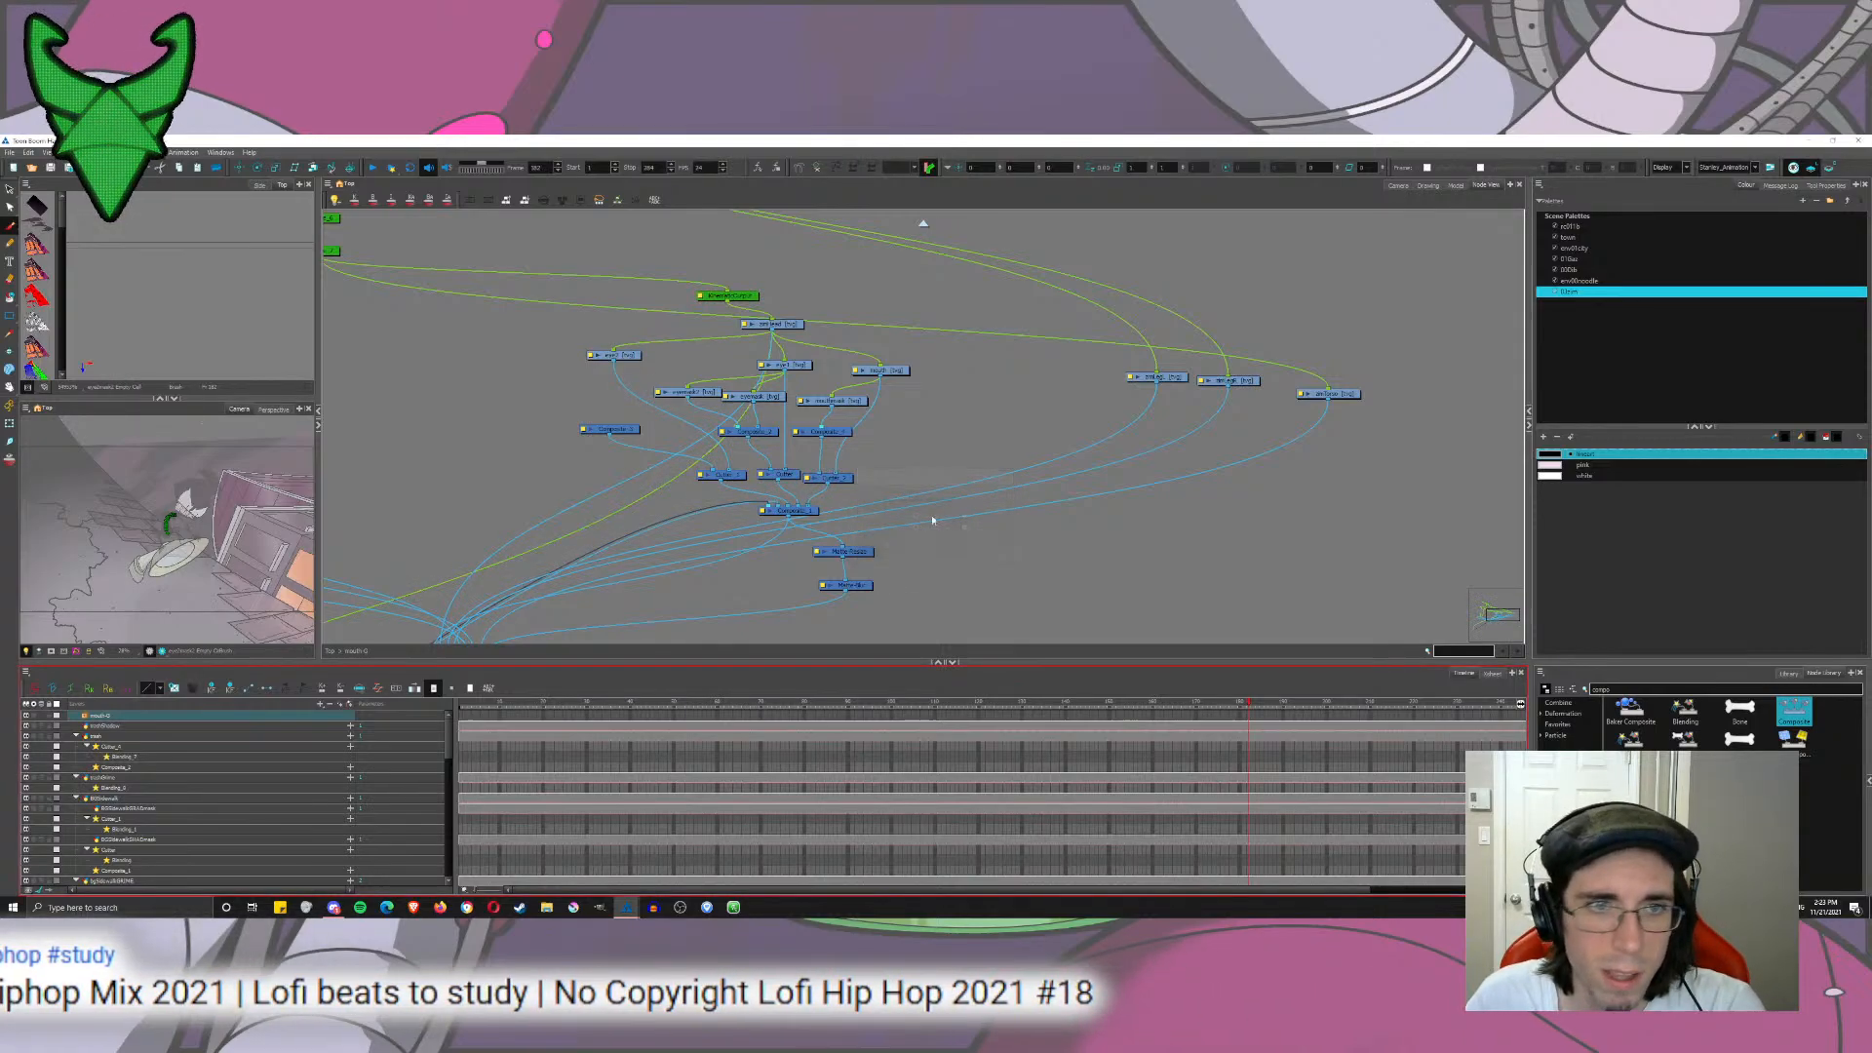
Step: Detach the new eye mask from its default connection and arrange the mask drawings beneath the leftmost eye, wired to the composite there
{"action": "left_click_drag", "start_coordinate": [615, 587], "coordinate": [799, 334]}
{"action": "key", "text": "Delete"}
{"action": "left_click_drag", "start_coordinate": [877, 272], "coordinate": [585, 825]}
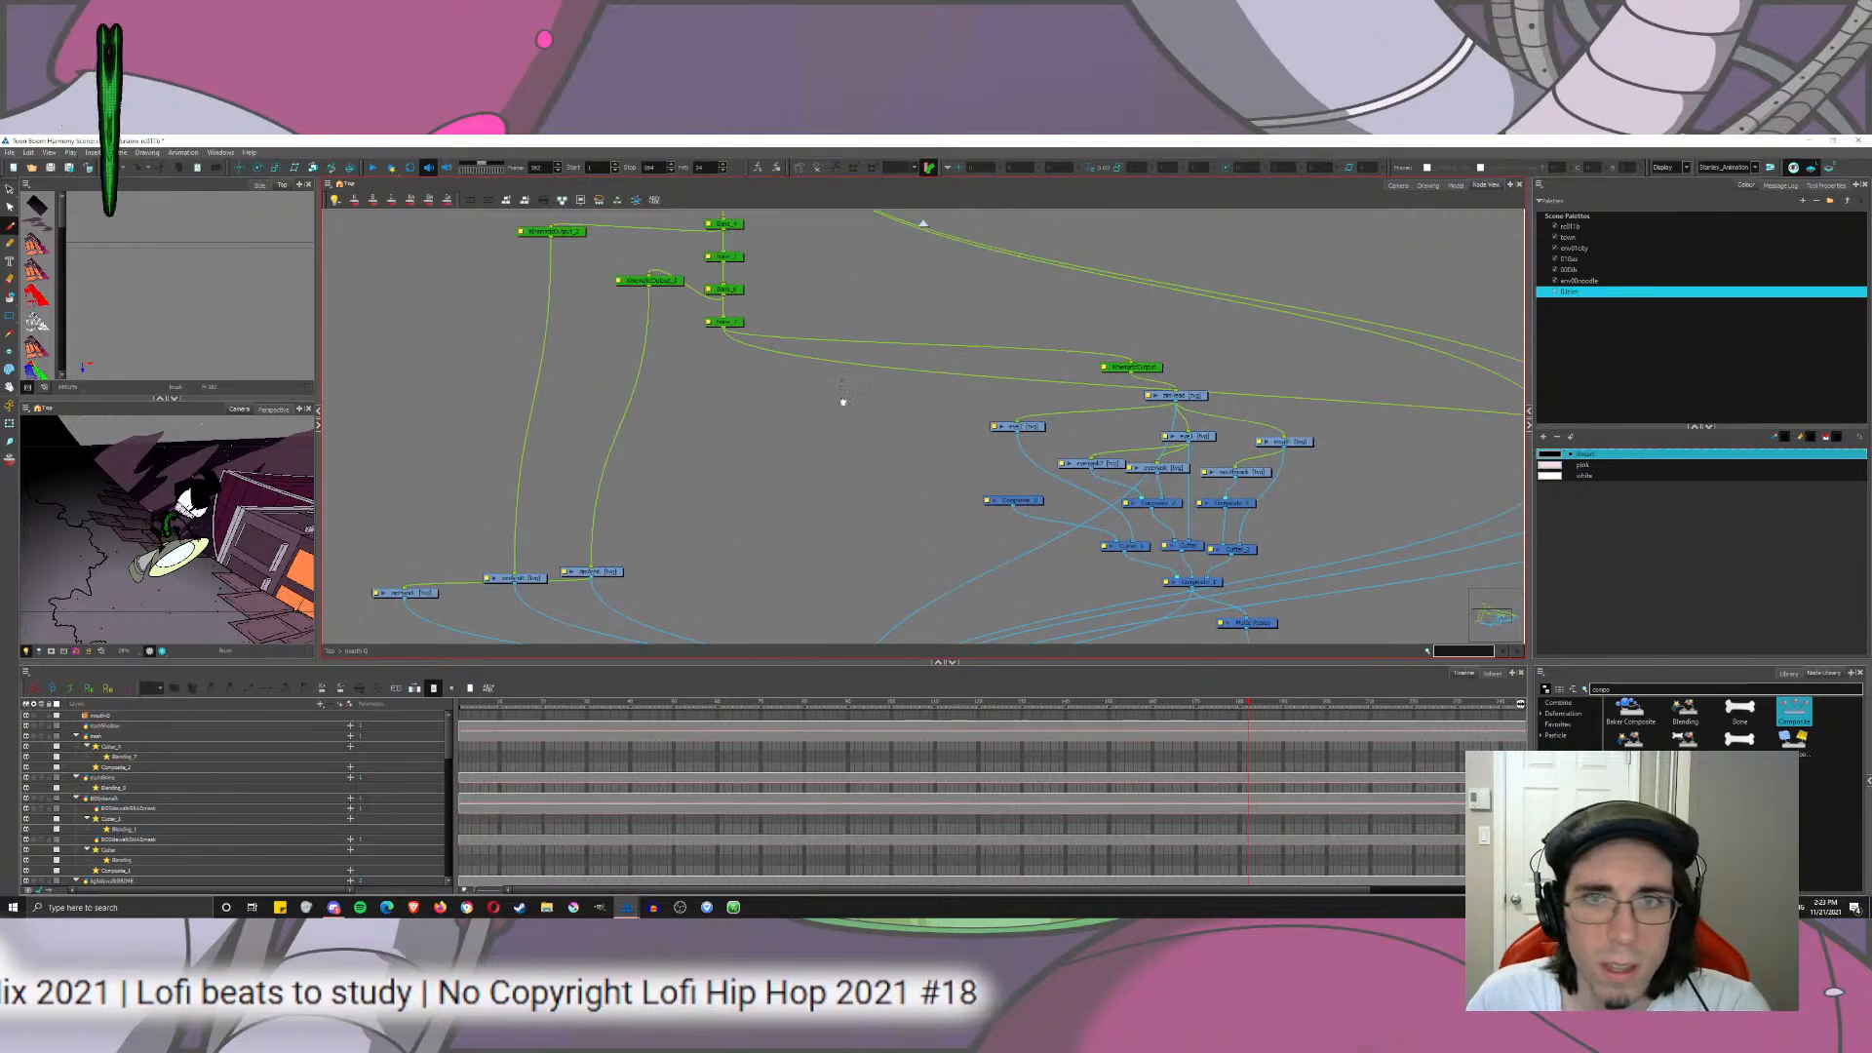
{"action": "left_click_drag", "start_coordinate": [839, 397], "coordinate": [599, 357]}
{"action": "key", "text": "ctrl+v"}
{"action": "left_click", "coordinate": [718, 445]}
{"action": "mouse_move", "coordinate": [731, 431]}
{"action": "left_mouse_down"}
{"action": "mouse_move", "coordinate": [778, 436]}
{"action": "mouse_move", "coordinate": [791, 391]}
{"action": "mouse_move", "coordinate": [773, 454]}
{"action": "mouse_move", "coordinate": [693, 431]}
{"action": "left_mouse_up"}
{"action": "left_click", "coordinate": [666, 357]}
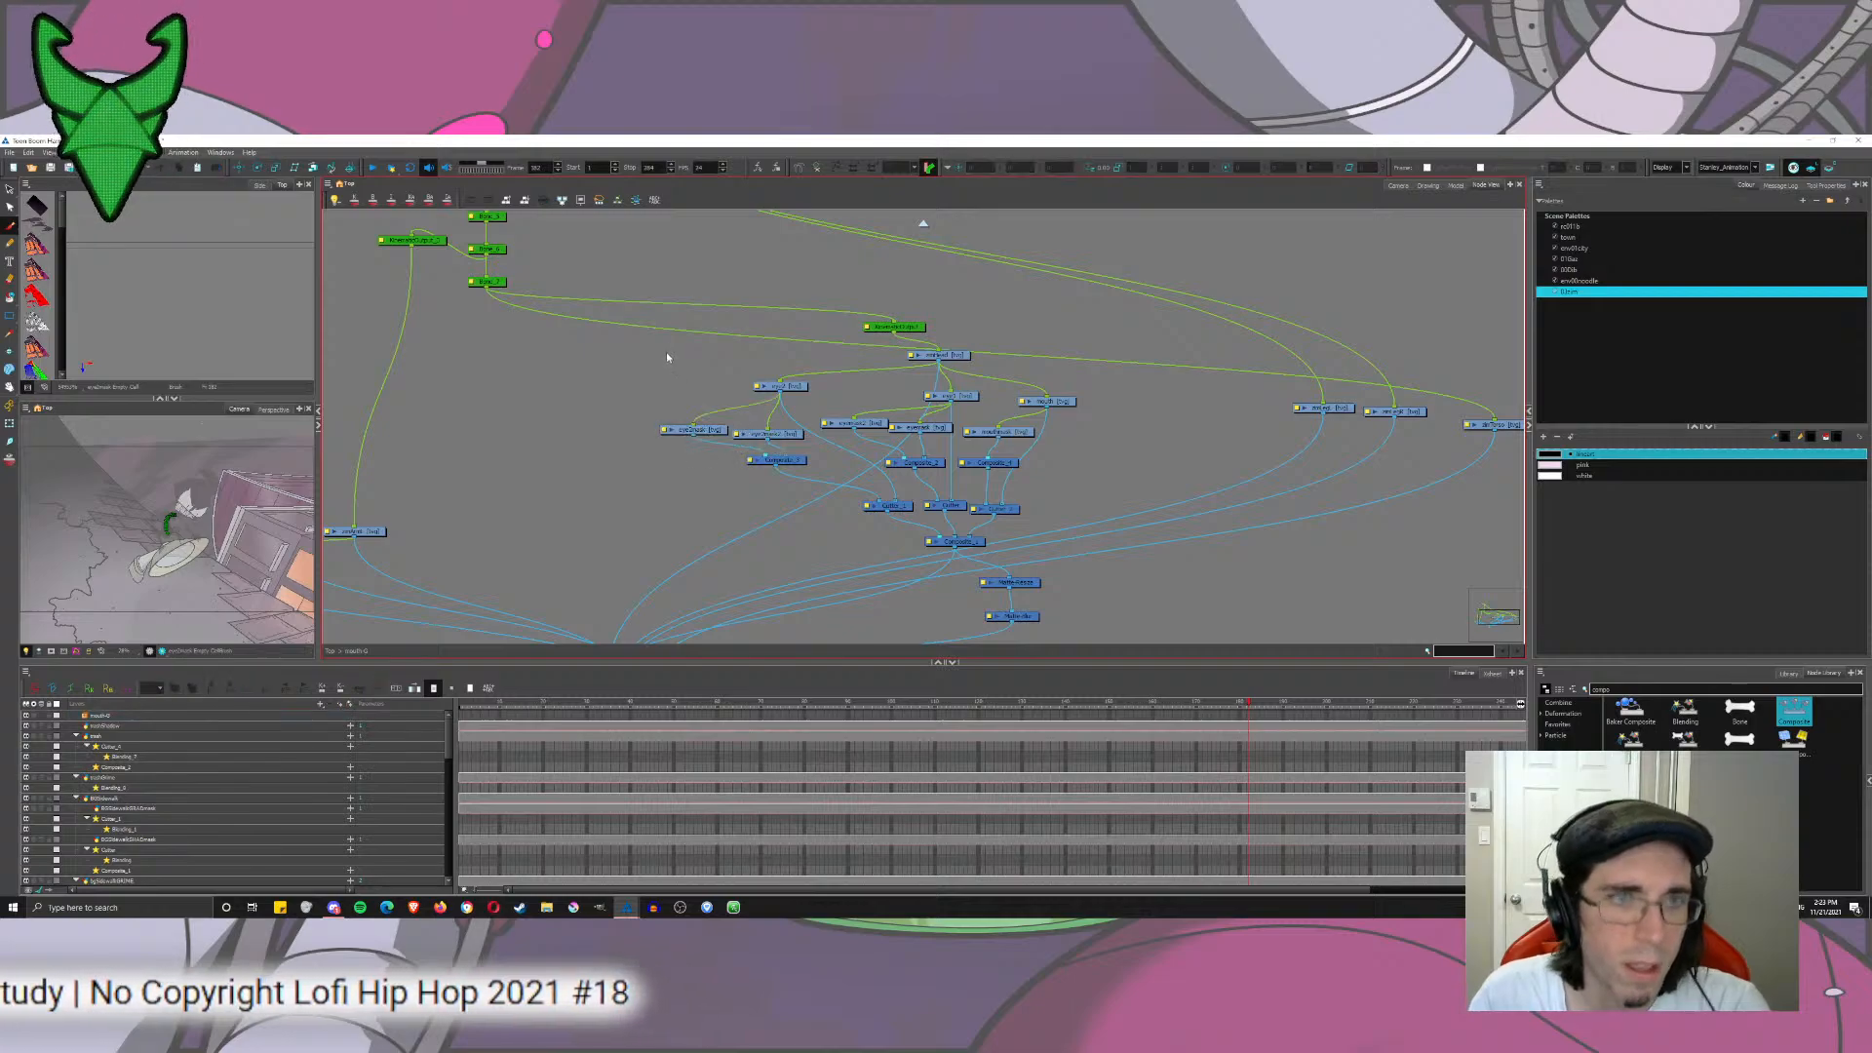
Step: Create a vector drawing layer named mouthmask2
{"action": "left_click", "coordinate": [790, 436]}
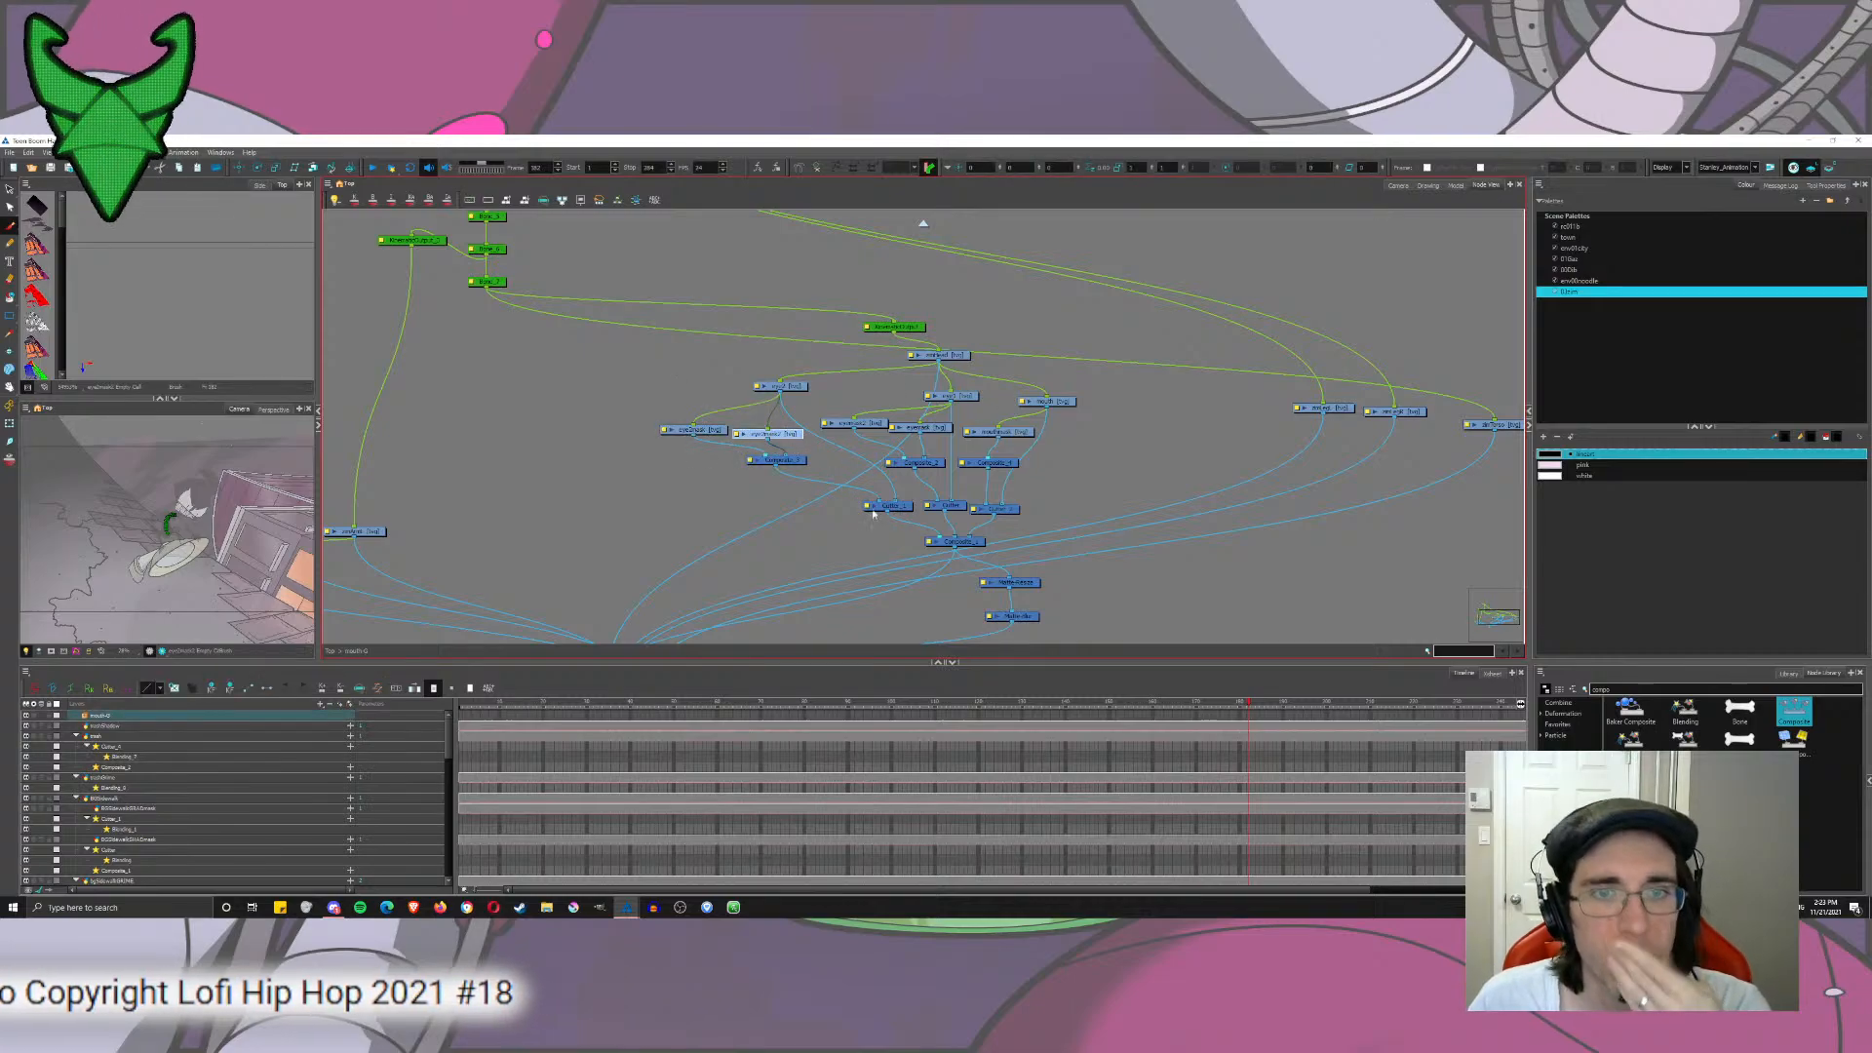
{"action": "left_click", "coordinate": [1024, 434]}
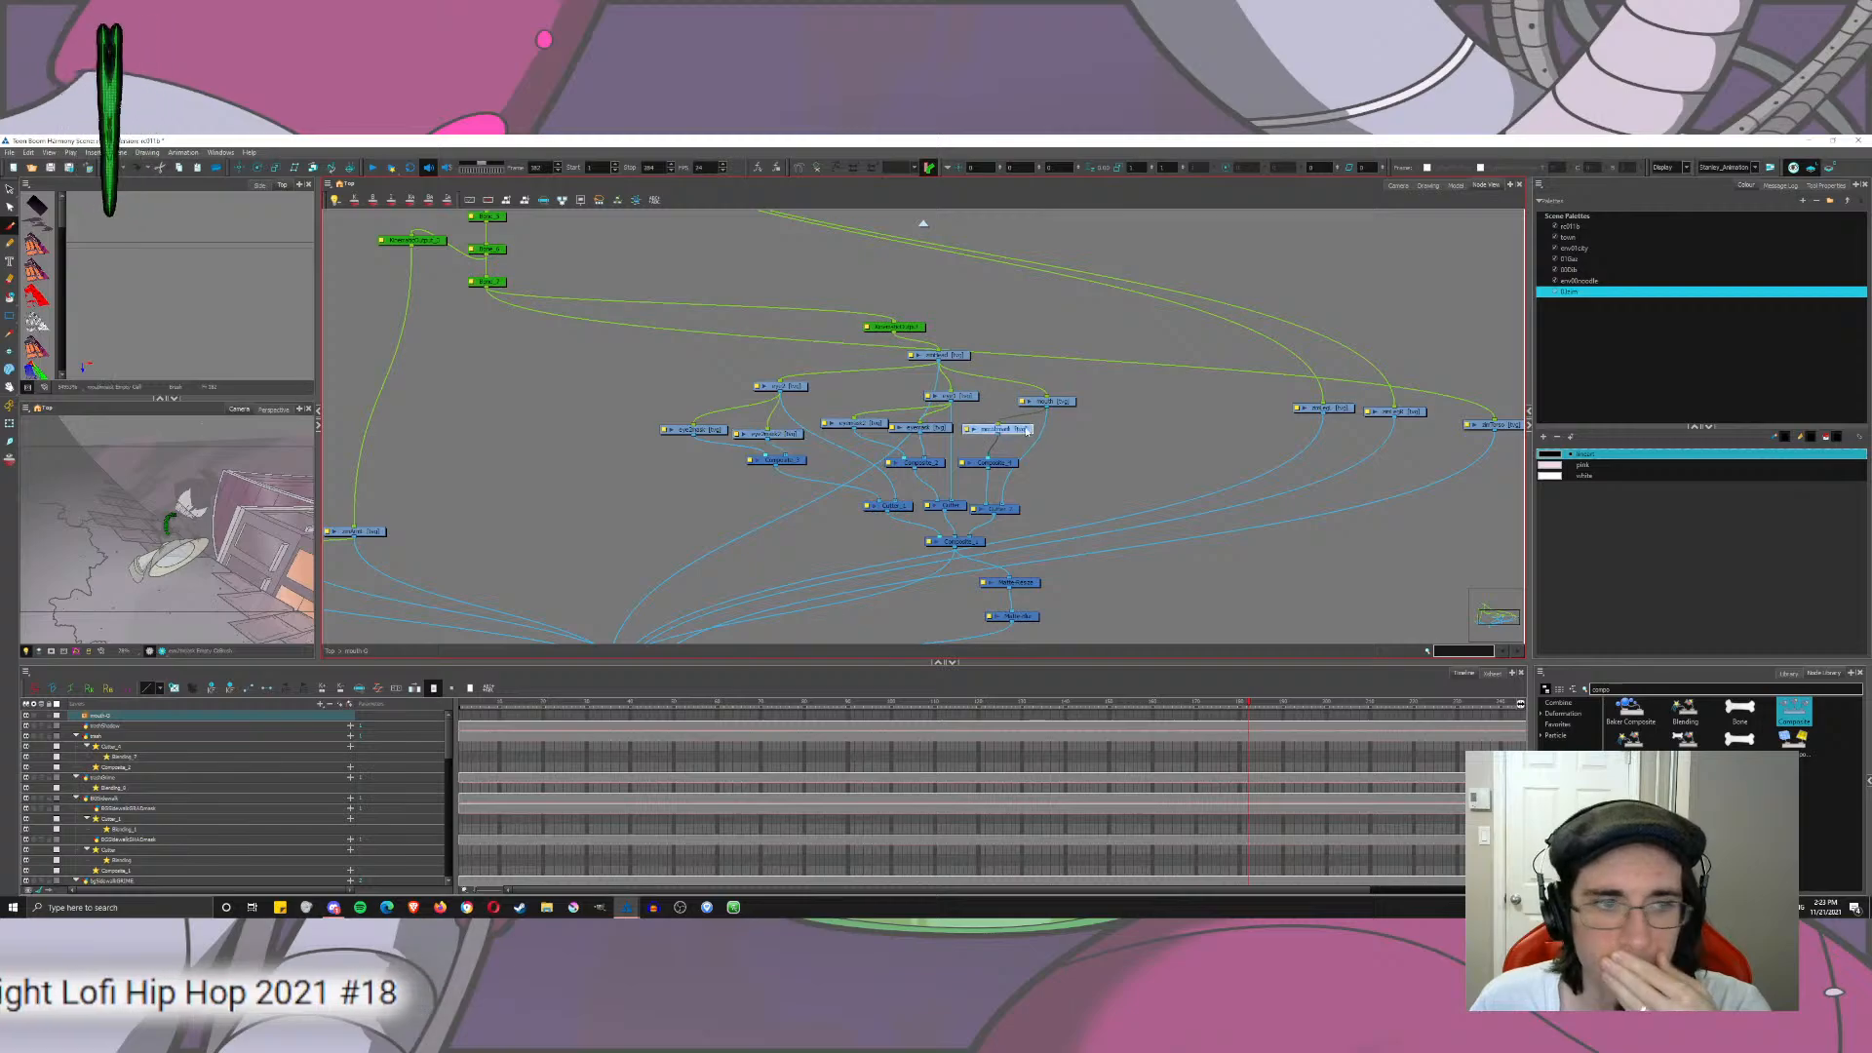
{"action": "left_click", "coordinate": [339, 703]}
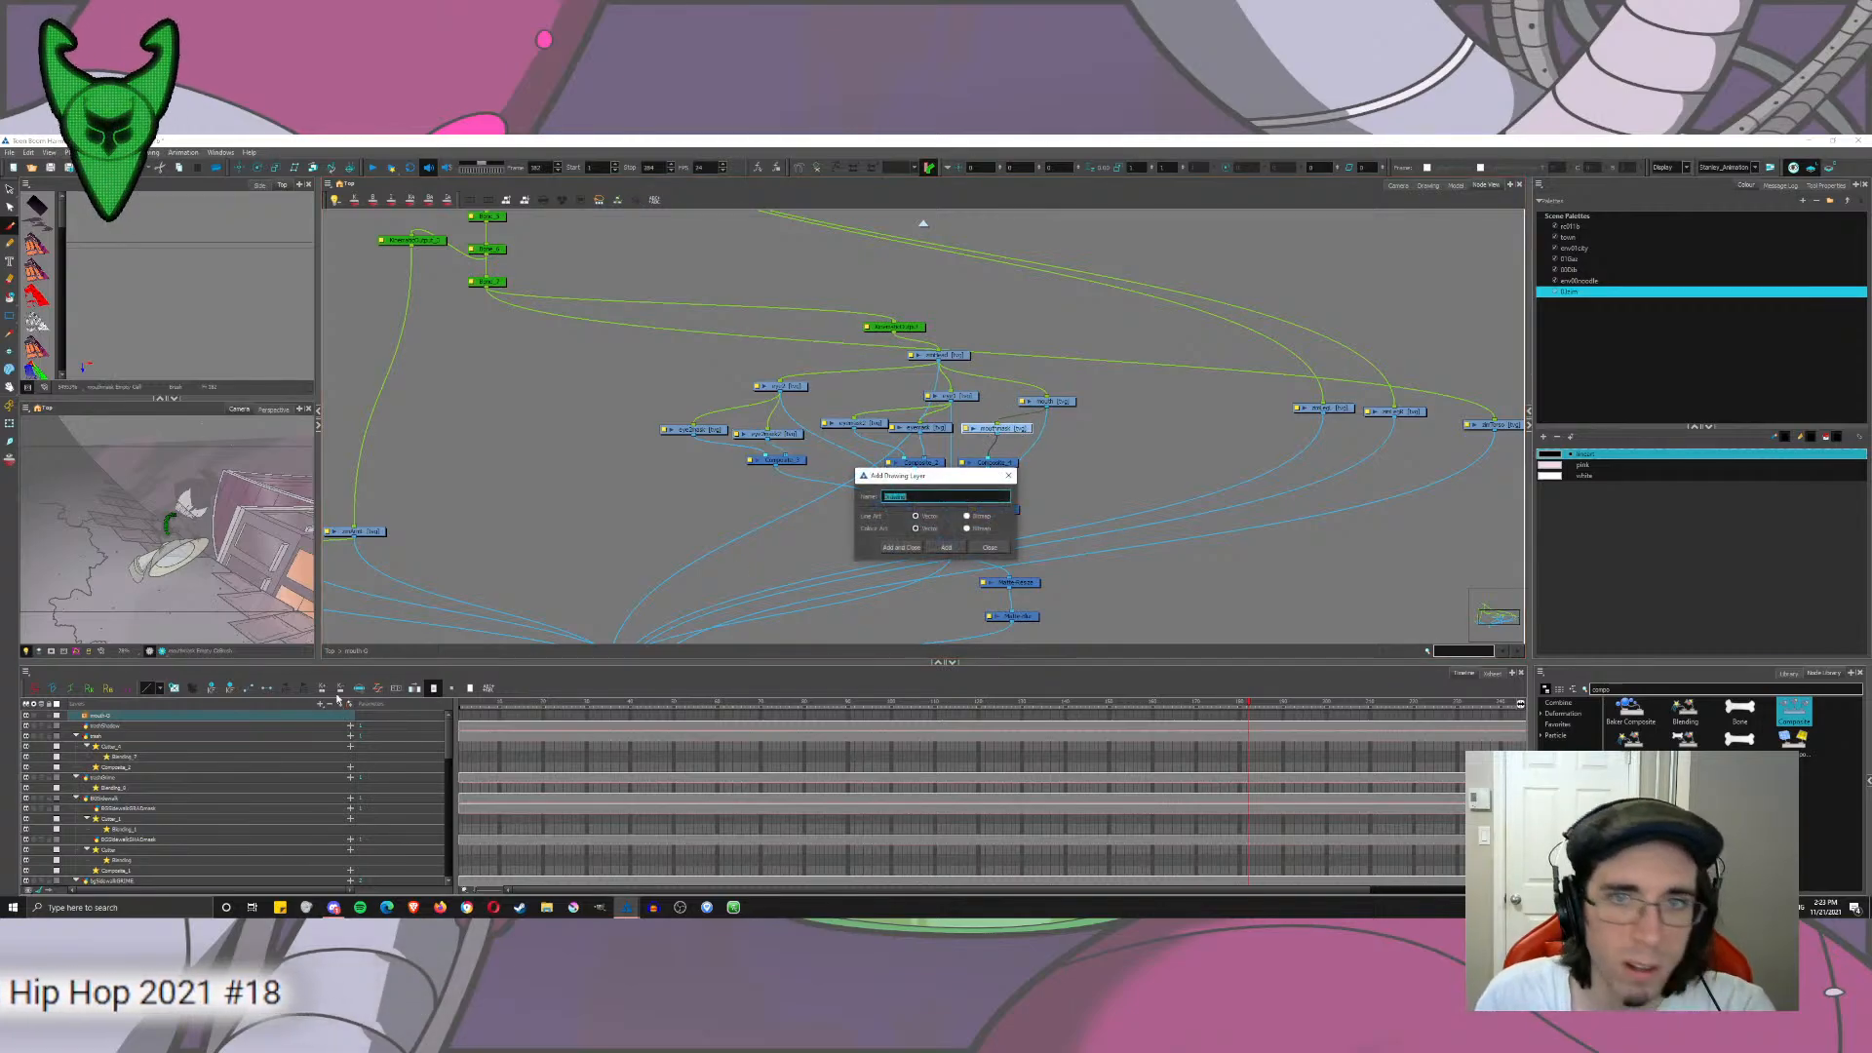
{"action": "type", "text": "mouthmask2"}
{"action": "key", "text": "Return"}
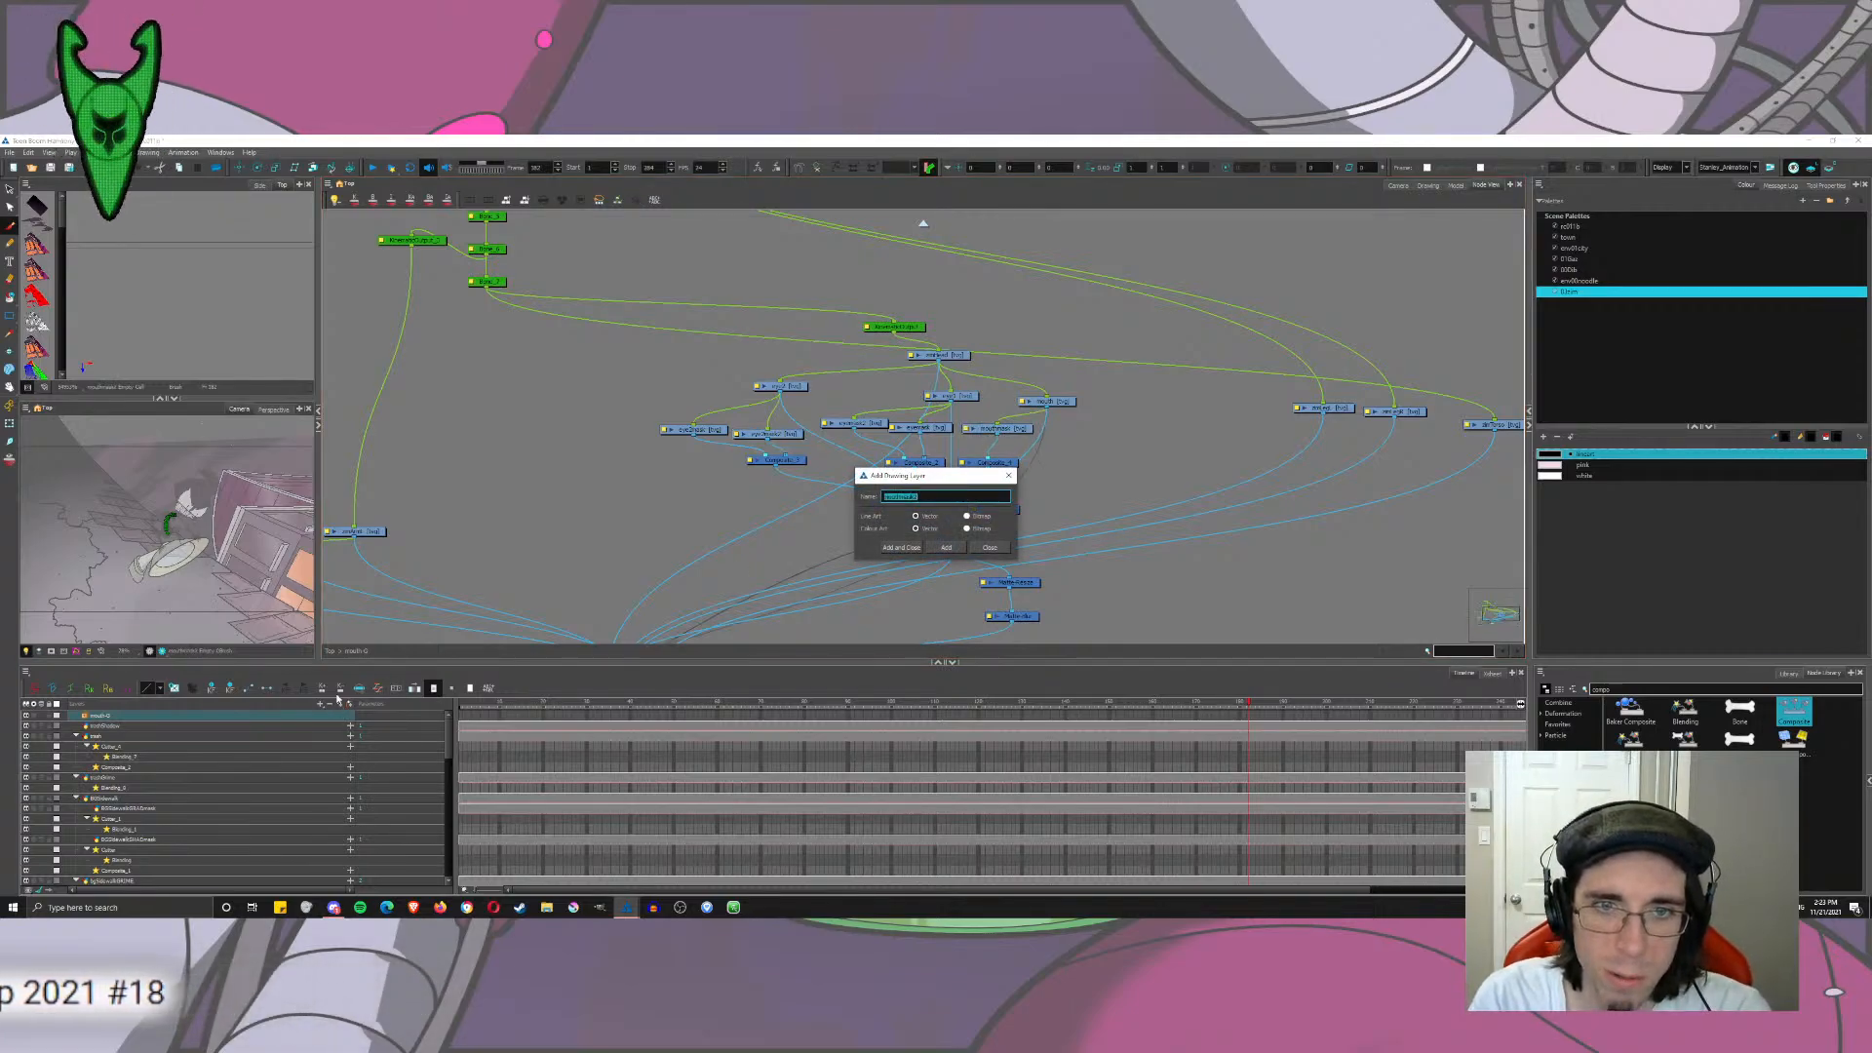
{"action": "left_click", "coordinate": [990, 547]}
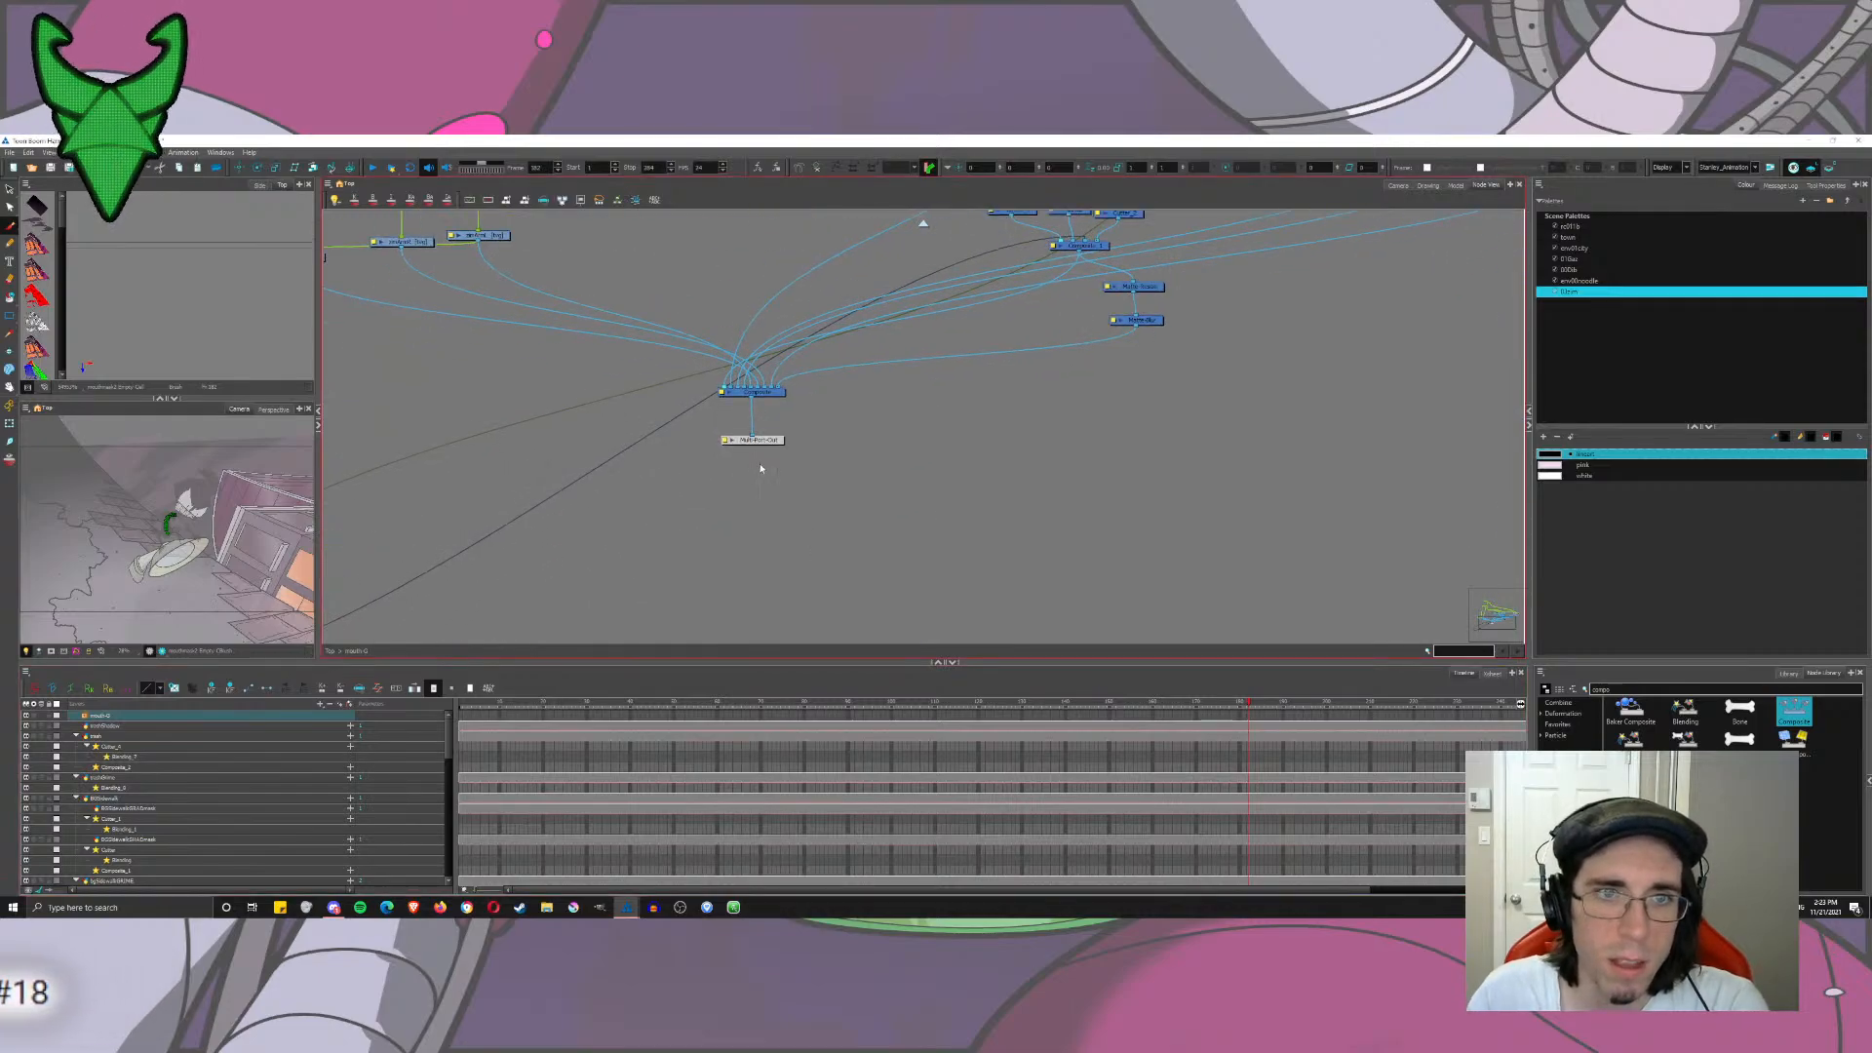
Step: Wire mouthmask2 between the mouth drawing and the mouth mask composite, and place it beside the existing mouth mask
{"action": "left_click", "coordinate": [893, 517]}
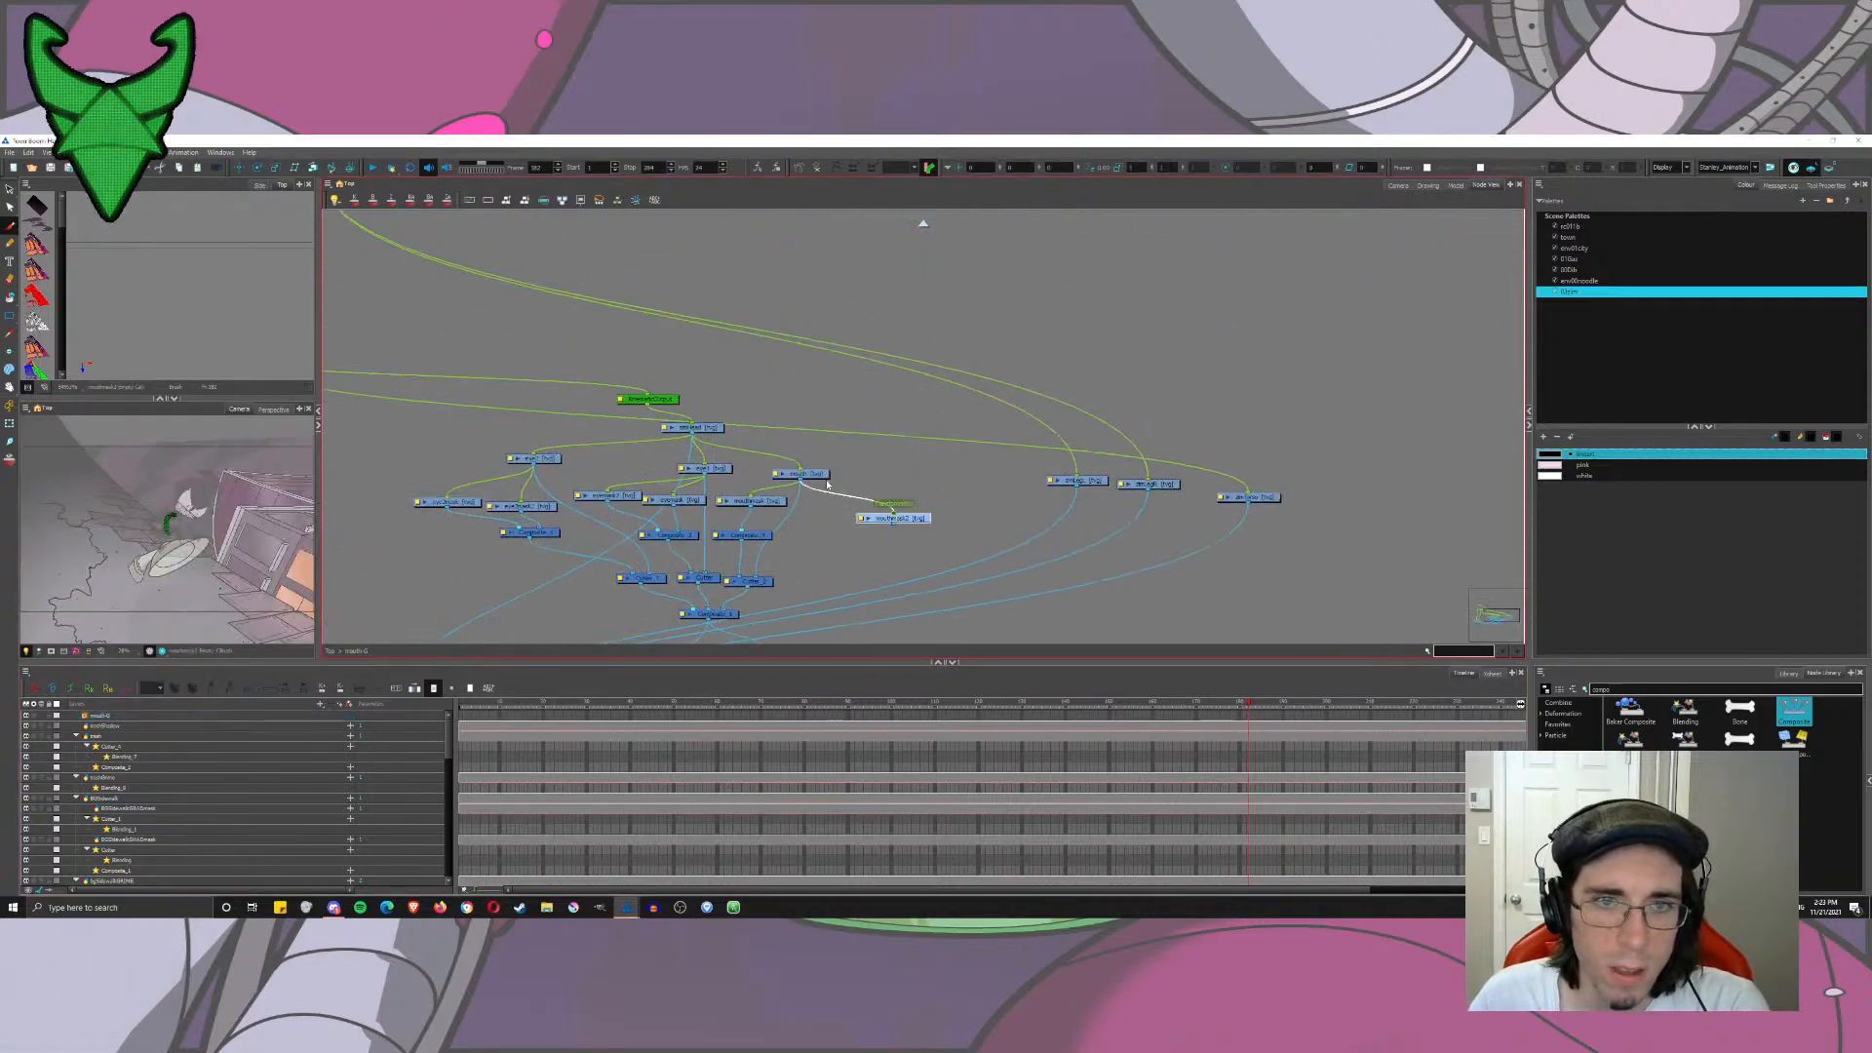
{"action": "left_click_drag", "start_coordinate": [891, 524], "coordinate": [751, 531]}
{"action": "left_click", "coordinate": [952, 495]}
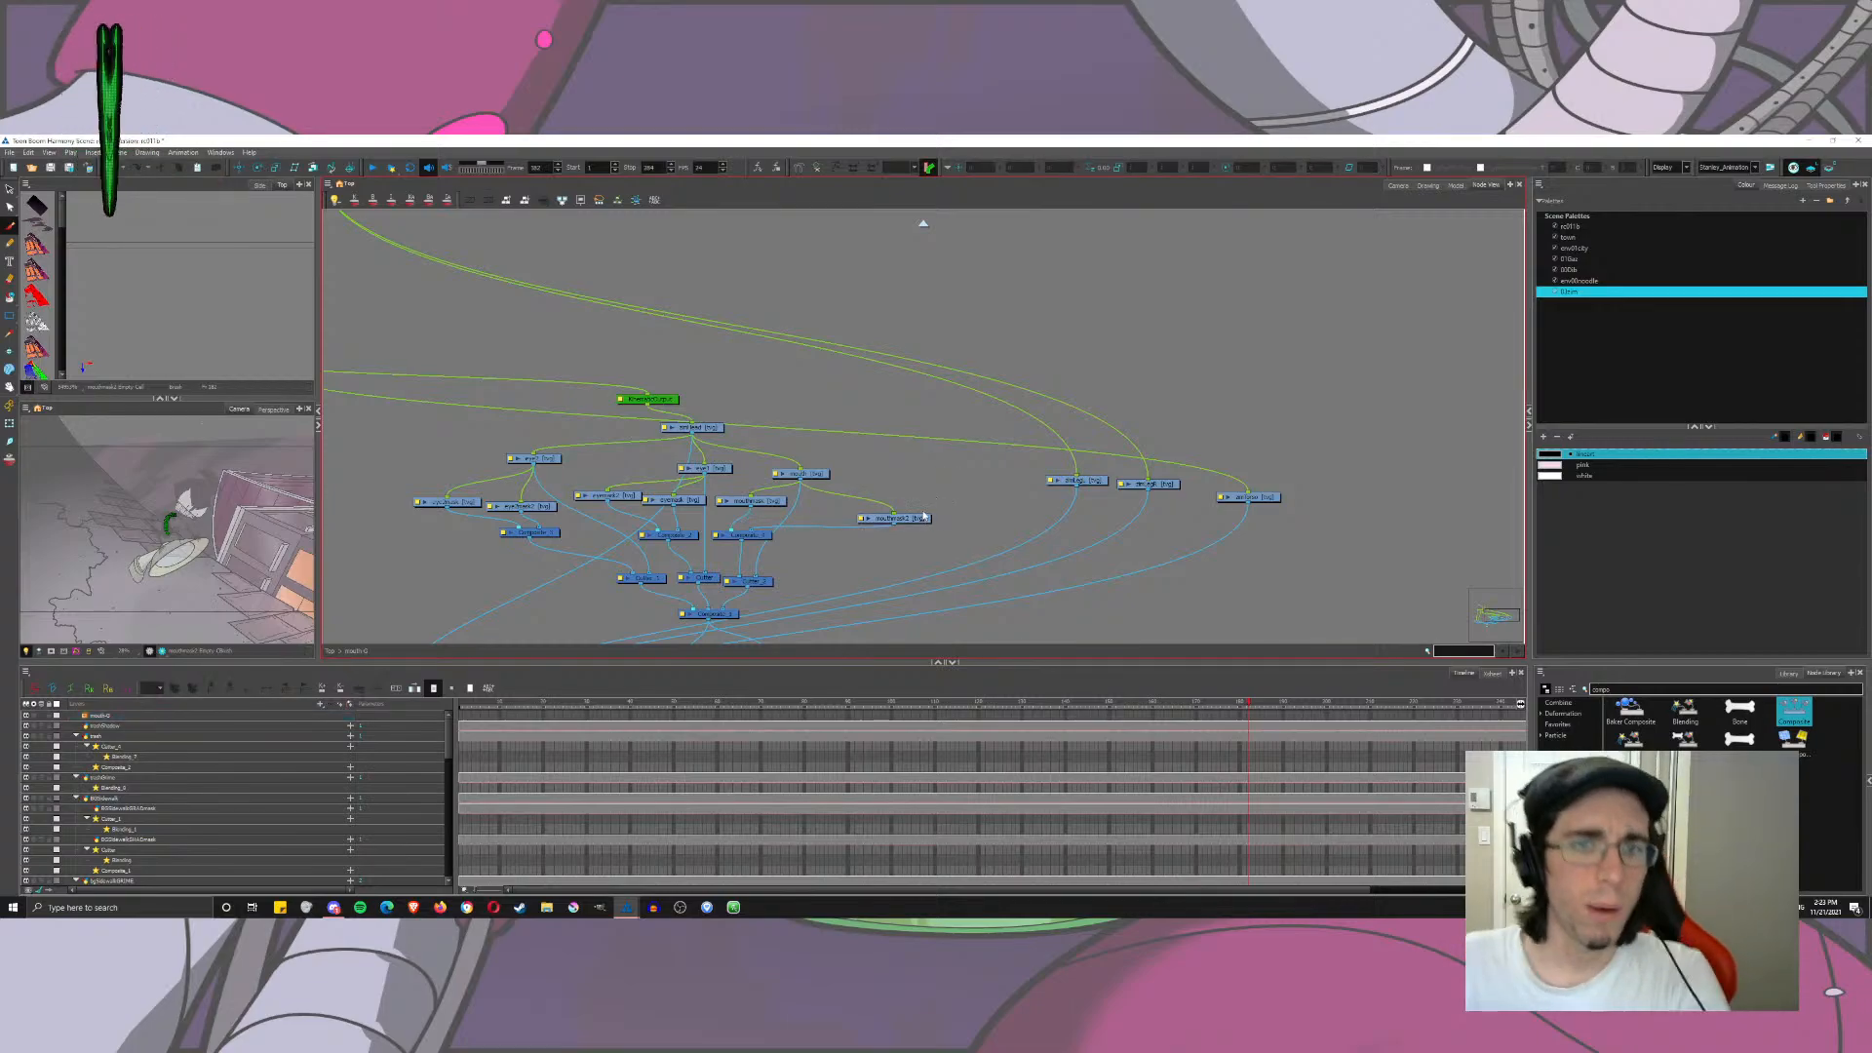
{"action": "left_click_drag", "start_coordinate": [923, 519], "coordinate": [852, 501]}
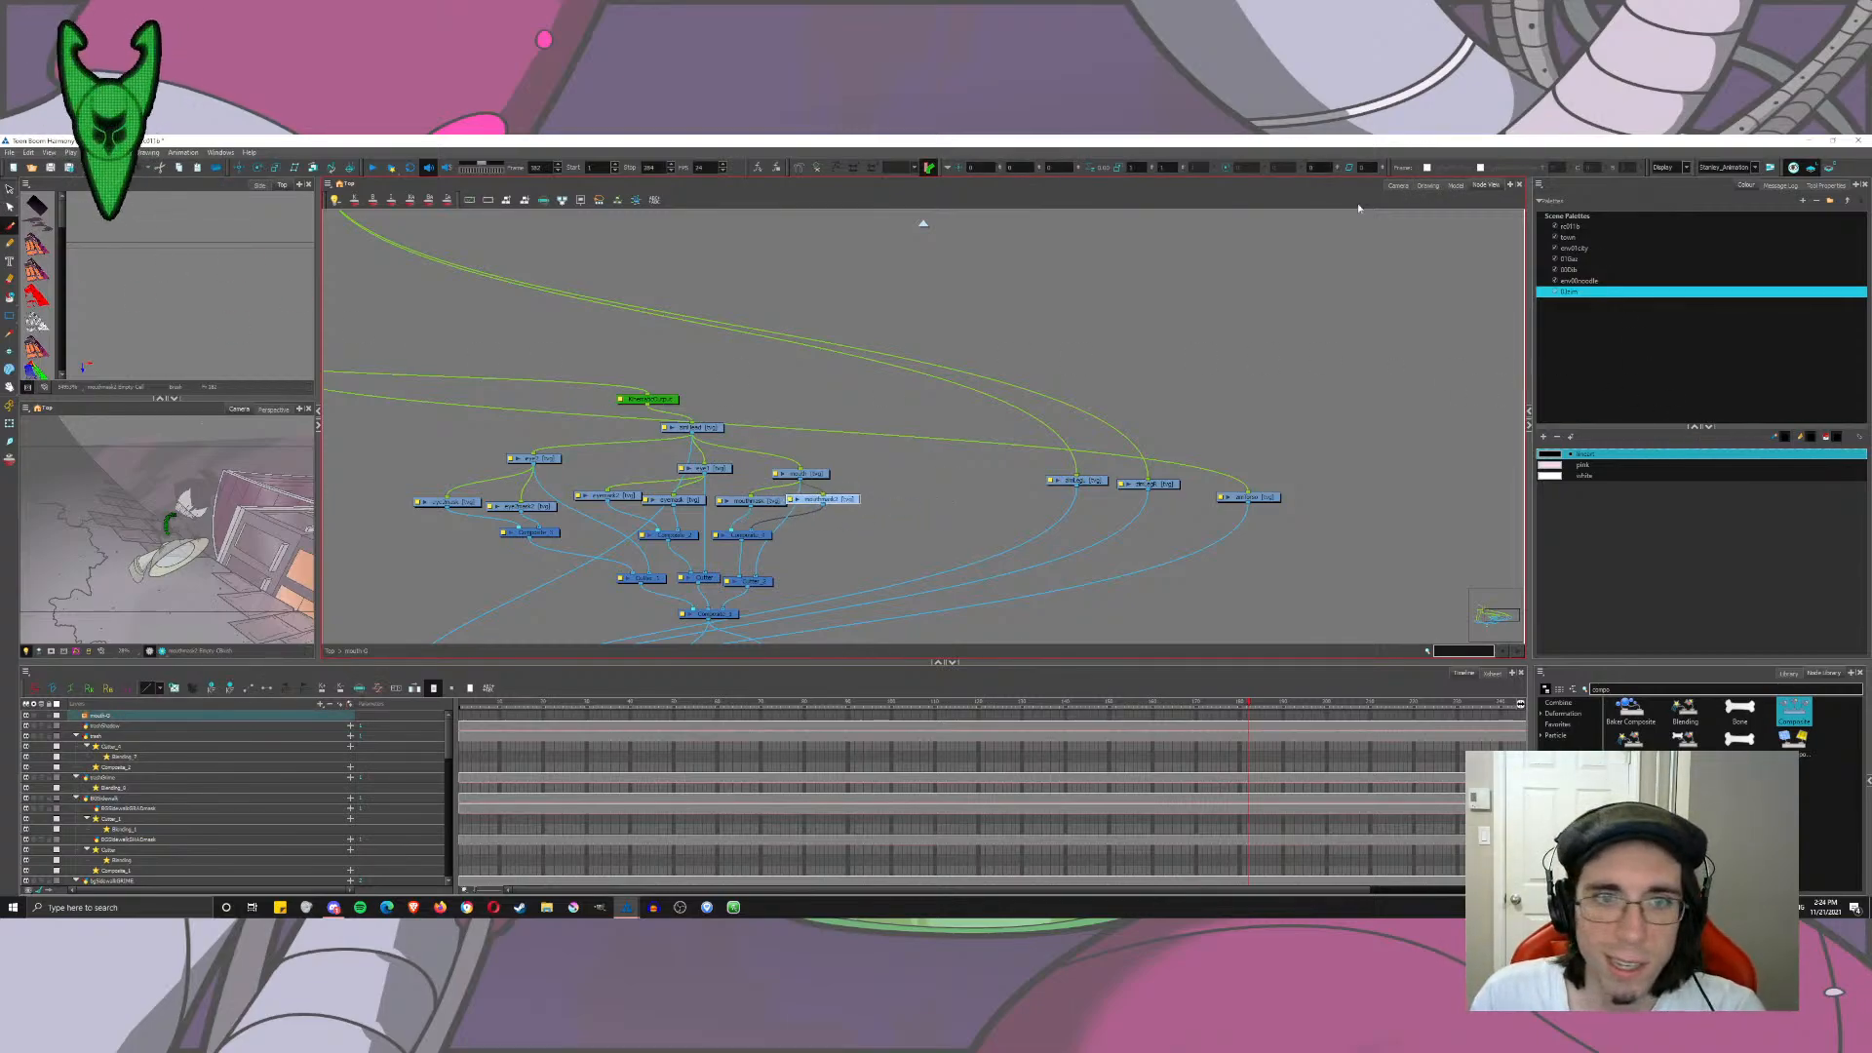
Step: In the Camera view, extend the exposure of both eye drawings and the mouth drawing back to the first frame
{"action": "left_click", "coordinate": [1398, 186]}
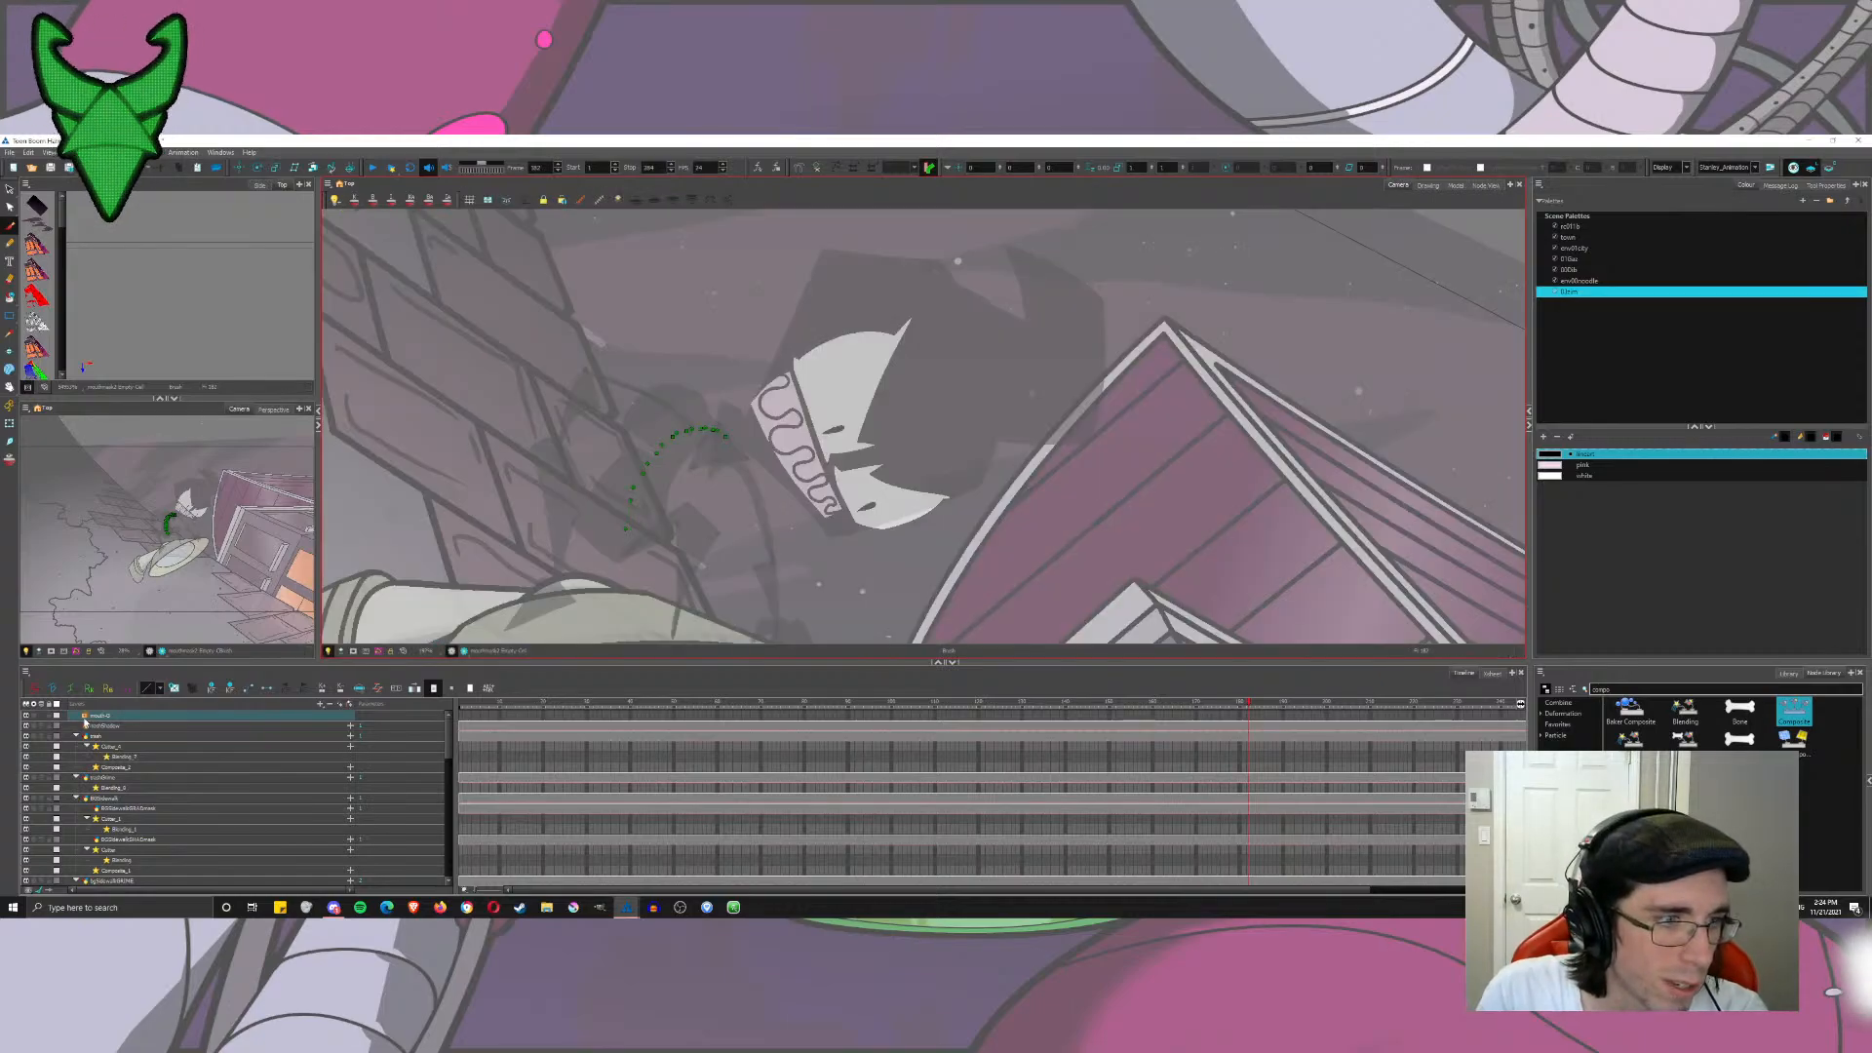
{"action": "left_click", "coordinate": [84, 720]}
{"action": "left_click_drag", "start_coordinate": [446, 738], "coordinate": [450, 769]}
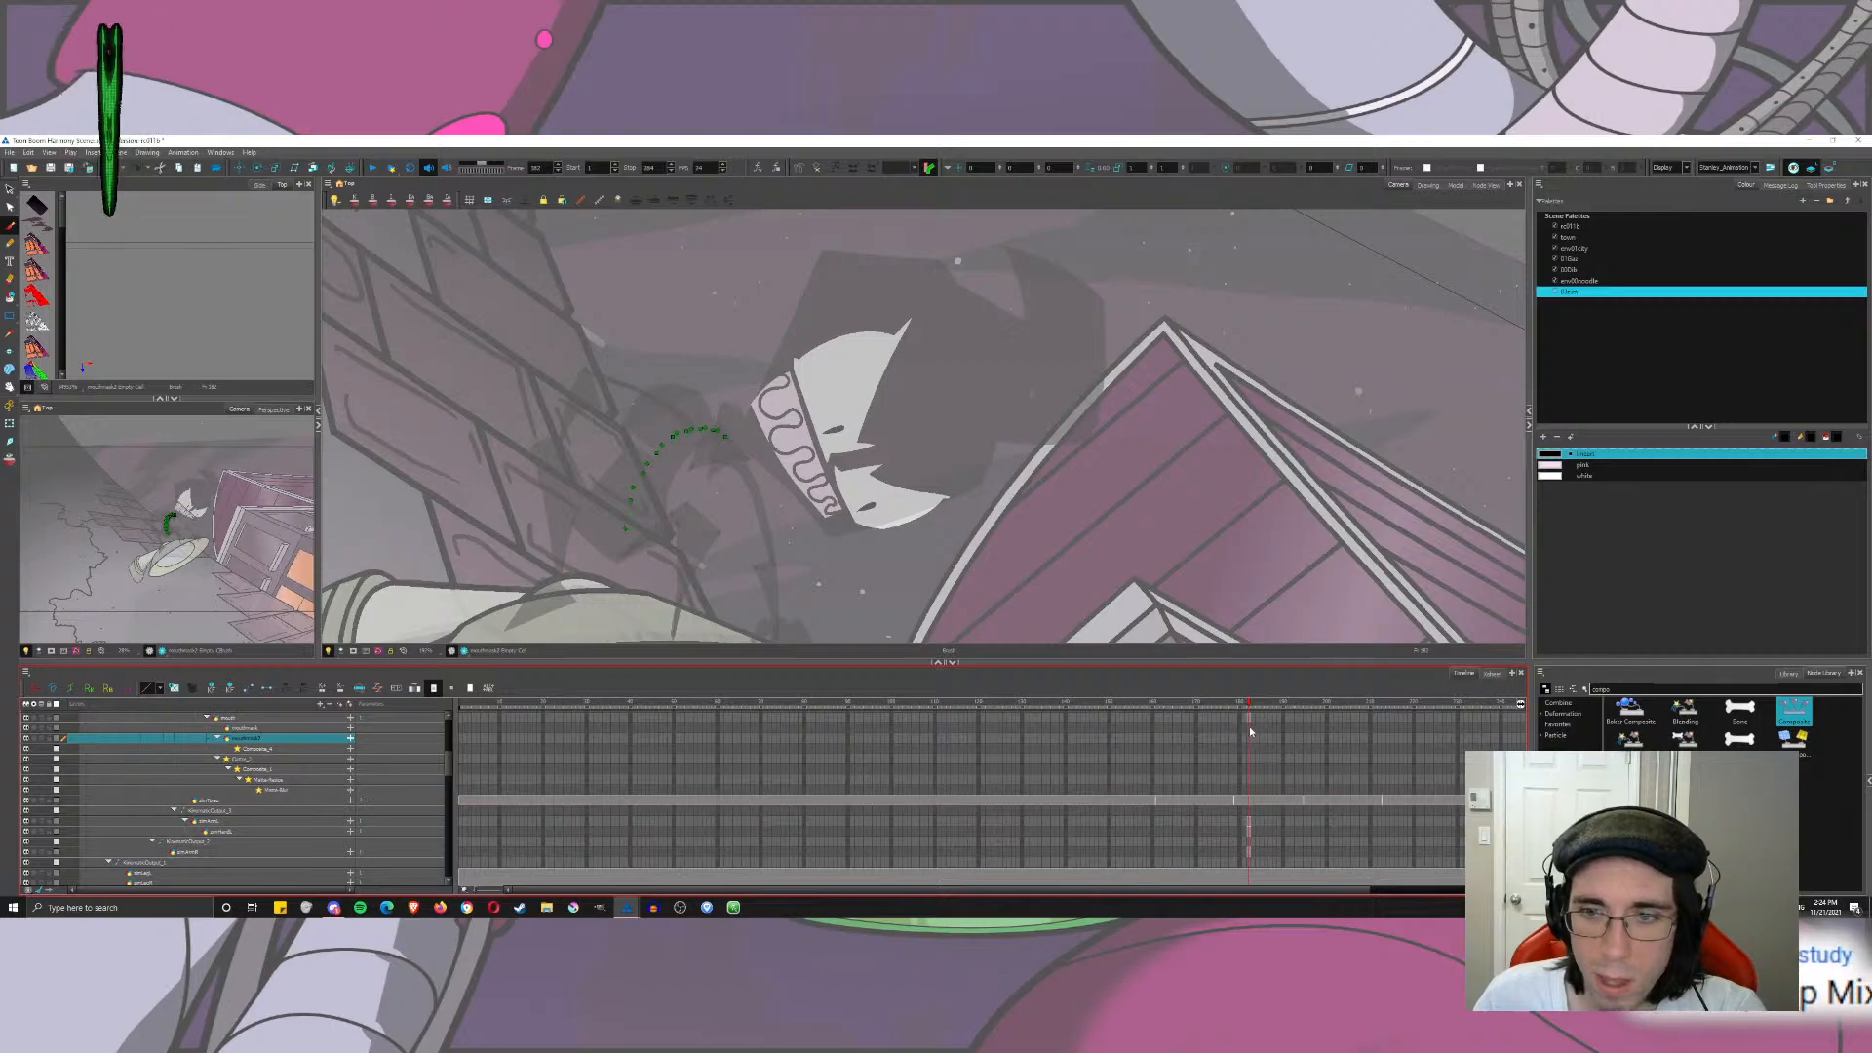
{"action": "scroll", "coordinate": [478, 790], "scroll_direction": "up", "scroll_amount": 5}
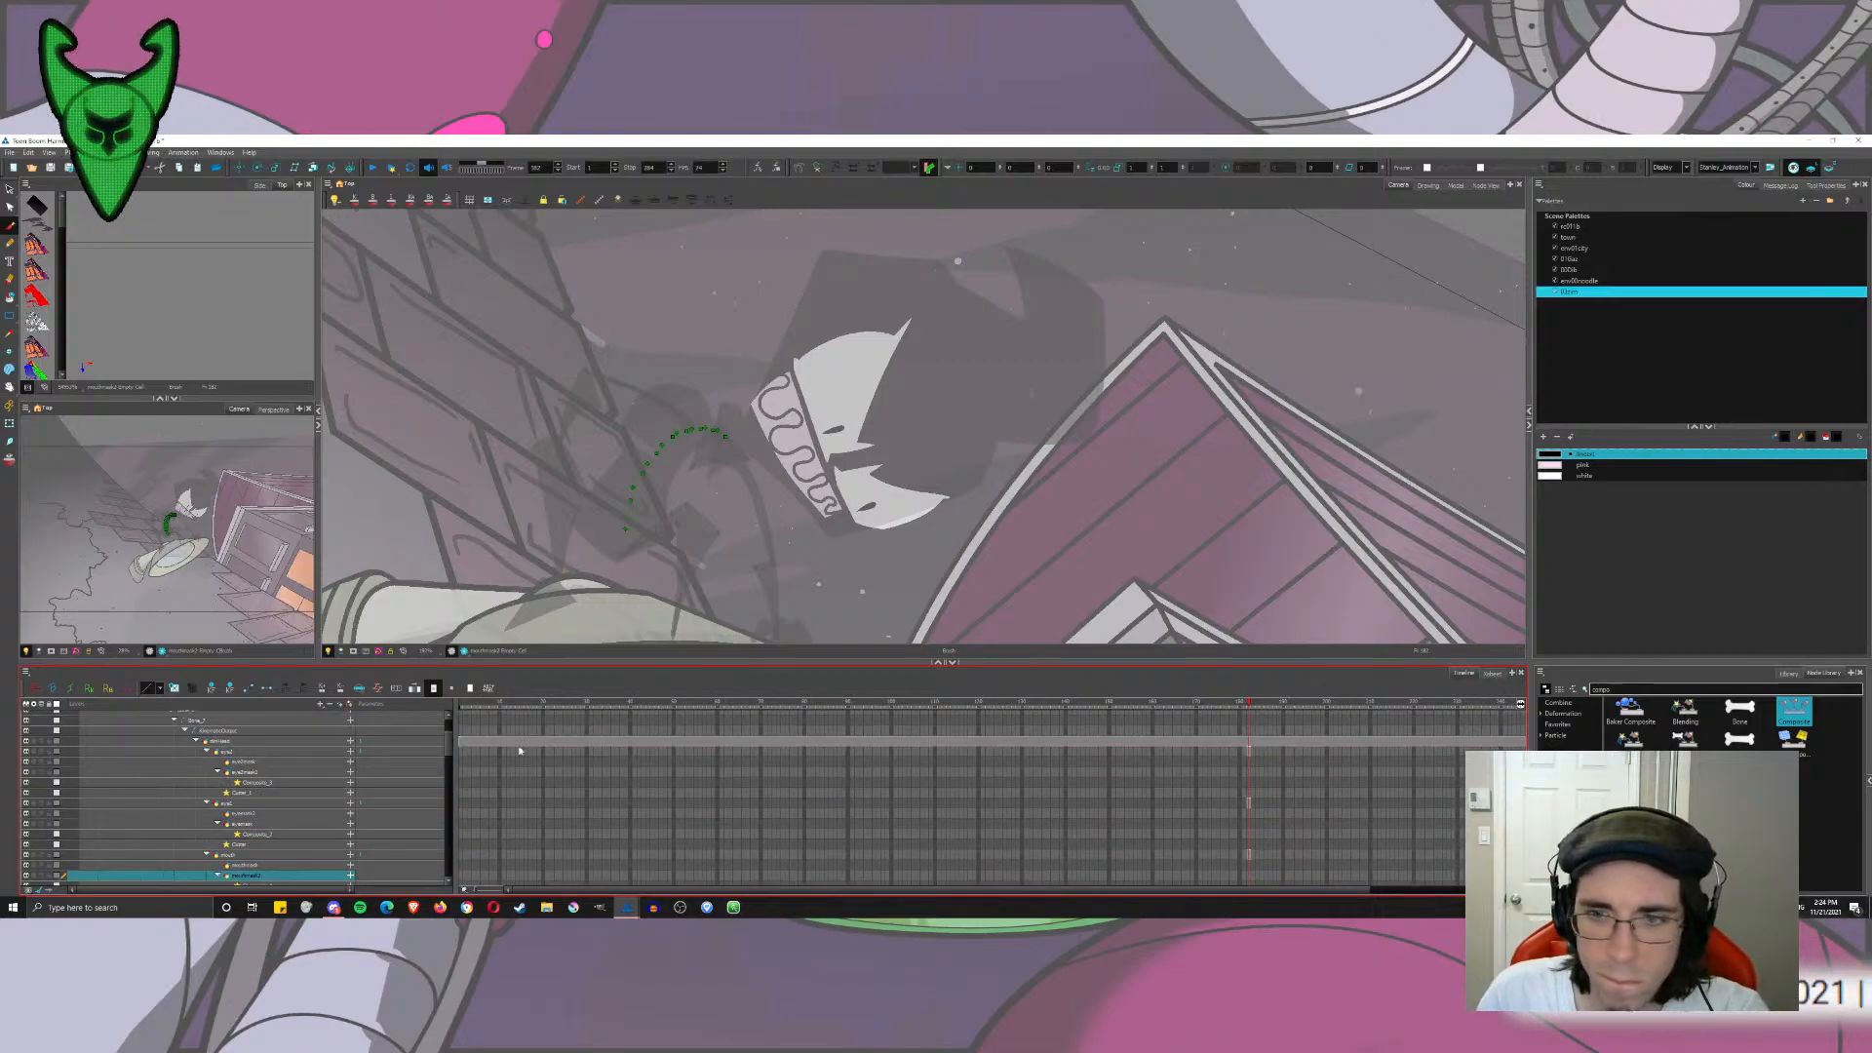
{"action": "left_click_drag", "start_coordinate": [1249, 751], "coordinate": [1249, 856]}
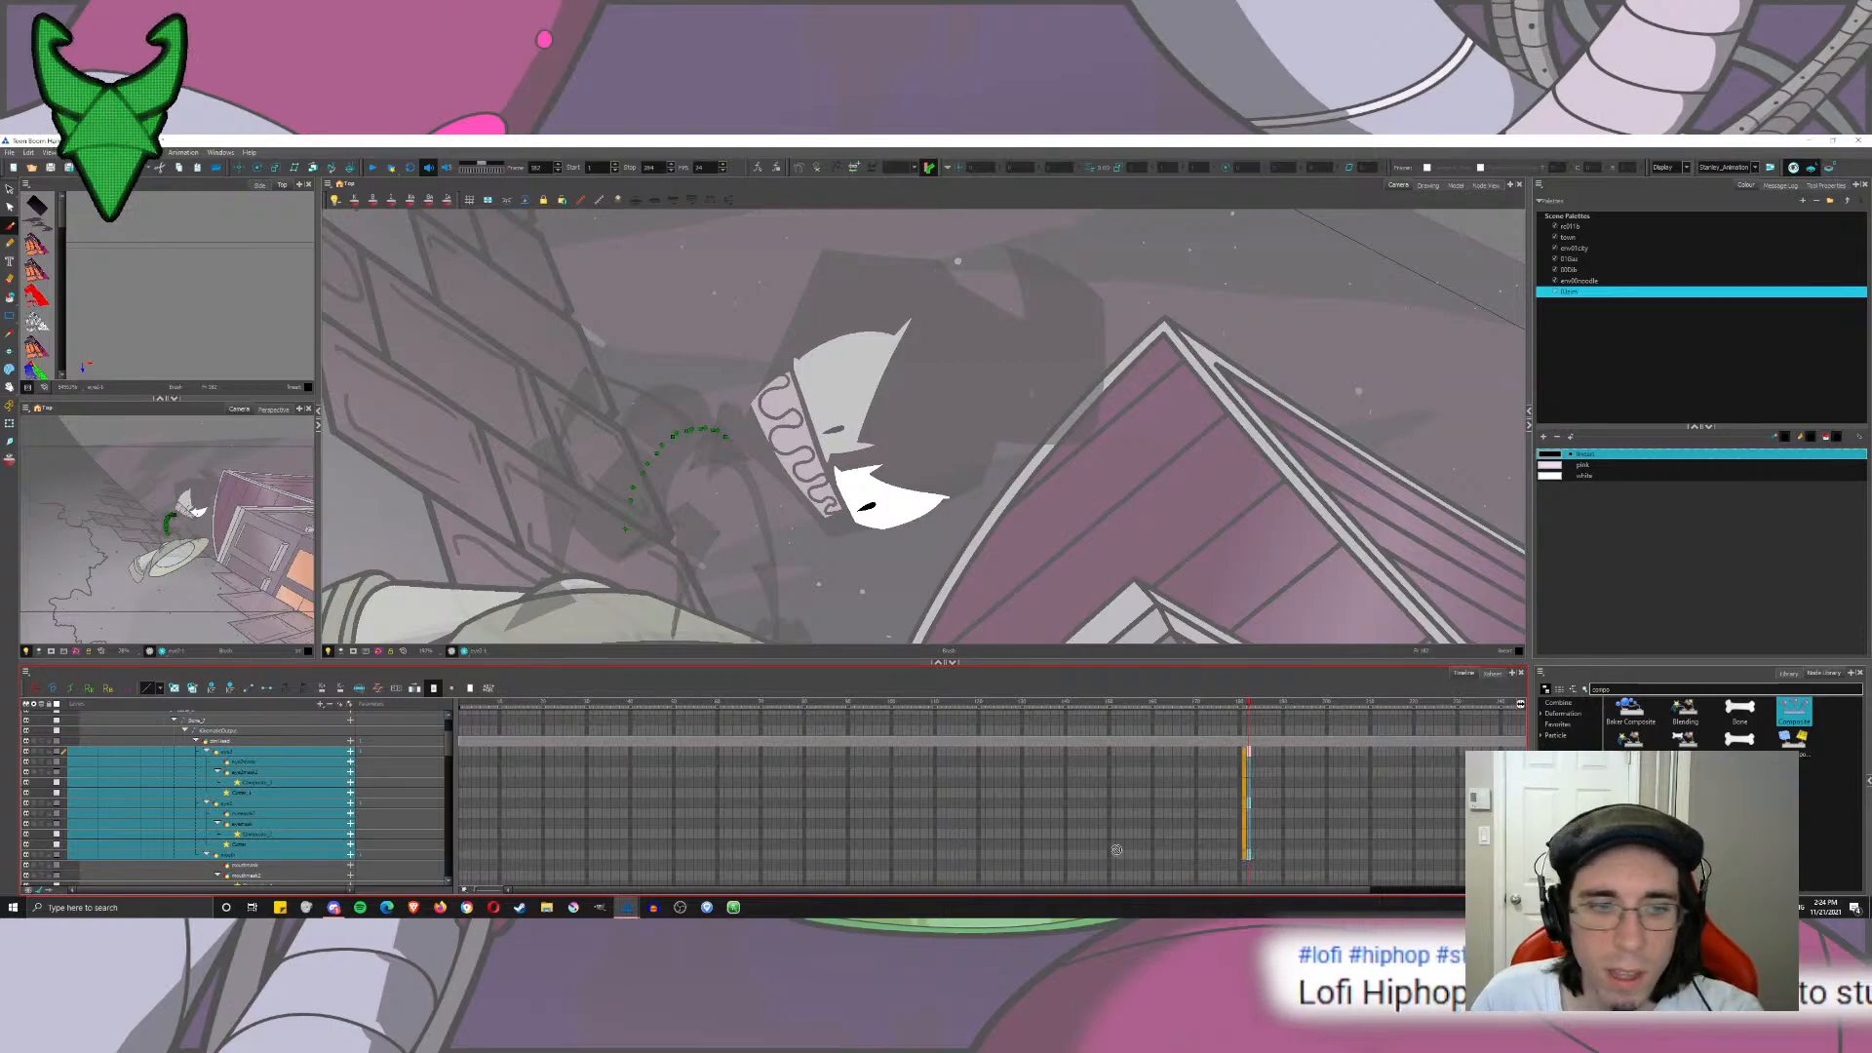
{"action": "left_click", "coordinate": [465, 856], "text": "shift"}
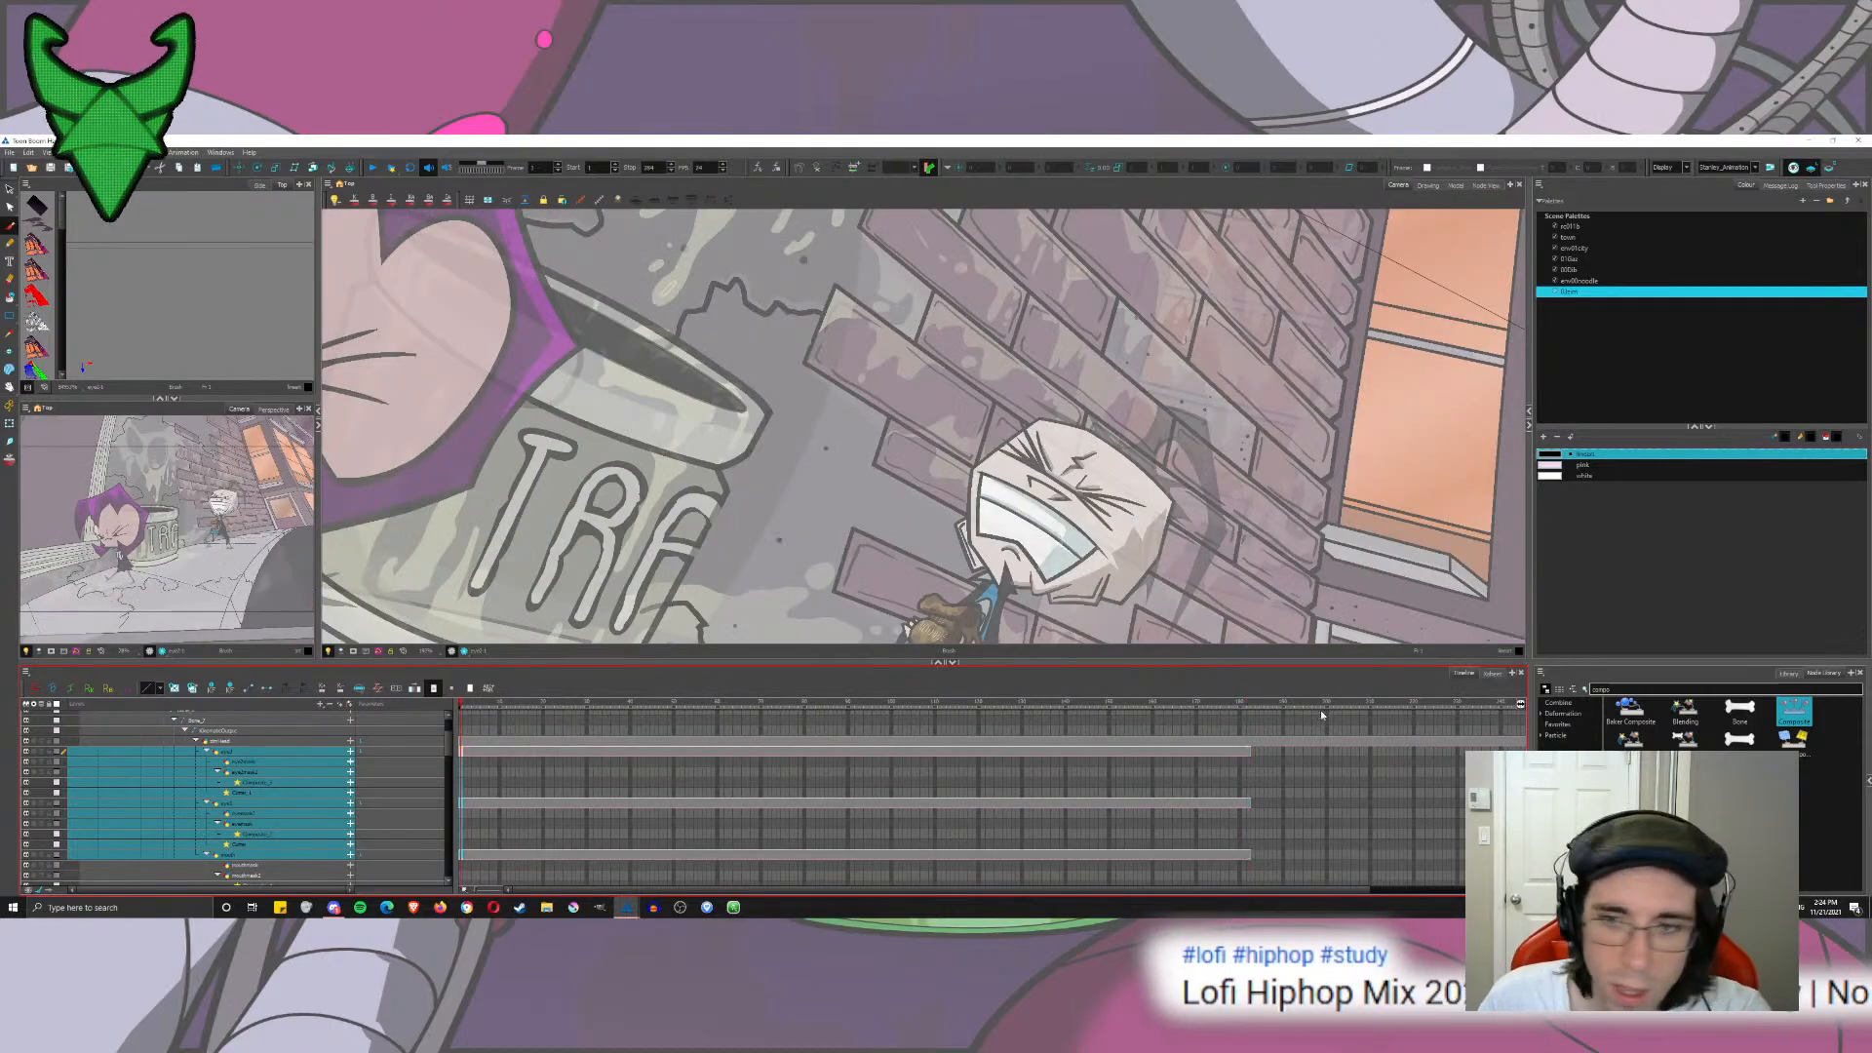
Step: Extend the exposure of both eye drawings and the mouth drawing through the scene's last frame
{"action": "left_click", "coordinate": [1252, 856]}
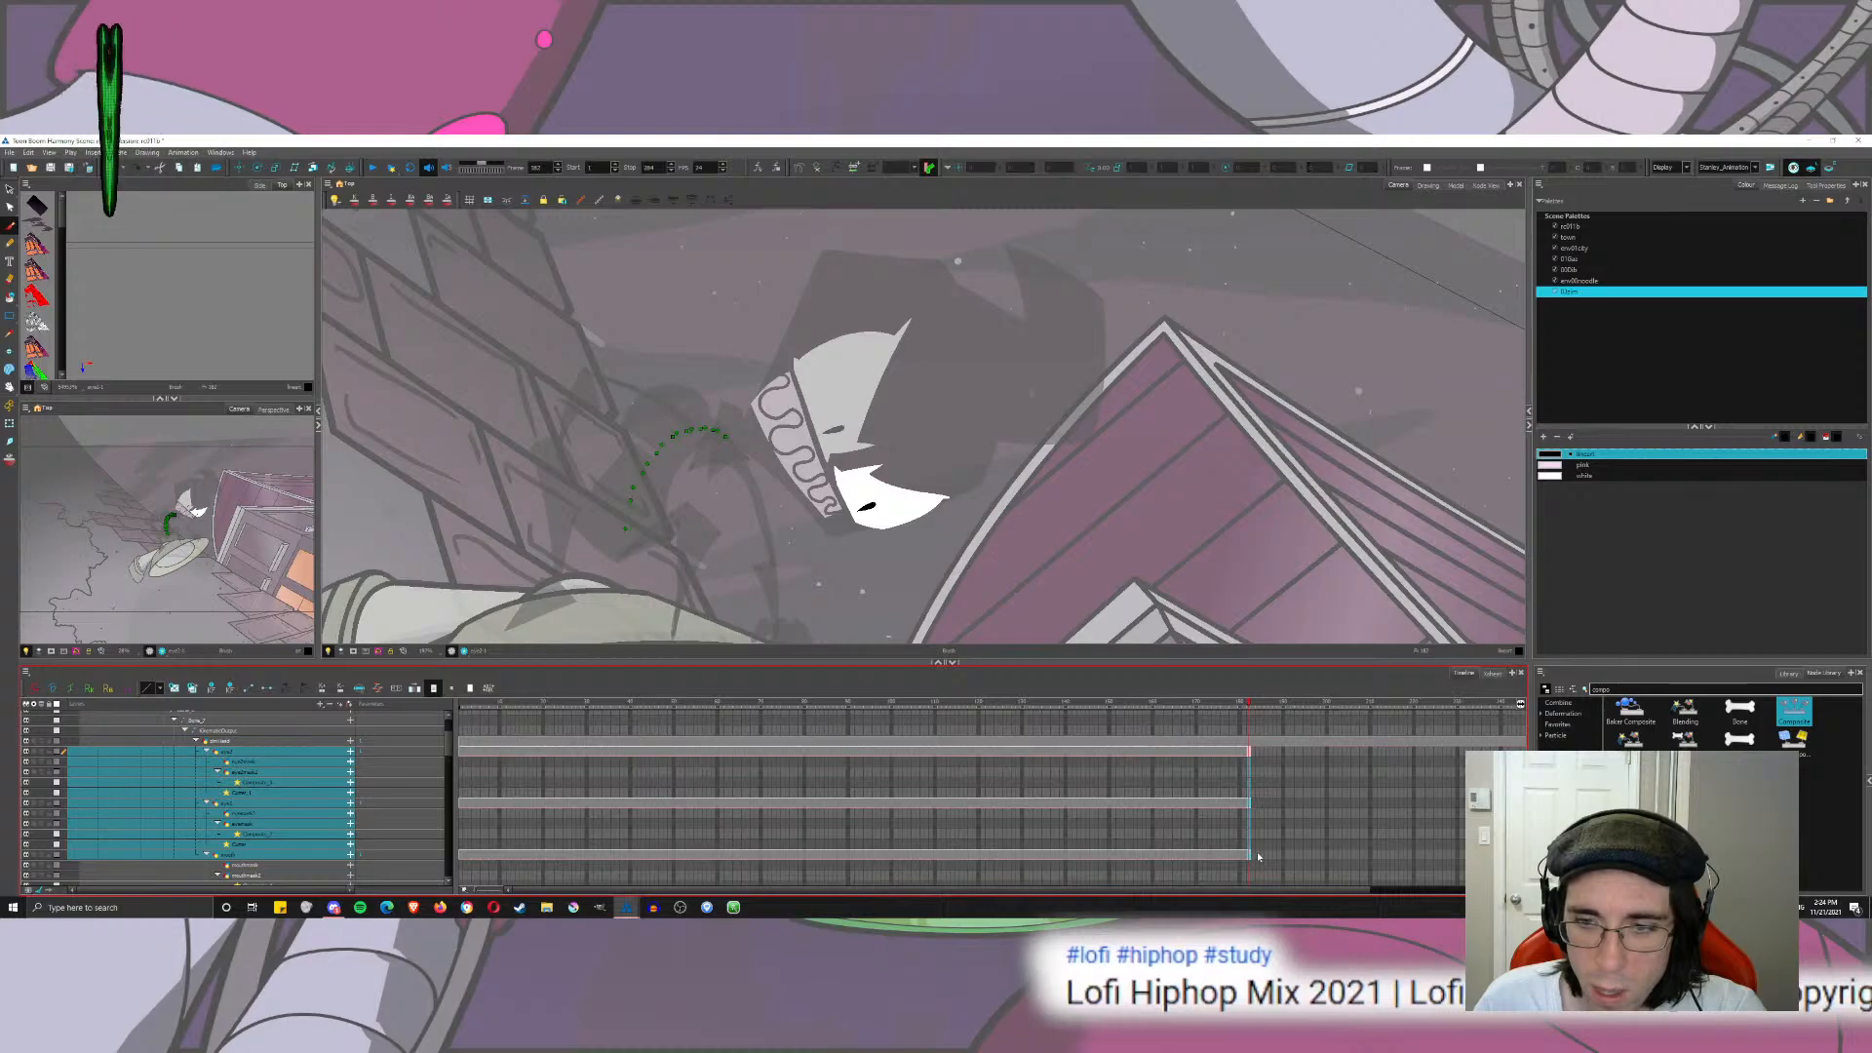
{"action": "left_click_drag", "start_coordinate": [1252, 856], "coordinate": [1512, 856]}
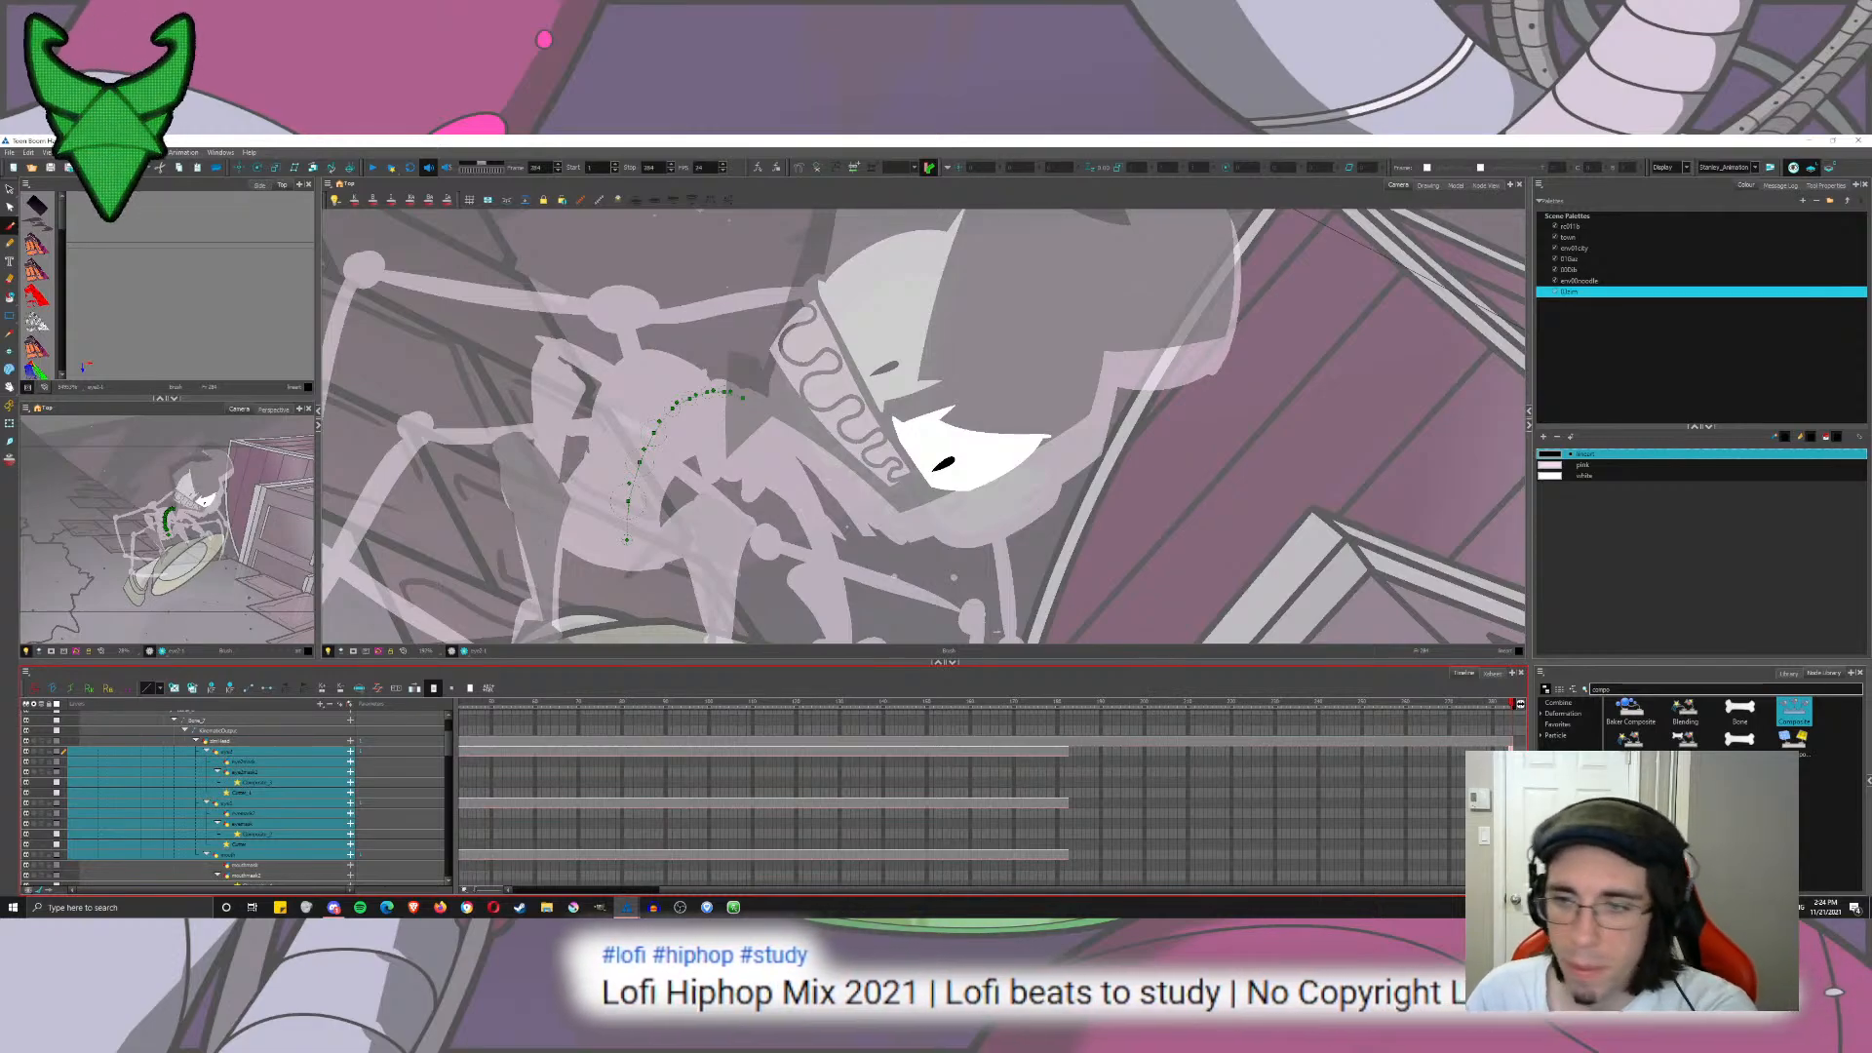
{"action": "key", "text": "Delete"}
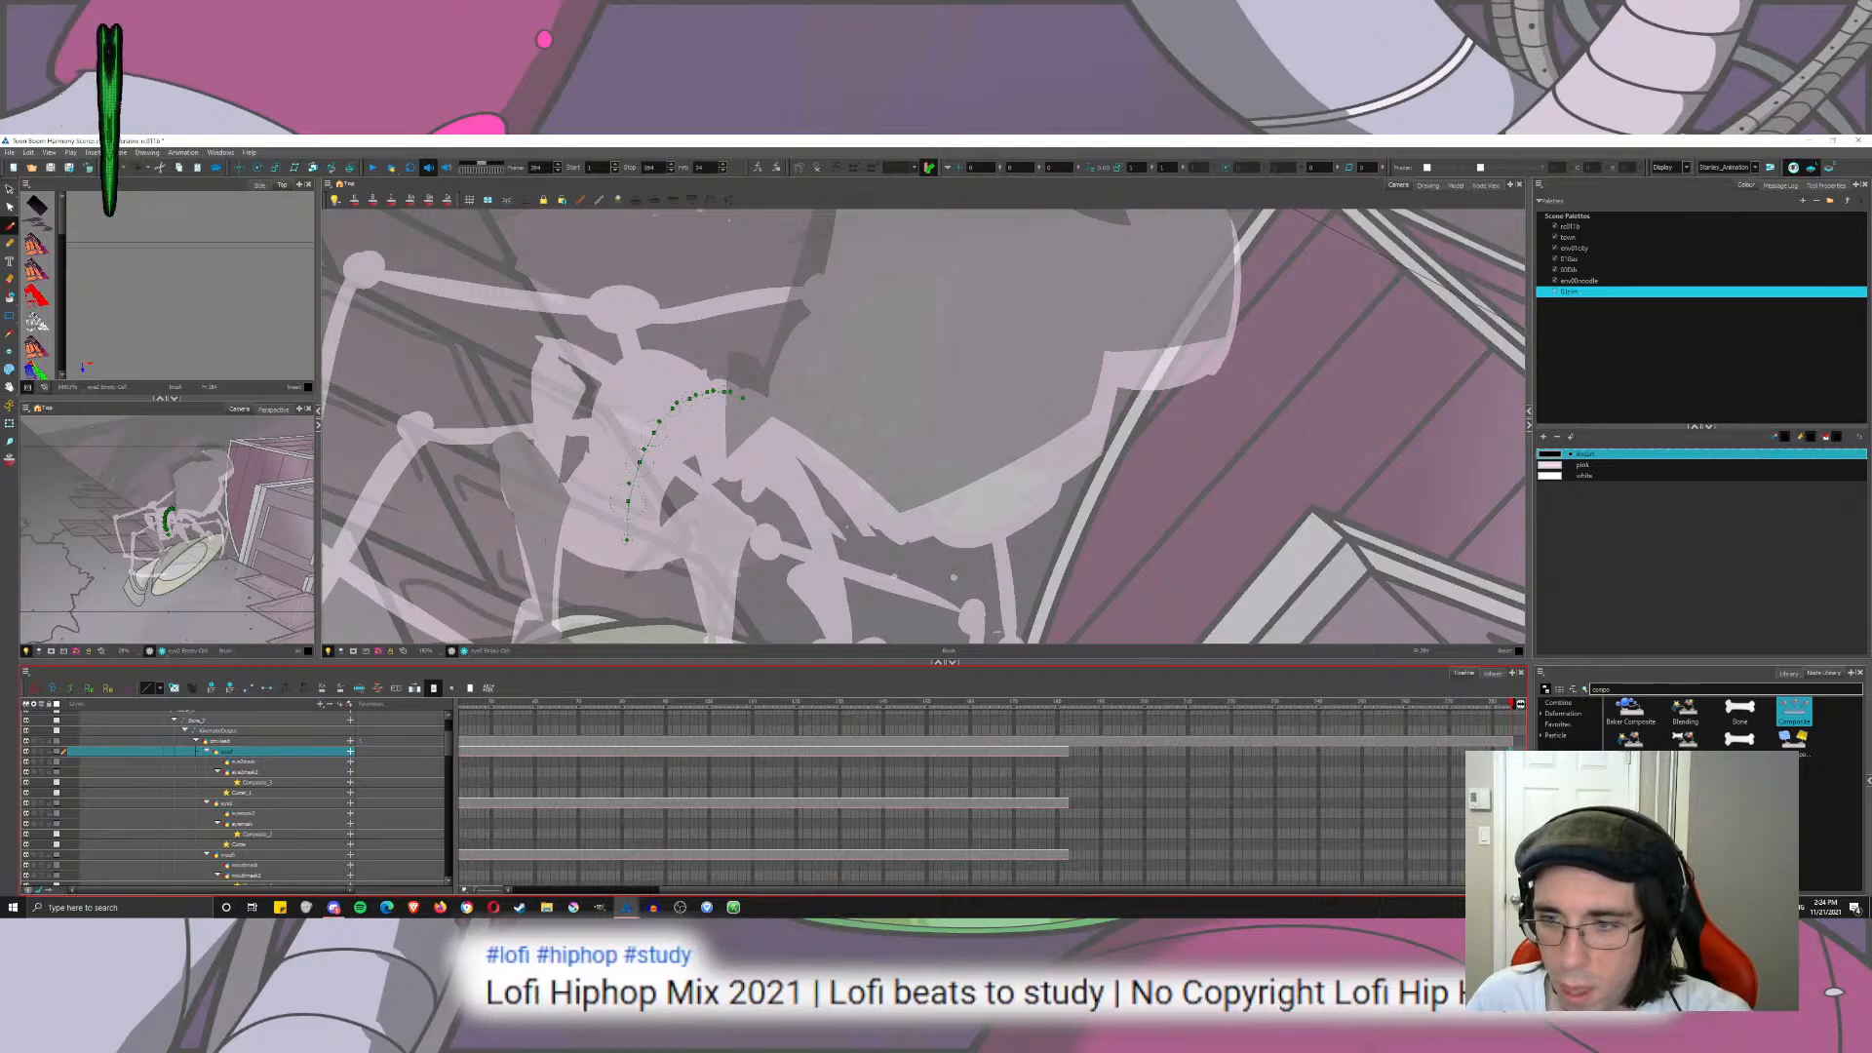
{"action": "key", "text": "F5"}
{"action": "left_click", "coordinate": [251, 792]}
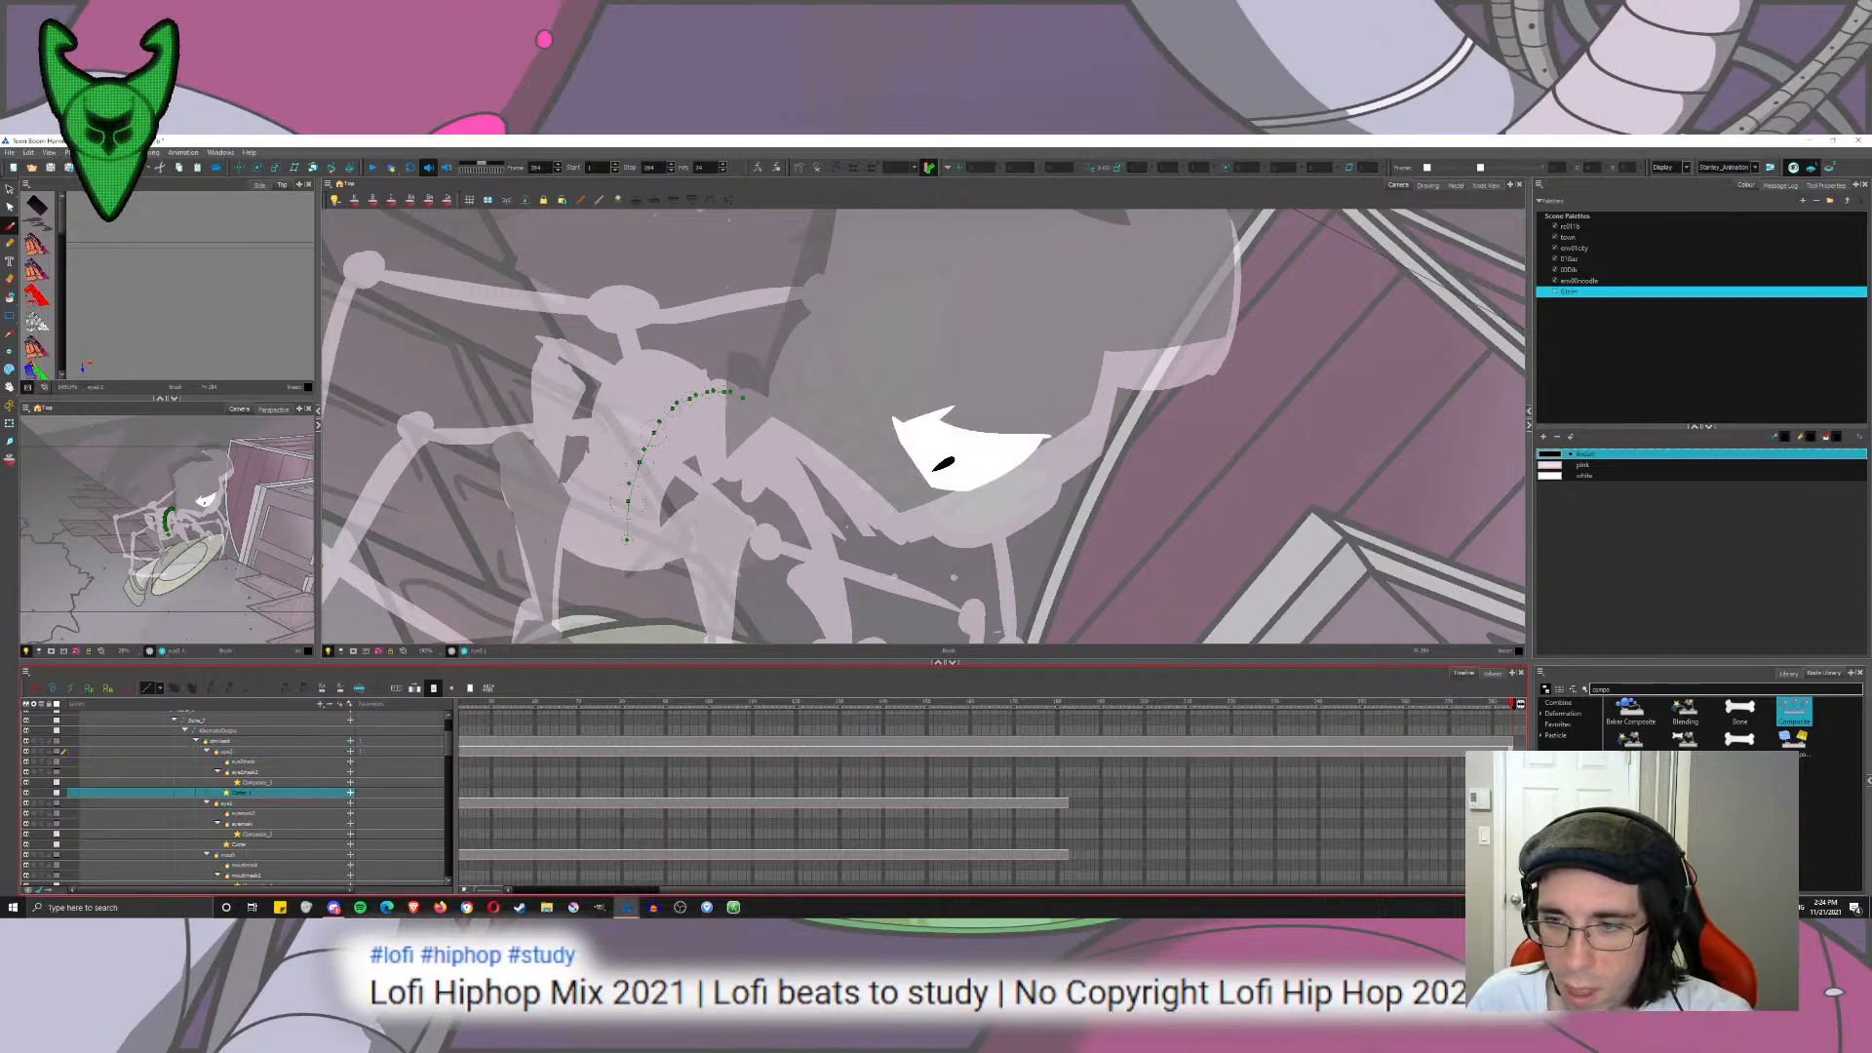
{"action": "left_click", "coordinate": [244, 803]}
{"action": "key", "text": "F5"}
{"action": "left_click", "coordinate": [240, 844]}
{"action": "key", "text": "F5"}
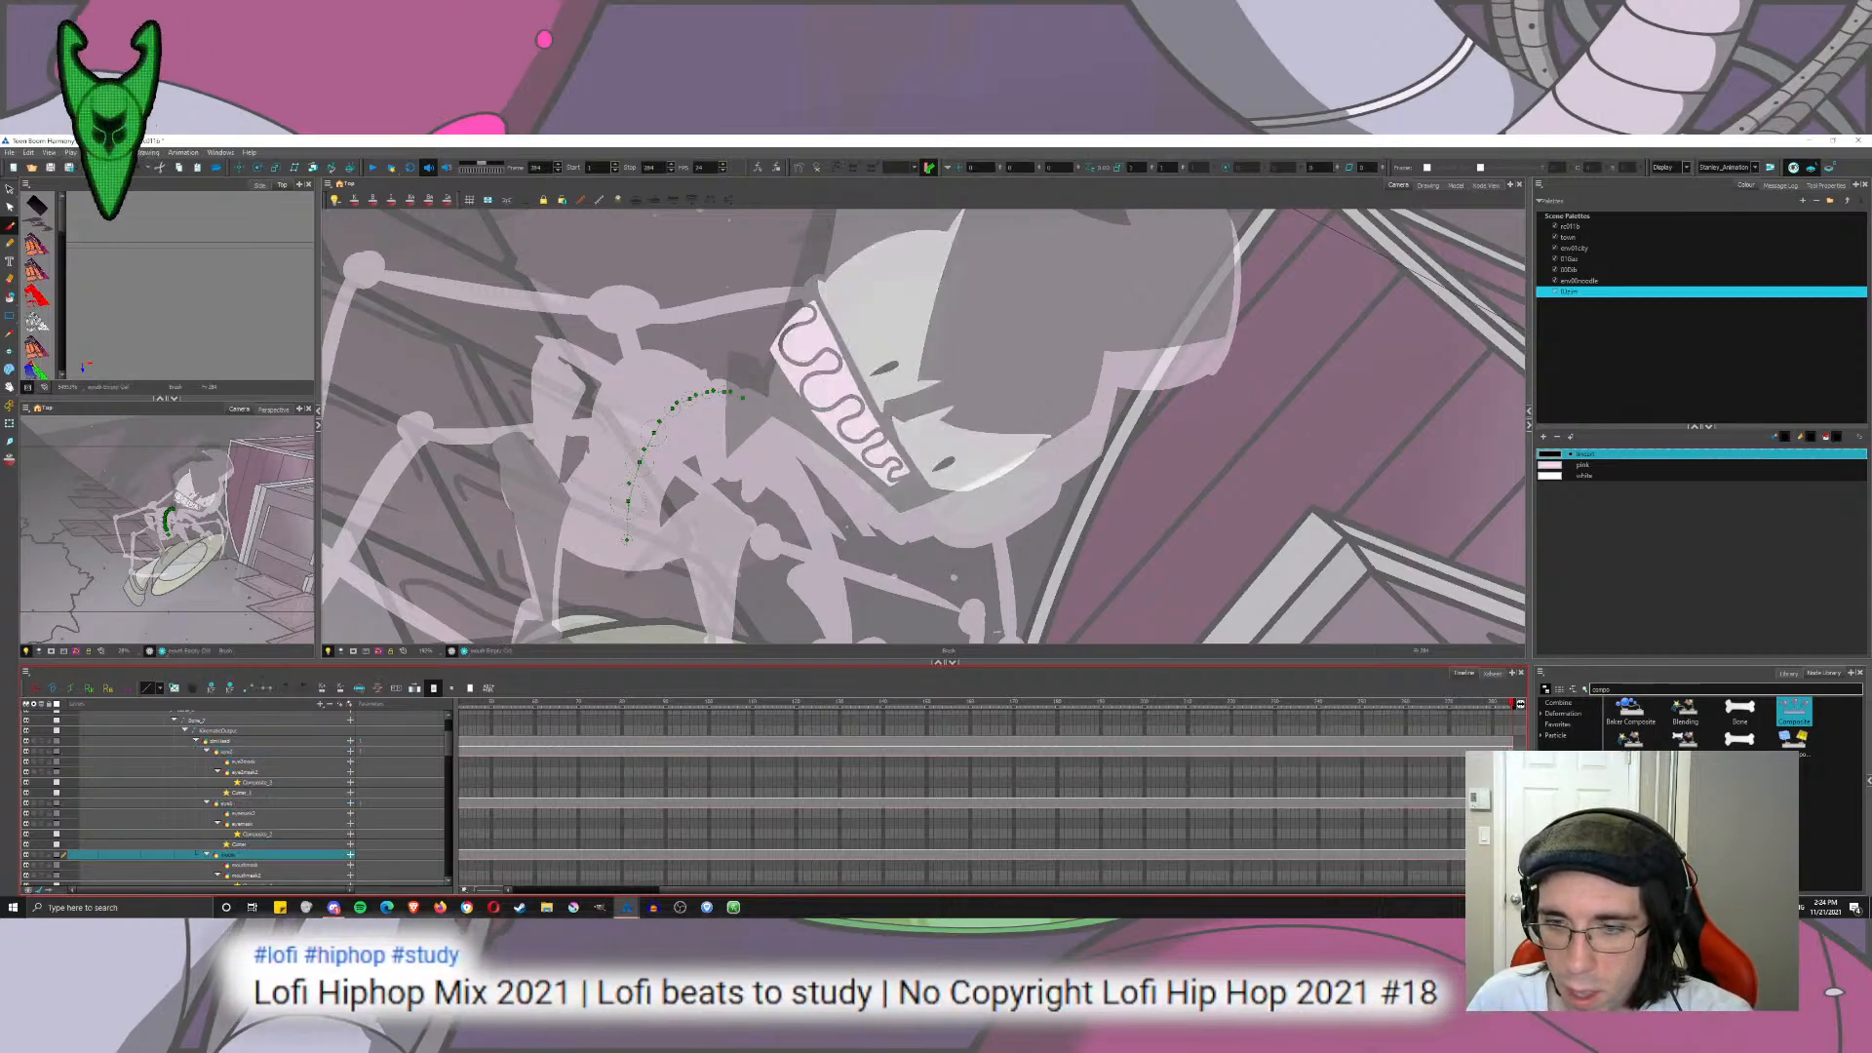
Step: Extend the exposure of the three single-frame drawing layers below the face layers through the last frame
{"action": "scroll", "coordinate": [456, 780], "scroll_direction": "down", "scroll_amount": 5}
{"action": "scroll", "coordinate": [457, 781], "scroll_direction": "up", "scroll_amount": 2}
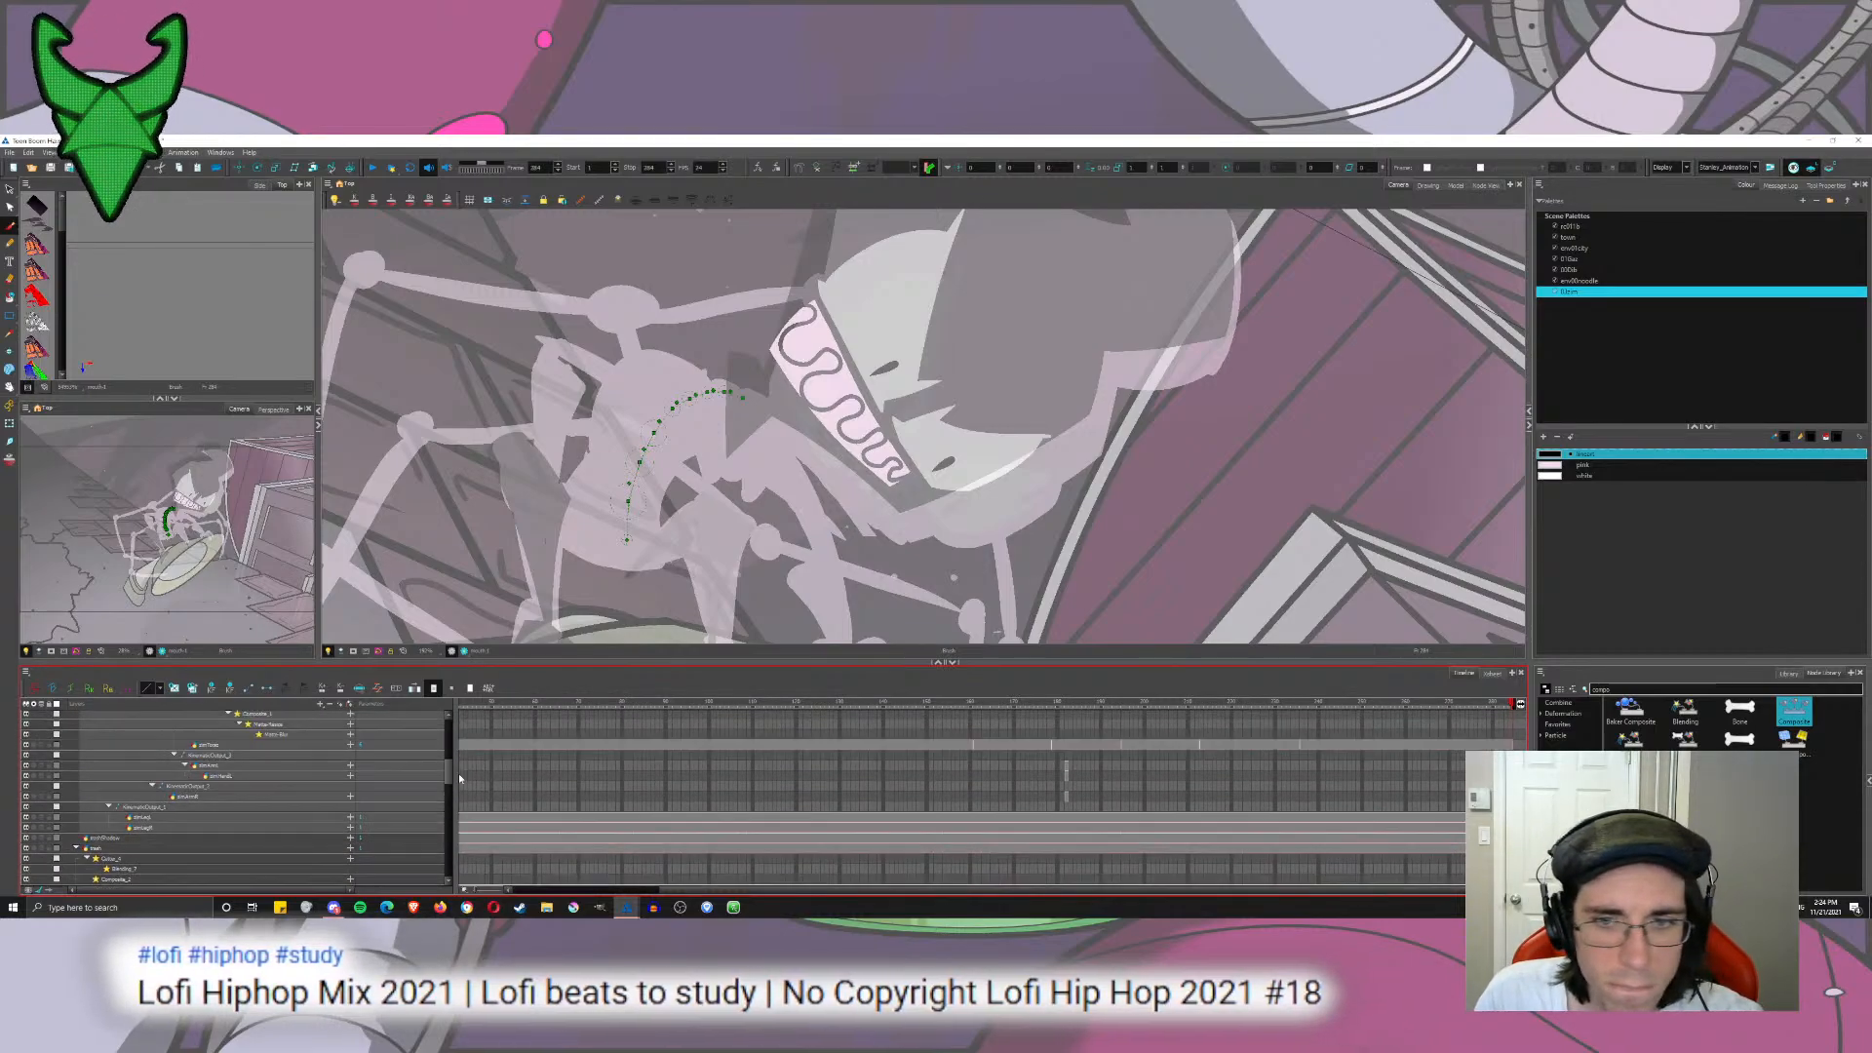
{"action": "left_click", "coordinate": [209, 766]}
{"action": "left_click_drag", "start_coordinate": [1512, 766], "coordinate": [1512, 776]}
{"action": "key", "text": "F5"}
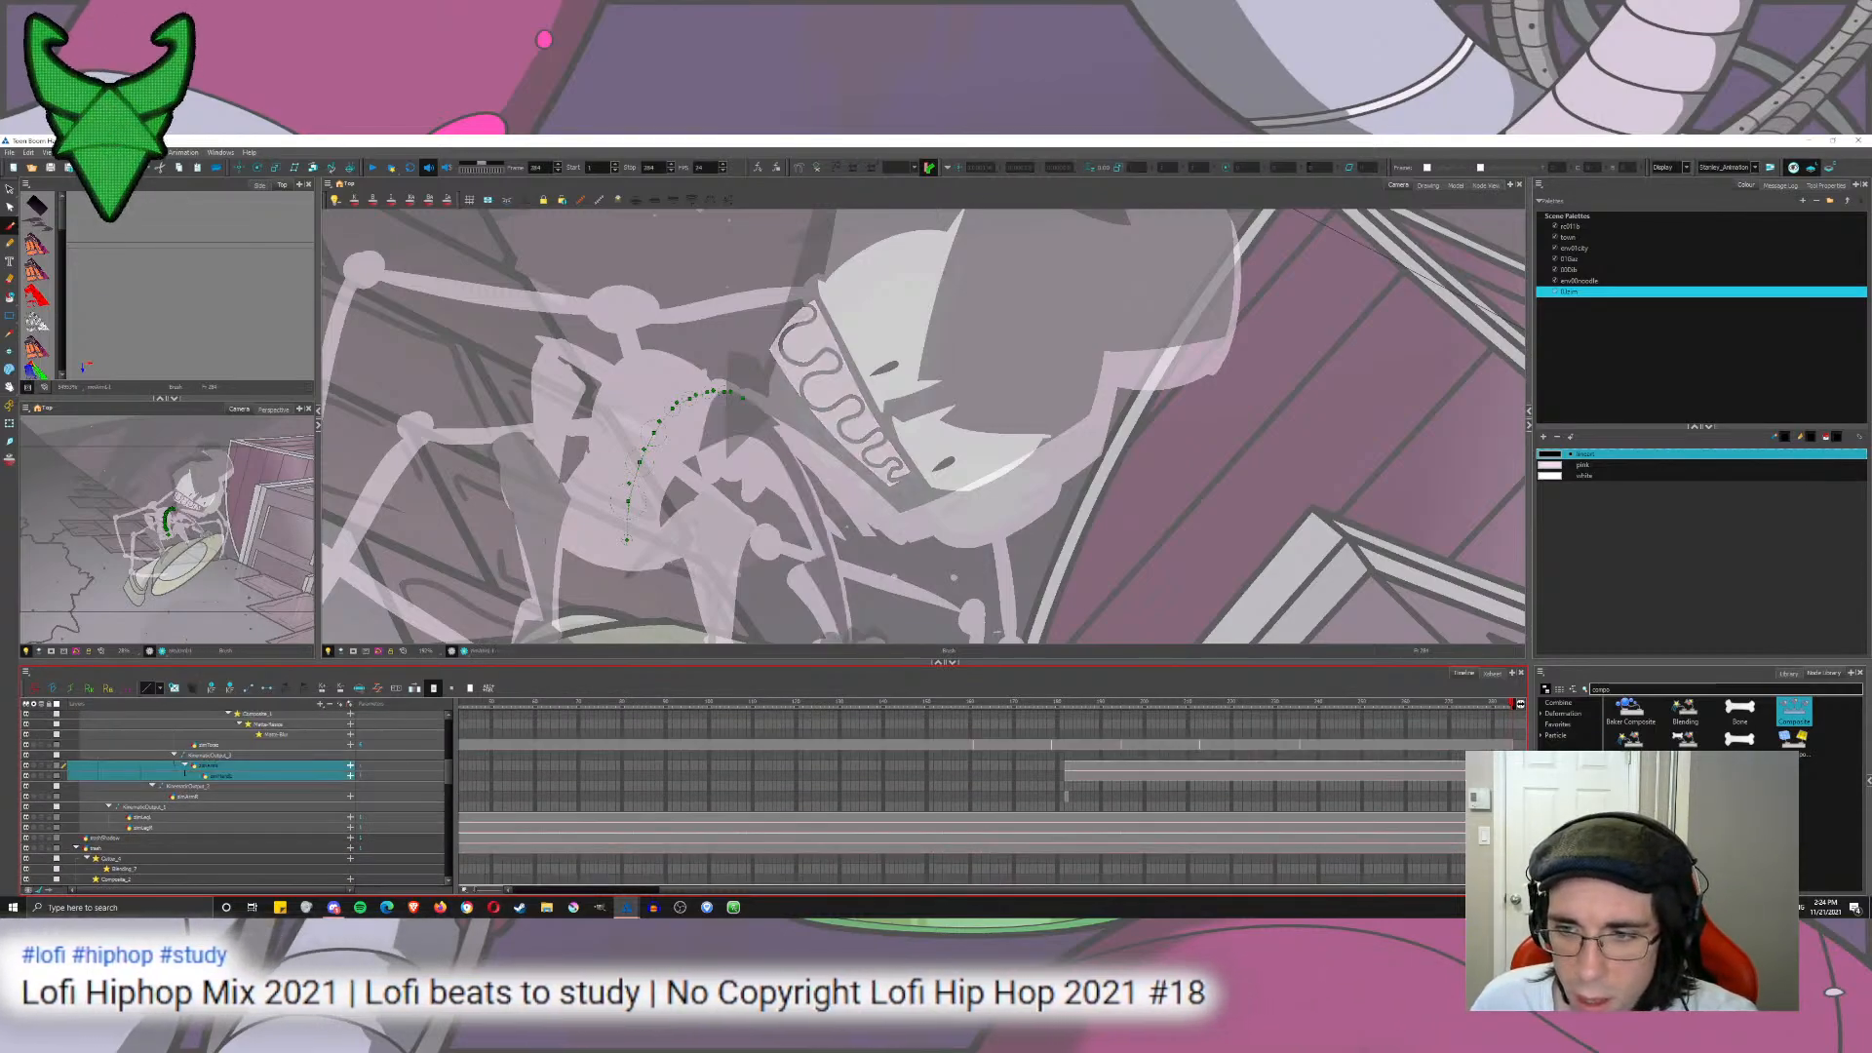
{"action": "left_click", "coordinate": [1512, 797]}
{"action": "key", "text": "F5"}
Step: Extend the same three drawing layers back to the first frame and scrub to a later frame to check them
{"action": "left_click_drag", "start_coordinate": [1065, 766], "coordinate": [1064, 796]}
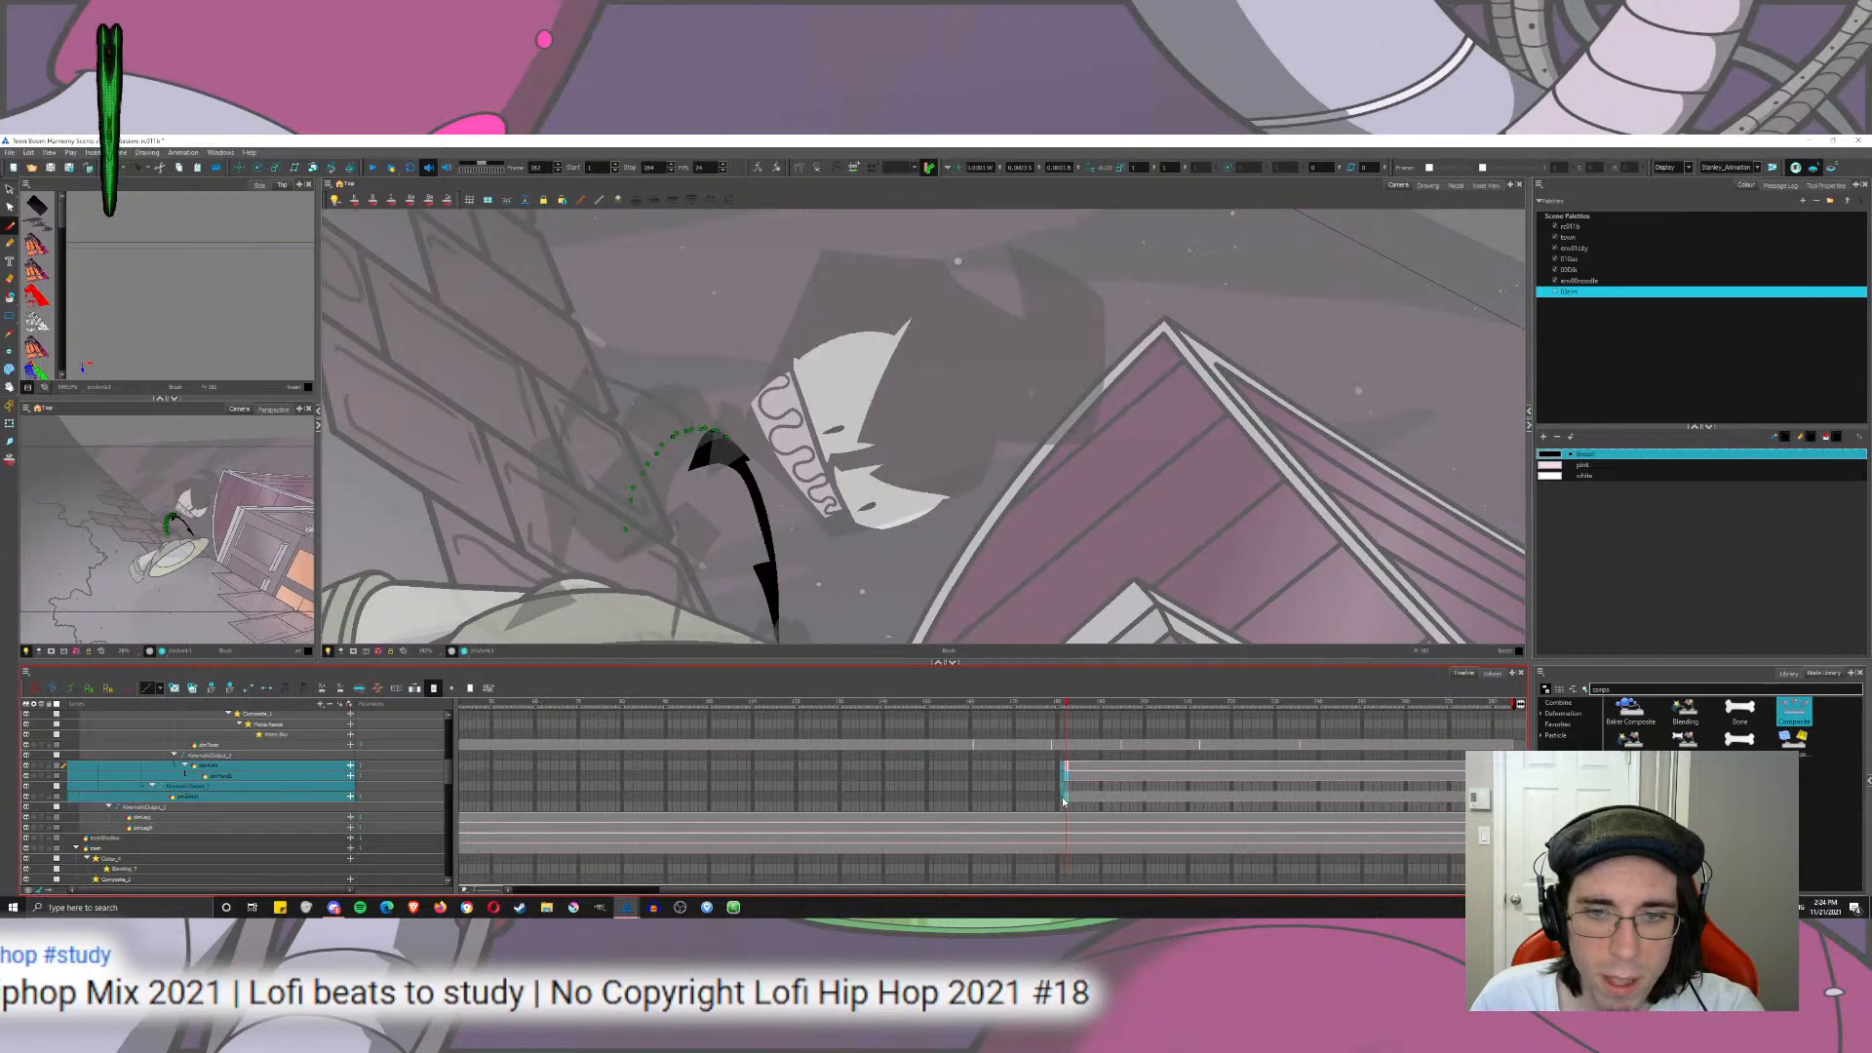
{"action": "left_click_drag", "start_coordinate": [452, 795], "coordinate": [462, 802]}
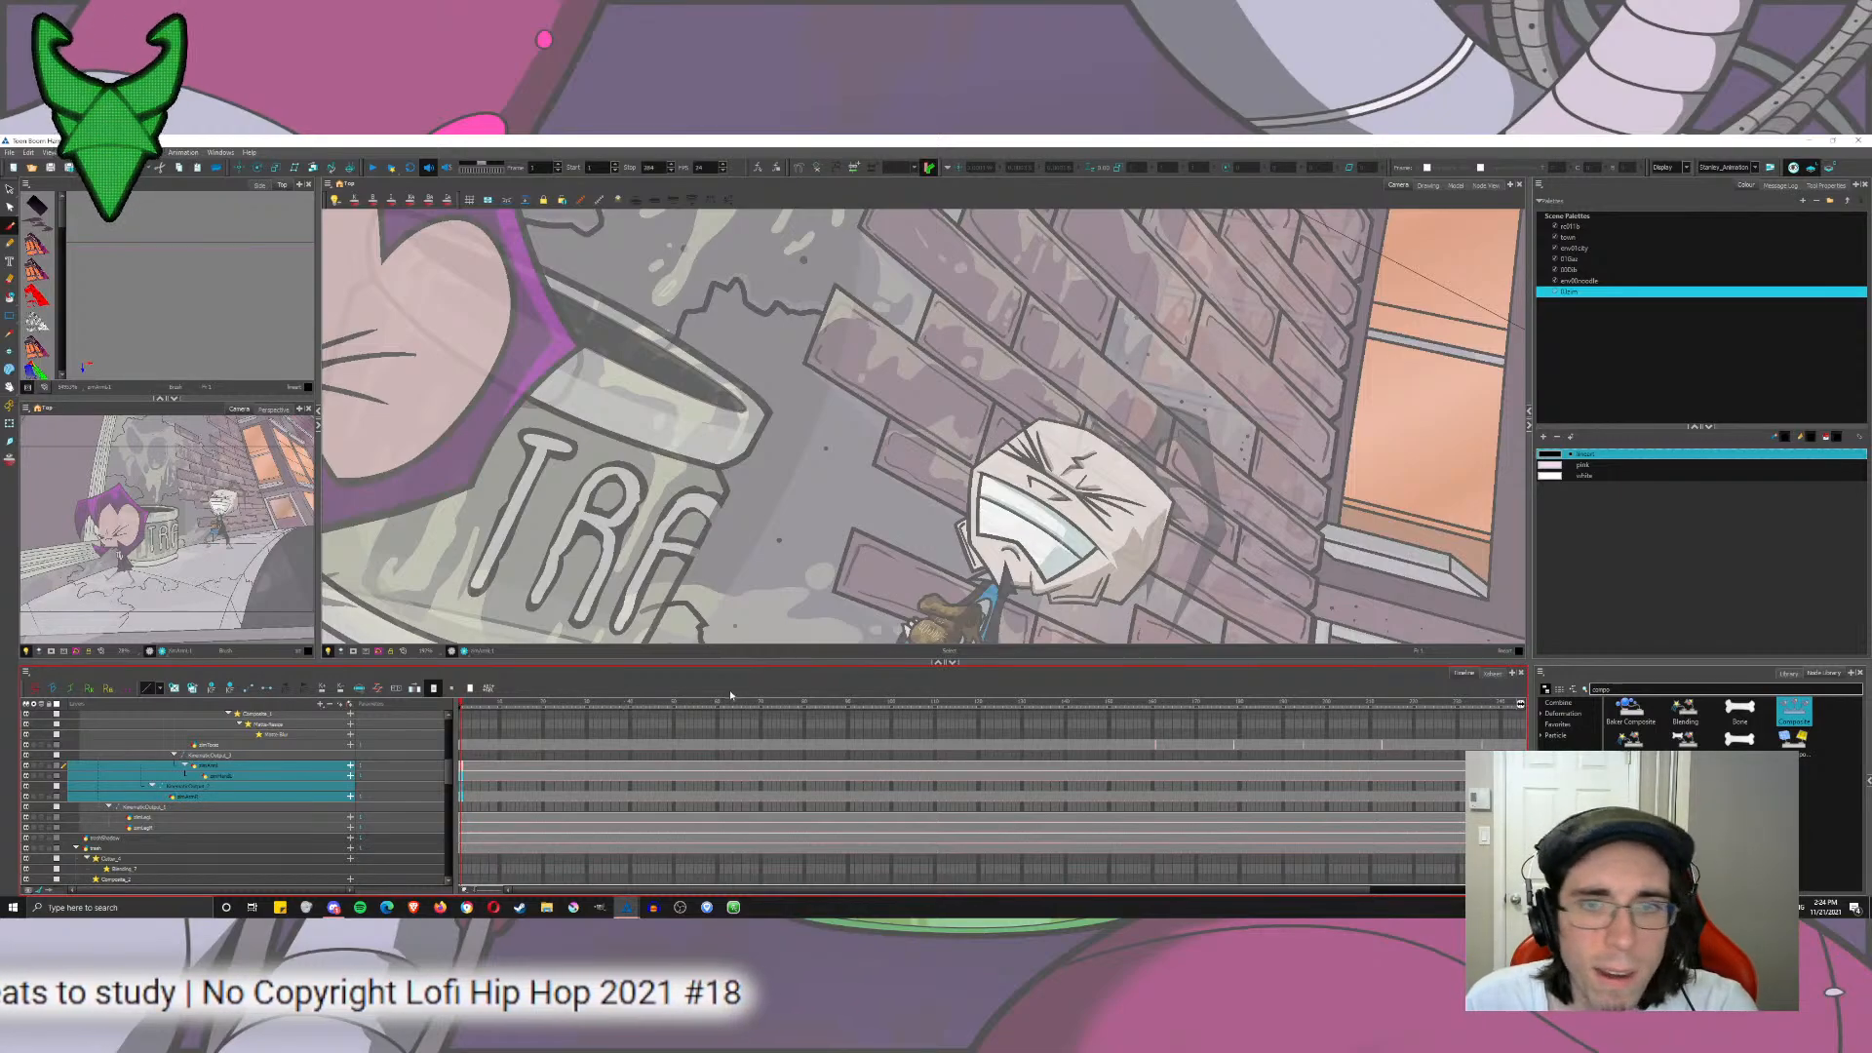
{"action": "left_click", "coordinate": [1043, 703]}
{"action": "left_click_drag", "start_coordinate": [1276, 681], "coordinate": [1292, 678]}
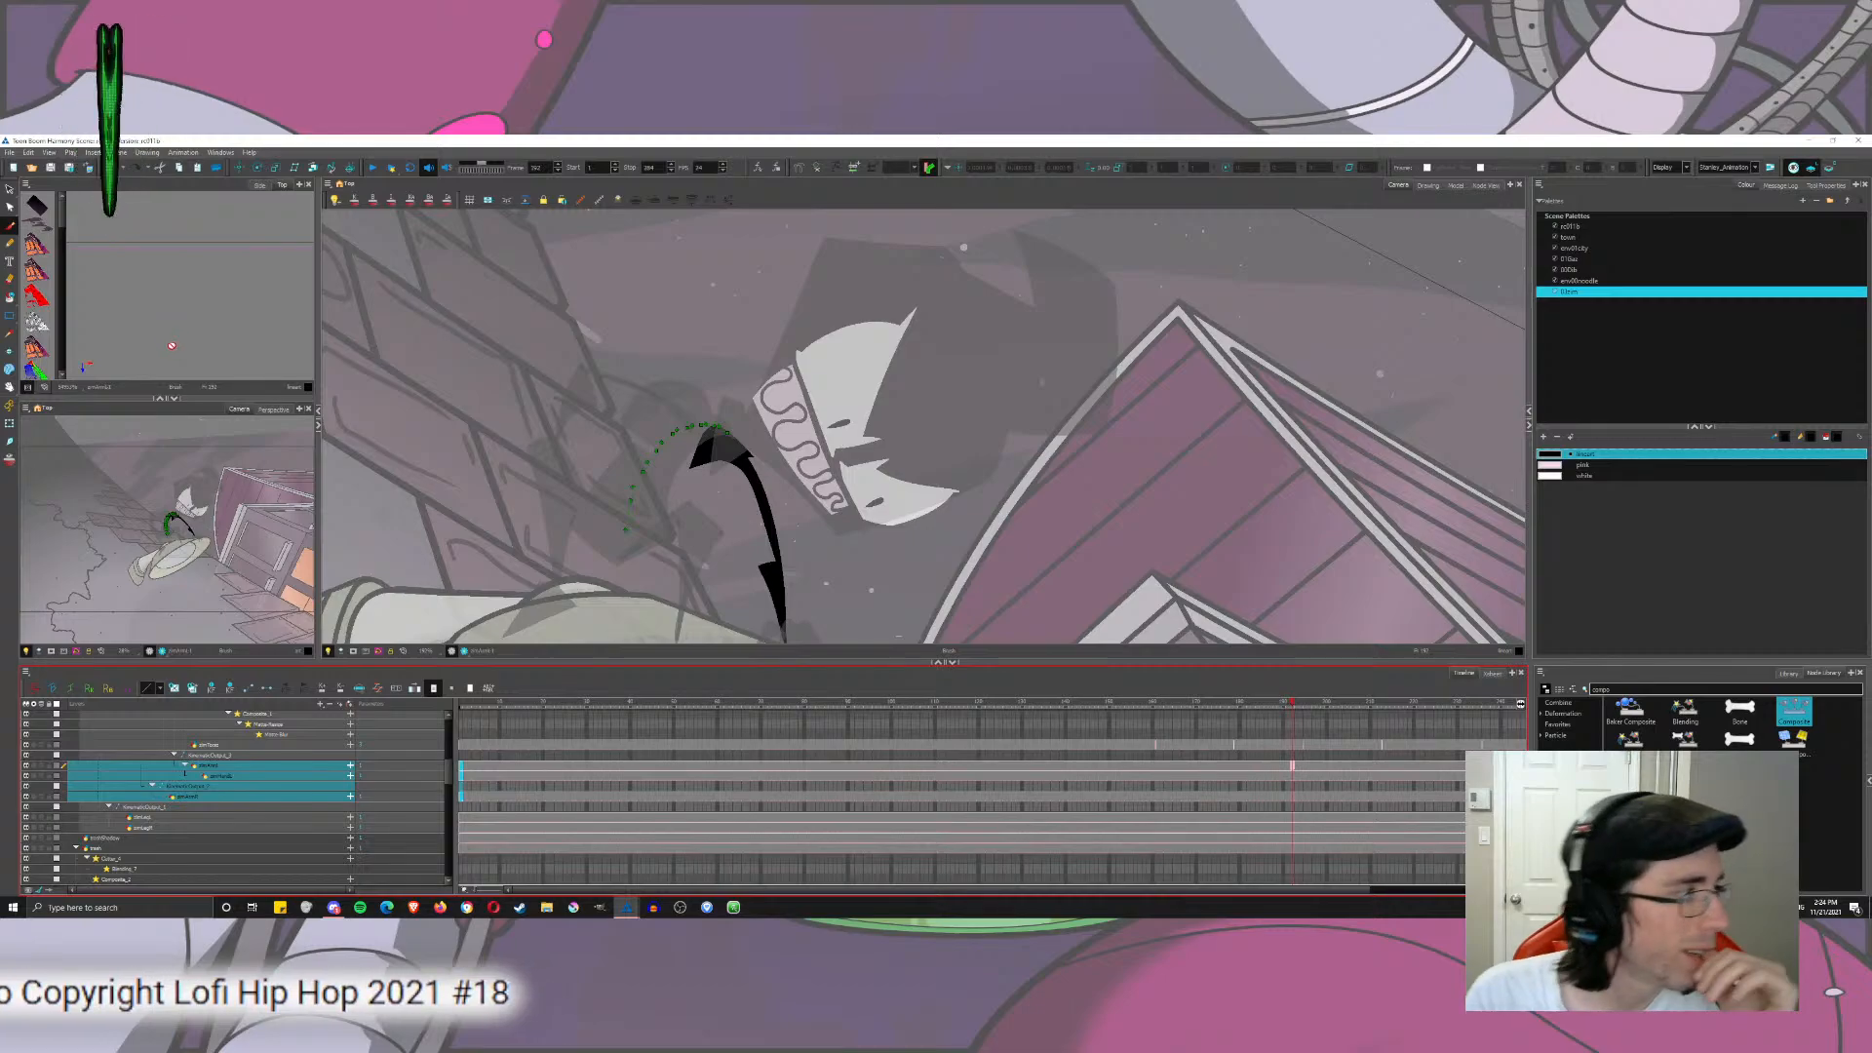
Step: Locate the lower eye's mask layers in the timeline and briefly toggle the eye group's visibility to check which eye it controls
{"action": "left_click", "coordinate": [1491, 186]}
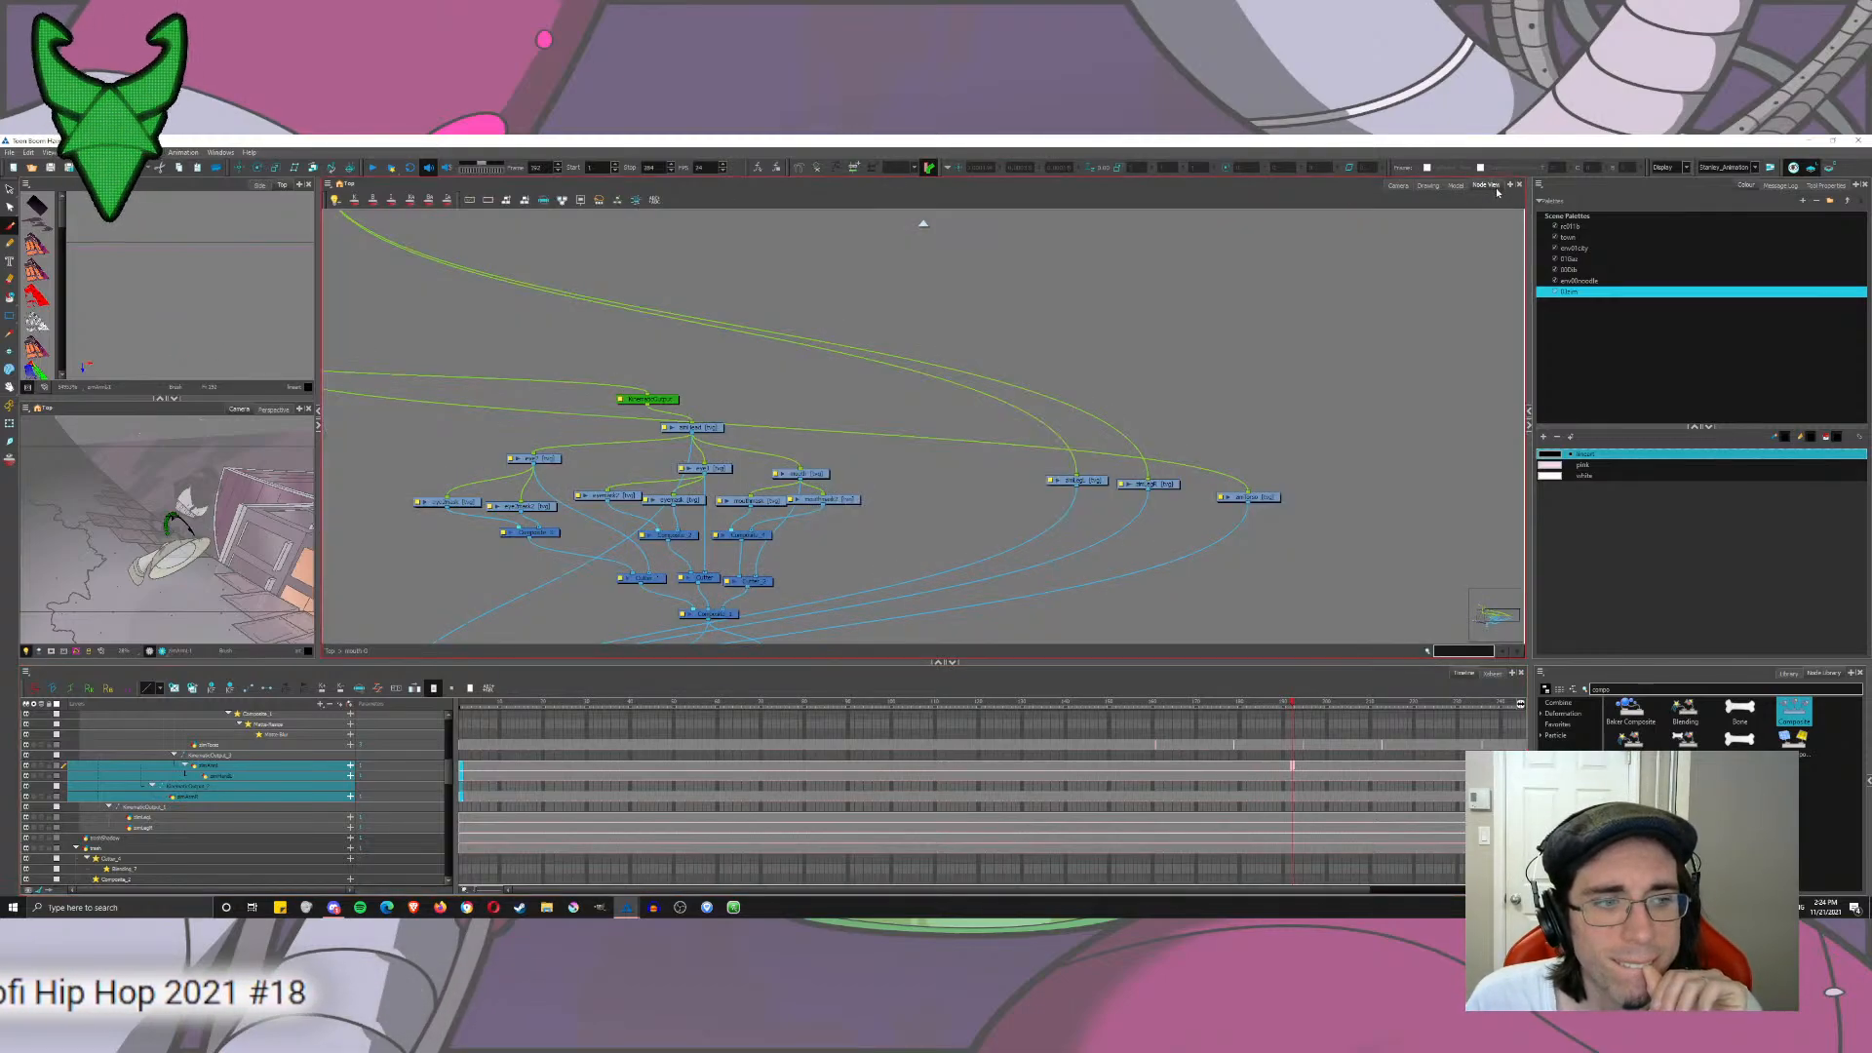
{"action": "left_click", "coordinate": [1430, 231]}
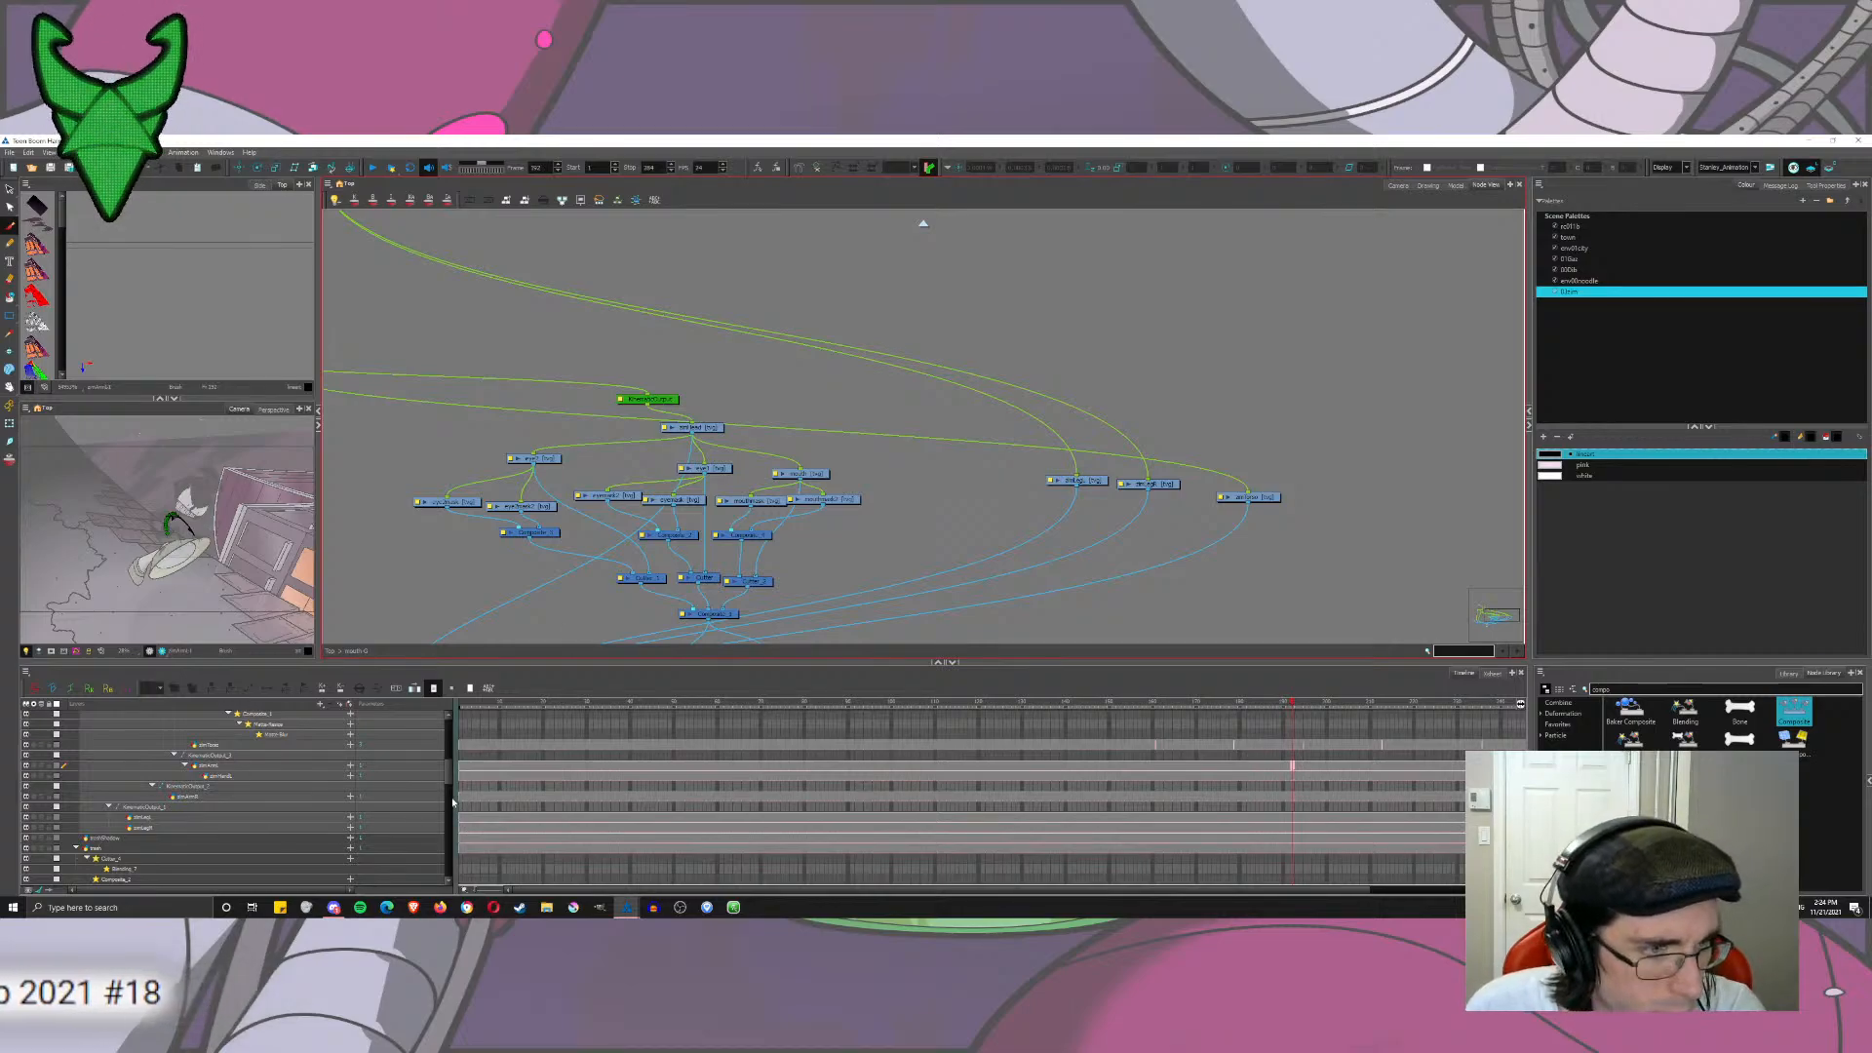
{"action": "left_click_drag", "start_coordinate": [447, 782], "coordinate": [445, 754]}
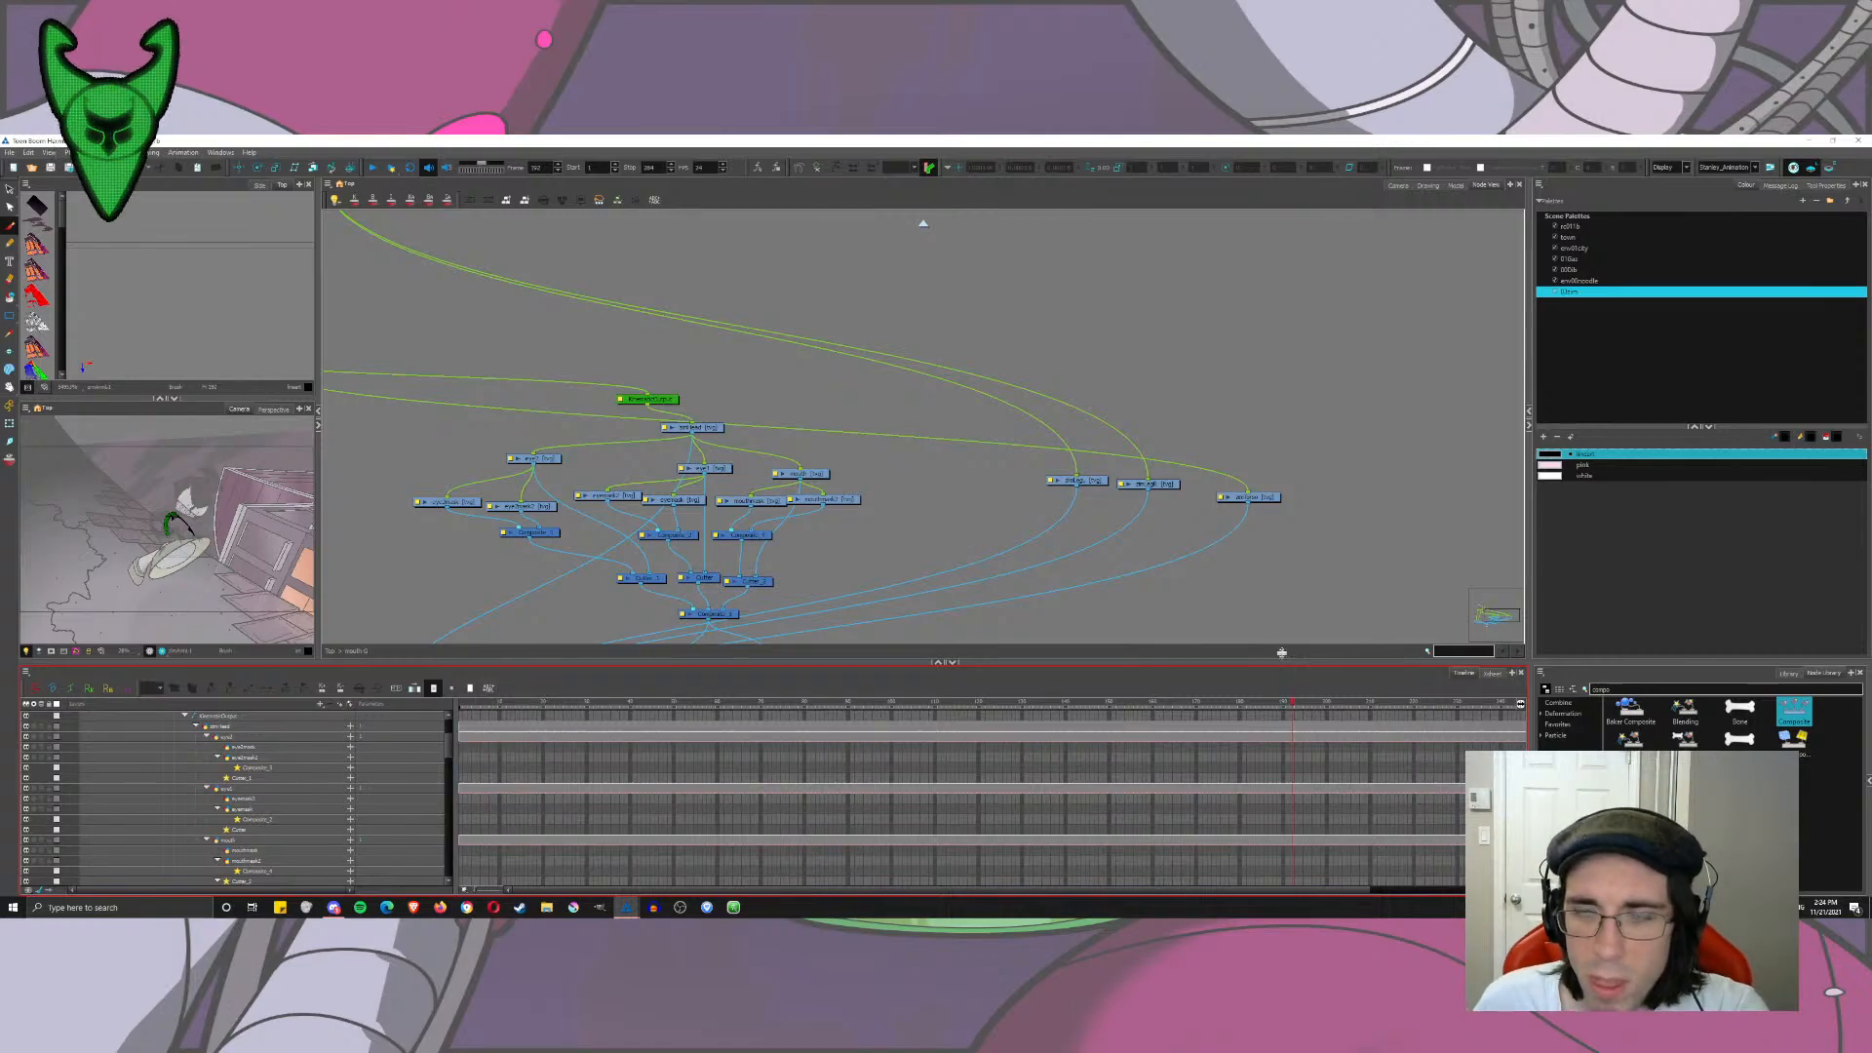
{"action": "left_click", "coordinate": [1396, 186]}
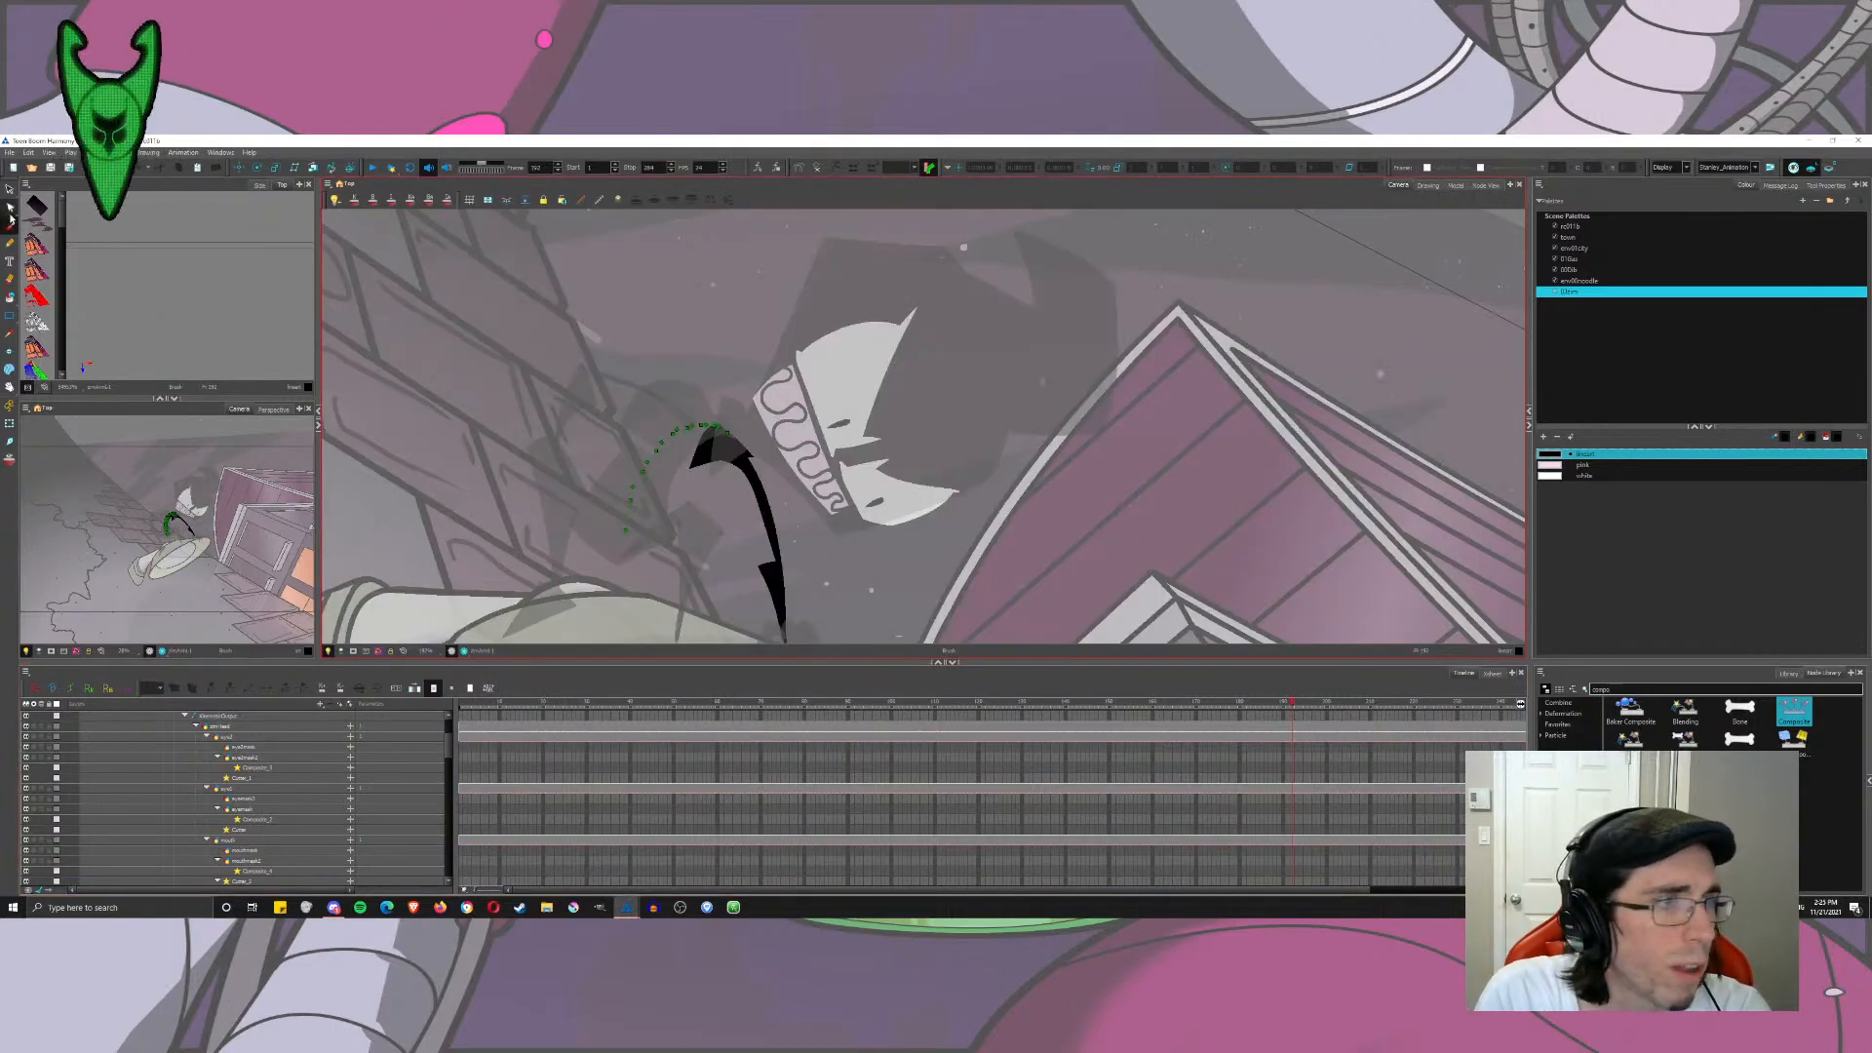
{"action": "left_click", "coordinate": [246, 758]}
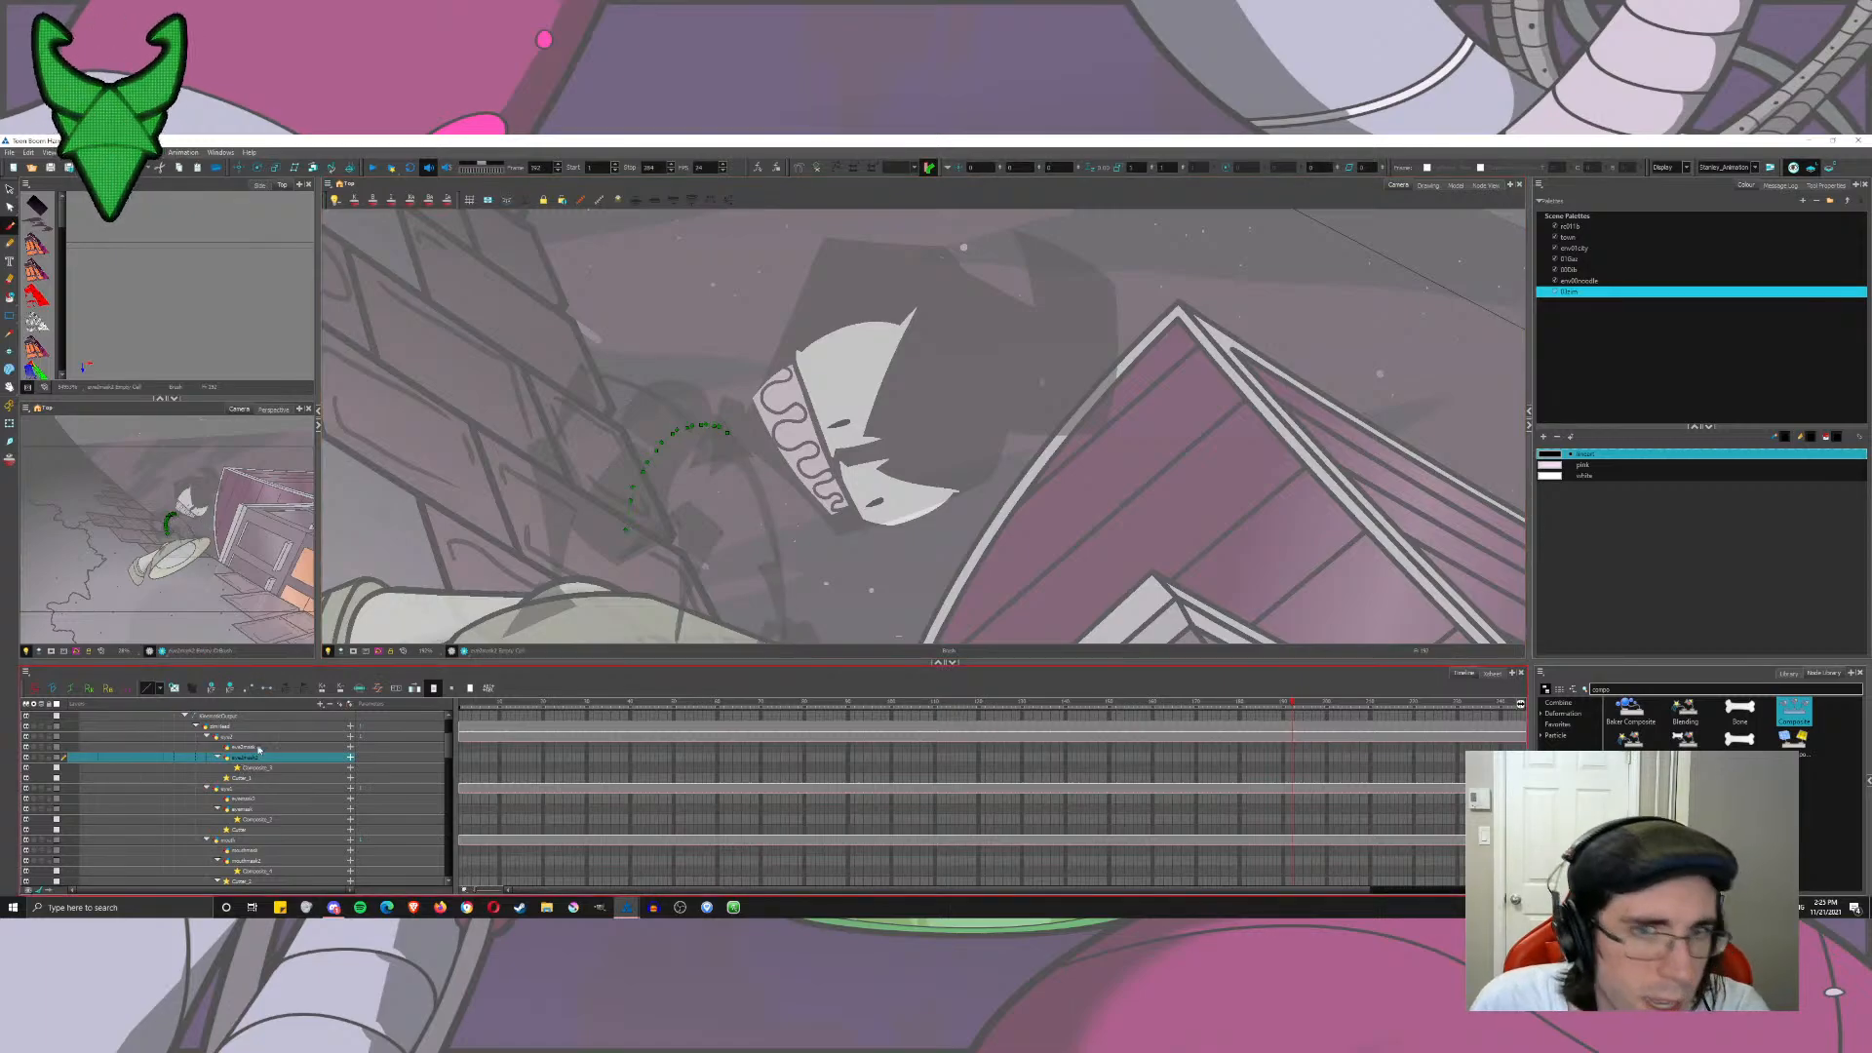
{"action": "left_click", "coordinate": [262, 746]}
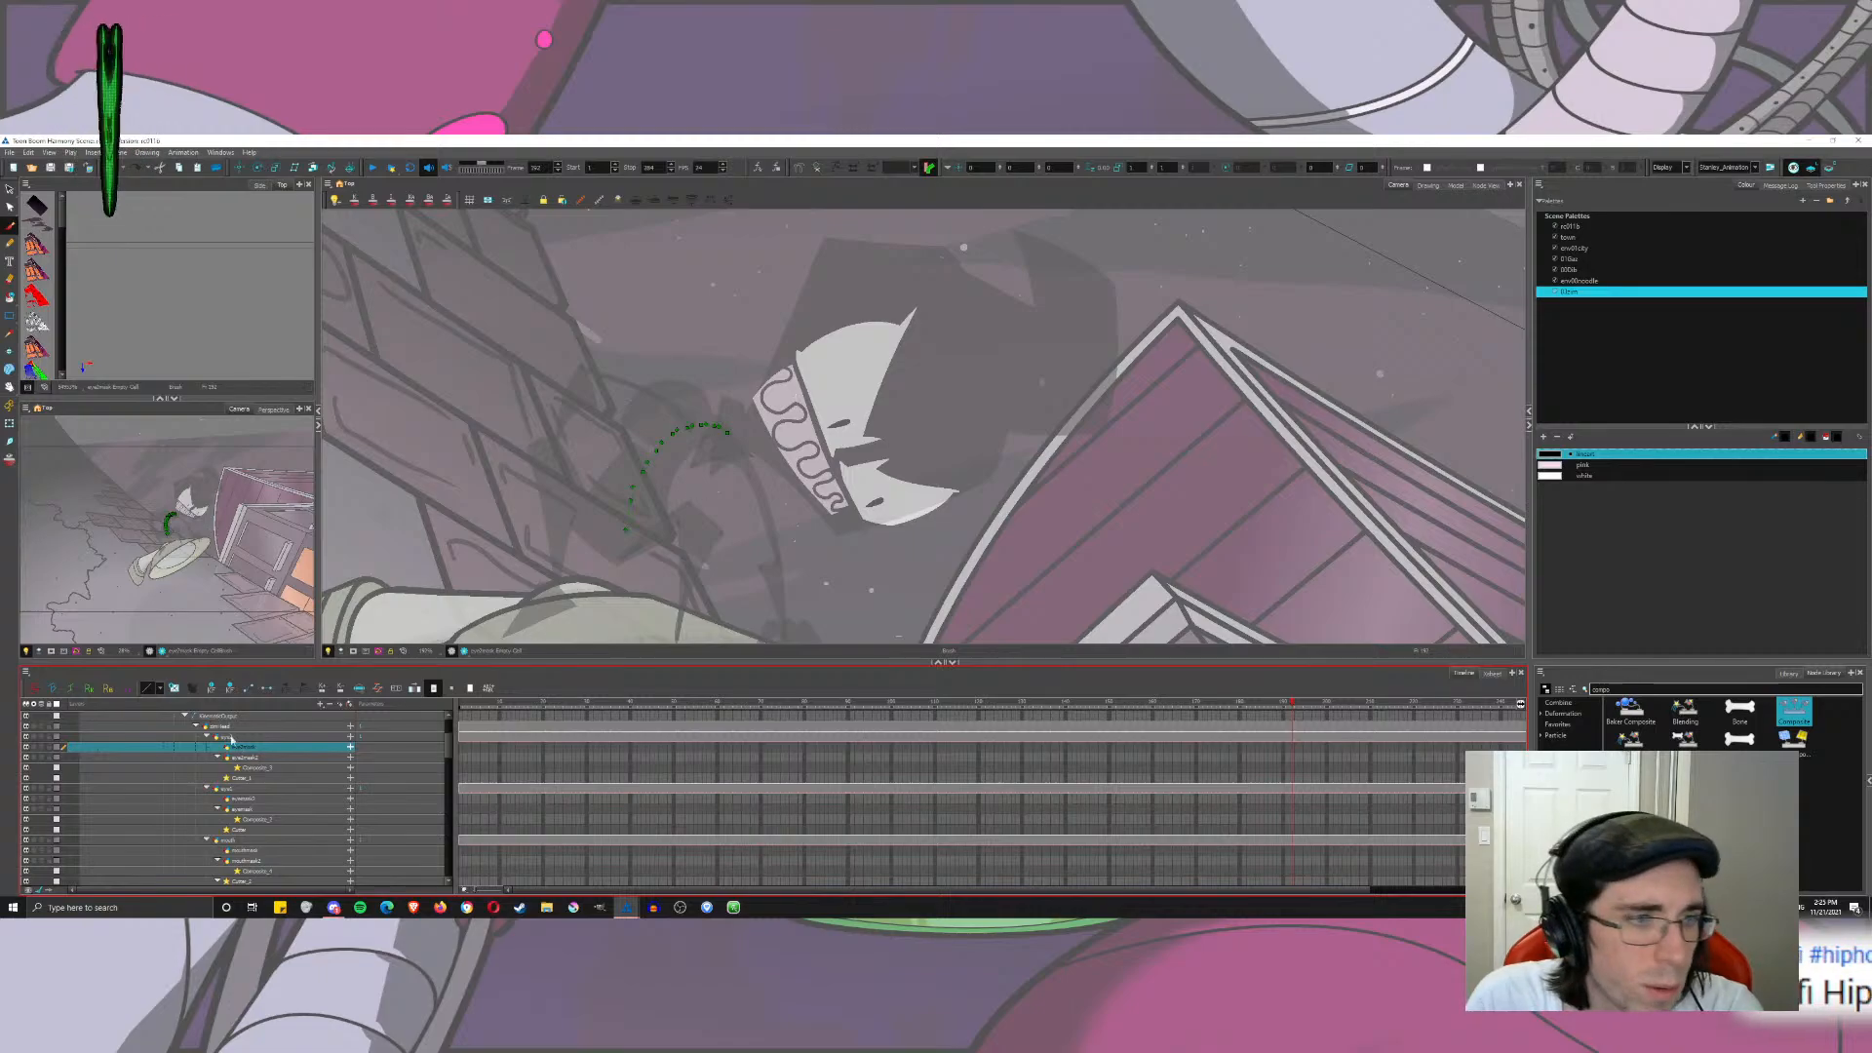
{"action": "left_click", "coordinate": [26, 737]}
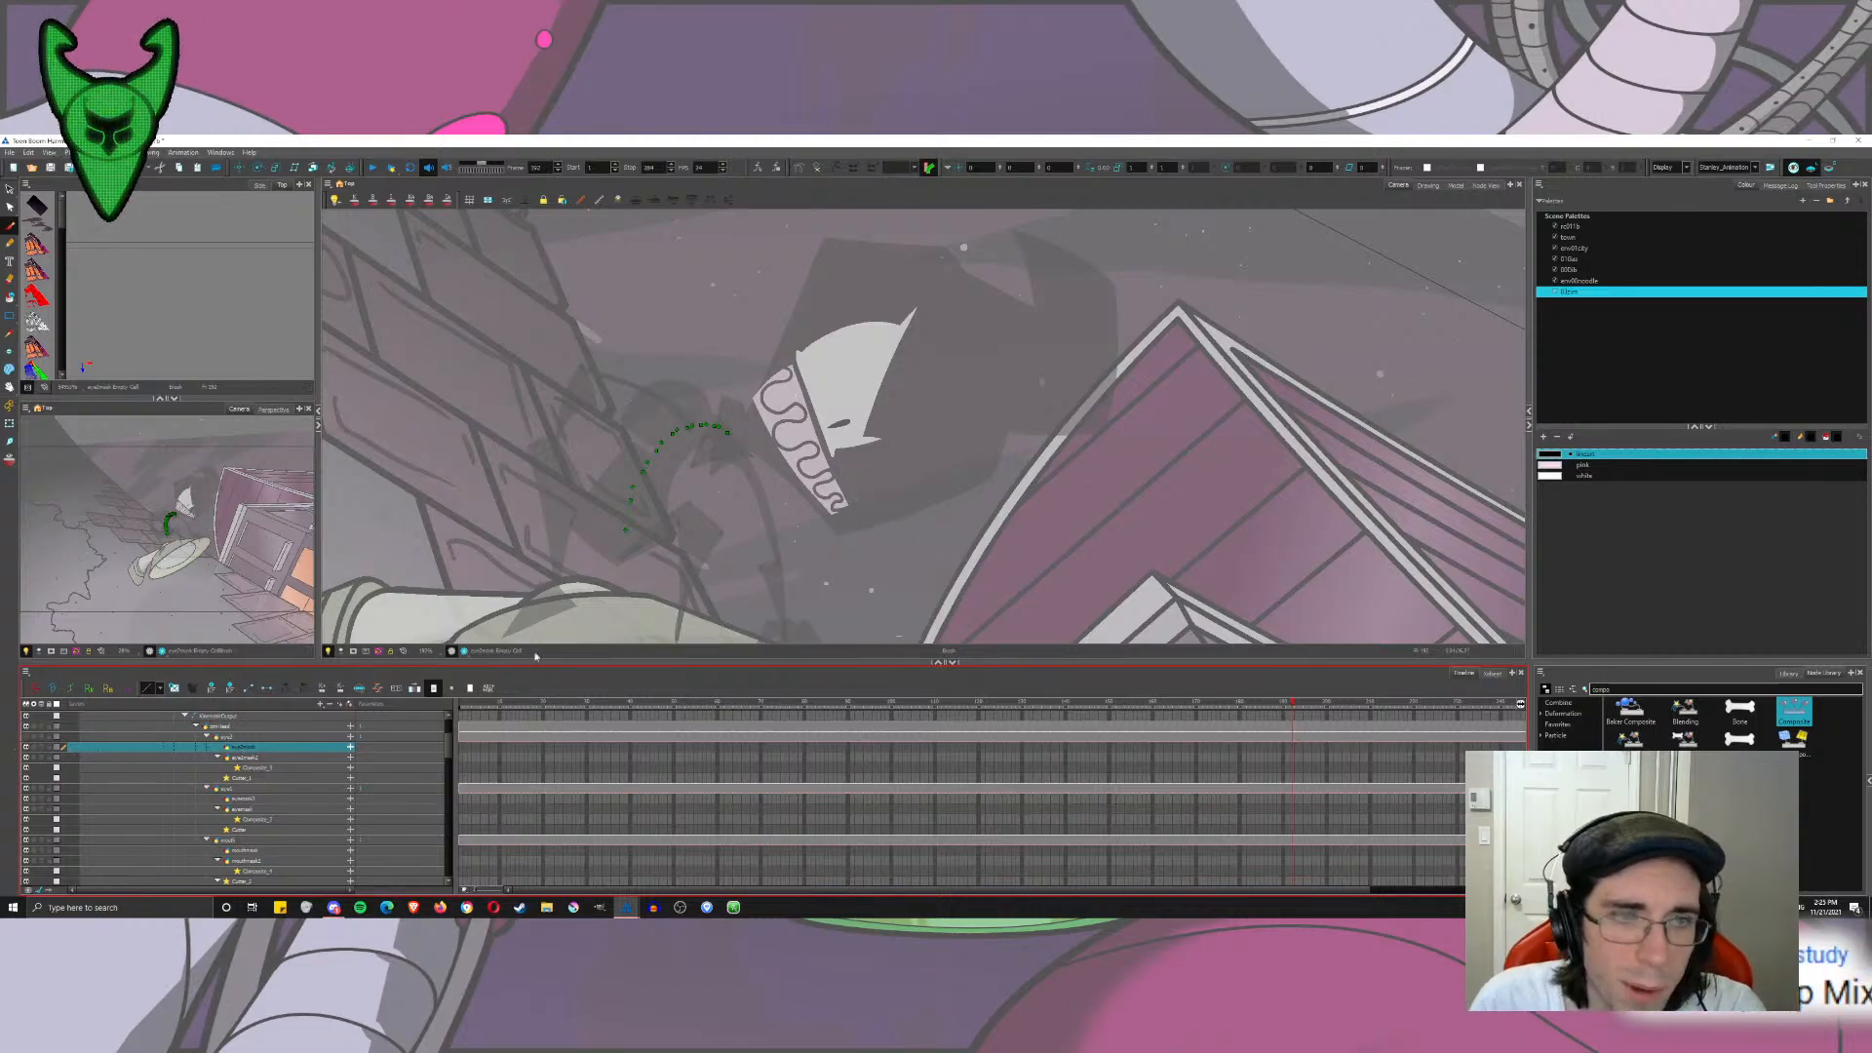
{"action": "left_click", "coordinate": [27, 737]}
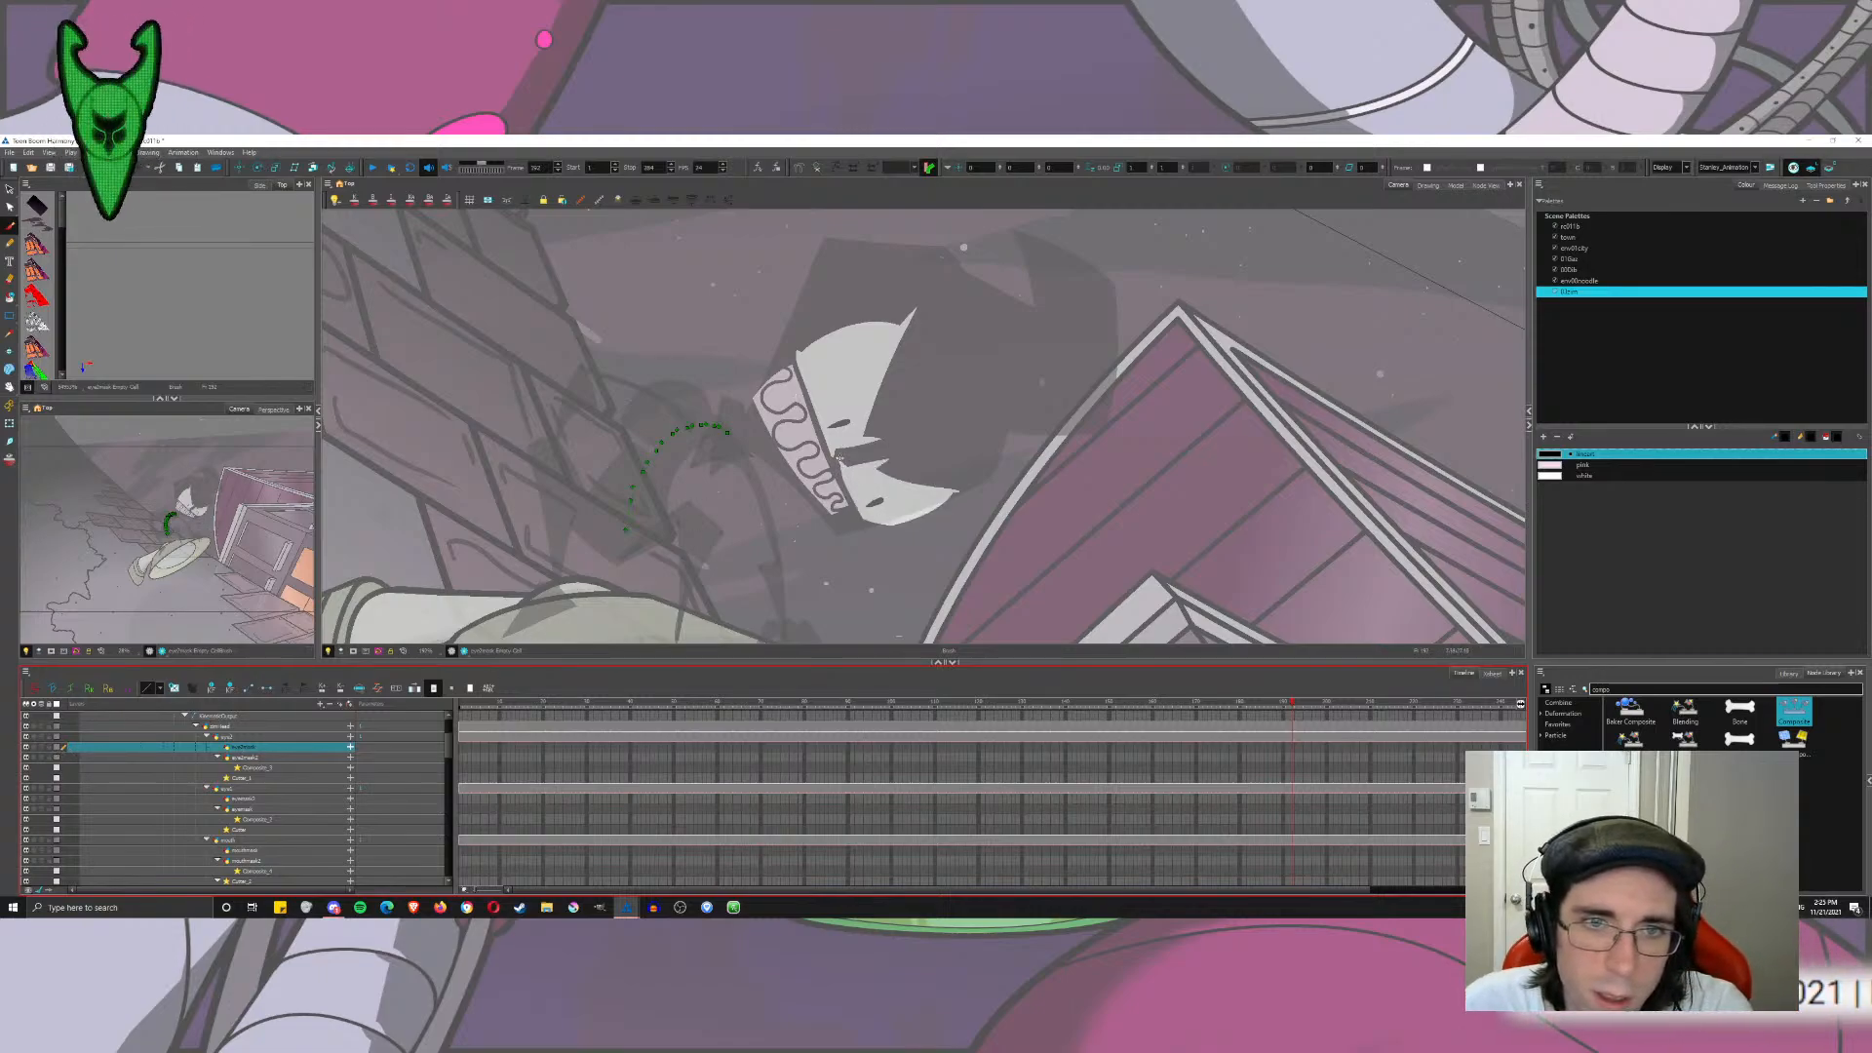
Step: On the first mask layer of the character's lower eye, draw a closed shape over the eye's outer half and fill it black
{"action": "left_click_drag", "start_coordinate": [839, 458], "coordinate": [881, 524]}
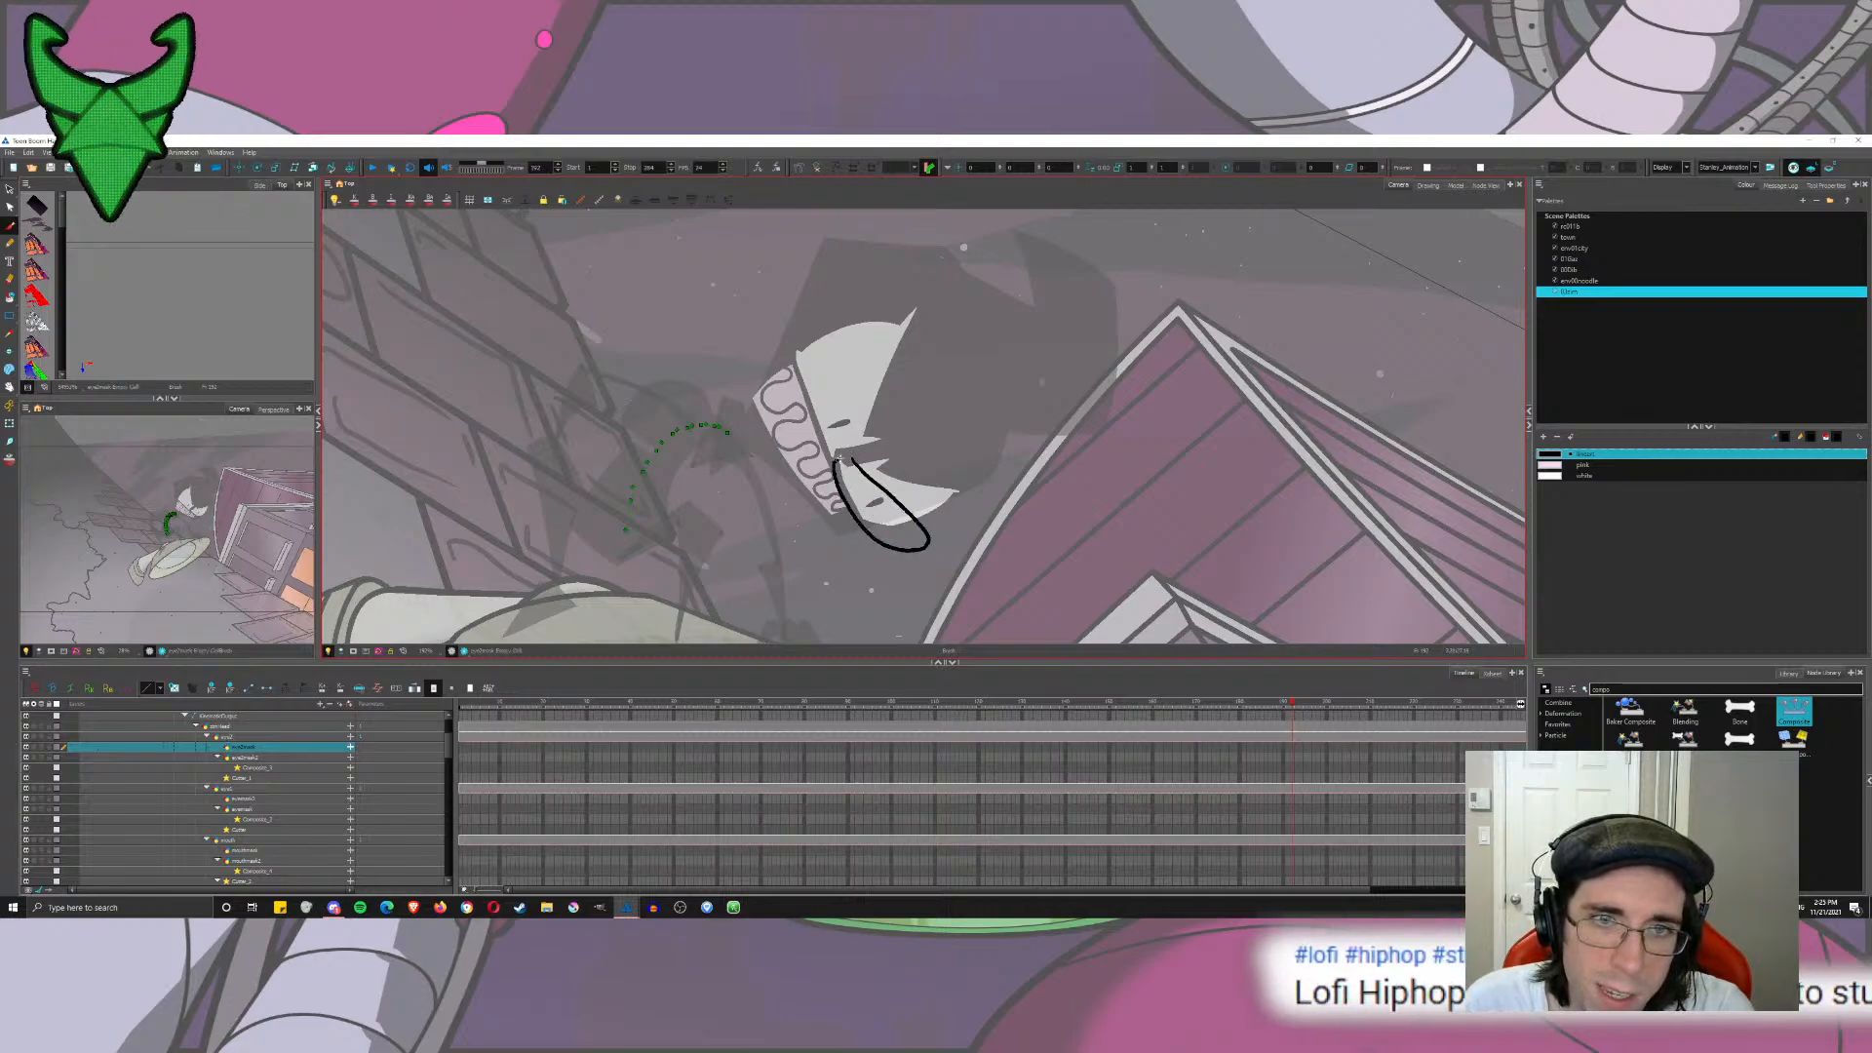
{"action": "left_click_drag", "start_coordinate": [854, 461], "coordinate": [853, 460]}
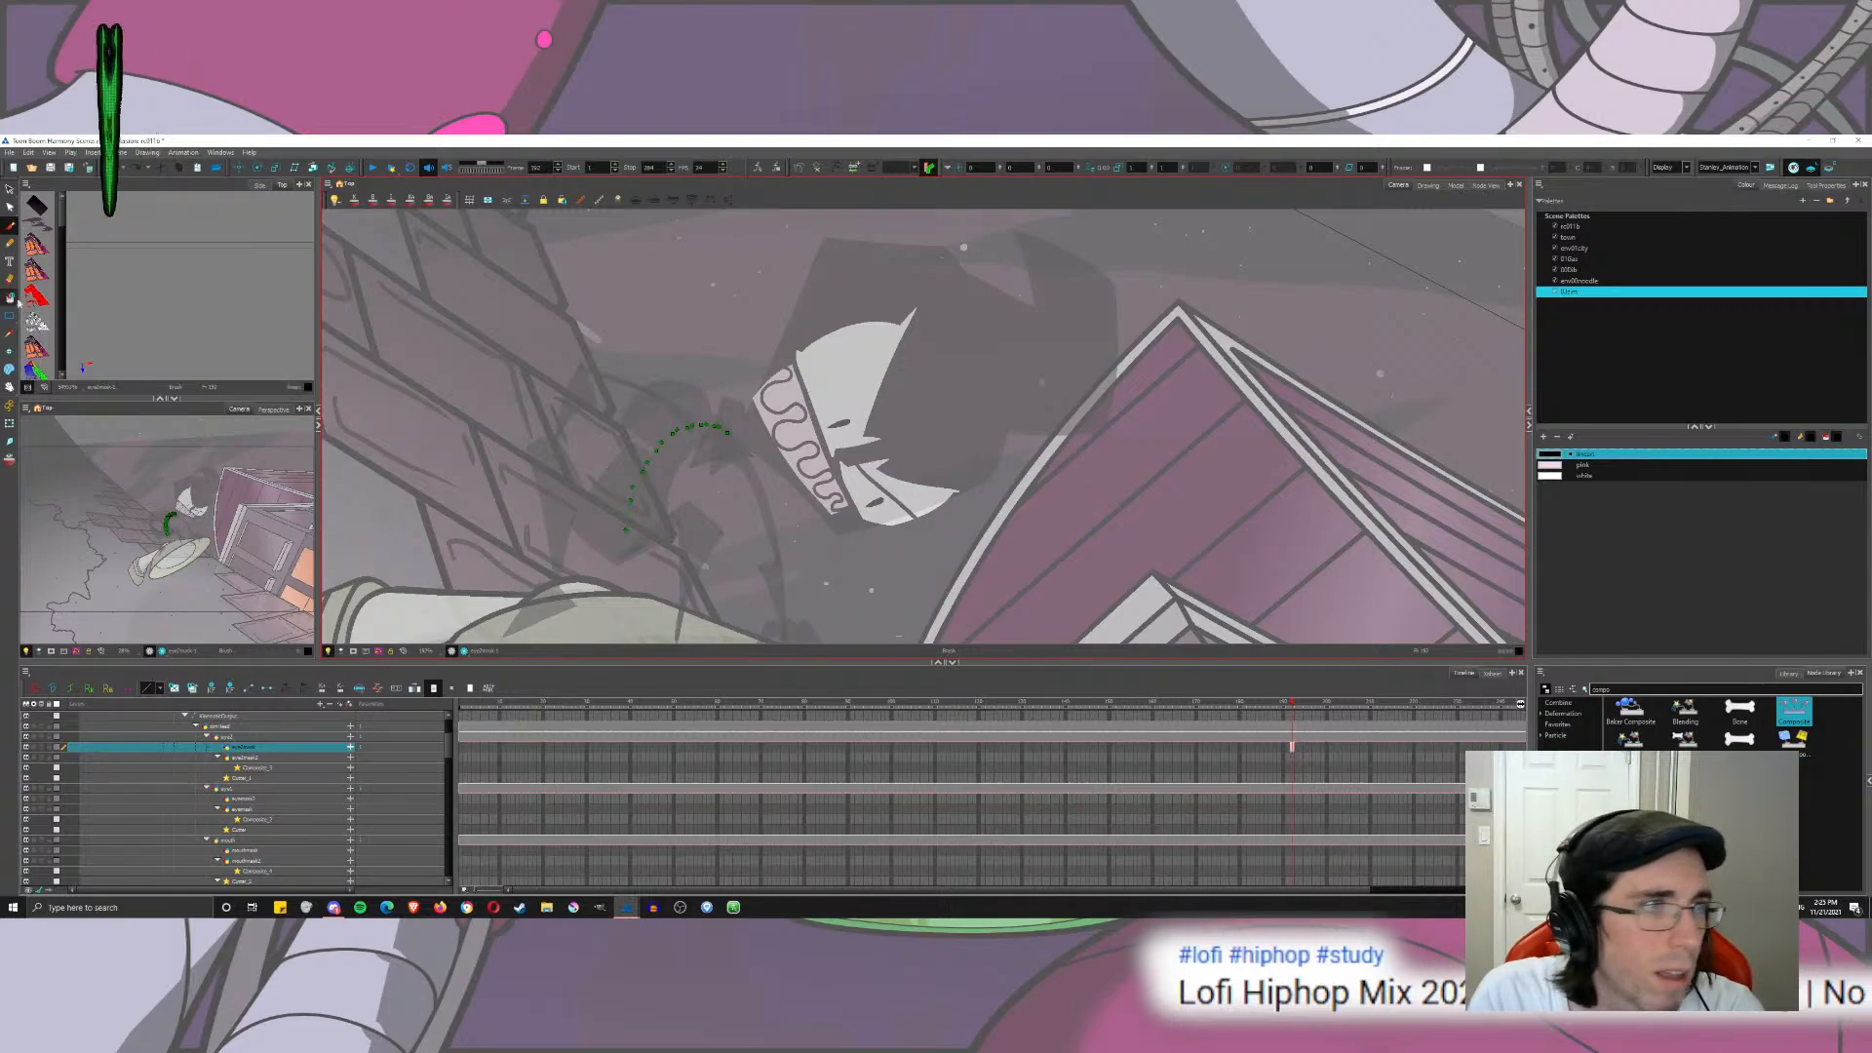
{"action": "left_click", "coordinate": [892, 507]}
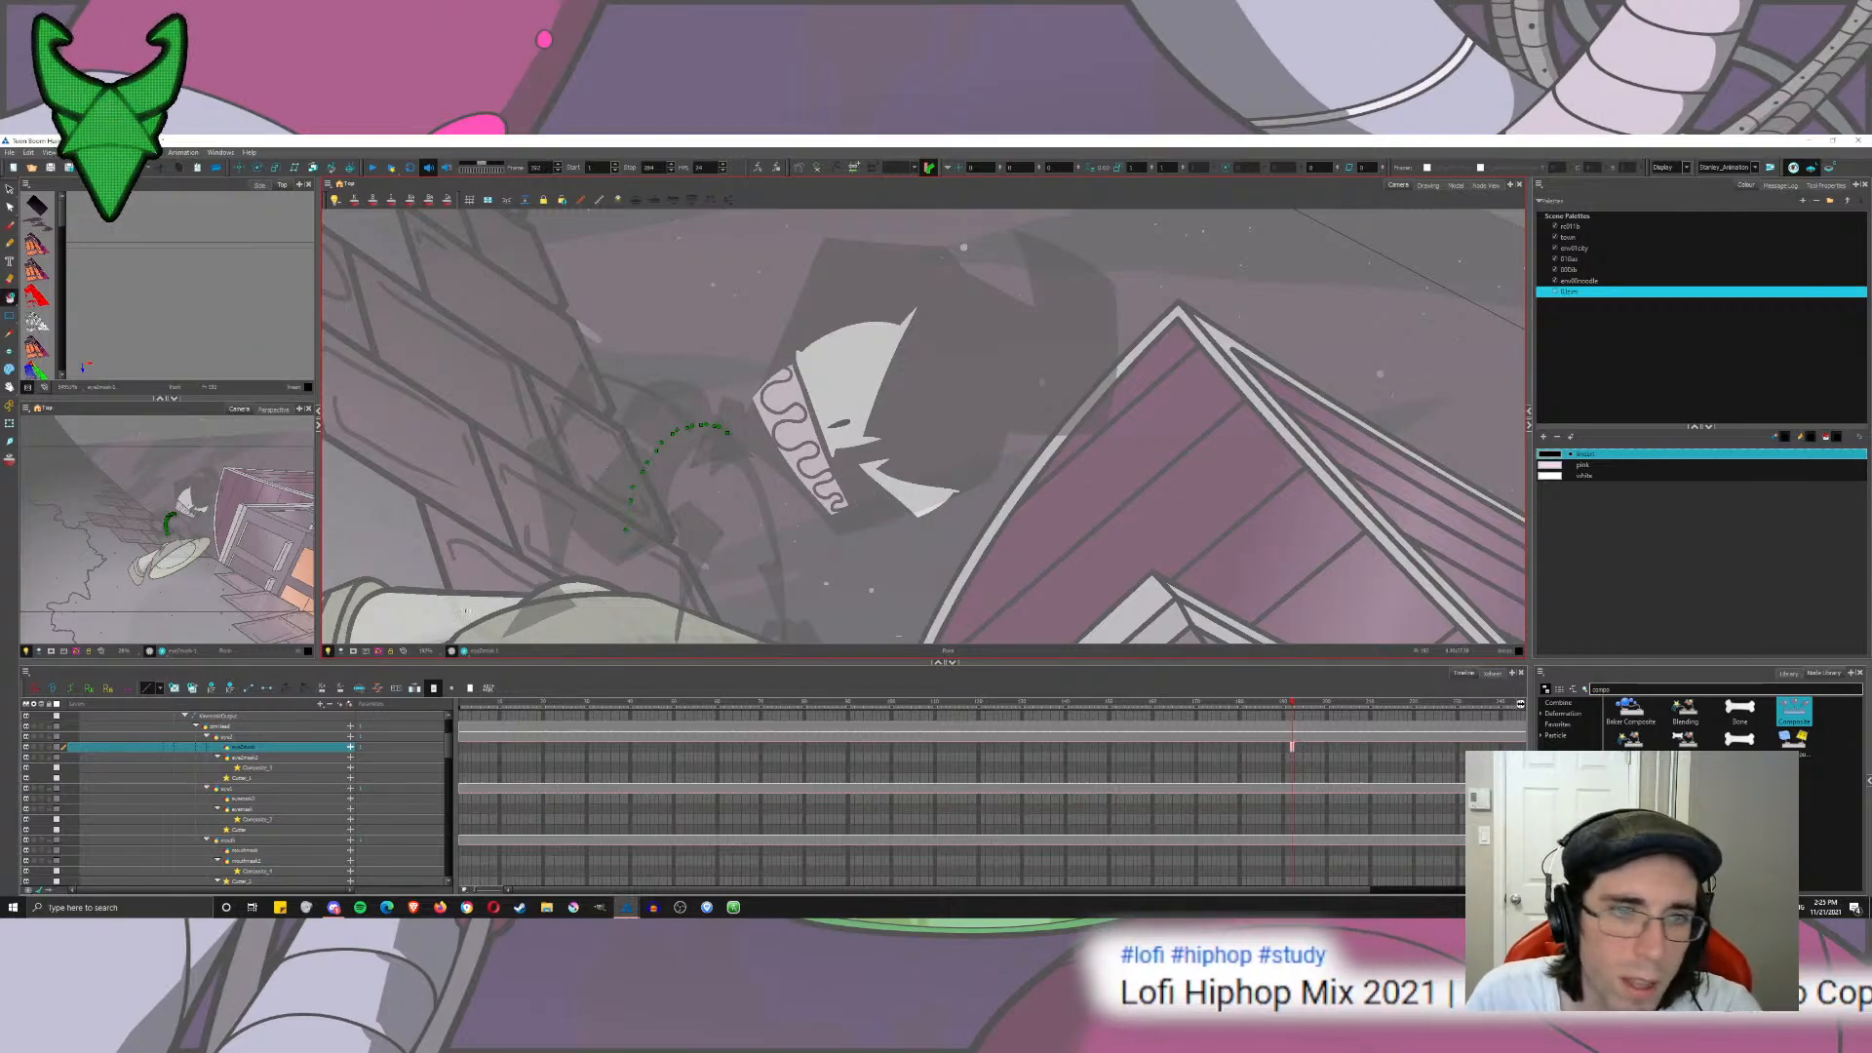
Step: On the second mask layer of the same eye, draw a closed shape over the remaining upper half and fill it black
{"action": "left_click", "coordinate": [252, 758]}
{"action": "mouse_move", "coordinate": [850, 466]}
{"action": "left_mouse_down"}
{"action": "mouse_move", "coordinate": [878, 449]}
{"action": "mouse_move", "coordinate": [934, 462]}
{"action": "mouse_move", "coordinate": [976, 505]}
{"action": "mouse_move", "coordinate": [908, 535]}
{"action": "mouse_move", "coordinate": [854, 472]}
{"action": "left_mouse_up"}
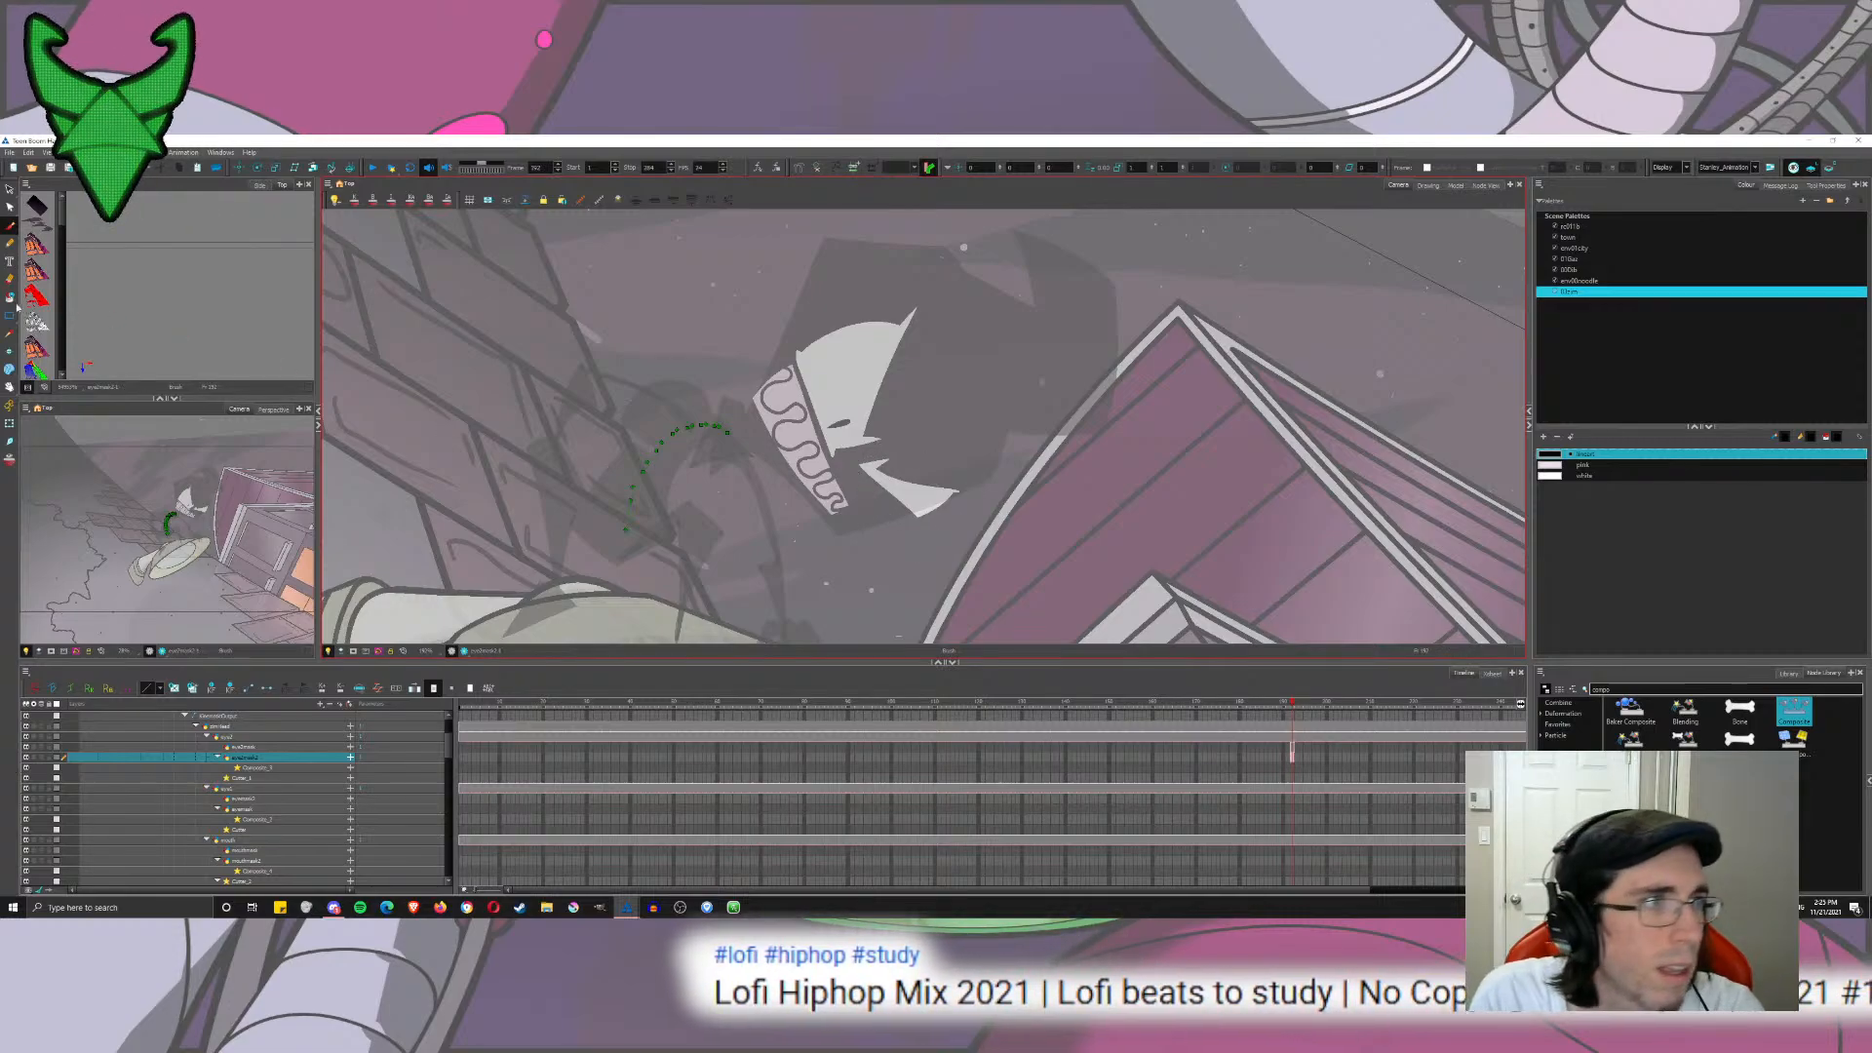
{"action": "key", "text": "alt+i"}
{"action": "left_click", "coordinate": [905, 490]}
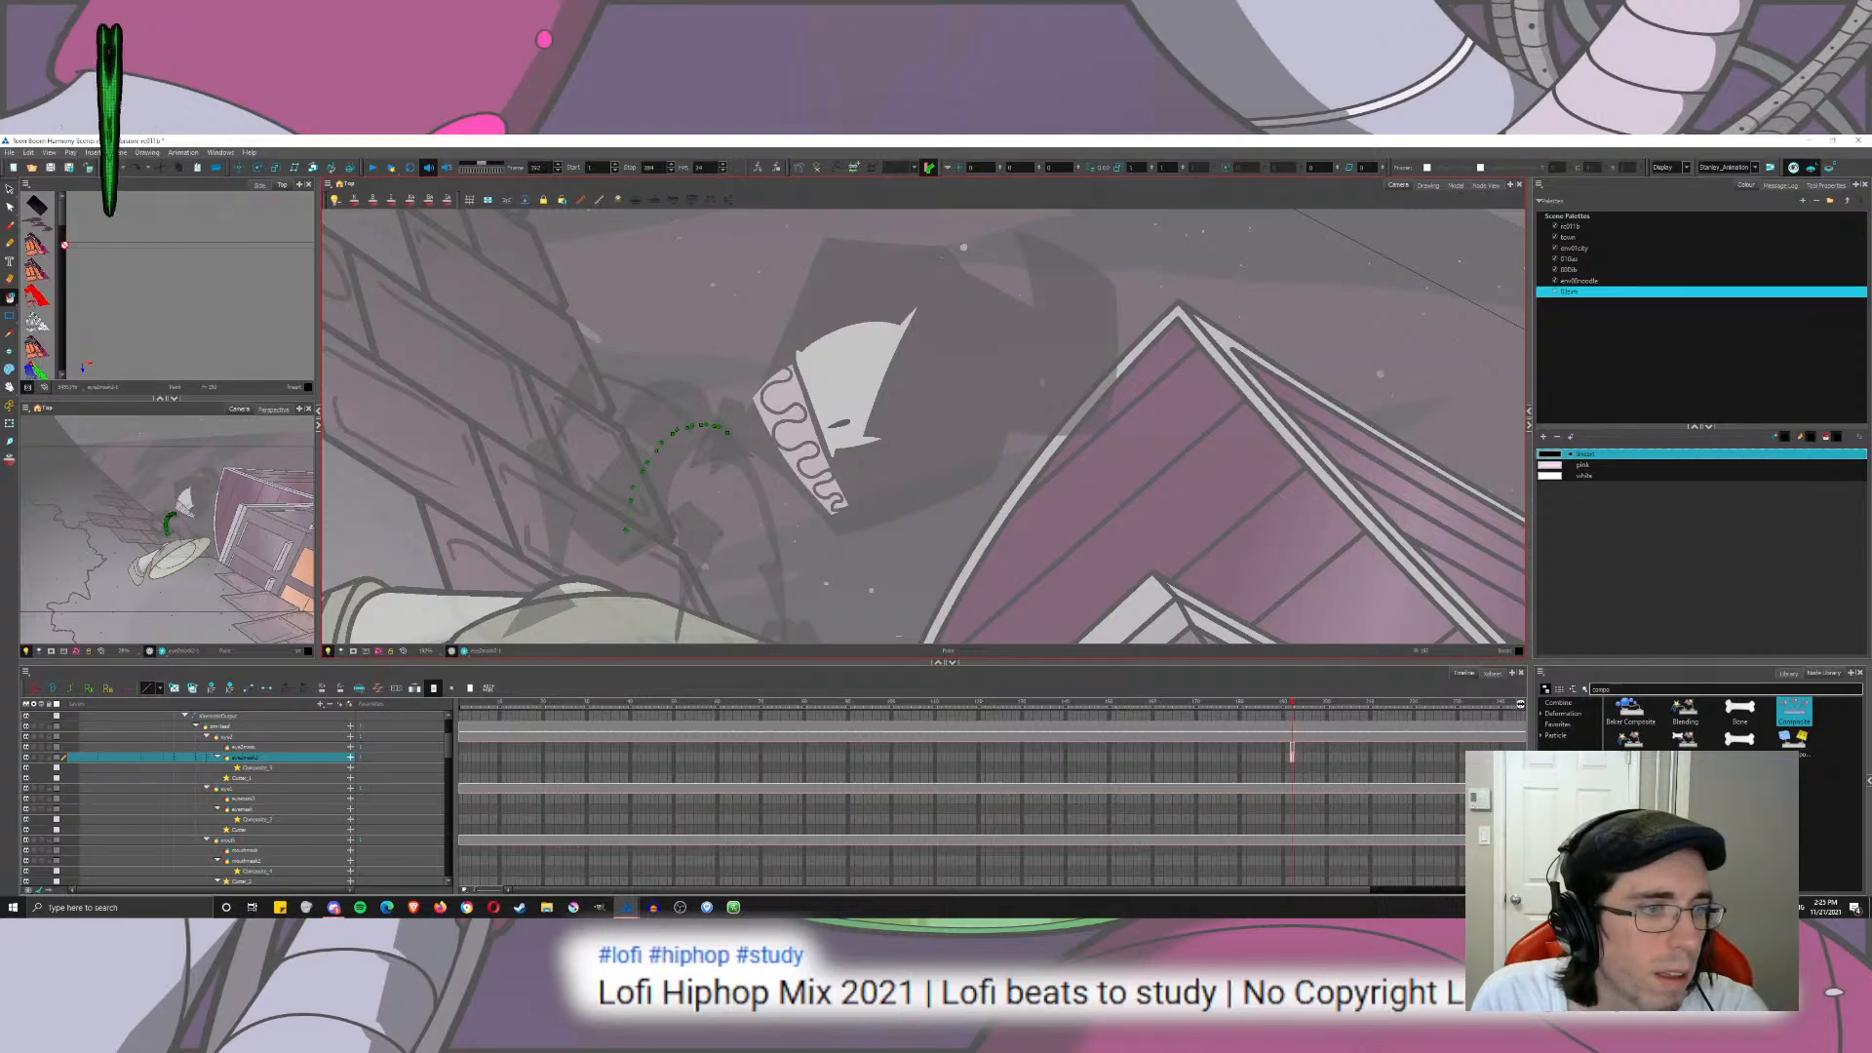
Step: Extend the exposure of both lower-eye mask drawings back to the first frame and forward through the scene's last frame
{"action": "left_click", "coordinate": [10, 190]}
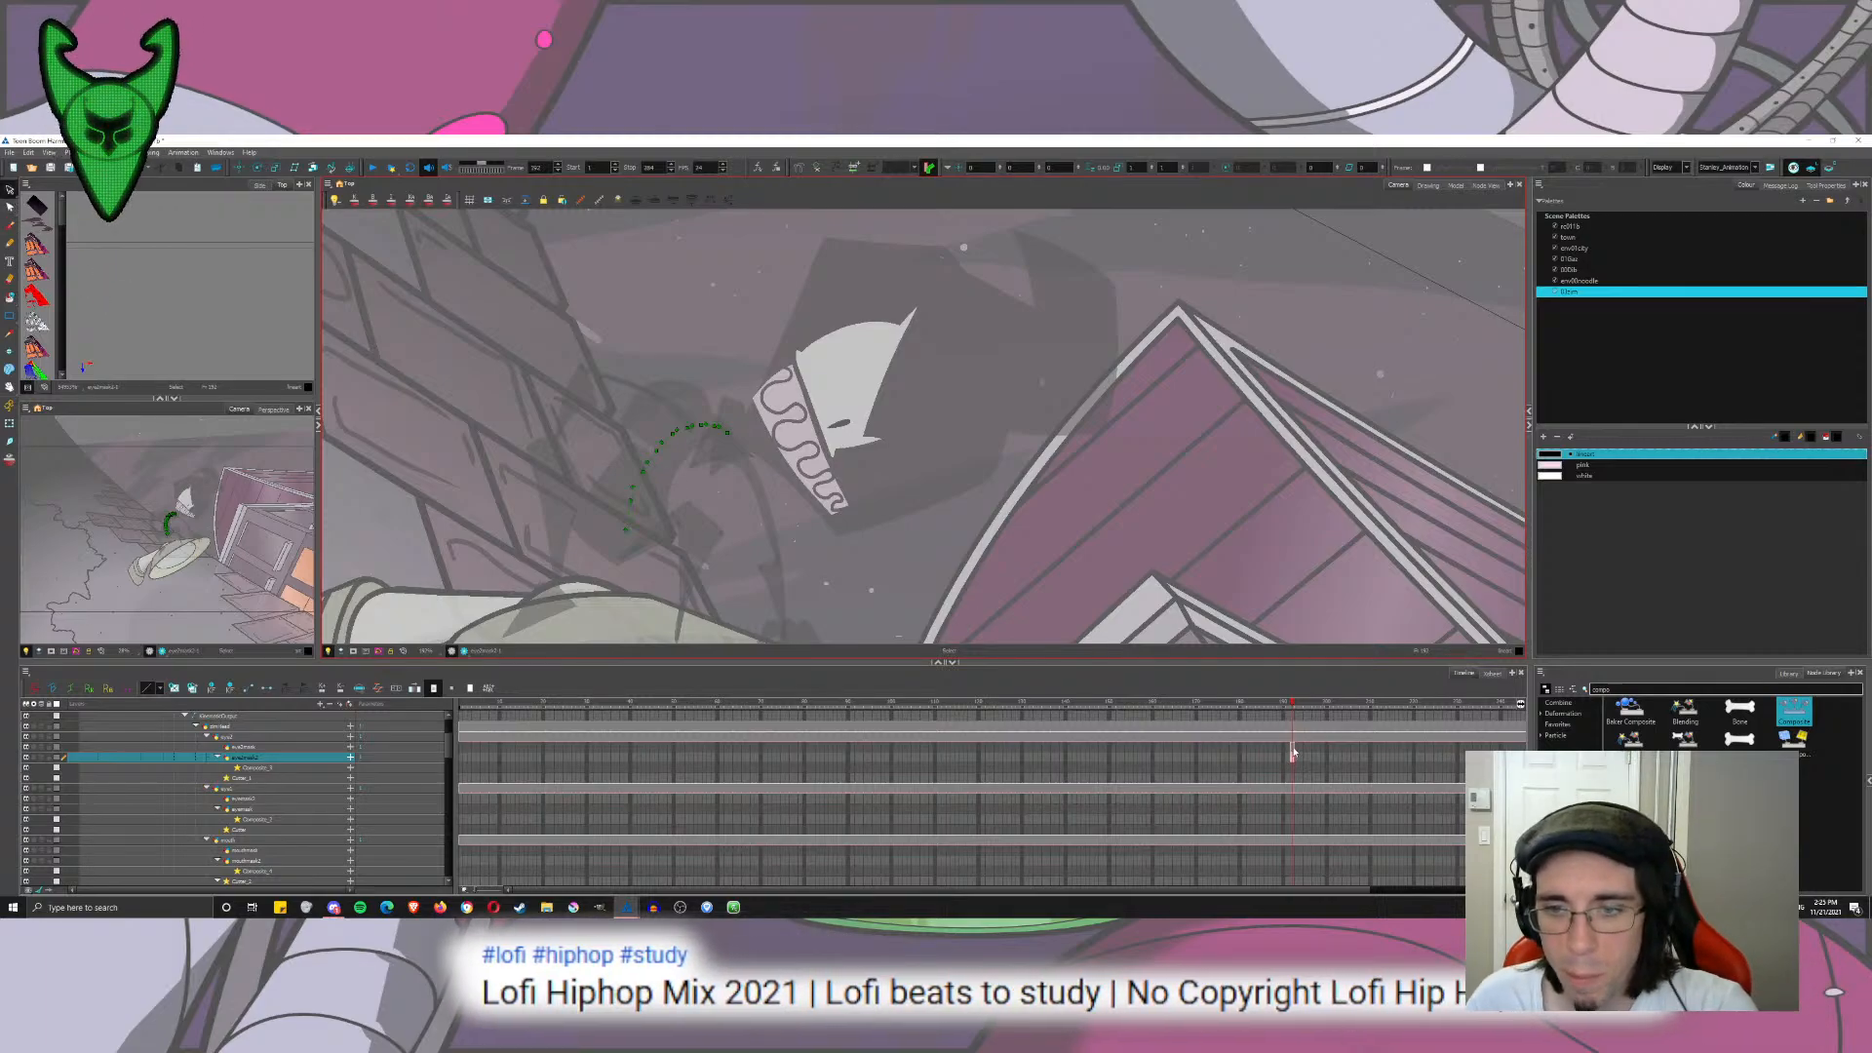
{"action": "left_click_drag", "start_coordinate": [1292, 747], "coordinate": [1293, 758]}
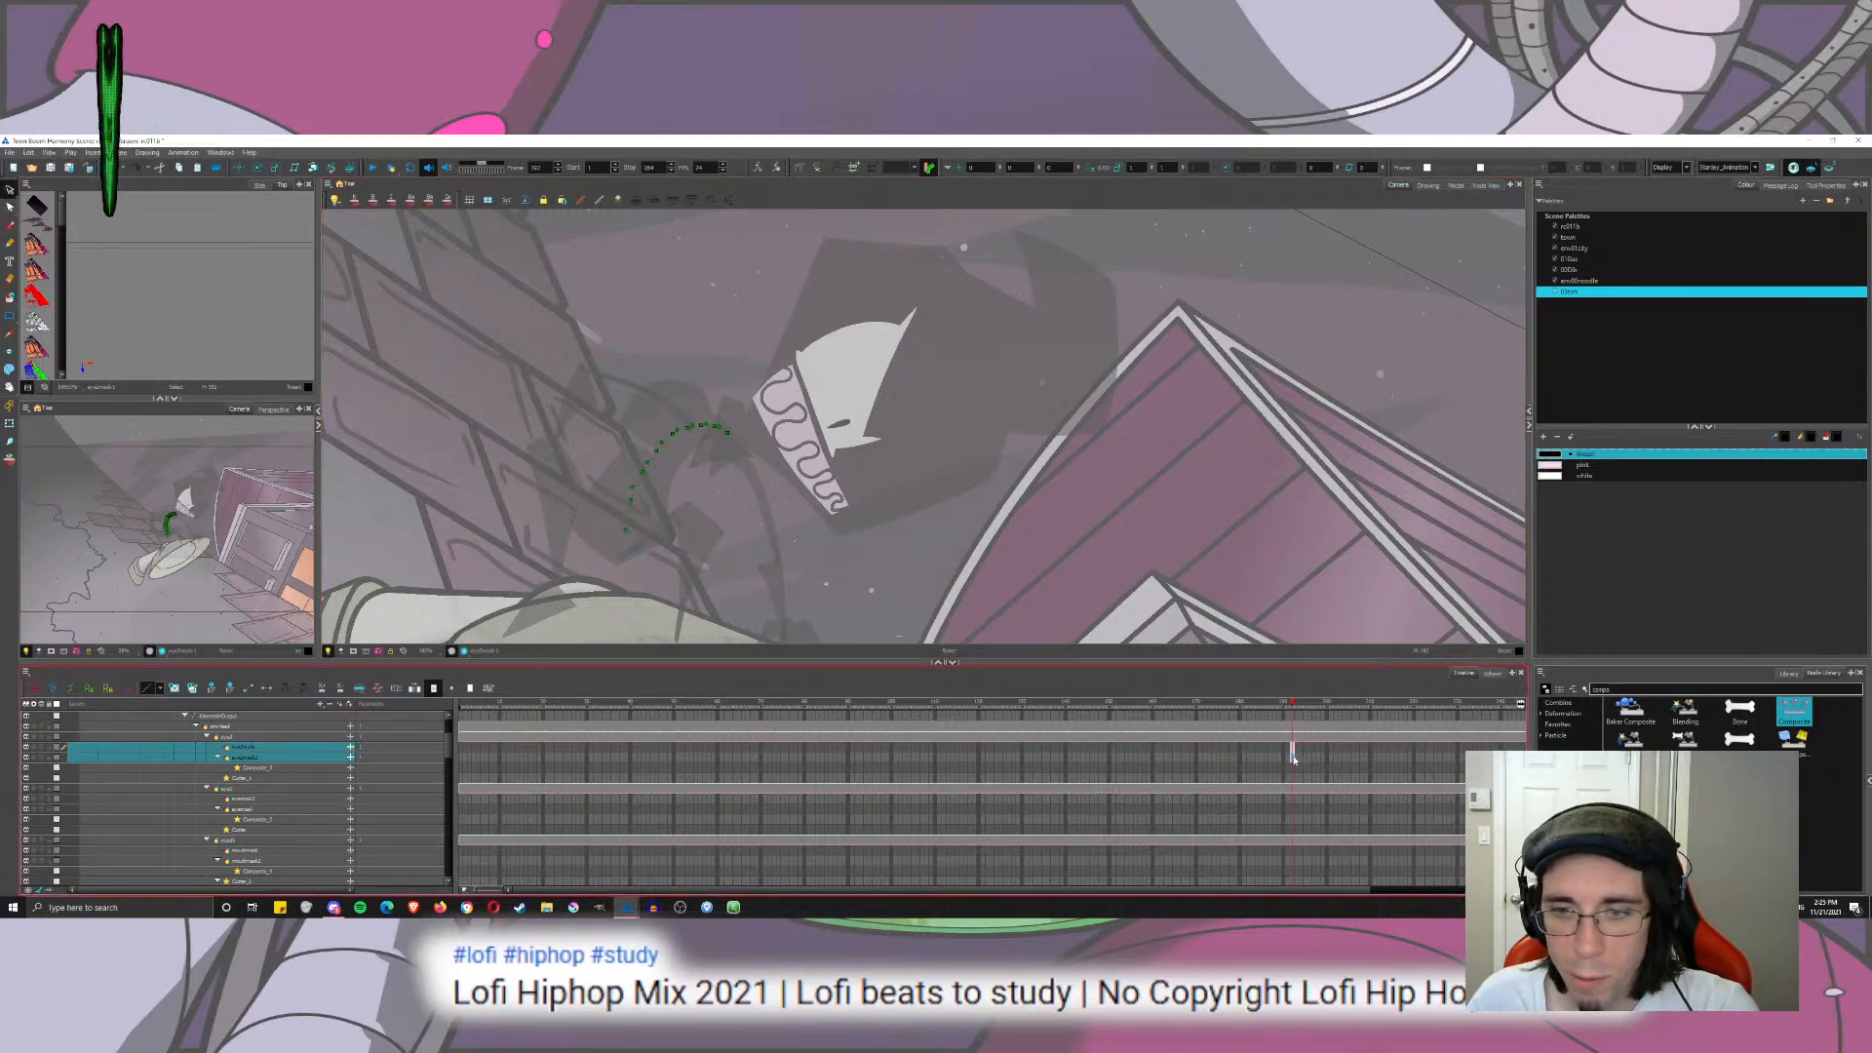
{"action": "left_click", "coordinate": [462, 752]}
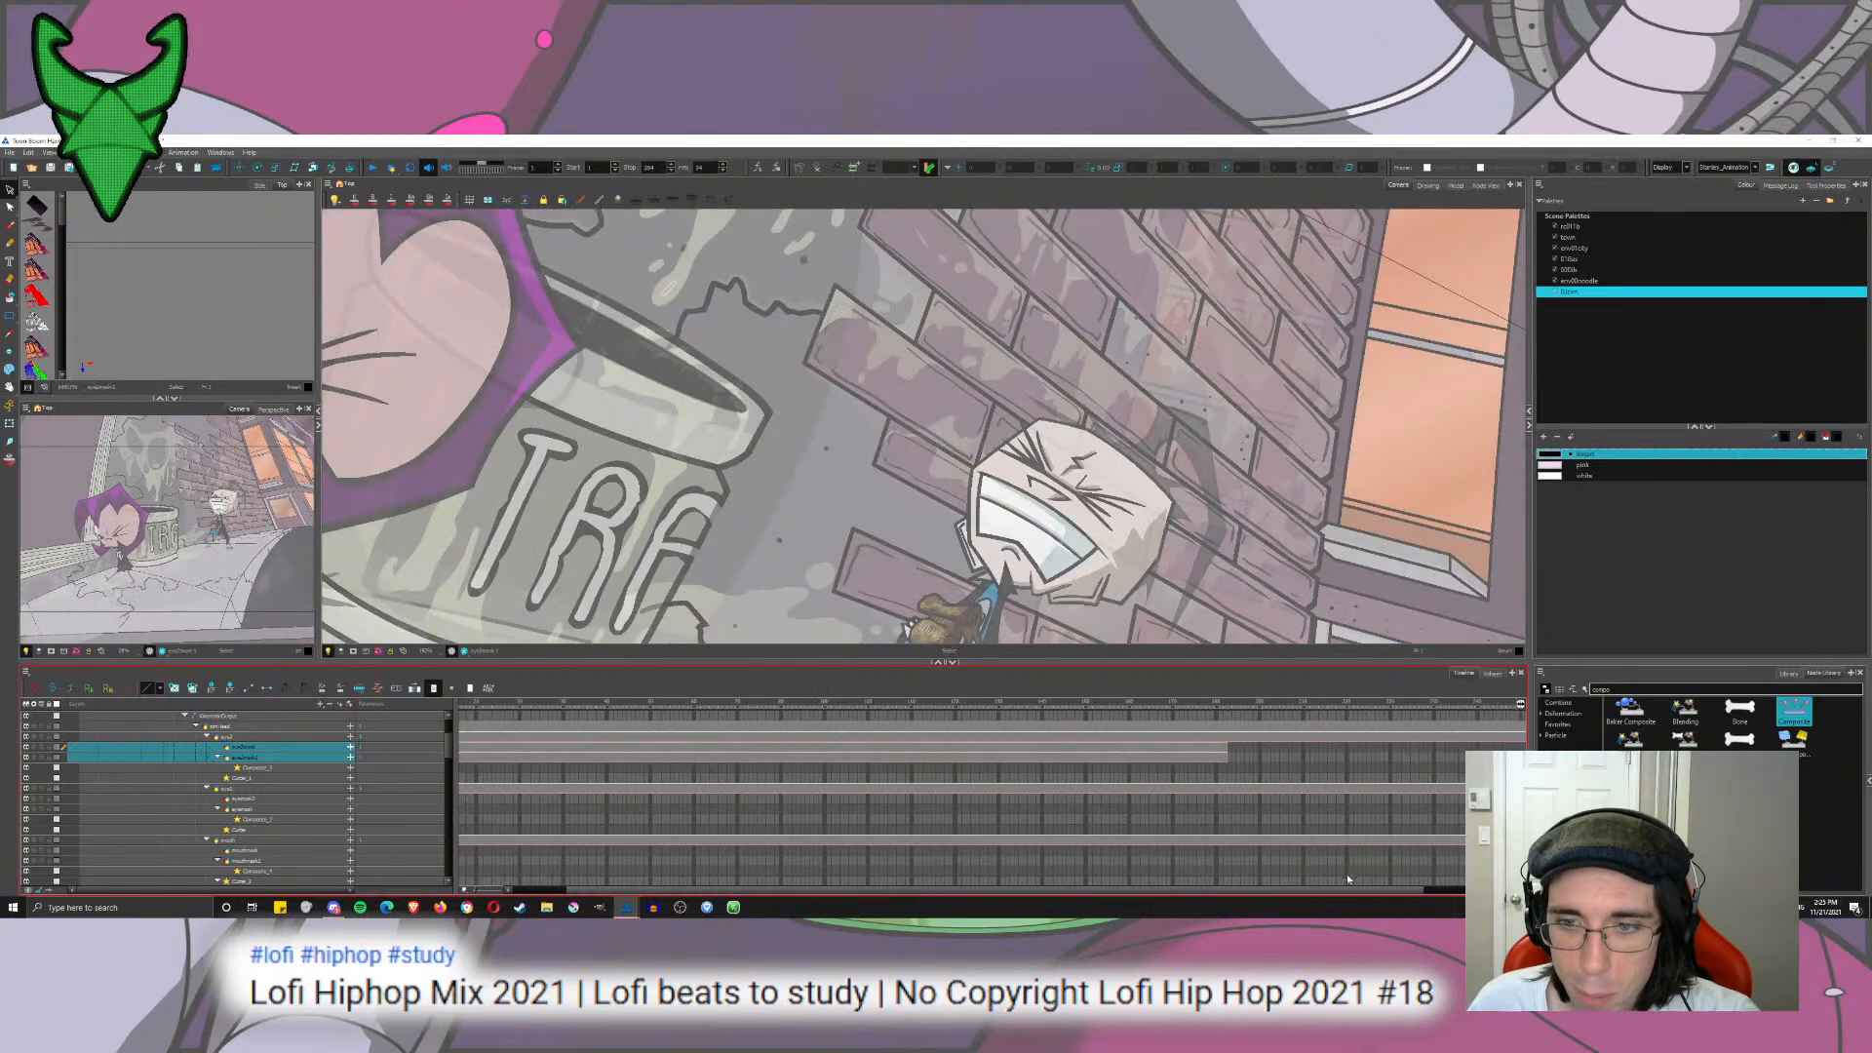
{"action": "left_click_drag", "start_coordinate": [1513, 747], "coordinate": [1514, 758]}
{"action": "key", "text": "F5"}
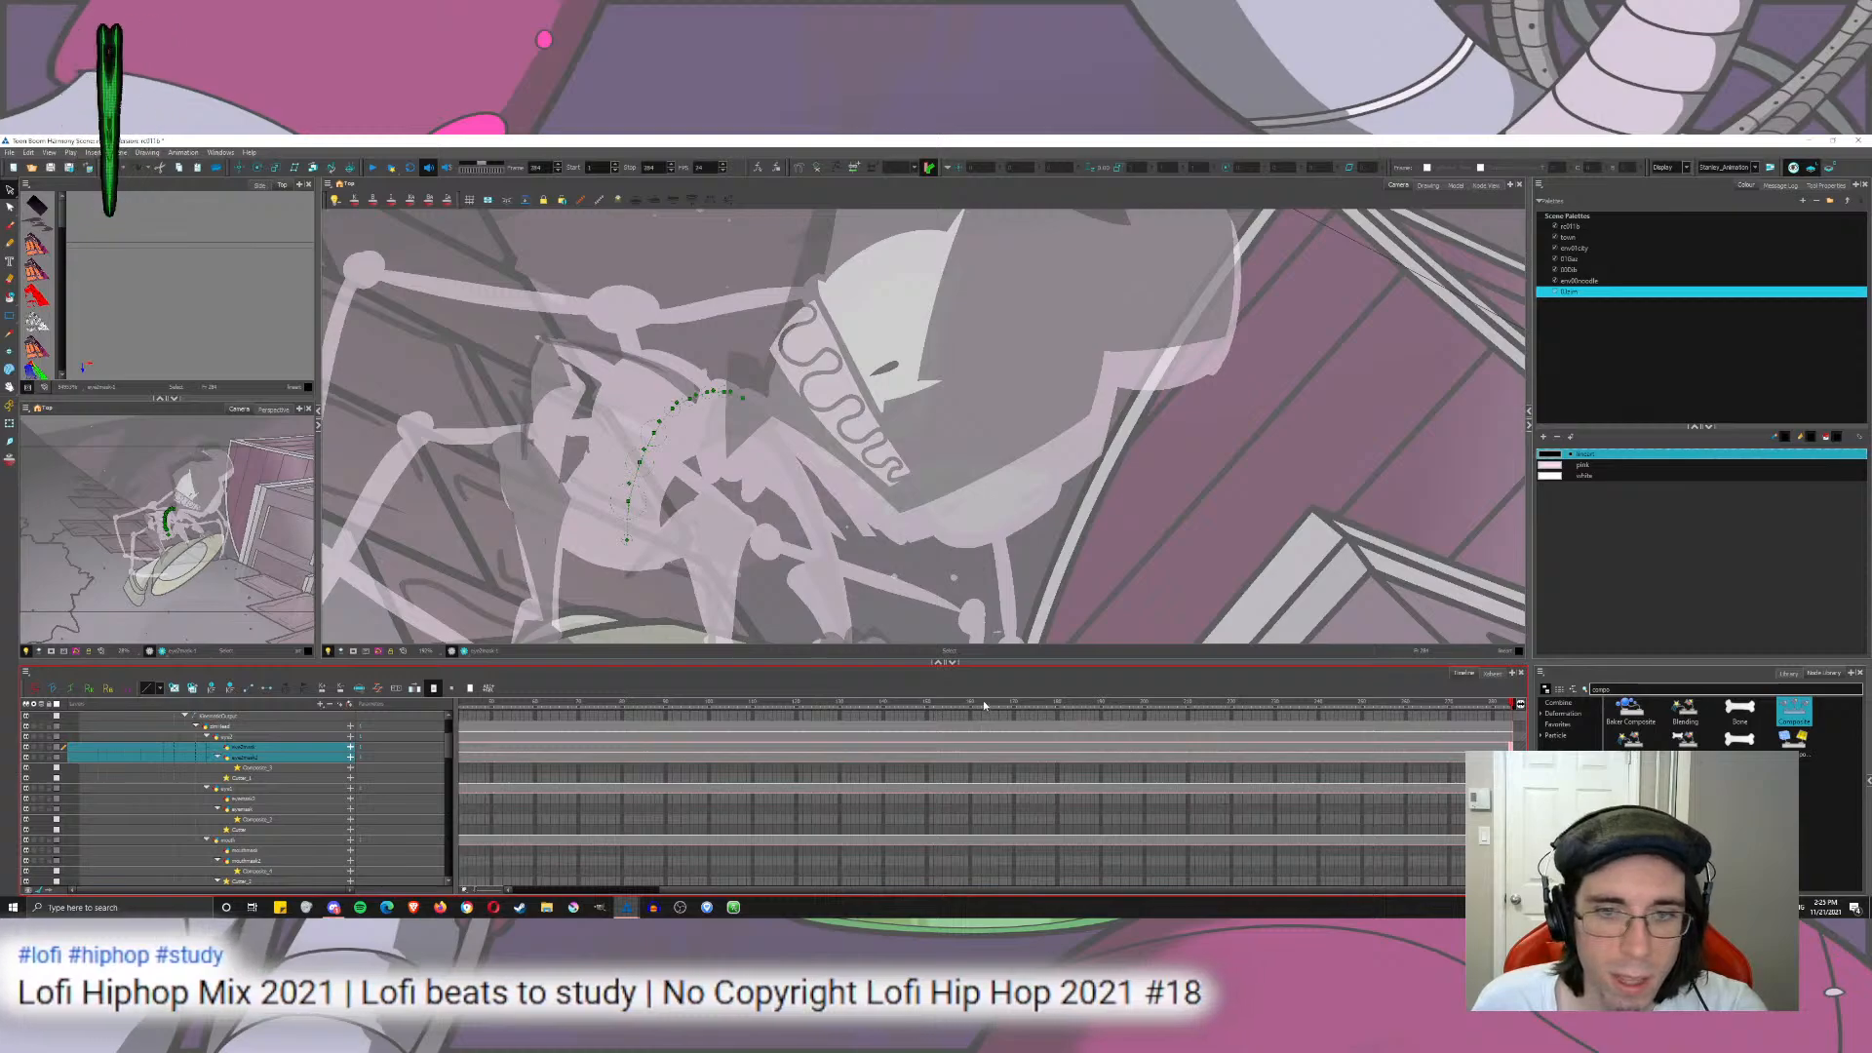
Step: Add keyframes to both lower-eye mask layers at two frames to mark the start and end of the eye's opening
{"action": "left_click_drag", "start_coordinate": [984, 704], "coordinate": [1159, 716]}
{"action": "key", "text": "F5"}
{"action": "left_click", "coordinate": [957, 767]}
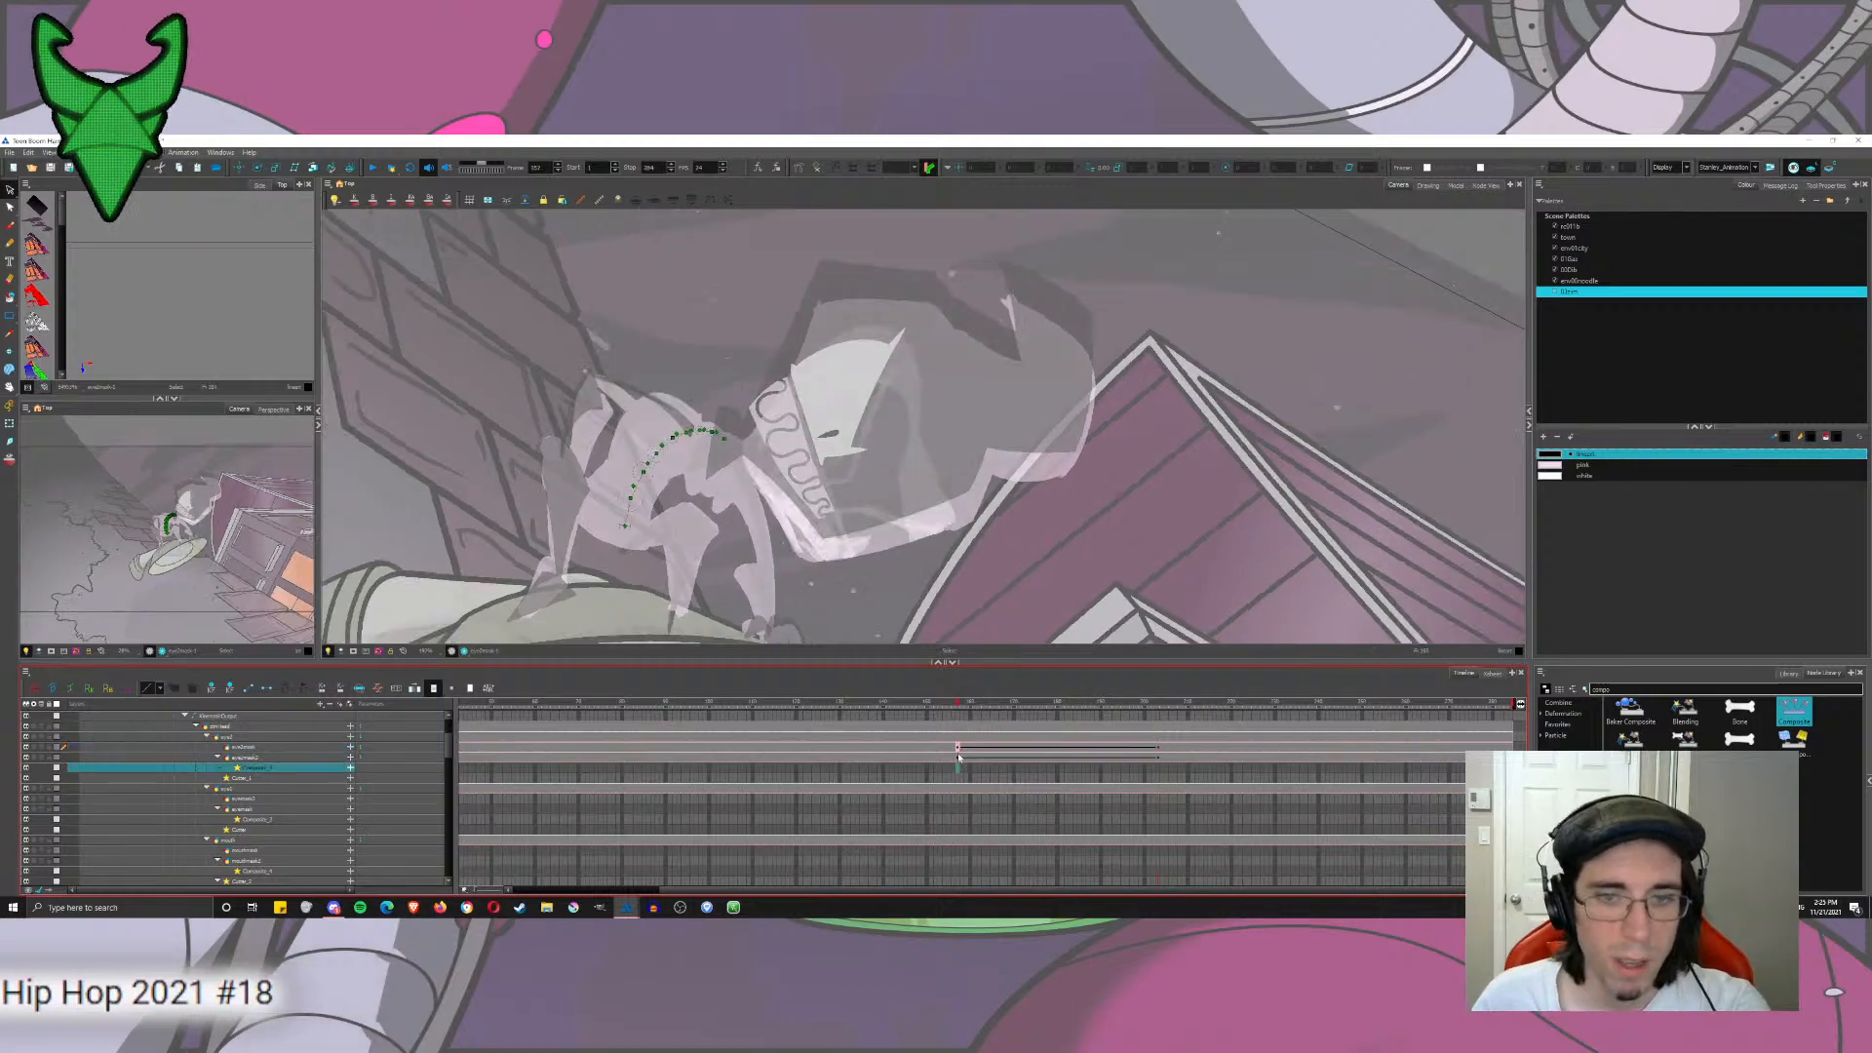
{"action": "left_click_drag", "start_coordinate": [959, 758], "coordinate": [959, 749]}
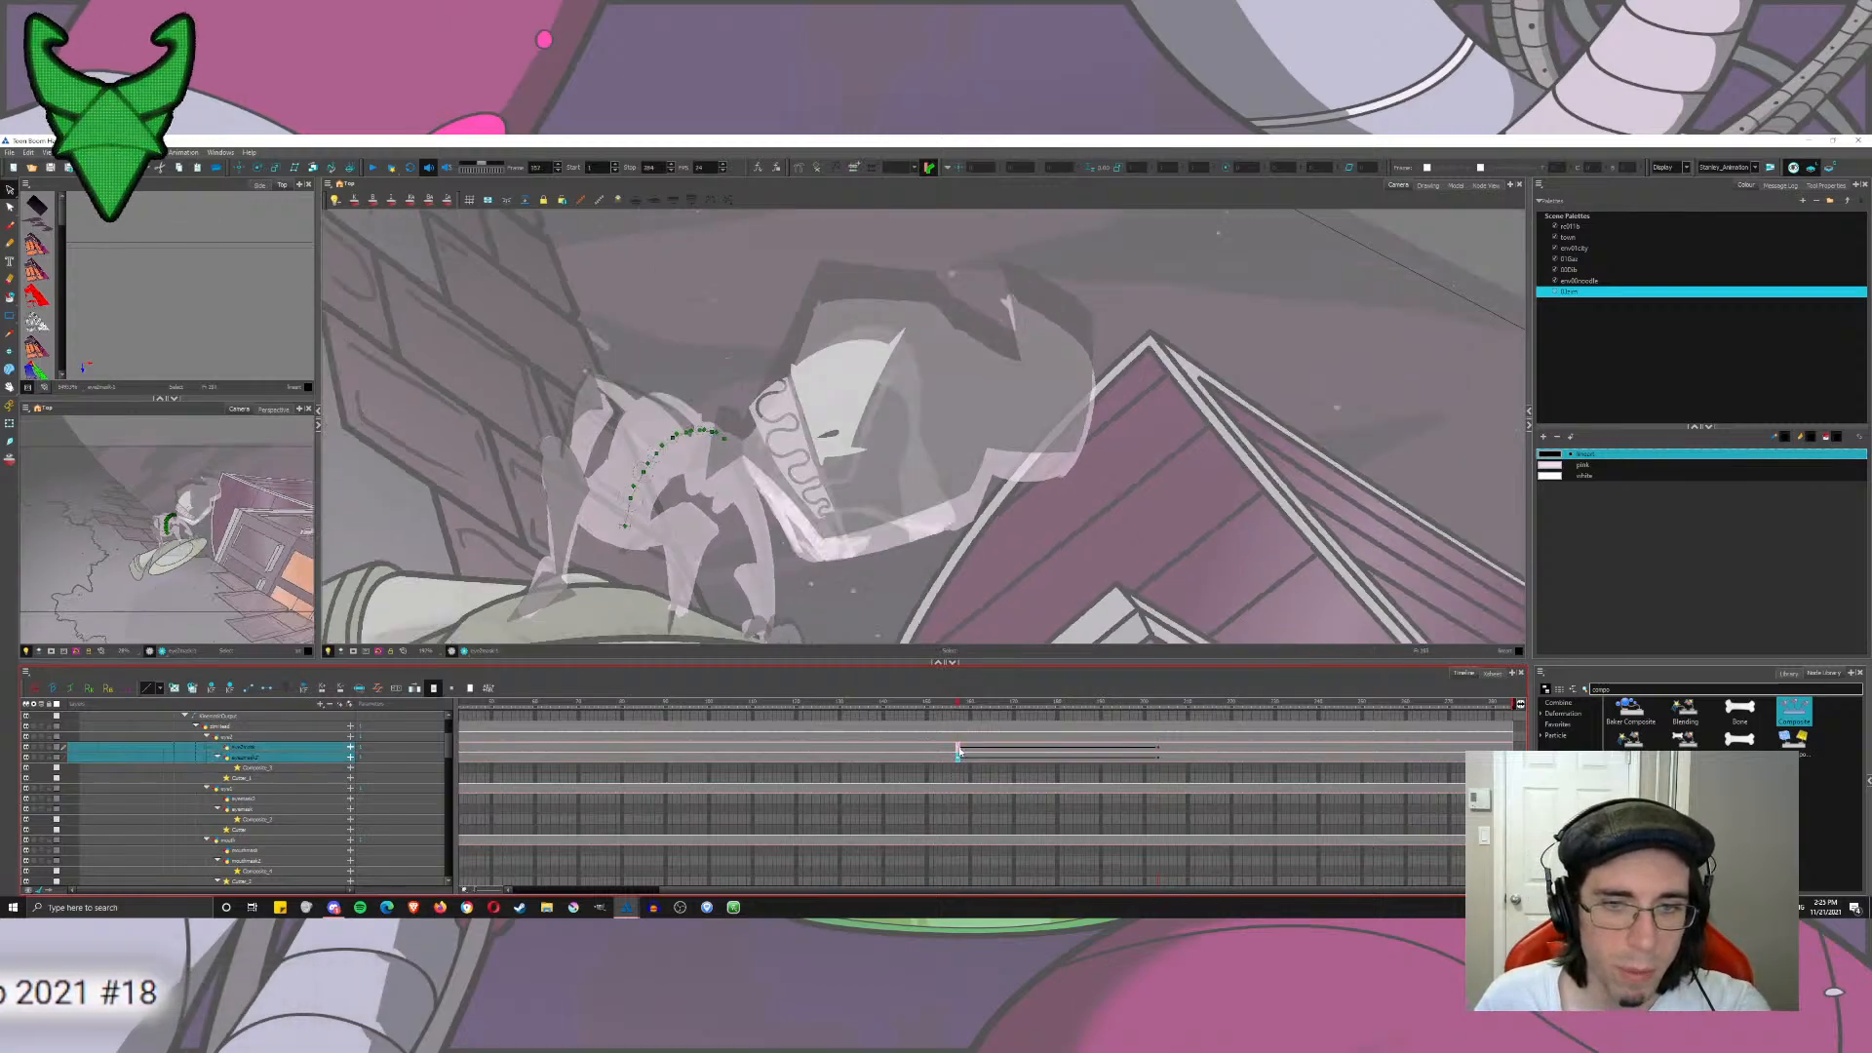
Step: Try to move the first mask off the outer half of the lower eye at the later keyframe
{"action": "left_click", "coordinate": [959, 747]}
{"action": "key", "text": "alt+2"}
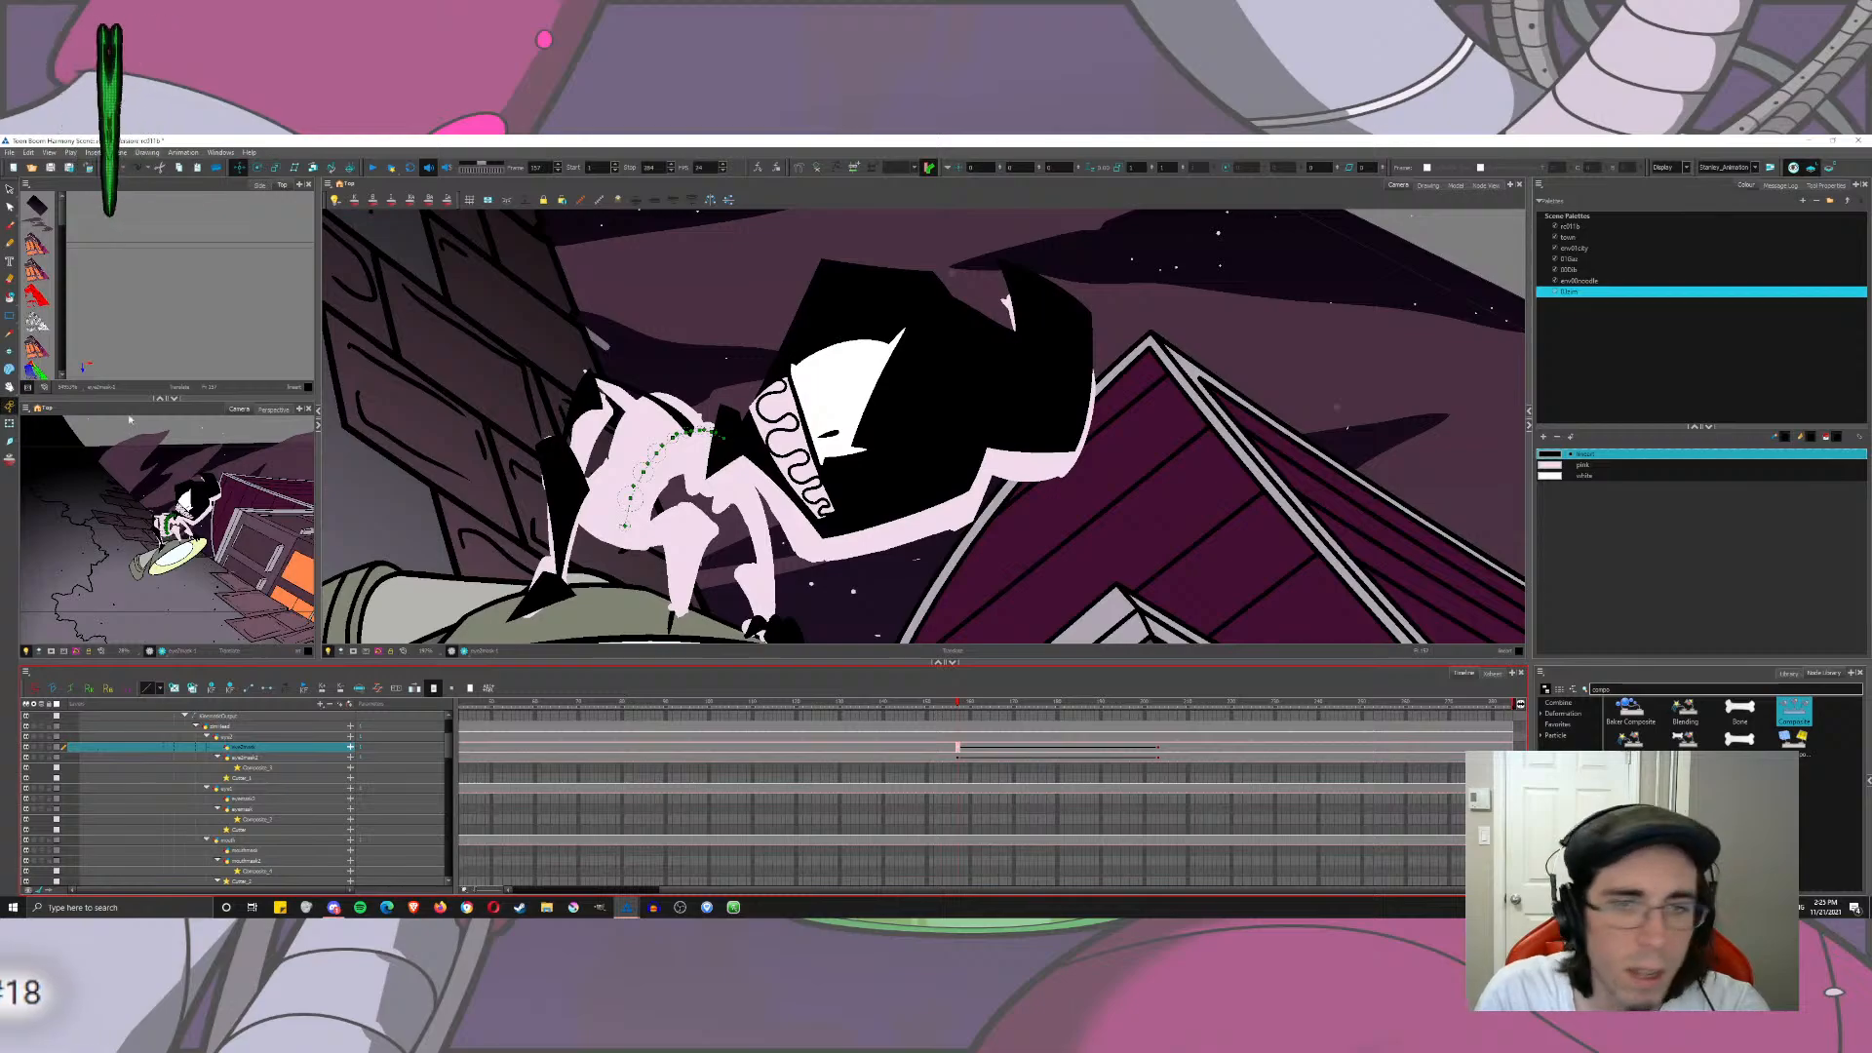
{"action": "left_click", "coordinate": [1159, 751]}
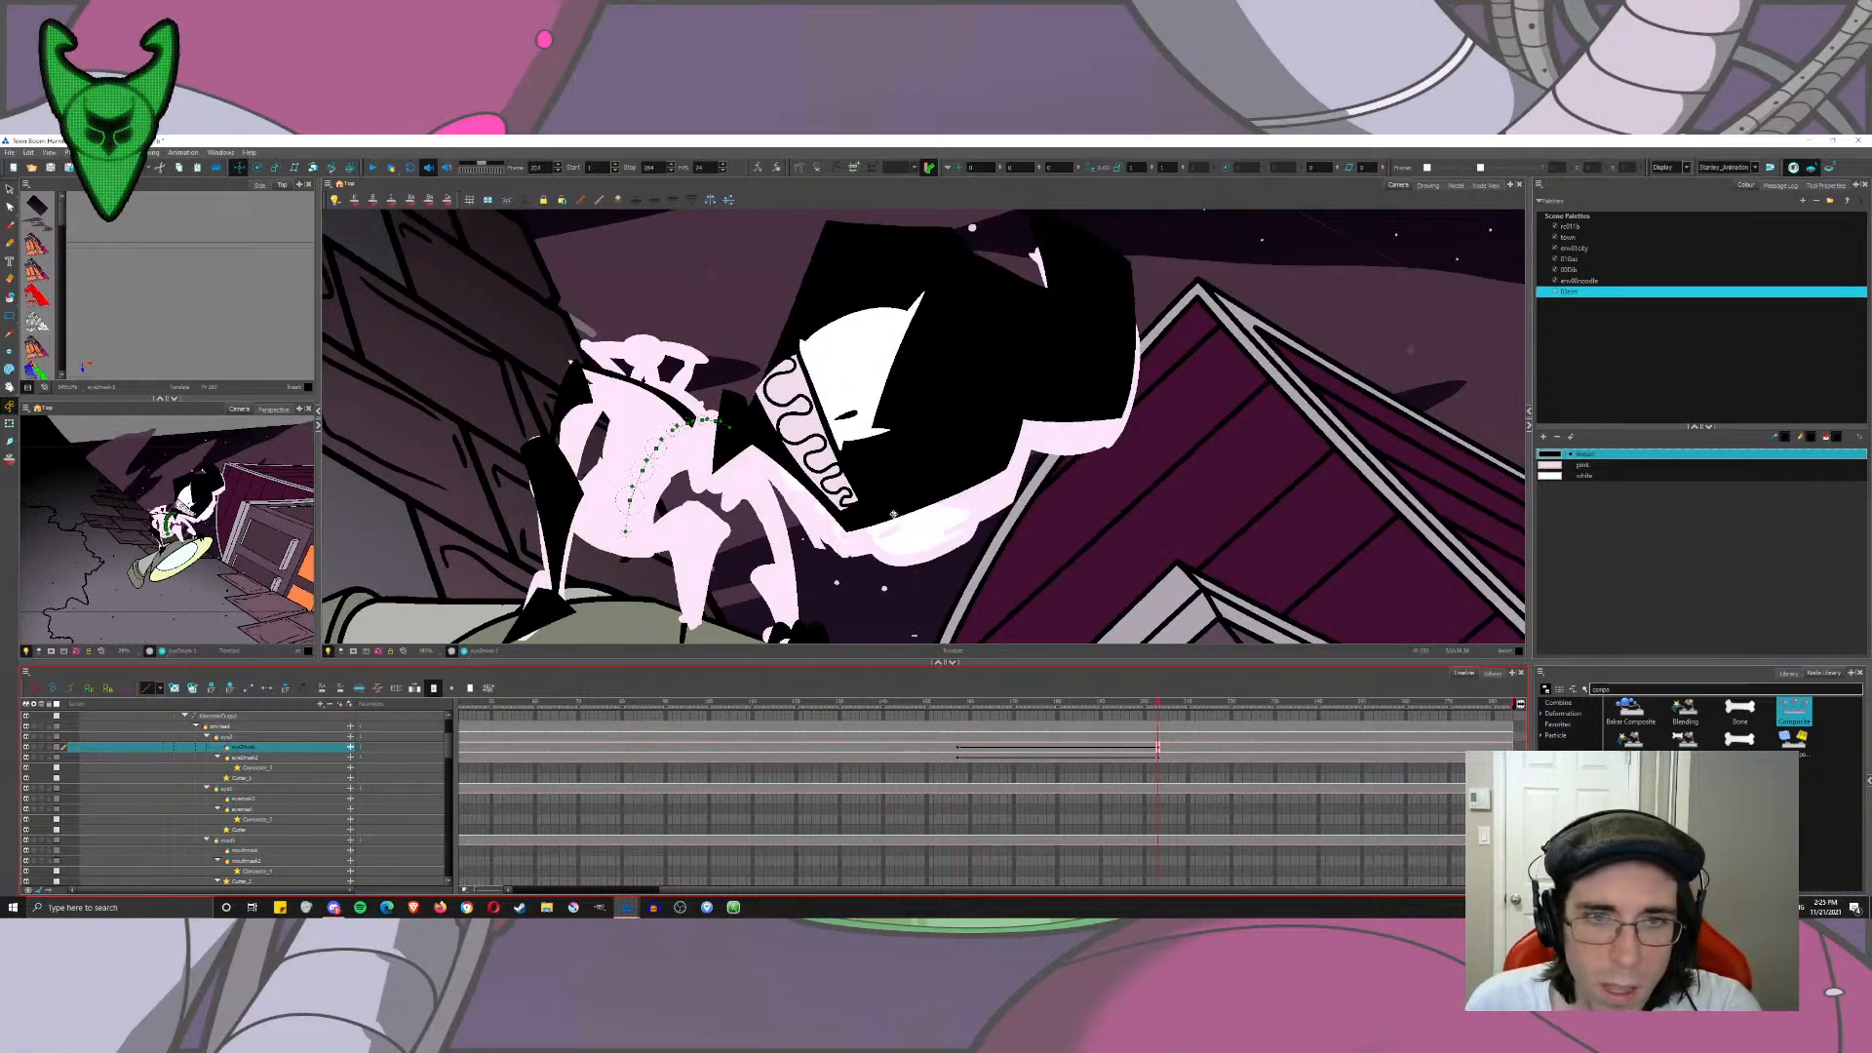
{"action": "left_click_drag", "start_coordinate": [893, 513], "coordinate": [872, 535]}
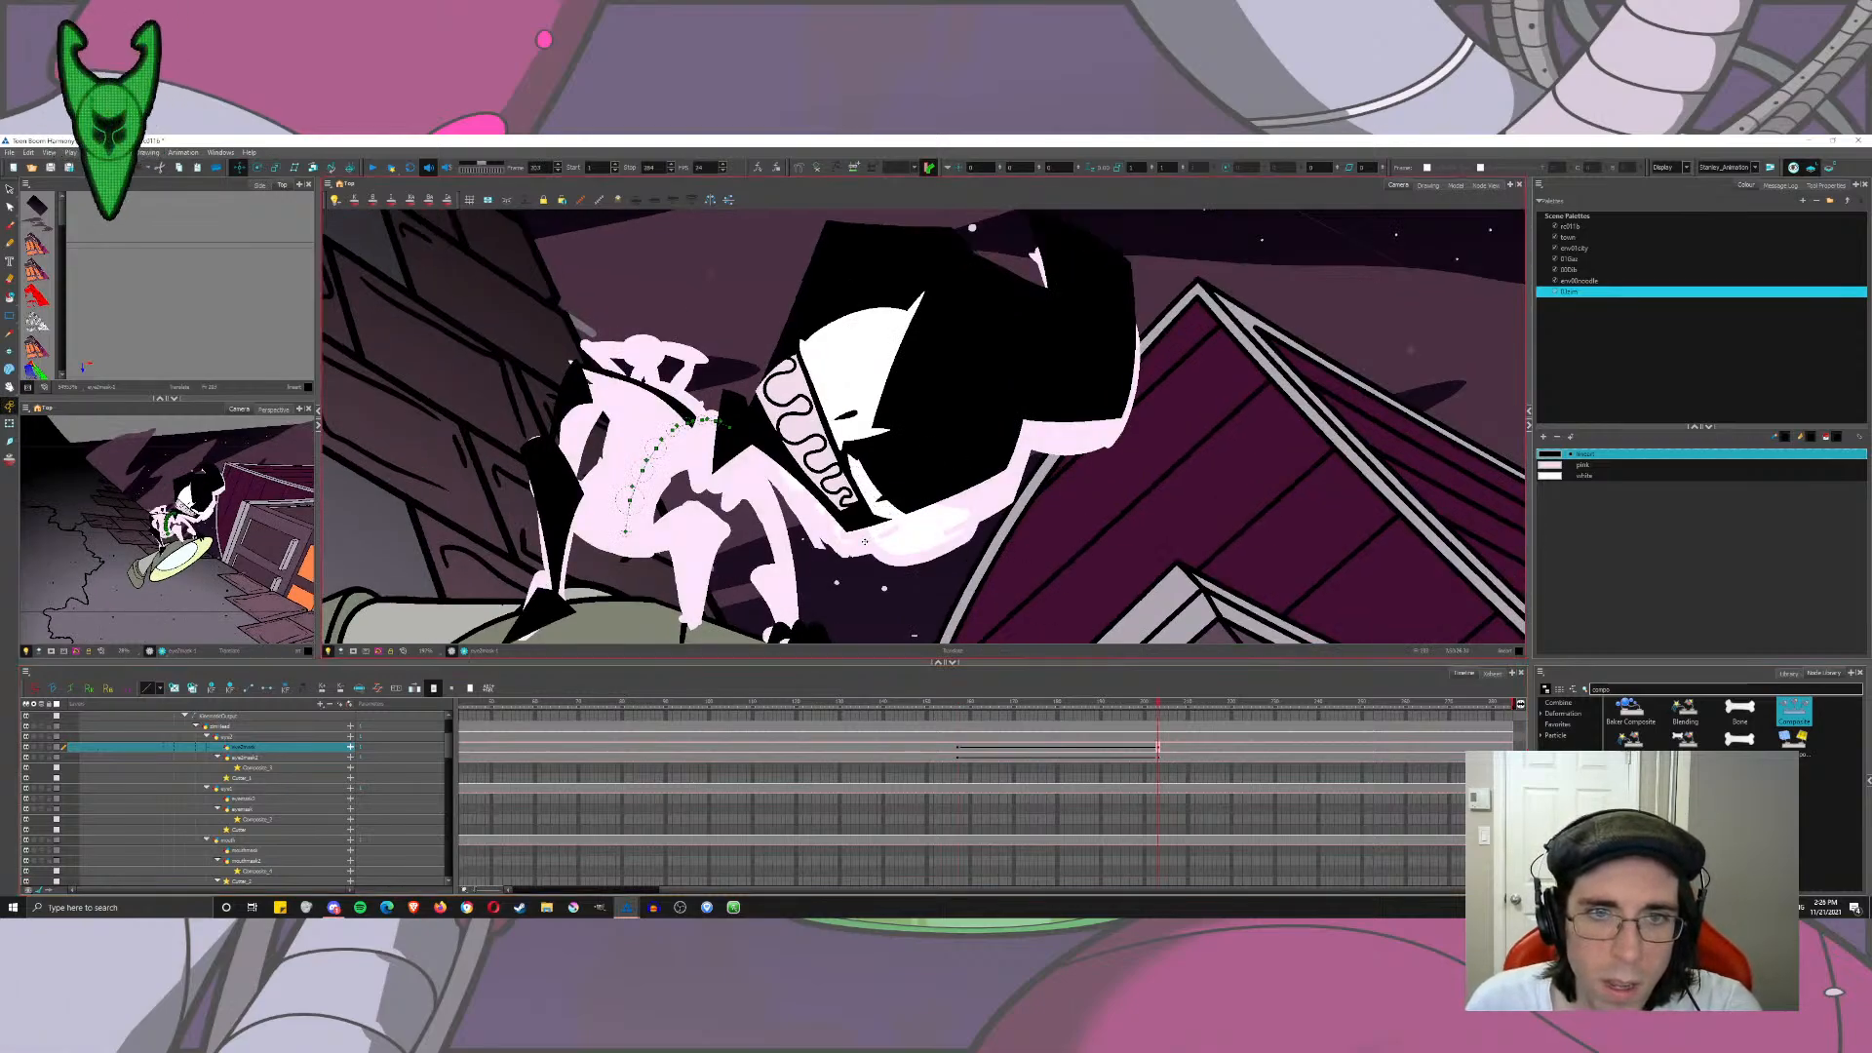
{"action": "left_click_drag", "start_coordinate": [863, 543], "coordinate": [846, 558]}
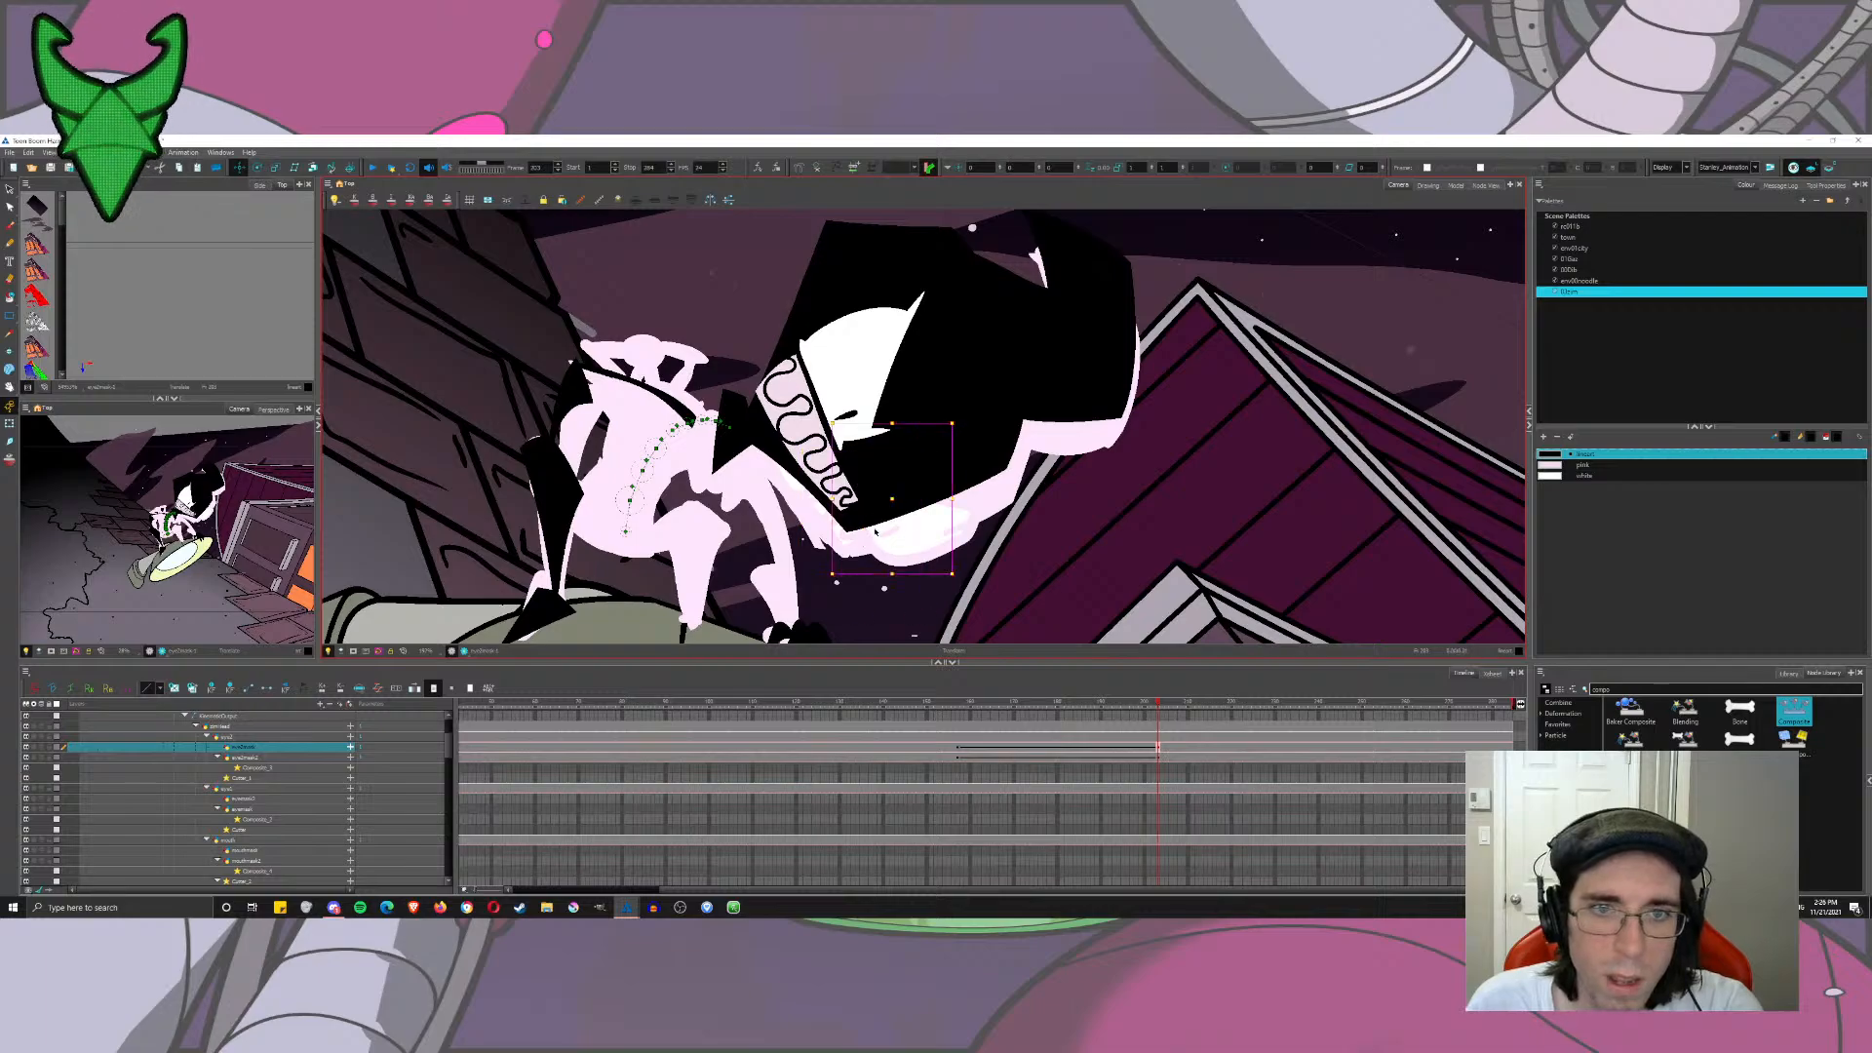
{"action": "left_click", "coordinate": [9, 350]}
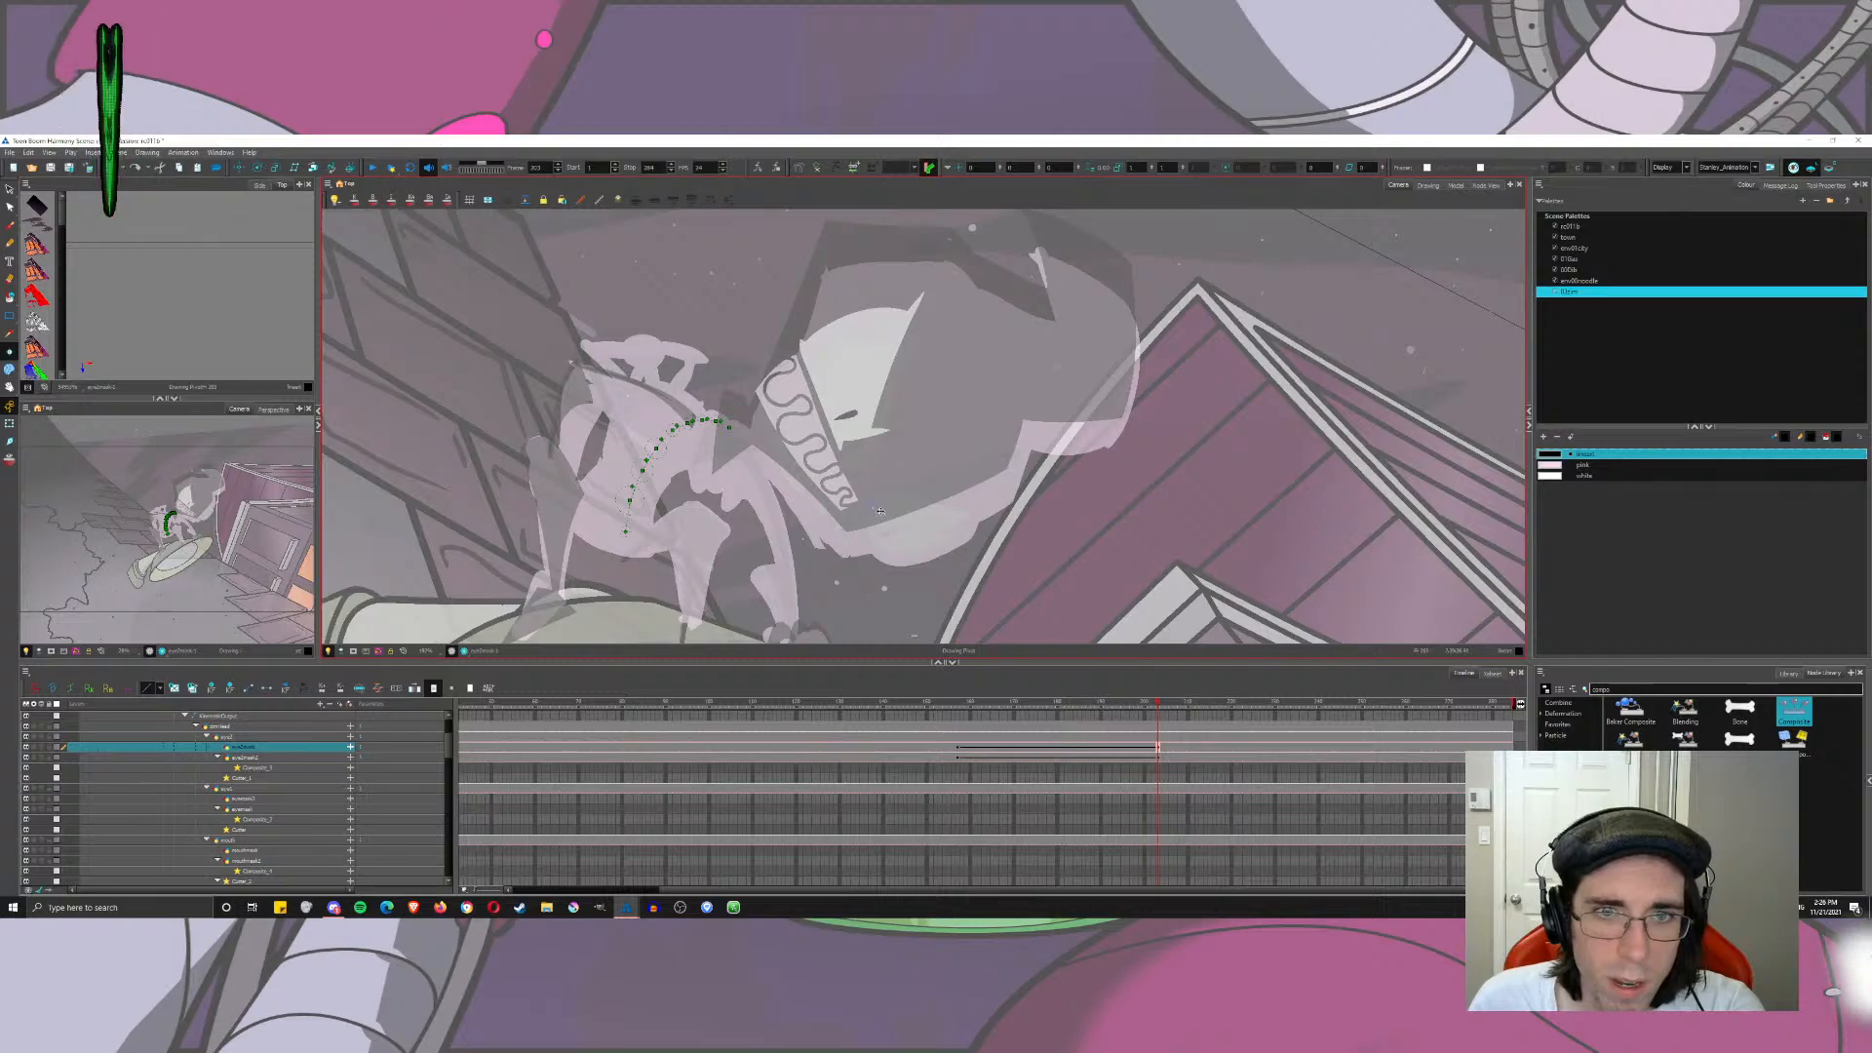
Step: At the later keyframe, move the second mask up and away to uncover the upper half of the lower eye
{"action": "left_click", "coordinate": [1159, 756]}
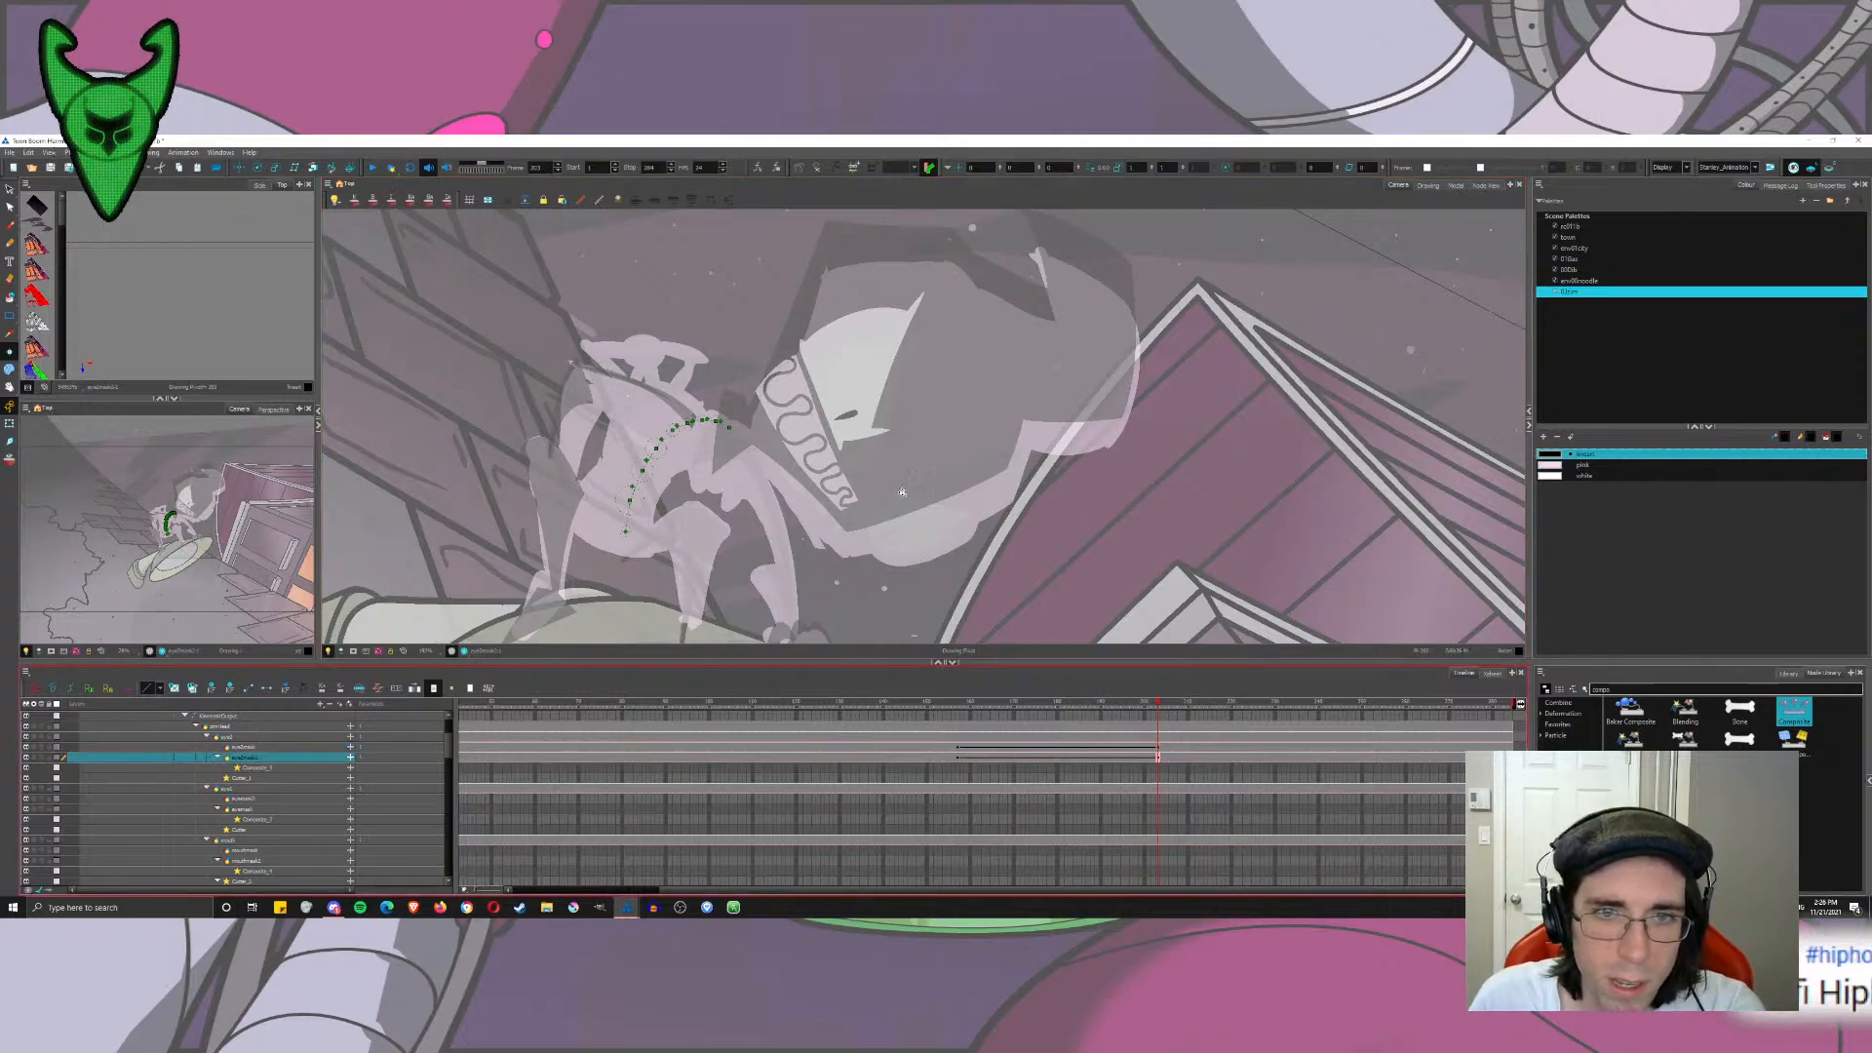
{"action": "key", "text": "alt+1"}
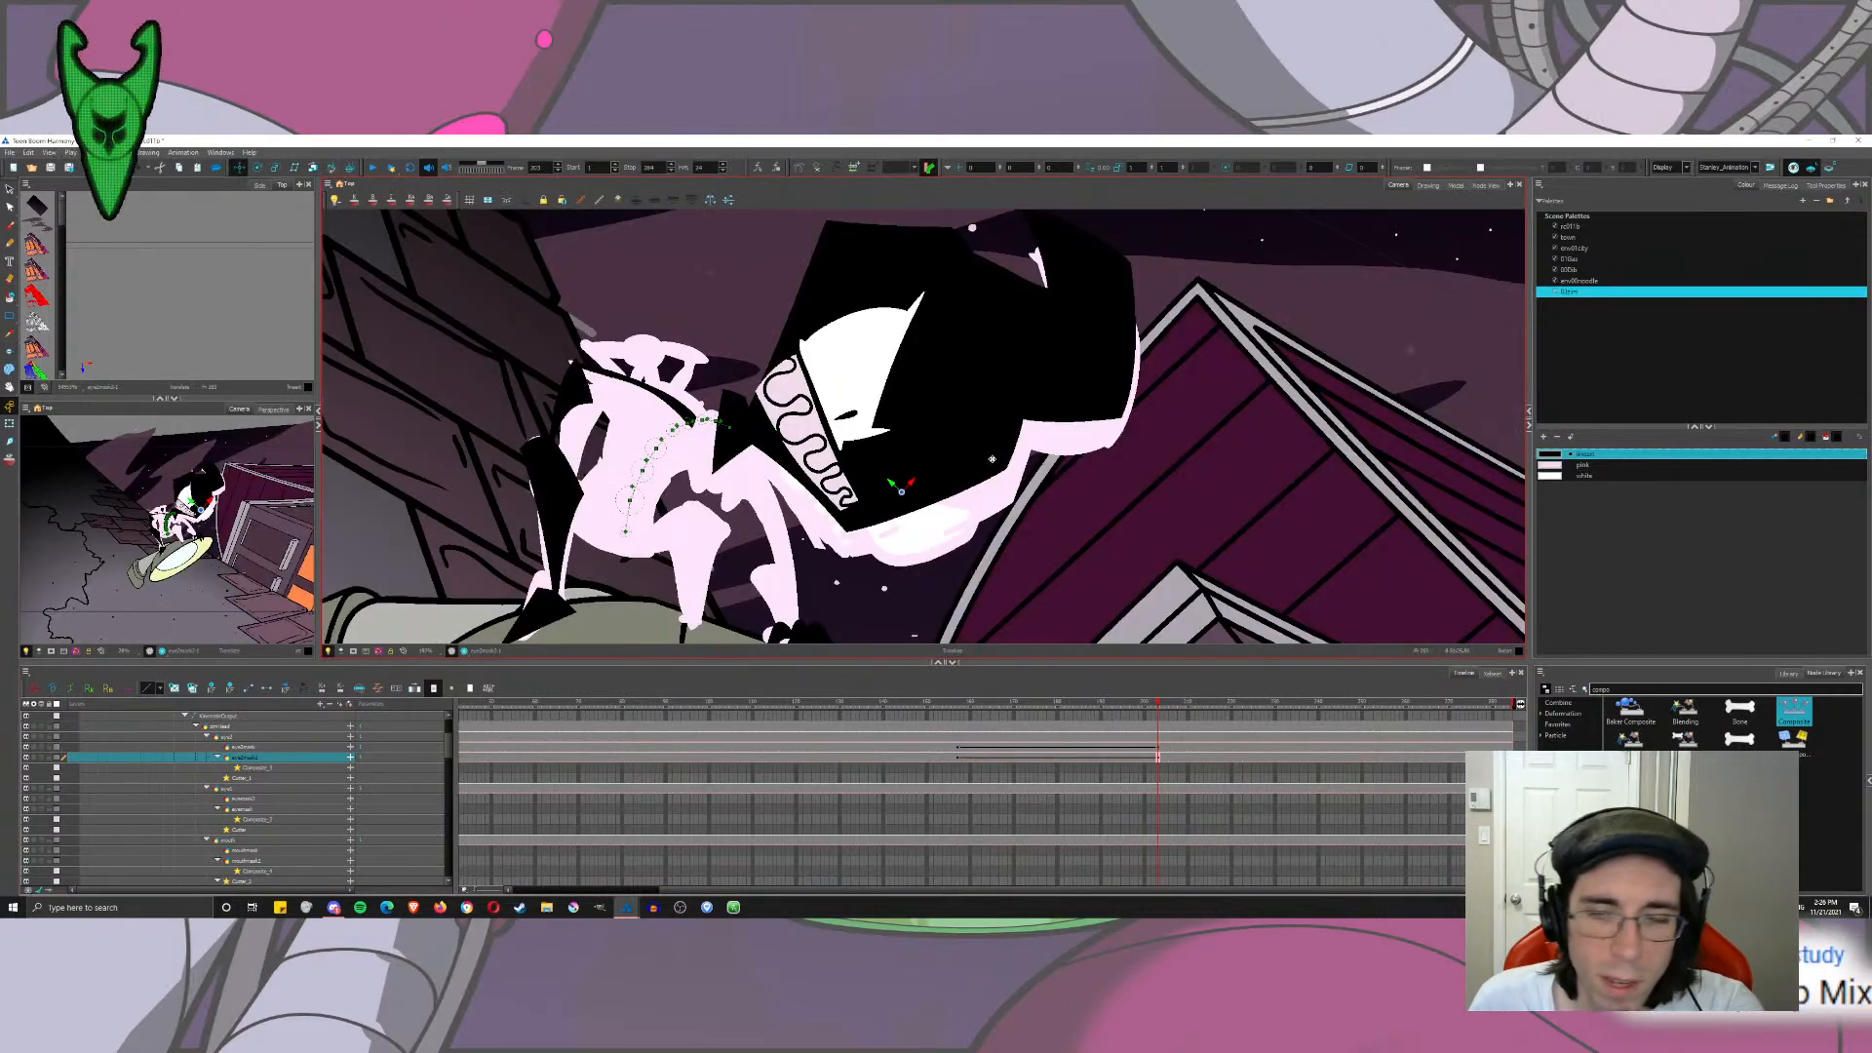
{"action": "left_click_drag", "start_coordinate": [933, 454], "coordinate": [990, 410]}
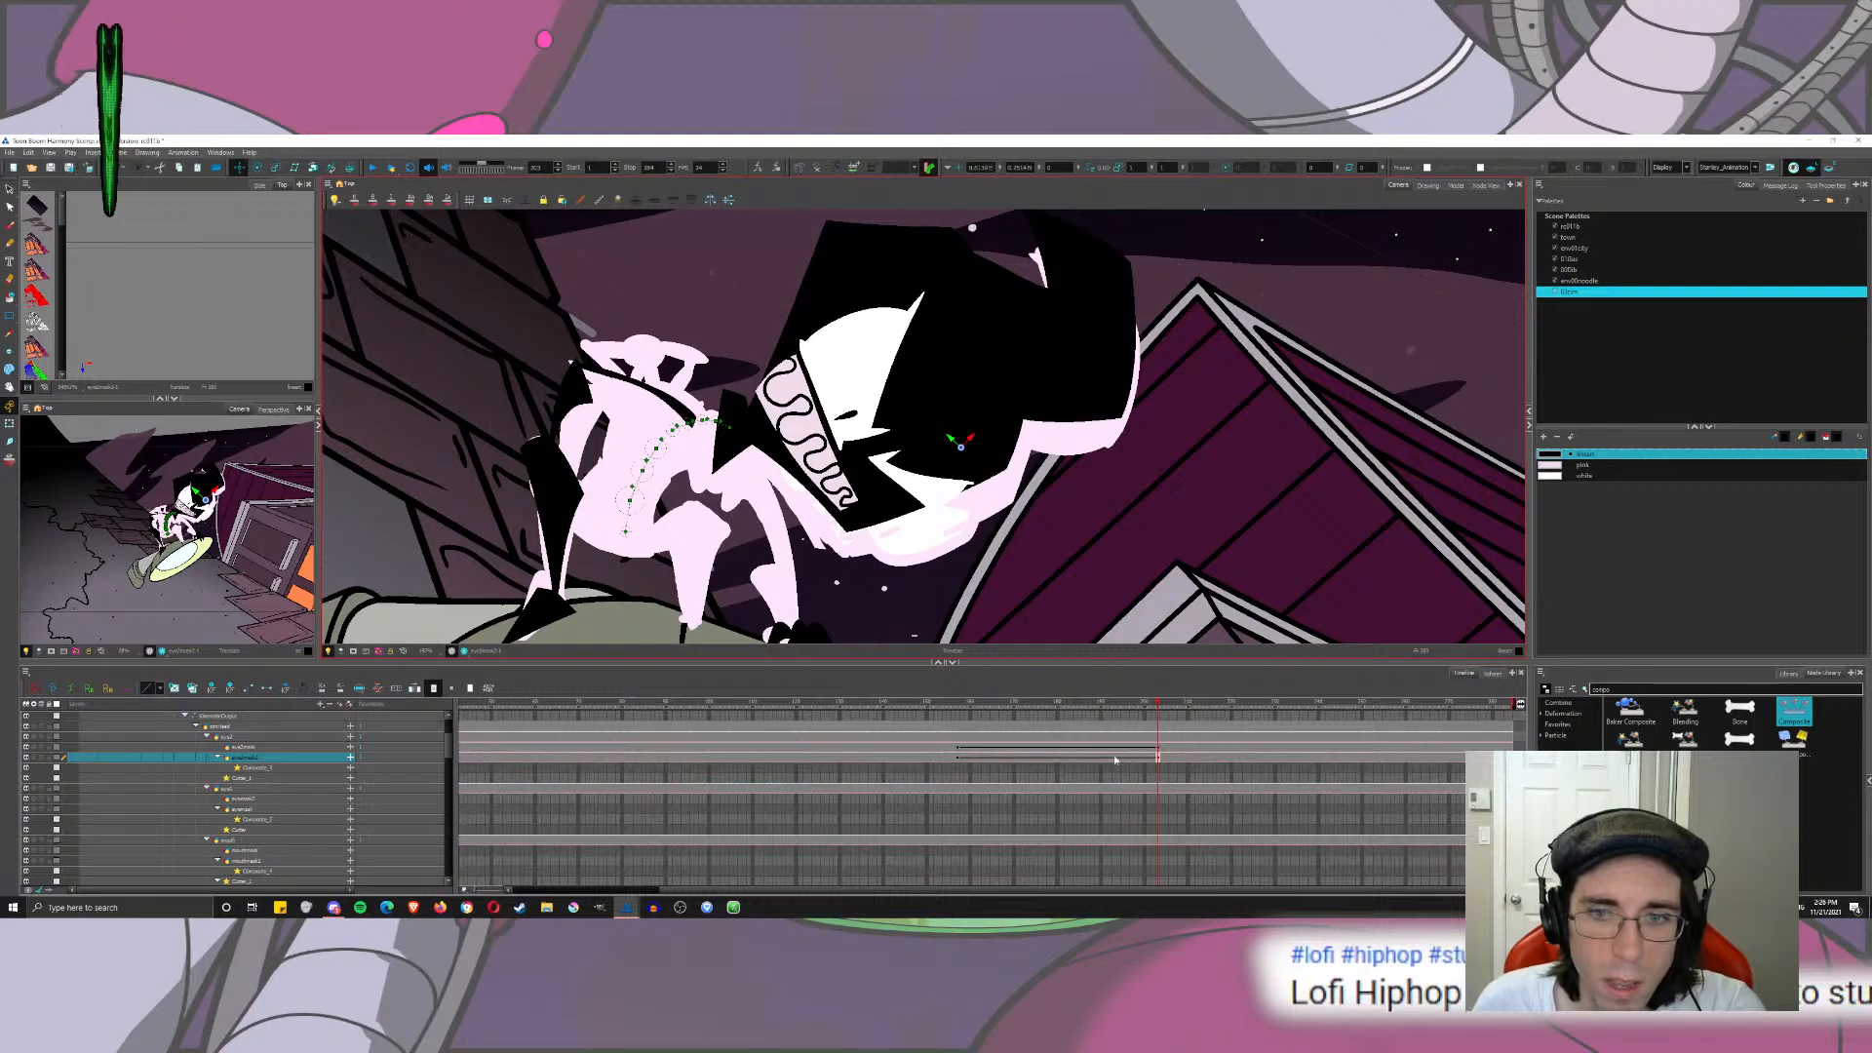
Step: At the later keyframe, move the first mask off the eye's outer half, then rotate and reposition it around the open eye
{"action": "left_click", "coordinate": [1158, 746]}
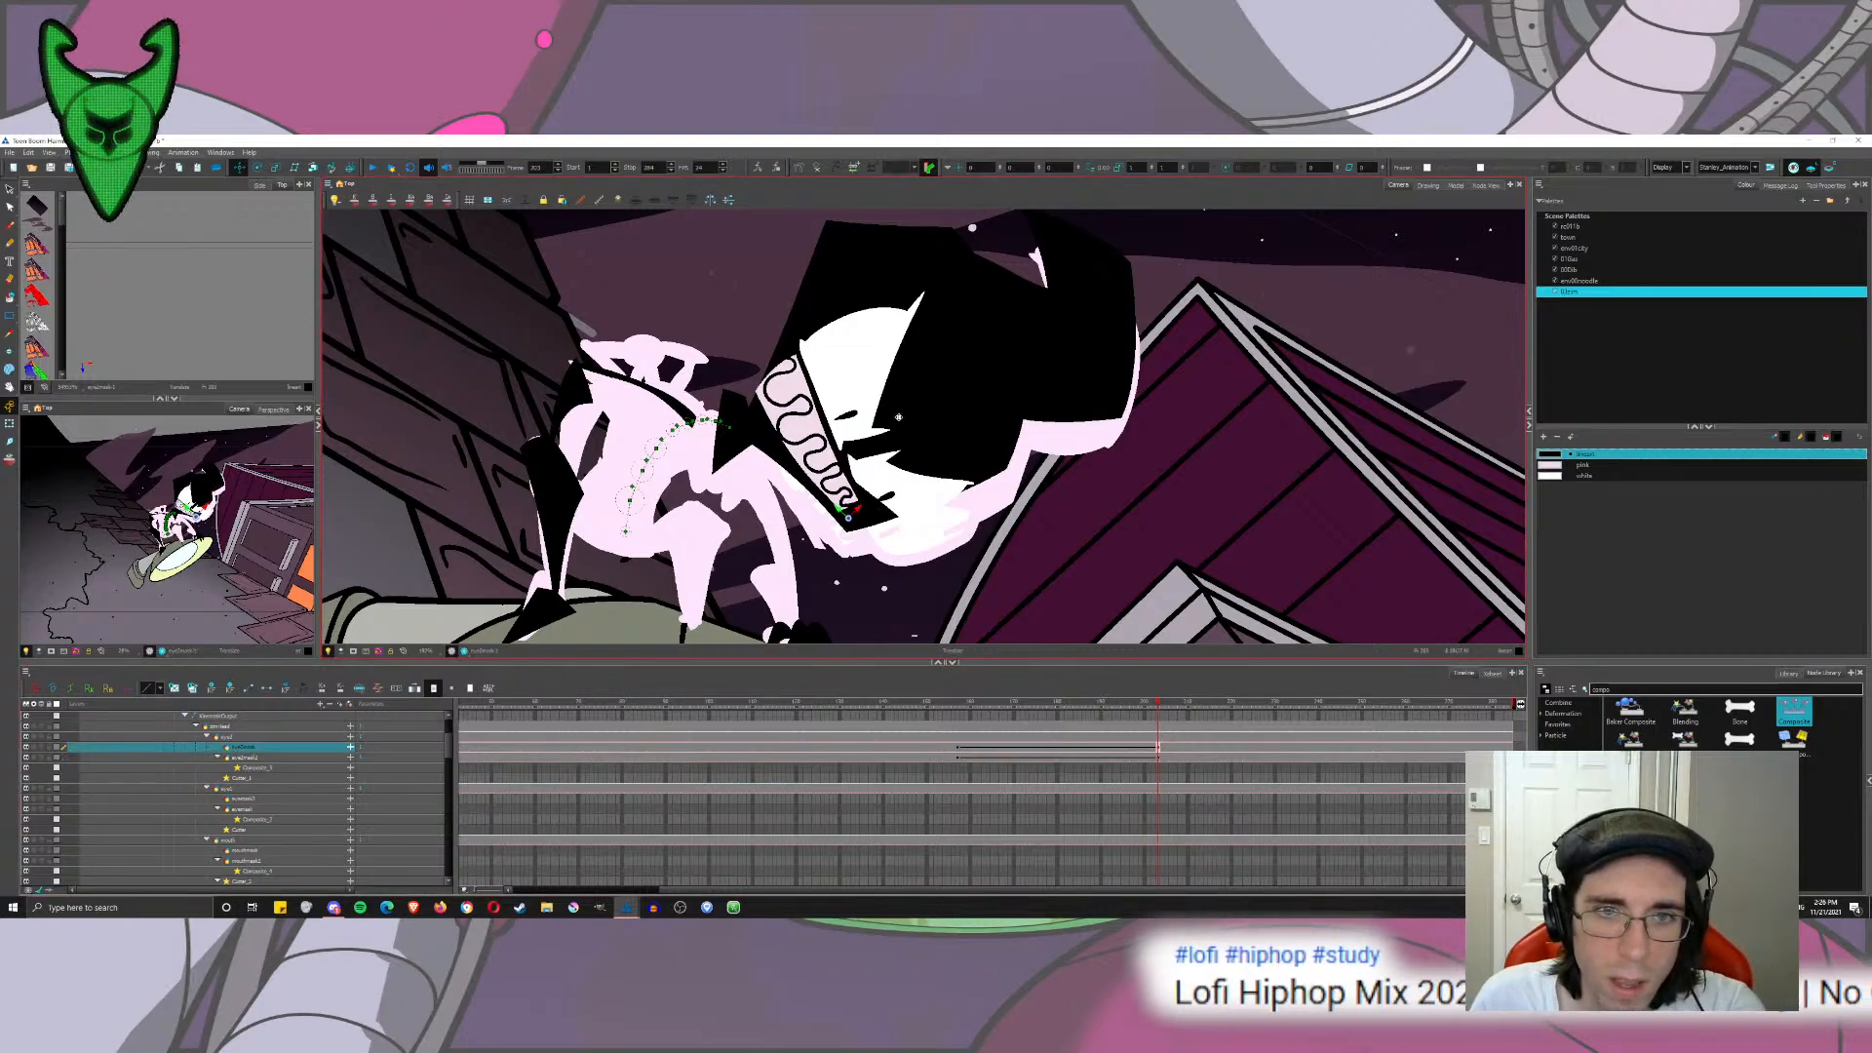
{"action": "left_click", "coordinate": [258, 167]}
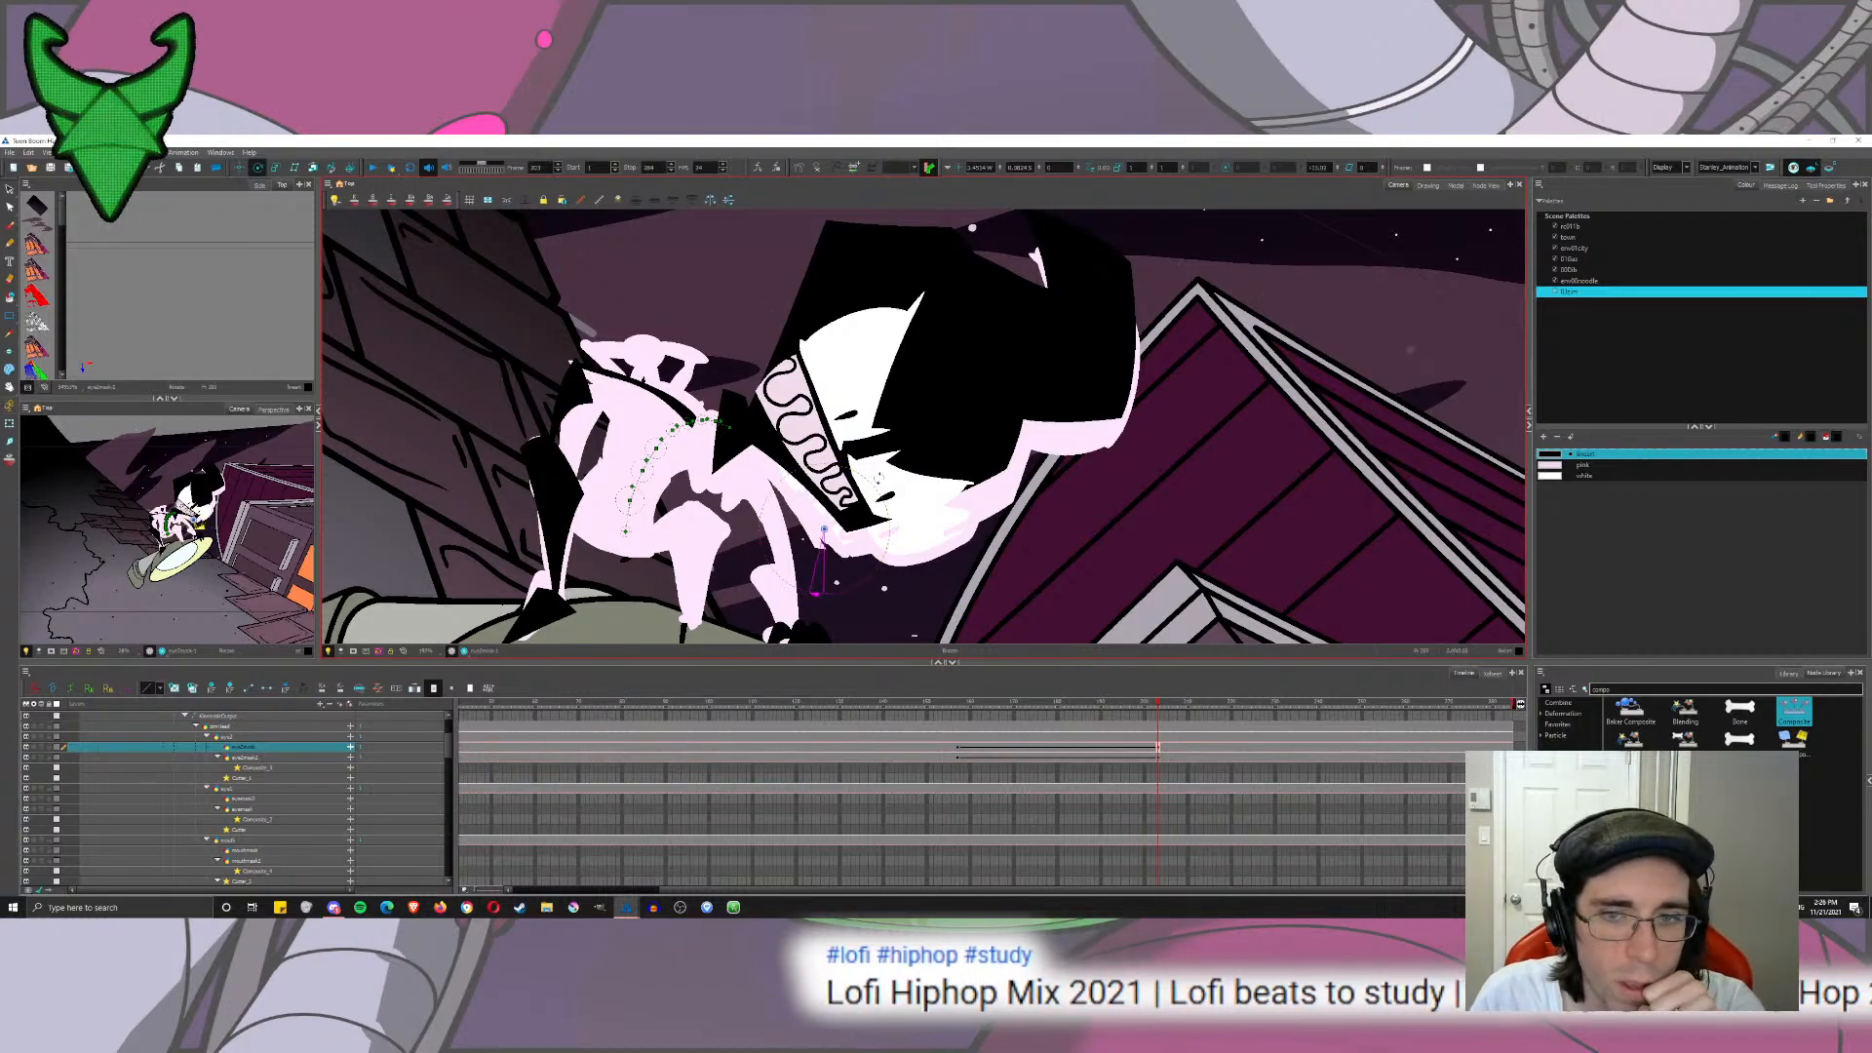
{"action": "left_click", "coordinate": [9, 406]}
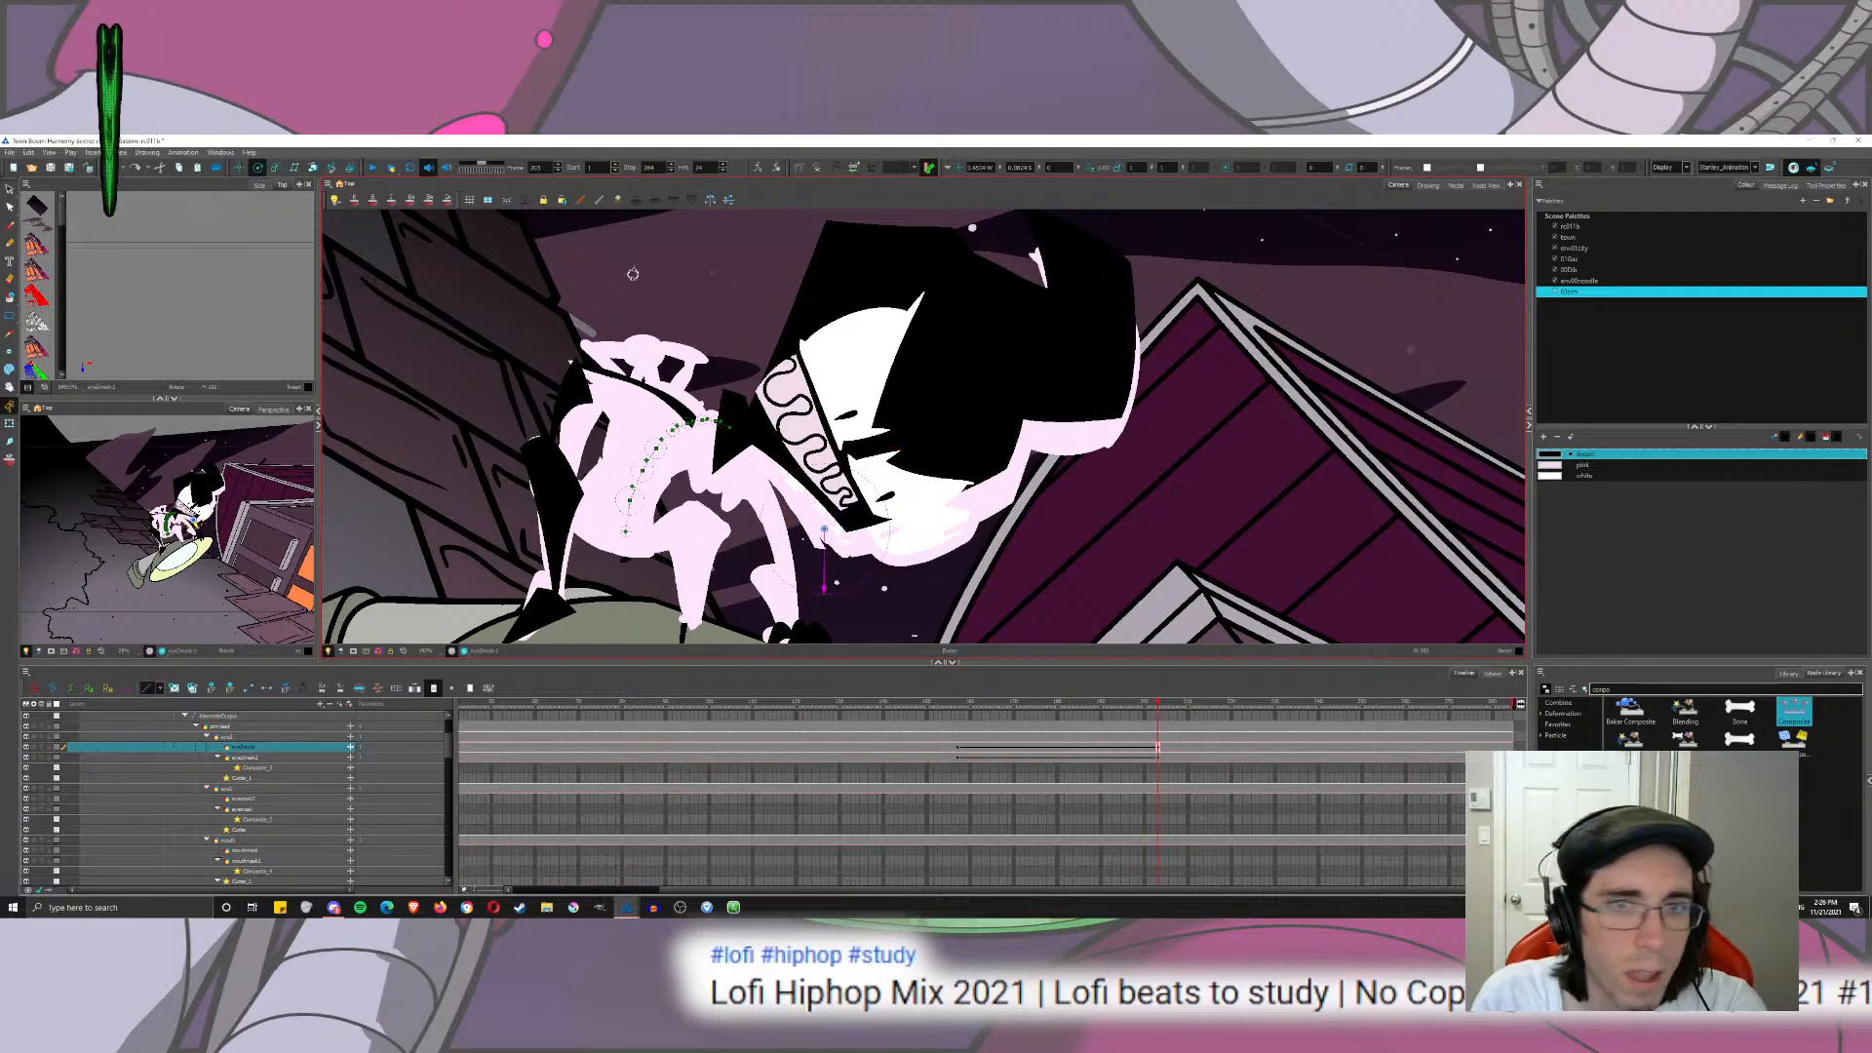
{"action": "left_click", "coordinate": [239, 168]}
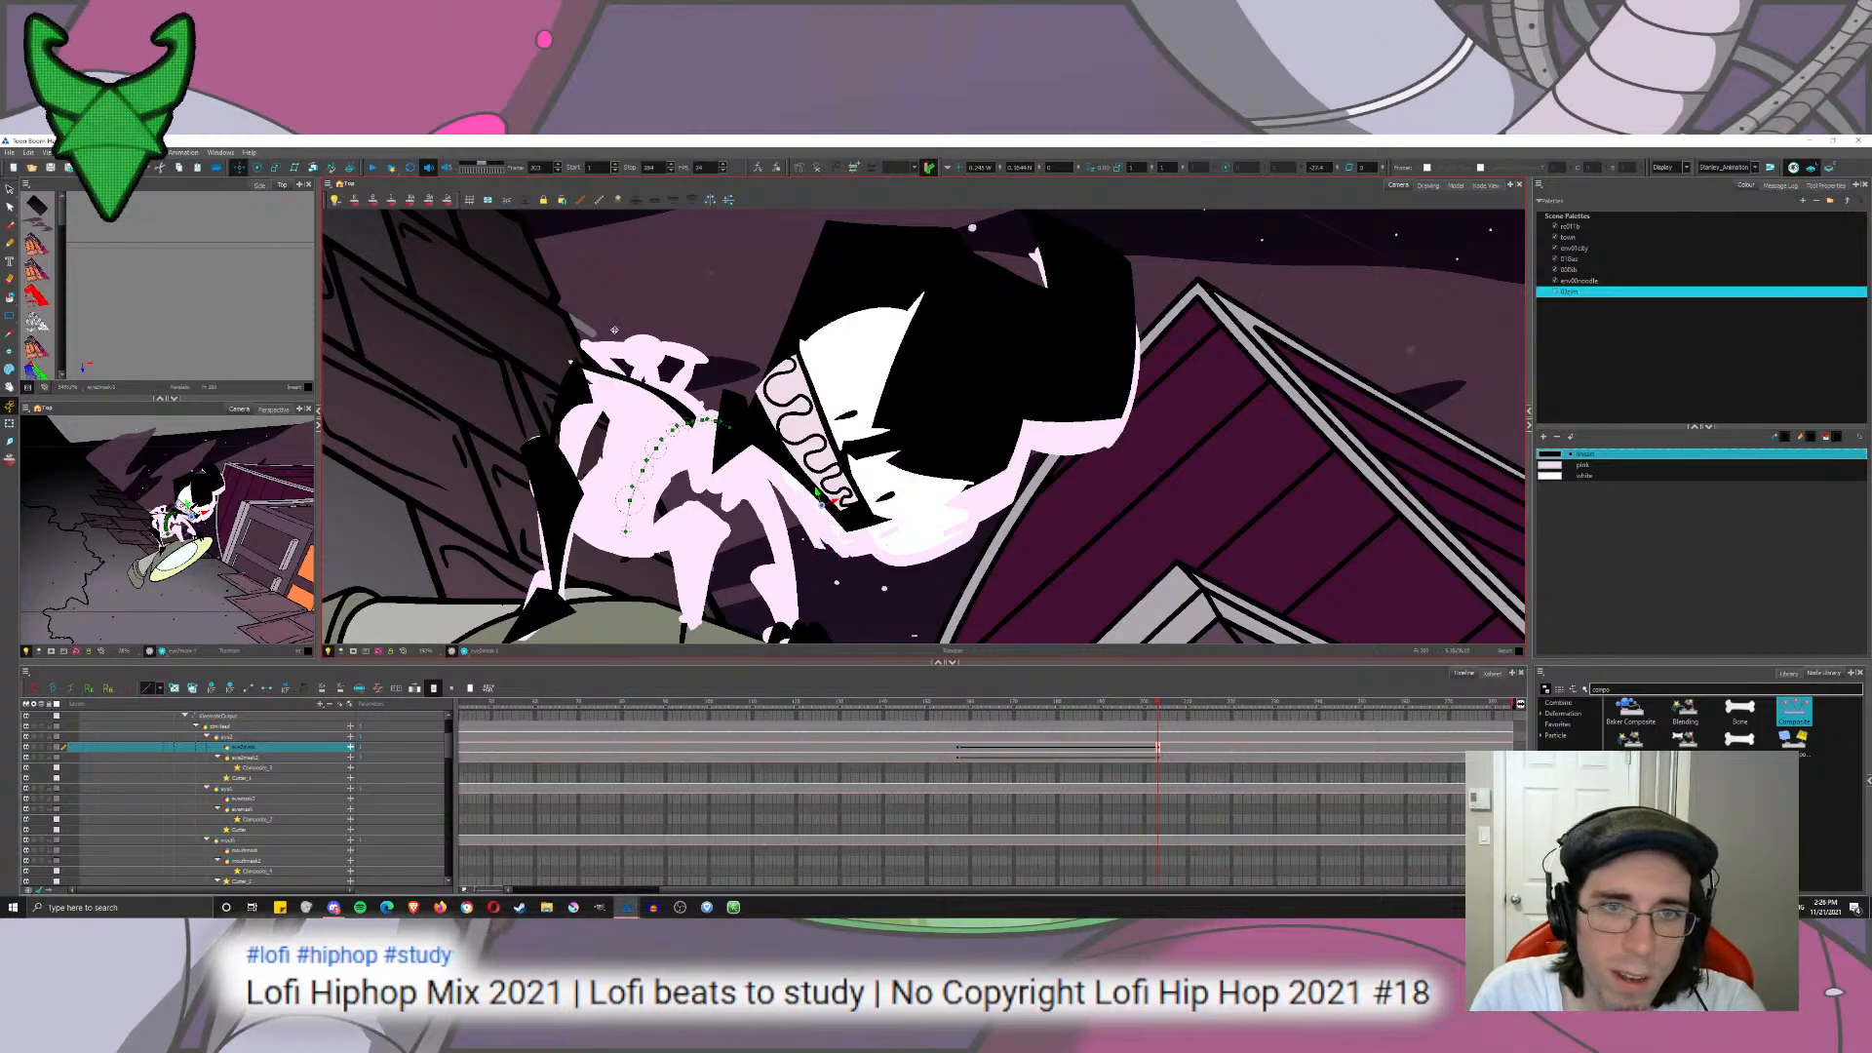
Step: Rotate and reposition the second mask at the later keyframe so it clears the upper half of the open eye
{"action": "left_click", "coordinate": [1158, 758]}
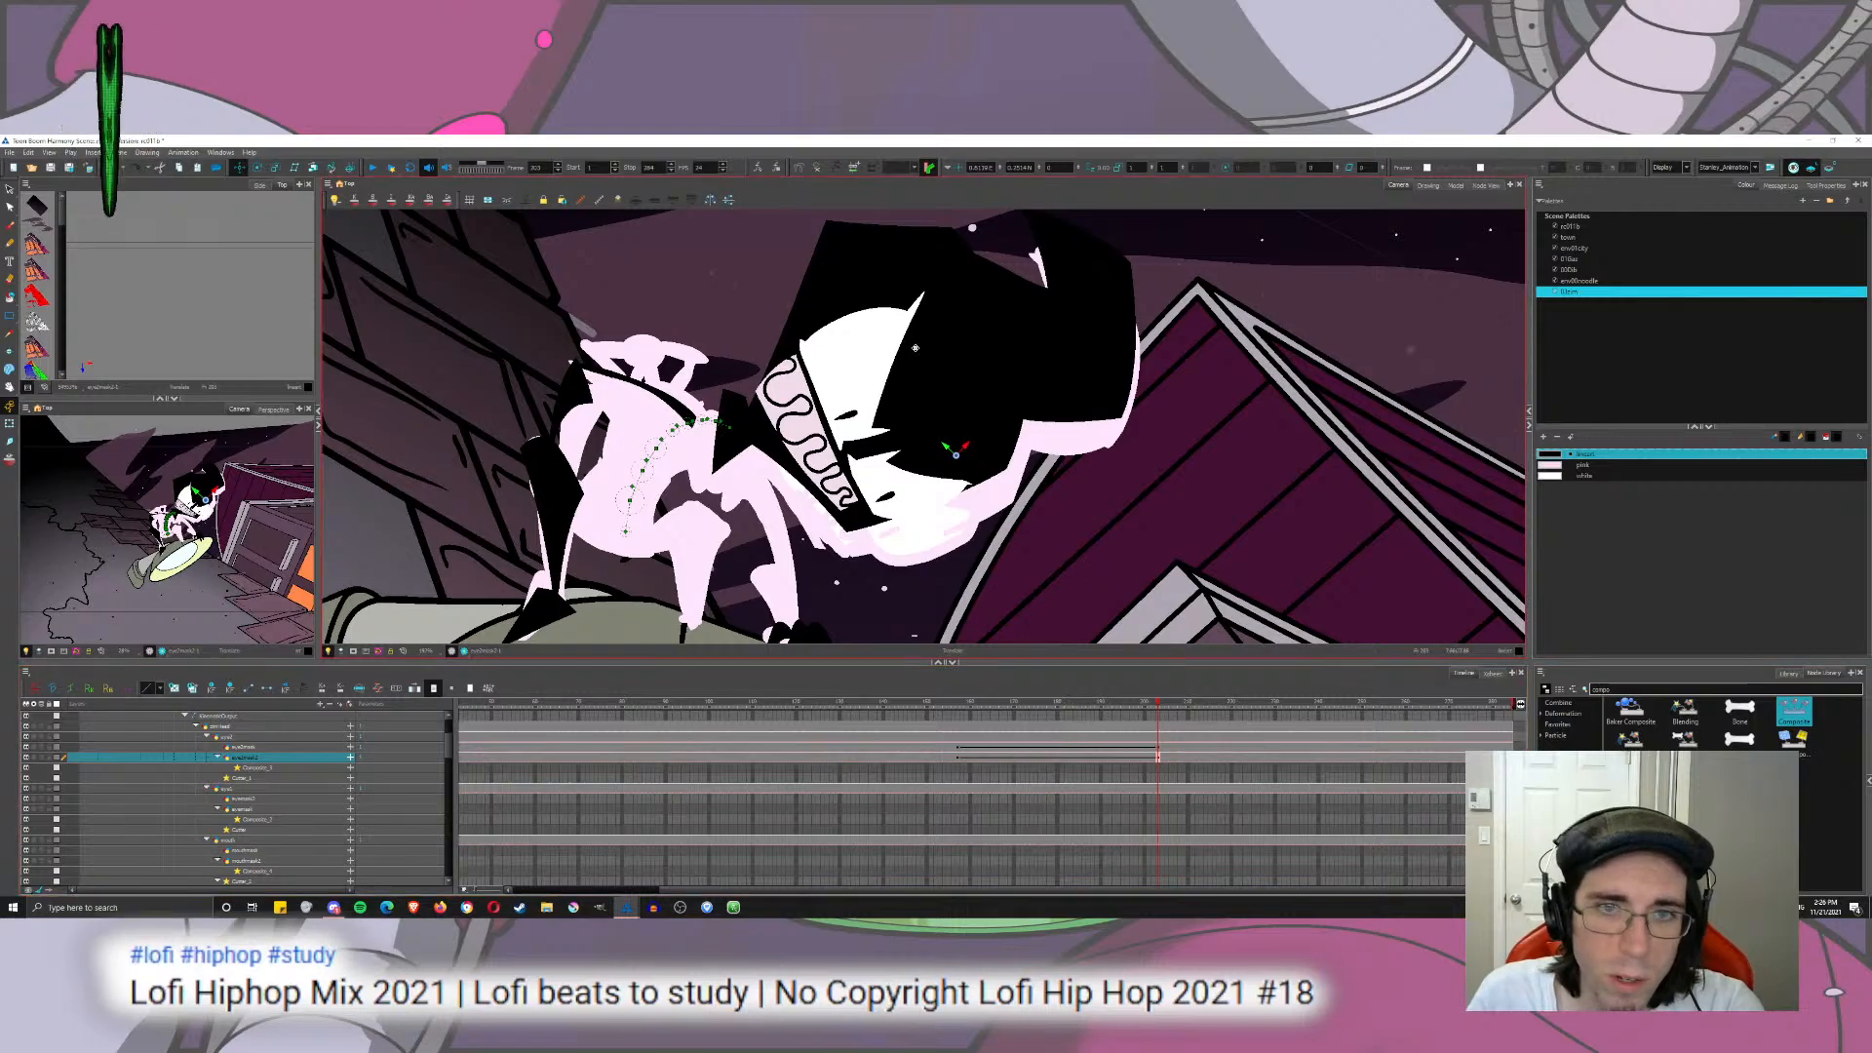
{"action": "left_click", "coordinate": [258, 168]}
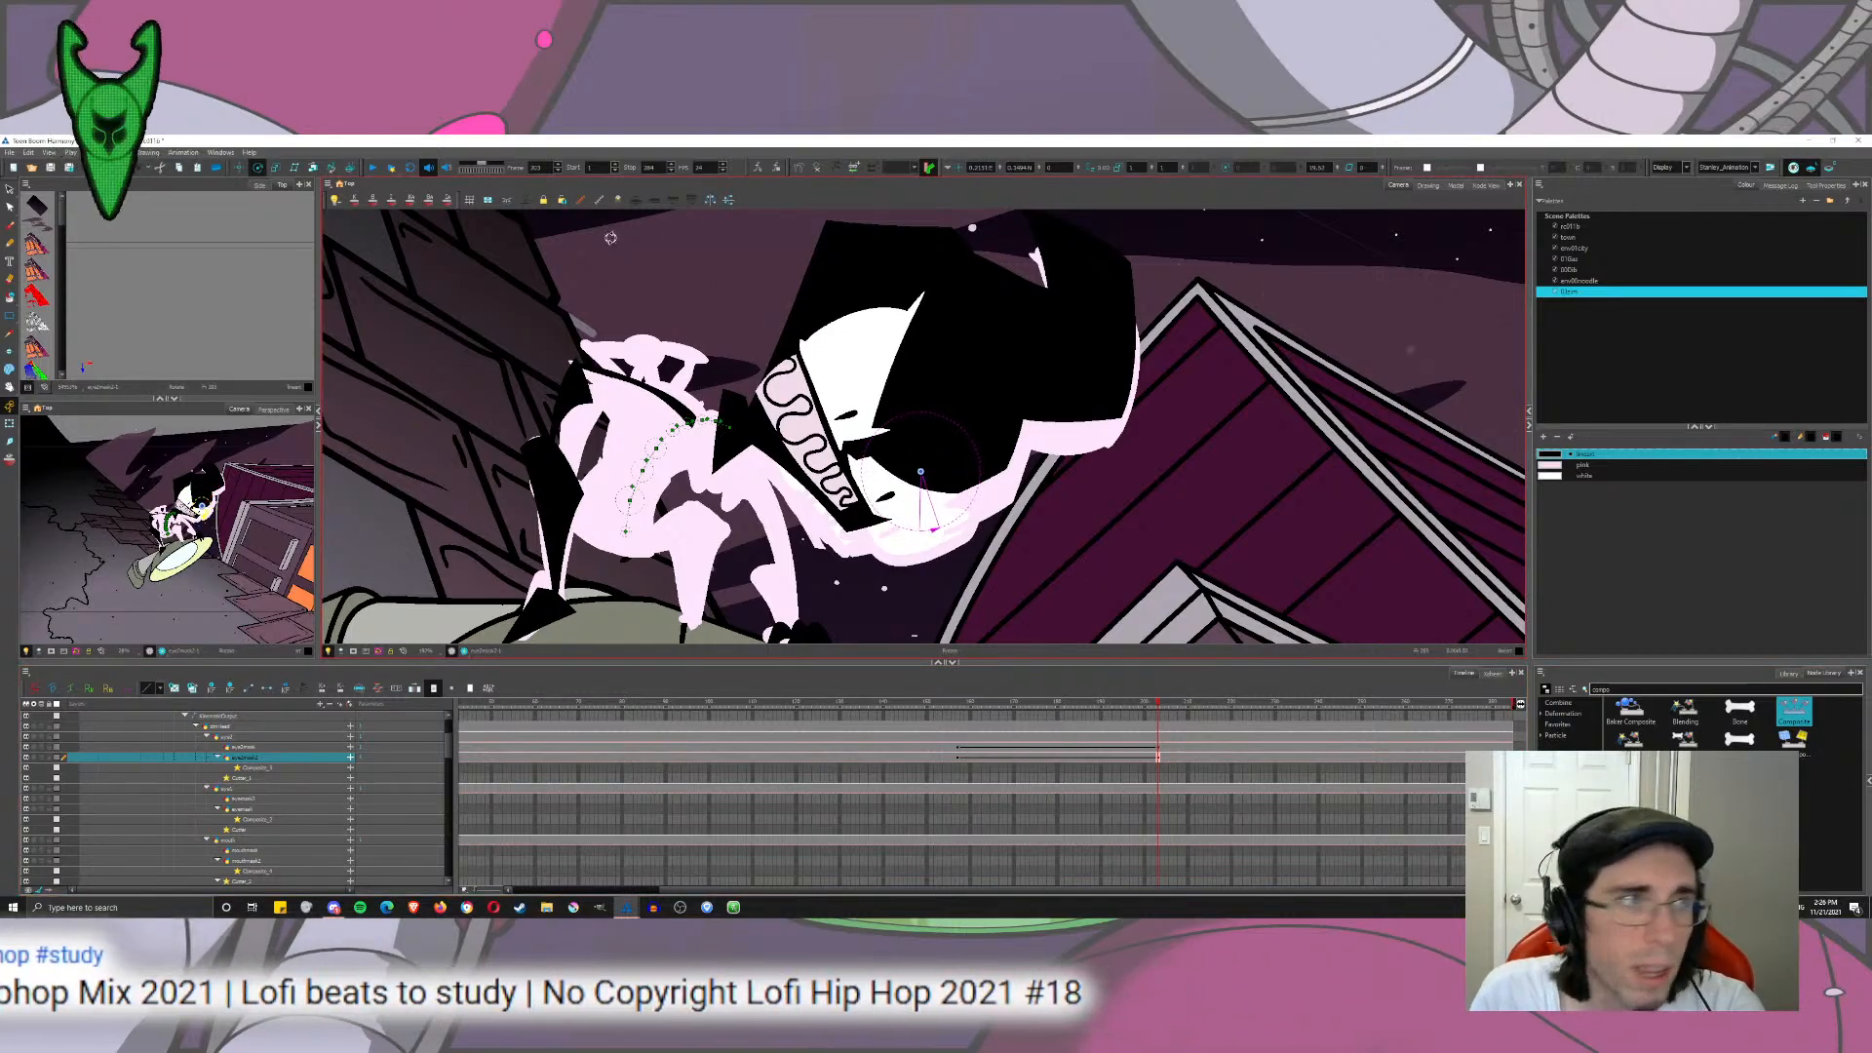
{"action": "left_click", "coordinate": [238, 167]}
{"action": "left_click_drag", "start_coordinate": [729, 406], "coordinate": [751, 380]}
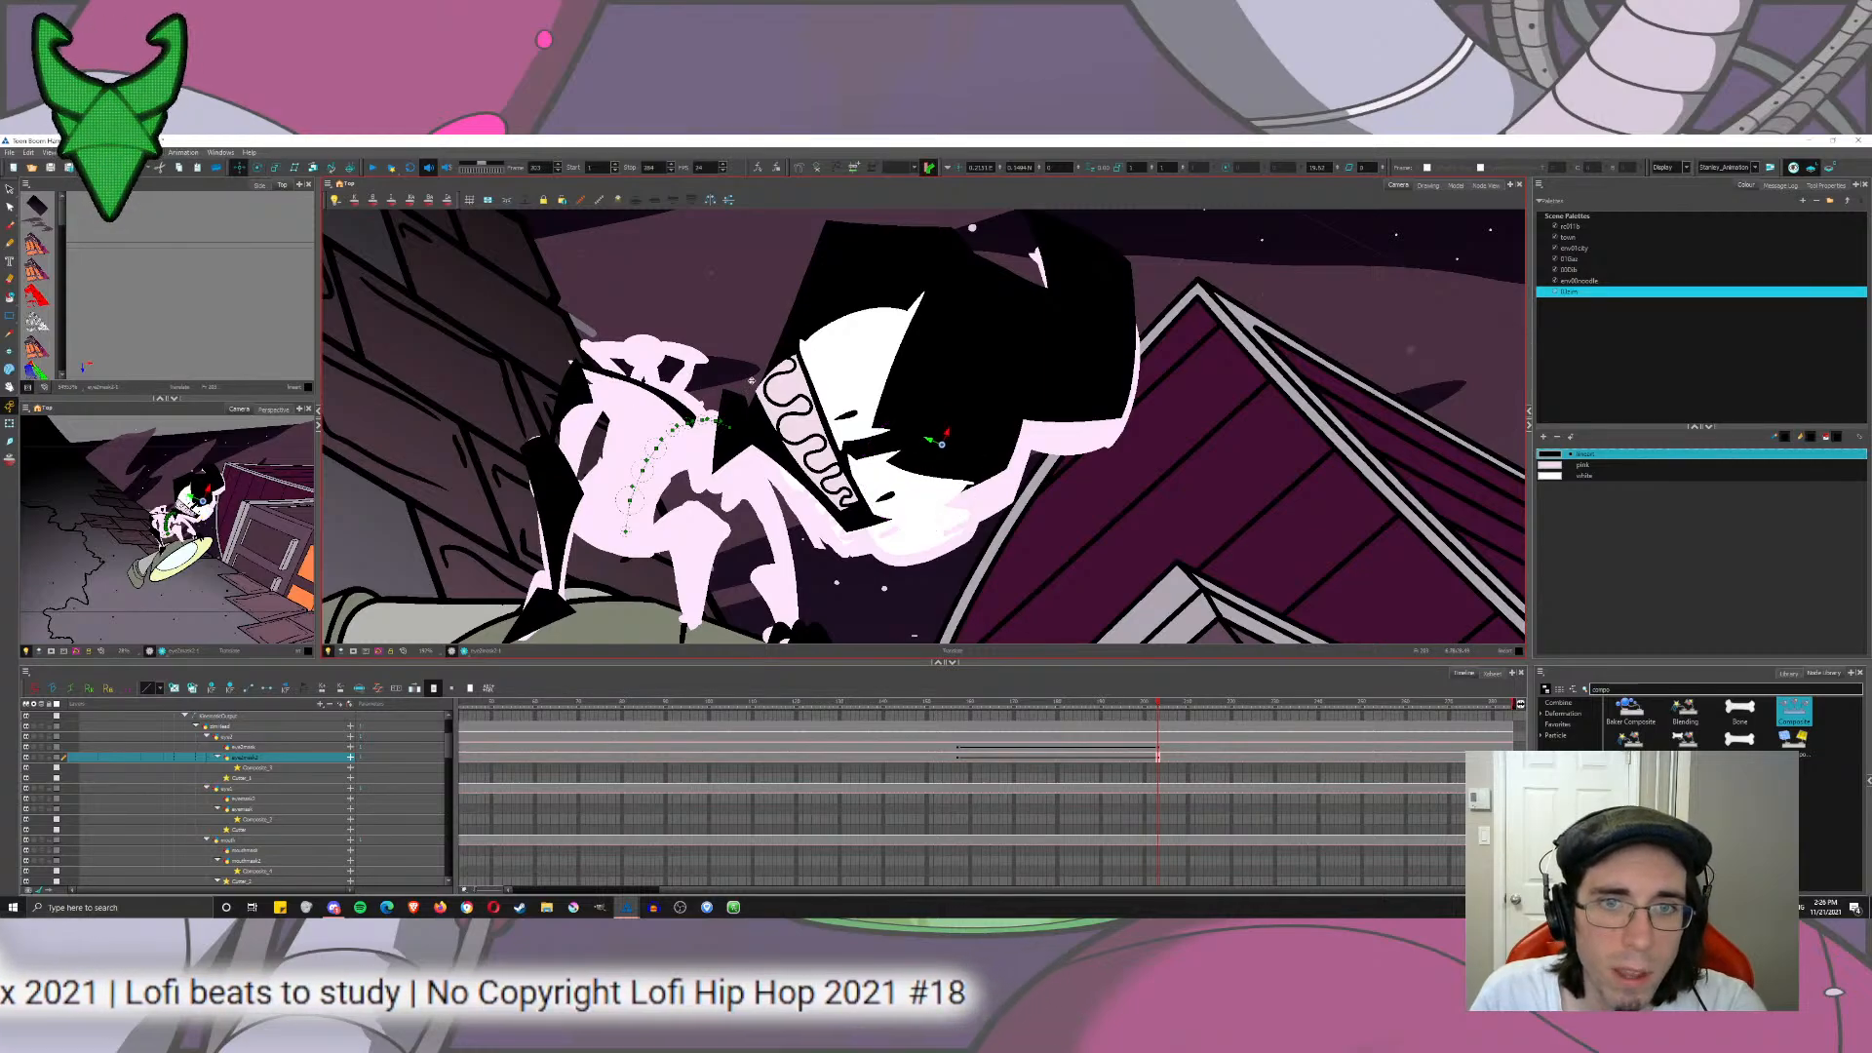
Step: Set matching easing for both lower-eye masks across their opening keyframes using multi-parameter ease, and scrub the result
{"action": "left_click_drag", "start_coordinate": [957, 710], "coordinate": [958, 761]}
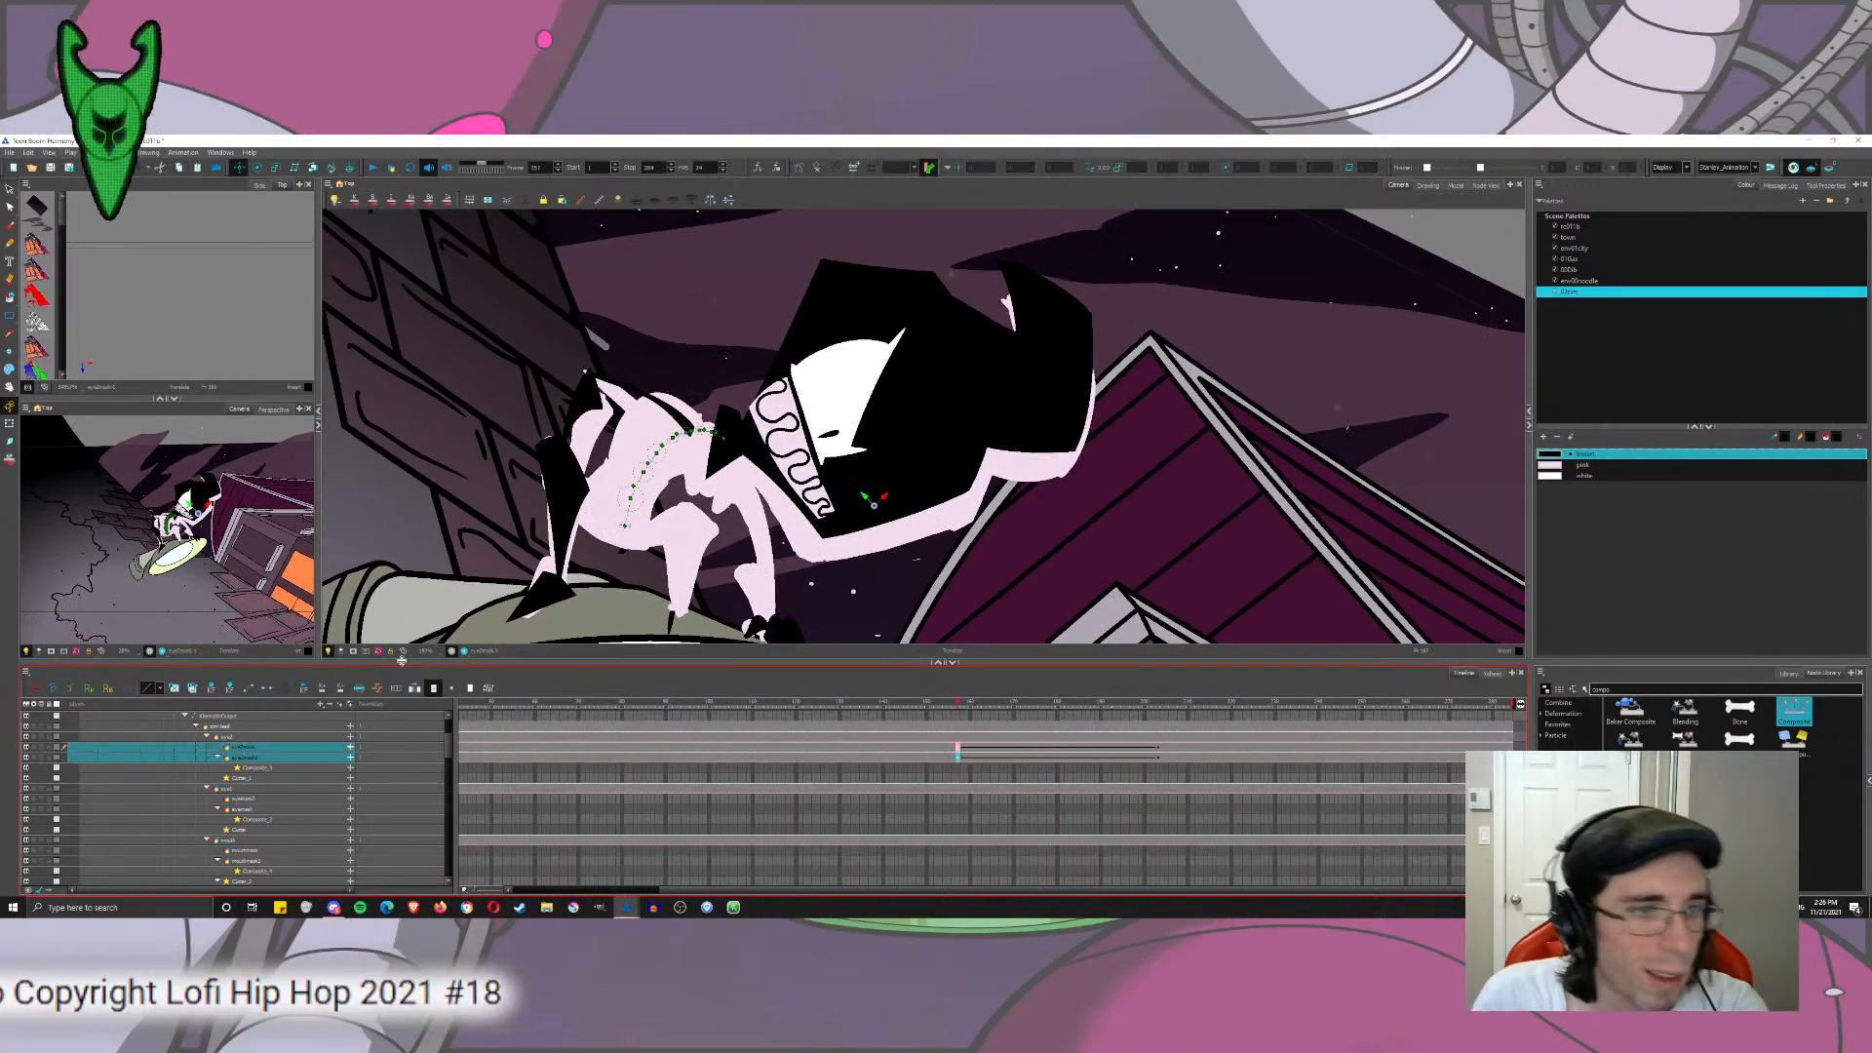
{"action": "left_click", "coordinate": [379, 688]}
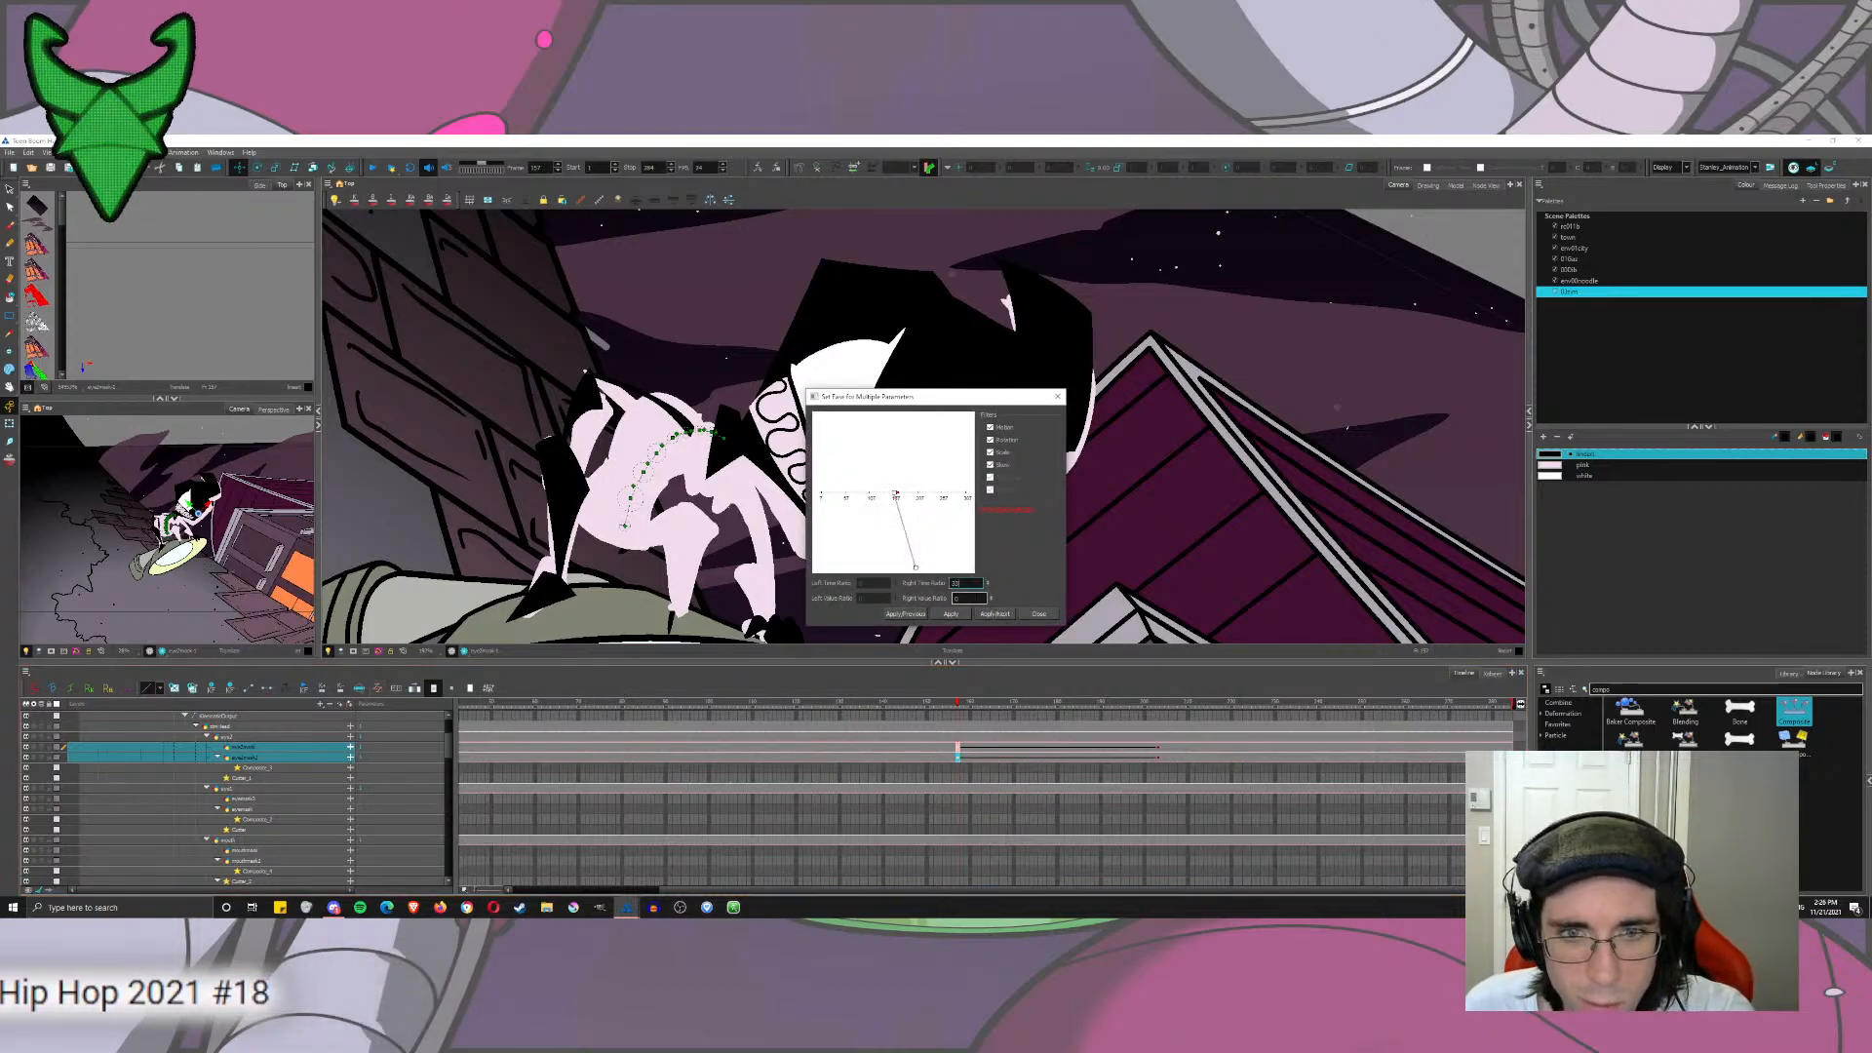
{"action": "key", "text": "Return"}
{"action": "left_click", "coordinate": [904, 614]}
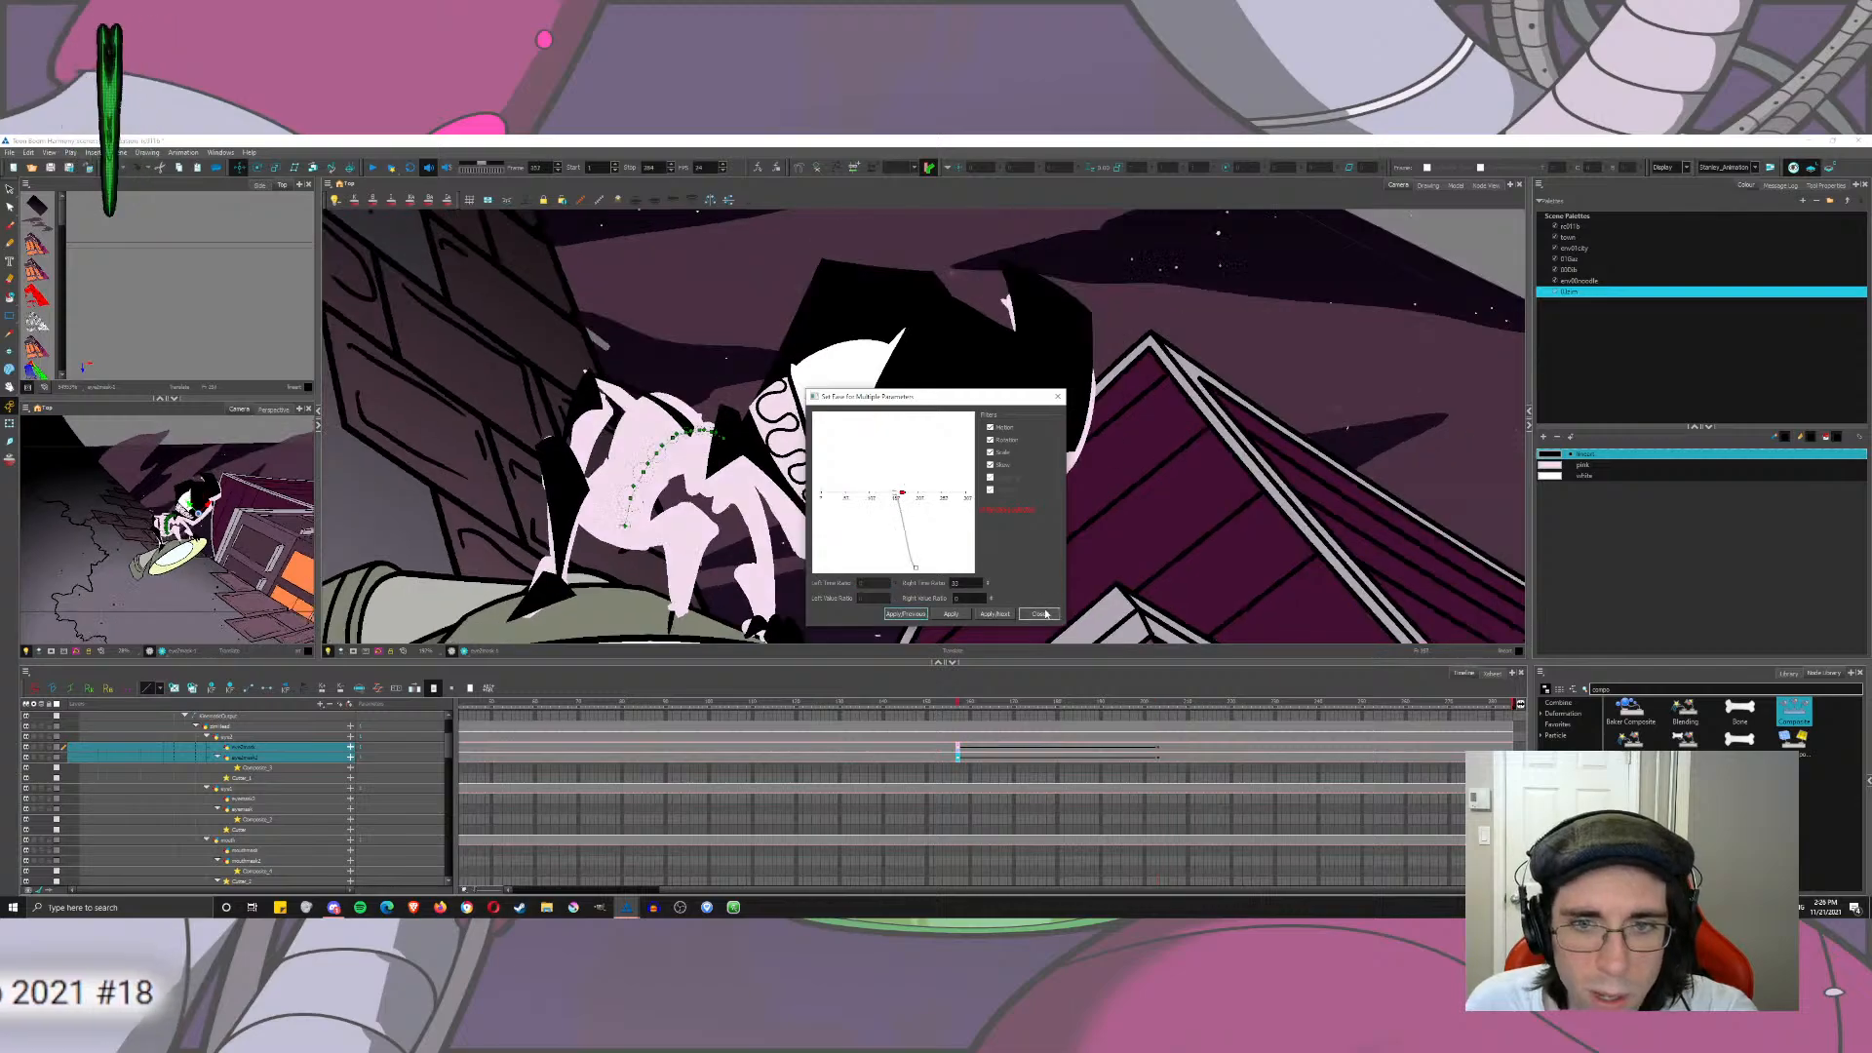
{"action": "left_click", "coordinate": [1038, 613]}
{"action": "left_click_drag", "start_coordinate": [958, 711], "coordinate": [1145, 661]}
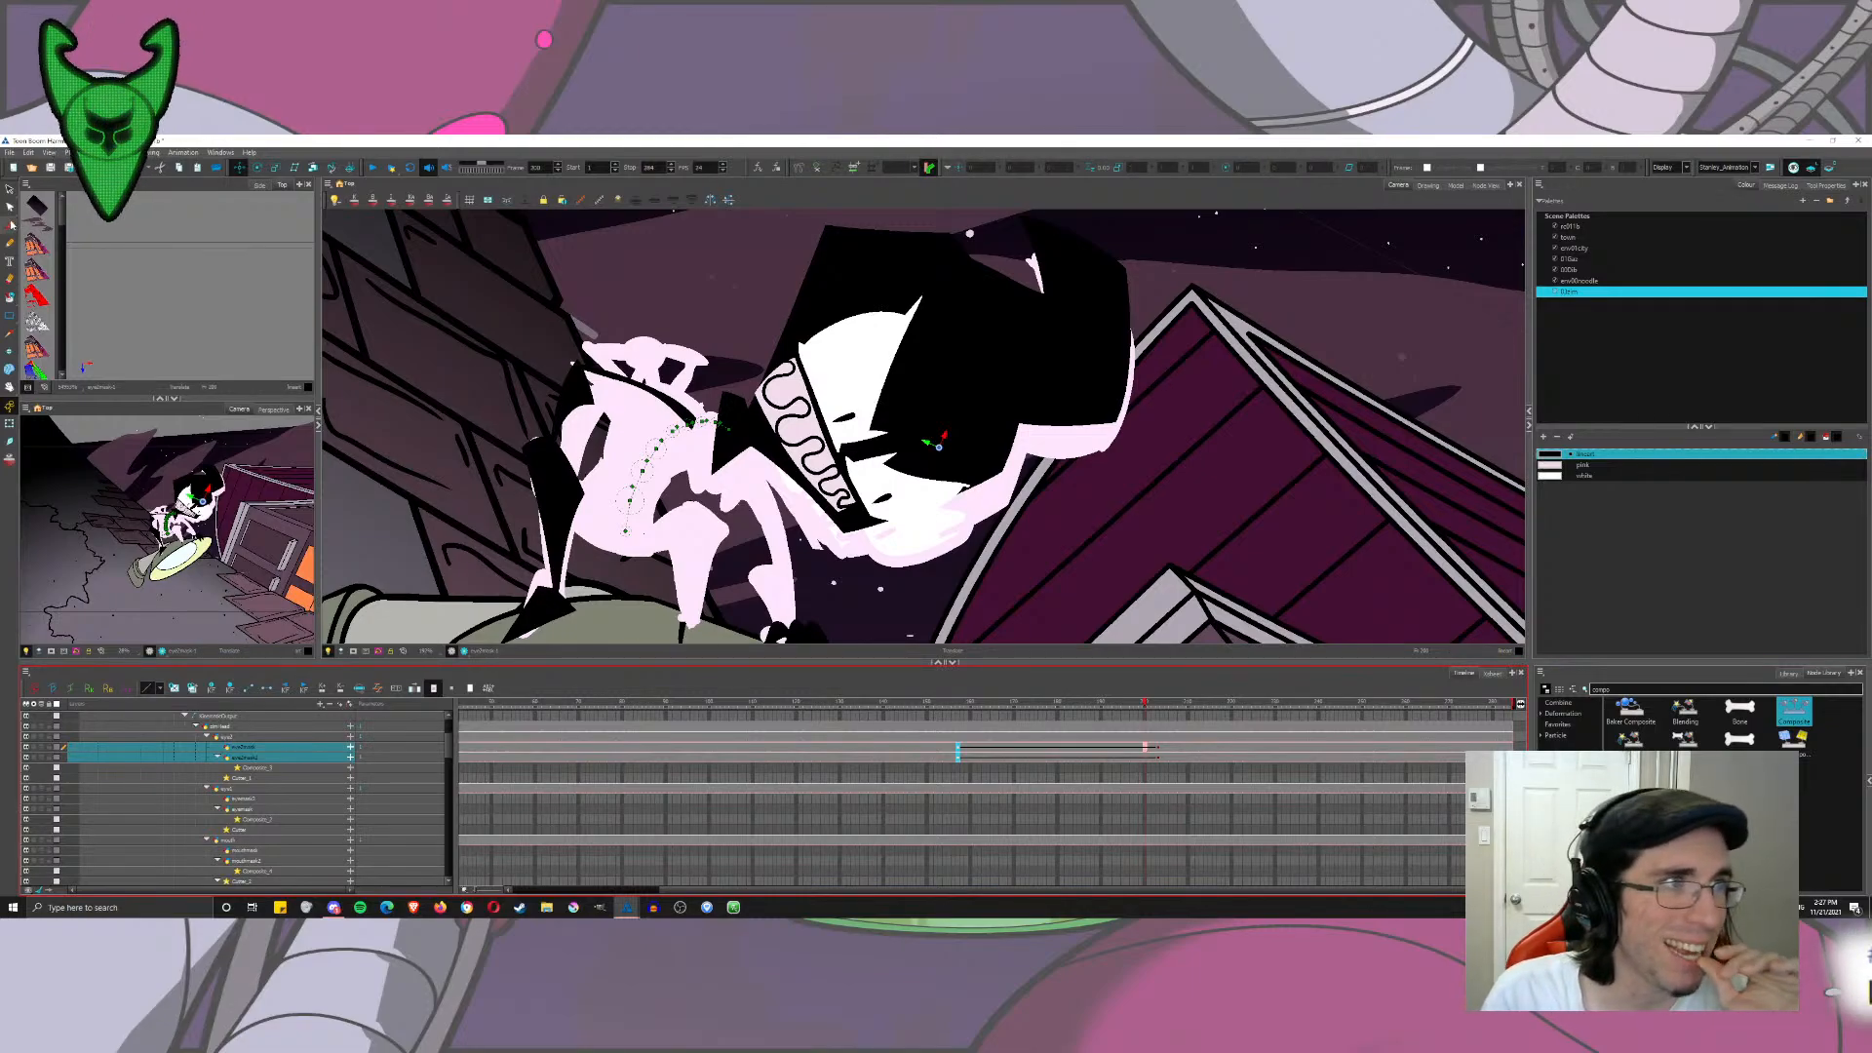
Step: Draw and fill the first upper-eye mask at the opening's start frame, covering the half beside the hair, and set its pivot
{"action": "key", "text": "alt+b"}
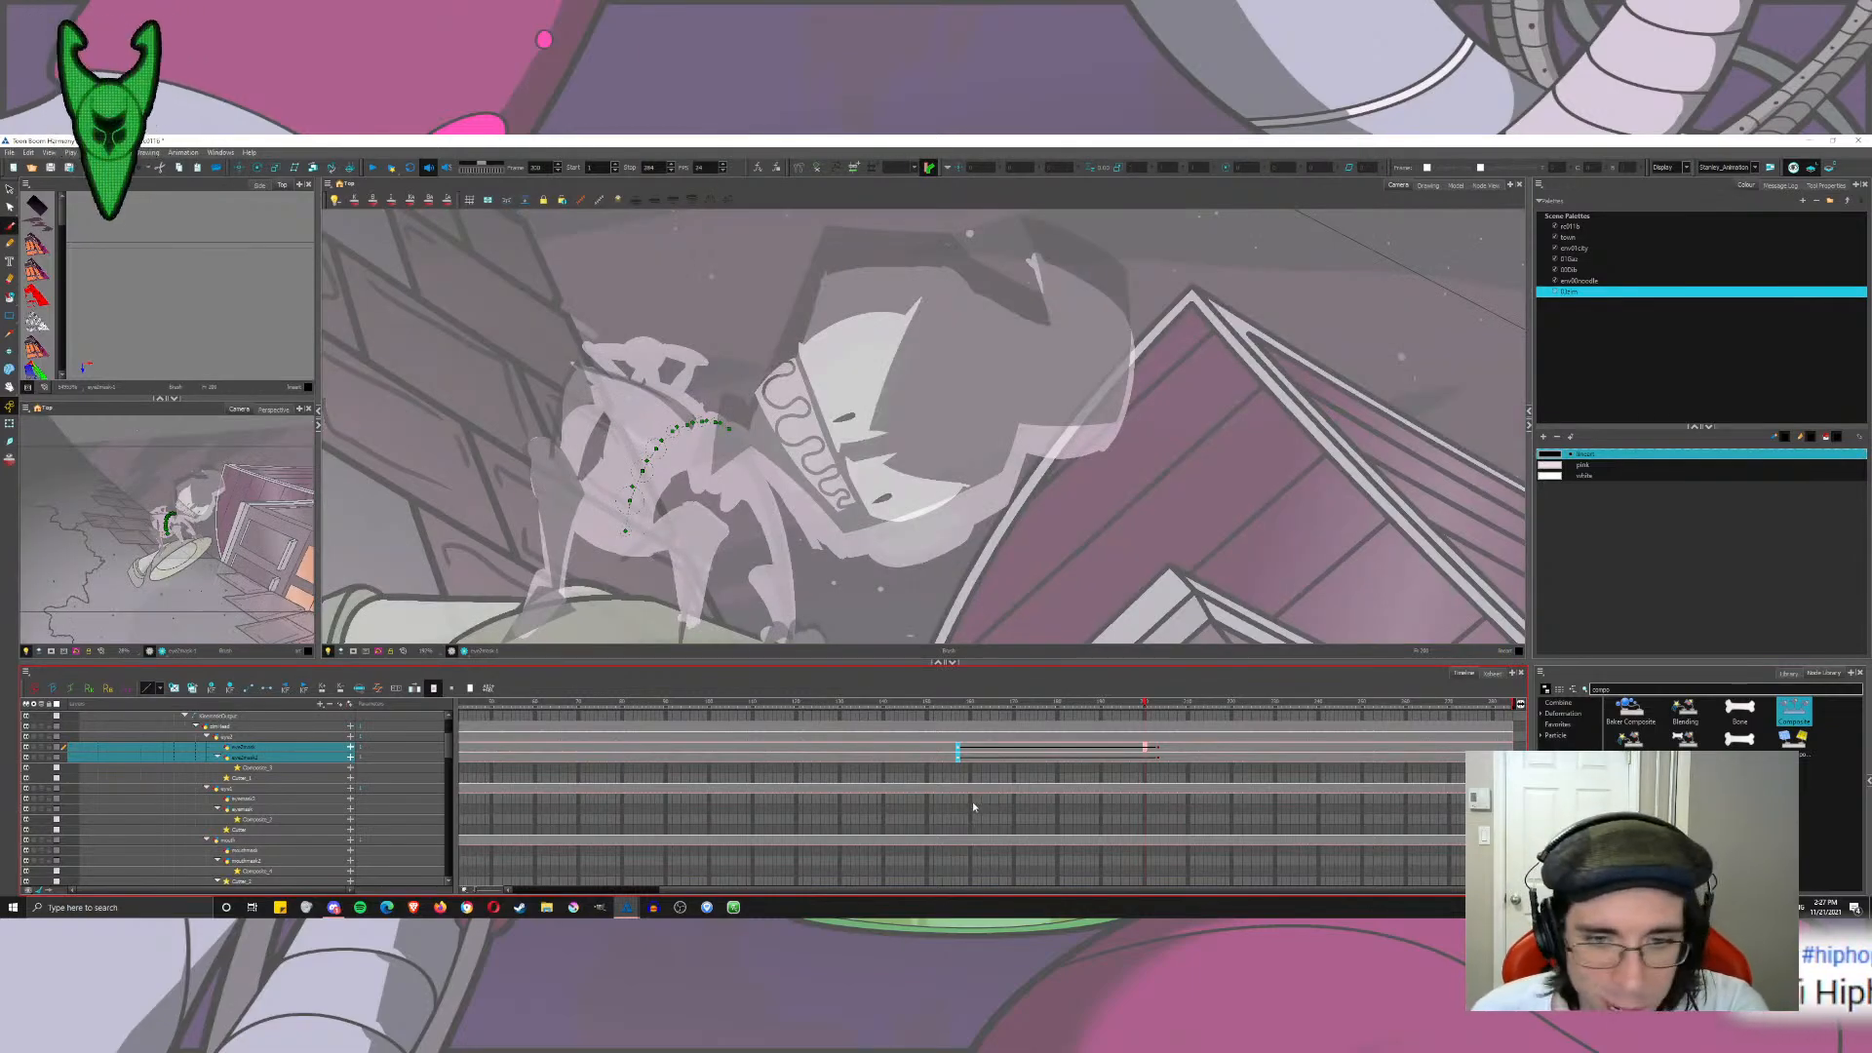
{"action": "left_click", "coordinate": [956, 800]}
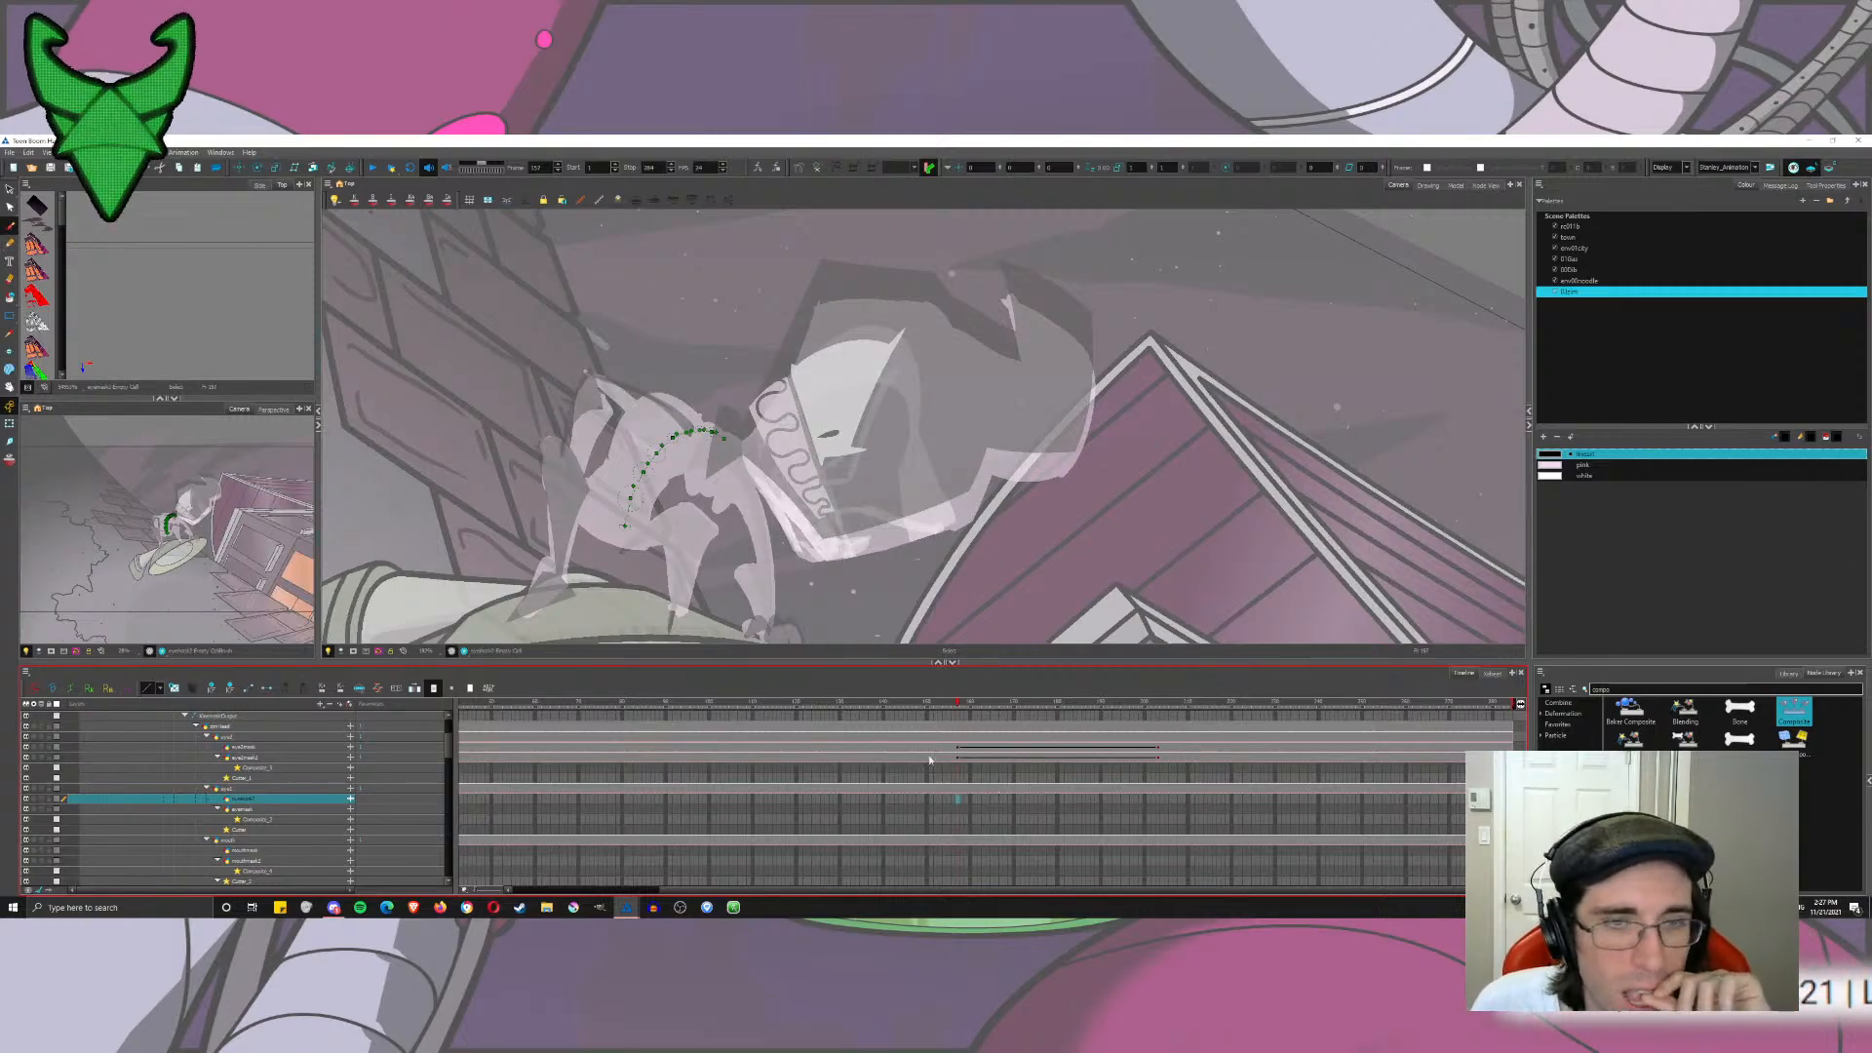
{"action": "mouse_move", "coordinate": [826, 344]}
{"action": "left_mouse_down"}
{"action": "mouse_move", "coordinate": [841, 460]}
{"action": "mouse_move", "coordinate": [877, 460]}
{"action": "mouse_move", "coordinate": [907, 412]}
{"action": "mouse_move", "coordinate": [918, 325]}
{"action": "mouse_move", "coordinate": [828, 351]}
{"action": "left_mouse_up"}
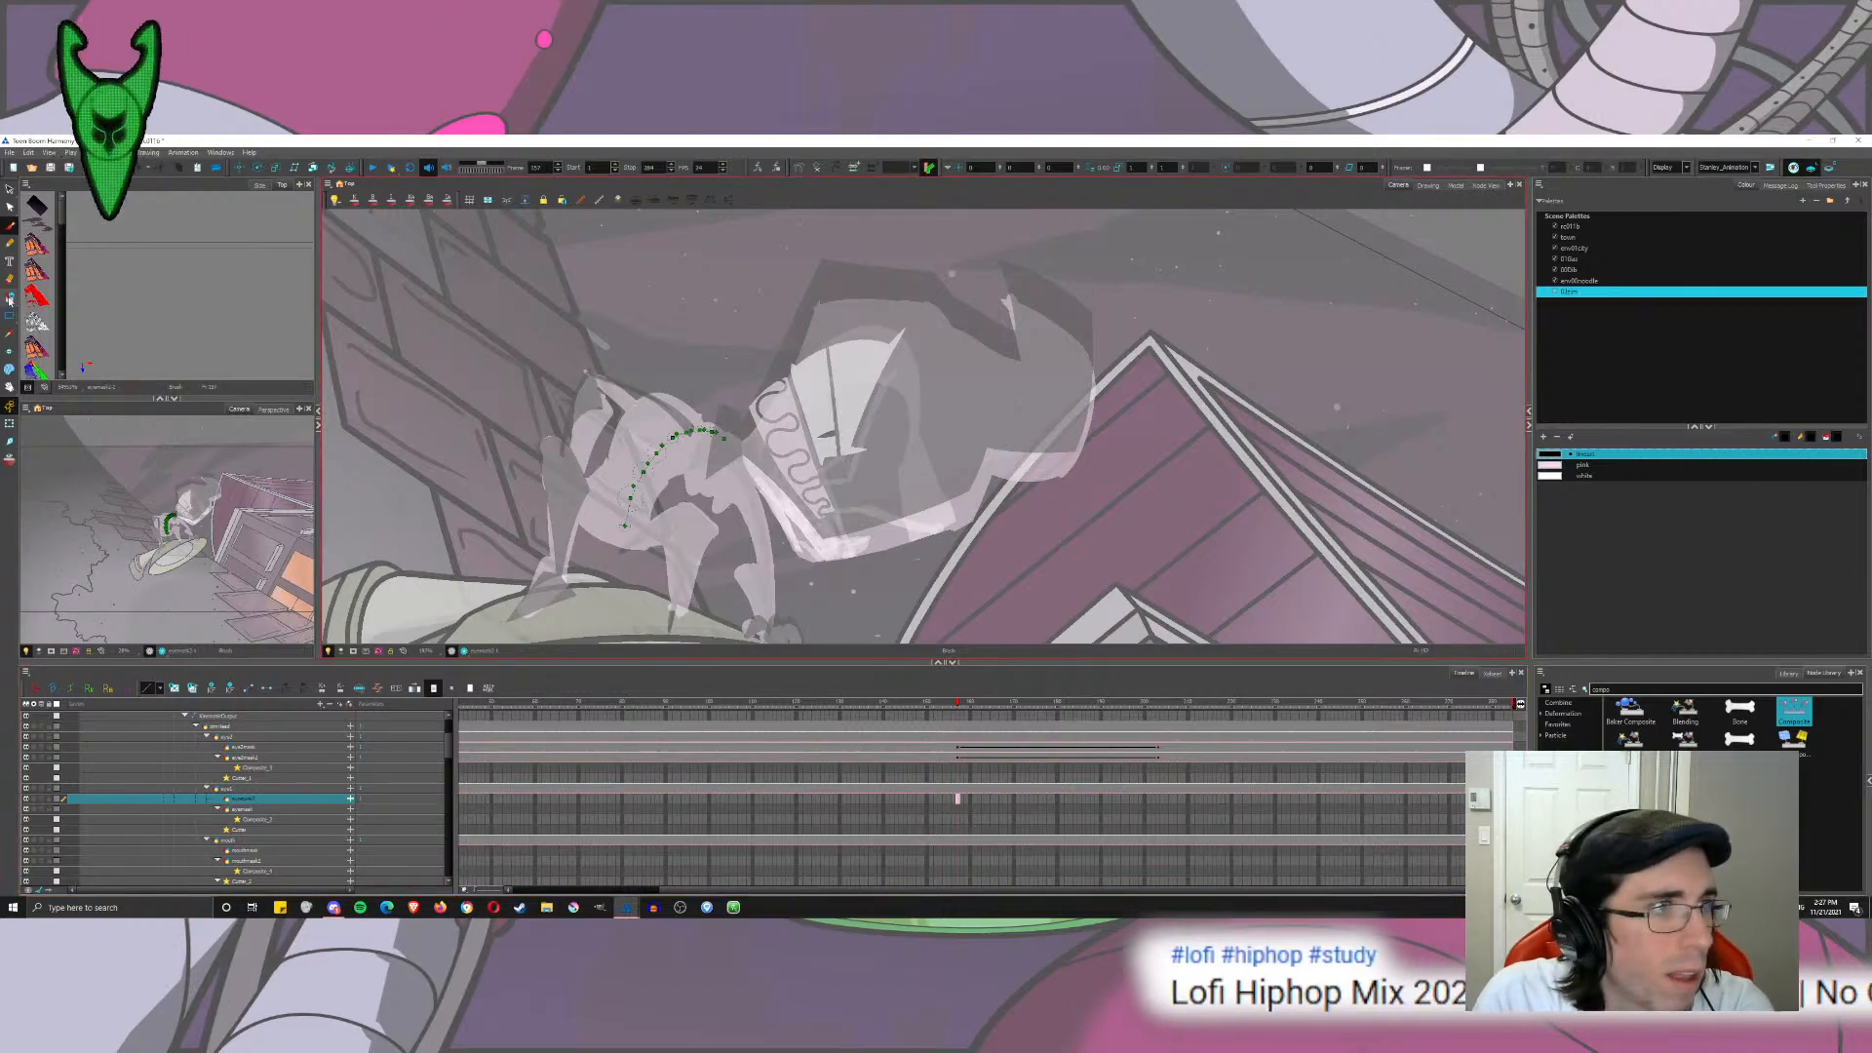
{"action": "left_click", "coordinate": [10, 298]}
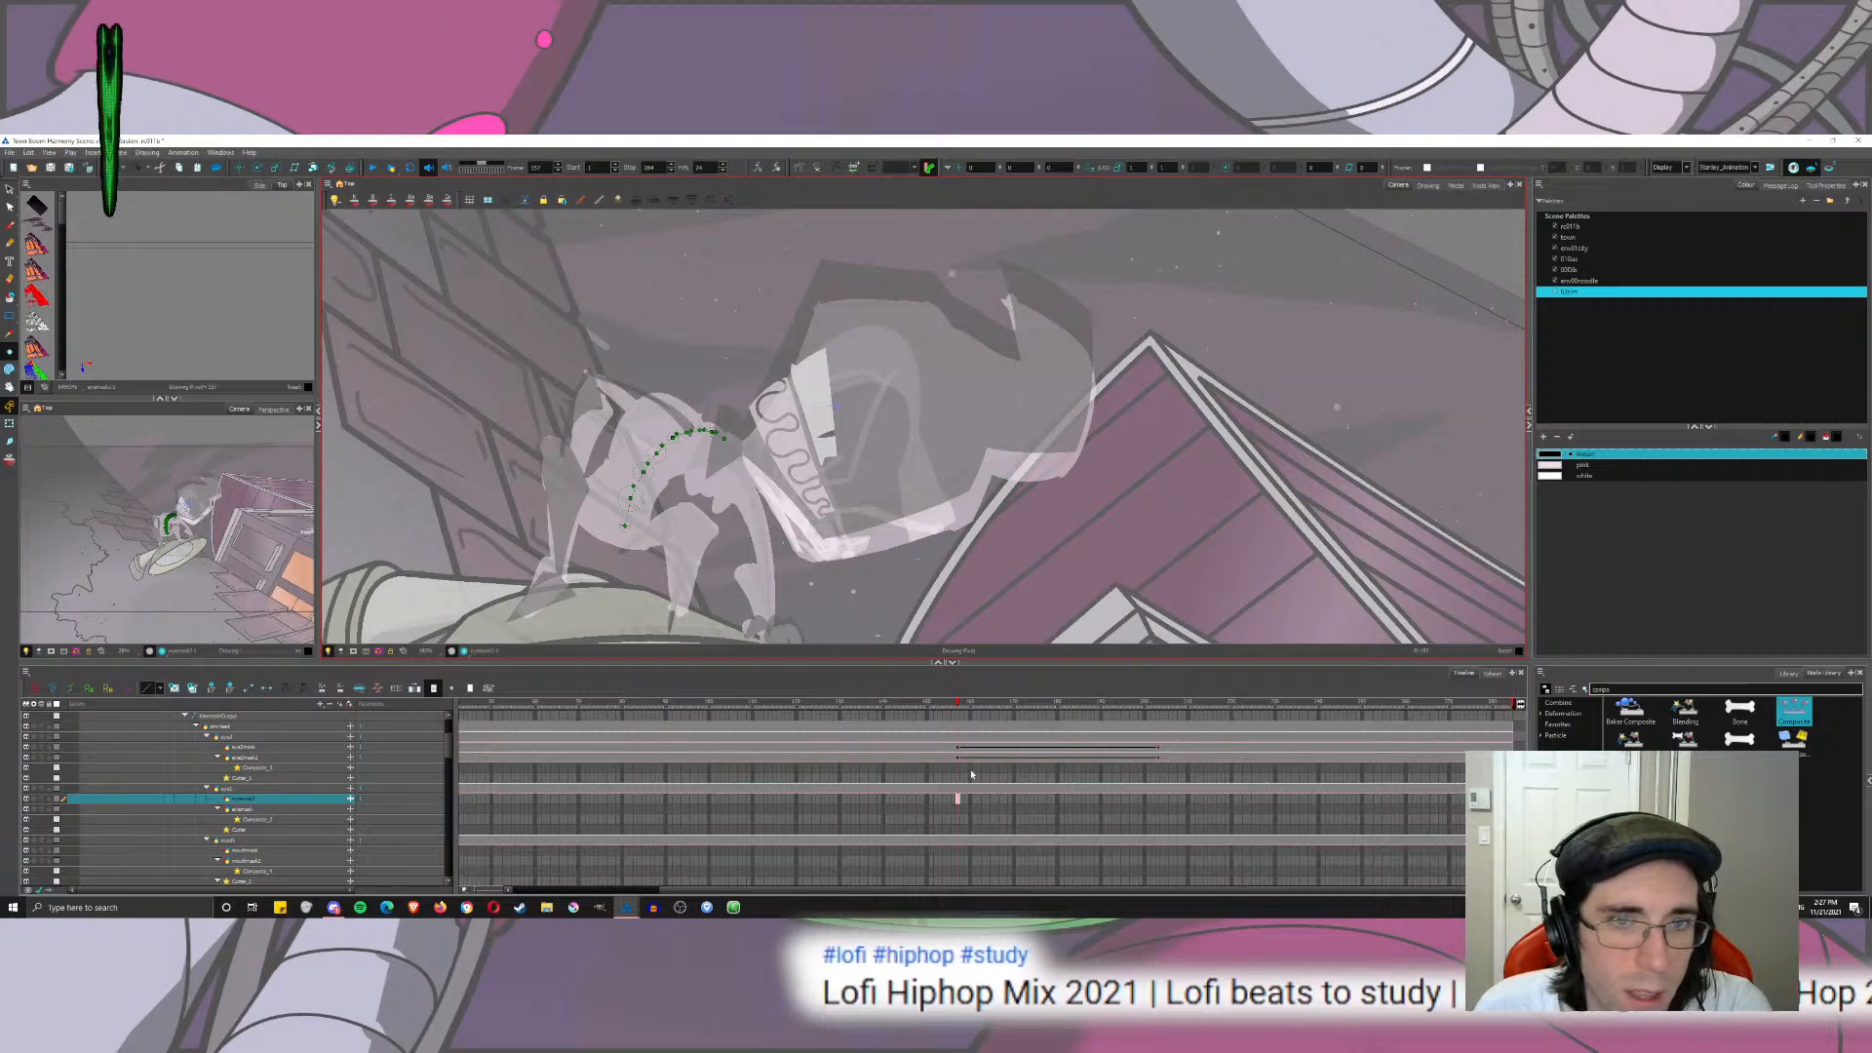
Step: Draw and fill the second upper-eye mask on the layer below, covering the half beside the teeth, and set its pivot
{"action": "left_click", "coordinate": [957, 809]}
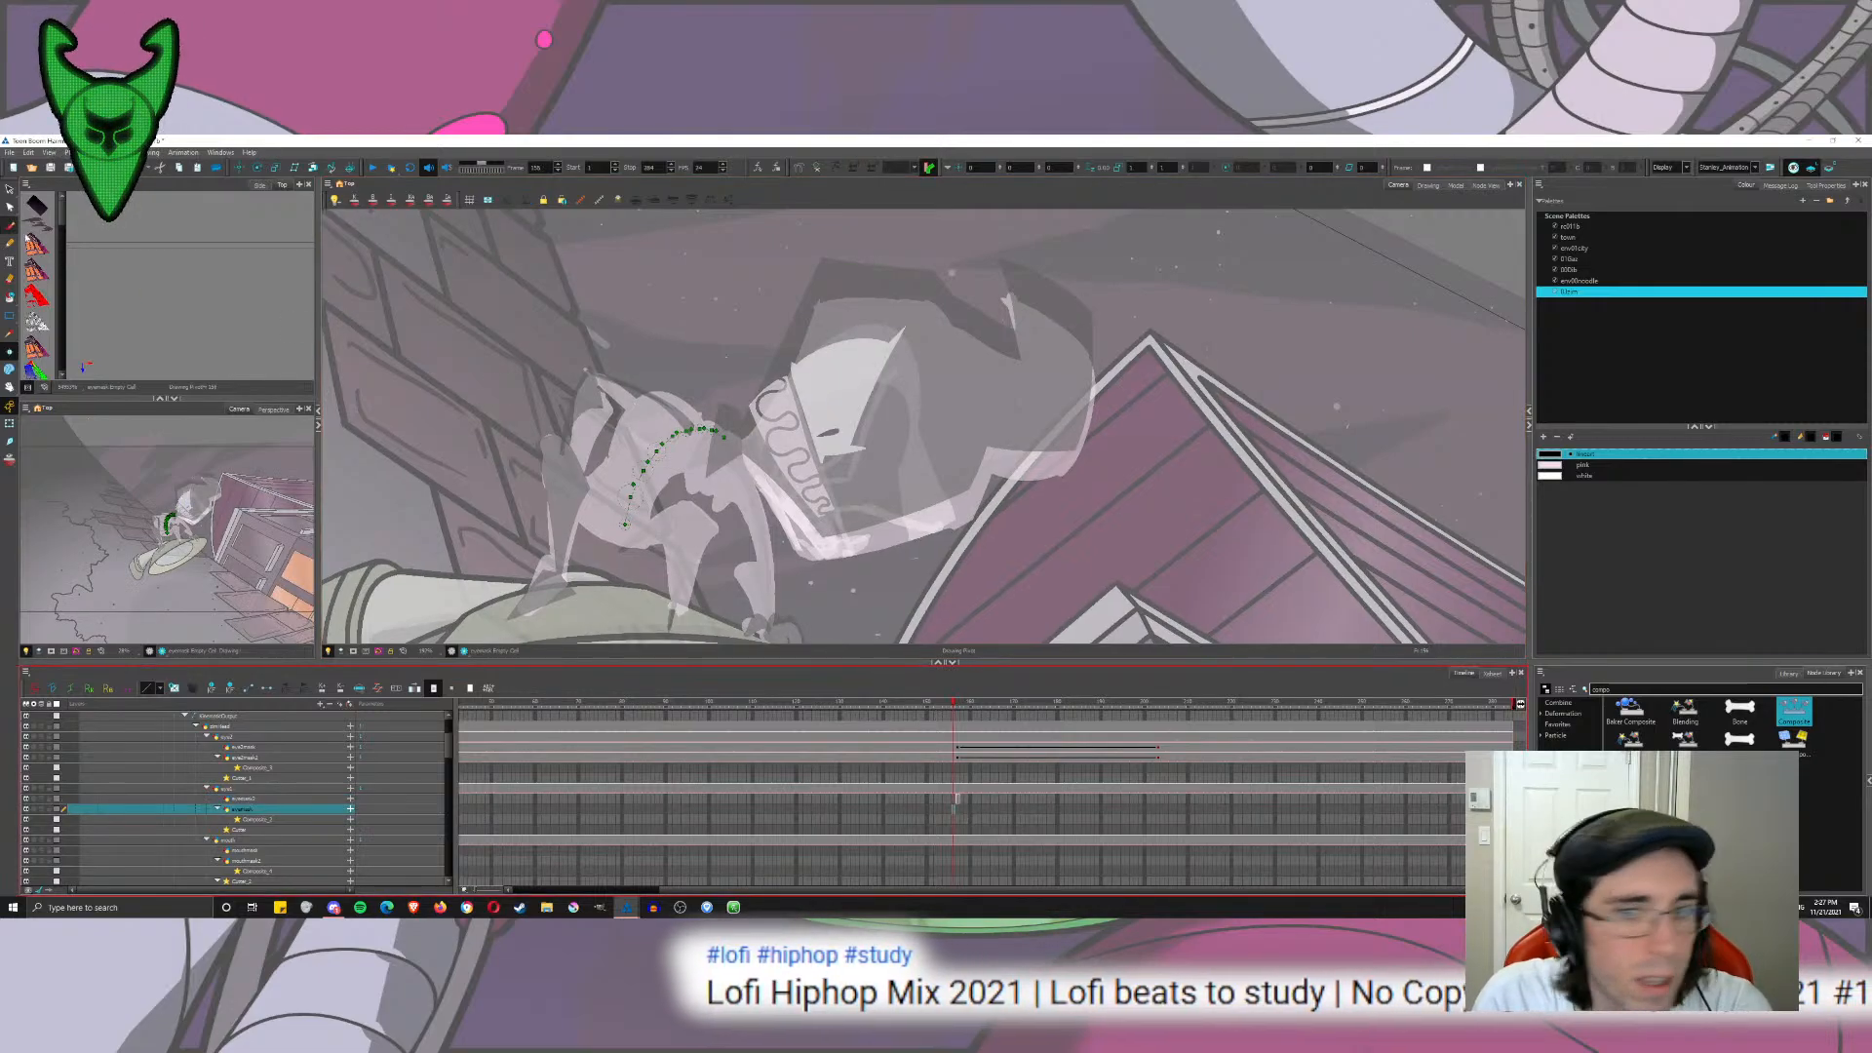
{"action": "left_click", "coordinate": [957, 810]}
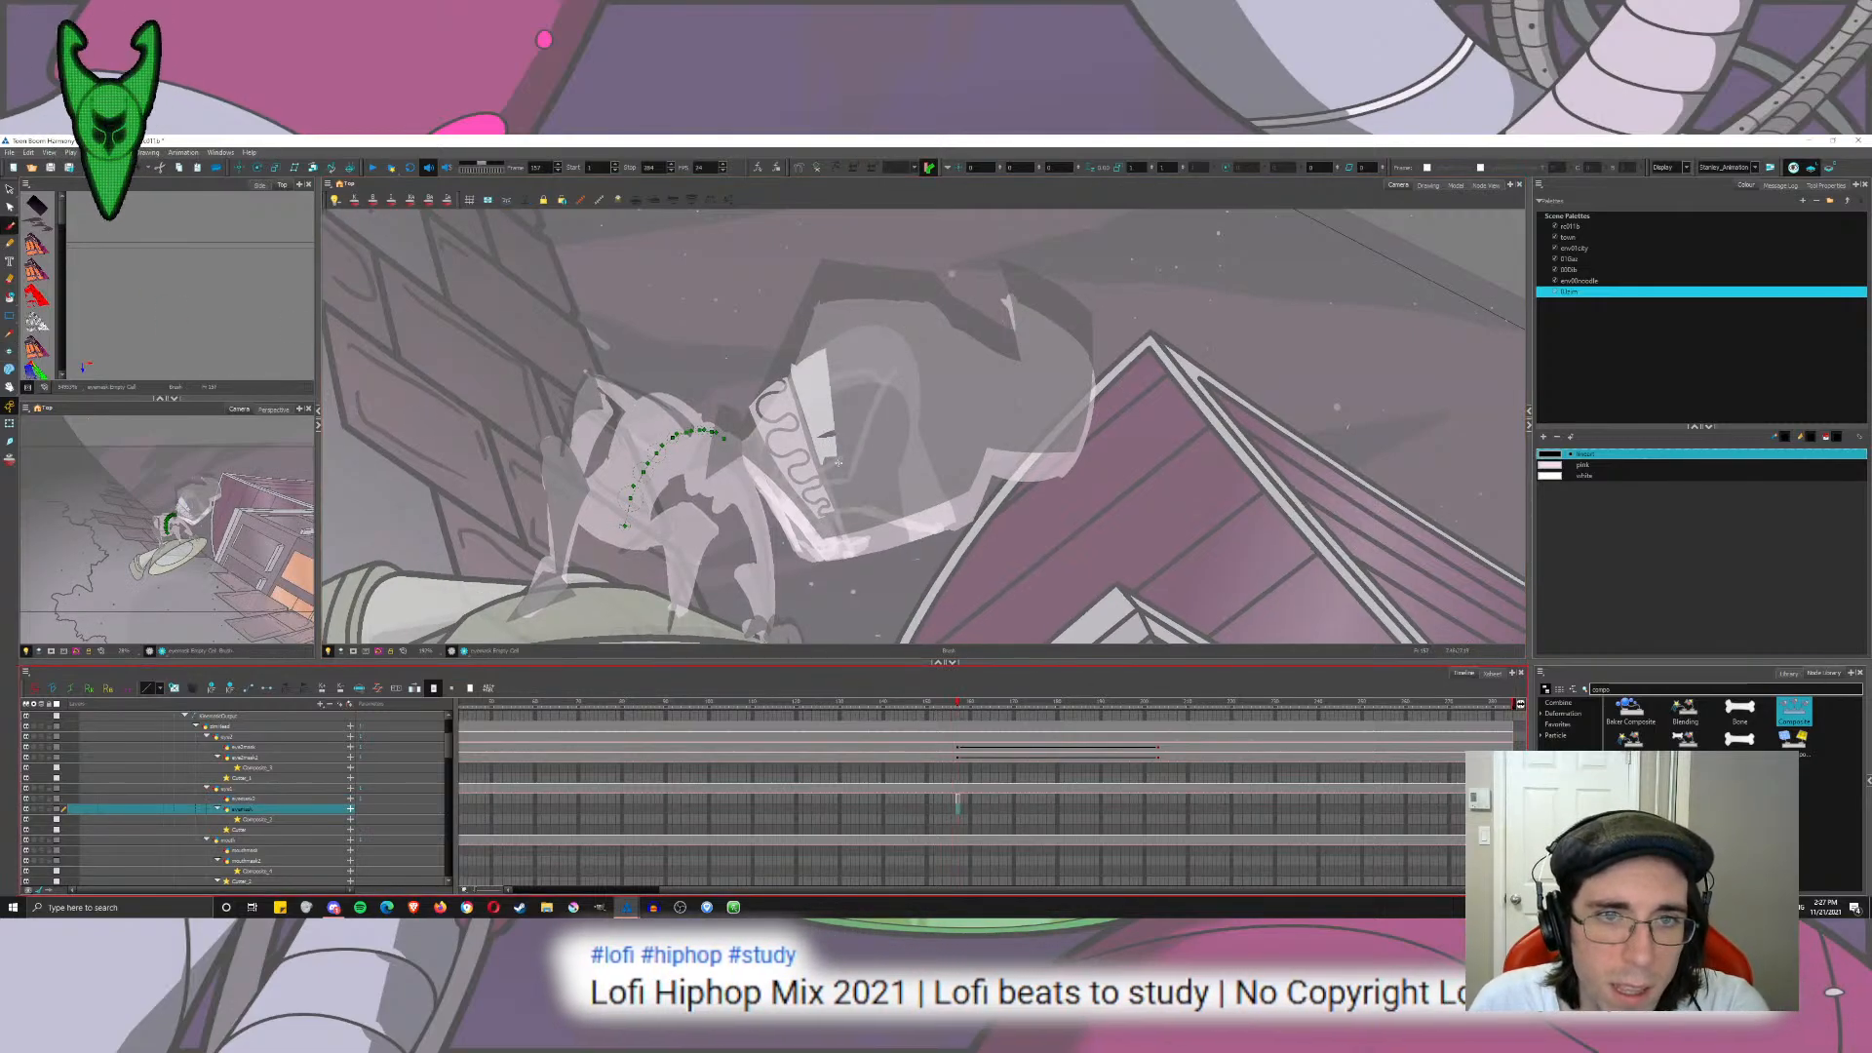
{"action": "mouse_move", "coordinate": [840, 461]}
{"action": "left_mouse_down"}
{"action": "mouse_move", "coordinate": [827, 353]}
{"action": "mouse_move", "coordinate": [808, 346]}
{"action": "mouse_move", "coordinate": [787, 413]}
{"action": "mouse_move", "coordinate": [819, 466]}
{"action": "mouse_move", "coordinate": [840, 458]}
{"action": "left_mouse_up"}
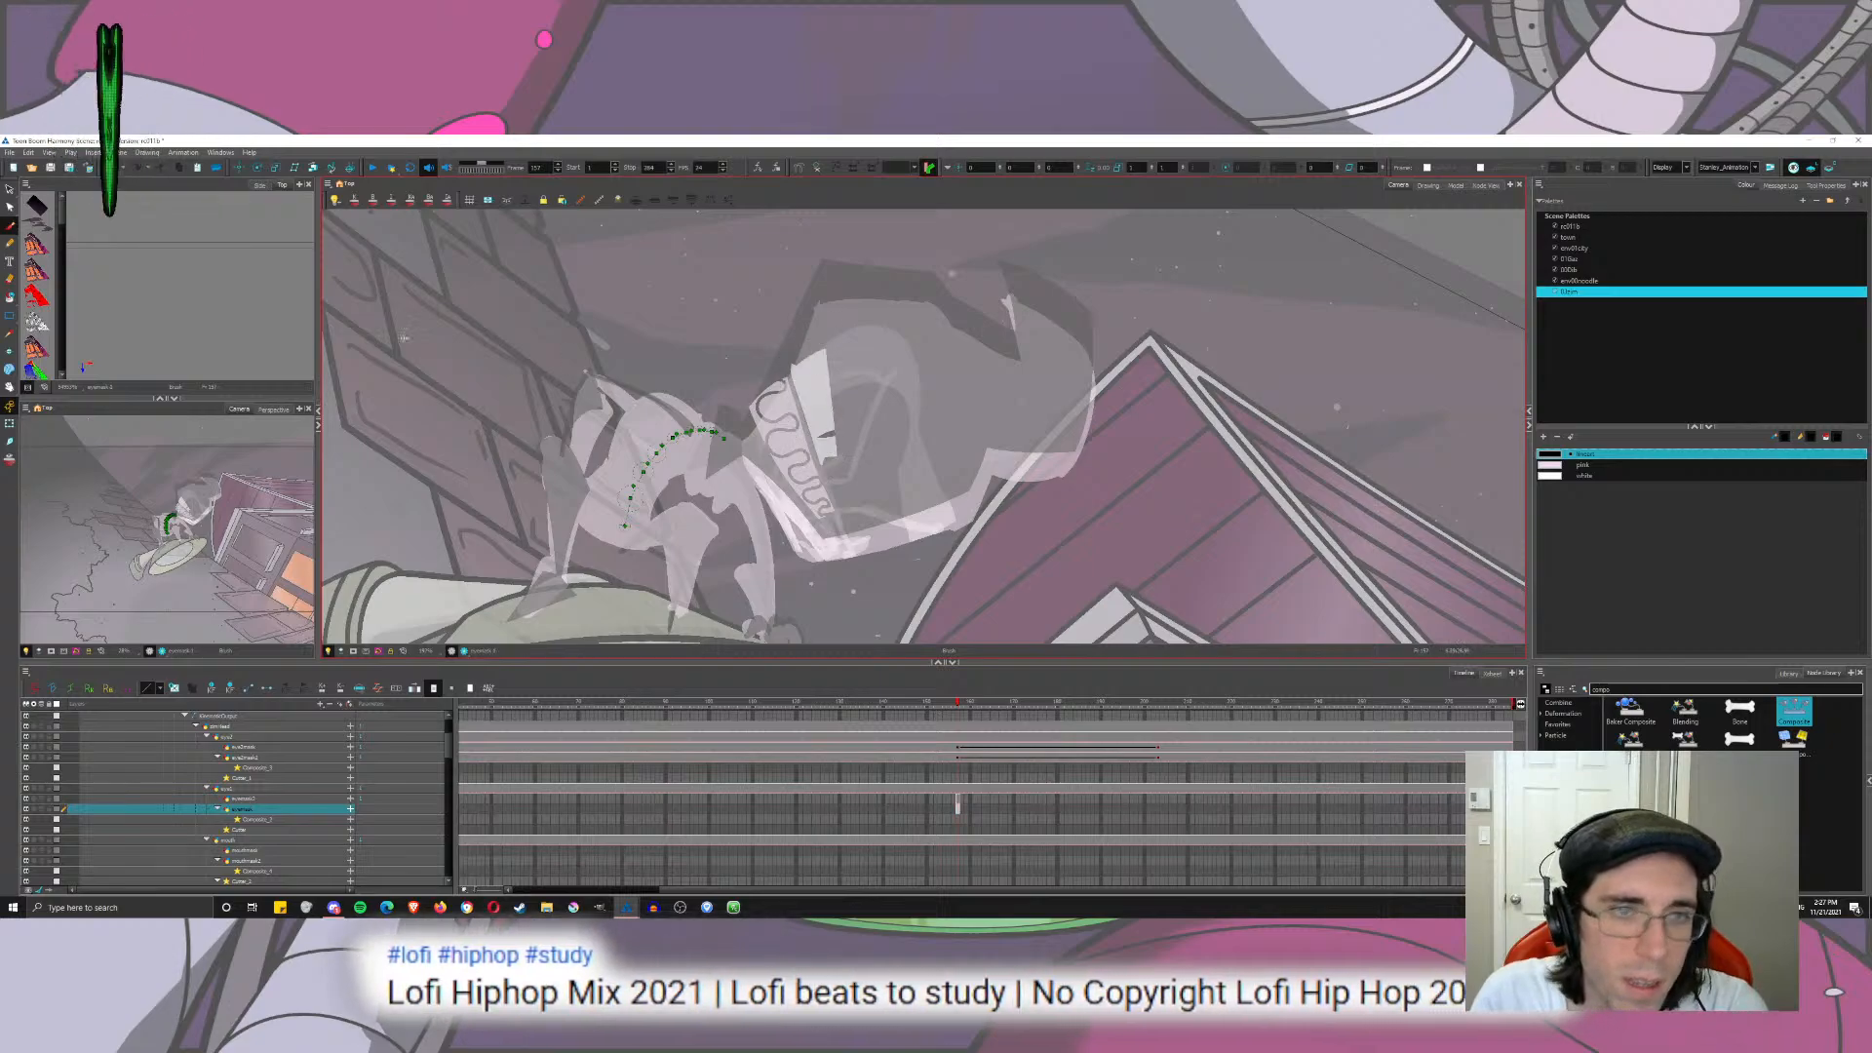
{"action": "left_click", "coordinate": [8, 351]}
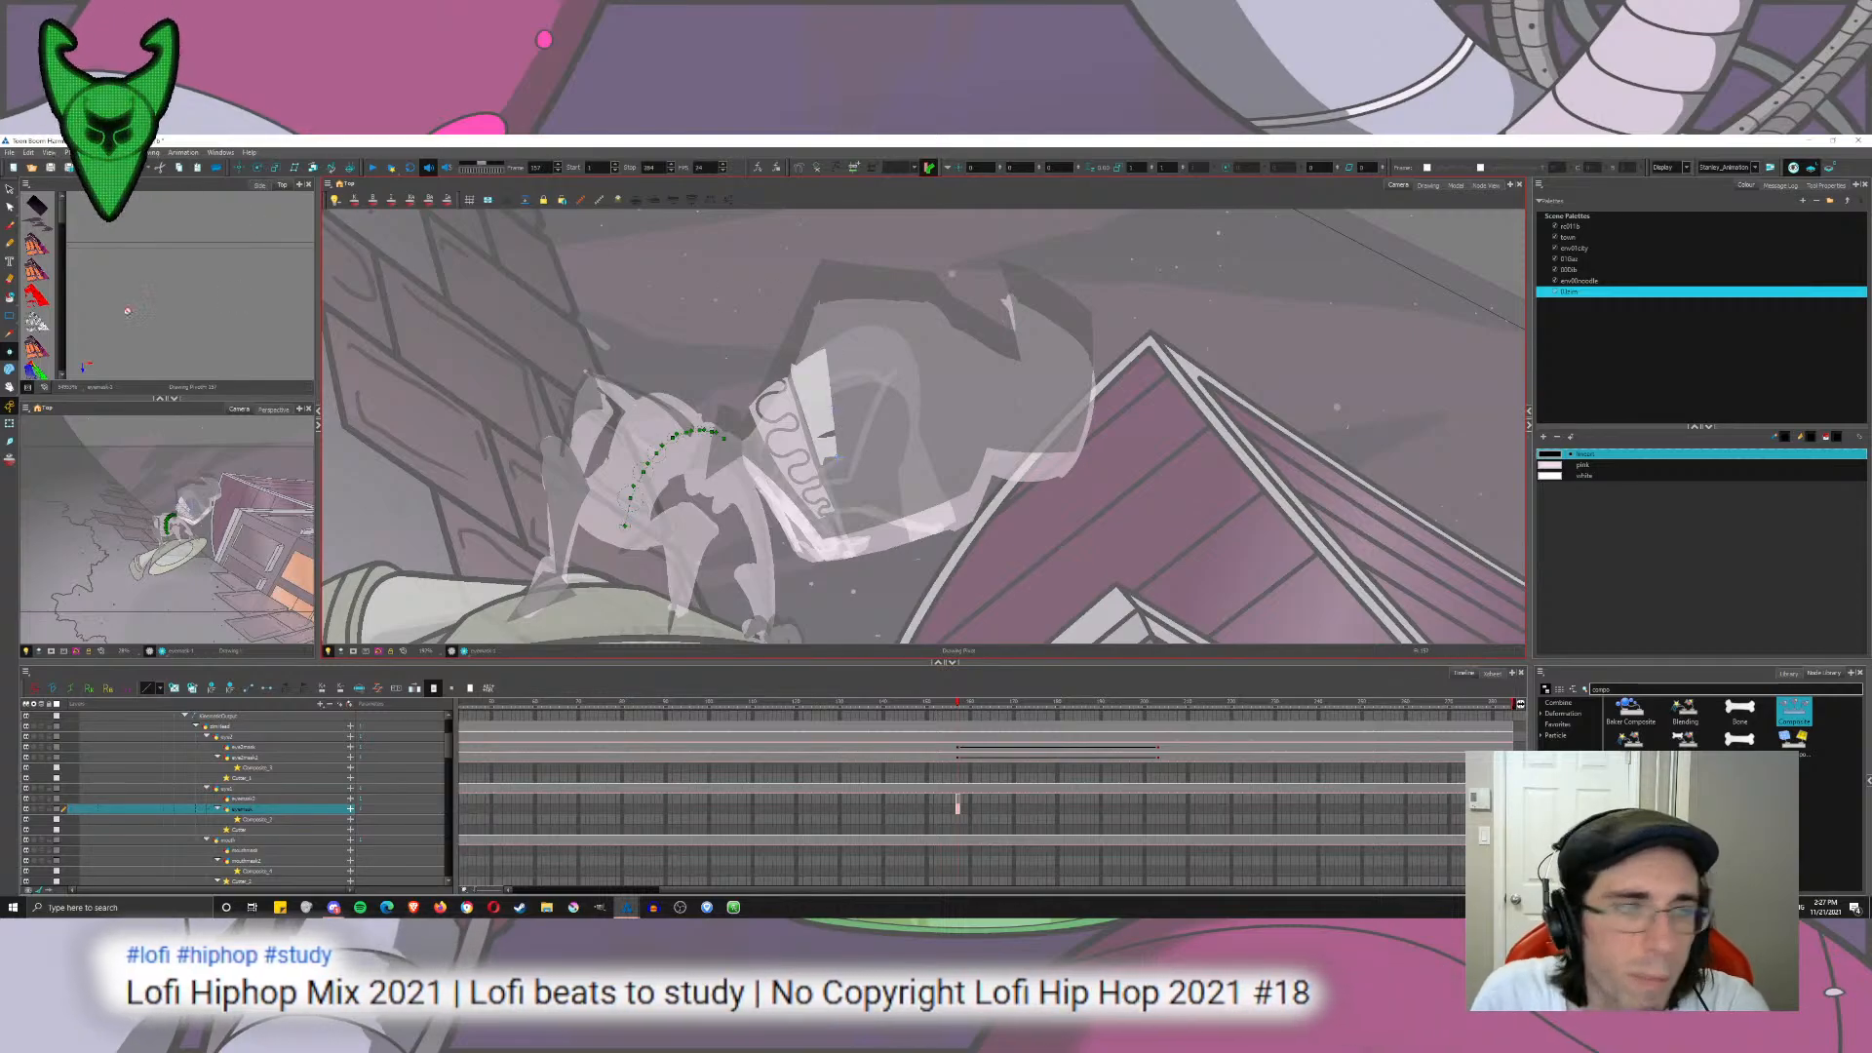
{"action": "left_click", "coordinate": [9, 298]}
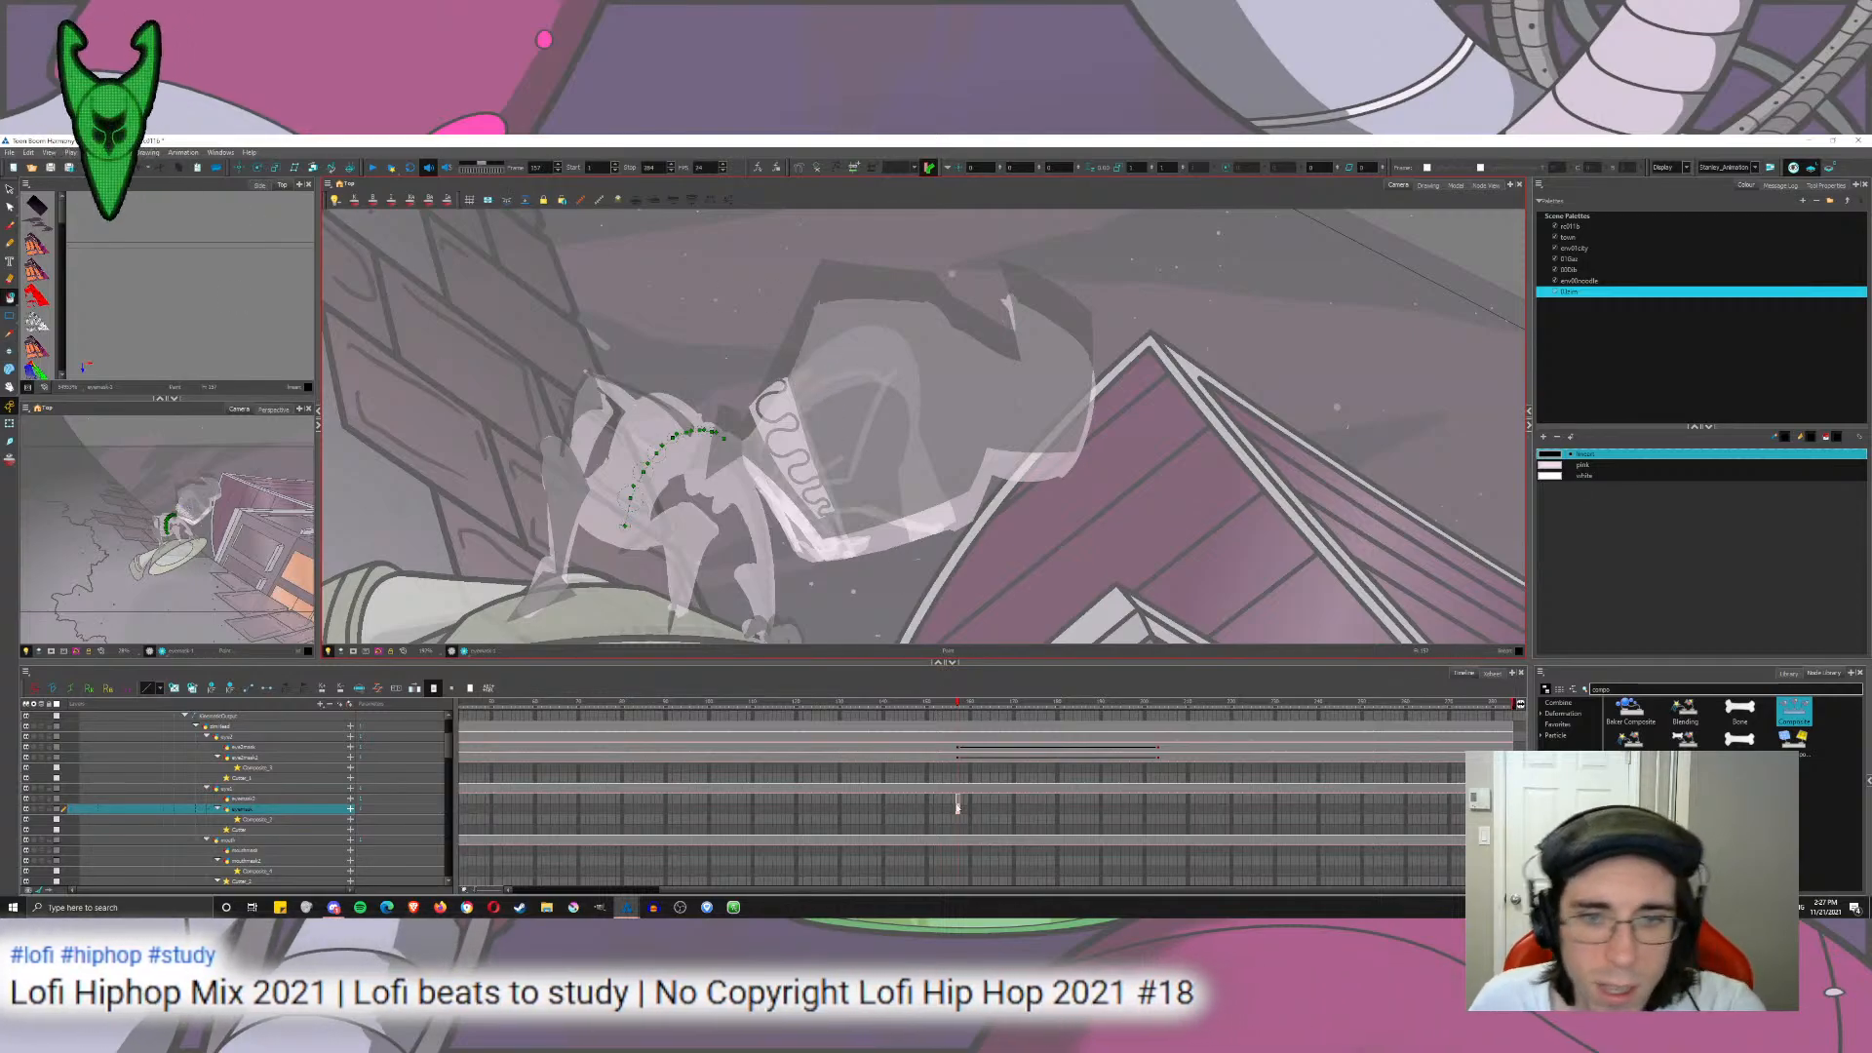
Step: Extend the exposure of both upper-eye mask drawings across the whole scene
{"action": "mouse_move", "coordinate": [957, 808]}
{"action": "left_mouse_down"}
{"action": "mouse_move", "coordinate": [480, 775]}
{"action": "mouse_move", "coordinate": [462, 814]}
{"action": "left_mouse_up"}
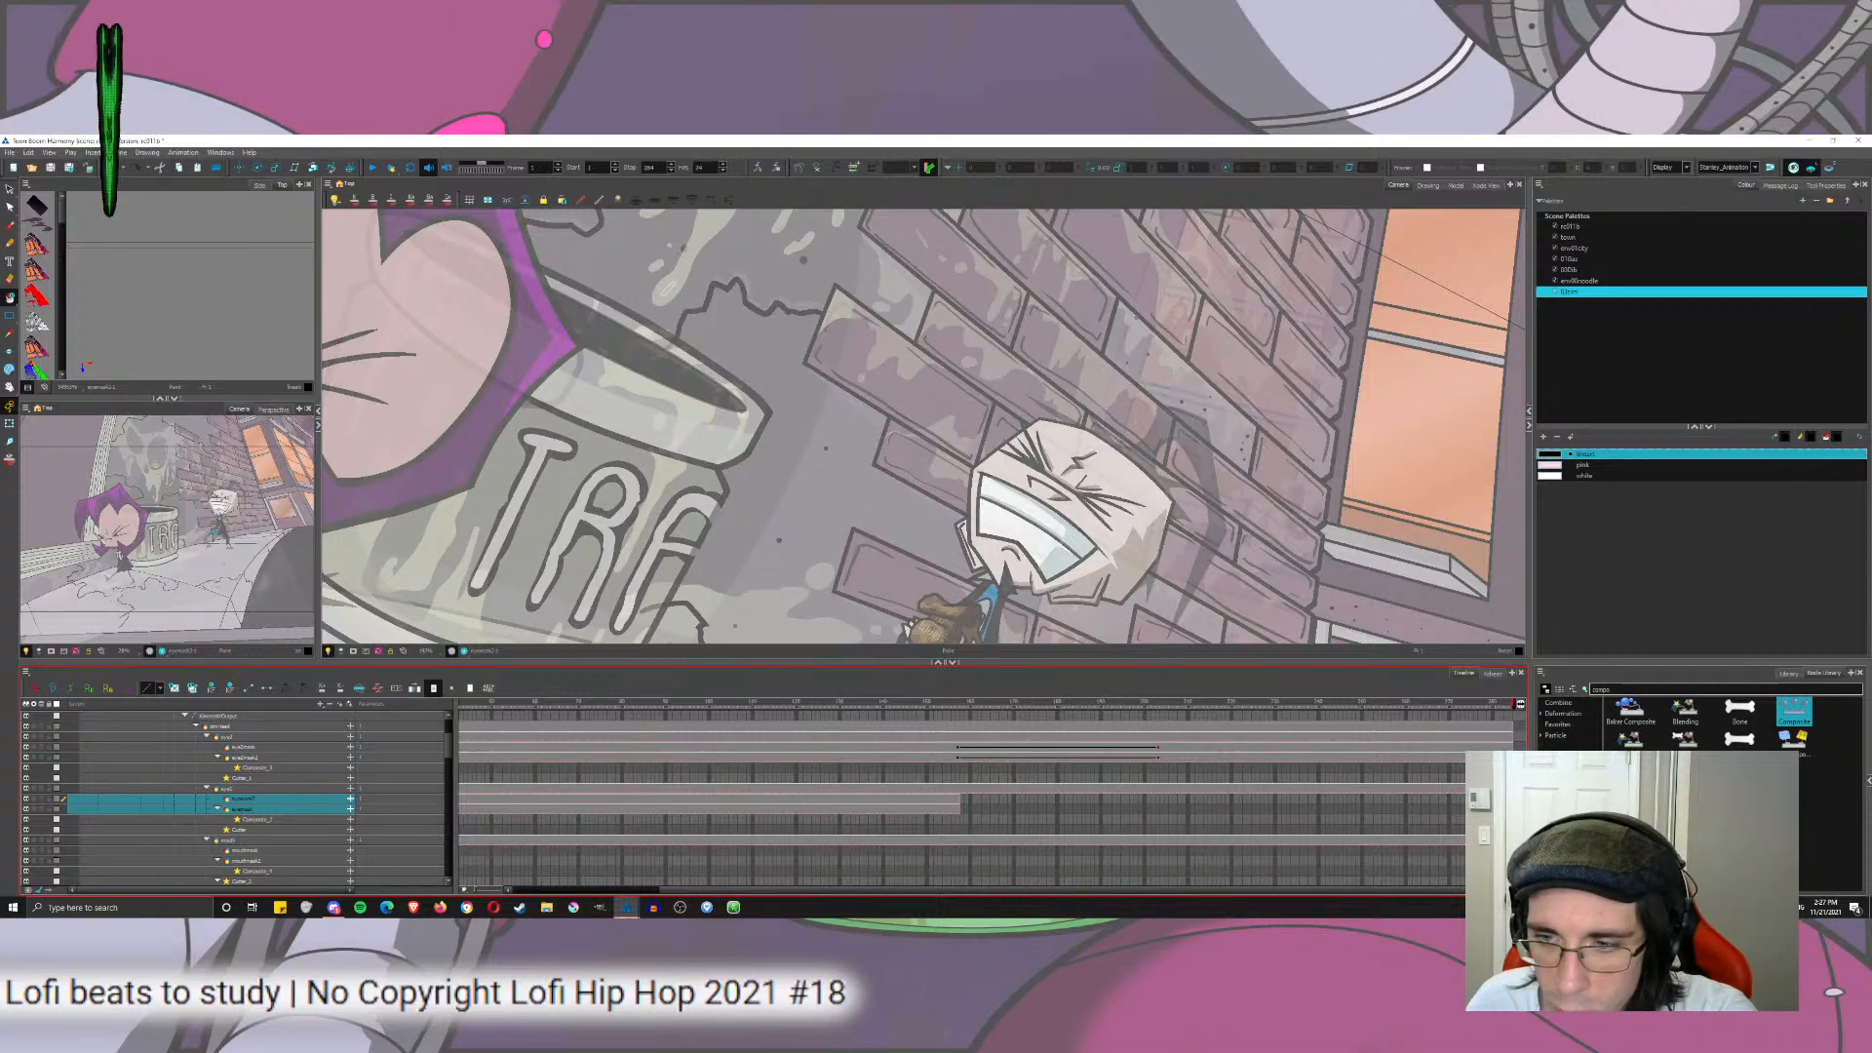
{"action": "key", "text": "shift+period"}
{"action": "key", "text": "F5"}
Step: Add keyframes to both upper-eye masks at the lower eye's opening start and end frames, with motion interpolated between them
{"action": "left_click", "coordinate": [958, 802]}
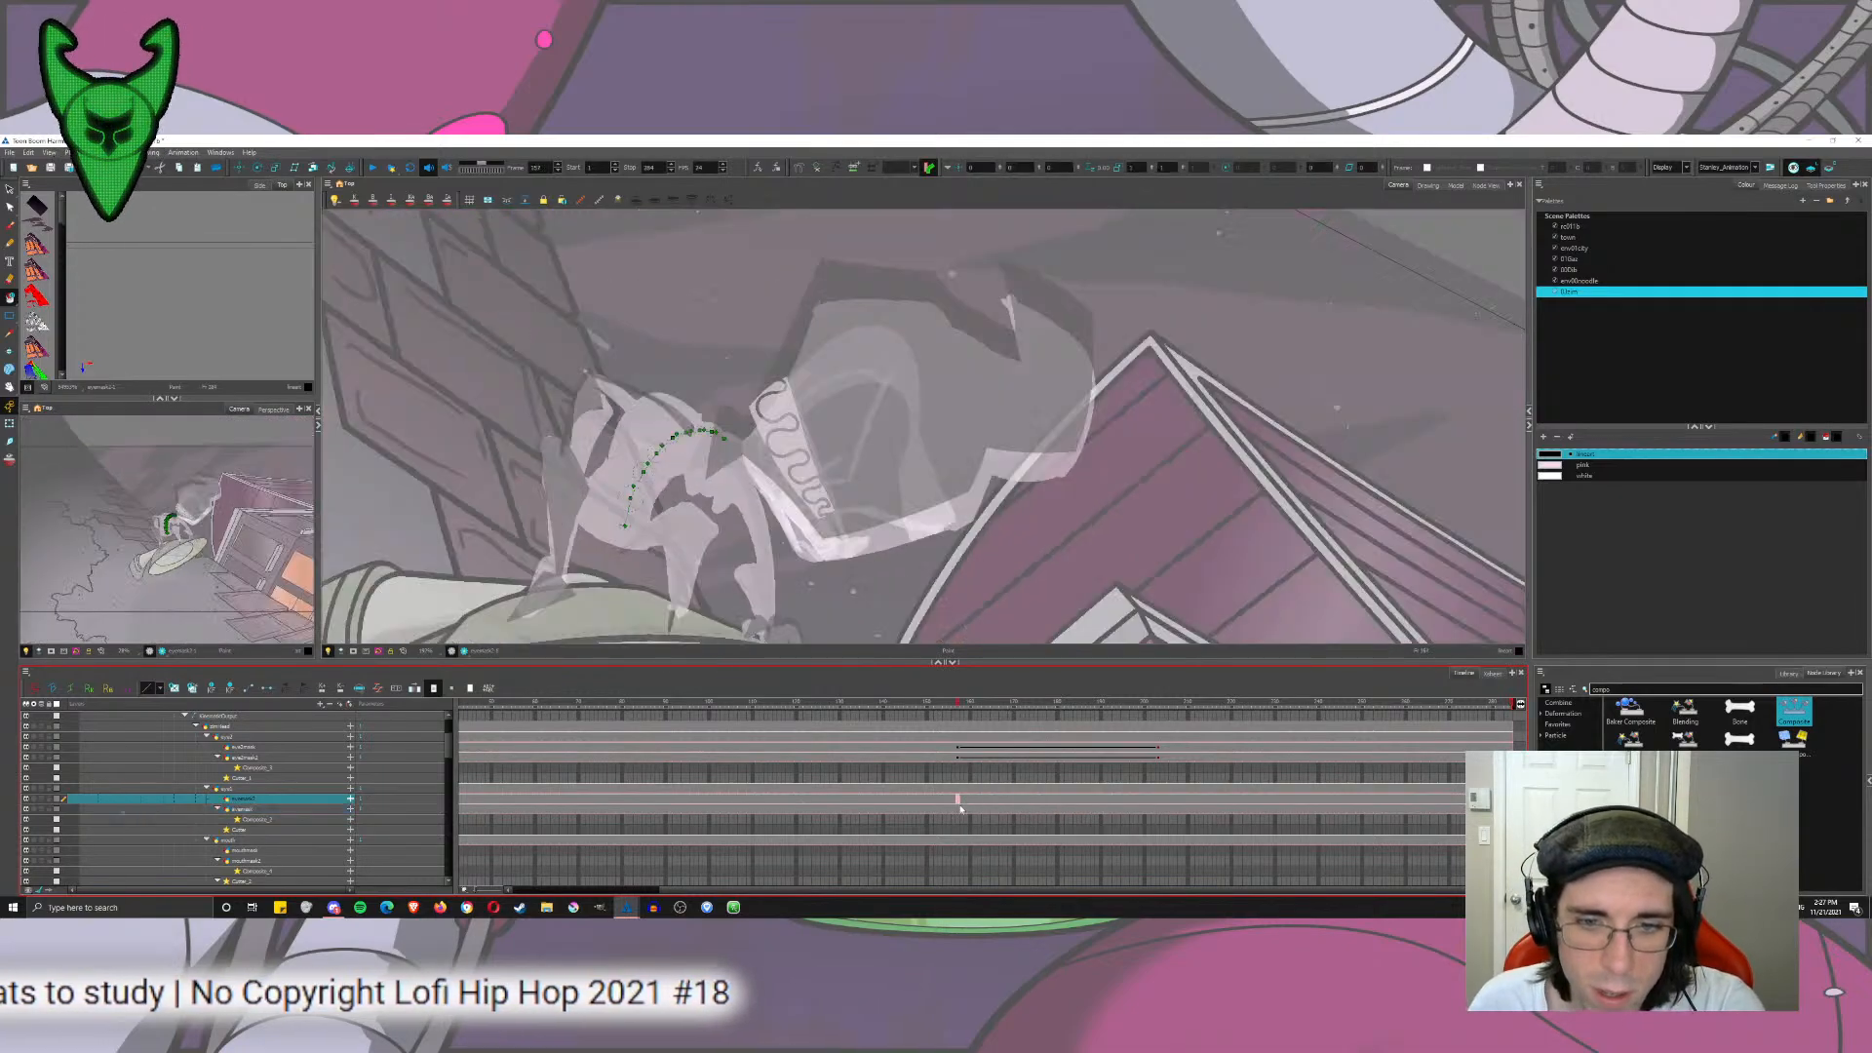
{"action": "left_click_drag", "start_coordinate": [1157, 798], "coordinate": [1158, 808]}
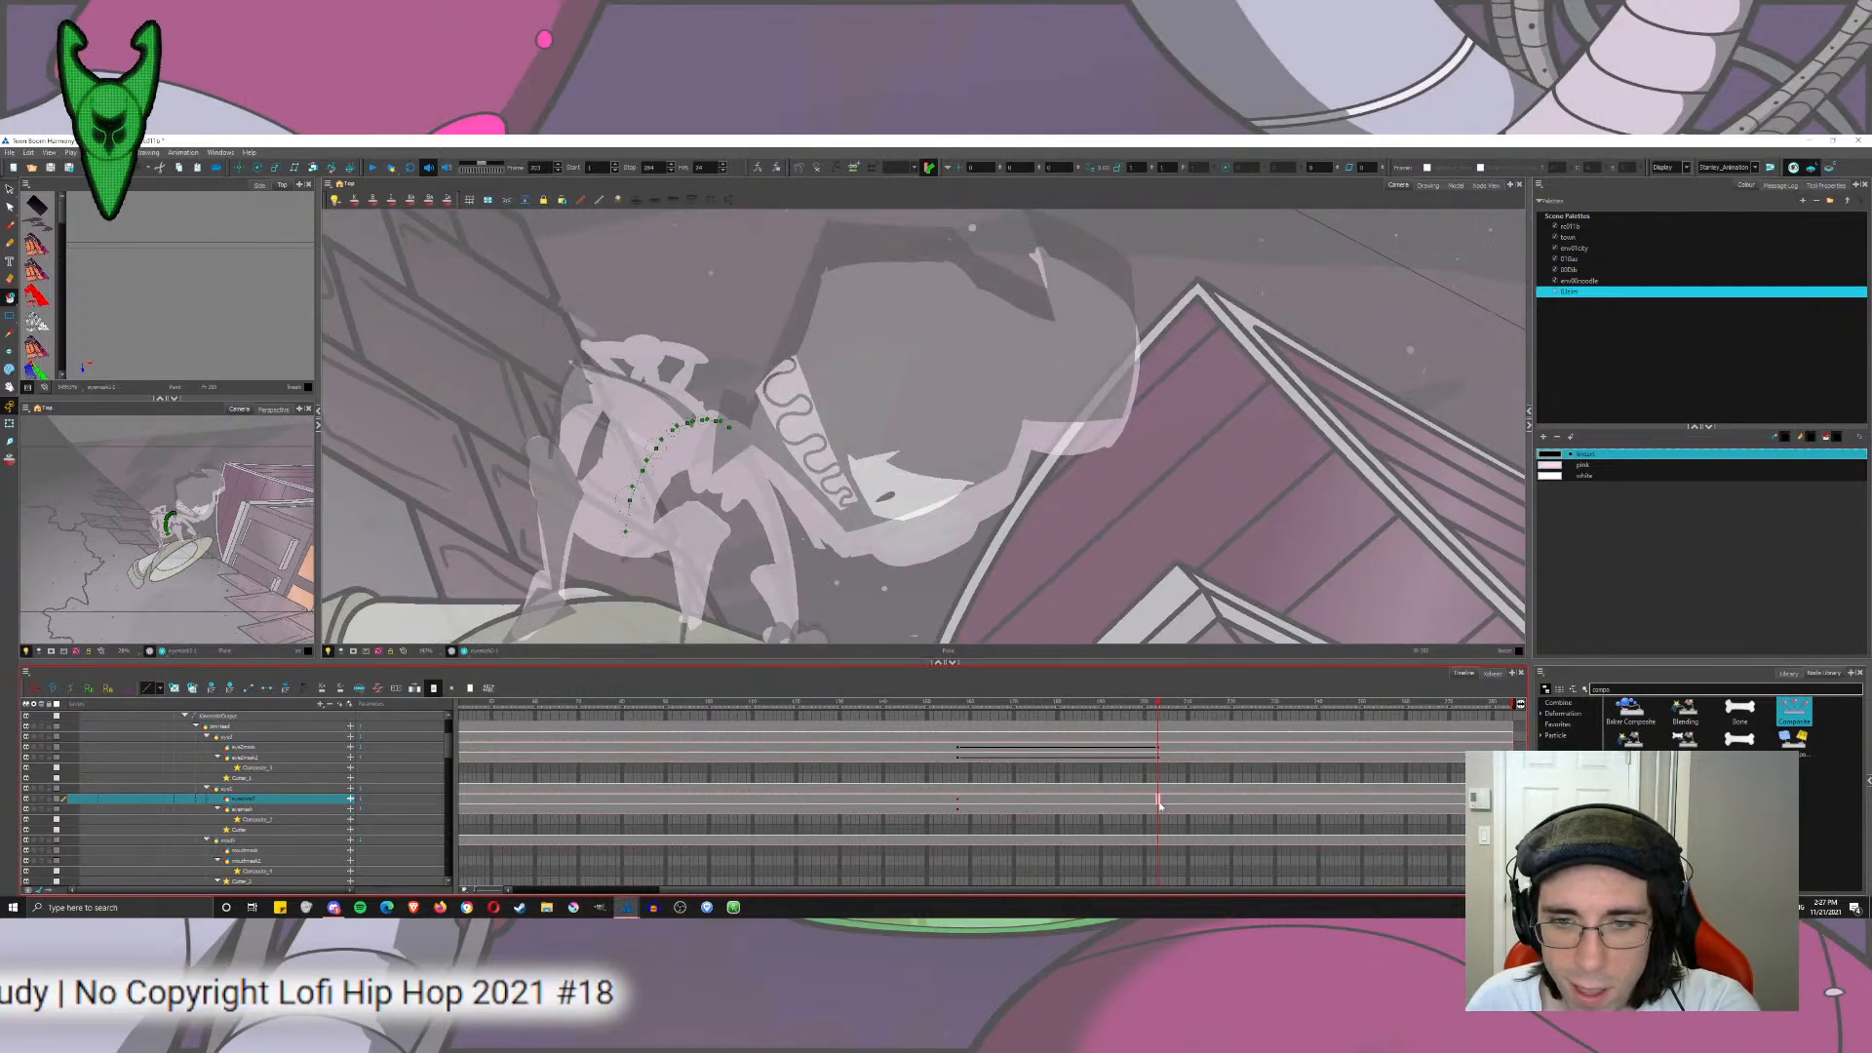
{"action": "key", "text": "F6"}
{"action": "left_click", "coordinate": [958, 798]}
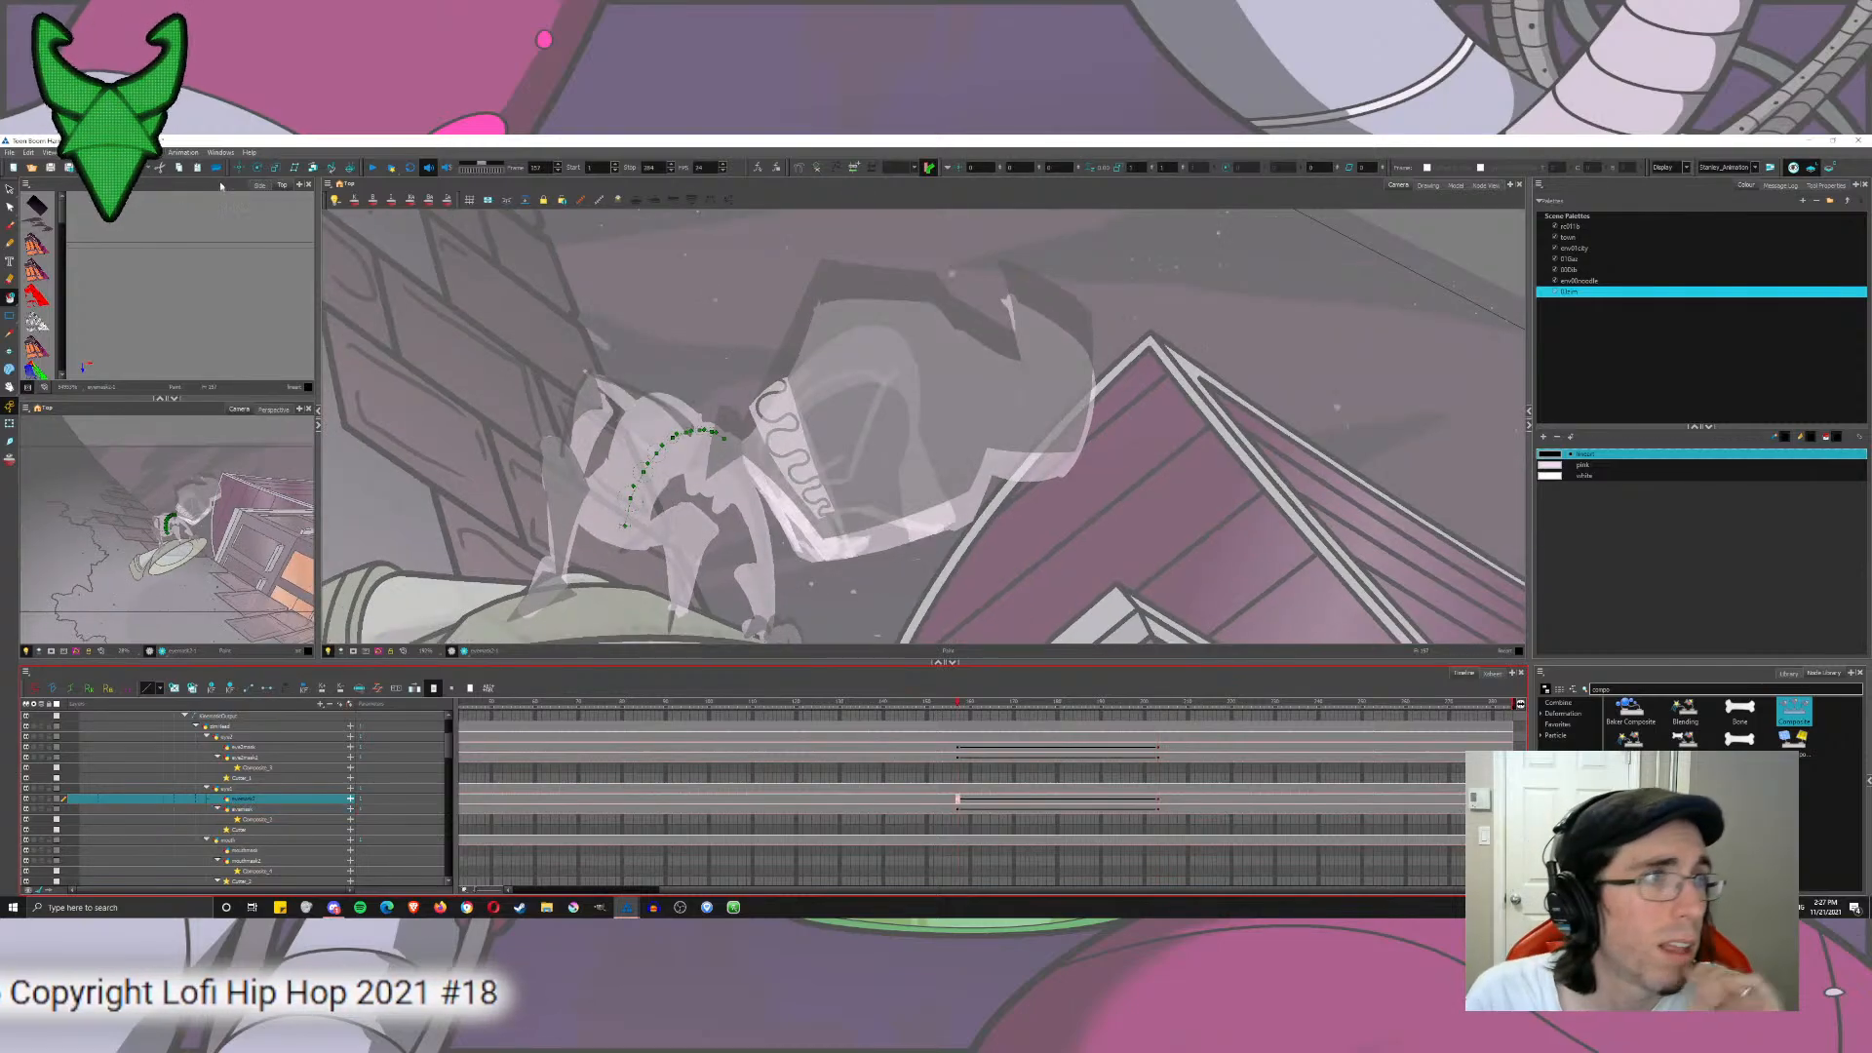
Step: At the later keyframe, move the first upper-eye mask toward the hair, rotate it clear of the eye, and scrub the motion
{"action": "key", "text": "shift+t"}
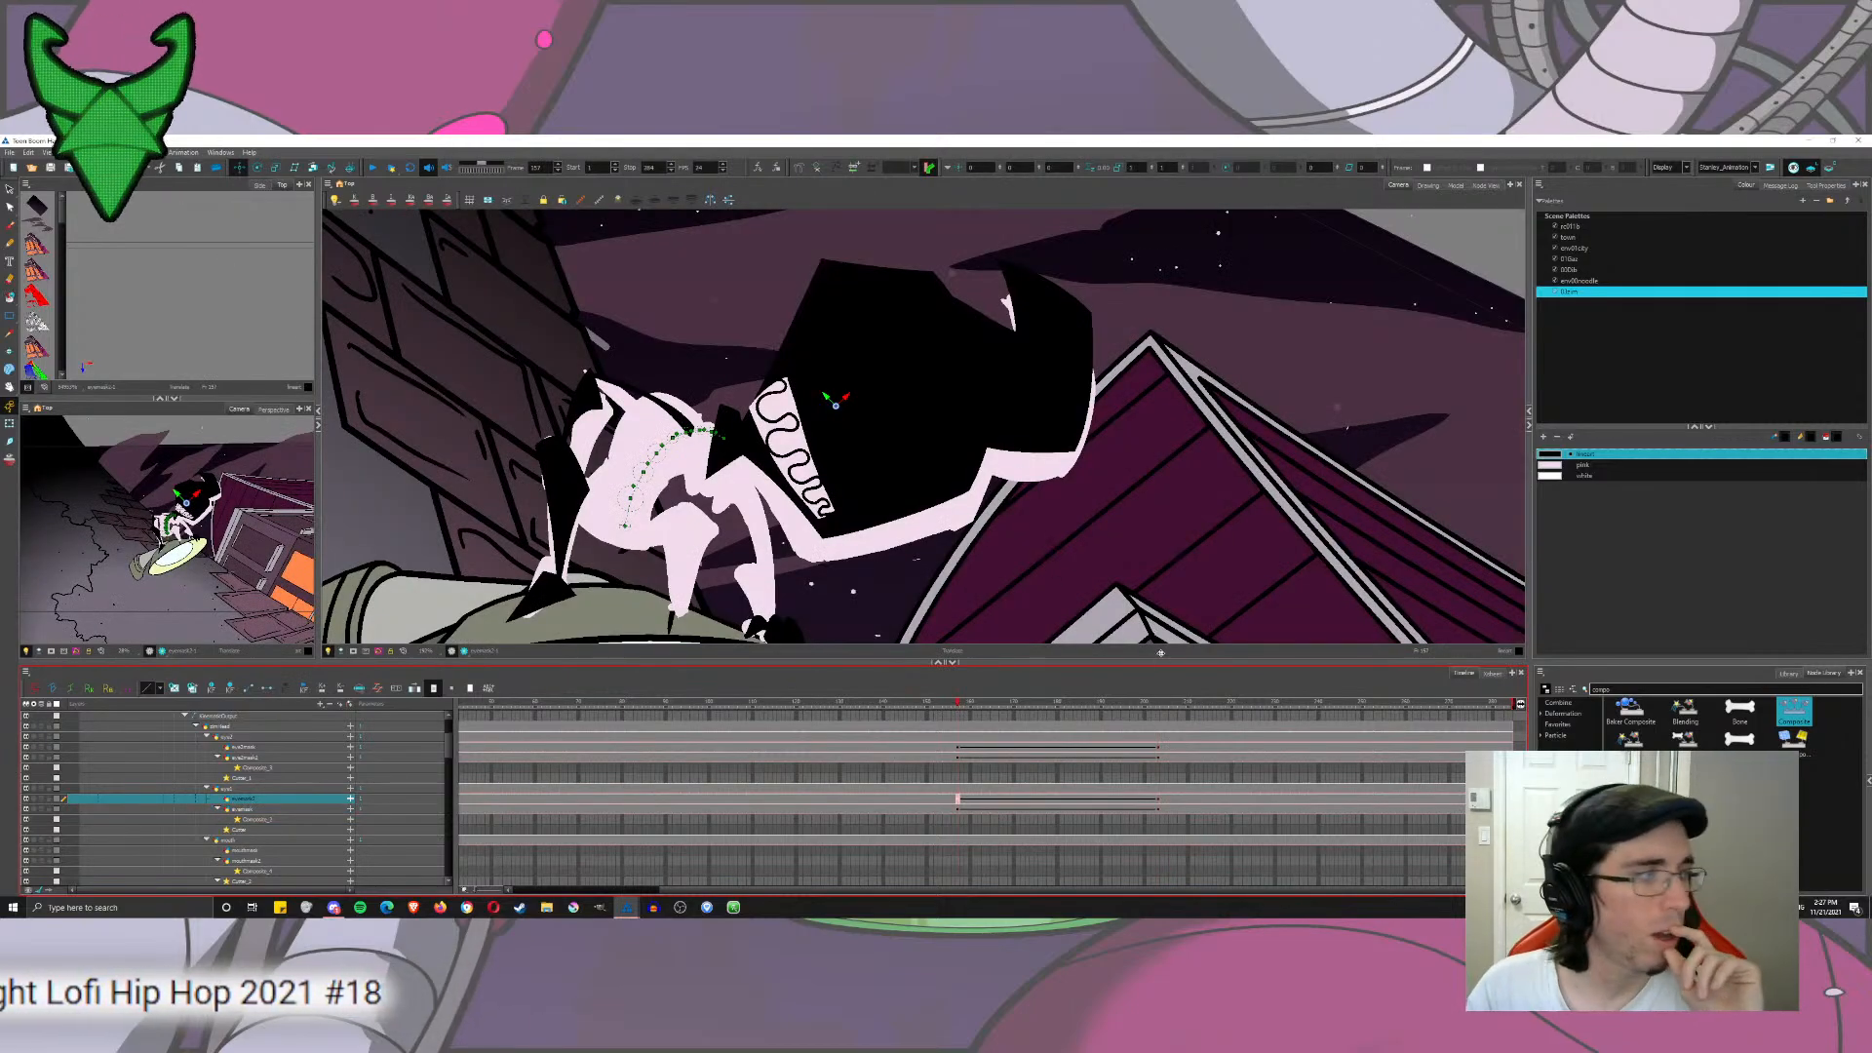
{"action": "left_click", "coordinate": [1158, 801]}
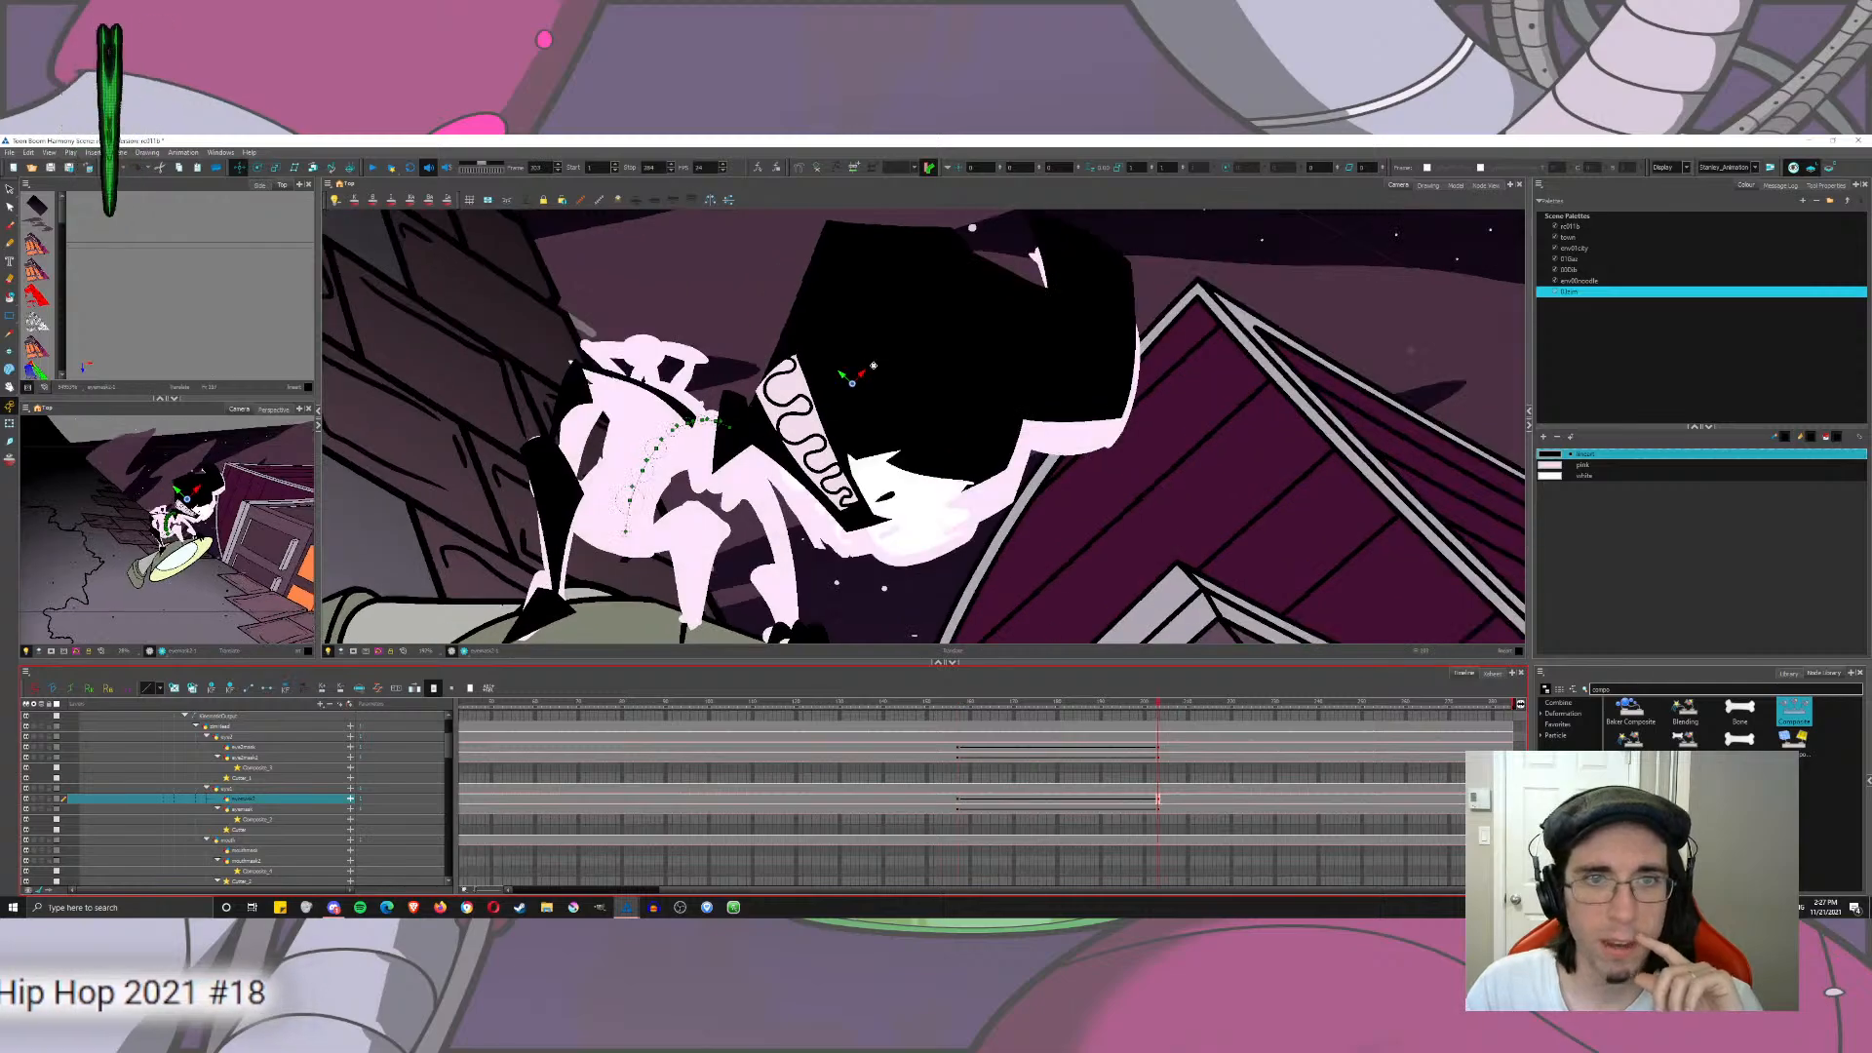
{"action": "left_click_drag", "start_coordinate": [860, 377], "coordinate": [957, 349]}
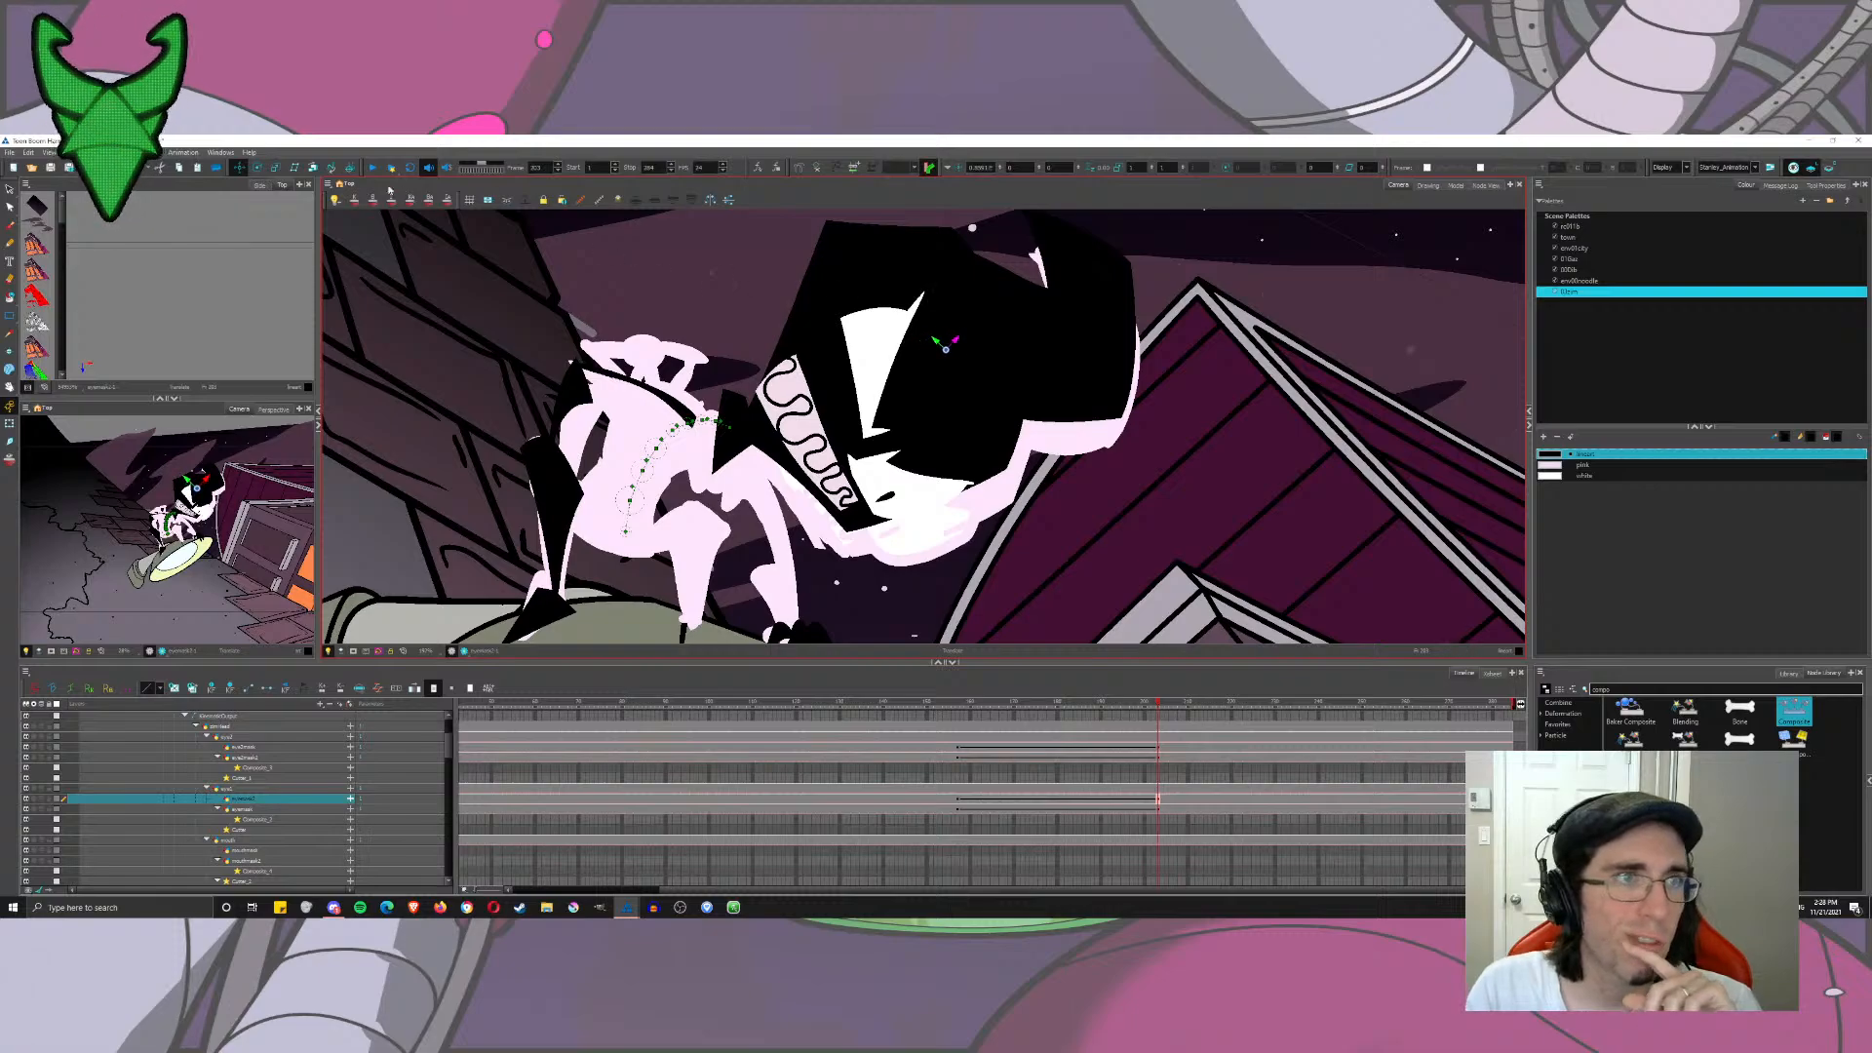
{"action": "left_click", "coordinate": [260, 168]}
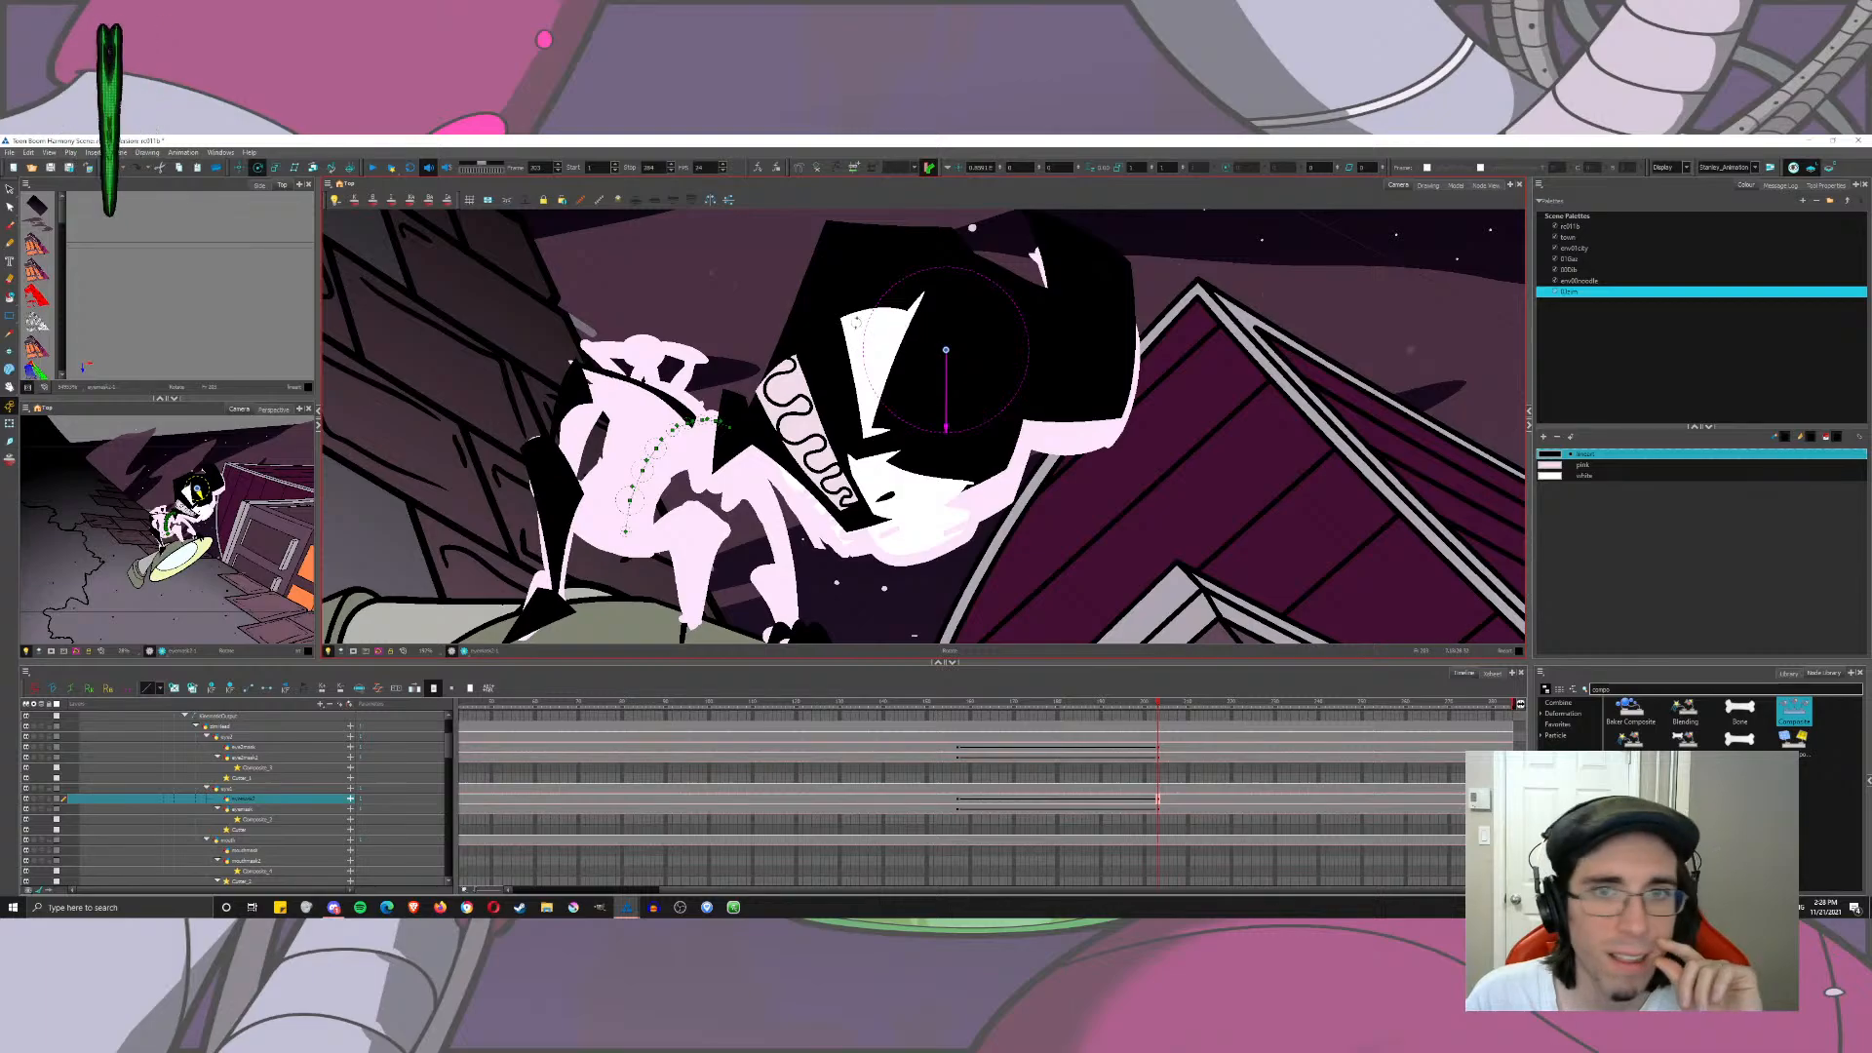
{"action": "left_click_drag", "start_coordinate": [817, 291], "coordinate": [851, 274]}
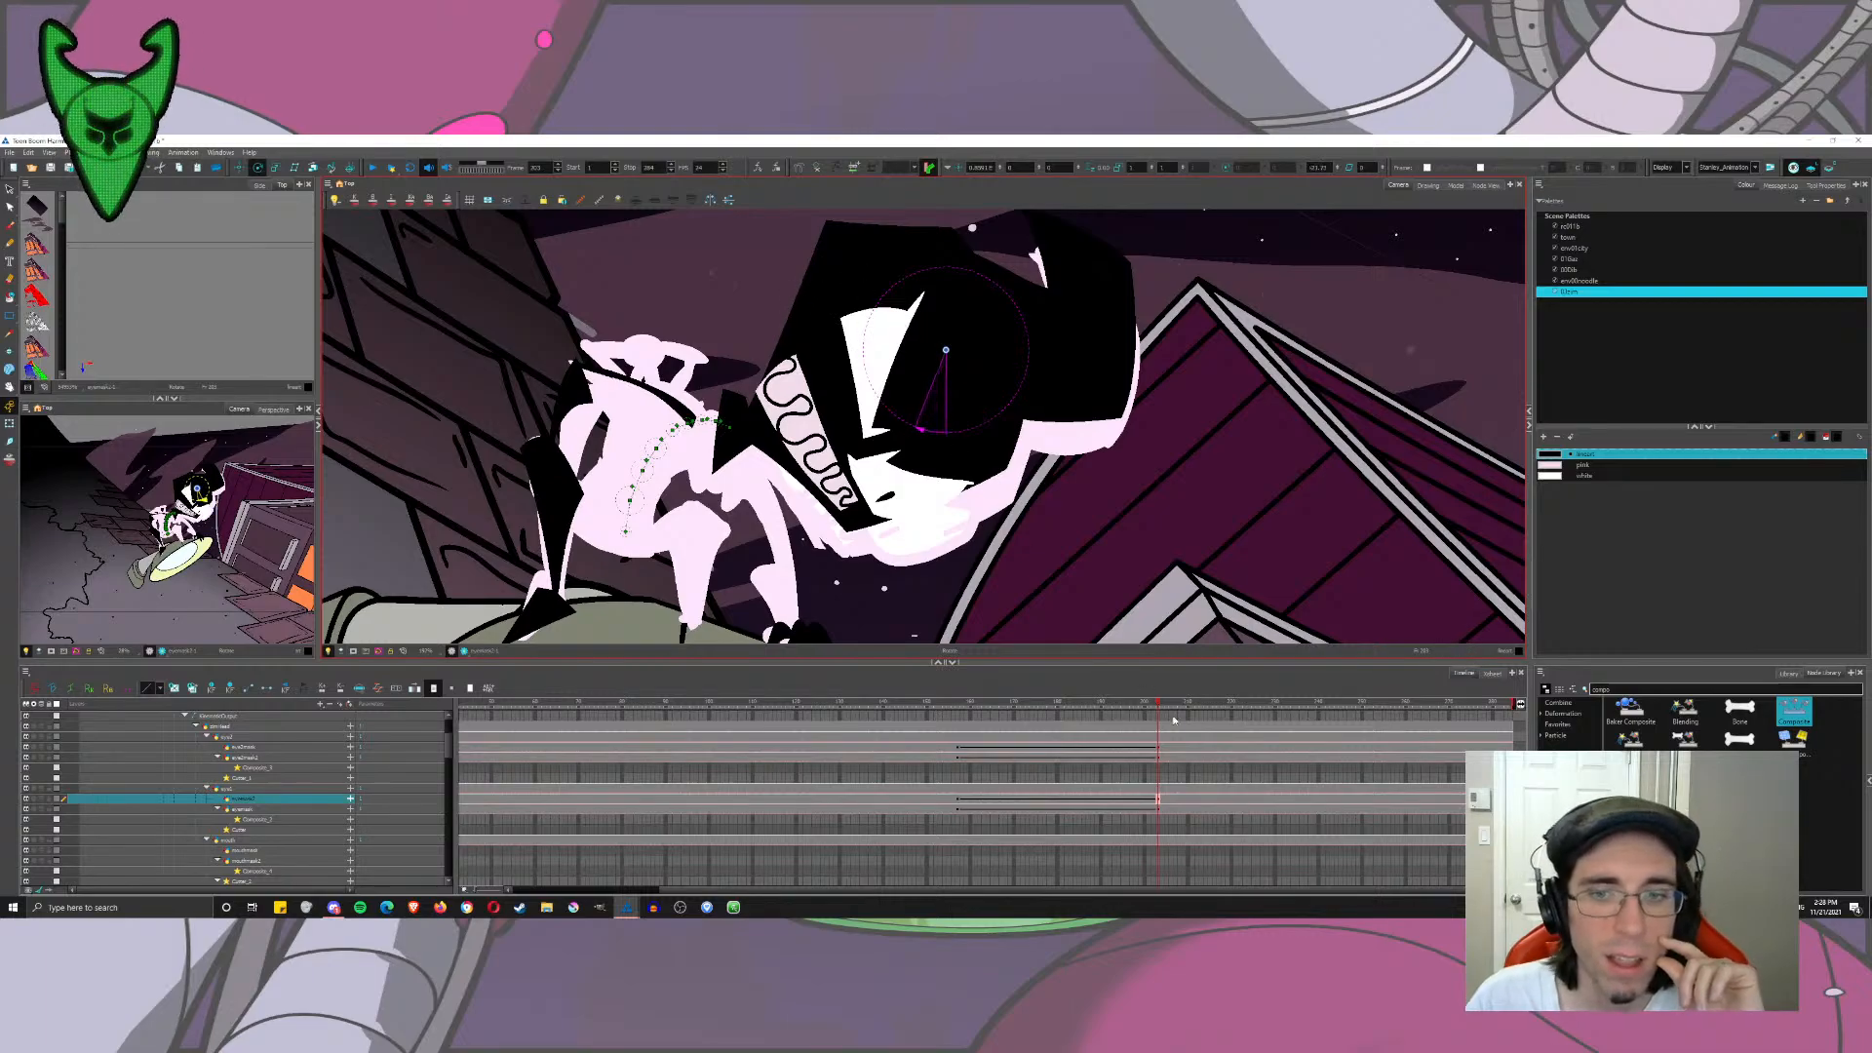
{"action": "mouse_move", "coordinate": [1159, 702]}
{"action": "left_mouse_down"}
{"action": "mouse_move", "coordinate": [991, 726]}
{"action": "mouse_move", "coordinate": [1158, 727]}
{"action": "left_mouse_up"}
{"action": "left_click_drag", "start_coordinate": [820, 325], "coordinate": [866, 287]}
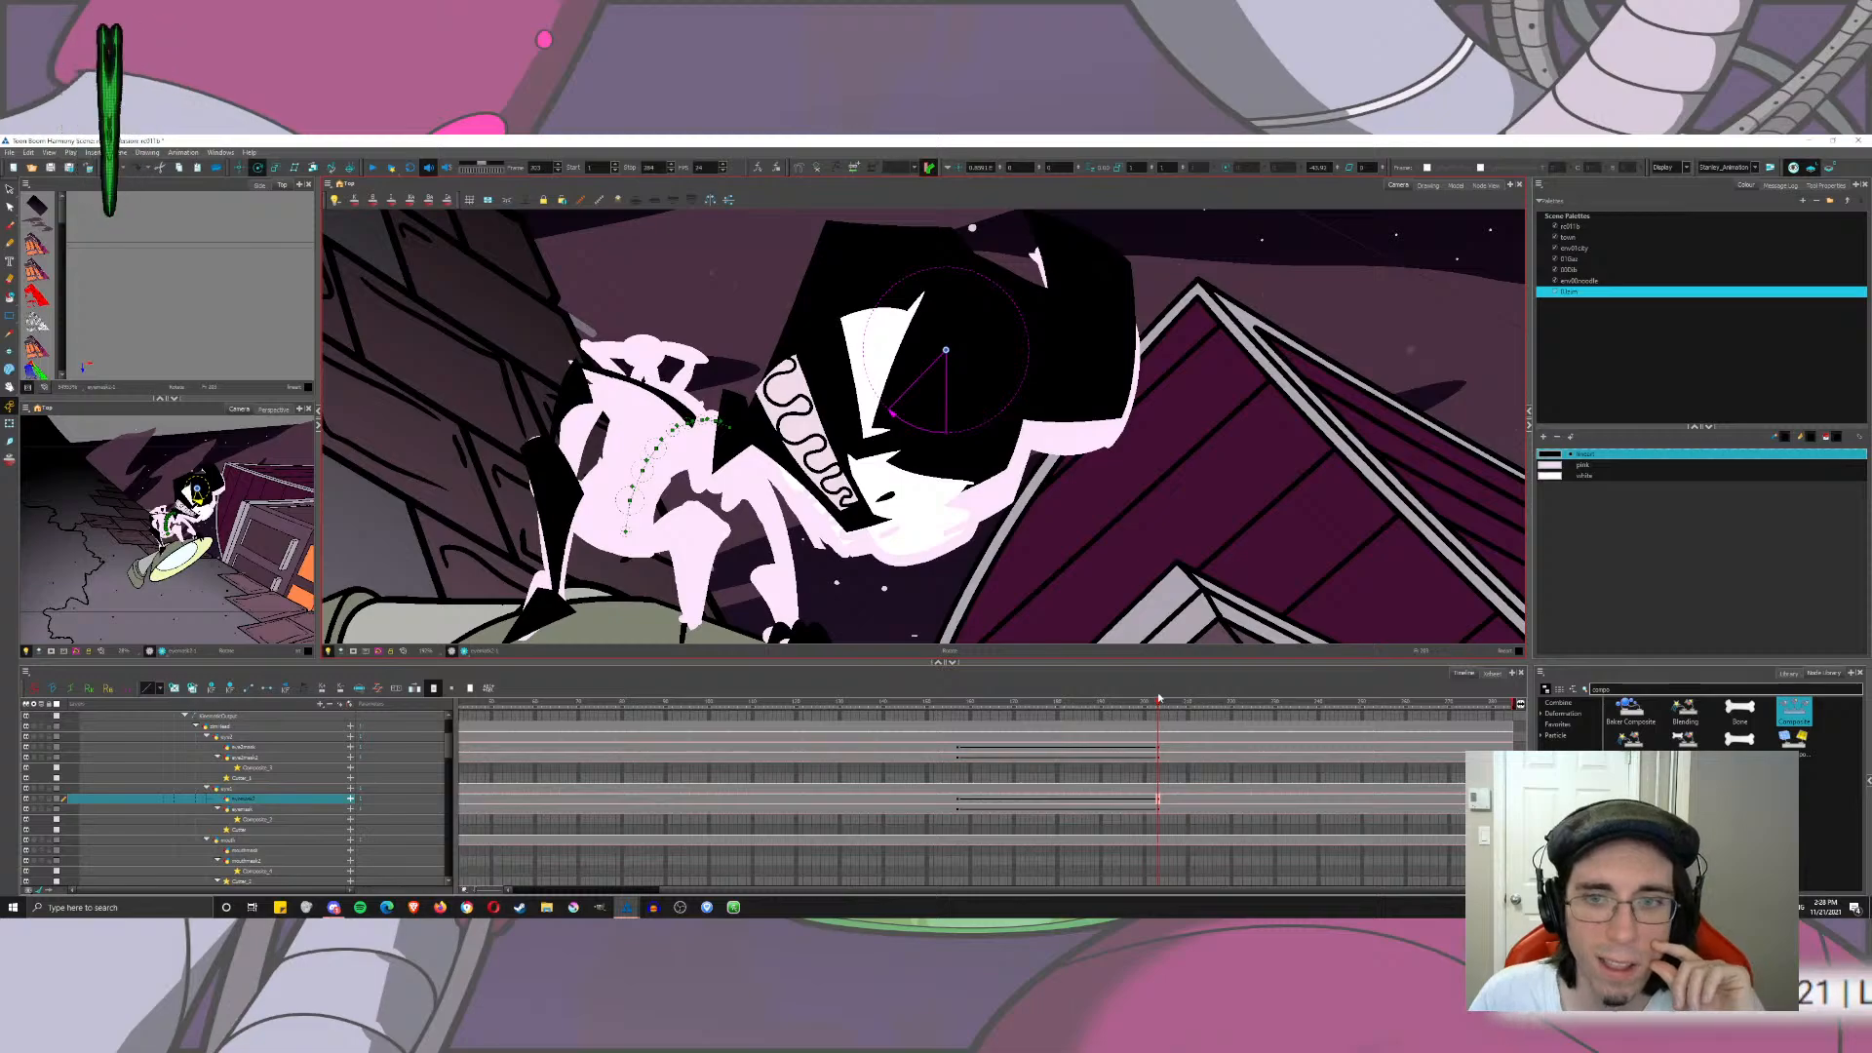
{"action": "left_click_drag", "start_coordinate": [1159, 698], "coordinate": [997, 750]}
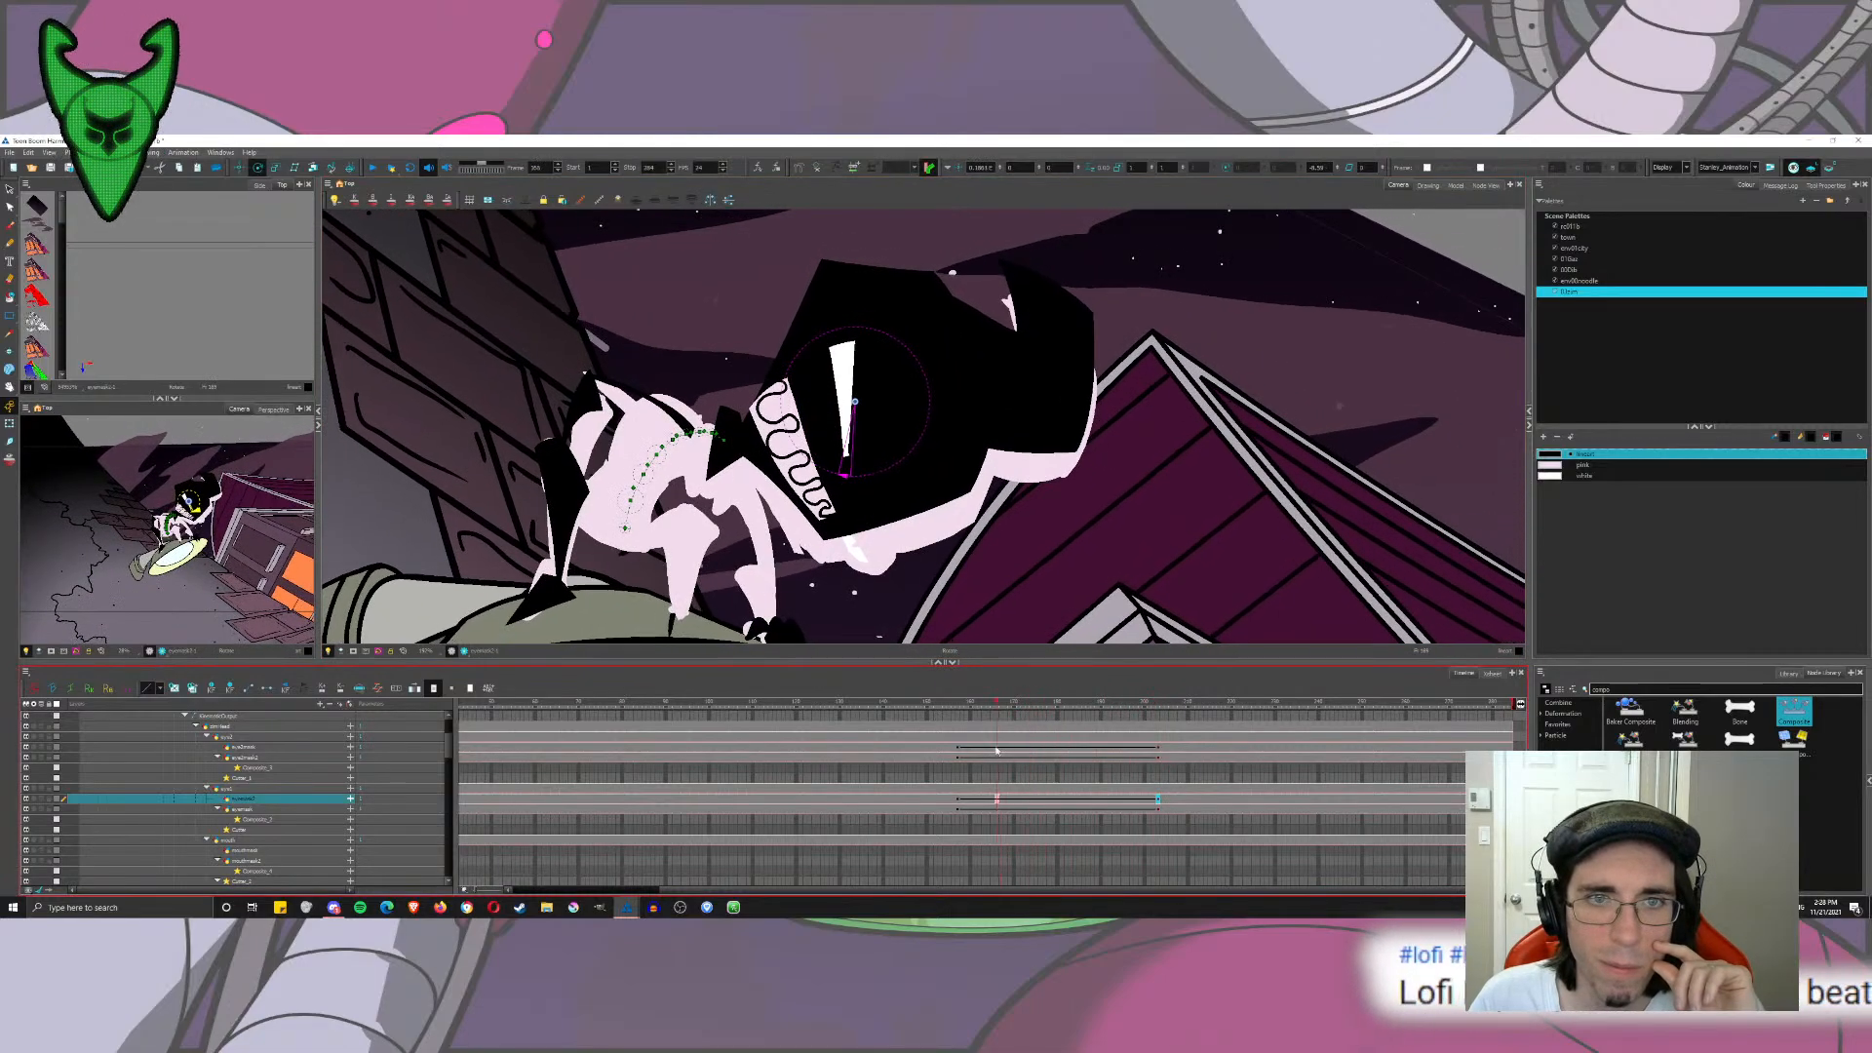
{"action": "left_click", "coordinate": [1148, 757]}
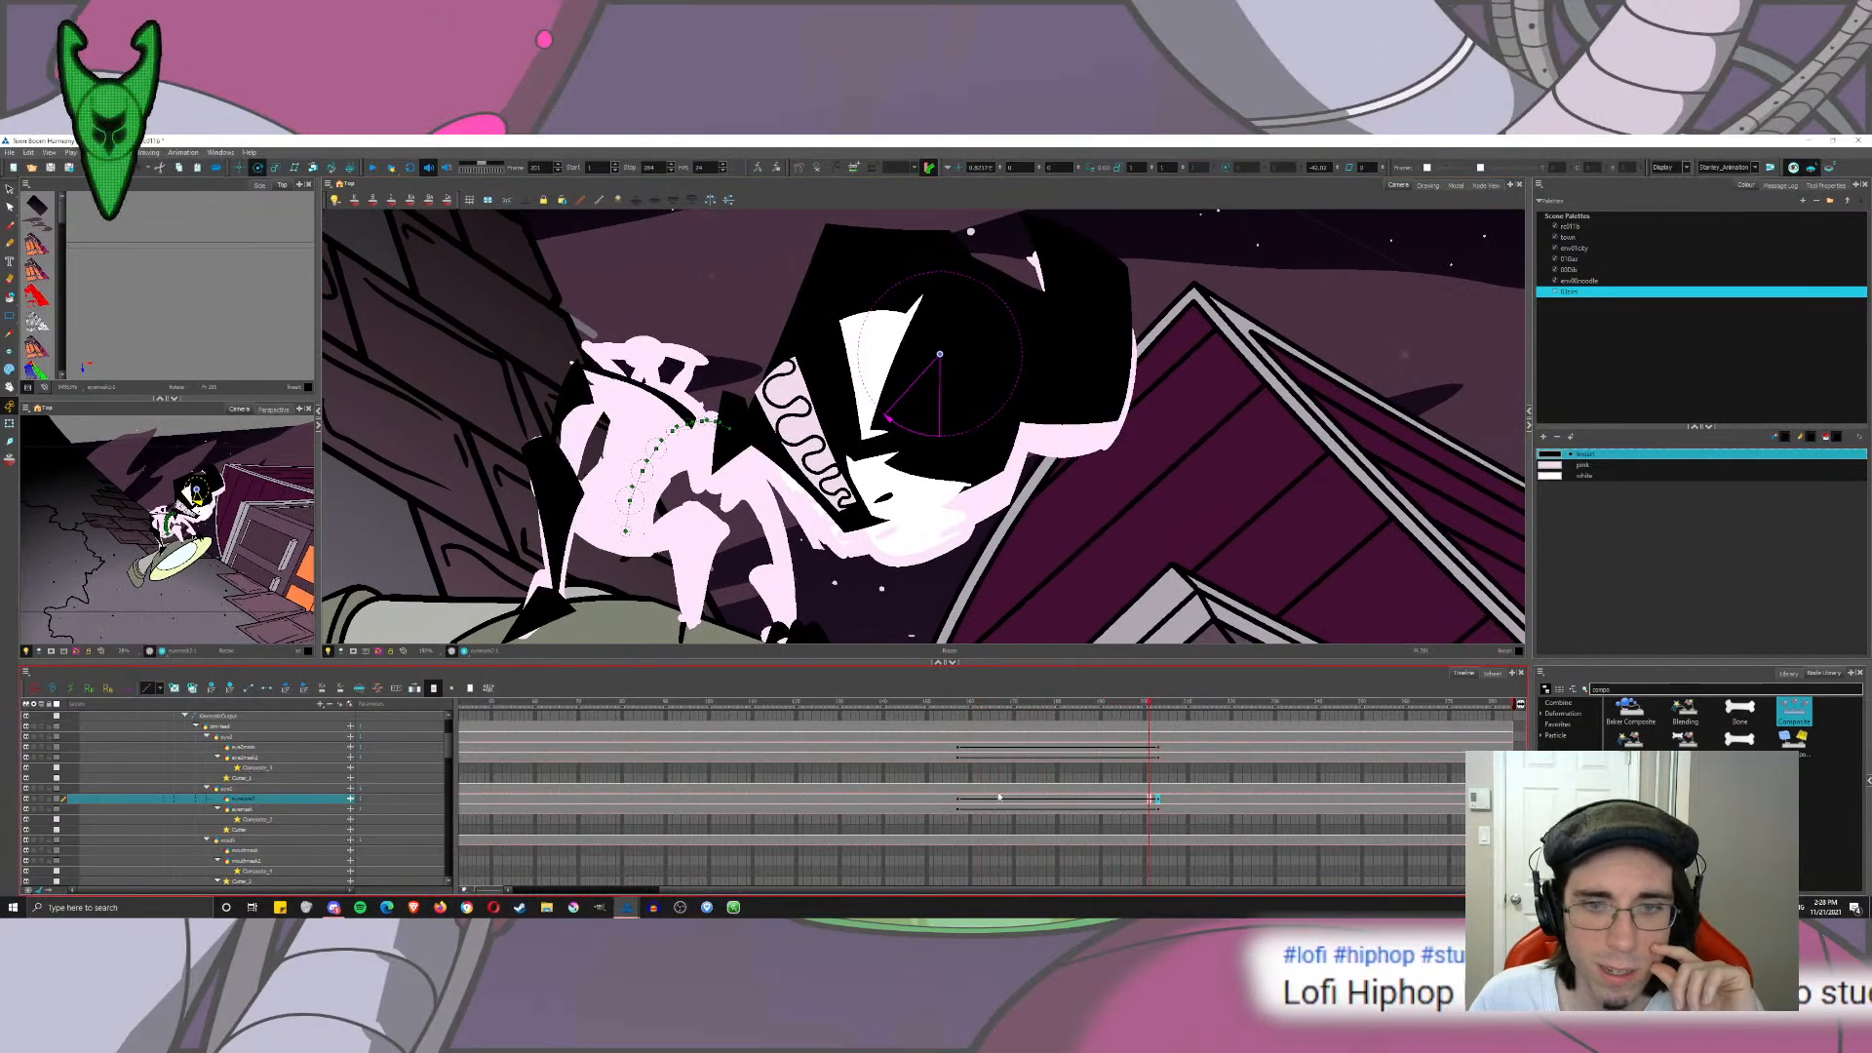
Step: At the later keyframe, move and rotate the second mask toward the teeth until the upper eye is fully uncovered
{"action": "left_click", "coordinate": [956, 808]}
{"action": "left_click", "coordinate": [1158, 809]}
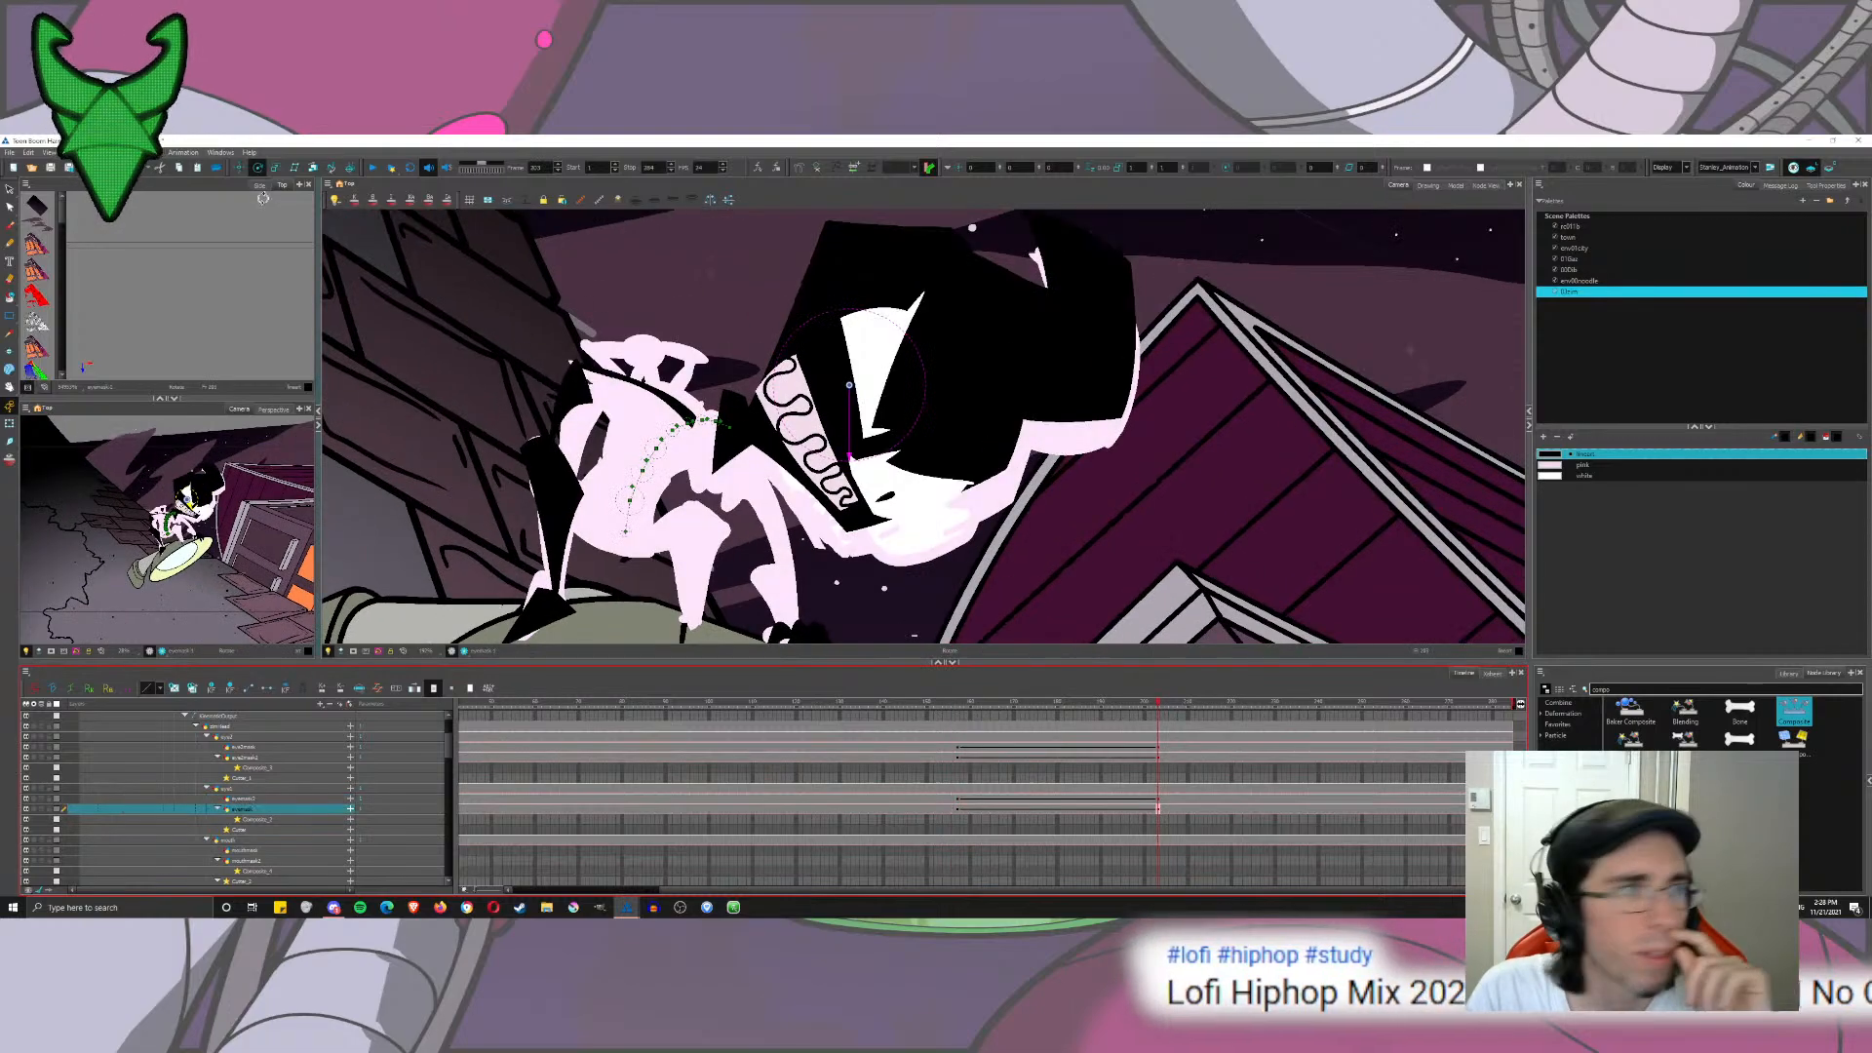
{"action": "left_click", "coordinate": [239, 167]}
{"action": "left_click_drag", "start_coordinate": [659, 302], "coordinate": [614, 326]}
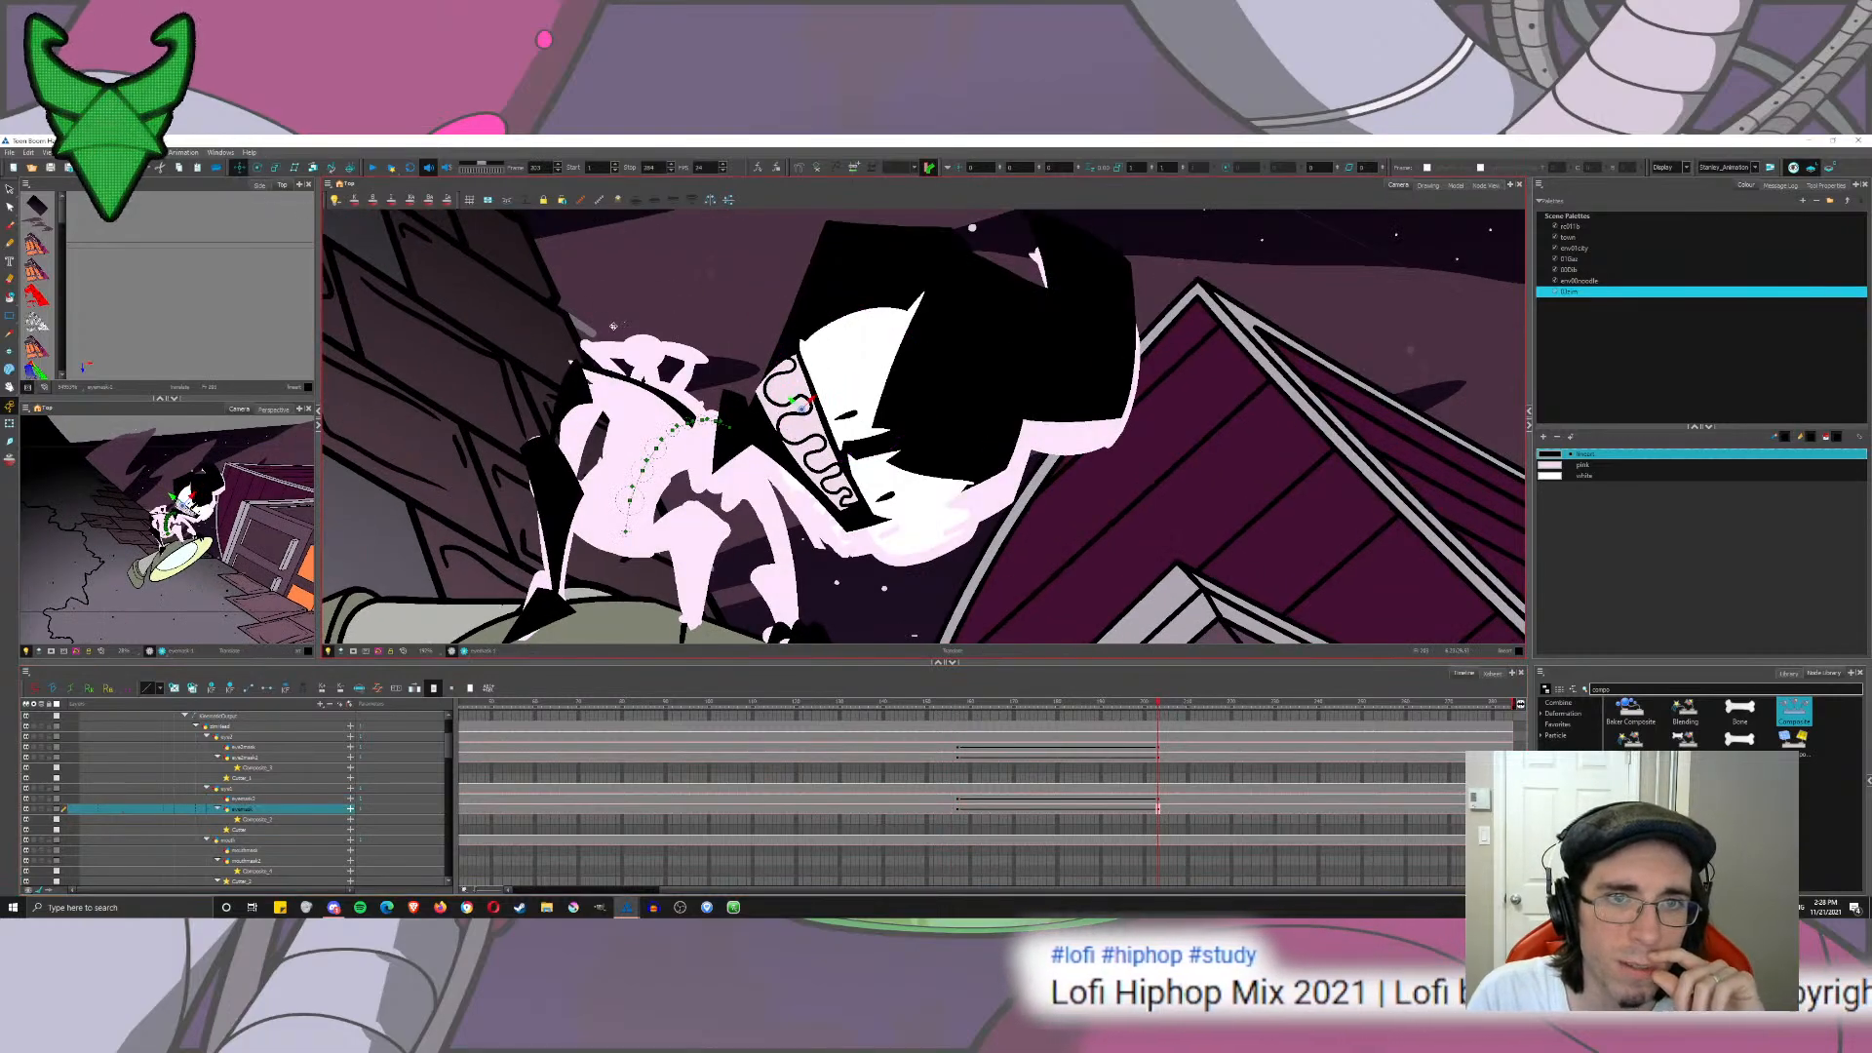
{"action": "left_click", "coordinate": [257, 167]}
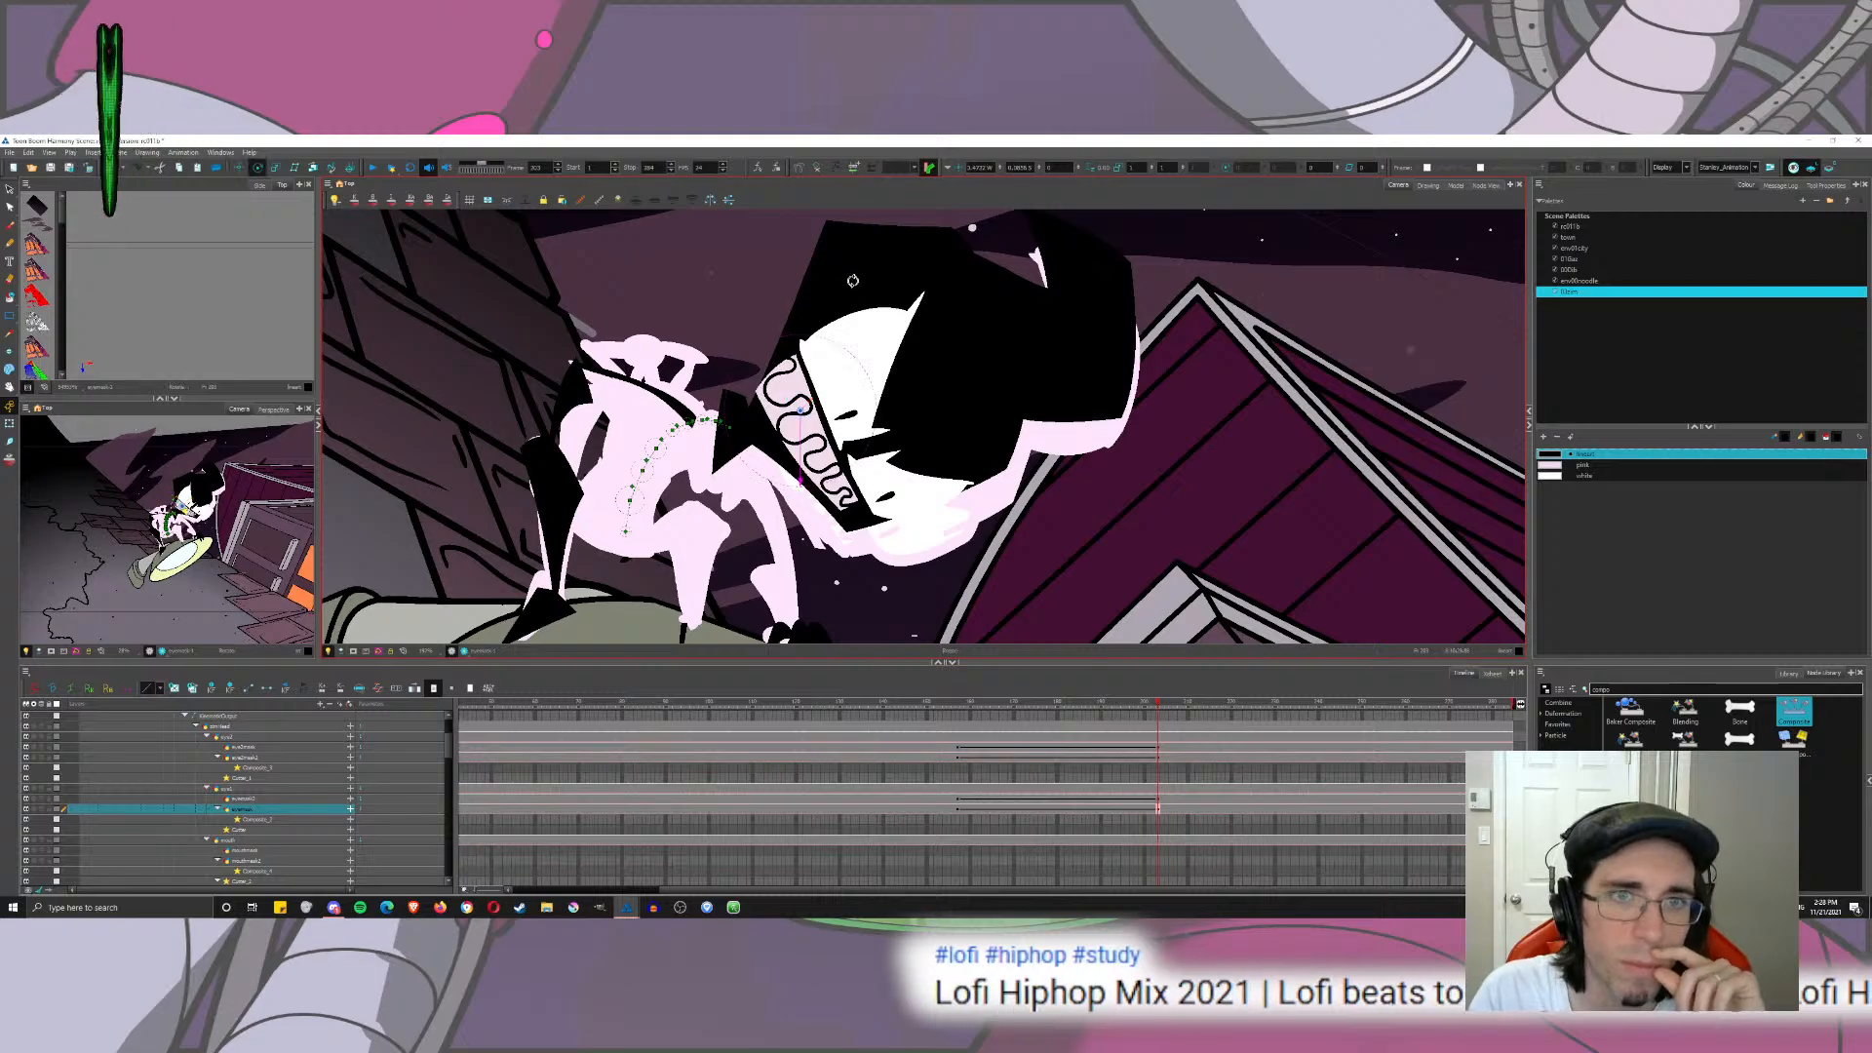
{"action": "left_click", "coordinate": [239, 168]}
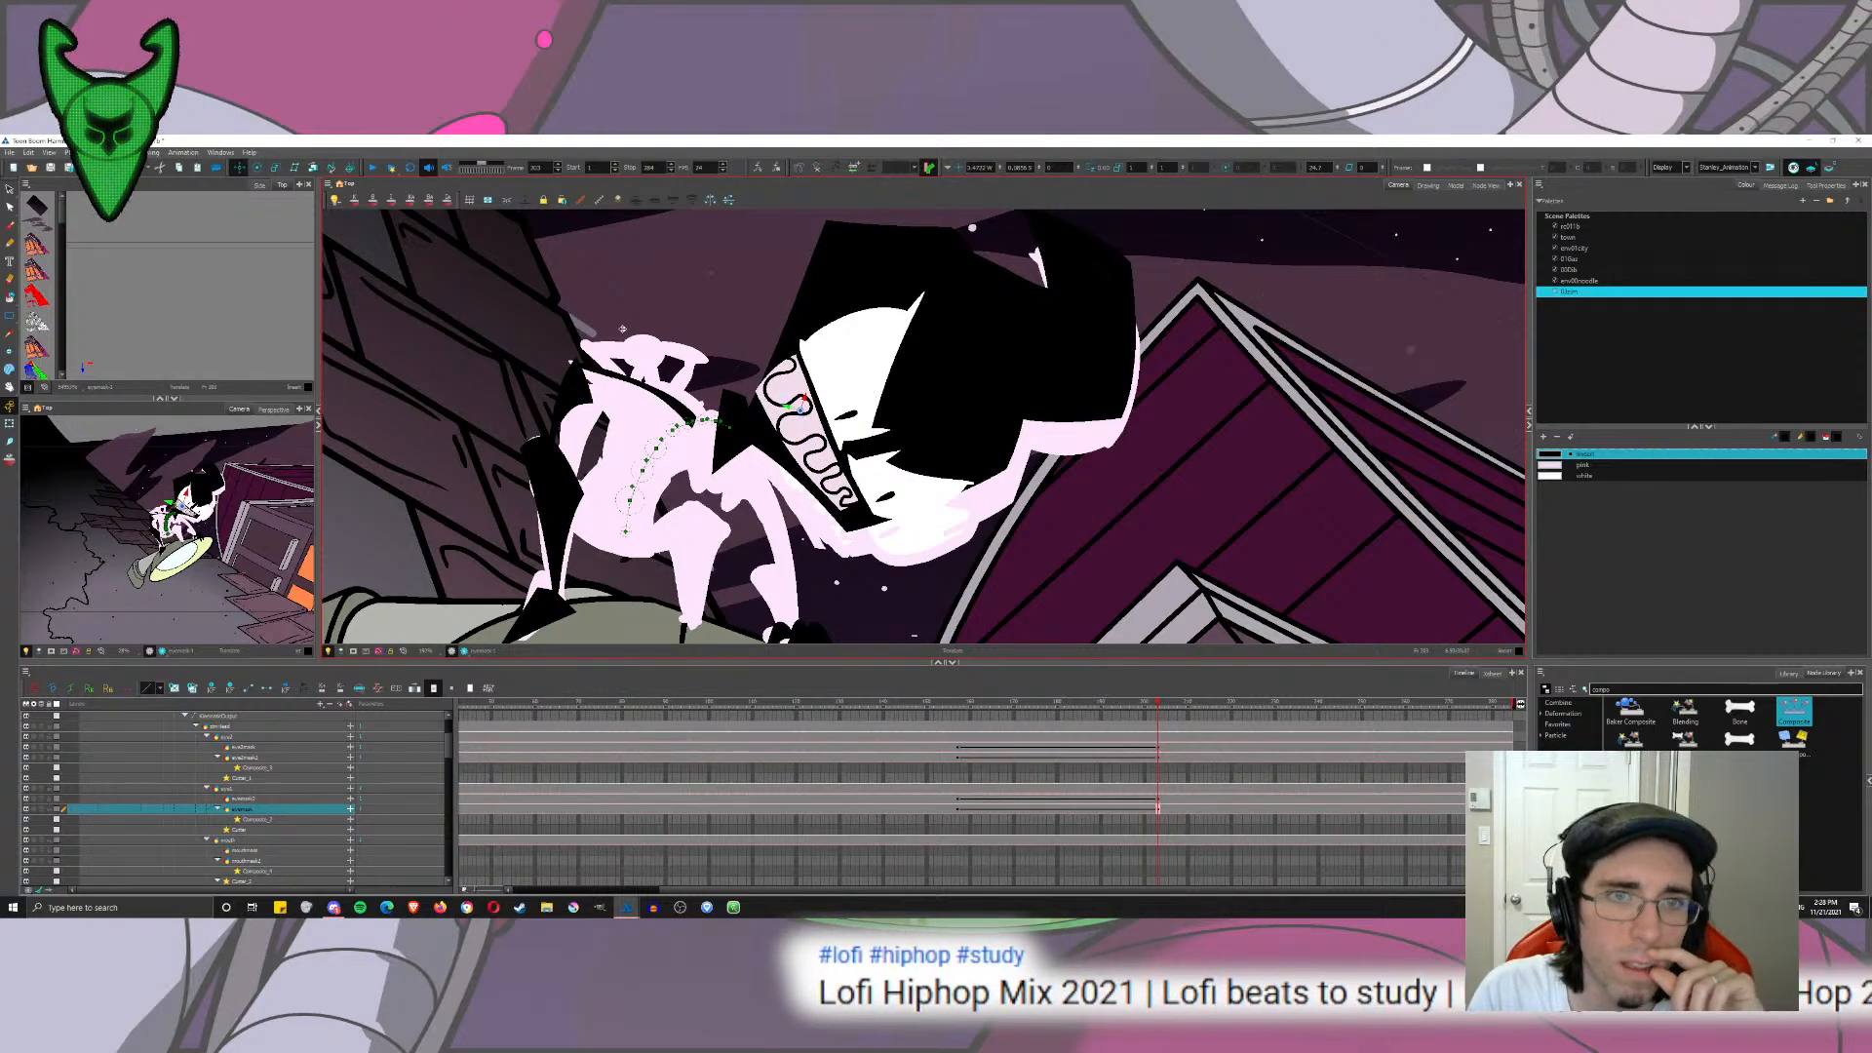
{"action": "left_click_drag", "start_coordinate": [635, 315], "coordinate": [615, 275]}
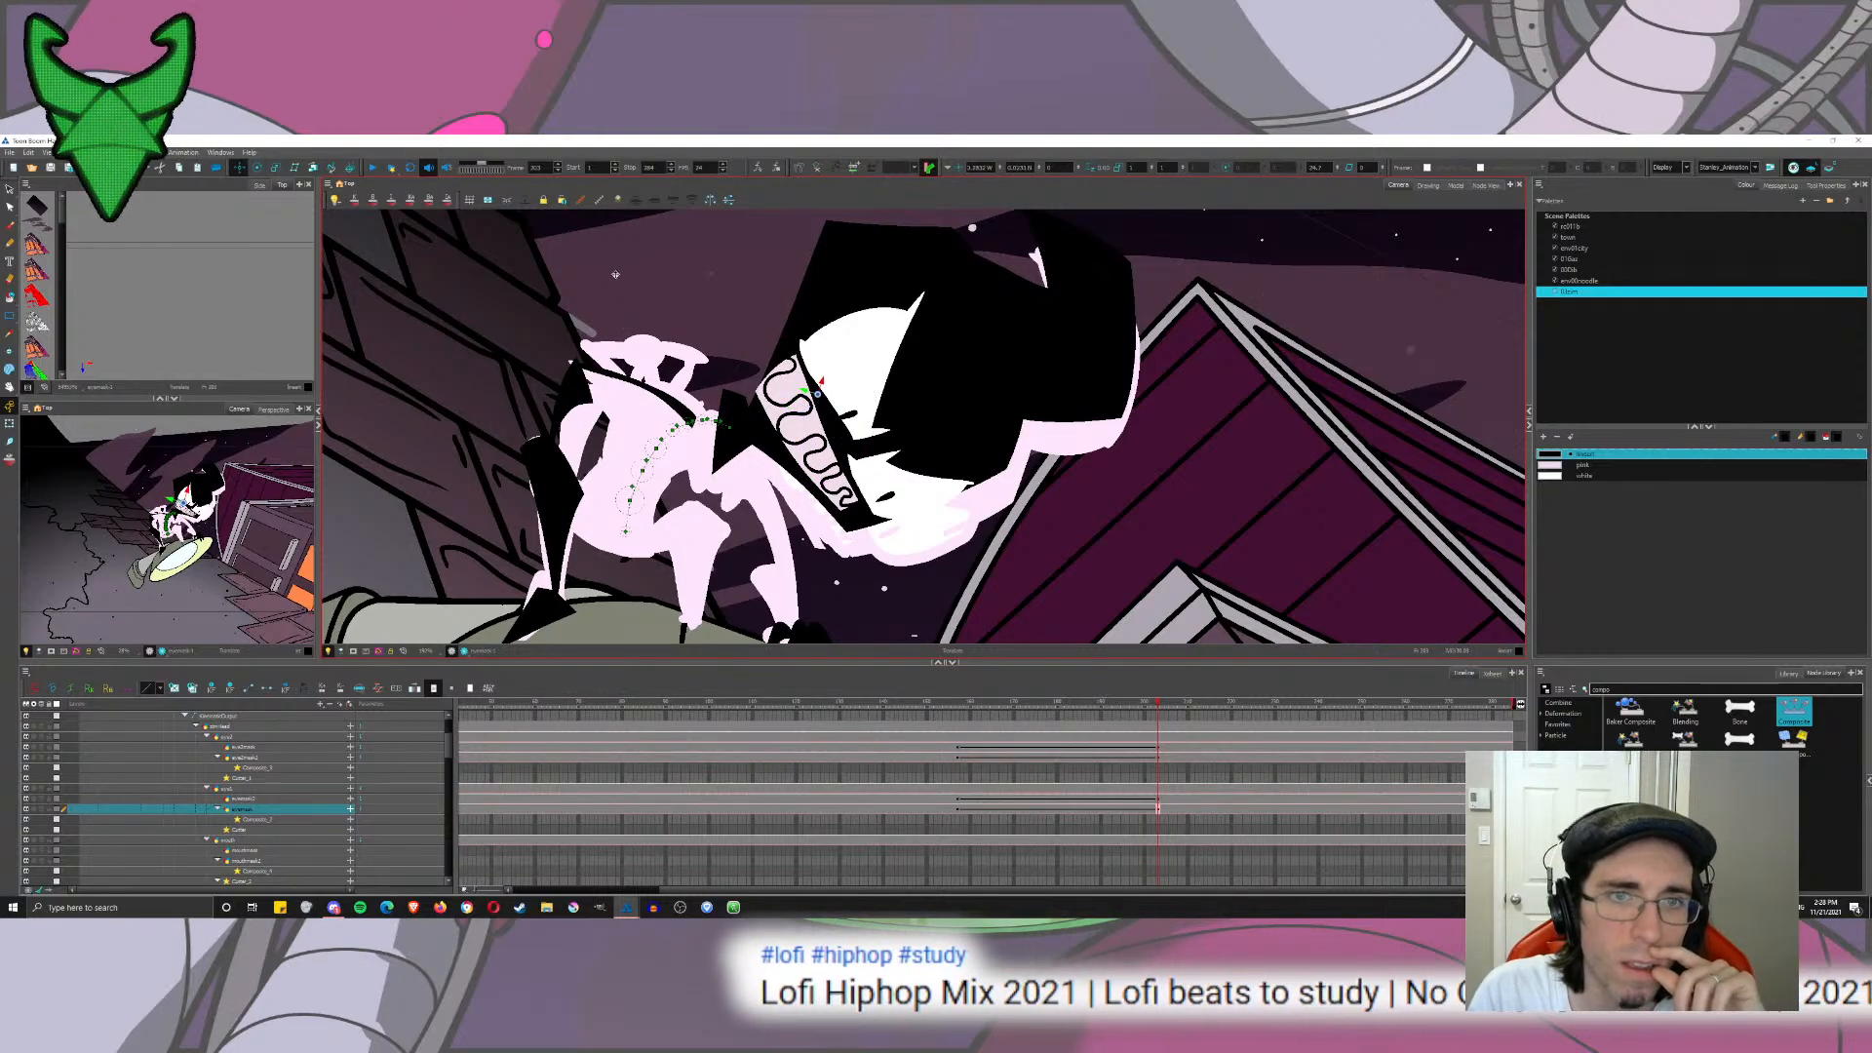
{"action": "left_click", "coordinate": [258, 168]}
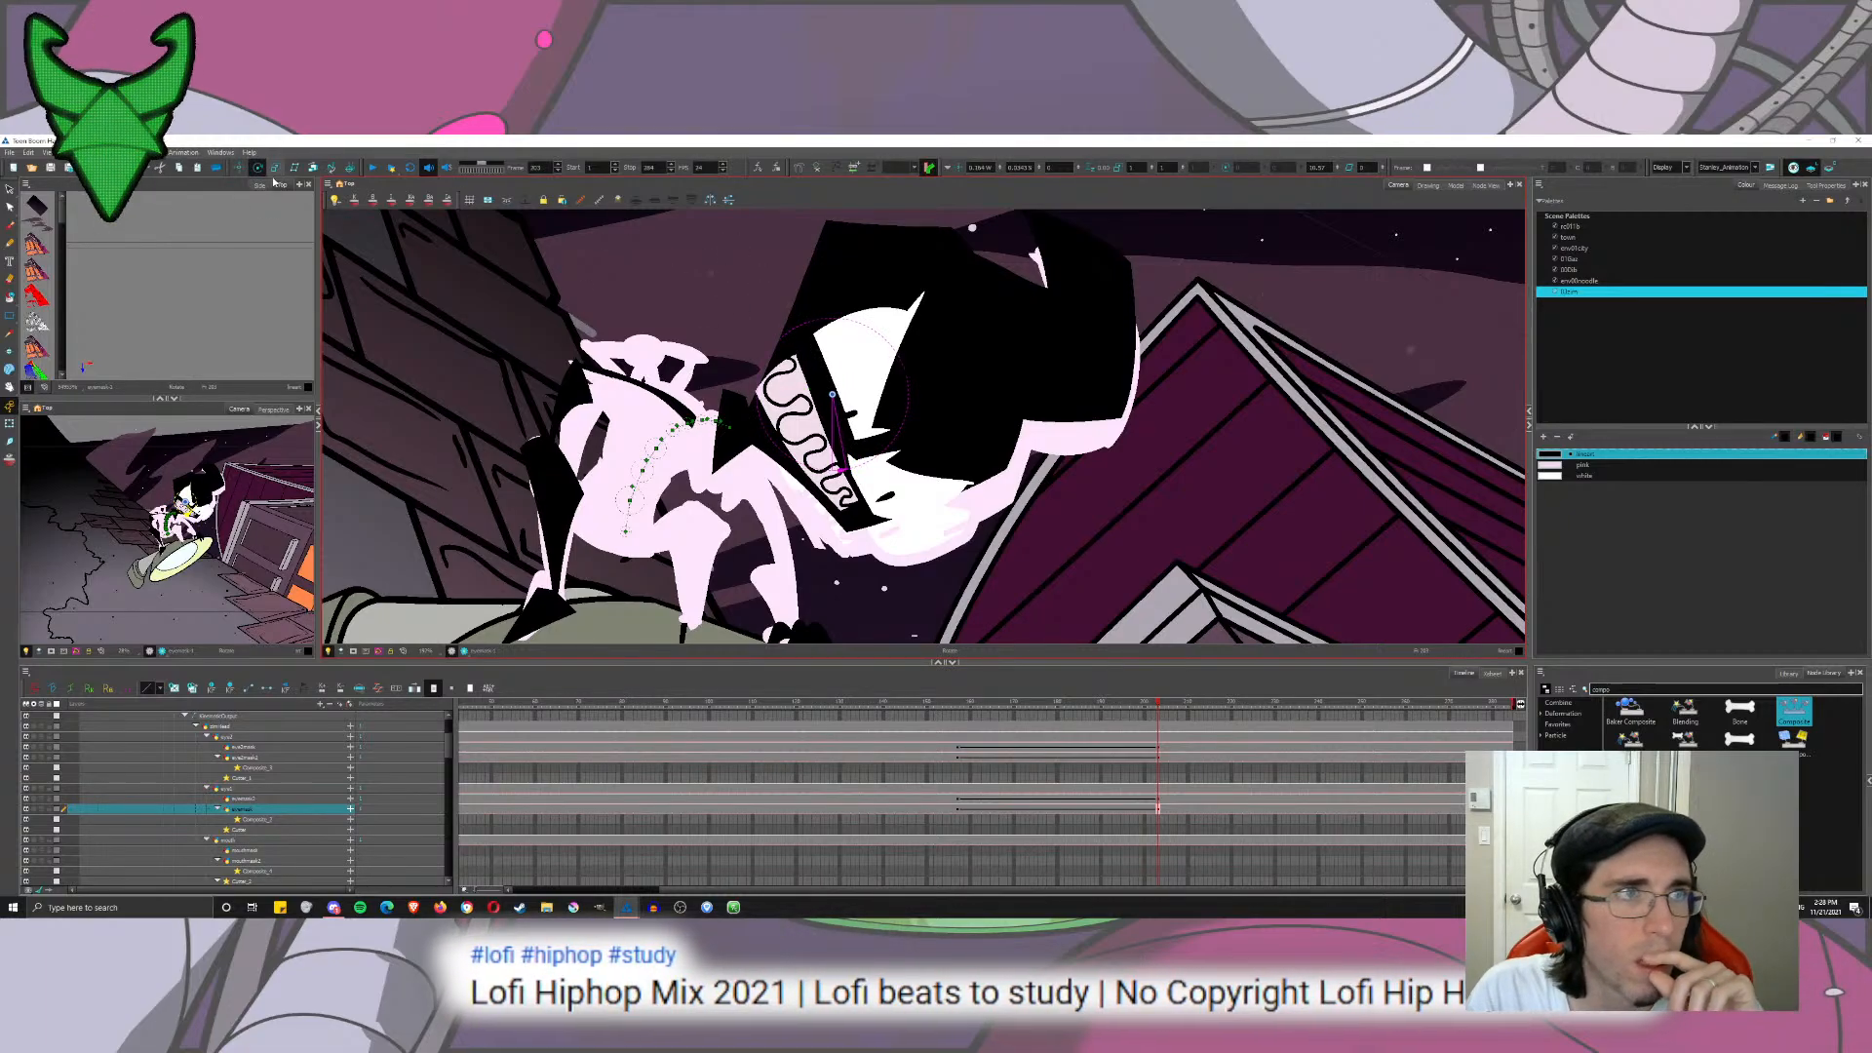
{"action": "left_click", "coordinate": [238, 167]}
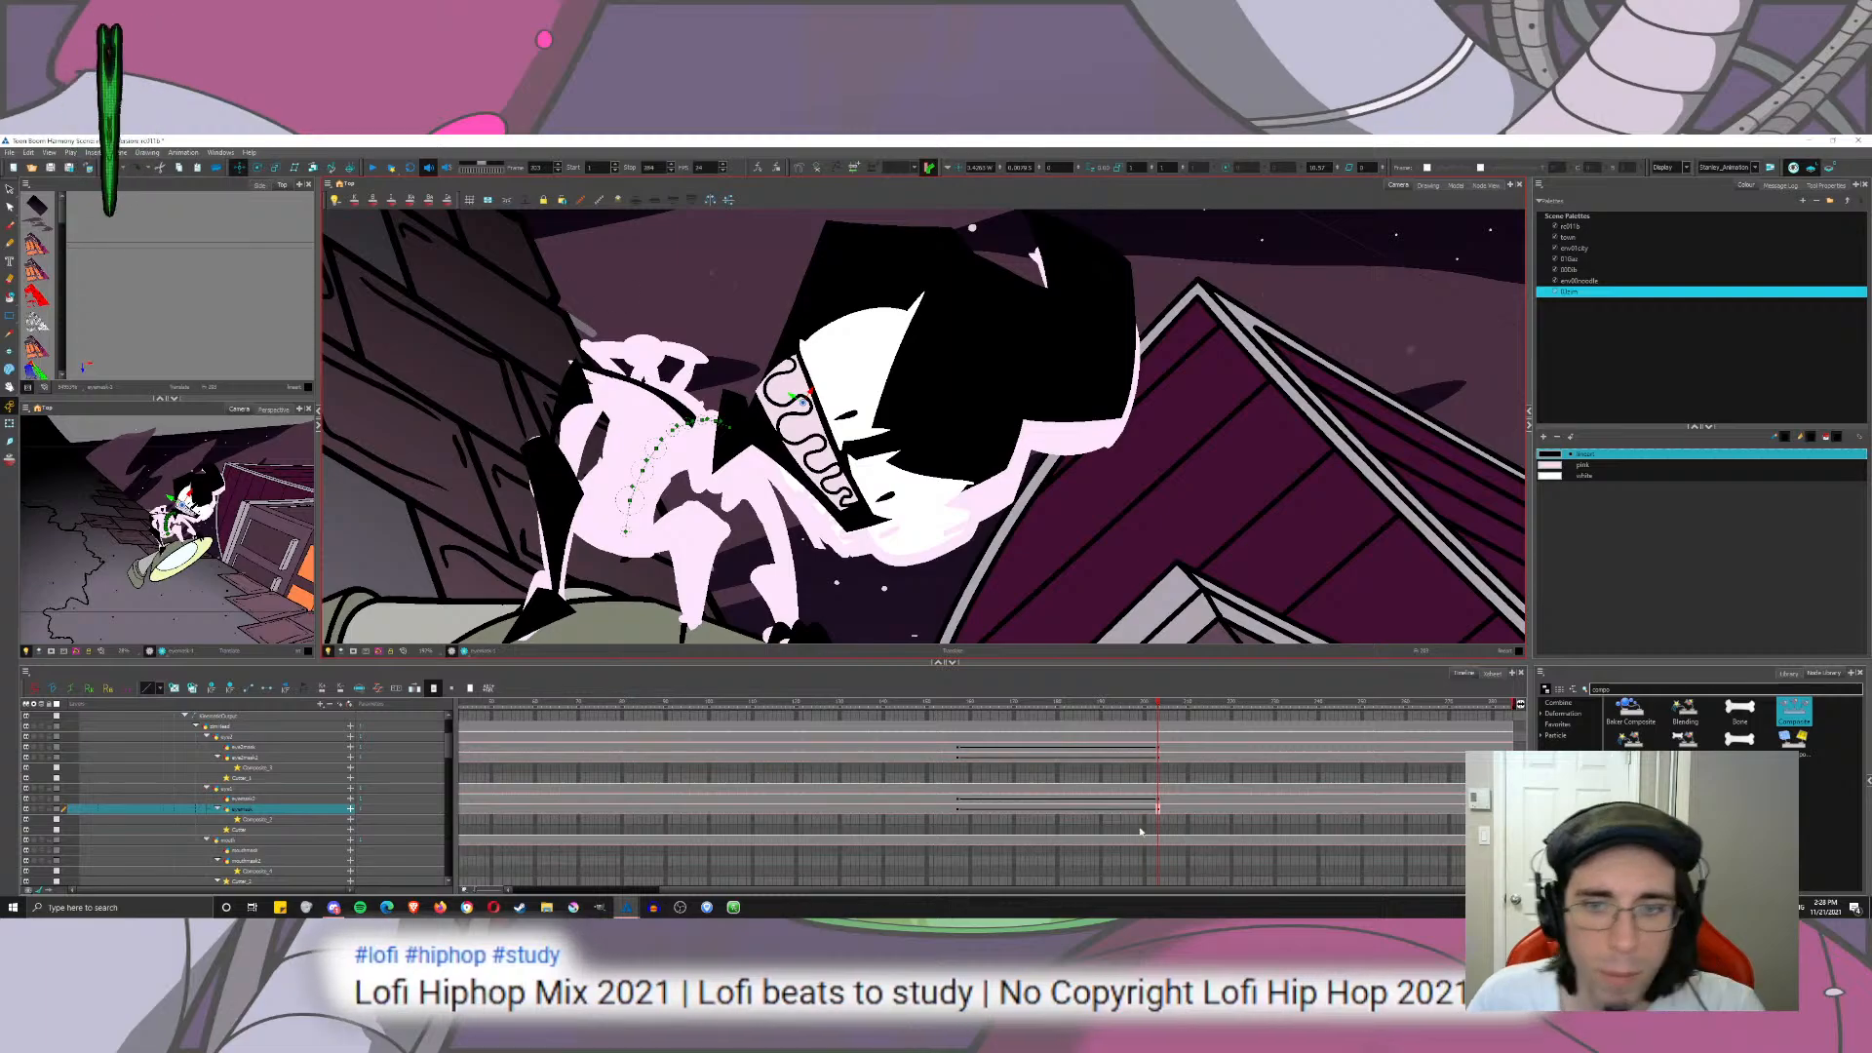
Step: Apply easing to both upper-eye masks at their start and end keyframes using multi-parameter ease
{"action": "left_click", "coordinate": [956, 800]}
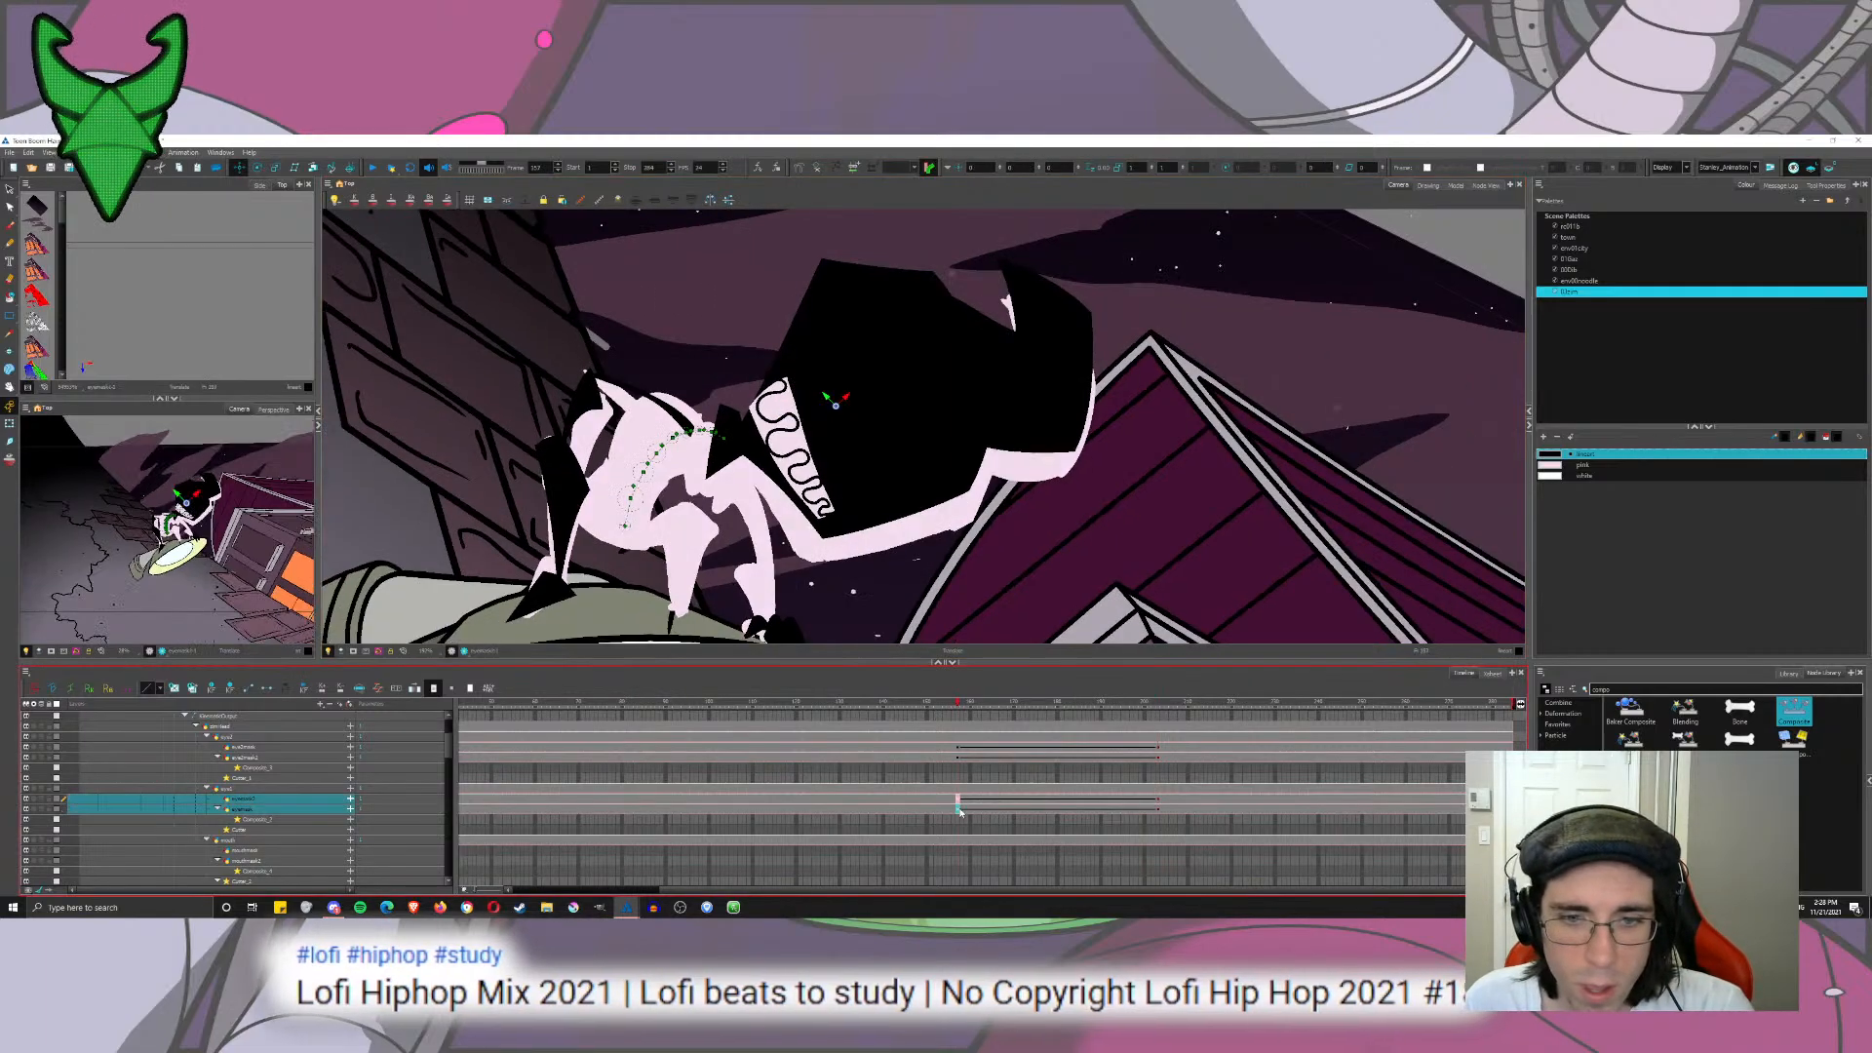
{"action": "left_click", "coordinate": [396, 690]}
{"action": "left_click", "coordinate": [995, 613]}
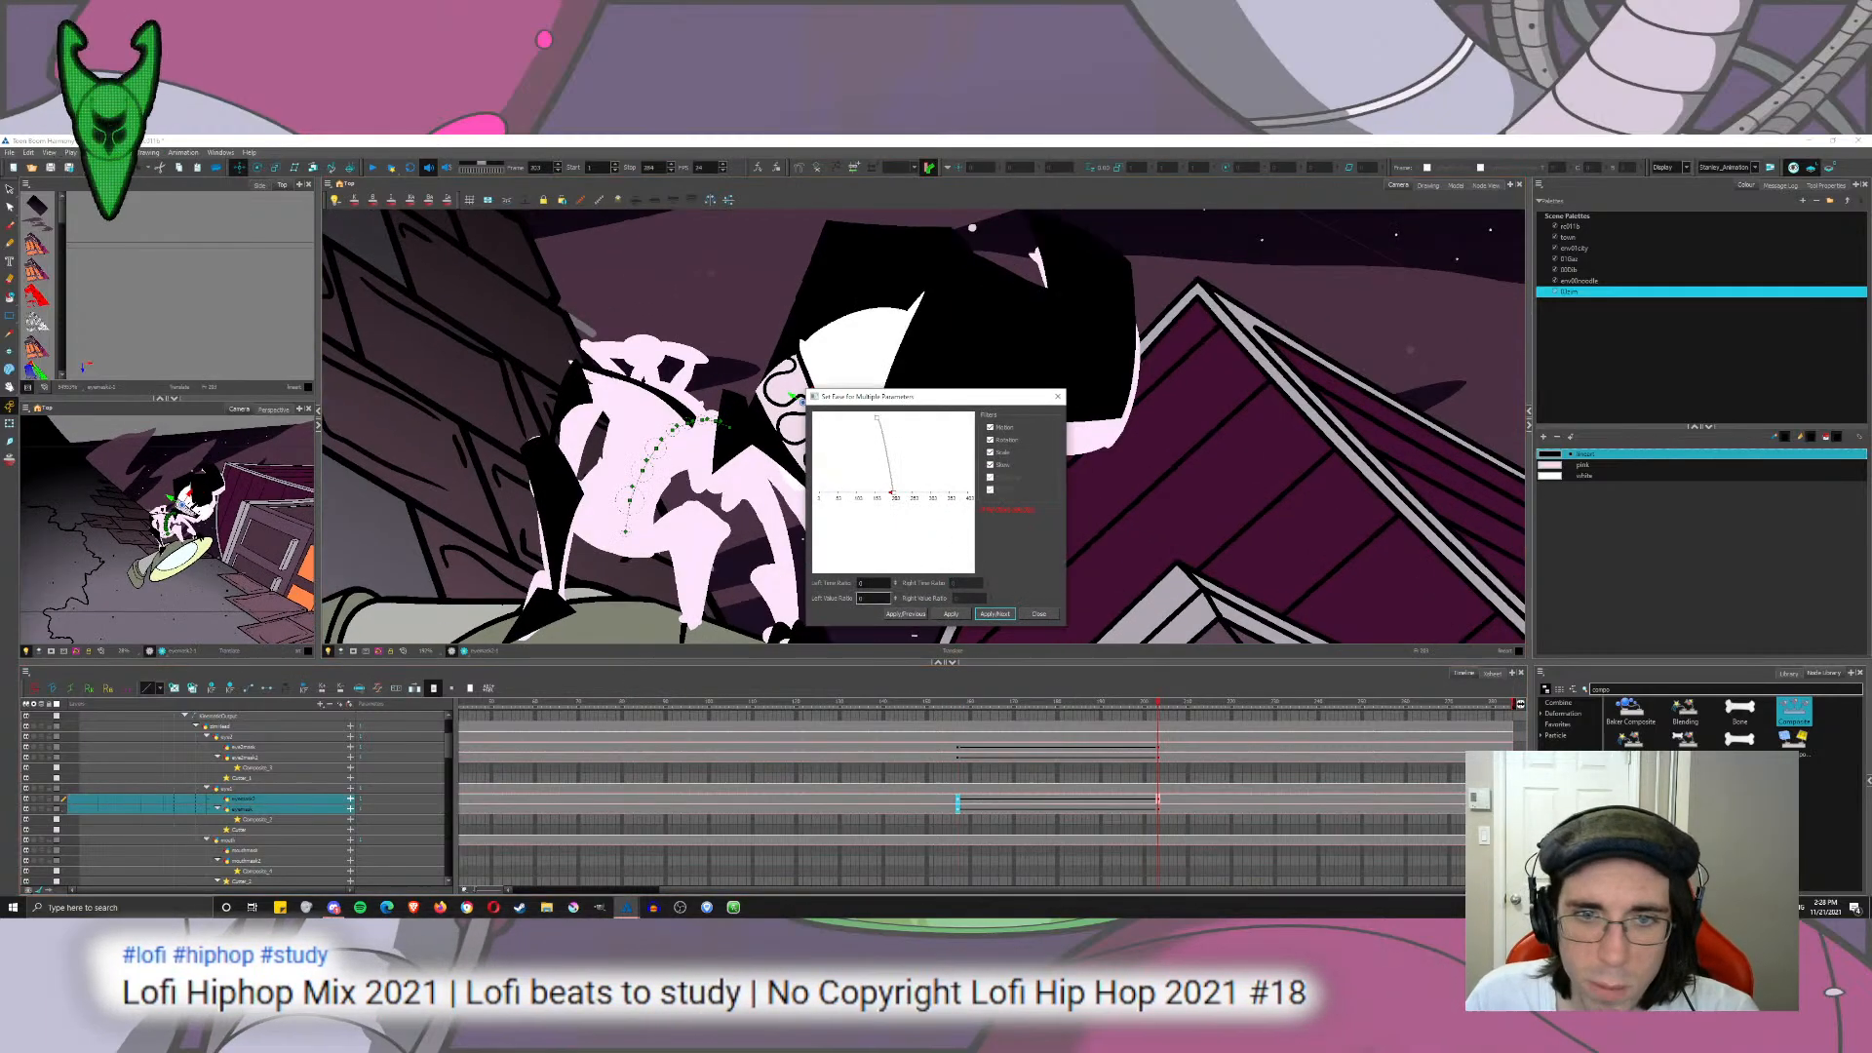
{"action": "left_click", "coordinate": [913, 614]}
{"action": "left_click", "coordinate": [1038, 613]}
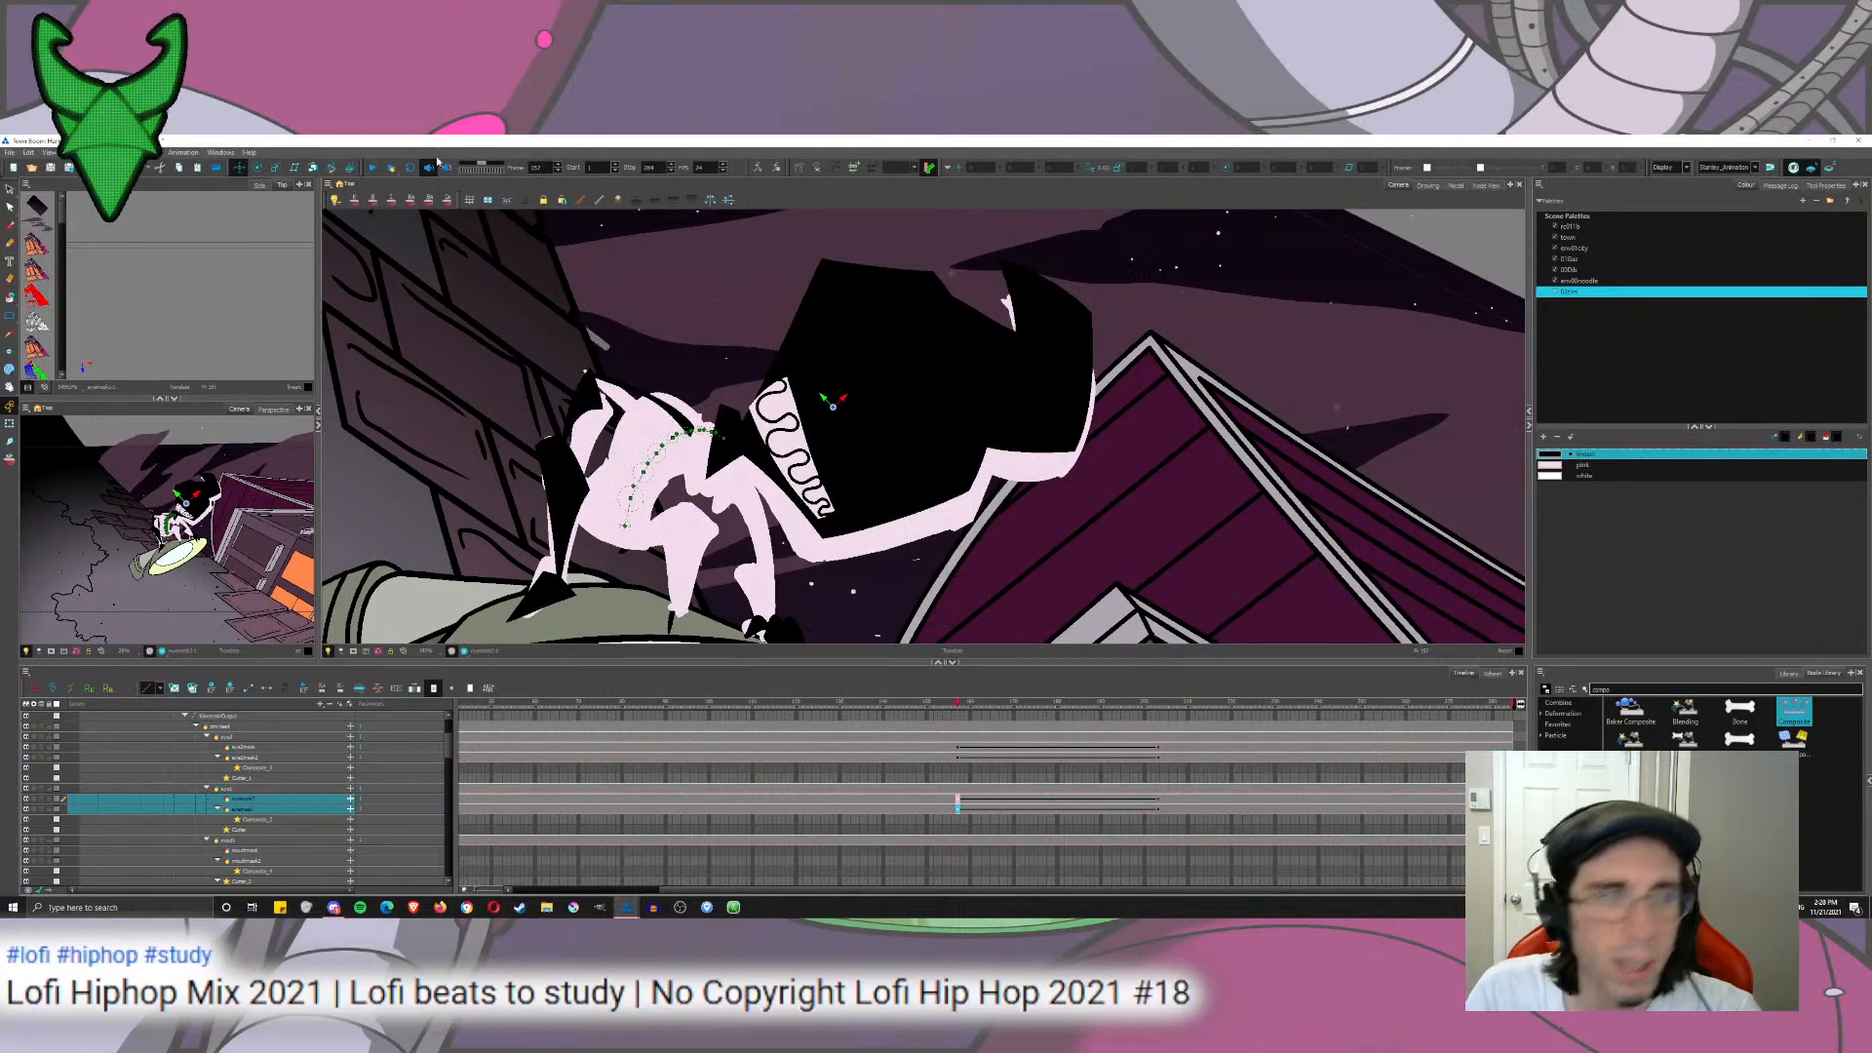
Step: Play back the scene and scrub between the eyes' opening start and end frames to check the mask motion
{"action": "left_click", "coordinate": [374, 167]}
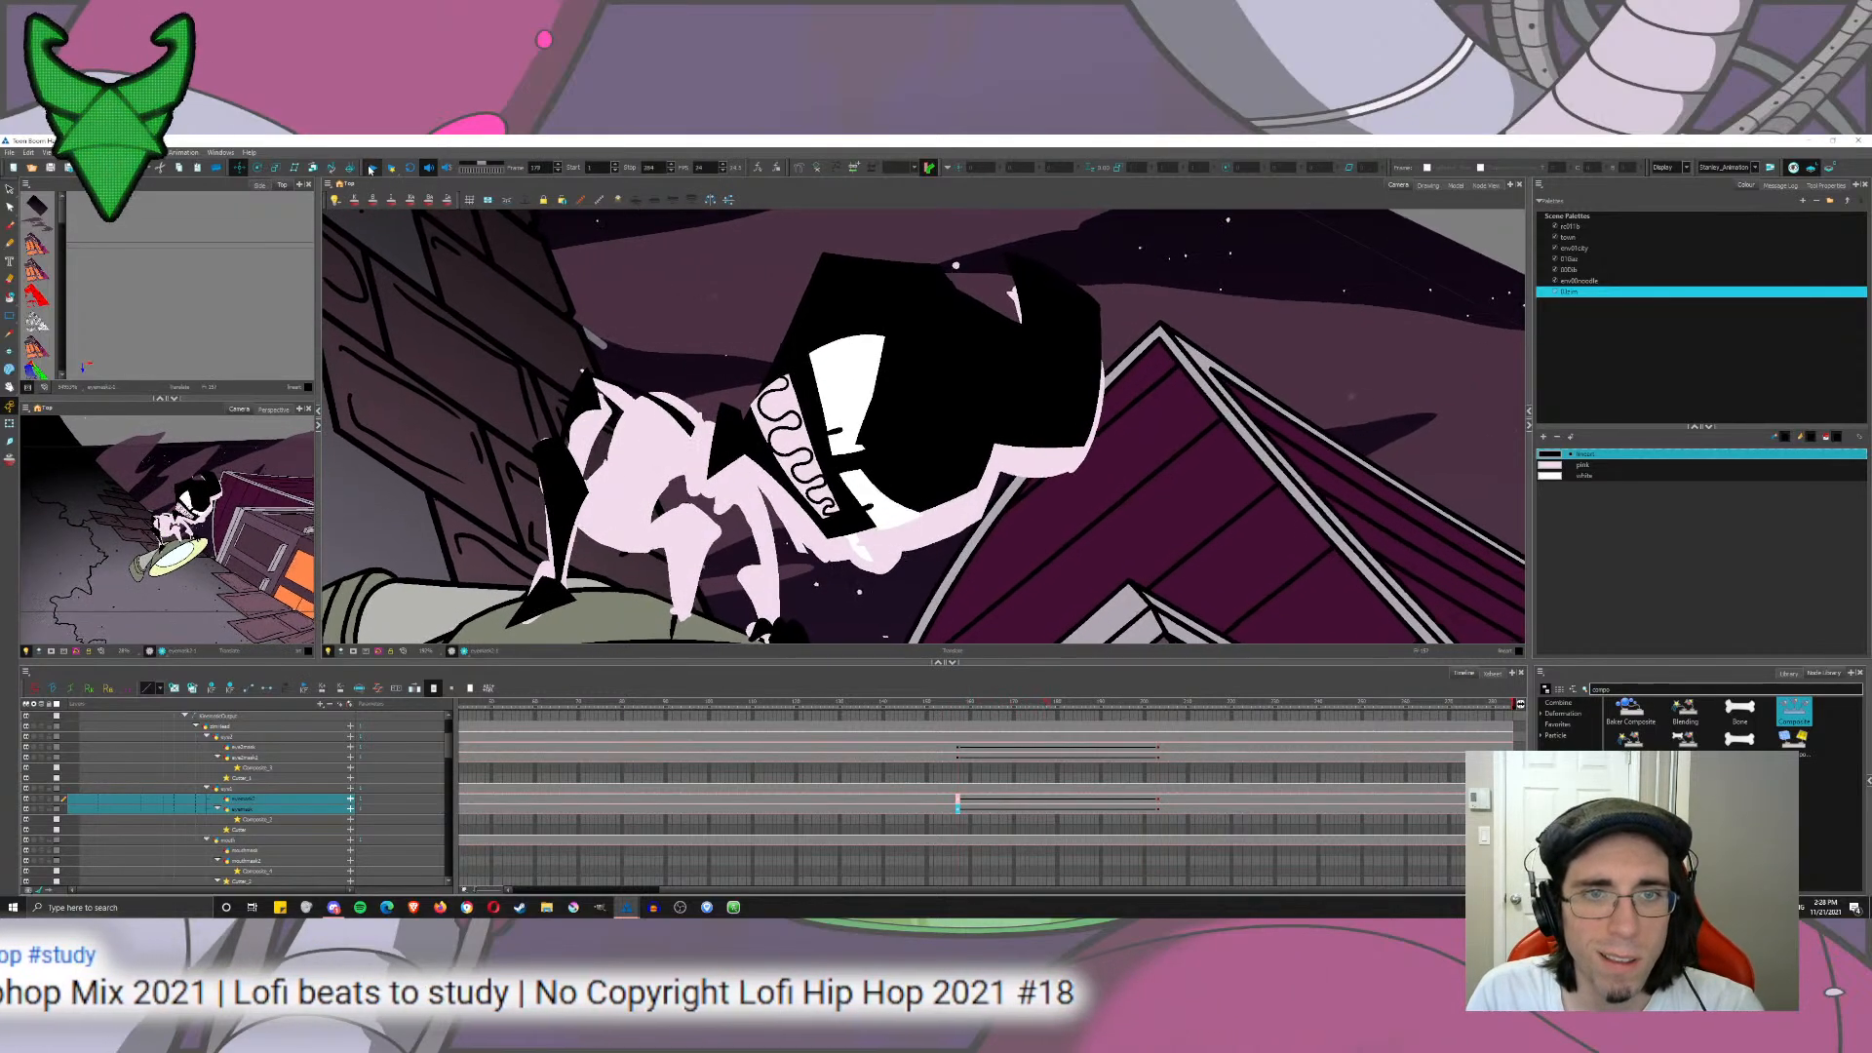
{"action": "left_click", "coordinate": [369, 164]}
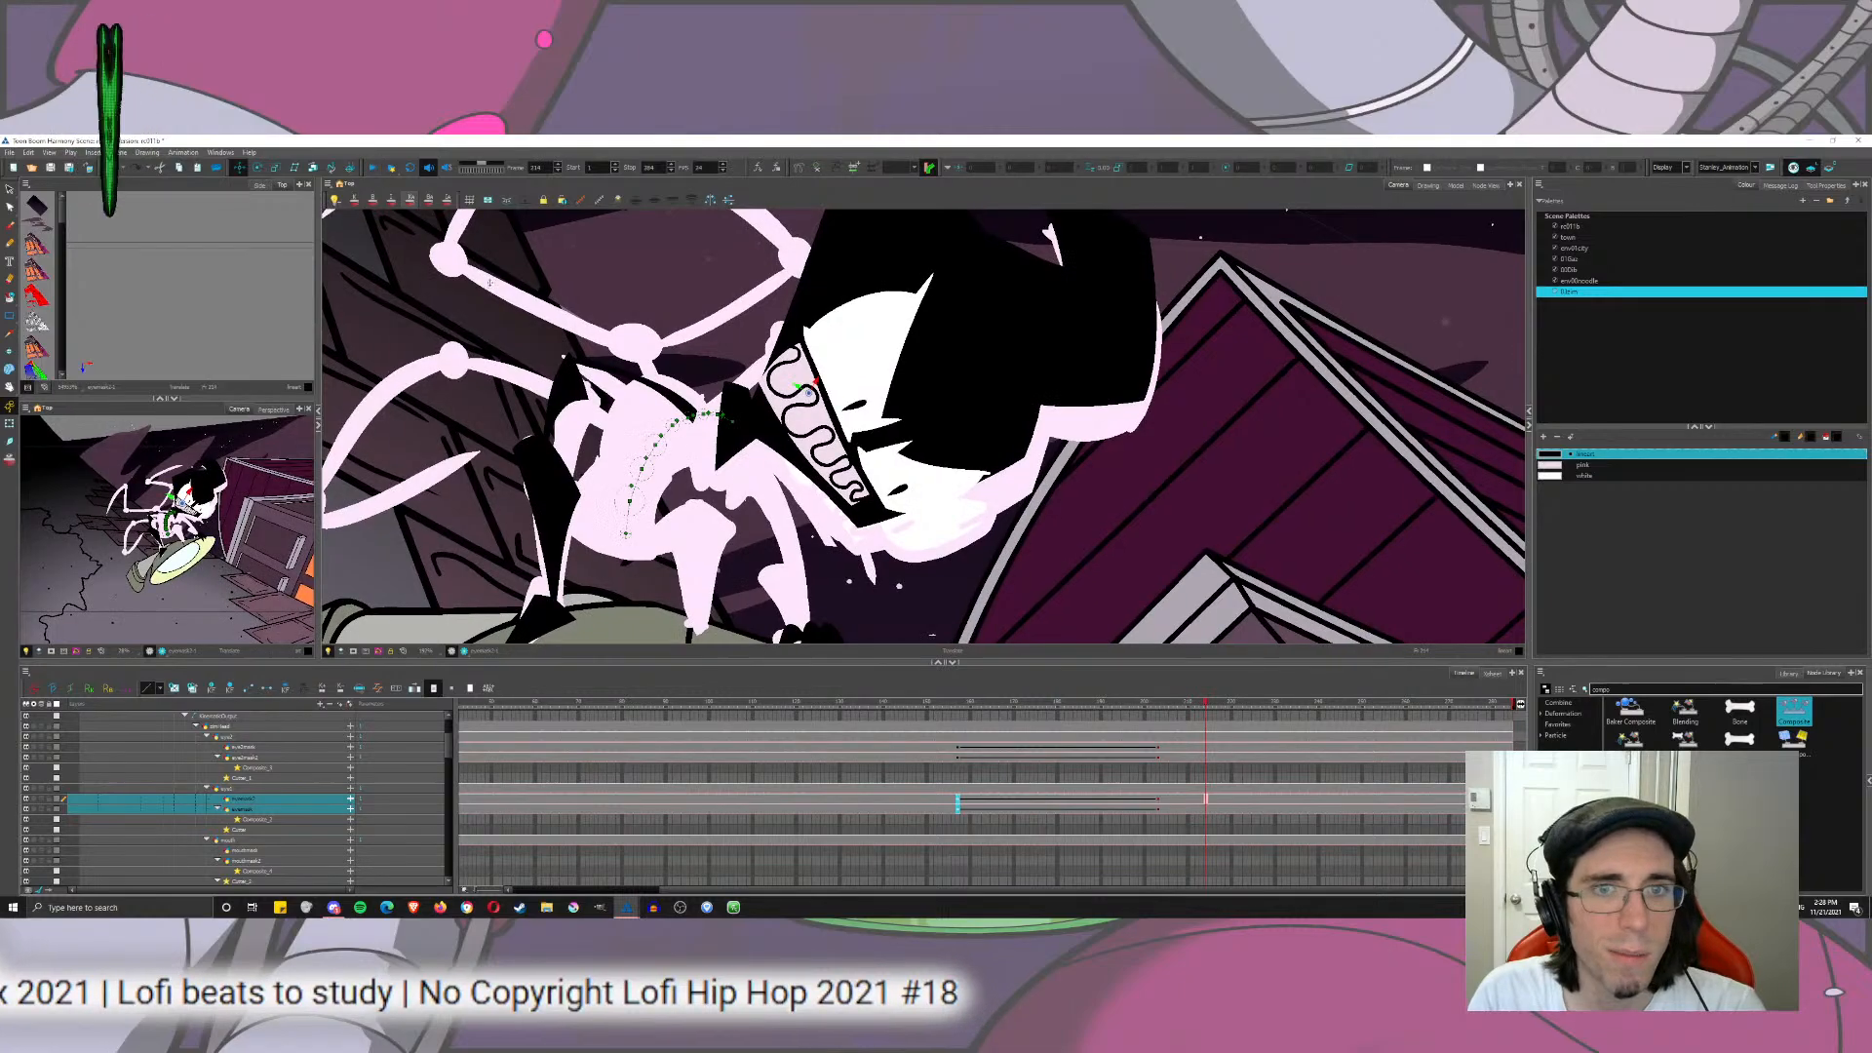
{"action": "left_click", "coordinate": [962, 704]}
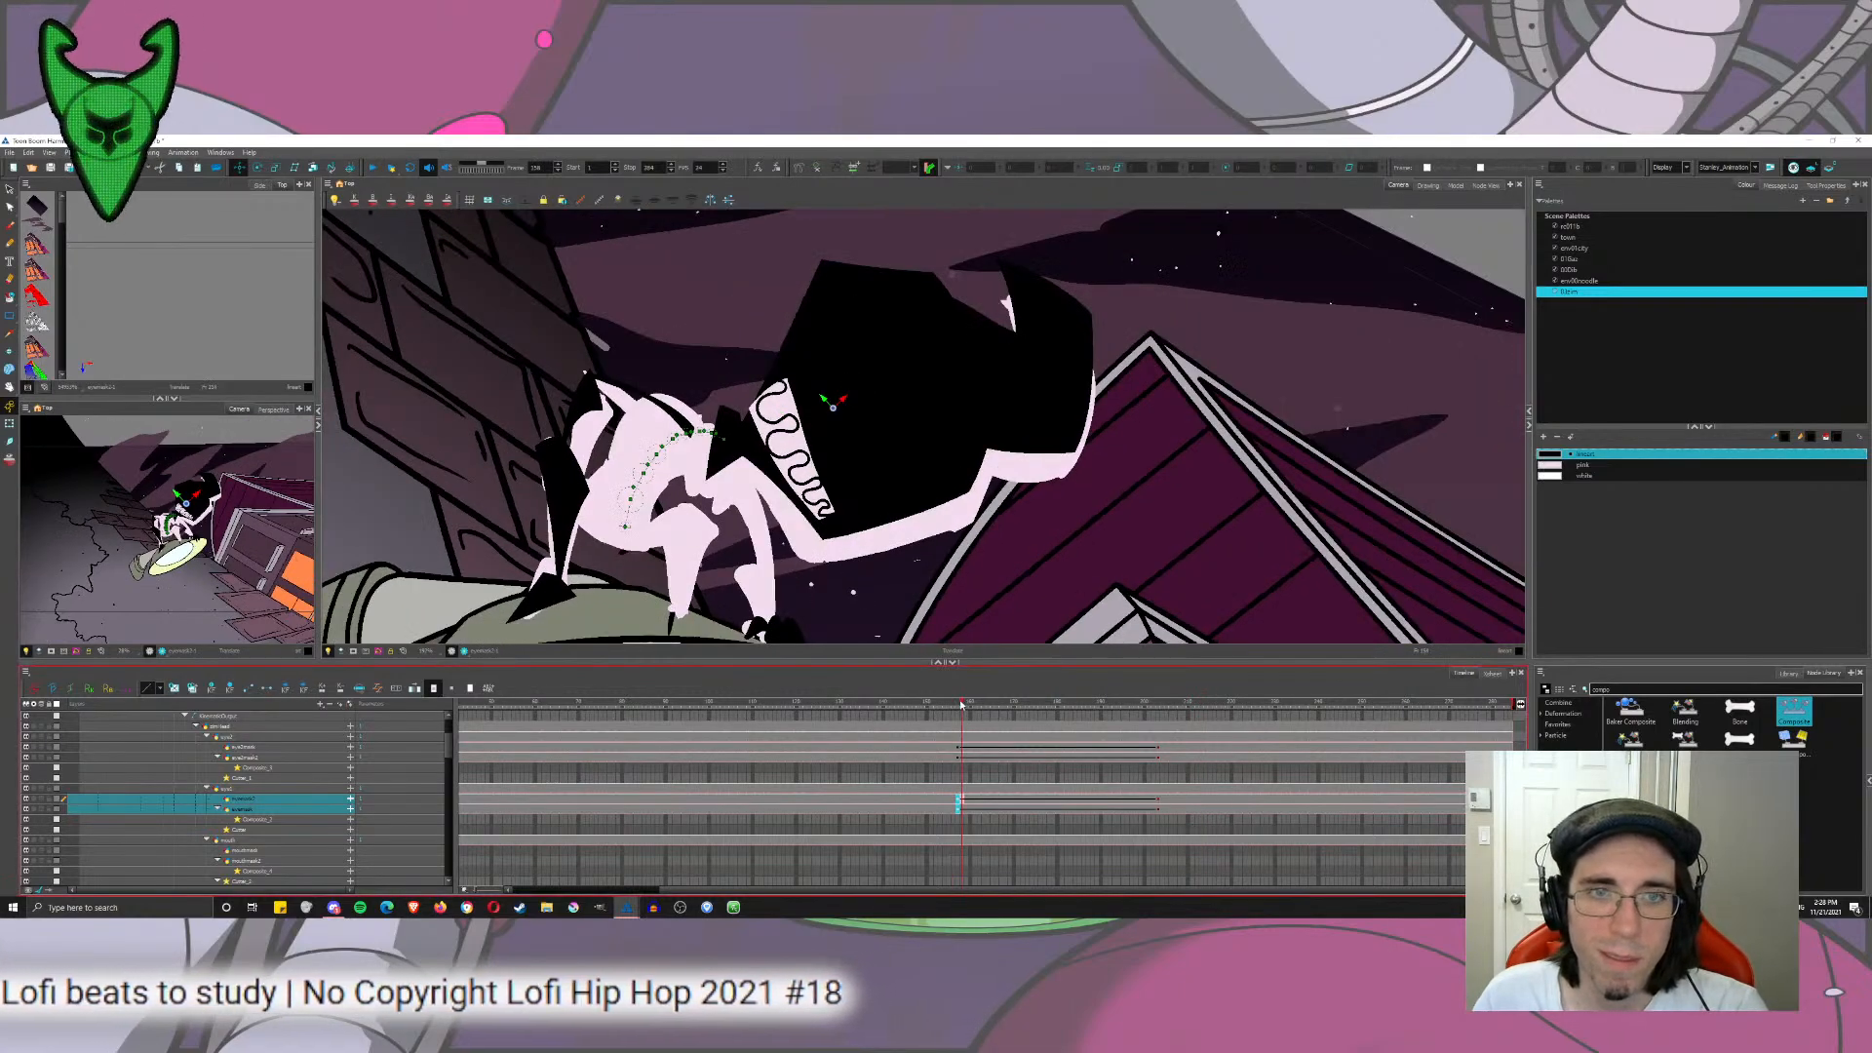
{"action": "left_click_drag", "start_coordinate": [962, 704], "coordinate": [1106, 765]}
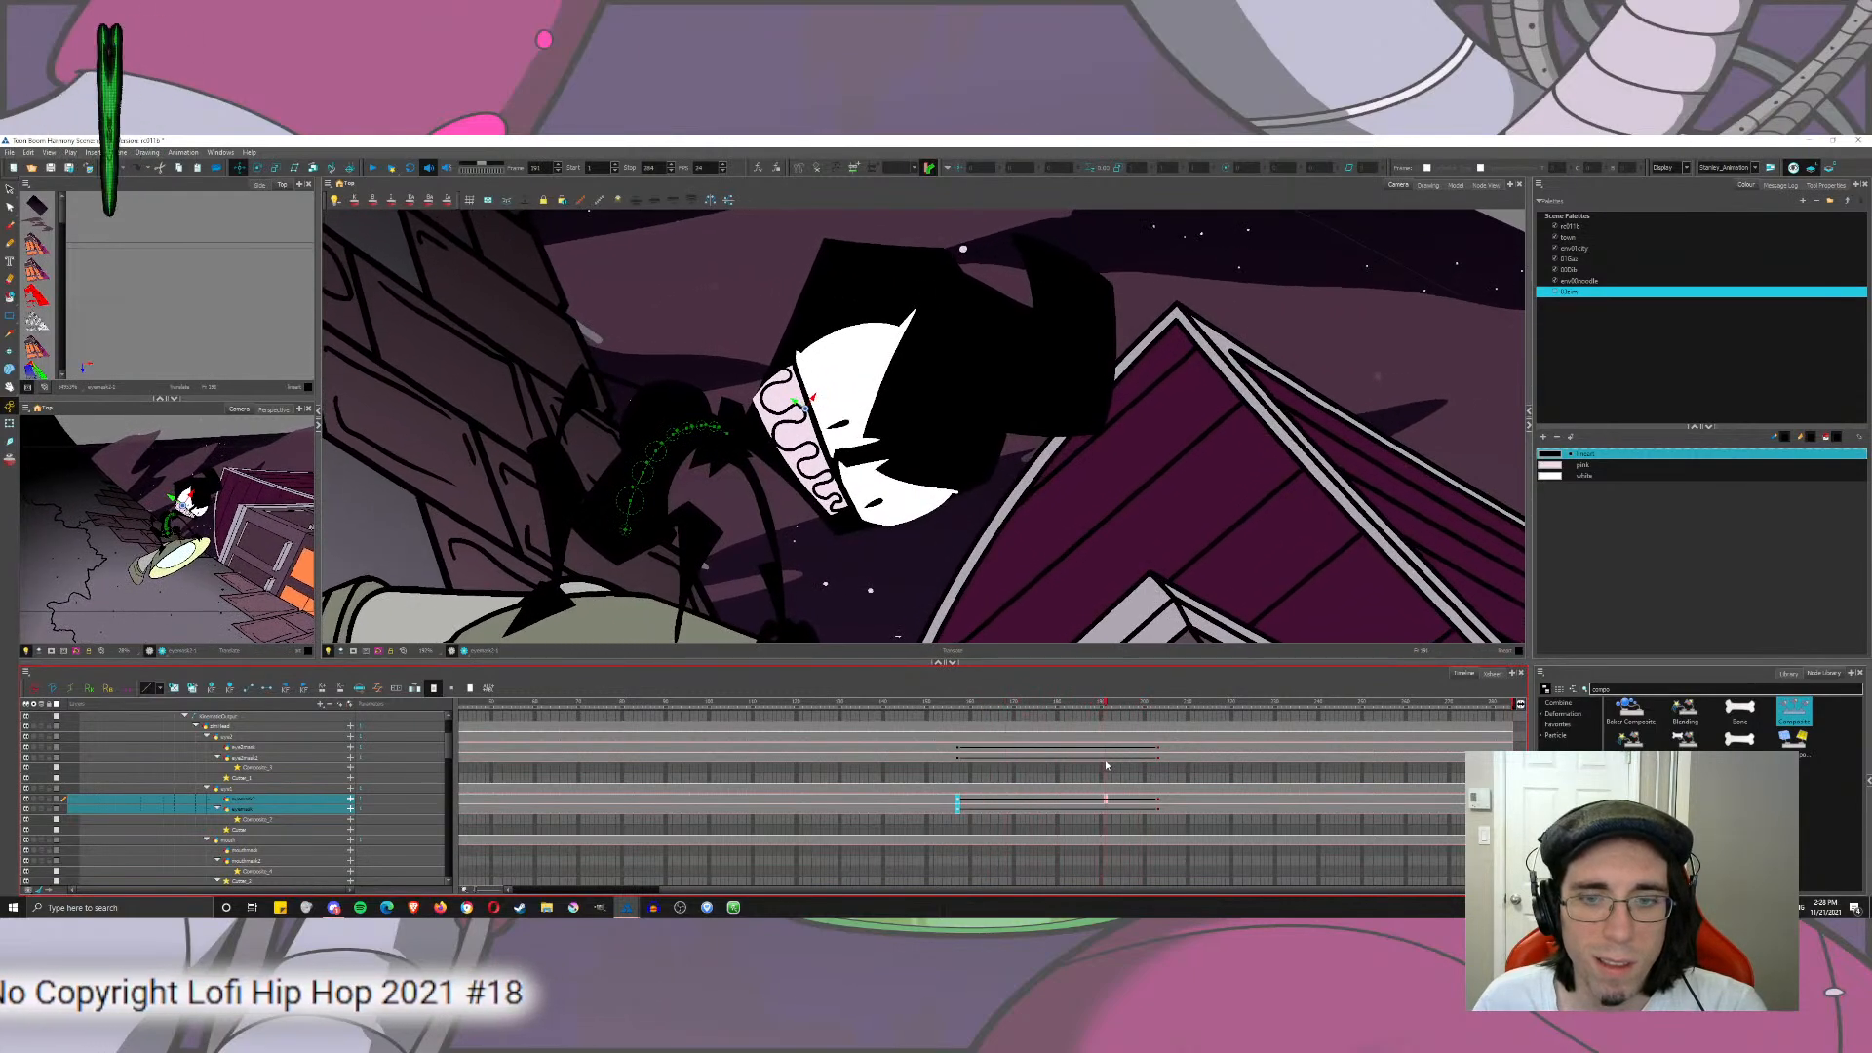
Step: Try adjusting the second lower-eye mask at its later keyframe, and return it to its original placement
{"action": "left_click", "coordinate": [958, 758]}
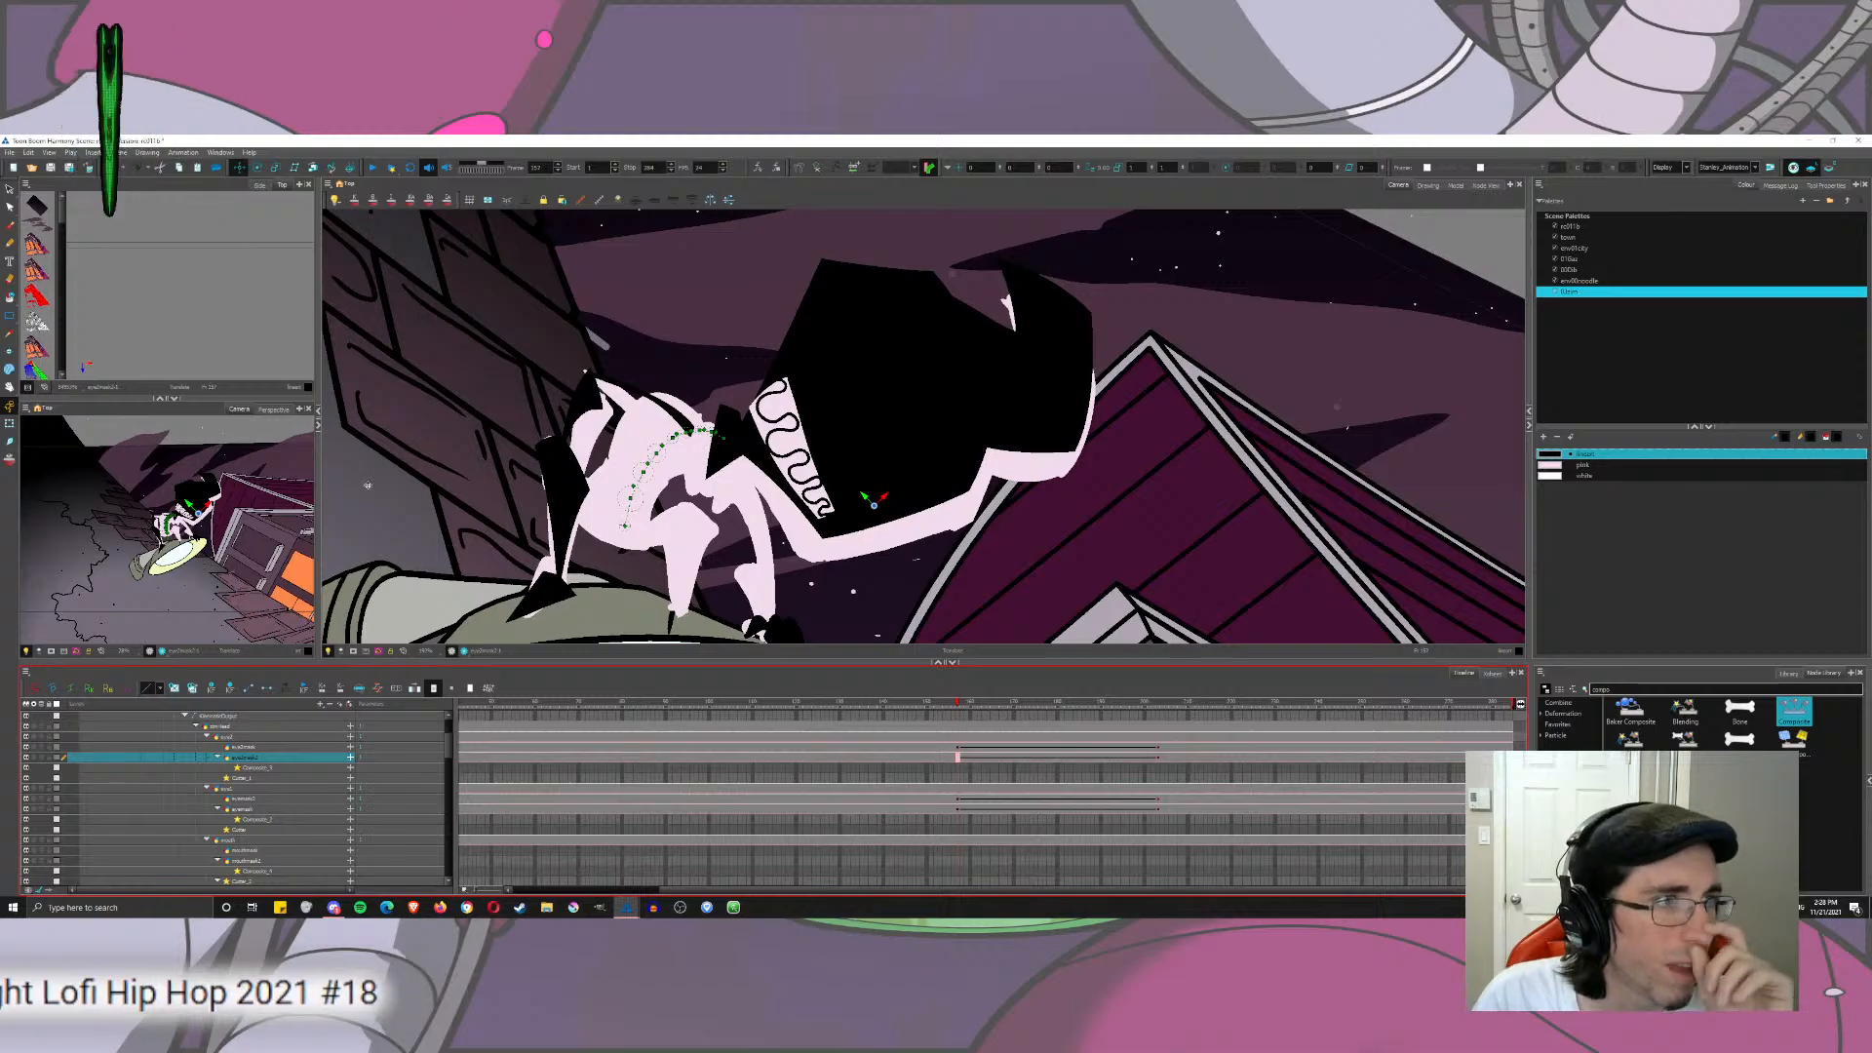
{"action": "left_click", "coordinate": [1156, 760]}
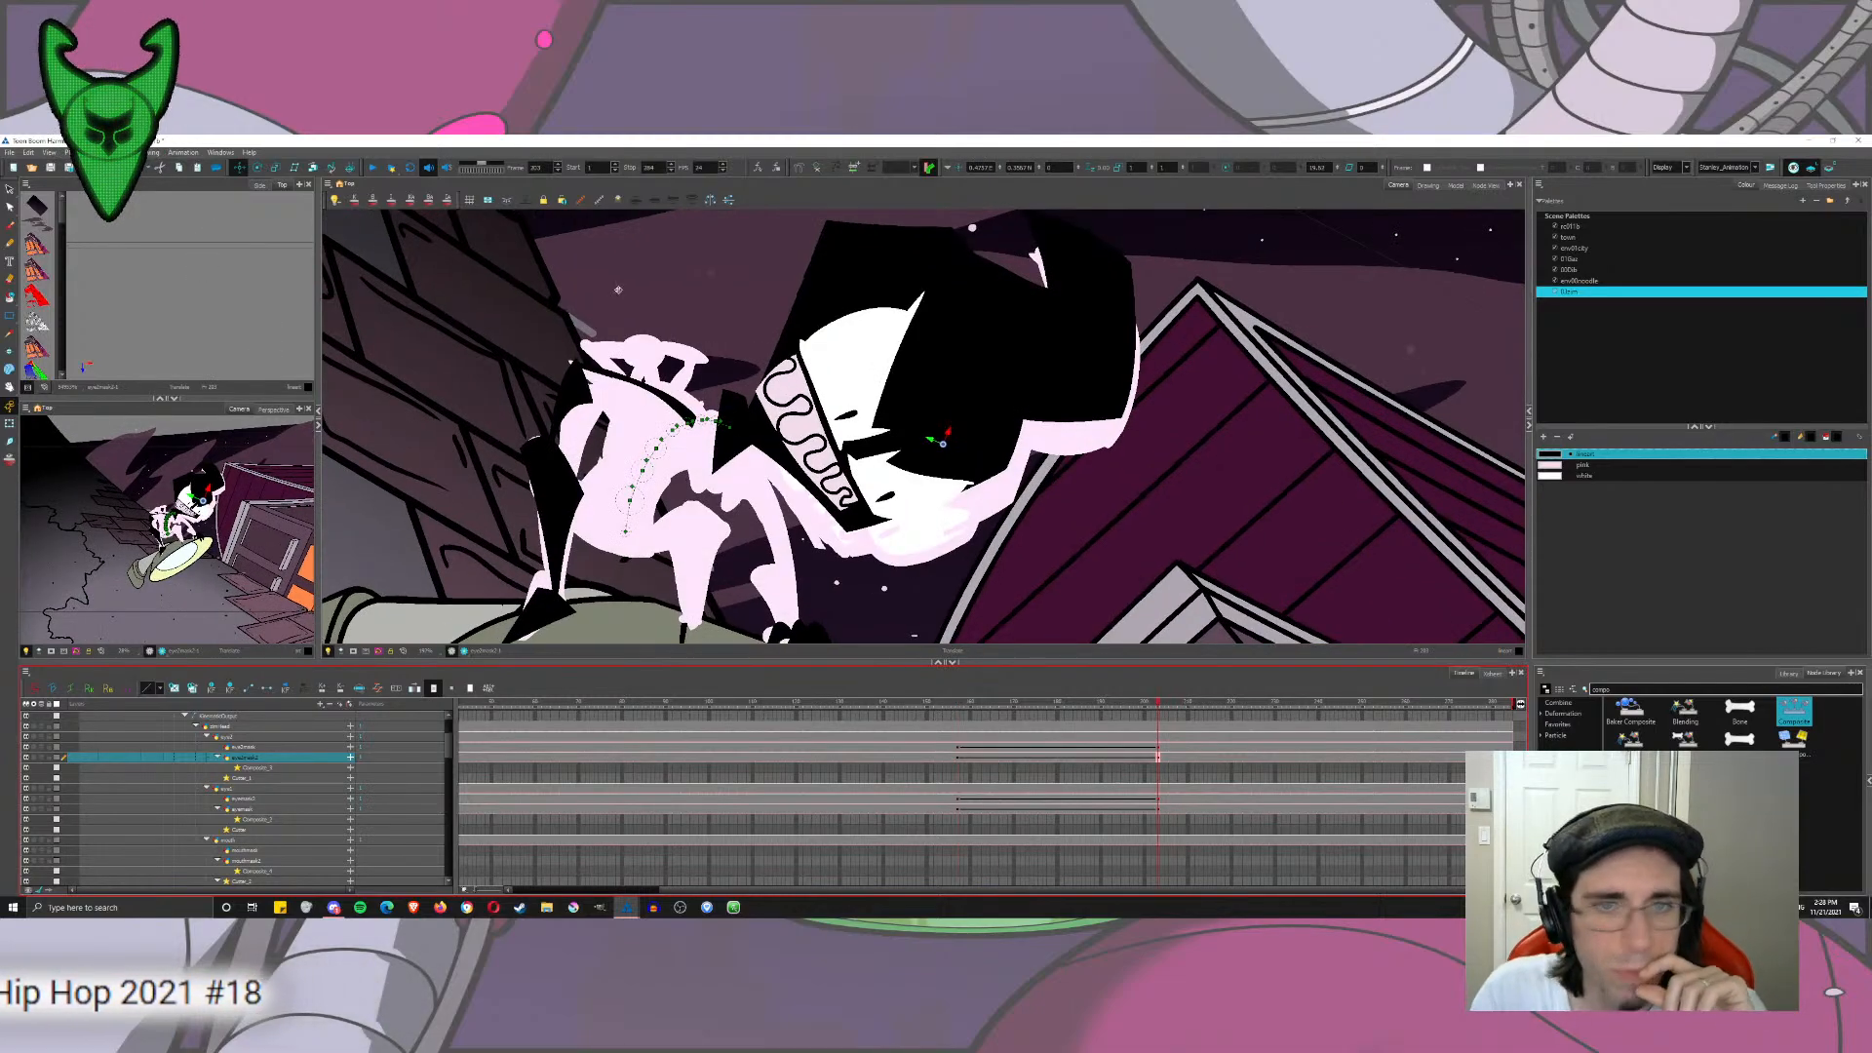
{"action": "left_click", "coordinate": [256, 168]}
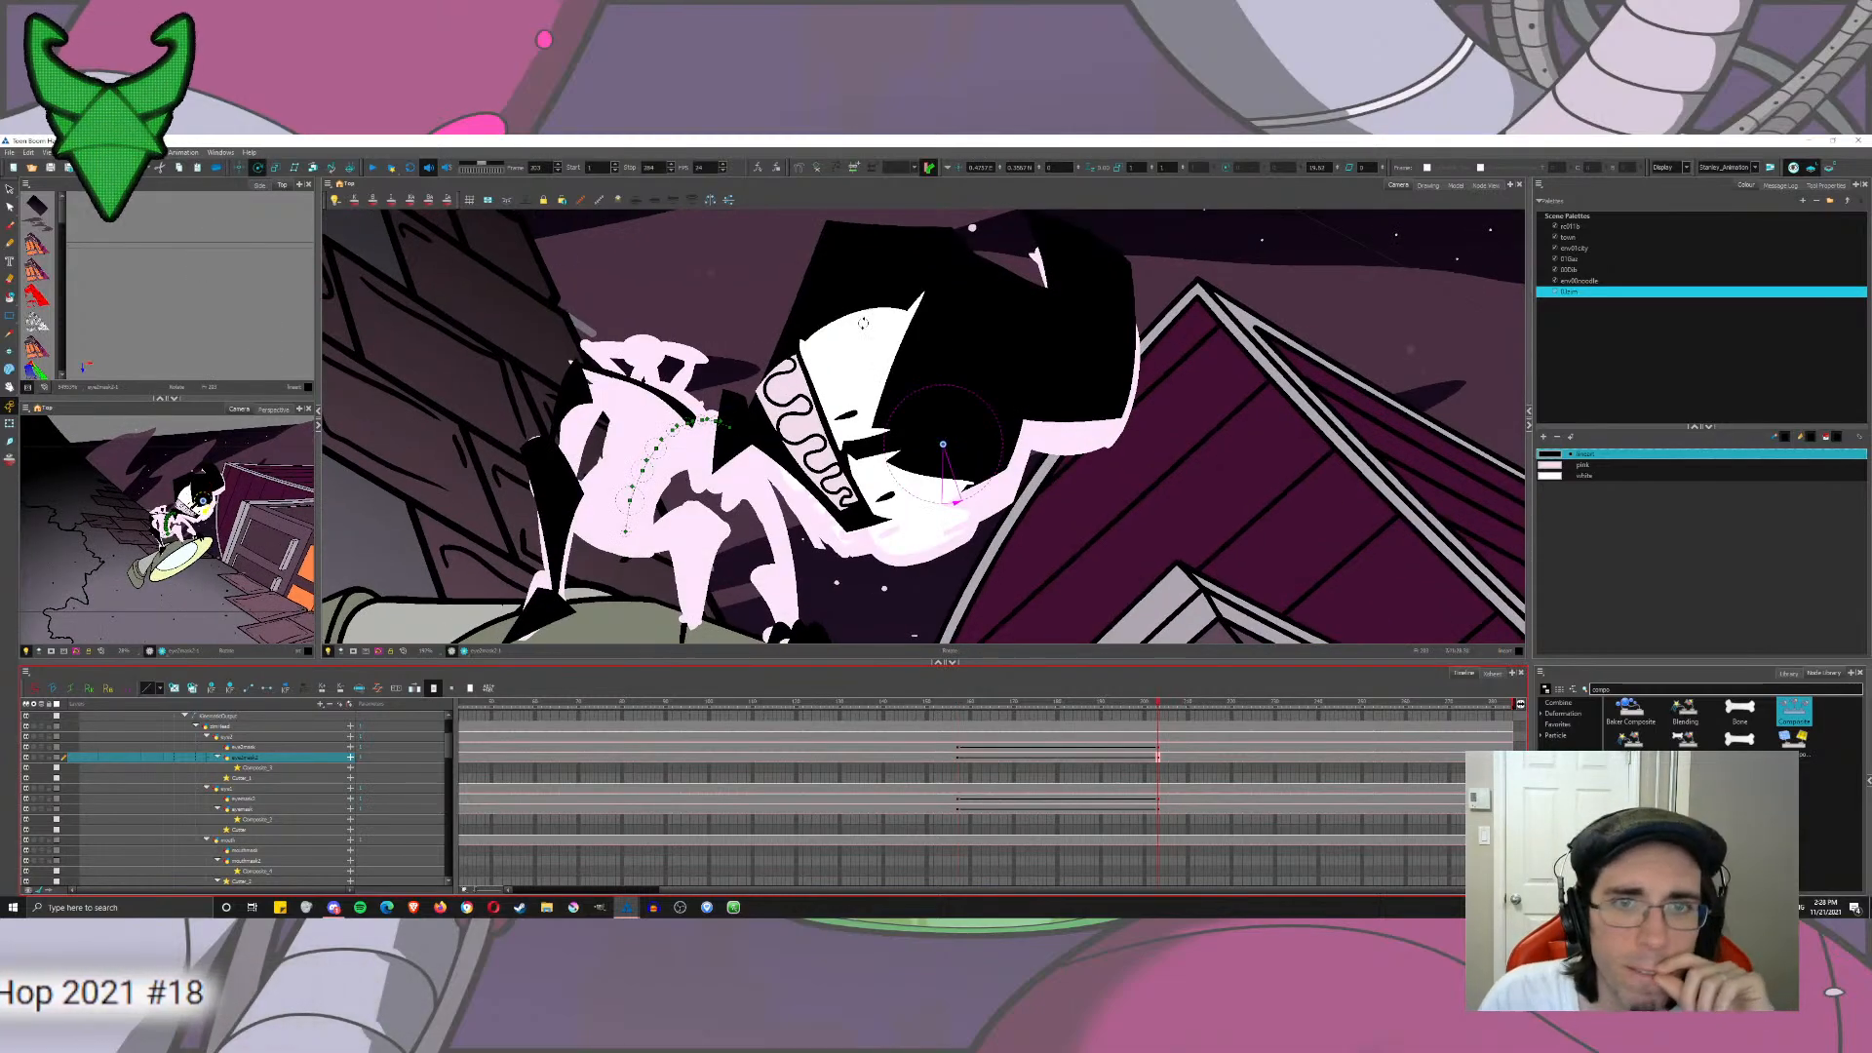
{"action": "left_click", "coordinate": [240, 168]}
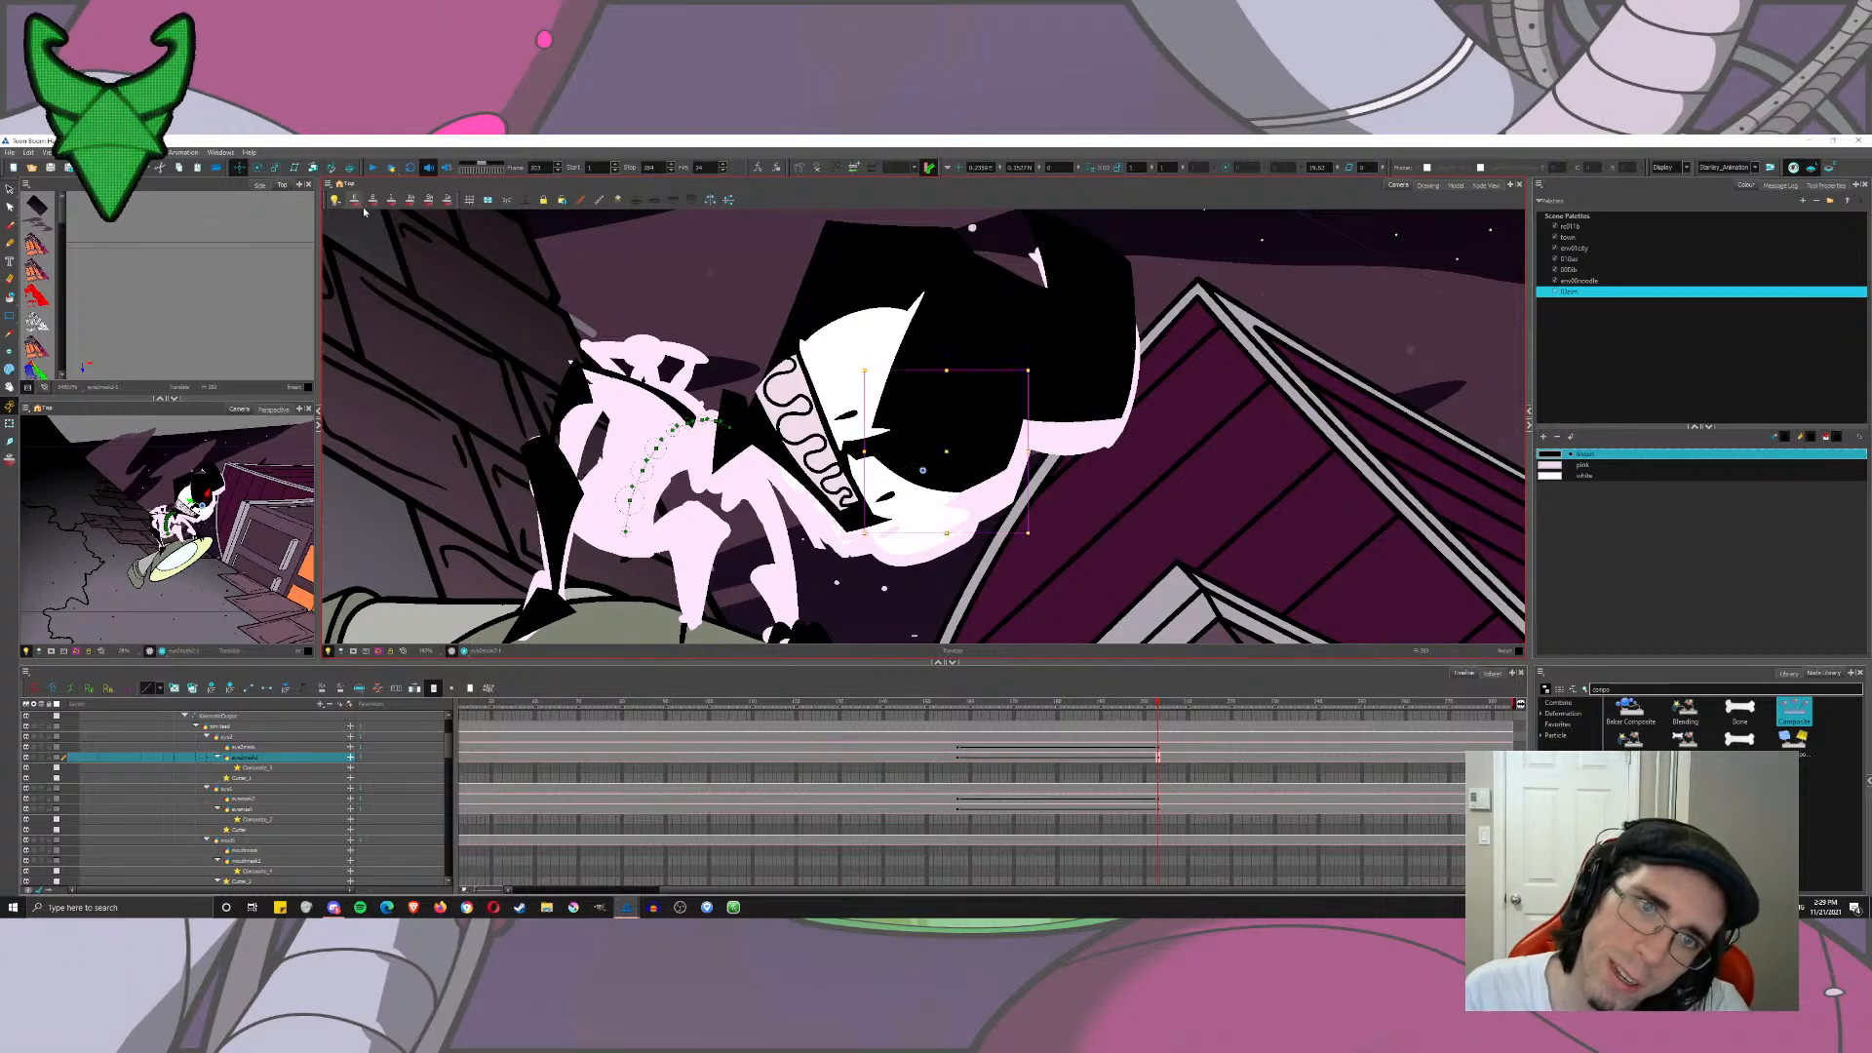
{"action": "left_click_drag", "start_coordinate": [922, 470], "coordinate": [943, 444]}
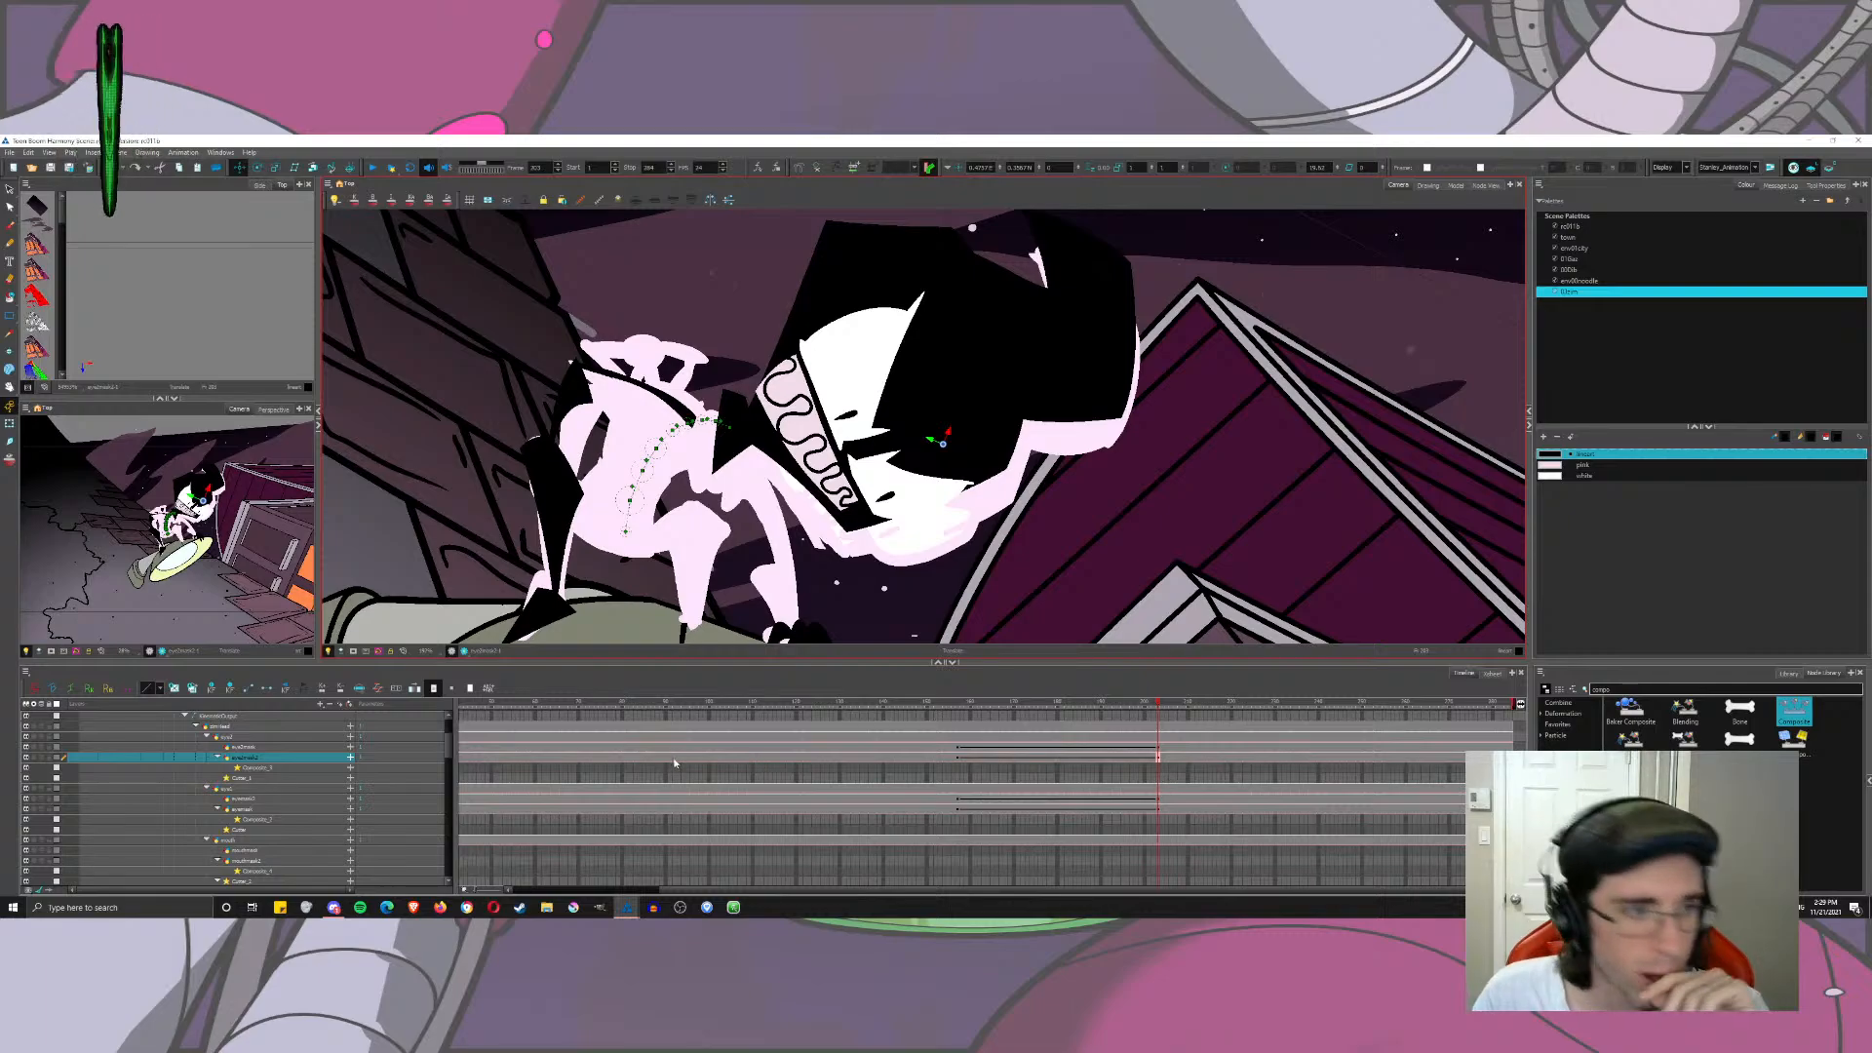
Step: On the first mouth mask layer, draw and fill a closed mask shape along the eye side of the teeth at the opening start frame
{"action": "left_click", "coordinate": [262, 851]}
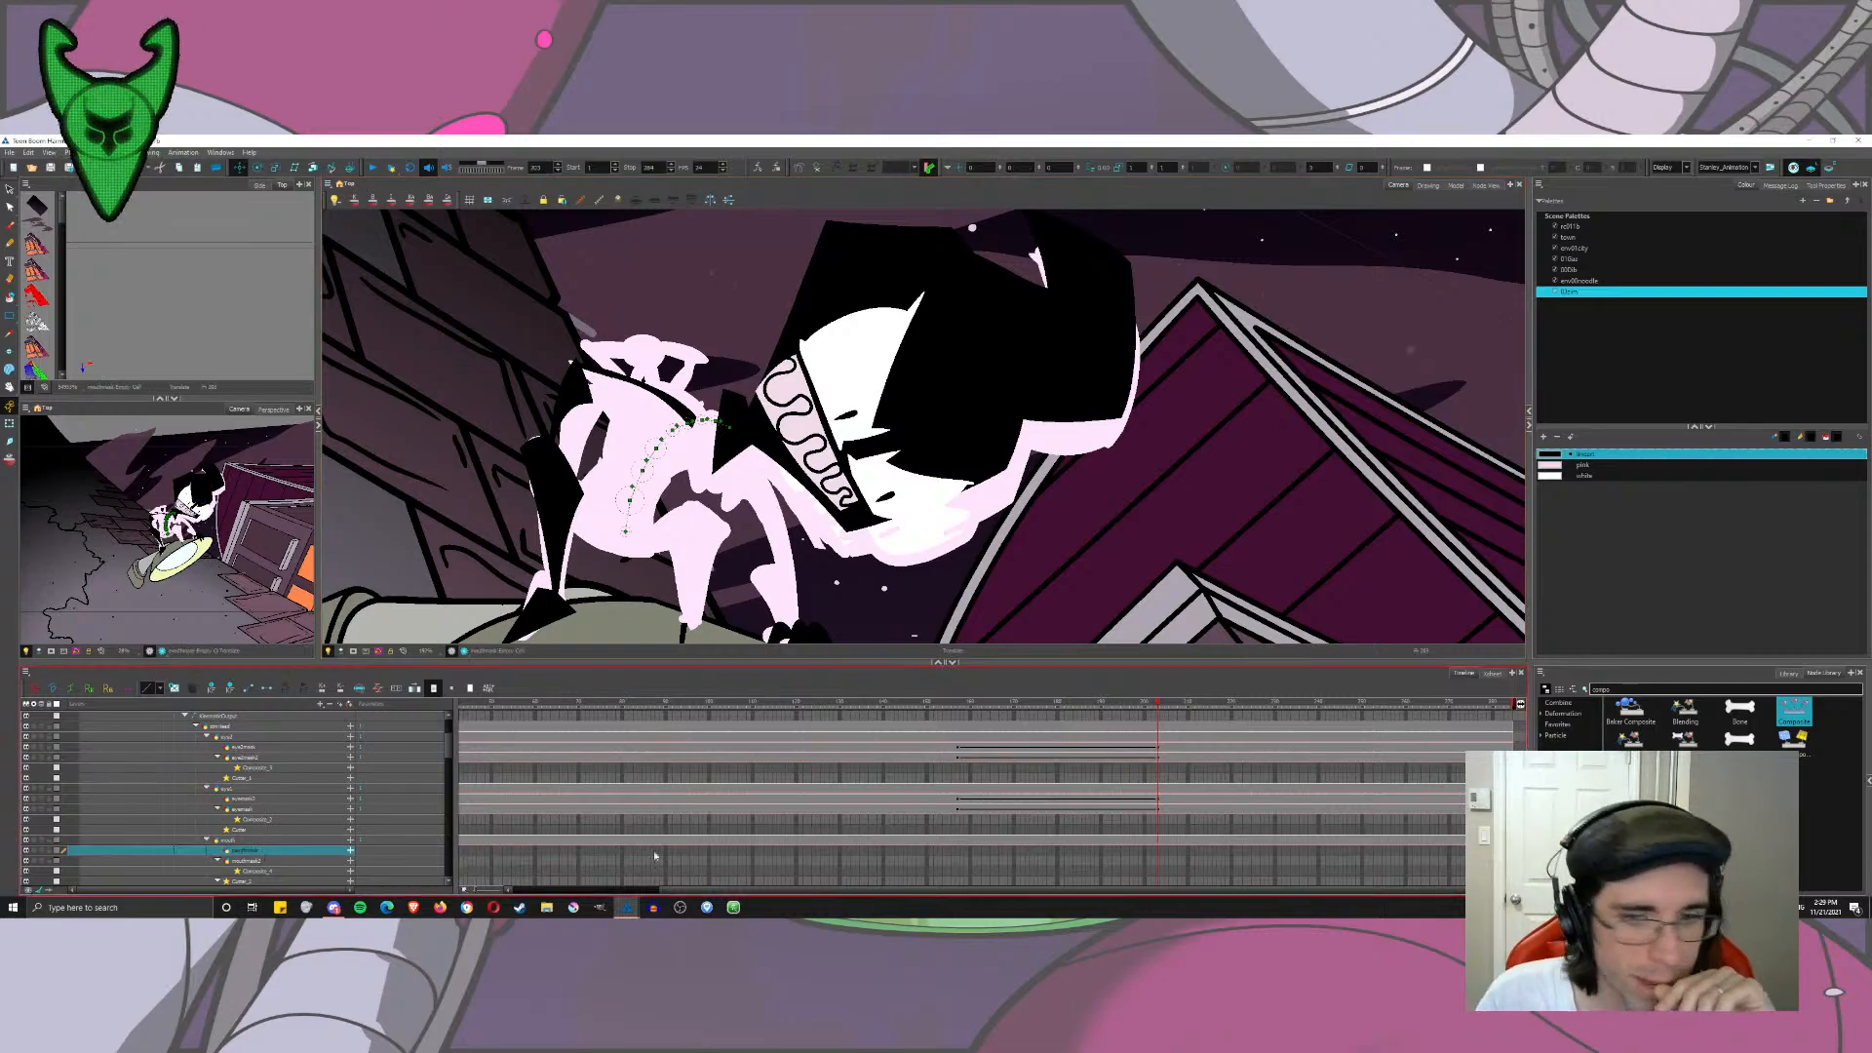
{"action": "left_click", "coordinate": [958, 853]}
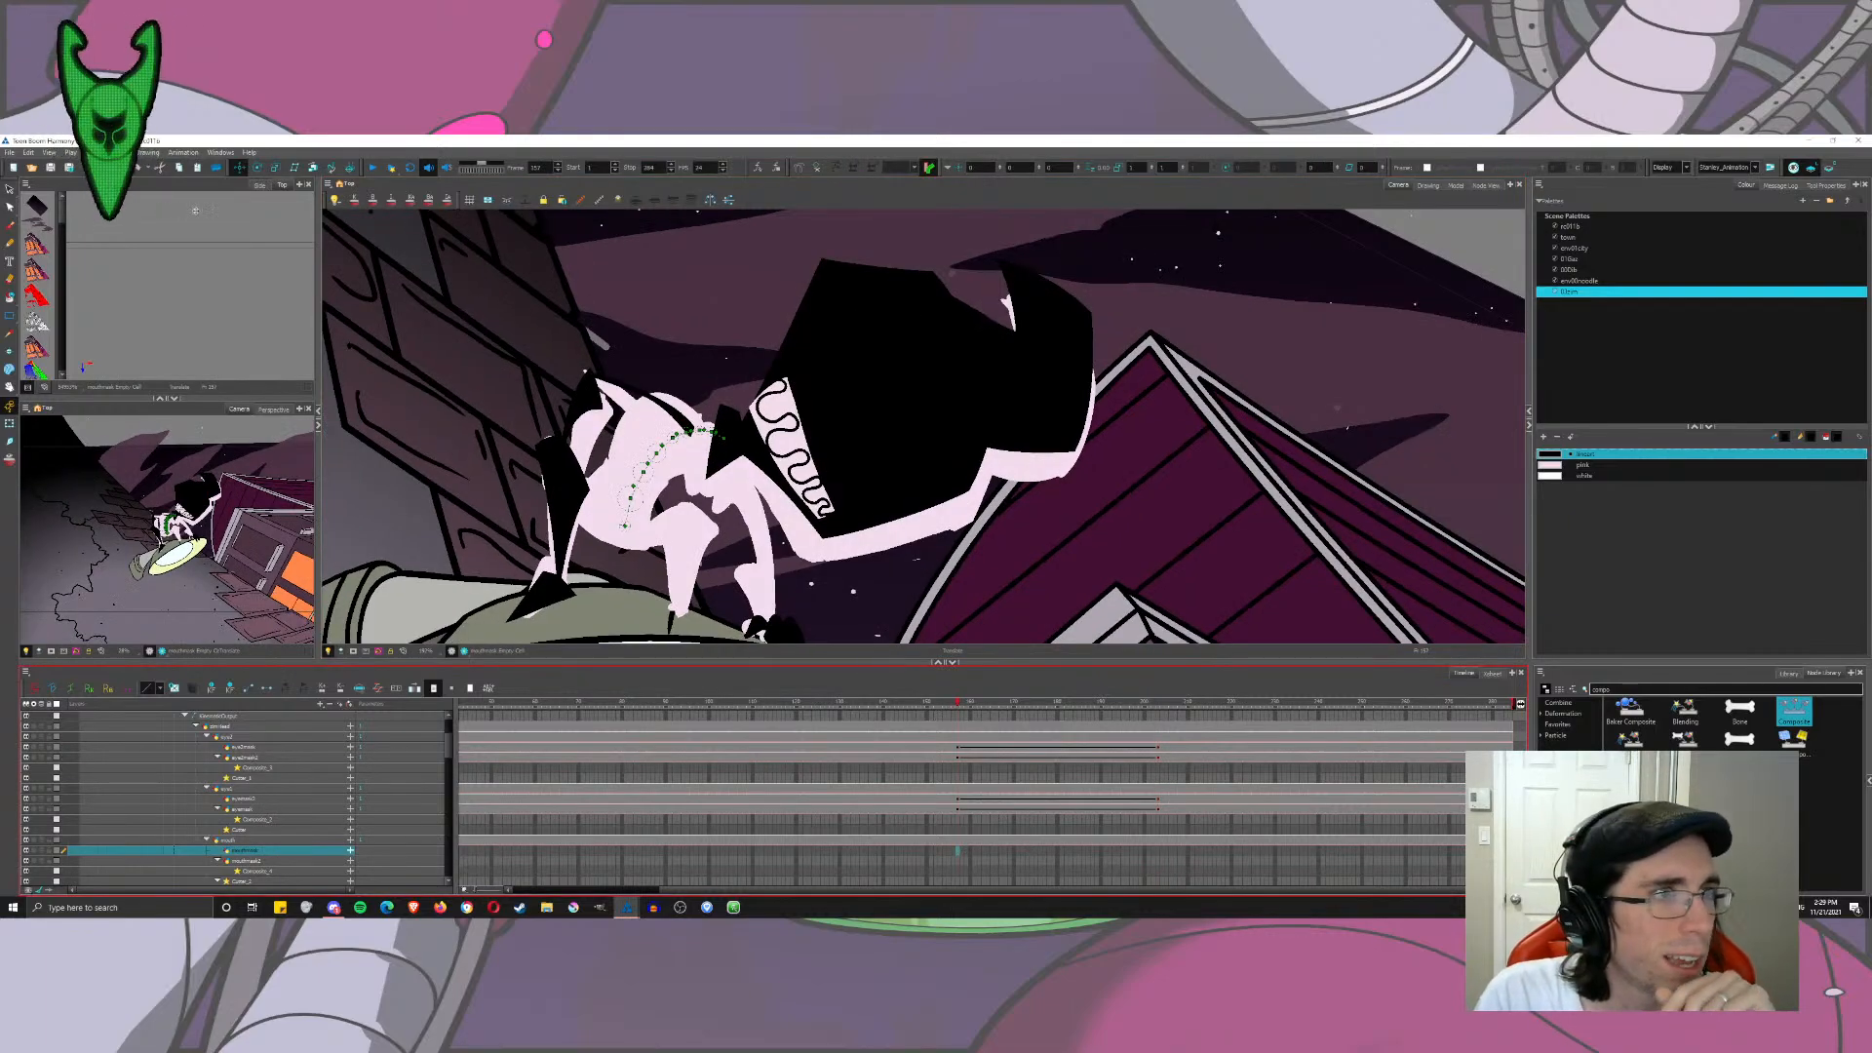
{"action": "left_click", "coordinate": [9, 225]}
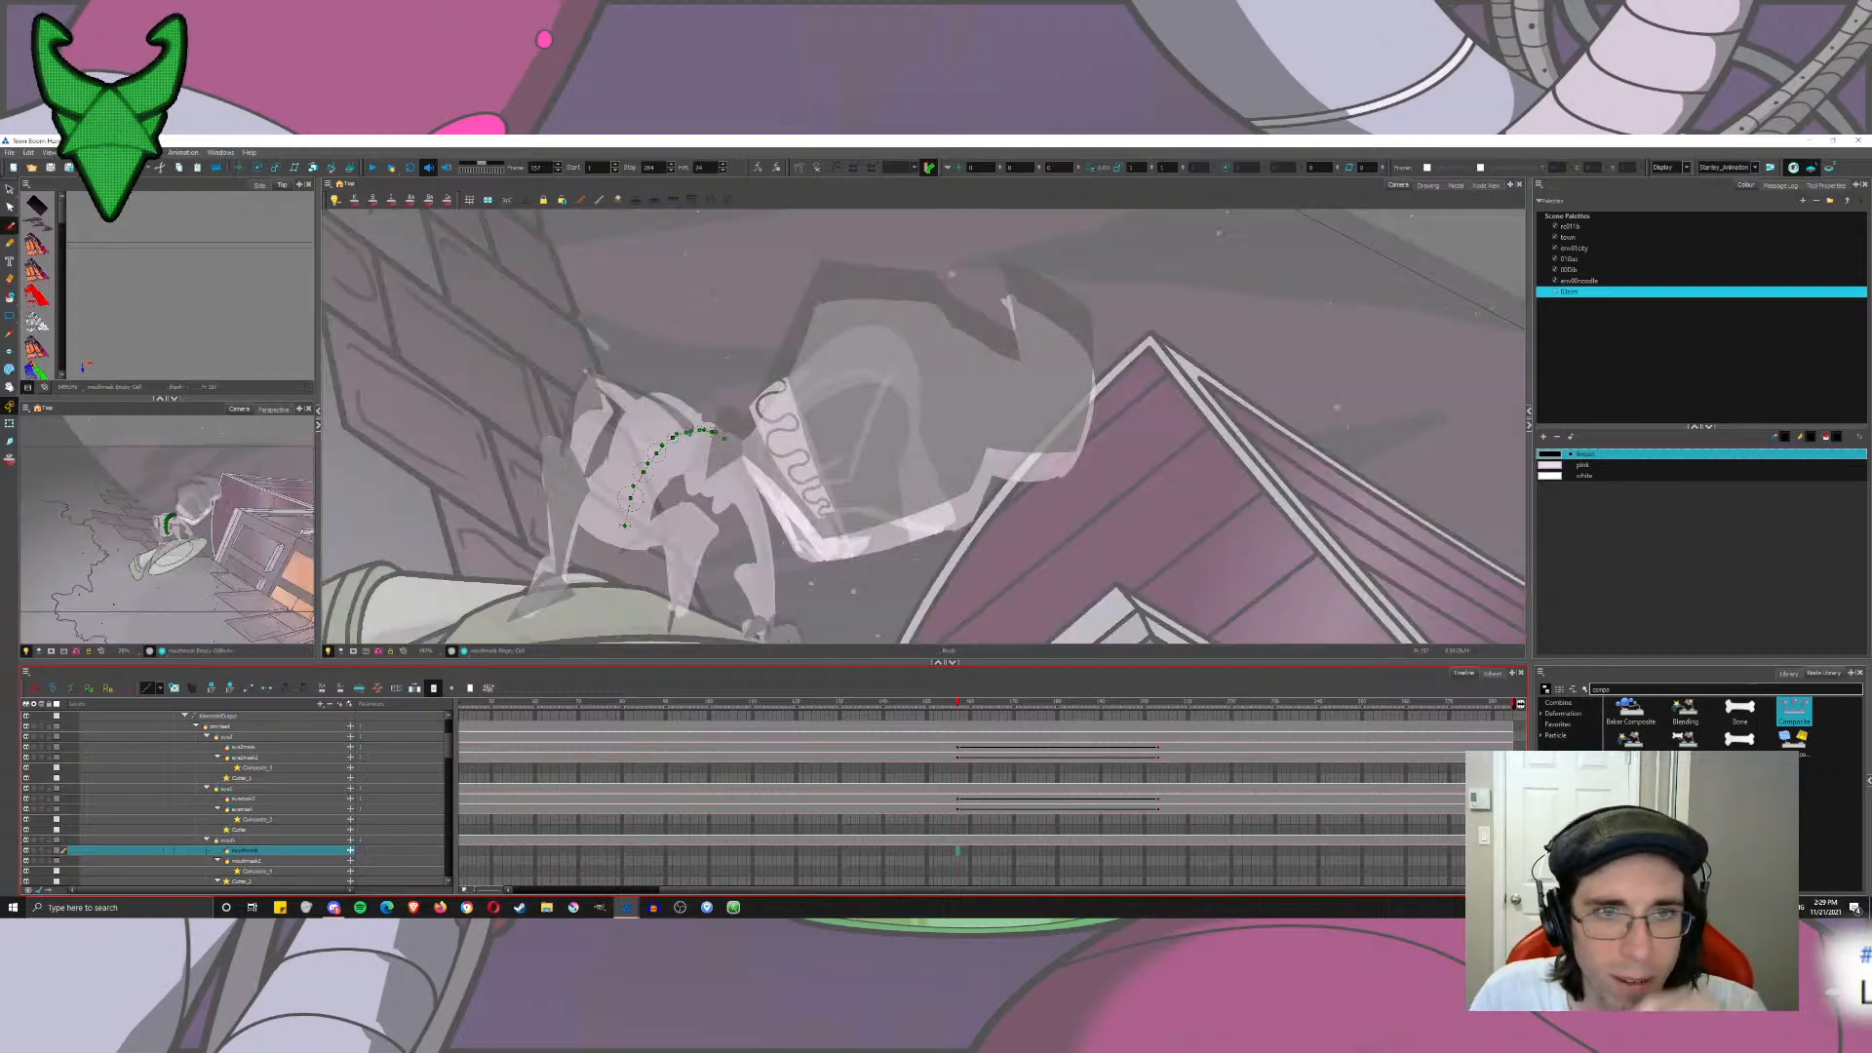
{"action": "left_click_drag", "start_coordinate": [766, 383], "coordinate": [820, 510]}
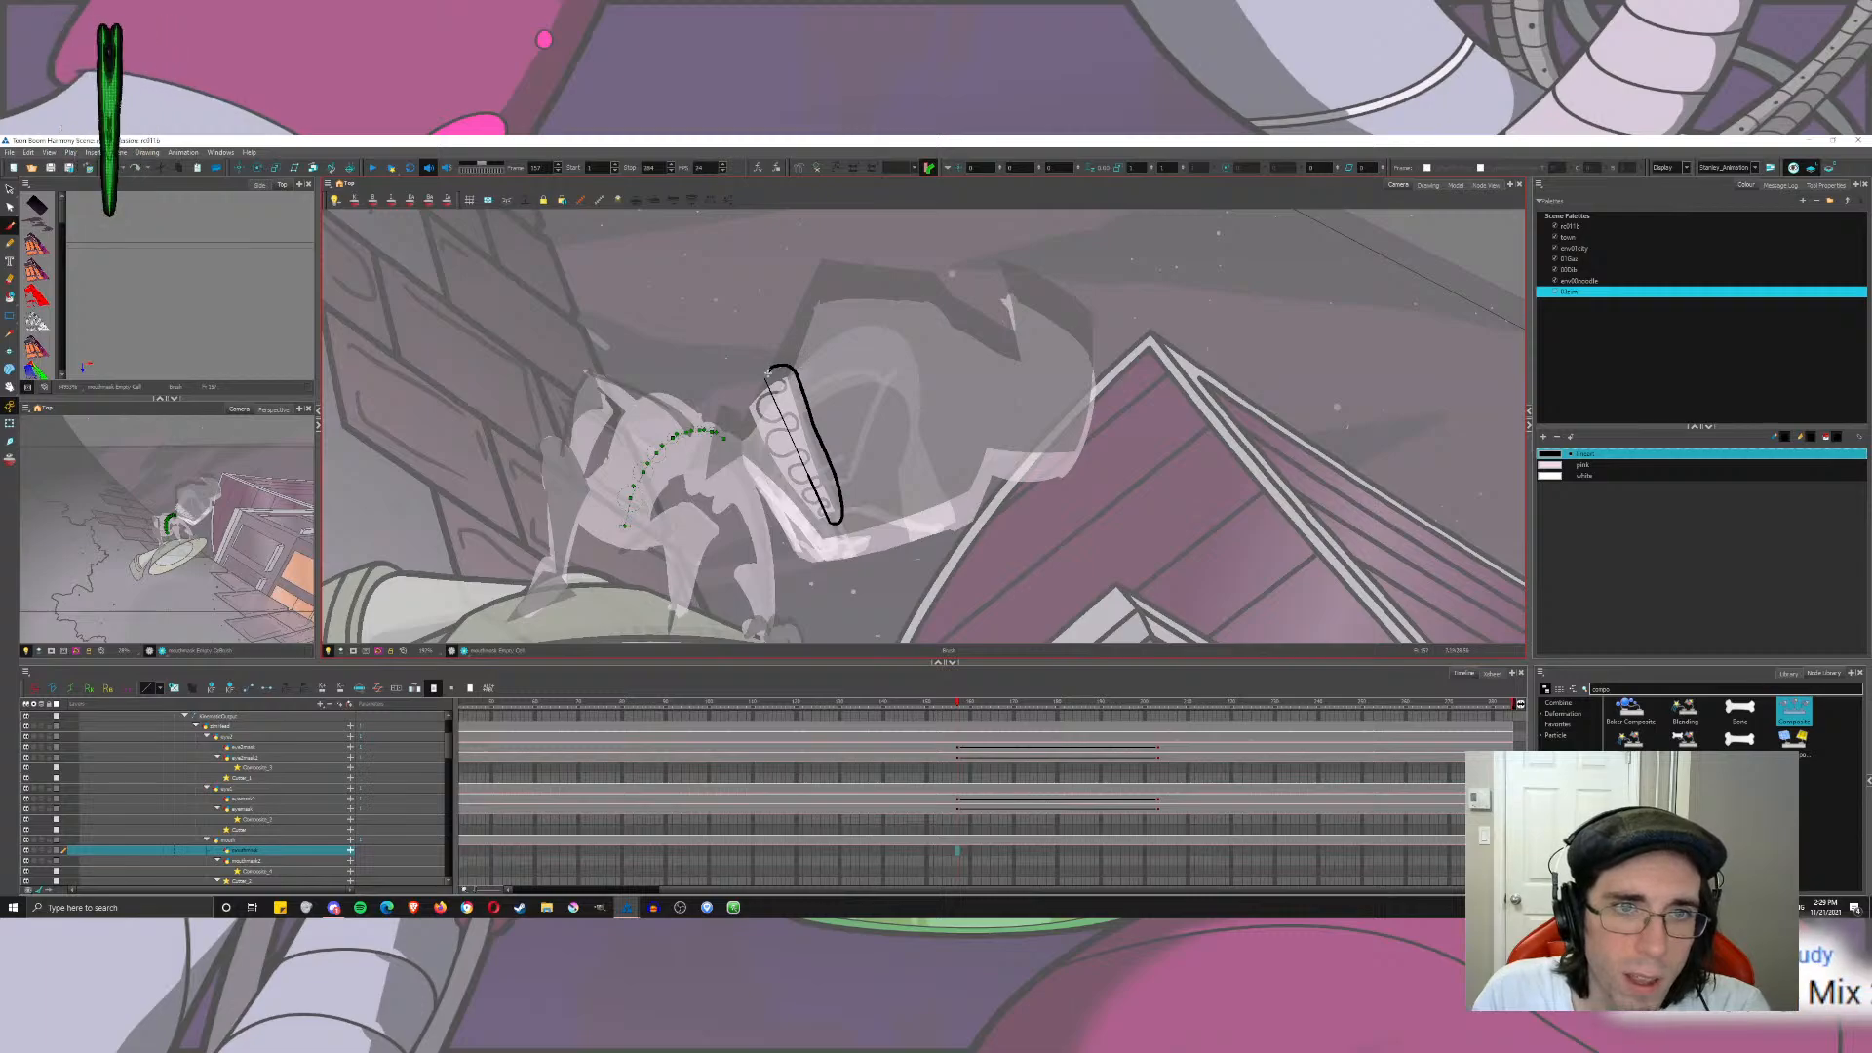
{"action": "left_click_drag", "start_coordinate": [765, 378], "coordinate": [766, 382]}
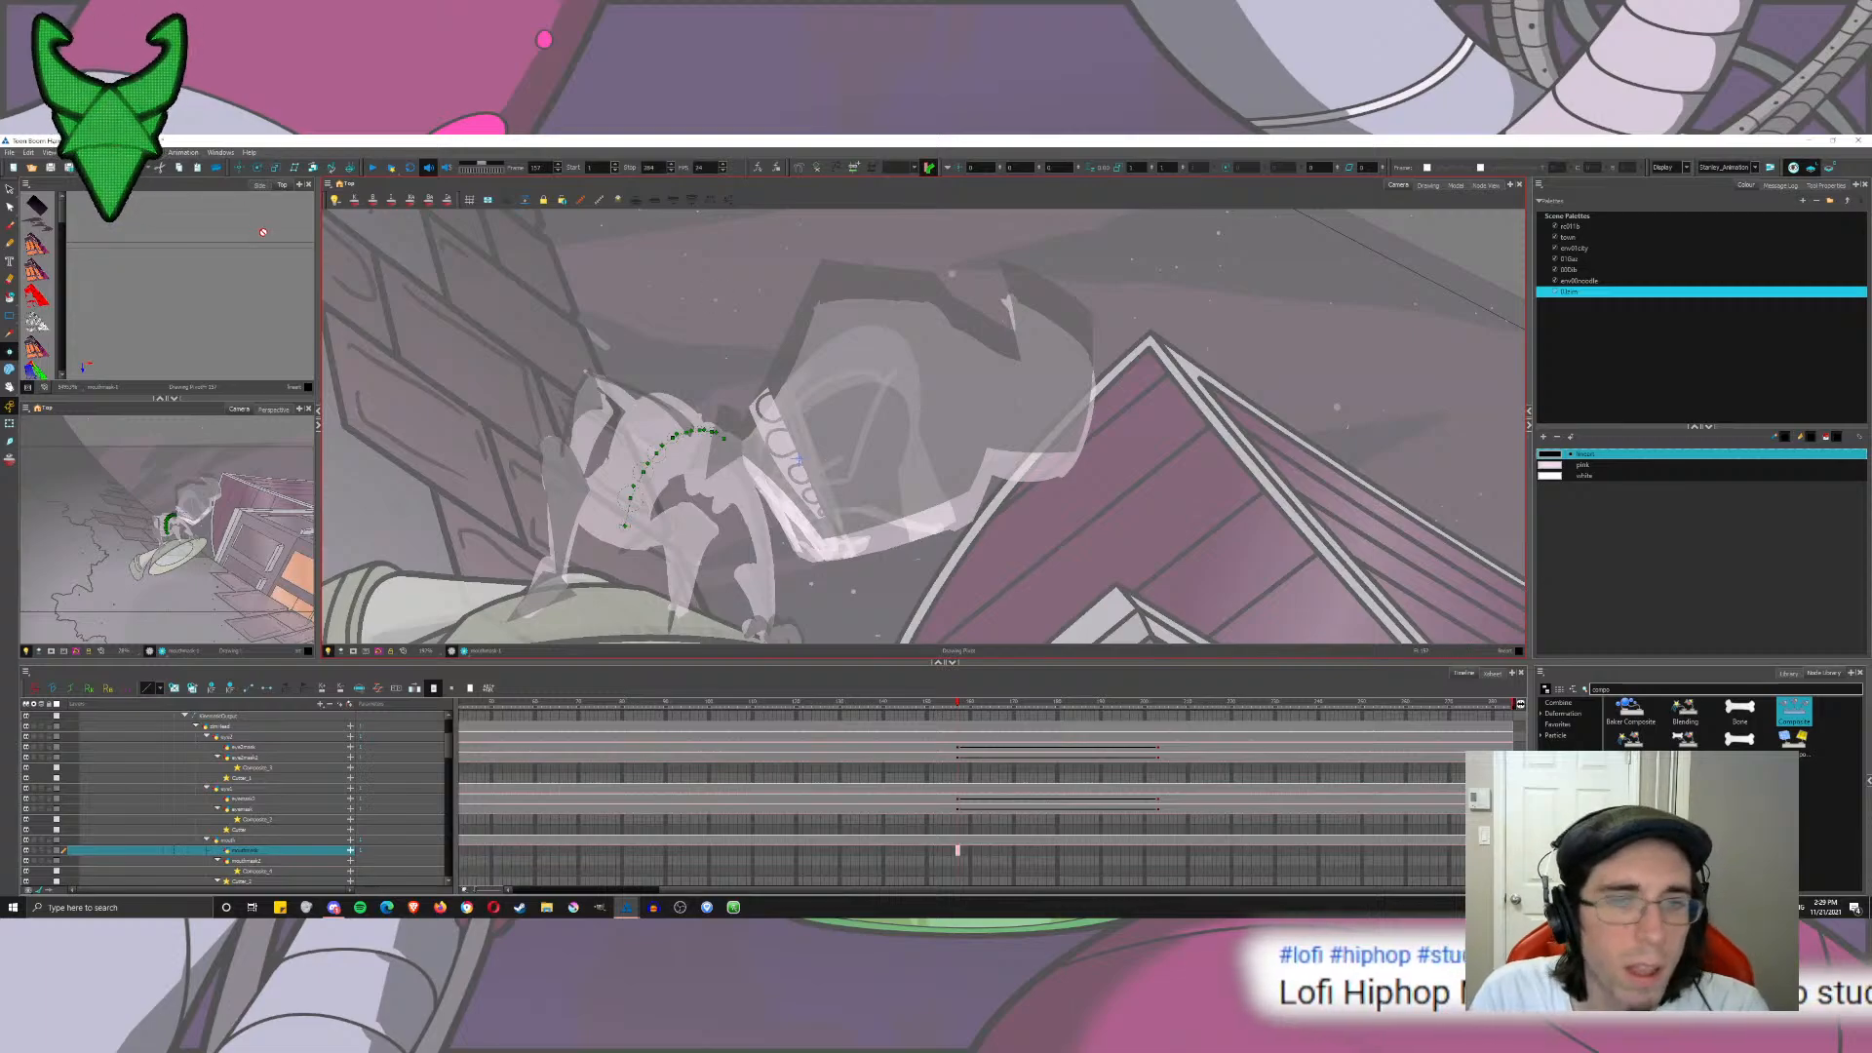
Step: Set the second mouth mask's pivot at the middle of the teeth, and draw and fill its shape over the remaining teeth
{"action": "left_click", "coordinate": [959, 859]}
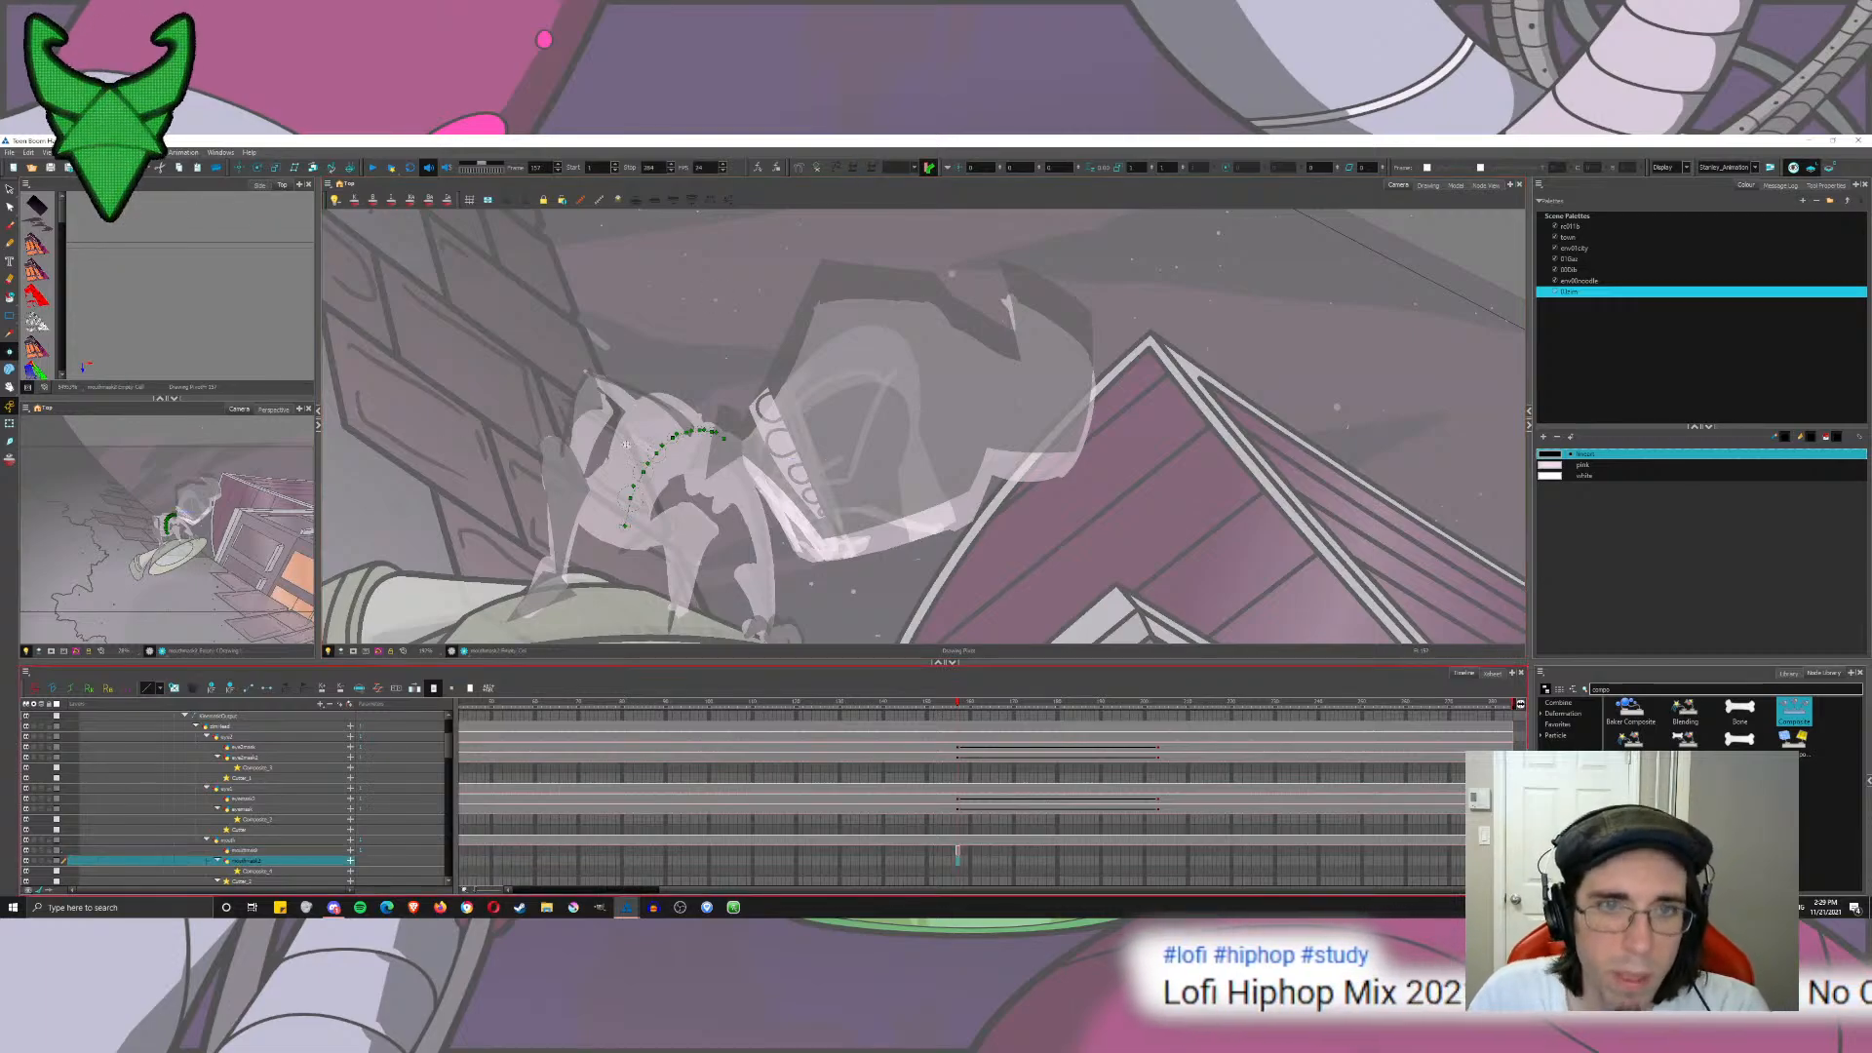
{"action": "left_click", "coordinate": [798, 459]}
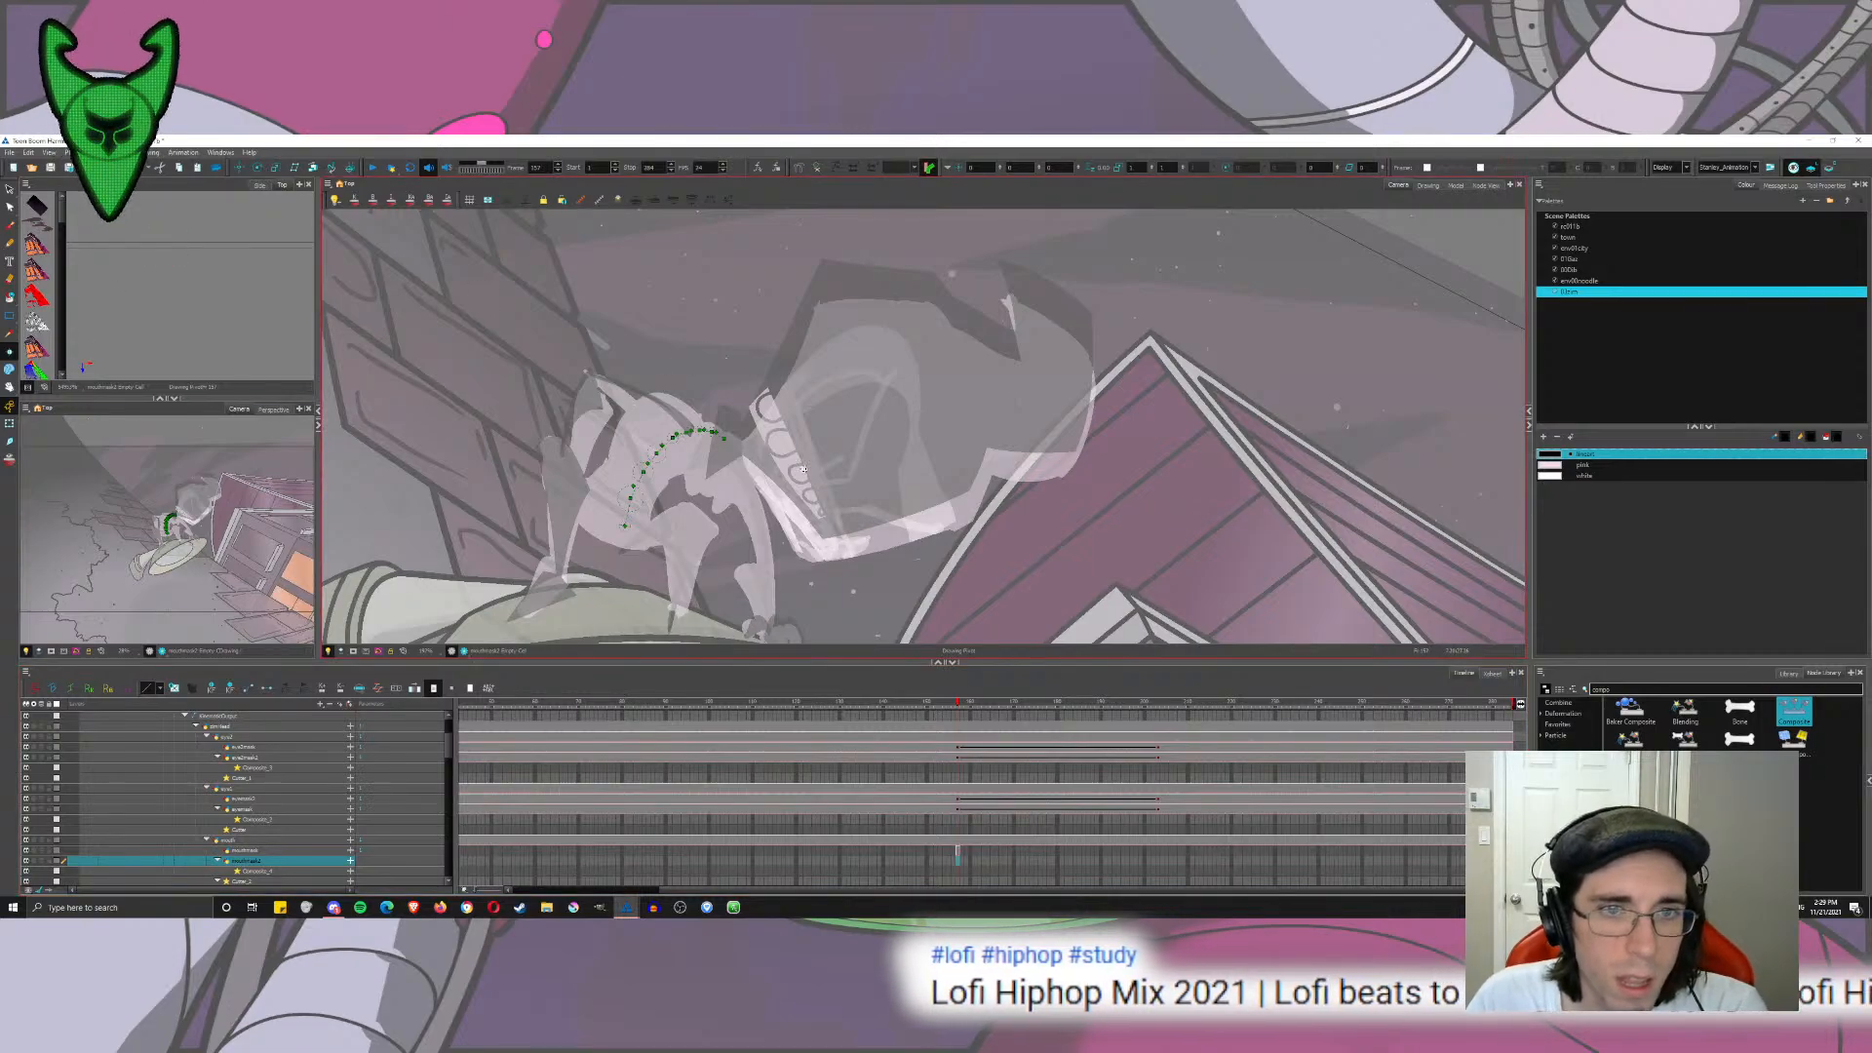
{"action": "left_click", "coordinate": [10, 225]}
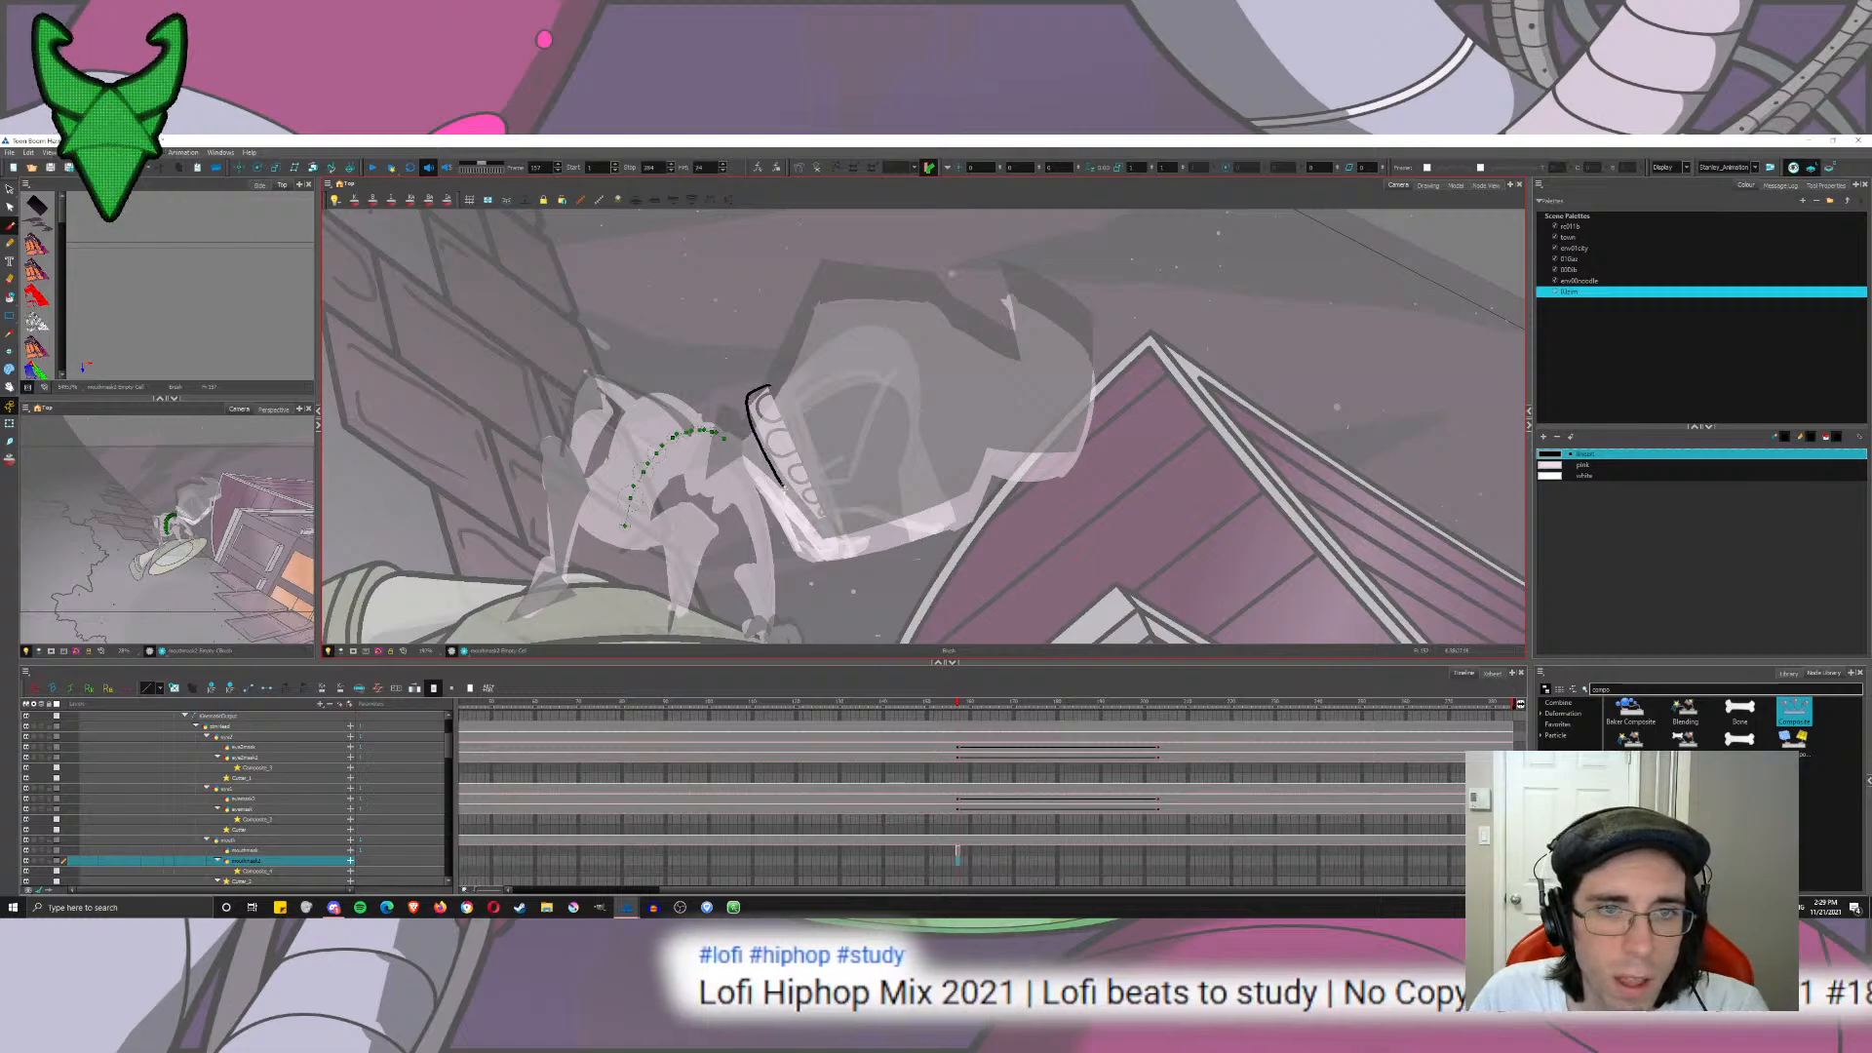
{"action": "mouse_move", "coordinate": [830, 519]}
{"action": "left_mouse_down"}
{"action": "mouse_move", "coordinate": [770, 386]}
{"action": "mouse_move", "coordinate": [807, 464]}
{"action": "left_mouse_up"}
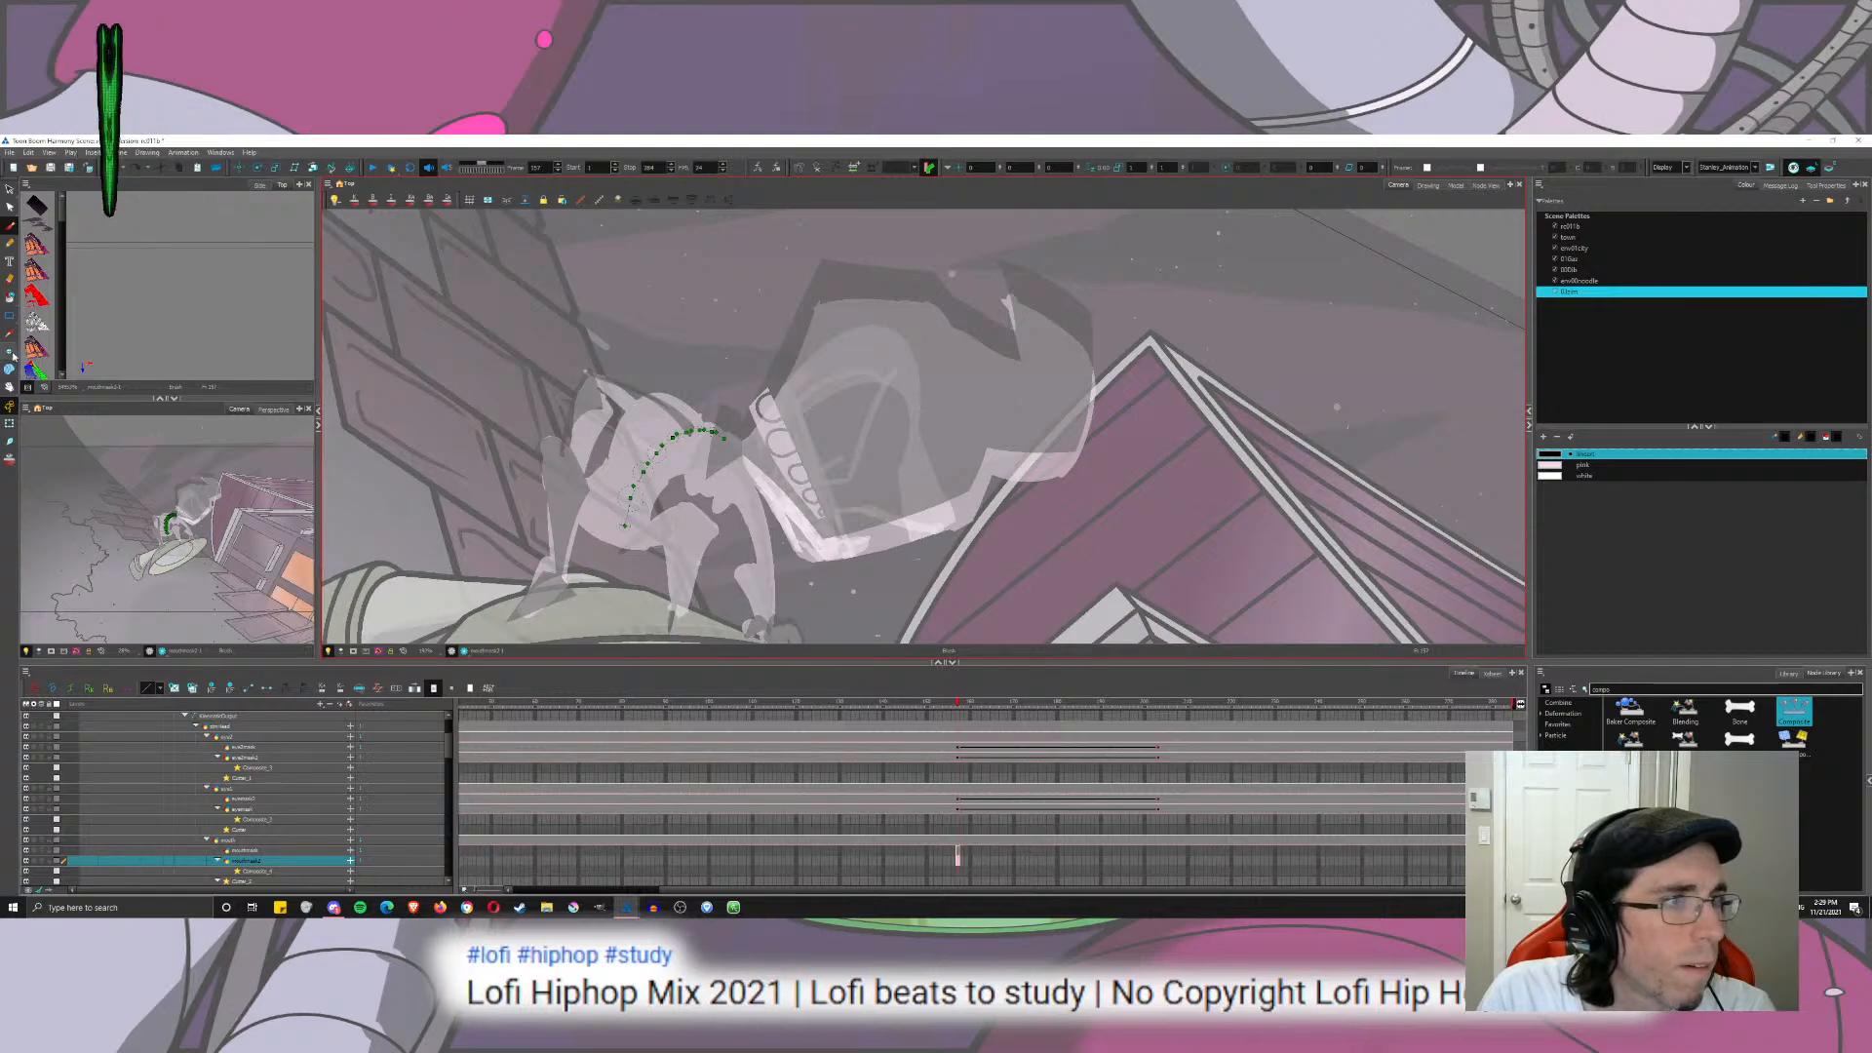
{"action": "left_click", "coordinate": [10, 297]}
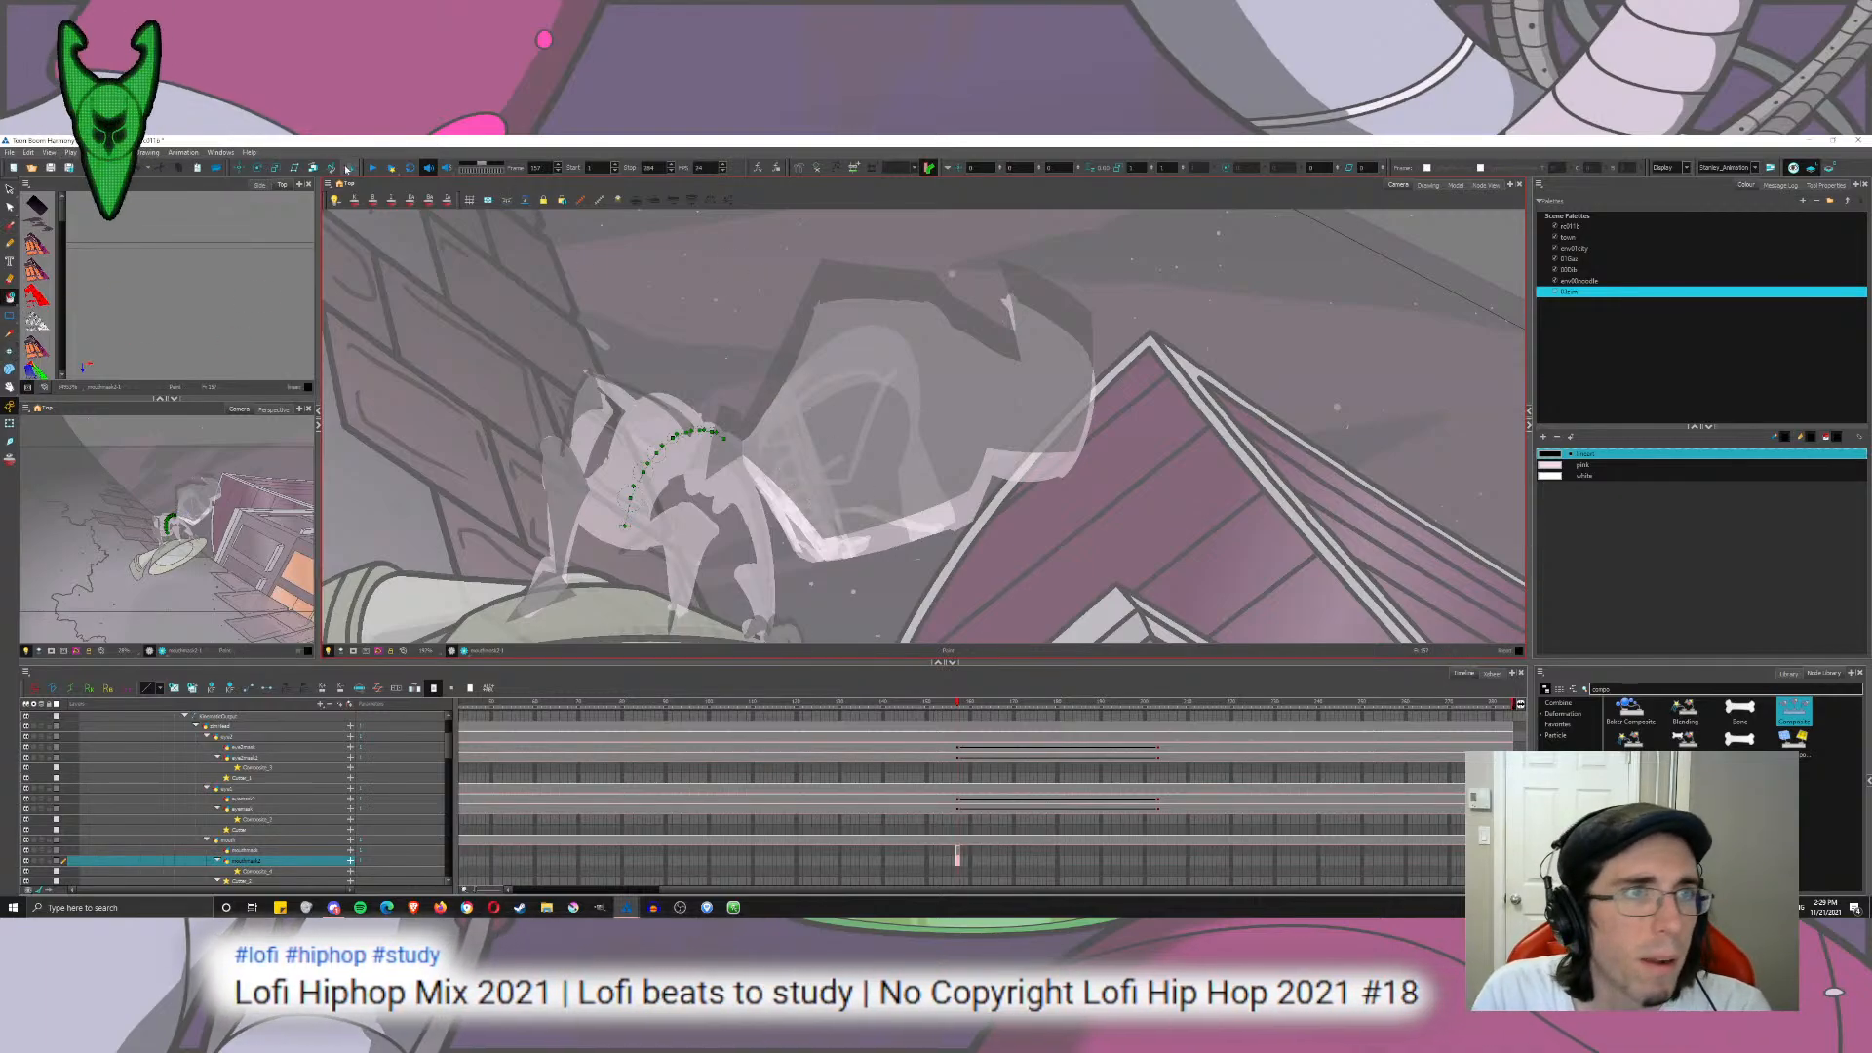
{"action": "left_click", "coordinate": [239, 168]}
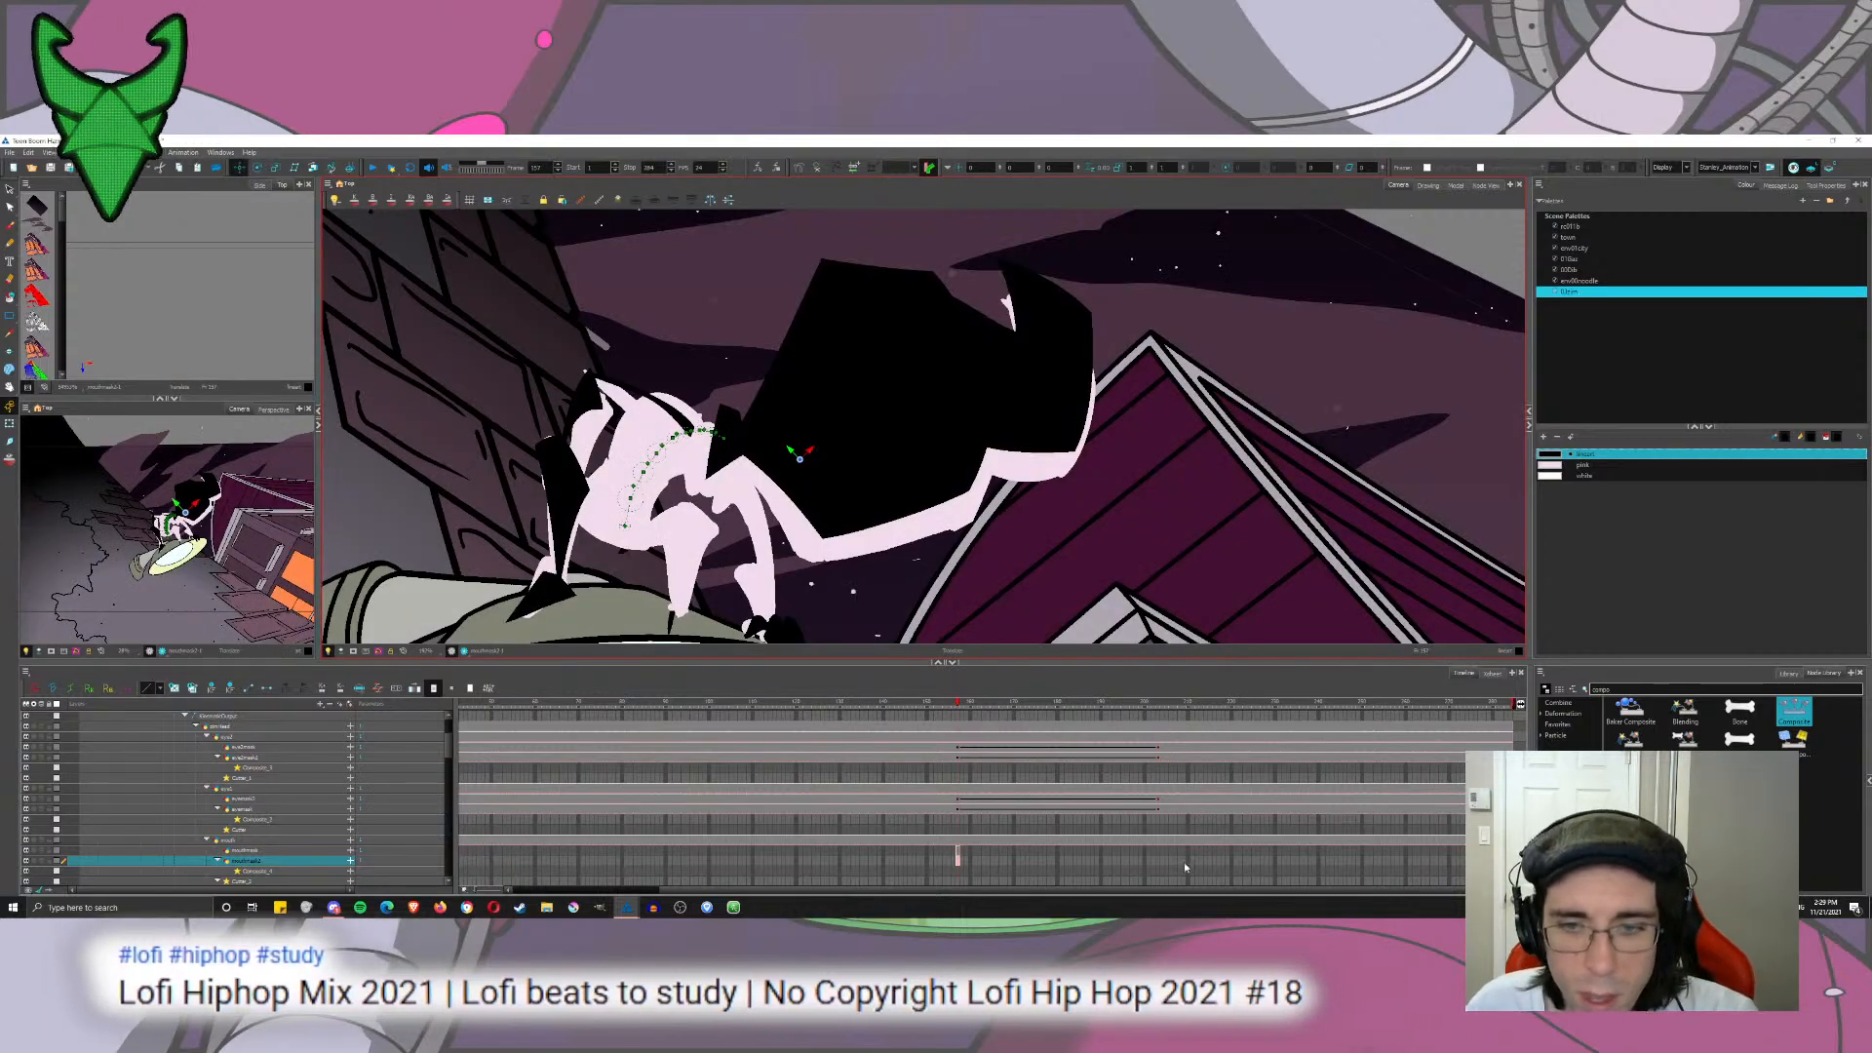
Step: Extend both mouth masks' exposure across the scene and add interpolated keyframes at the eyes' opening start and end frames
{"action": "left_click", "coordinate": [954, 854]}
{"action": "left_click_drag", "start_coordinate": [957, 850], "coordinate": [959, 864]}
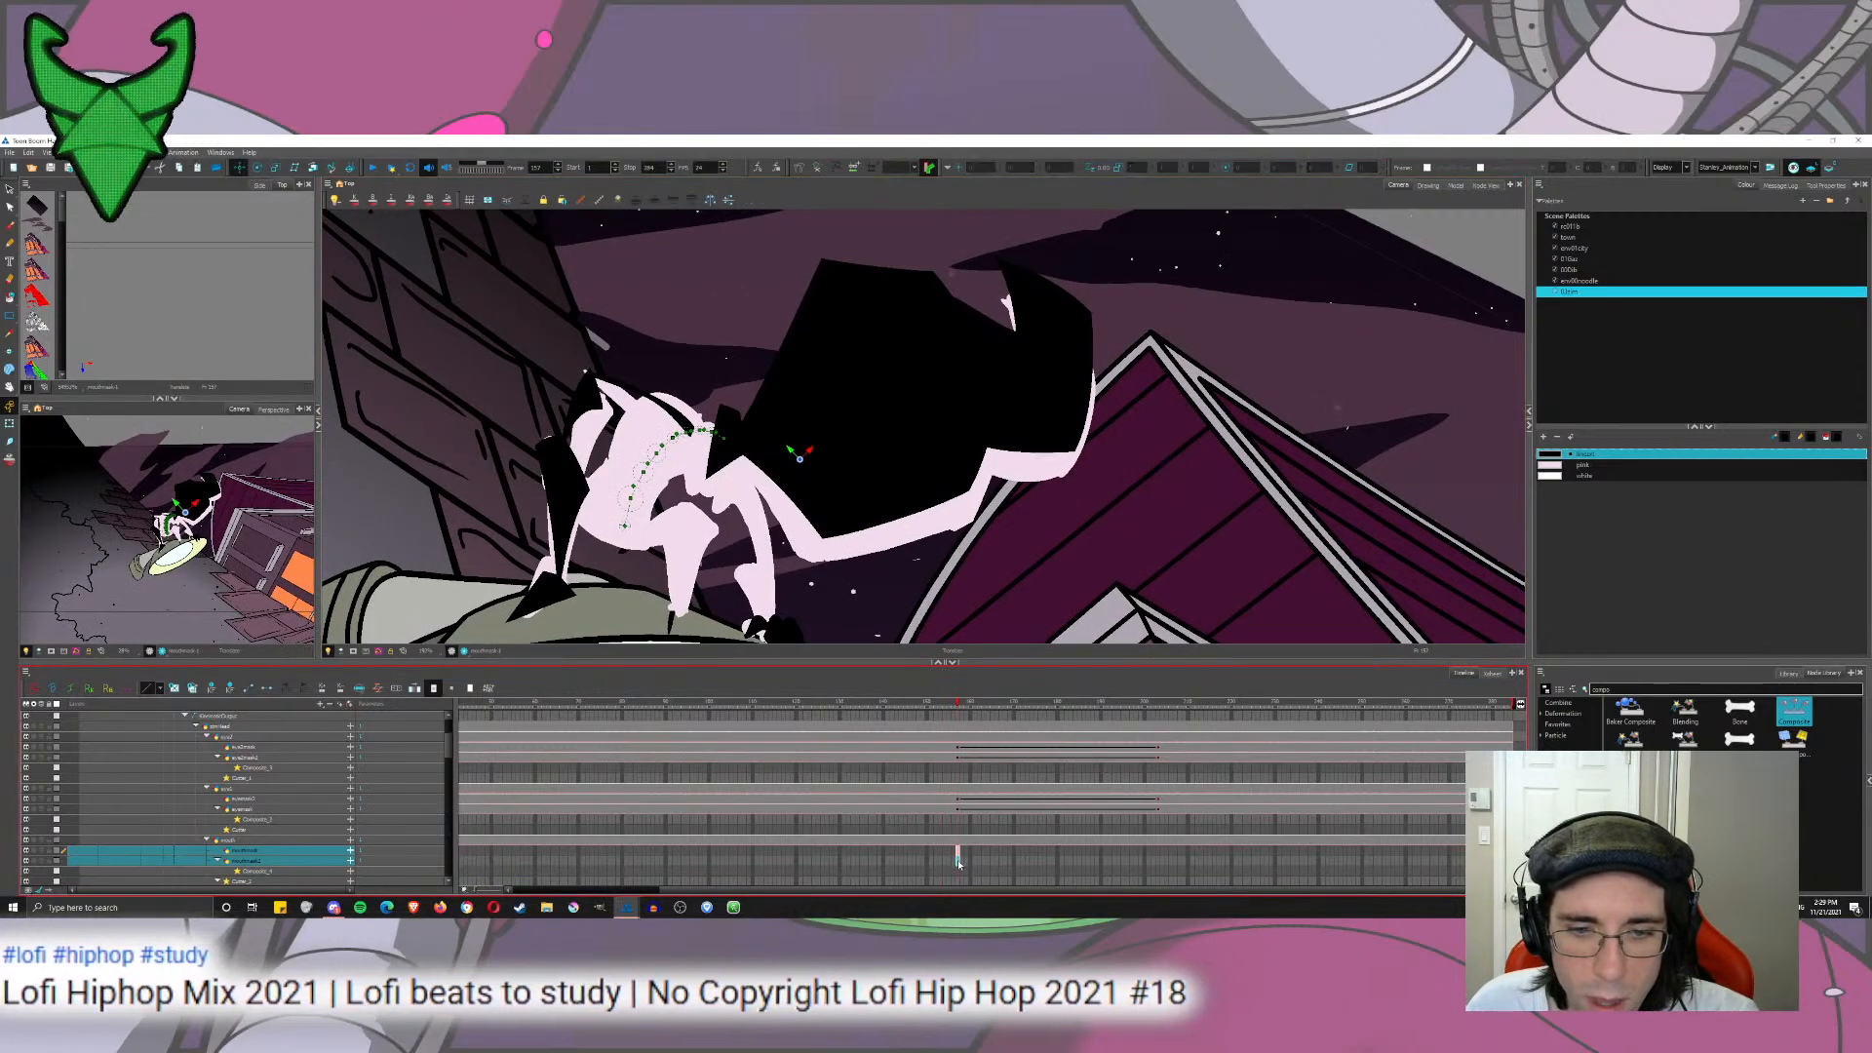
{"action": "mouse_move", "coordinate": [458, 859]}
{"action": "left_mouse_down"}
{"action": "mouse_move", "coordinate": [489, 858]}
{"action": "mouse_move", "coordinate": [462, 858]}
{"action": "left_mouse_up"}
{"action": "left_click_drag", "start_coordinate": [996, 889], "coordinate": [1078, 889]}
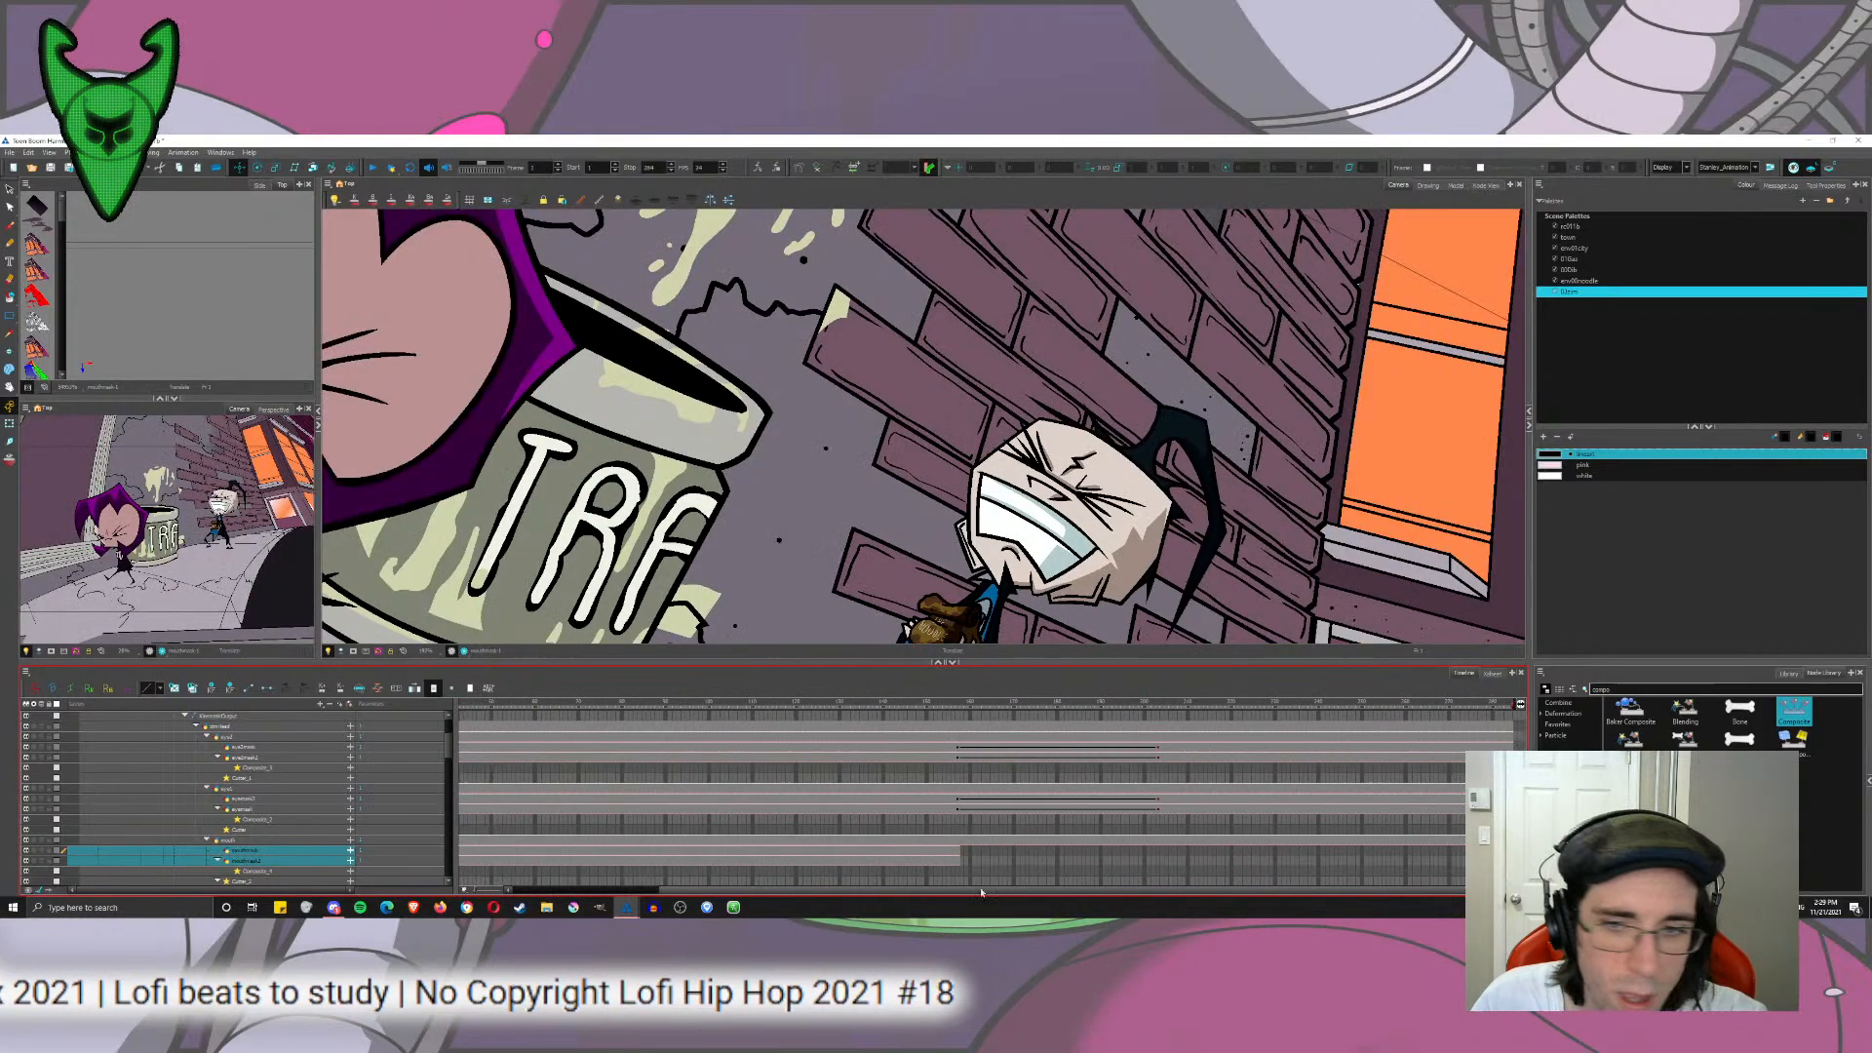
{"action": "key", "text": "shift+."}
{"action": "key", "text": "F5"}
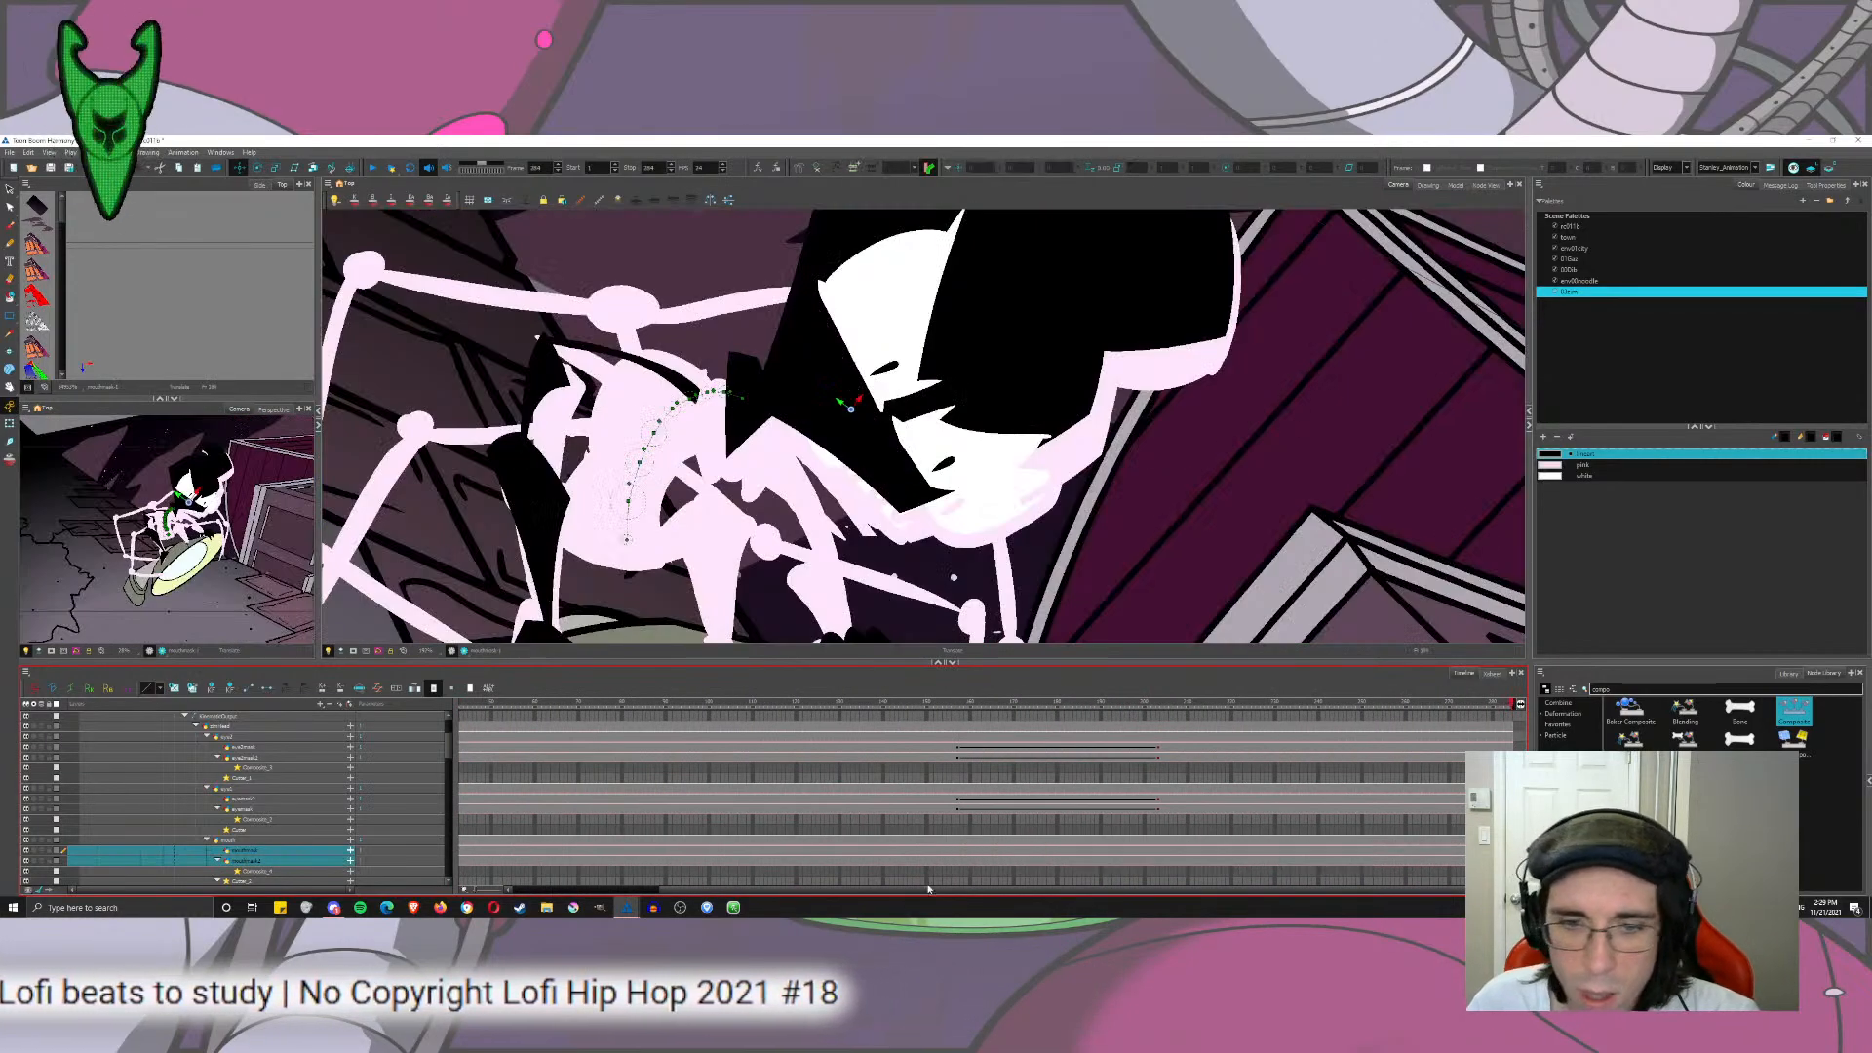
{"action": "left_click", "coordinate": [961, 857]}
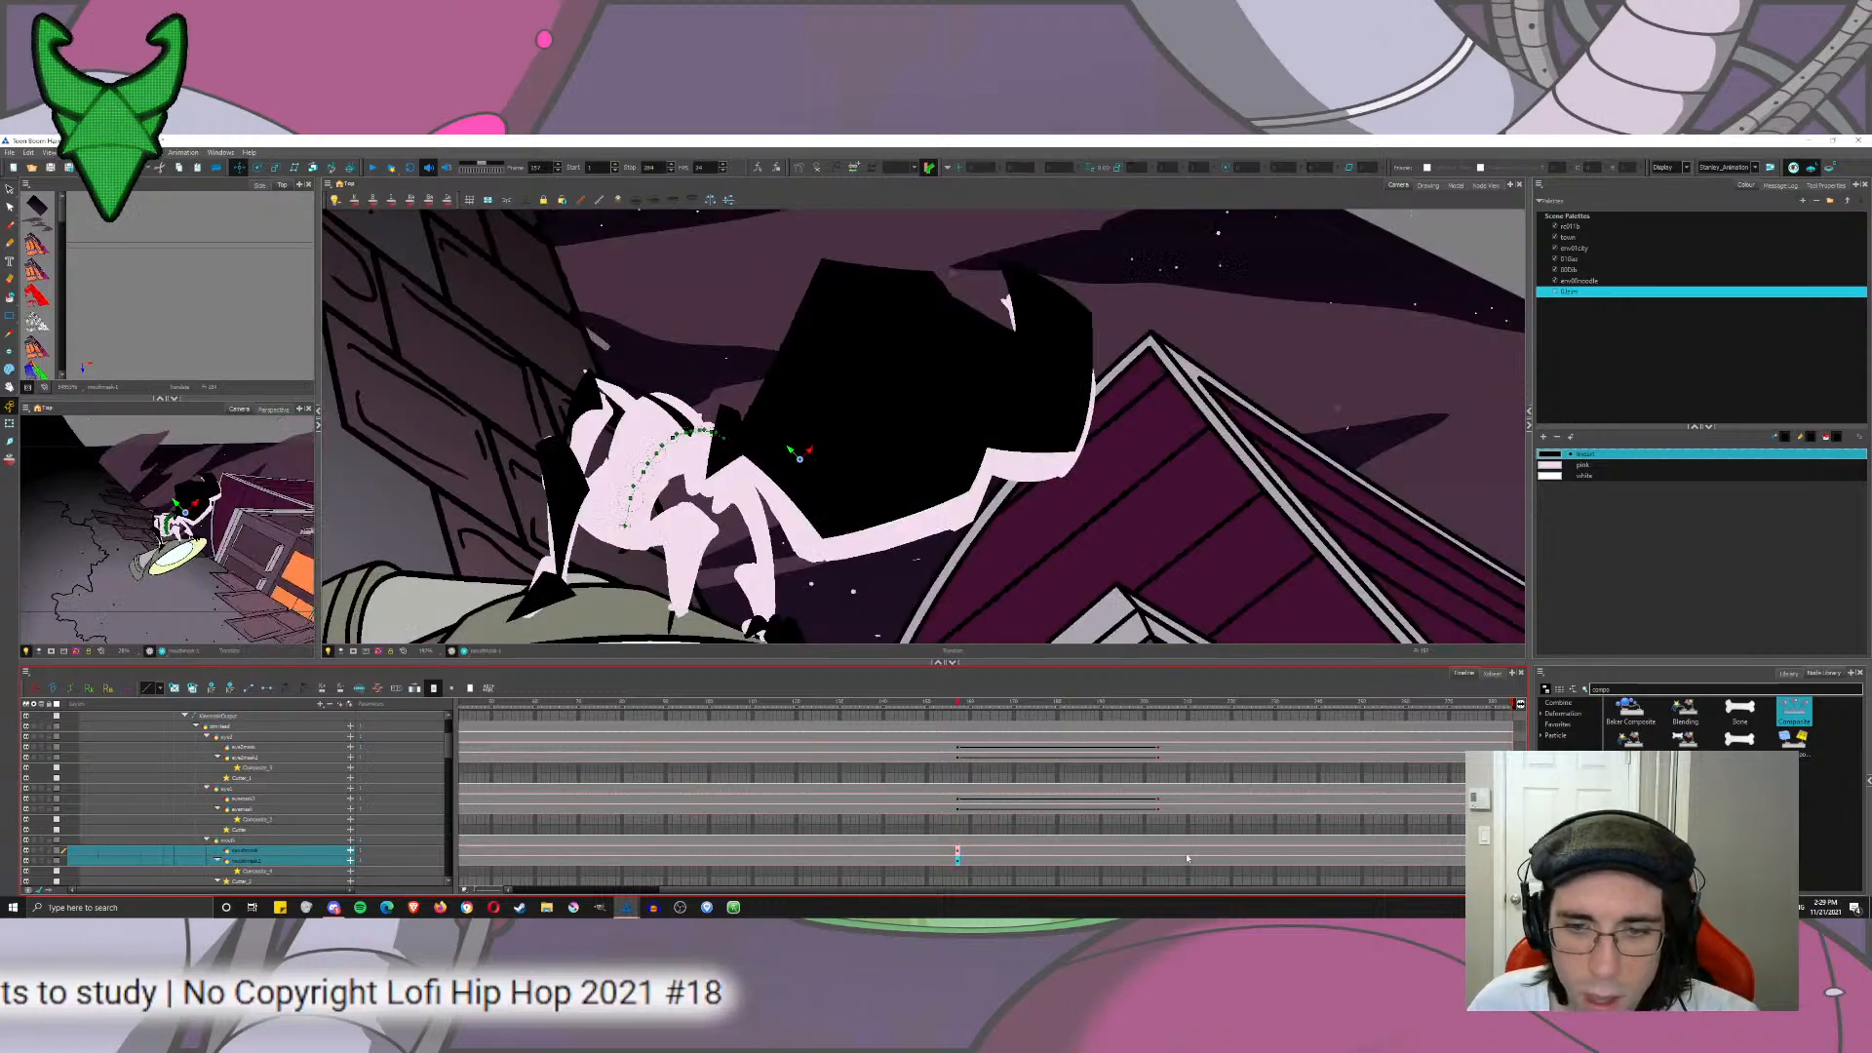
{"action": "left_click_drag", "start_coordinate": [1159, 853], "coordinate": [957, 852]}
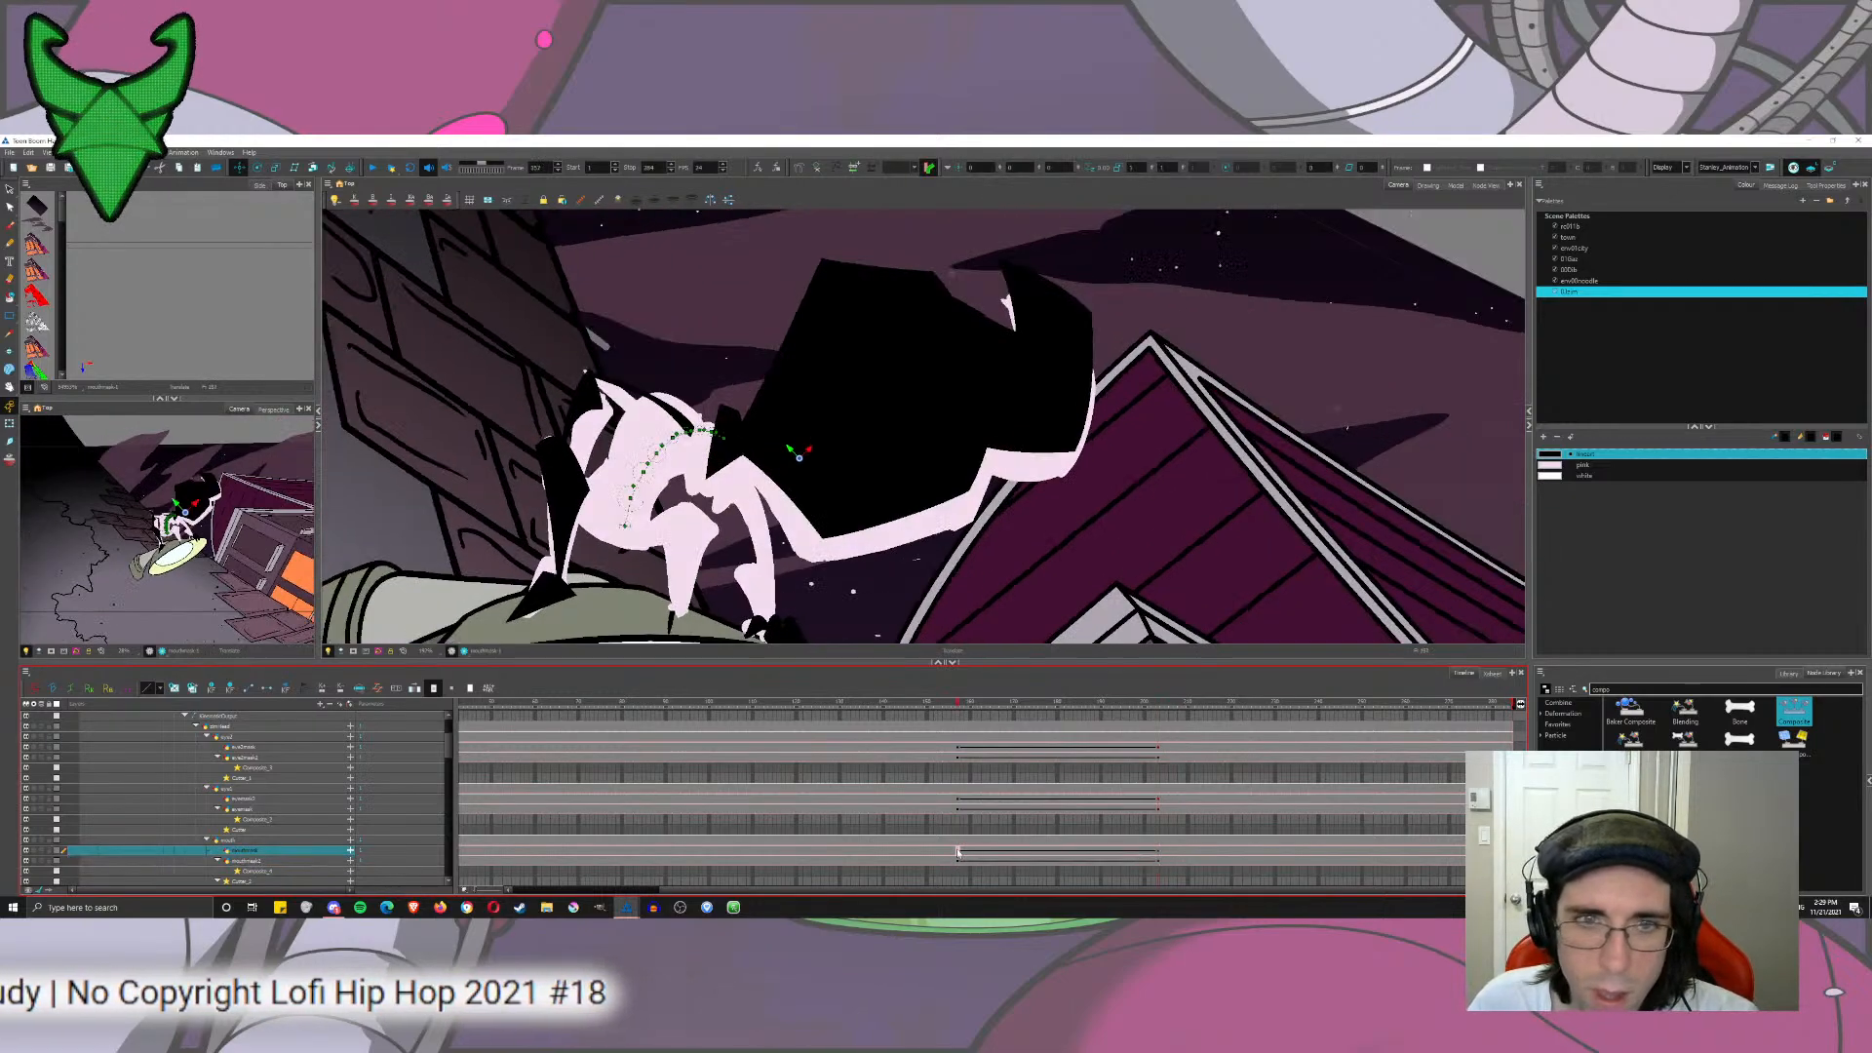
Step: At the later keyframe, move the first mouth mask toward the eyes and rotate it slightly to uncover that side of the teeth
{"action": "left_click", "coordinate": [1159, 853]}
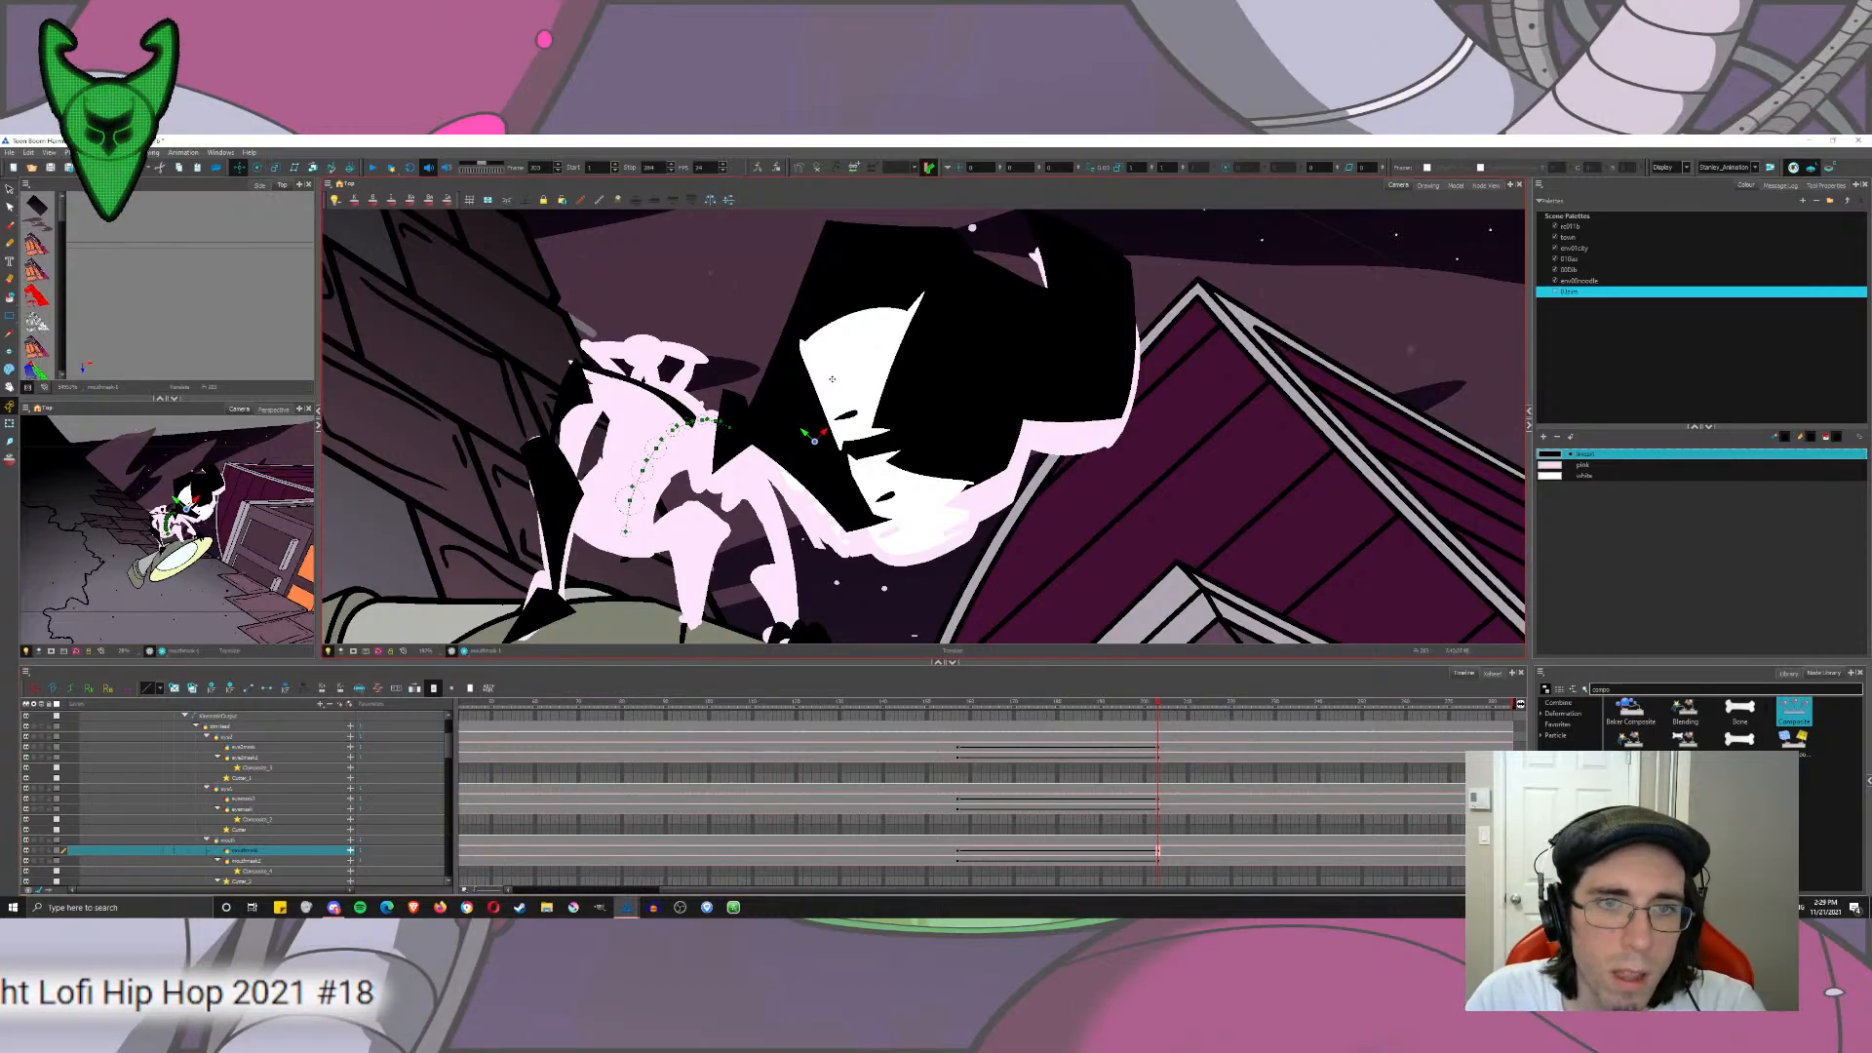
{"action": "left_click_drag", "start_coordinate": [828, 382], "coordinate": [846, 372]}
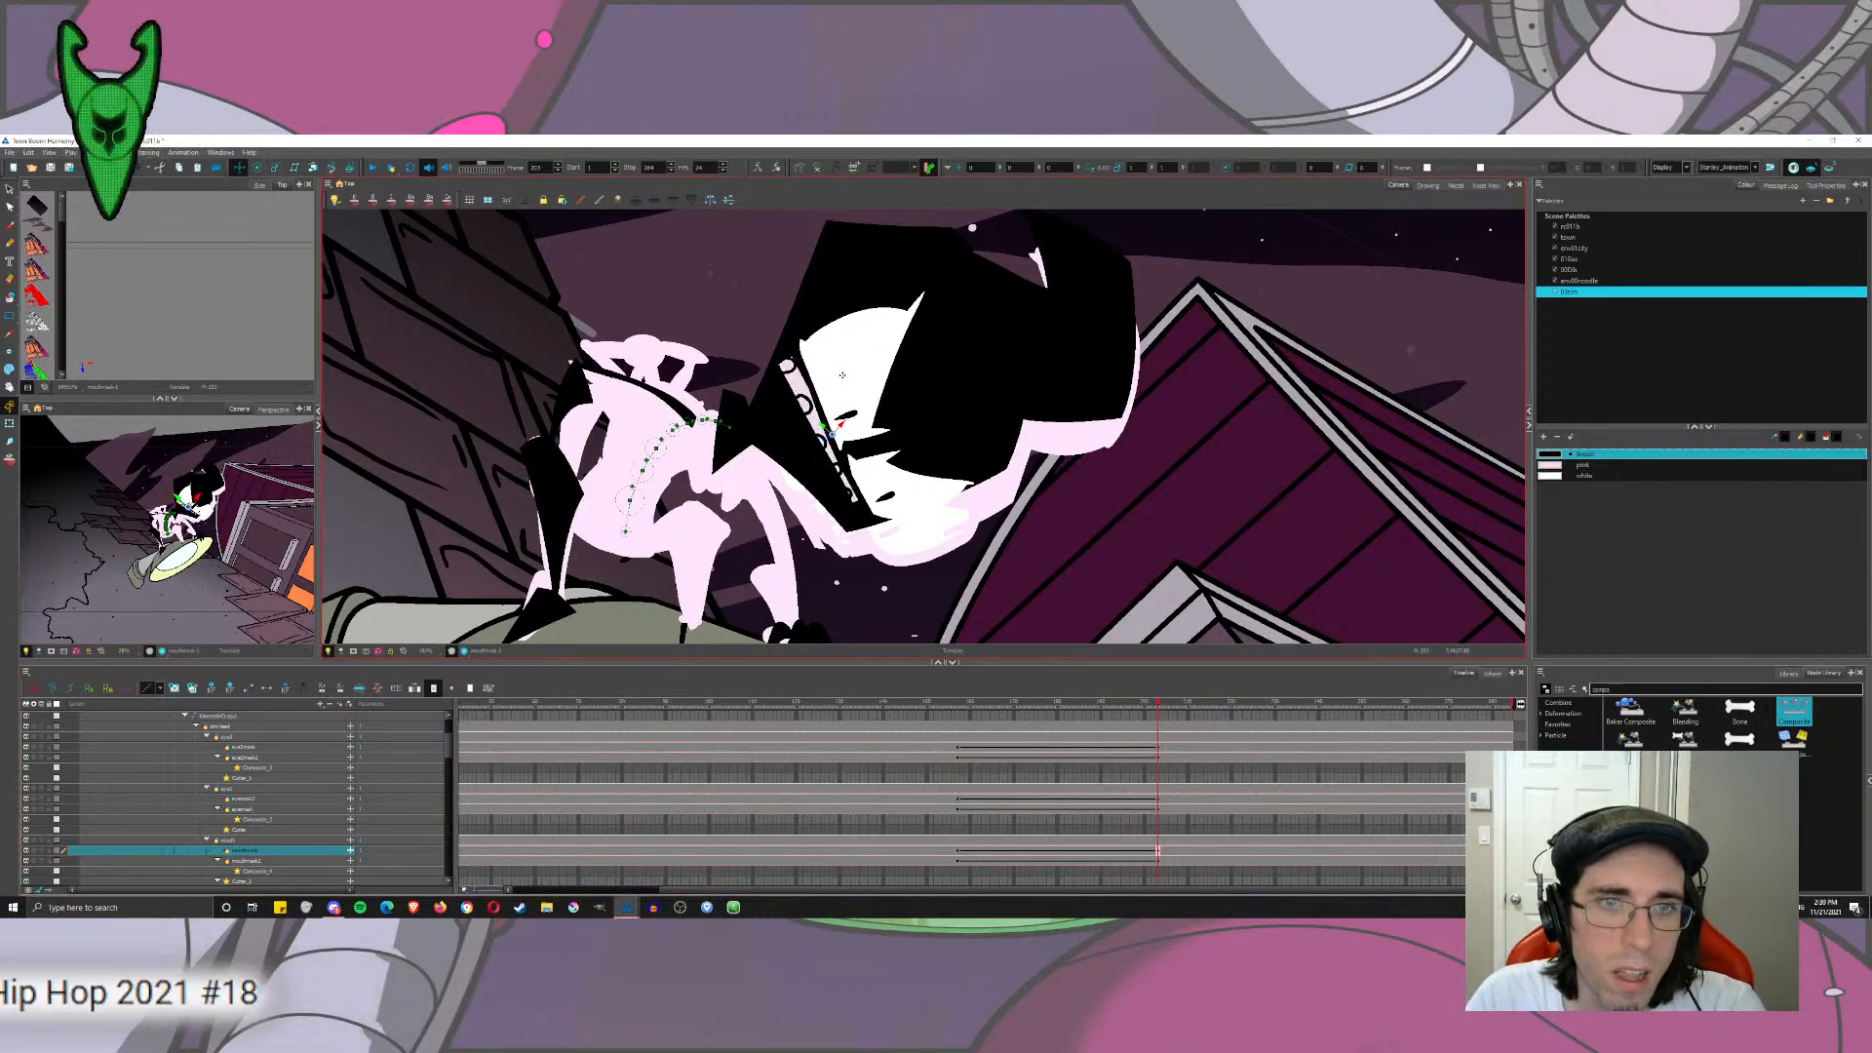
{"action": "left_click", "coordinate": [257, 167]}
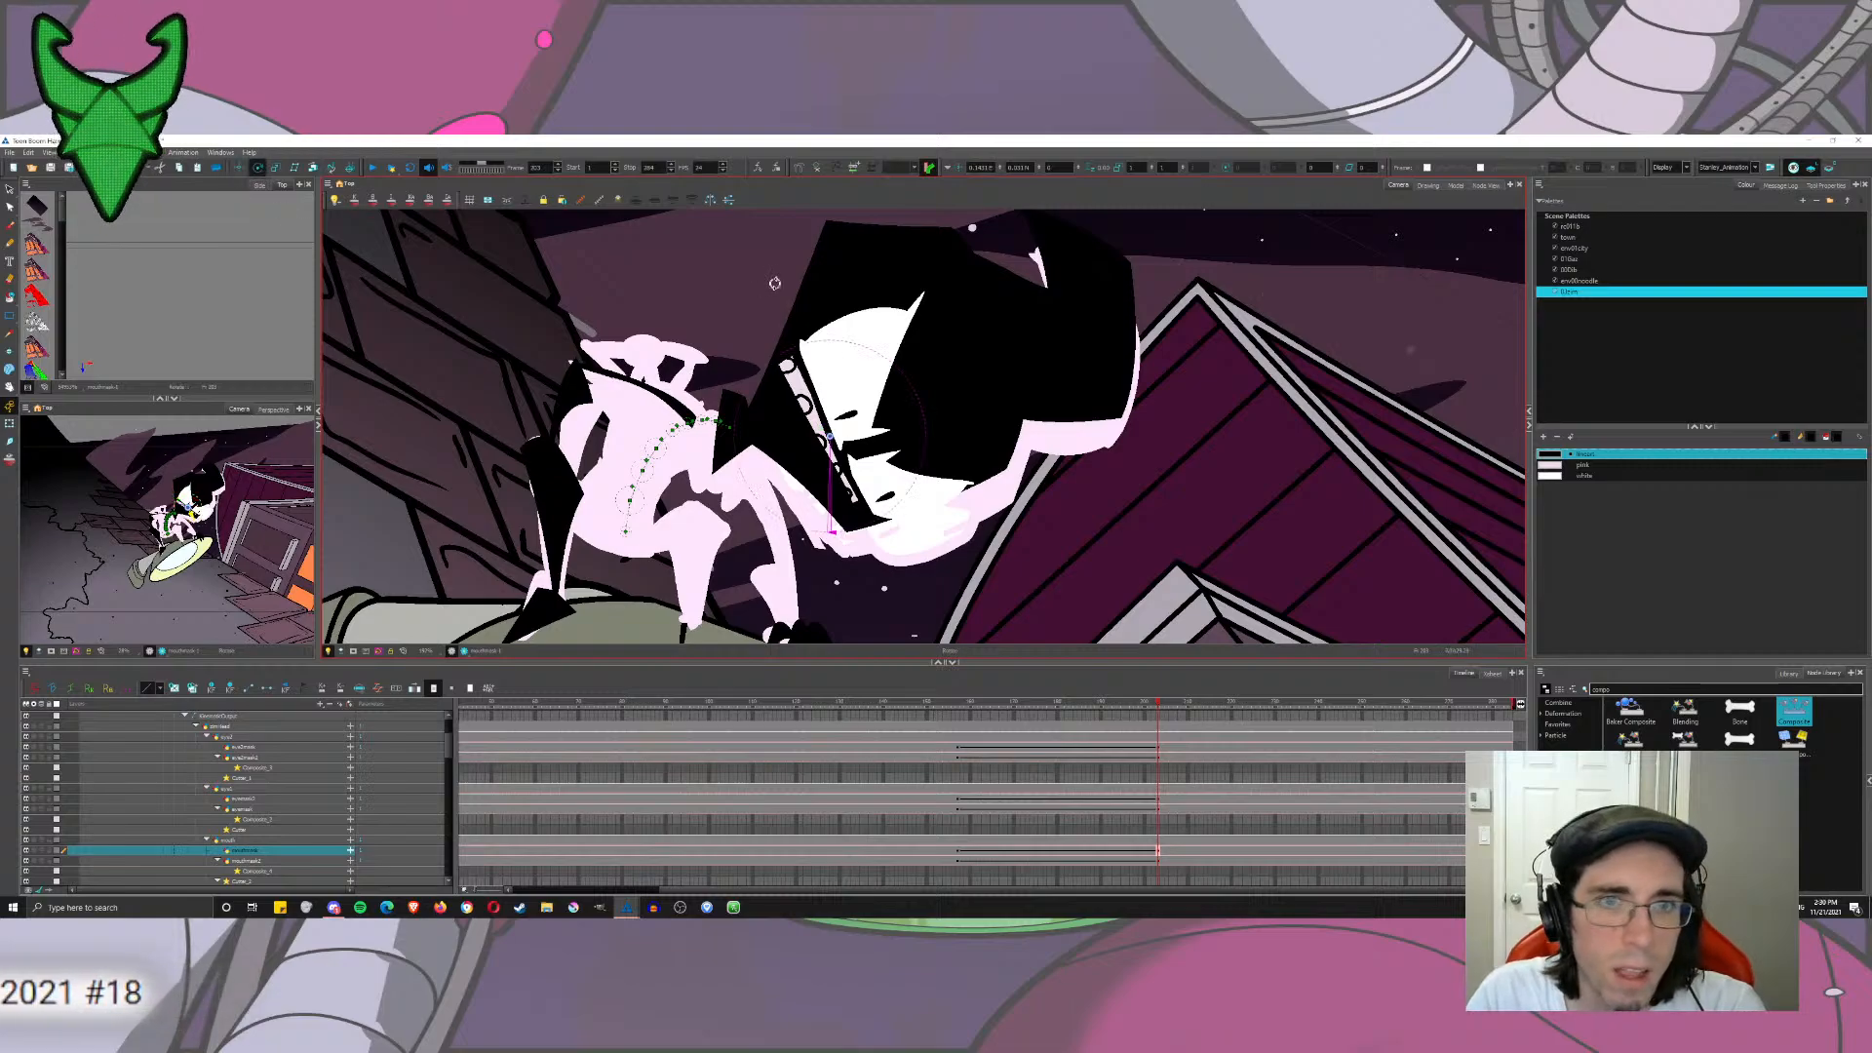
{"action": "left_click", "coordinate": [239, 167]}
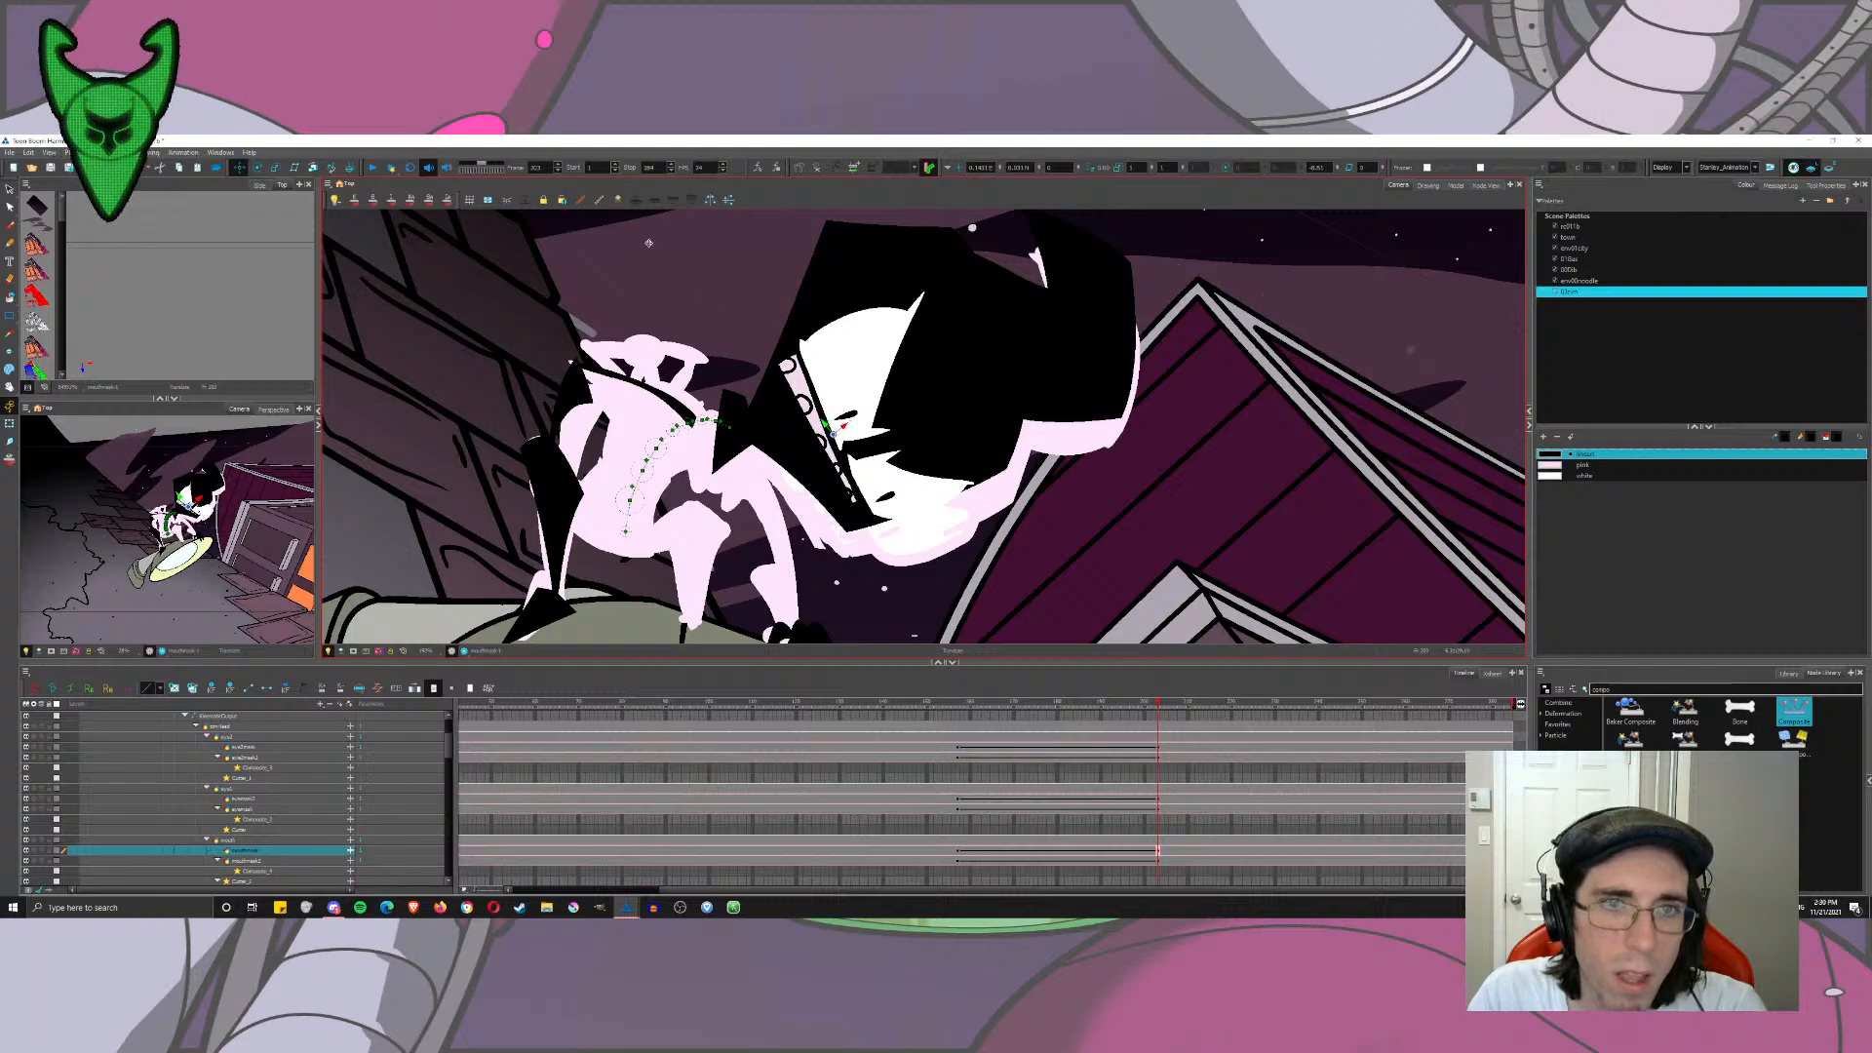
{"action": "left_click", "coordinate": [258, 168]}
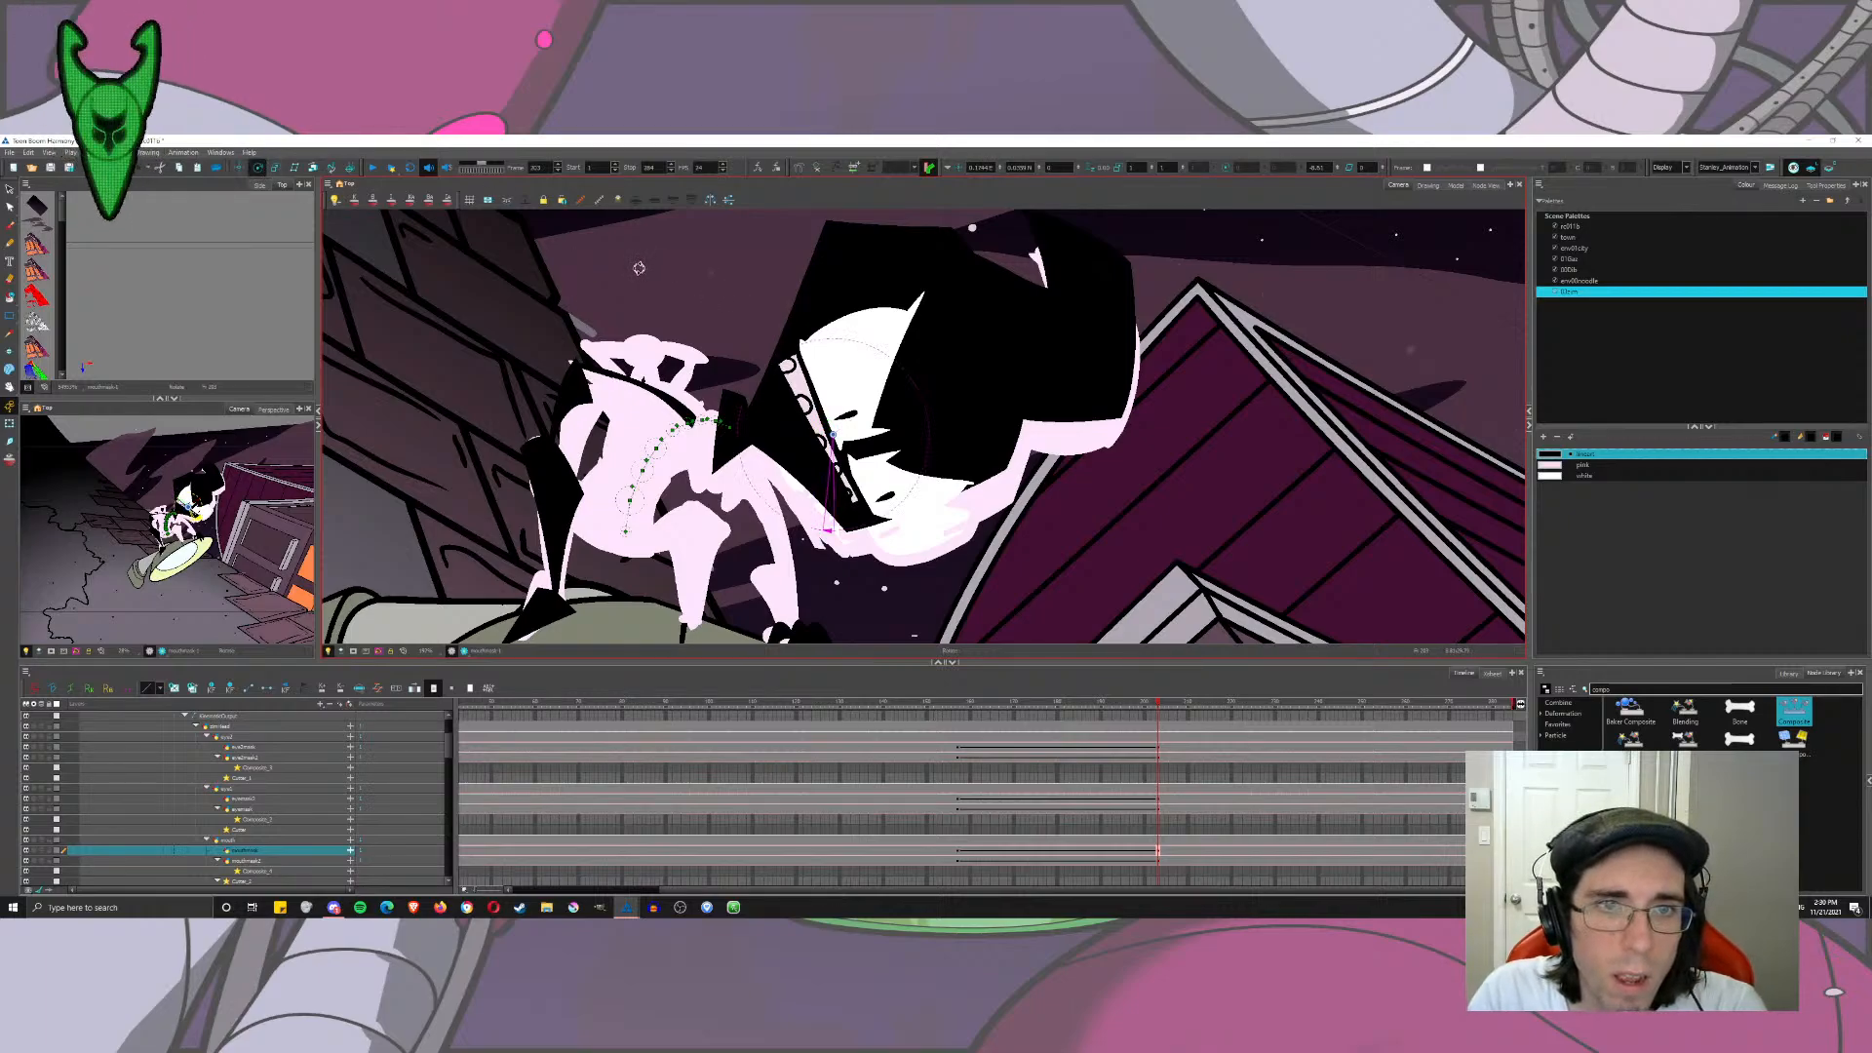
{"action": "mouse_move", "coordinate": [638, 268]}
{"action": "left_mouse_down"}
{"action": "mouse_move", "coordinate": [624, 292]}
{"action": "mouse_move", "coordinate": [658, 269]}
{"action": "mouse_move", "coordinate": [639, 285]}
{"action": "left_mouse_up"}
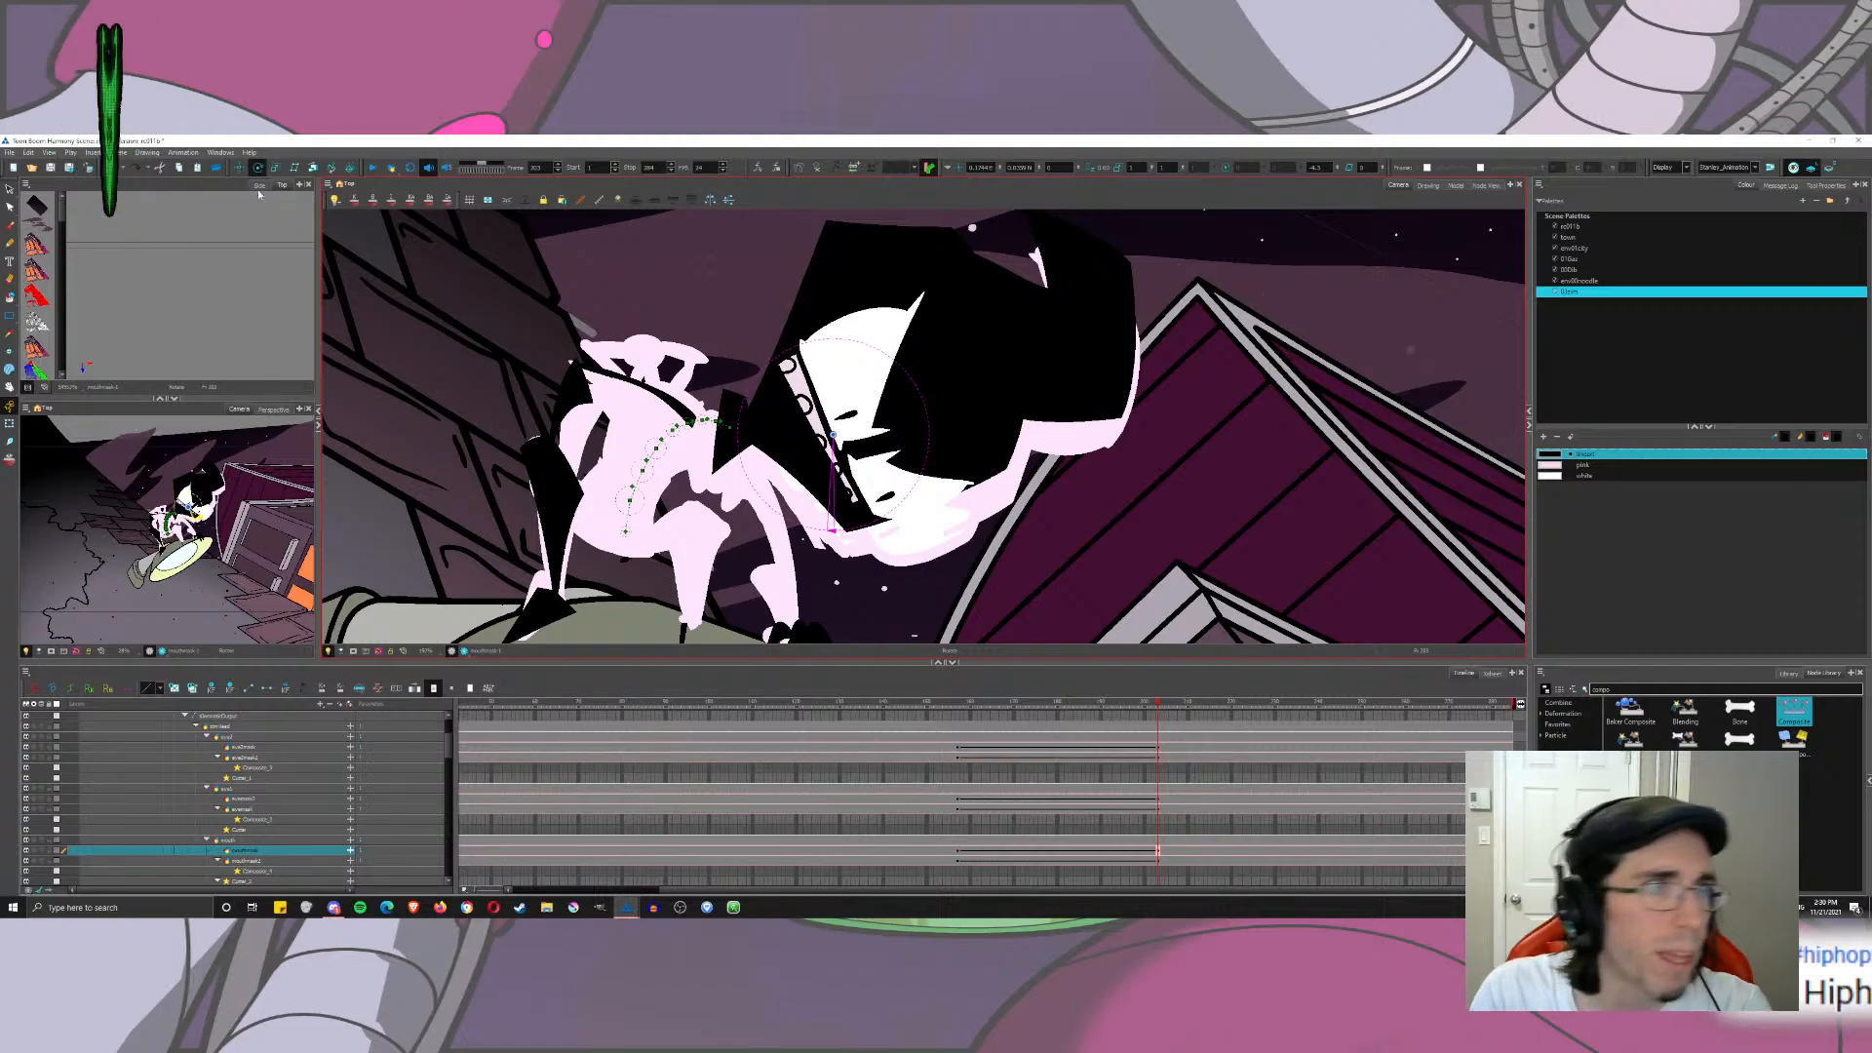
{"action": "left_click", "coordinate": [239, 168]}
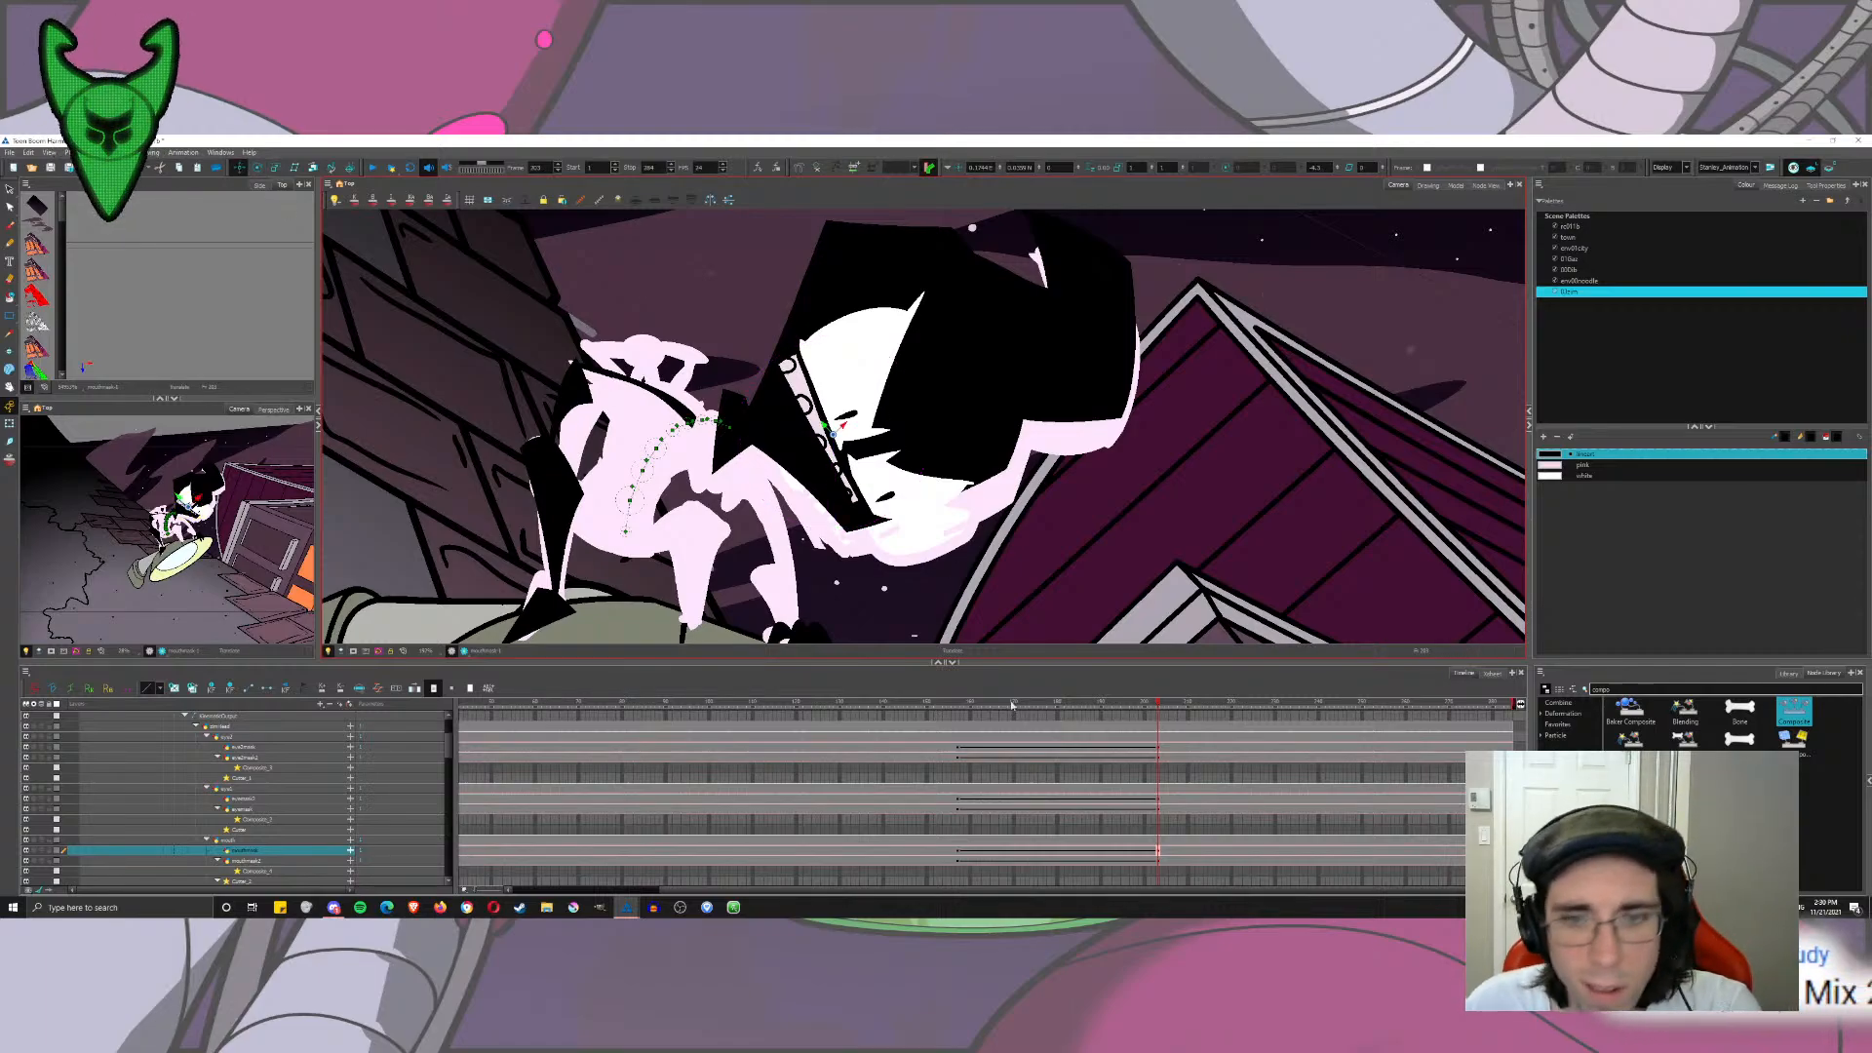
Step: At the later keyframe, move the second mouth mask away from the eyes to uncover the remaining teeth
{"action": "left_click", "coordinate": [1159, 862]}
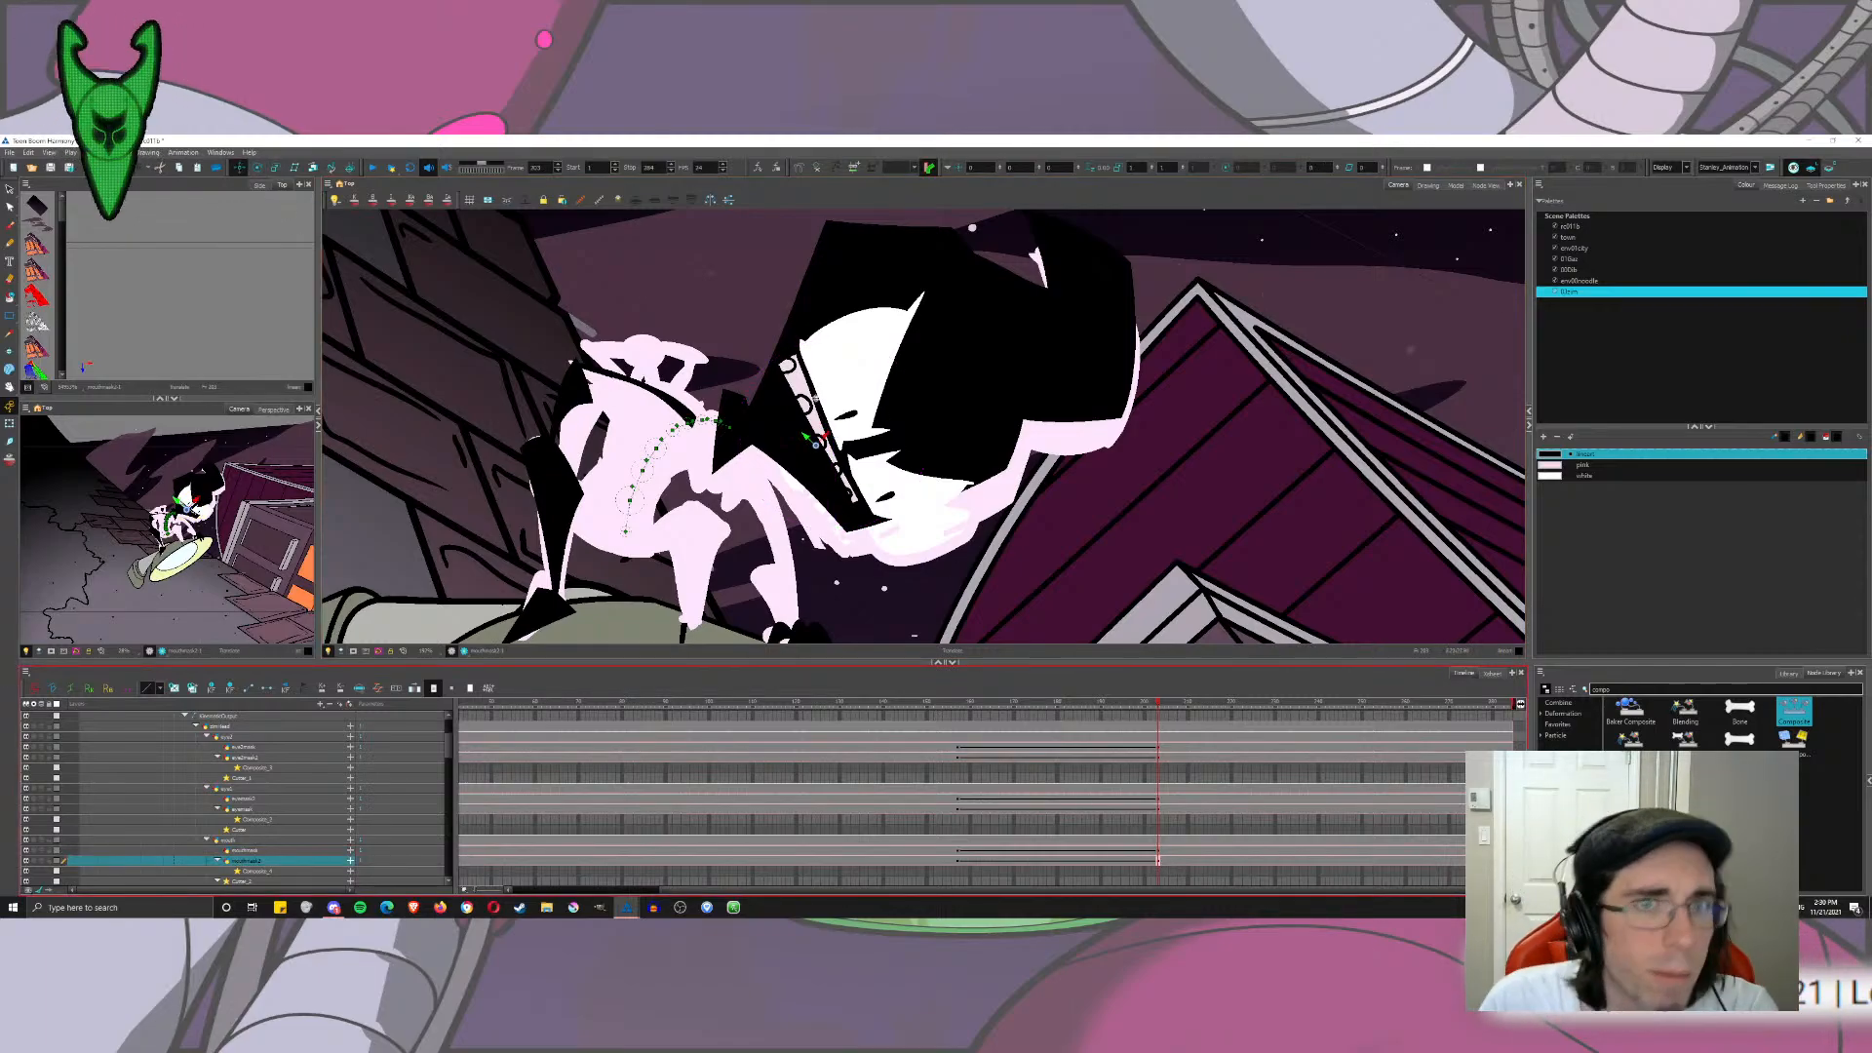
{"action": "left_click_drag", "start_coordinate": [817, 440], "coordinate": [786, 457]}
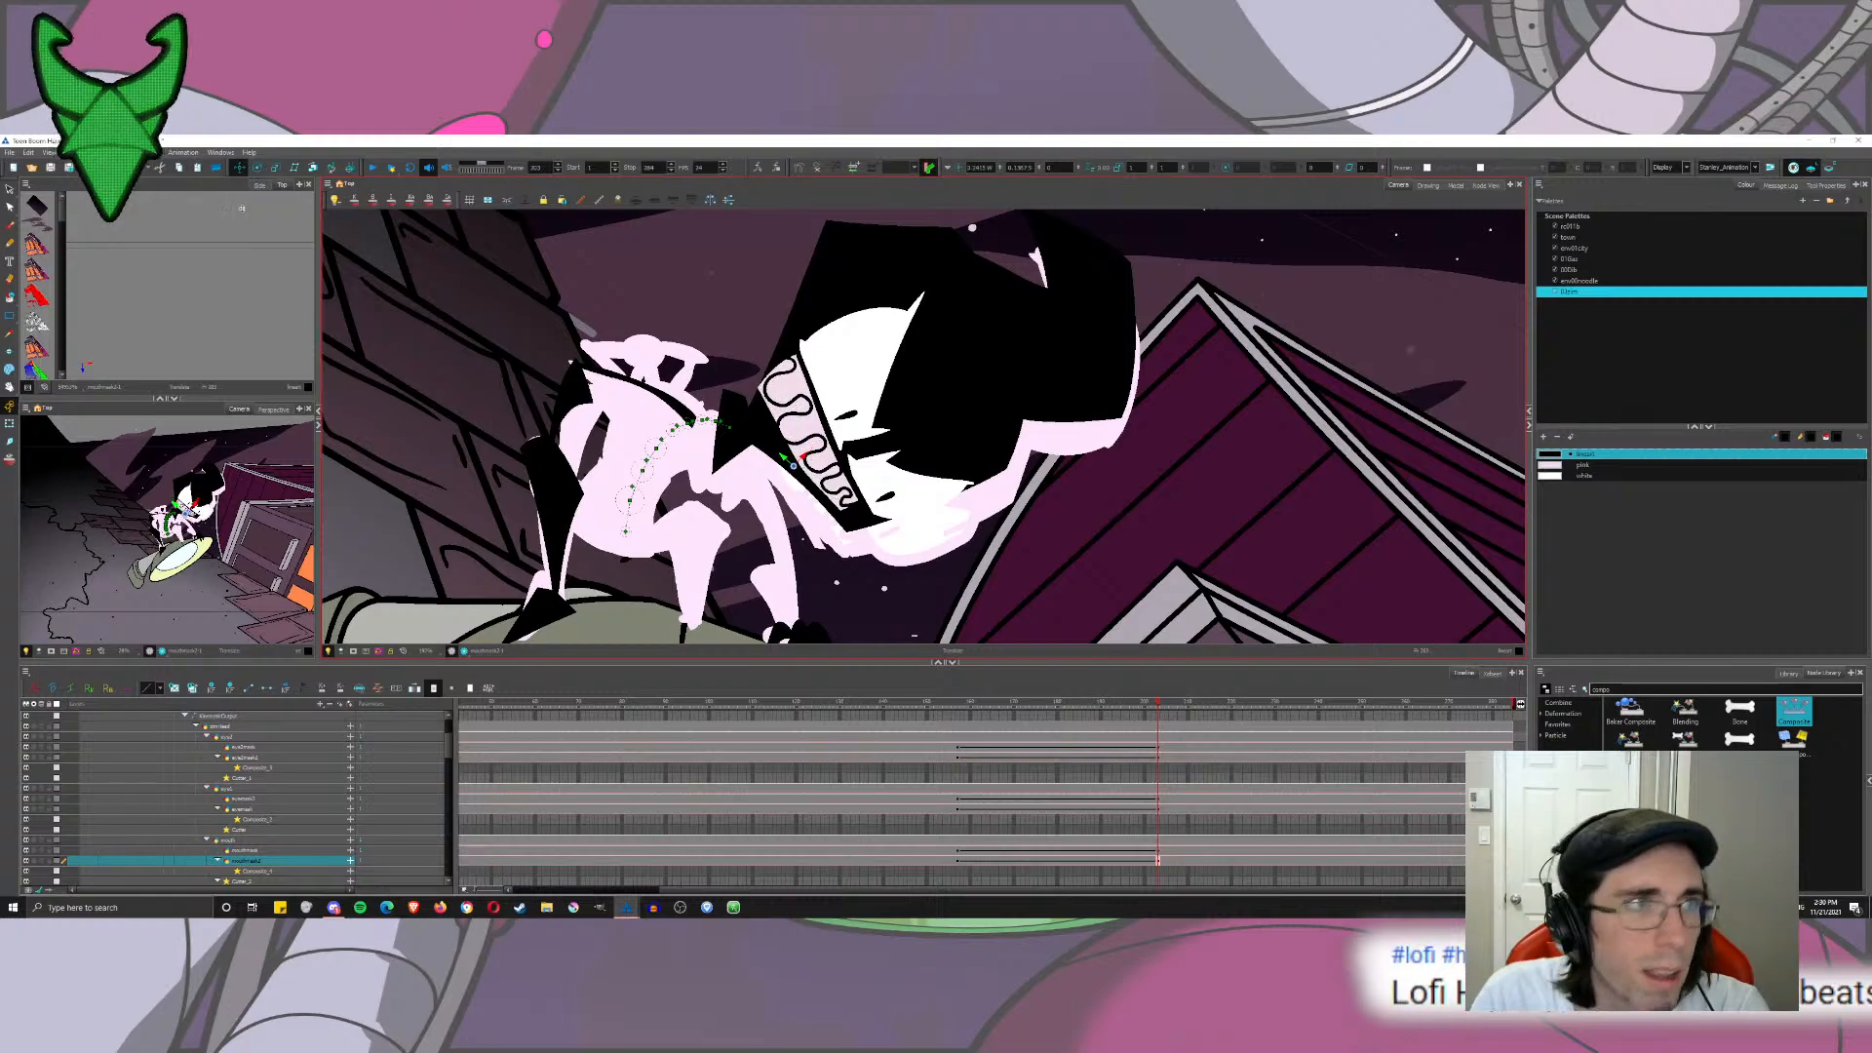
{"action": "left_click", "coordinate": [258, 167]}
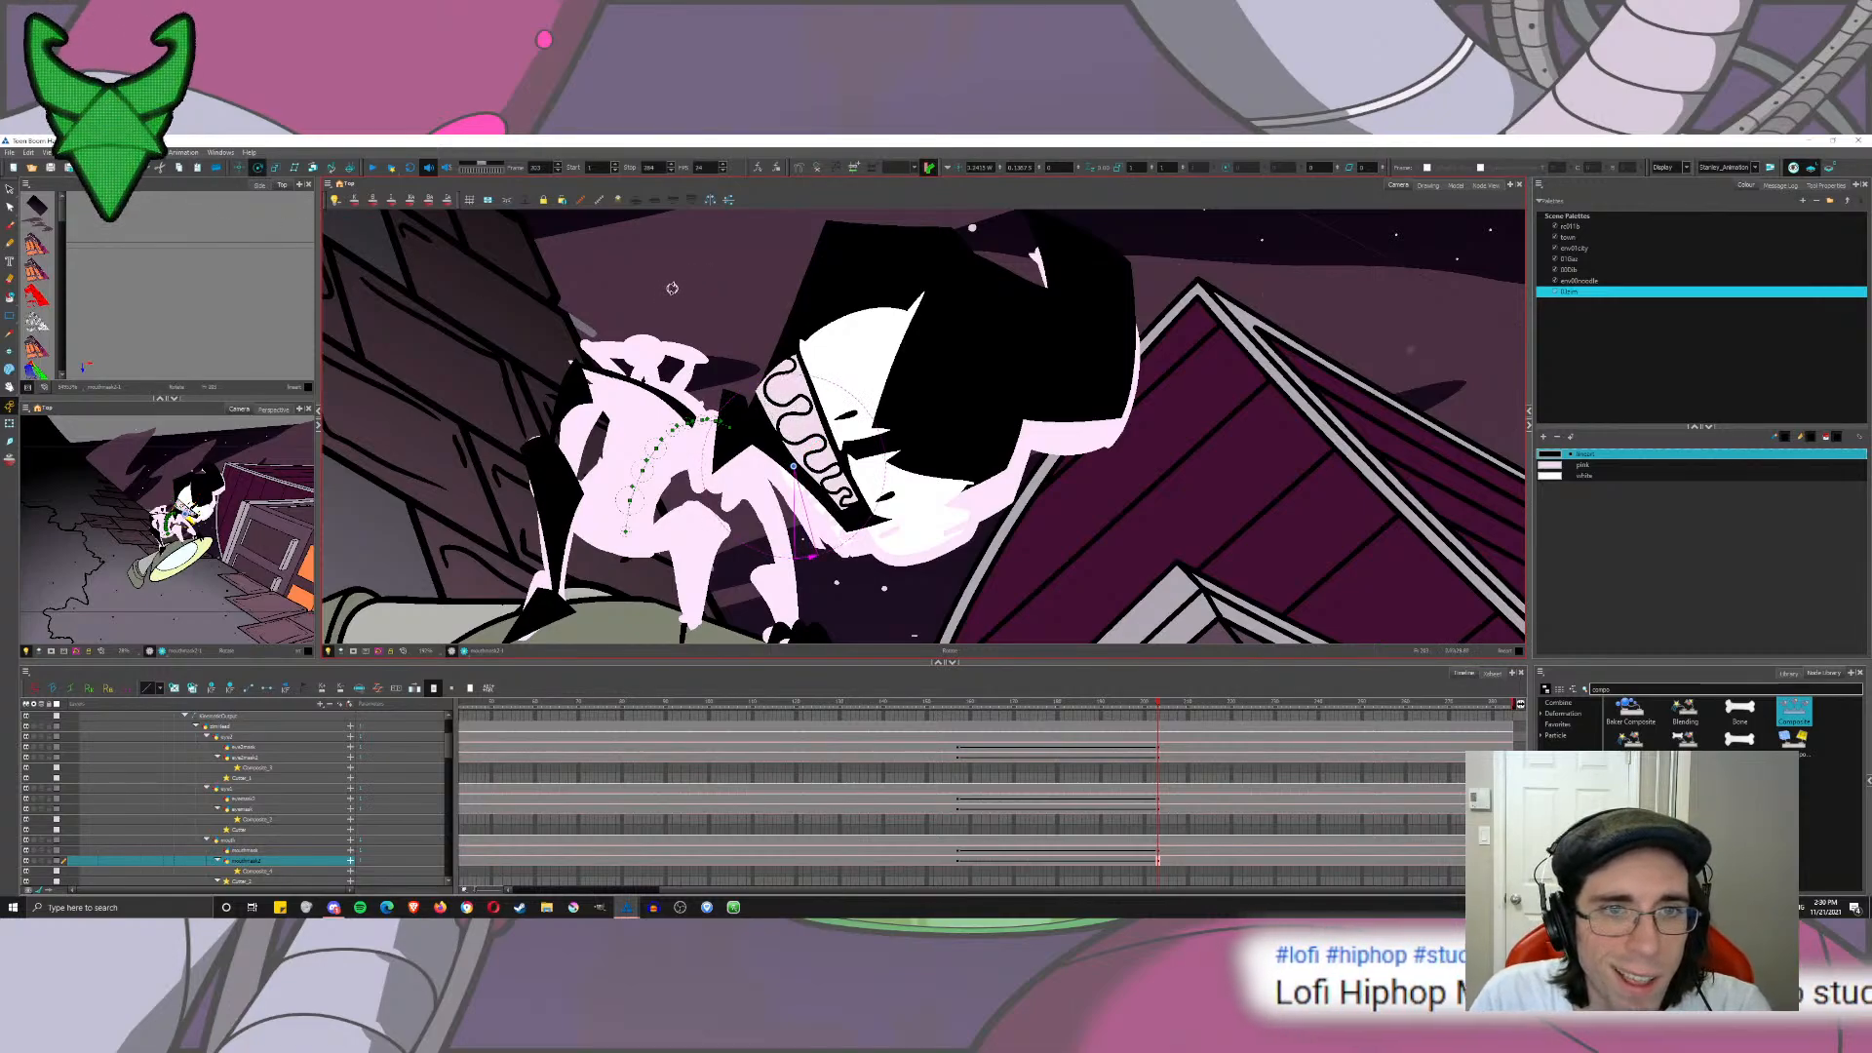
{"action": "left_click", "coordinate": [239, 168]}
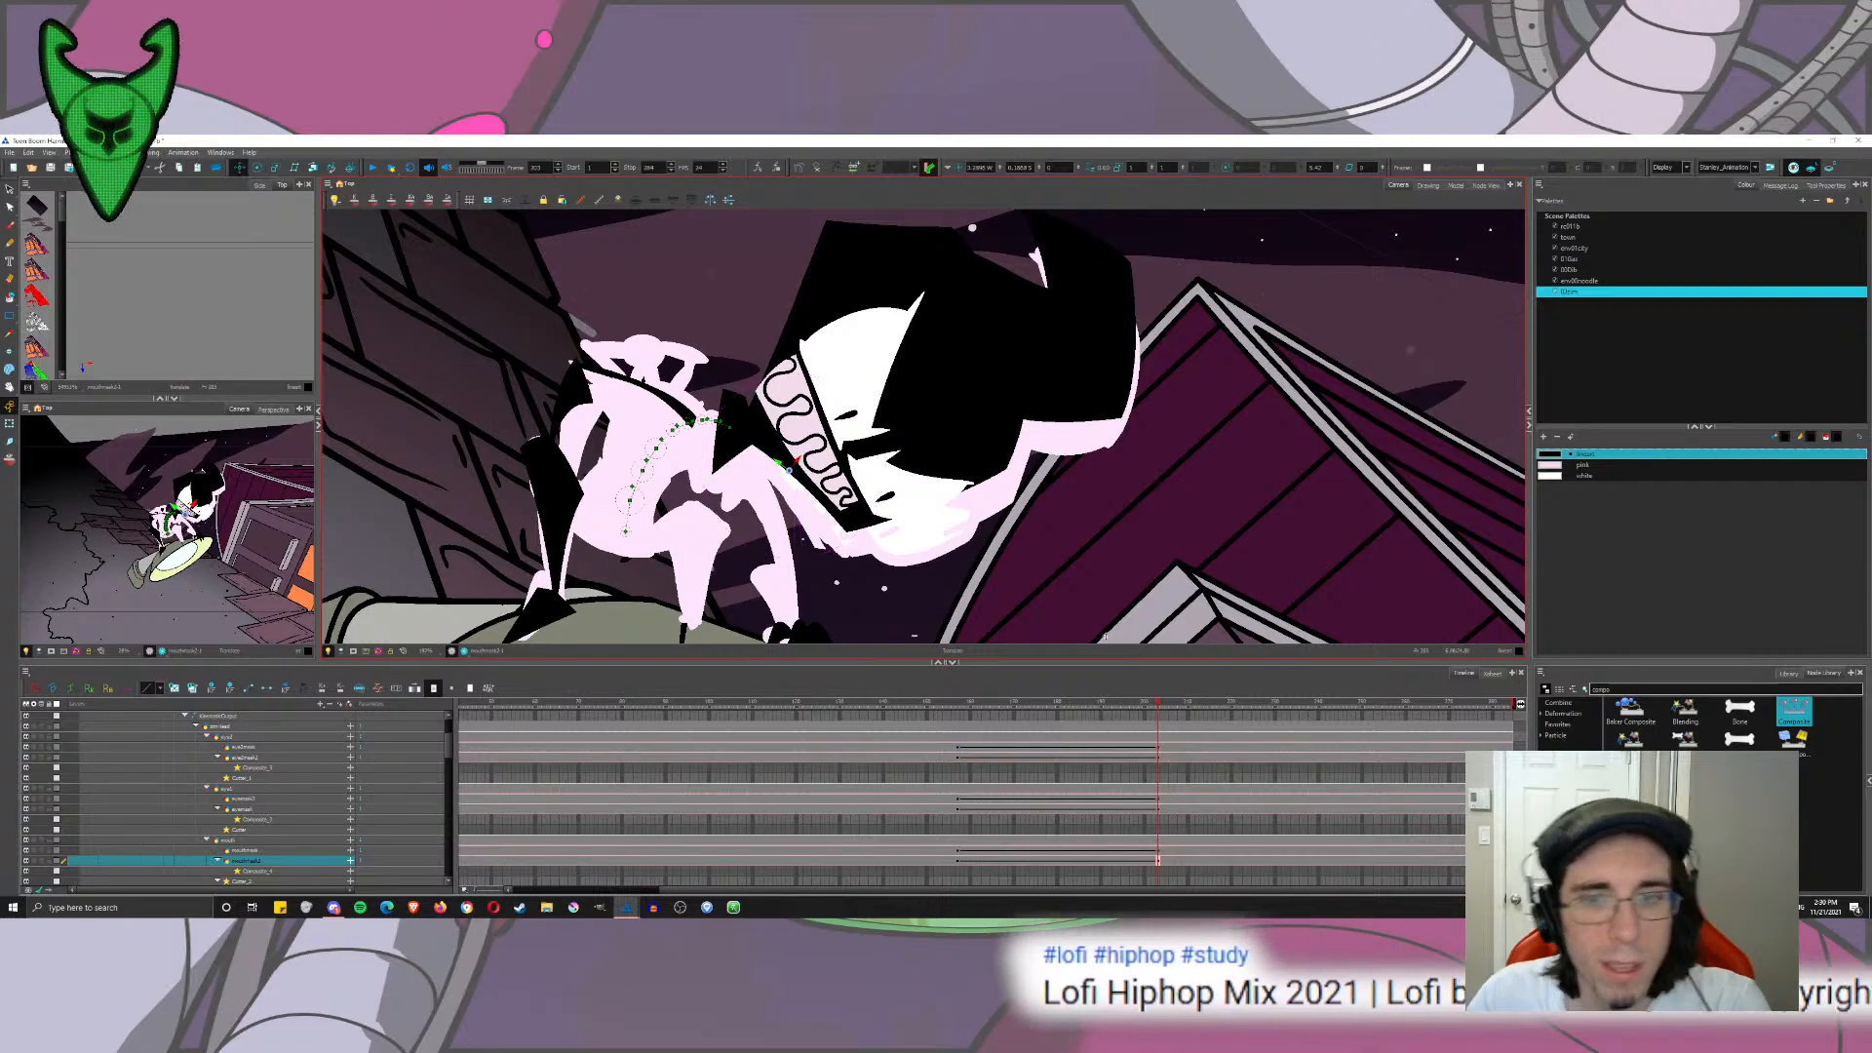
Step: Apply easing to both mouth masks between their start and end keyframes, and play back the opening
{"action": "left_click_drag", "start_coordinate": [956, 859], "coordinate": [957, 849]}
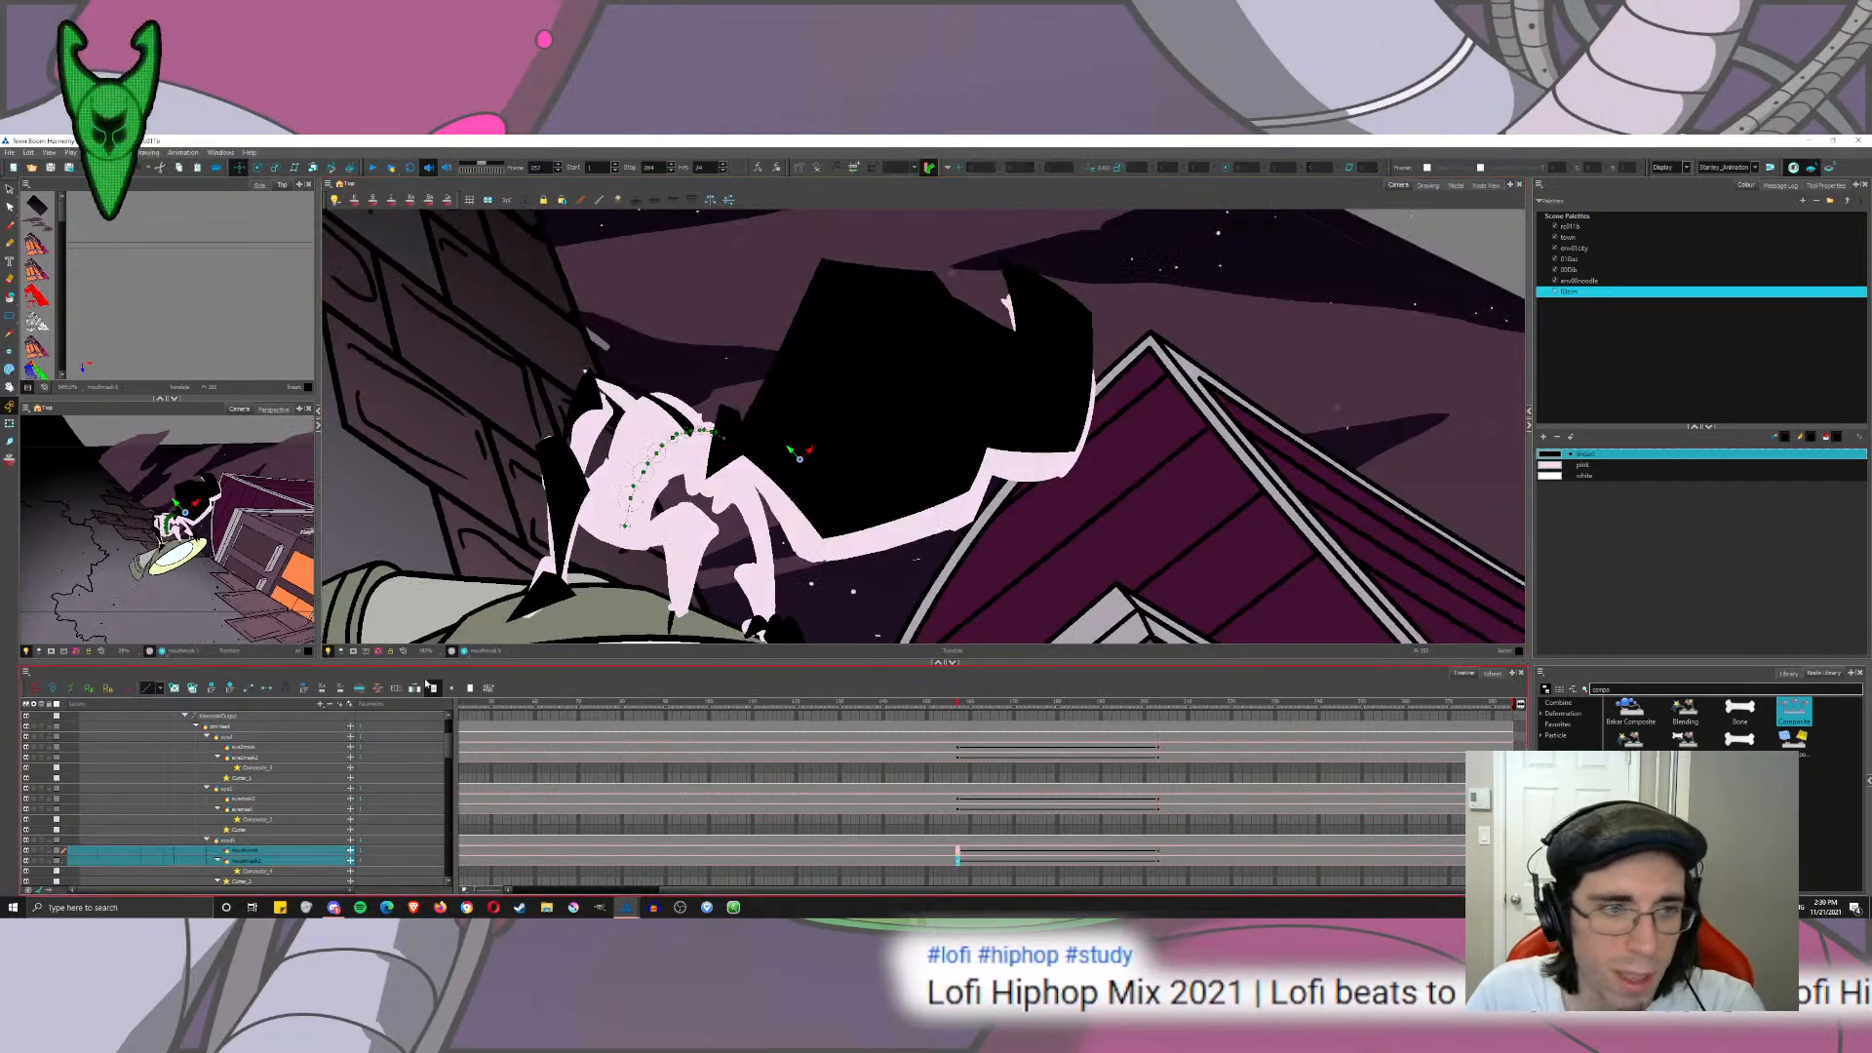
{"action": "left_click", "coordinate": [378, 687]}
{"action": "left_click", "coordinate": [994, 614]}
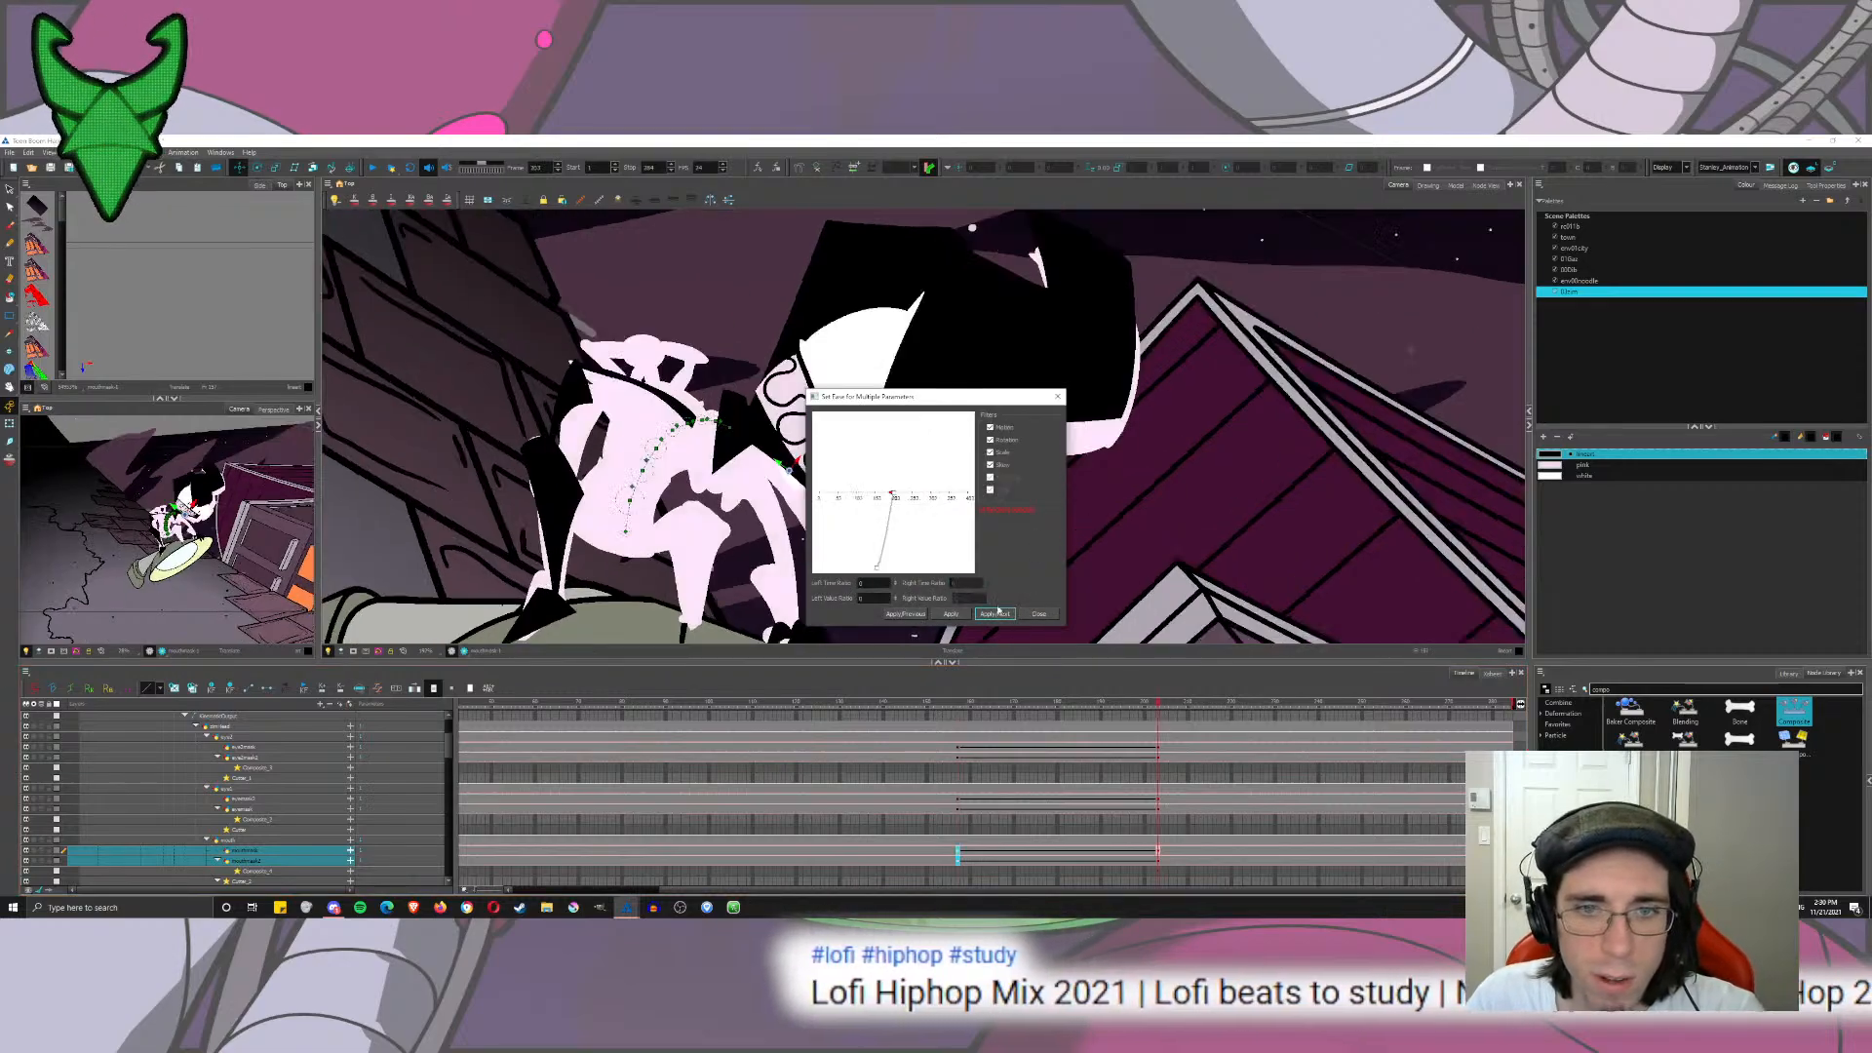
{"action": "left_click", "coordinate": [915, 616]}
{"action": "left_click", "coordinate": [1039, 614]}
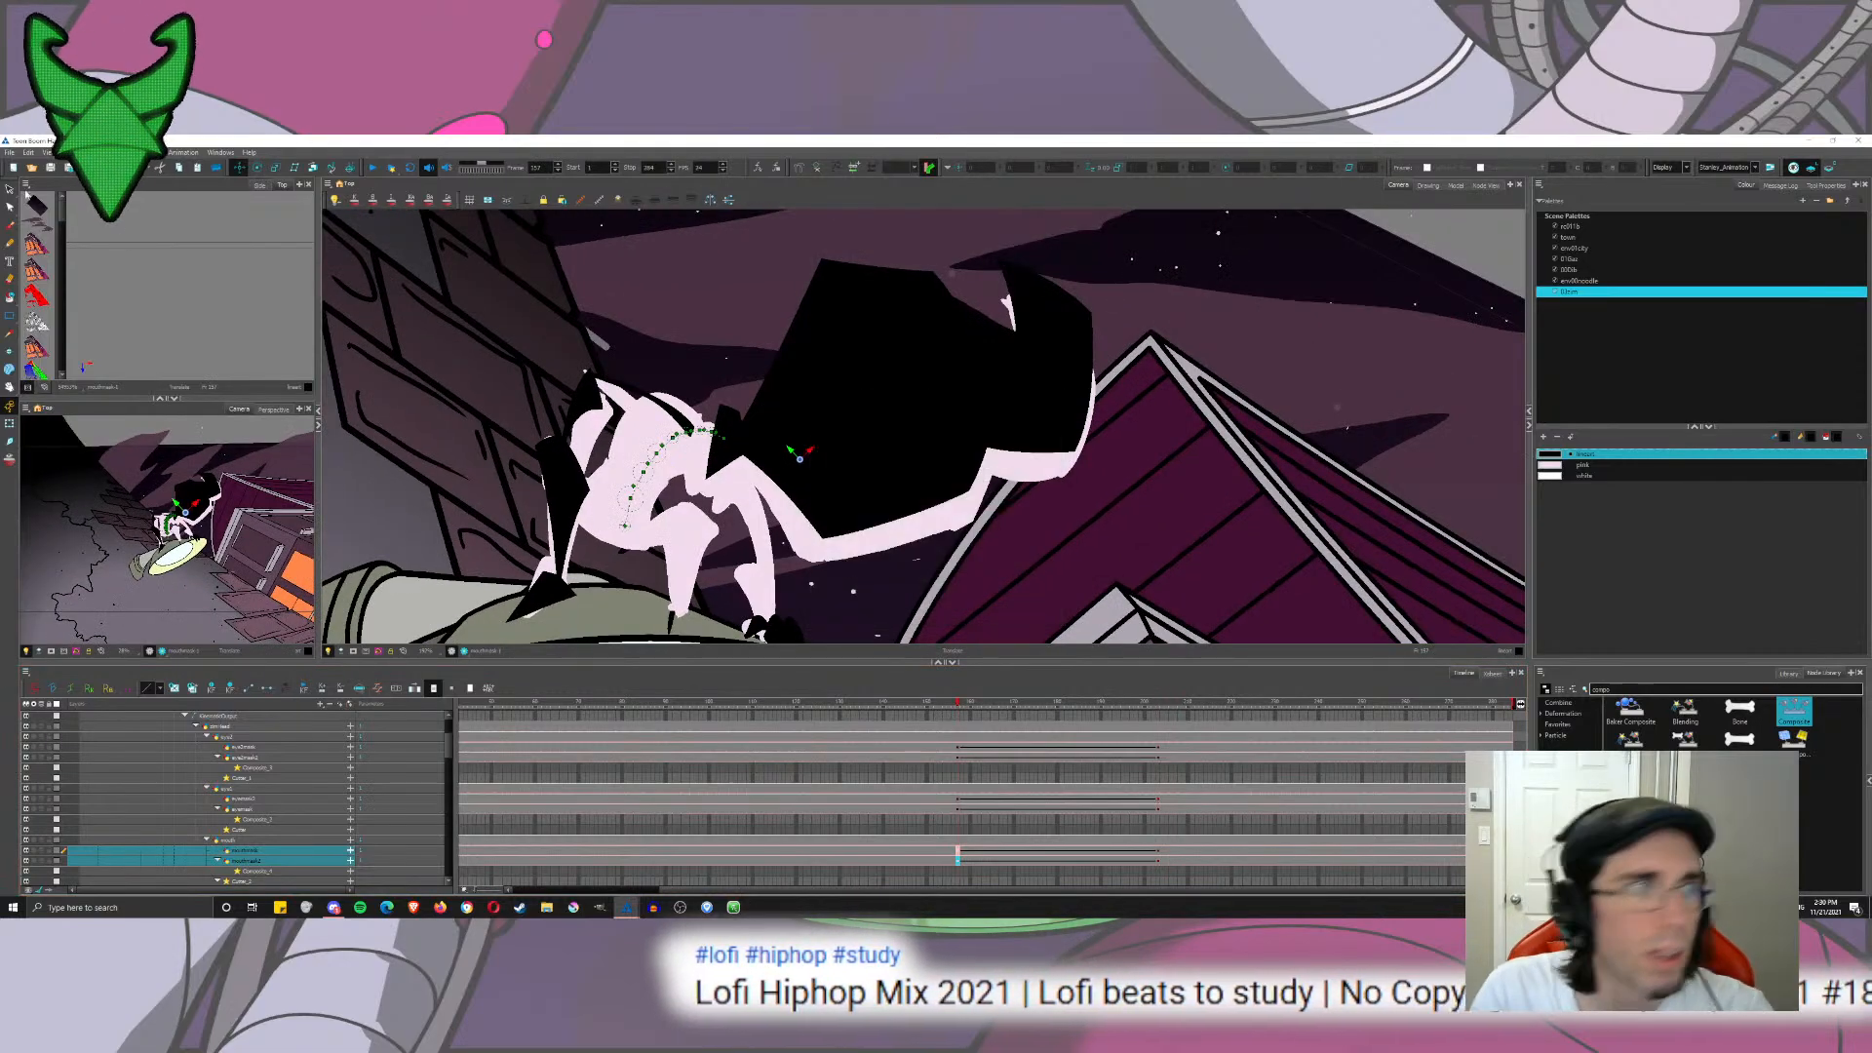
{"action": "key", "text": "alt+s"}
{"action": "left_click", "coordinate": [371, 167]}
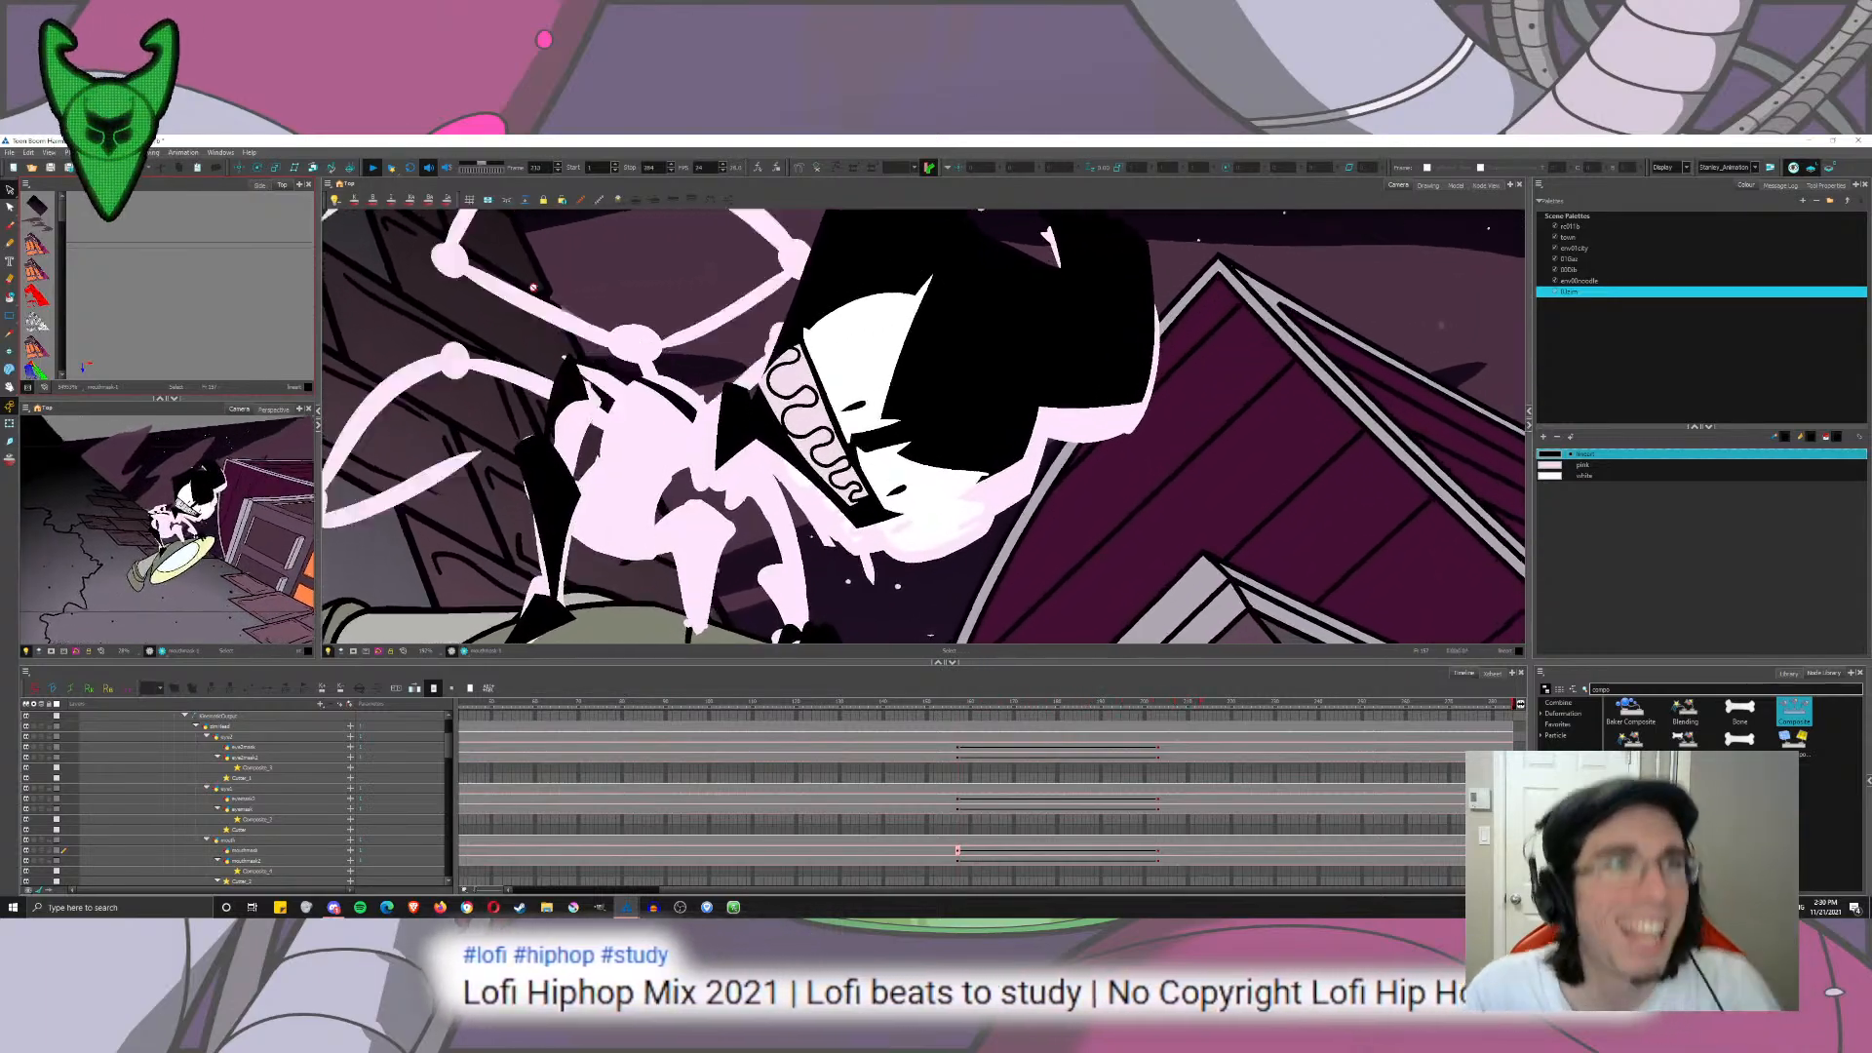
{"action": "key", "text": "Return"}
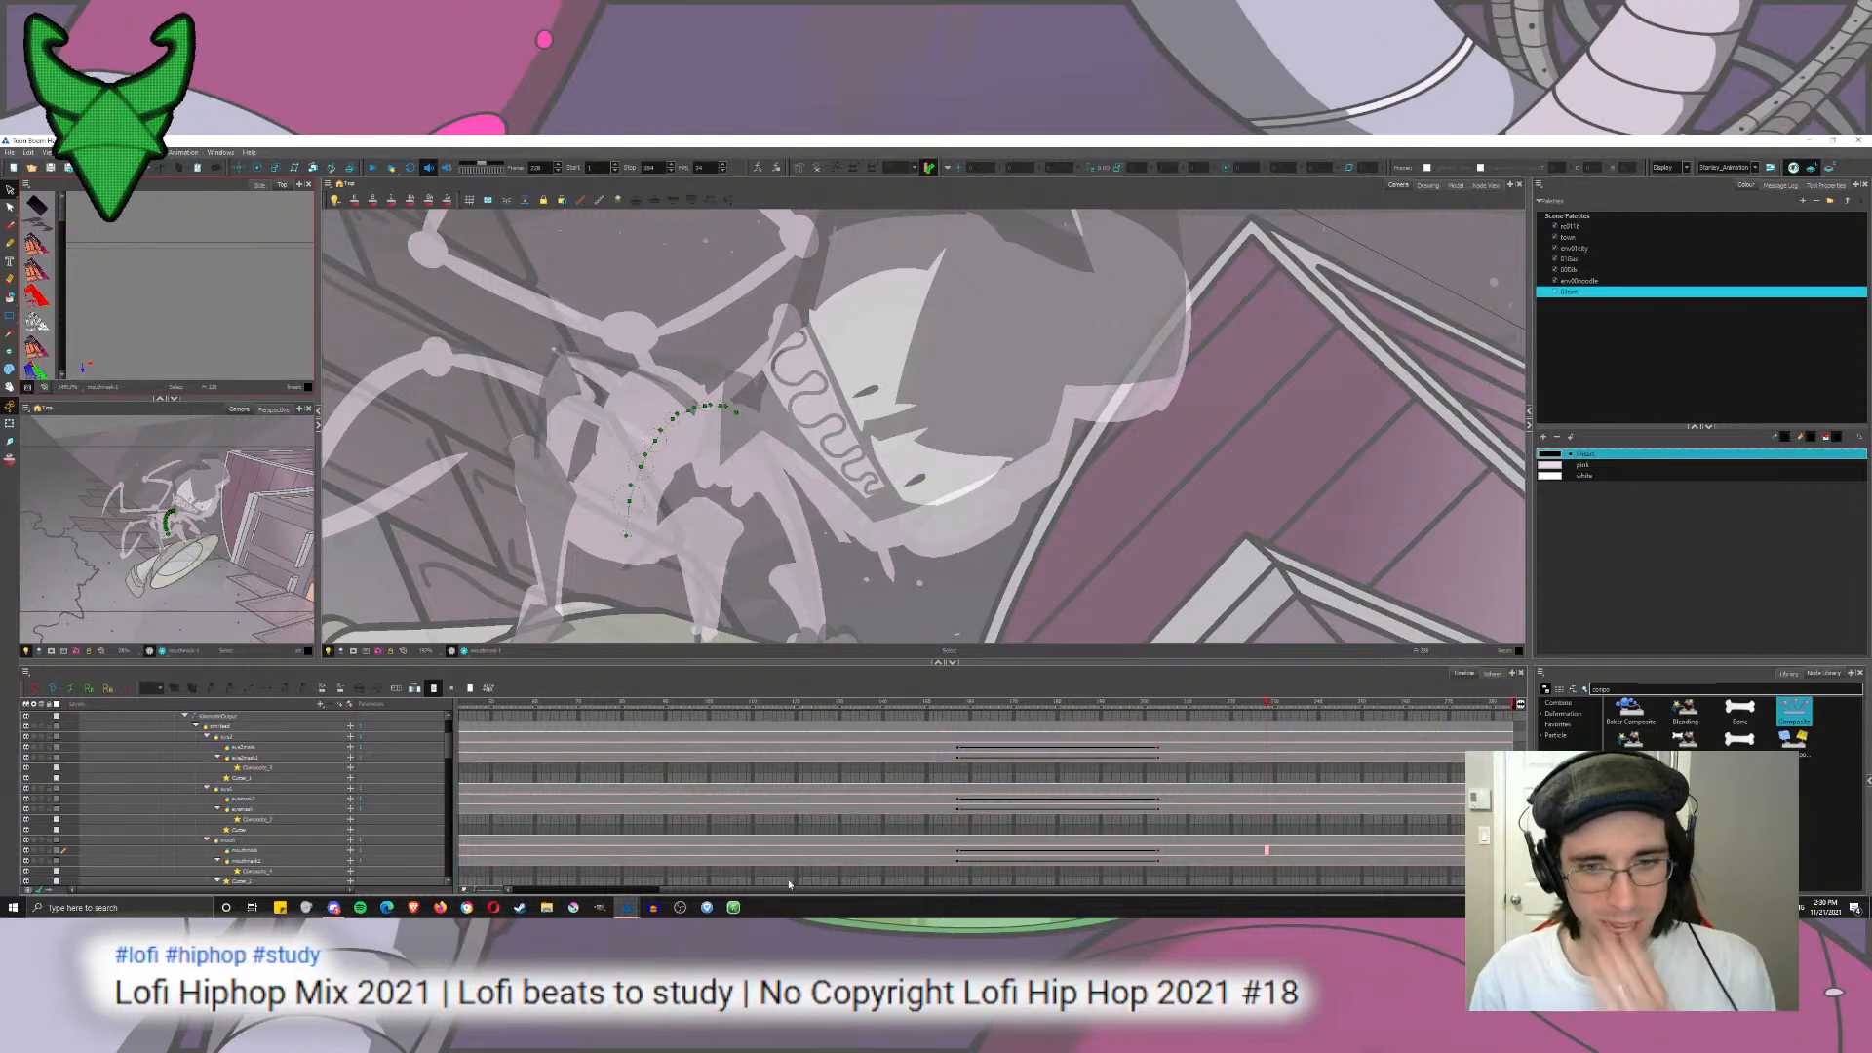
Step: Add interpolated keyframes to all spine bones before the eyes start opening and after they finish, returning to the earlier one
{"action": "mouse_move", "coordinate": [801, 891]}
{"action": "left_mouse_down"}
{"action": "mouse_move", "coordinate": [723, 903]}
{"action": "mouse_move", "coordinate": [817, 877]}
{"action": "left_mouse_up"}
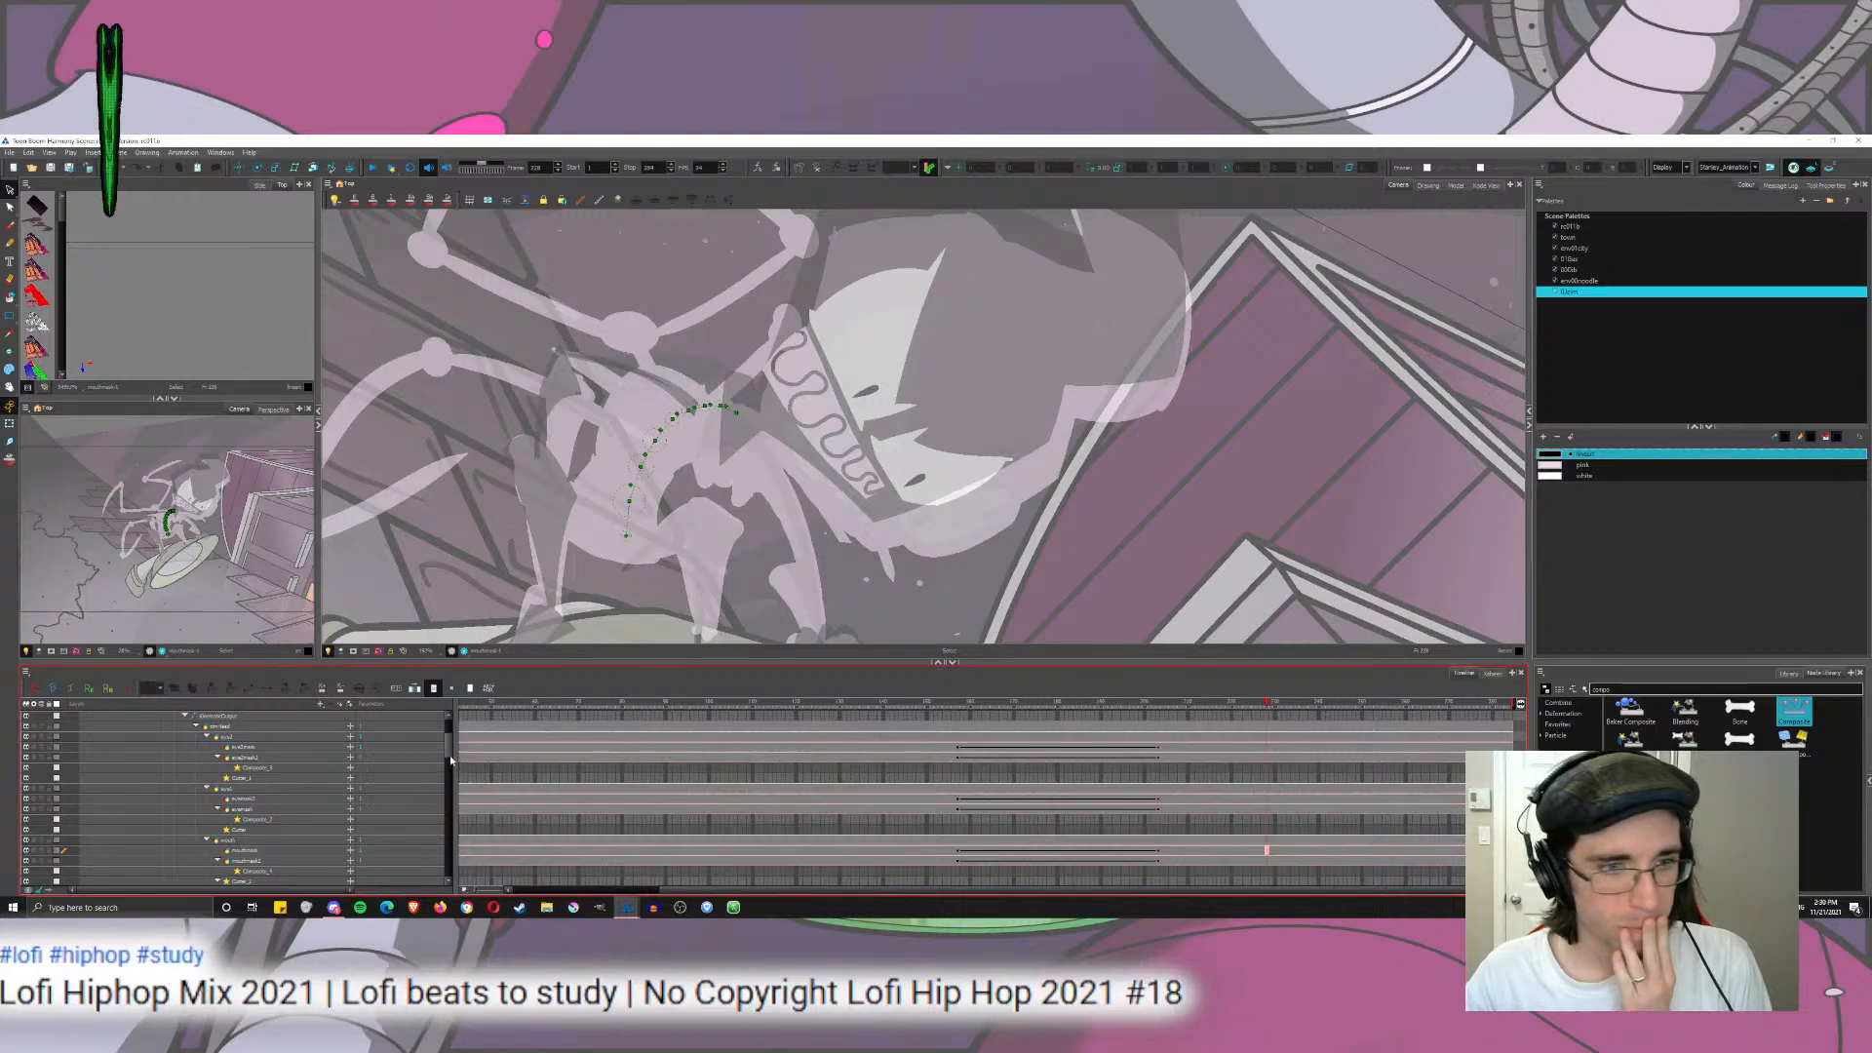
{"action": "left_click_drag", "start_coordinate": [449, 755], "coordinate": [414, 711]}
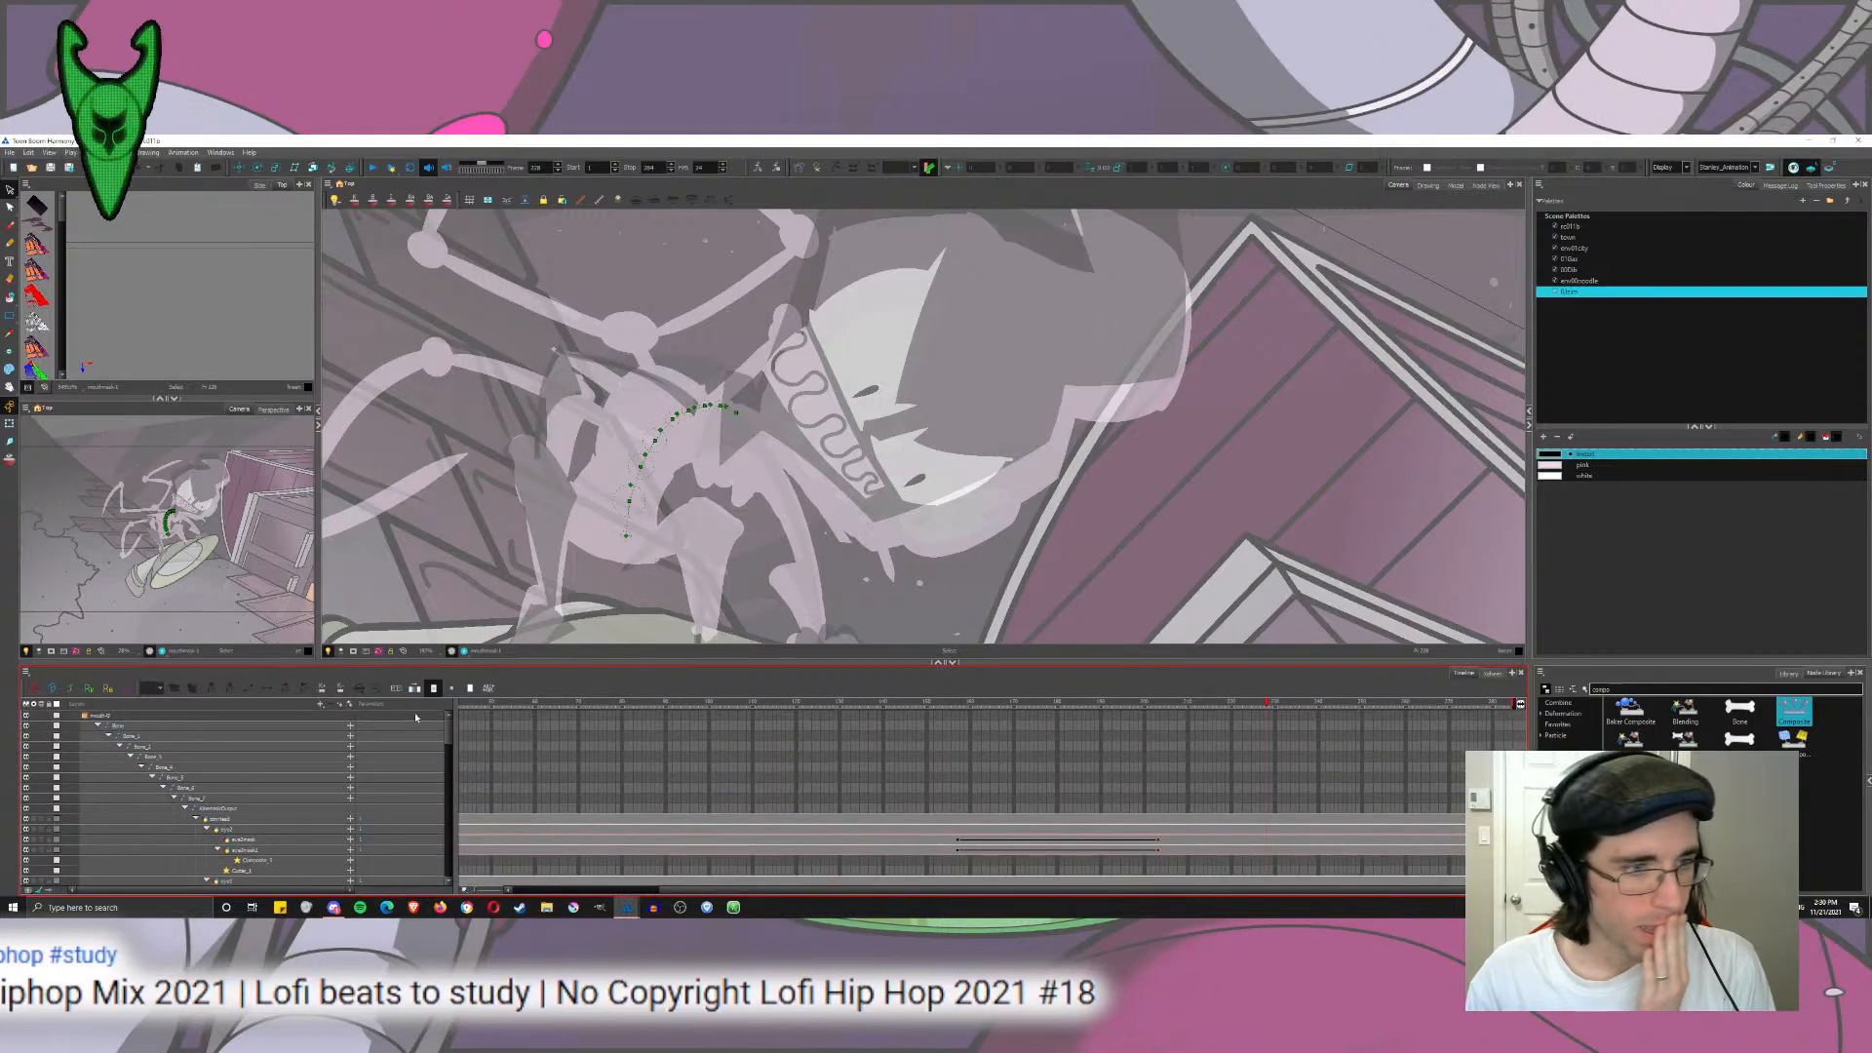
{"action": "left_click", "coordinate": [159, 726]}
{"action": "left_click", "coordinate": [9, 423]}
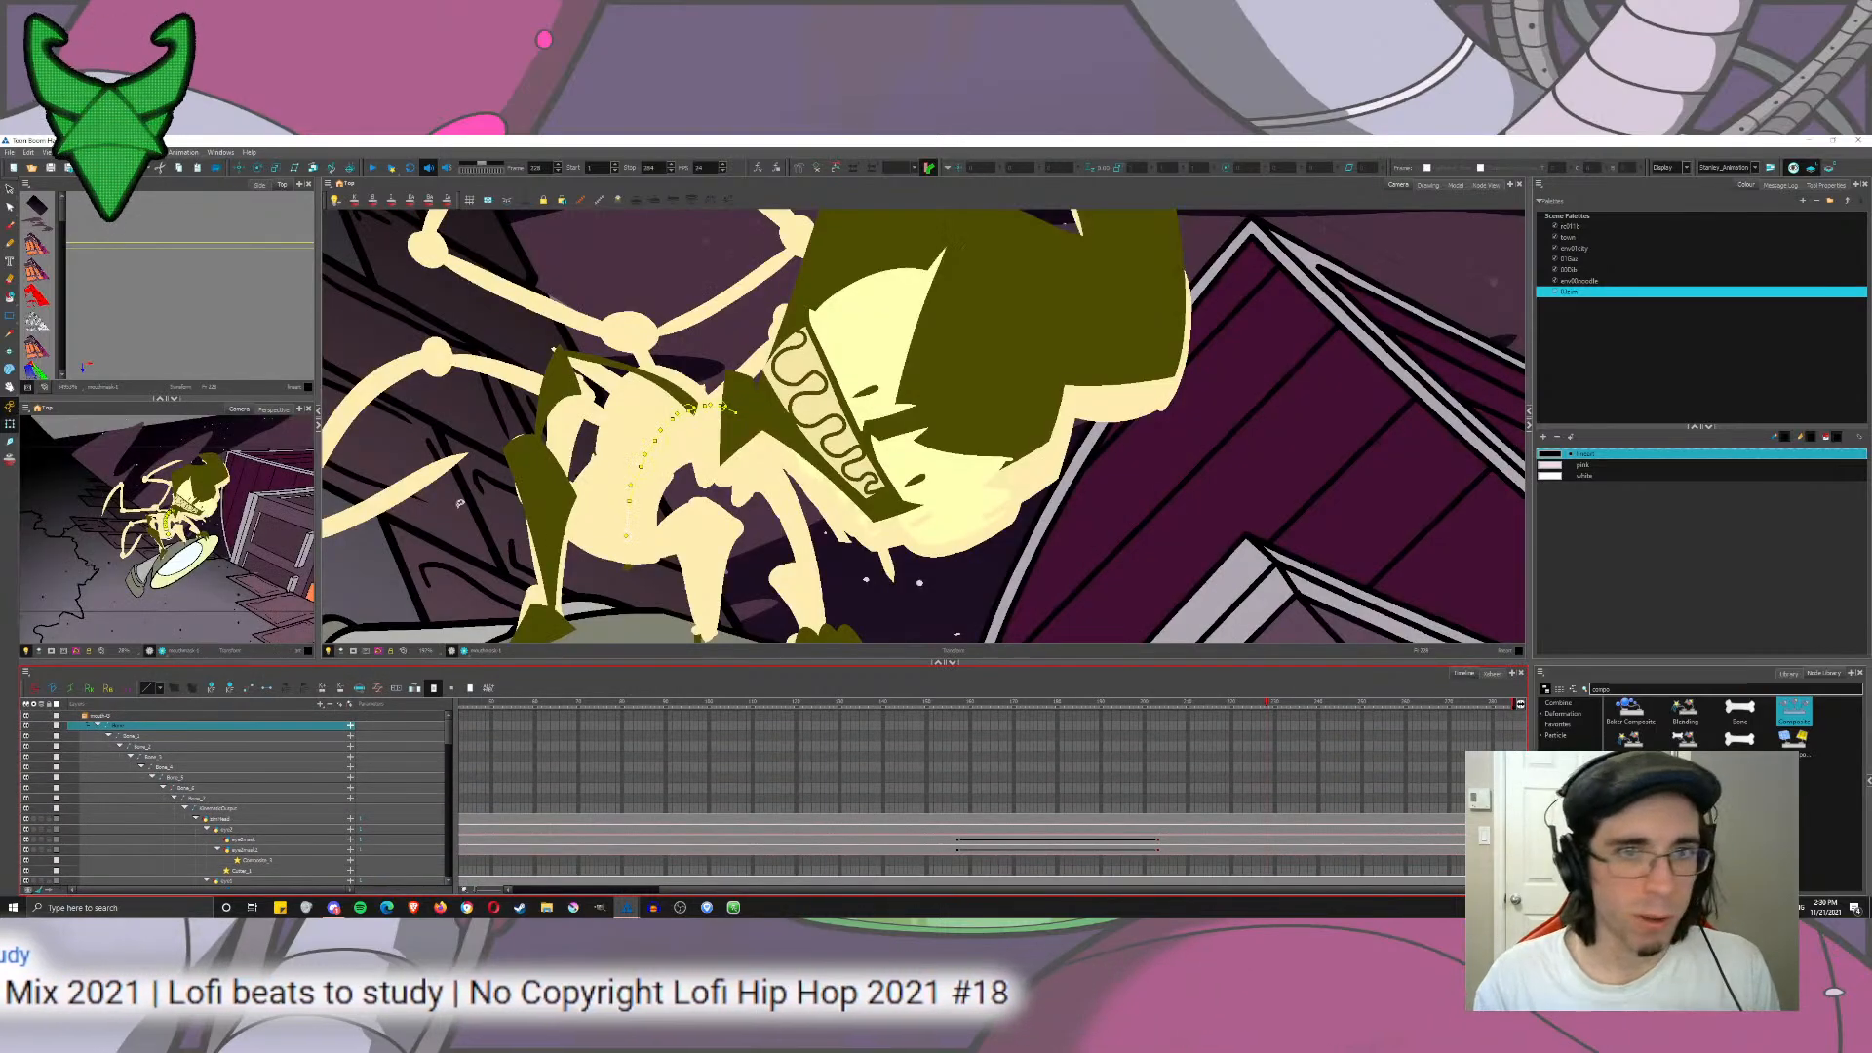
{"action": "left_click", "coordinate": [756, 701]}
{"action": "left_click_drag", "start_coordinate": [767, 712], "coordinate": [896, 731]}
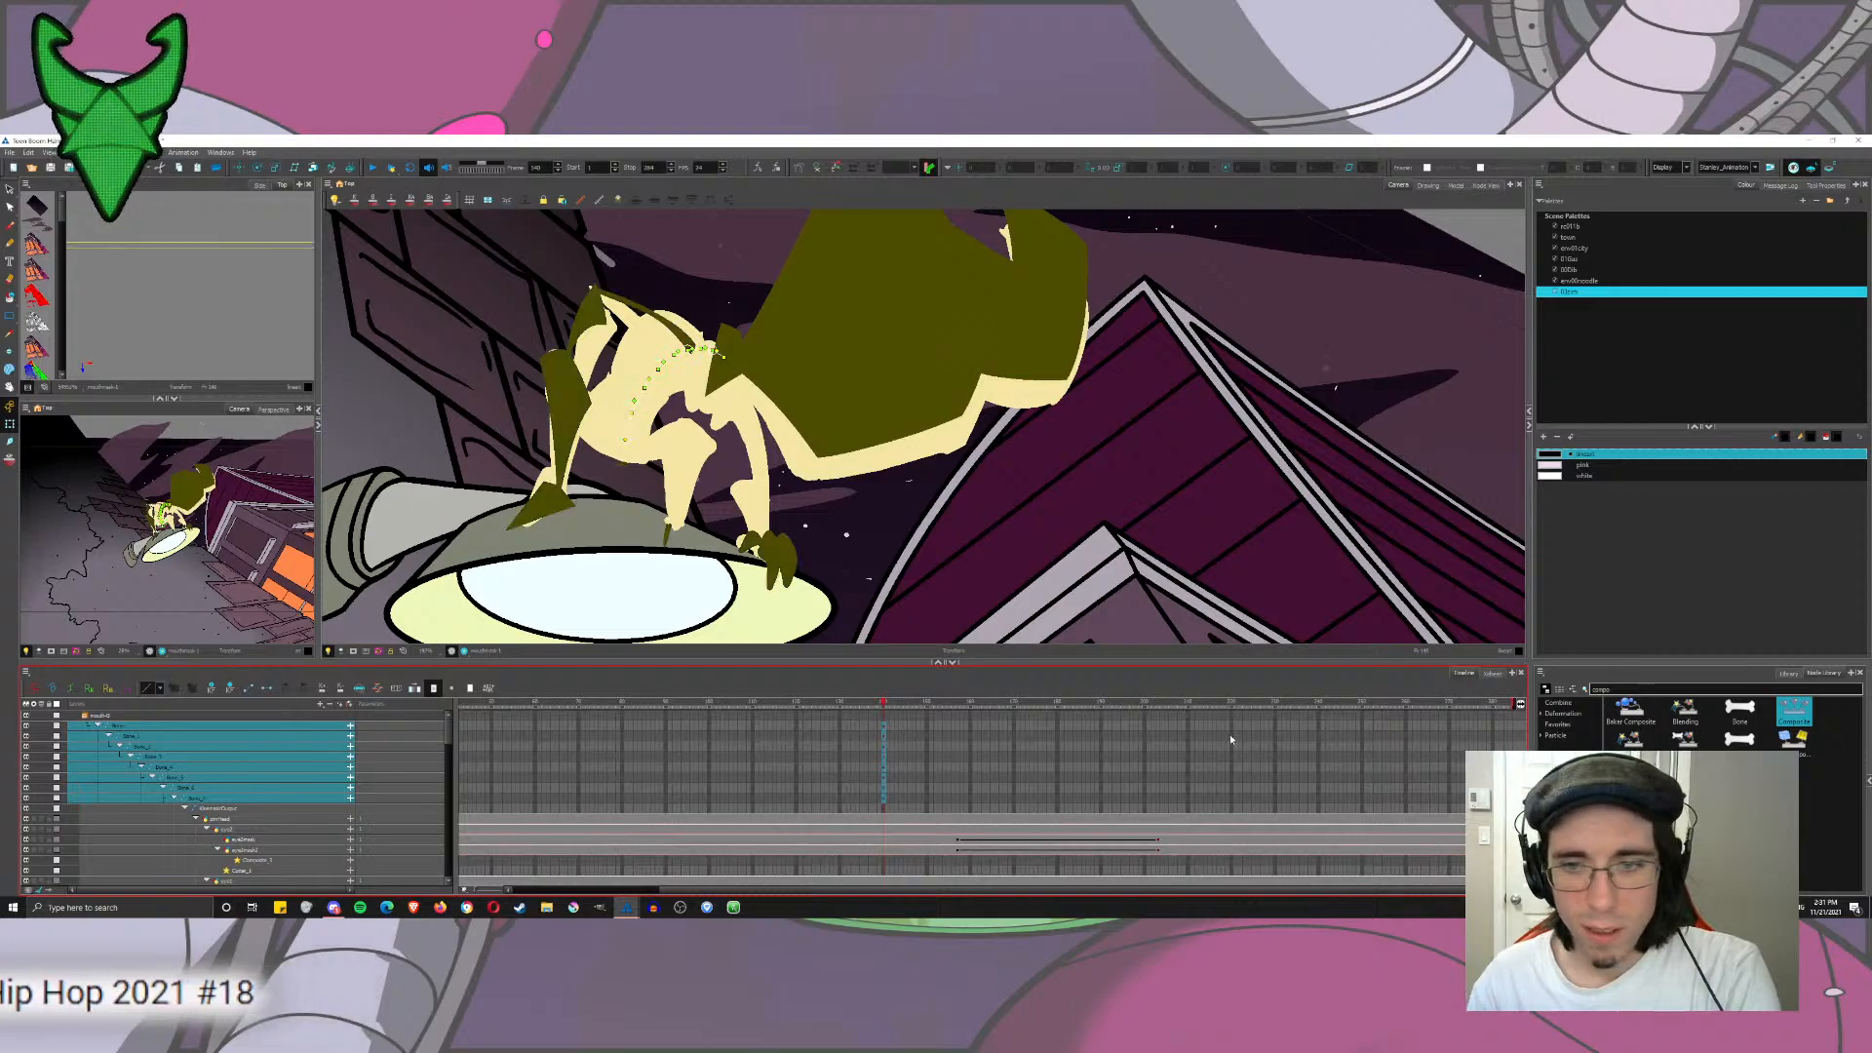
{"action": "left_click_drag", "start_coordinate": [1230, 739], "coordinate": [1233, 800]}
{"action": "key", "text": "F6"}
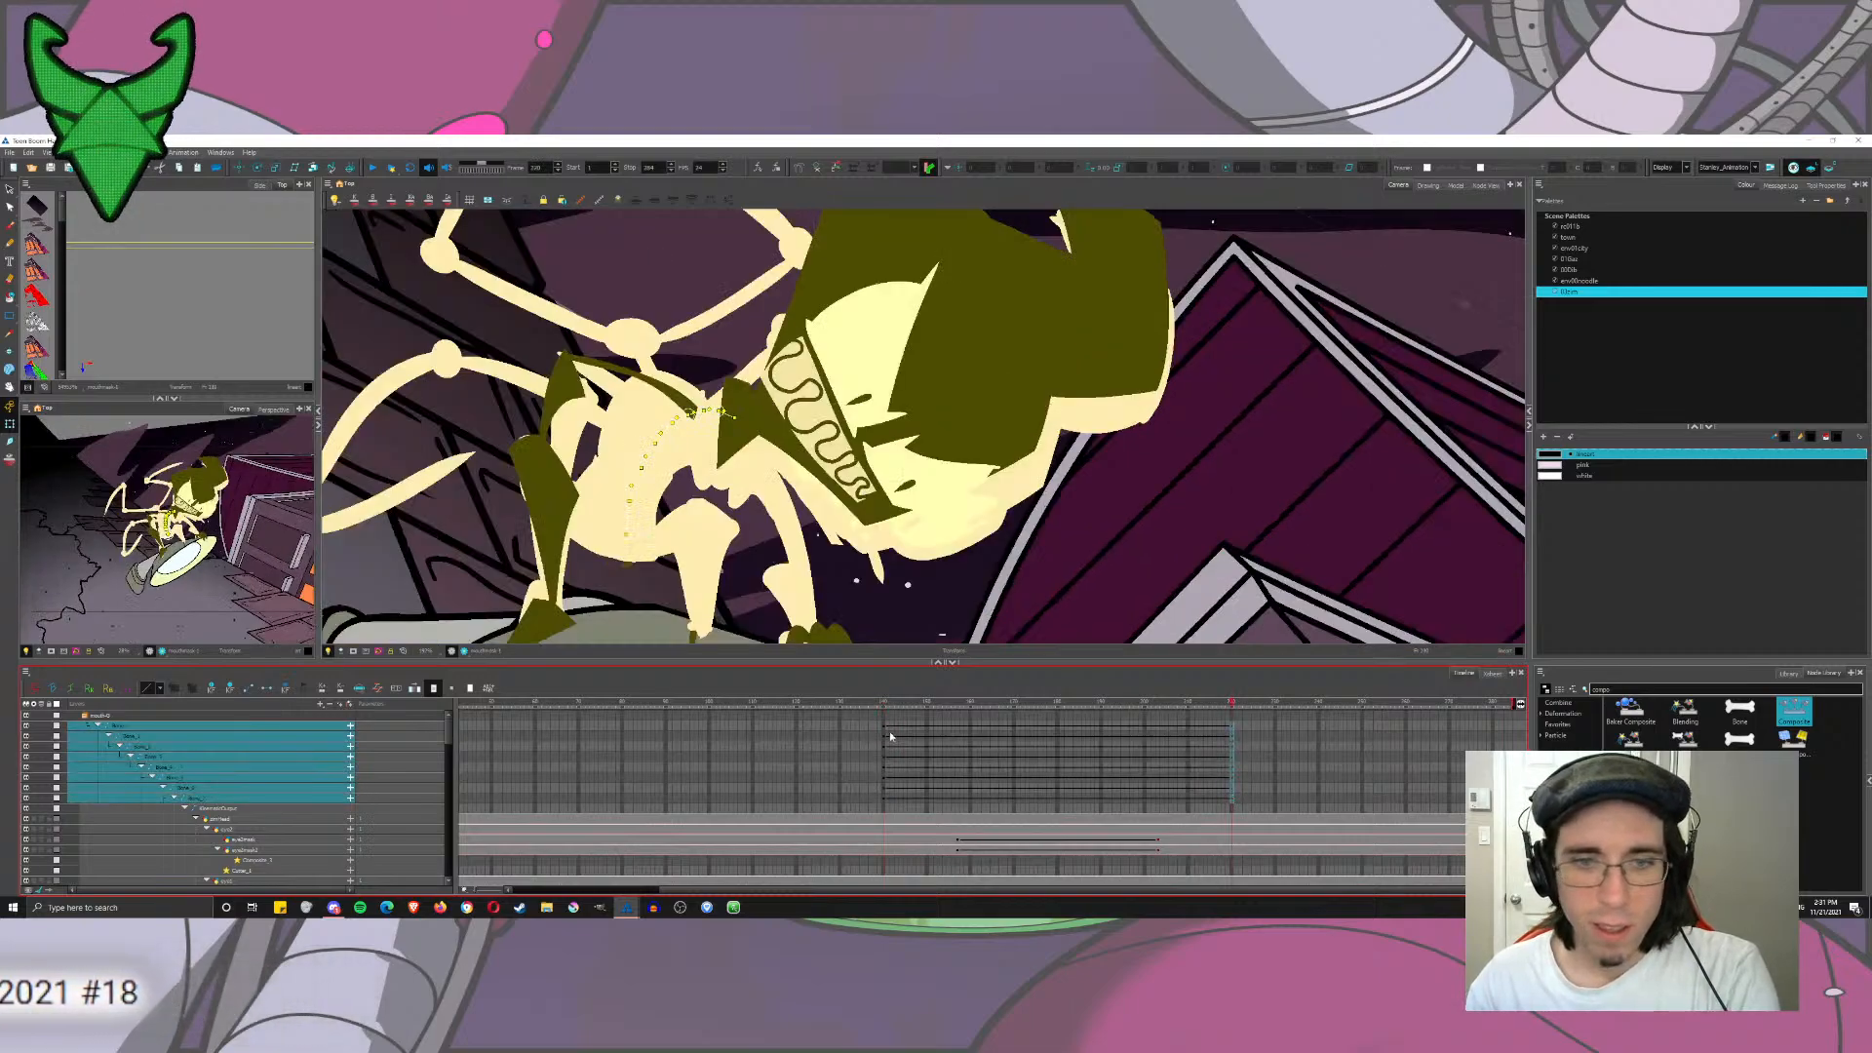
{"action": "left_click", "coordinate": [883, 723]}
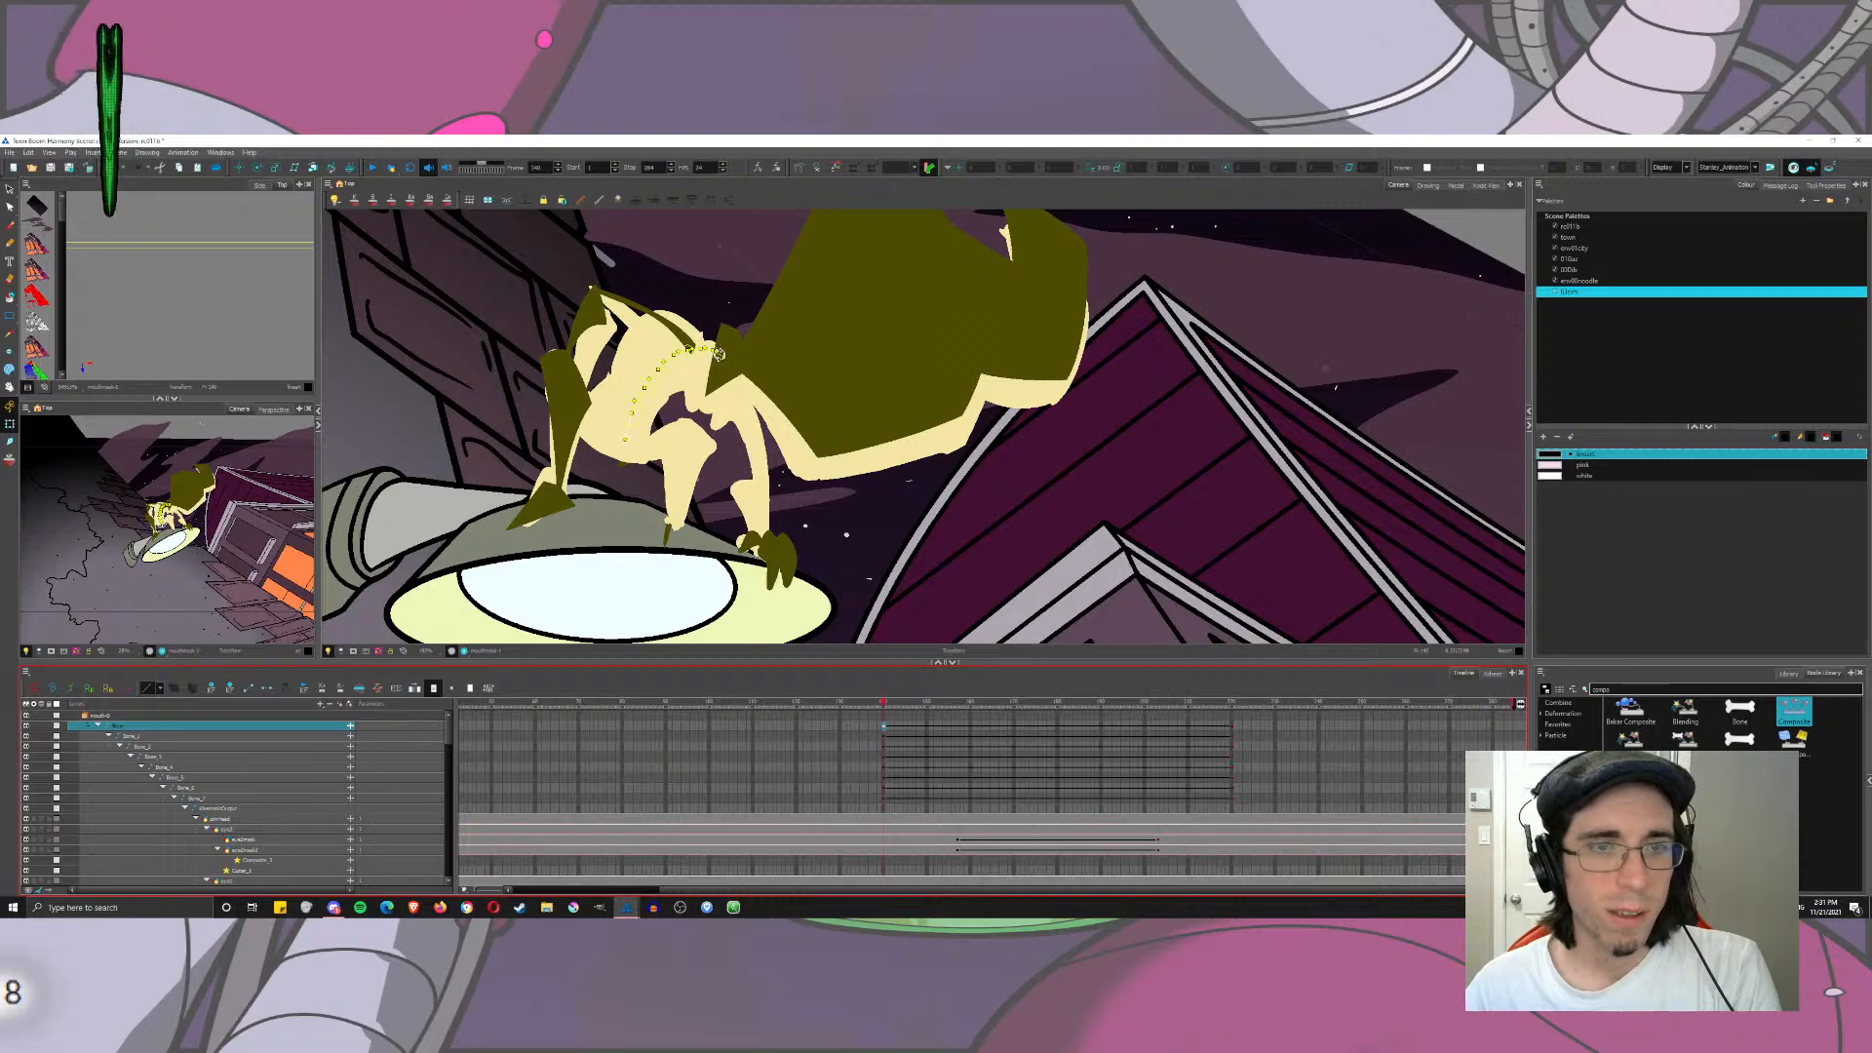
{"action": "left_click", "coordinate": [715, 351]}
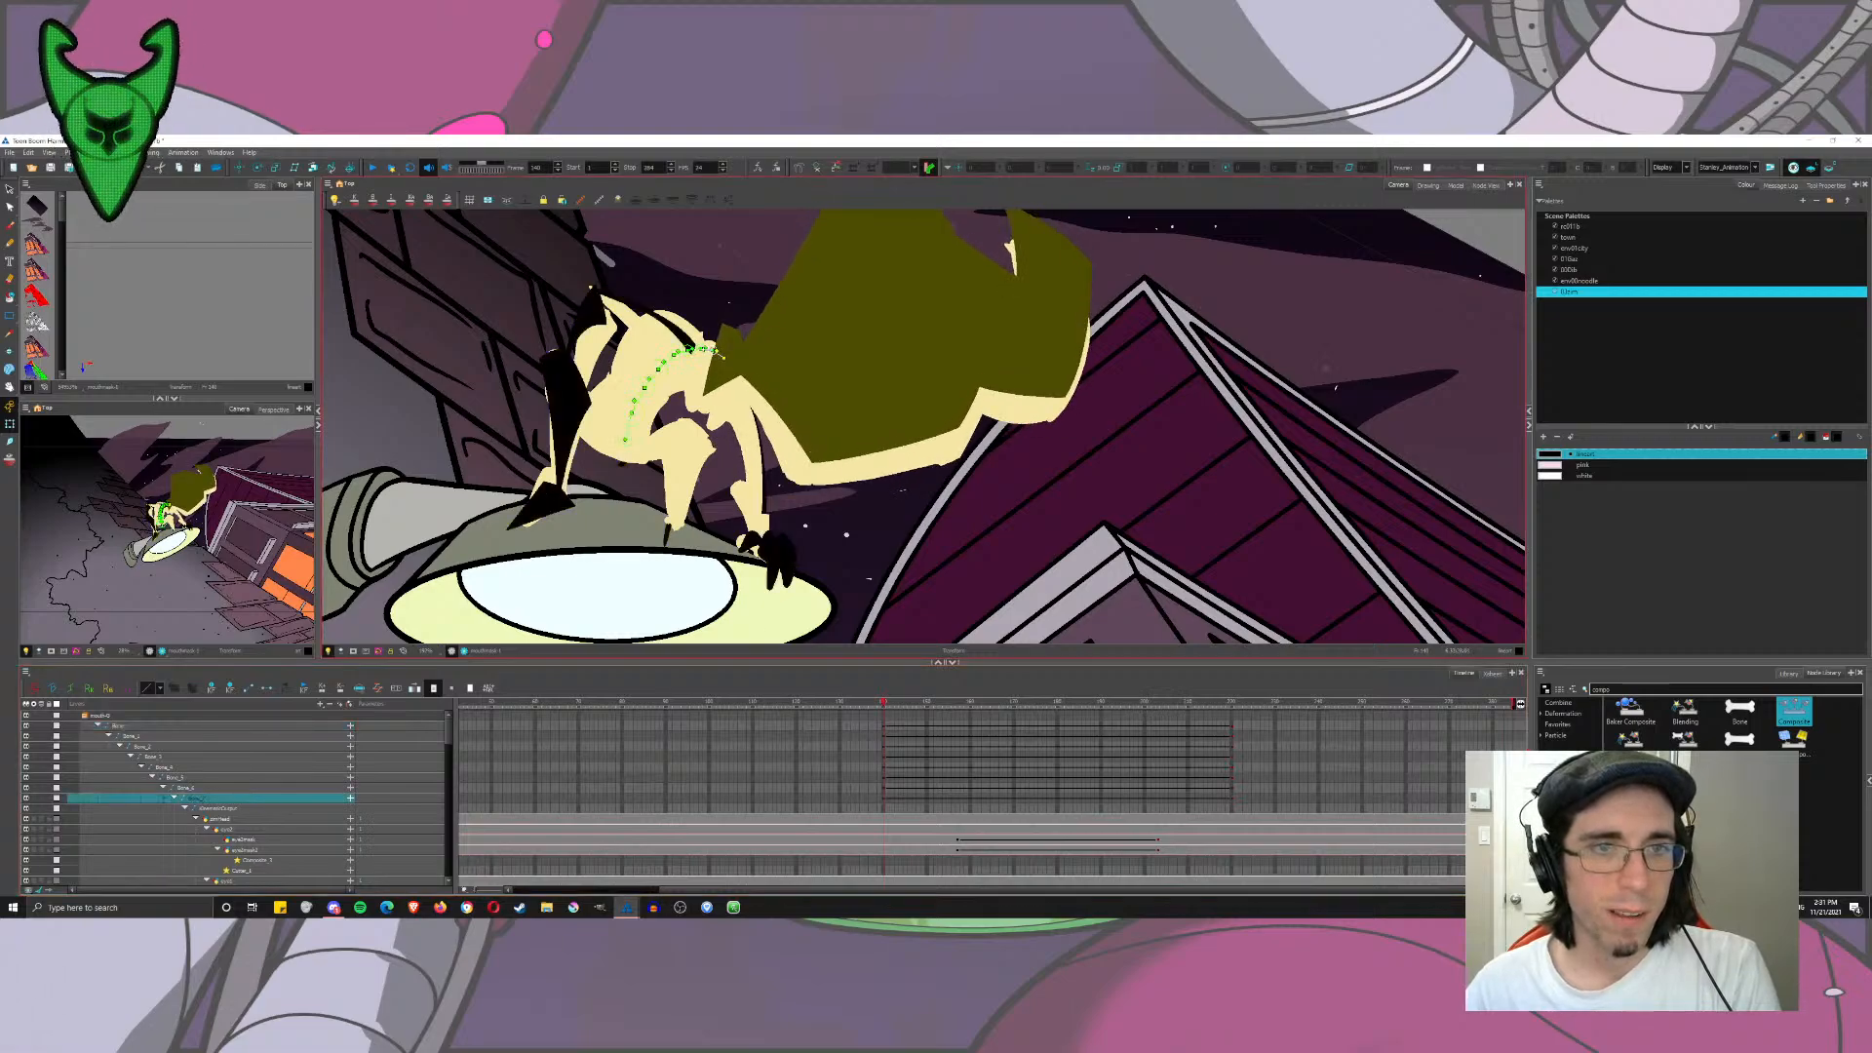
{"action": "left_click", "coordinate": [632, 411]}
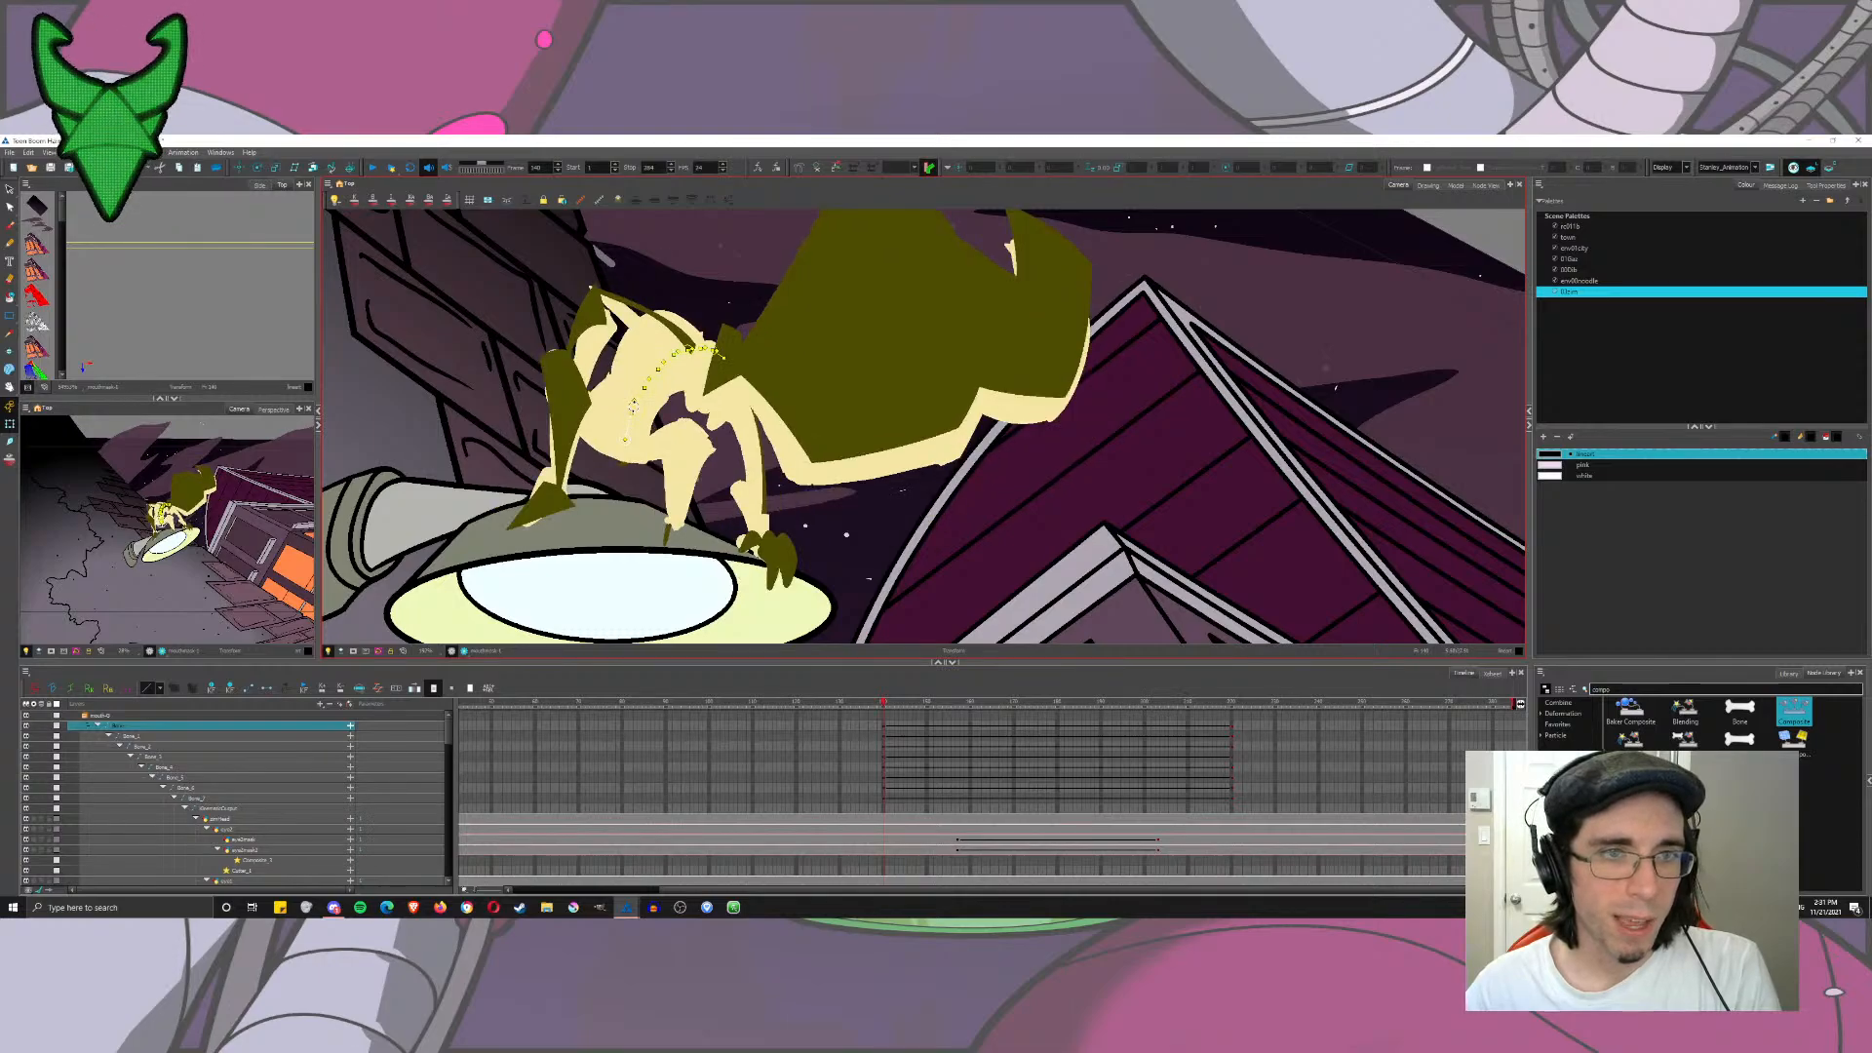
{"action": "left_click", "coordinate": [633, 405]}
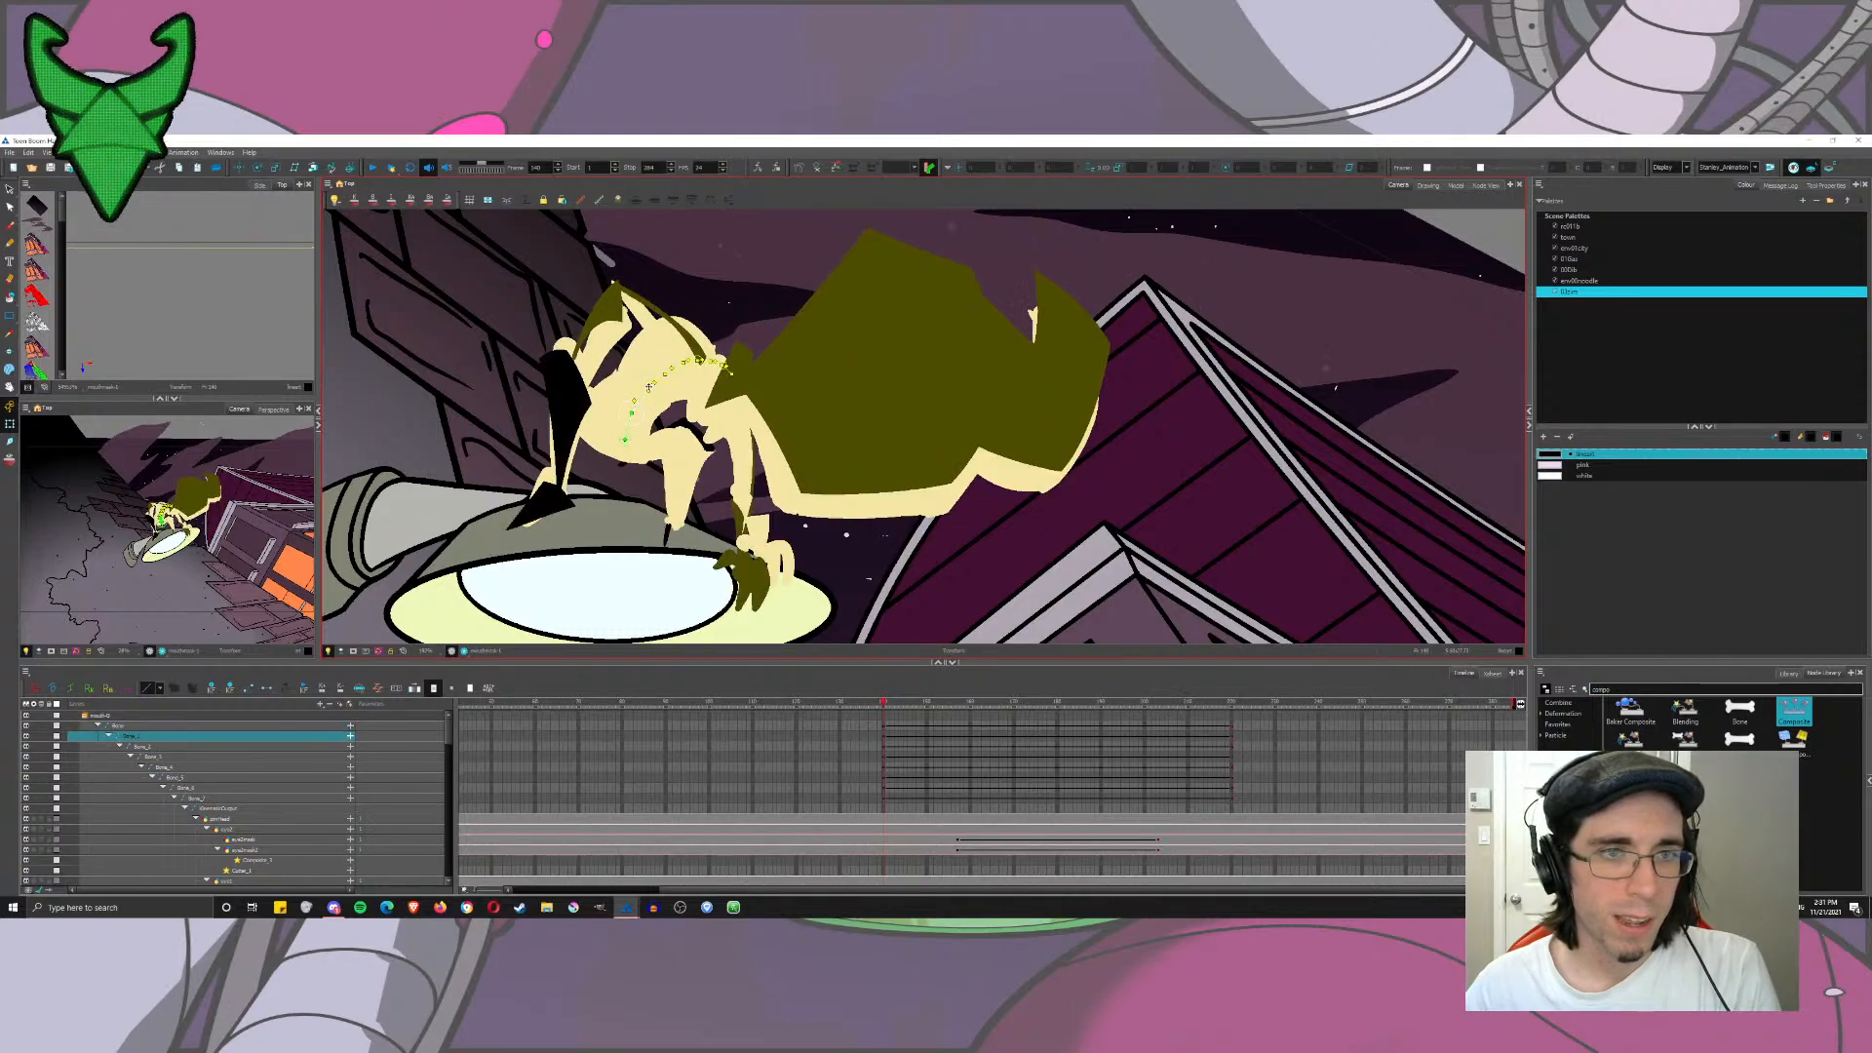
{"action": "left_click", "coordinate": [648, 387]}
{"action": "left_click_drag", "start_coordinate": [643, 387], "coordinate": [638, 385]}
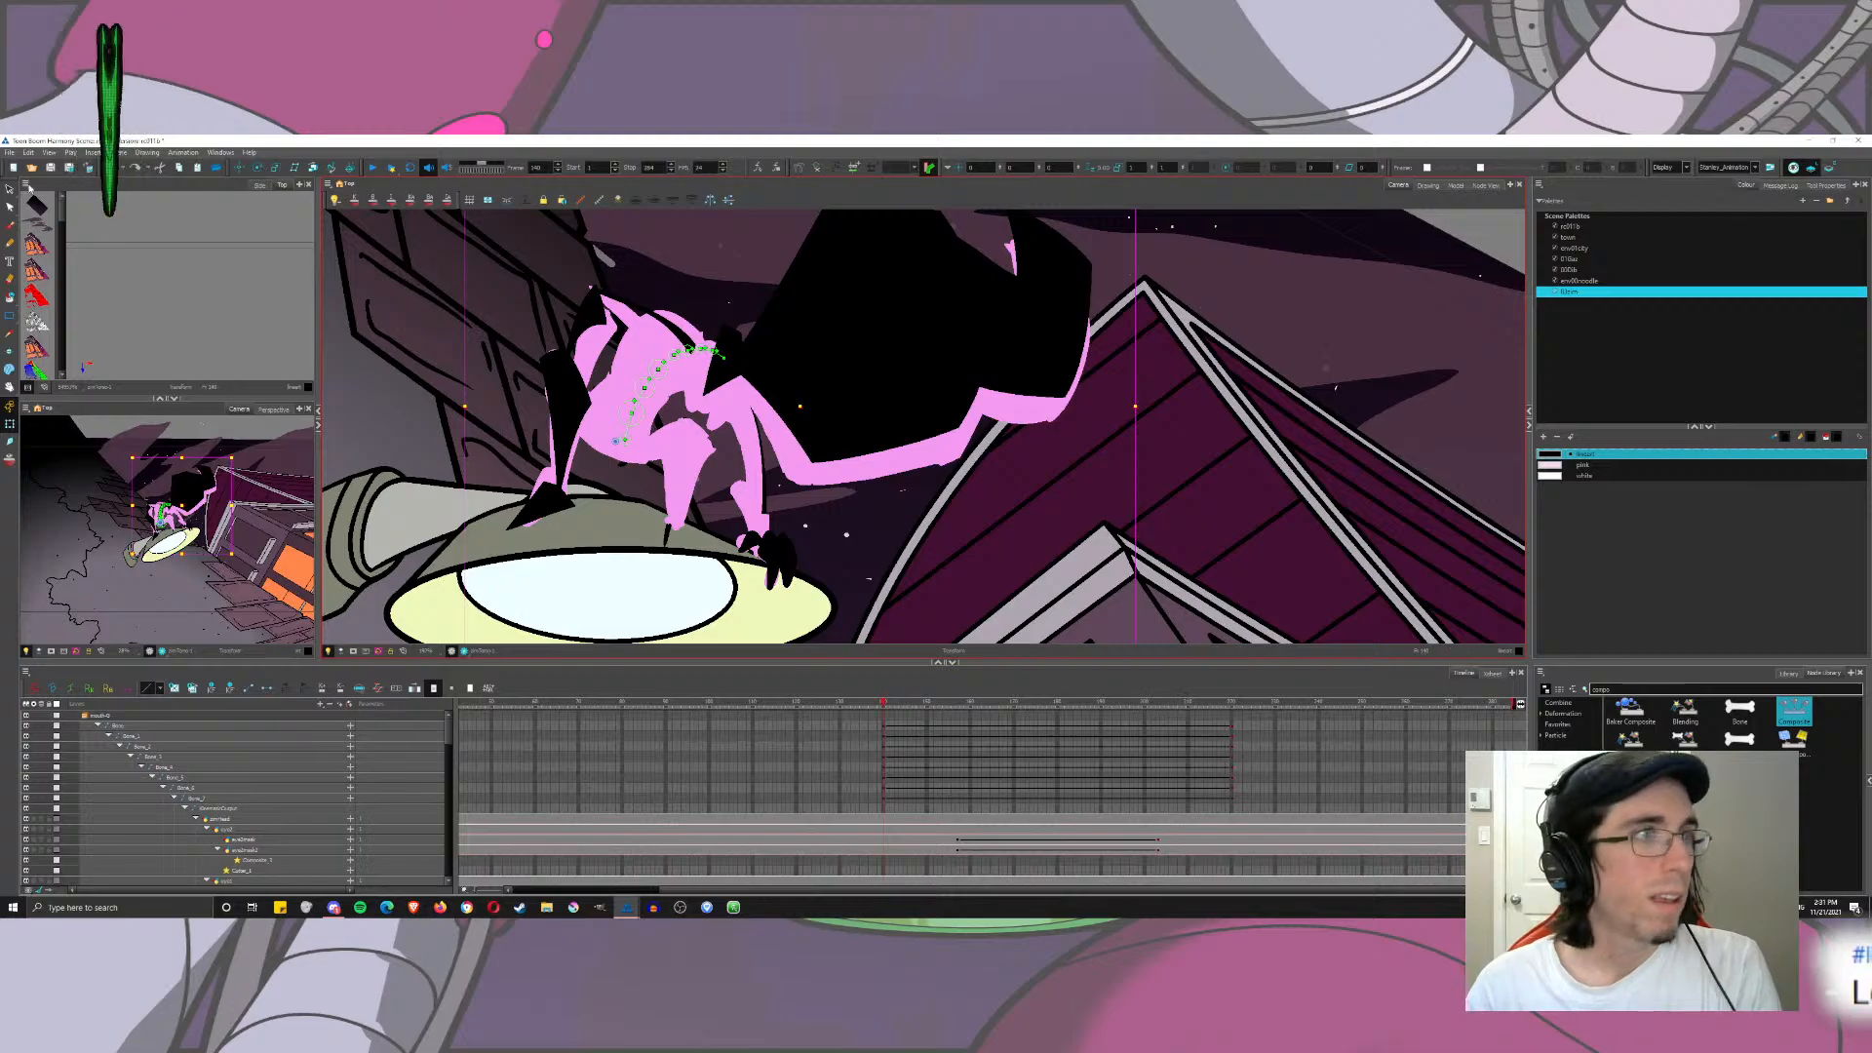
Step: At the earlier keyframe, rotate the spine bones to curl the torso and swing the head downward, and scrub through the motion
{"action": "left_click", "coordinate": [9, 189]}
{"action": "scroll", "coordinate": [504, 346], "scroll_direction": "up", "scroll_amount": 3}
{"action": "left_click_drag", "start_coordinate": [774, 381], "coordinate": [567, 324]}
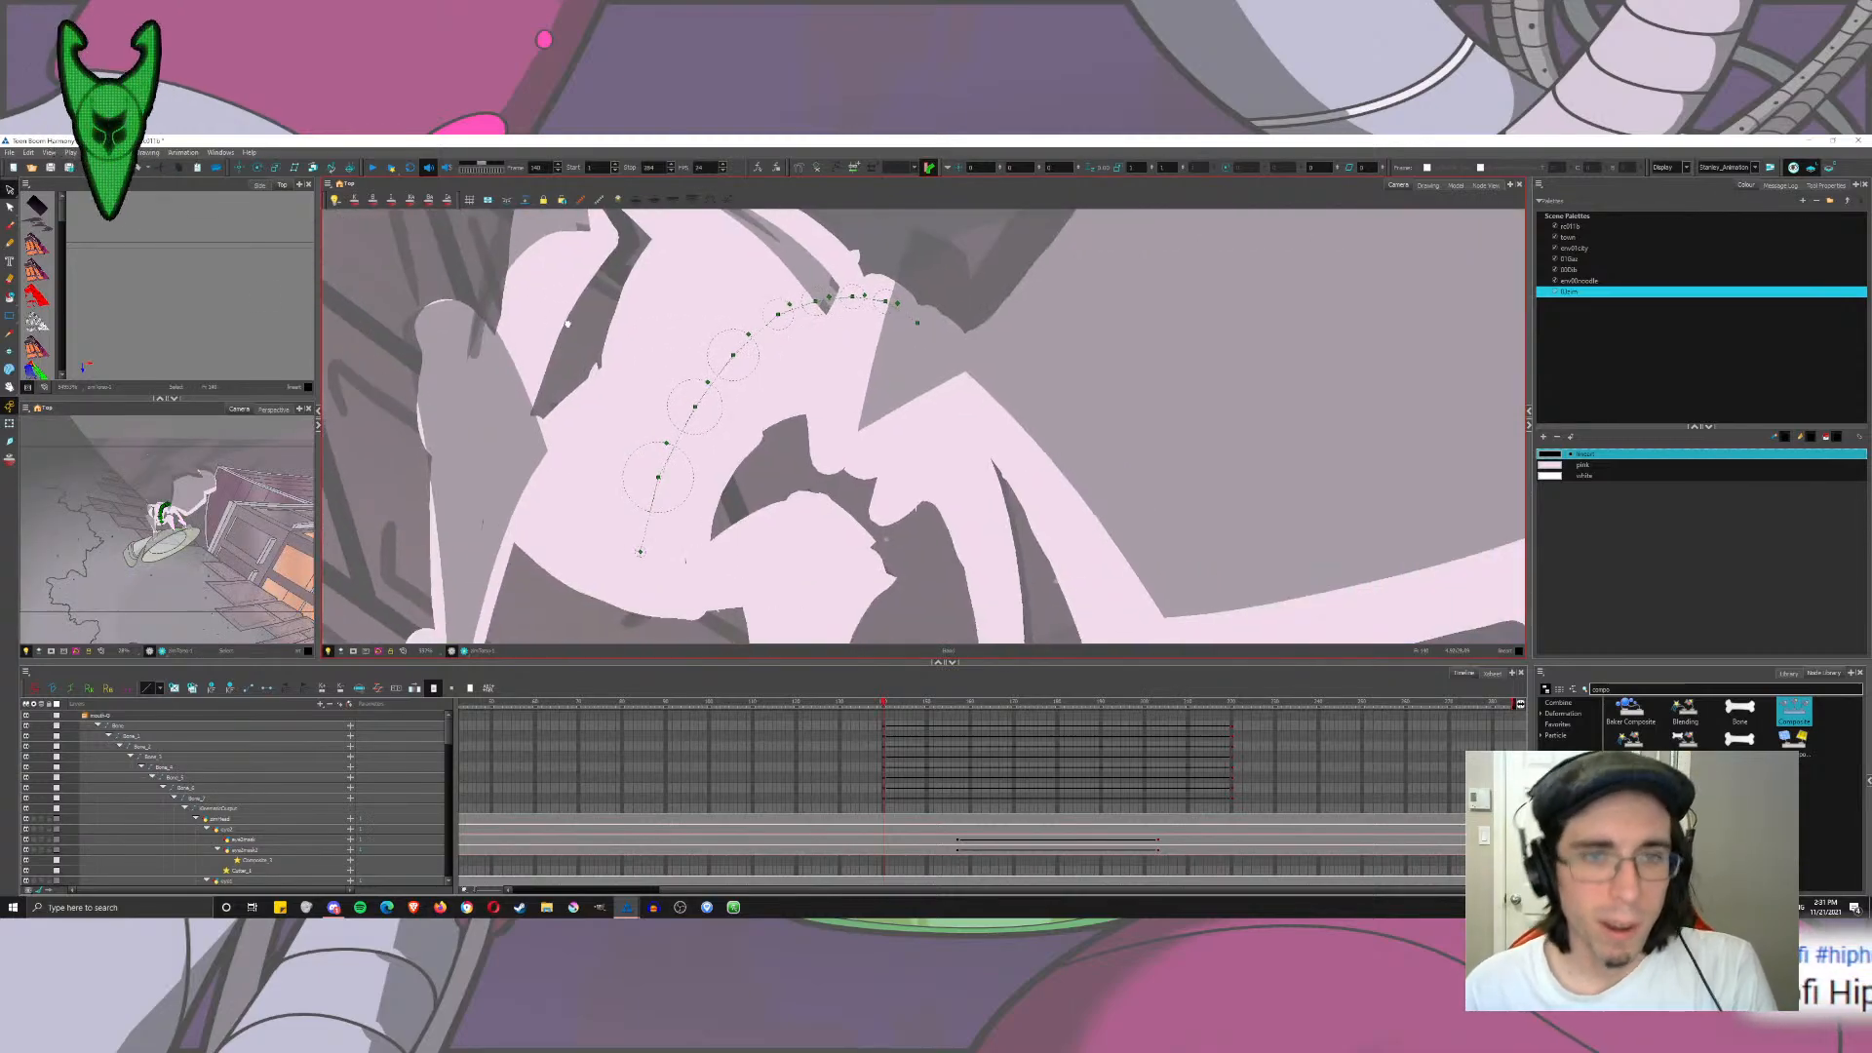
{"action": "left_click", "coordinate": [241, 167]}
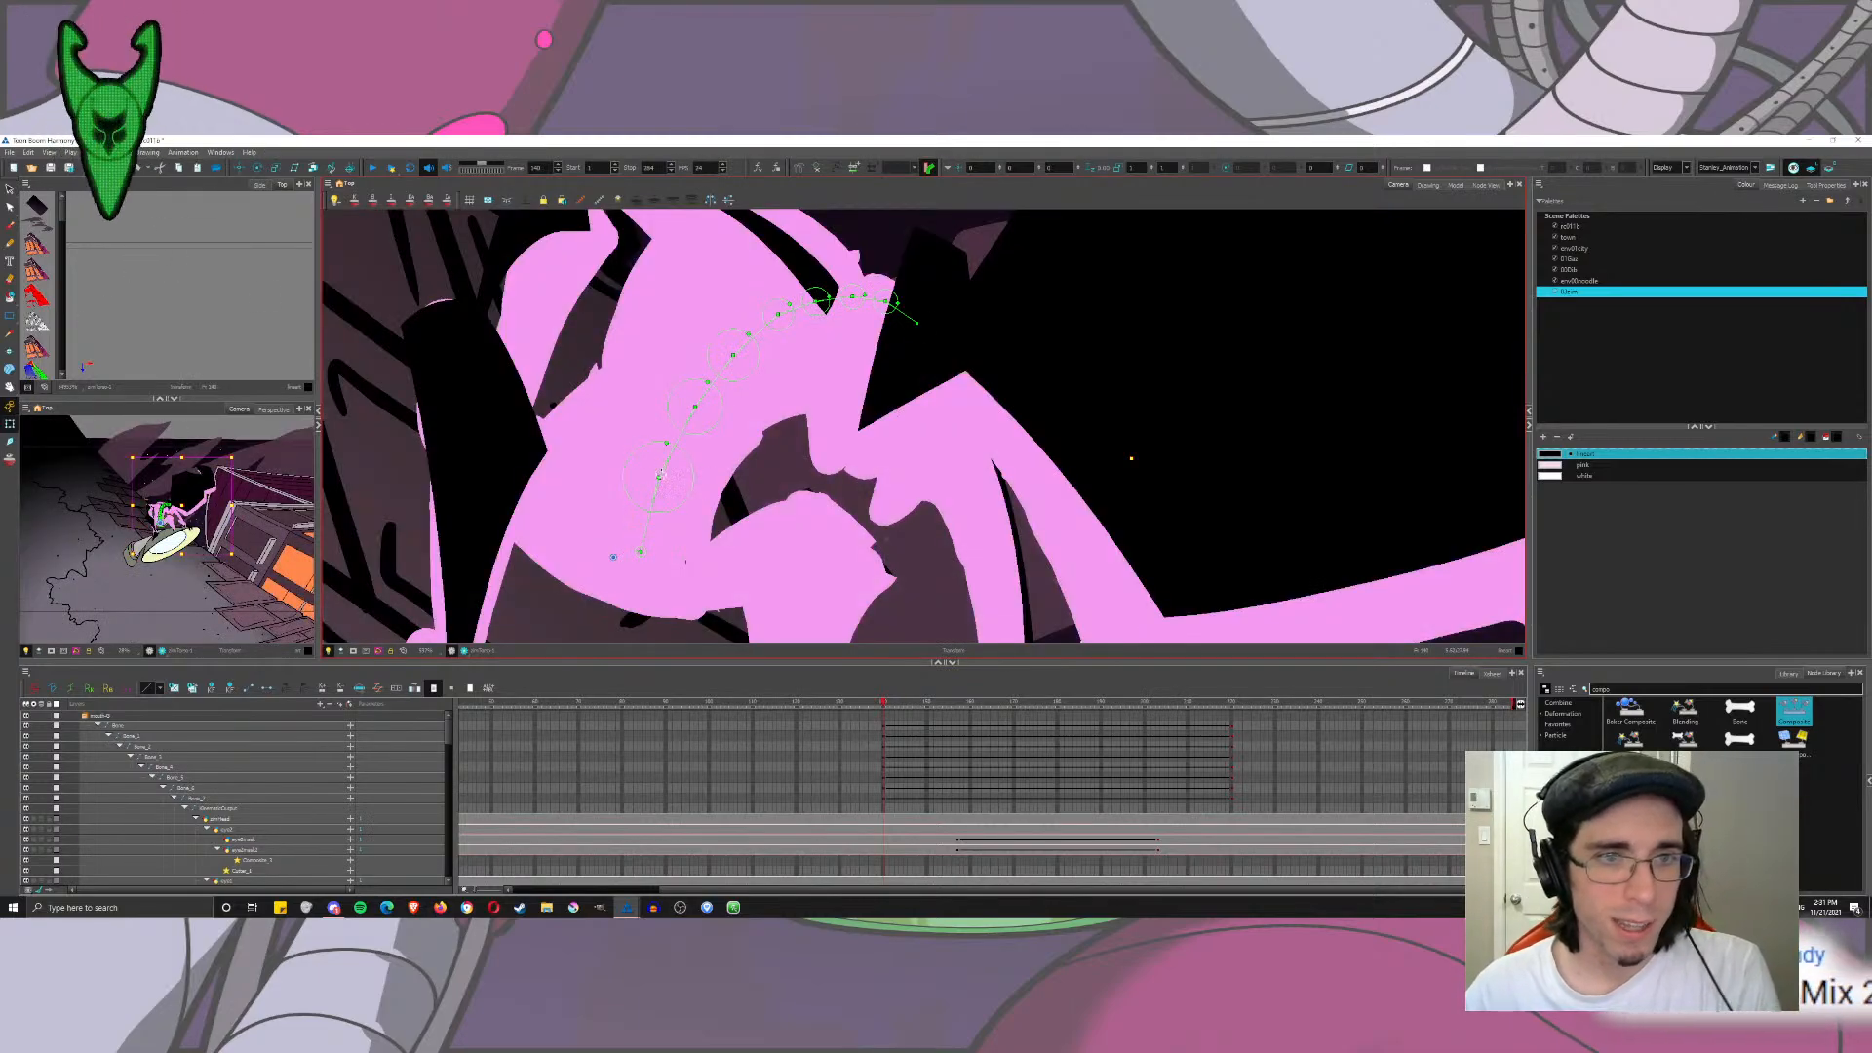
{"action": "left_click", "coordinate": [851, 297]}
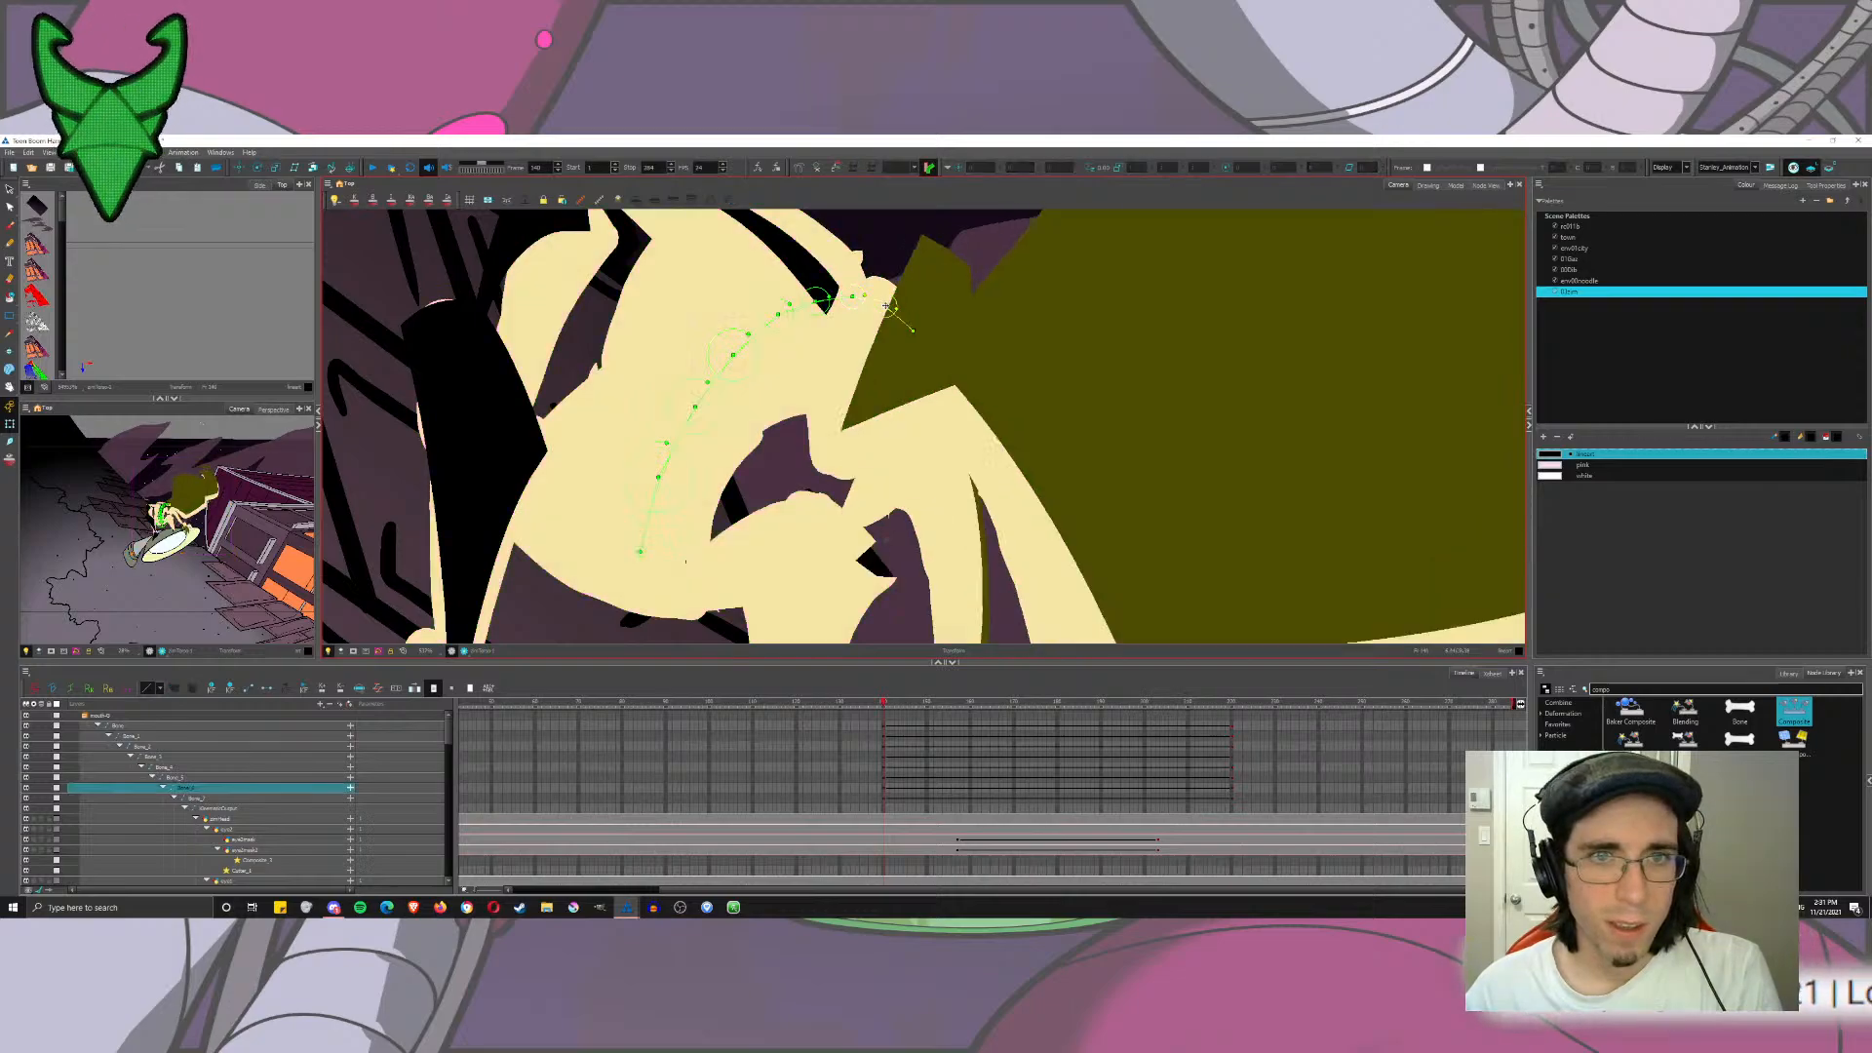
{"action": "mouse_move", "coordinate": [851, 297]}
{"action": "left_mouse_down"}
{"action": "mouse_move", "coordinate": [734, 354]}
{"action": "mouse_move", "coordinate": [664, 478]}
{"action": "left_mouse_up"}
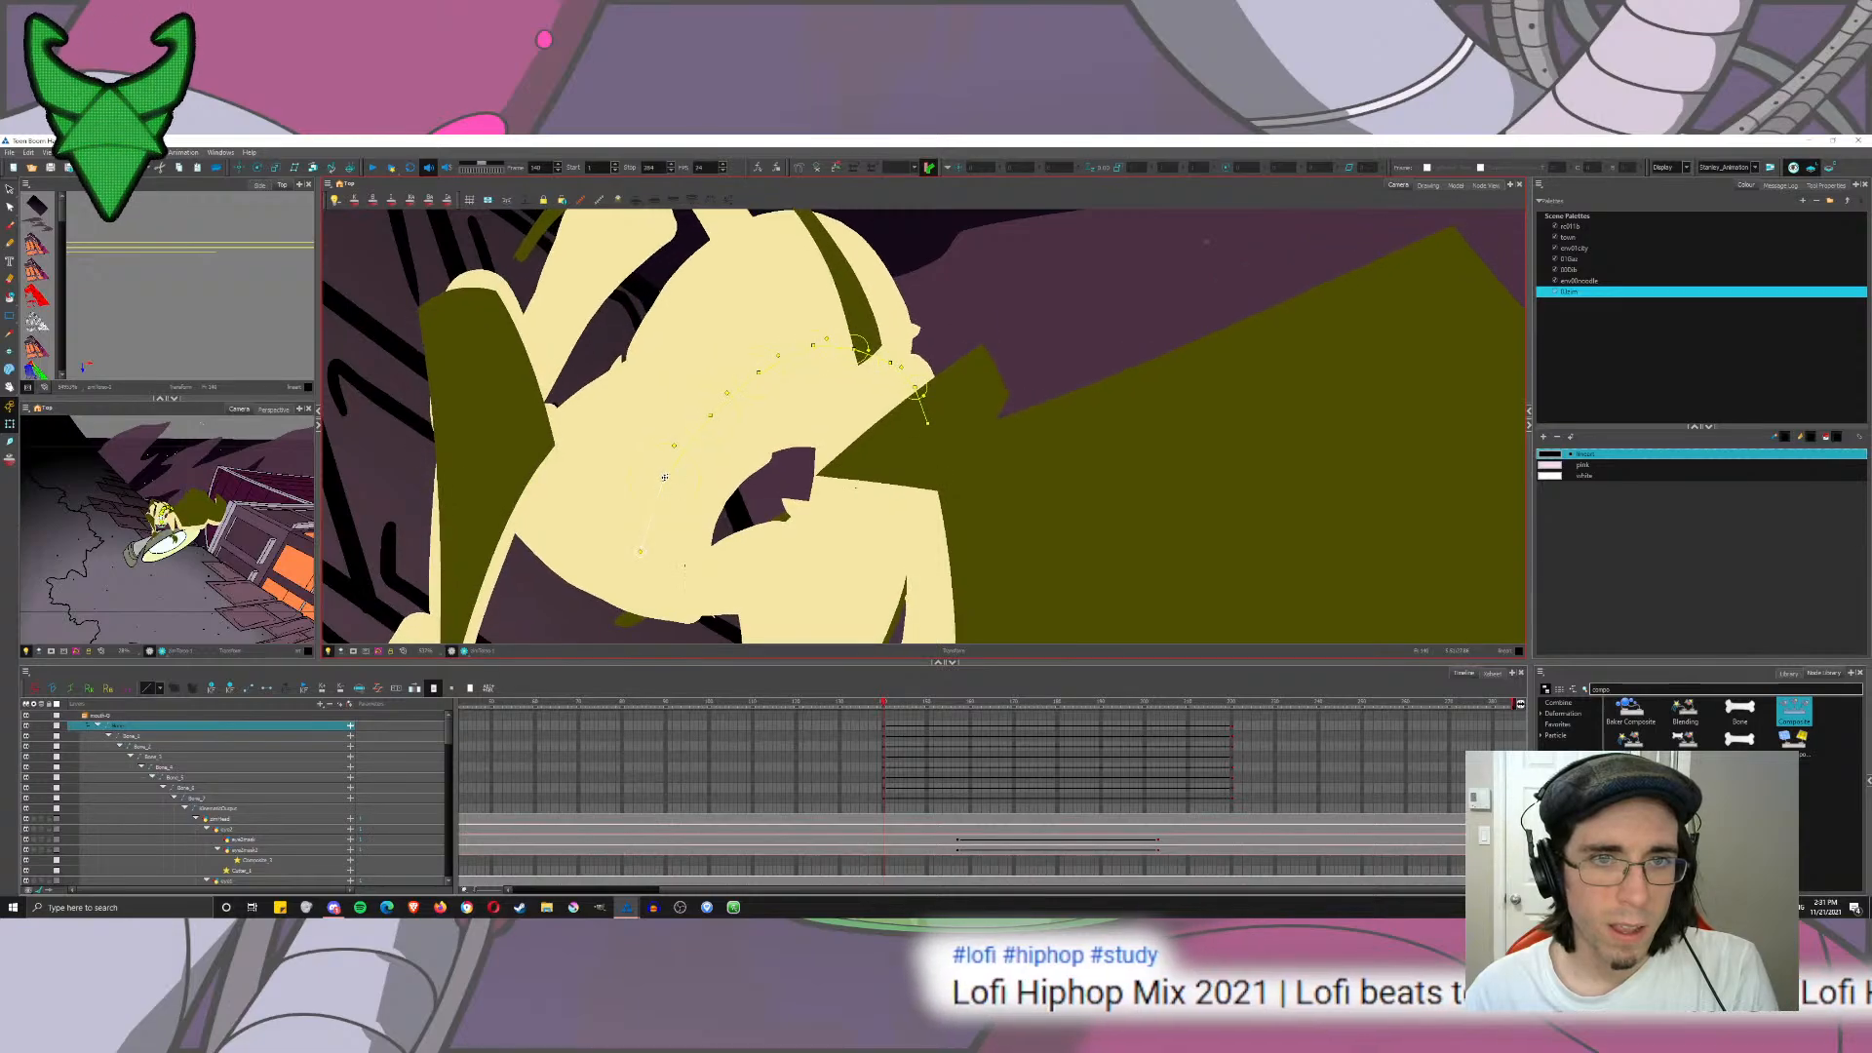
{"action": "left_click", "coordinate": [11, 191]}
{"action": "scroll", "coordinate": [776, 452], "scroll_direction": "down", "scroll_amount": 3}
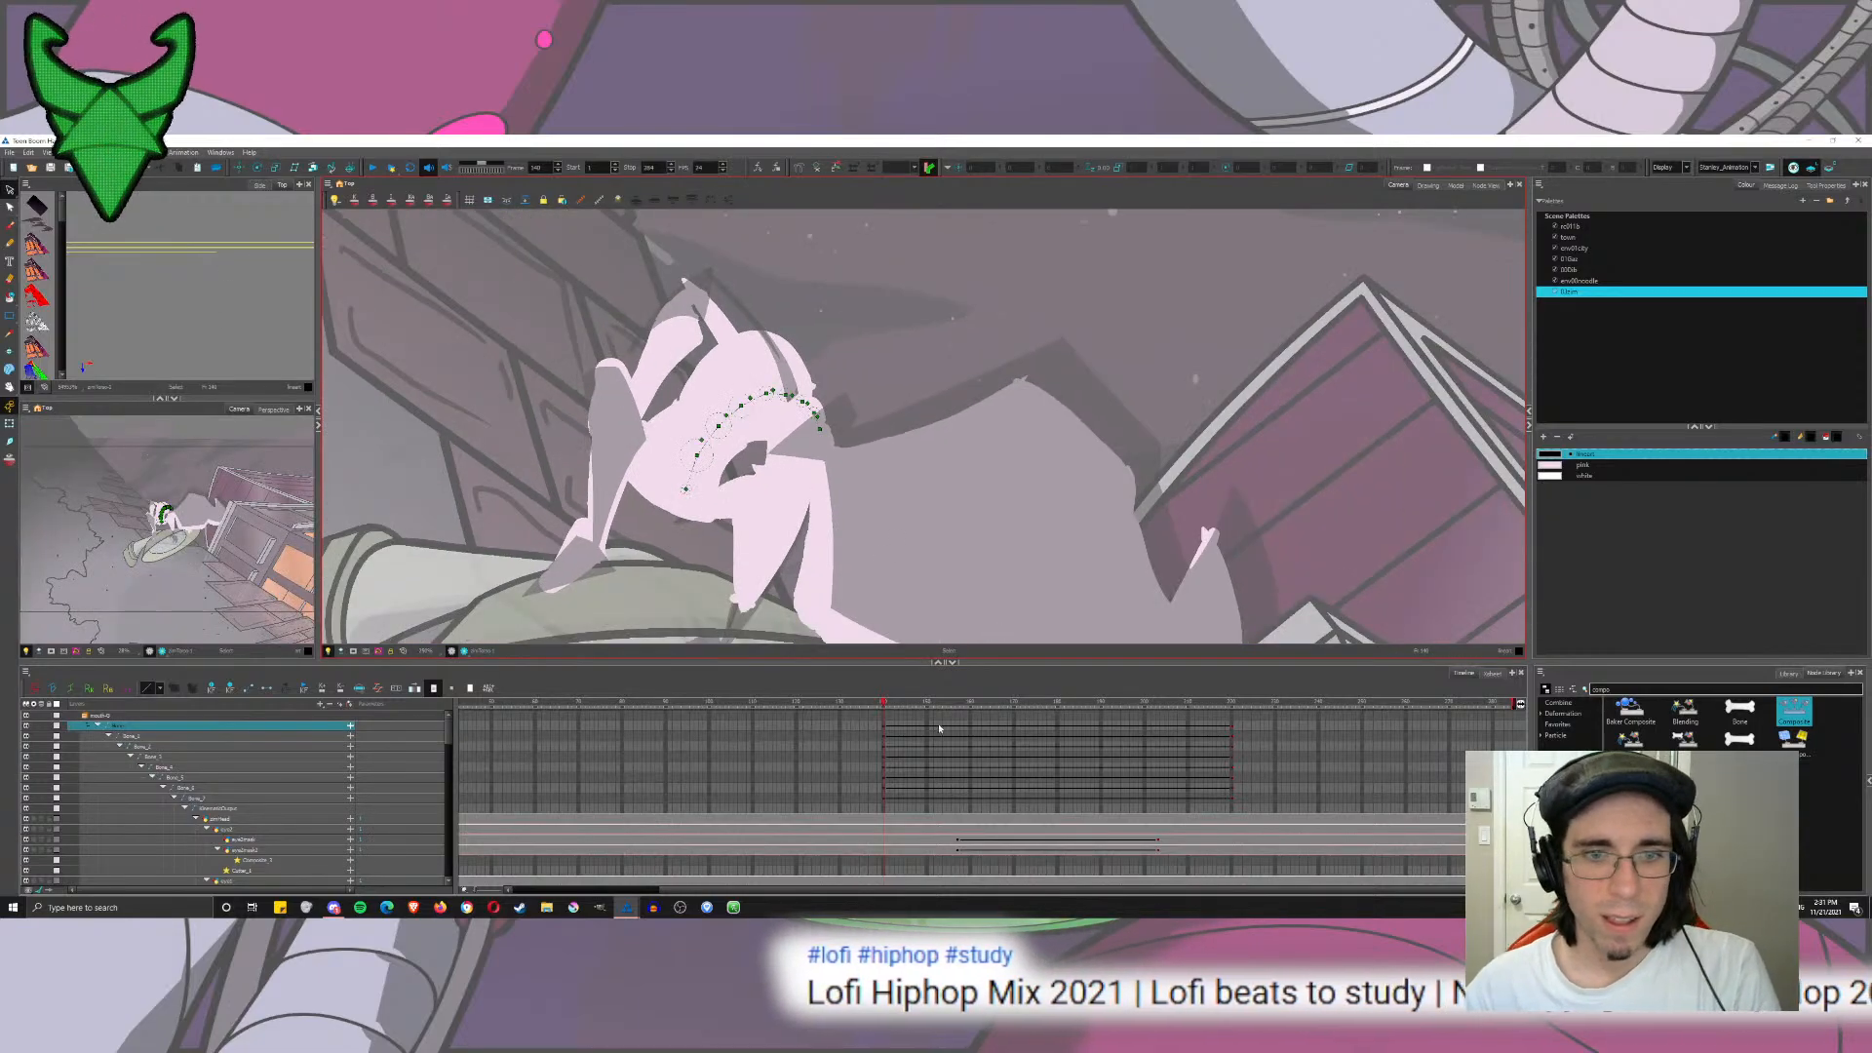
{"action": "left_click_drag", "start_coordinate": [884, 703], "coordinate": [1112, 773]}
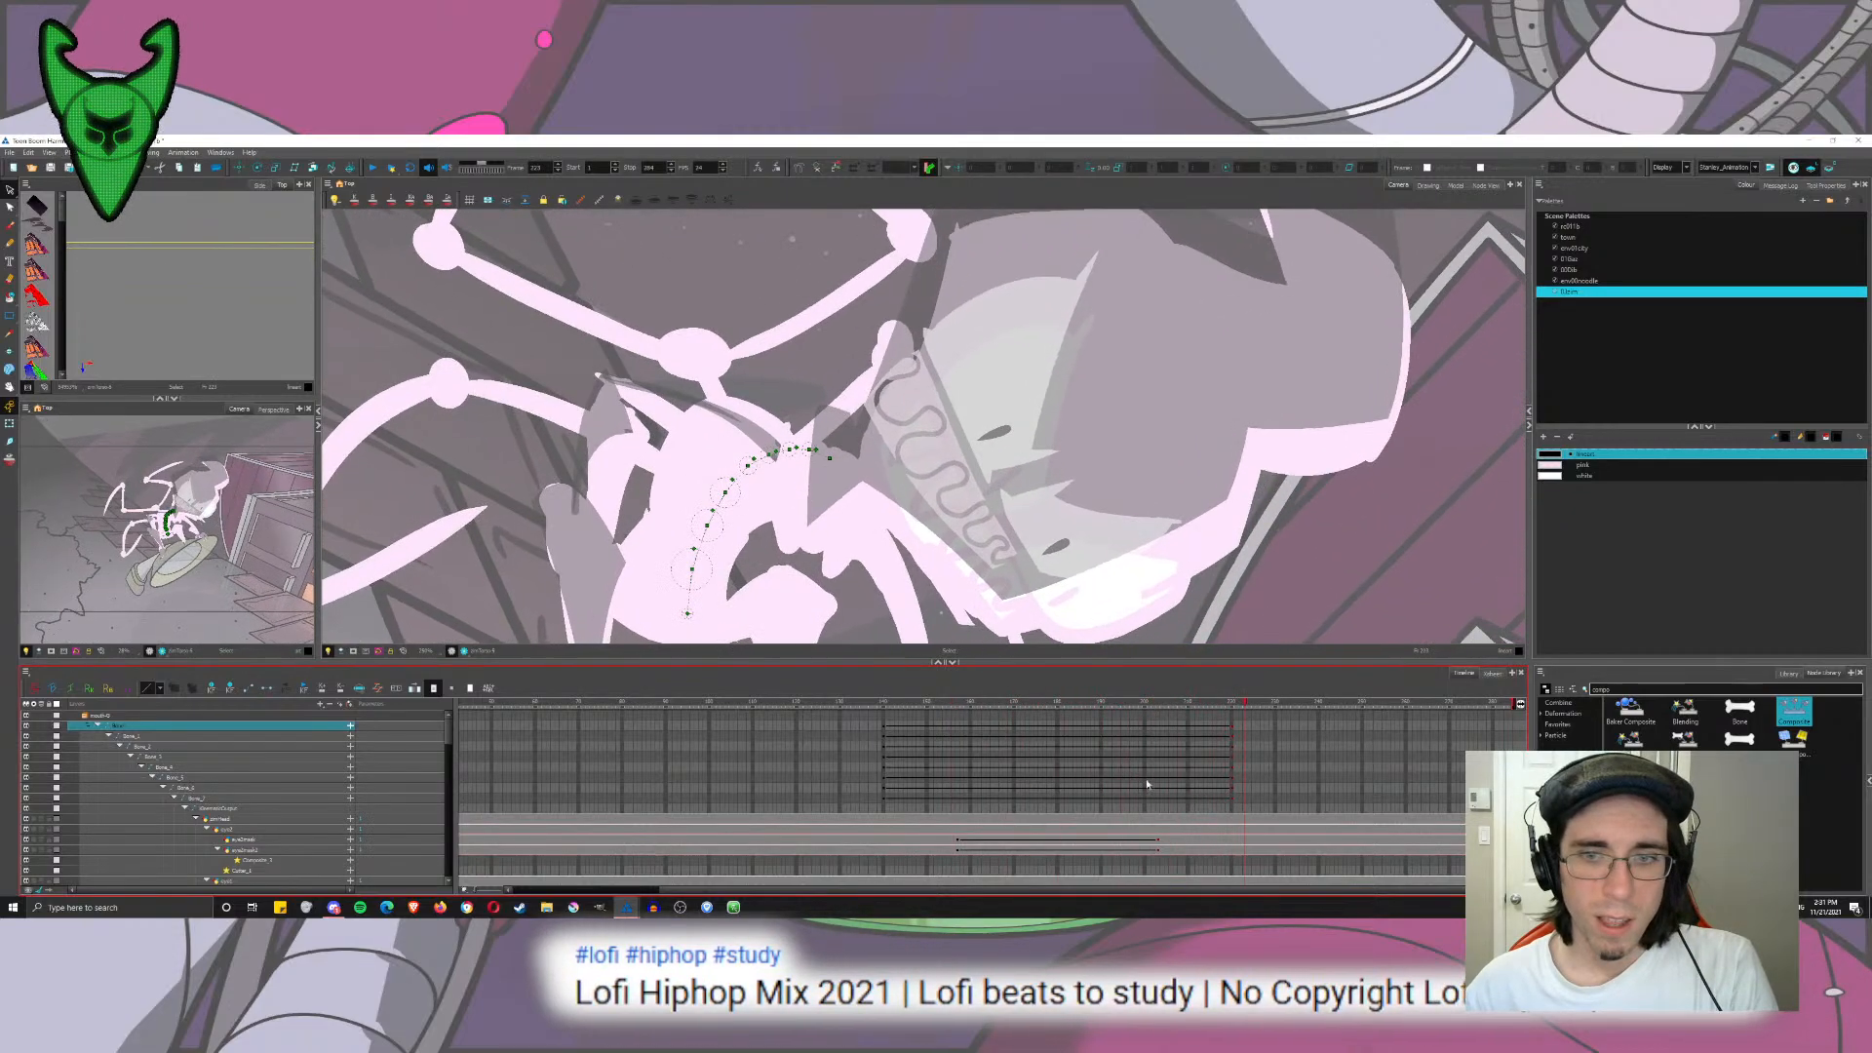
Step: Apply easing to all the spine bones between their start and end keyframes
{"action": "left_click_drag", "start_coordinate": [886, 727], "coordinate": [883, 801]}
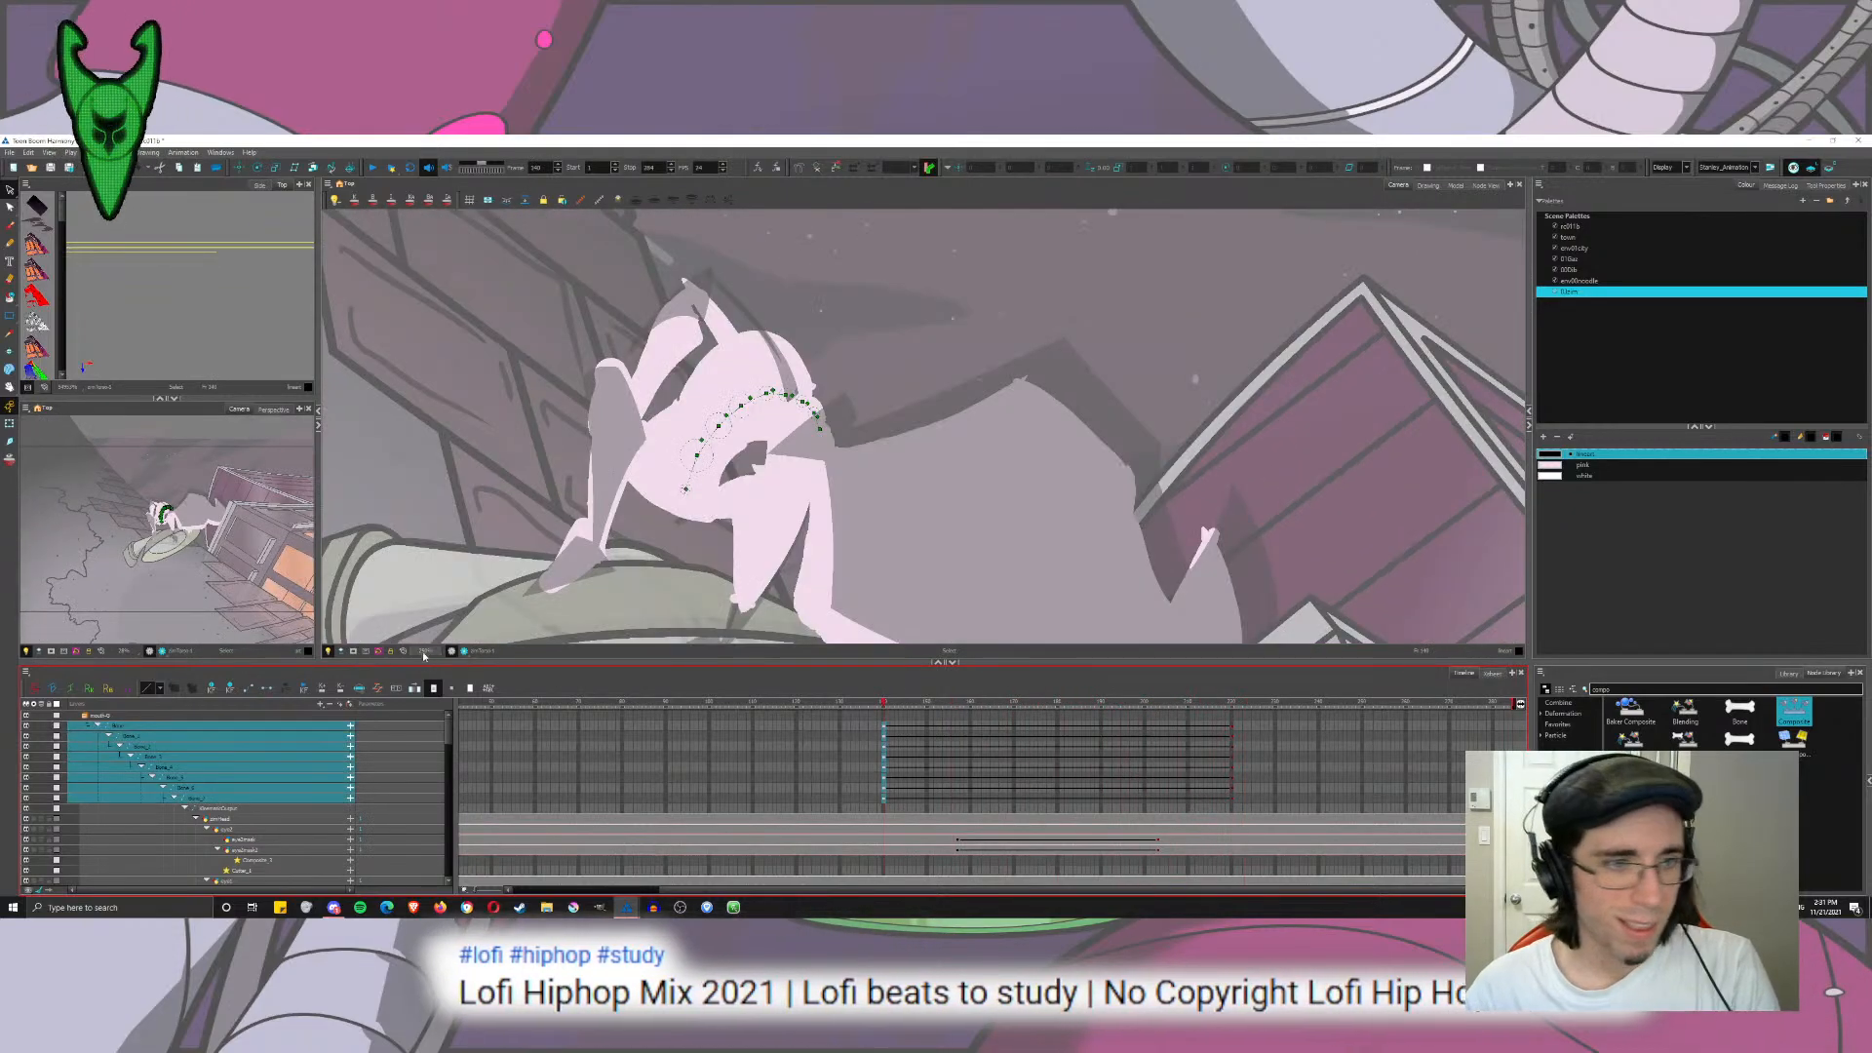
{"action": "left_click", "coordinate": [379, 689]}
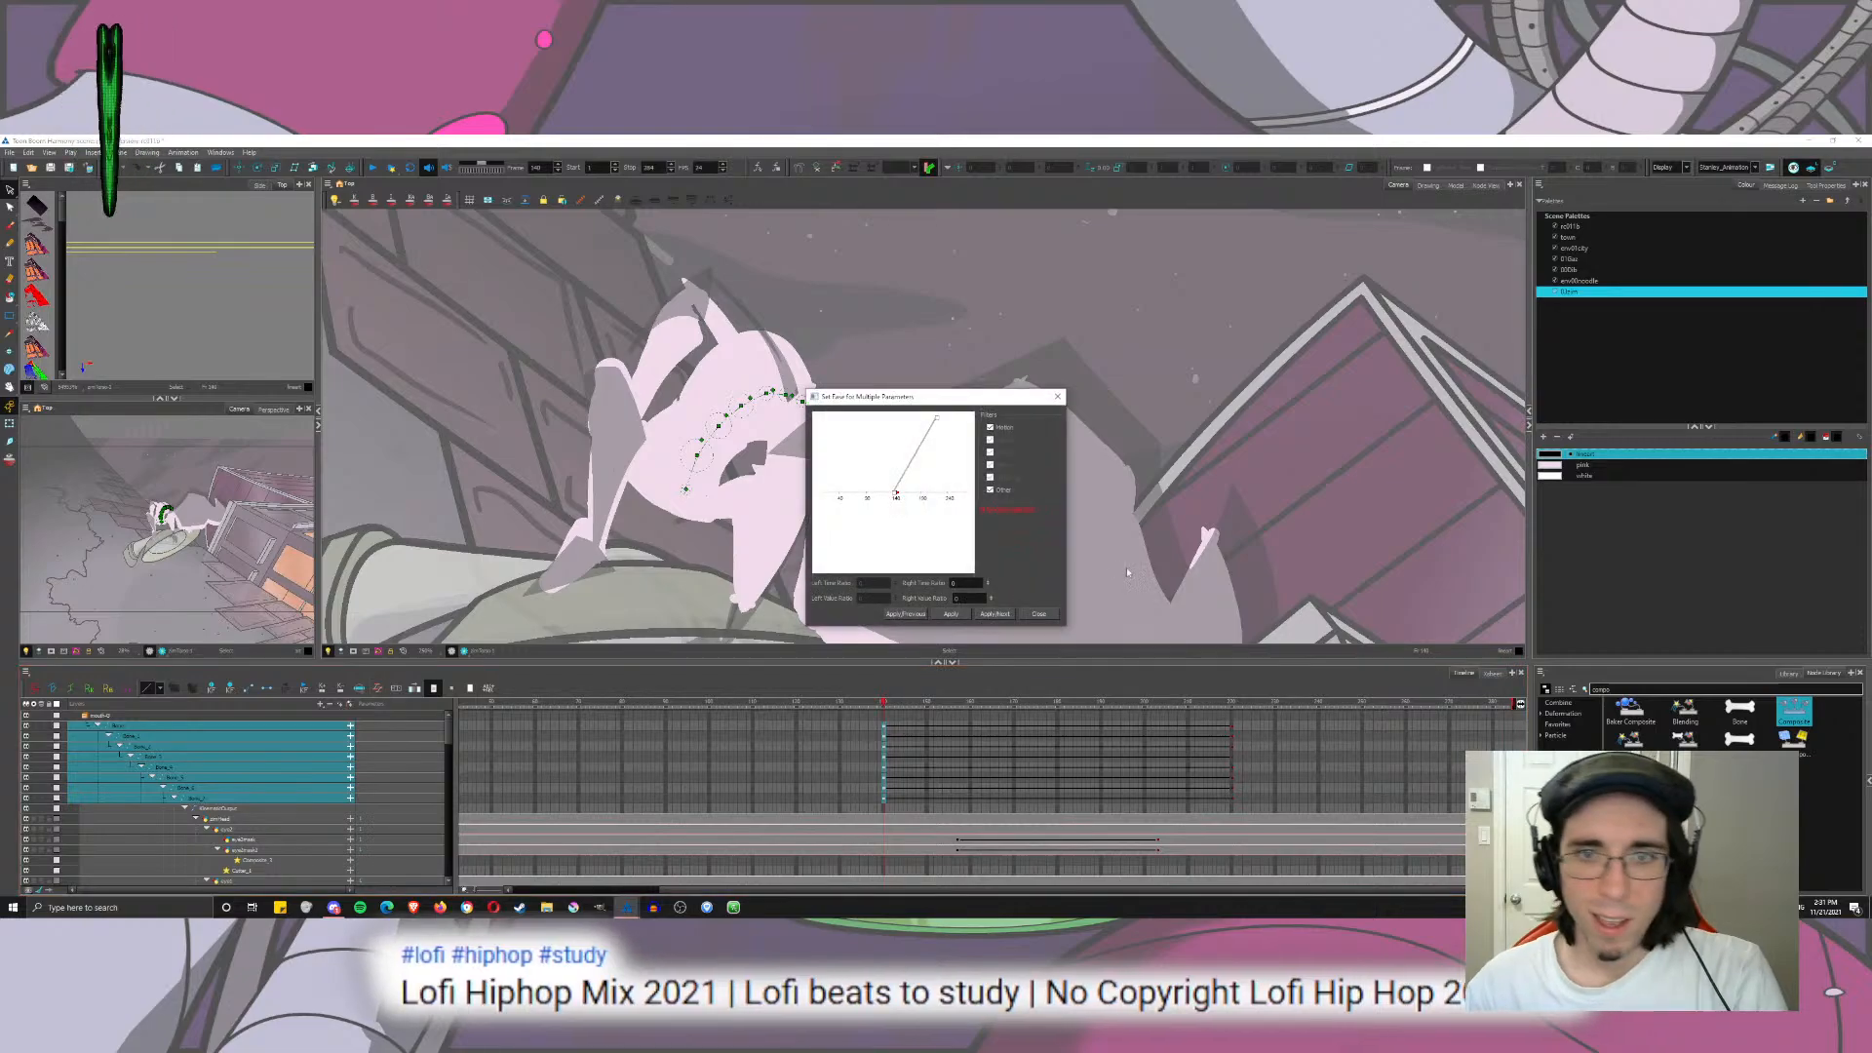
{"action": "left_click", "coordinate": [990, 614]}
{"action": "left_click", "coordinate": [915, 615]}
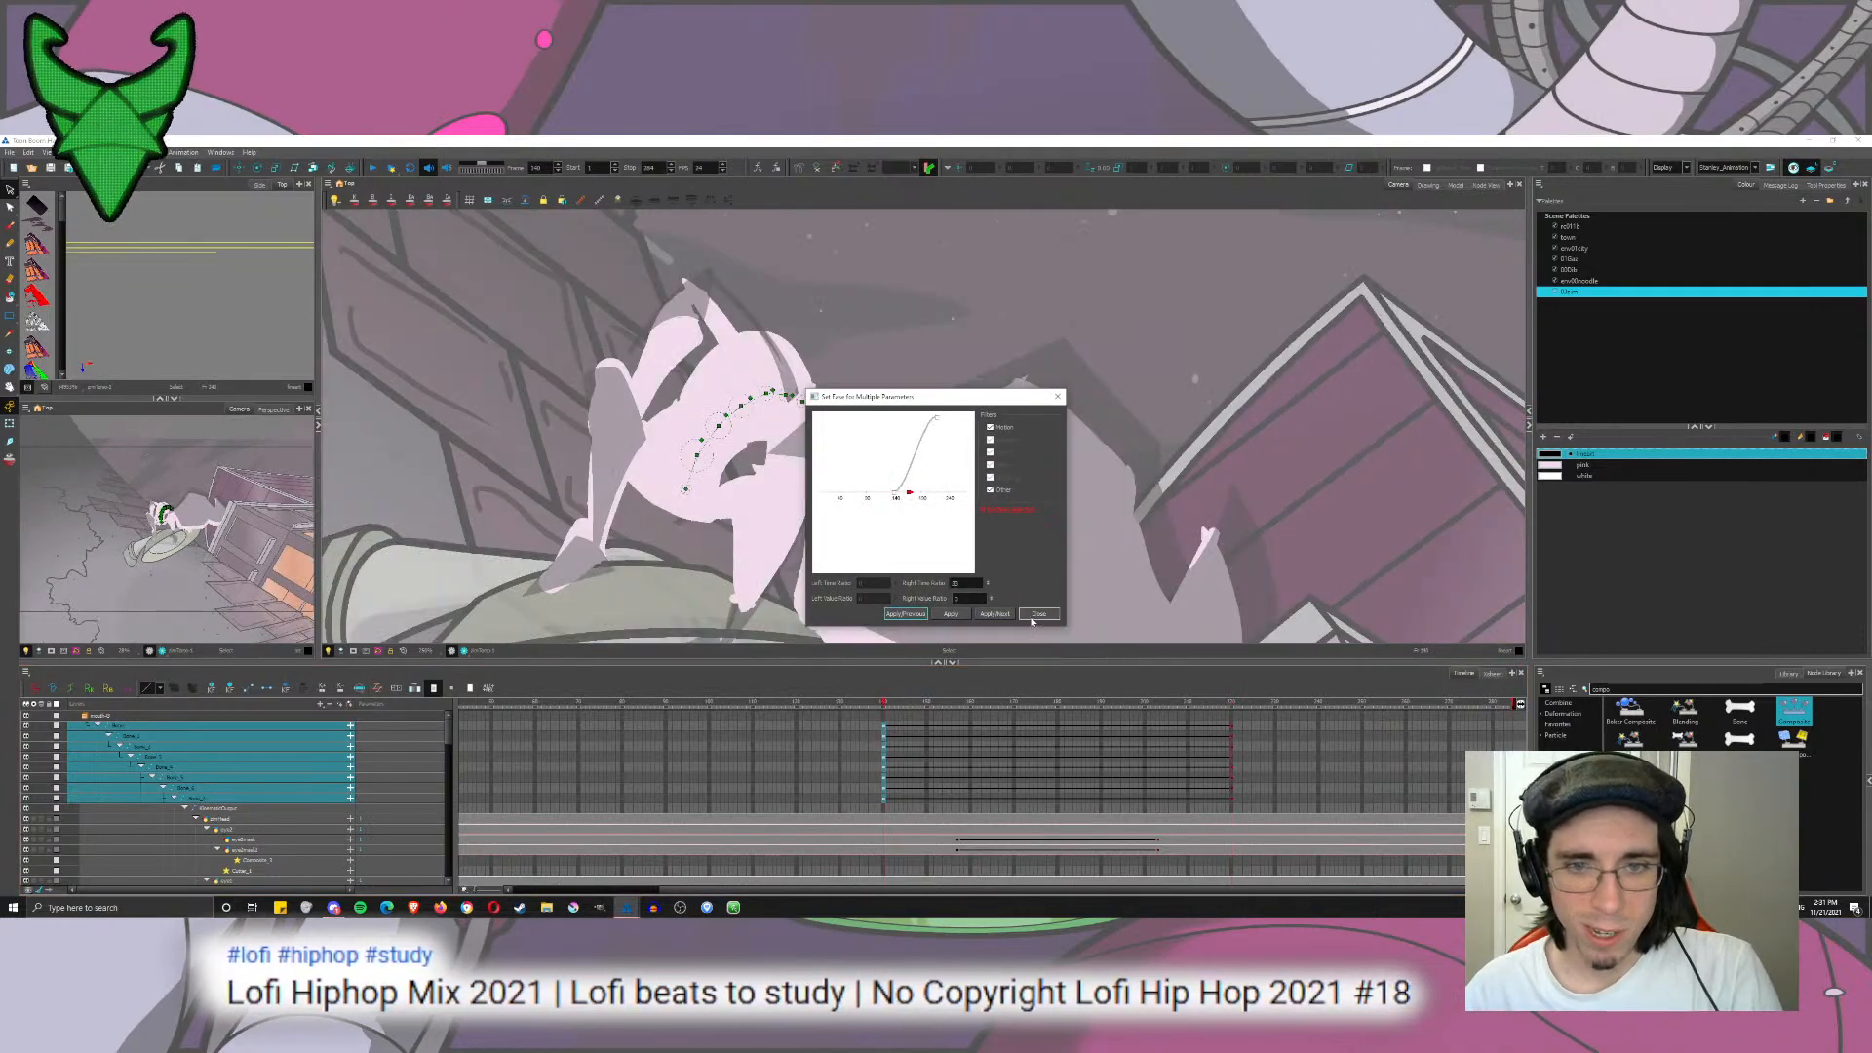
{"action": "left_click", "coordinate": [1036, 614]}
Step: Enable layer rotation and collapse the nested head layers beneath the last spine bone's output in the timeline
{"action": "scroll", "coordinate": [857, 790], "scroll_direction": "down", "scroll_amount": 5}
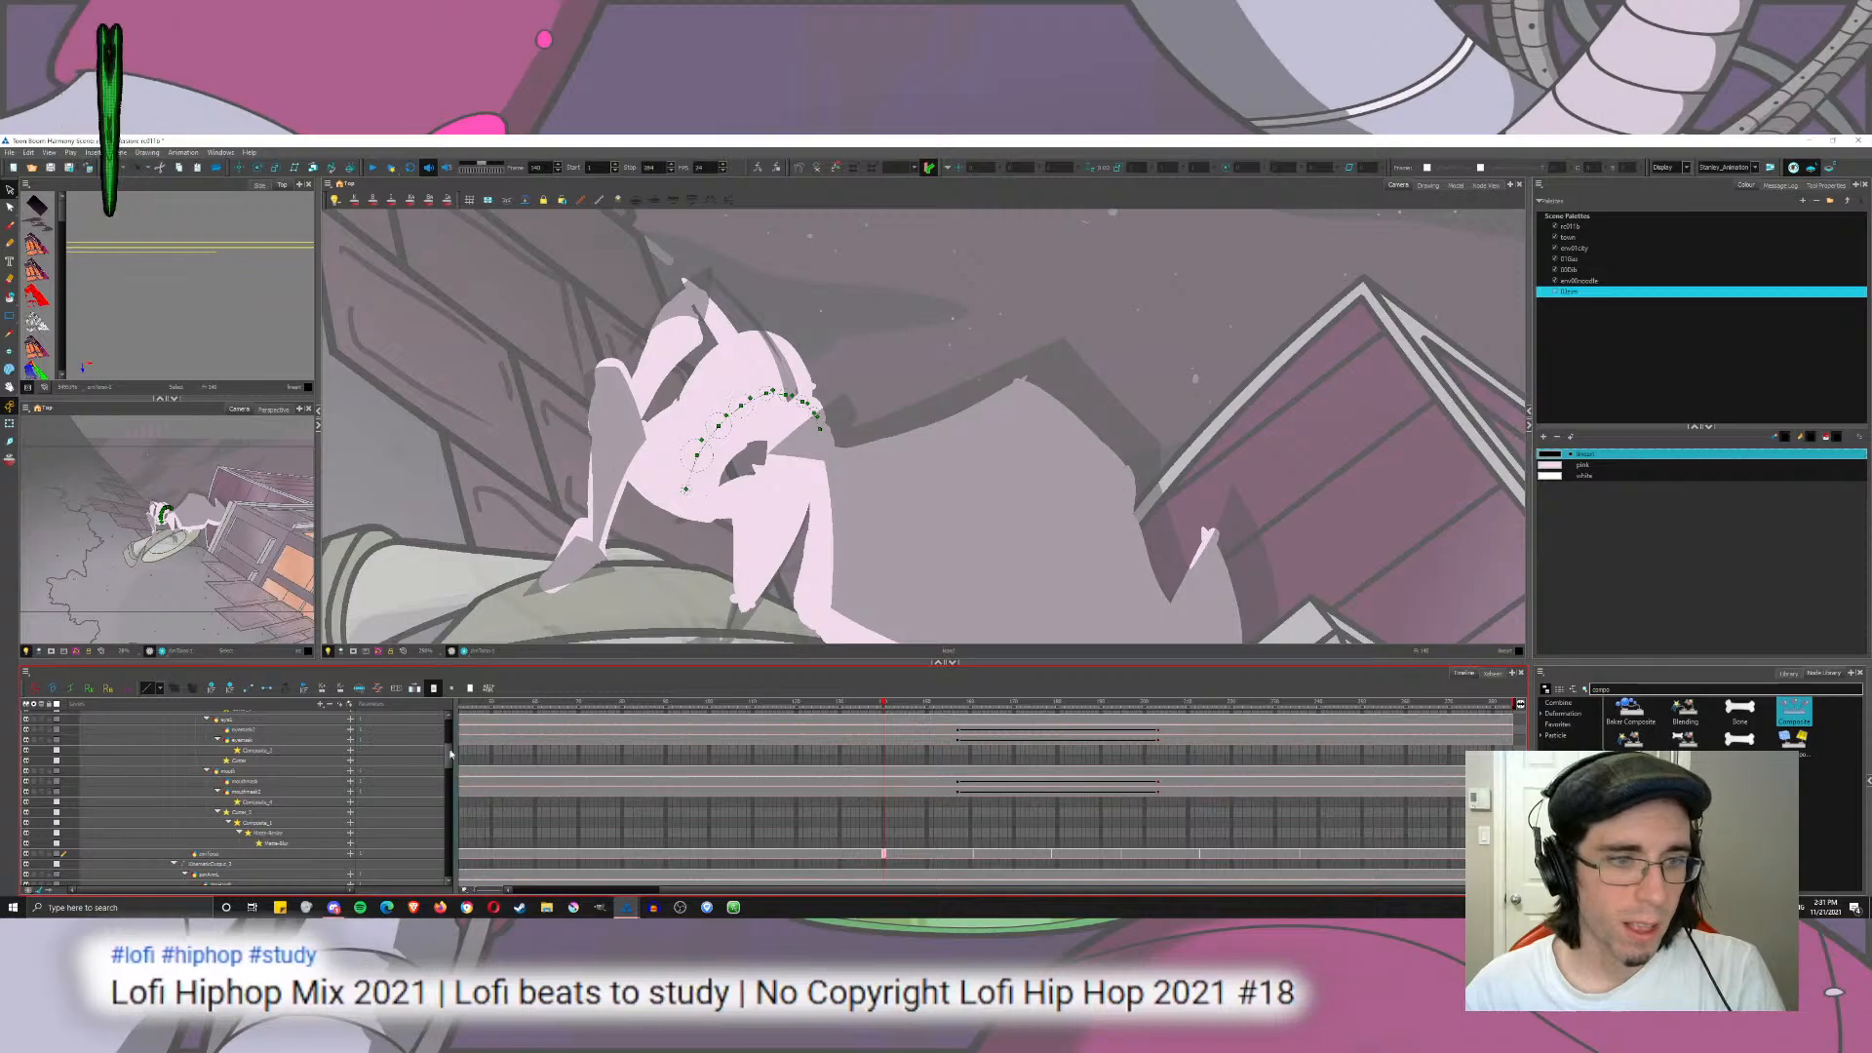
{"action": "left_click_drag", "start_coordinate": [452, 754], "coordinate": [455, 721]}
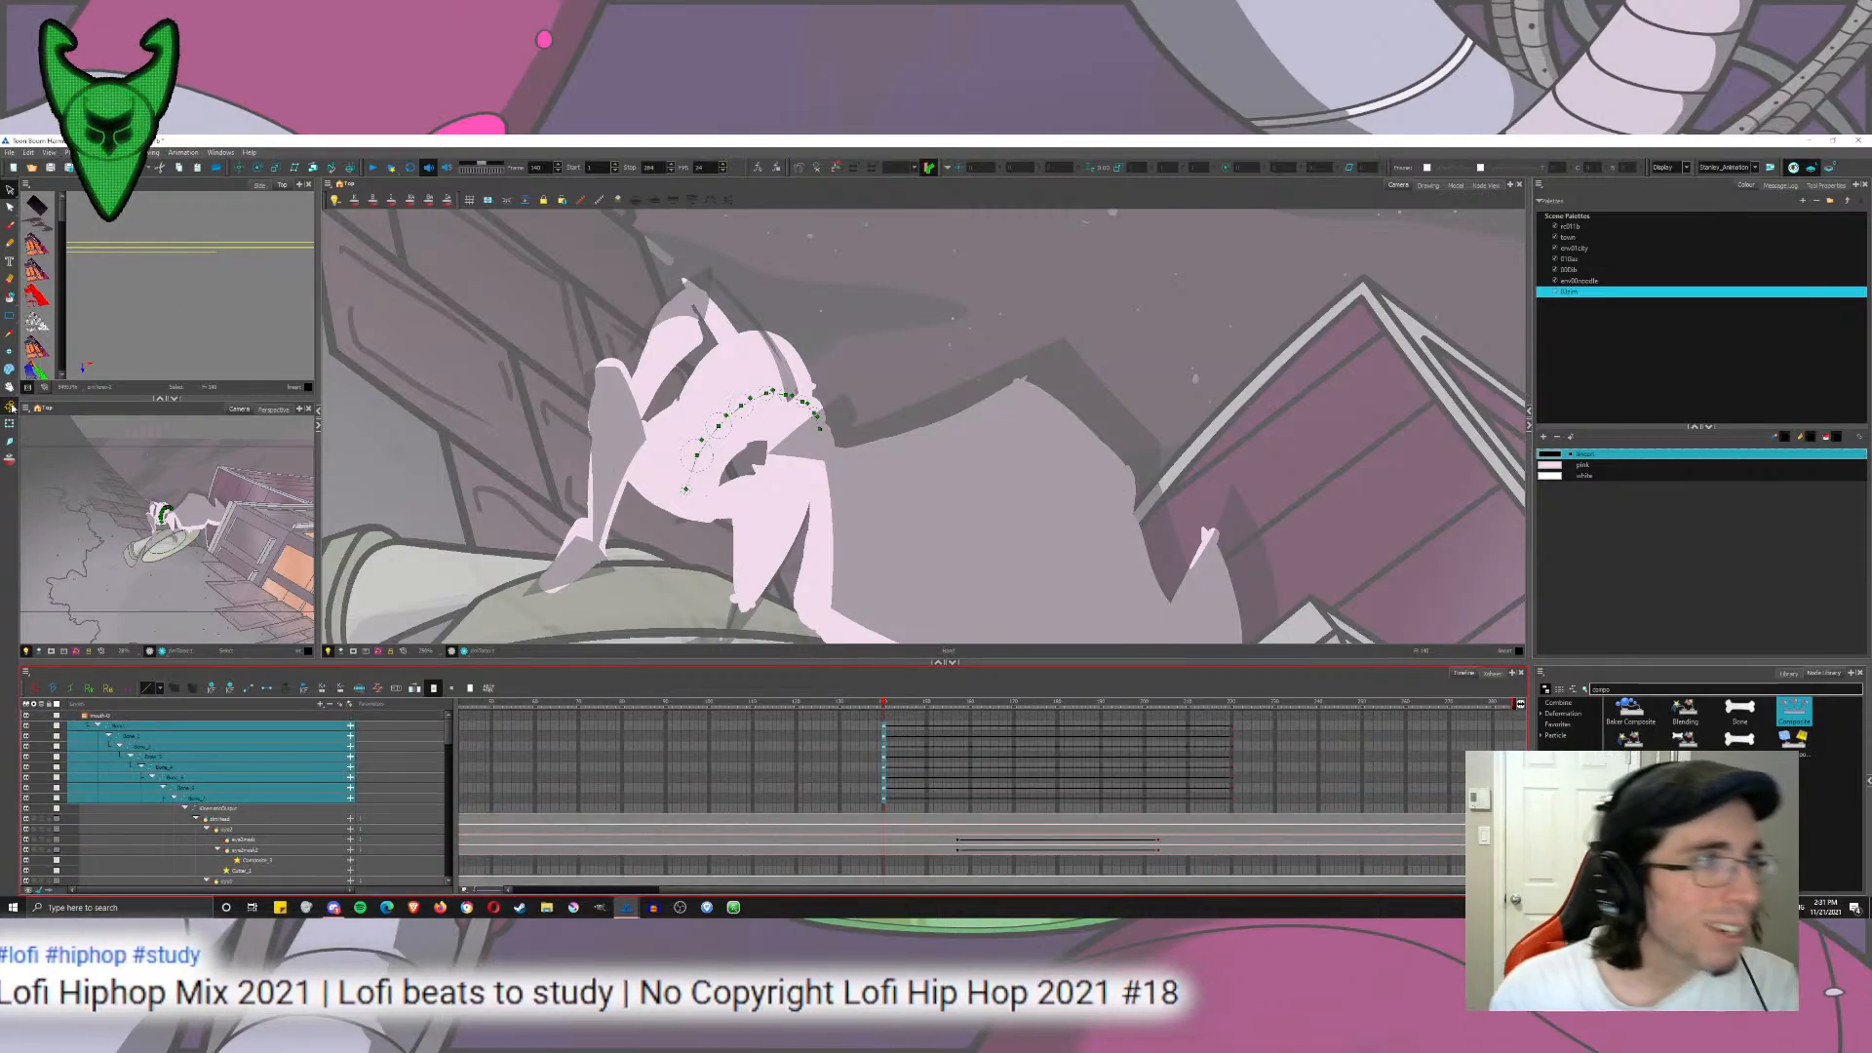
{"action": "left_click", "coordinate": [256, 167]}
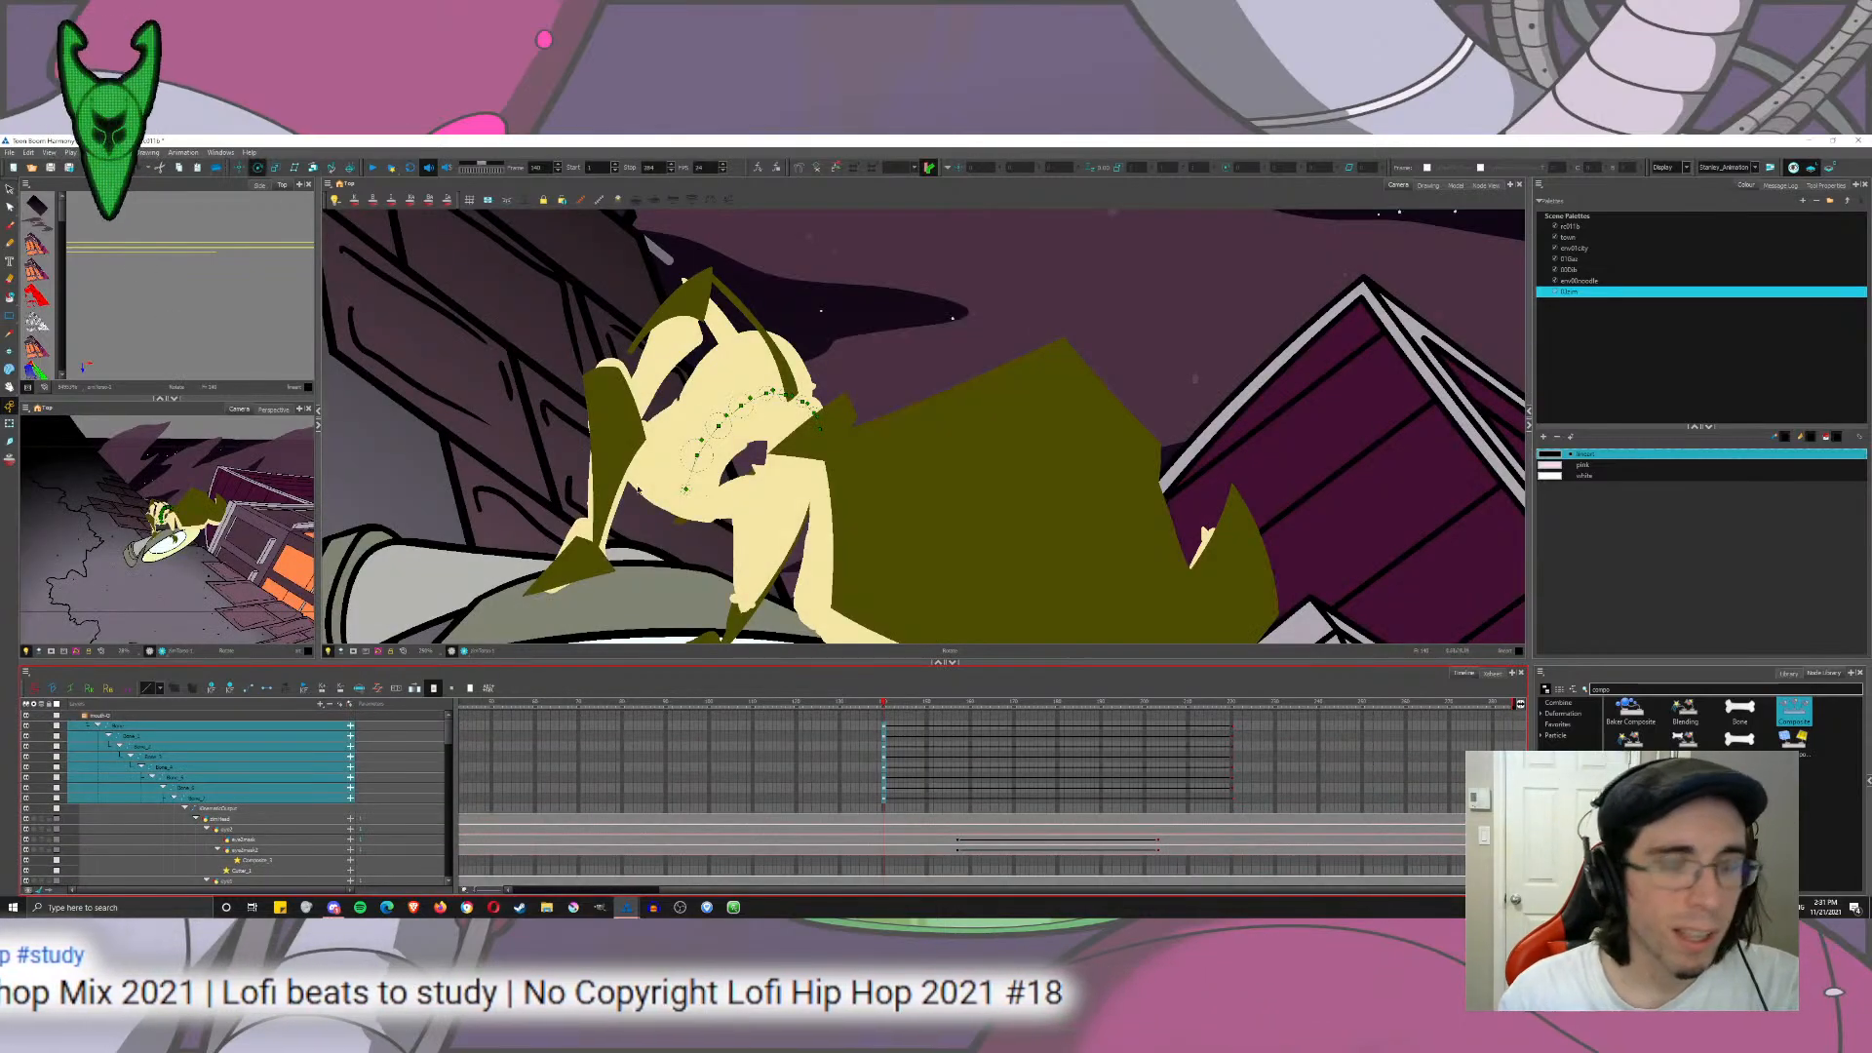
{"action": "left_click", "coordinate": [883, 810]}
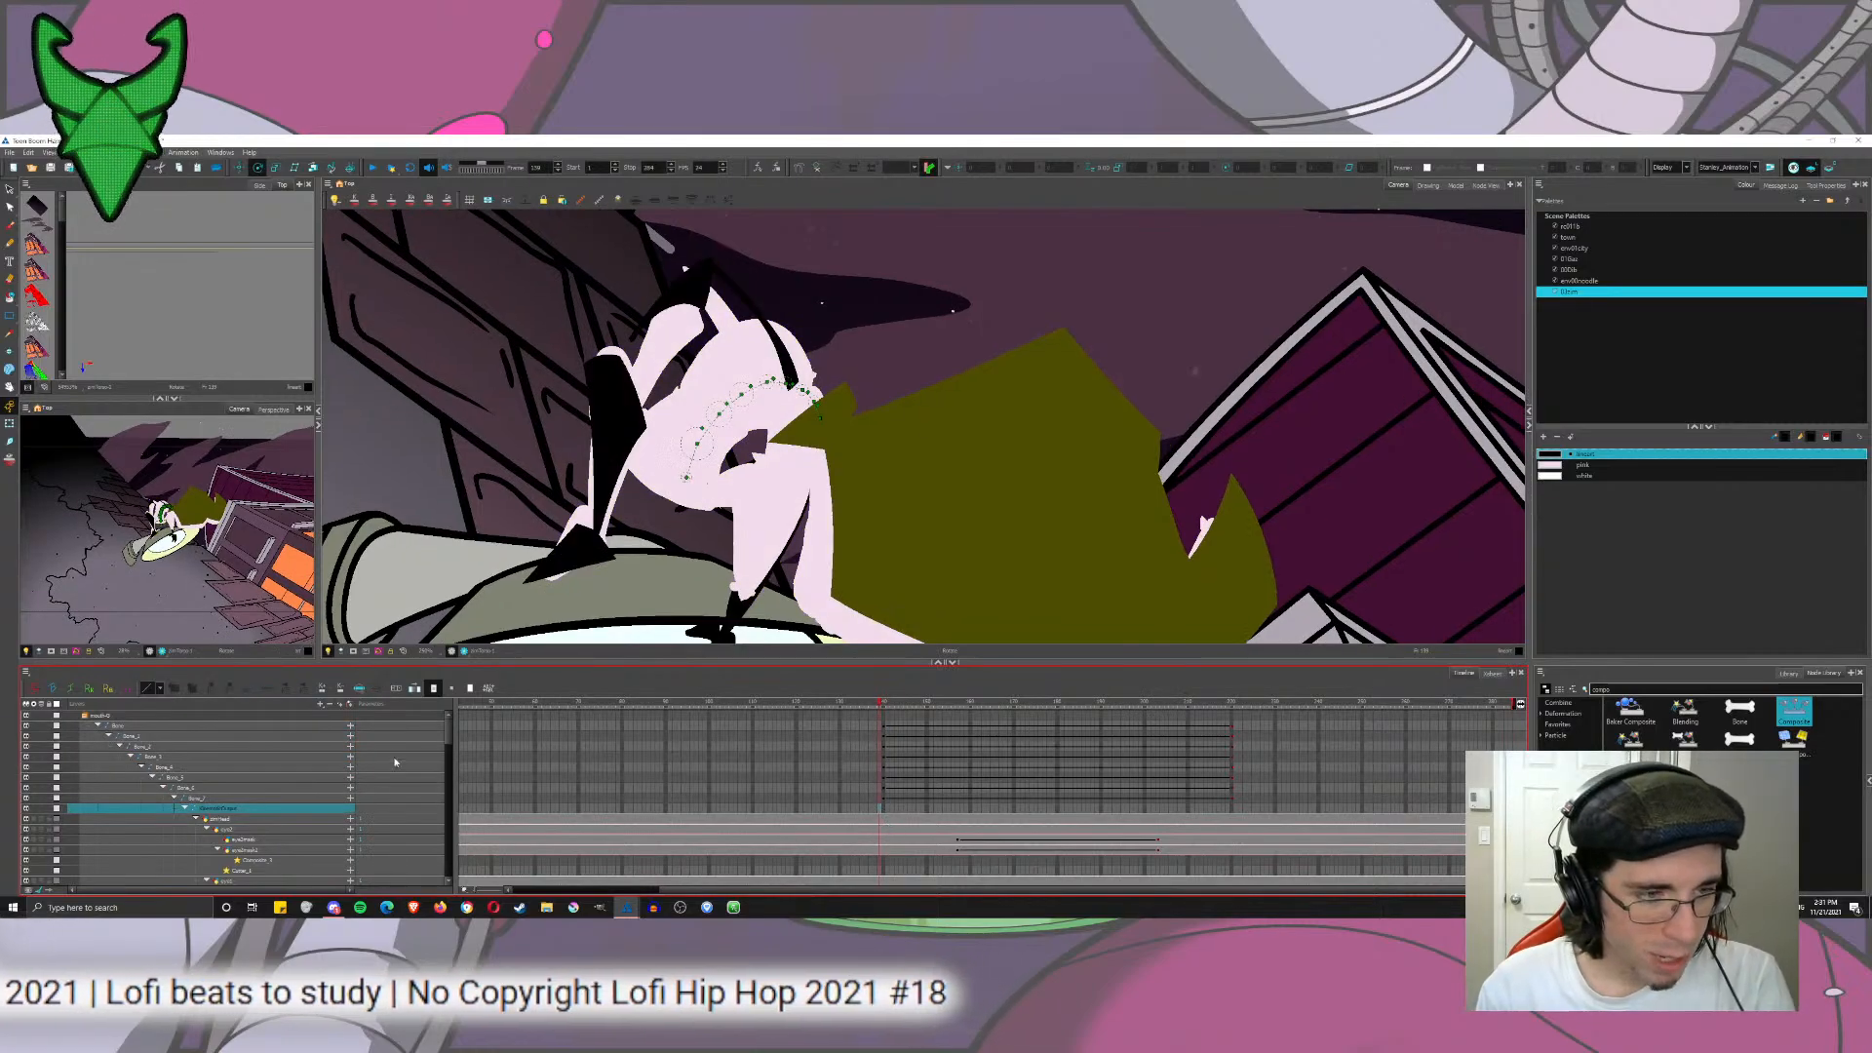
{"action": "mouse_move", "coordinate": [450, 741]}
{"action": "left_mouse_down"}
{"action": "mouse_move", "coordinate": [450, 779]}
{"action": "mouse_move", "coordinate": [445, 744]}
{"action": "left_mouse_up"}
{"action": "left_click", "coordinate": [253, 841]}
{"action": "left_click", "coordinate": [185, 776]}
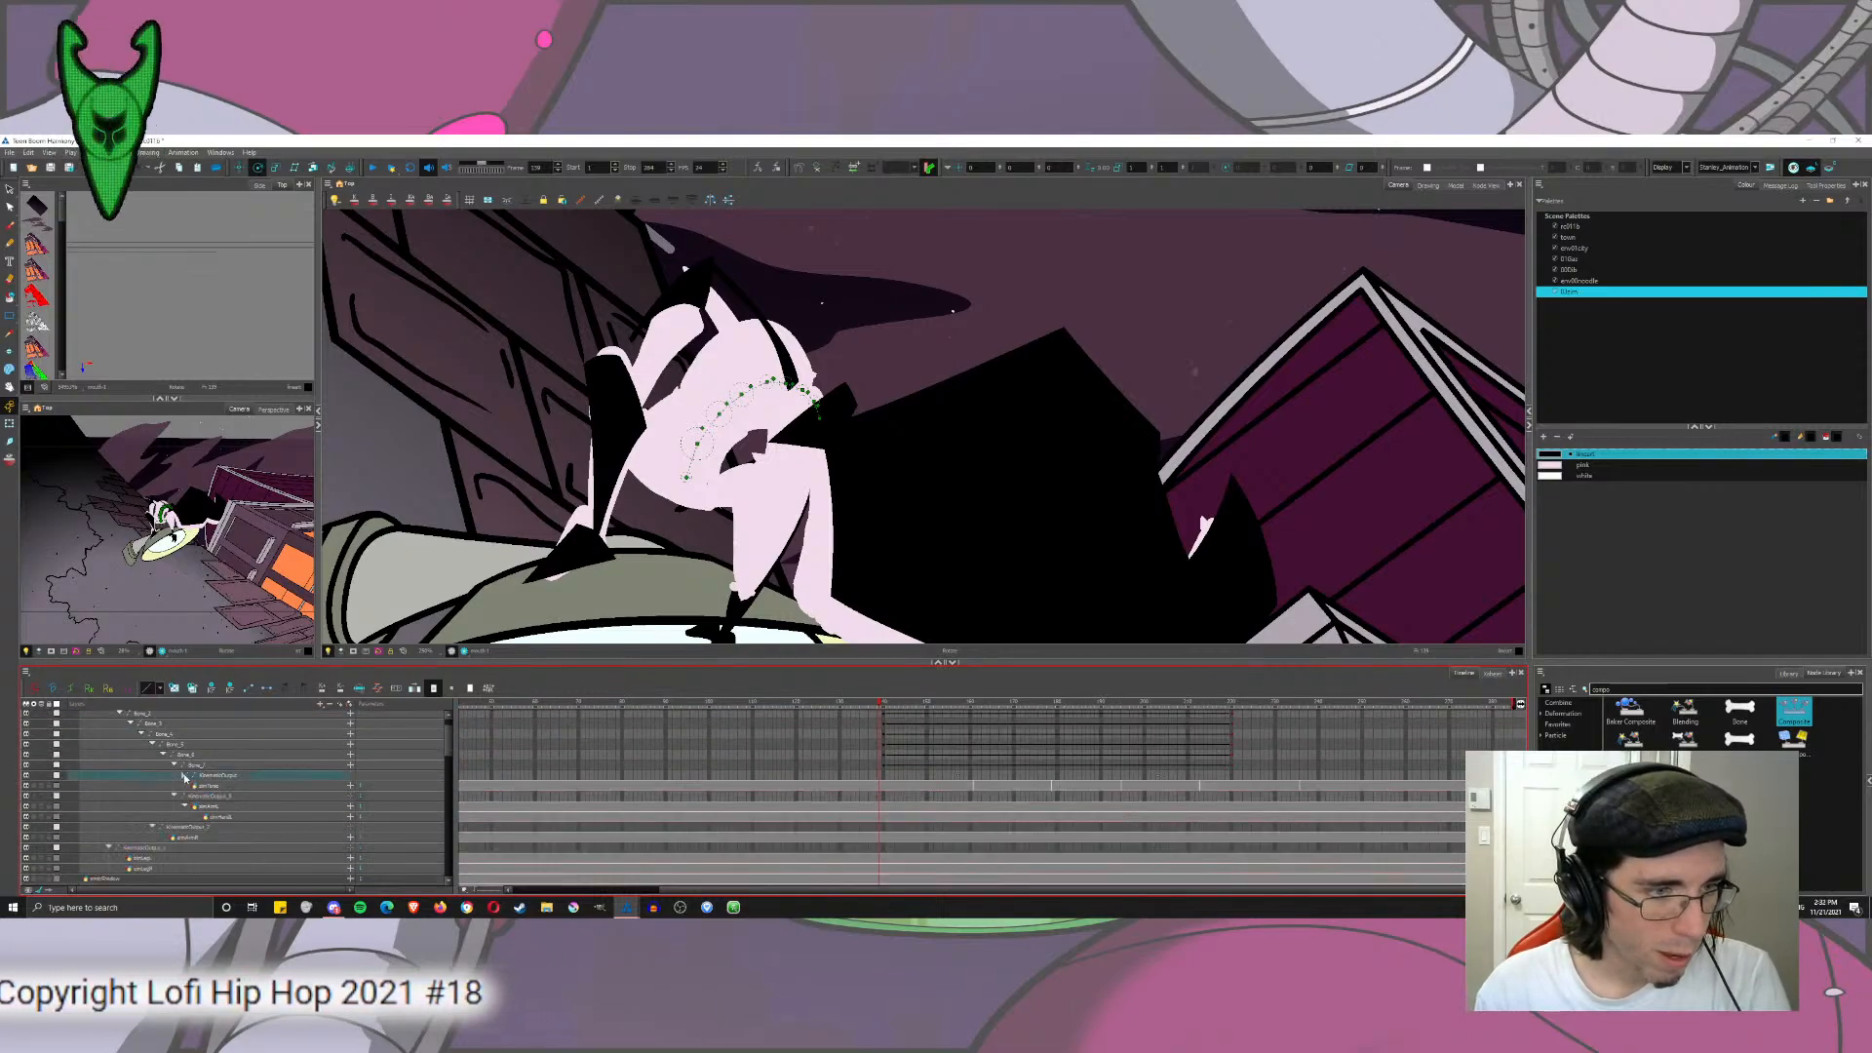
Step: Add interpolated keyframes to the lowered arm and its hand layer at the spine's start and end keyframes
{"action": "left_click", "coordinate": [886, 807]}
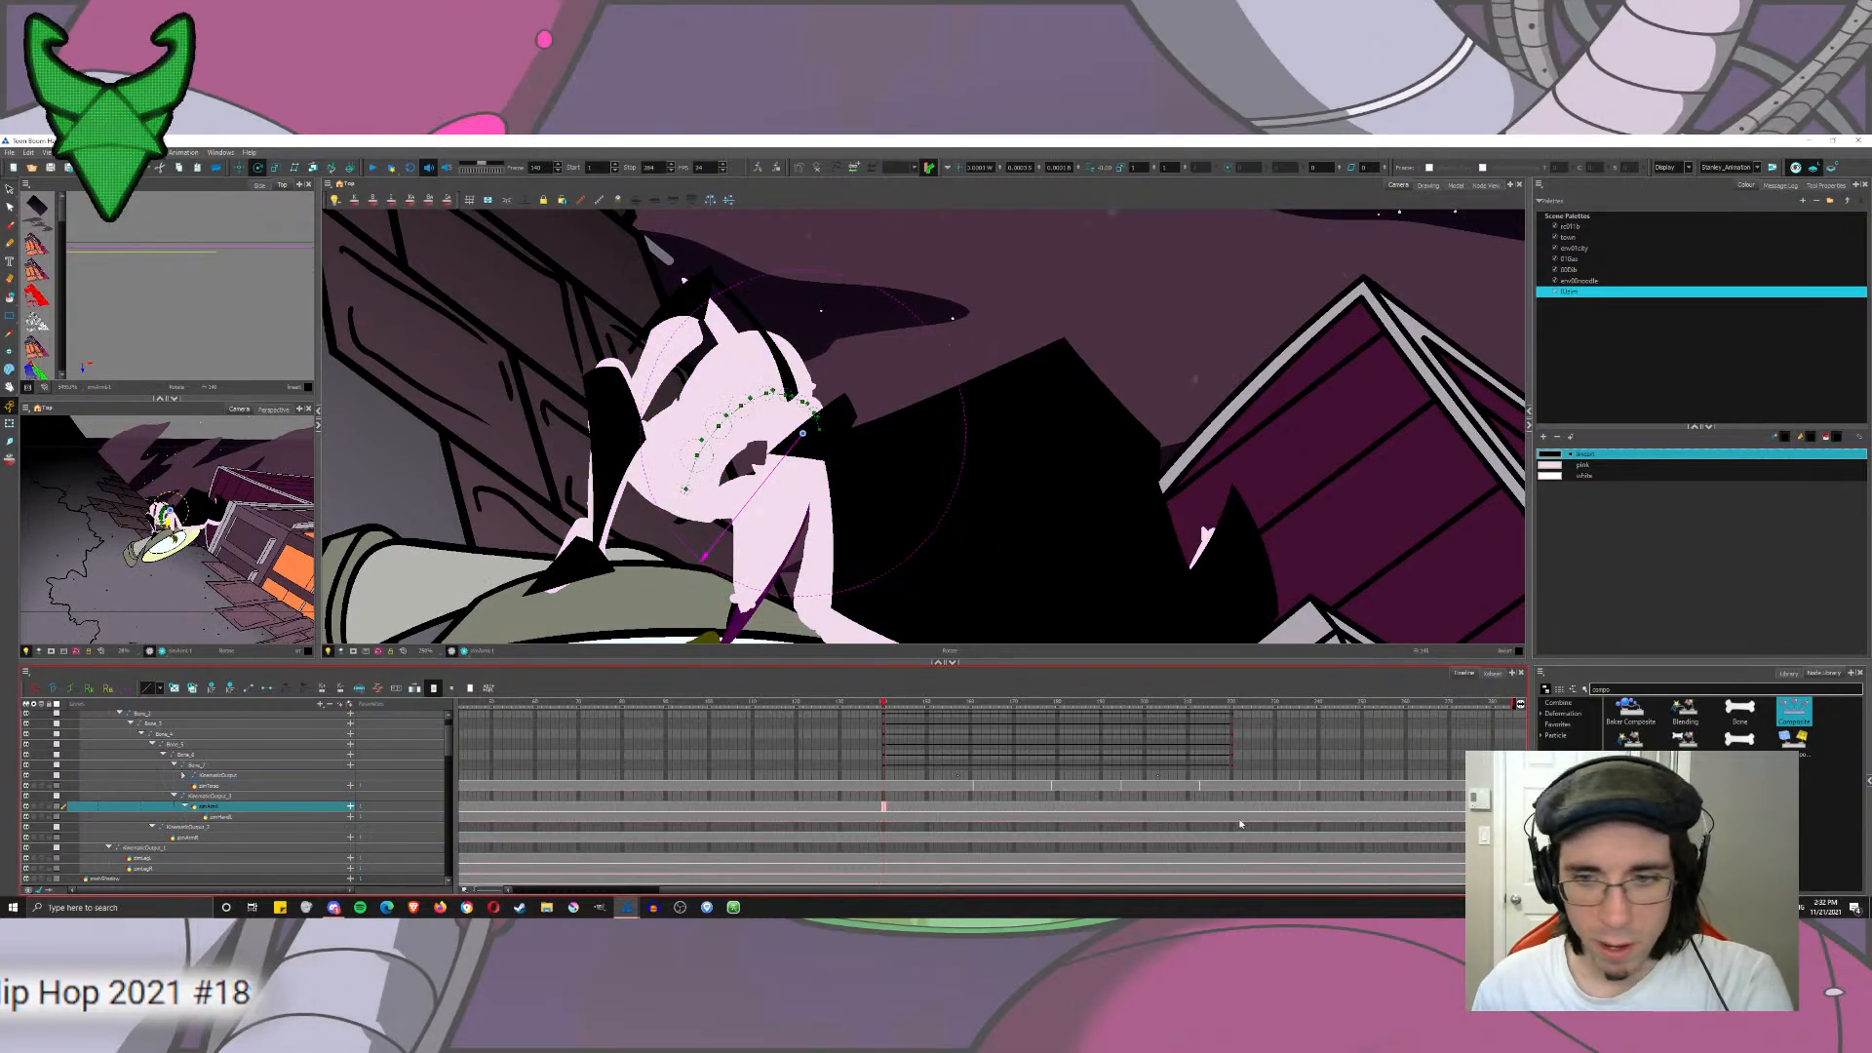
{"action": "left_click", "coordinate": [886, 819]}
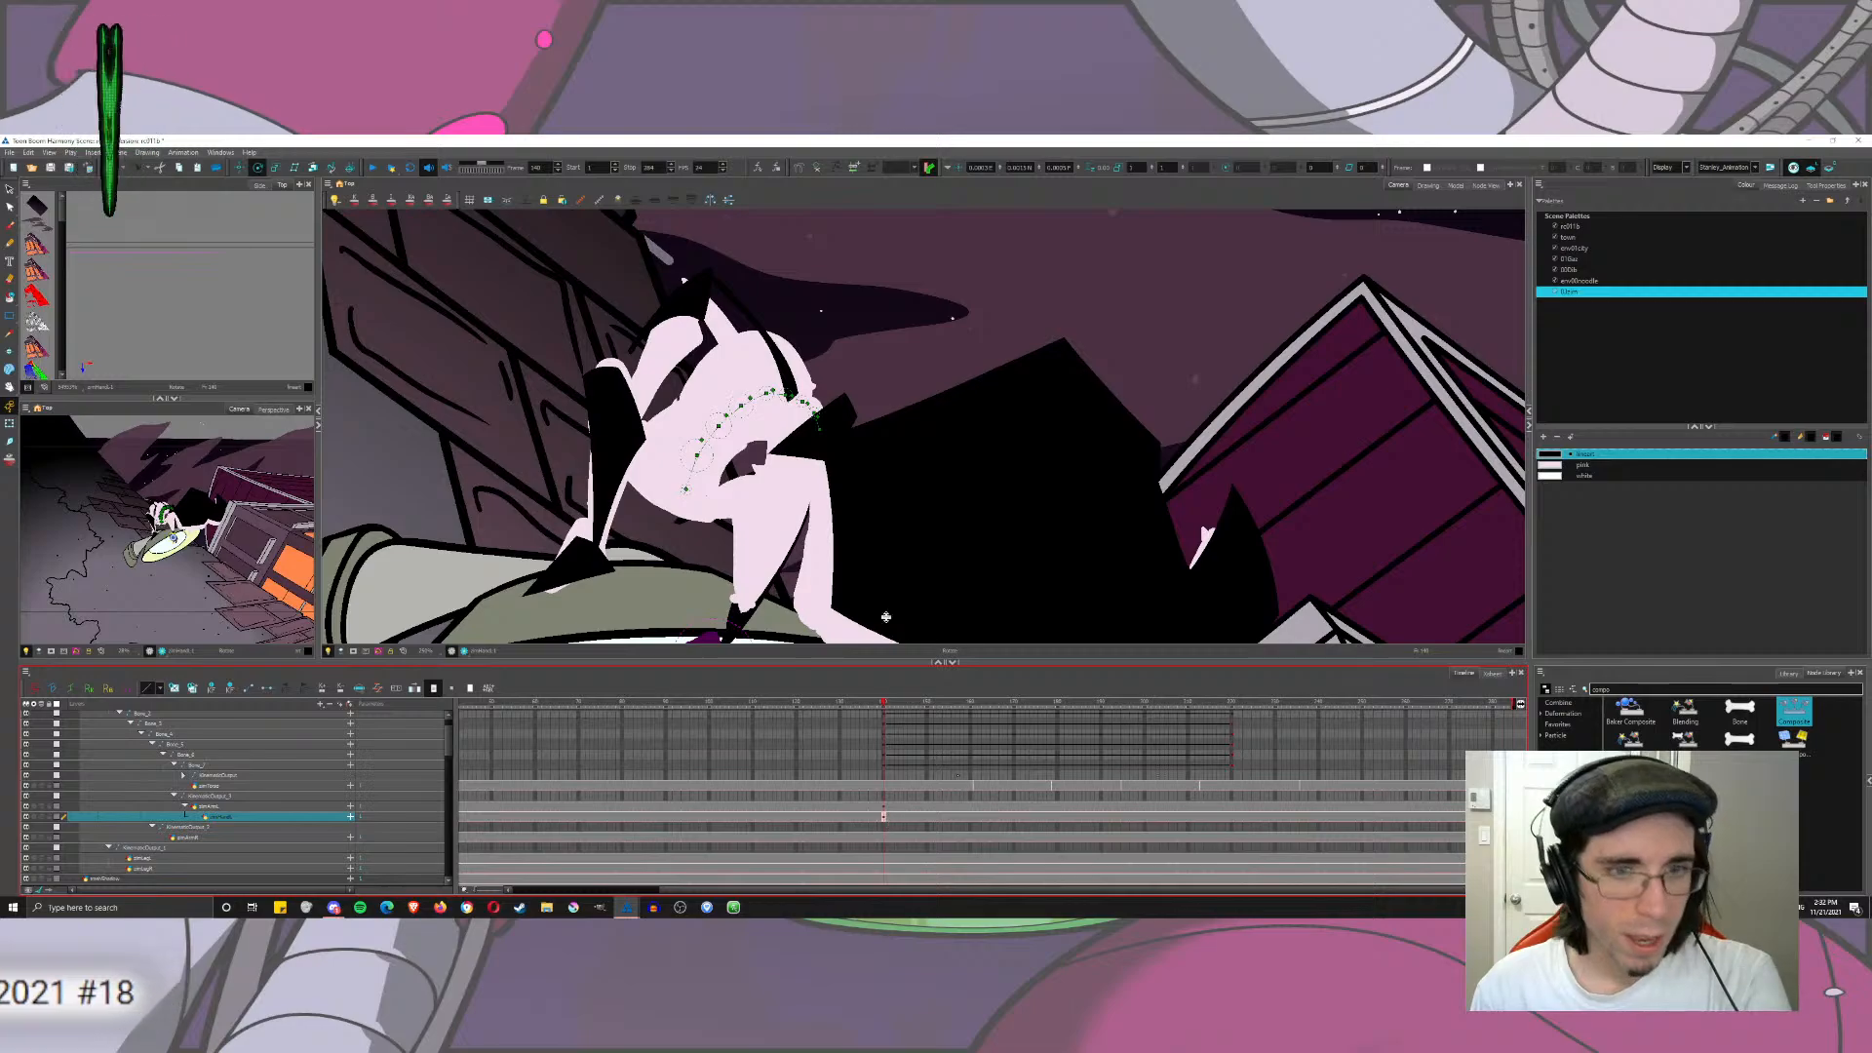
{"action": "key", "text": "space"}
{"action": "left_click_drag", "start_coordinate": [854, 506], "coordinate": [833, 431]}
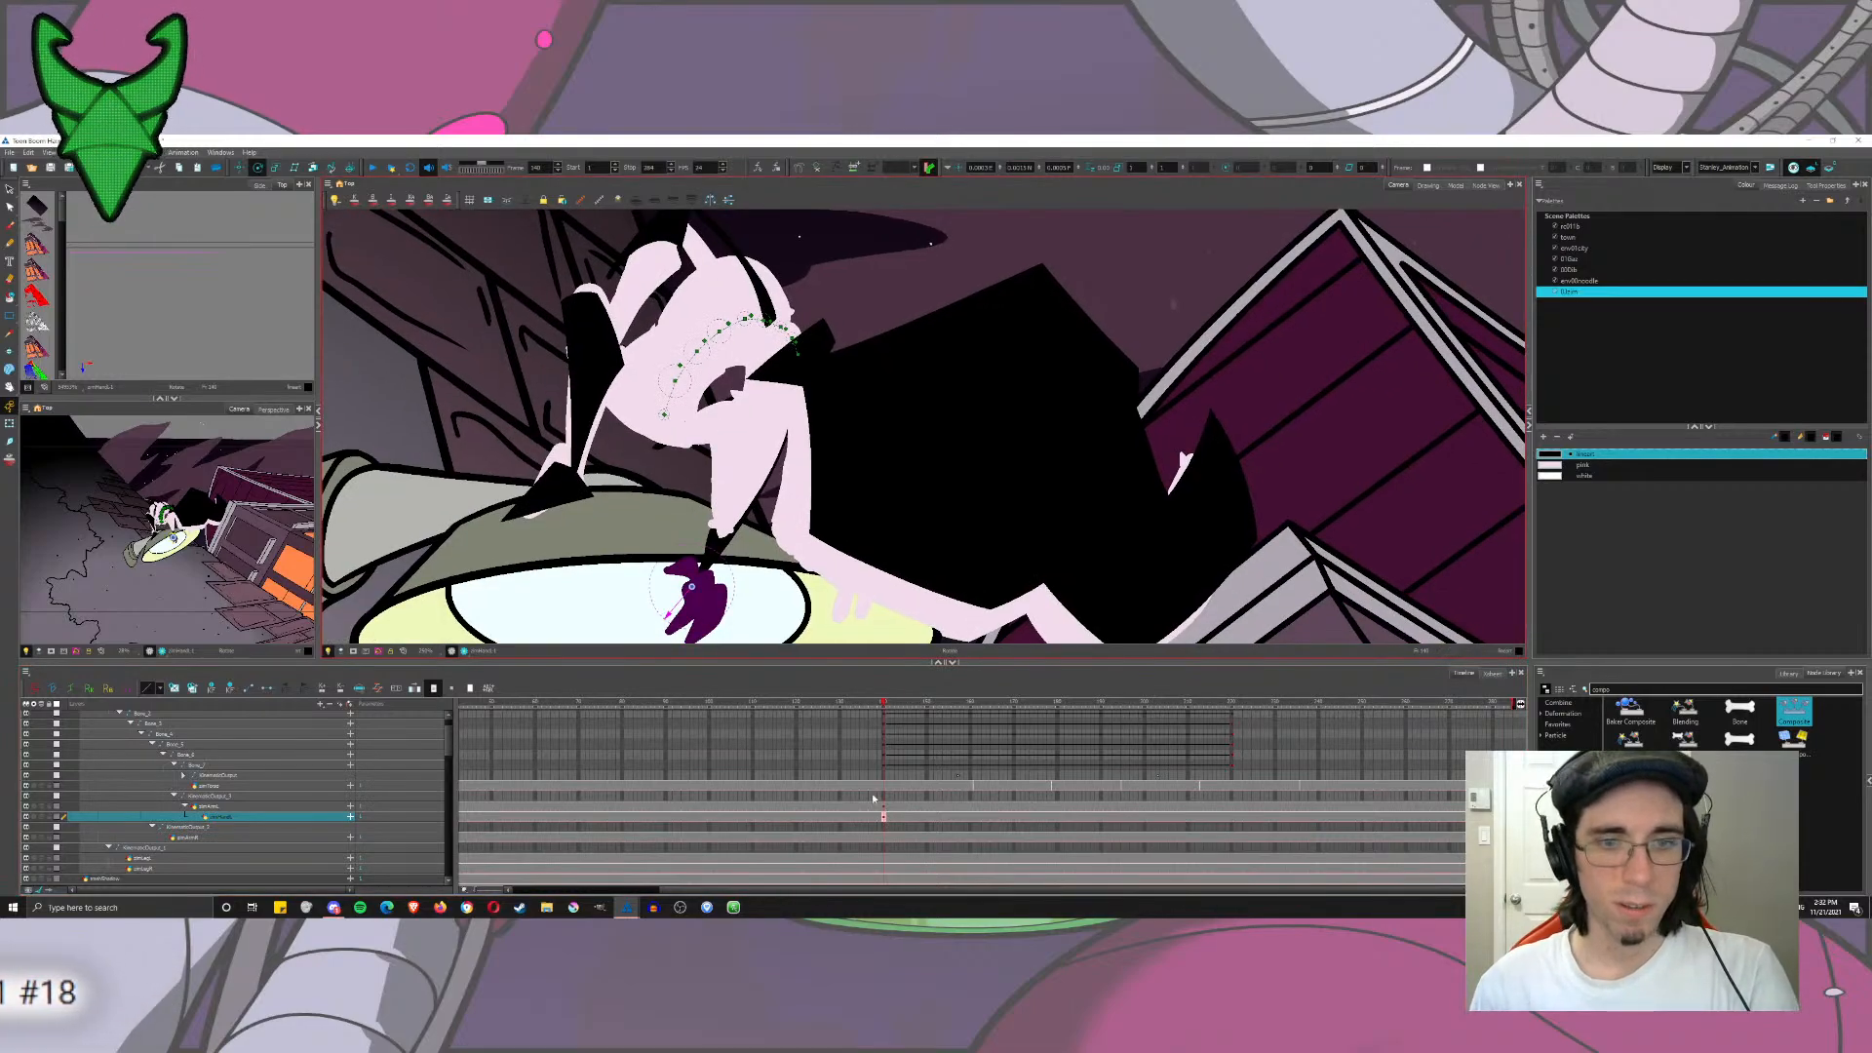
{"action": "left_click", "coordinate": [882, 807]}
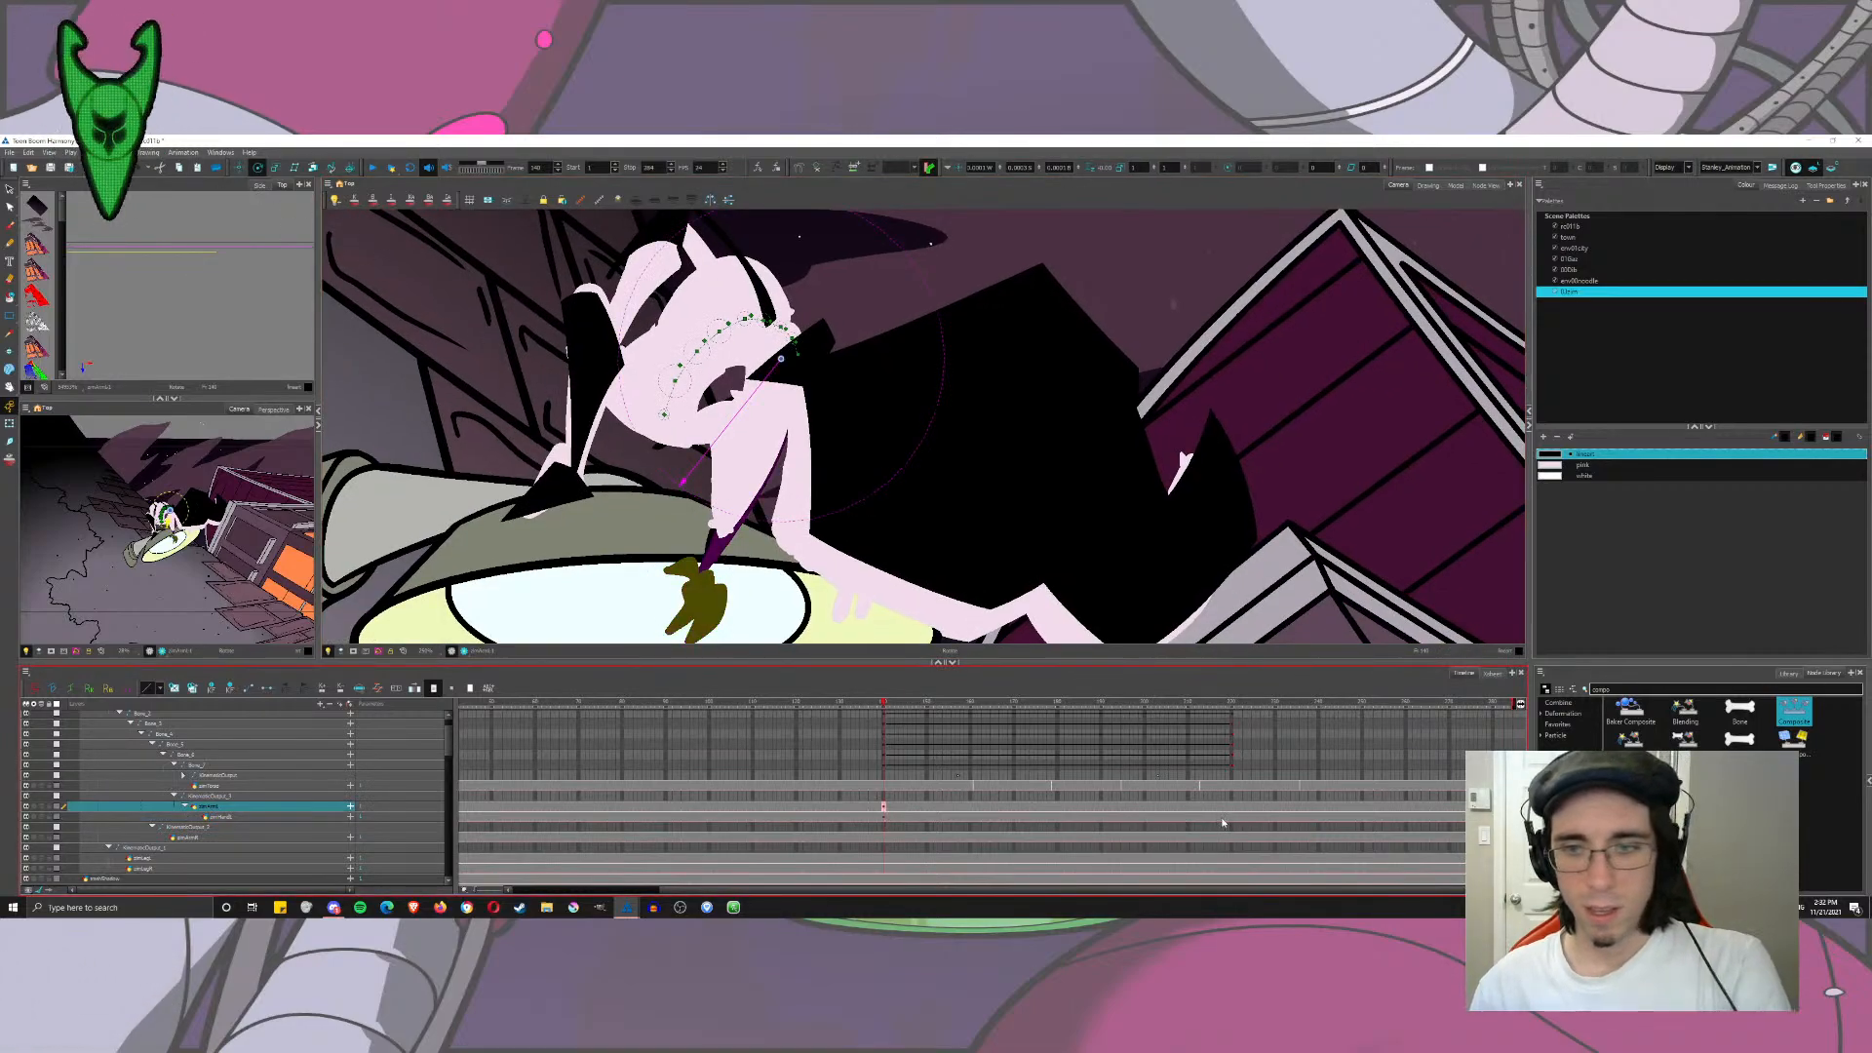
{"action": "left_click_drag", "start_coordinate": [1232, 806], "coordinate": [1231, 817]}
{"action": "key", "text": "F6"}
{"action": "key", "text": "space"}
{"action": "left_click_drag", "start_coordinate": [938, 573], "coordinate": [912, 418]}
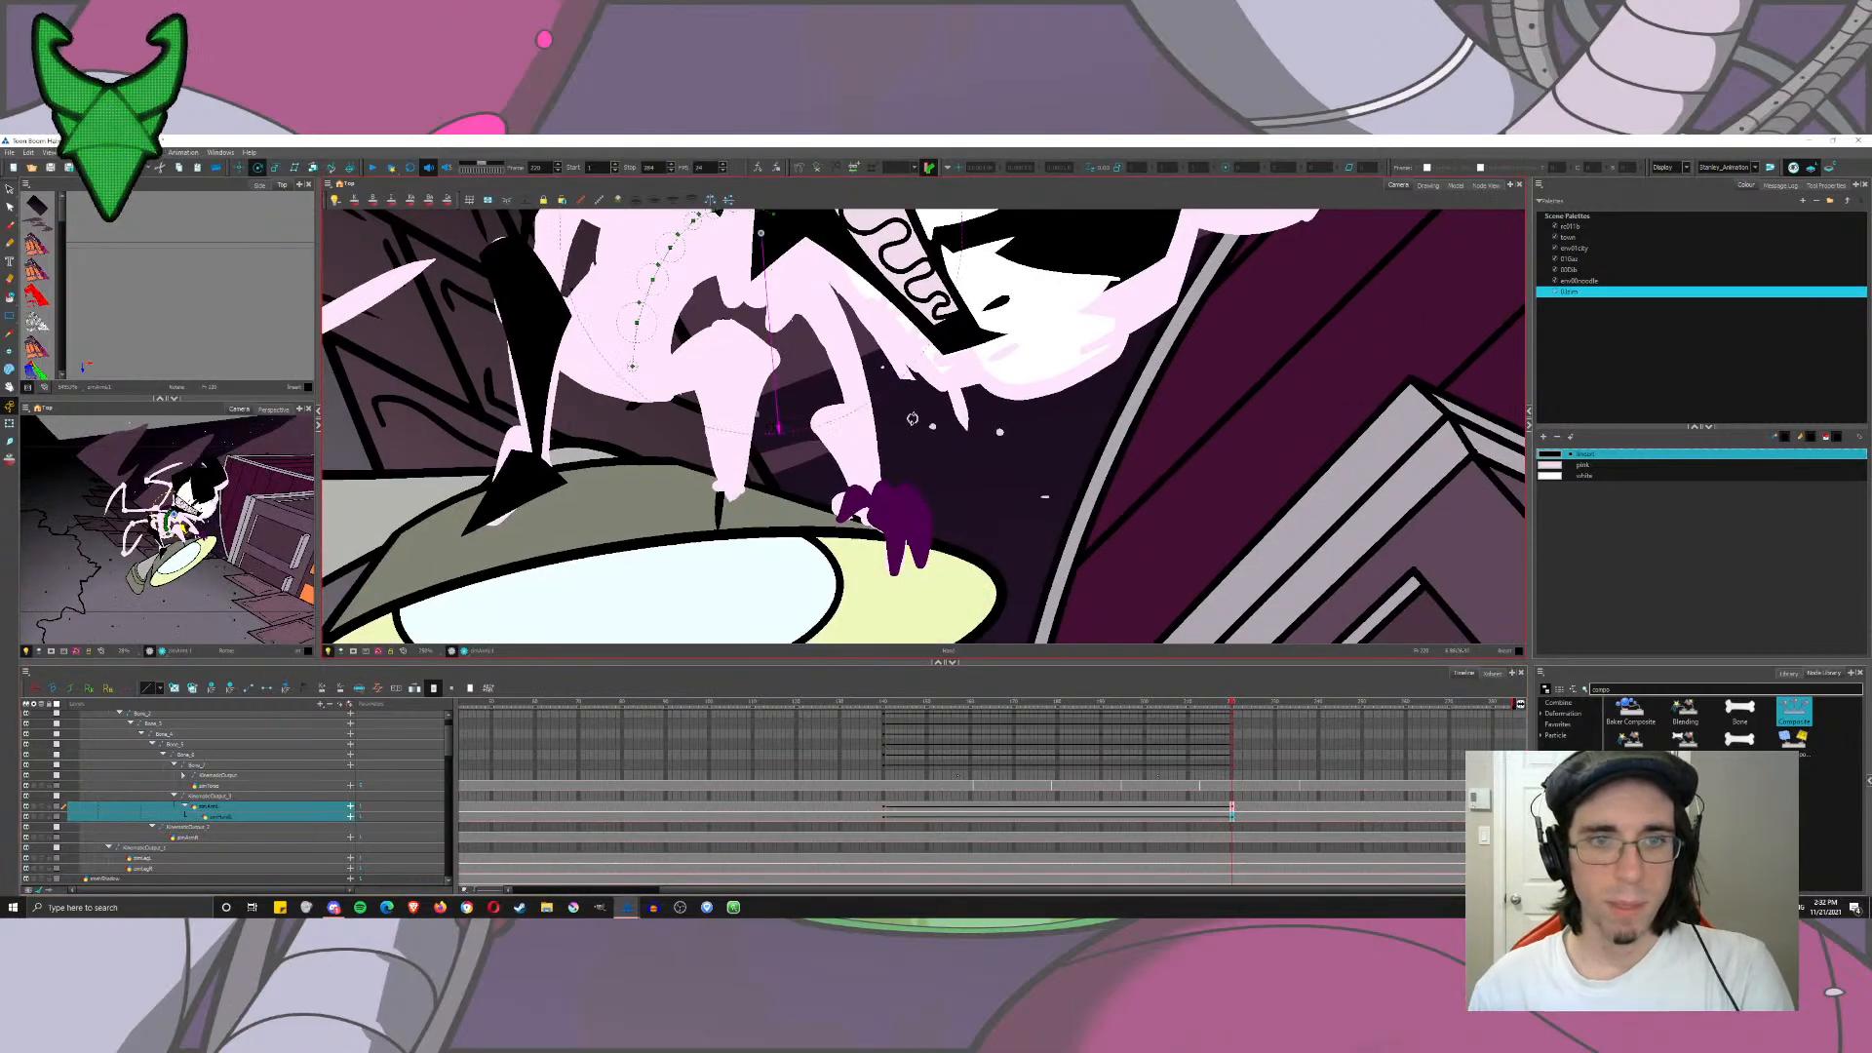
Step: At the start keyframe, rotate the lowered arm so its hand reaches the lamp's rim, and adjust the hand's angle
{"action": "left_click", "coordinate": [883, 809]}
{"action": "left_click_drag", "start_coordinate": [778, 363], "coordinate": [741, 324]}
{"action": "left_click", "coordinate": [240, 168]}
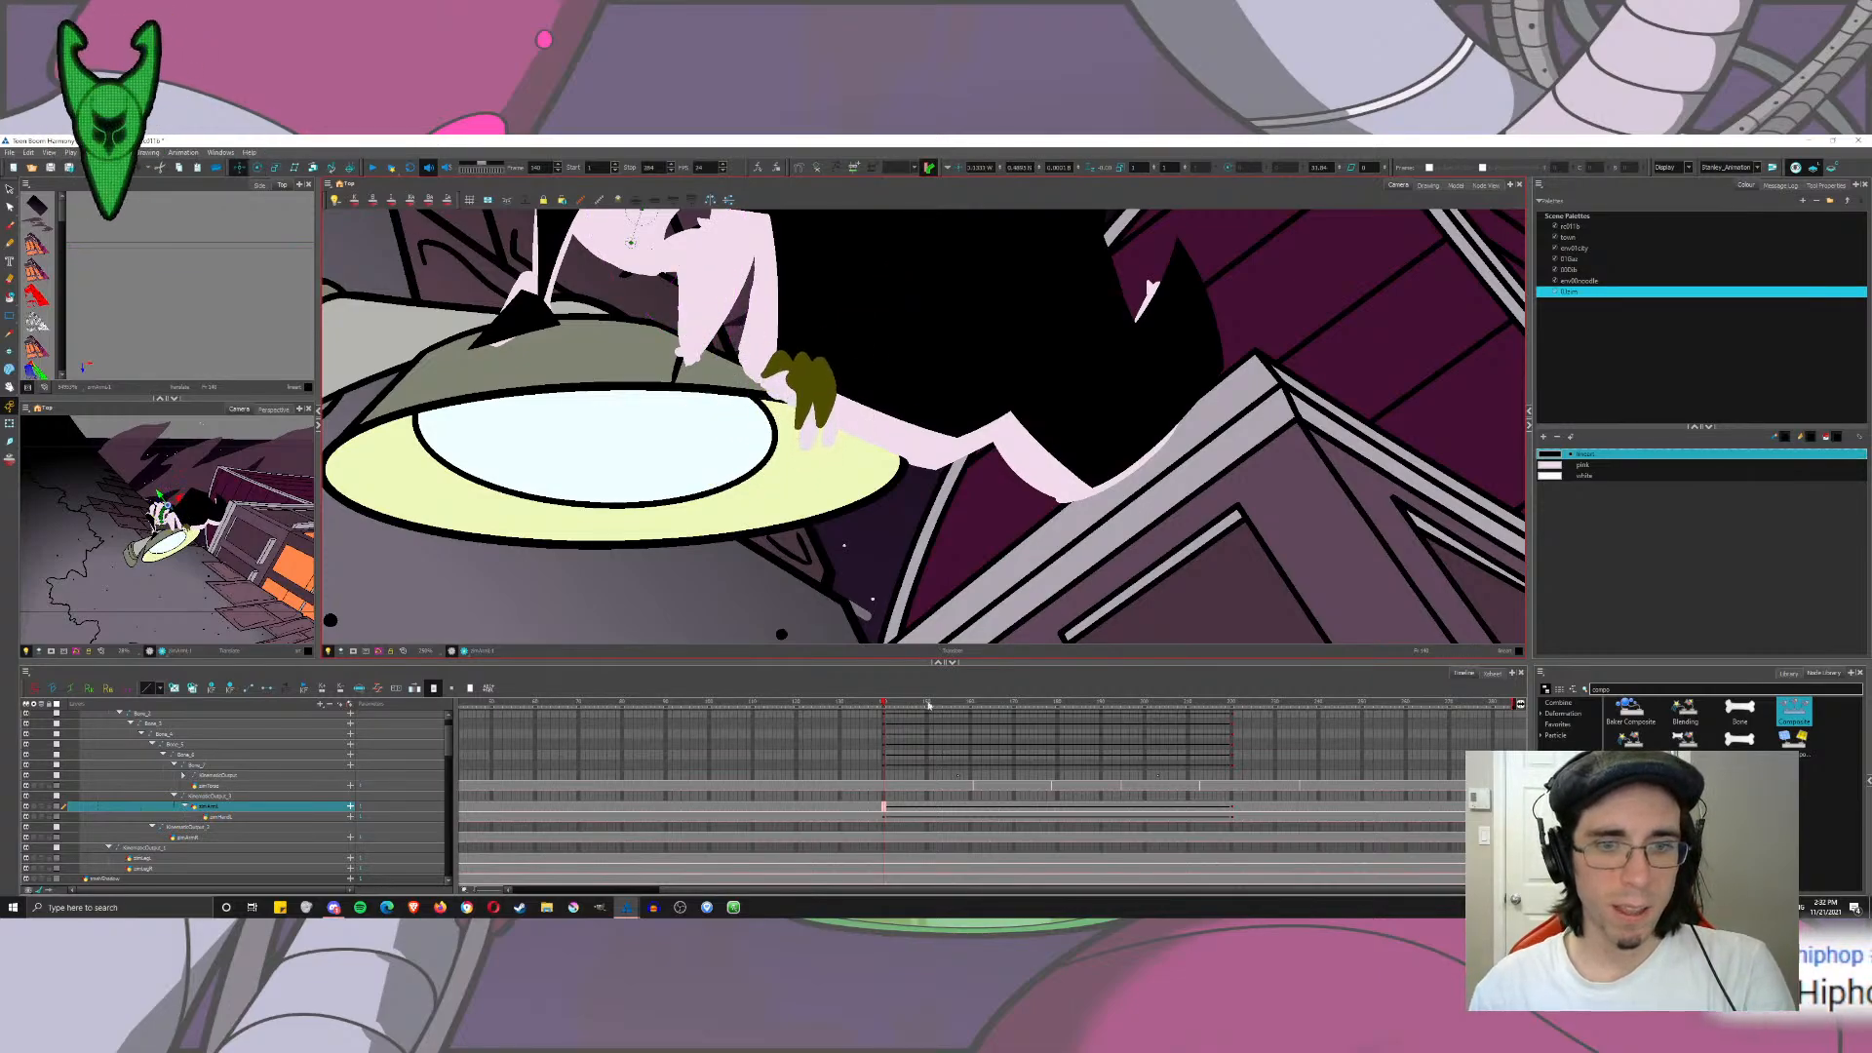
{"action": "left_click", "coordinate": [881, 816]}
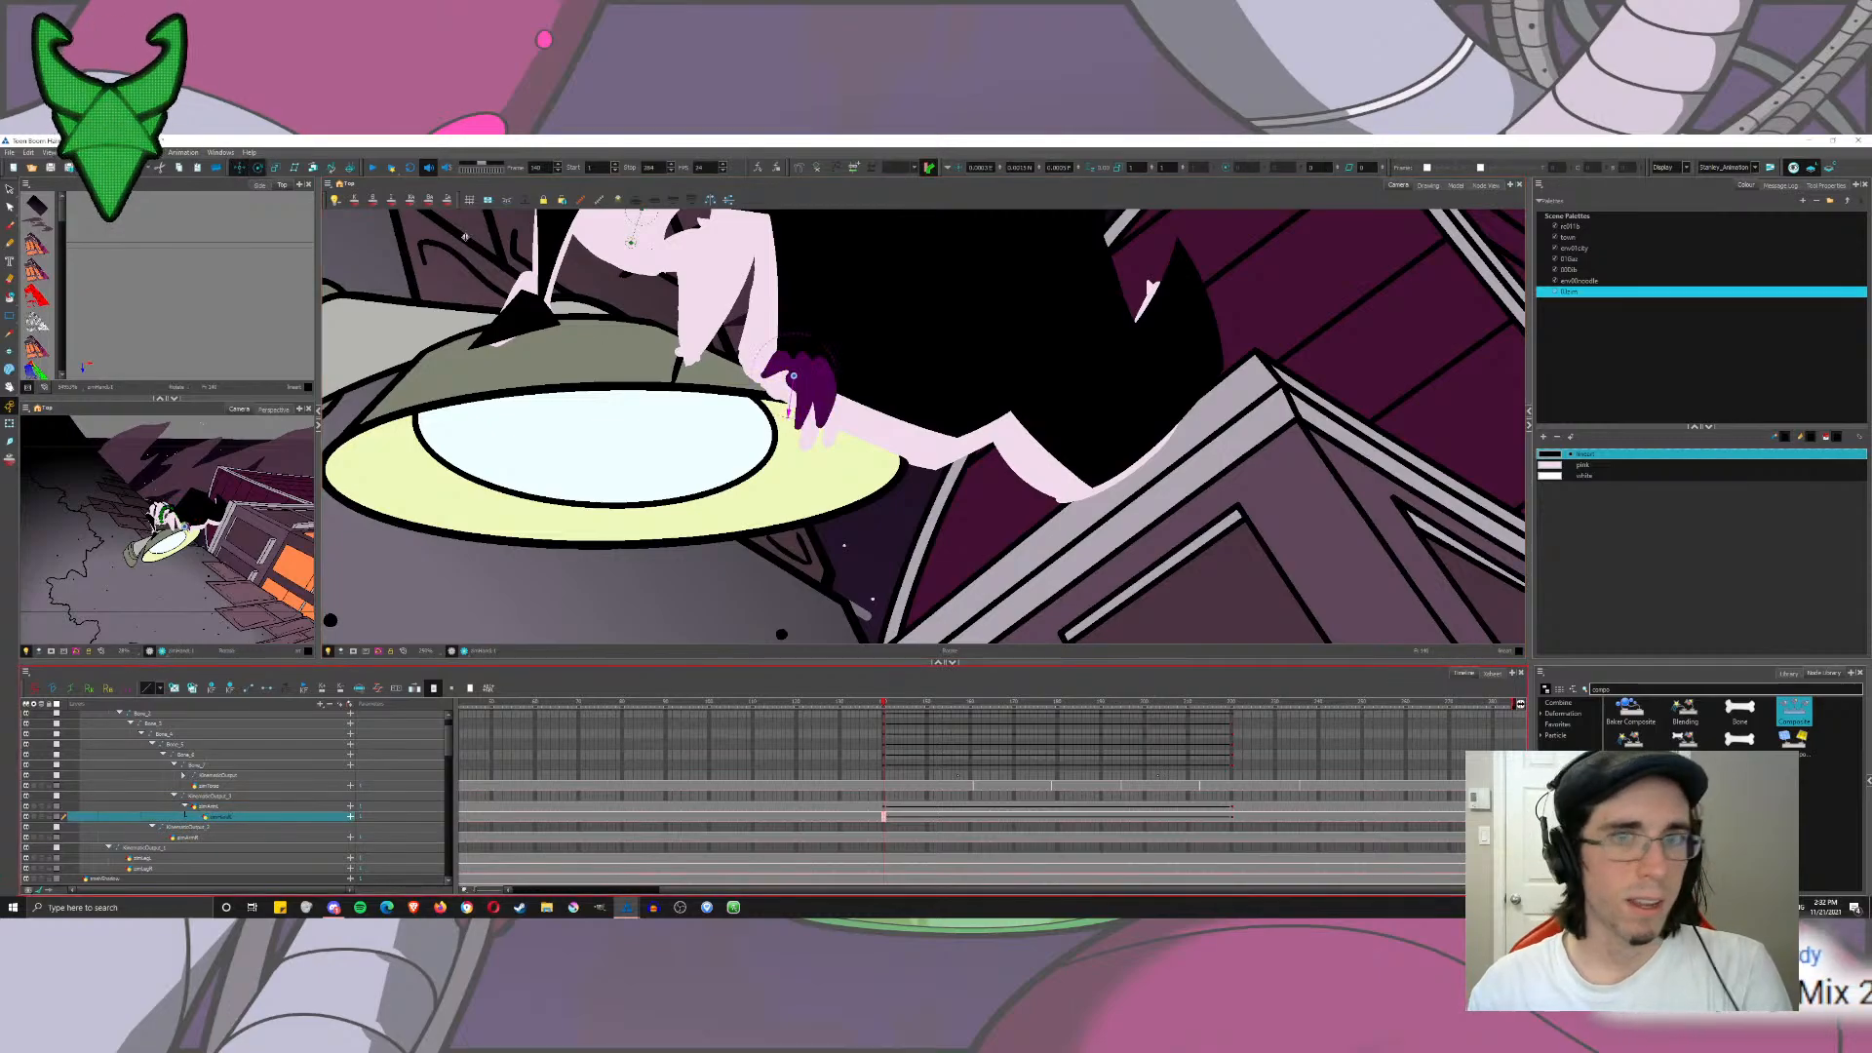
{"action": "left_click_drag", "start_coordinate": [796, 282], "coordinate": [814, 288]}
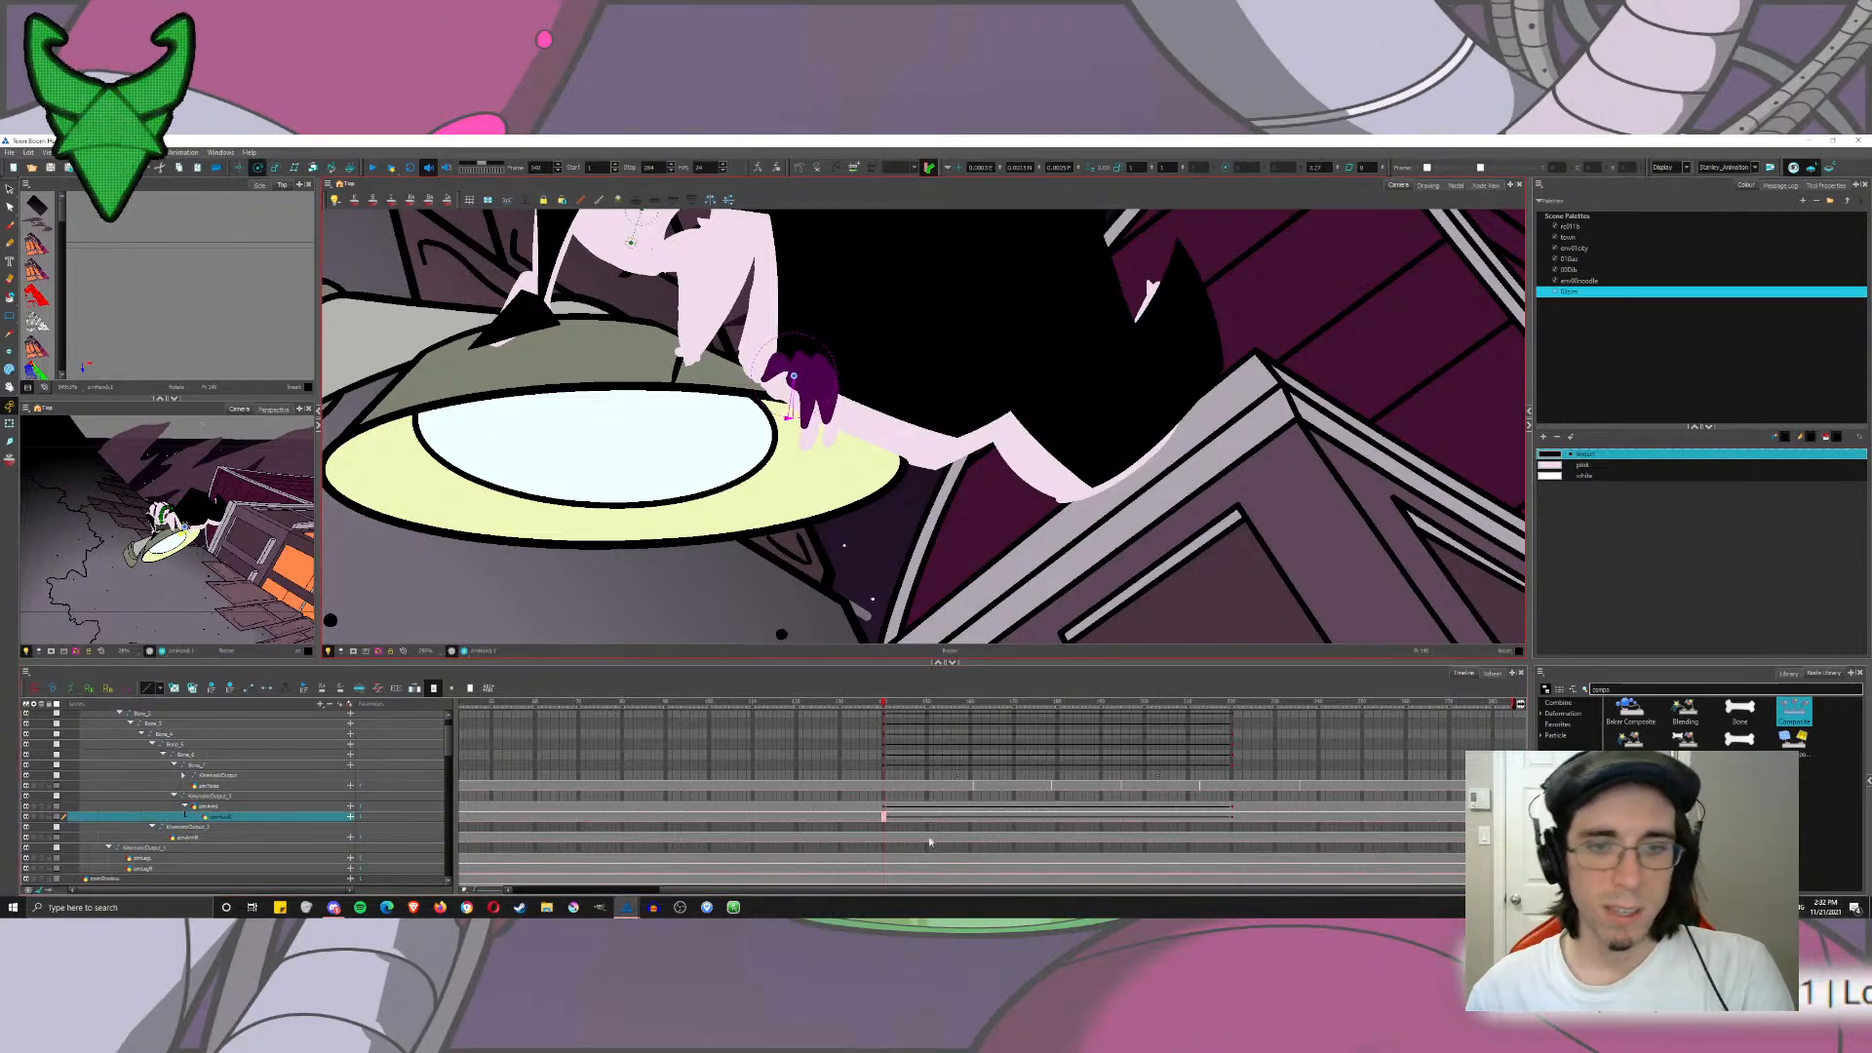
Step: Apply easing to the lowered arm and hand layers at both their start and end keyframes
{"action": "left_click", "coordinate": [881, 807]}
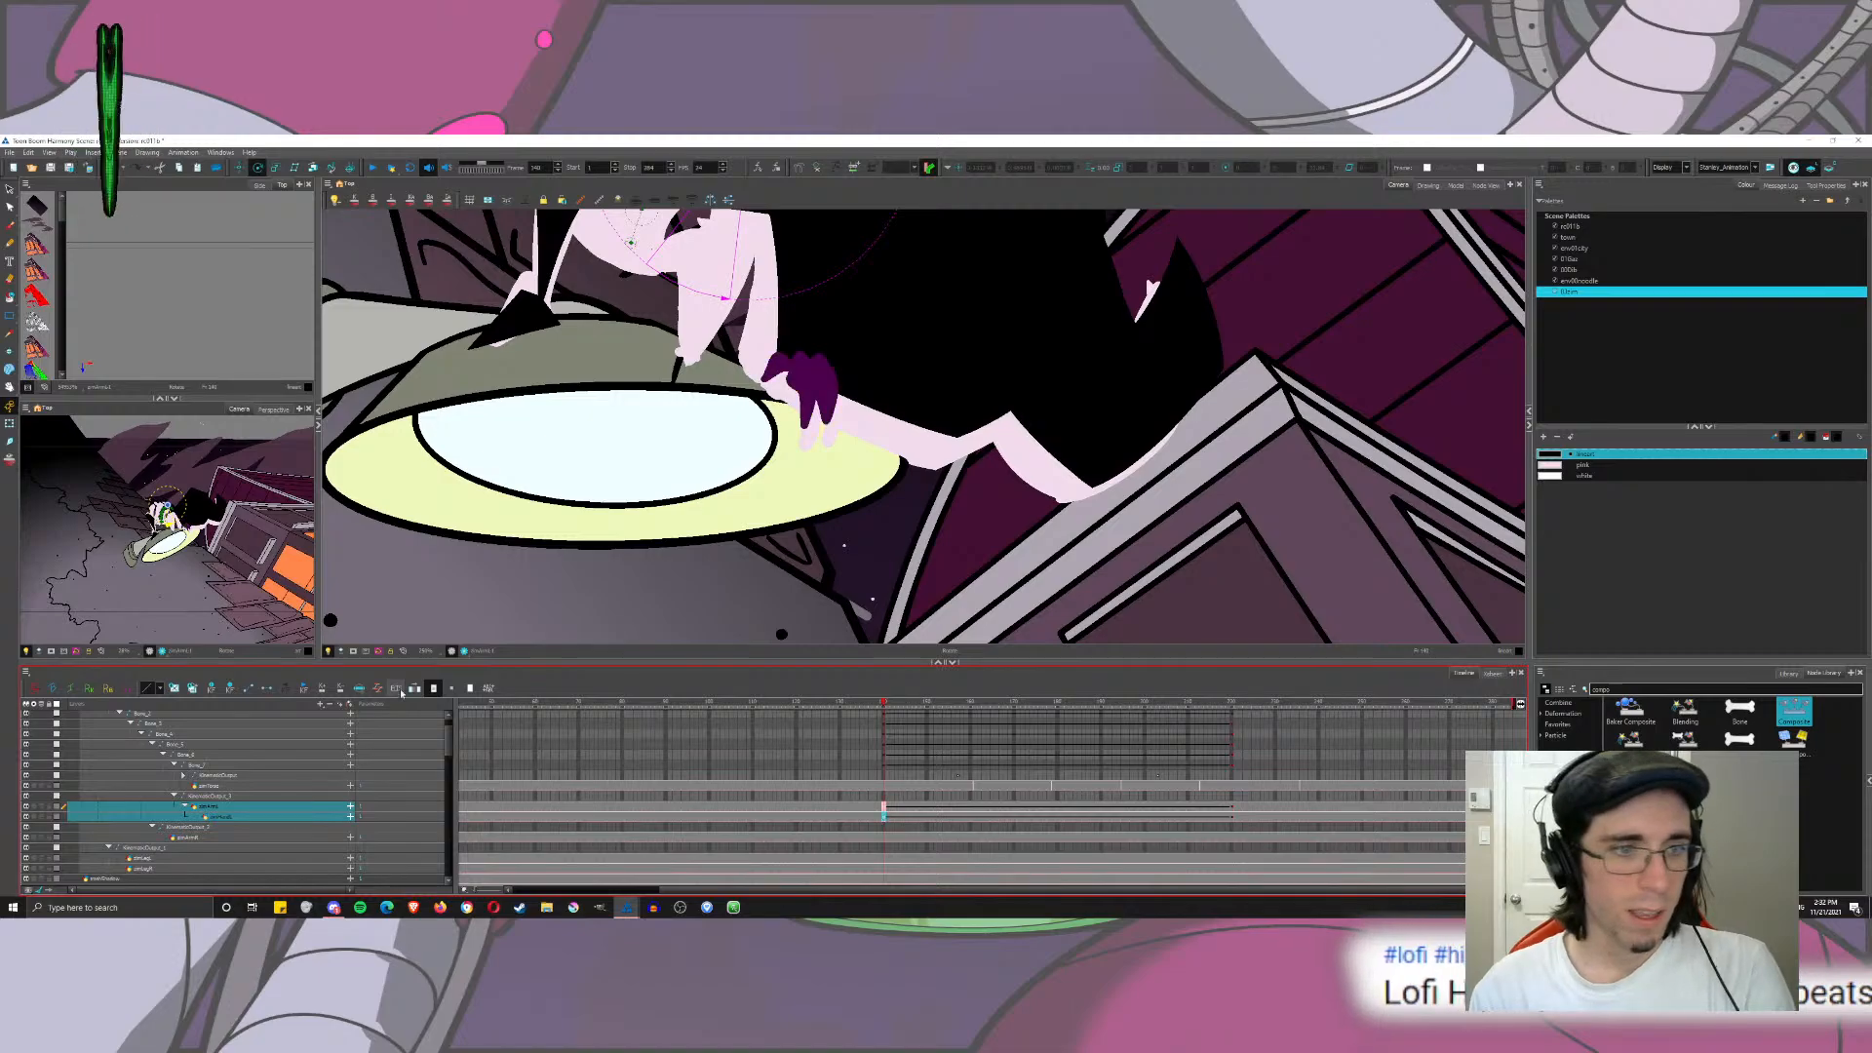
{"action": "left_click", "coordinate": [489, 687]}
{"action": "left_click", "coordinate": [994, 613]}
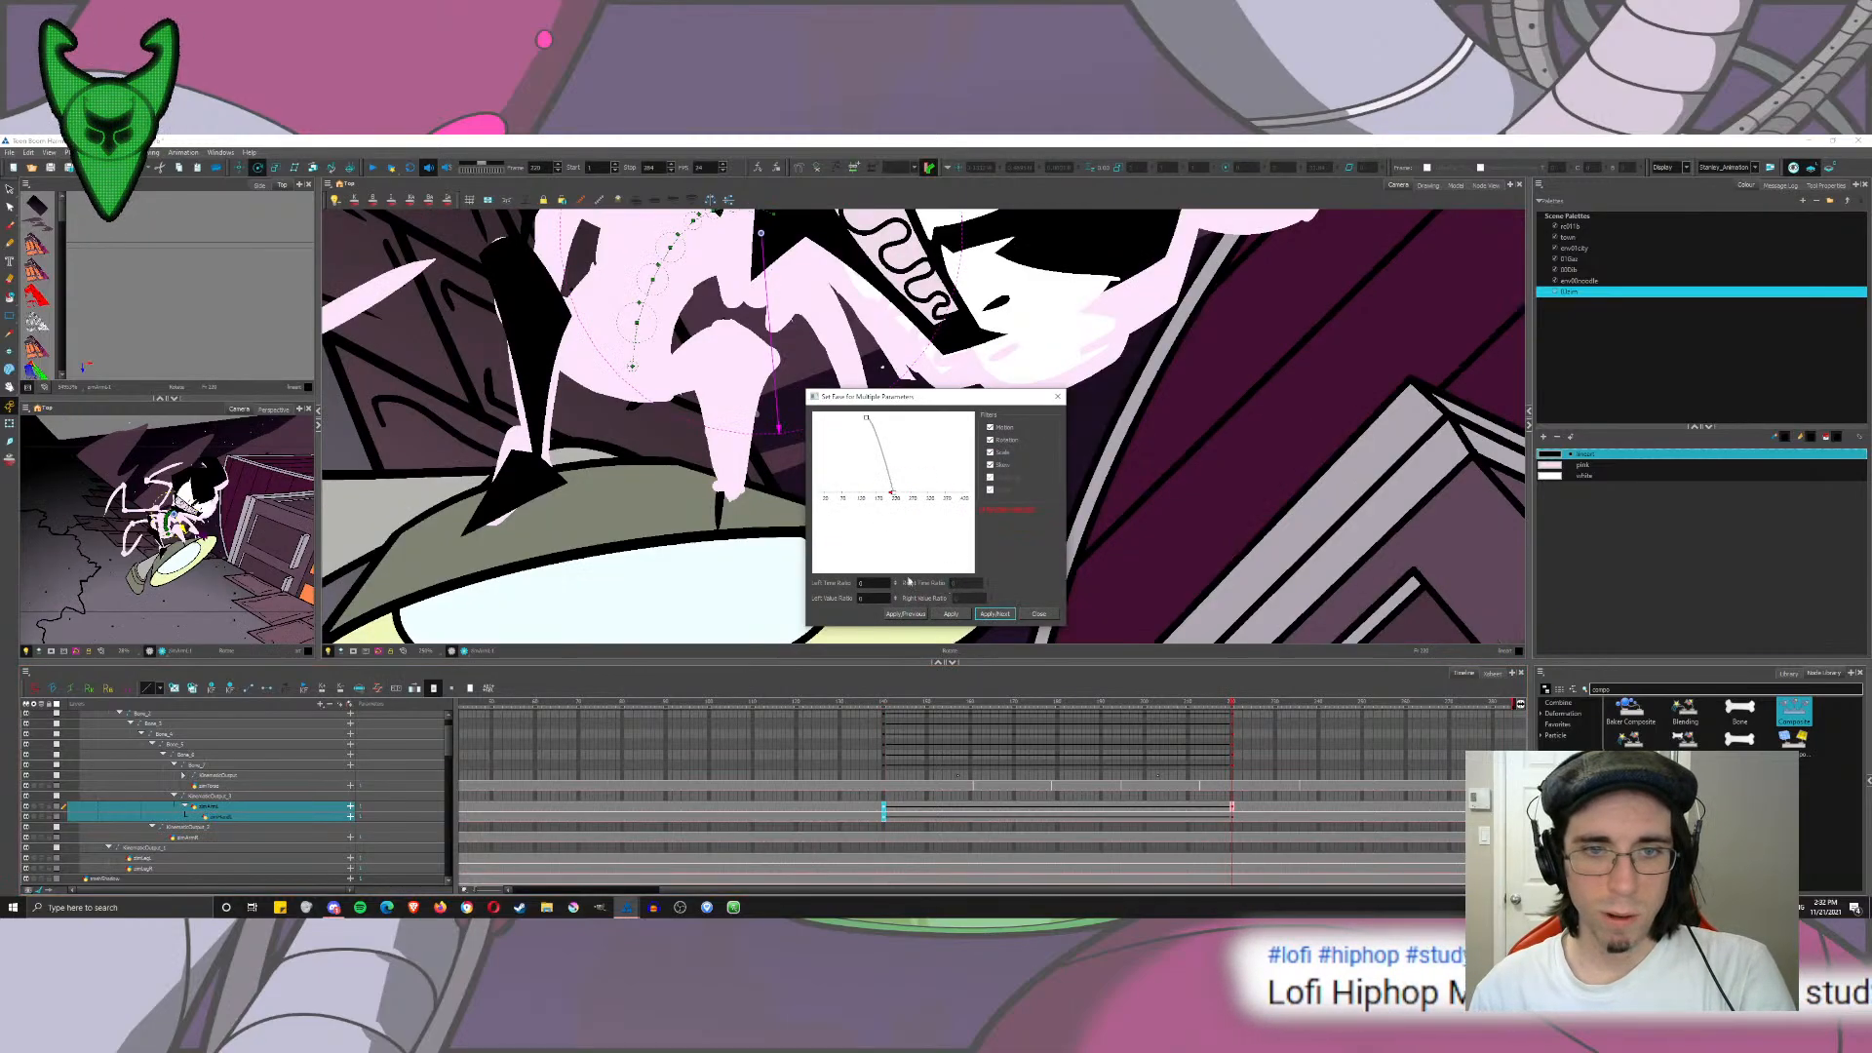
{"action": "left_click", "coordinate": [894, 614]}
{"action": "key", "text": "Escape"}
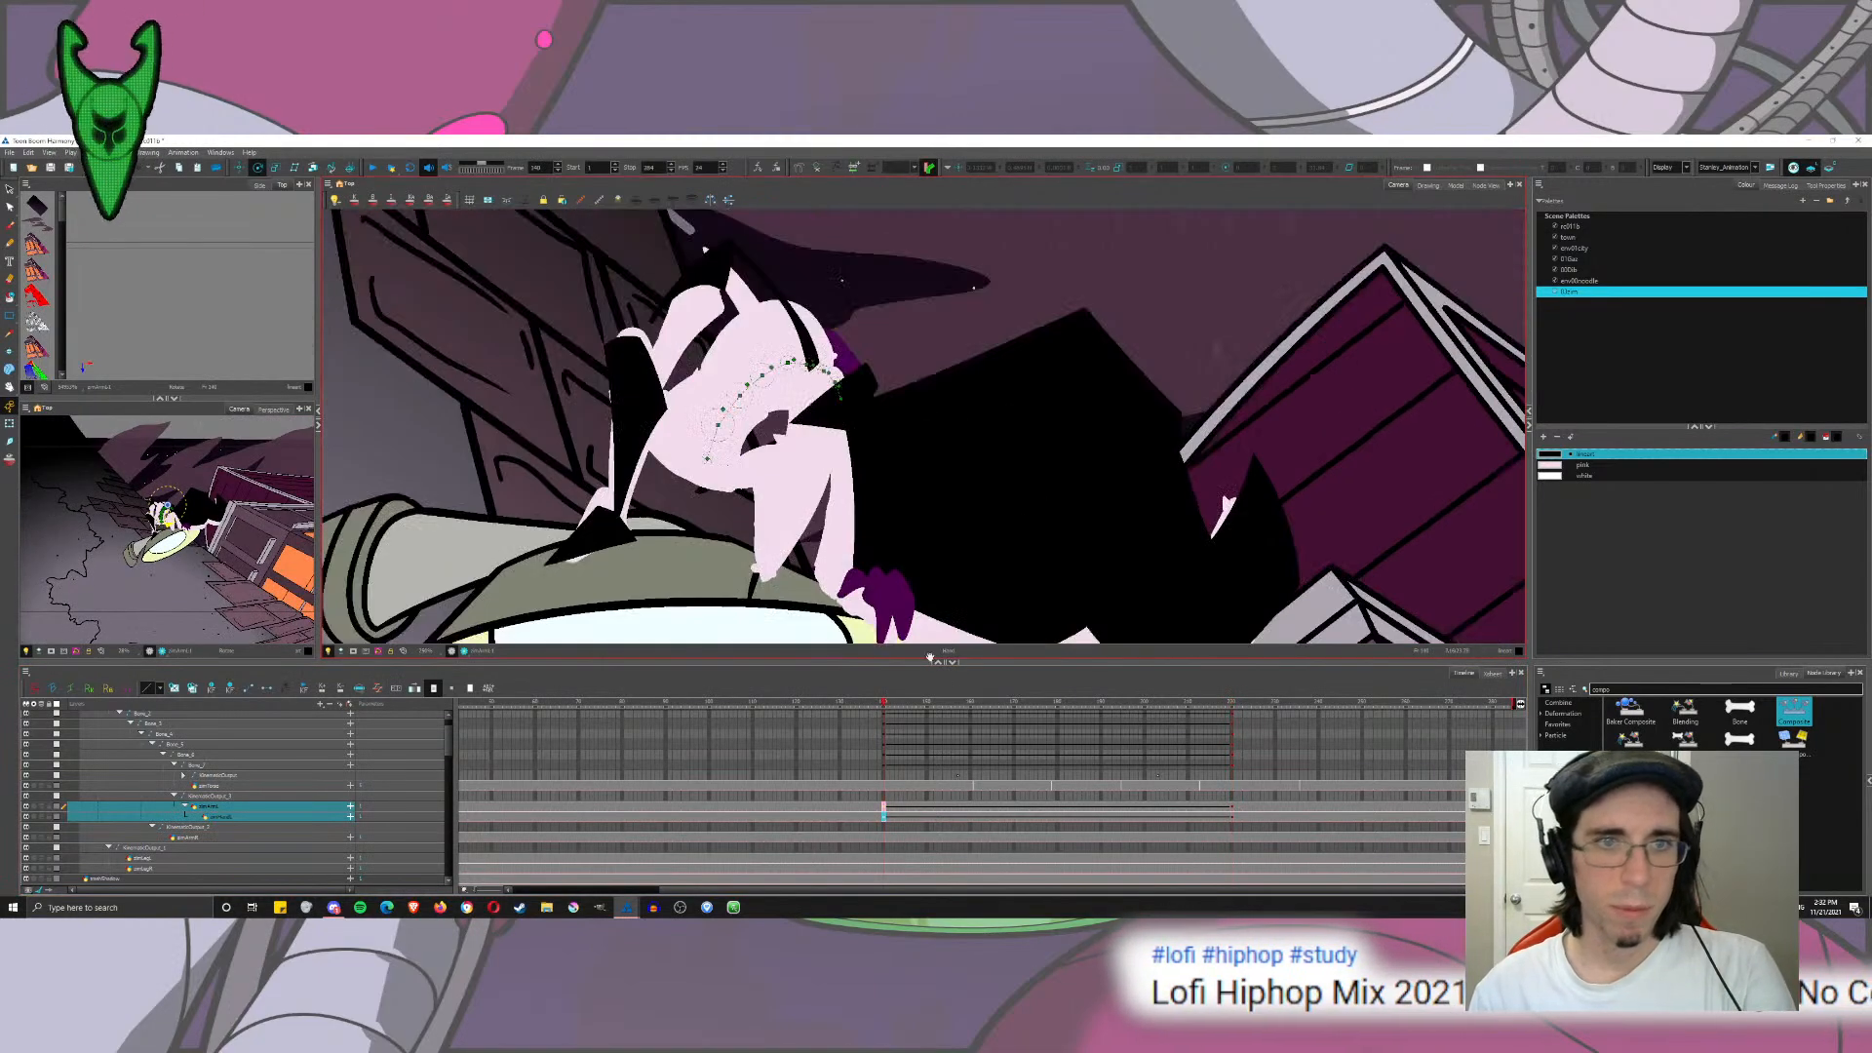
Step: Play back the uncurling motion with the arm animation and return to the start keyframe
{"action": "left_click", "coordinate": [10, 189]}
{"action": "left_click", "coordinate": [372, 168]}
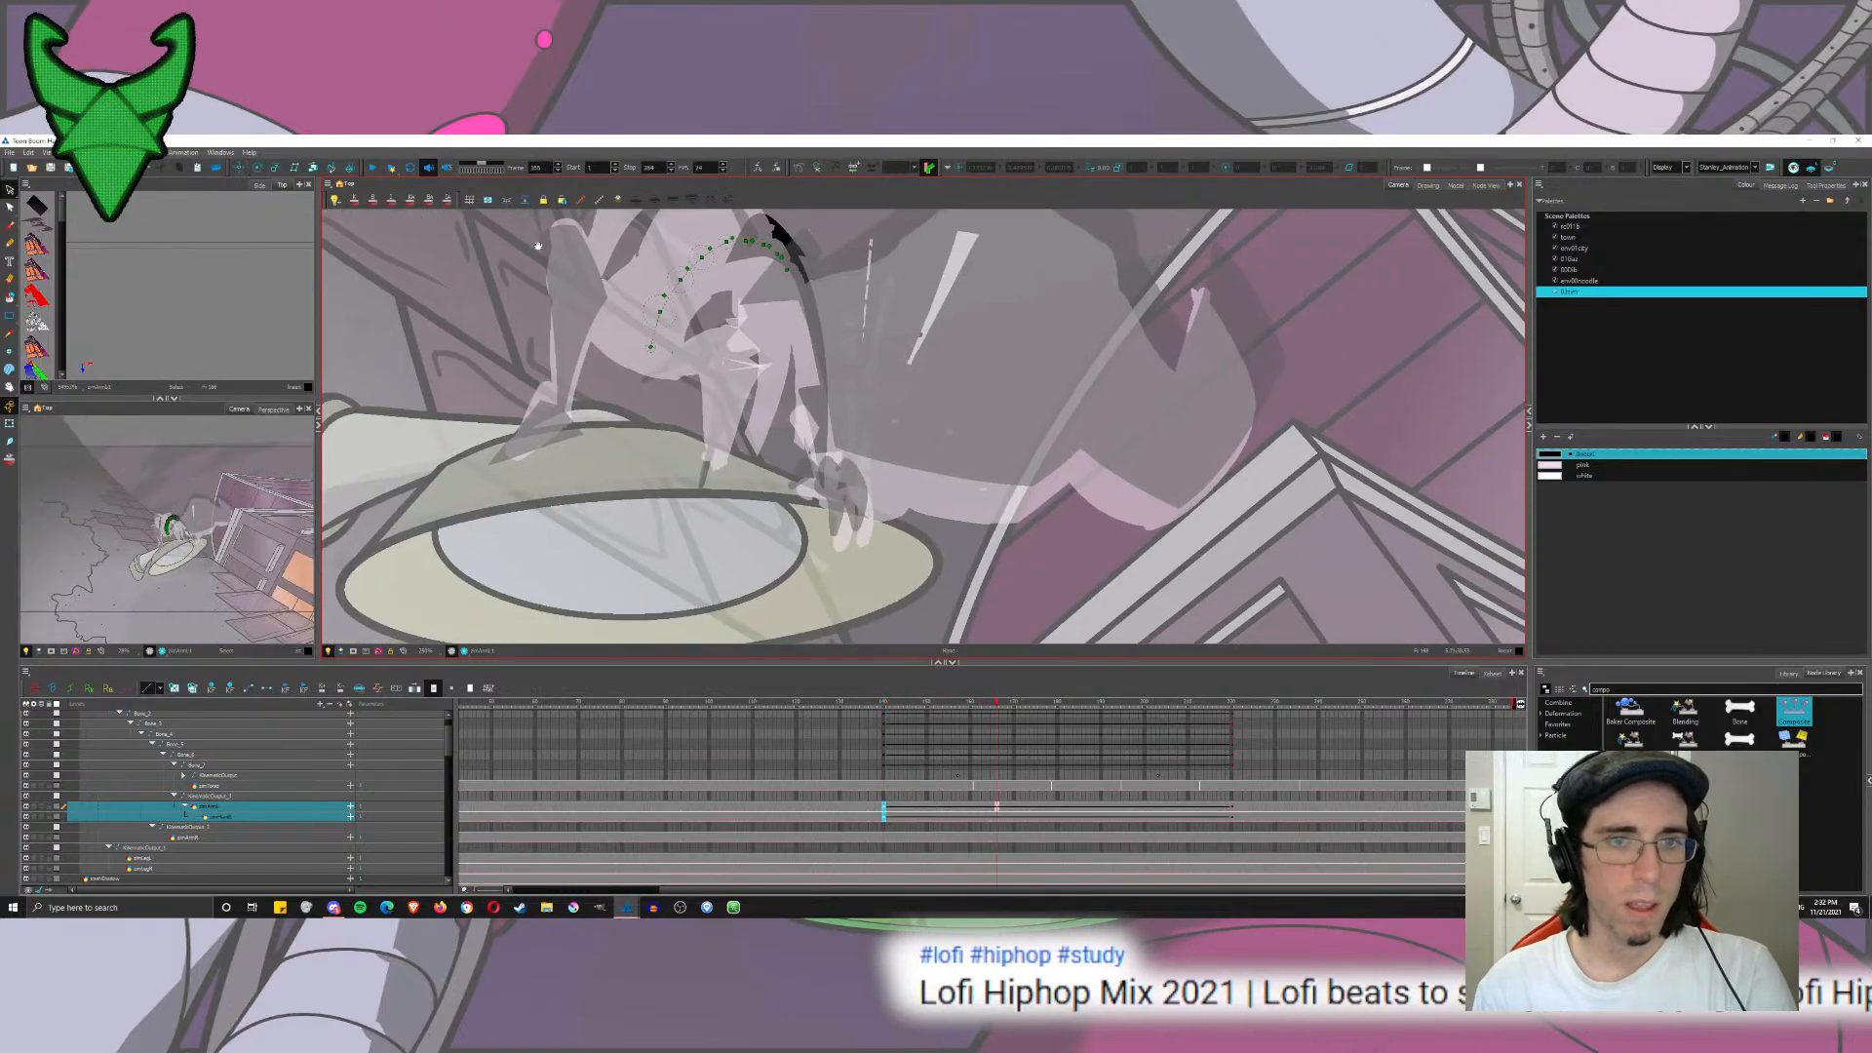
{"action": "left_click", "coordinate": [376, 168]}
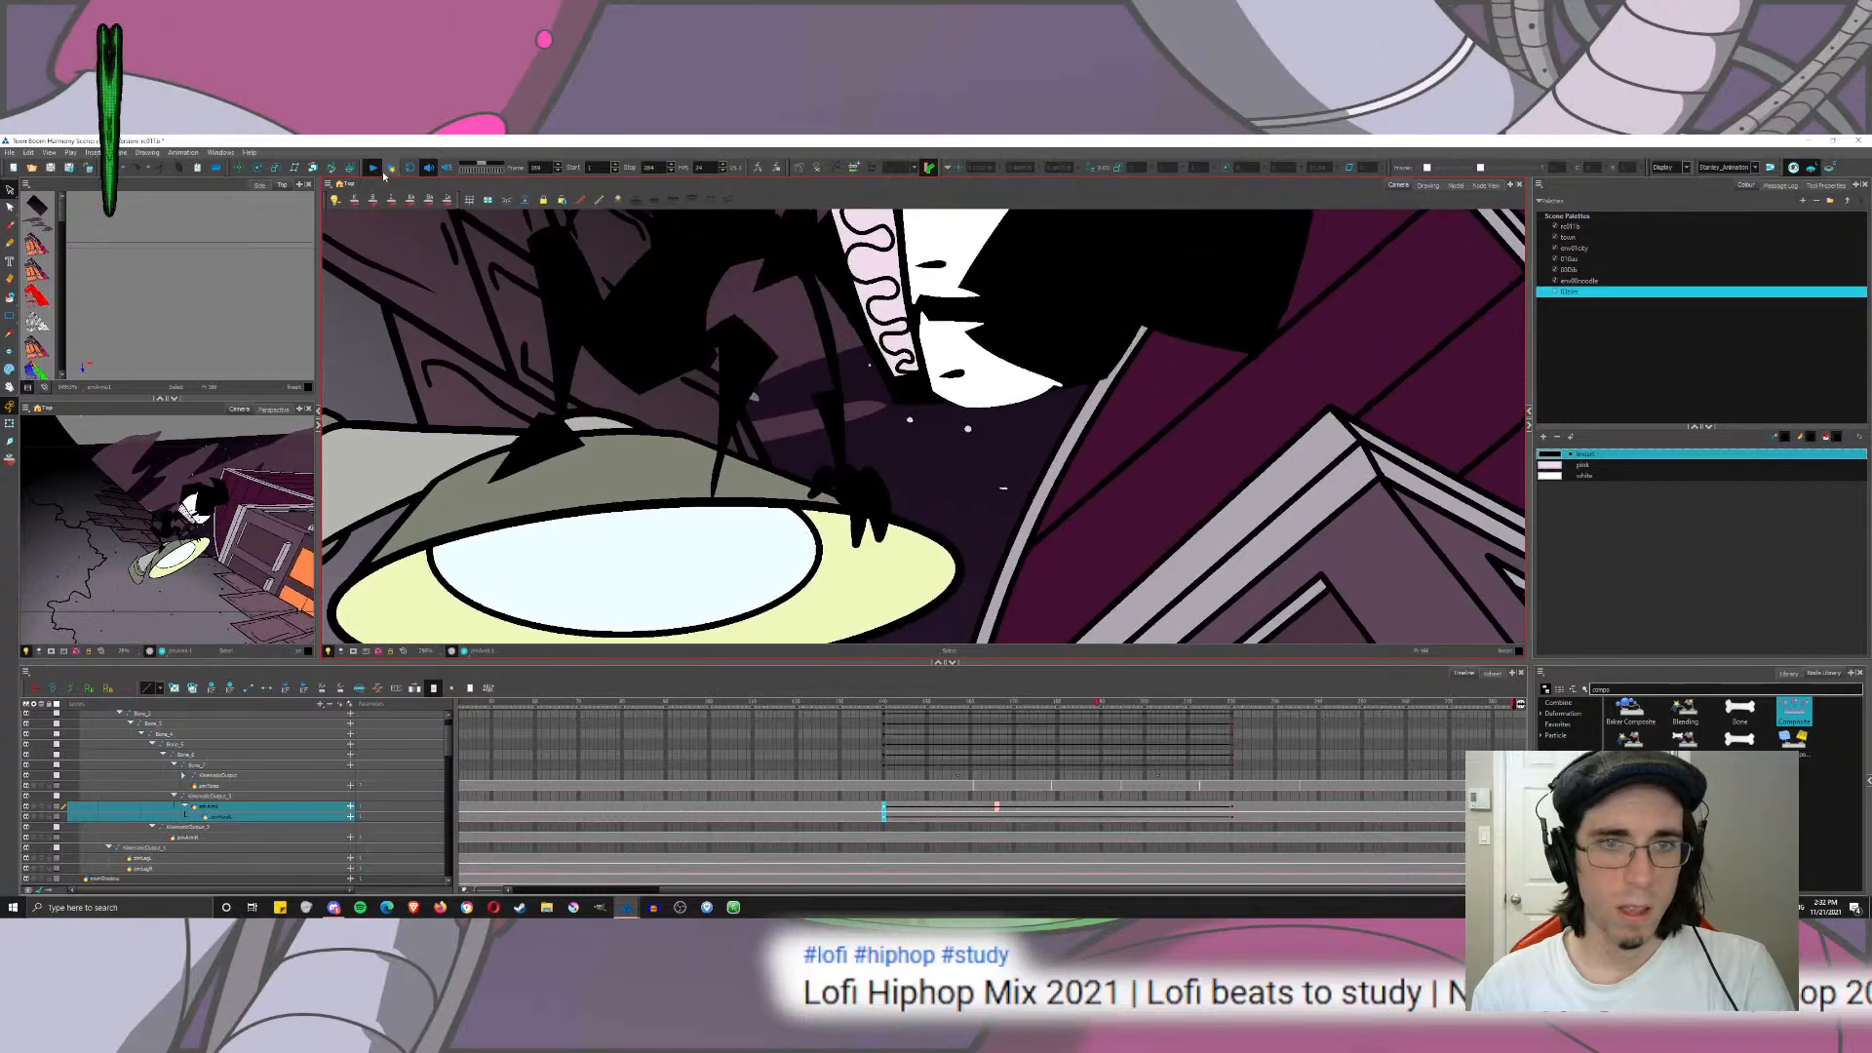
{"action": "left_click", "coordinate": [377, 170]}
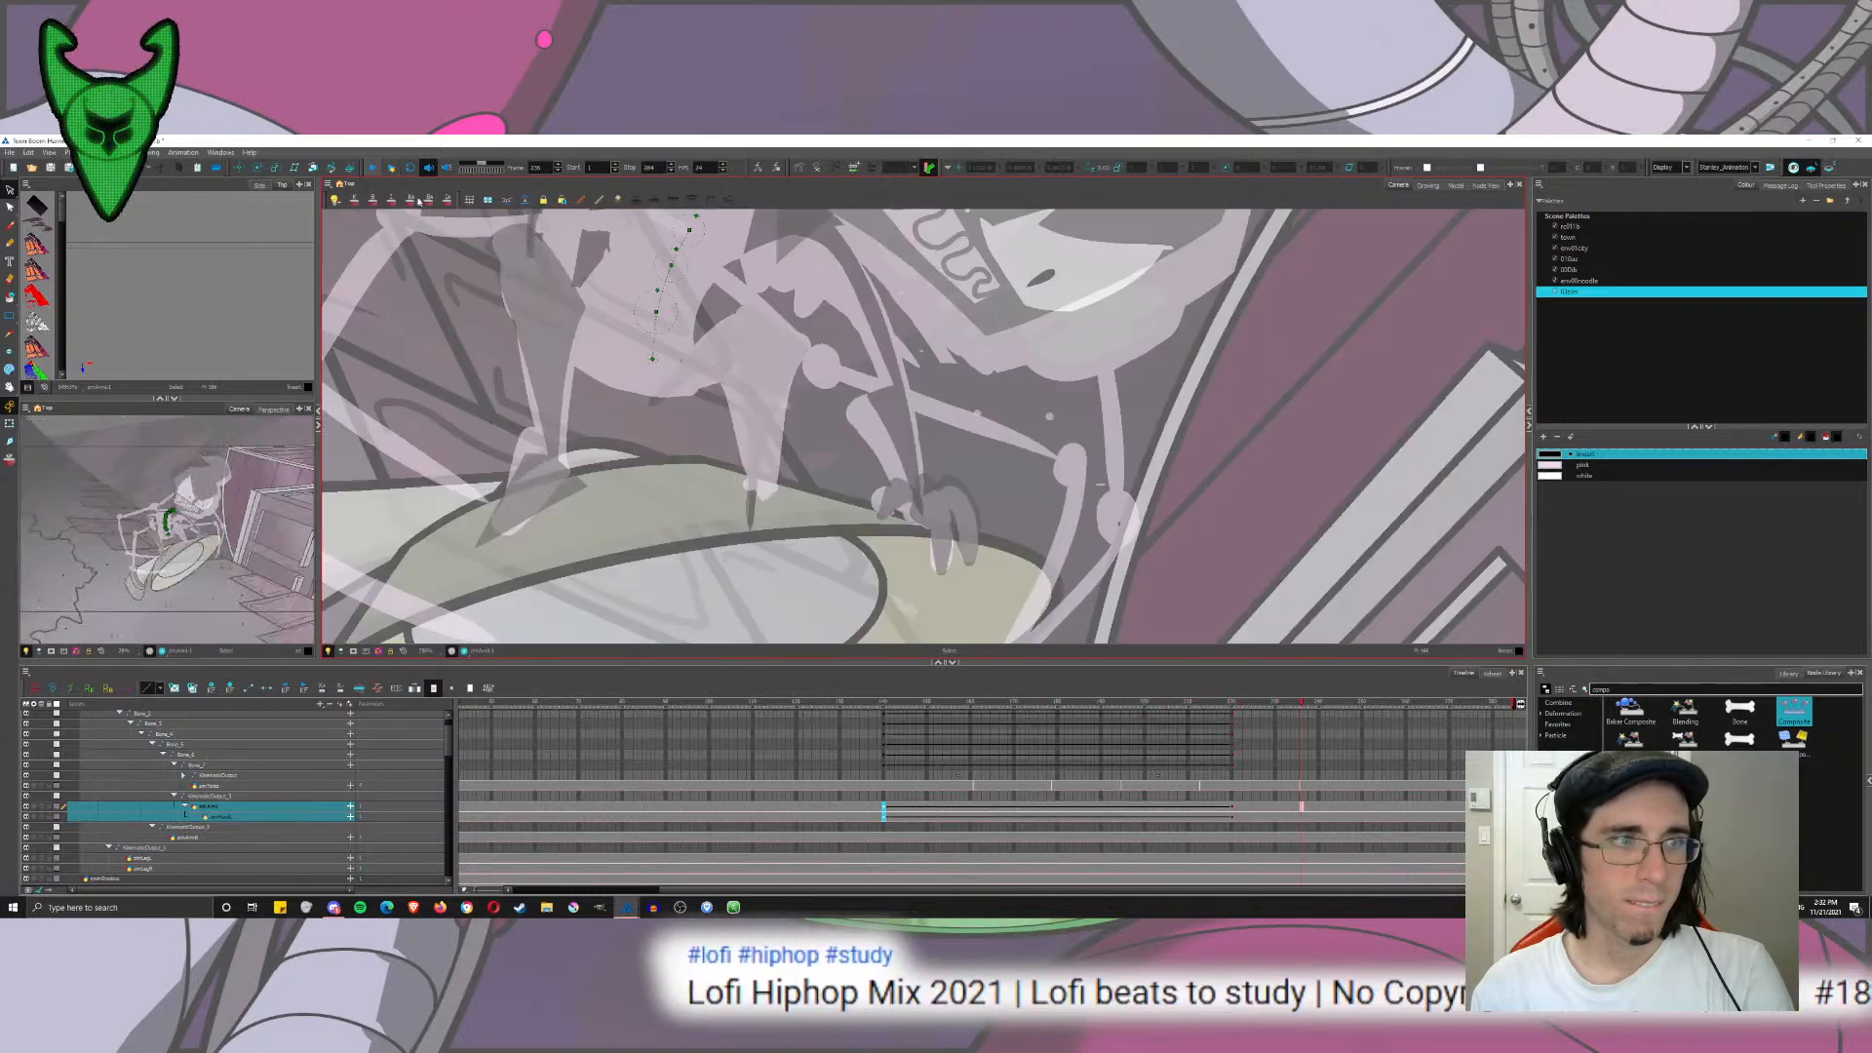
{"action": "mouse_move", "coordinate": [881, 701]}
{"action": "left_mouse_down"}
{"action": "mouse_move", "coordinate": [1007, 738]}
{"action": "mouse_move", "coordinate": [1213, 747]}
{"action": "mouse_move", "coordinate": [881, 734]}
{"action": "left_mouse_up"}
{"action": "left_click_drag", "start_coordinate": [799, 269], "coordinate": [819, 497]}
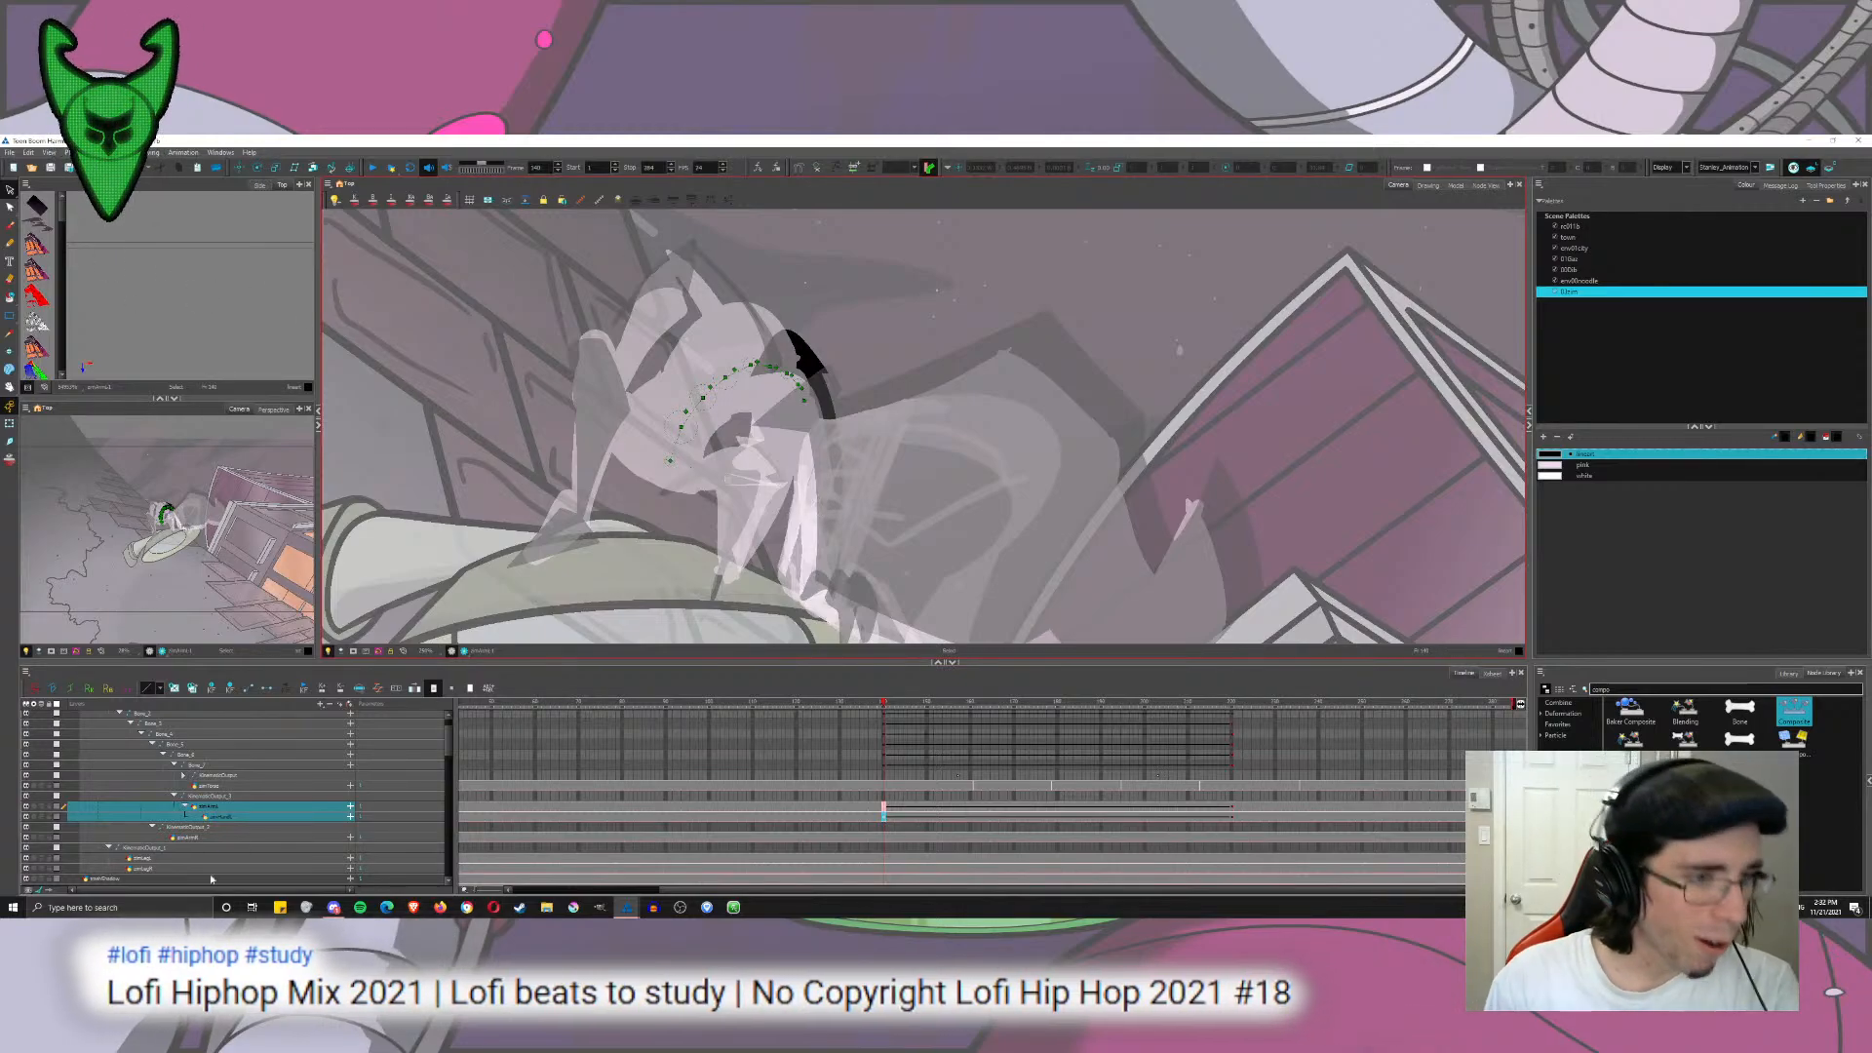
Step: Add interpolated keyframes to the other, raised arm layer at the spine's start and end keyframes
{"action": "left_click", "coordinate": [188, 837]}
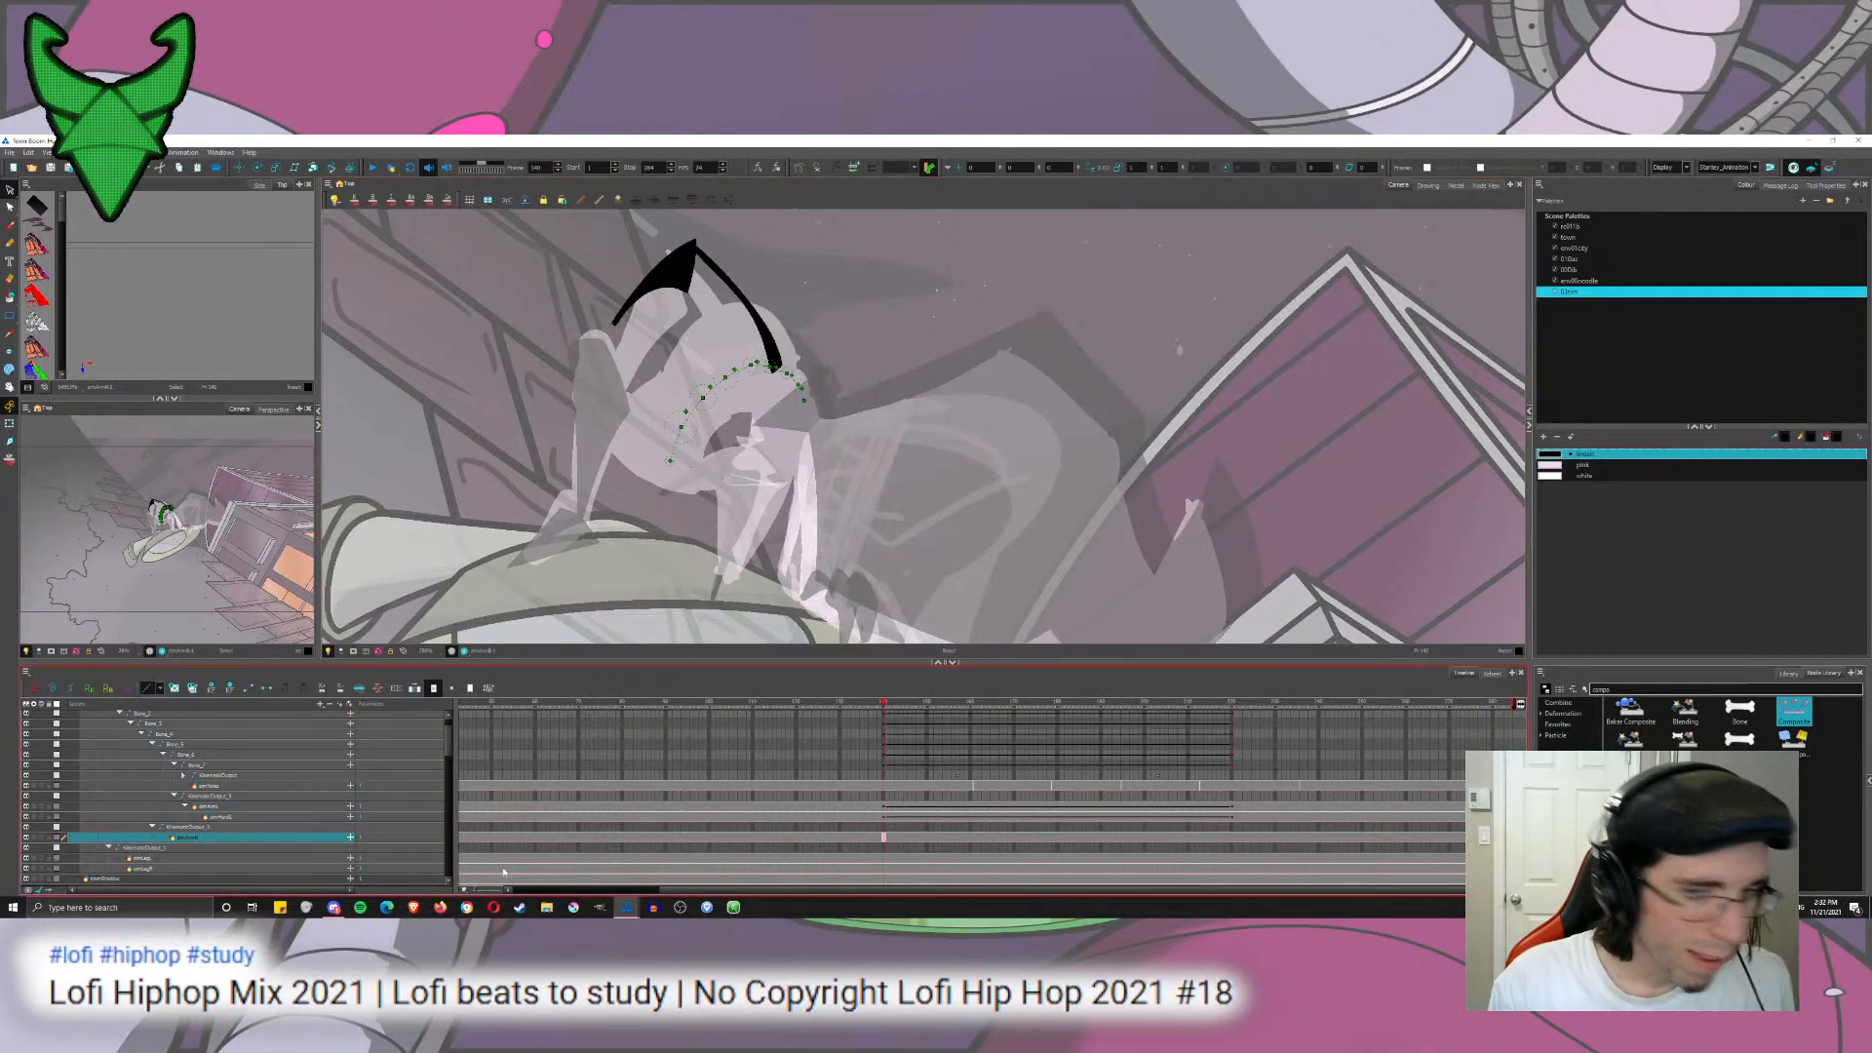
{"action": "left_click", "coordinate": [884, 858]}
{"action": "left_click", "coordinate": [884, 838]}
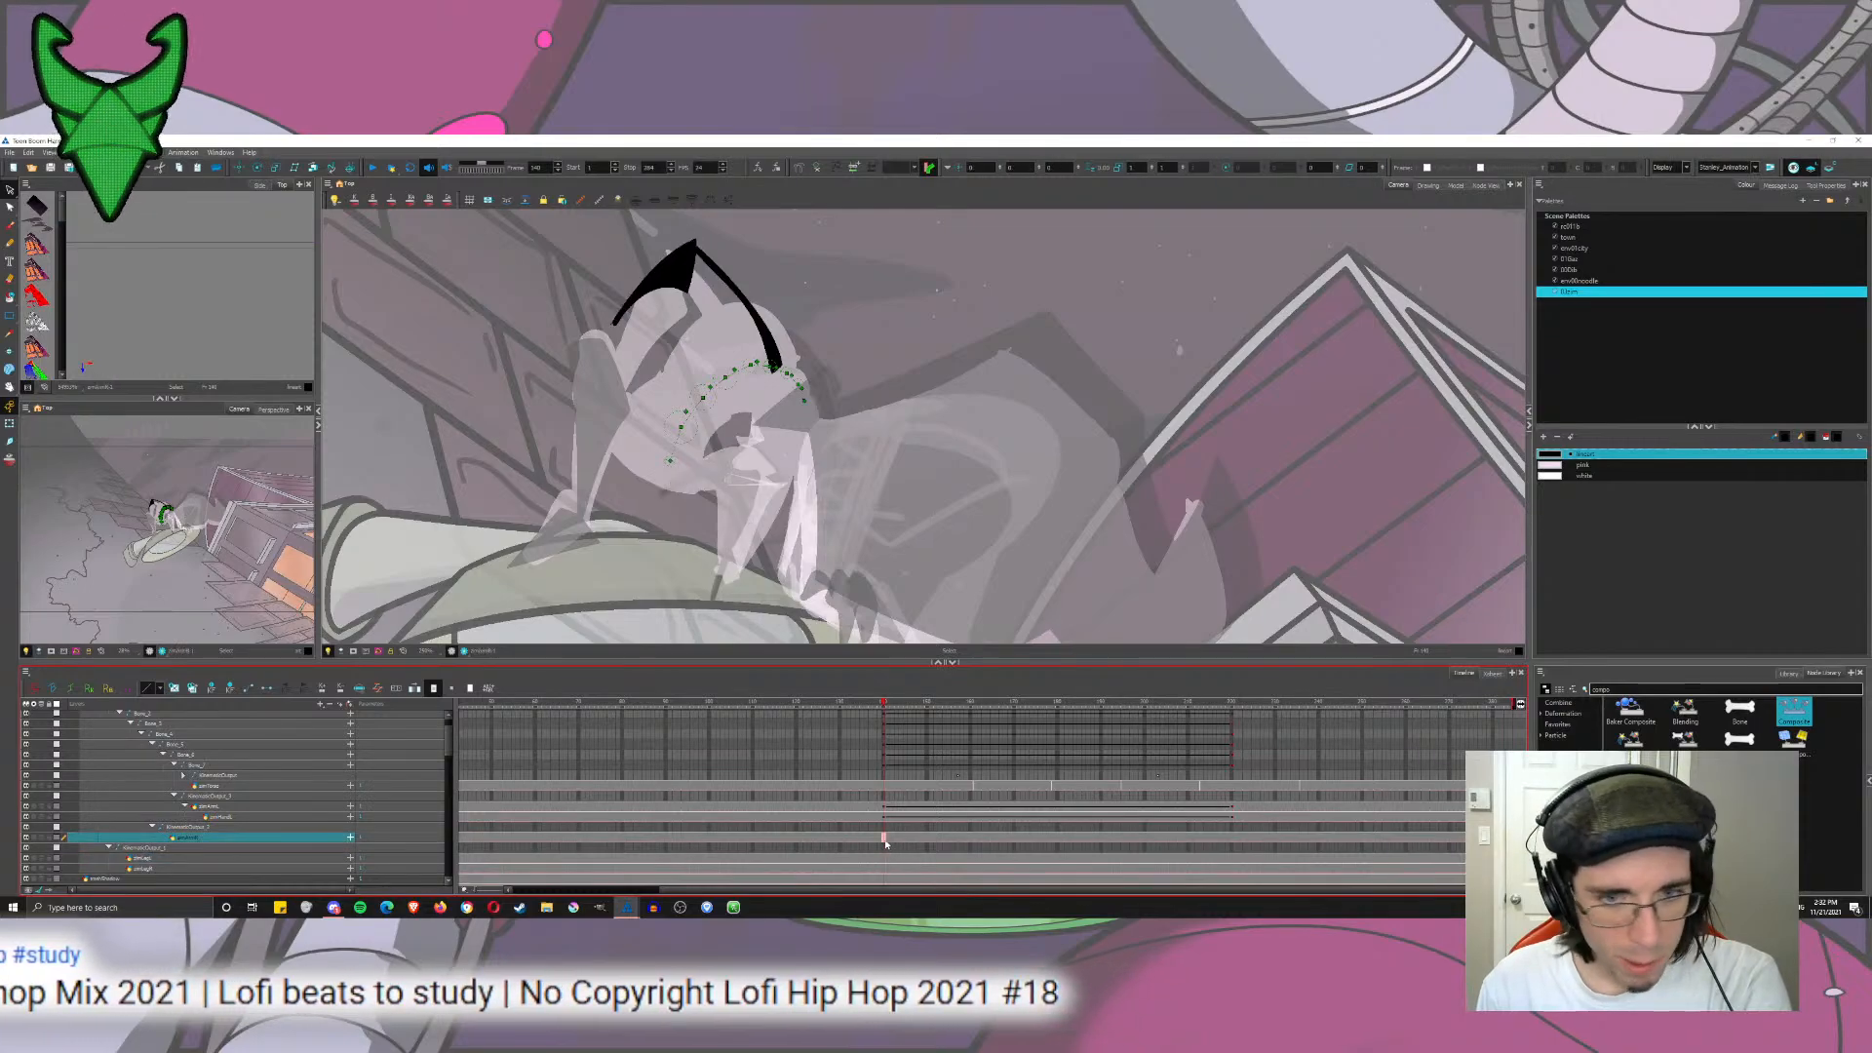
{"action": "key", "text": "F6"}
{"action": "left_click", "coordinate": [1232, 839]}
{"action": "key", "text": "F6"}
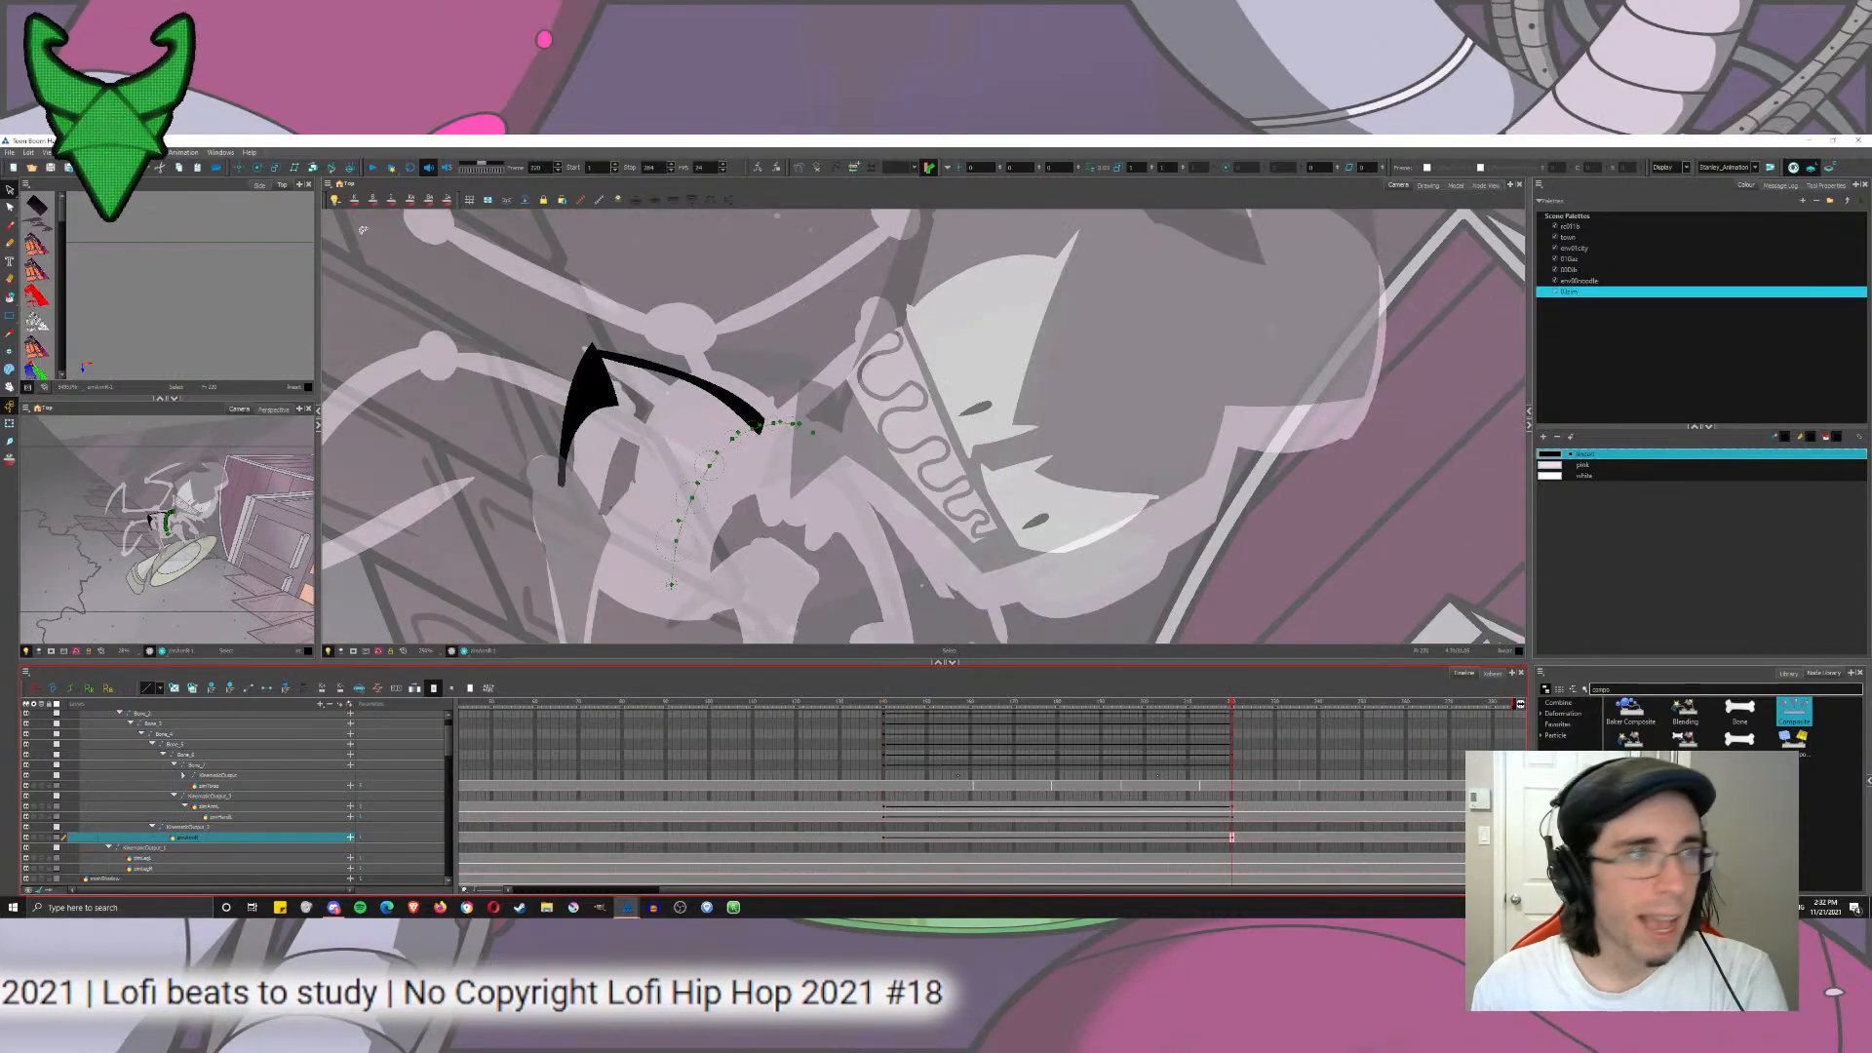
Step: Rotate the raised arm slightly about its shoulder at the start keyframe to fit the hunched pose
{"action": "key", "text": "alt+2"}
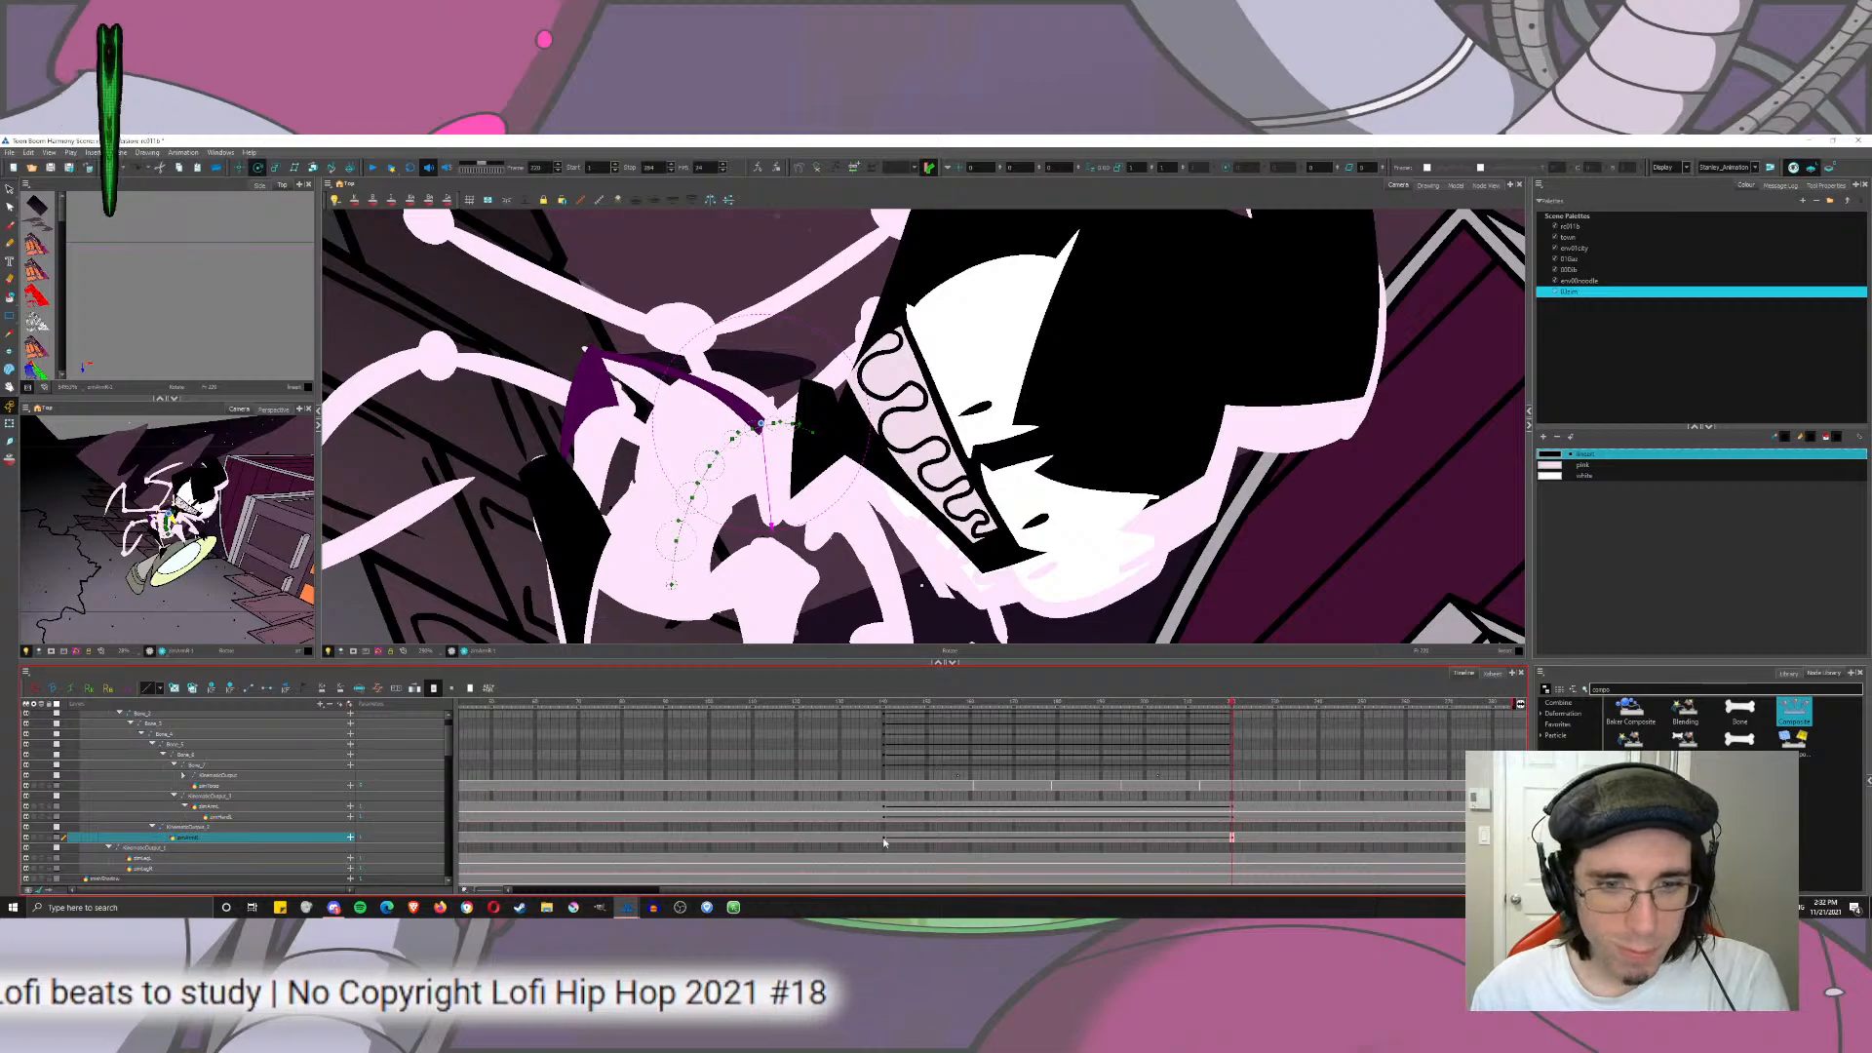
{"action": "key", "text": "semicolon"}
{"action": "left_click_drag", "start_coordinate": [631, 280], "coordinate": [653, 278]}
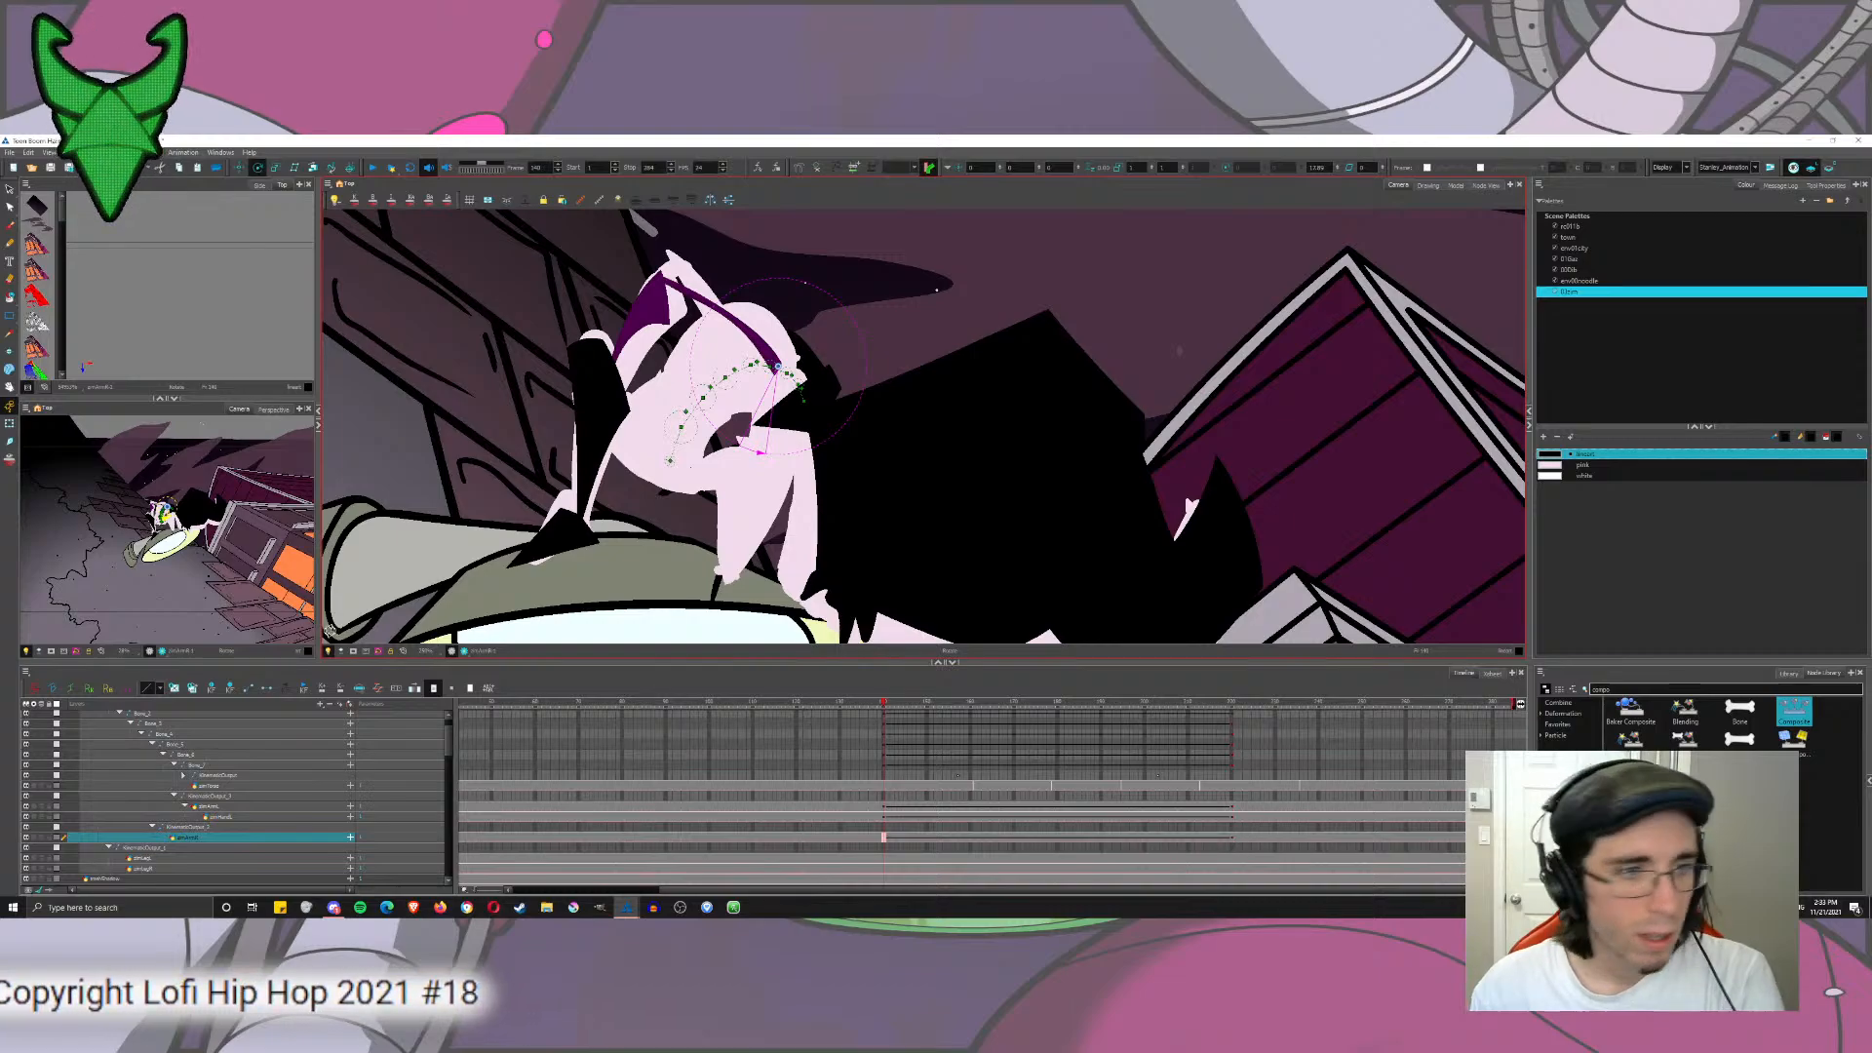
Step: Apply easing to the raised arm between its start and end keyframes
{"action": "left_click", "coordinate": [360, 688]}
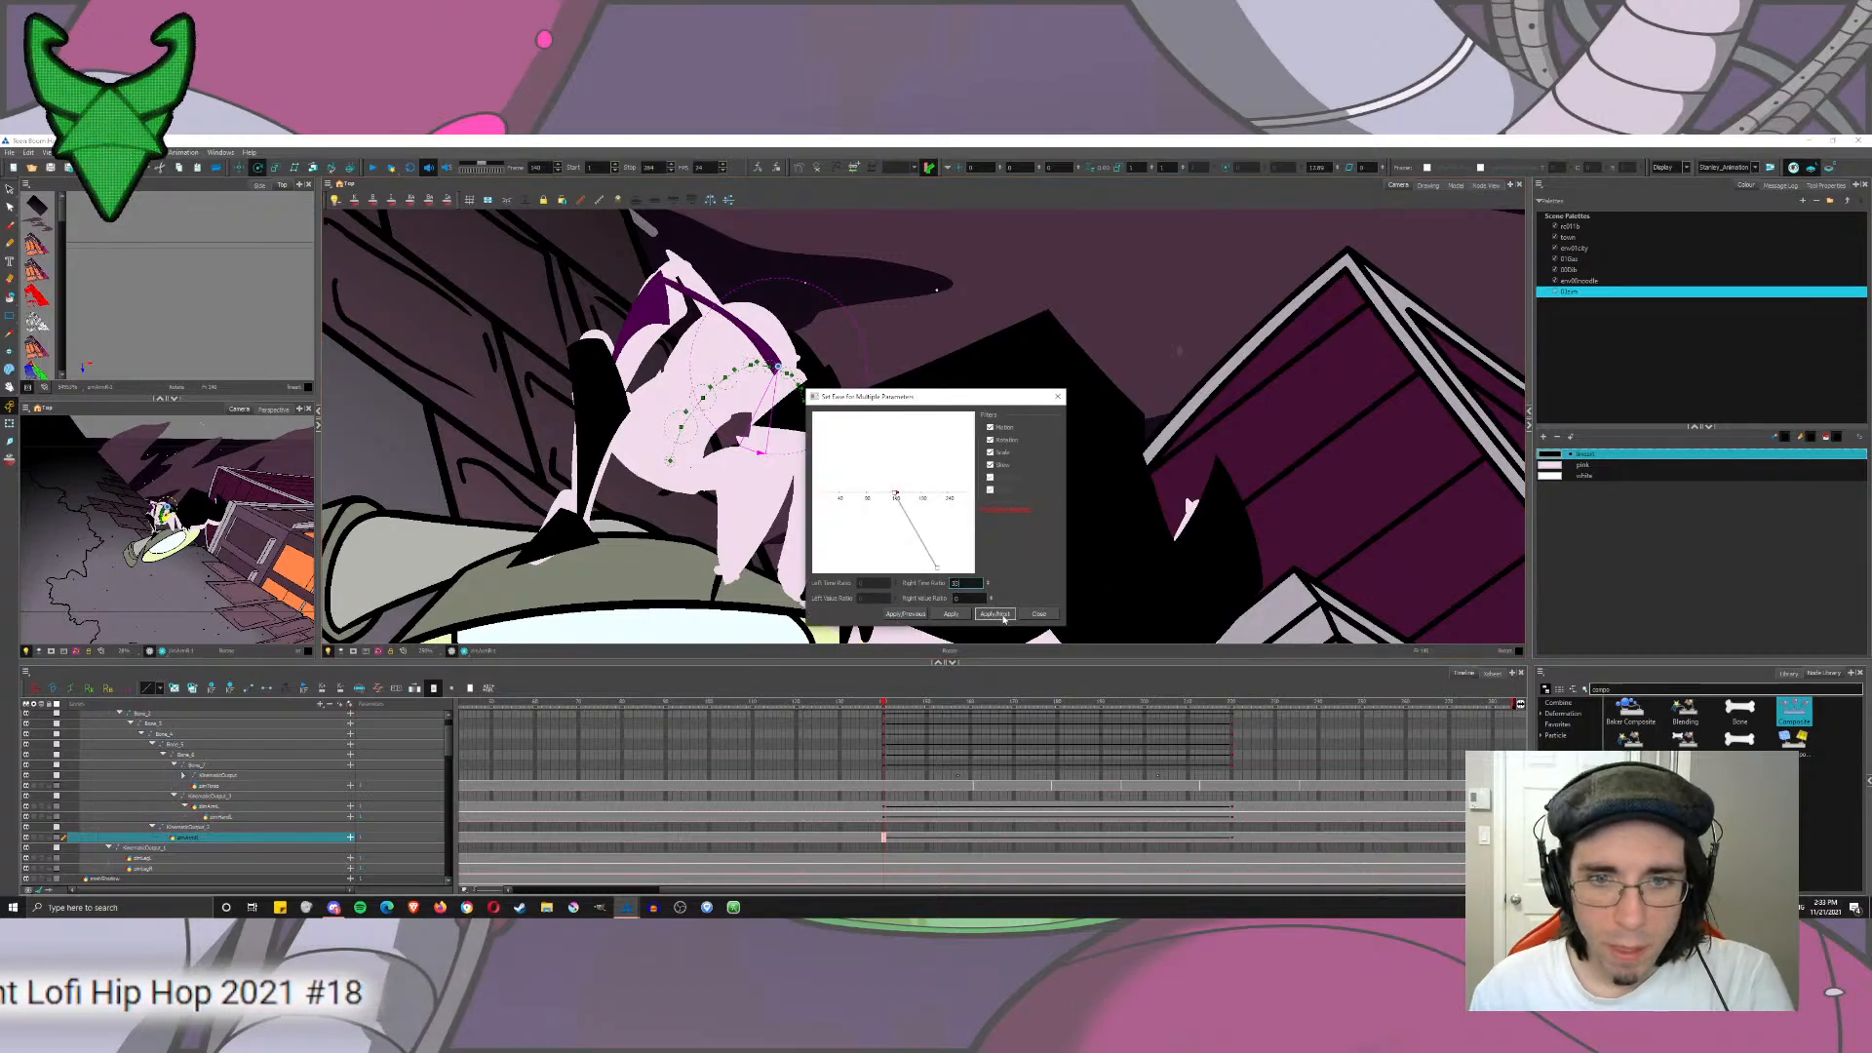
{"action": "left_click", "coordinate": [995, 613]}
{"action": "left_click", "coordinate": [904, 615]}
{"action": "left_click", "coordinate": [1038, 613]}
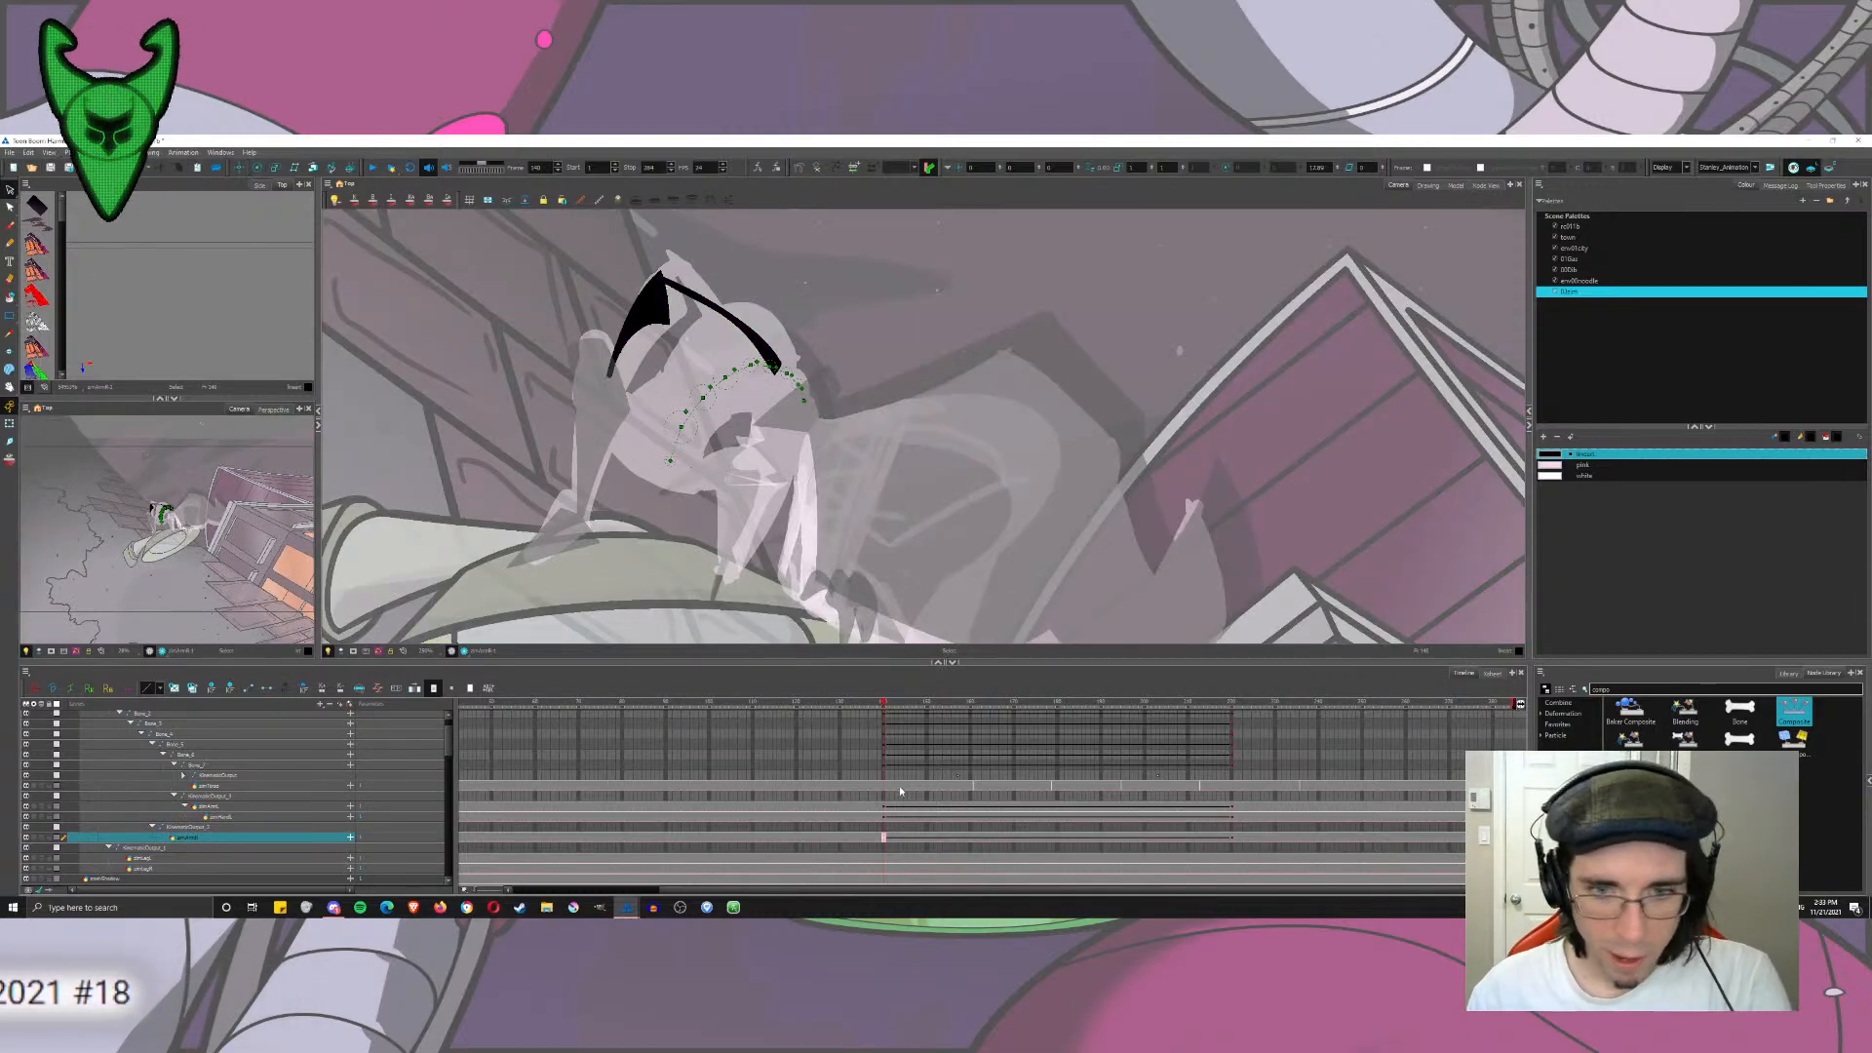
Step: Delete all artwork from the pink body silhouette drawing near the start of the uncurling motion
{"action": "left_click", "coordinate": [888, 786]}
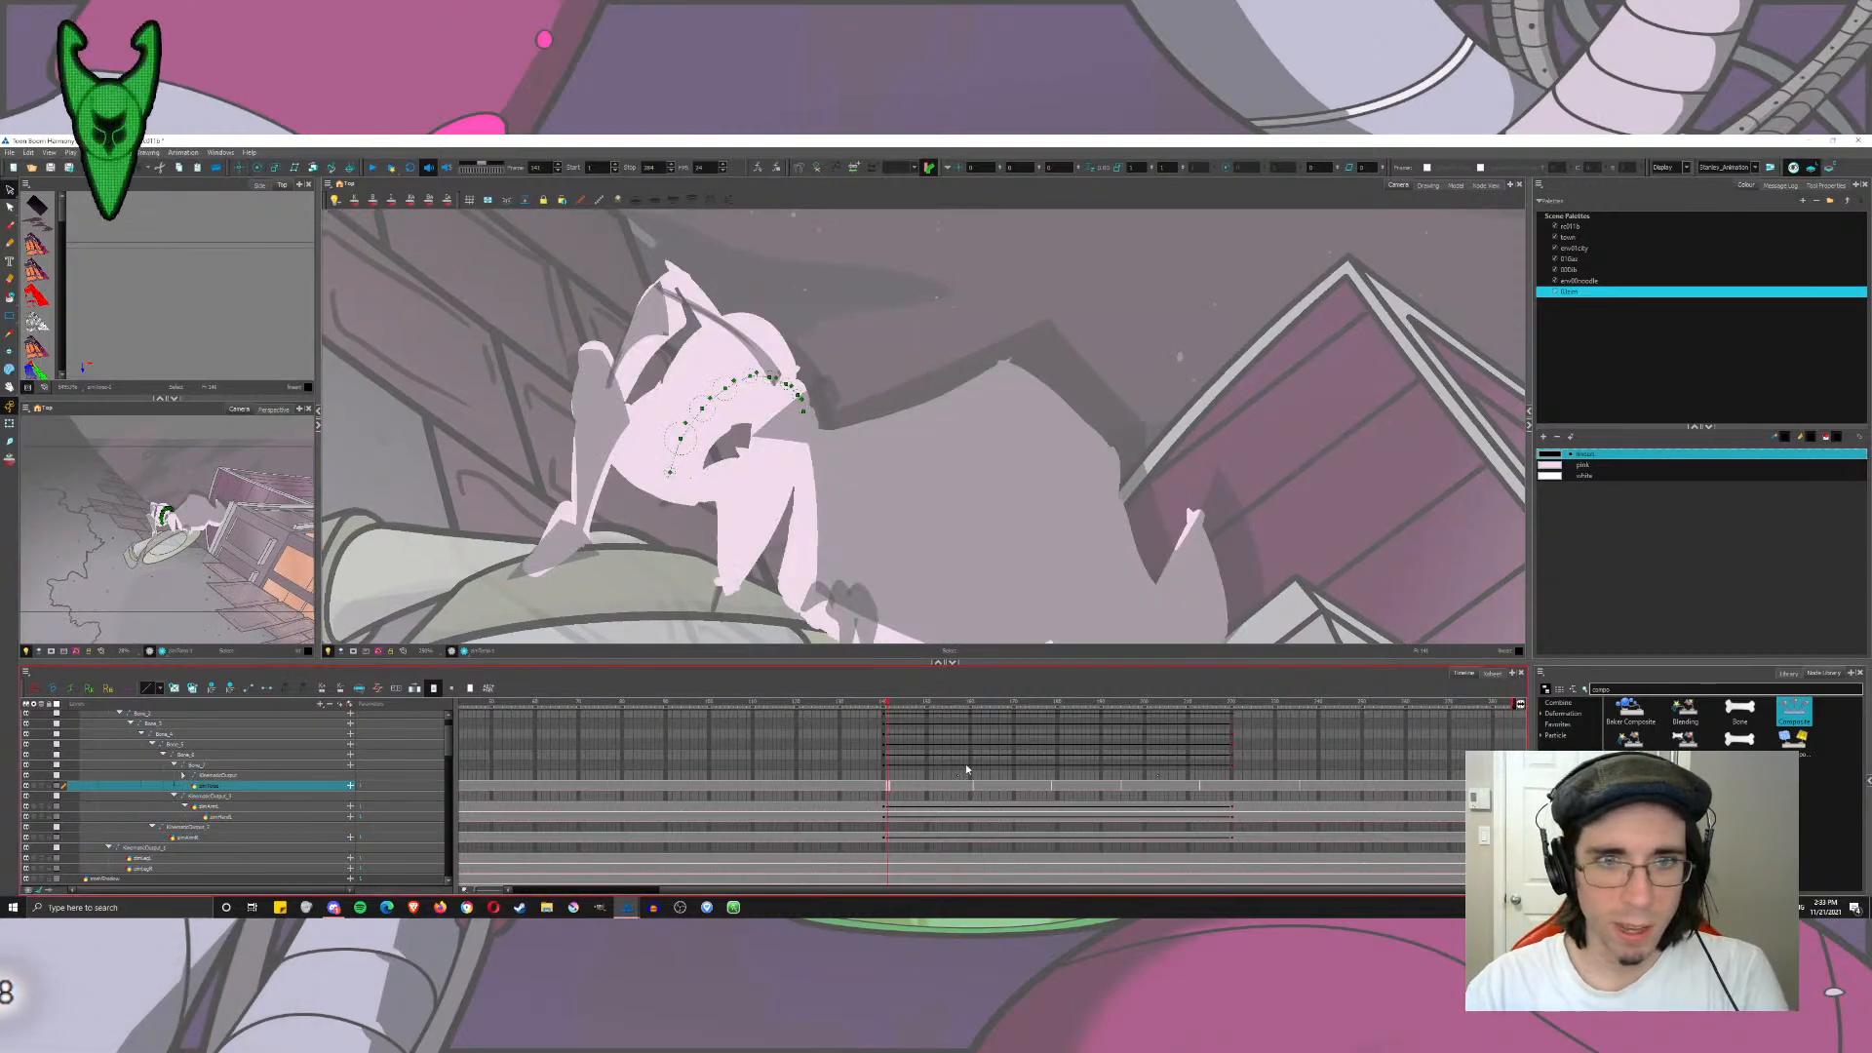
{"action": "left_click", "coordinate": [1483, 184]}
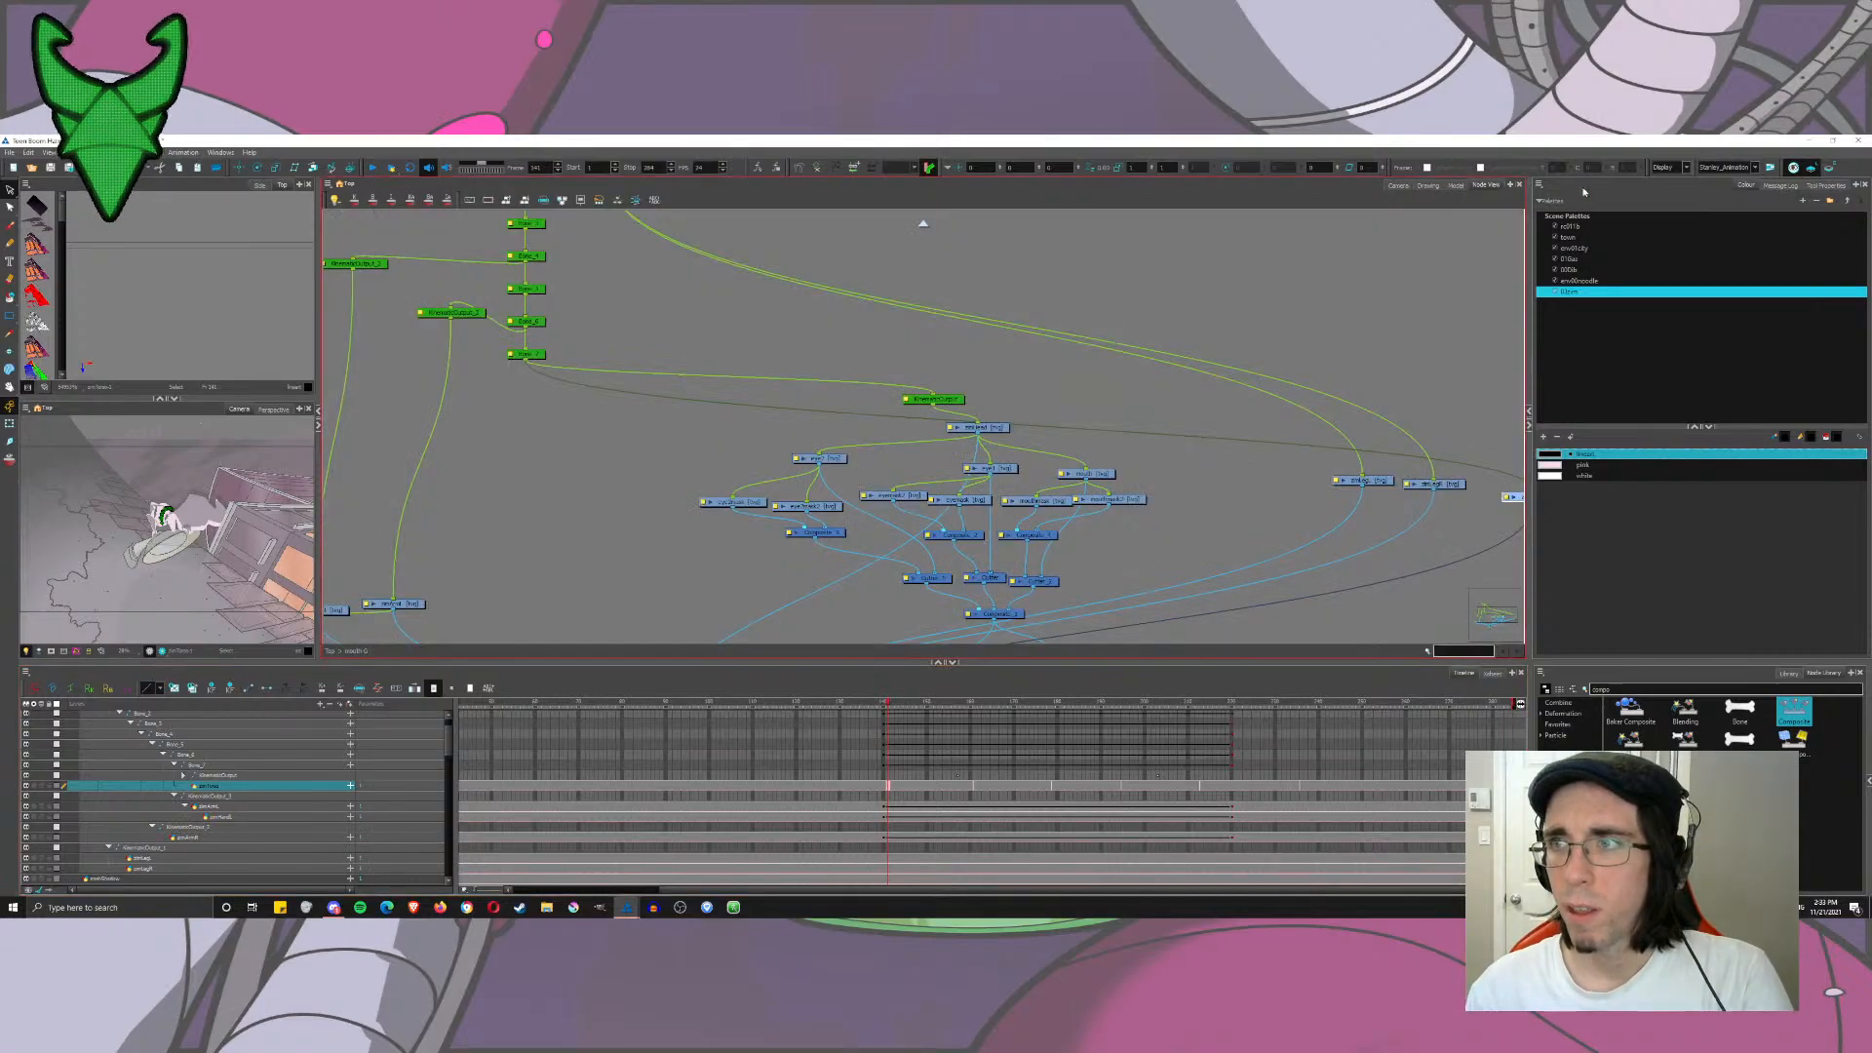
{"action": "left_click", "coordinate": [1428, 186]}
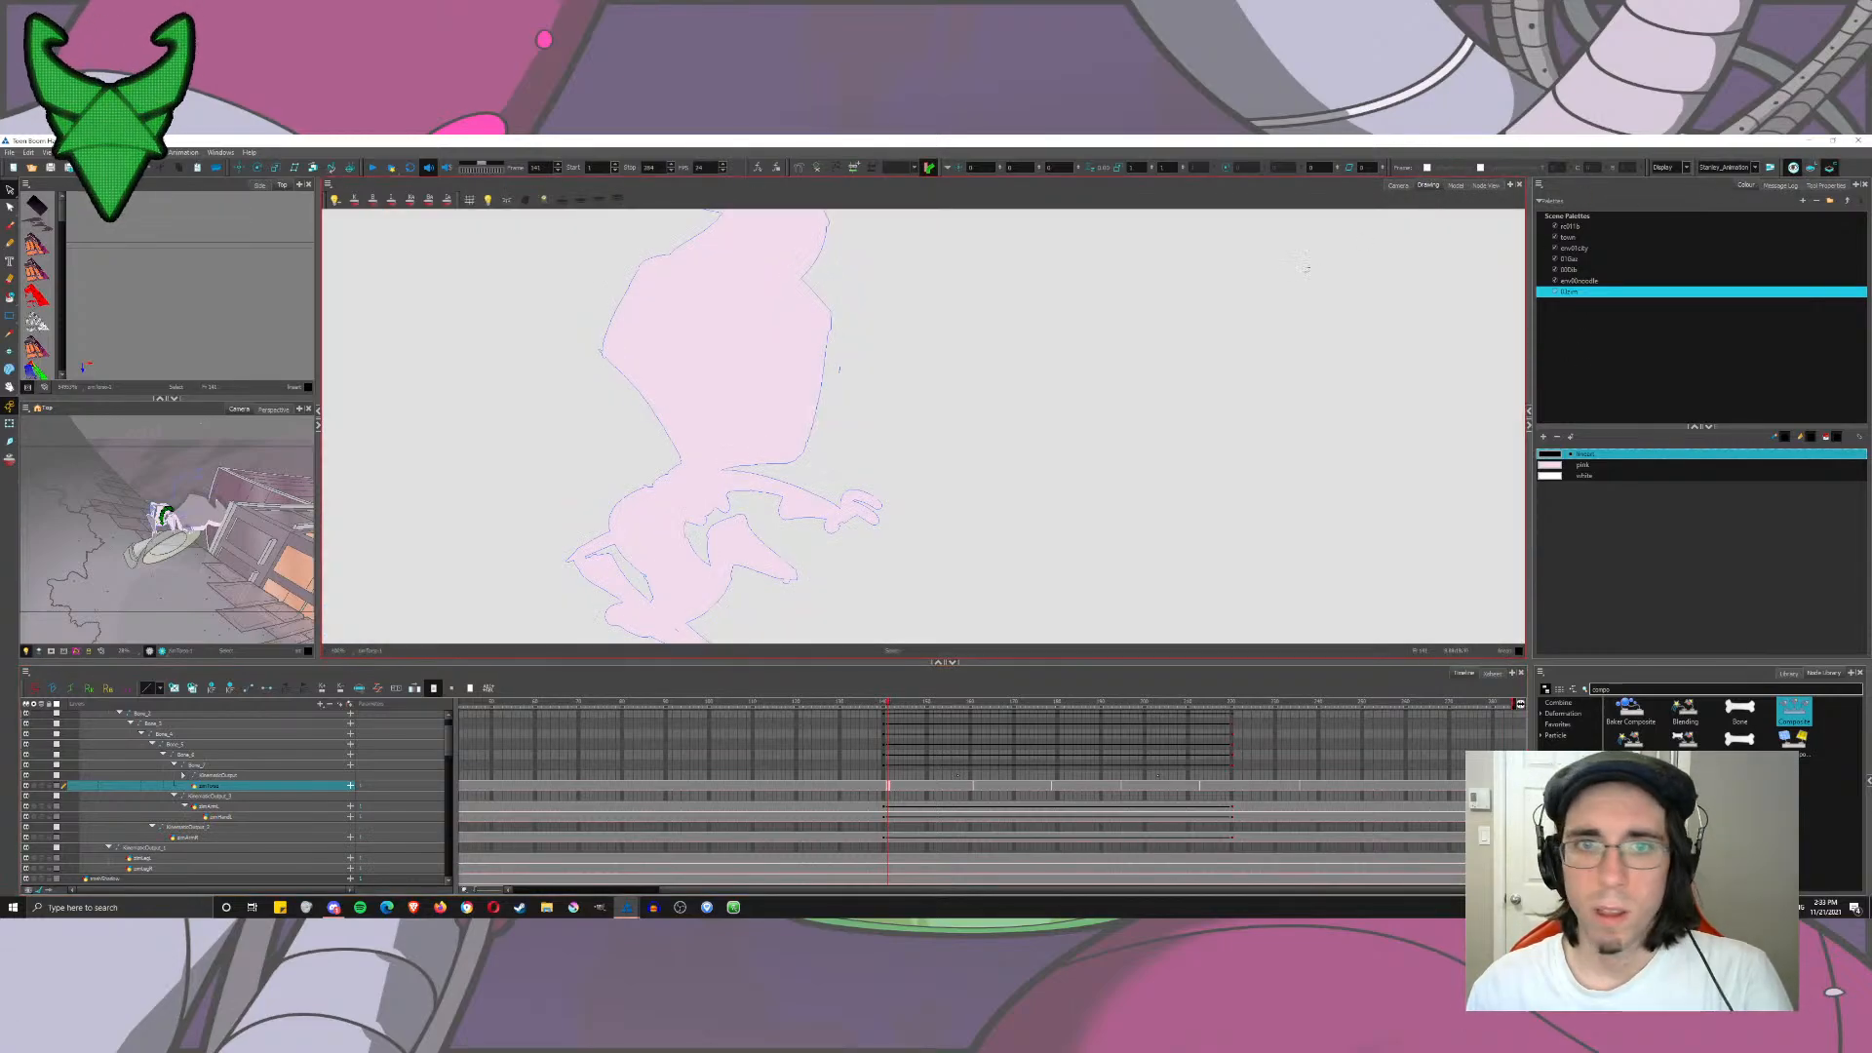
{"action": "key", "text": "ctrl+a"}
{"action": "key", "text": "Delete"}
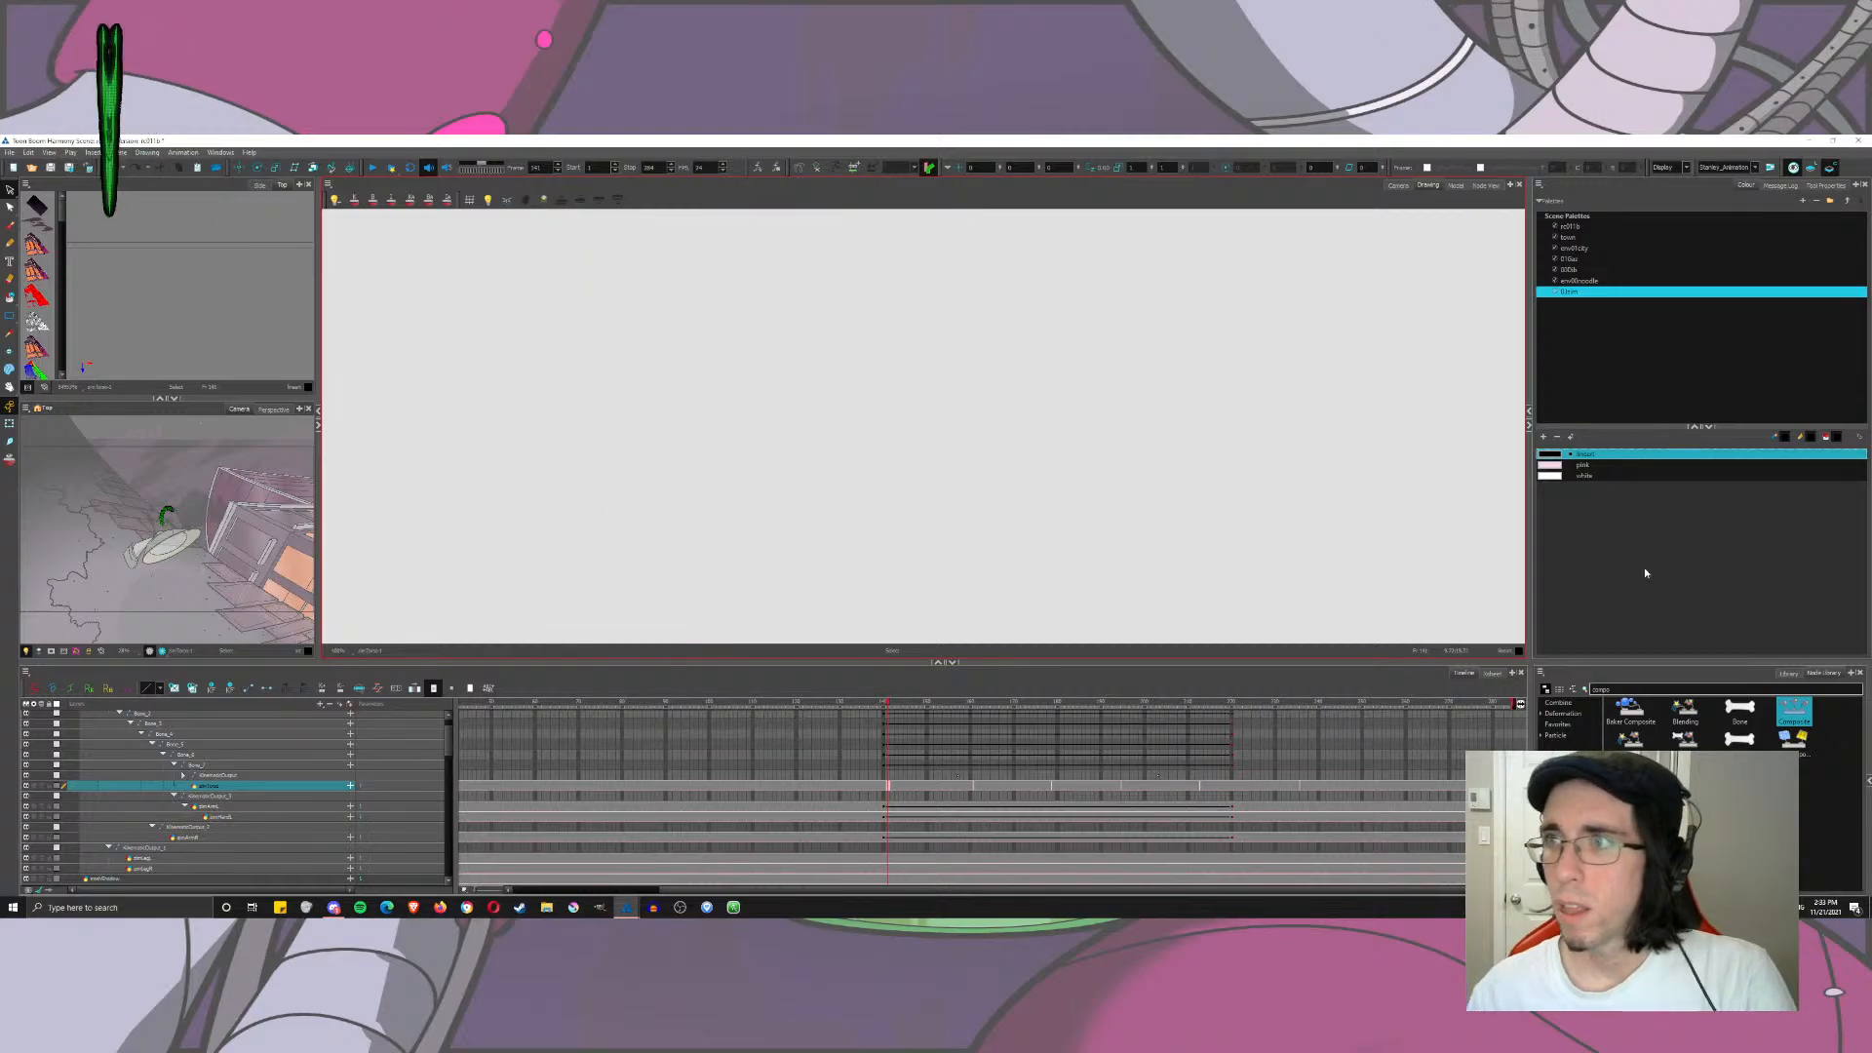
Step: Clear the following silhouette drawing with the white face gaps, and remove the emptied drawings' exposures from the layer
{"action": "left_click", "coordinate": [985, 788]}
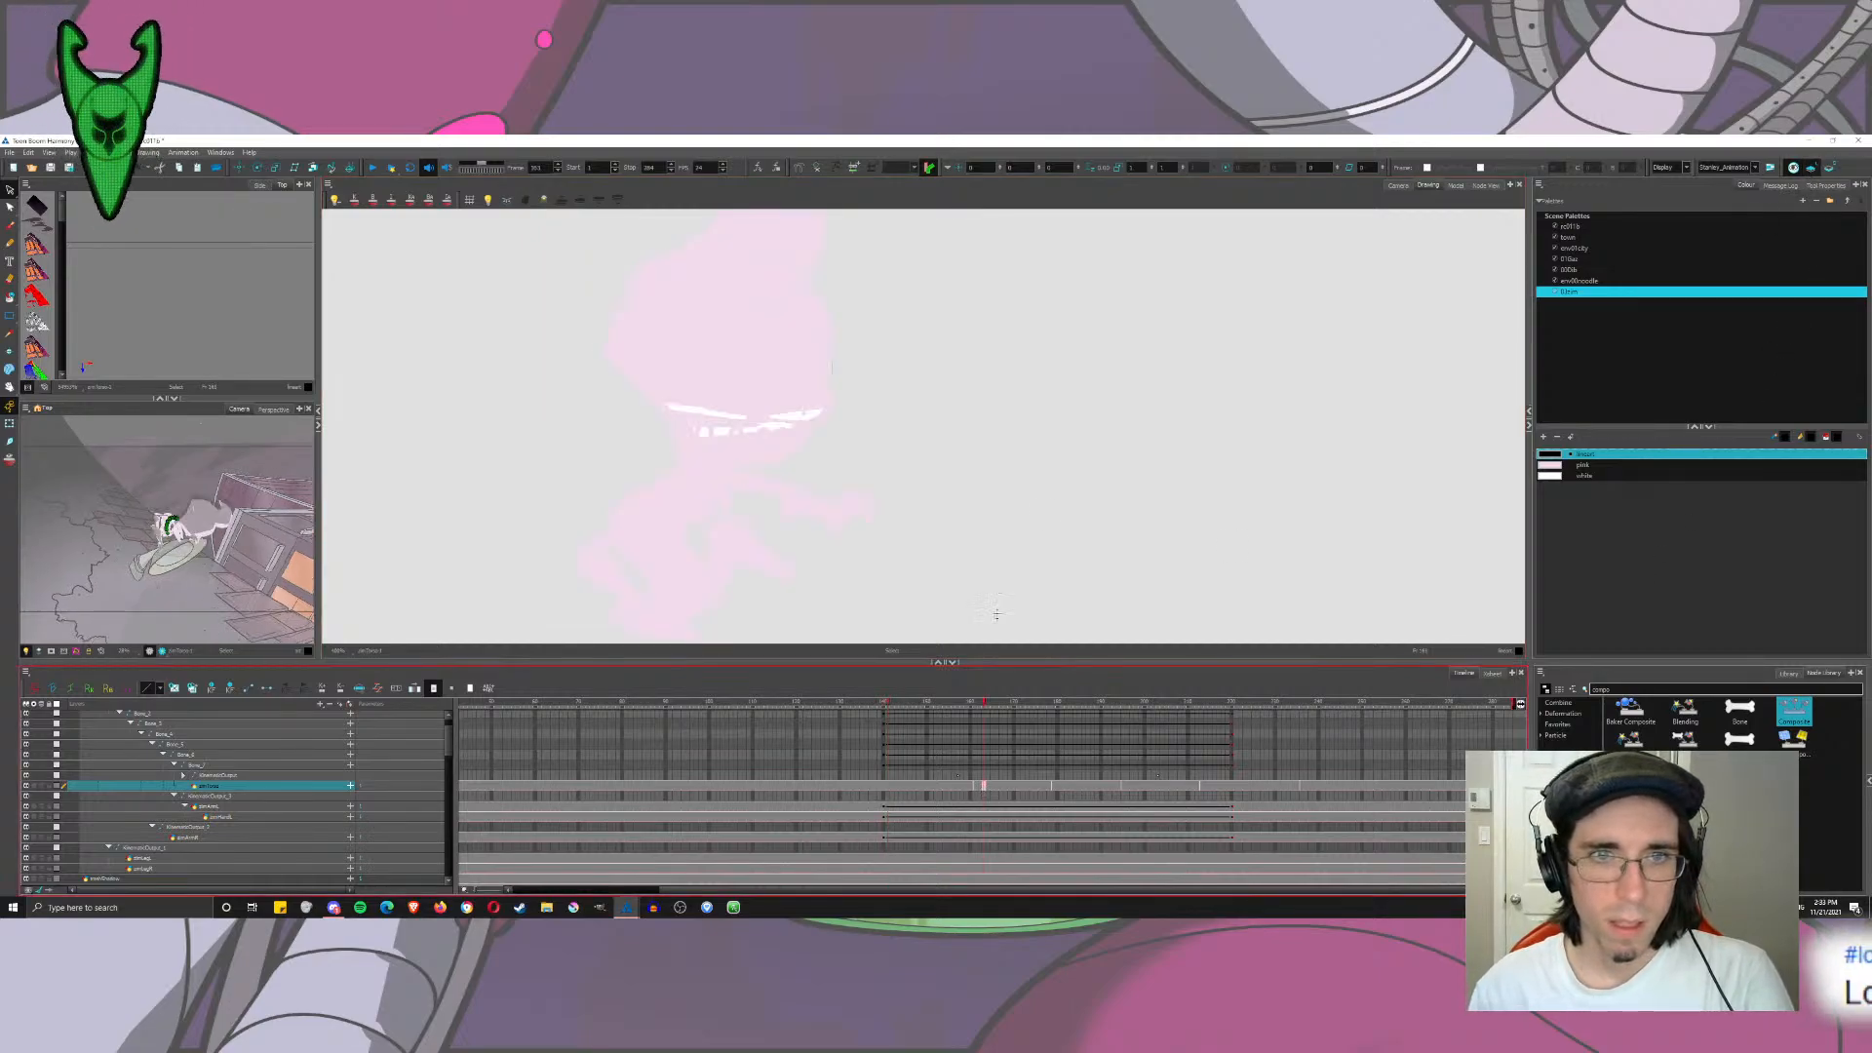
{"action": "left_click", "coordinate": [1830, 171]}
{"action": "key", "text": "ctrl+a"}
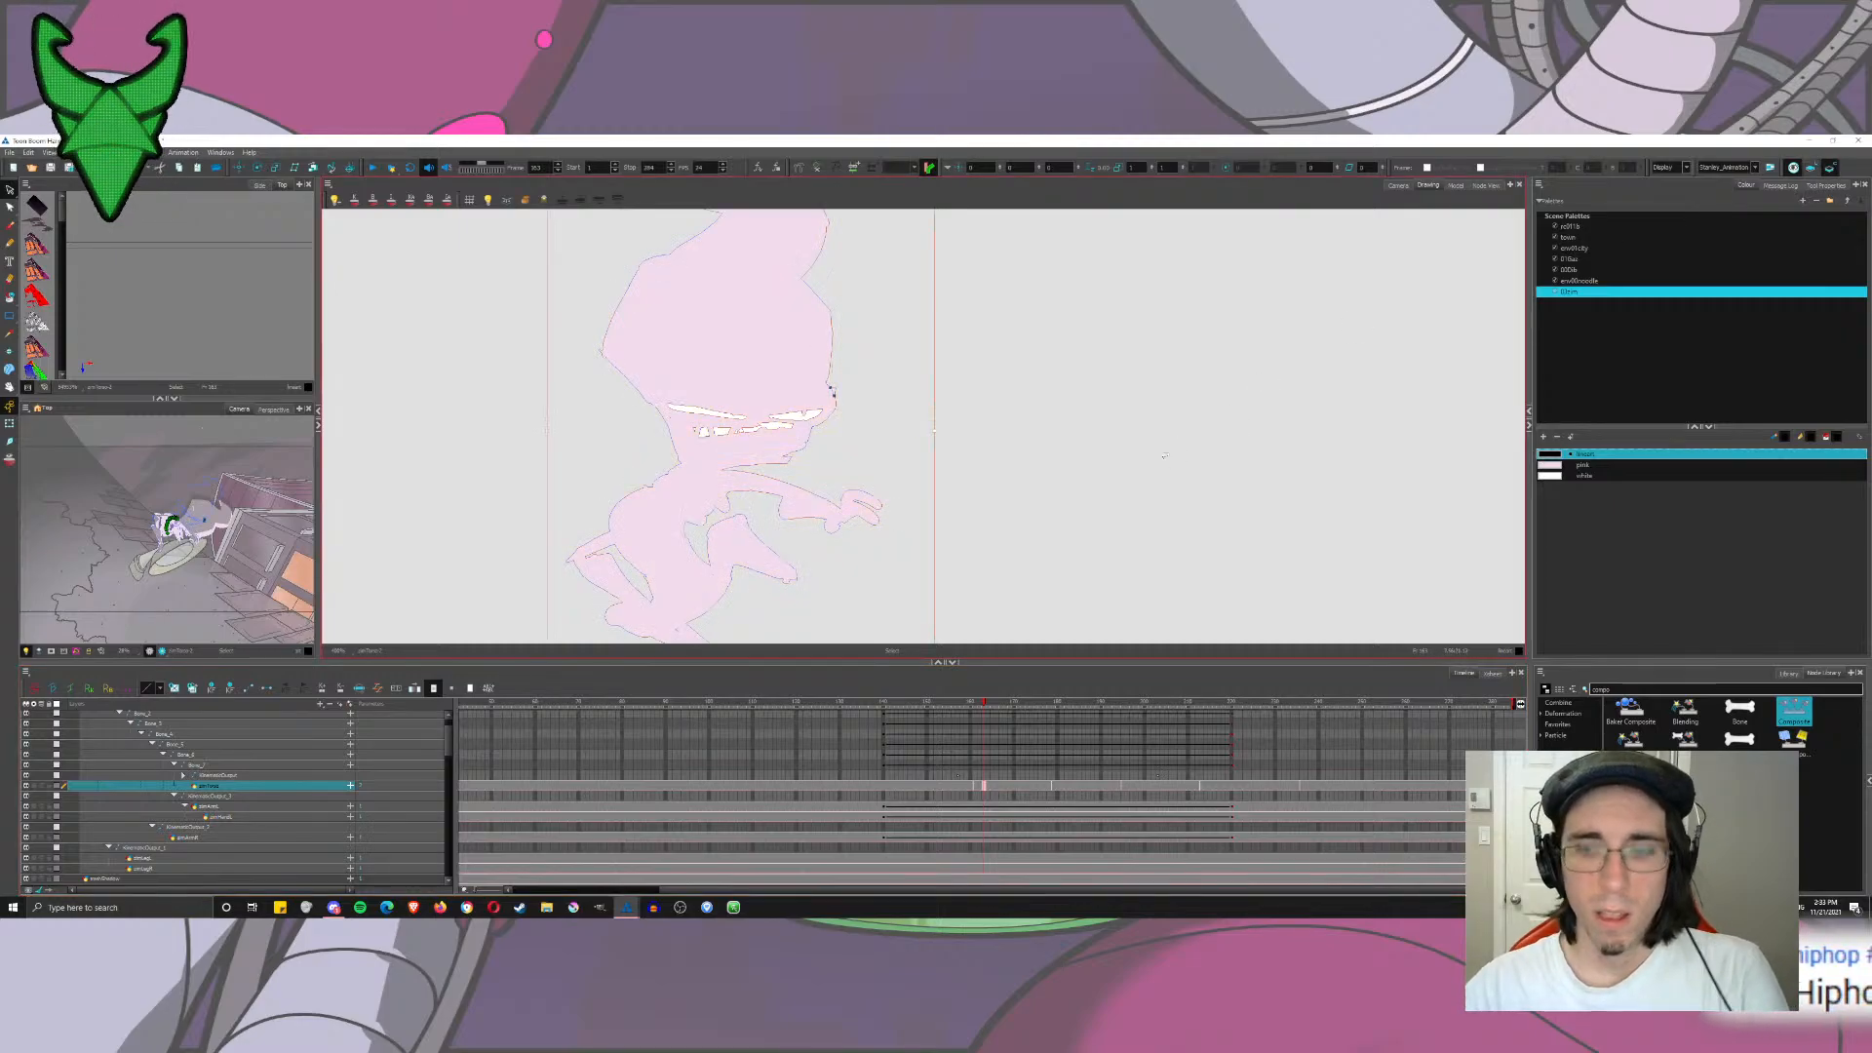
{"action": "key", "text": "Delete"}
{"action": "key", "text": "Delete"}
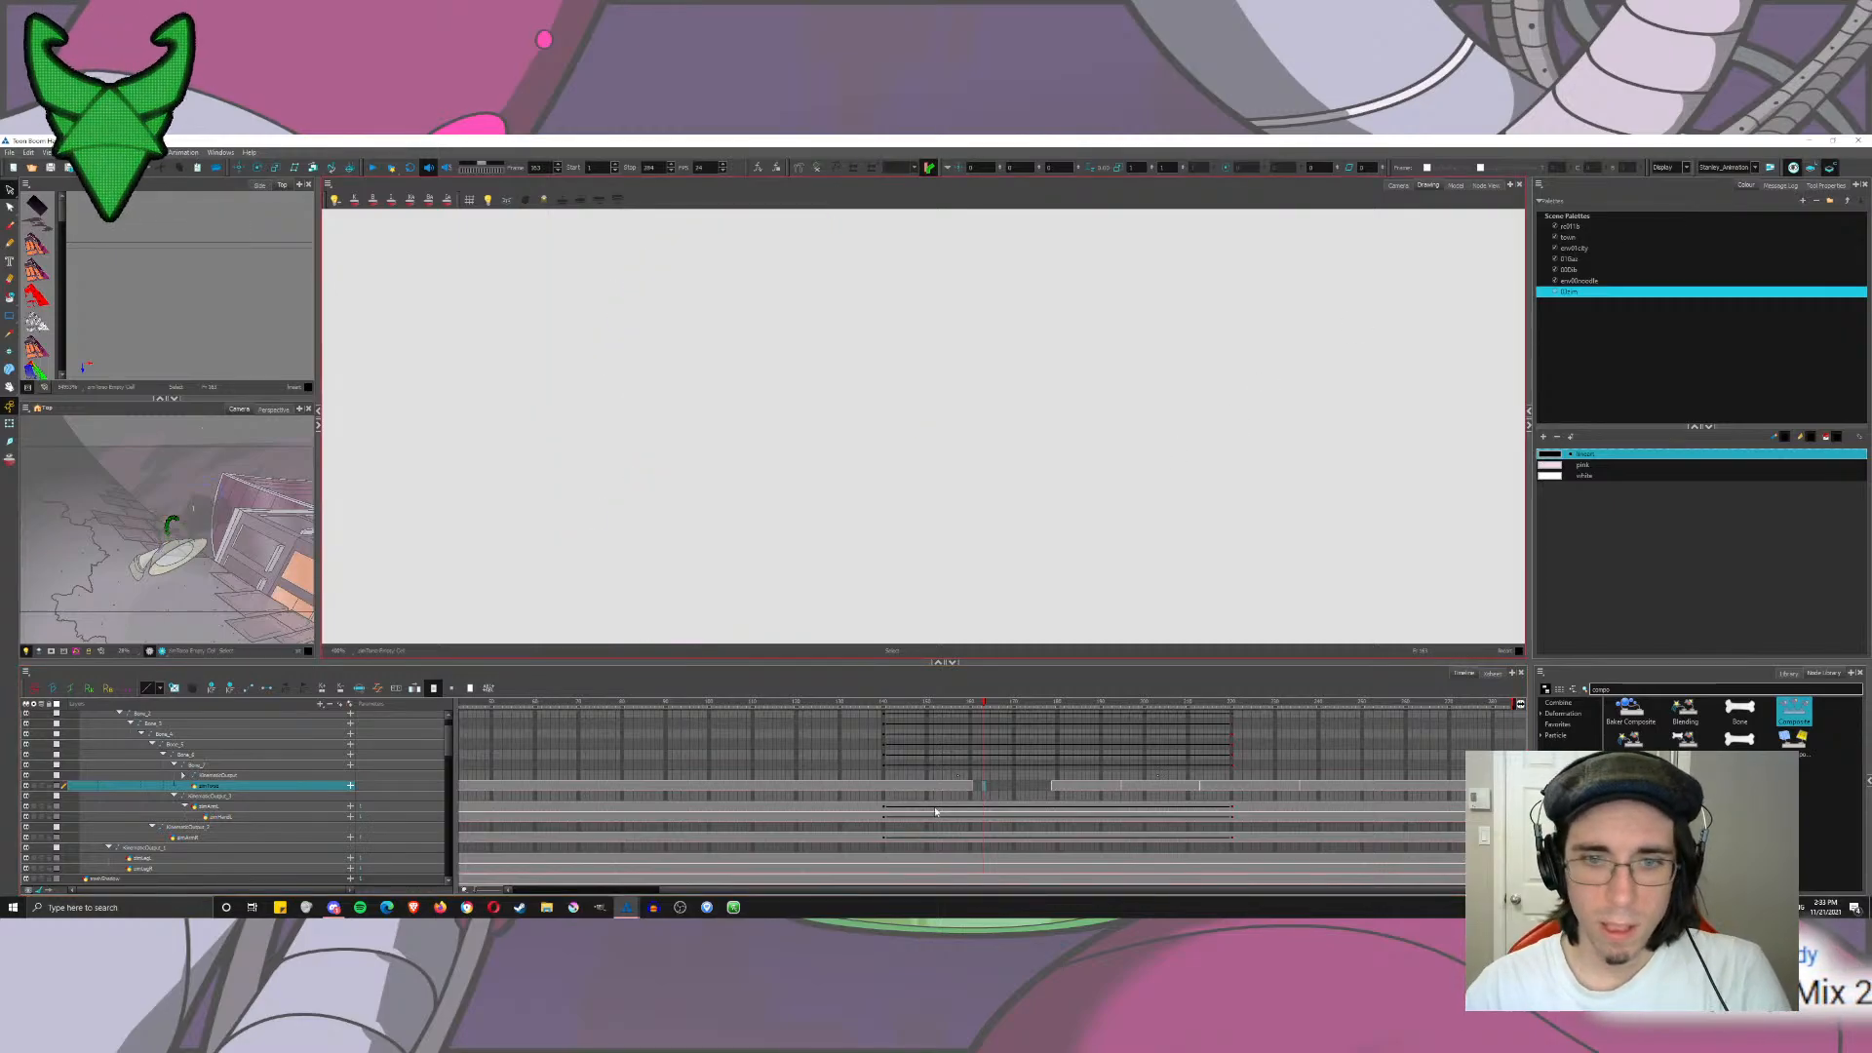
{"action": "left_click", "coordinate": [899, 770]}
{"action": "key", "text": "Delete"}
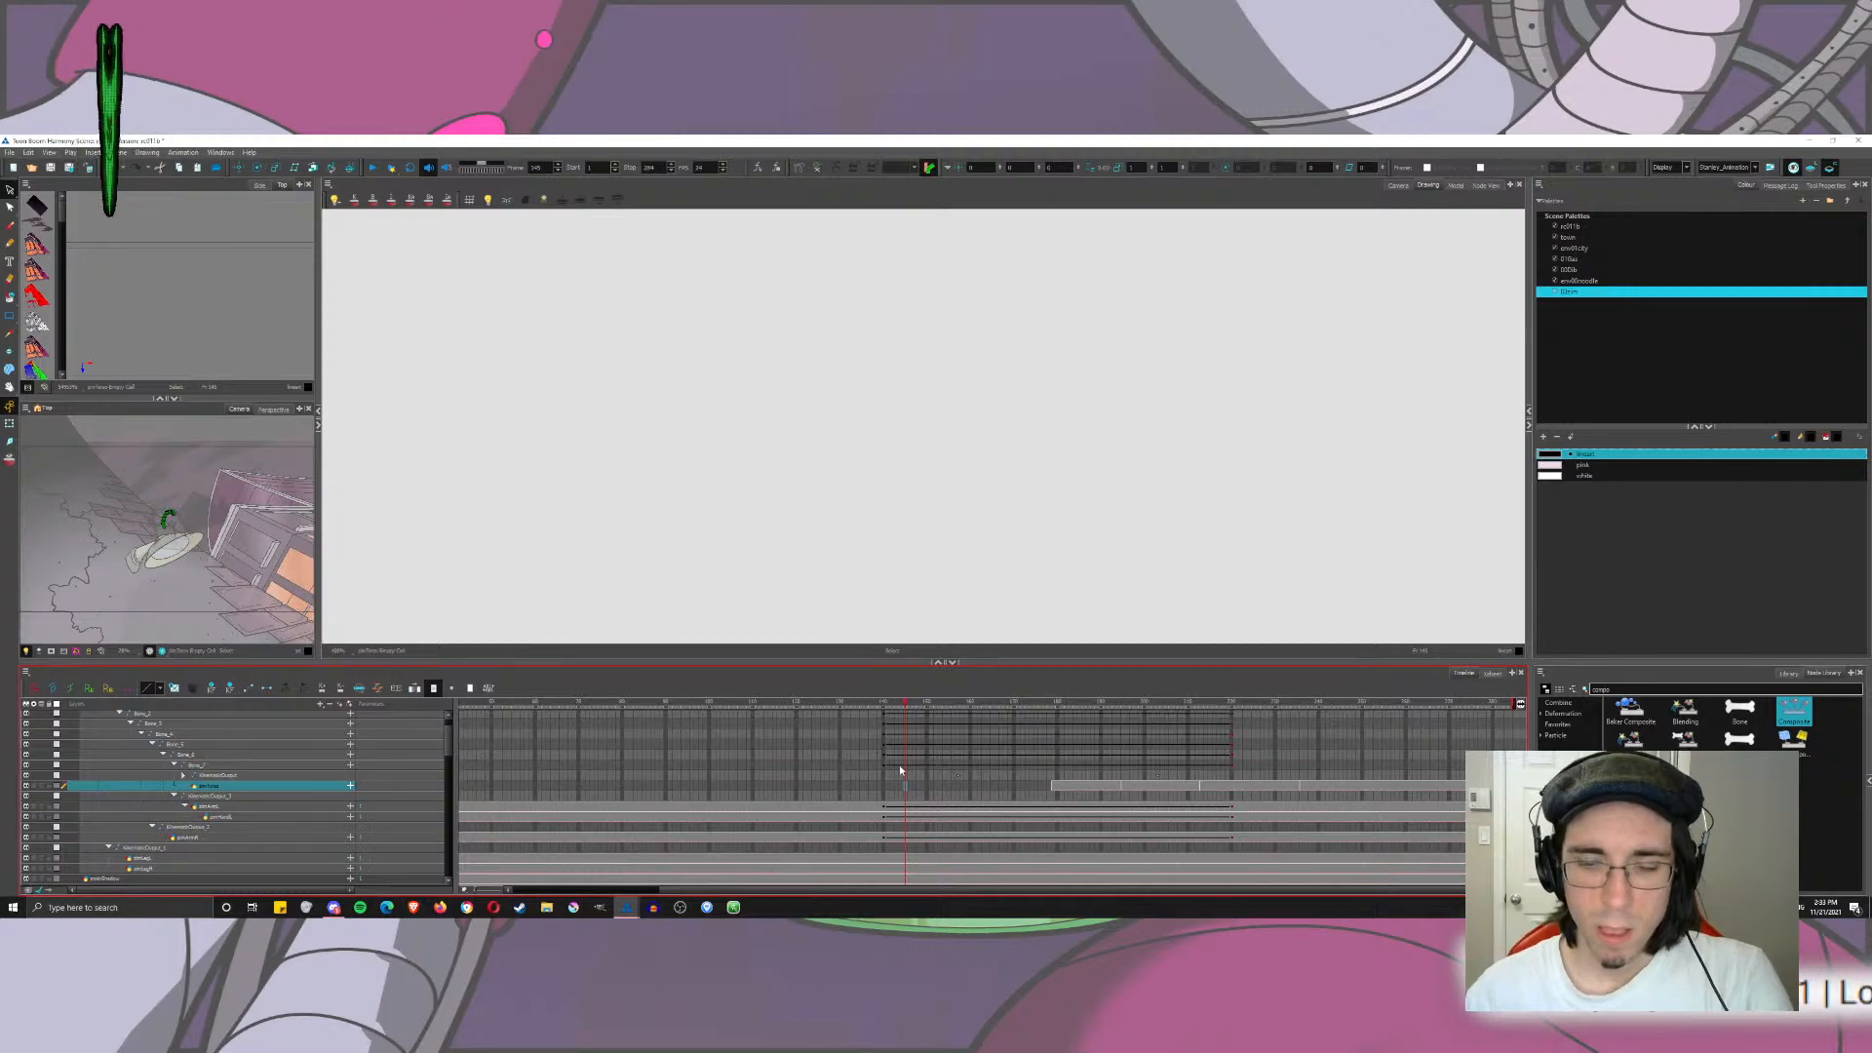
Step: Extend the exposure of the black torso silhouette drawing back to the first frame of its layer
{"action": "left_click", "coordinate": [1053, 788]}
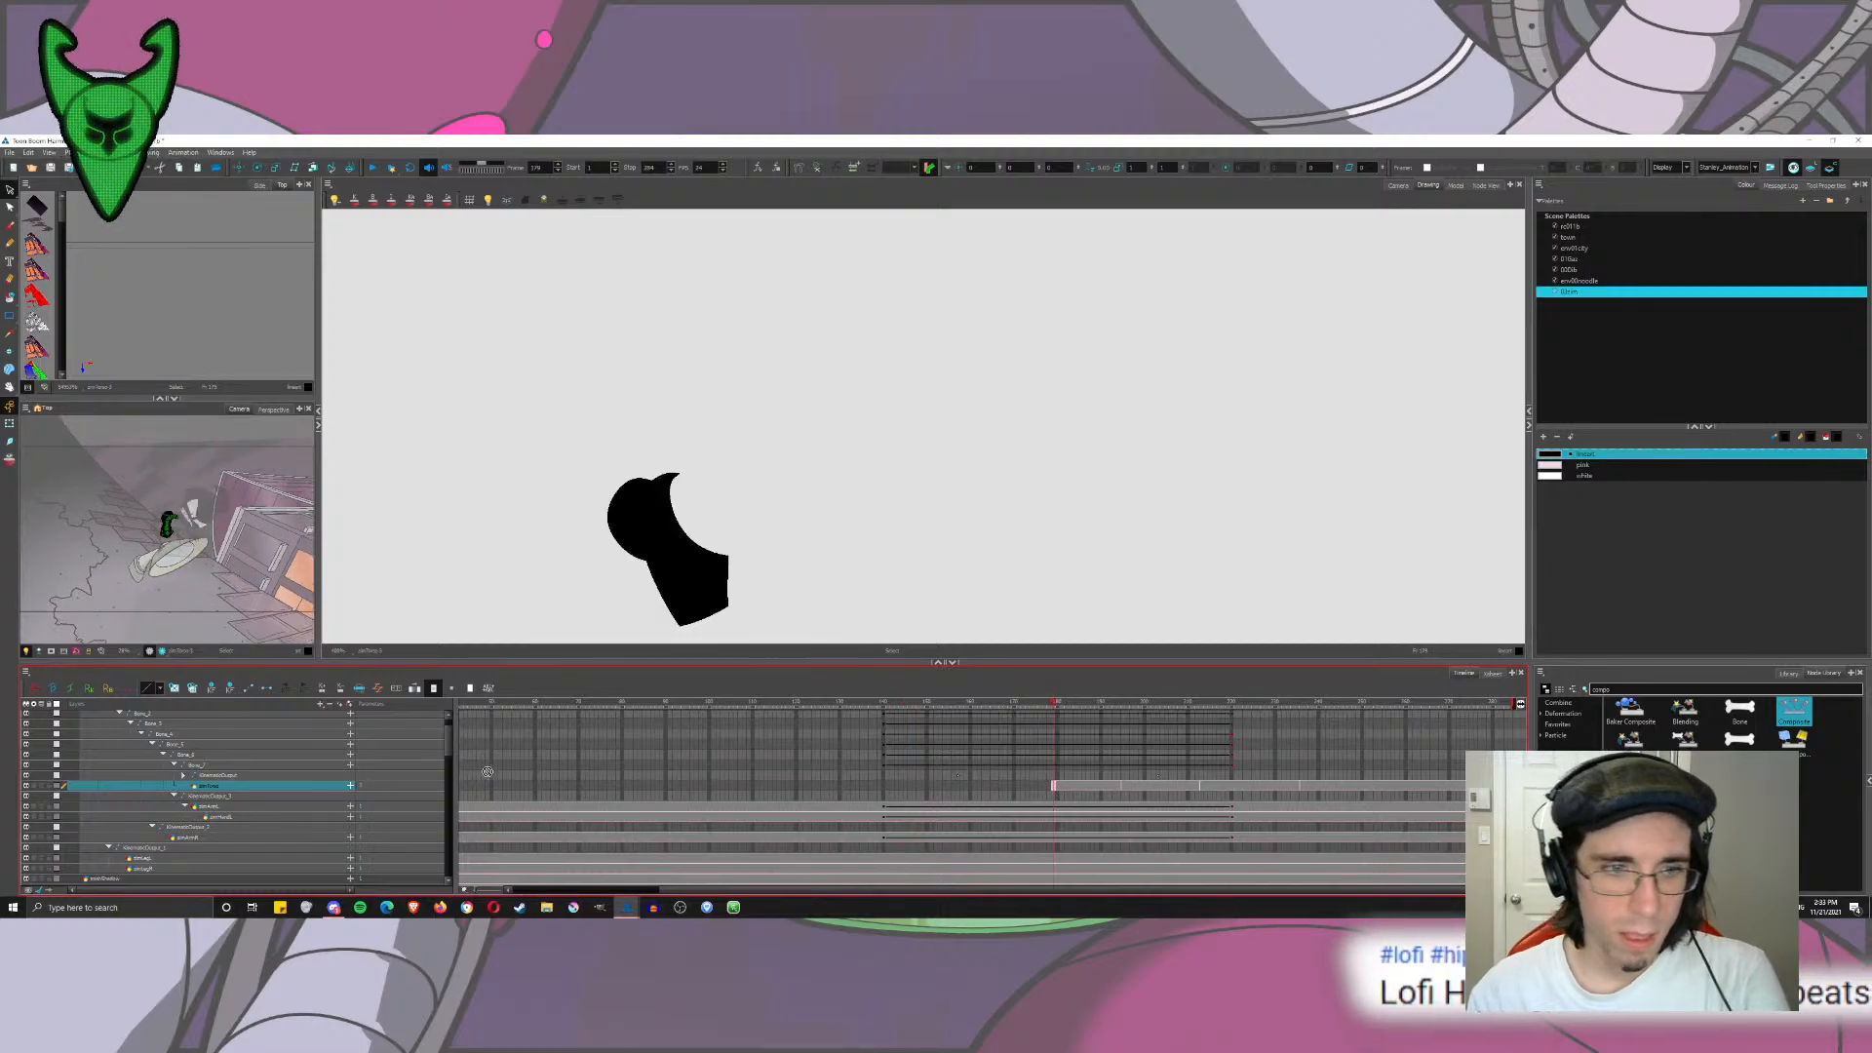
{"action": "left_click_drag", "start_coordinate": [488, 771], "coordinate": [464, 790]}
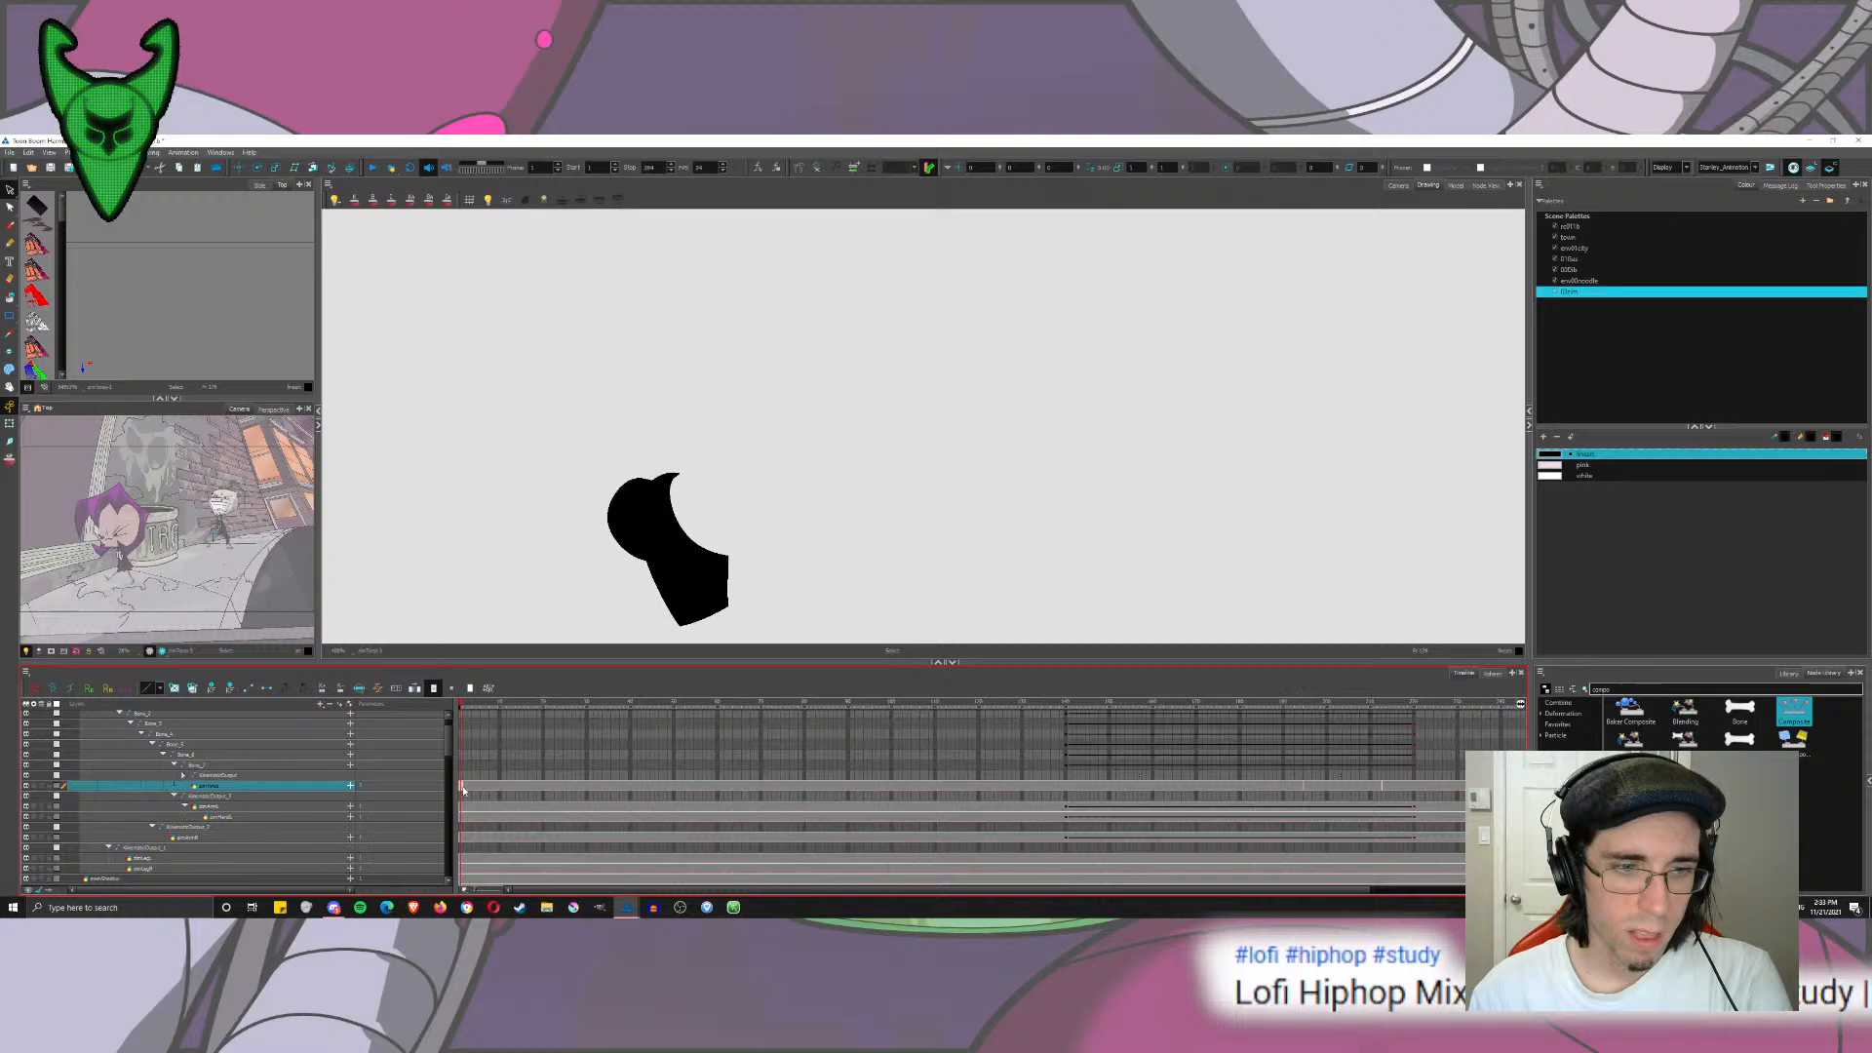
Step: Reset and straighten the camera view, and play the scene from the start to review the animation
{"action": "left_click", "coordinate": [1398, 185]}
{"action": "scroll", "coordinate": [663, 478], "scroll_direction": "down", "scroll_amount": 7}
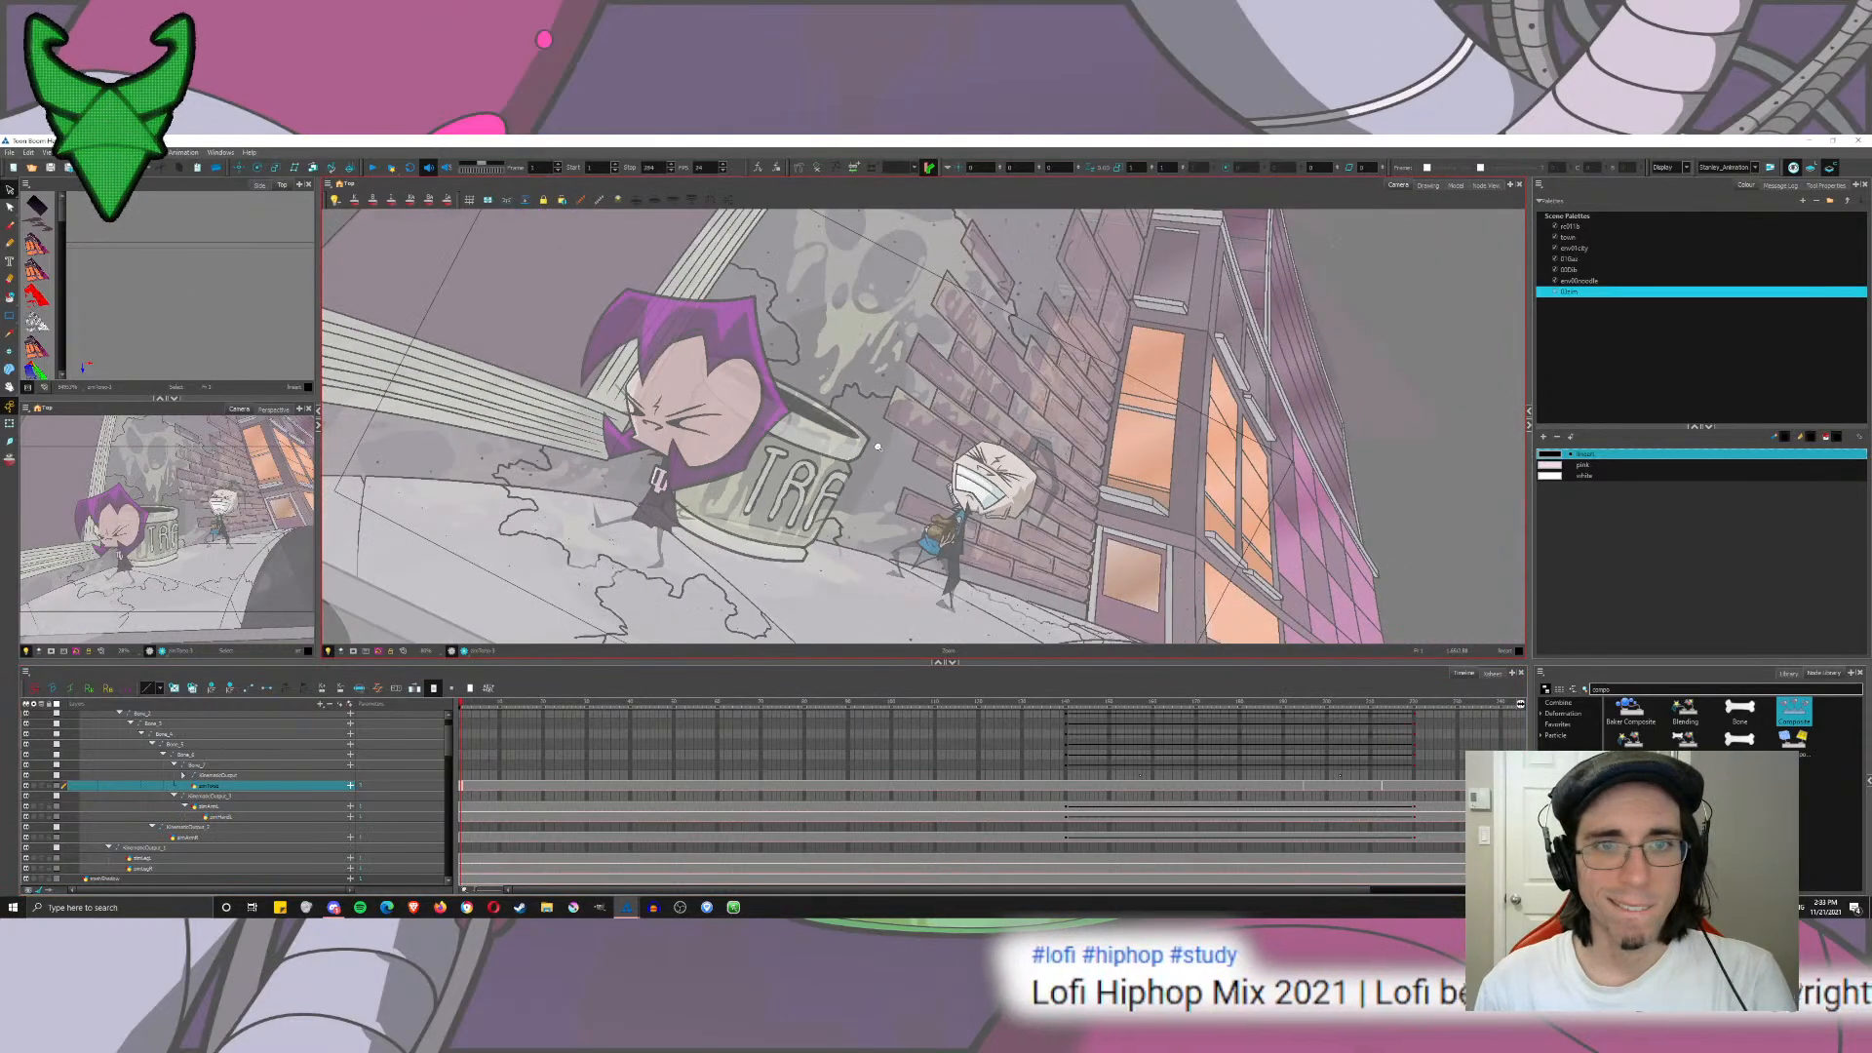
{"action": "left_click", "coordinate": [376, 650]}
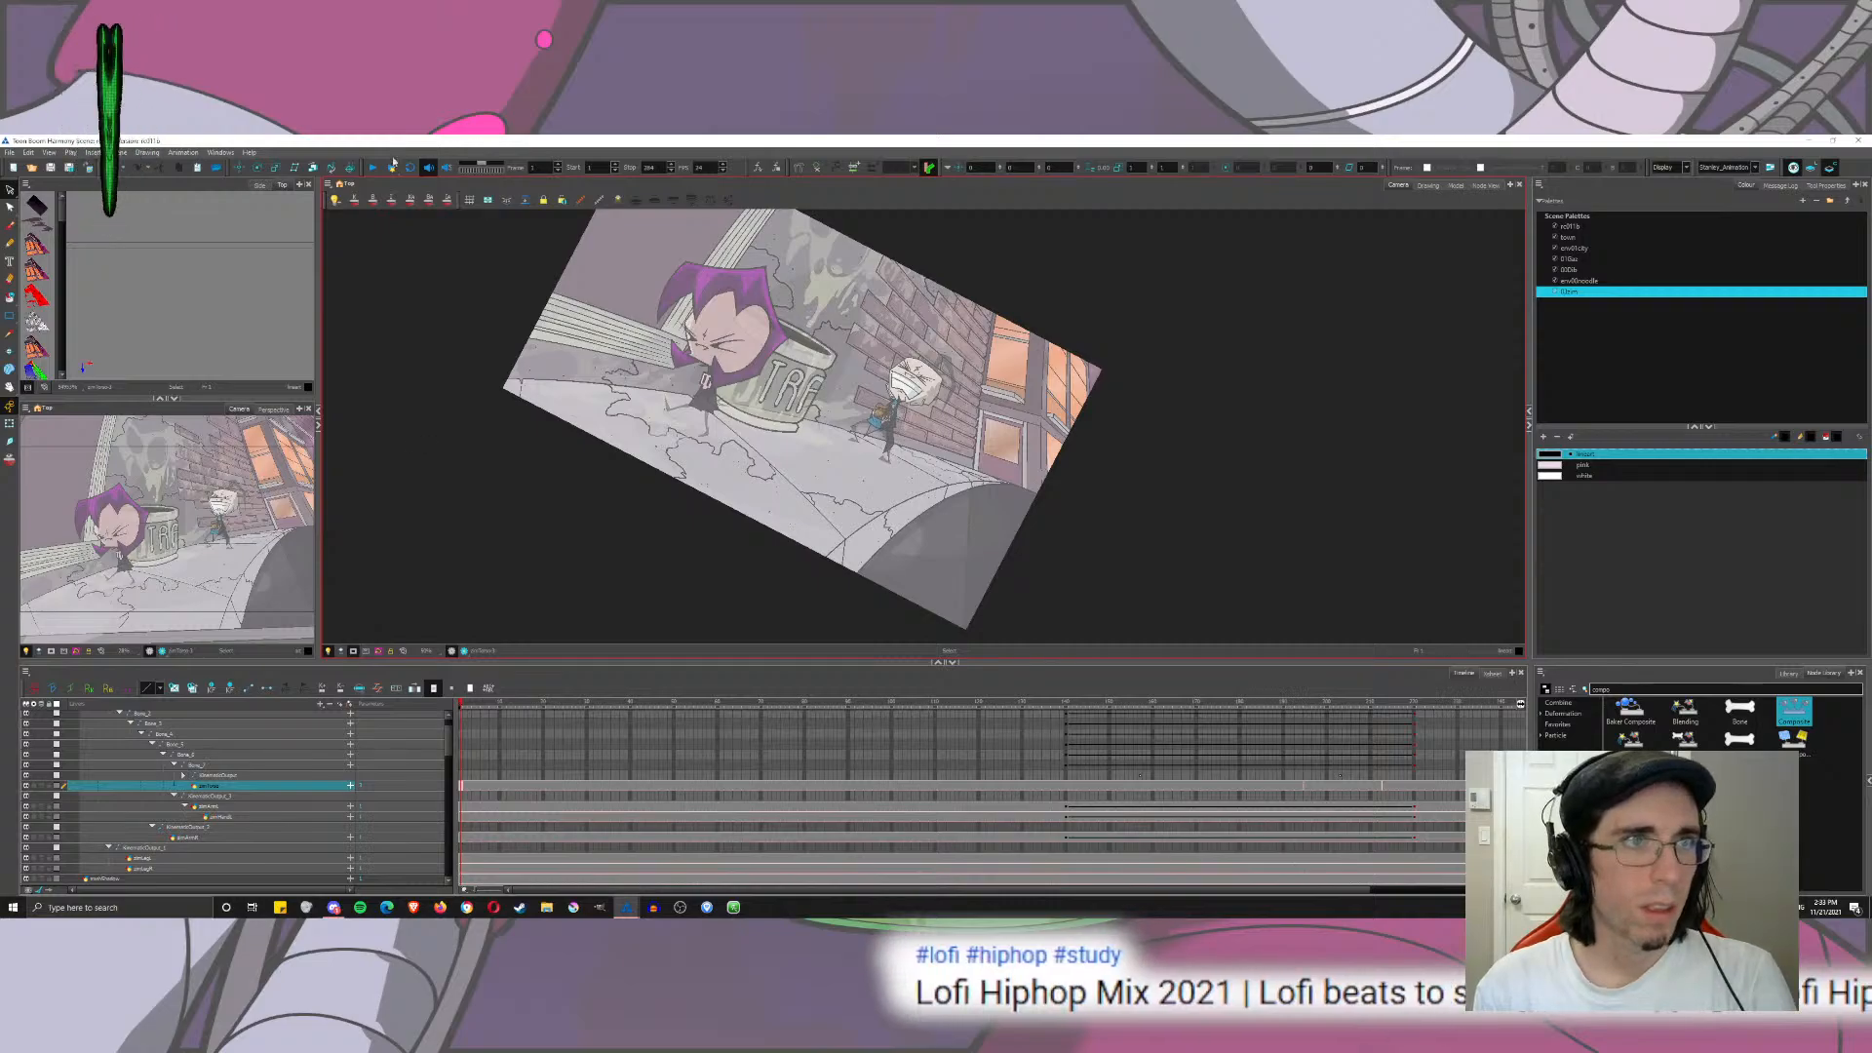
{"action": "left_click_drag", "start_coordinate": [731, 241], "coordinate": [671, 328], "text": "ctrl+alt"}
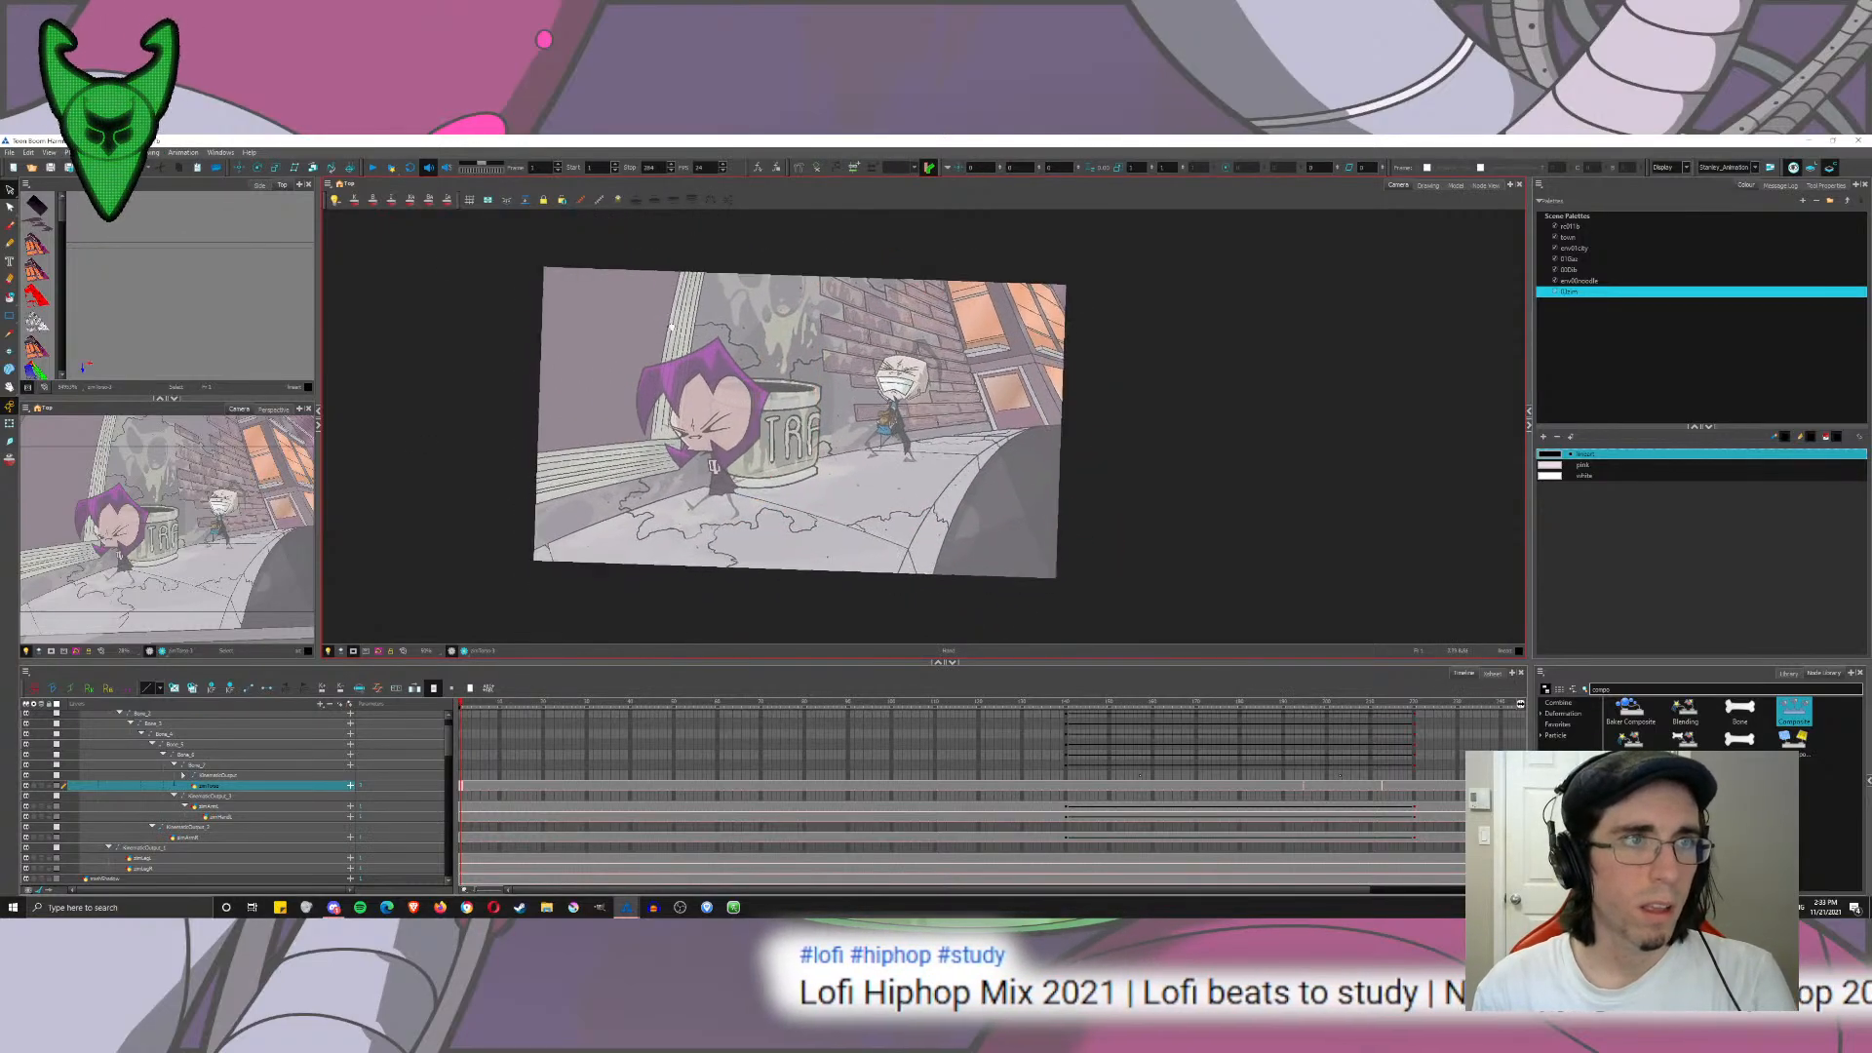
{"action": "left_click", "coordinate": [374, 168]}
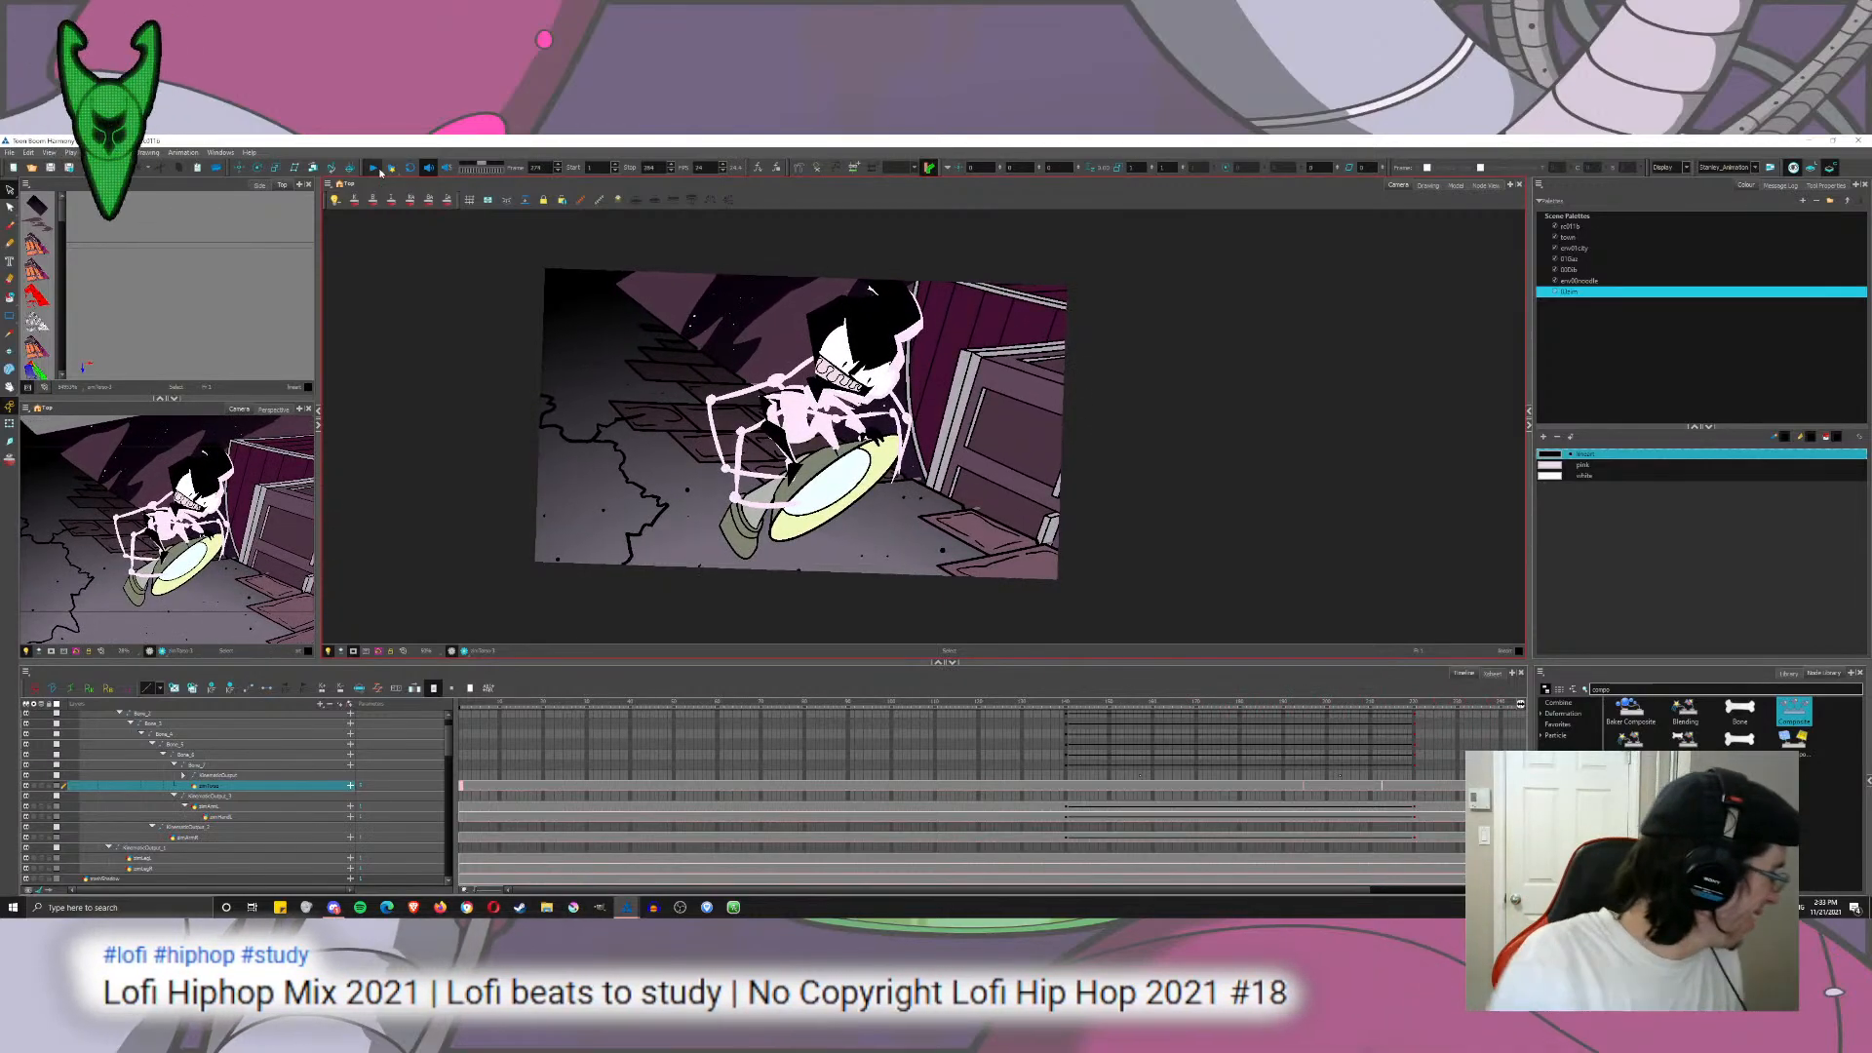
Step: Change the compositing mode of the composite node that feeds the character group's output
{"action": "left_click", "coordinate": [1483, 187]}
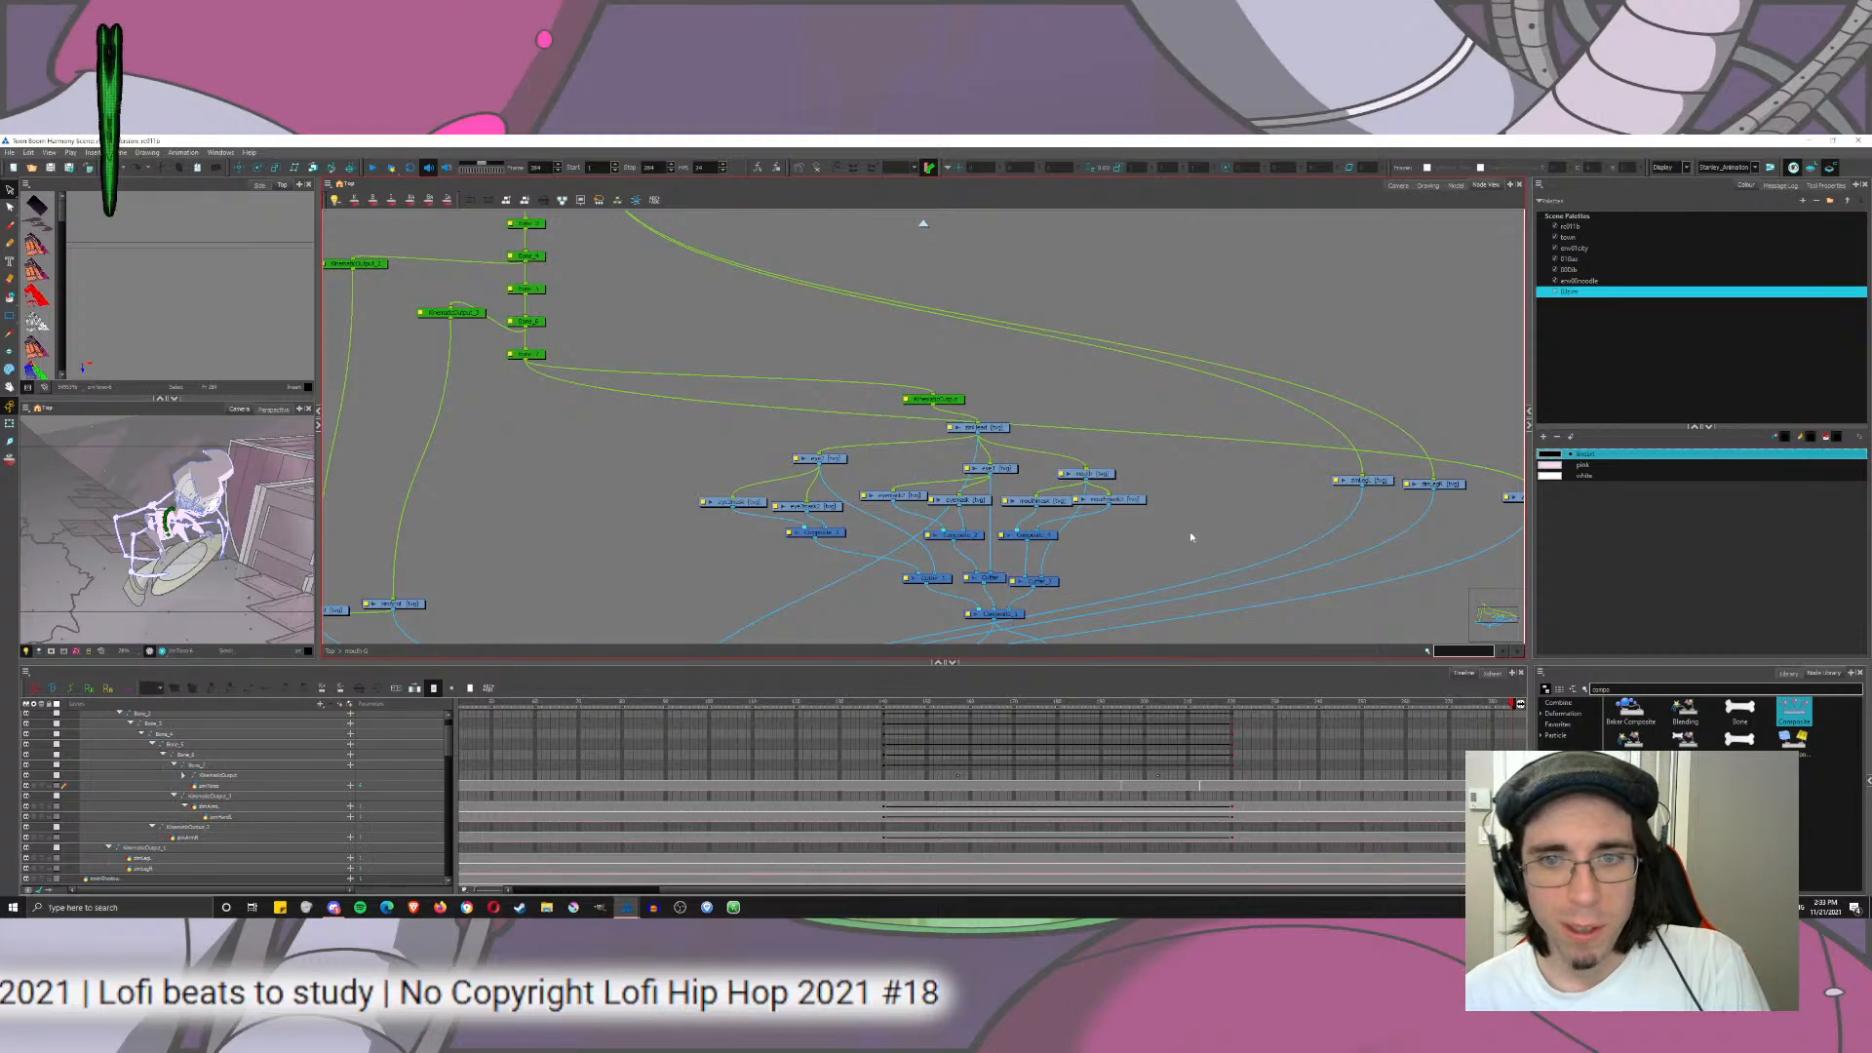
{"action": "left_click_drag", "start_coordinate": [1190, 536], "coordinate": [1255, 243]}
{"action": "double_click", "coordinate": [717, 467]}
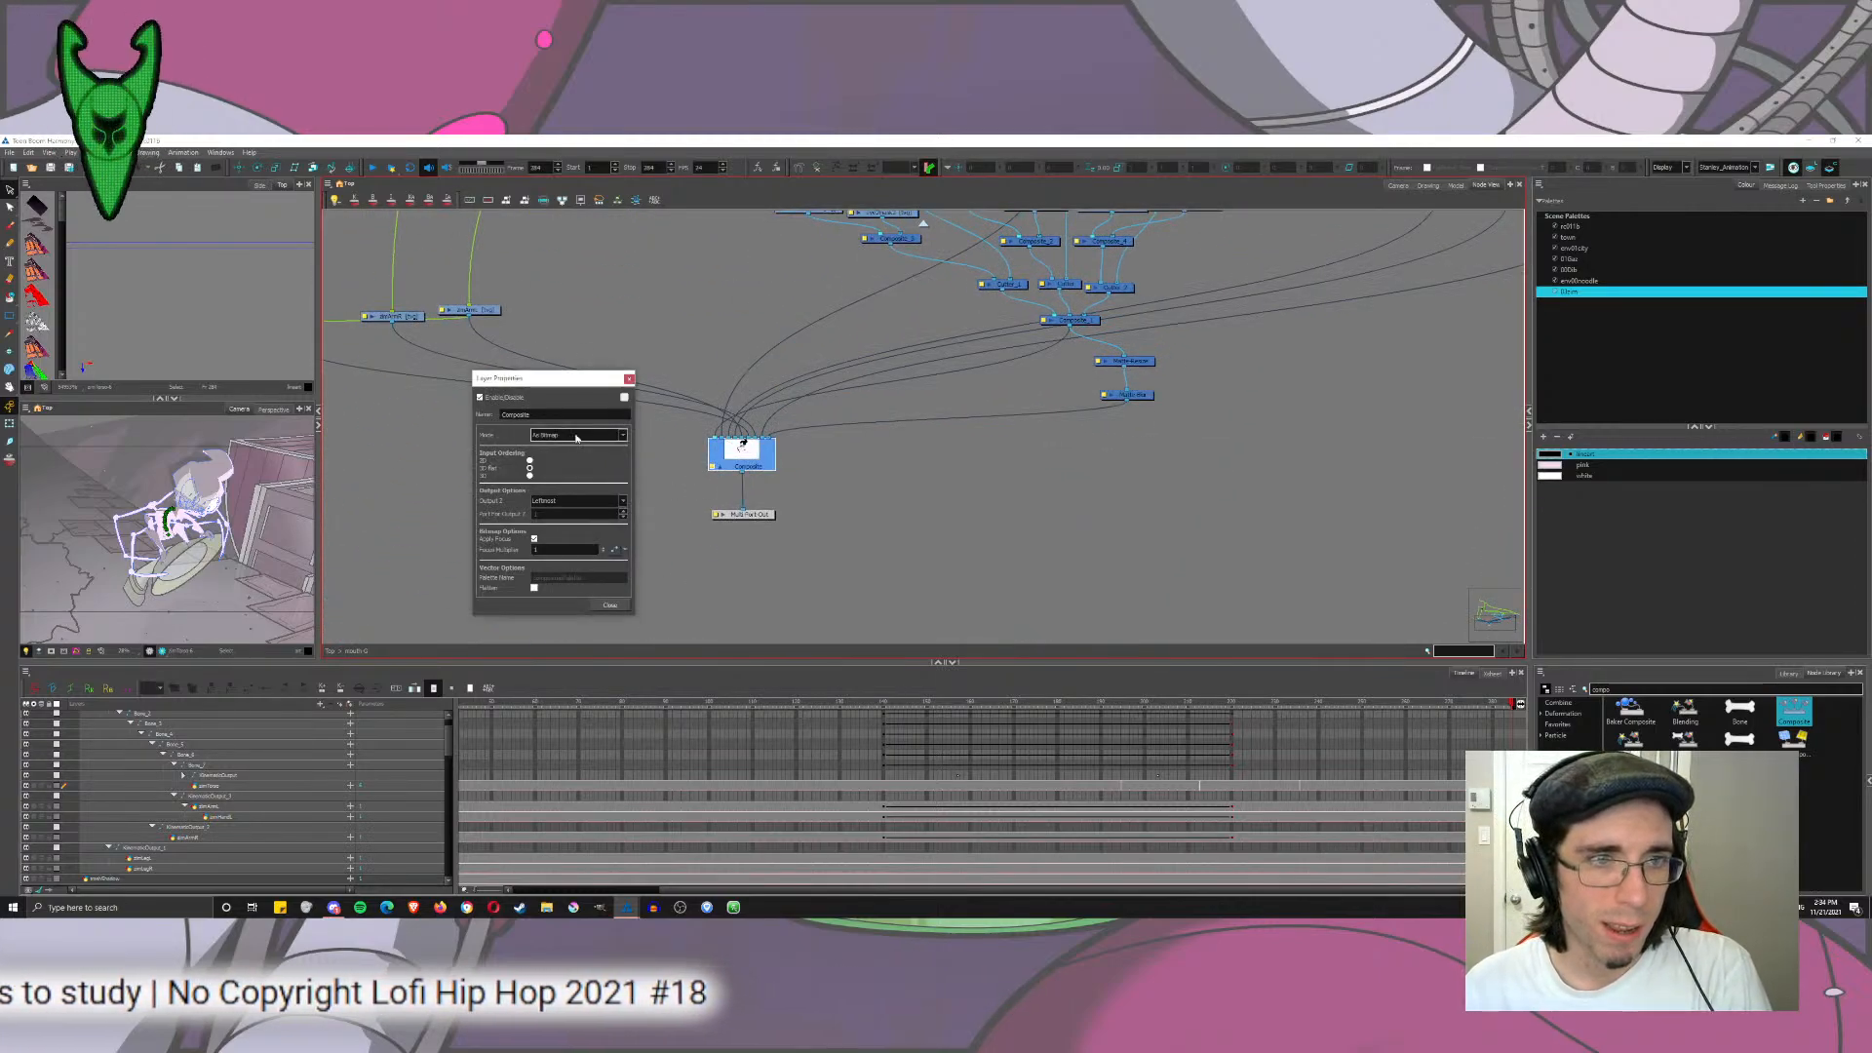
{"action": "left_click", "coordinate": [576, 435]}
{"action": "left_click", "coordinate": [575, 457]}
{"action": "left_click", "coordinate": [611, 605]}
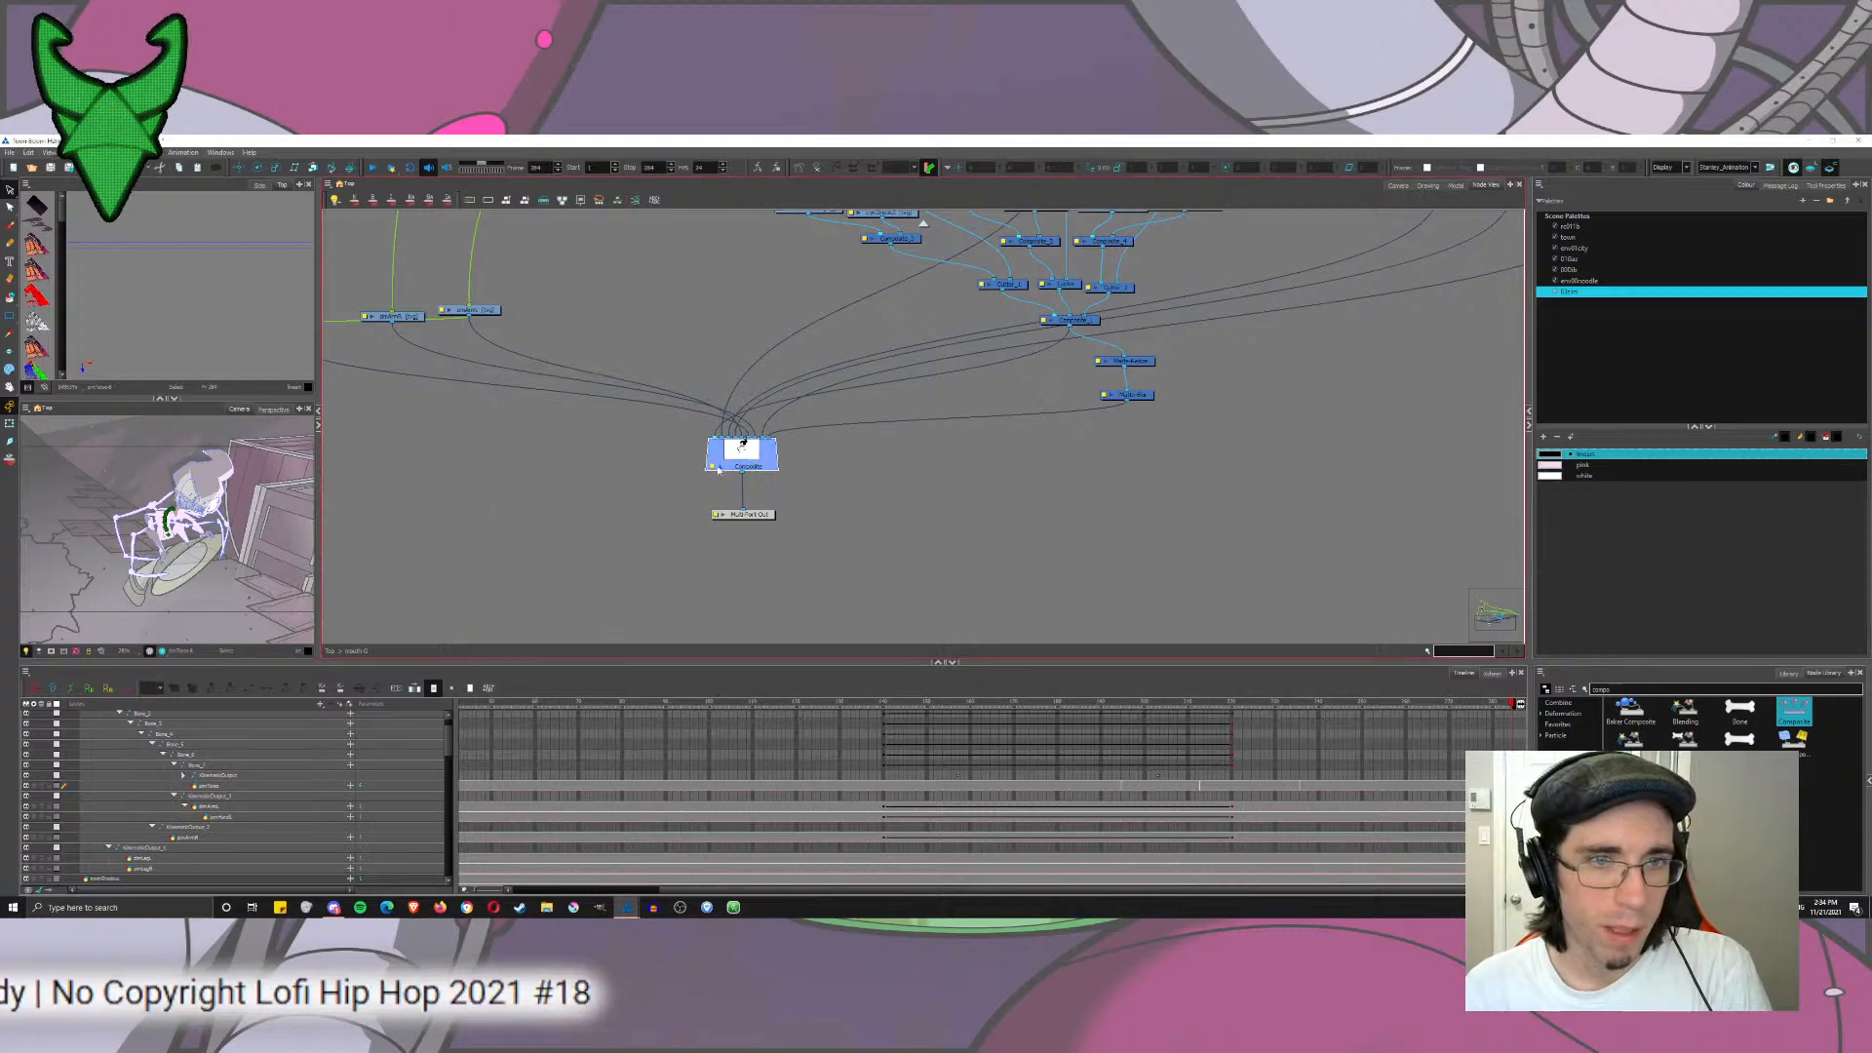
{"action": "left_click", "coordinate": [719, 466]}
Step: Compare the working and rendered previews at the scene's end and during the uncurling, and close the render playback window
{"action": "left_click_drag", "start_coordinate": [726, 338], "coordinate": [1176, 462]}
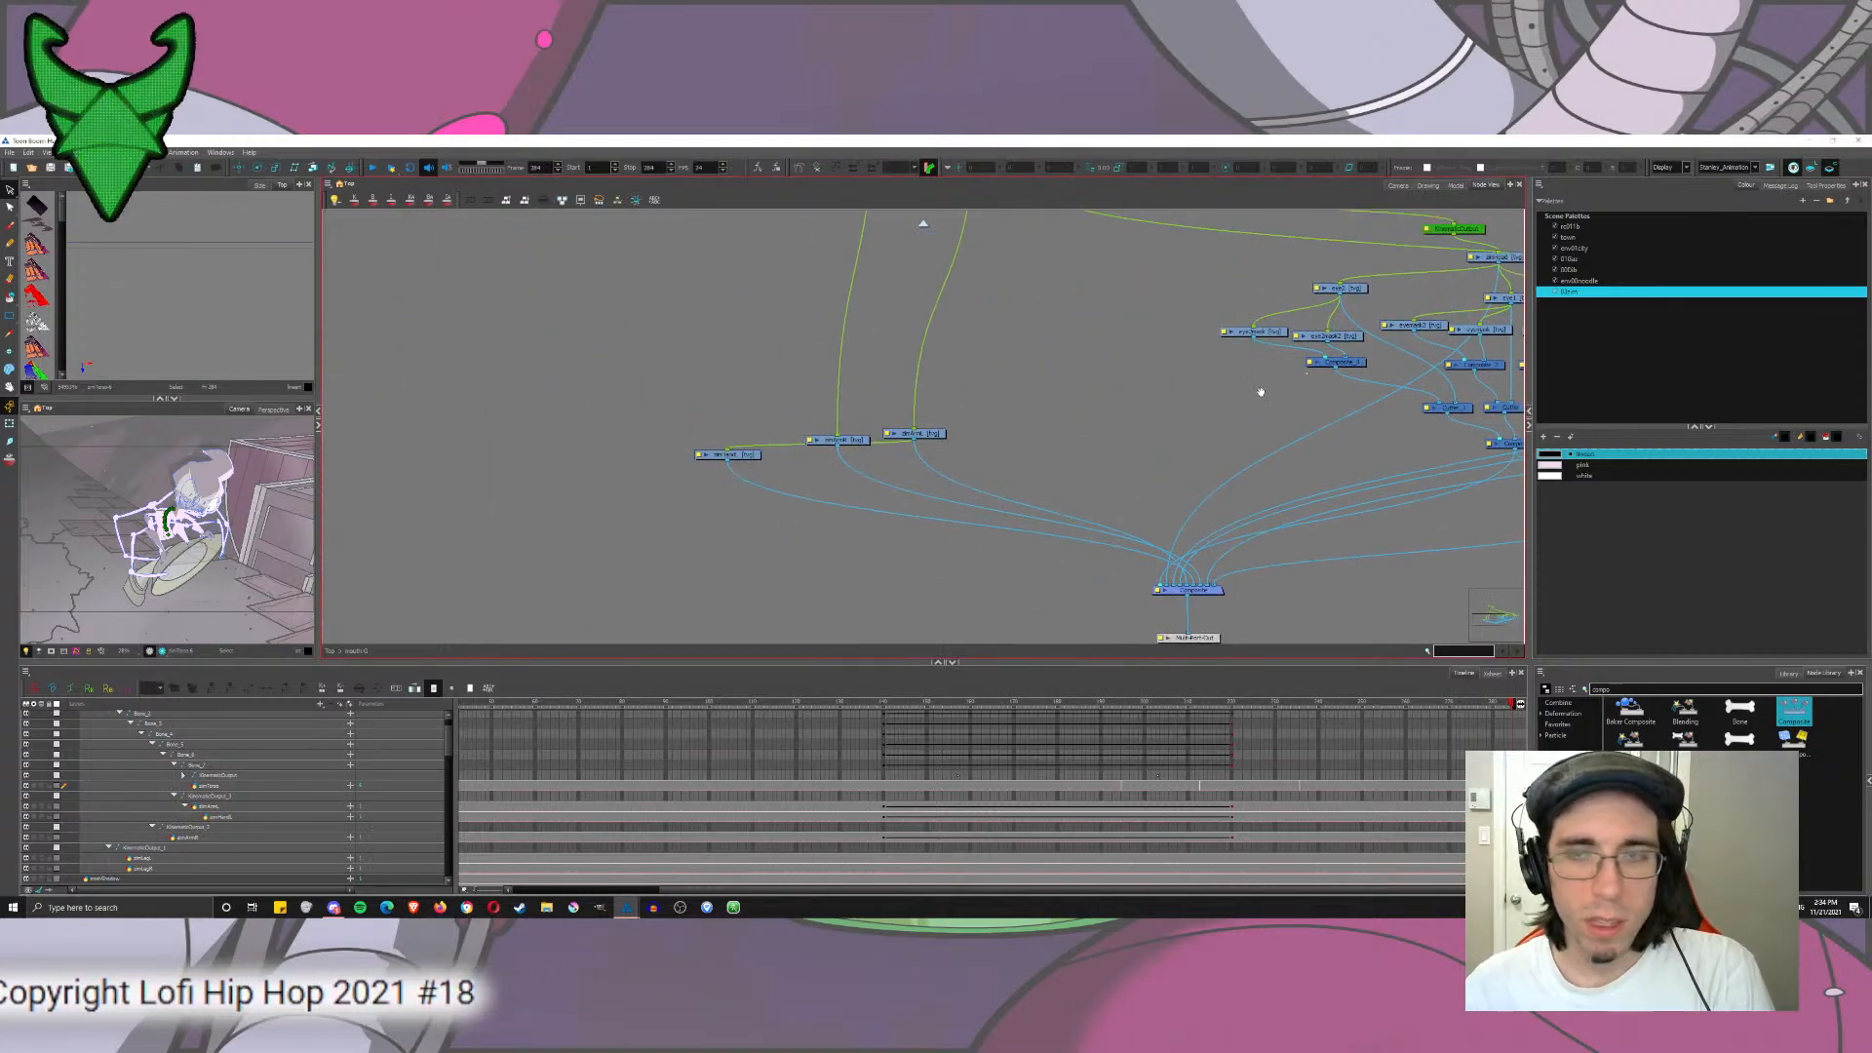
{"action": "left_click_drag", "start_coordinate": [1261, 392], "coordinate": [1031, 410]}
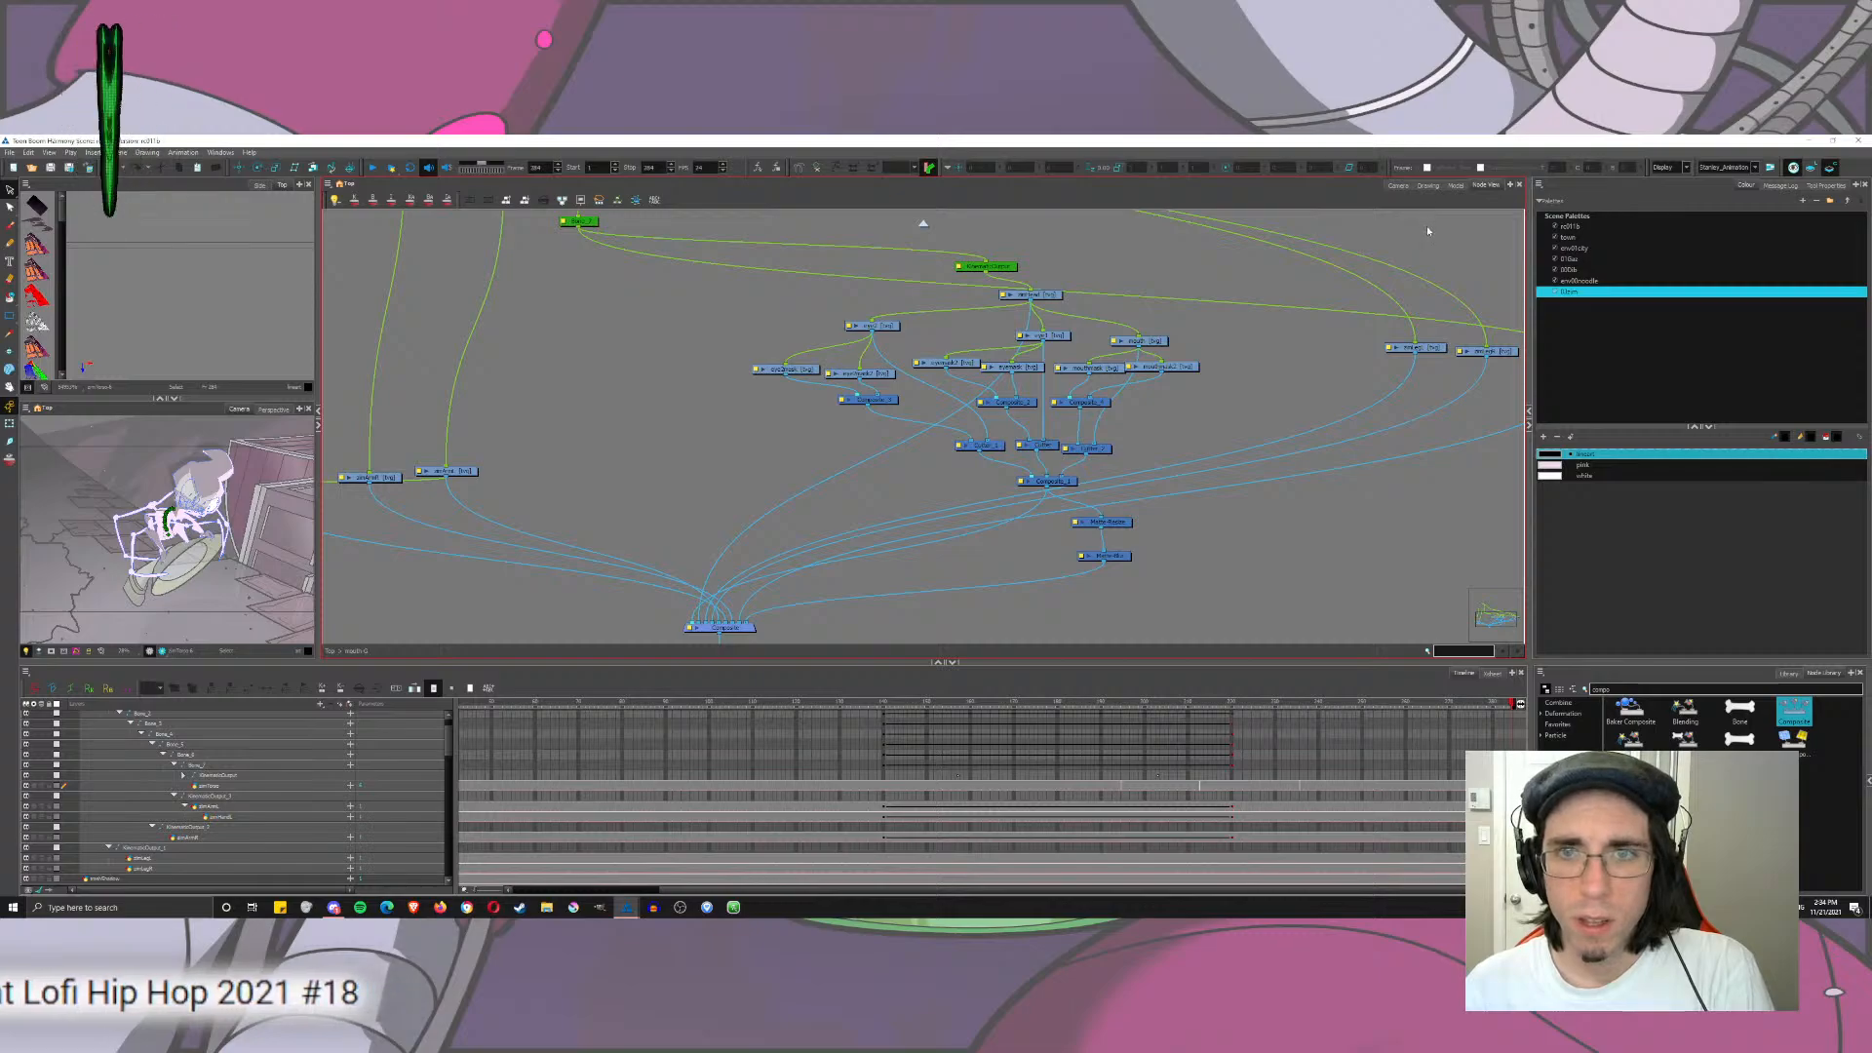
{"action": "left_click", "coordinate": [1398, 186]}
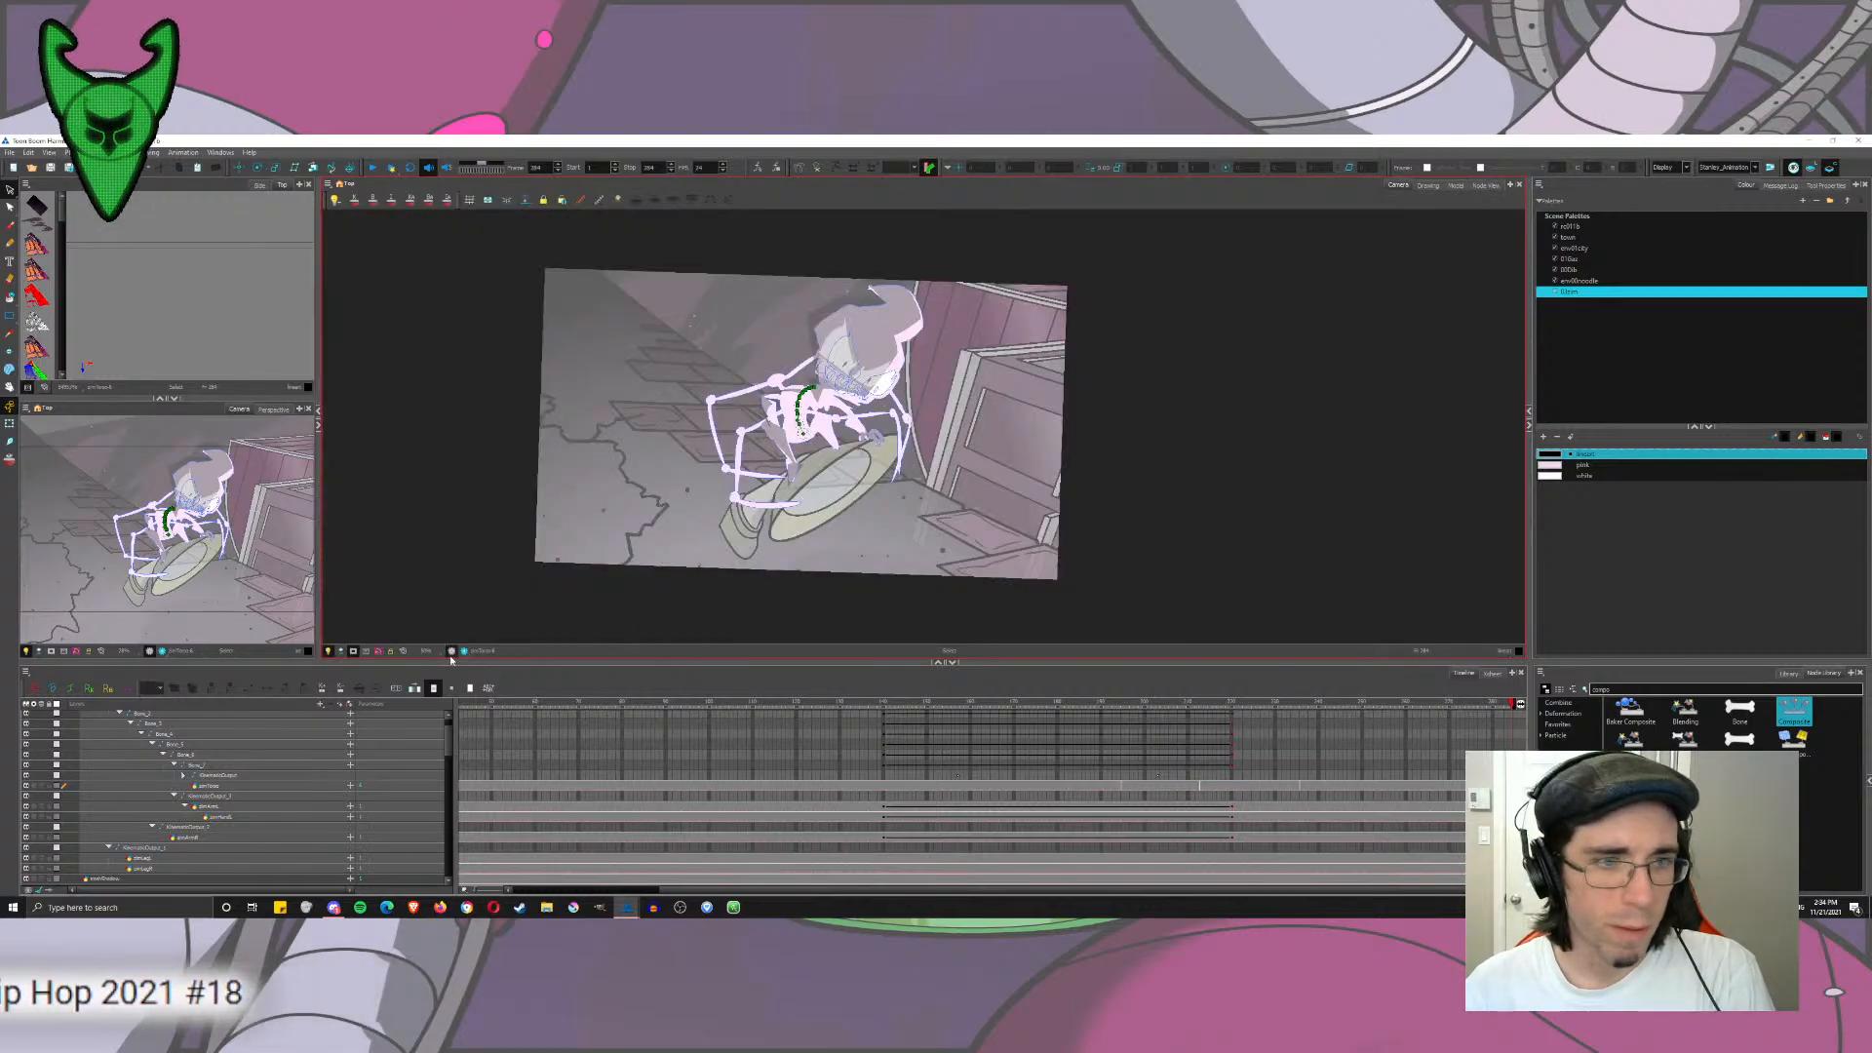
{"action": "left_click", "coordinate": [465, 651]}
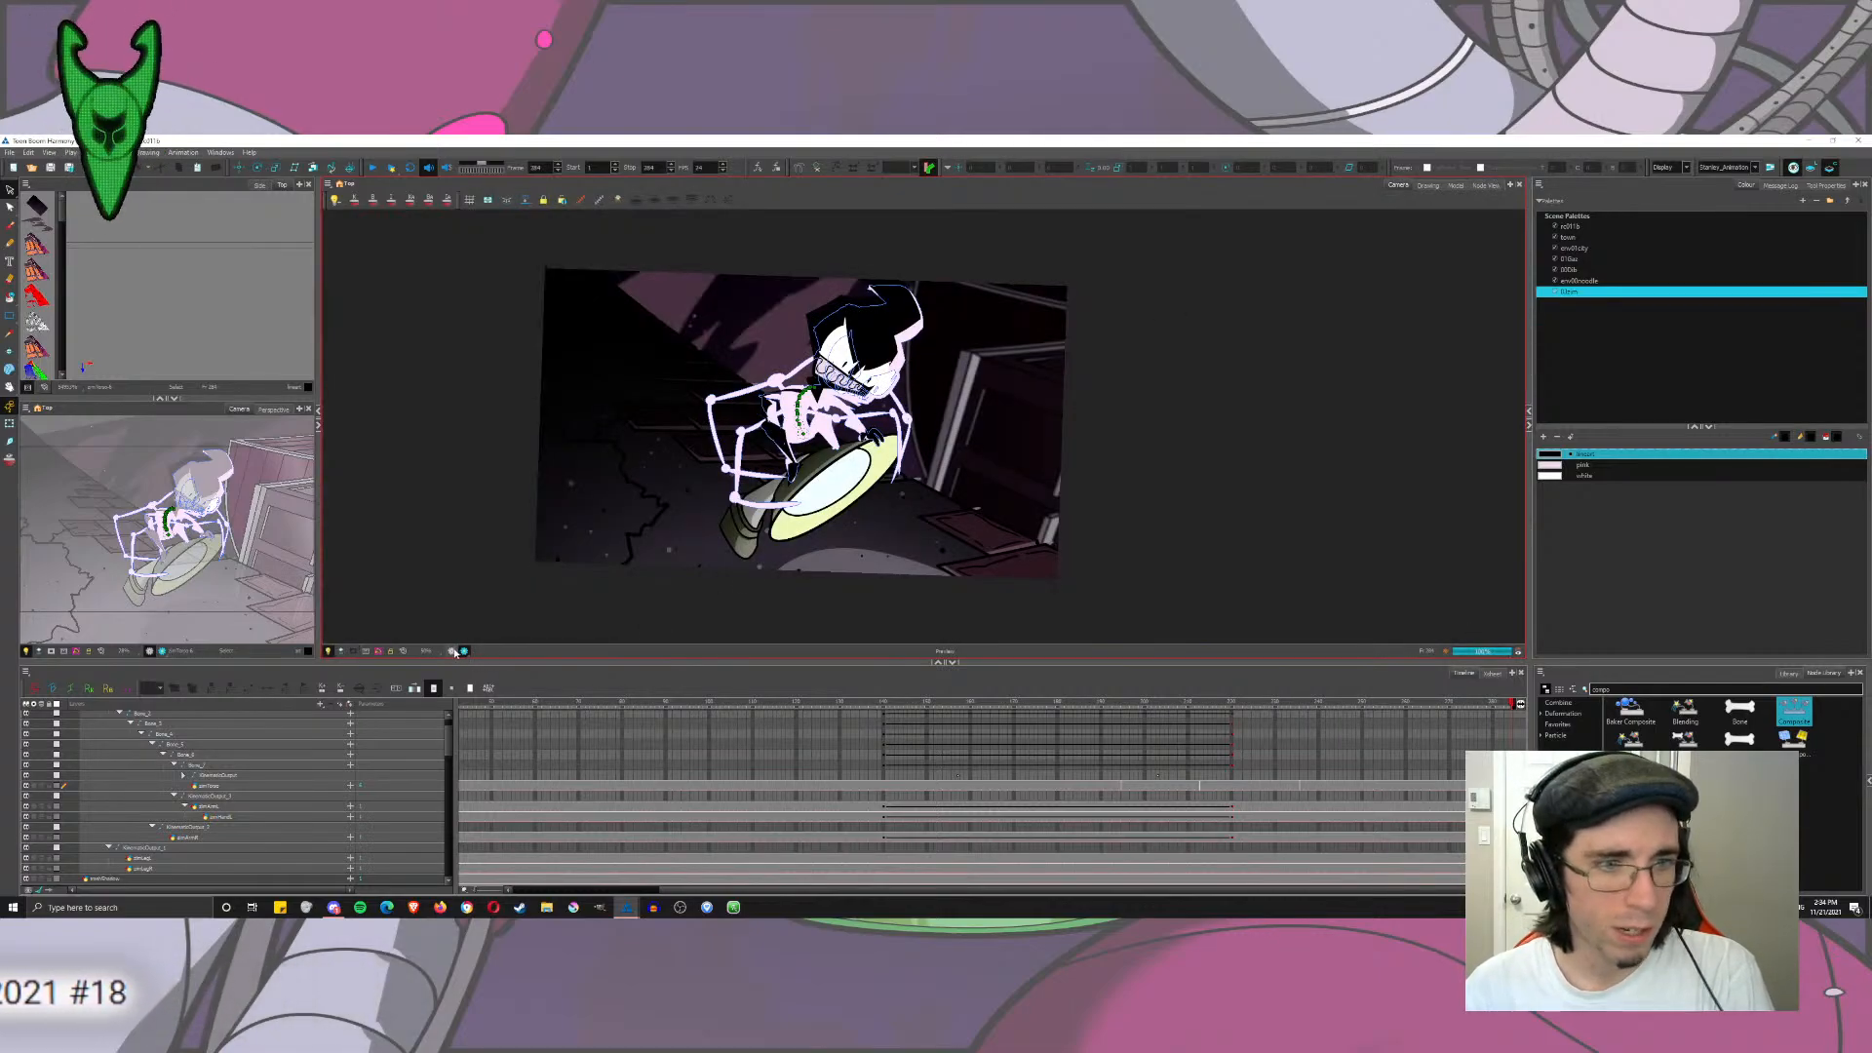
{"action": "left_click", "coordinate": [453, 651]}
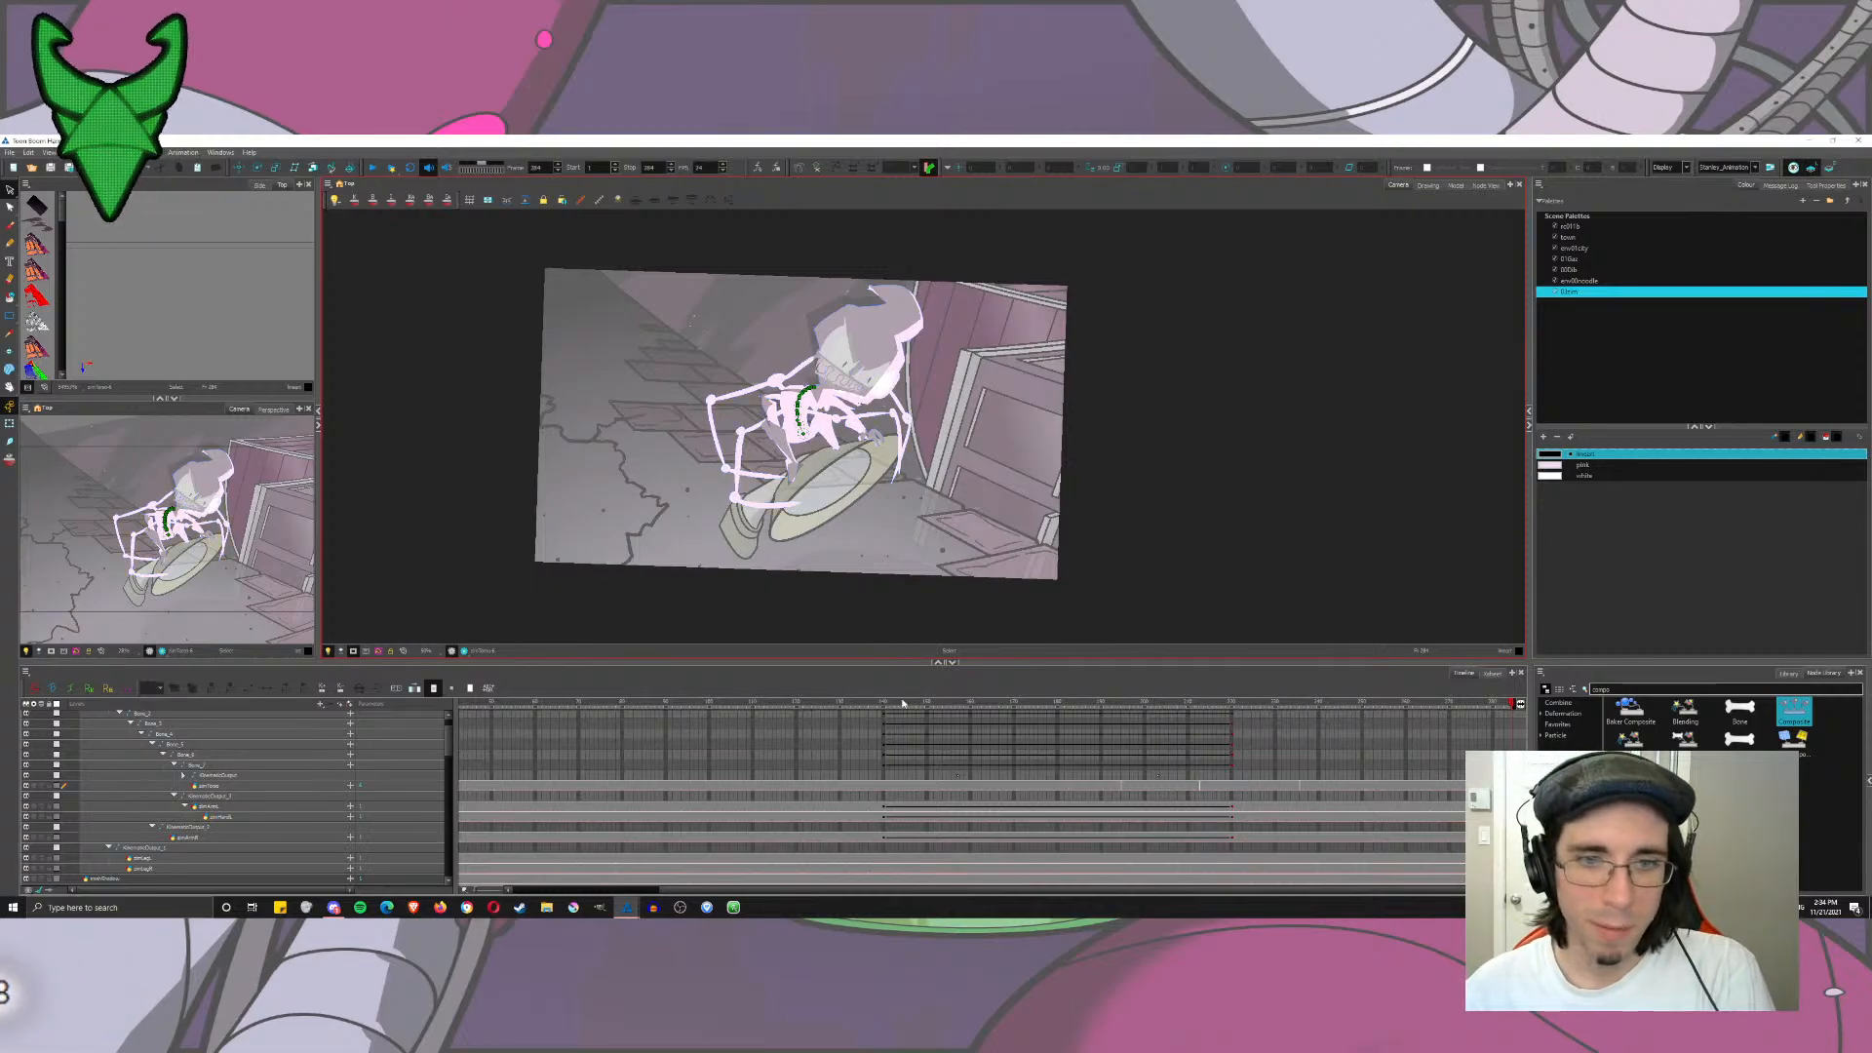
{"action": "left_click", "coordinate": [993, 714]}
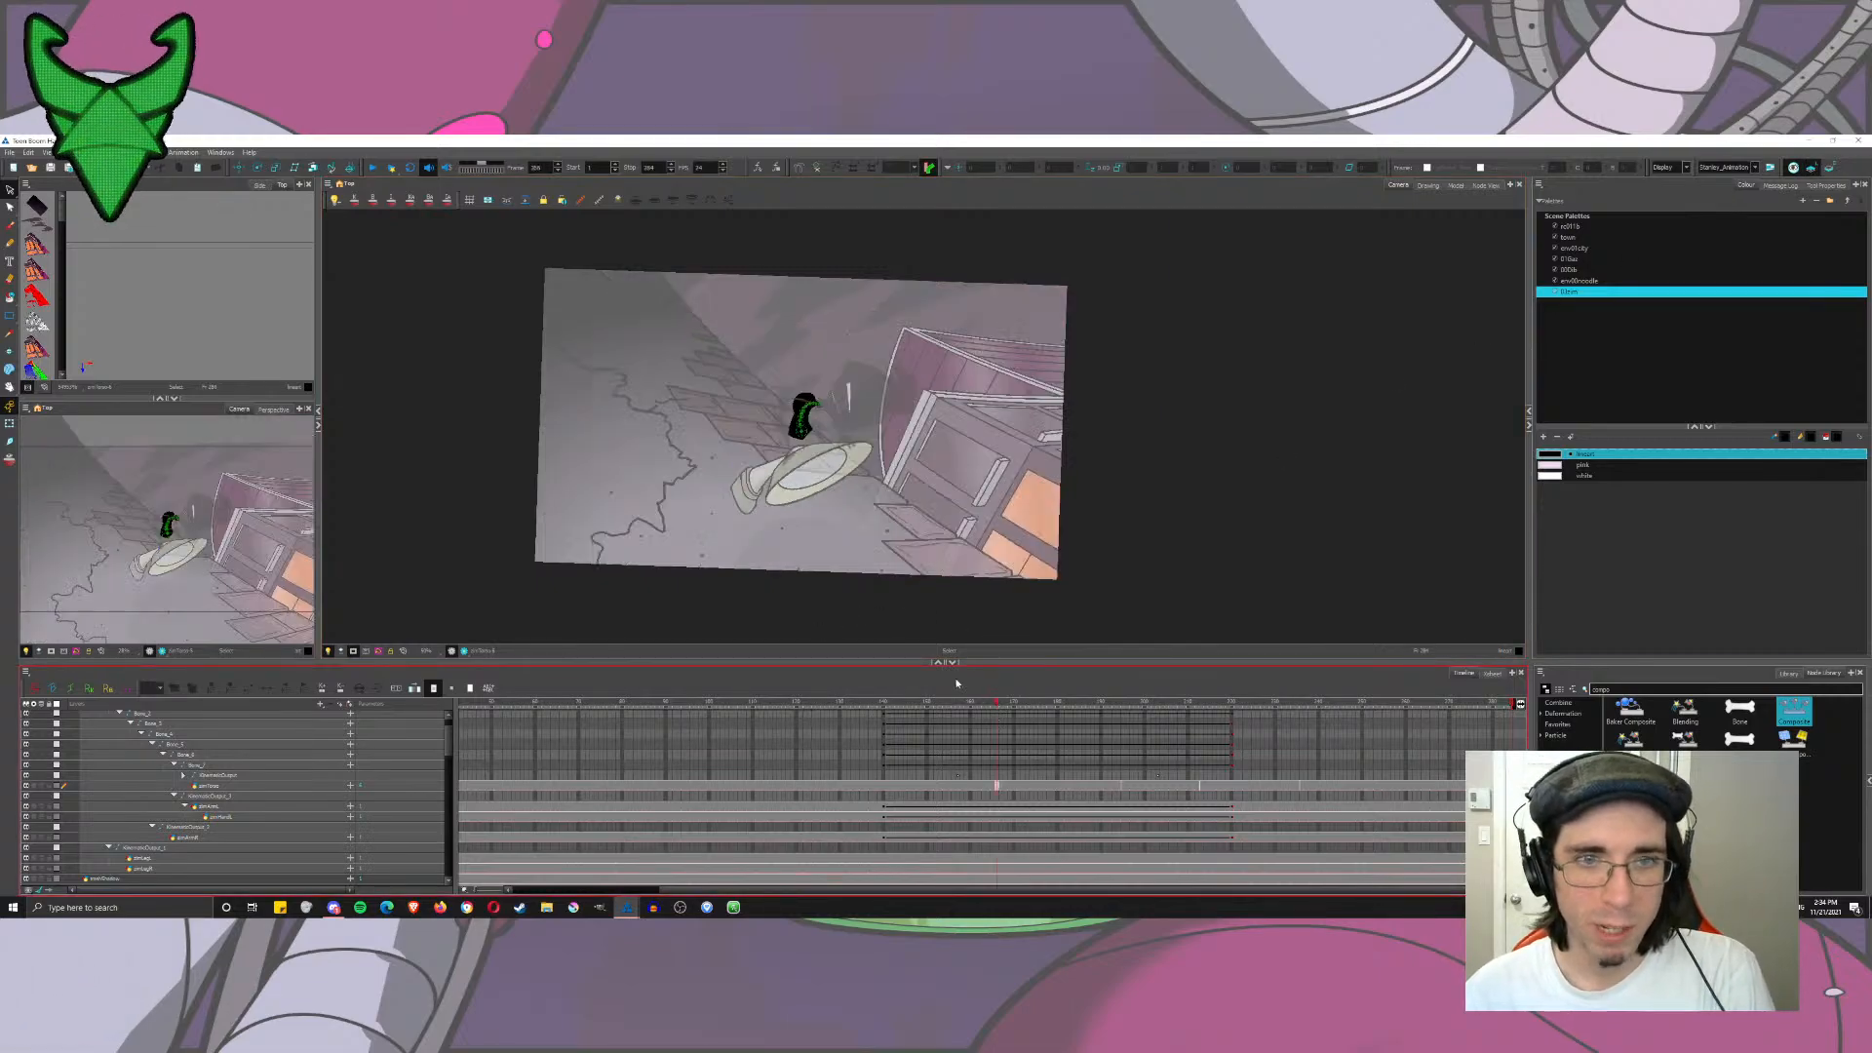
{"action": "left_click", "coordinate": [464, 651]}
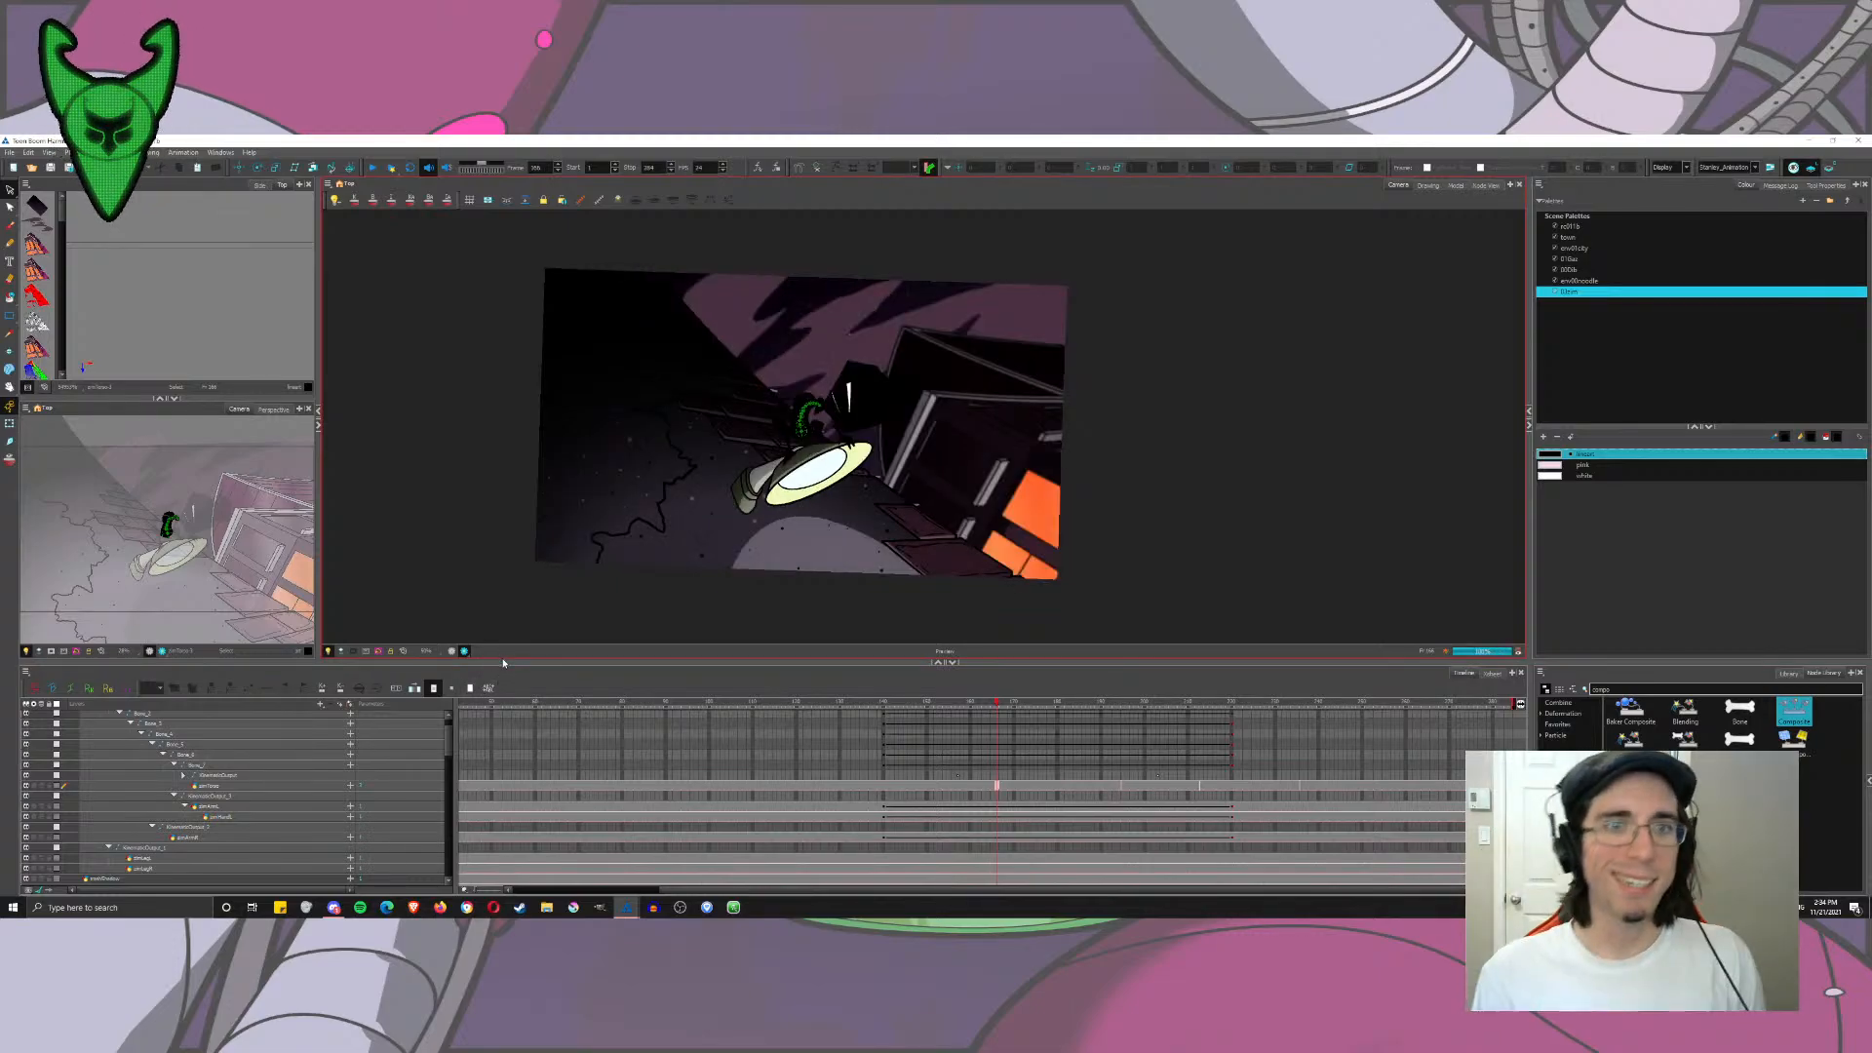
{"action": "left_click", "coordinate": [464, 652]}
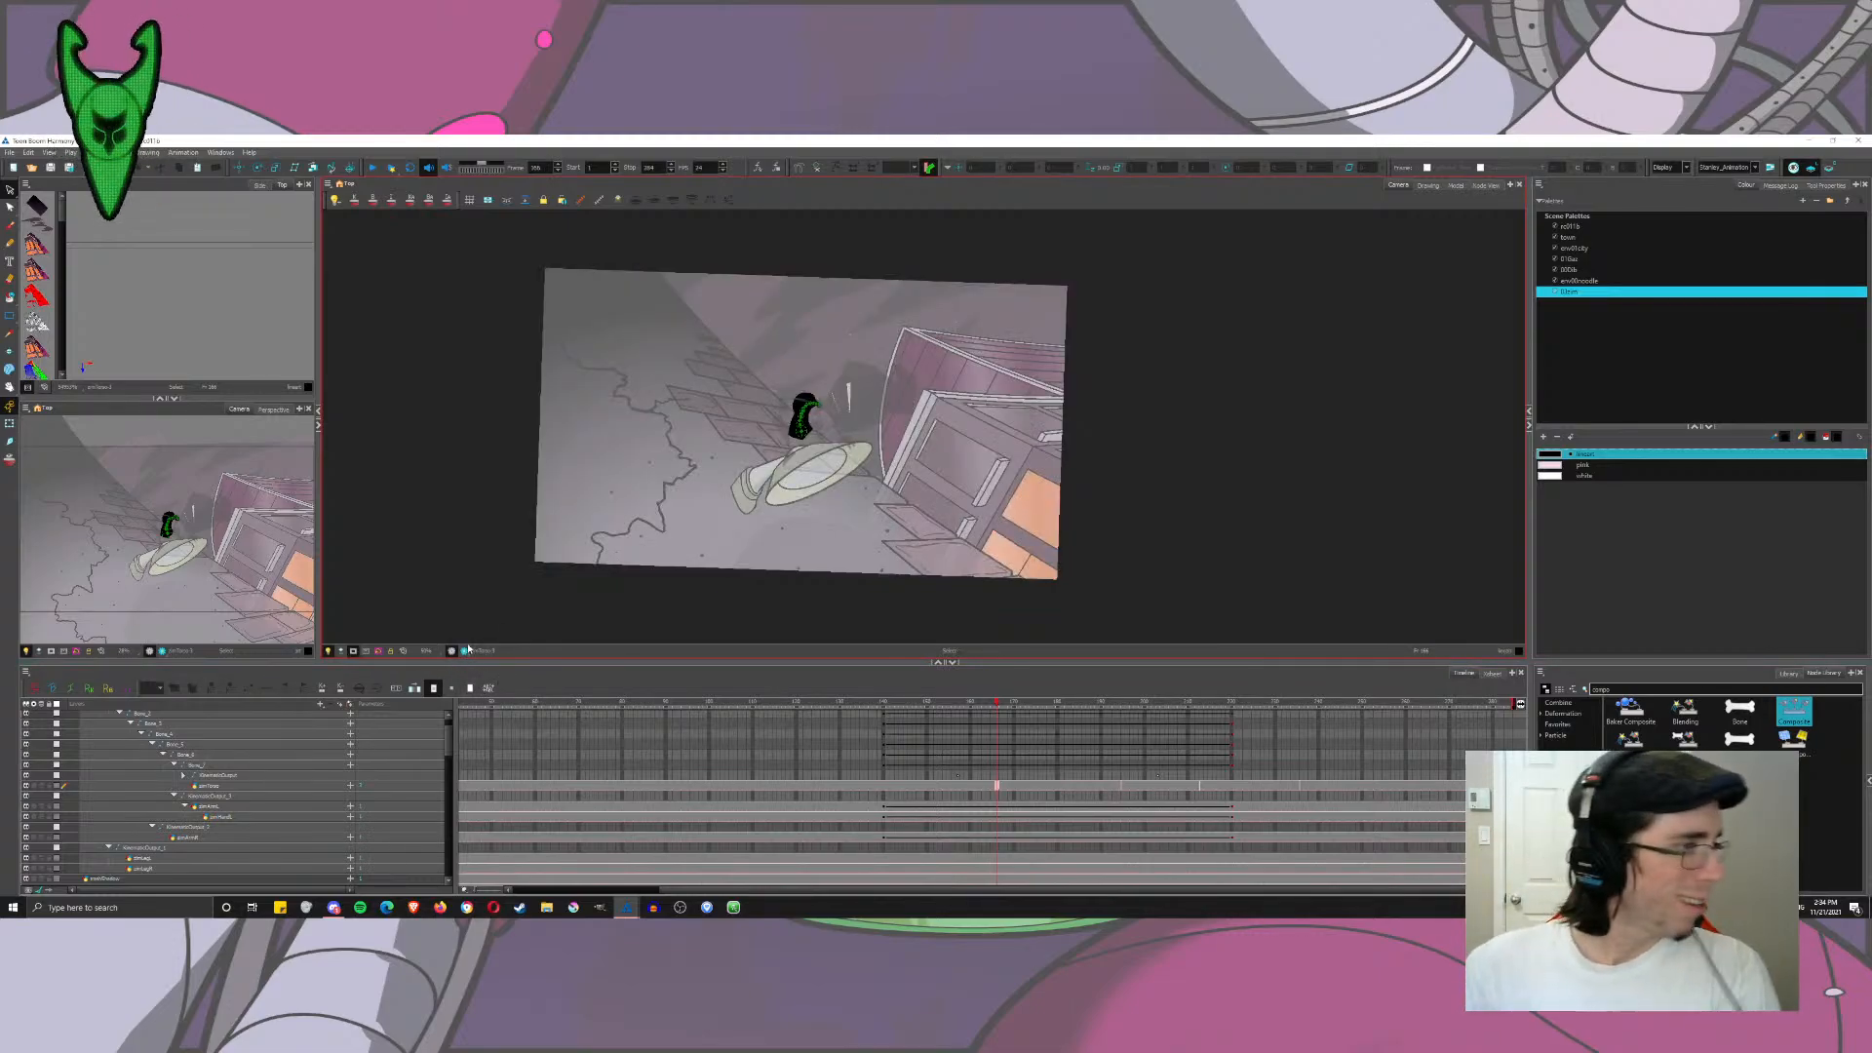
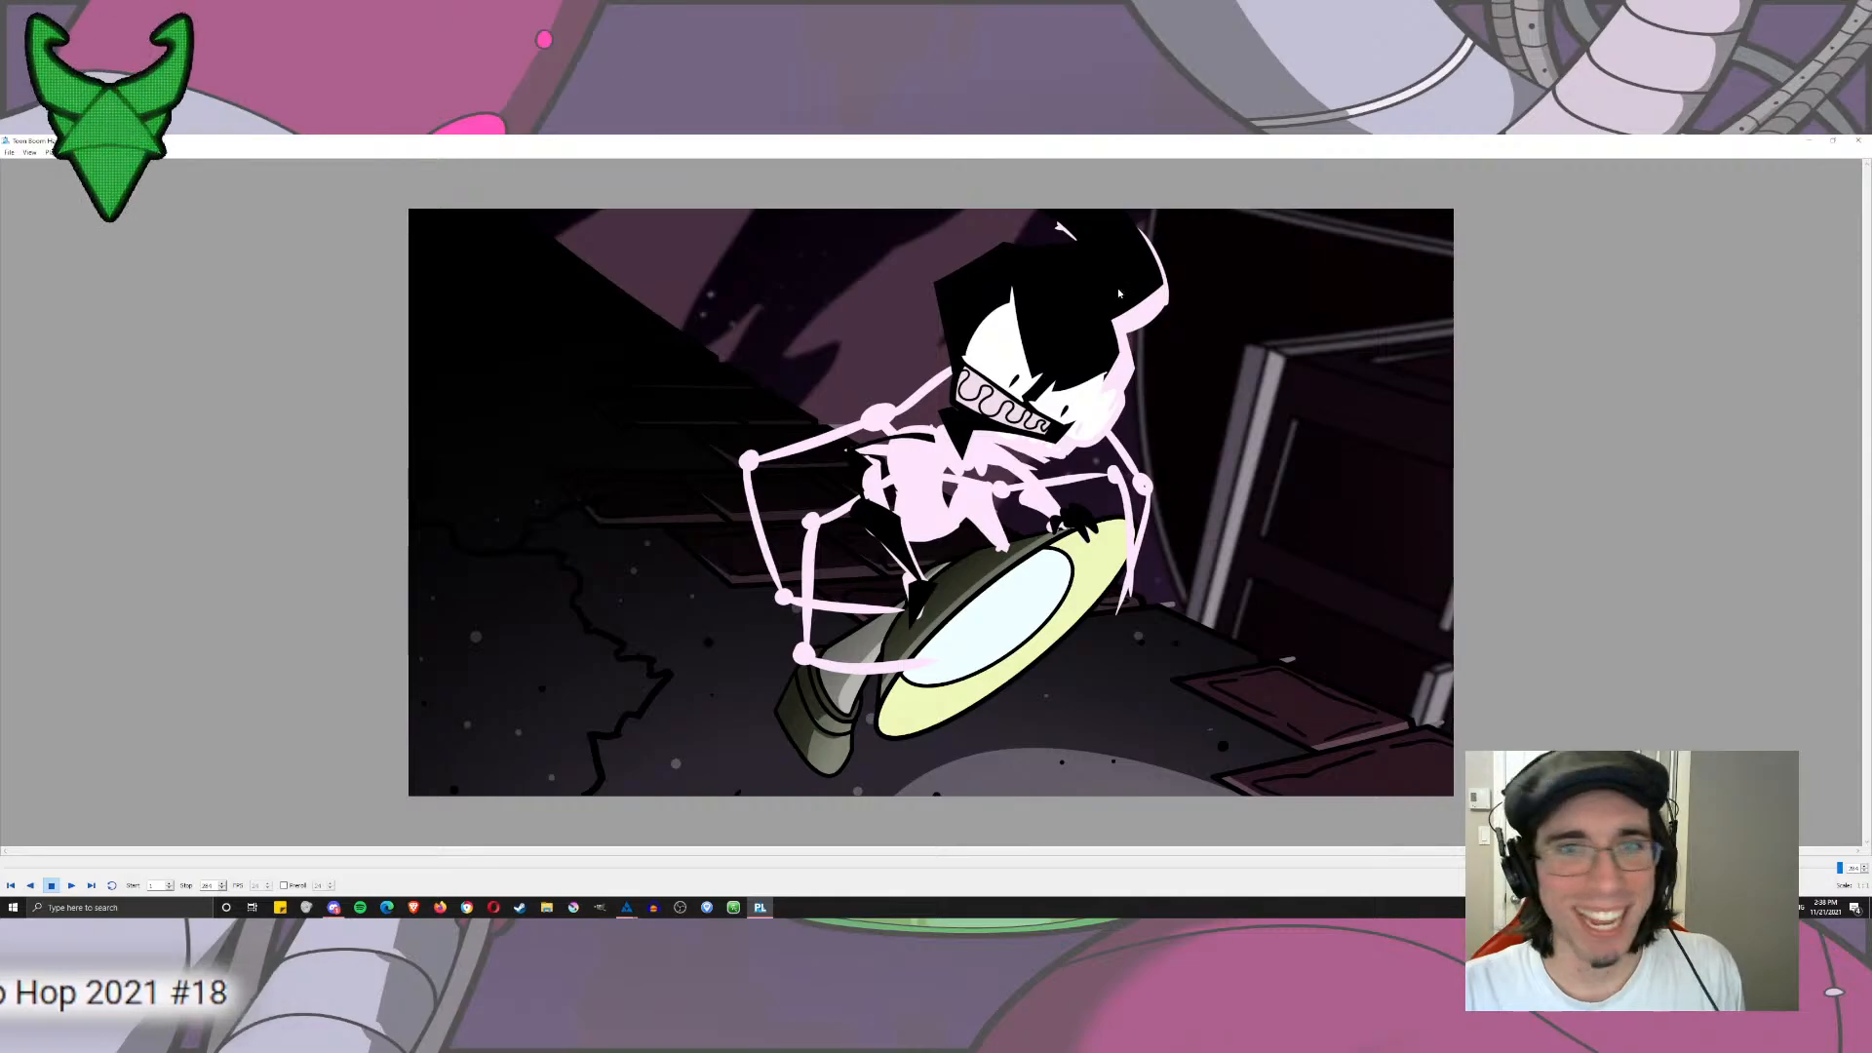
{"action": "left_click", "coordinate": [1859, 140]}
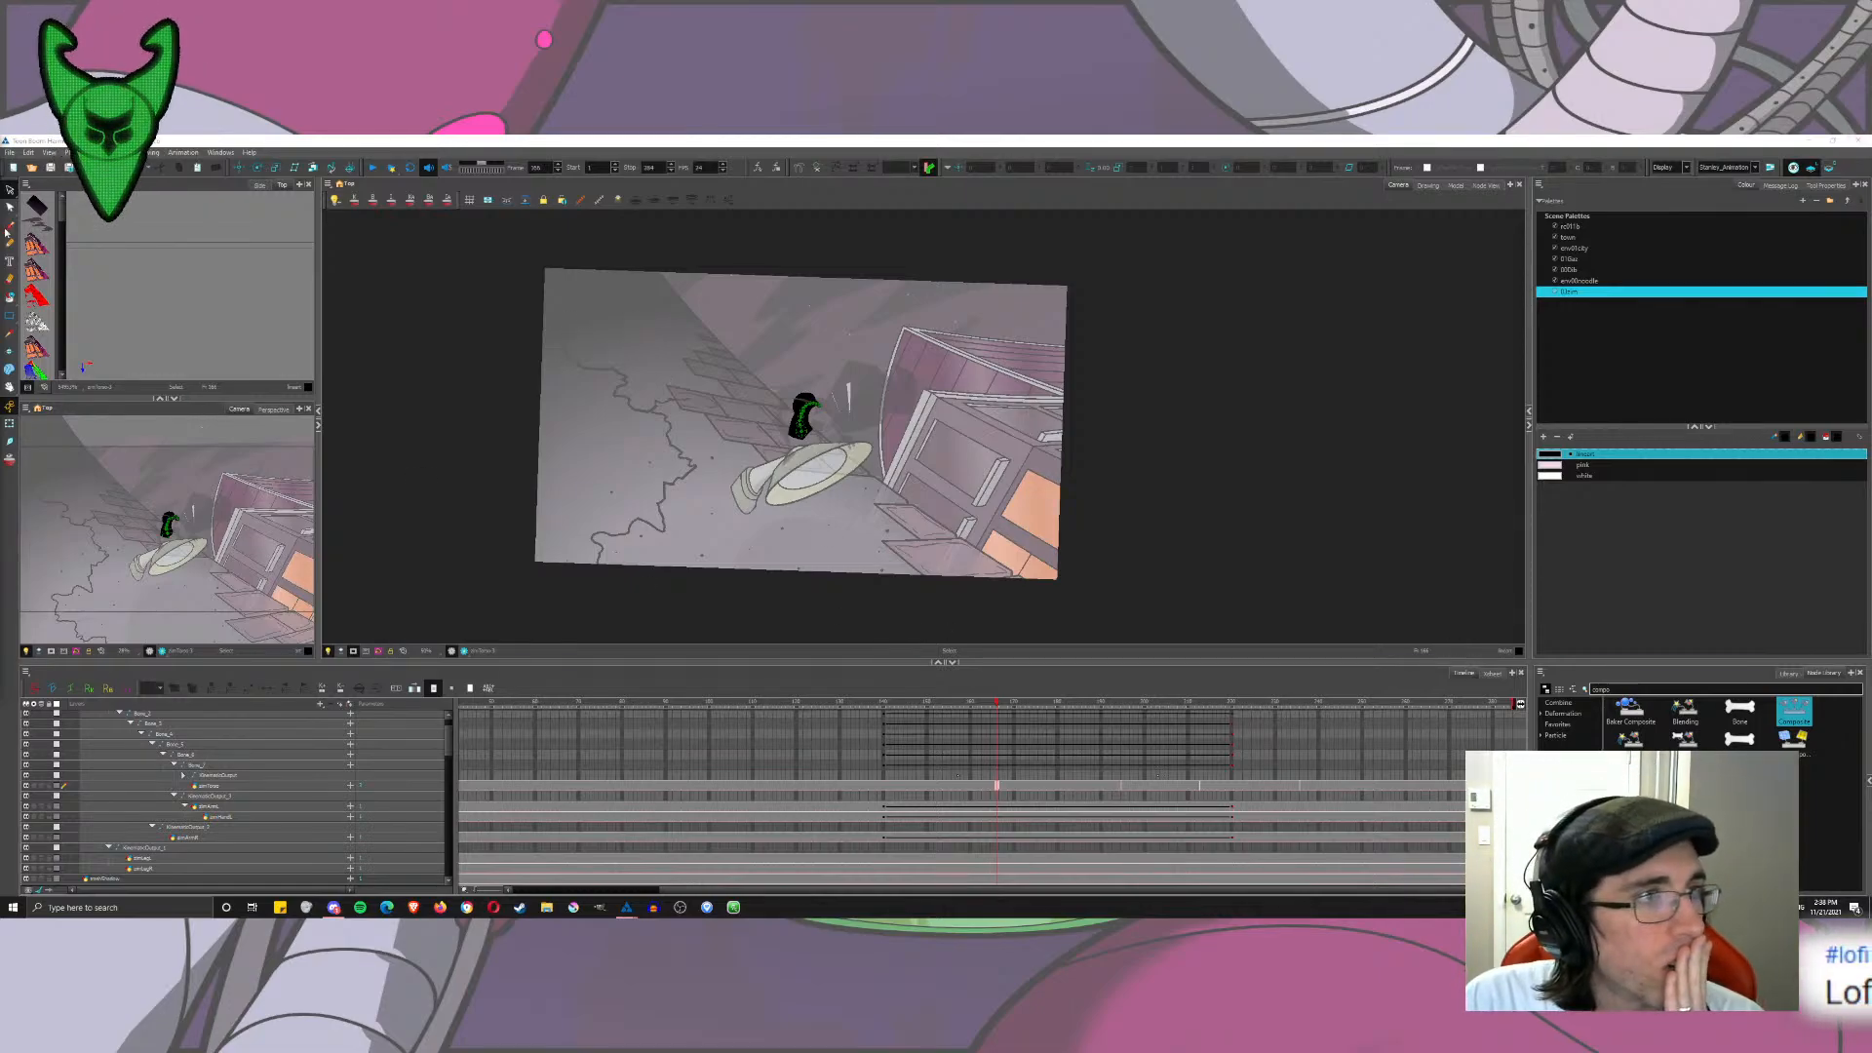
Step: Add a vector drawing layer named sideRLegBAS next to the torso layer
{"action": "key", "text": "alt+b"}
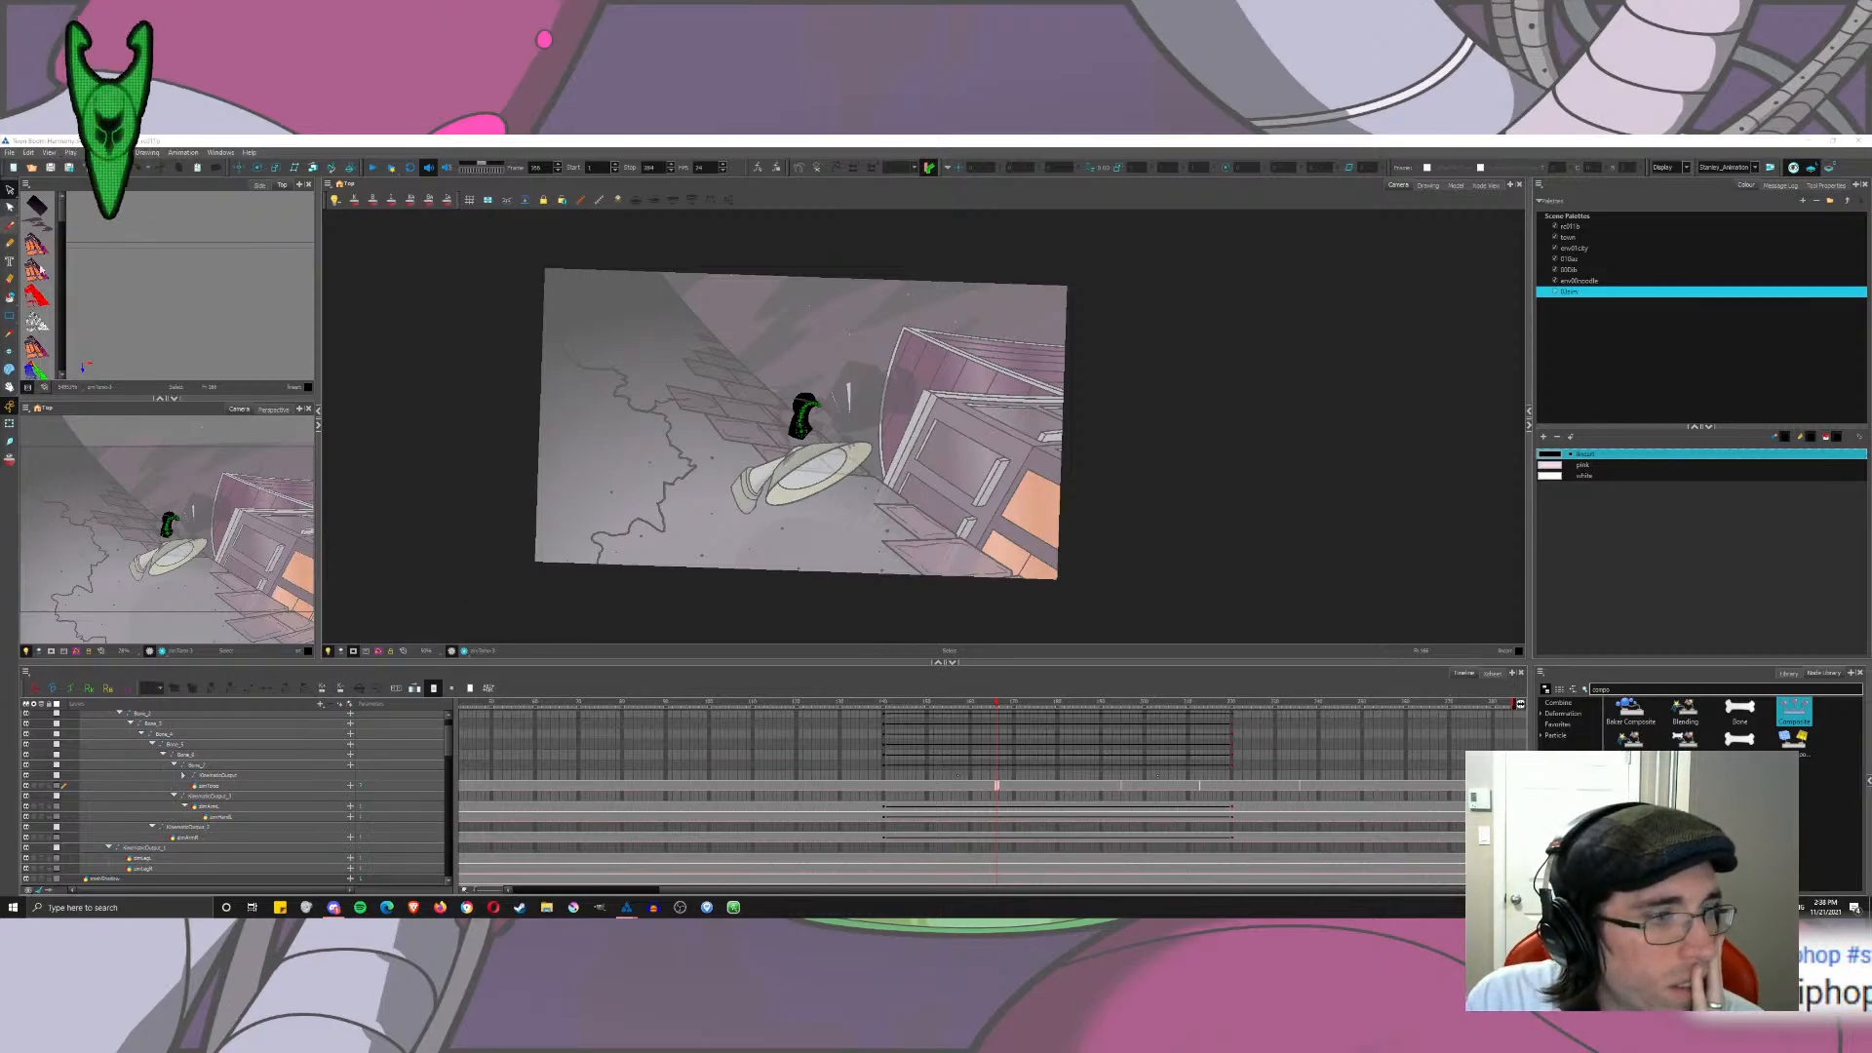
{"action": "left_click", "coordinate": [251, 784]}
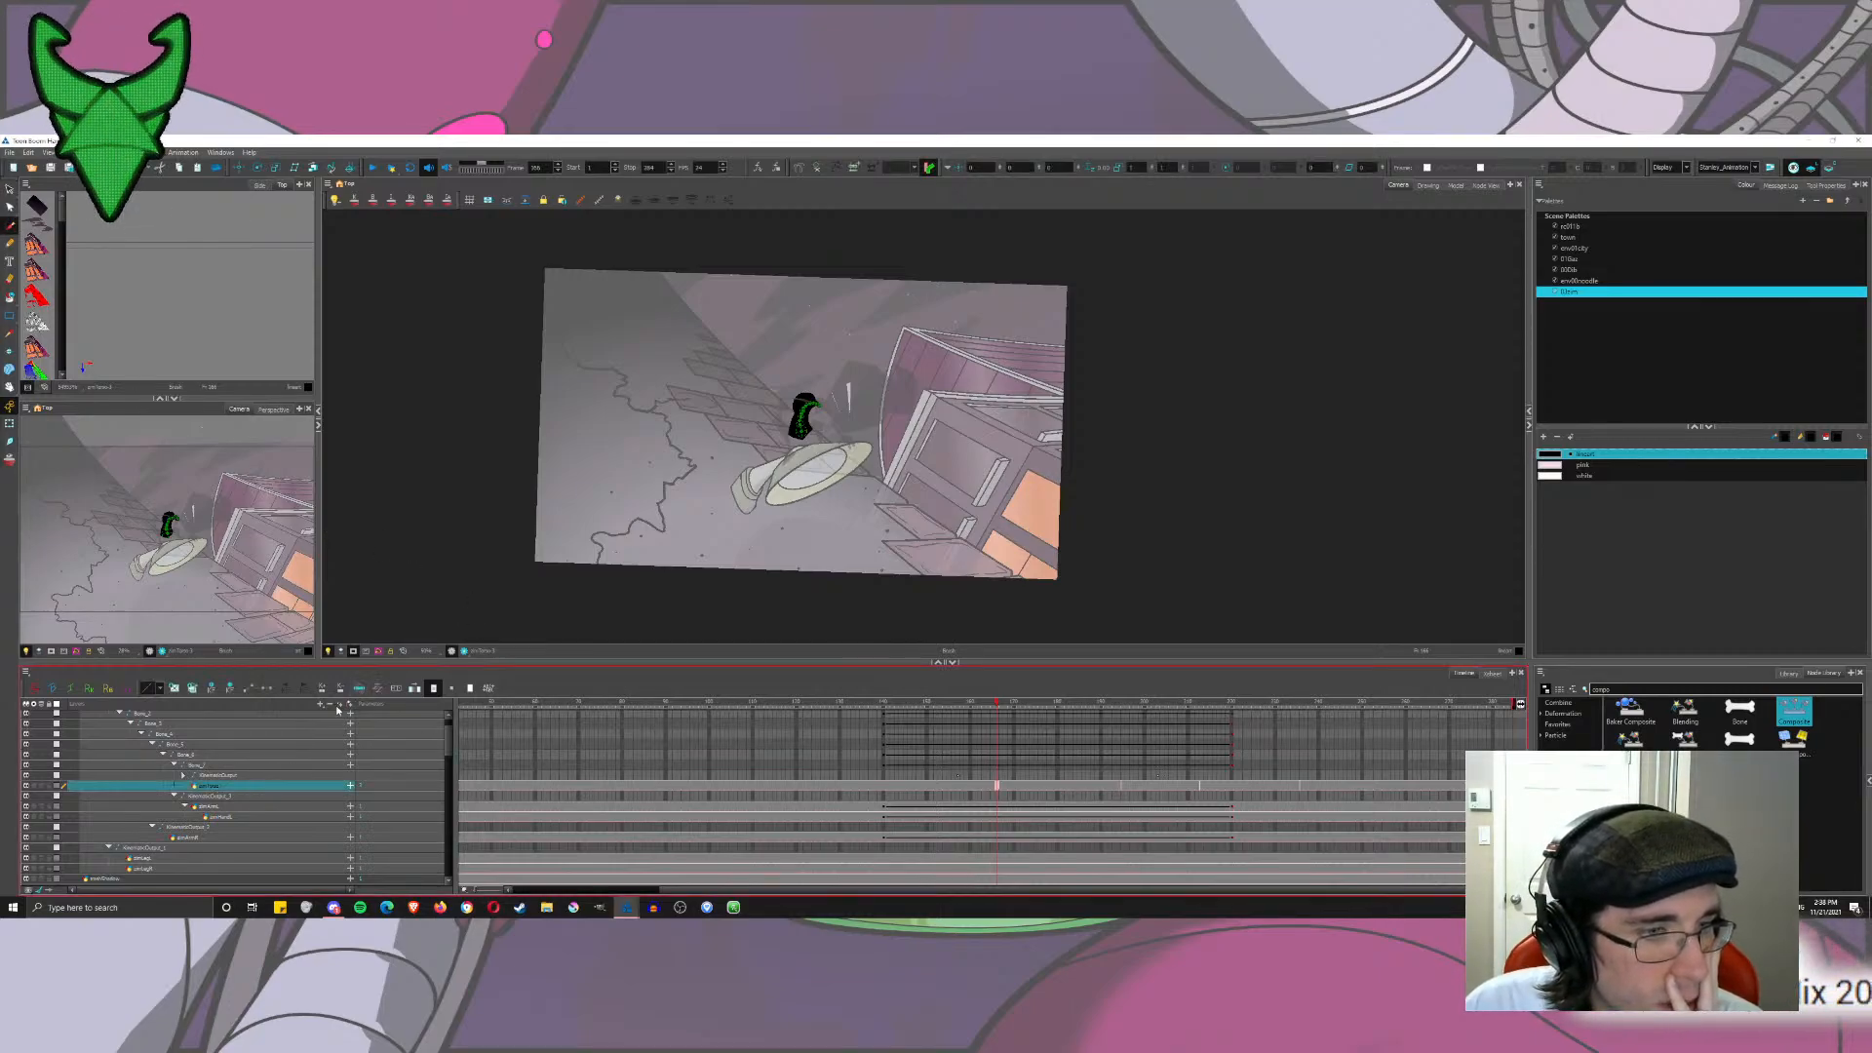
{"action": "left_click", "coordinate": [336, 704]}
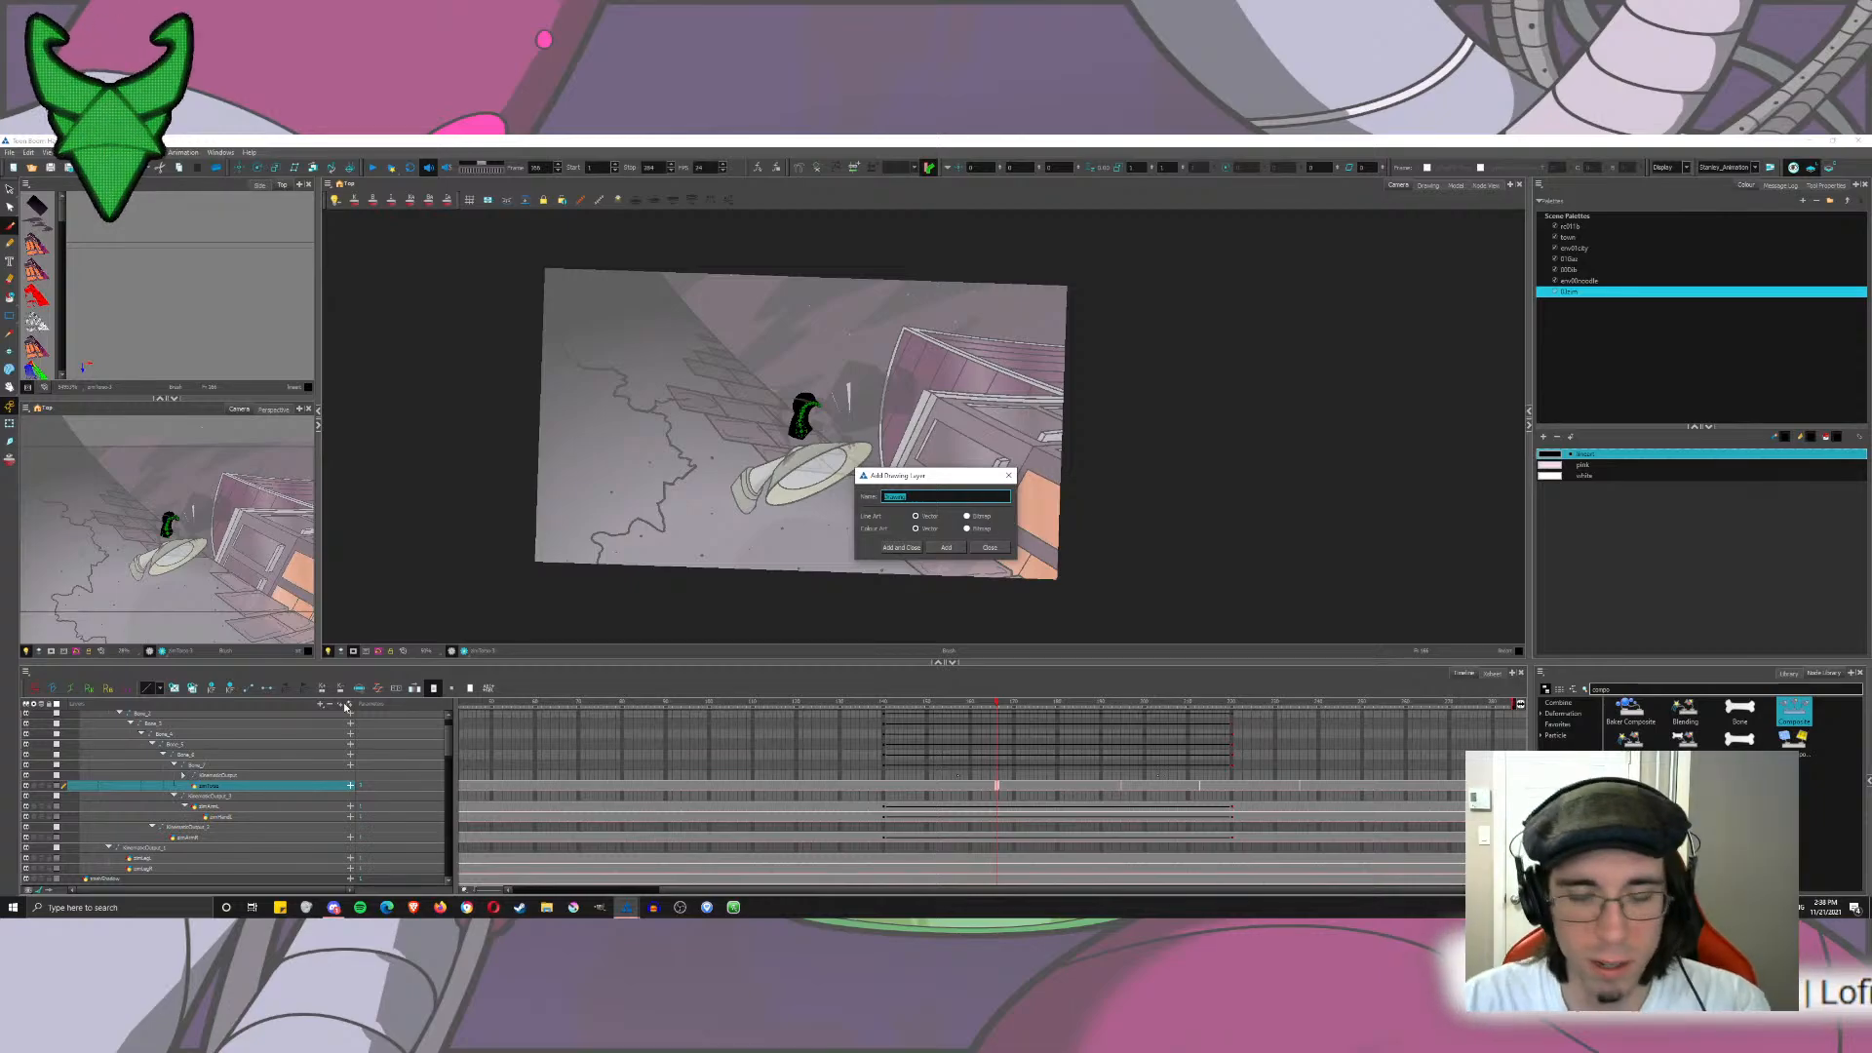
{"action": "type", "text": "sideRLegBAS"}
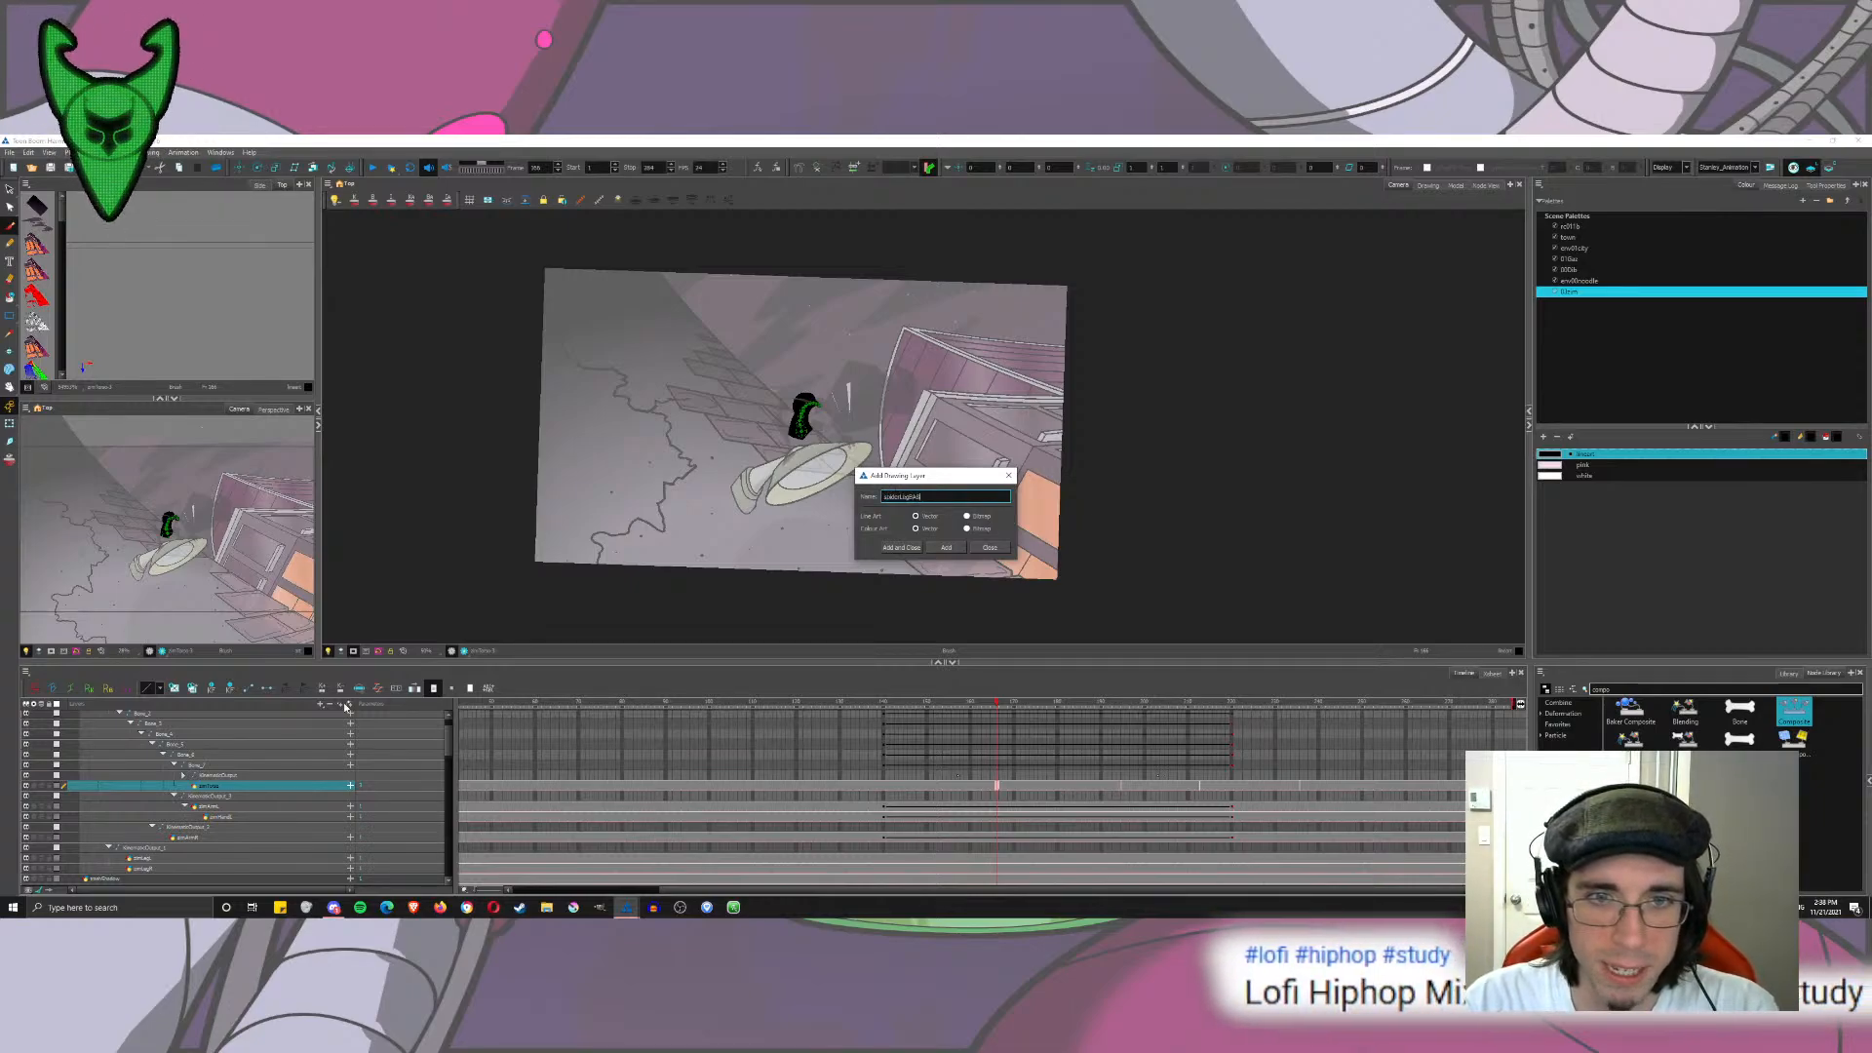
{"action": "key", "text": "Return"}
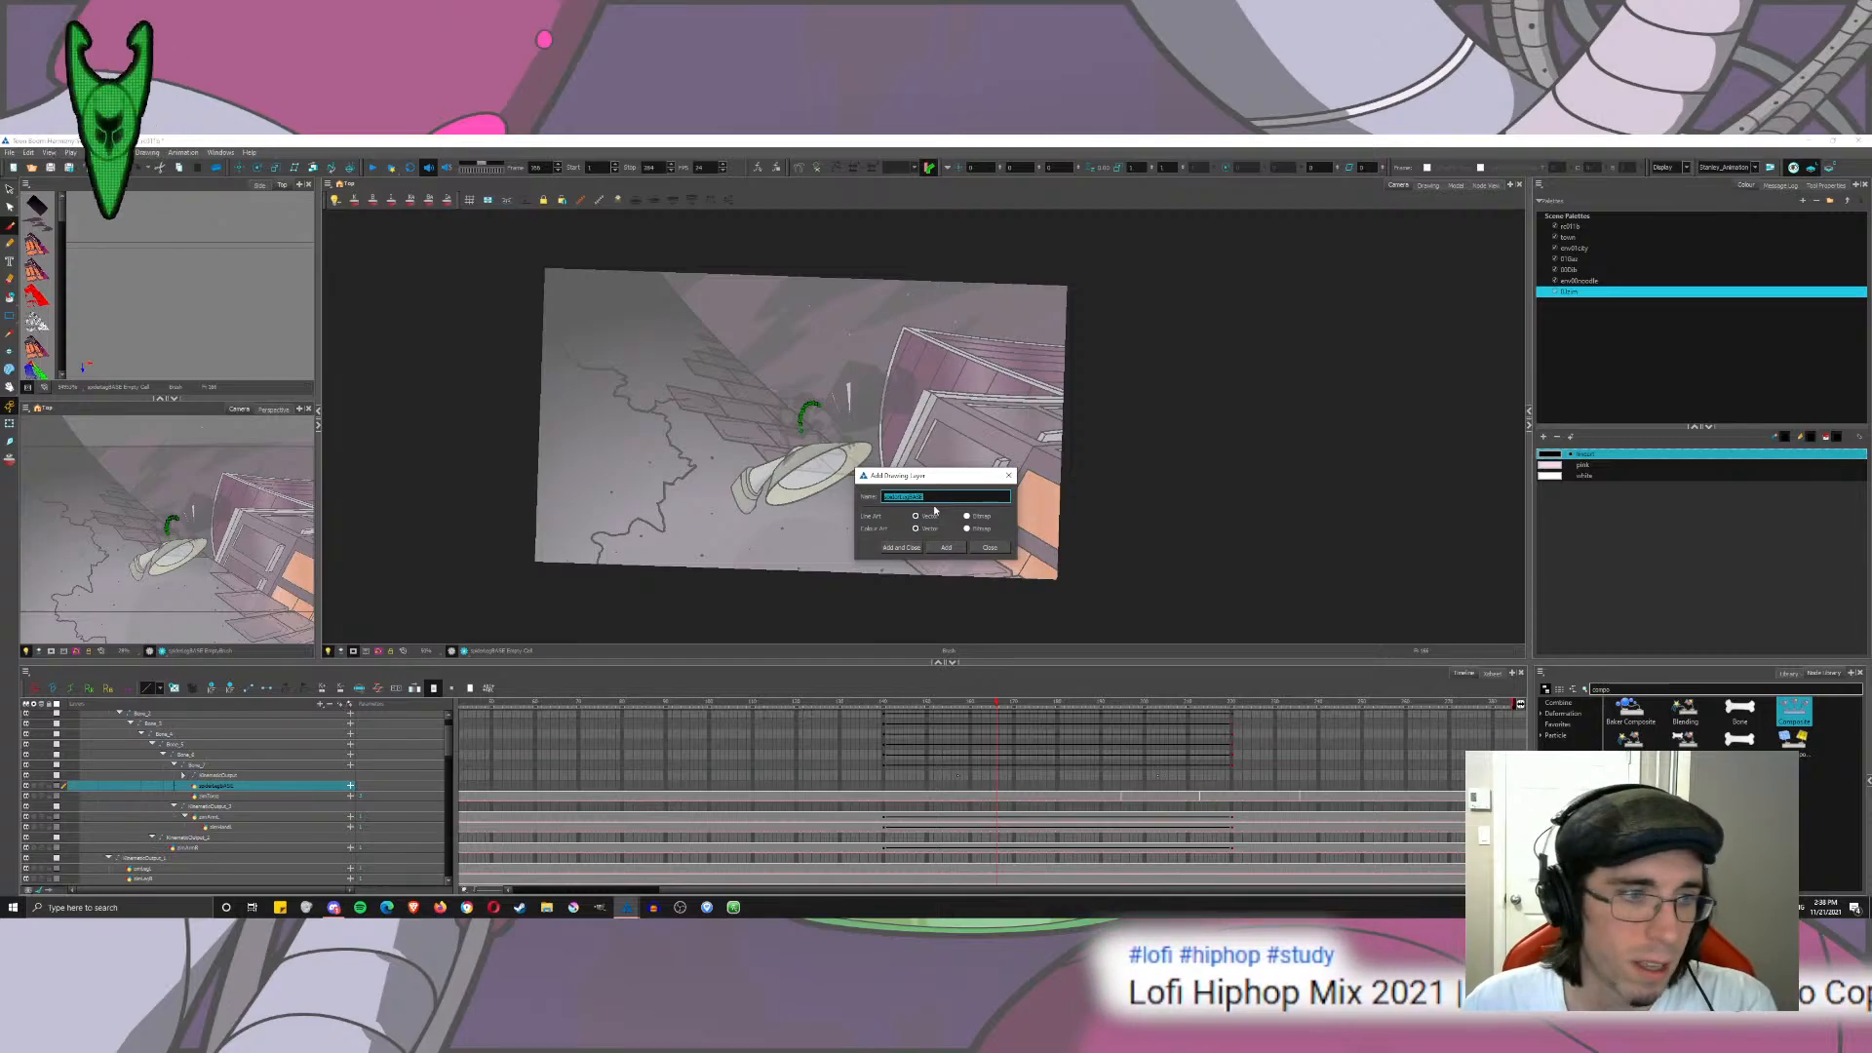
{"action": "left_click", "coordinate": [990, 546]}
Step: Move the new drawing layer's node directly below the last bone of the spine chain in the node network
{"action": "scroll", "coordinate": [901, 456], "scroll_direction": "up", "scroll_amount": 5}
{"action": "left_click_drag", "start_coordinate": [902, 458], "coordinate": [729, 434]}
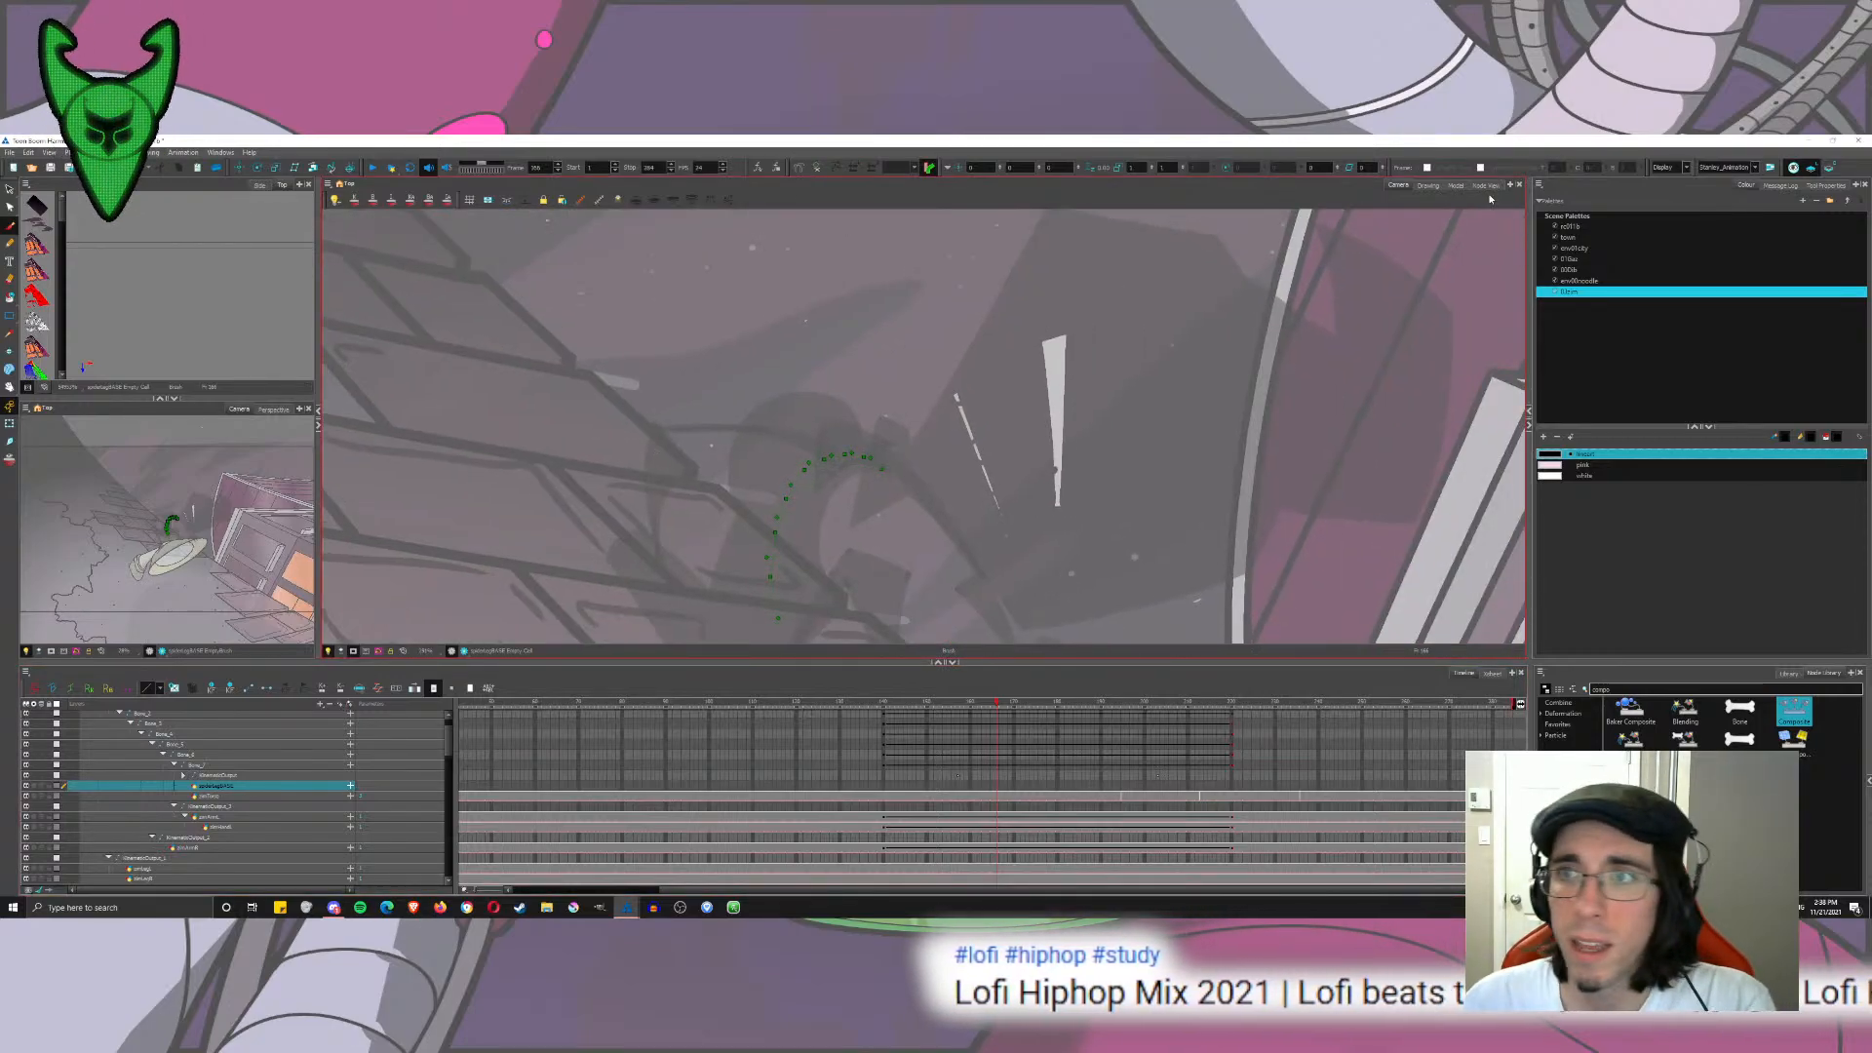
{"action": "left_click", "coordinate": [1485, 187]}
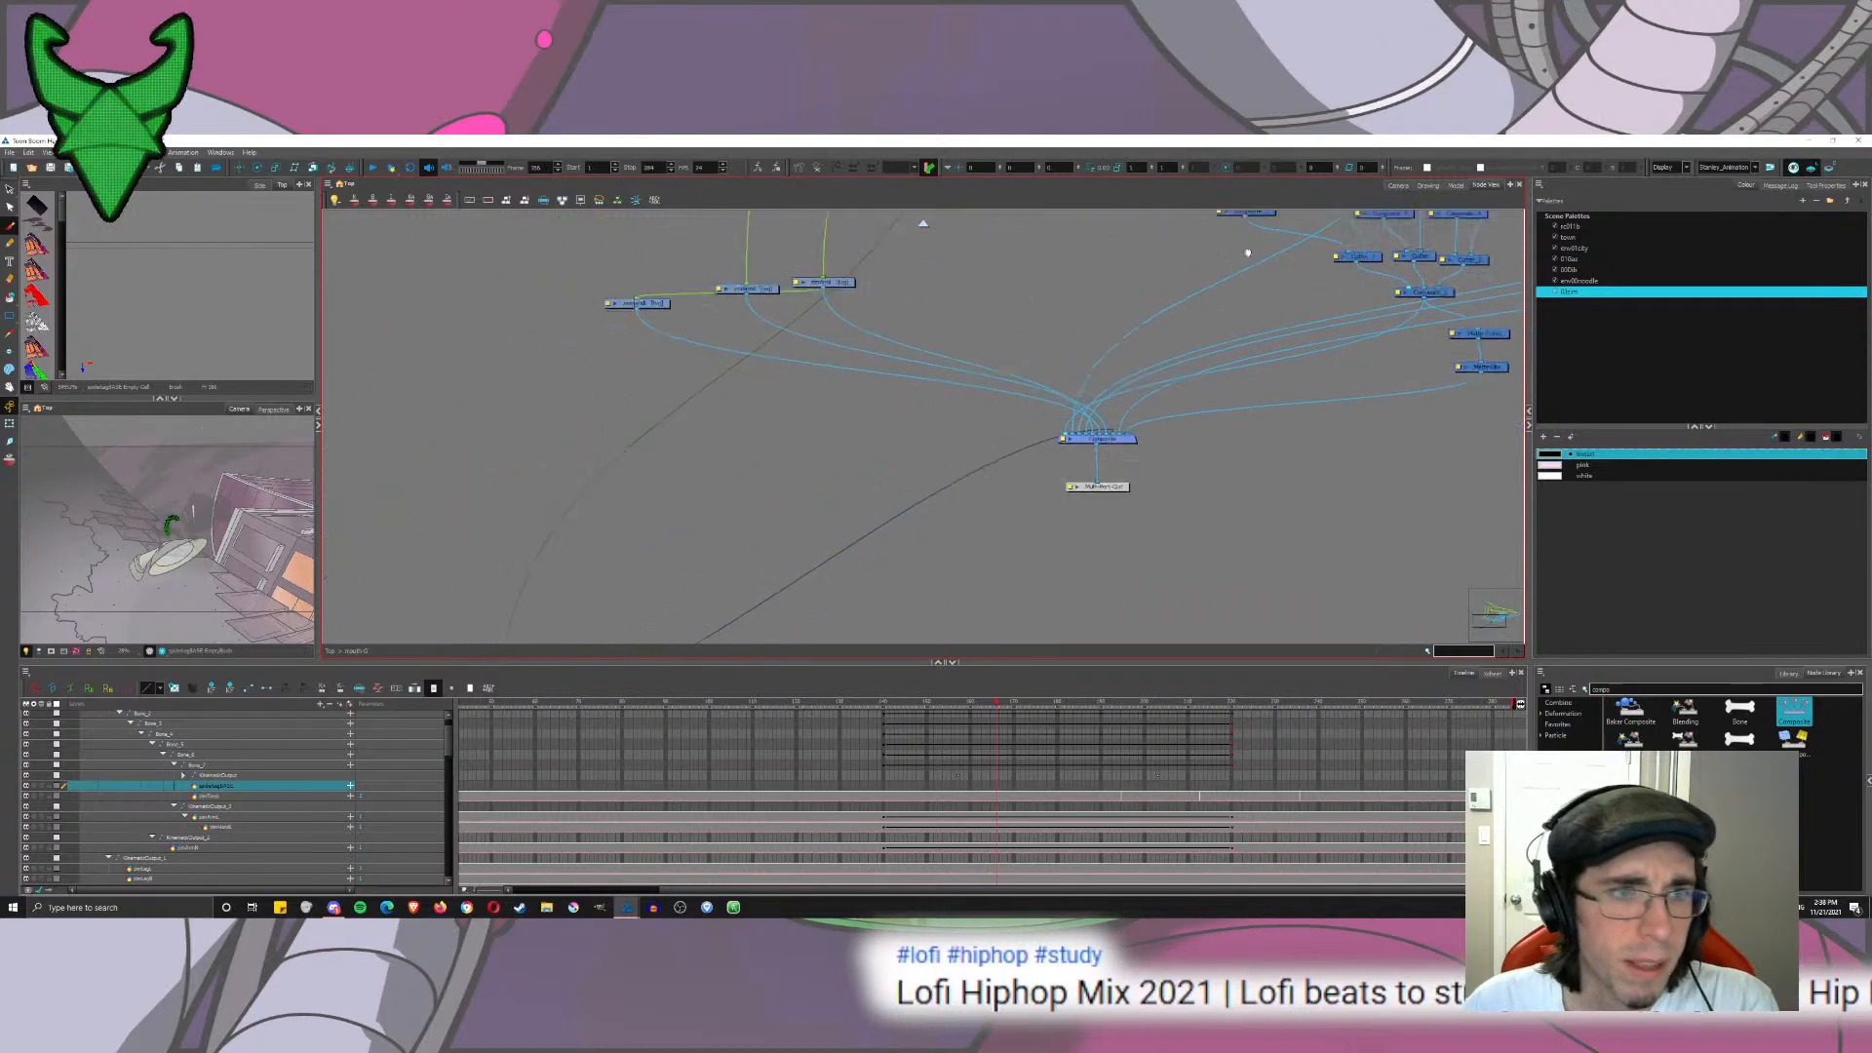
{"action": "left_click_drag", "start_coordinate": [720, 522], "coordinate": [585, 233]}
{"action": "left_click_drag", "start_coordinate": [718, 247], "coordinate": [668, 539]}
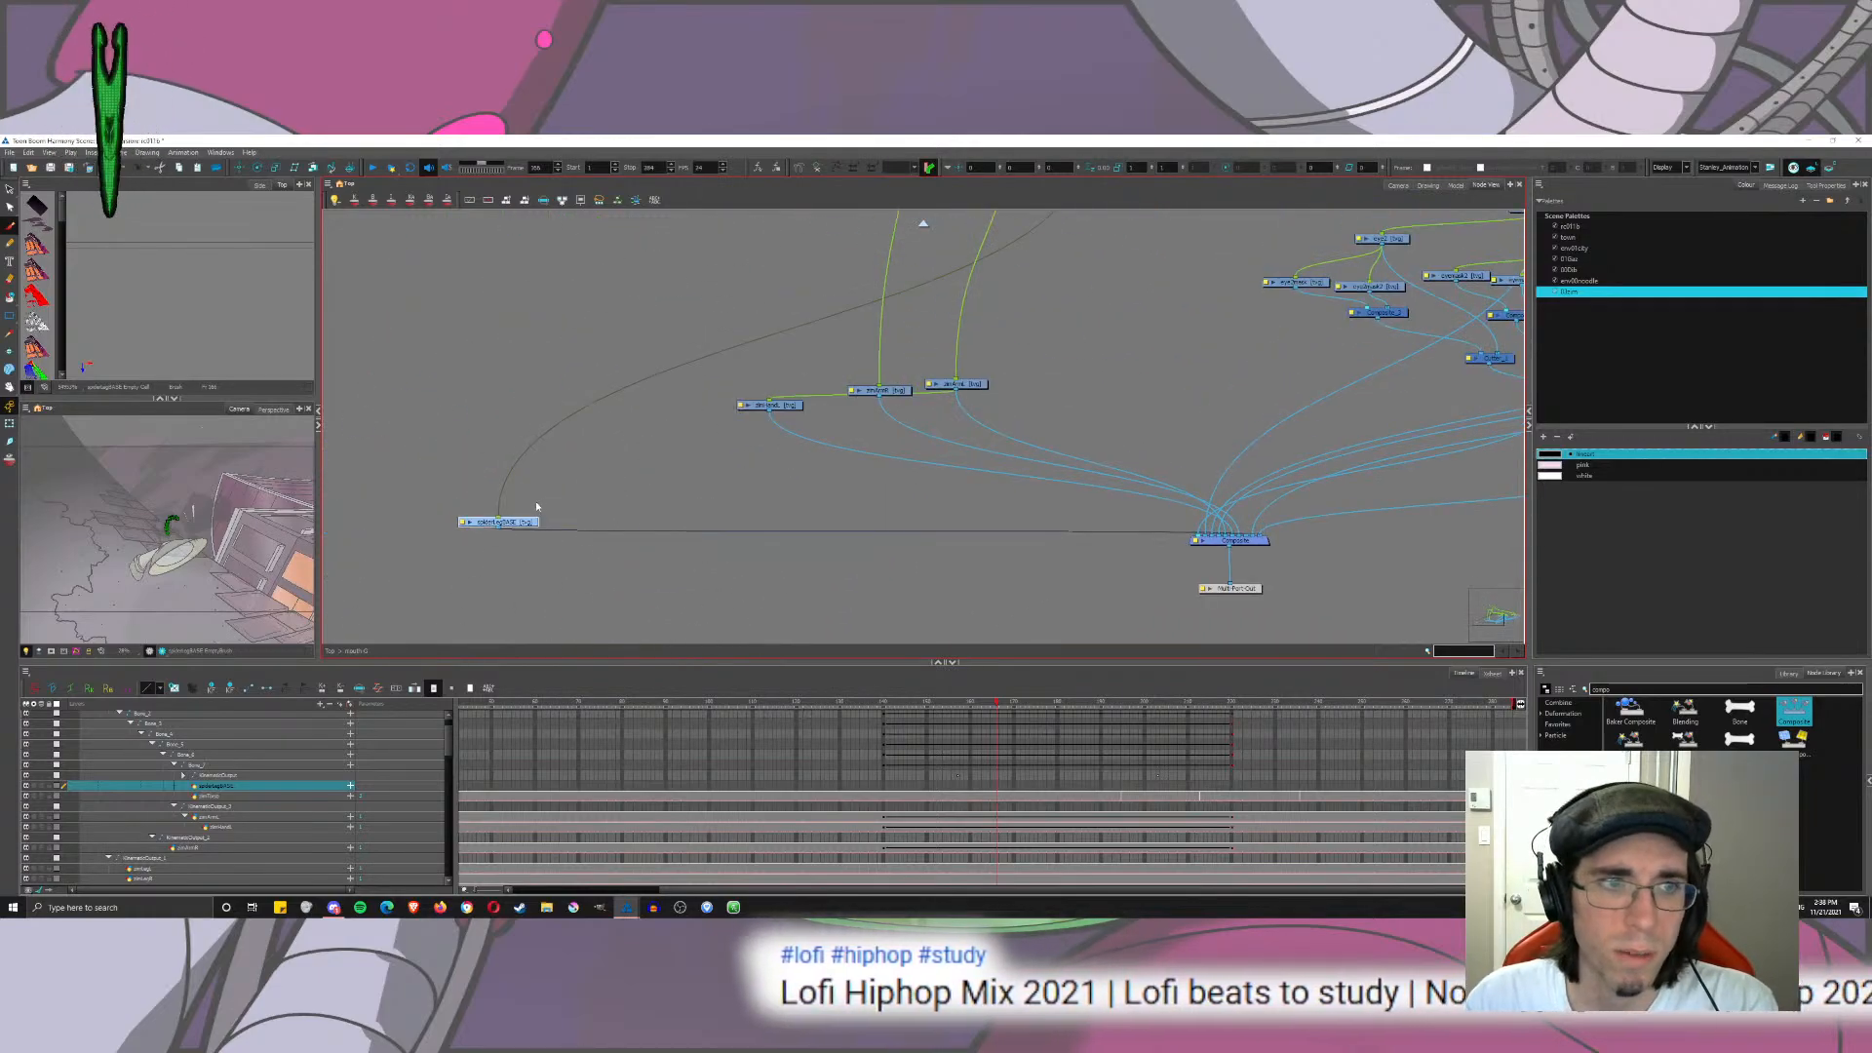
{"action": "left_click_drag", "start_coordinate": [527, 518], "coordinate": [1020, 403]}
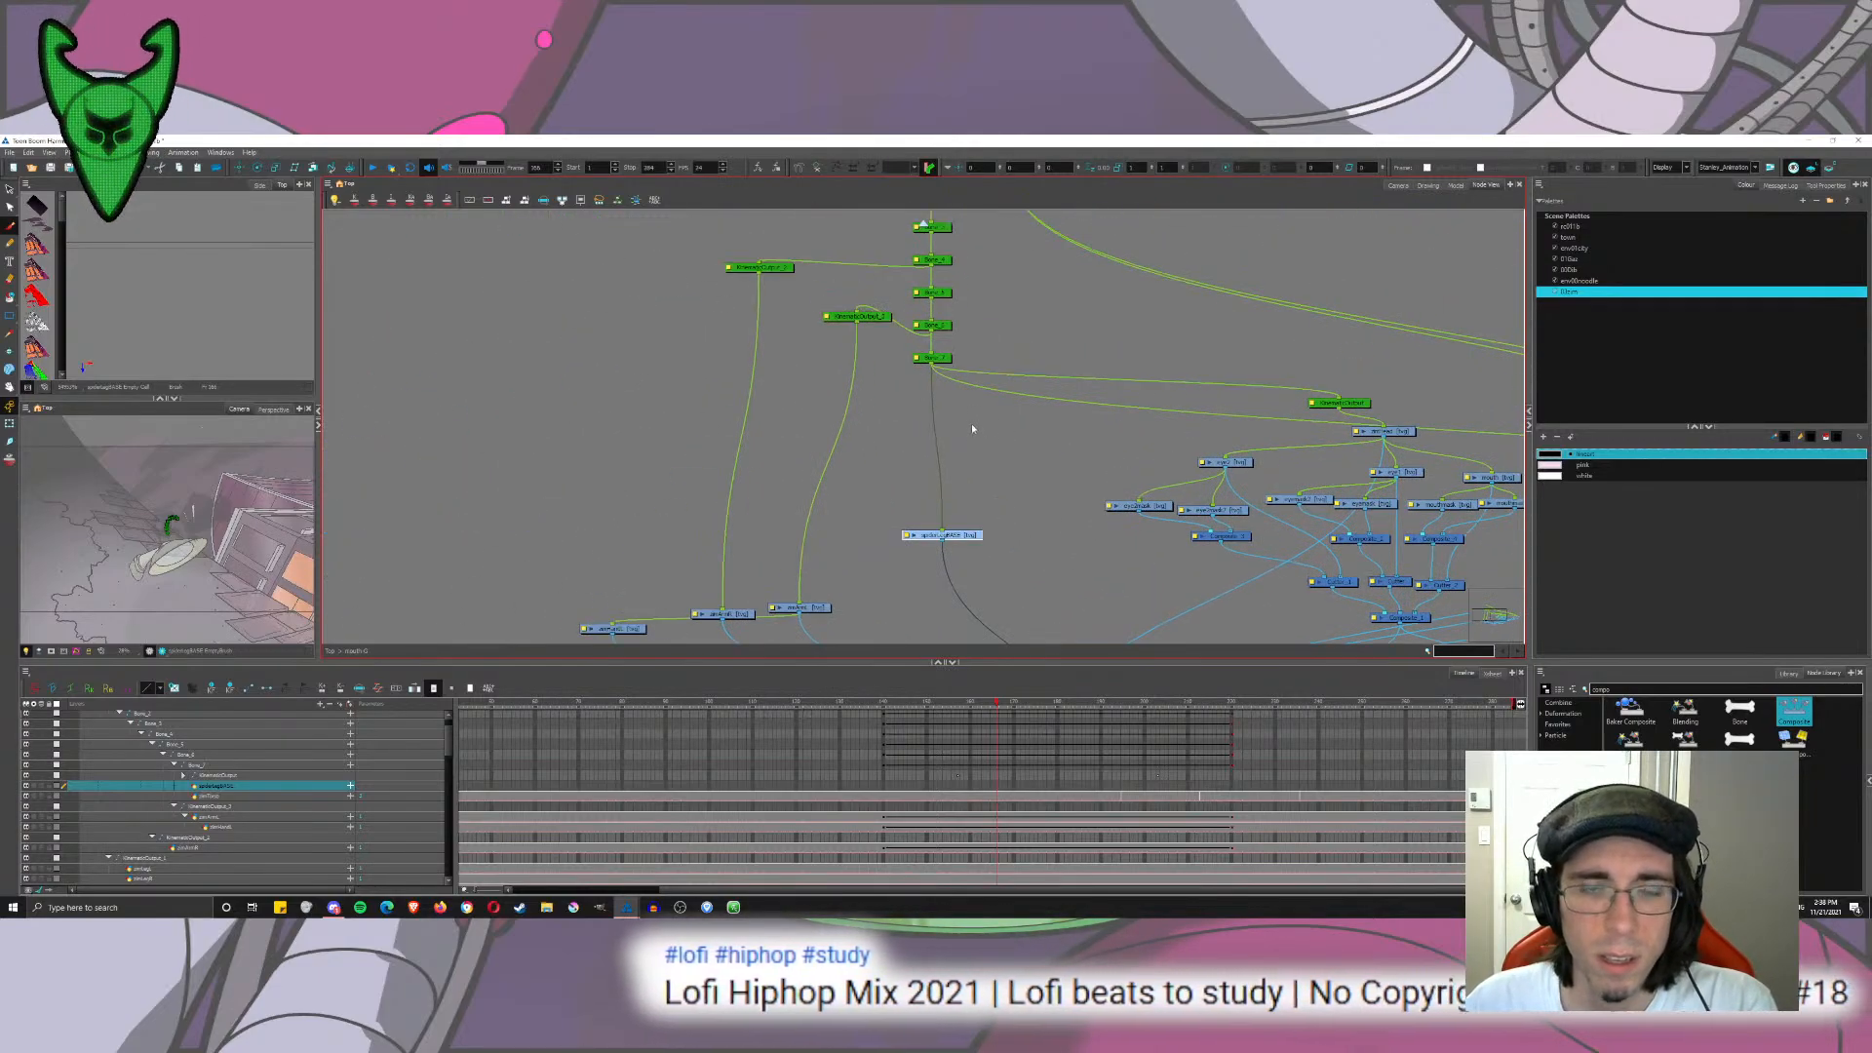
Step: Duplicate an existing kinematic output node and place the copy between the last bone and the new layer's node
{"action": "left_click", "coordinate": [860, 317]}
{"action": "key", "text": "ctrl+c"}
{"action": "key", "text": "ctrl+v"}
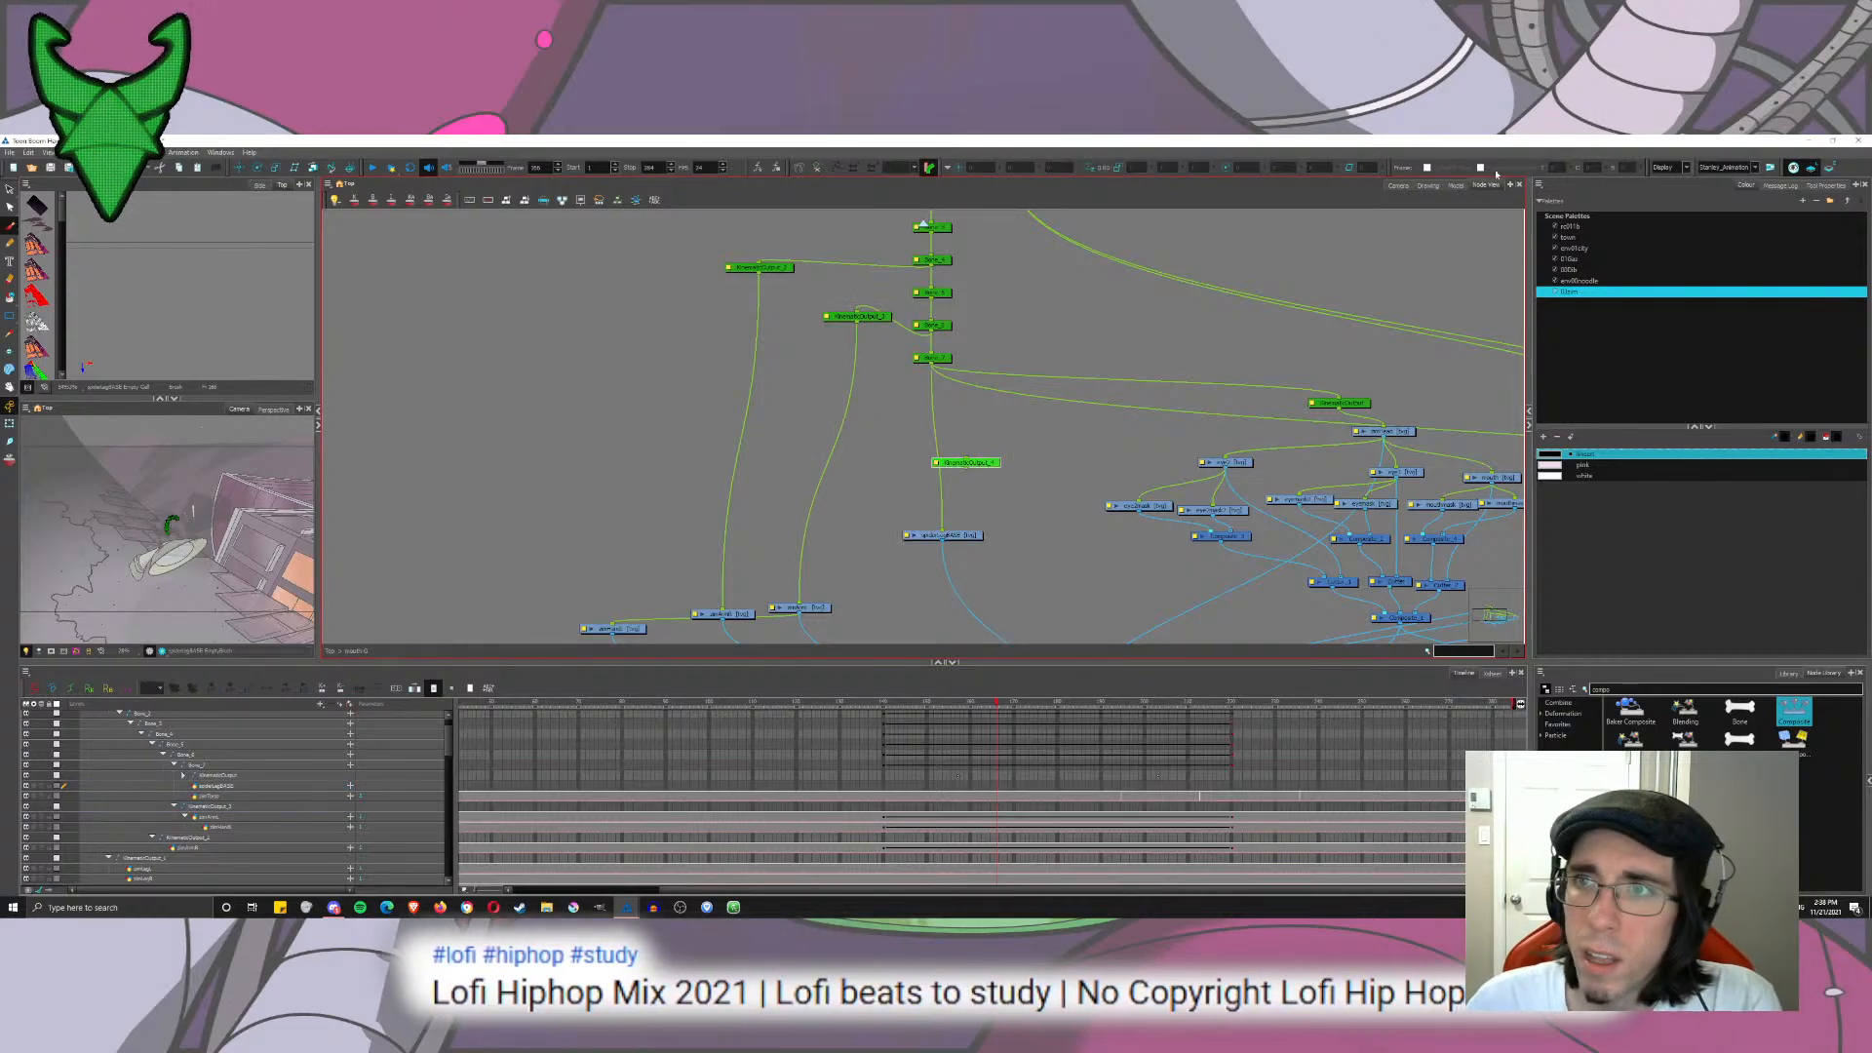
{"action": "left_click", "coordinate": [1398, 185]}
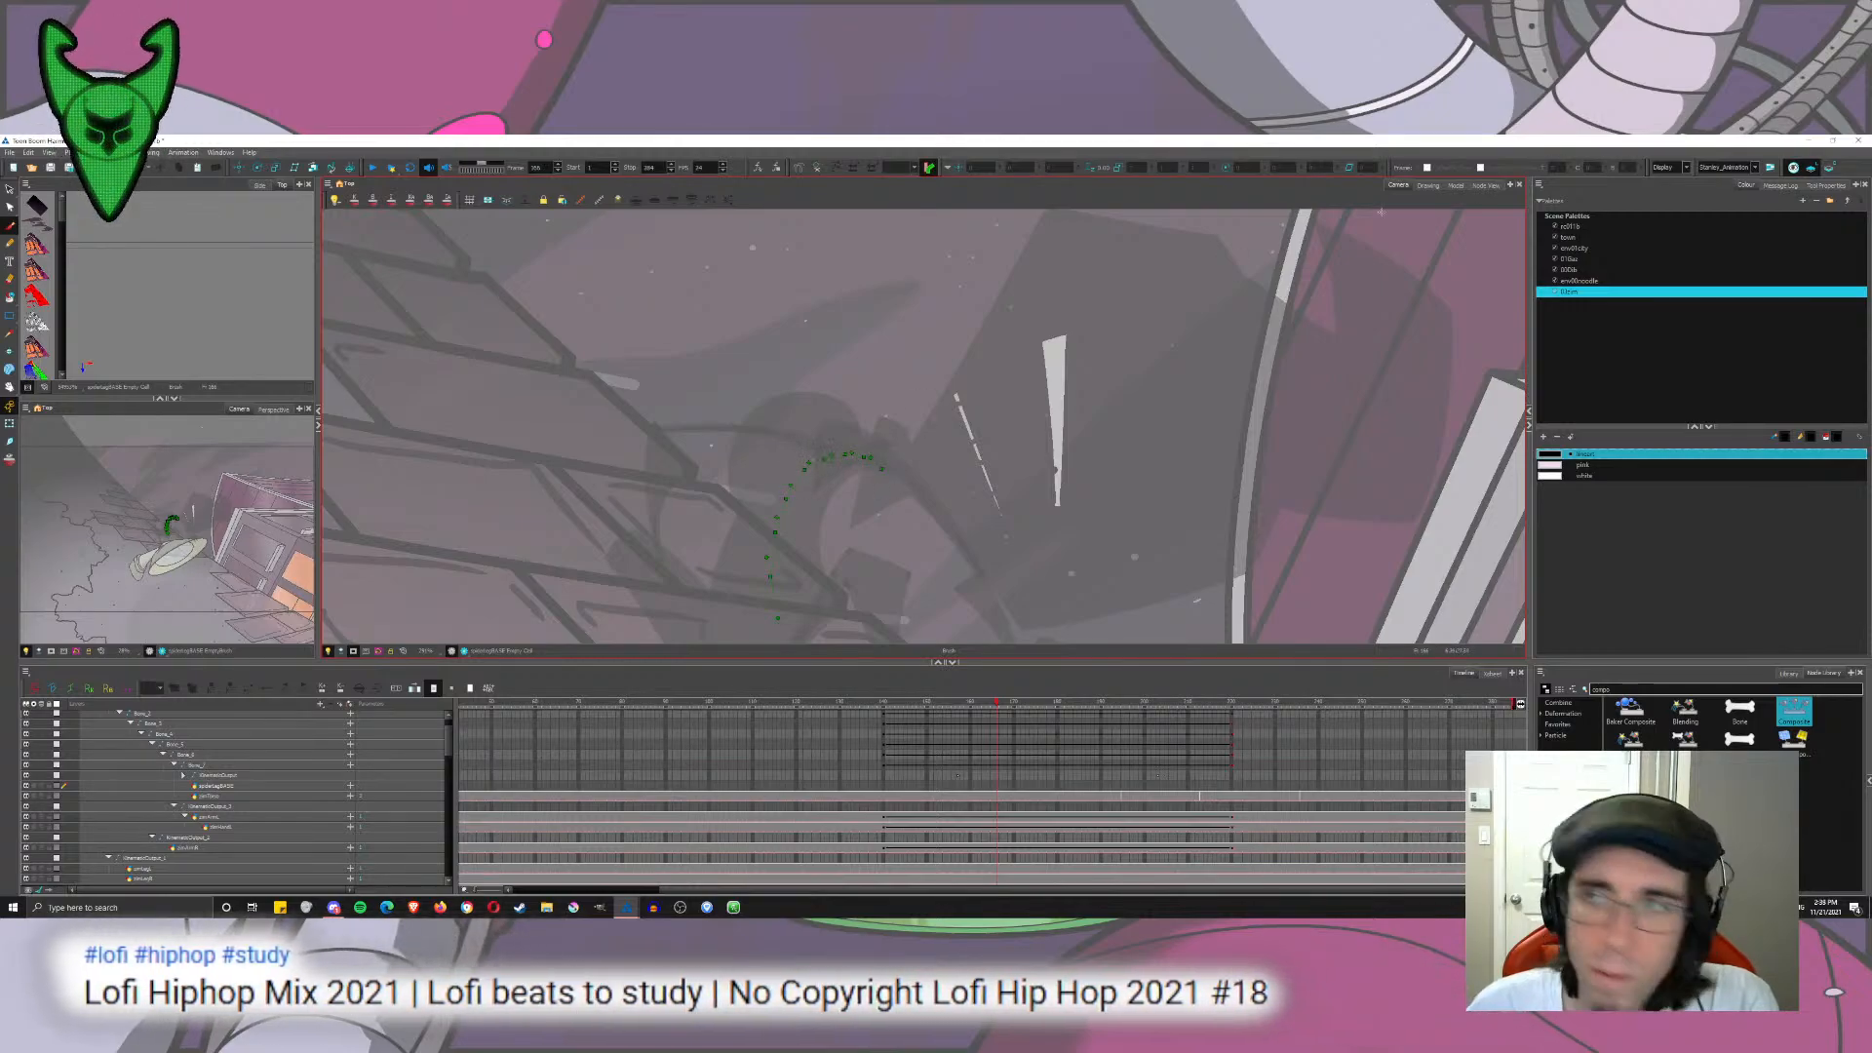
{"action": "left_click", "coordinate": [1486, 185]}
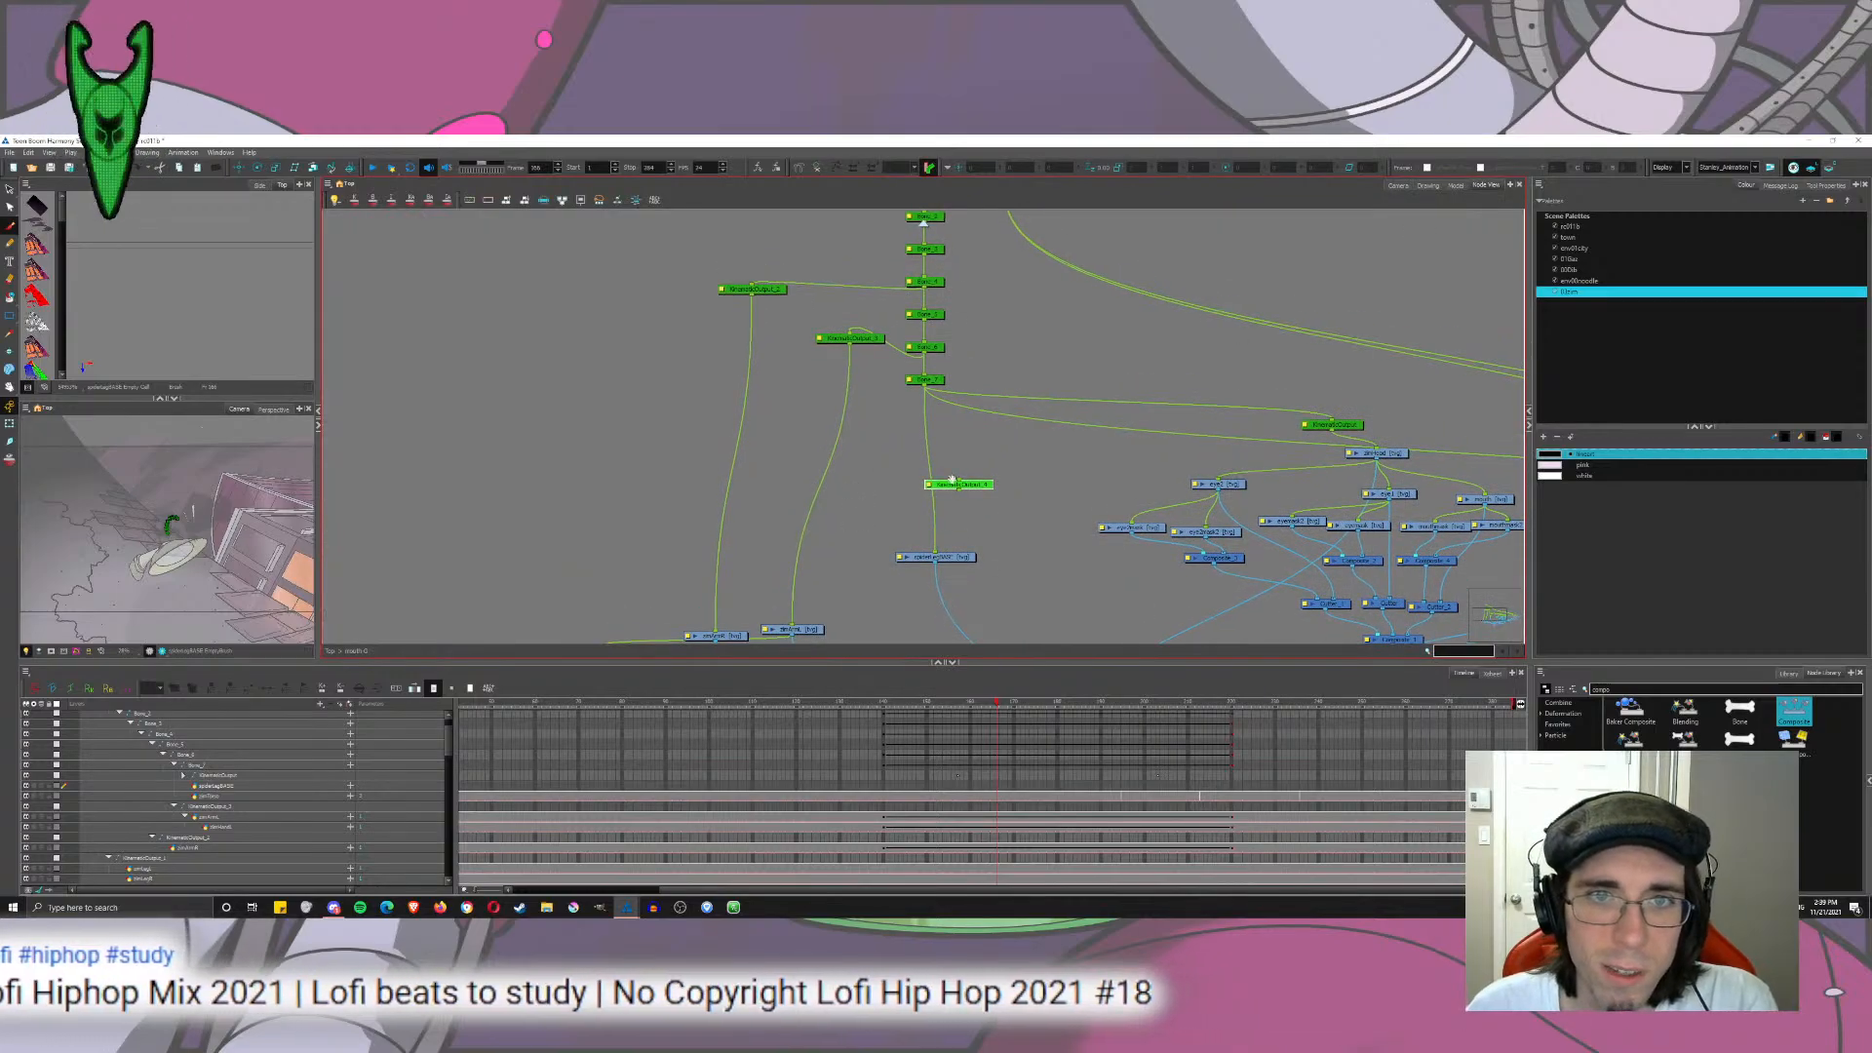
Step: Rearrange and wire the copied kinematic output node so the new drawing layer follows the bone chain through it
{"action": "left_click_drag", "start_coordinate": [981, 469], "coordinate": [1003, 347]}
{"action": "left_click_drag", "start_coordinate": [904, 291], "coordinate": [989, 340]}
{"action": "left_click_drag", "start_coordinate": [1010, 367], "coordinate": [940, 424]}
{"action": "left_click", "coordinate": [980, 433]}
{"action": "left_click", "coordinate": [950, 428]}
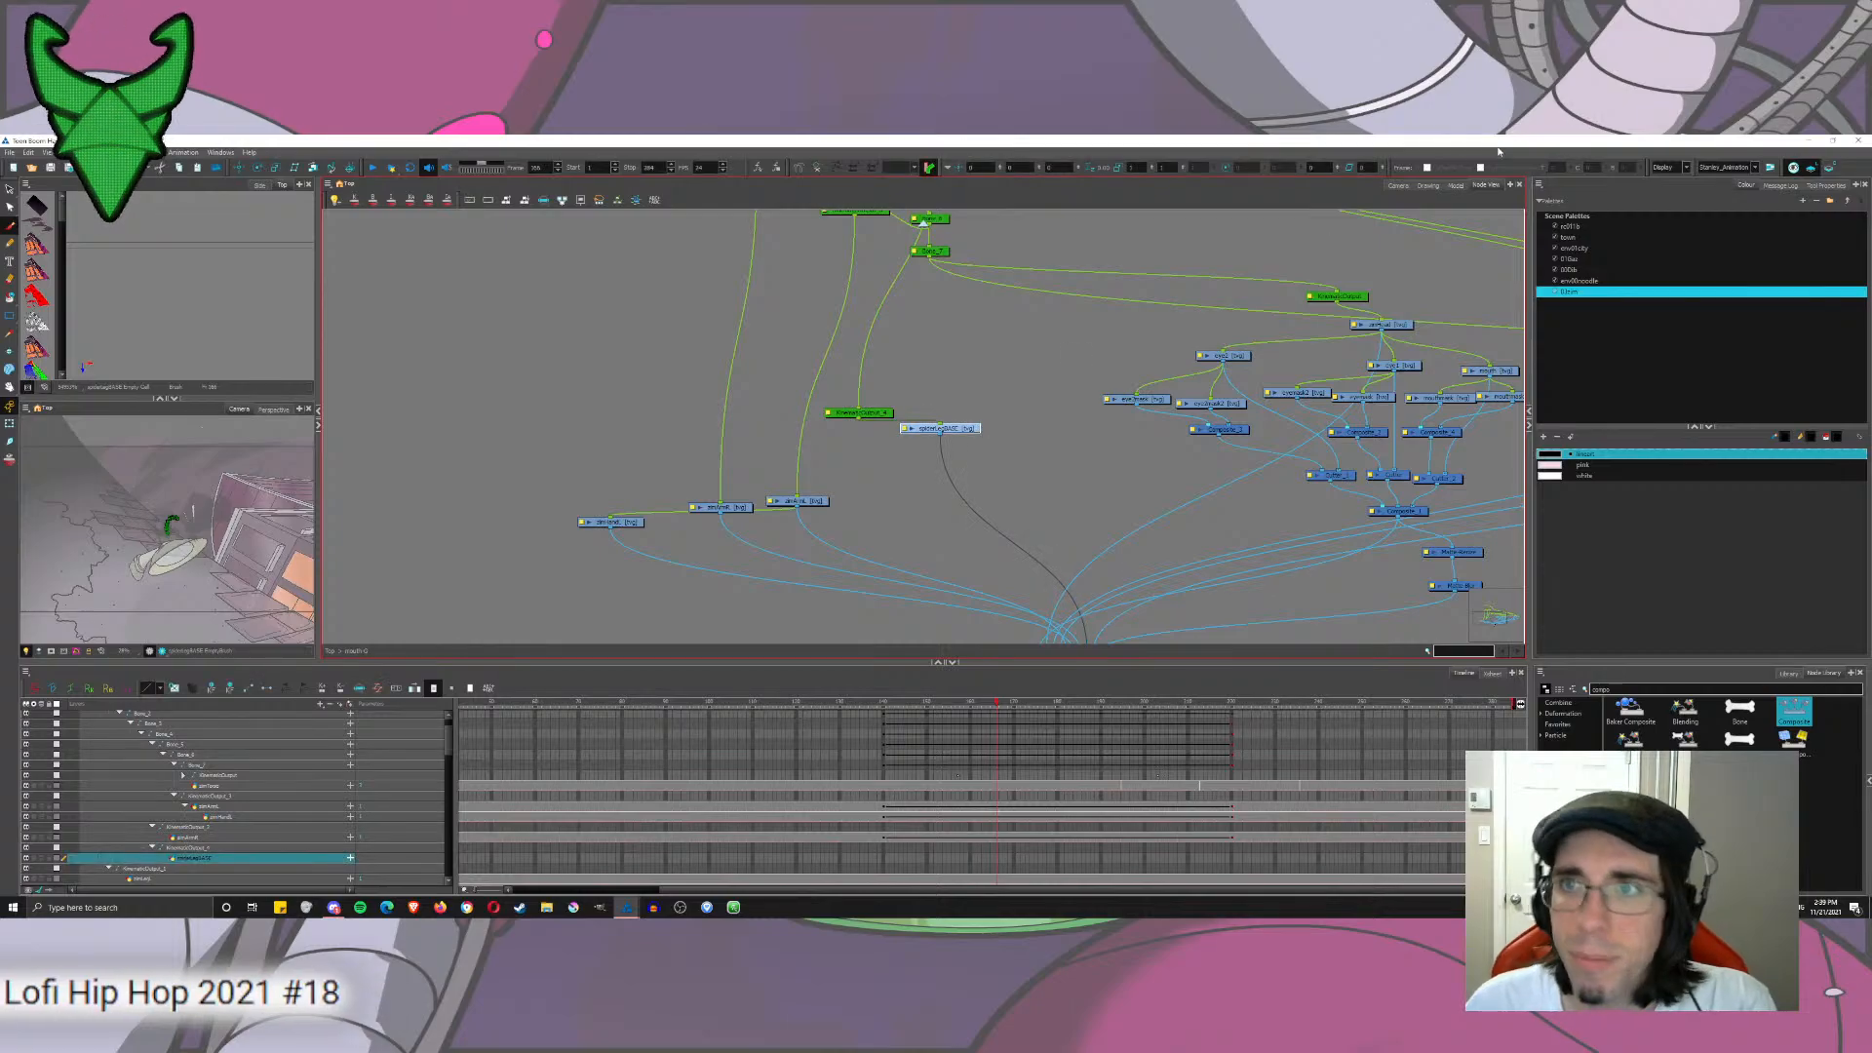
Step: Brush a small test mark above the spine bones in the camera view and delete it
{"action": "left_click", "coordinate": [1400, 187]}
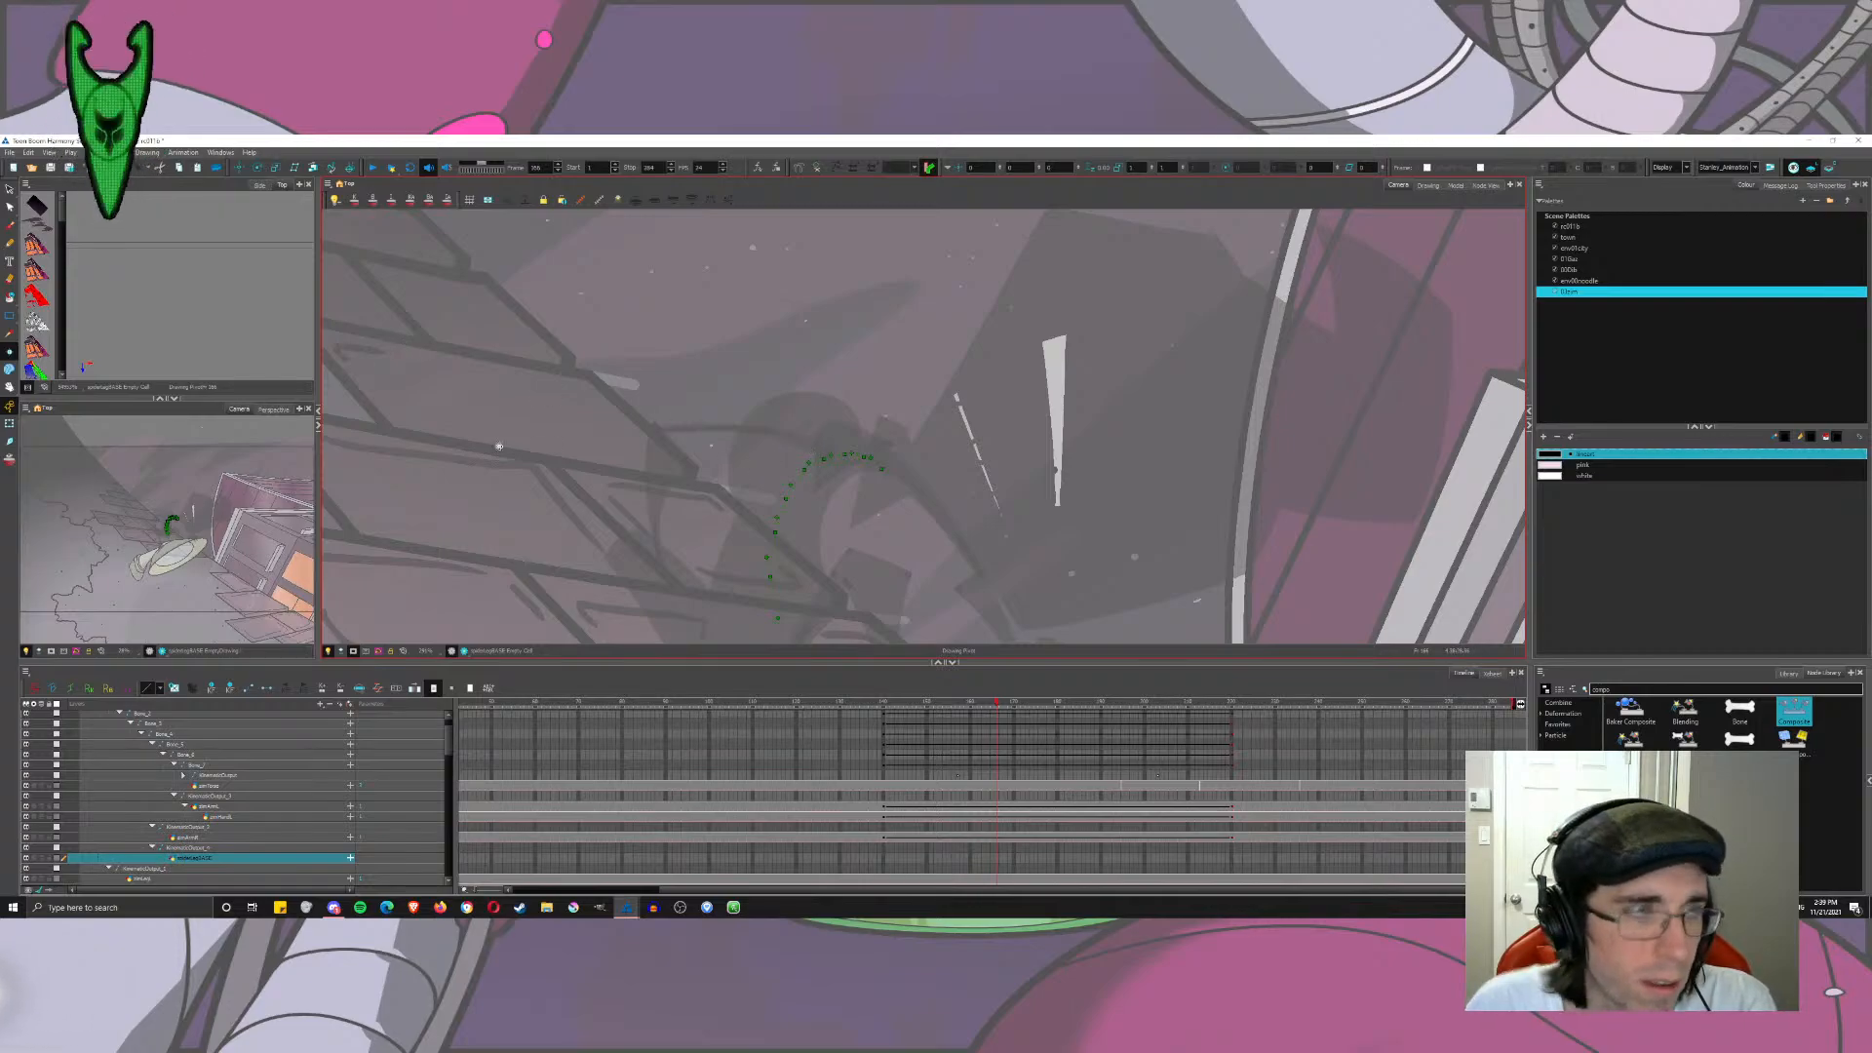
{"action": "key", "text": "alt+b"}
{"action": "left_click_drag", "start_coordinate": [799, 419], "coordinate": [786, 432]}
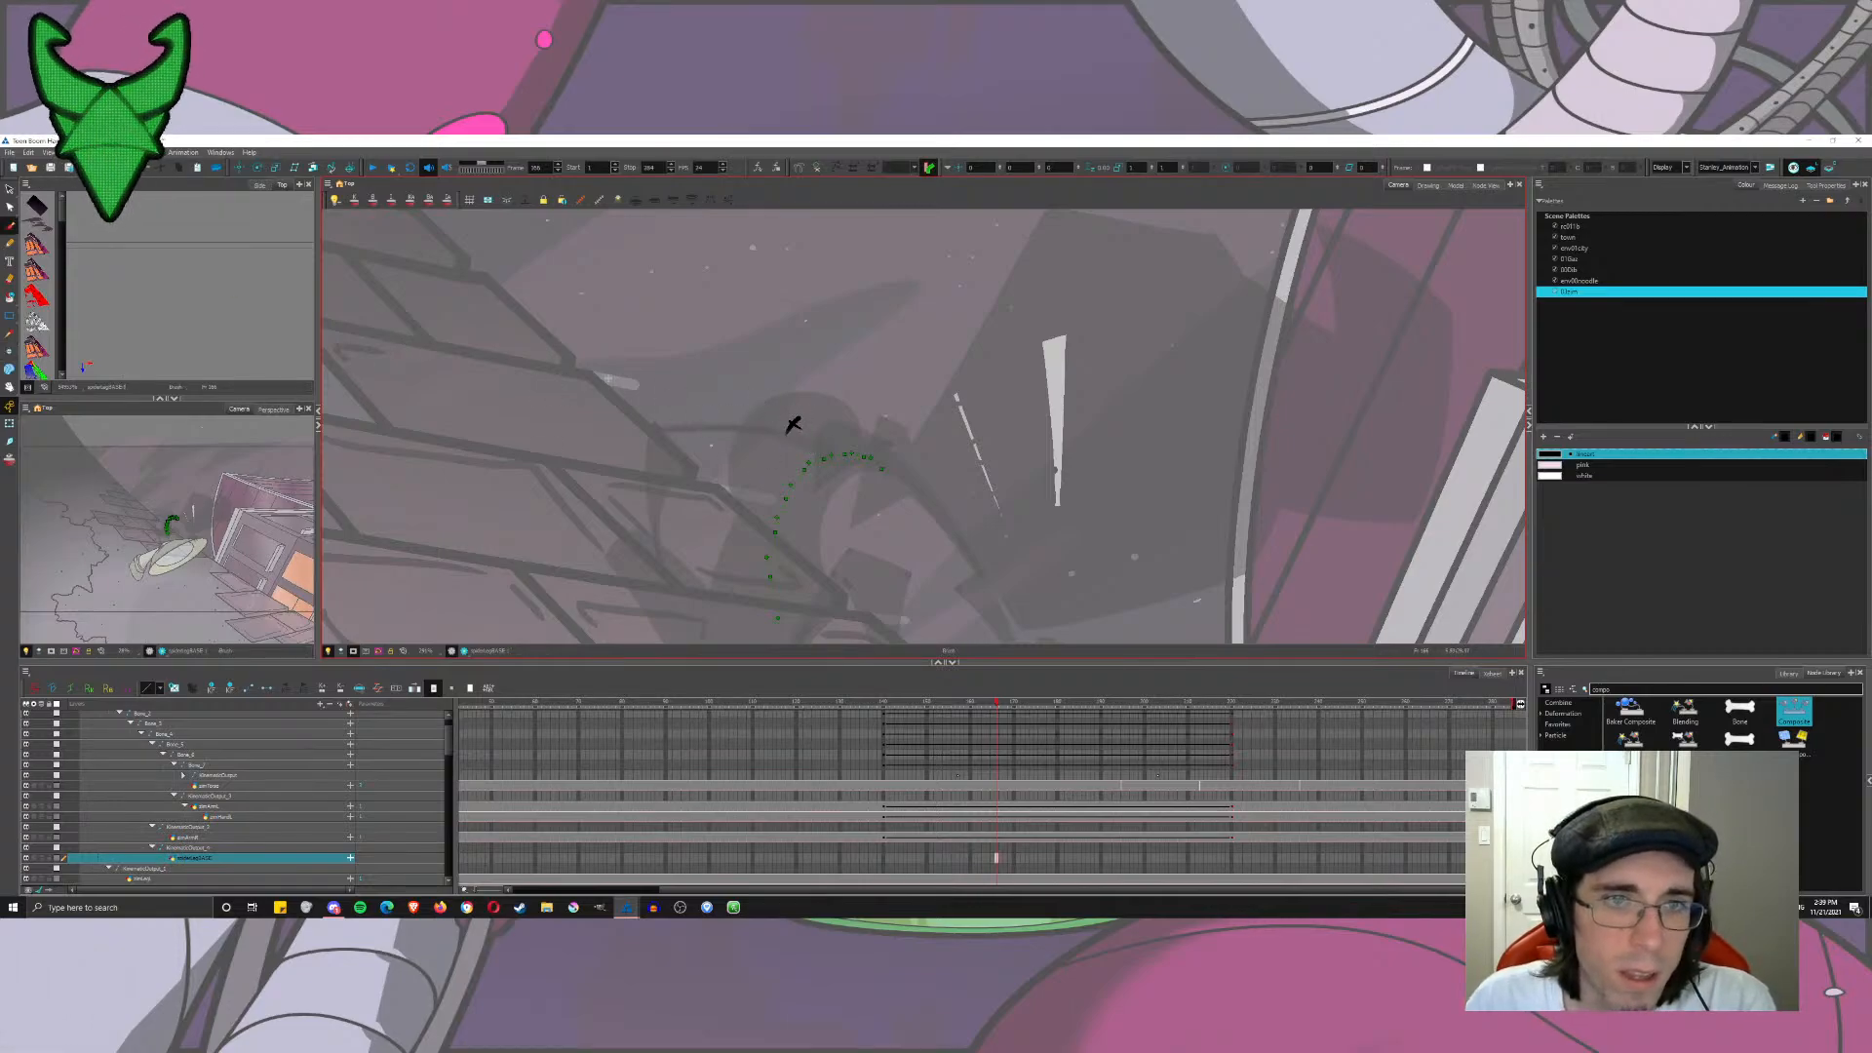
{"action": "left_click", "coordinate": [9, 369]}
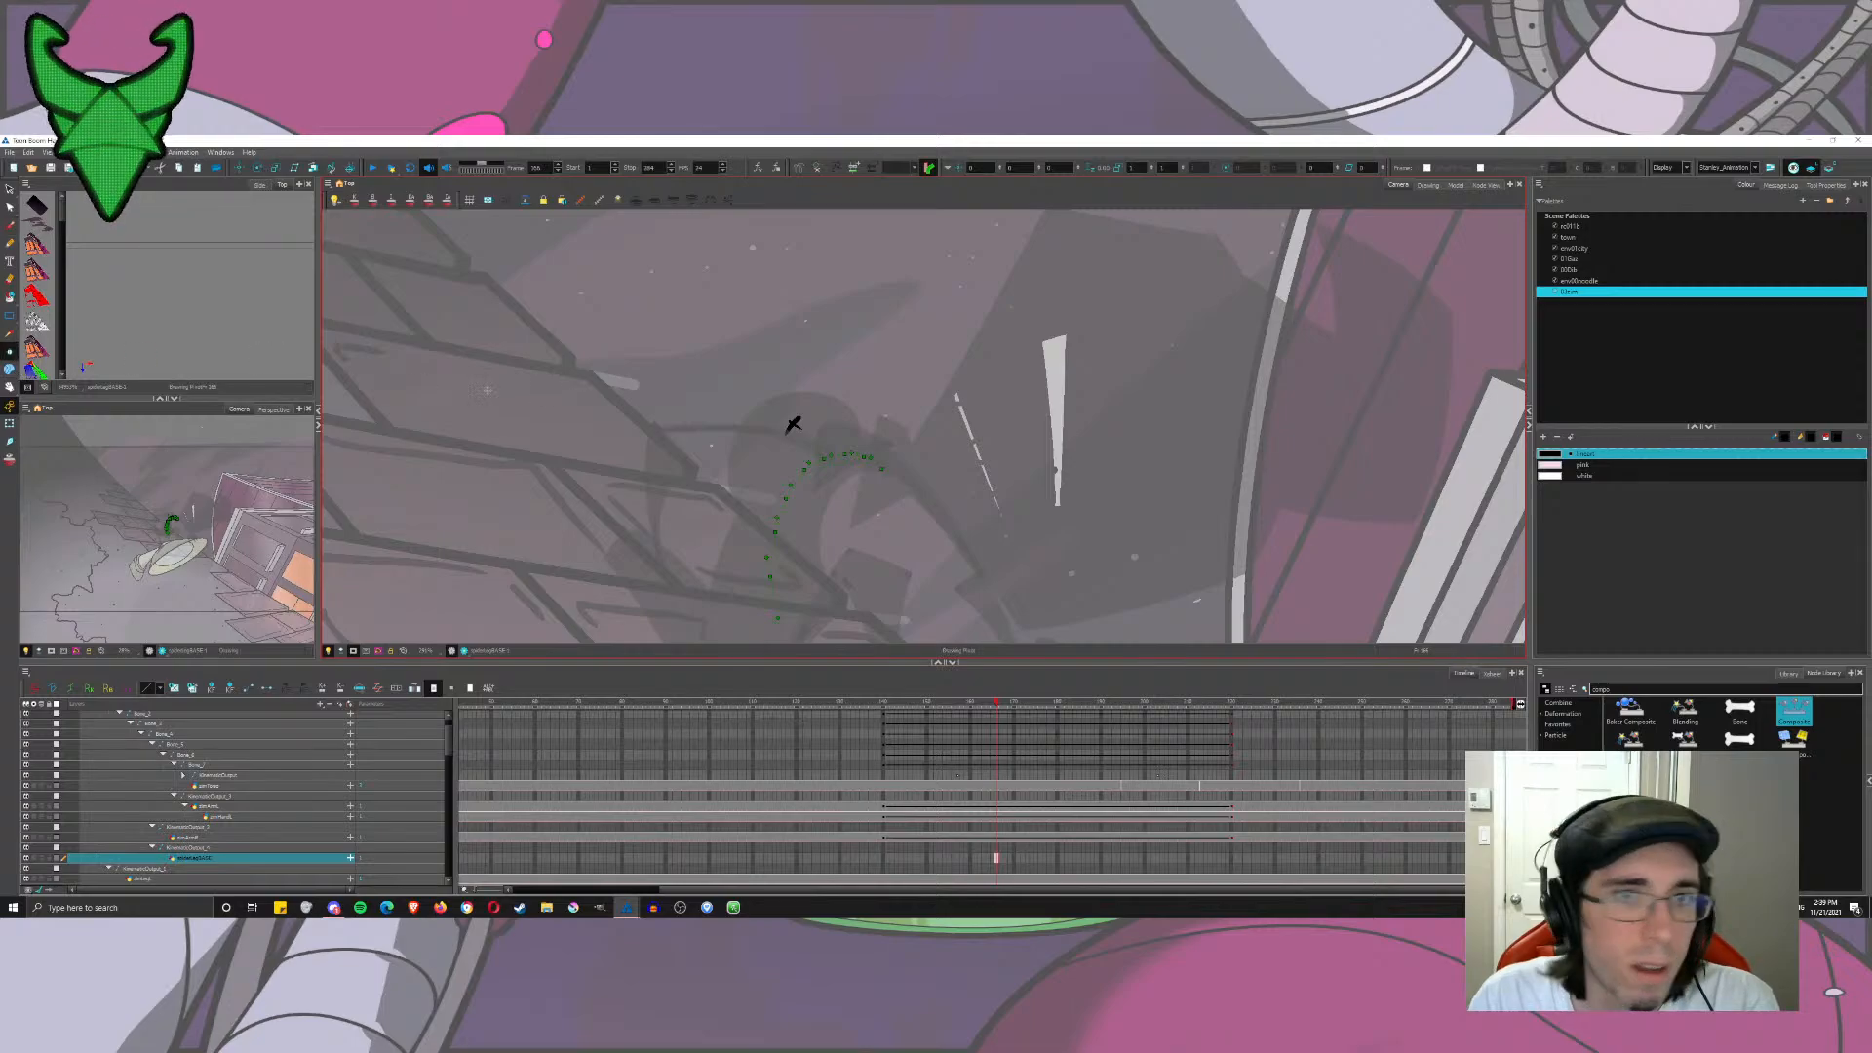
{"action": "left_click", "coordinate": [9, 189]}
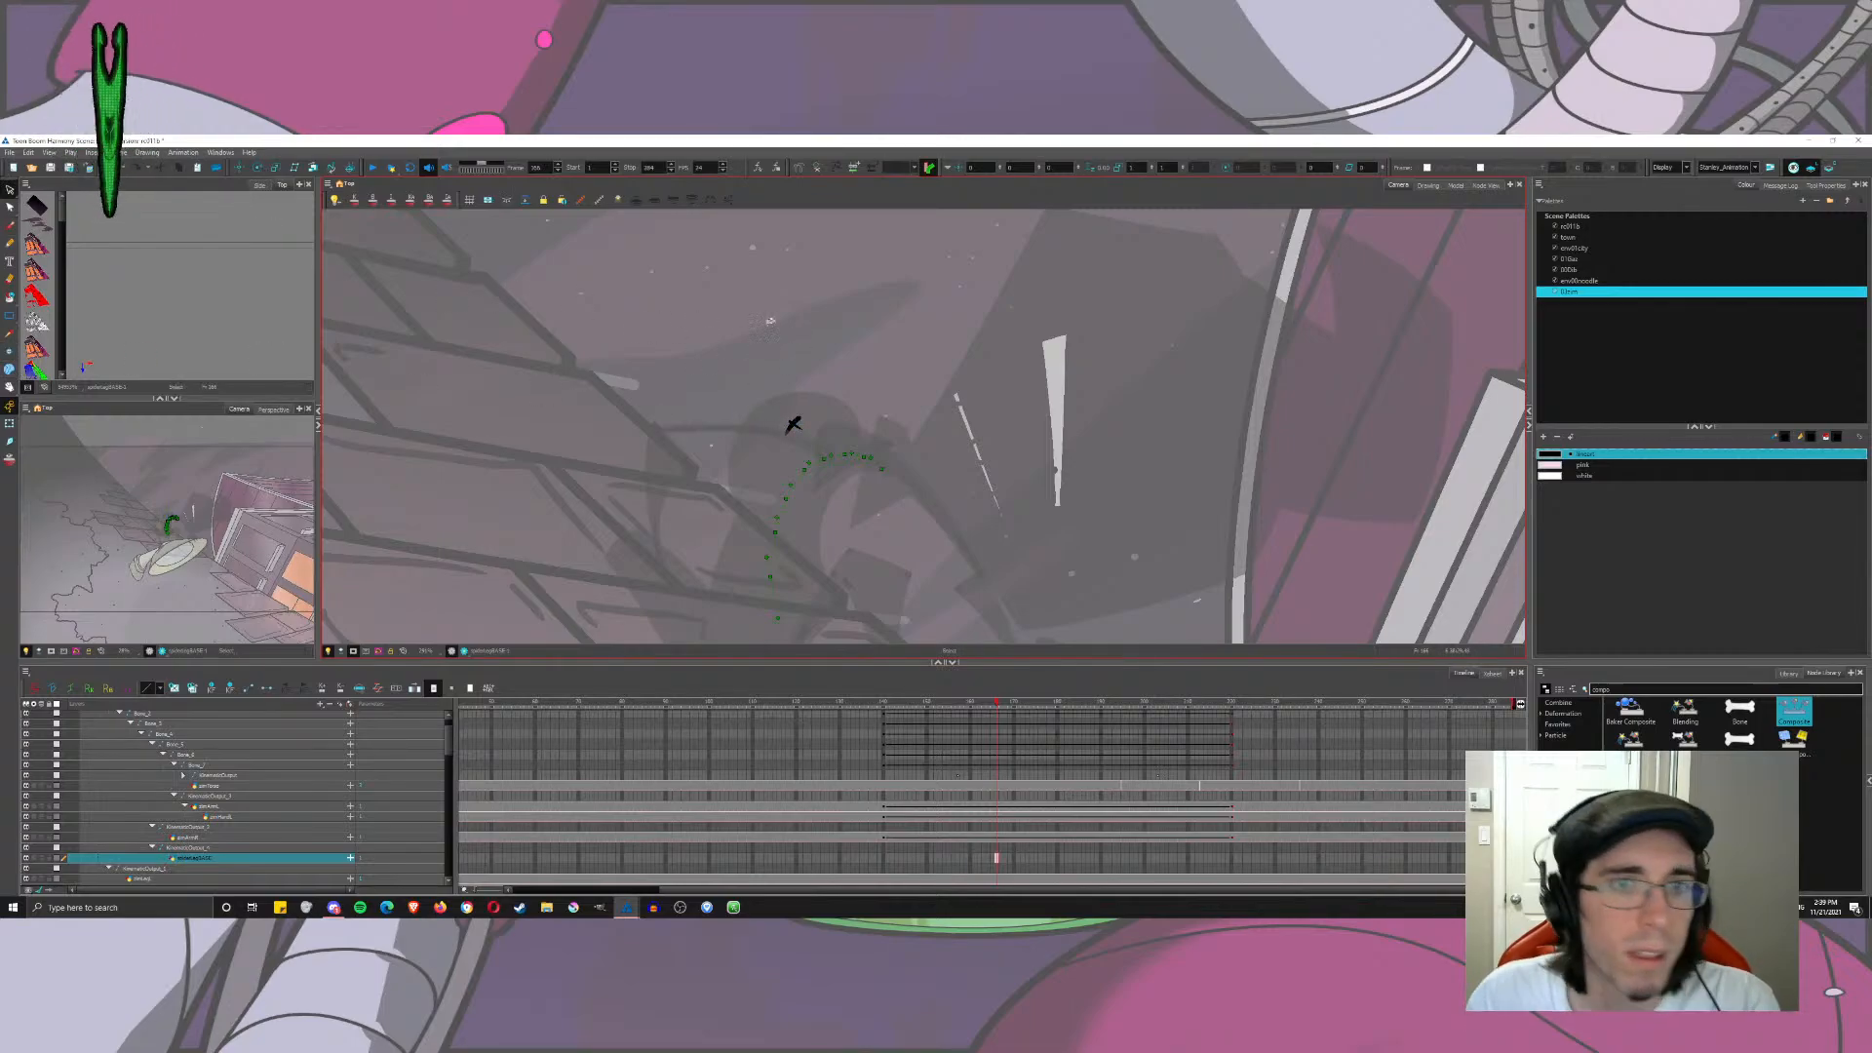
{"action": "left_click", "coordinate": [793, 425]}
{"action": "key", "text": "Delete"}
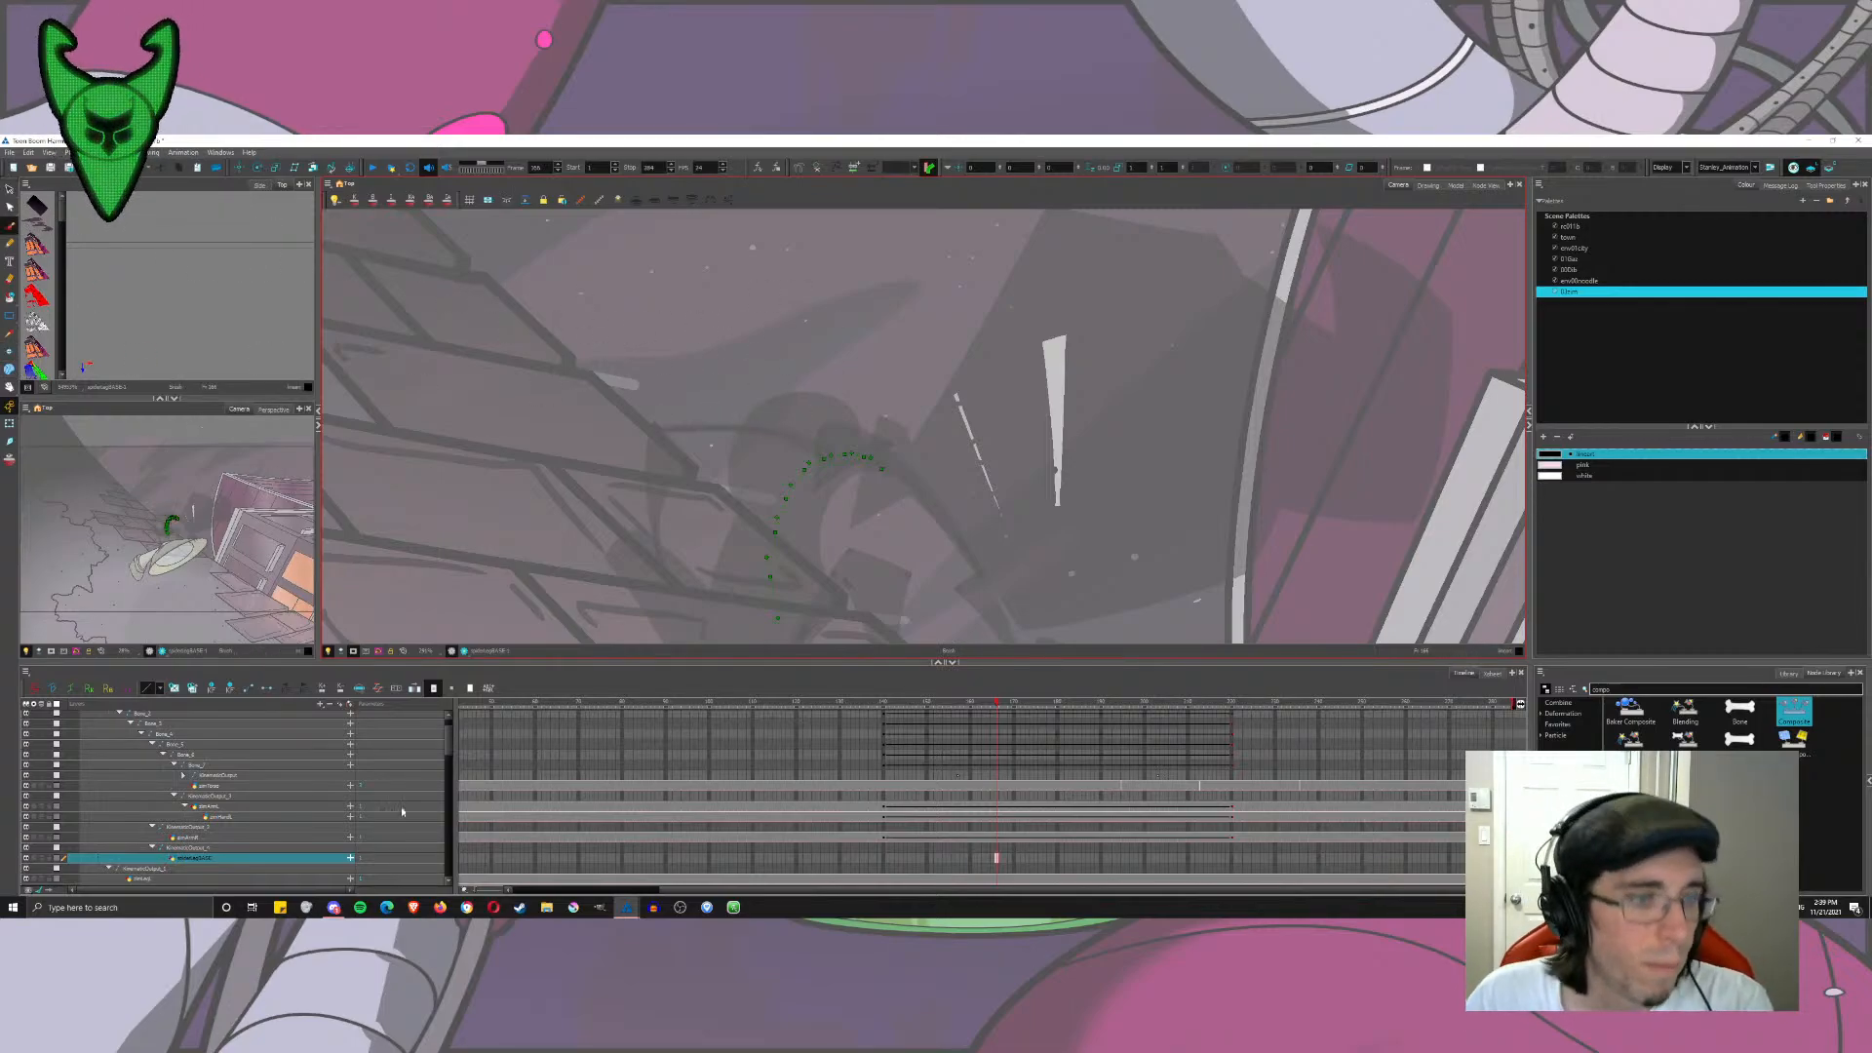
Step: Add a vector drawing layer for the side leg control, with a name ending in ctrl, above the leg base layer
{"action": "left_click", "coordinate": [348, 703]}
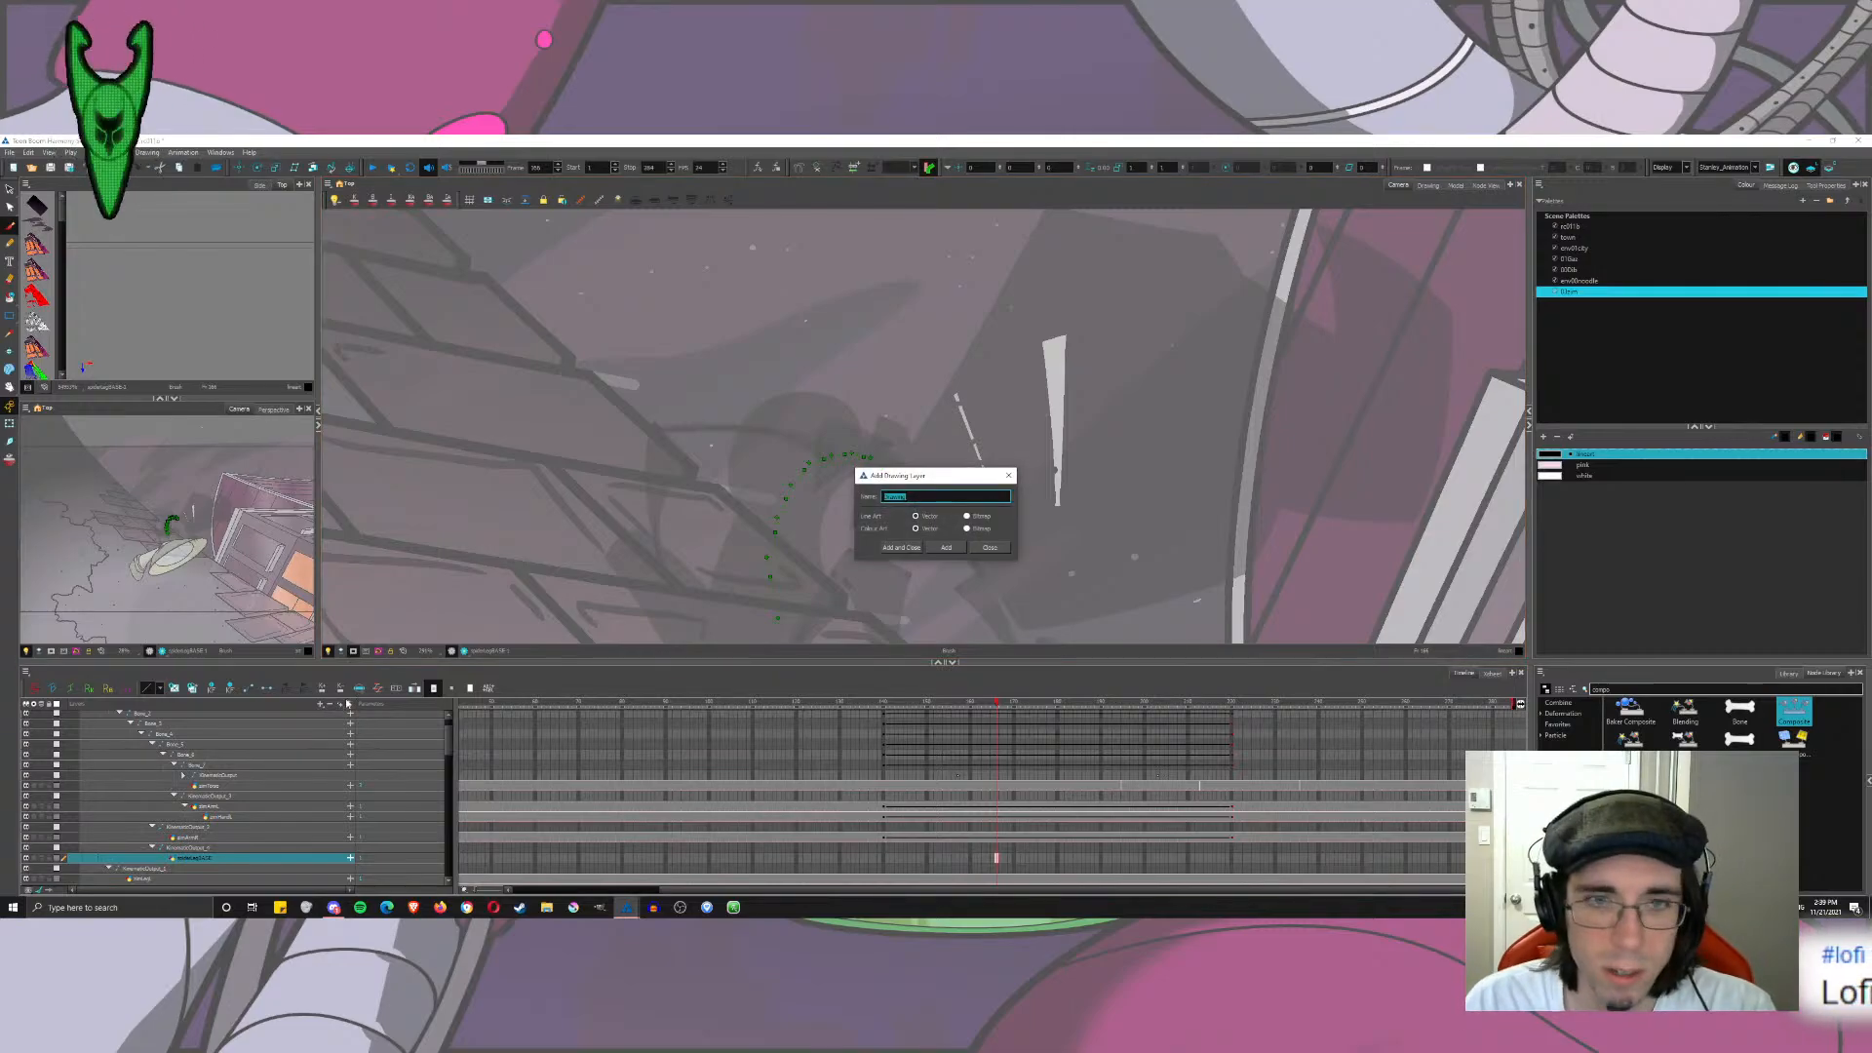
{"action": "type", "text": "sk"}
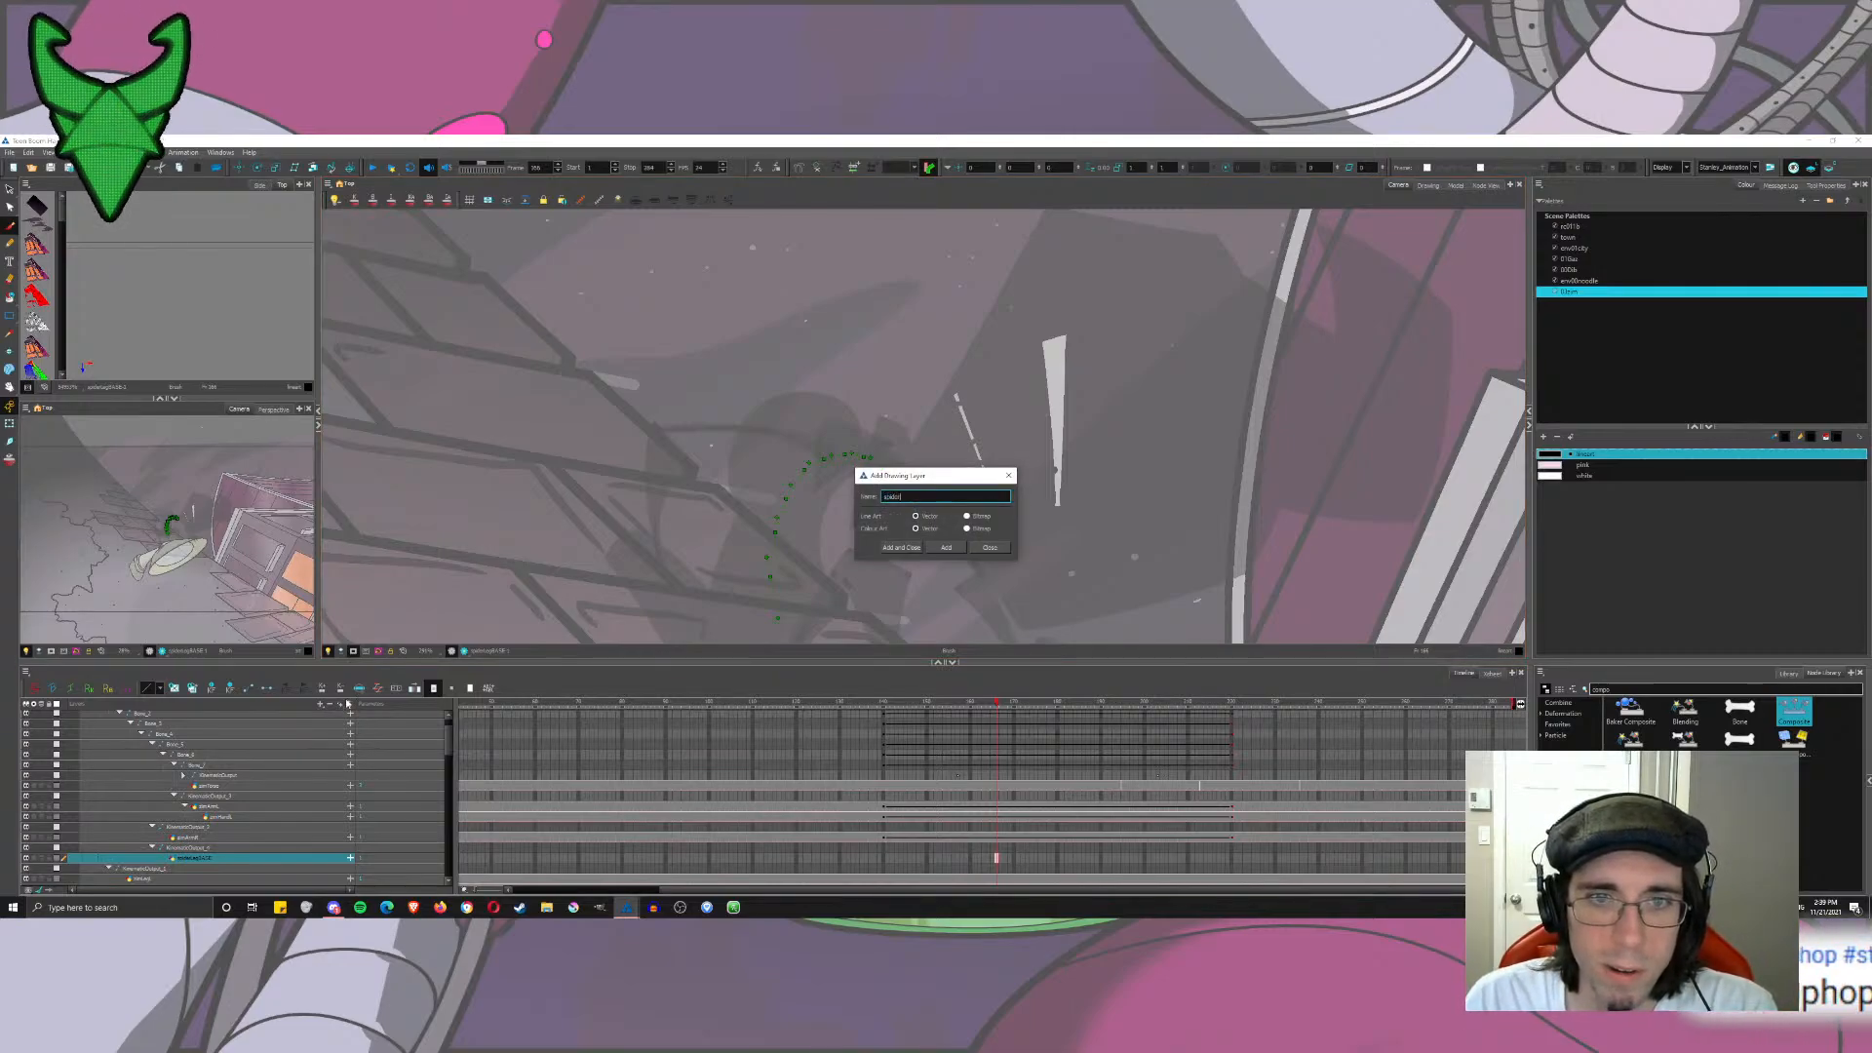
{"action": "type", "text": "iderleg_"}
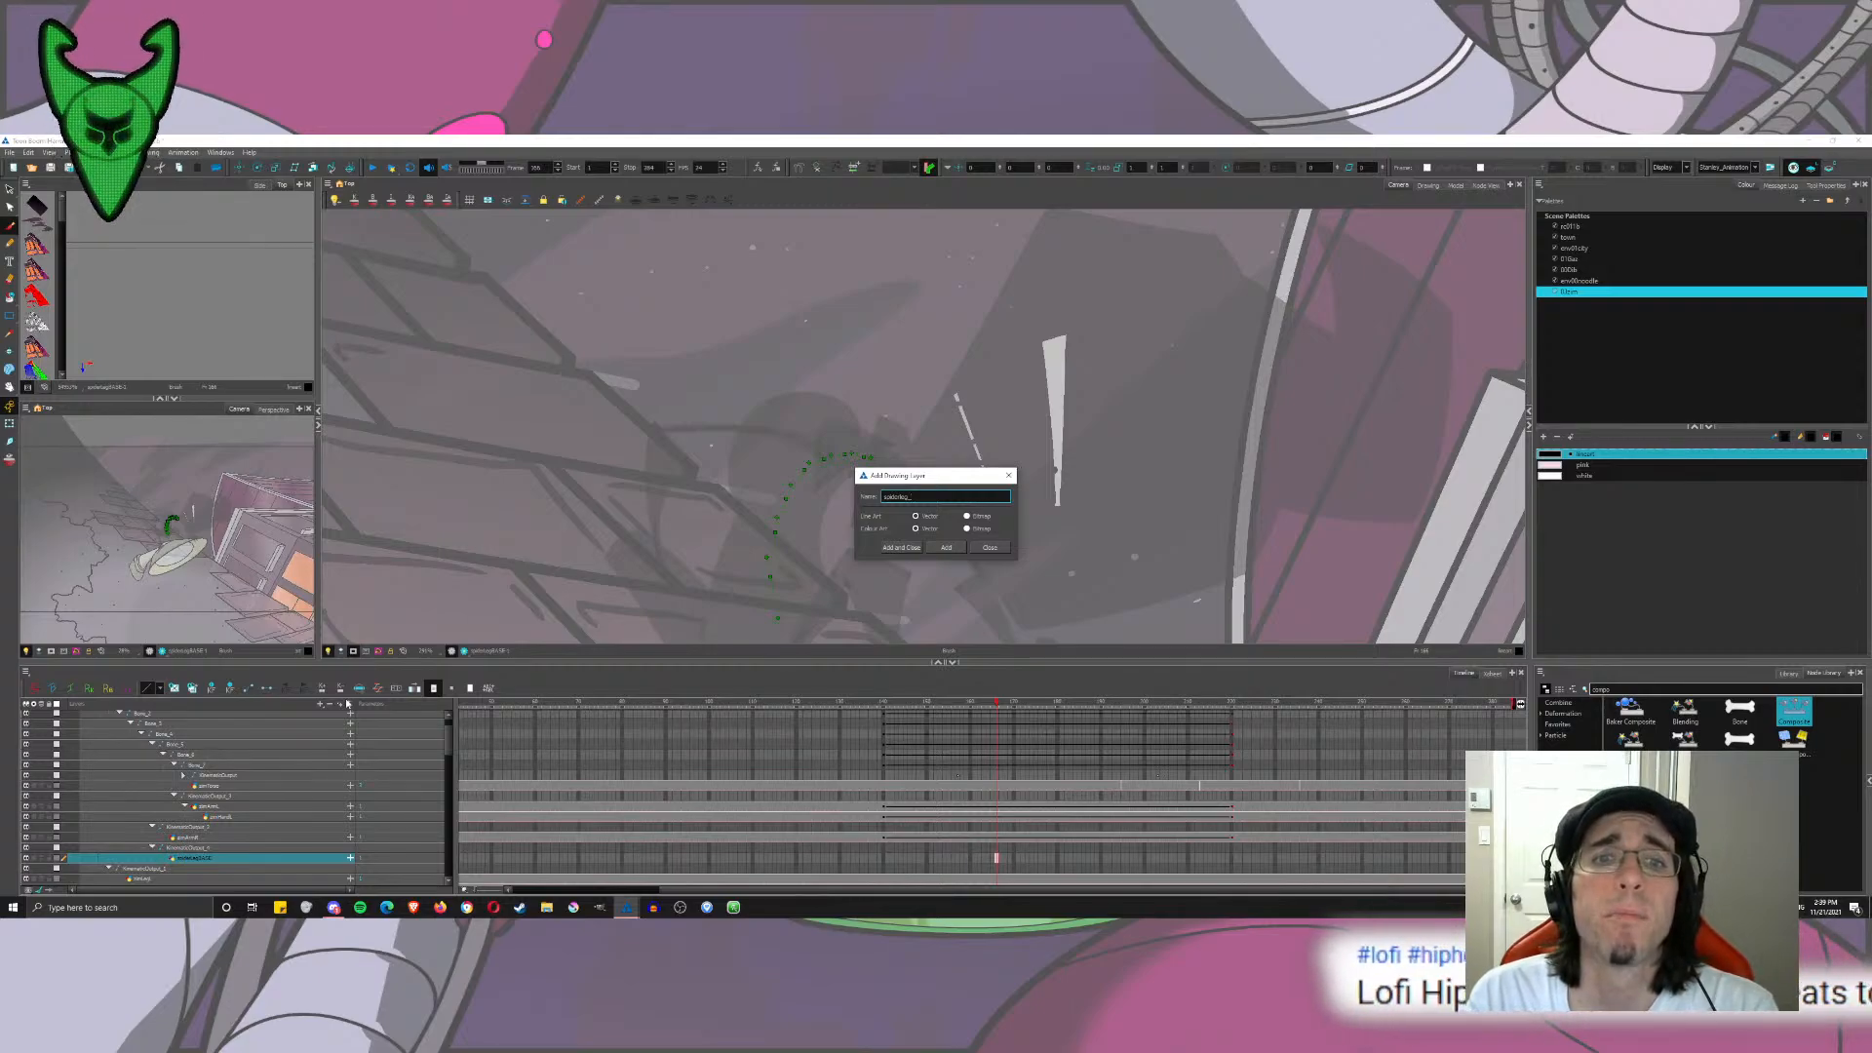
{"action": "type", "text": "L_ctrl"}
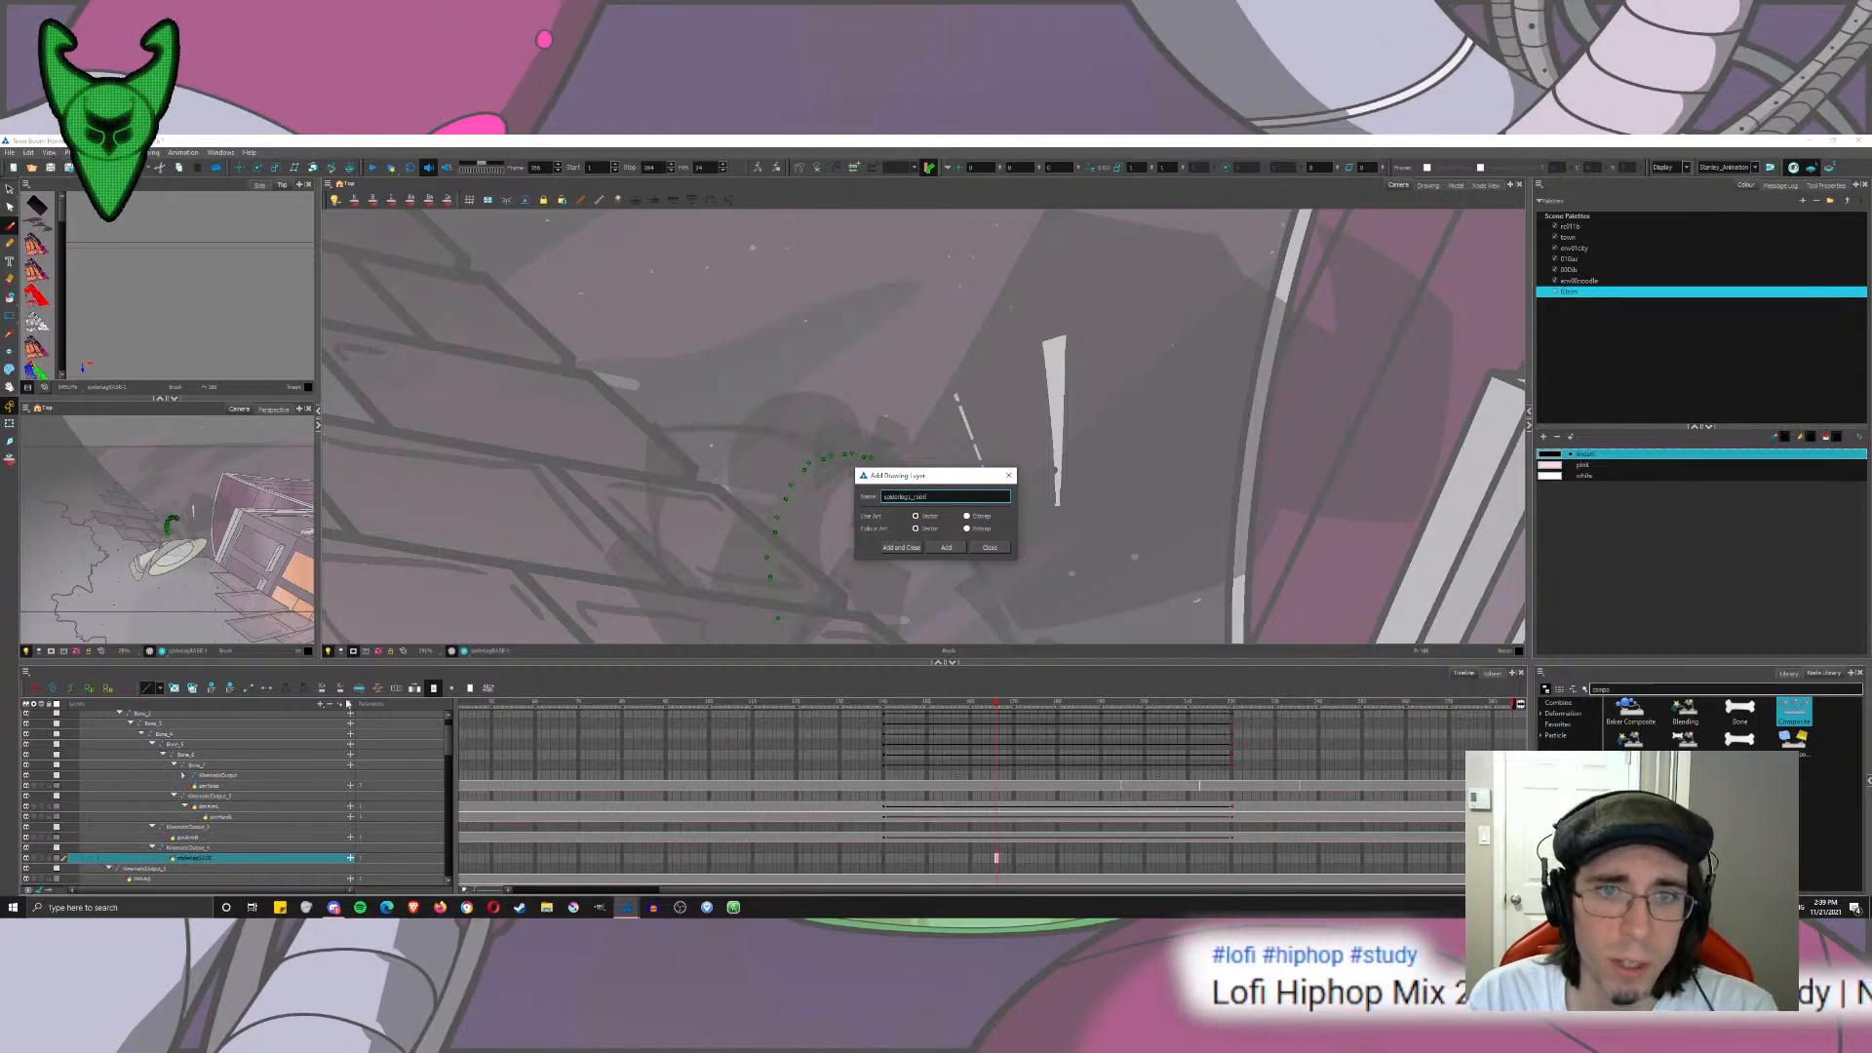
{"action": "key", "text": "Return"}
{"action": "left_click", "coordinate": [991, 548]}
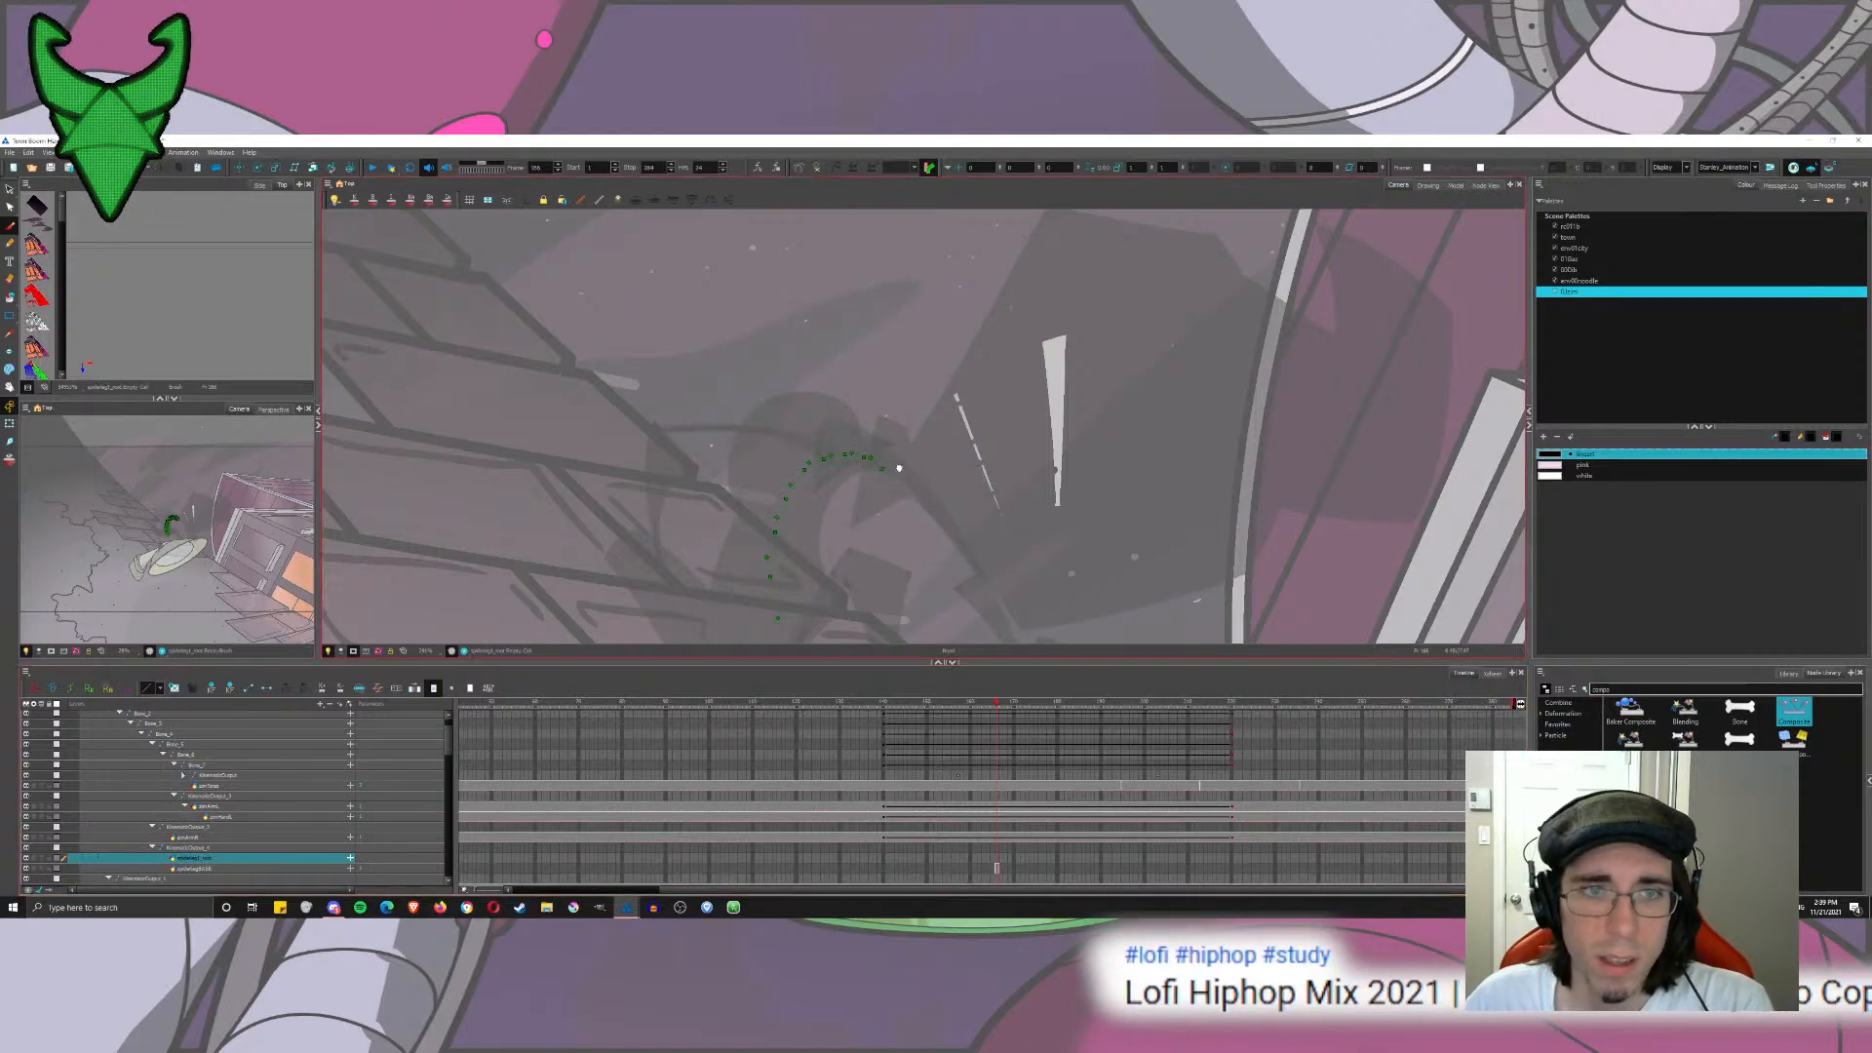
Step: Try thick straight brush strokes beside the spine bones on the control layer and undo them
{"action": "mouse_move", "coordinate": [761, 463]}
{"action": "left_mouse_down"}
{"action": "mouse_move", "coordinate": [917, 380]}
{"action": "mouse_move", "coordinate": [731, 372]}
{"action": "left_mouse_up"}
{"action": "key", "text": "ctrl+z"}
{"action": "left_click_drag", "start_coordinate": [909, 388], "coordinate": [597, 359]}
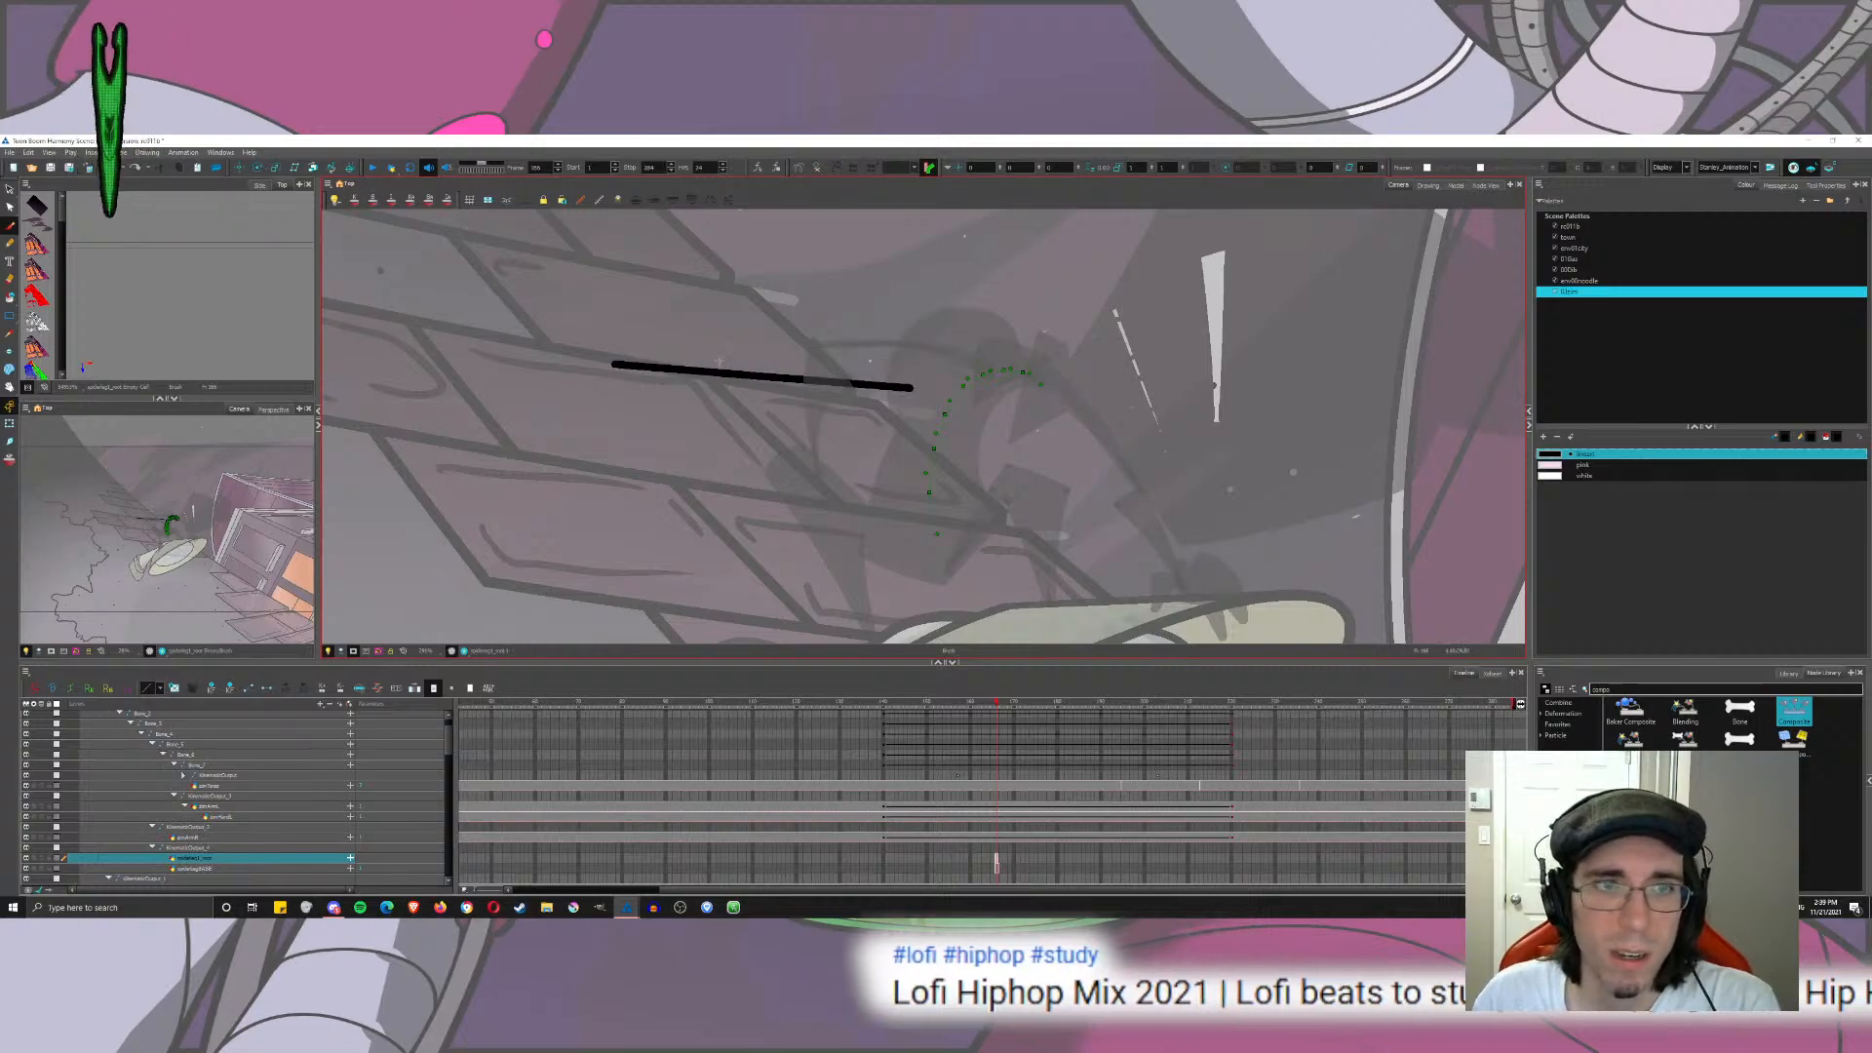
{"action": "key", "text": "ctrl+z"}
{"action": "left_click_drag", "start_coordinate": [671, 464], "coordinate": [916, 379]}
{"action": "key", "text": "ctrl+z"}
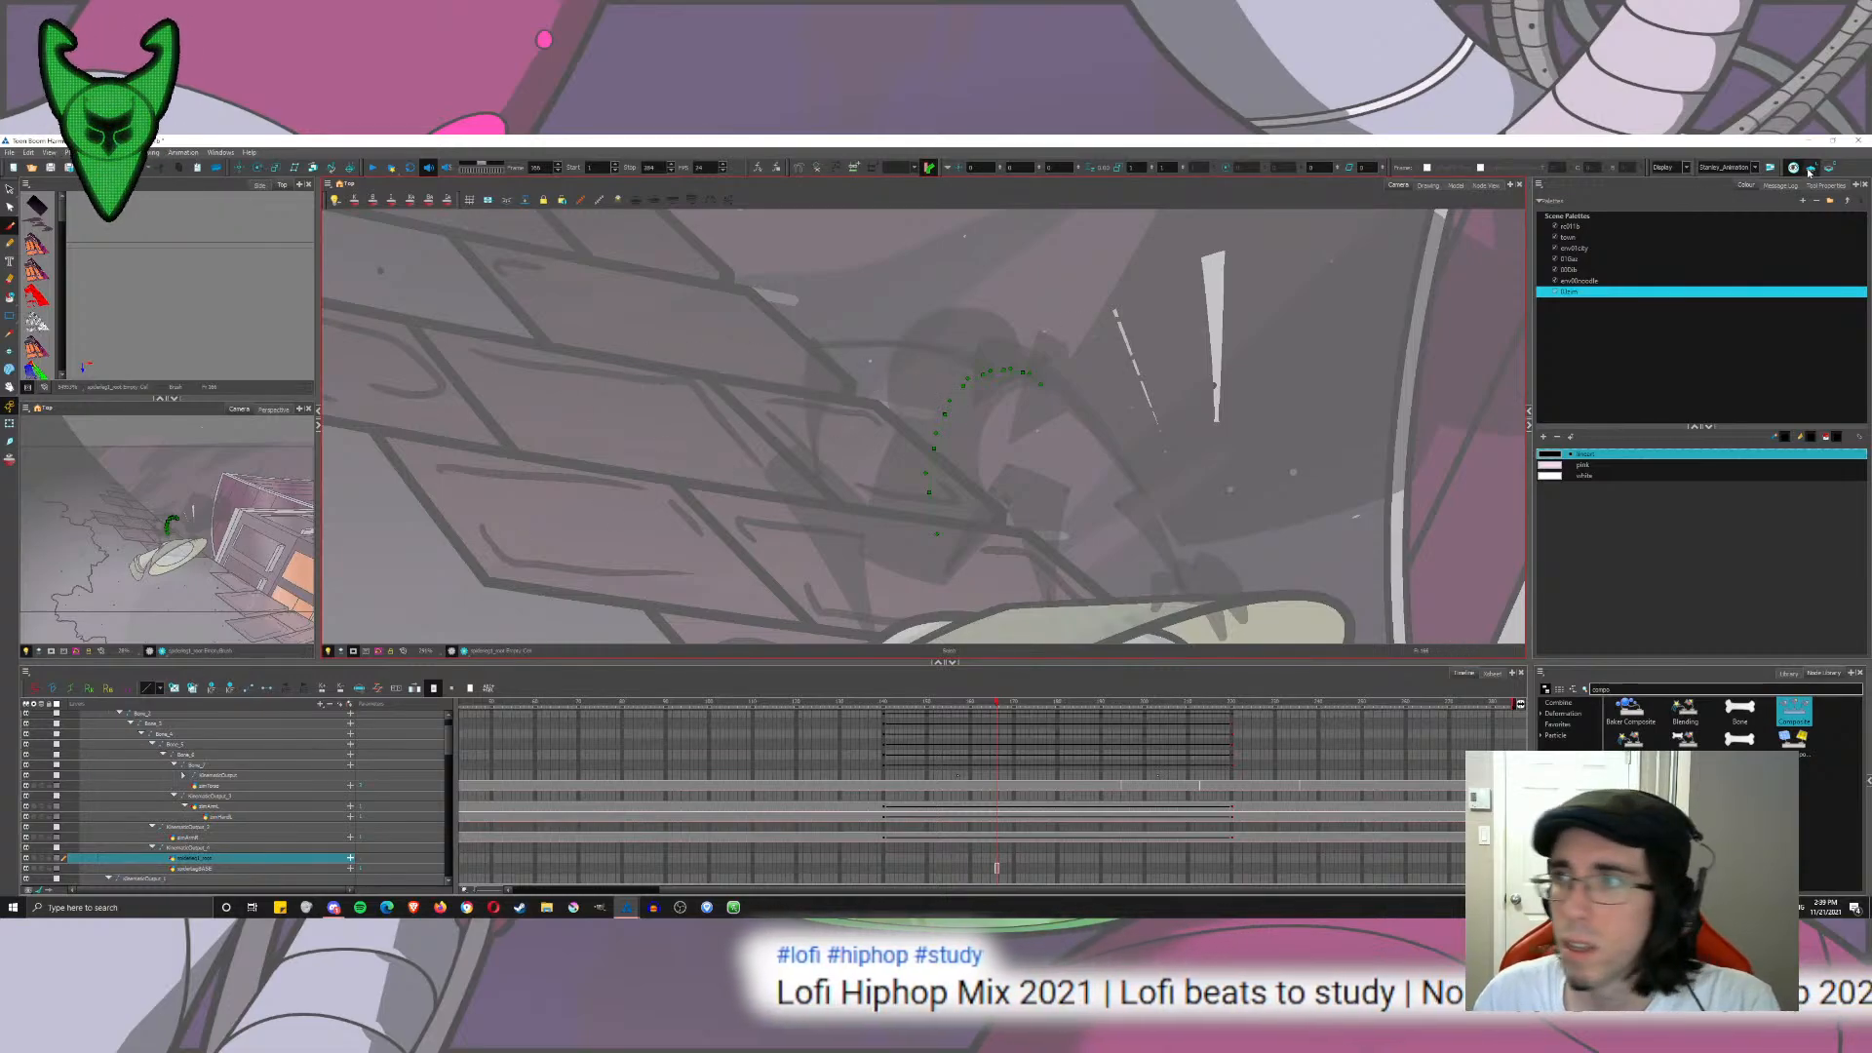
Step: Reduce the brush's maximum size, try thinner diagonal strokes out from the spine bones, and undo them
{"action": "left_click", "coordinate": [1824, 184]}
{"action": "left_click", "coordinate": [1834, 262]}
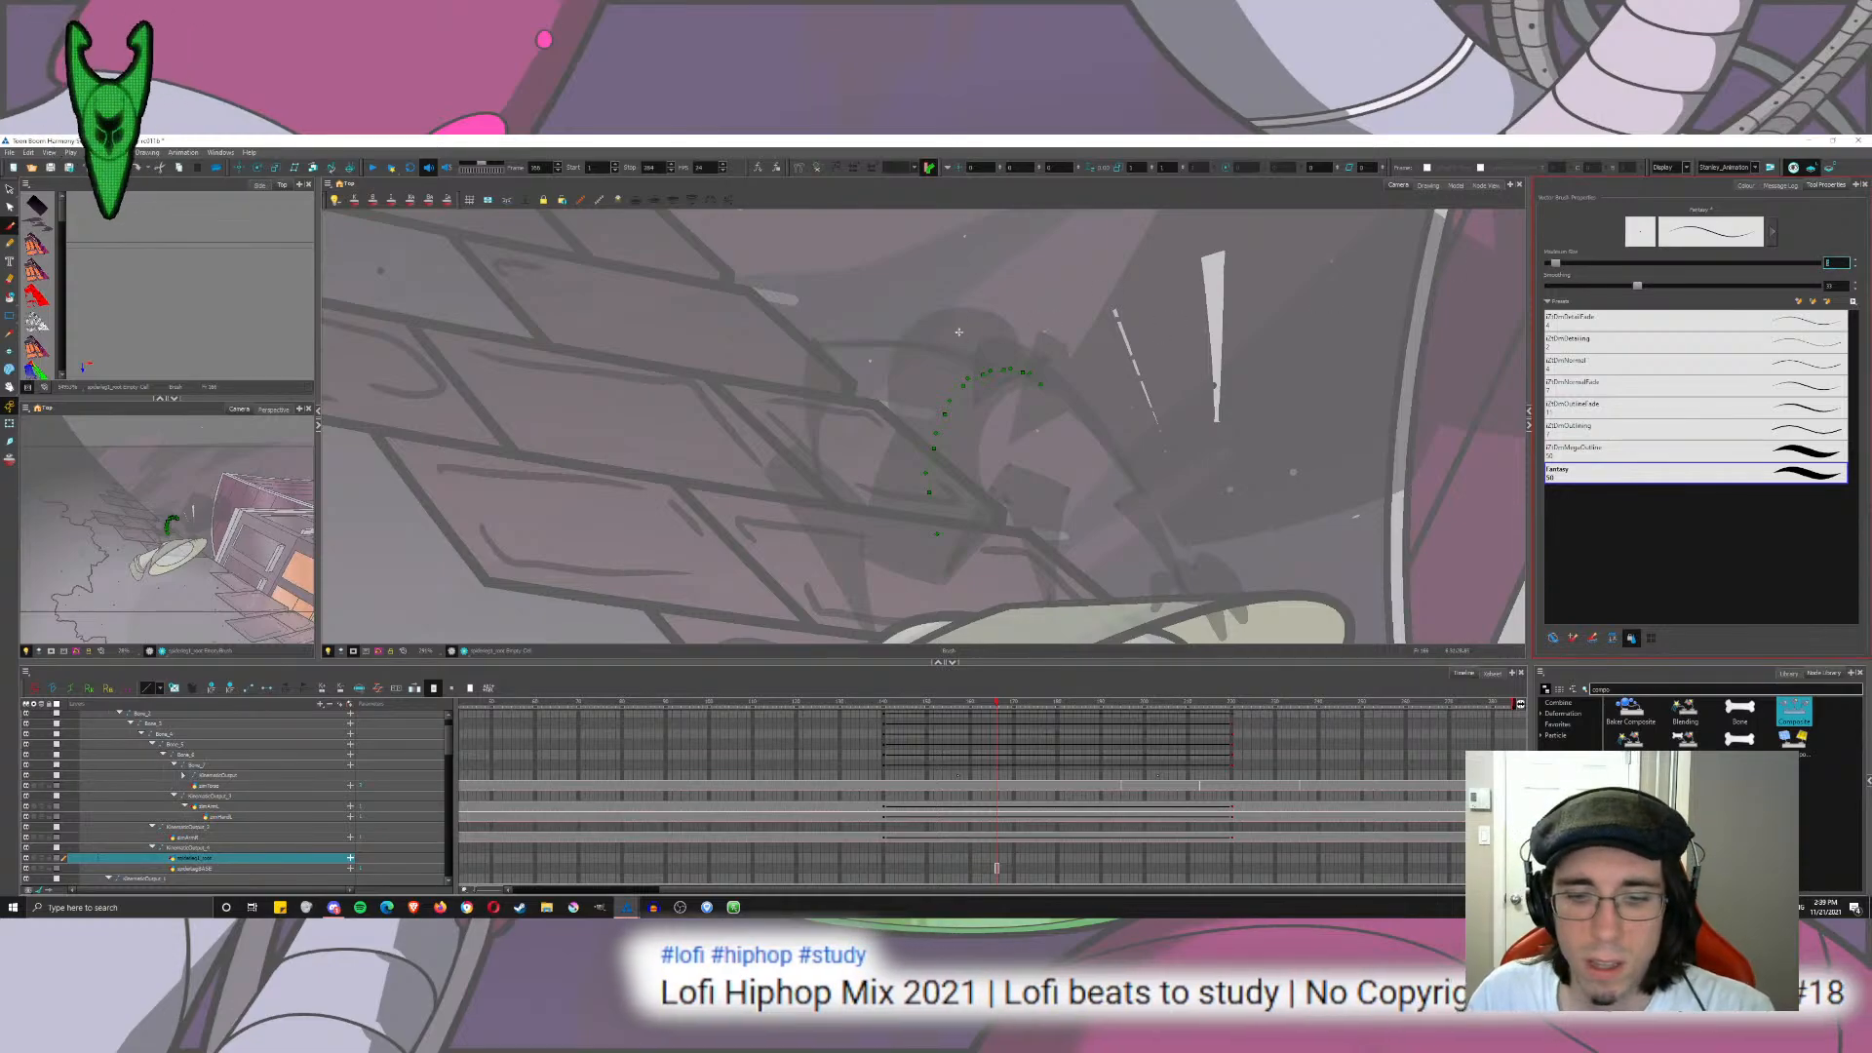
{"action": "left_click_drag", "start_coordinate": [912, 381], "coordinate": [653, 469]}
{"action": "key", "text": "ctrl+z"}
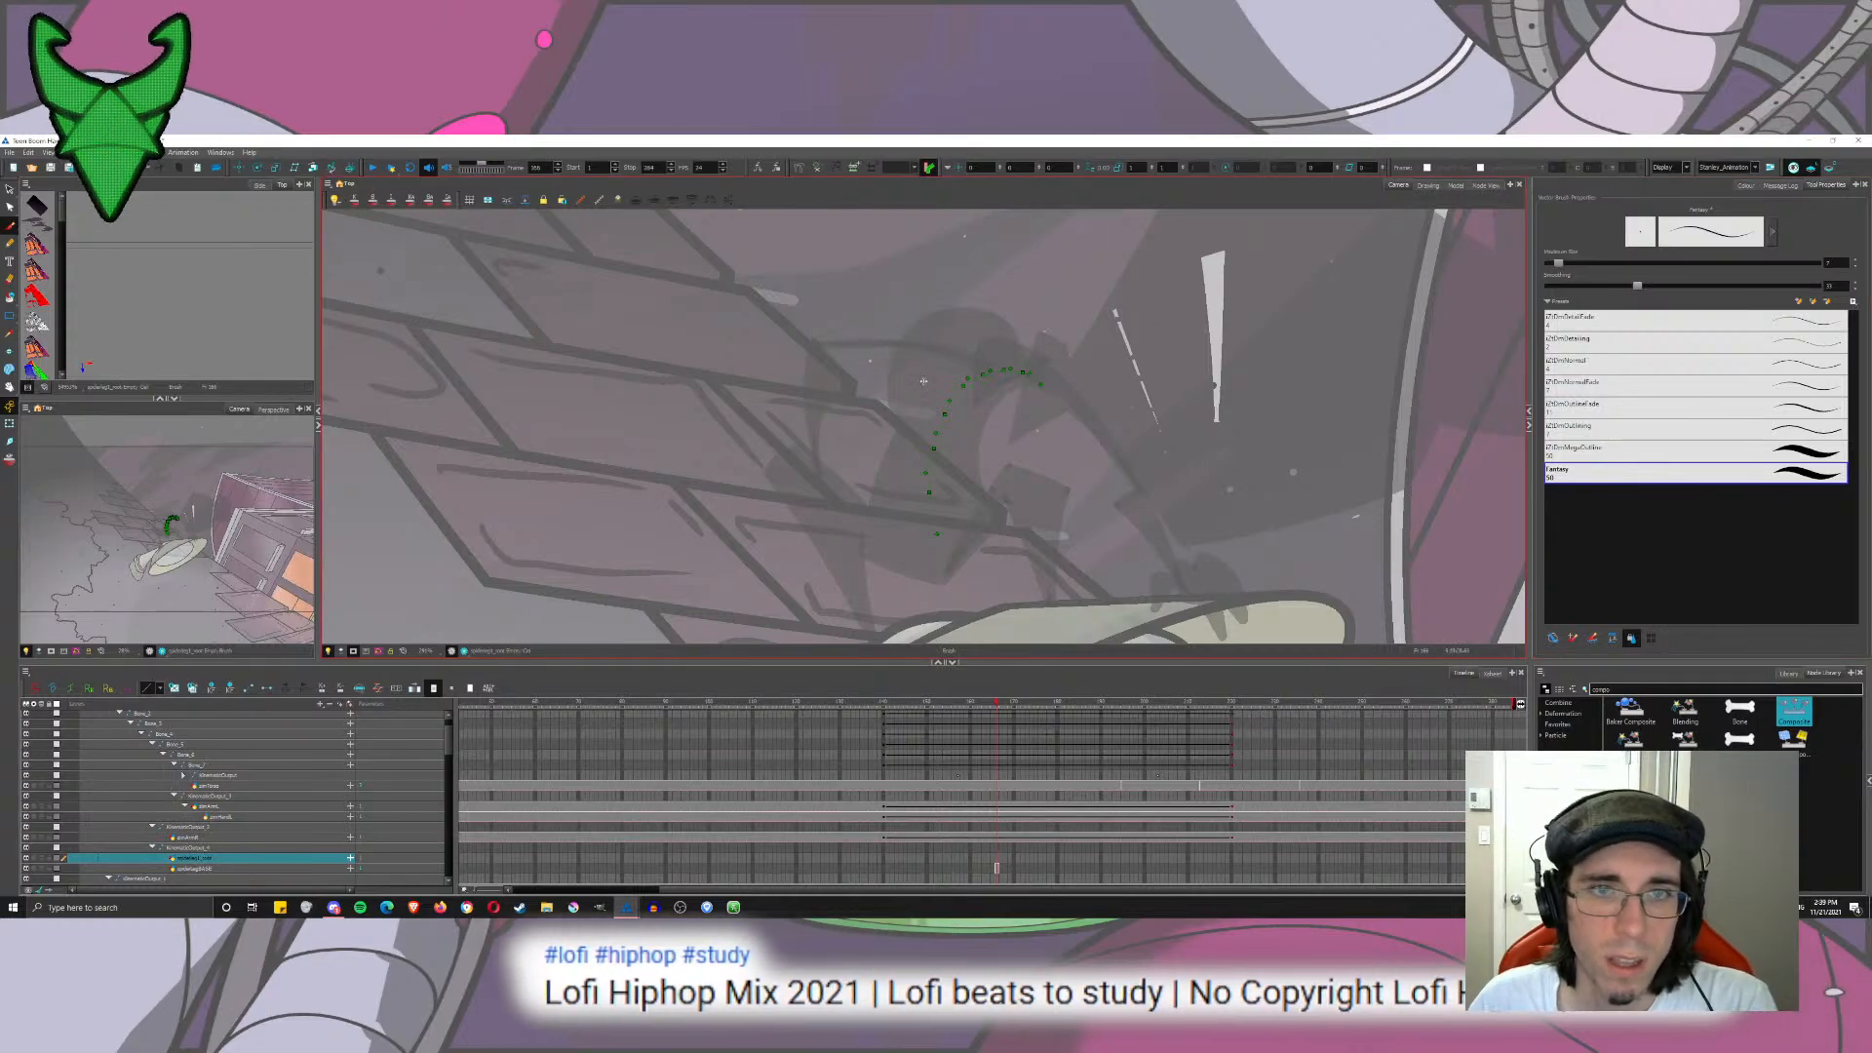
{"action": "left_click_drag", "start_coordinate": [919, 379], "coordinate": [753, 444]}
{"action": "key", "text": "ctrl+z"}
{"action": "left_click_drag", "start_coordinate": [921, 377], "coordinate": [648, 502]}
{"action": "key", "text": "ctrl+z"}
{"action": "key", "text": "ctrl+z"}
{"action": "left_click_drag", "start_coordinate": [940, 371], "coordinate": [699, 501]}
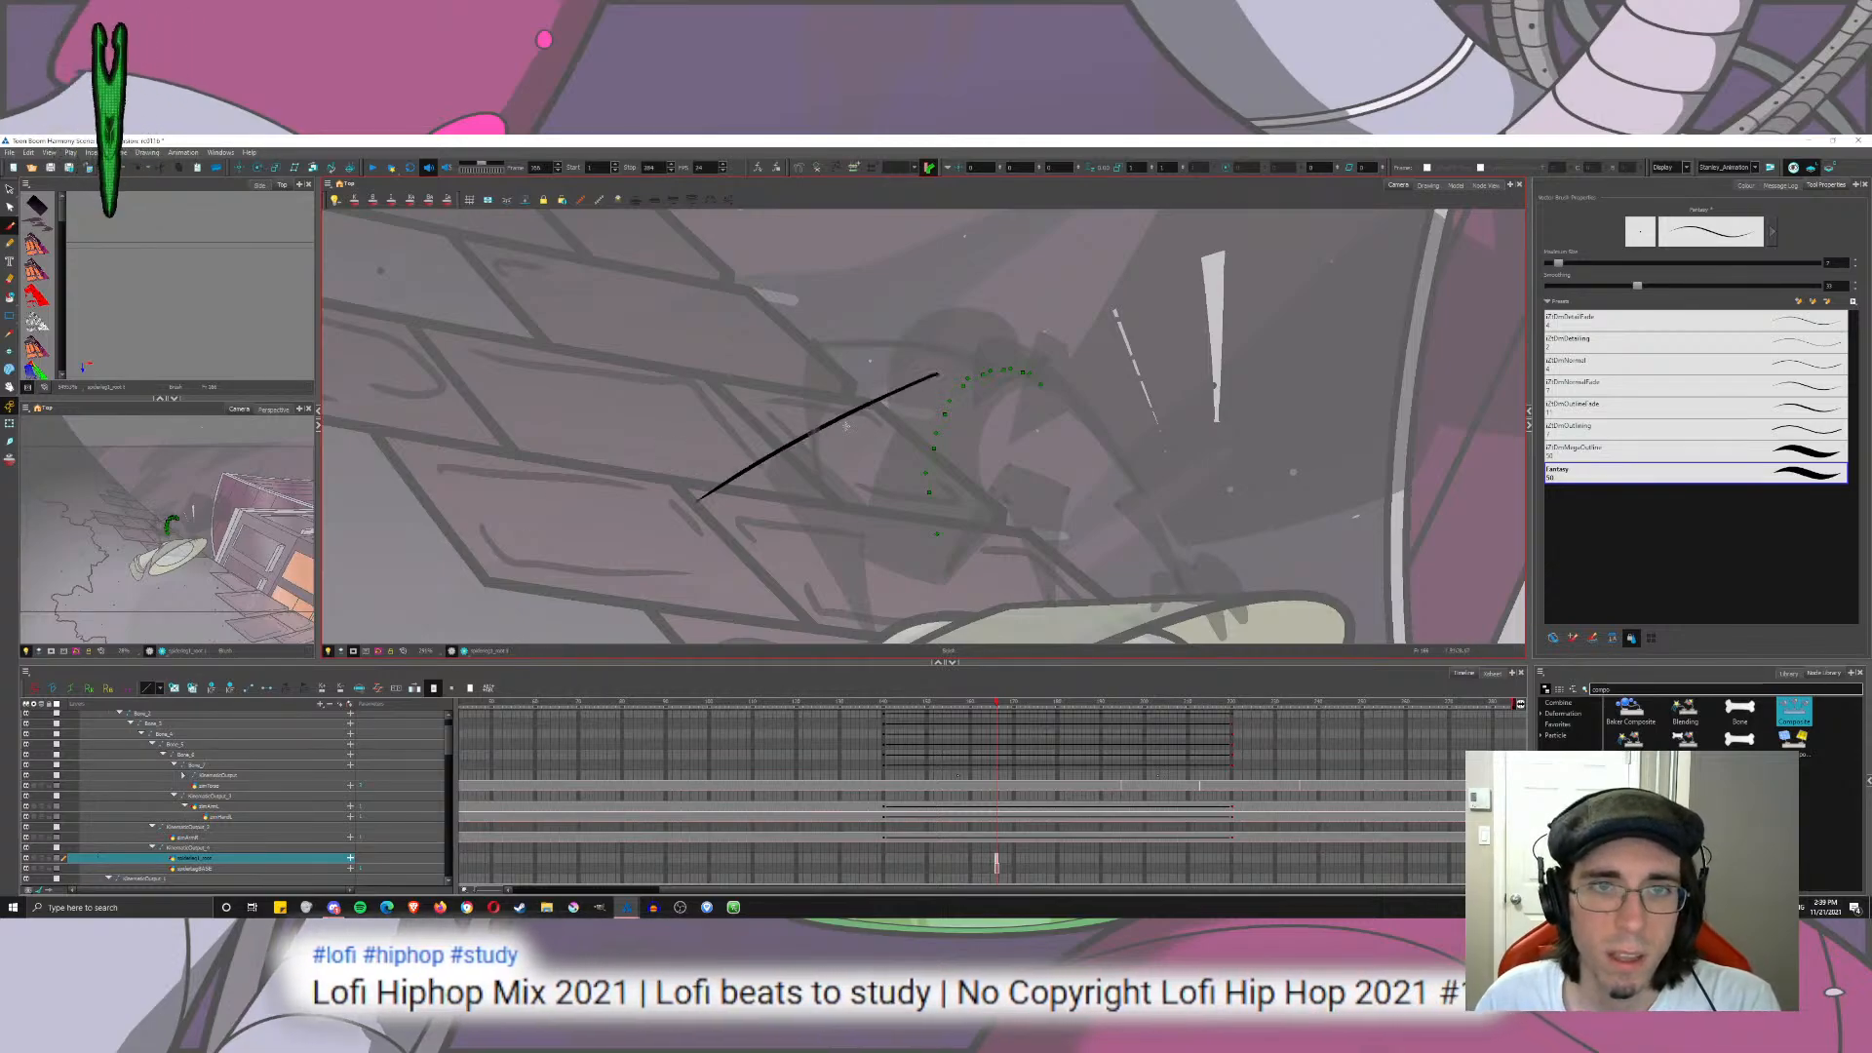
{"action": "key", "text": "ctrl+z"}
{"action": "left_click_drag", "start_coordinate": [922, 378], "coordinate": [815, 460]}
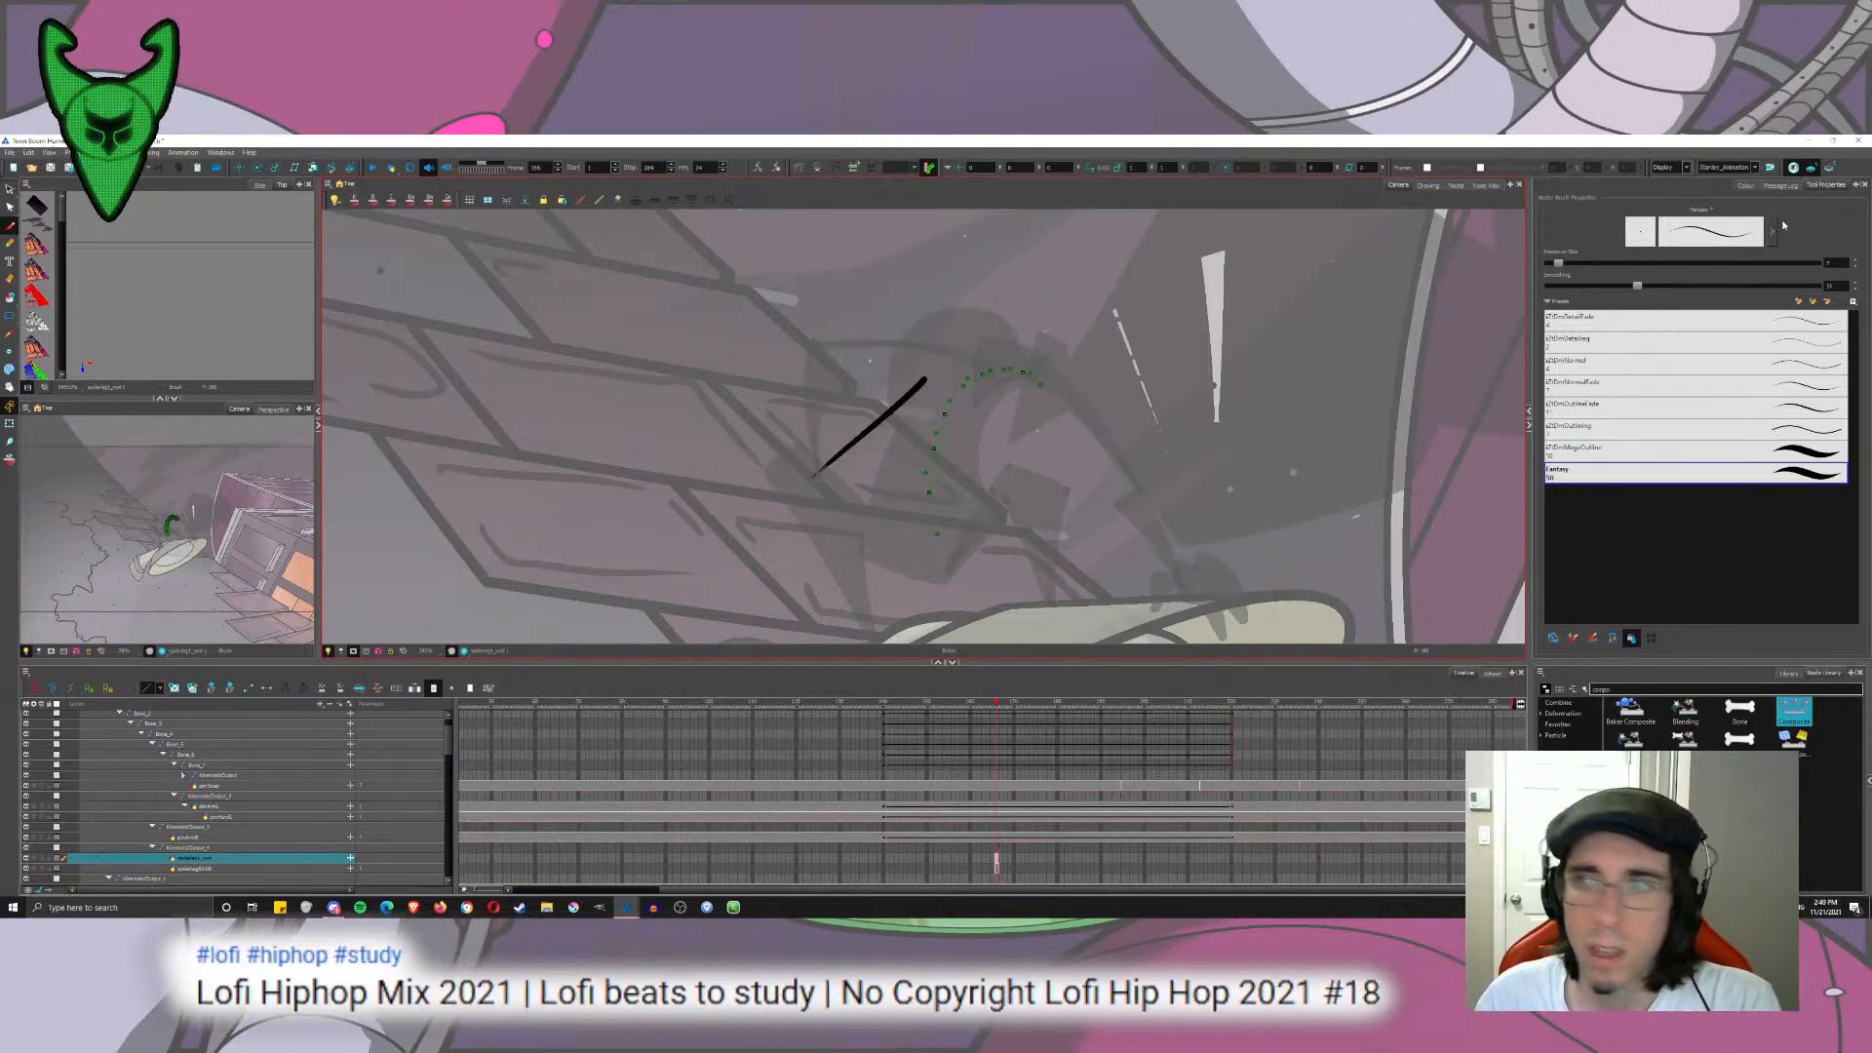
{"action": "key", "text": "ctrl+z"}
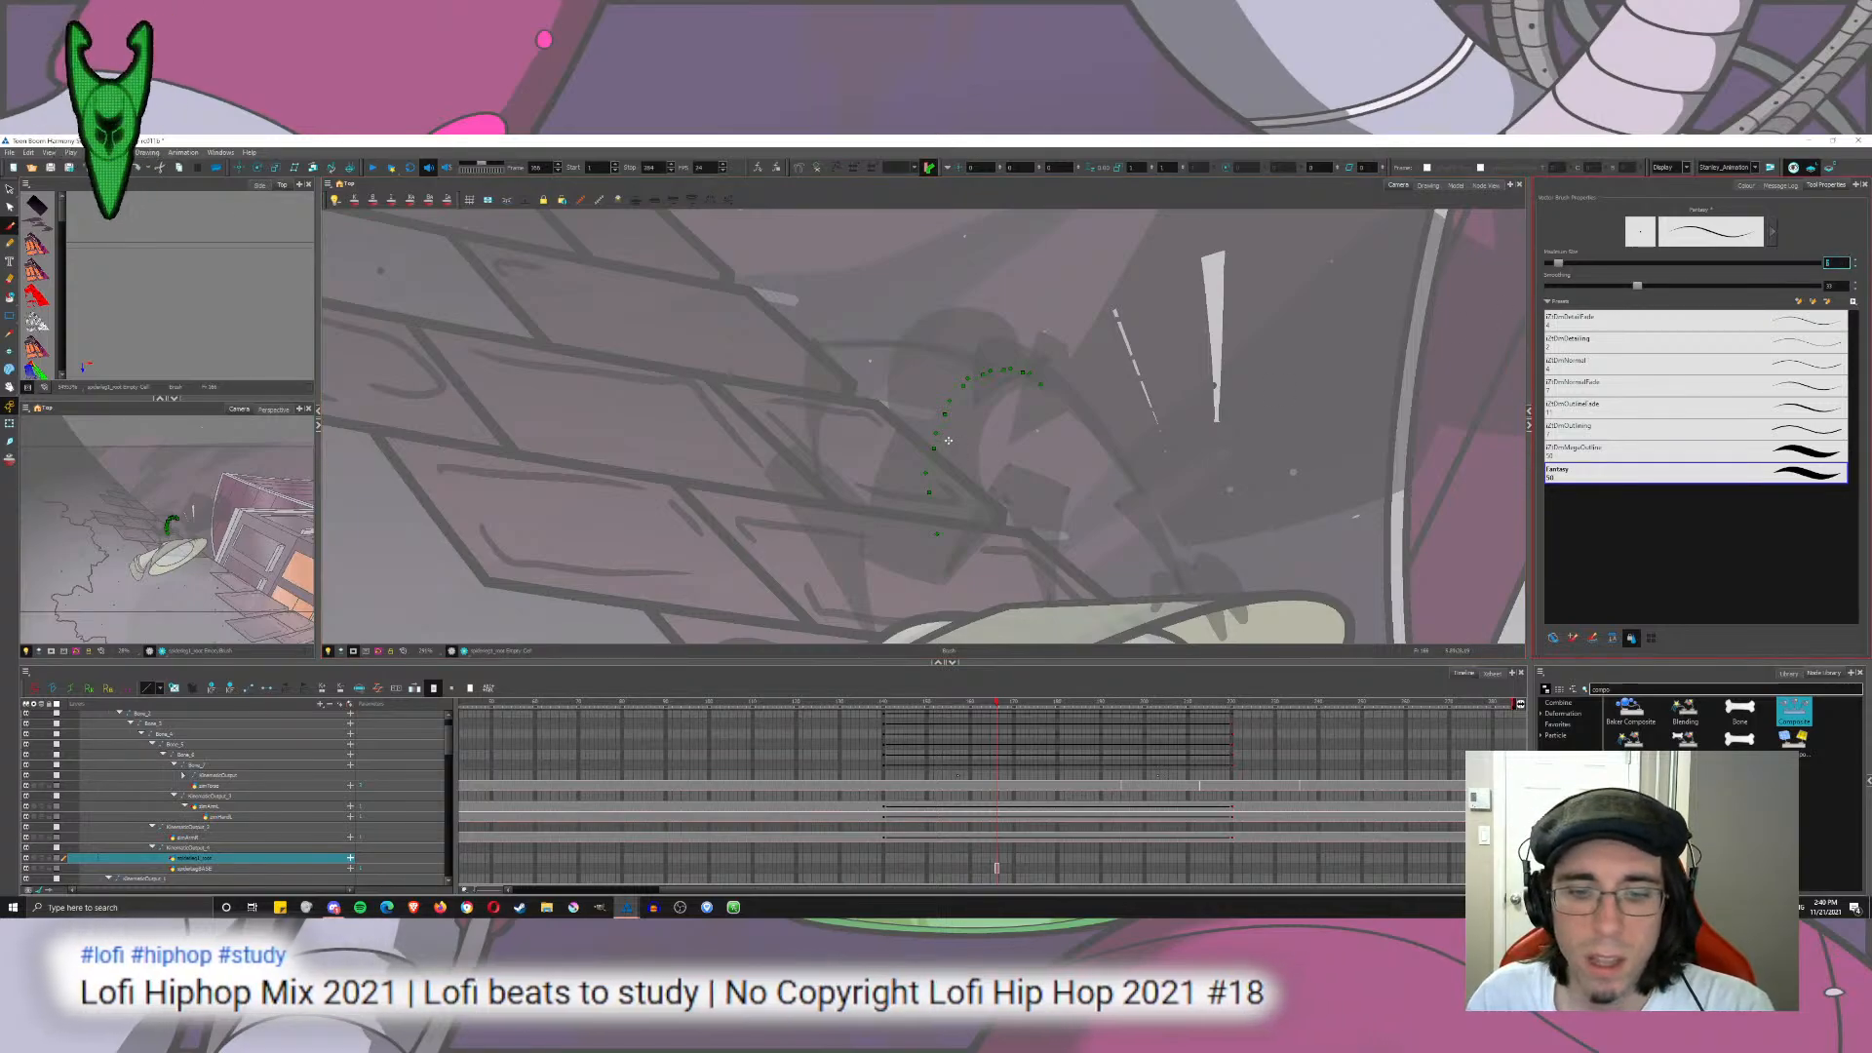
Step: Enlarge the brush's maximum size and draw a long tapered diagonal stroke from the spine bones down across the roof tiles
{"action": "key", "text": "Return"}
{"action": "left_click_drag", "start_coordinate": [931, 383], "coordinate": [695, 509]}
{"action": "key", "text": "ctrl+z"}
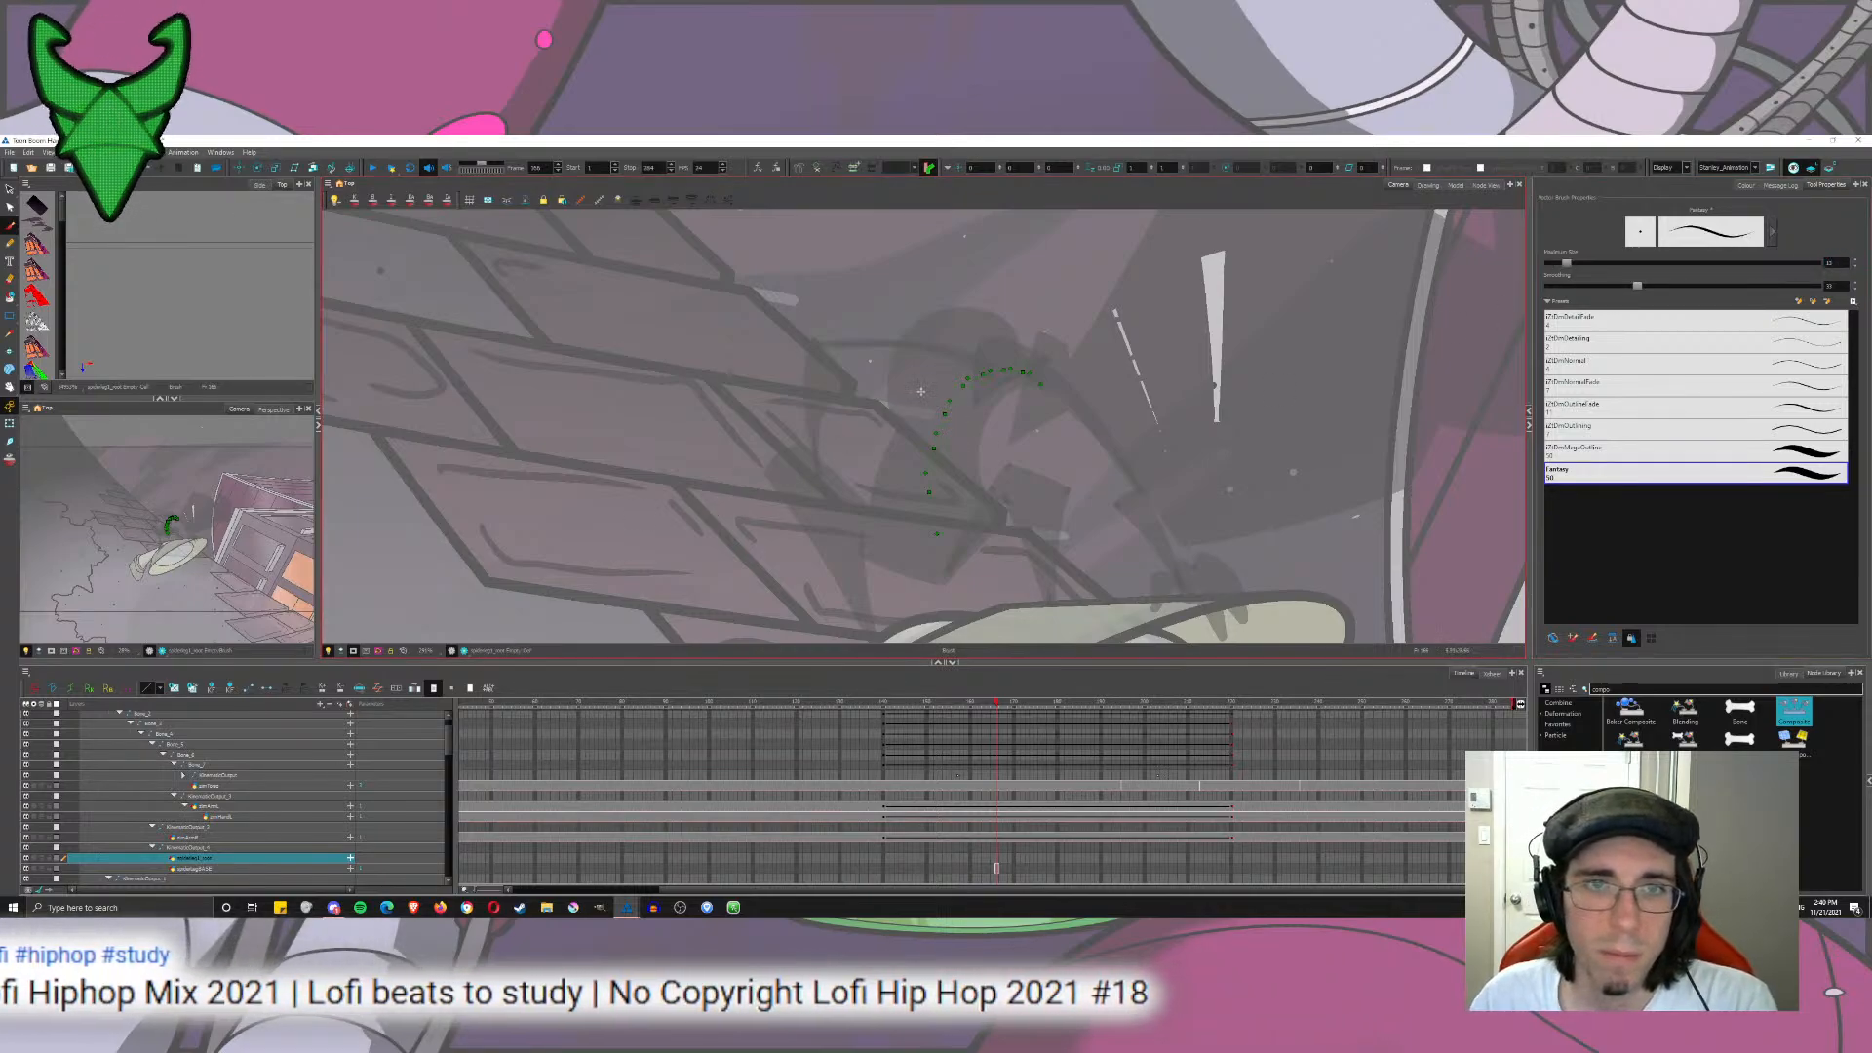
{"action": "left_click_drag", "start_coordinate": [927, 383], "coordinate": [648, 509]}
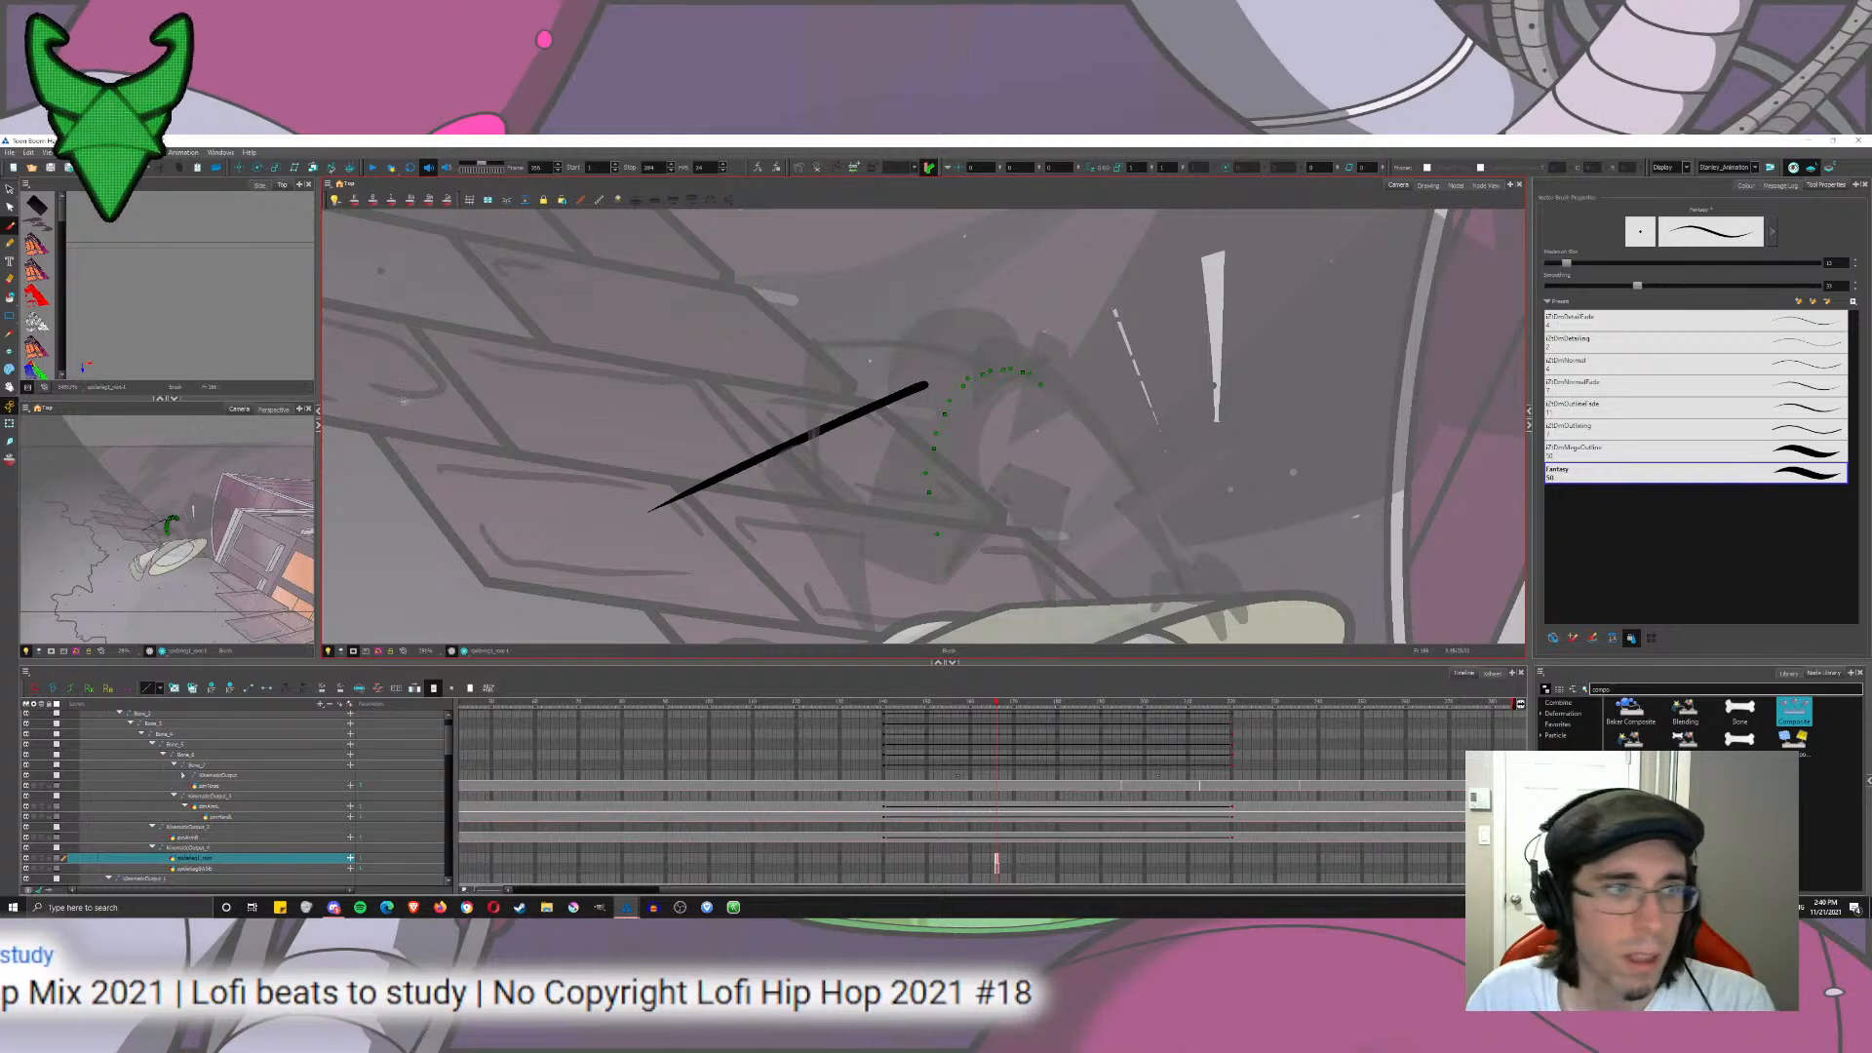
Step: Paint a small rounded blob at the thin lower end of the tapered stroke
{"action": "left_click", "coordinate": [12, 191]}
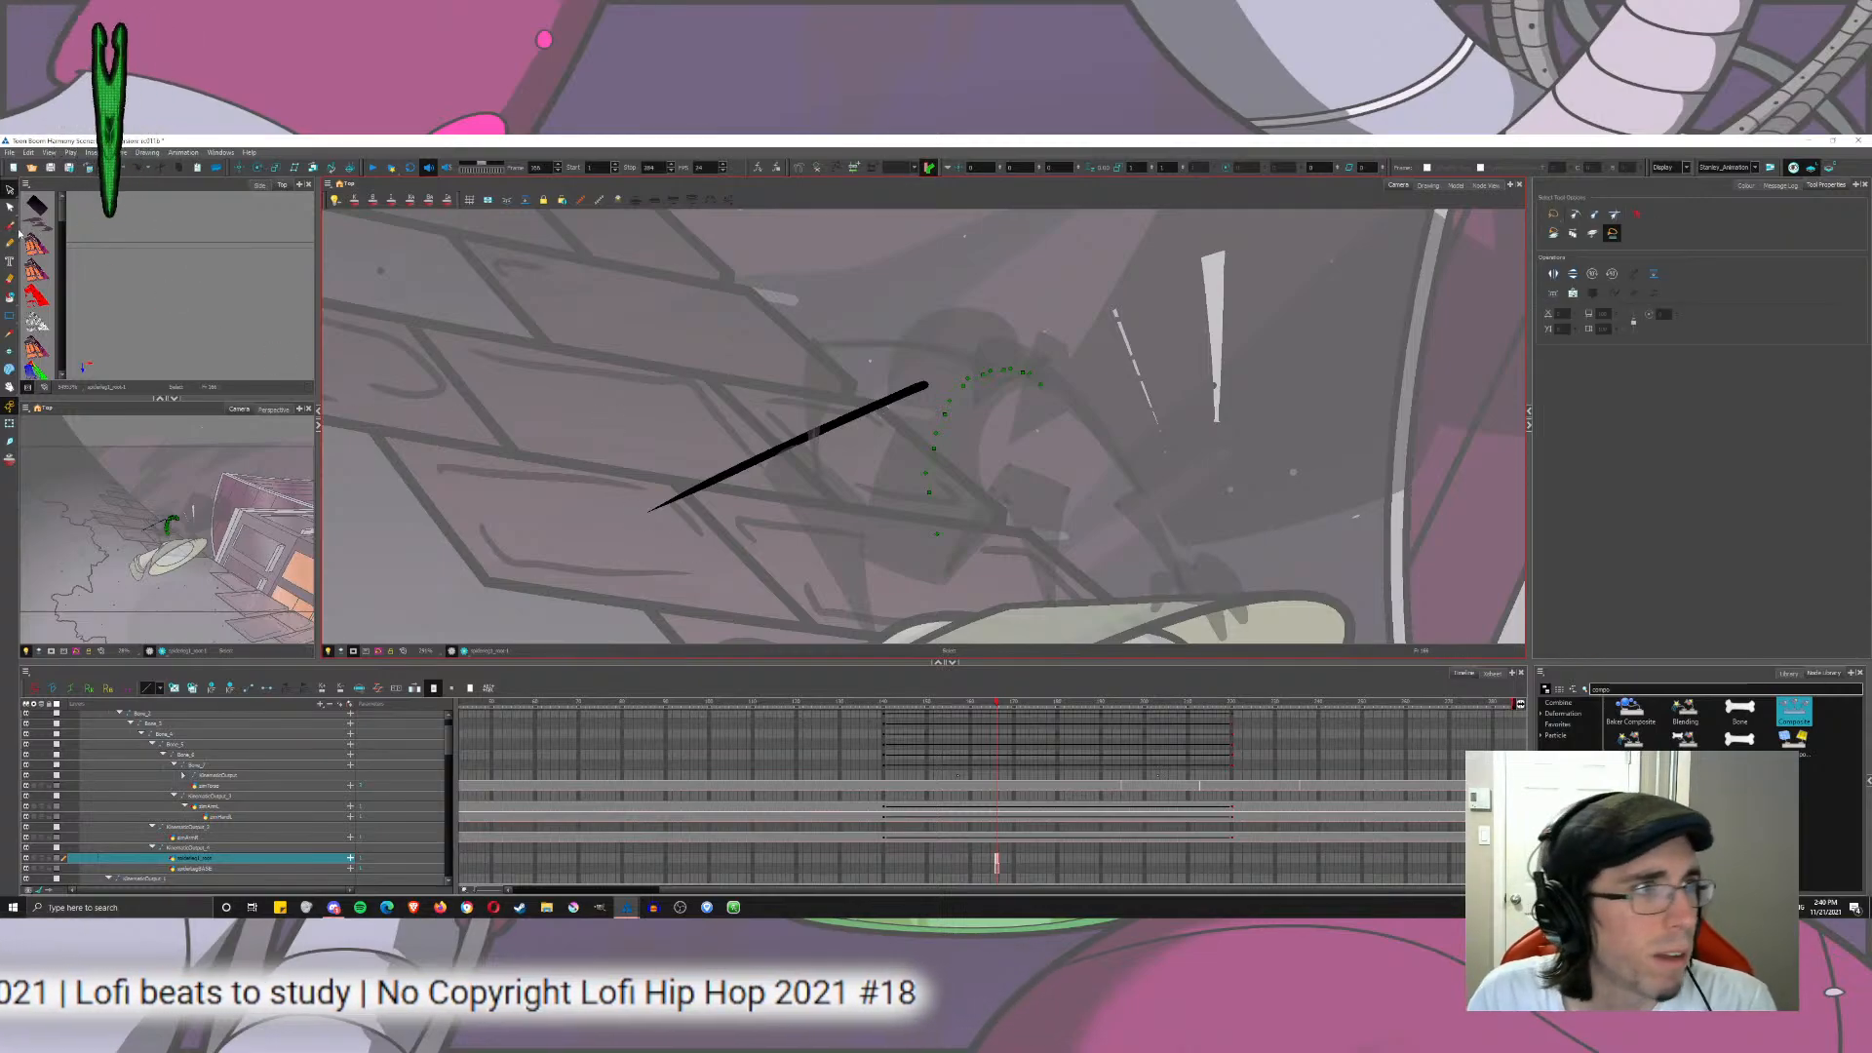
{"action": "left_click", "coordinate": [10, 225]}
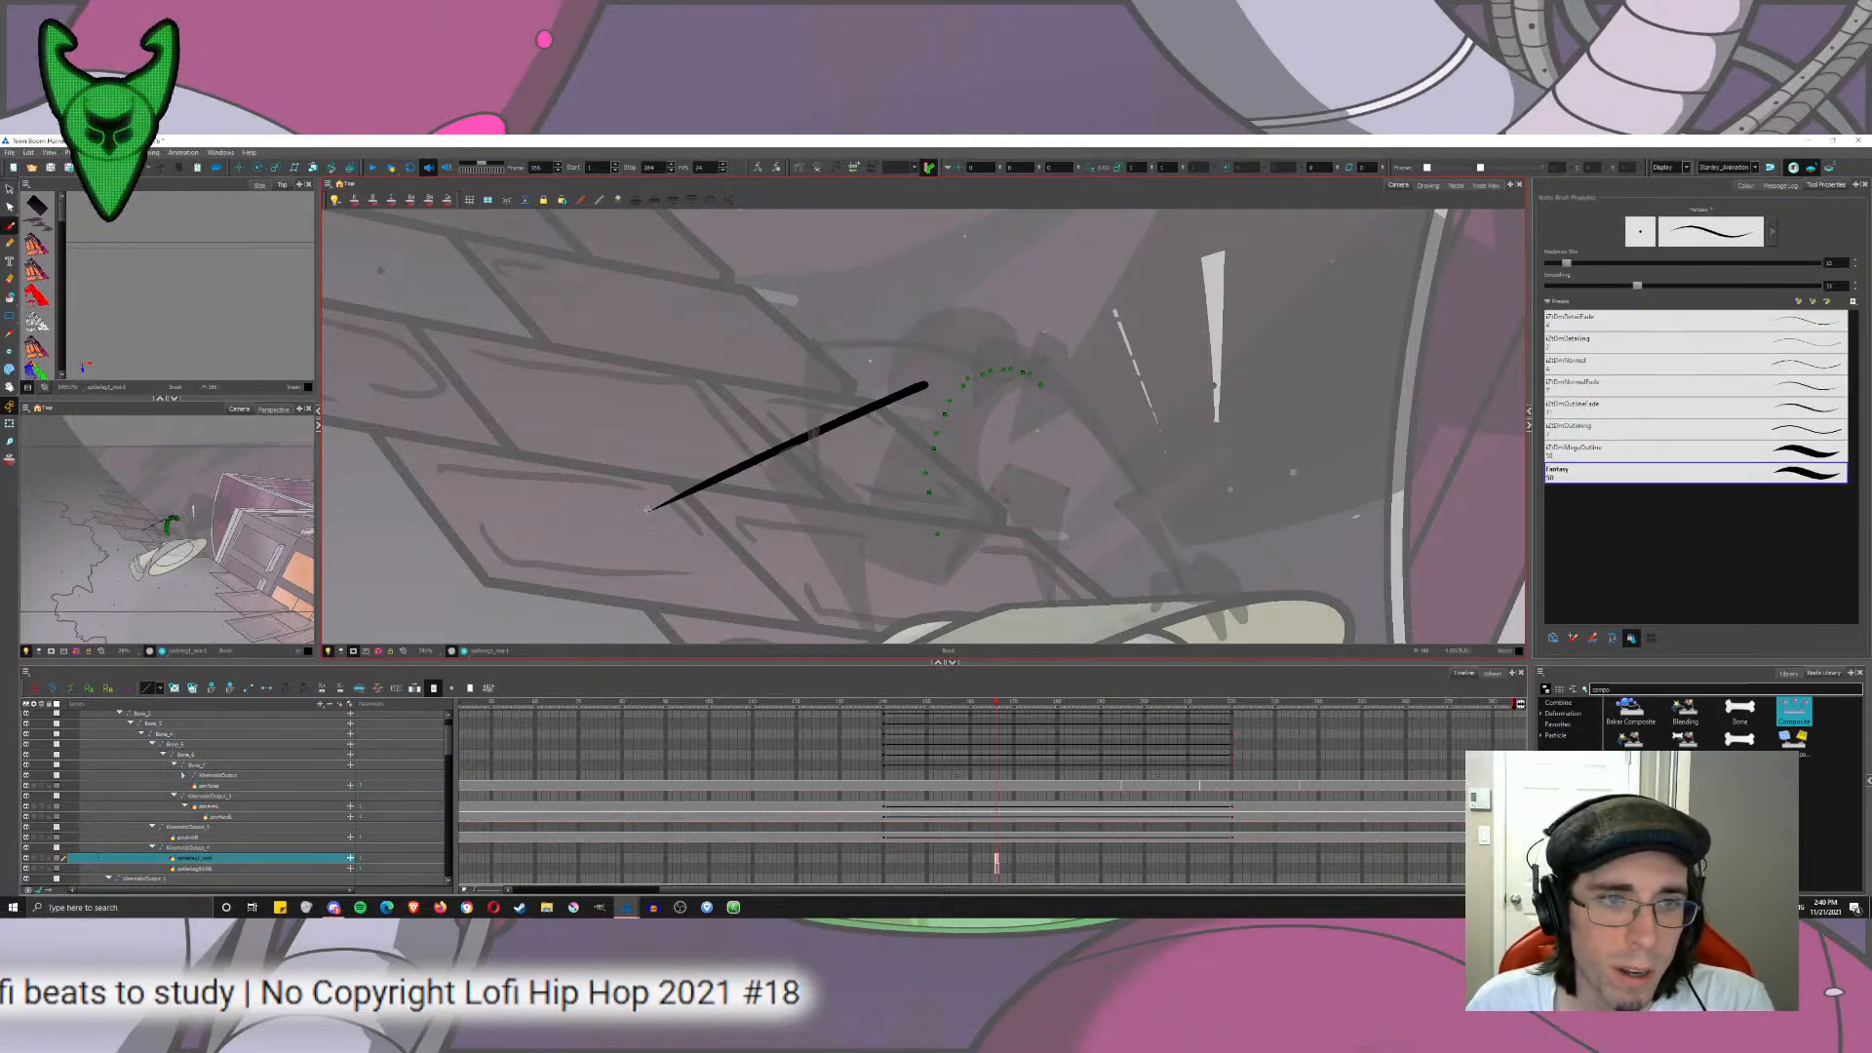
{"action": "left_click_drag", "start_coordinate": [644, 504], "coordinate": [657, 505]}
{"action": "key", "text": "ctrl+z"}
{"action": "key", "text": "ctrl+z"}
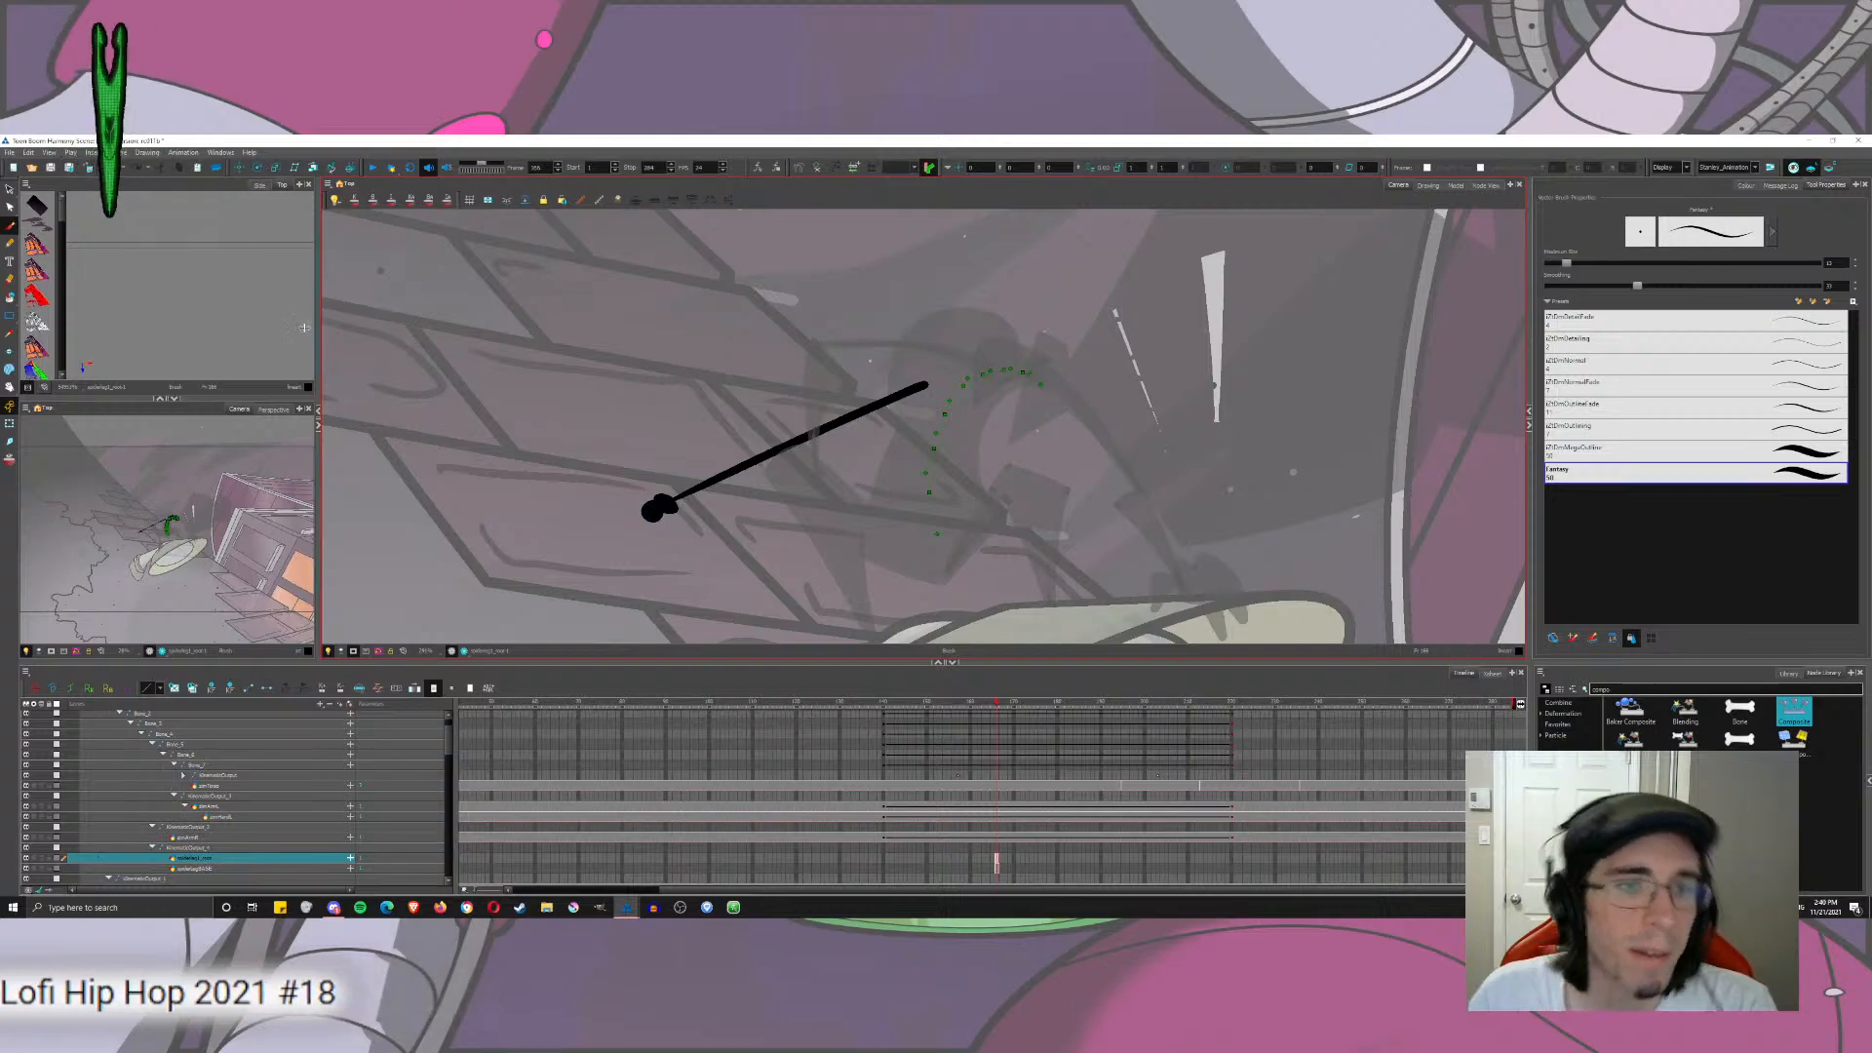
Step: Select the blob and move it onto the thick upper end of the tapered stroke beside the spine bones
{"action": "key", "text": "alt+s"}
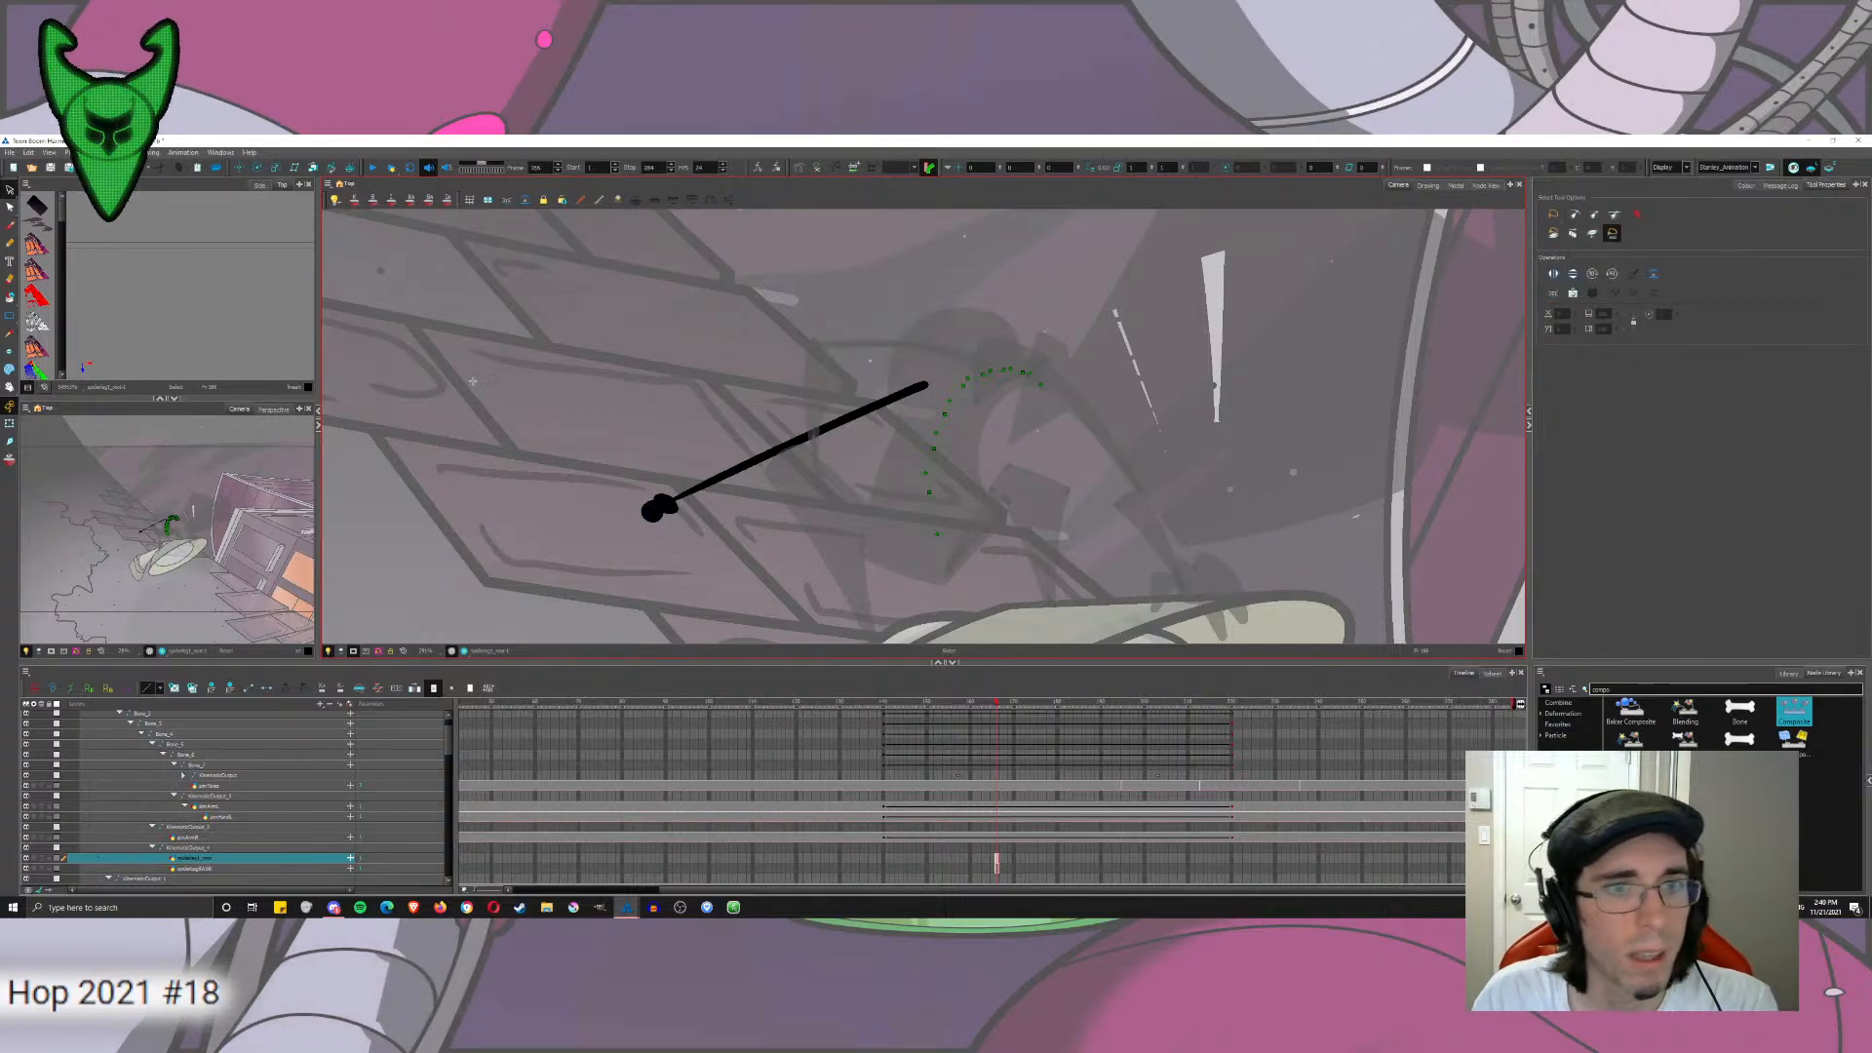
{"action": "left_click", "coordinate": [661, 499]}
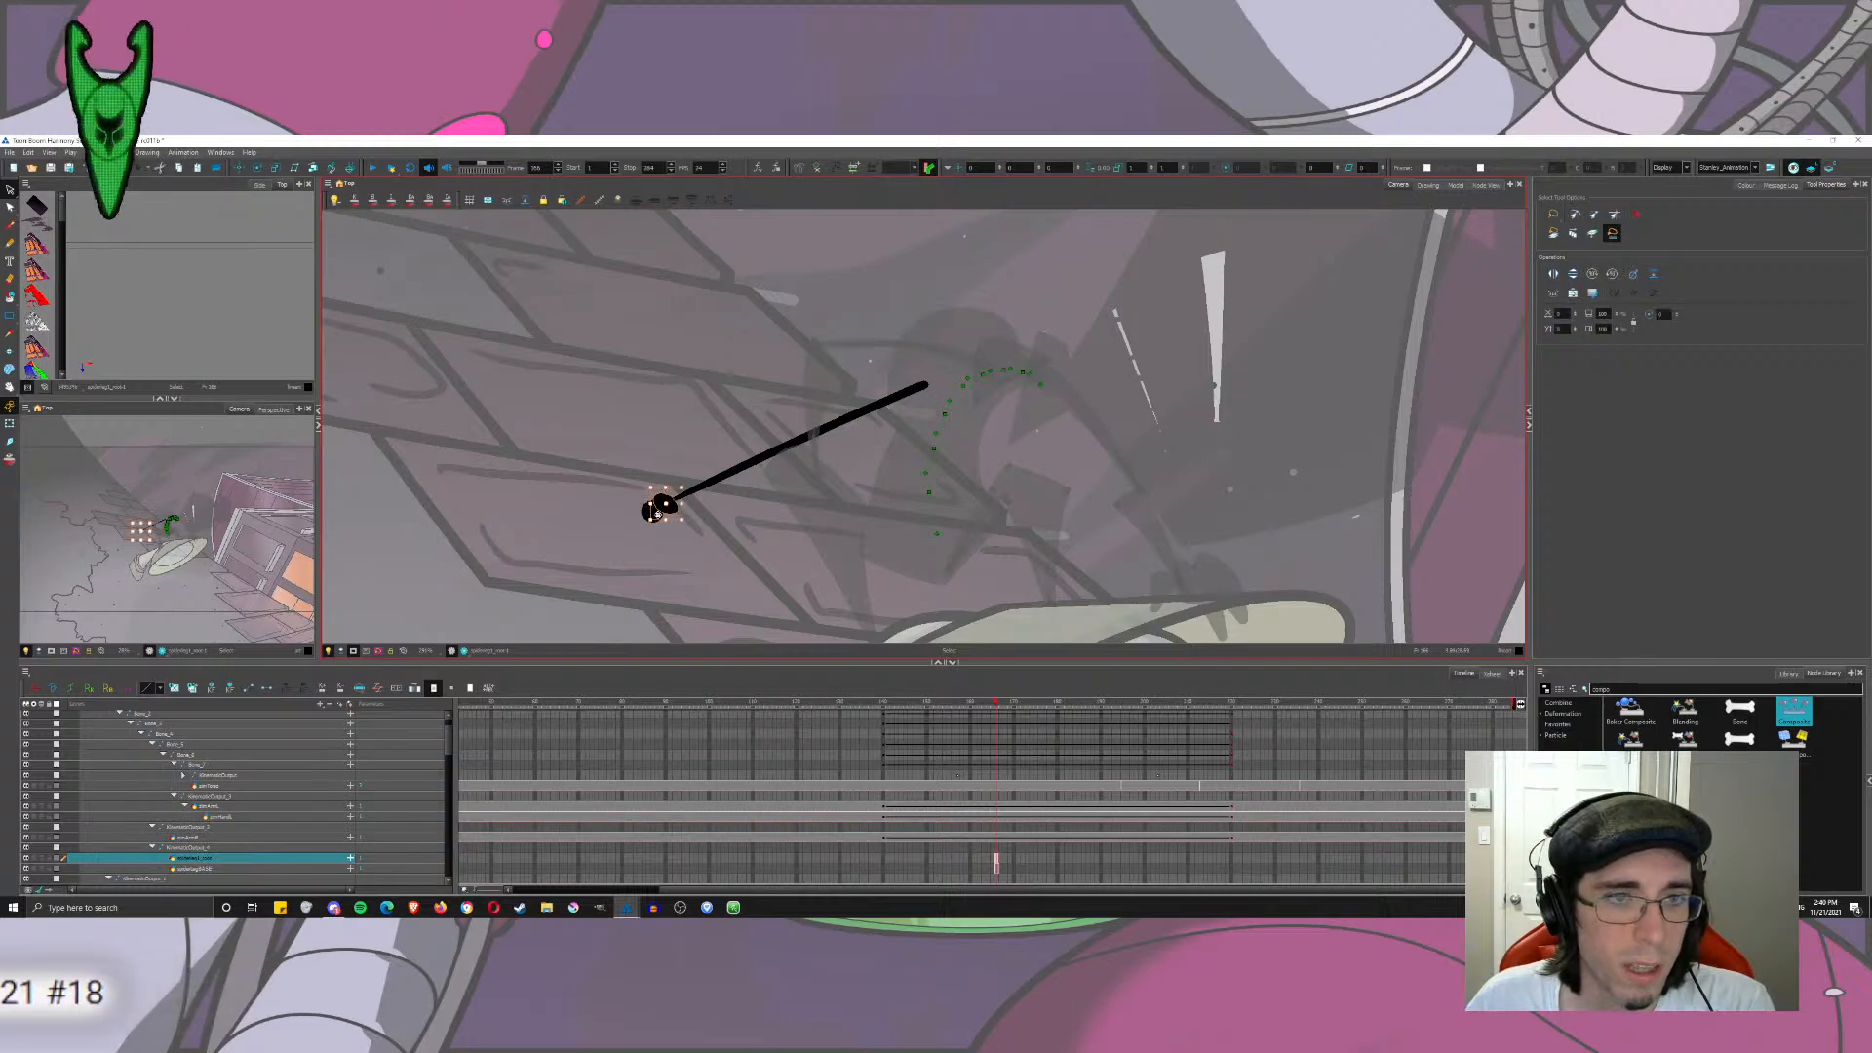
{"action": "scroll", "coordinate": [795, 419], "scroll_direction": "up", "scroll_amount": 6}
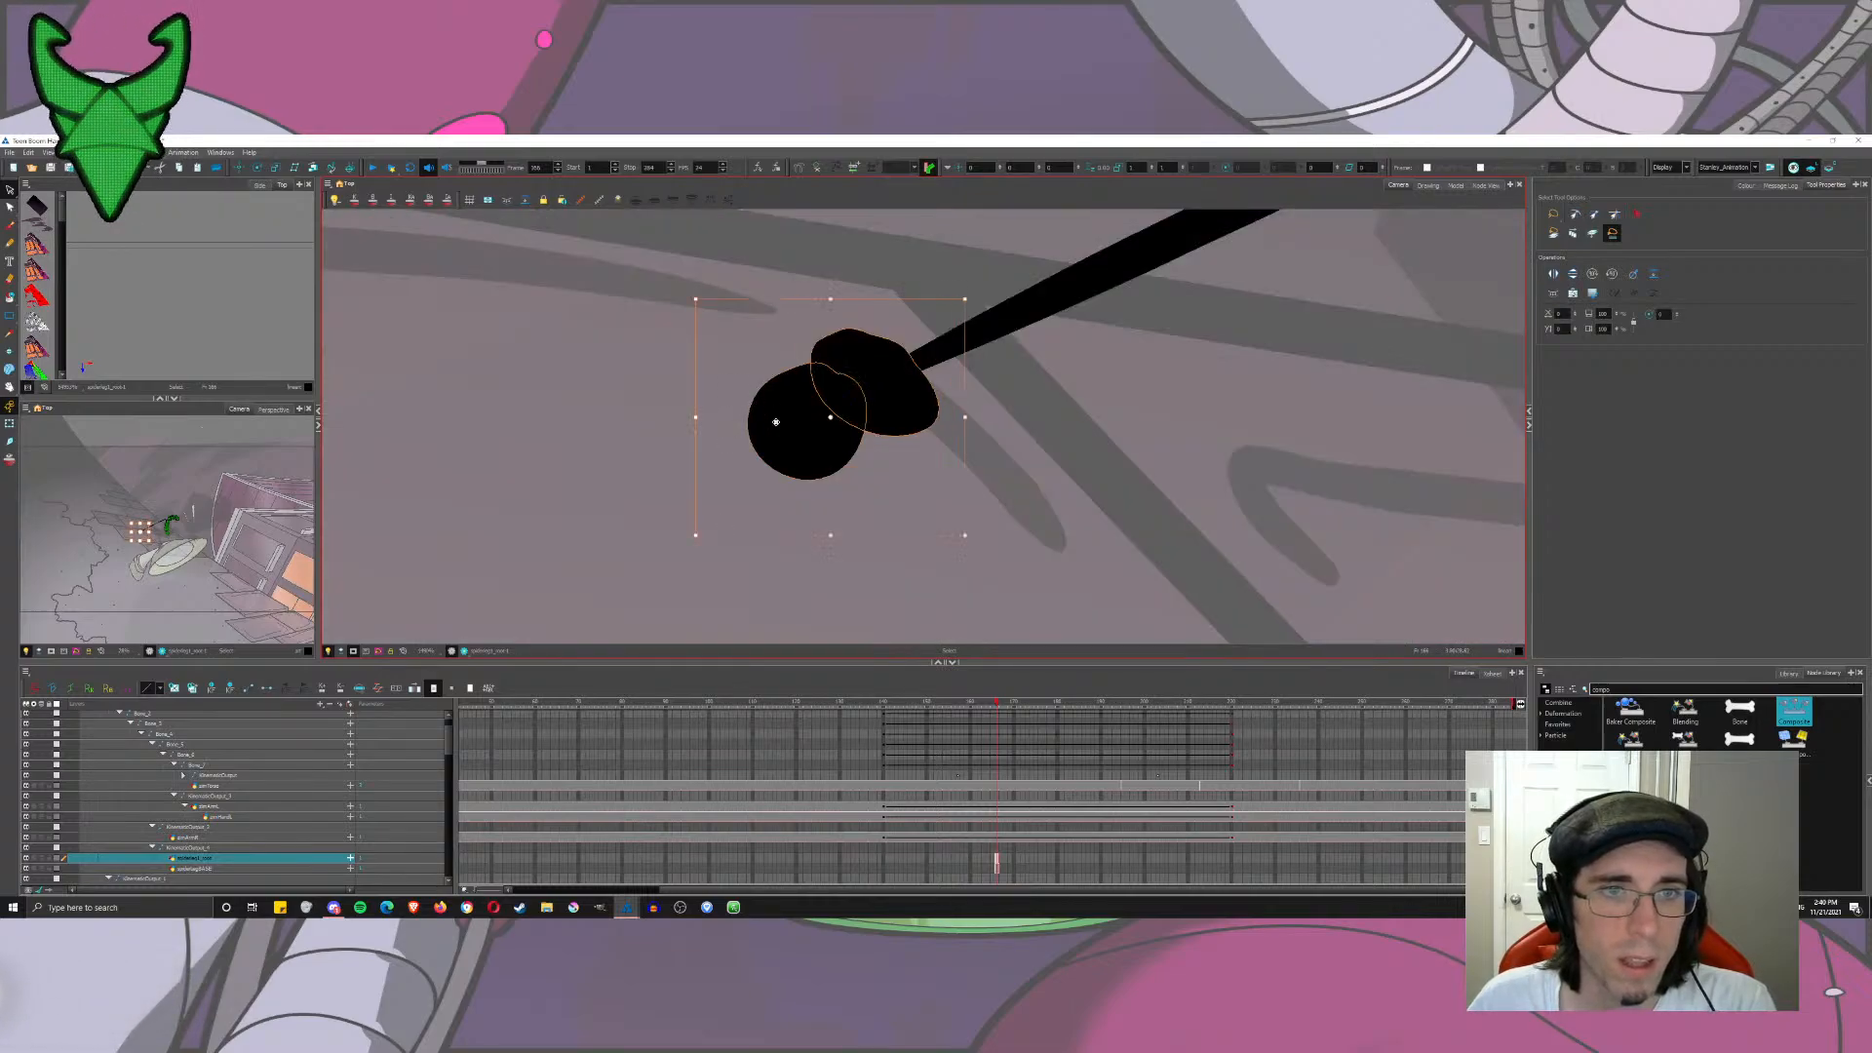
{"action": "scroll", "coordinate": [795, 419], "scroll_direction": "down", "scroll_amount": 4}
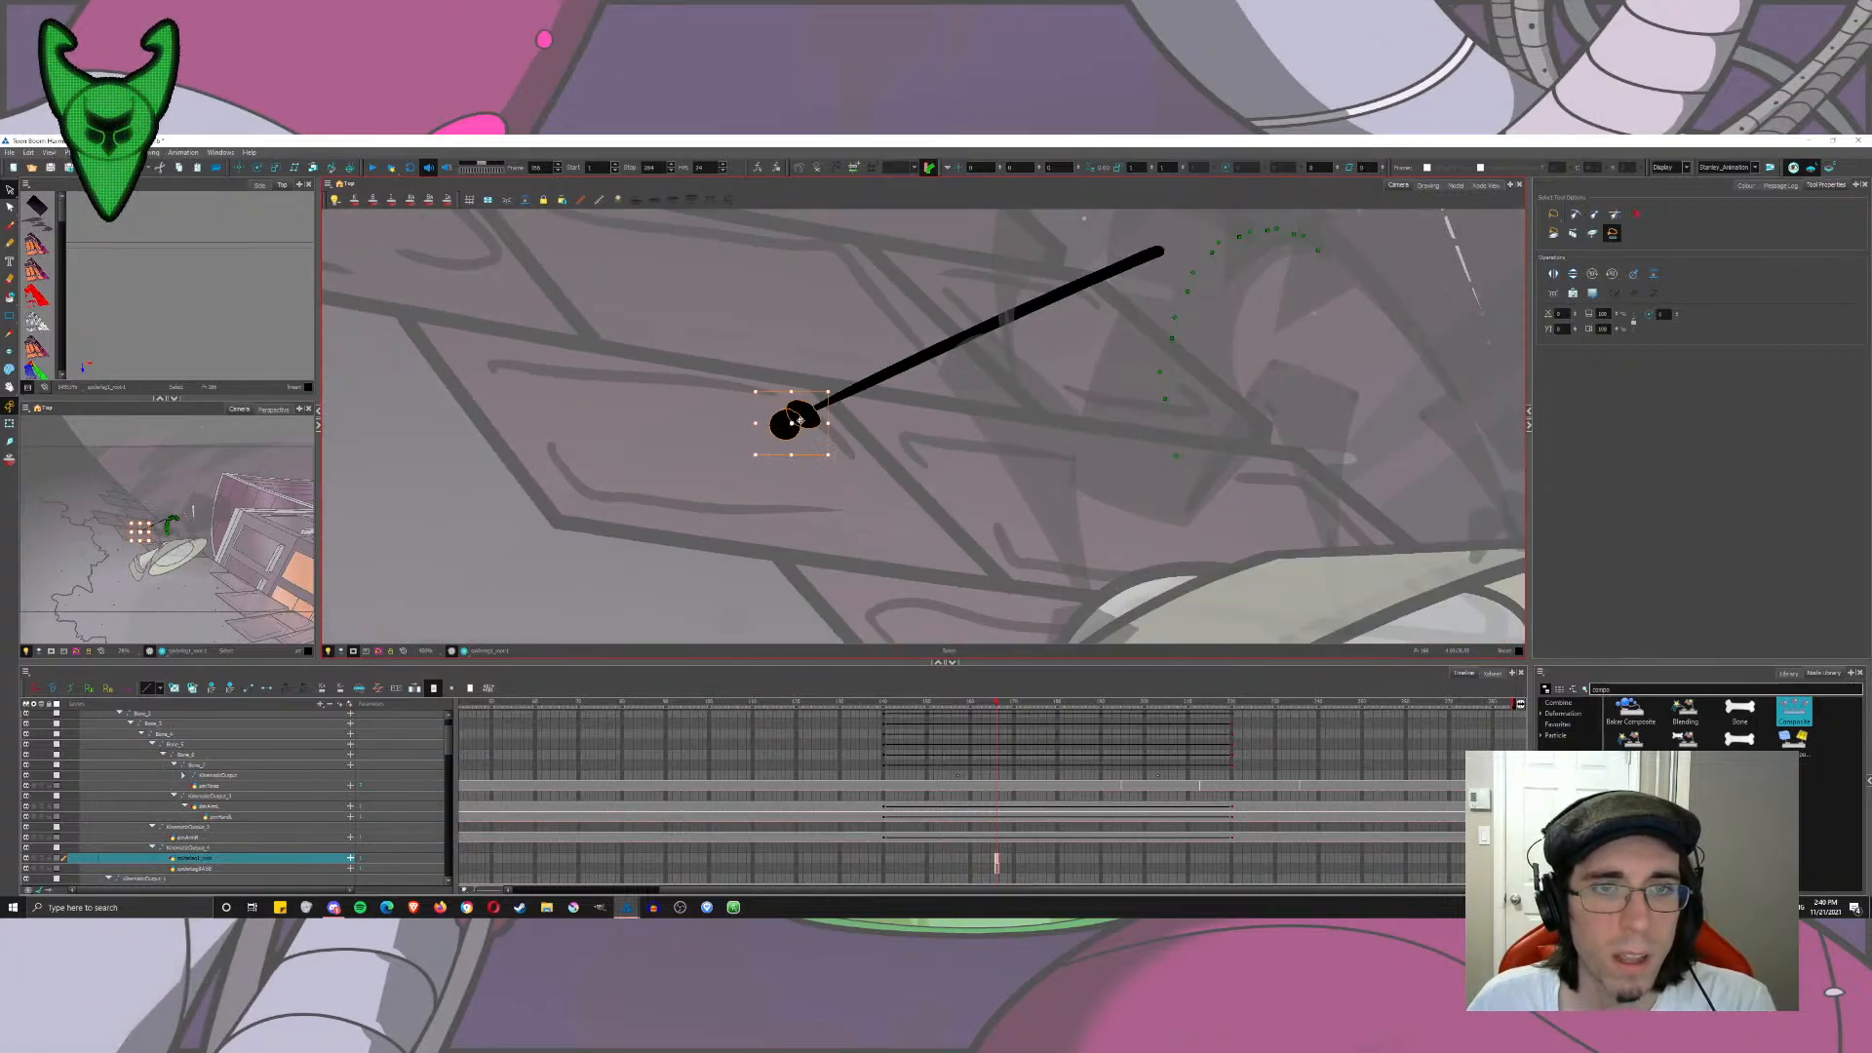
{"action": "left_click_drag", "start_coordinate": [801, 420], "coordinate": [1253, 191]}
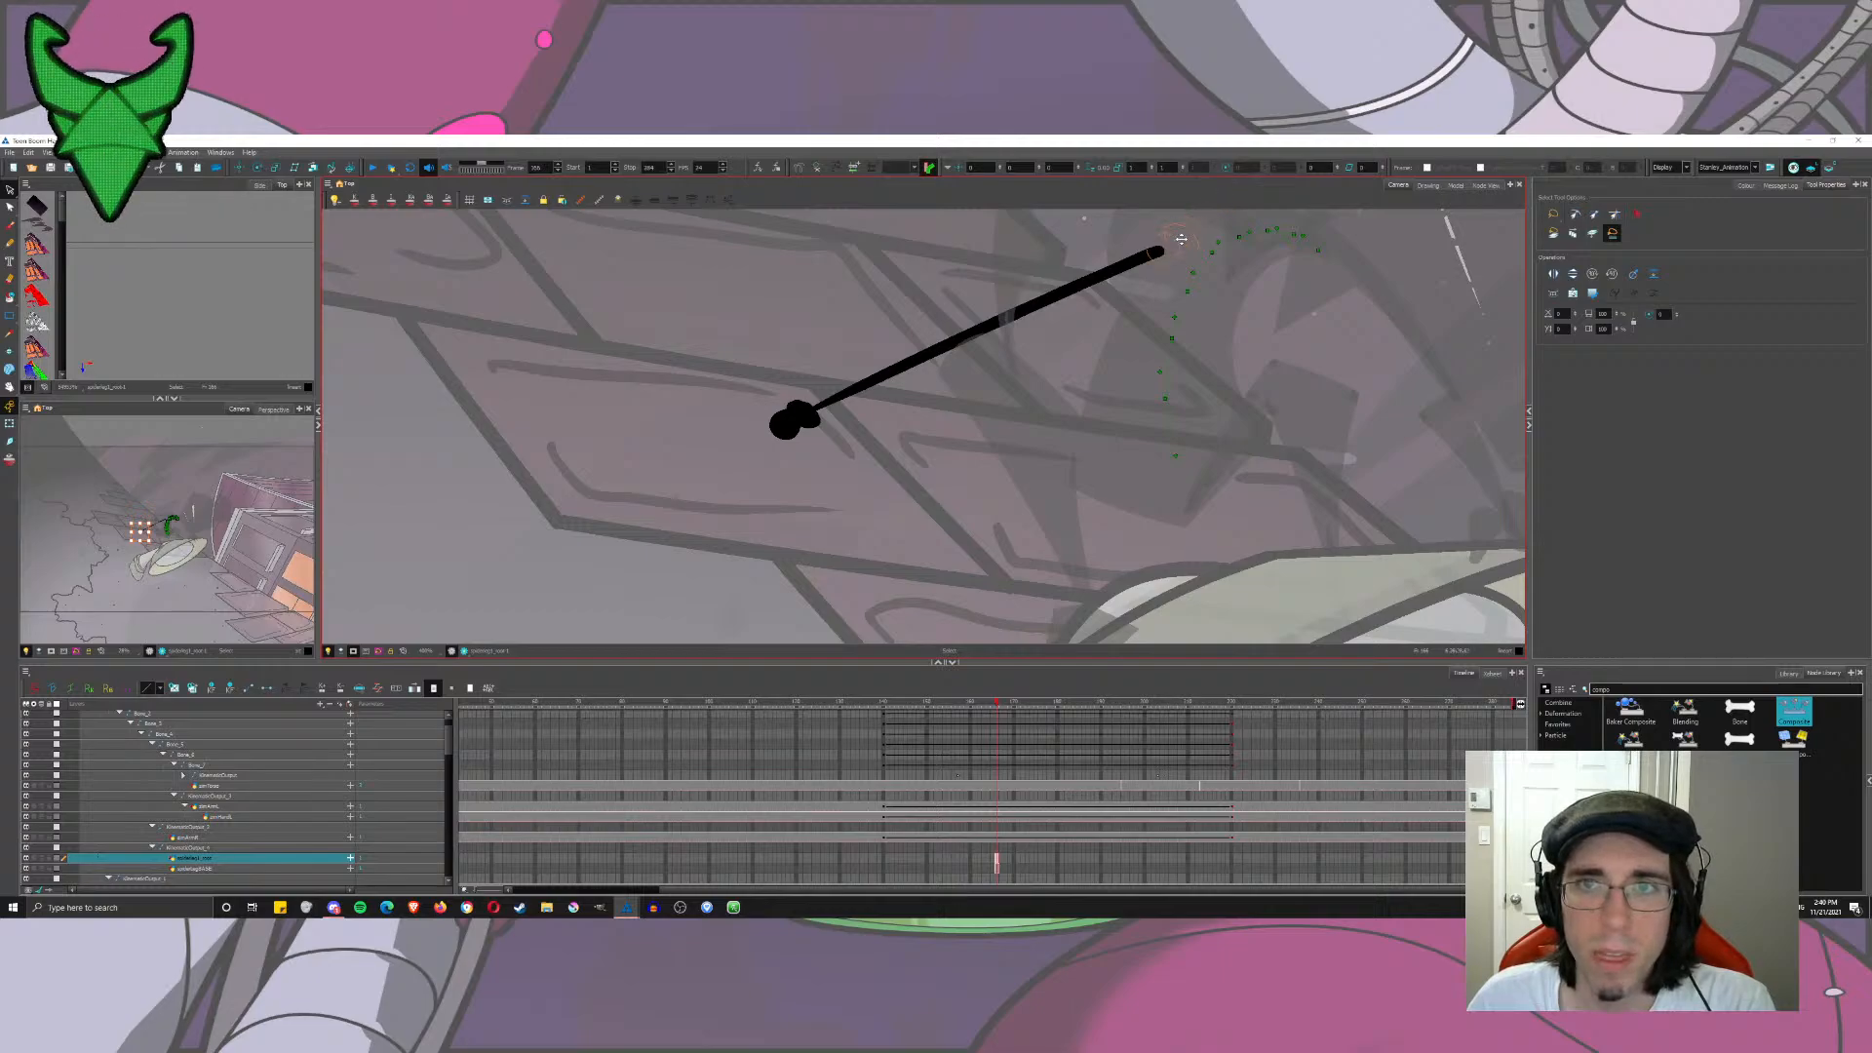
{"action": "left_click_drag", "start_coordinate": [1181, 239], "coordinate": [907, 337]}
{"action": "key", "text": "Escape"}
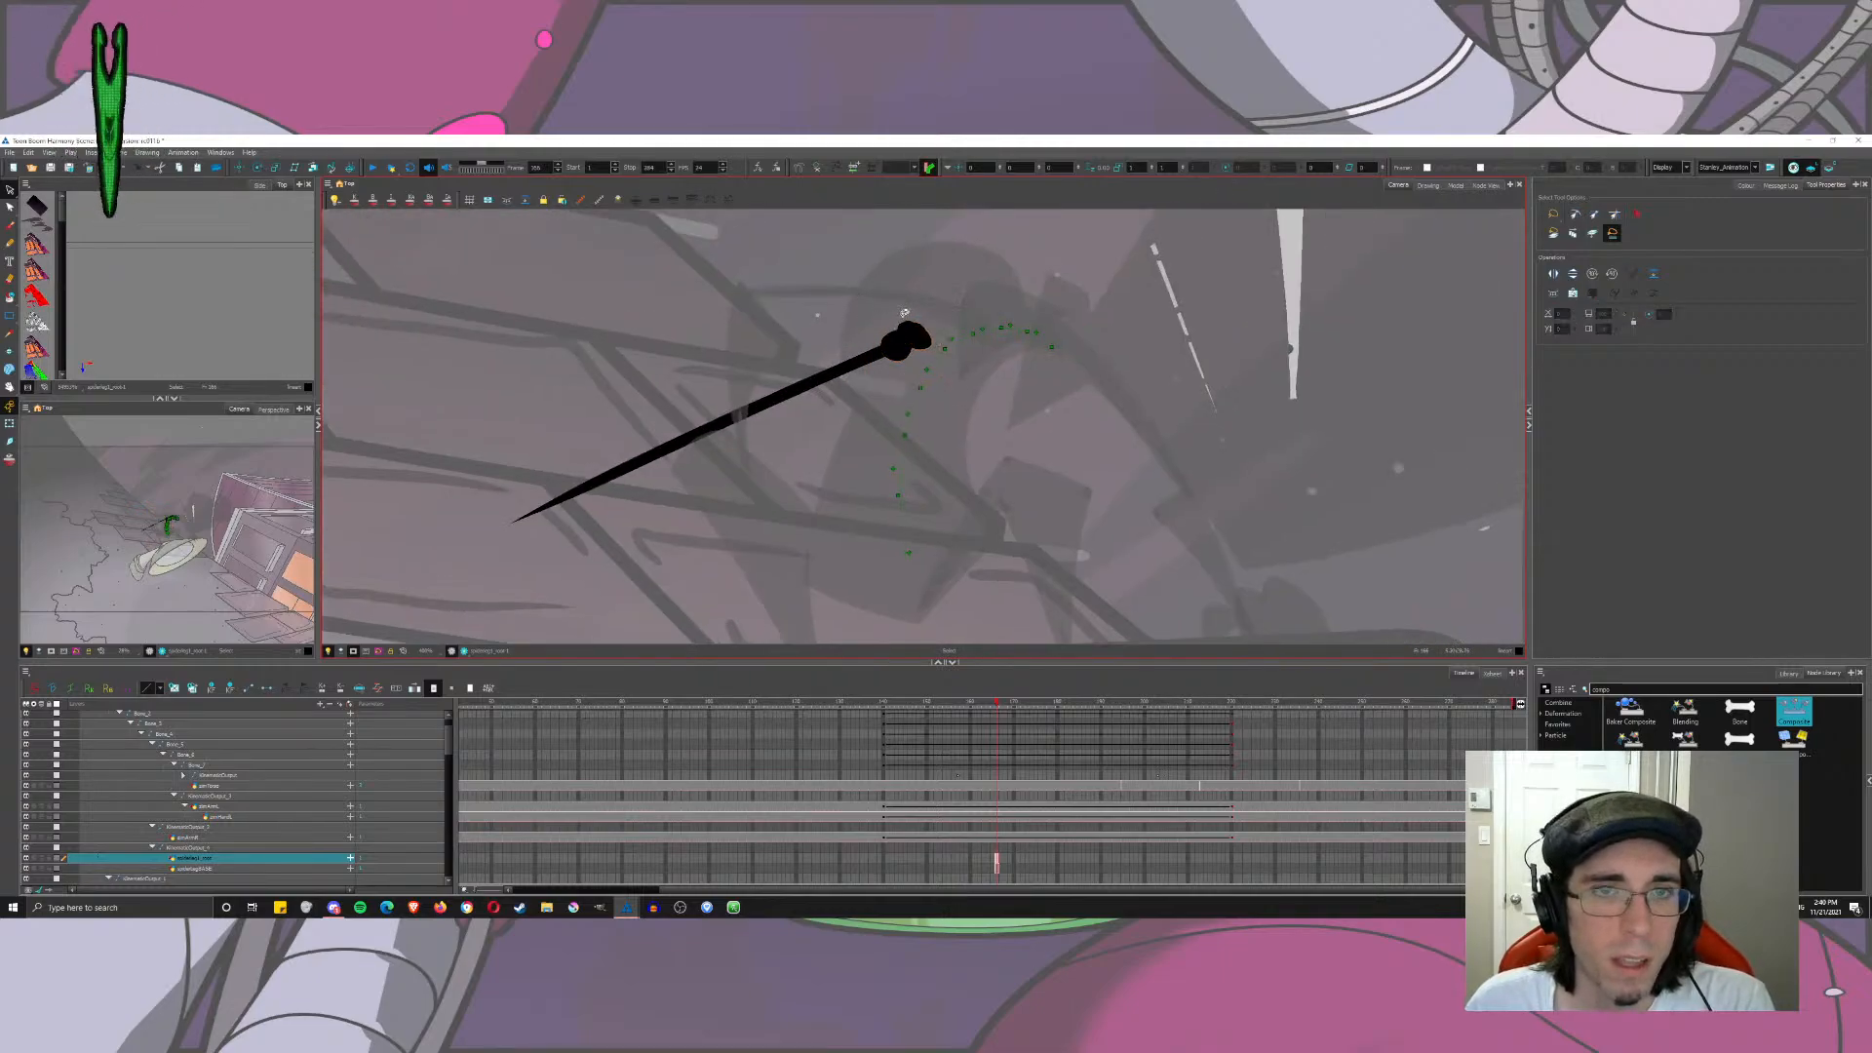
{"action": "left_click", "coordinate": [906, 310]}
{"action": "left_click", "coordinate": [912, 333]}
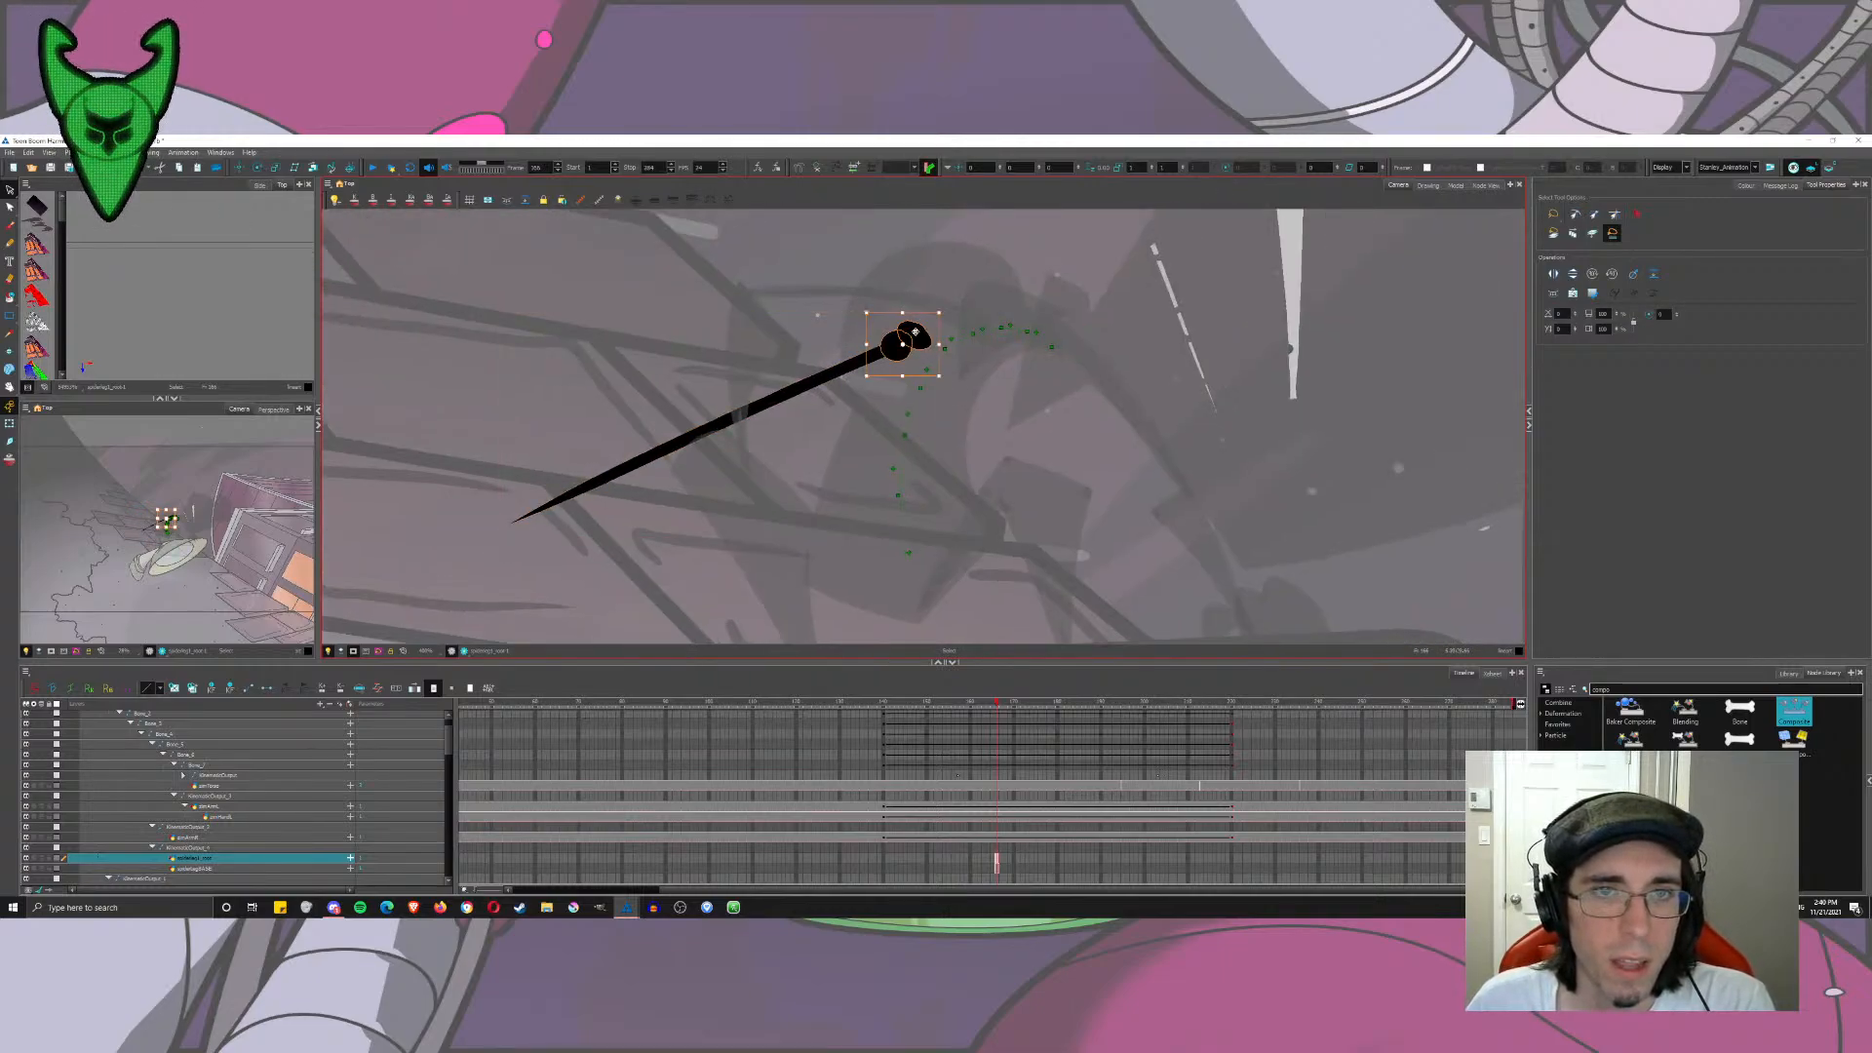
{"action": "key", "text": "Escape"}
{"action": "left_click_drag", "start_coordinate": [915, 332], "coordinate": [902, 341]}
Step: Shorten the tapered stroke, then rotate and place the pin-shaped control so it slants down from beside the spine bones
{"action": "left_click", "coordinate": [533, 513]}
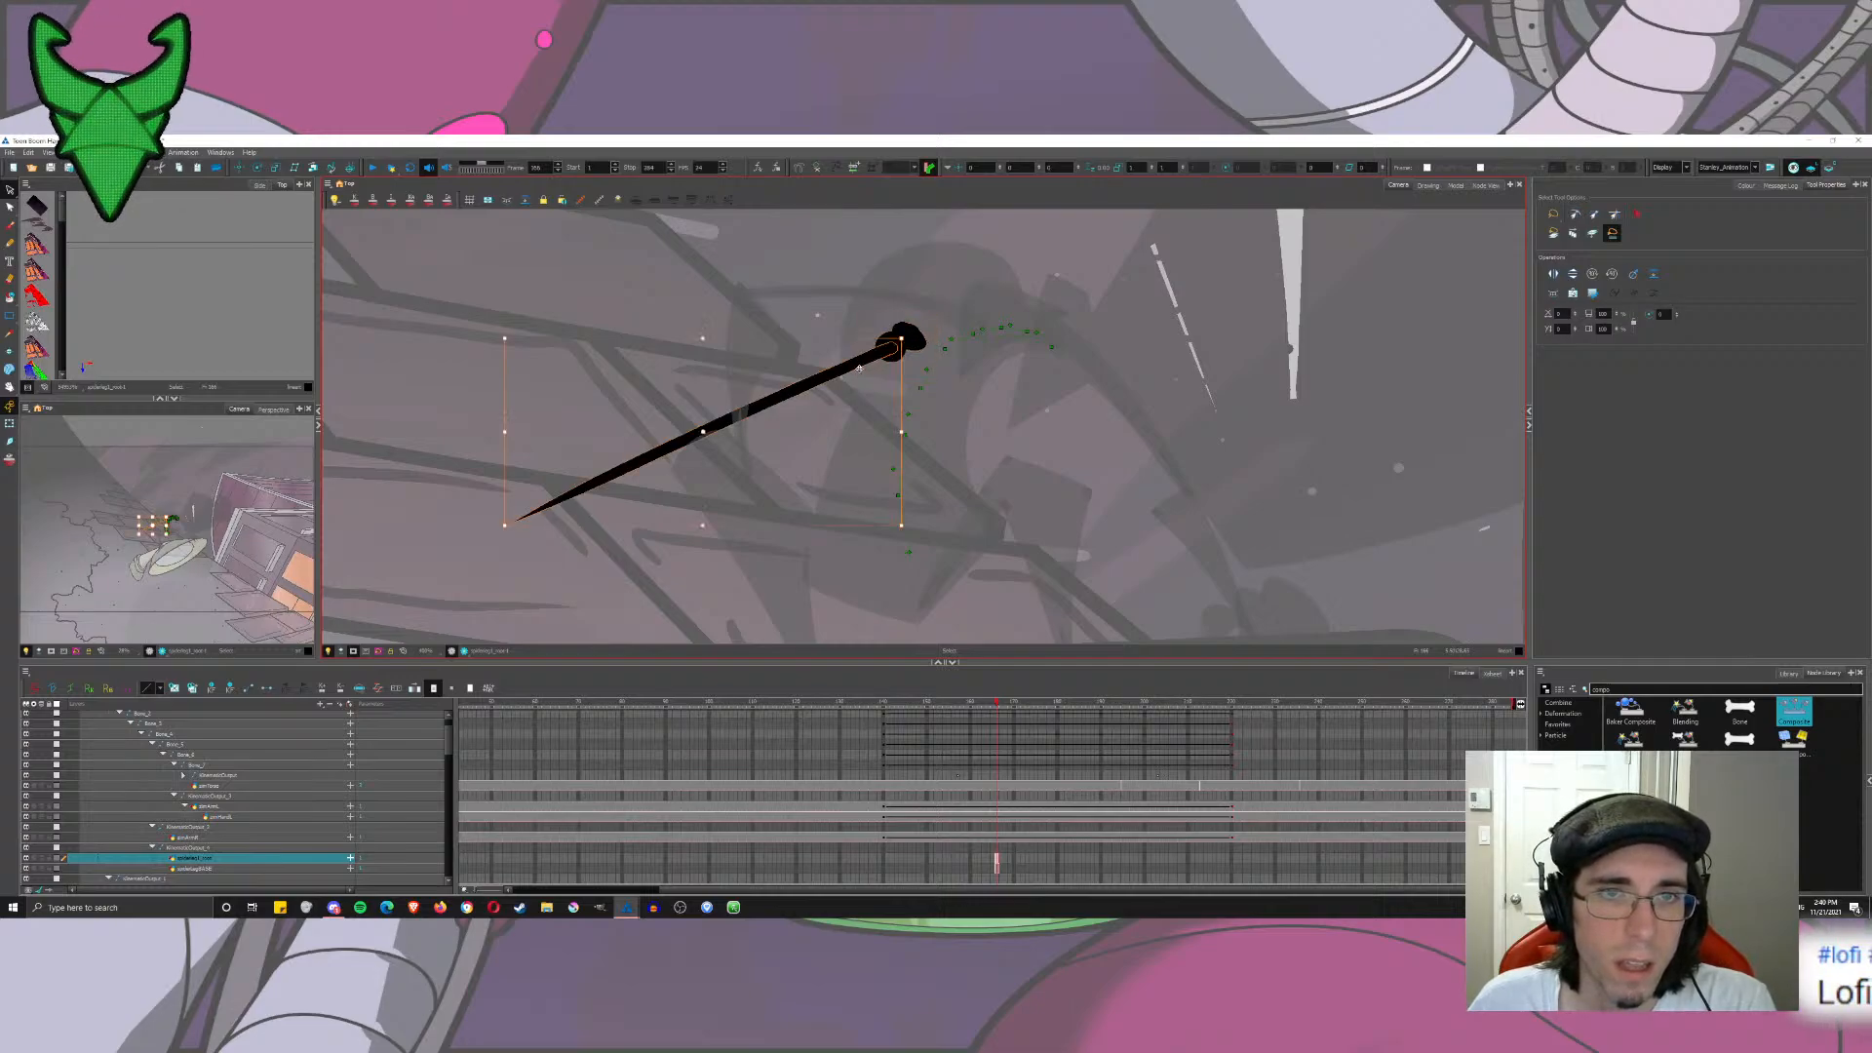
{"action": "left_click", "coordinate": [692, 254]}
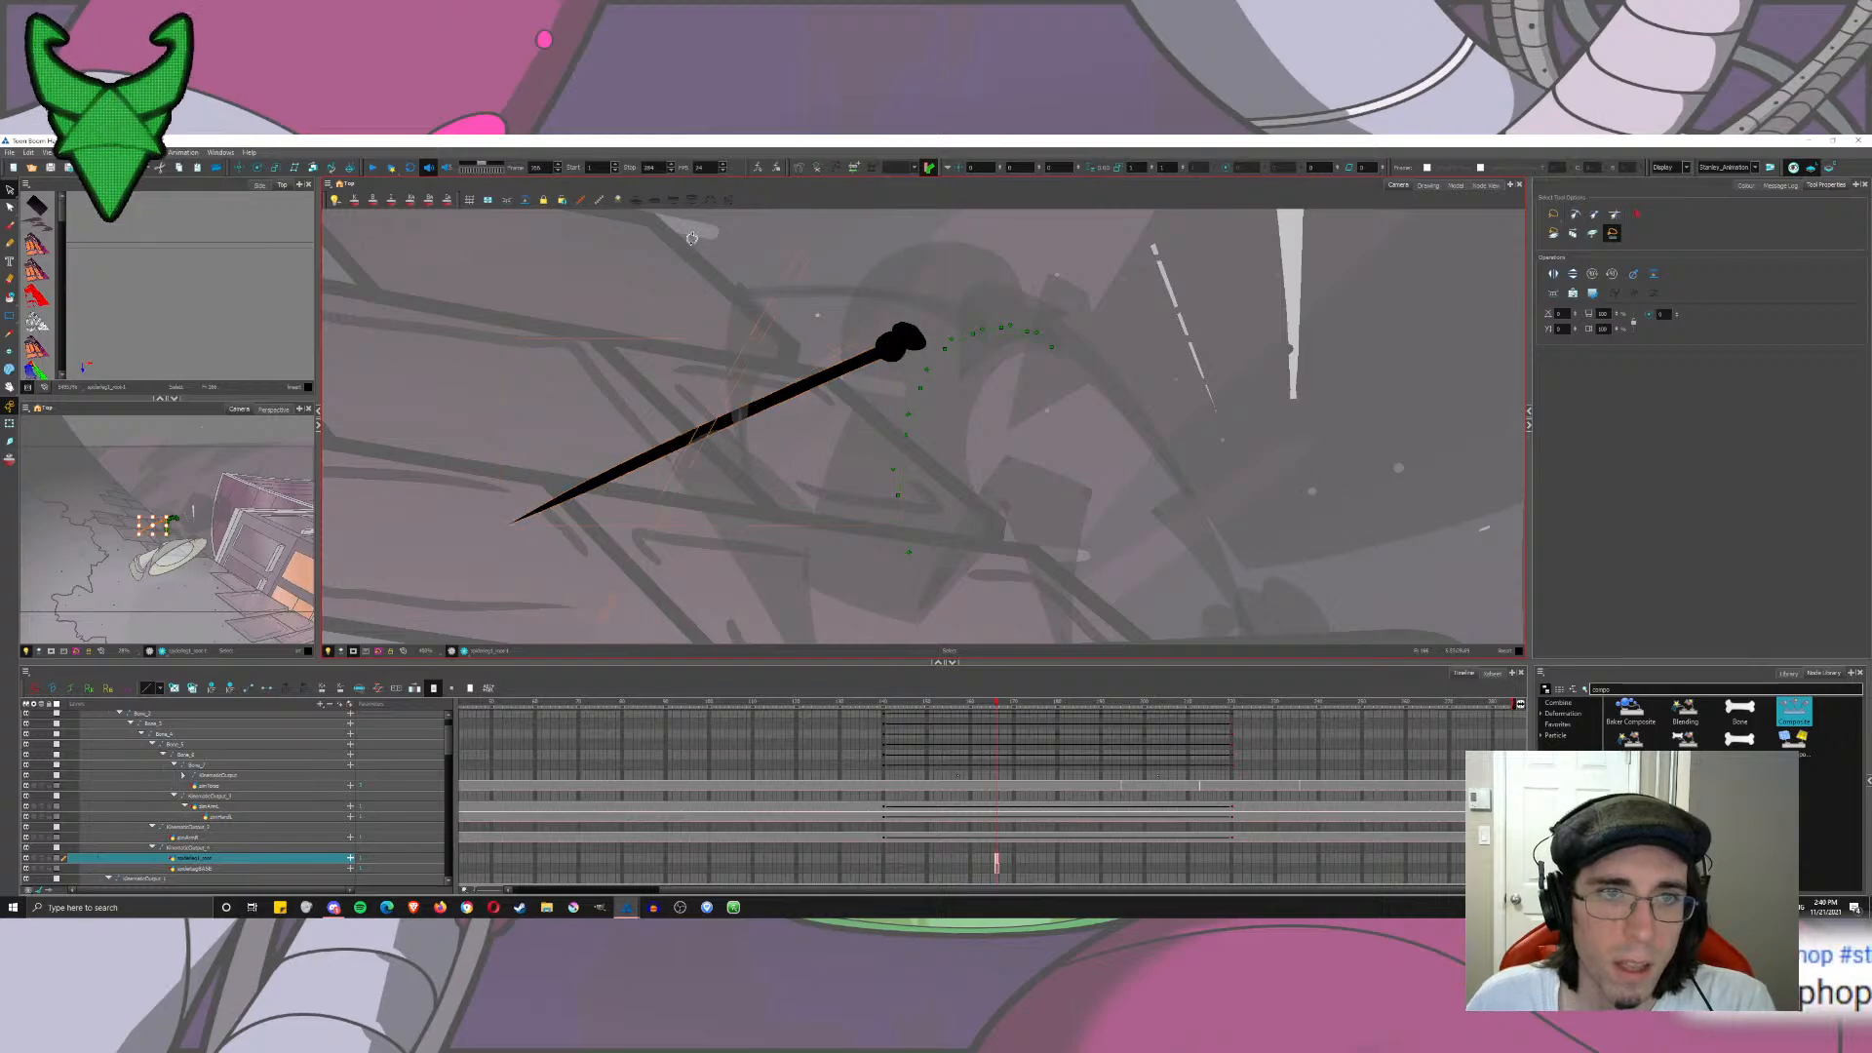
{"action": "left_click_drag", "start_coordinate": [692, 257], "coordinate": [700, 258]}
{"action": "mouse_move", "coordinate": [899, 341]}
{"action": "left_mouse_down"}
{"action": "mouse_move", "coordinate": [723, 216]}
{"action": "mouse_move", "coordinate": [773, 326]}
{"action": "mouse_move", "coordinate": [719, 509]}
{"action": "mouse_move", "coordinate": [723, 301]}
{"action": "left_mouse_up"}
{"action": "left_click", "coordinate": [716, 319]}
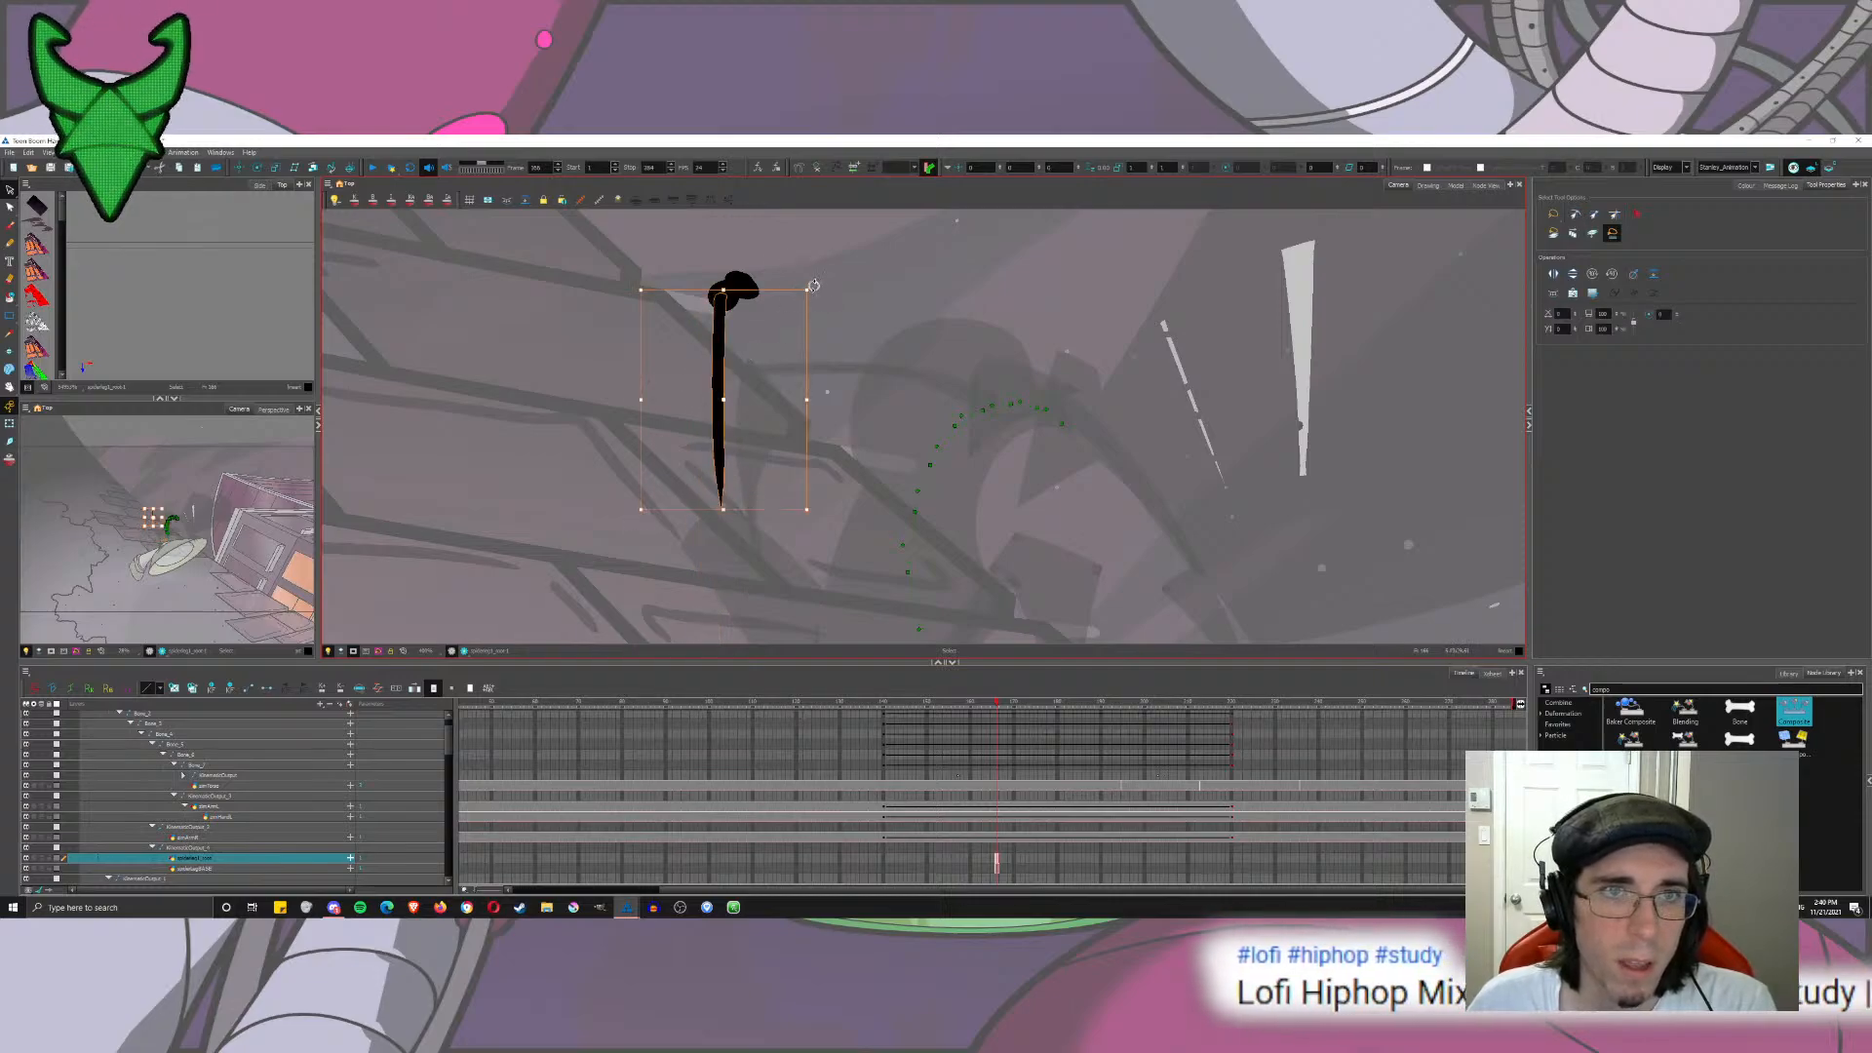
{"action": "left_click_drag", "start_coordinate": [724, 509], "coordinate": [723, 543]}
{"action": "left_click_drag", "start_coordinate": [825, 291], "coordinate": [892, 415]}
{"action": "left_click_drag", "start_coordinate": [806, 336], "coordinate": [874, 426]}
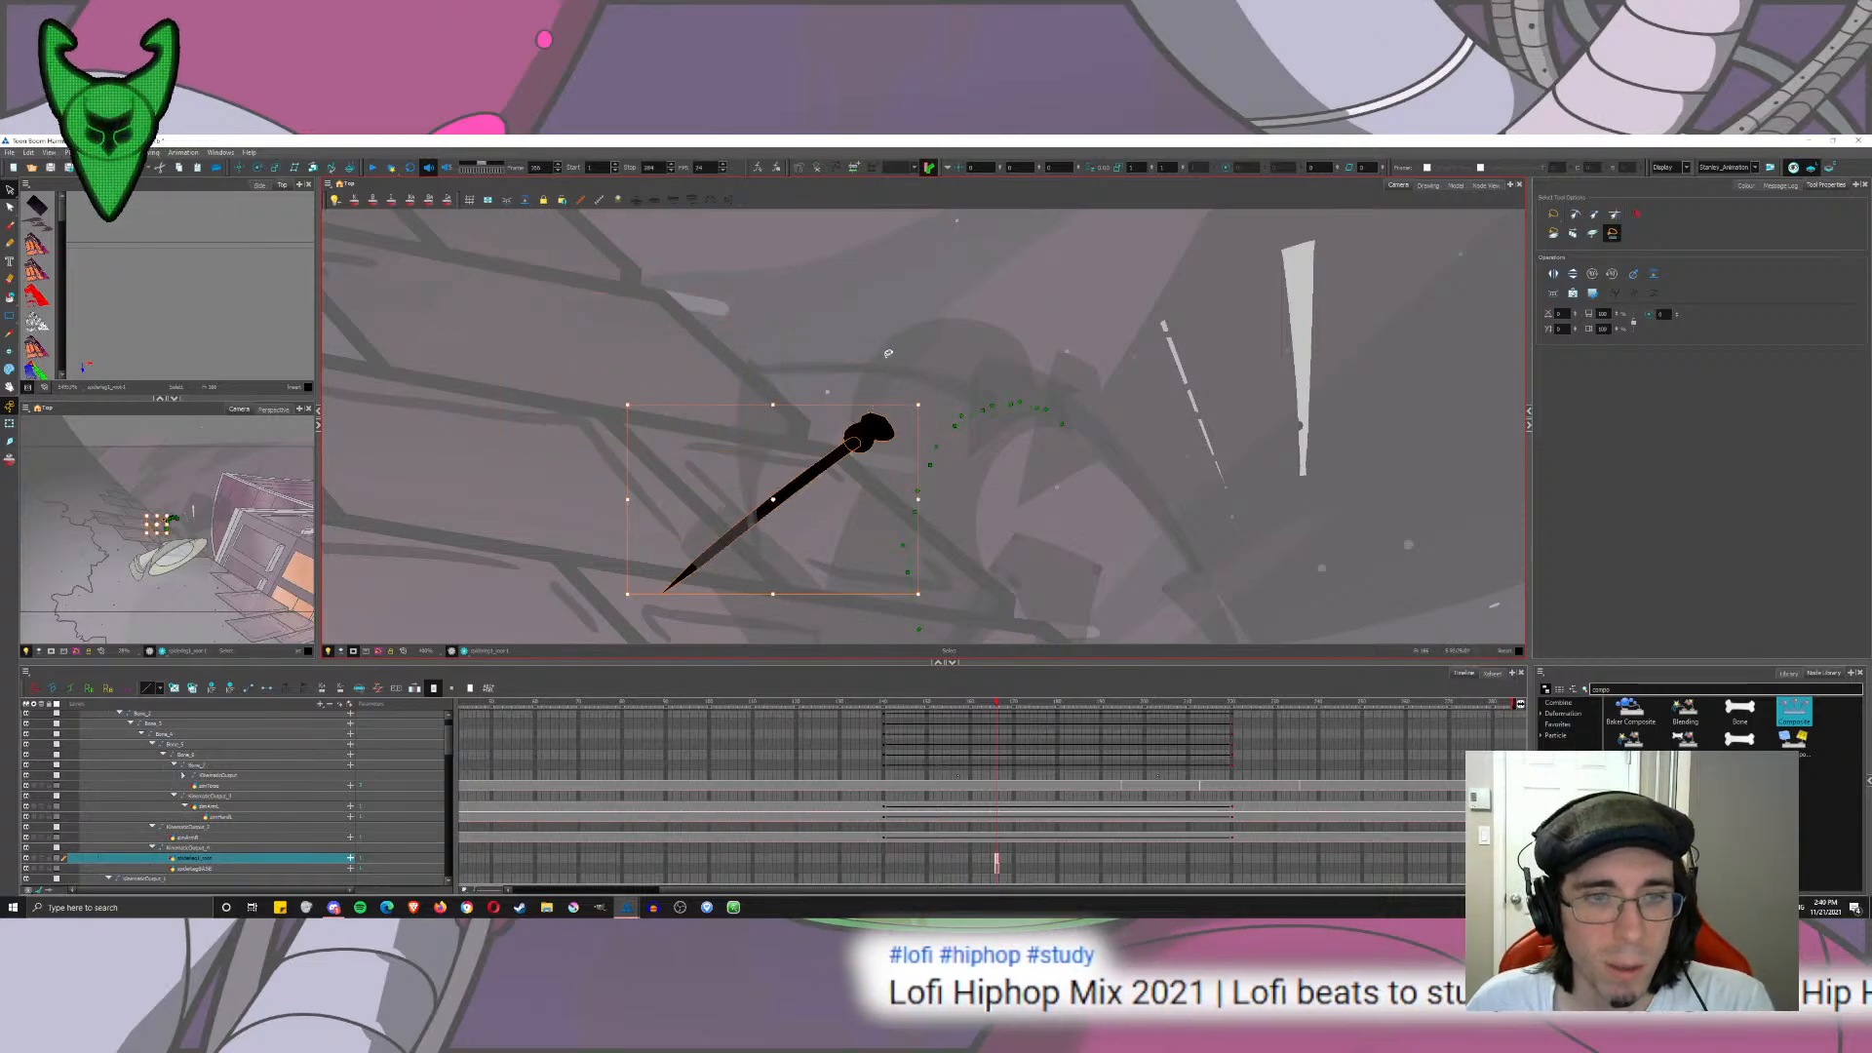
Step: Add a drawing layer named spiderleg1_mid and nest it under the layer holding the pin-shaped leg drawing
{"action": "left_click", "coordinate": [837, 325]}
{"action": "scroll", "coordinate": [837, 325], "scroll_direction": "down", "scroll_amount": 2}
{"action": "key", "text": "ctrl+a"}
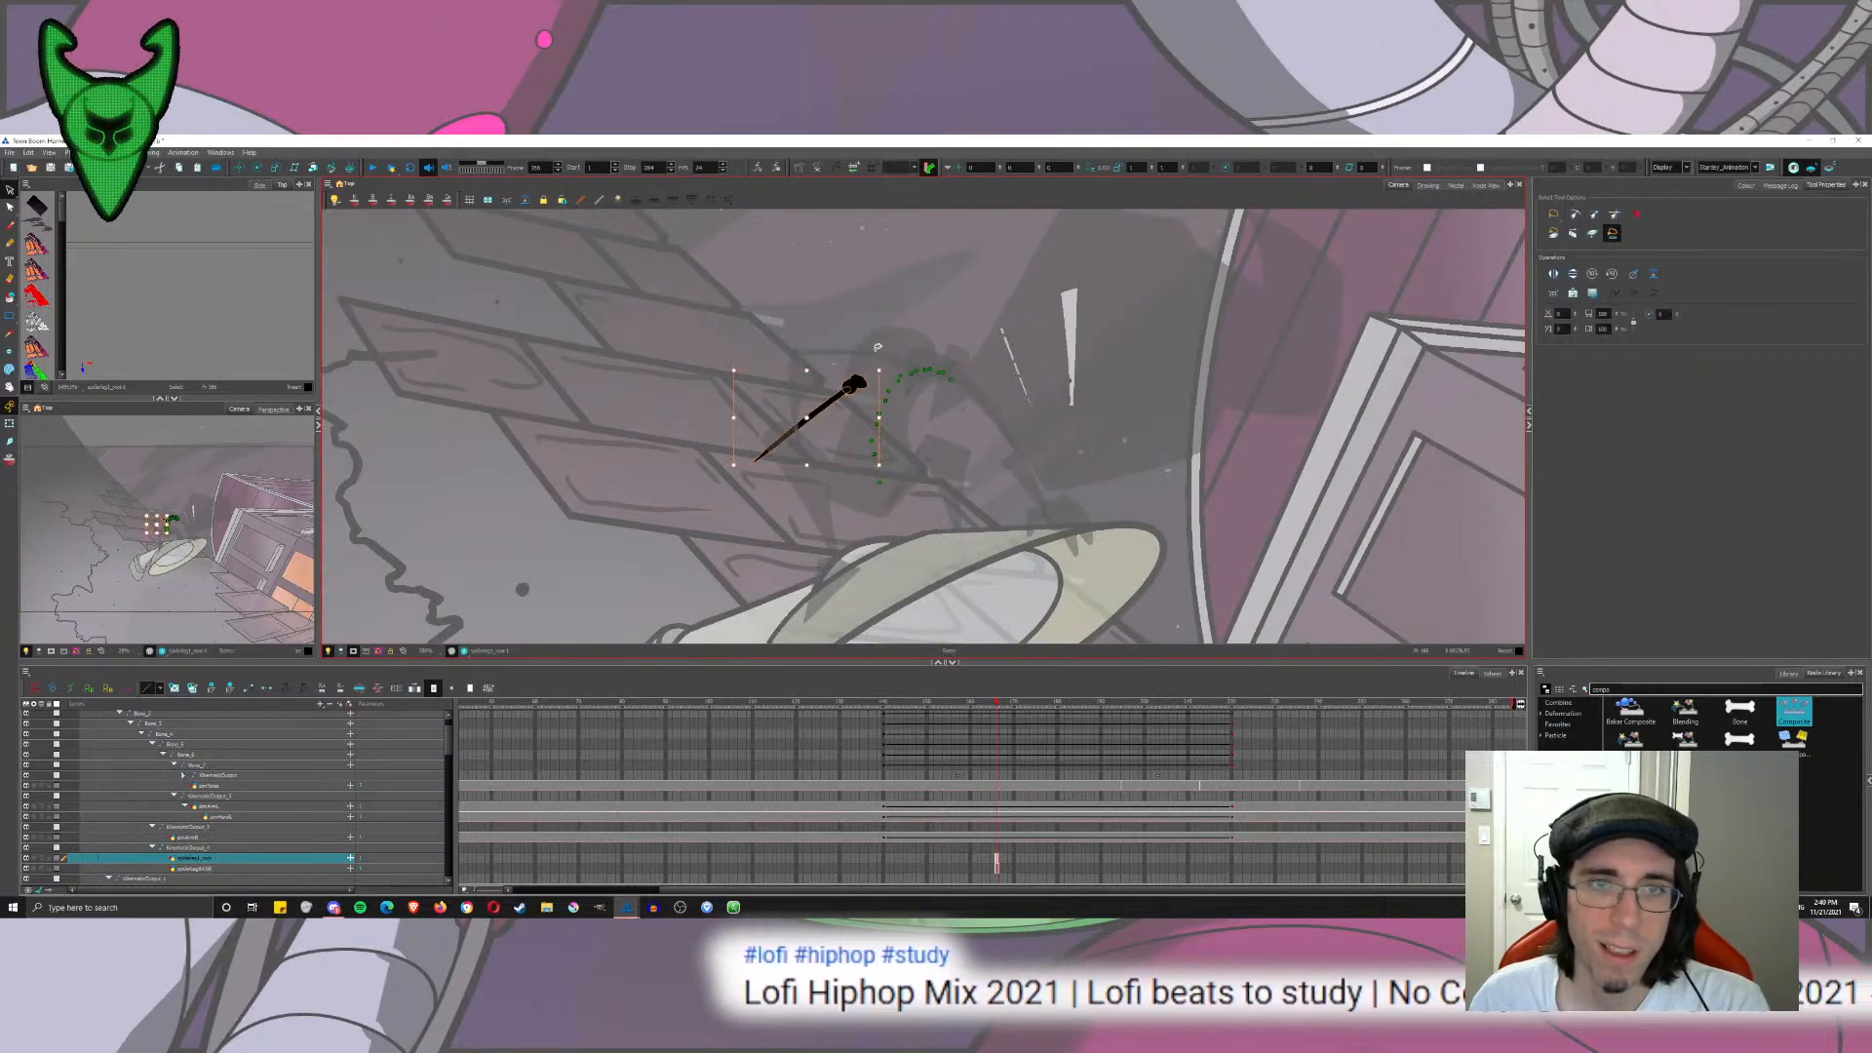
{"action": "left_click", "coordinate": [864, 355]}
{"action": "key", "text": "ctrl+a"}
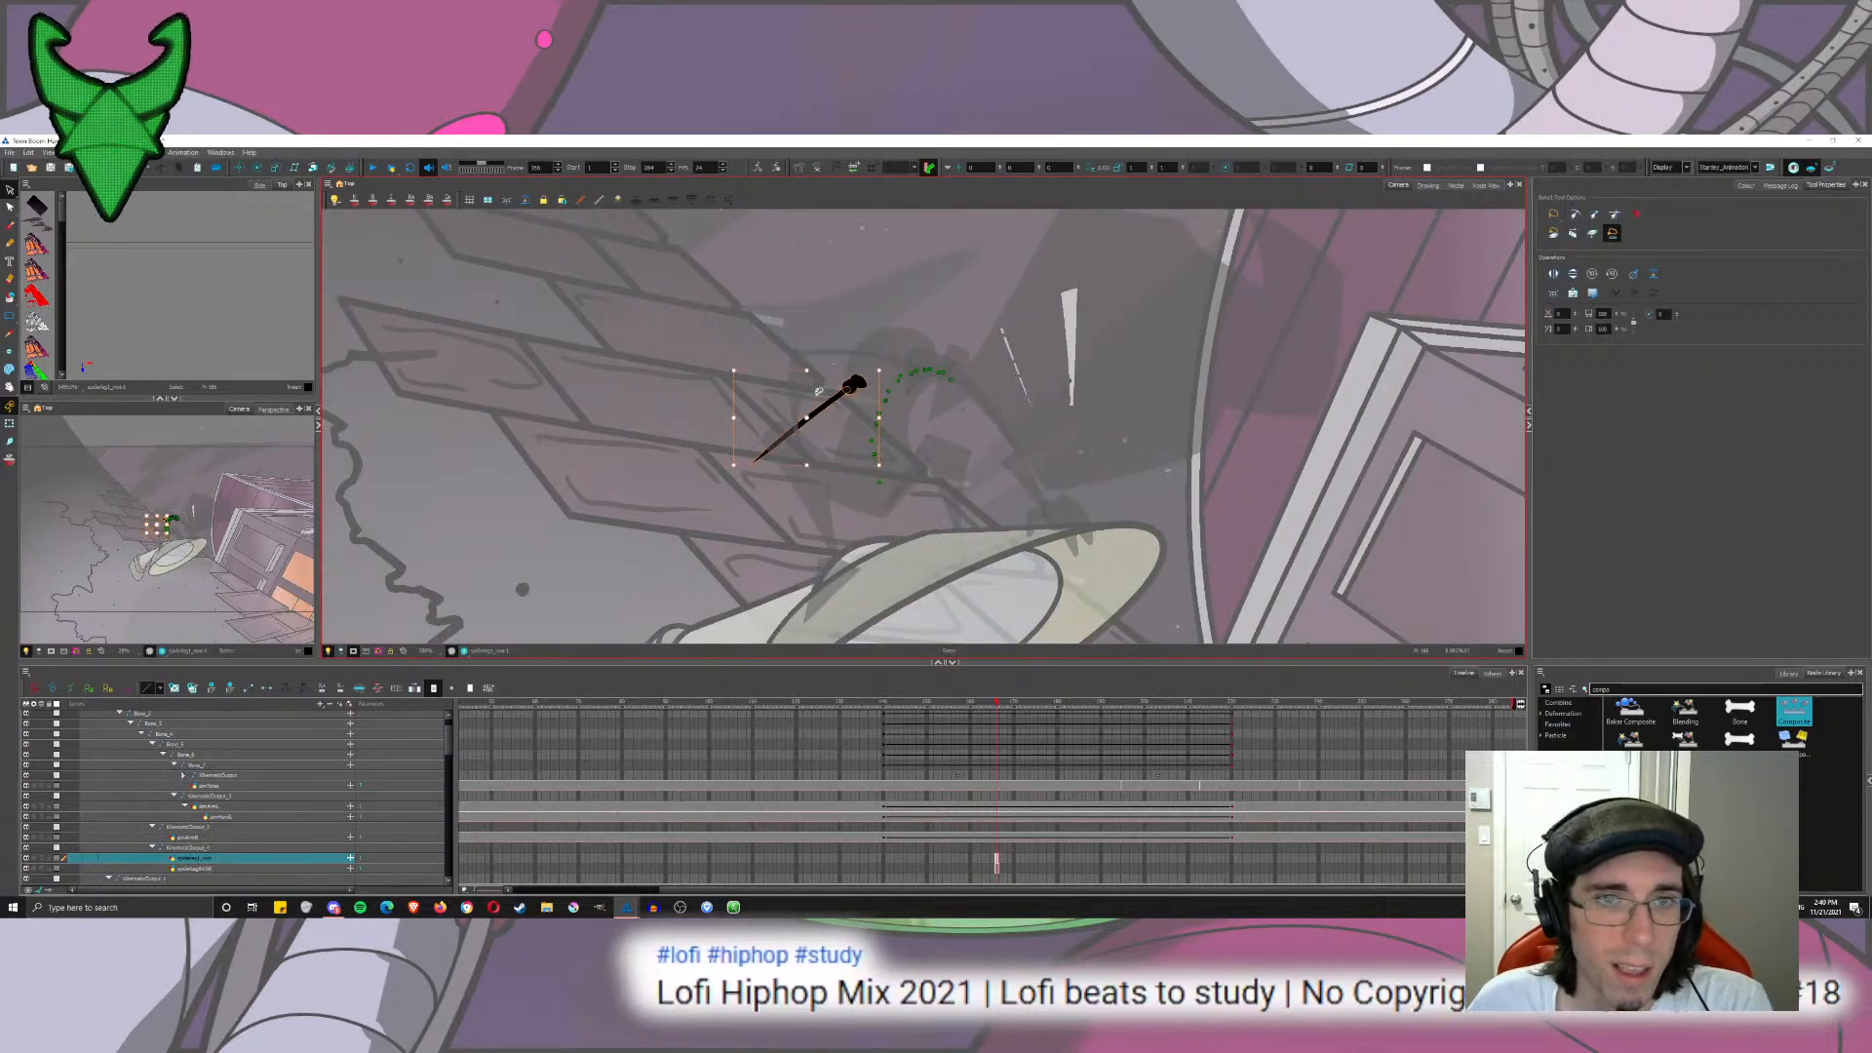
{"action": "left_click", "coordinate": [339, 704]}
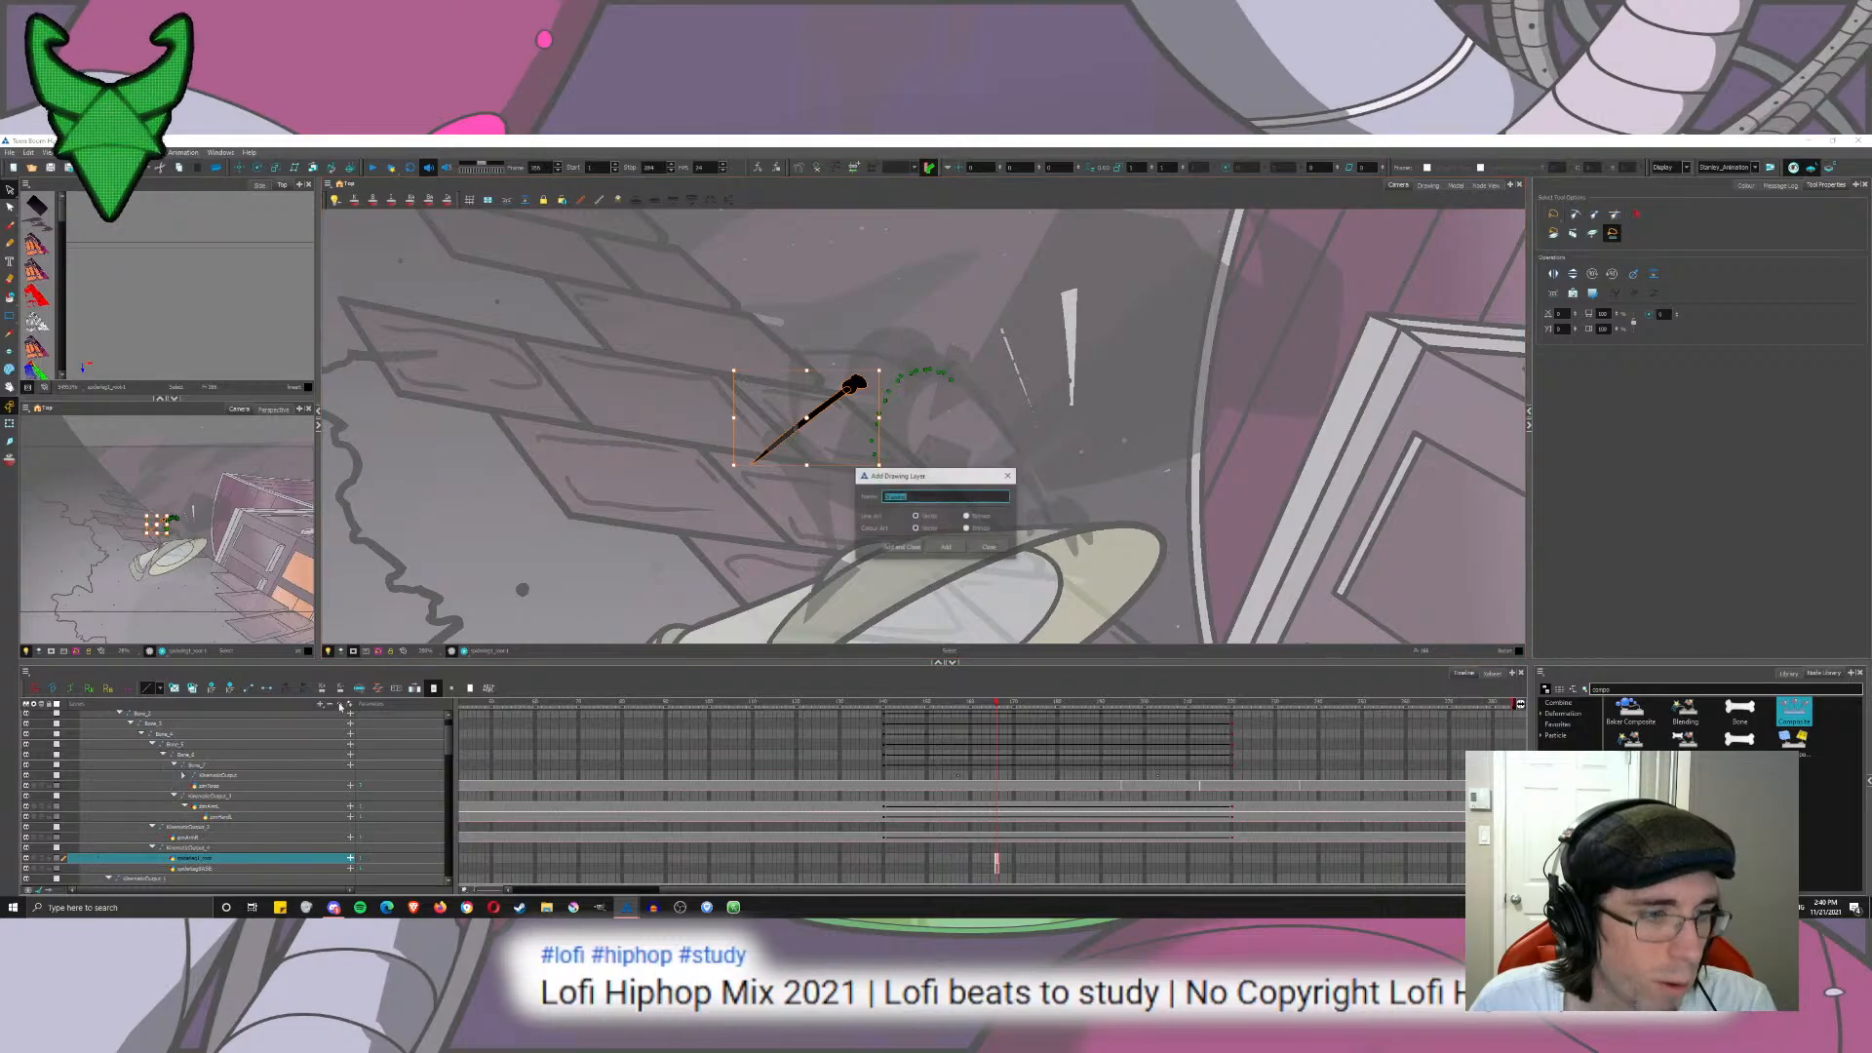
{"action": "type", "text": "spiderleg1_mid"}
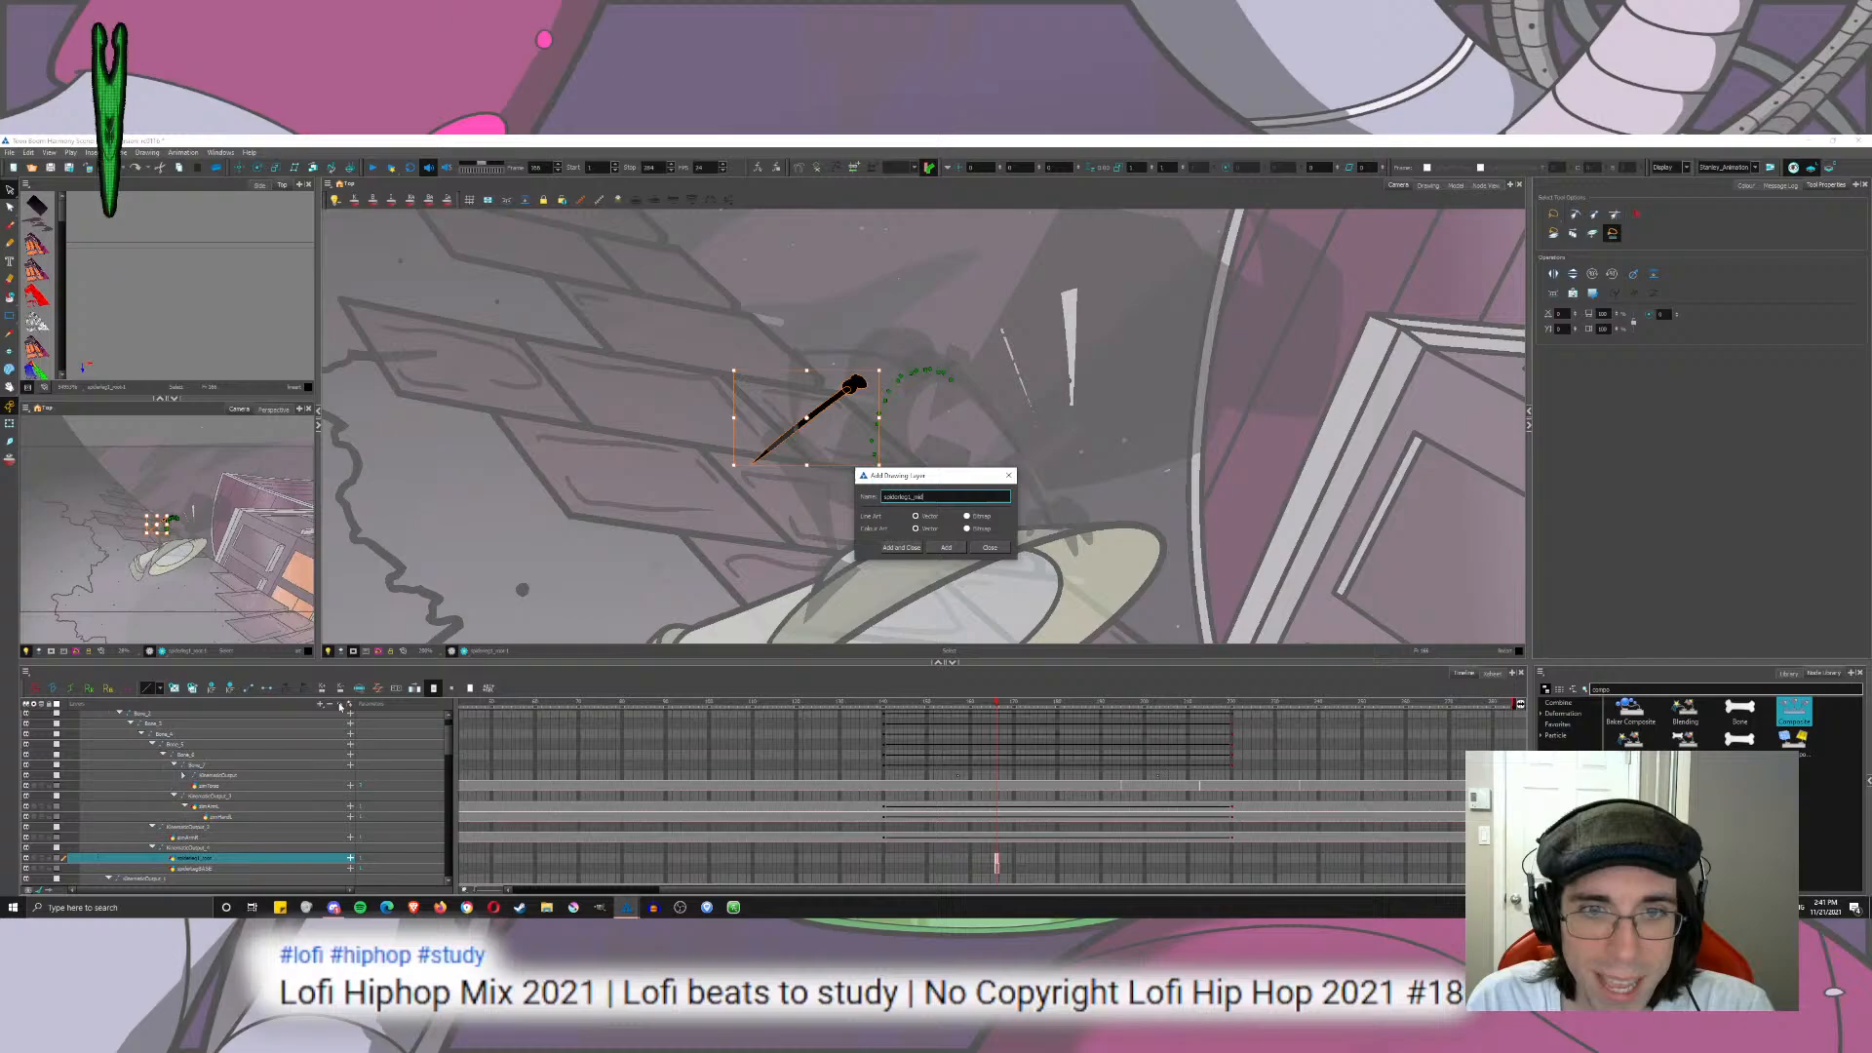
{"action": "key", "text": "Return"}
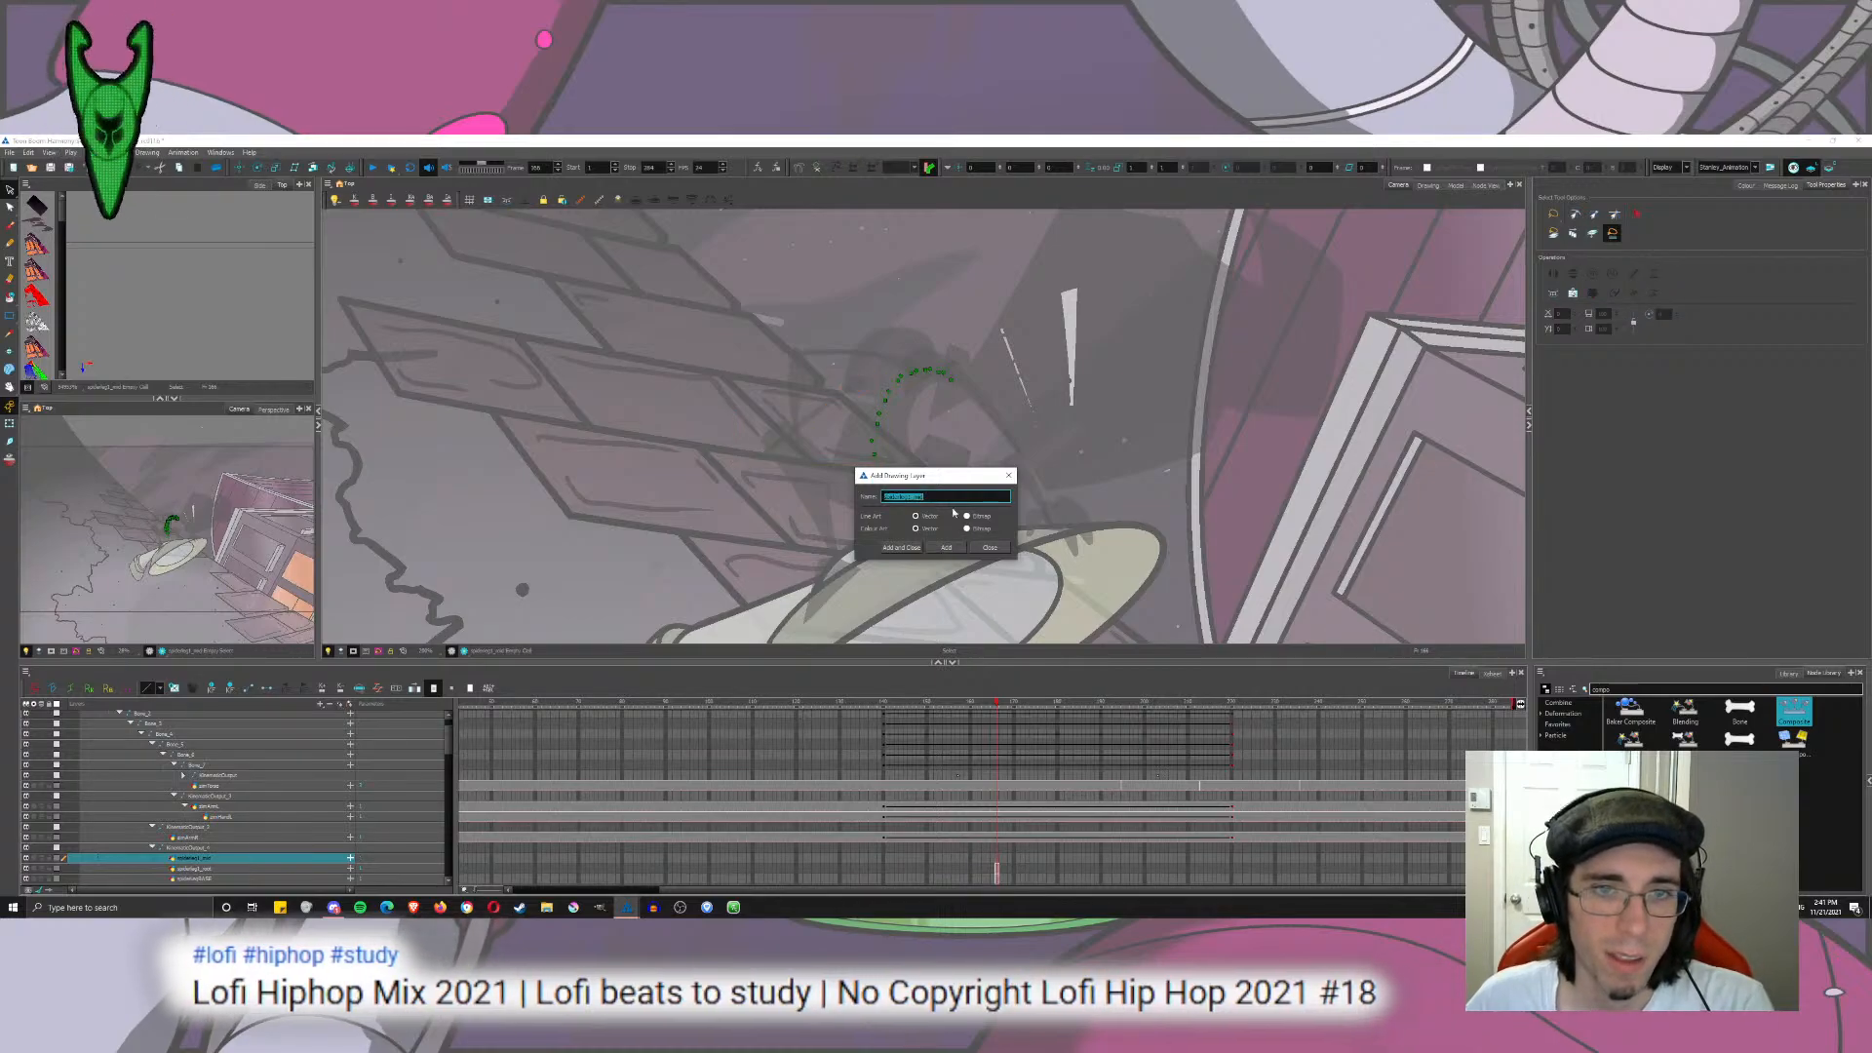
{"action": "left_click", "coordinate": [990, 547]}
{"action": "left_click_drag", "start_coordinate": [189, 863], "coordinate": [221, 873]}
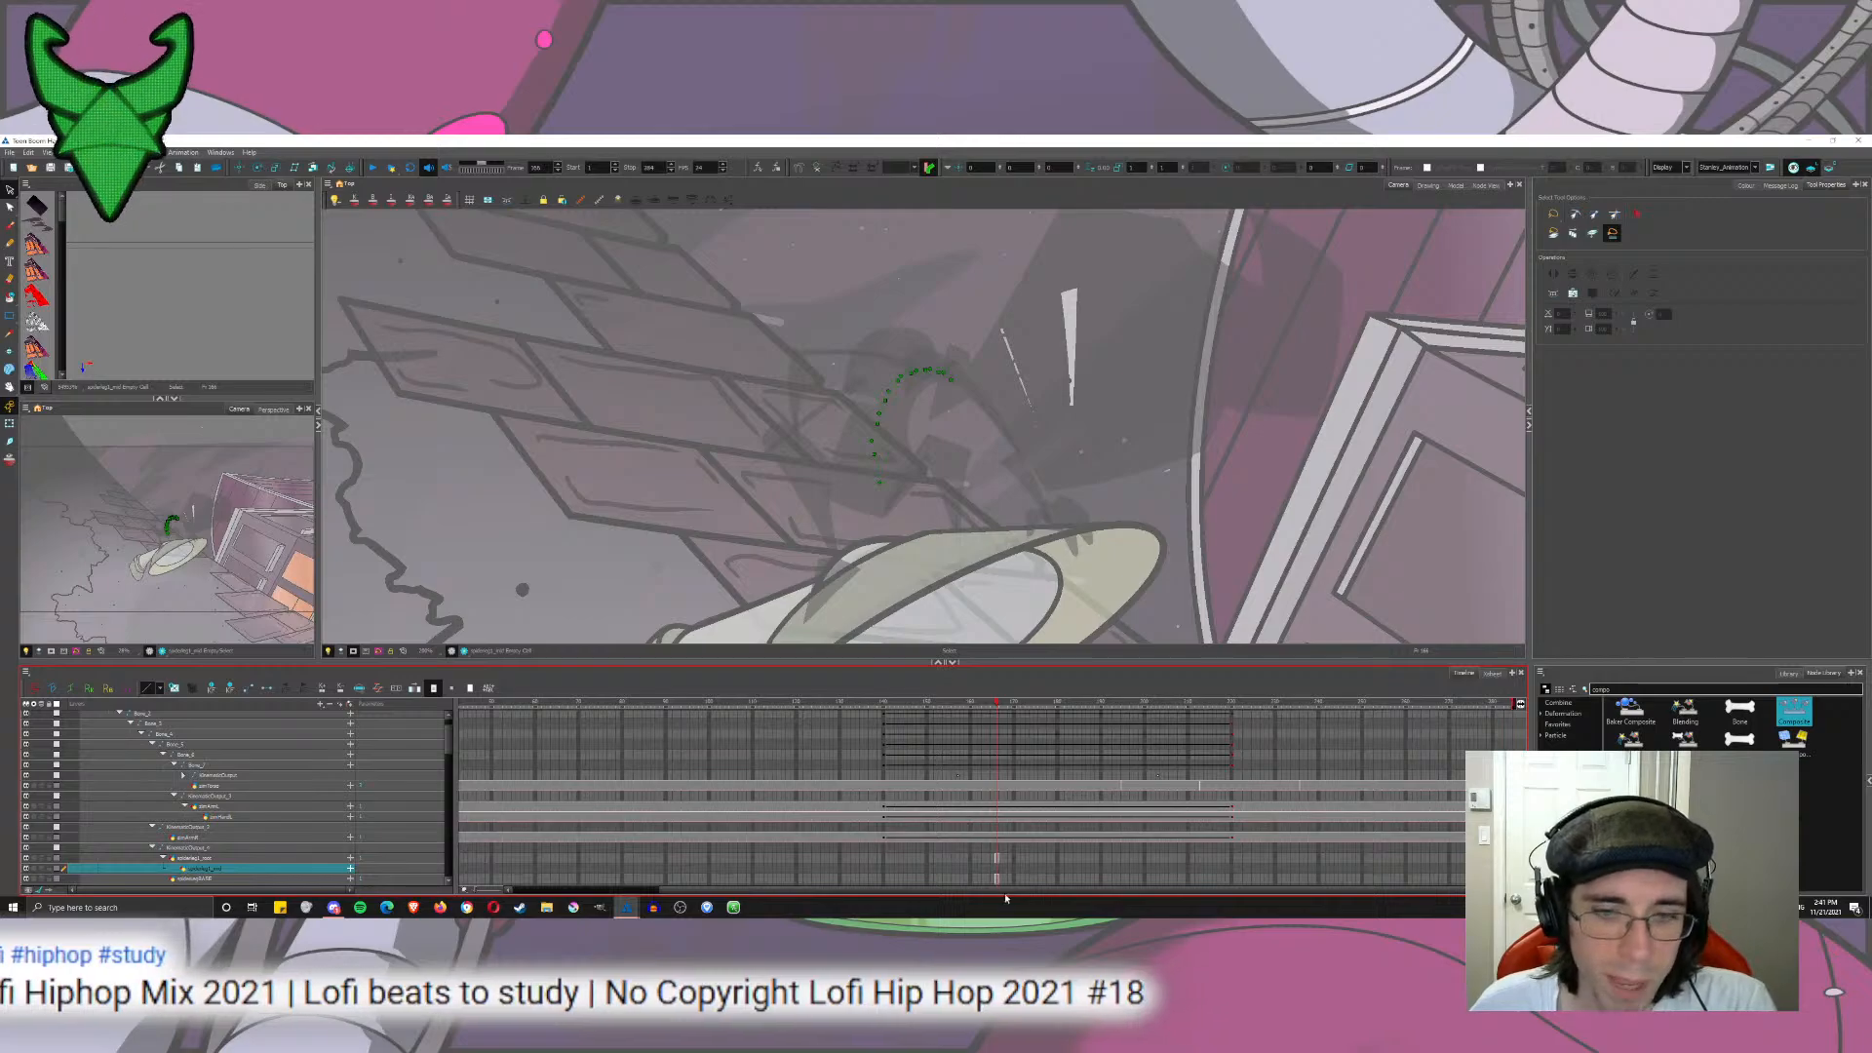
Step: Copy the pin-shaped drawing into the spiderleg1_mid layer and place the copy so it continues from the first segment's lower tip
{"action": "key", "text": "ctrl+b"}
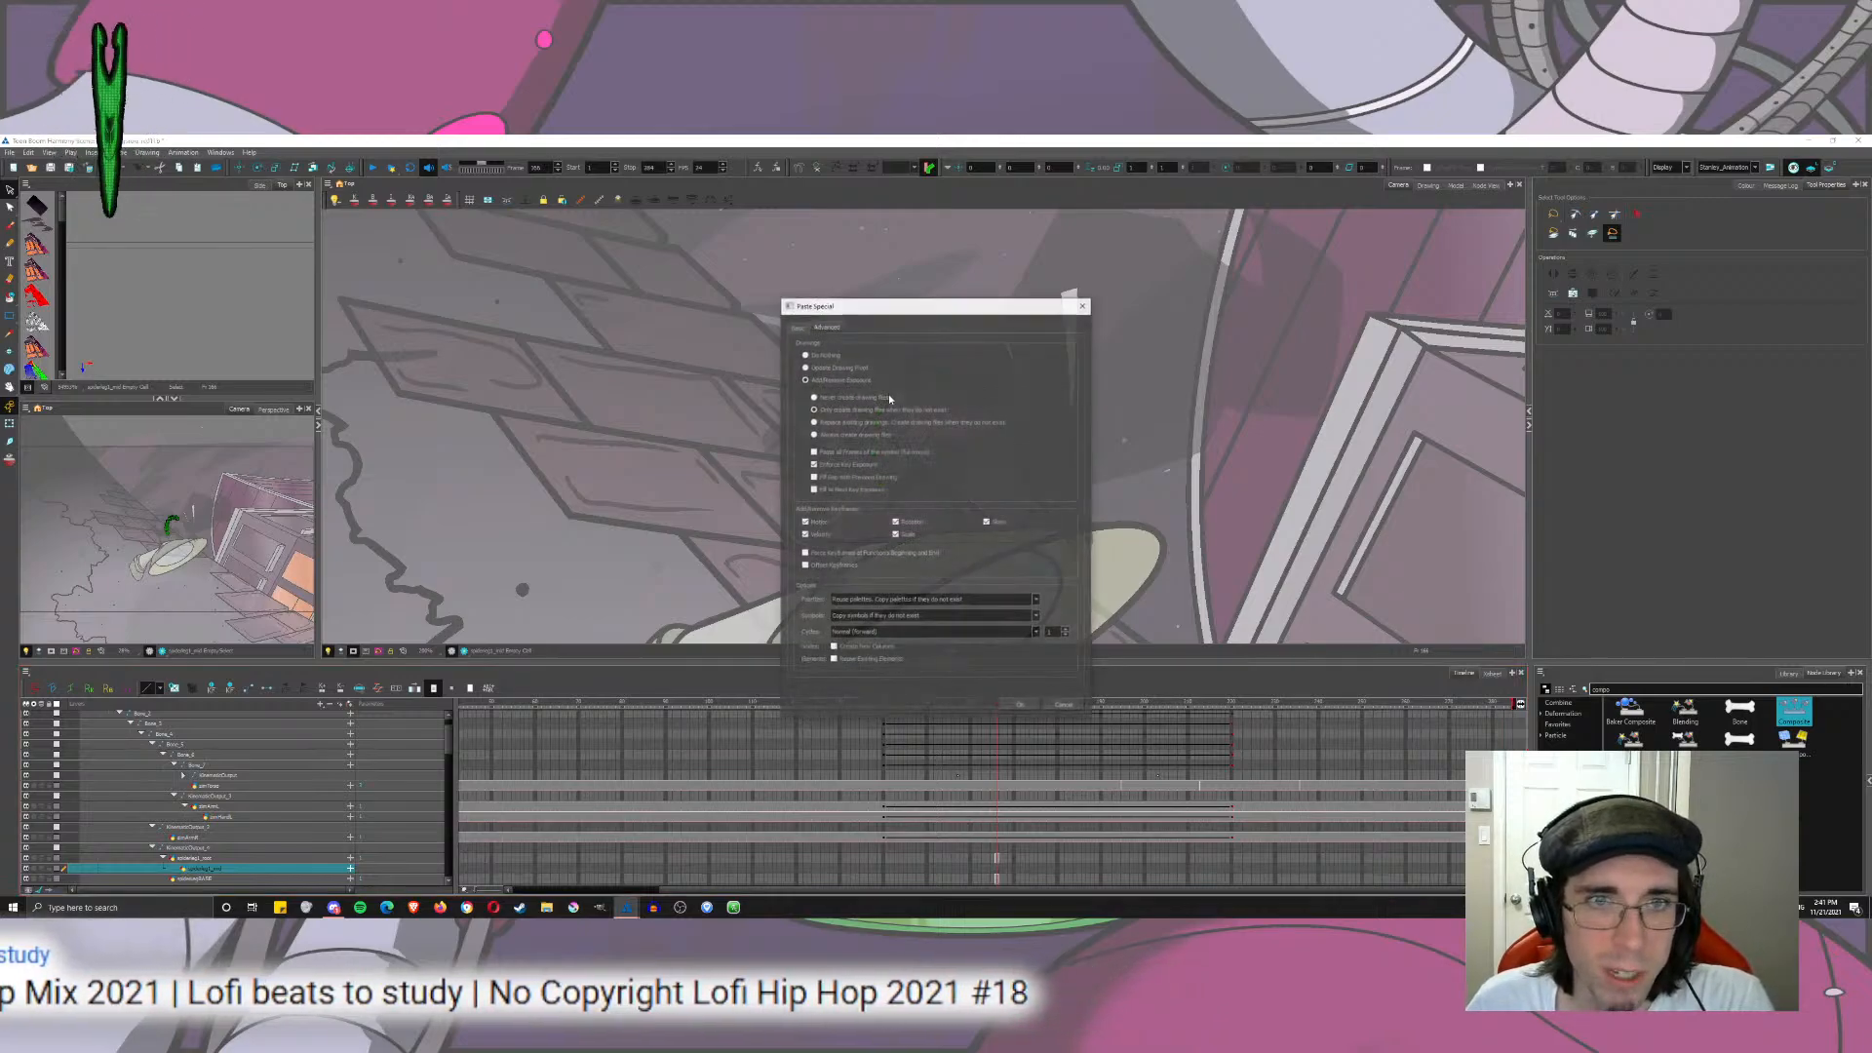
{"action": "left_click", "coordinate": [1066, 709]}
{"action": "left_click", "coordinate": [995, 859]}
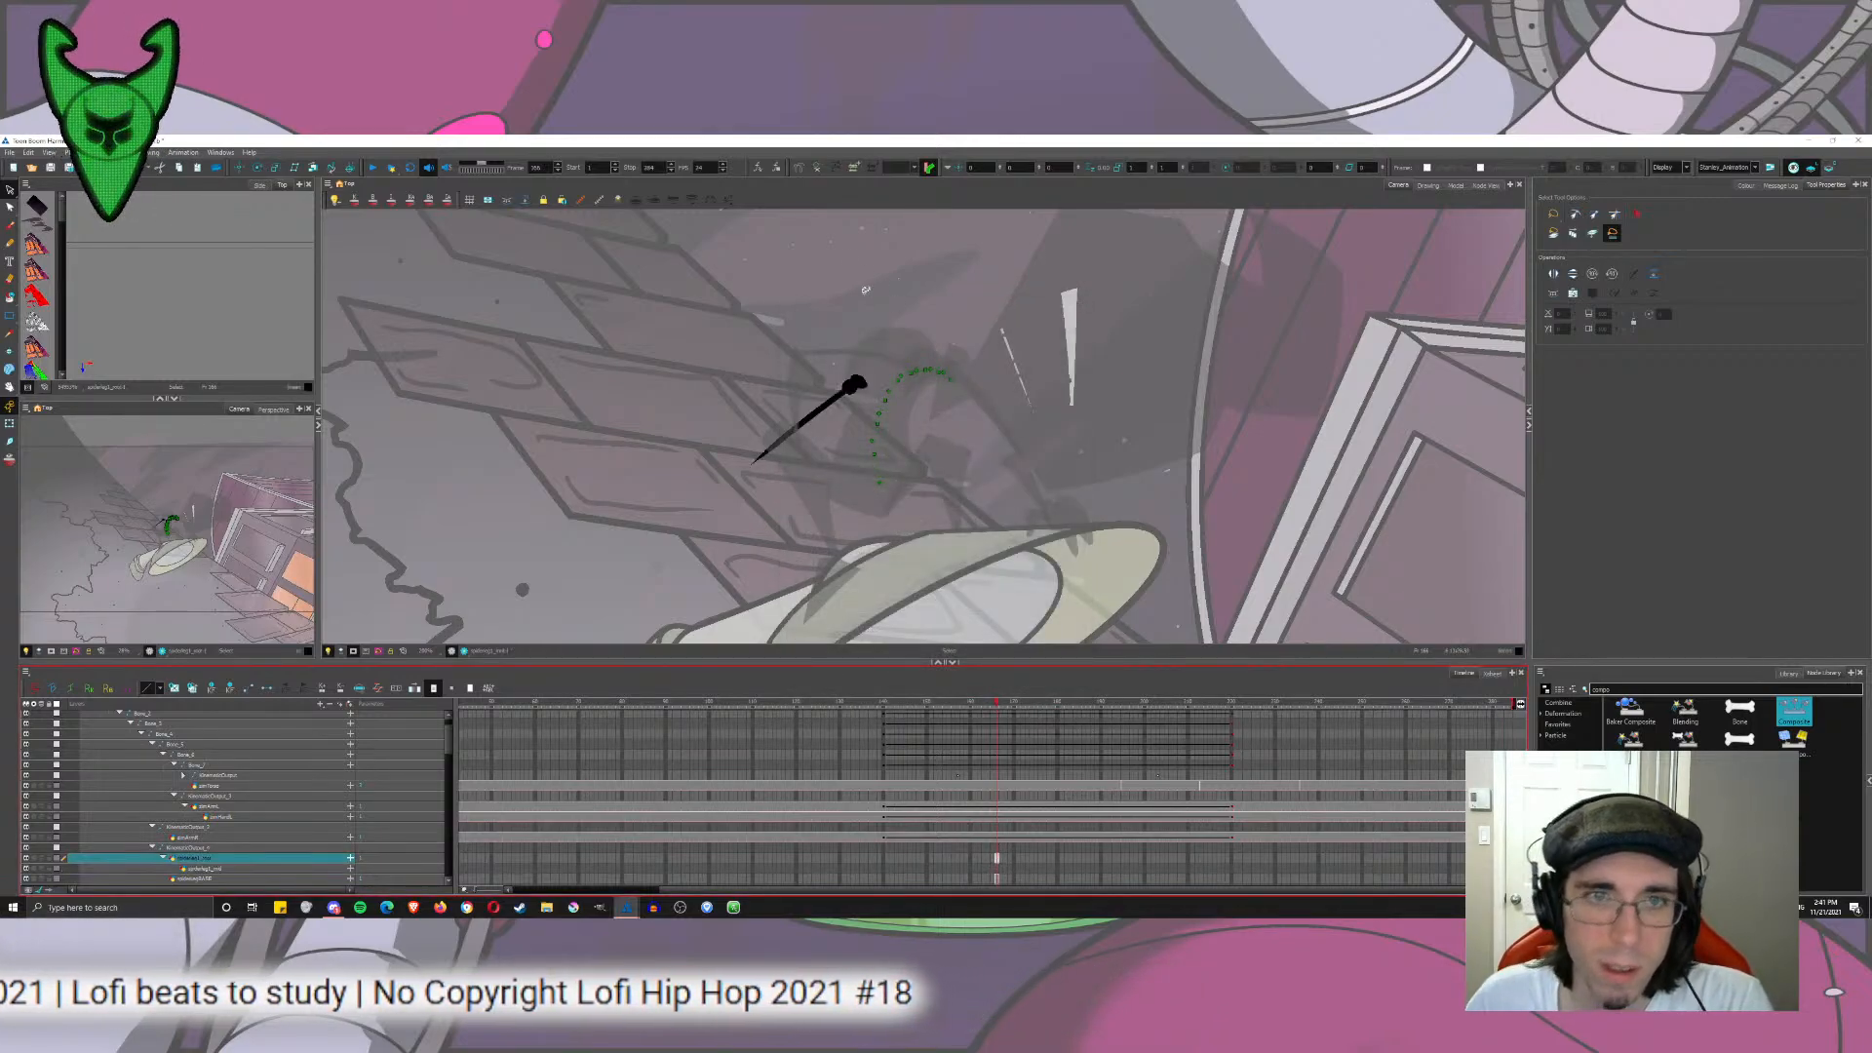
{"action": "left_click", "coordinate": [996, 868]}
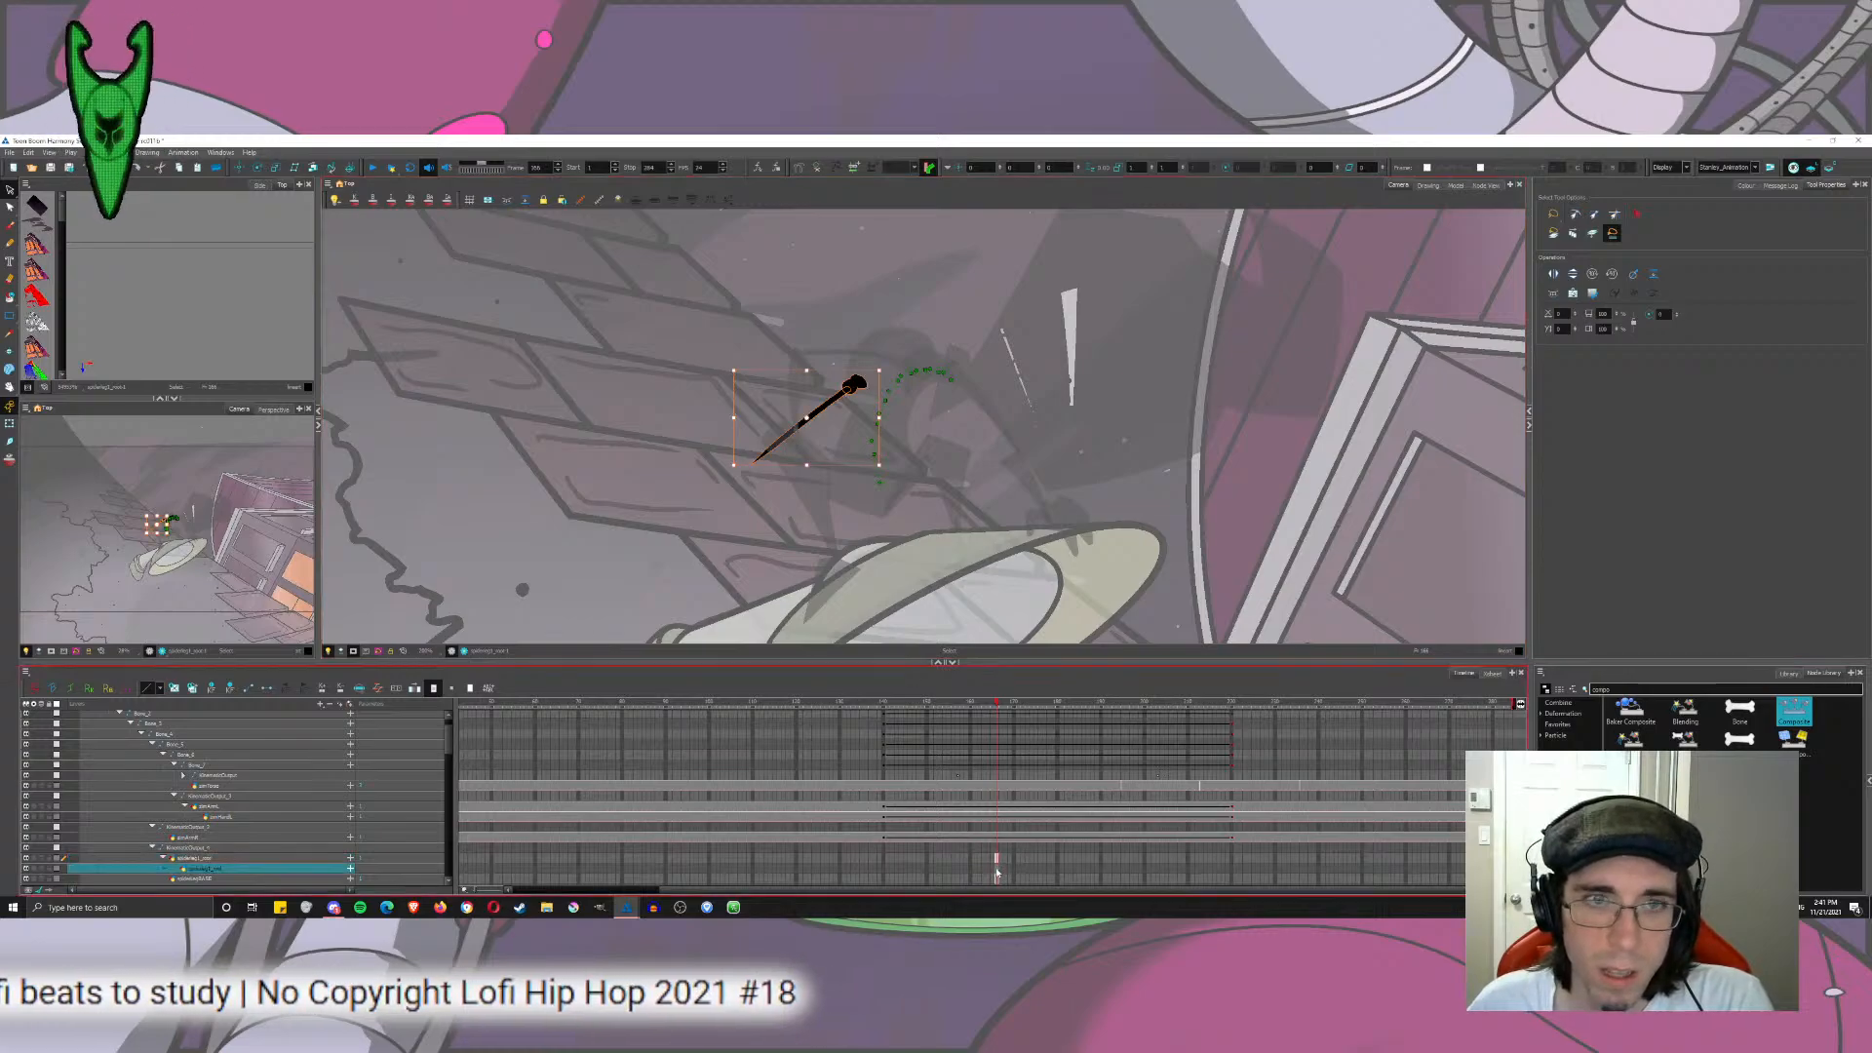
{"action": "left_click", "coordinate": [744, 482]}
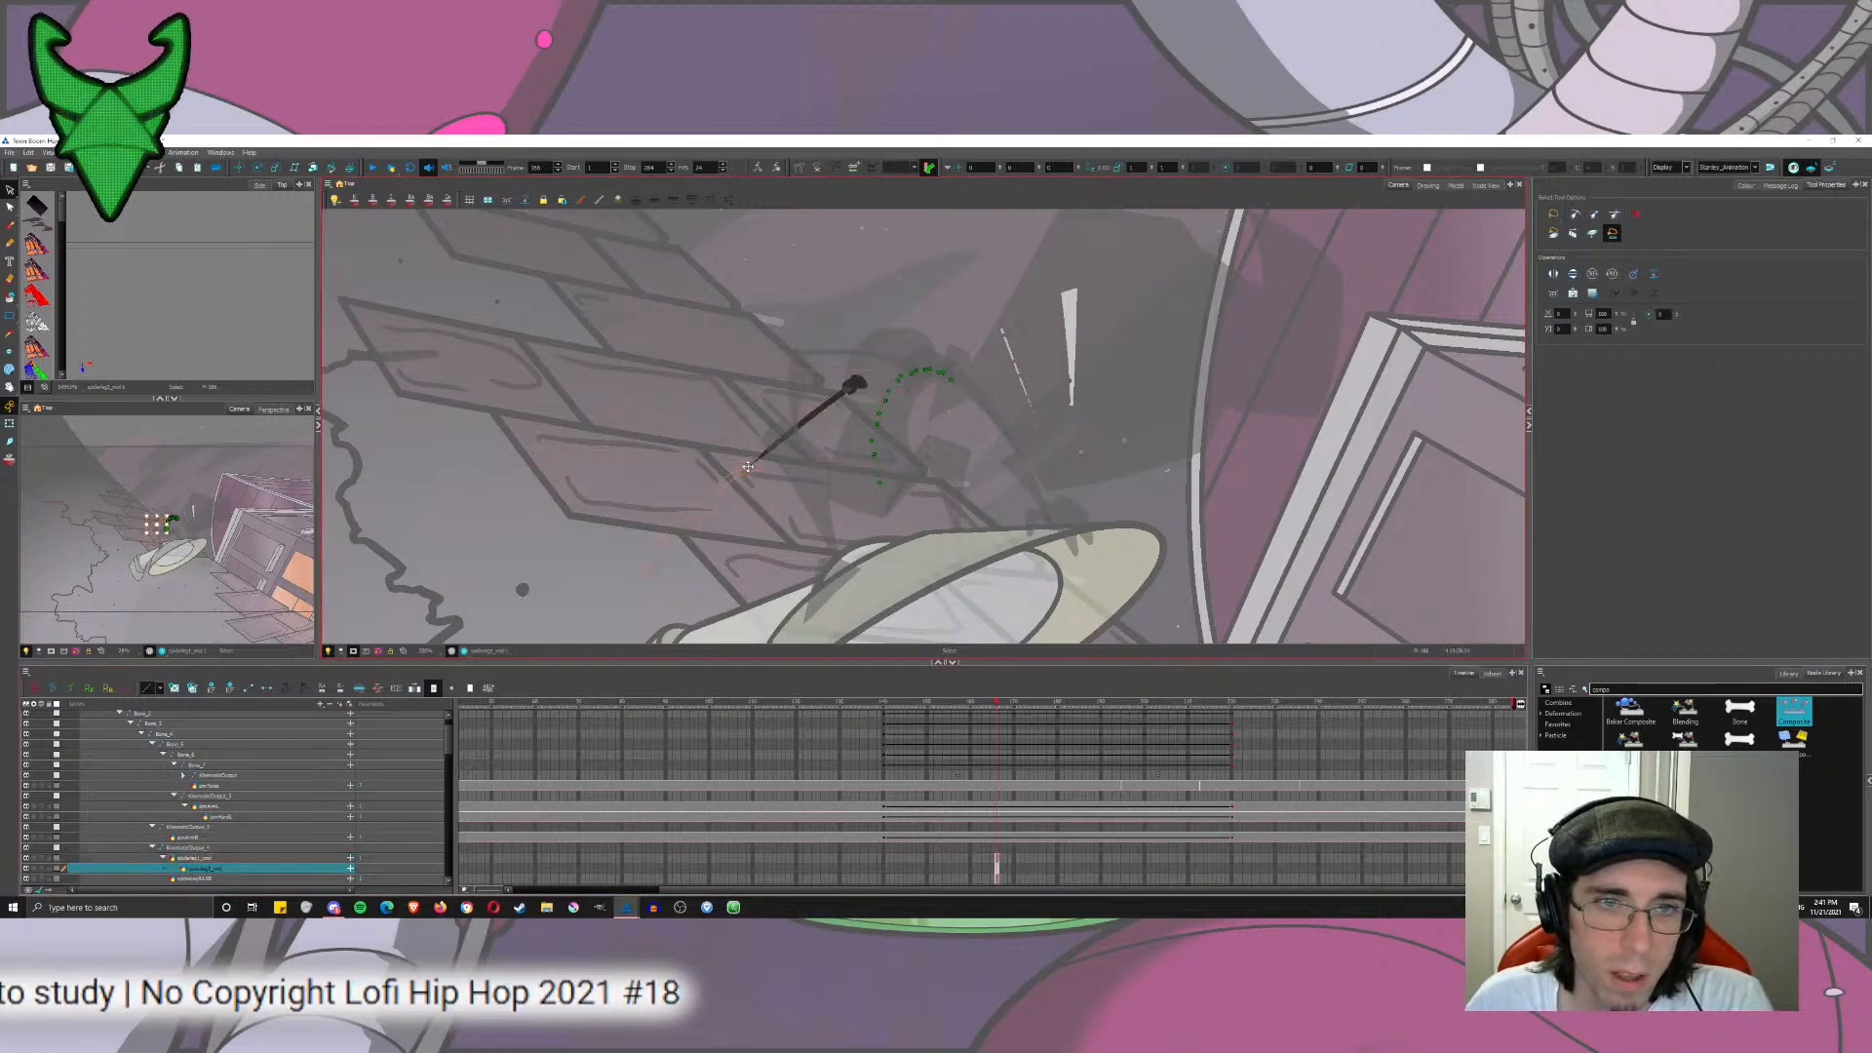
{"action": "left_click_drag", "start_coordinate": [748, 467], "coordinate": [752, 462]}
Step: Cut the rounded head off the mid segment and paste it onto the base segment's lower end in the base layer
{"action": "left_click", "coordinate": [767, 480]}
{"action": "left_click", "coordinate": [752, 462]}
{"action": "key", "text": "ctrl+x"}
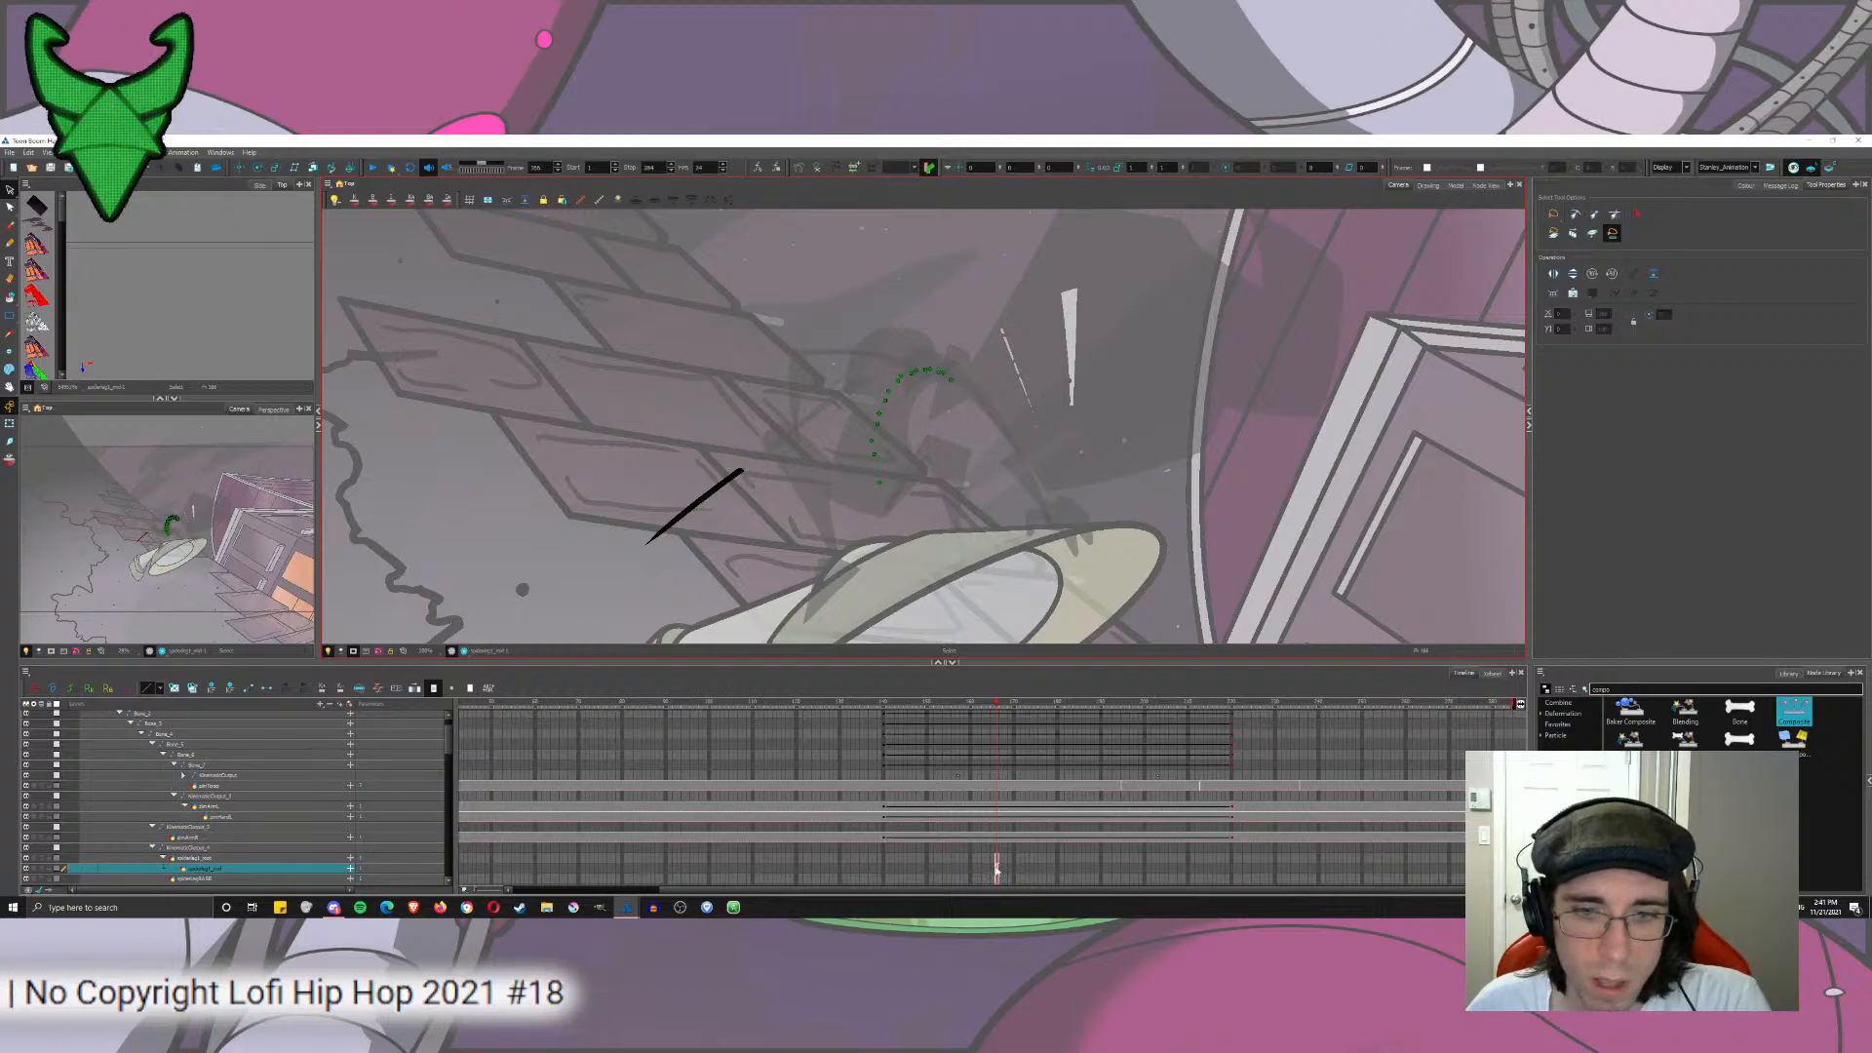
{"action": "left_click", "coordinate": [996, 858]}
{"action": "key", "text": "ctrl+v"}
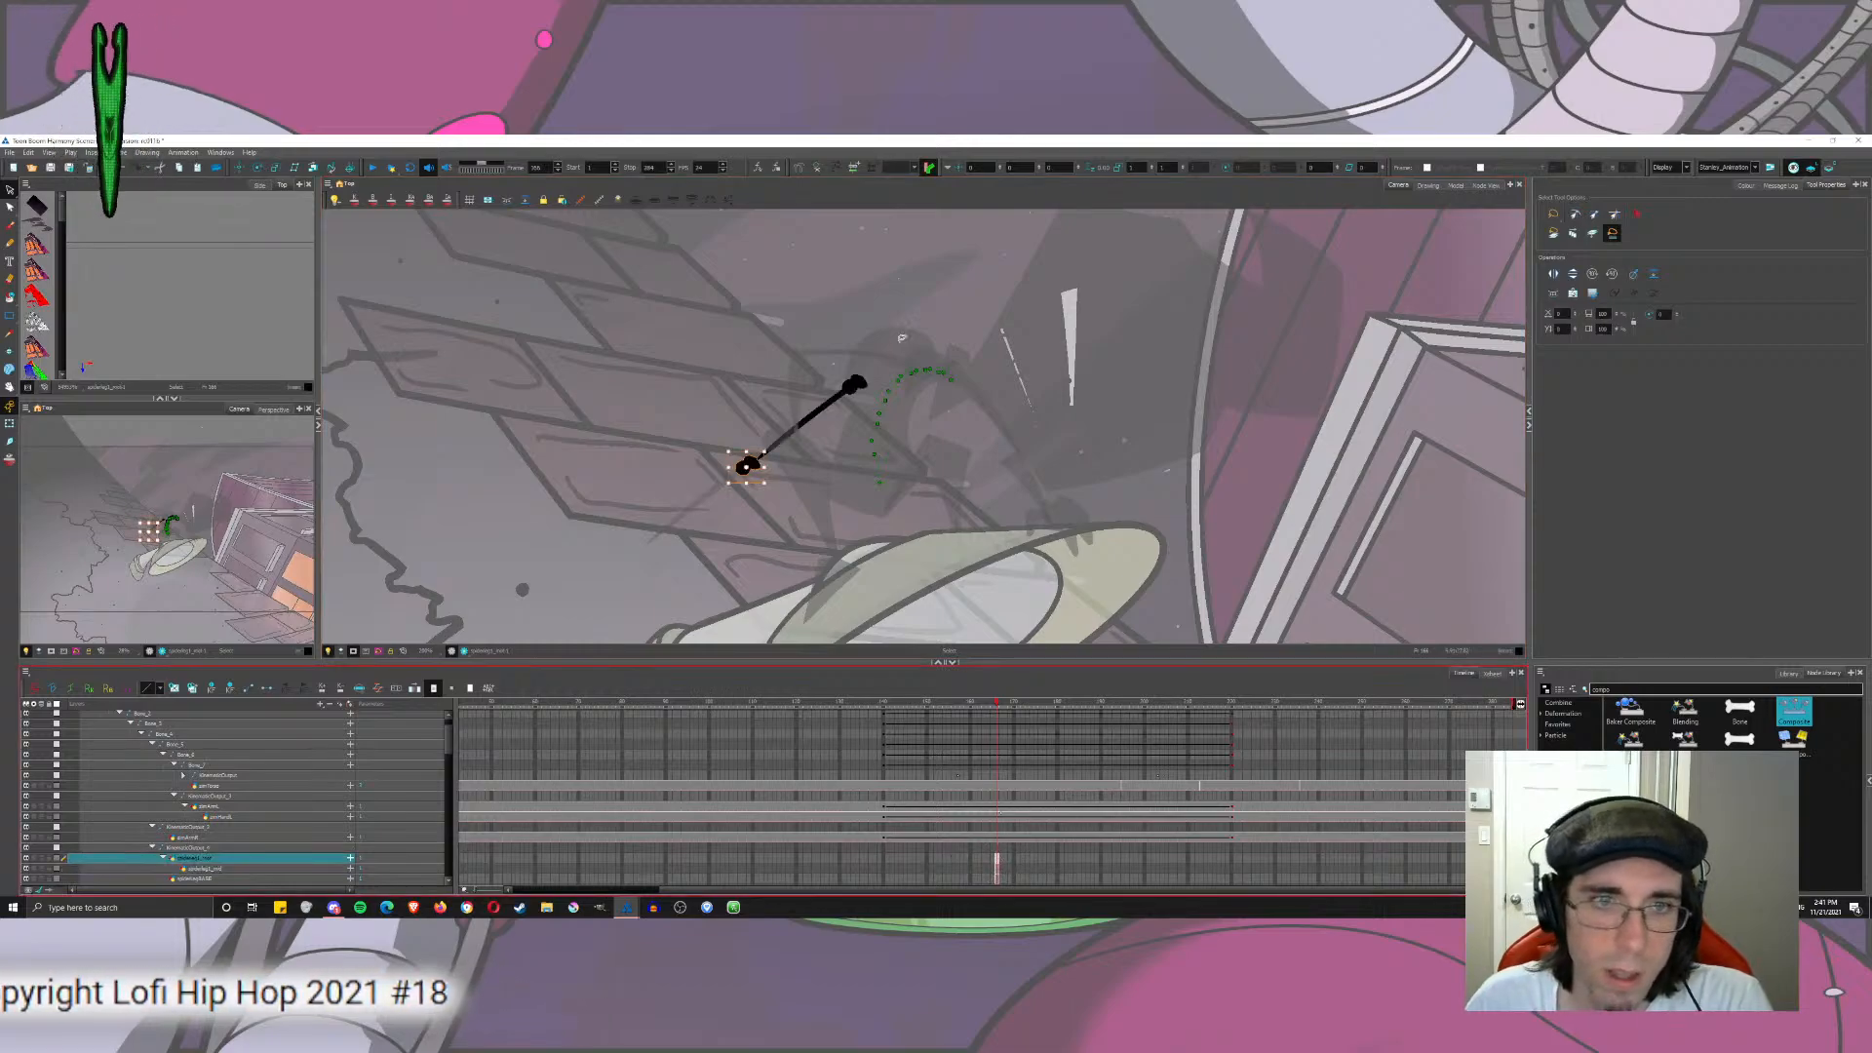
{"action": "left_click", "coordinate": [897, 332]}
{"action": "left_click", "coordinate": [858, 383]}
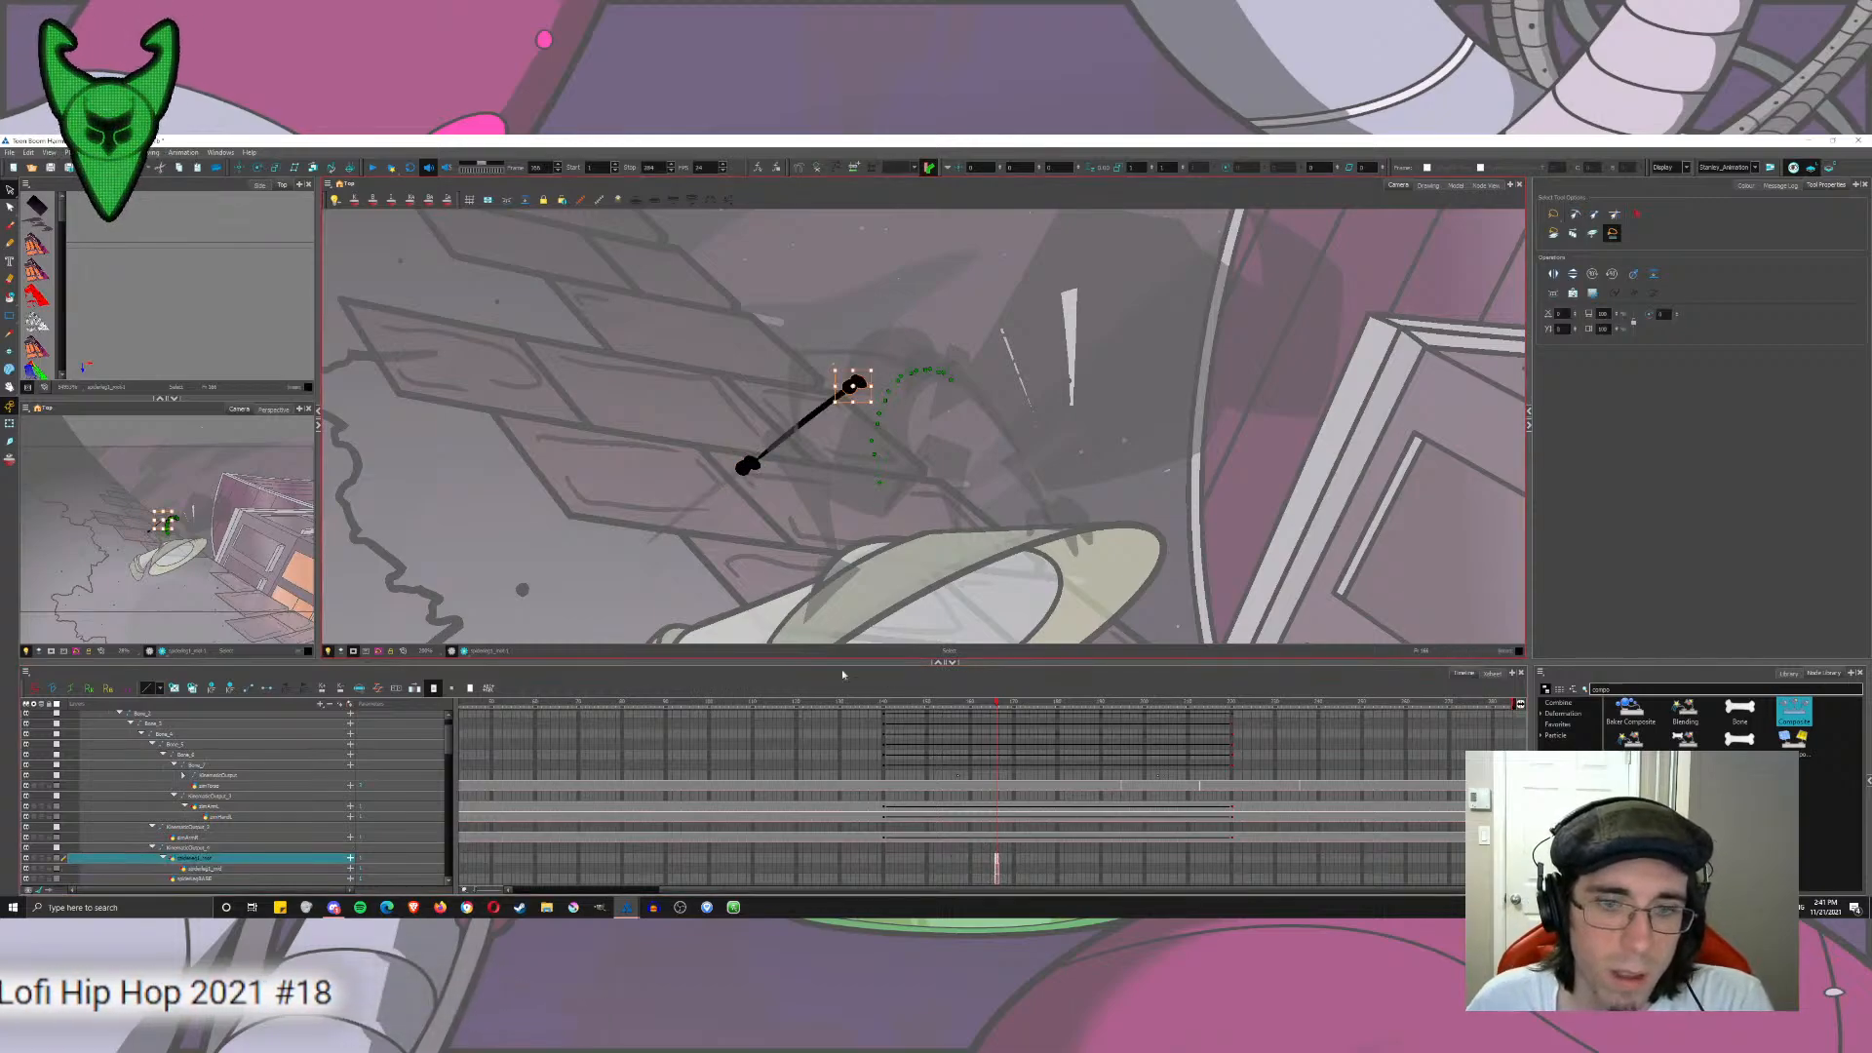
Step: Add a third spider-leg drawing layer and nest it beneath the spiderleg1_mid layer
{"action": "left_click", "coordinate": [238, 869]}
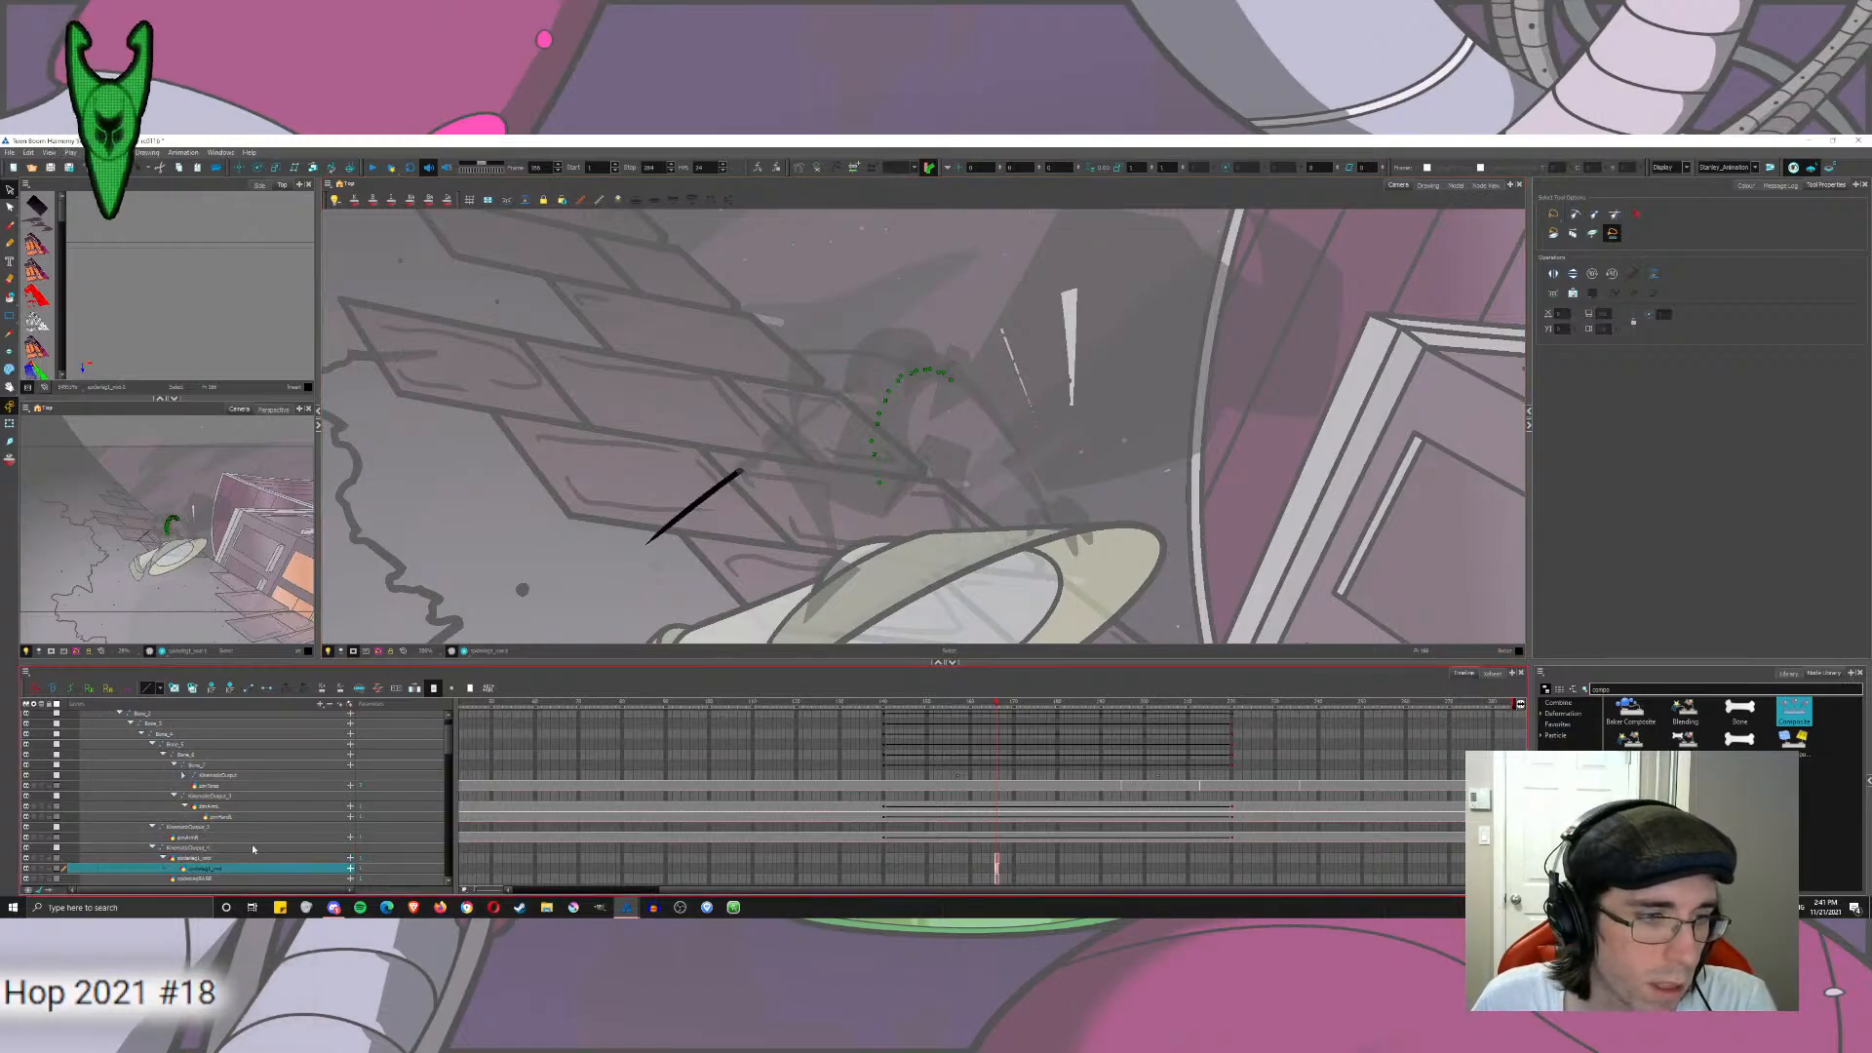
{"action": "left_click", "coordinate": [339, 703]}
{"action": "type", "text": "spiderleg1_sh"}
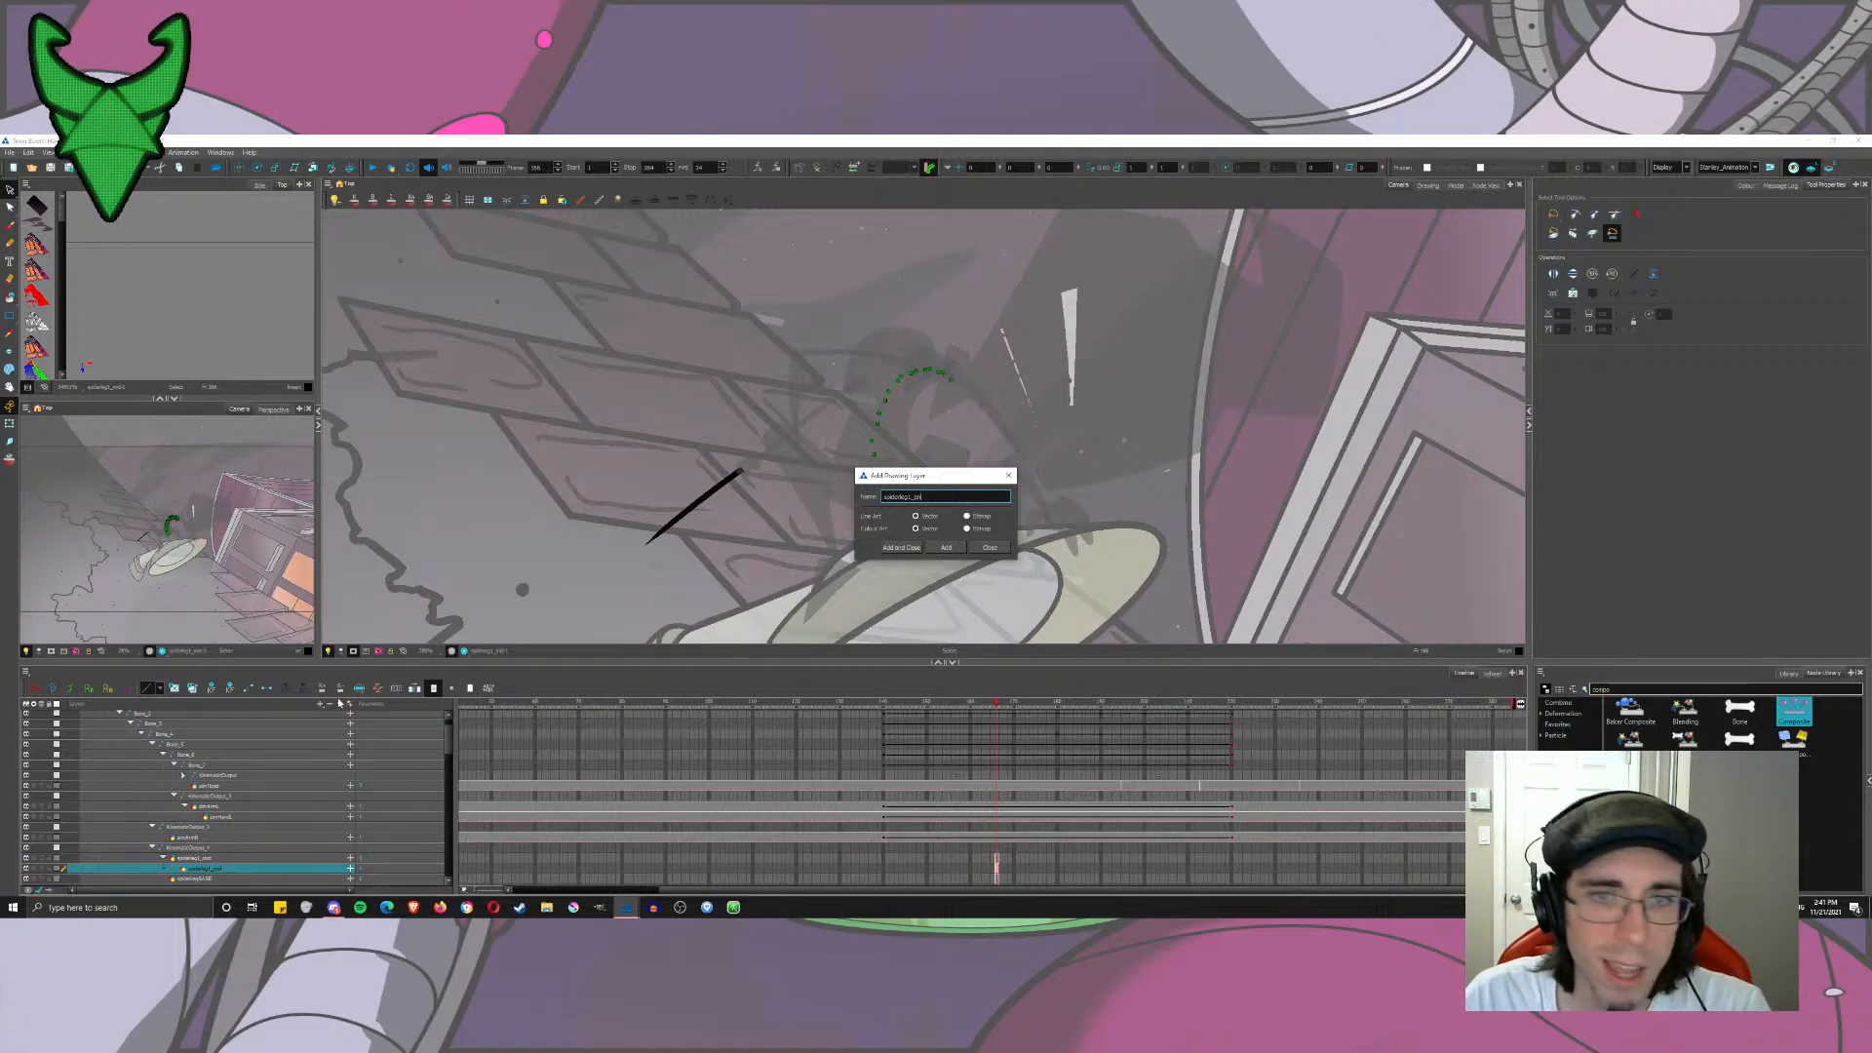
{"action": "key", "text": "Return"}
{"action": "left_click", "coordinate": [972, 552]}
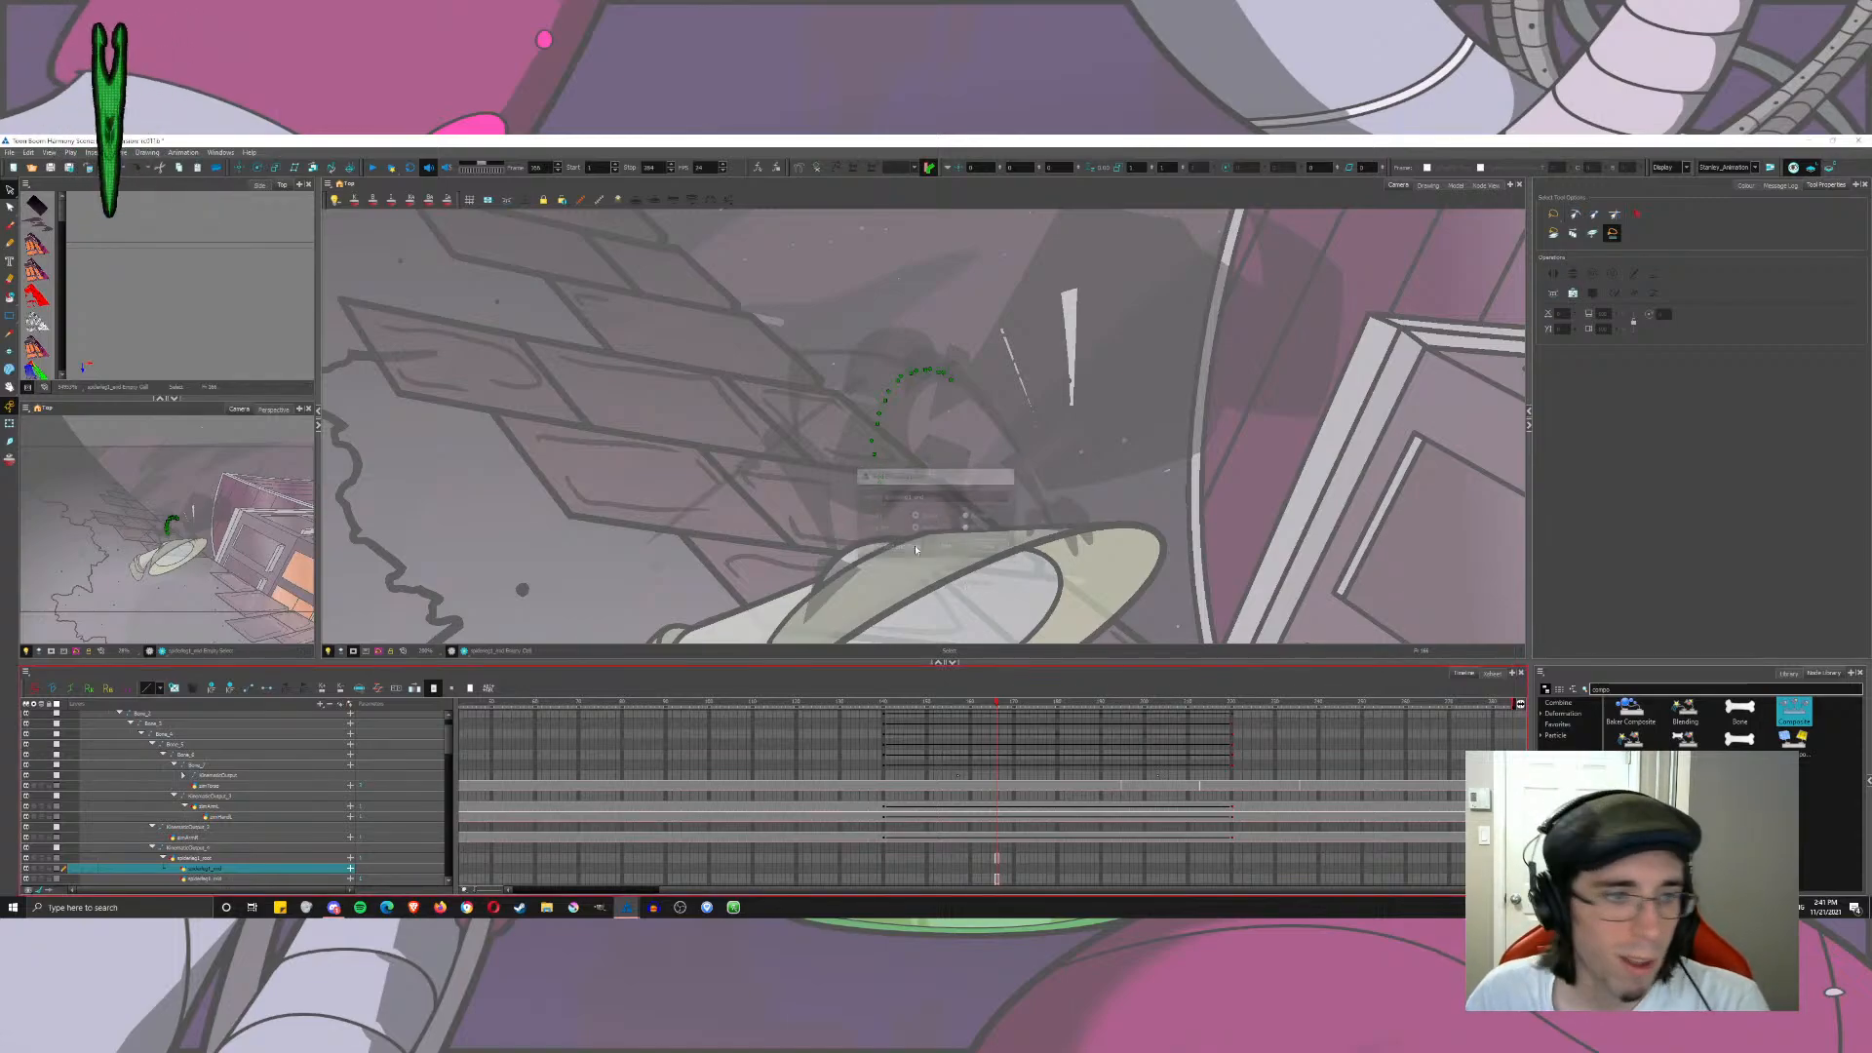
{"action": "left_click", "coordinate": [226, 881]}
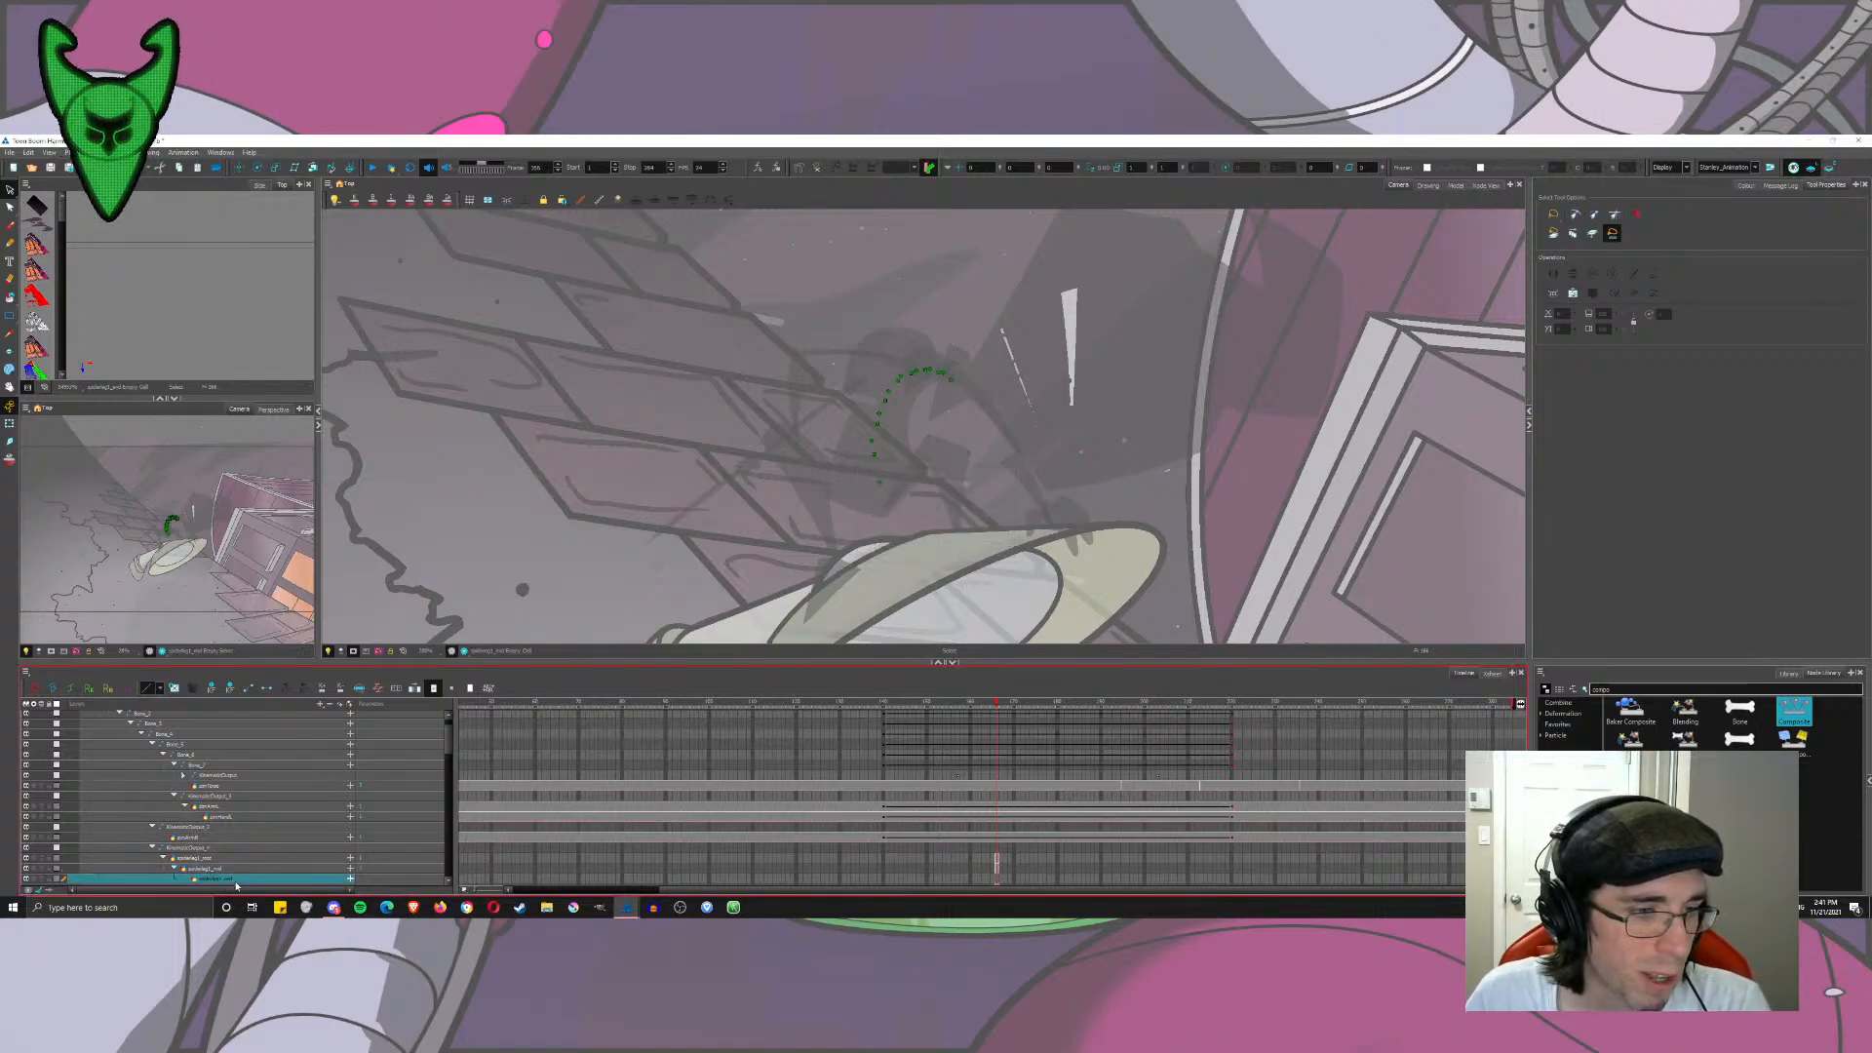
{"action": "scroll", "coordinate": [877, 478], "scroll_direction": "down", "scroll_amount": 2}
Step: Paste the rounded joint into the mid segment's drawing and move it onto the stroke's lower tip
{"action": "left_click", "coordinate": [996, 868]}
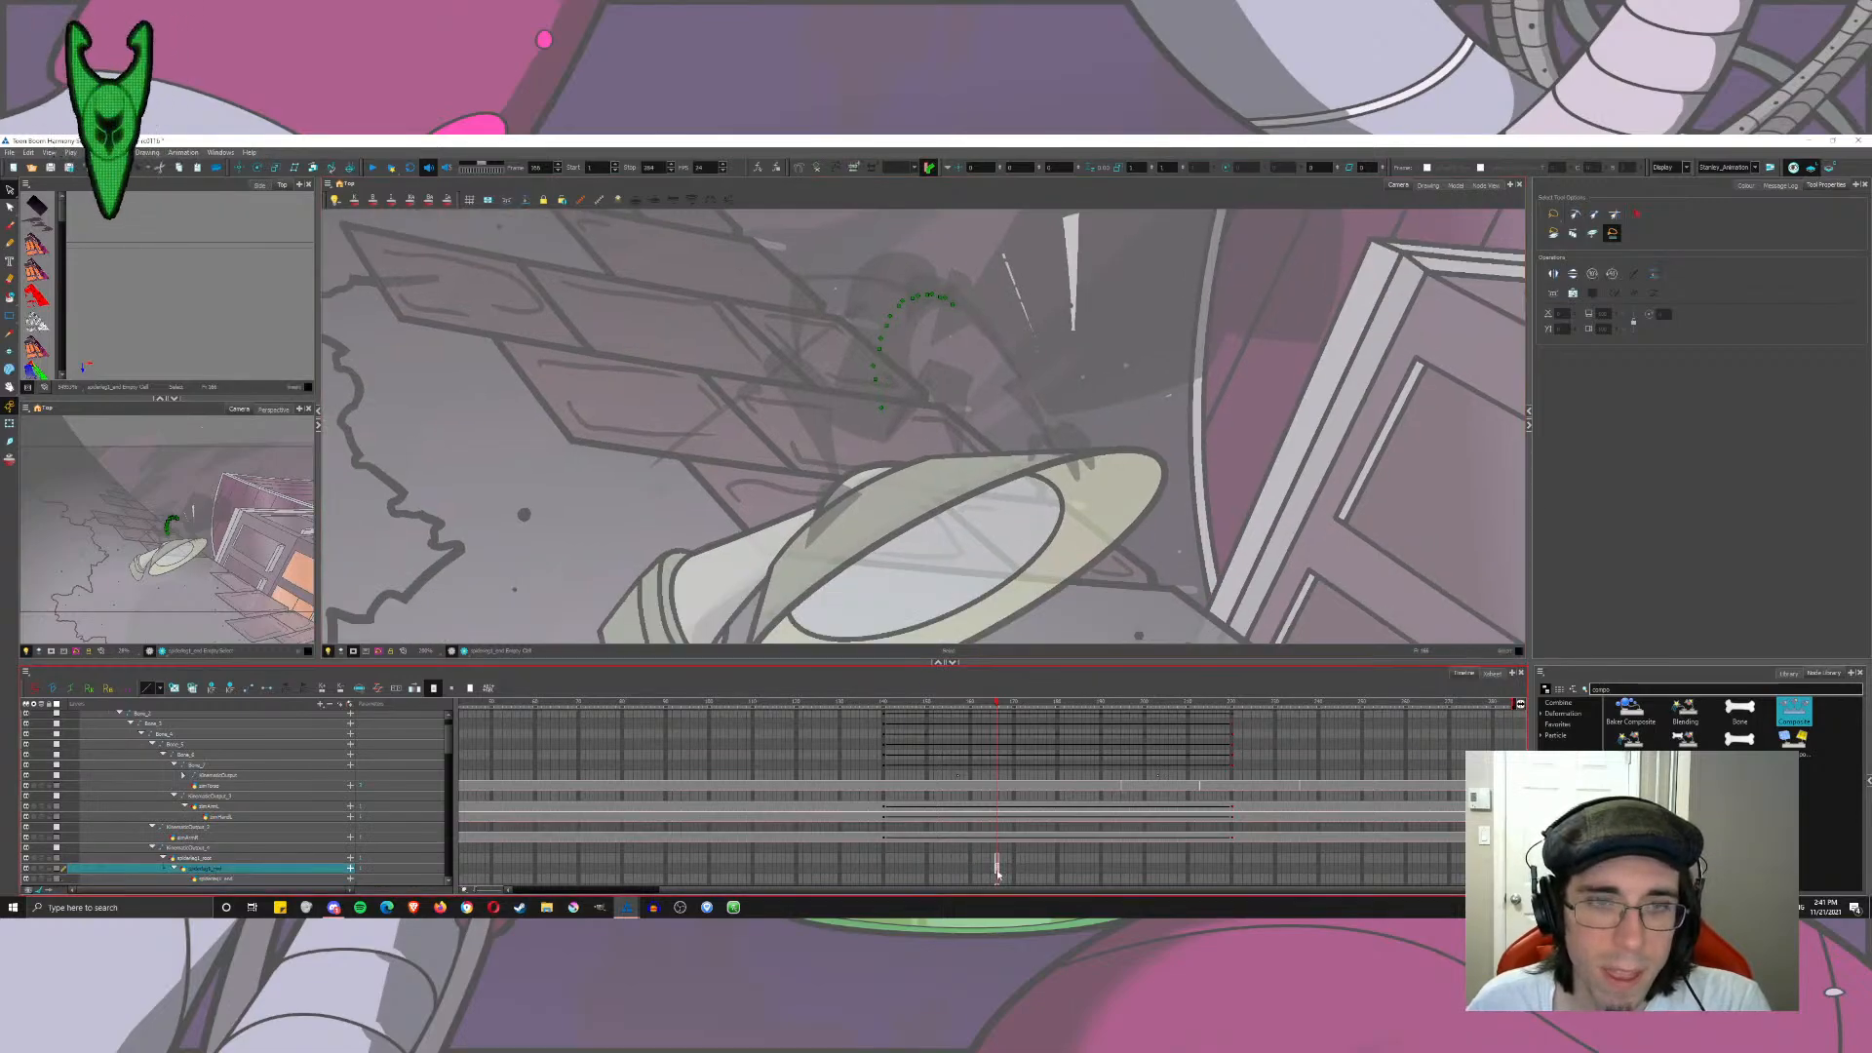
{"action": "left_click", "coordinate": [846, 602]}
{"action": "key", "text": "ctrl+a"}
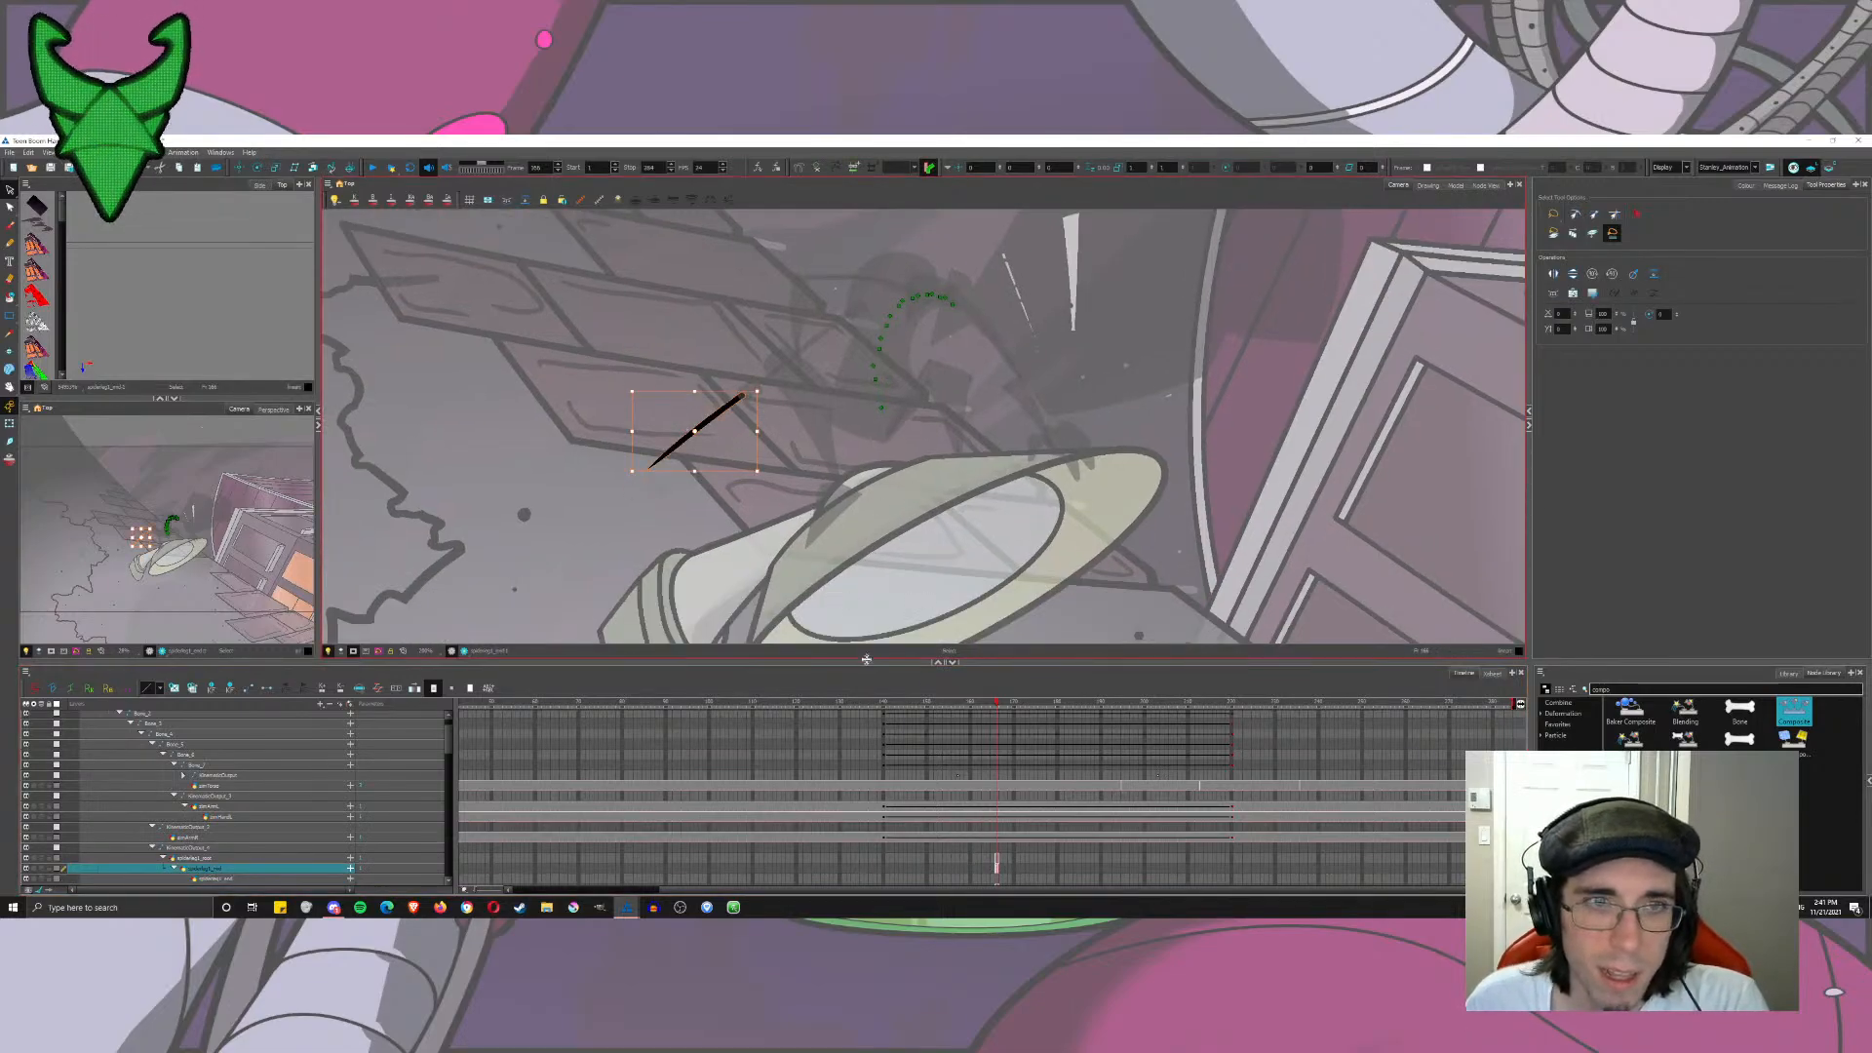
{"action": "key", "text": "ctrl+v"}
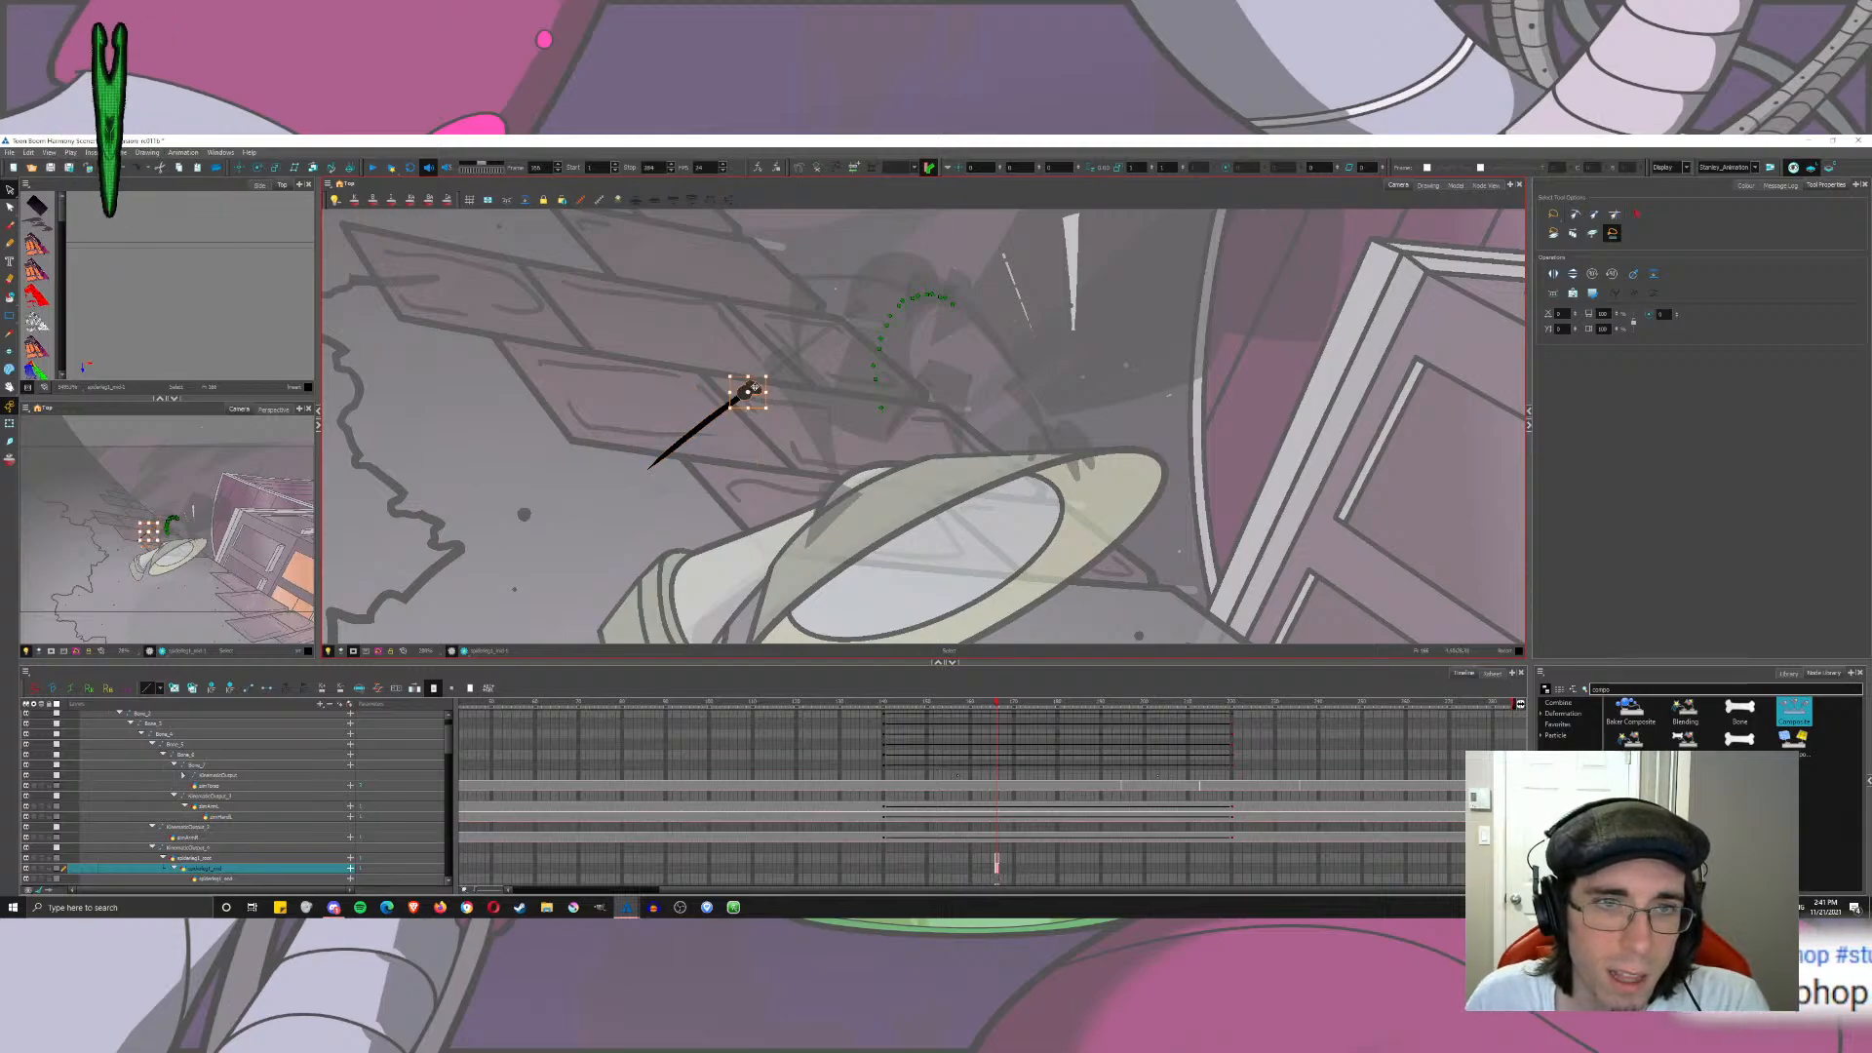
{"action": "left_click_drag", "start_coordinate": [647, 471], "coordinate": [645, 472]}
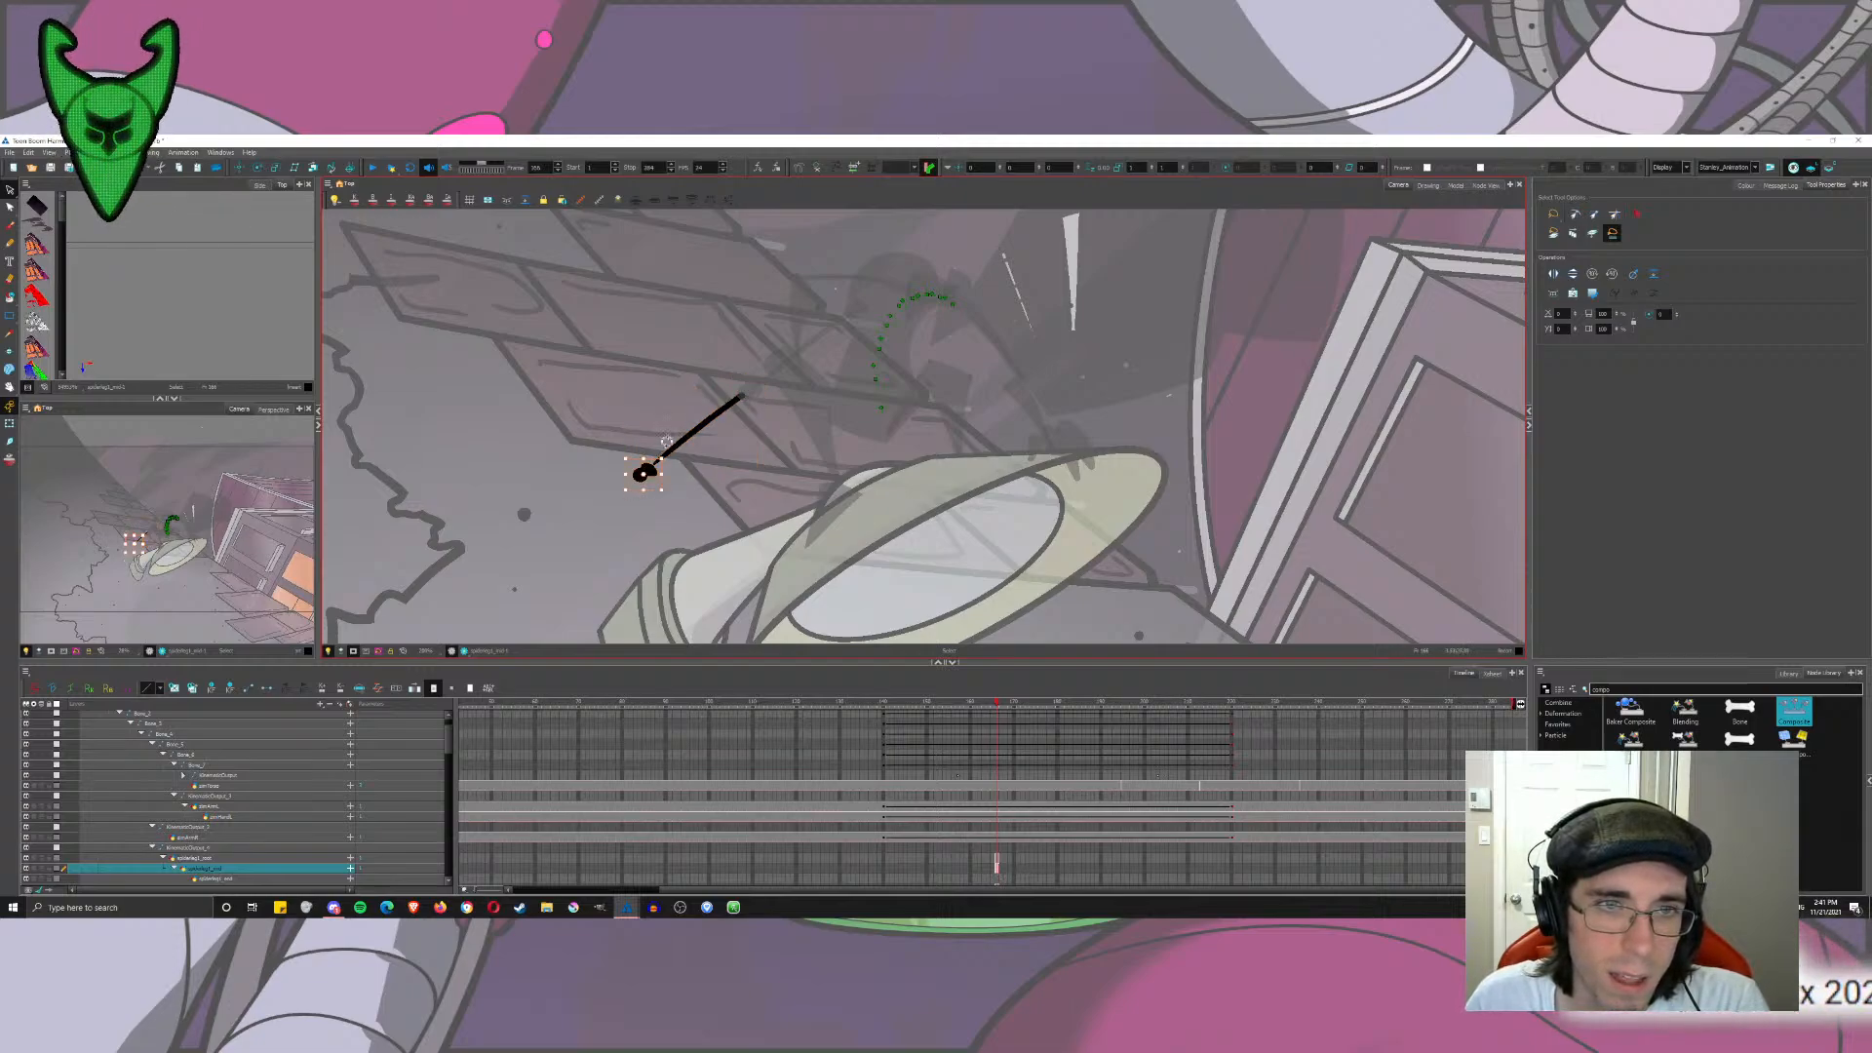
Step: Copy the mid segment's tapered stroke into the third leg layer and place it extending down from the lower joint
{"action": "left_click", "coordinate": [697, 429]}
{"action": "key", "text": "ctrl+x"}
{"action": "key", "text": "ctrl+v"}
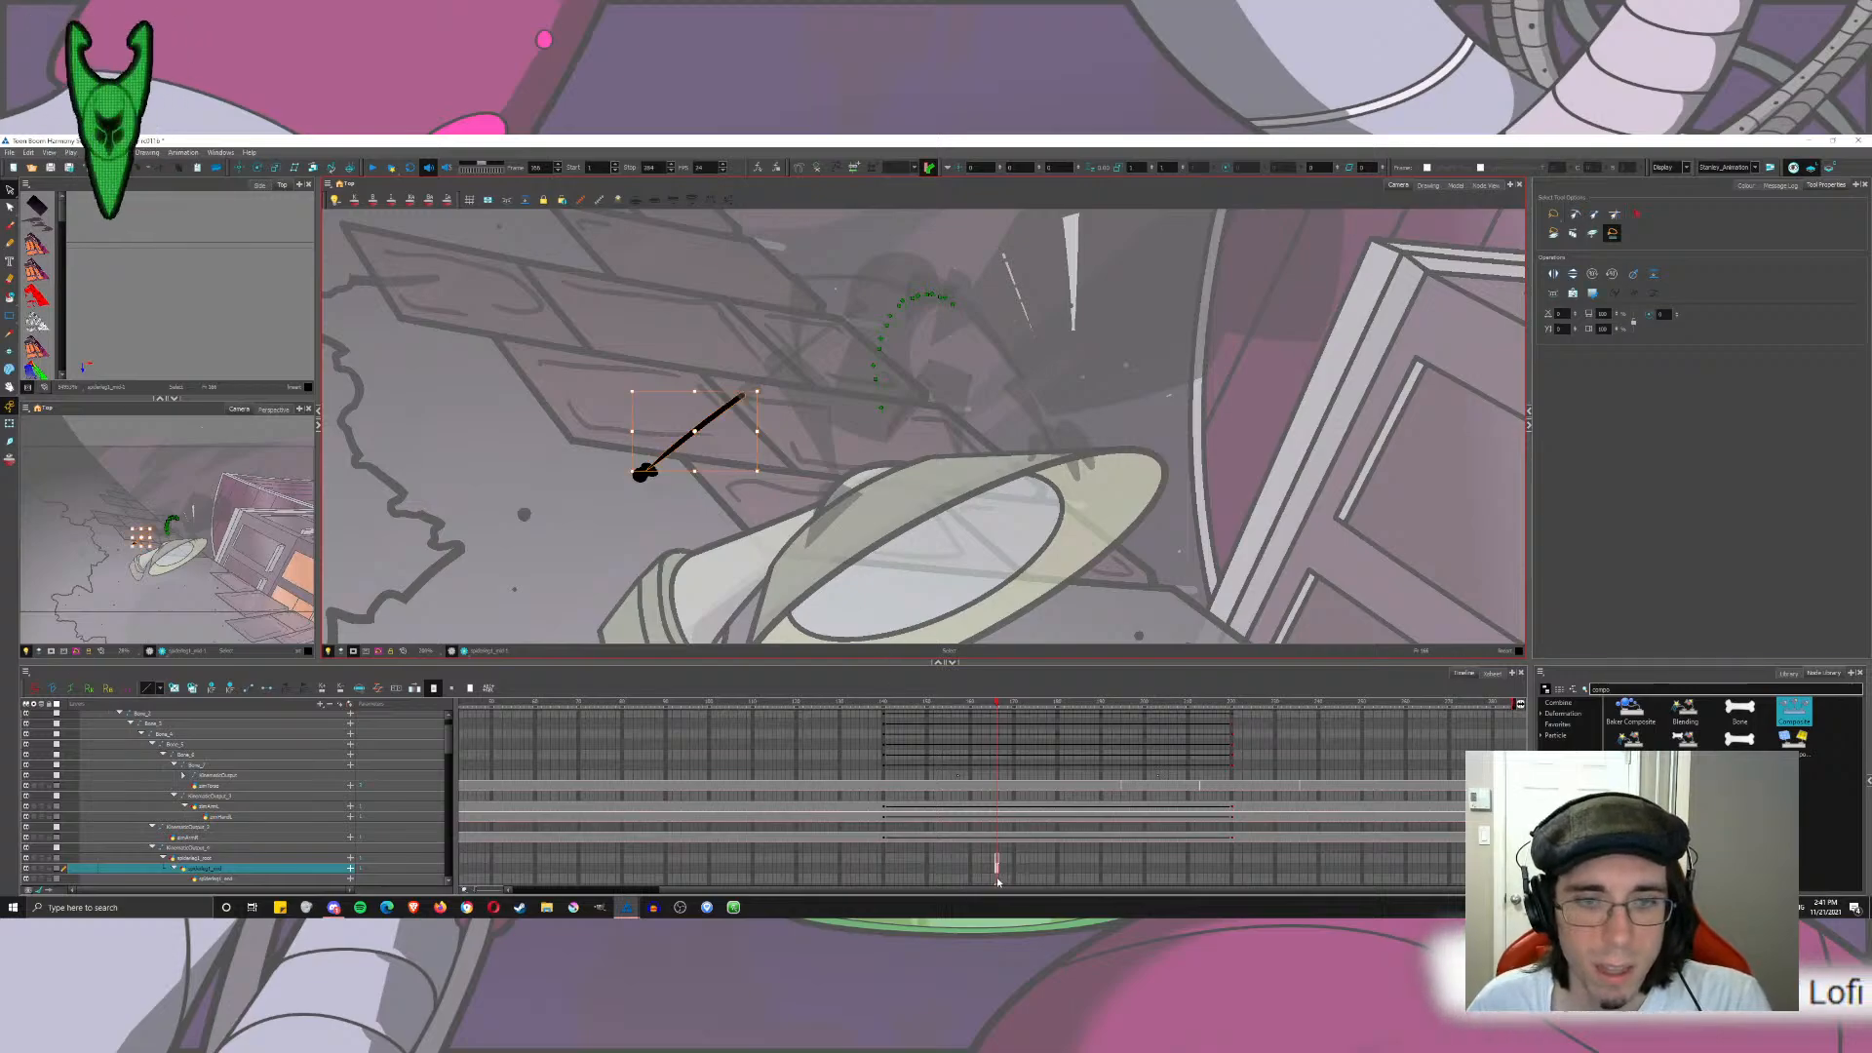
{"action": "left_click", "coordinate": [995, 877]}
{"action": "left_click", "coordinate": [701, 425]}
{"action": "key", "text": "ctrl+v"}
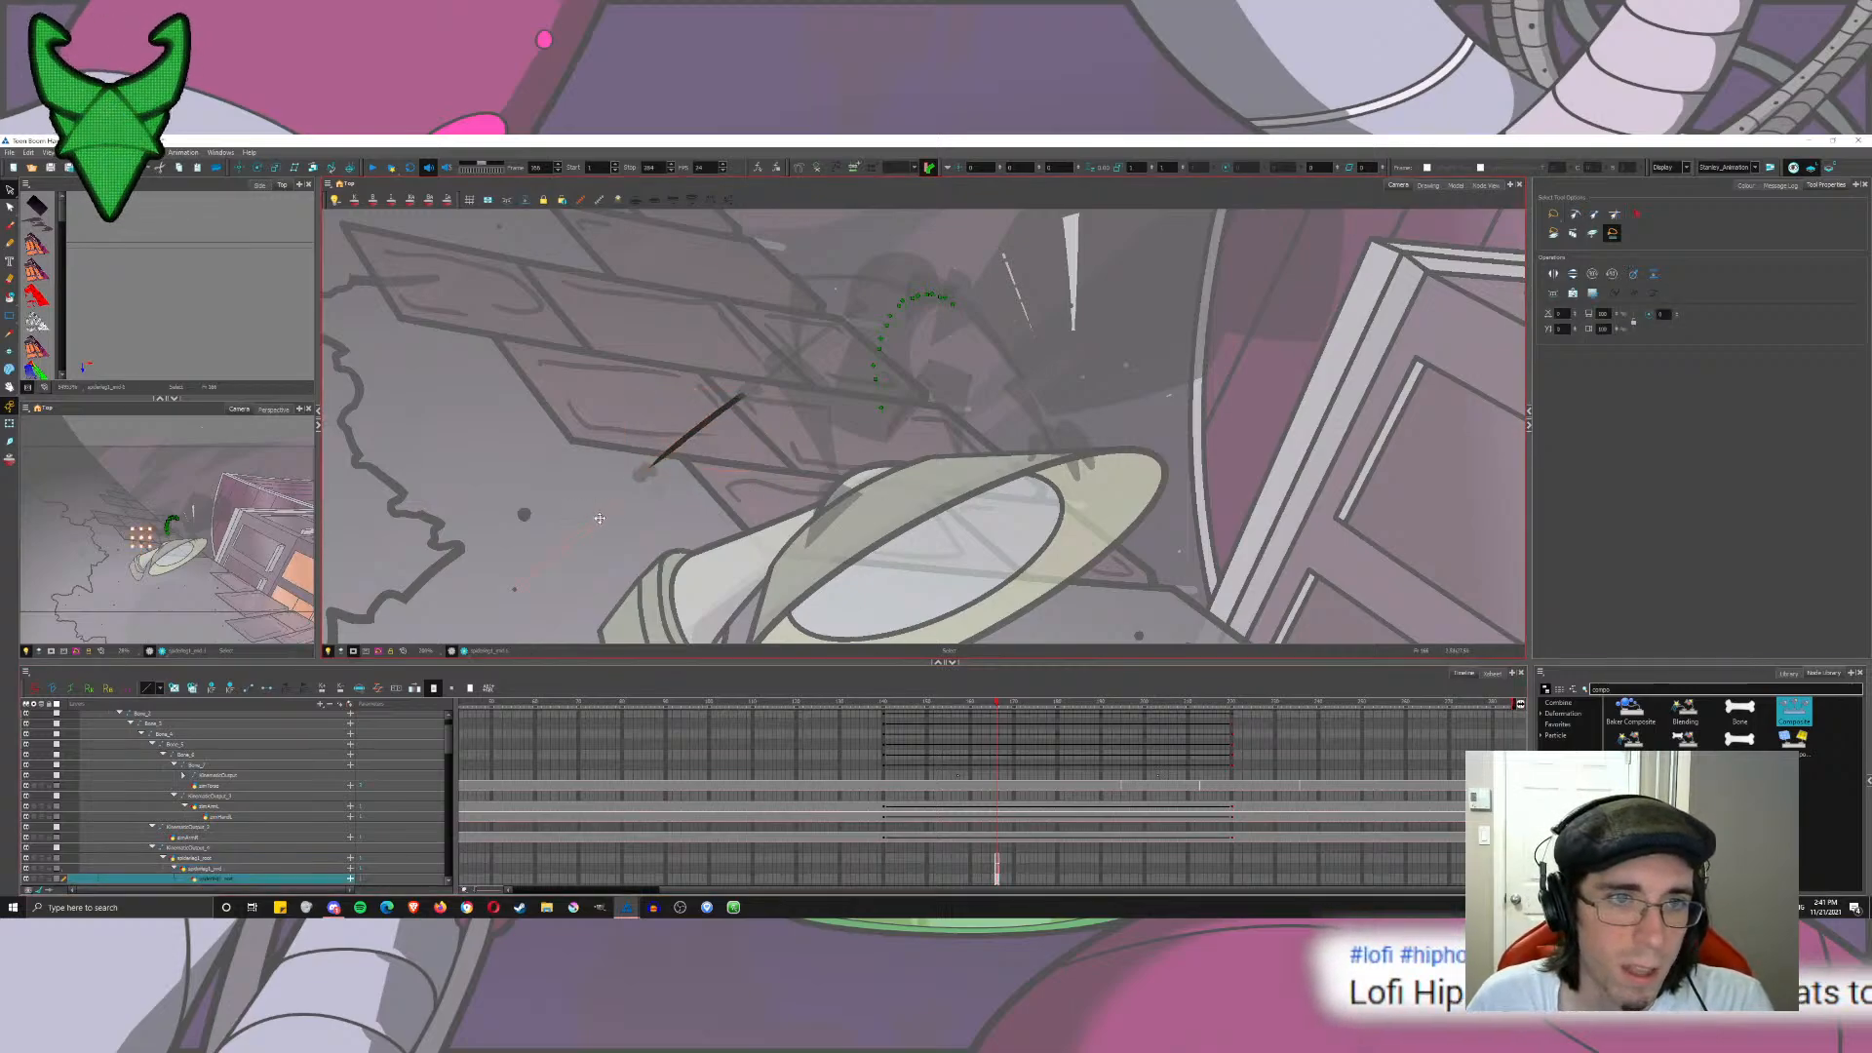
{"action": "left_click_drag", "start_coordinate": [600, 518], "coordinate": [626, 484]}
{"action": "scroll", "coordinate": [651, 380], "scroll_direction": "up", "scroll_amount": 1}
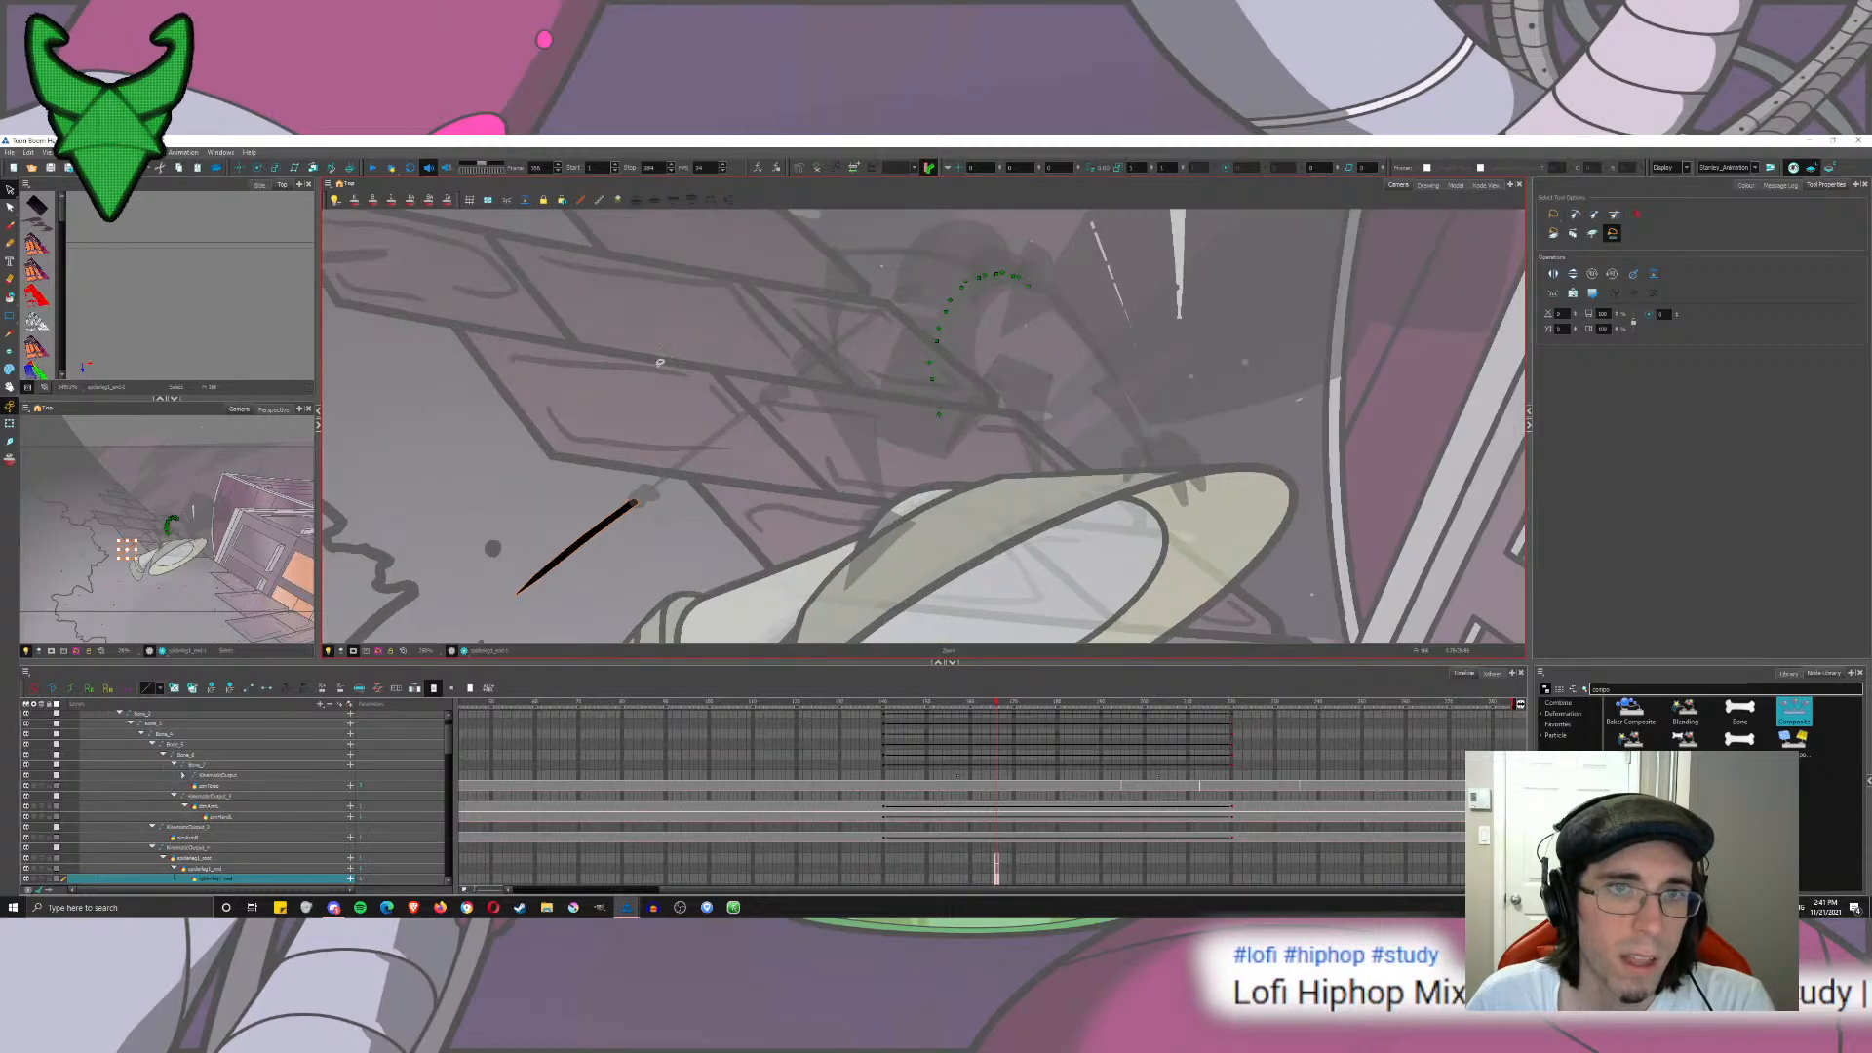
Step: Set the drawing pivots of the end, mid and base leg segments at each segment's upper end
{"action": "scroll", "coordinate": [660, 362], "scroll_direction": "down", "scroll_amount": 3}
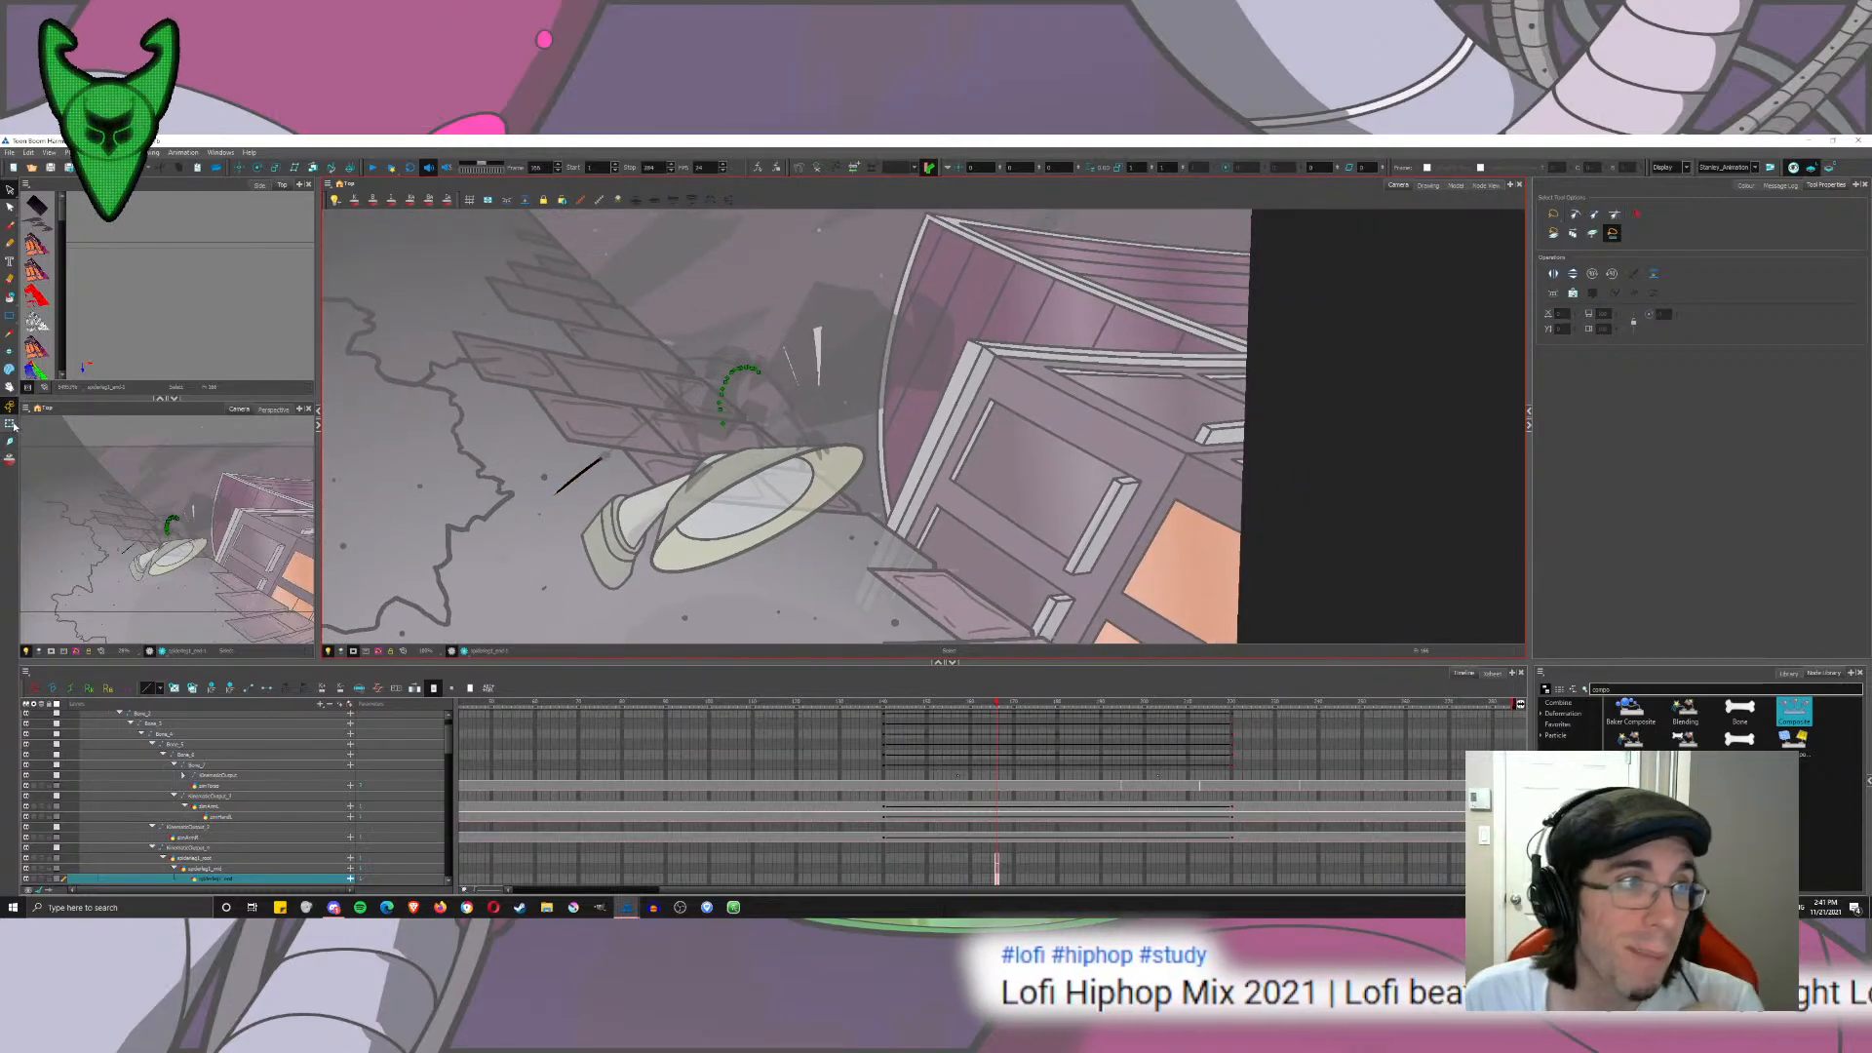
{"action": "left_click", "coordinate": [11, 424]}
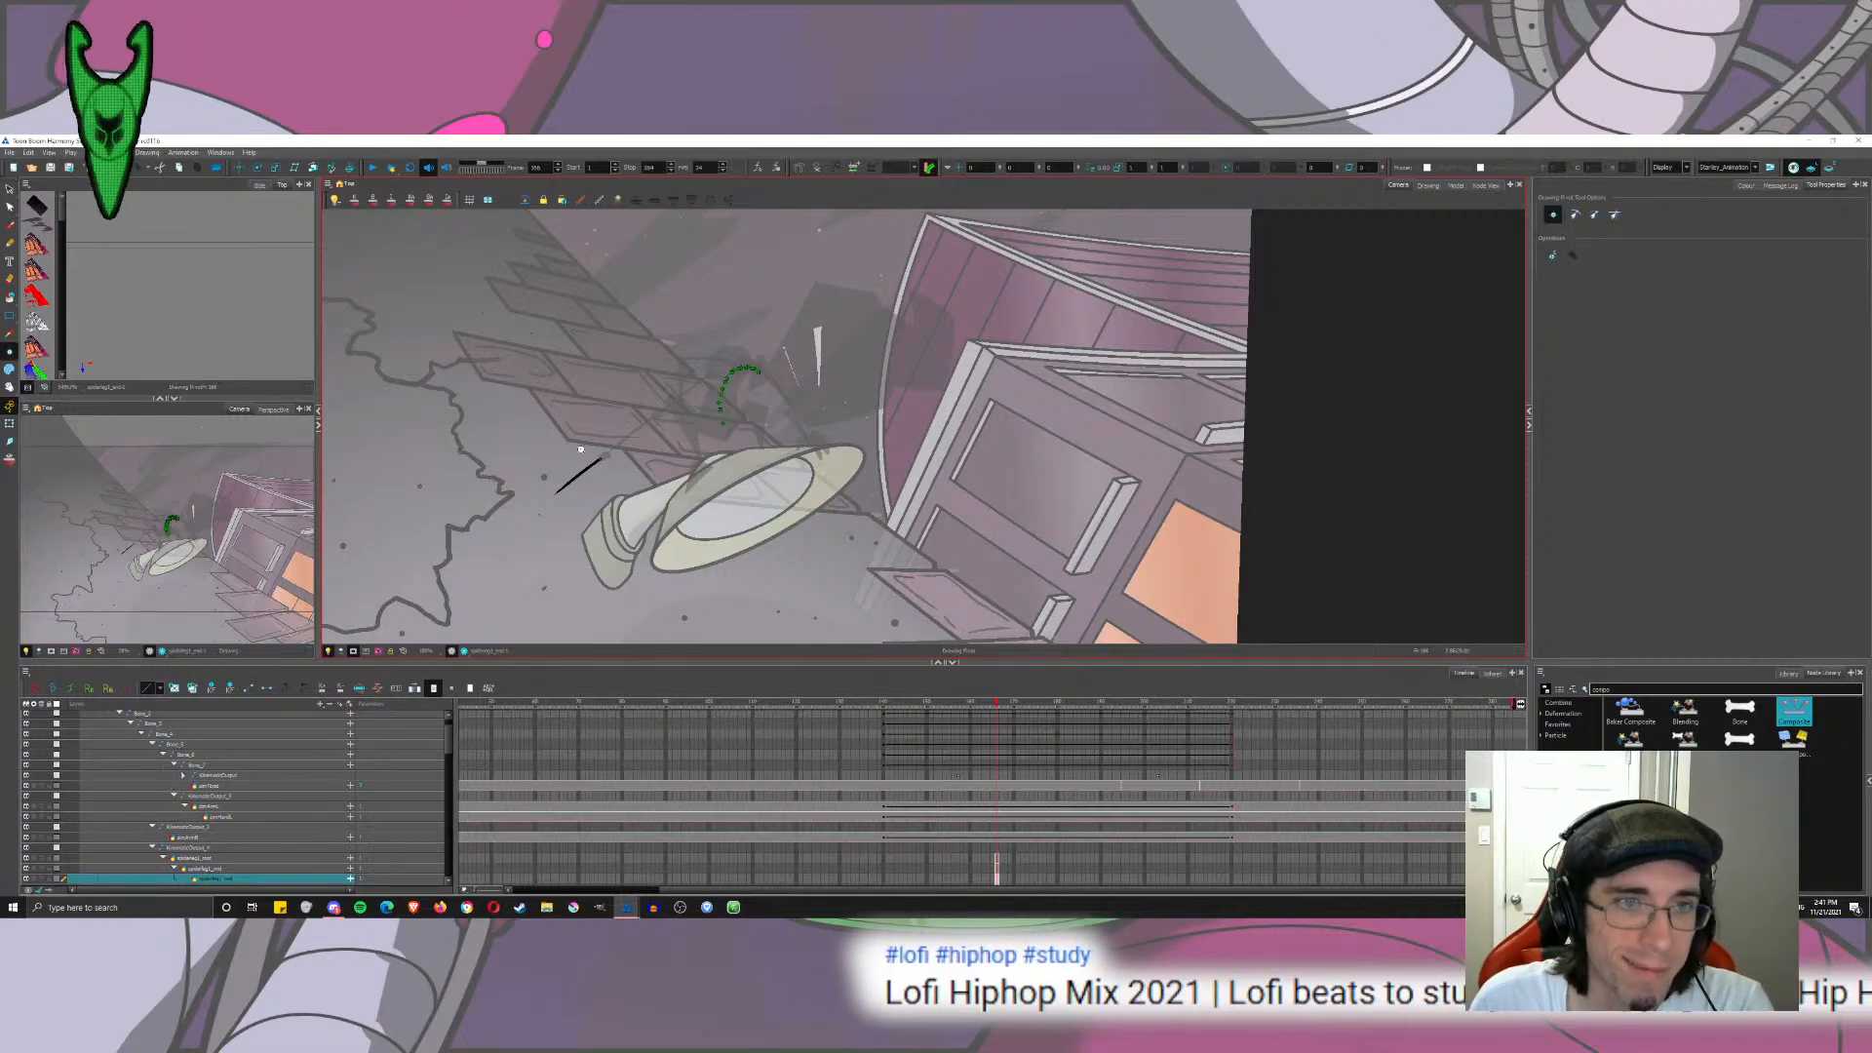
{"action": "scroll", "coordinate": [580, 449], "scroll_direction": "up", "scroll_amount": 5}
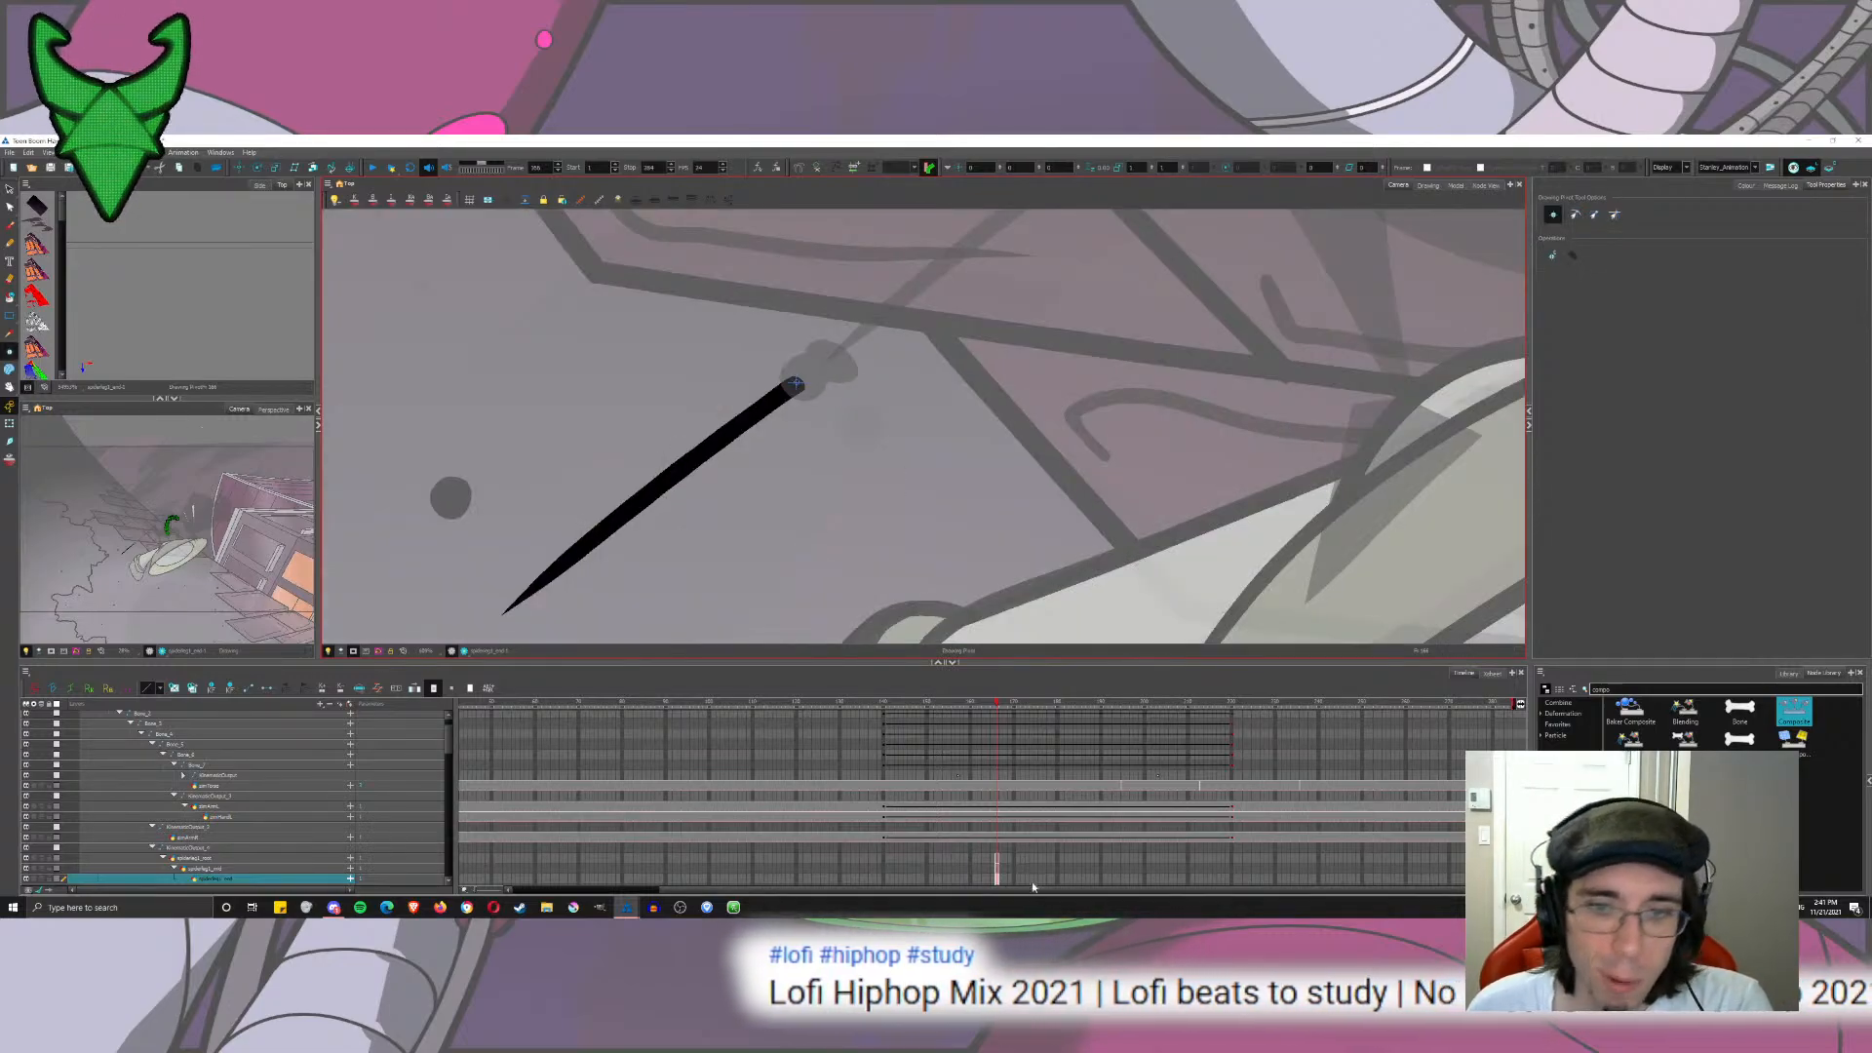
{"action": "left_click", "coordinate": [996, 869]}
{"action": "left_click_drag", "start_coordinate": [944, 338], "coordinate": [631, 743]}
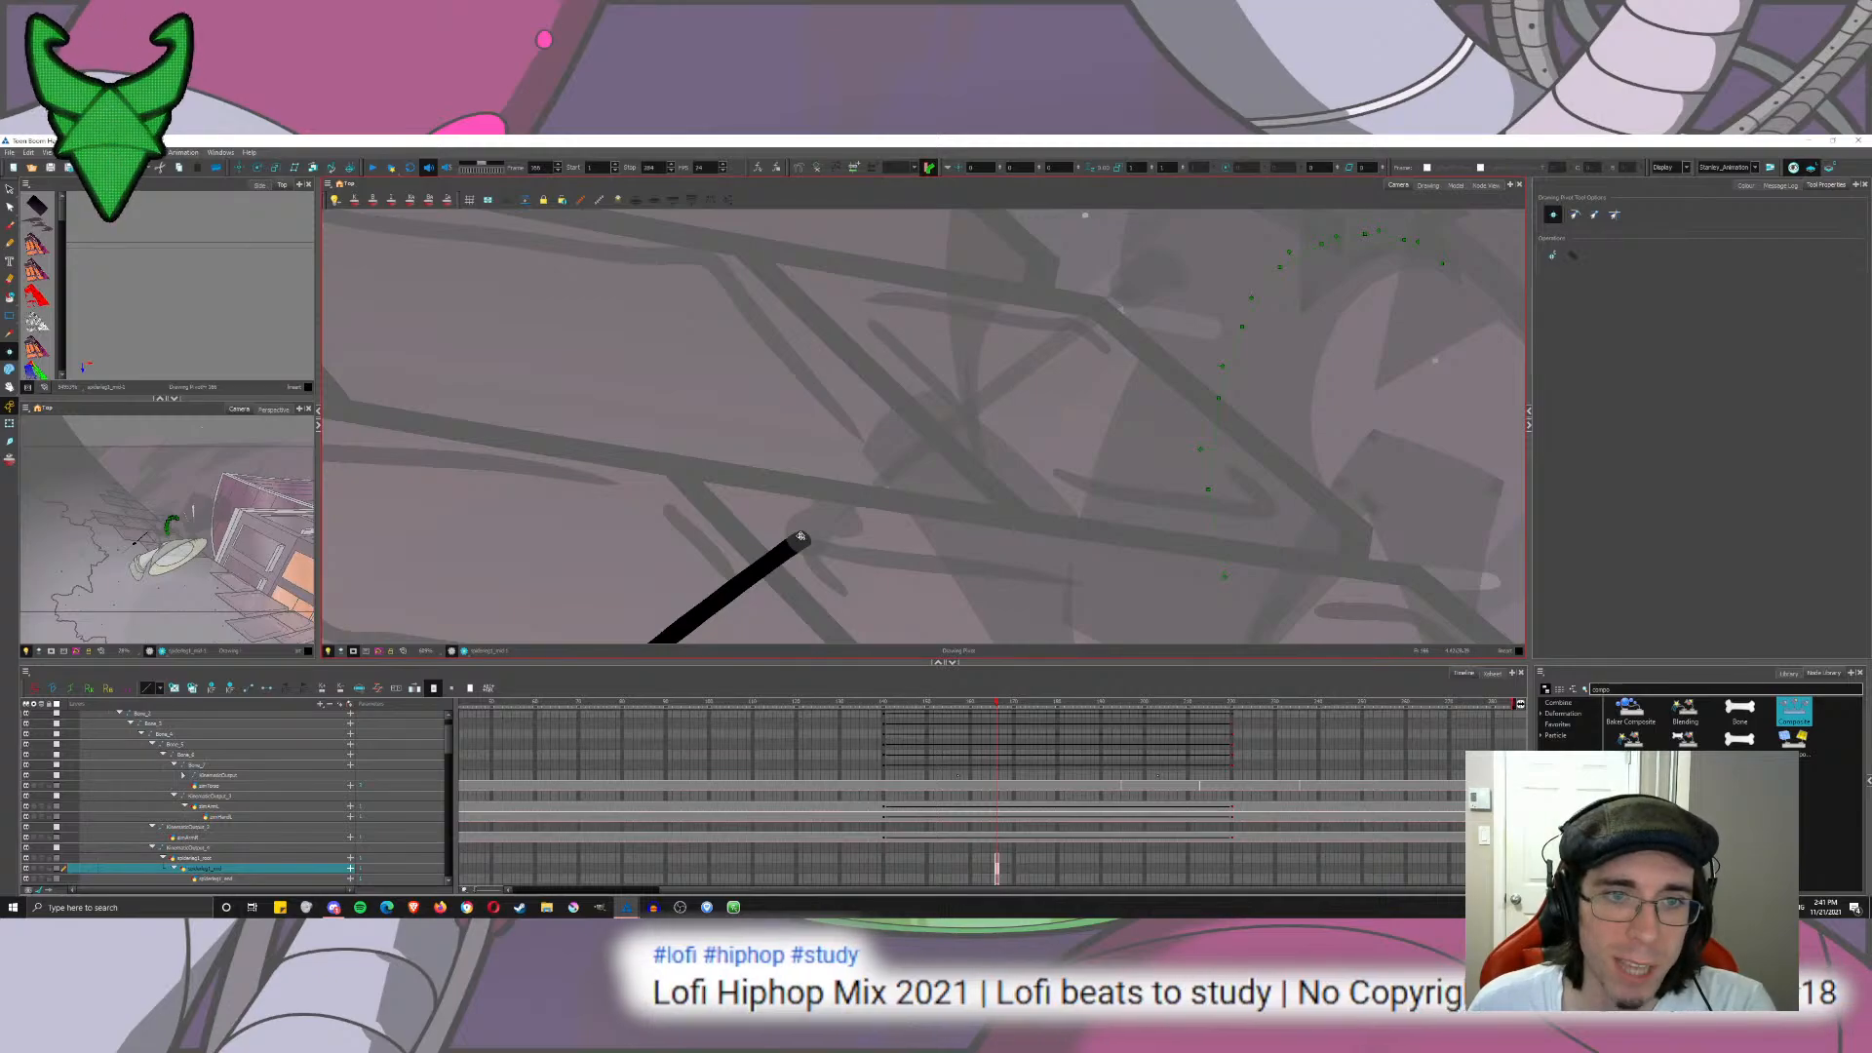
{"action": "key", "text": "b"}
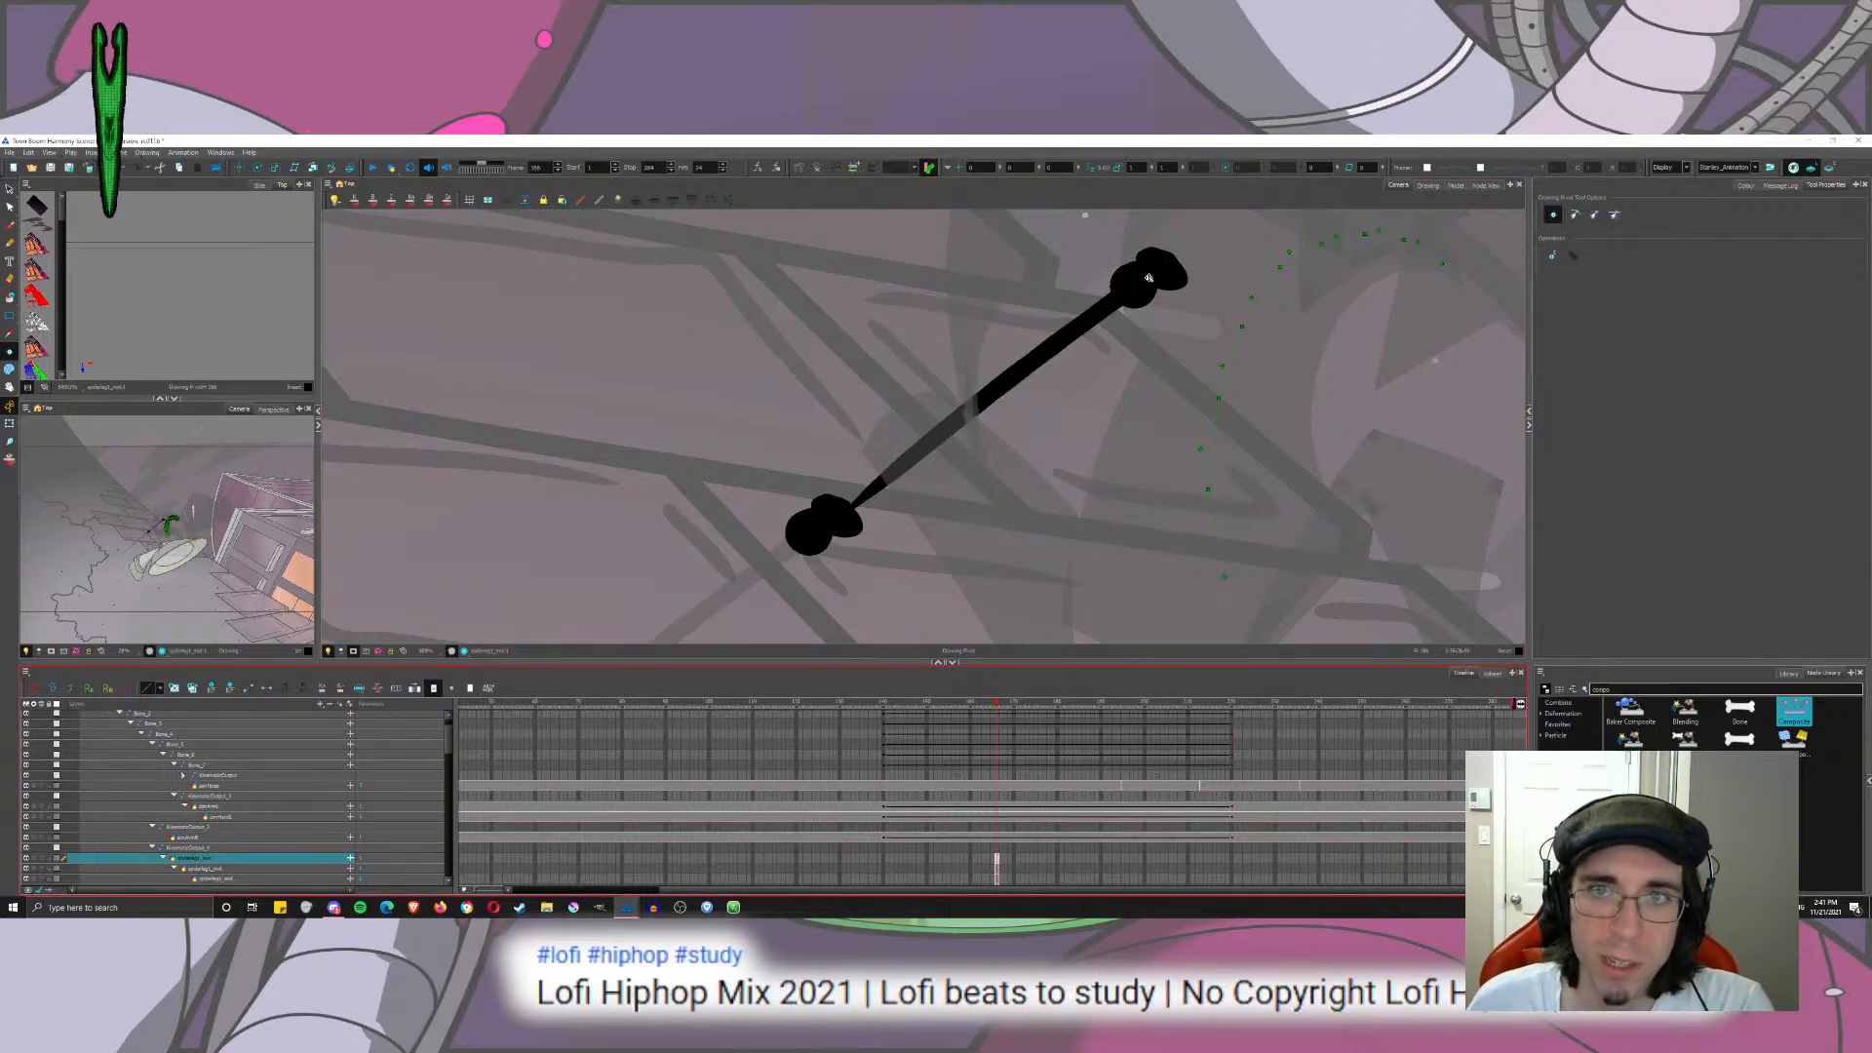
{"action": "left_click", "coordinate": [1136, 284]}
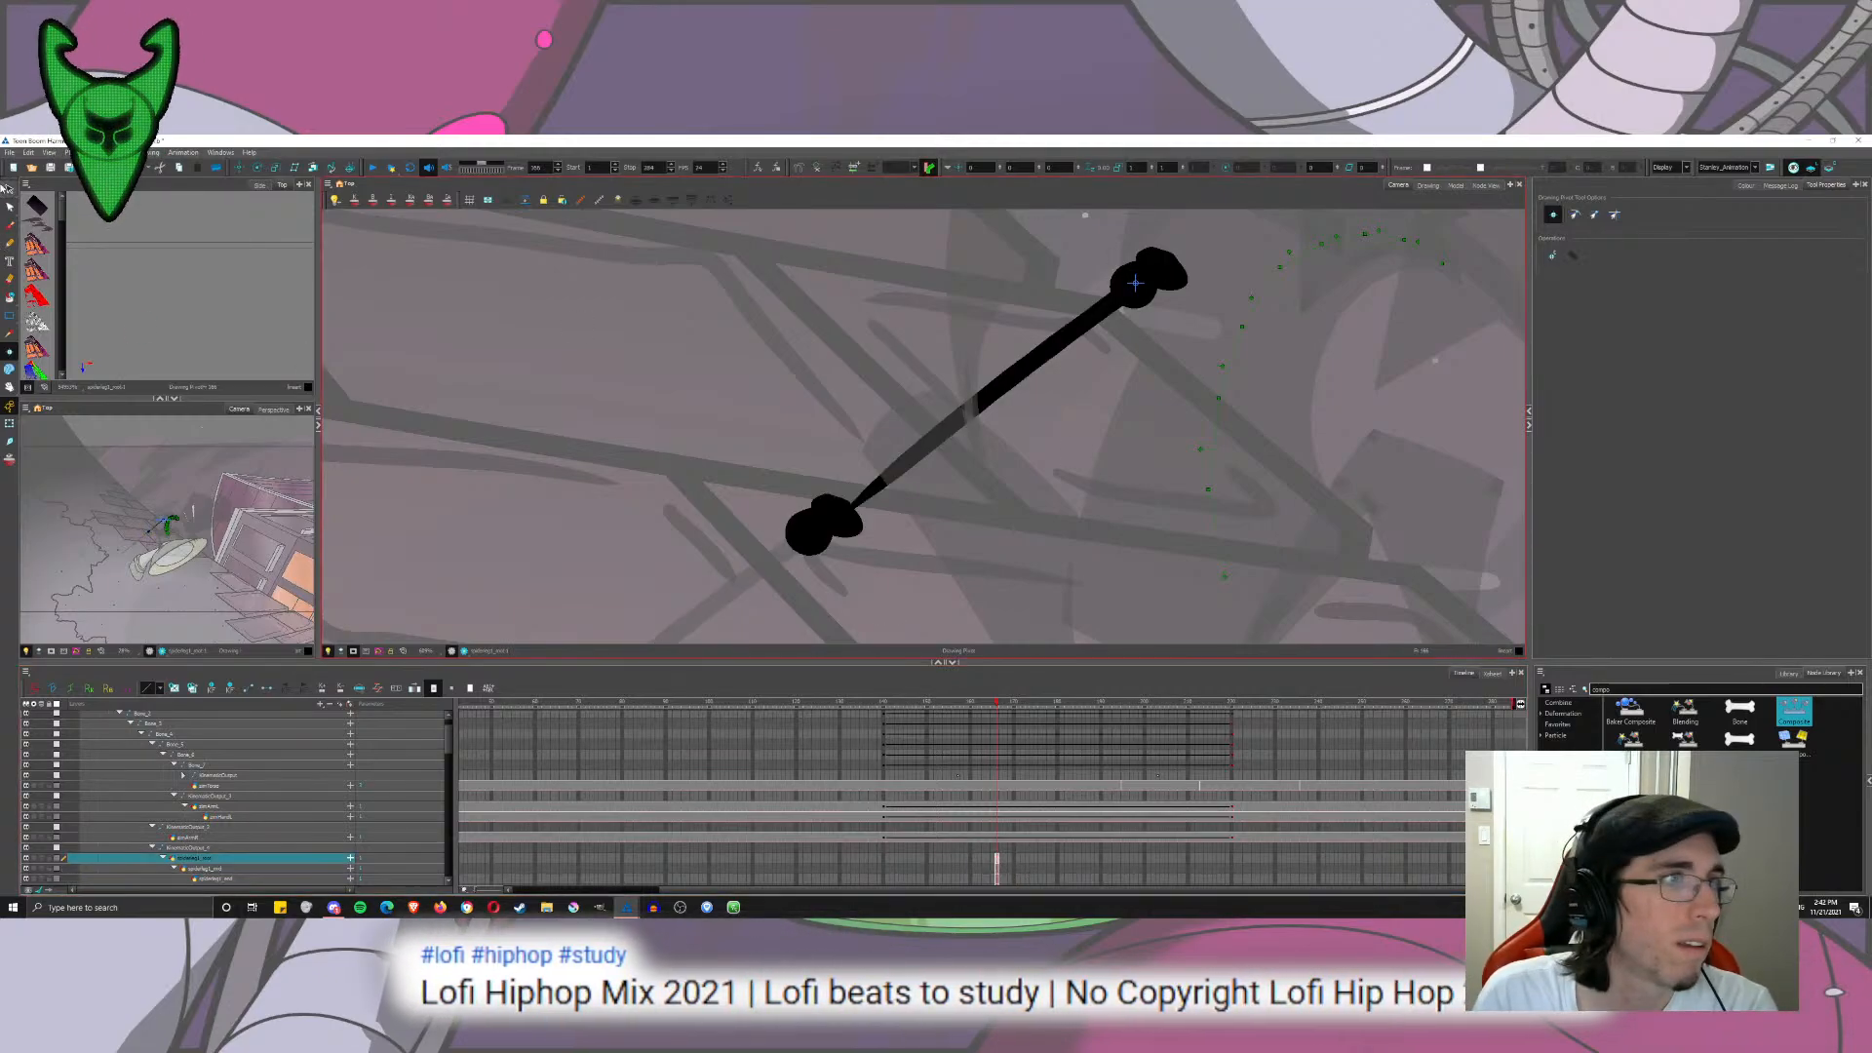
Step: Delete the rounded head from the top of the base segment and set its drawing pivot on the stroke's bare upper end
{"action": "key", "text": "alt+s"}
{"action": "key", "text": "Delete"}
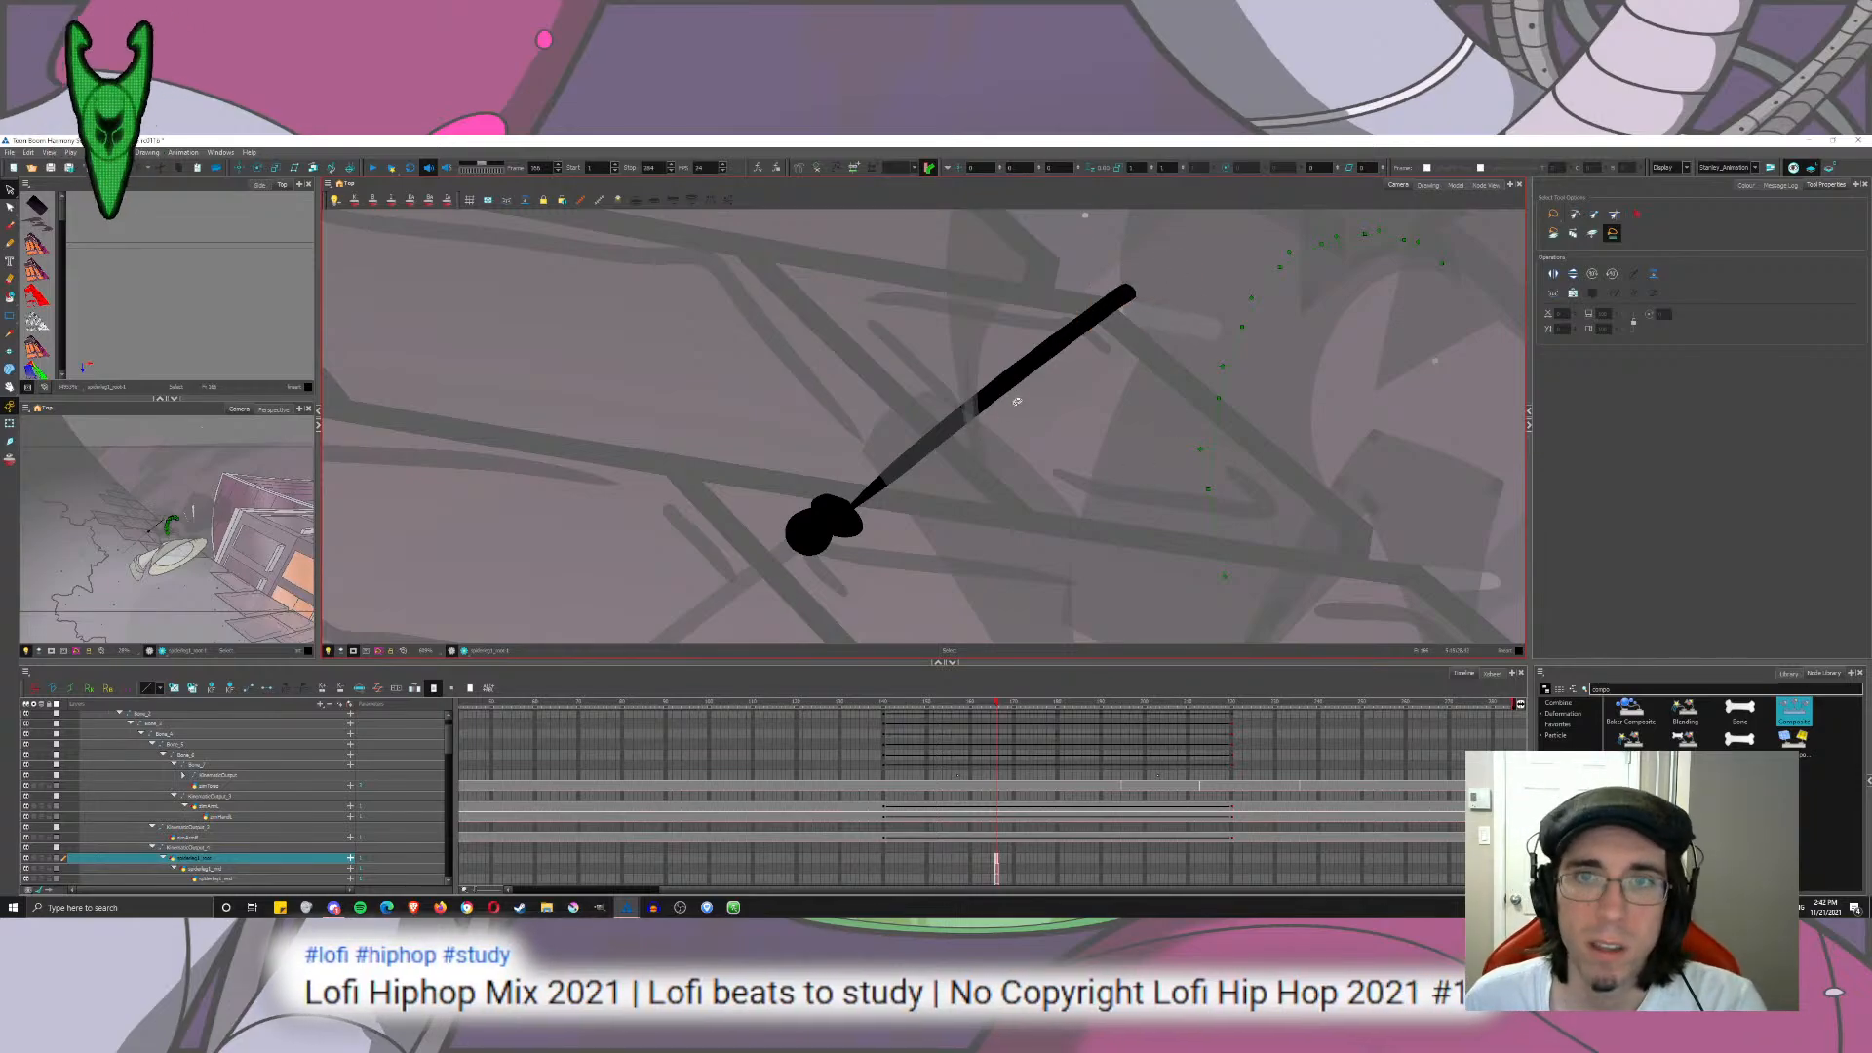
{"action": "left_click", "coordinate": [8, 351]}
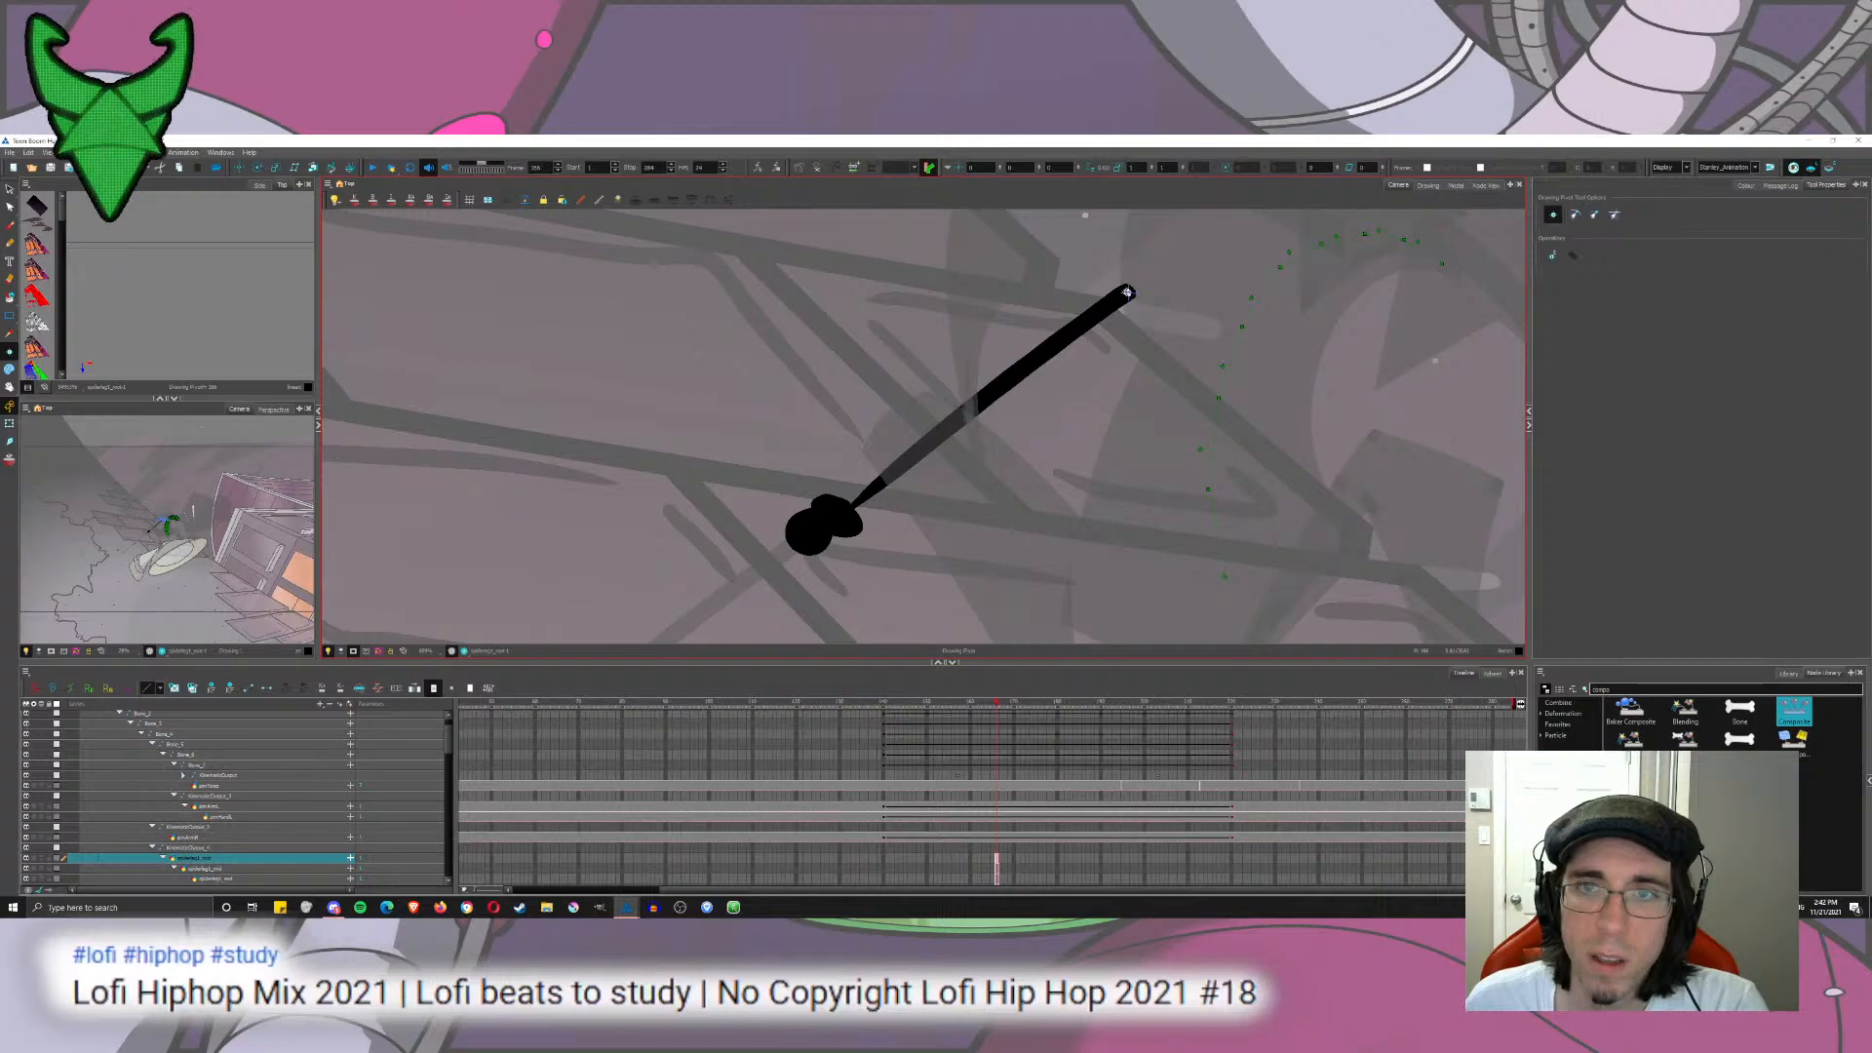
{"action": "scroll", "coordinate": [1127, 293], "scroll_direction": "down", "scroll_amount": 6}
{"action": "left_click_drag", "start_coordinate": [1127, 293], "coordinate": [942, 367]}
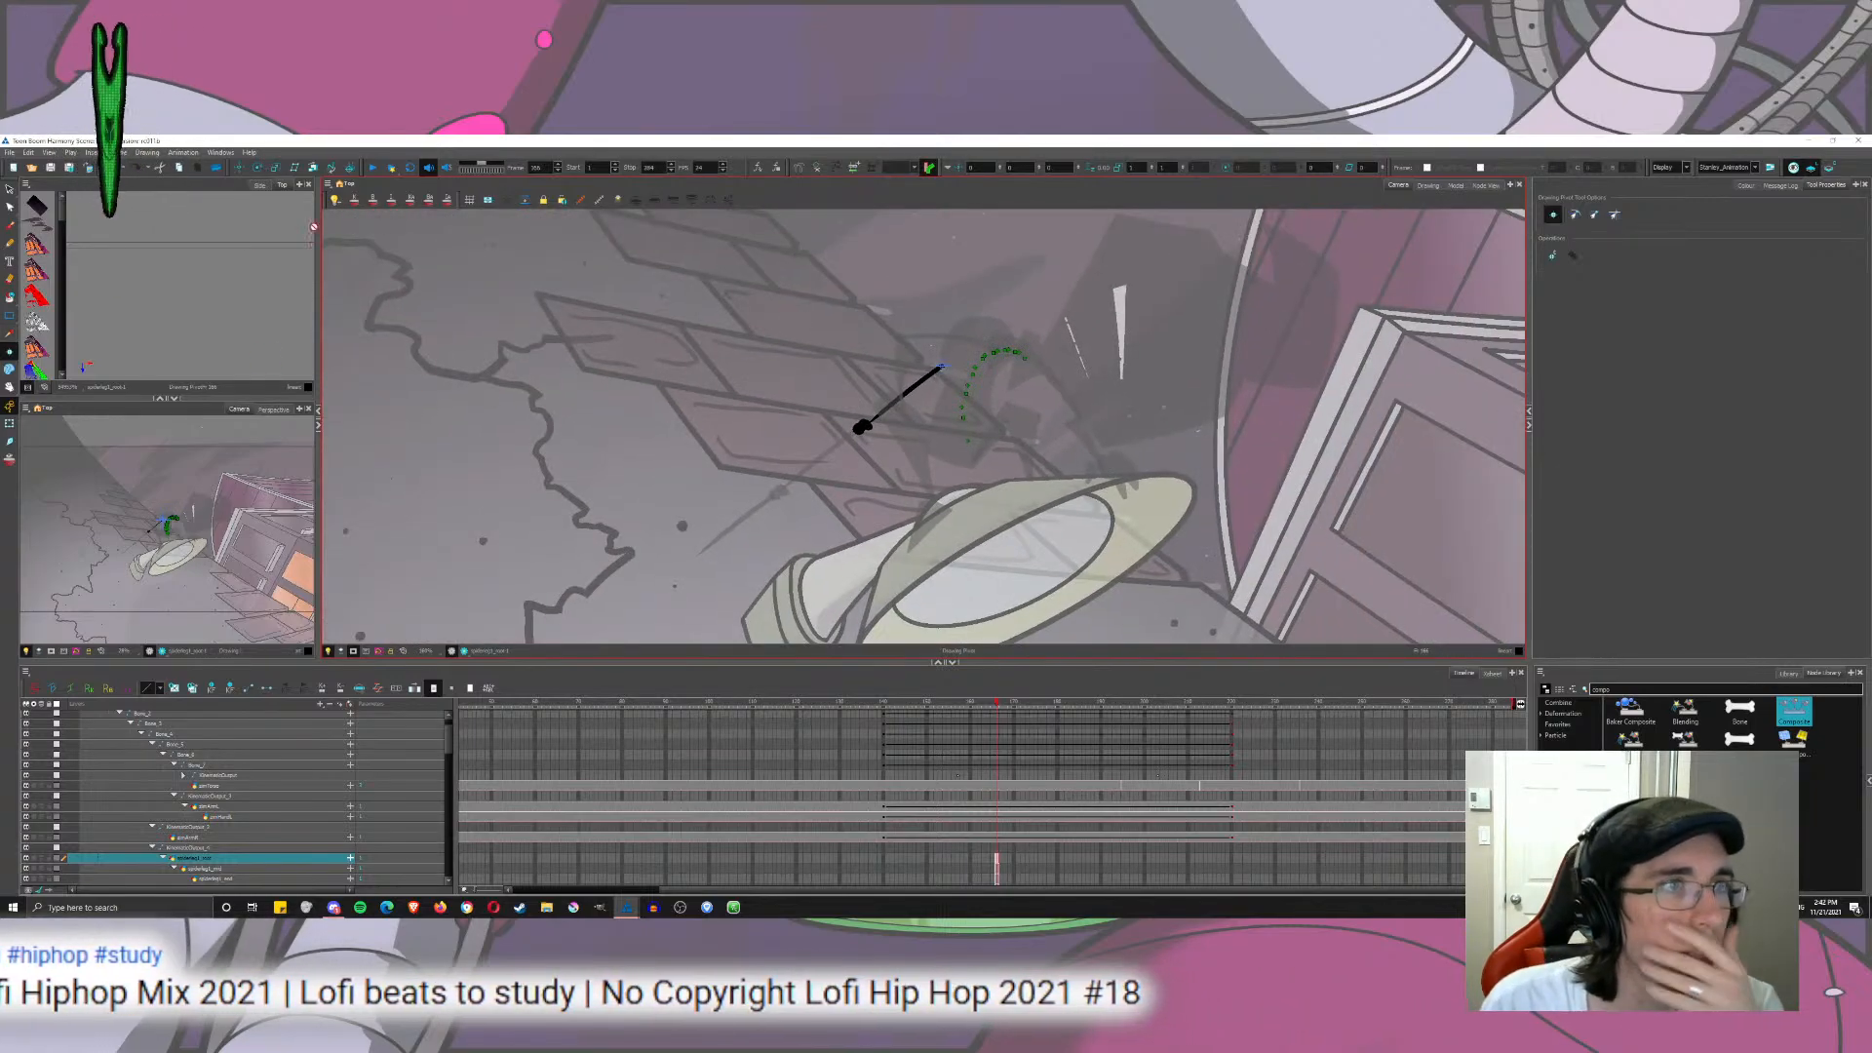
Step: Move the spider-leg layers' drawings along the timeline to a later frame where the character's pose is uncurled
{"action": "left_click", "coordinate": [259, 168]}
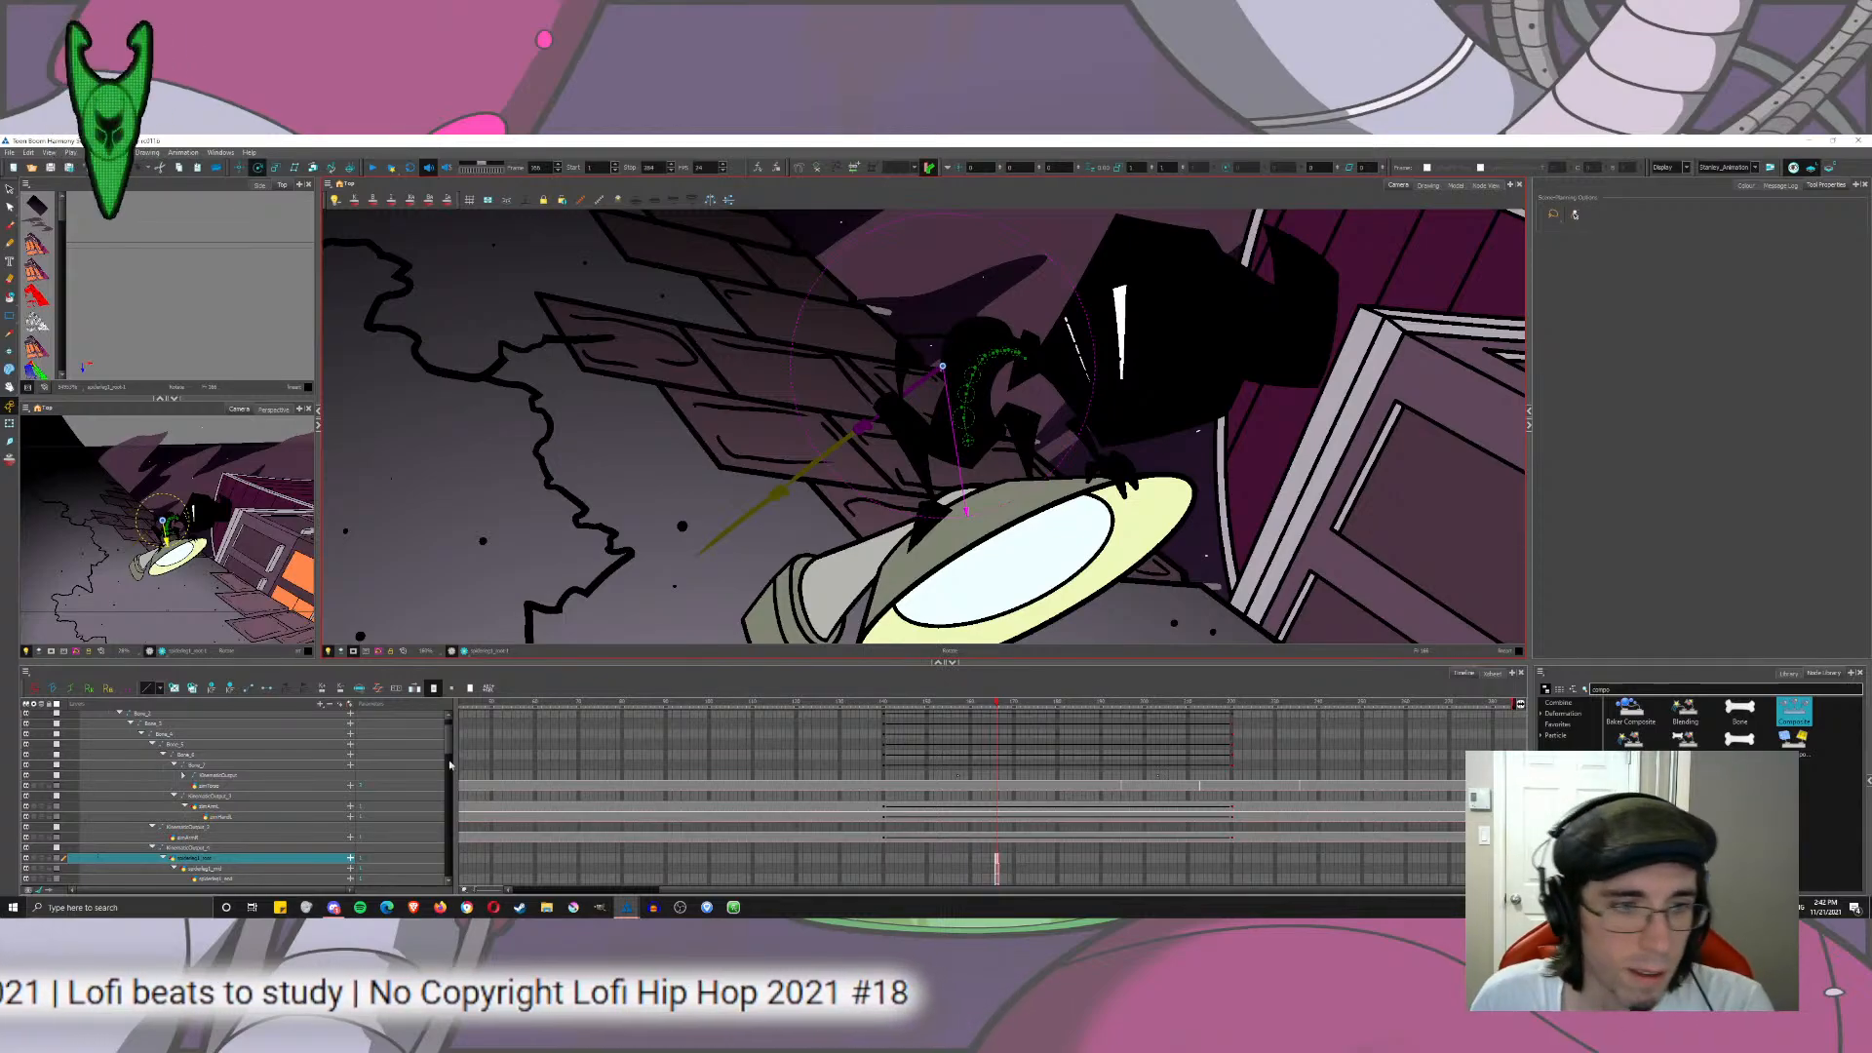
{"action": "scroll", "coordinate": [941, 784], "scroll_direction": "down", "scroll_amount": 3}
{"action": "left_click_drag", "start_coordinate": [1009, 717], "coordinate": [1114, 703]}
{"action": "left_click_drag", "start_coordinate": [999, 772], "coordinate": [1102, 786]}
{"action": "key", "text": "shift+period"}
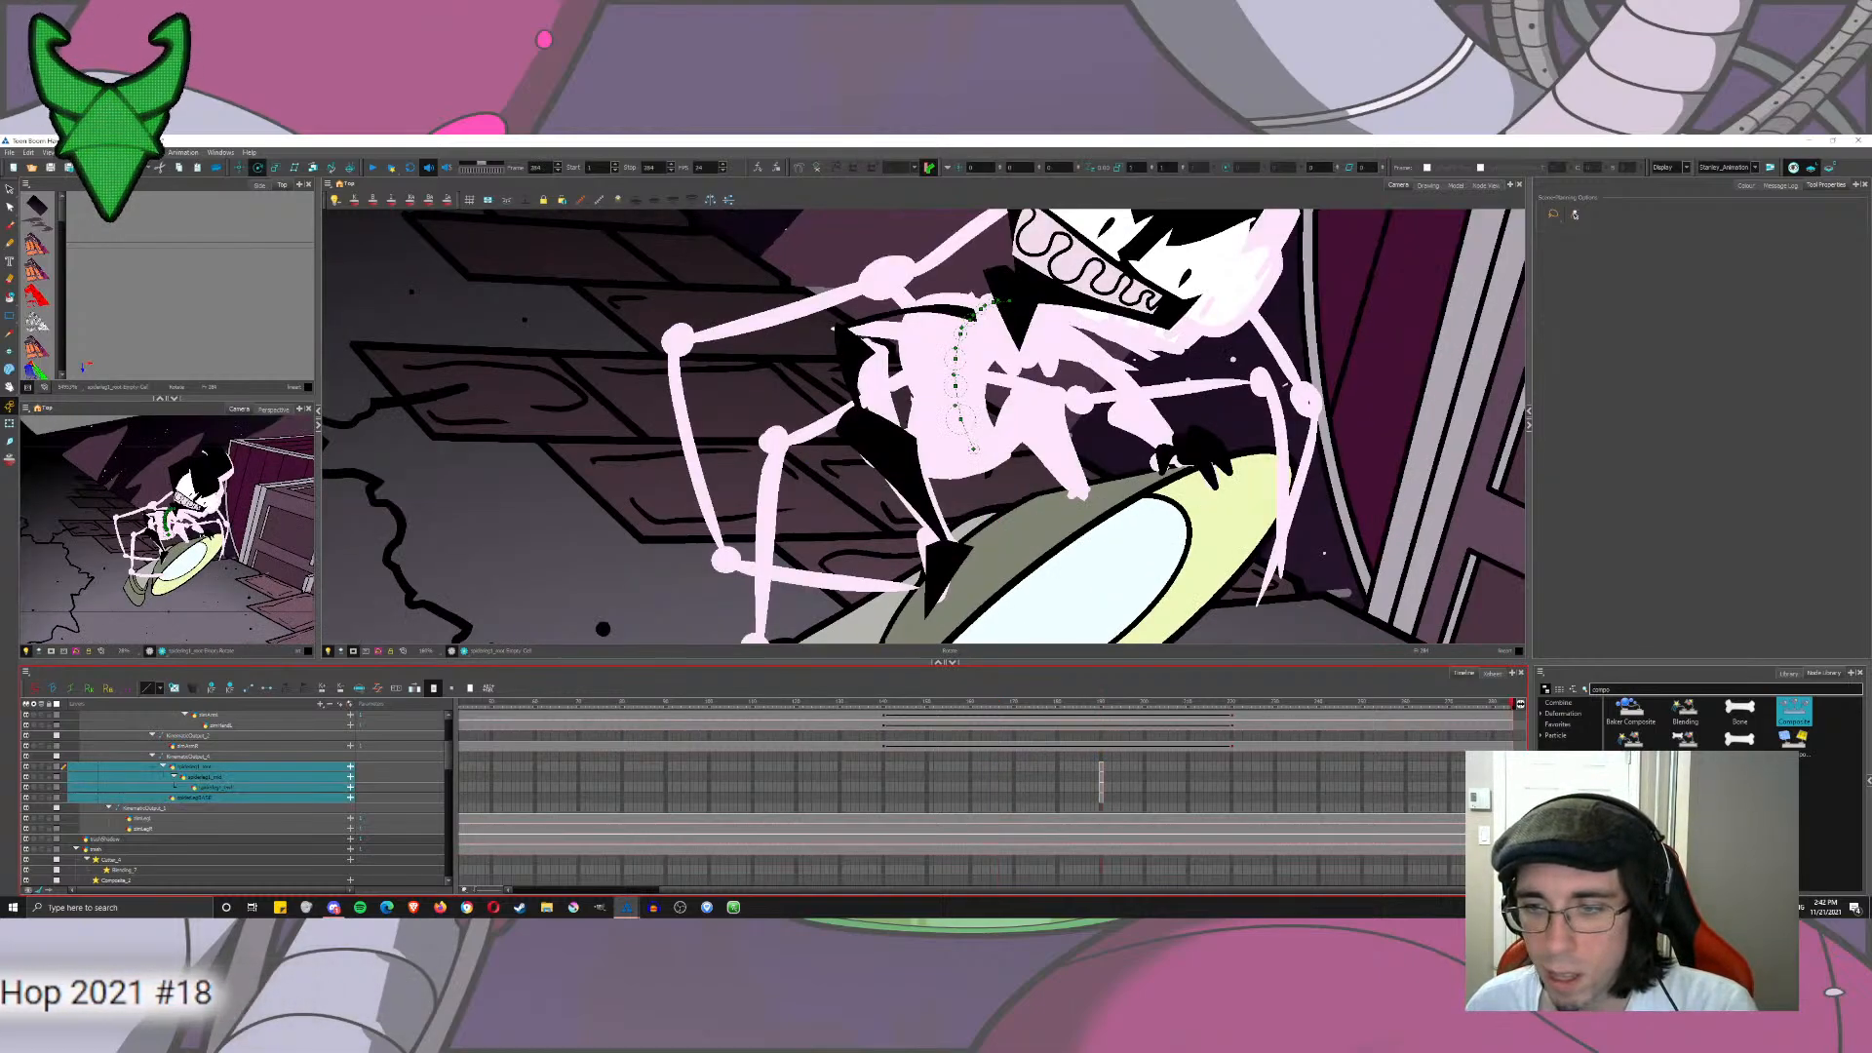
Step: Extend the exposure of the spider-leg drawings and rotate the base segment so the leg stands upright from the character's back
{"action": "key", "text": "F5"}
{"action": "left_click", "coordinate": [1103, 769]}
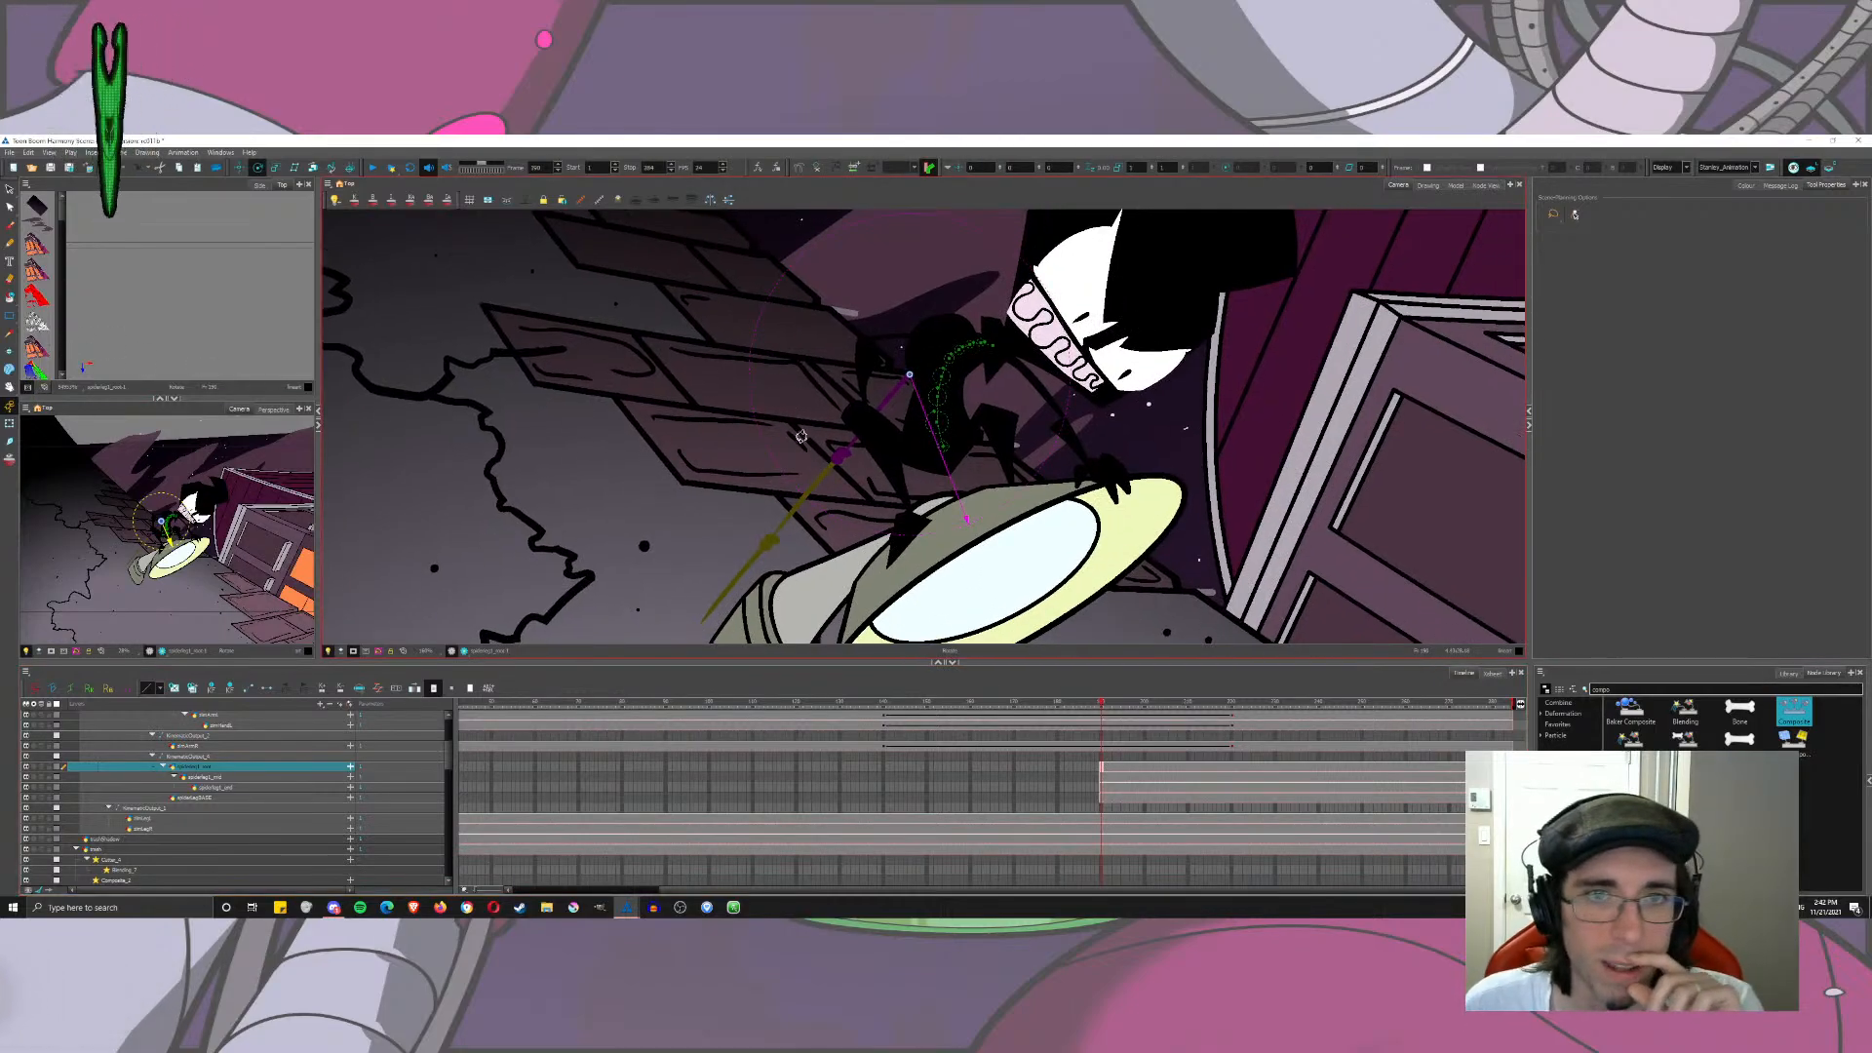
{"action": "left_click_drag", "start_coordinate": [803, 436], "coordinate": [816, 327]}
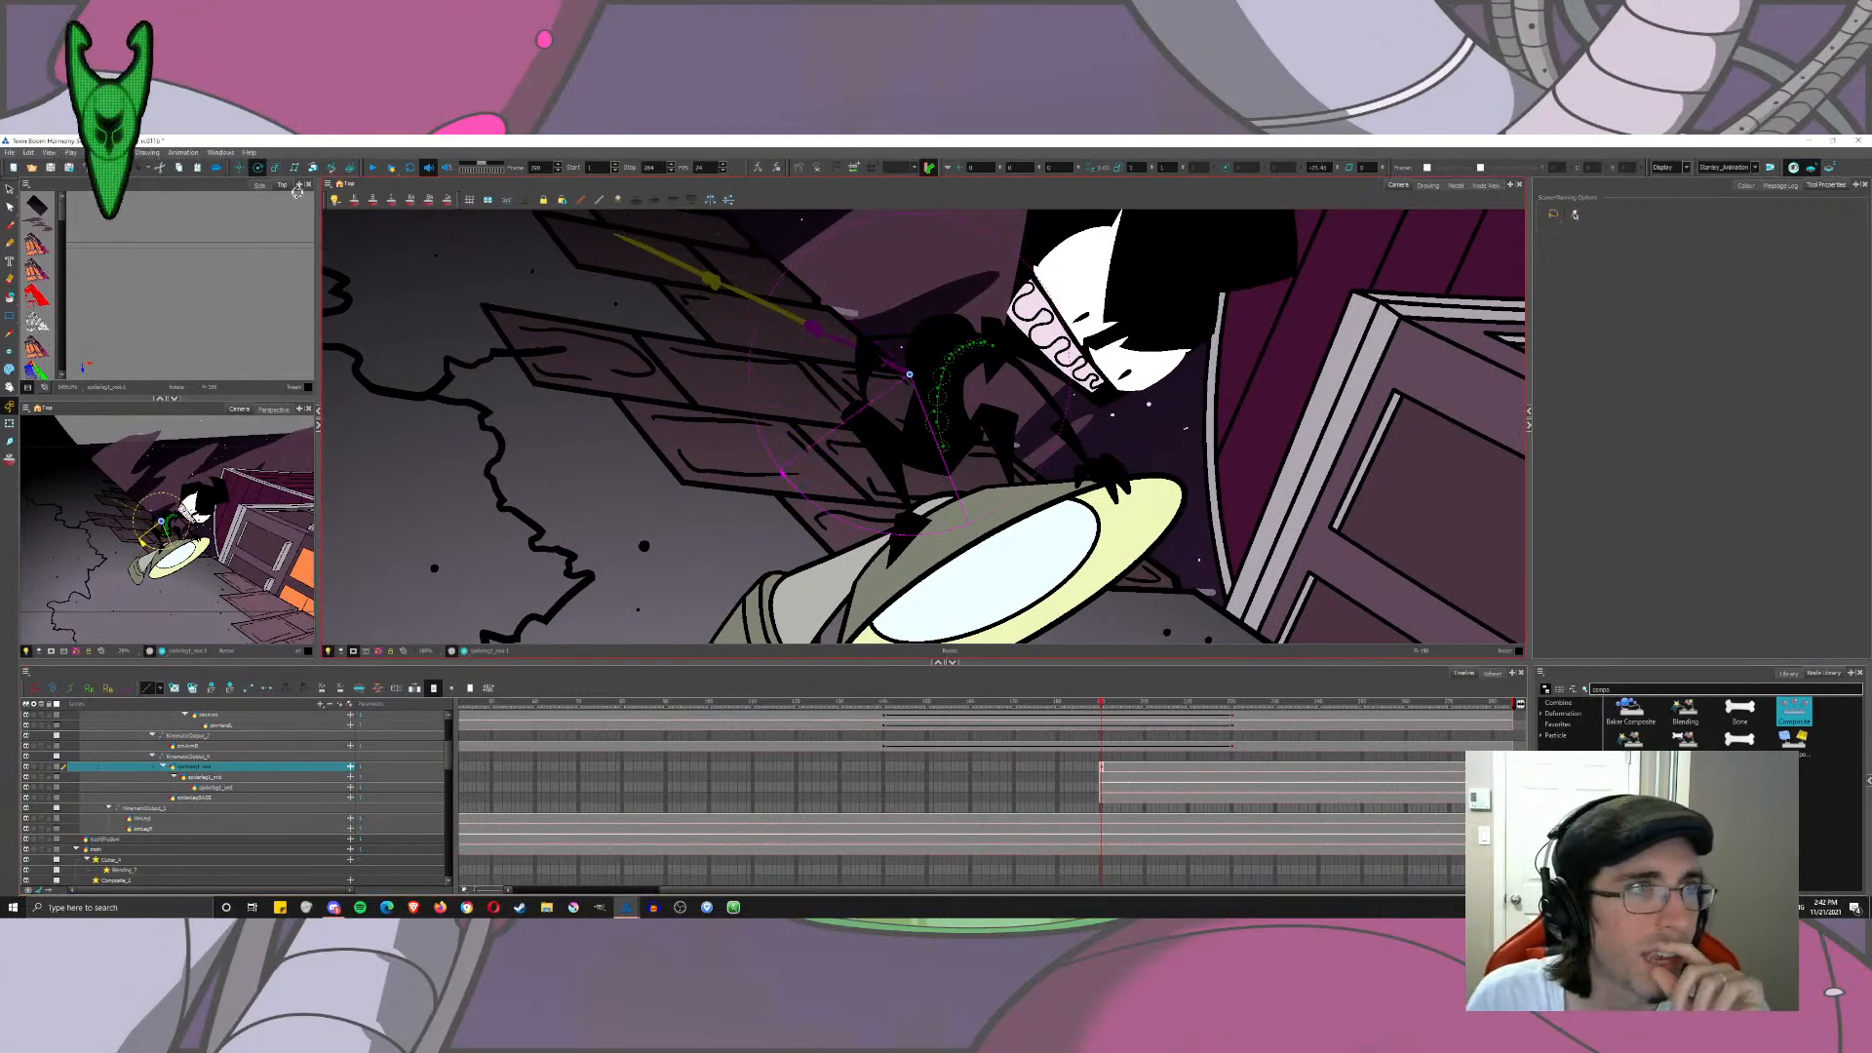
{"action": "left_click", "coordinate": [241, 168]}
{"action": "left_click_drag", "start_coordinate": [651, 346], "coordinate": [535, 447]}
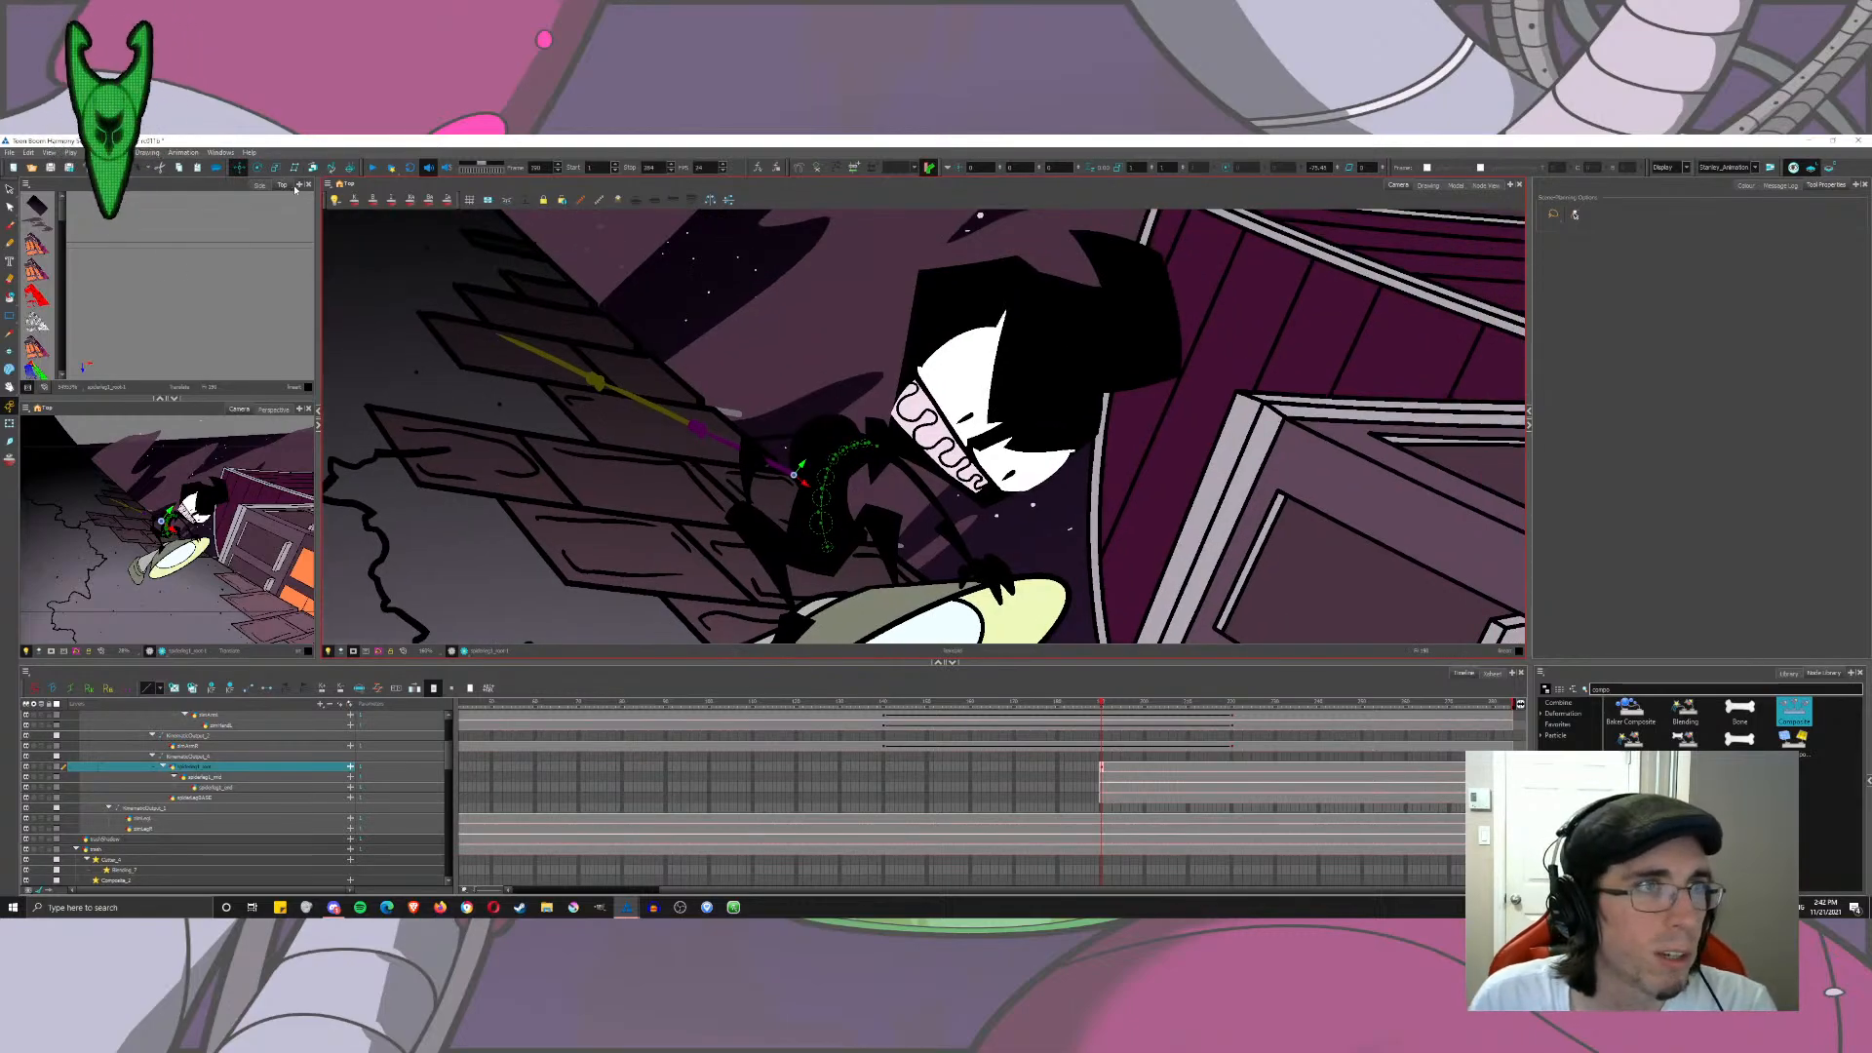
{"action": "left_click", "coordinate": [258, 168]}
{"action": "left_click_drag", "start_coordinate": [702, 390], "coordinate": [901, 268]}
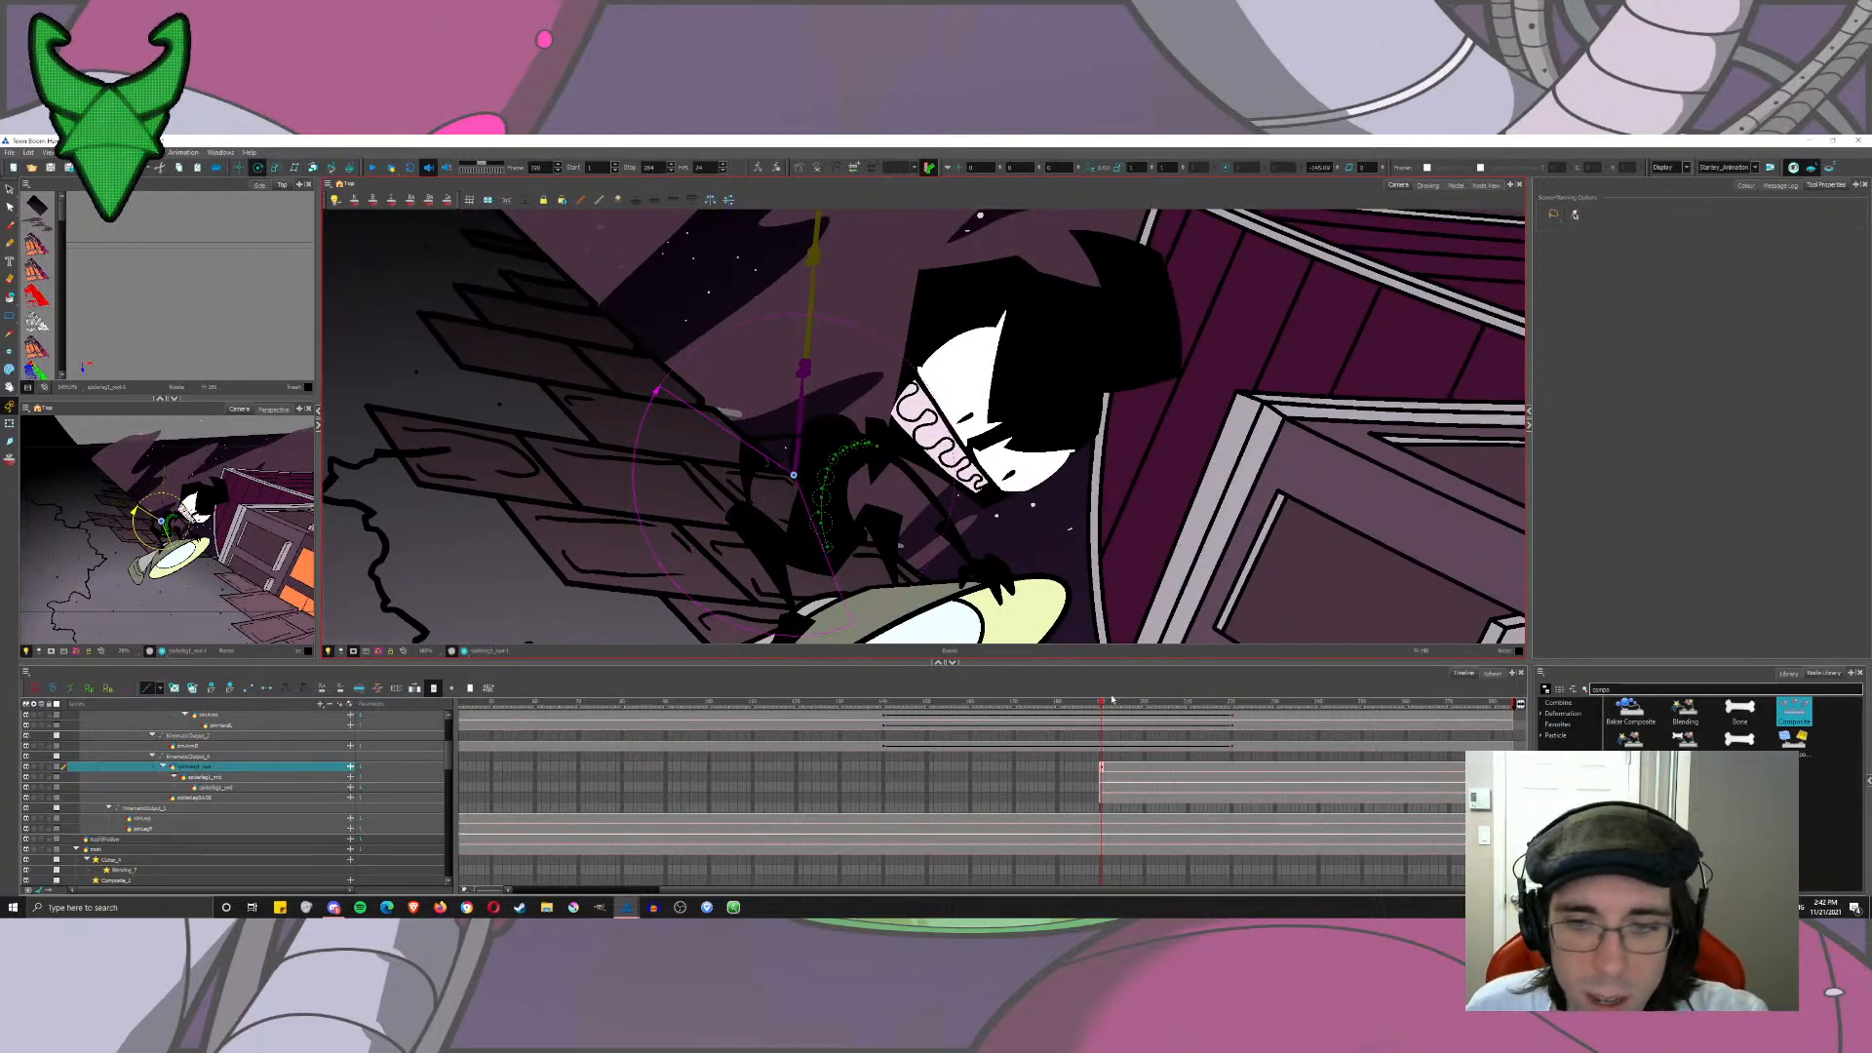
Step: Fold the mid and end leg segments back onto the base, and rotate the base so the folded leg tucks behind the upper body
{"action": "left_click", "coordinate": [1101, 781]}
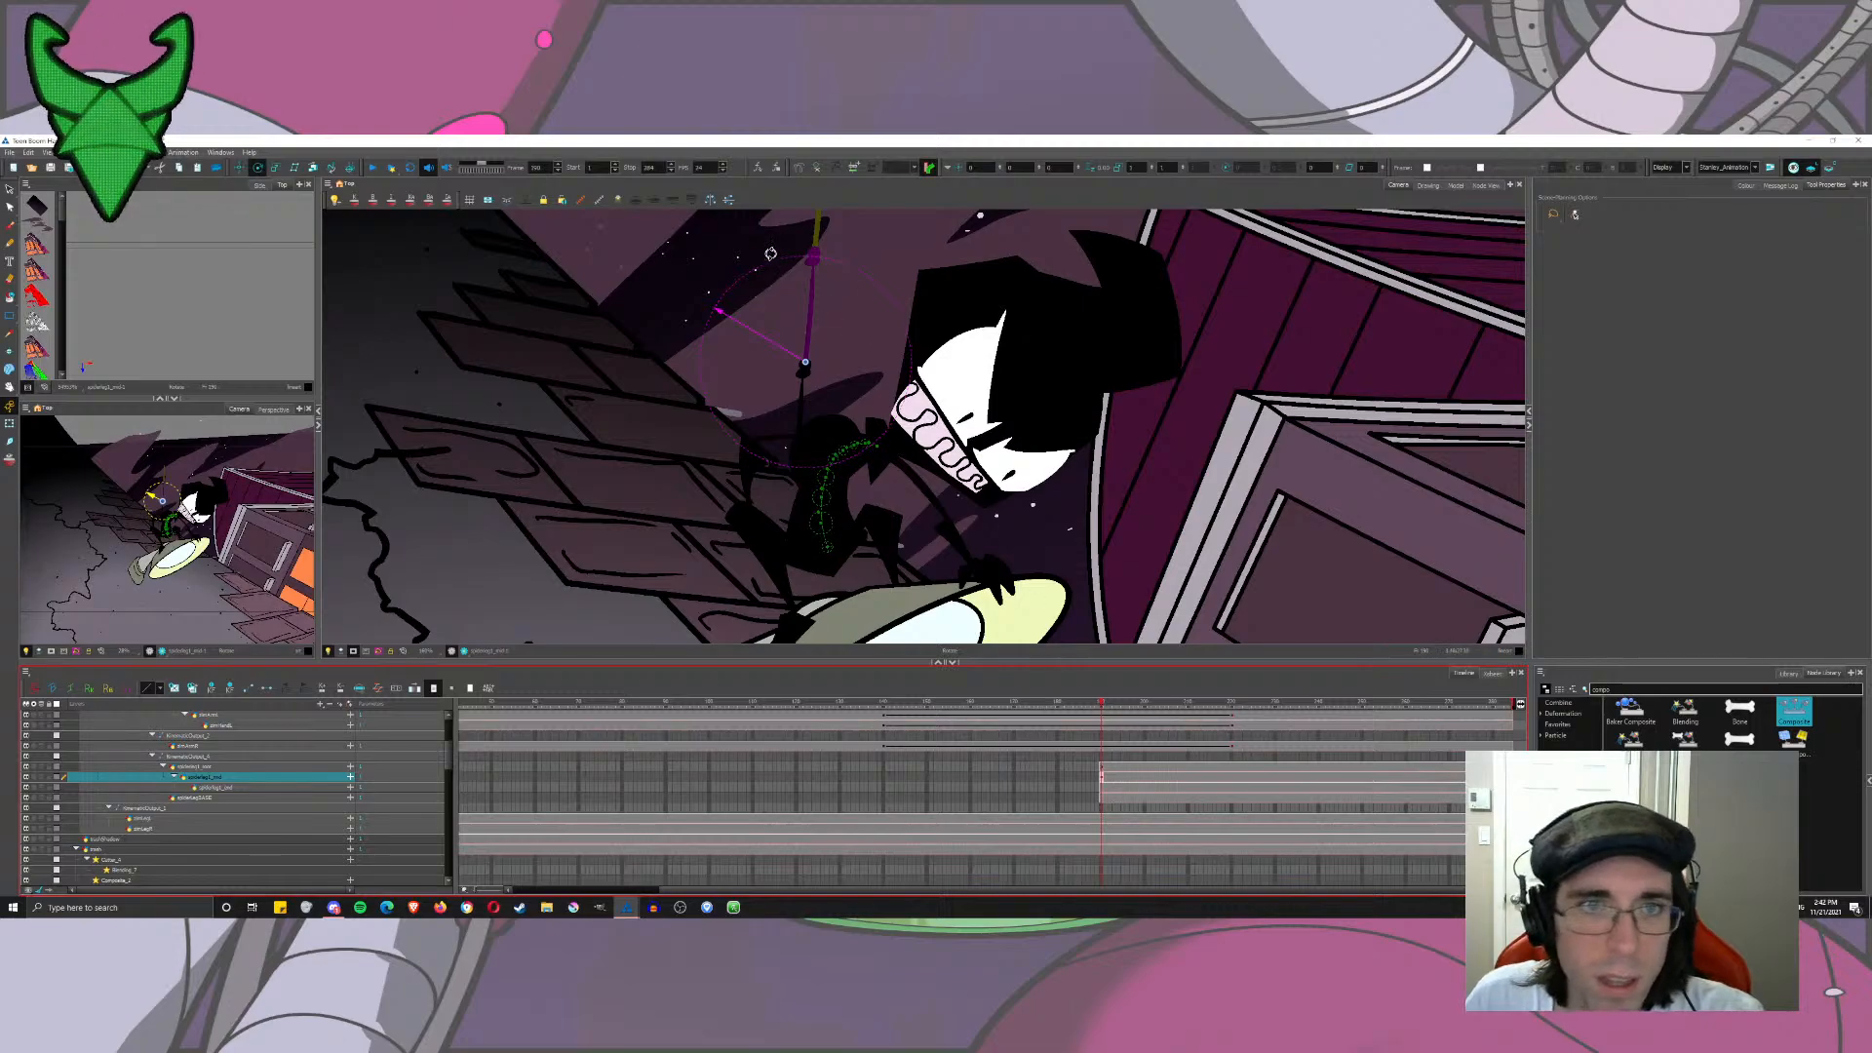
{"action": "left_click_drag", "start_coordinate": [770, 252], "coordinate": [863, 581]}
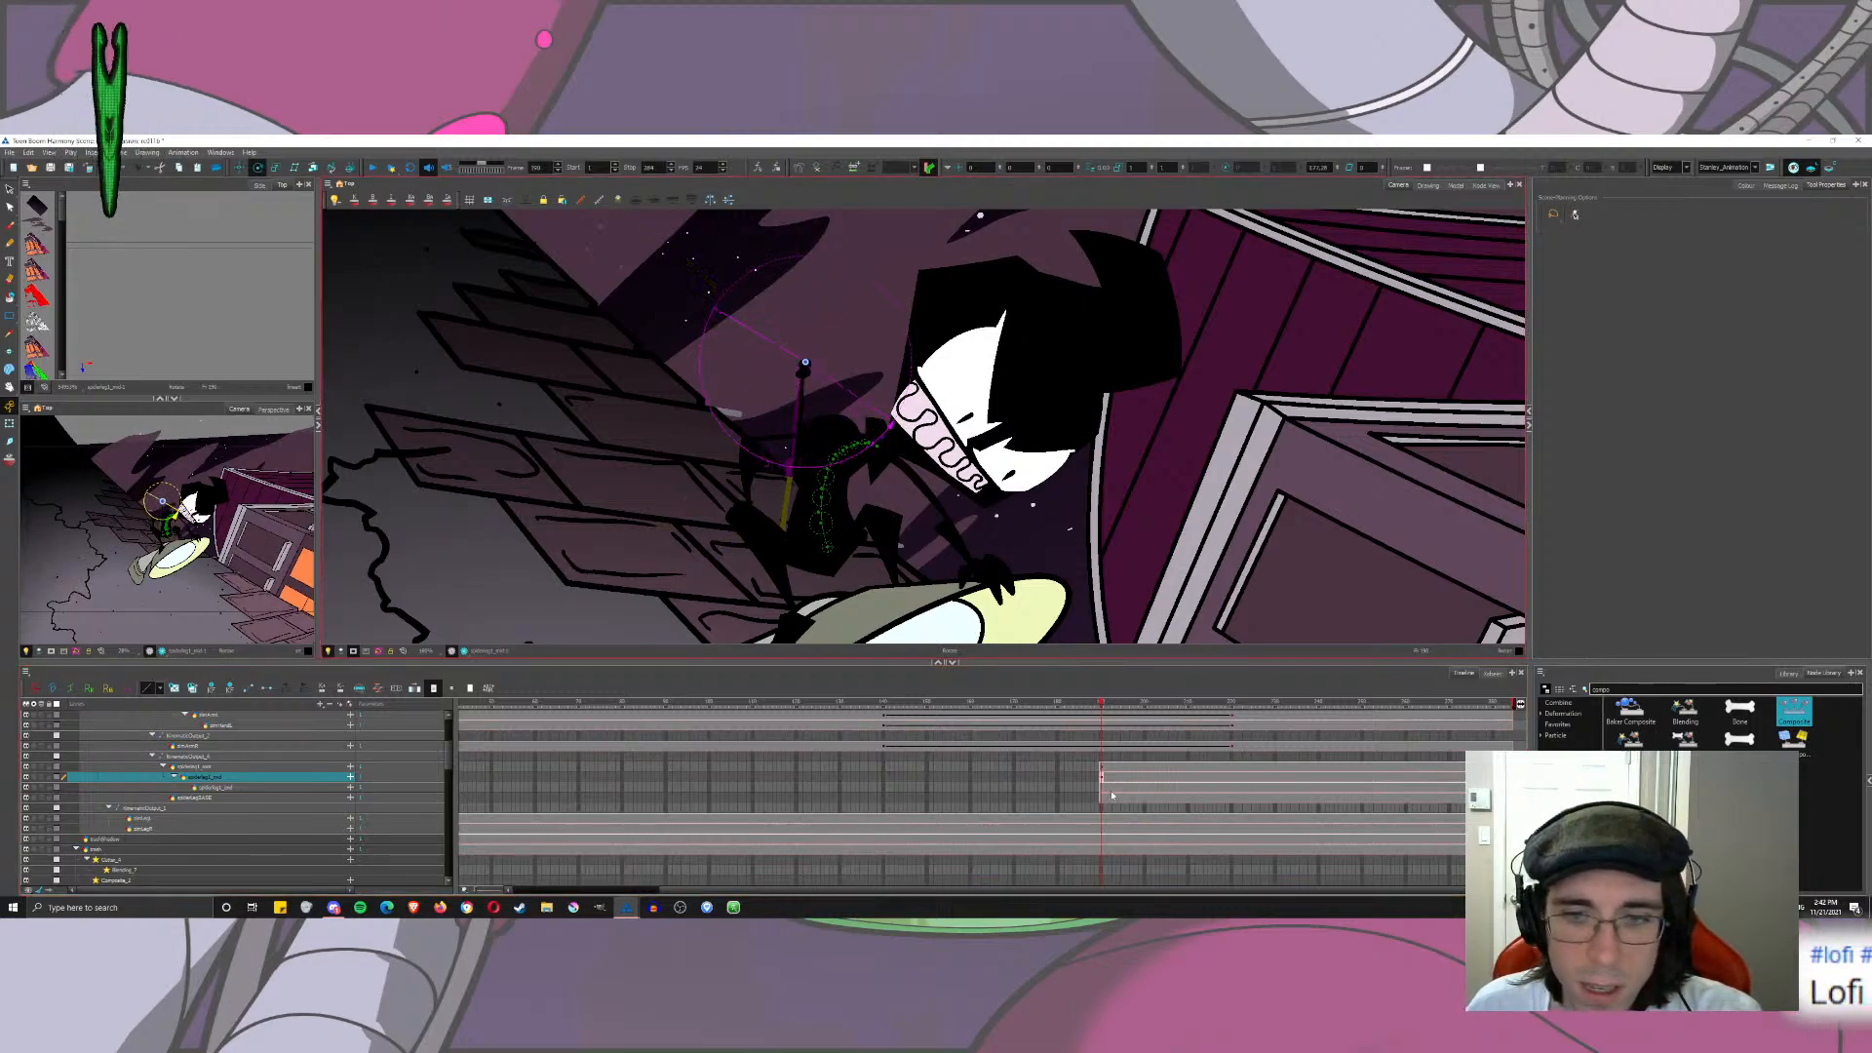
{"action": "left_click", "coordinate": [1104, 788]}
{"action": "left_click_drag", "start_coordinate": [683, 451], "coordinate": [1252, 520]}
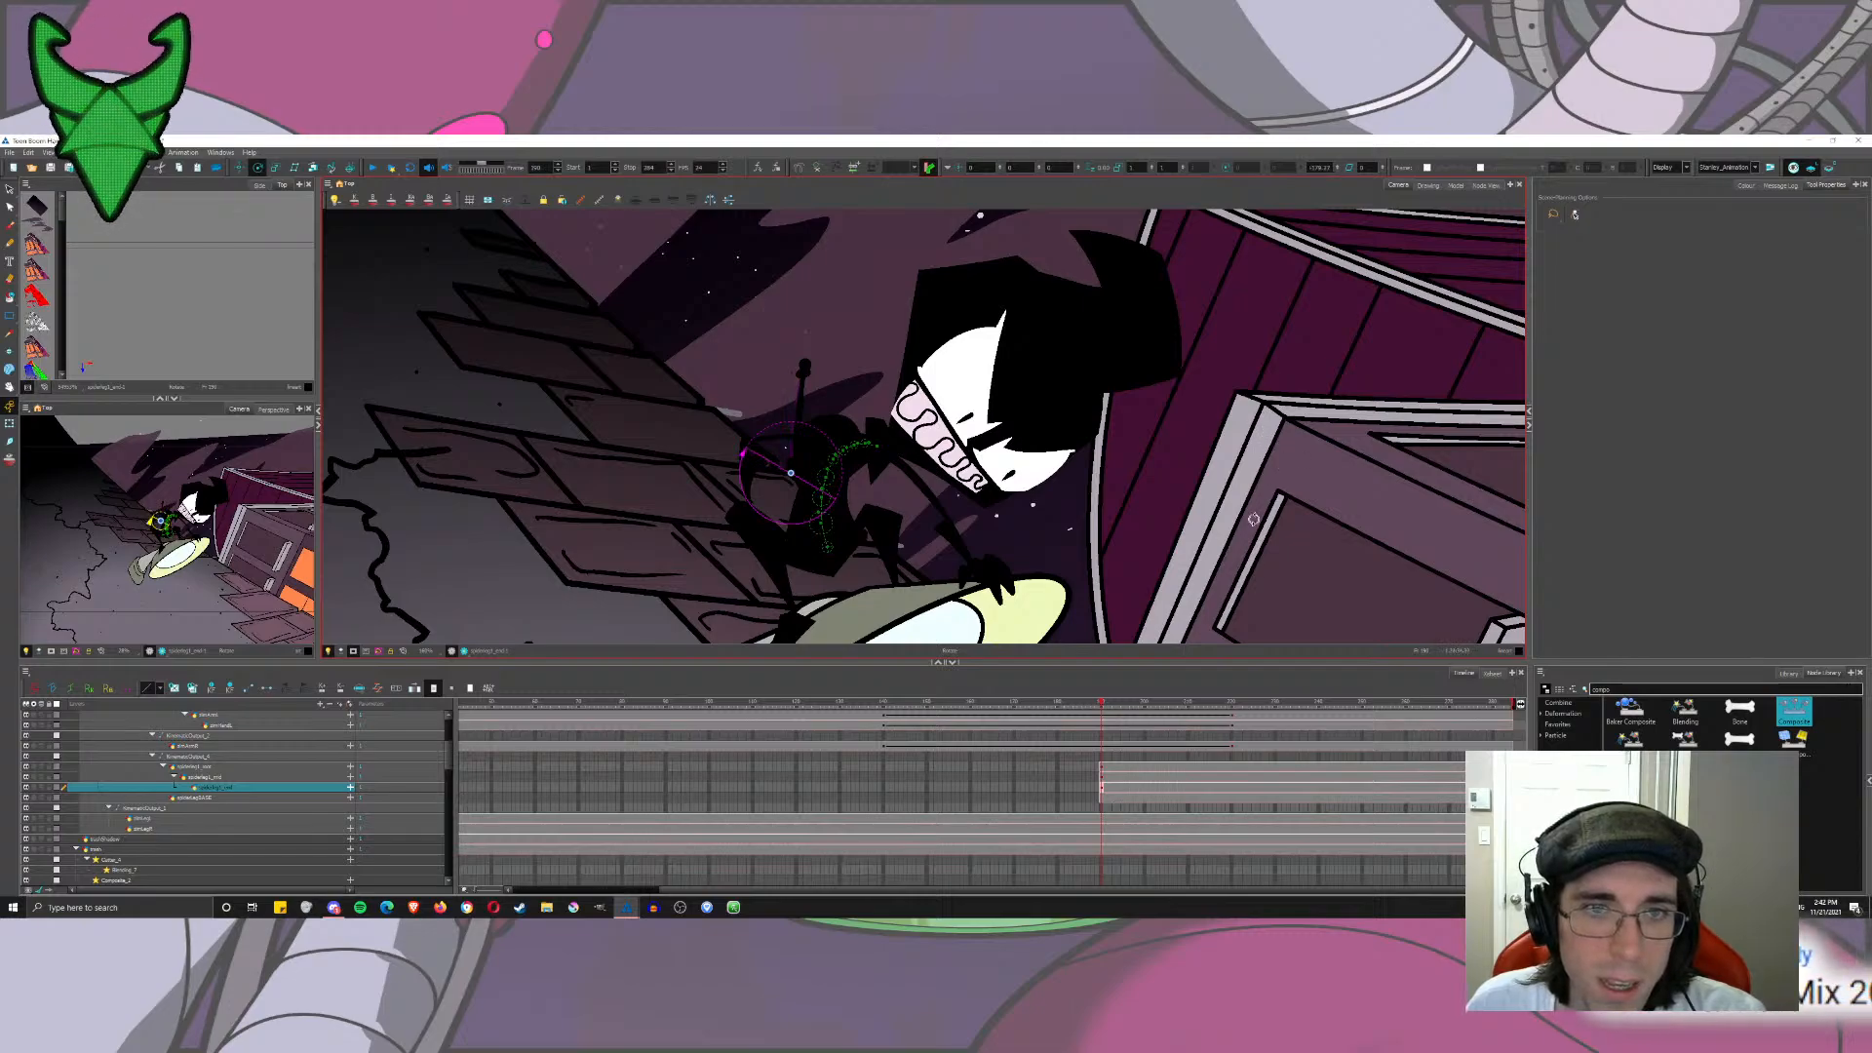
{"action": "left_click", "coordinate": [1102, 768]}
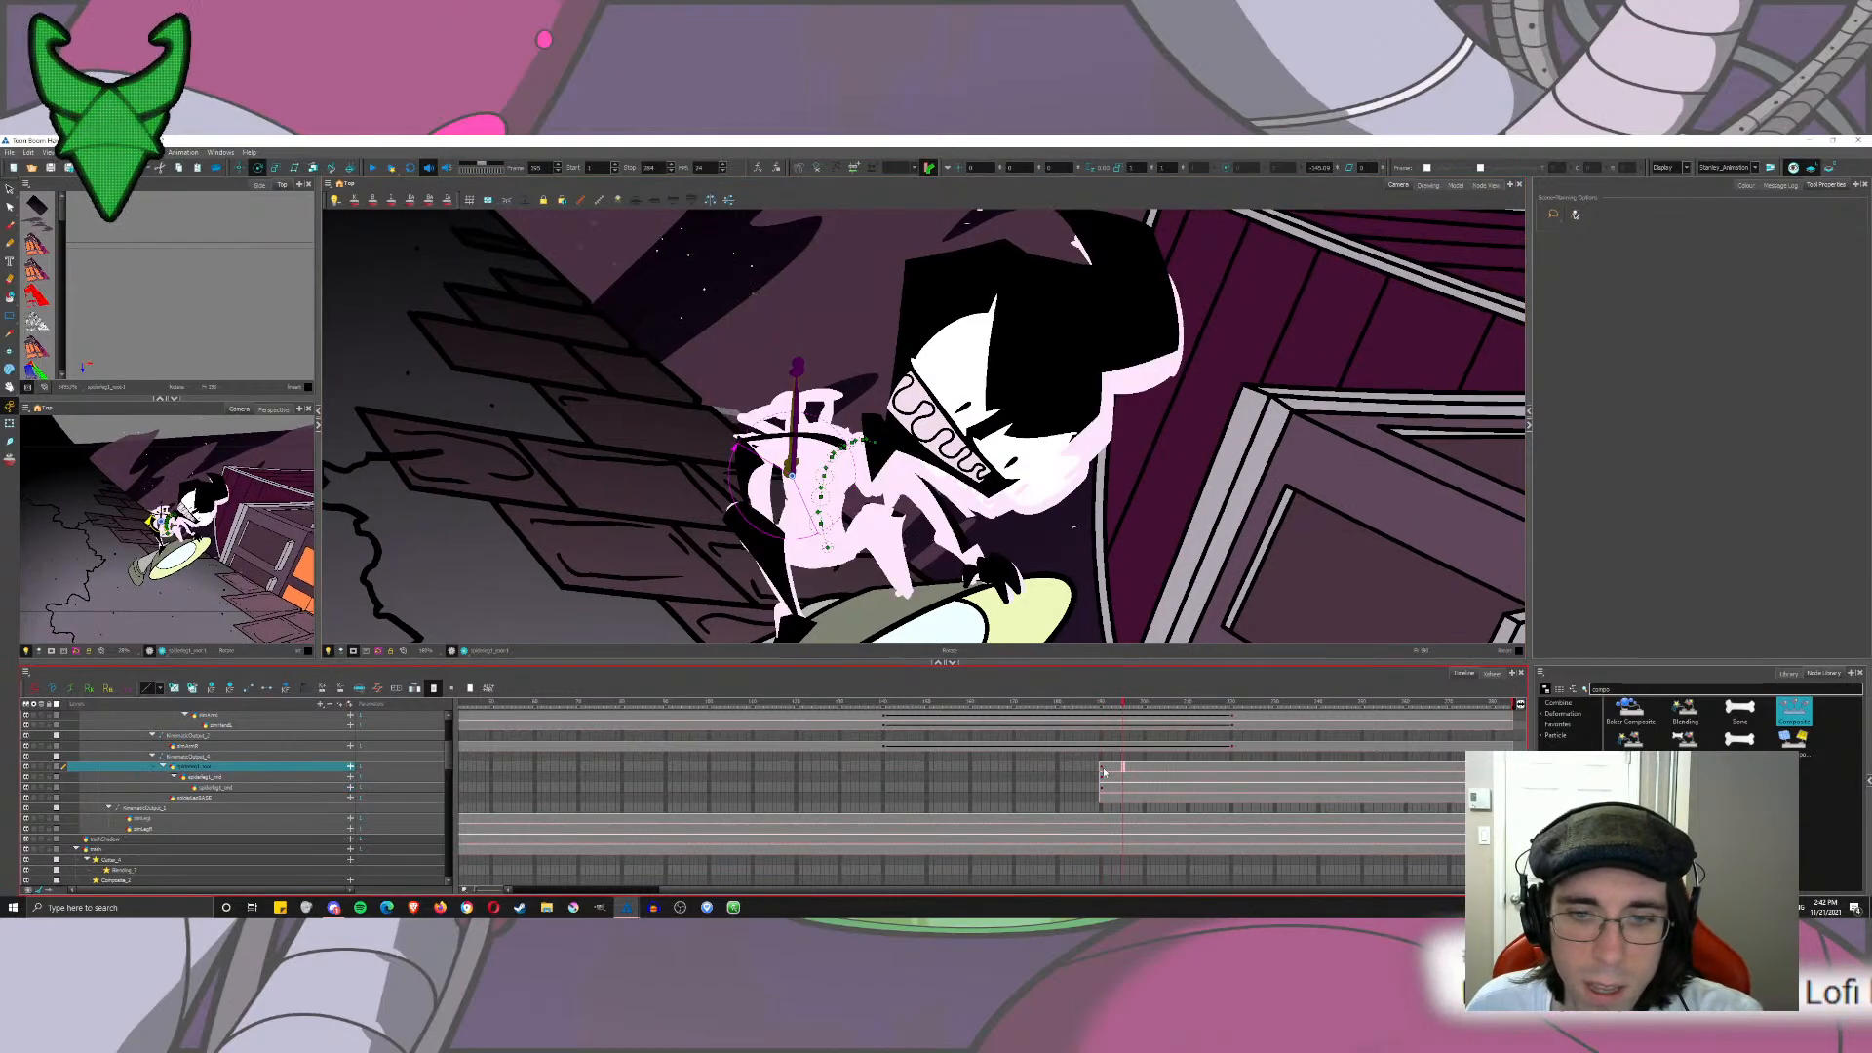
{"action": "left_click_drag", "start_coordinate": [834, 314], "coordinate": [1005, 398]}
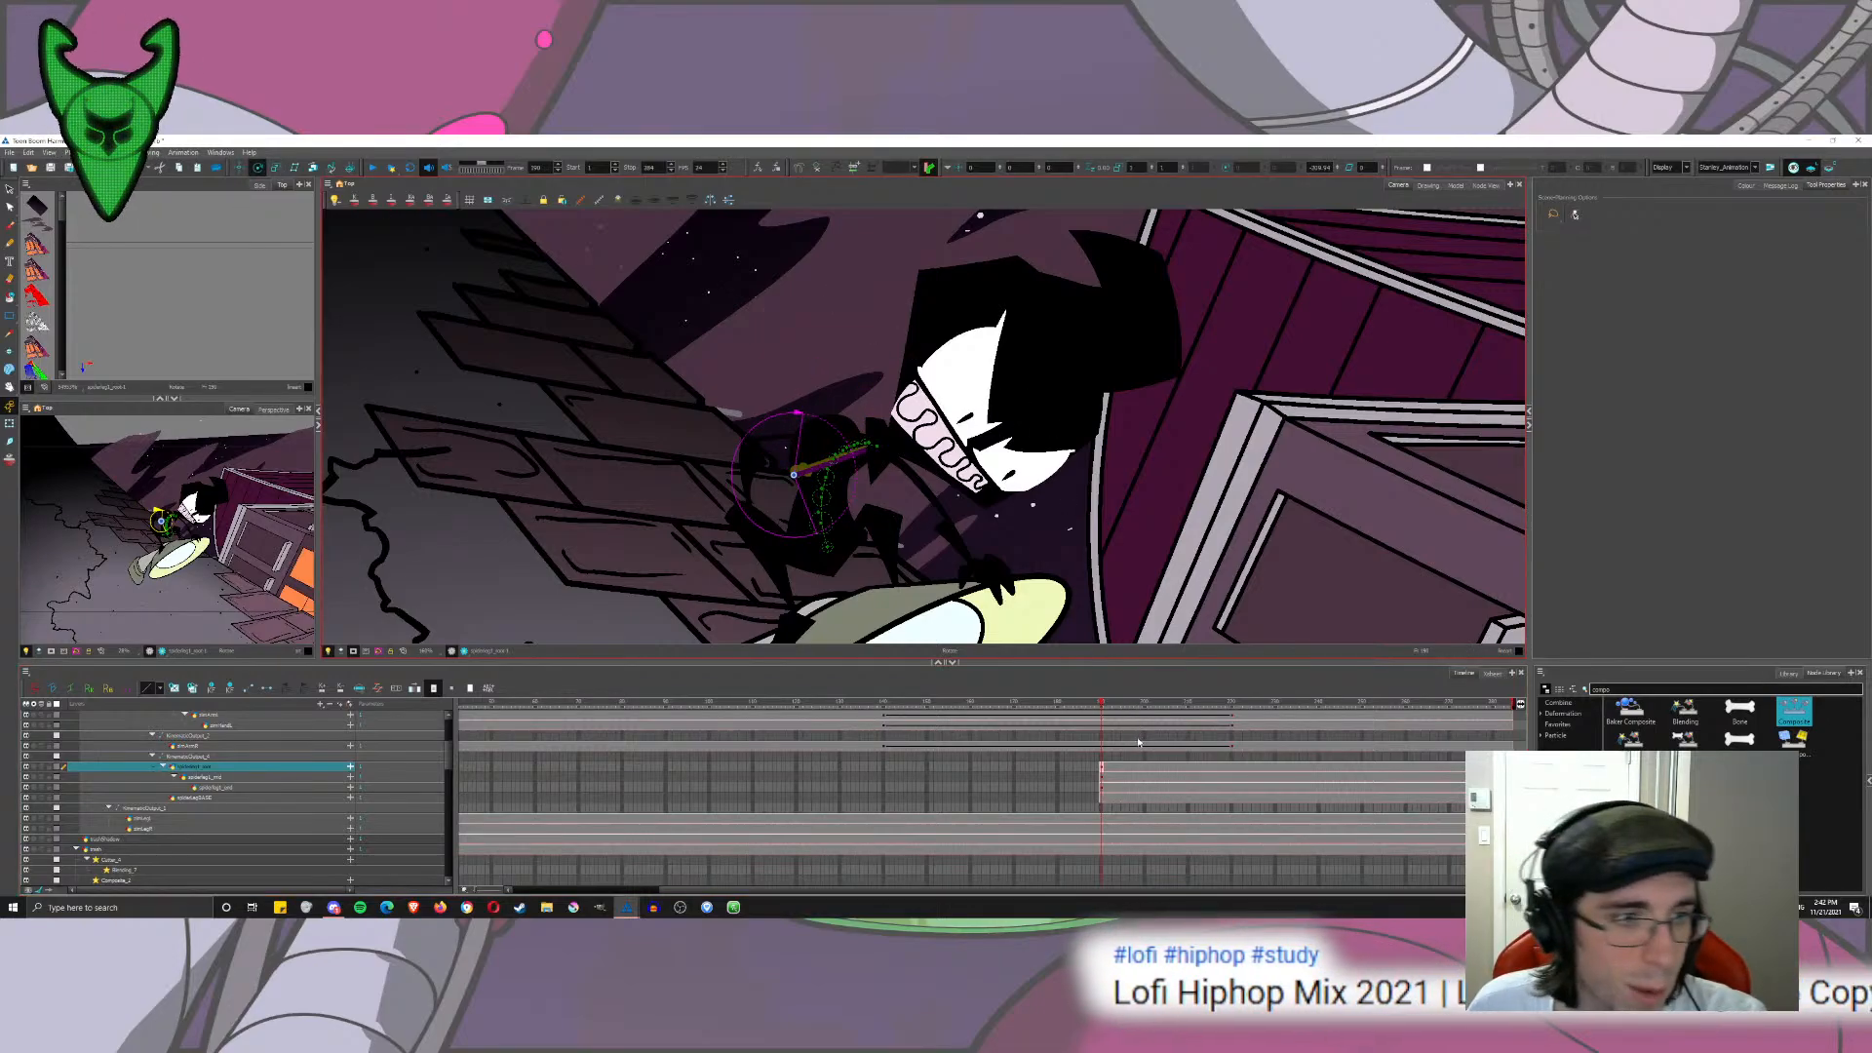
Step: In the node network, move the three spider-leg drawing nodes down beside the character's main composite
{"action": "left_click", "coordinate": [1485, 185]}
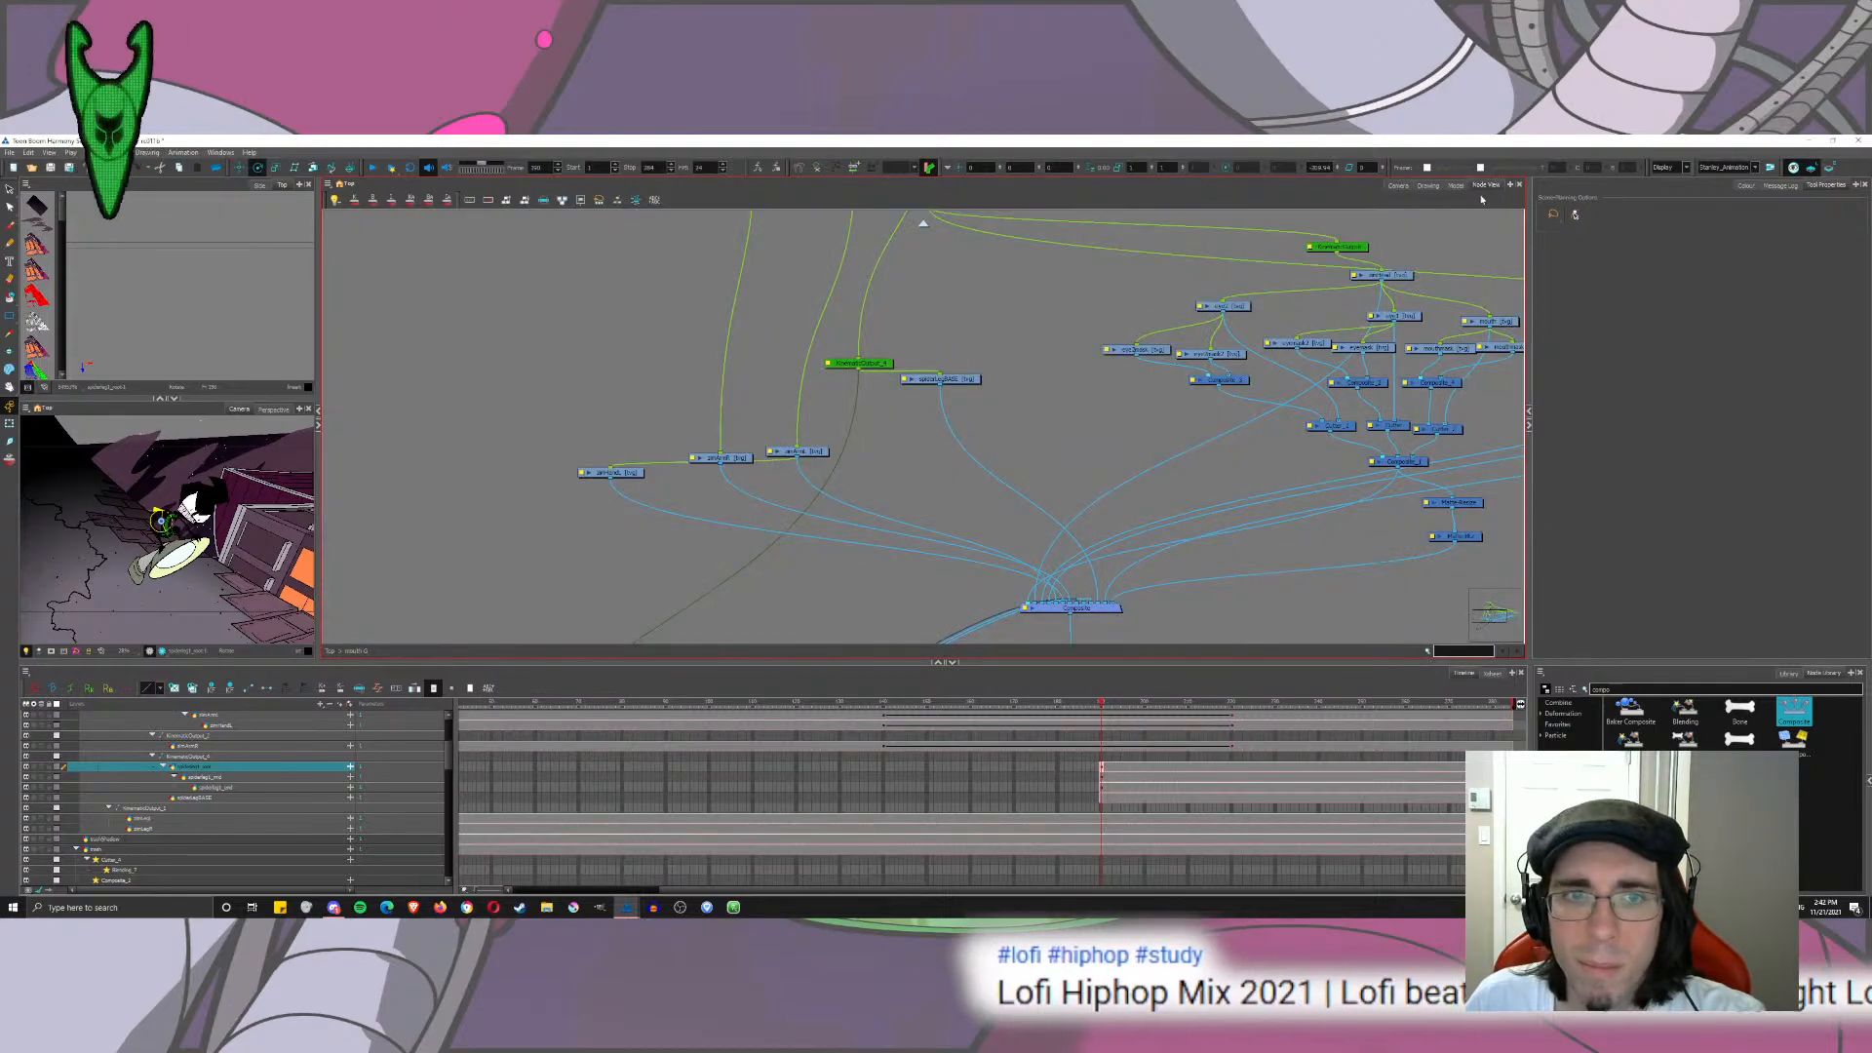
{"action": "left_click_drag", "start_coordinate": [917, 519], "coordinate": [981, 240]}
{"action": "left_click_drag", "start_coordinate": [672, 495], "coordinate": [1420, 304]}
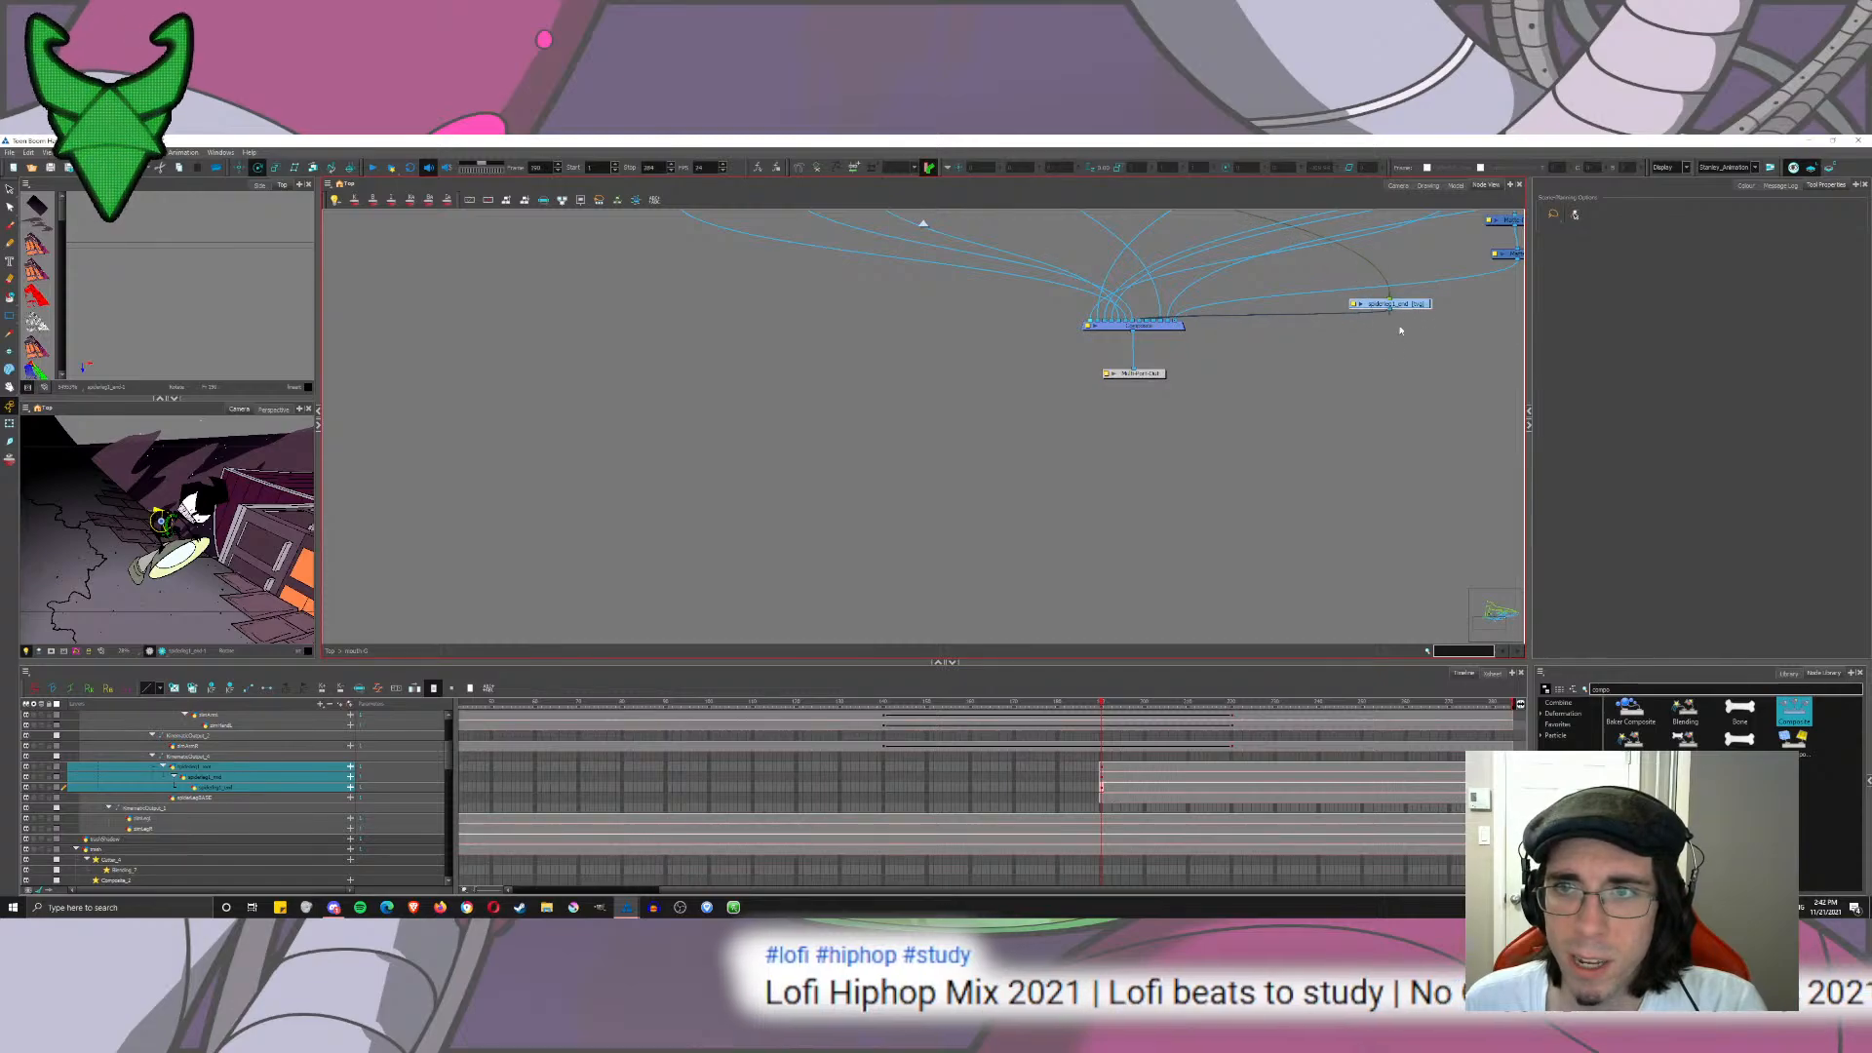
{"action": "left_click_drag", "start_coordinate": [1286, 324], "coordinate": [1061, 432]}
{"action": "left_click", "coordinate": [1302, 456]}
Step: Add a Composite node below the spider-leg nodes, connect the base, mid and end drawings to it, and stagger the leg nodes
{"action": "left_click_drag", "start_coordinate": [1793, 712], "coordinate": [1089, 520]}
{"action": "left_click_drag", "start_coordinate": [1084, 425], "coordinate": [1098, 517]}
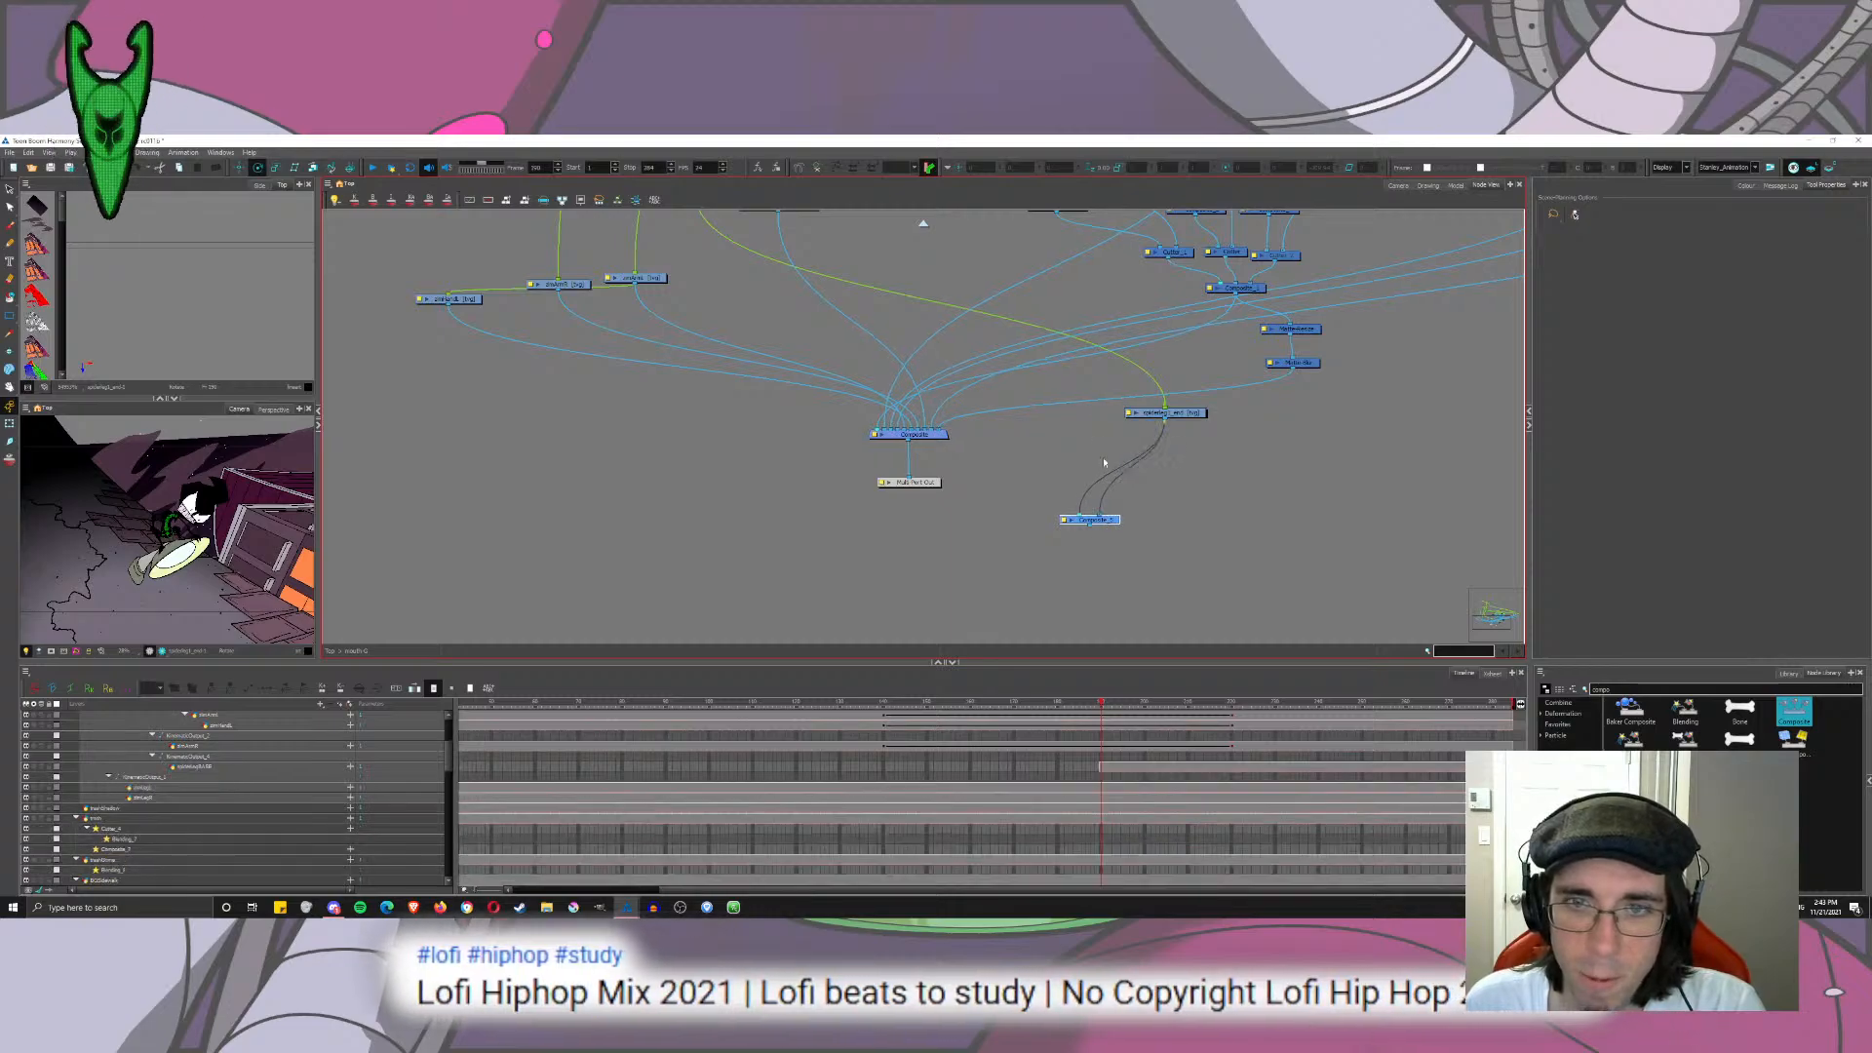
{"action": "left_click_drag", "start_coordinate": [1087, 405], "coordinate": [1103, 515]}
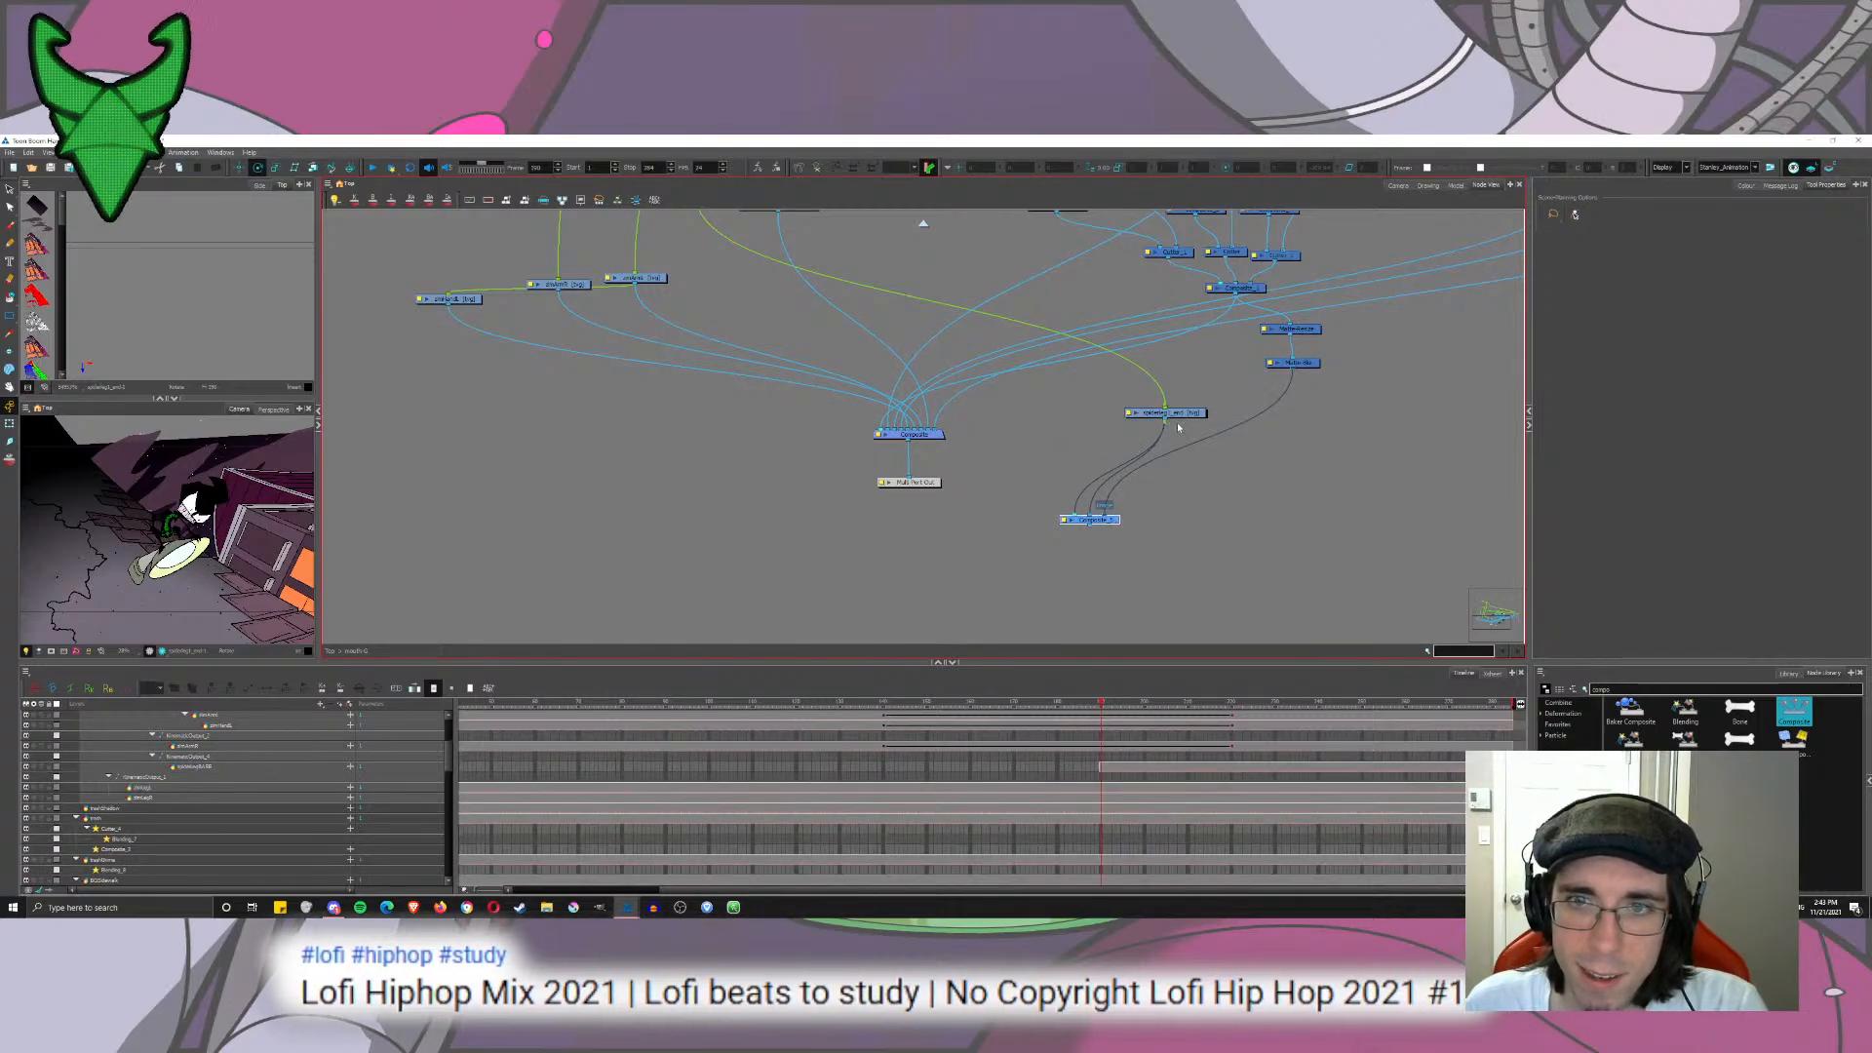
{"action": "key", "text": "ctrl+z"}
{"action": "left_click_drag", "start_coordinate": [1166, 420], "coordinate": [1083, 458]}
{"action": "left_click_drag", "start_coordinate": [1195, 413], "coordinate": [1108, 518]}
{"action": "left_click_drag", "start_coordinate": [1158, 325], "coordinate": [1148, 333]}
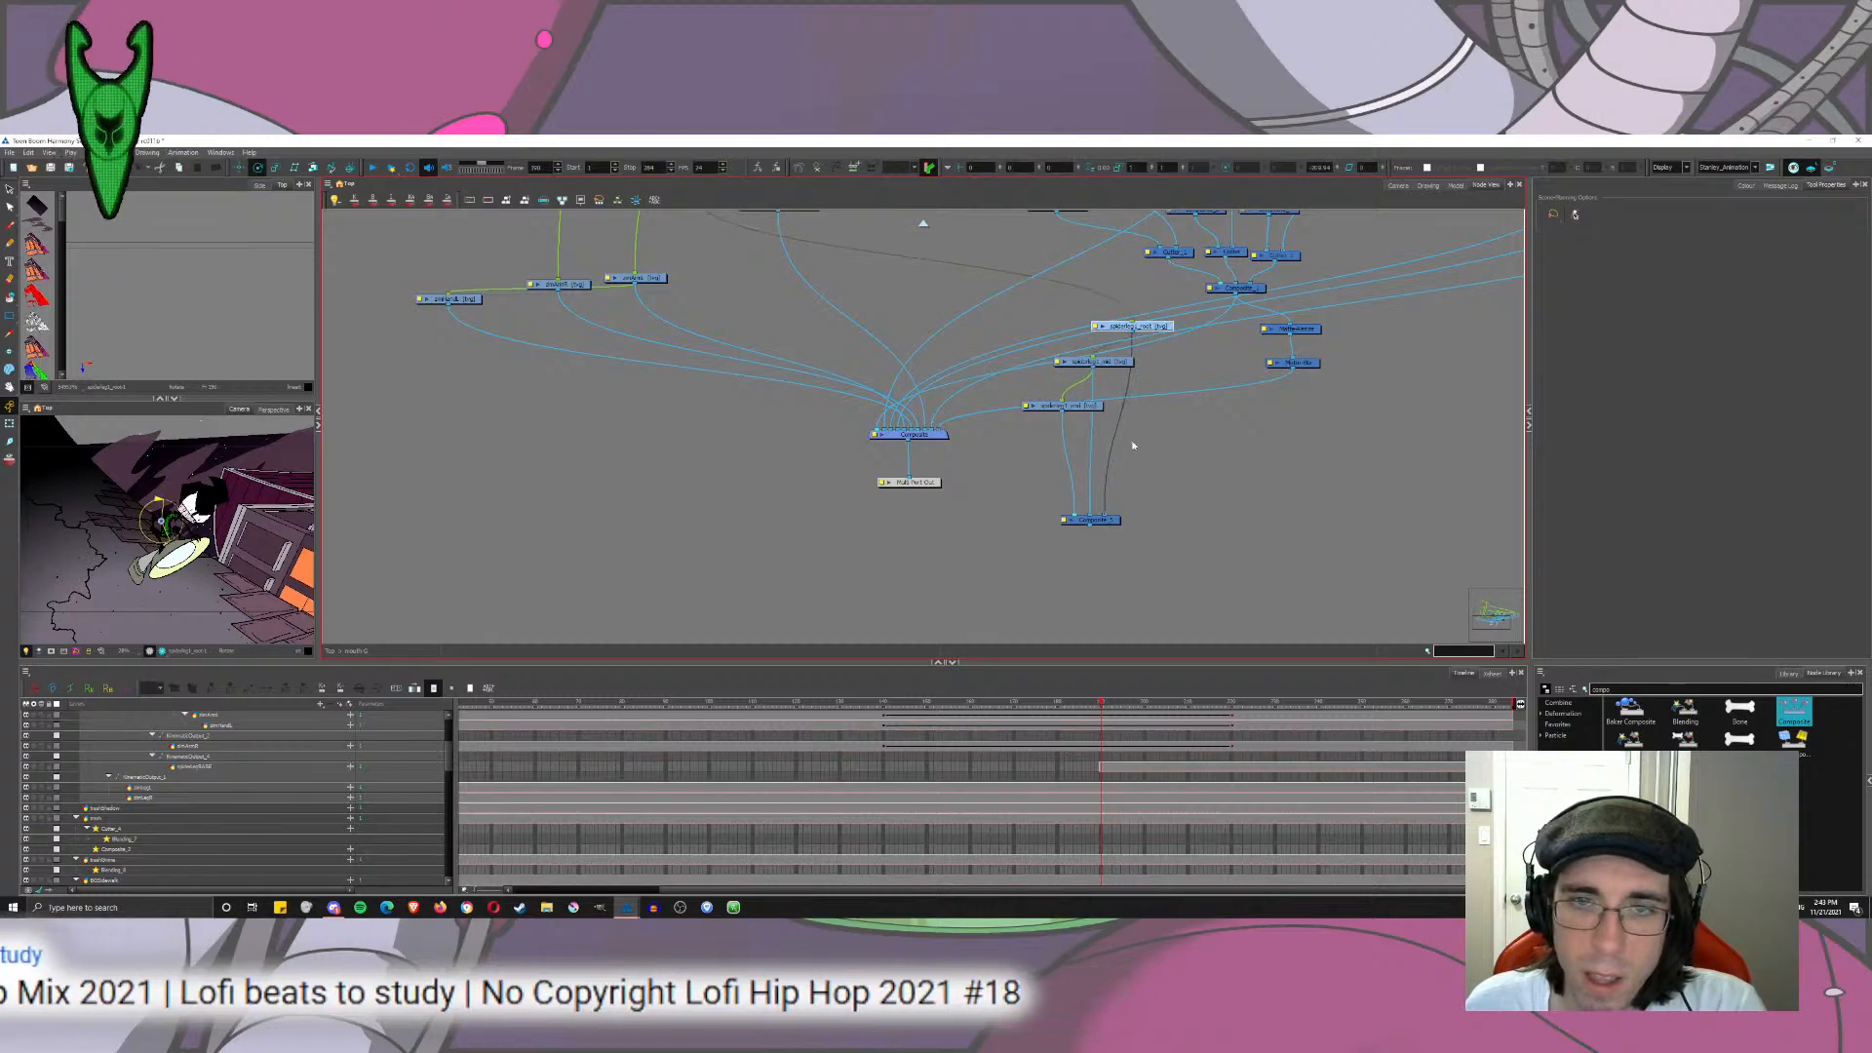
Step: Connect the leg composite to the character's main composite and set its mode to Pass Through
{"action": "left_click_drag", "start_coordinate": [1091, 527], "coordinate": [940, 430]}
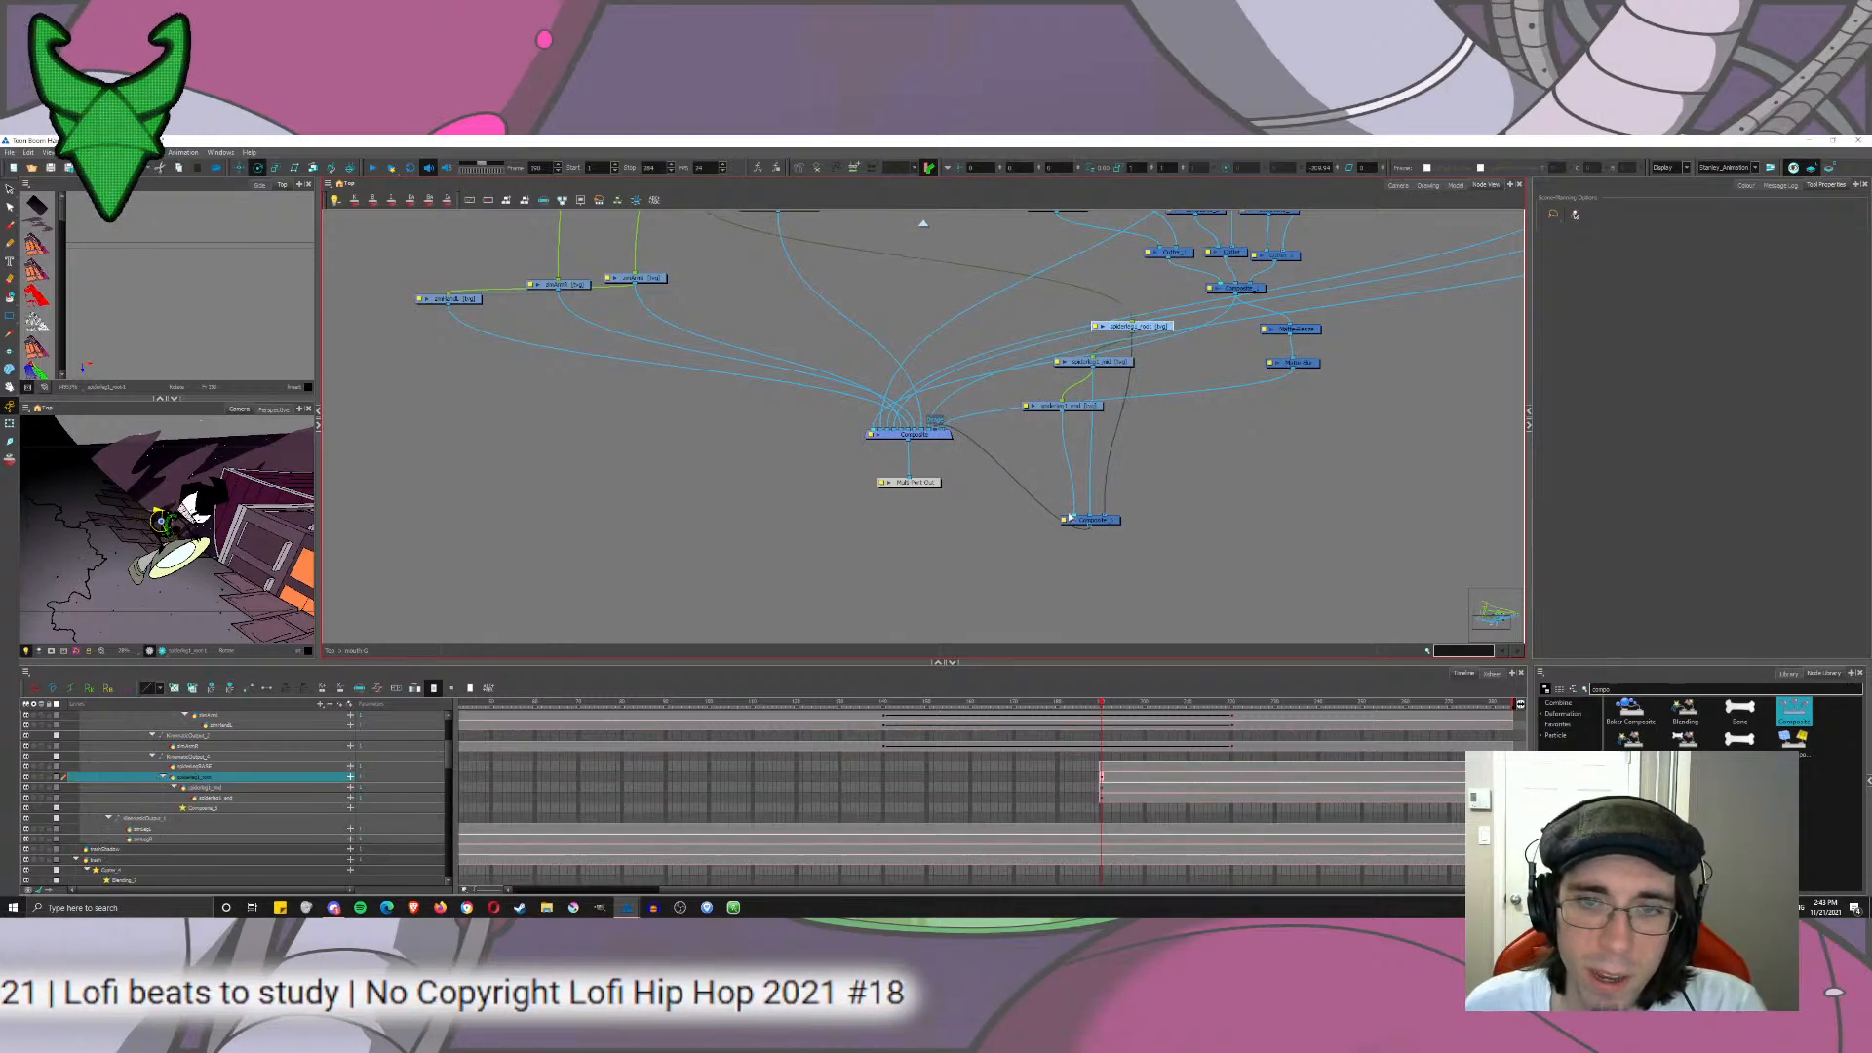
{"action": "left_click", "coordinate": [1064, 520]}
{"action": "left_click", "coordinate": [585, 500]}
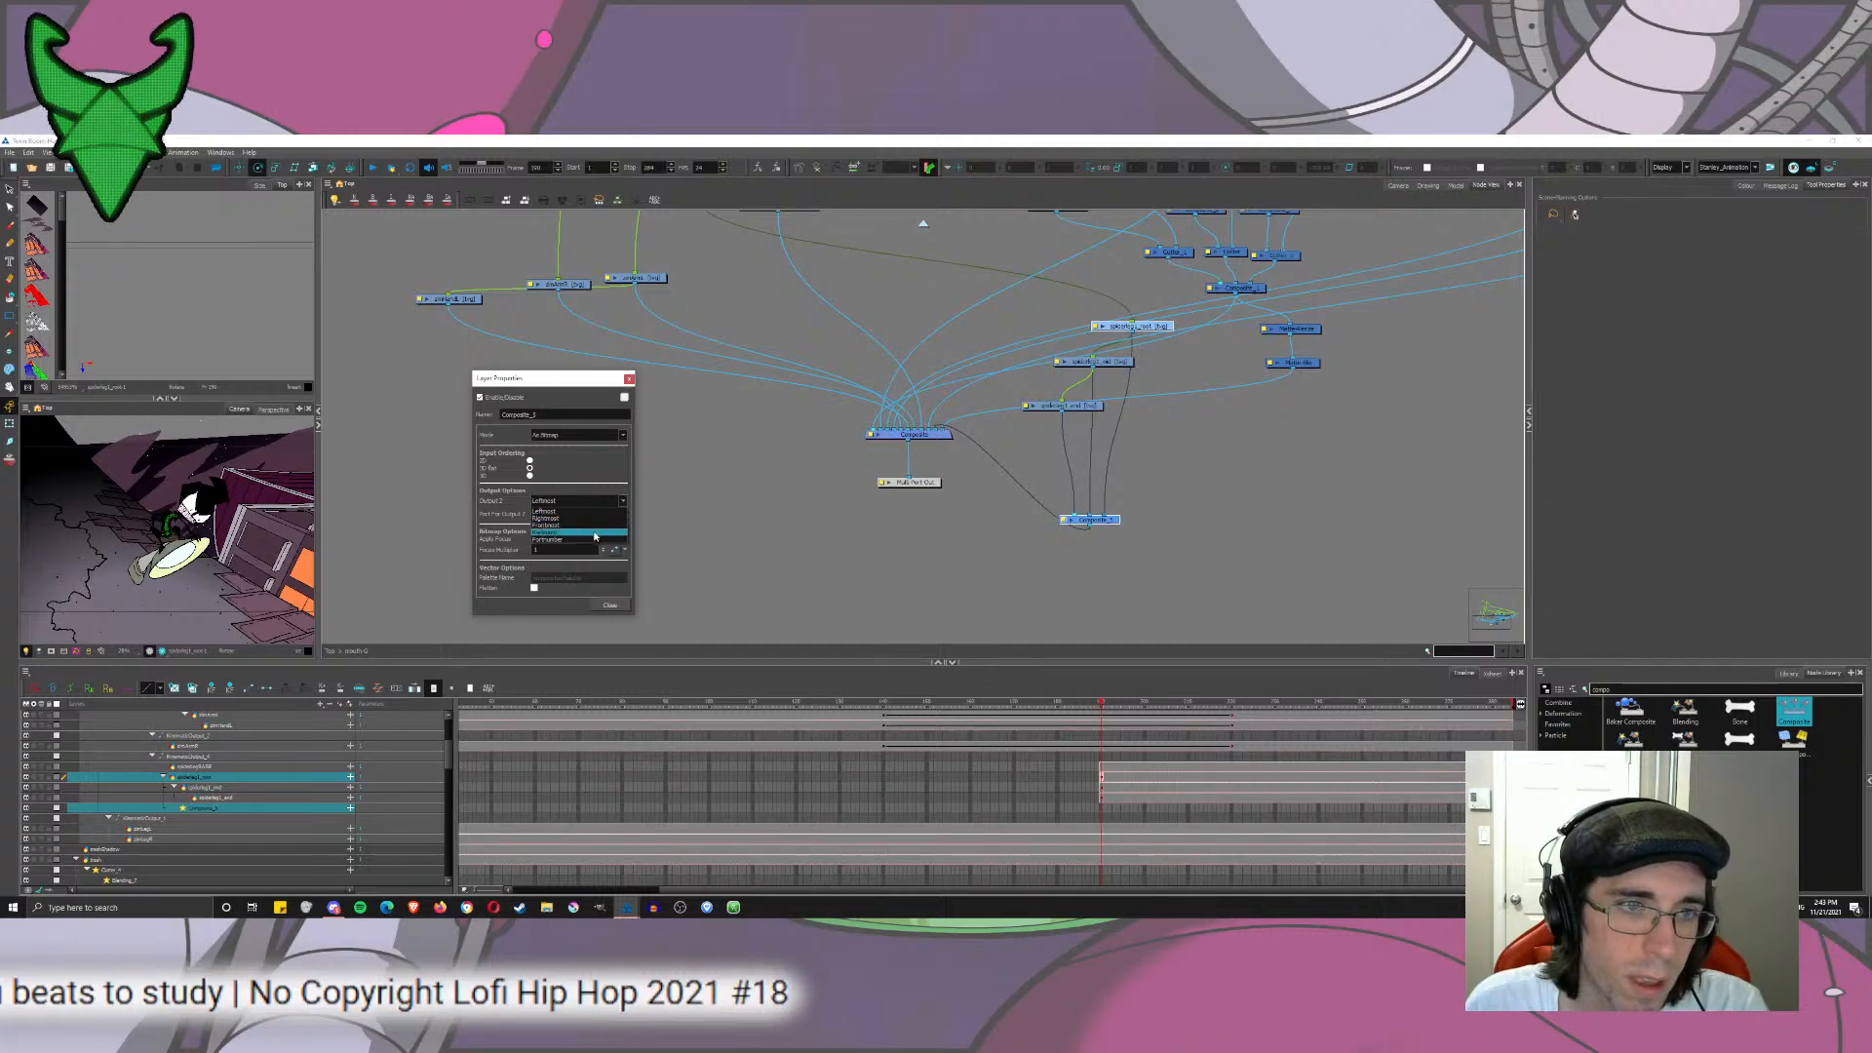
{"action": "left_click", "coordinate": [583, 434]}
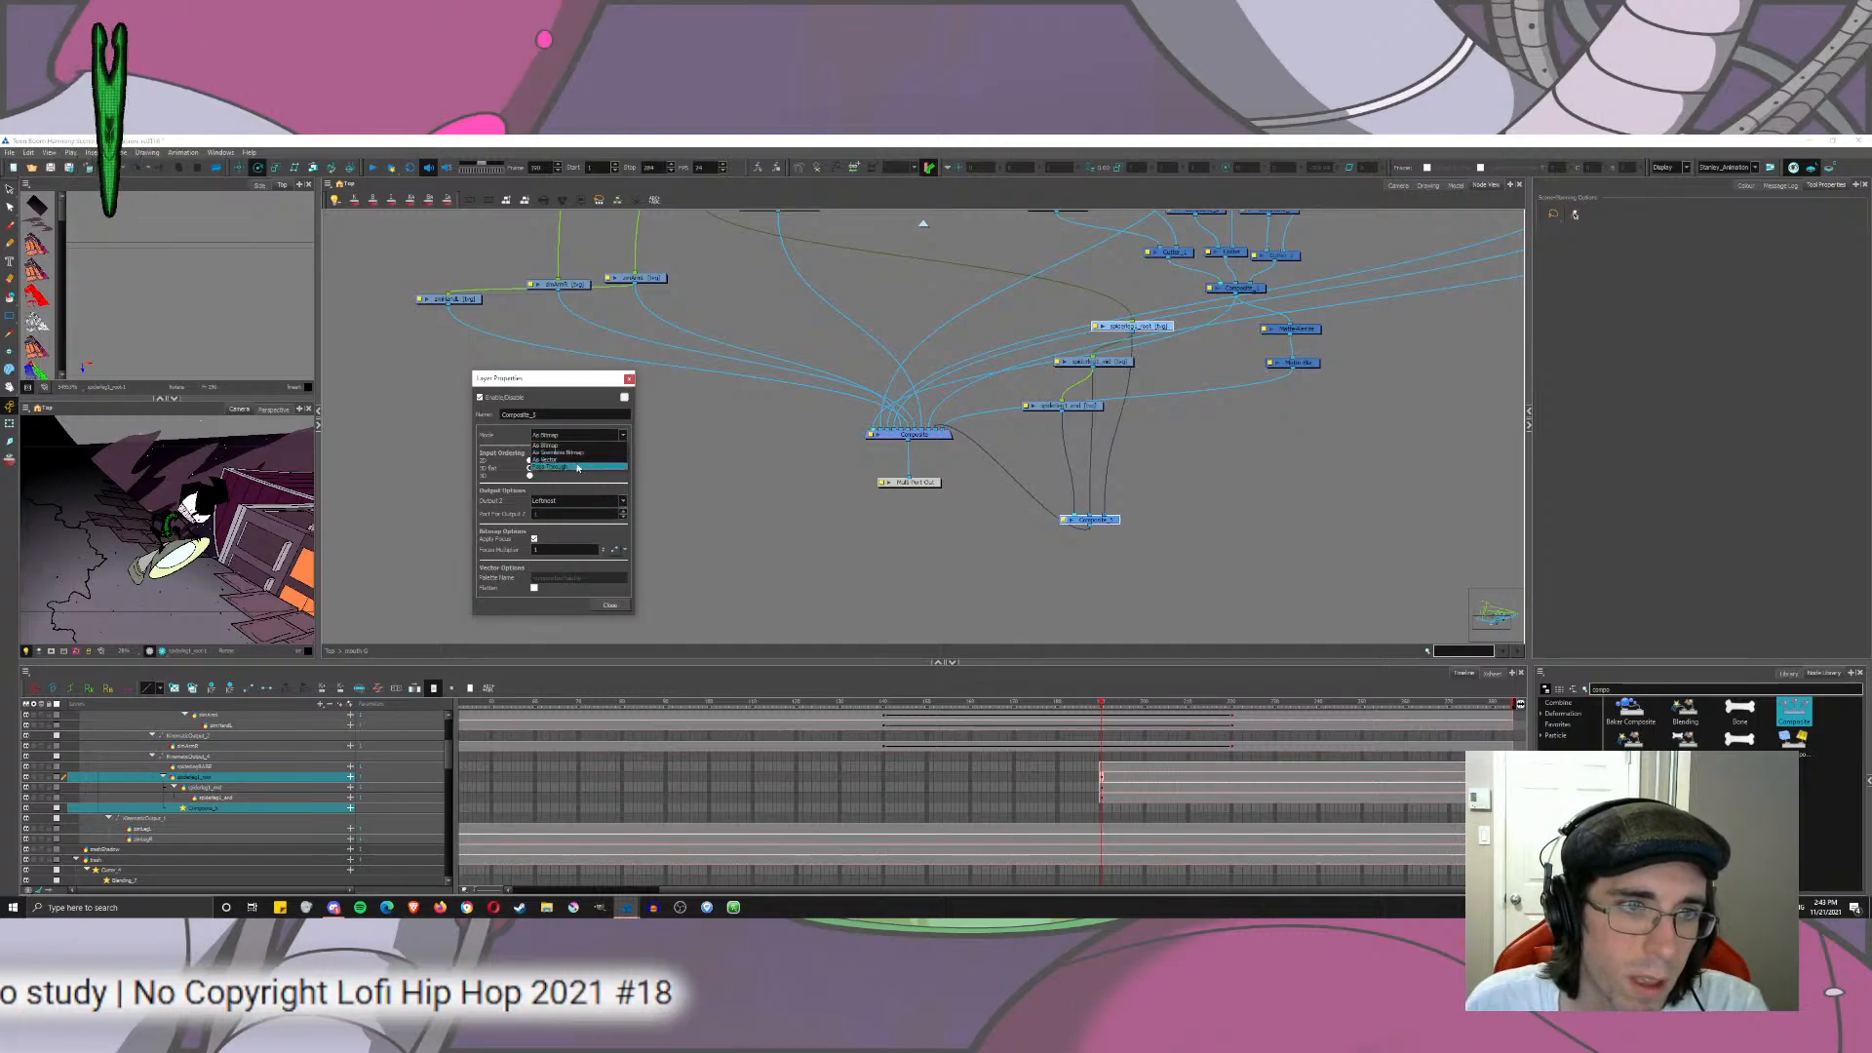
{"action": "left_click", "coordinate": [576, 467]}
{"action": "left_click", "coordinate": [610, 606]}
{"action": "left_click", "coordinate": [1034, 482]}
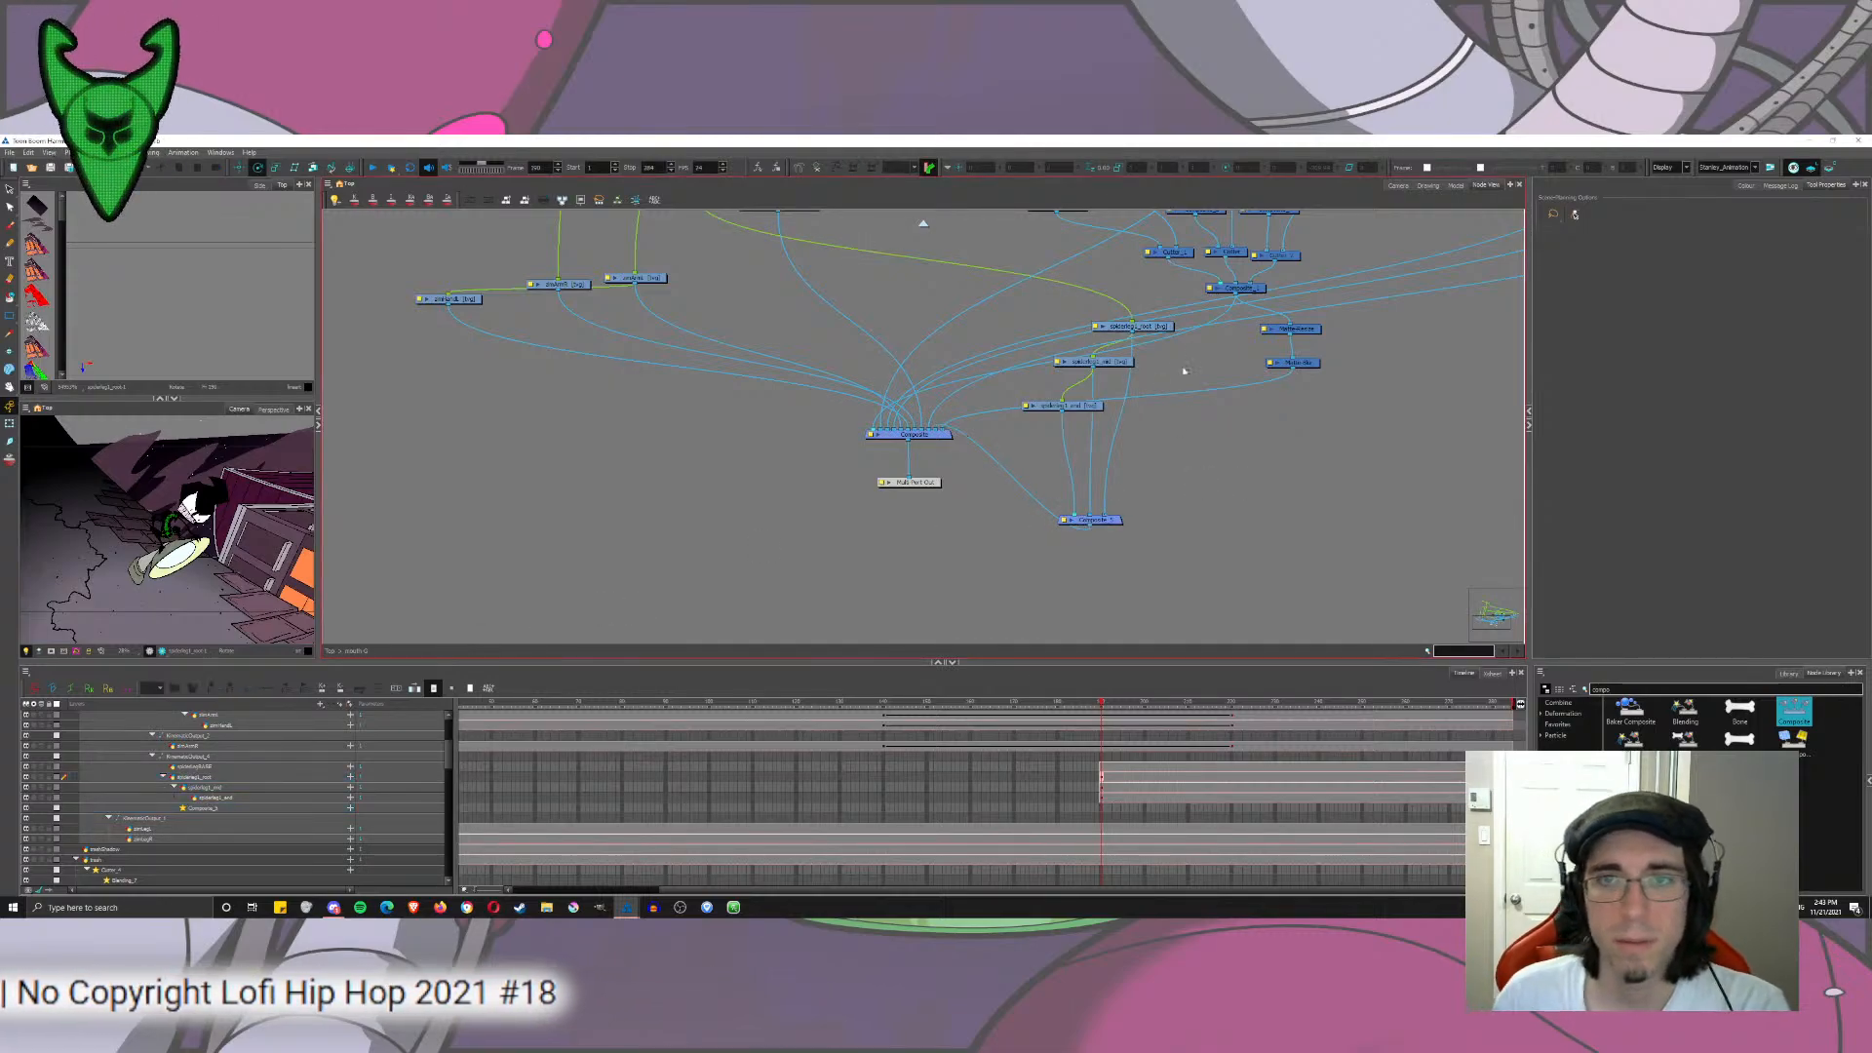
Step: Add keyframes on all three spider-leg layers at a later frame where the sketched legs are spread out
{"action": "left_click_drag", "start_coordinate": [1181, 310], "coordinate": [1121, 432]}
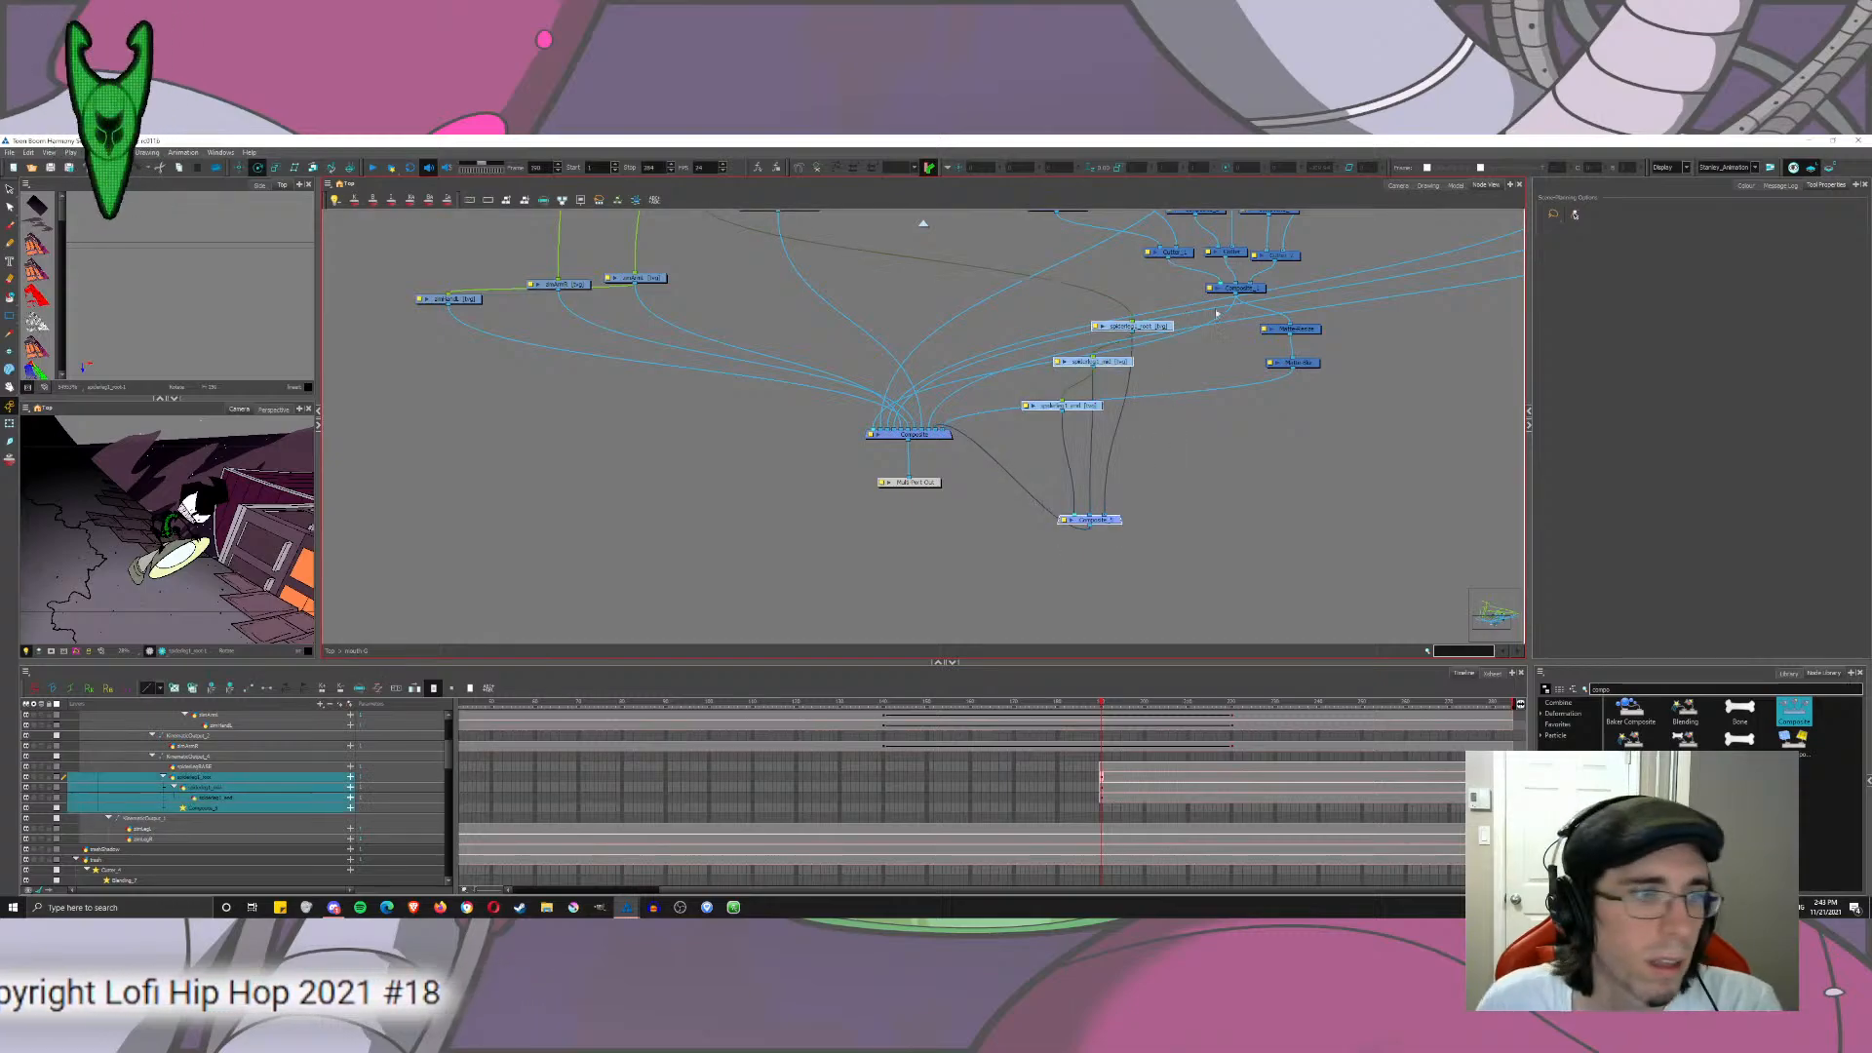
{"action": "left_click", "coordinate": [1400, 185]}
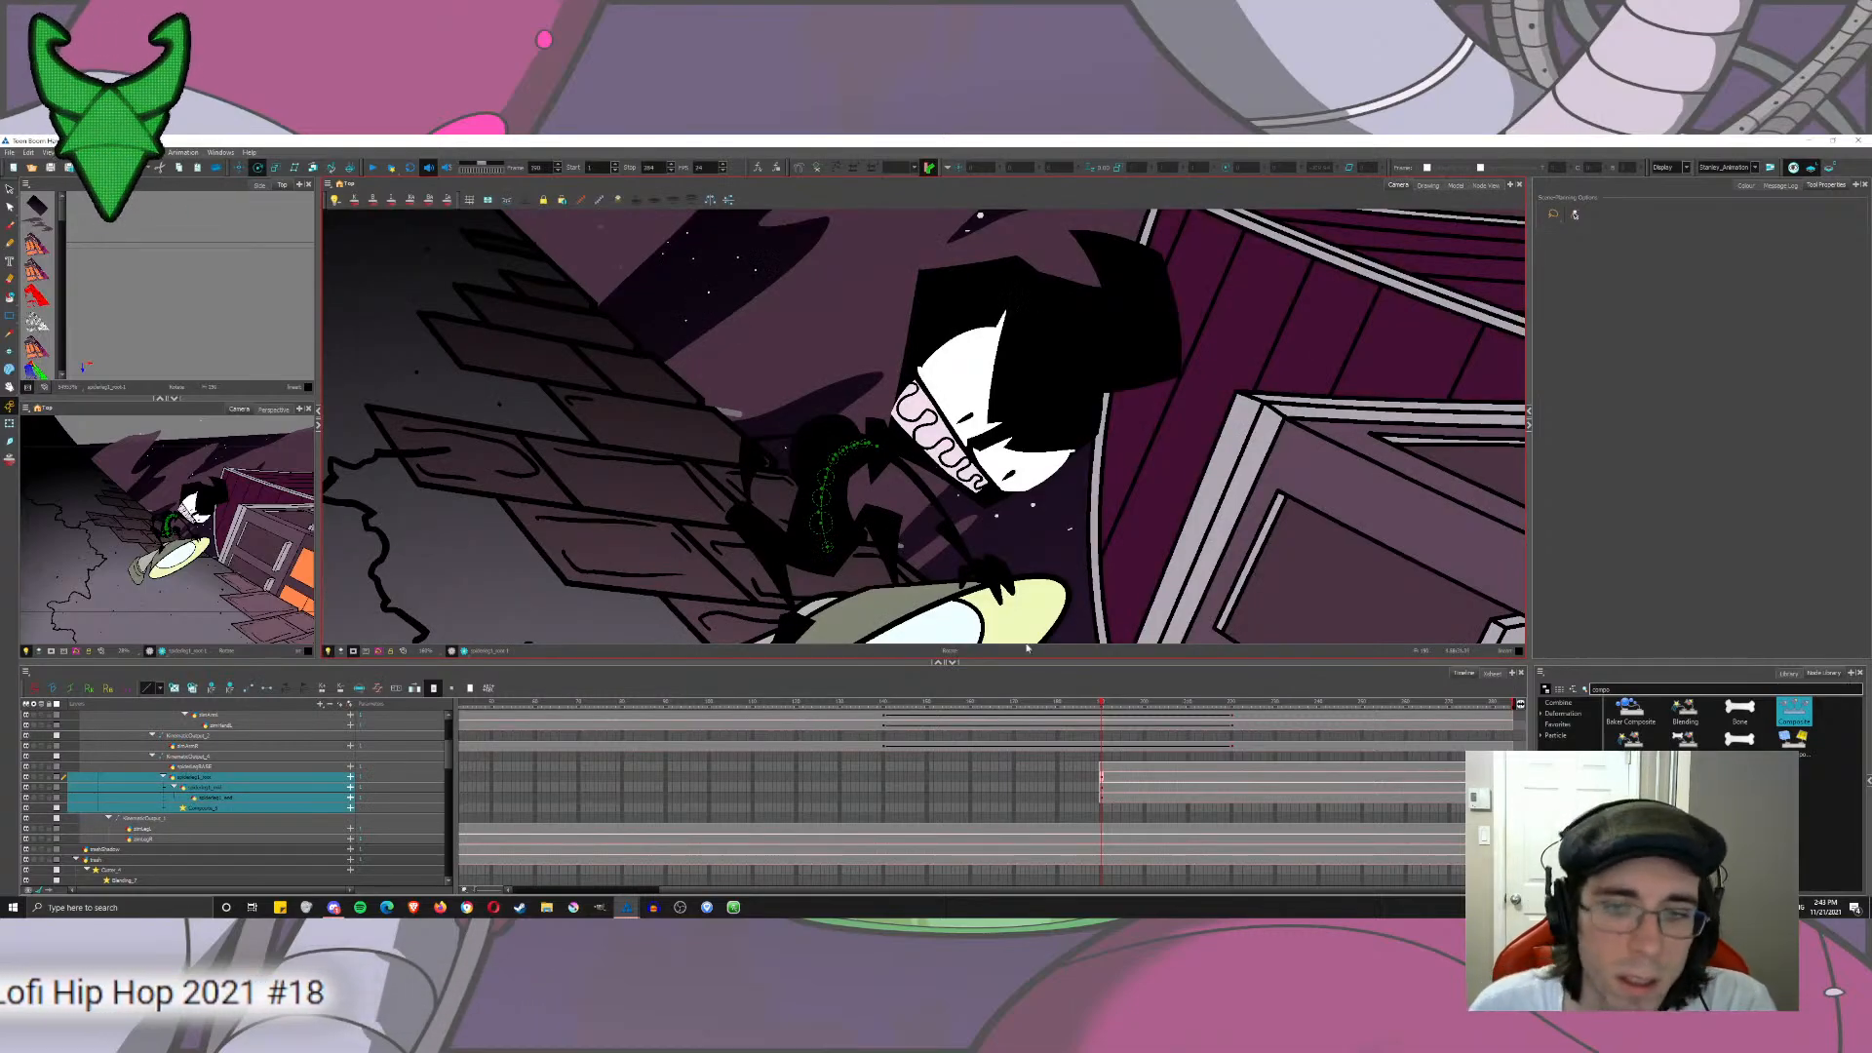
{"action": "left_click_drag", "start_coordinate": [1101, 704], "coordinate": [1245, 777]}
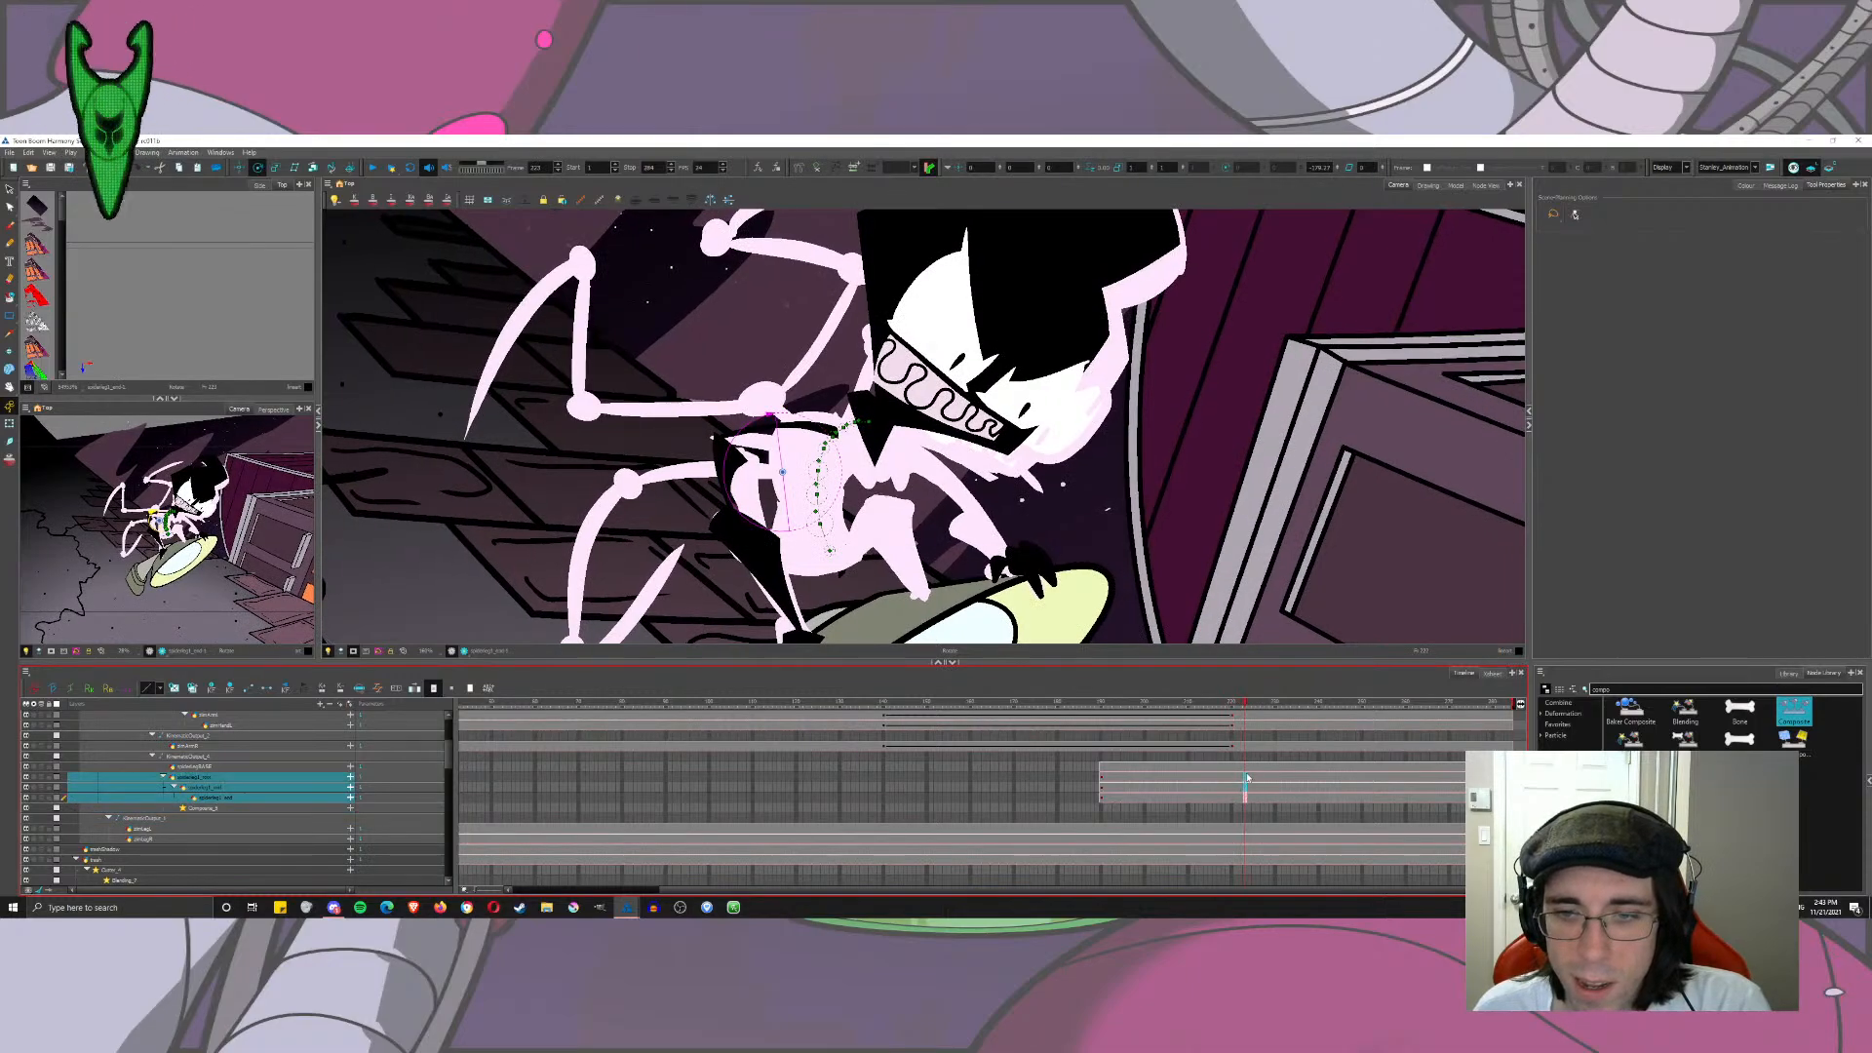
{"action": "key", "text": "F6"}
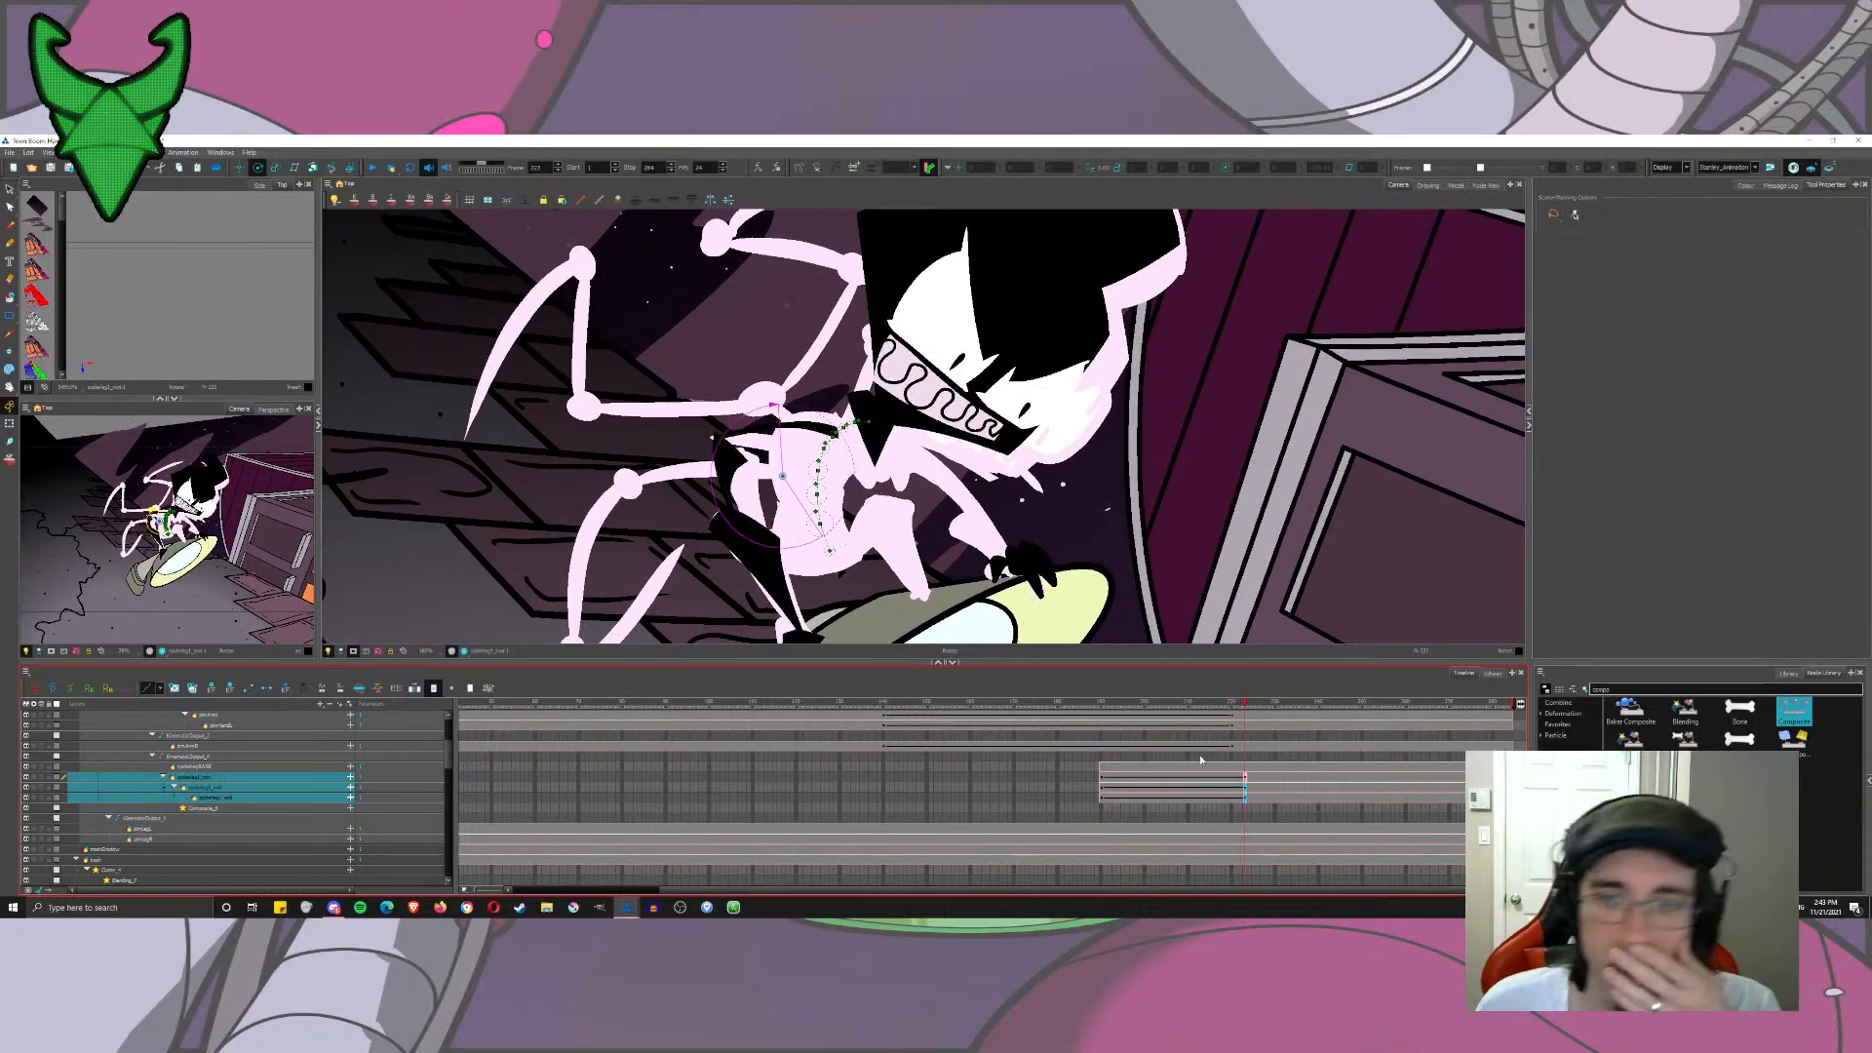
Step: Unfold the leg at this keyframe: rotate the base outward from the back, the mid segment downward and the end segment inward toward the body
{"action": "left_click", "coordinate": [1242, 775]}
{"action": "left_click_drag", "start_coordinate": [793, 306], "coordinate": [518, 769]}
{"action": "left_click", "coordinate": [1244, 787]}
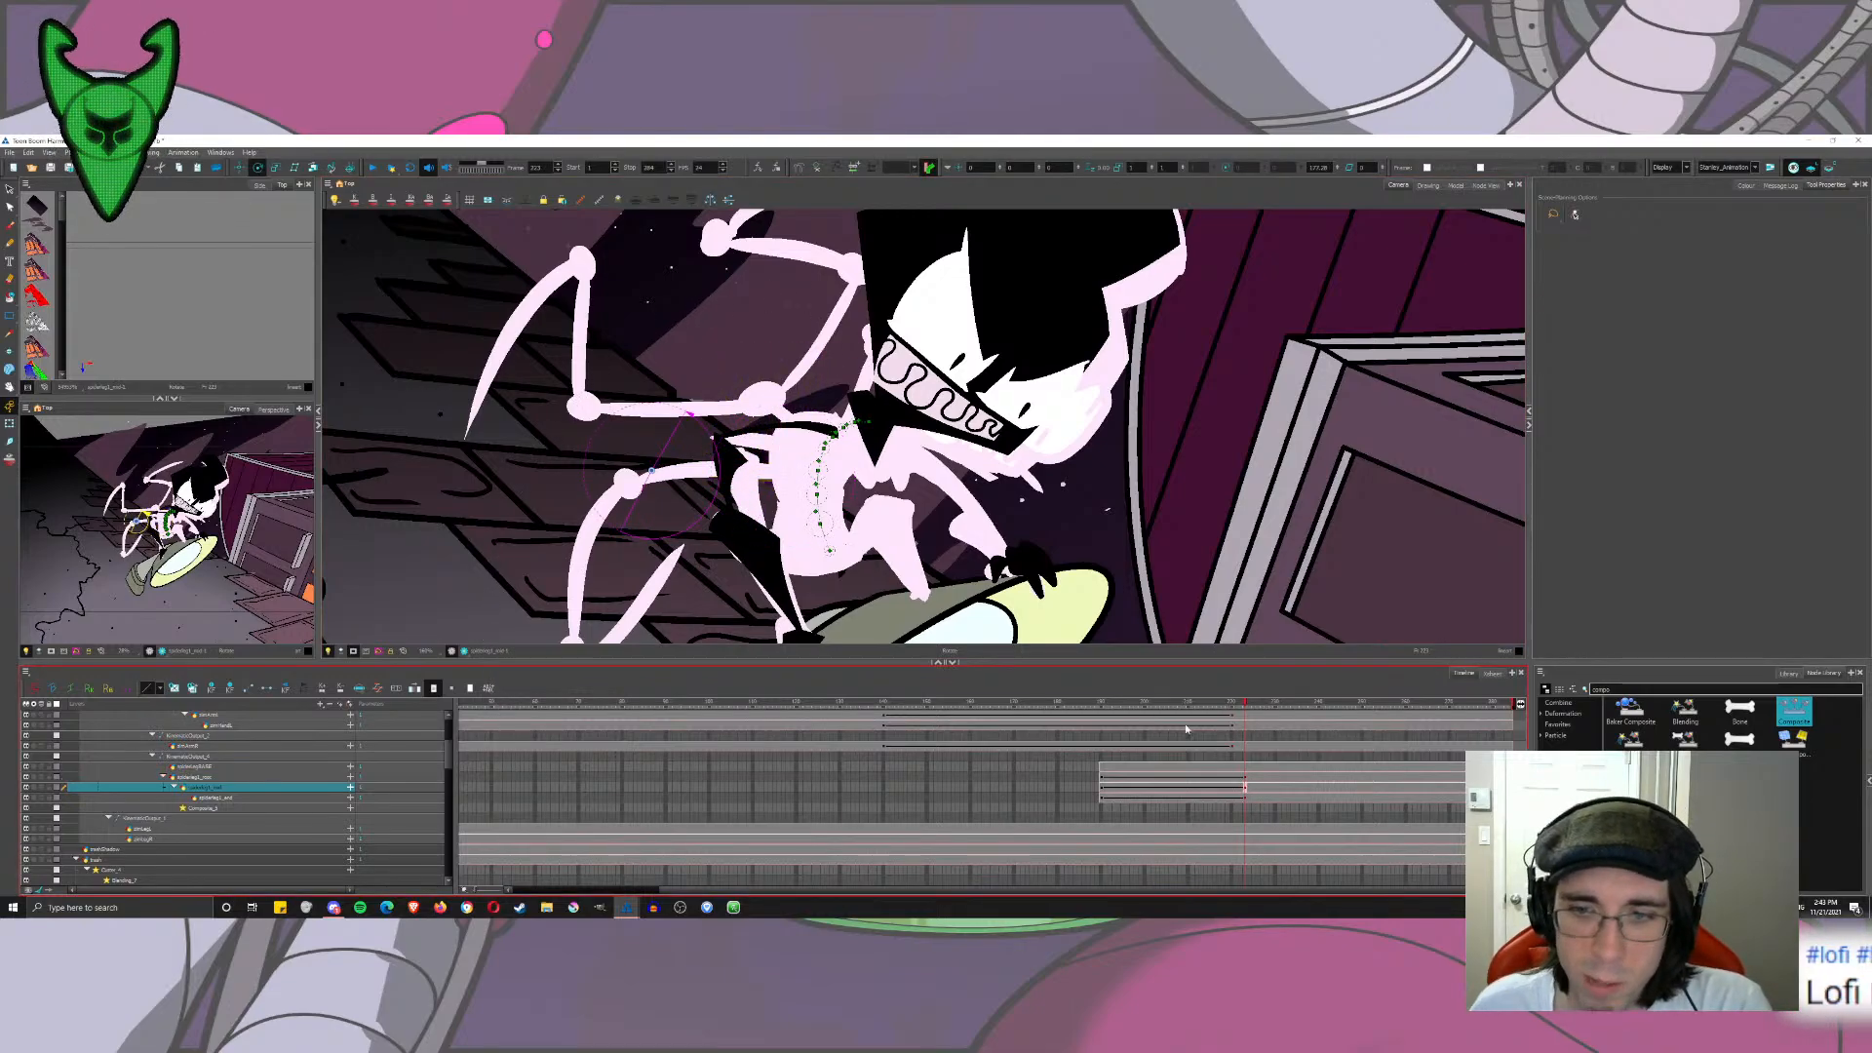
{"action": "left_click_drag", "start_coordinate": [721, 487], "coordinate": [1047, 635]}
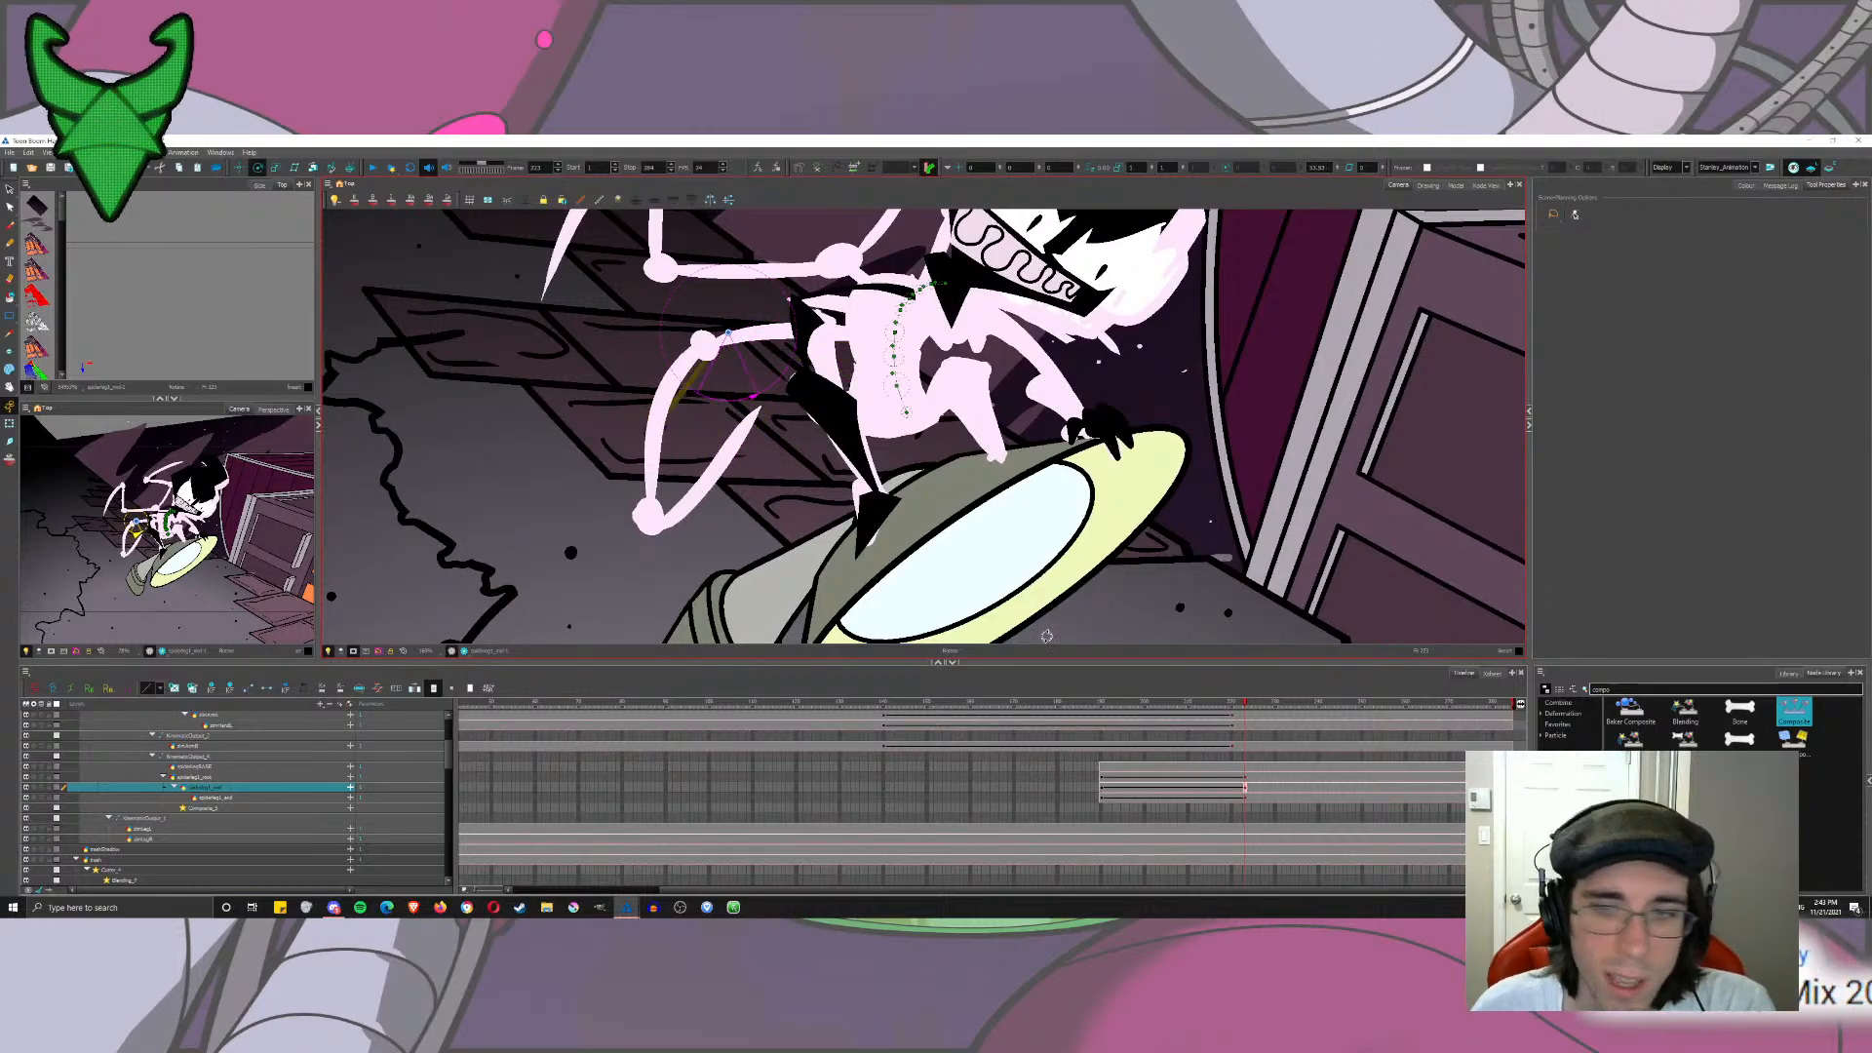
{"action": "left_click", "coordinate": [1245, 798]}
{"action": "left_click_drag", "start_coordinate": [780, 253], "coordinate": [944, 410]}
{"action": "left_click_drag", "start_coordinate": [1003, 477], "coordinate": [1315, 846]}
{"action": "left_click", "coordinate": [1245, 787]}
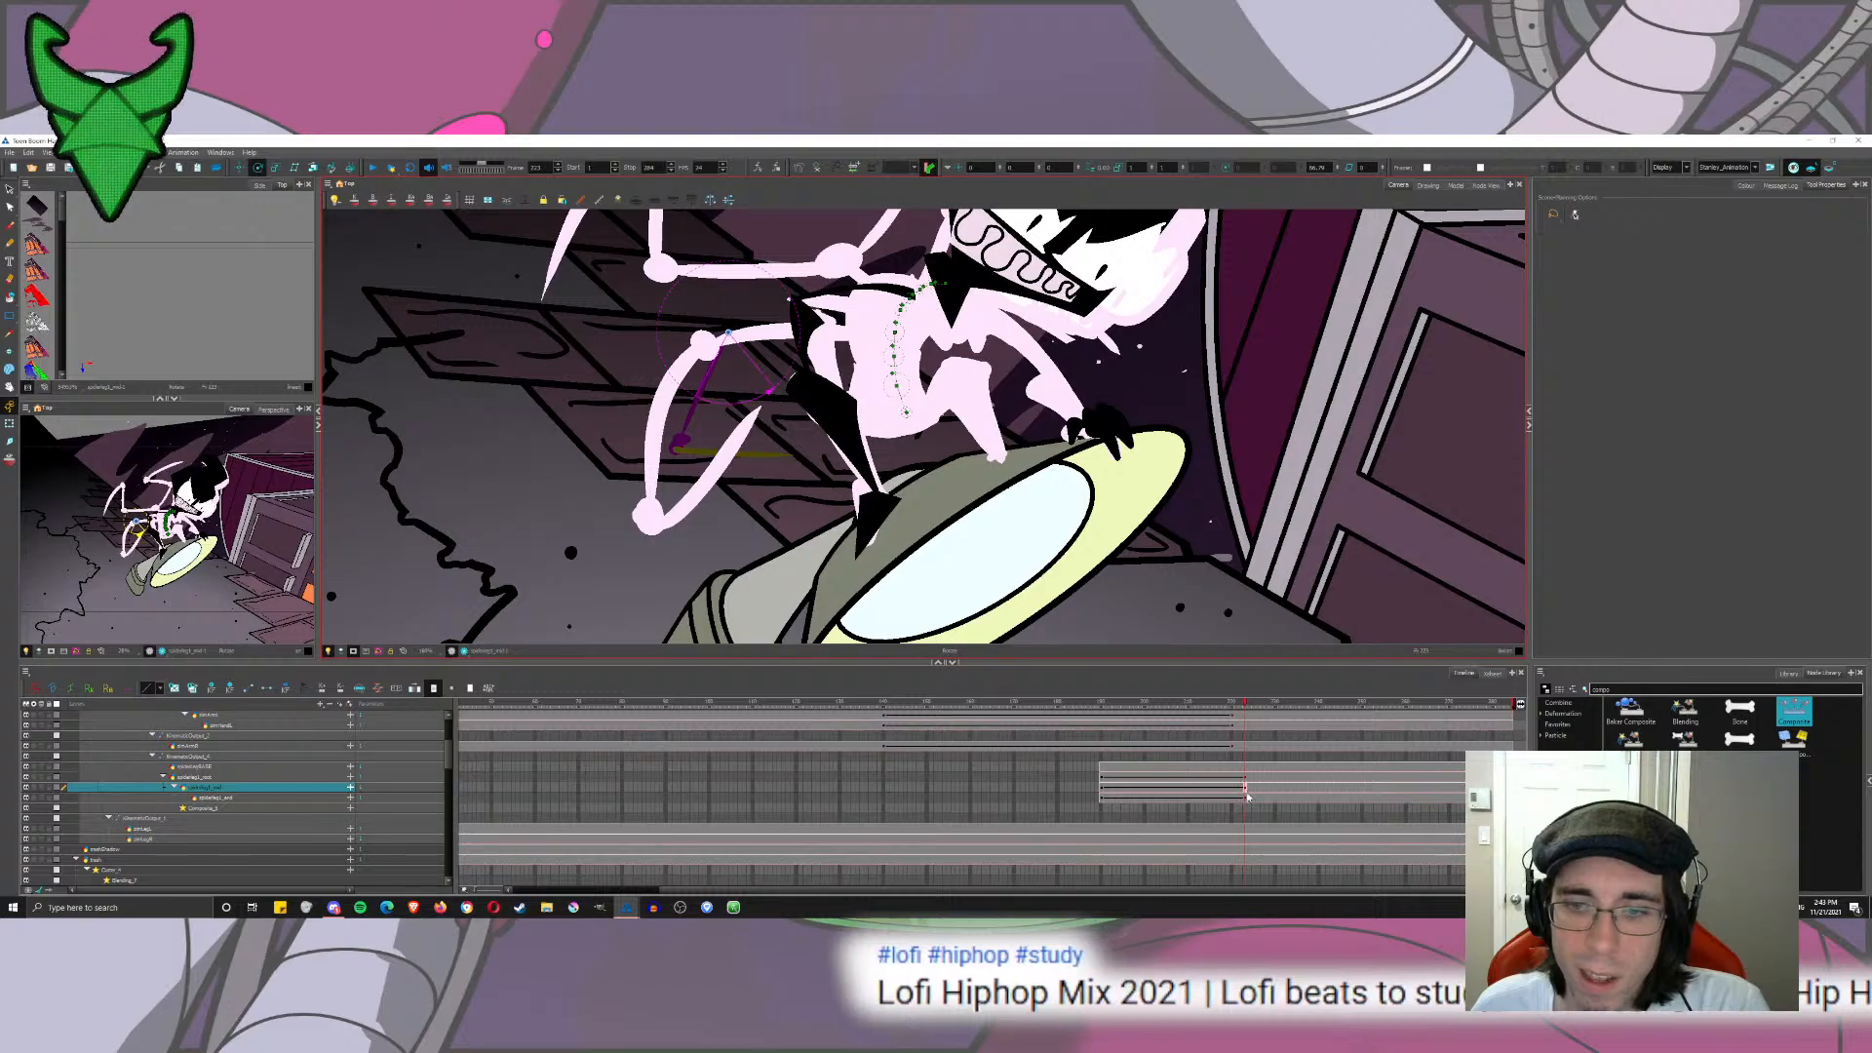
Step: Add another set of keyframes on the three leg layers at a later frame where the sketched legs reach down around the character
{"action": "left_click_drag", "start_coordinate": [1245, 702], "coordinate": [1294, 719]}
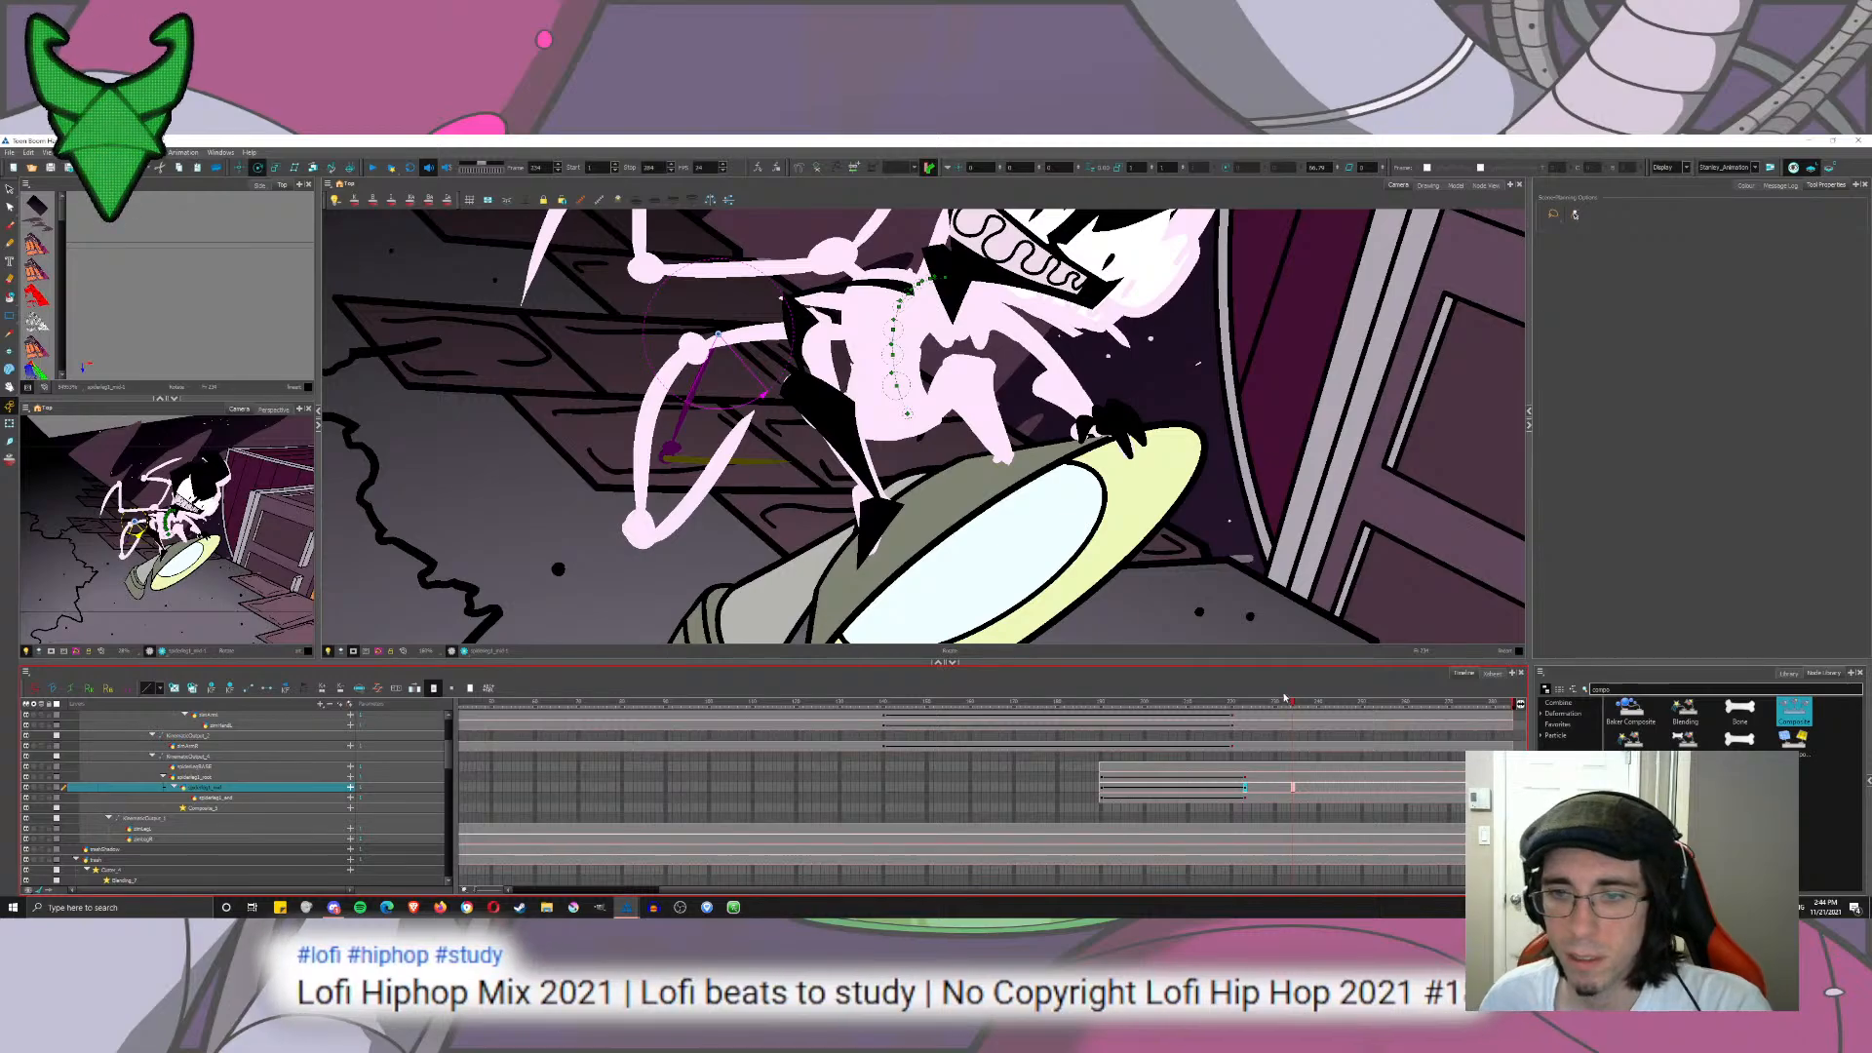
{"action": "left_click_drag", "start_coordinate": [1297, 709], "coordinate": [1359, 710]}
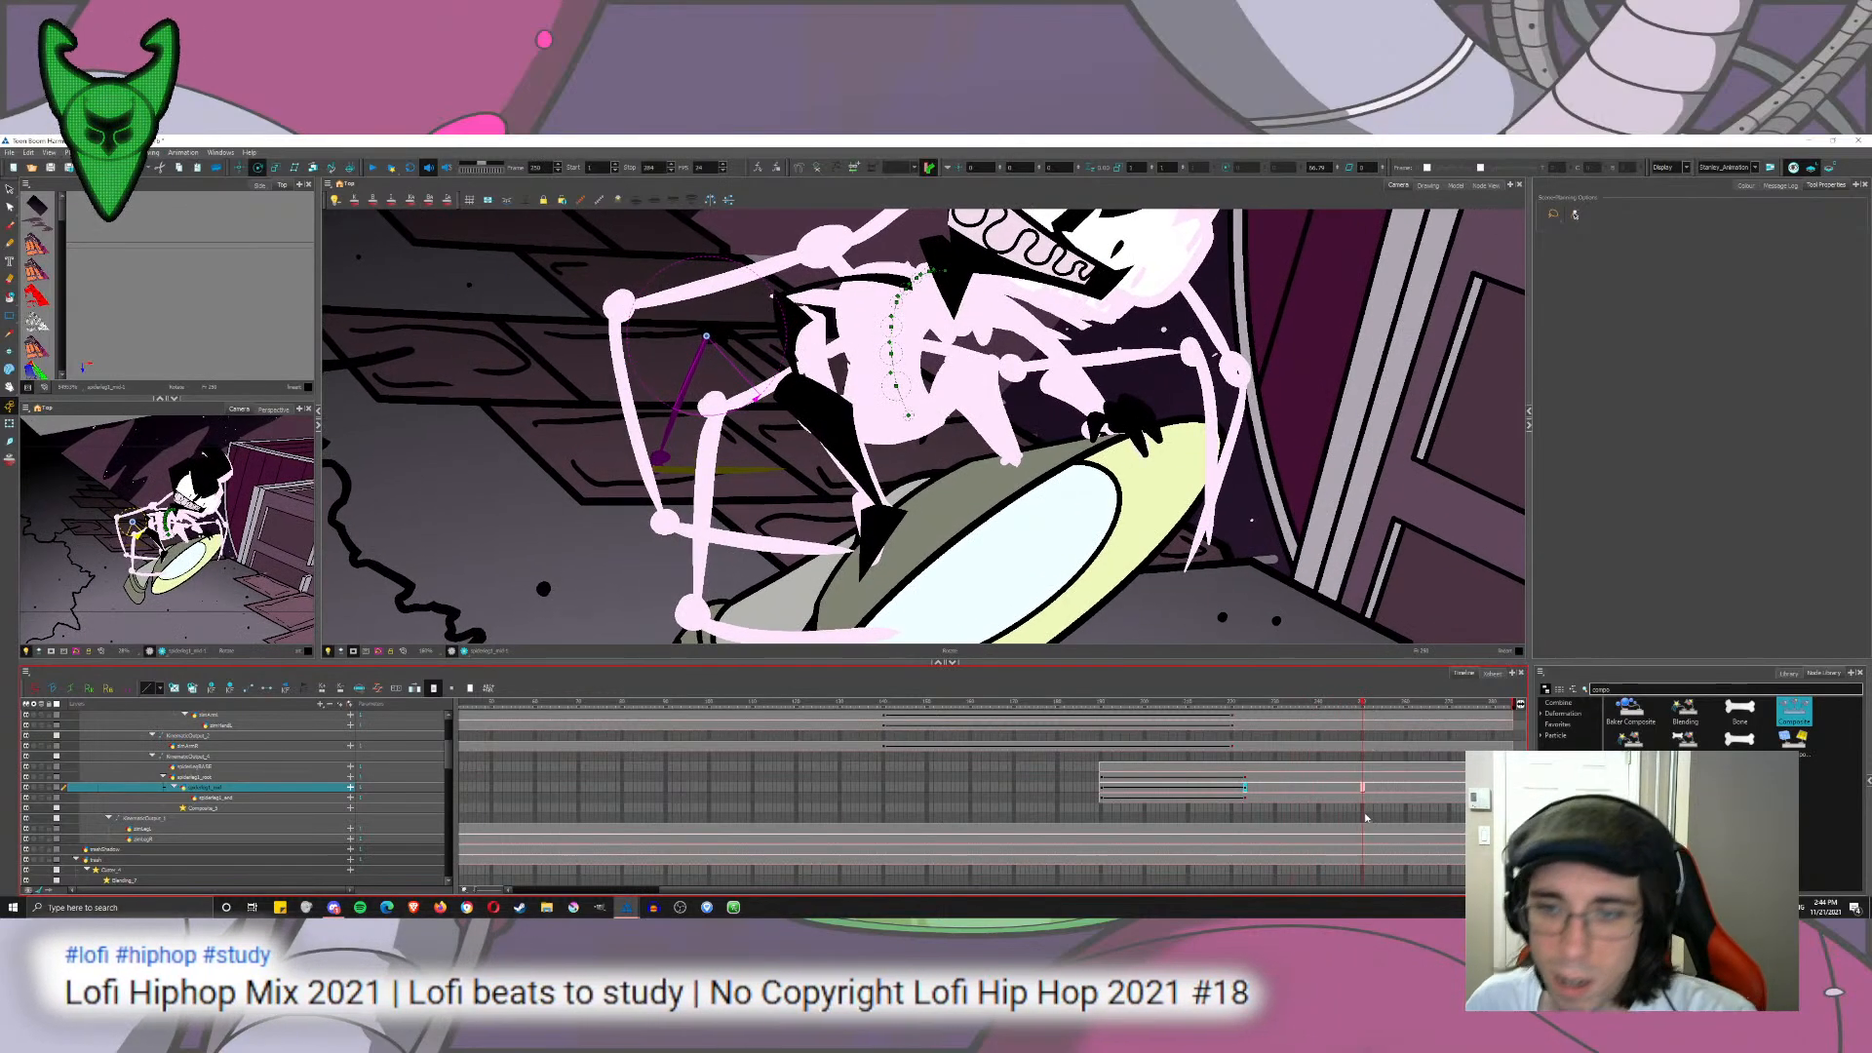
{"action": "left_click_drag", "start_coordinate": [1363, 799], "coordinate": [1362, 778]}
{"action": "key", "text": "F6"}
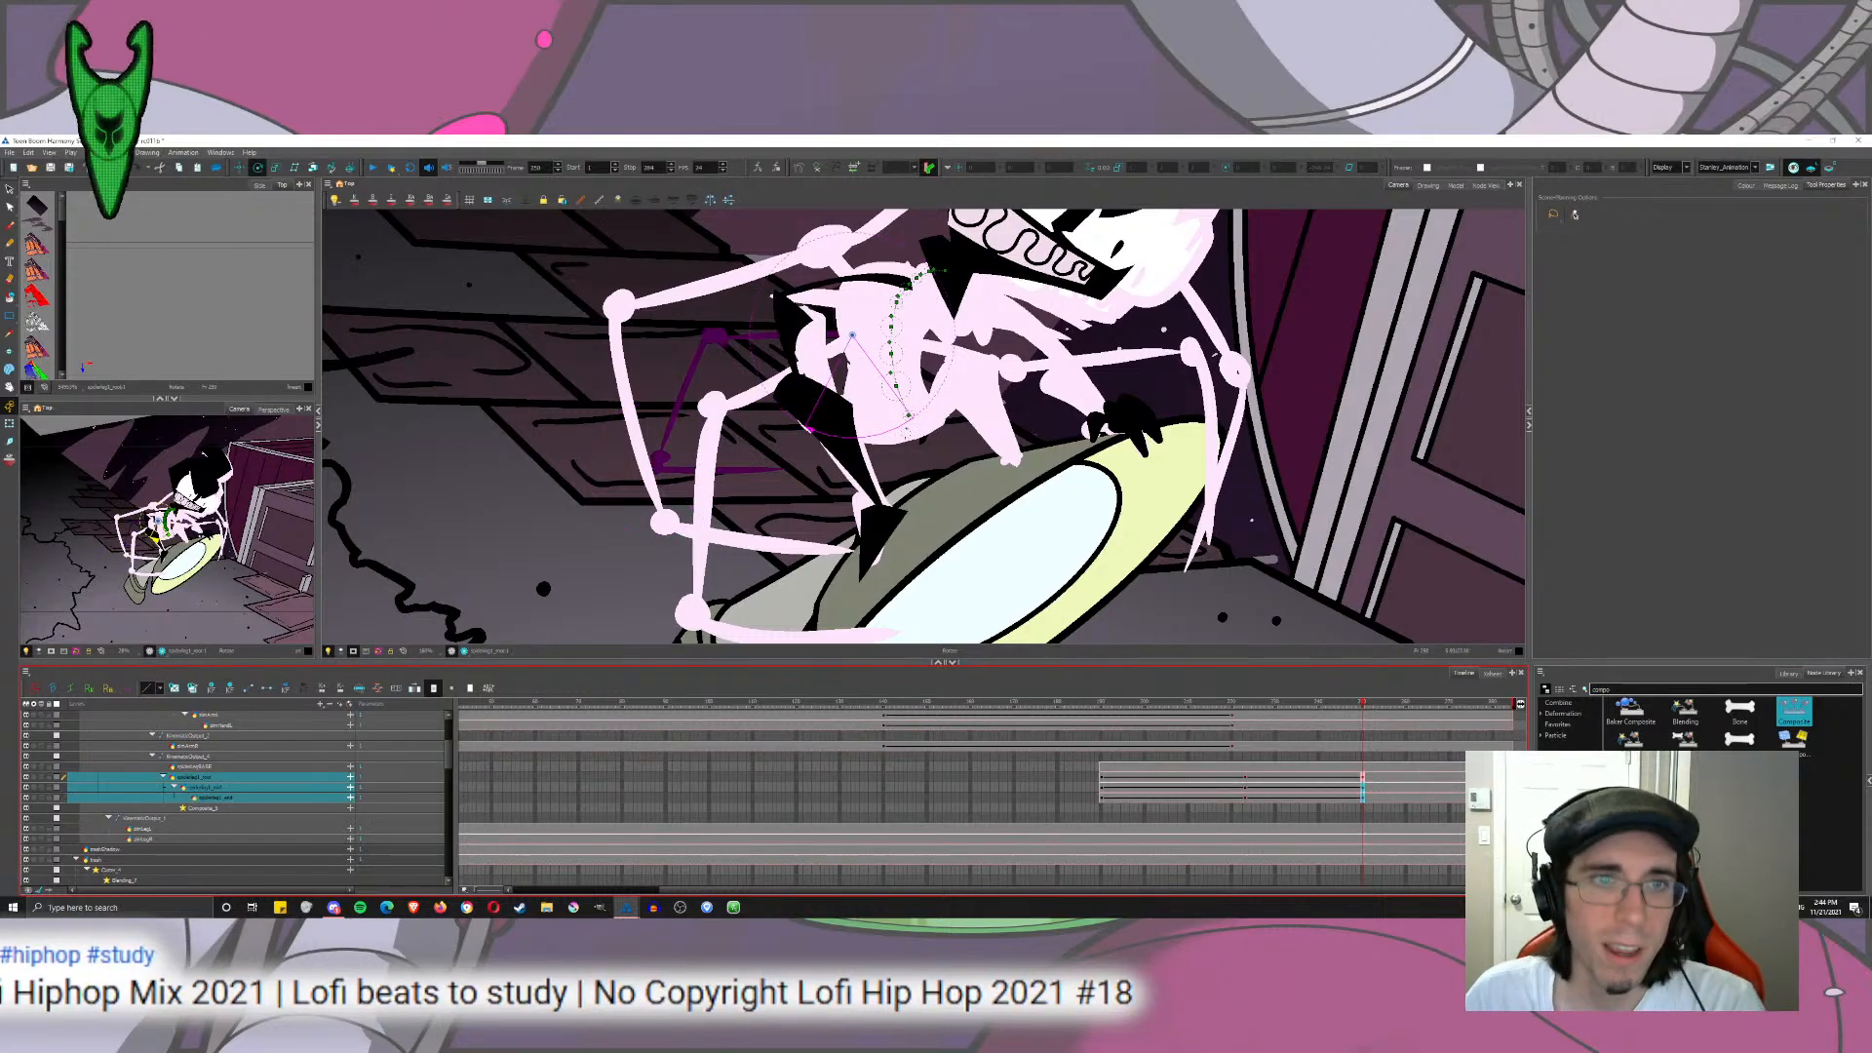
Step: Rotate the base, mid and end segments at the new keyframe so the leg bends down along the sketched lower leg toward the lamp
{"action": "left_click_drag", "start_coordinate": [741, 318], "coordinate": [782, 402]}
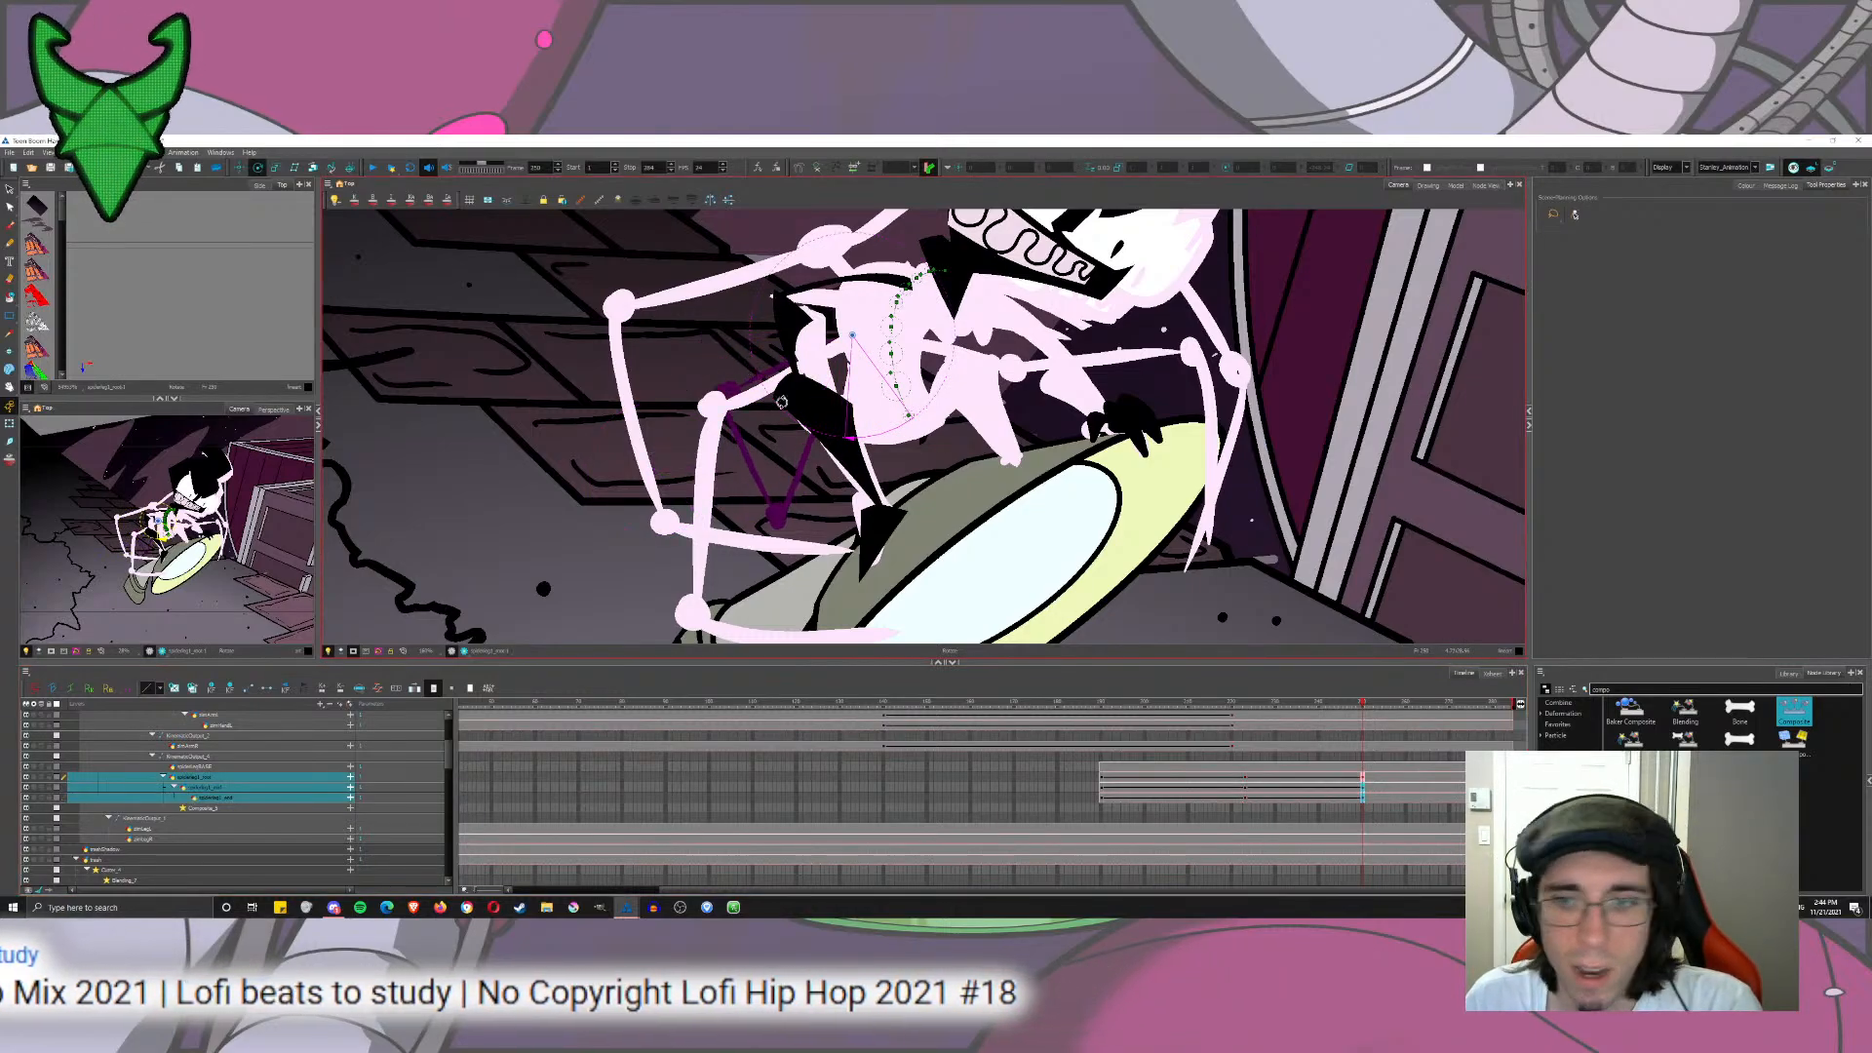
{"action": "left_click", "coordinate": [1363, 787]}
{"action": "left_click_drag", "start_coordinate": [1021, 451], "coordinate": [973, 684]}
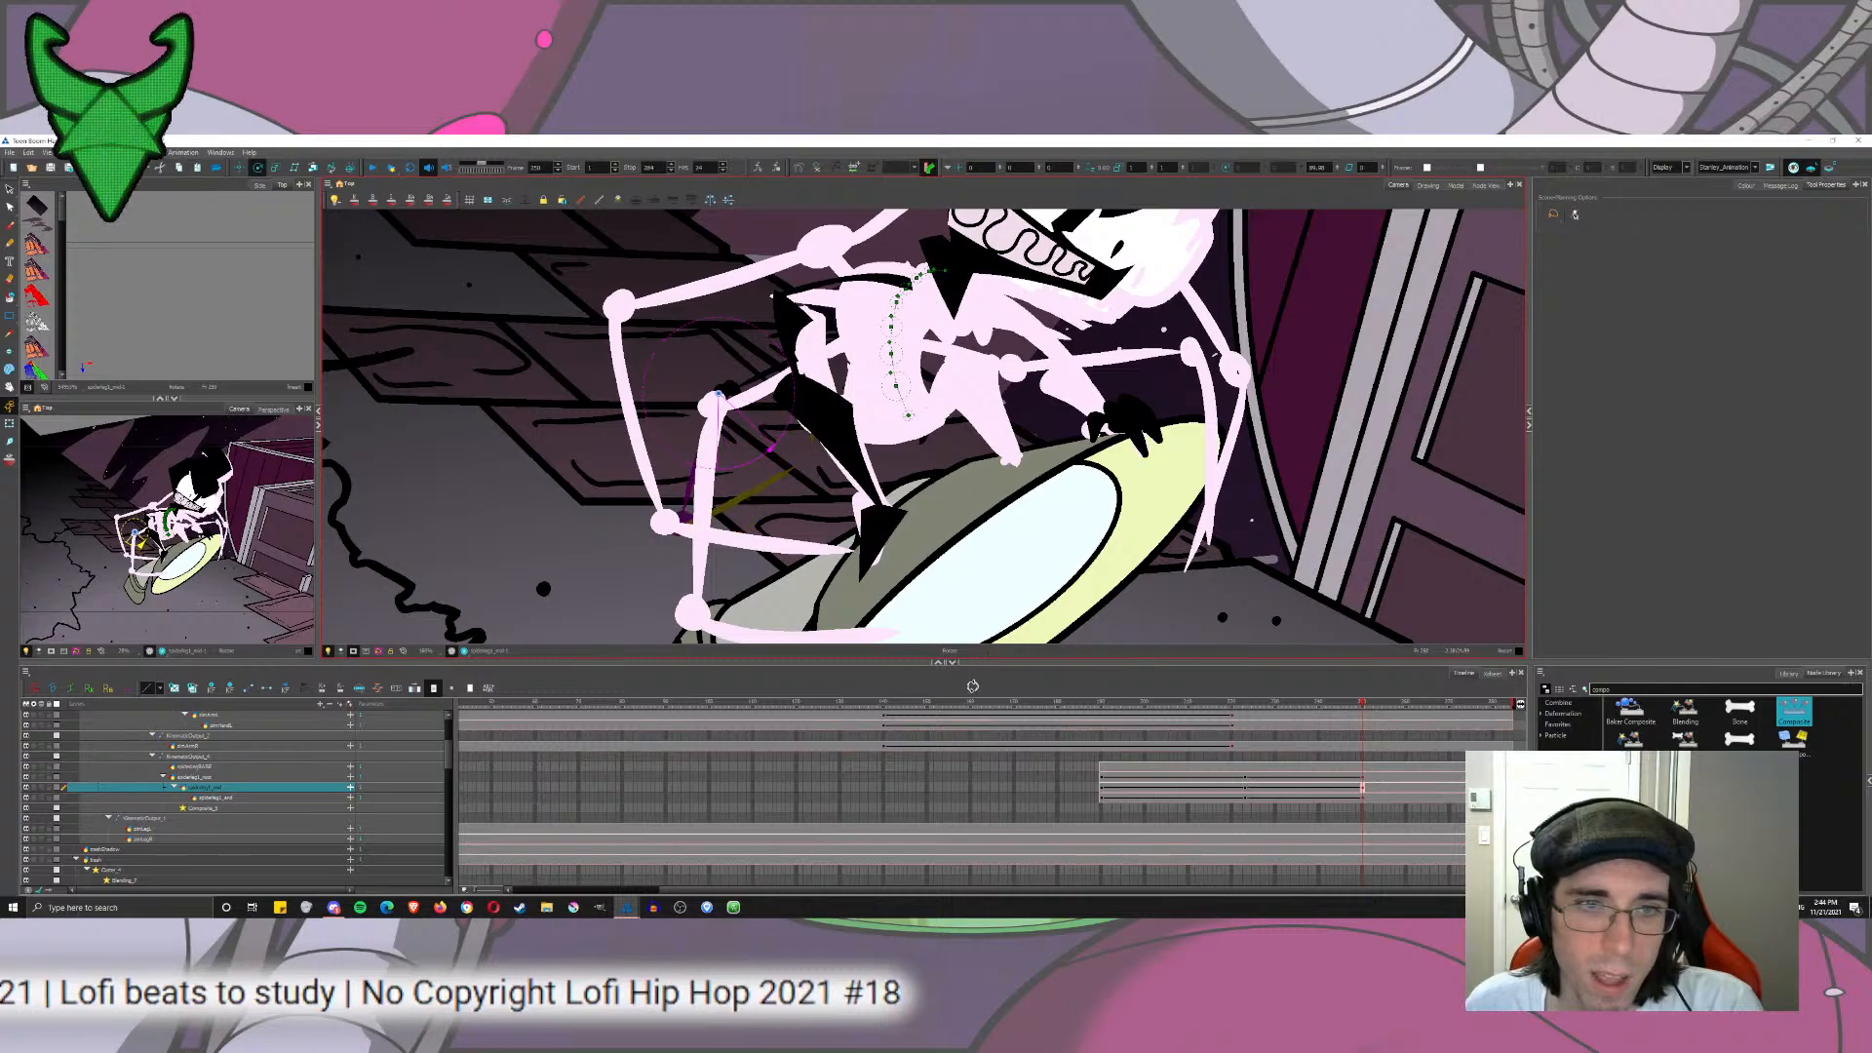
{"action": "left_click", "coordinate": [1363, 798]}
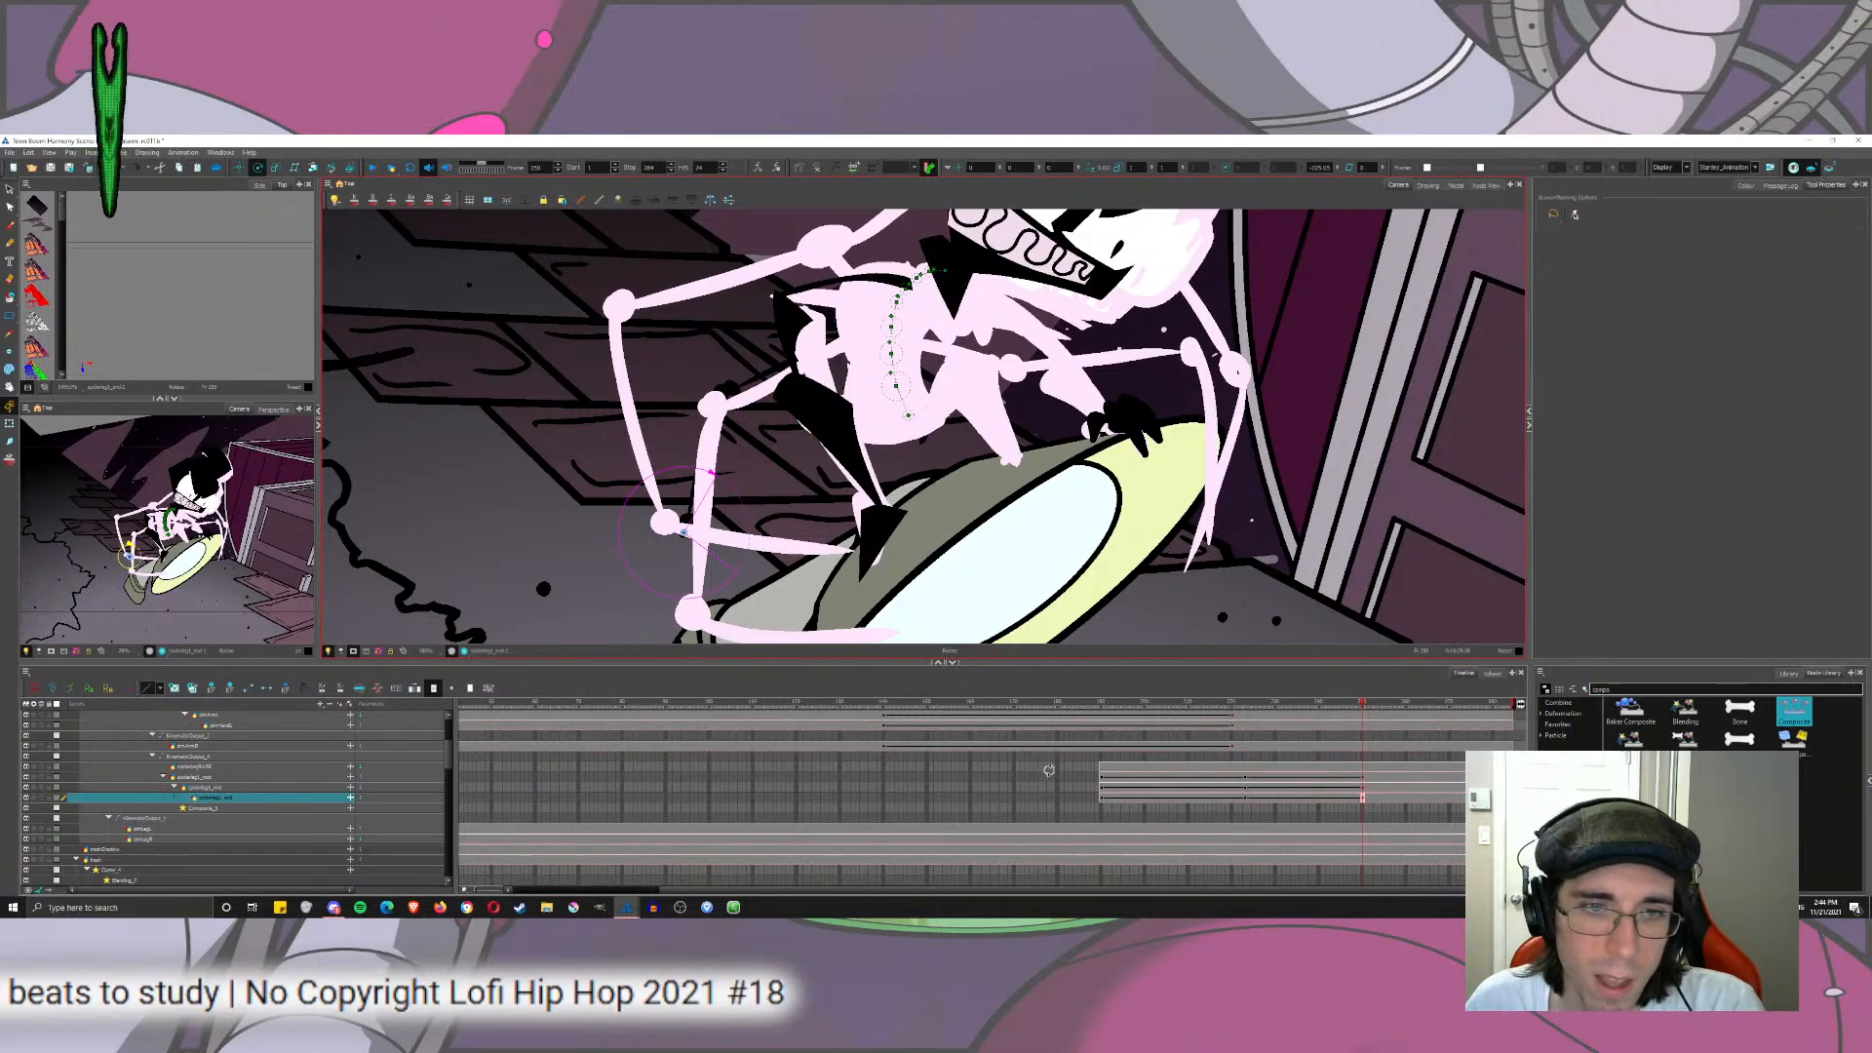
{"action": "left_click_drag", "start_coordinate": [1009, 453], "coordinate": [1006, 522]}
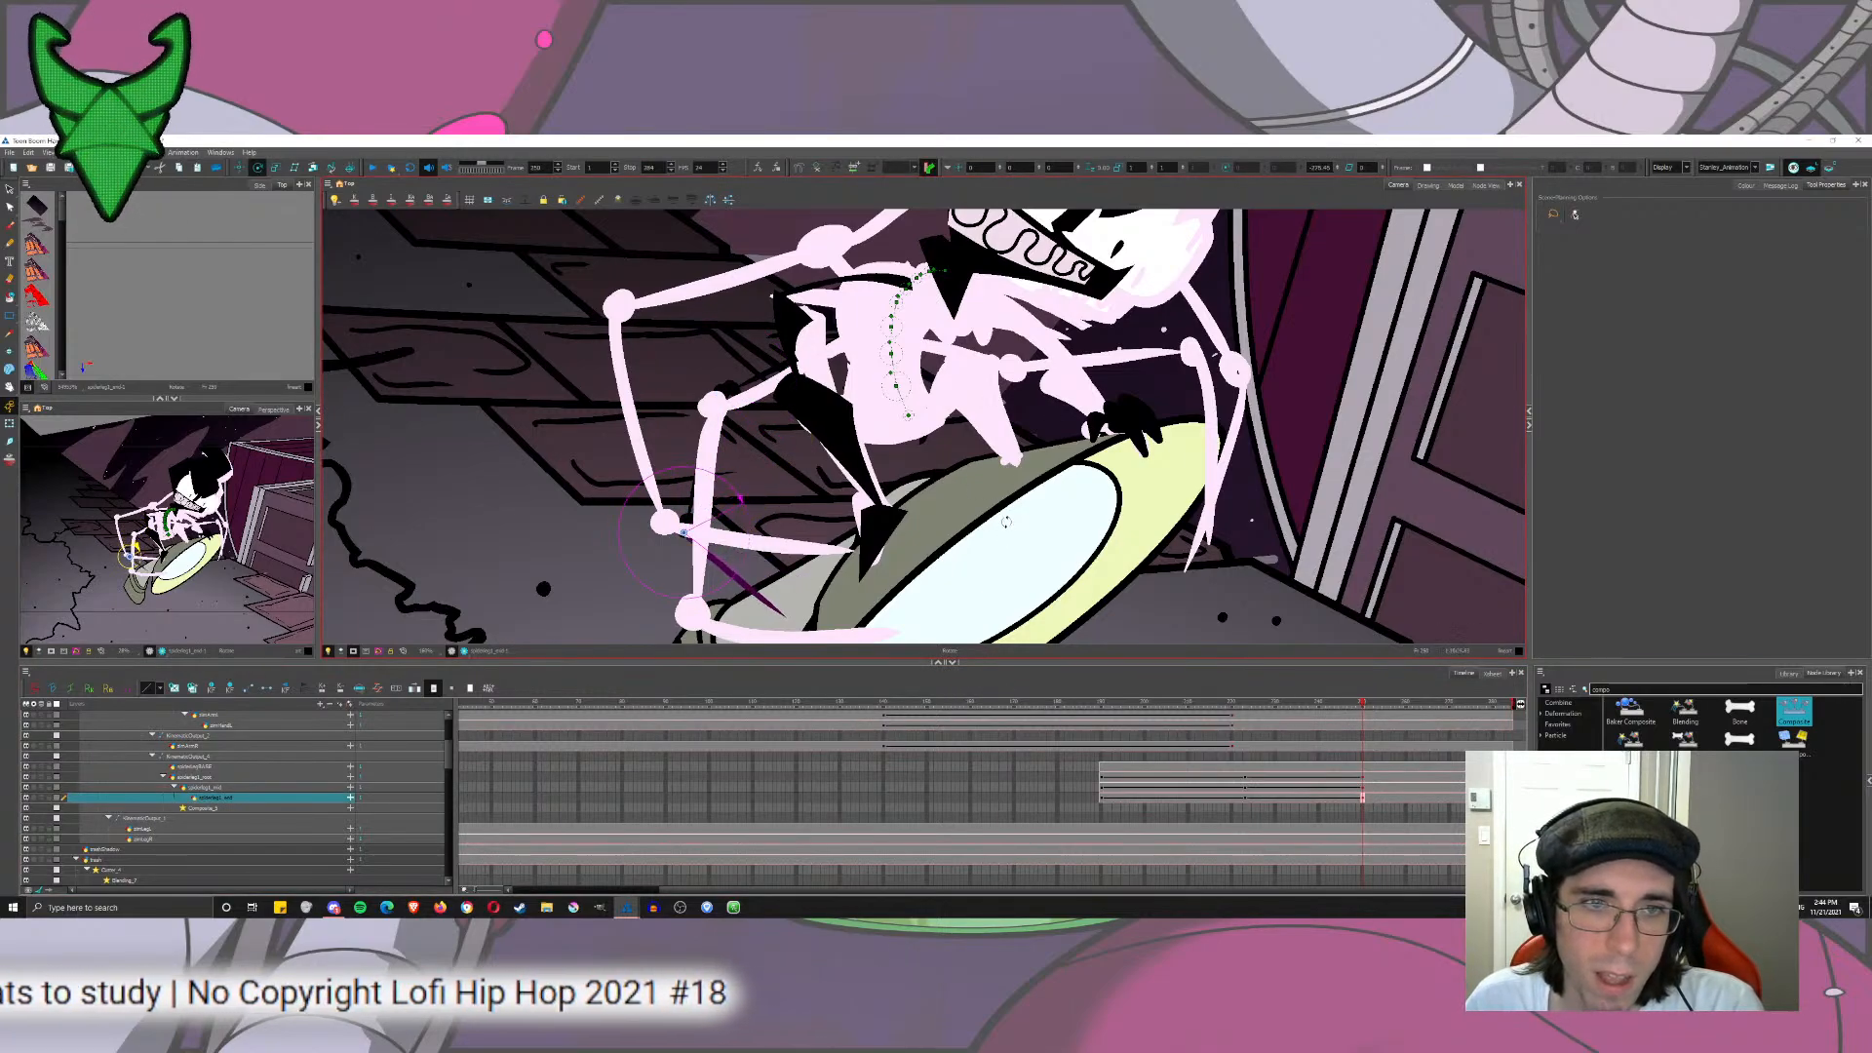
{"action": "left_click", "coordinate": [1363, 787]}
{"action": "mouse_move", "coordinate": [948, 307]}
{"action": "left_mouse_down"}
{"action": "mouse_move", "coordinate": [961, 360]}
{"action": "mouse_move", "coordinate": [934, 280]}
{"action": "left_mouse_up"}
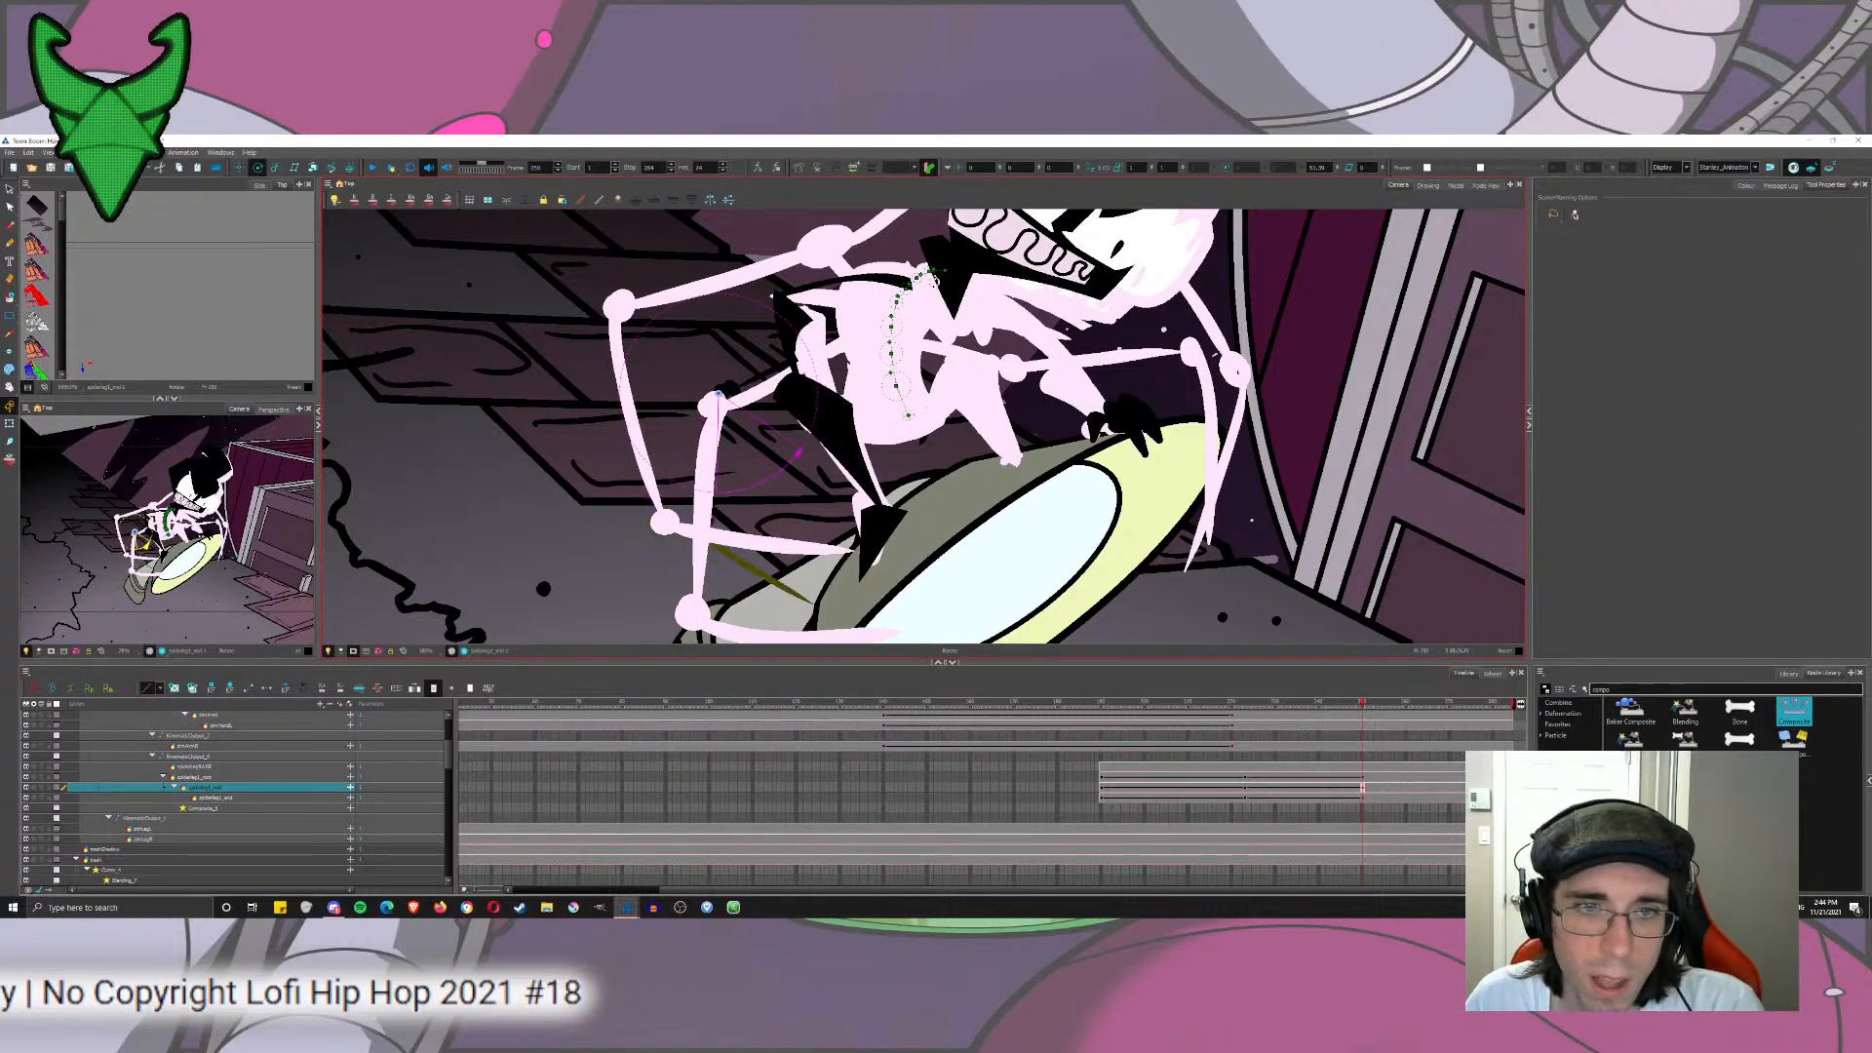
{"action": "left_click", "coordinate": [1359, 777]}
{"action": "left_click_drag", "start_coordinate": [993, 350], "coordinate": [994, 312]}
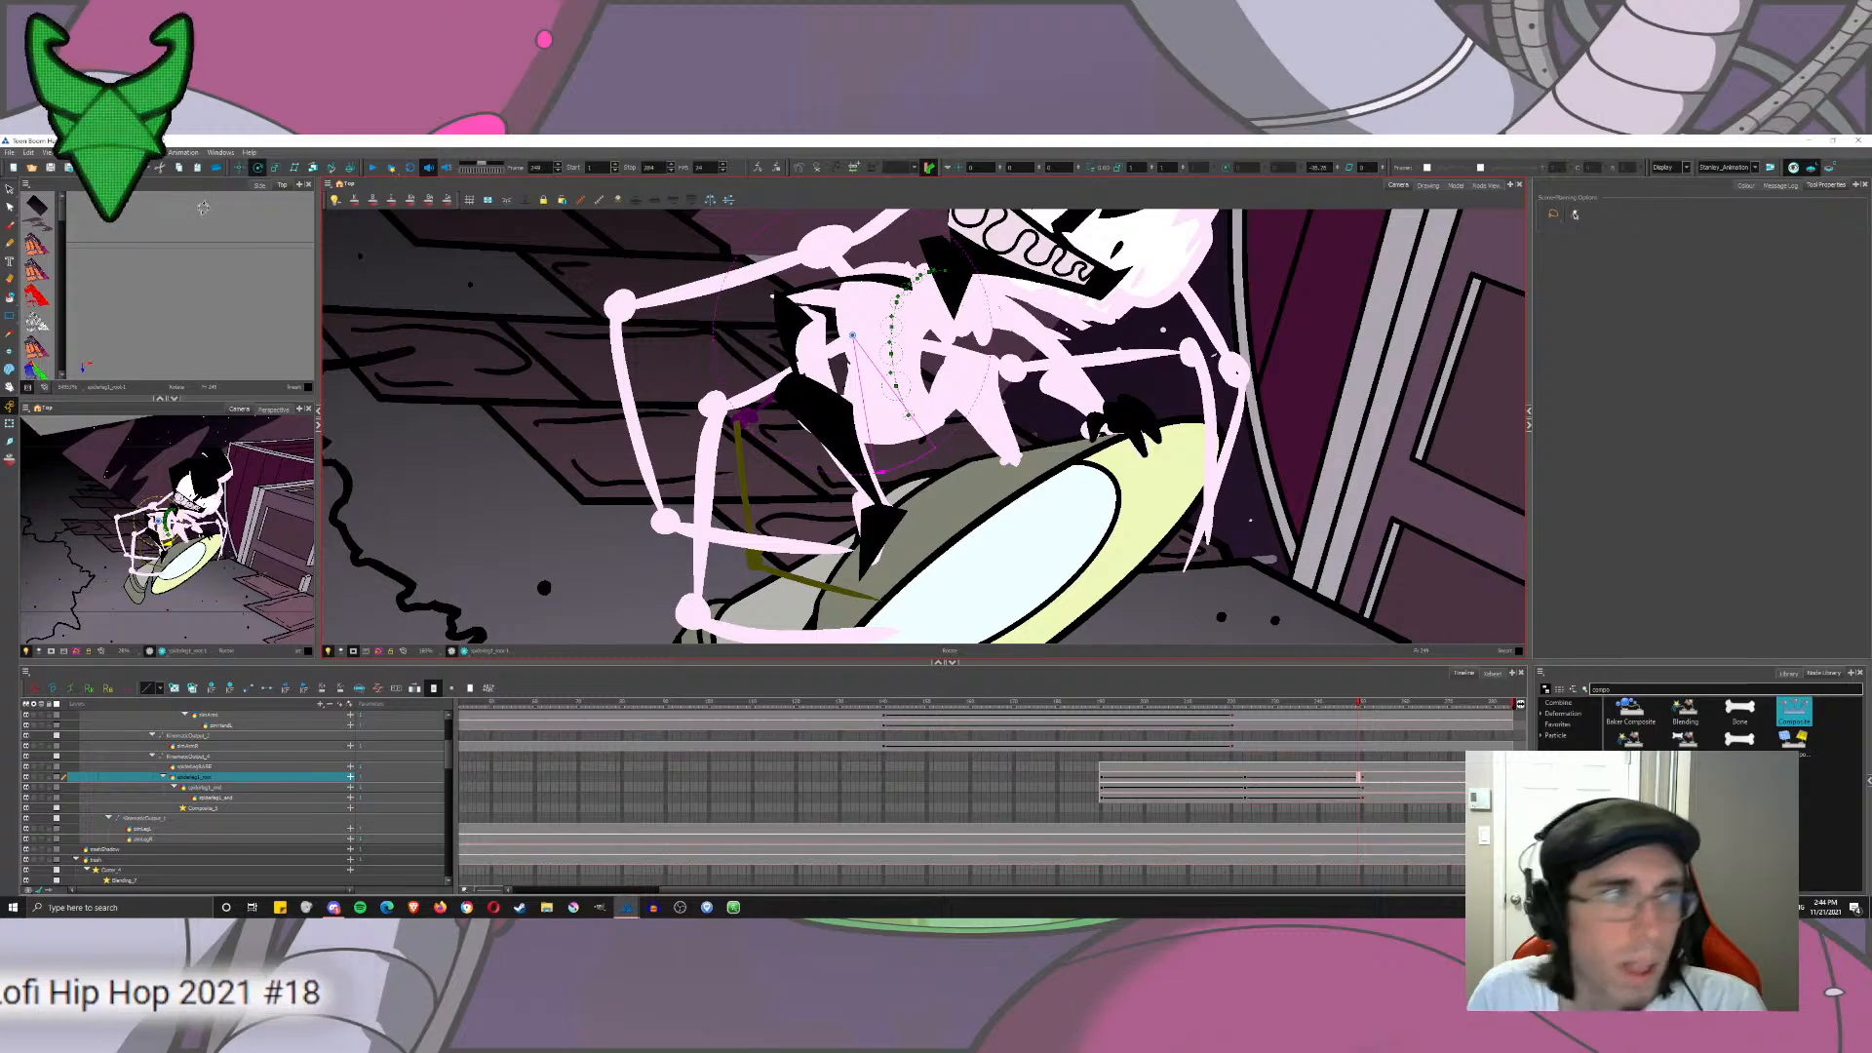
Step: Retime the three spider-leg layers so their exposure starts earlier and the spread-out pose's keyframes fall a few frames sooner
{"action": "left_click", "coordinate": [10, 190]}
{"action": "left_click_drag", "start_coordinate": [860, 432], "coordinate": [1050, 400]}
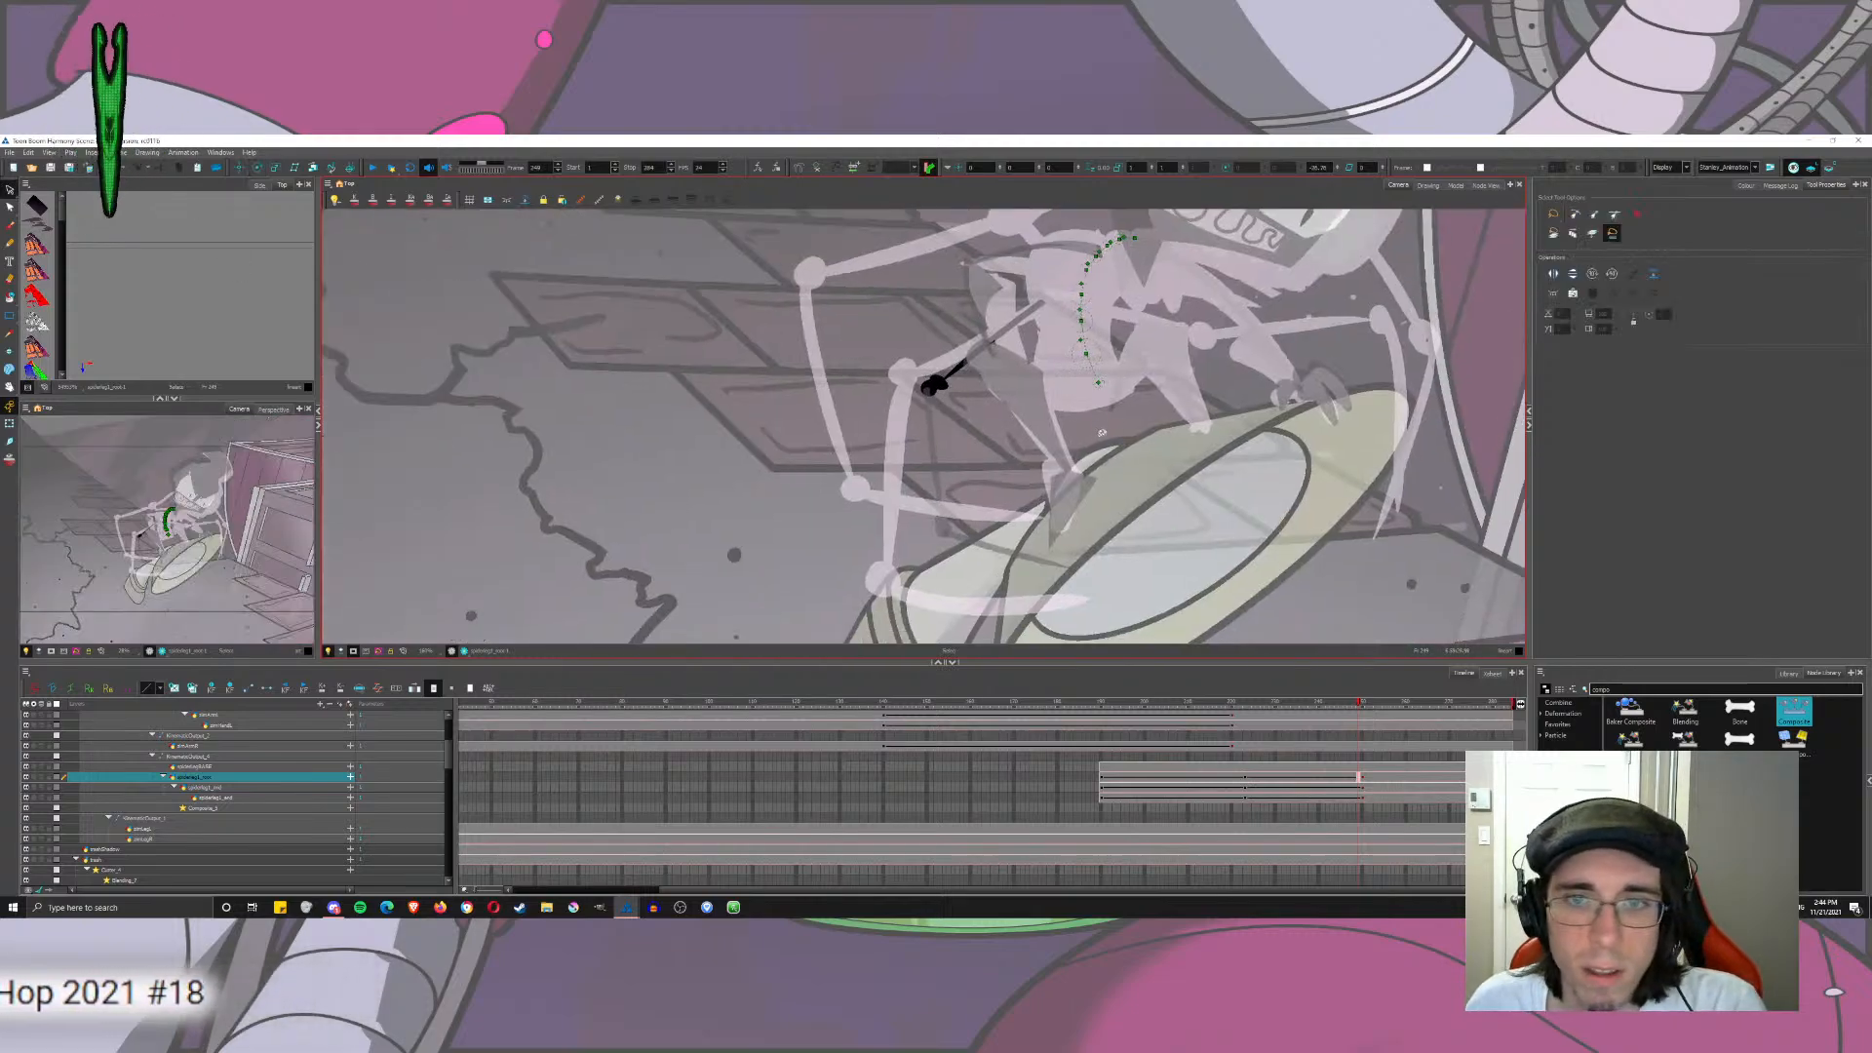
{"action": "left_click_drag", "start_coordinate": [1362, 704], "coordinate": [1245, 776]}
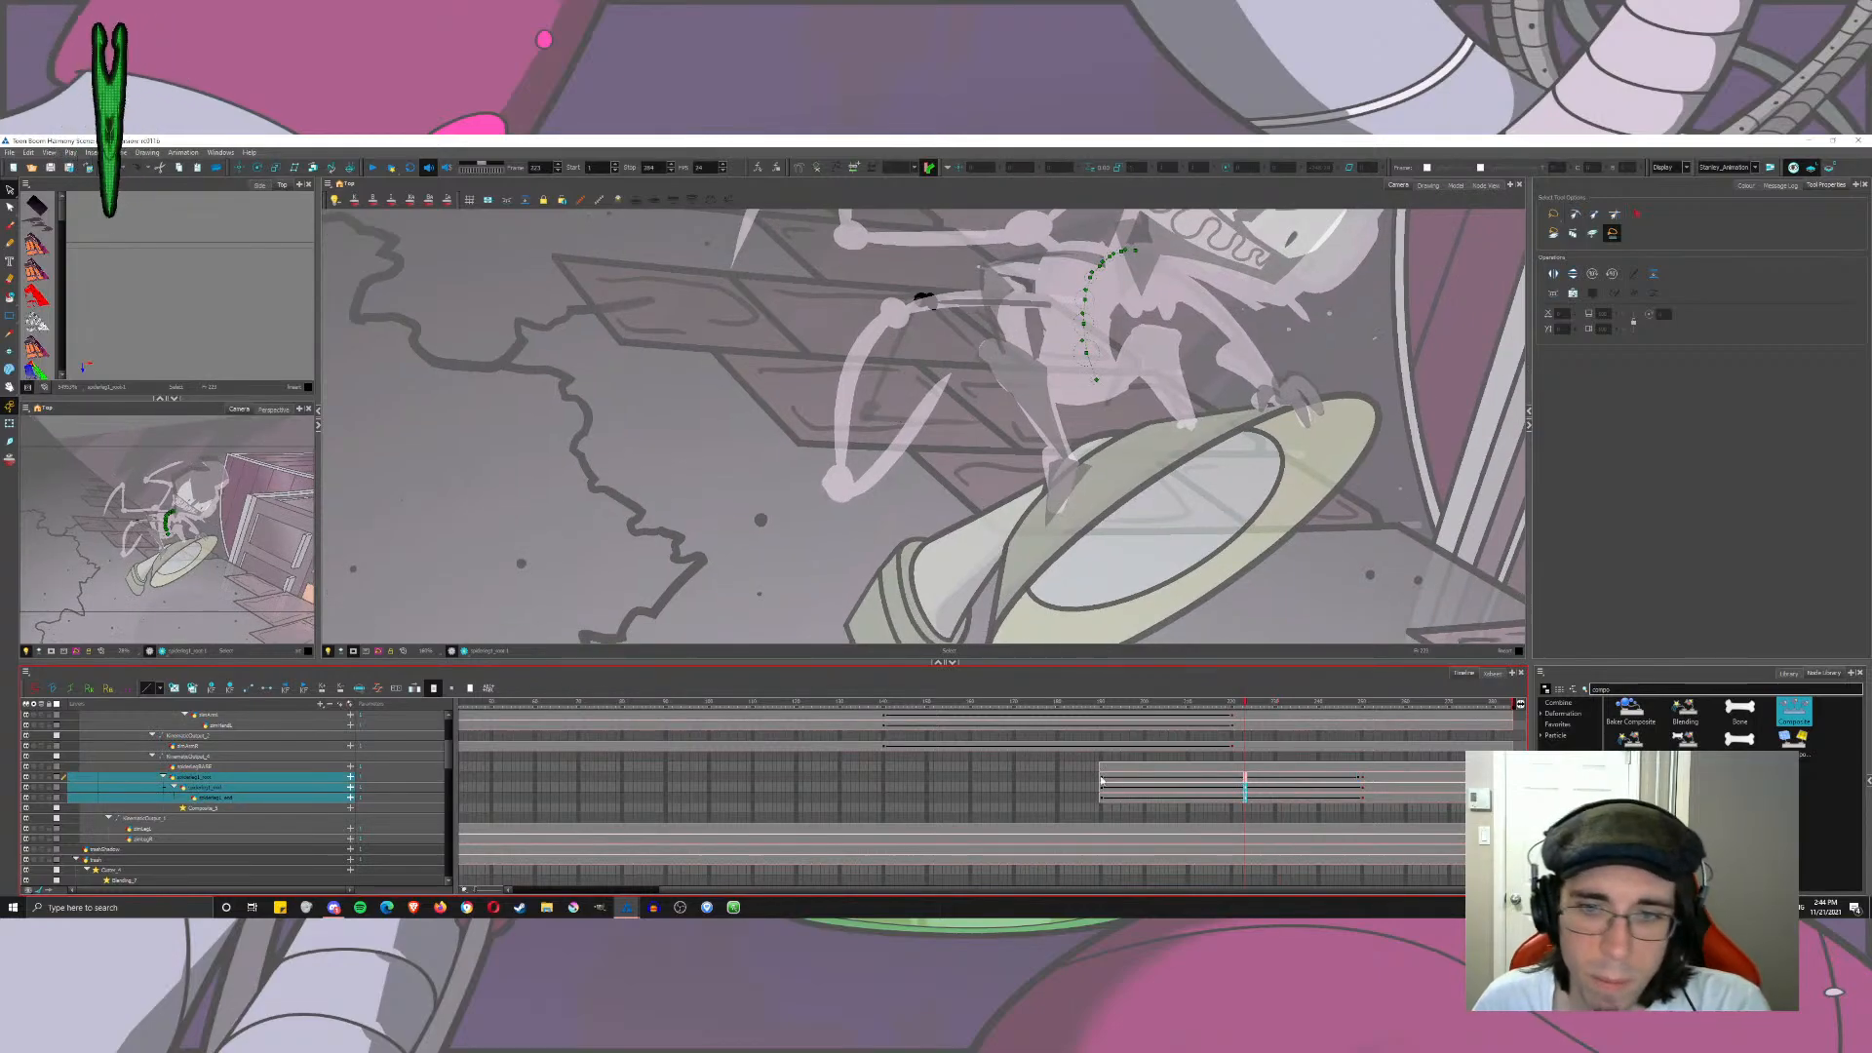
{"action": "left_click_drag", "start_coordinate": [1102, 780], "coordinate": [1015, 803]}
{"action": "left_click_drag", "start_coordinate": [1245, 778], "coordinate": [1209, 805]}
{"action": "left_click", "coordinate": [1099, 768]}
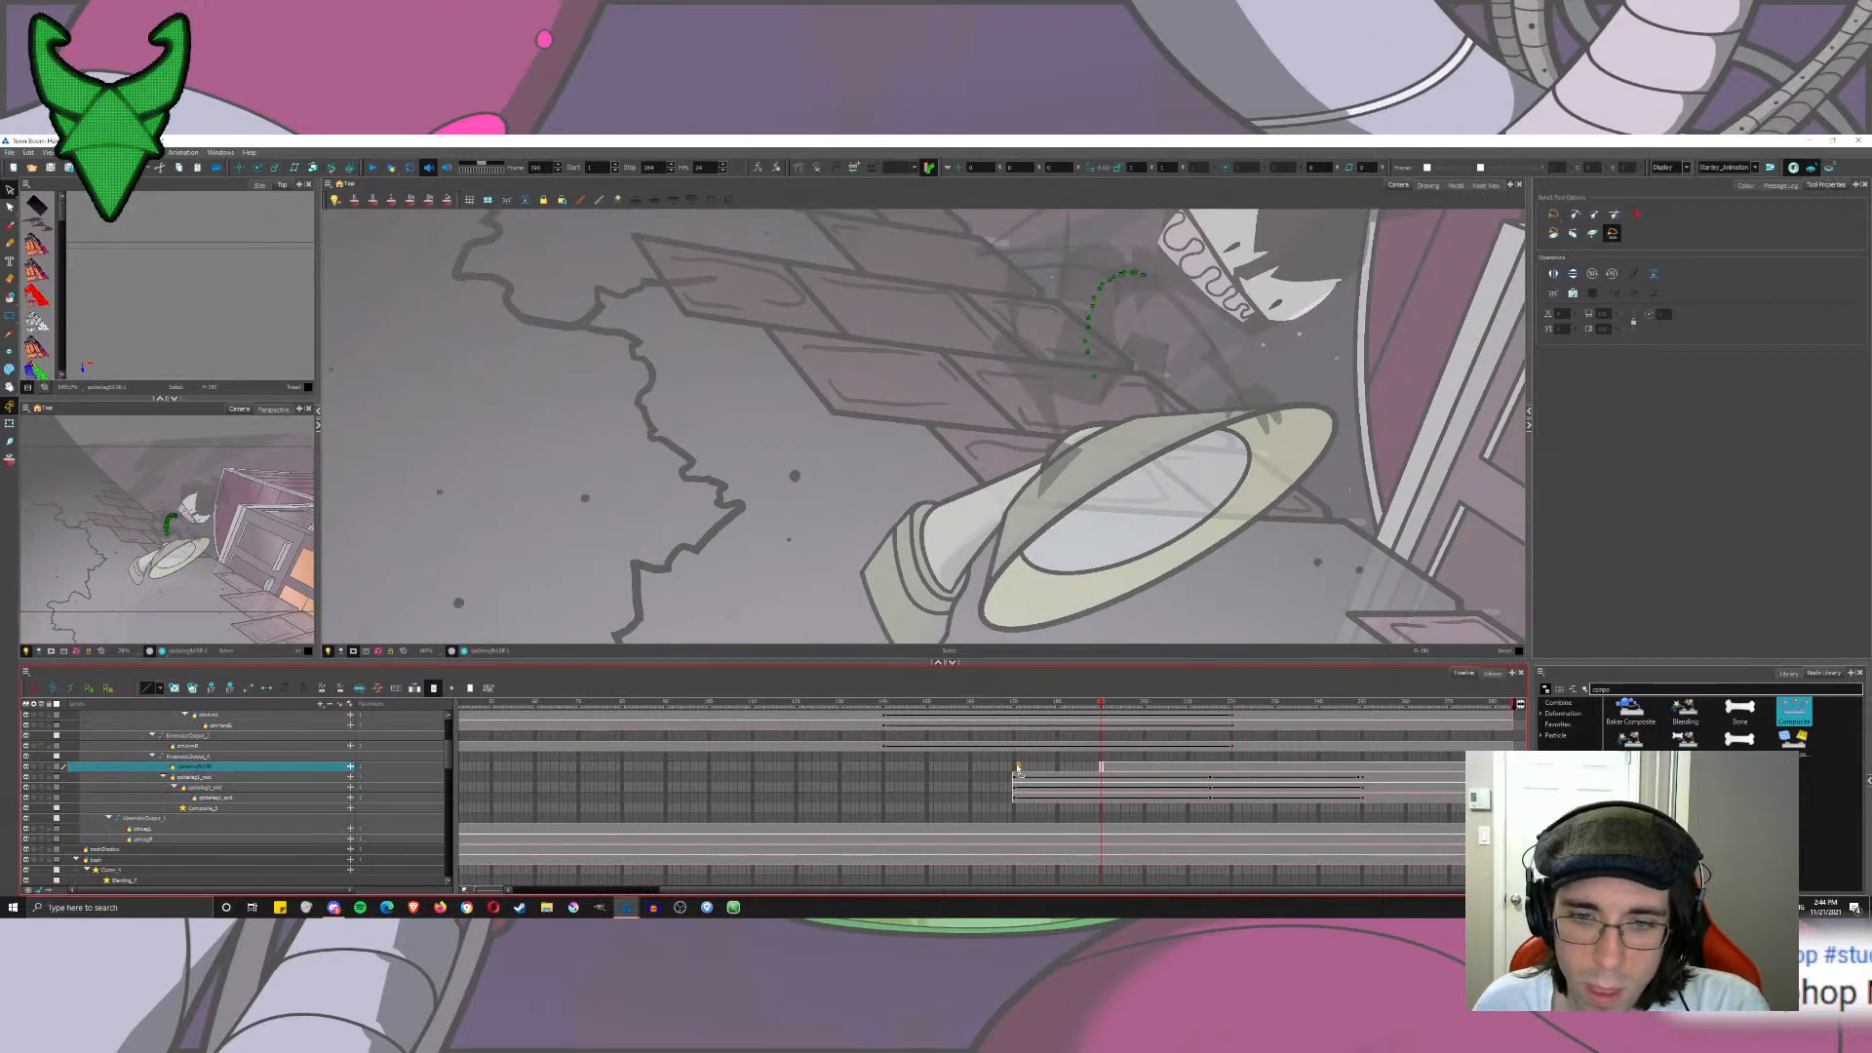
{"action": "left_click", "coordinate": [1017, 769]}
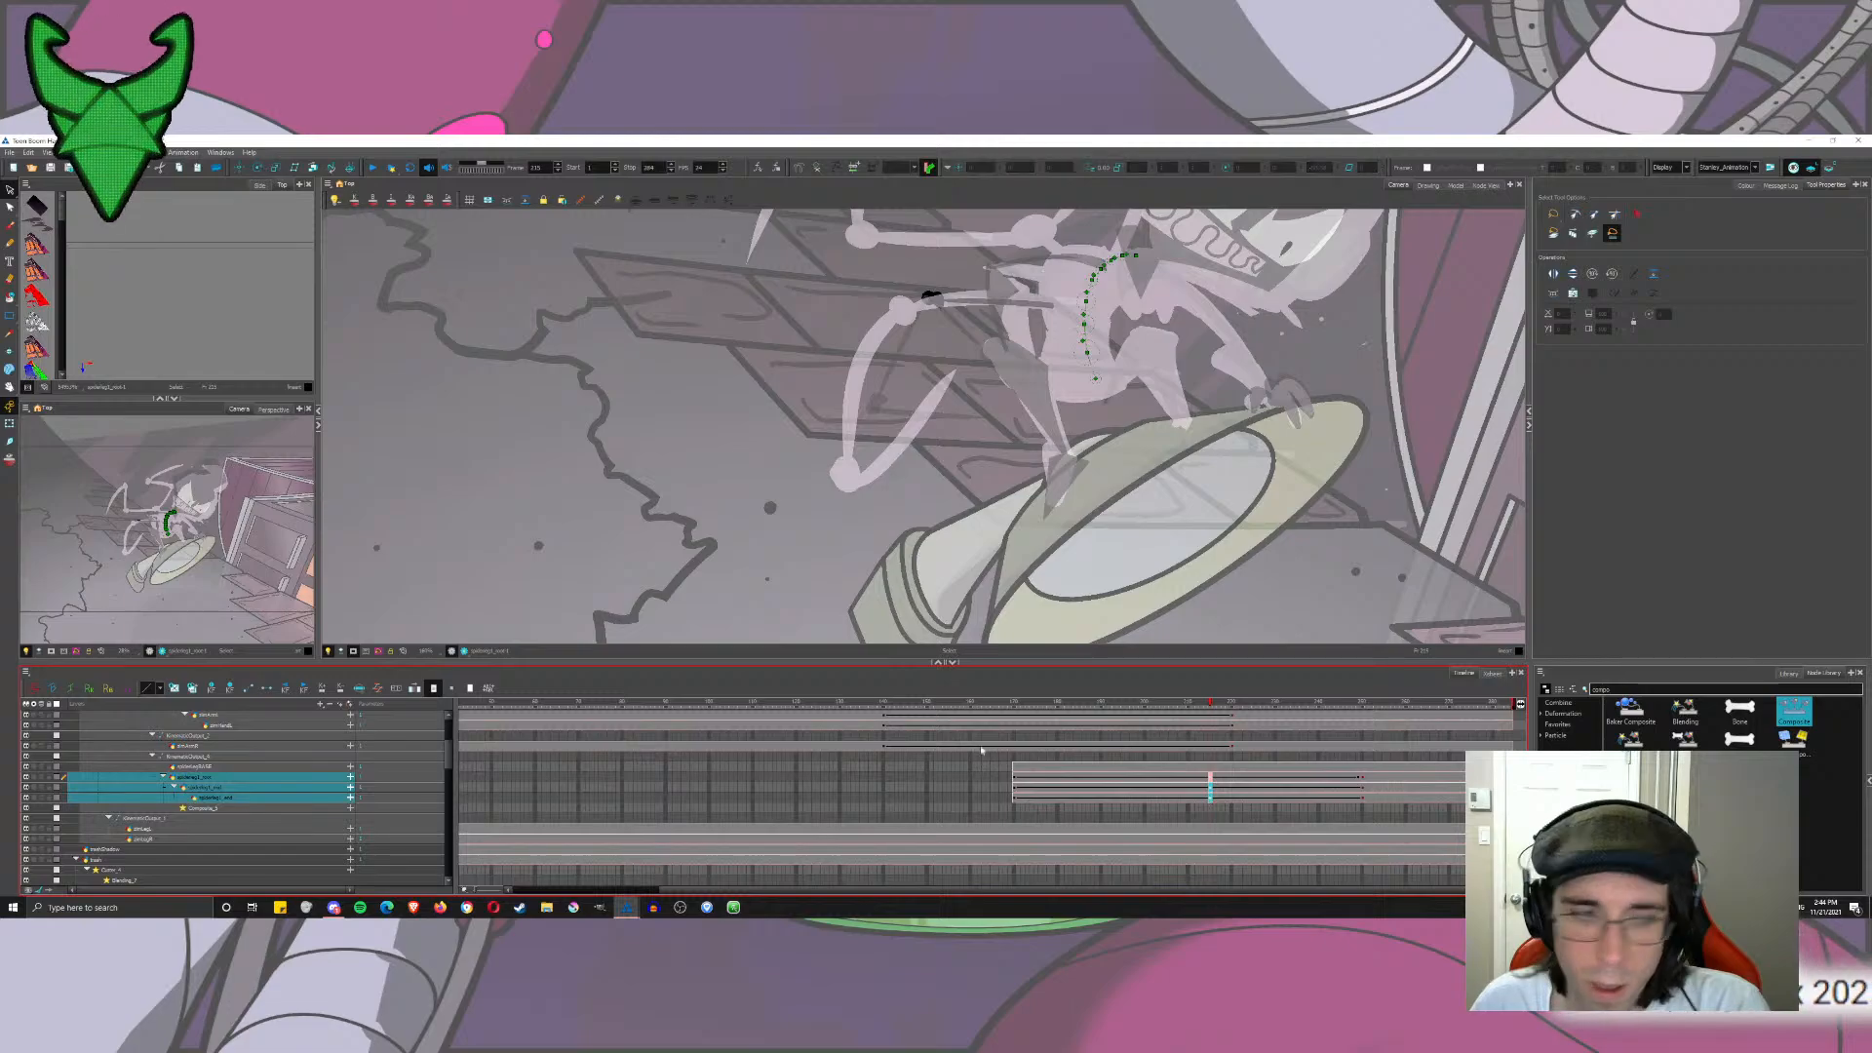
Step: Rotate the leg's base segment downward at the final keyframe to match the sketched lower leg beside the lamp
{"action": "left_click", "coordinate": [1361, 780]}
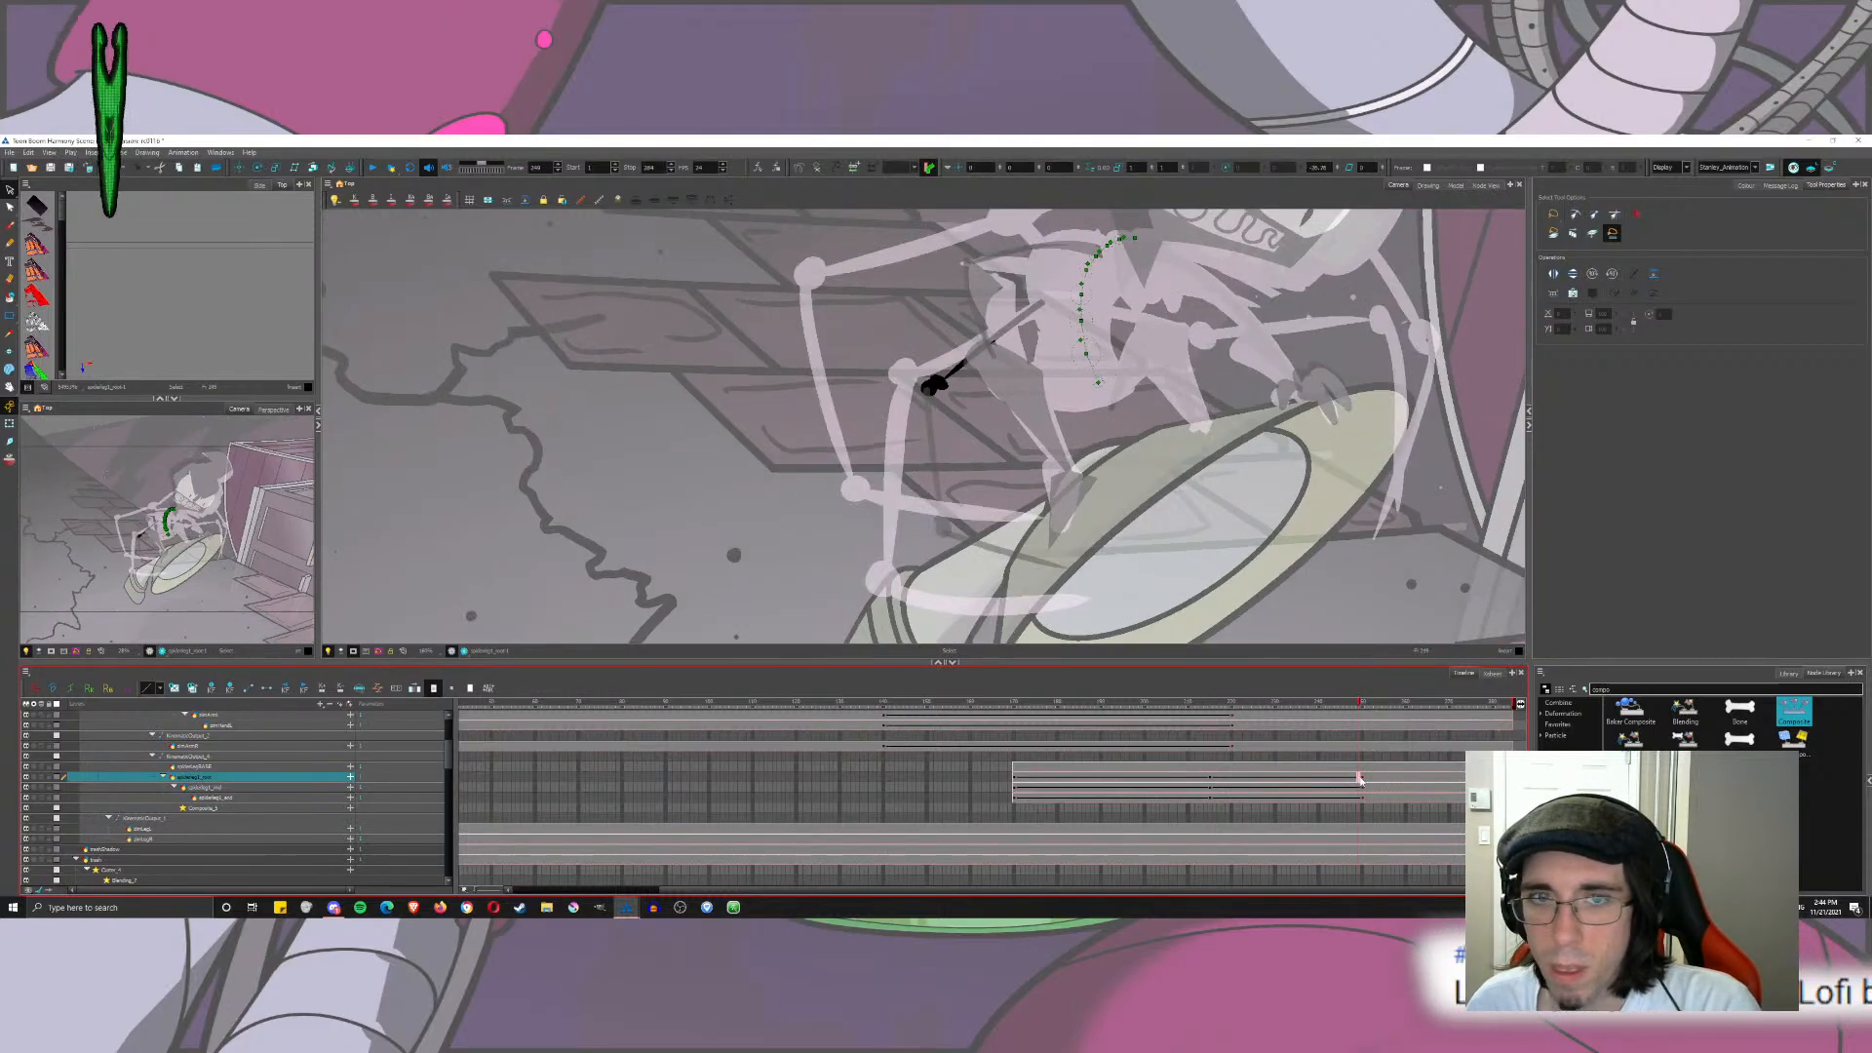
{"action": "left_click", "coordinate": [1363, 780]}
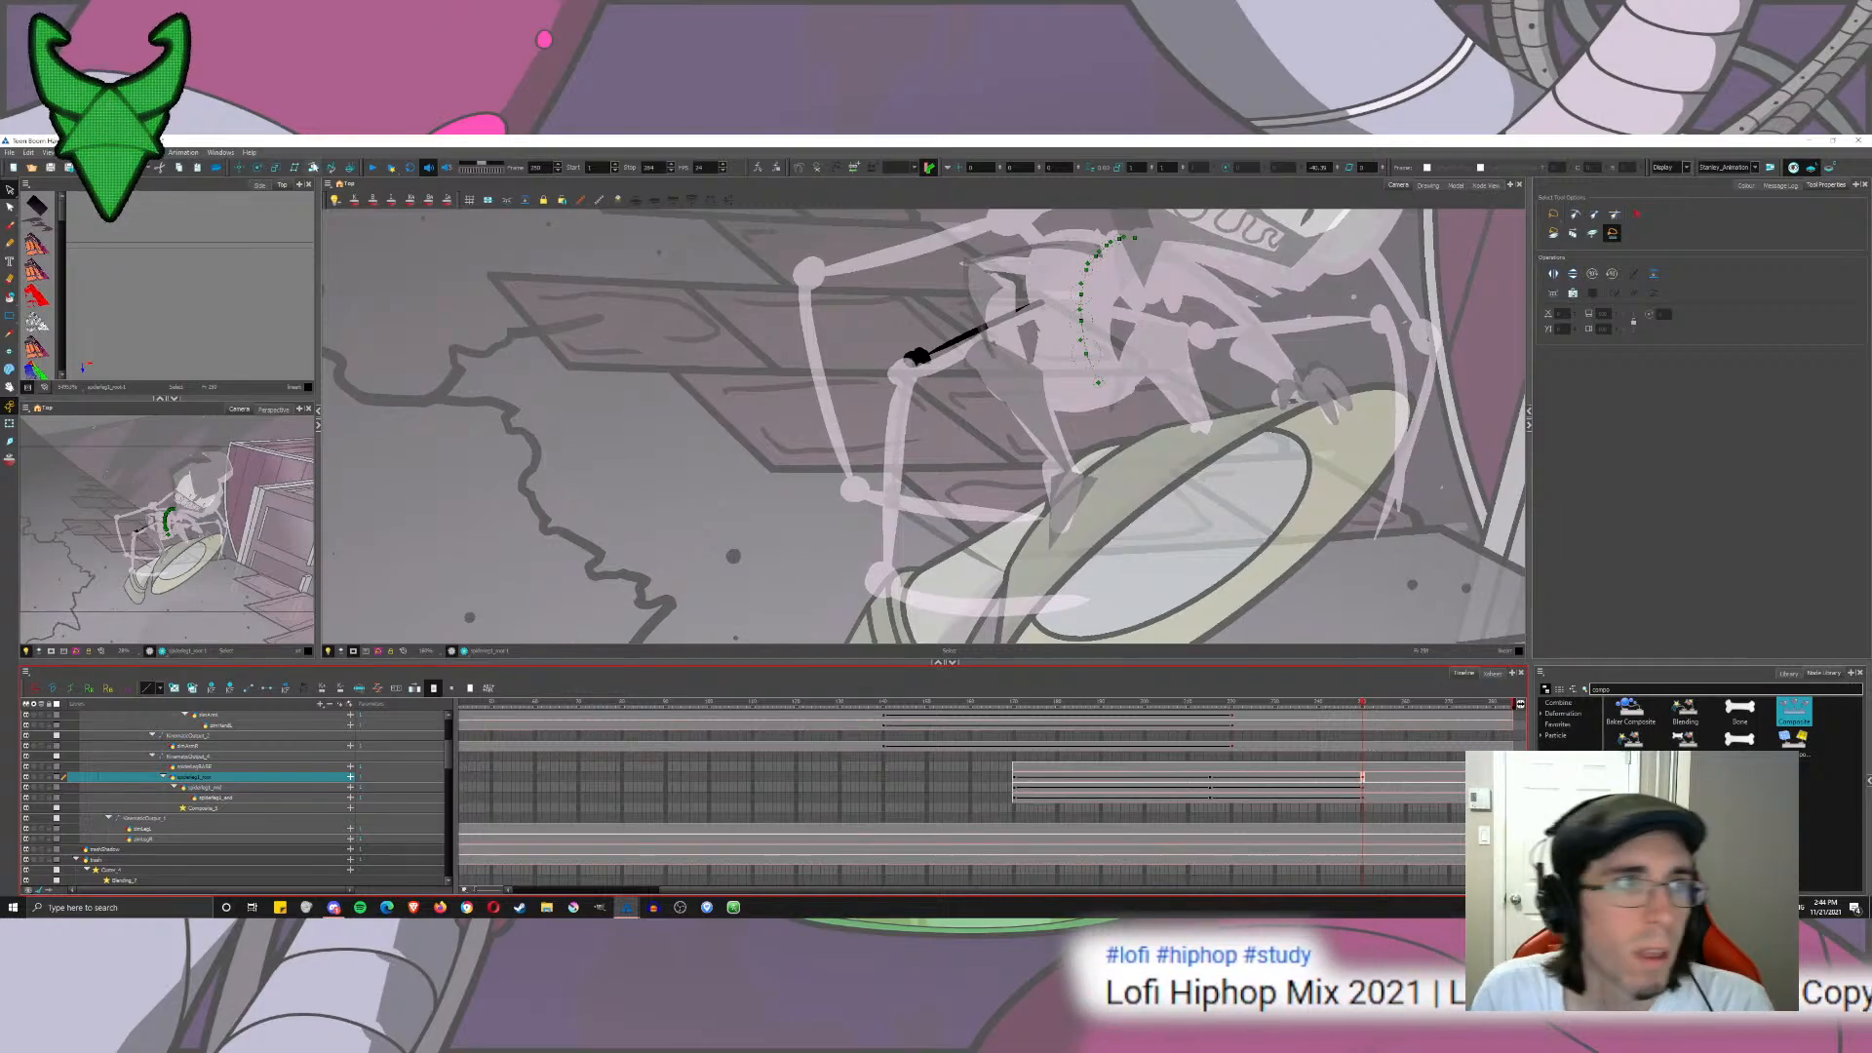
{"action": "left_click", "coordinate": [257, 166]}
{"action": "left_click_drag", "start_coordinate": [793, 426], "coordinate": [831, 485]}
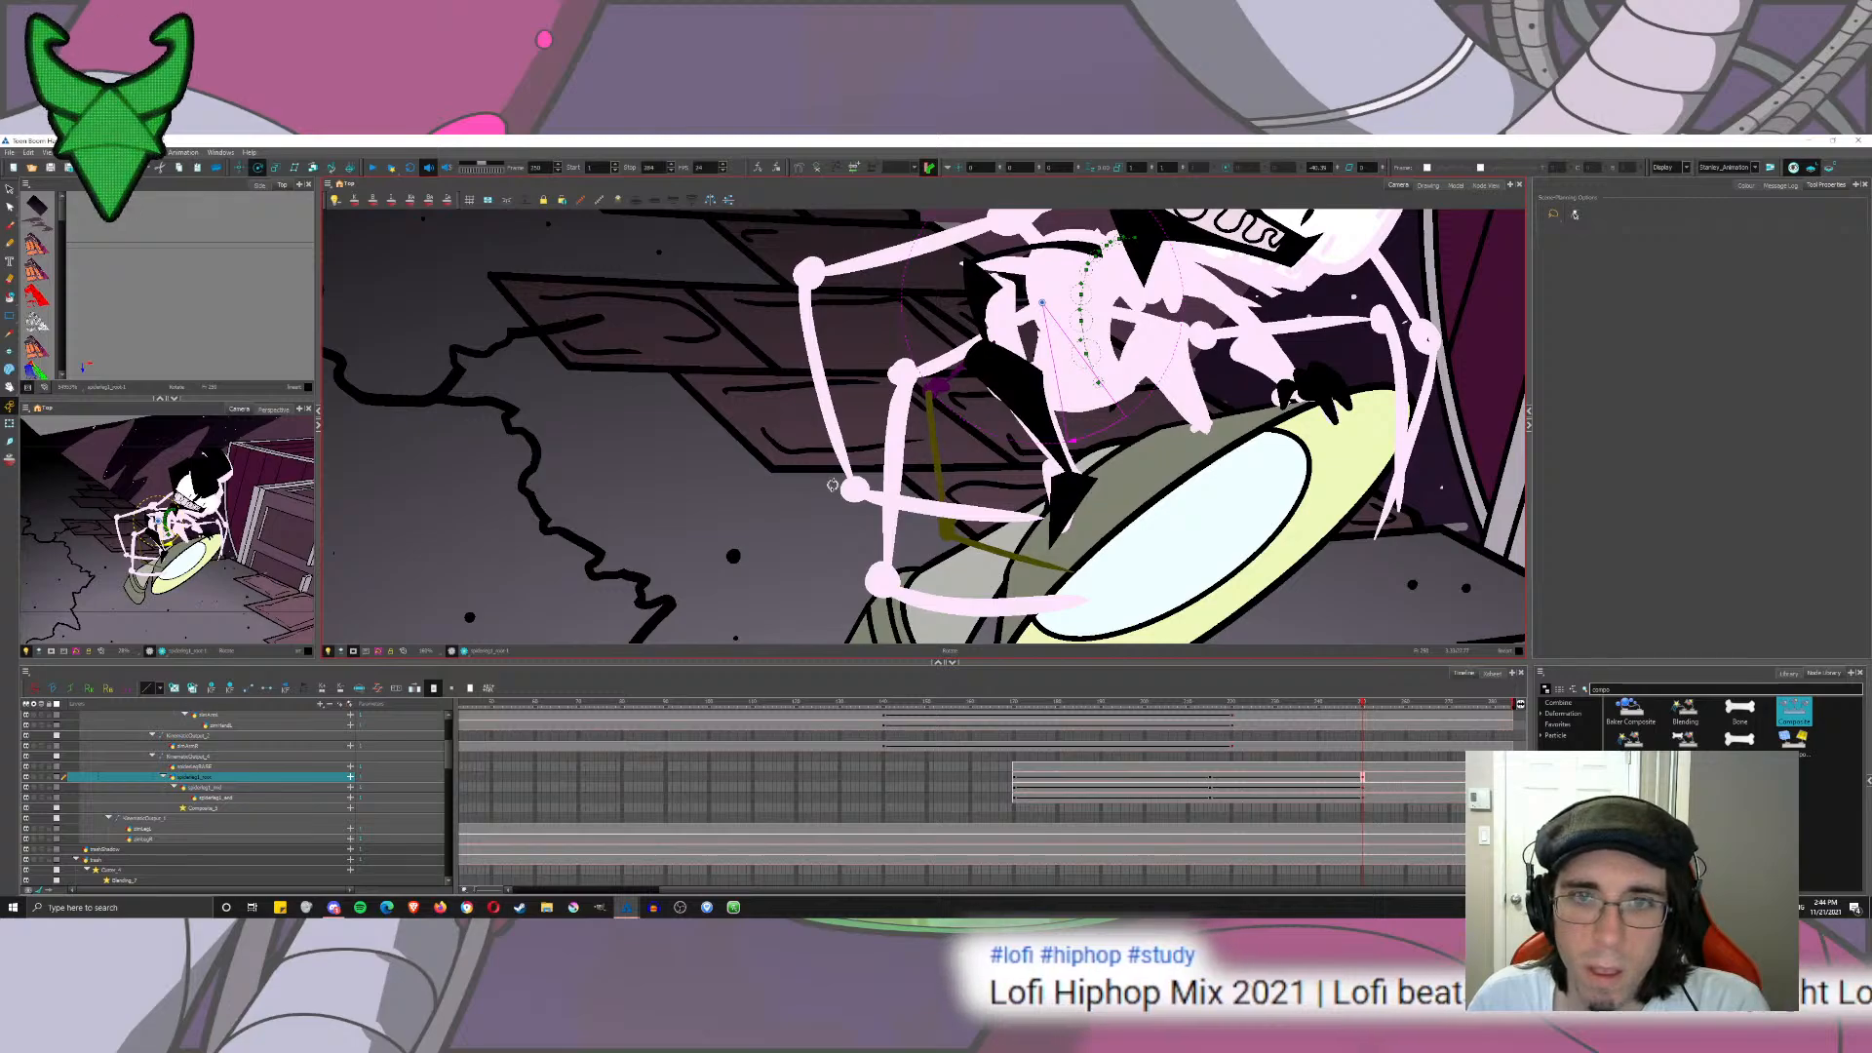
Step: Set an ease into the spread-out pose on all three leg layers by increasing the left time ratio, and scrub through the motion
{"action": "left_click", "coordinate": [1214, 780]}
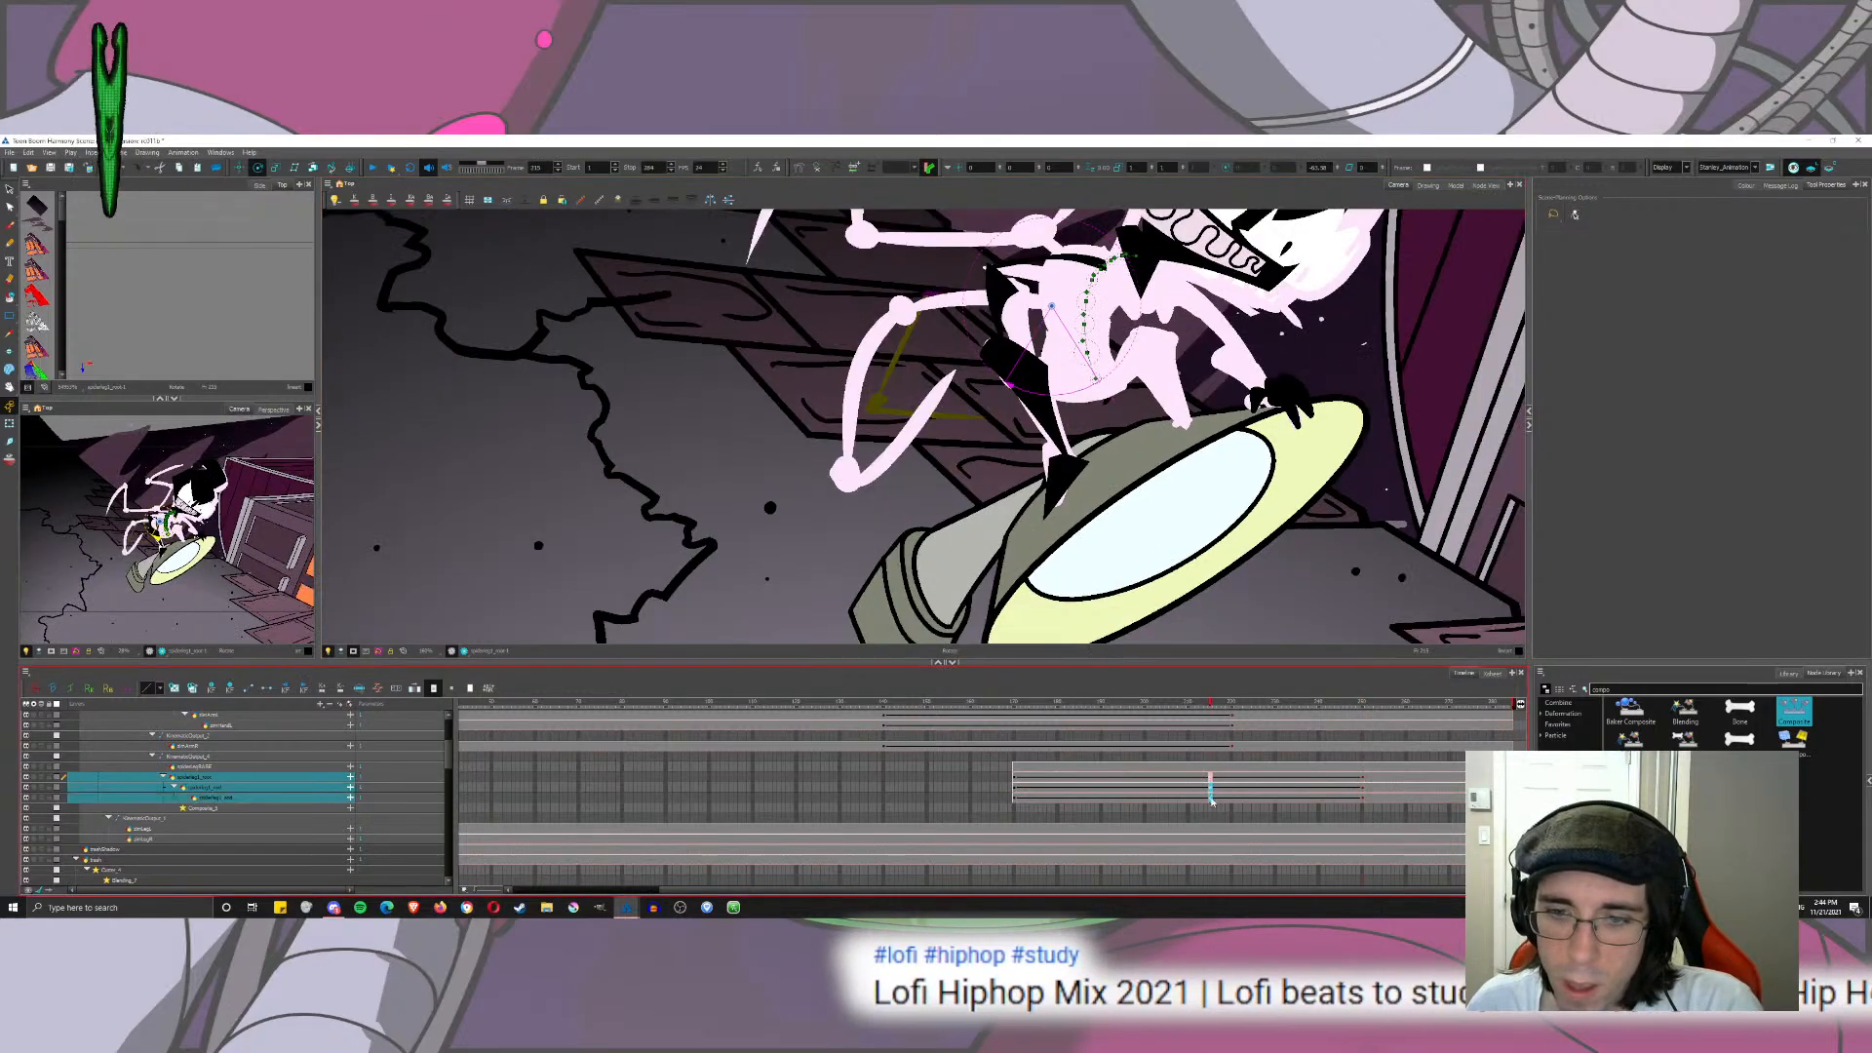
{"action": "left_click", "coordinate": [376, 689]}
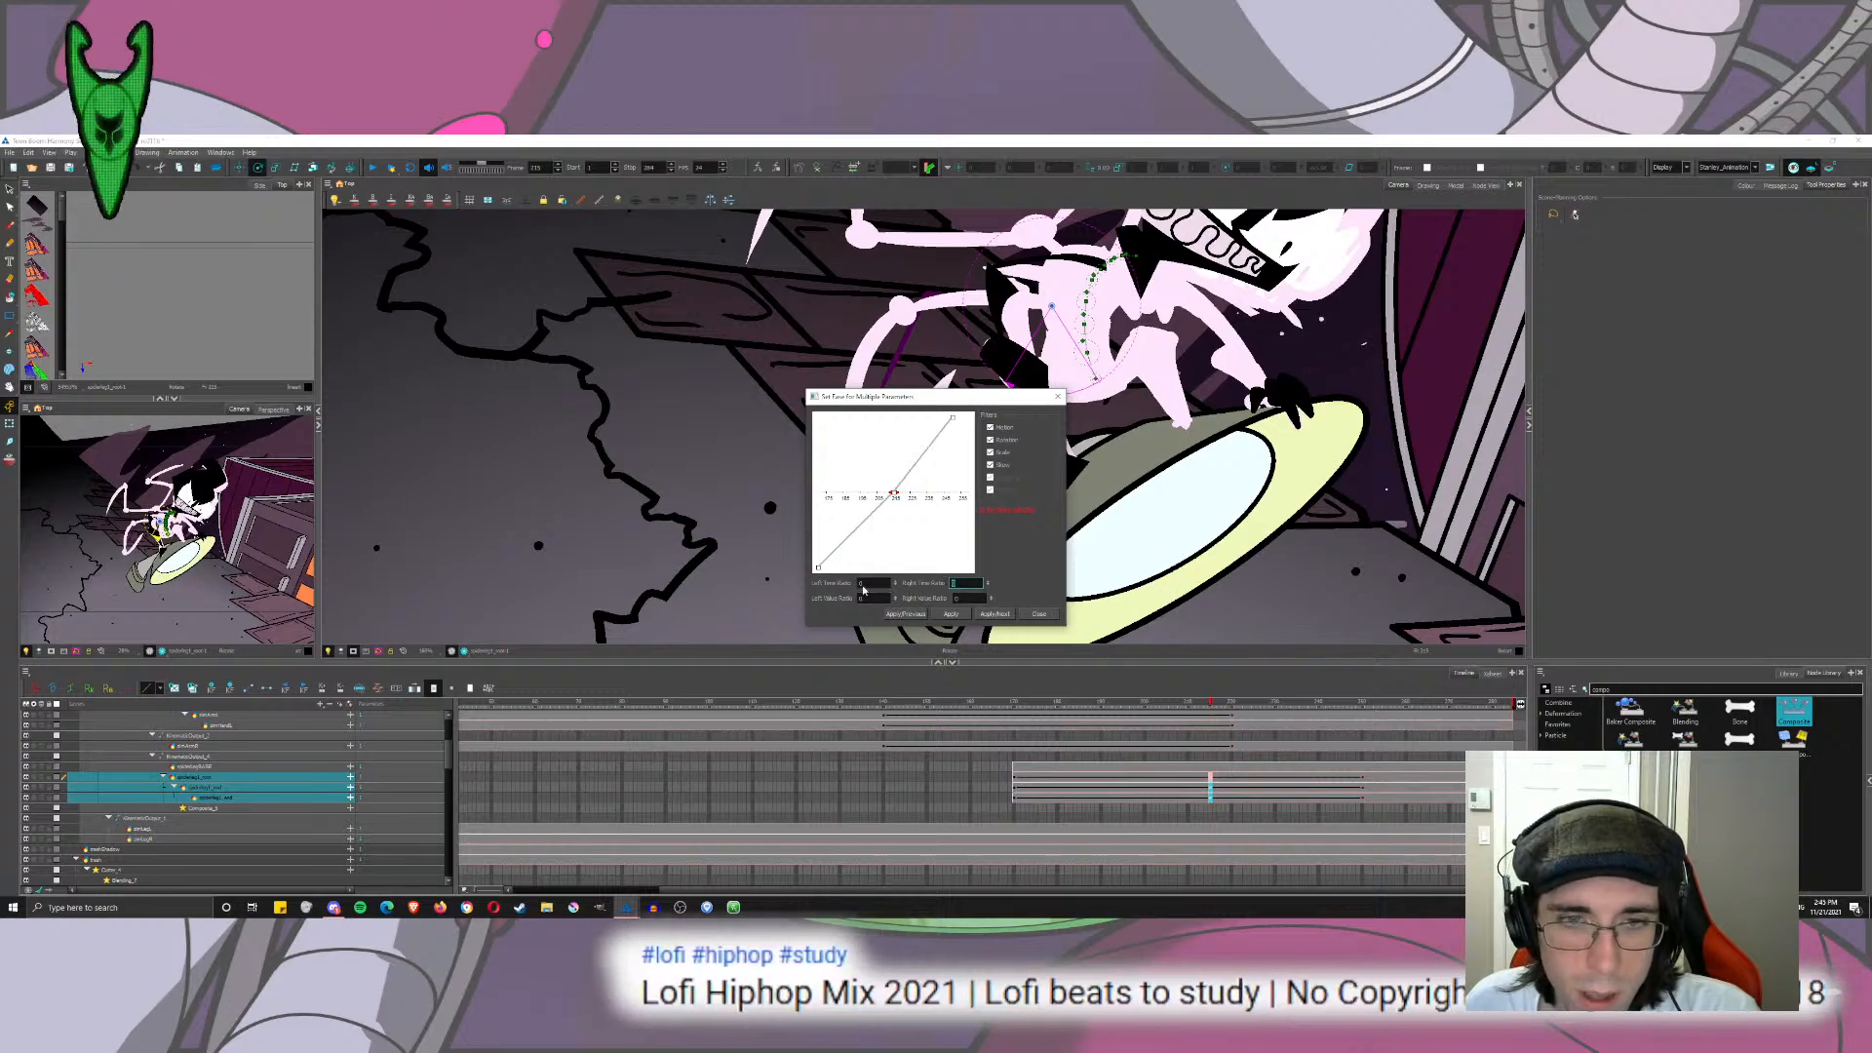
{"action": "left_click", "coordinate": [863, 585]}
{"action": "left_click", "coordinate": [968, 583]}
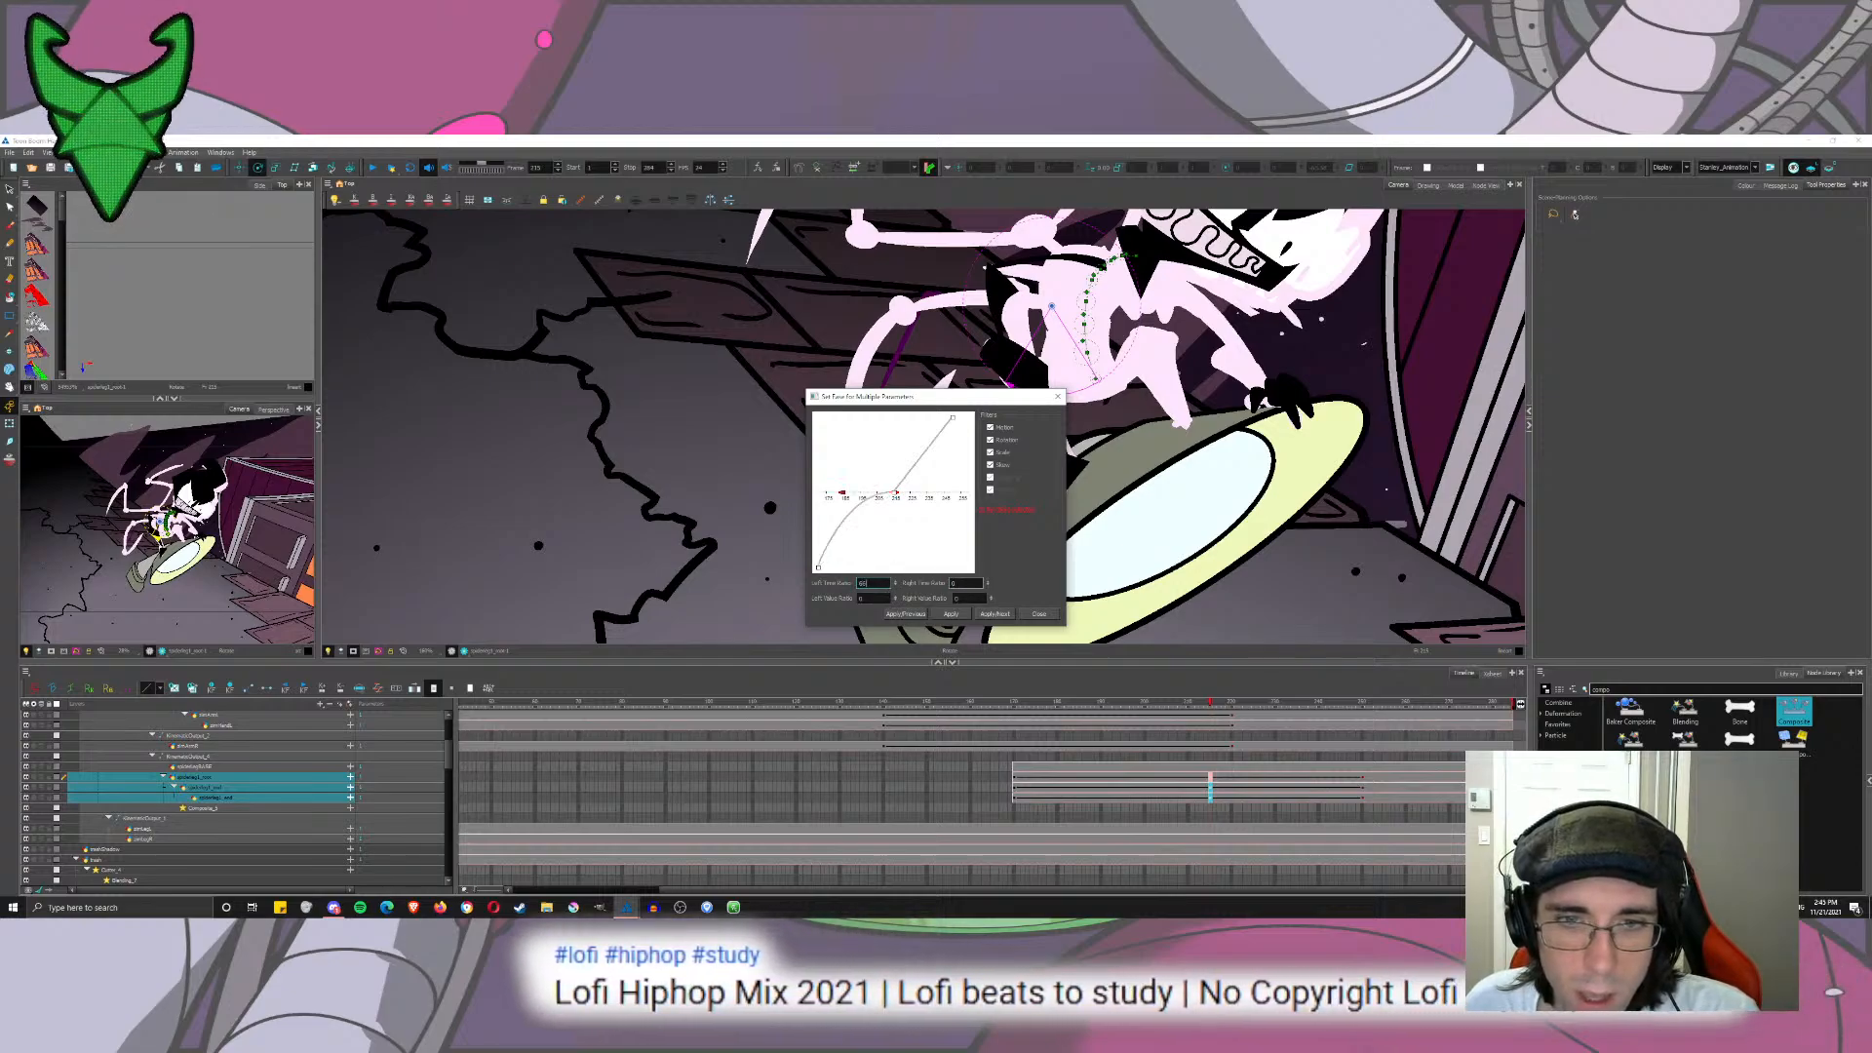
{"action": "left_click", "coordinate": [1000, 617]}
{"action": "left_click", "coordinate": [1038, 614]}
{"action": "left_click_drag", "start_coordinate": [1020, 704], "coordinate": [1507, 746]}
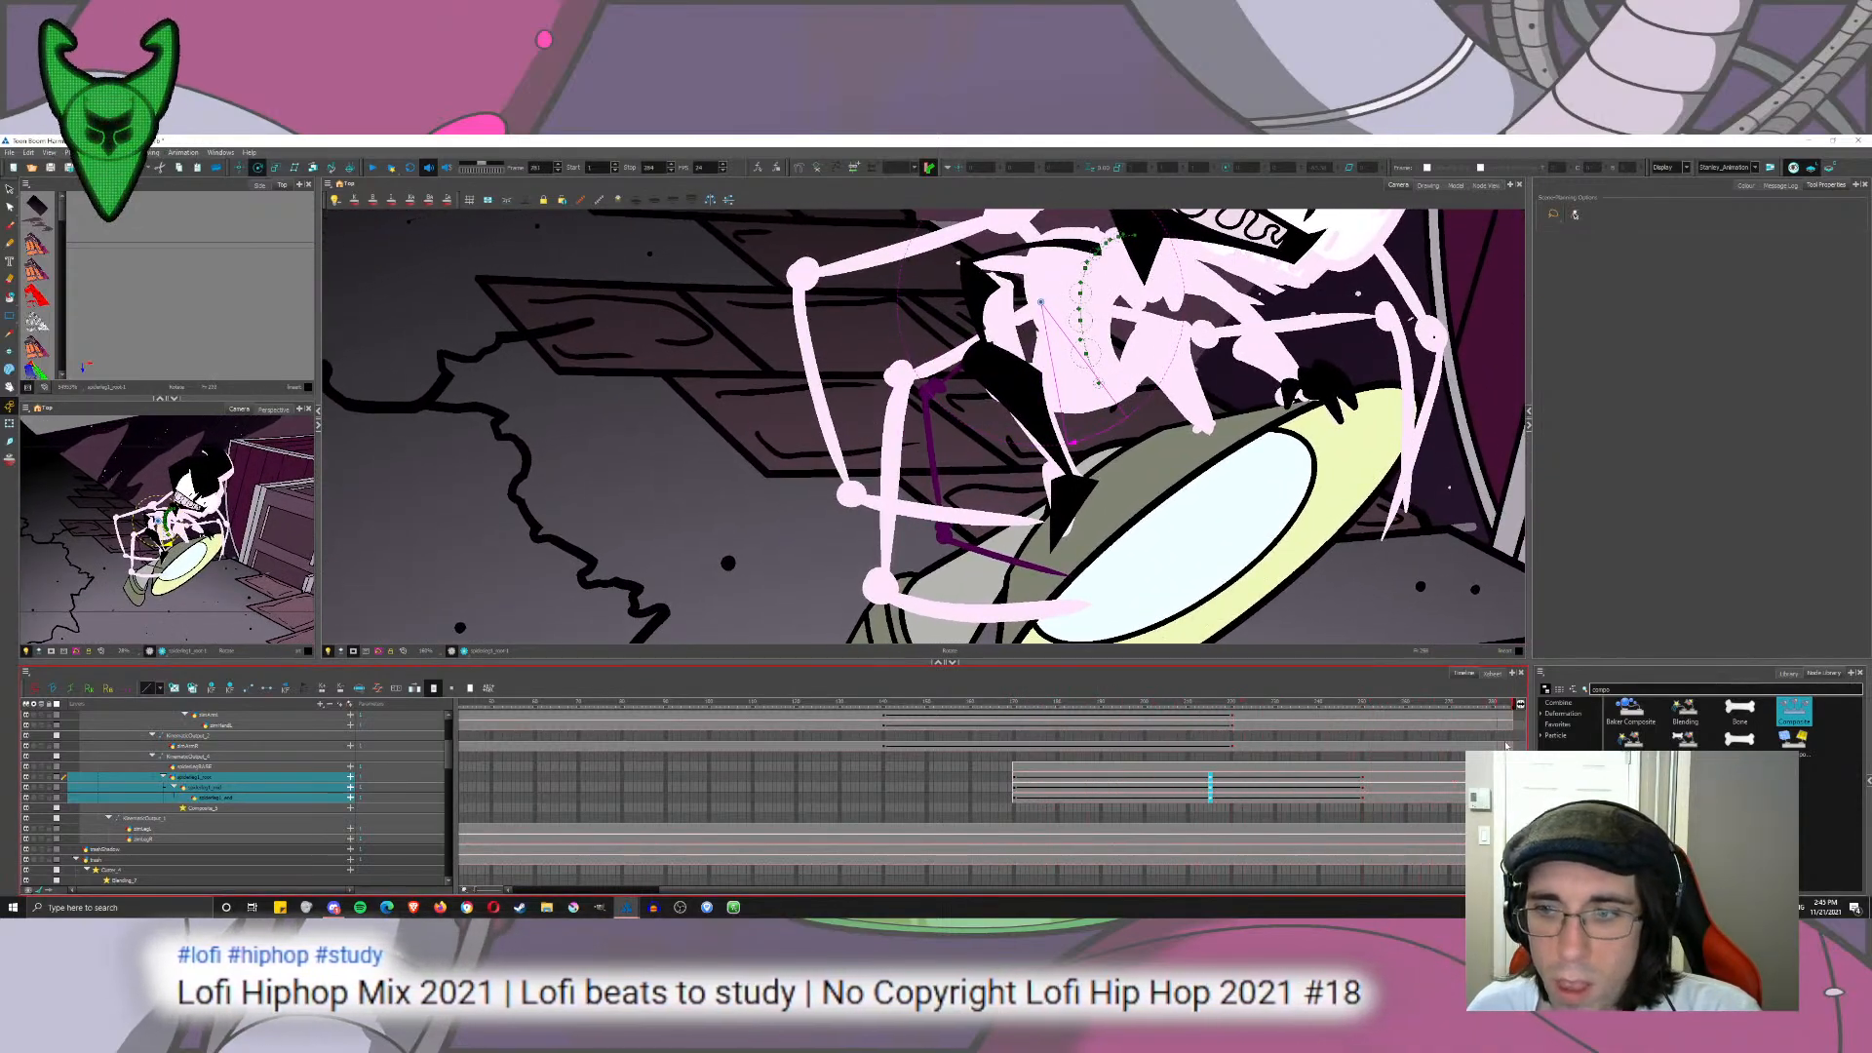
Step: Add two sets of leg keyframes after the spread-out pose, raise the leg at the second, and shift the final pose's keyframes later
{"action": "left_click_drag", "start_coordinate": [1157, 713], "coordinate": [1268, 777]}
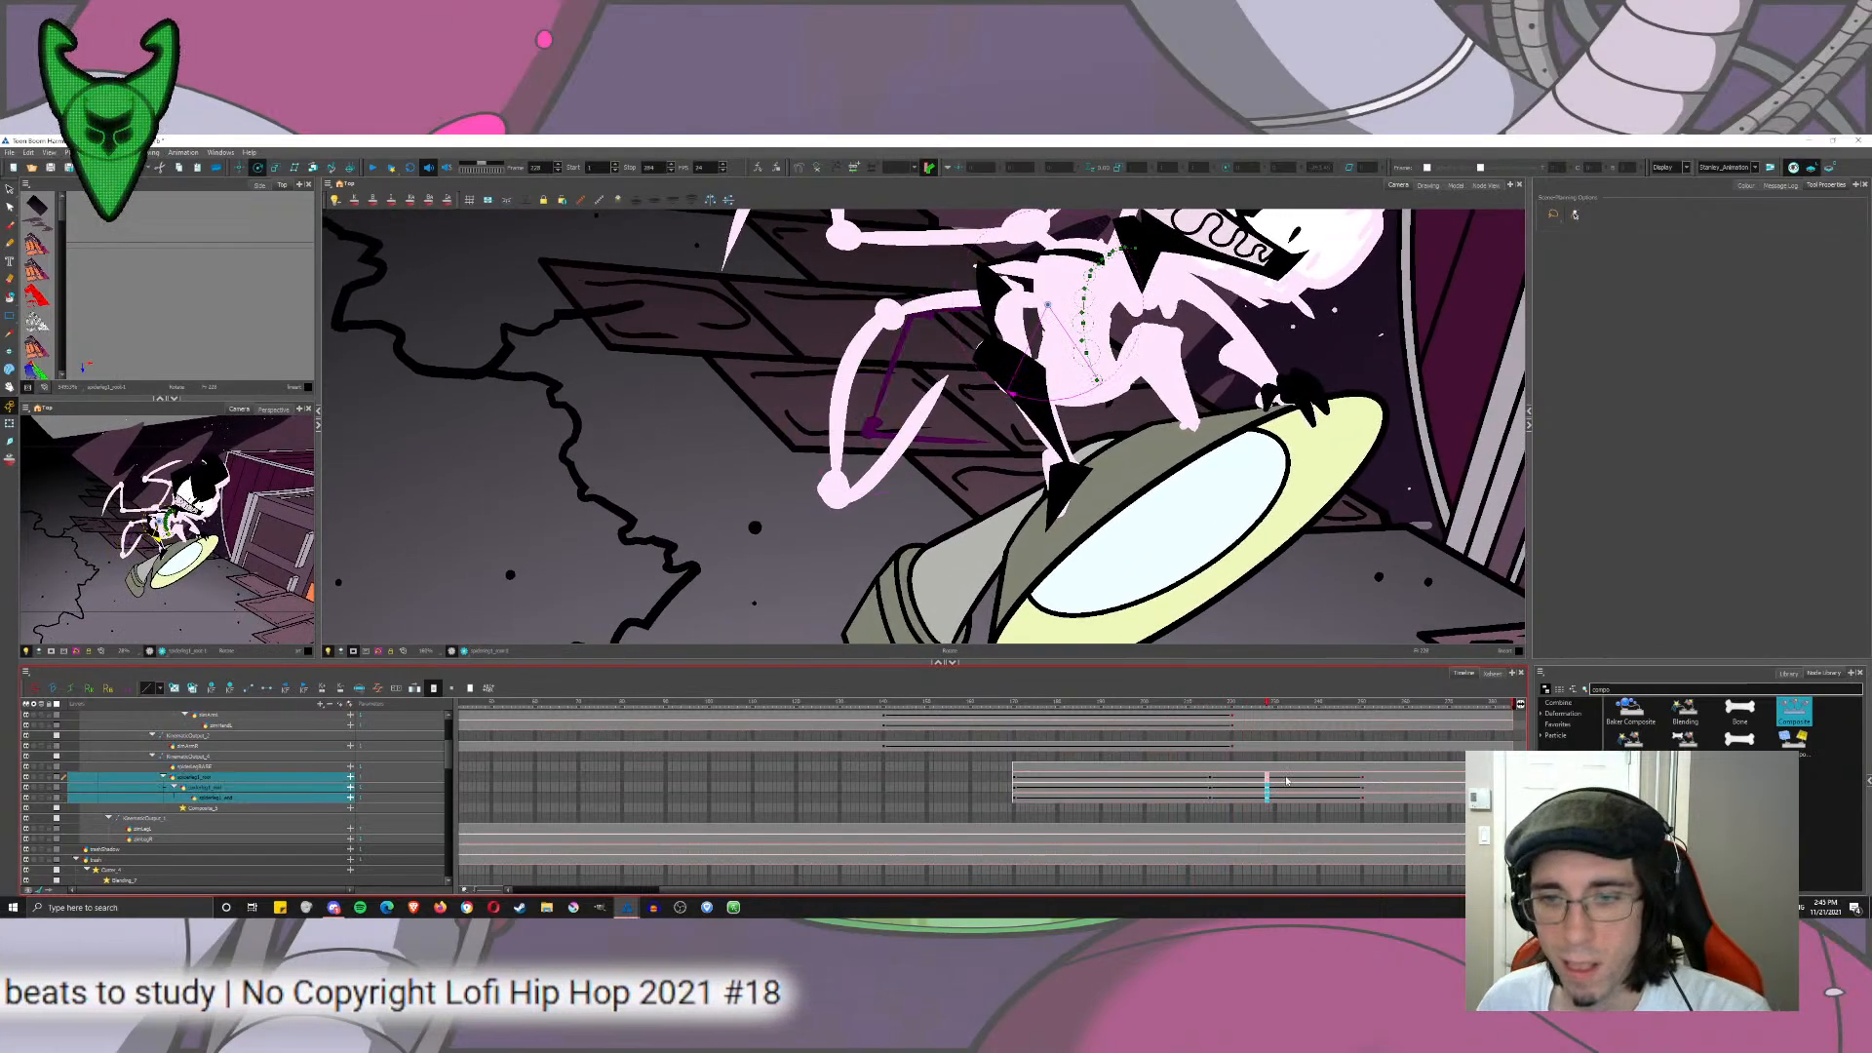
{"action": "left_click", "coordinate": [1285, 779]}
{"action": "left_click_drag", "start_coordinate": [968, 456], "coordinate": [914, 395]}
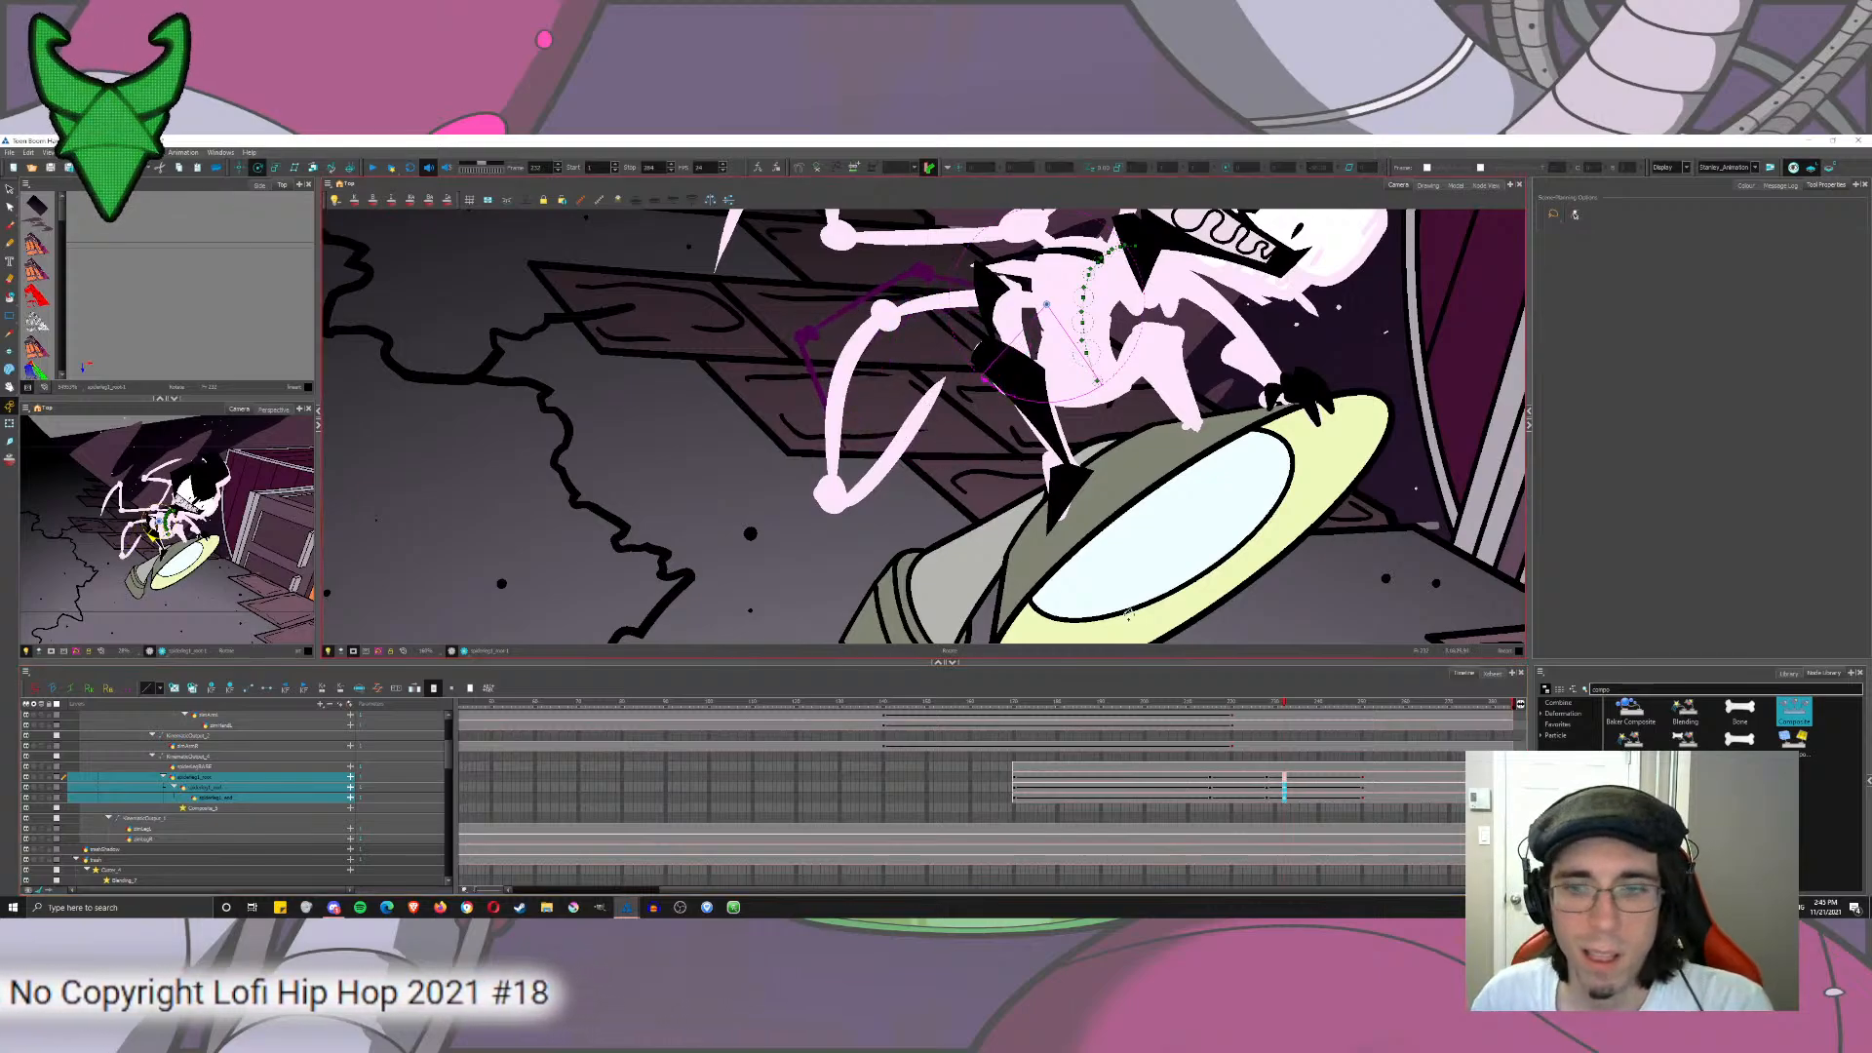
{"action": "left_click_drag", "start_coordinate": [1211, 703], "coordinate": [1410, 787]}
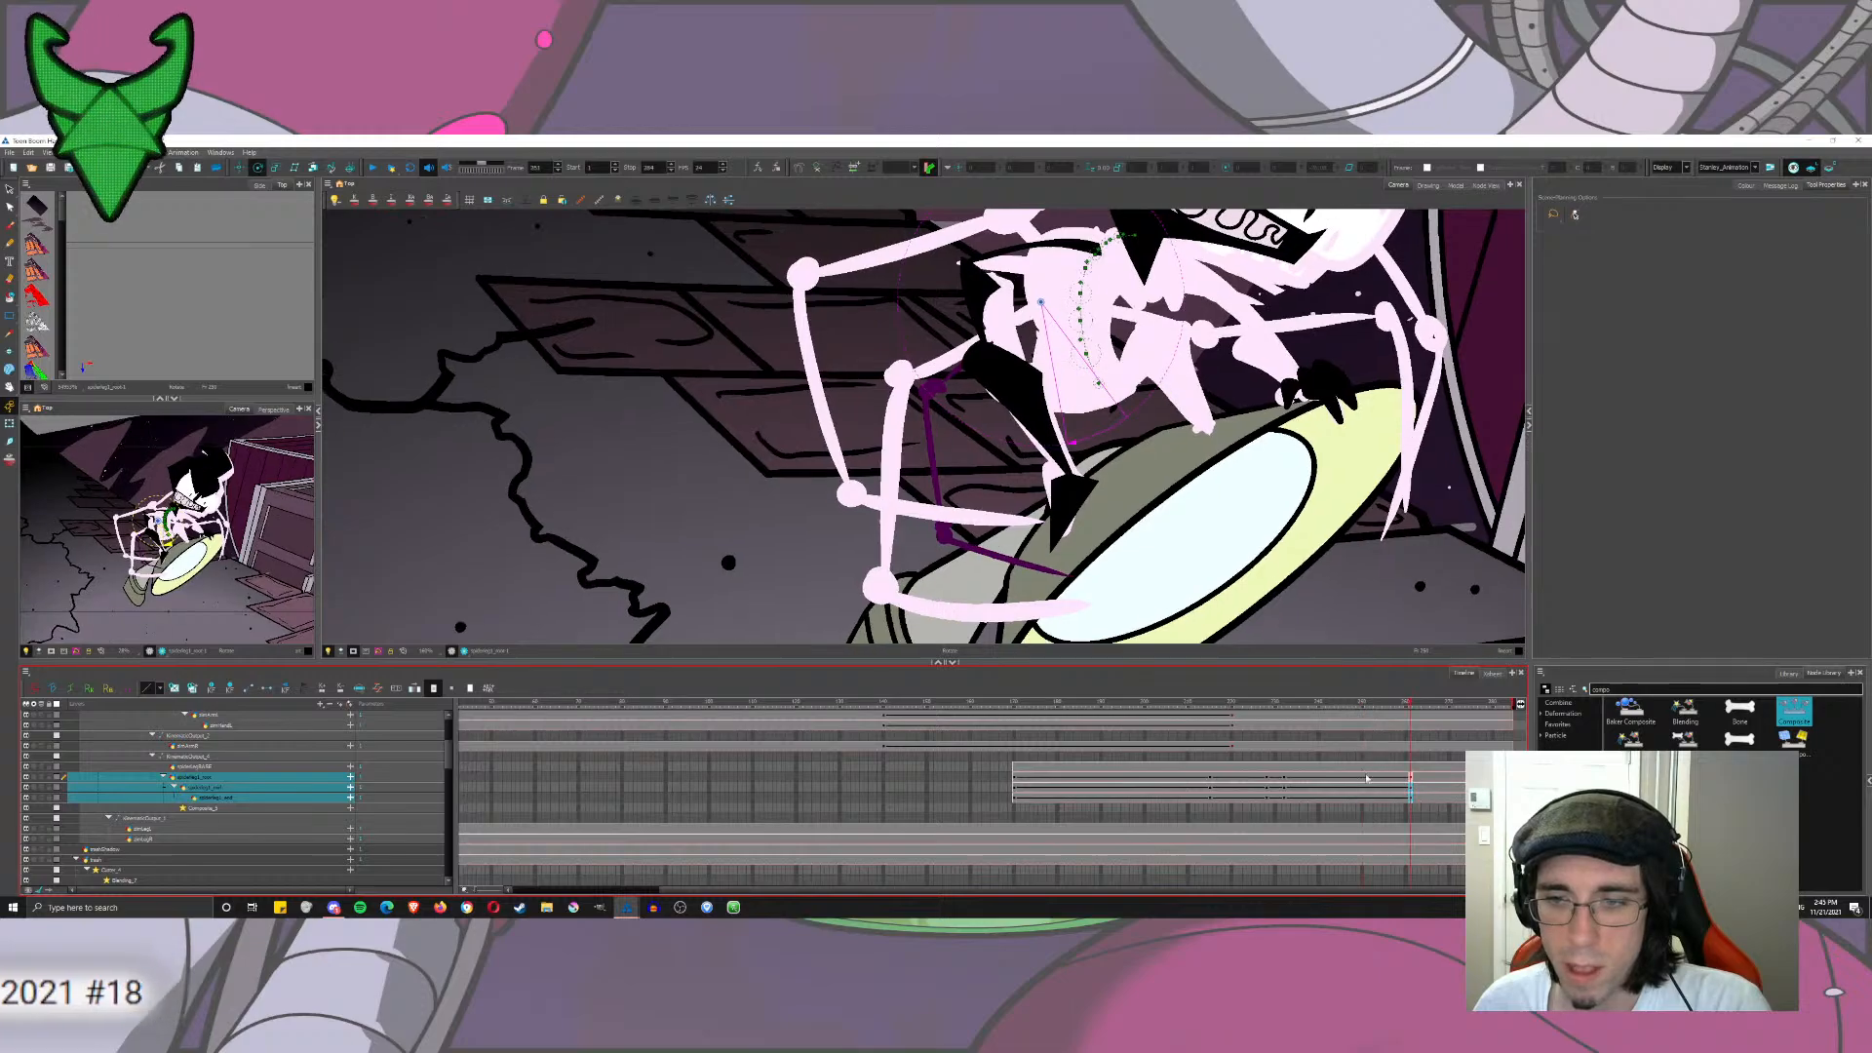
Step: Play back the leg motion and apply ease settings to the final keyframes of all three leg layers, stepping back to the raised-leg keyframe
{"action": "left_click", "coordinate": [1015, 778]}
{"action": "left_click", "coordinate": [371, 167]}
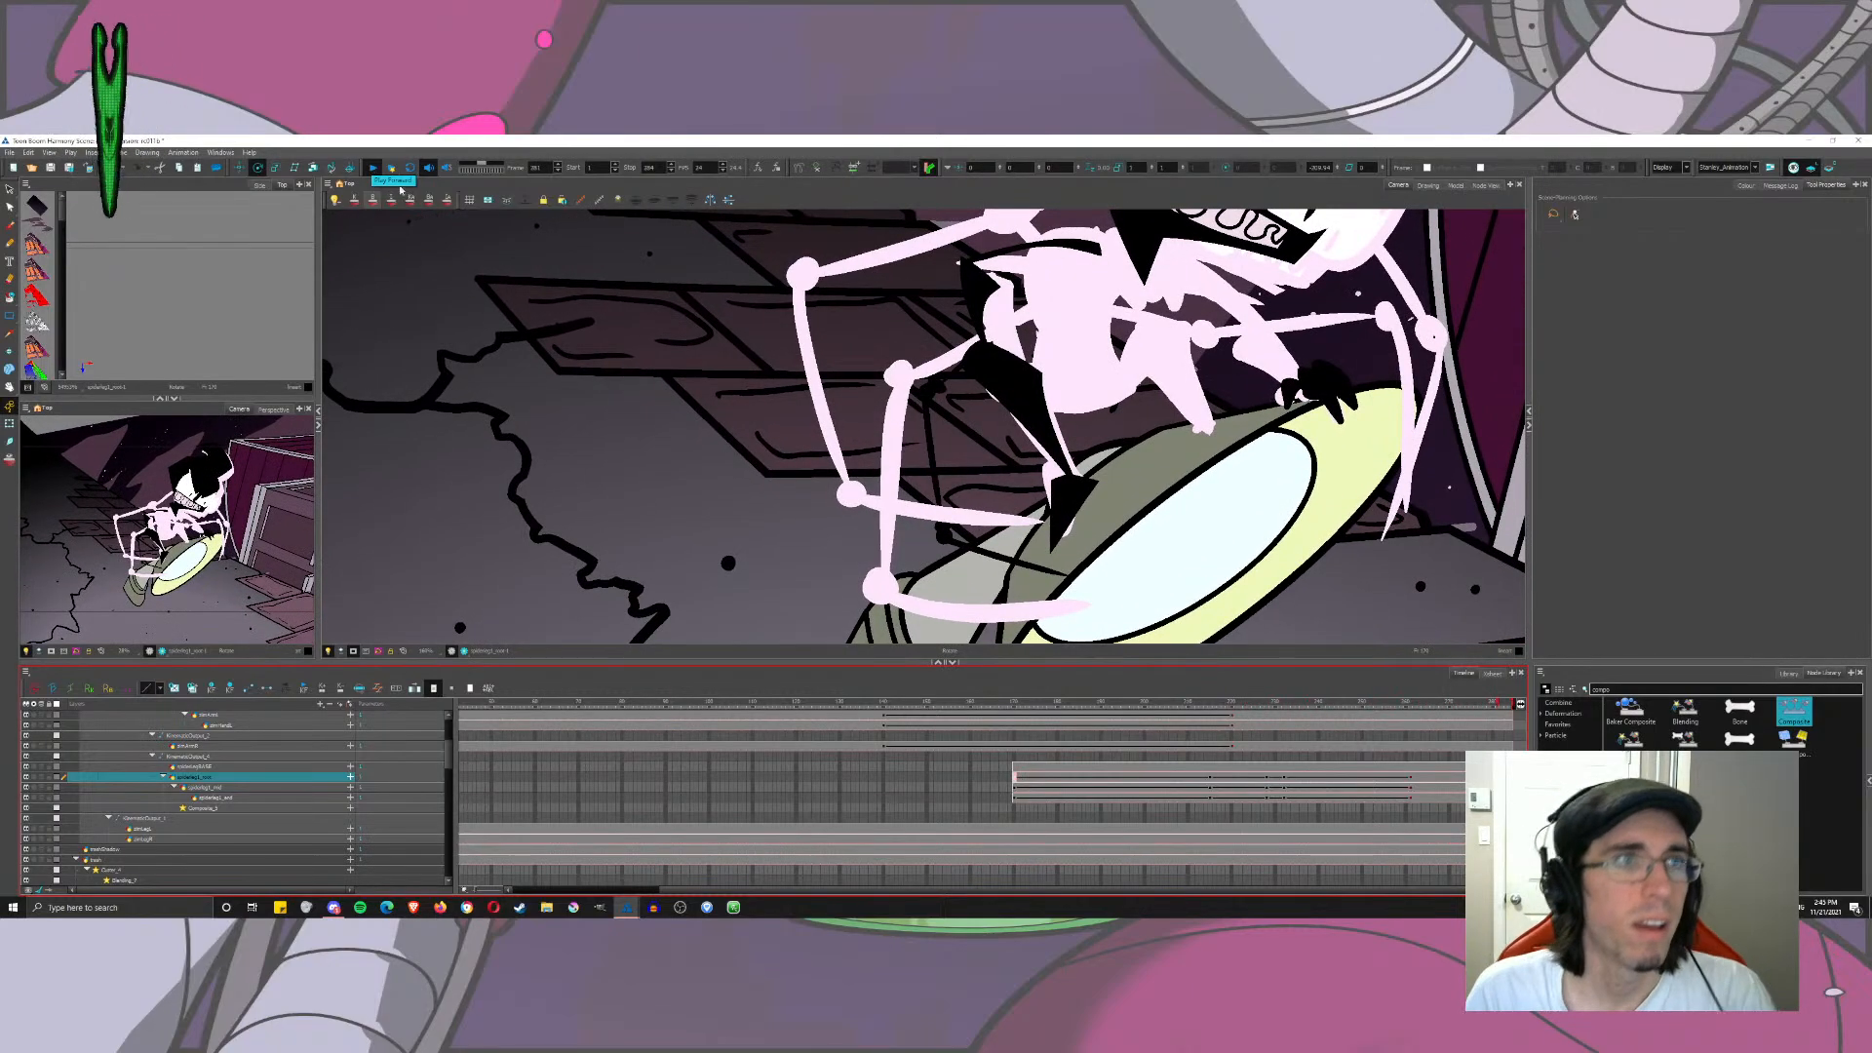
{"action": "key", "text": "shift+Return"}
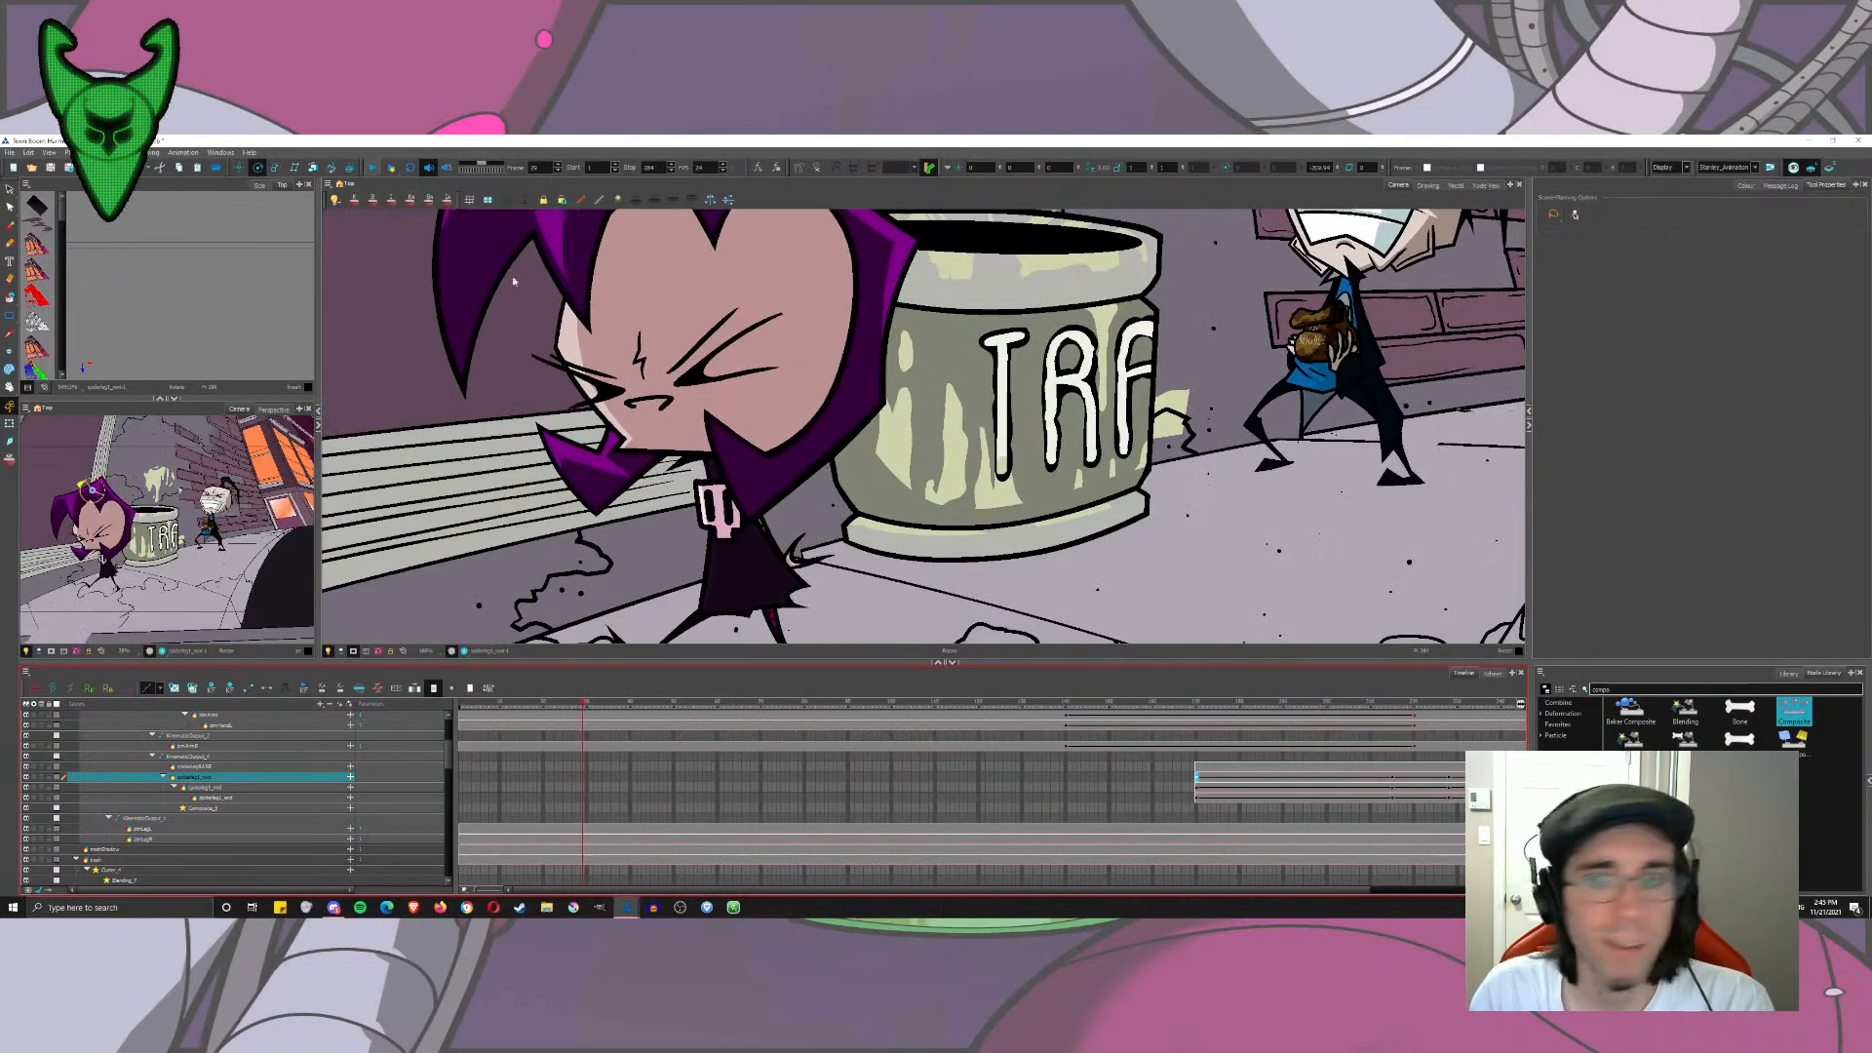
{"action": "left_click_drag", "start_coordinate": [1285, 890], "coordinate": [1438, 890]}
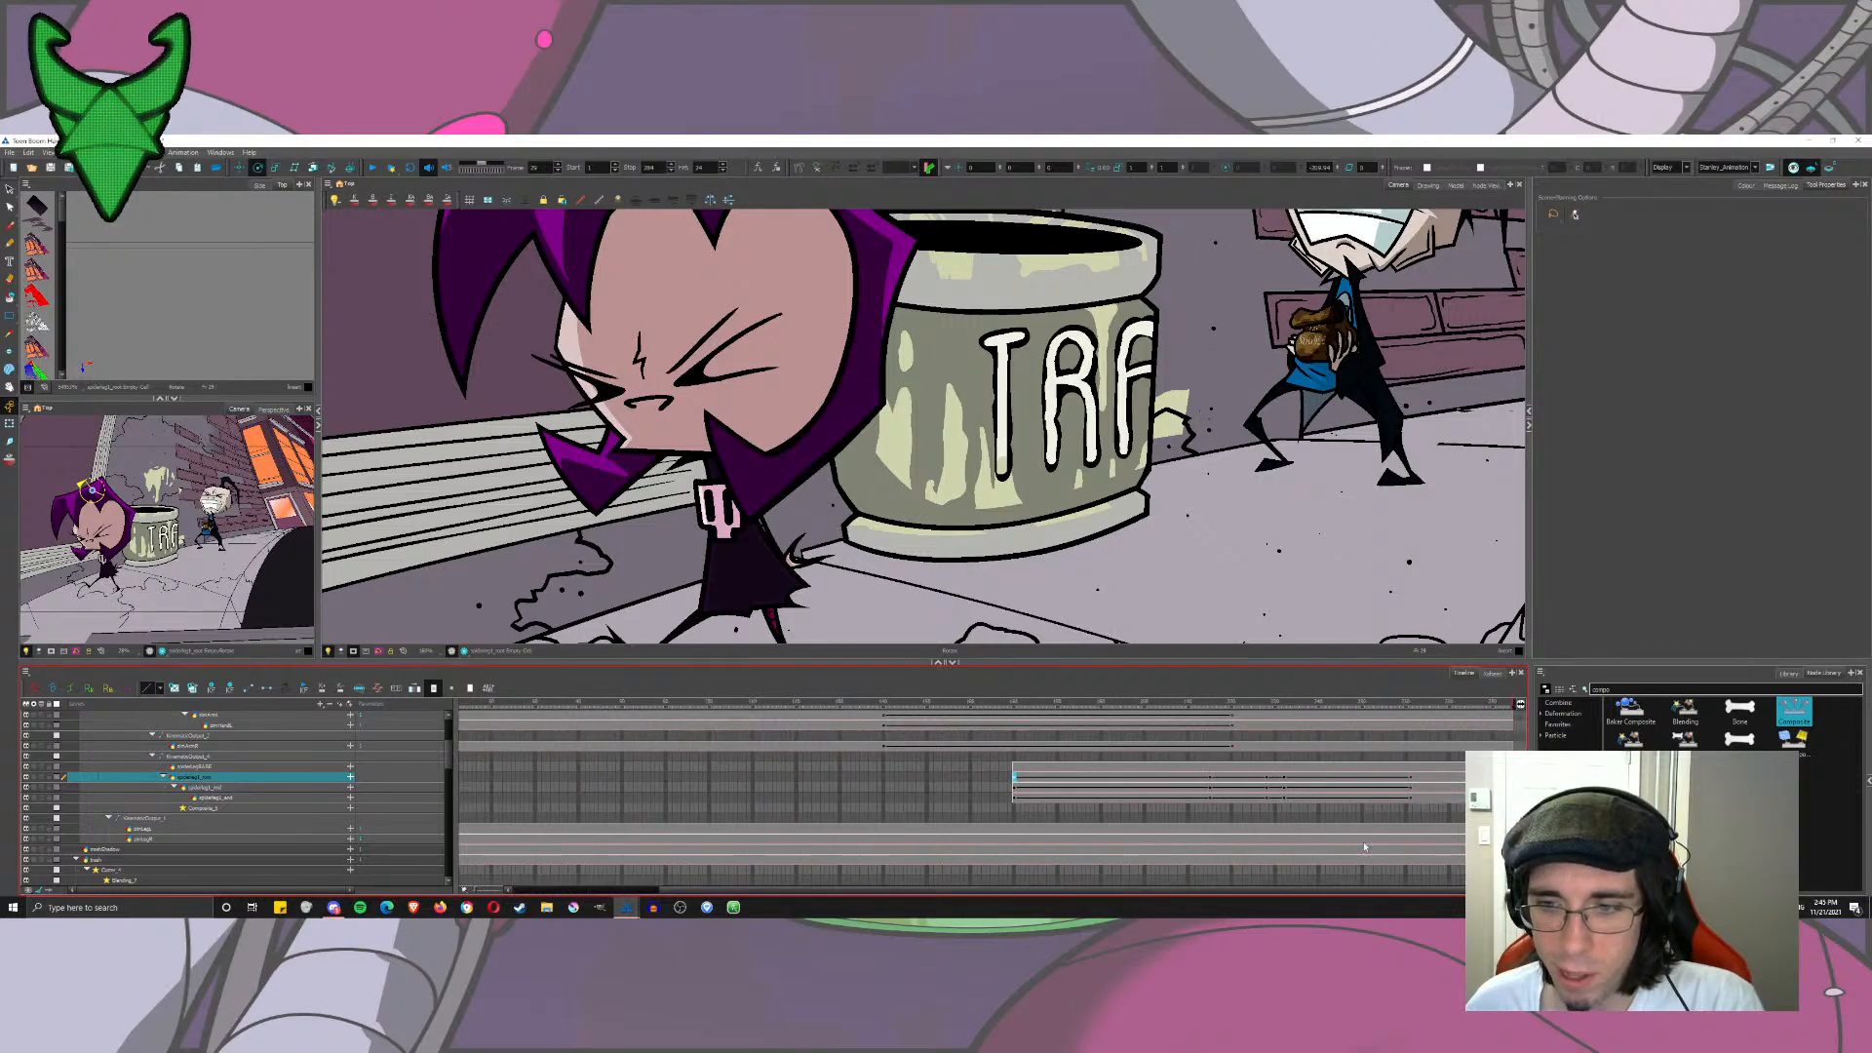
{"action": "left_click", "coordinate": [1422, 783]}
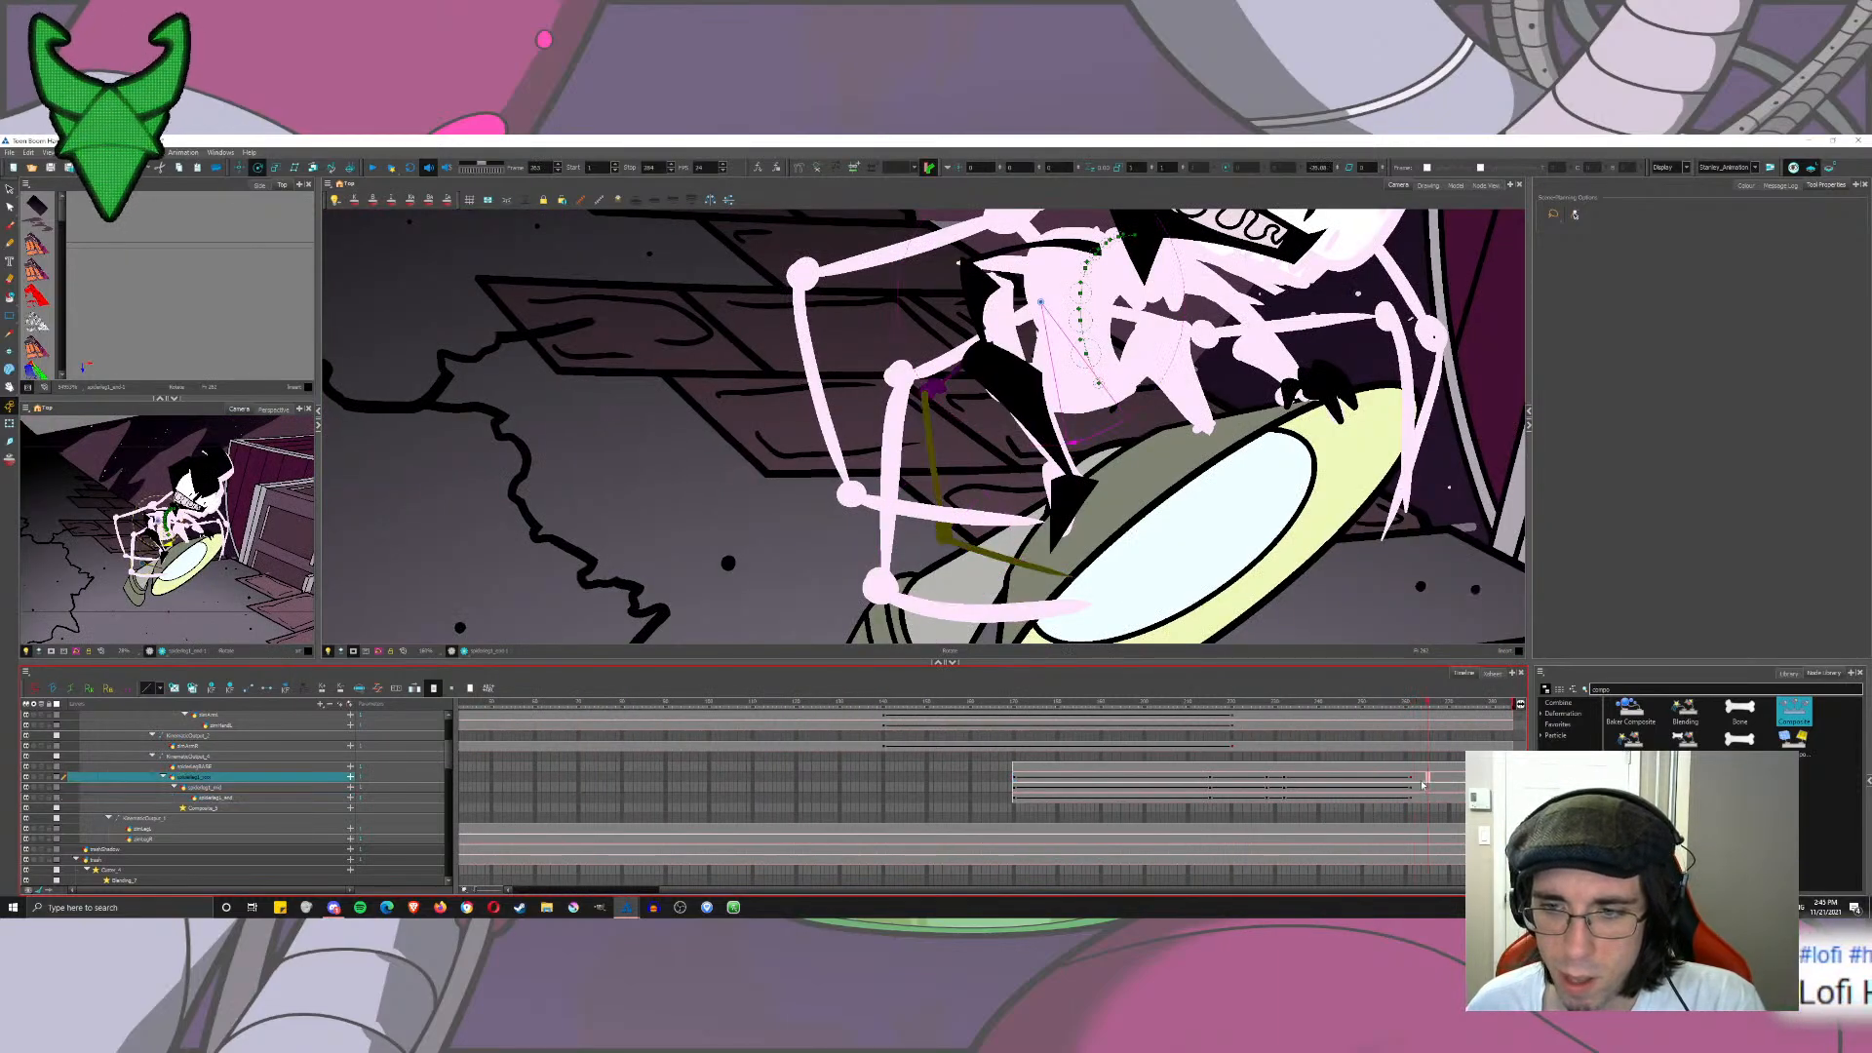
{"action": "left_click_drag", "start_coordinate": [1411, 777], "coordinate": [1411, 797]}
{"action": "left_click", "coordinate": [377, 687]}
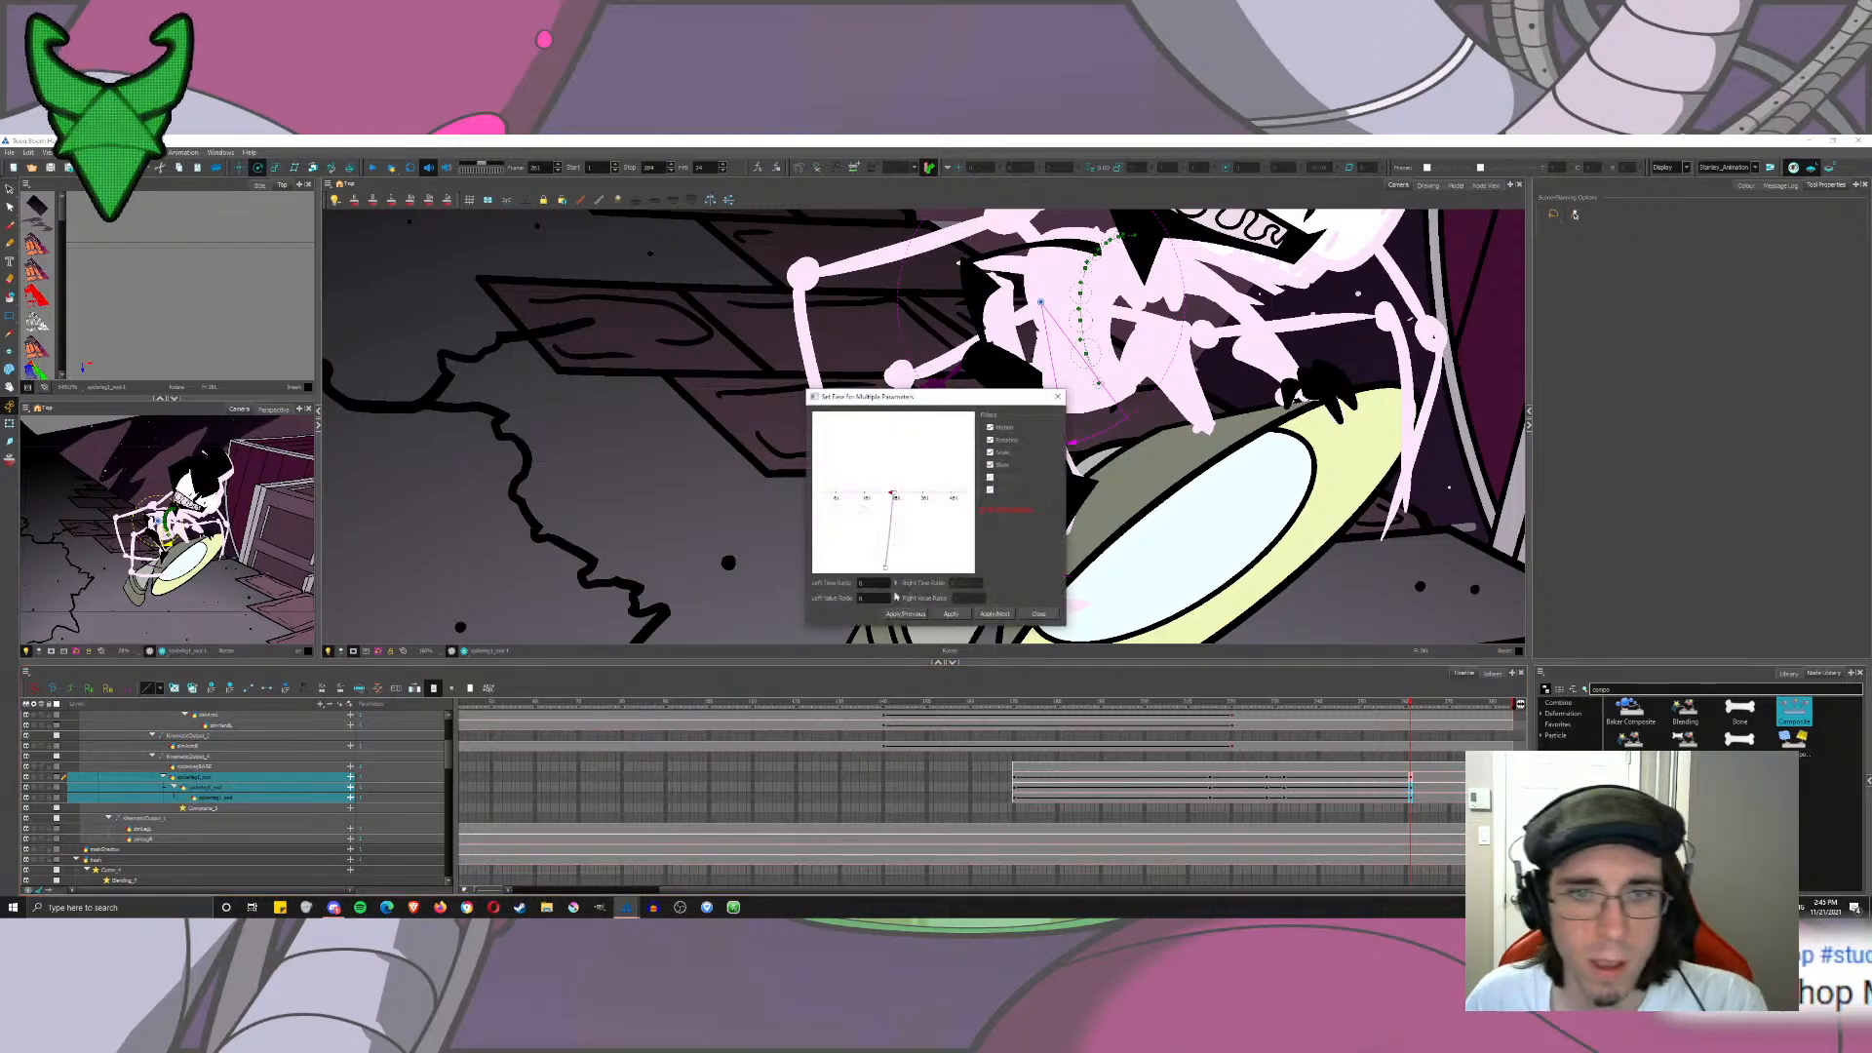
{"action": "left_click", "coordinate": [922, 612]}
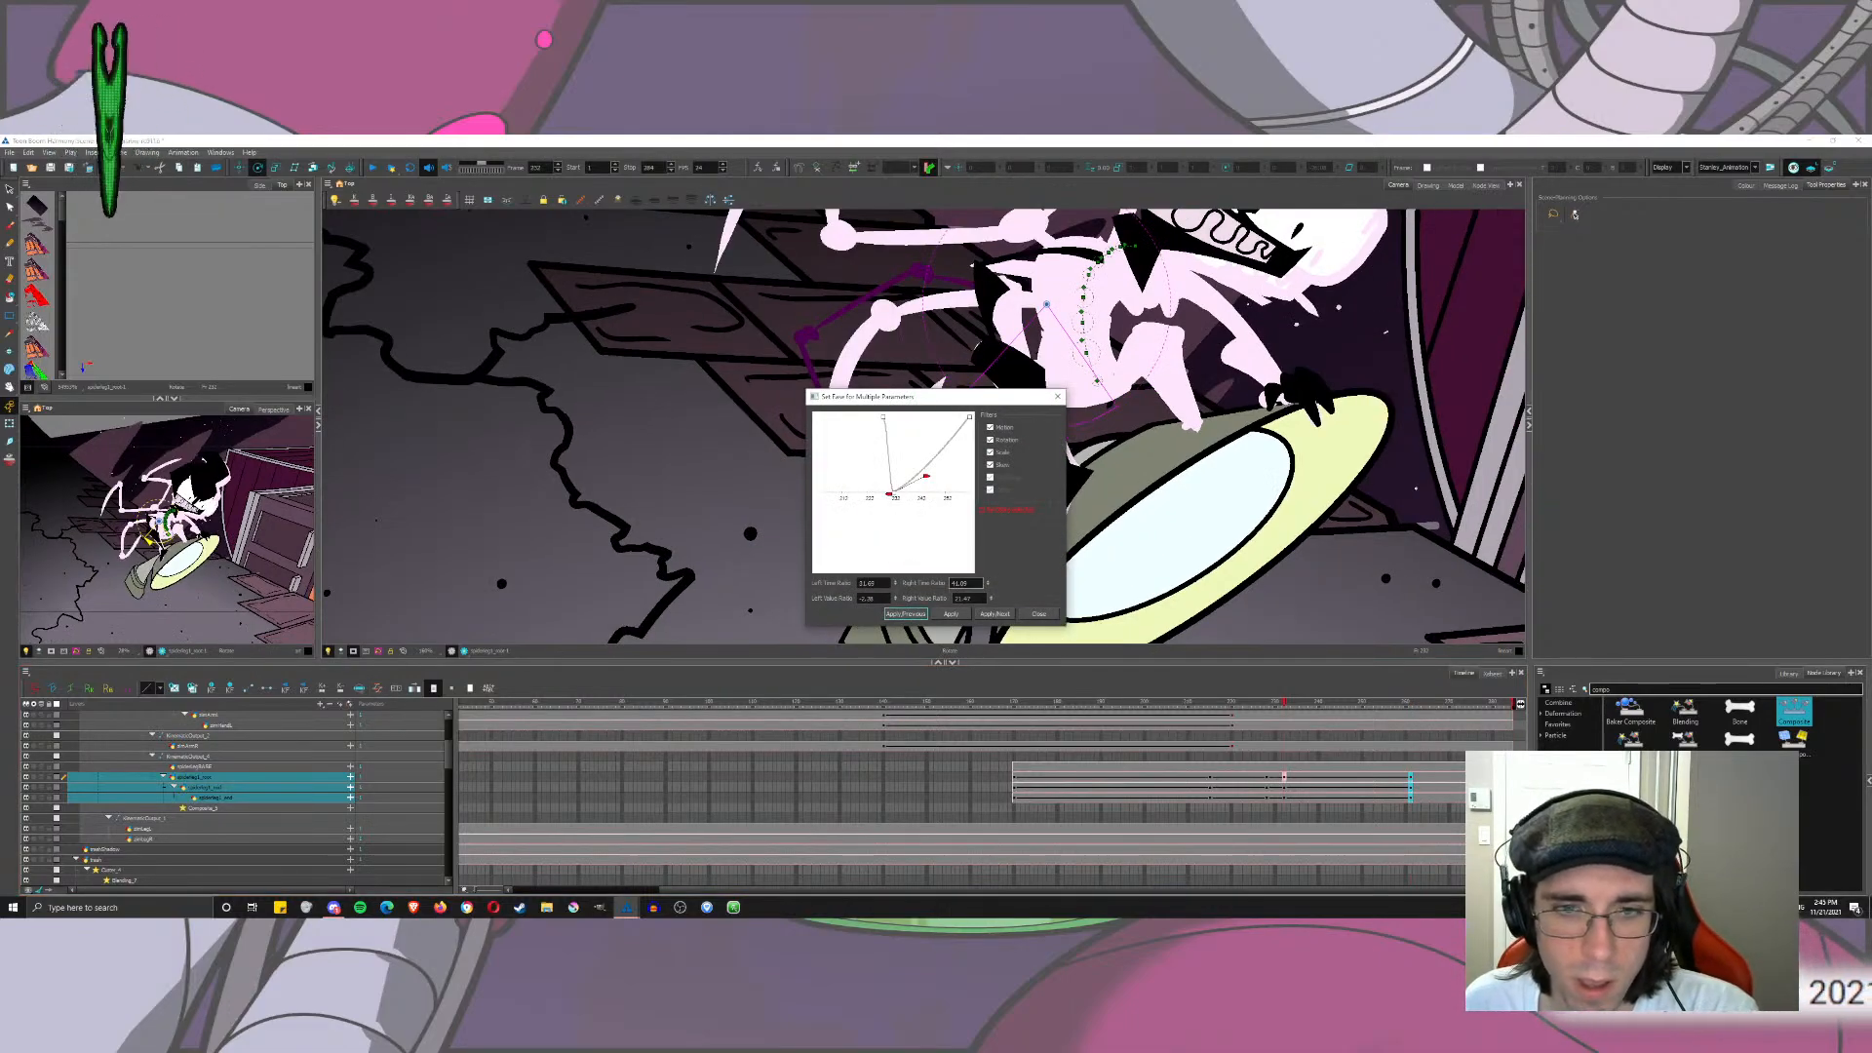
Step: Set the raised-leg keyframe's left and right time ratios to 33 and value ratios to 0, apply the ease and replay
{"action": "left_click_drag", "start_coordinate": [977, 598], "coordinate": [814, 602]}
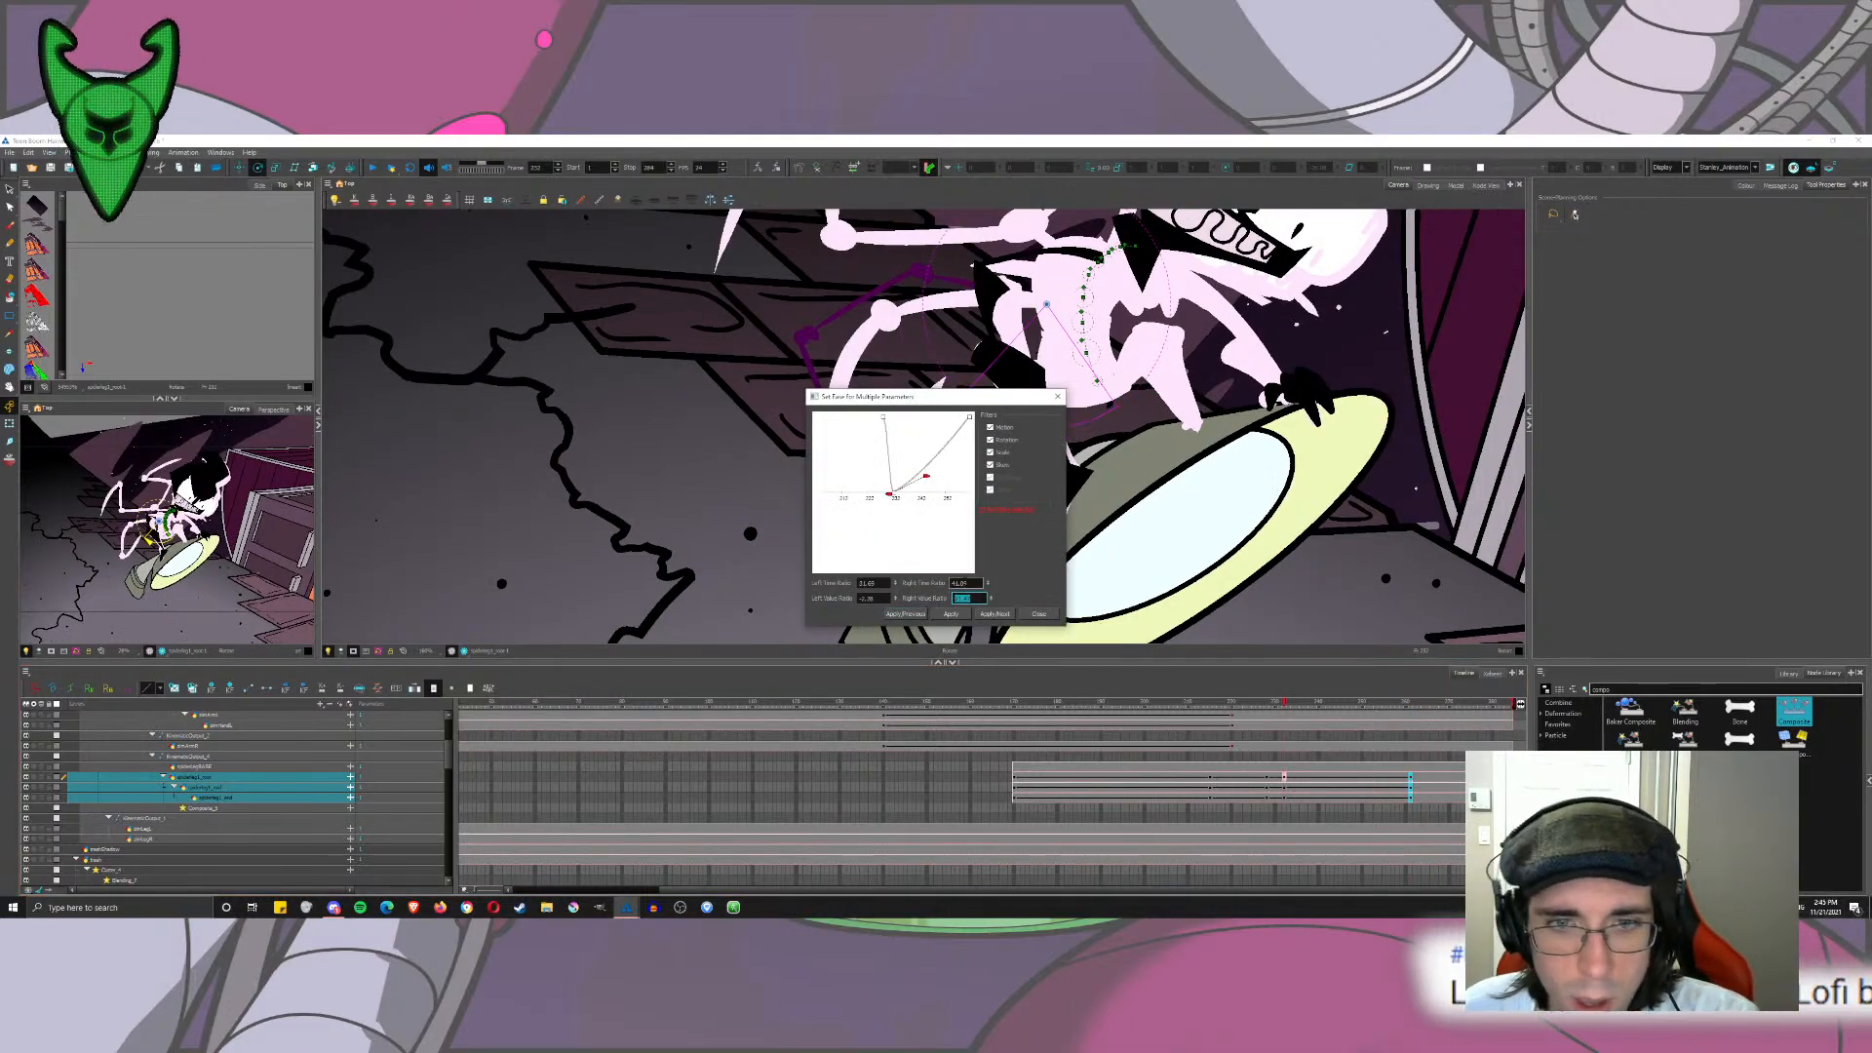
{"action": "type", "text": "0"}
{"action": "key", "text": "Tab"}
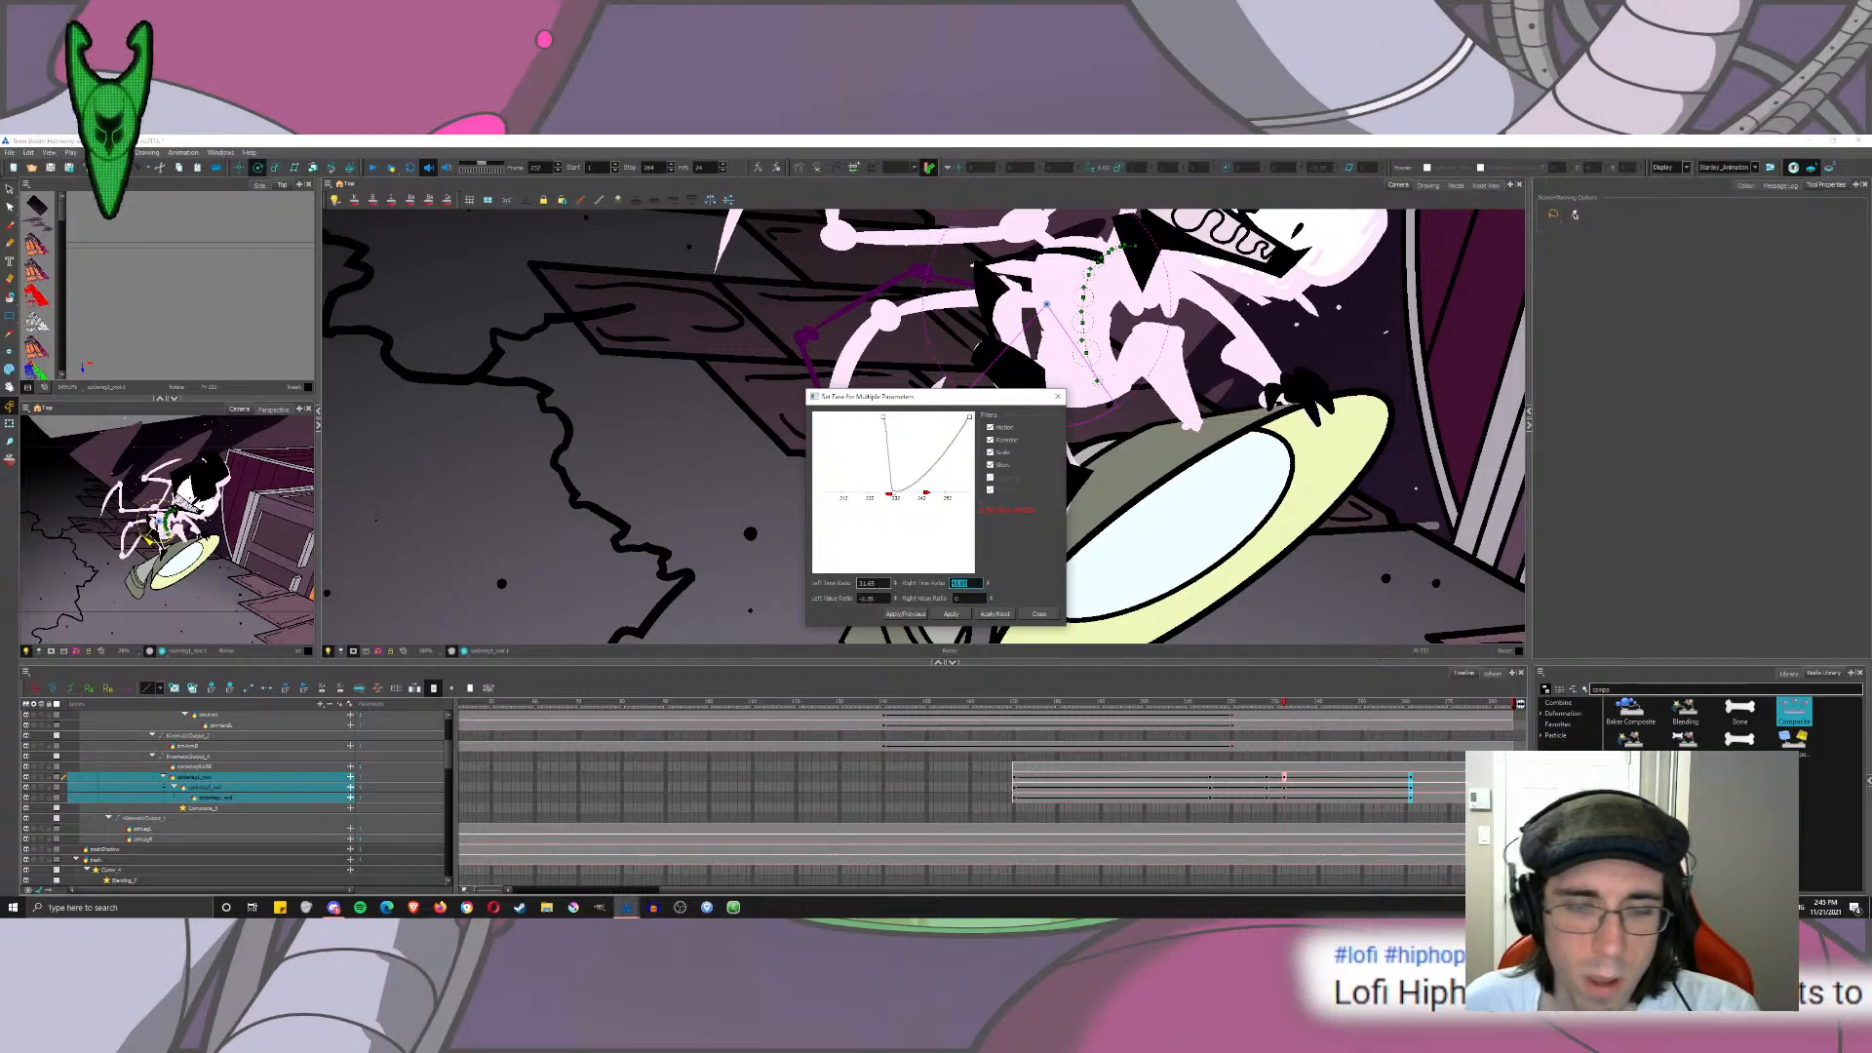
{"action": "type", "text": "33"}
{"action": "key", "text": "Tab"}
{"action": "type", "text": "33"}
{"action": "key", "text": "Tab"}
{"action": "type", "text": "0"}
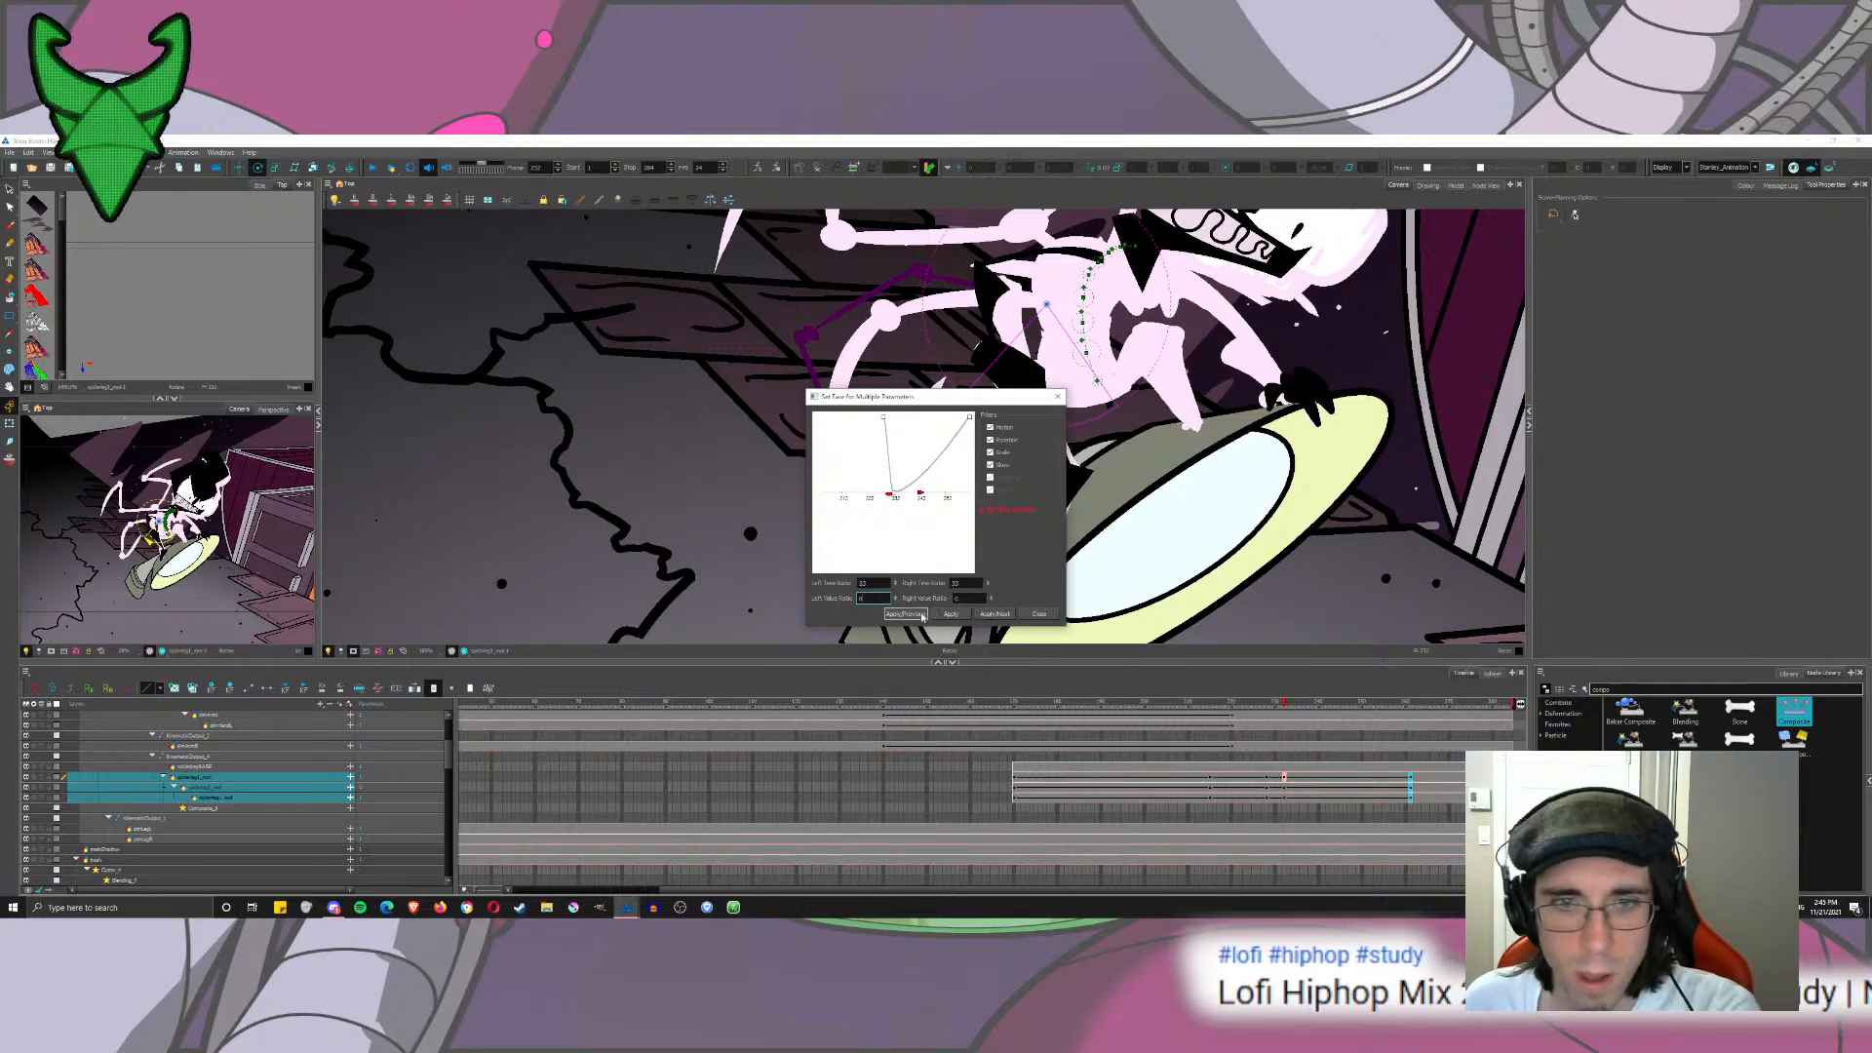
{"action": "left_click", "coordinate": [922, 616]}
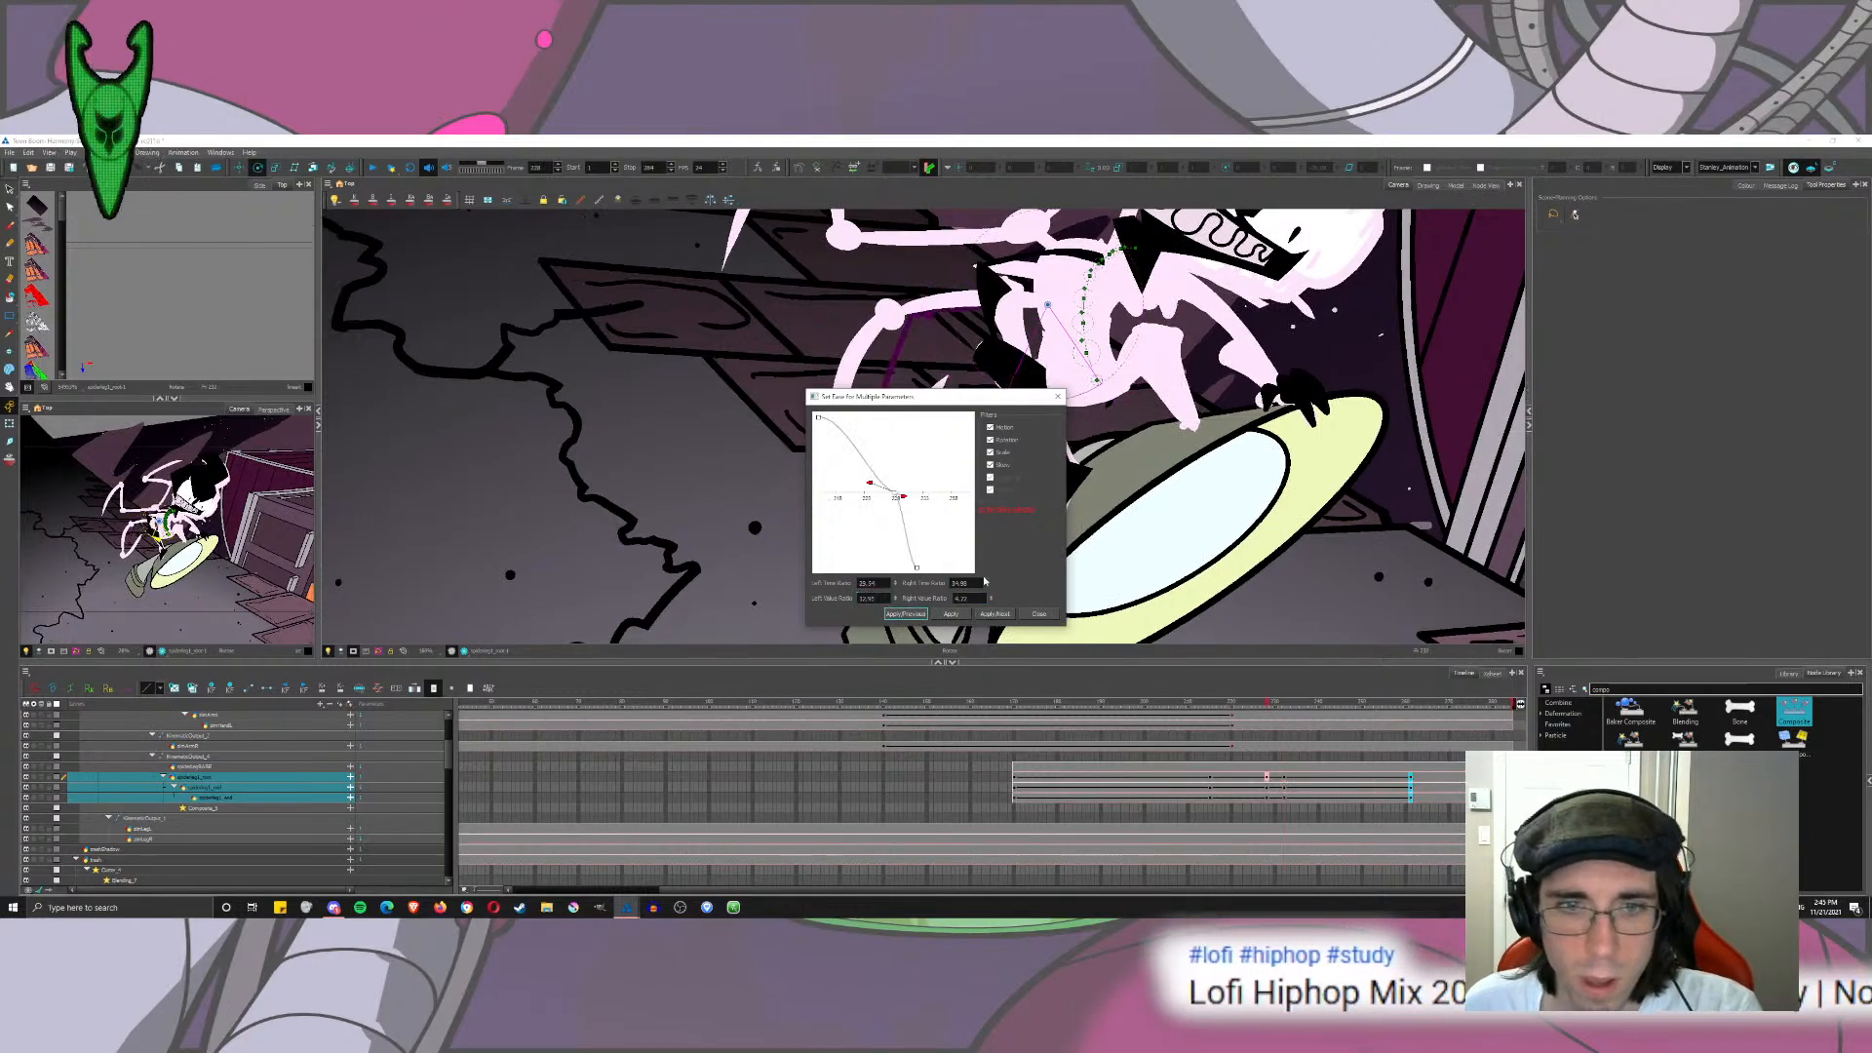
{"action": "left_click", "coordinate": [1026, 616]}
{"action": "left_click", "coordinate": [374, 171]}
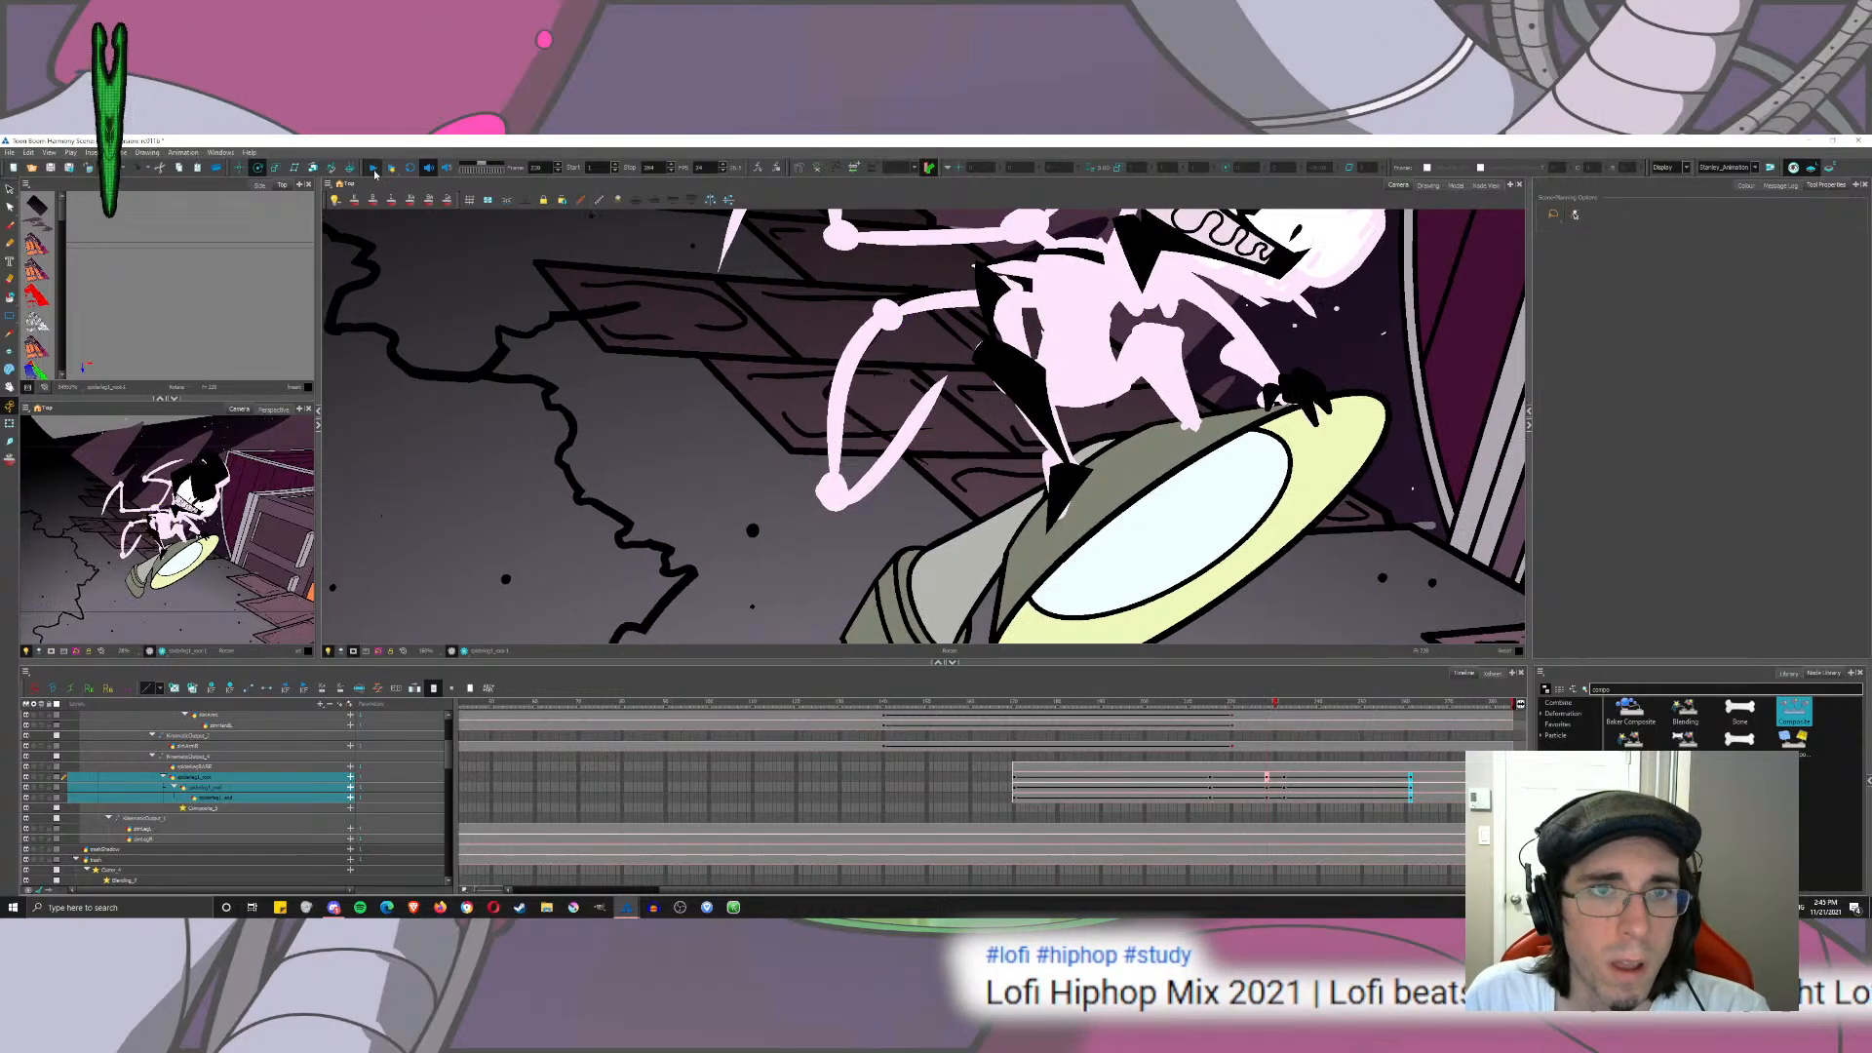
Step: Open the multiple-parameter ease settings for the three leg layers at the raised-leg keyframe
{"action": "left_click", "coordinate": [1283, 792]}
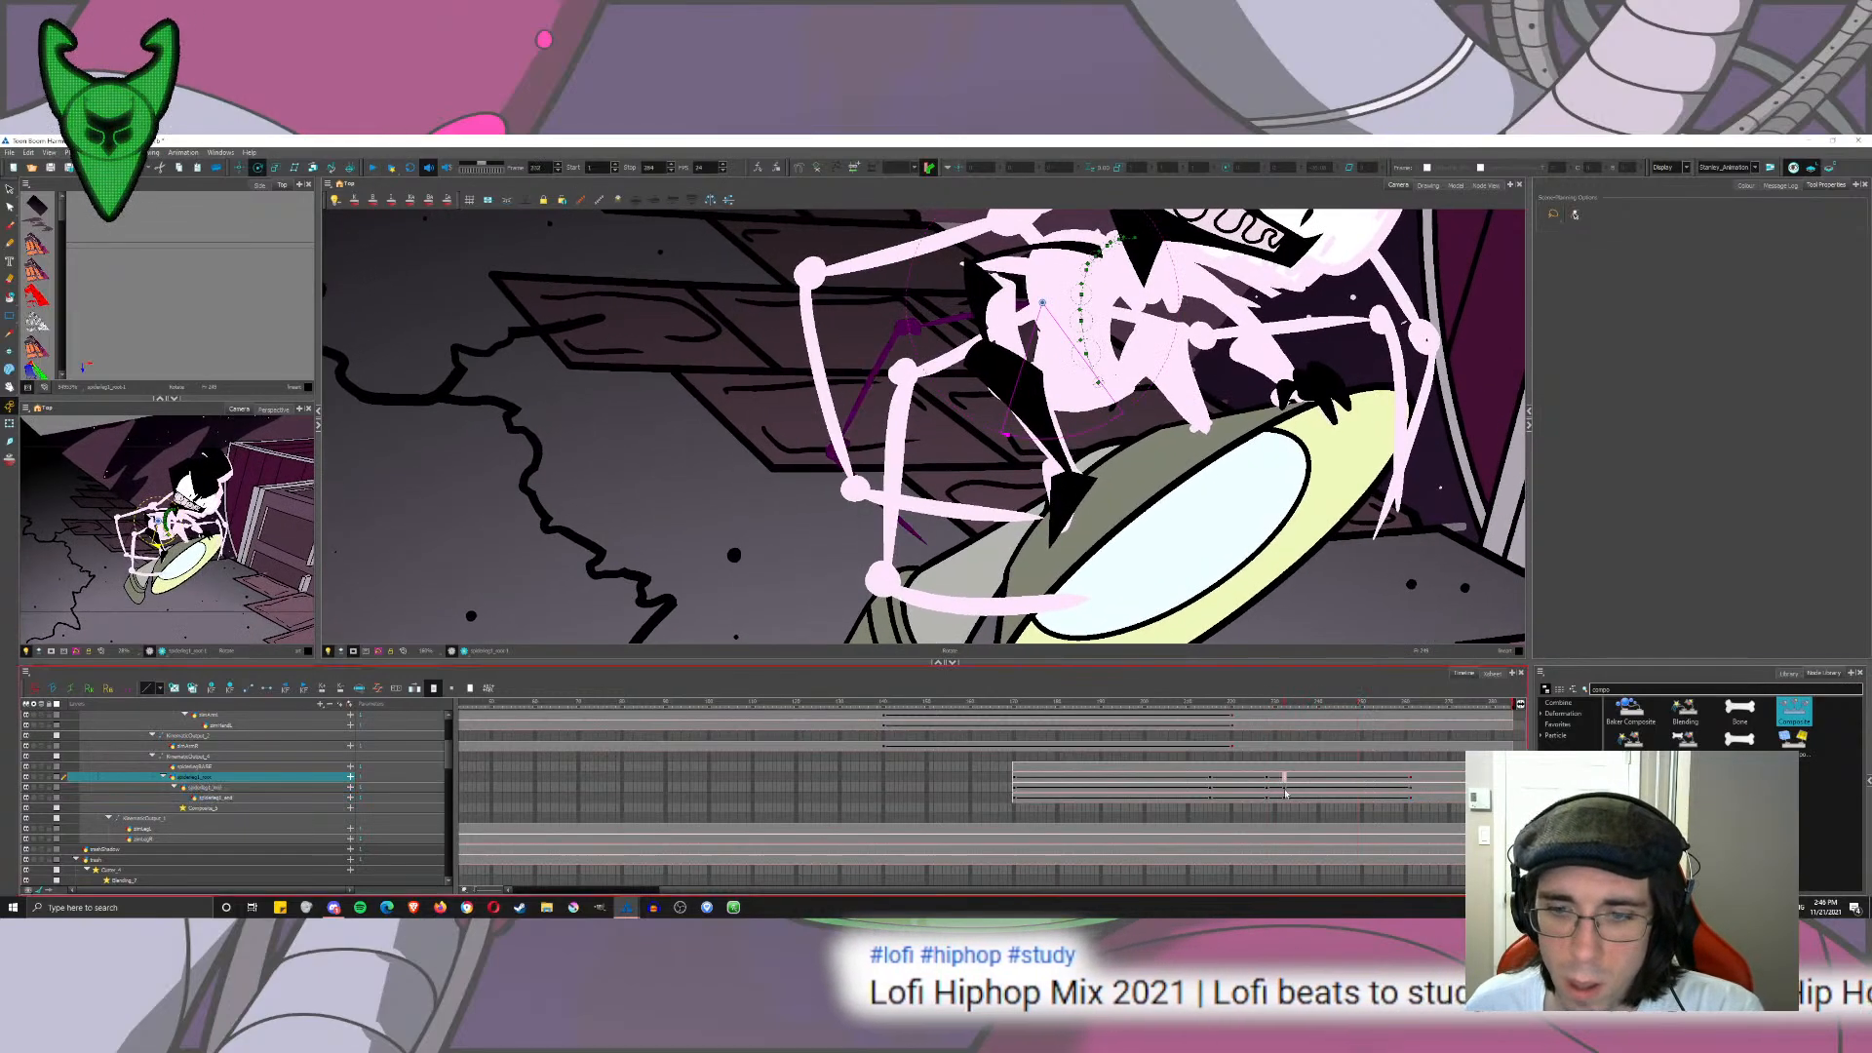
{"action": "left_click", "coordinate": [378, 687]}
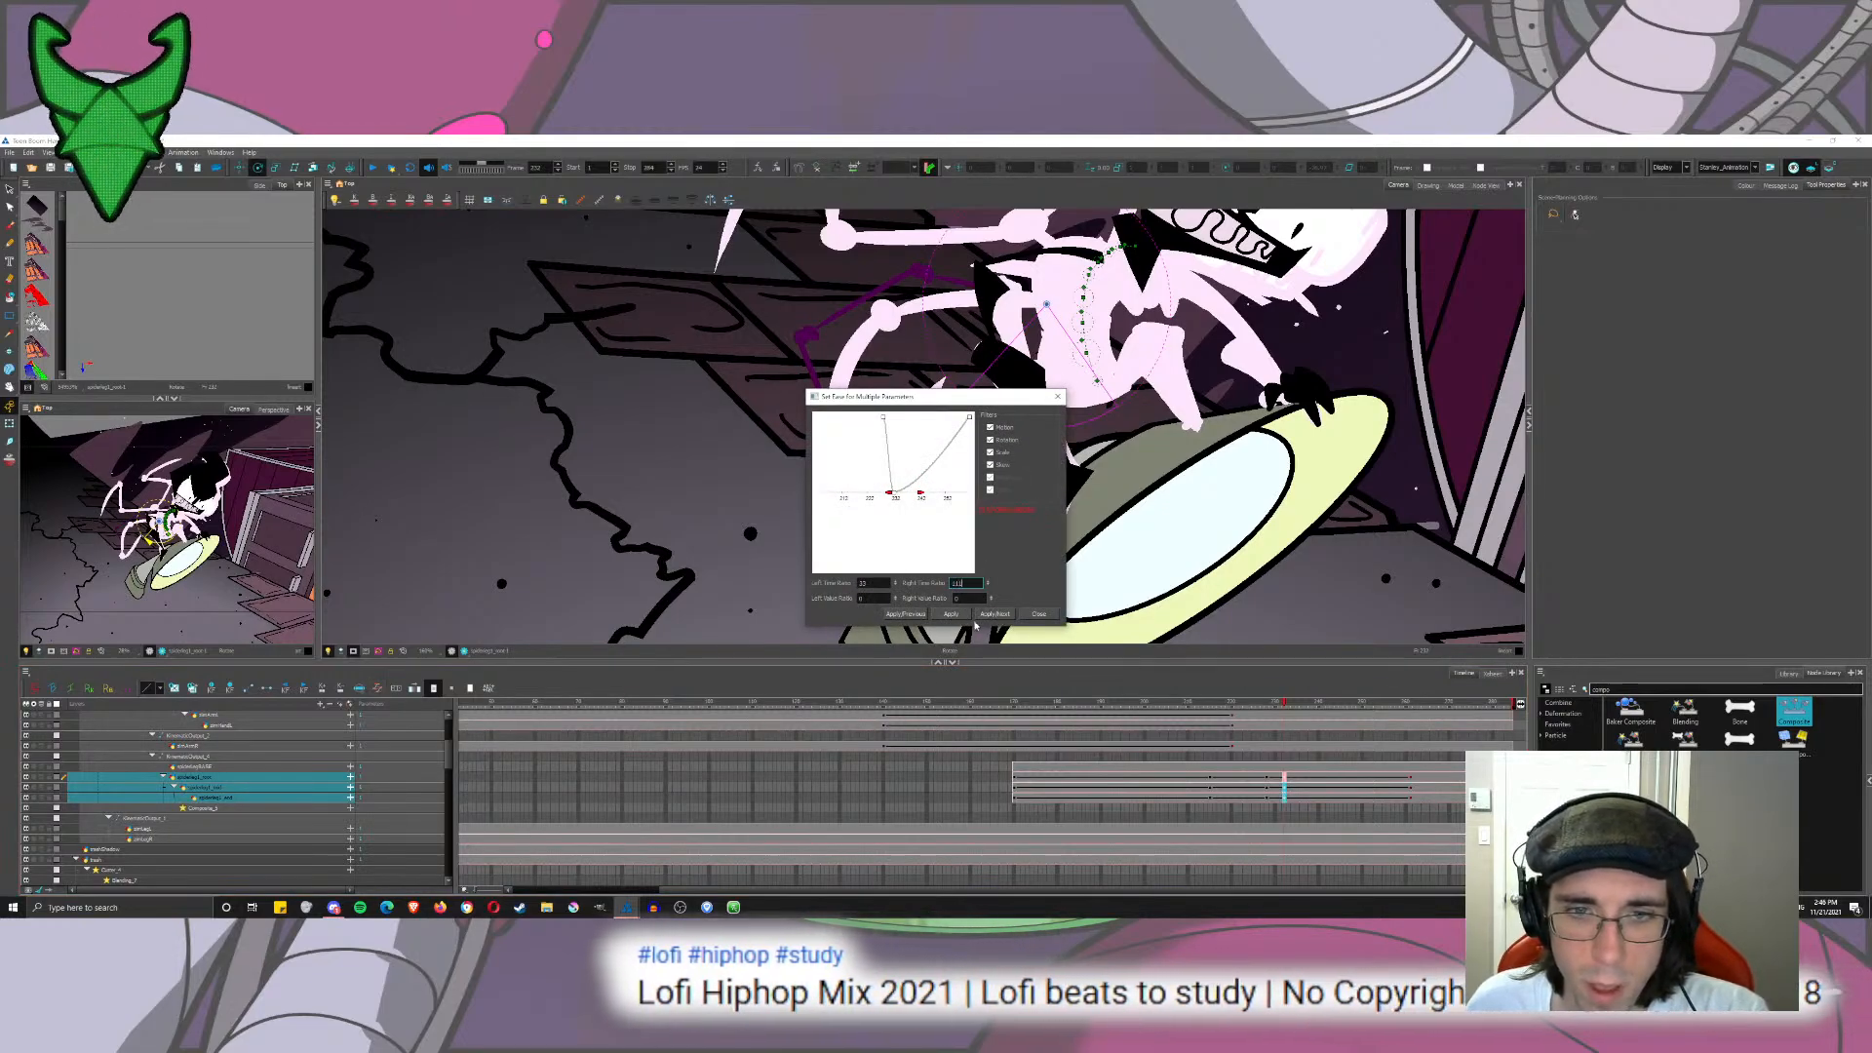
Step: Apply the ease settings to the selected limb keyframes and play back the shot
{"action": "left_click", "coordinate": [955, 615]}
{"action": "left_click", "coordinate": [1037, 613]}
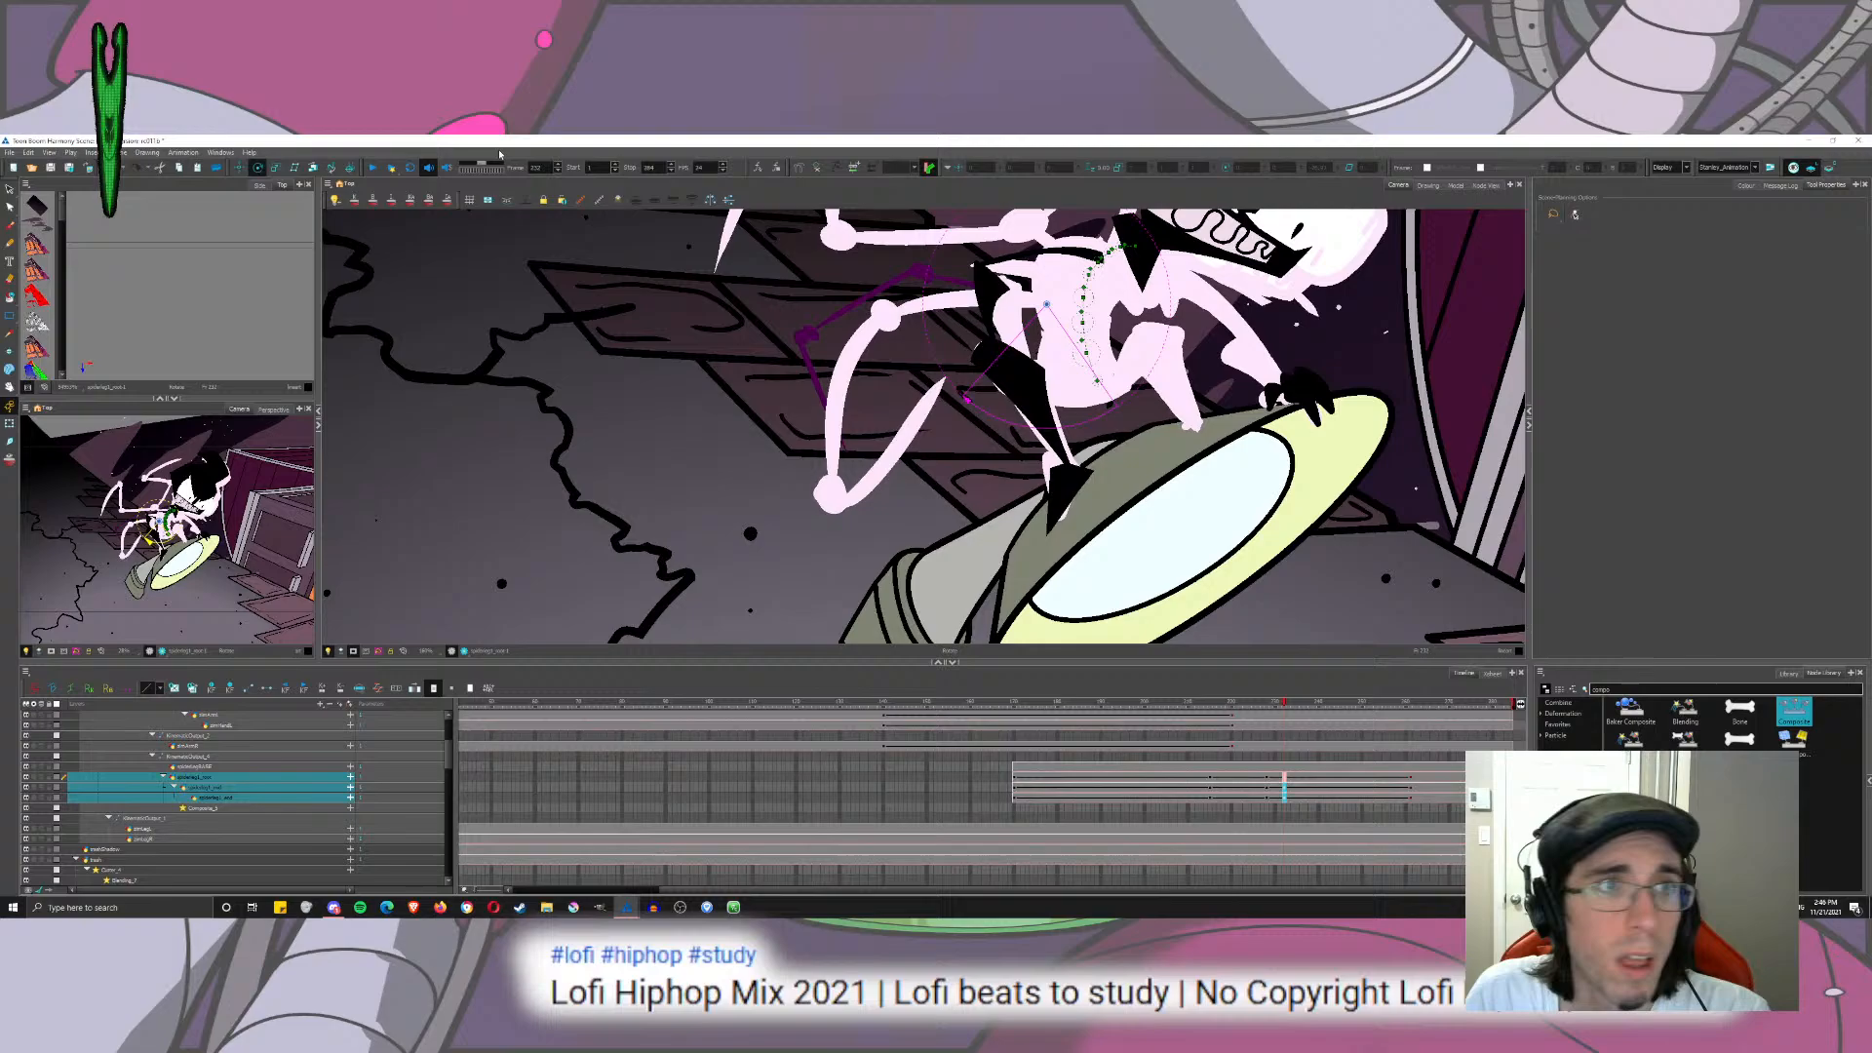
{"action": "left_click", "coordinate": [371, 167]}
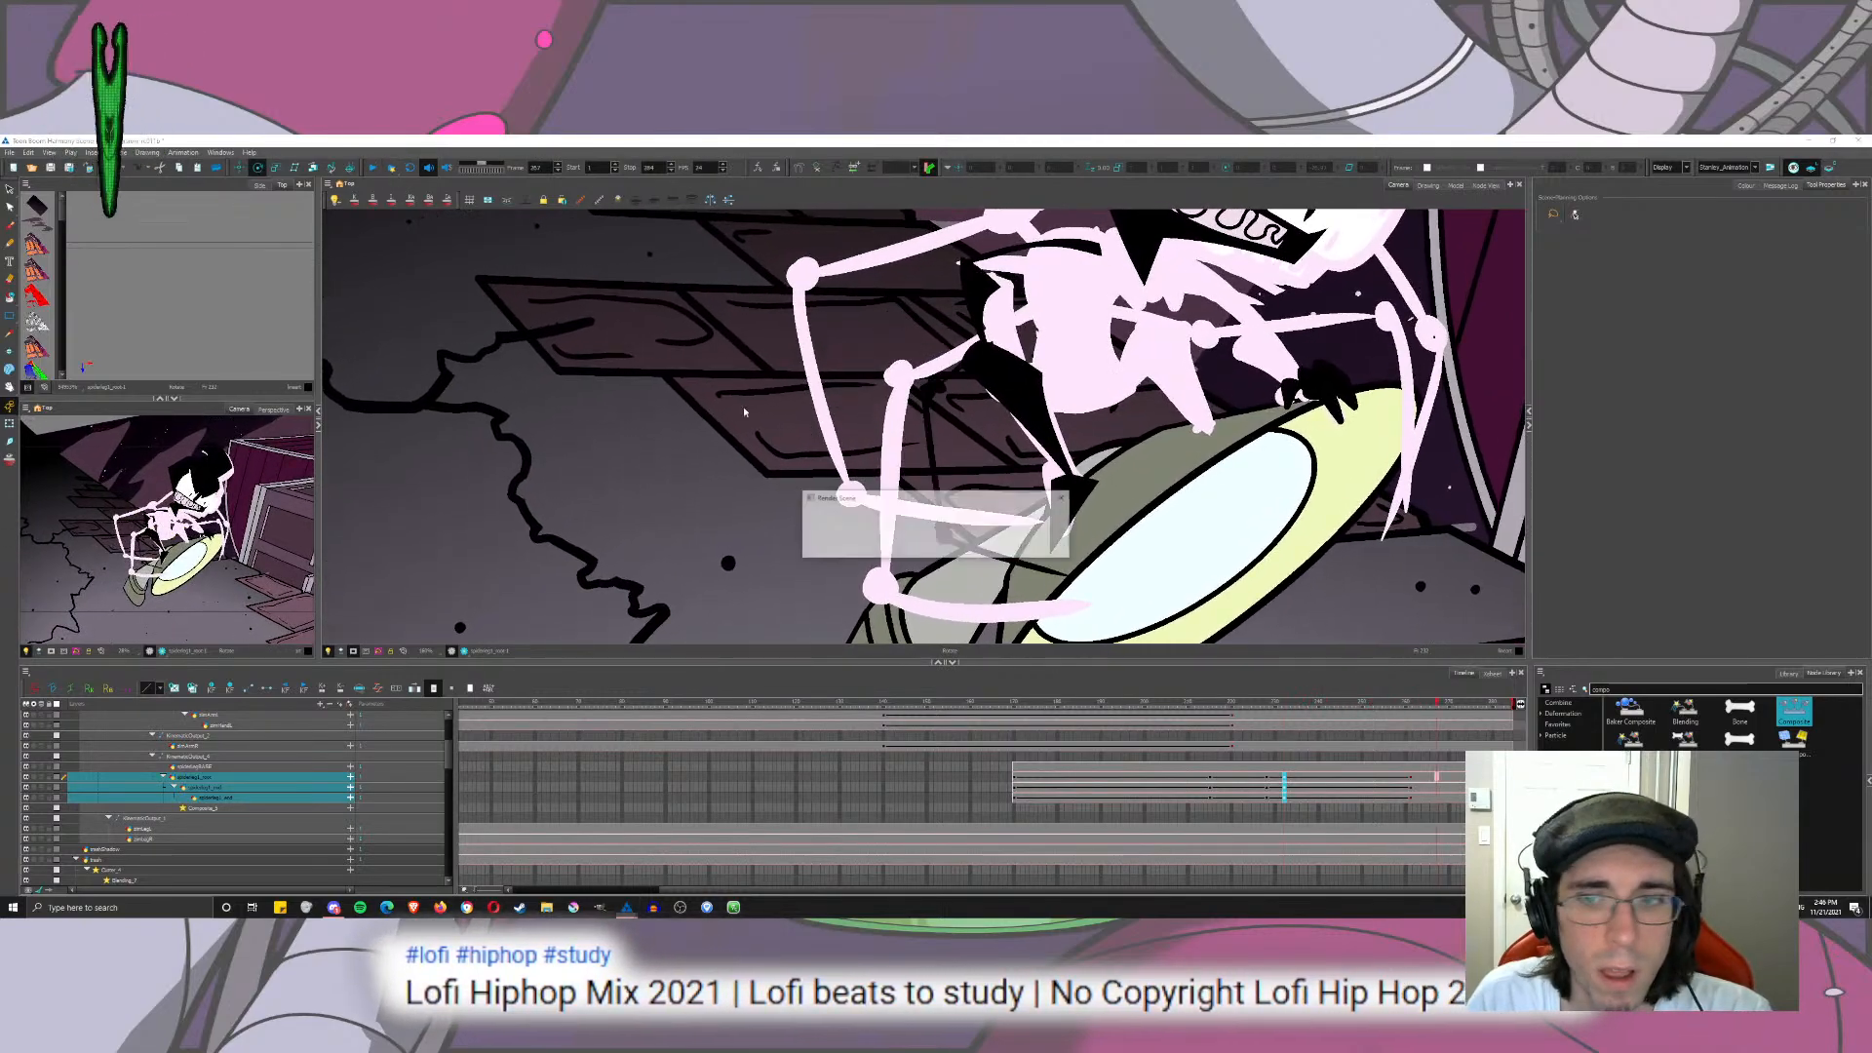
Step: Shift the final keyframes on the limb's three segment layers earlier in the timeline and review the new timing
{"action": "left_click", "coordinate": [1410, 777]}
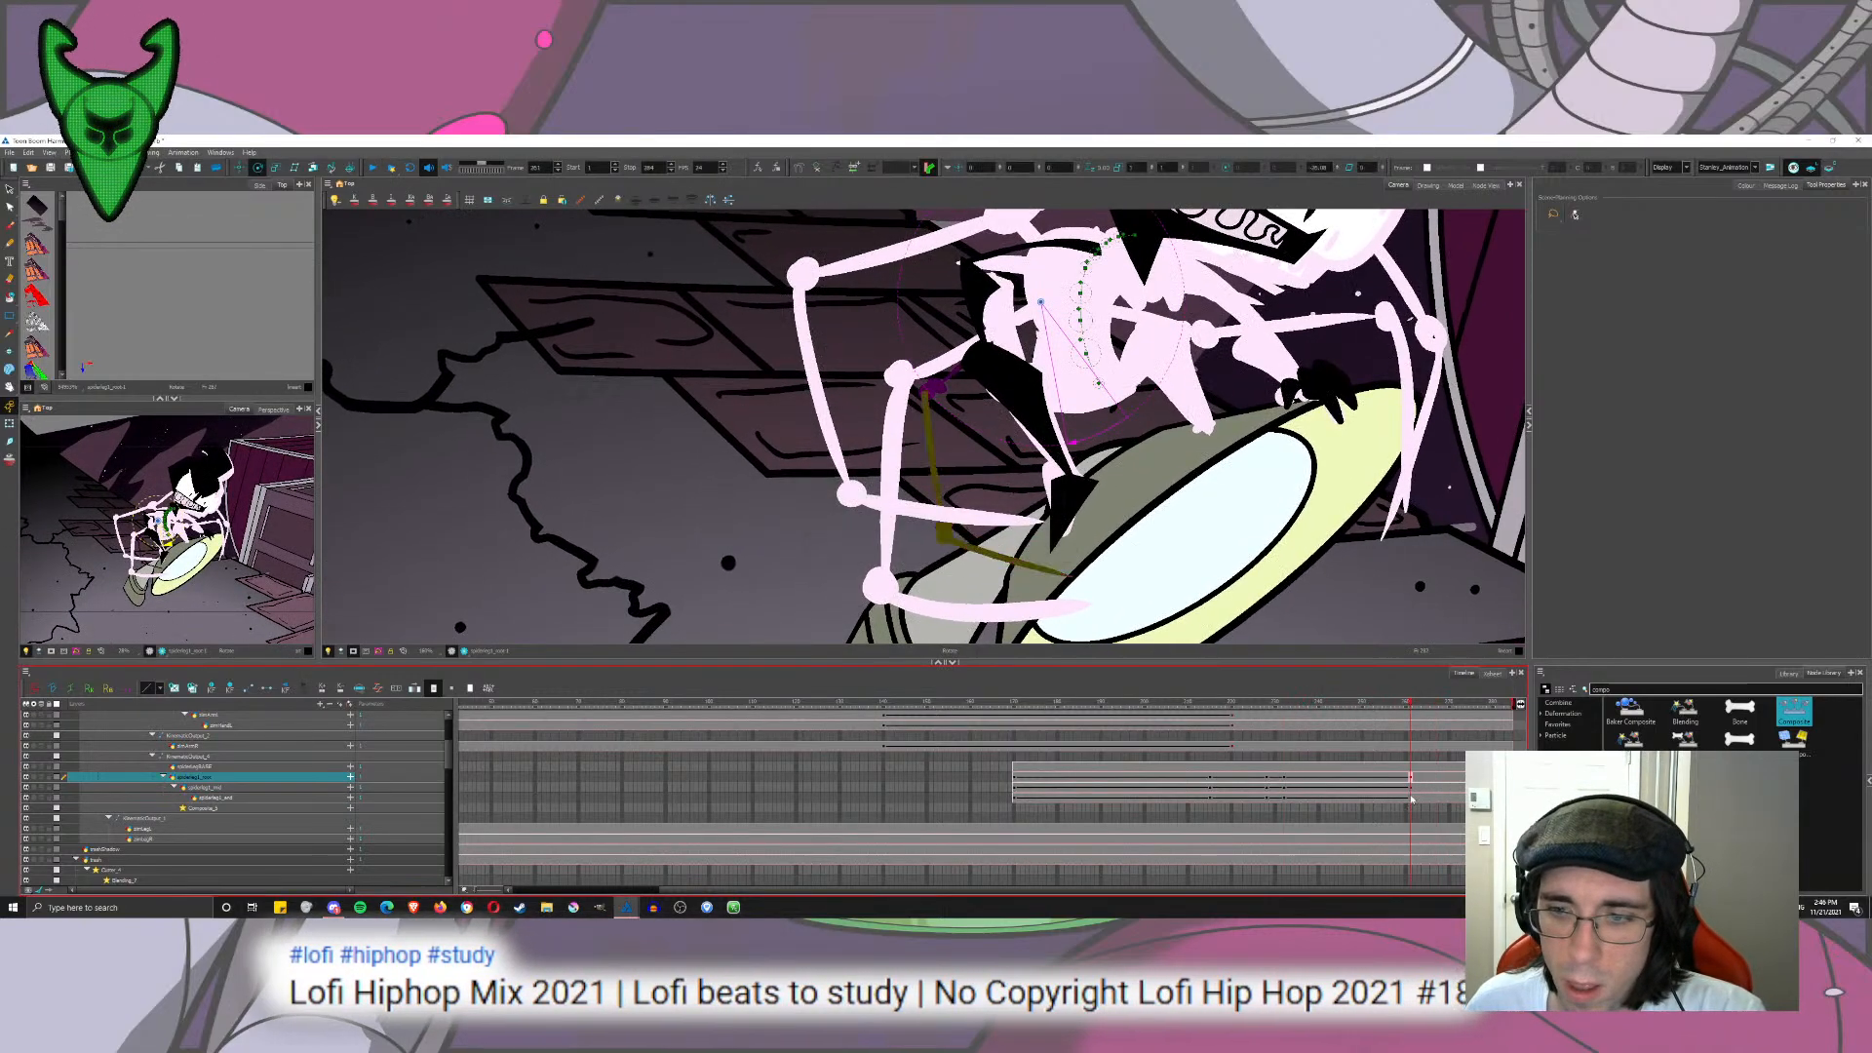
{"action": "left_click", "coordinate": [1411, 798], "text": "shift"}
{"action": "left_click_drag", "start_coordinate": [1411, 798], "coordinate": [1328, 798]}
{"action": "left_click", "coordinate": [1254, 777]}
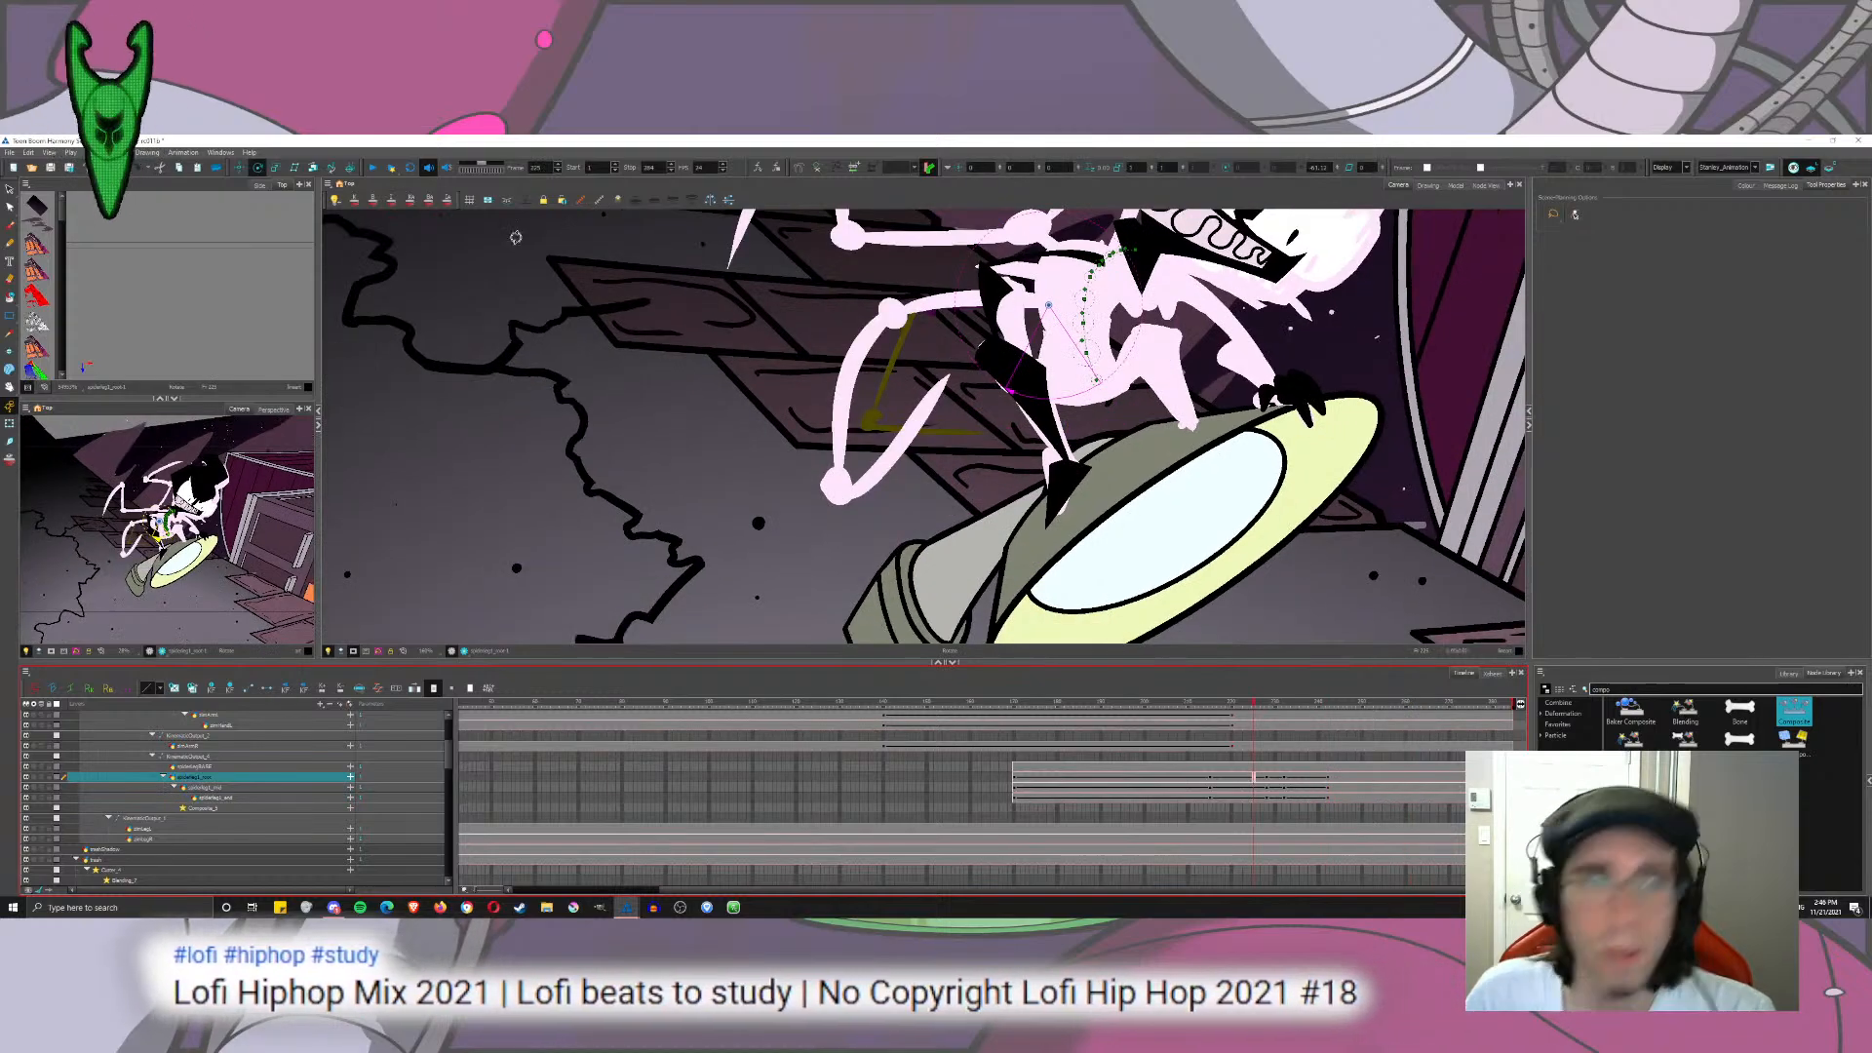
{"action": "left_click", "coordinate": [374, 168]}
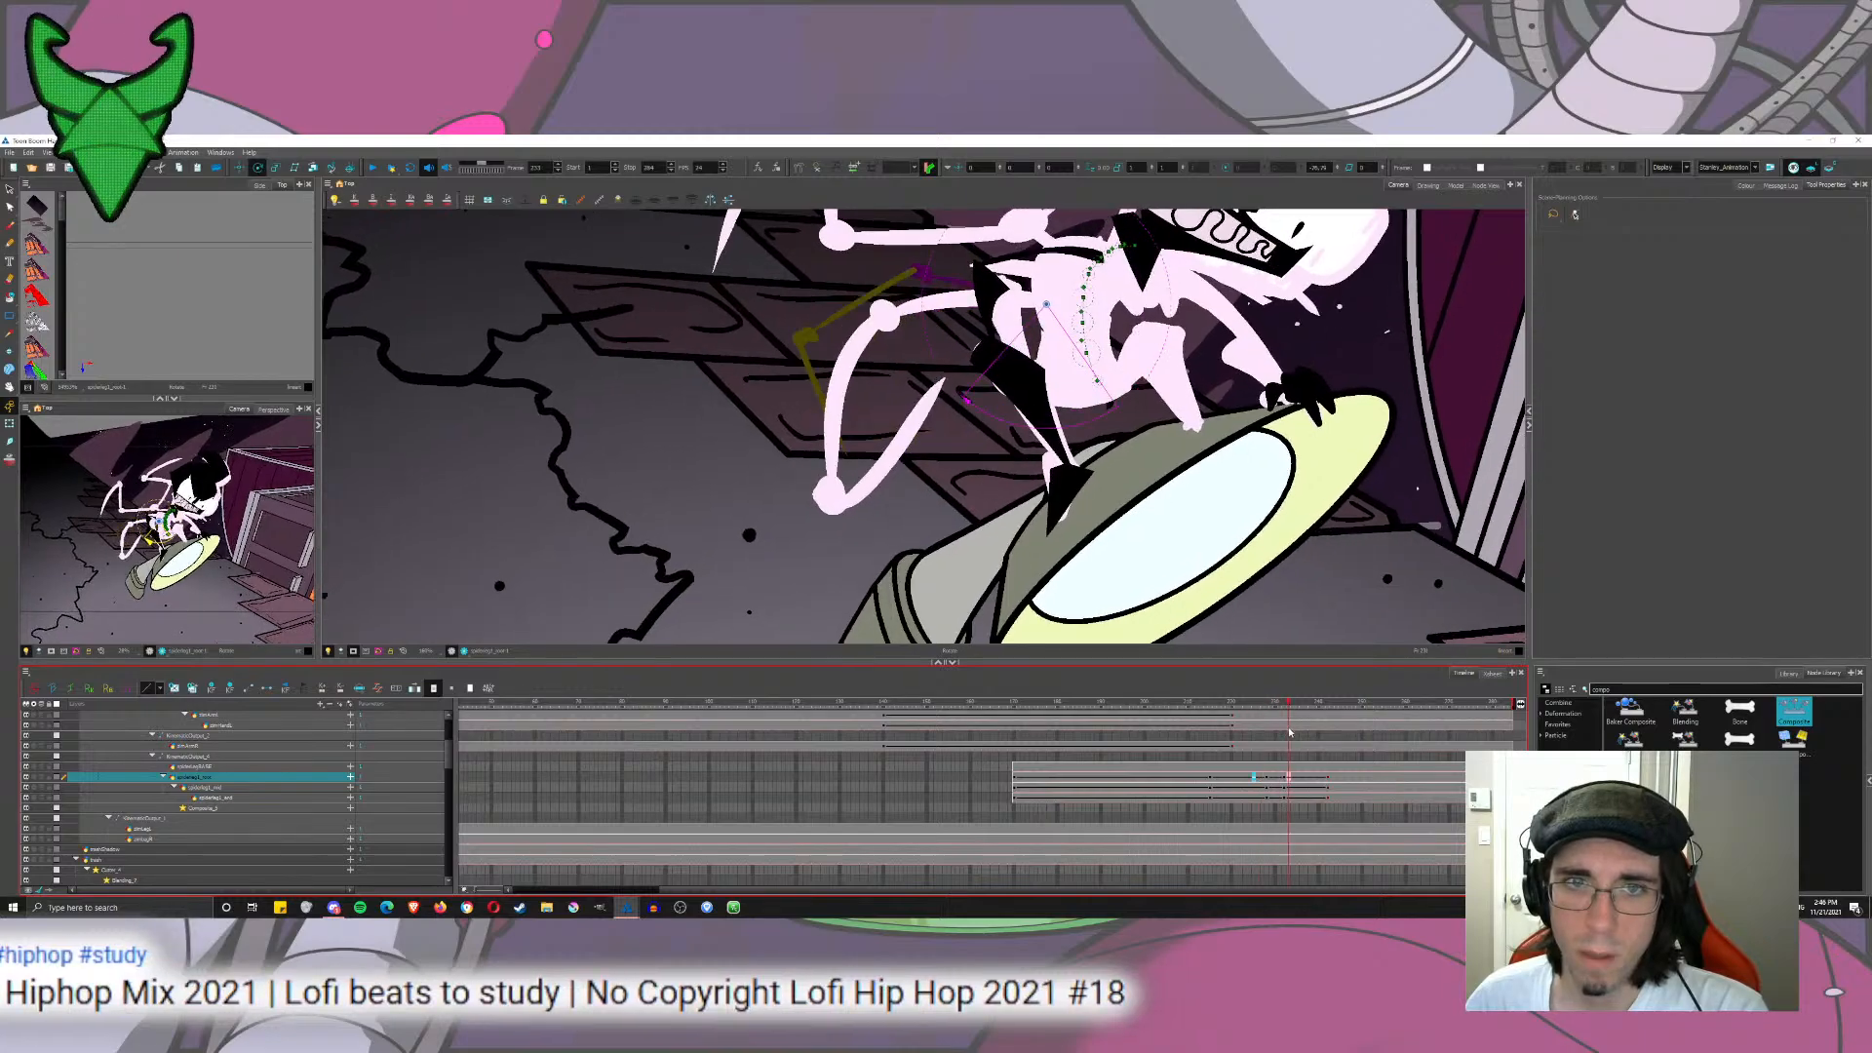
{"action": "left_click", "coordinate": [1345, 747]}
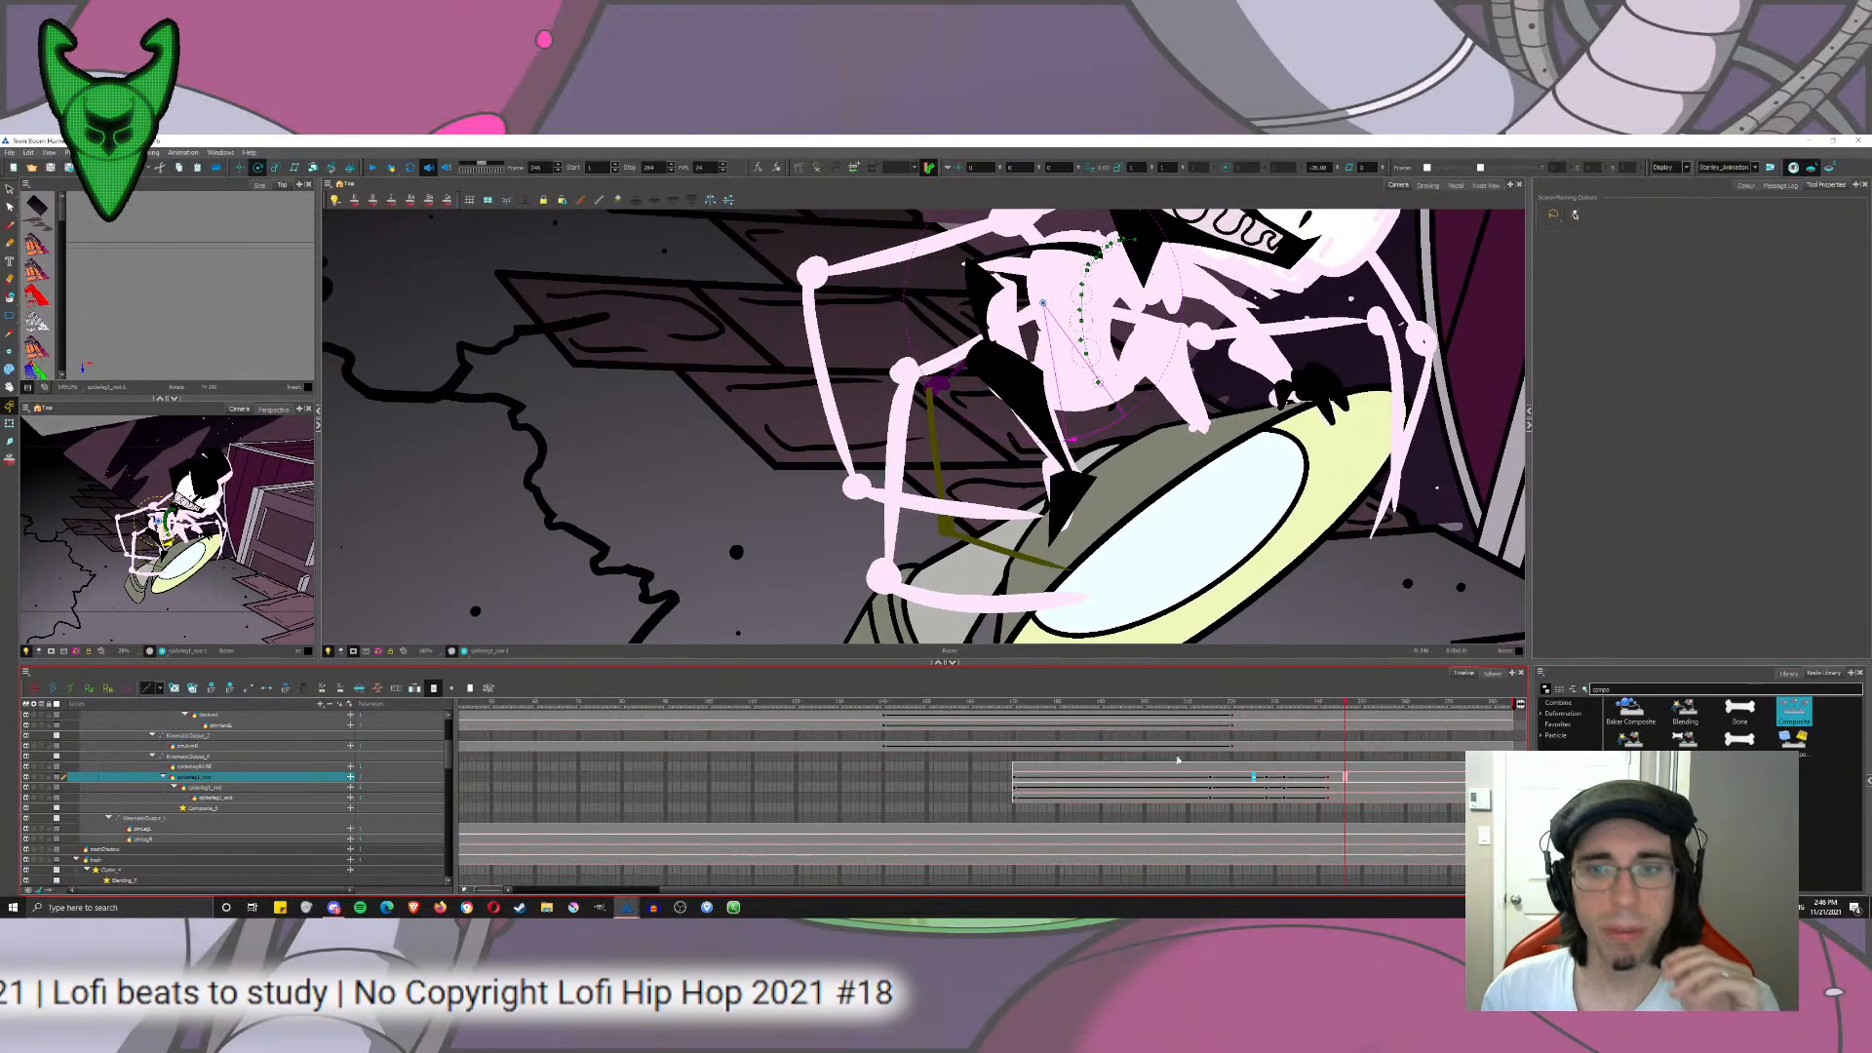
Step: Isolate the limb's upper-segment layer in the camera view and locate its node in the Node View
{"action": "left_click", "coordinate": [10, 189]}
{"action": "mouse_move", "coordinate": [988, 341]}
{"action": "left_mouse_down"}
{"action": "mouse_move", "coordinate": [956, 452]}
{"action": "mouse_move", "coordinate": [940, 432]}
{"action": "left_mouse_up"}
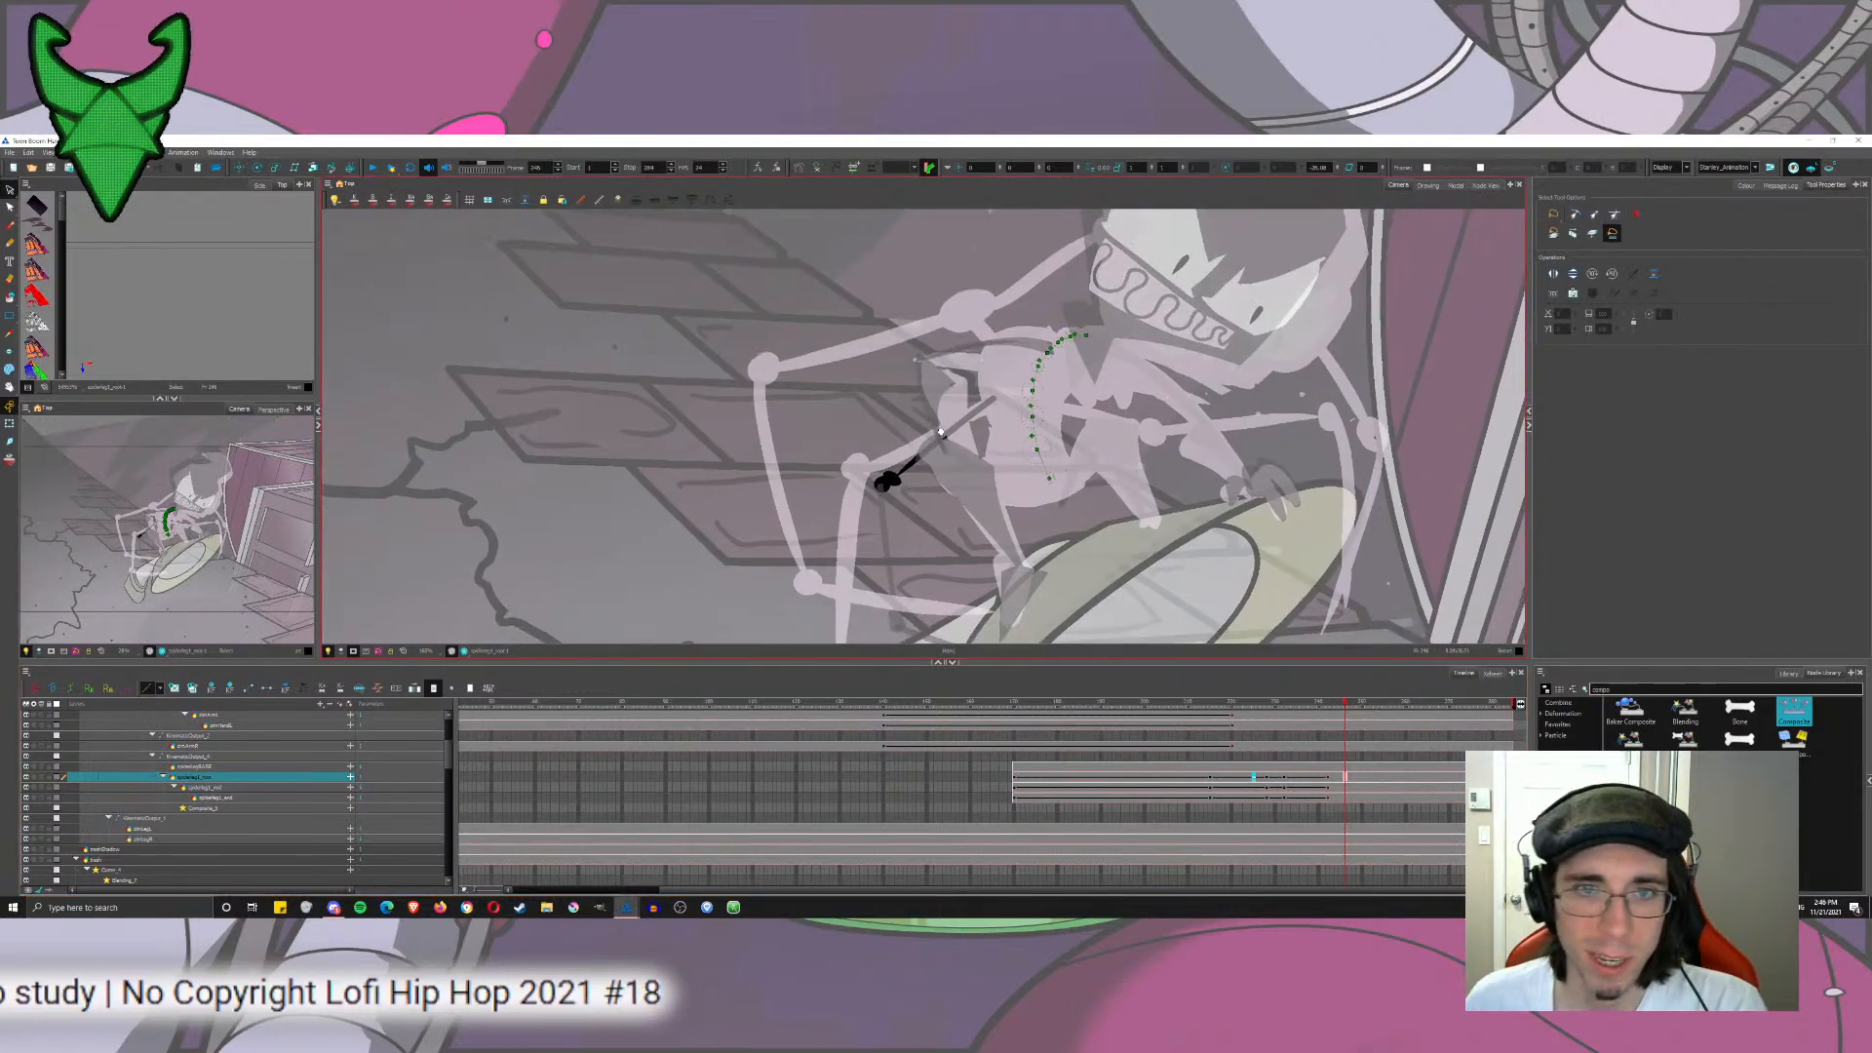
{"action": "left_click", "coordinate": [197, 767]}
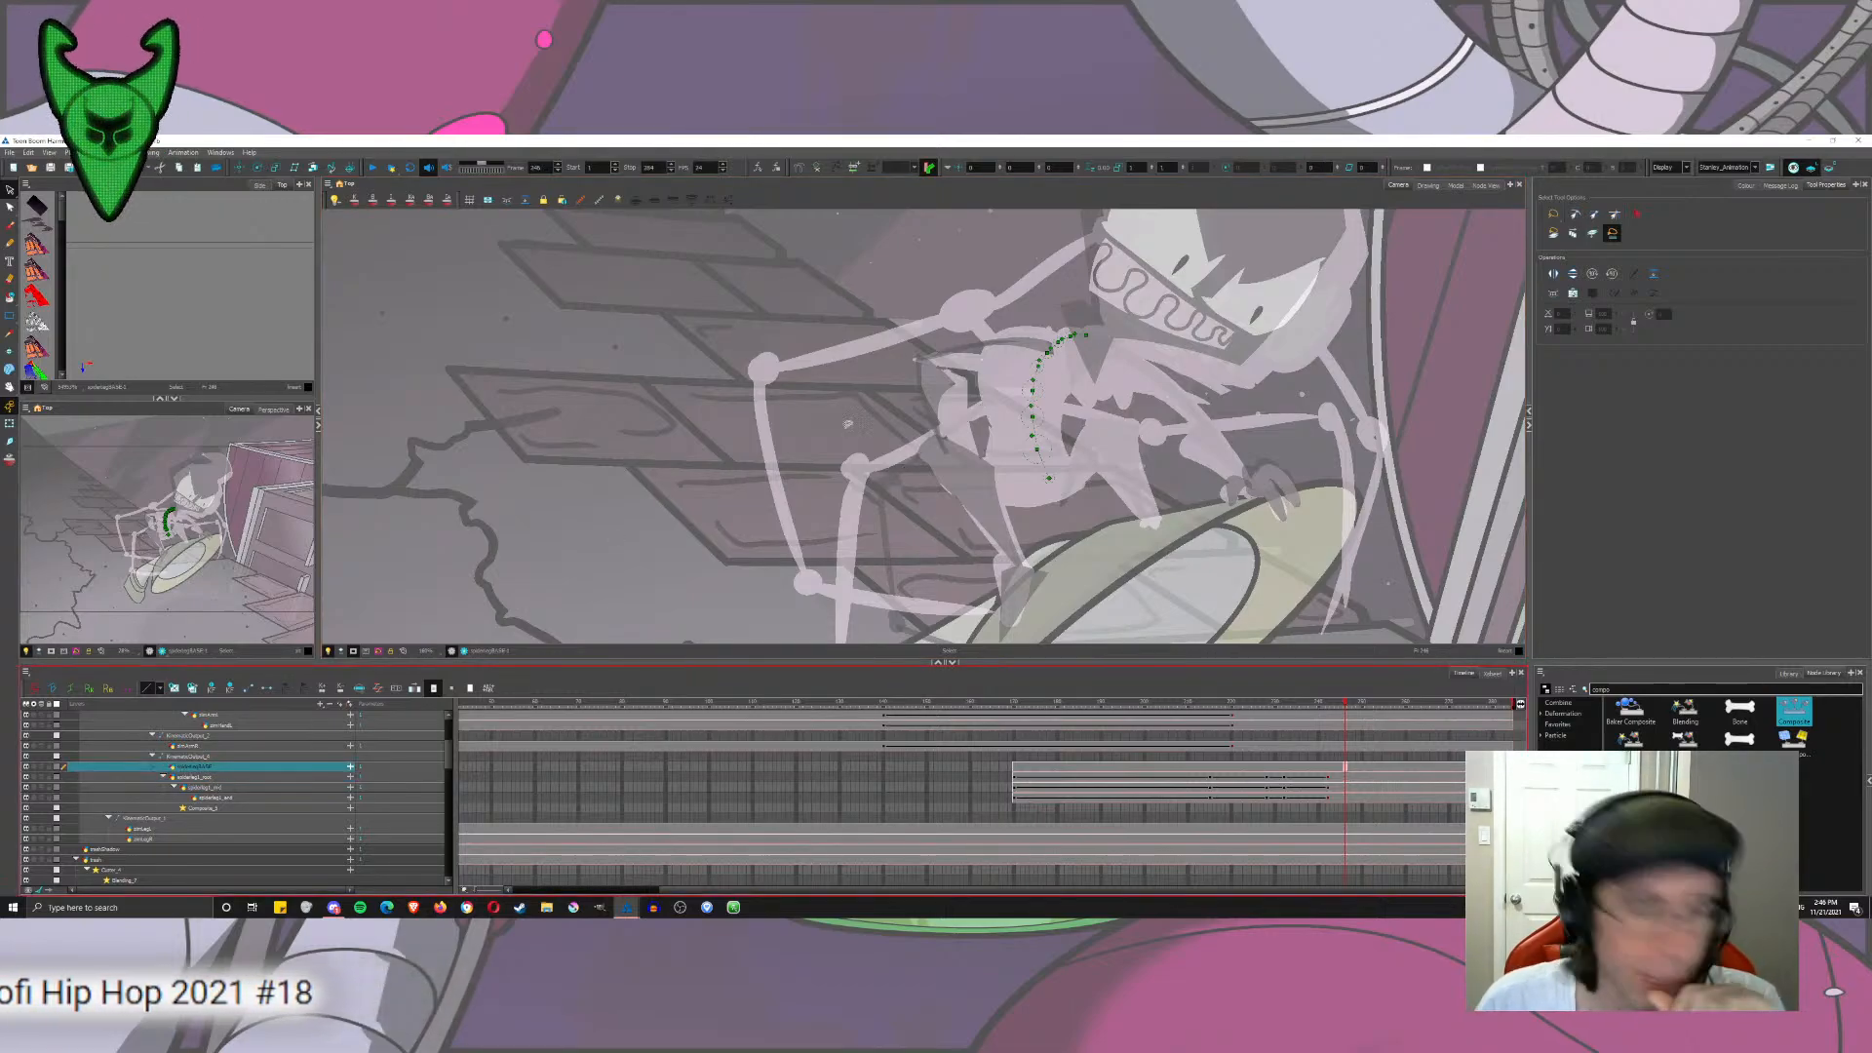
{"action": "left_click", "coordinate": [207, 777]}
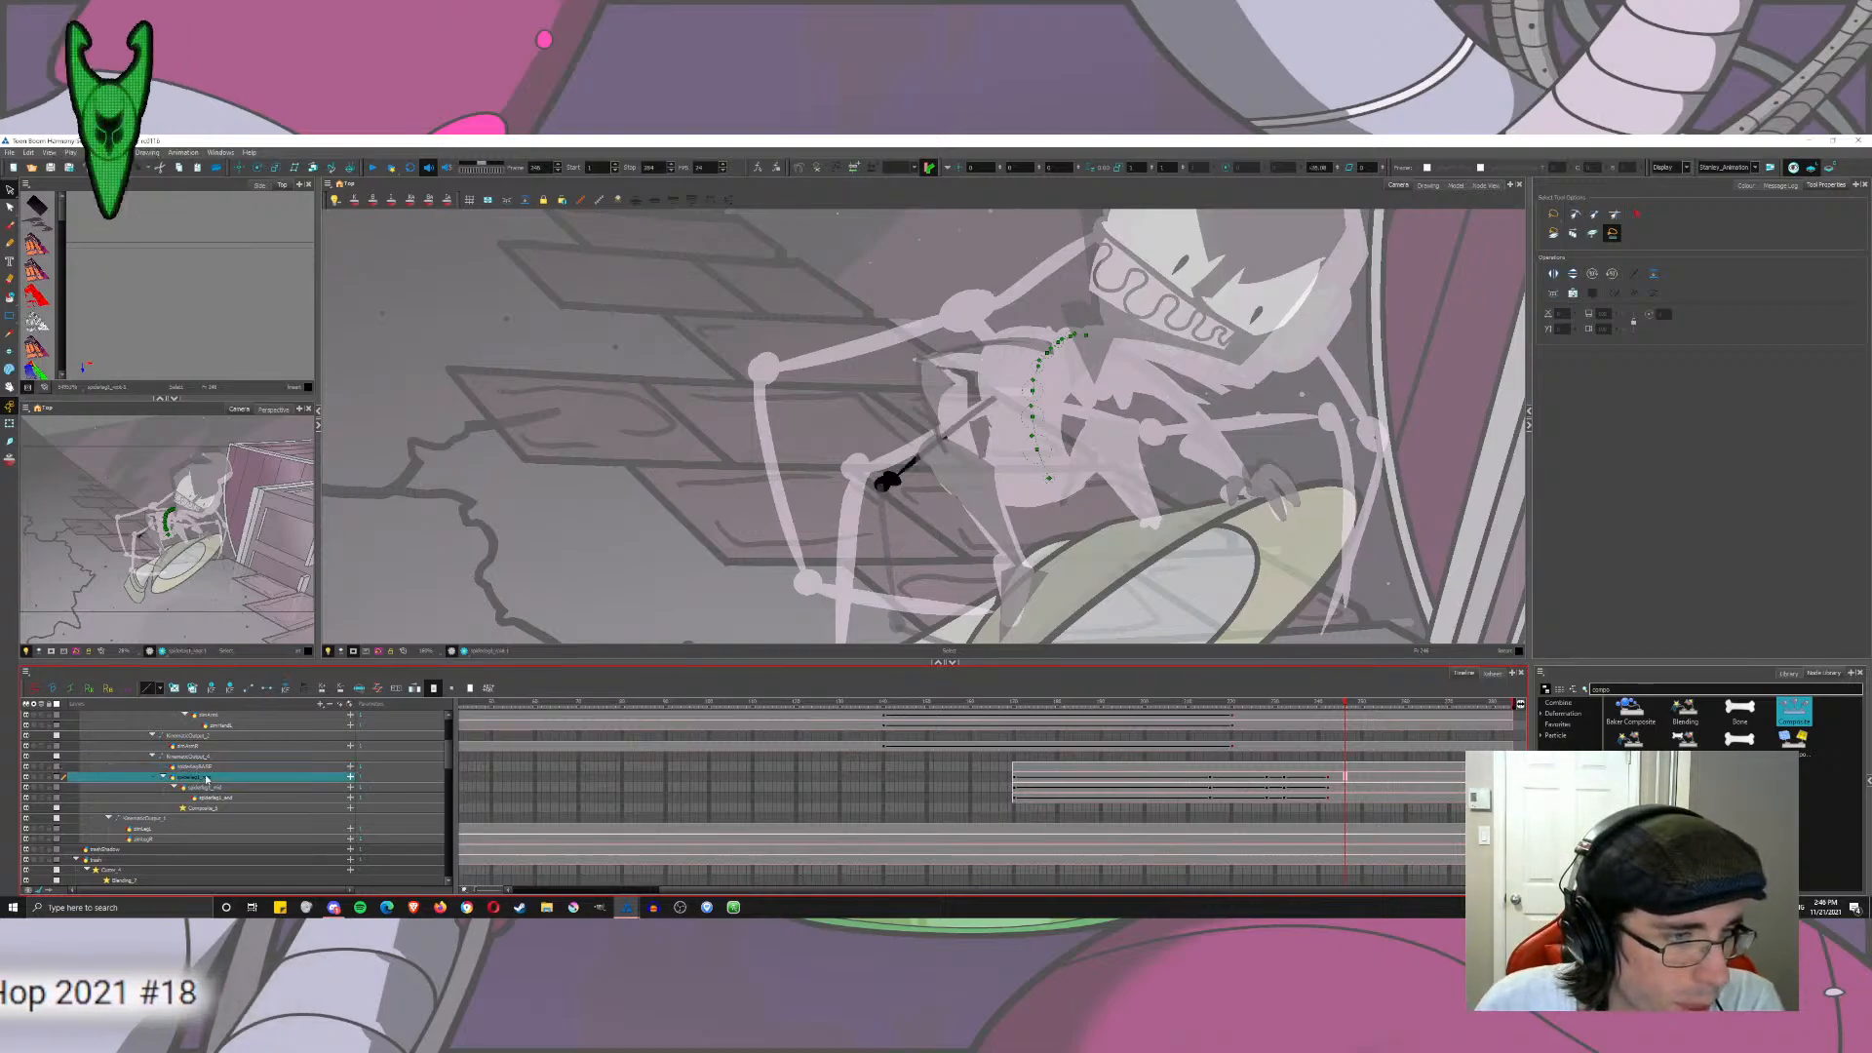
{"action": "left_click", "coordinate": [1480, 185]}
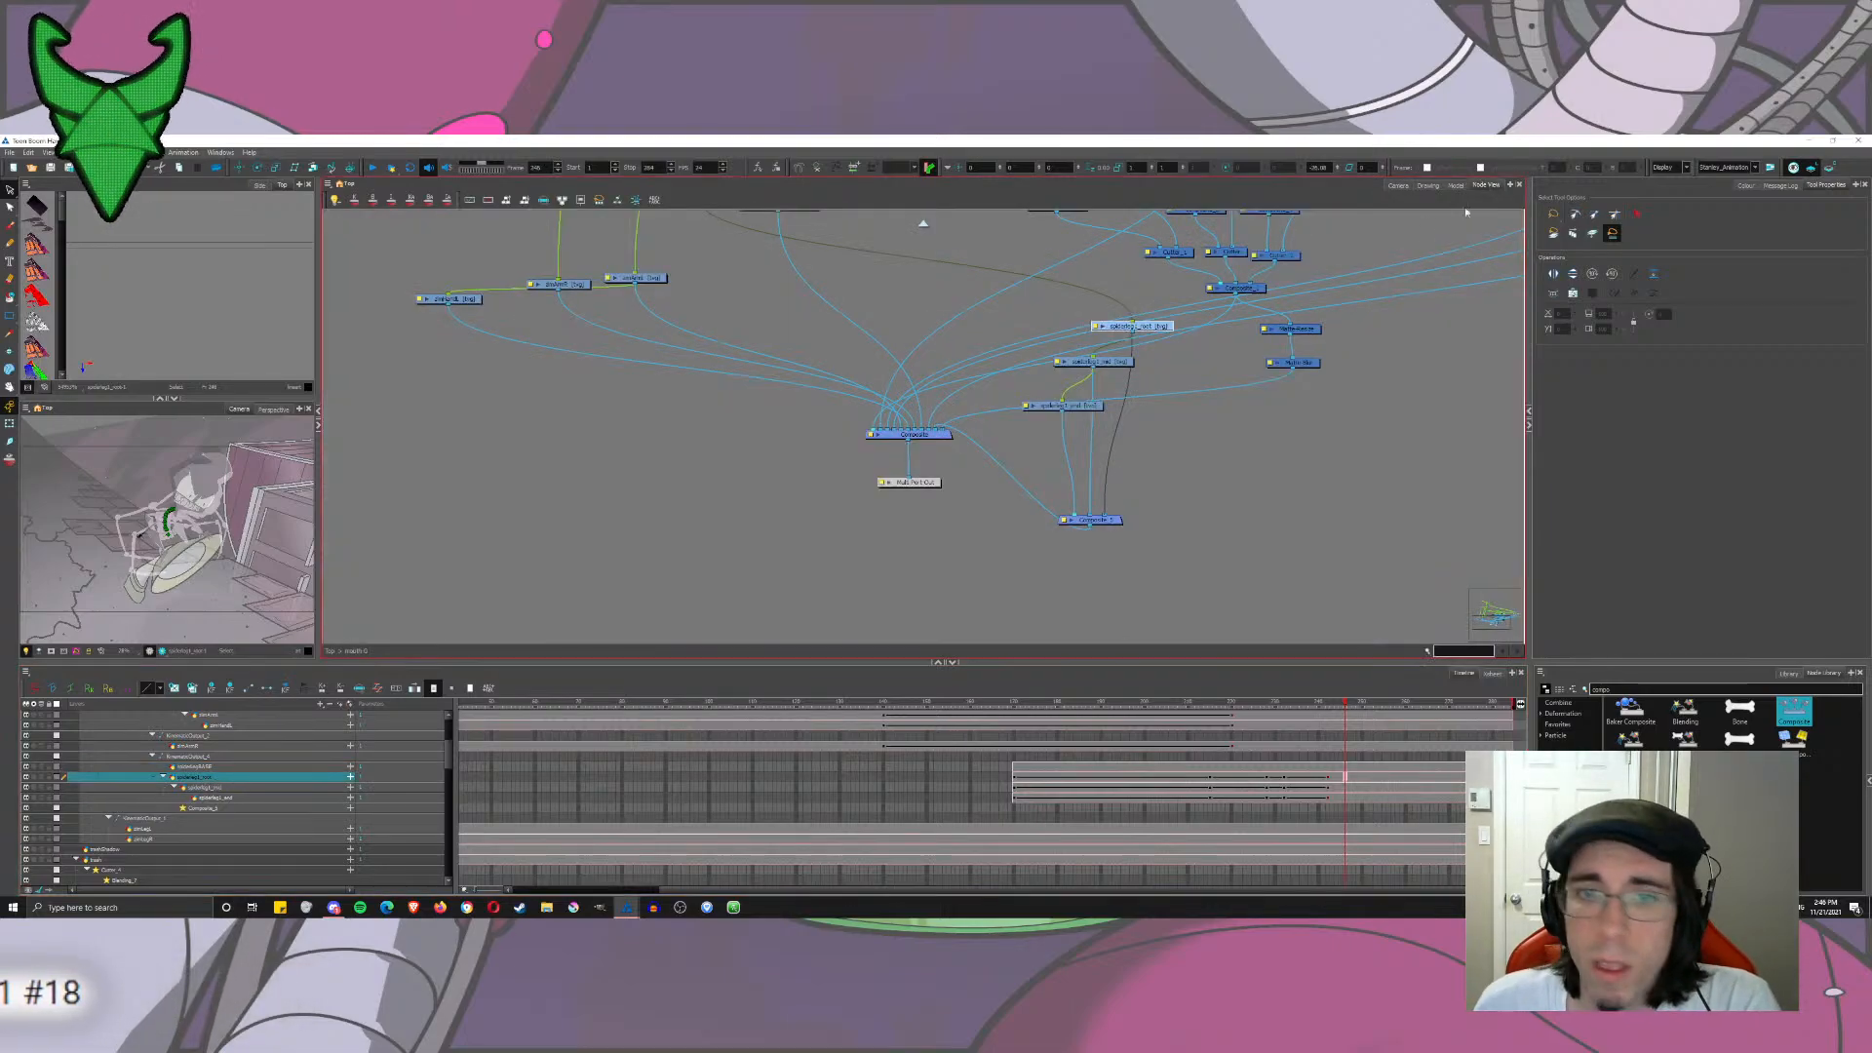
Step: Duplicate the limb's three segment layers with their composite and place the copied nodes clear of the originals
{"action": "left_click_drag", "start_coordinate": [1044, 348], "coordinate": [1053, 595]}
{"action": "left_click_drag", "start_coordinate": [881, 426], "coordinate": [1111, 478]}
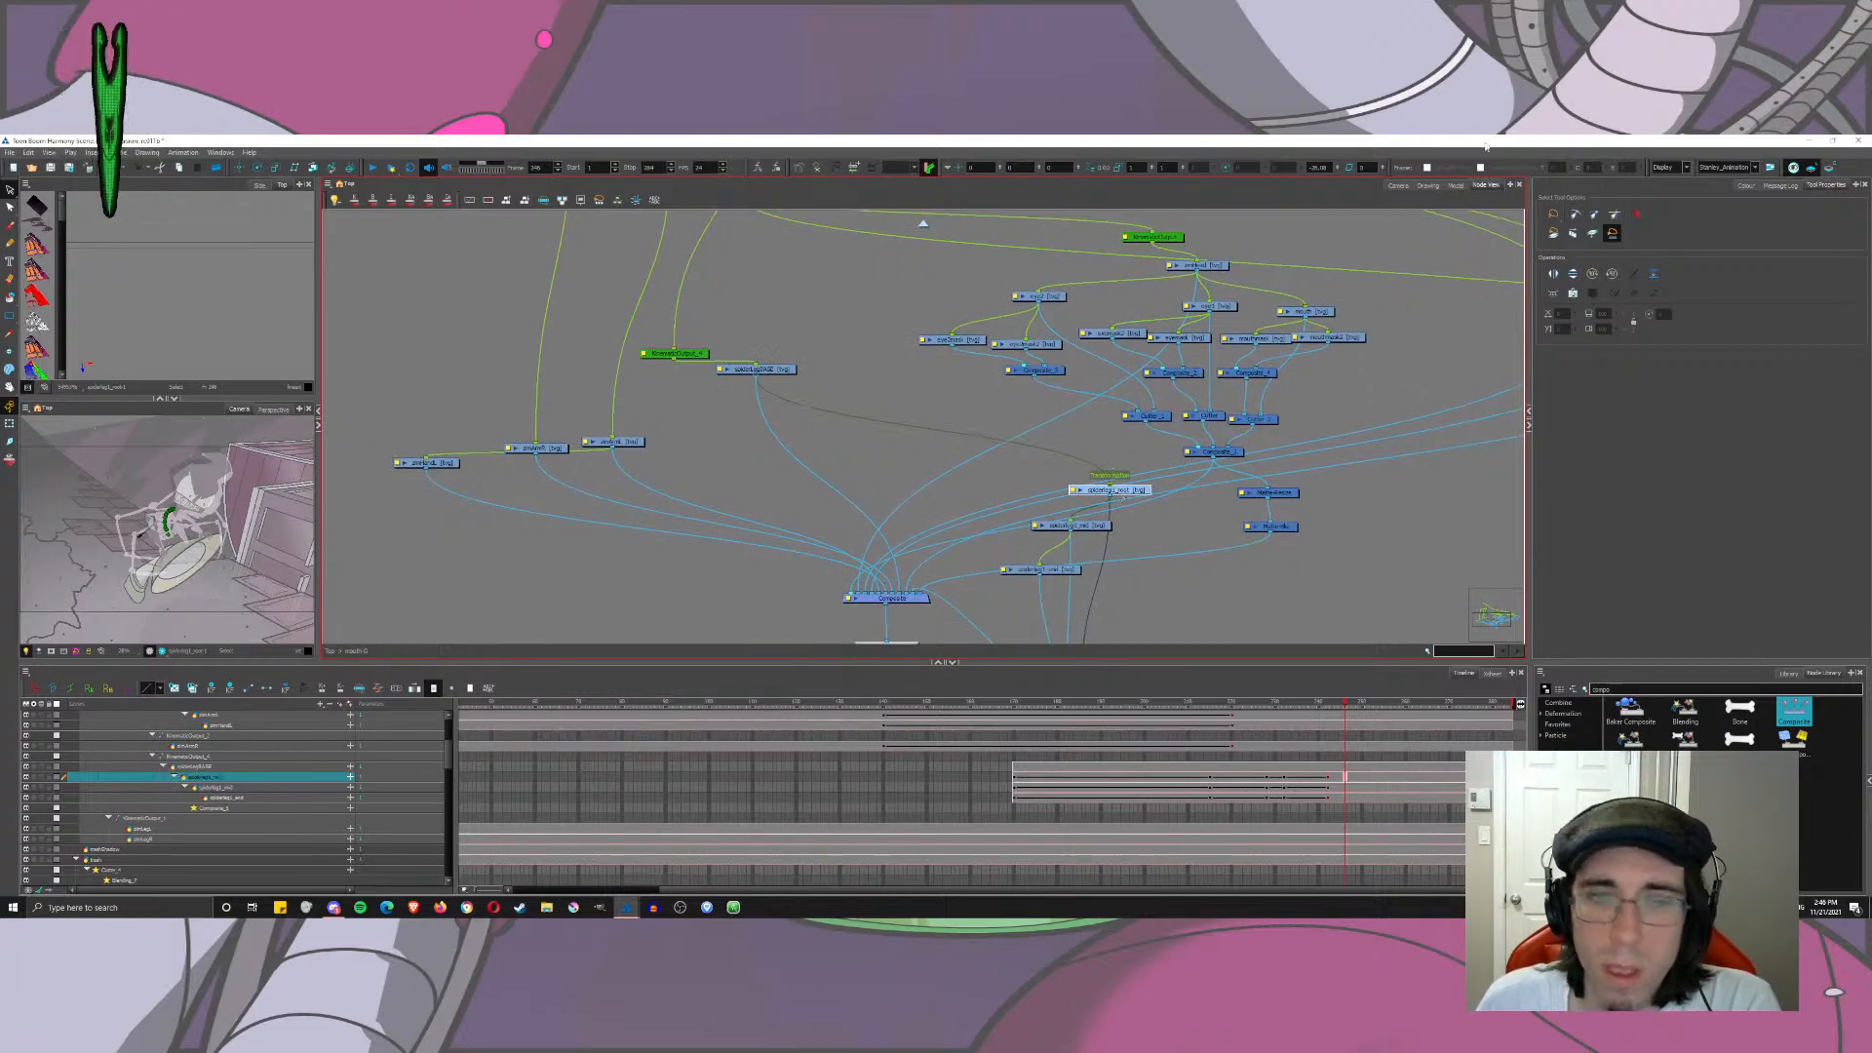
{"action": "scroll", "coordinate": [1088, 454], "scroll_direction": "down", "scroll_amount": 5}
{"action": "left_click_drag", "start_coordinate": [1026, 304], "coordinate": [1024, 302]}
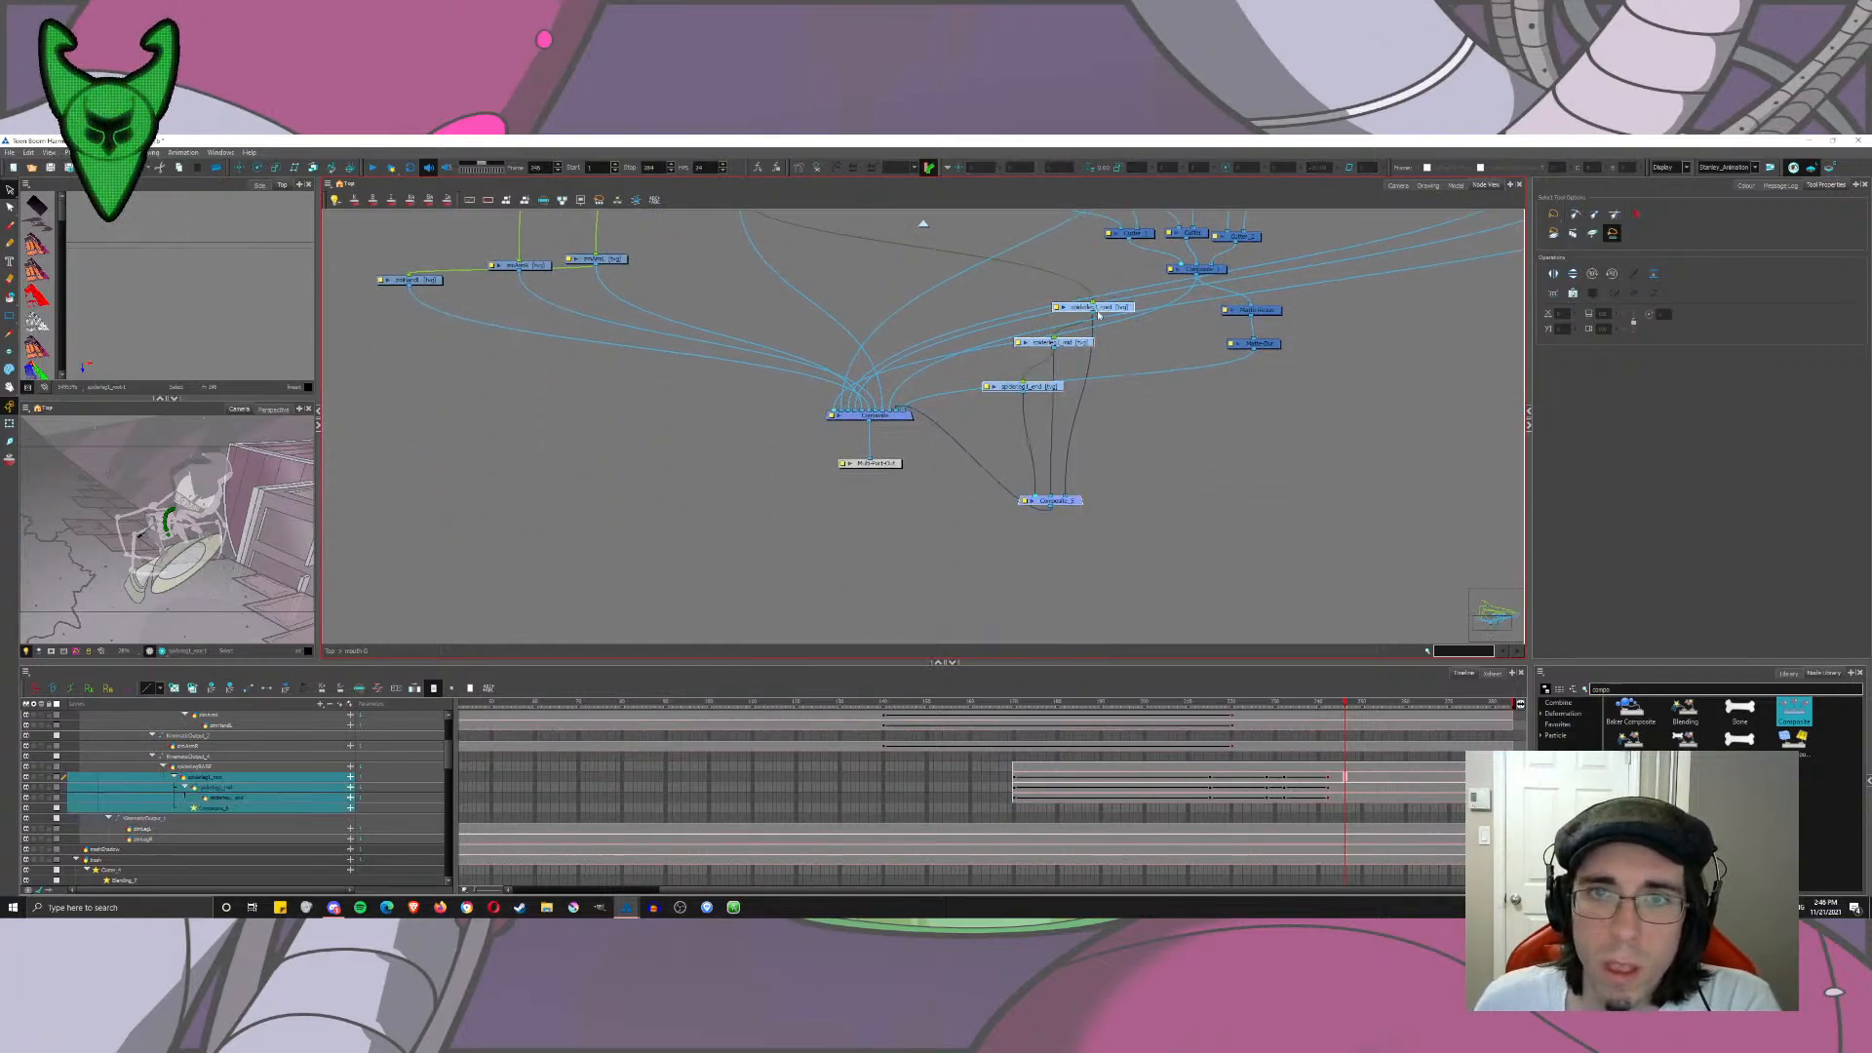
{"action": "right_click", "coordinate": [1108, 311]}
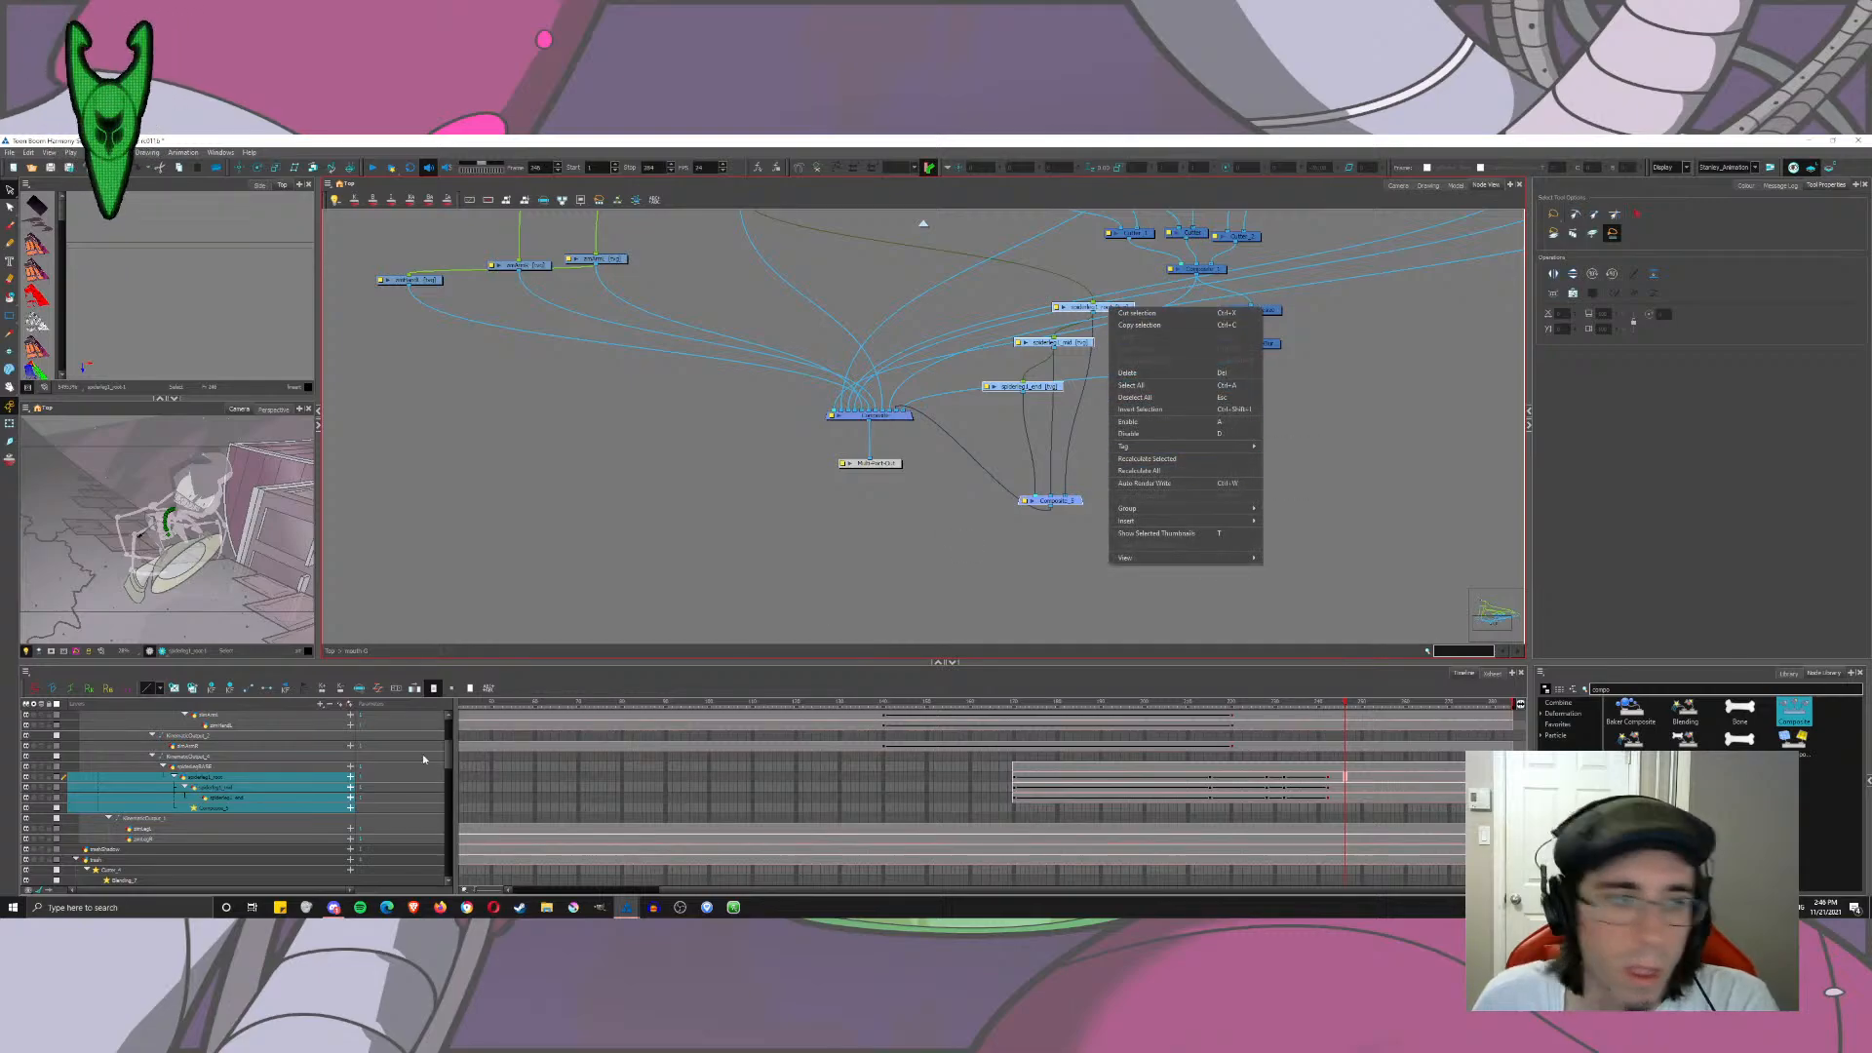
{"action": "key", "text": "Escape"}
{"action": "right_click", "coordinate": [222, 783]}
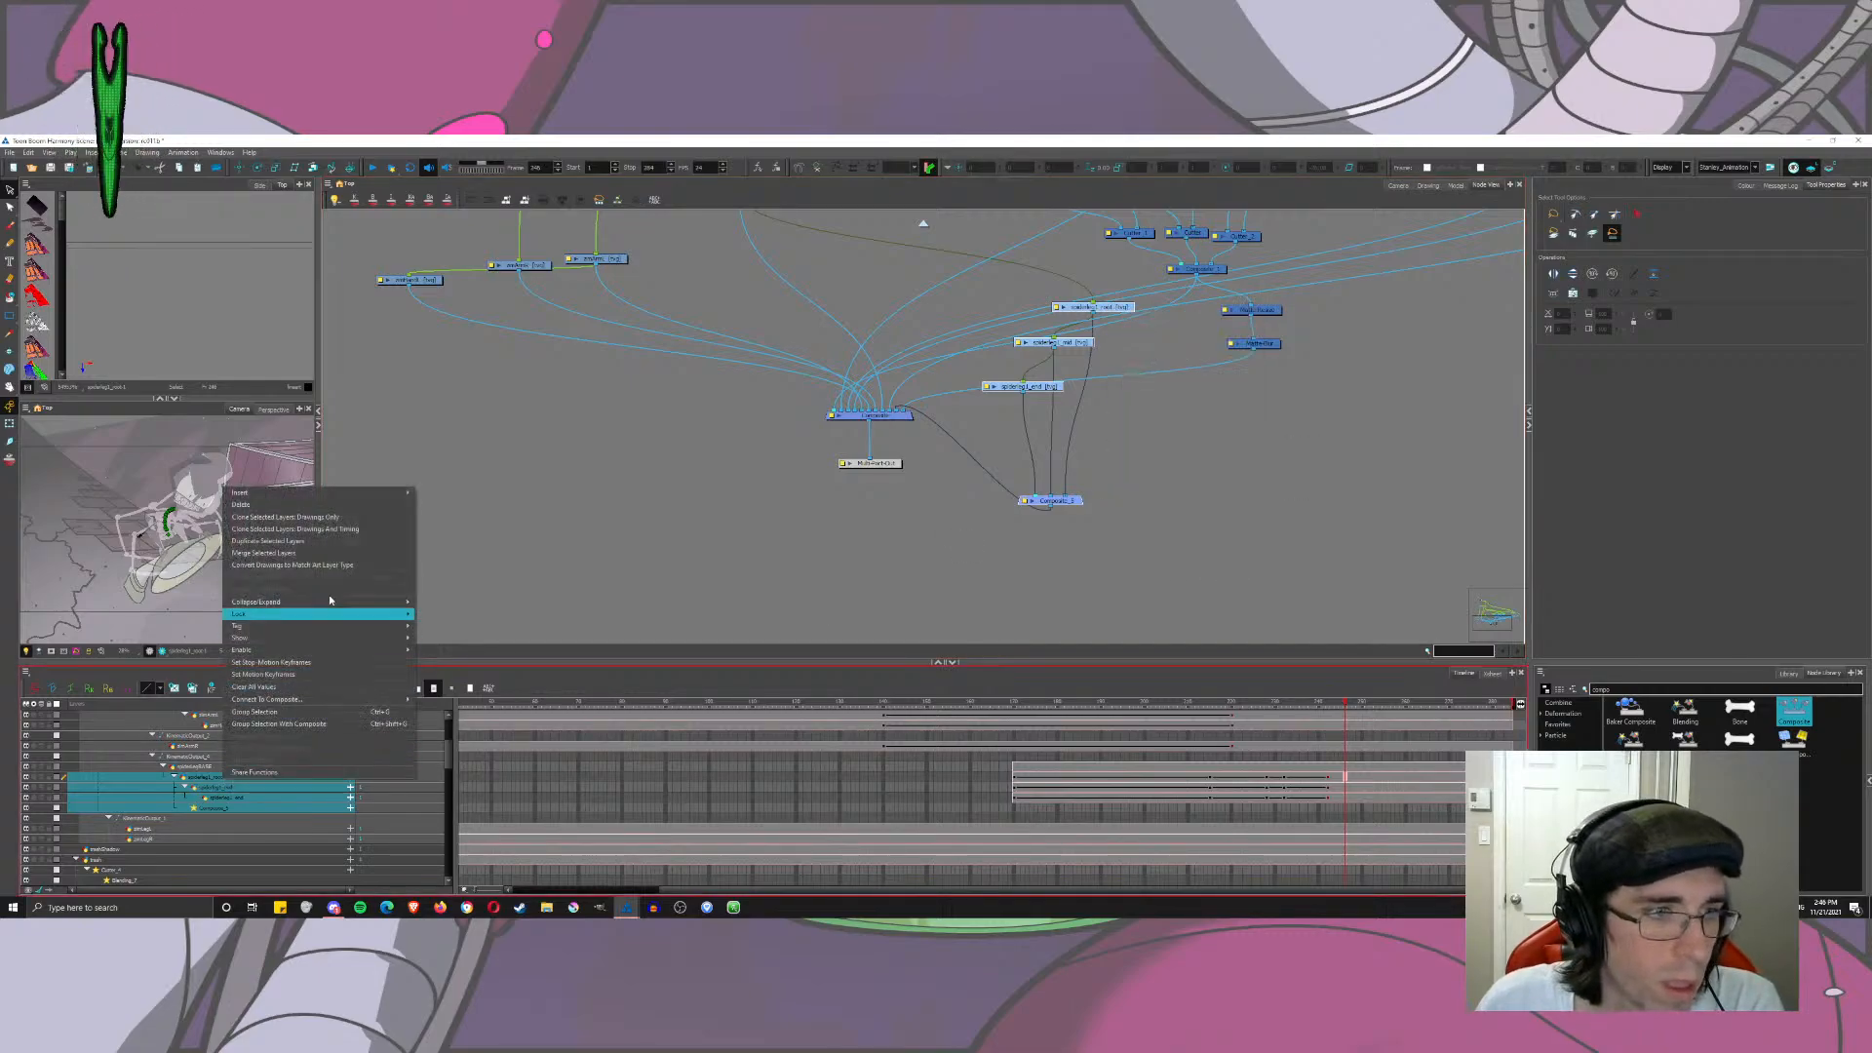
{"action": "left_click", "coordinate": [293, 543]}
{"action": "left_click_drag", "start_coordinate": [1125, 308], "coordinate": [1146, 363]}
{"action": "left_click", "coordinate": [1456, 315]}
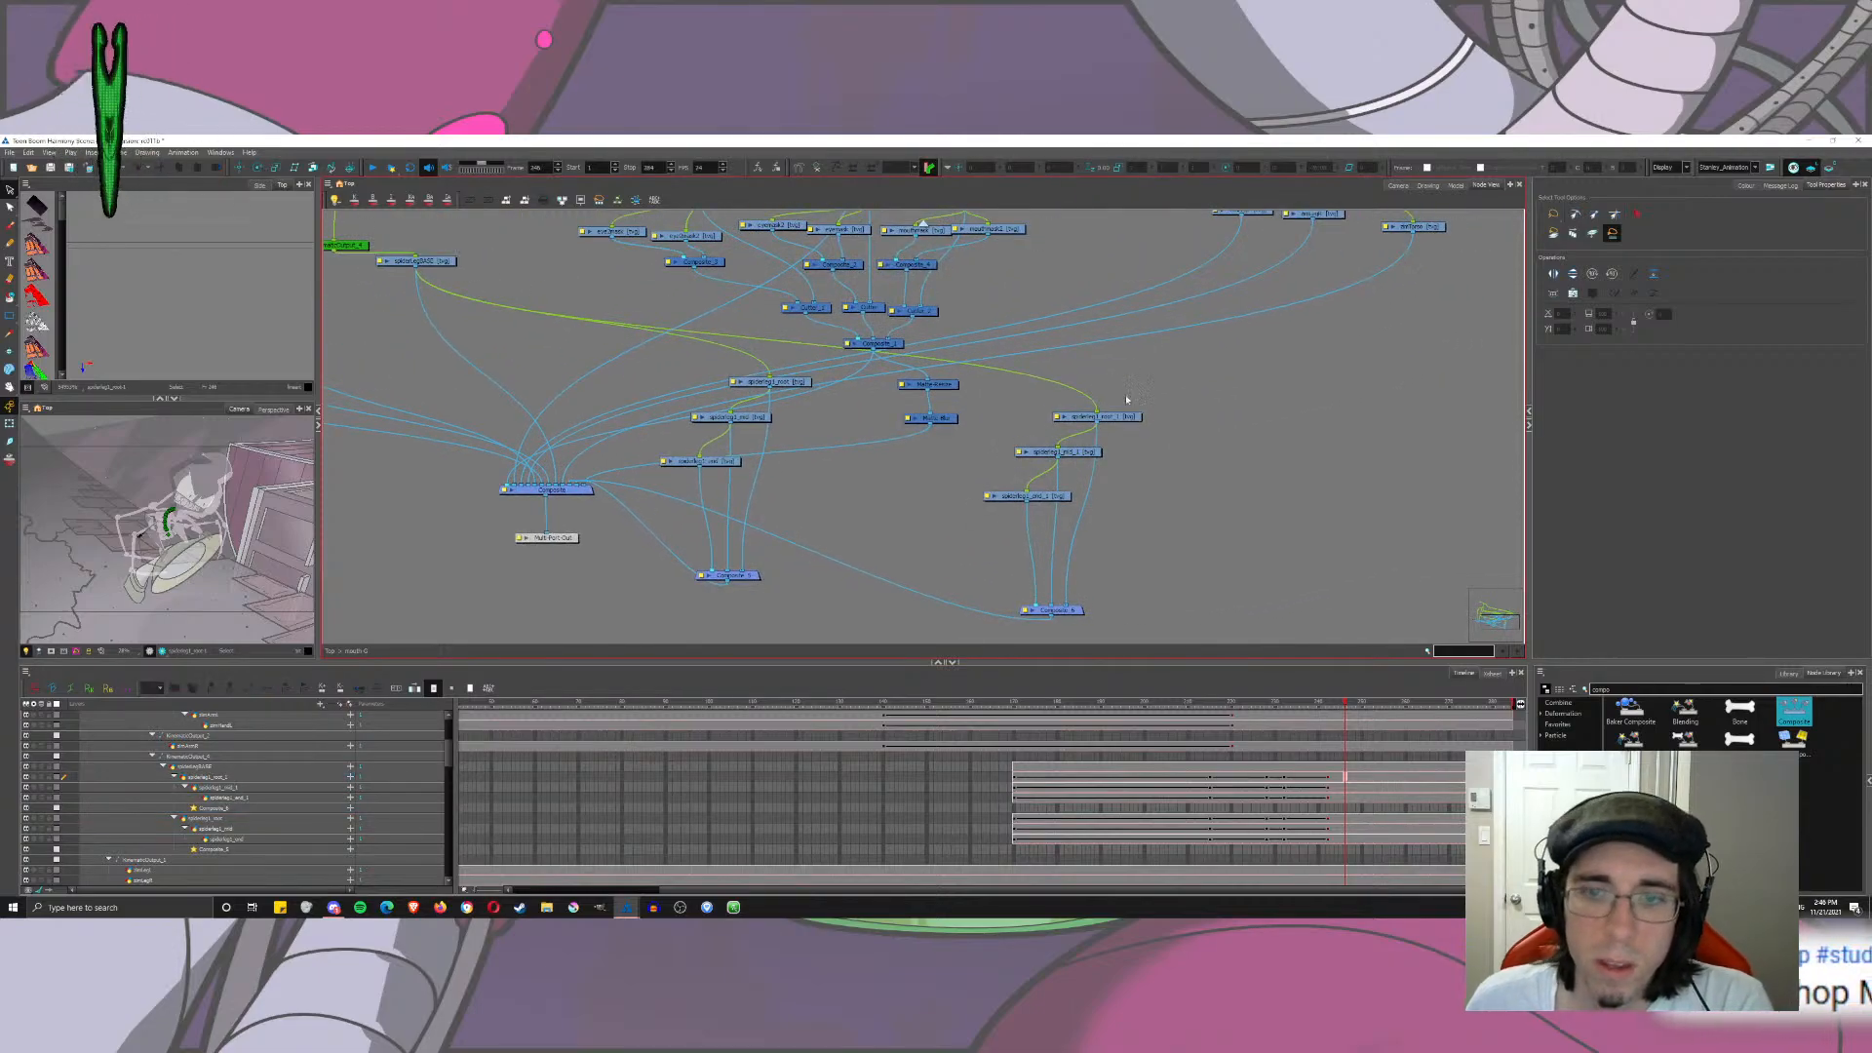
Step: Rotate the duplicated limb's upper segment upward, then its middle segment, at the second keyframe in the camera view
{"action": "left_click", "coordinate": [1017, 779]}
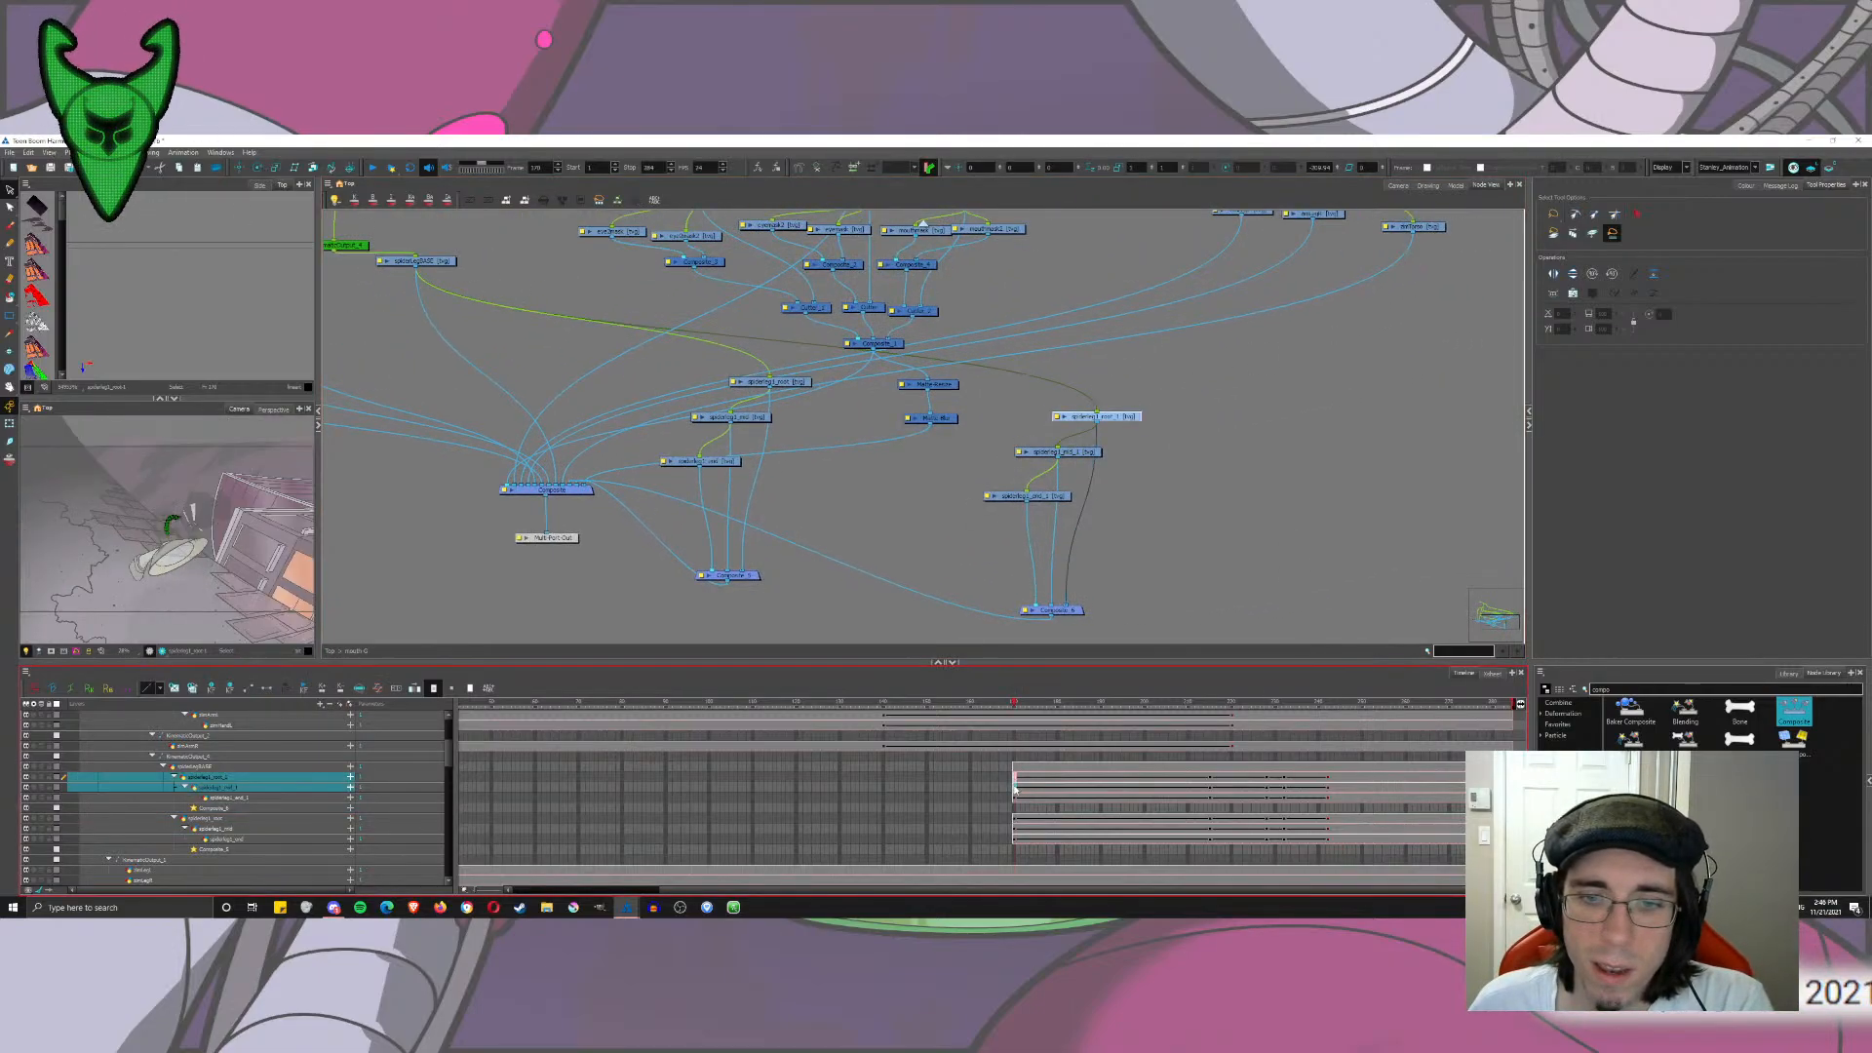
{"action": "left_click", "coordinate": [1396, 186]}
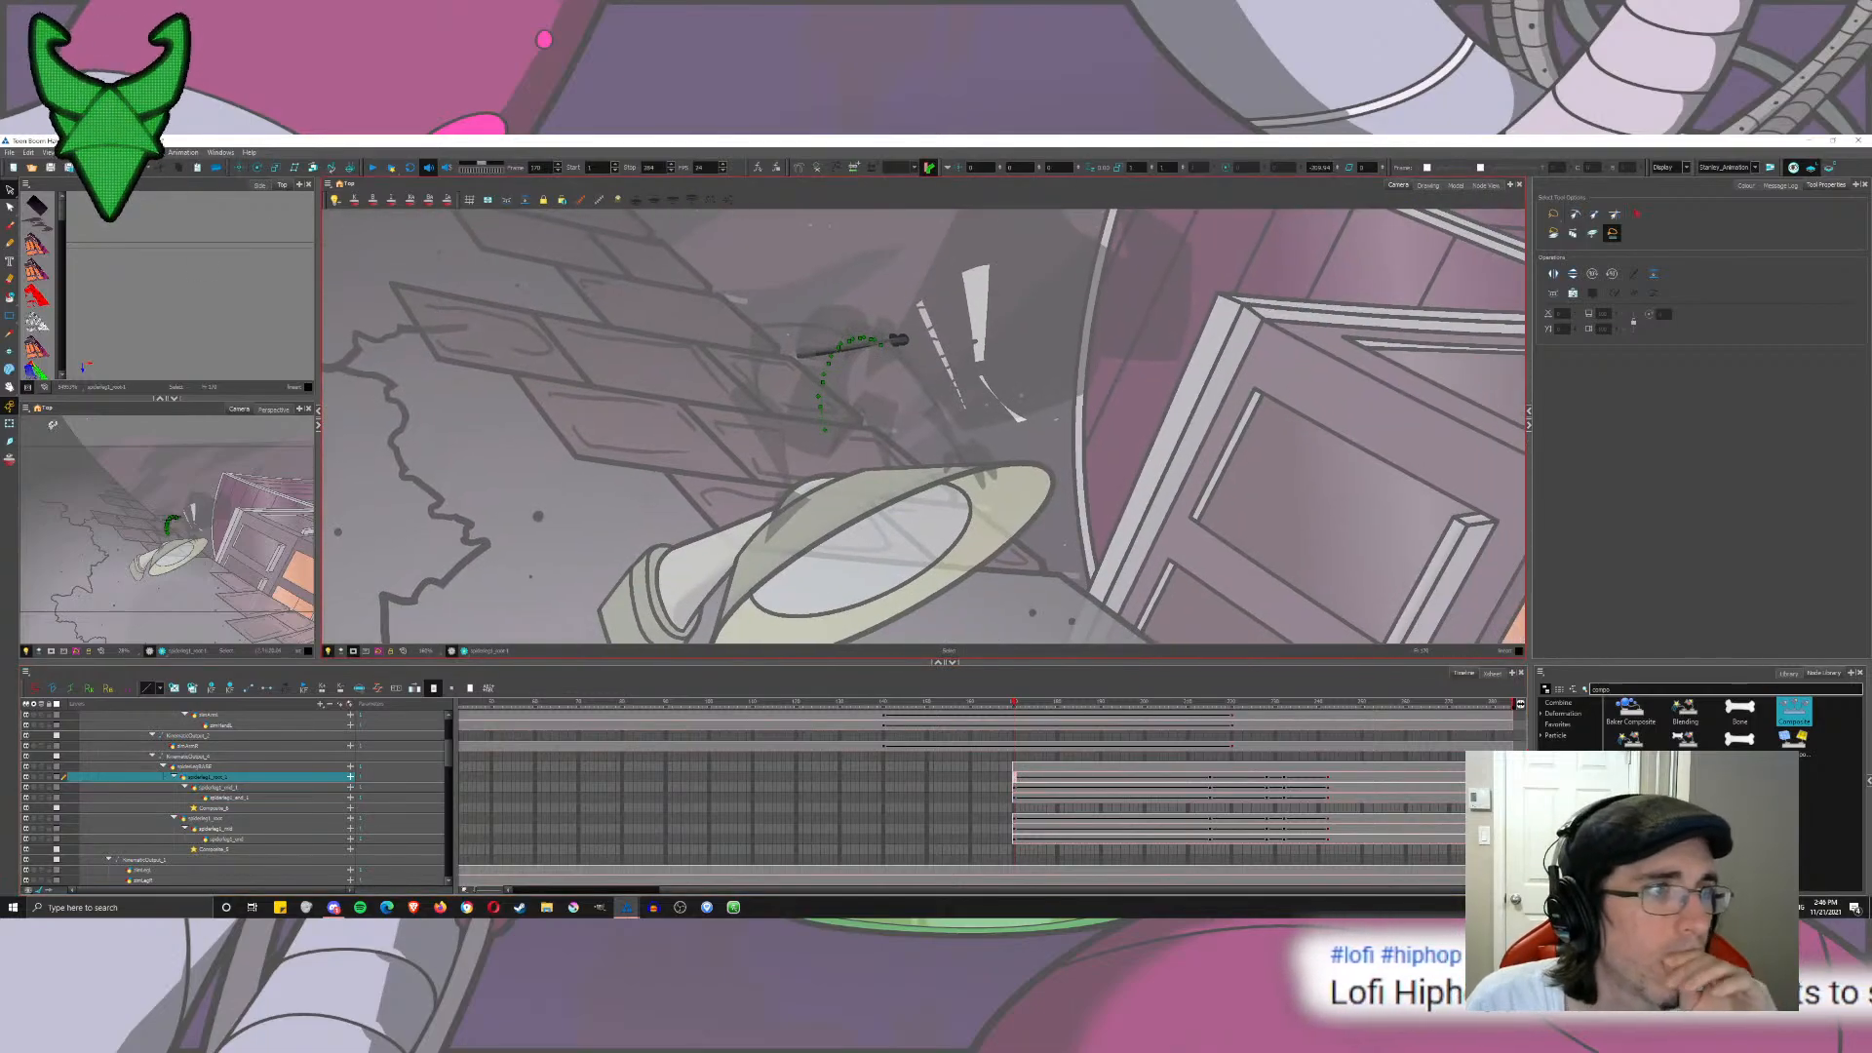
{"action": "left_click", "coordinate": [1210, 777]}
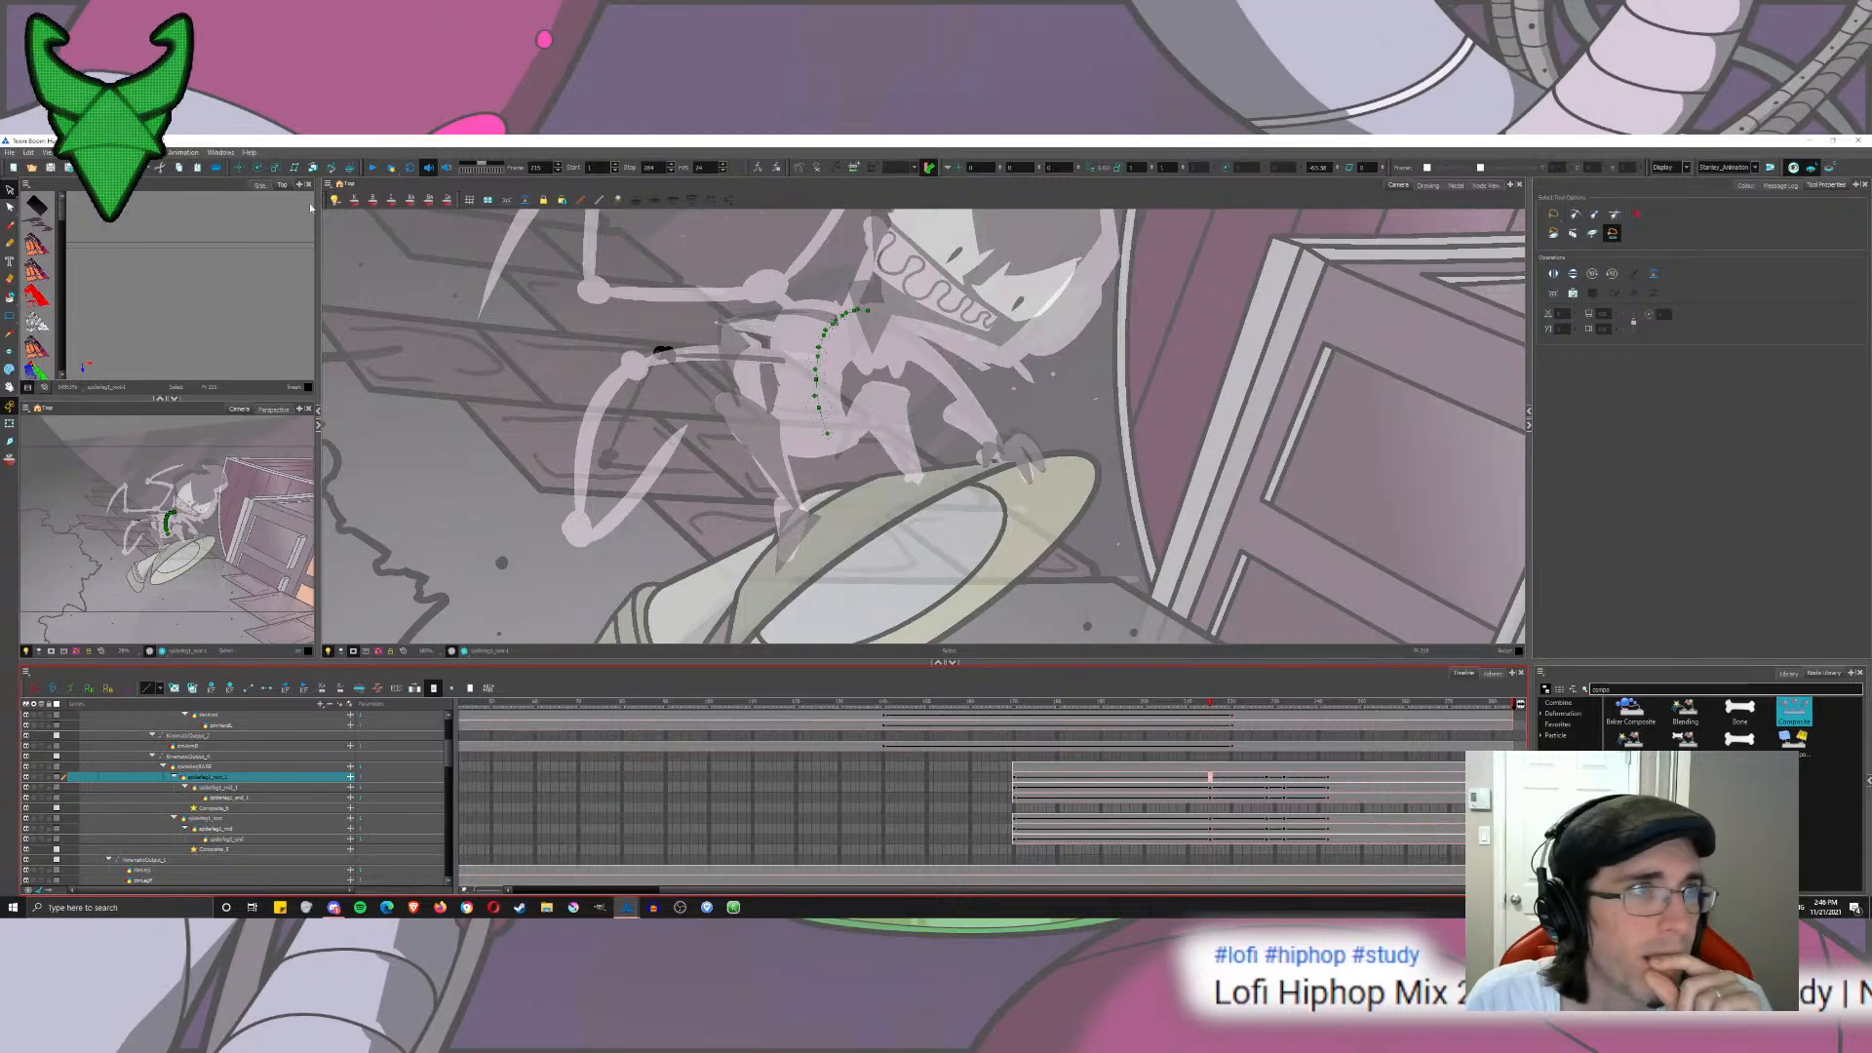
{"action": "left_click", "coordinate": [259, 170]}
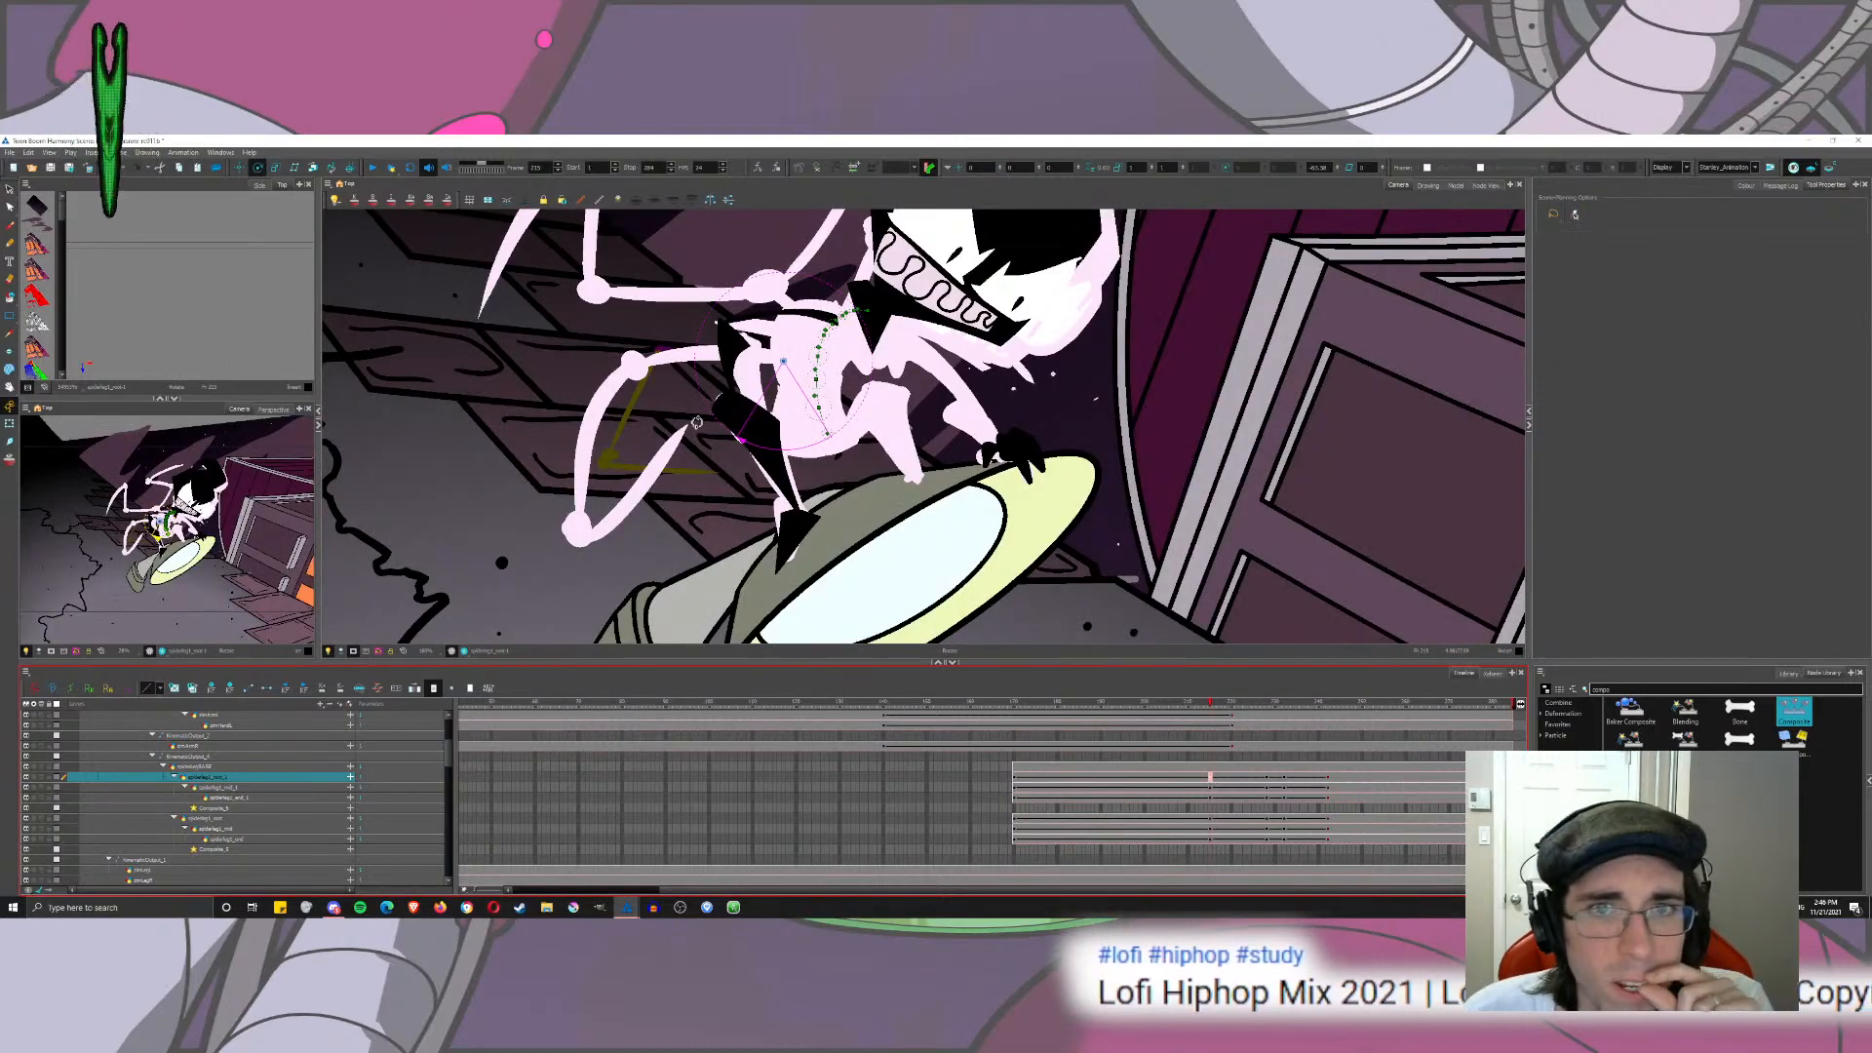
{"action": "left_click_drag", "start_coordinate": [701, 478], "coordinate": [780, 230]}
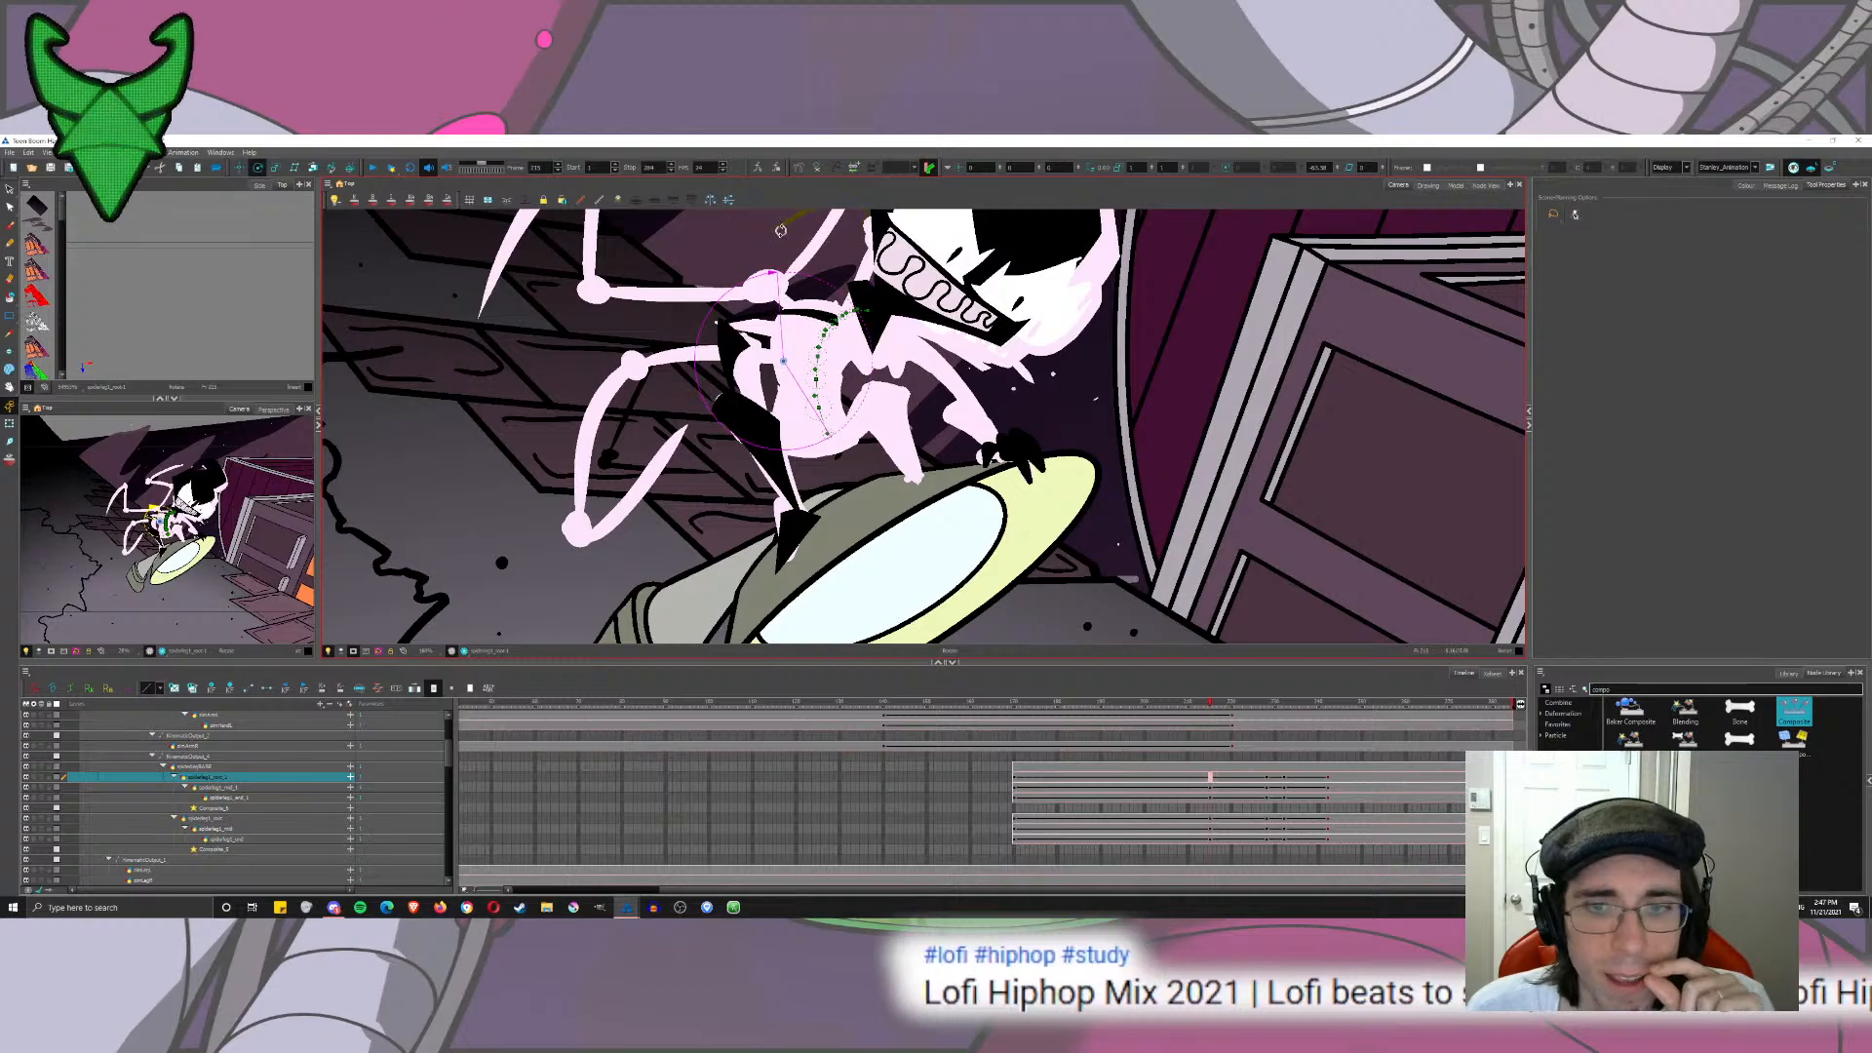
{"action": "left_click", "coordinate": [1209, 787]}
{"action": "left_click_drag", "start_coordinate": [935, 337], "coordinate": [1169, 735]}
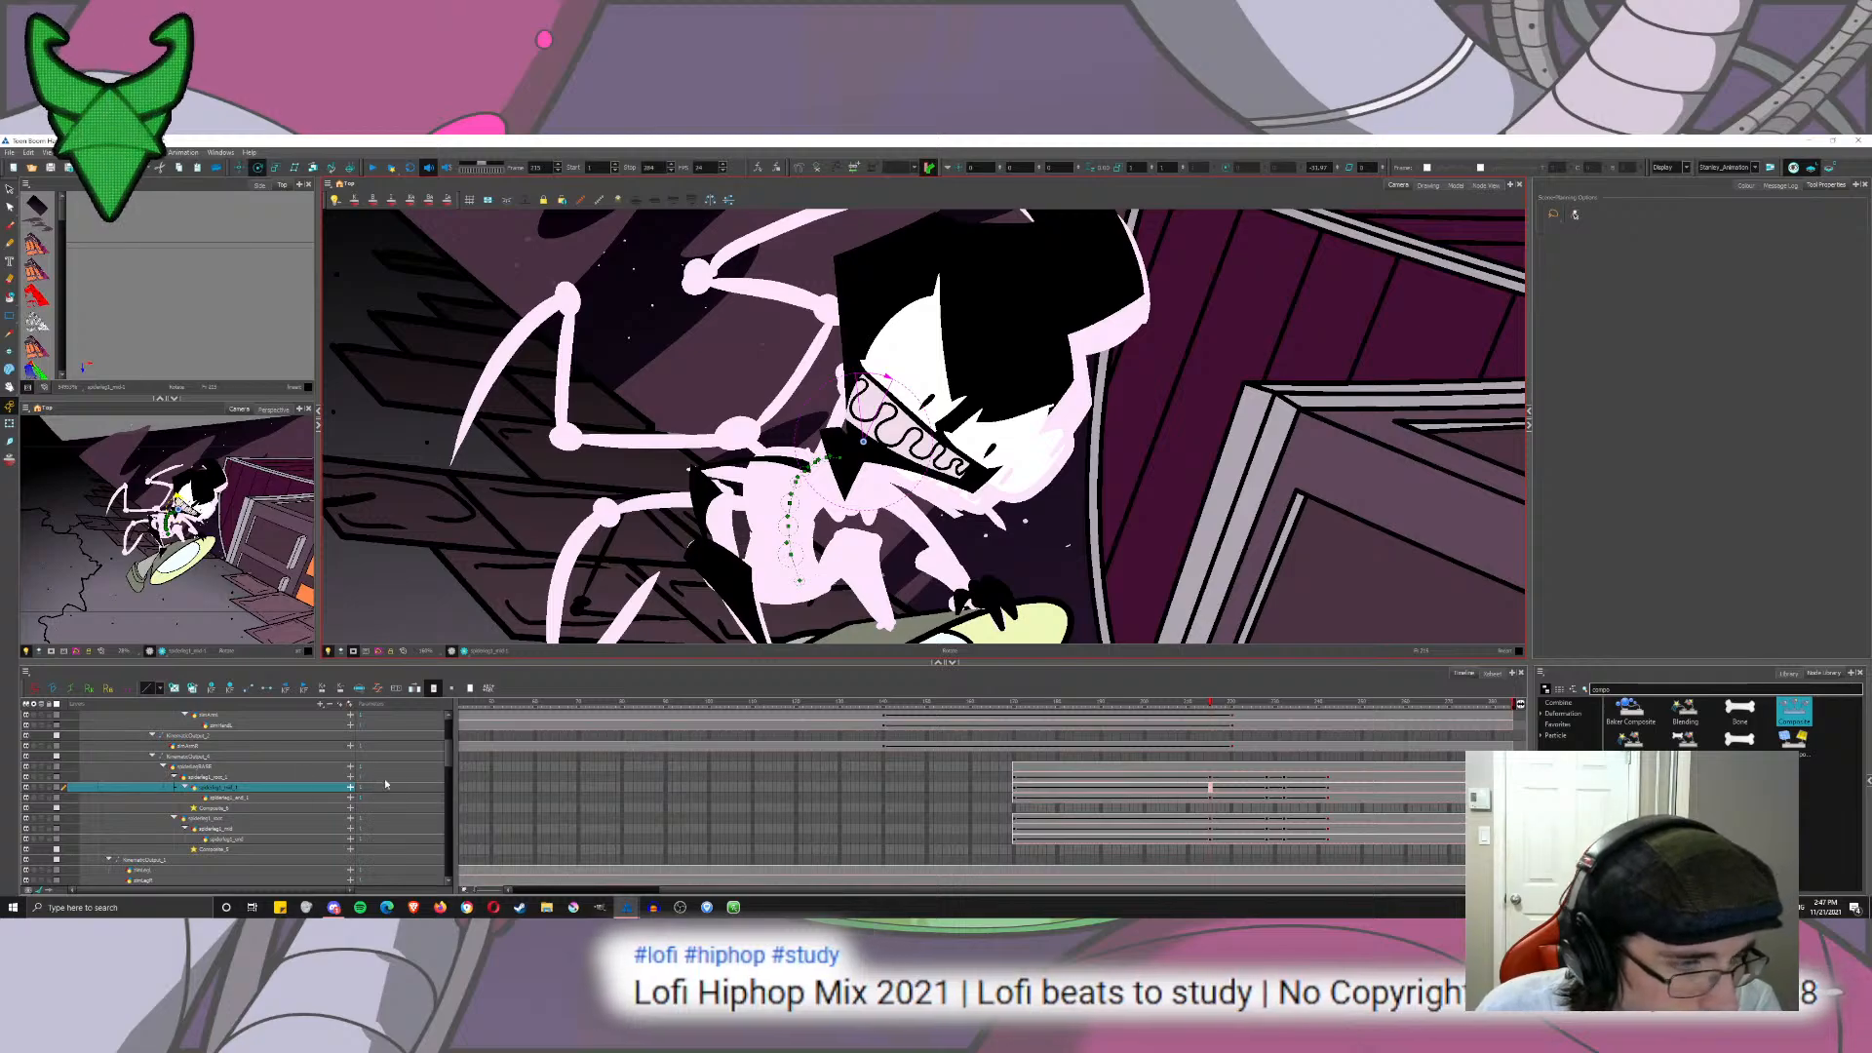
Step: Hide the layer with the pale pink body artwork and rotate the duplicated limb's middle segment downward at the second keyframe
{"action": "scroll", "coordinate": [446, 750], "scroll_direction": "up", "scroll_amount": 3}
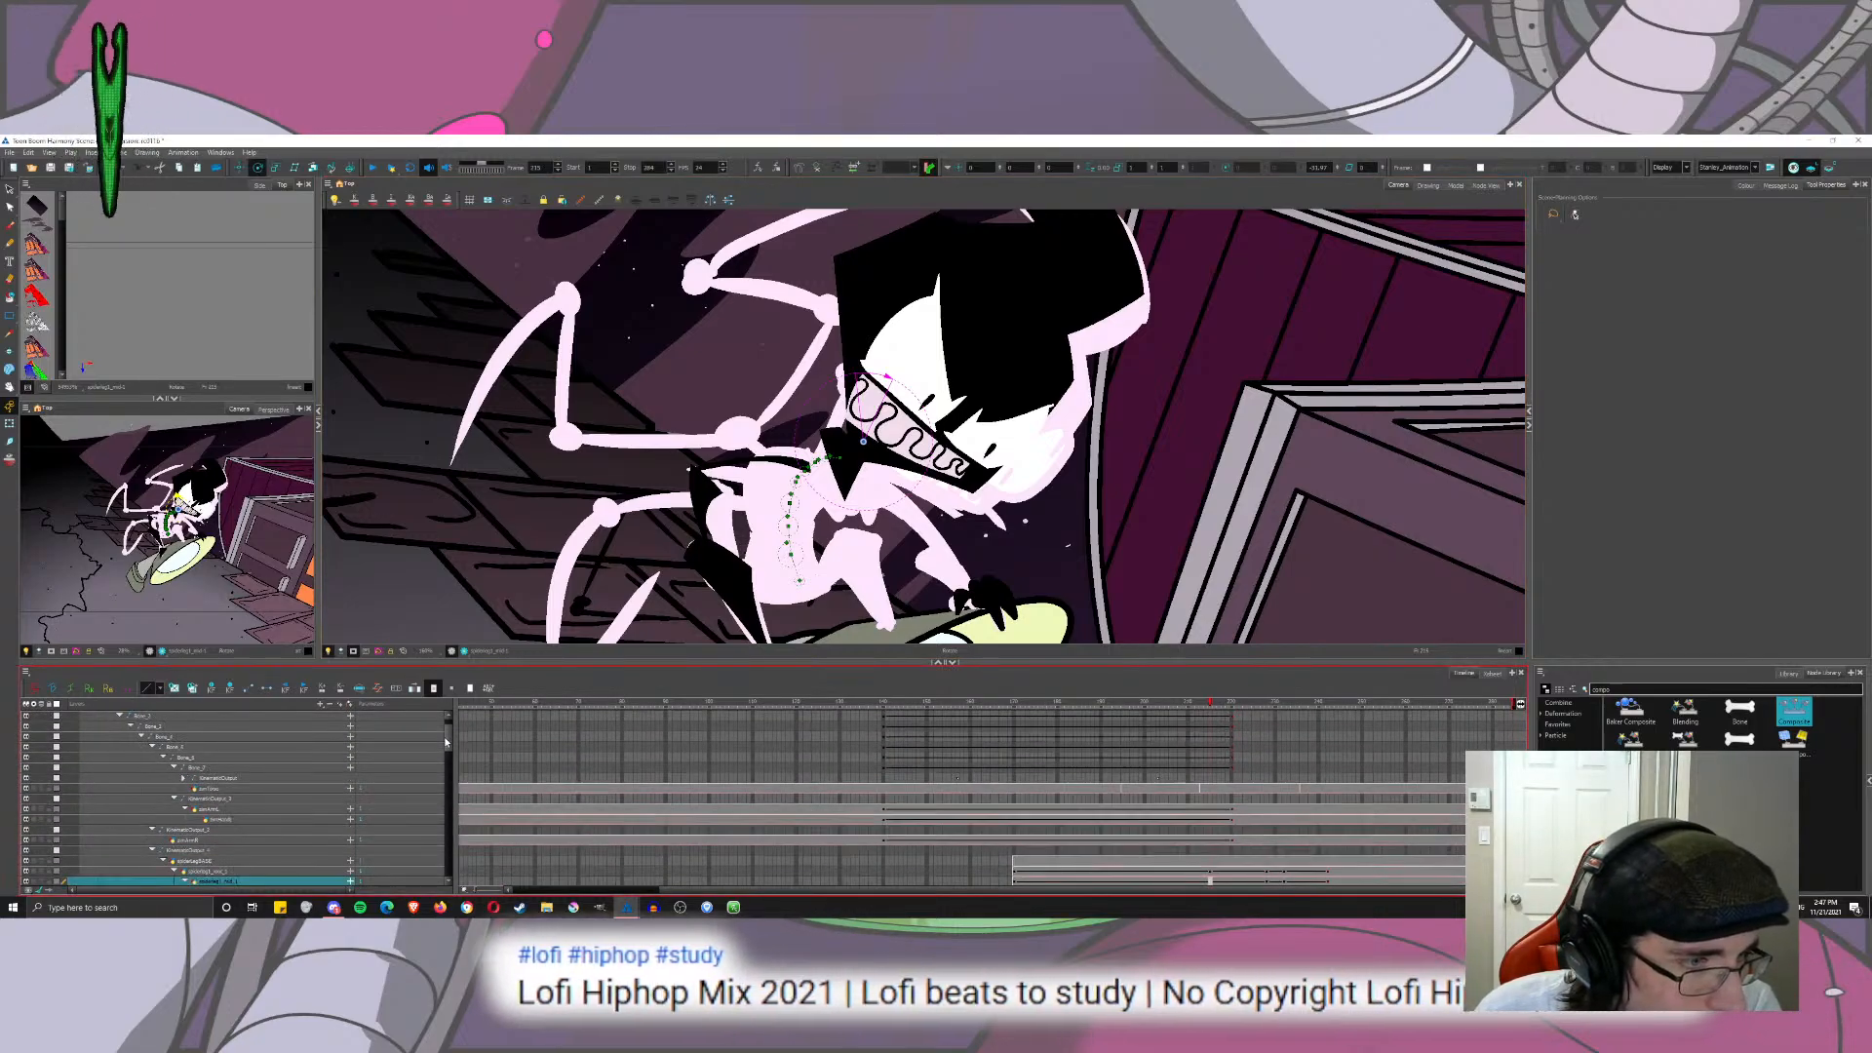
{"action": "left_click", "coordinate": [27, 798]}
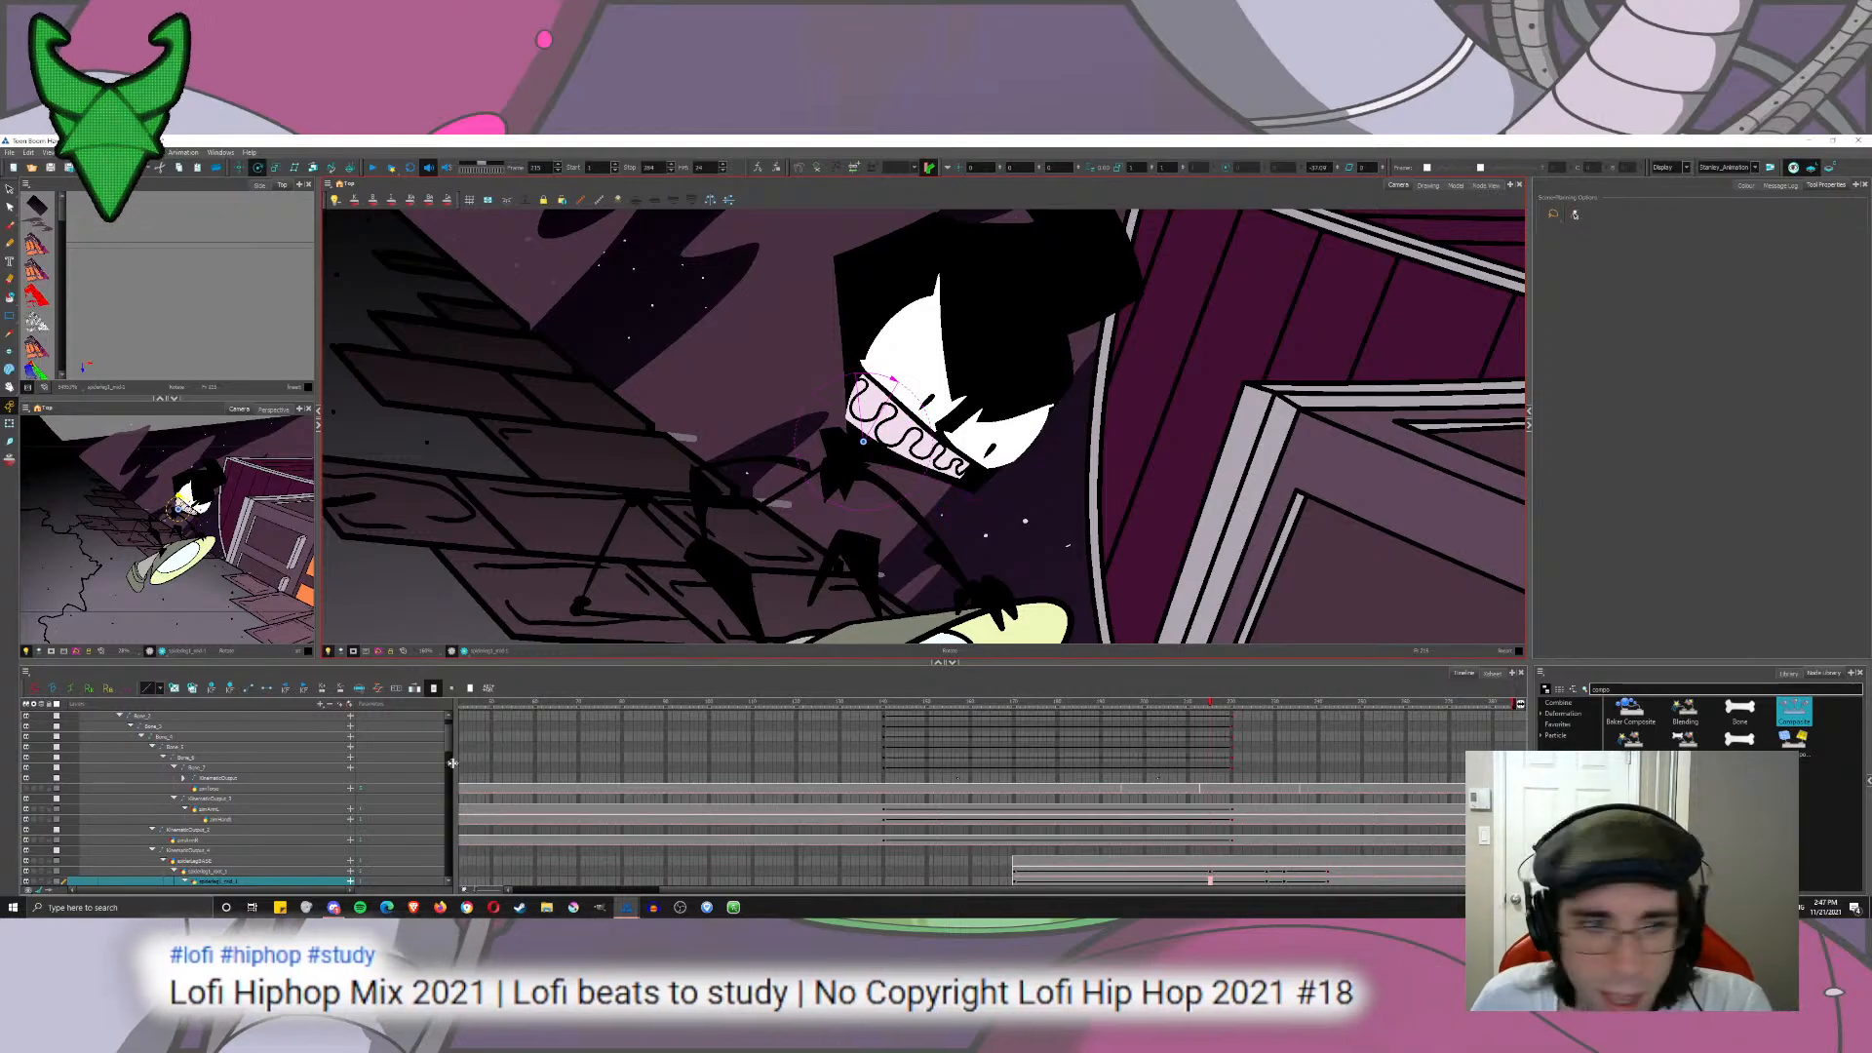
{"action": "scroll", "coordinate": [452, 762], "scroll_direction": "down", "scroll_amount": 5}
{"action": "left_click", "coordinate": [1213, 762]}
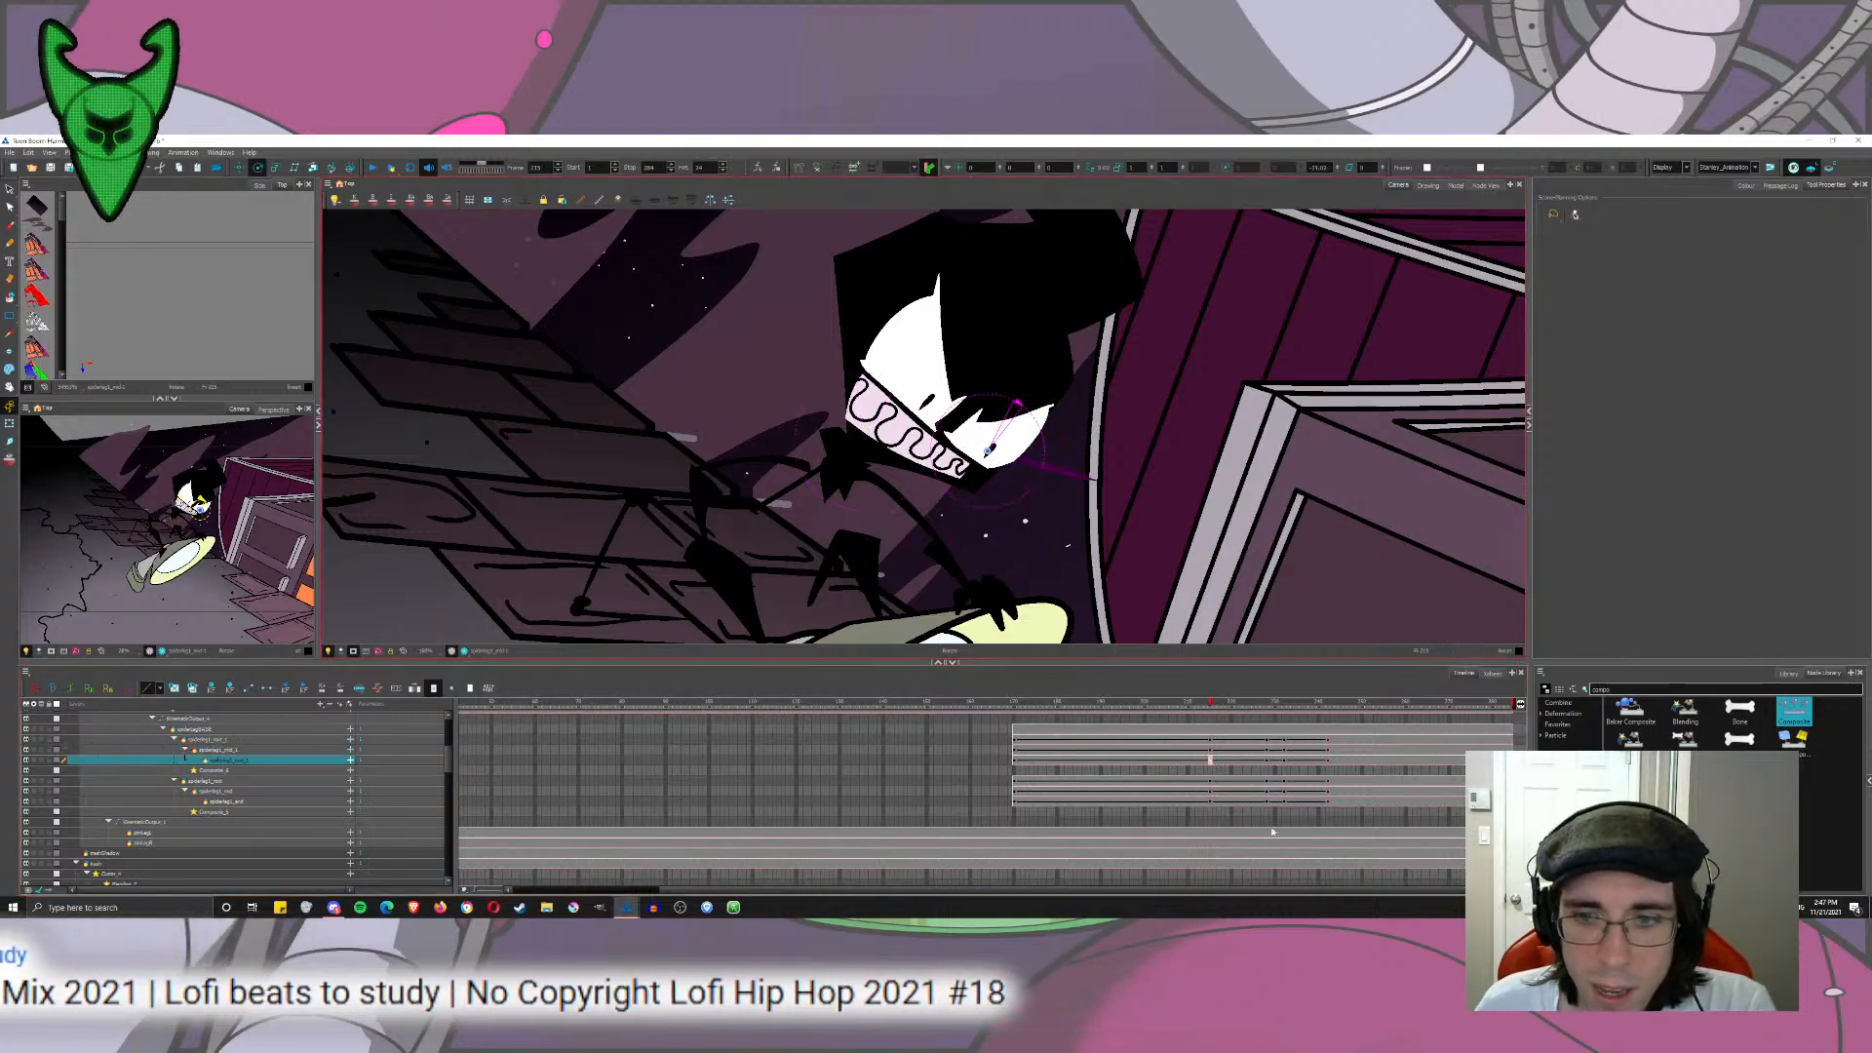
{"action": "left_click", "coordinate": [1211, 752]}
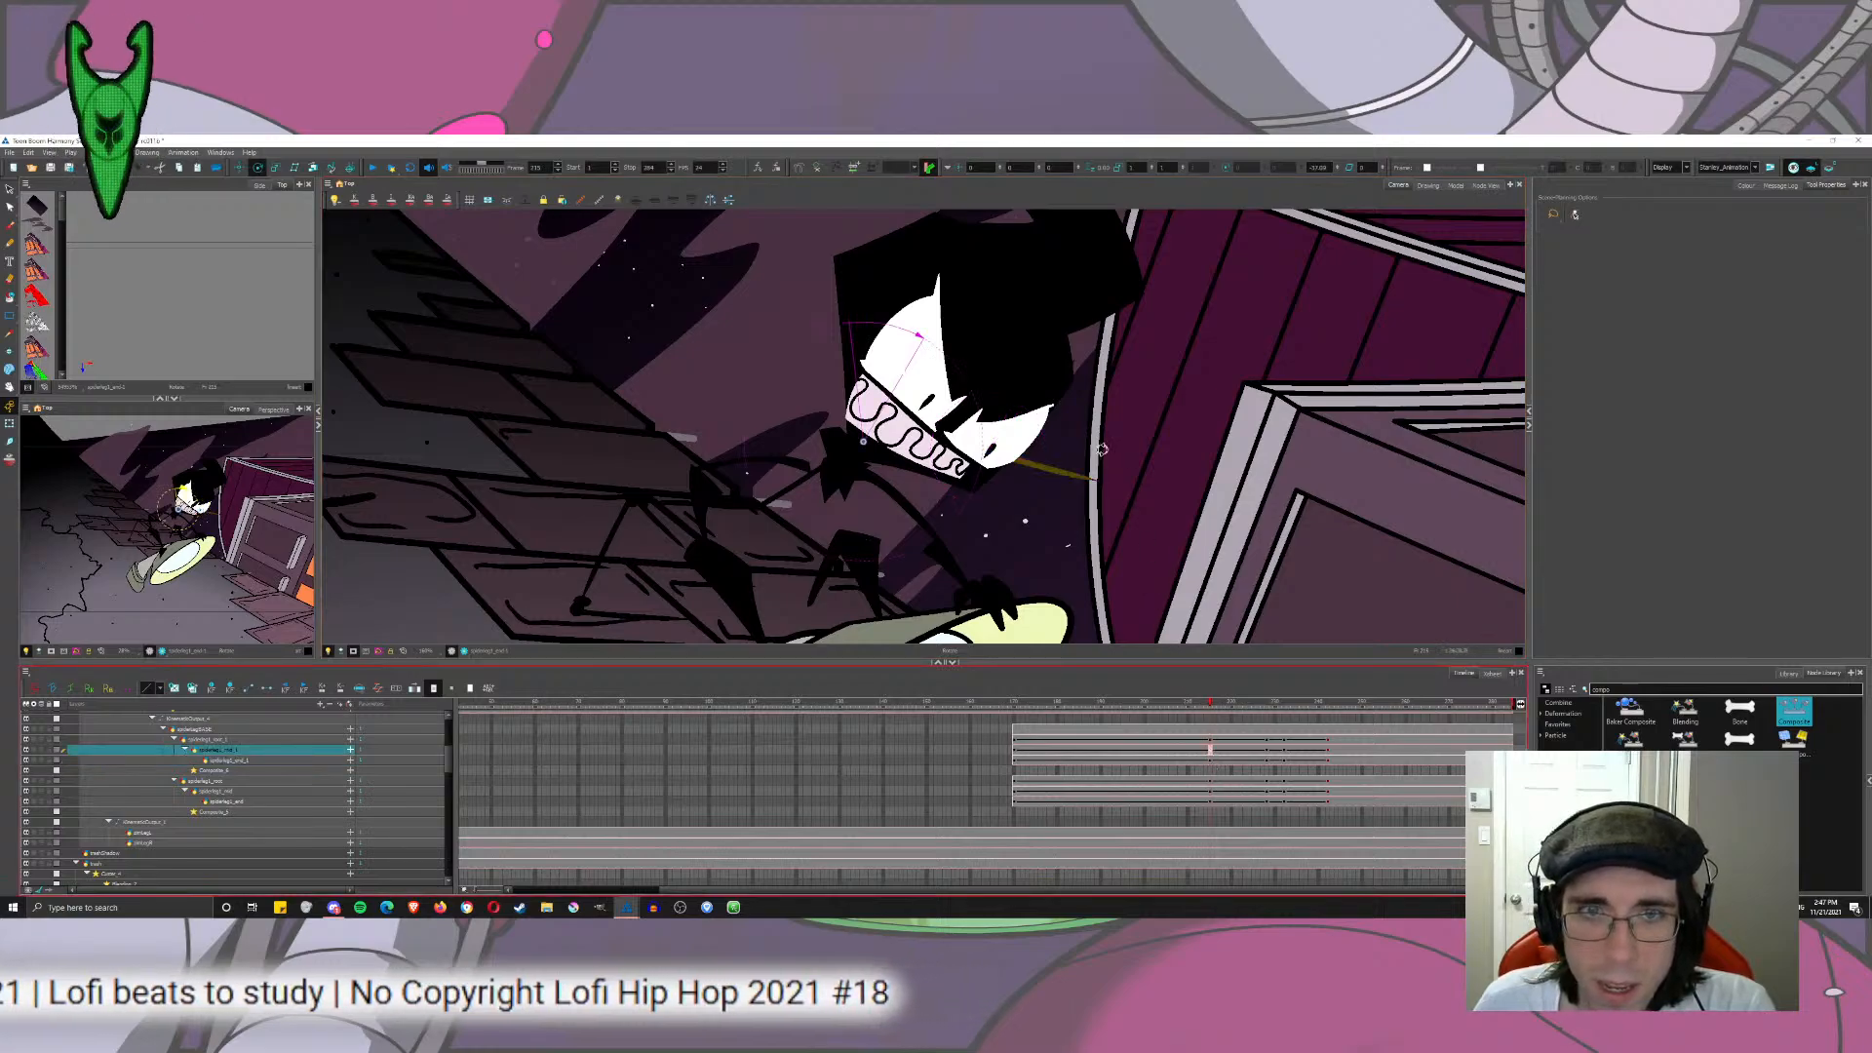
{"action": "left_click_drag", "start_coordinate": [926, 332], "coordinate": [1039, 388]}
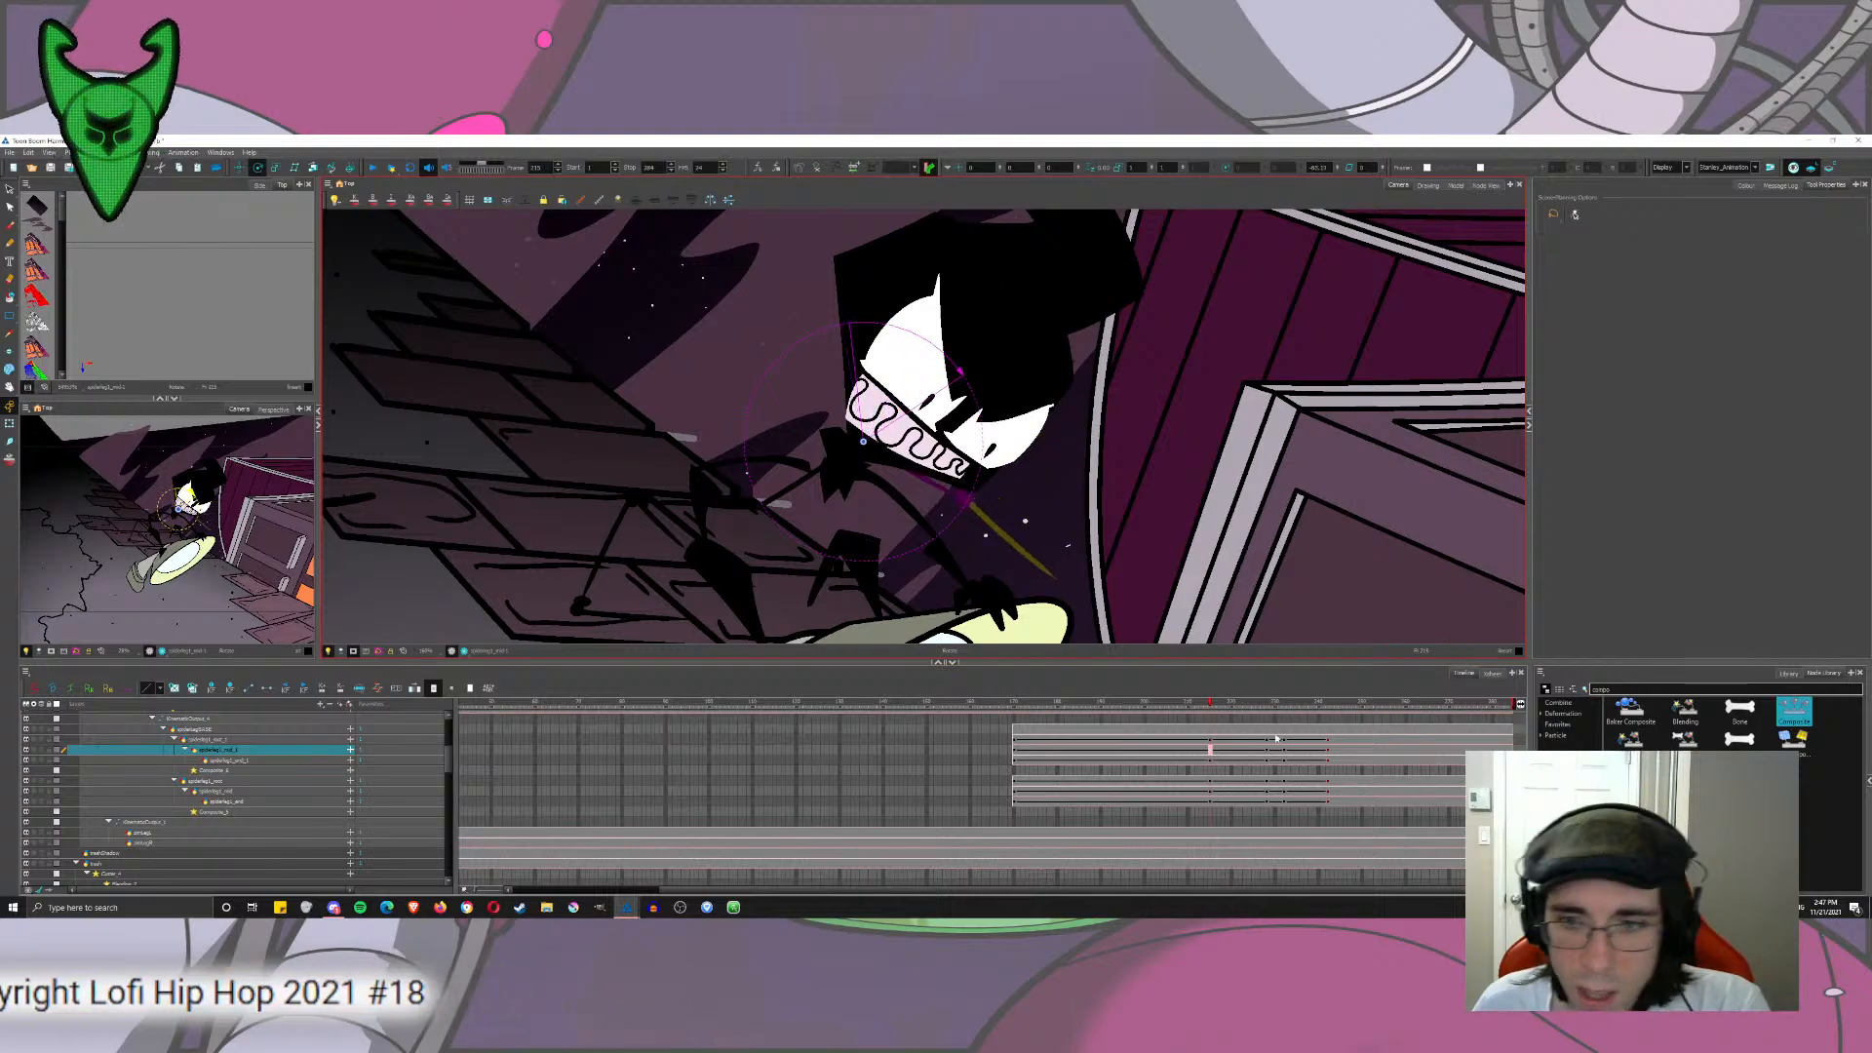
Step: Try to copy the duplicated limb's three-segment pose from the second keyframe onto the next keyframe
{"action": "left_click_drag", "start_coordinate": [1210, 744], "coordinate": [1266, 719]}
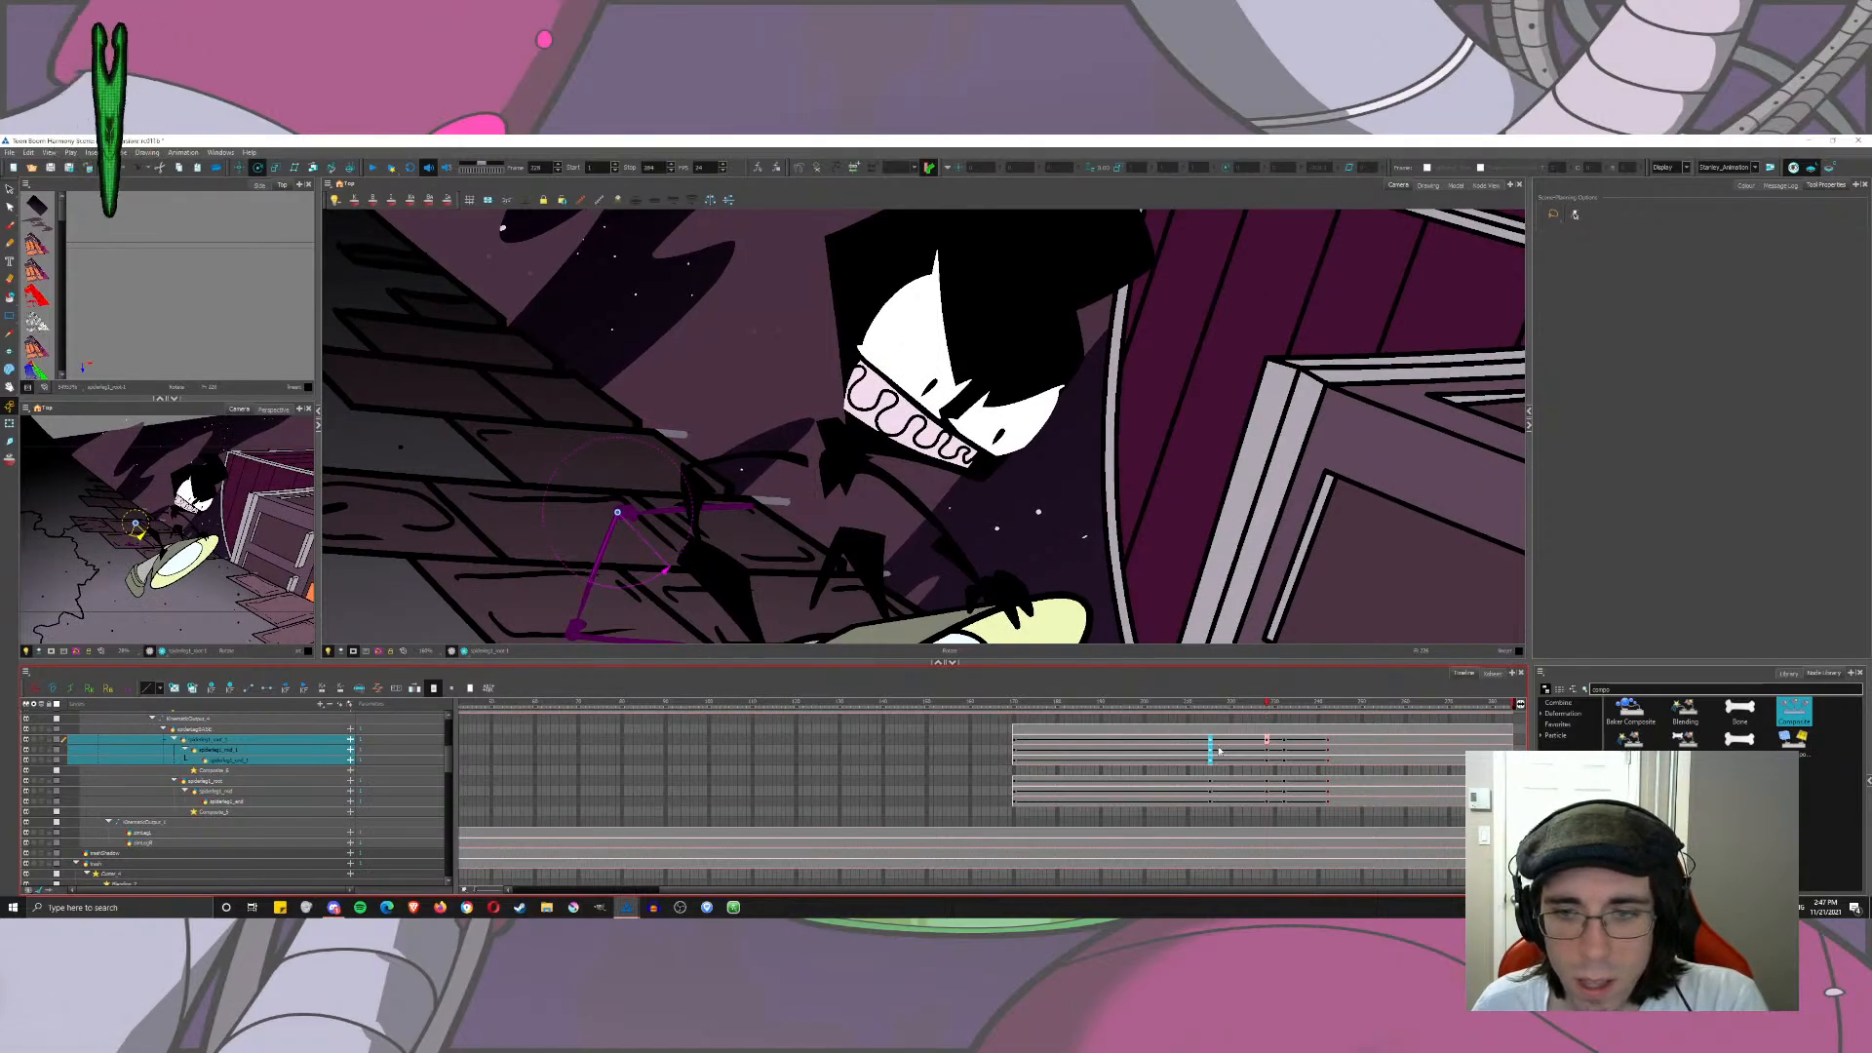
{"action": "left_click", "coordinate": [1266, 740]}
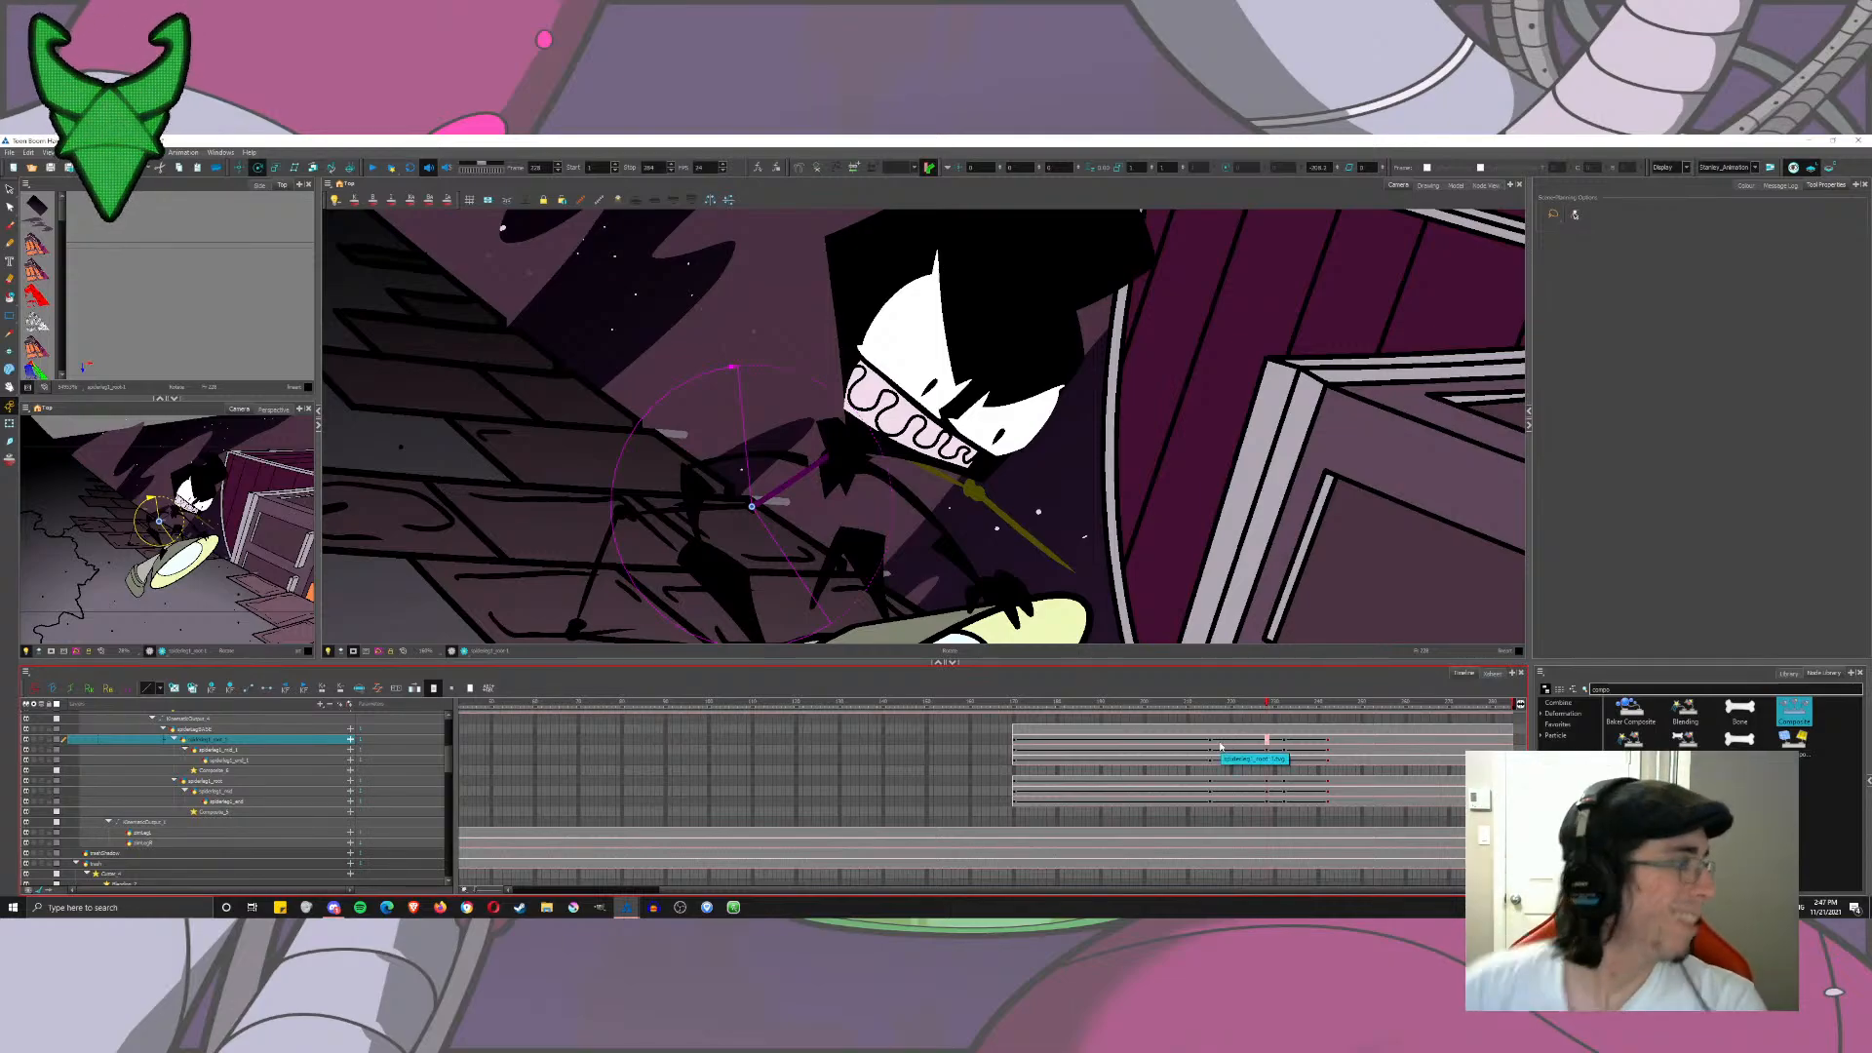
{"action": "key", "text": "ctrl+v"}
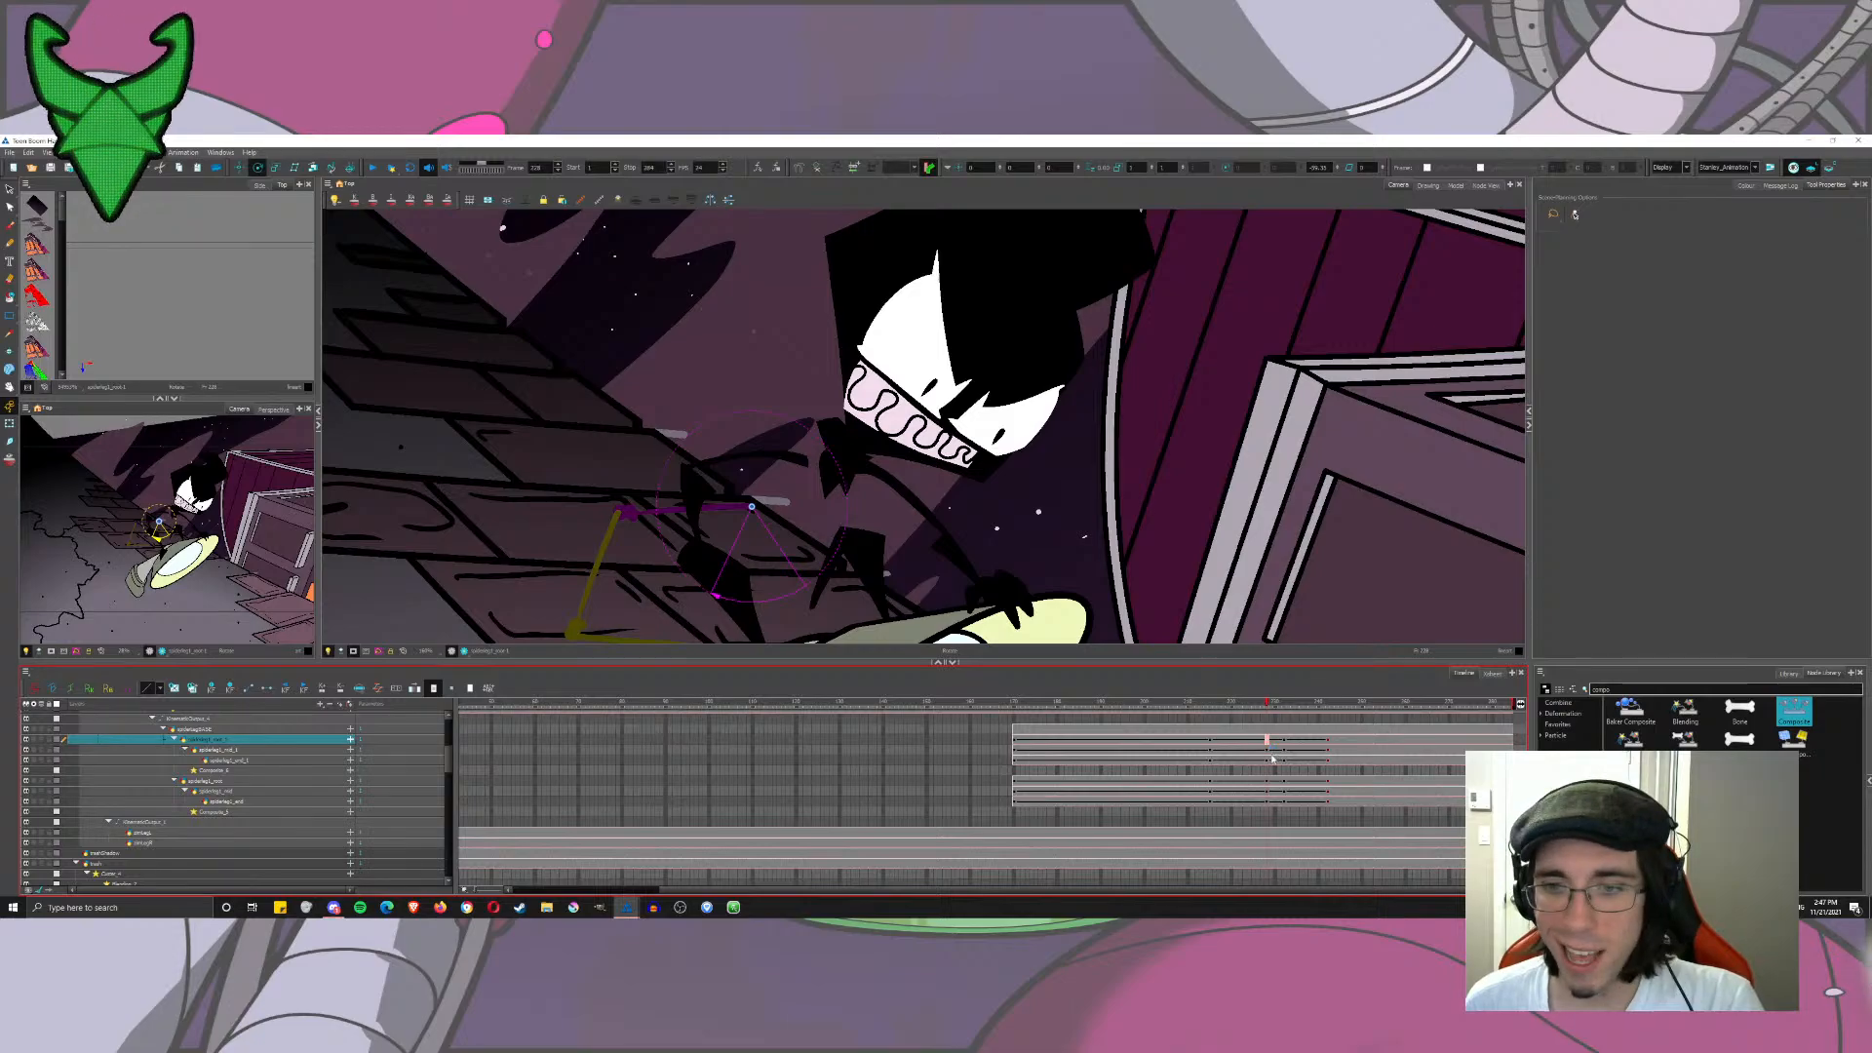
{"action": "key", "text": "ctrl+z"}
Step: Rotate the duplicated limb's upper segment up towards the character's head at the third keyframe
{"action": "left_click_drag", "start_coordinate": [1230, 463], "coordinate": [983, 770]}
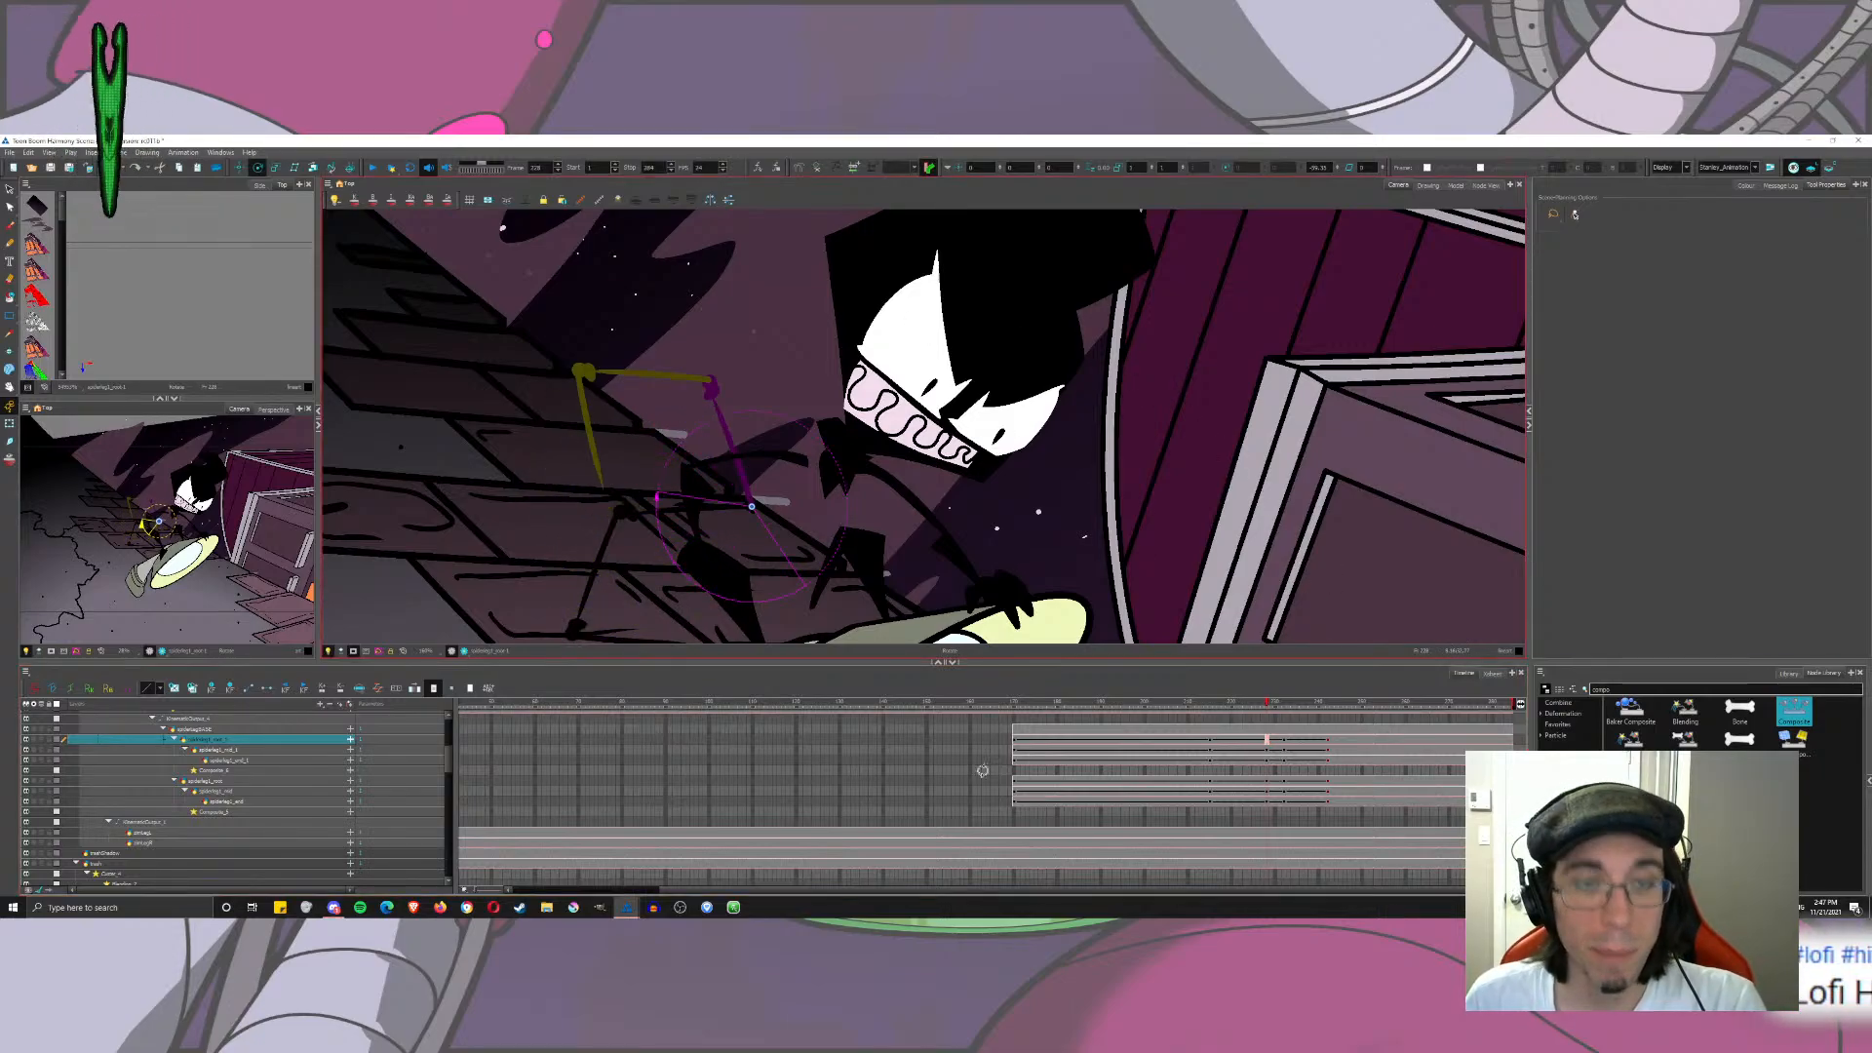
{"action": "left_click_drag", "start_coordinate": [905, 269], "coordinate": [1214, 555]}
{"action": "left_click_drag", "start_coordinate": [956, 244], "coordinate": [1116, 403]}
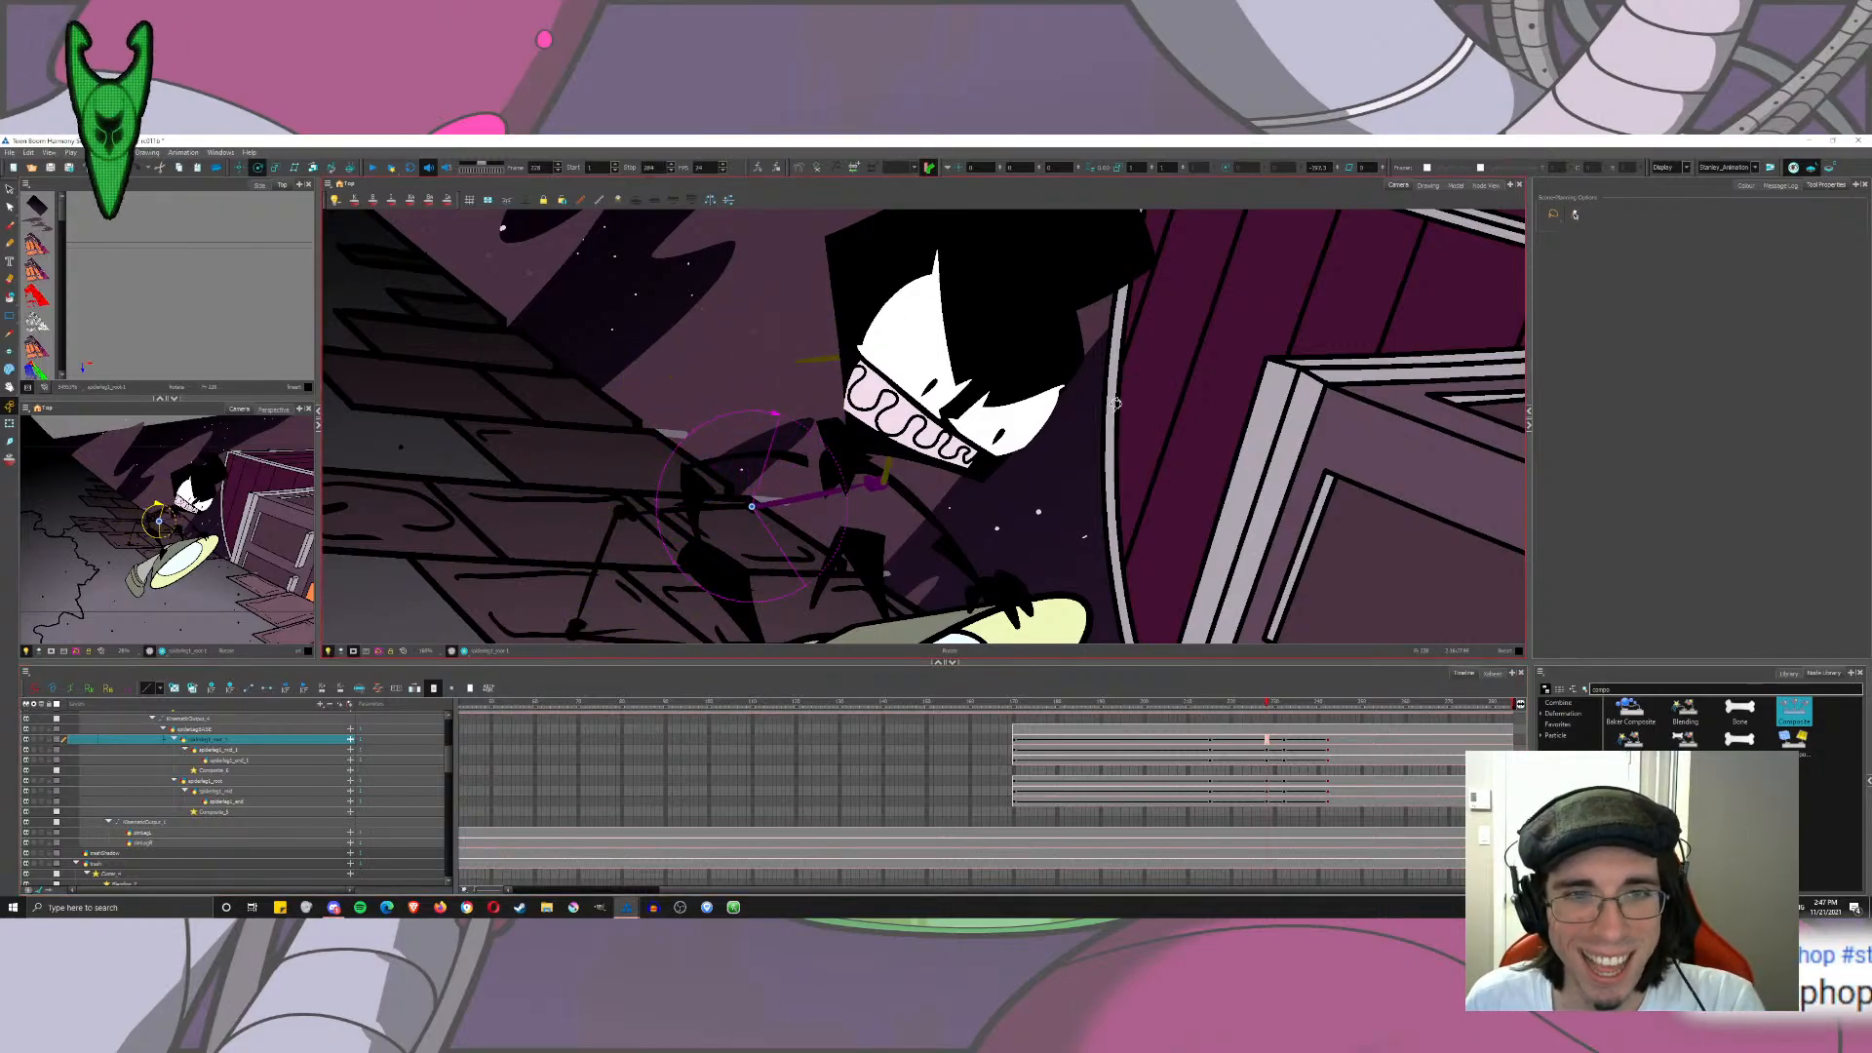
Step: Show the hidden body artwork layer and move the duplicated limb's upper segment right onto the character's torso at the first keyframe
{"action": "left_click", "coordinate": [1211, 745]}
{"action": "left_click", "coordinate": [1015, 745]}
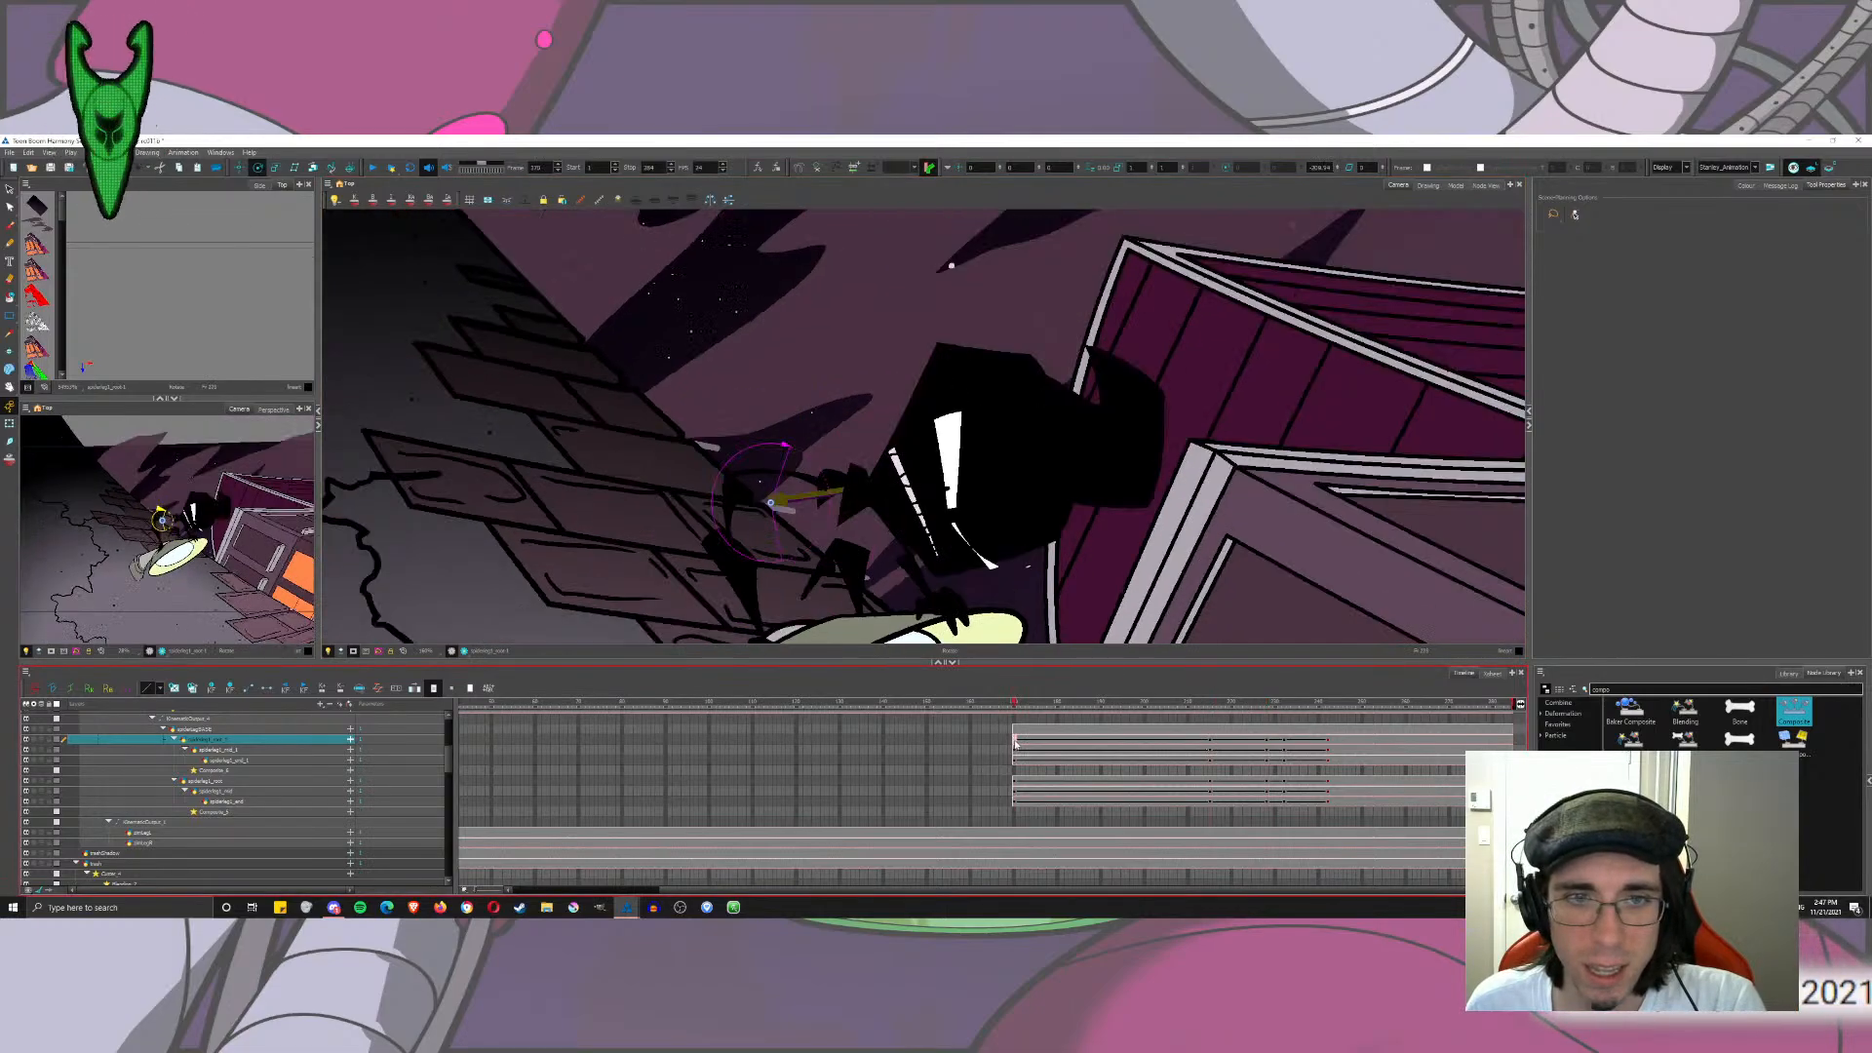
{"action": "key", "text": "alt+2"}
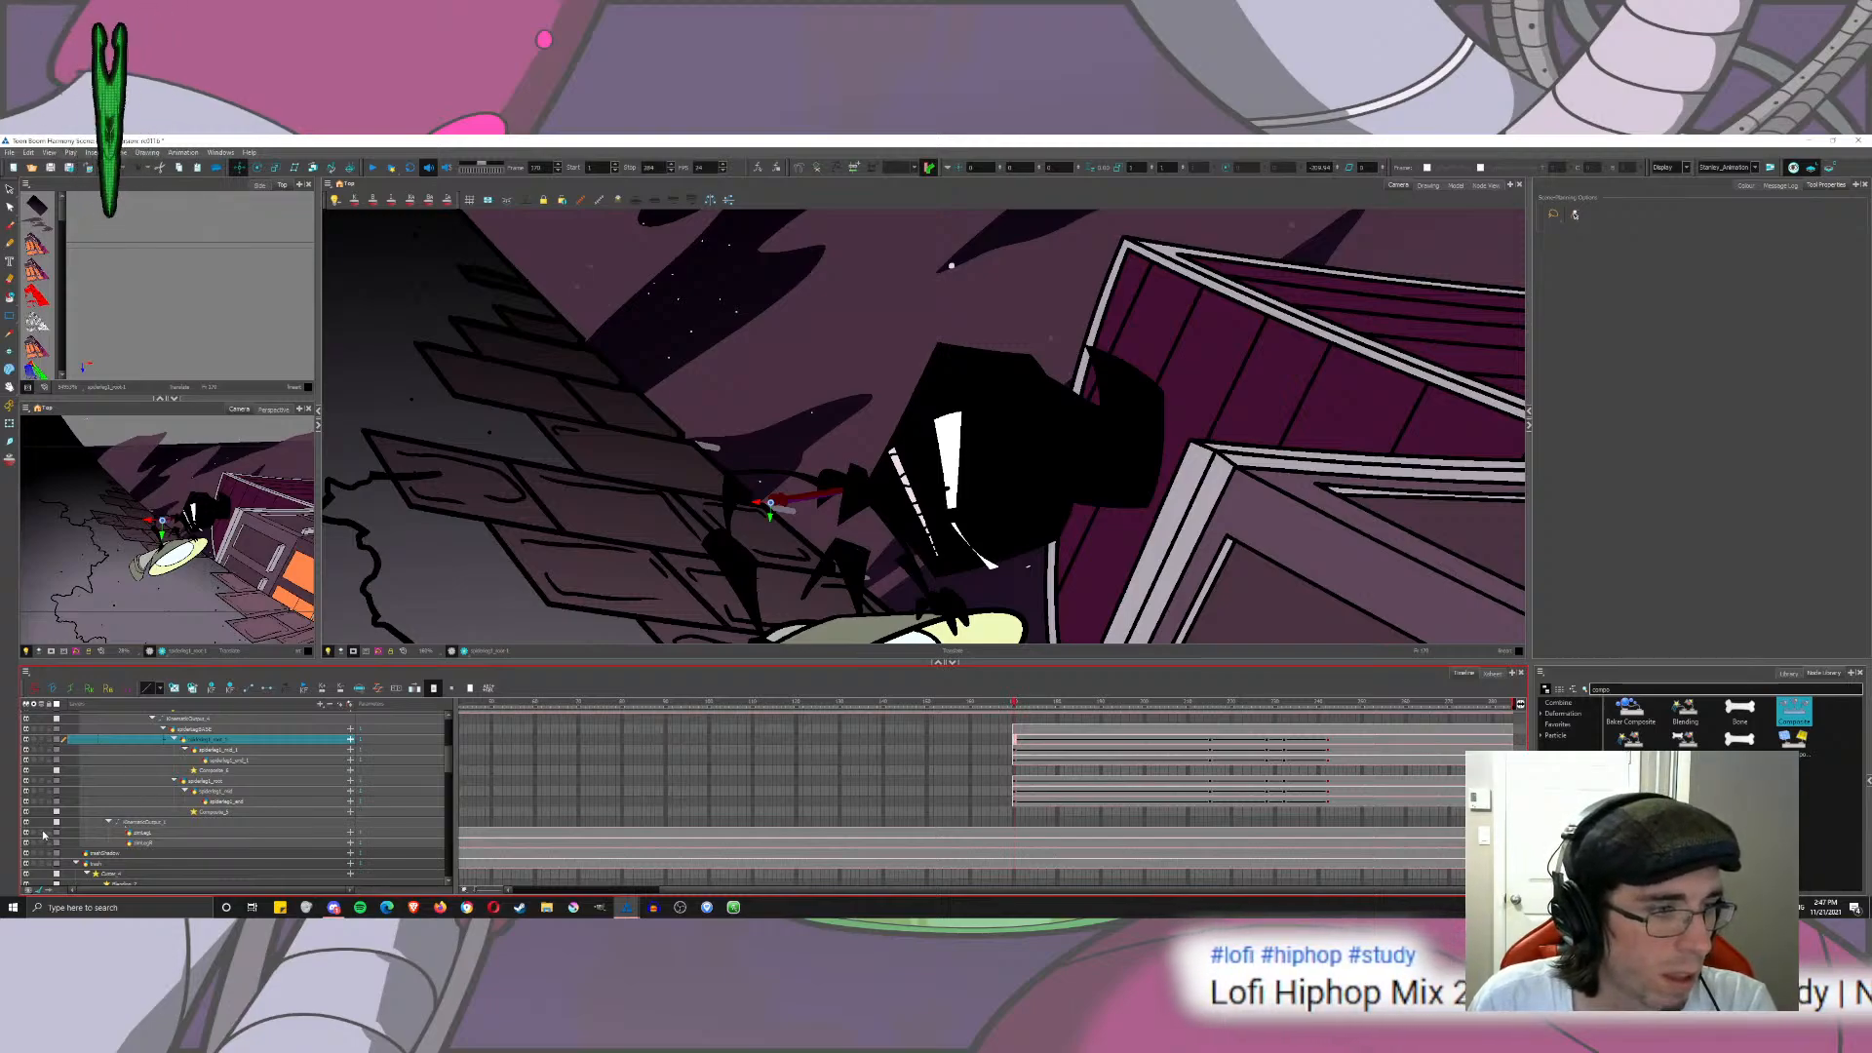
{"action": "scroll", "coordinate": [449, 766], "scroll_direction": "up", "scroll_amount": 3}
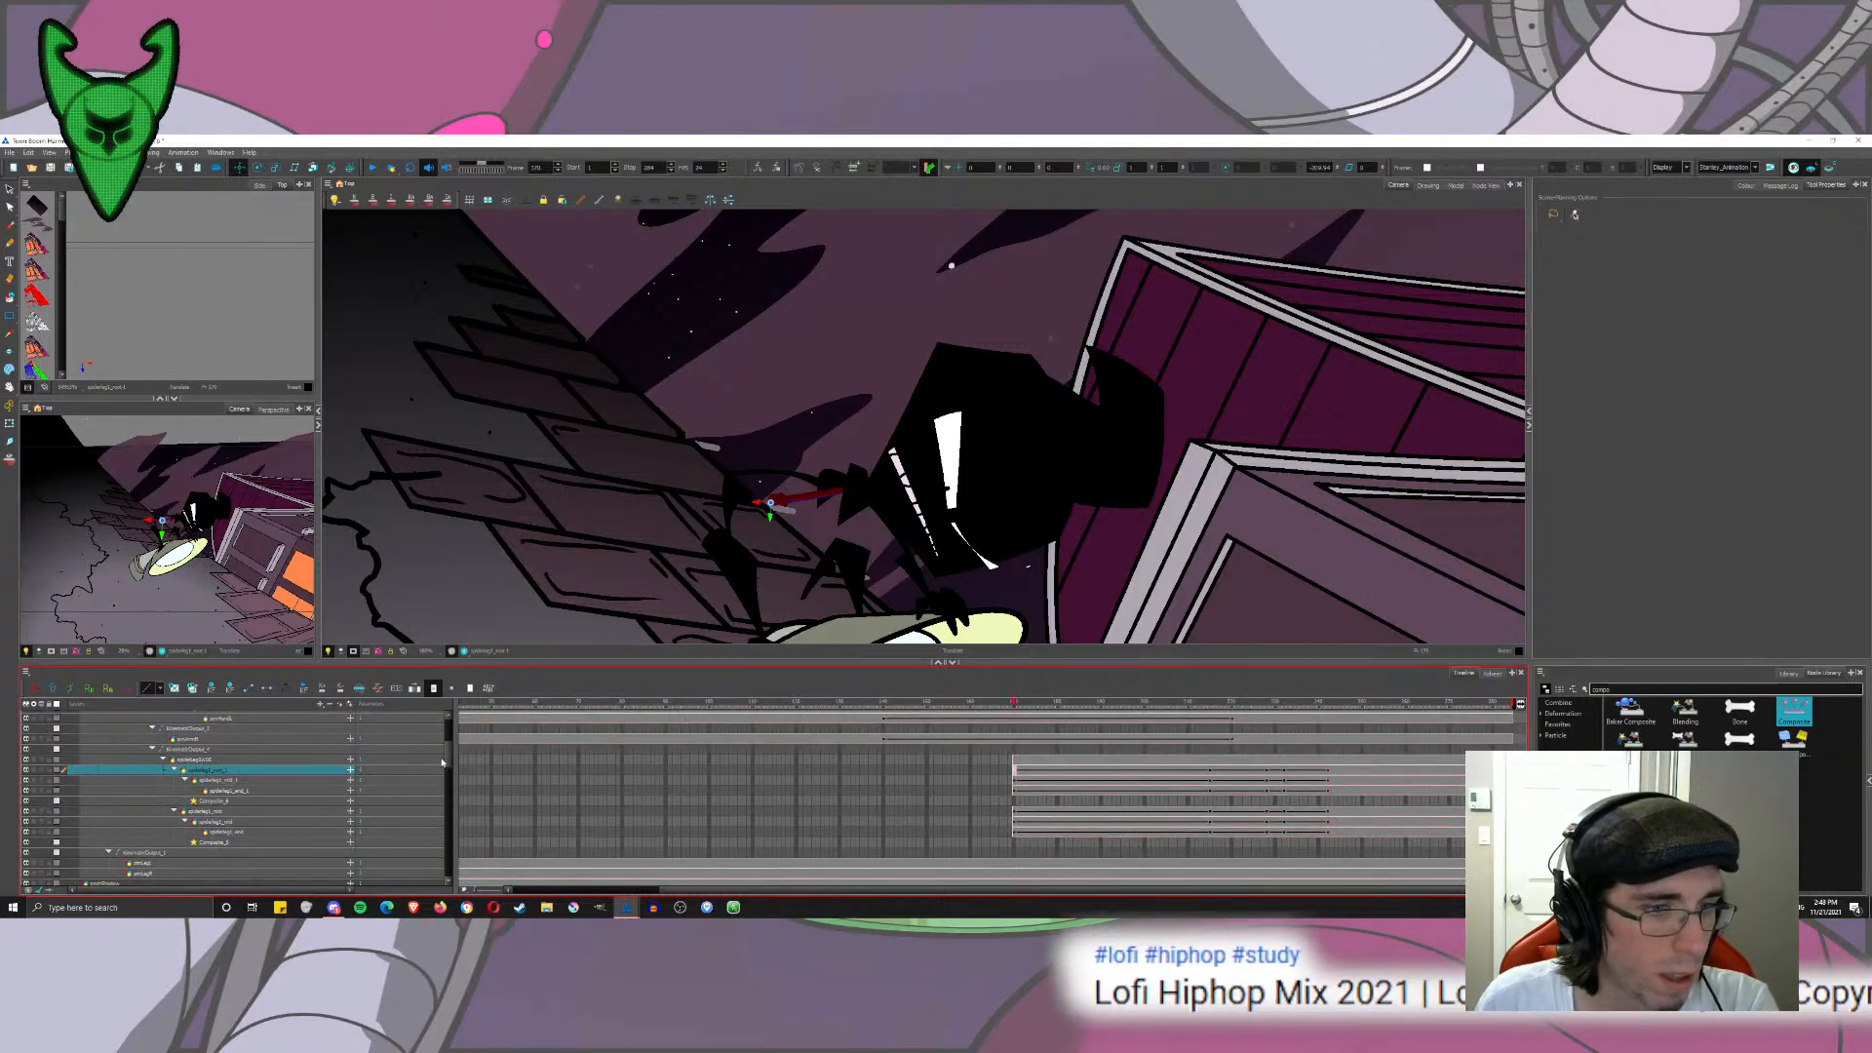
{"action": "scroll", "coordinate": [447, 749], "scroll_direction": "up", "scroll_amount": 2}
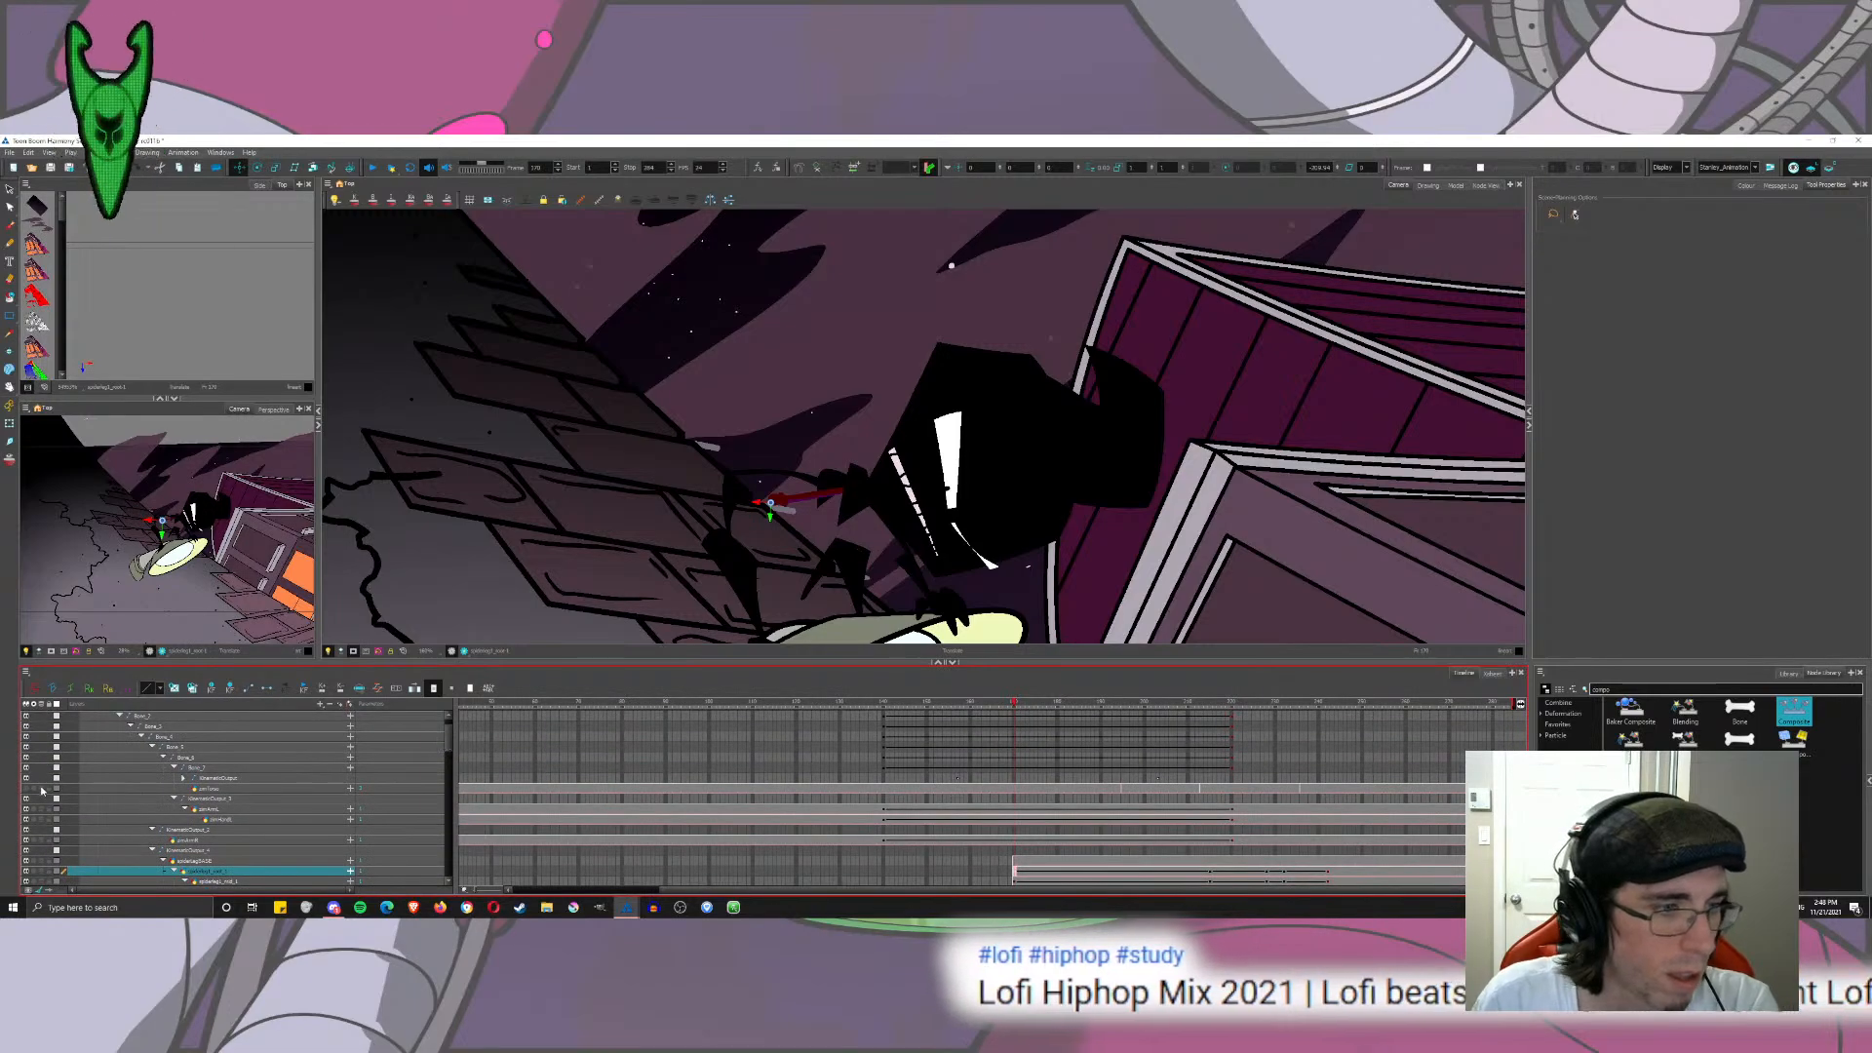
{"action": "left_click", "coordinate": [27, 788]}
{"action": "left_click_drag", "start_coordinate": [778, 448], "coordinate": [819, 434]}
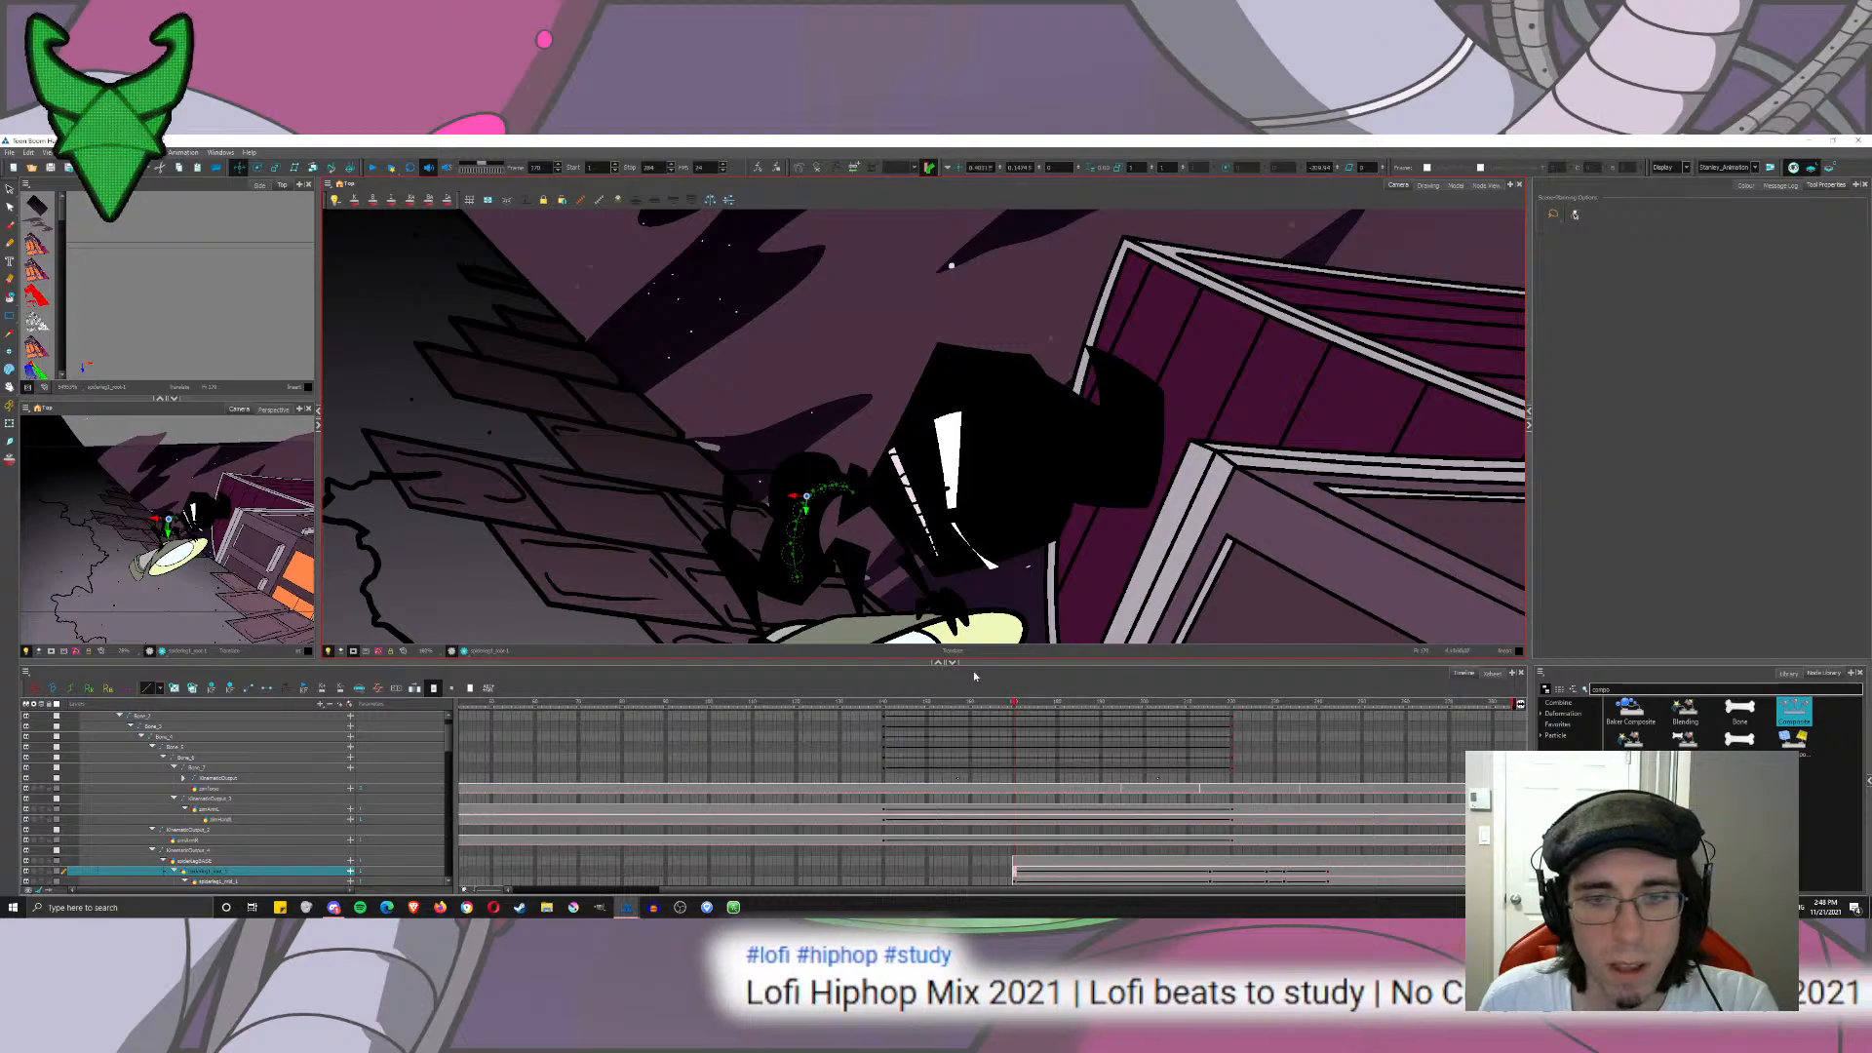
Step: Rotate the duplicated limb's upper segment at the second keyframe so the limb extends behind the head
{"action": "left_click_drag", "start_coordinate": [1018, 706], "coordinate": [1197, 738]}
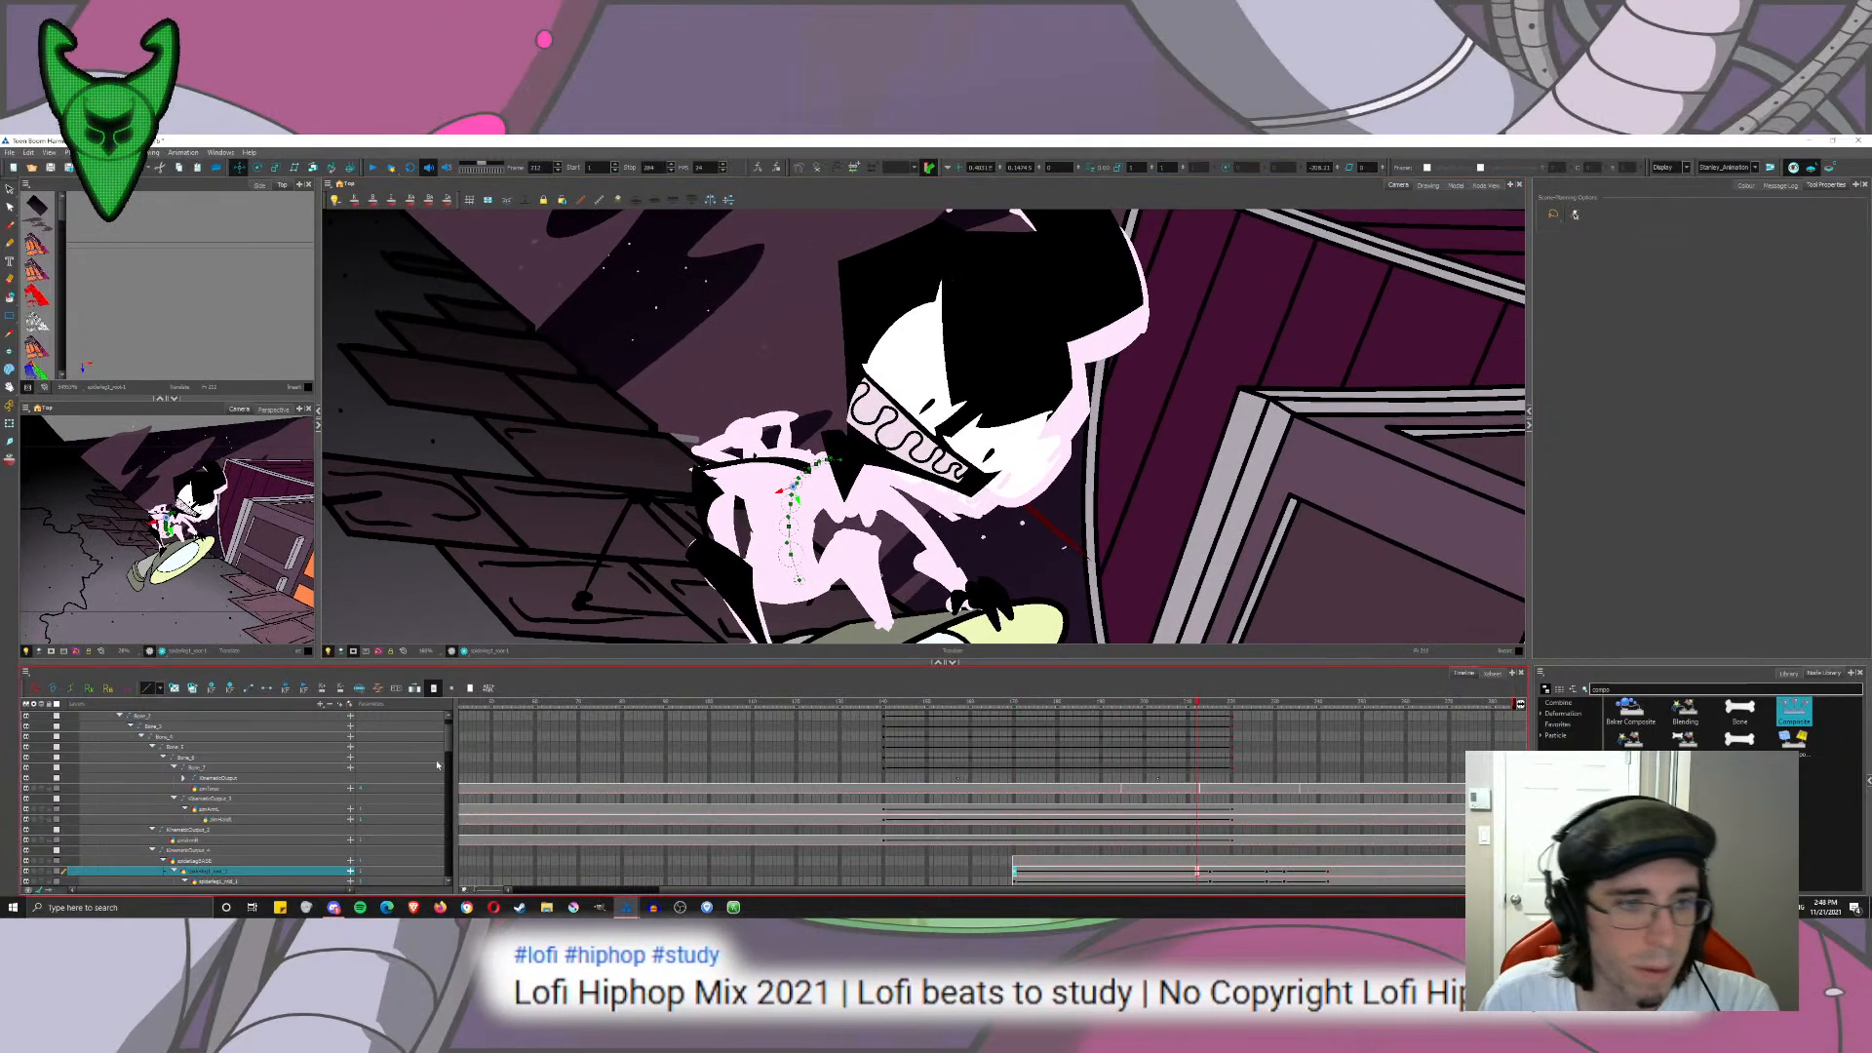
{"action": "scroll", "coordinate": [437, 765], "scroll_direction": "down", "scroll_amount": 4}
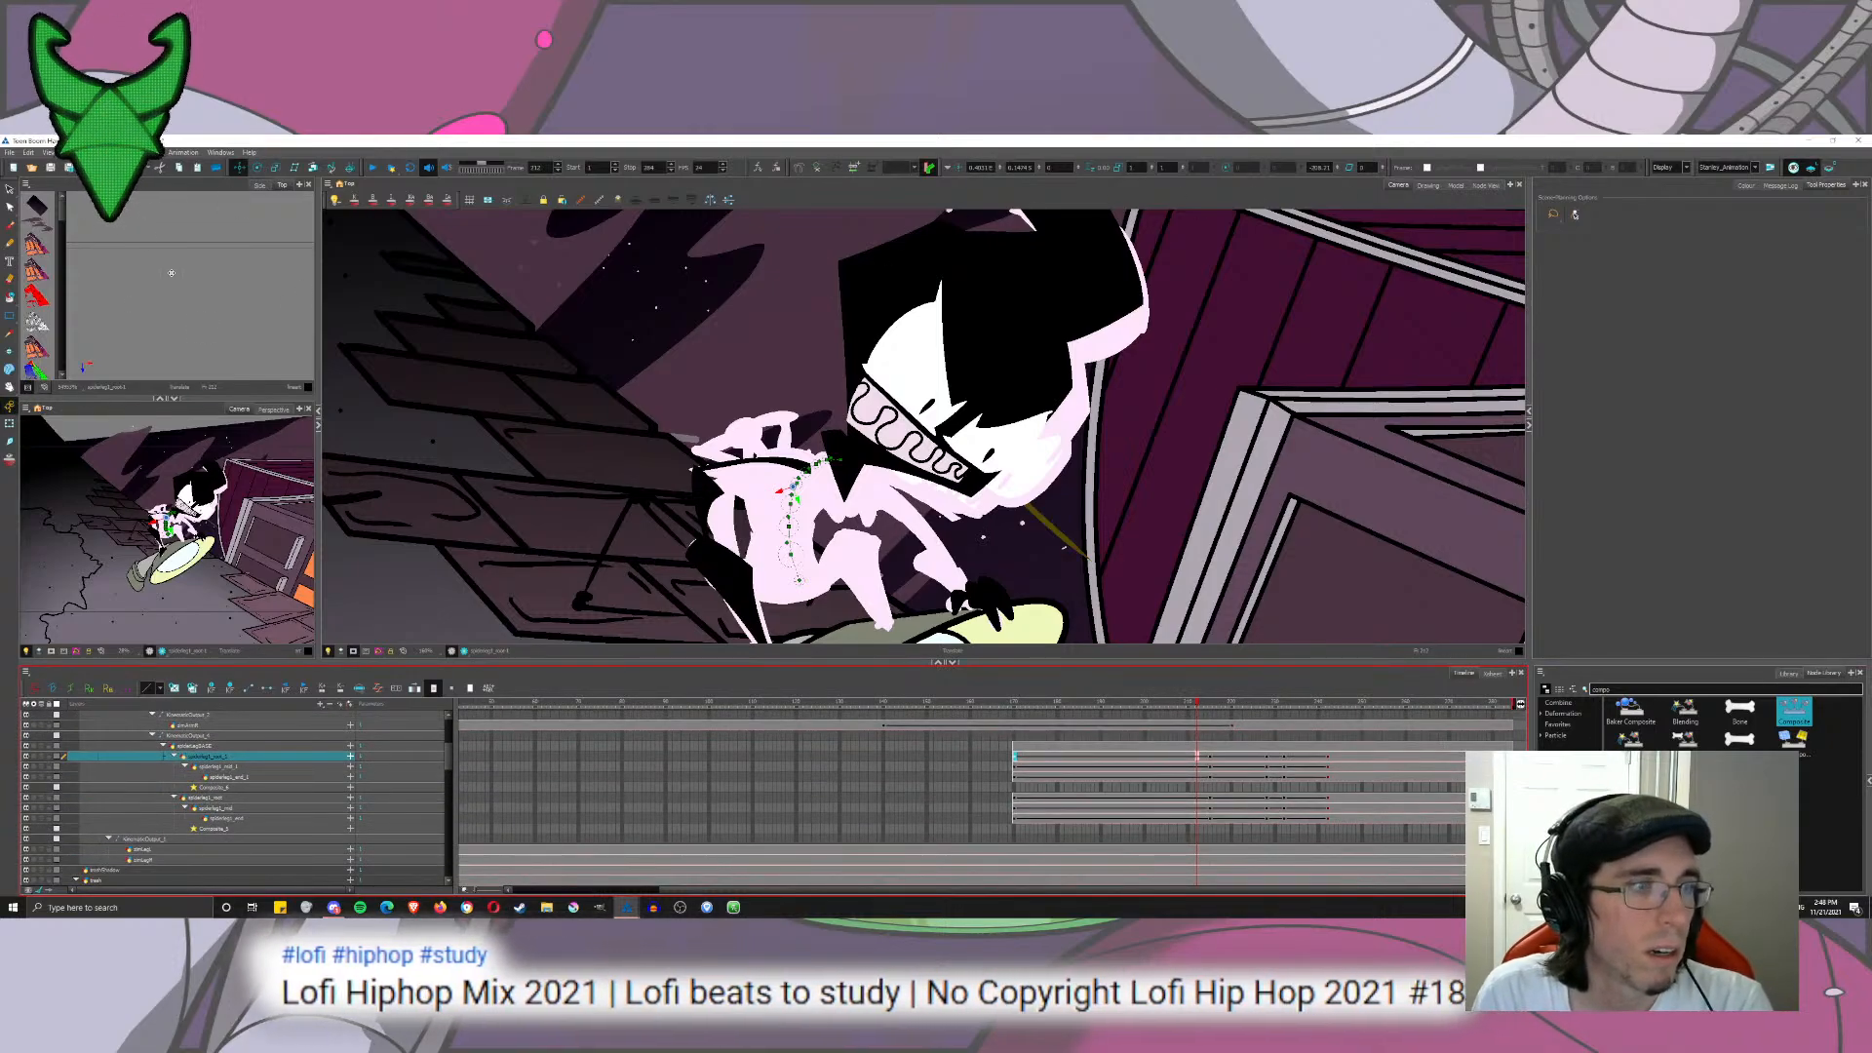
{"action": "left_click", "coordinate": [1014, 780]}
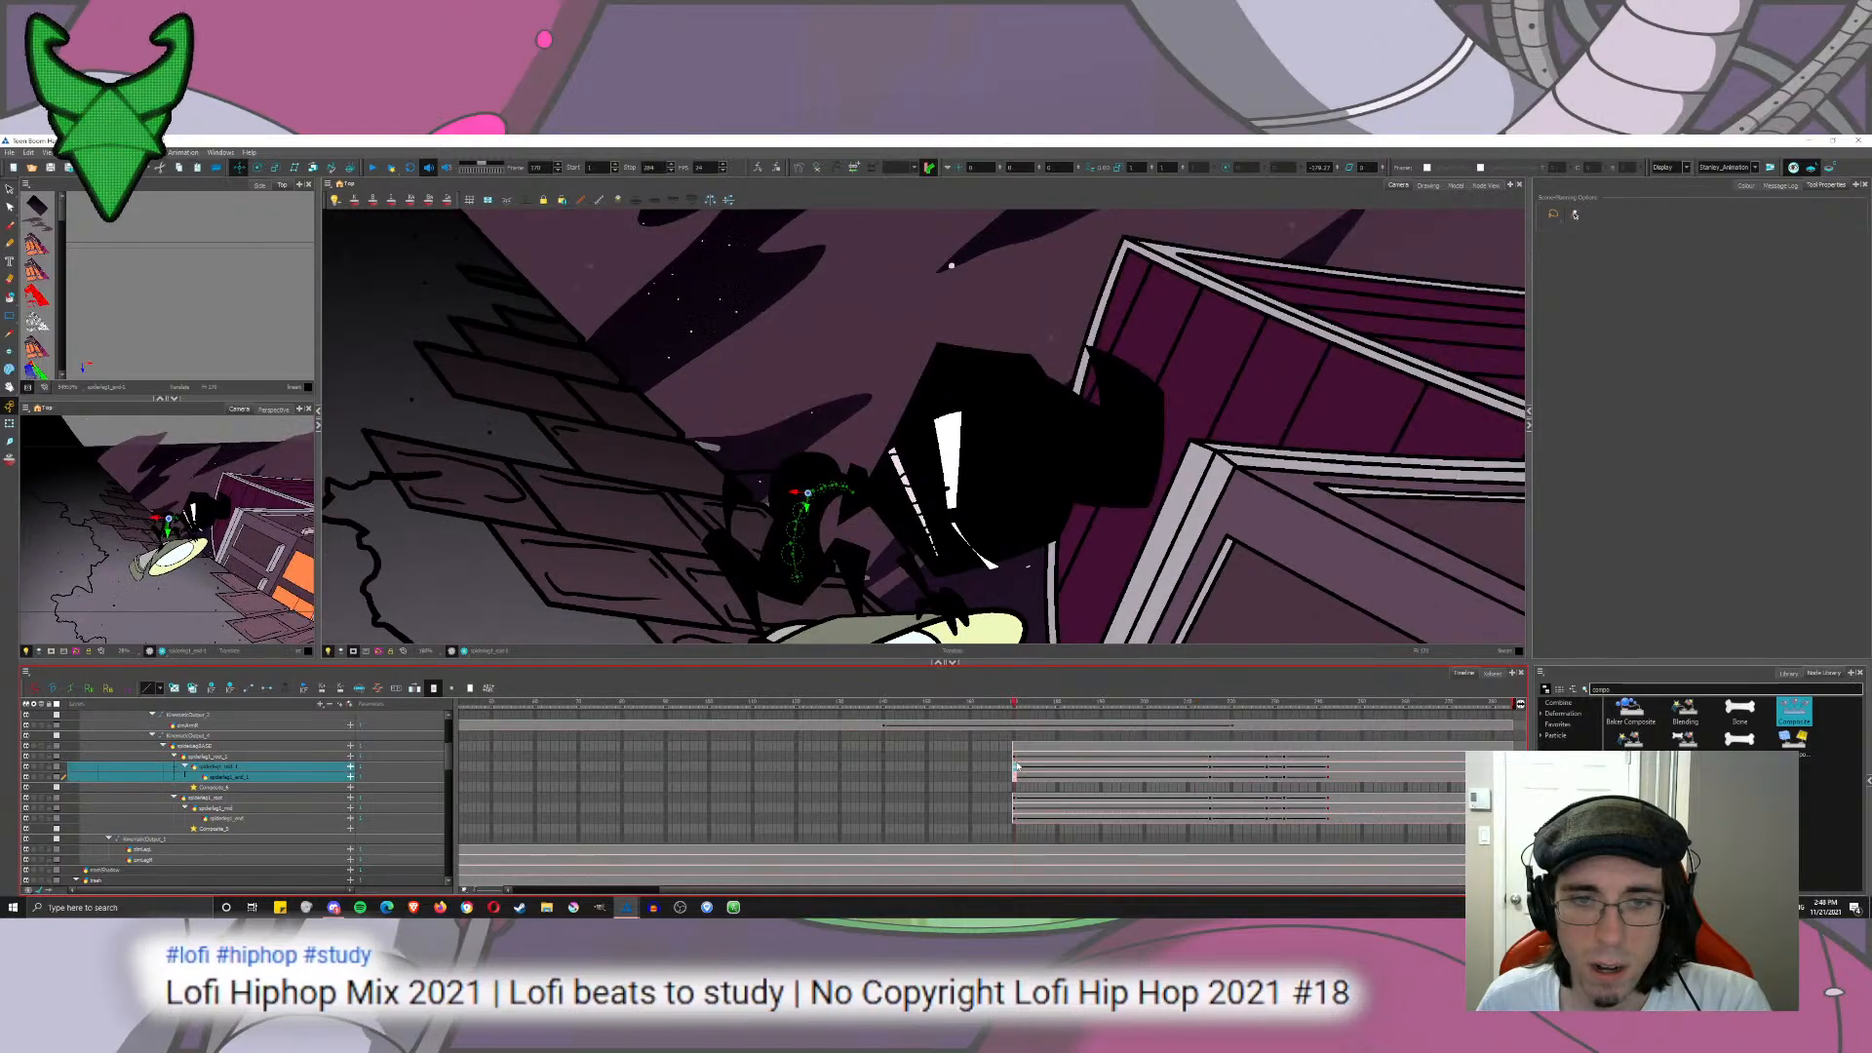
{"action": "left_click", "coordinate": [1211, 758]}
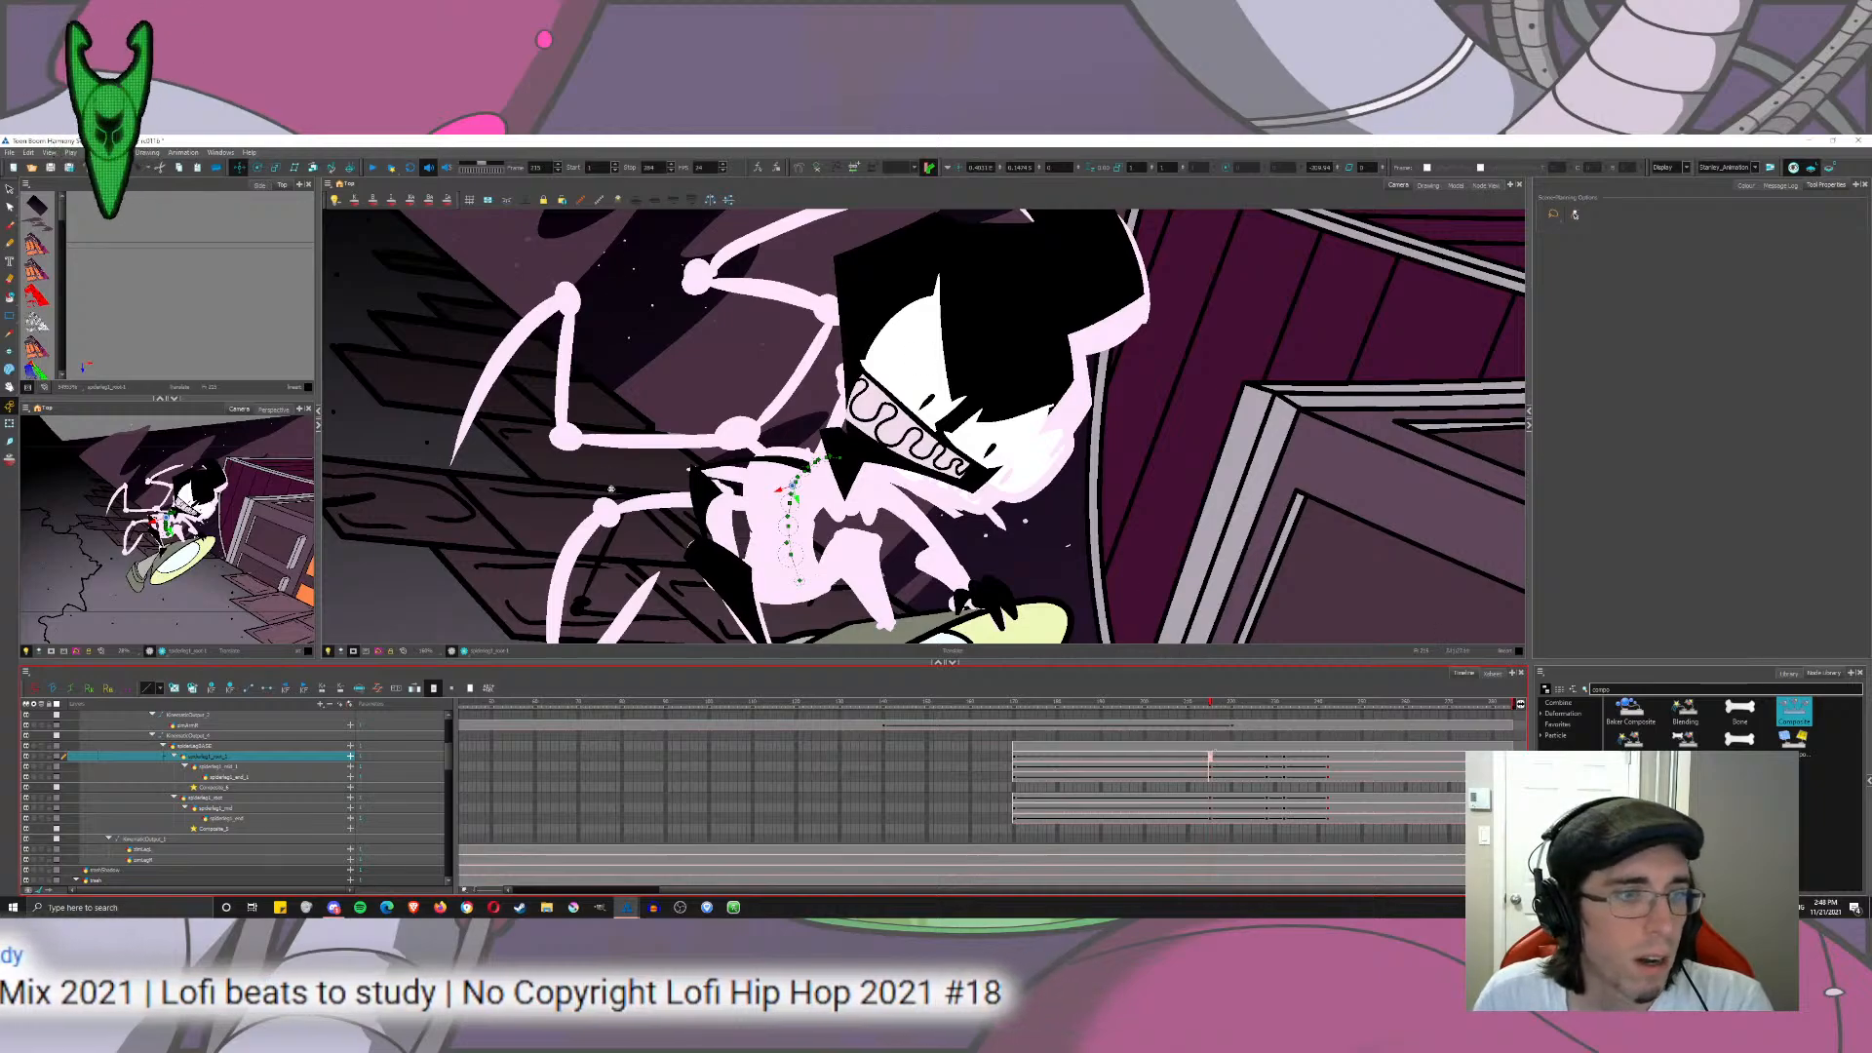
{"action": "left_click", "coordinate": [259, 168]}
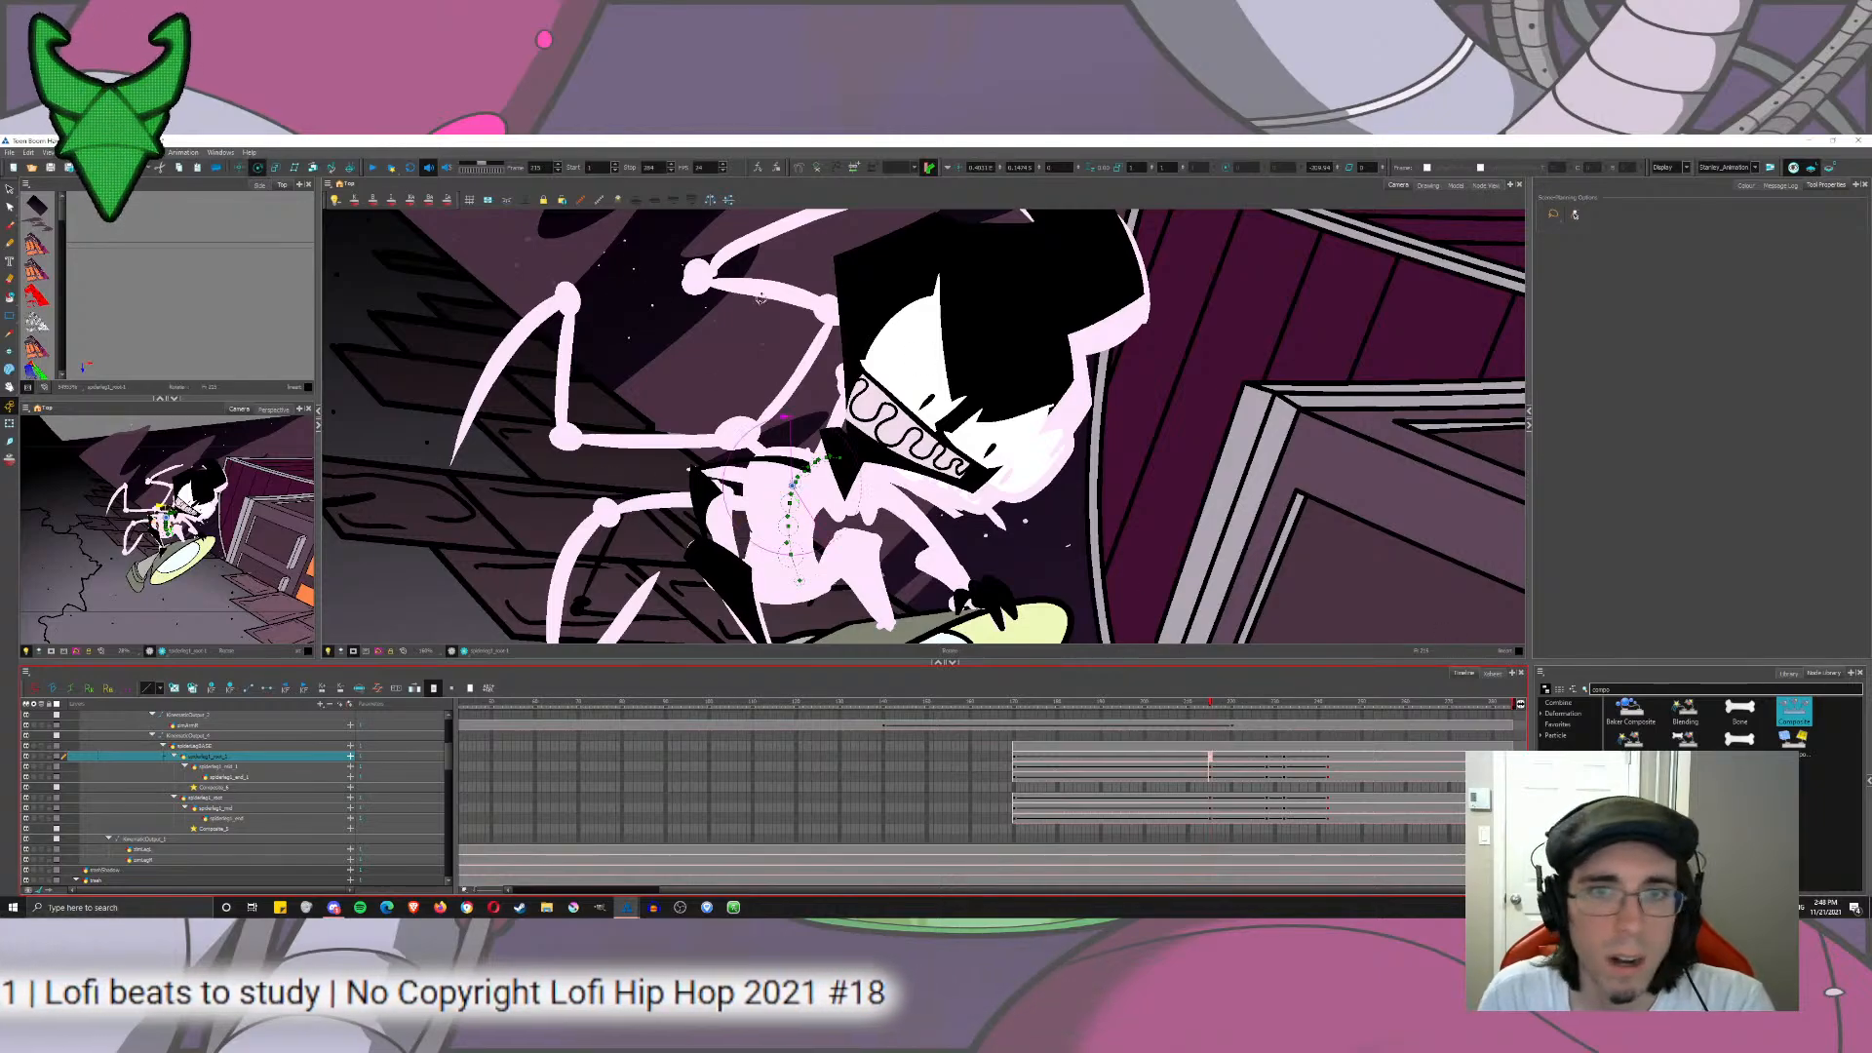
{"action": "left_click_drag", "start_coordinate": [1014, 613], "coordinate": [978, 359]}
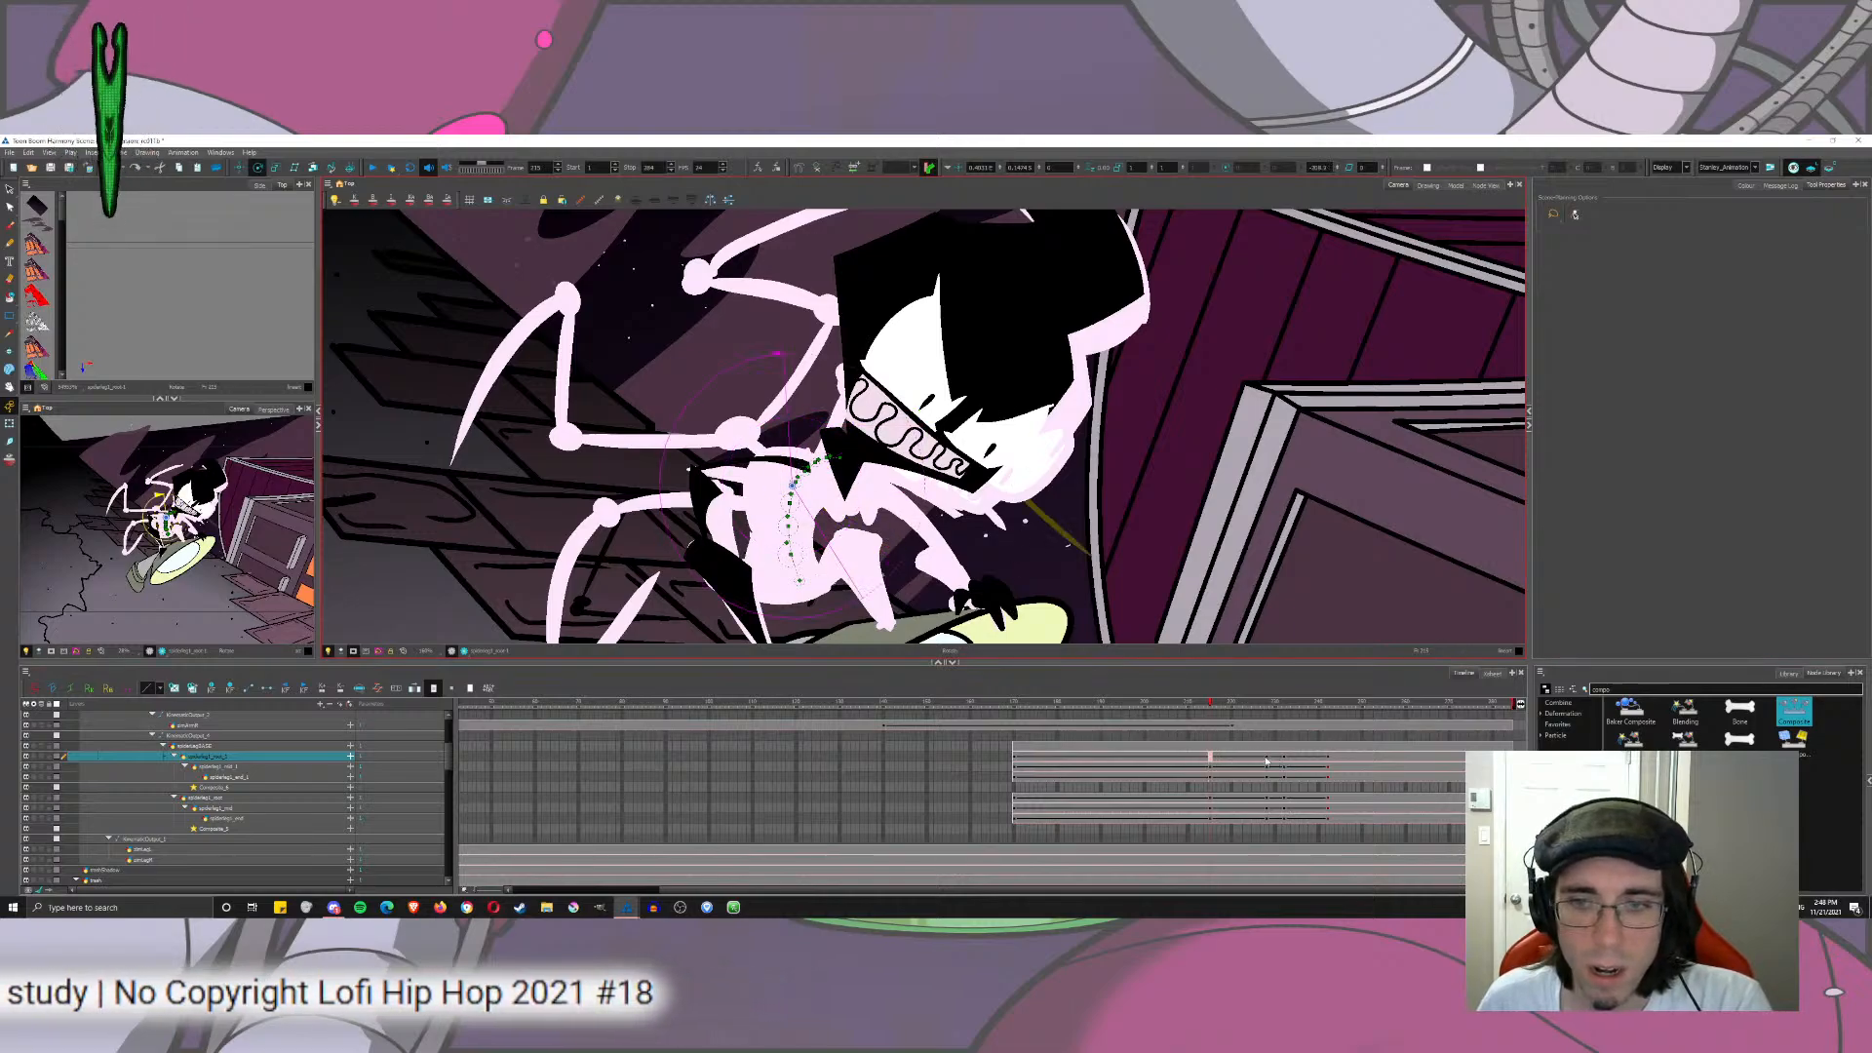
Step: Set the ease value ratios to 0 for the duplicated limb's upper segment at the third keyframe
{"action": "left_click_drag", "start_coordinate": [1217, 778], "coordinate": [1212, 757]}
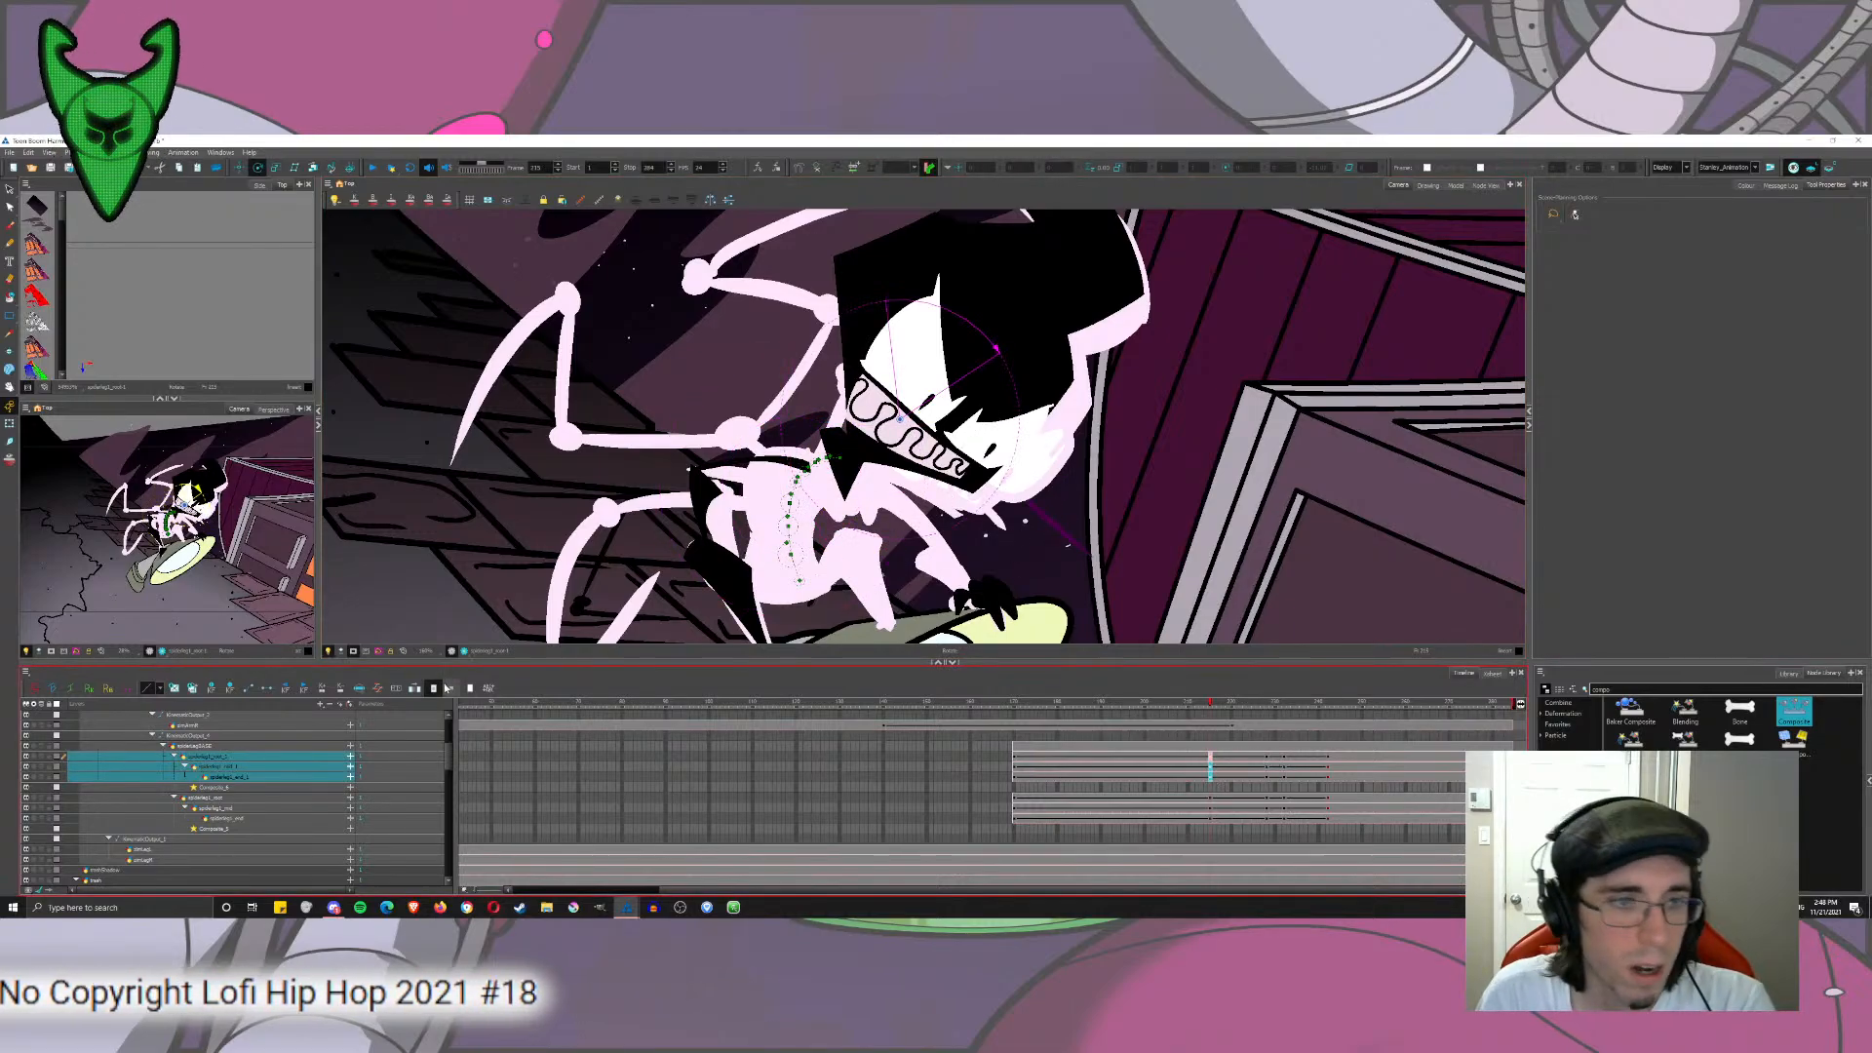
{"action": "left_click", "coordinate": [1267, 757]}
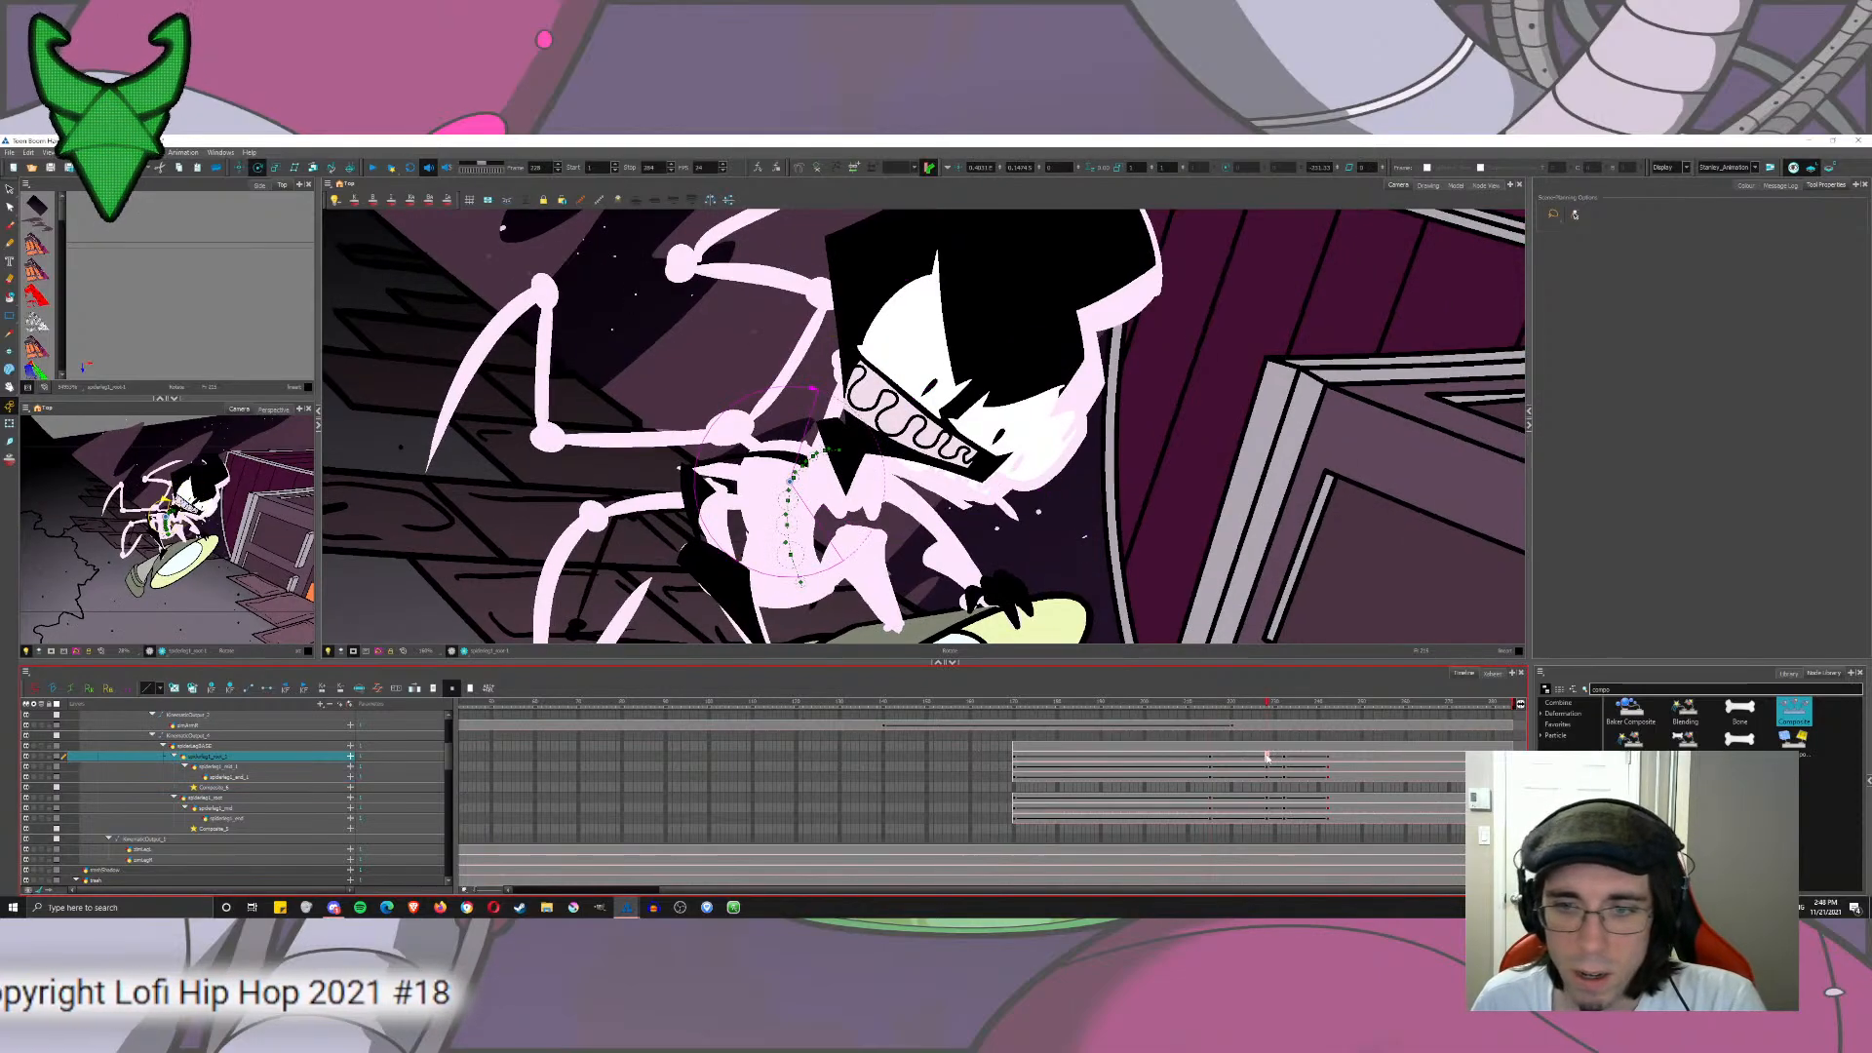
{"action": "left_click", "coordinate": [379, 688]}
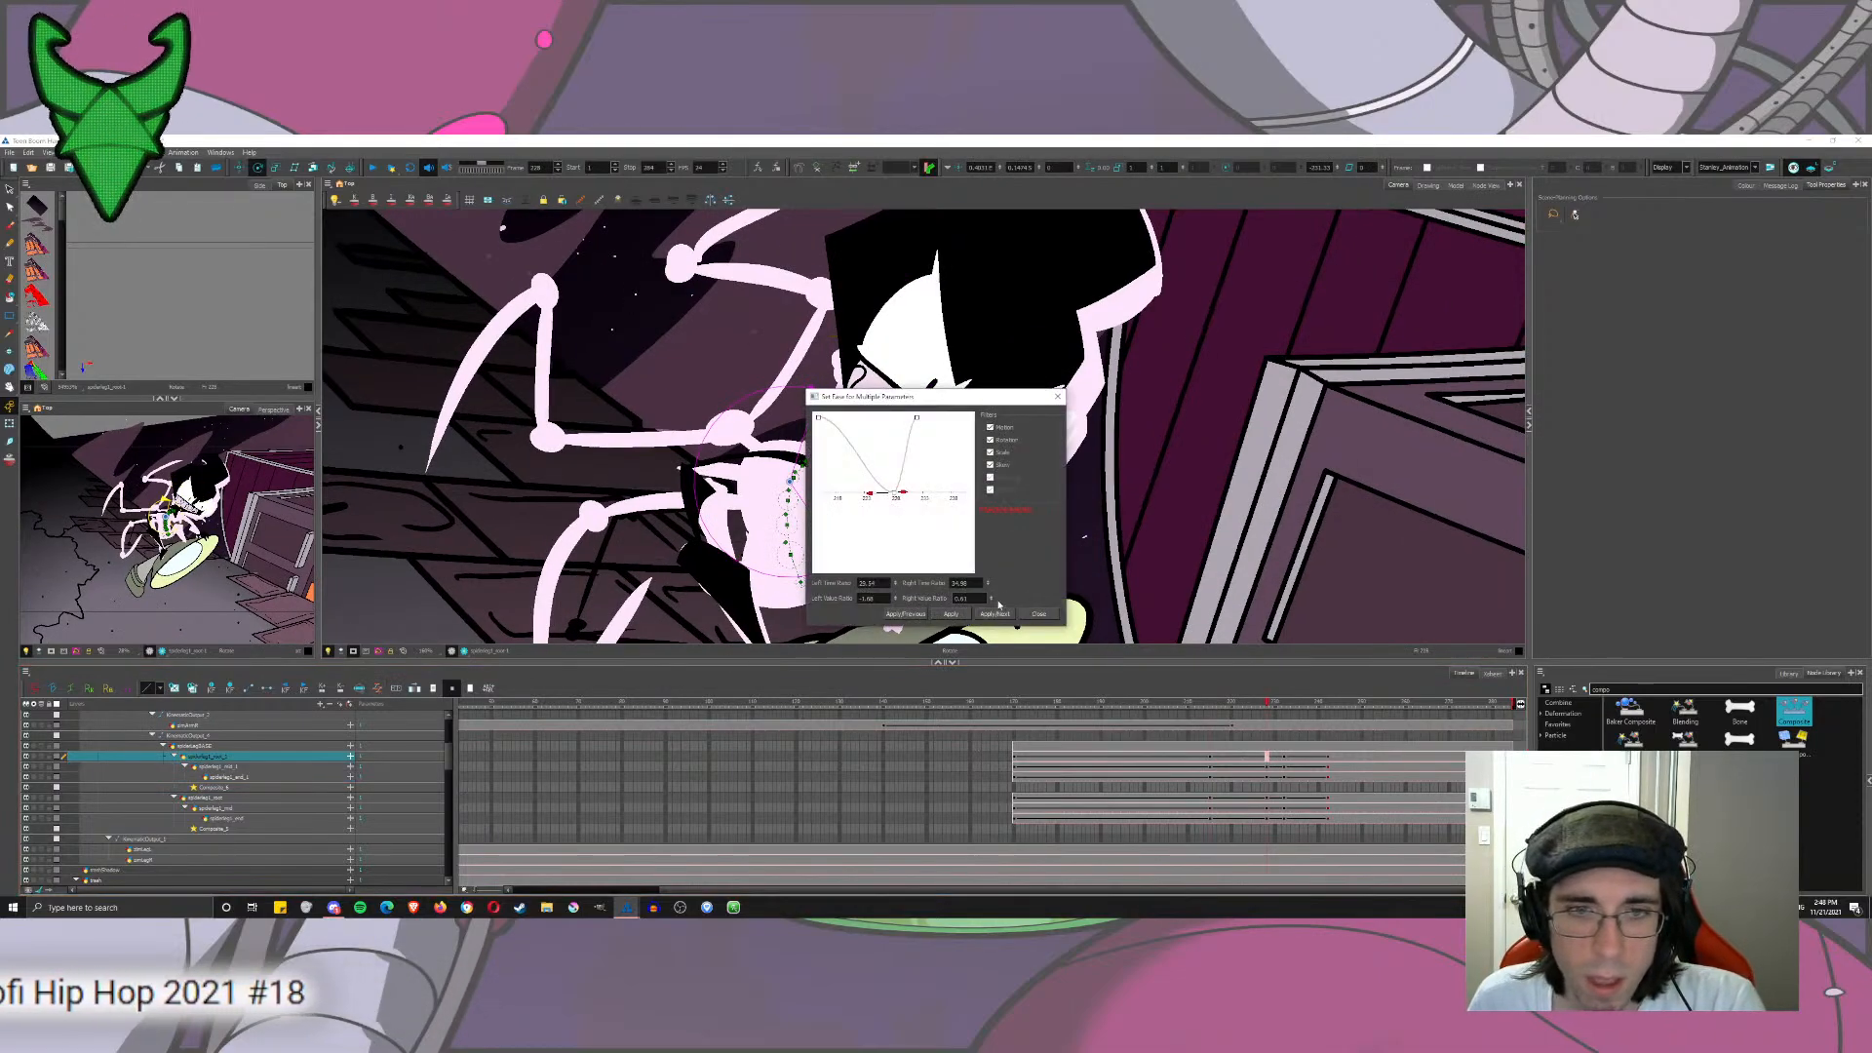
{"action": "left_click_drag", "start_coordinate": [884, 598], "coordinate": [787, 615]}
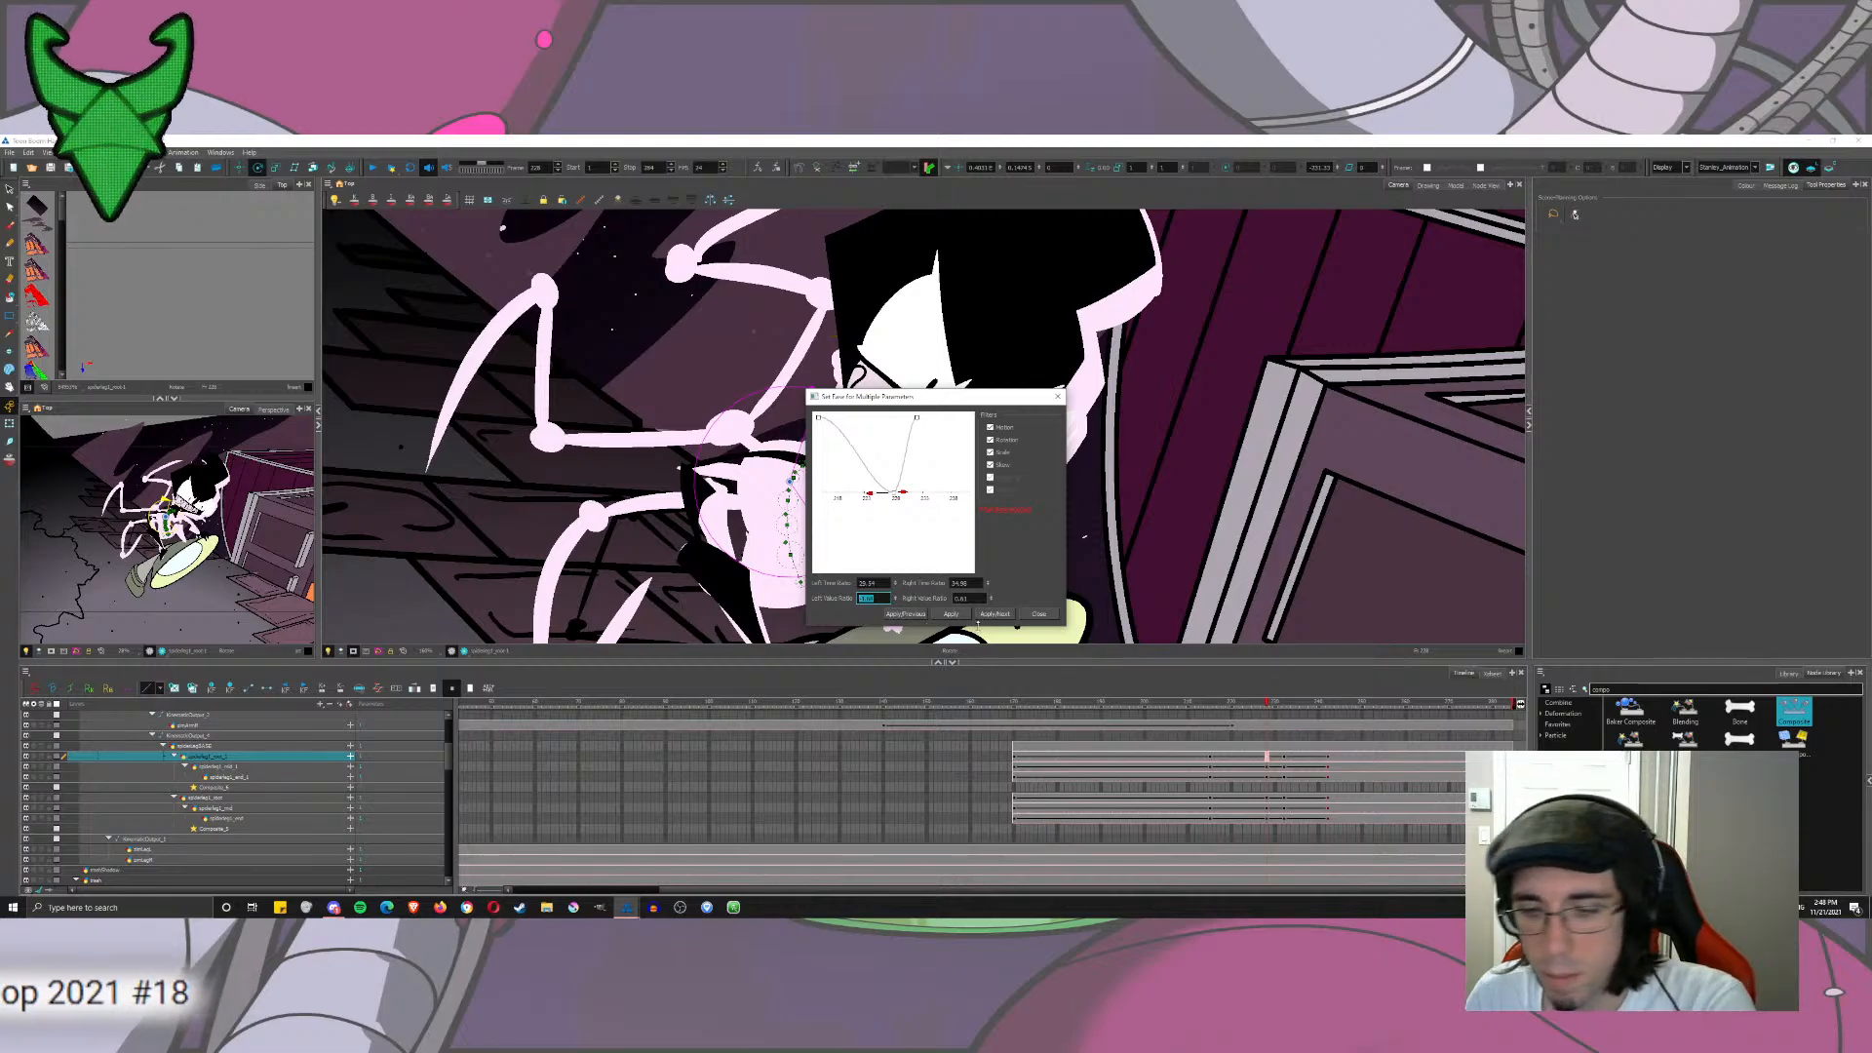
{"action": "type", "text": "0"}
{"action": "key", "text": "Tab"}
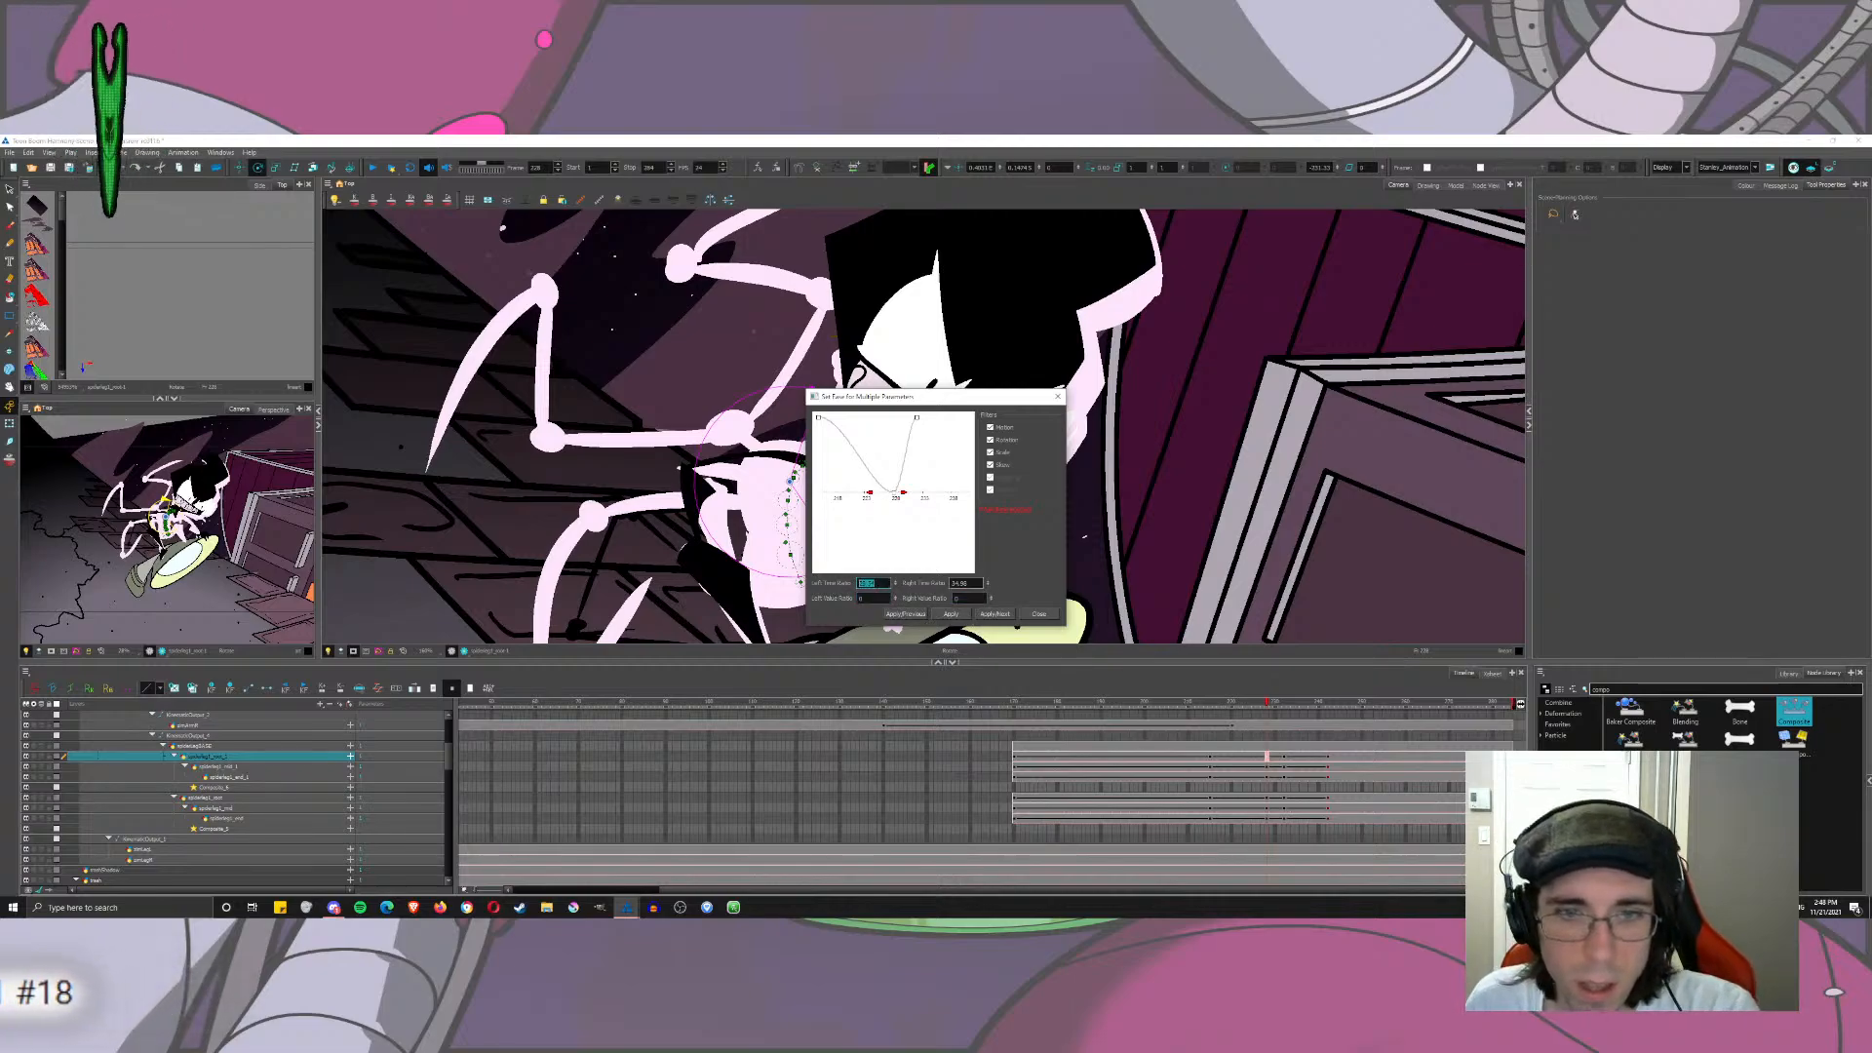
{"action": "left_click", "coordinate": [951, 614]}
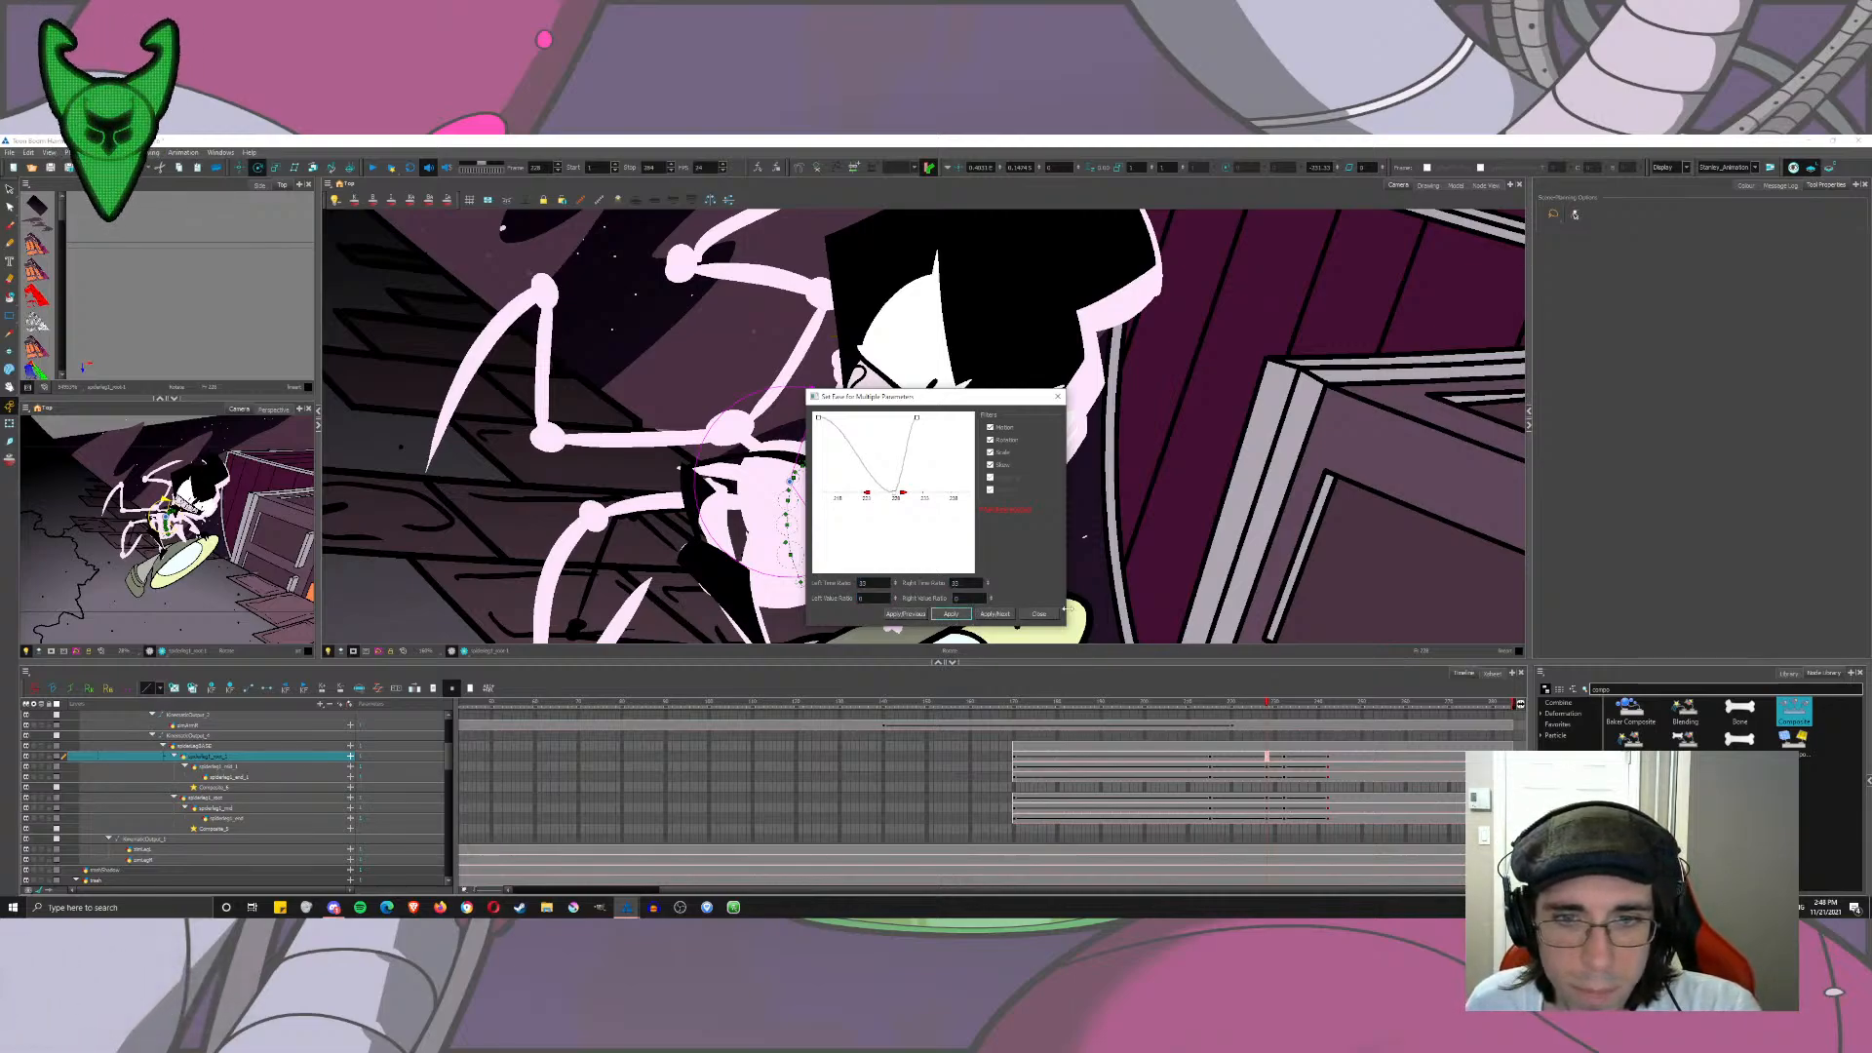
{"action": "left_click", "coordinate": [1039, 614]}
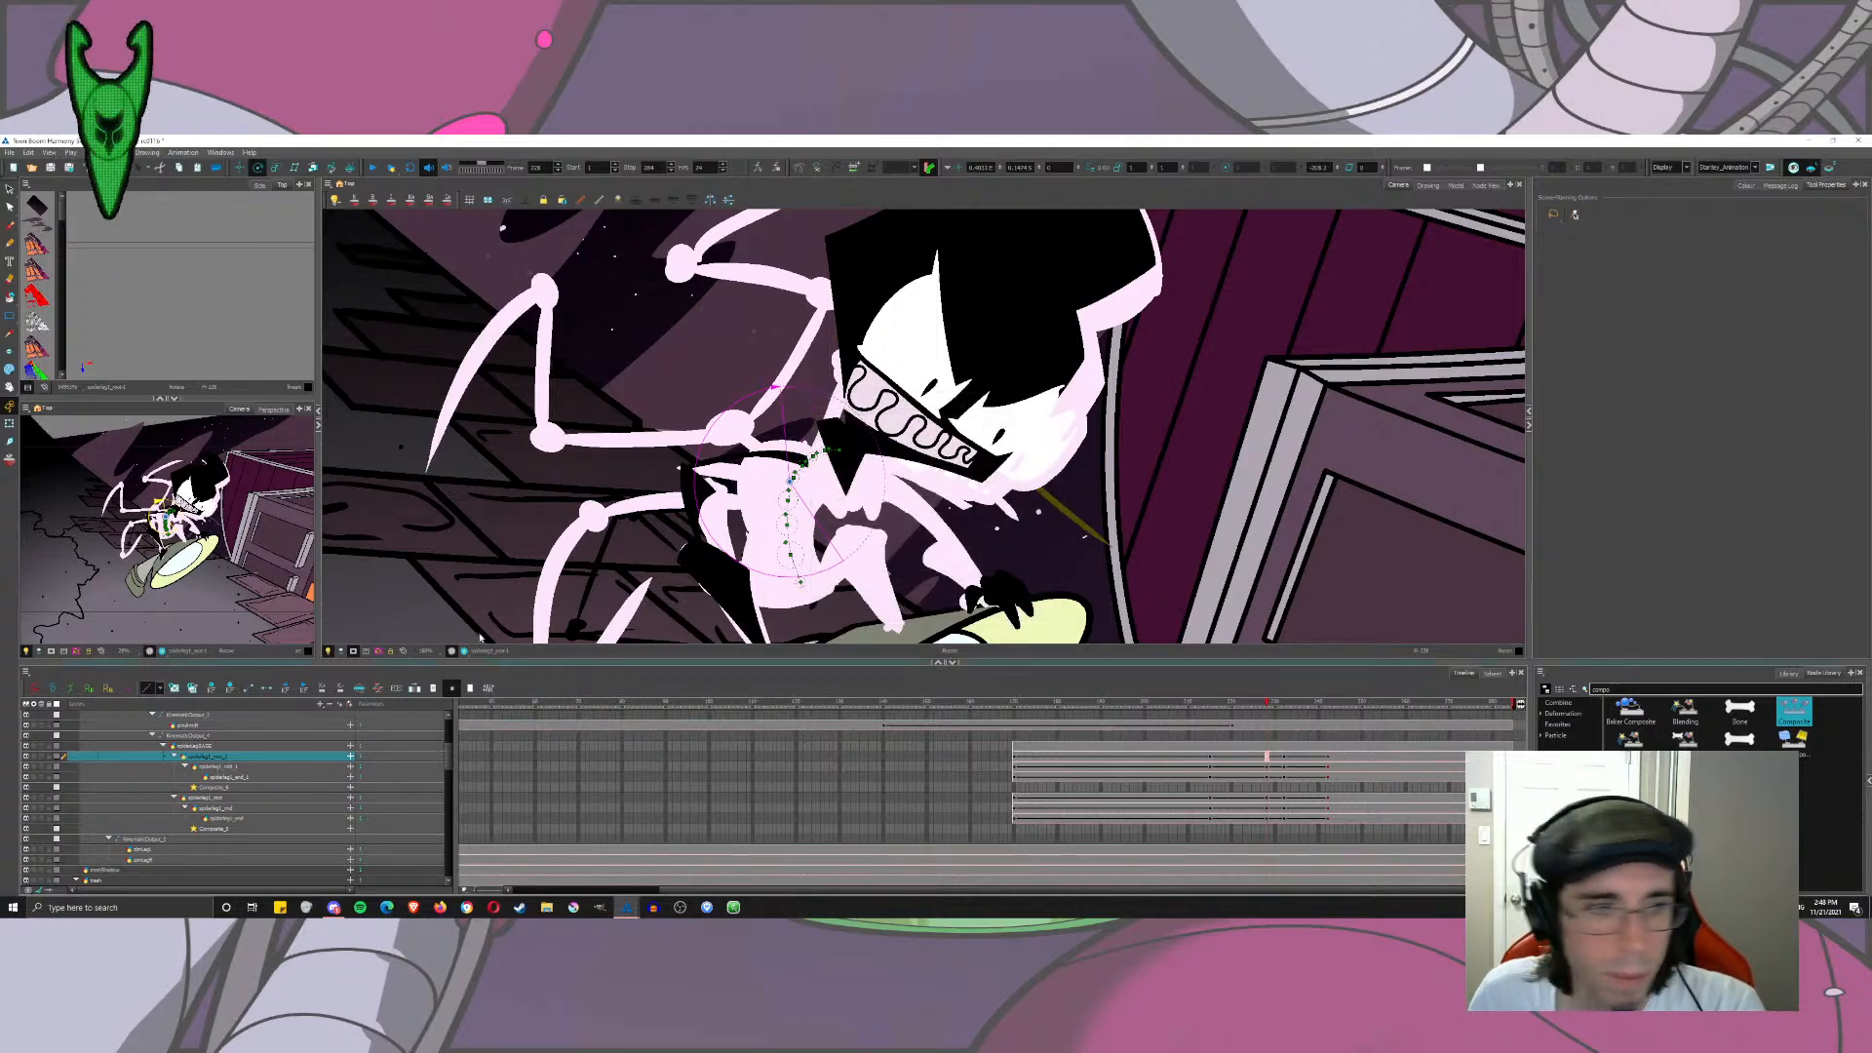
{"action": "left_click", "coordinate": [376, 688]}
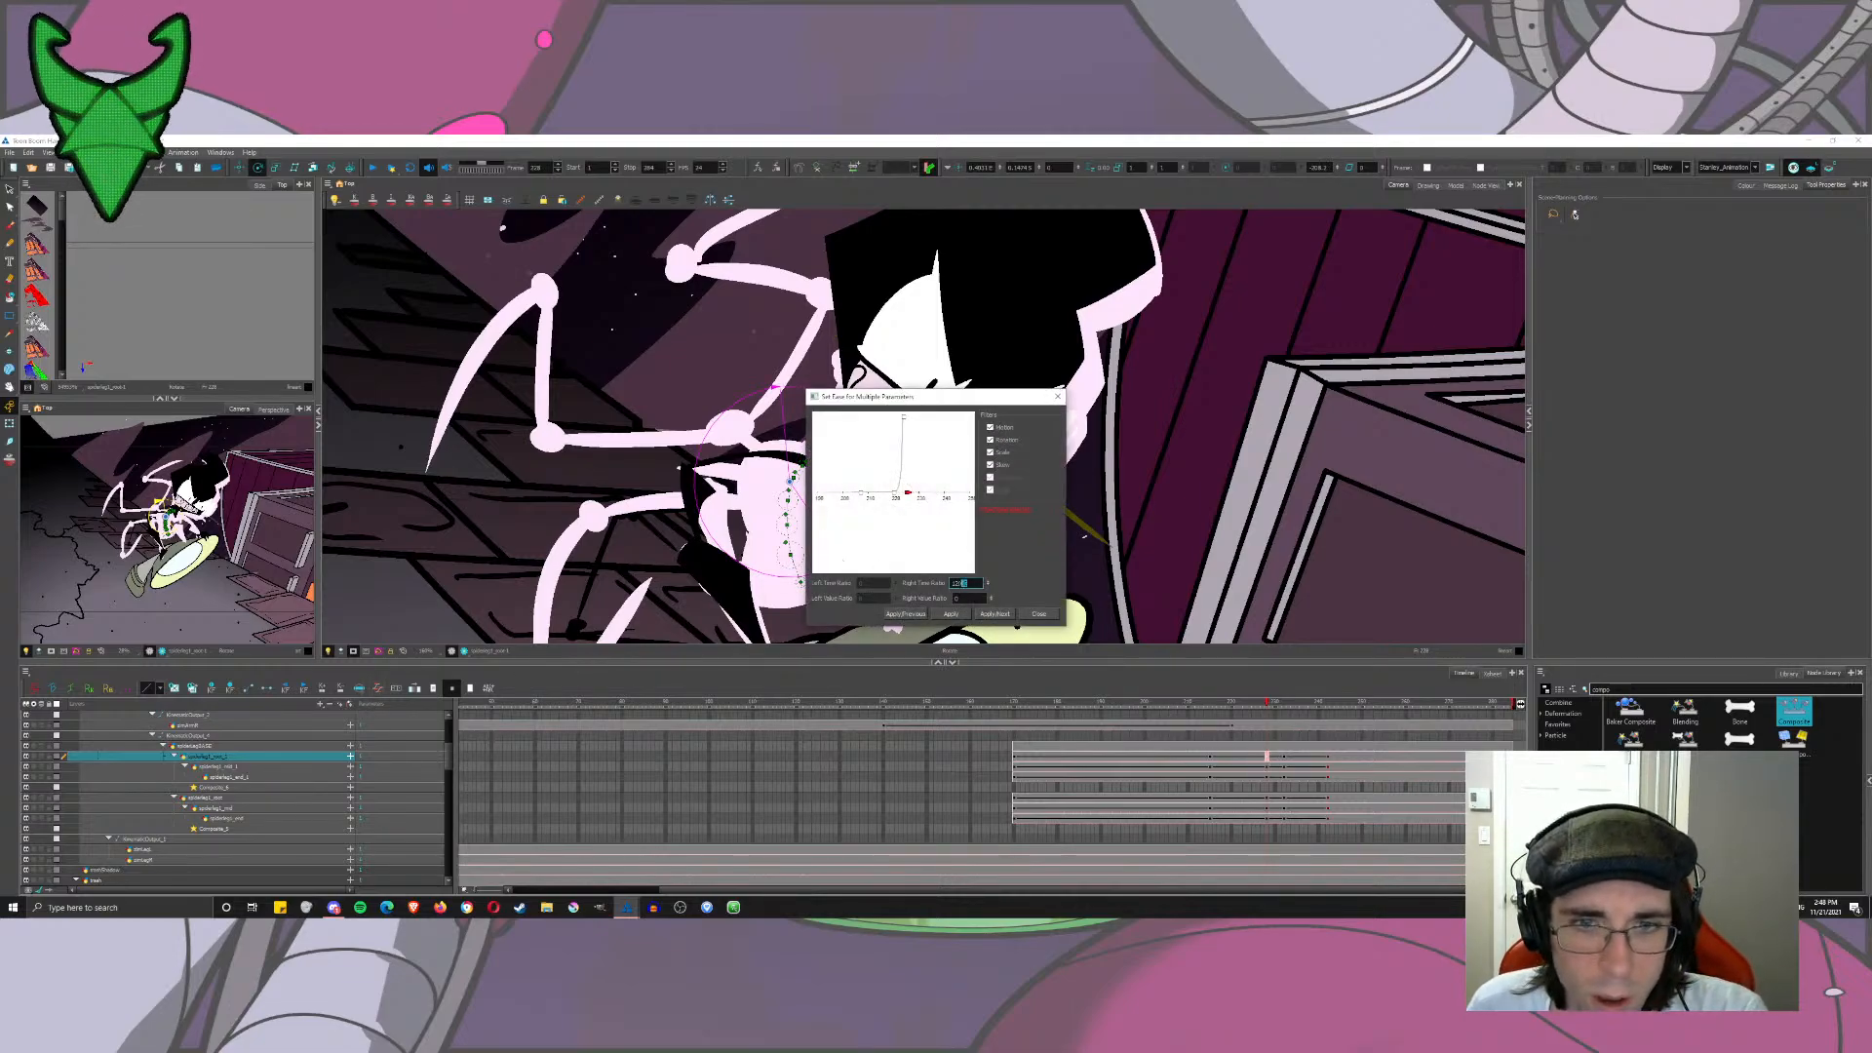
{"action": "left_click", "coordinate": [926, 614]}
{"action": "left_click", "coordinate": [1039, 614]}
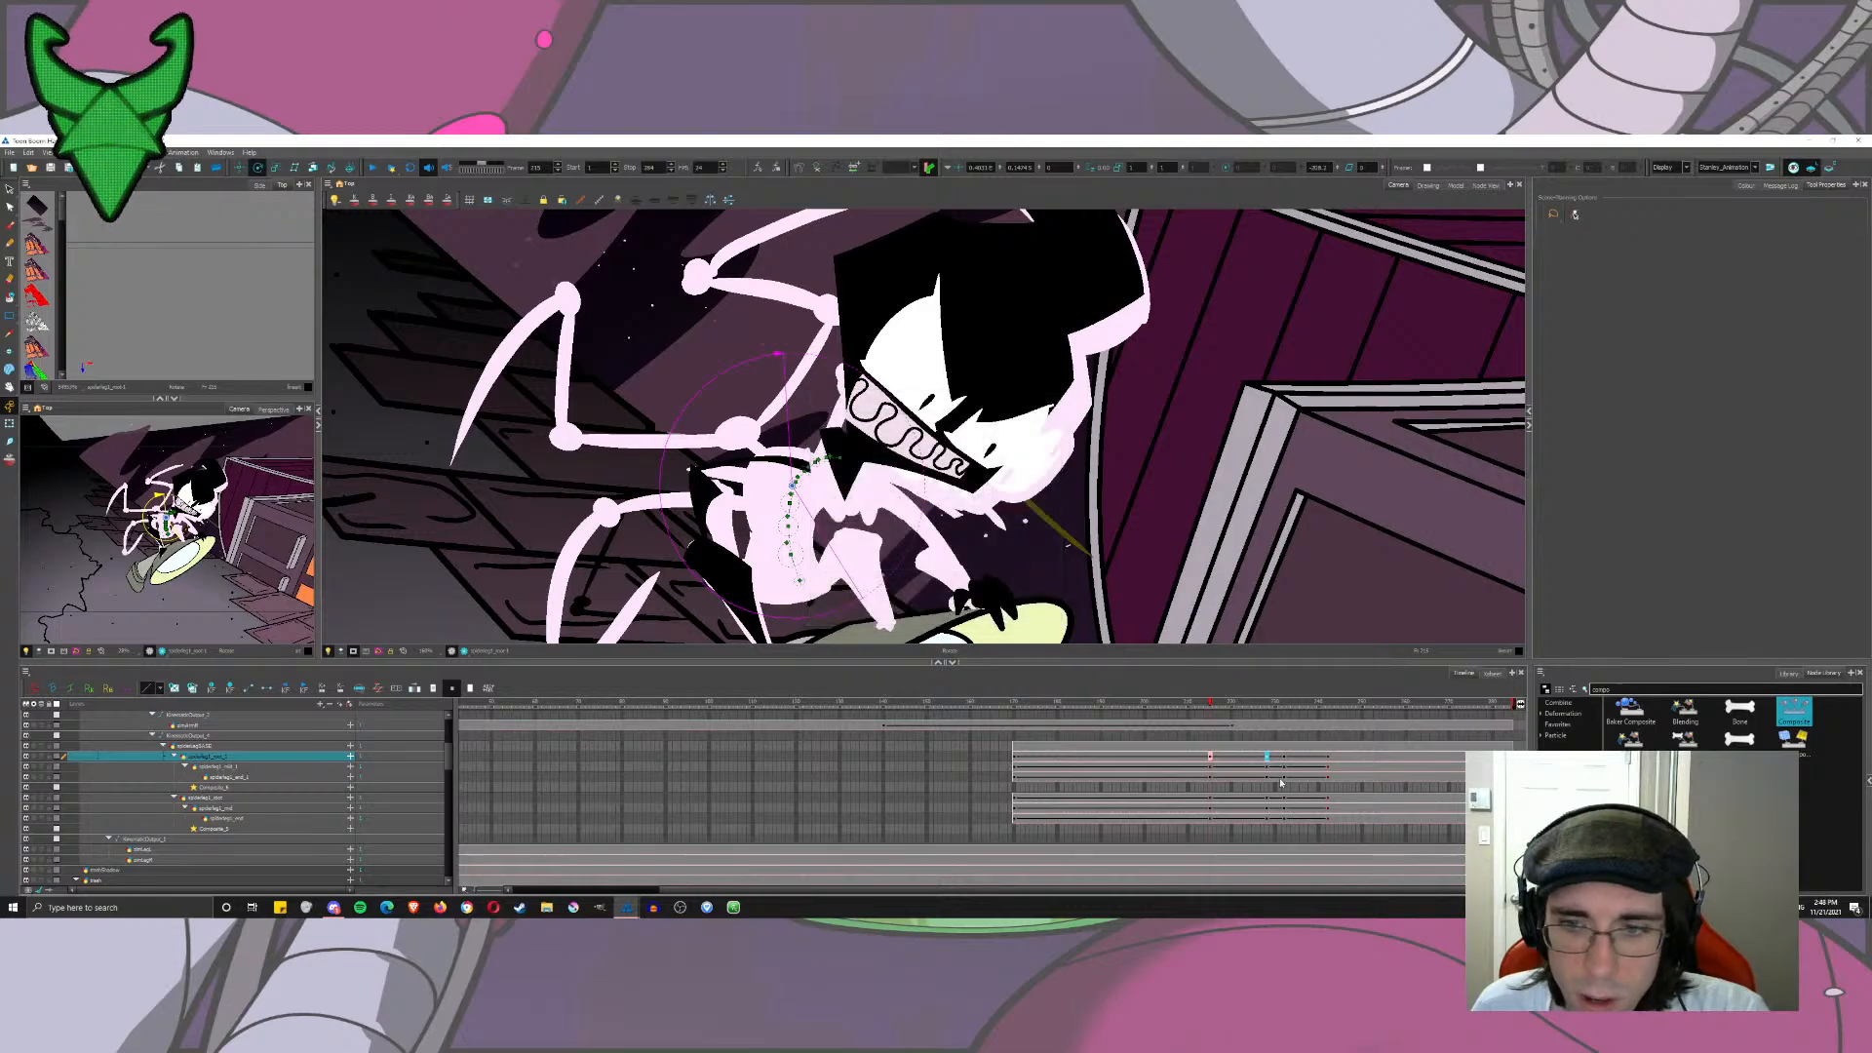
Step: Rotate the duplicated limb's segments at the third keyframe to match the limb's raised pose at the second keyframe
{"action": "left_click", "coordinate": [1268, 761]}
{"action": "left_click_drag", "start_coordinate": [945, 299], "coordinate": [986, 365]}
{"action": "mouse_move", "coordinate": [1191, 443]}
{"action": "left_mouse_down"}
{"action": "mouse_move", "coordinate": [1158, 320]}
{"action": "mouse_move", "coordinate": [1219, 437]}
{"action": "left_mouse_up"}
{"action": "left_click", "coordinate": [1266, 766]}
{"action": "left_click", "coordinate": [1268, 778]}
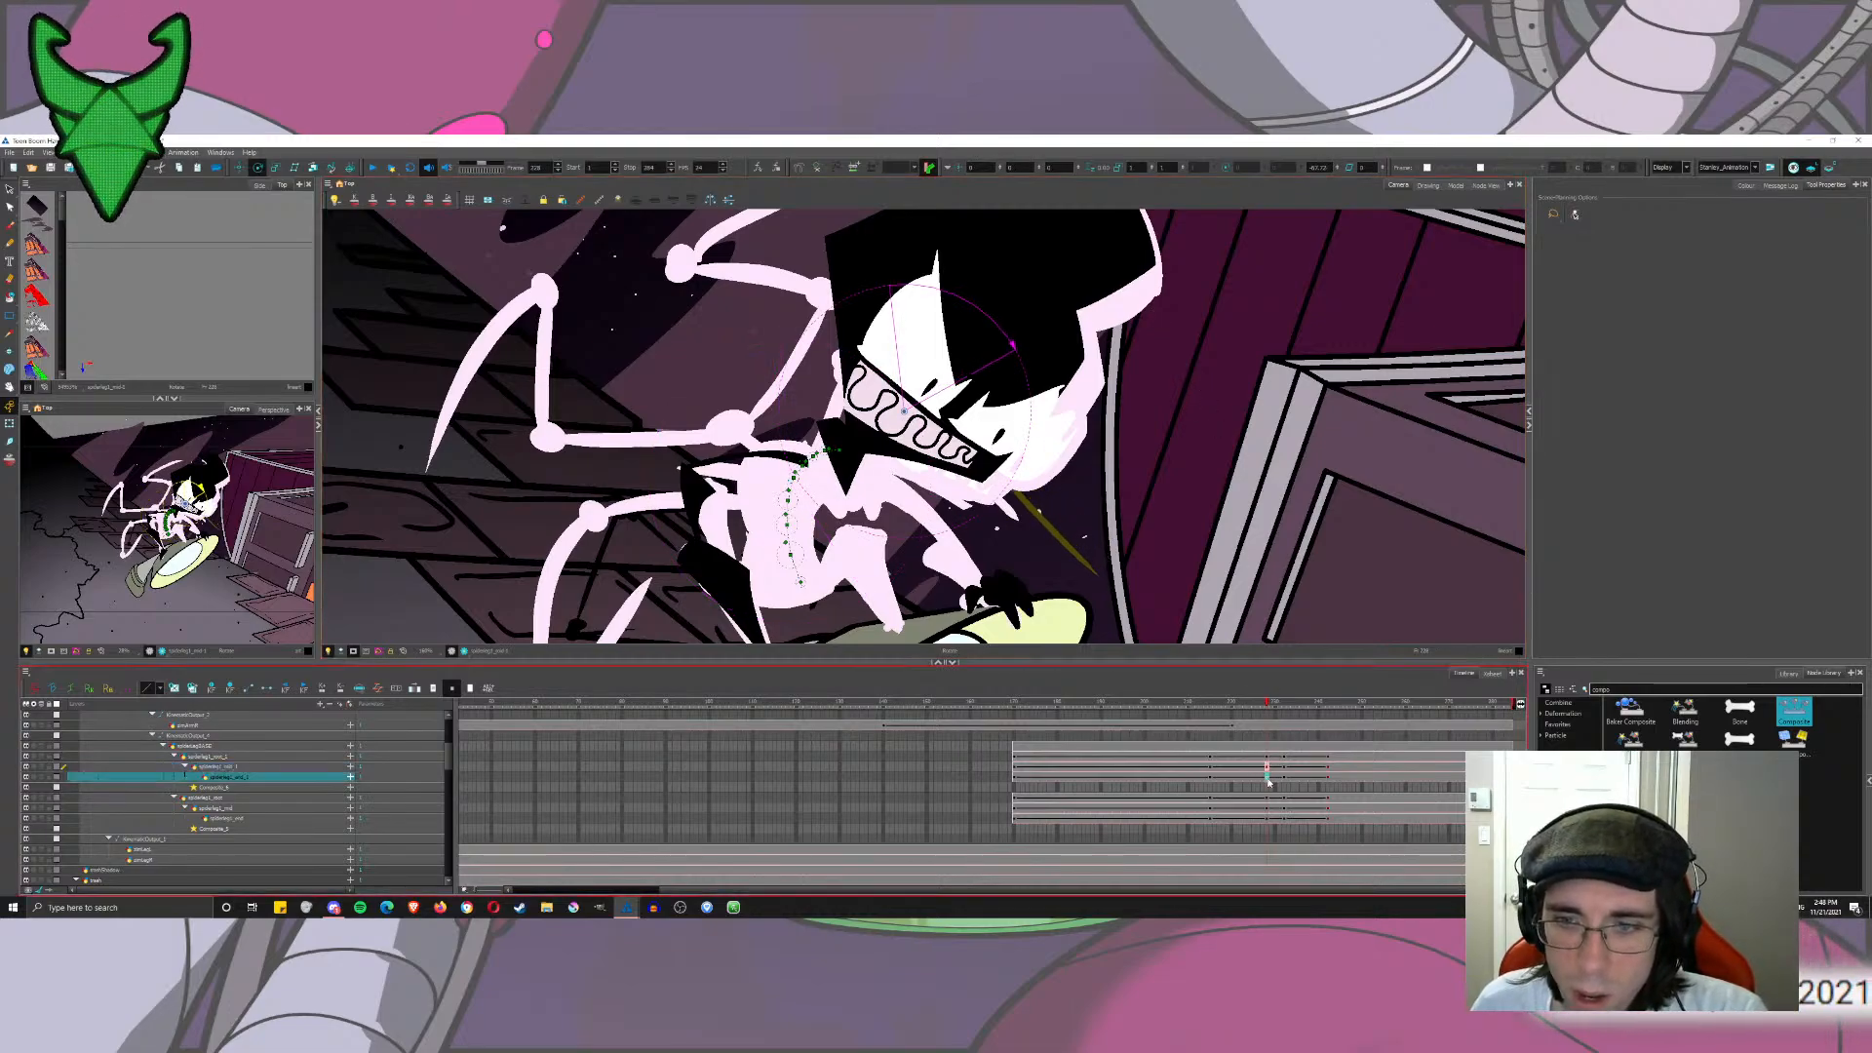
Step: Apply the multiple-parameter ease to all three segments of the duplicated limb at the third keyframe
{"action": "left_click_drag", "start_coordinate": [1268, 757], "coordinate": [1267, 777]}
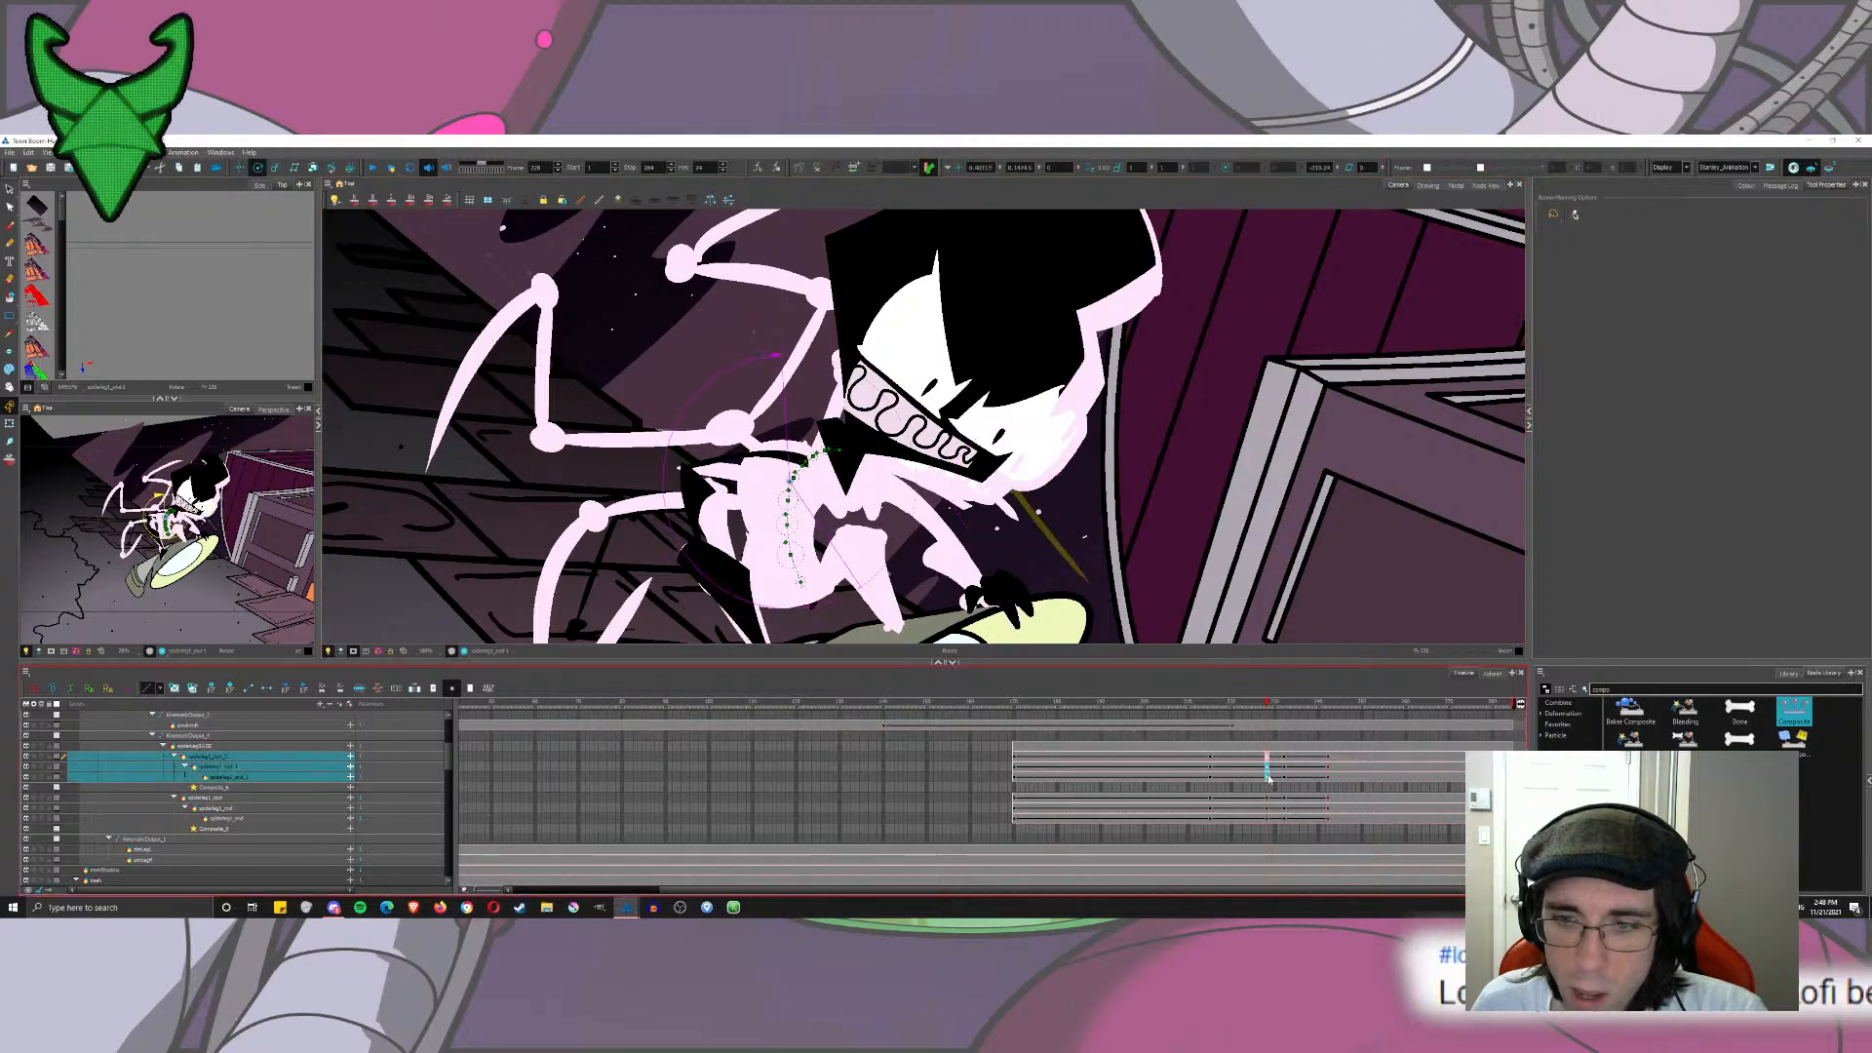
{"action": "left_click", "coordinate": [377, 687]}
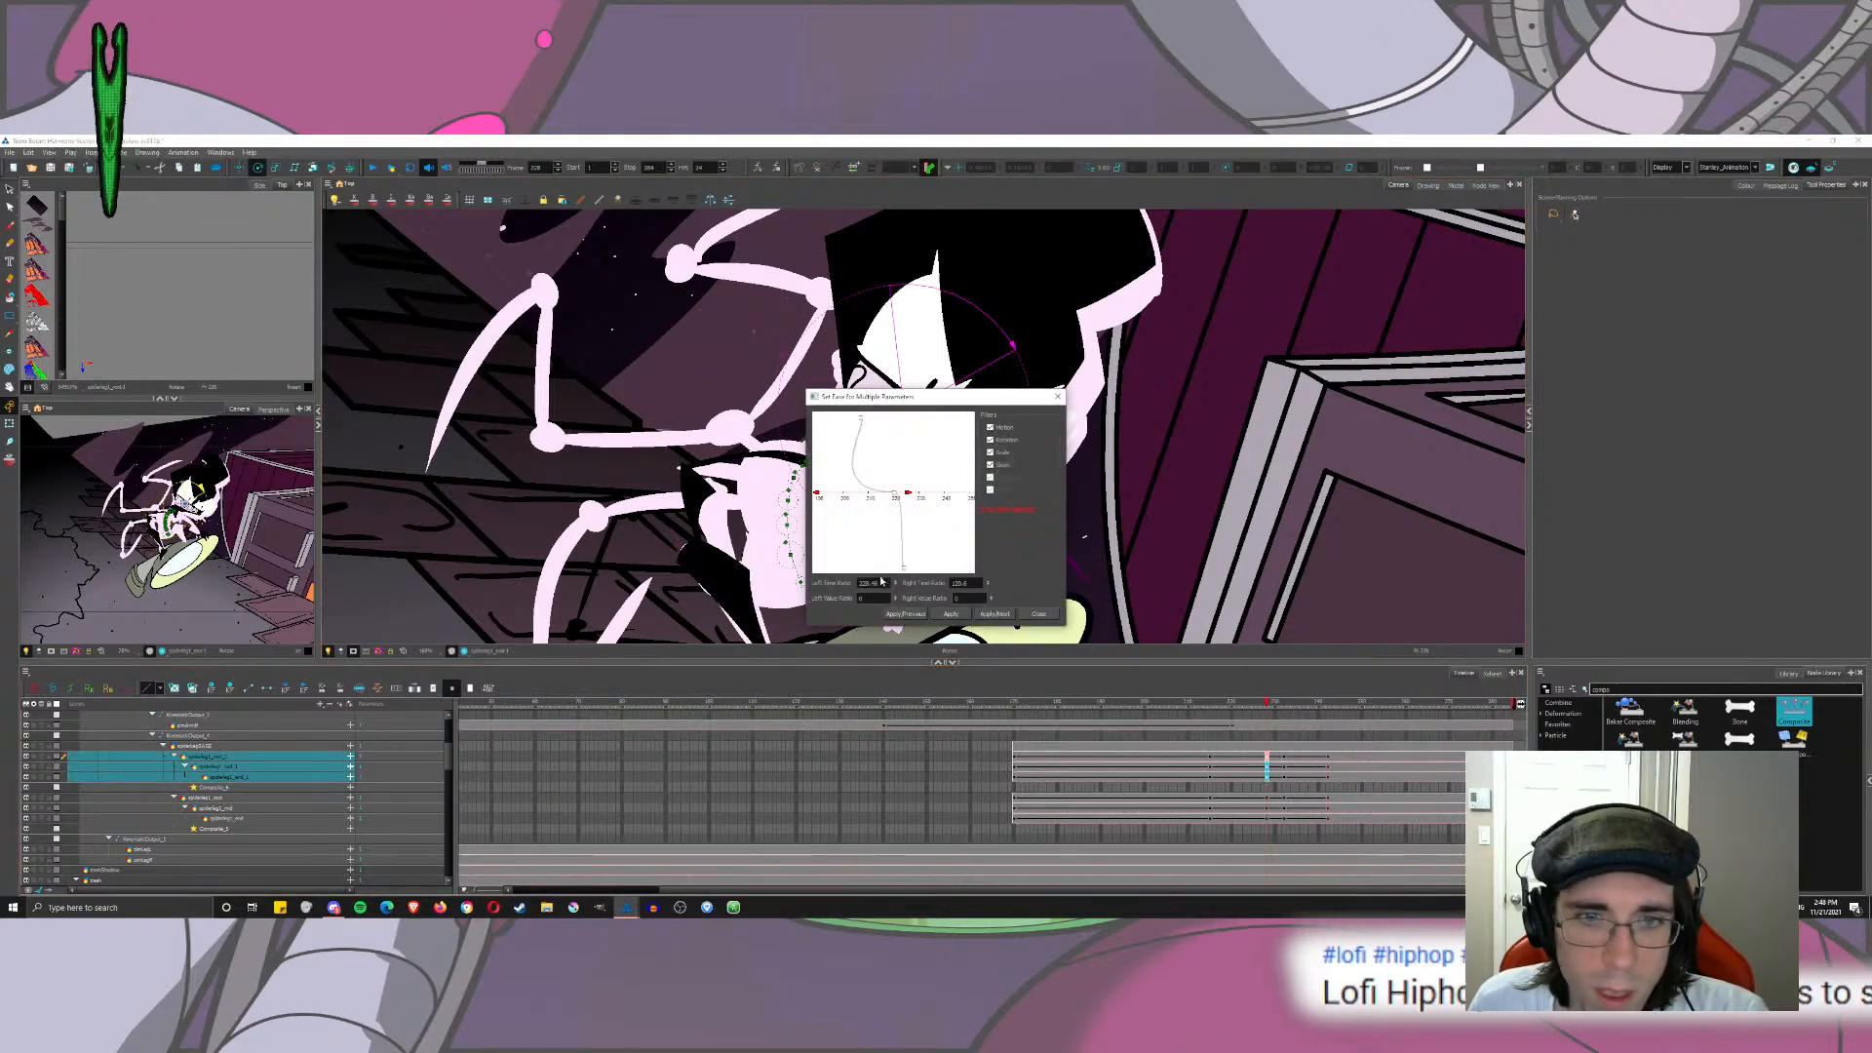
{"action": "left_click", "coordinate": [994, 613]}
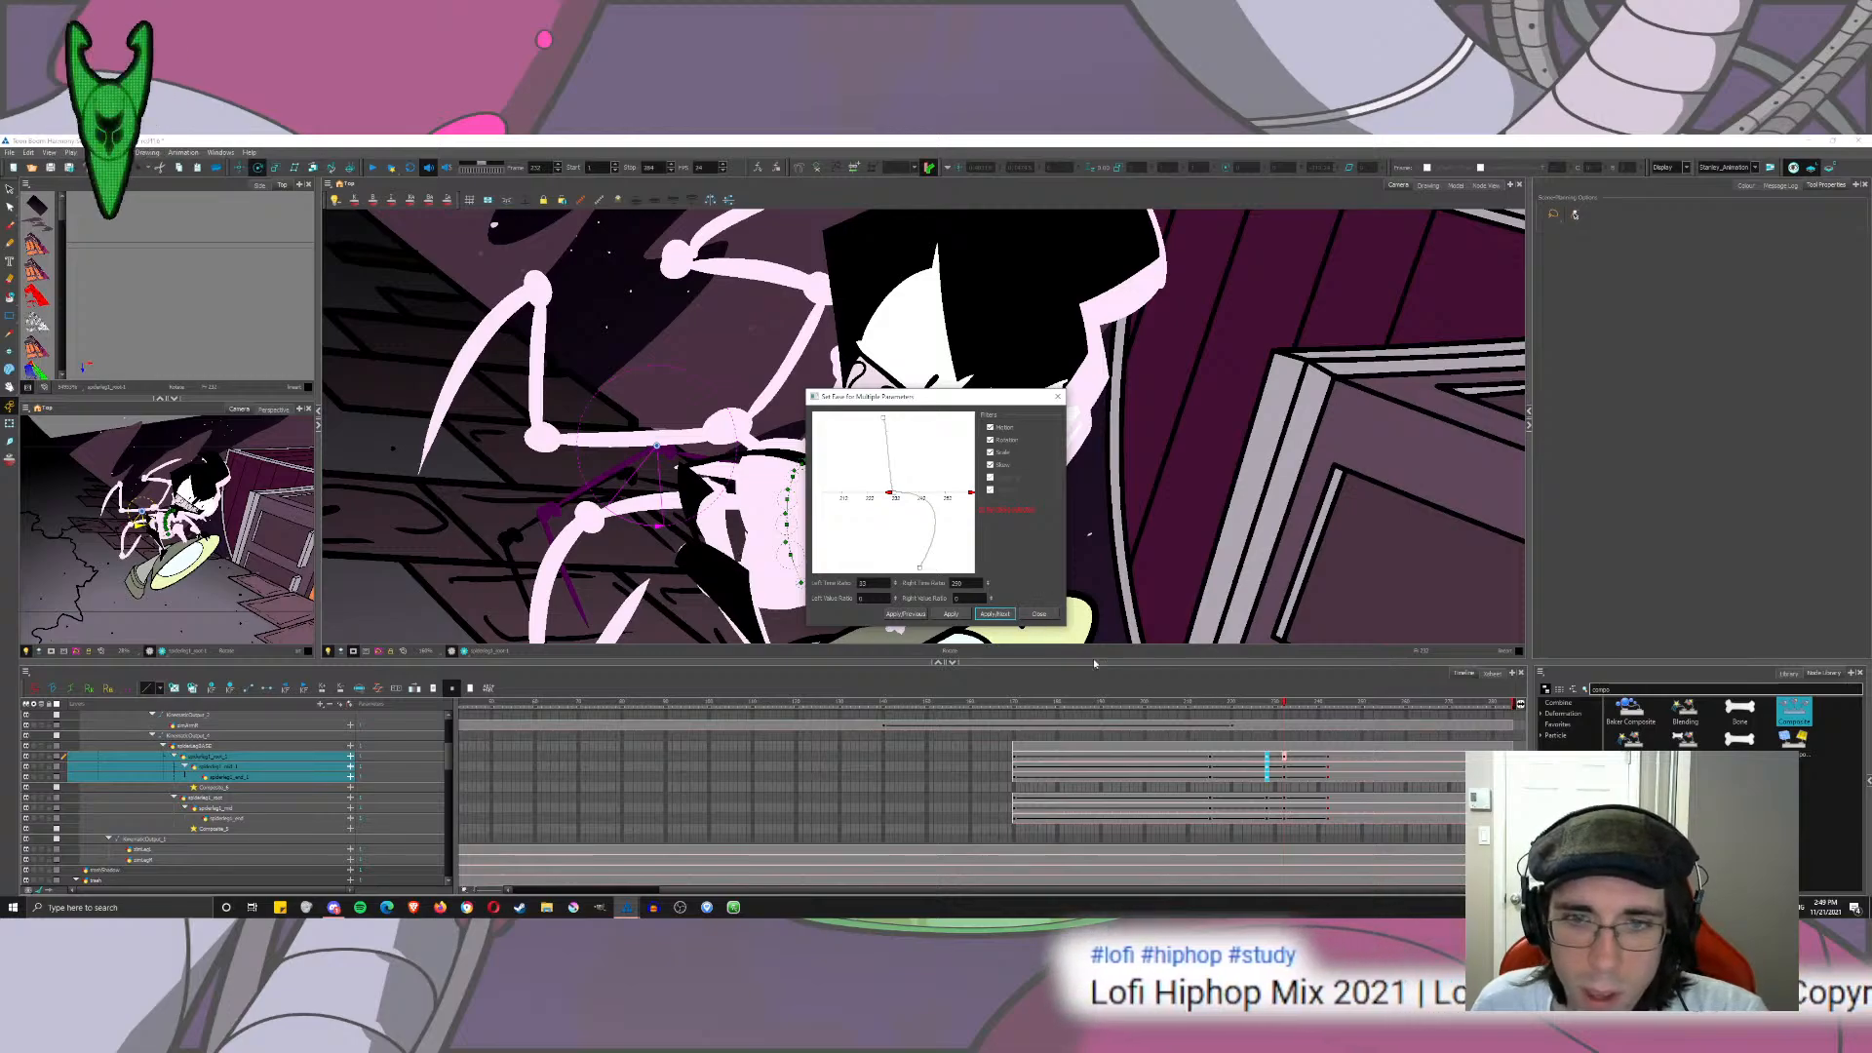
{"action": "left_click", "coordinate": [1039, 614]}
Step: Rotate the duplicated limb's upper segment at the fourth keyframe, swinging it from behind the body across towards the head
{"action": "left_click", "coordinate": [1283, 757]}
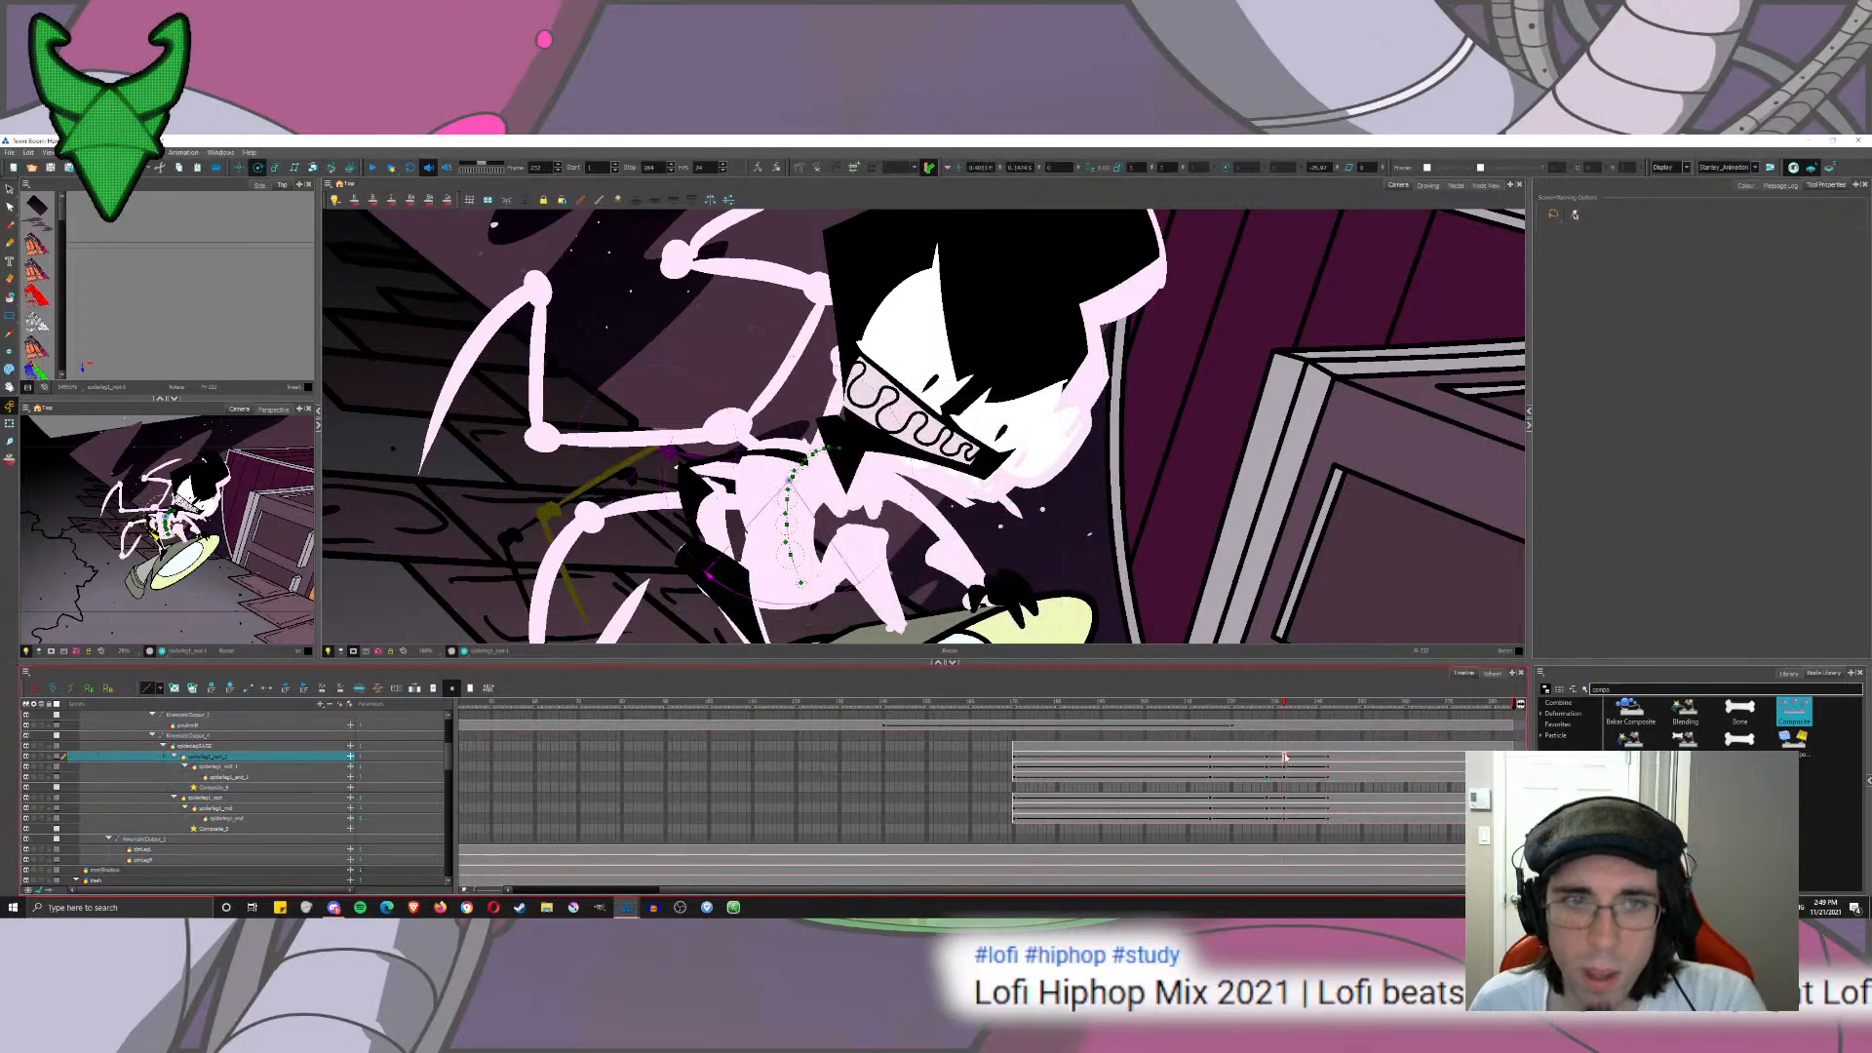
{"action": "left_click", "coordinate": [1210, 758]}
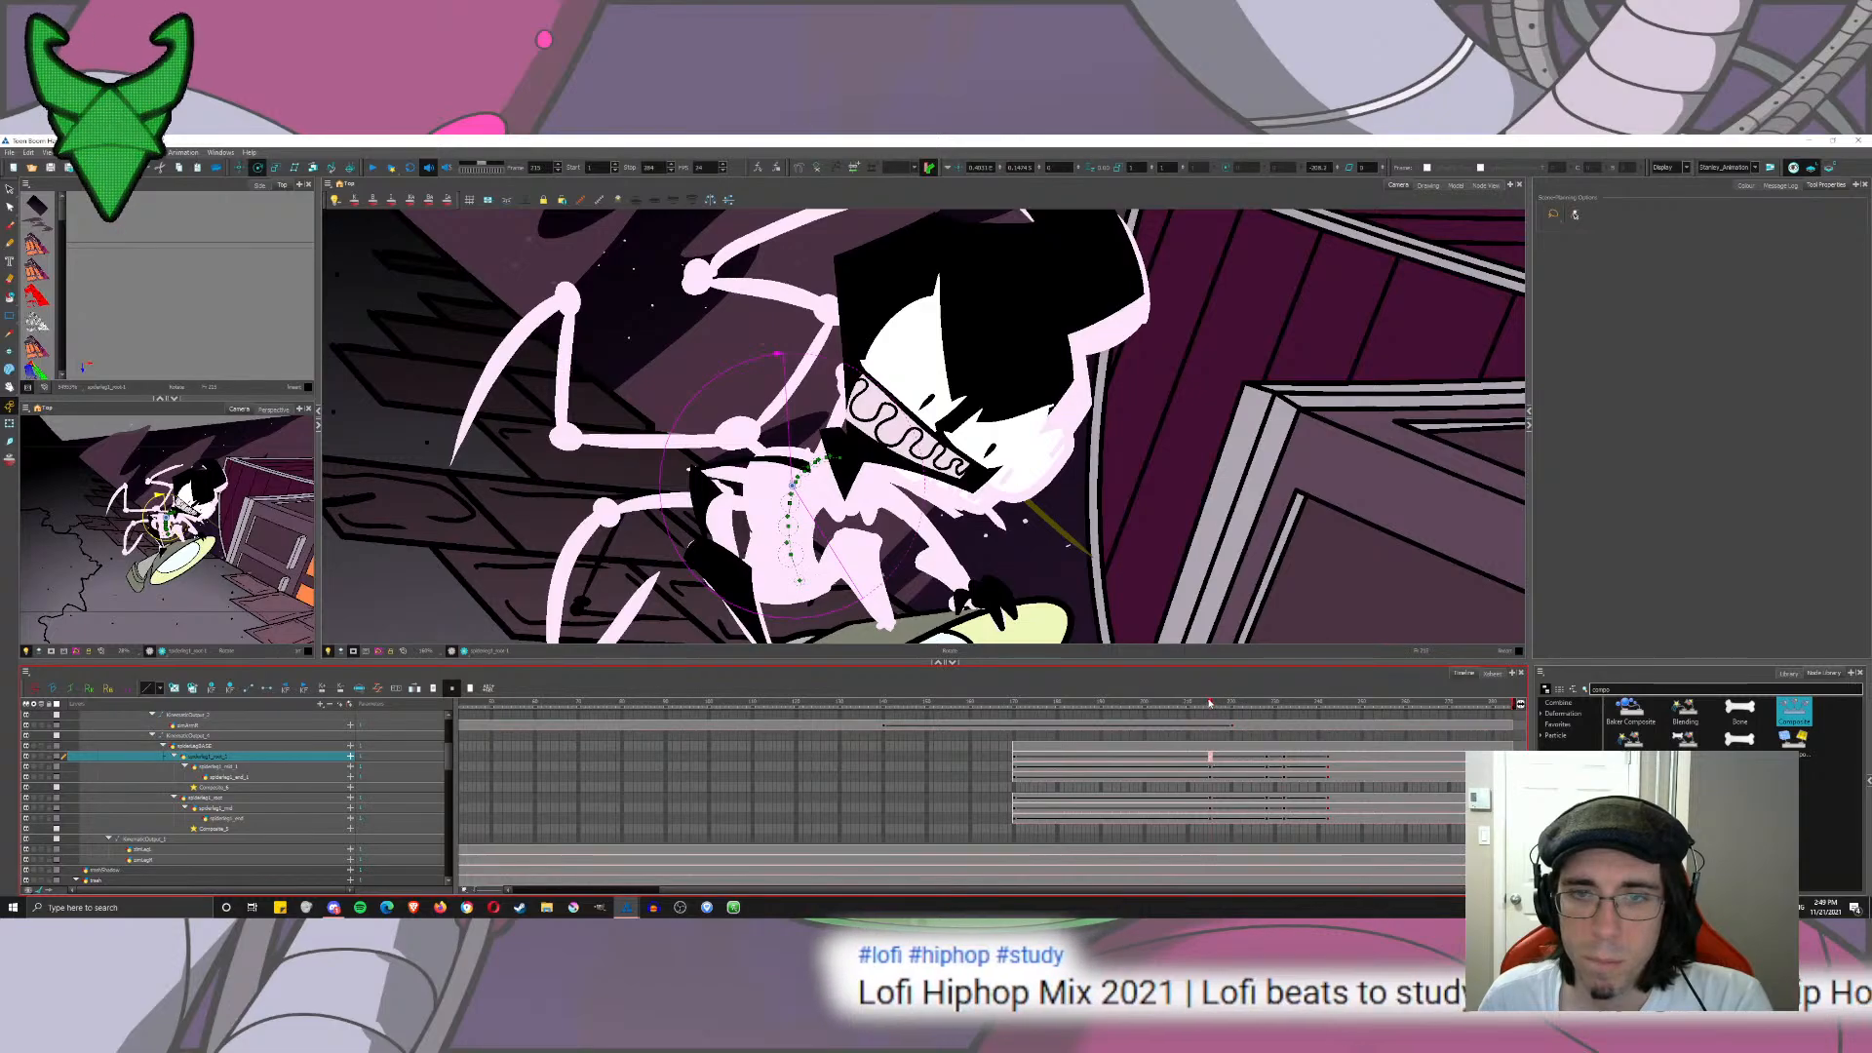
{"action": "left_click_drag", "start_coordinate": [1210, 702], "coordinate": [1284, 762]}
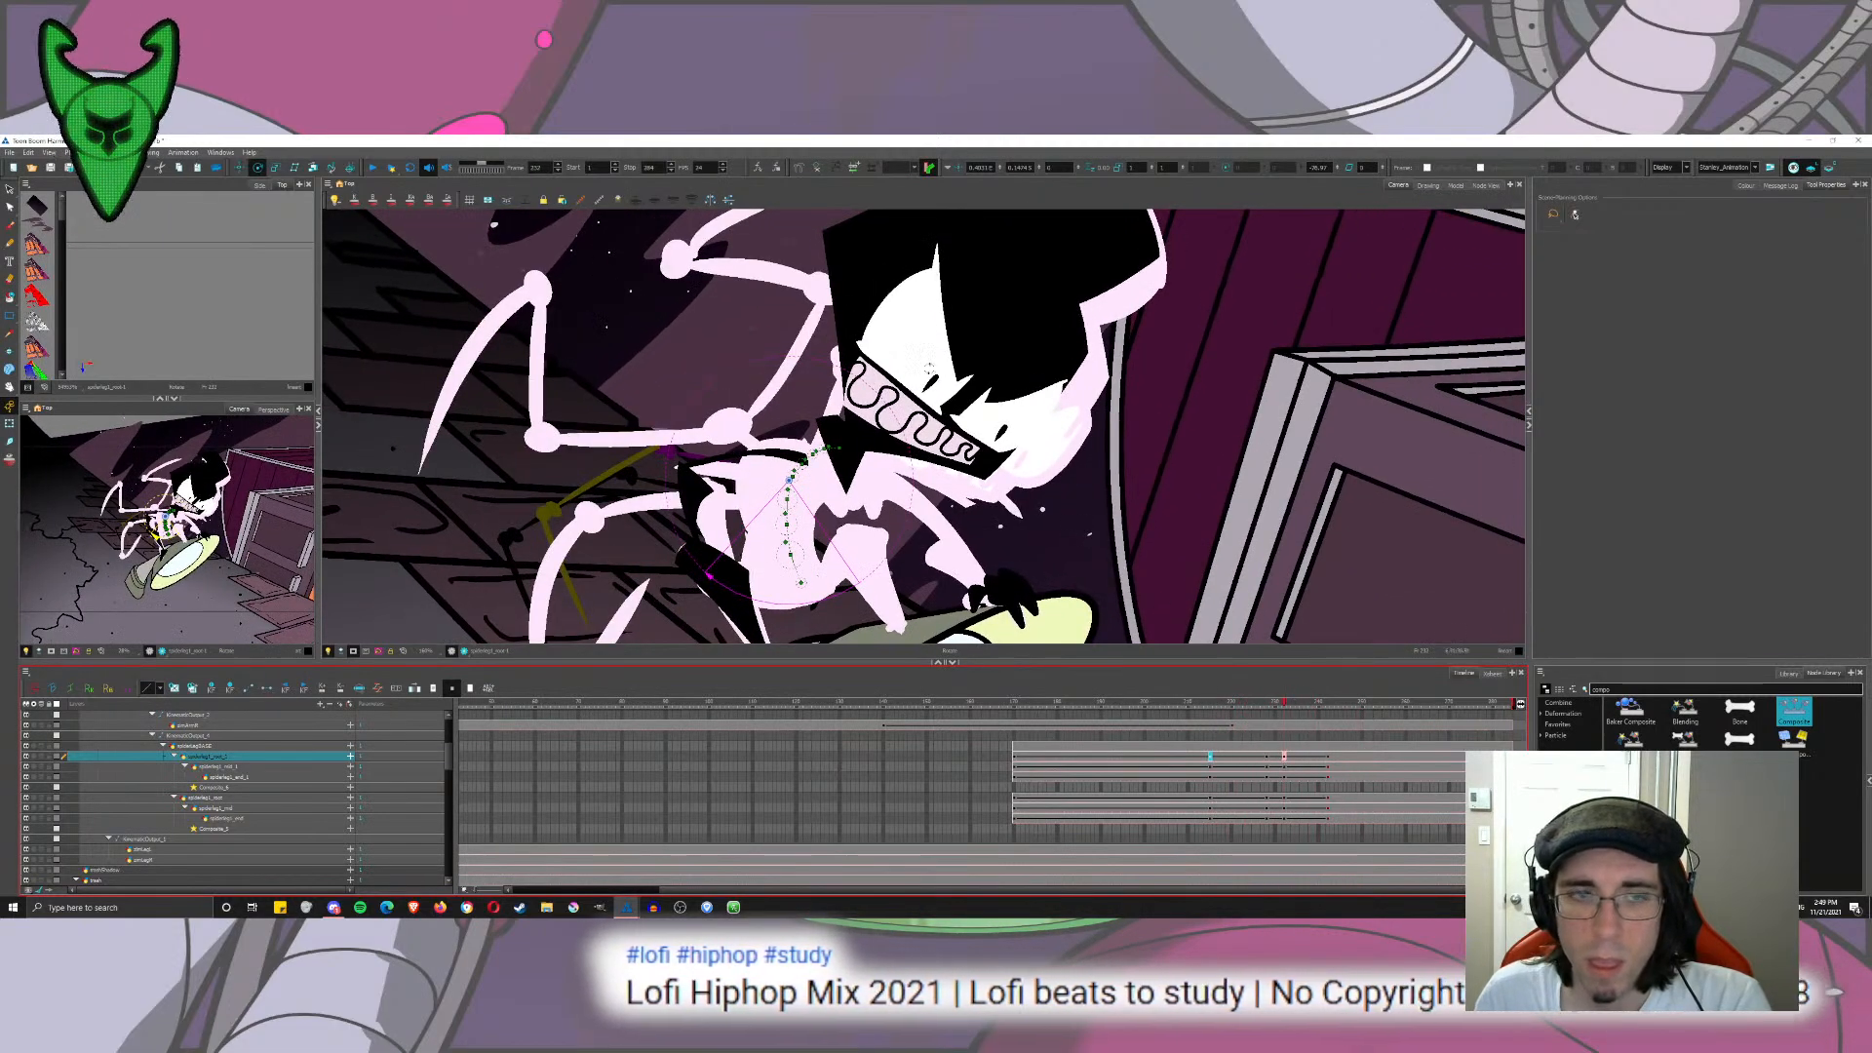
{"action": "left_click_drag", "start_coordinate": [907, 333], "coordinate": [687, 639]}
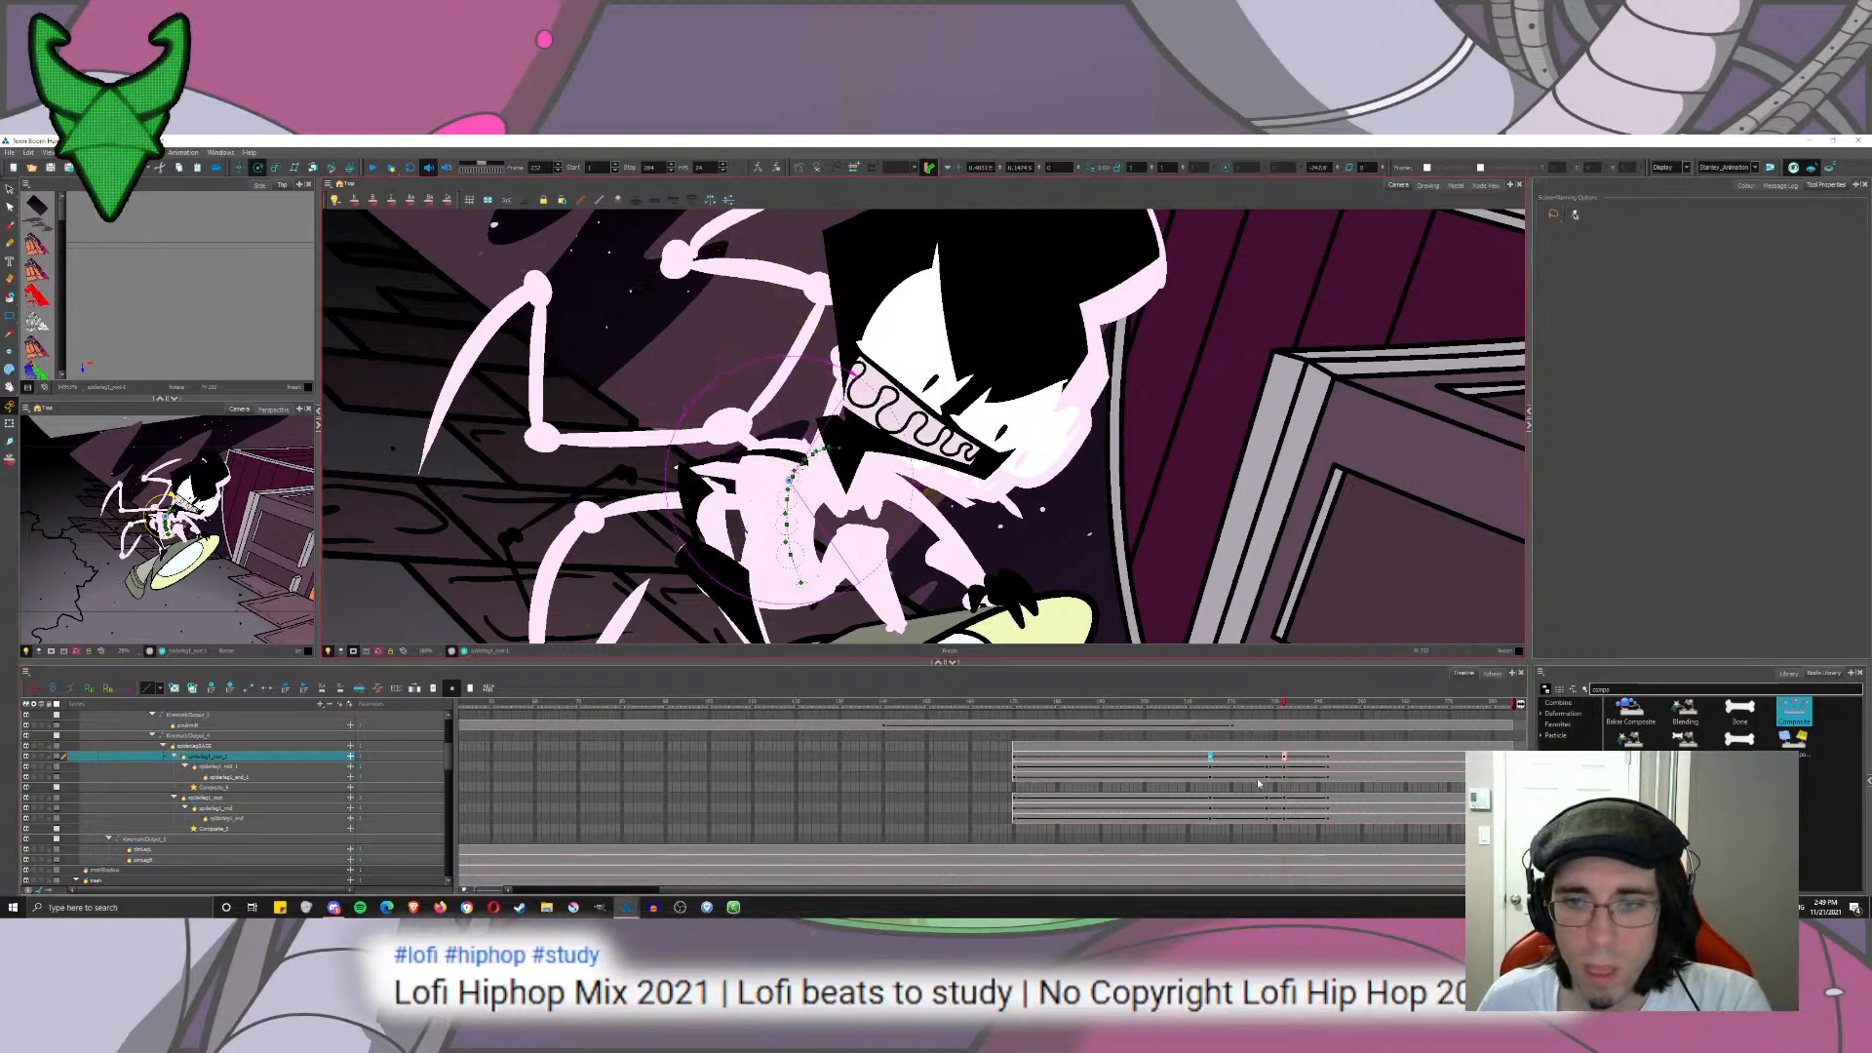
Step: Rotate the duplicated limb's middle and lower segments at the fourth keyframe and check the motion from the third keyframe
{"action": "left_click", "coordinate": [1284, 767]}
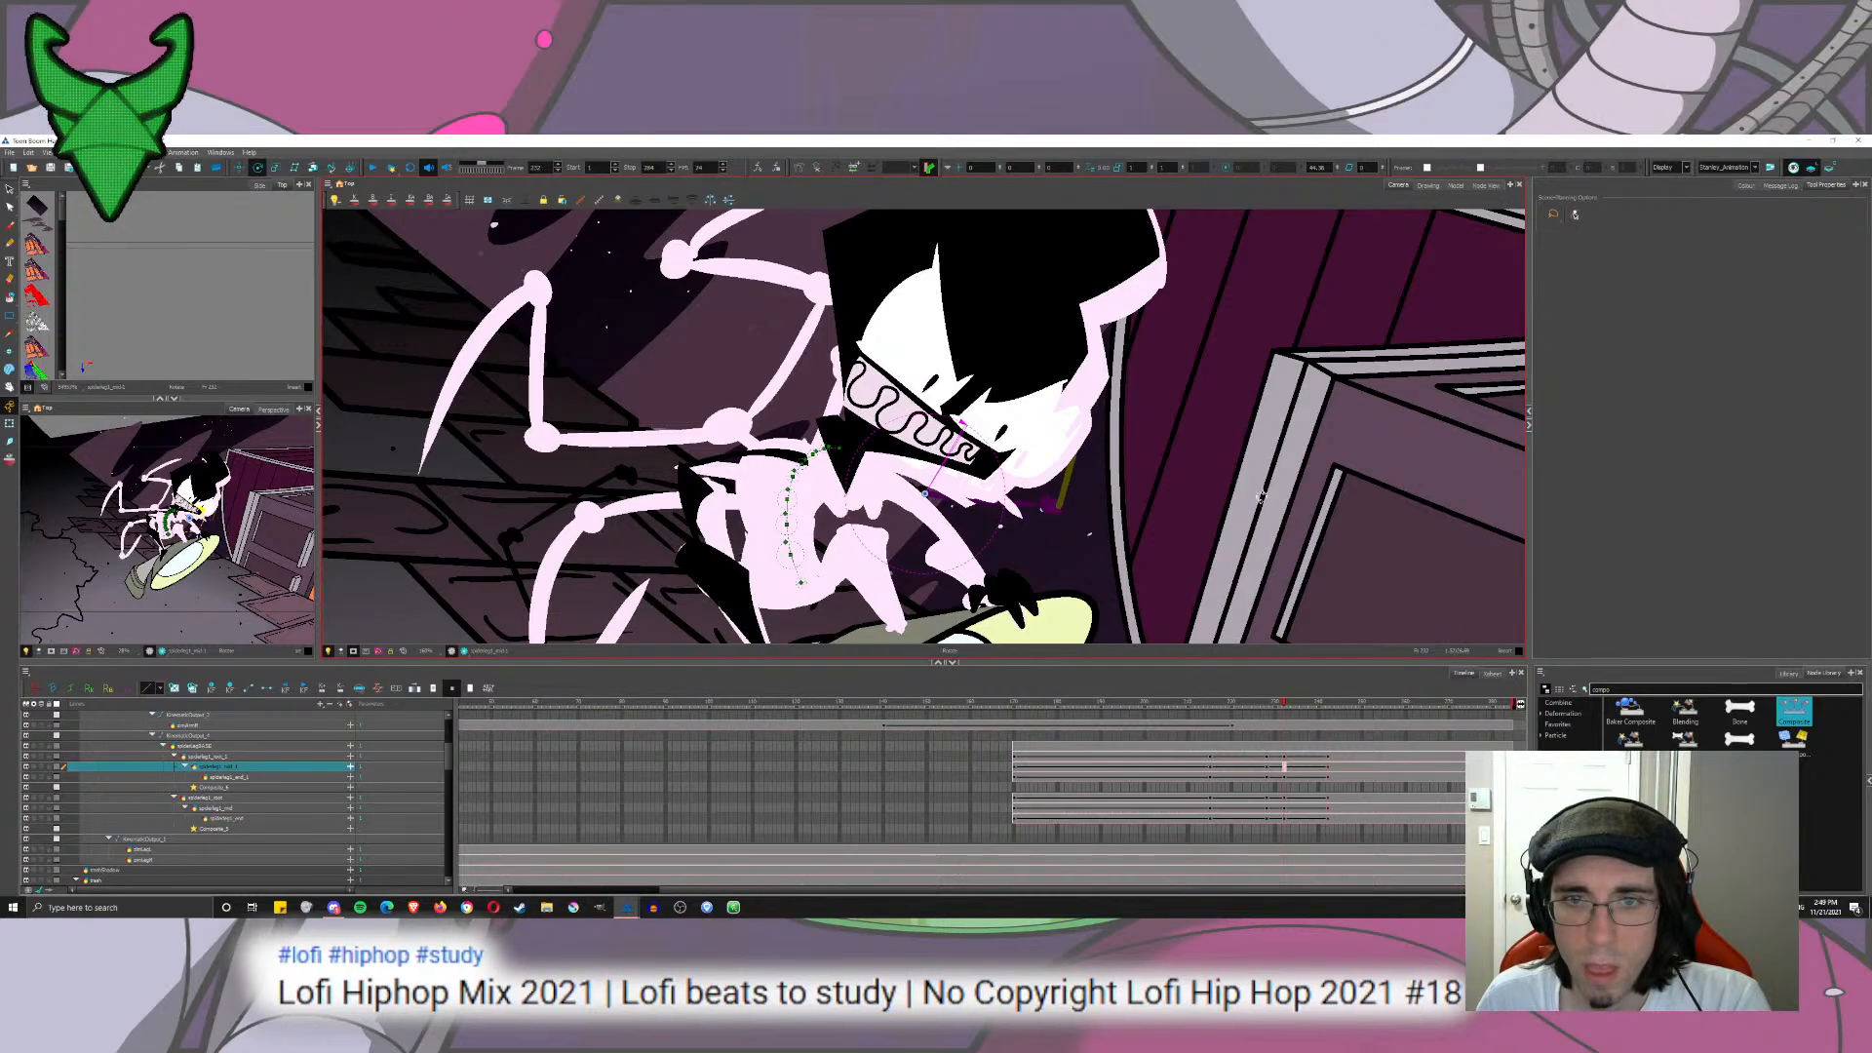
{"action": "left_click", "coordinate": [1285, 777]}
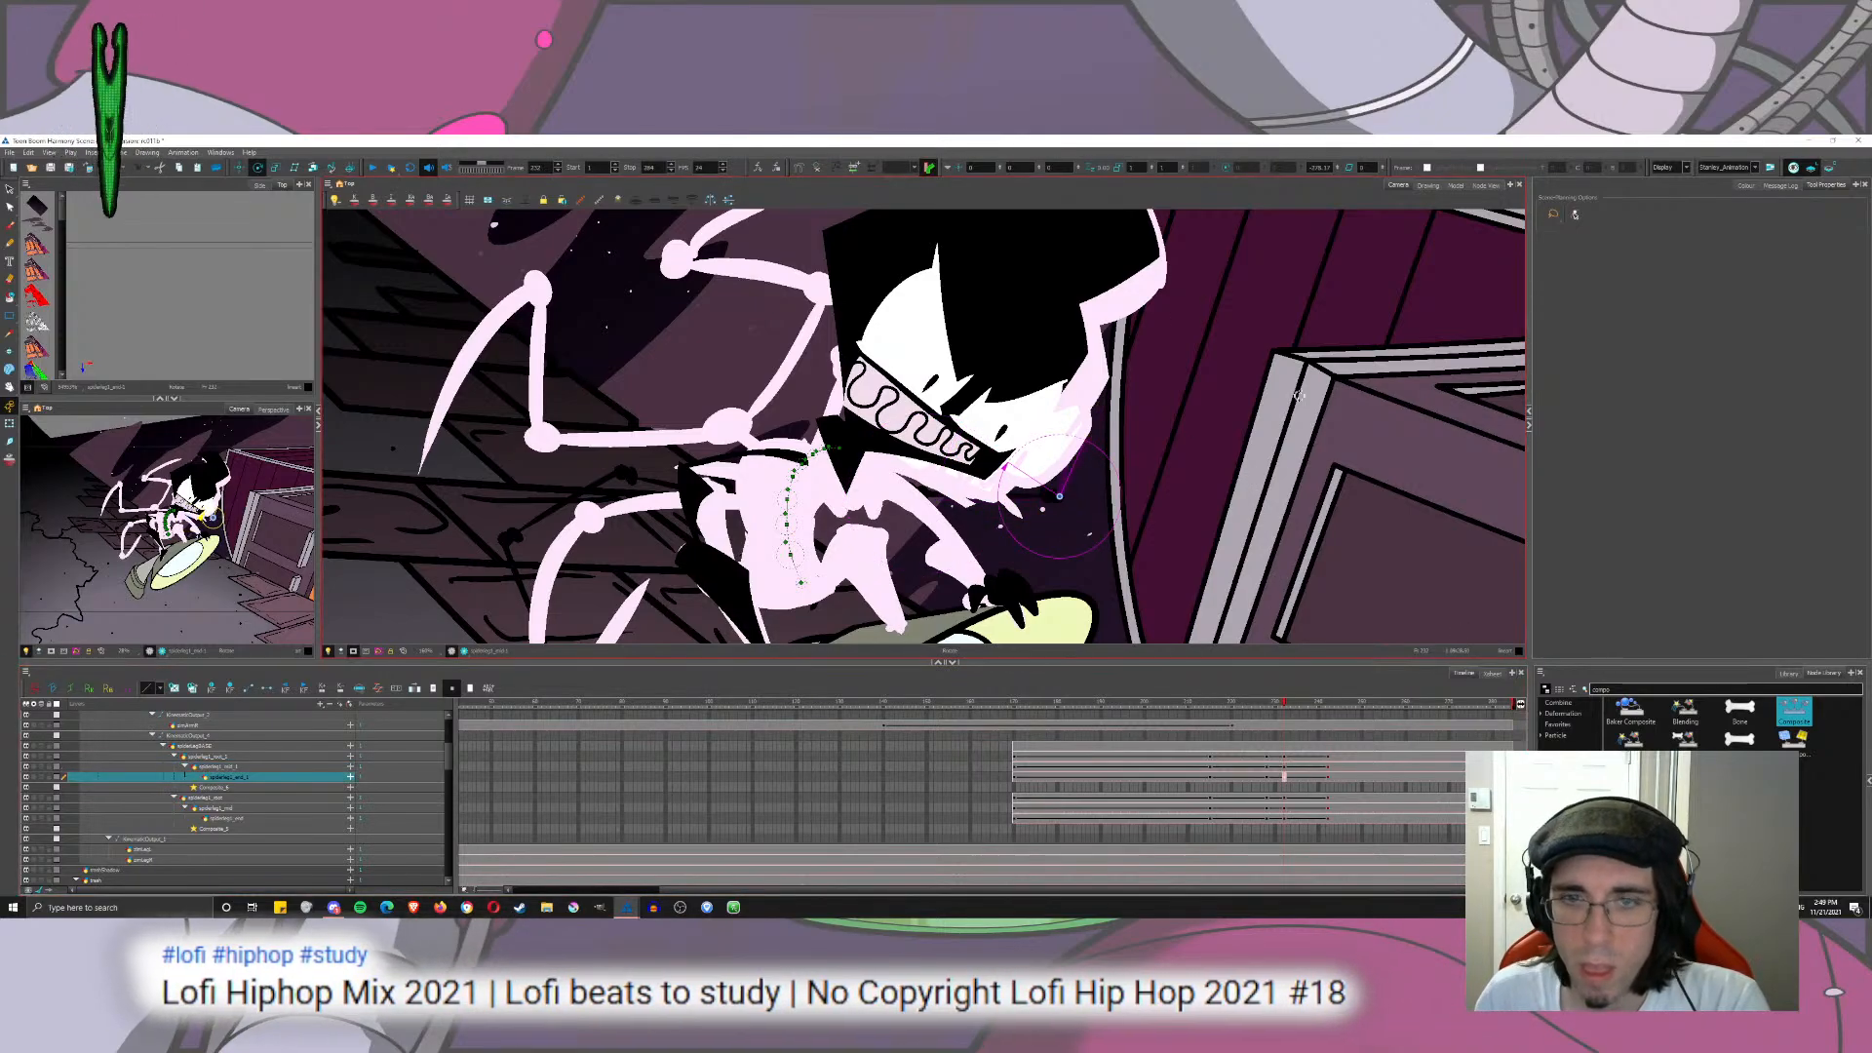
{"action": "left_click_drag", "start_coordinate": [1348, 596], "coordinate": [1280, 519]}
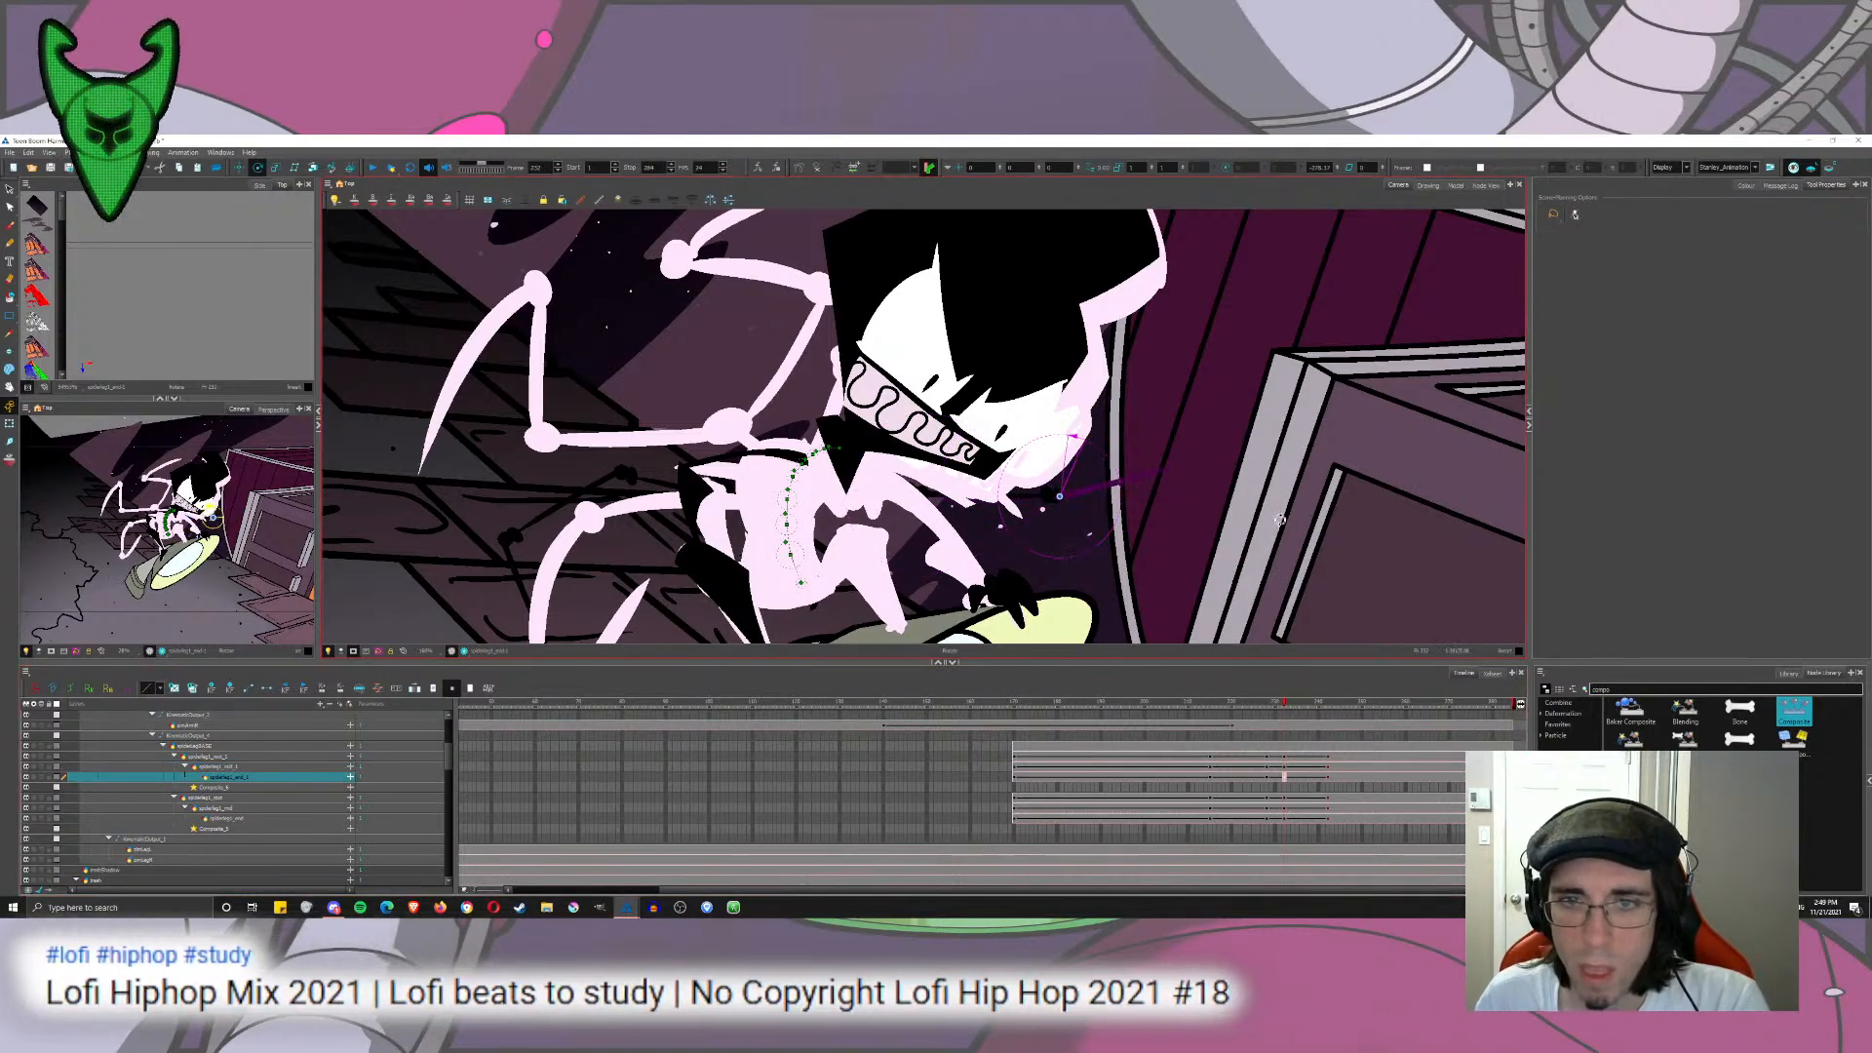
{"action": "mouse_move", "coordinate": [1287, 708]}
{"action": "left_mouse_down"}
{"action": "mouse_move", "coordinate": [1260, 713]}
{"action": "mouse_move", "coordinate": [1311, 729]}
{"action": "mouse_move", "coordinate": [1283, 726]}
{"action": "left_mouse_up"}
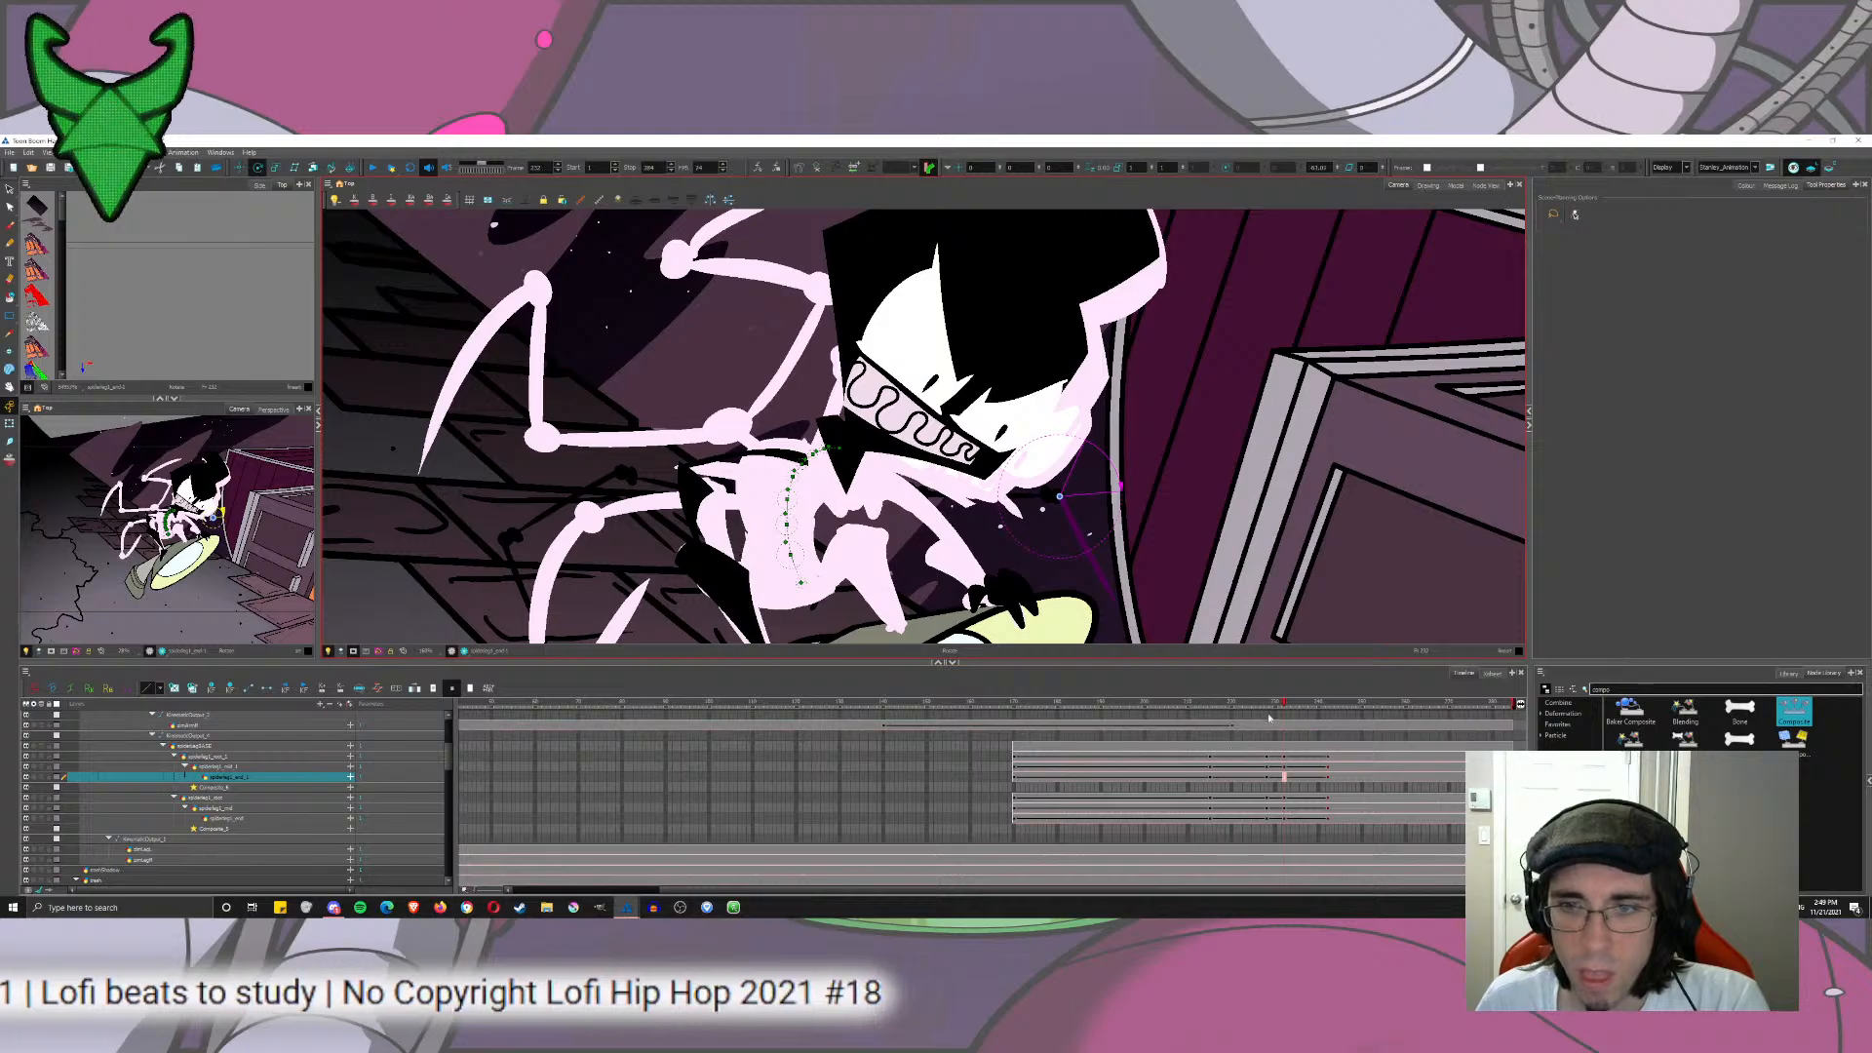
{"action": "left_click", "coordinate": [1267, 705]}
{"action": "left_click_drag", "start_coordinate": [1269, 708], "coordinate": [1285, 714]}
Step: Refine the rotation of the duplicated limb's upper, middle and lower segments at the fourth keyframe, bending the tip downward
{"action": "left_click", "coordinate": [1283, 758]}
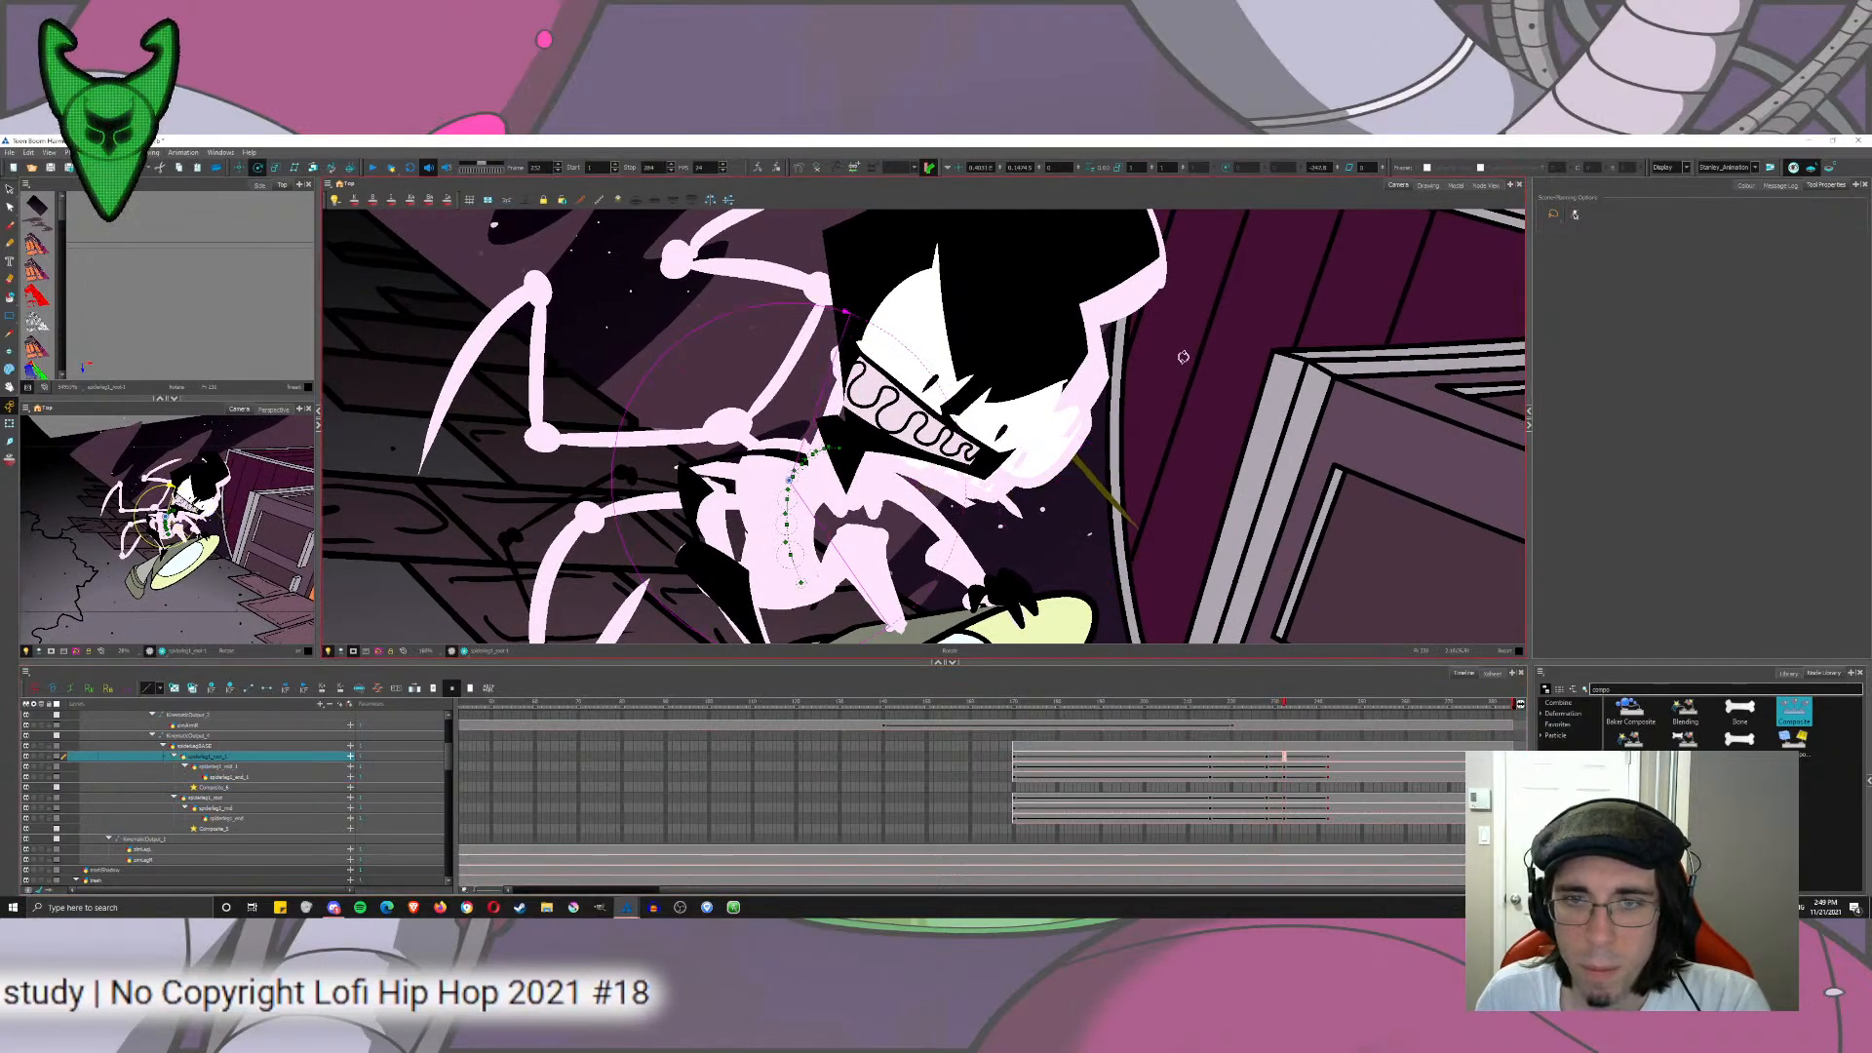
{"action": "left_click", "coordinate": [1284, 768]}
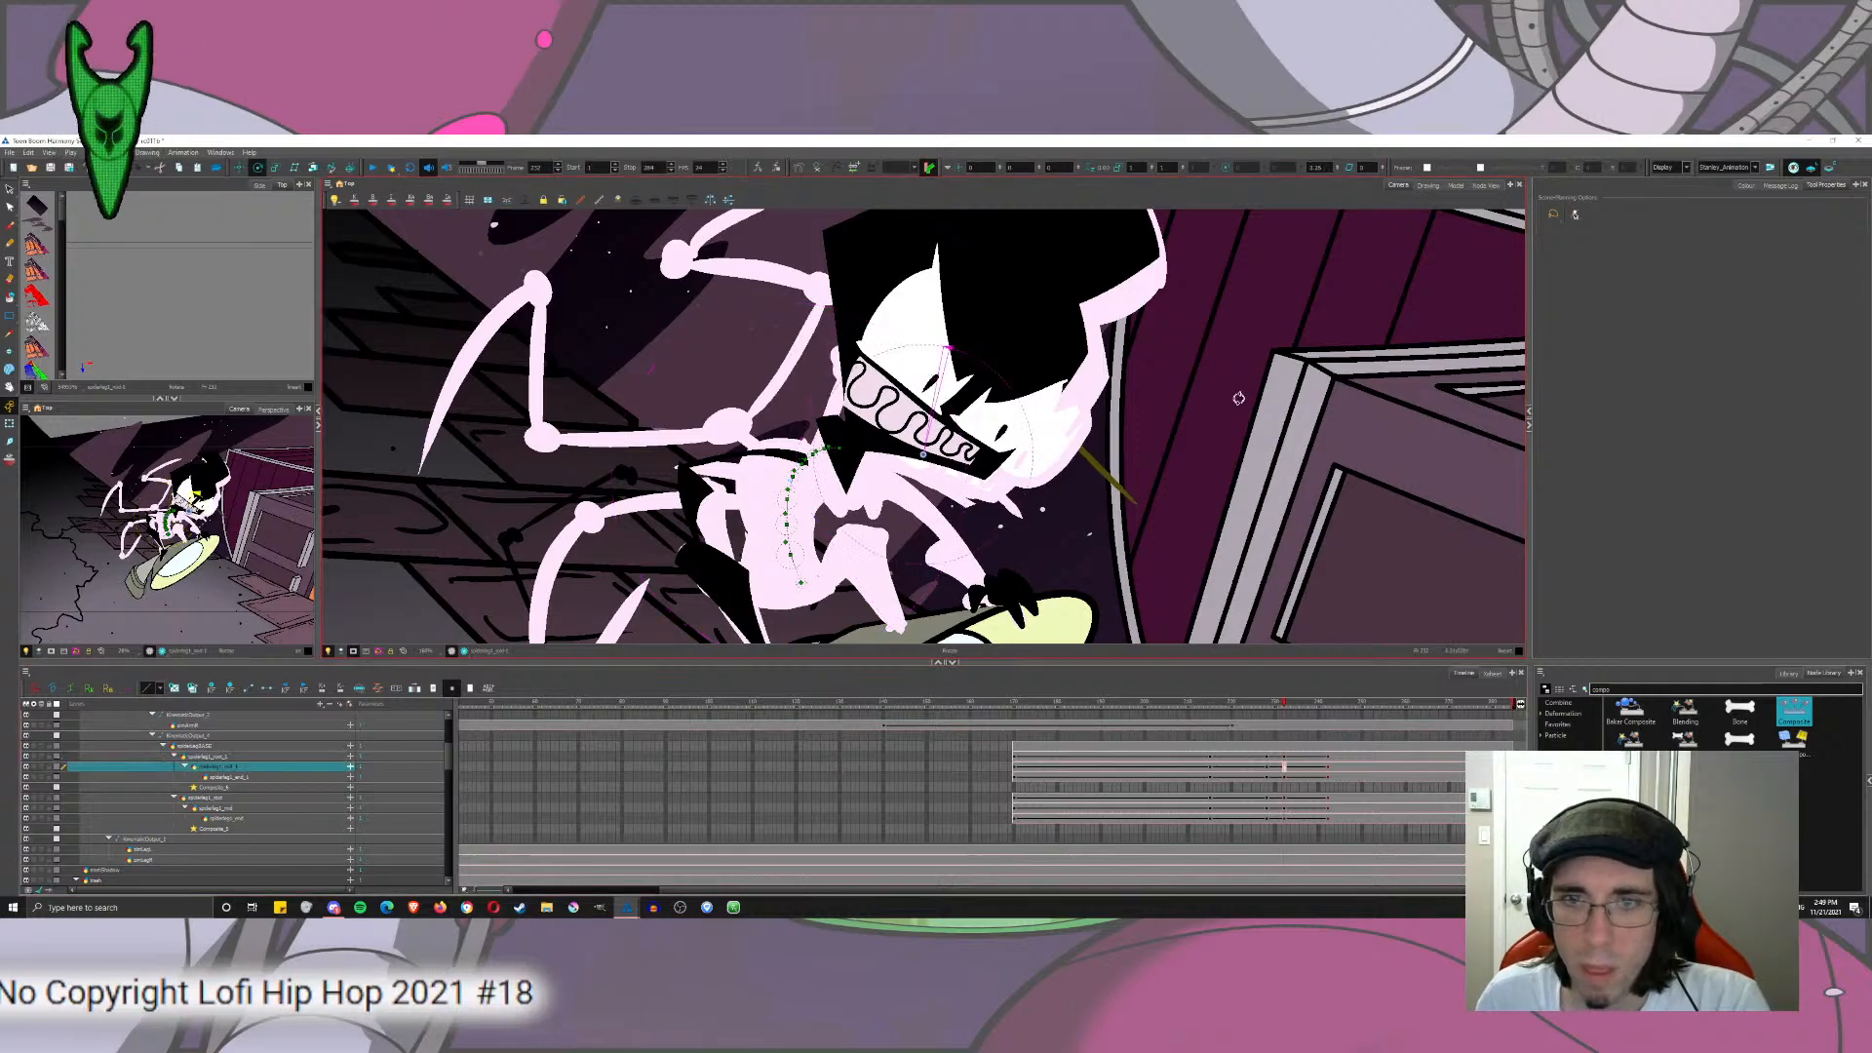
{"action": "left_click", "coordinate": [1279, 777]}
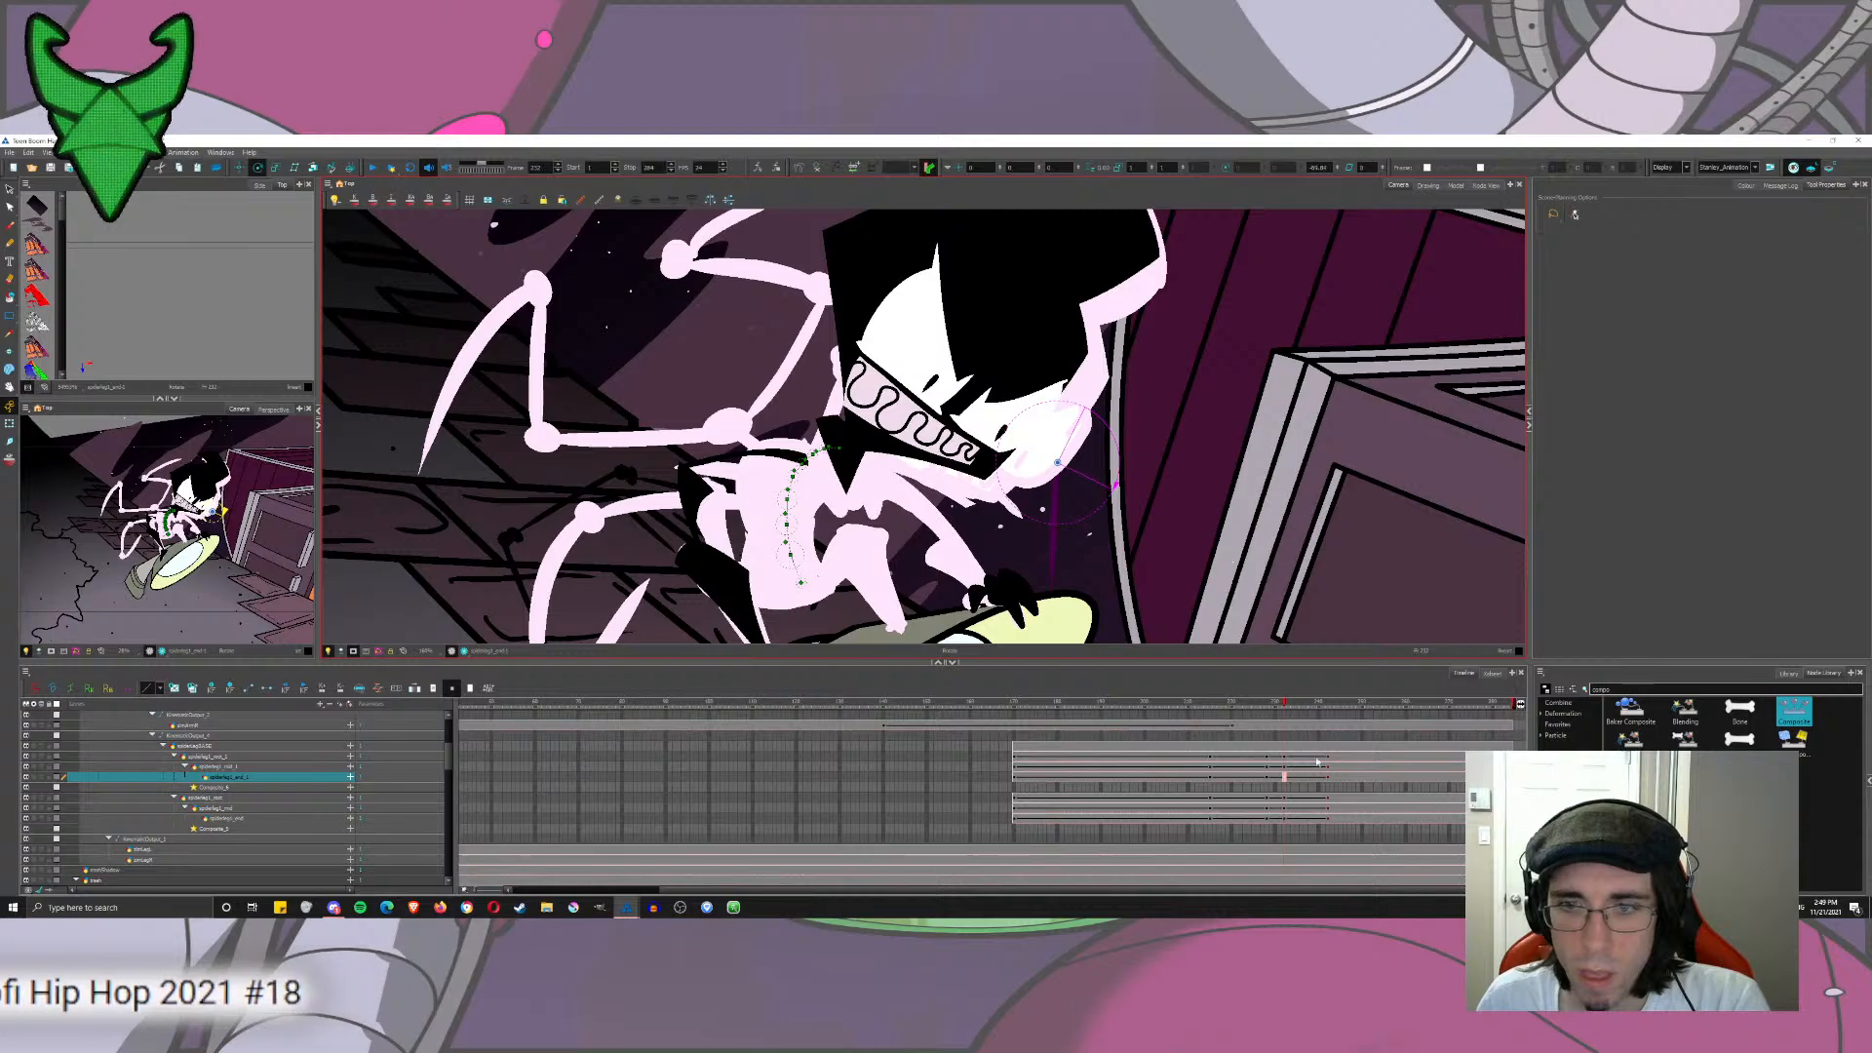
Step: Rotate the duplicated limb's upper segment at the fifth keyframe
{"action": "left_click", "coordinate": [1284, 767]}
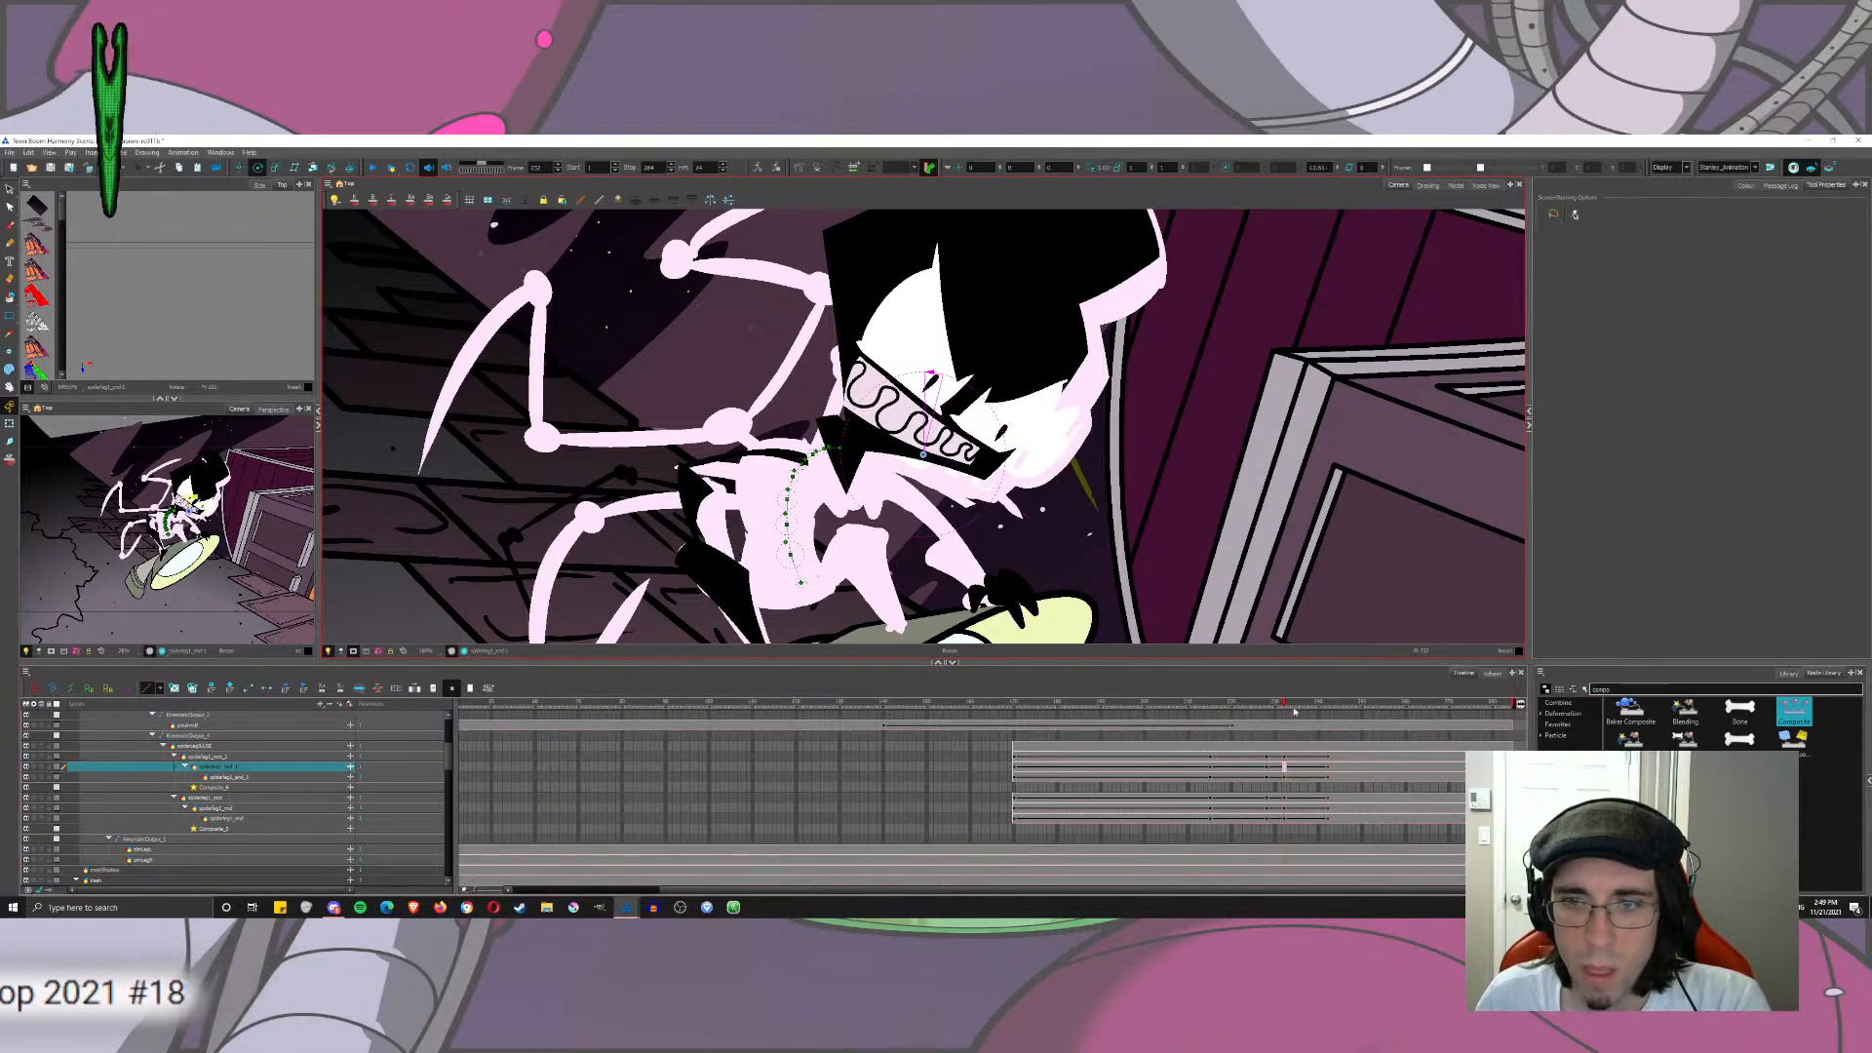
{"action": "left_click_drag", "start_coordinate": [1284, 704], "coordinate": [1328, 755]}
{"action": "left_click", "coordinate": [1328, 757]}
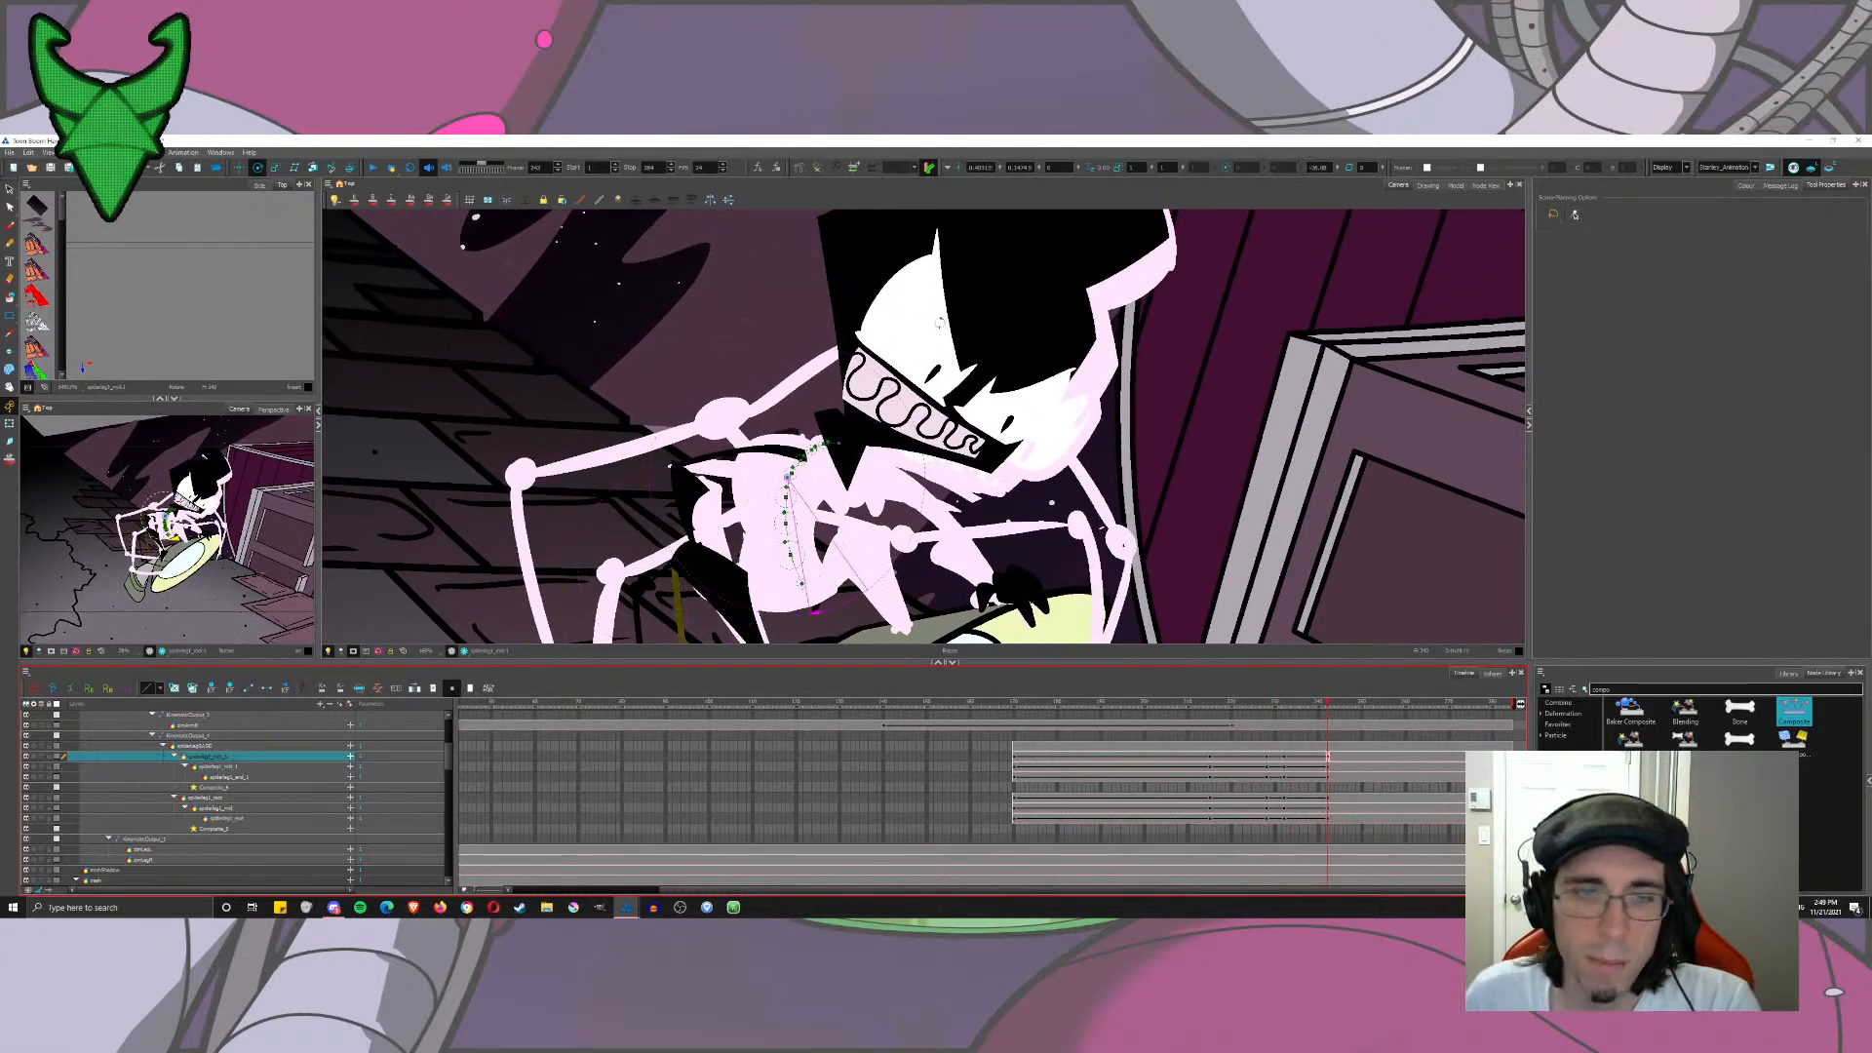
{"action": "left_click_drag", "start_coordinate": [1102, 362], "coordinate": [830, 267]}
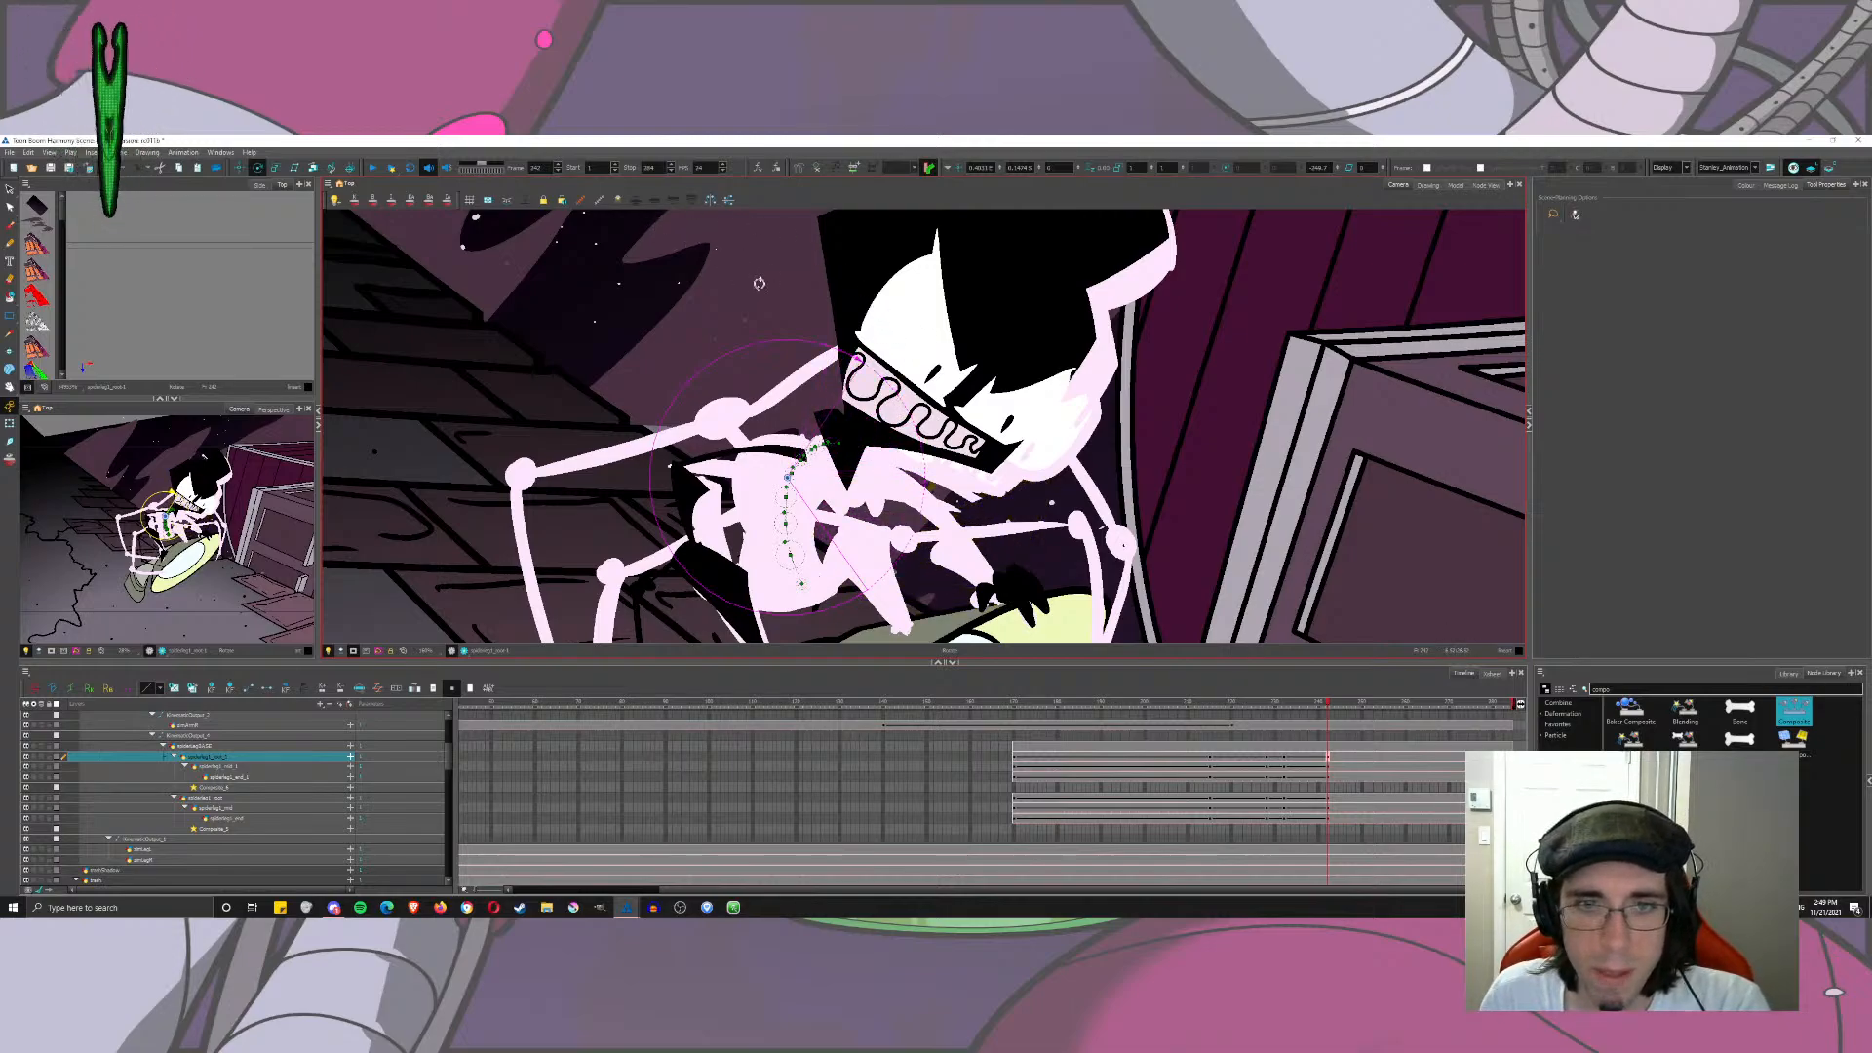
Step: Rotate the duplicated limb's middle and lower segments at the fifth keyframe, bending the lower segment downward
{"action": "left_click", "coordinate": [1328, 770]}
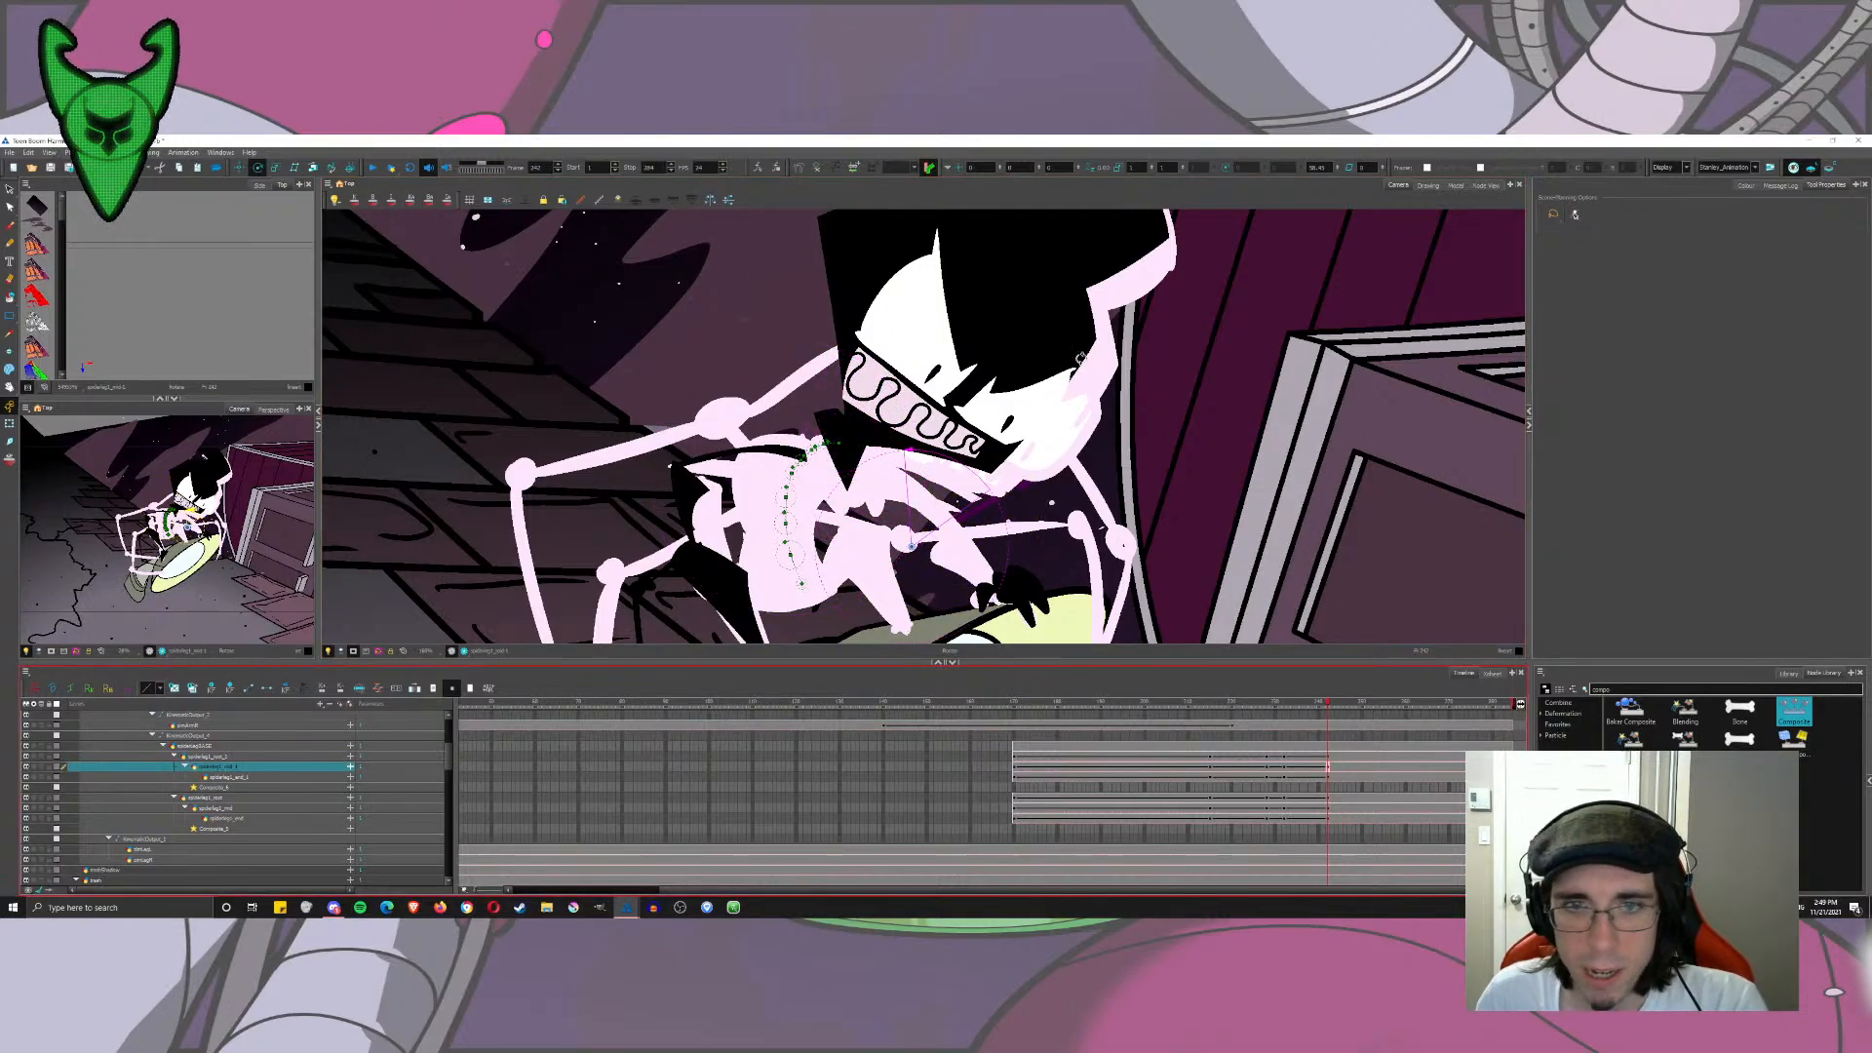
{"action": "left_click_drag", "start_coordinate": [1048, 373], "coordinate": [1188, 522]}
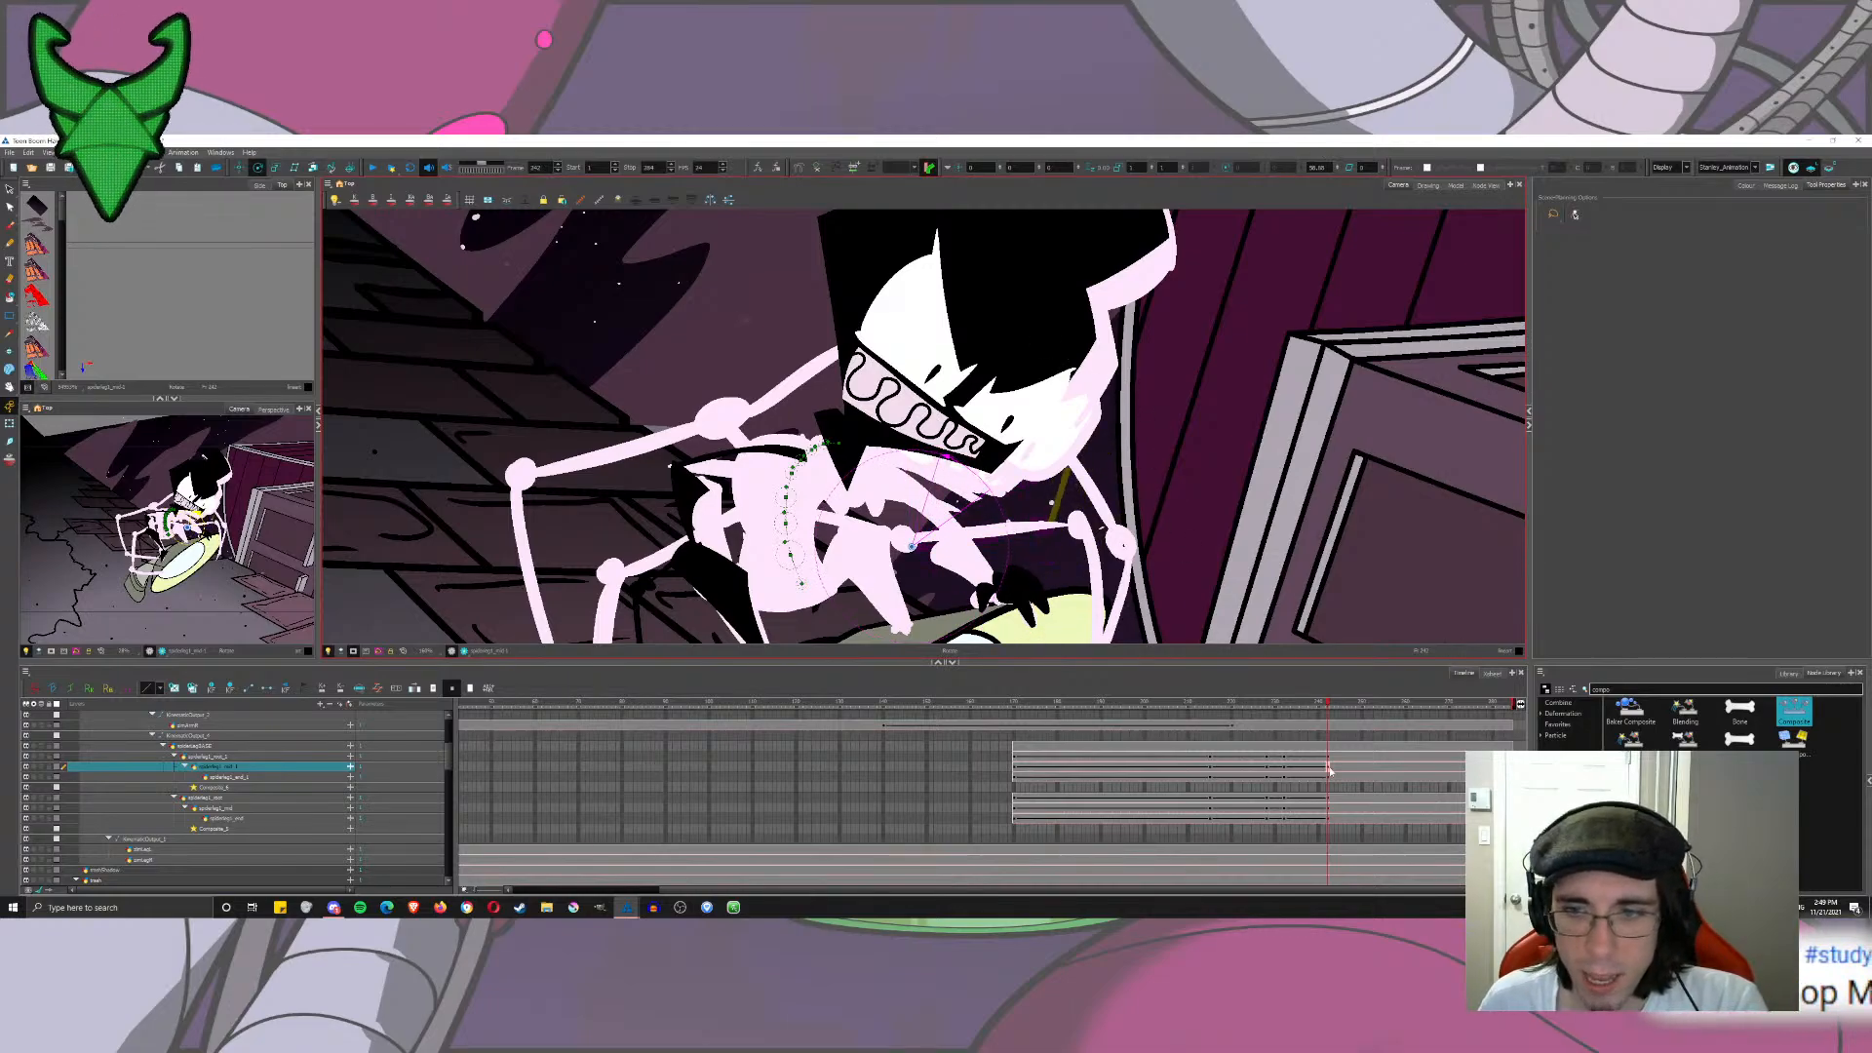
{"action": "left_click", "coordinate": [1328, 777]}
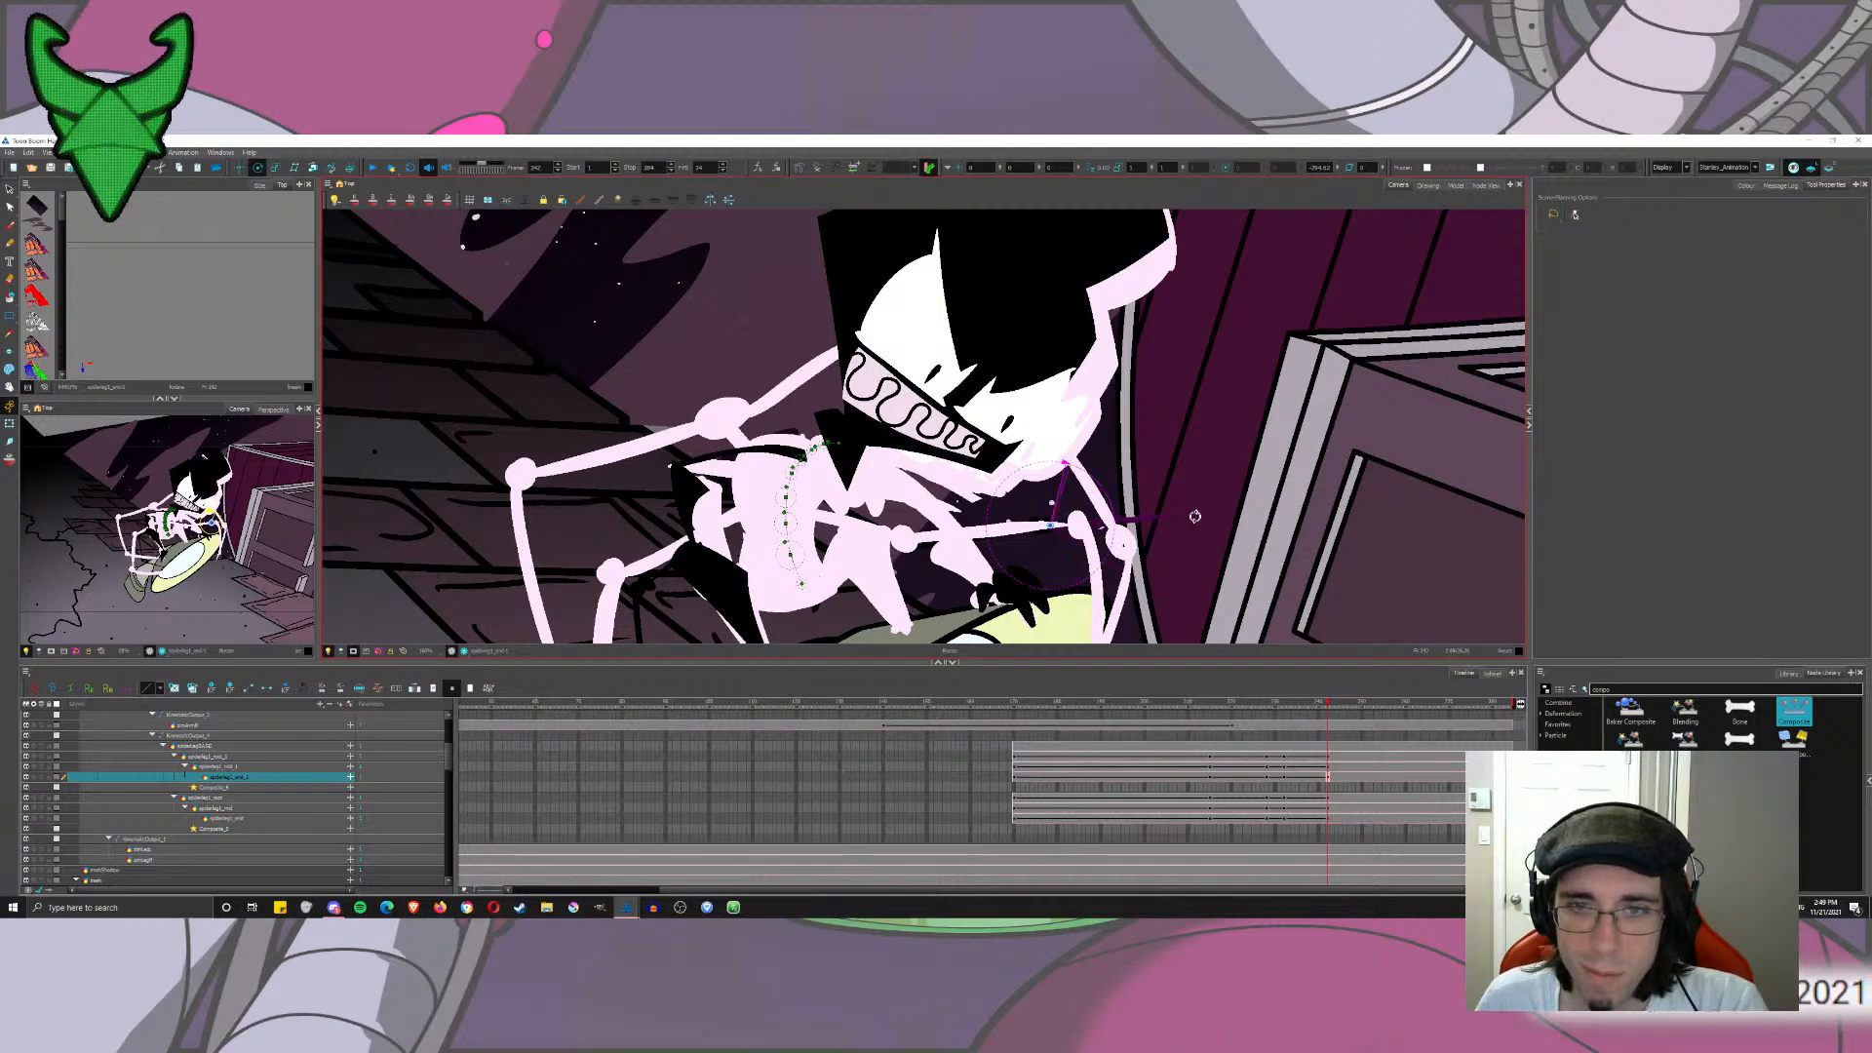
{"action": "left_click_drag", "start_coordinate": [1195, 516], "coordinate": [1167, 601]}
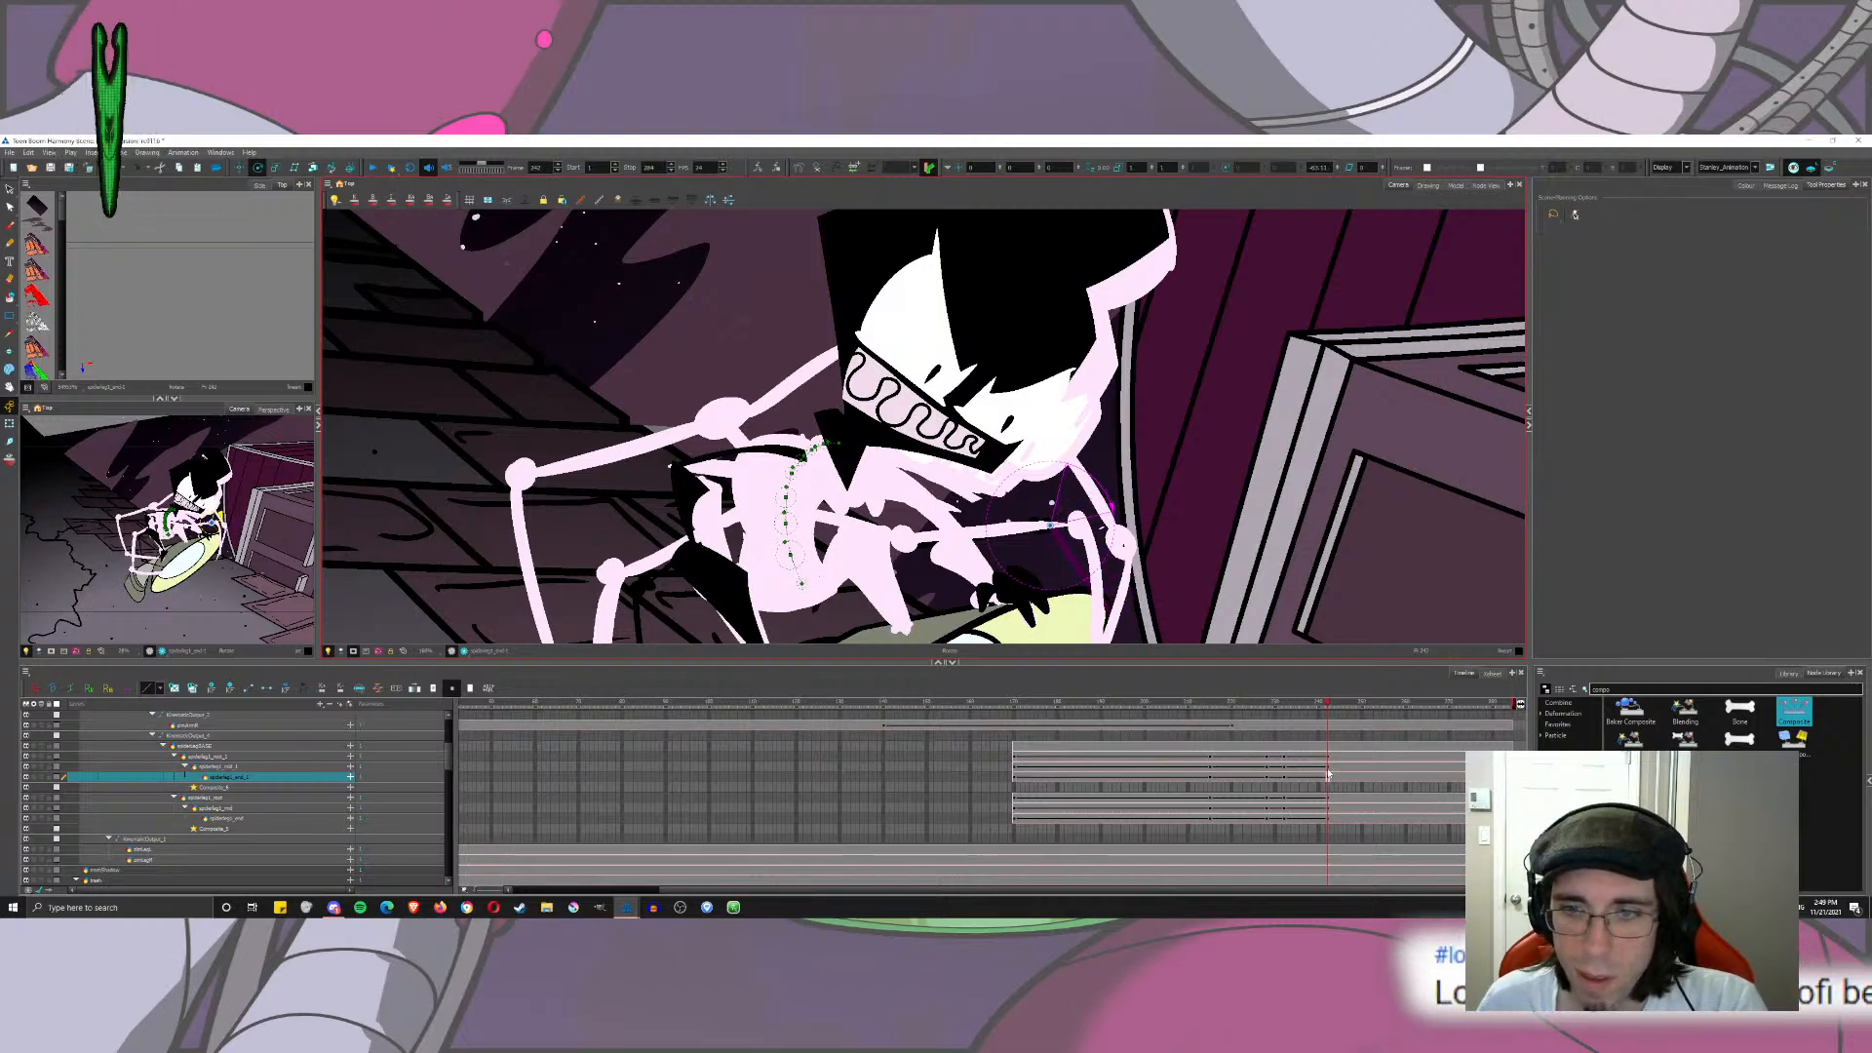
{"action": "left_click", "coordinate": [1328, 768]}
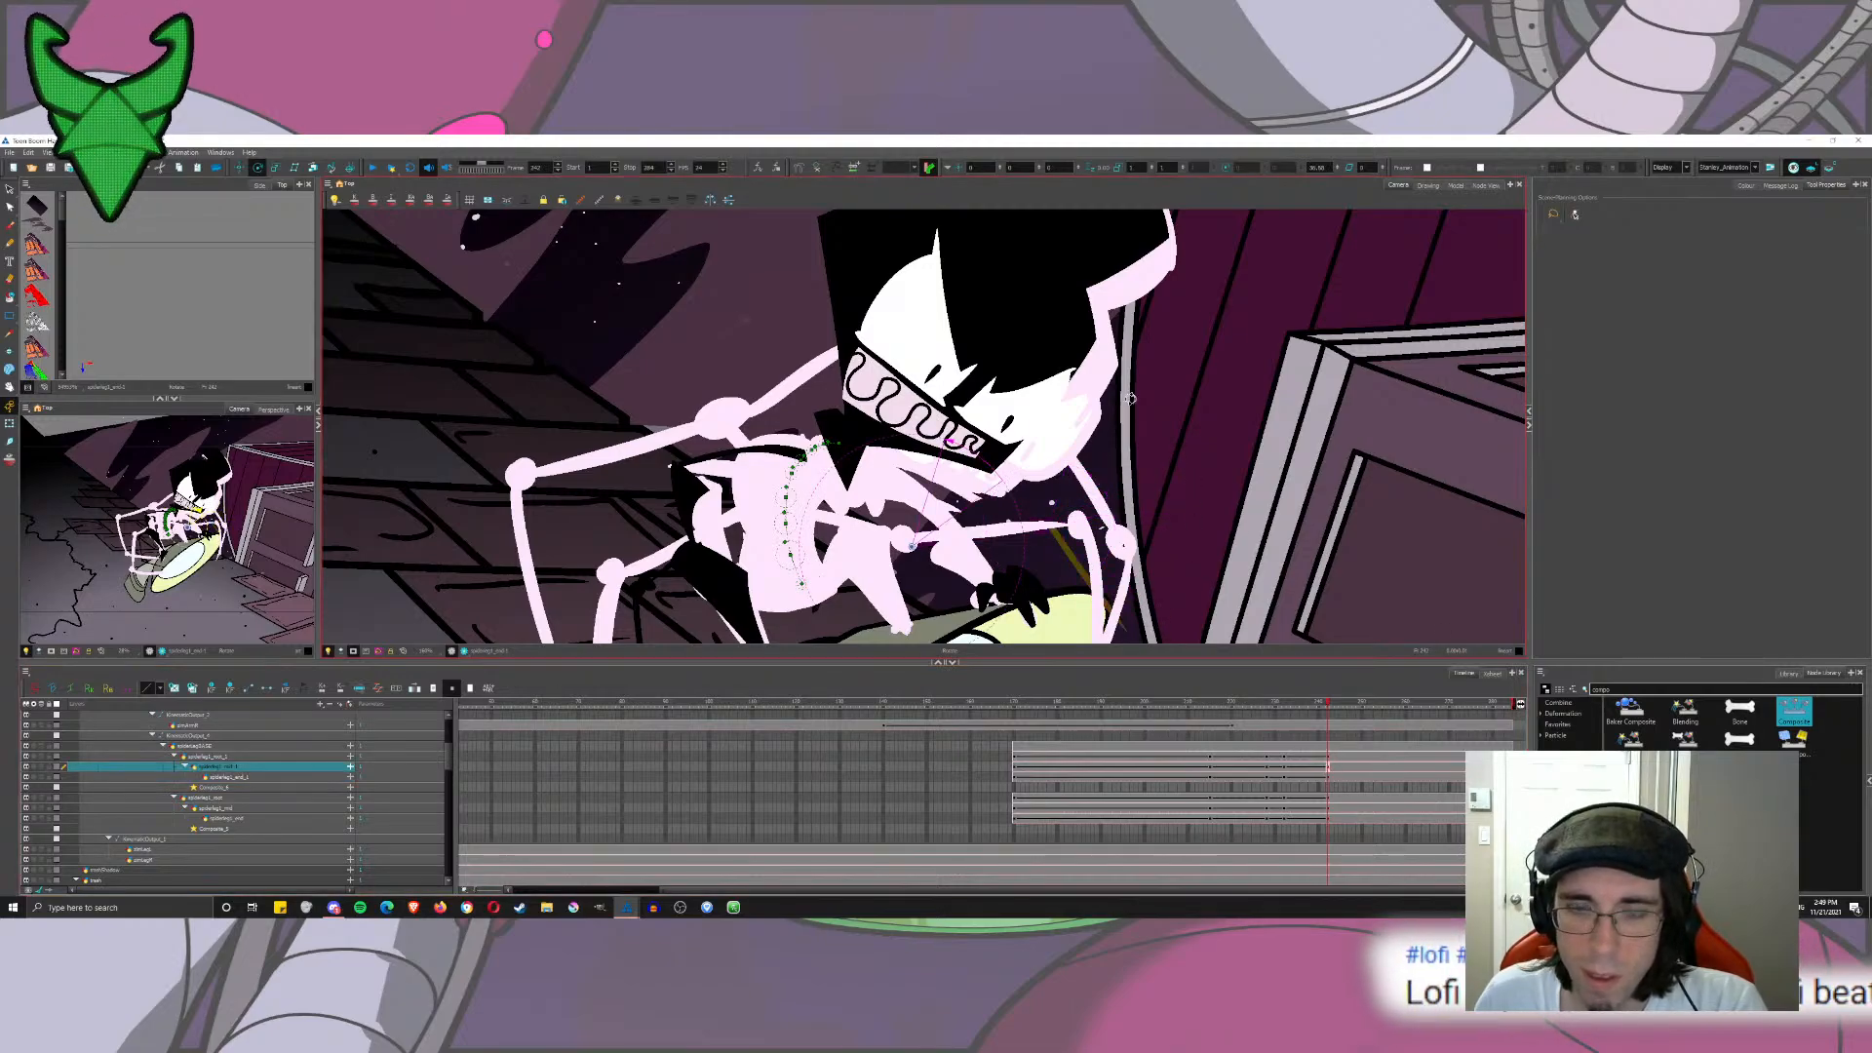
{"action": "left_click", "coordinate": [1327, 777]}
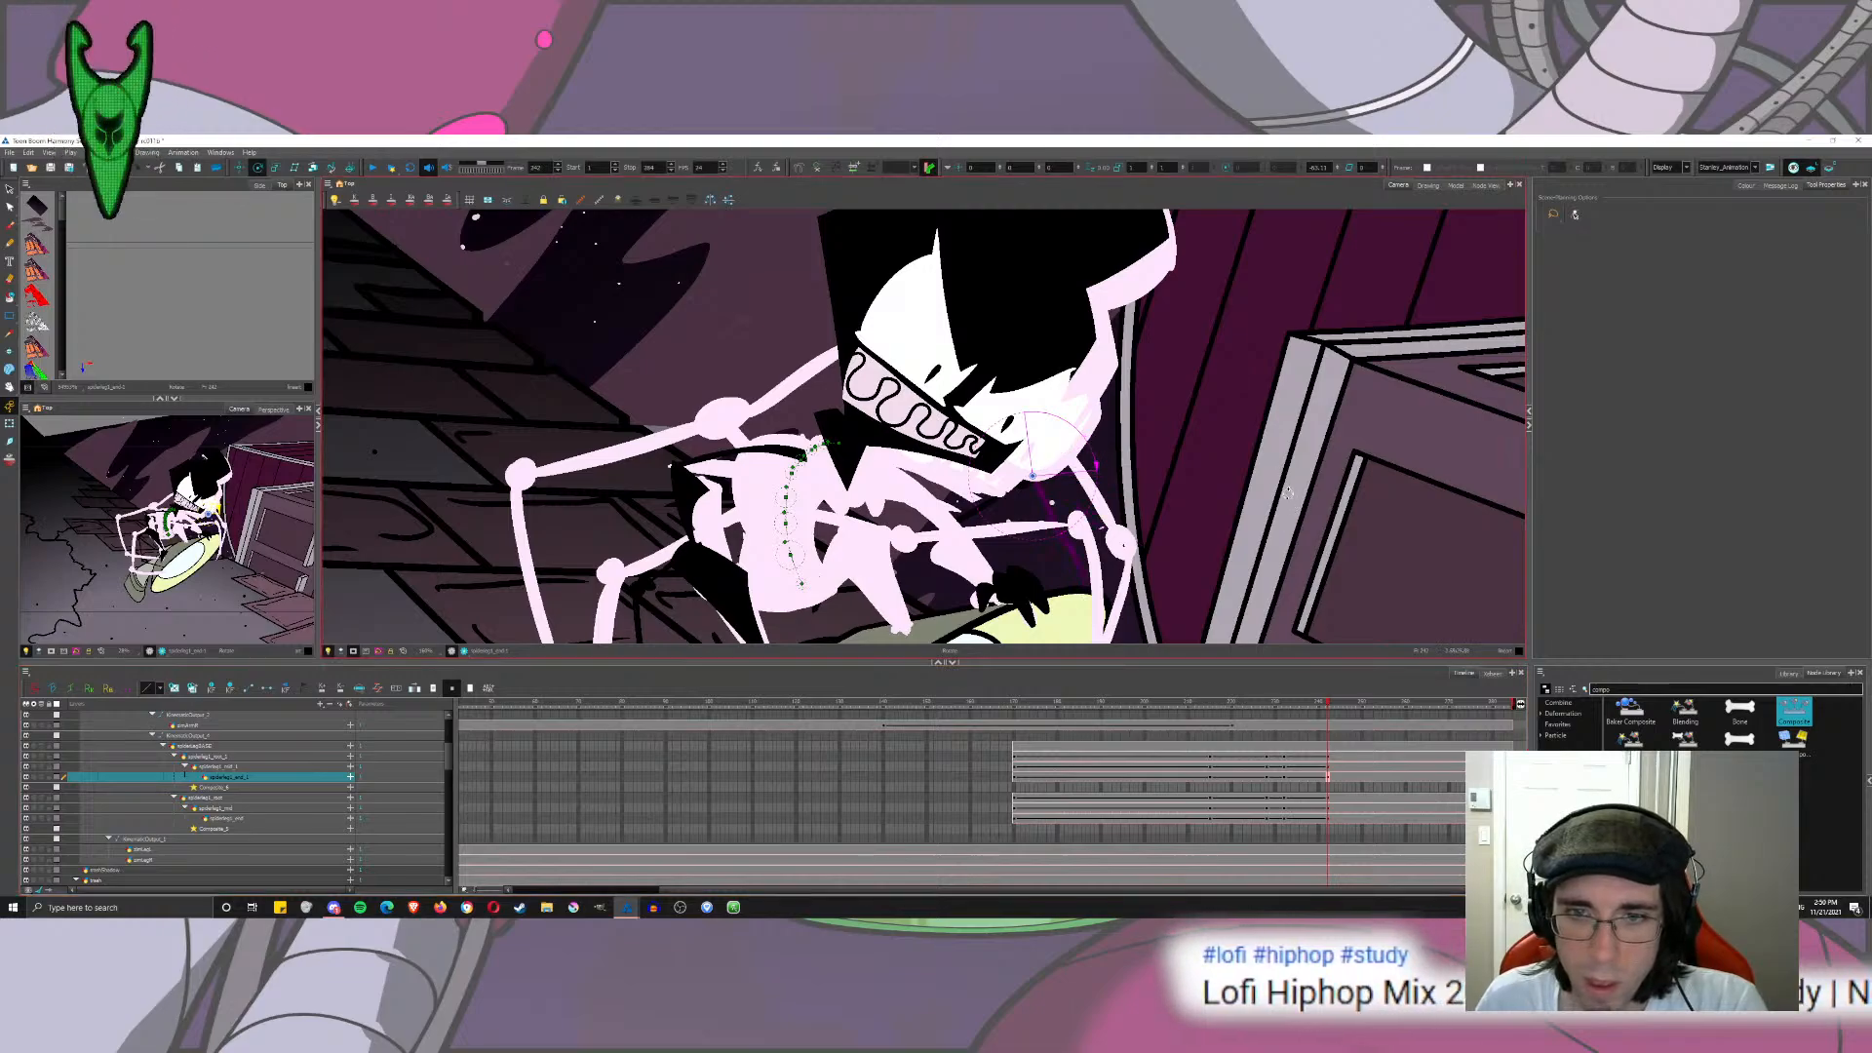
Step: Review the limb's motion up to the last pose with the whole scene in view and select its three segments at the fifth keyframe
{"action": "left_click", "coordinate": [11, 190]}
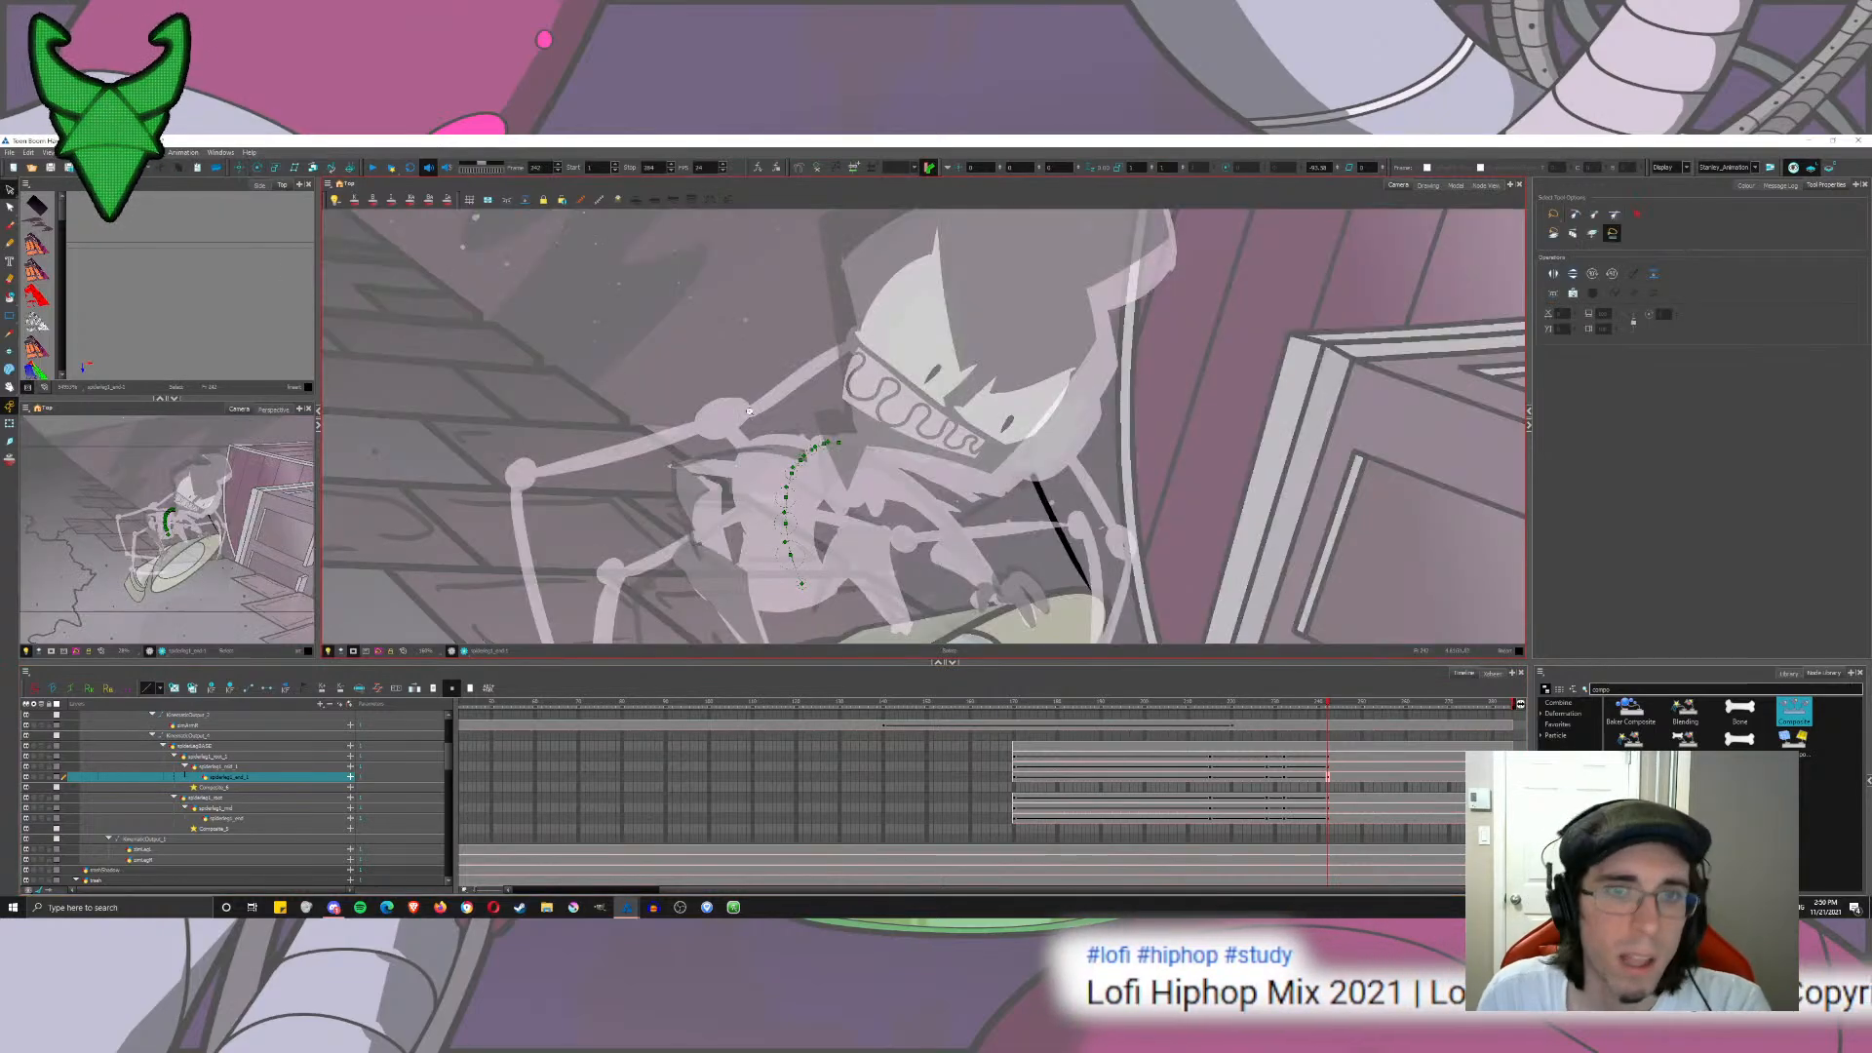
{"action": "scroll", "coordinate": [745, 419], "scroll_direction": "down", "scroll_amount": 4}
{"action": "left_click_drag", "start_coordinate": [745, 419], "coordinate": [860, 373]}
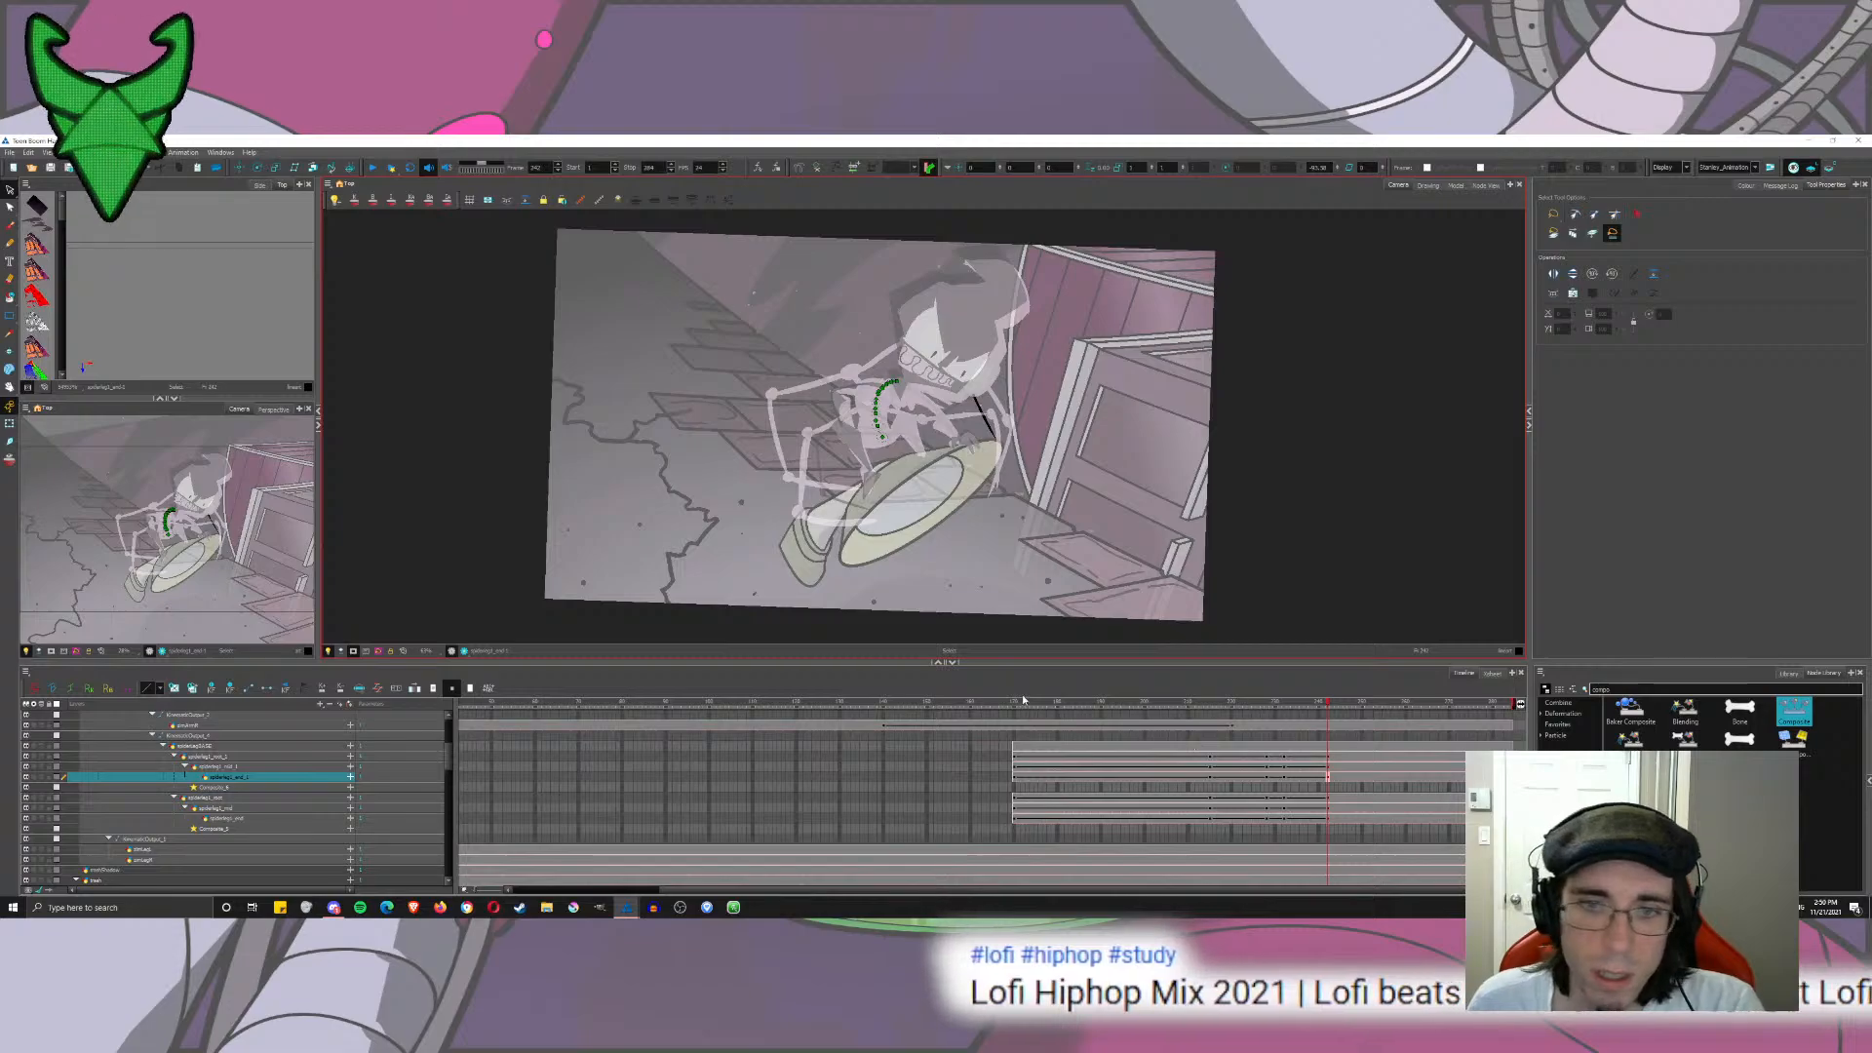
{"action": "left_click_drag", "start_coordinate": [1024, 700], "coordinate": [1383, 728]}
{"action": "left_click", "coordinate": [1328, 759]}
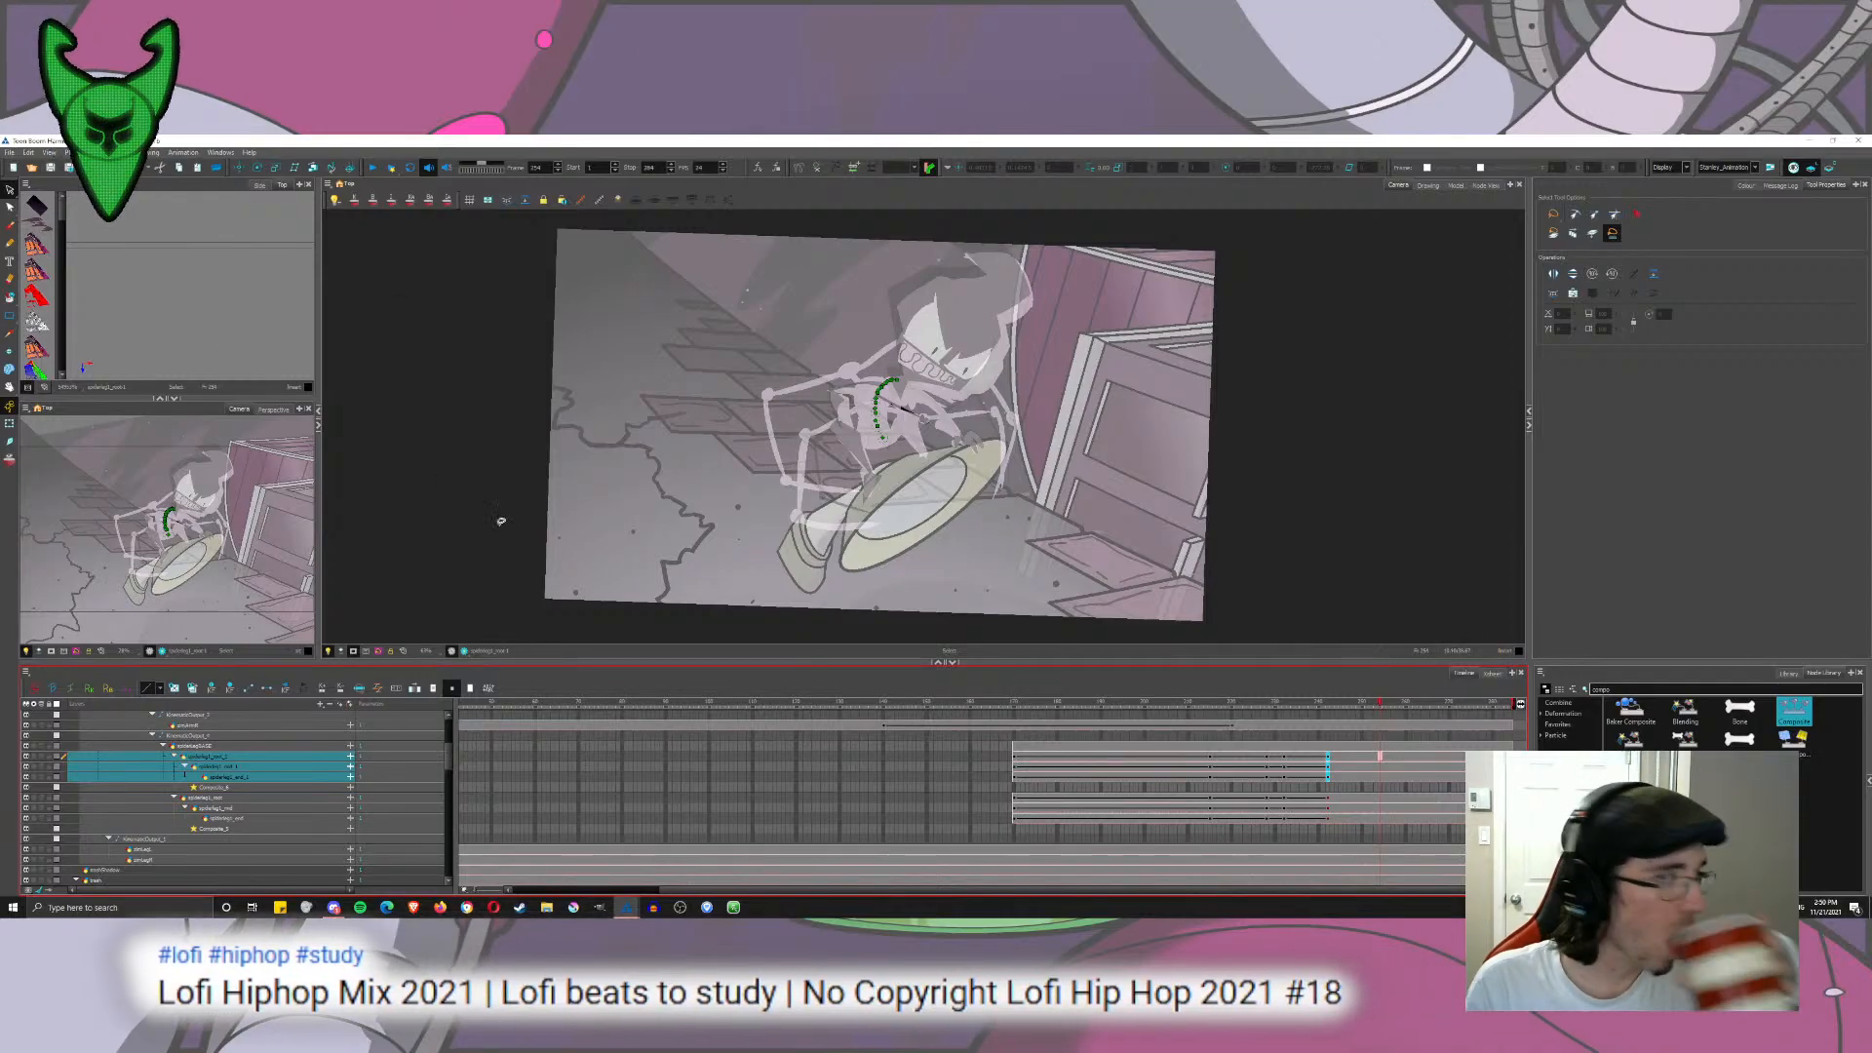
Step: Set up the Brush tool on the limbs' parent layer at the first keyframe, focusing on the character's upper back
{"action": "left_click", "coordinate": [11, 226]}
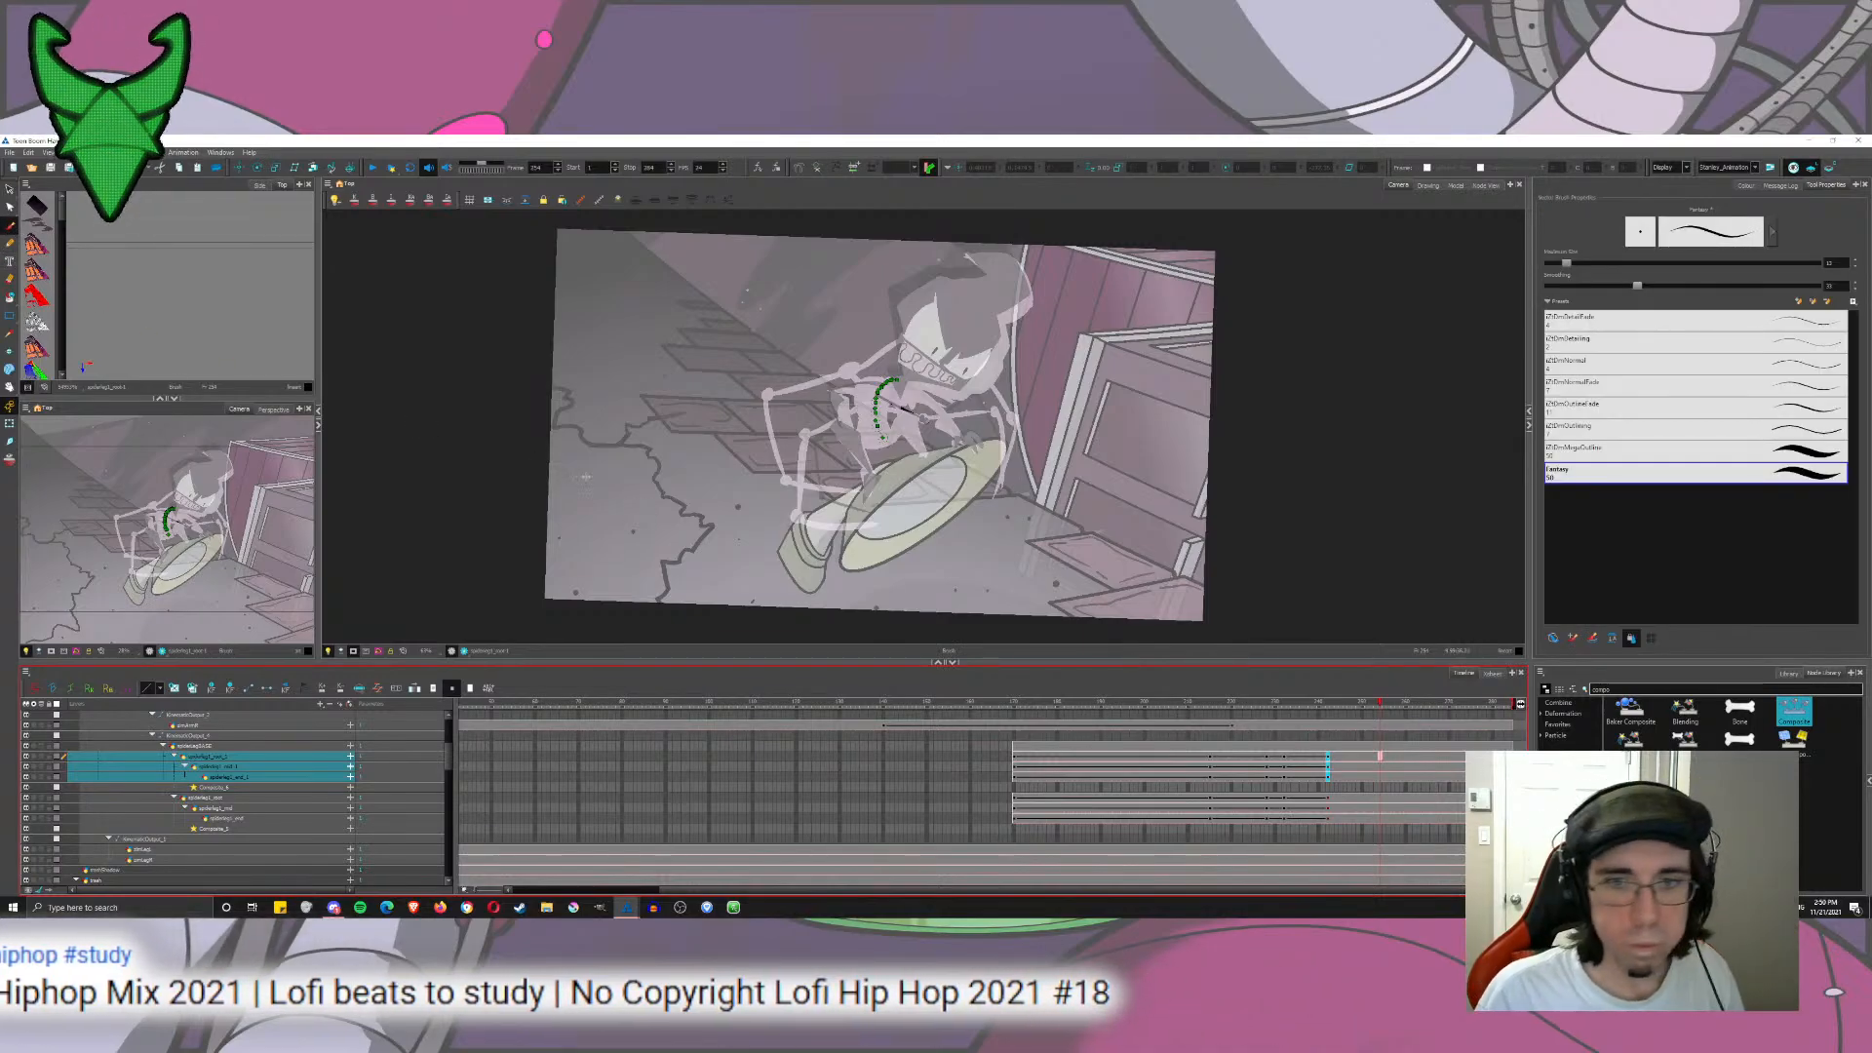
{"action": "left_click", "coordinate": [1013, 746]}
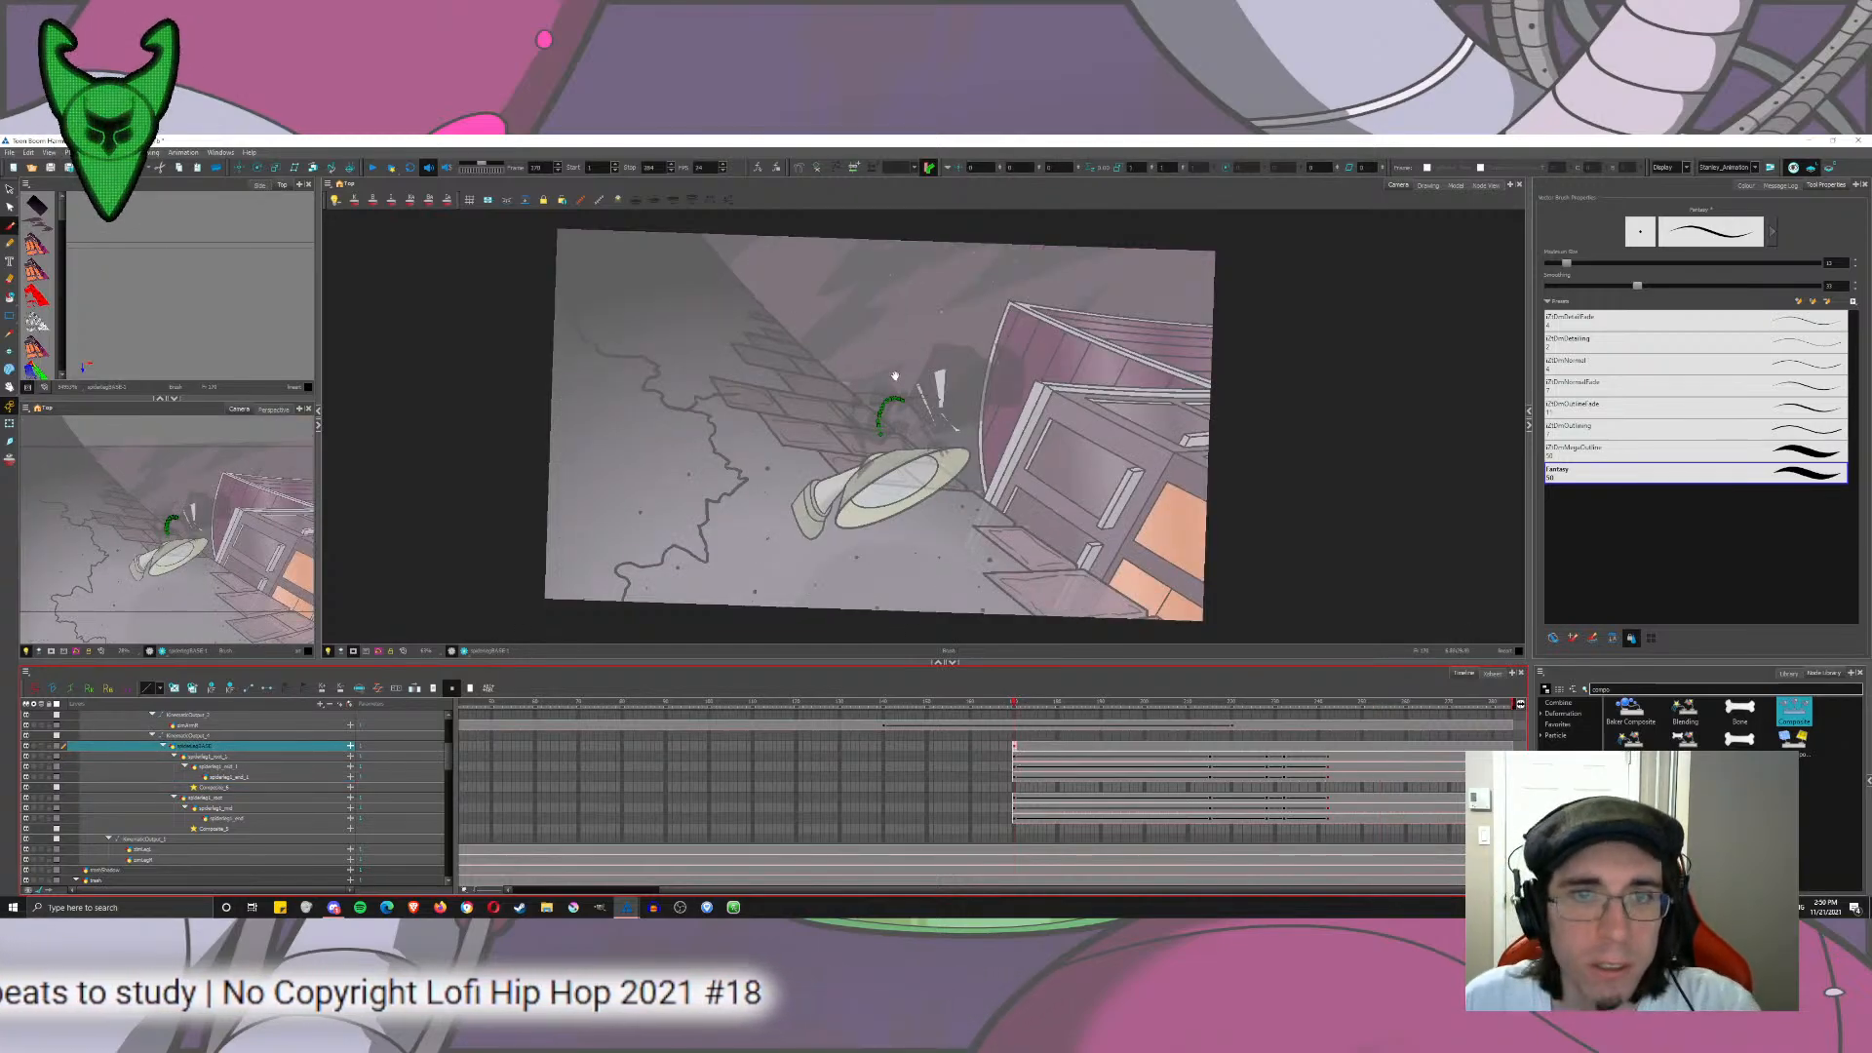
{"action": "scroll", "coordinate": [895, 375], "scroll_direction": "up", "scroll_amount": 5}
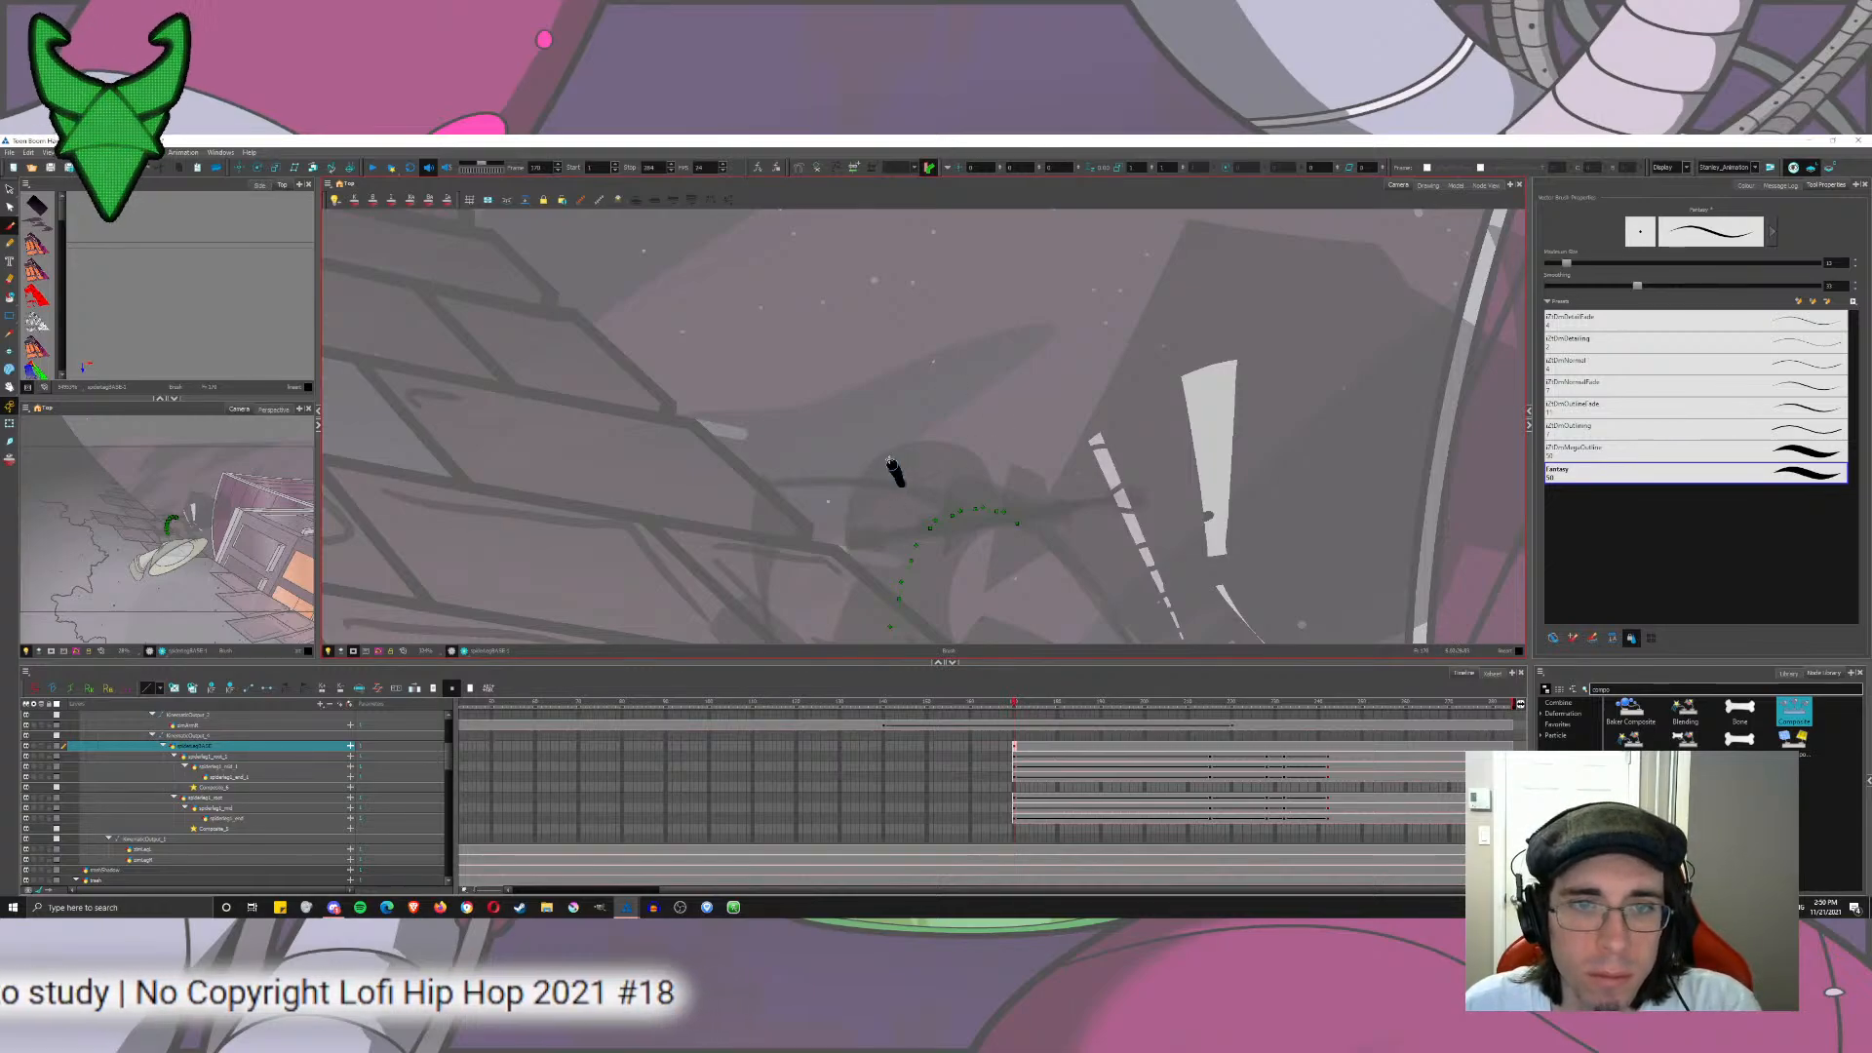
{"action": "mouse_move", "coordinate": [892, 470]}
{"action": "left_mouse_down"}
{"action": "mouse_move", "coordinate": [884, 423]}
{"action": "mouse_move", "coordinate": [907, 482]}
{"action": "left_mouse_up"}
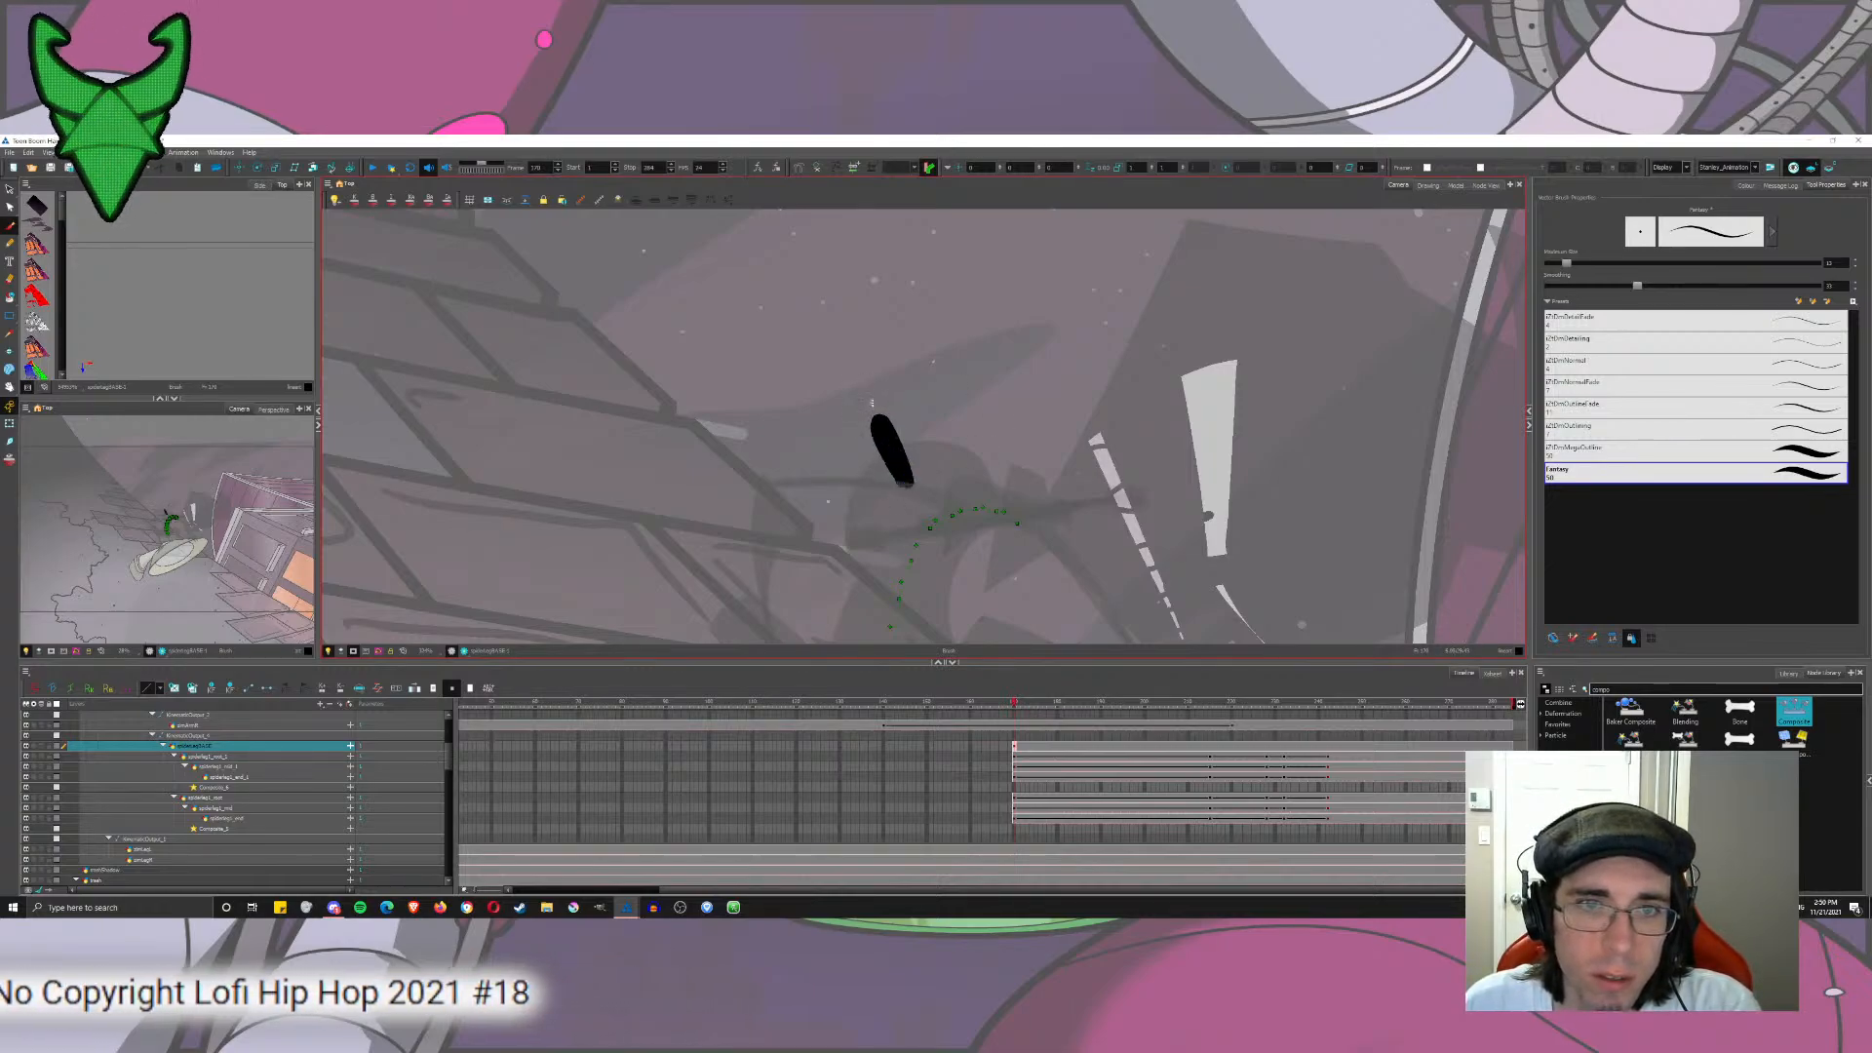
{"action": "left_click_drag", "start_coordinate": [872, 403], "coordinate": [869, 406]}
{"action": "key", "text": "ctrl+z"}
{"action": "key", "text": "ctrl+z"}
Step: Brush a small black bone stub with a two-lobed knob above the character's back on the parent layer and check it over the following frames
{"action": "left_click_drag", "start_coordinate": [898, 468], "coordinate": [882, 410]}
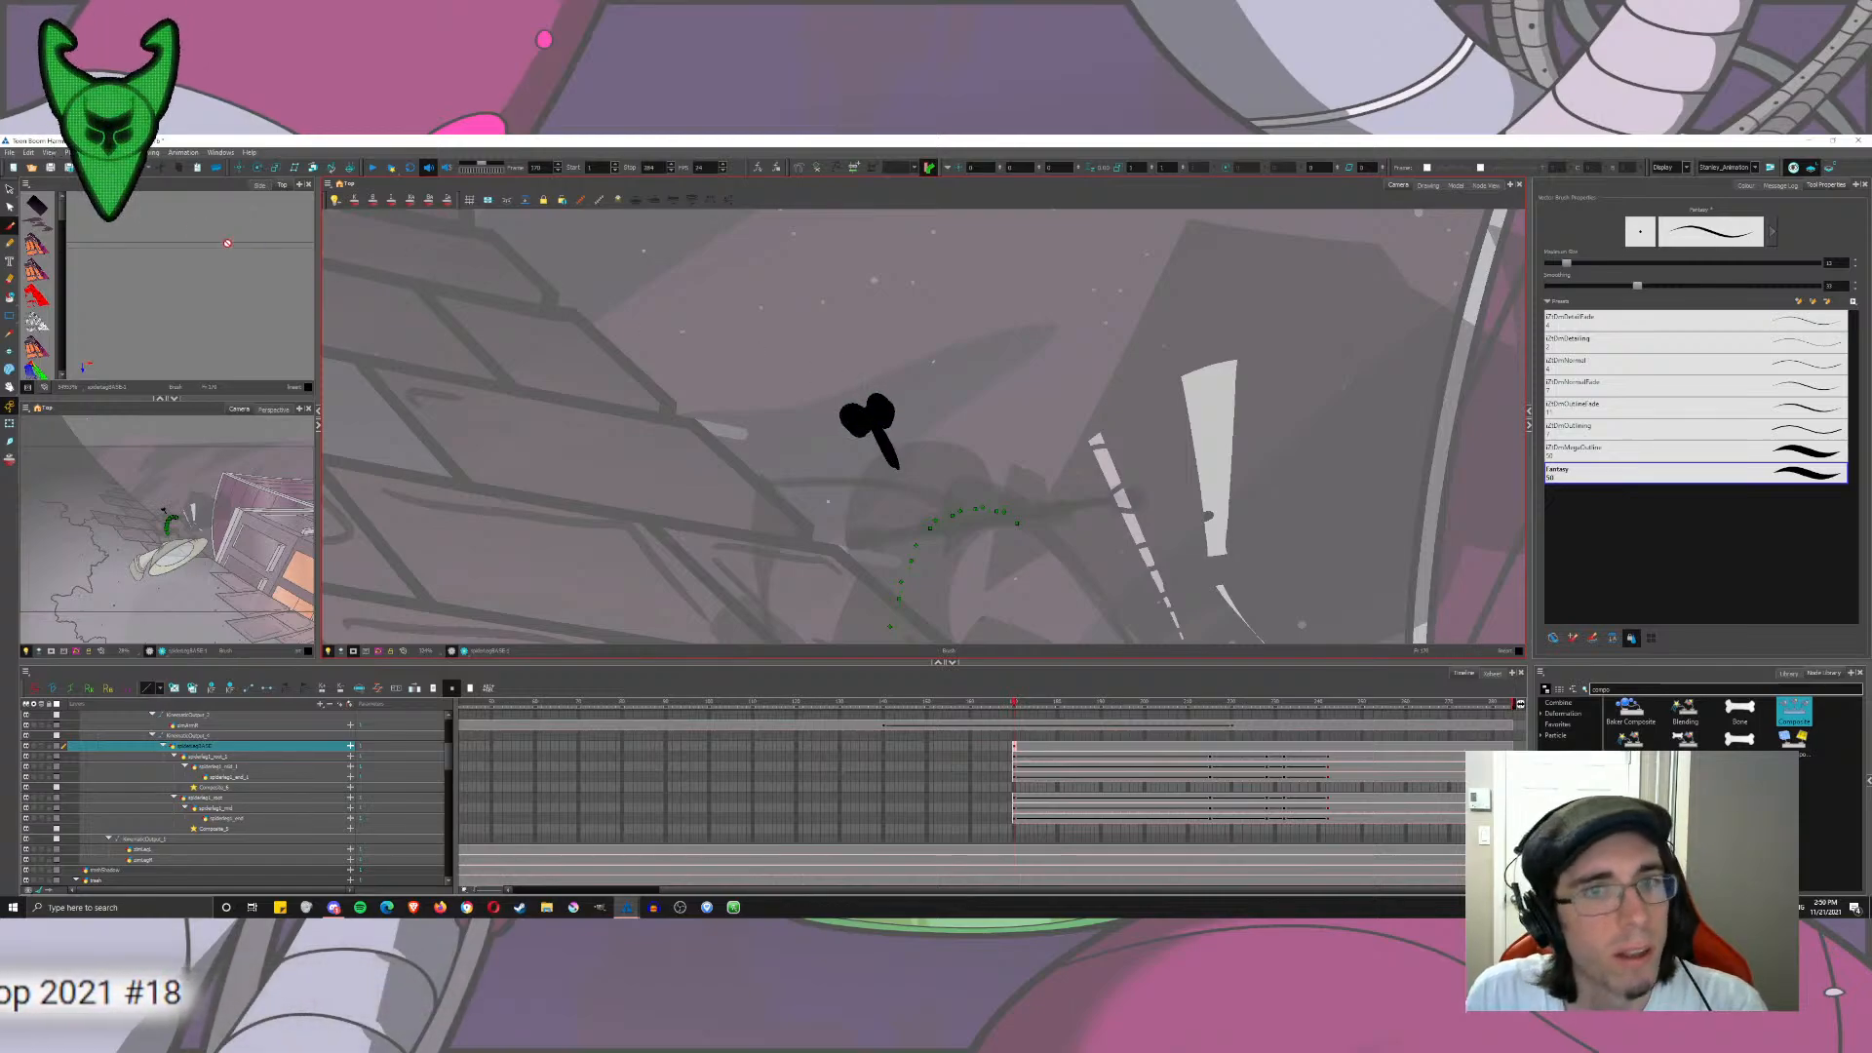
{"action": "left_click", "coordinate": [9, 189]}
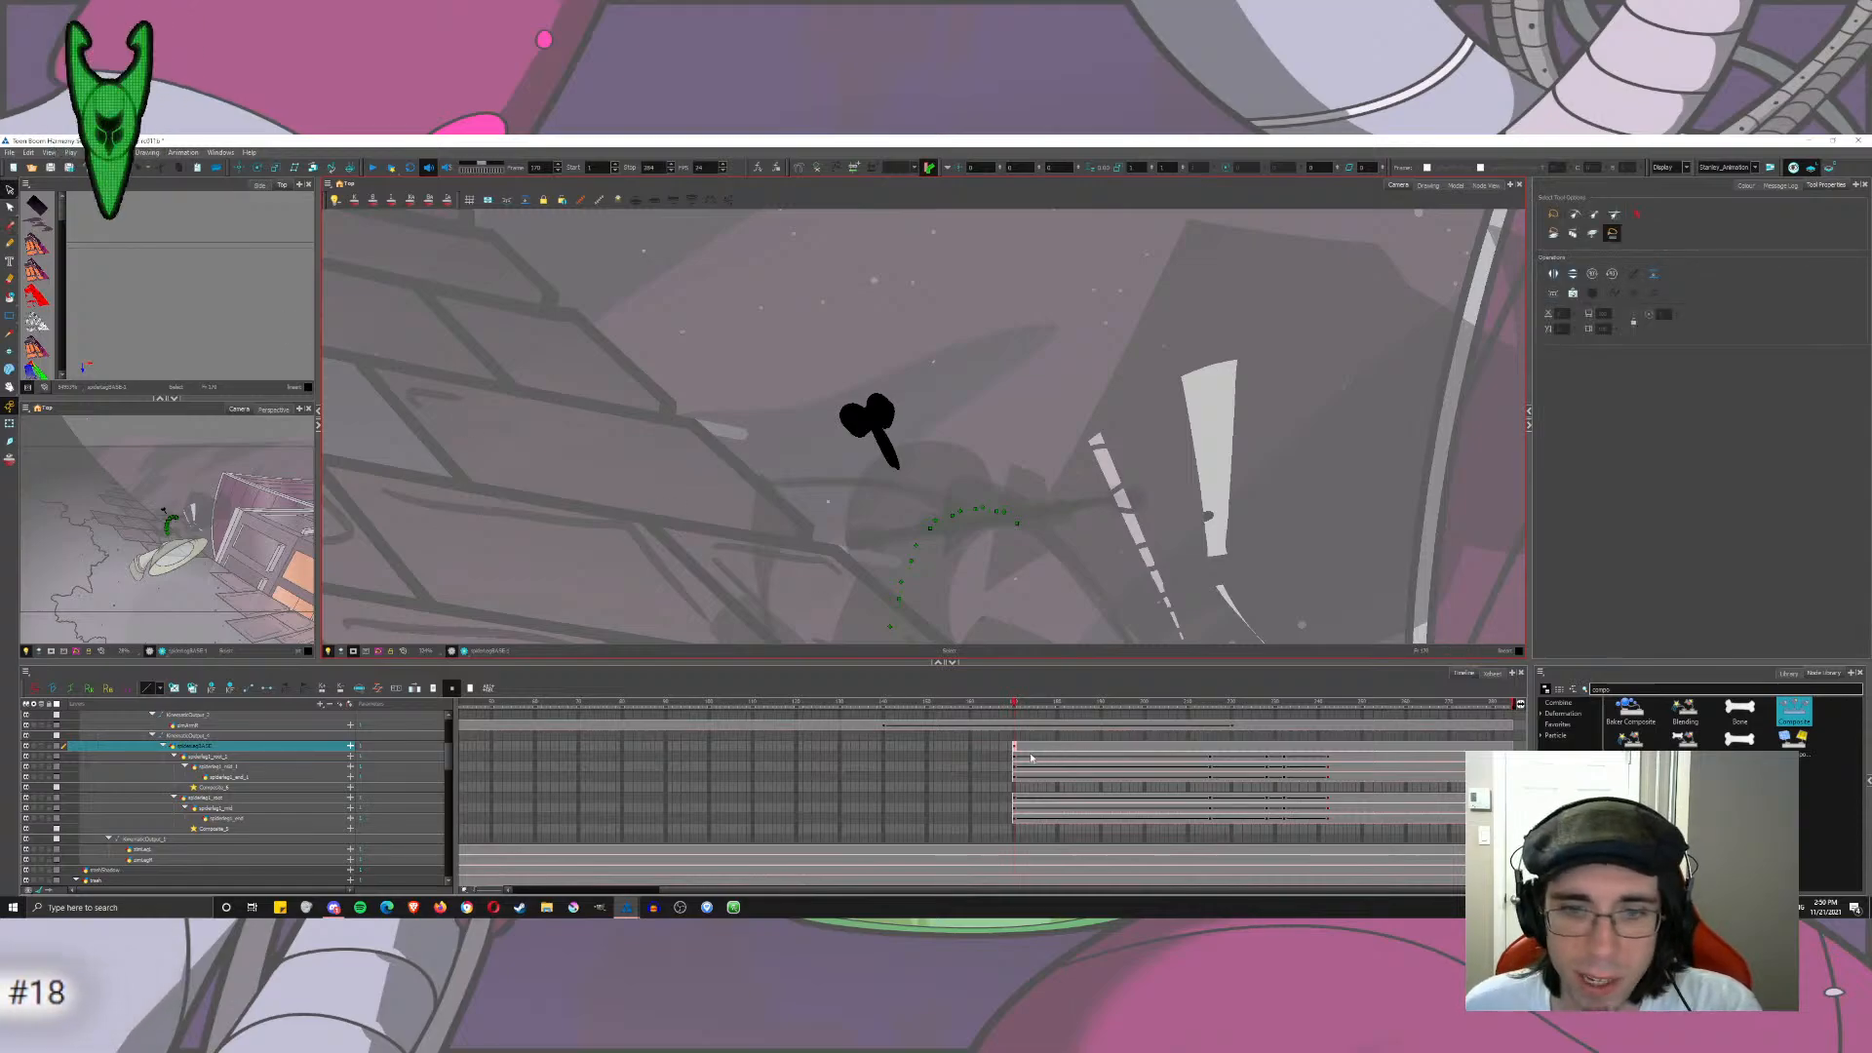
{"action": "left_click_drag", "start_coordinate": [1015, 704], "coordinate": [1097, 706]}
{"action": "left_click", "coordinate": [1015, 723]}
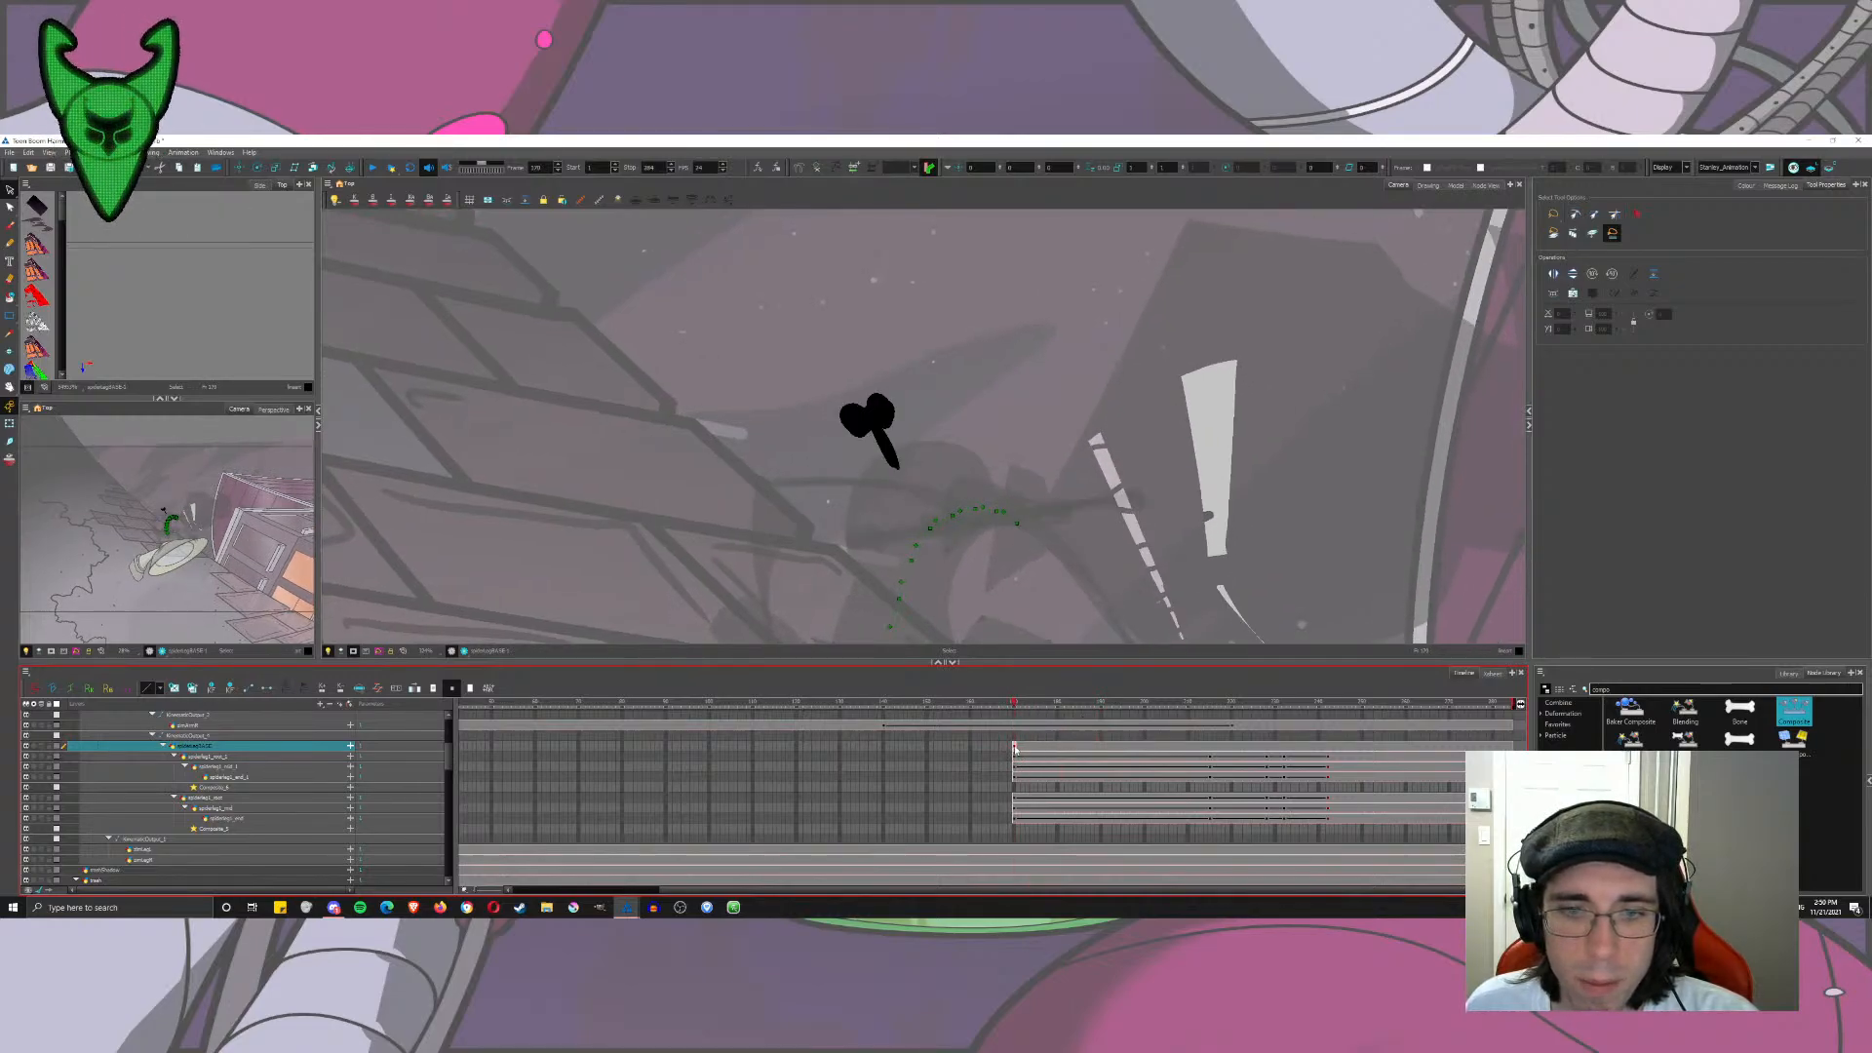
Step: Copy the bone stub's keyframe and drawing exposure to an earlier frame, just before the limbs' first keyframe
{"action": "left_click_drag", "start_coordinate": [972, 747], "coordinate": [971, 747]}
{"action": "left_click", "coordinate": [1015, 747]}
{"action": "left_click", "coordinate": [969, 748]}
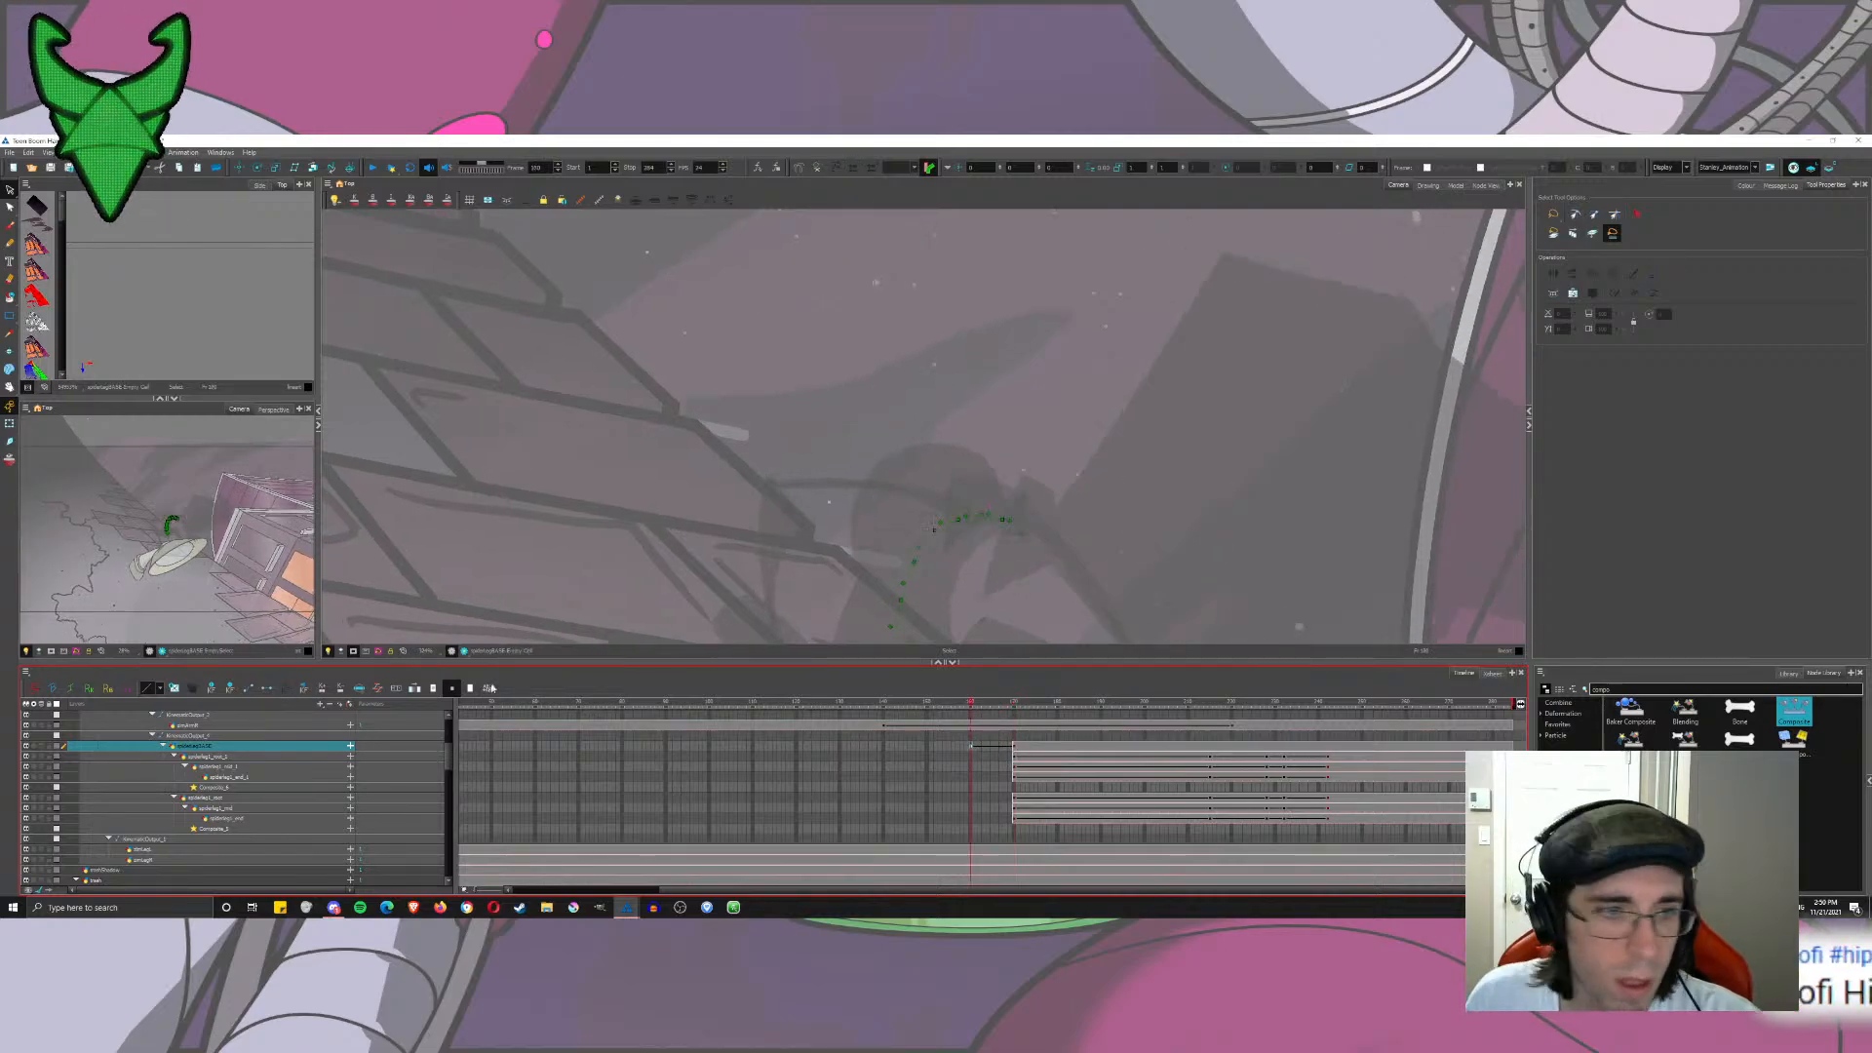
{"action": "left_click", "coordinate": [468, 688]}
{"action": "left_click_drag", "start_coordinate": [1015, 747], "coordinate": [971, 751]}
{"action": "left_click", "coordinate": [1014, 749]}
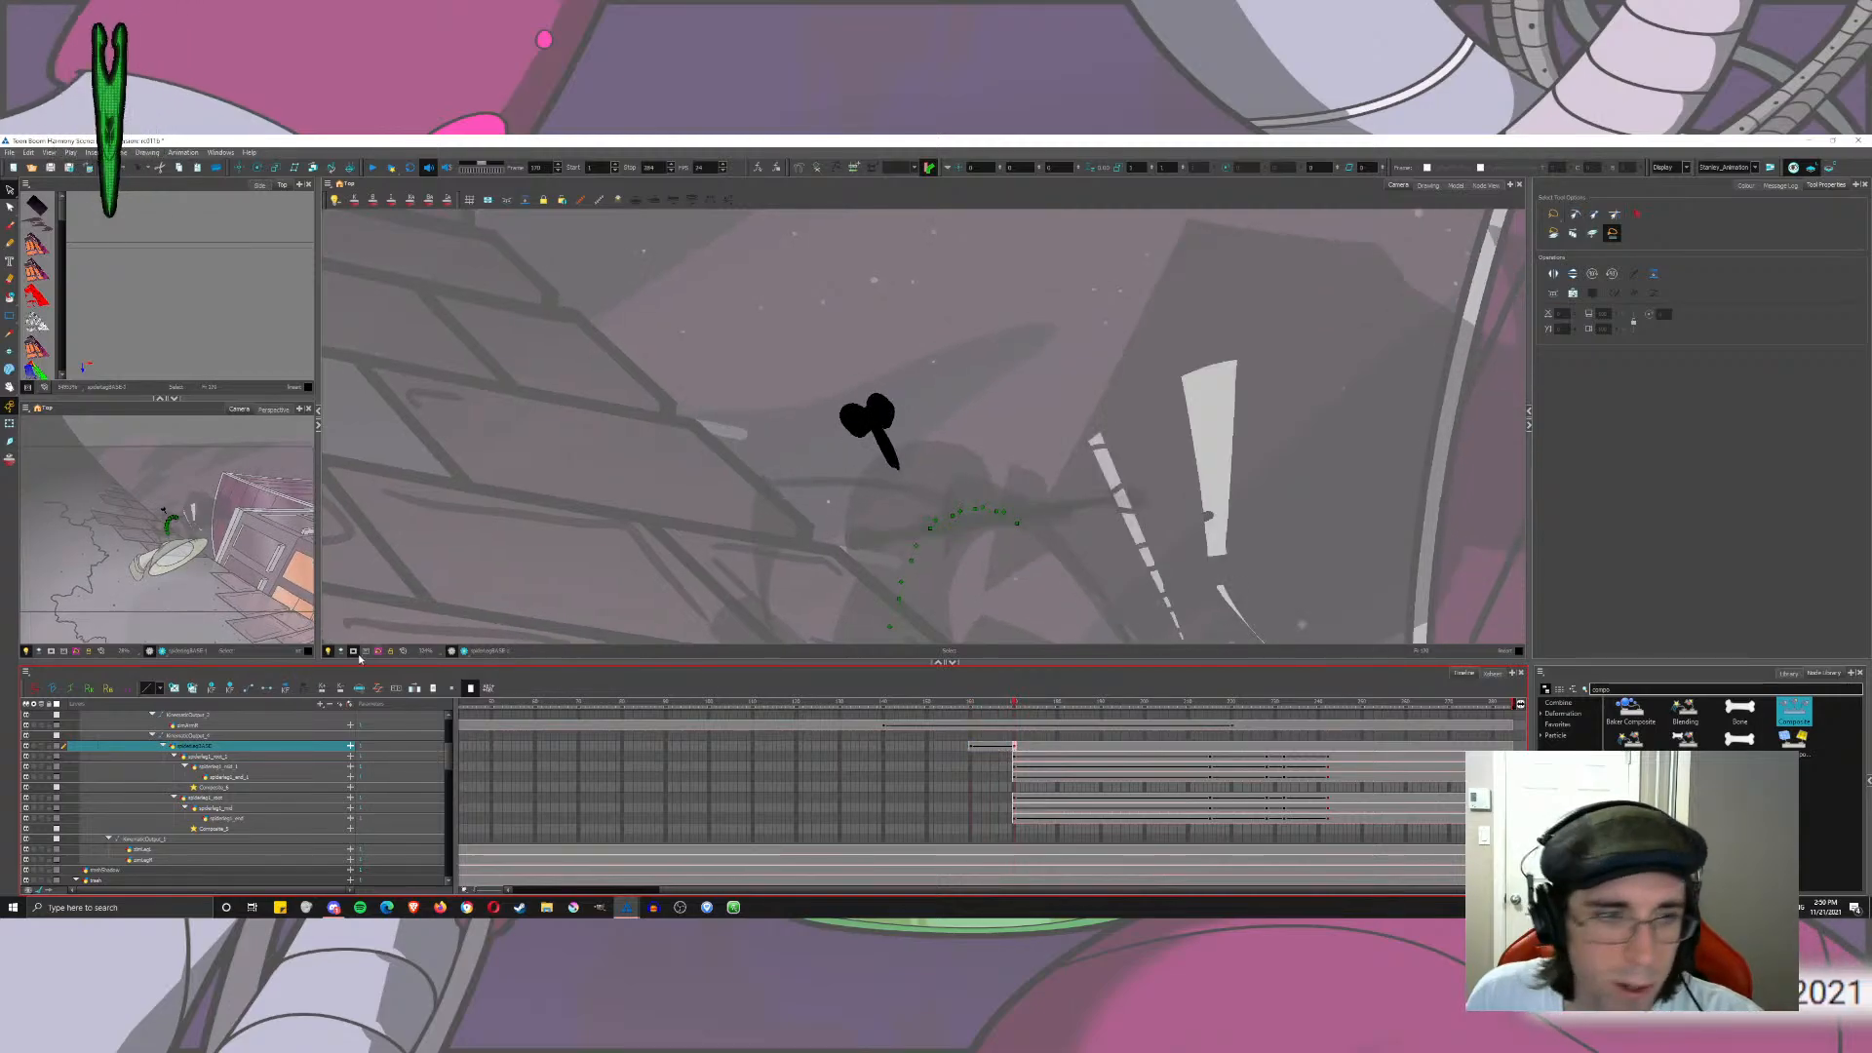
{"action": "left_click", "coordinate": [433, 687]}
Step: Move the bone stub down into the character's back at the earlier keyframe using the Translate tool
{"action": "left_click", "coordinate": [238, 167]}
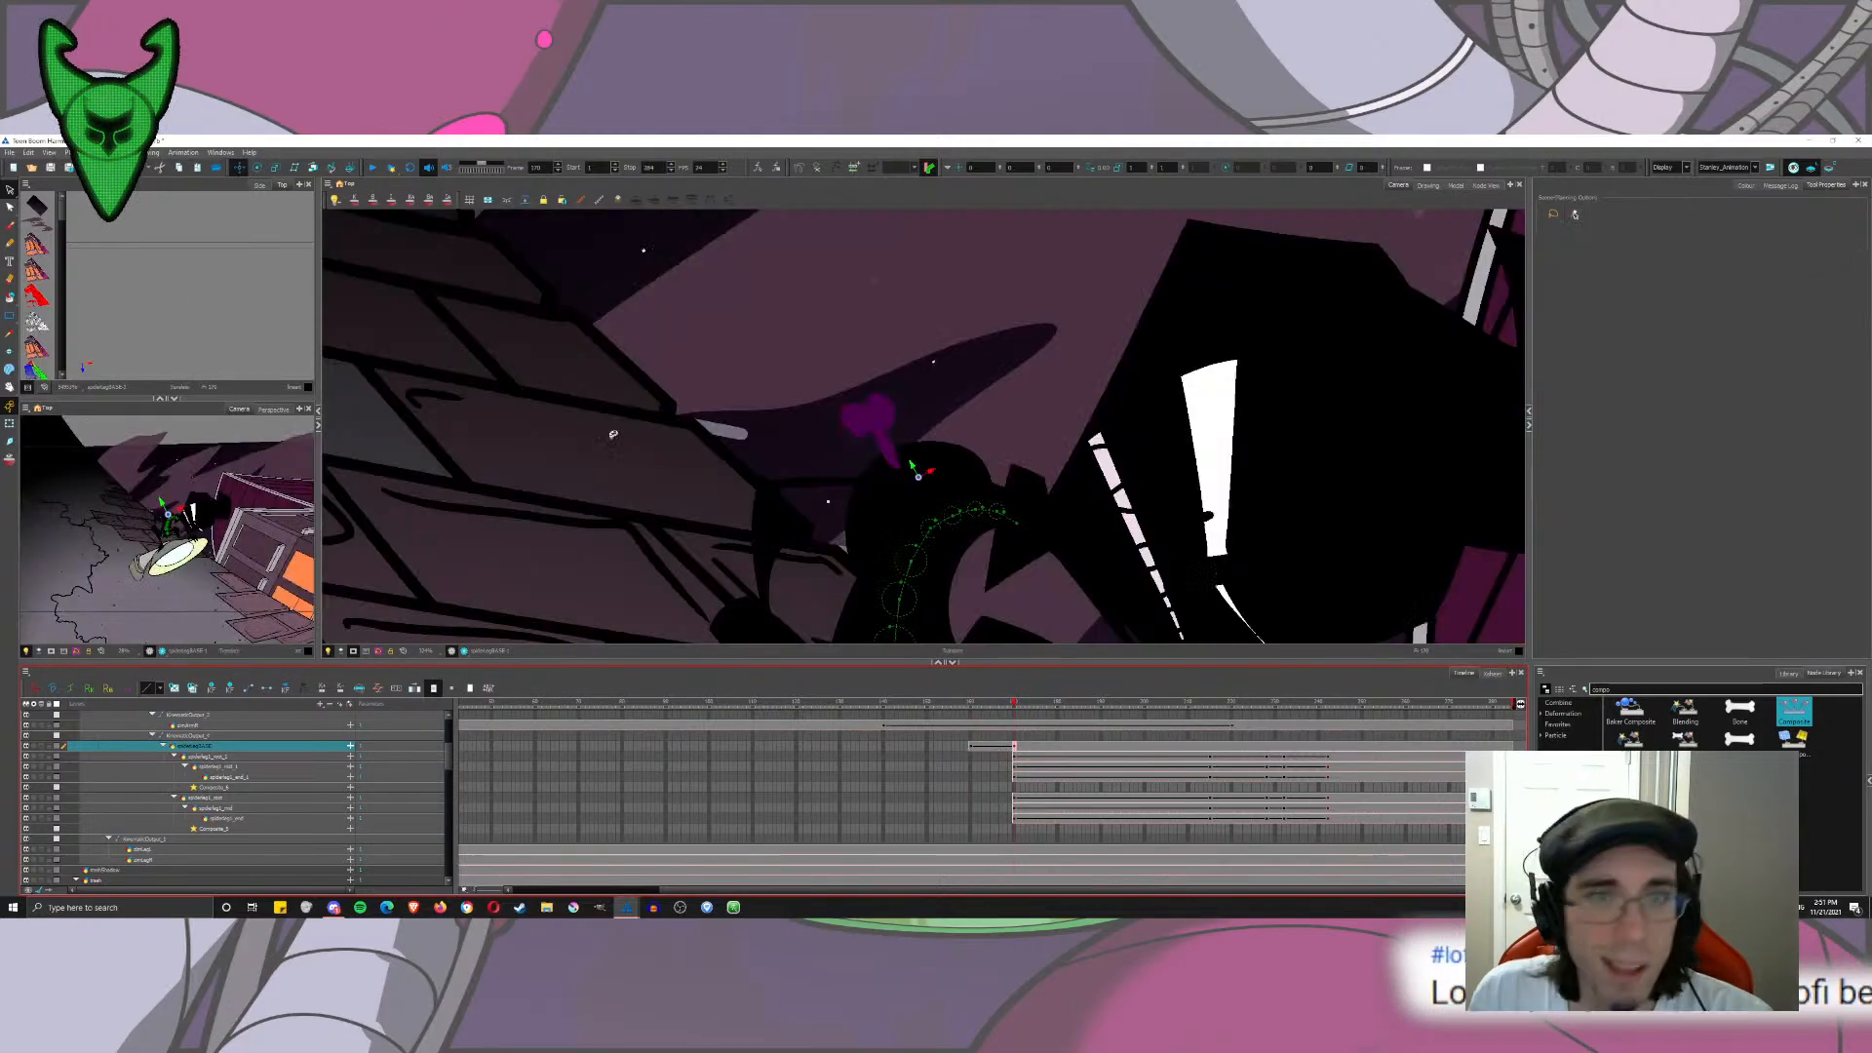
{"action": "left_click", "coordinate": [971, 749]}
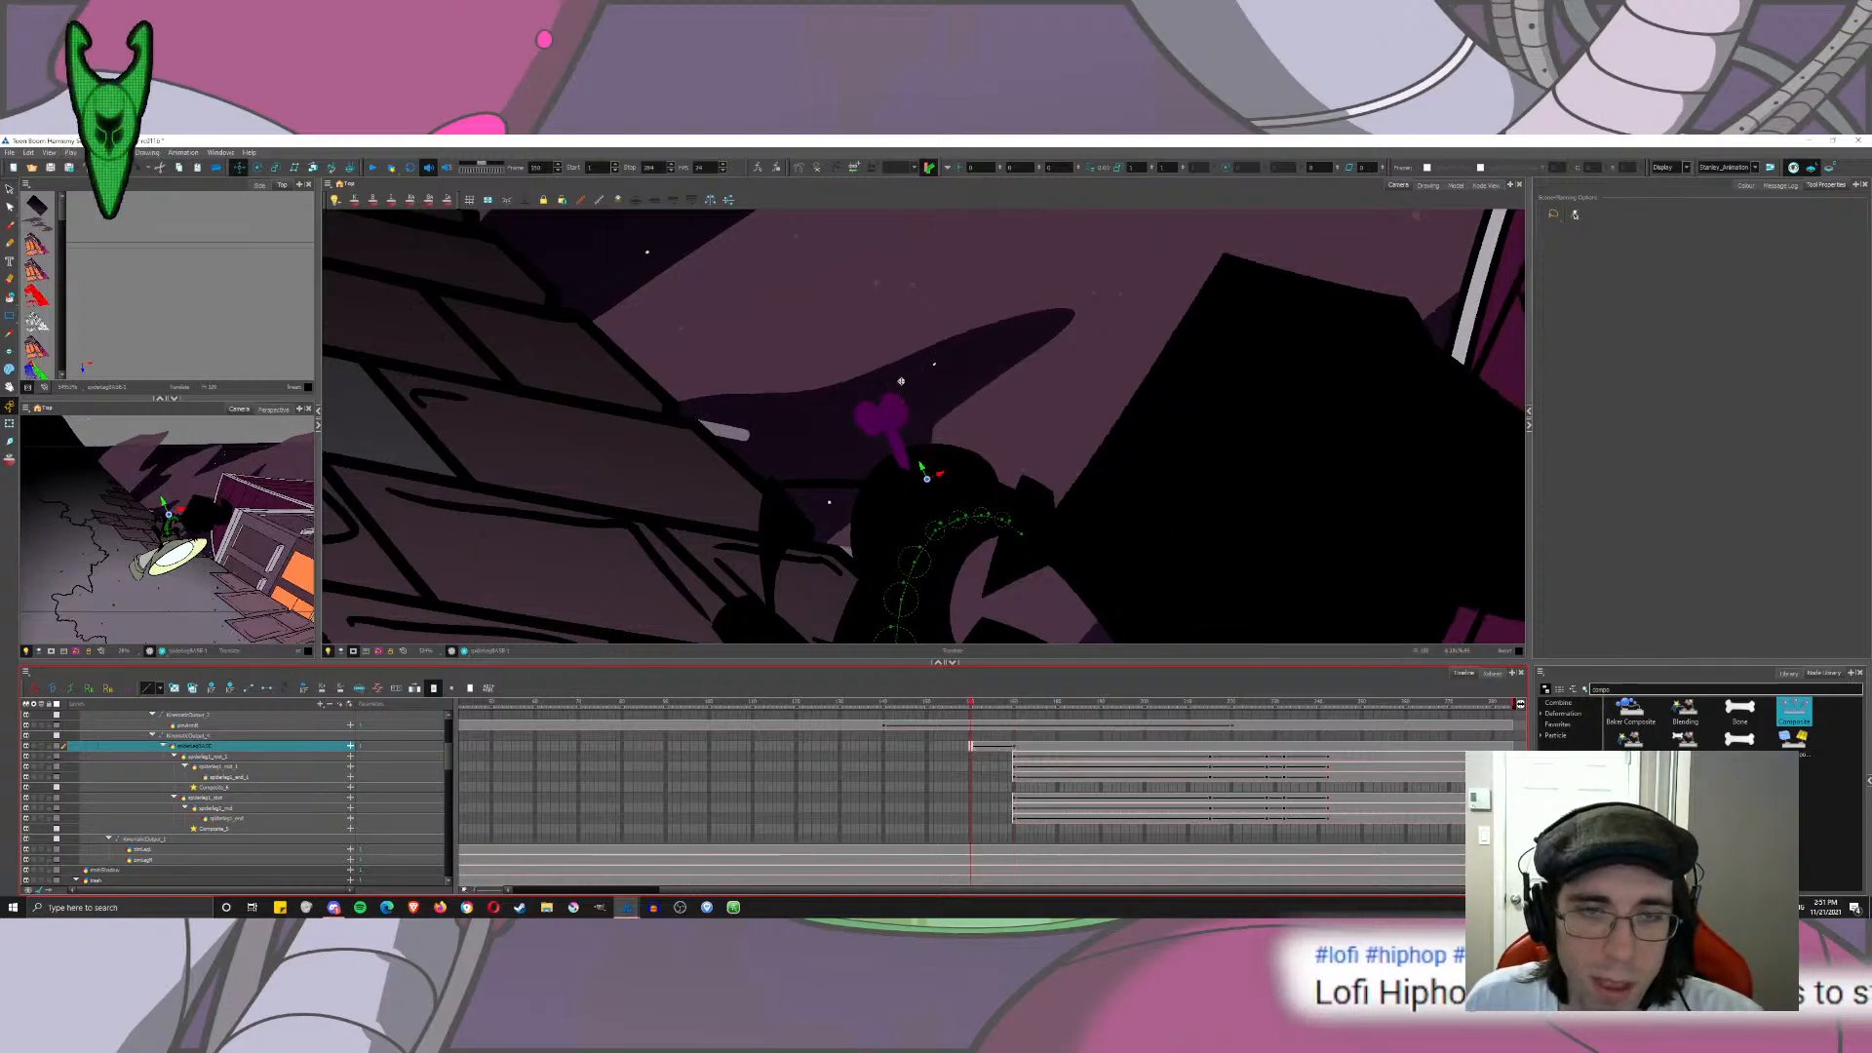
{"action": "left_click_drag", "start_coordinate": [933, 456], "coordinate": [939, 461]}
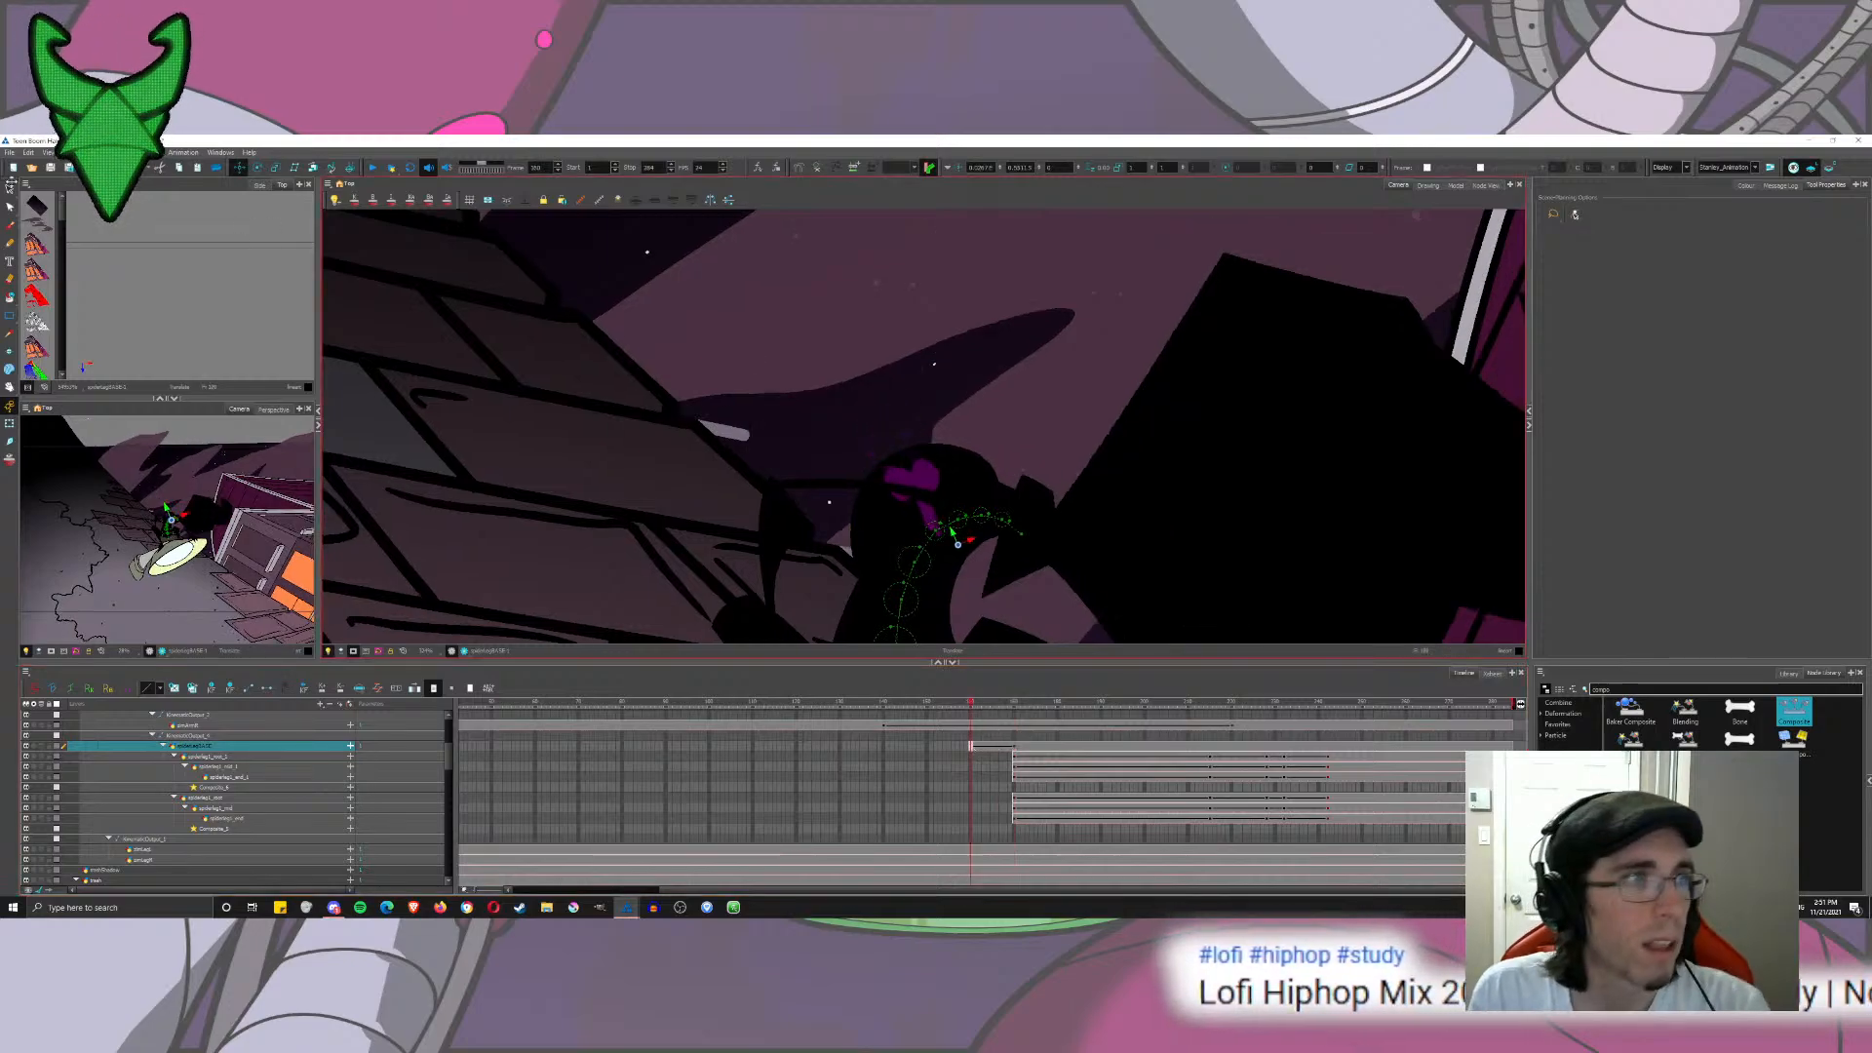
{"action": "key", "text": "alt+s"}
Step: Apply the multiple-parameter ease to the bone stub's motion between its two keyframes
{"action": "left_click_drag", "start_coordinate": [971, 705], "coordinate": [1014, 747]}
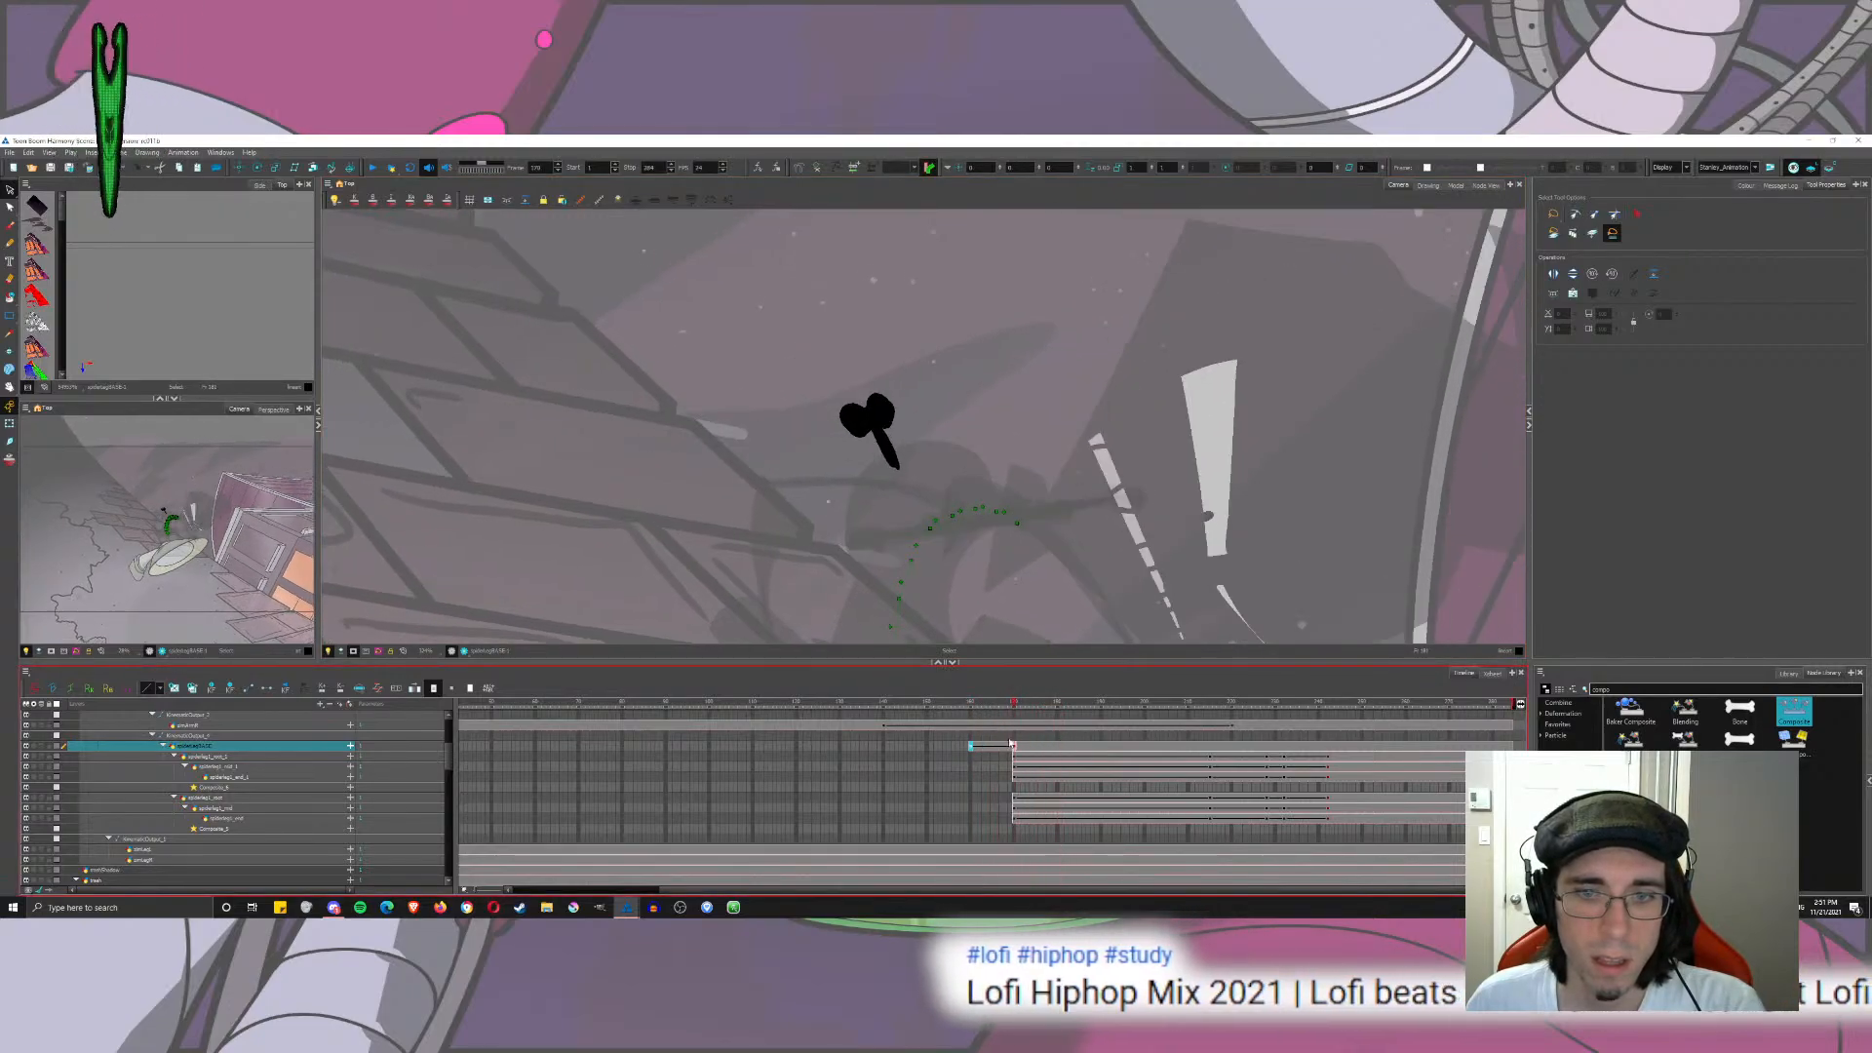
{"action": "left_click", "coordinate": [378, 690]}
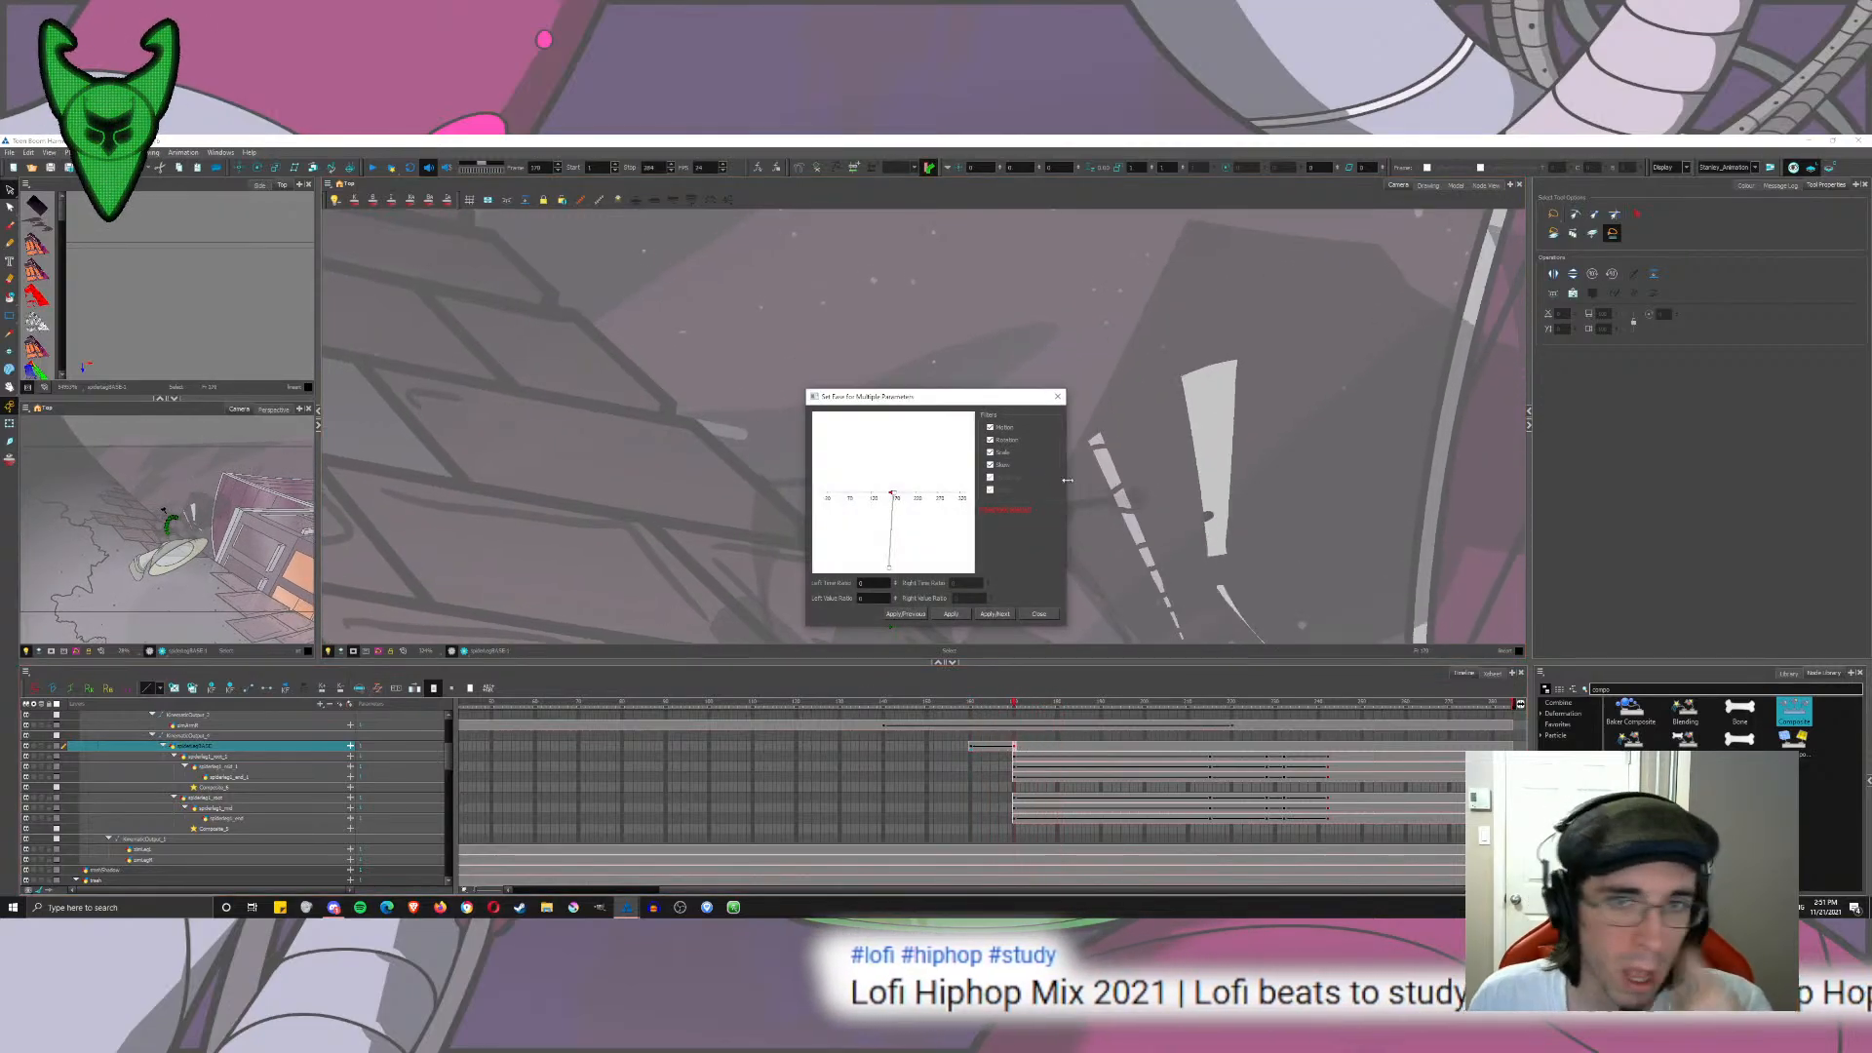
{"action": "left_click", "coordinate": [905, 614]}
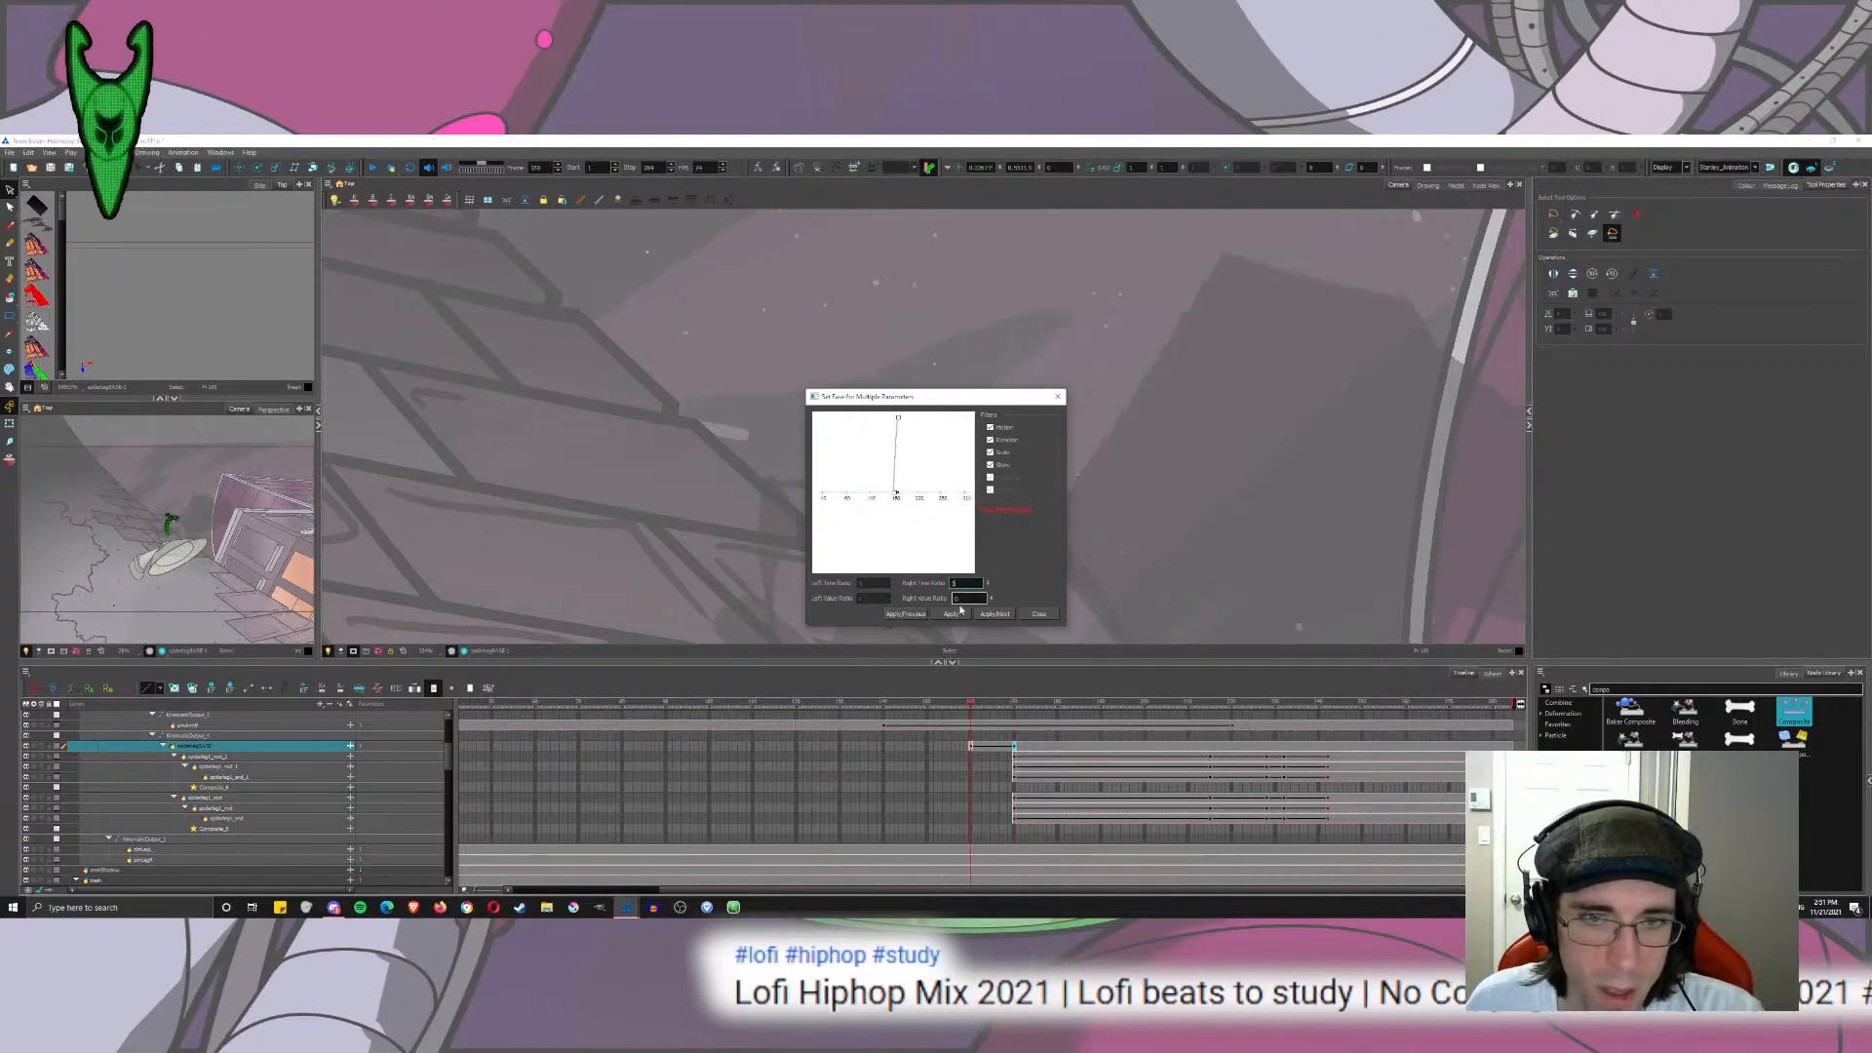
{"action": "left_click", "coordinate": [1038, 614]}
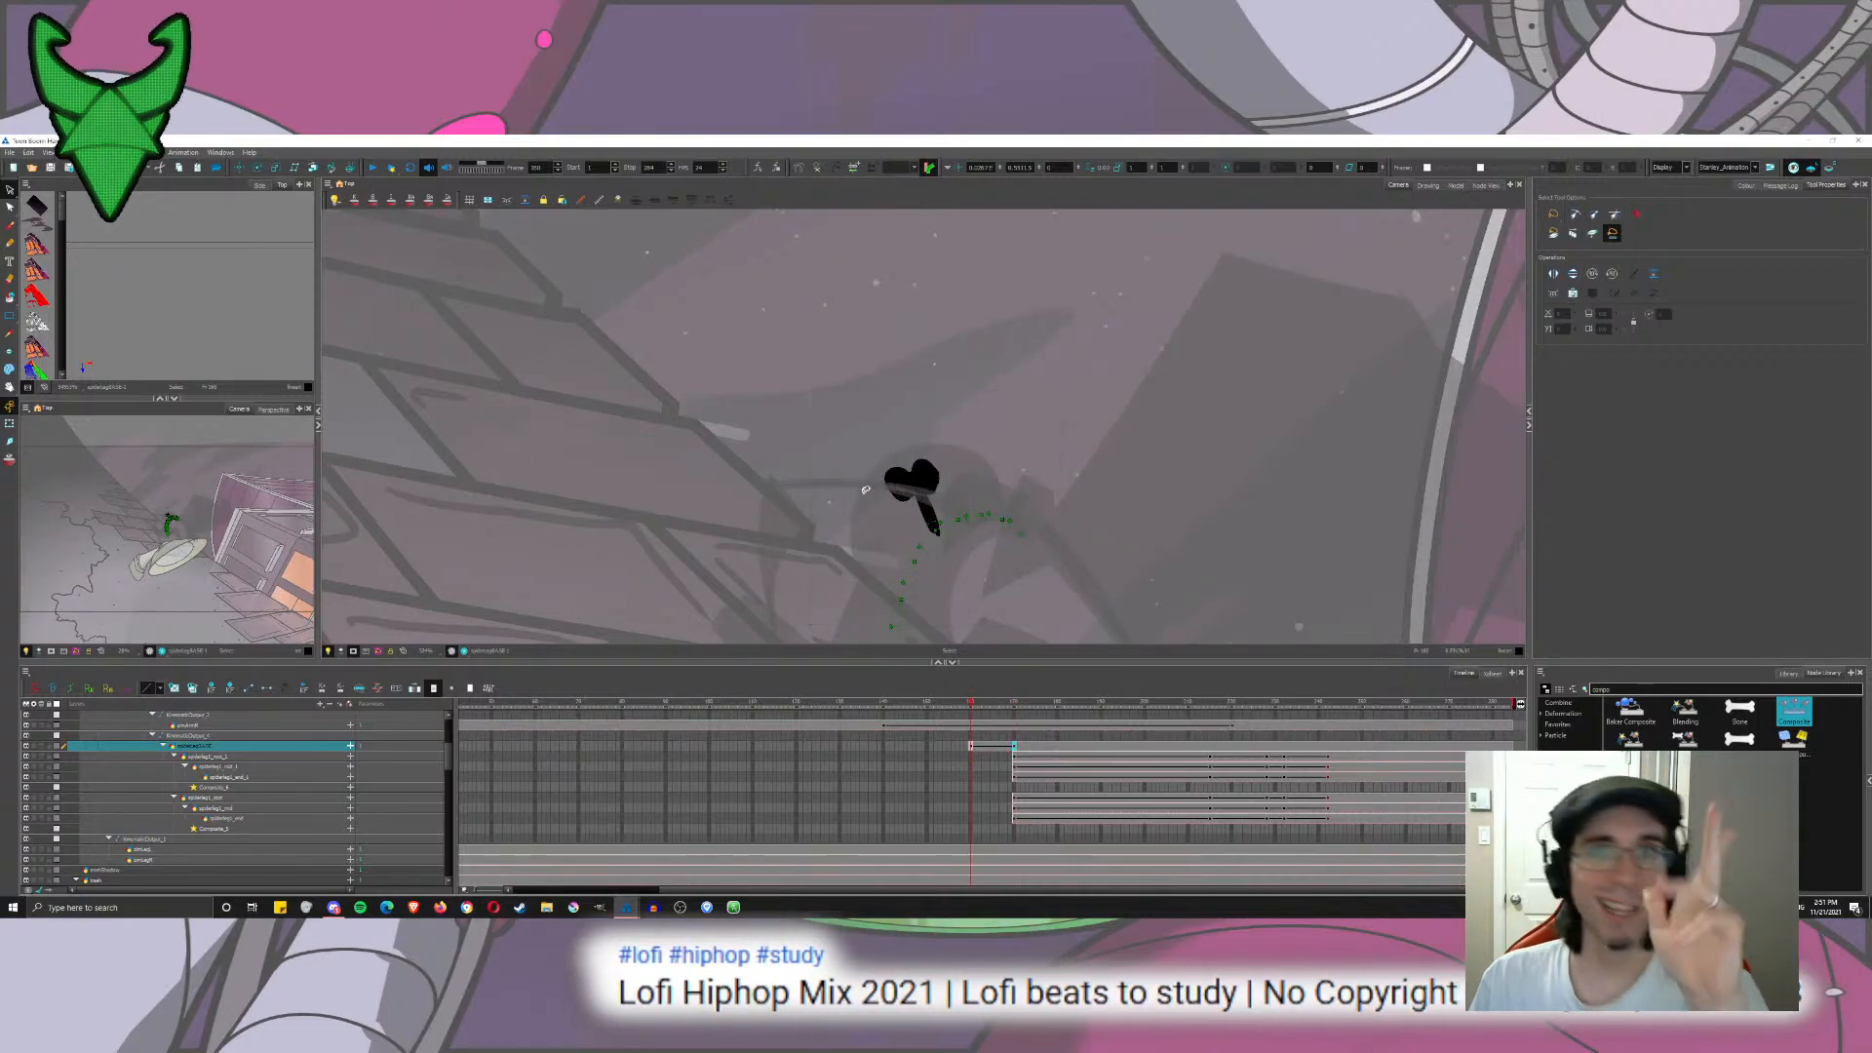
Step: Play back the animation to check how the bone stub emerges and how the limbs move
{"action": "left_click", "coordinate": [373, 170]}
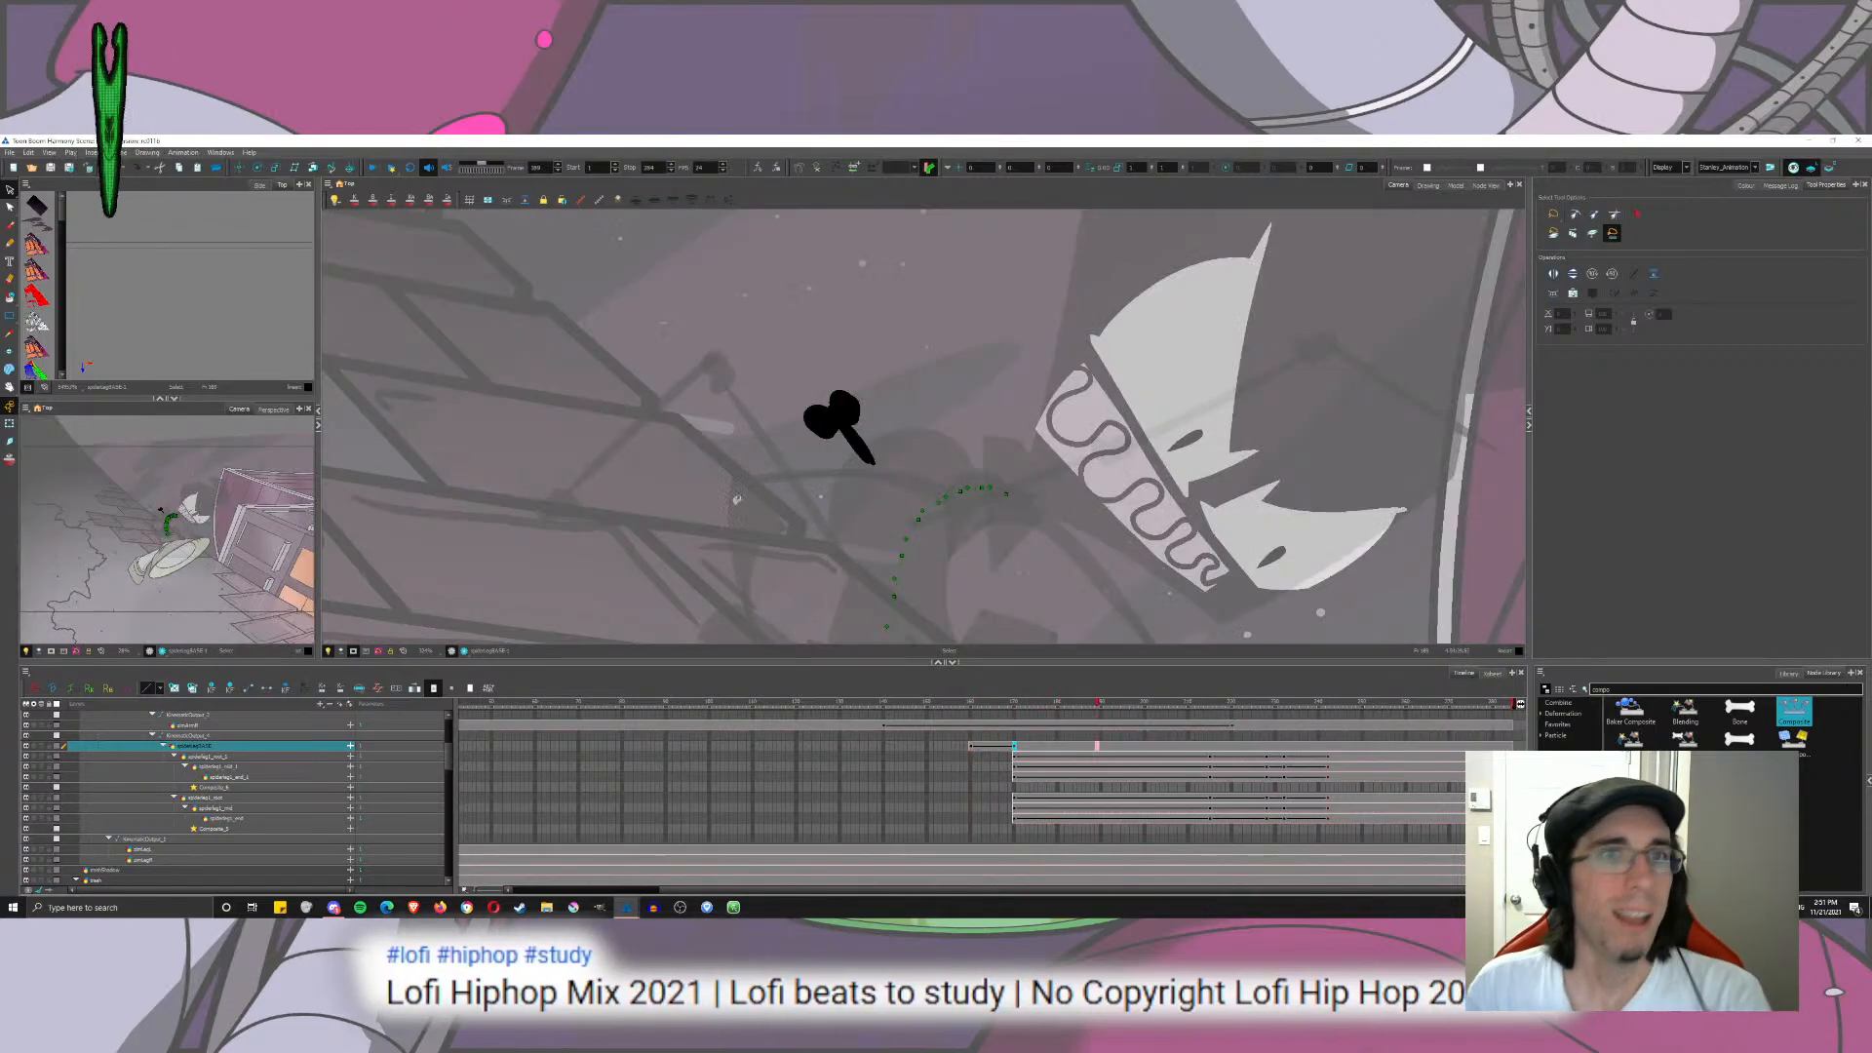
{"action": "left_click", "coordinate": [374, 168]}
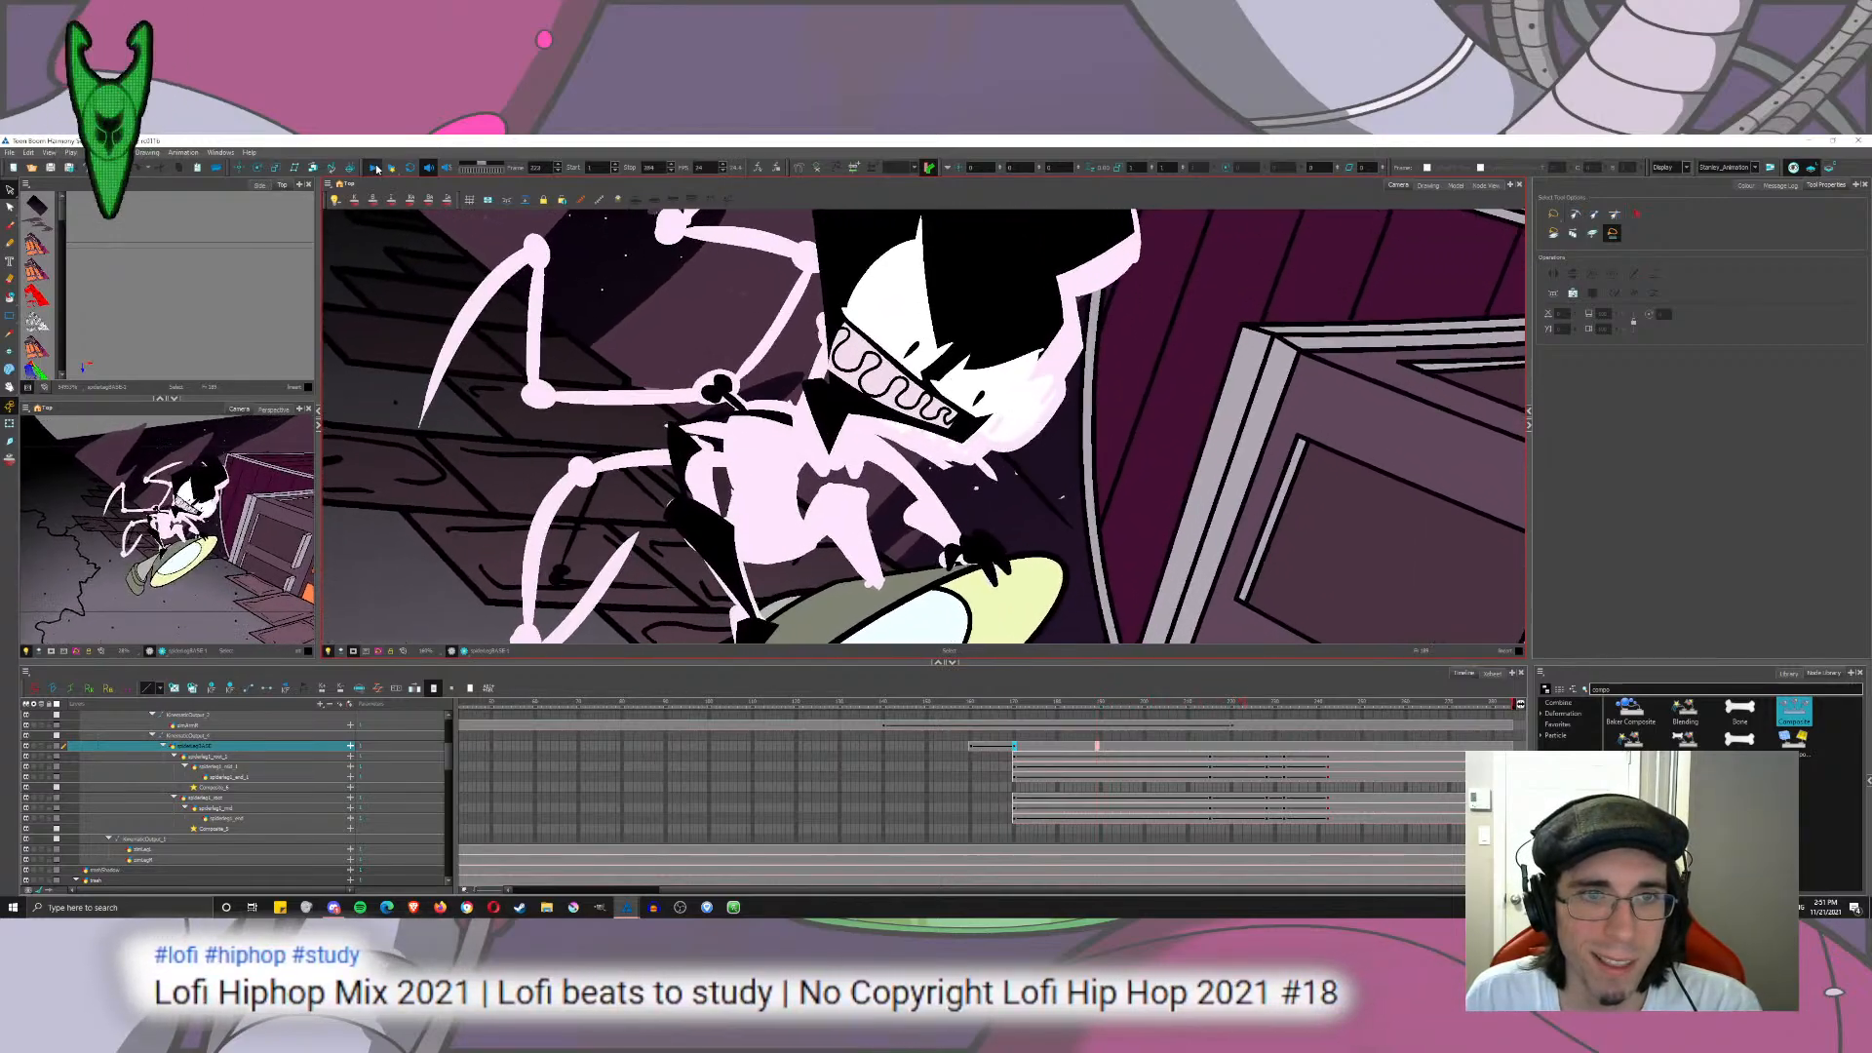
{"action": "left_click", "coordinate": [375, 168]}
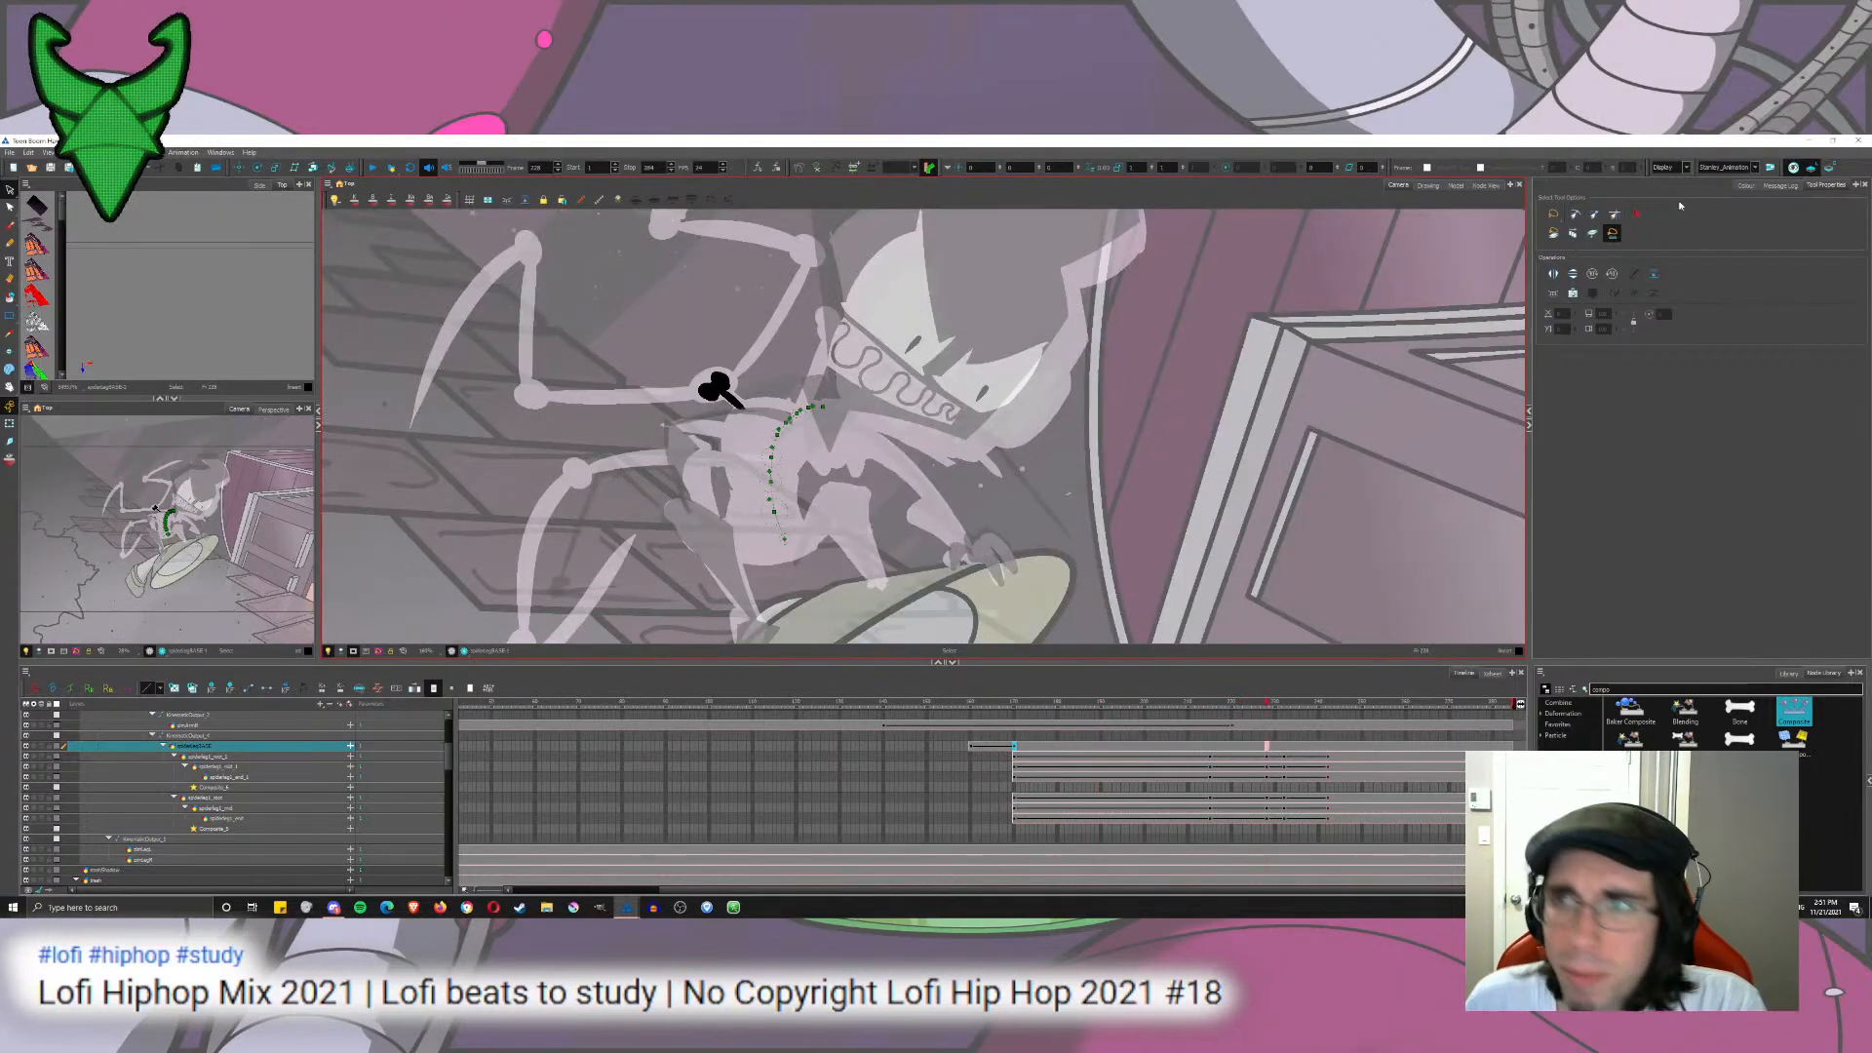
Step: Duplicate the selected limb's root, middle and end segment layers together with their composite twice
{"action": "left_click", "coordinate": [1483, 186]}
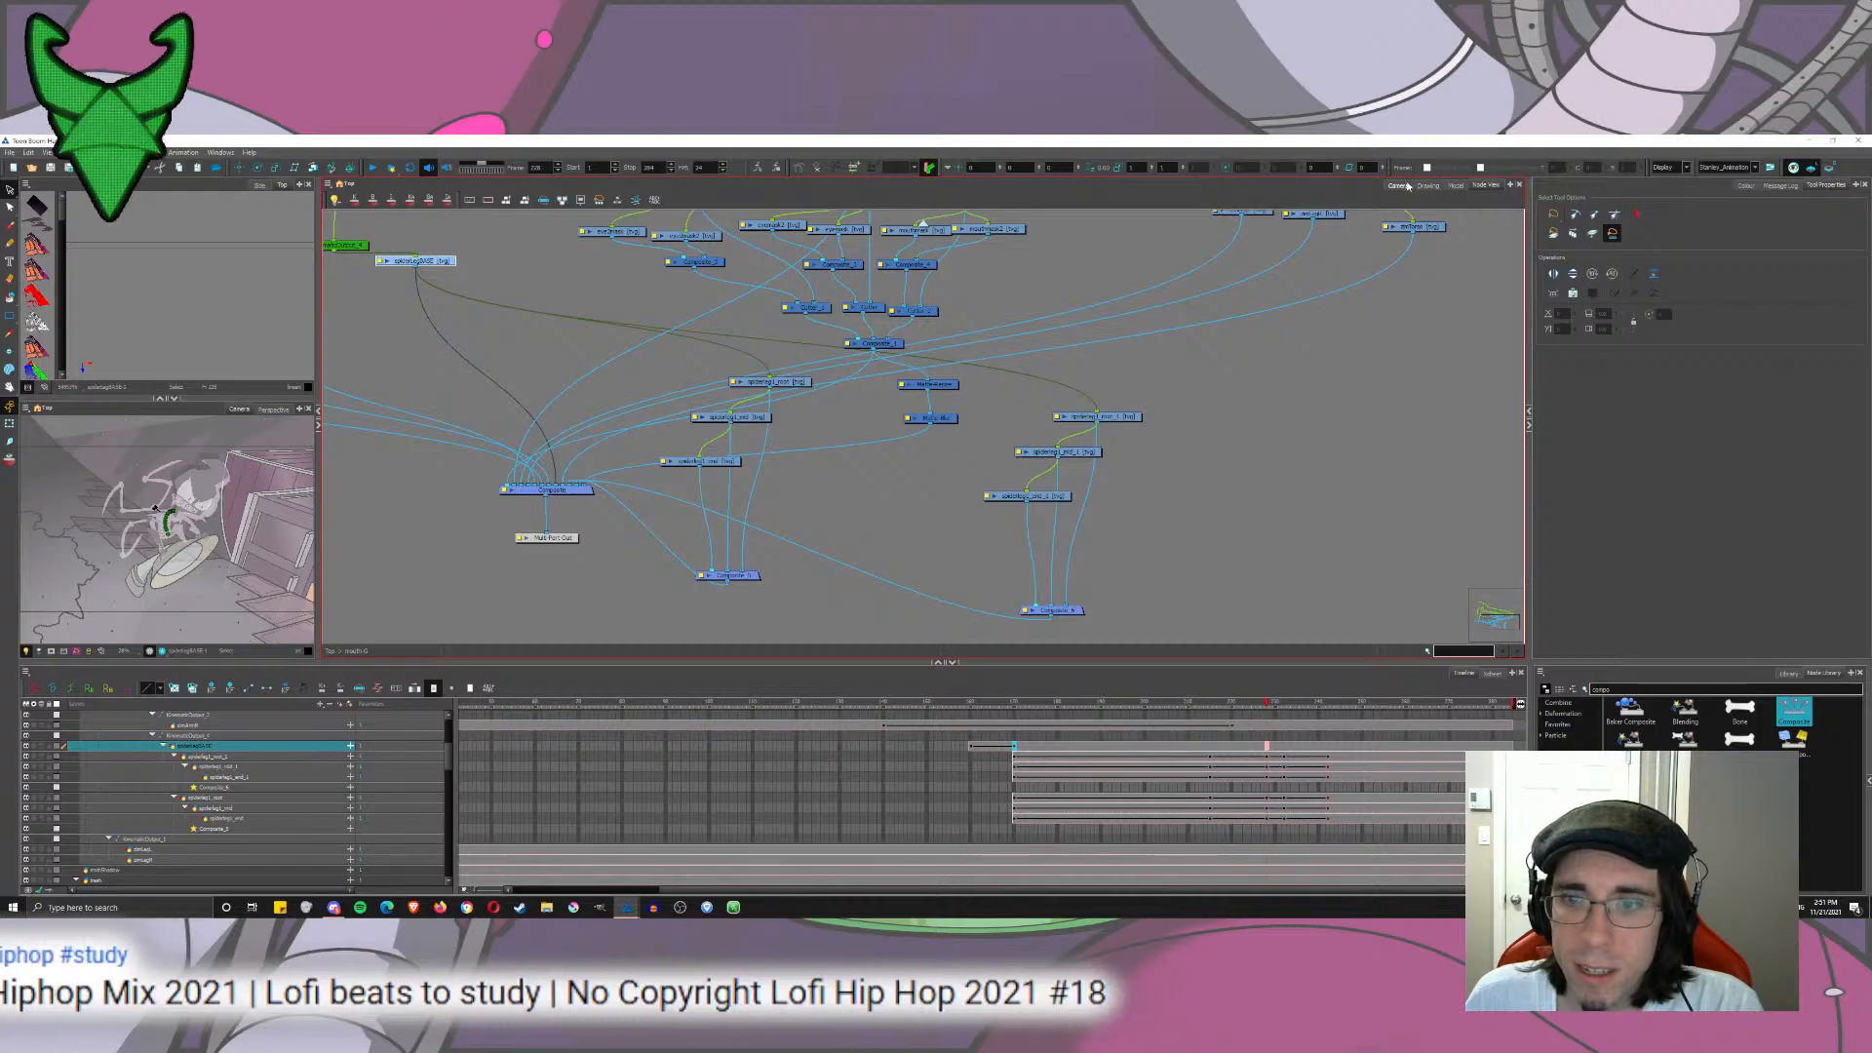
{"action": "left_click_drag", "start_coordinate": [1236, 392], "coordinate": [980, 661]}
{"action": "right_click", "coordinate": [222, 767]}
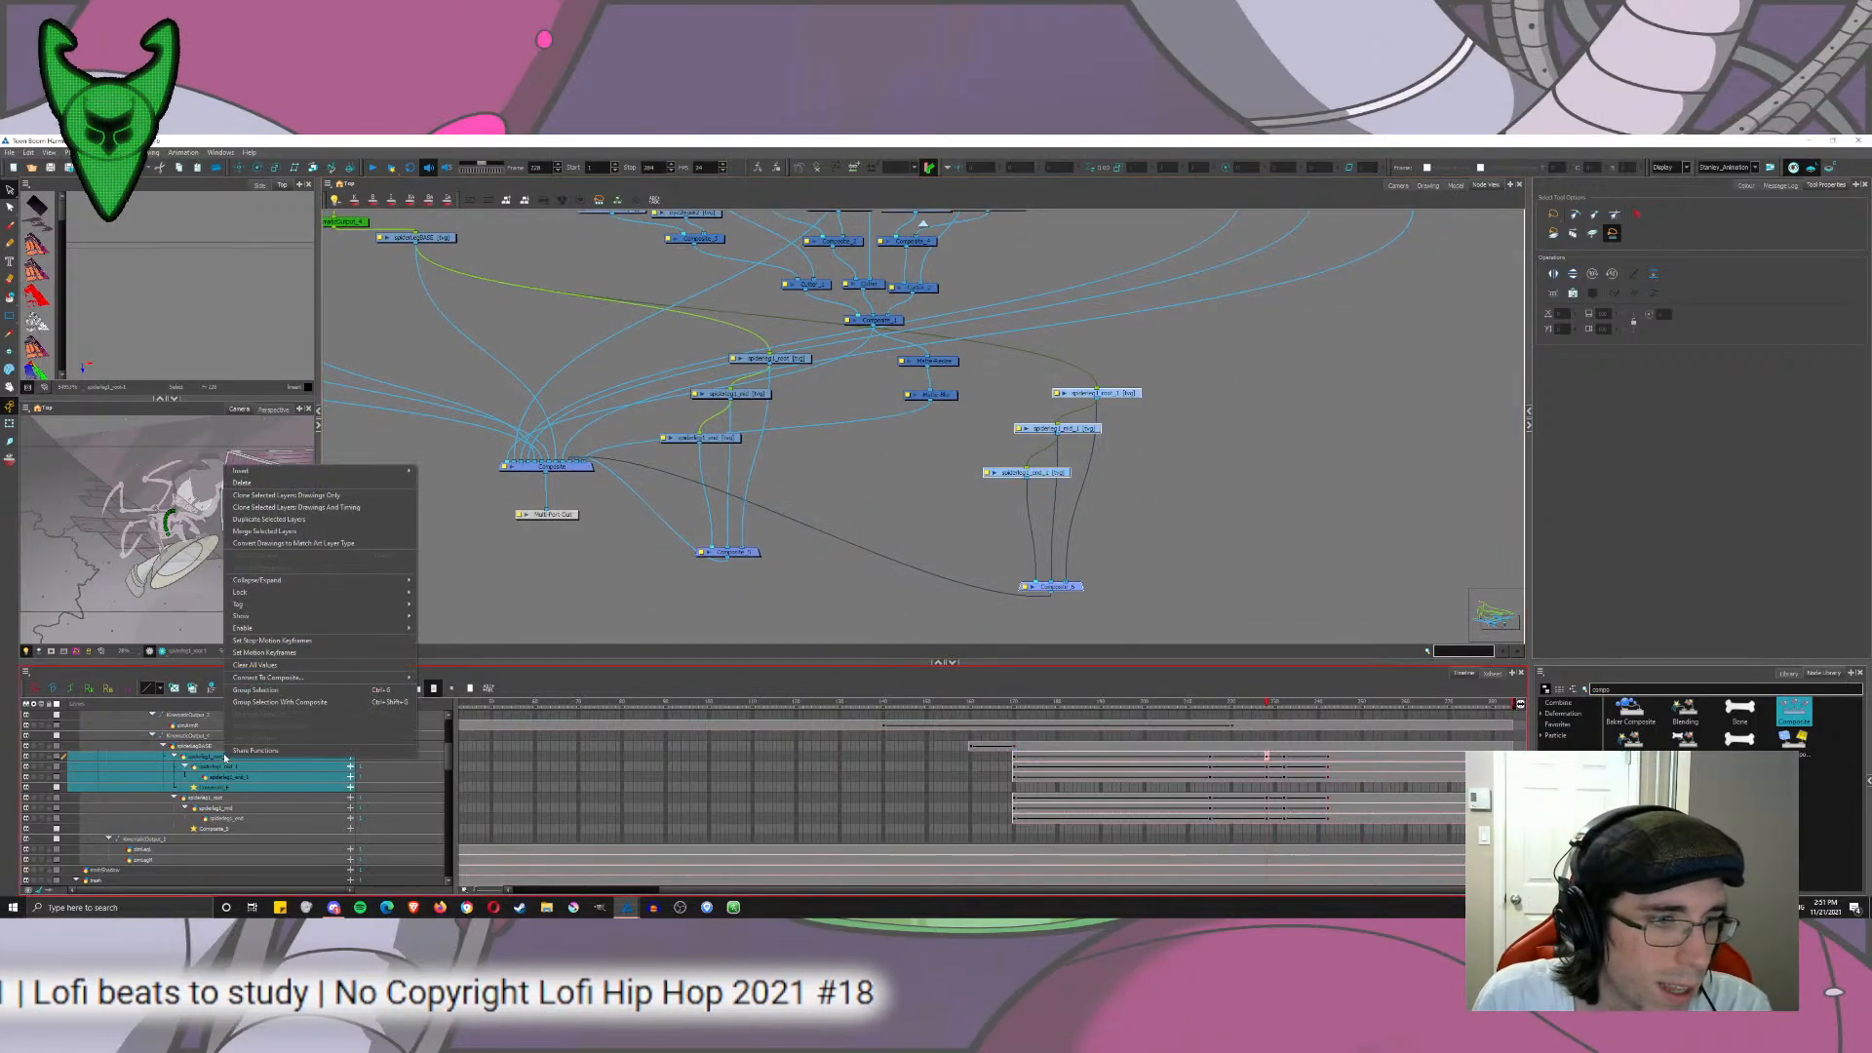
{"action": "left_click", "coordinate": [291, 520]}
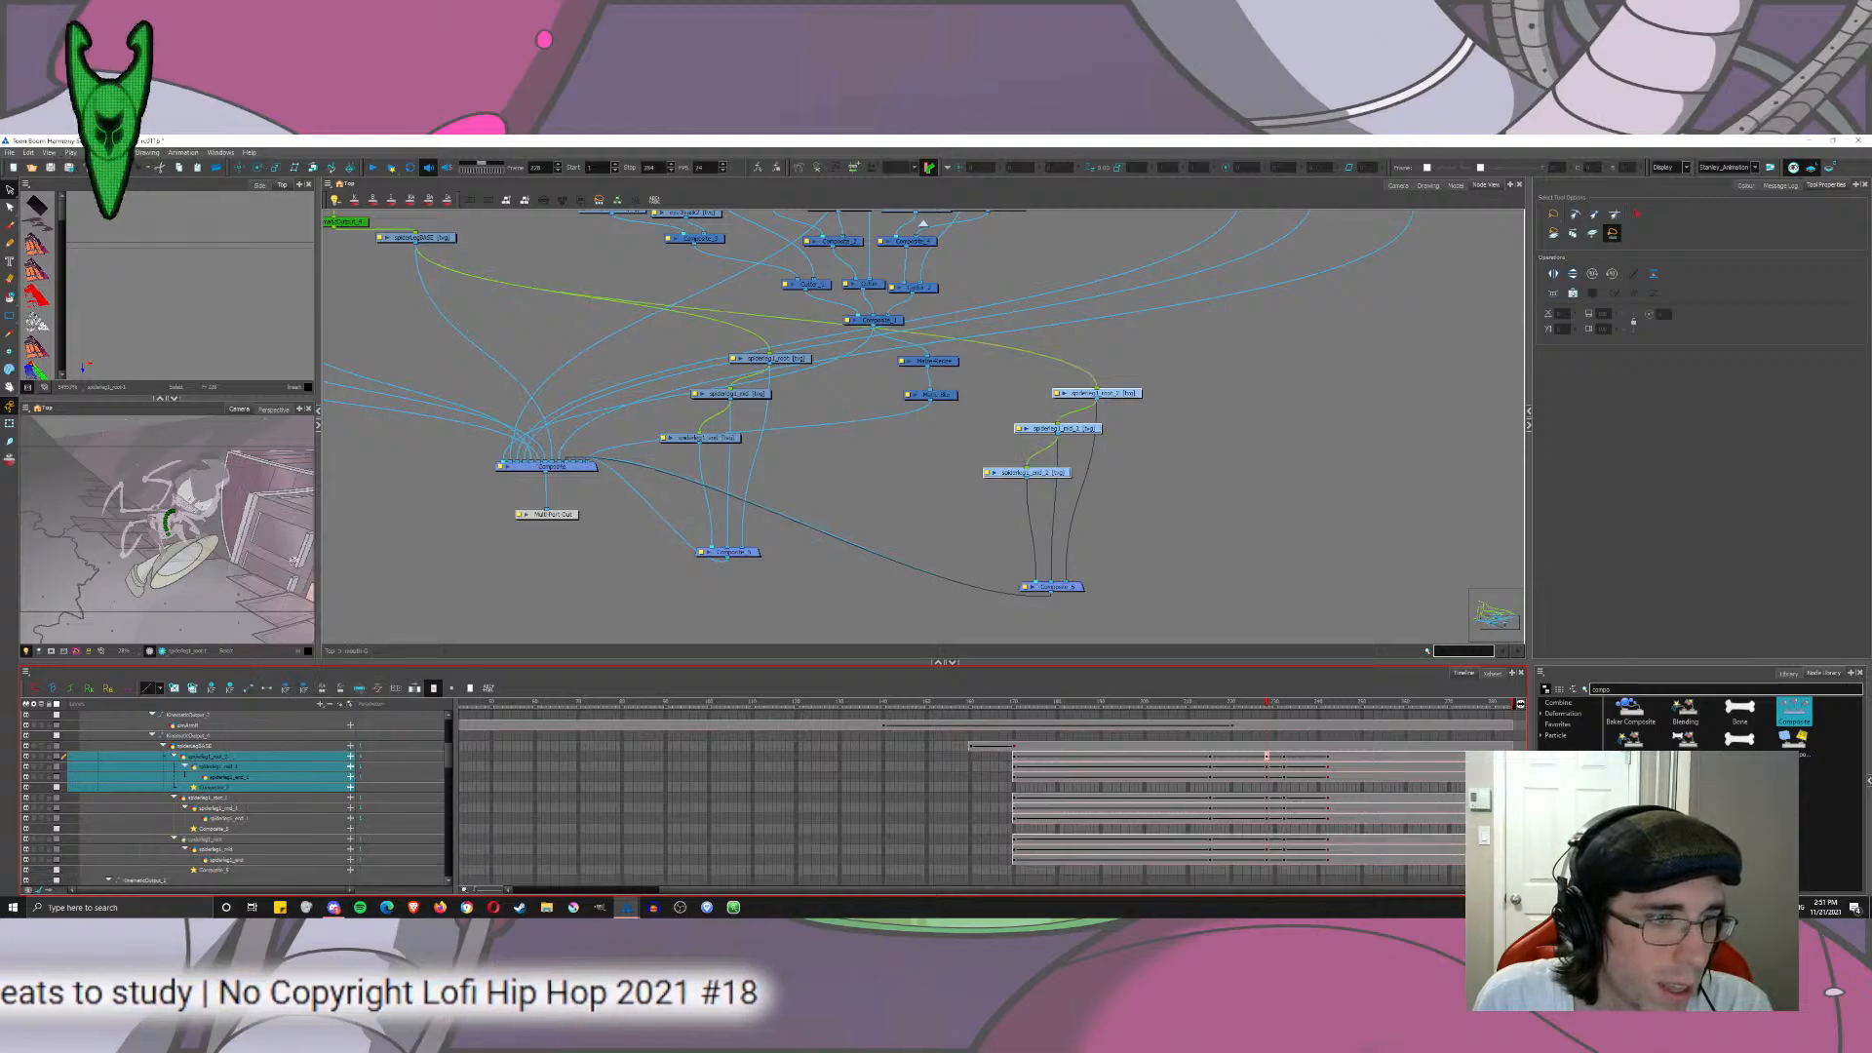
{"action": "right_click", "coordinate": [248, 759]}
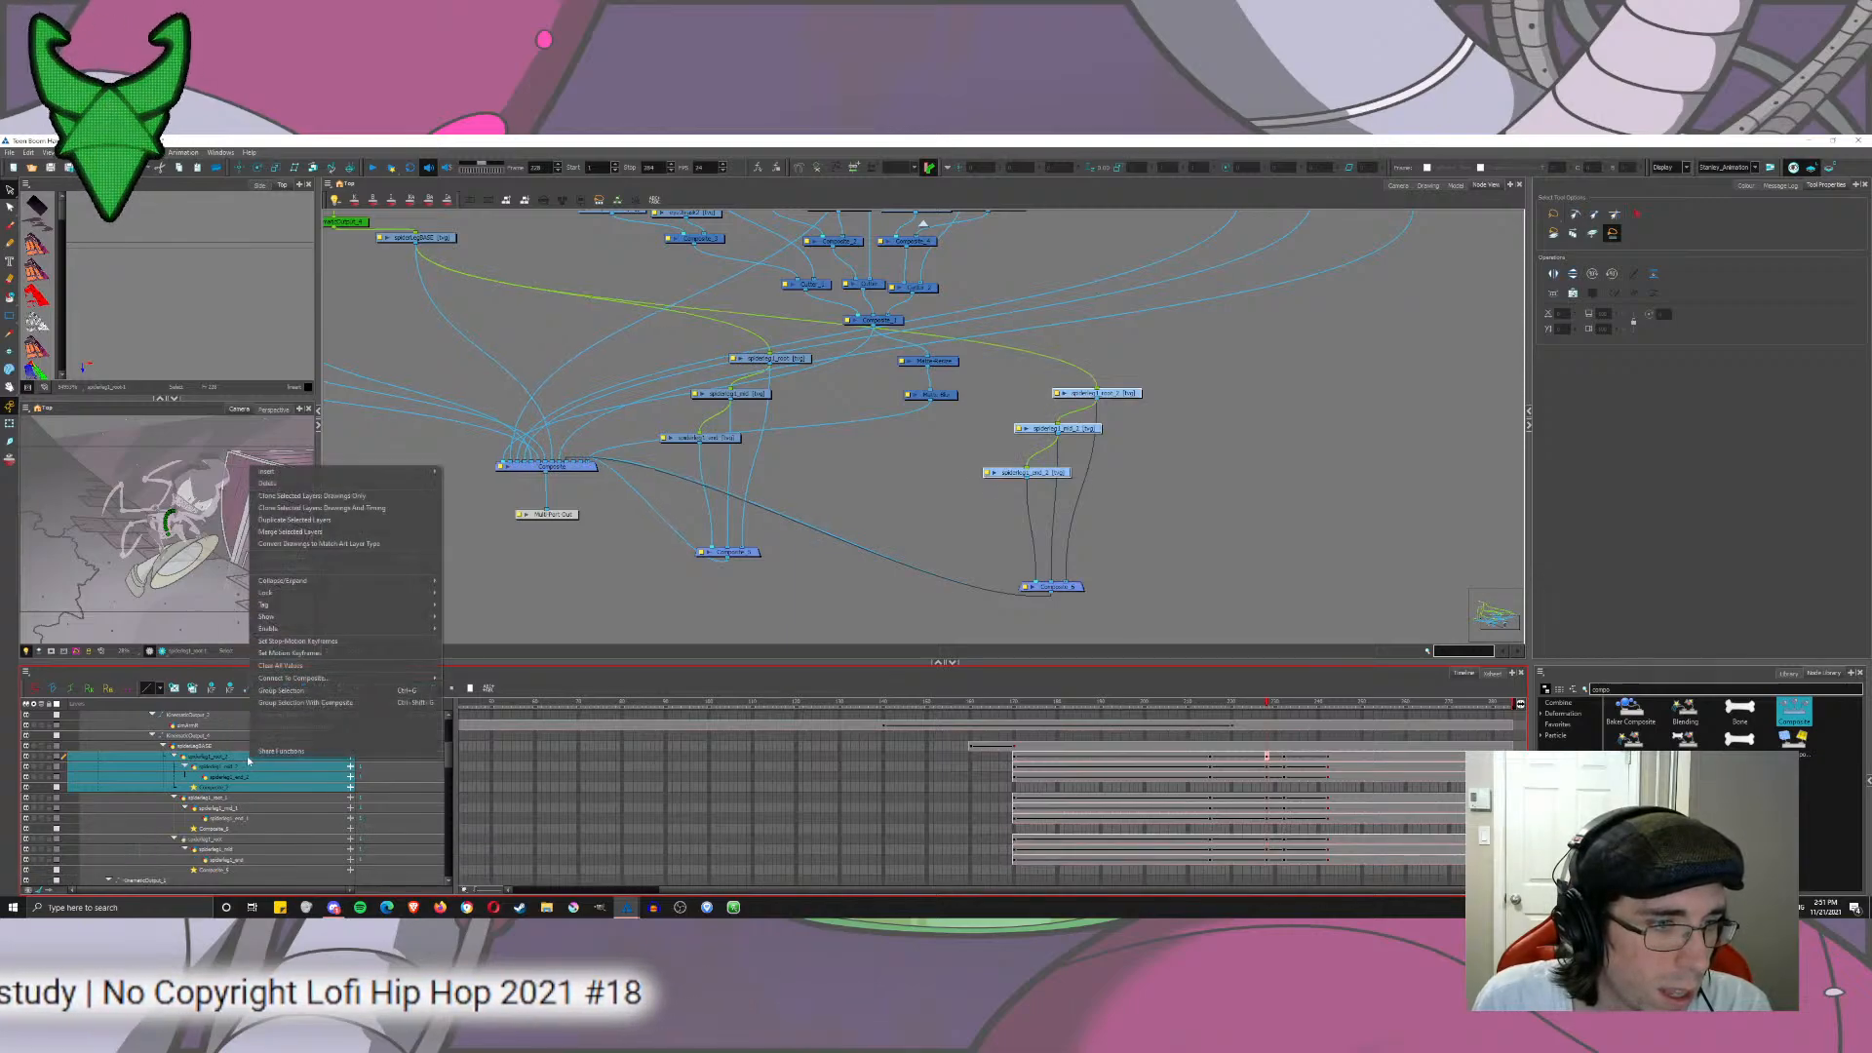
{"action": "left_click", "coordinate": [291, 519]}
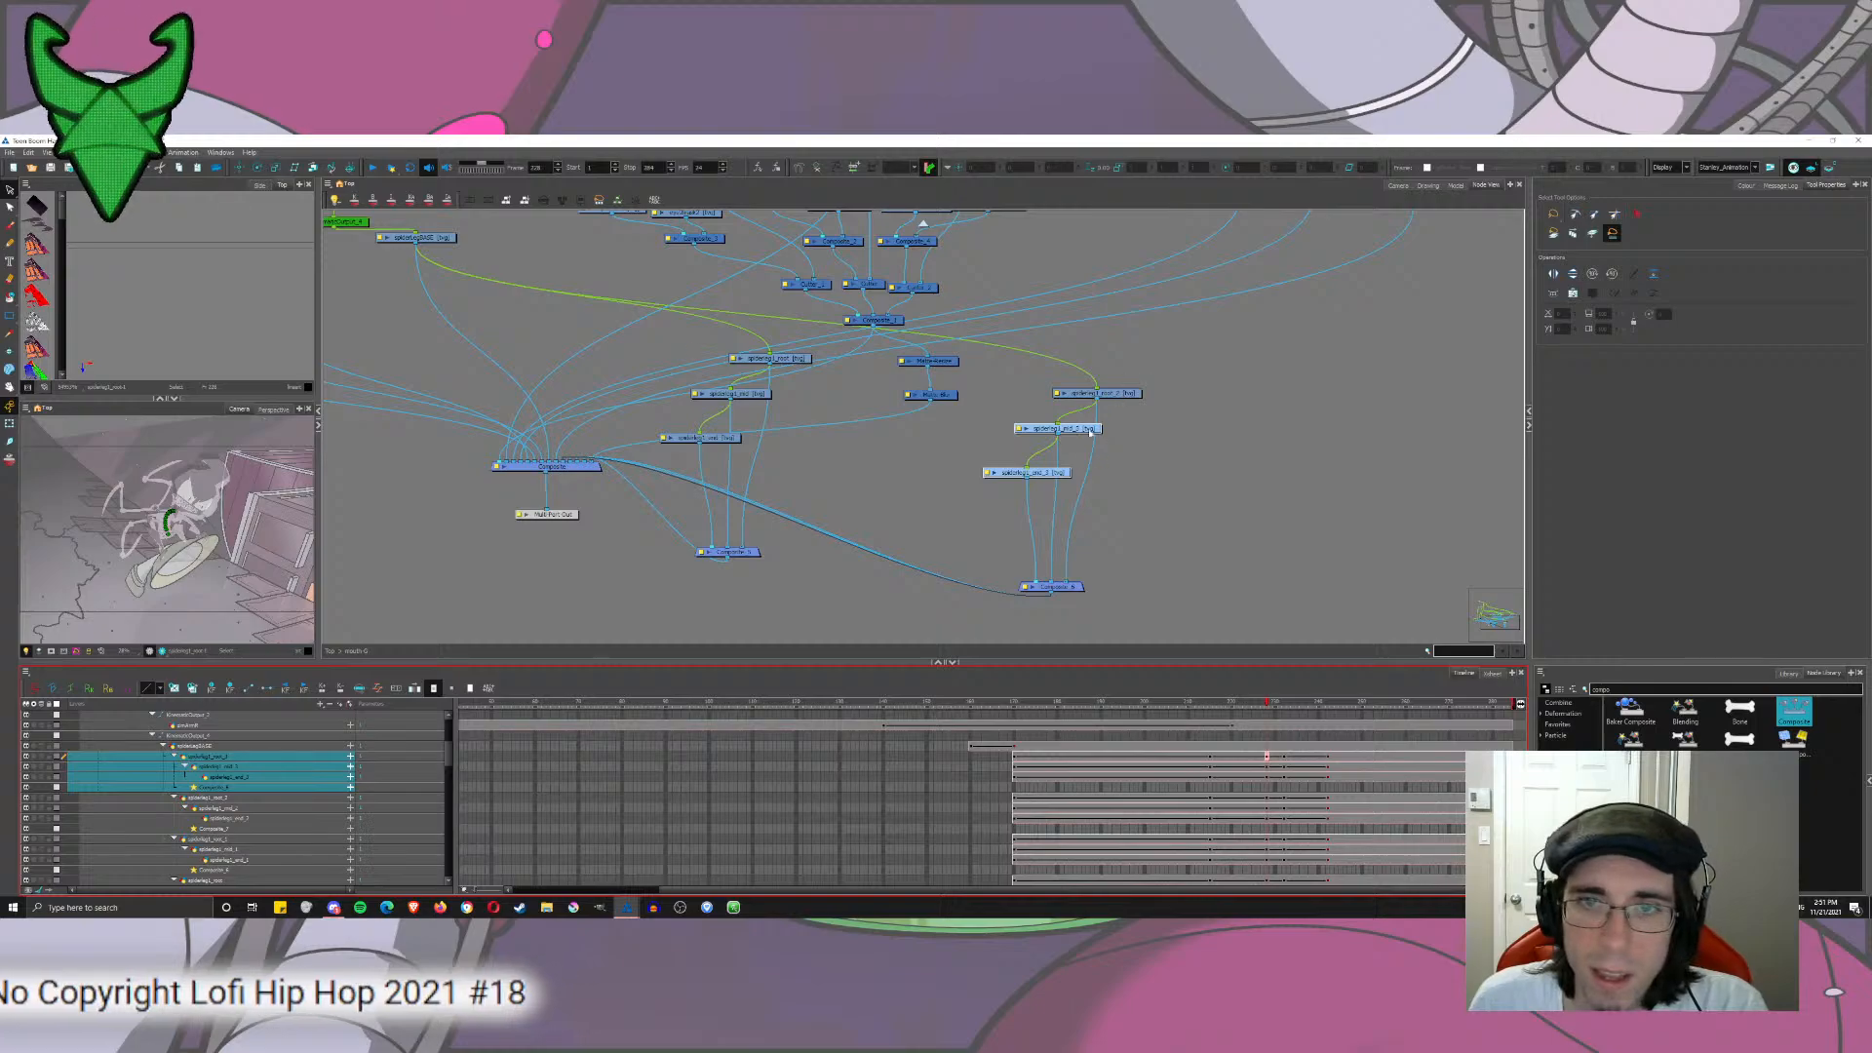
Step: Separate the overlapping duplicate limb in the node network by moving its segment nodes and composite into their own space
{"action": "left_click", "coordinate": [1127, 393]}
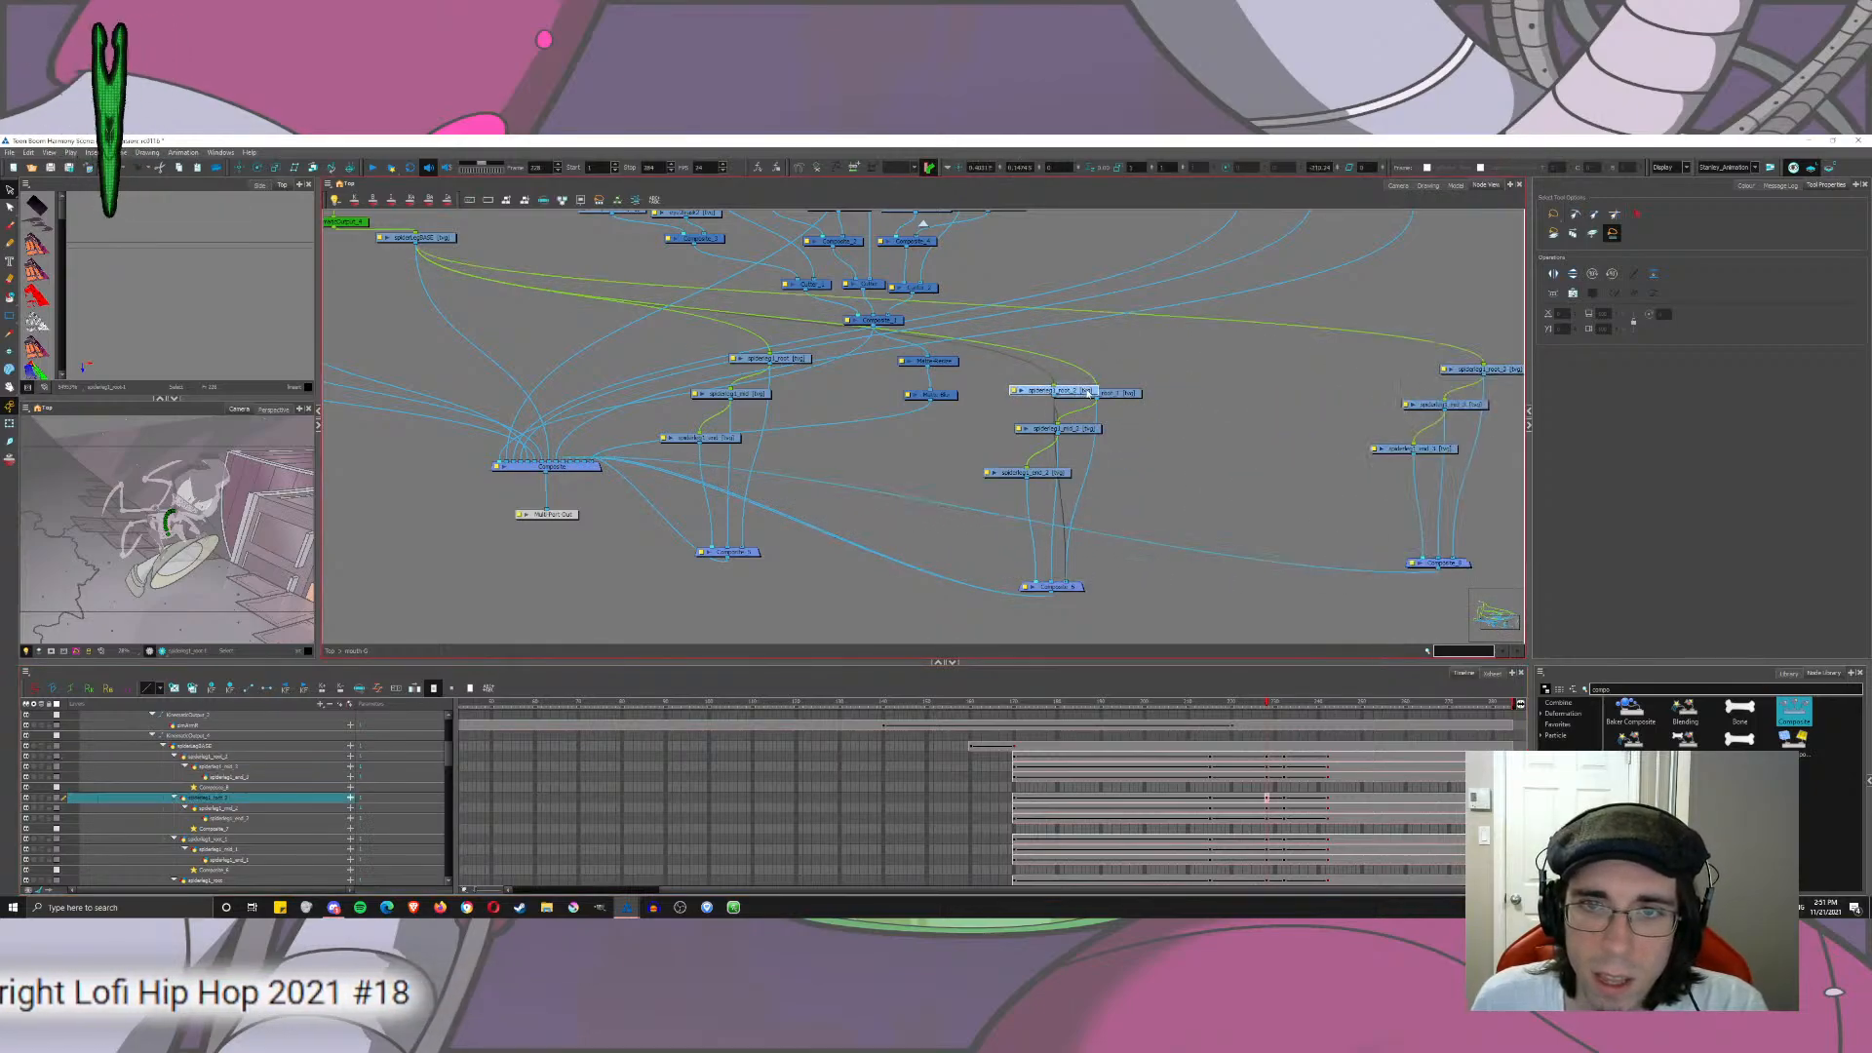
{"action": "left_click", "coordinate": [327, 185]}
{"action": "mouse_move", "coordinate": [338, 206]}
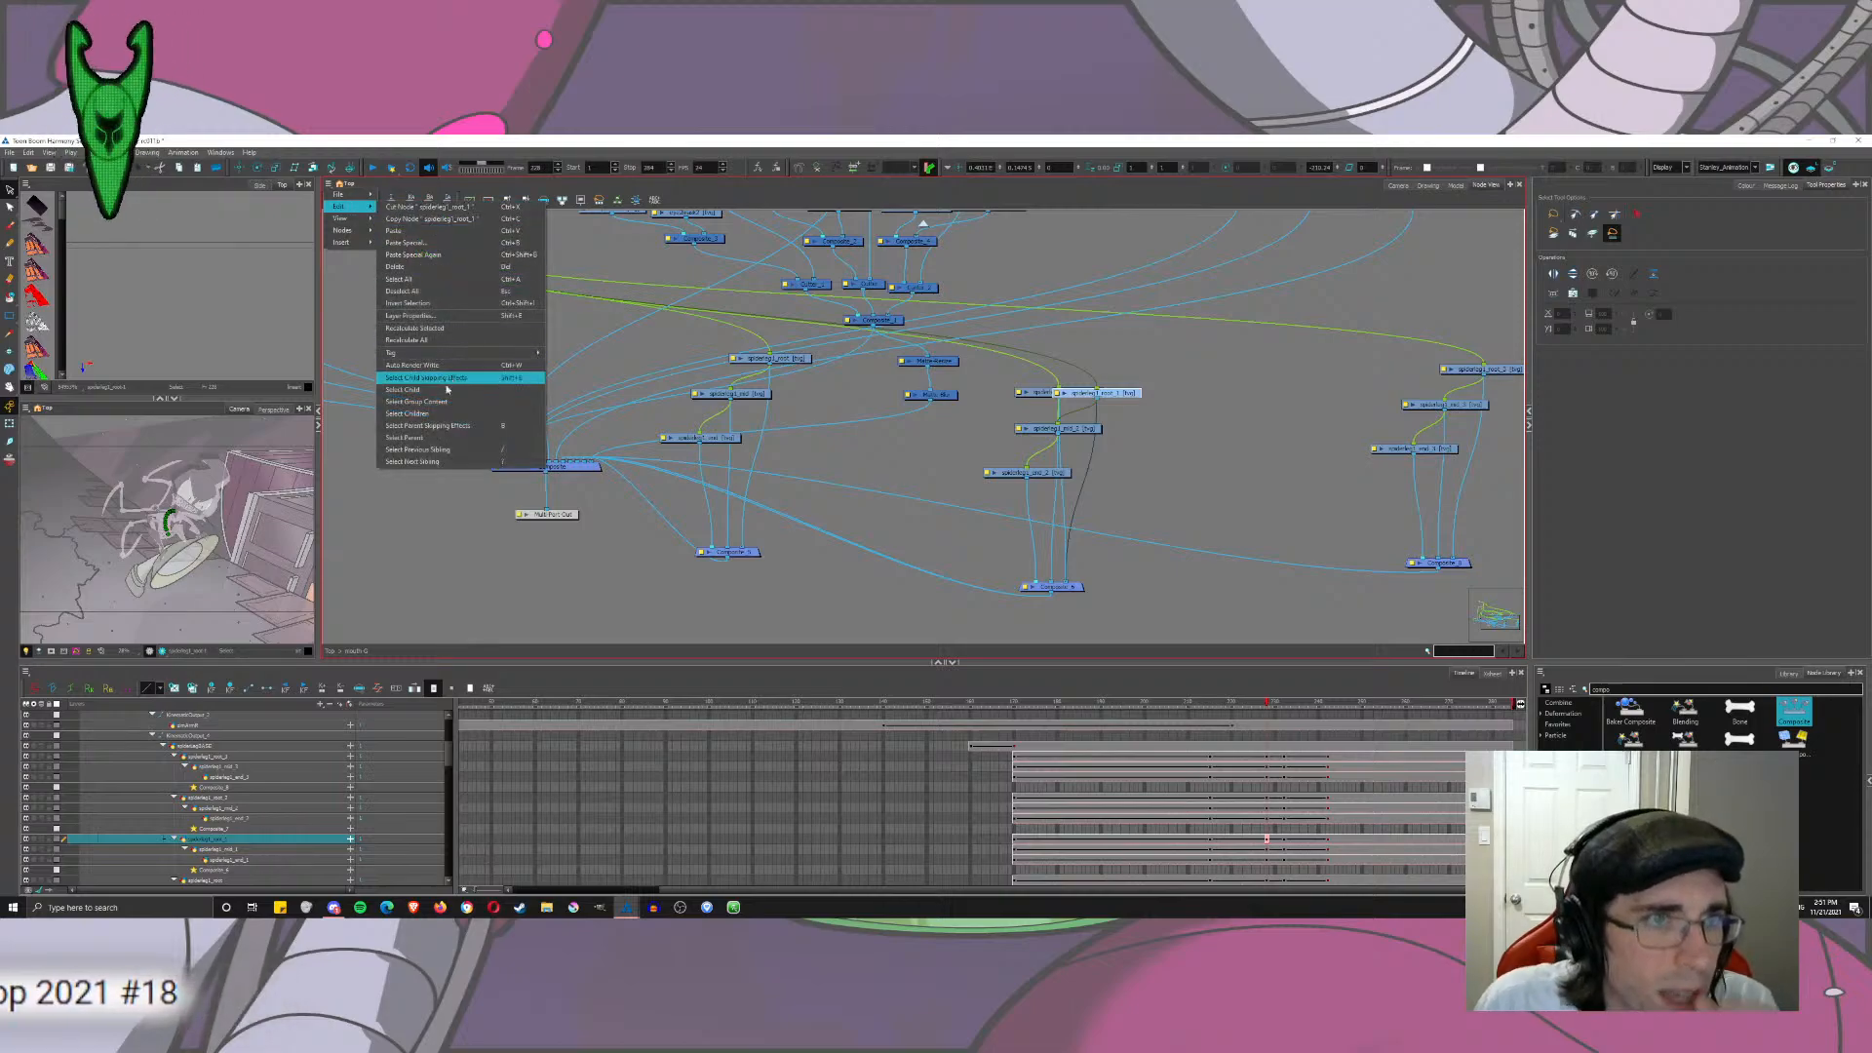
{"action": "left_click", "coordinate": [440, 414]}
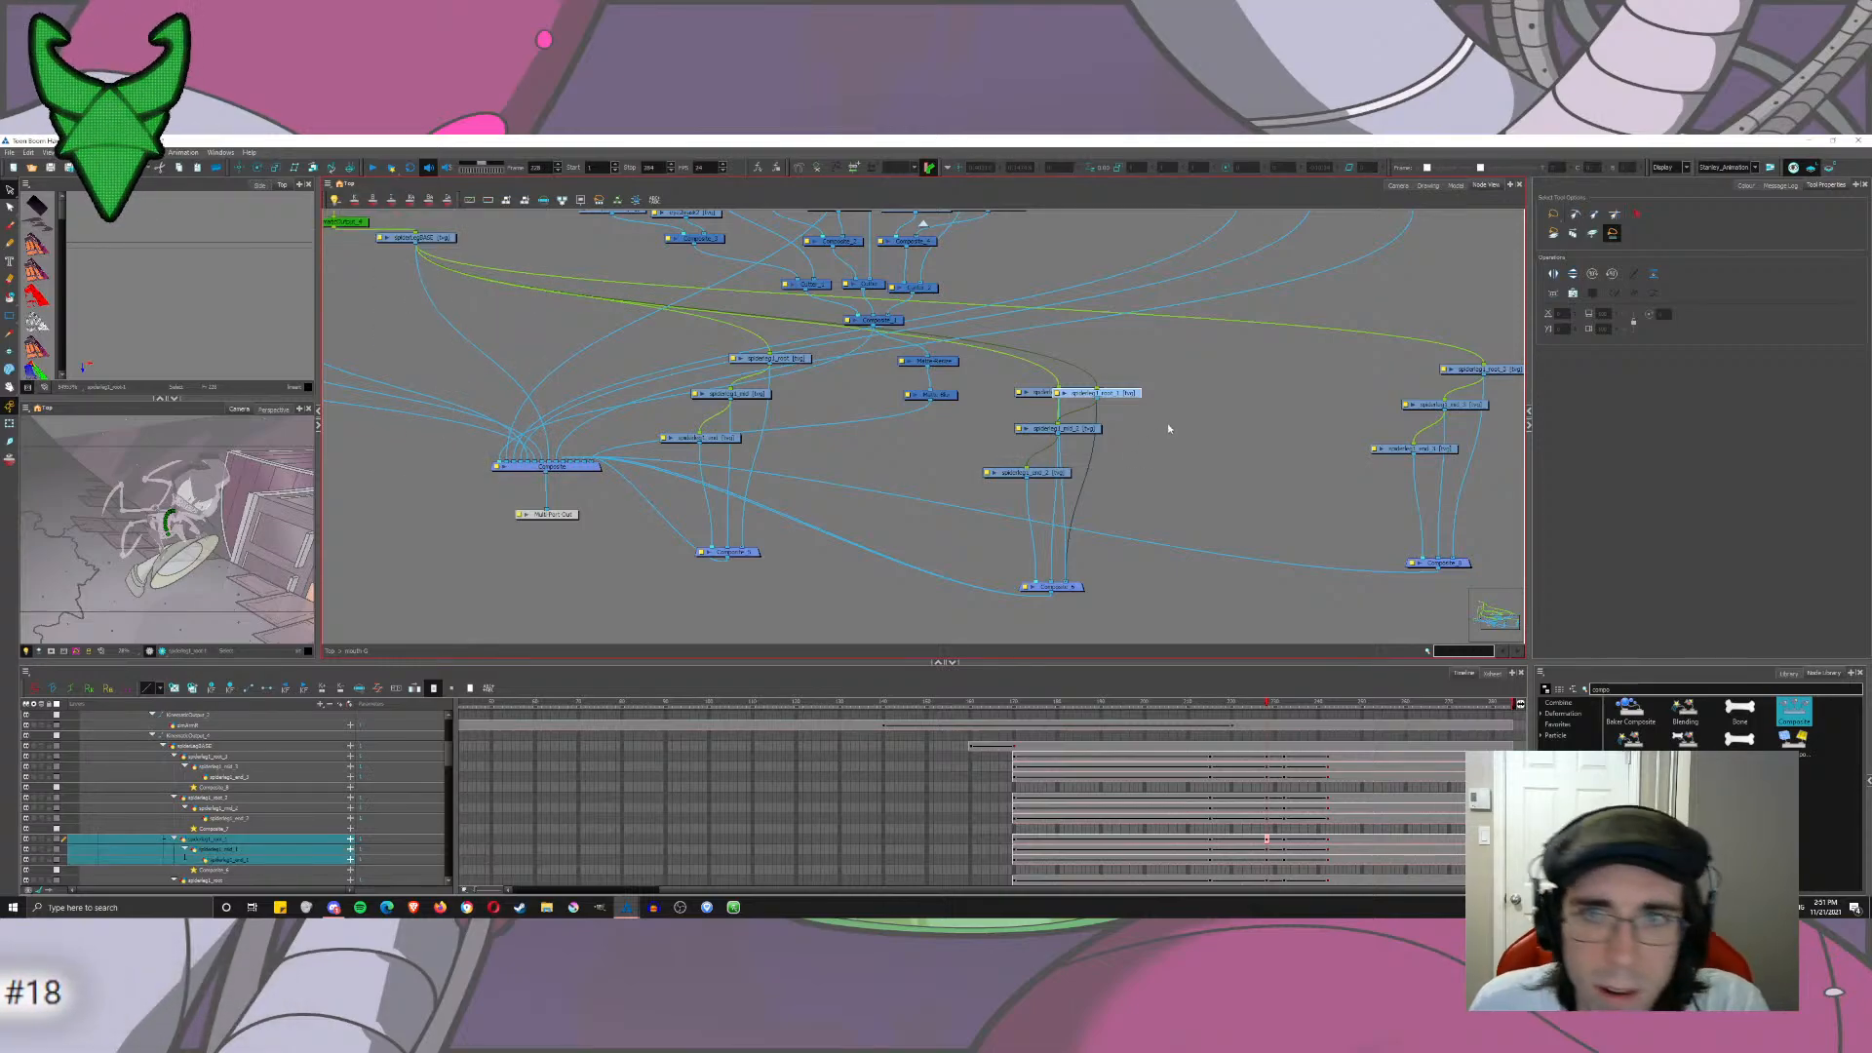
{"action": "left_click_drag", "start_coordinate": [1134, 393], "coordinate": [1324, 376]}
{"action": "left_click_drag", "start_coordinate": [1077, 586], "coordinate": [1300, 515]}
{"action": "left_click", "coordinate": [1278, 315]}
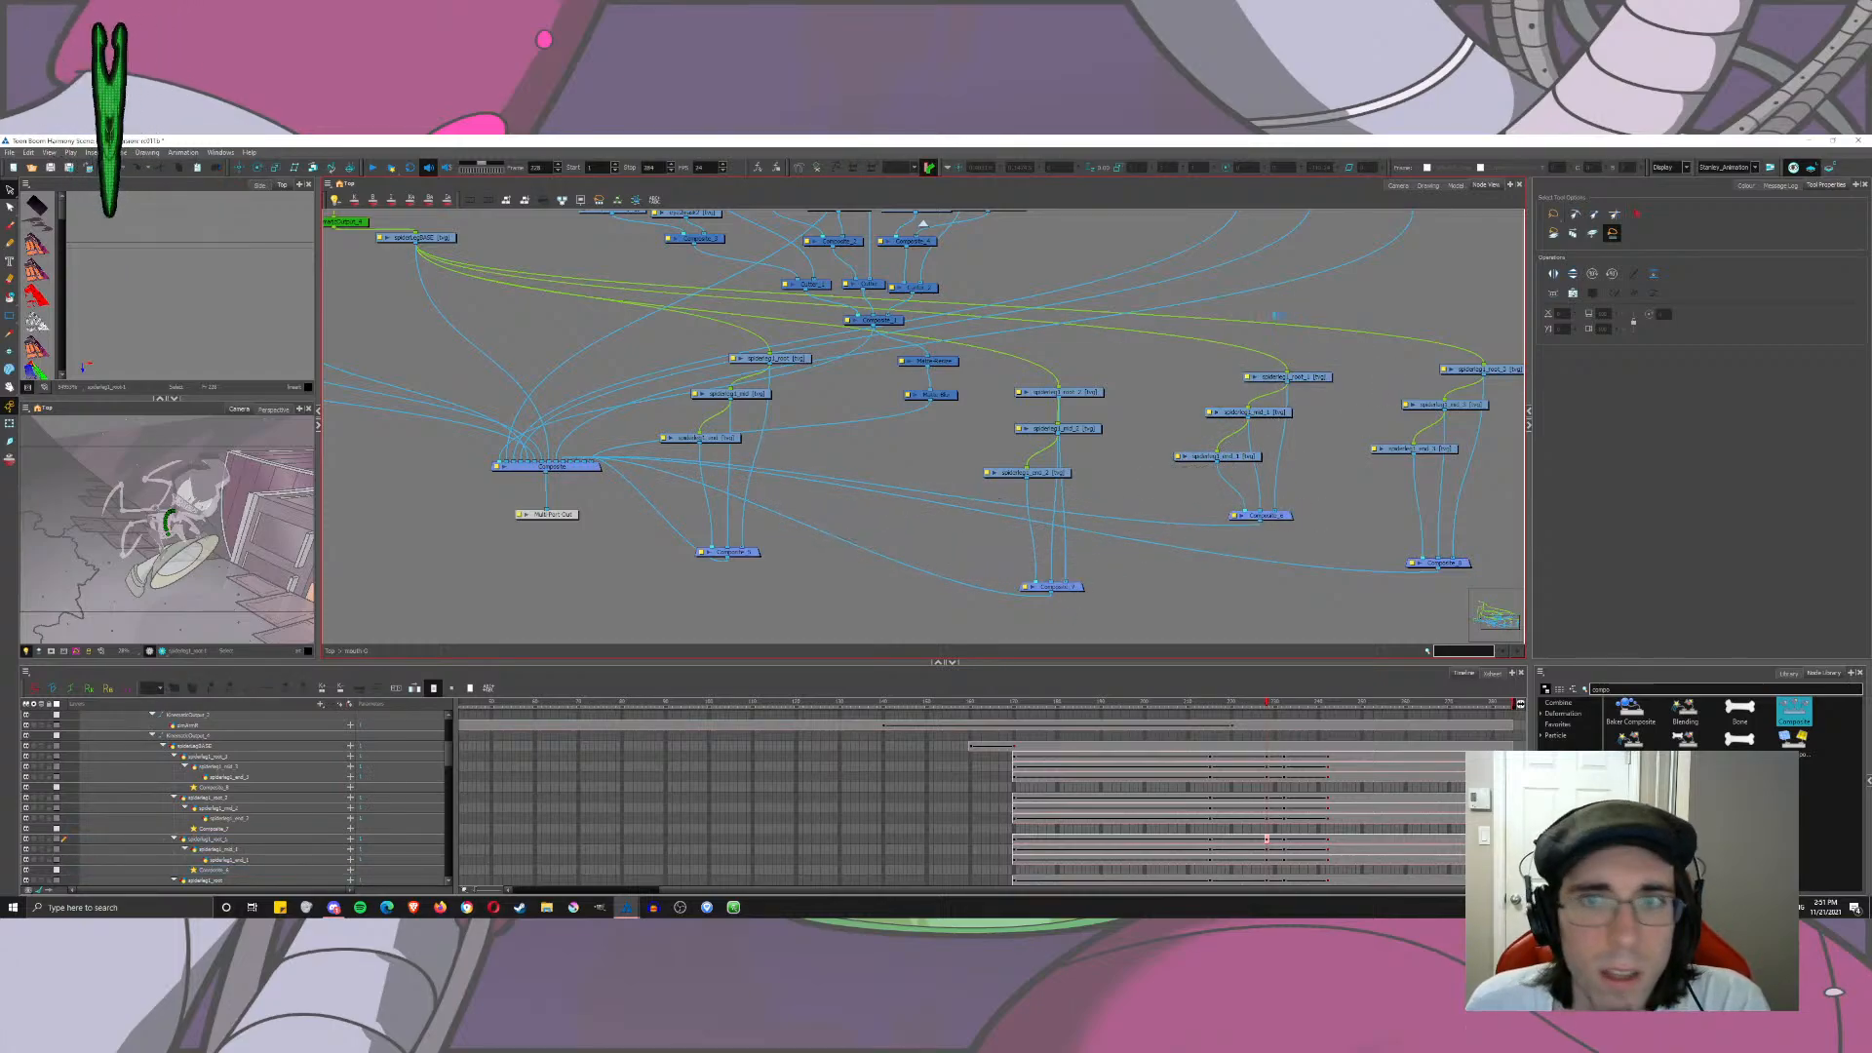
Step: Rearrange the remaining limb node groups, placing the second duplicate beside the other duplicate at the end of the row
{"action": "left_click_drag", "start_coordinate": [1139, 364], "coordinate": [1049, 357]}
{"action": "left_click_drag", "start_coordinate": [728, 341], "coordinate": [875, 388]}
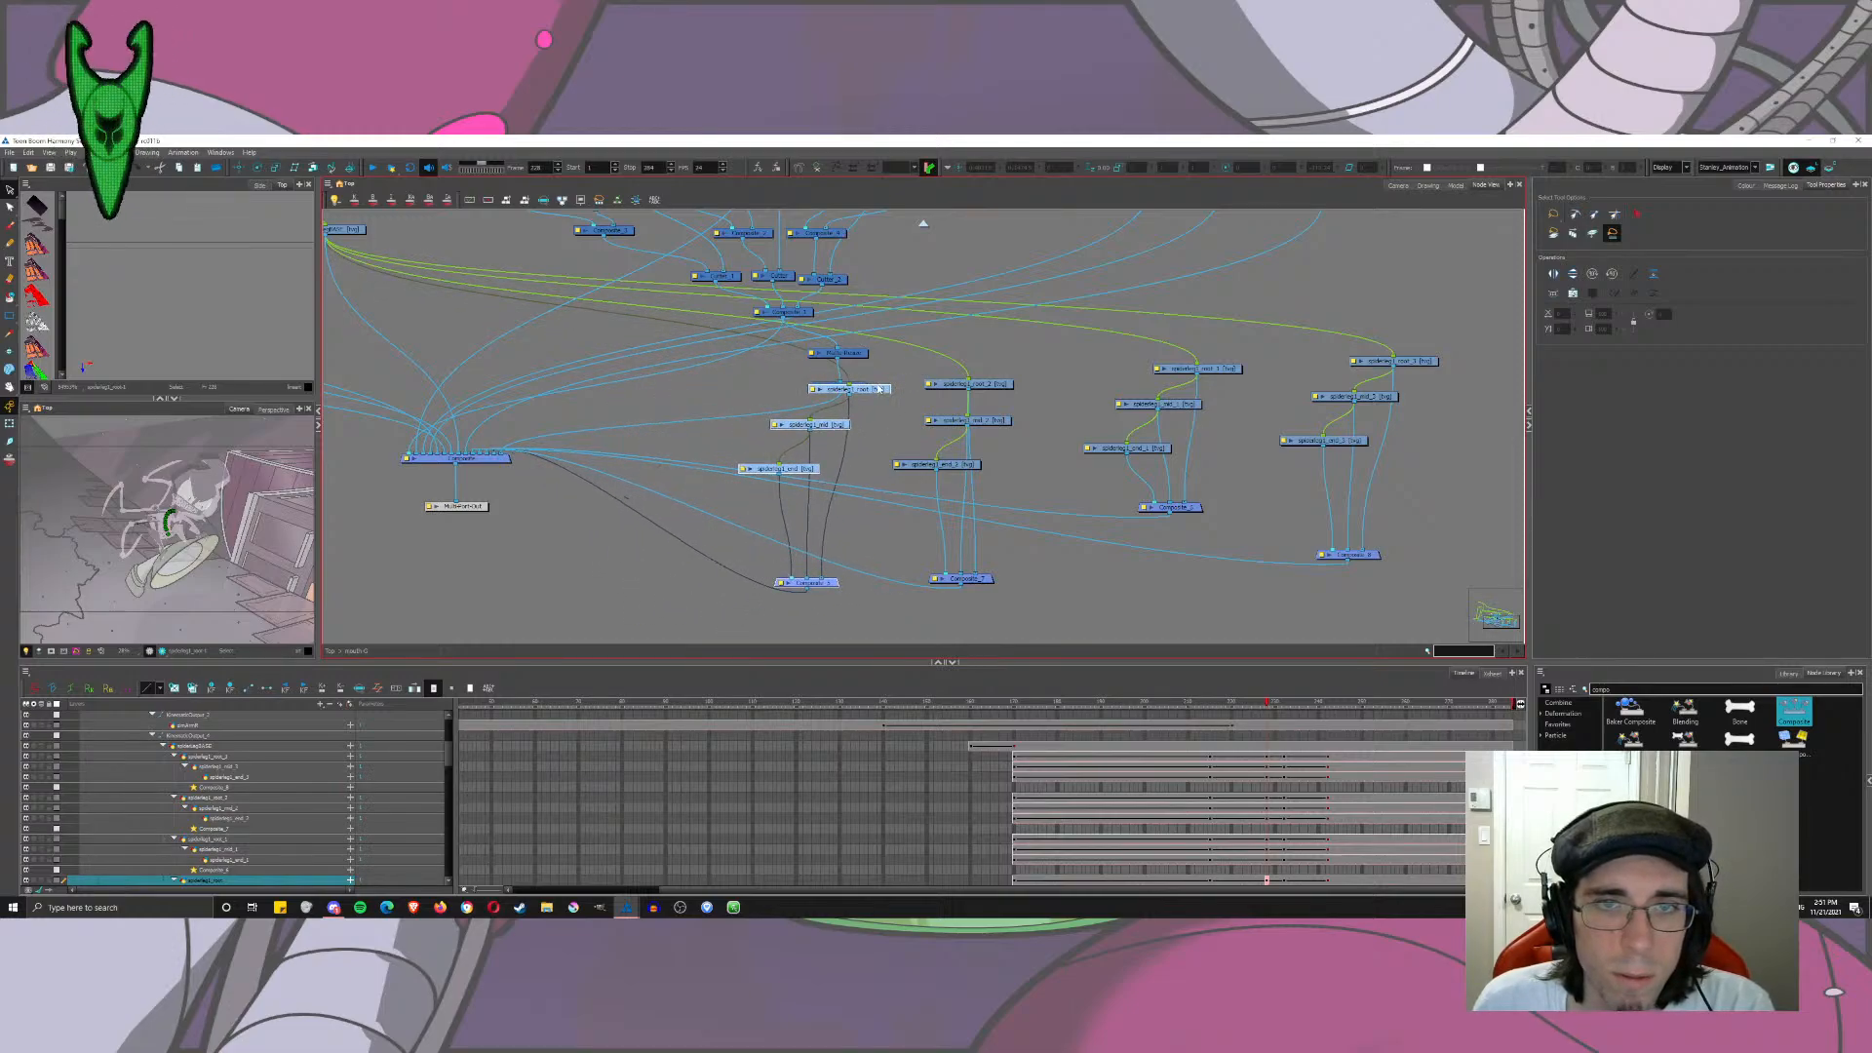
{"action": "left_click_drag", "start_coordinate": [1014, 332], "coordinate": [984, 581]}
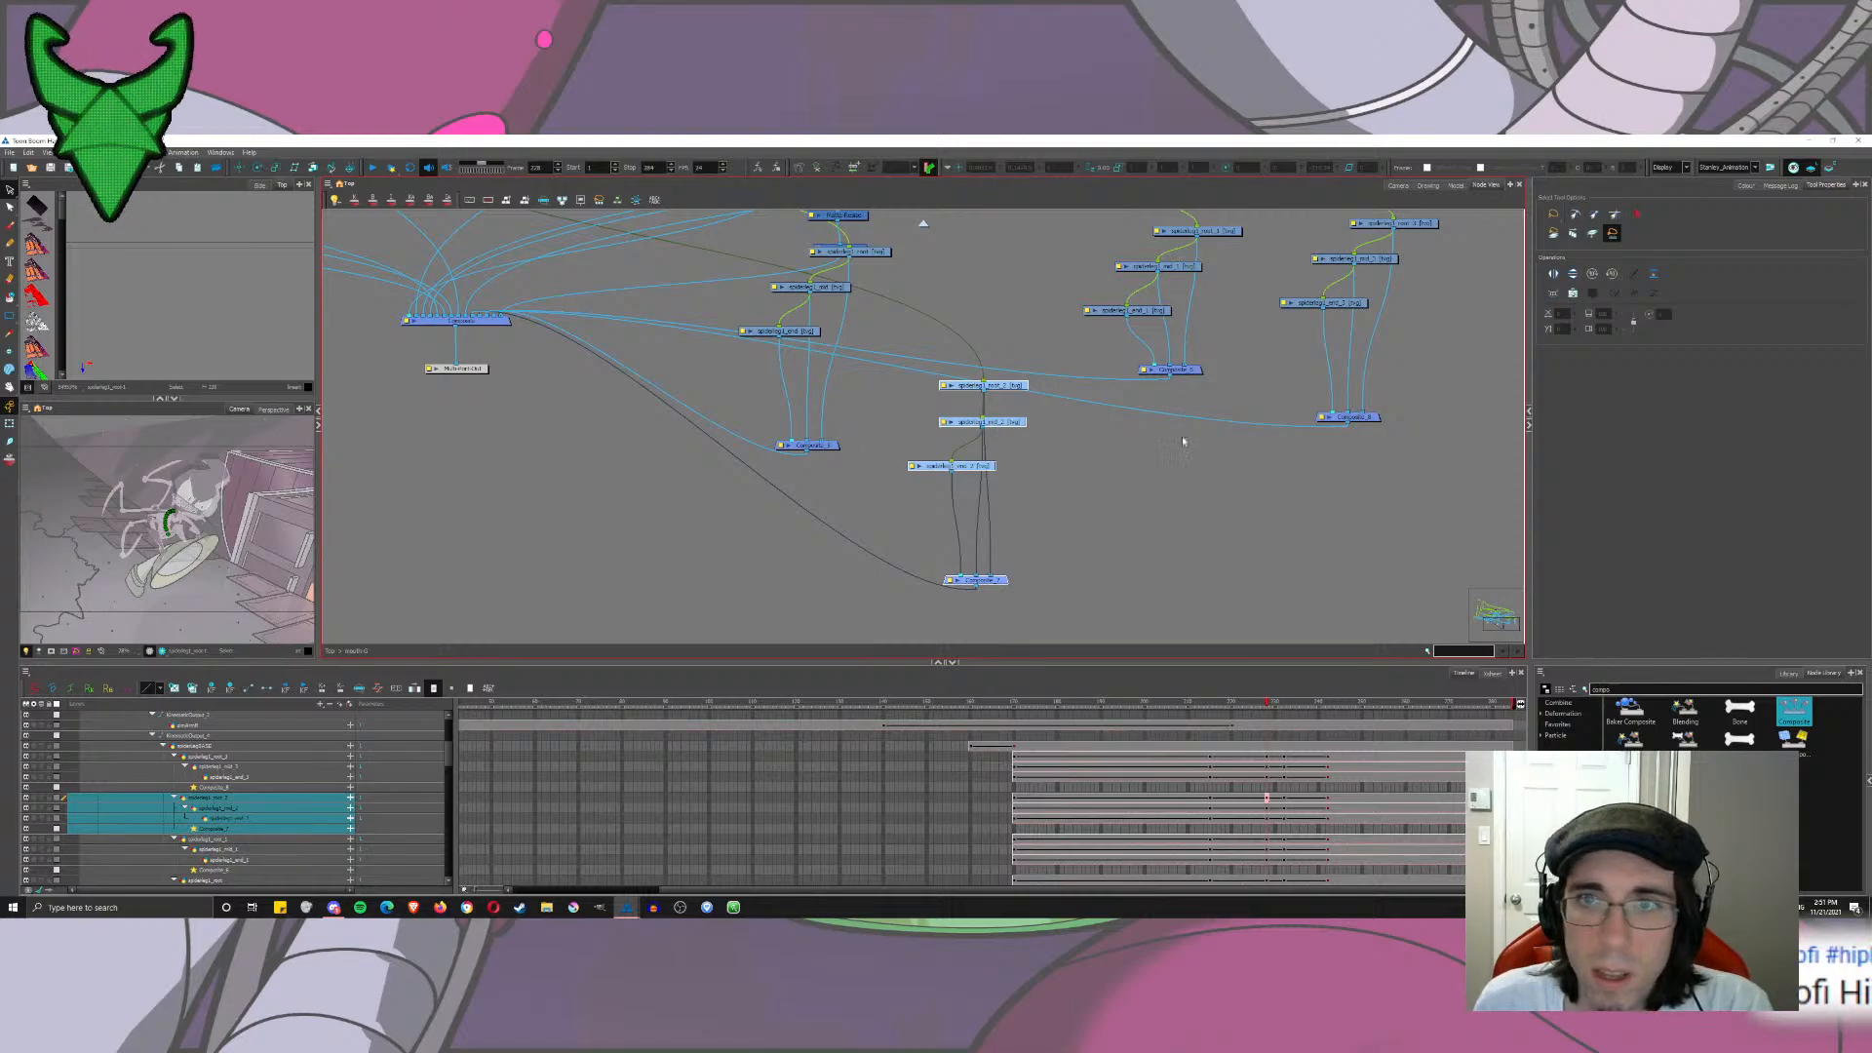
{"action": "left_click_drag", "start_coordinate": [1268, 241], "coordinate": [1053, 368]}
{"action": "left_click", "coordinate": [1058, 330]}
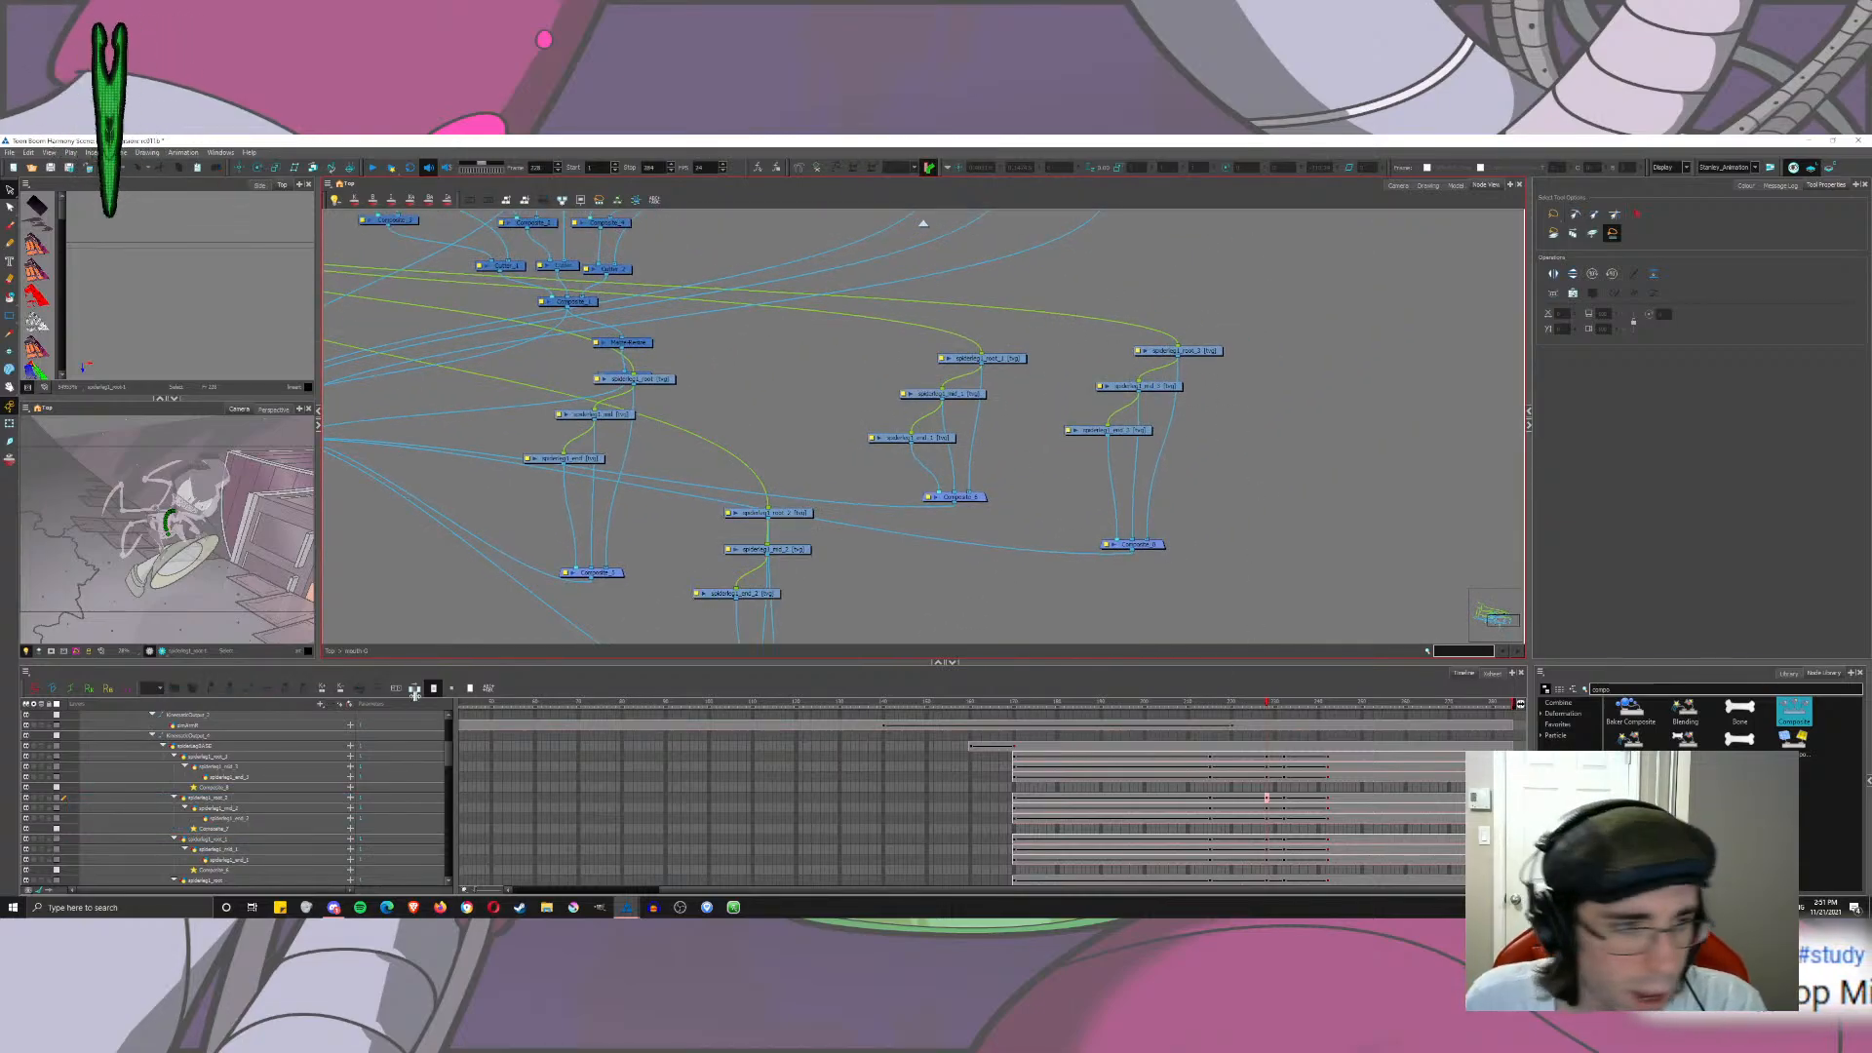
{"action": "left_click_drag", "start_coordinate": [698, 450], "coordinate": [909, 626]}
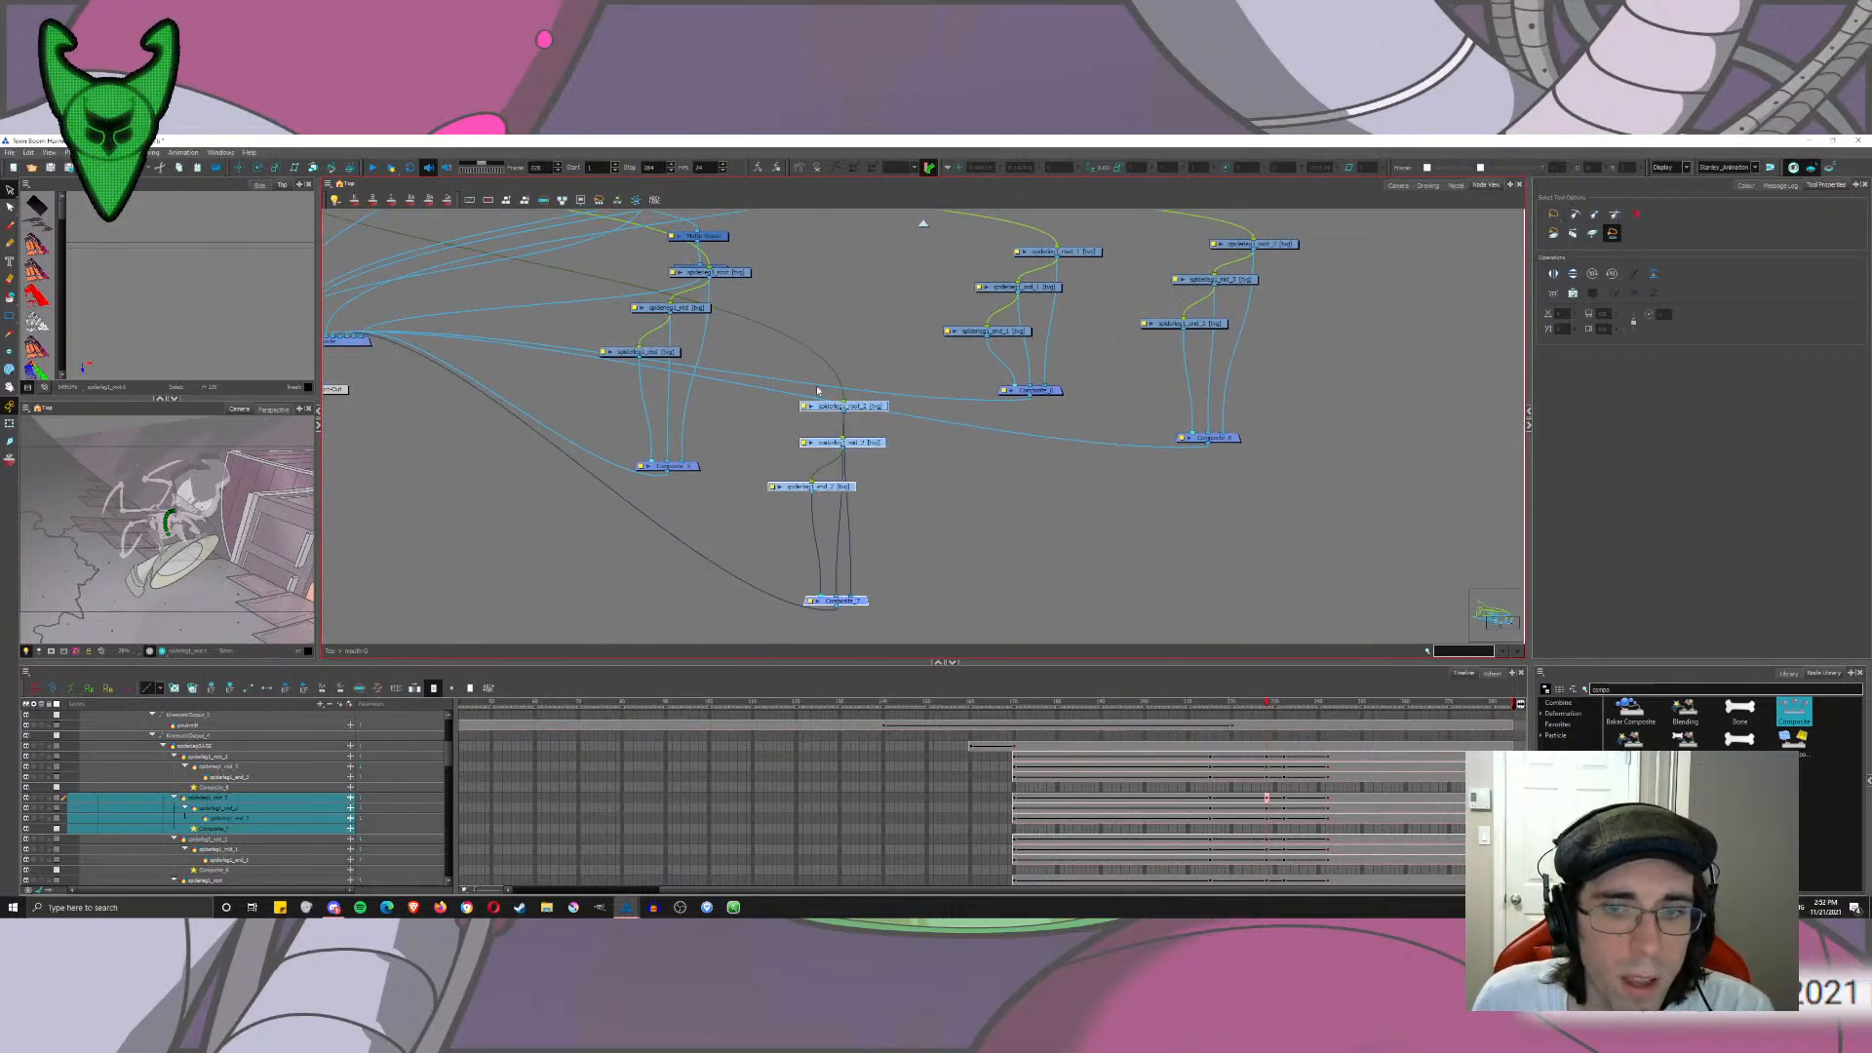
{"action": "key", "text": "d"}
{"action": "key", "text": "a"}
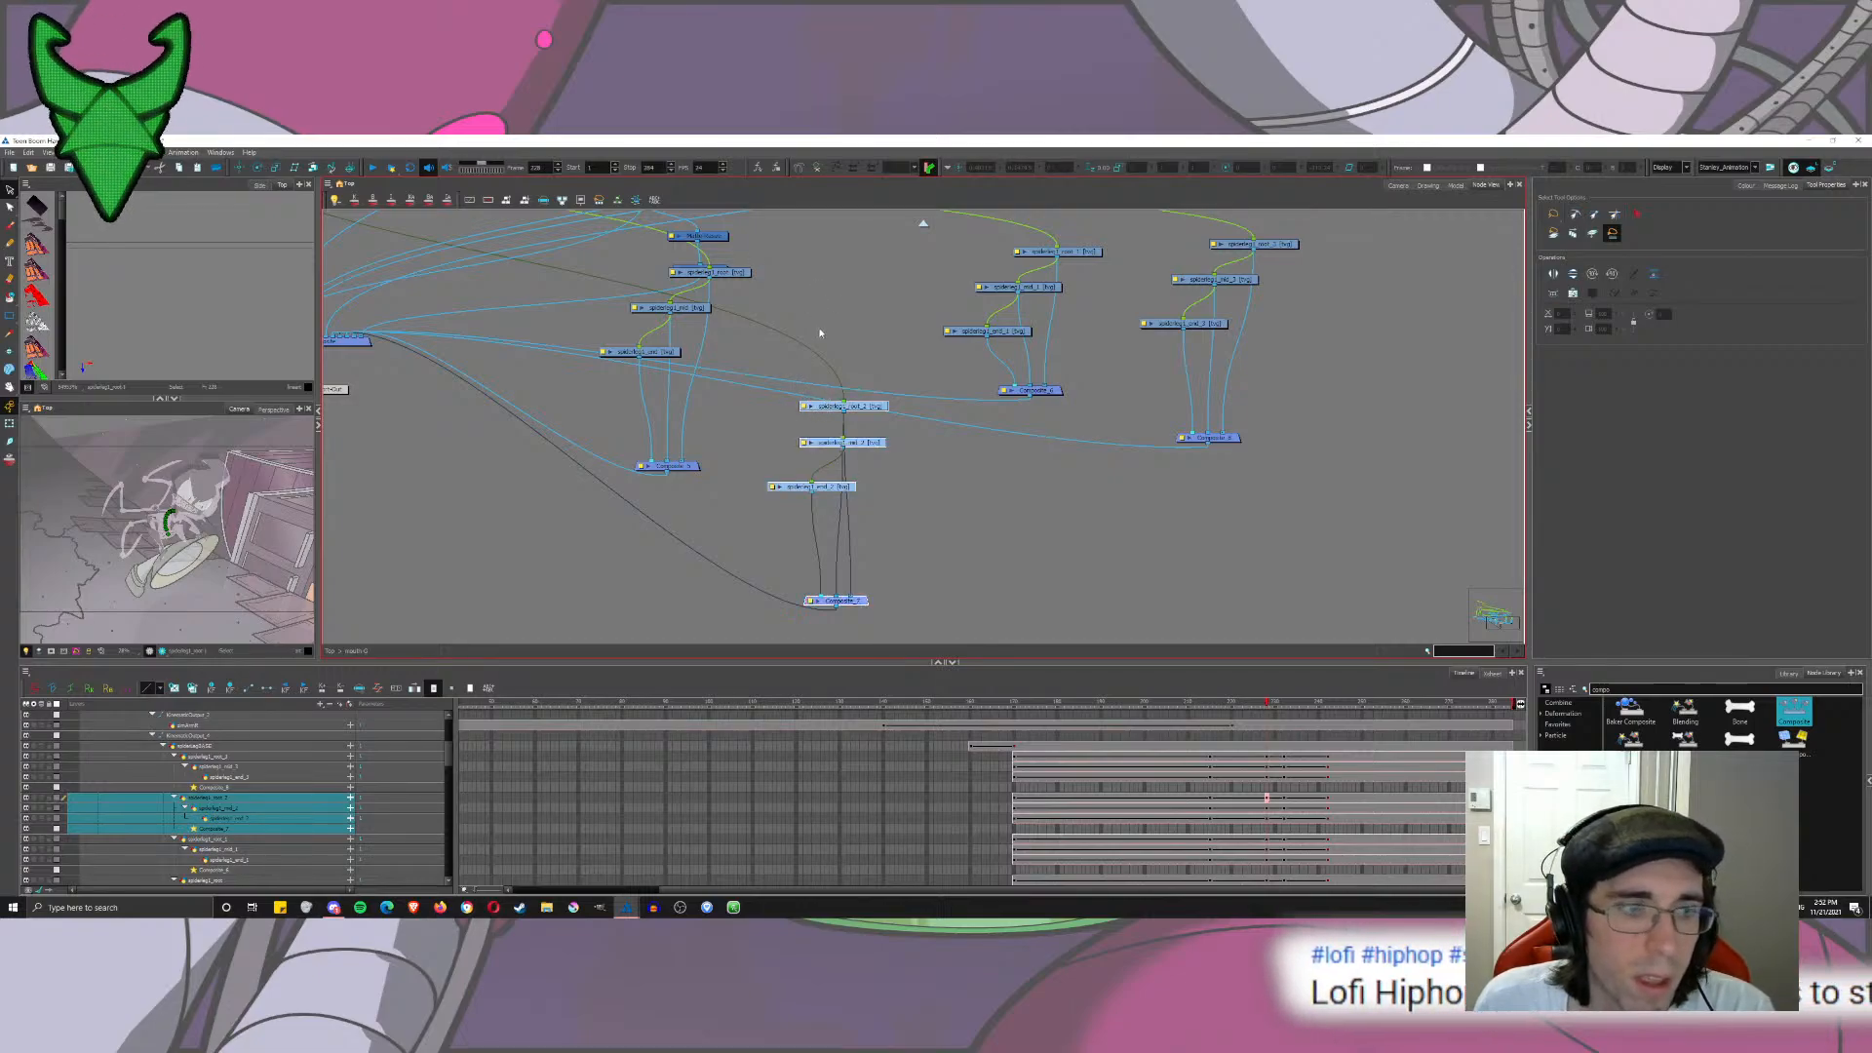
{"action": "left_click", "coordinate": [987, 253]}
{"action": "left_click_drag", "start_coordinate": [1278, 468], "coordinate": [1324, 457]}
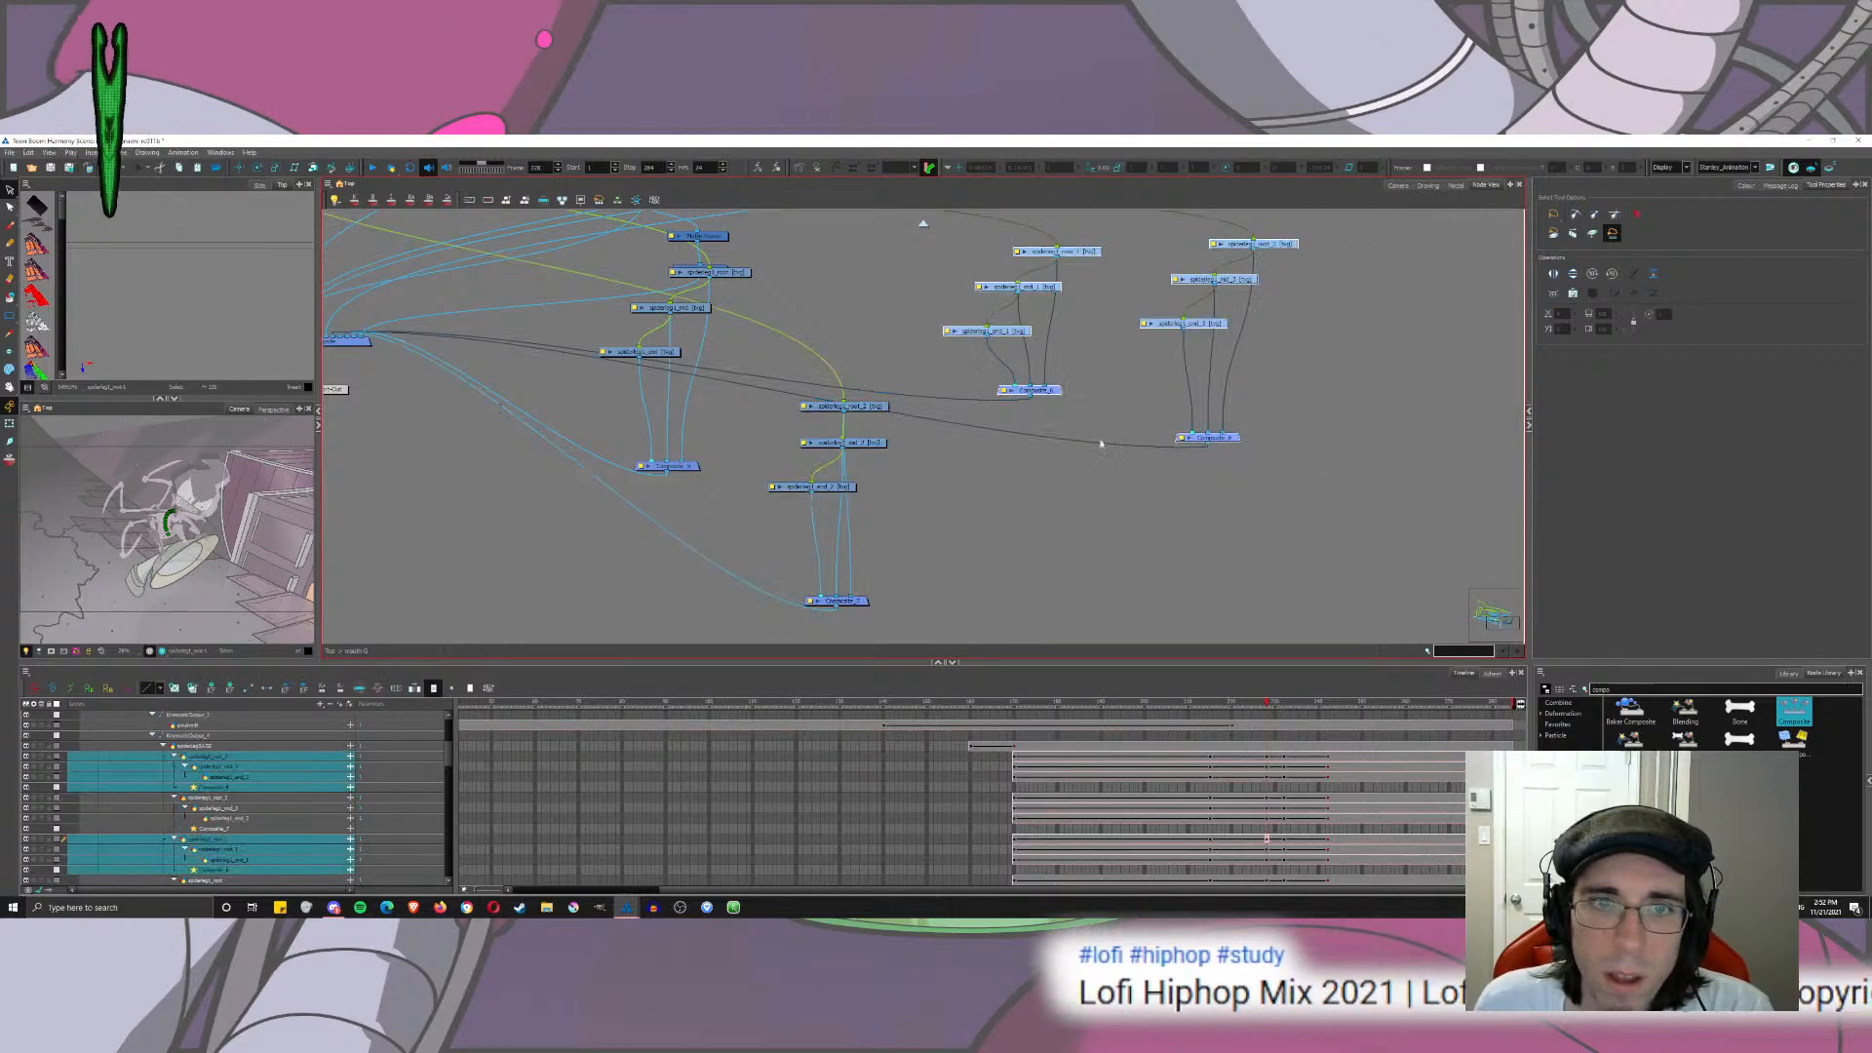
{"action": "left_click_drag", "start_coordinate": [902, 385], "coordinate": [1435, 448]}
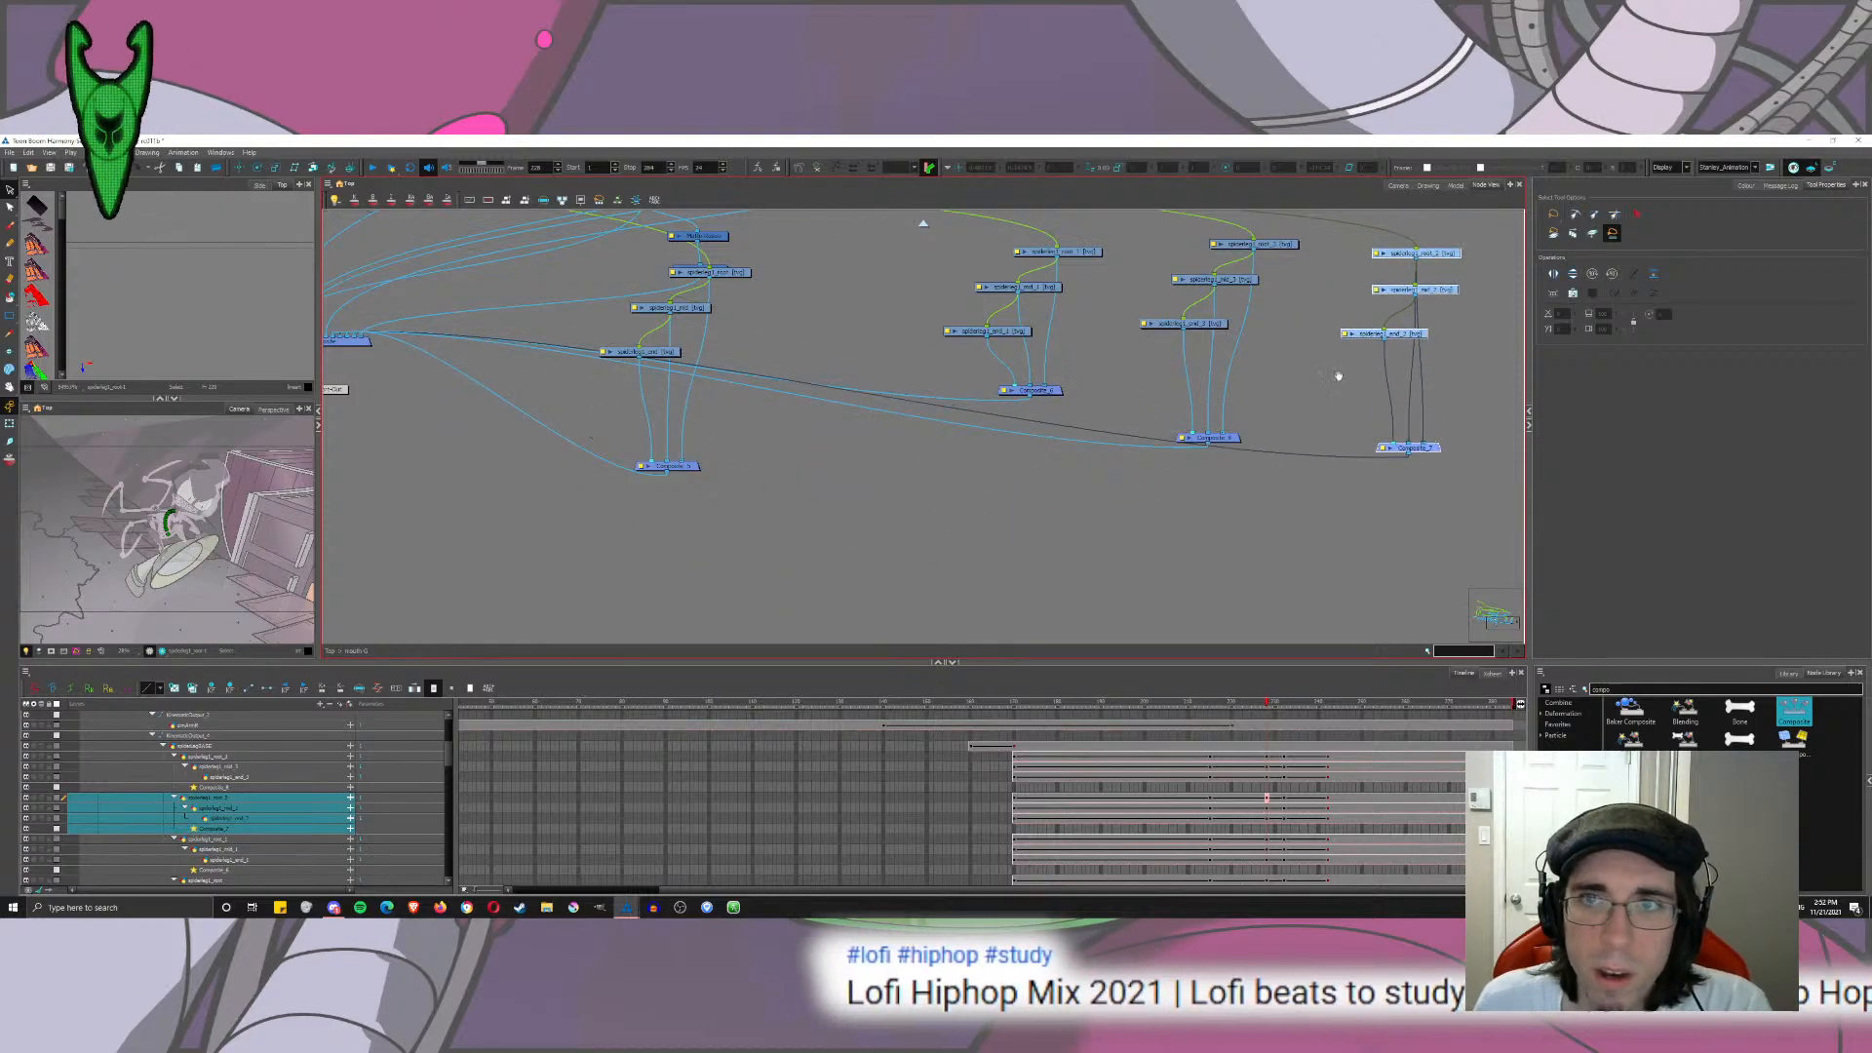
Step: Clear the copied motion keyframes from both duplicated limbs and select their segments at the limbs' first frame
{"action": "left_click_drag", "start_coordinate": [1339, 376], "coordinate": [1036, 443]}
{"action": "left_click_drag", "start_coordinate": [1219, 279], "coordinate": [836, 574]}
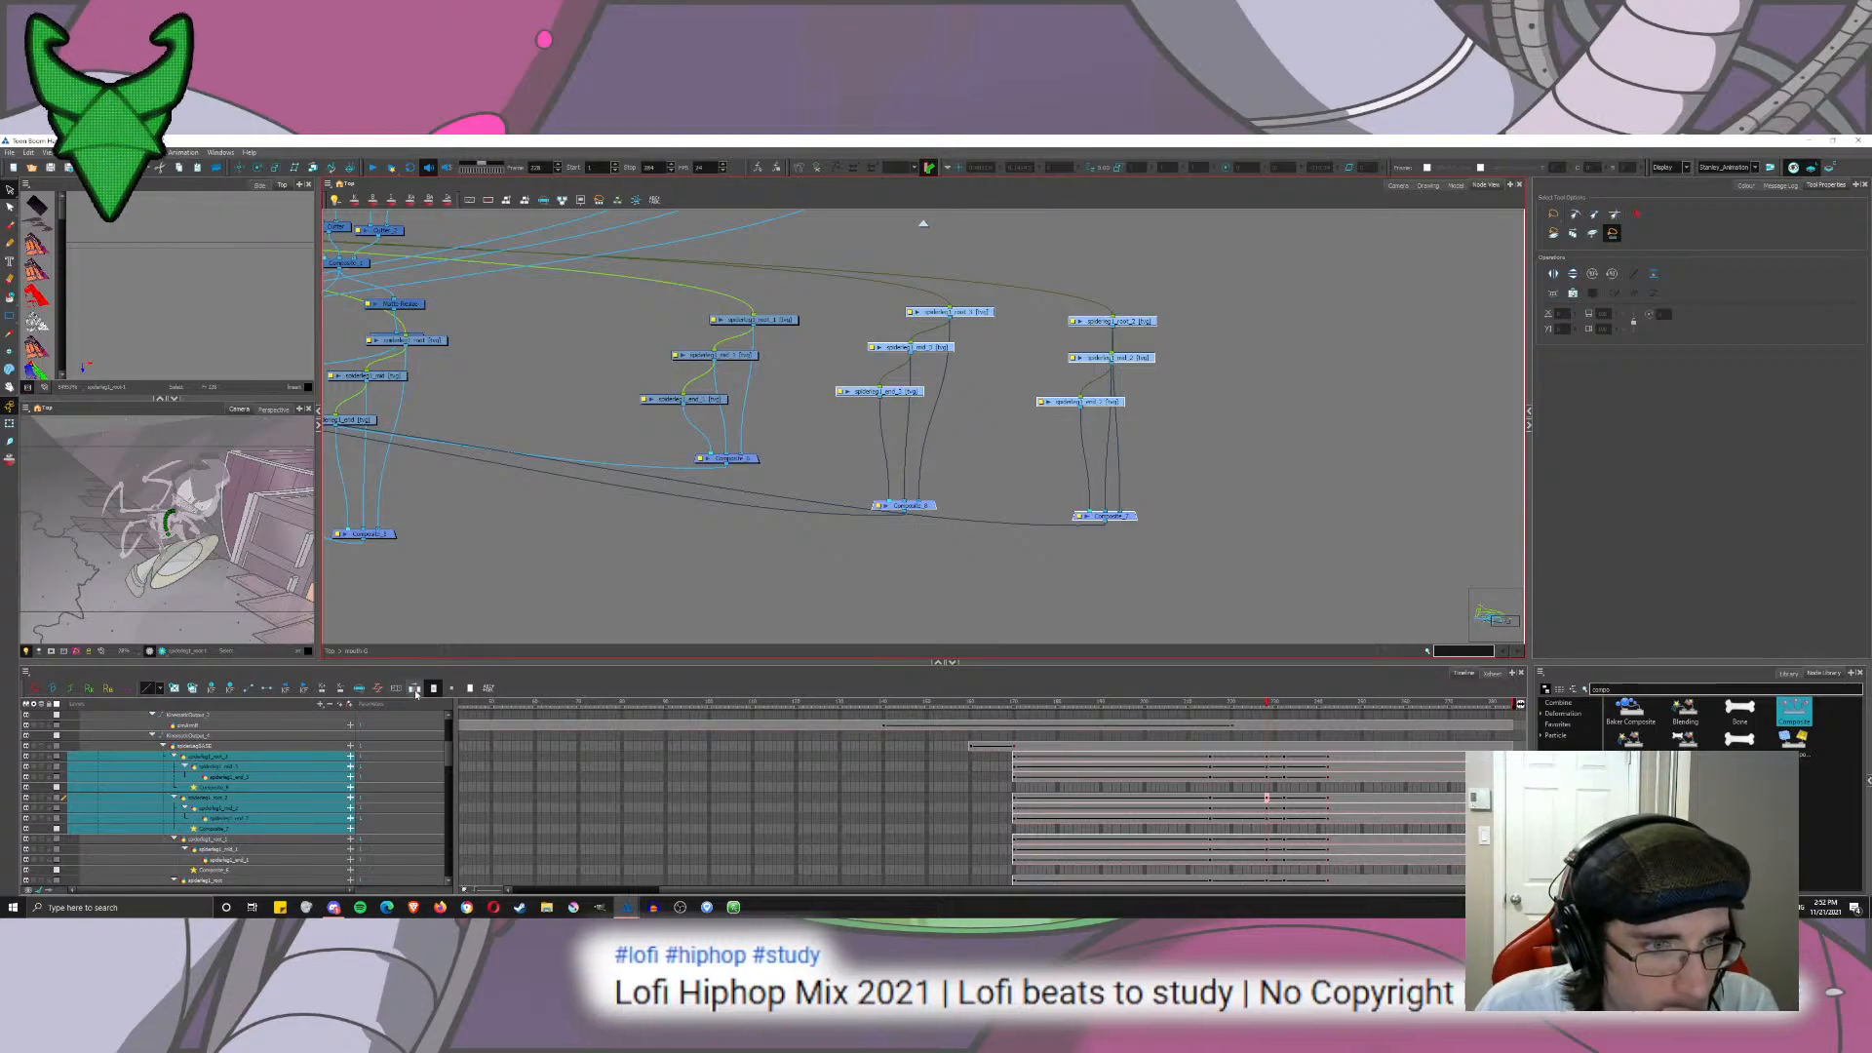
{"action": "left_click_drag", "start_coordinate": [1327, 759], "coordinate": [1013, 824]}
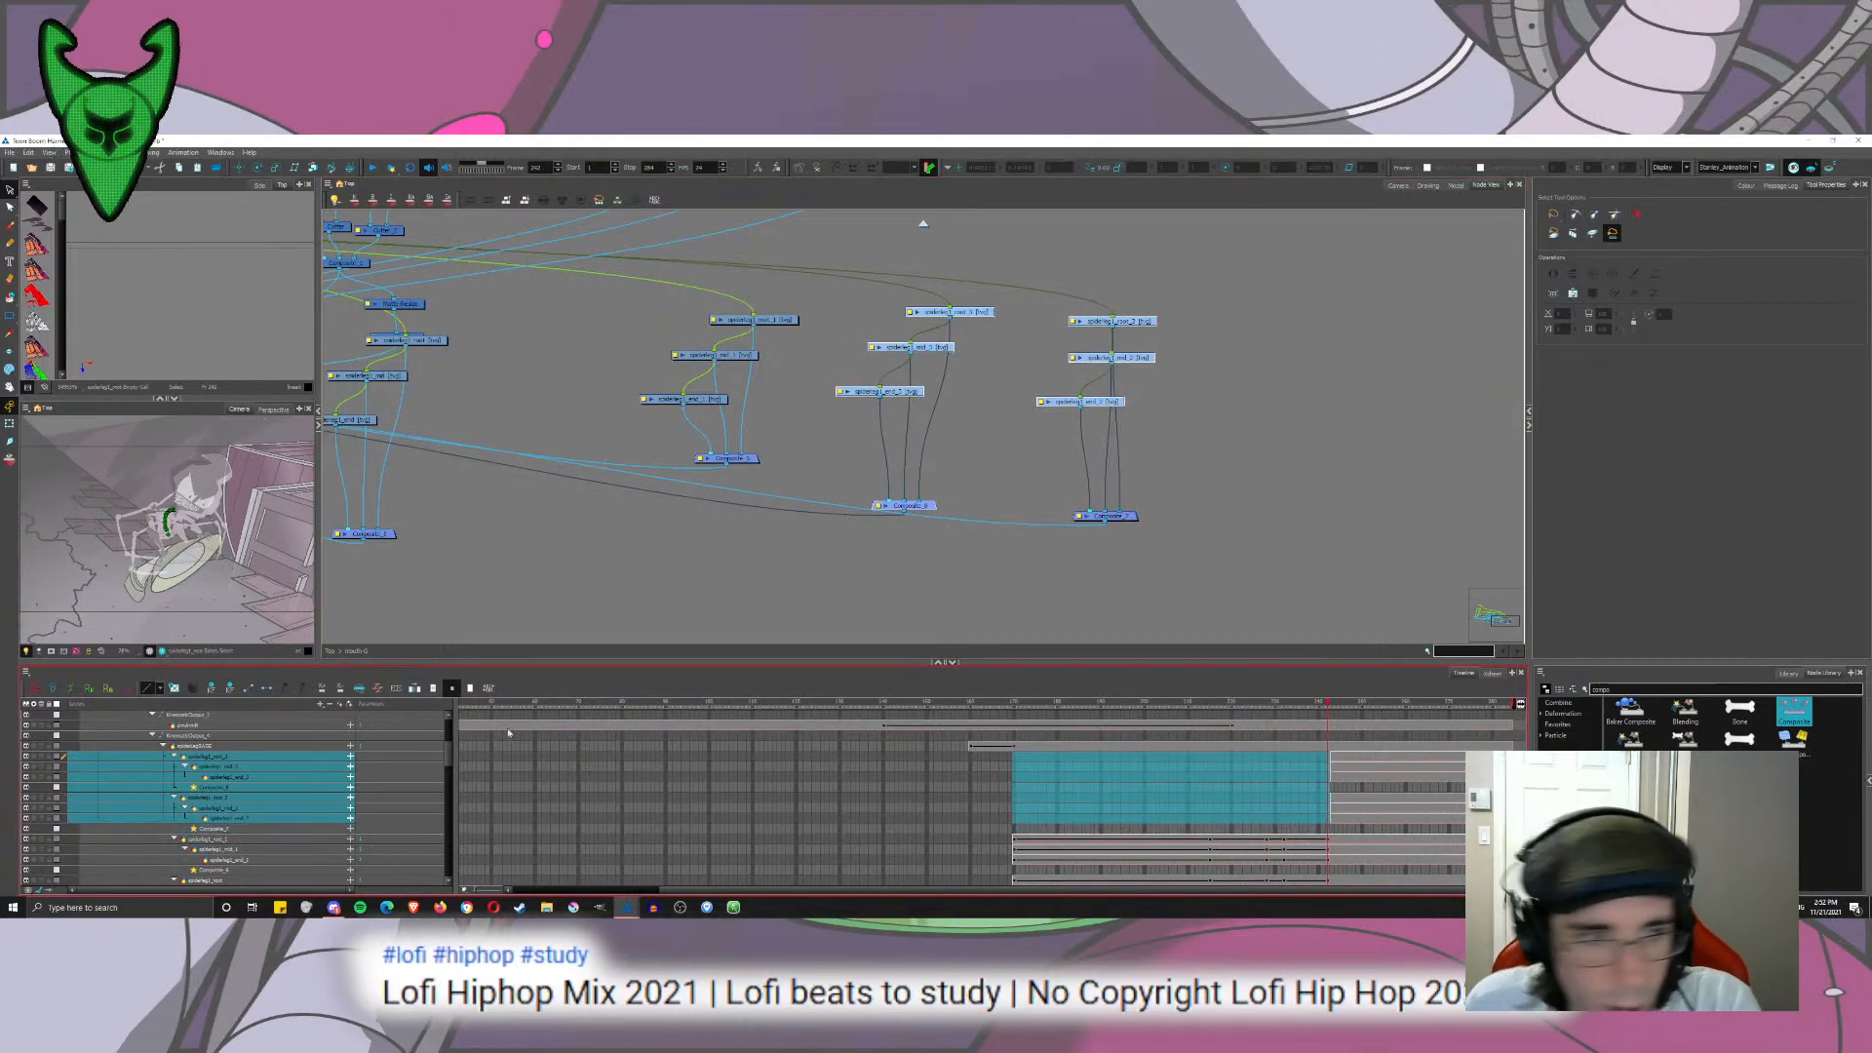
{"action": "left_click_drag", "start_coordinate": [1332, 759], "coordinate": [1333, 822]}
{"action": "left_click_drag", "start_coordinate": [1000, 824], "coordinate": [1014, 824]}
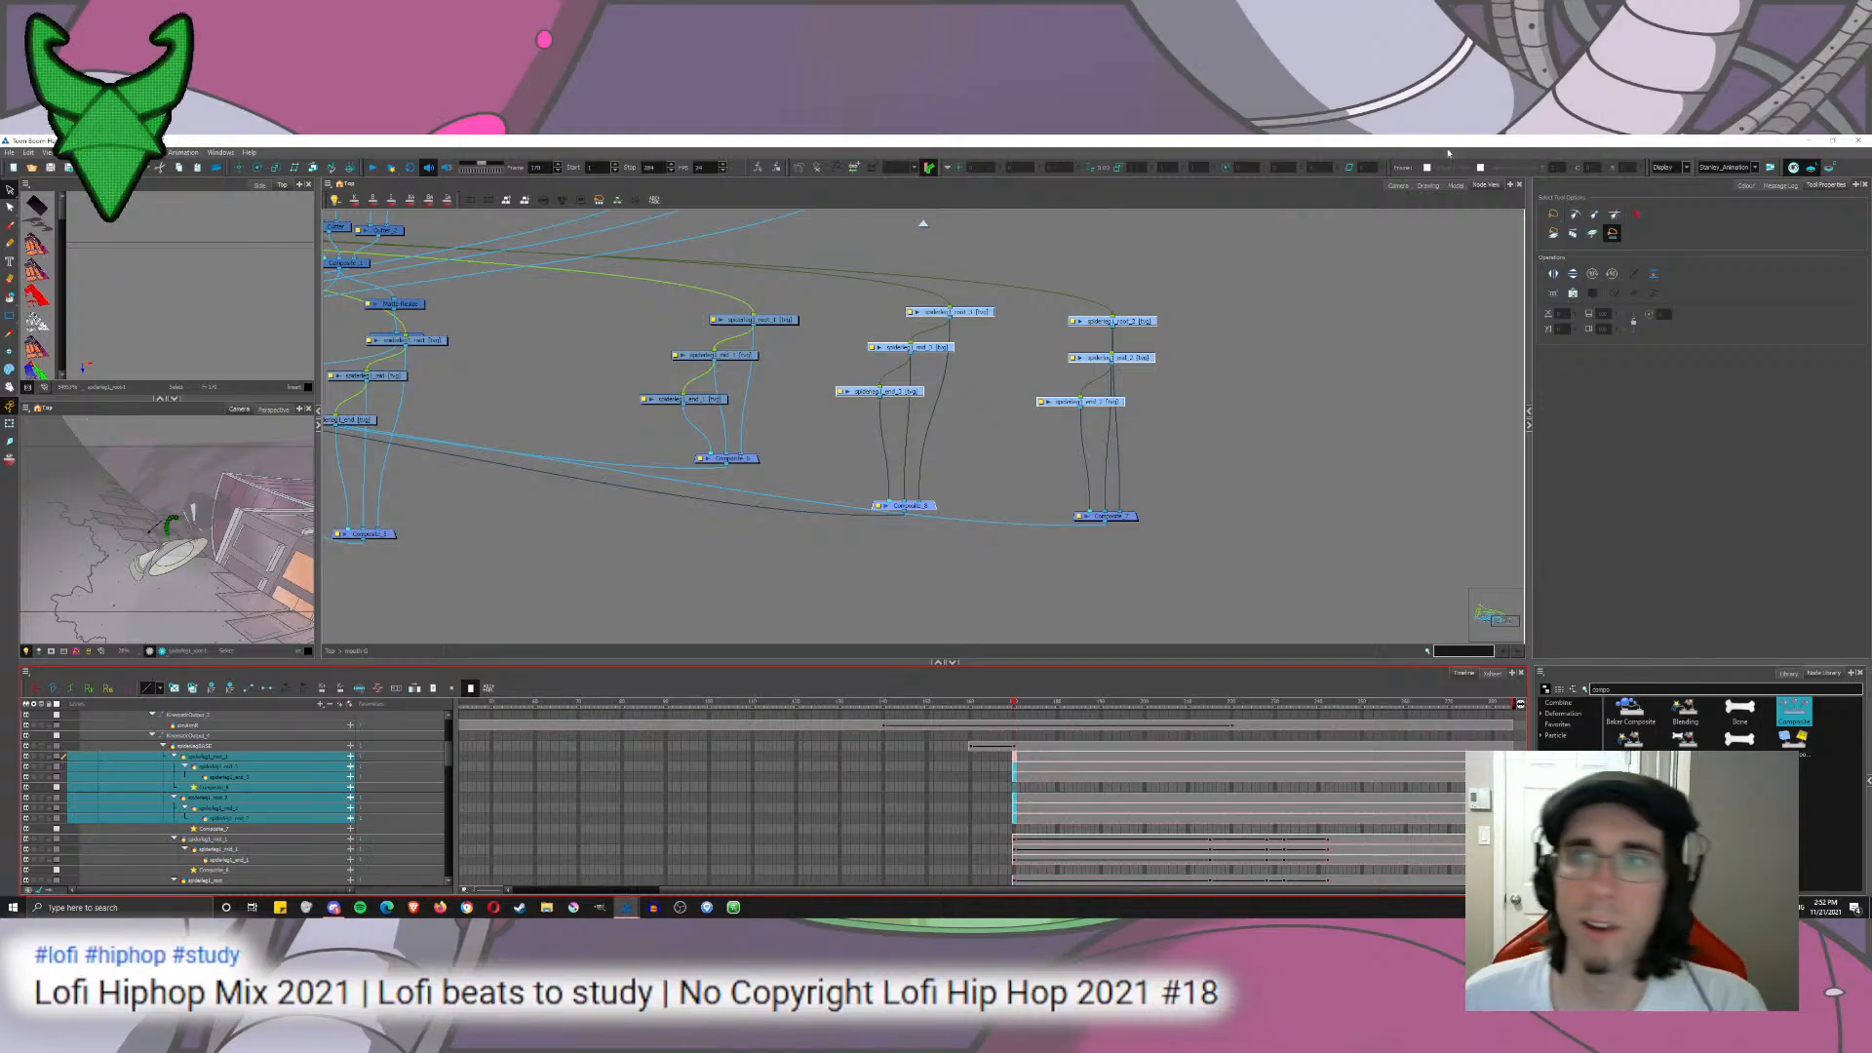
Step: Move the root segments of both duplicated limbs higher on the character's back at the first keyframe
{"action": "left_click", "coordinate": [1398, 185]}
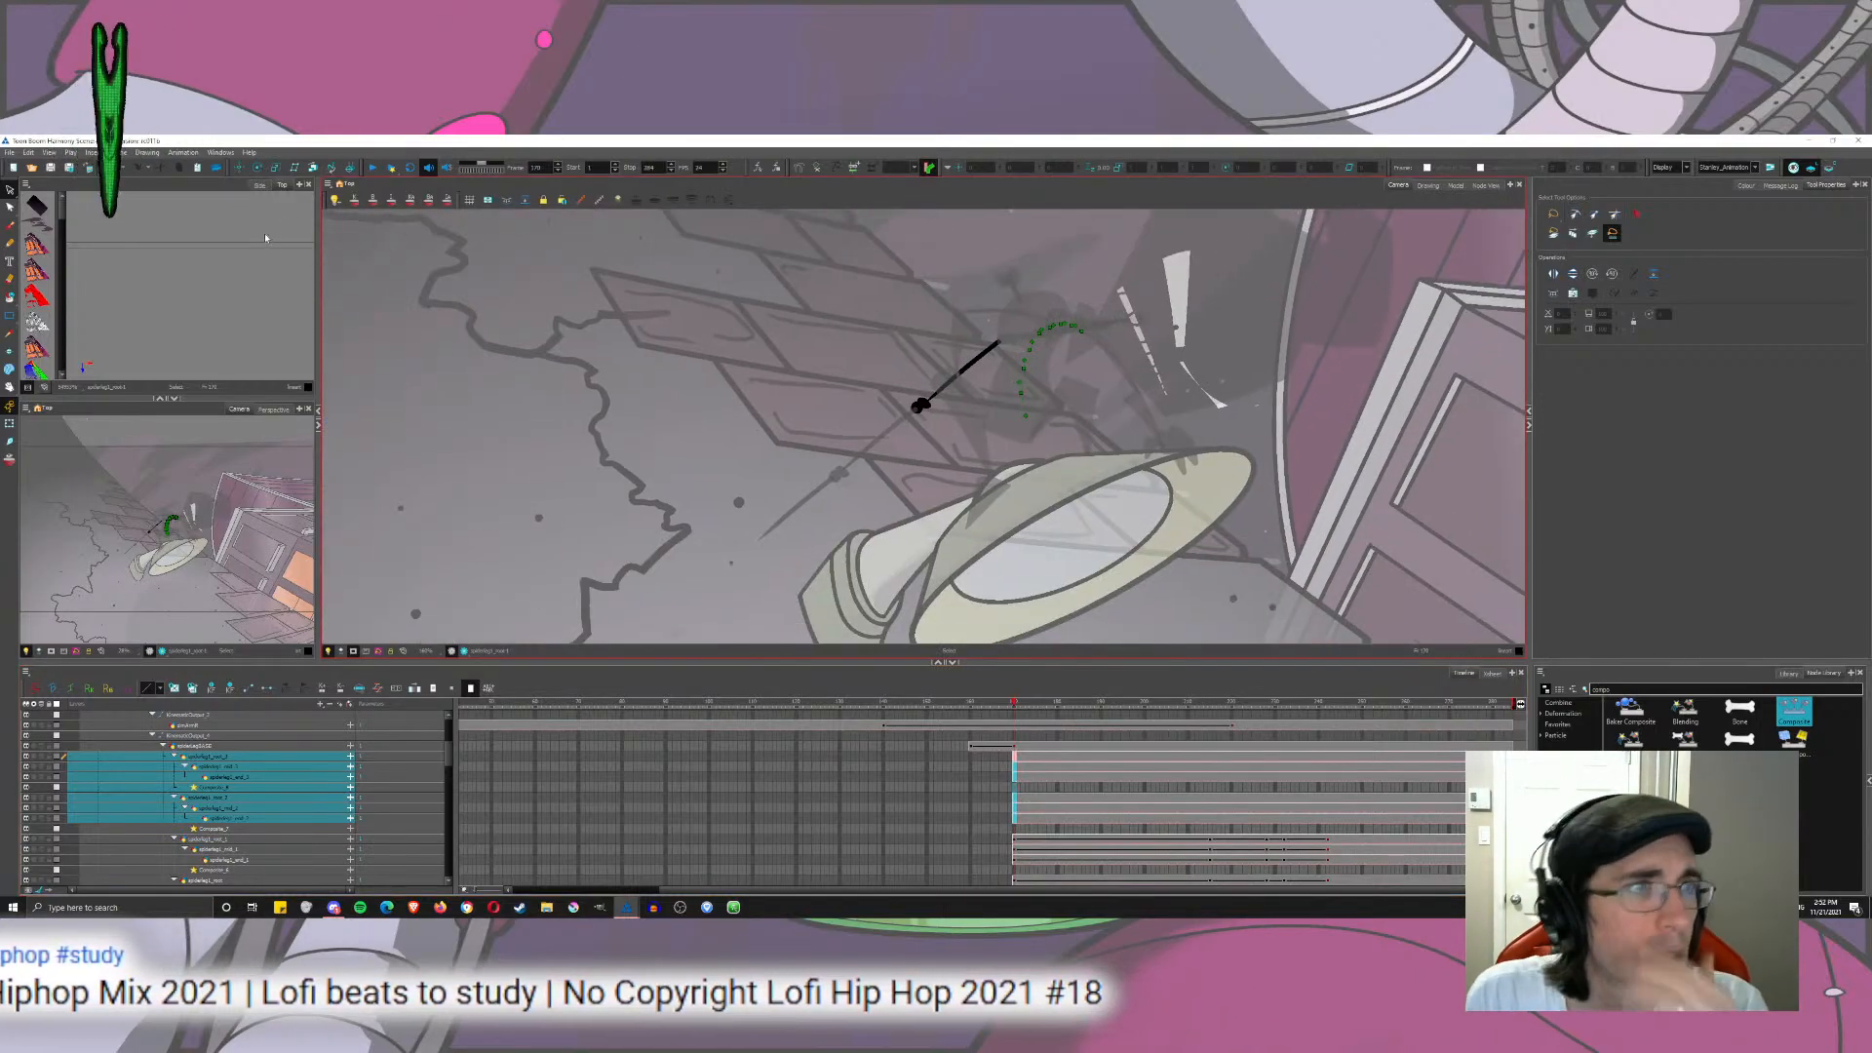
{"action": "left_click", "coordinate": [257, 167]}
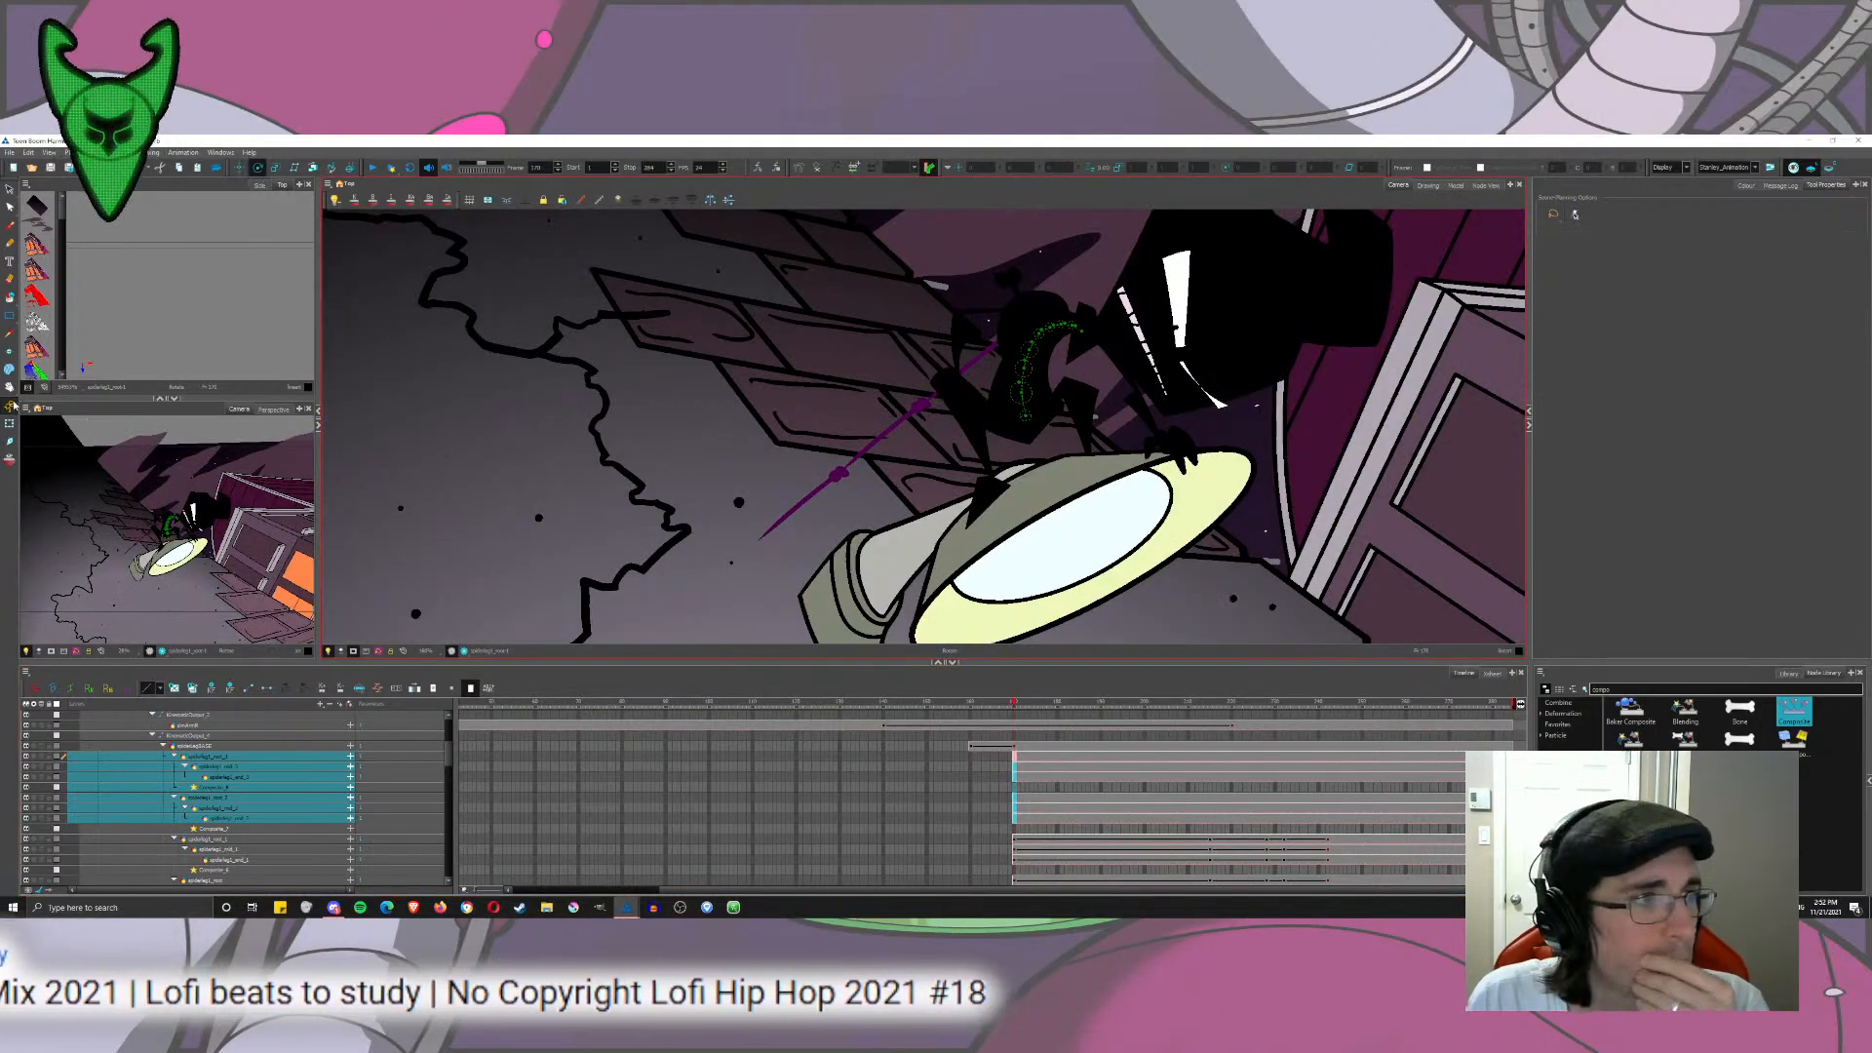
{"action": "left_click_drag", "start_coordinate": [1030, 355], "coordinate": [1031, 539]}
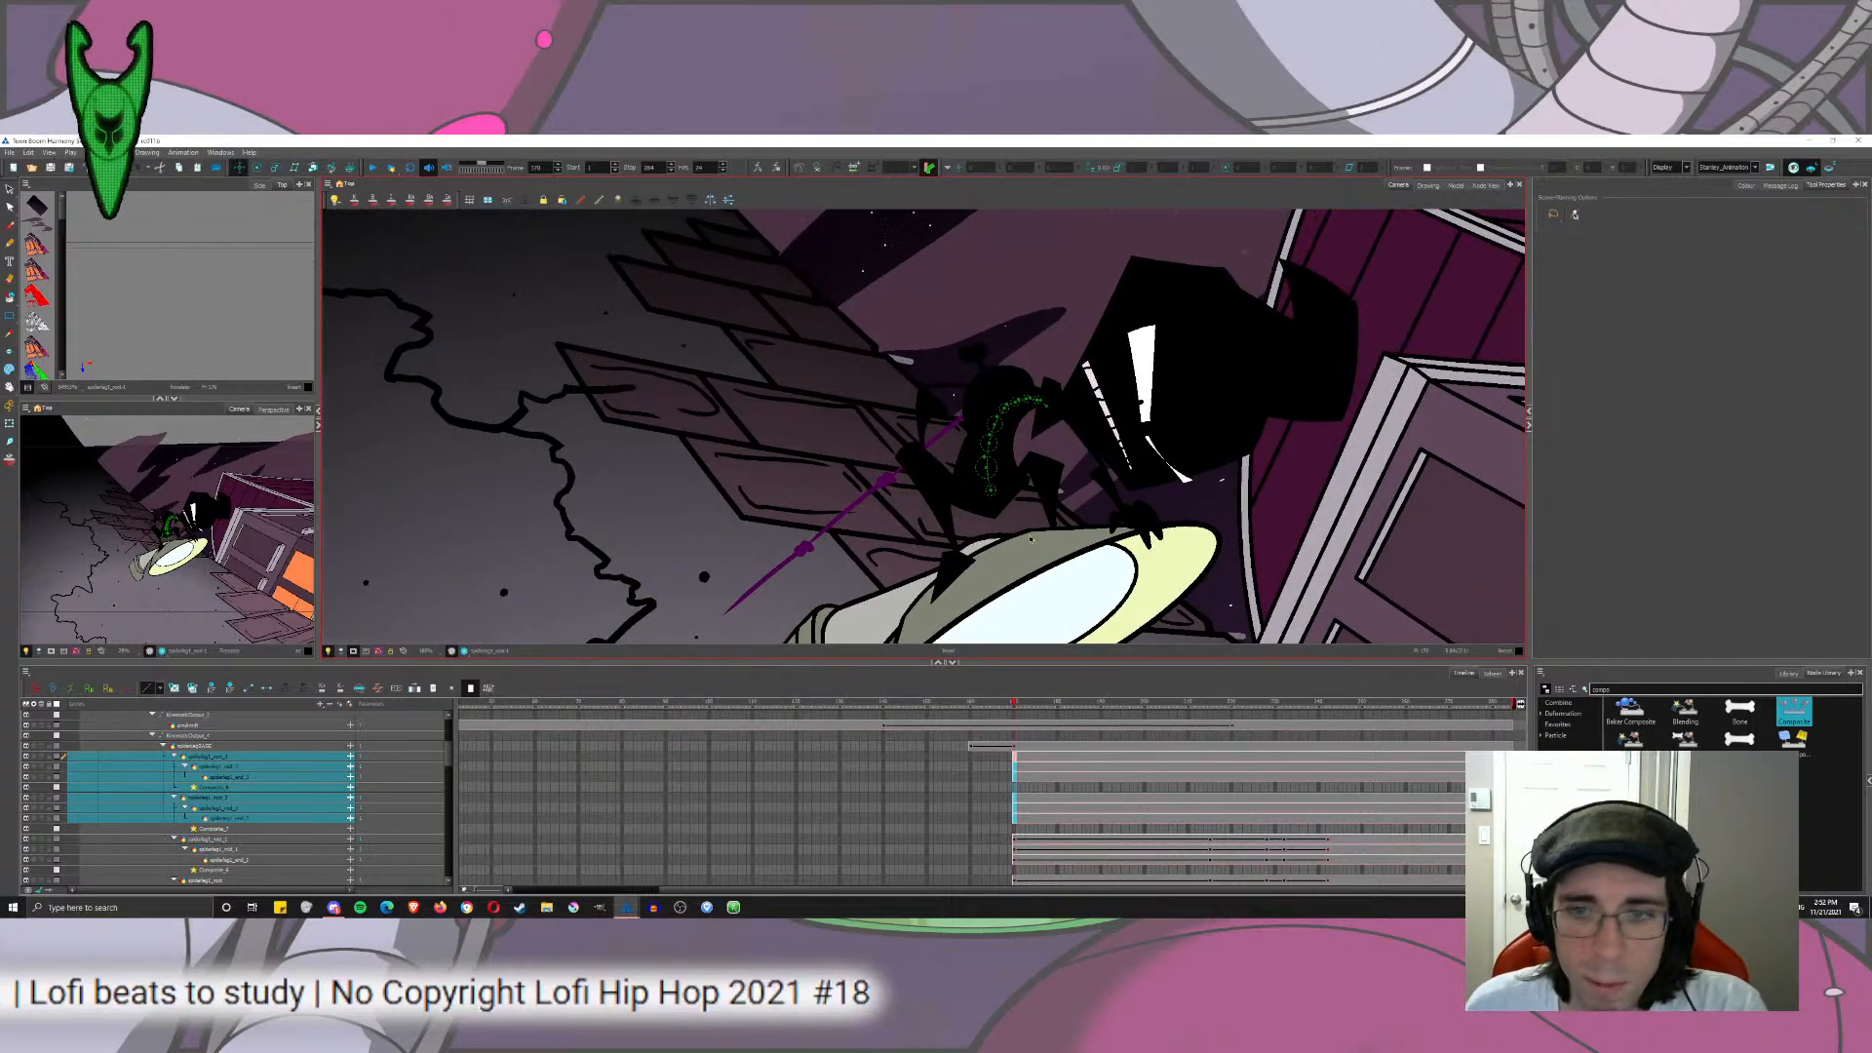
{"action": "left_click_drag", "start_coordinate": [942, 357], "coordinate": [741, 300]}
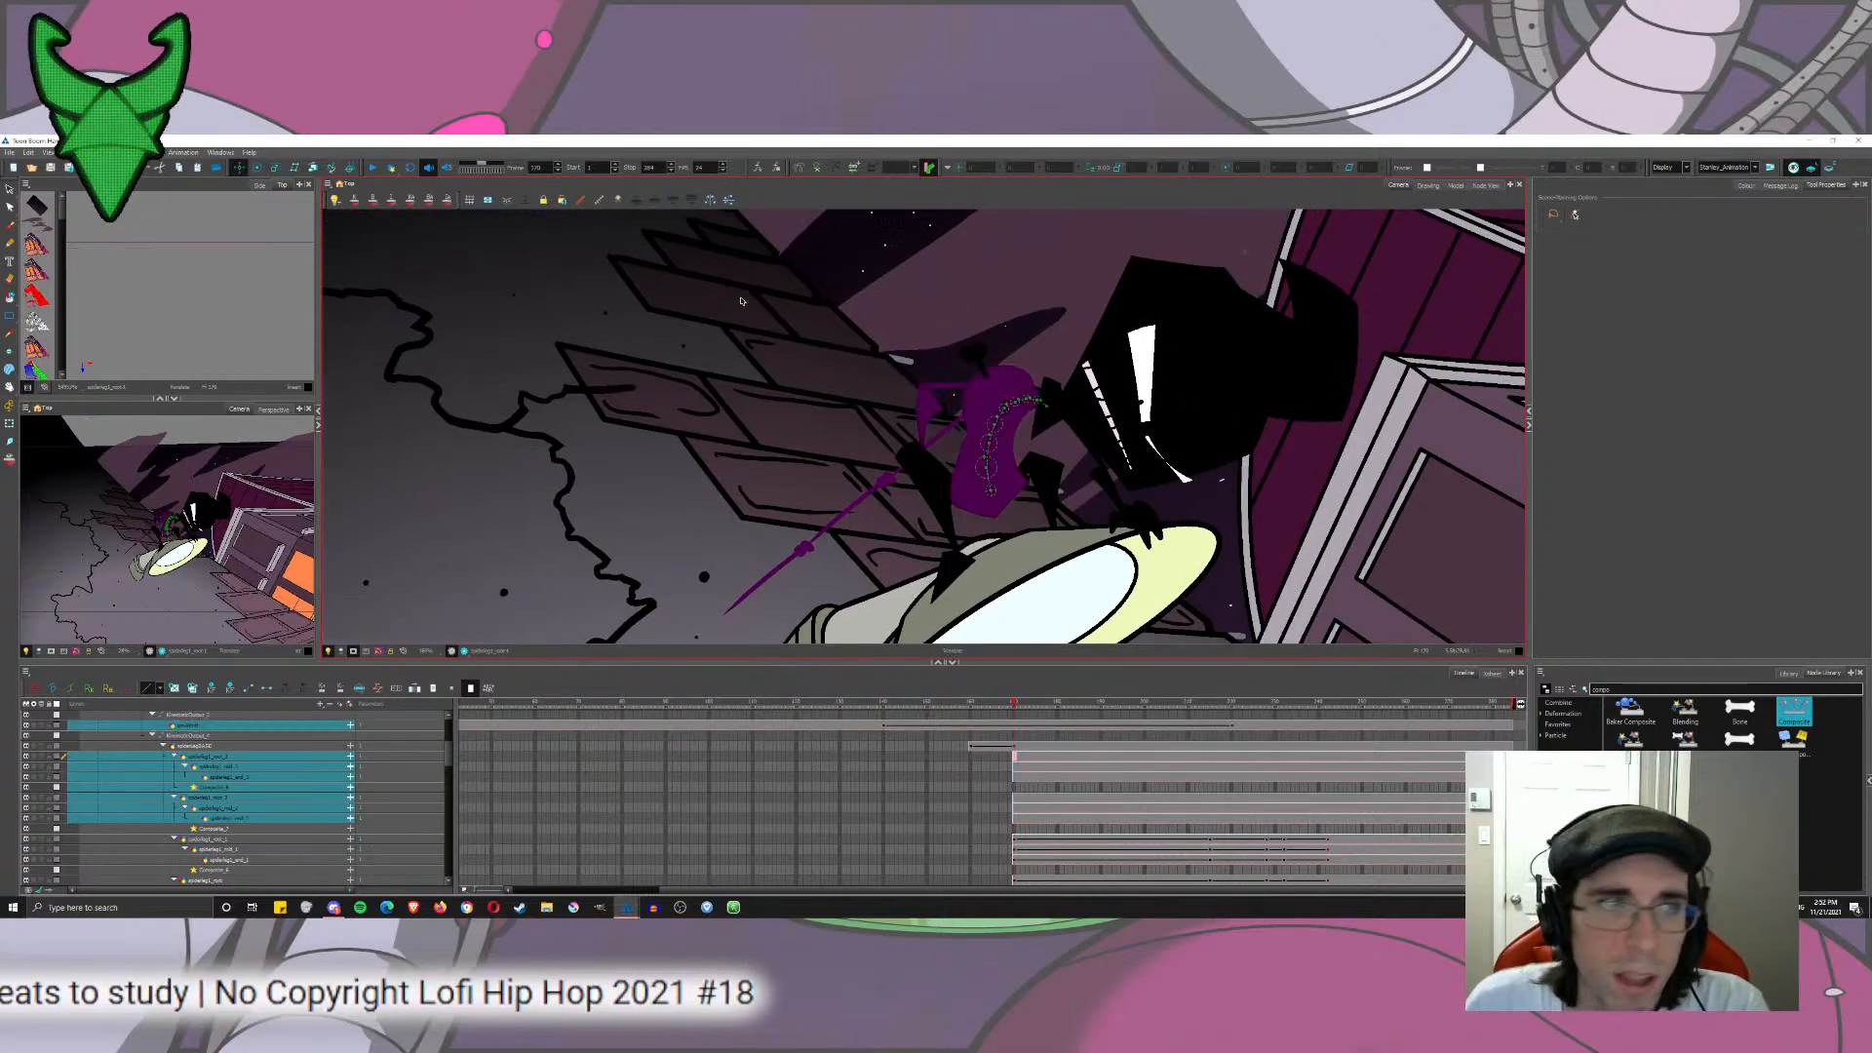
{"action": "left_click", "coordinate": [1014, 759]}
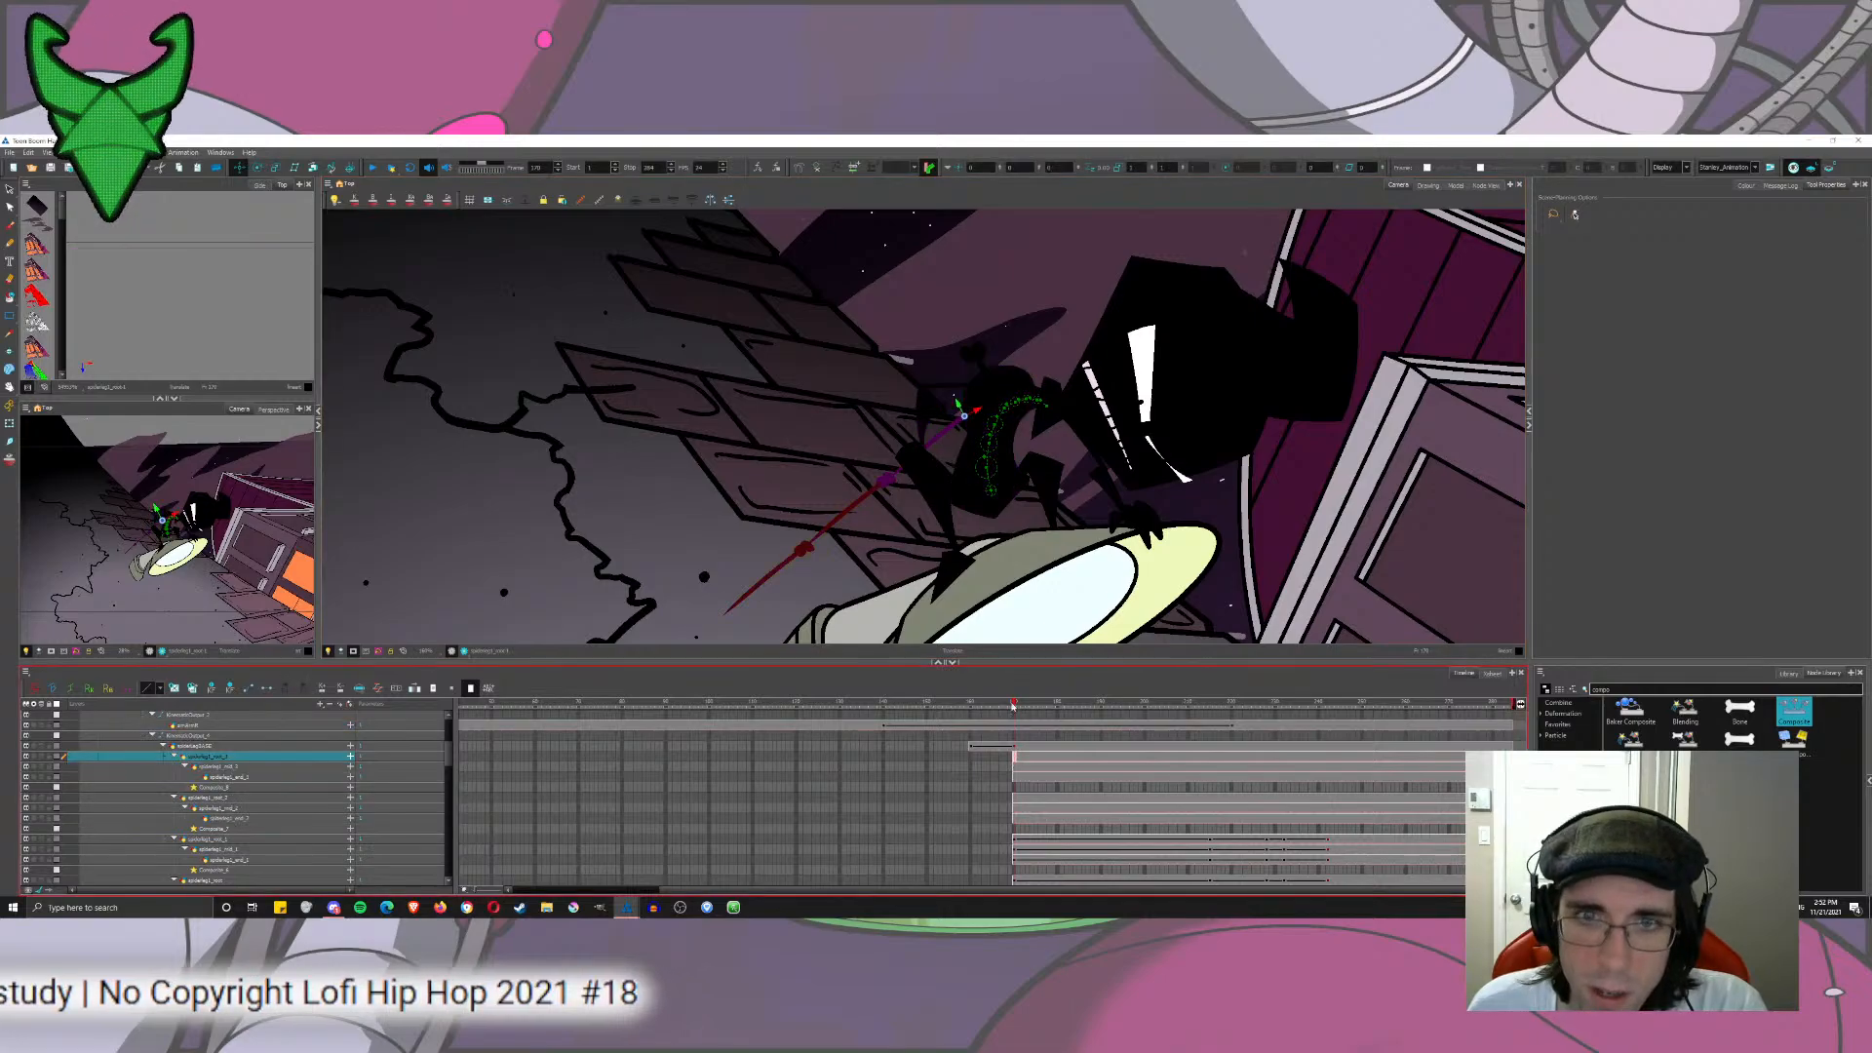
{"action": "left_click_drag", "start_coordinate": [956, 356], "coordinate": [957, 296]}
{"action": "left_click", "coordinate": [1014, 800]}
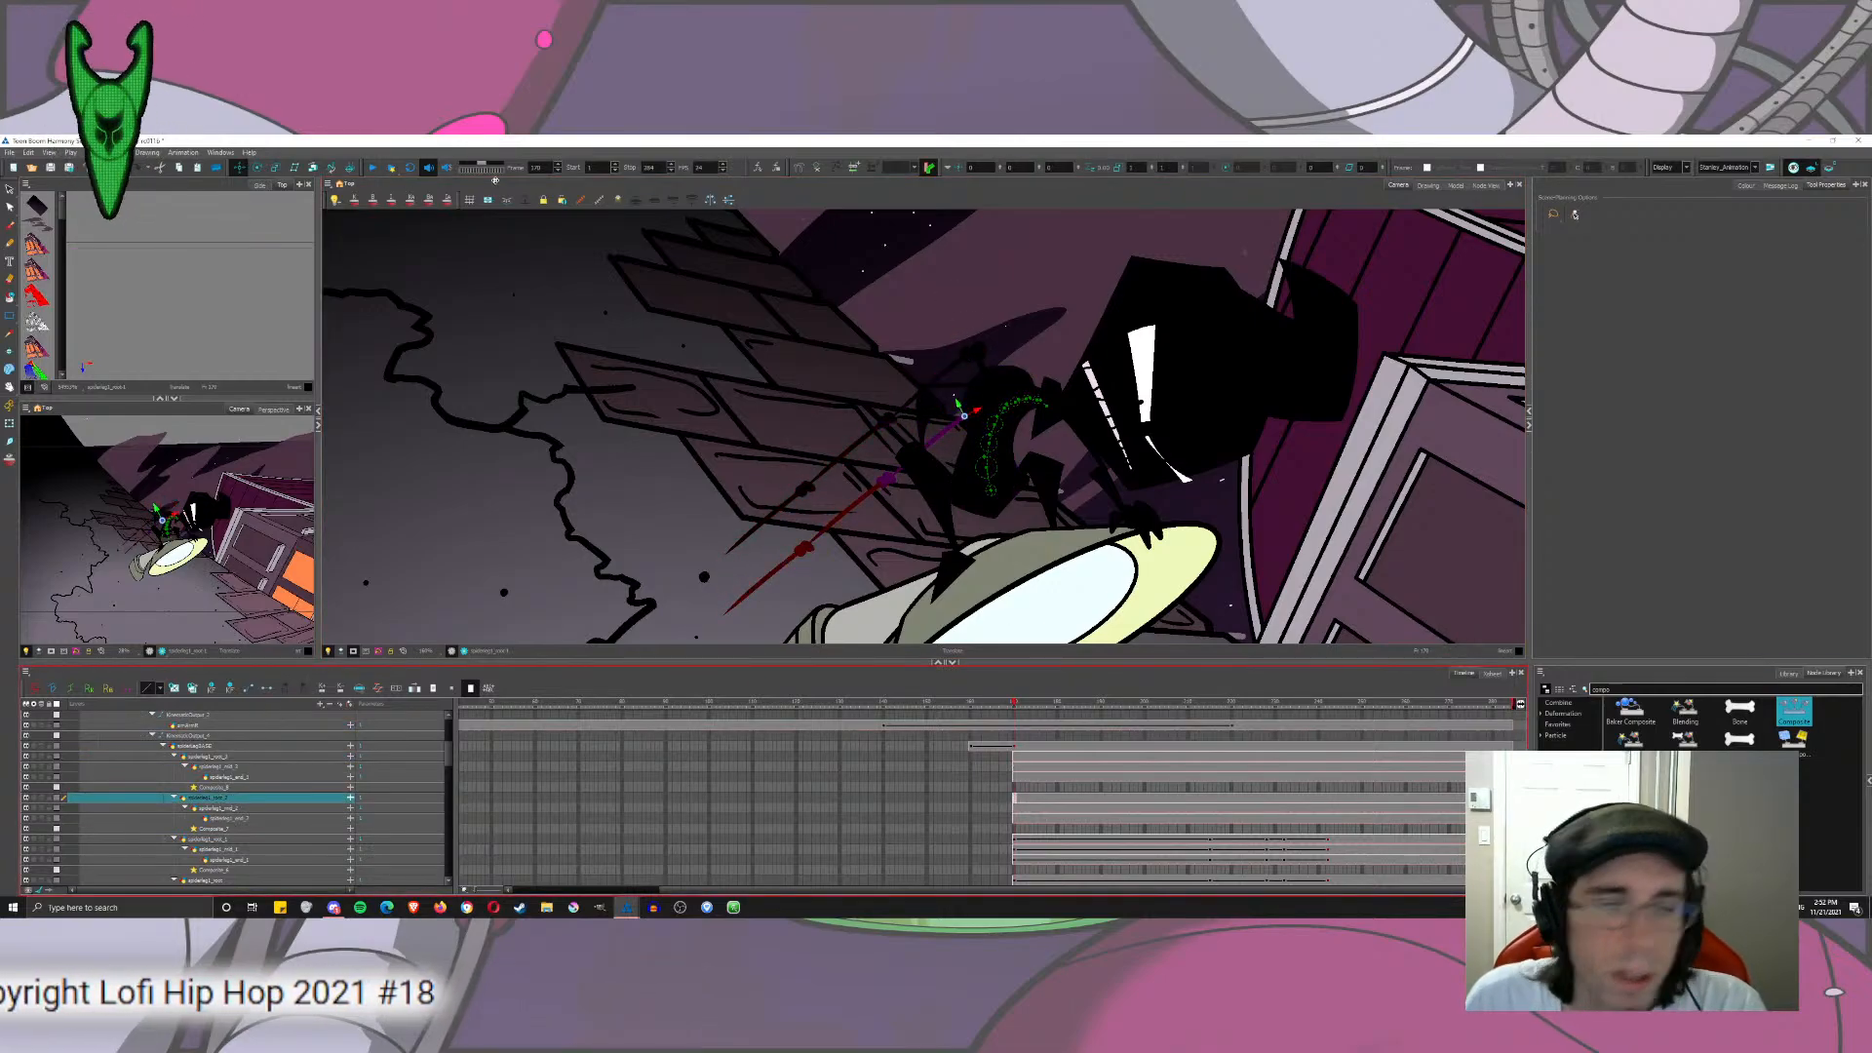
{"action": "left_click_drag", "start_coordinate": [770, 265], "coordinate": [799, 198]}
Step: Rotate the duplicated limb about its root so it points up toward the character's head
{"action": "left_click", "coordinate": [261, 170]}
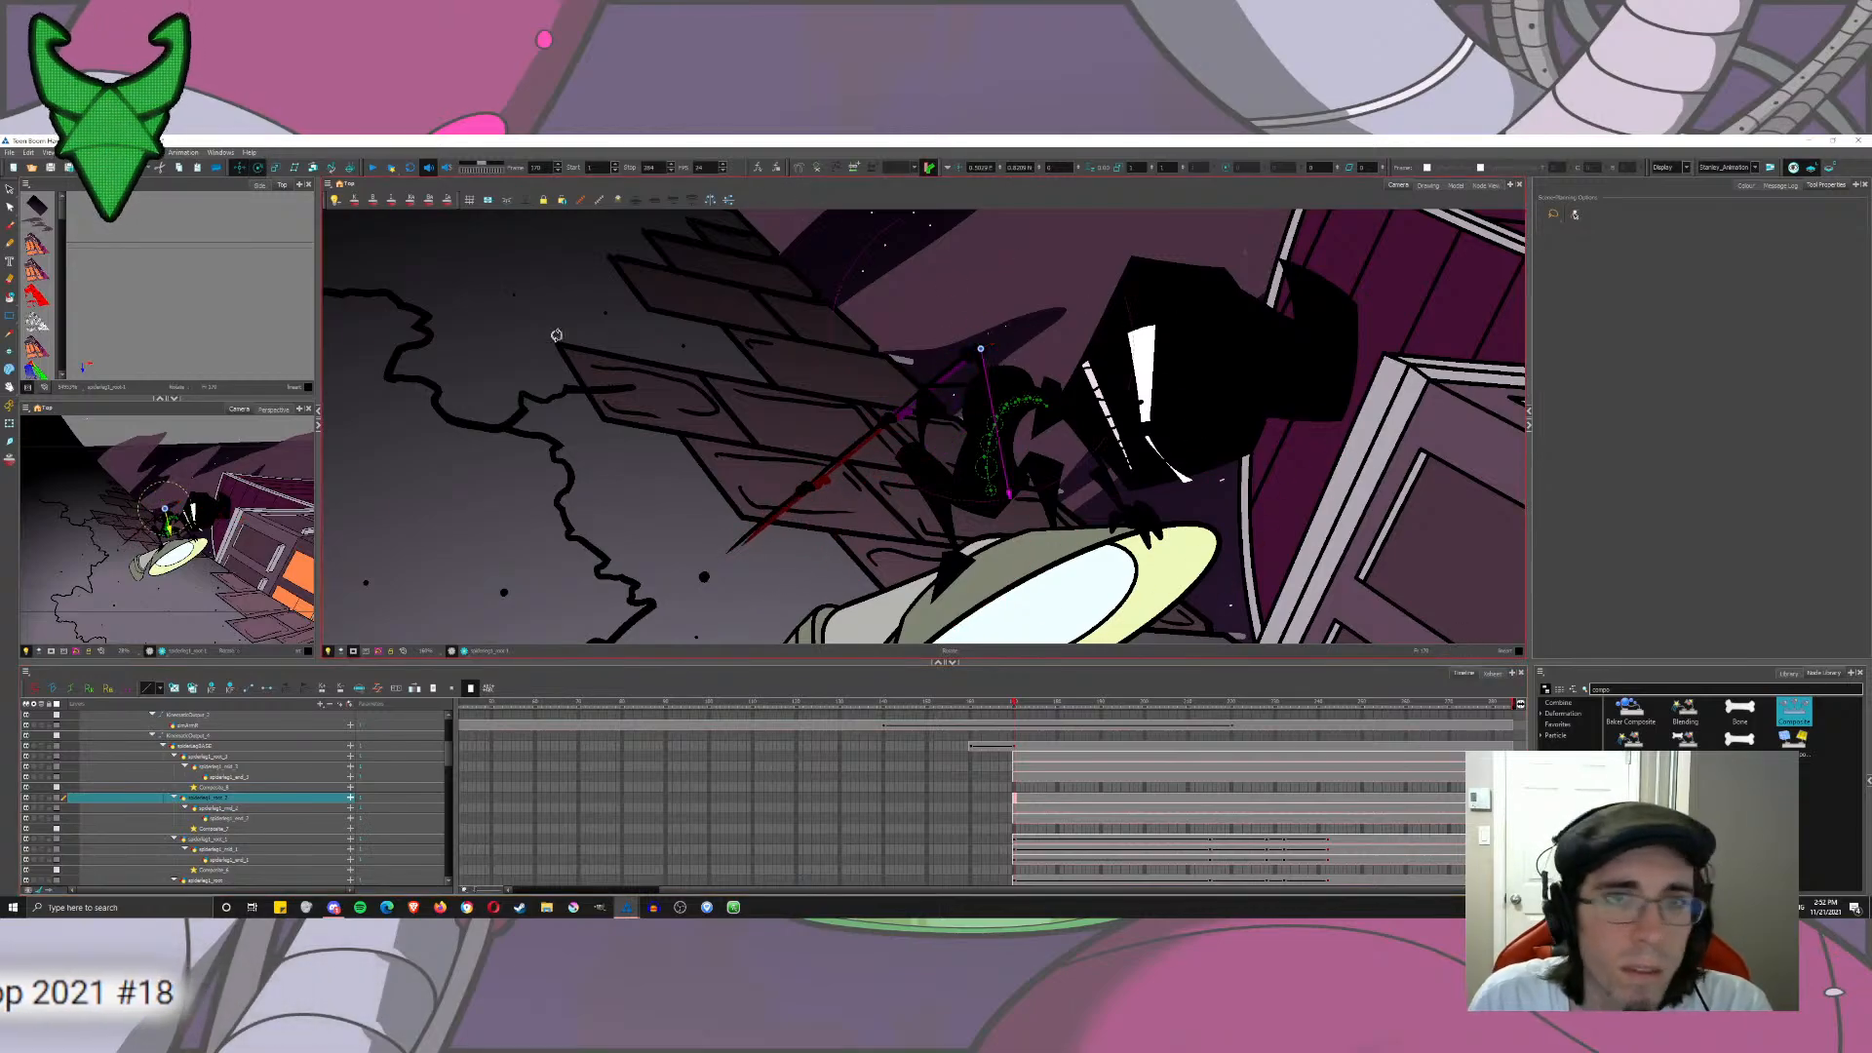
{"action": "left_click_drag", "start_coordinate": [556, 335], "coordinate": [1113, 286]}
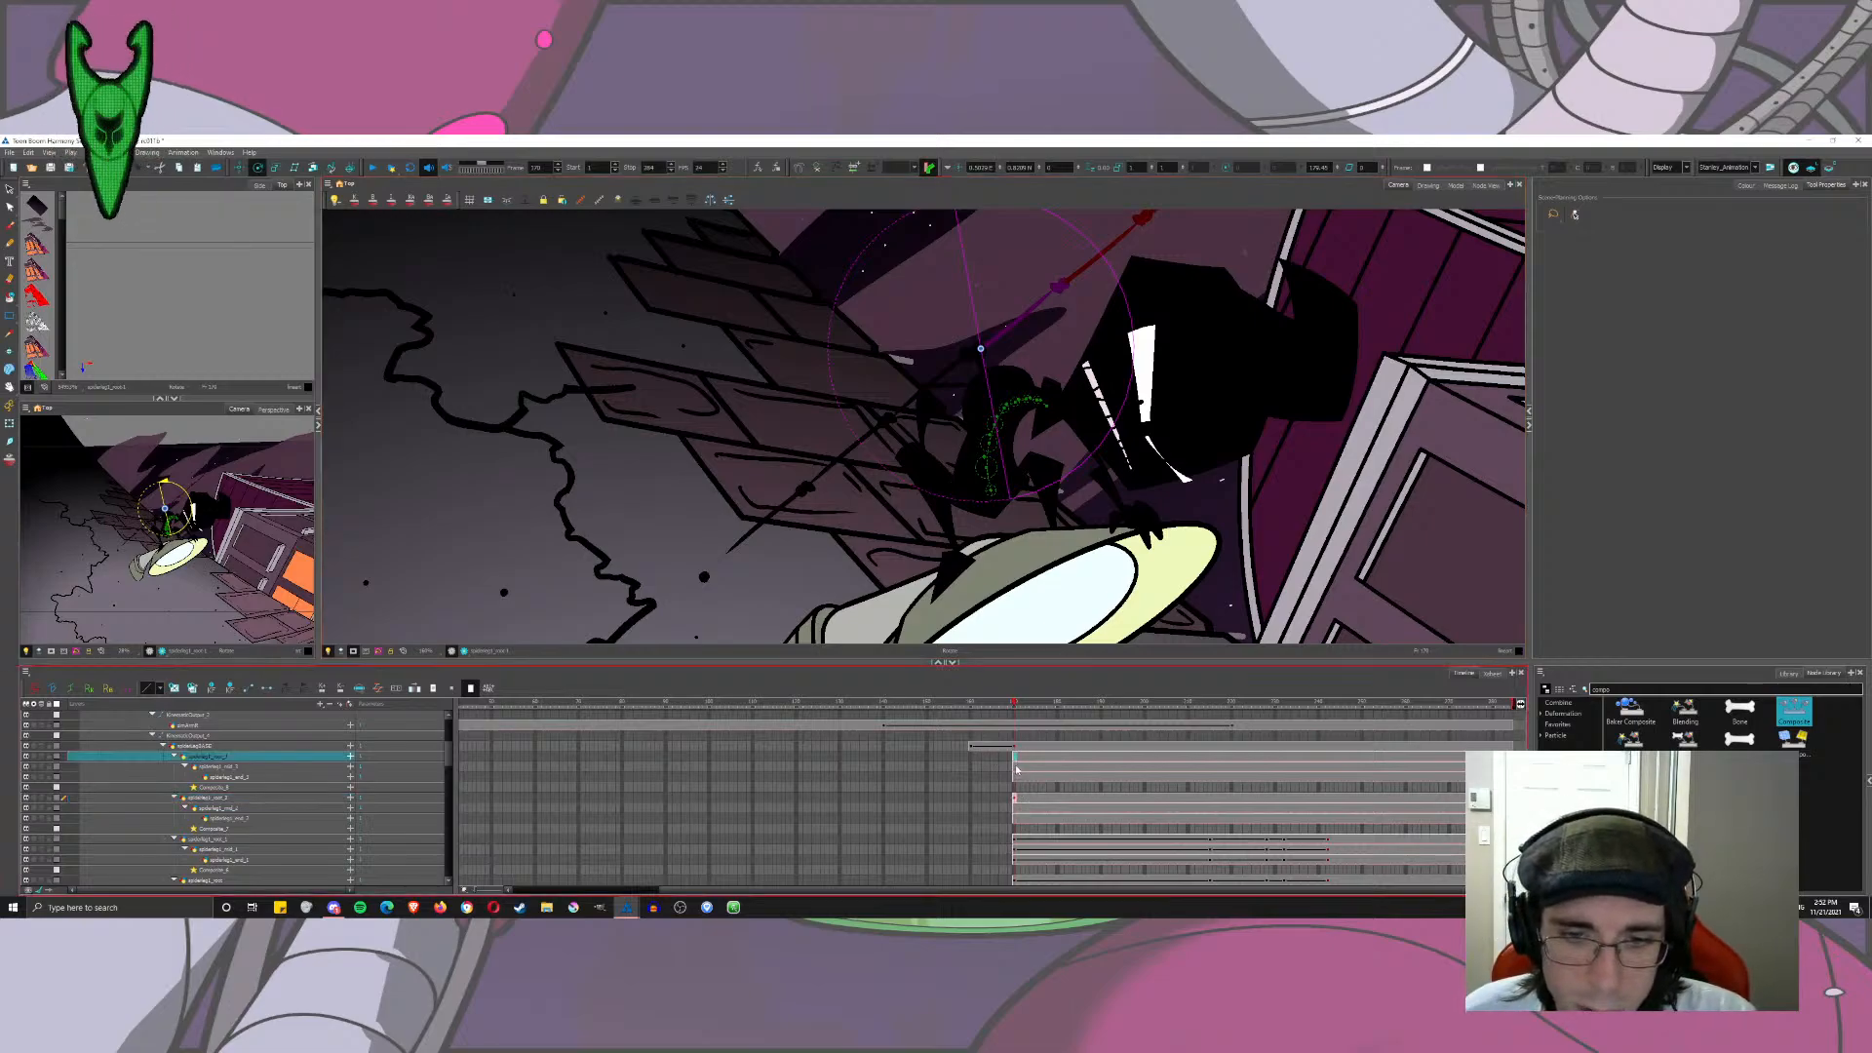
{"action": "left_click_drag", "start_coordinate": [1015, 760], "coordinate": [1026, 830]}
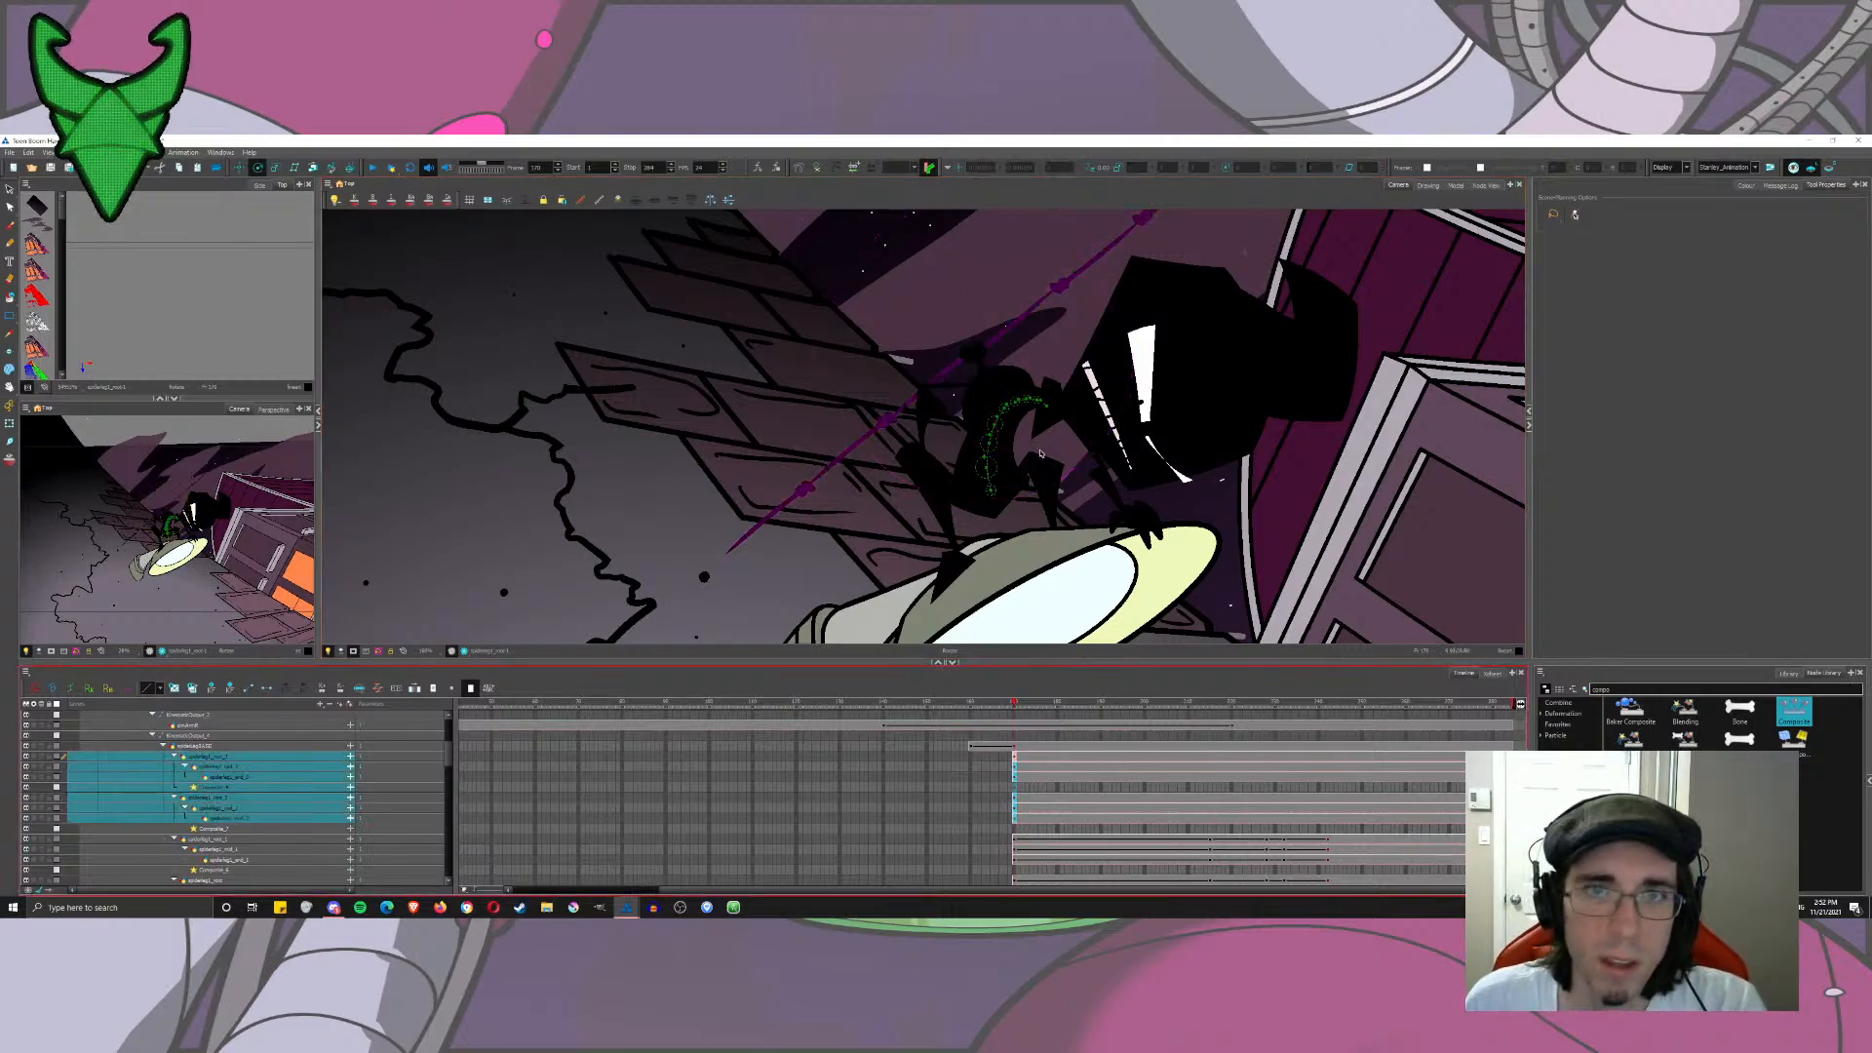
Step: Rotate the first duplicated limb downward at its root and fold its middle and end segments back over the body
{"action": "left_click", "coordinate": [1016, 758]}
{"action": "left_click_drag", "start_coordinate": [773, 364], "coordinate": [927, 514]}
{"action": "left_click", "coordinate": [1016, 768]}
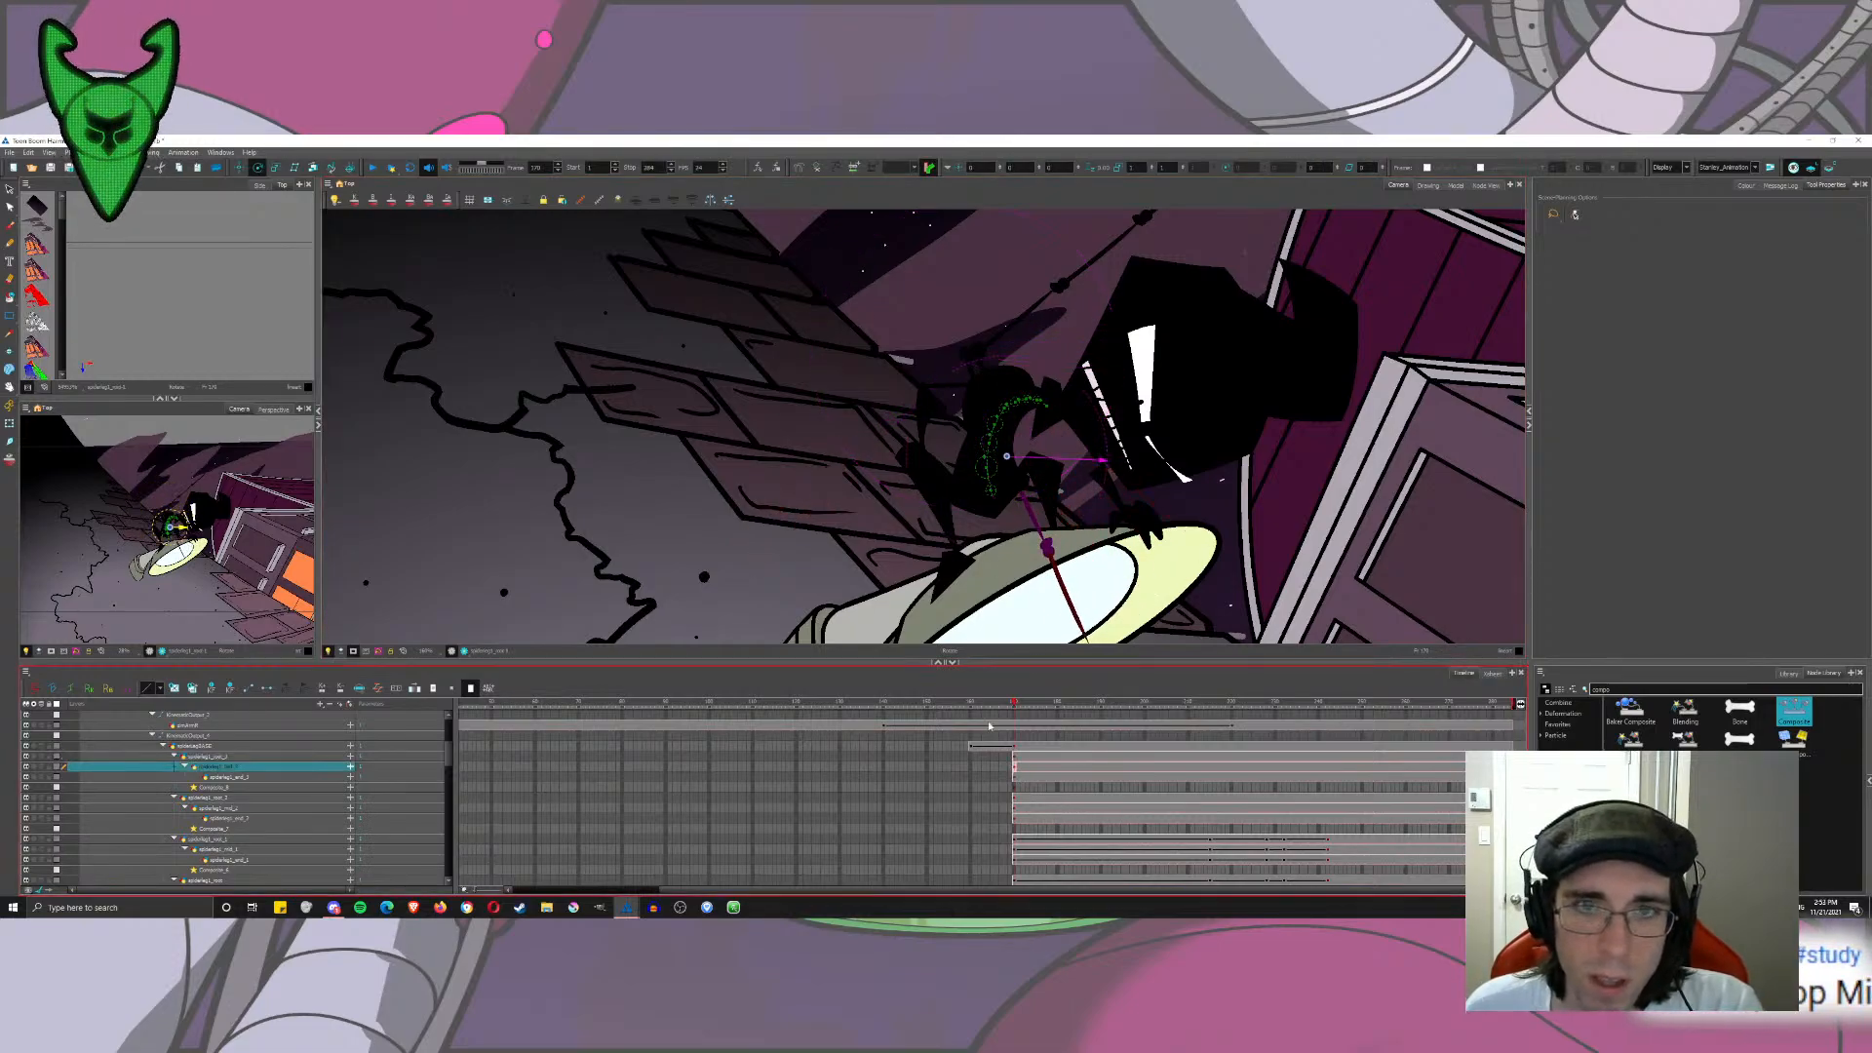
{"action": "left_click_drag", "start_coordinate": [799, 465], "coordinate": [1358, 485]}
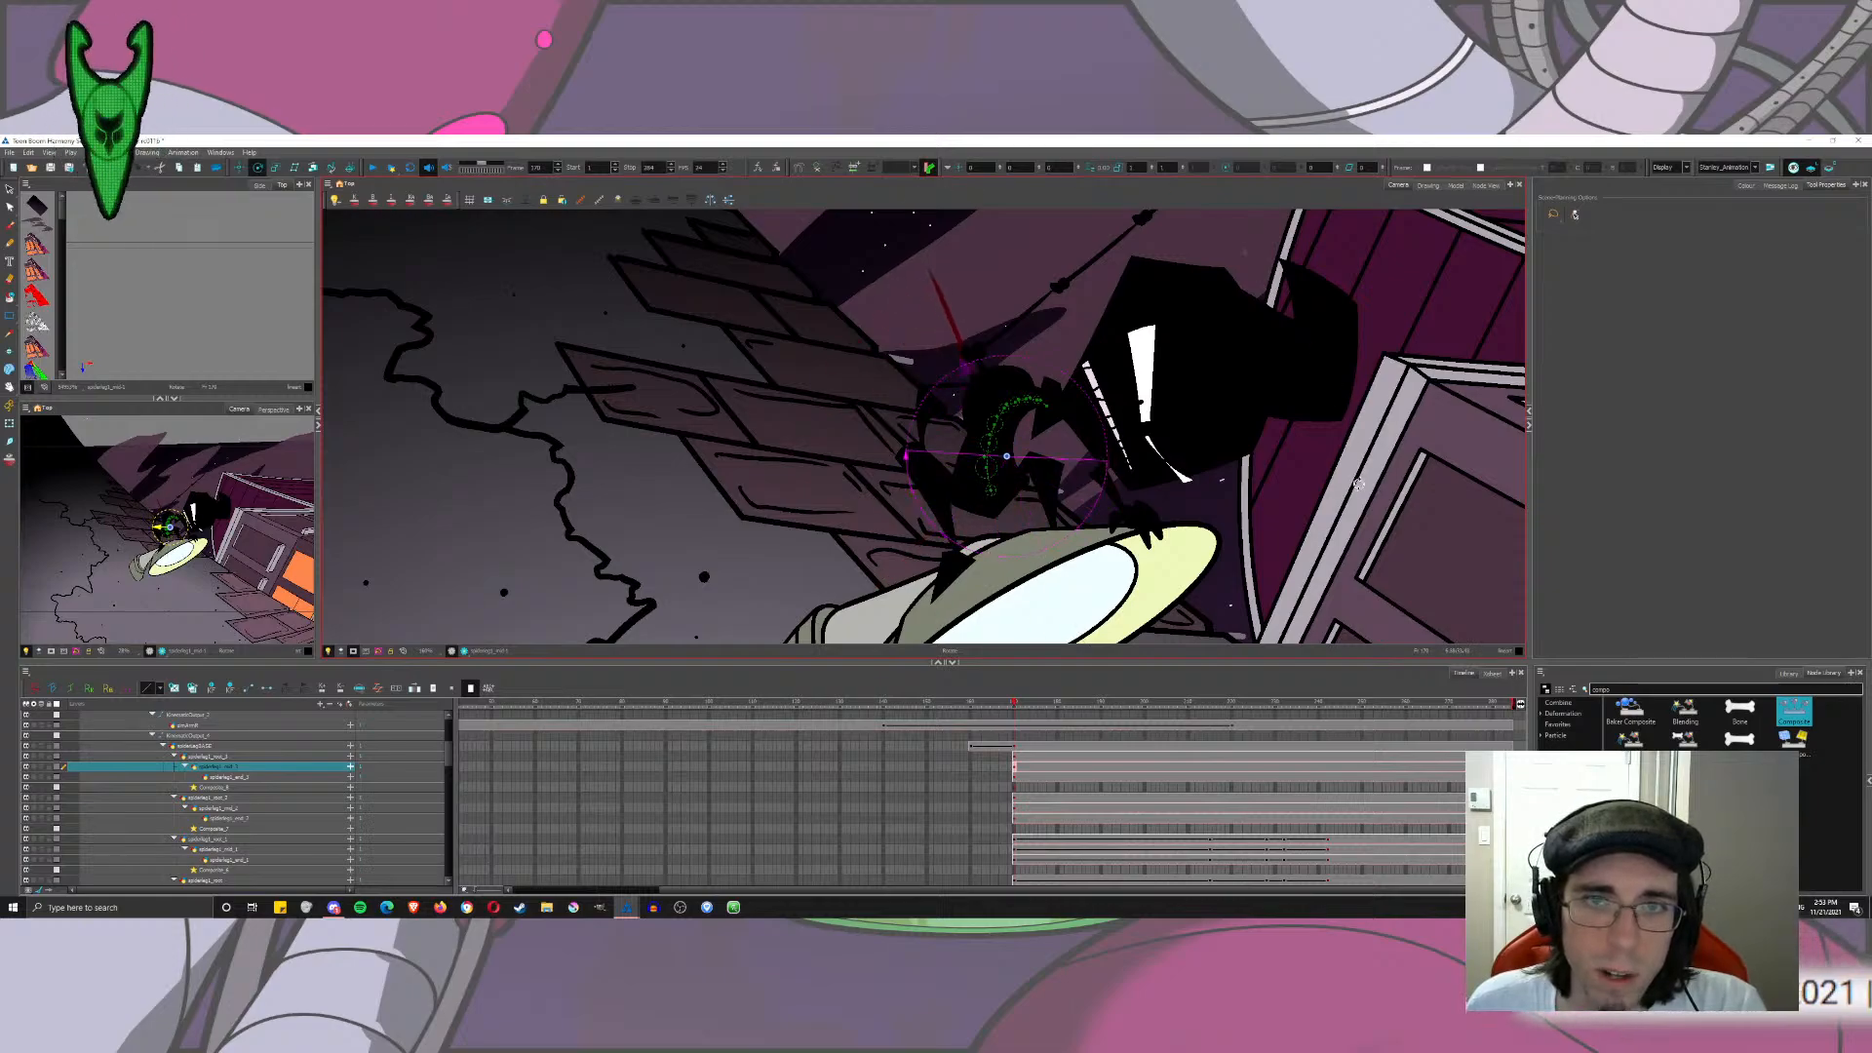
{"action": "left_click", "coordinate": [1016, 777]}
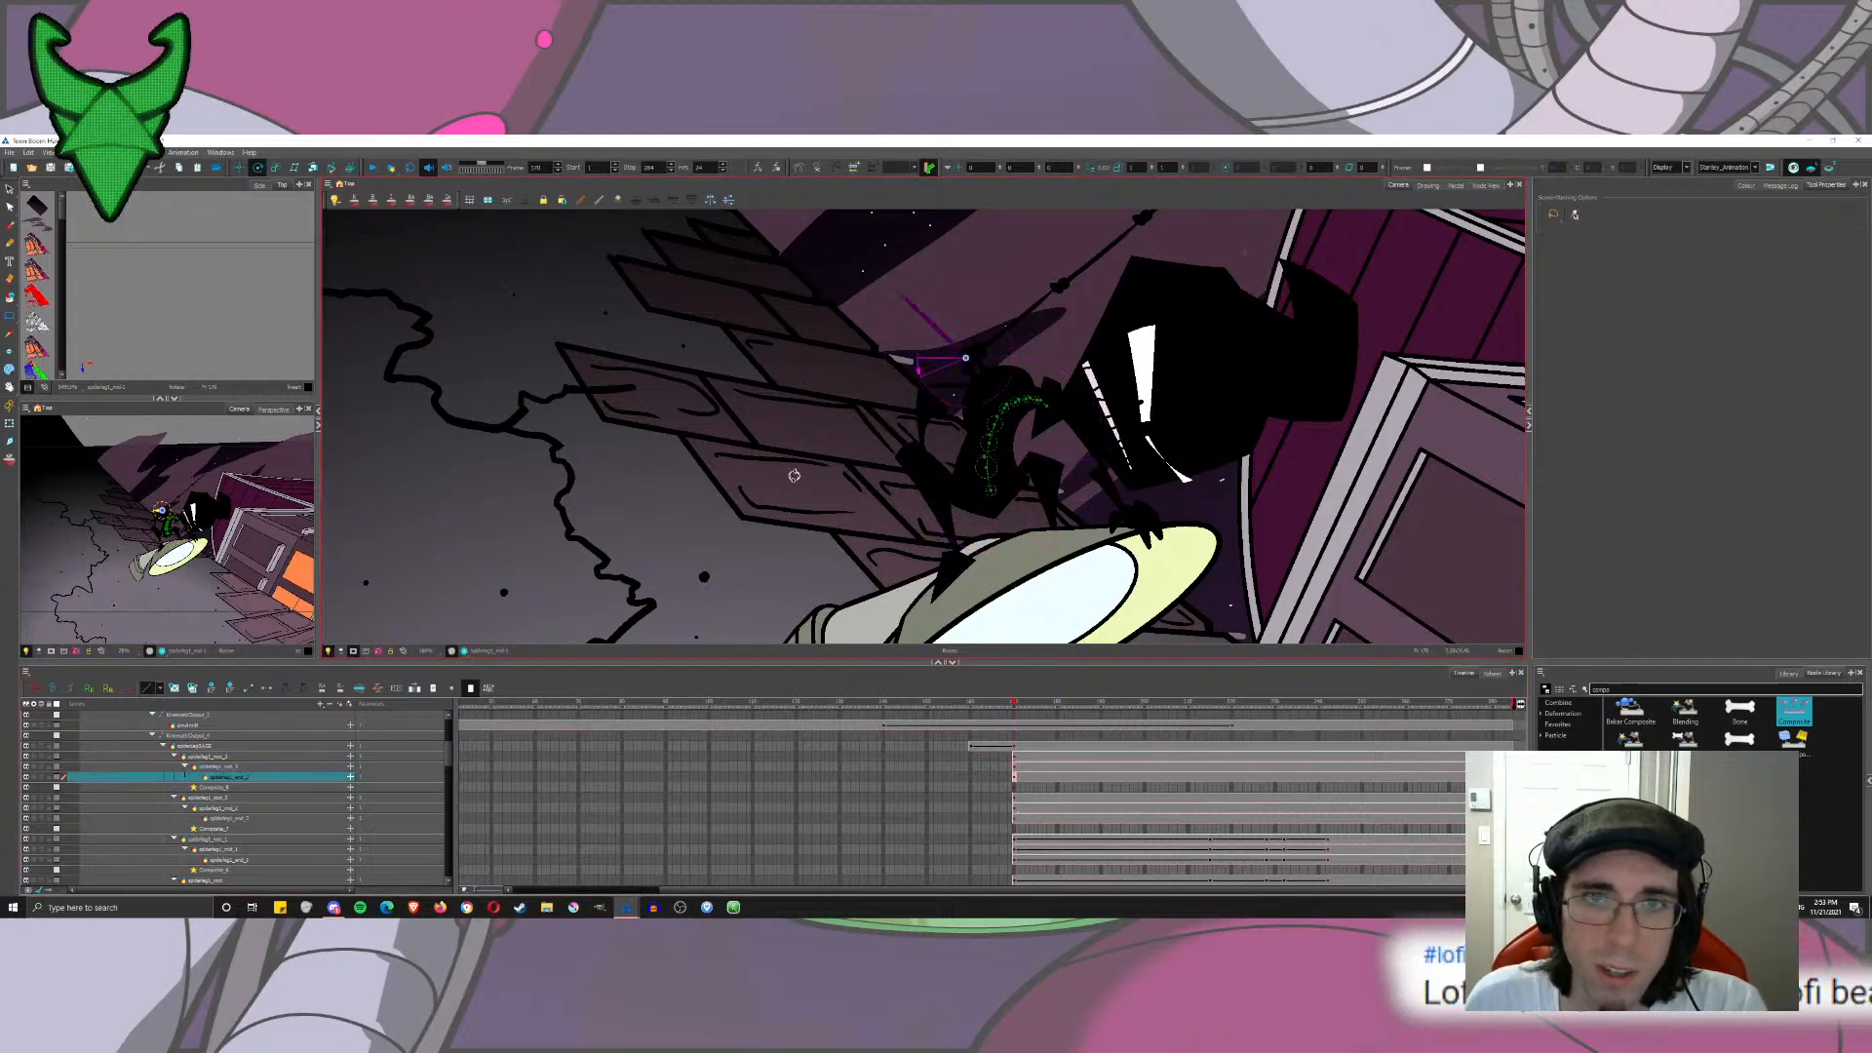
Step: Rotate the root, middle and end segments of the second duplicated limb at its first keyframe to fold it against the back
{"action": "left_click", "coordinate": [1016, 798]}
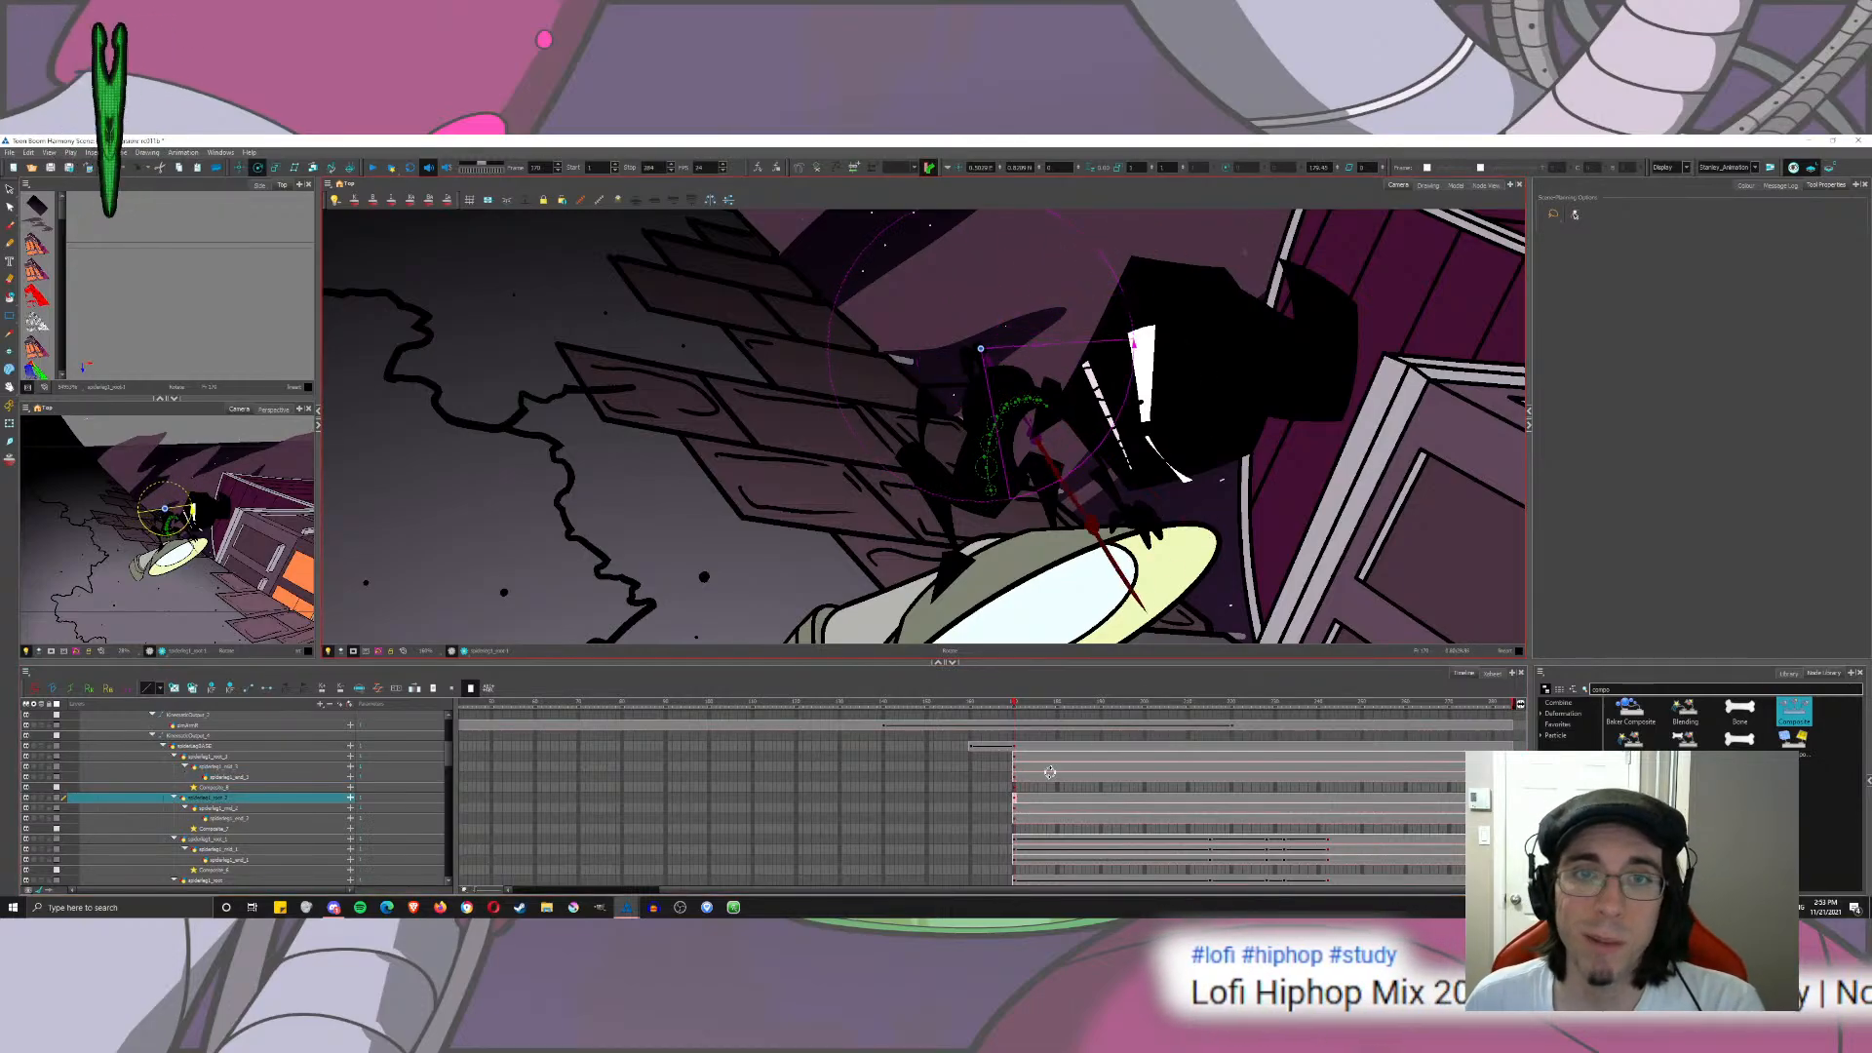
{"action": "left_click_drag", "start_coordinate": [1050, 772], "coordinate": [884, 816]}
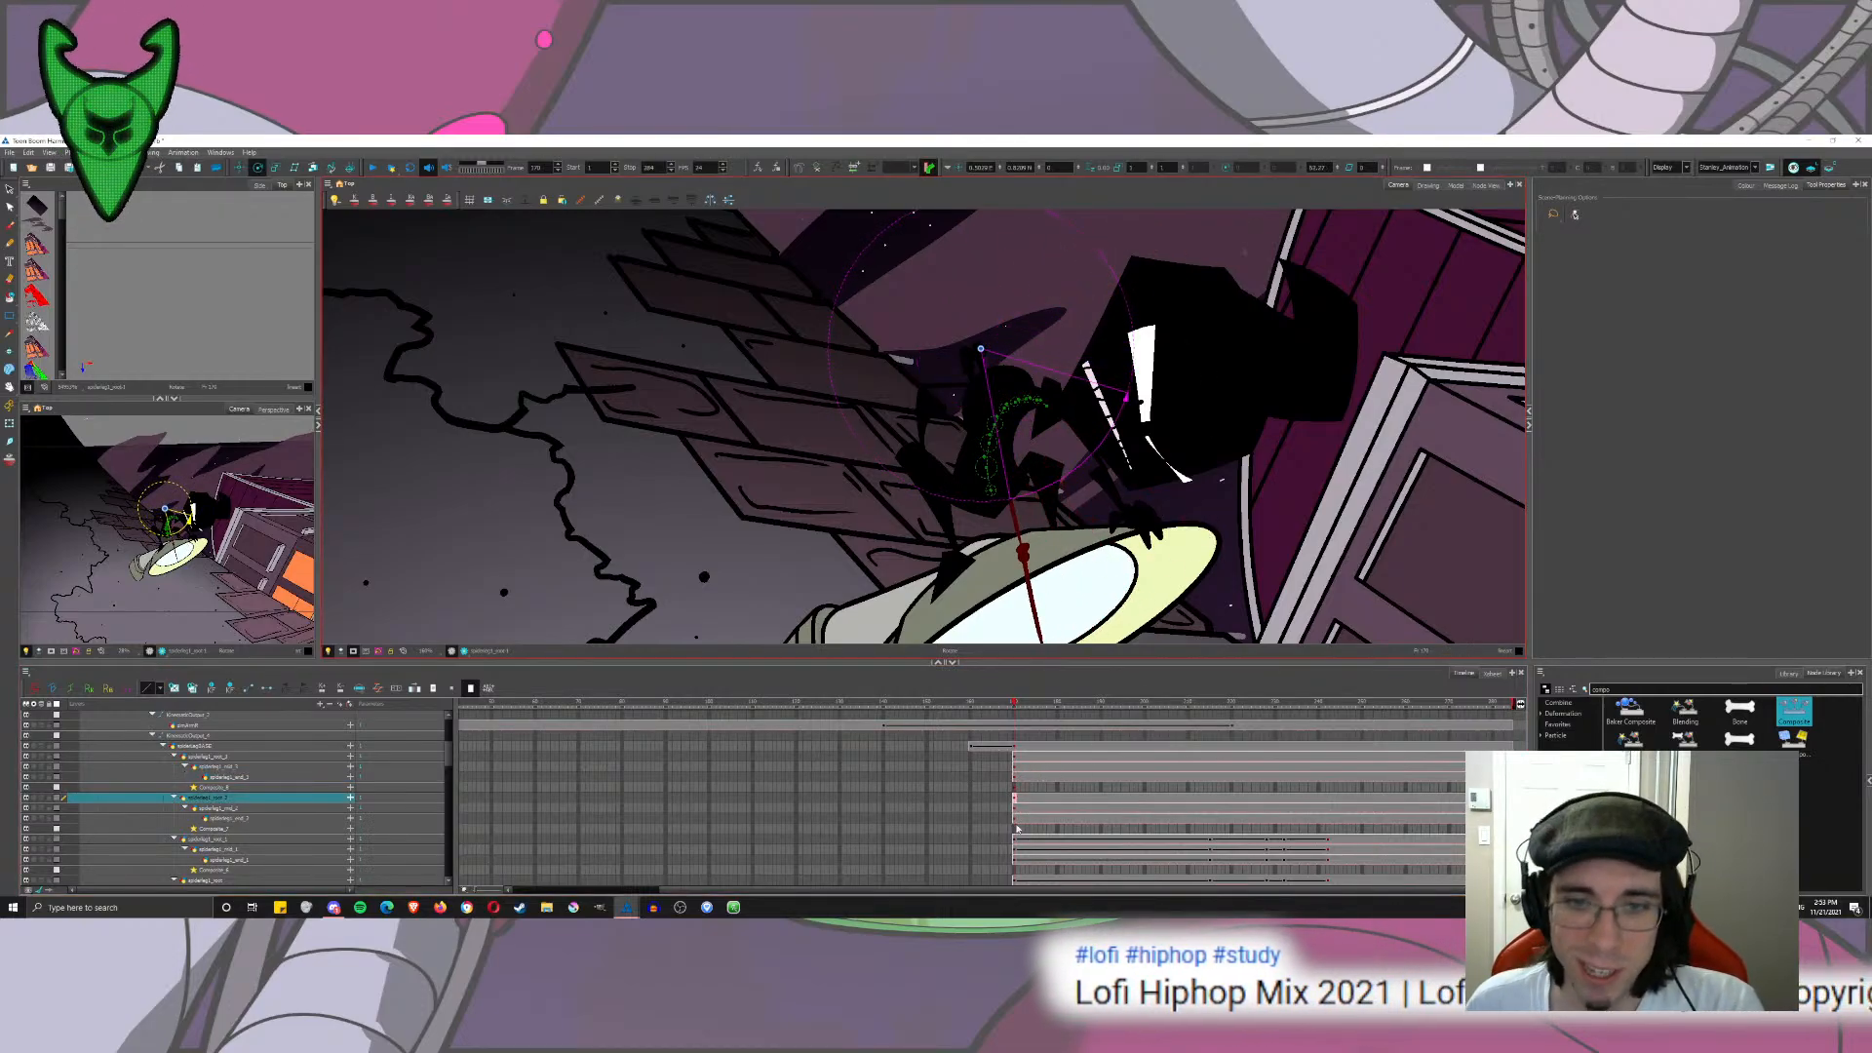
{"action": "left_click", "coordinate": [1016, 807]}
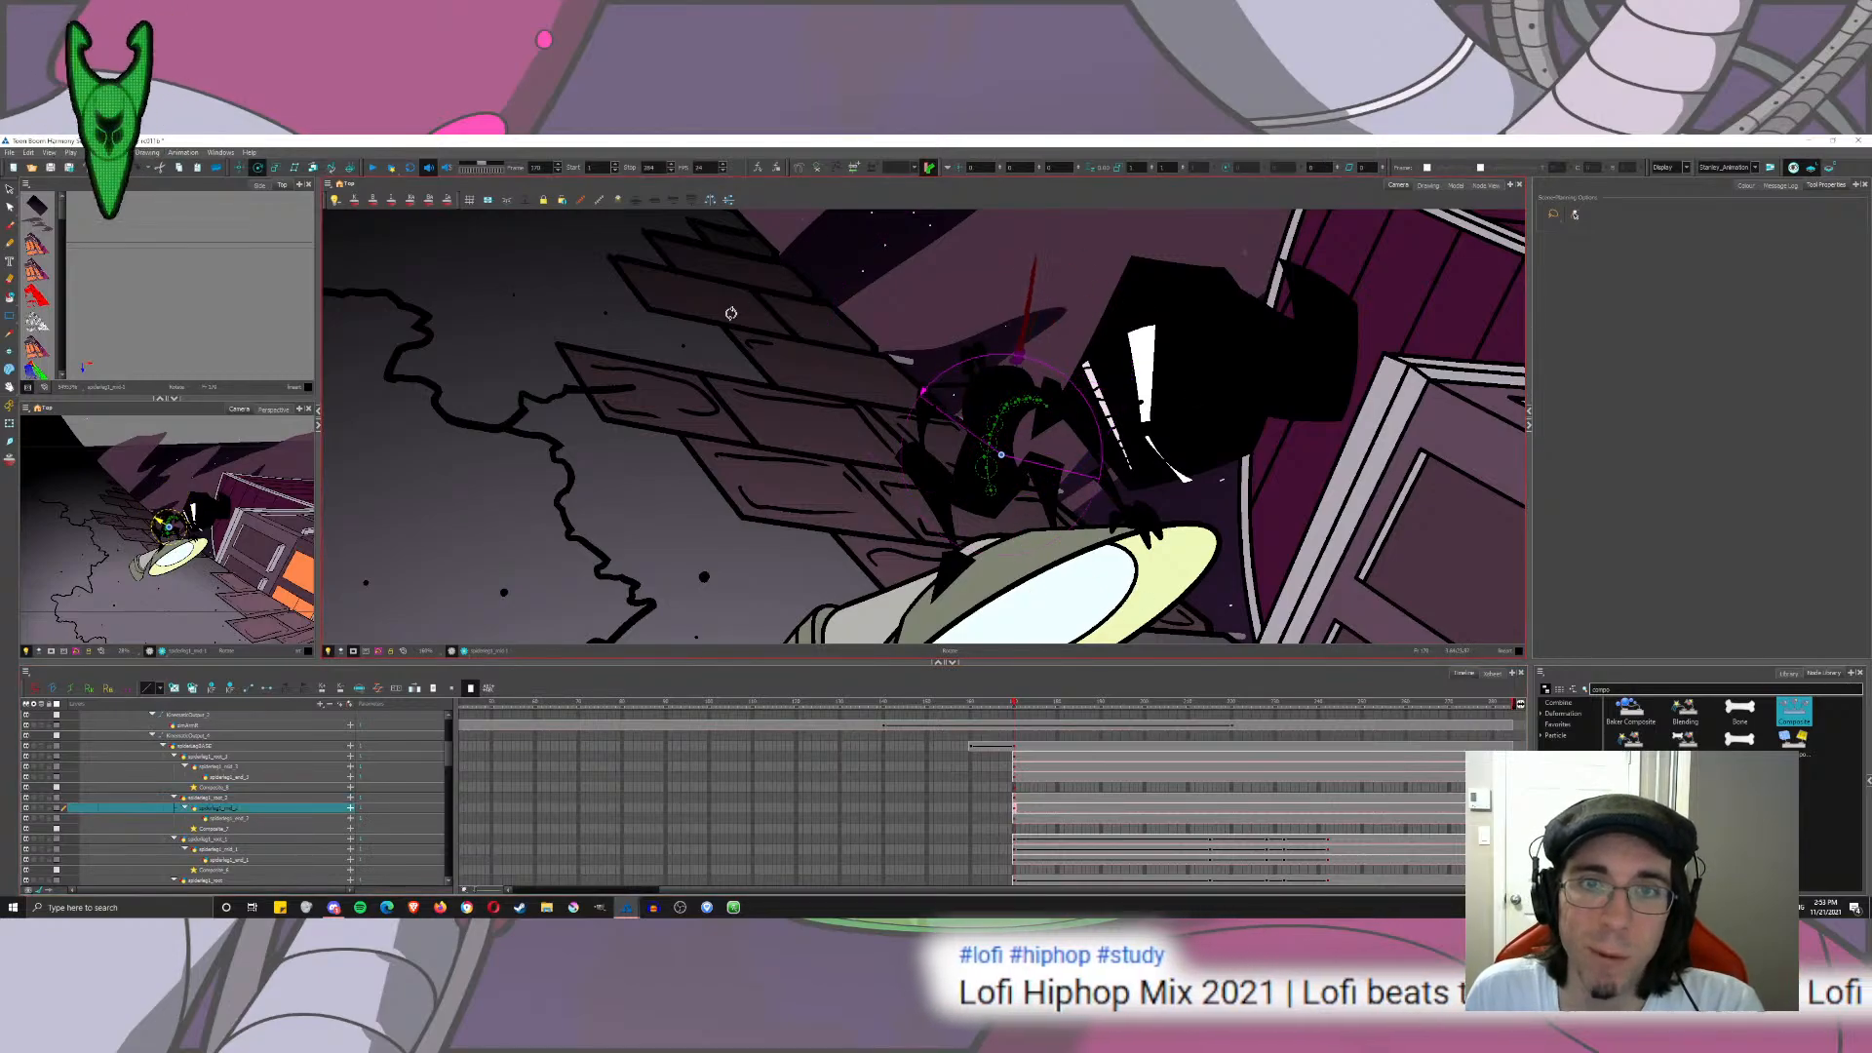
{"action": "left_click_drag", "start_coordinate": [708, 350], "coordinate": [858, 571]}
{"action": "left_click", "coordinate": [1015, 819]}
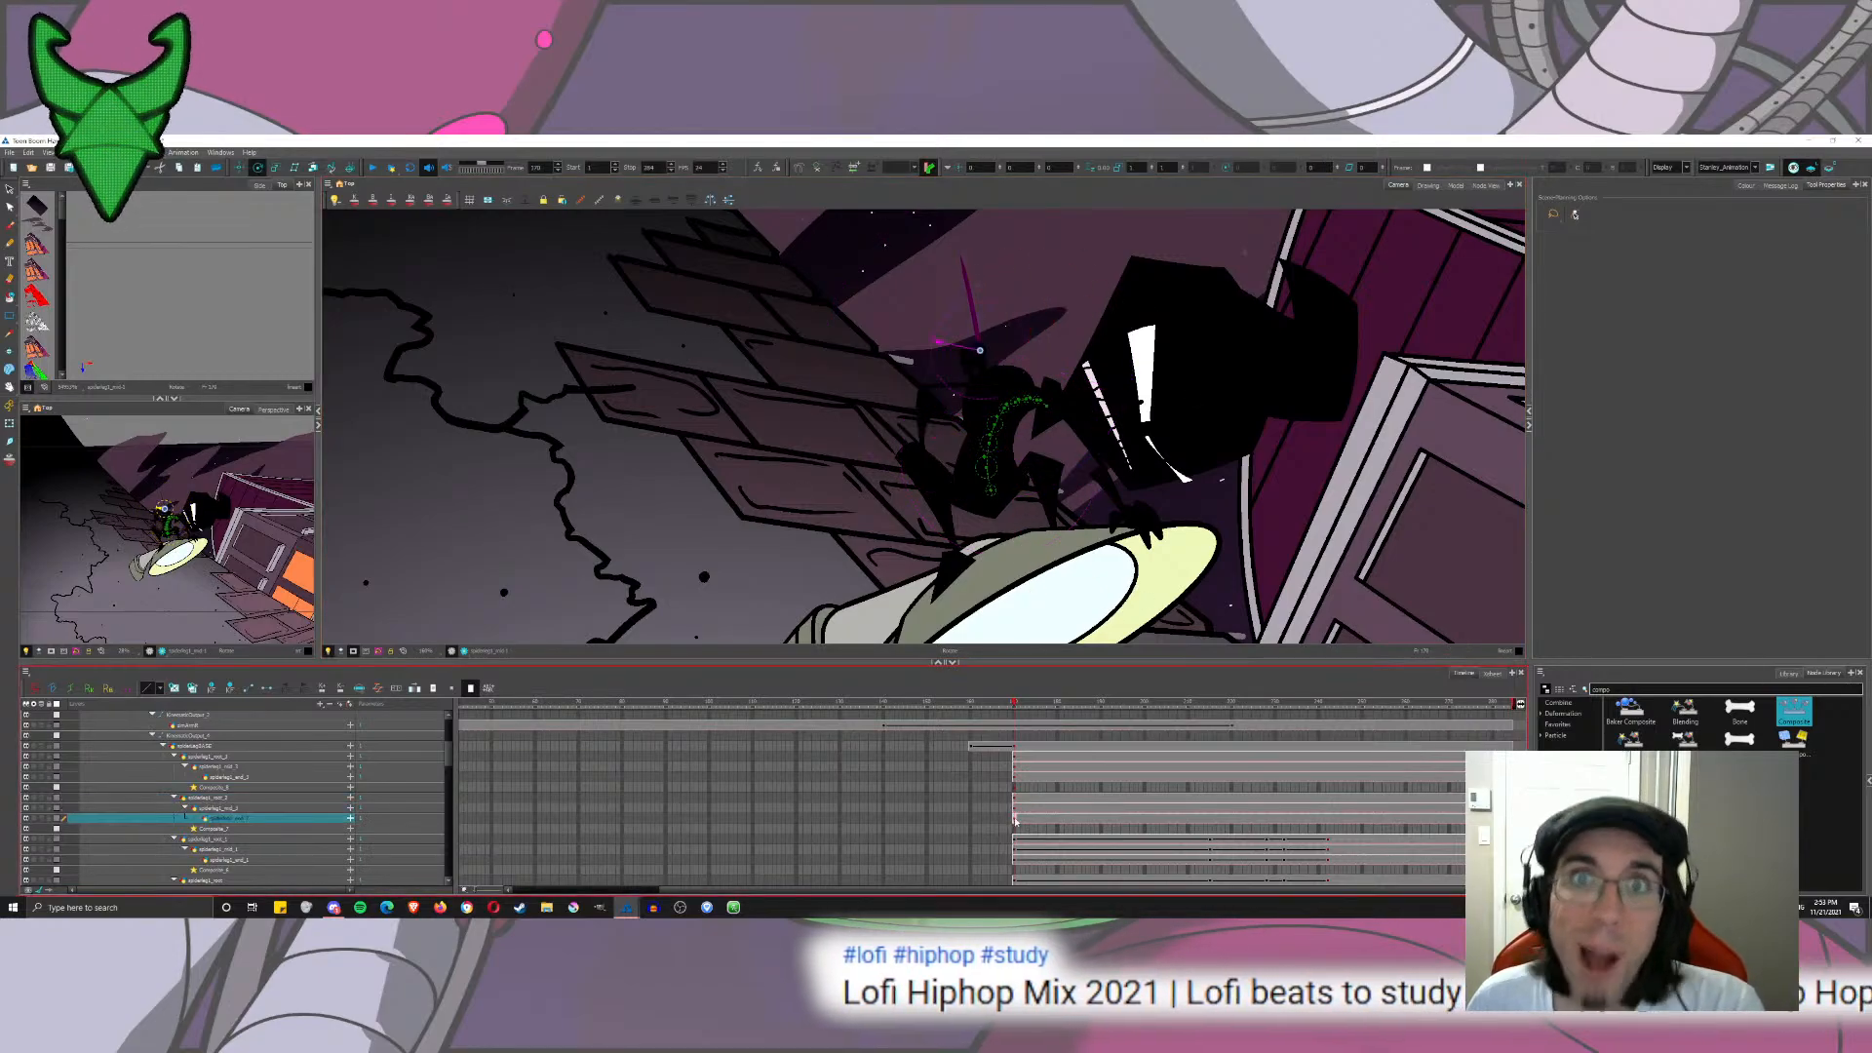
{"action": "left_click_drag", "start_coordinate": [1049, 275], "coordinate": [779, 635]}
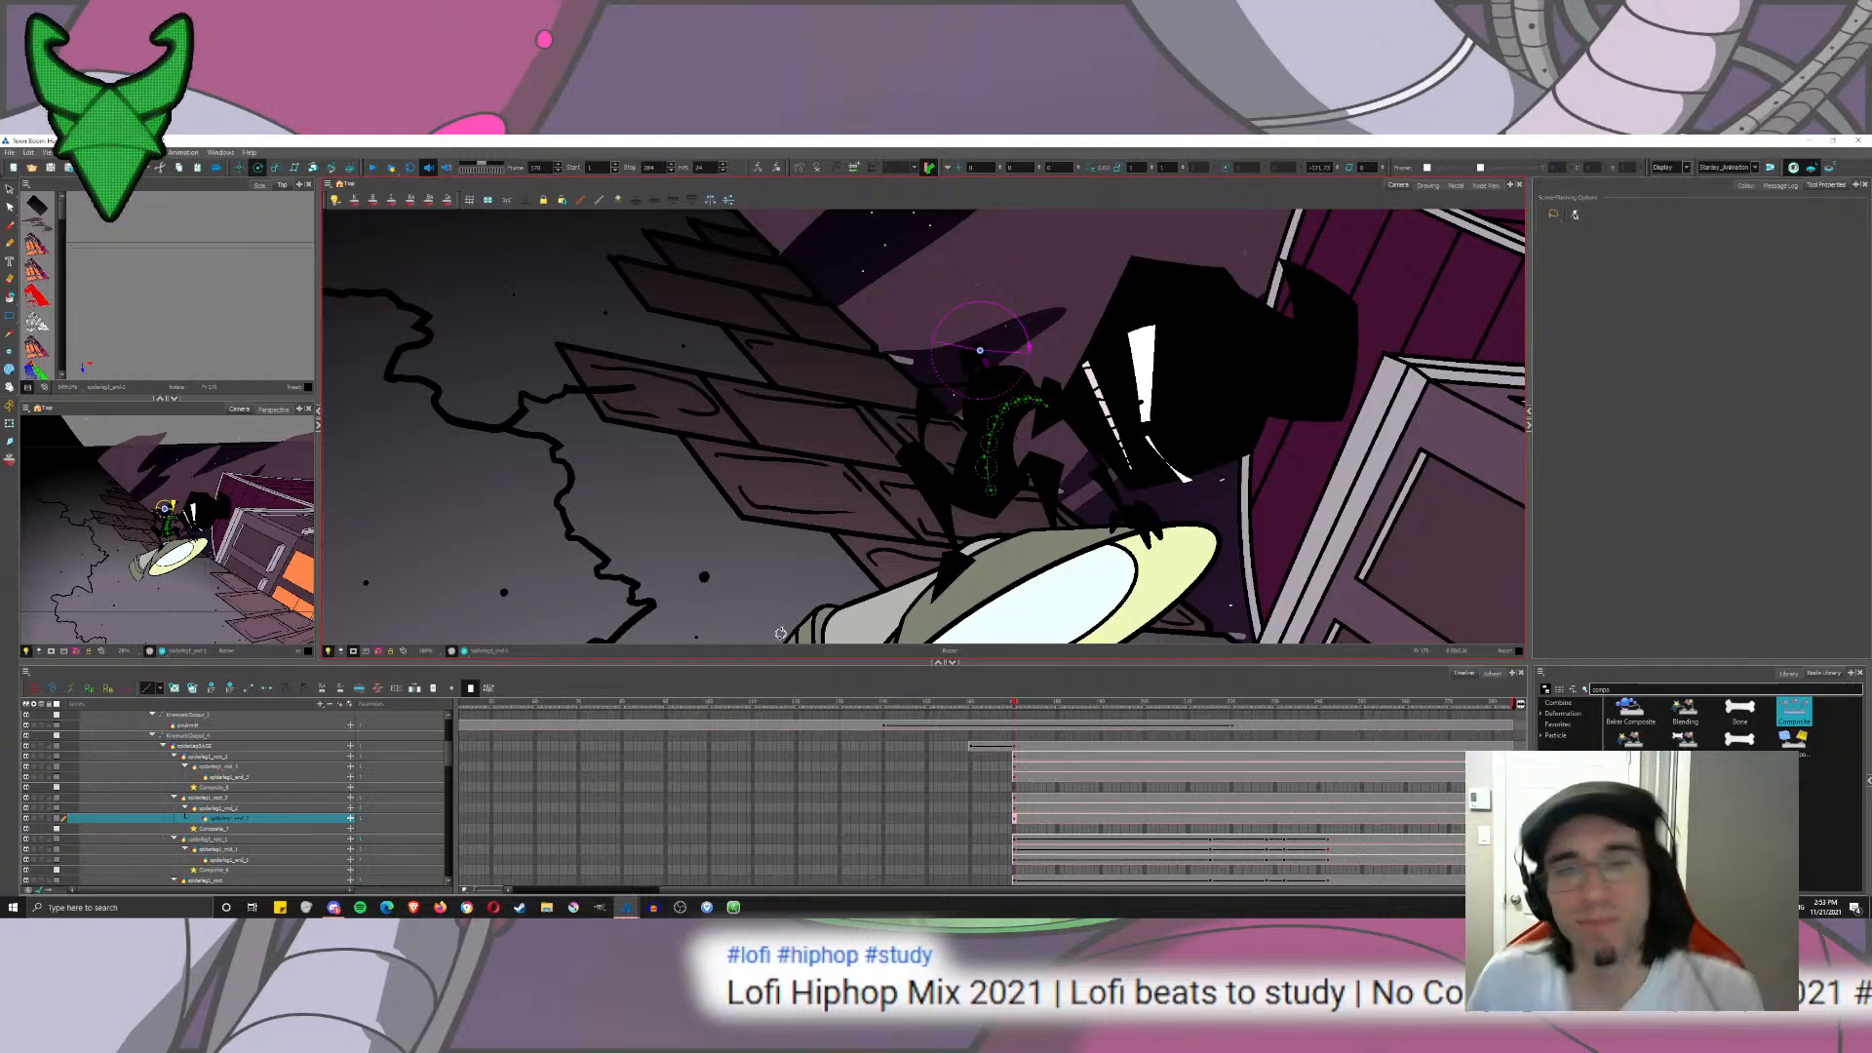
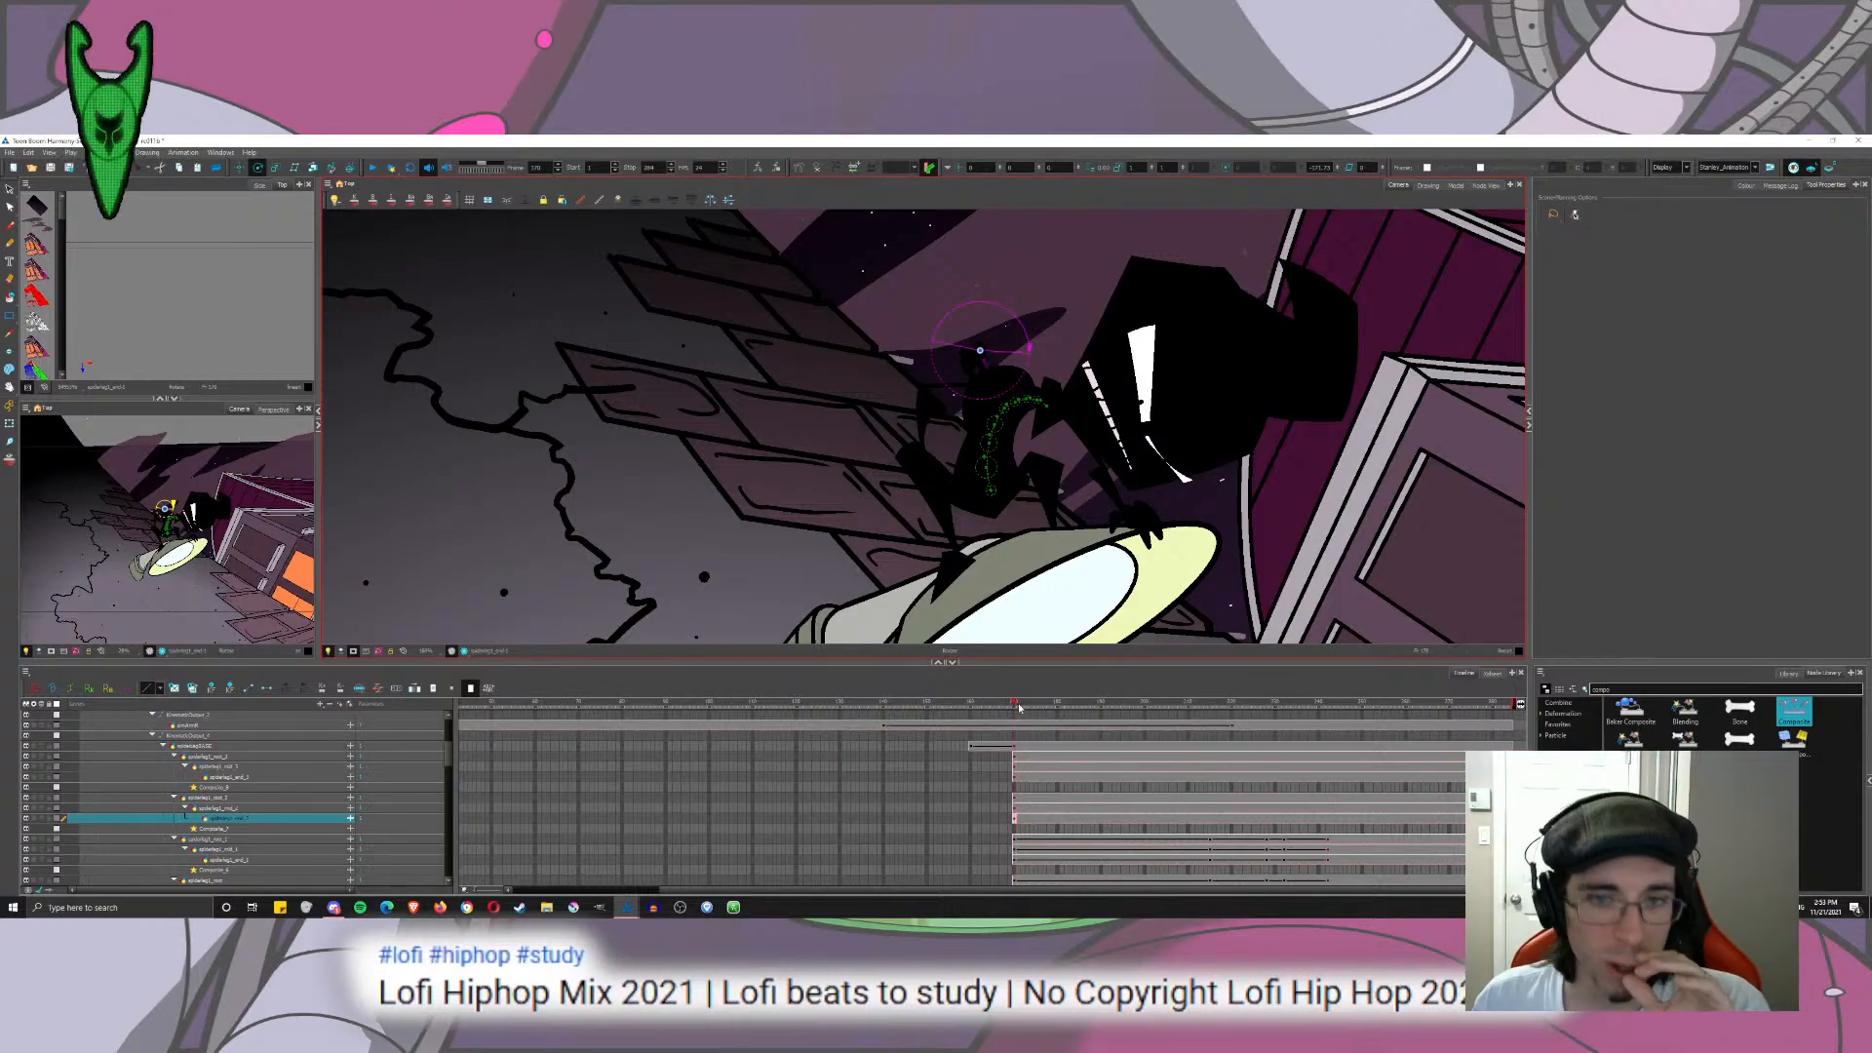
Step: Key both duplicated limbs at the frame where the original limbs are spread, and try extending the first duplicate away from the back
{"action": "left_click_drag", "start_coordinate": [1014, 706], "coordinate": [1210, 818]}
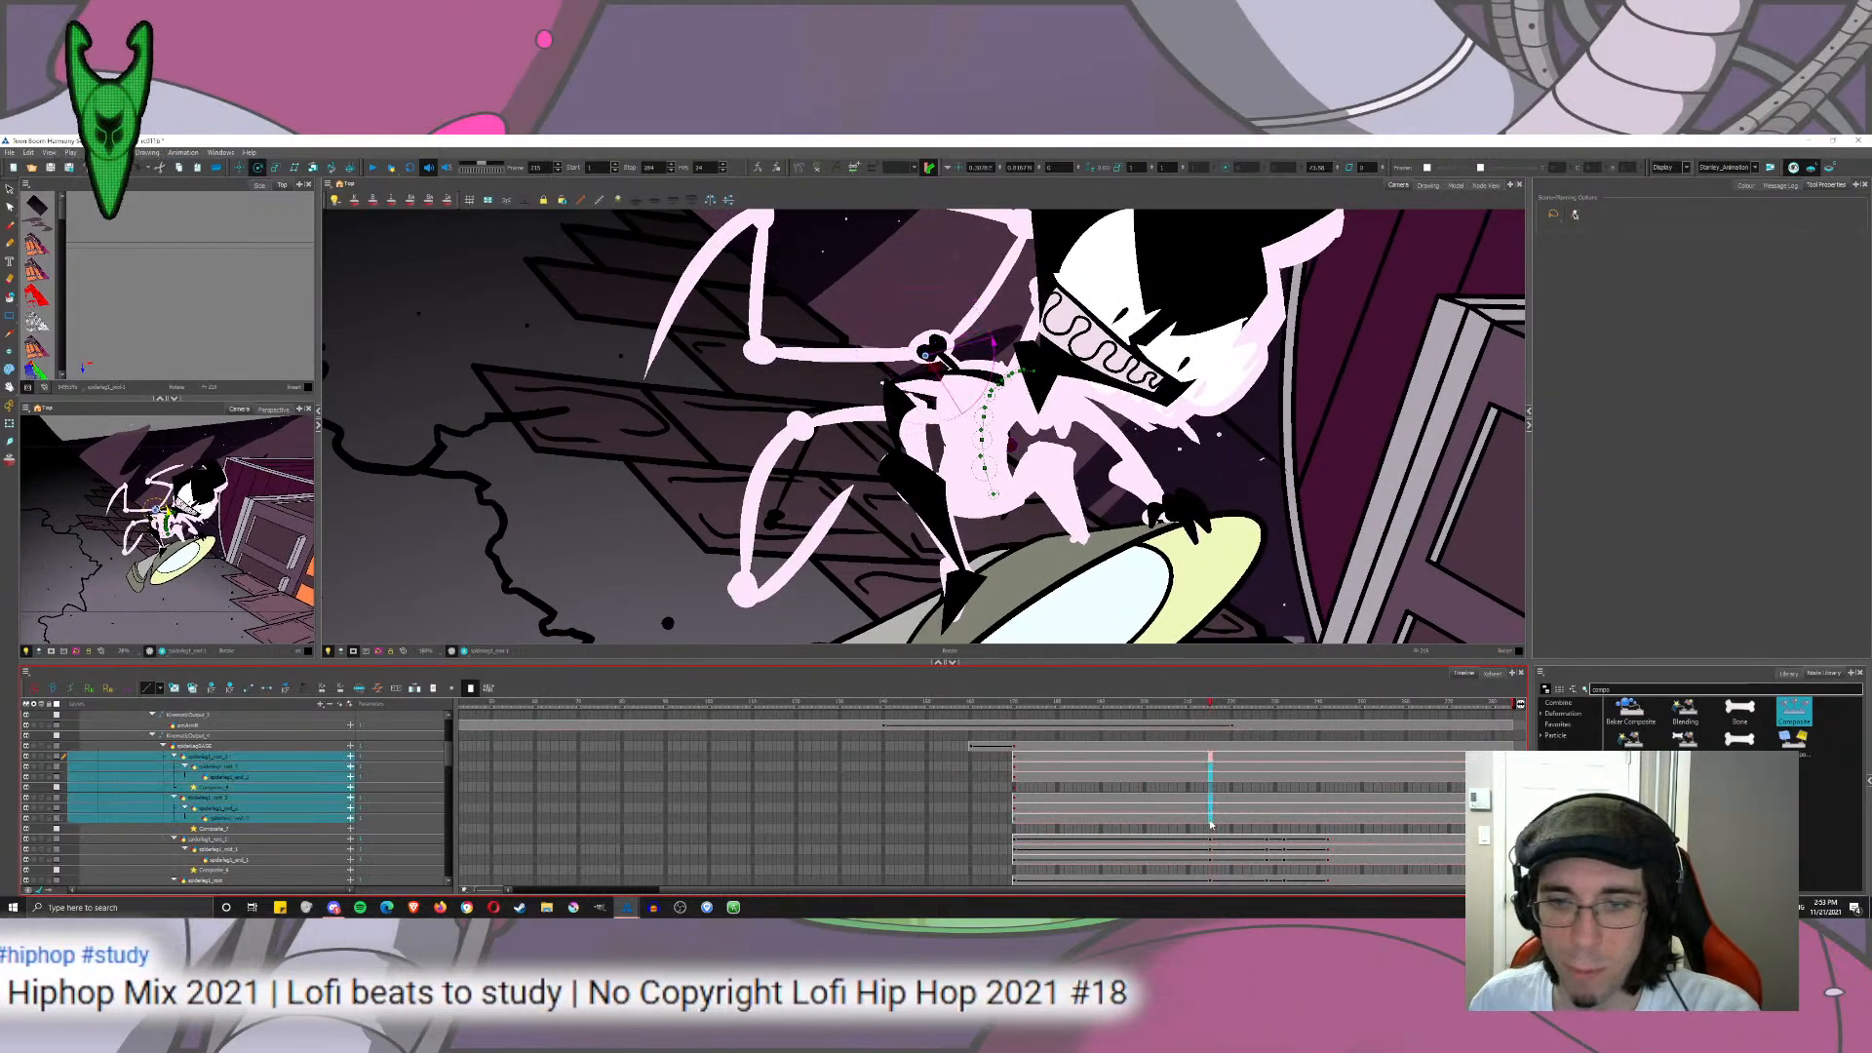
{"action": "left_click", "coordinate": [1211, 757]}
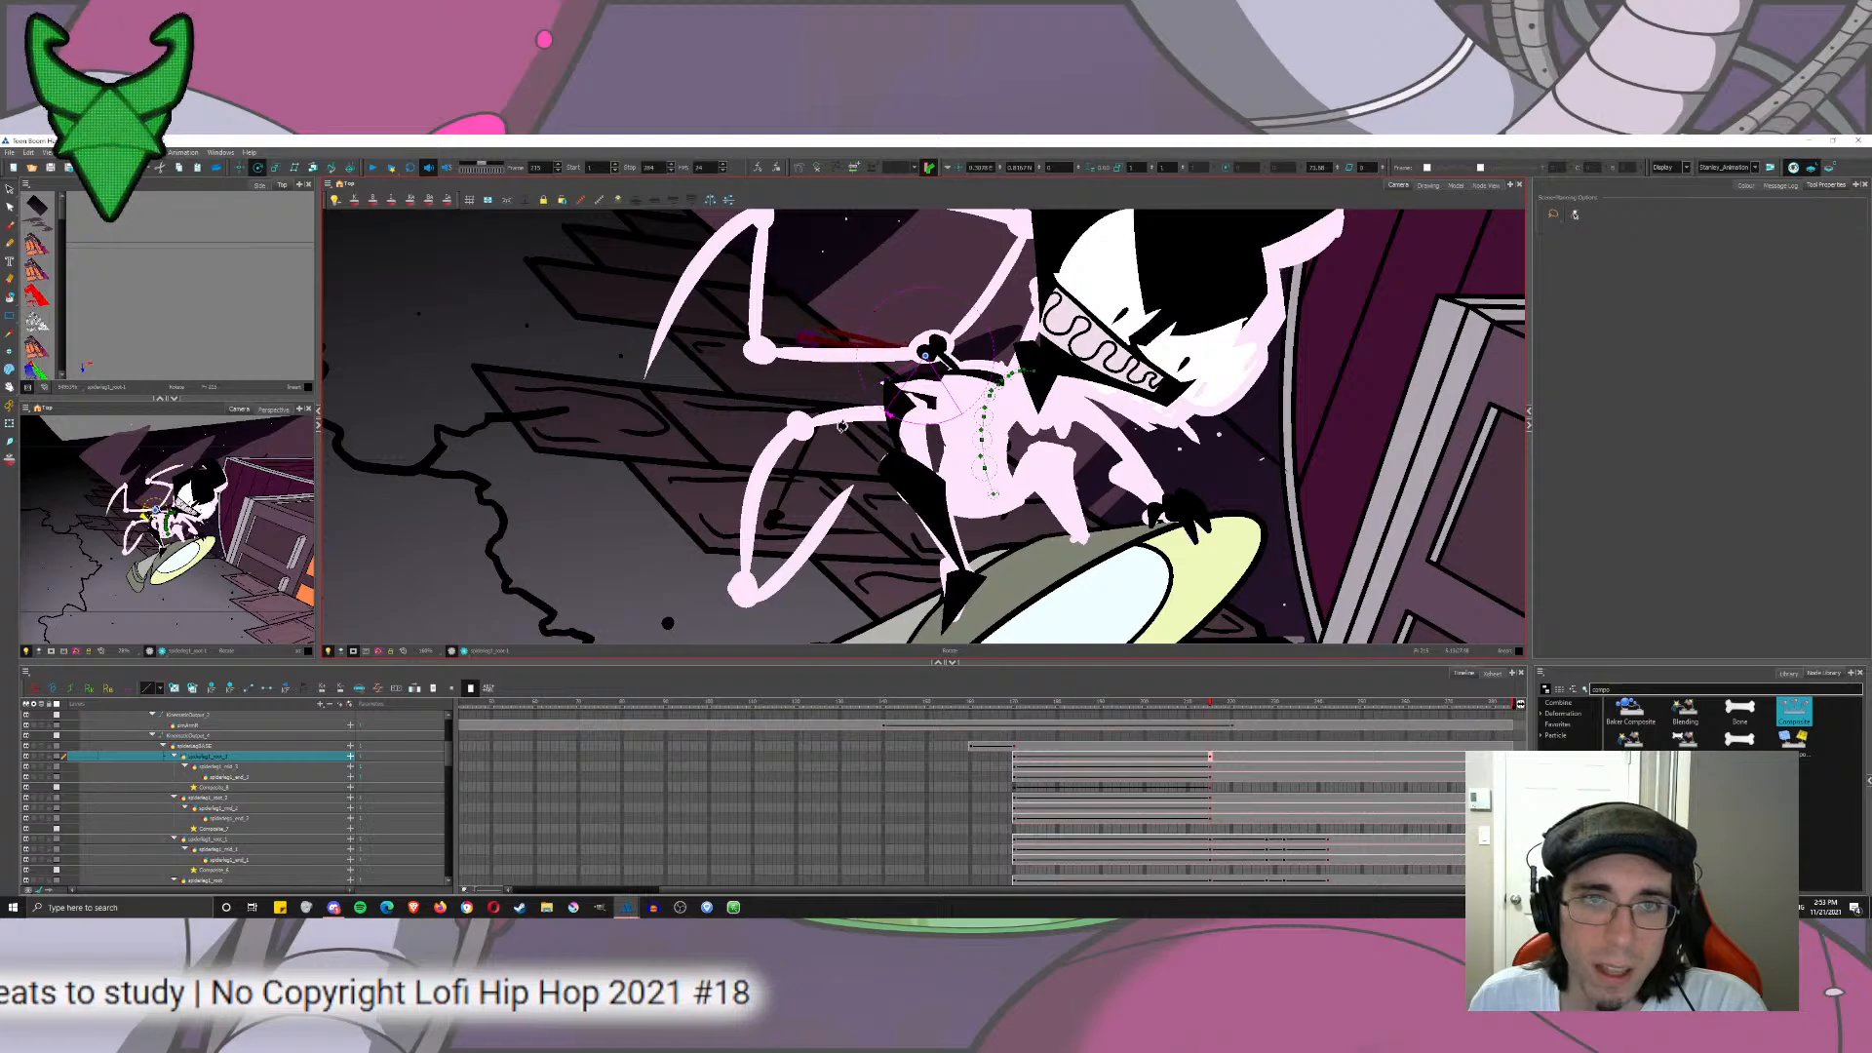
{"action": "left_click", "coordinate": [1210, 767]}
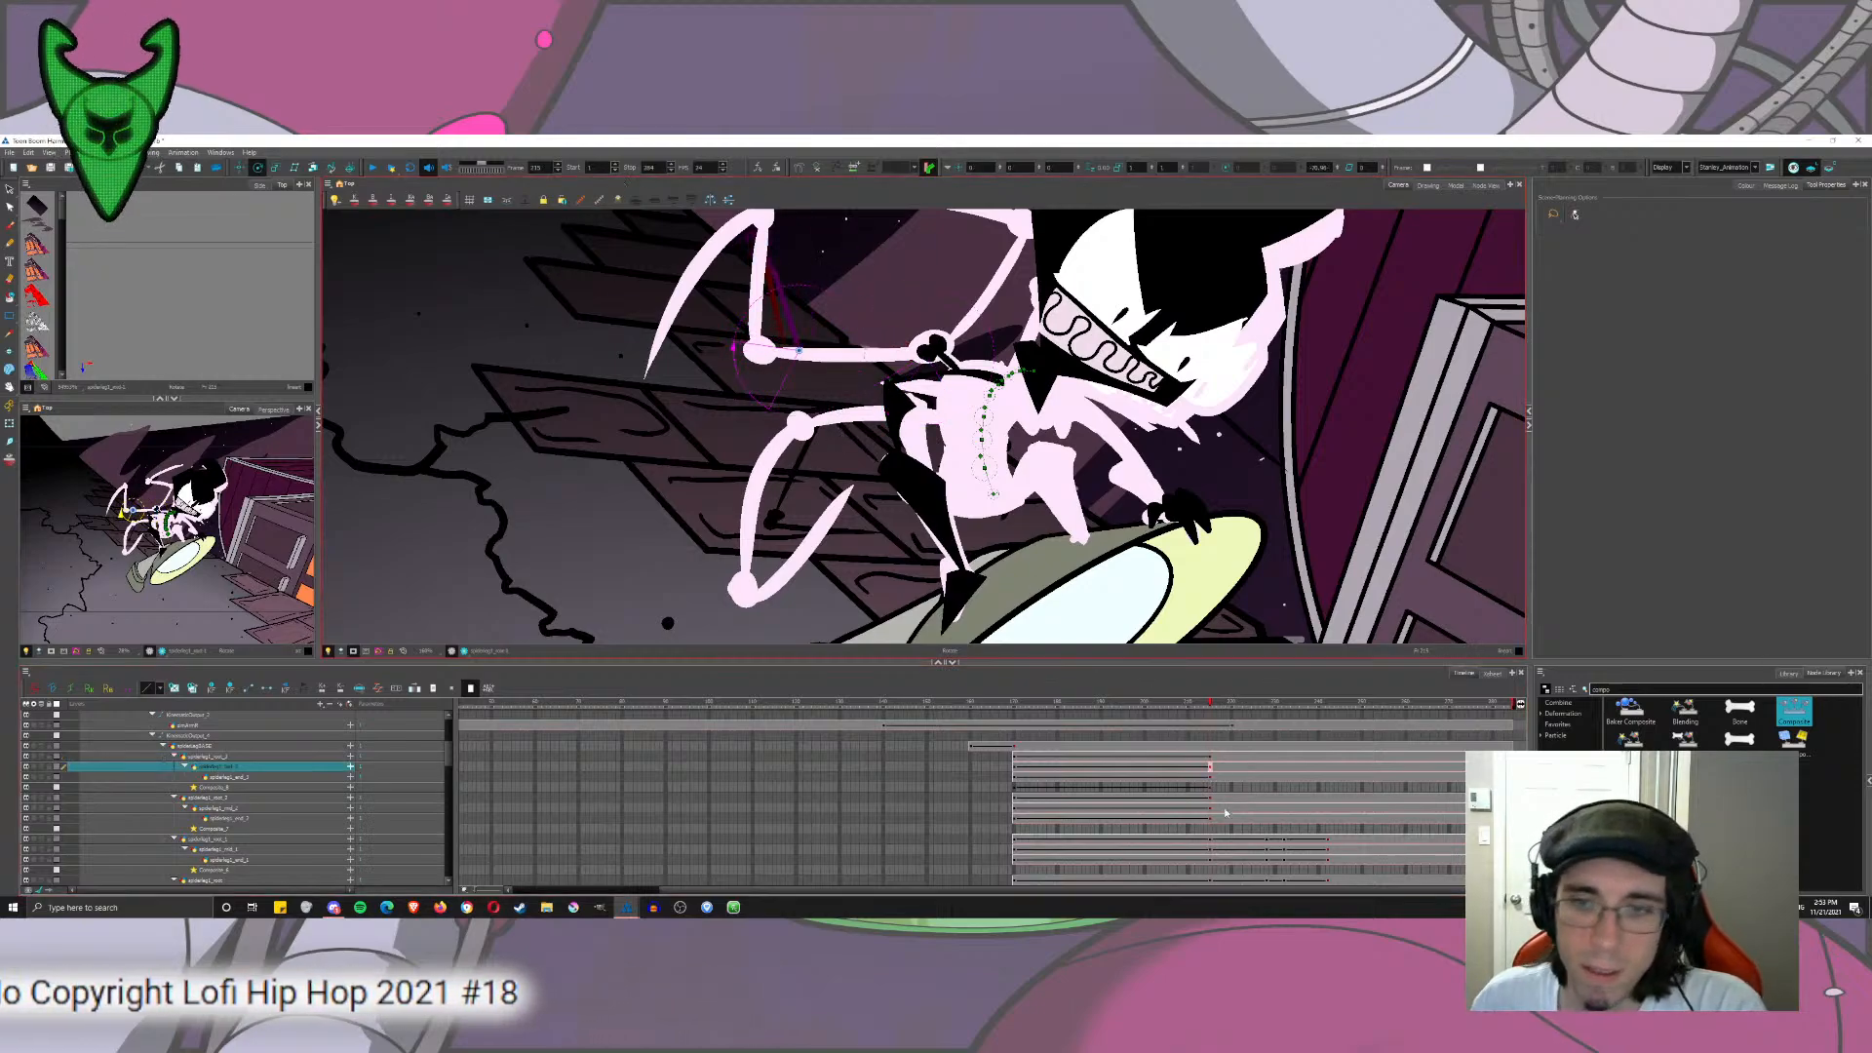
{"action": "left_click", "coordinate": [1212, 778]}
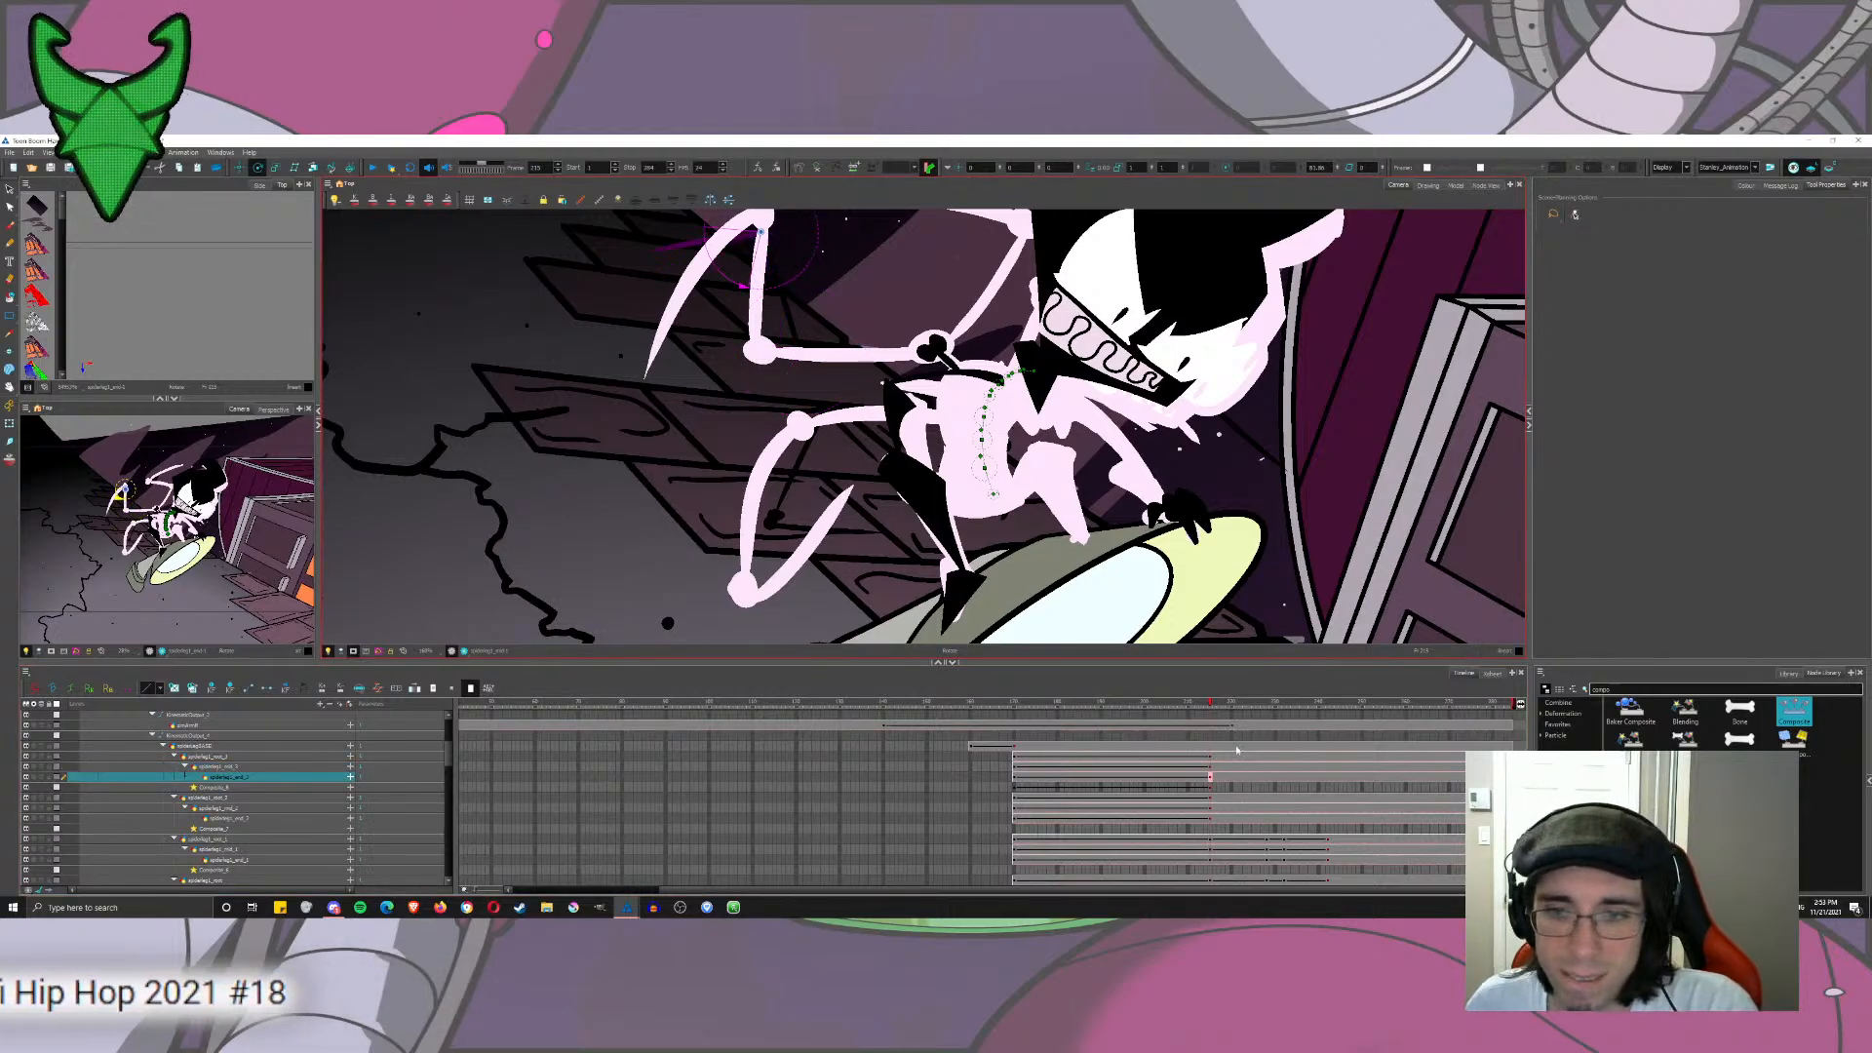
{"action": "left_click_drag", "start_coordinate": [1209, 704], "coordinate": [1026, 726]}
{"action": "left_click_drag", "start_coordinate": [1210, 756], "coordinate": [1210, 777]}
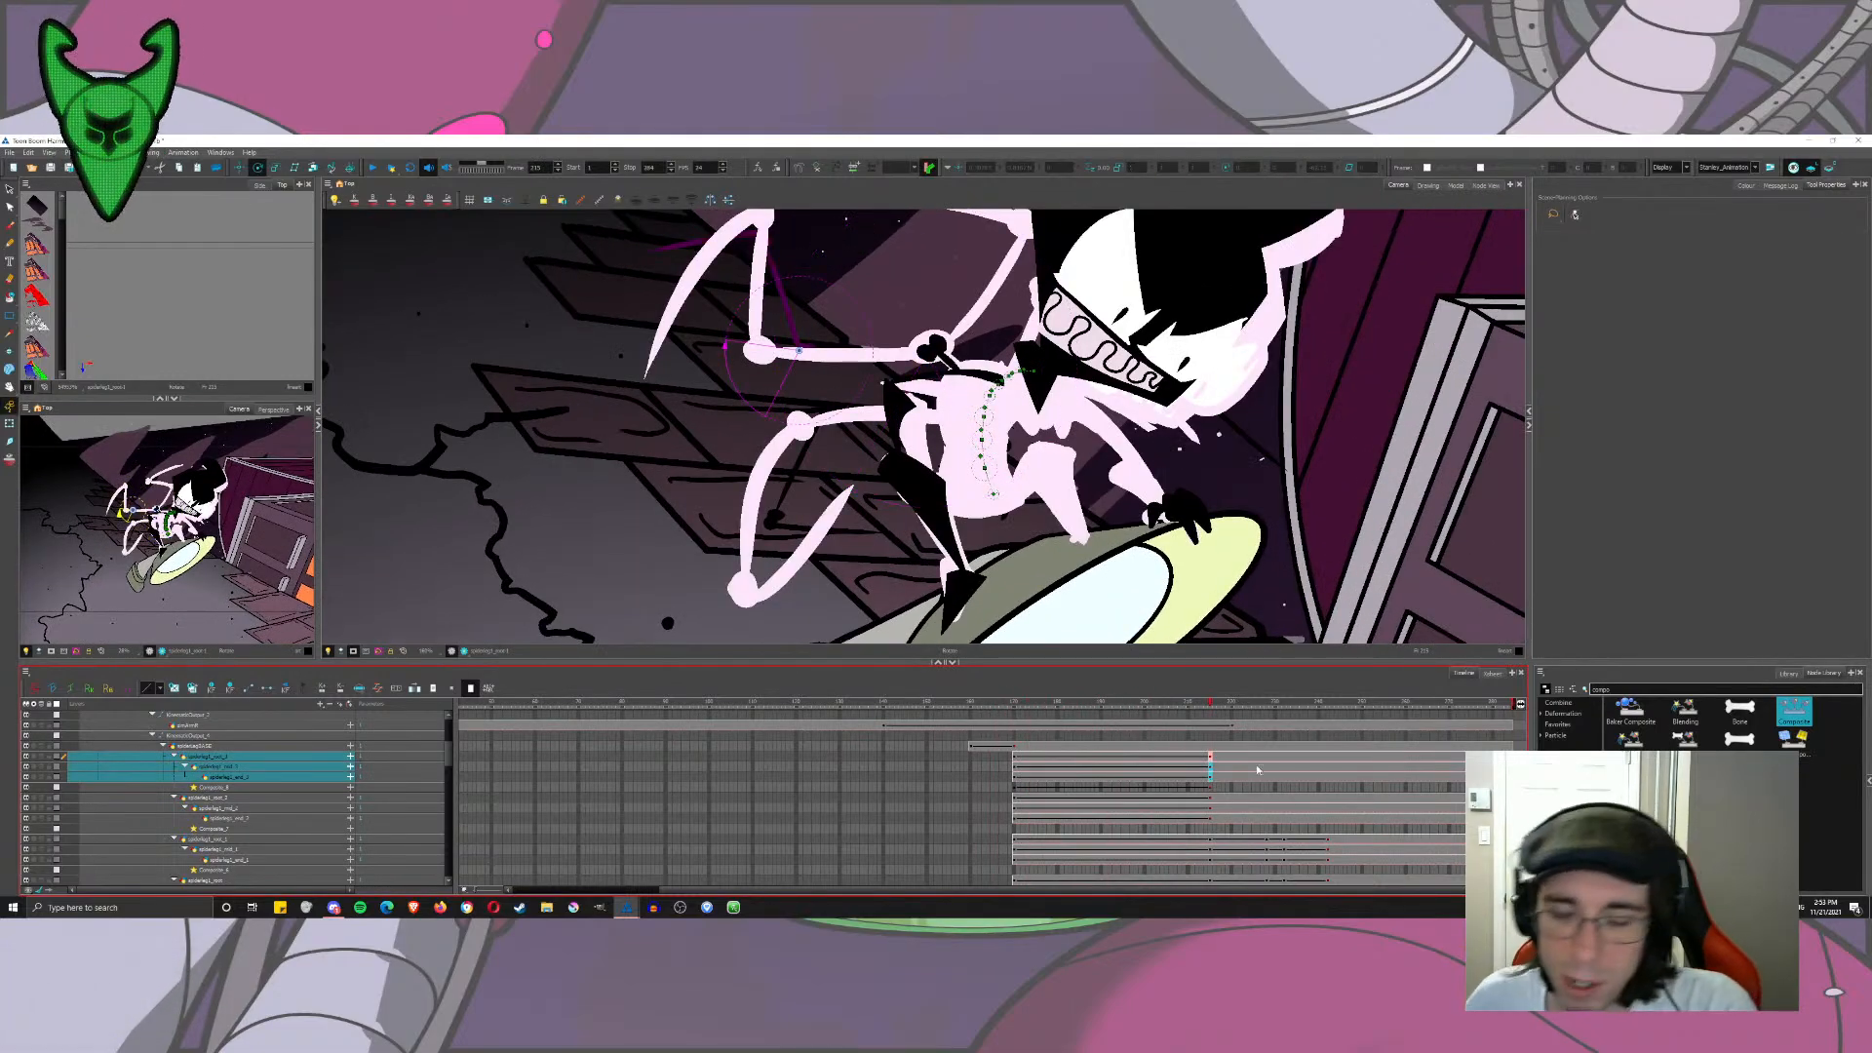
{"action": "key", "text": "ctrl+v"}
Step: Pose the first duplicated limb in the spread keyframe with its root reaching out from the back, middle segment upright and end segment bent outward
{"action": "left_click", "coordinate": [1214, 756]}
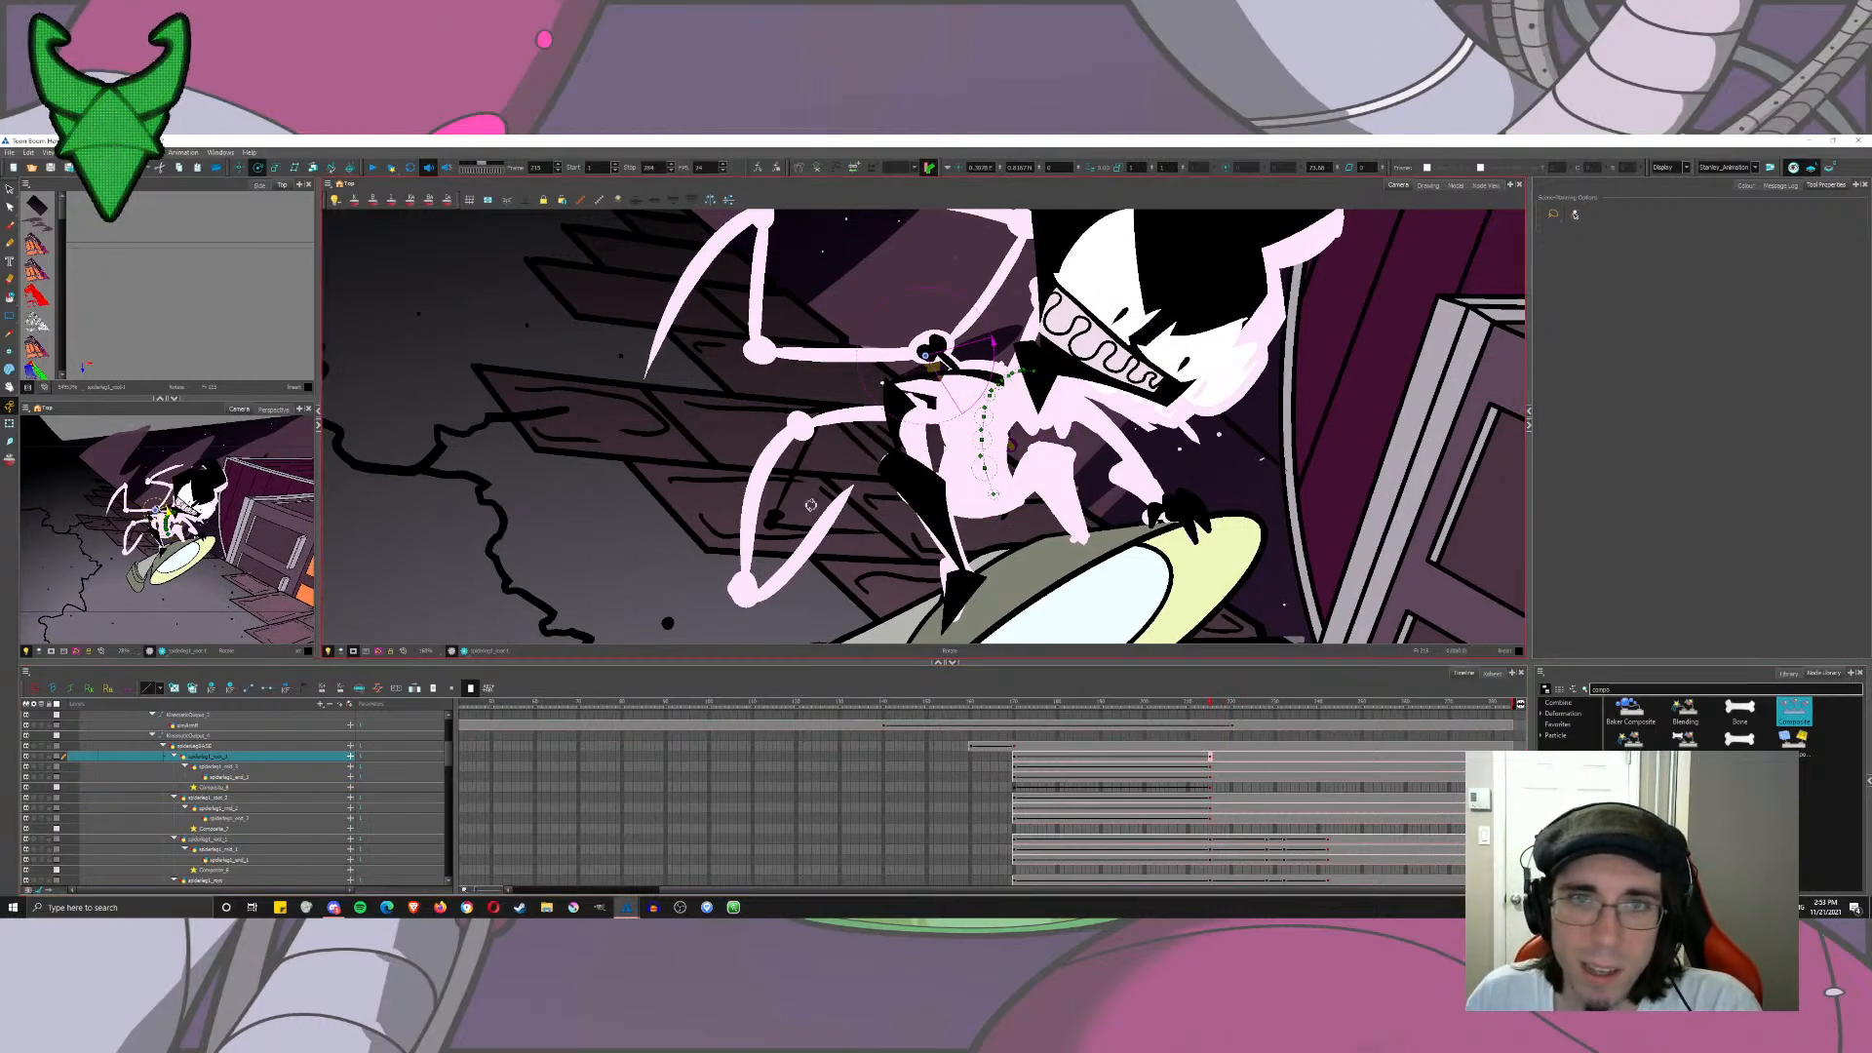
{"action": "left_click_drag", "start_coordinate": [873, 518], "coordinate": [932, 381]}
{"action": "left_click", "coordinate": [1210, 766]}
{"action": "left_click_drag", "start_coordinate": [932, 305], "coordinate": [575, 281]}
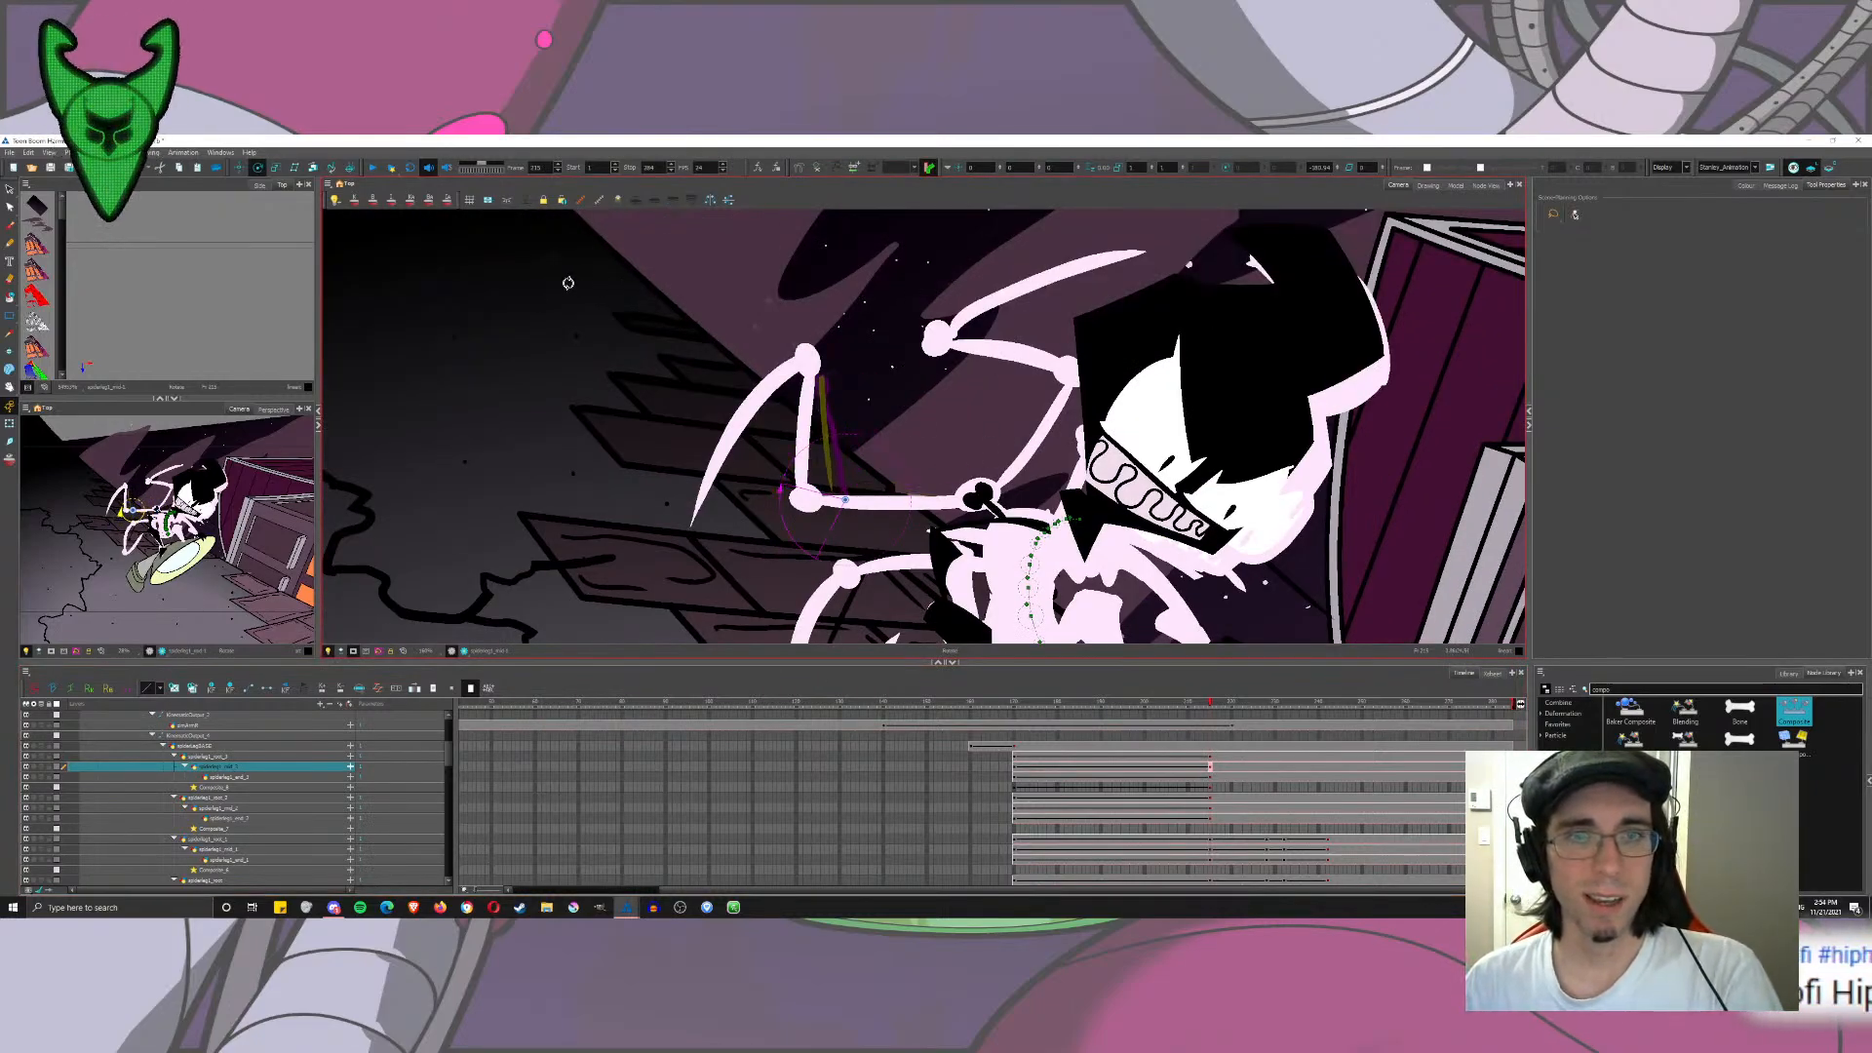
{"action": "left_click", "coordinate": [1210, 777]}
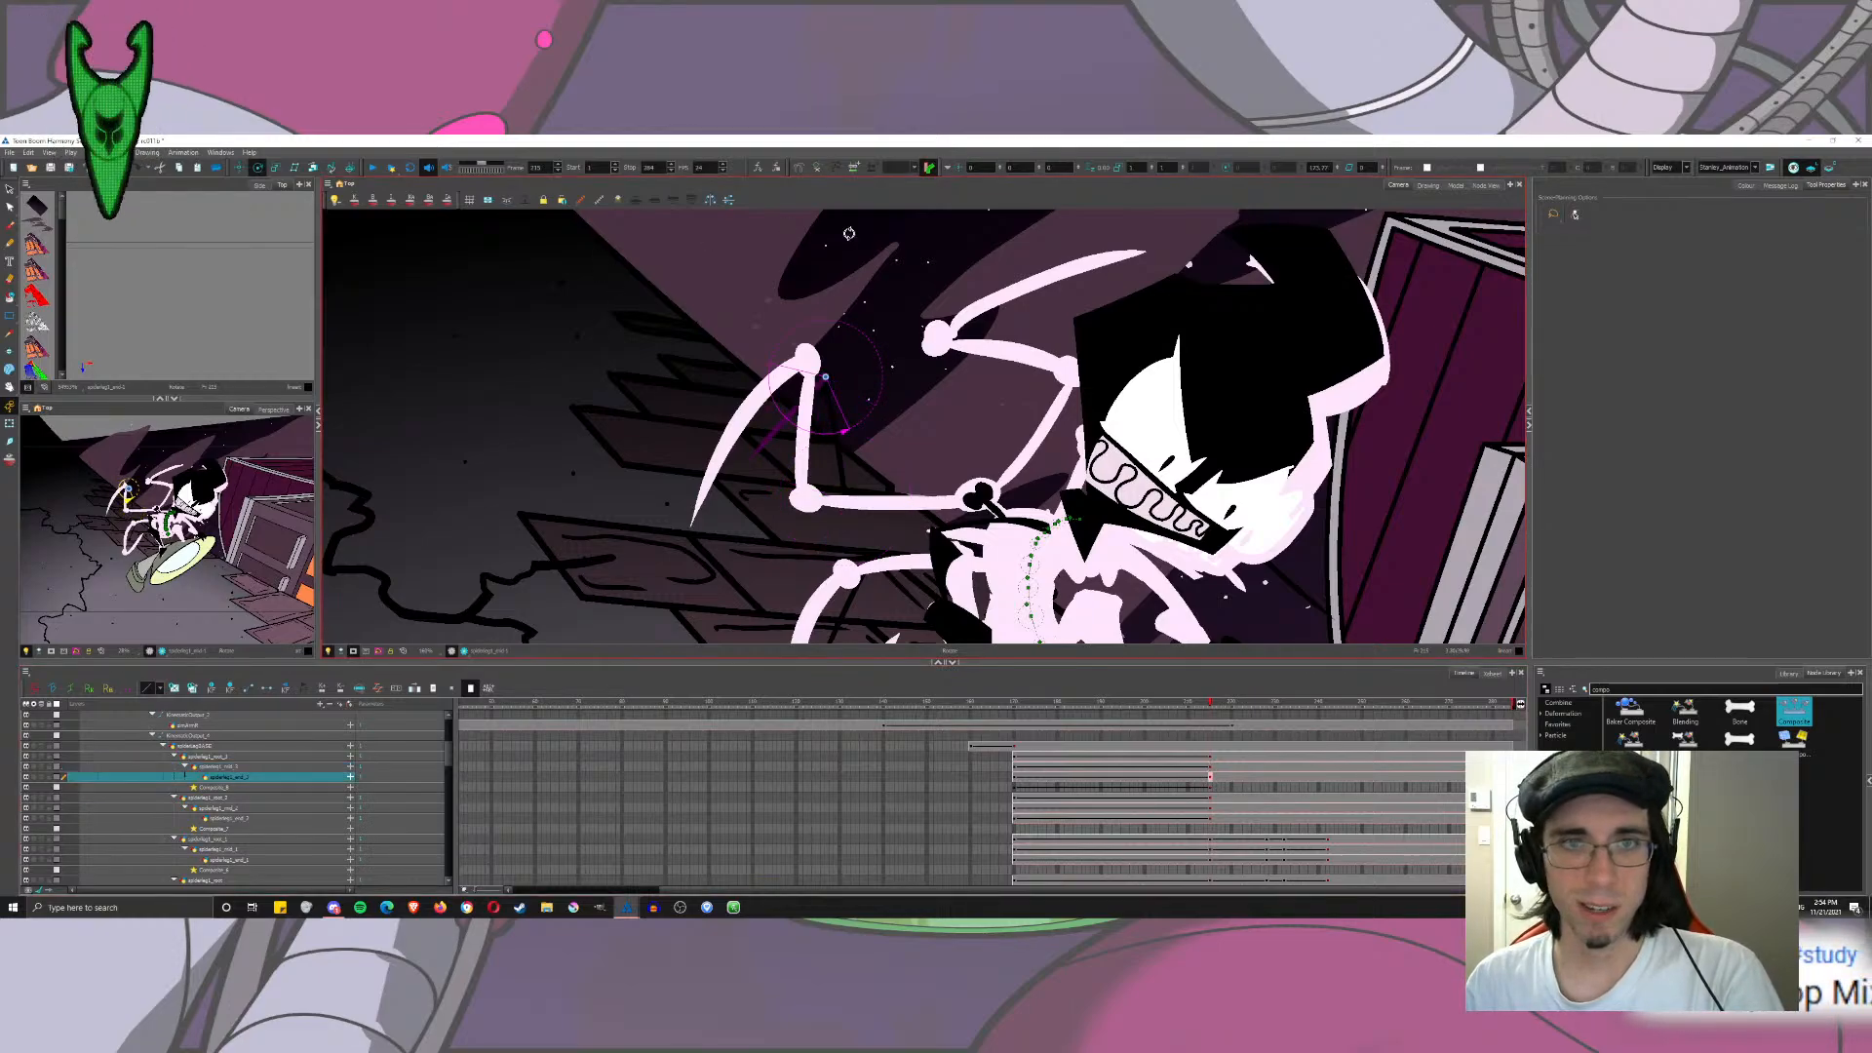
{"action": "left_click_drag", "start_coordinate": [849, 234], "coordinate": [823, 270]}
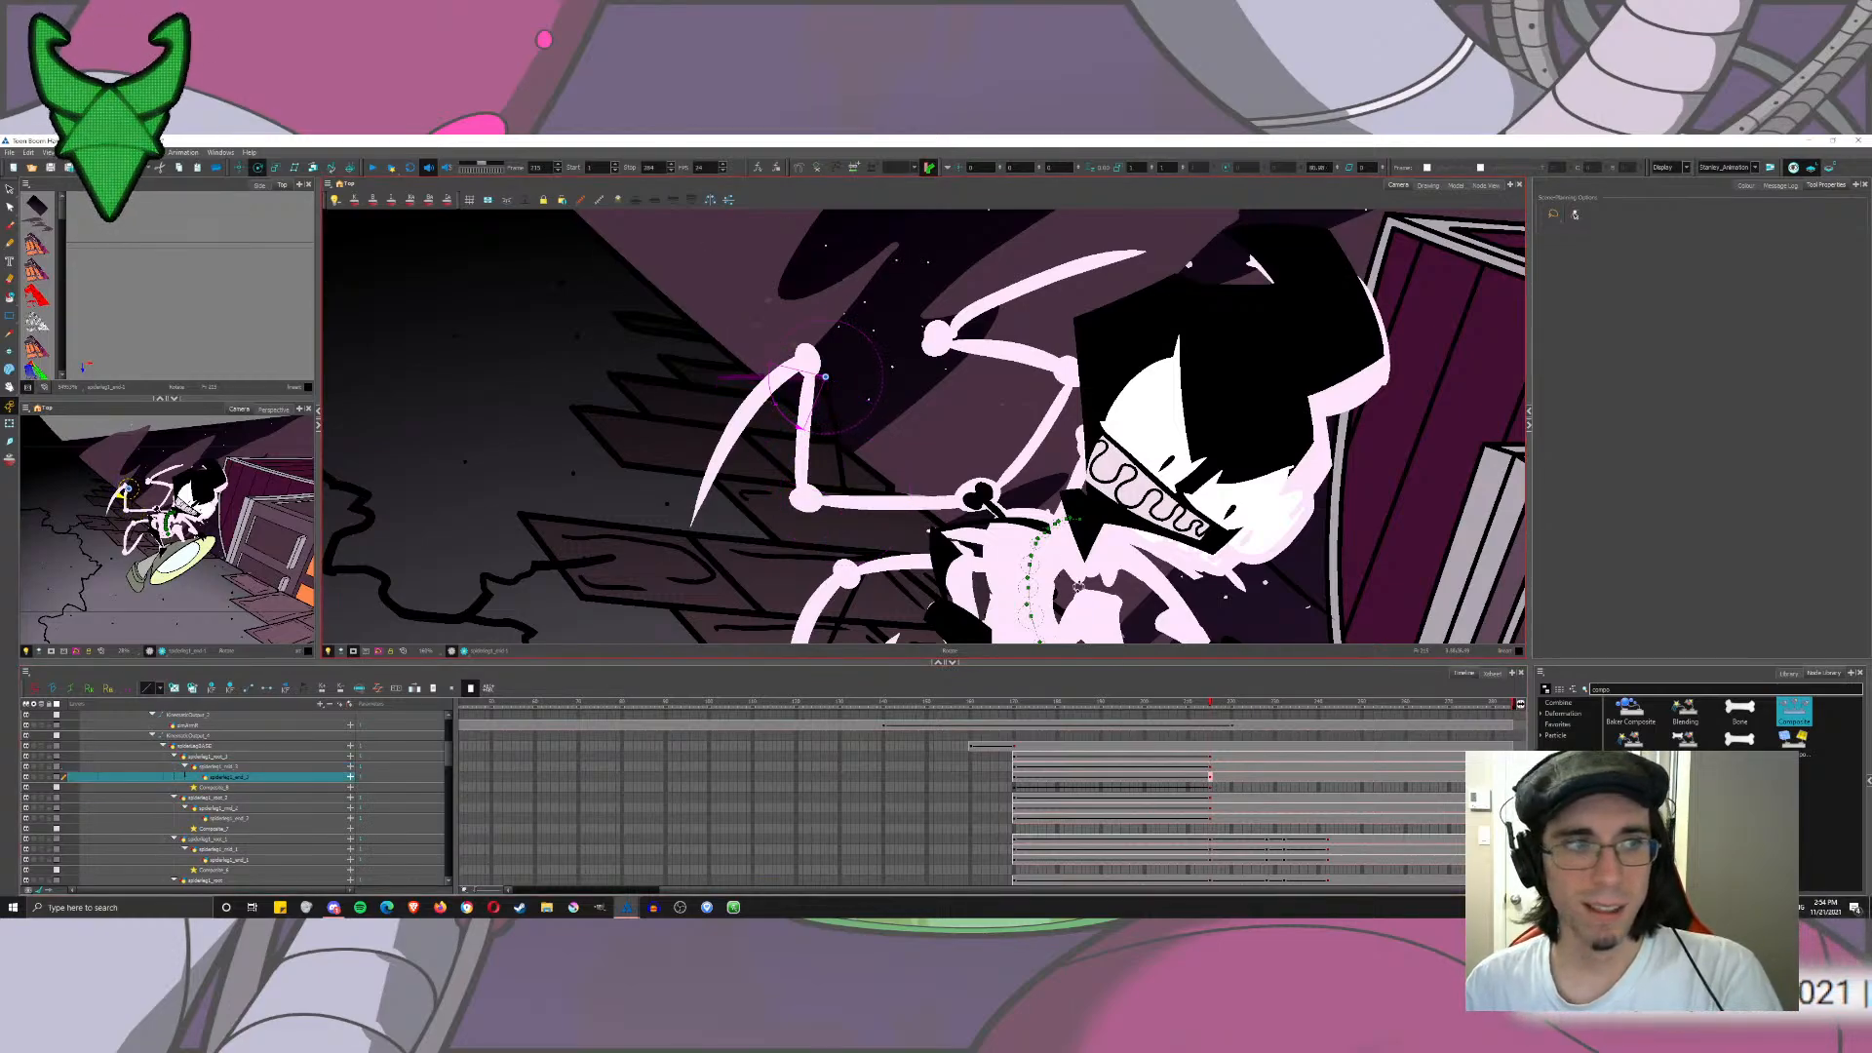
Step: Pose the second duplicated limb in the spread keyframe with its root raised toward the head and its middle segment bent back away from it
{"action": "left_click", "coordinate": [1210, 797]}
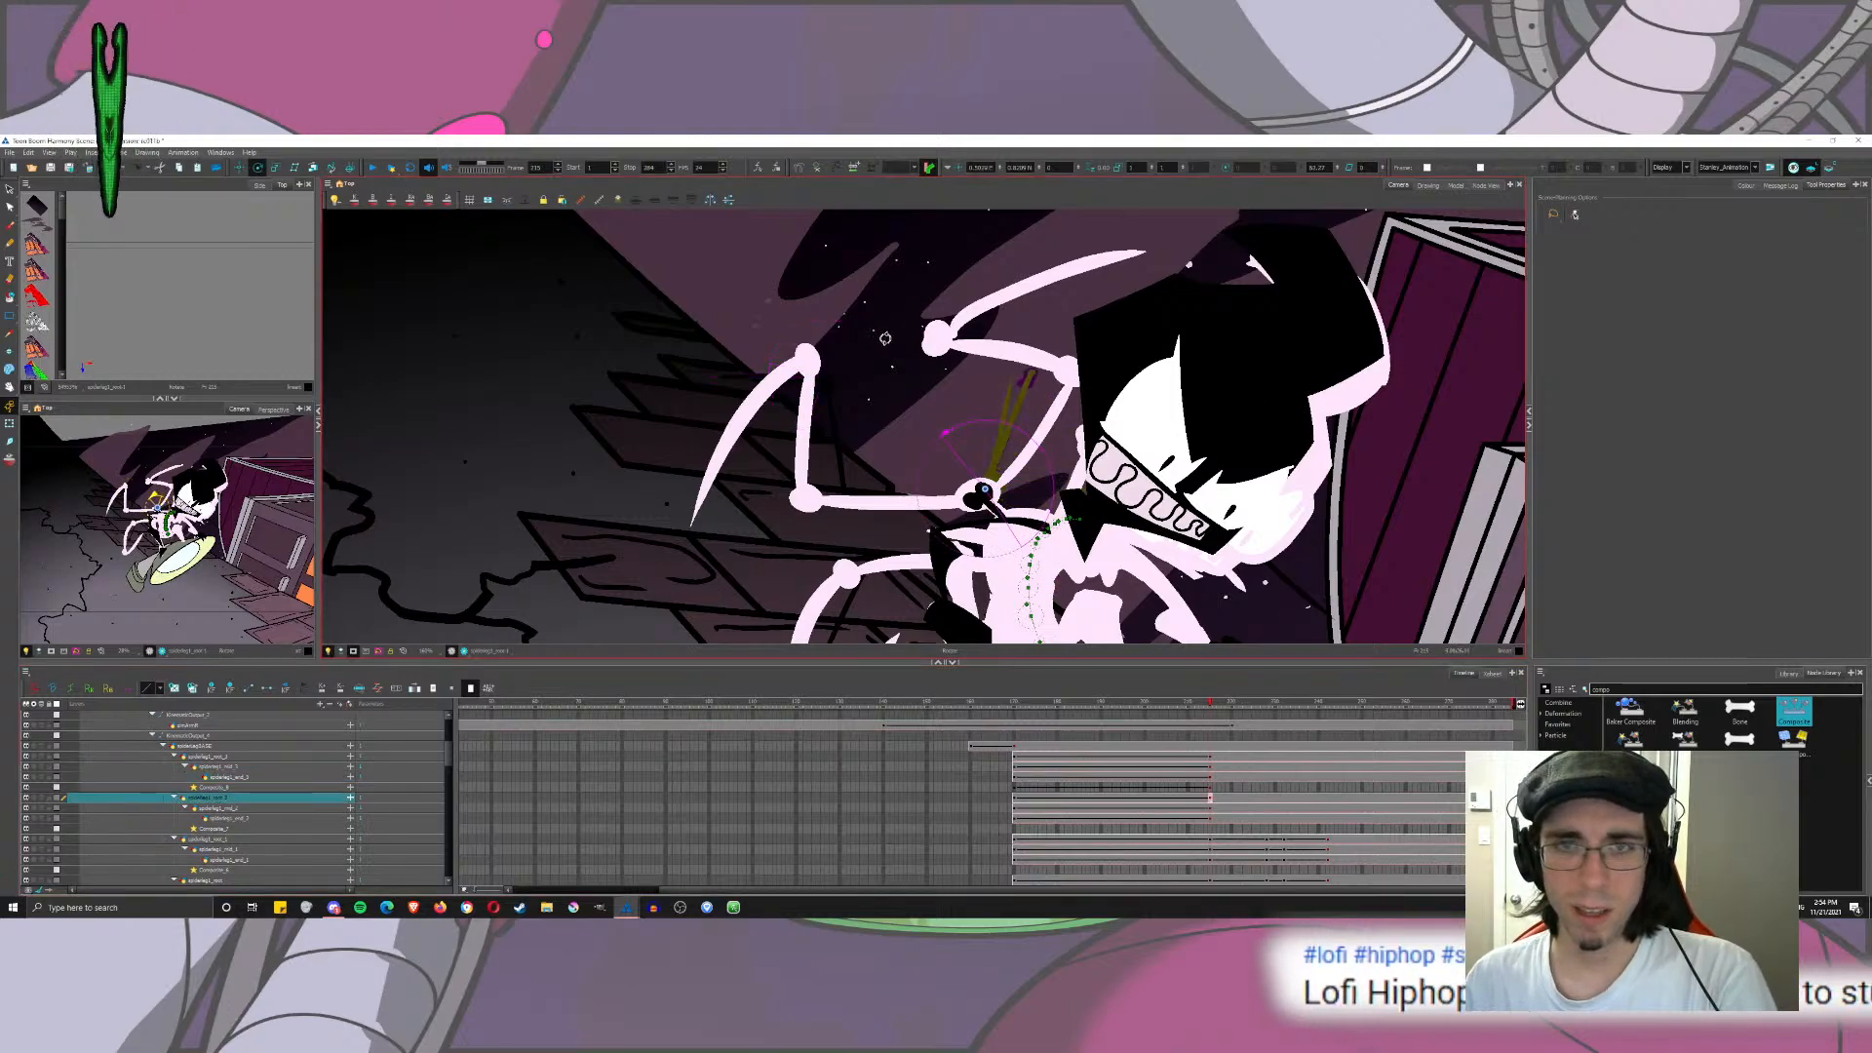
{"action": "left_click_drag", "start_coordinate": [884, 339], "coordinate": [941, 356]}
{"action": "left_click", "coordinate": [1207, 807]}
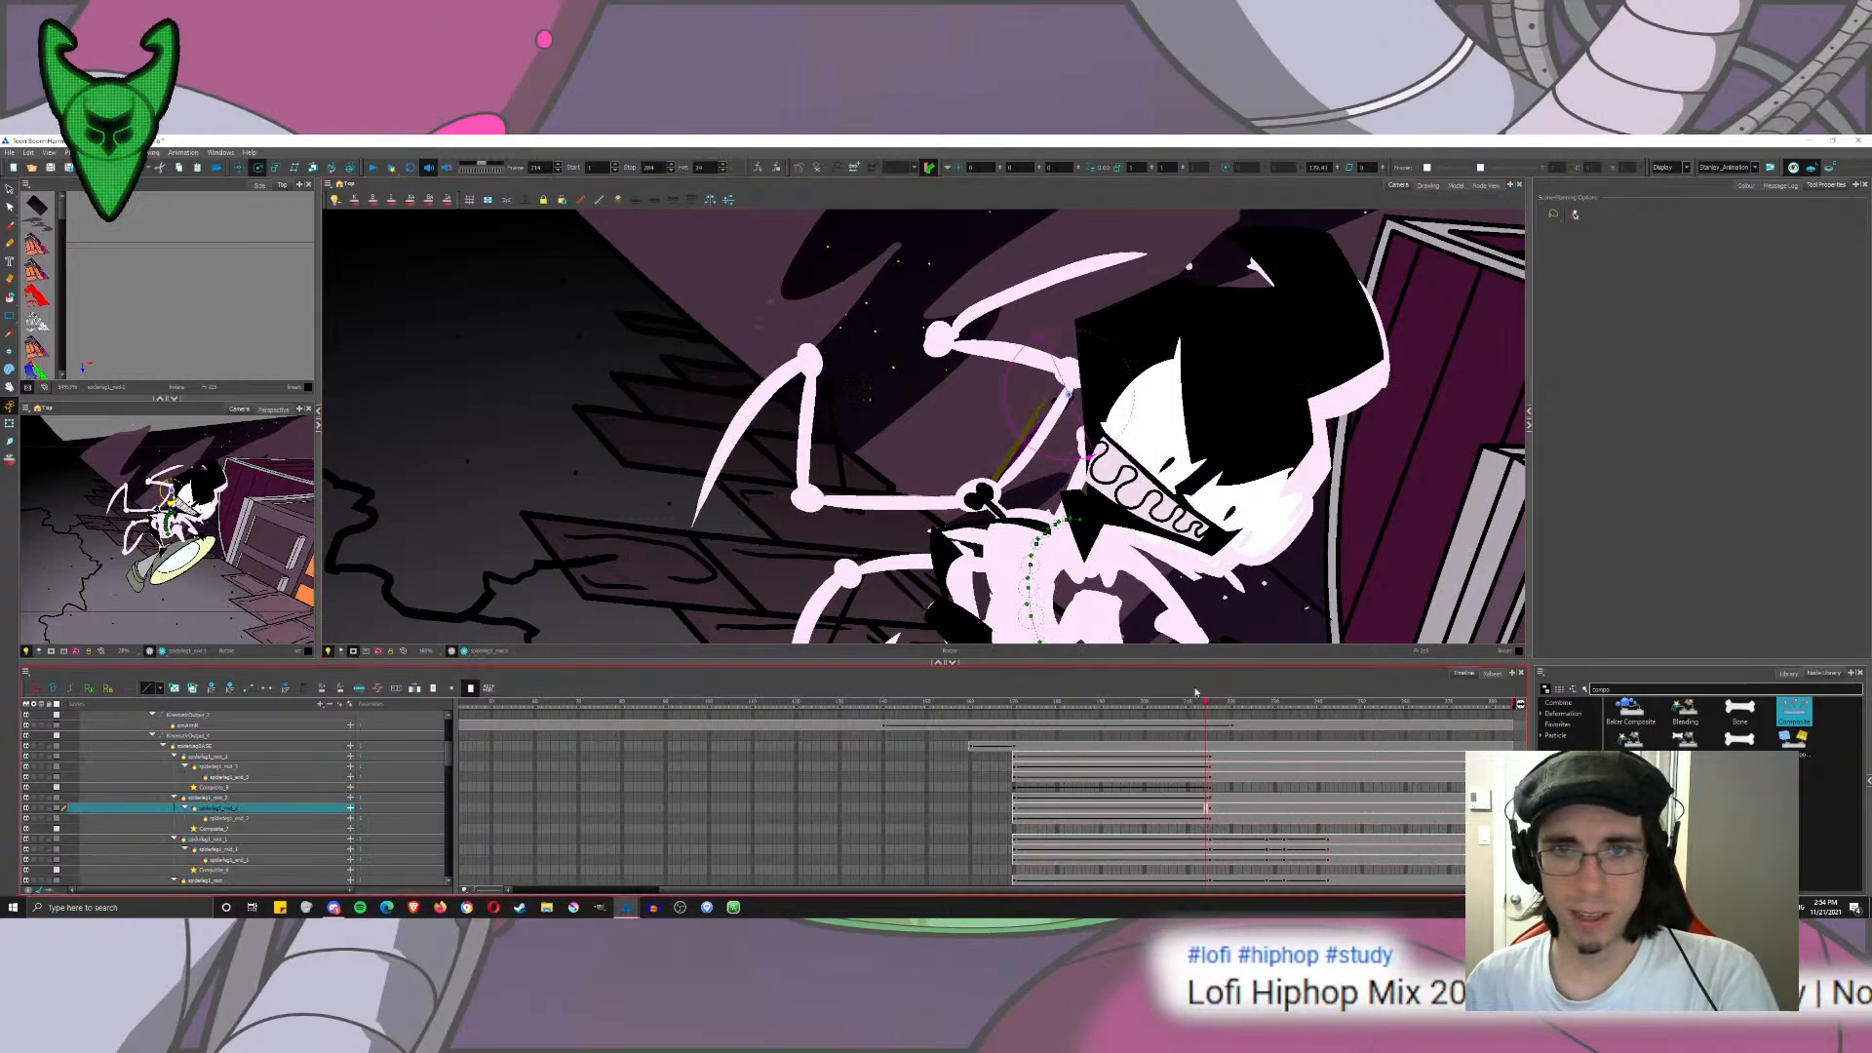
{"action": "left_click_drag", "start_coordinate": [999, 280], "coordinate": [1119, 343]}
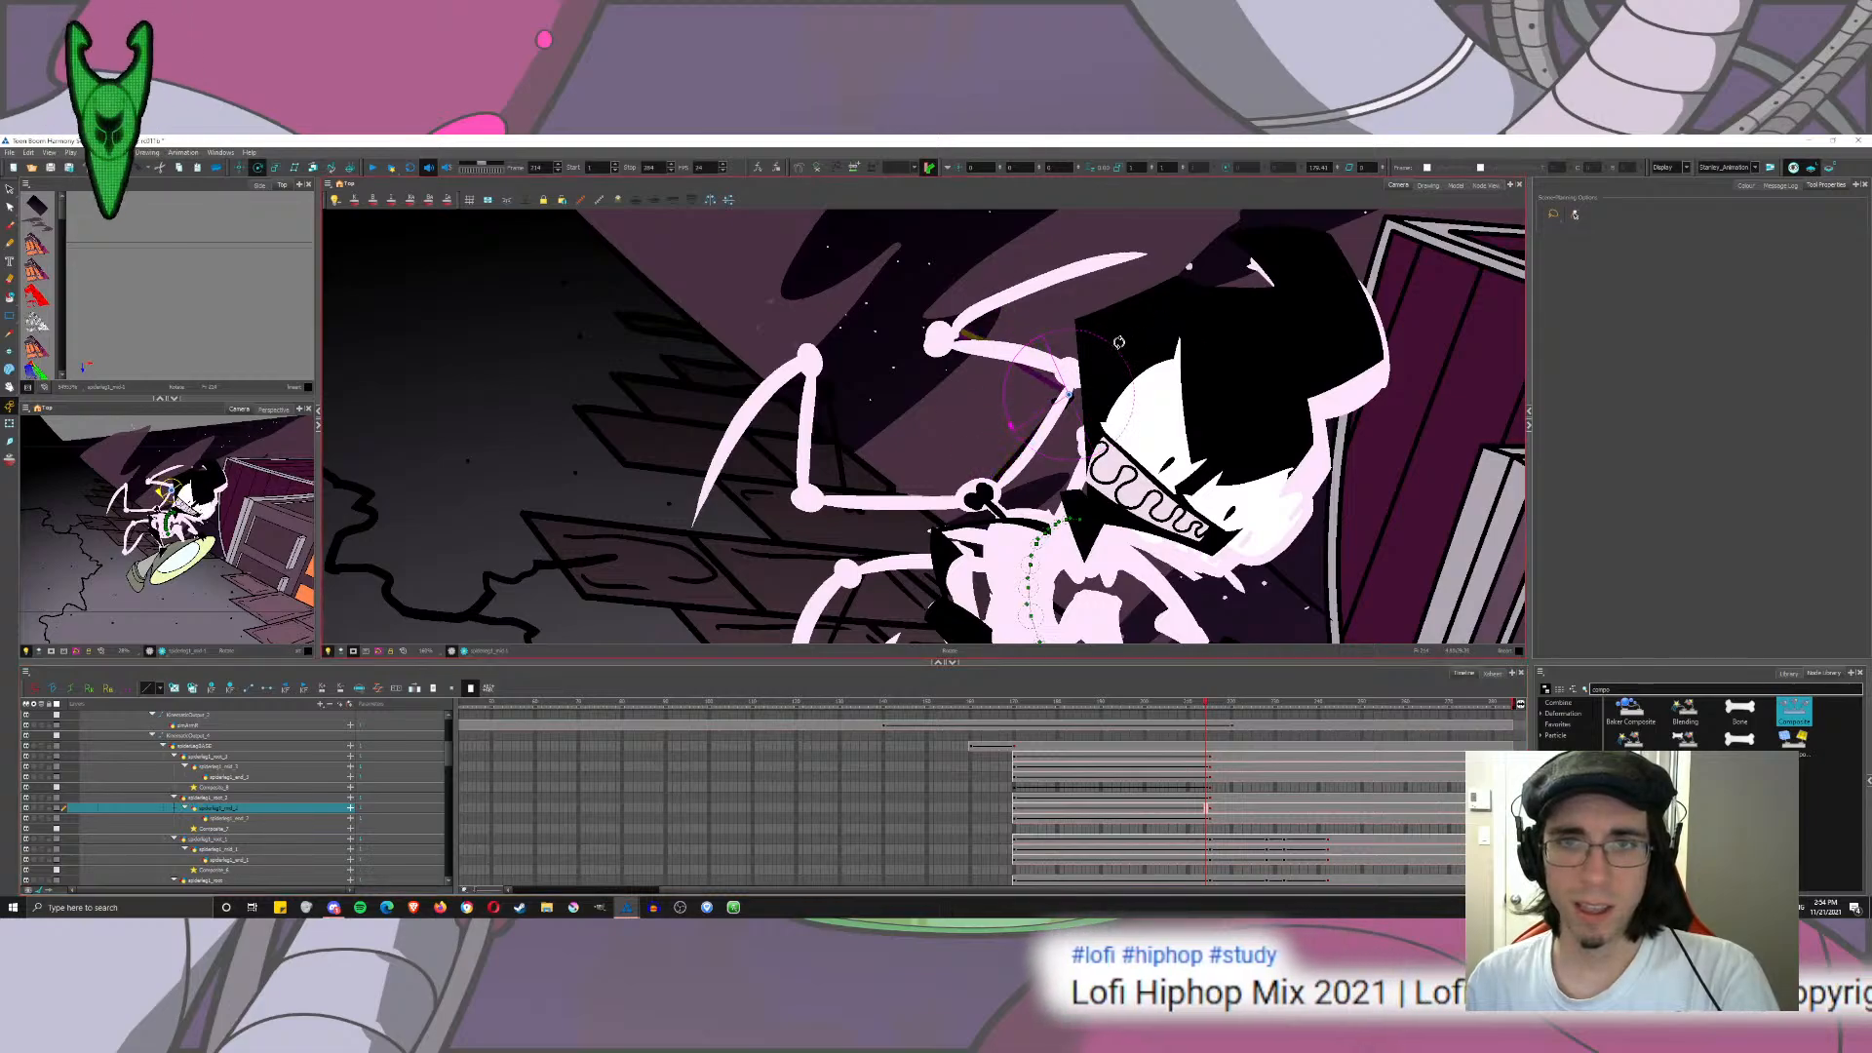
{"action": "left_click", "coordinate": [1209, 808]}
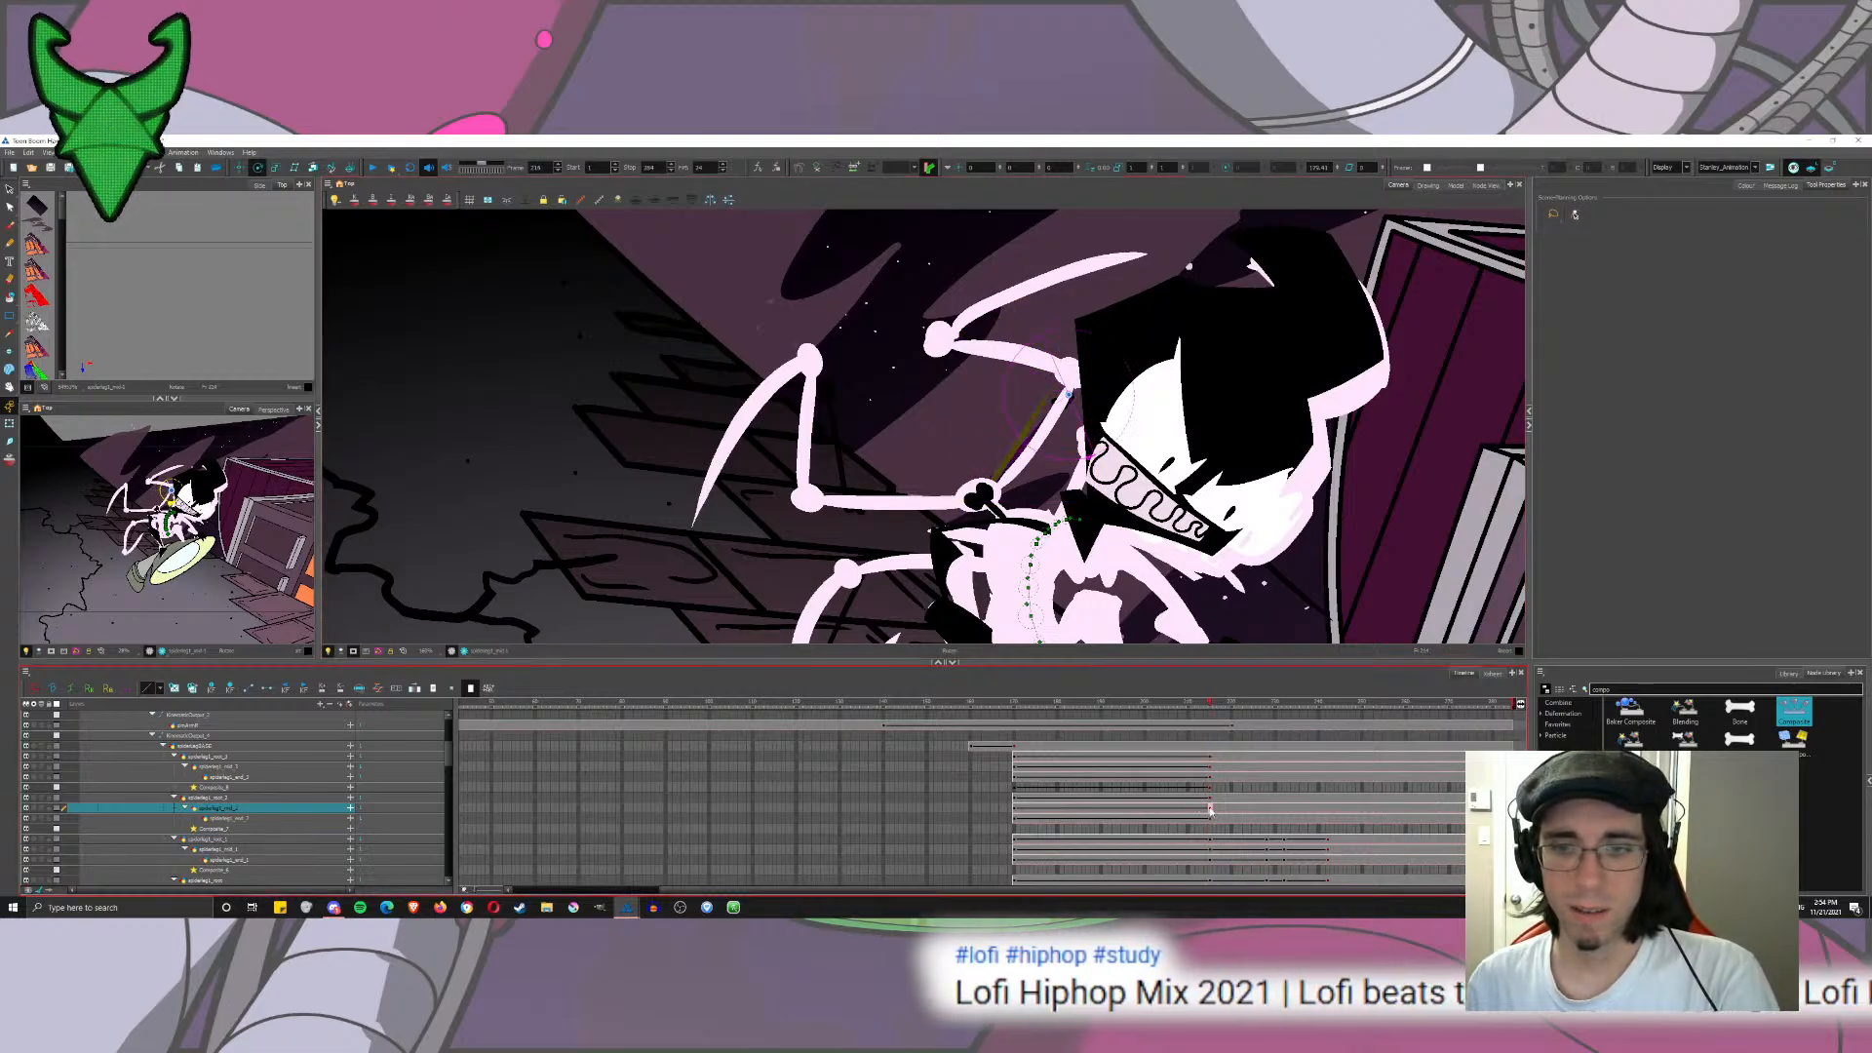
{"action": "left_click_drag", "start_coordinate": [1343, 484], "coordinate": [1333, 565]}
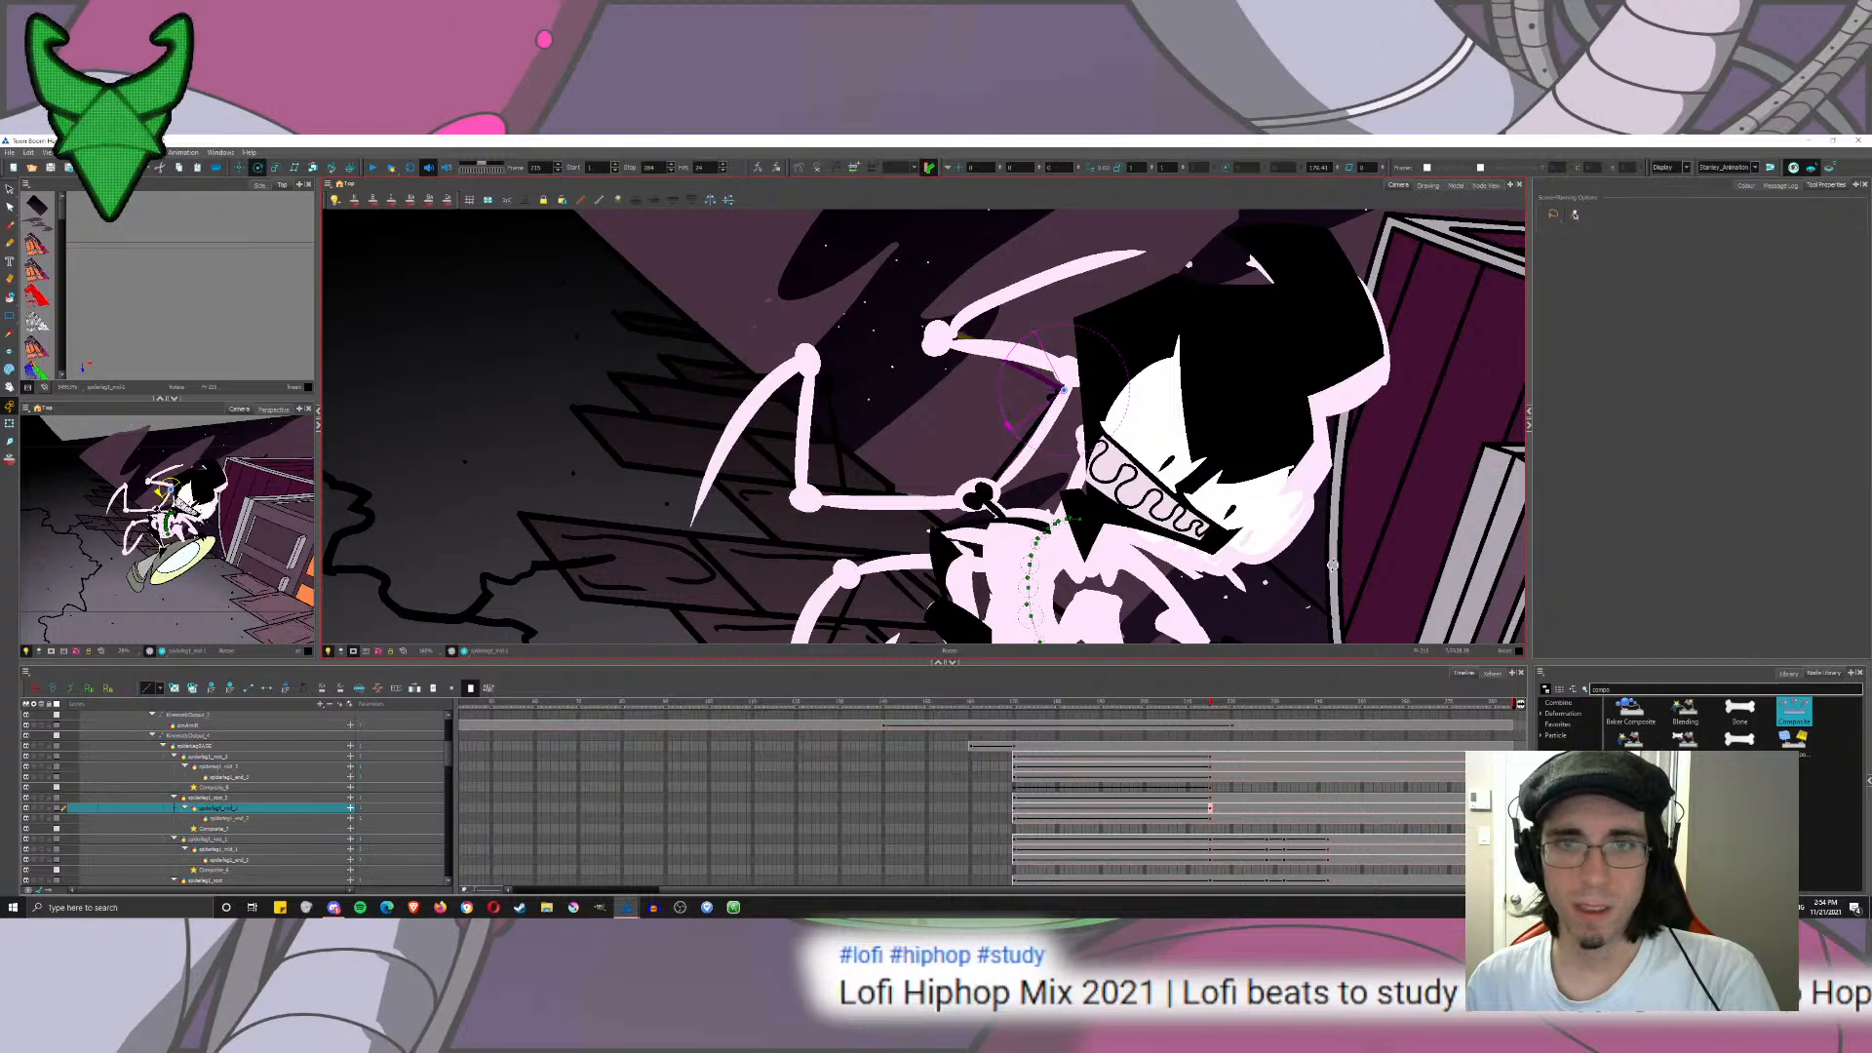
{"action": "left_click", "coordinate": [1209, 818]}
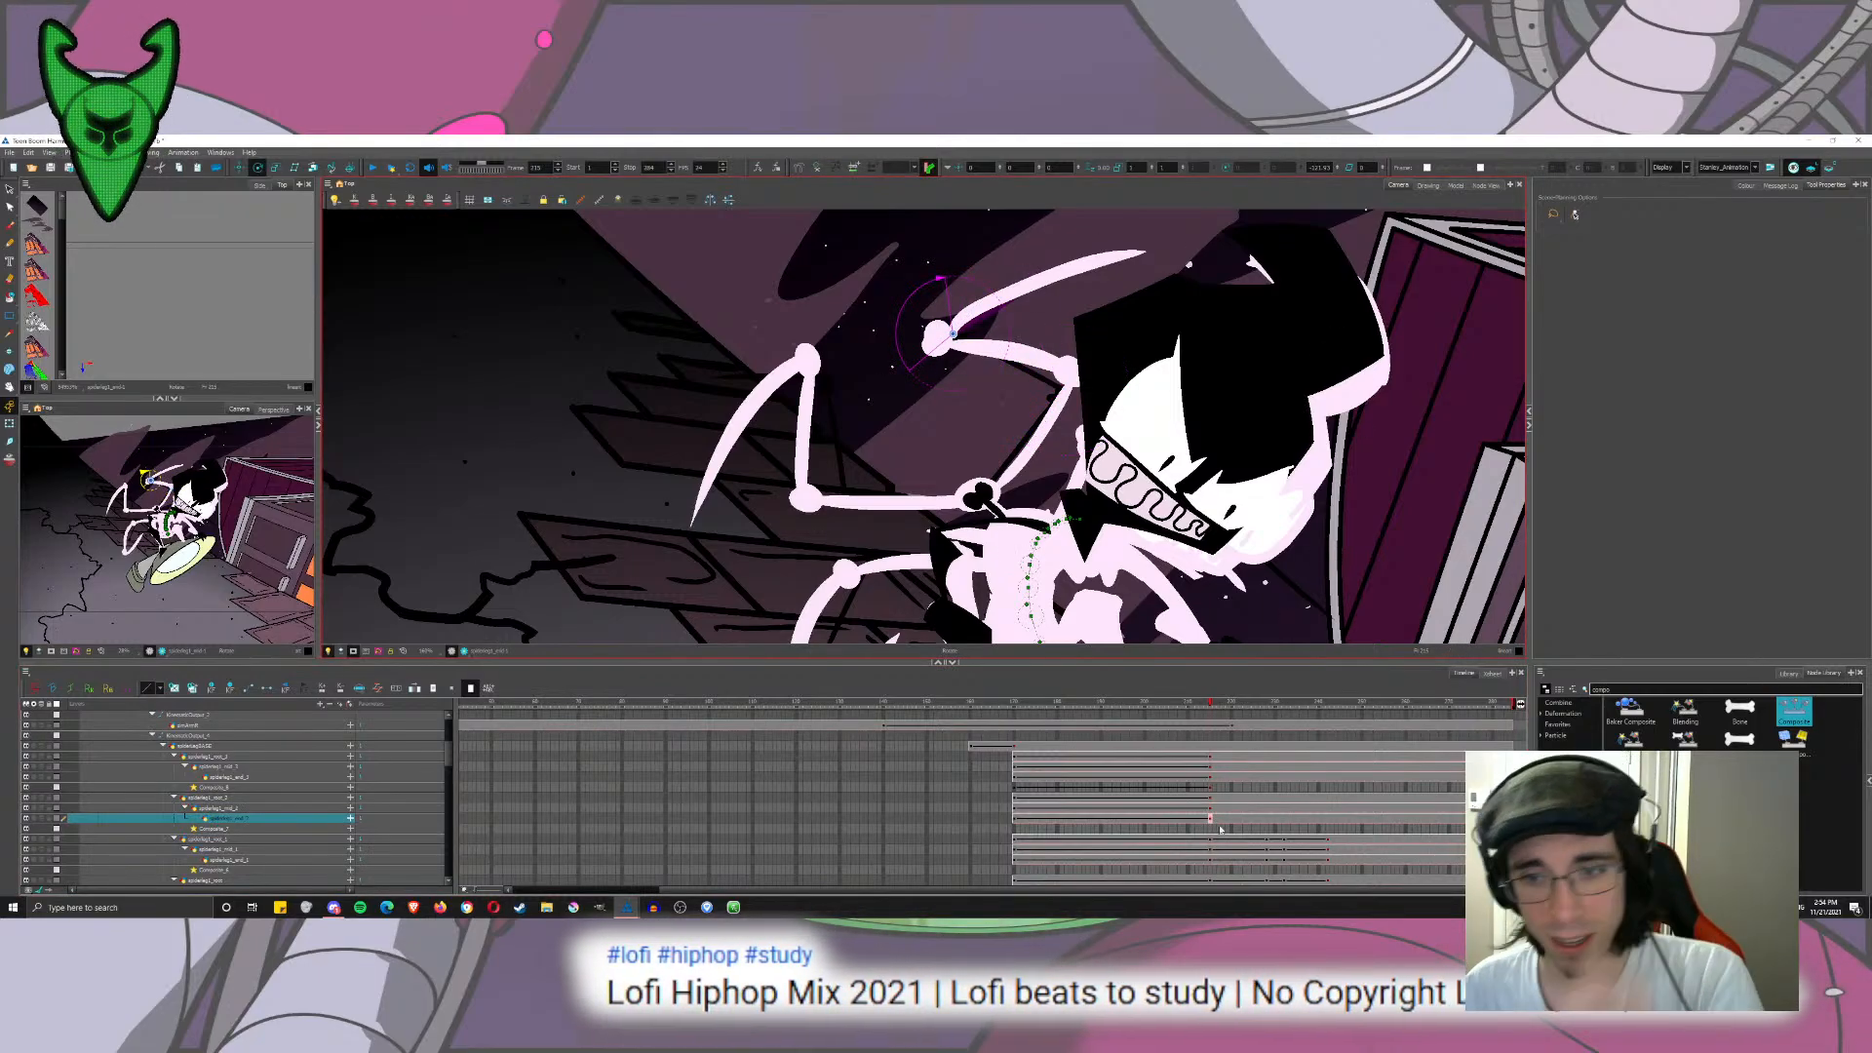
Step: Preview the unfolding motion and key all segments of both duplicated limbs shortly before the original limbs swing down
{"action": "left_click", "coordinate": [1102, 703]}
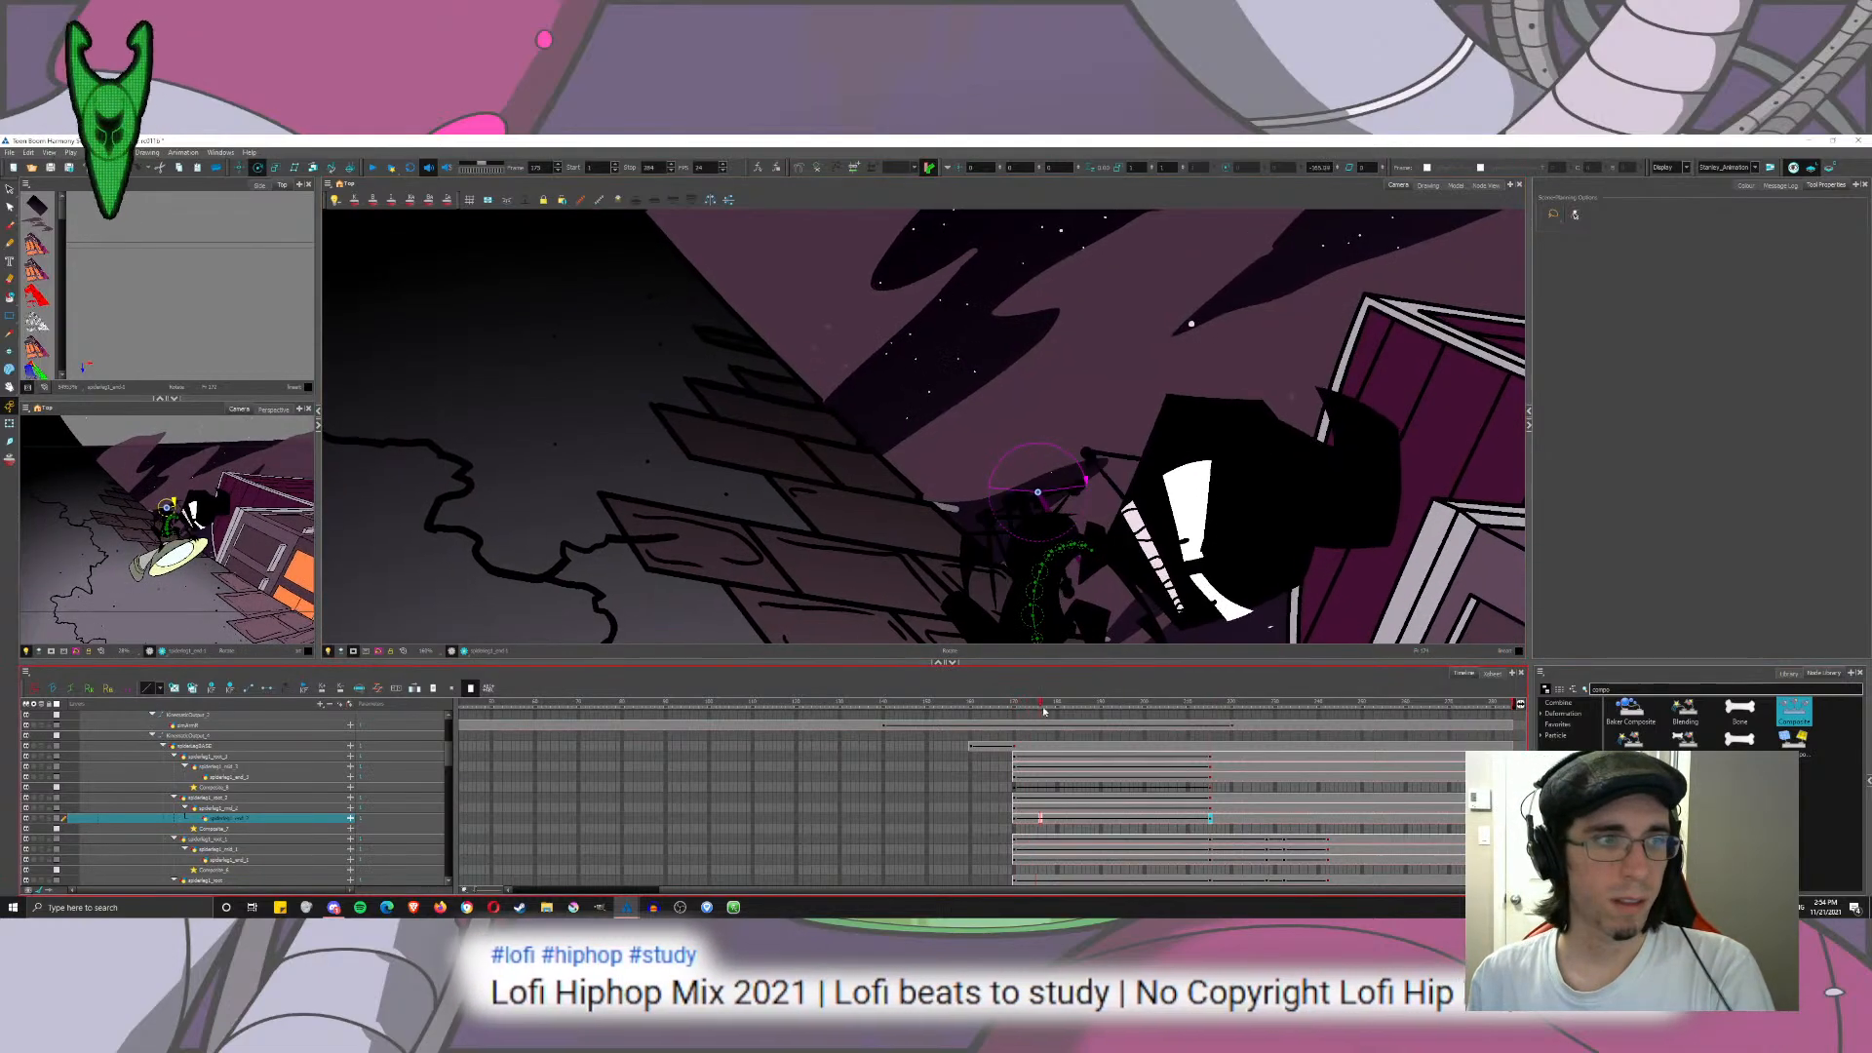
{"action": "left_click_drag", "start_coordinate": [1110, 722], "coordinate": [1267, 796]}
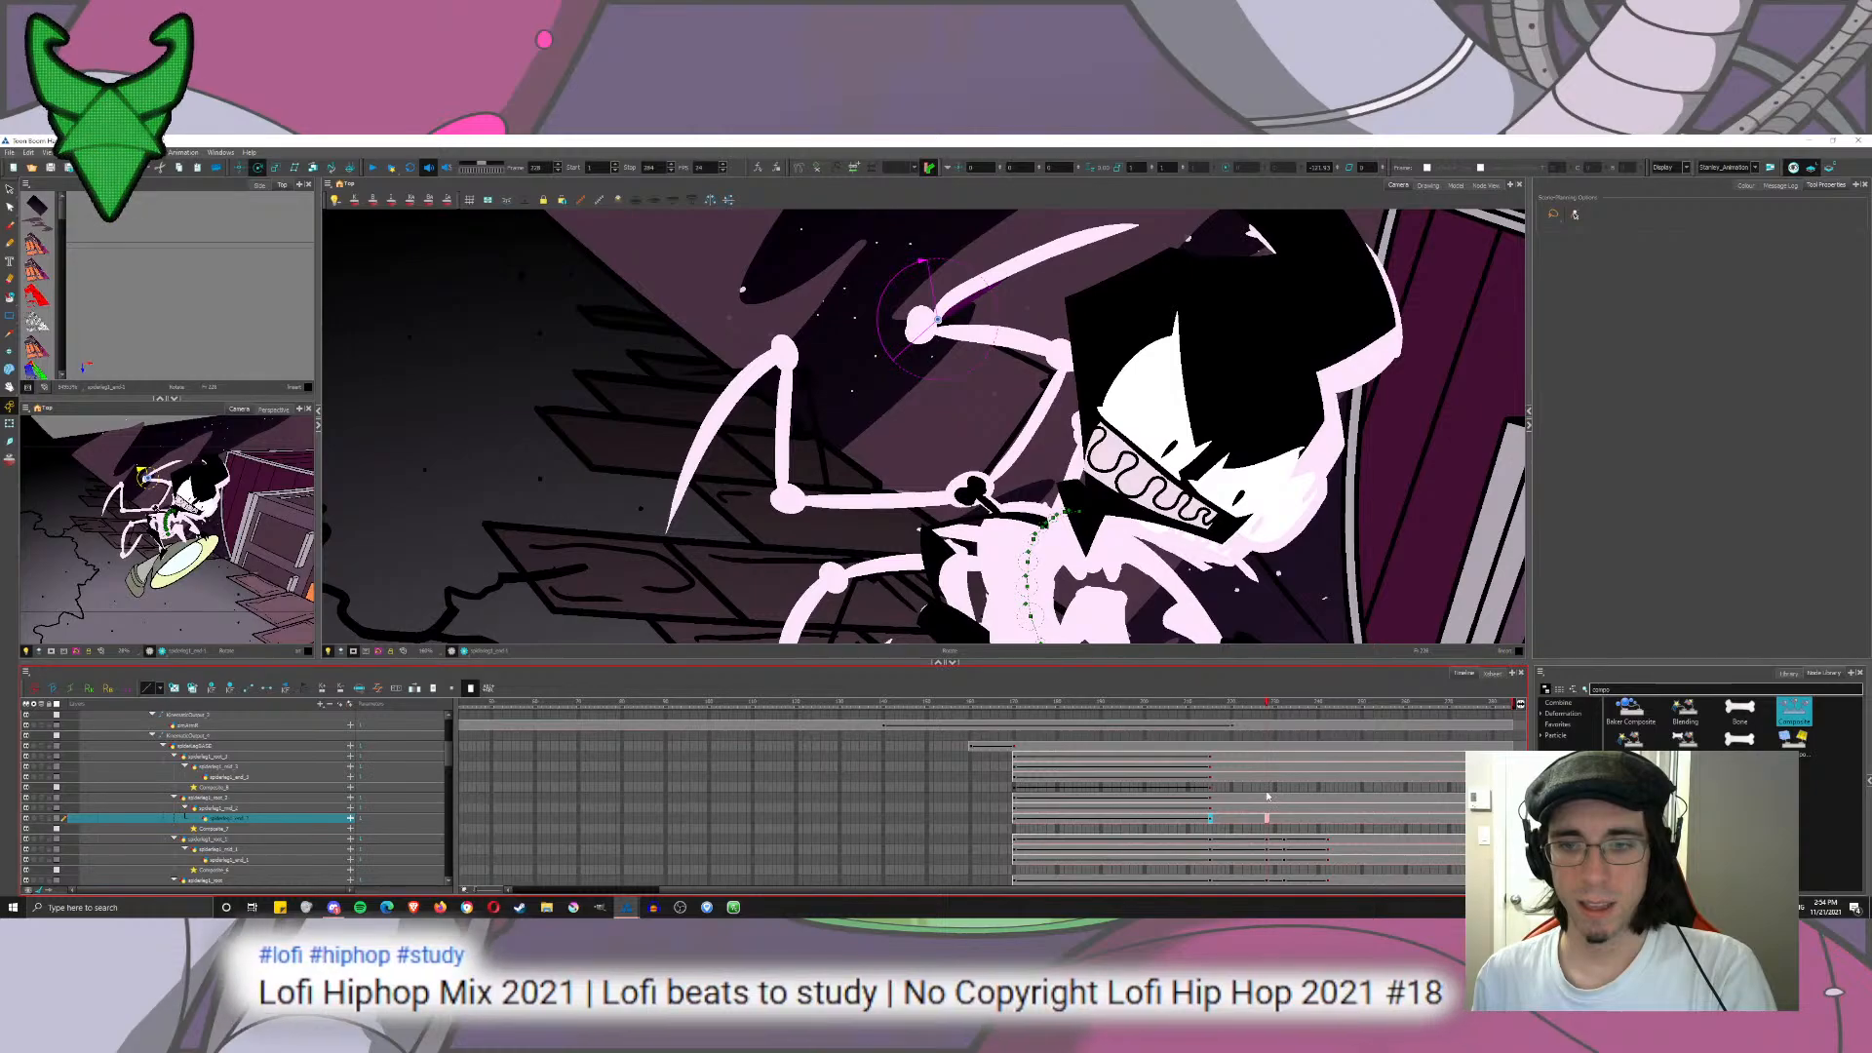
{"action": "left_click", "coordinate": [1208, 717]}
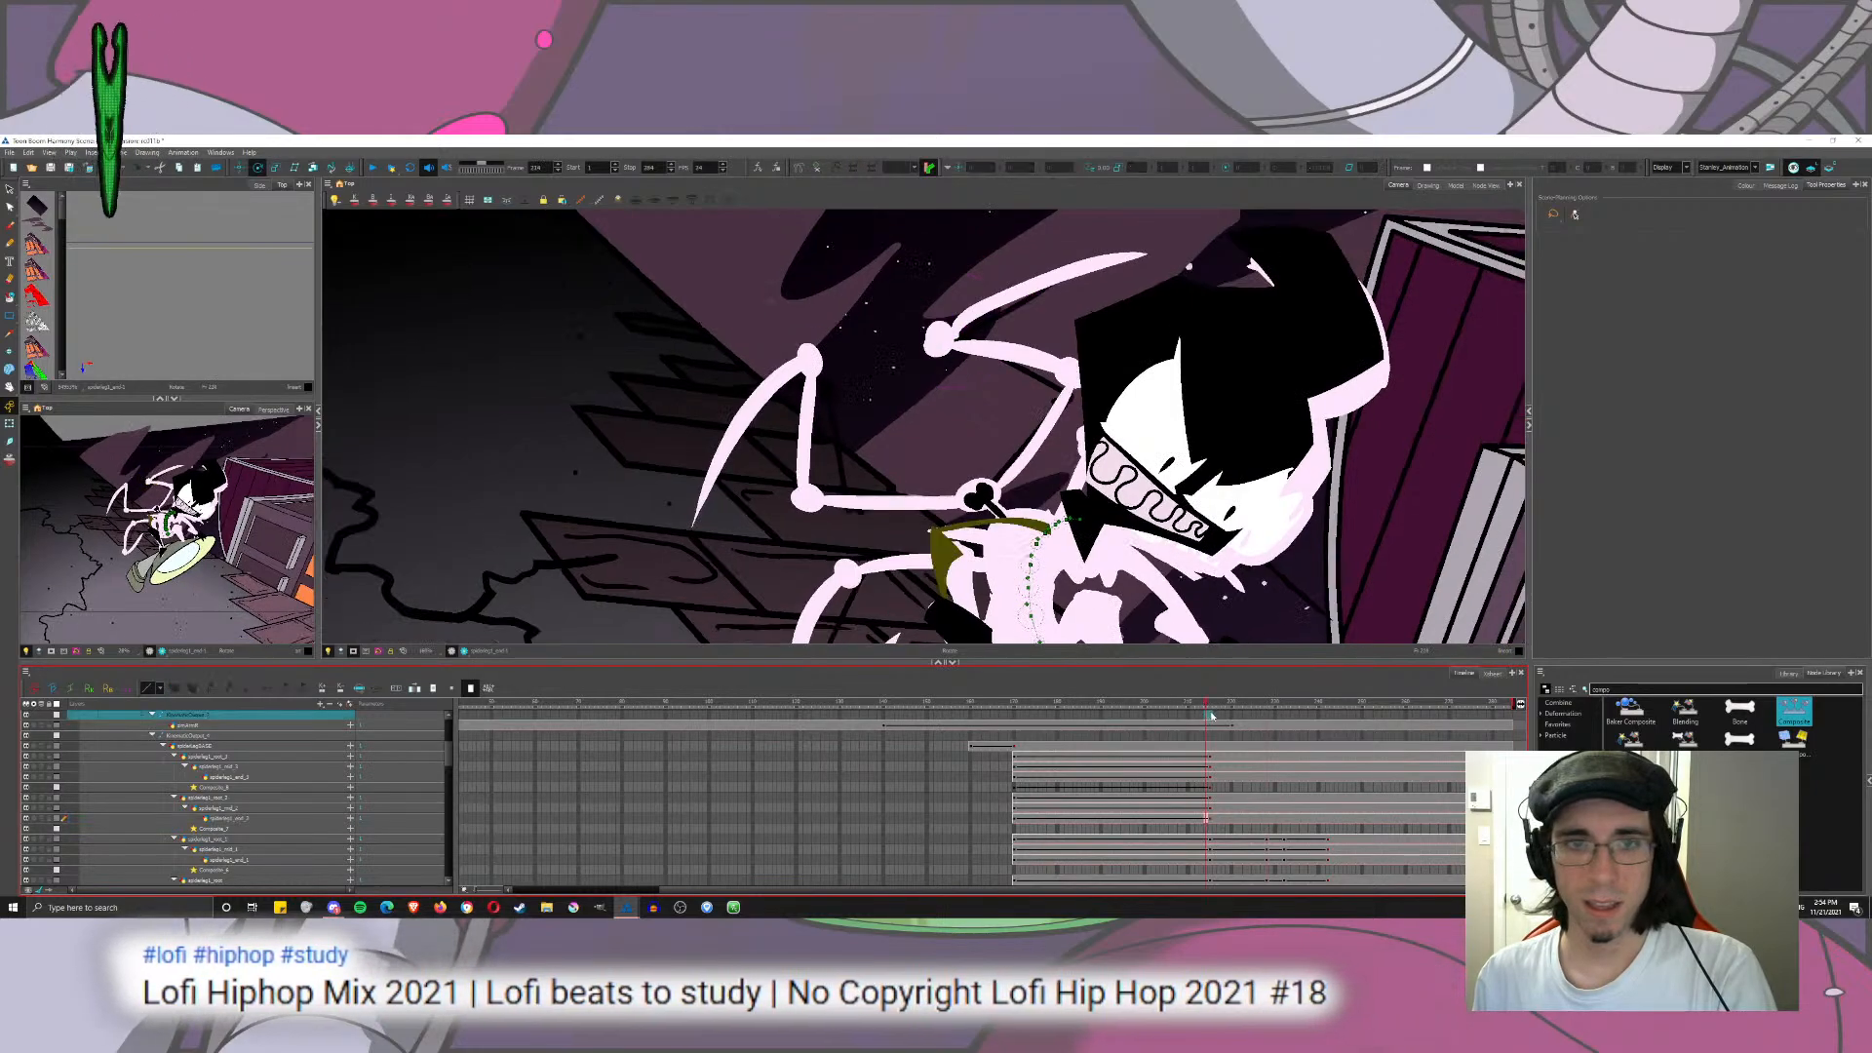
{"action": "mouse_move", "coordinate": [1227, 715]}
{"action": "left_mouse_down"}
{"action": "mouse_move", "coordinate": [1207, 715]}
{"action": "mouse_move", "coordinate": [1254, 728]}
{"action": "left_mouse_up"}
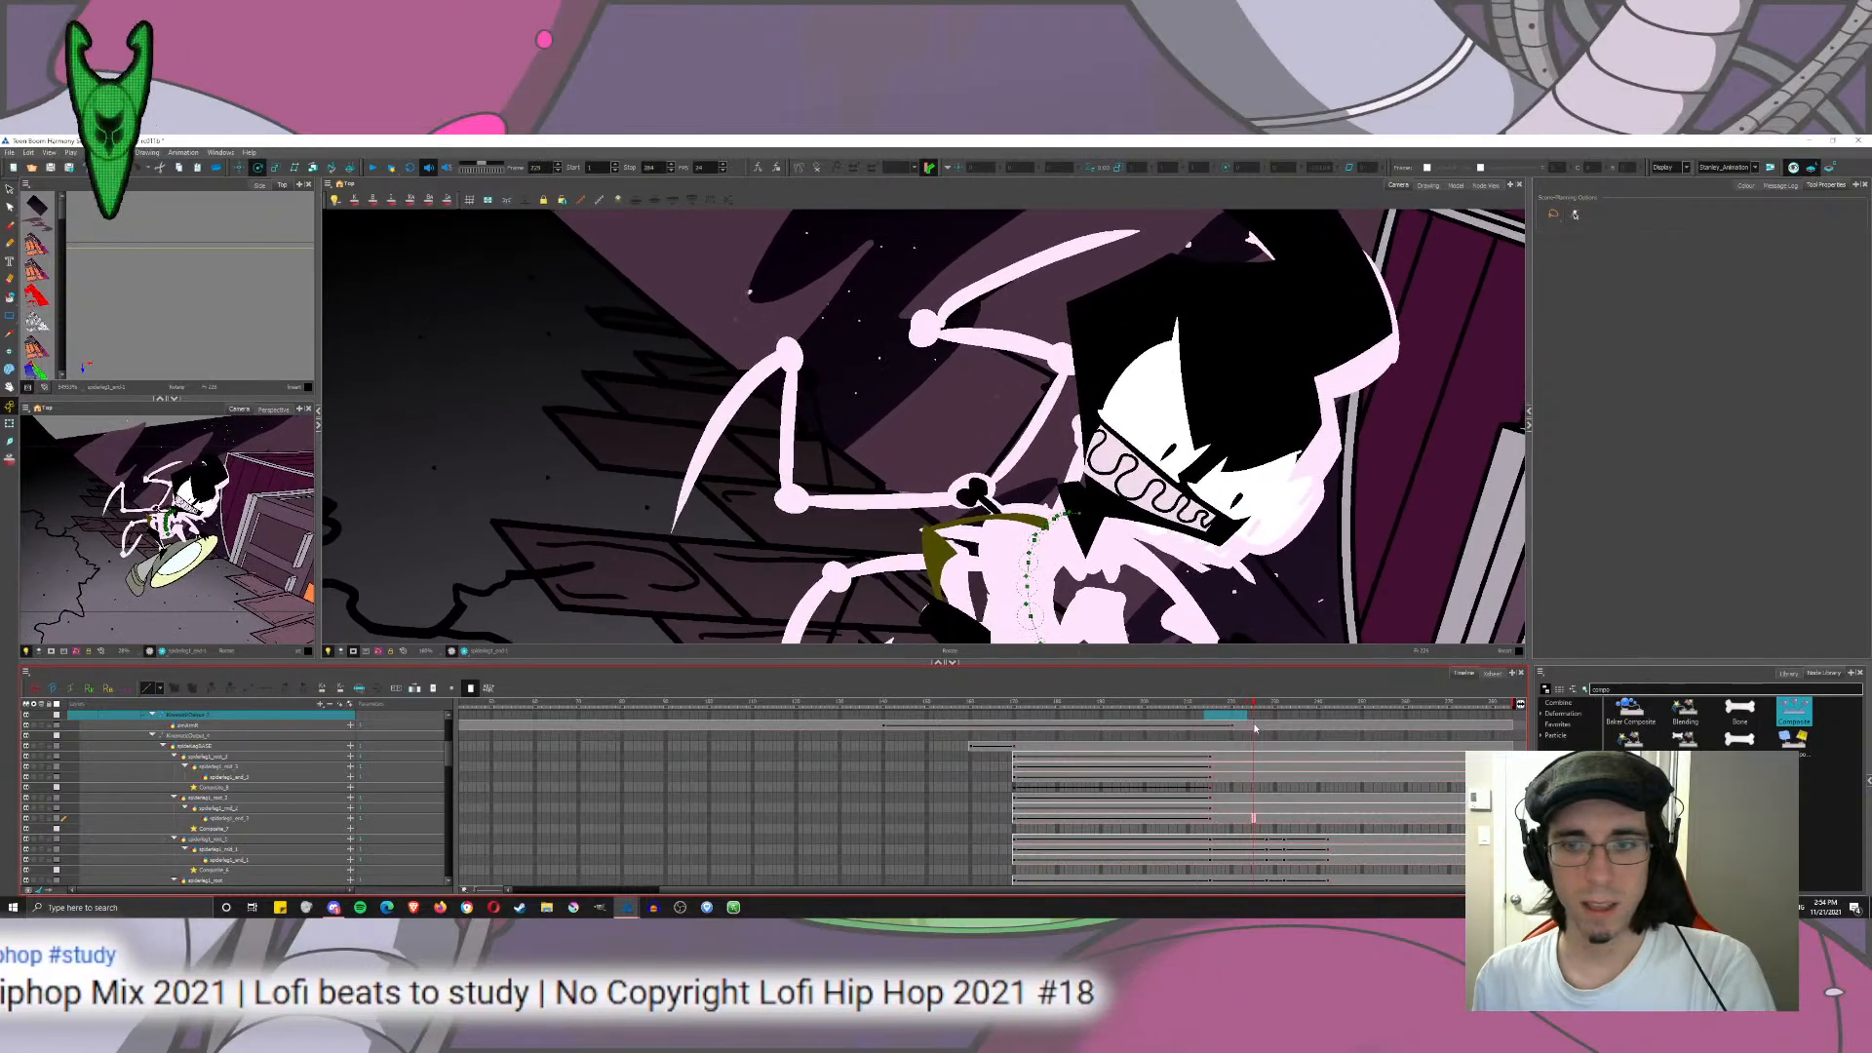
{"action": "left_click_drag", "start_coordinate": [1203, 819], "coordinate": [1268, 817]}
{"action": "left_click", "coordinate": [1240, 768]}
{"action": "left_click", "coordinate": [1241, 756]}
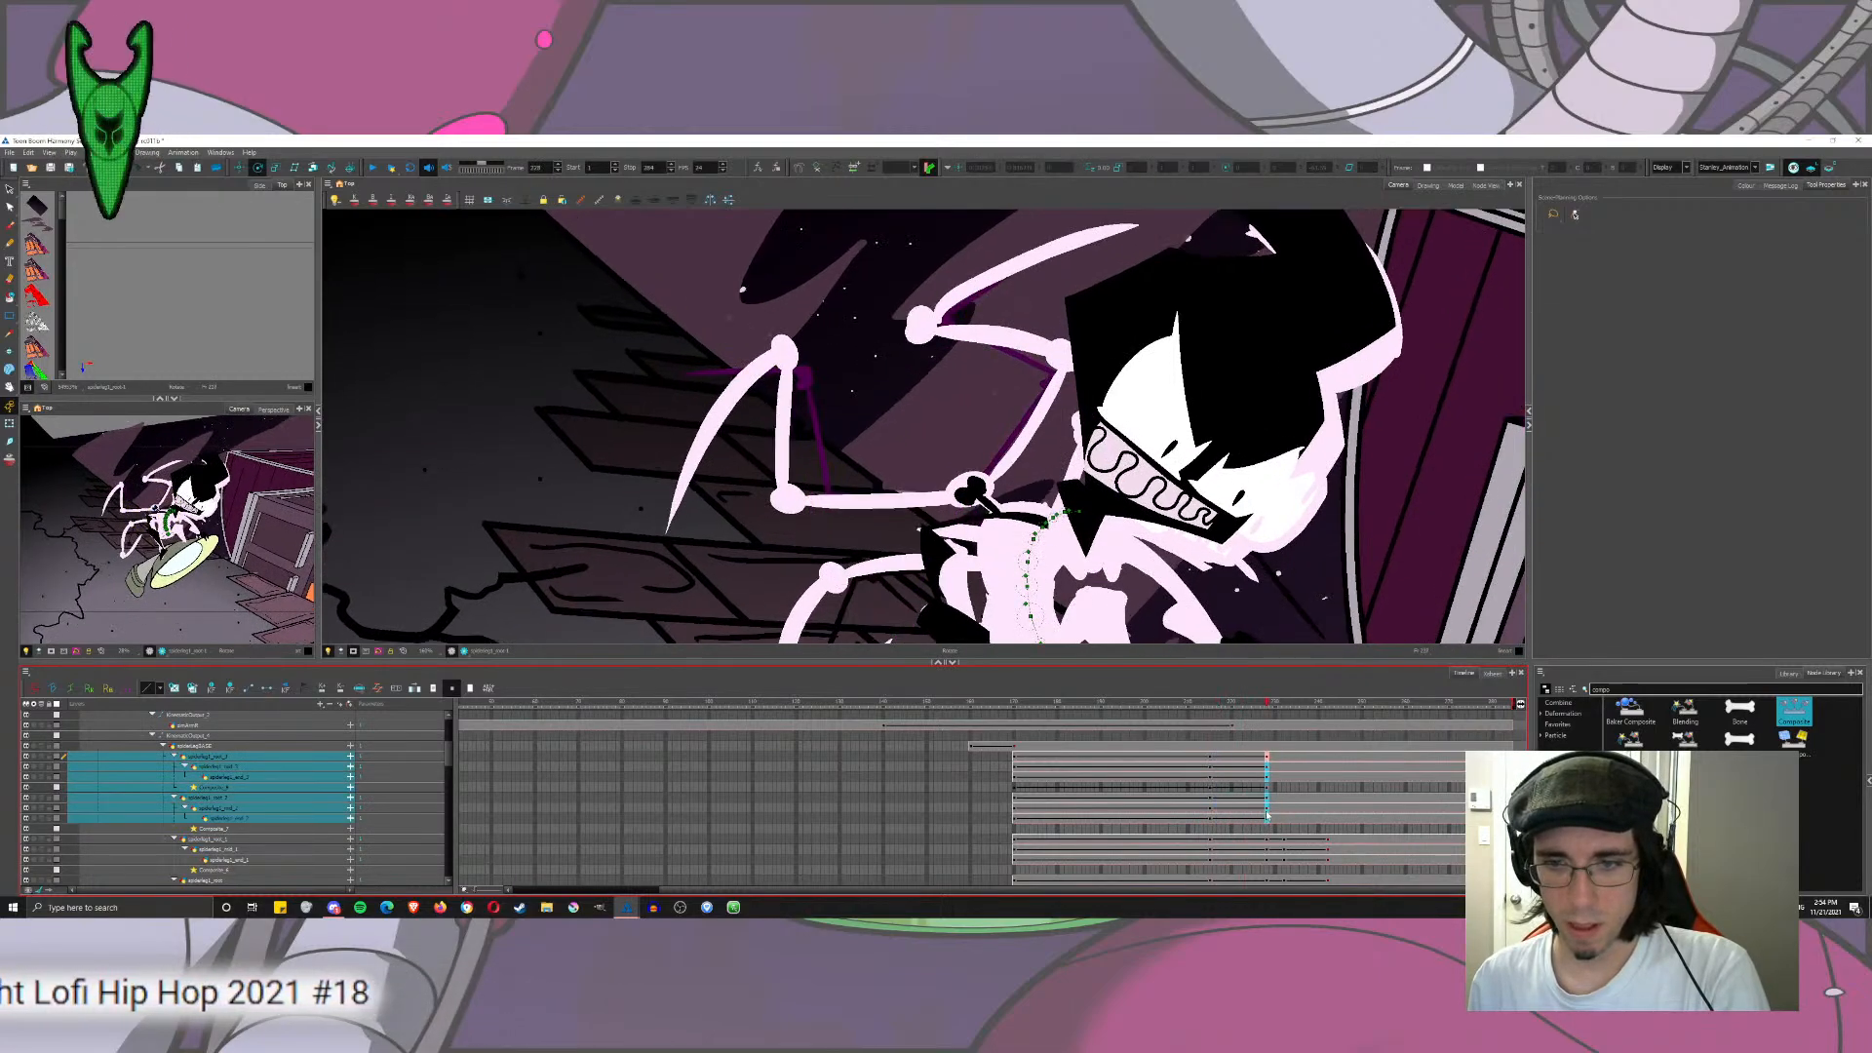
{"action": "left_click", "coordinate": [1289, 705]}
{"action": "left_click_drag", "start_coordinate": [1290, 709], "coordinate": [1285, 756]}
{"action": "key", "text": "F6"}
Step: Raise the first duplicated limb slightly at its root in the new keyframe and adjust its middle and end segments
{"action": "left_click", "coordinate": [1284, 755]}
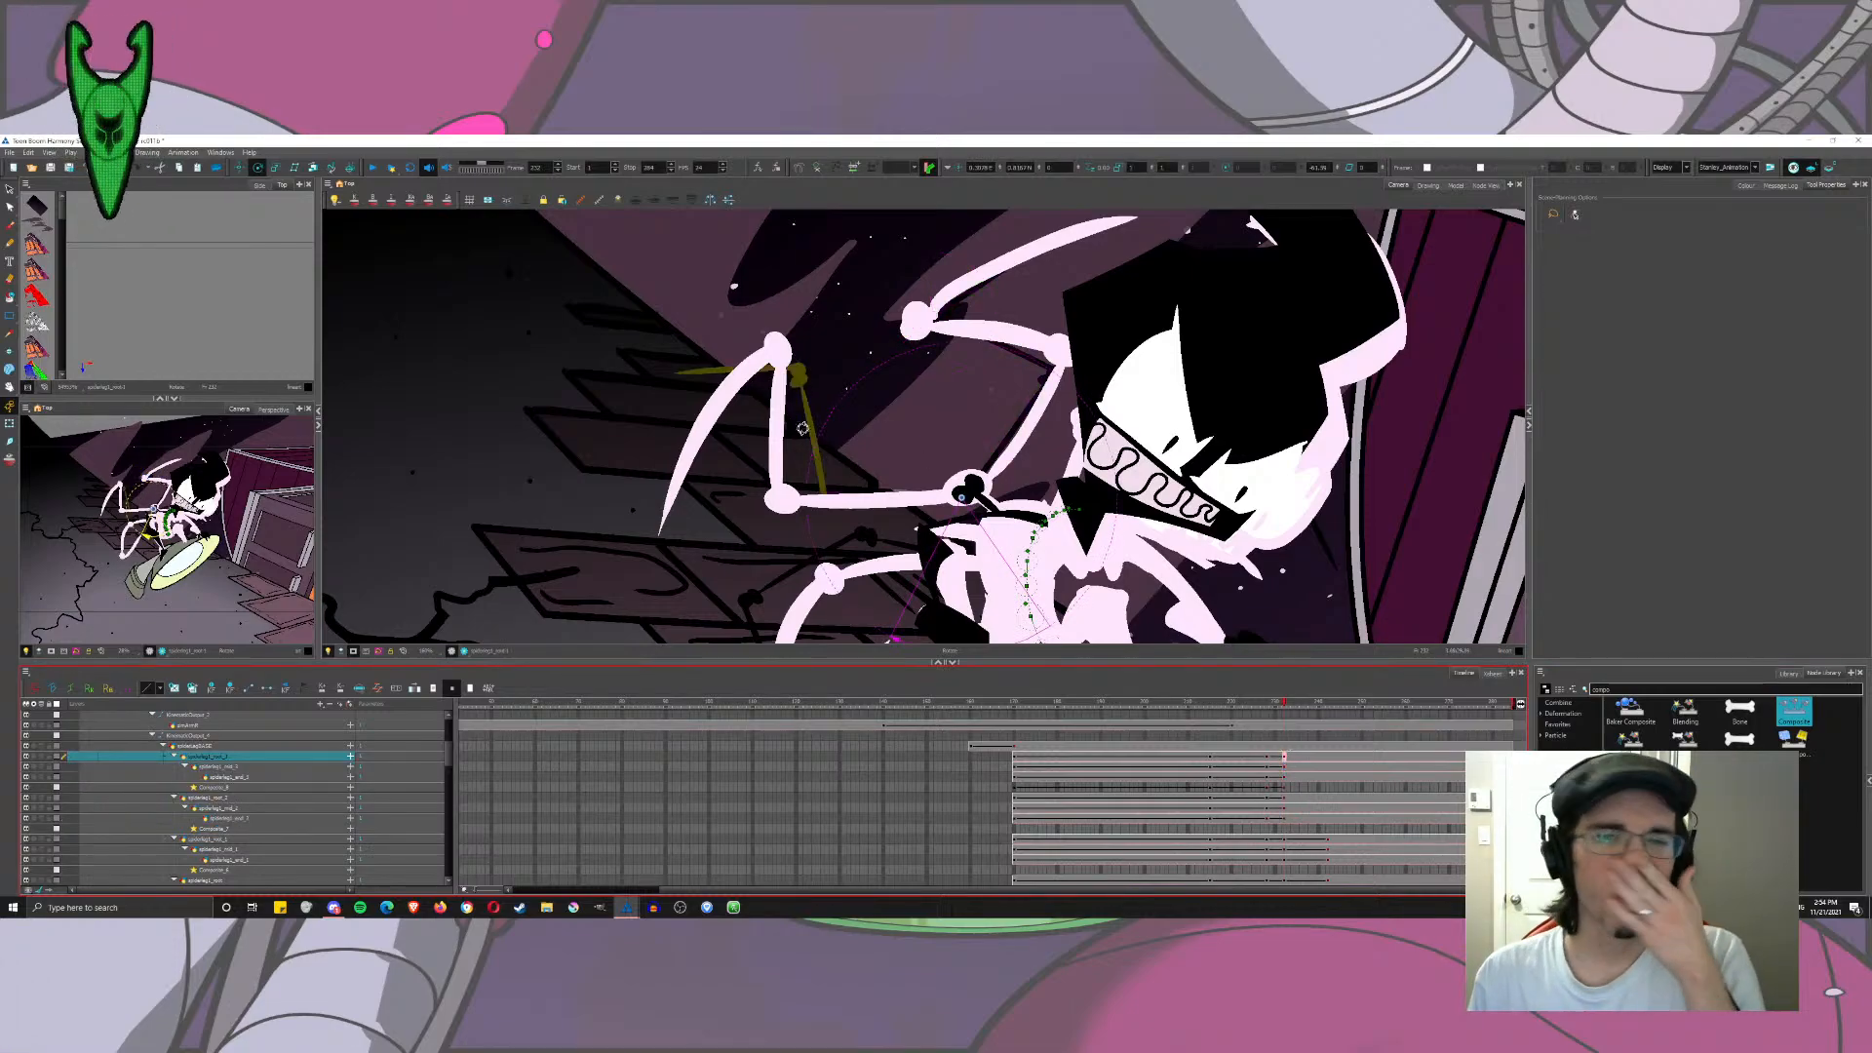
{"action": "left_click_drag", "start_coordinate": [820, 422], "coordinate": [829, 407]}
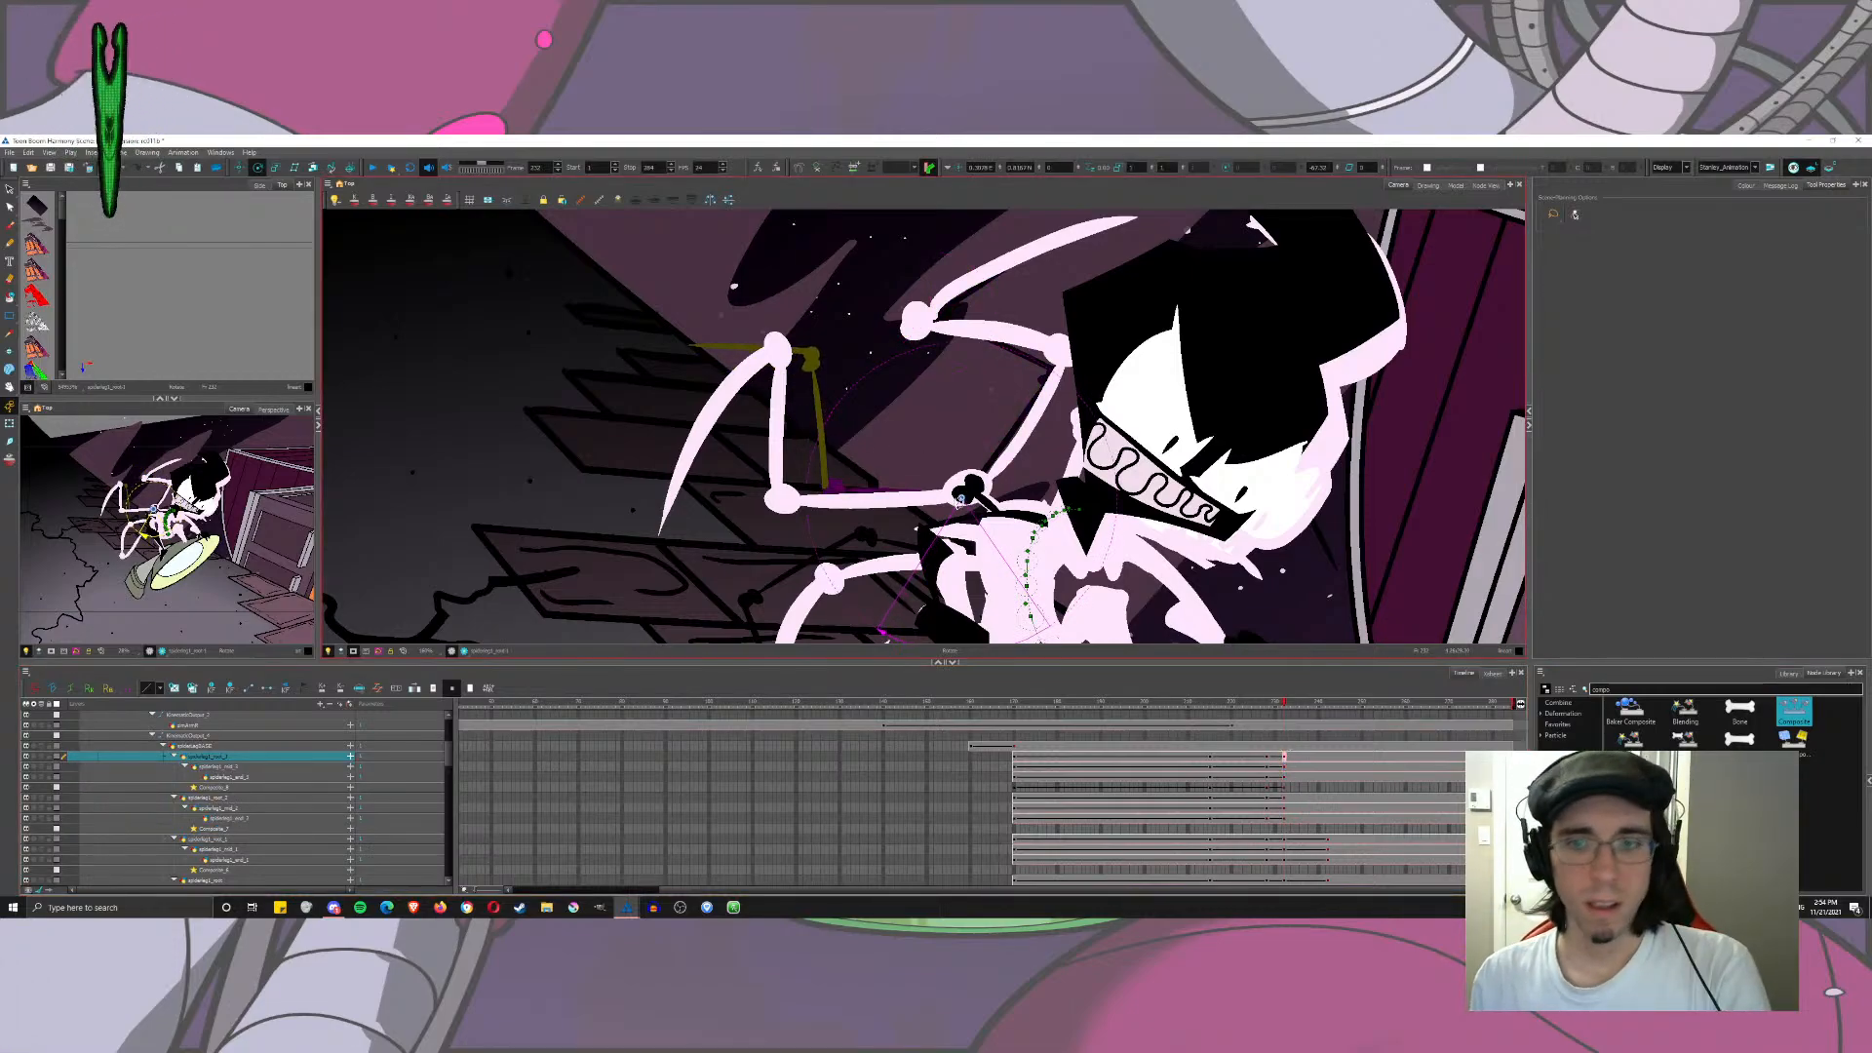
{"action": "left_click", "coordinate": [1285, 767]}
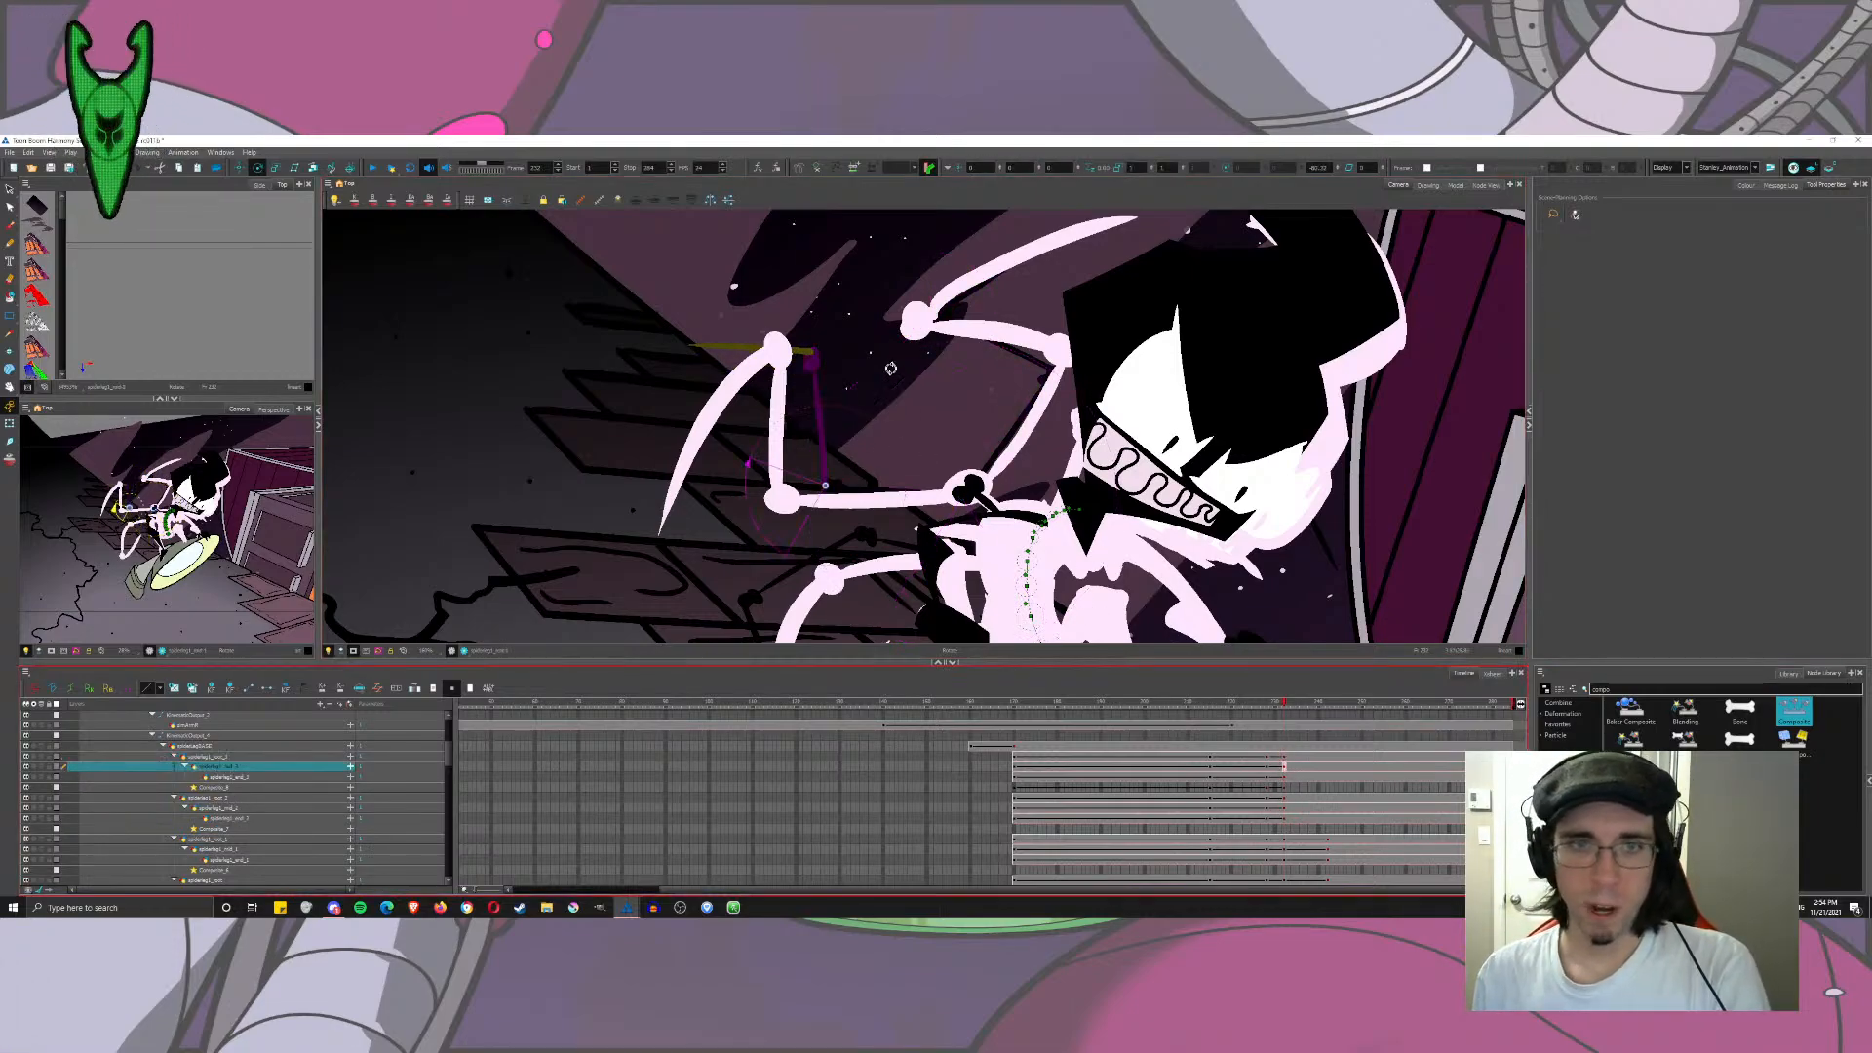
{"action": "left_click", "coordinate": [1285, 777]}
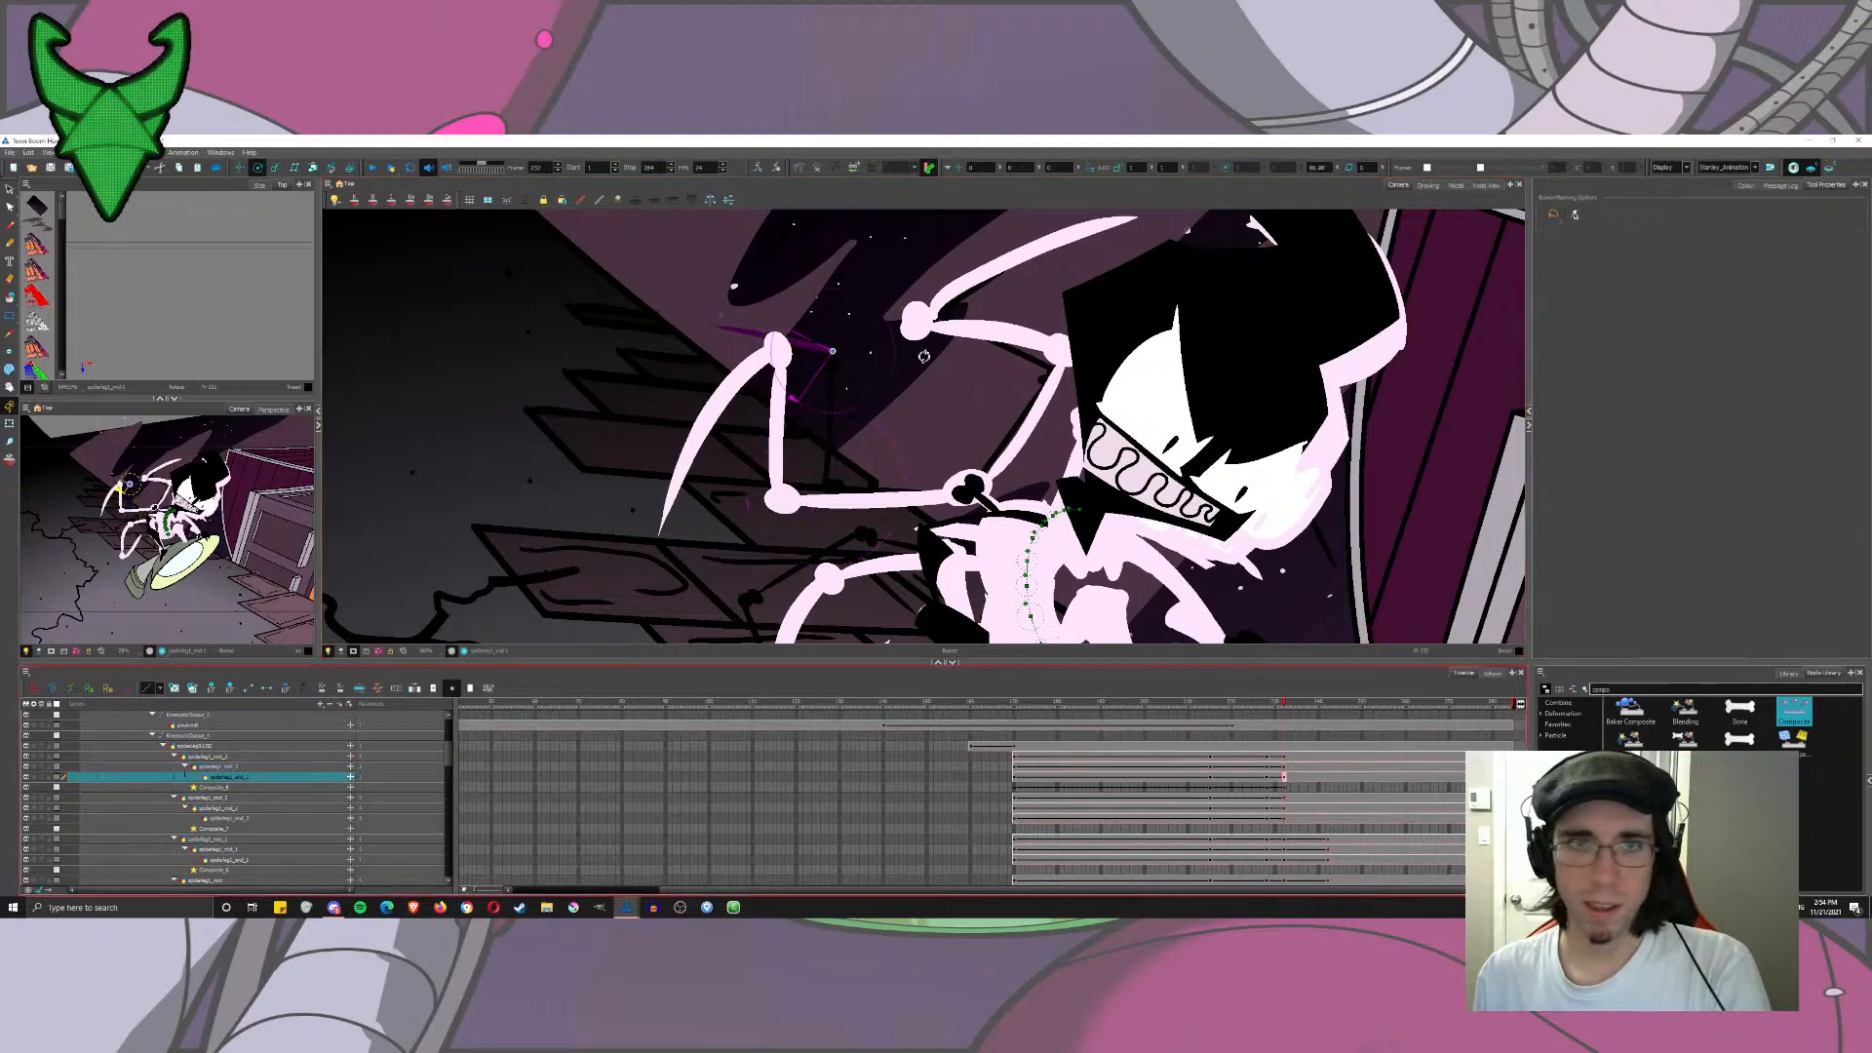
Step: Rotate the root, middle and end segments of the second duplicated limb in the new keyframe to open it slightly away from the head
{"action": "left_click", "coordinate": [1284, 796]}
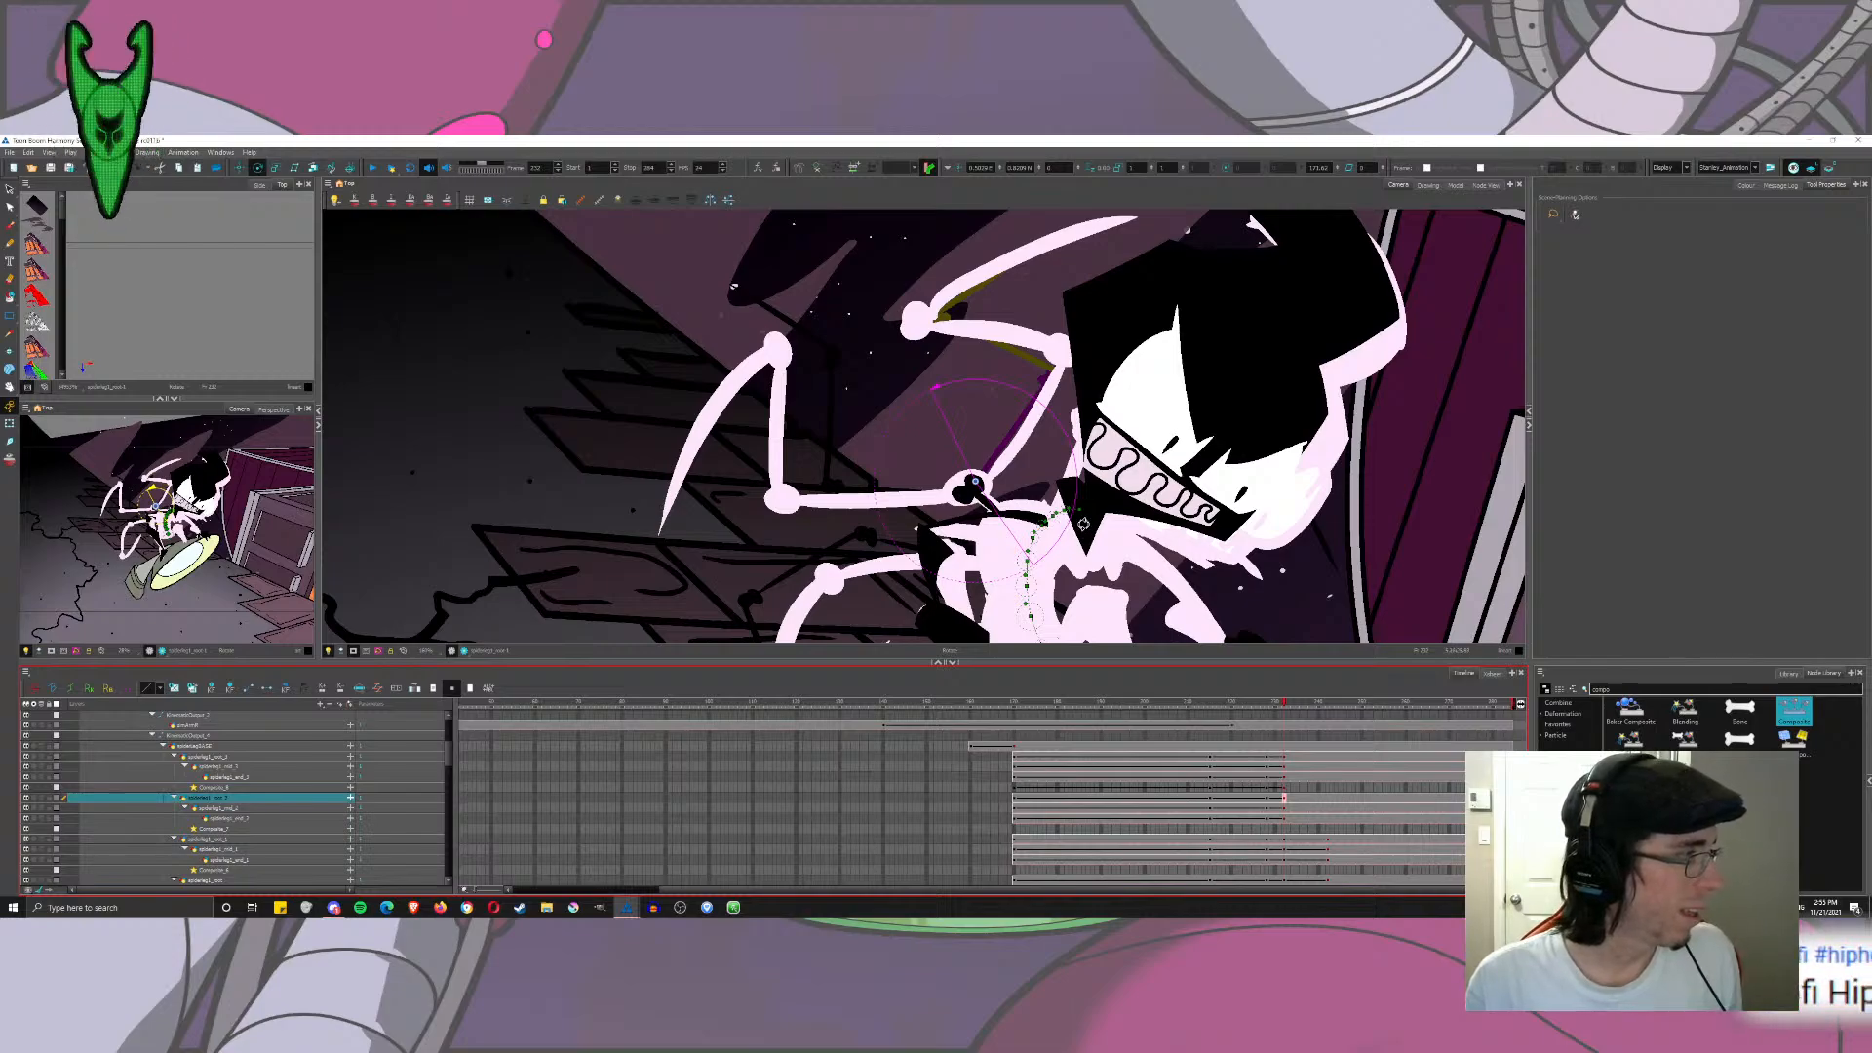
{"action": "left_click_drag", "start_coordinate": [1138, 372], "coordinate": [1116, 410]}
{"action": "left_click", "coordinate": [1284, 807]}
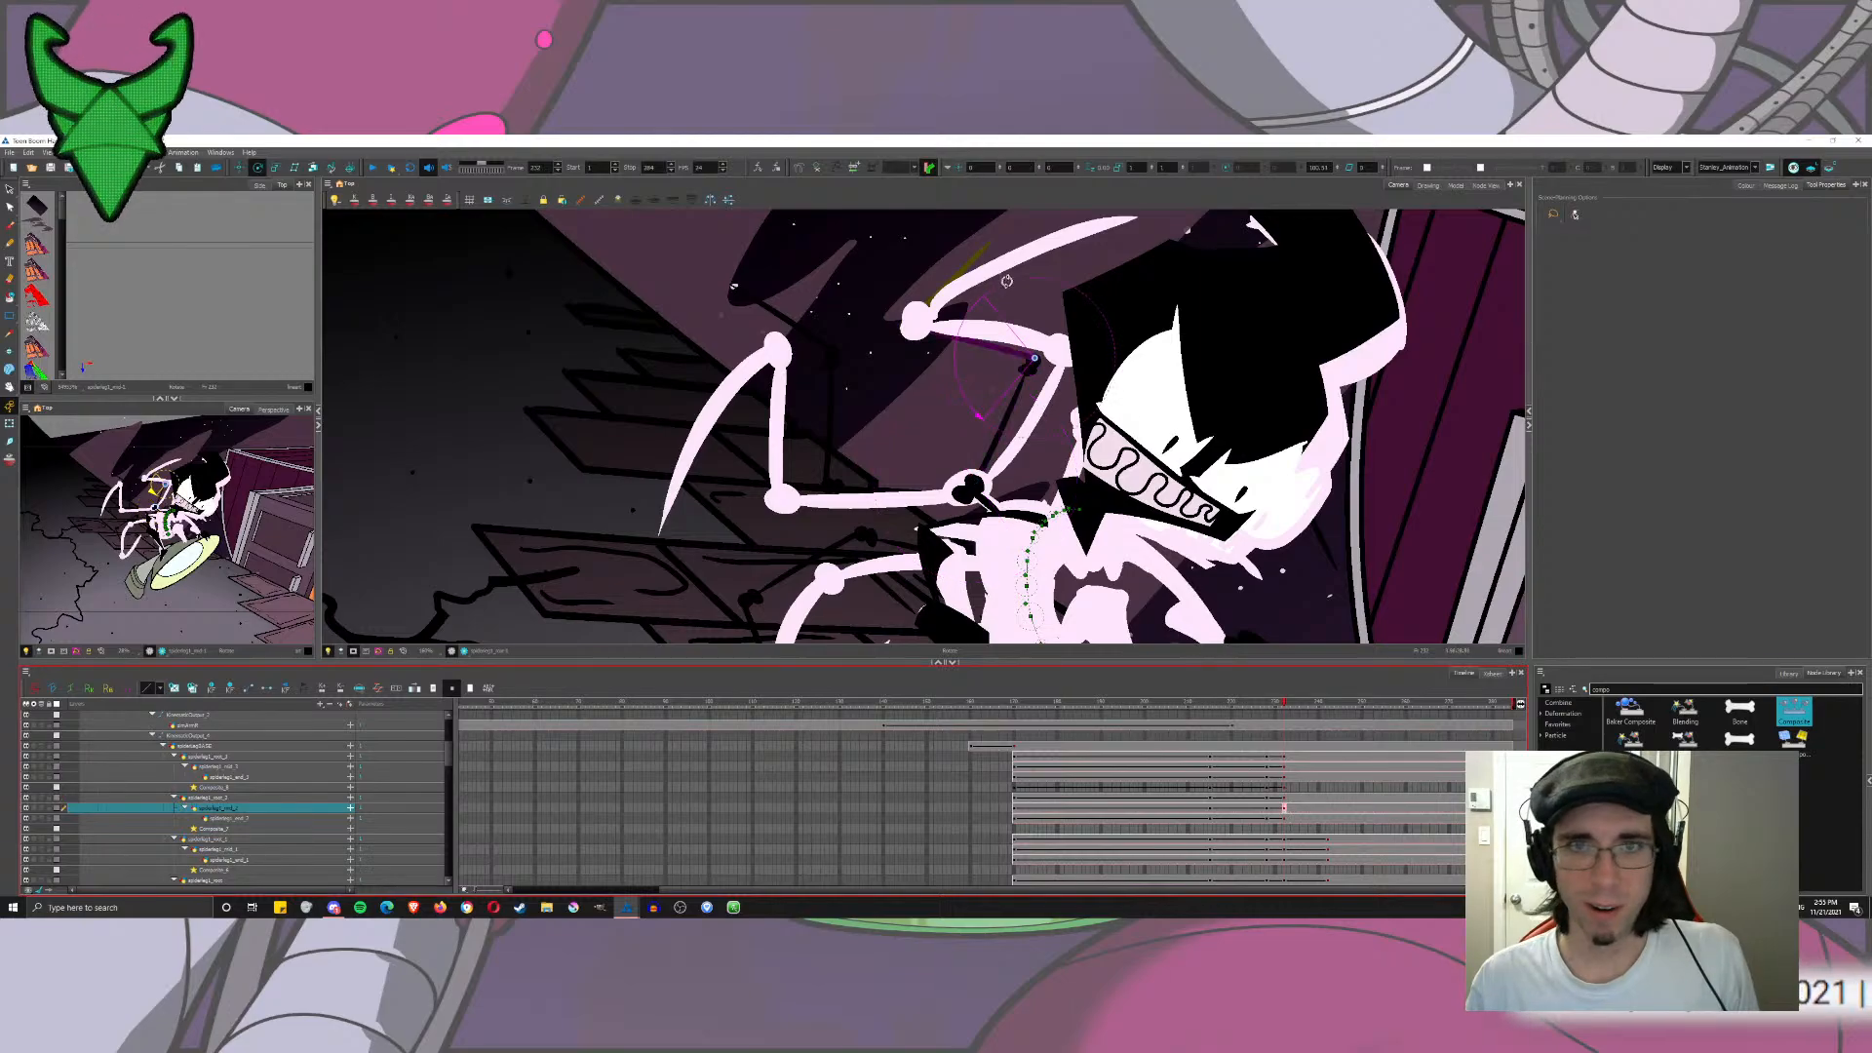
{"action": "left_click_drag", "start_coordinate": [999, 280], "coordinate": [996, 290]}
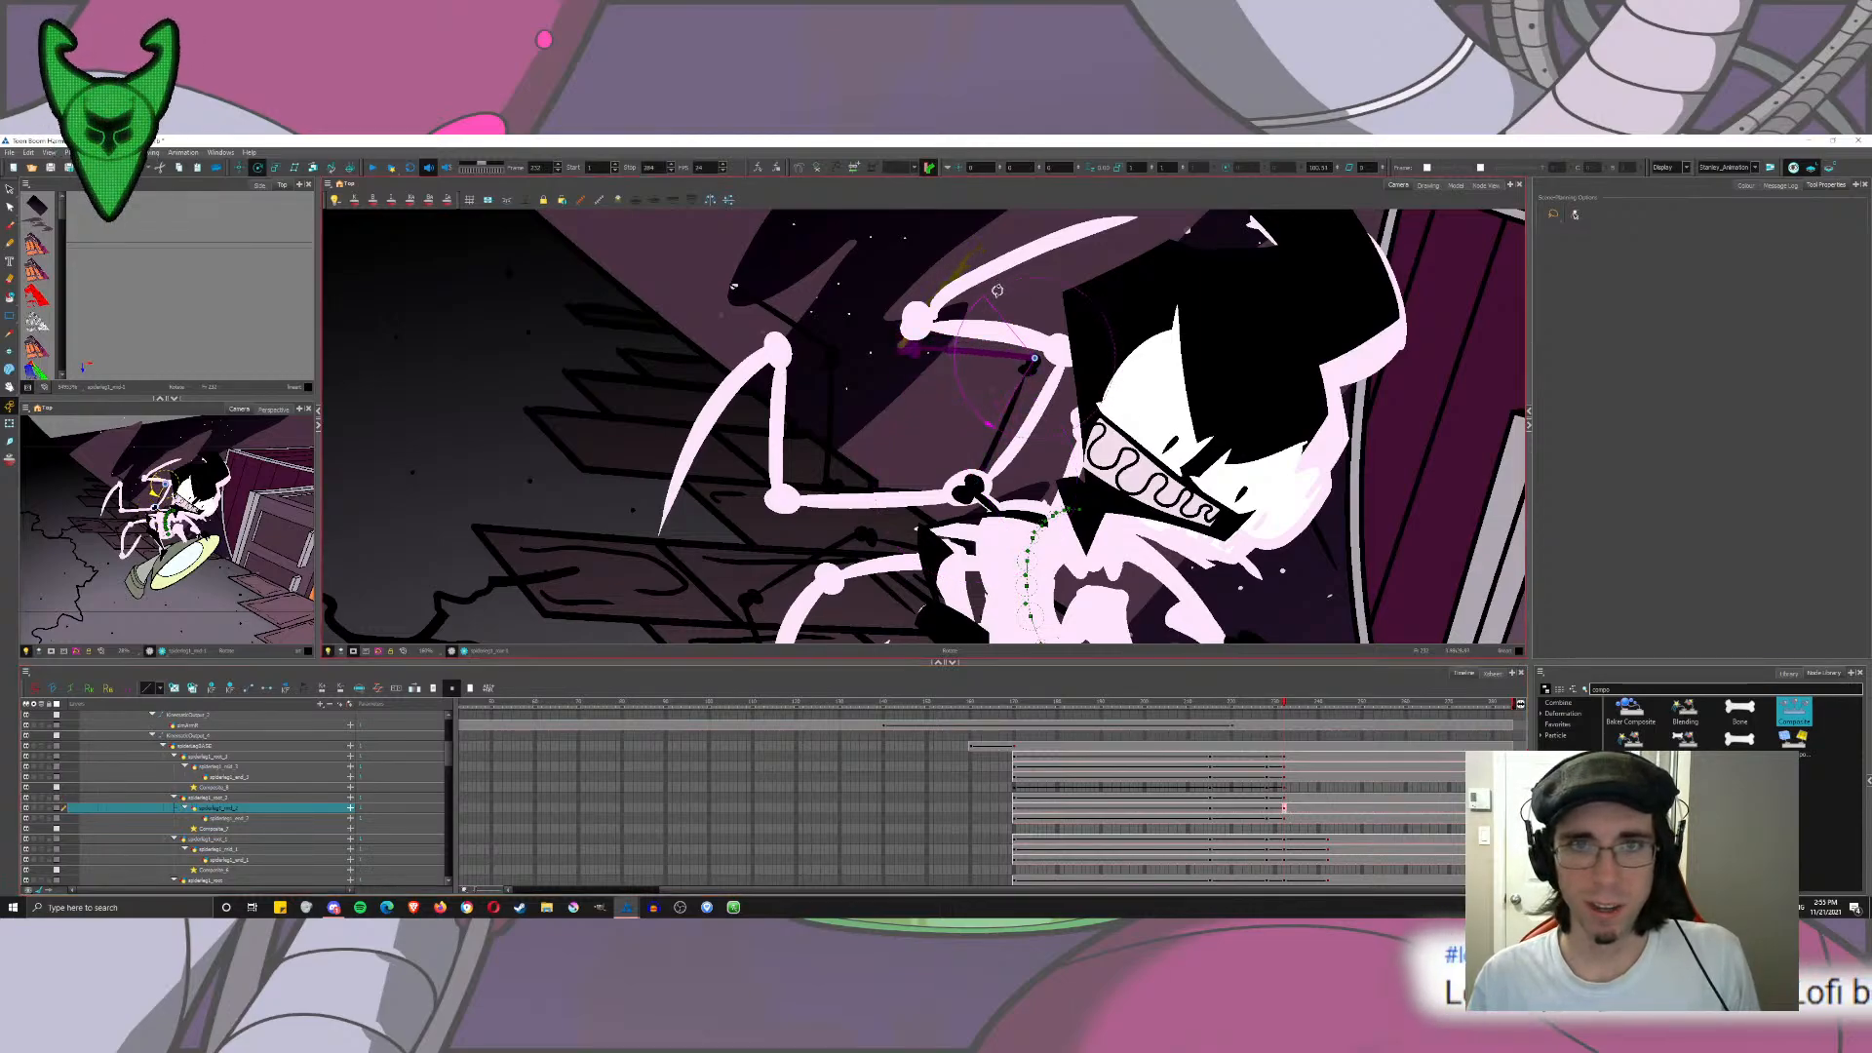
{"action": "left_click", "coordinate": [1285, 819]}
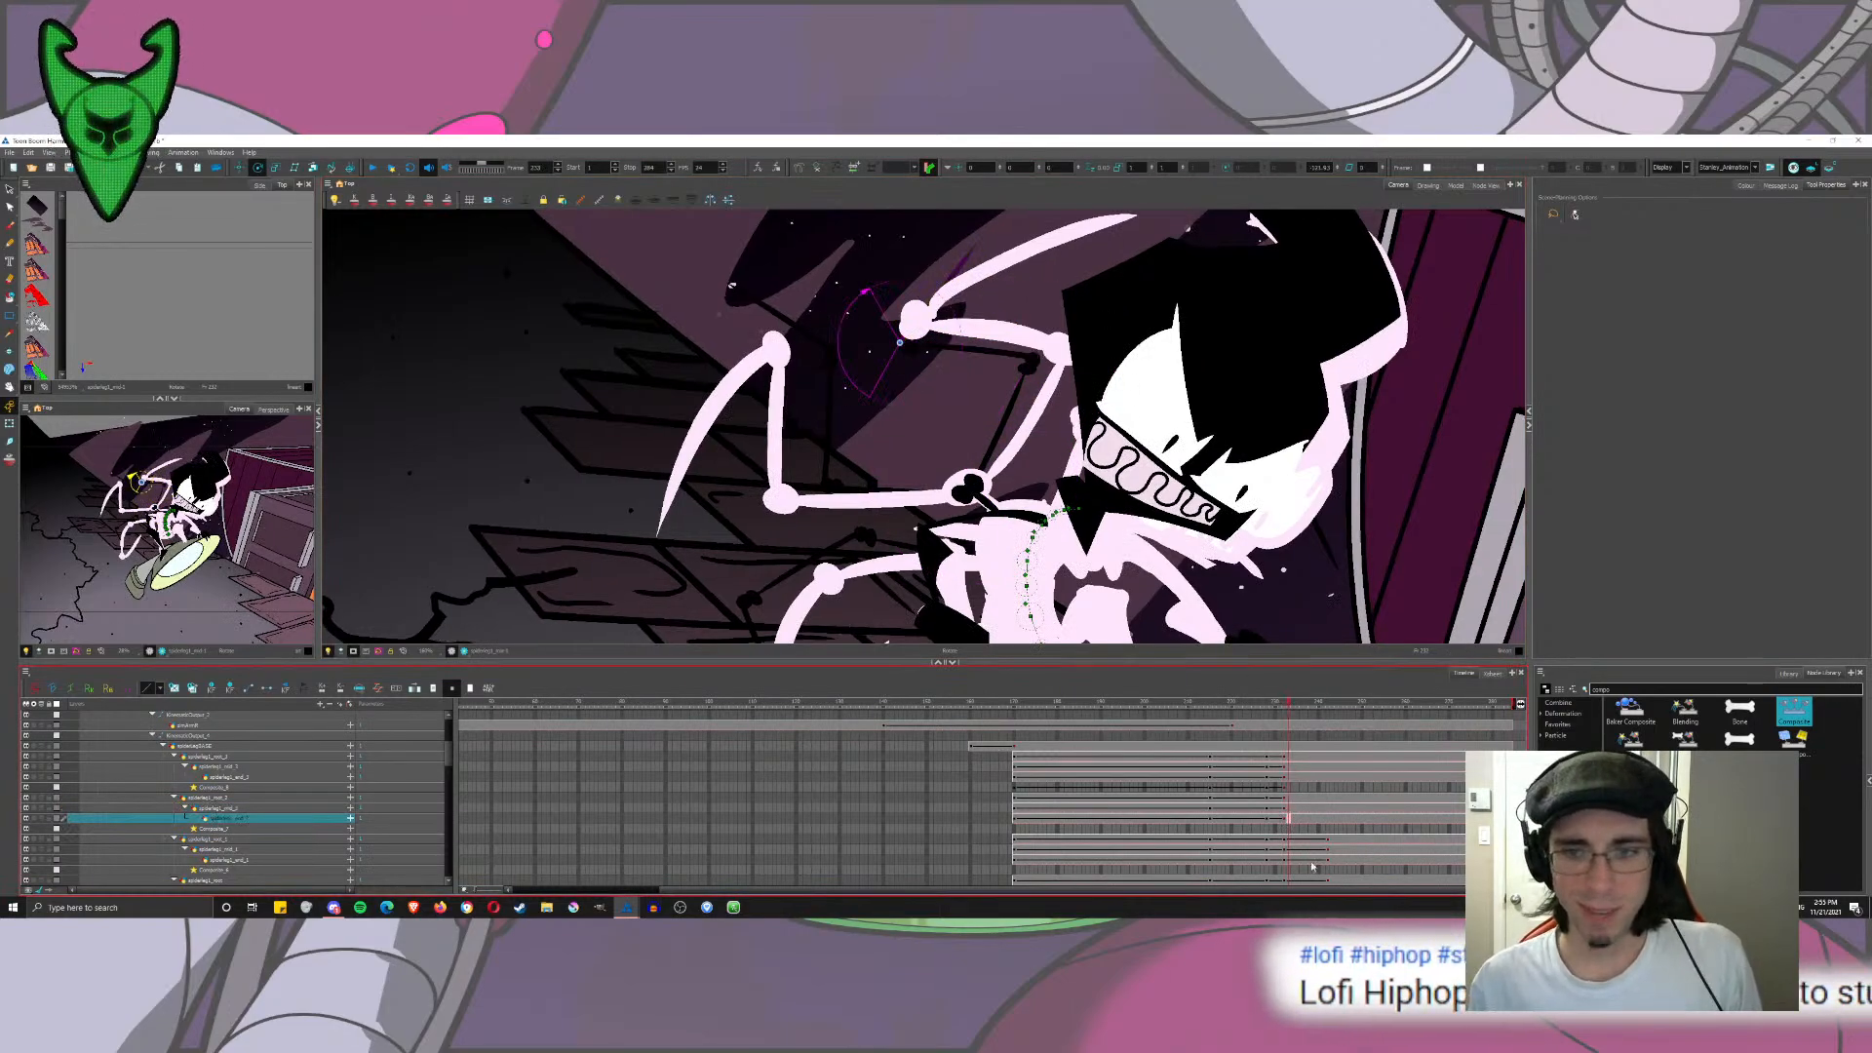
{"action": "left_click", "coordinate": [1284, 820]}
{"action": "left_click_drag", "start_coordinate": [1014, 260], "coordinate": [969, 245]}
Step: Start posing the first duplicated limb in the swing-down keyframe by rotating its root and middle segments downward
{"action": "left_click_drag", "start_coordinate": [1328, 820], "coordinate": [1328, 761]}
{"action": "left_click", "coordinate": [1328, 758]}
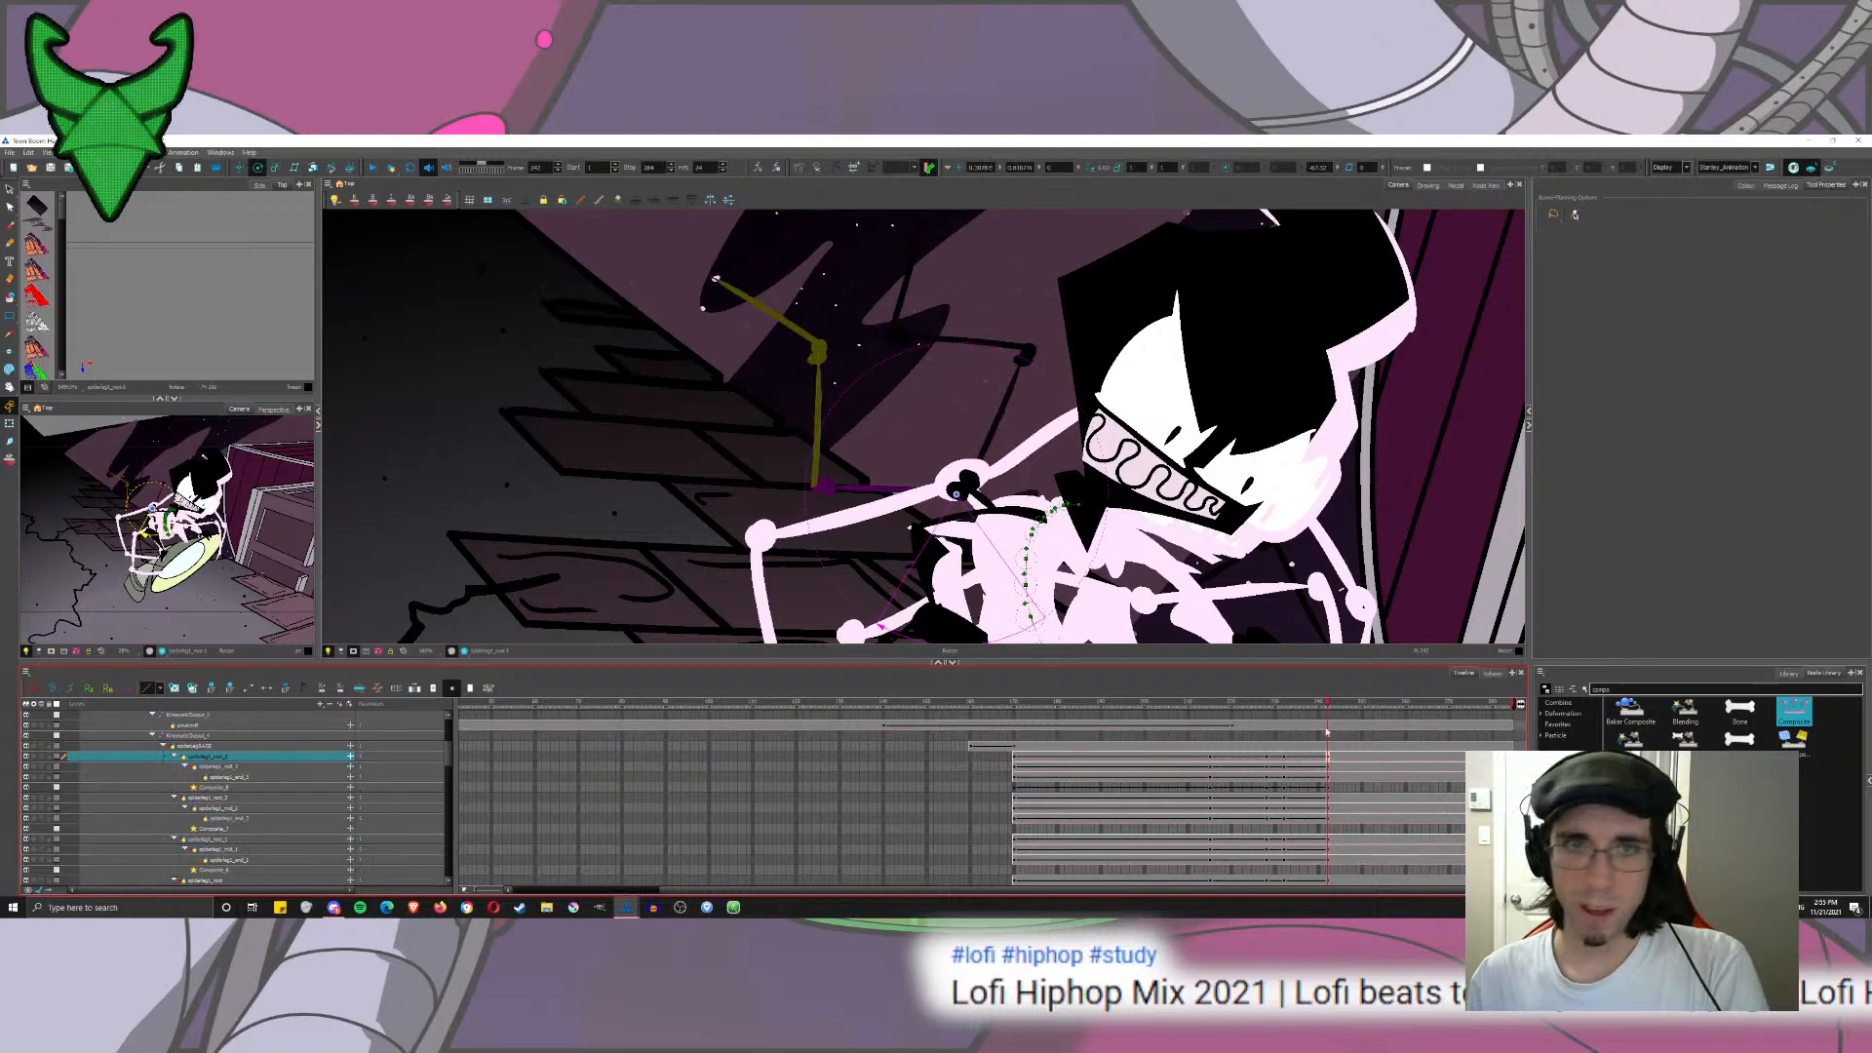
{"action": "left_click_drag", "start_coordinate": [1191, 578], "coordinate": [1161, 435]}
{"action": "left_click_drag", "start_coordinate": [789, 265], "coordinate": [771, 331]}
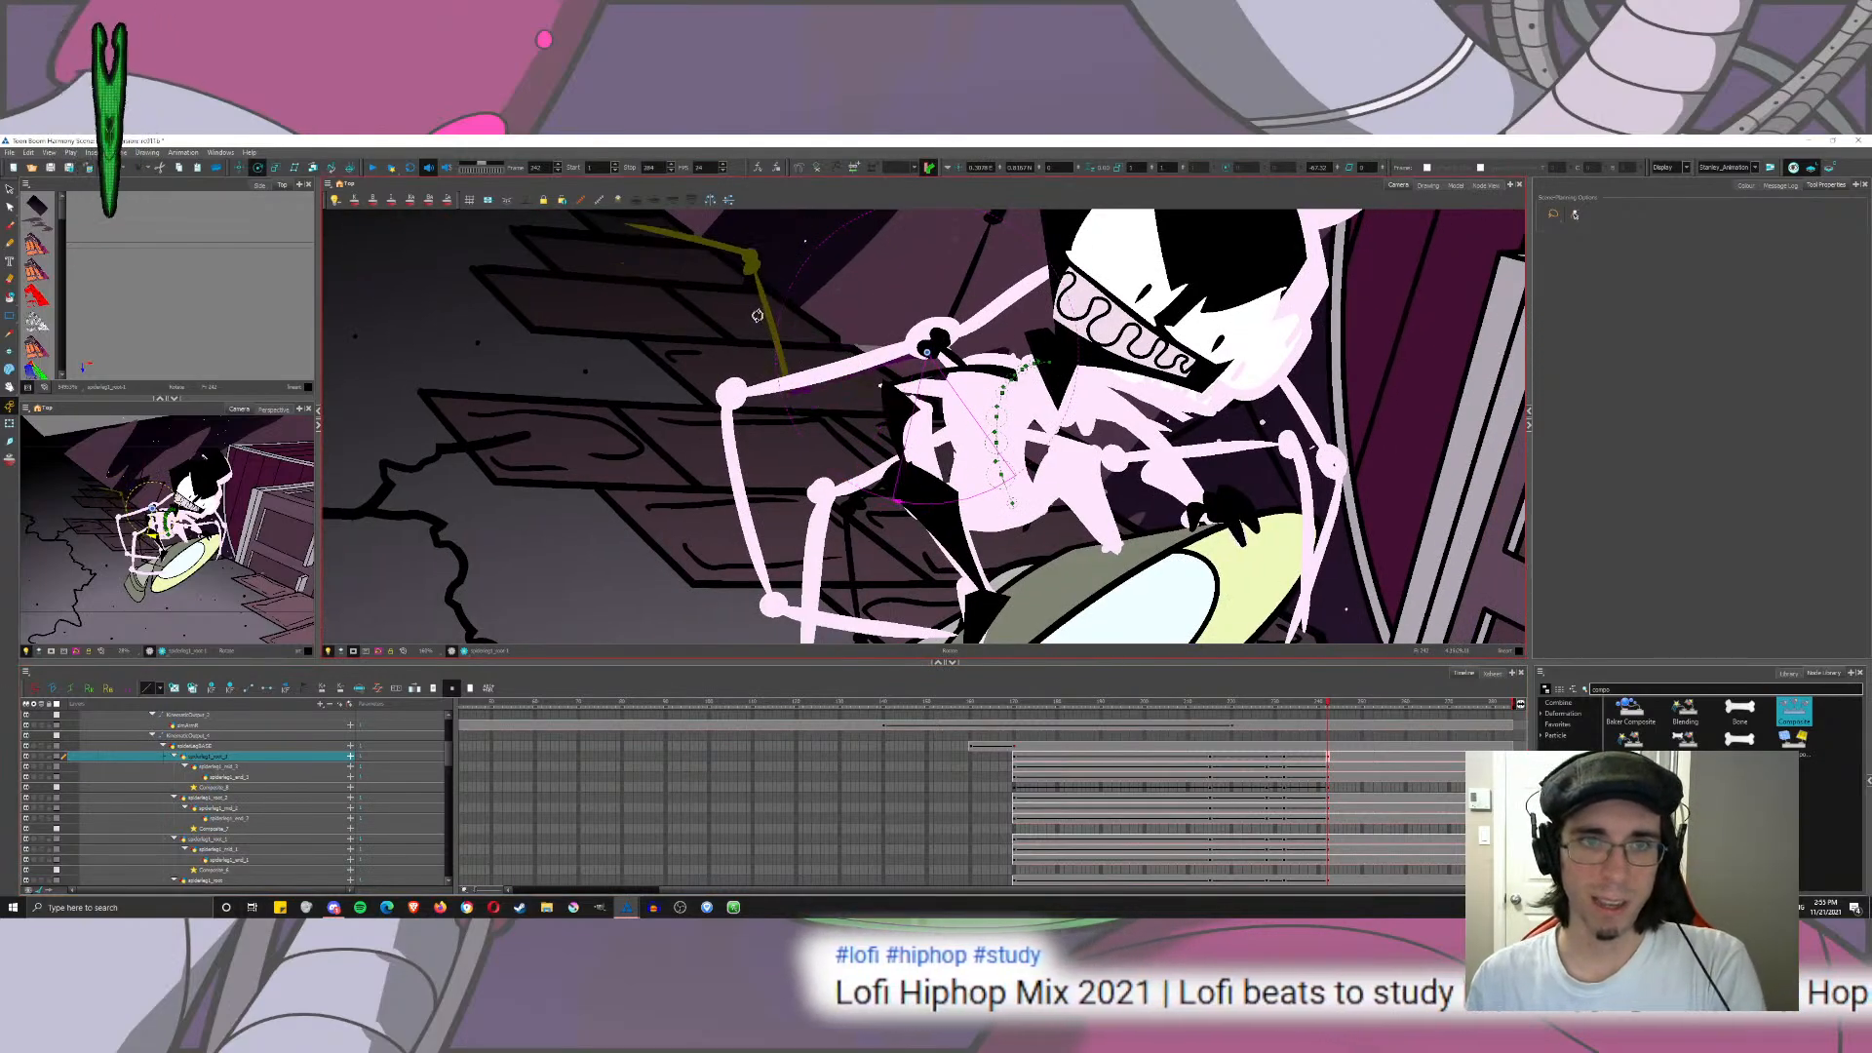
{"action": "left_click", "coordinate": [1328, 769]}
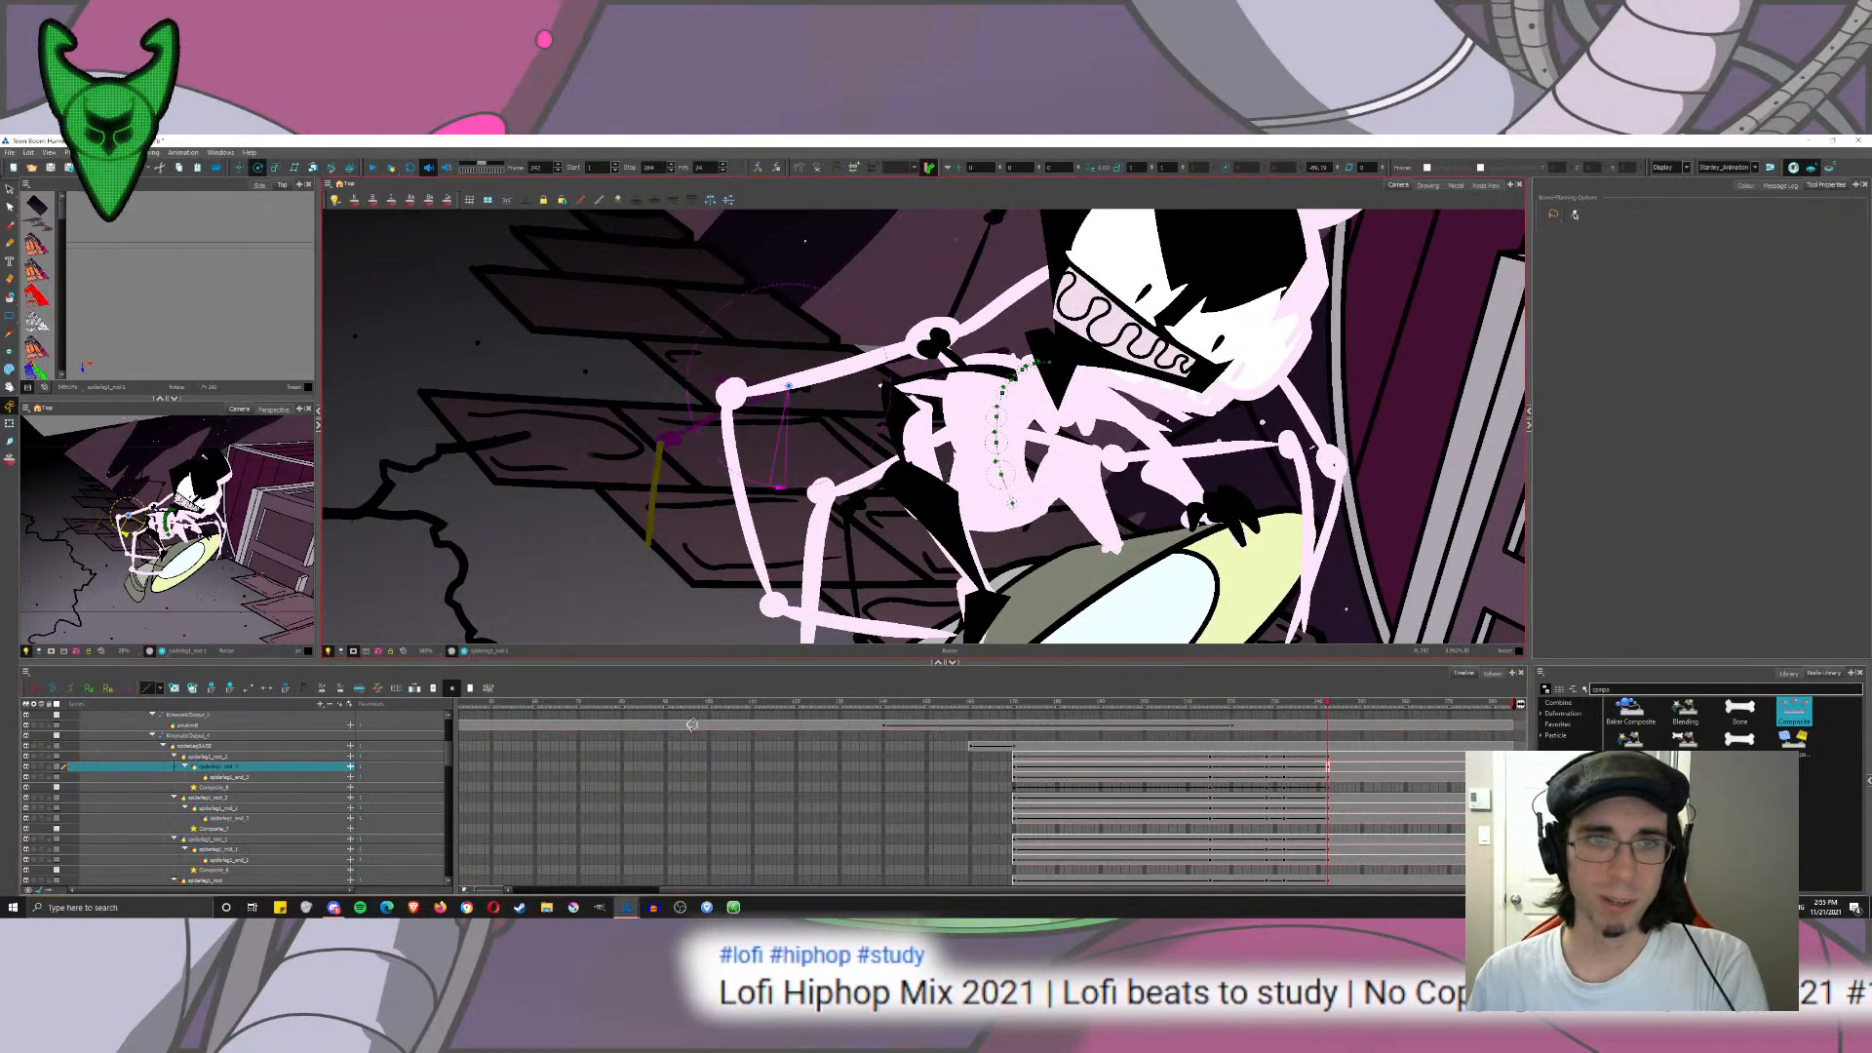
{"action": "left_click_drag", "start_coordinate": [820, 707], "coordinate": [793, 709]}
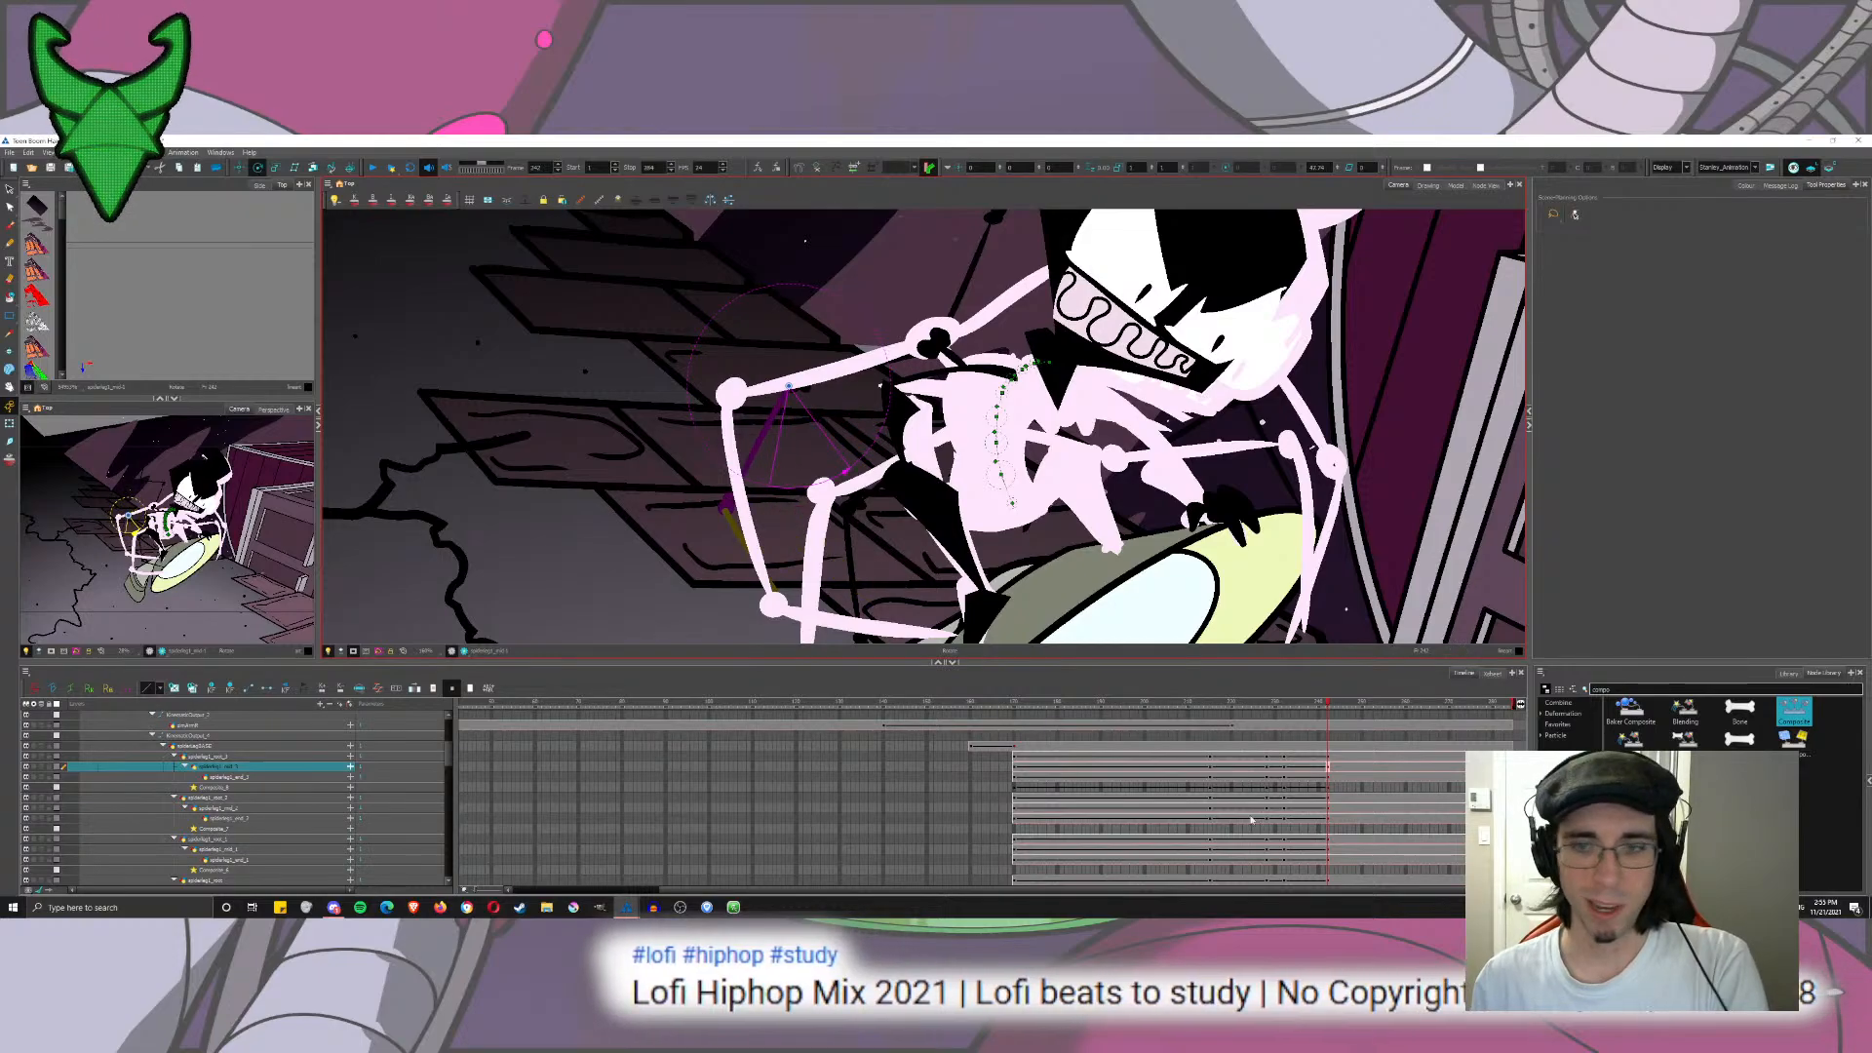
{"action": "left_click", "coordinate": [1328, 776]}
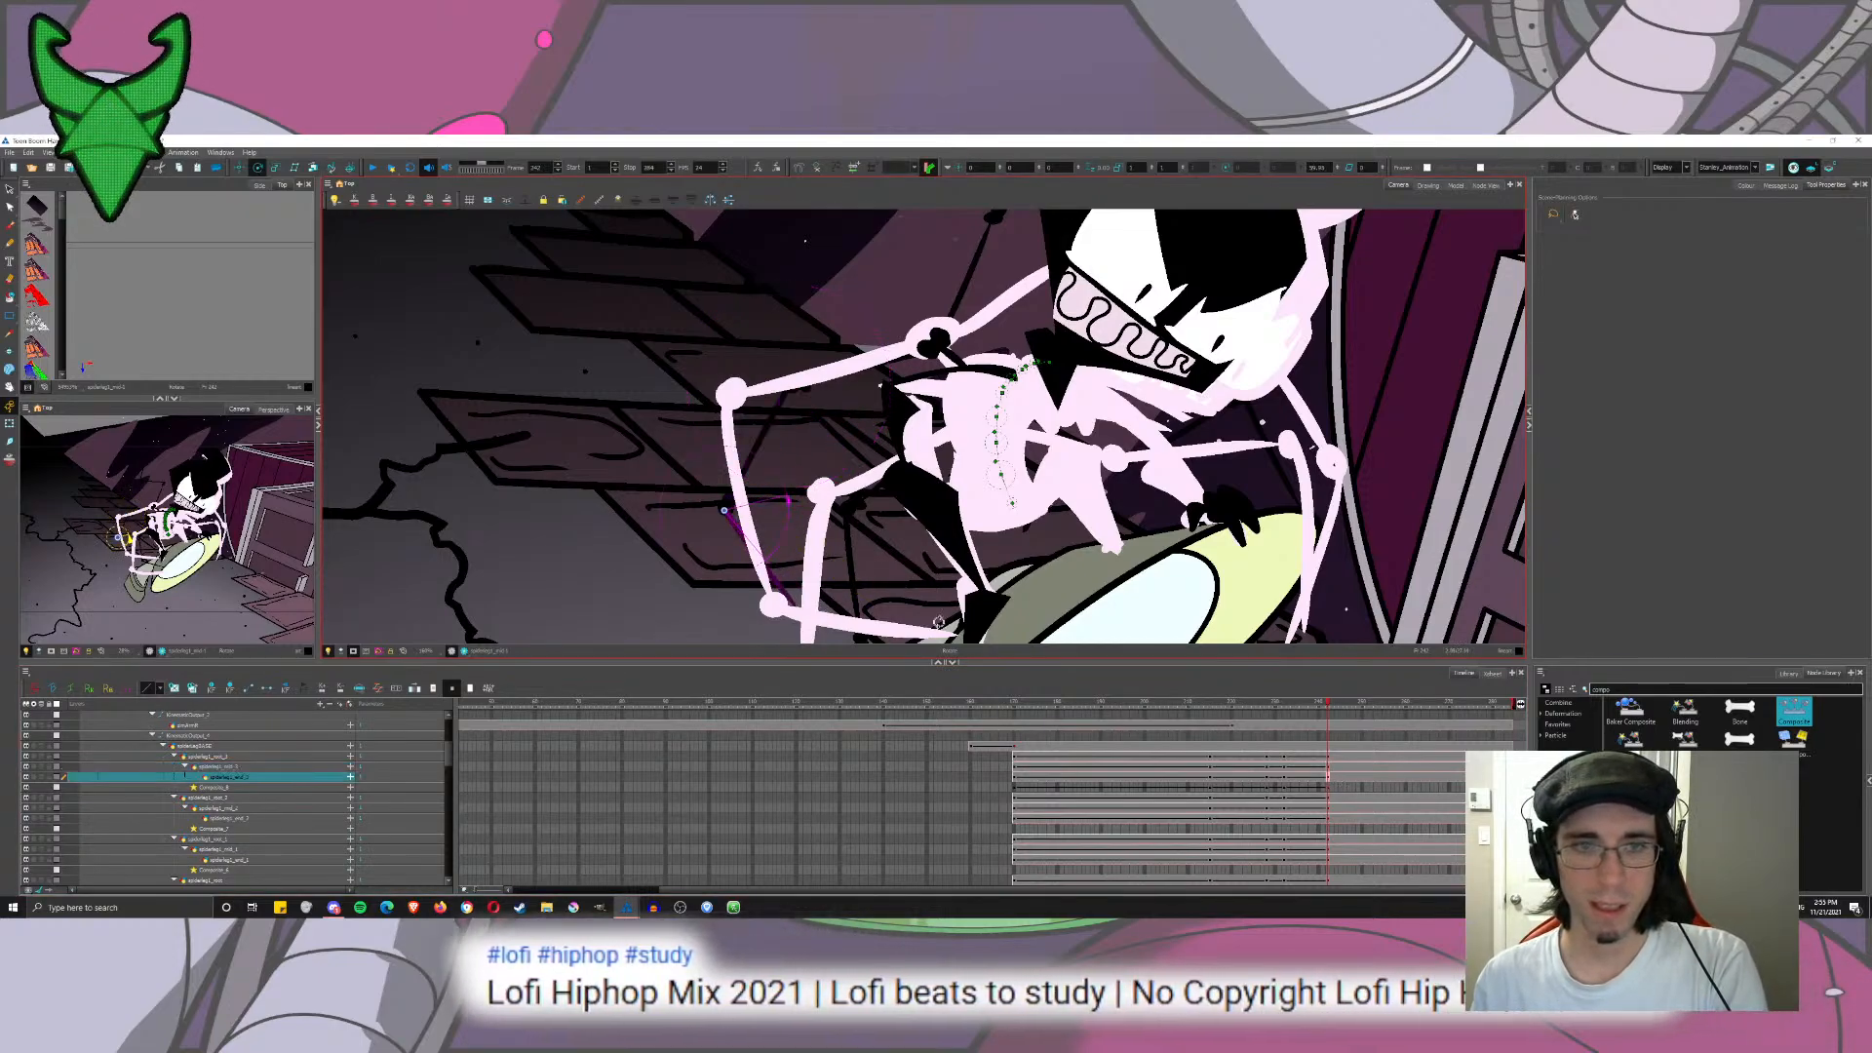
Step: Refine the first duplicated limb's root, middle and end rotations in the swing-down keyframe so it folds in behind the body
{"action": "scroll", "coordinate": [938, 622], "scroll_direction": "up", "scroll_amount": 1}
{"action": "left_click", "coordinate": [1328, 756]}
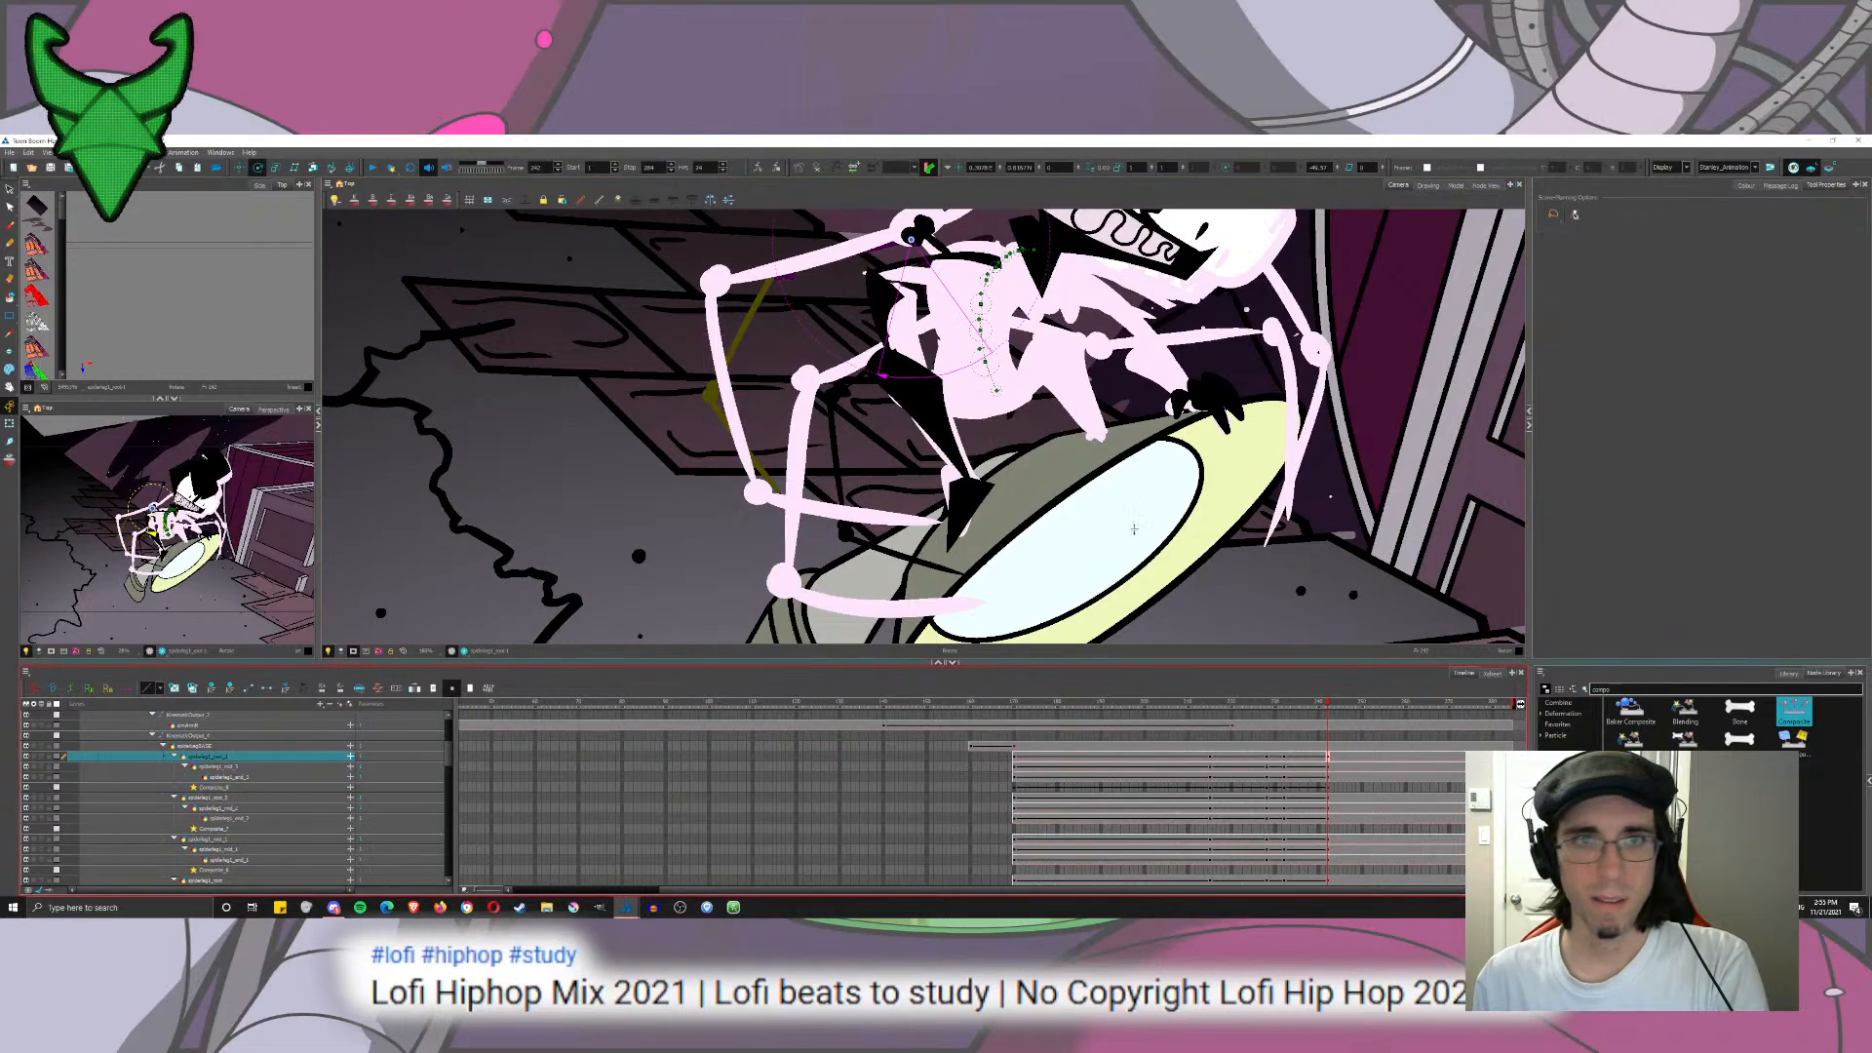
{"action": "left_click_drag", "start_coordinate": [919, 403], "coordinate": [1268, 593]}
{"action": "left_click", "coordinate": [1328, 766]}
{"action": "left_click_drag", "start_coordinate": [1270, 444], "coordinate": [1257, 498]}
{"action": "left_click", "coordinate": [1328, 776]}
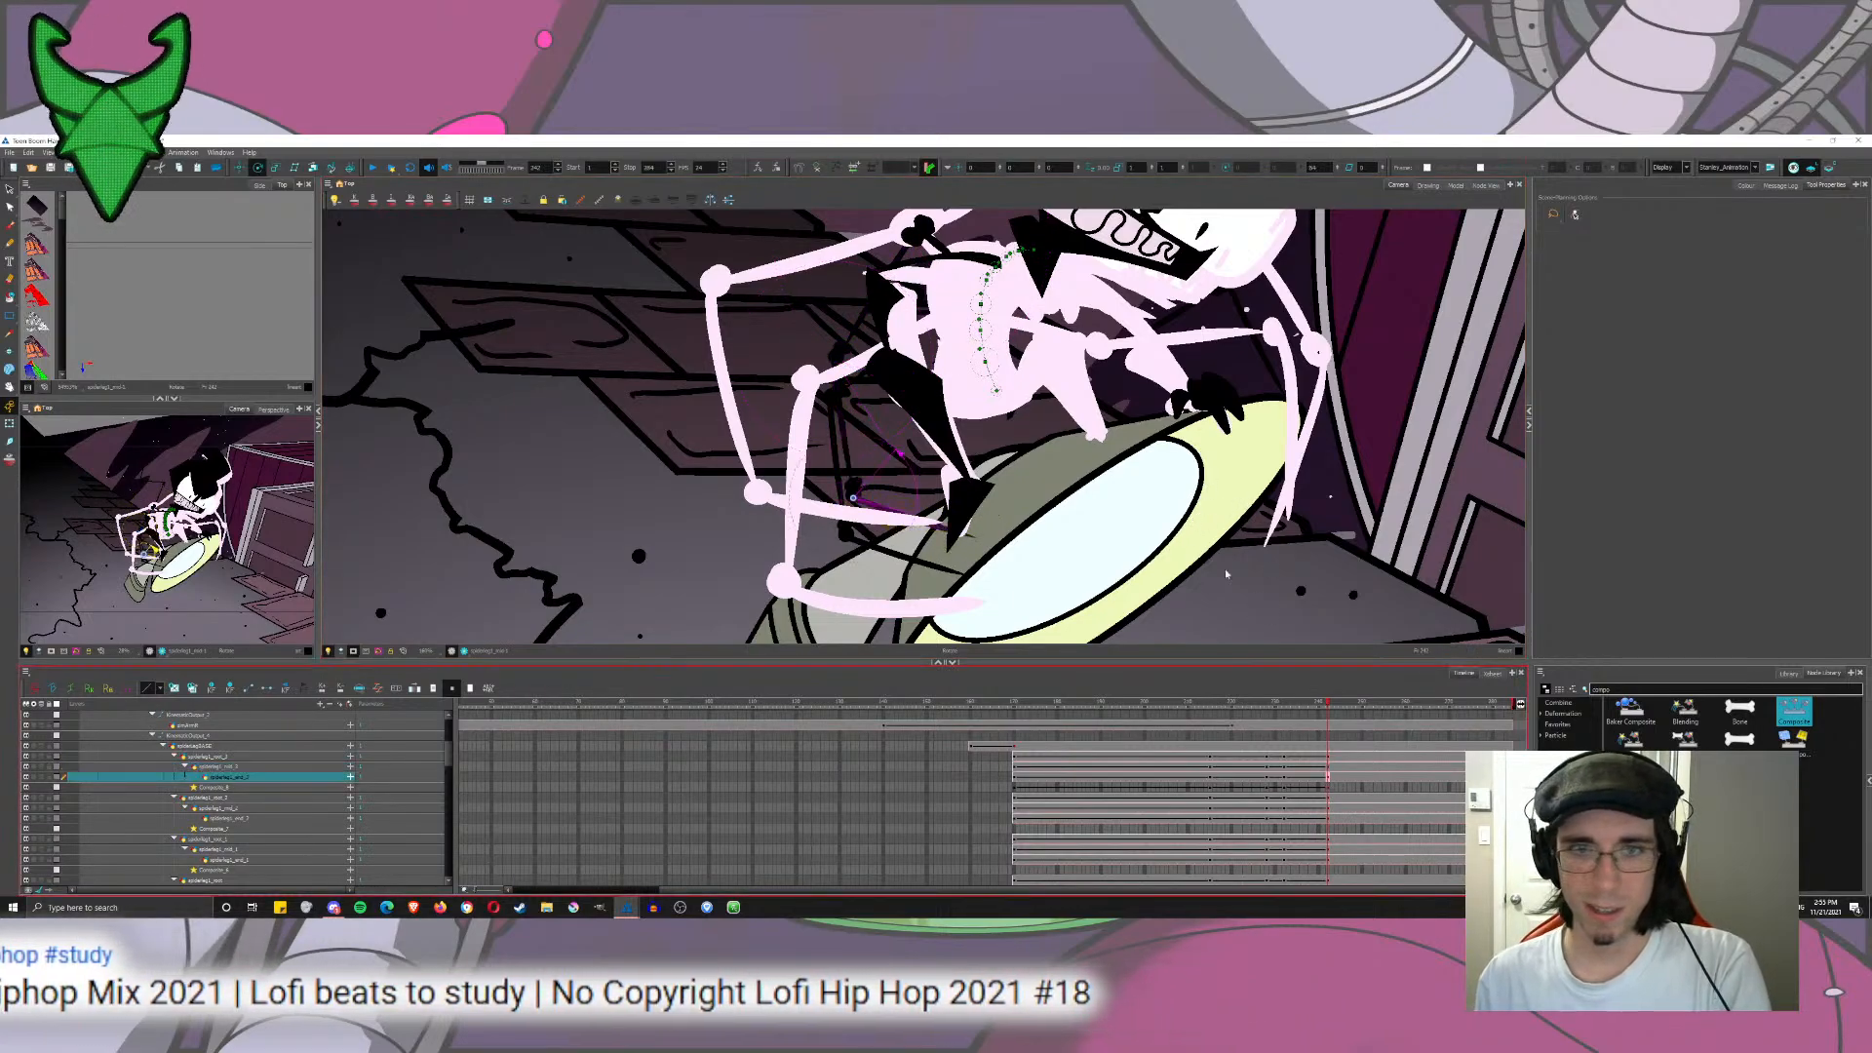
{"action": "left_click_drag", "start_coordinate": [1185, 580], "coordinate": [1067, 717]}
Step: Pose the second duplicated limb in the swing-down keyframe, rotating its root, middle and end segments down in front of the torso
{"action": "left_click_drag", "start_coordinate": [1203, 434], "coordinate": [1110, 527]}
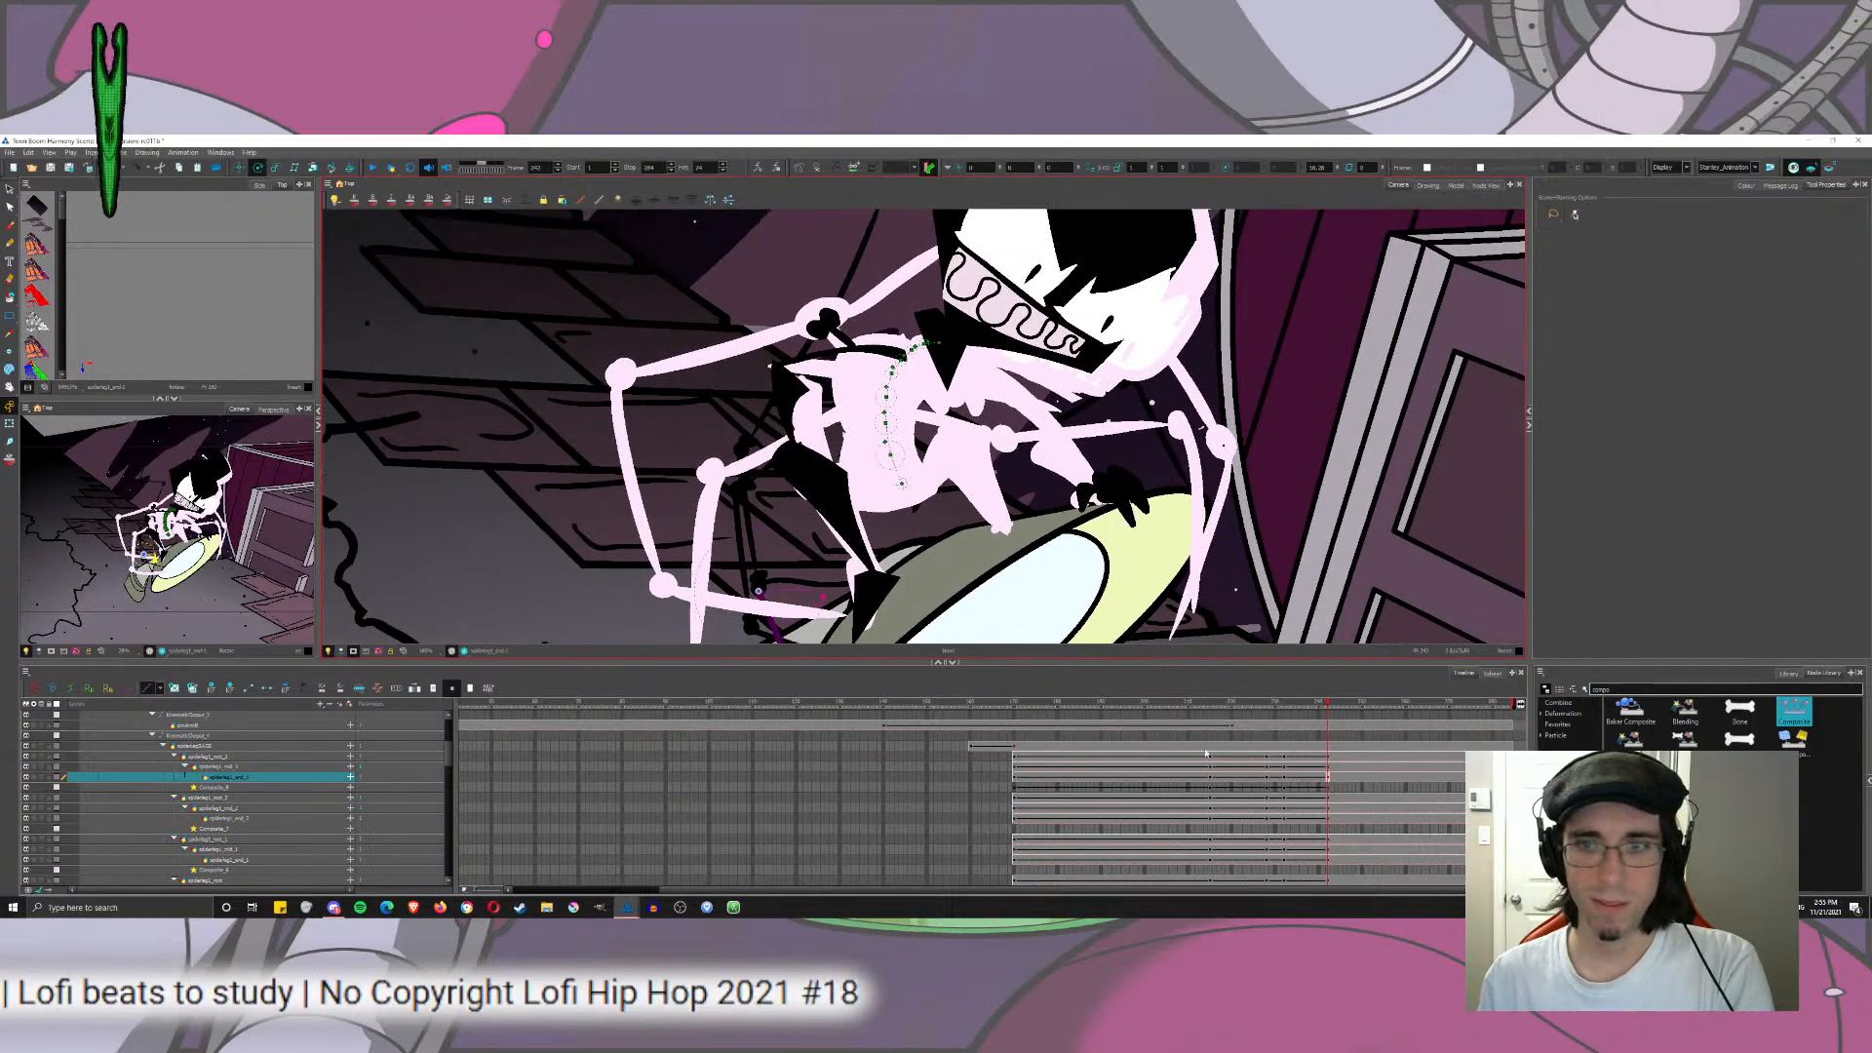
{"action": "left_click", "coordinate": [1327, 797]}
{"action": "left_click_drag", "start_coordinate": [1243, 400], "coordinate": [1203, 512]}
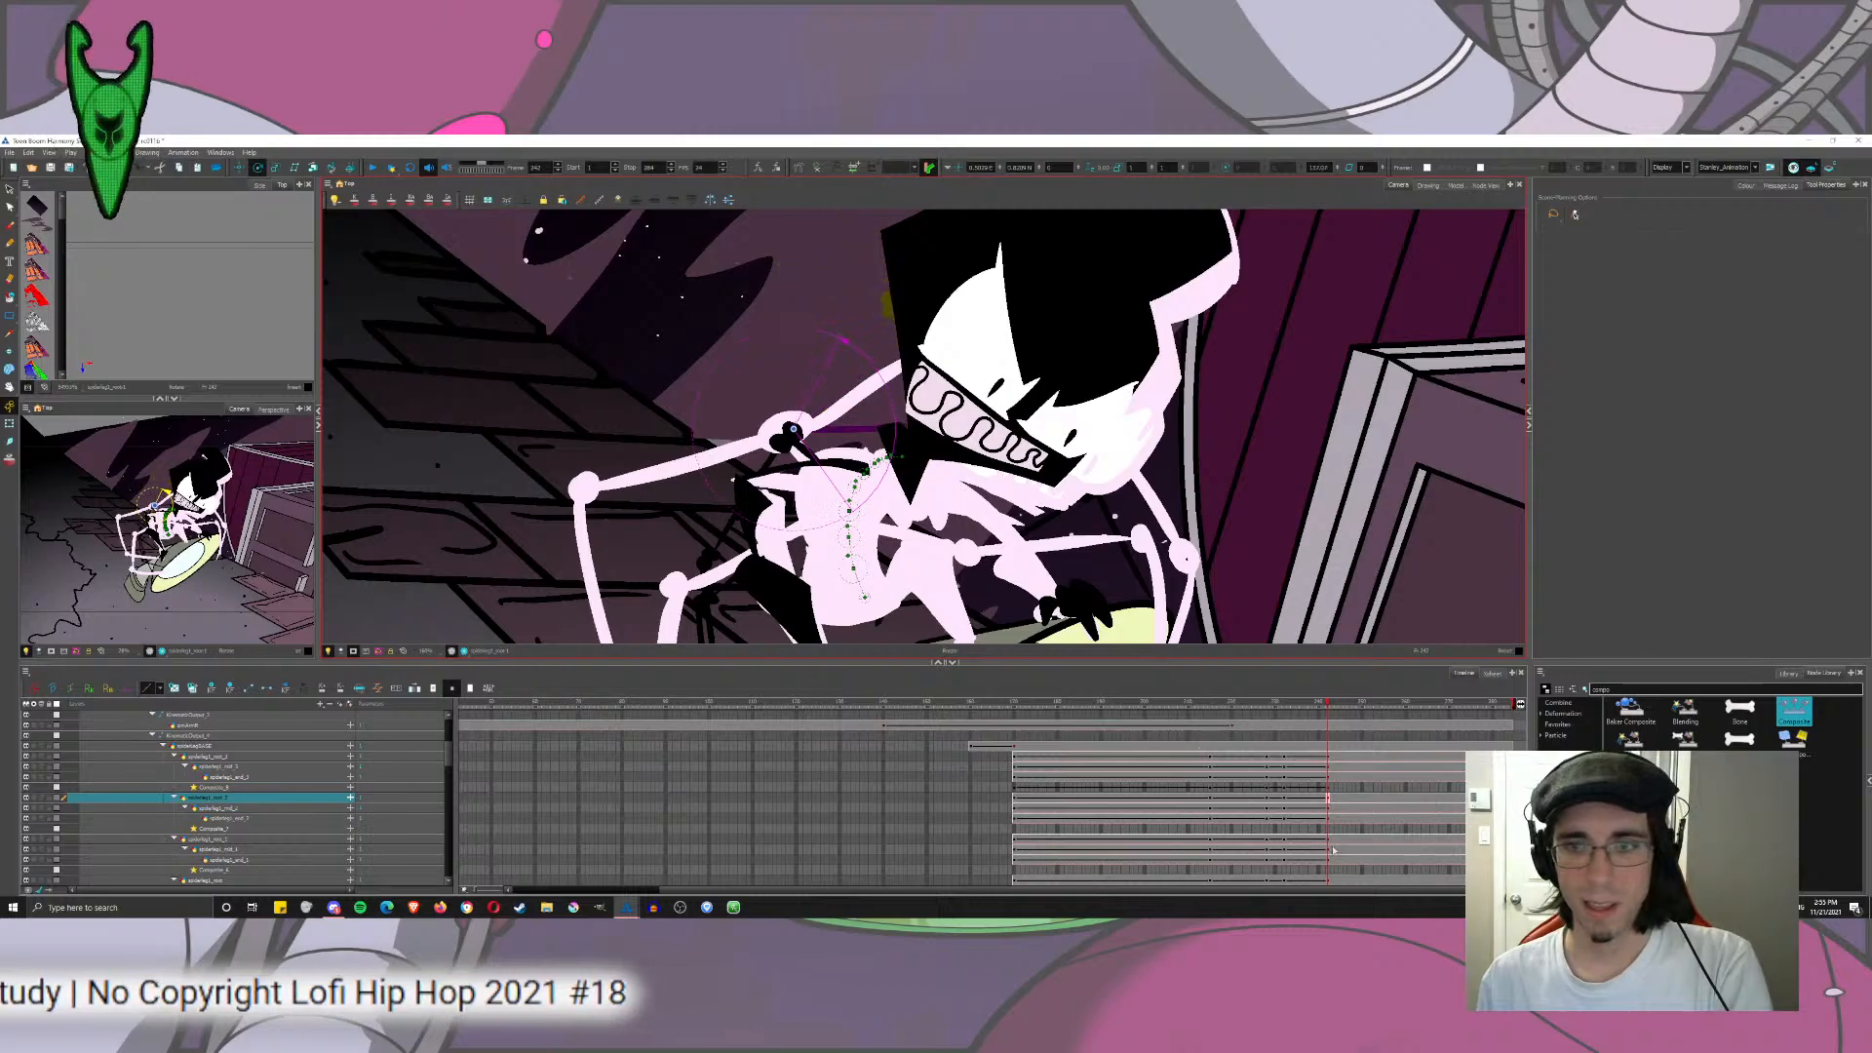
{"action": "left_click", "coordinate": [1328, 808]}
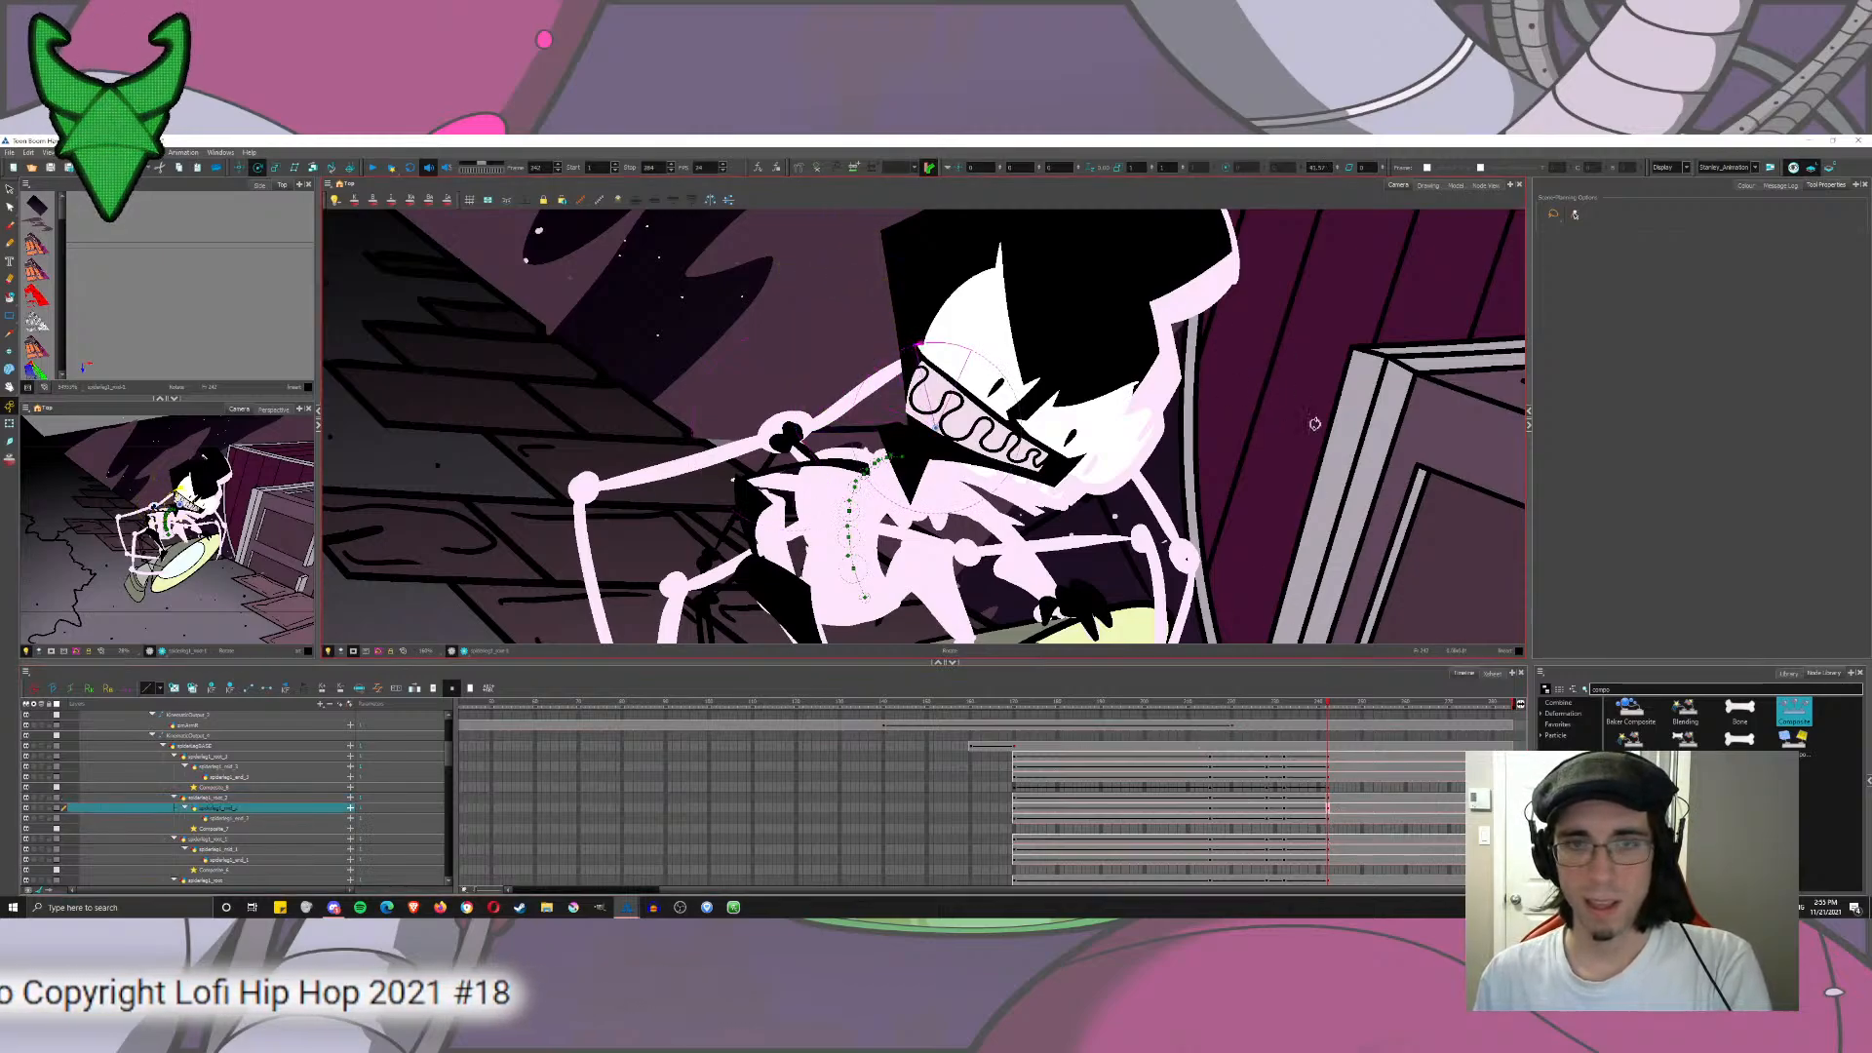
{"action": "left_click_drag", "start_coordinate": [1253, 372], "coordinate": [1219, 639]}
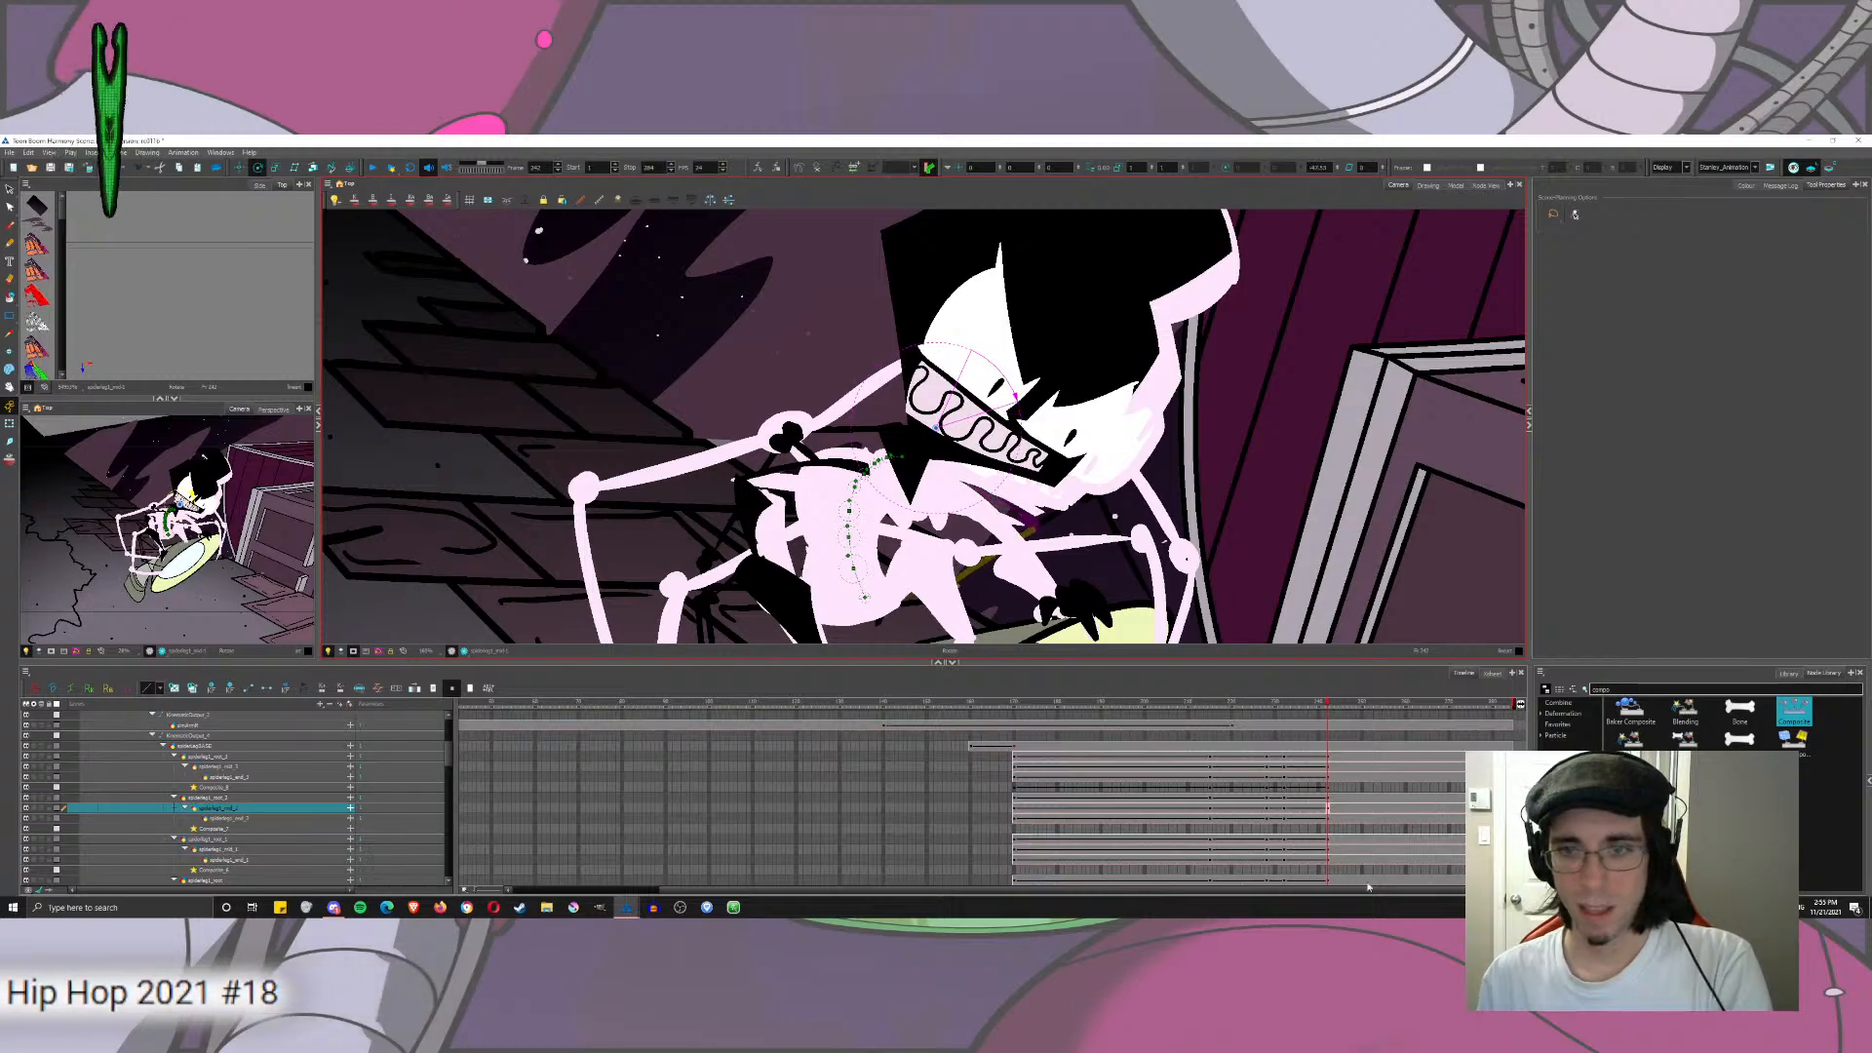
{"action": "left_click", "coordinate": [1328, 820]}
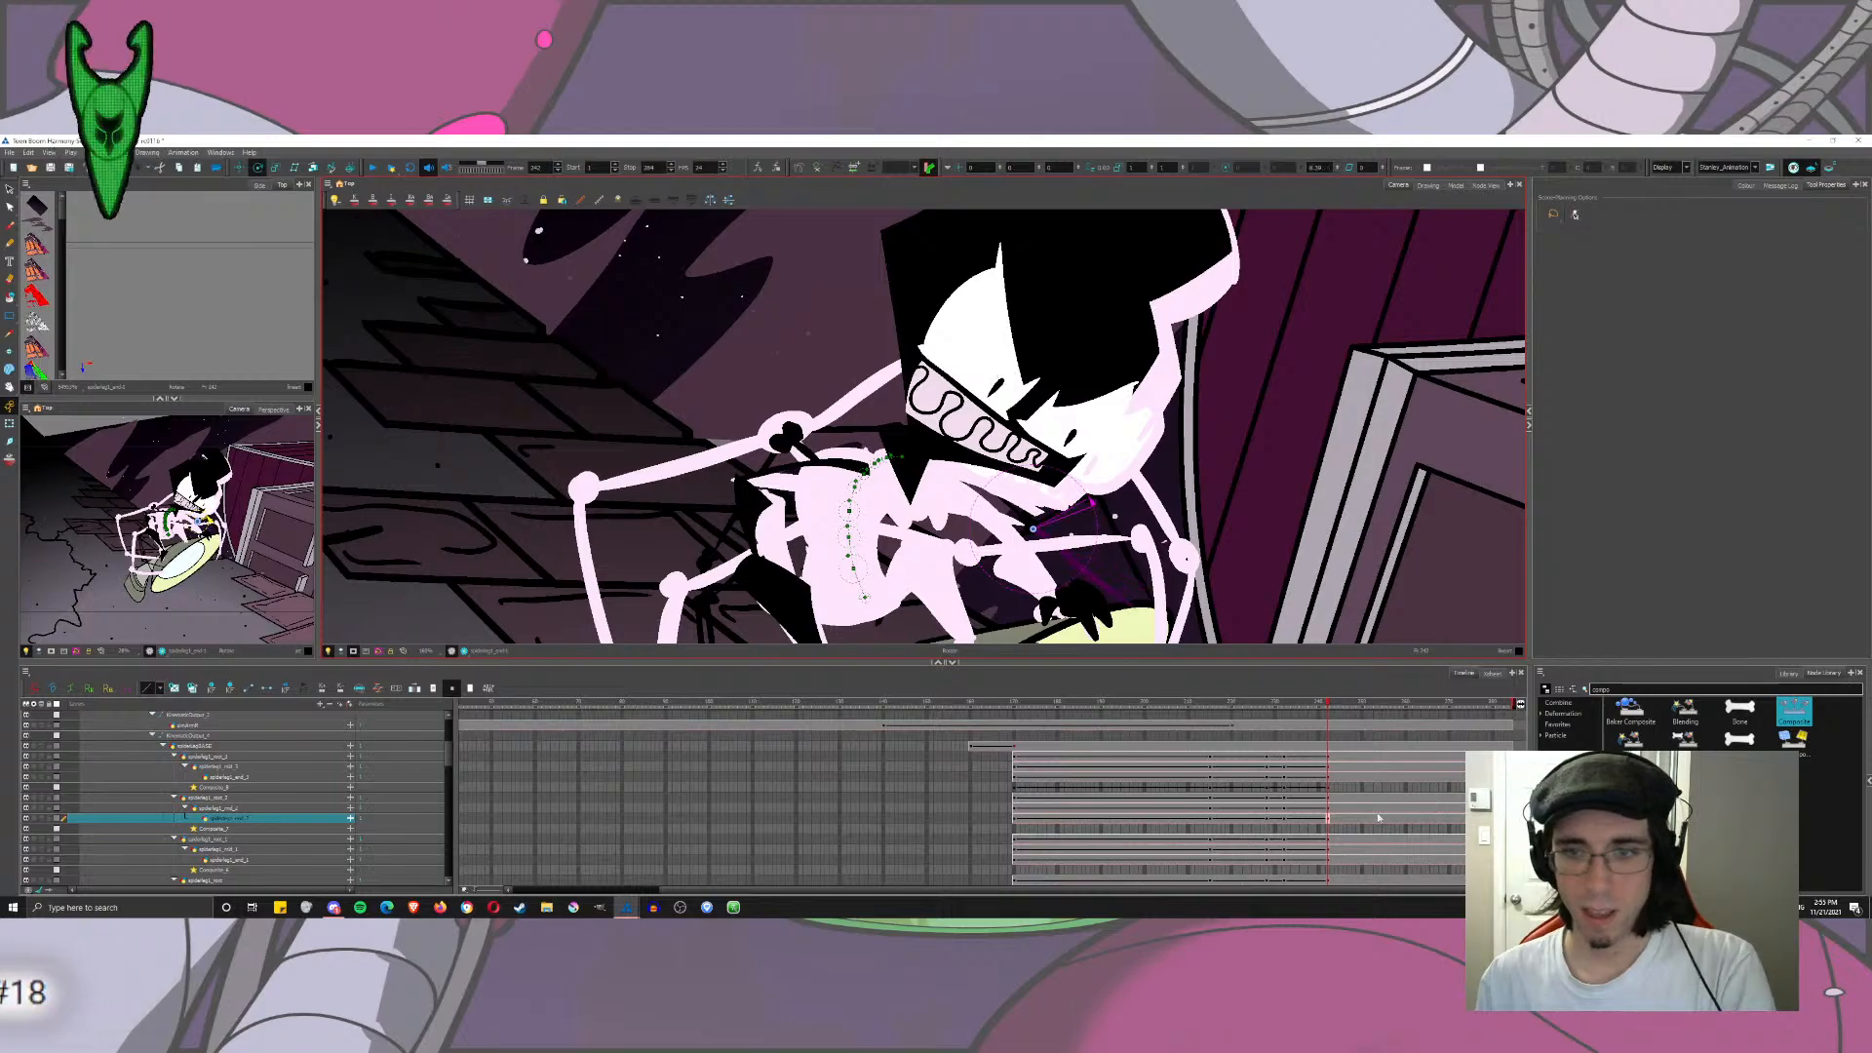
Step: Apply easing keyframe by keyframe to all limb segments, entering a right time ratio of 65 at the keyframe before the swing-down
{"action": "left_click_drag", "start_coordinate": [1014, 761], "coordinate": [1014, 836]}
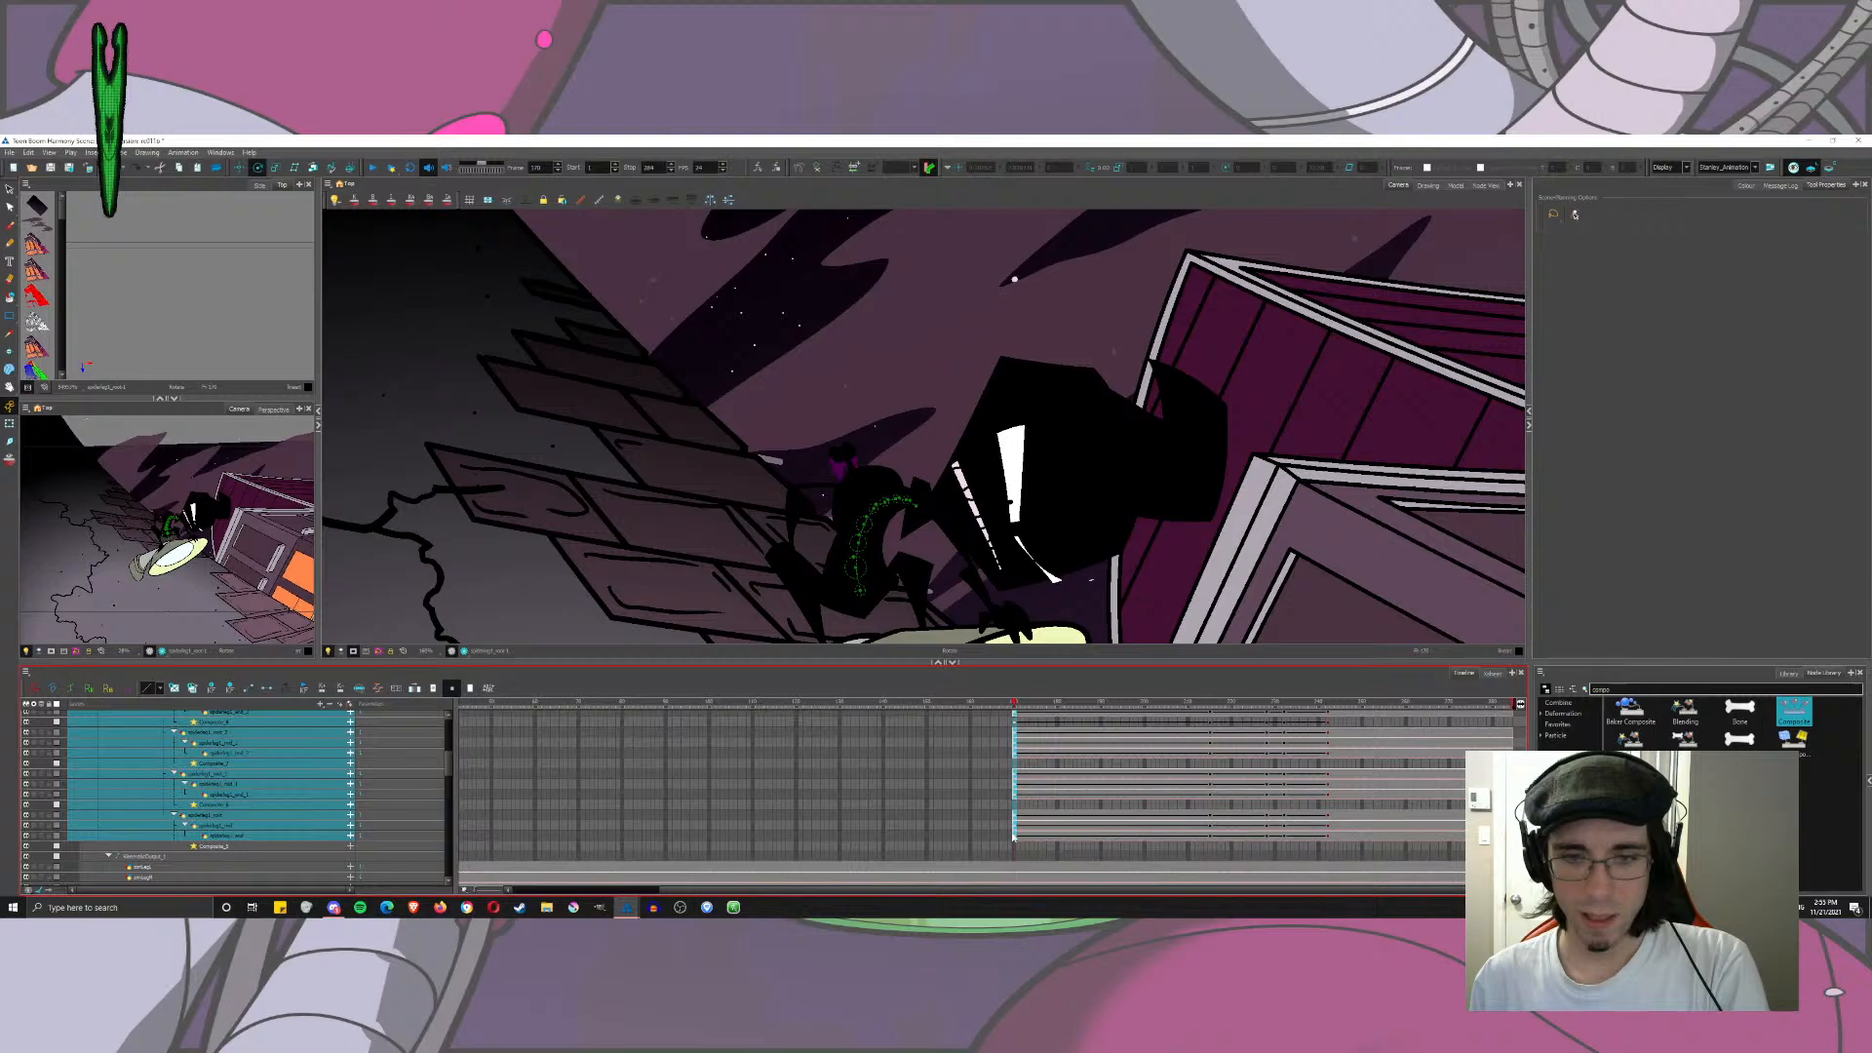
{"action": "left_click", "coordinate": [384, 688]}
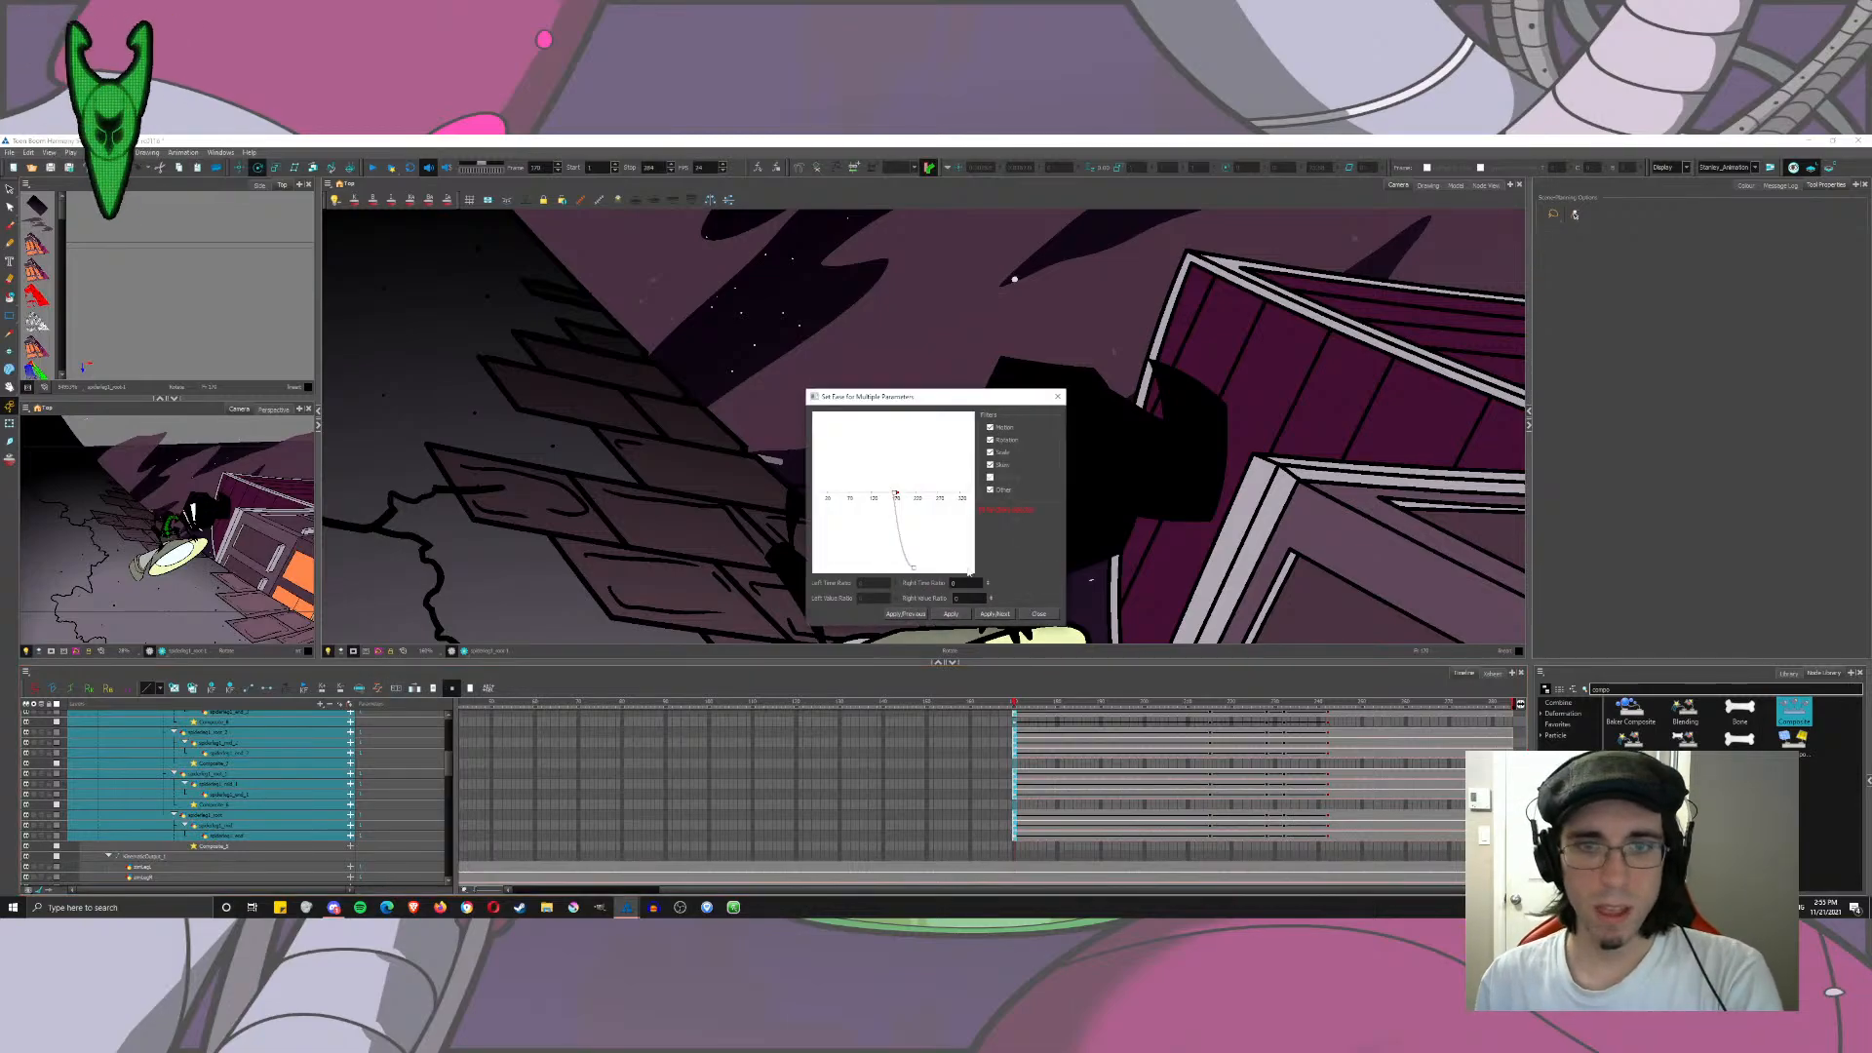
{"action": "left_click", "coordinate": [990, 614]}
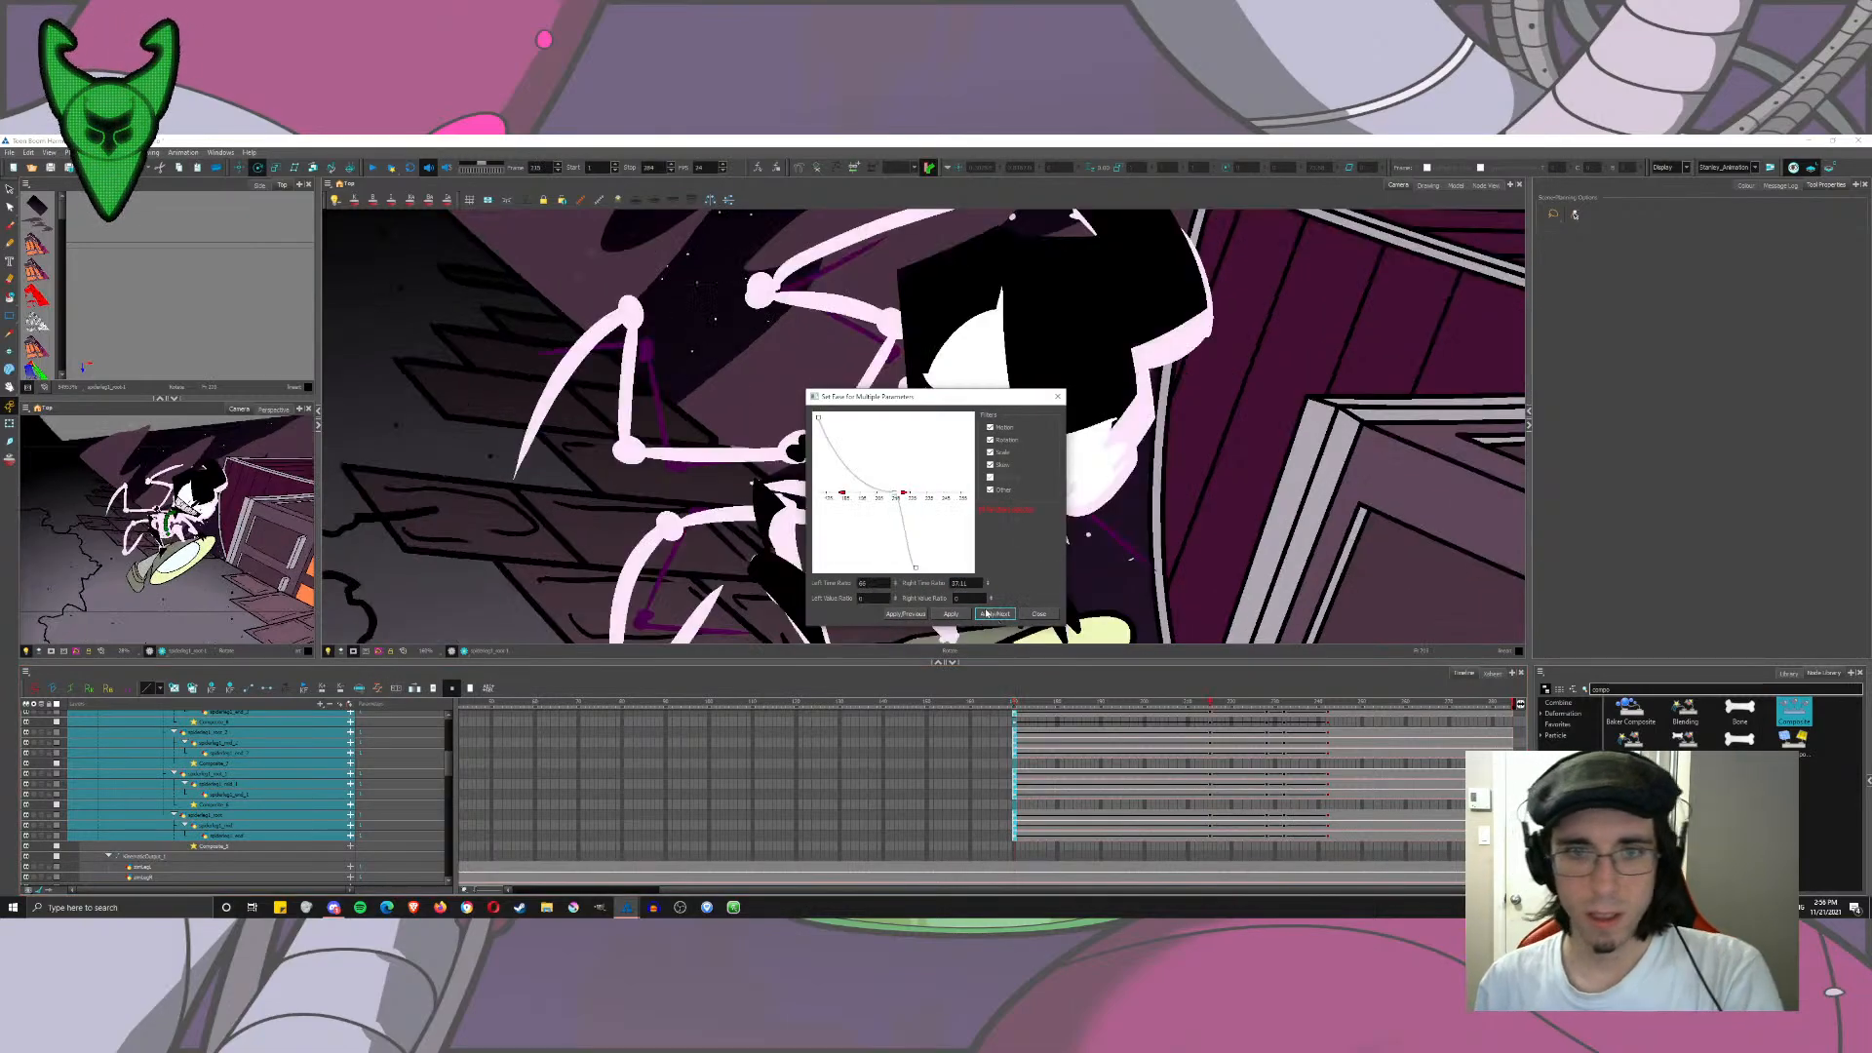
{"action": "left_click", "coordinate": [990, 613]}
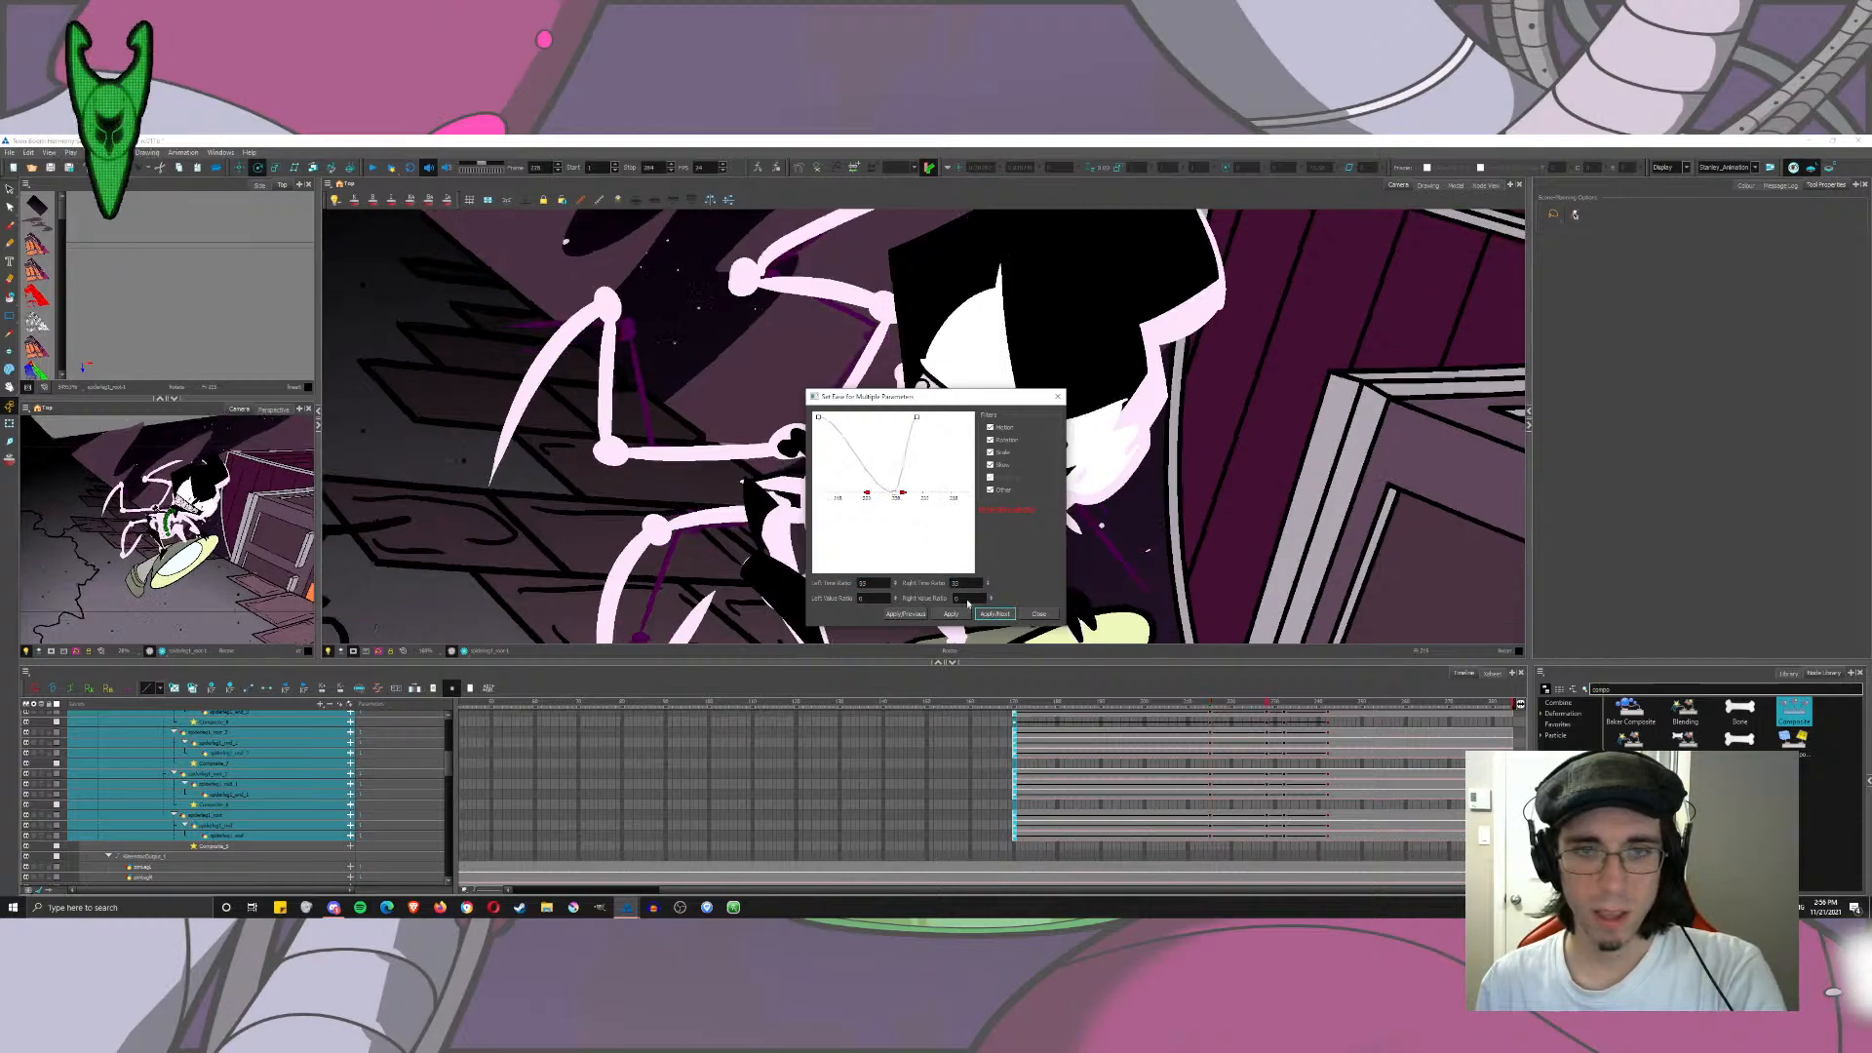
{"action": "left_click", "coordinate": [987, 613]}
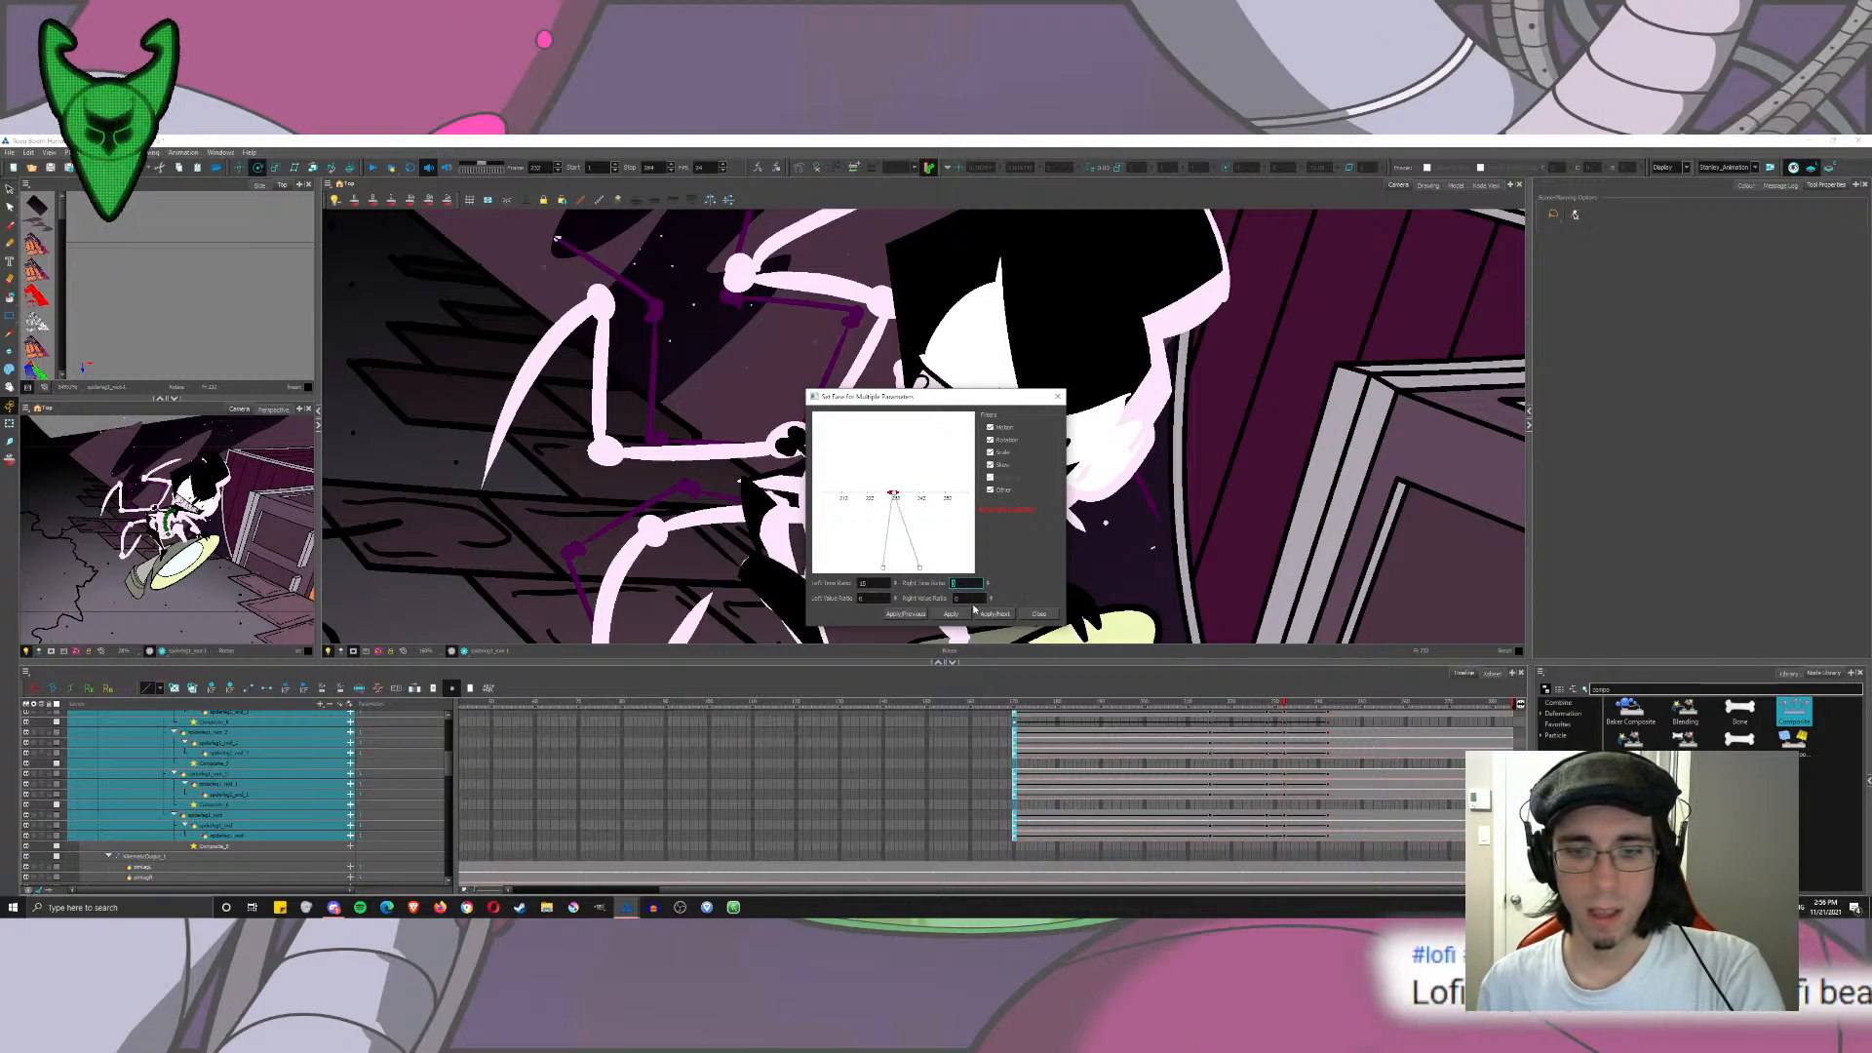
{"action": "type", "text": "65"}
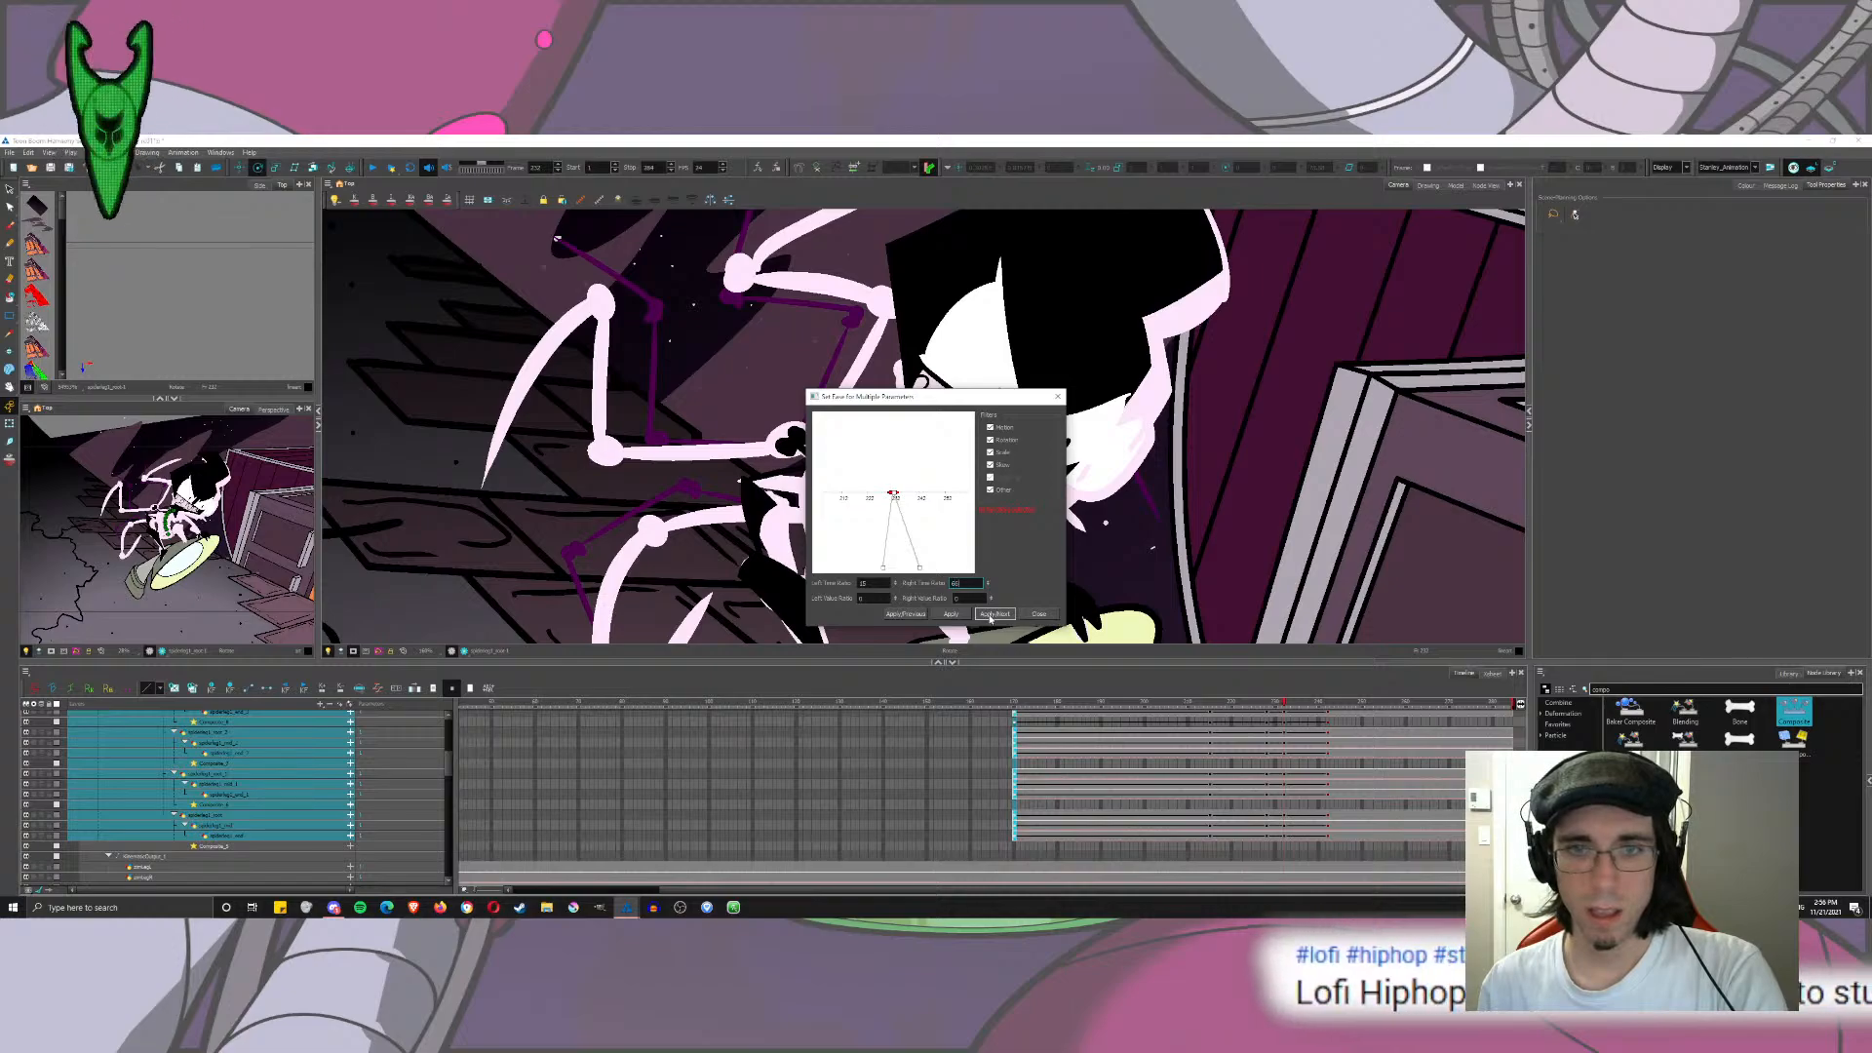
{"action": "left_click", "coordinate": [990, 619]}
{"action": "left_click", "coordinate": [1039, 614]}
{"action": "left_click", "coordinate": [1014, 701]}
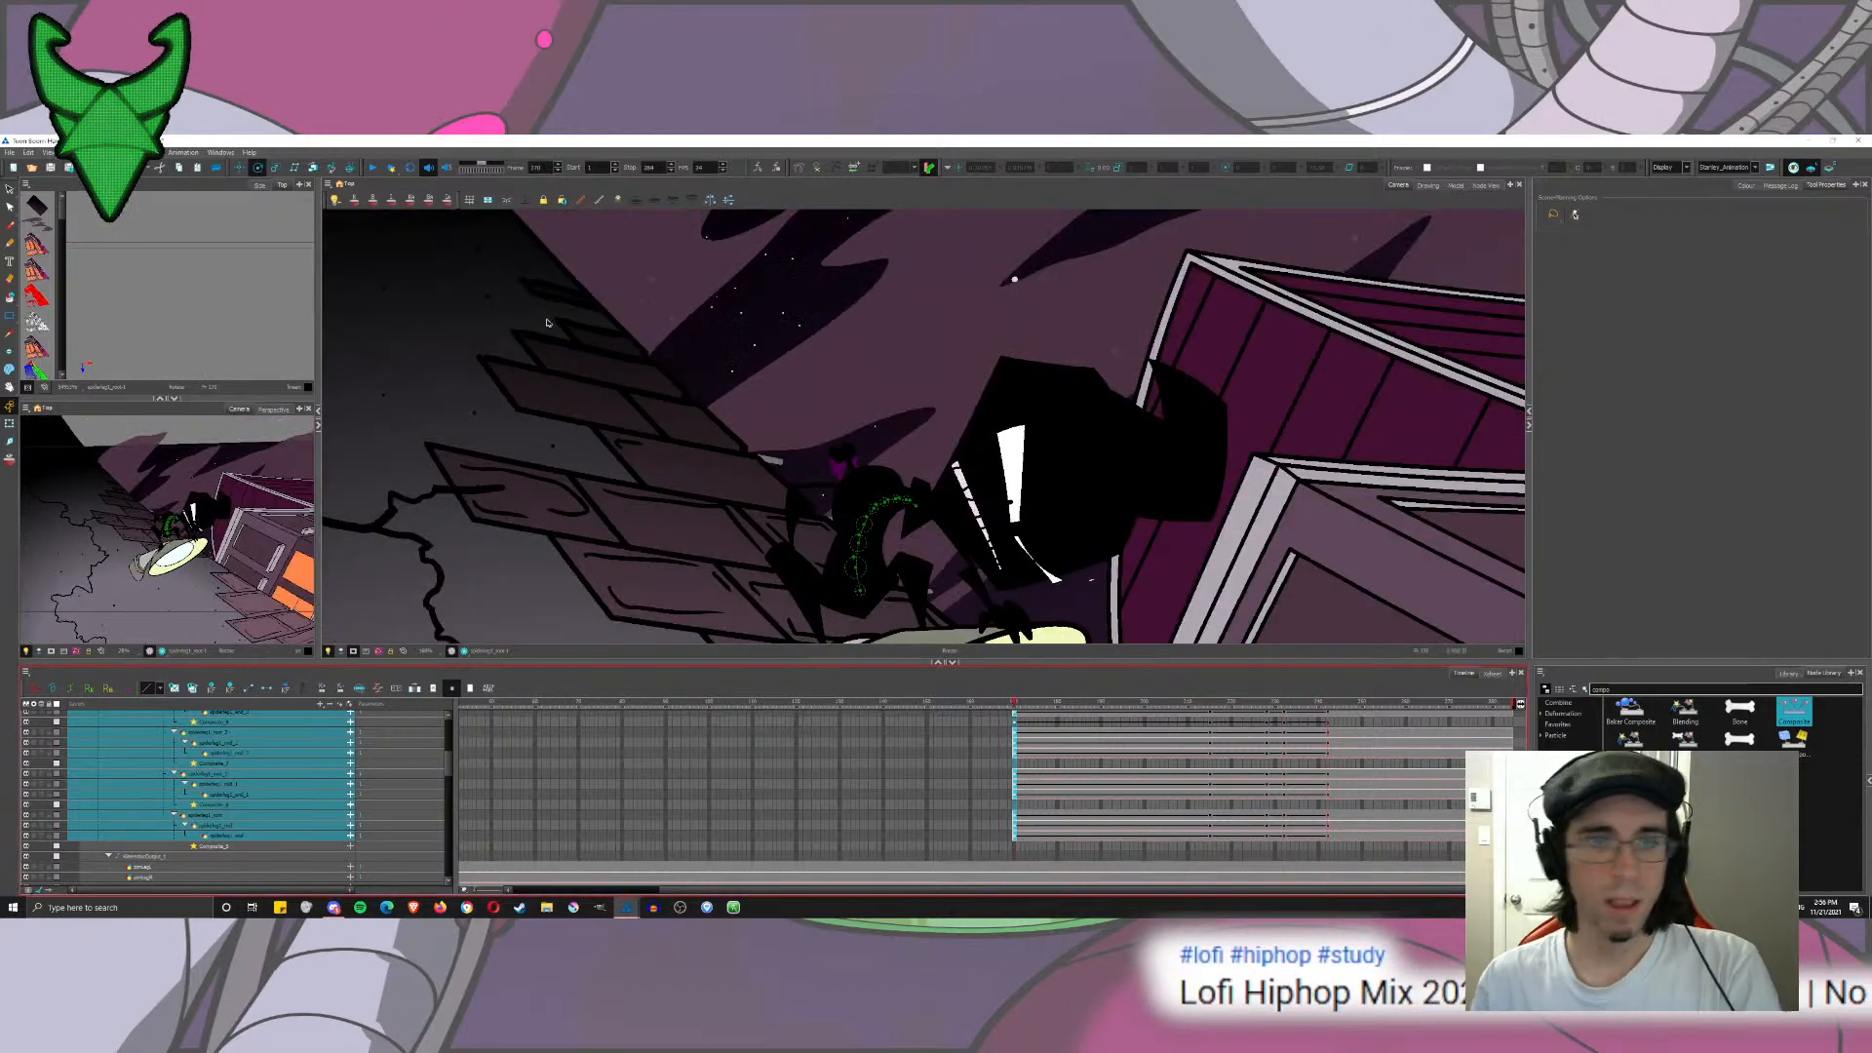
Step: Delete the three later drawing exposures on the body layer and extend its earlier drawing to the end of the scene
{"action": "left_click", "coordinate": [8, 190]}
{"action": "left_click_drag", "start_coordinate": [449, 760], "coordinate": [449, 737]}
{"action": "scroll", "coordinate": [489, 743], "scroll_direction": "down", "scroll_amount": 1}
{"action": "left_click", "coordinate": [1119, 768]}
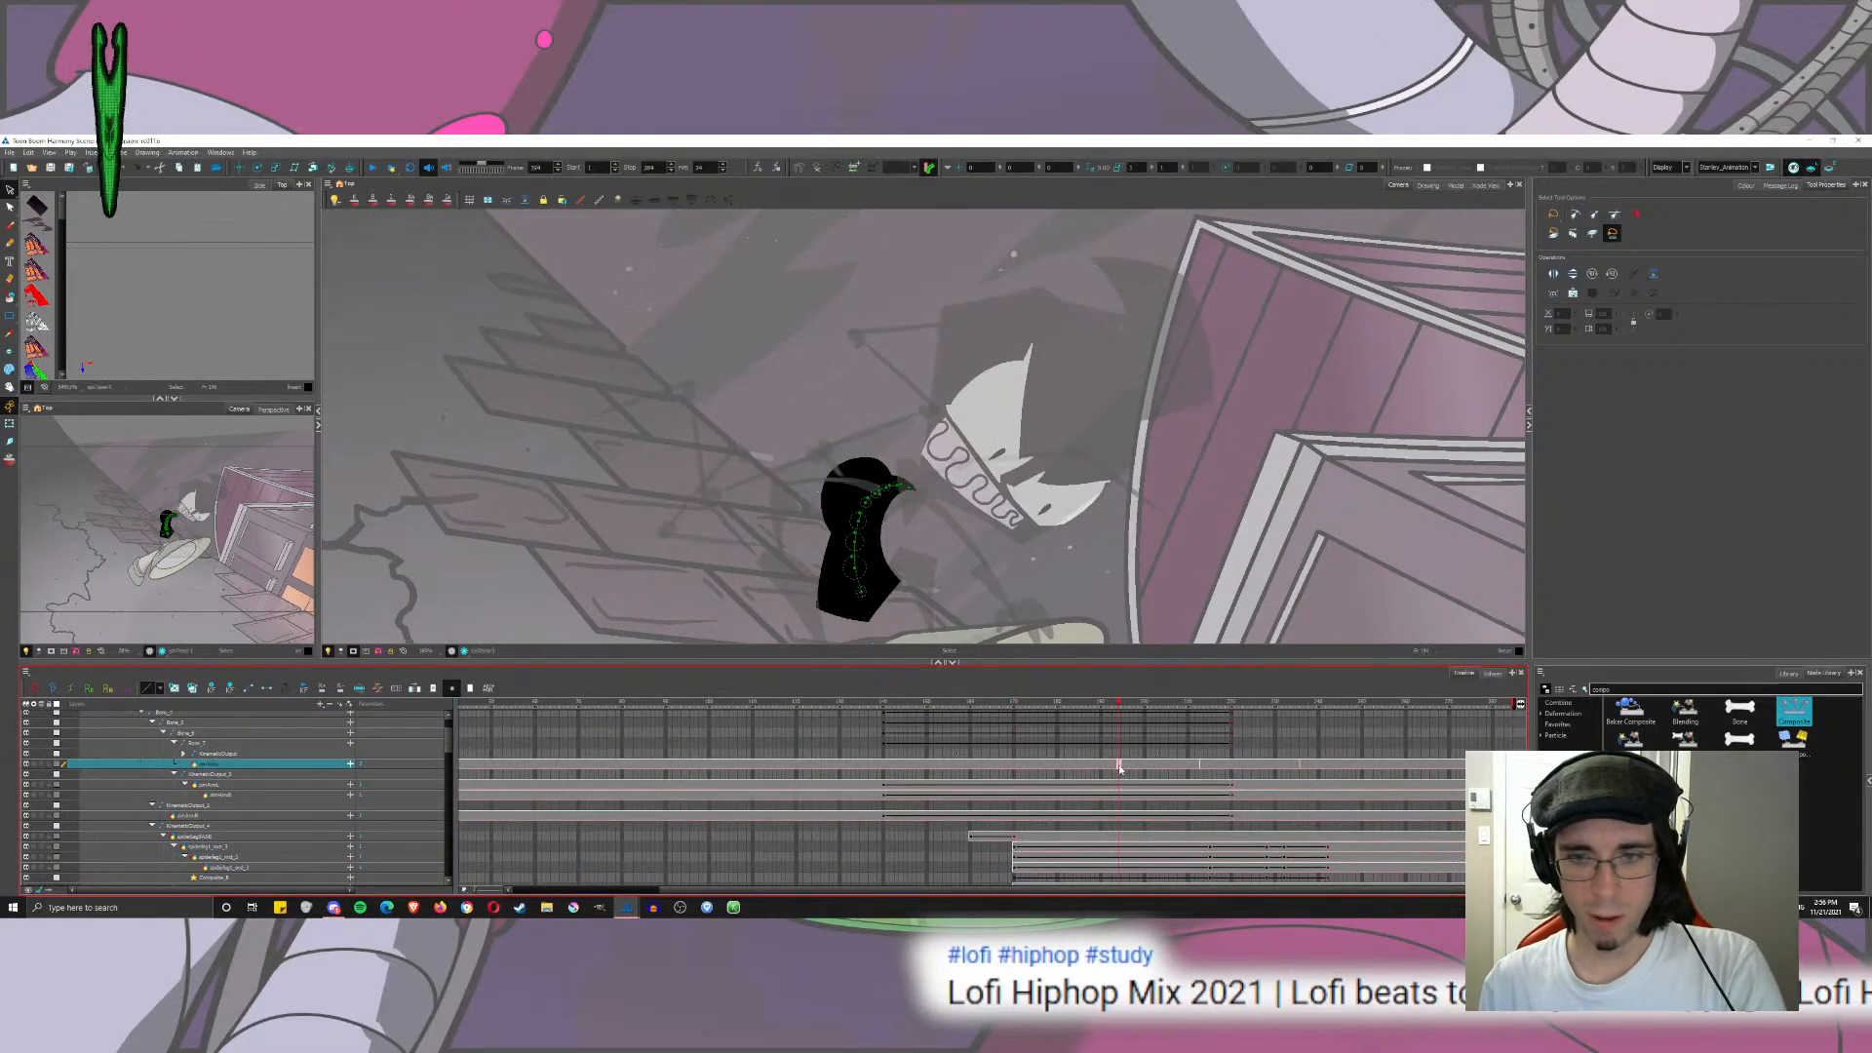
{"action": "left_click", "coordinate": [1123, 765]}
{"action": "key", "text": "Delete"}
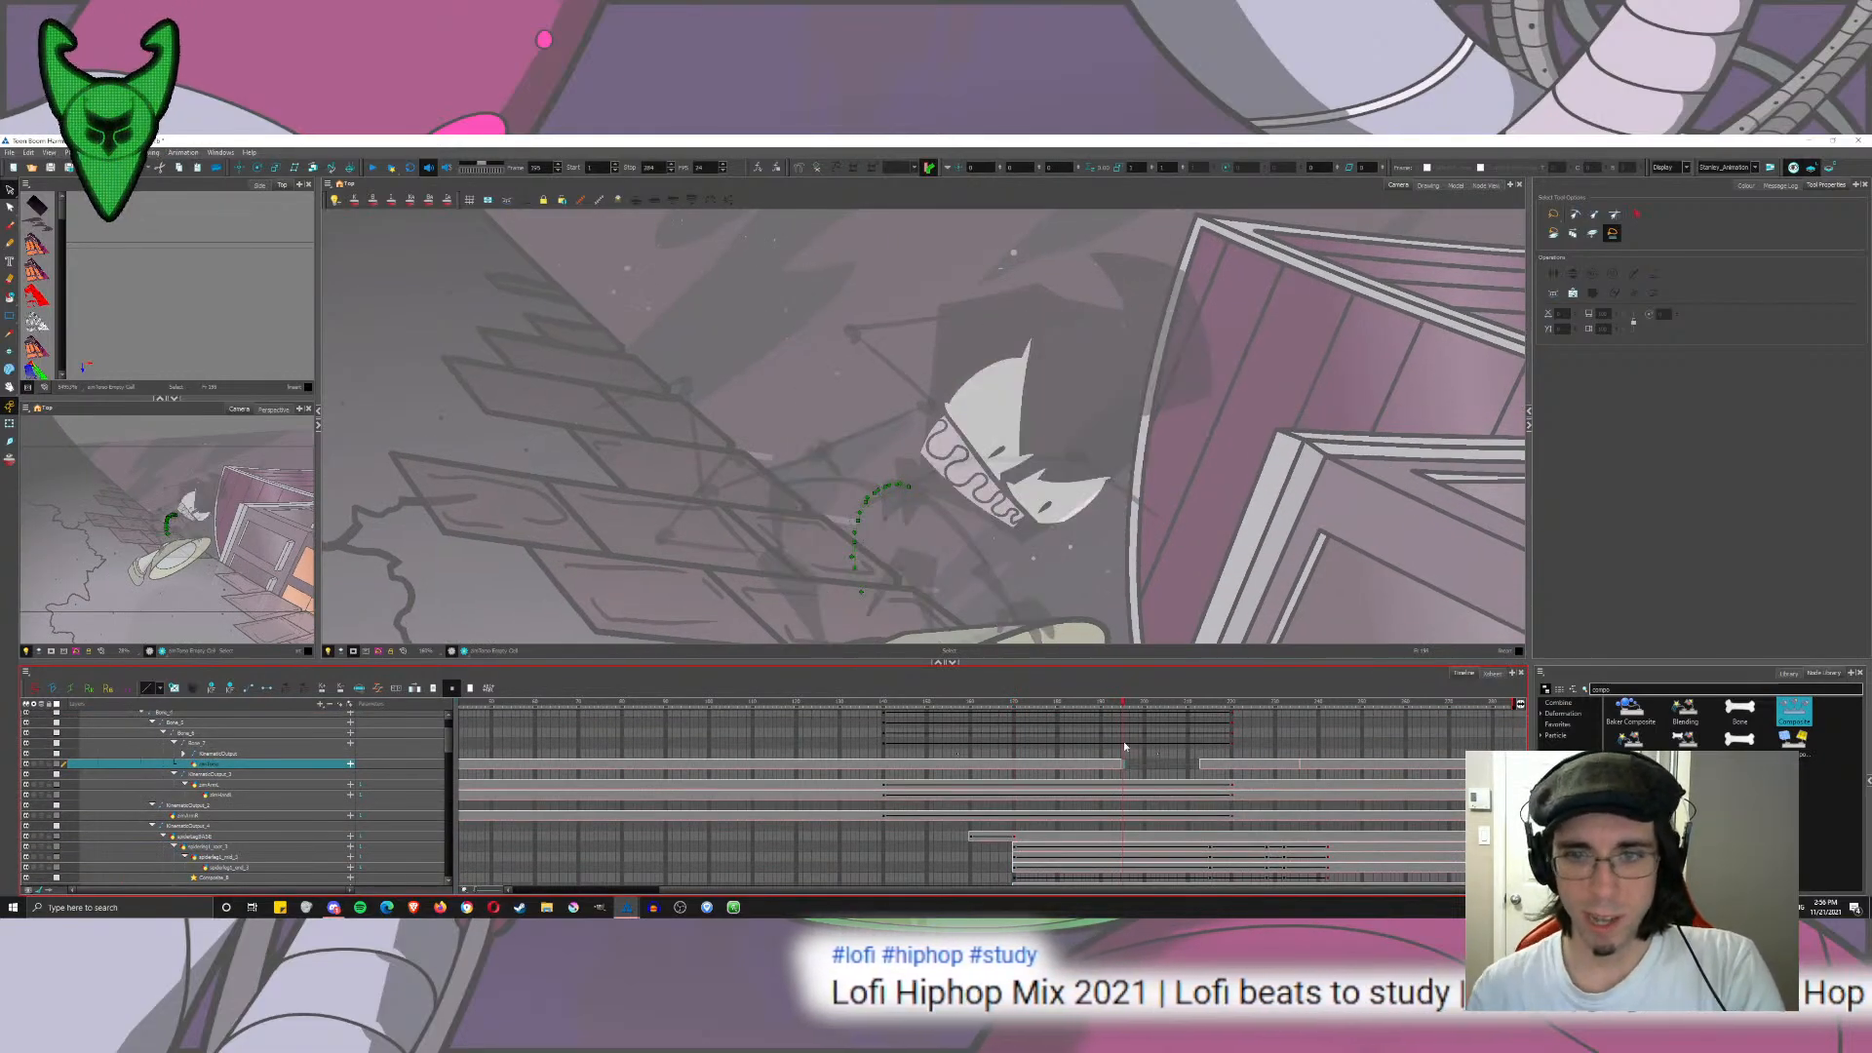
{"action": "left_click", "coordinate": [1216, 765]}
{"action": "key", "text": "Delete"}
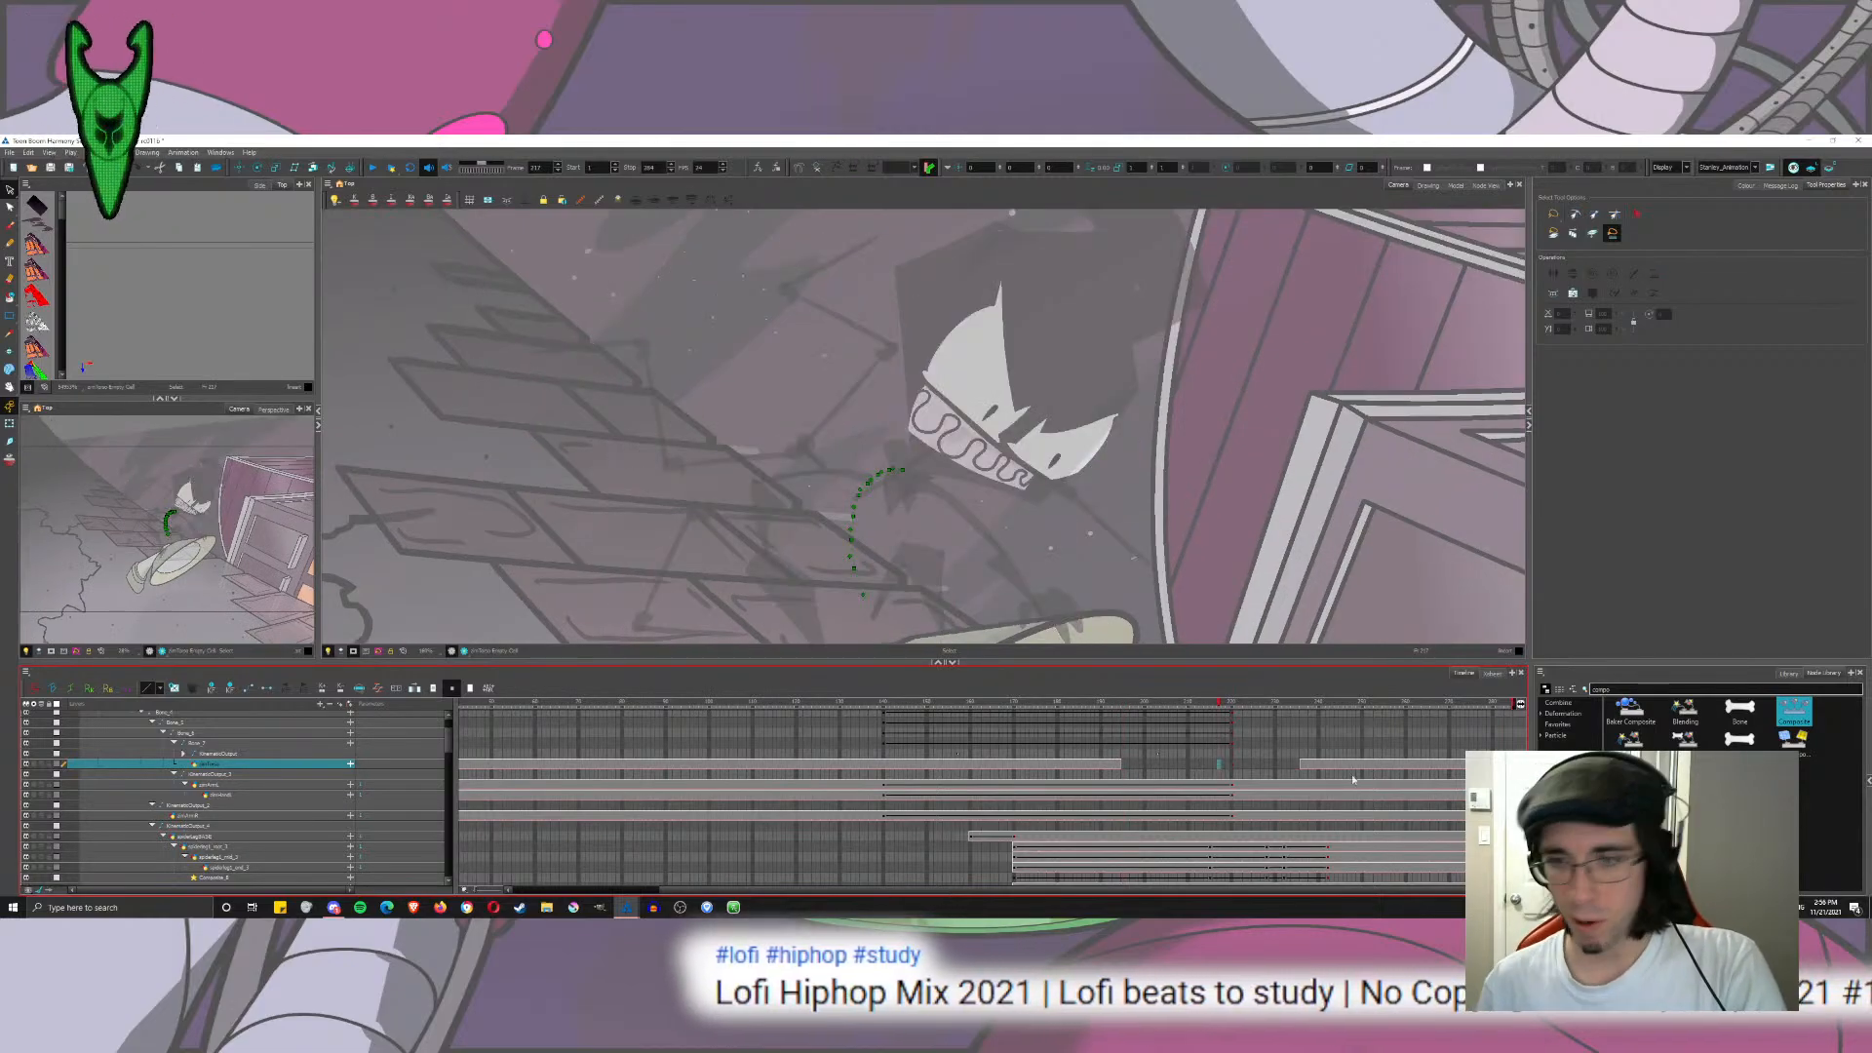
{"action": "left_click", "coordinate": [1341, 764]}
{"action": "key", "text": "Delete"}
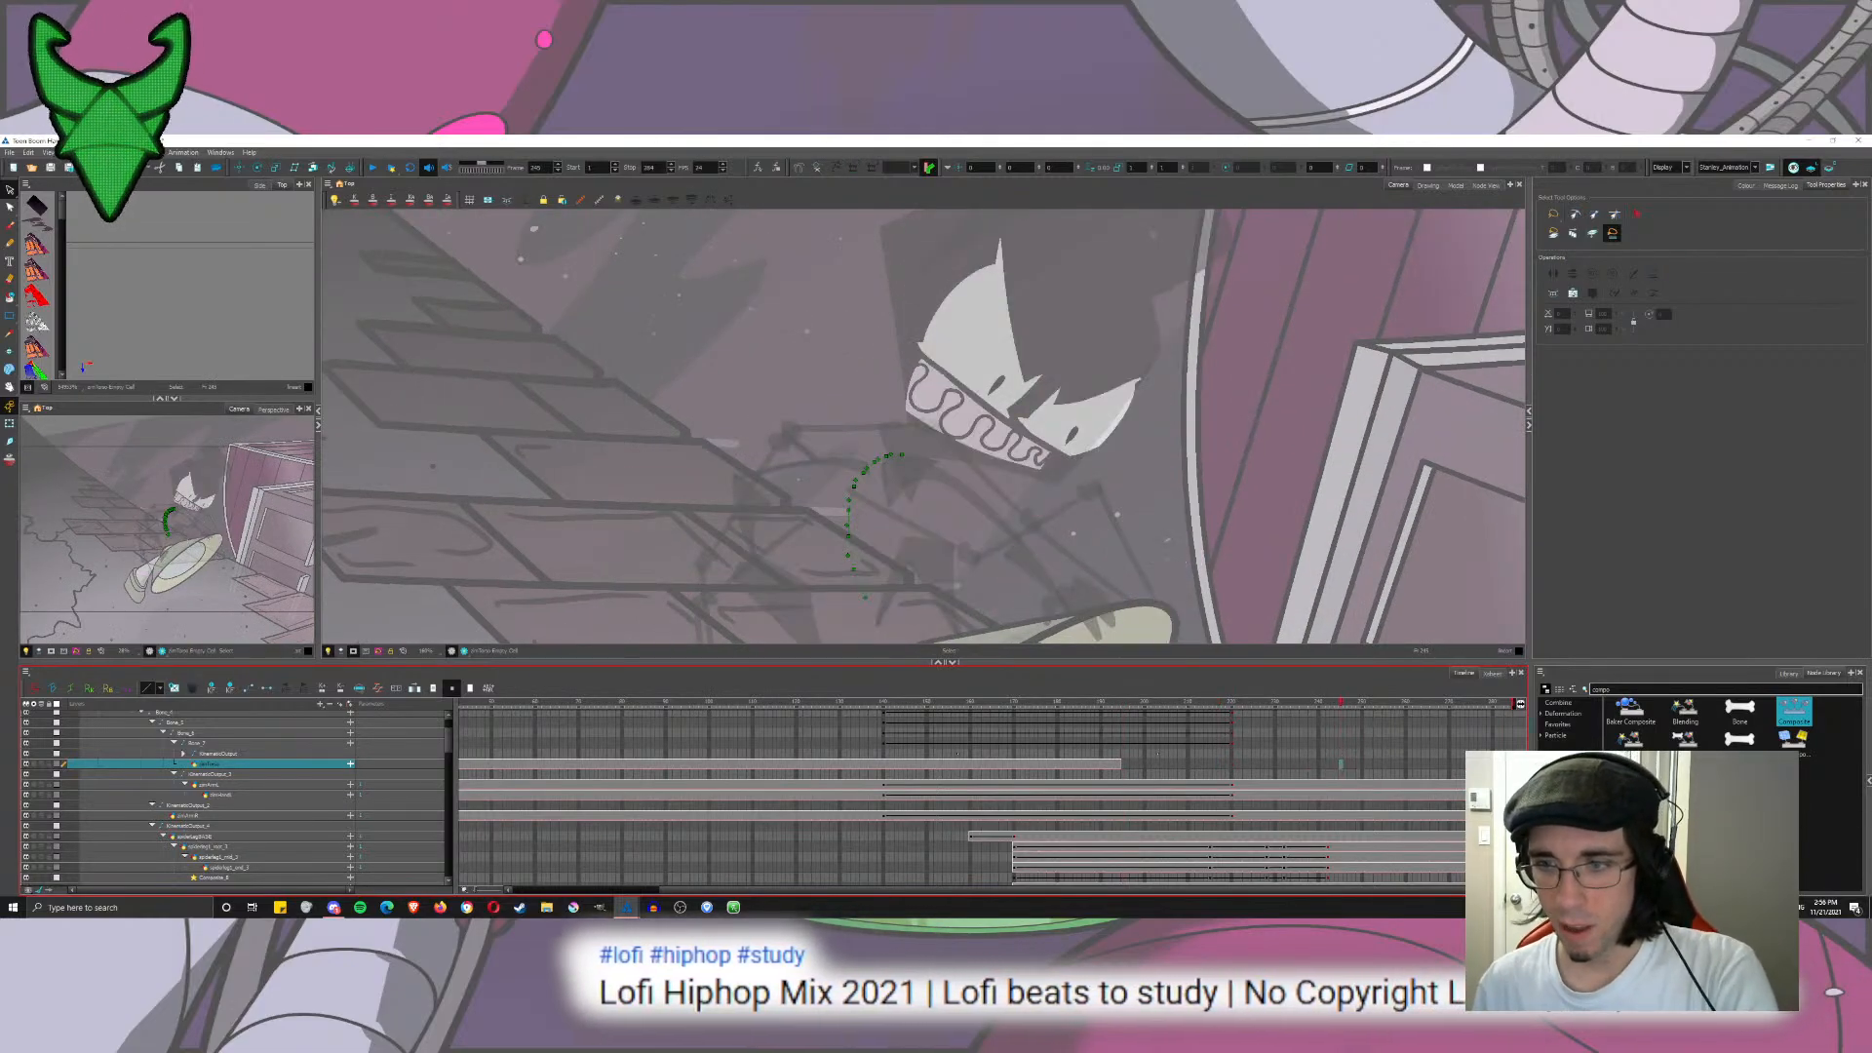
{"action": "key", "text": "shift+period"}
{"action": "key", "text": "F5"}
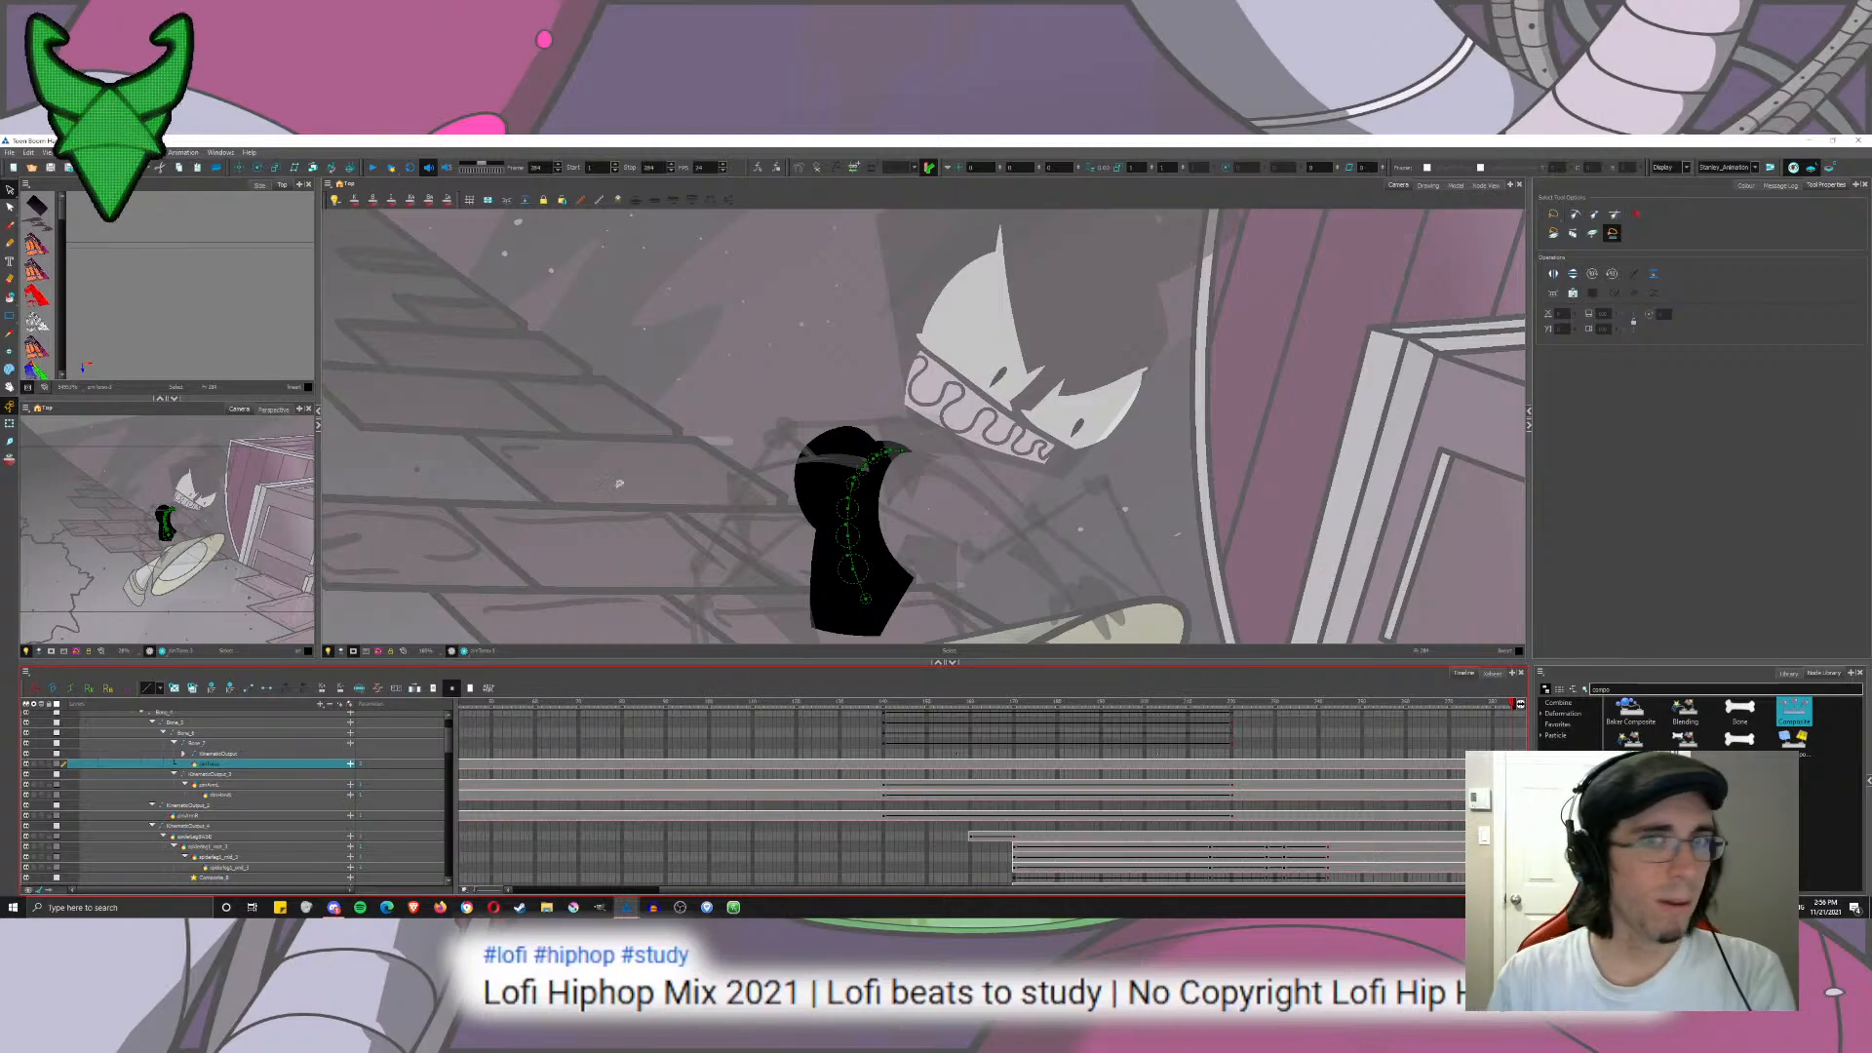
Step: Fit the whole camera frame in view and play the scene from its first frame
{"action": "left_click_drag", "start_coordinate": [618, 483], "coordinate": [766, 514]}
{"action": "key", "text": "shift+comma"}
{"action": "scroll", "coordinate": [598, 429], "scroll_direction": "down", "scroll_amount": 5}
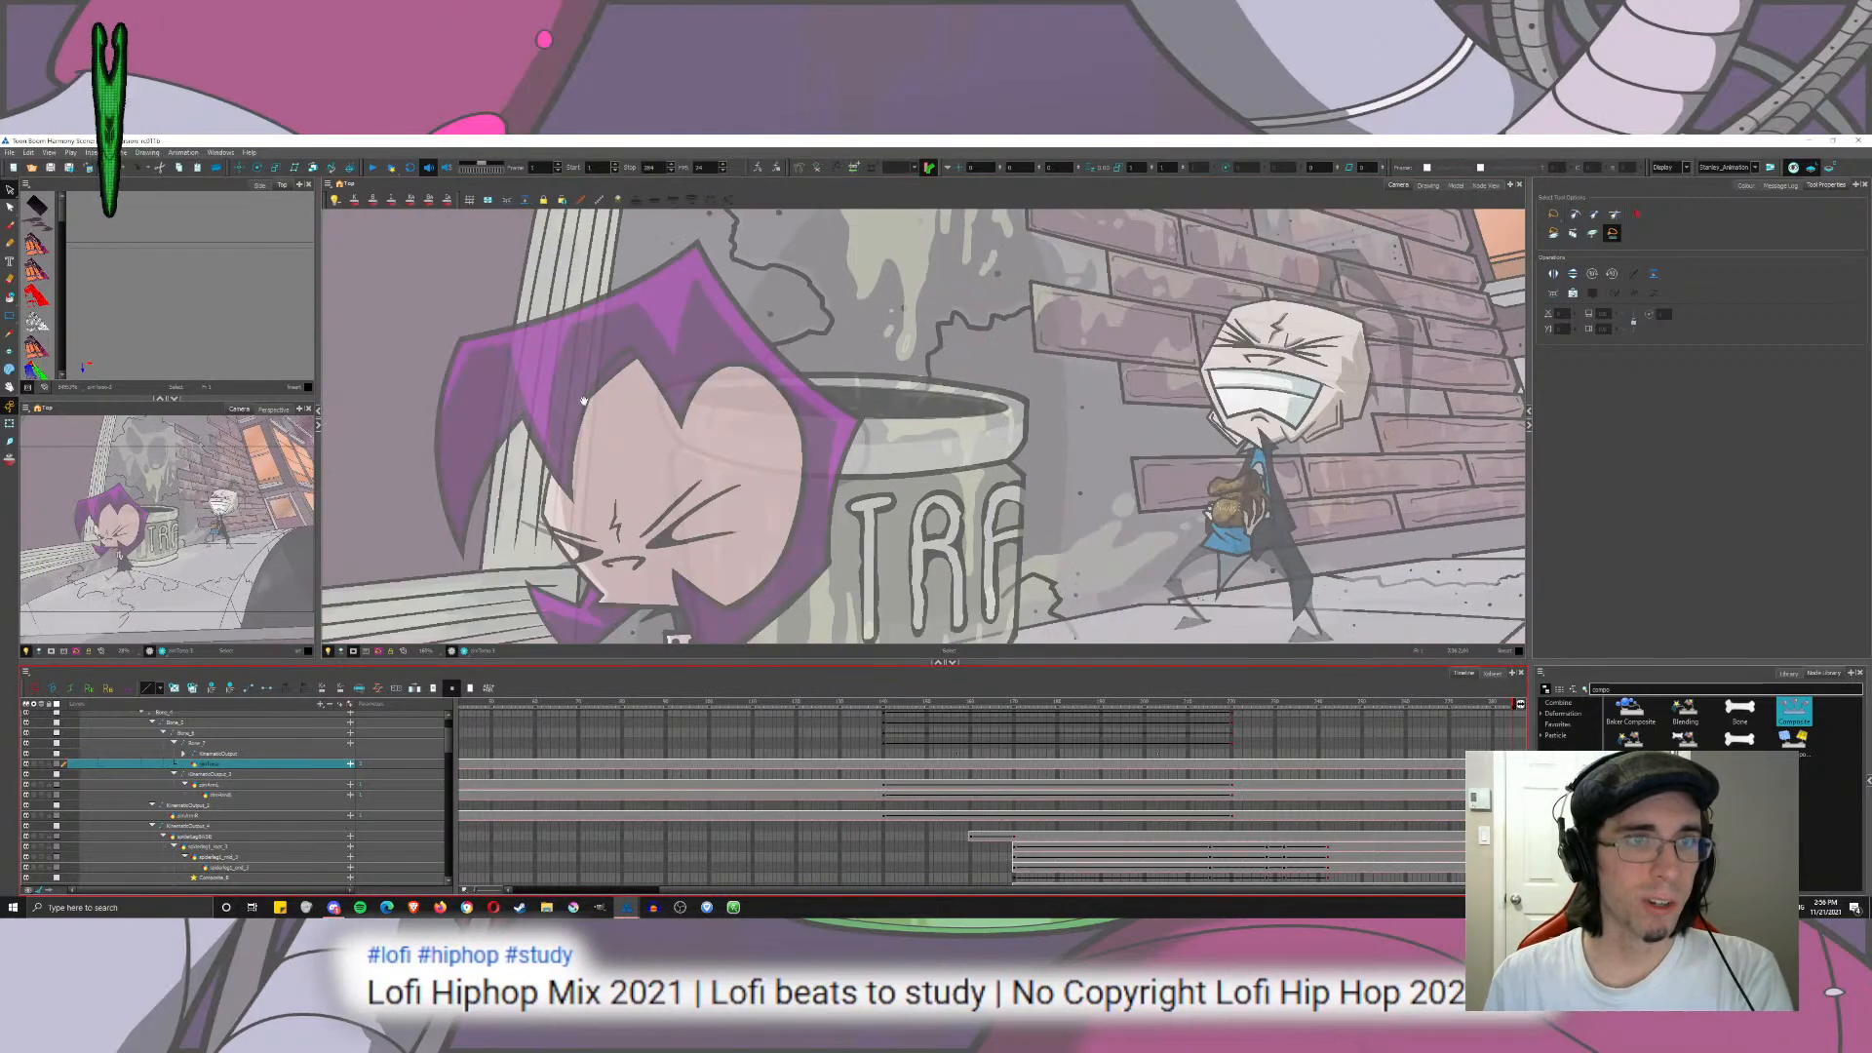
{"action": "left_click_drag", "start_coordinate": [599, 429], "coordinate": [724, 379]}
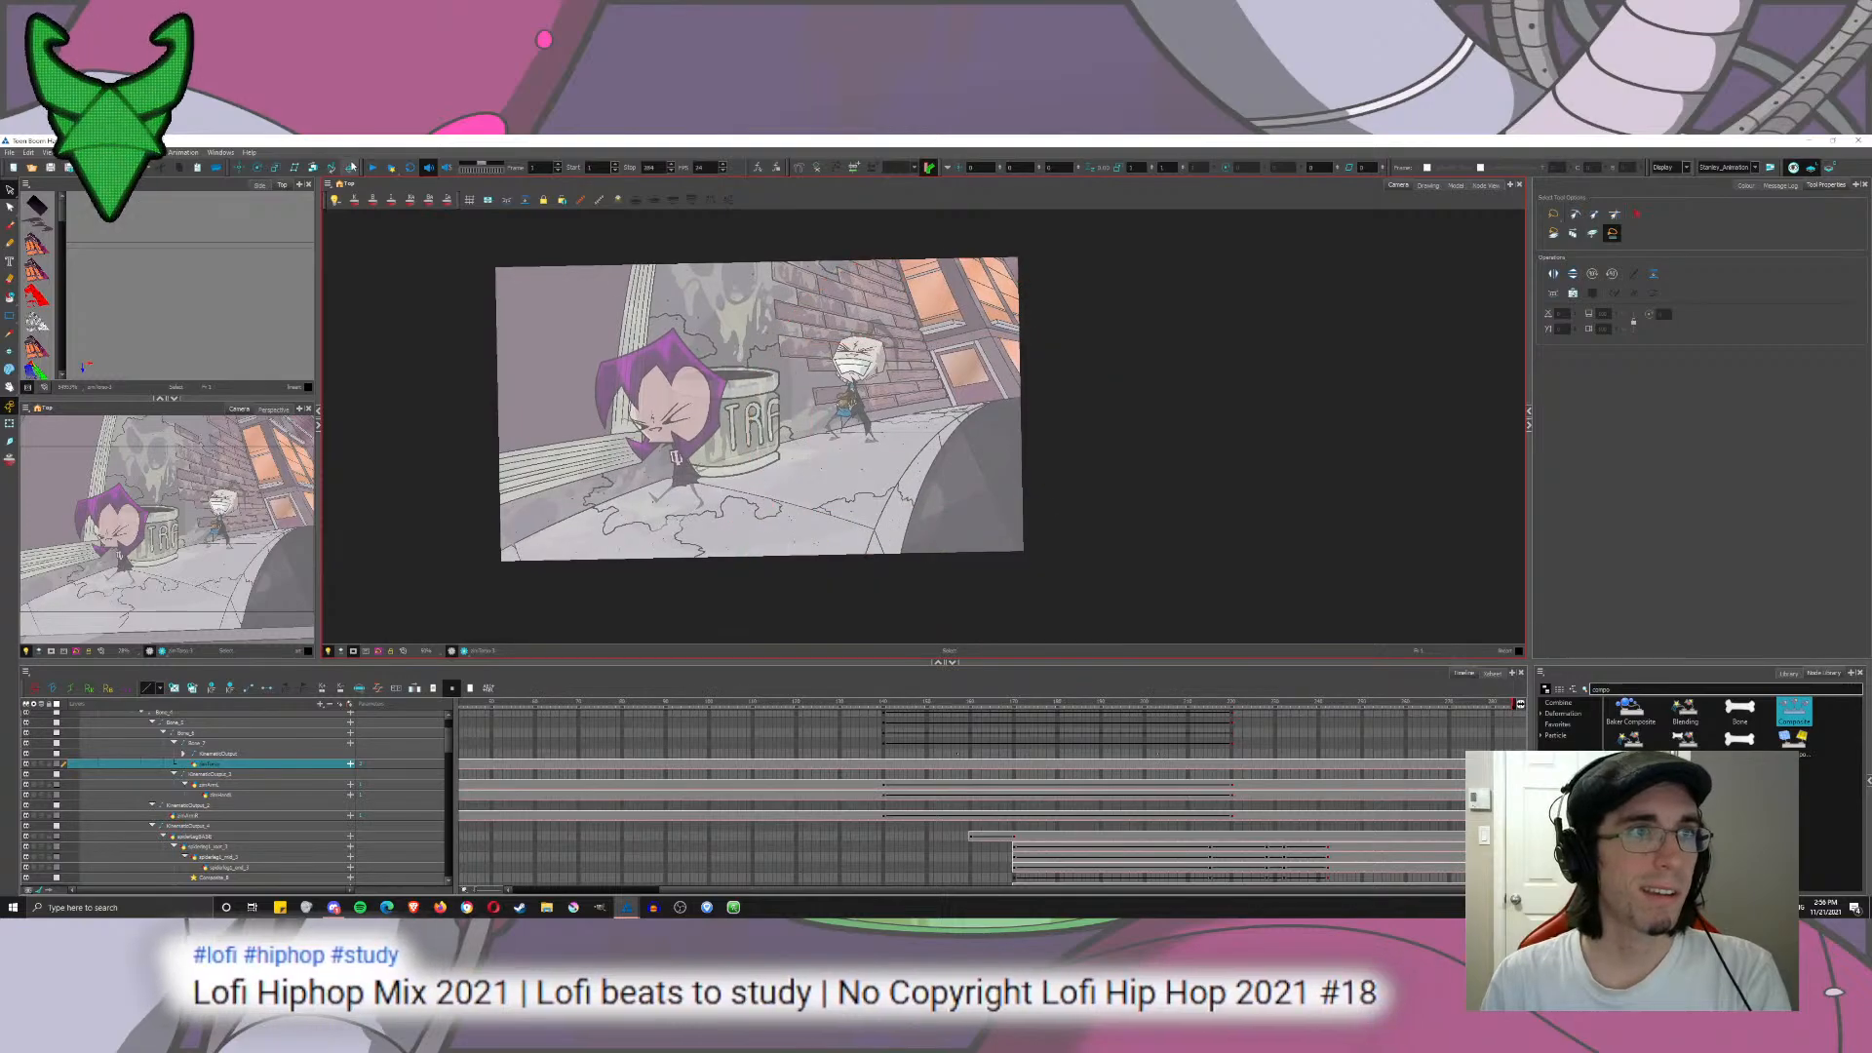
{"action": "left_click", "coordinate": [376, 168]}
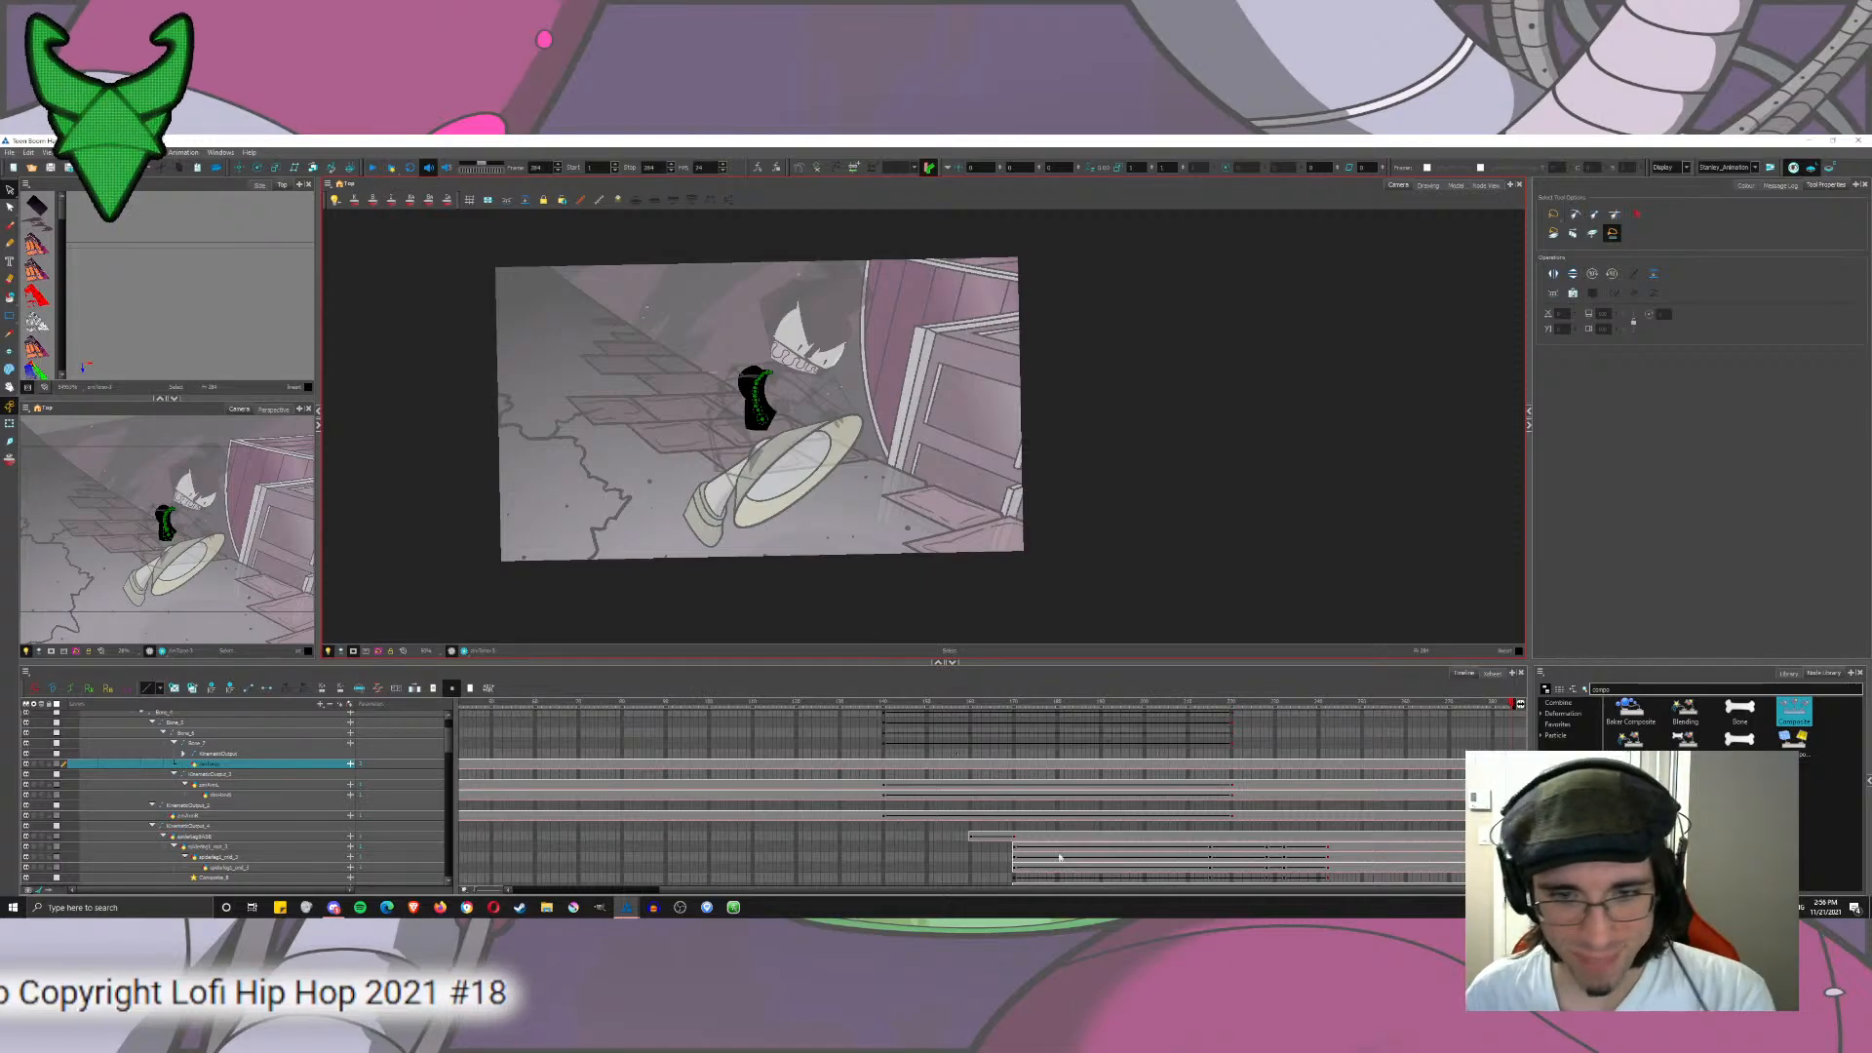
Step: Set the time ease ratio to 100 on both keyframes of the extra limbs' parent peg
{"action": "left_click", "coordinate": [969, 836]}
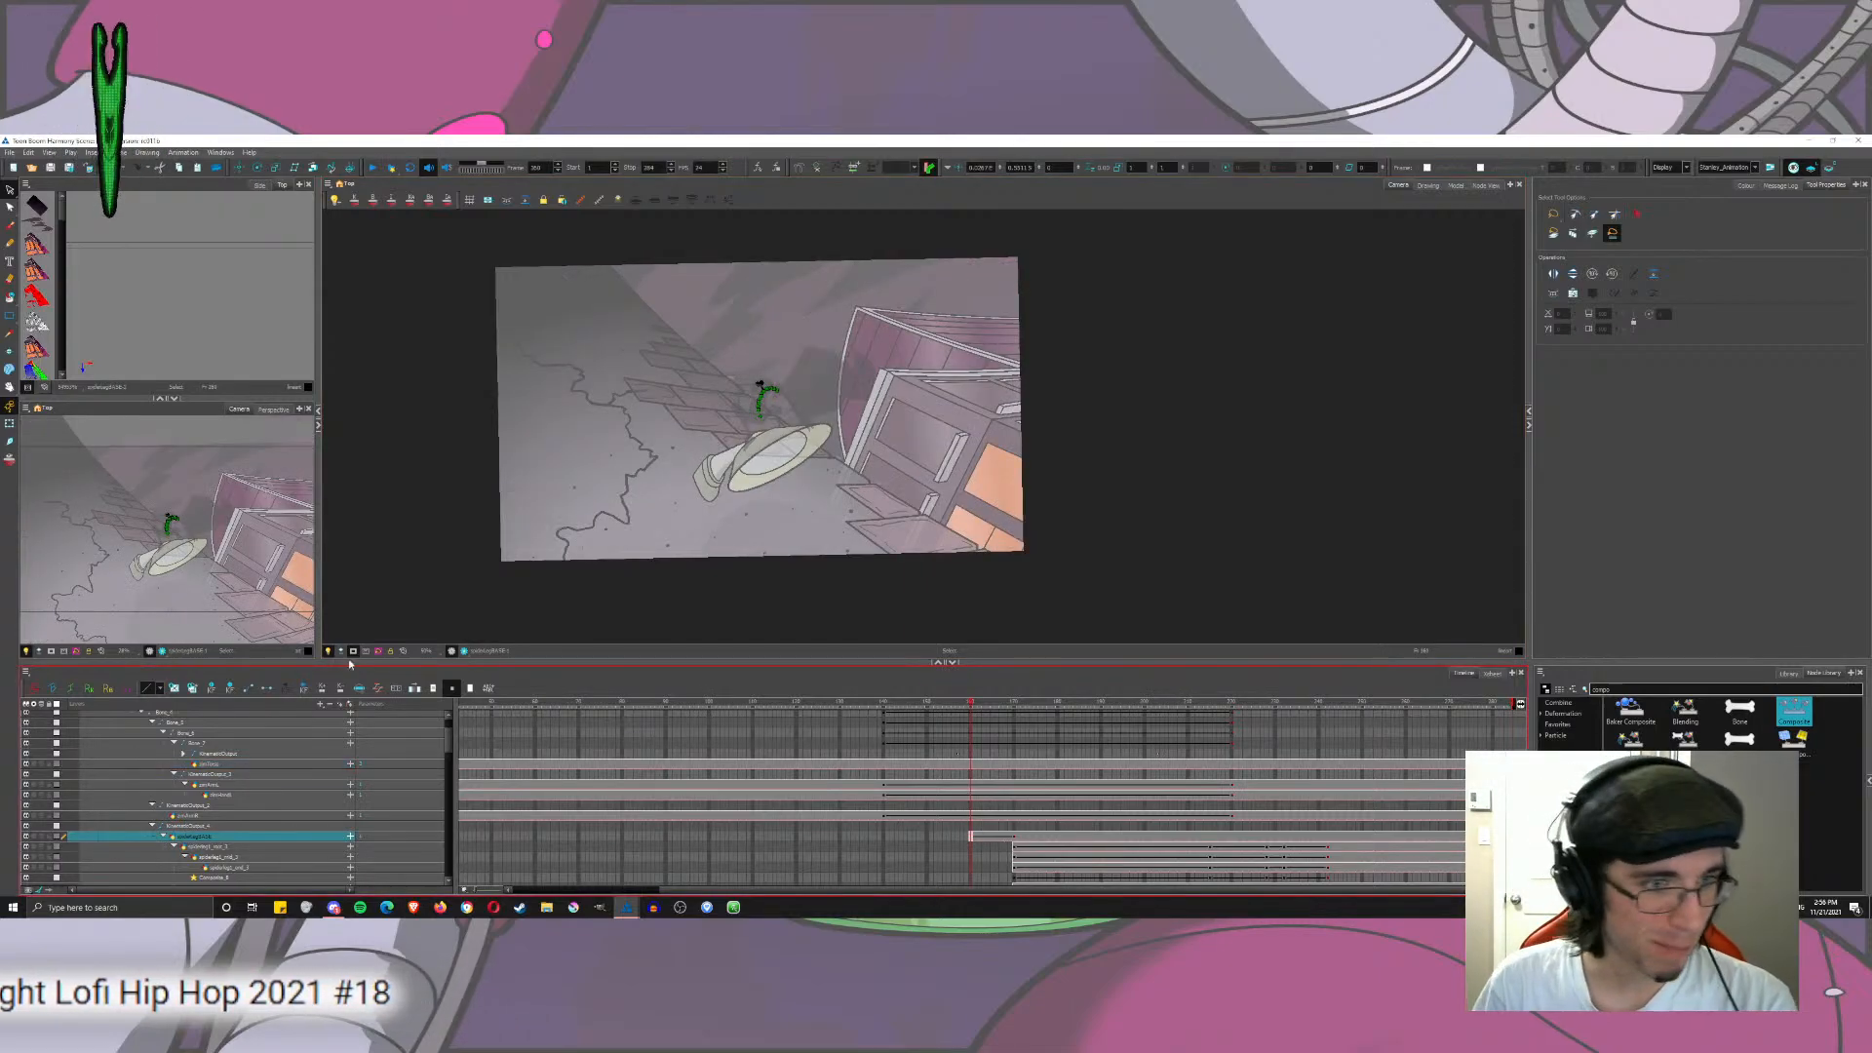
{"action": "left_click", "coordinate": [379, 689]}
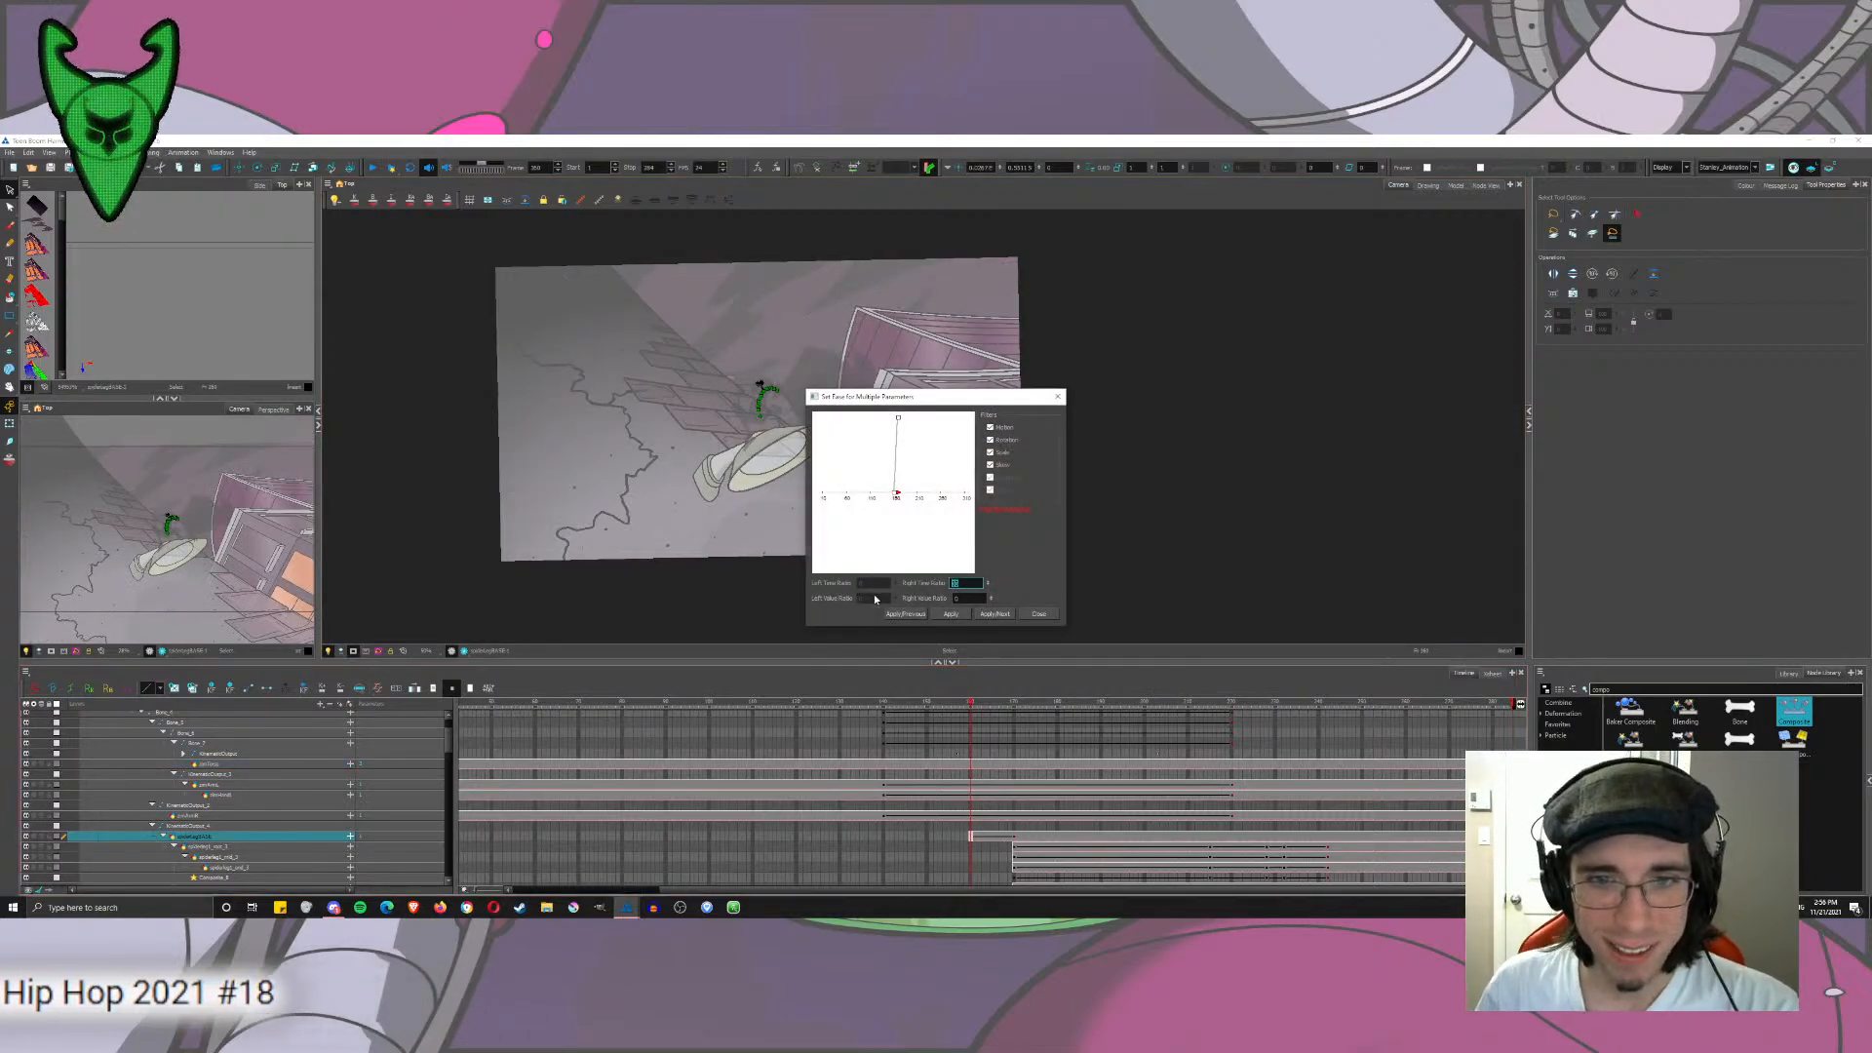
{"action": "left_click", "coordinate": [983, 614]}
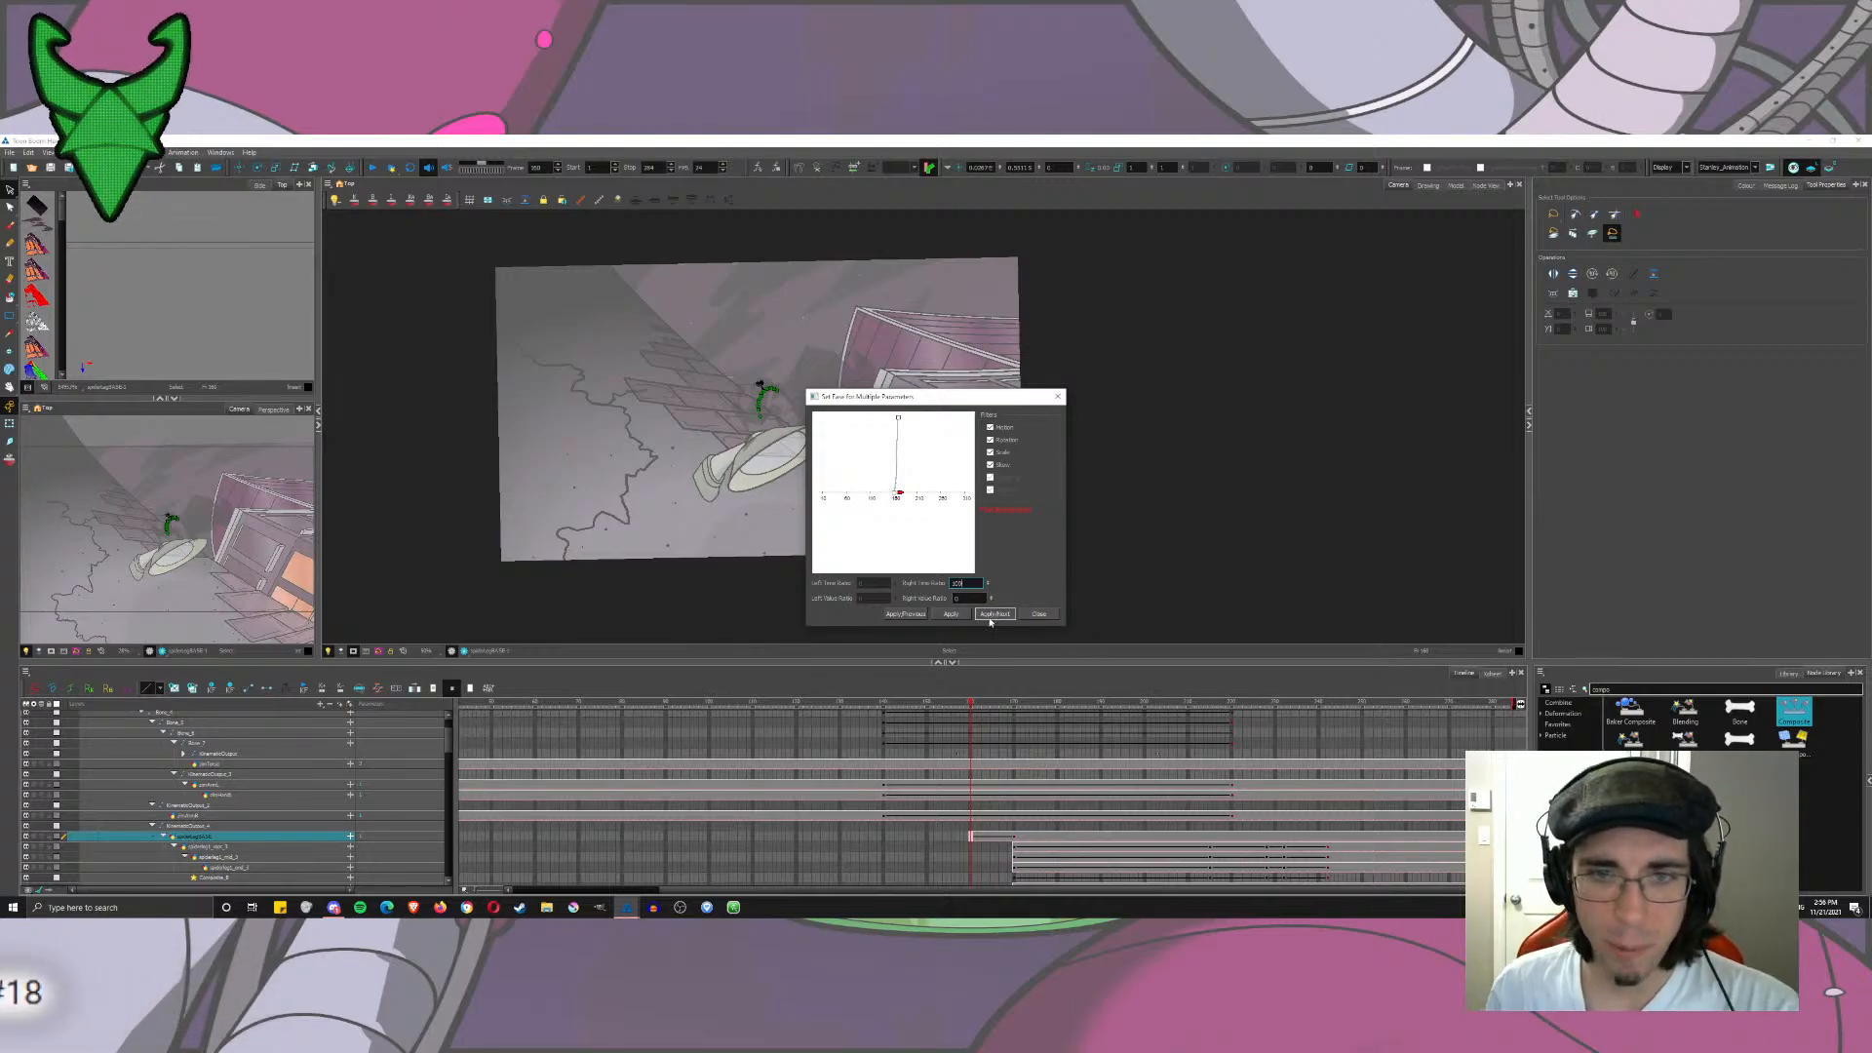
{"action": "type", "text": "10"}
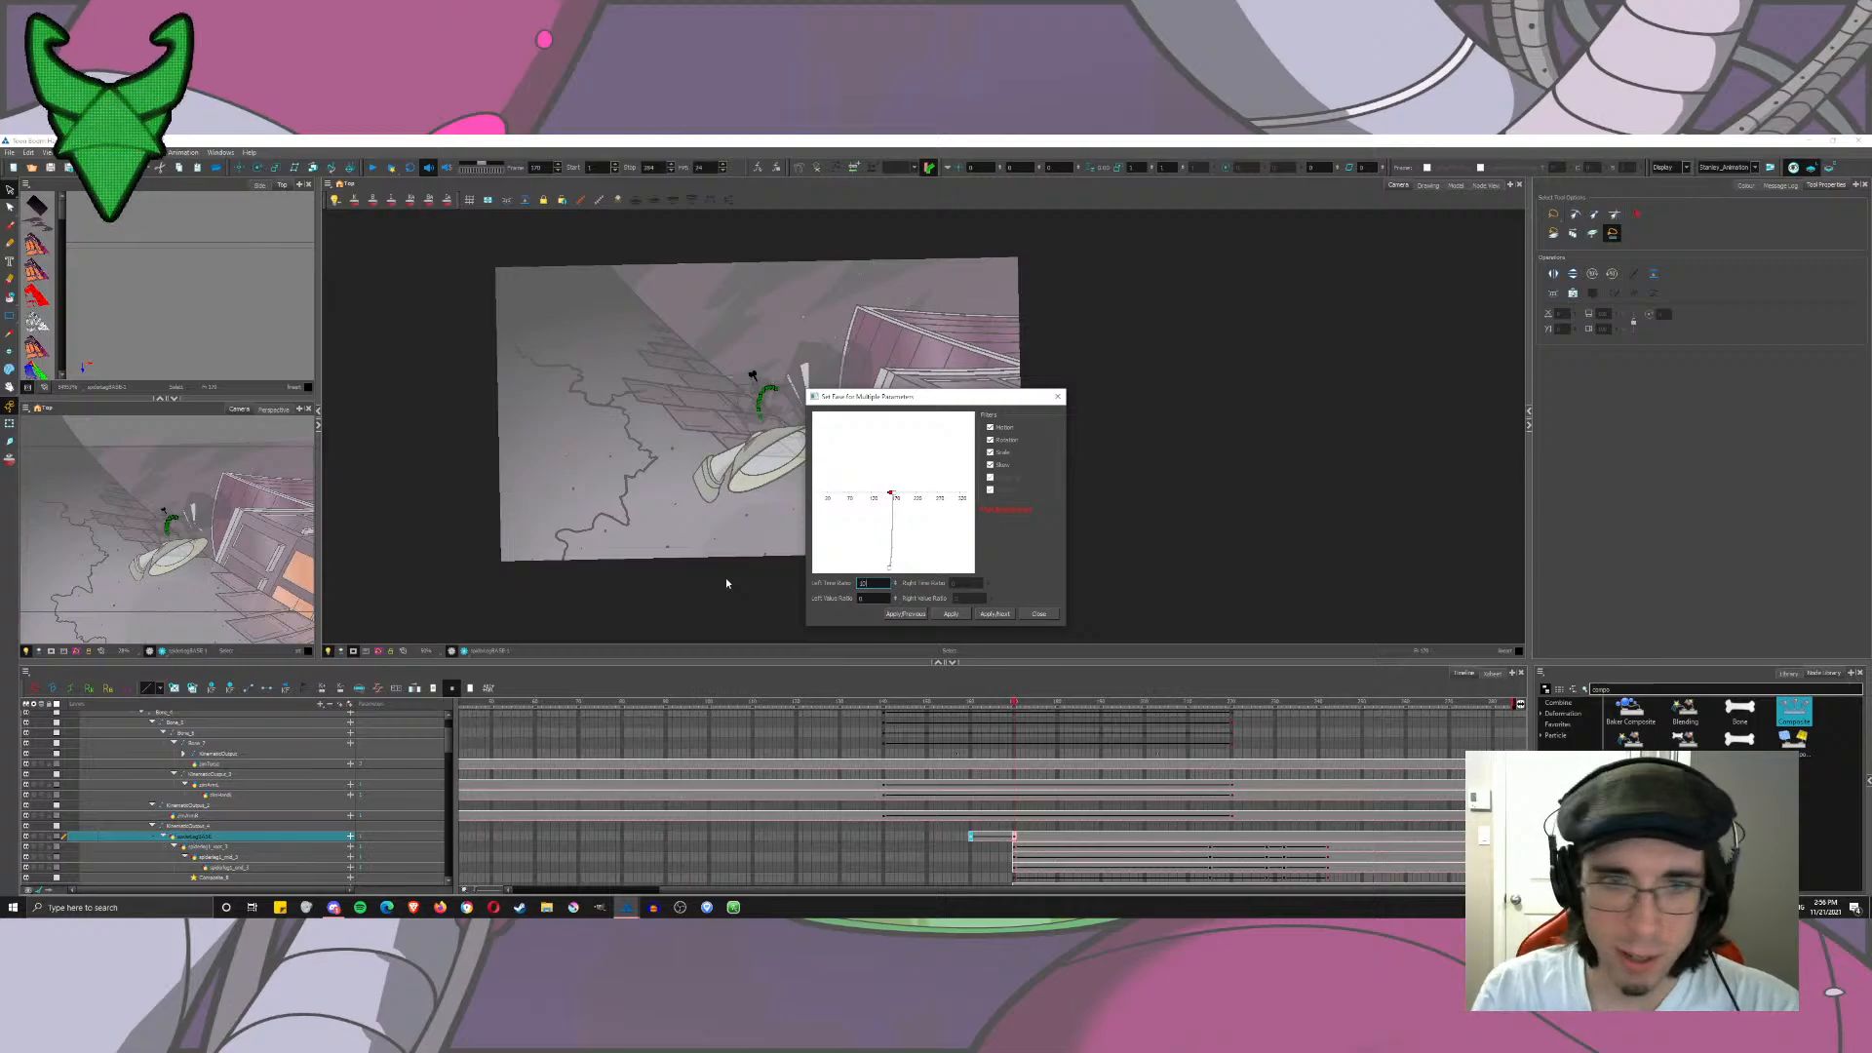
{"action": "type", "text": "0"}
{"action": "left_click", "coordinate": [987, 613]}
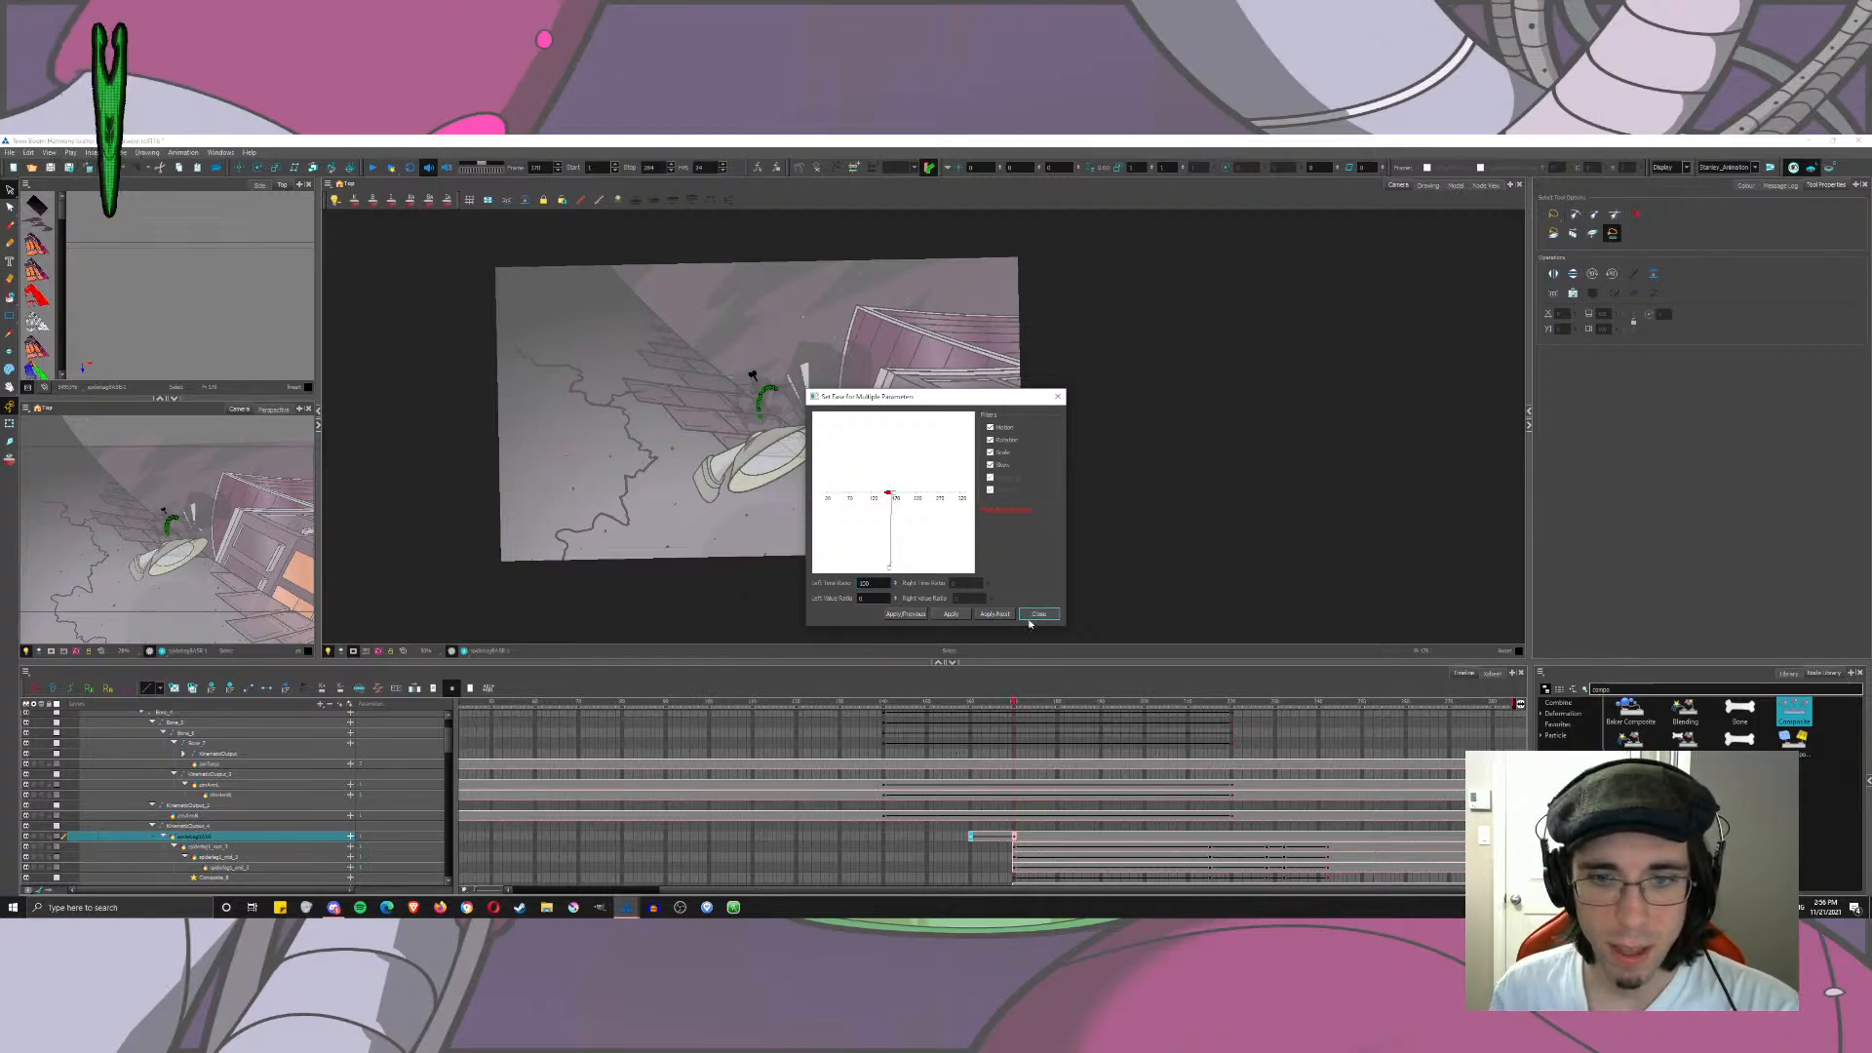
{"action": "left_click", "coordinate": [1030, 616]}
Step: Steepen the ease curve leaving the limb segments' first keyframe, and set their second keyframe's right time ratio to 100
{"action": "mouse_move", "coordinate": [1015, 846]}
{"action": "left_mouse_down"}
{"action": "mouse_move", "coordinate": [1020, 882]}
{"action": "mouse_move", "coordinate": [1014, 846]}
{"action": "left_mouse_up"}
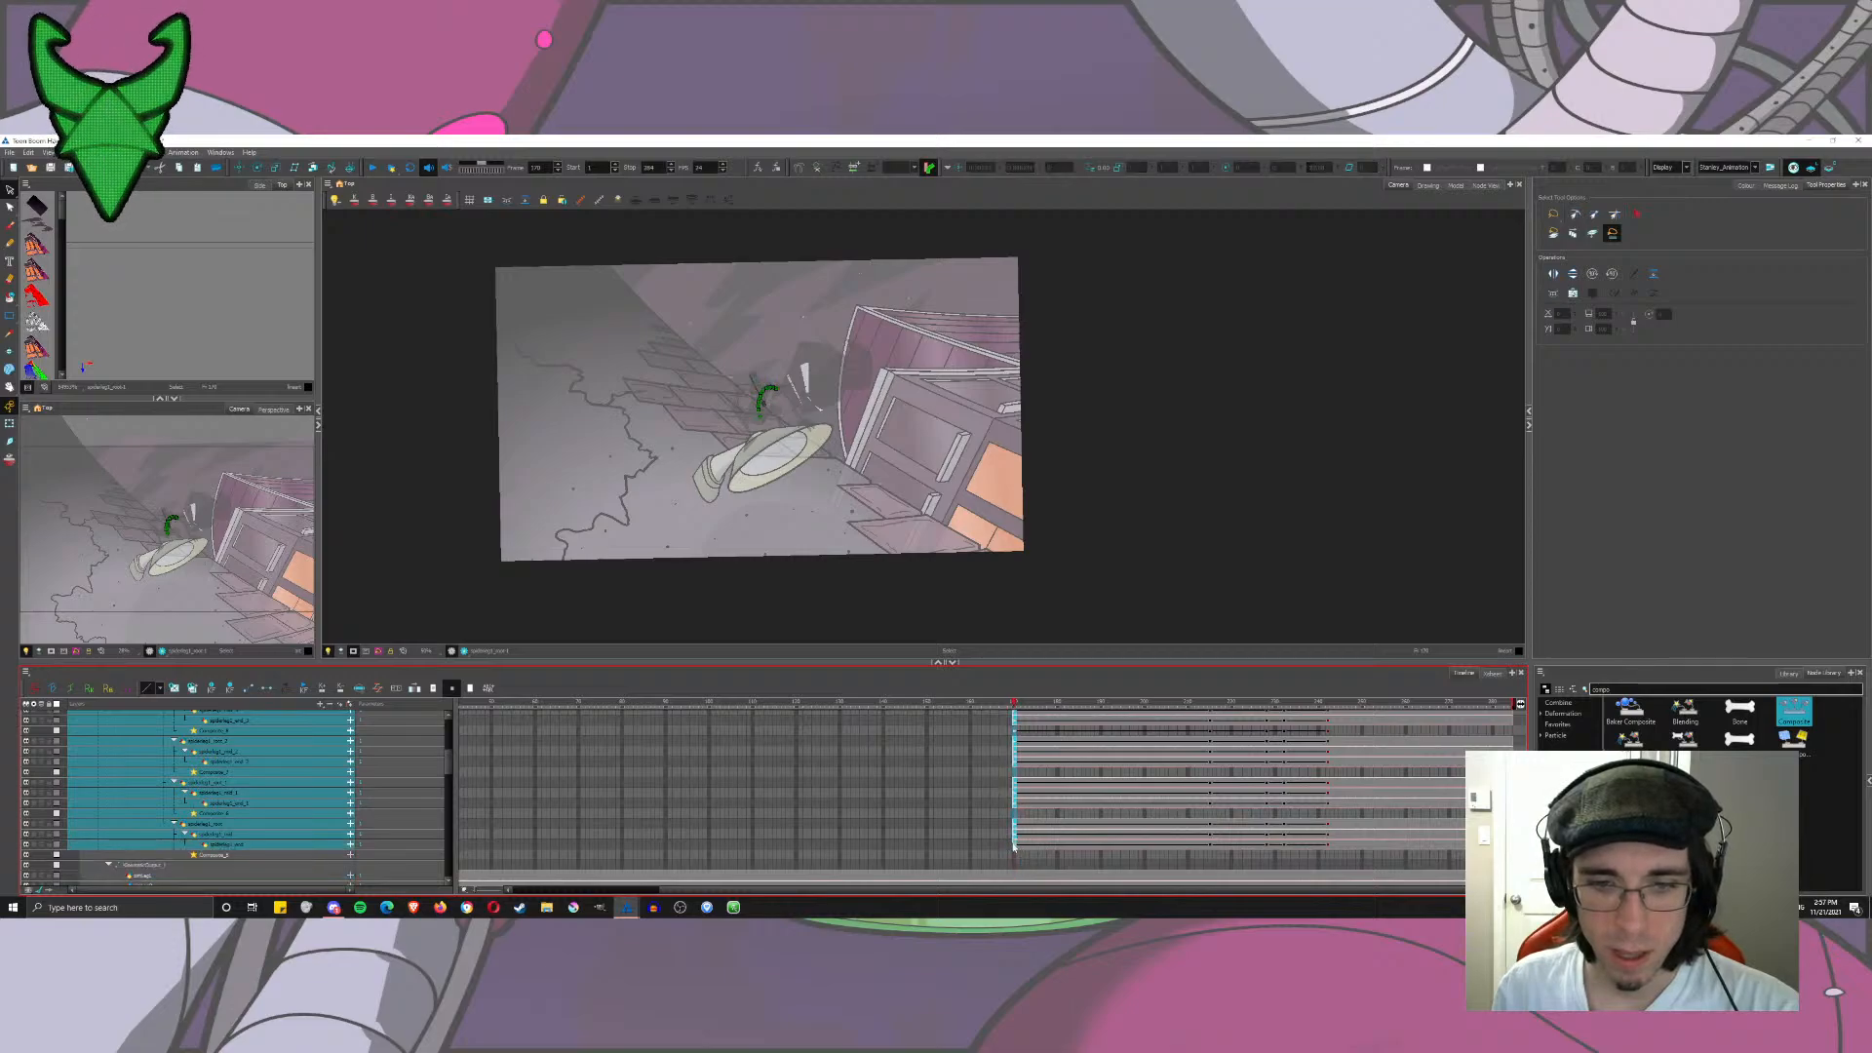
{"action": "left_click", "coordinate": [377, 687]}
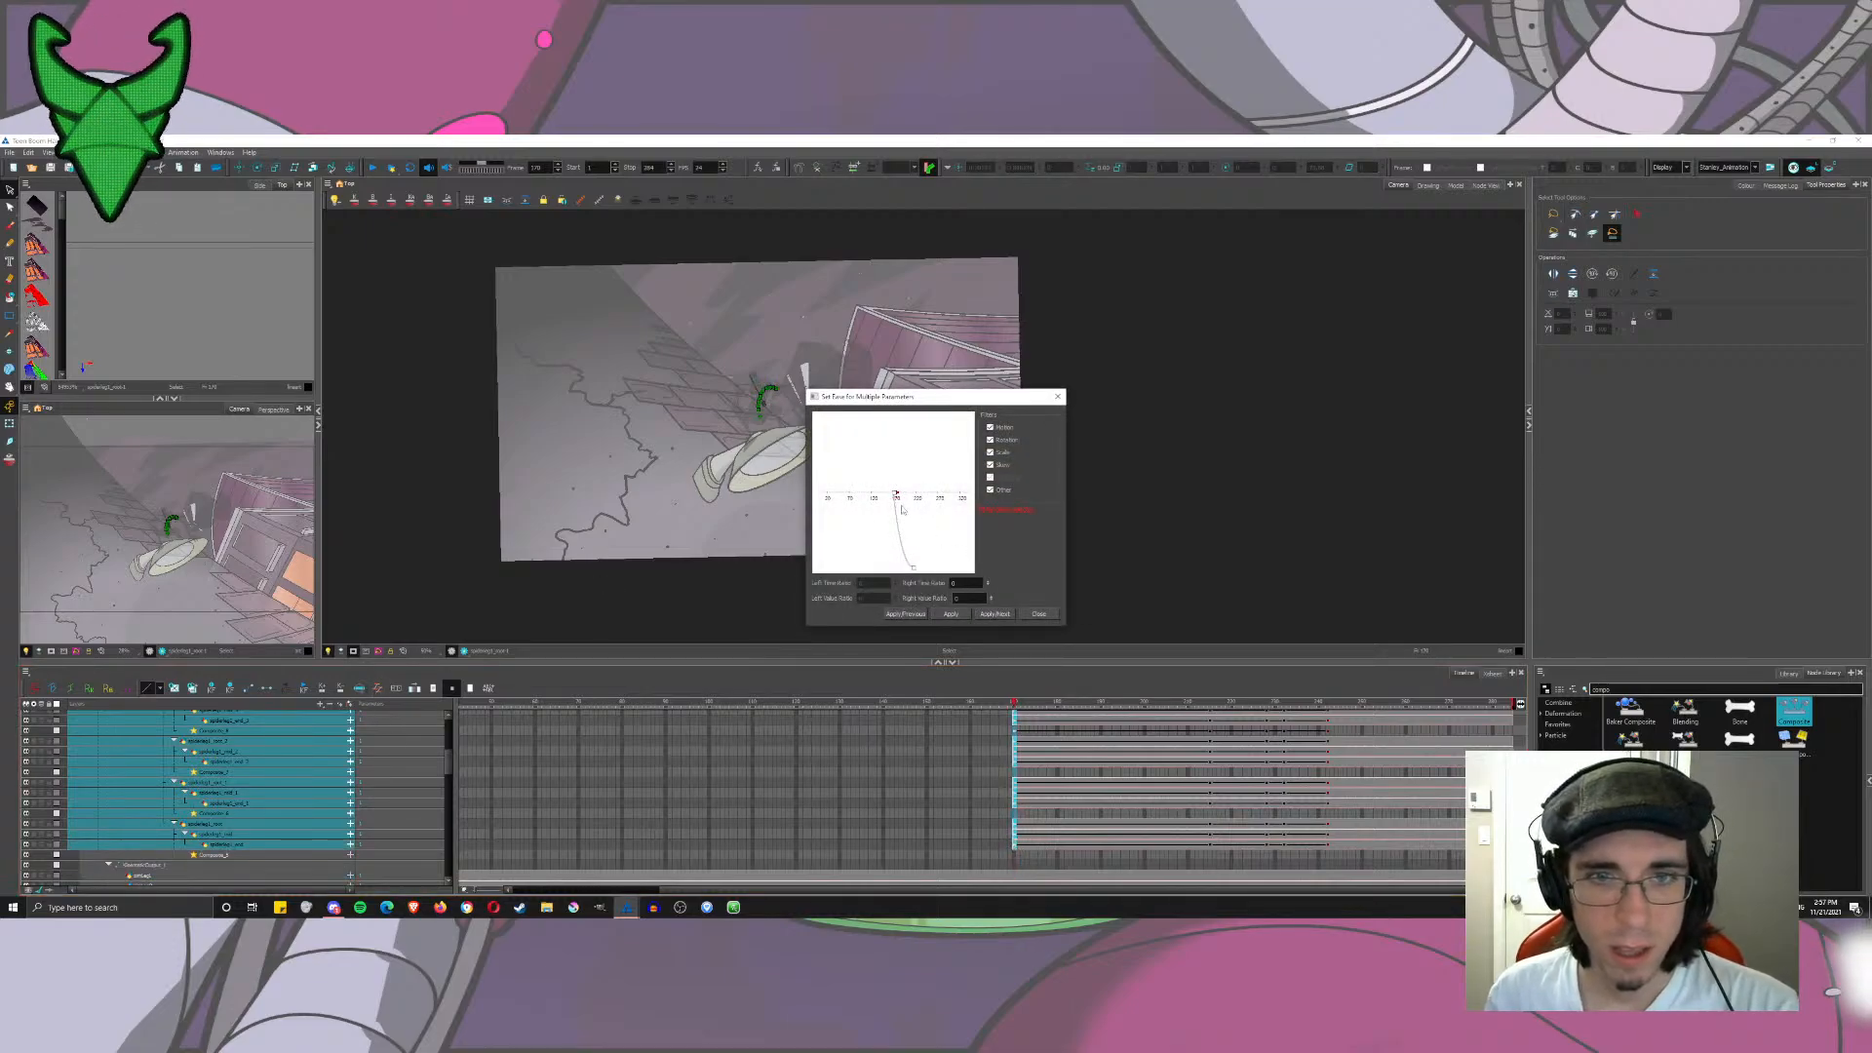
{"action": "left_click_drag", "start_coordinate": [911, 564], "coordinate": [888, 563]}
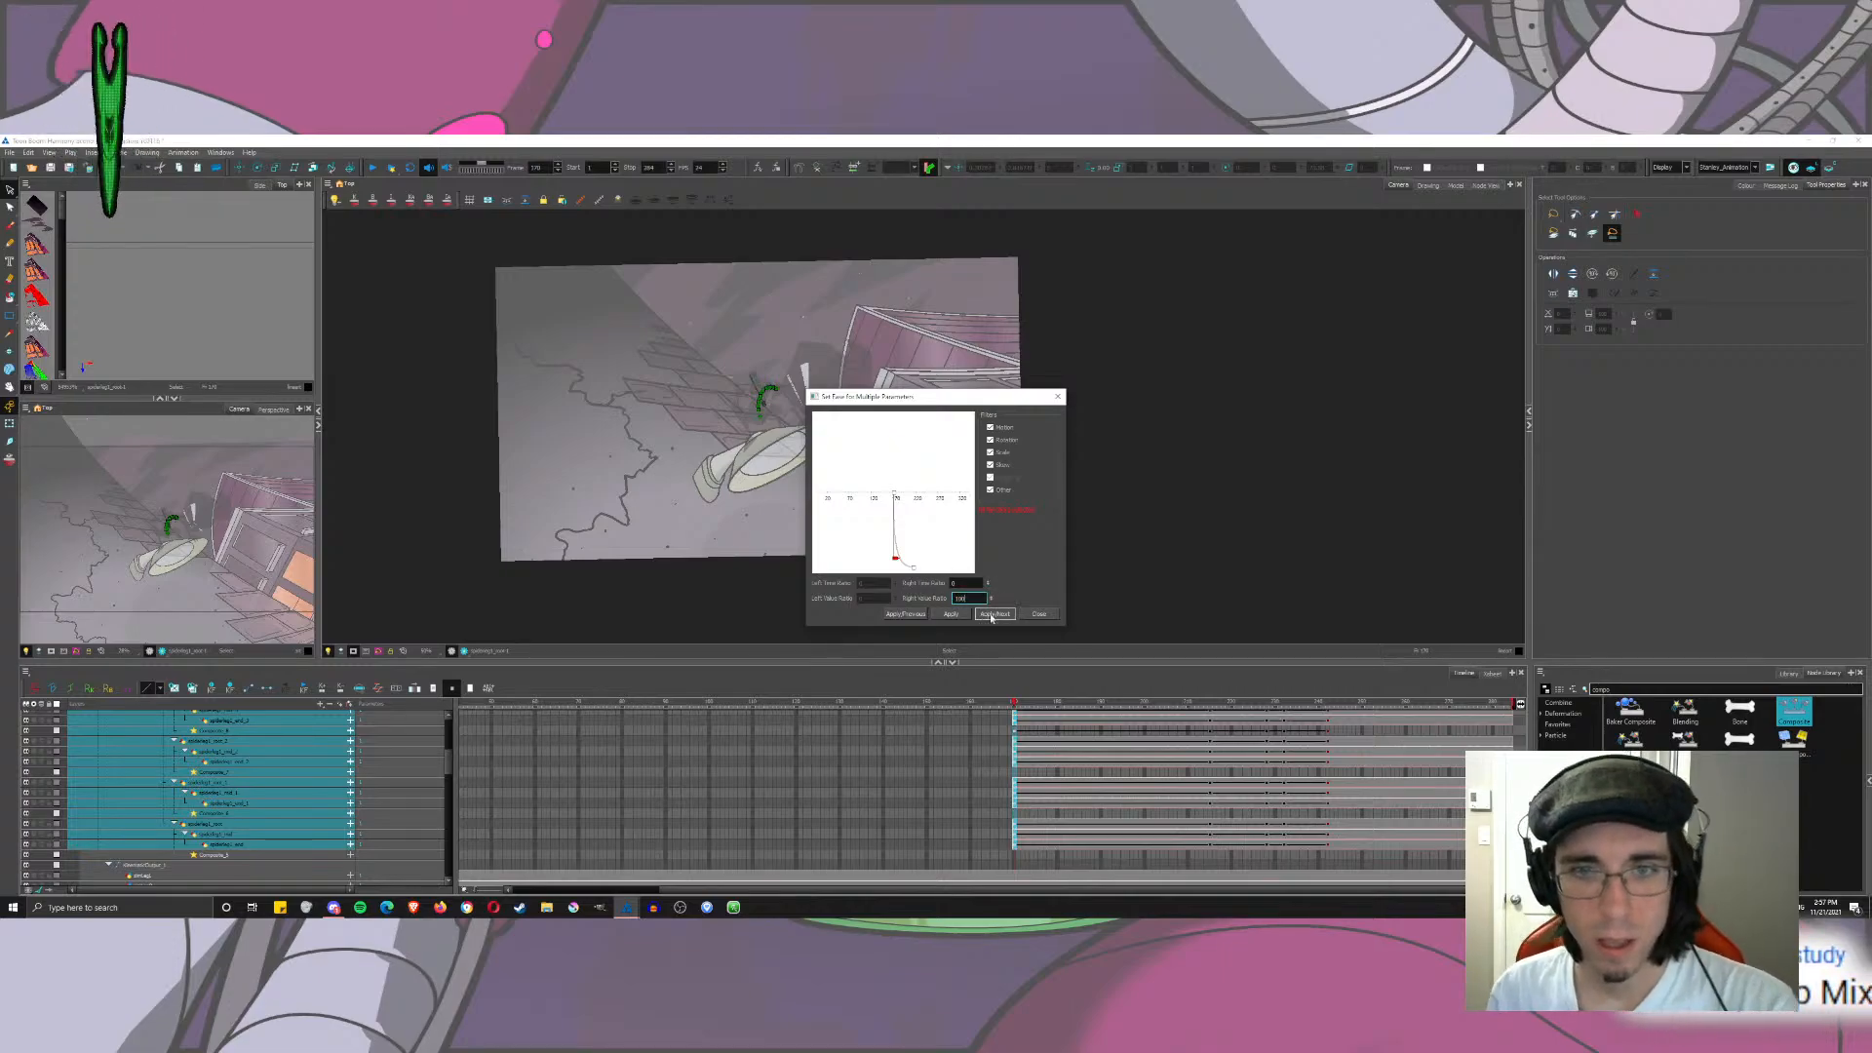
{"action": "left_click", "coordinate": [992, 615]}
{"action": "key", "text": "Tab"}
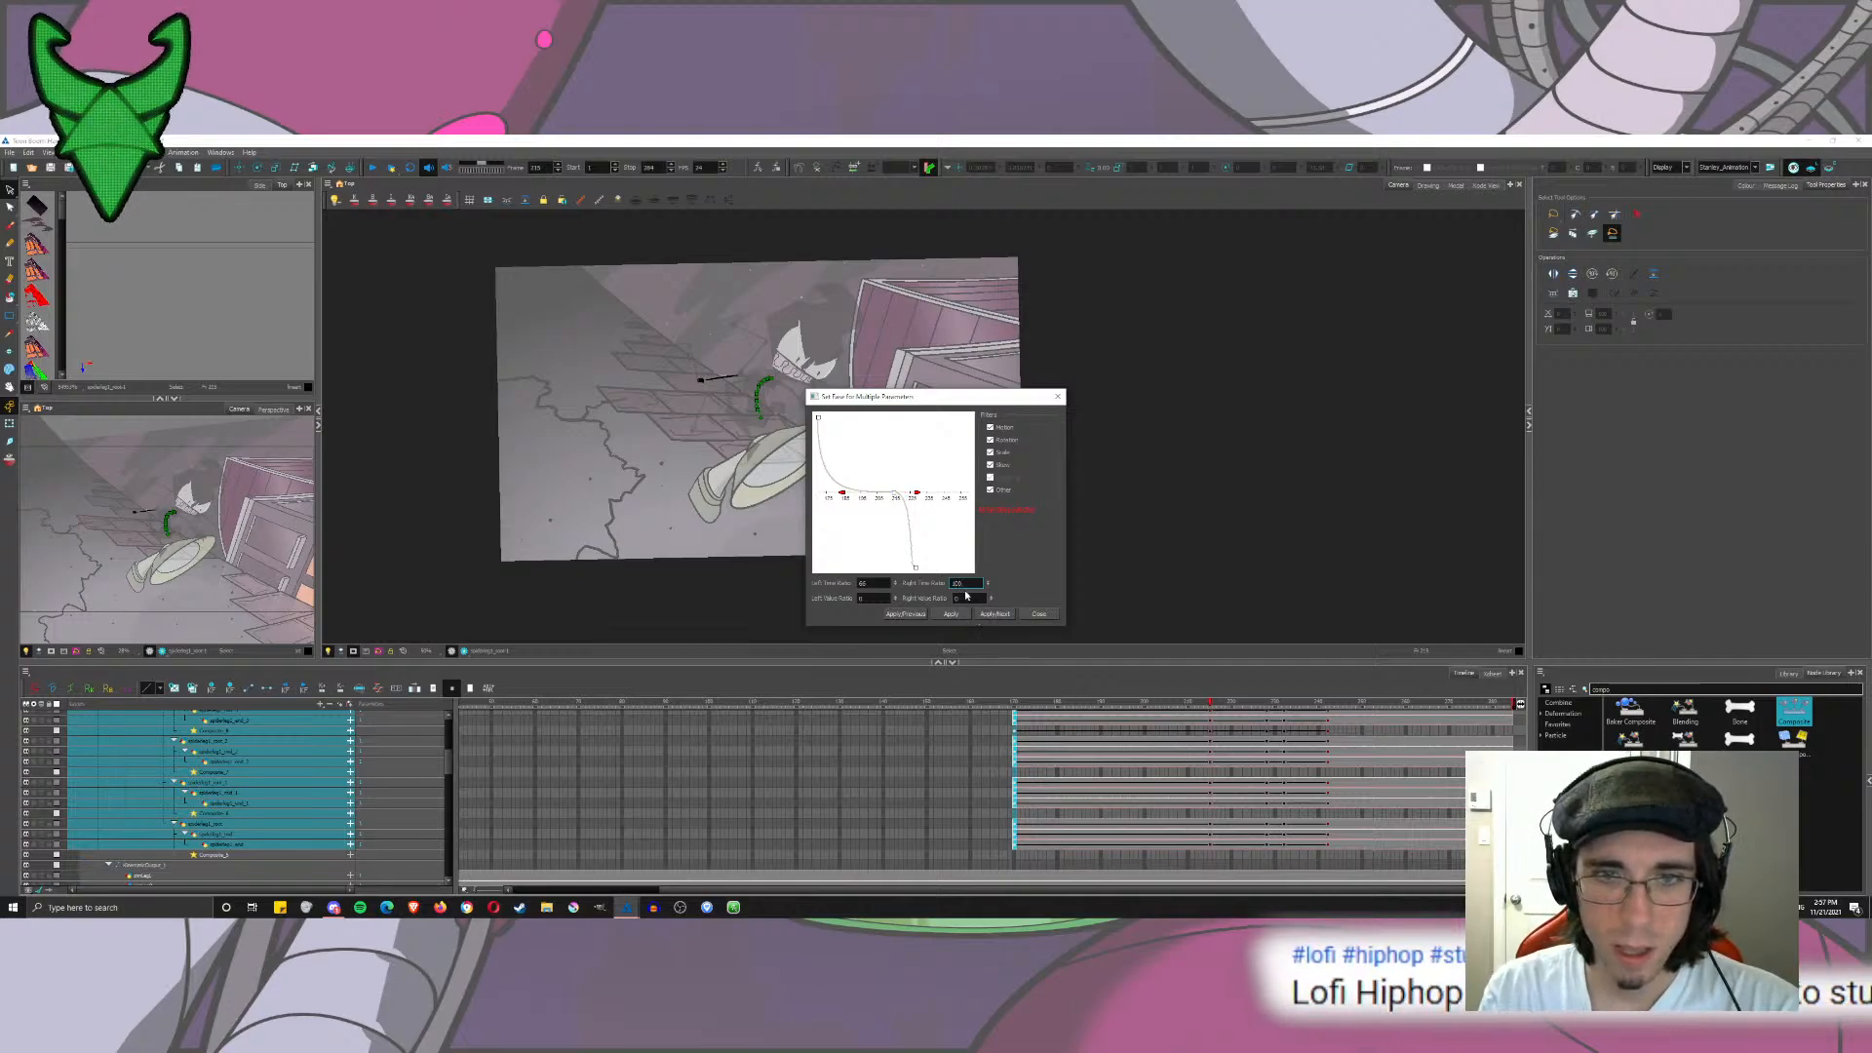
{"action": "left_click", "coordinate": [995, 616]}
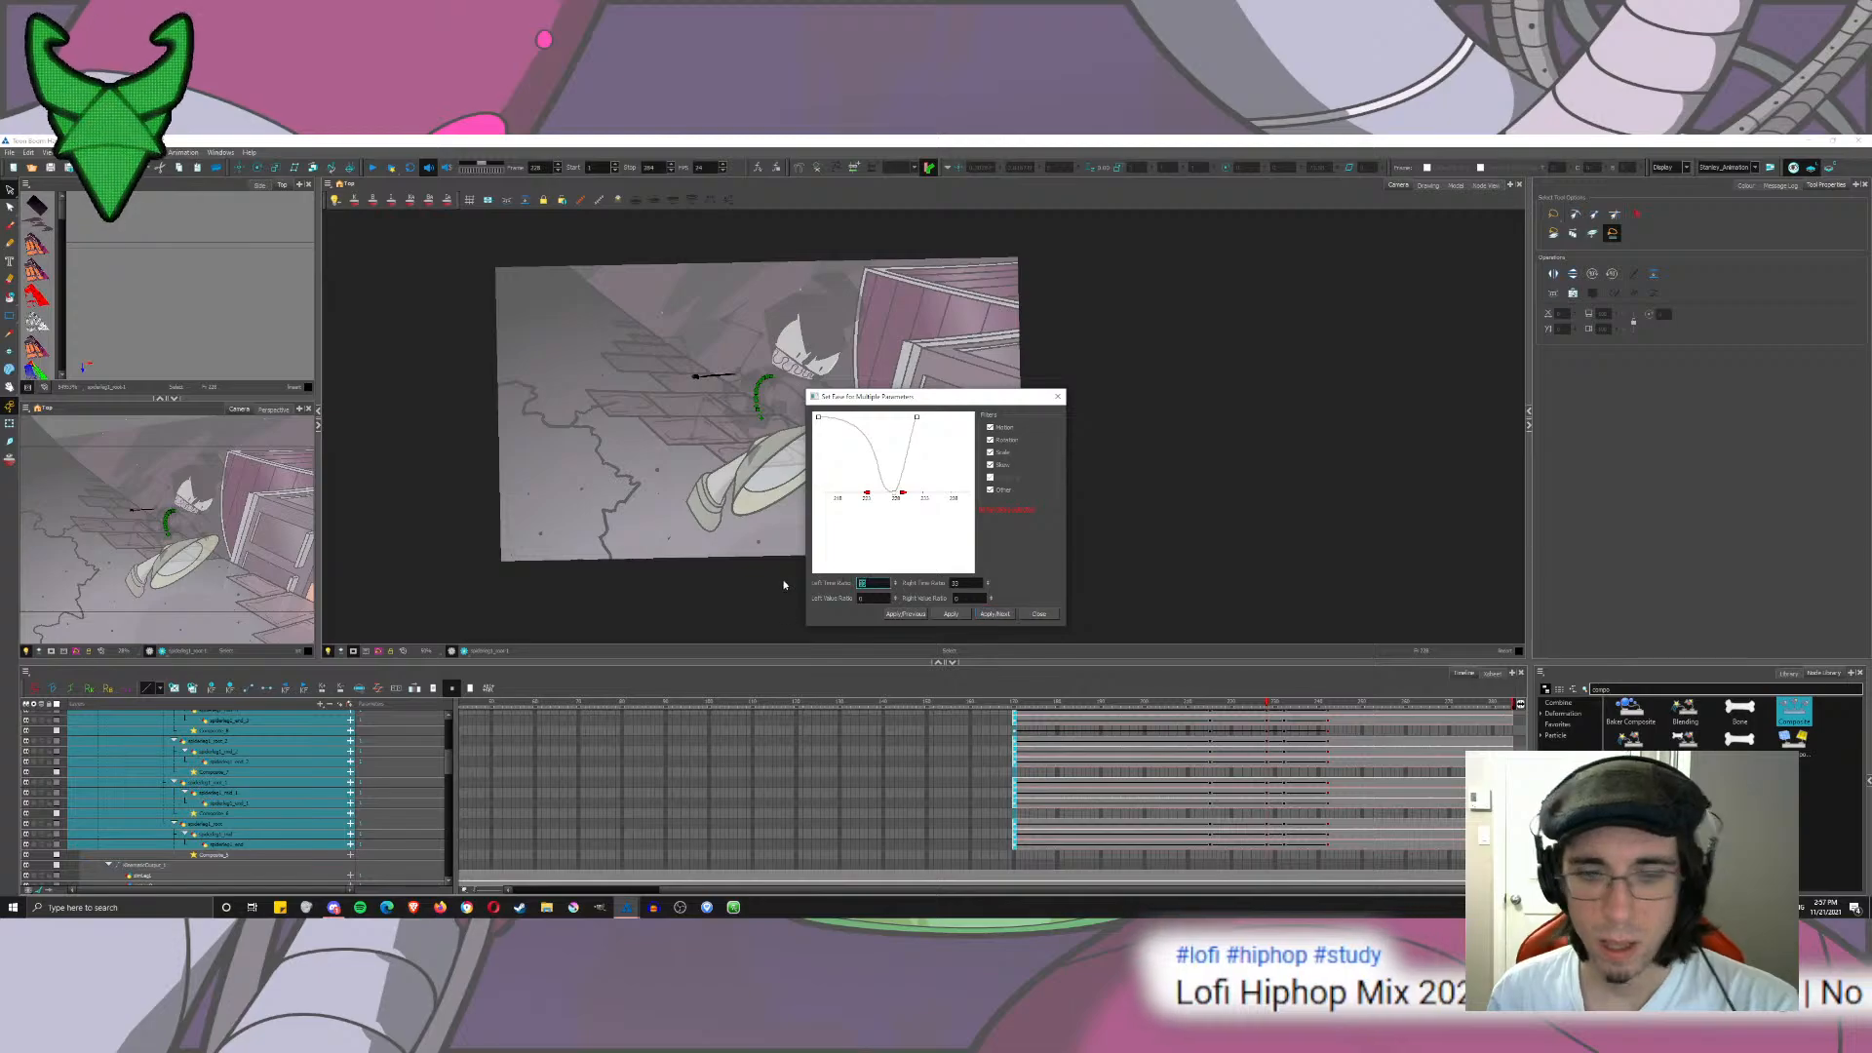
Step: Set the right time ratio to 100 on the limb segments' next two keyframes up to the swing-down and apply the easing
{"action": "type", "text": "0"}
{"action": "key", "text": "Tab"}
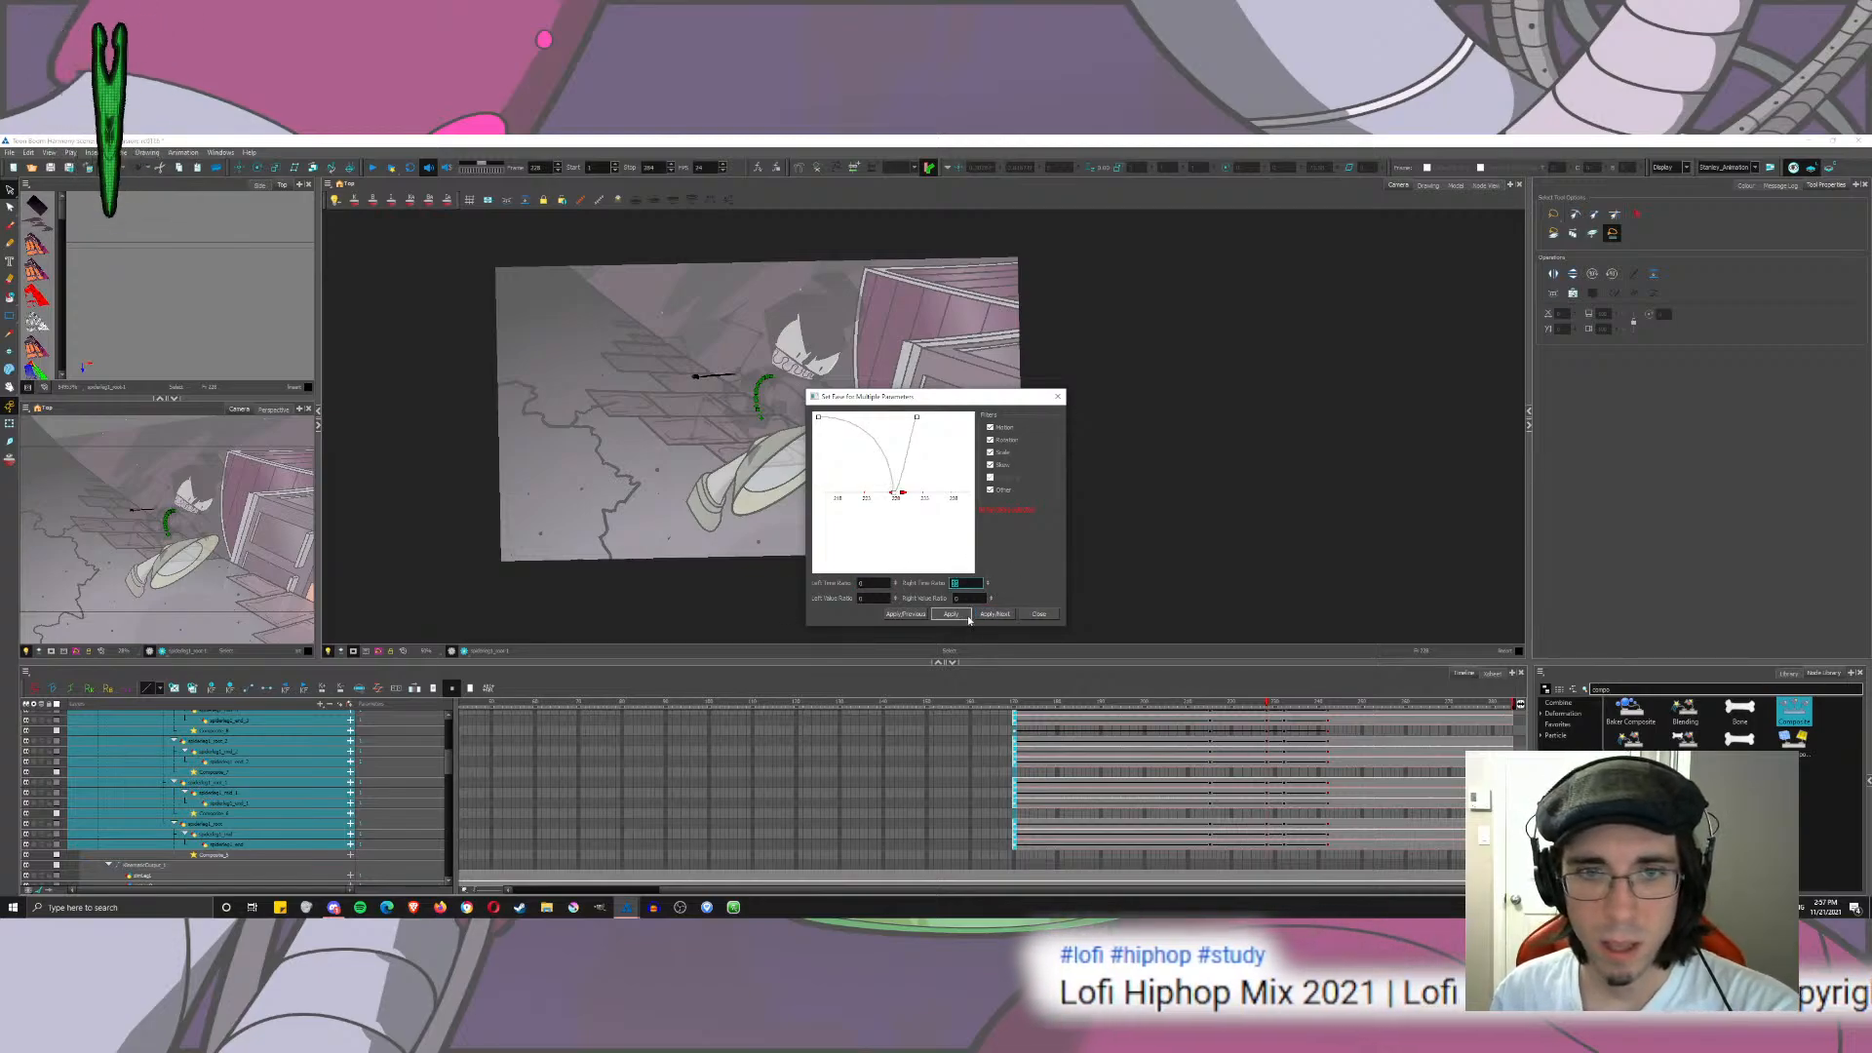
{"action": "type", "text": "33"}
{"action": "key", "text": "Tab"}
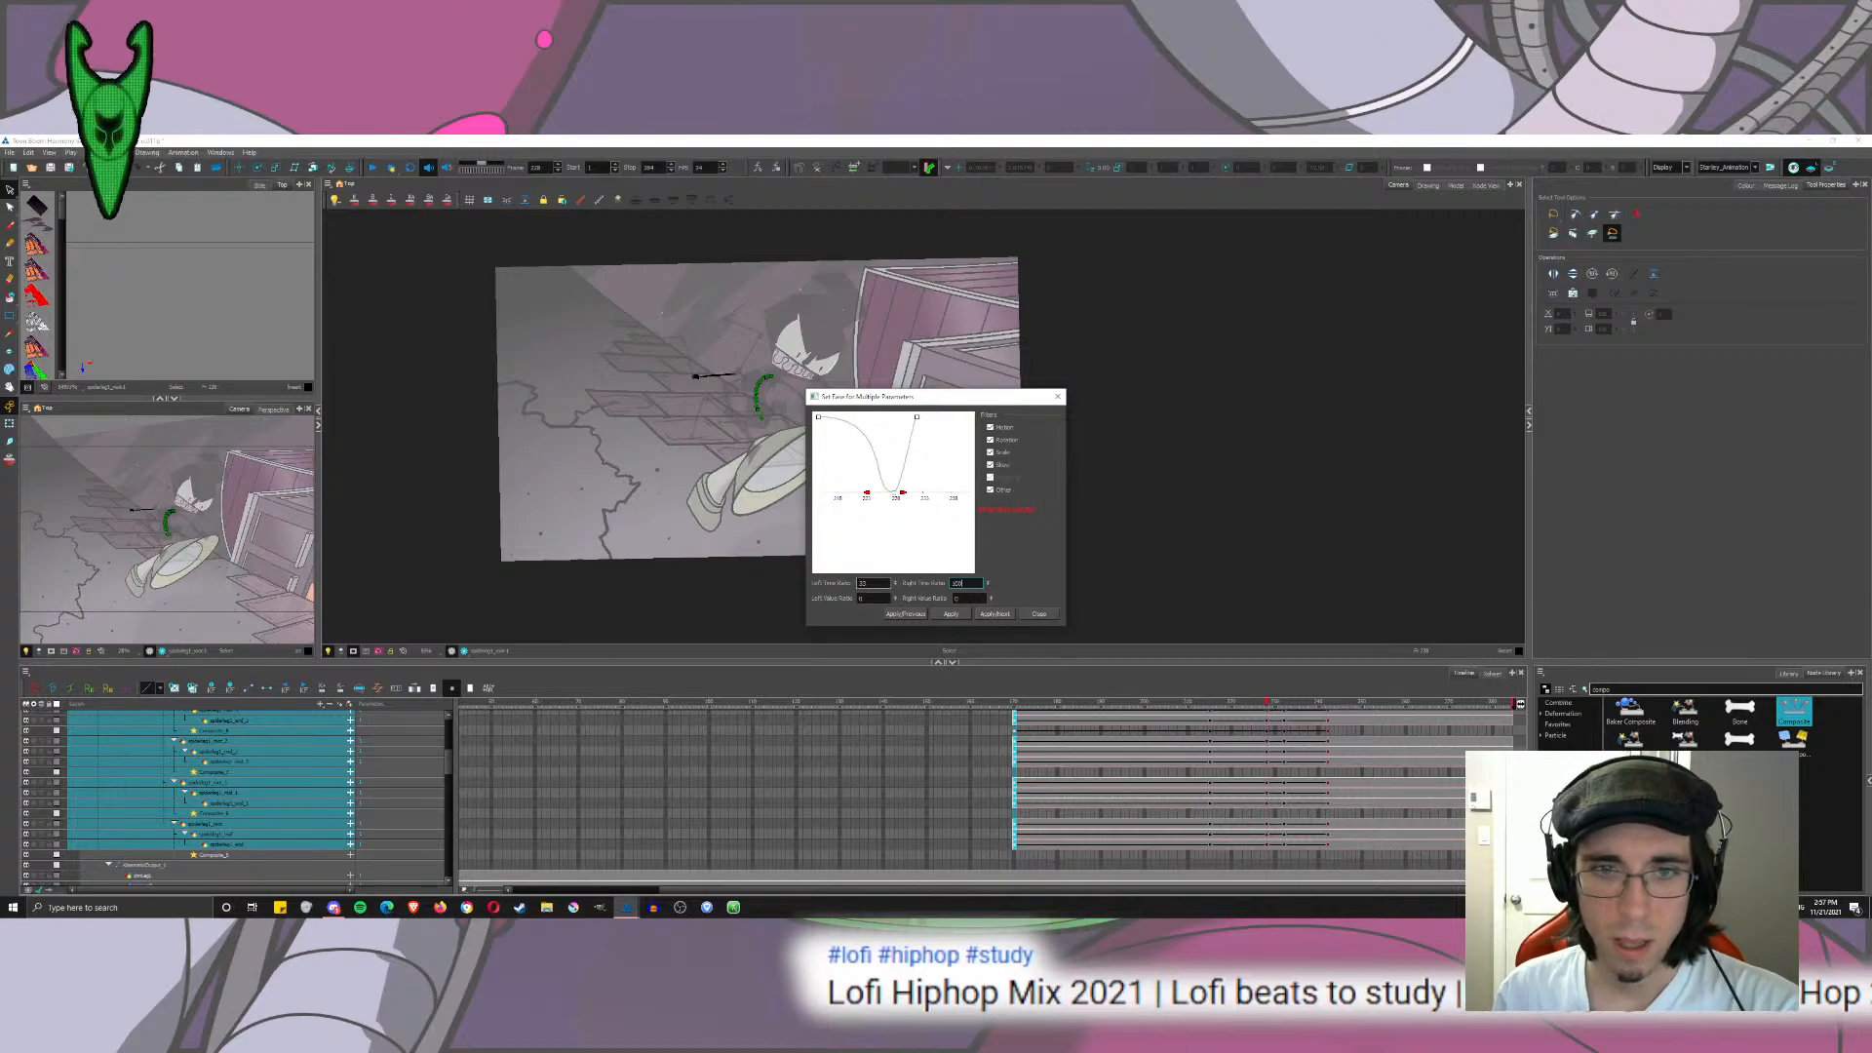
{"action": "left_click", "coordinate": [987, 614]}
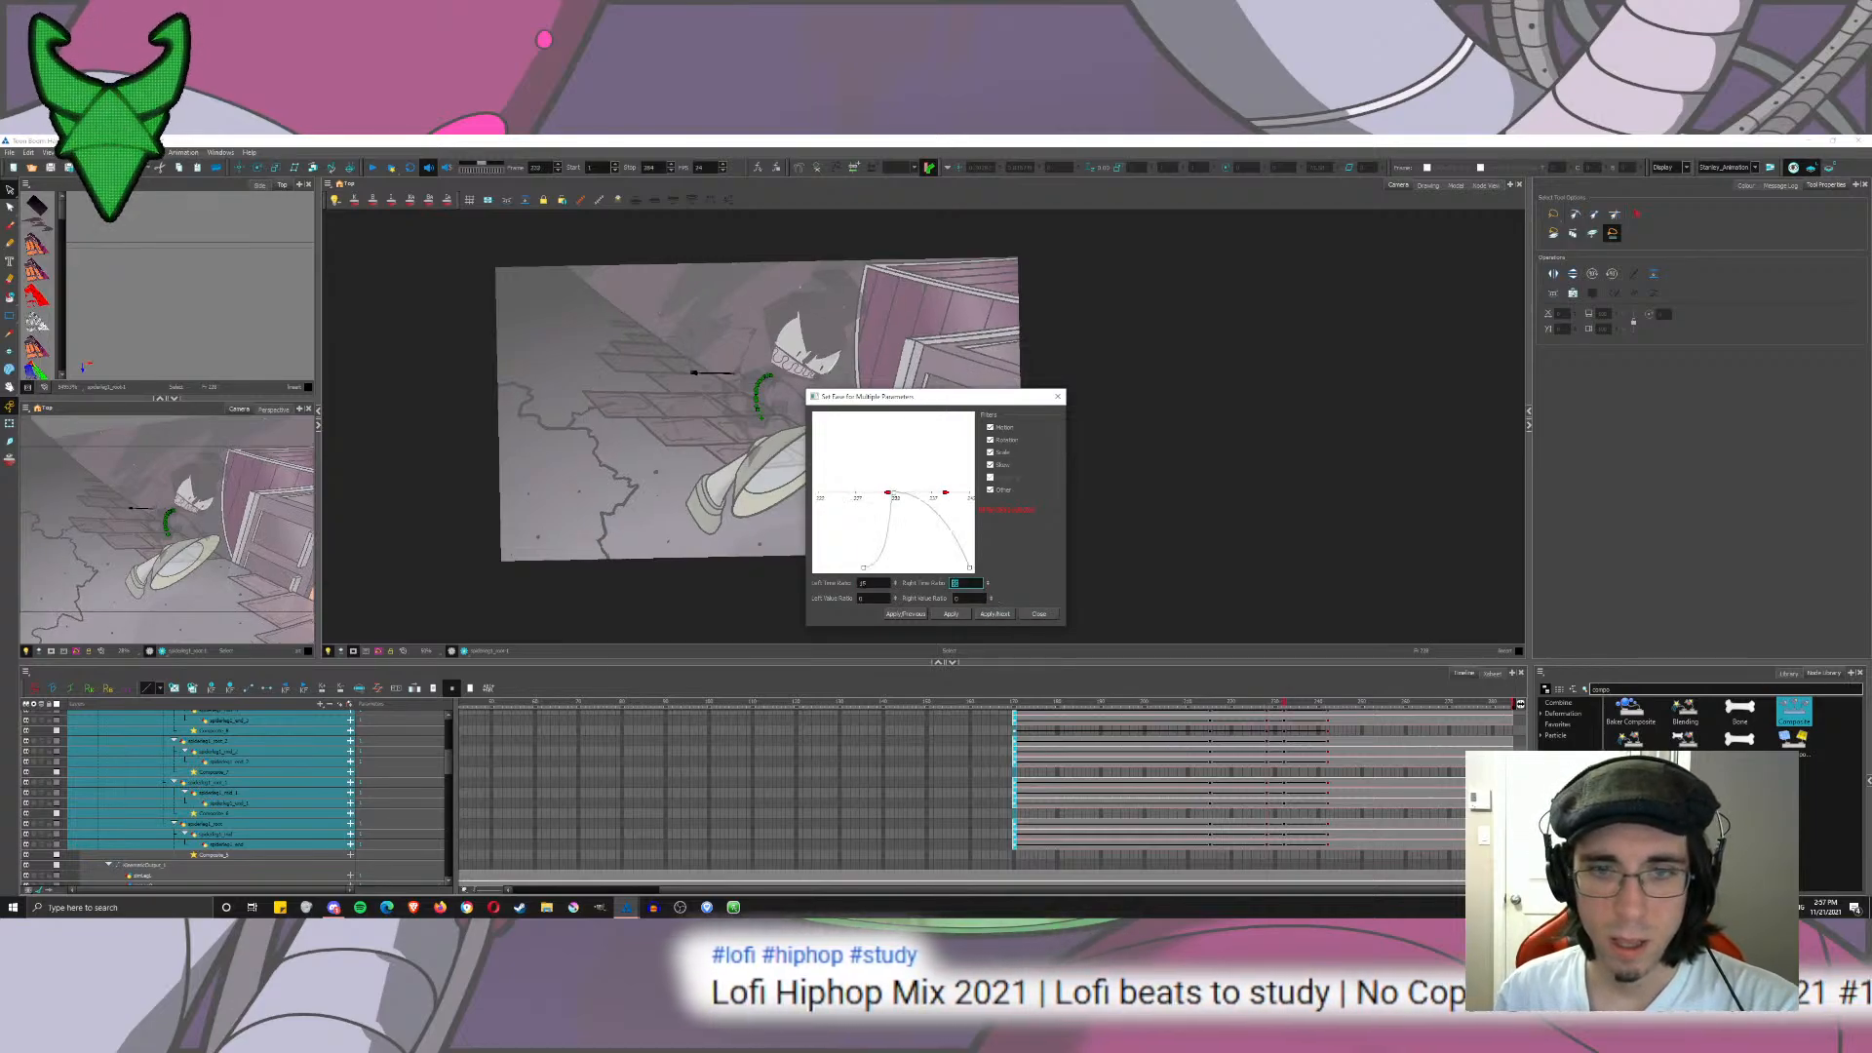
{"action": "type", "text": "10"}
{"action": "left_click", "coordinate": [1003, 614]}
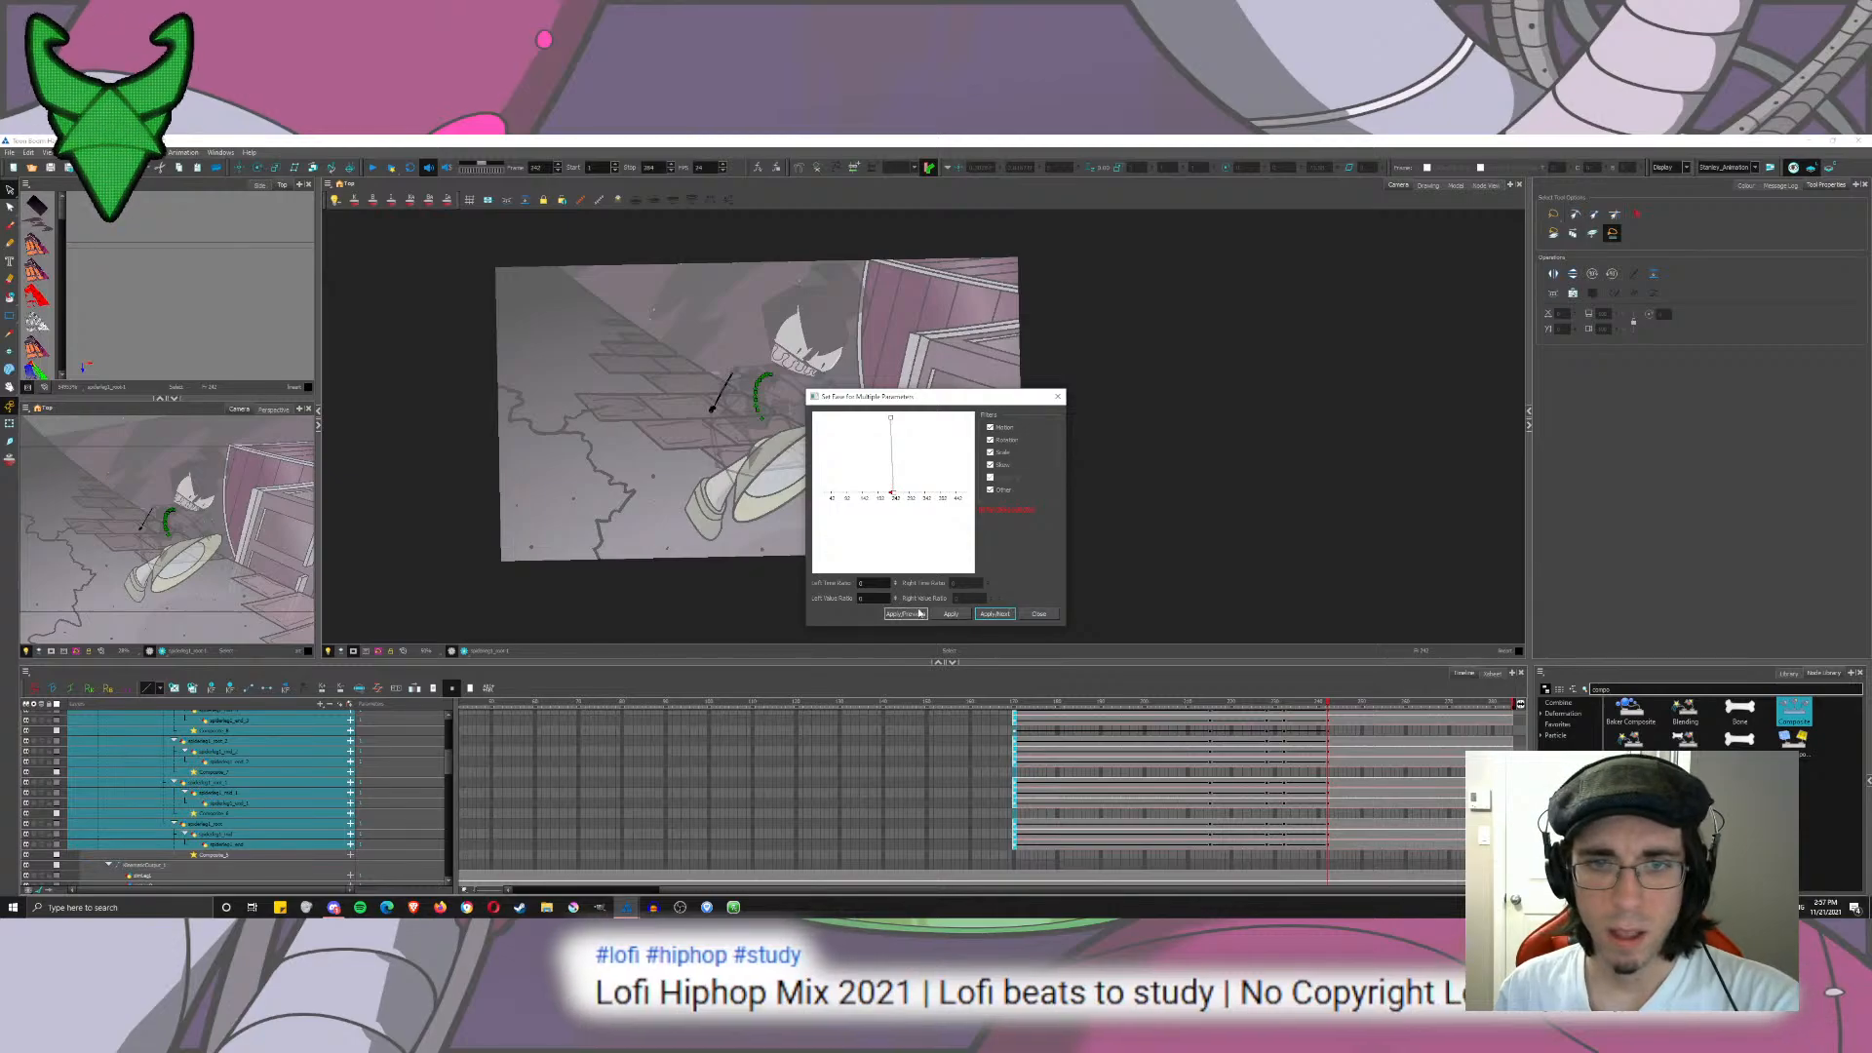
{"action": "left_click", "coordinate": [906, 613]}
{"action": "left_click", "coordinate": [995, 614]}
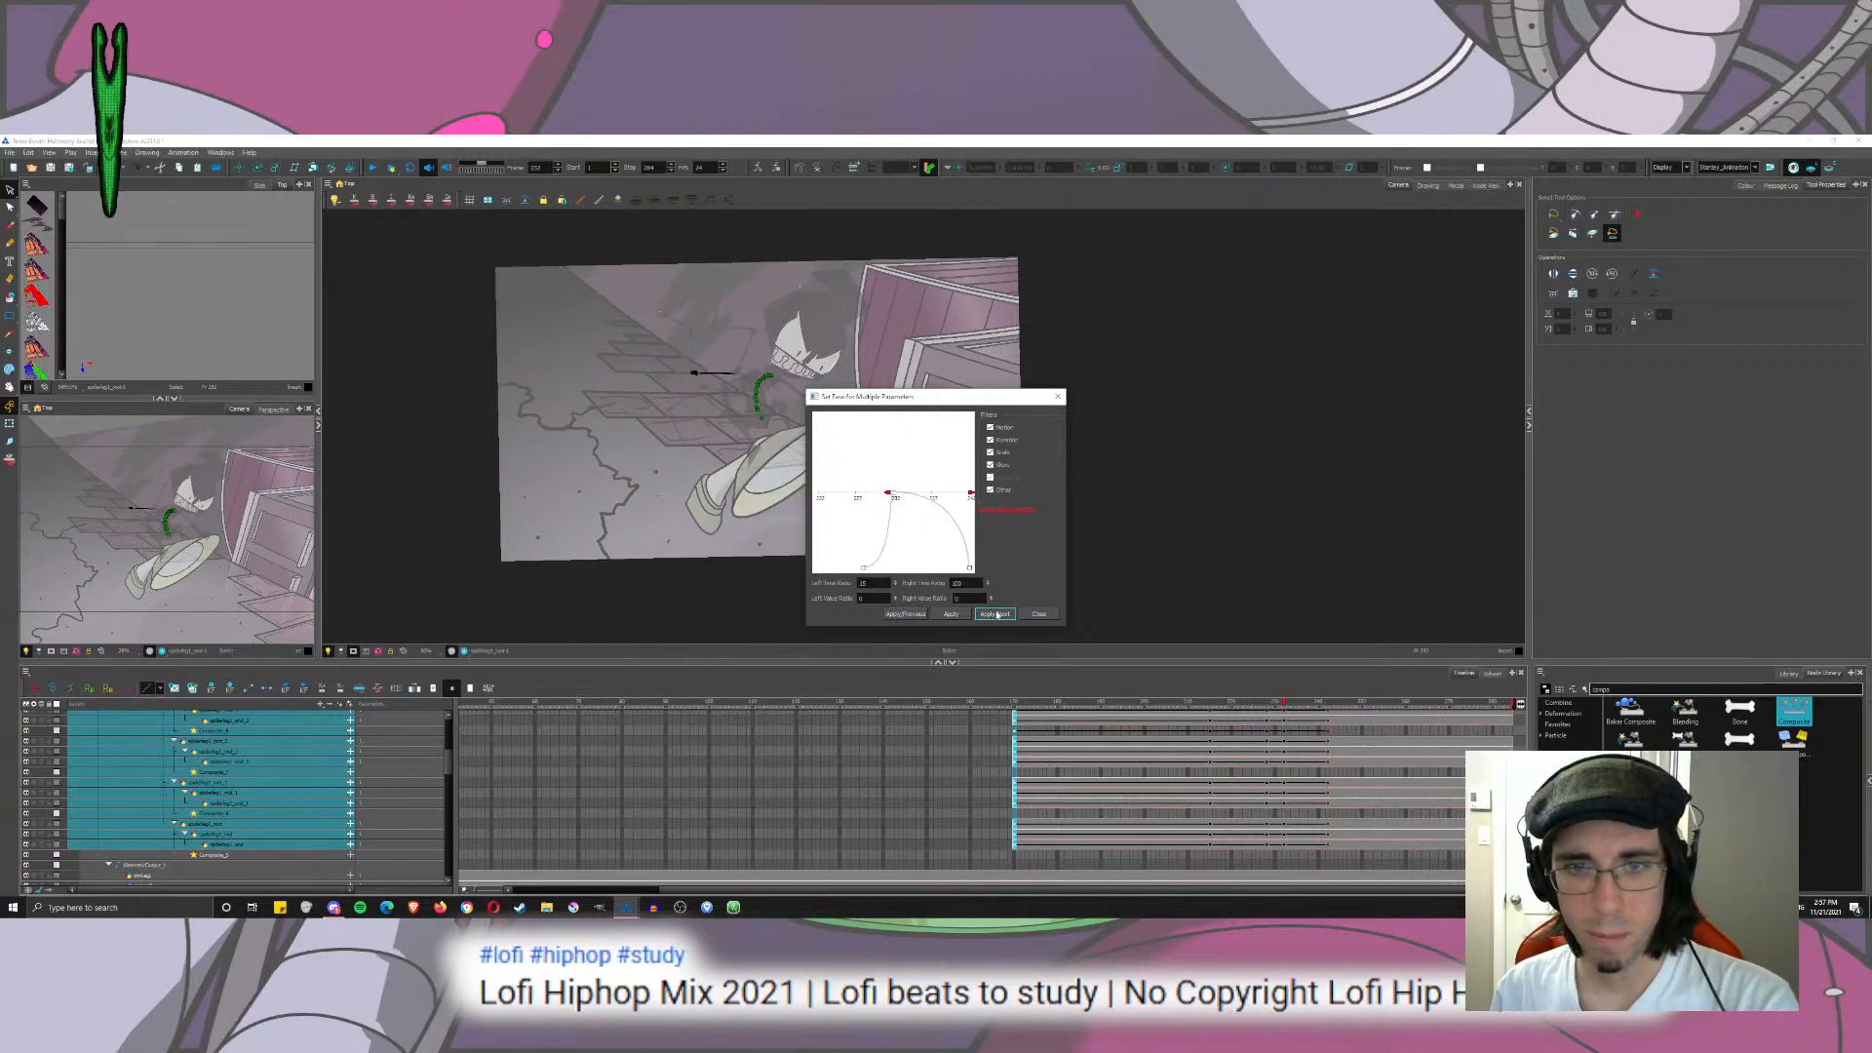
{"action": "left_click", "coordinate": [1038, 613]}
Step: Play the limbs' emergence and swing-down repeatedly from just before it starts, examining the timing up close
{"action": "left_click", "coordinate": [1019, 704]}
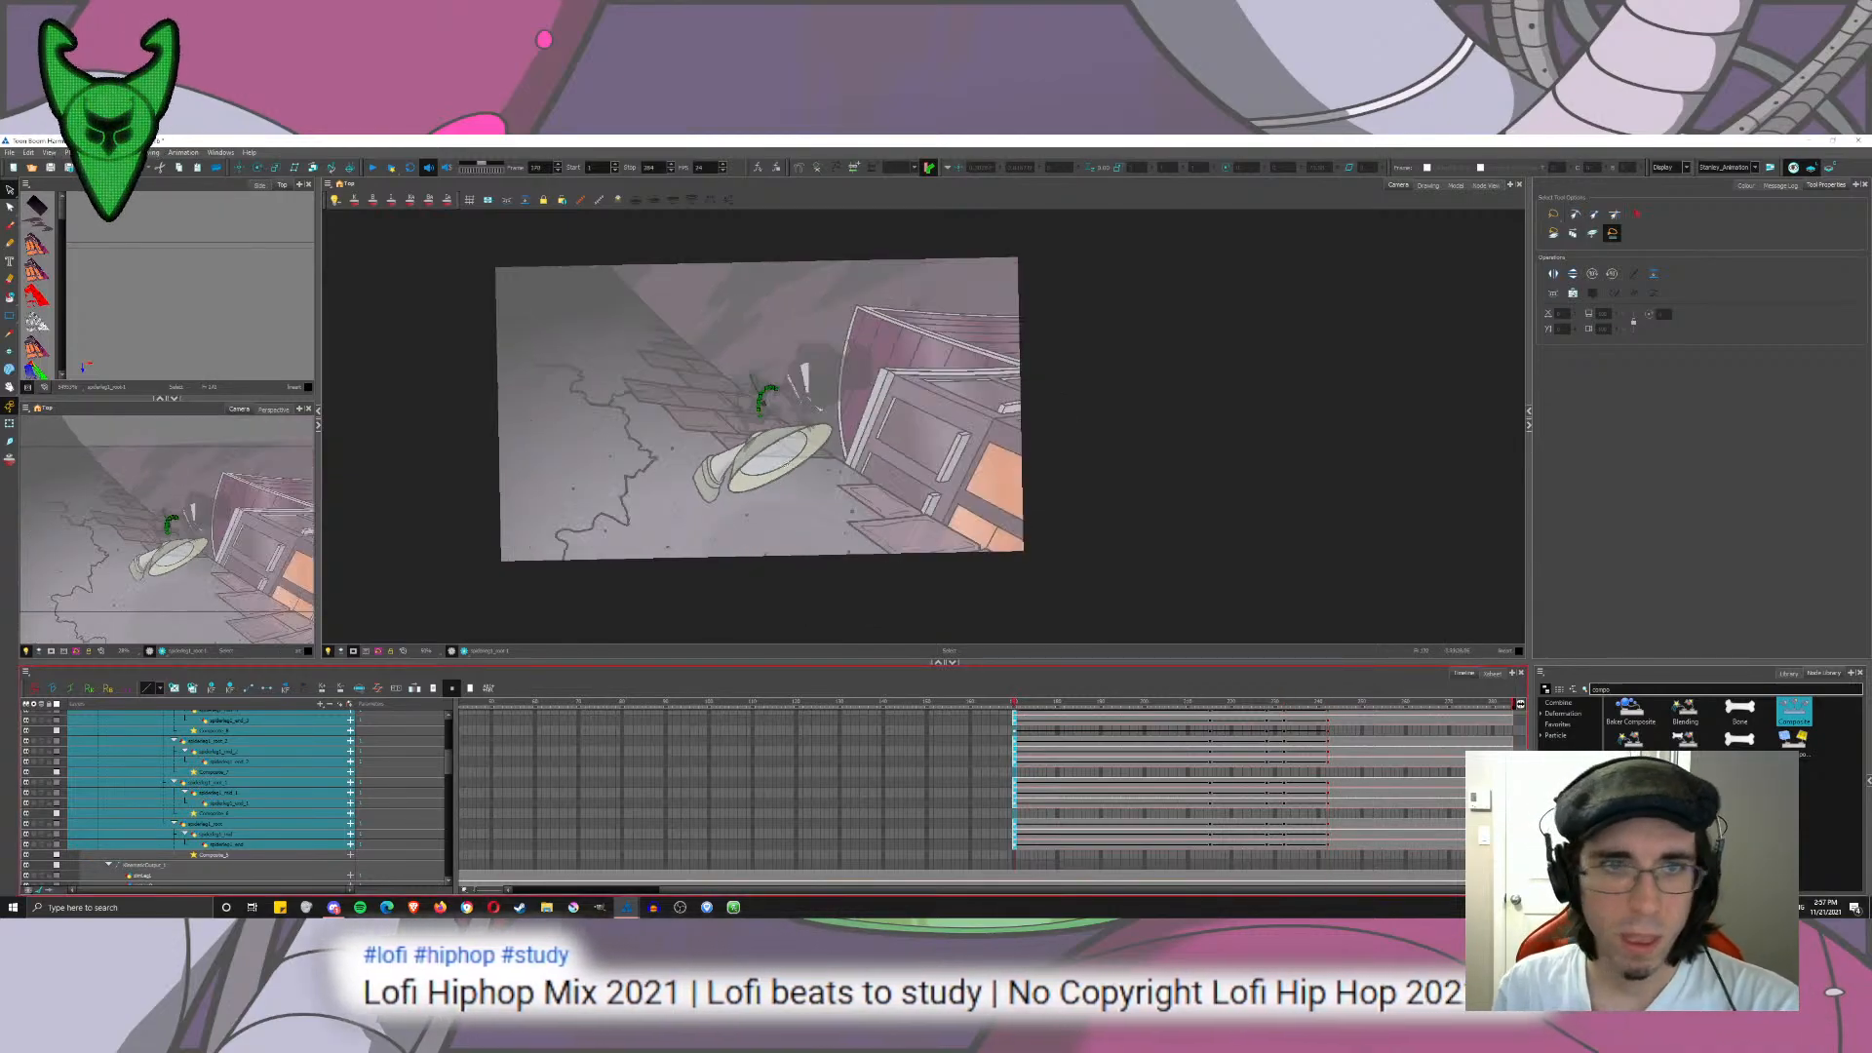
{"action": "left_click", "coordinate": [375, 168]}
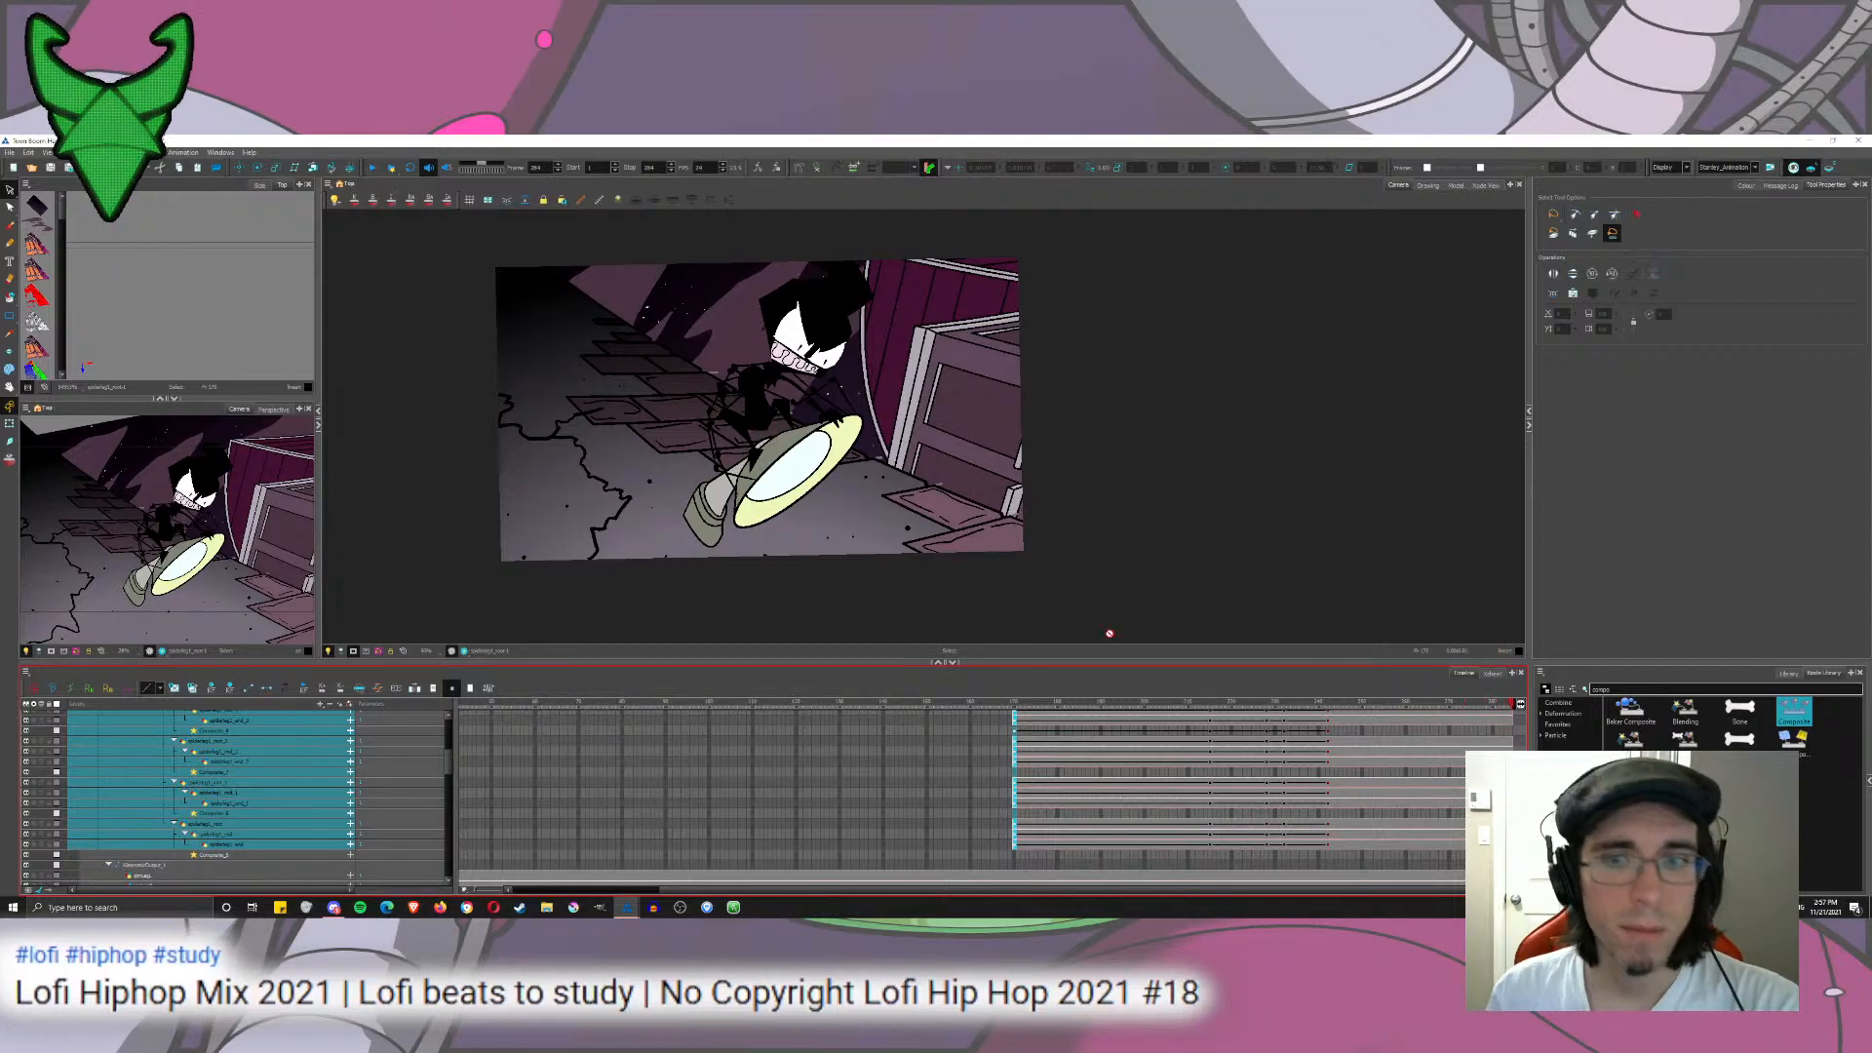
{"action": "left_click", "coordinate": [926, 703]}
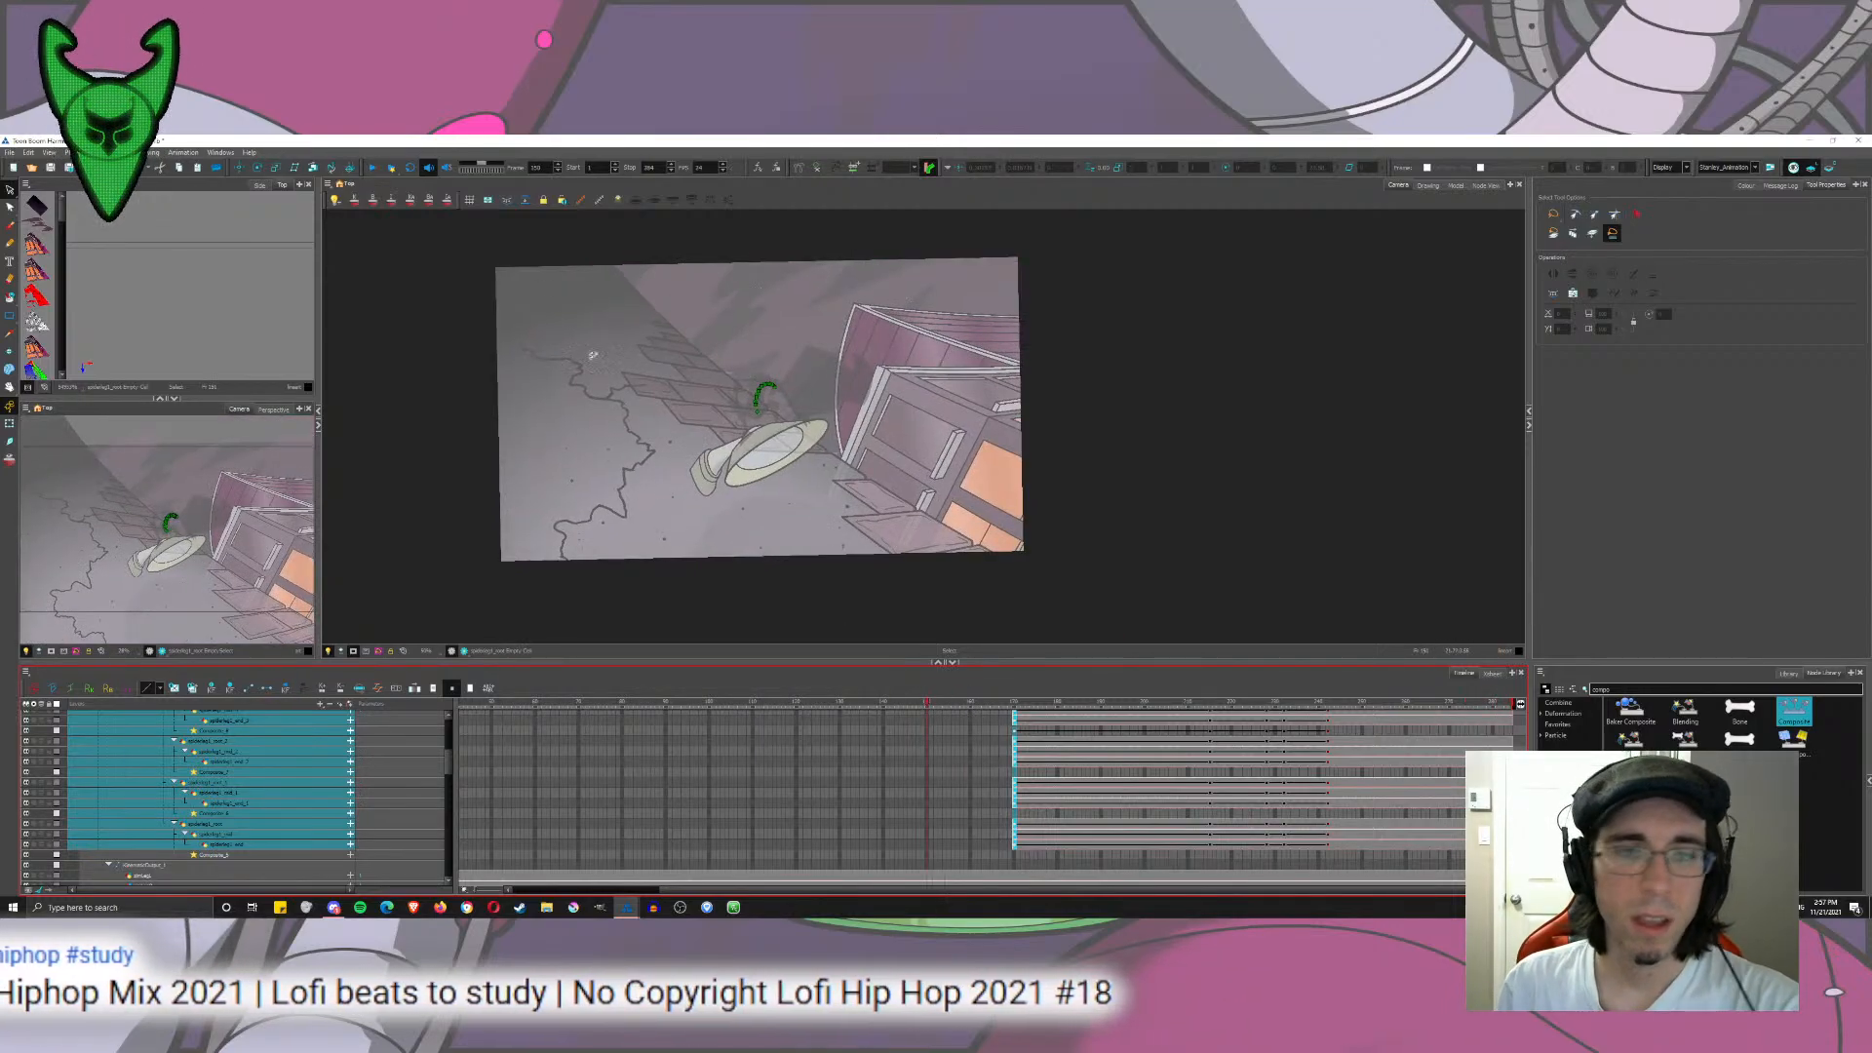
{"action": "left_click", "coordinate": [377, 170]}
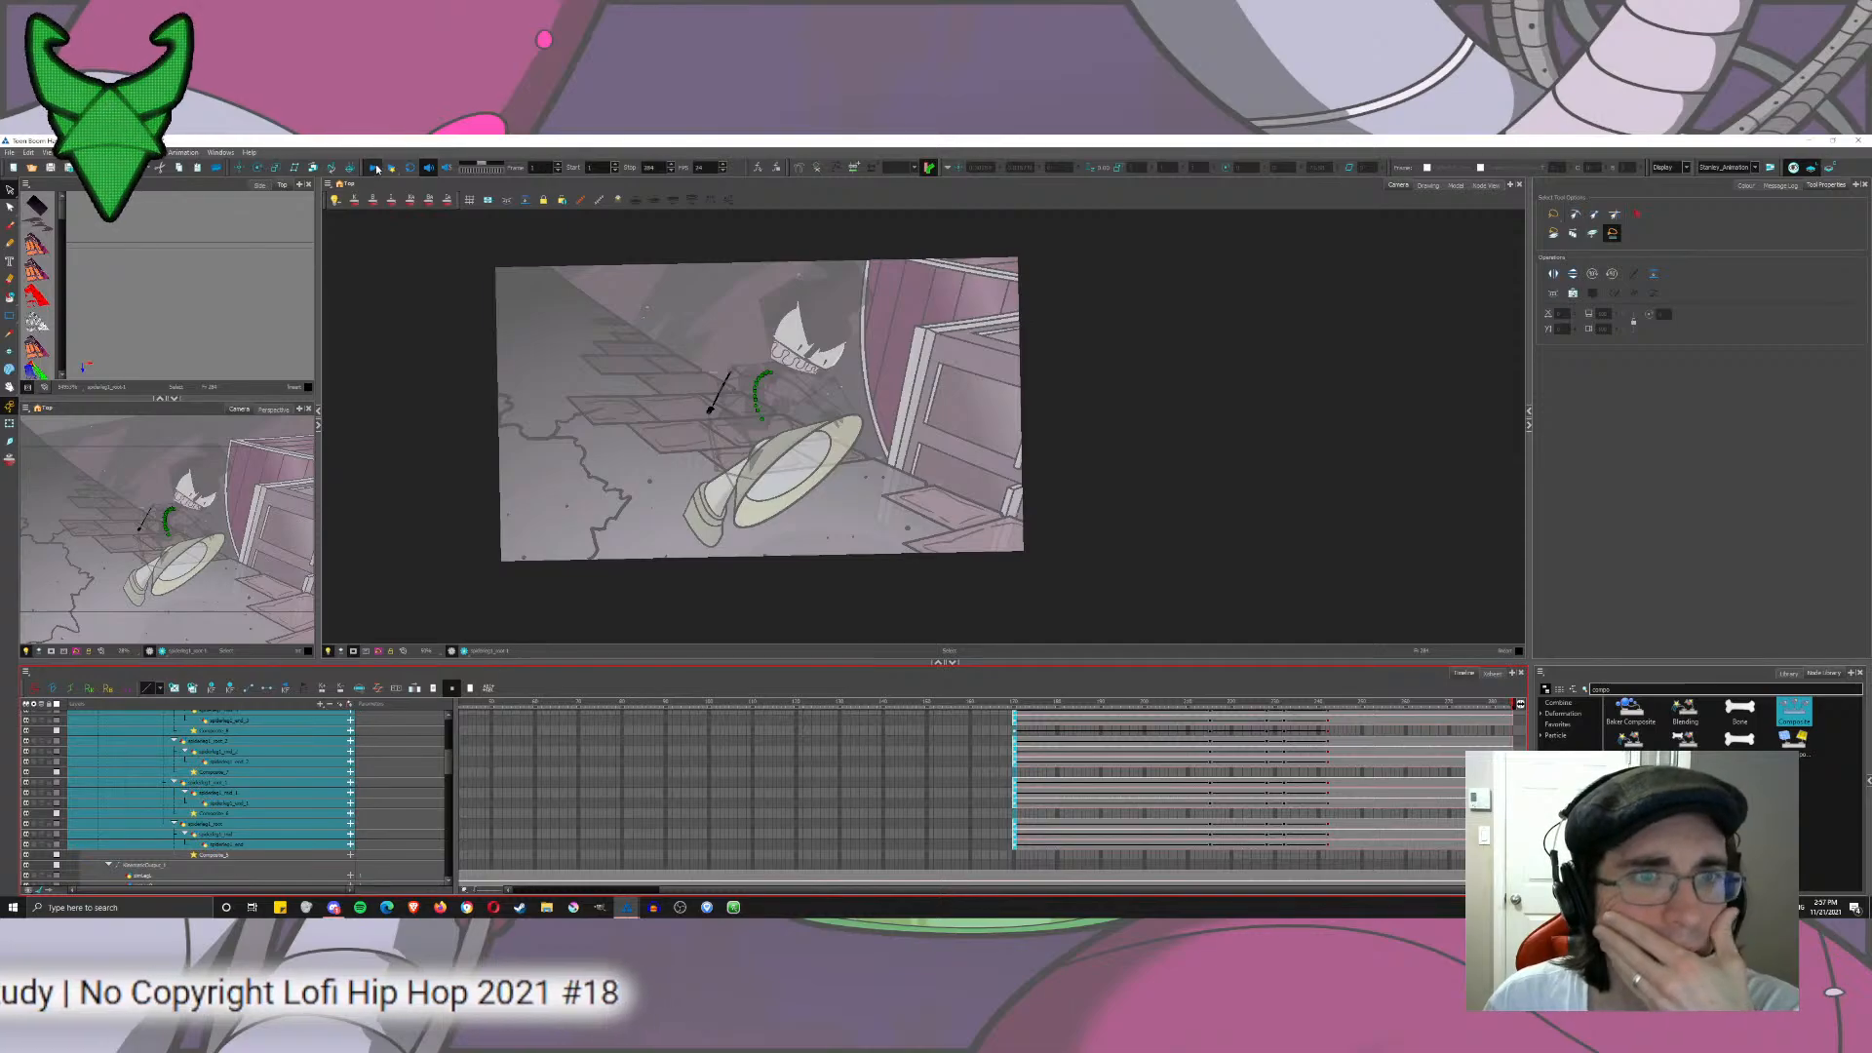
{"action": "left_click", "coordinate": [376, 169]}
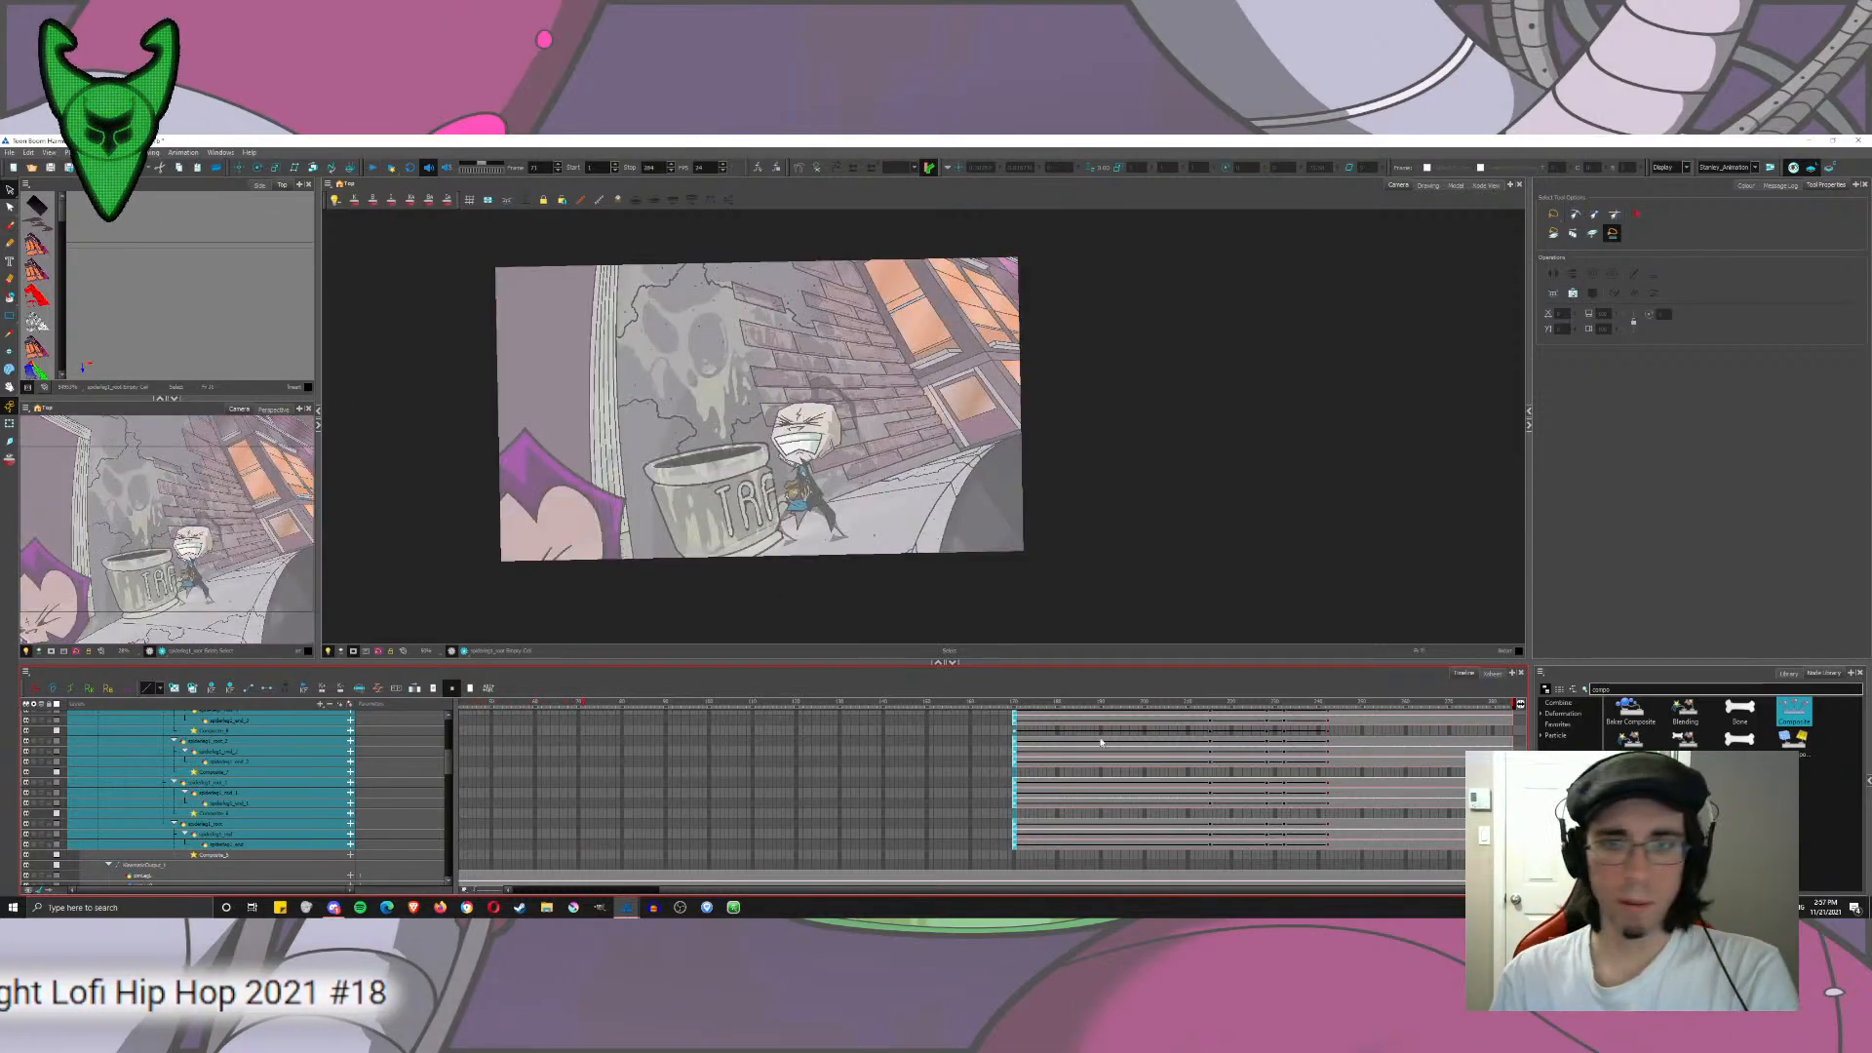
{"action": "left_click", "coordinate": [1009, 702]}
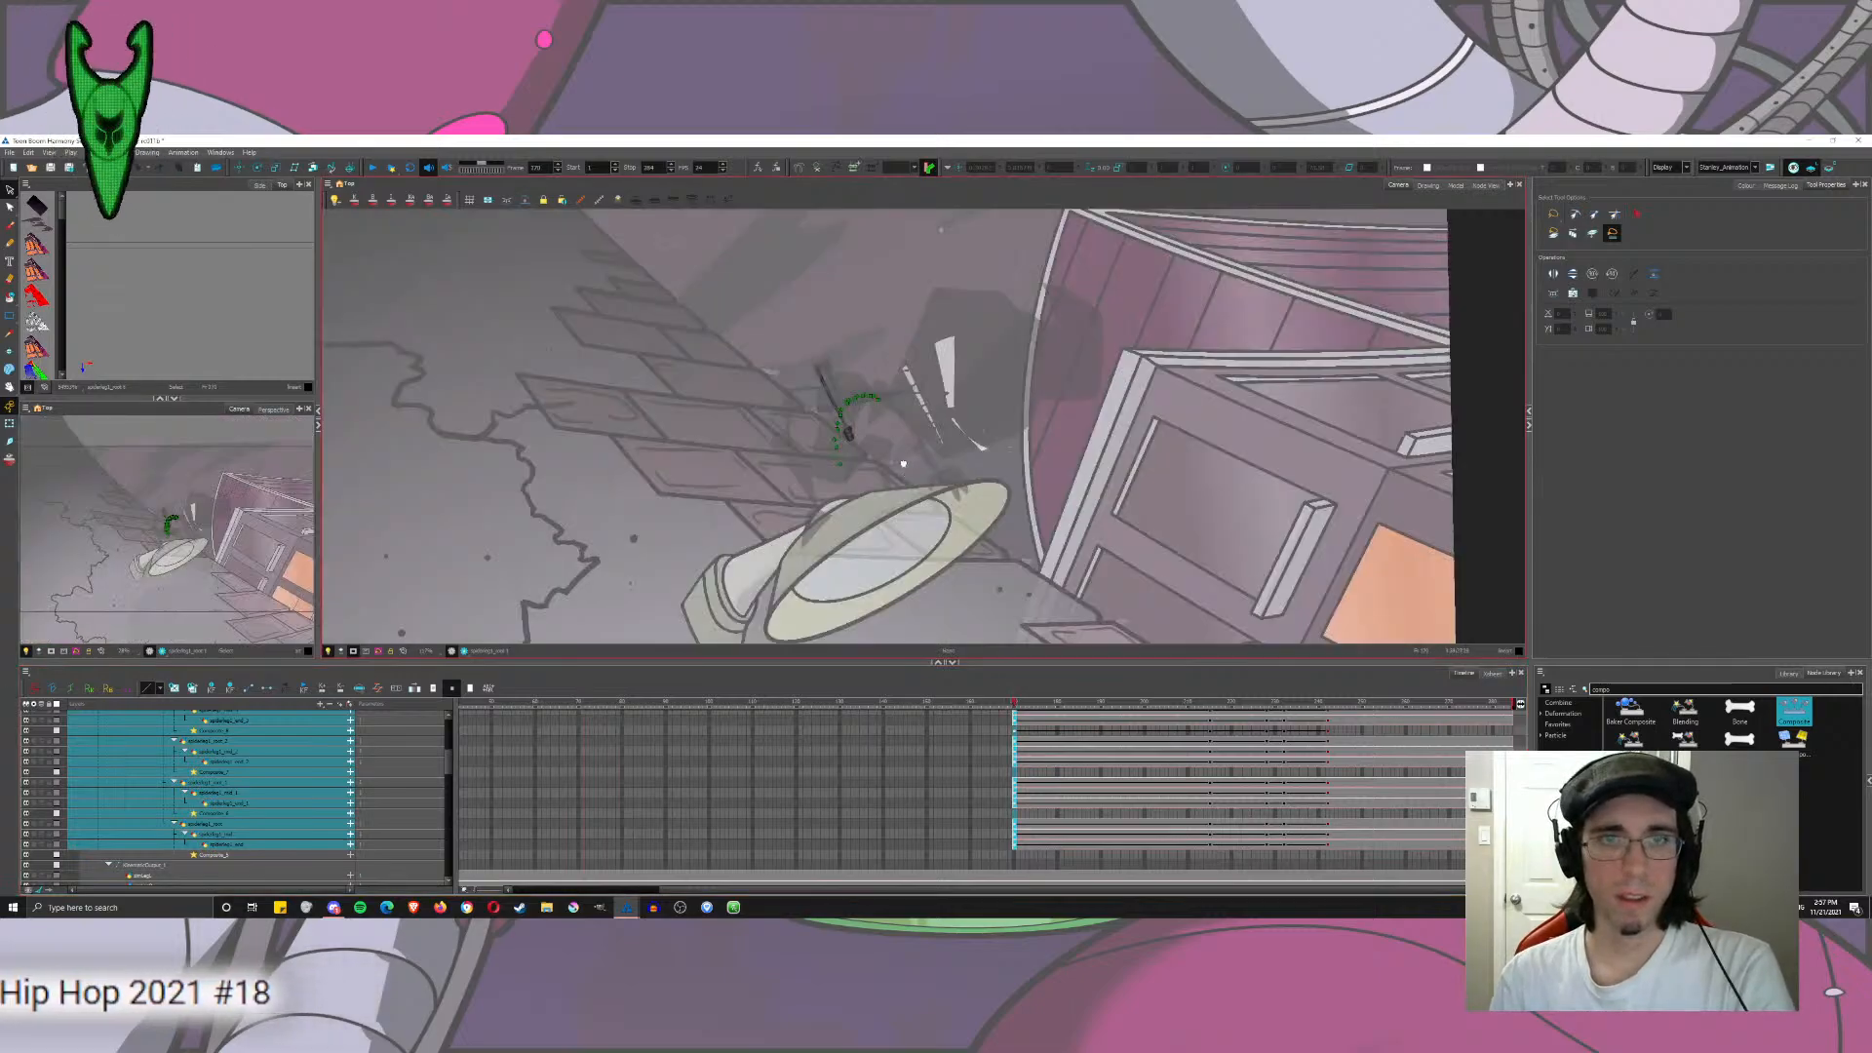
{"action": "left_click", "coordinate": [371, 169]}
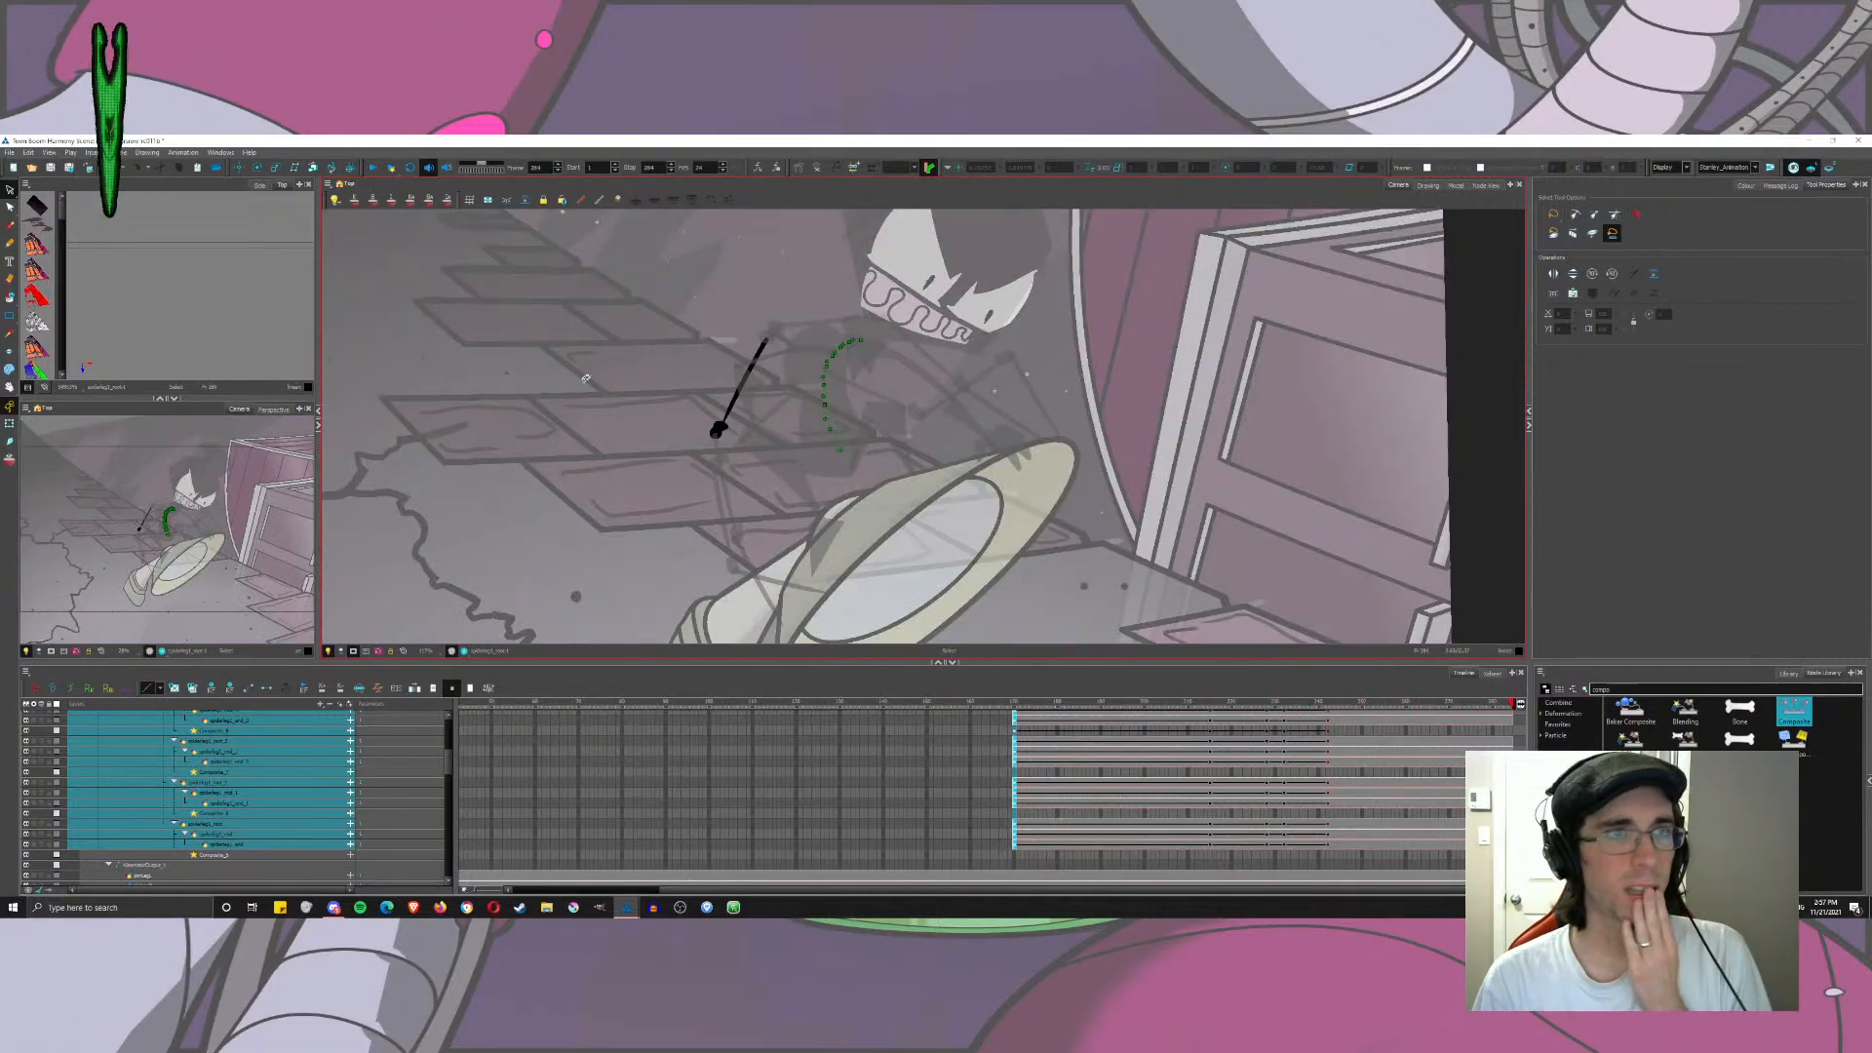
{"action": "left_click", "coordinate": [1013, 701]}
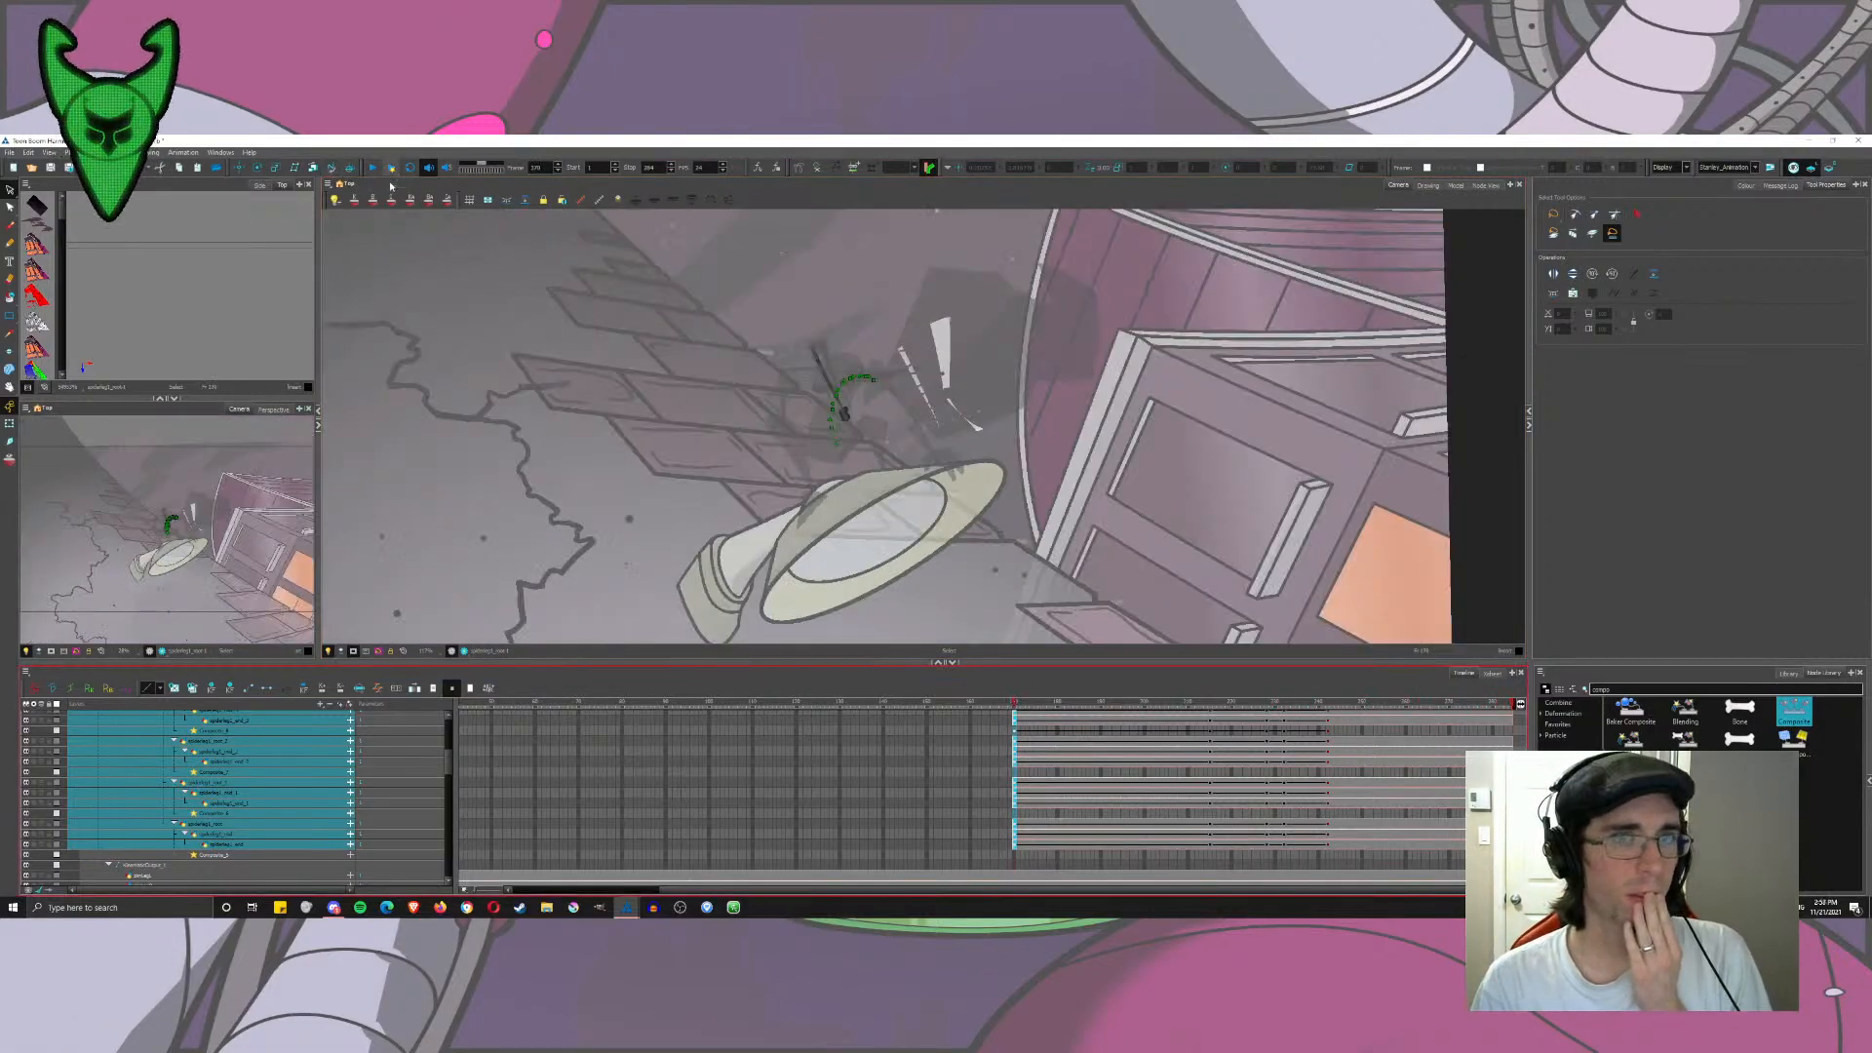
{"action": "left_click", "coordinate": [915, 701]}
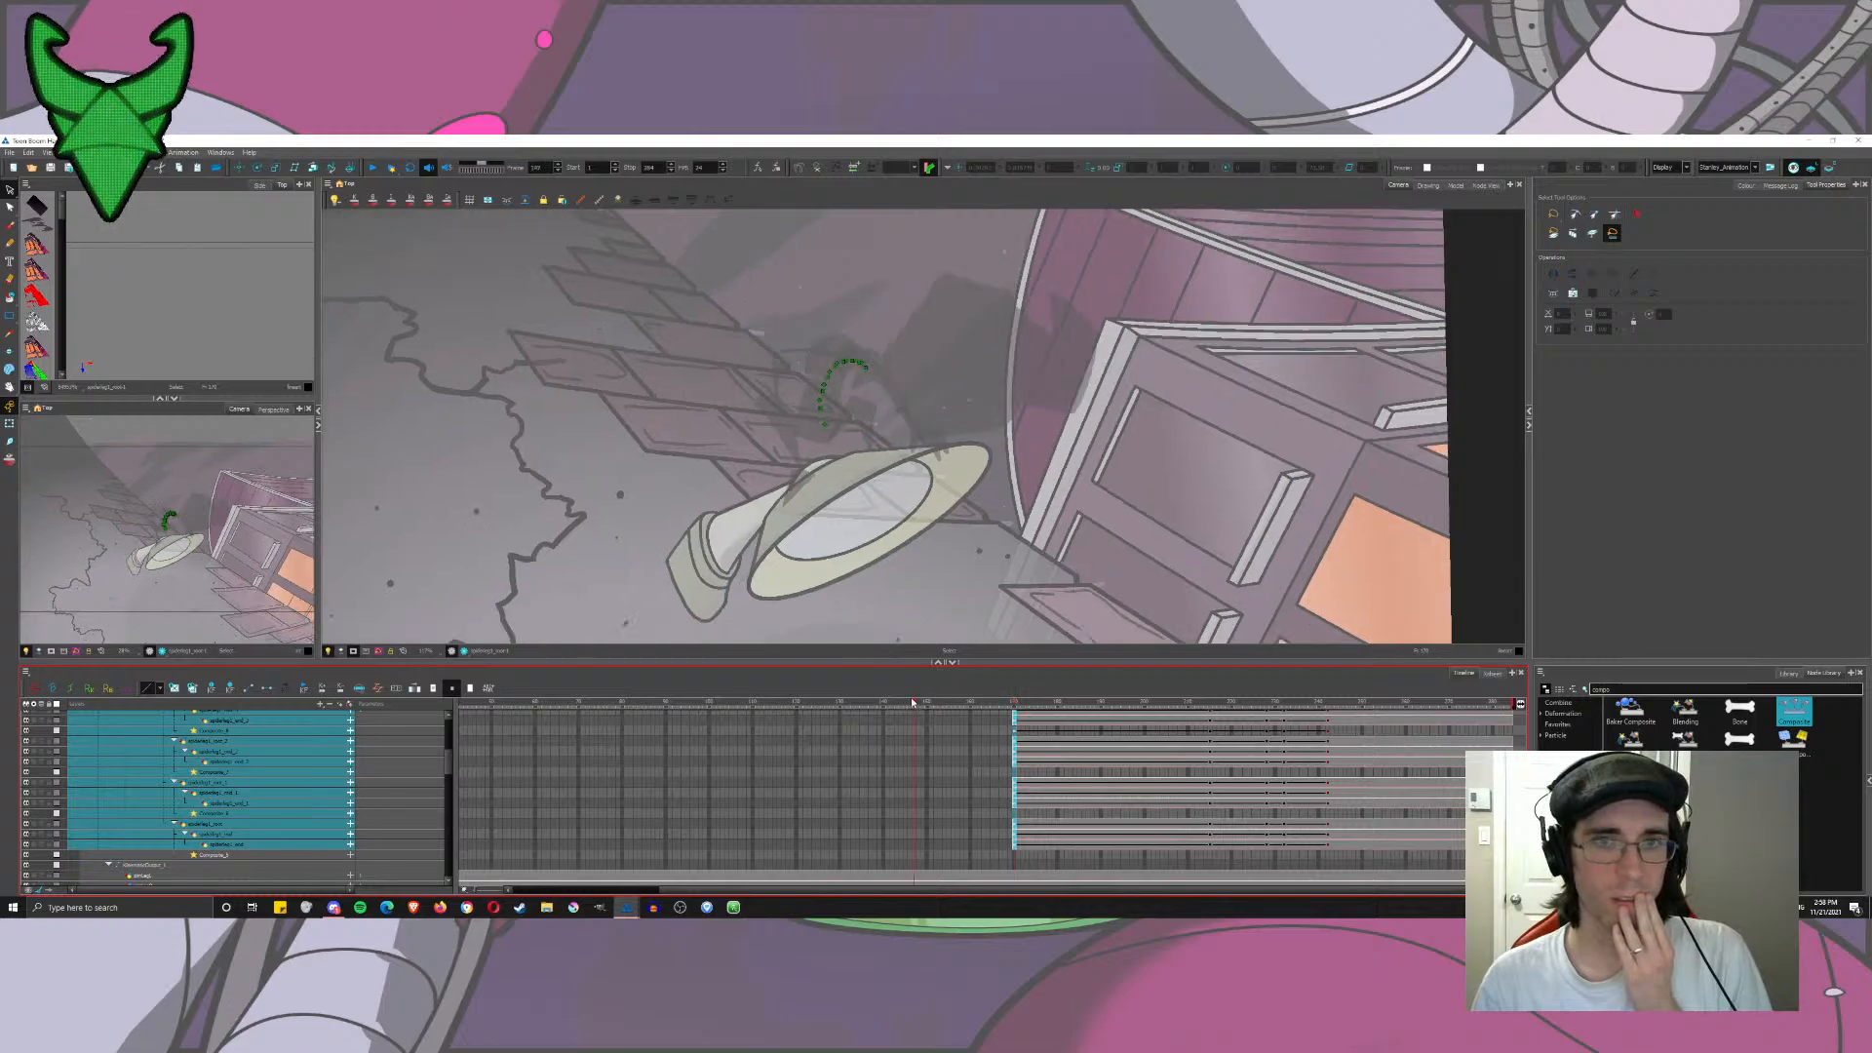
{"action": "left_click", "coordinate": [374, 169]}
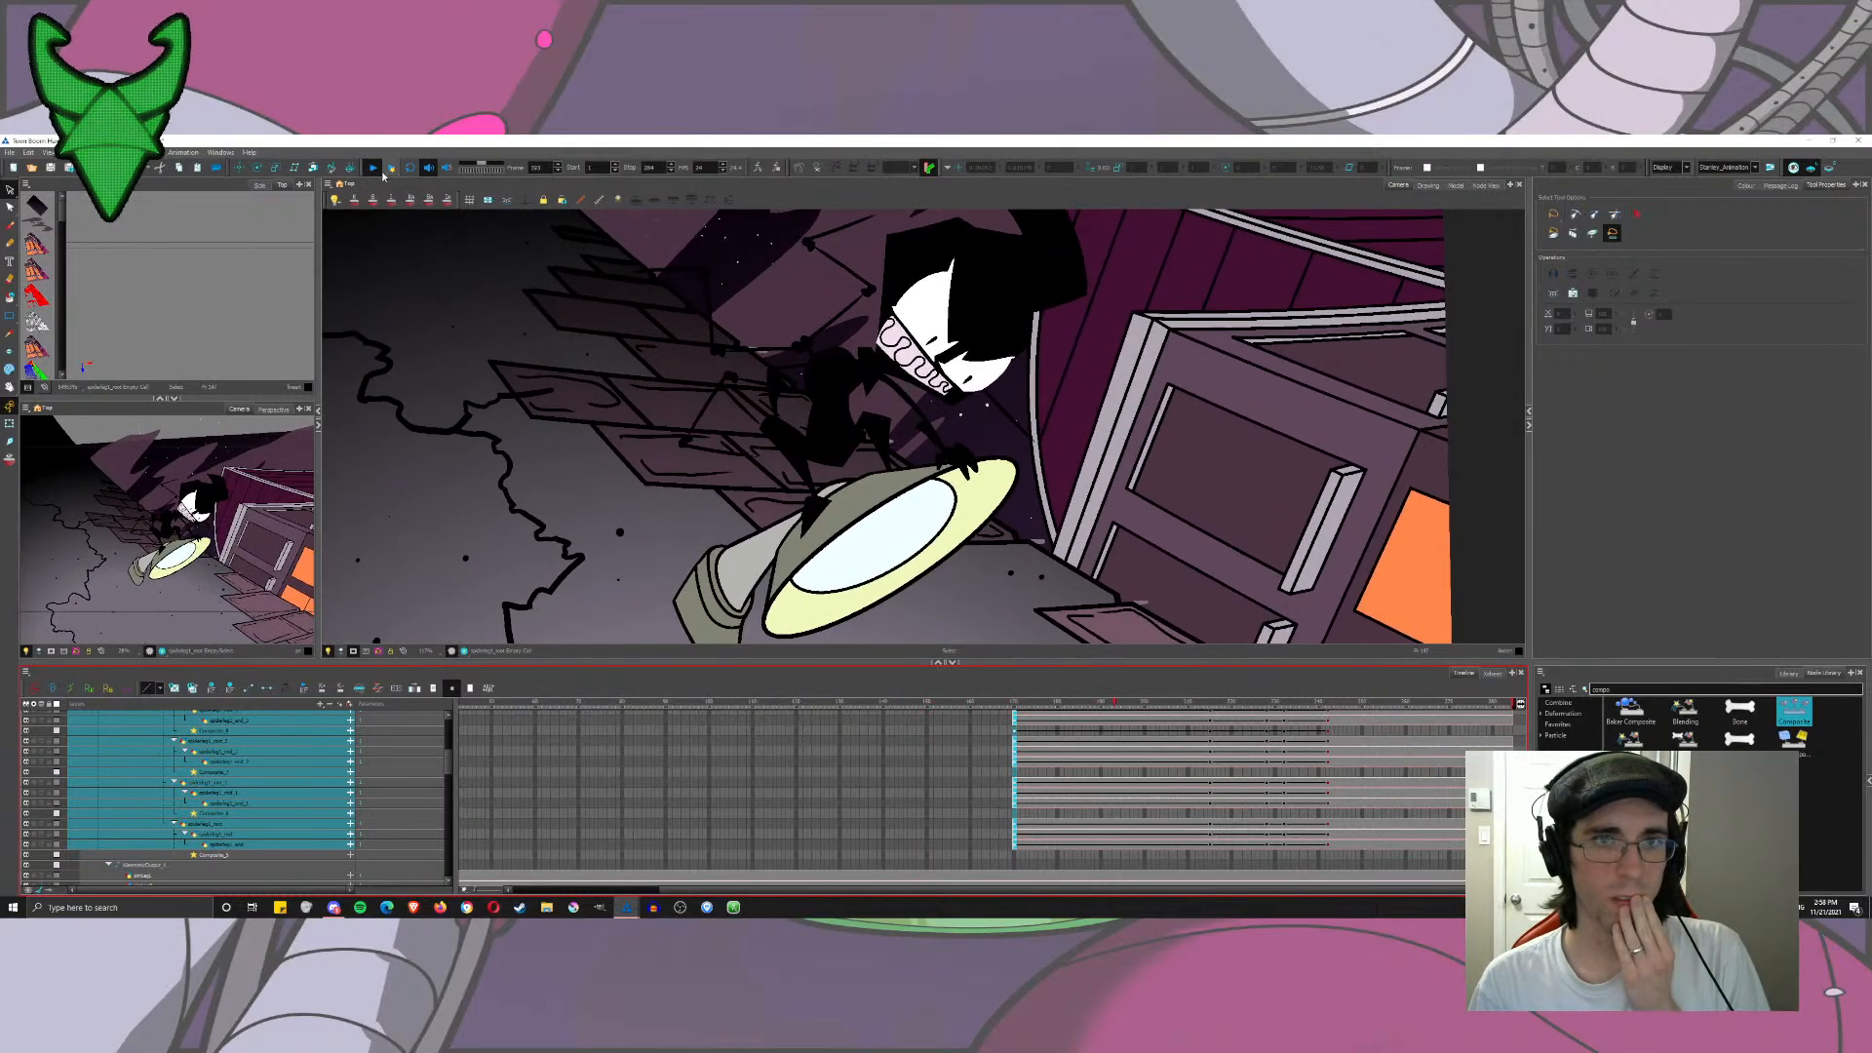
Step: Reduce the right time ratio on the first keyframe of the extra limbs' parent peg and apply the easing
{"action": "scroll", "coordinate": [462, 777], "scroll_direction": "up", "scroll_amount": 4}
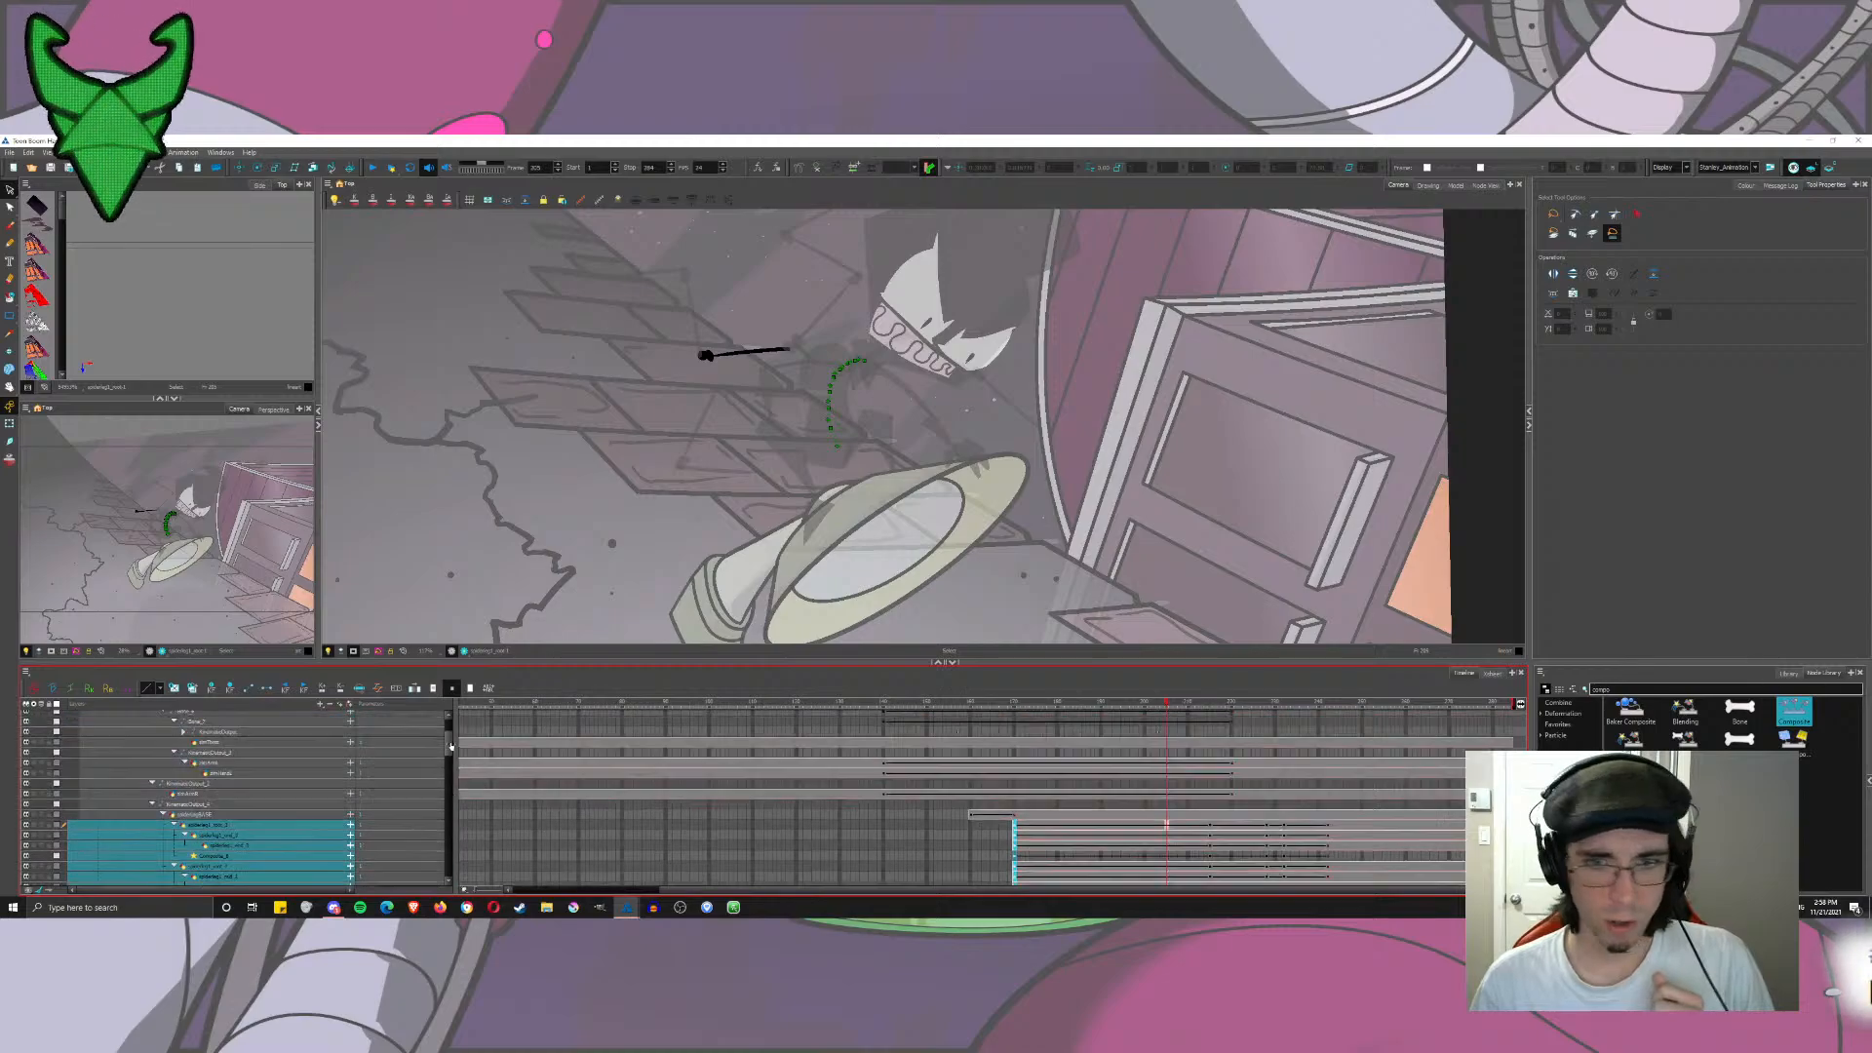
{"action": "left_click", "coordinate": [970, 822]}
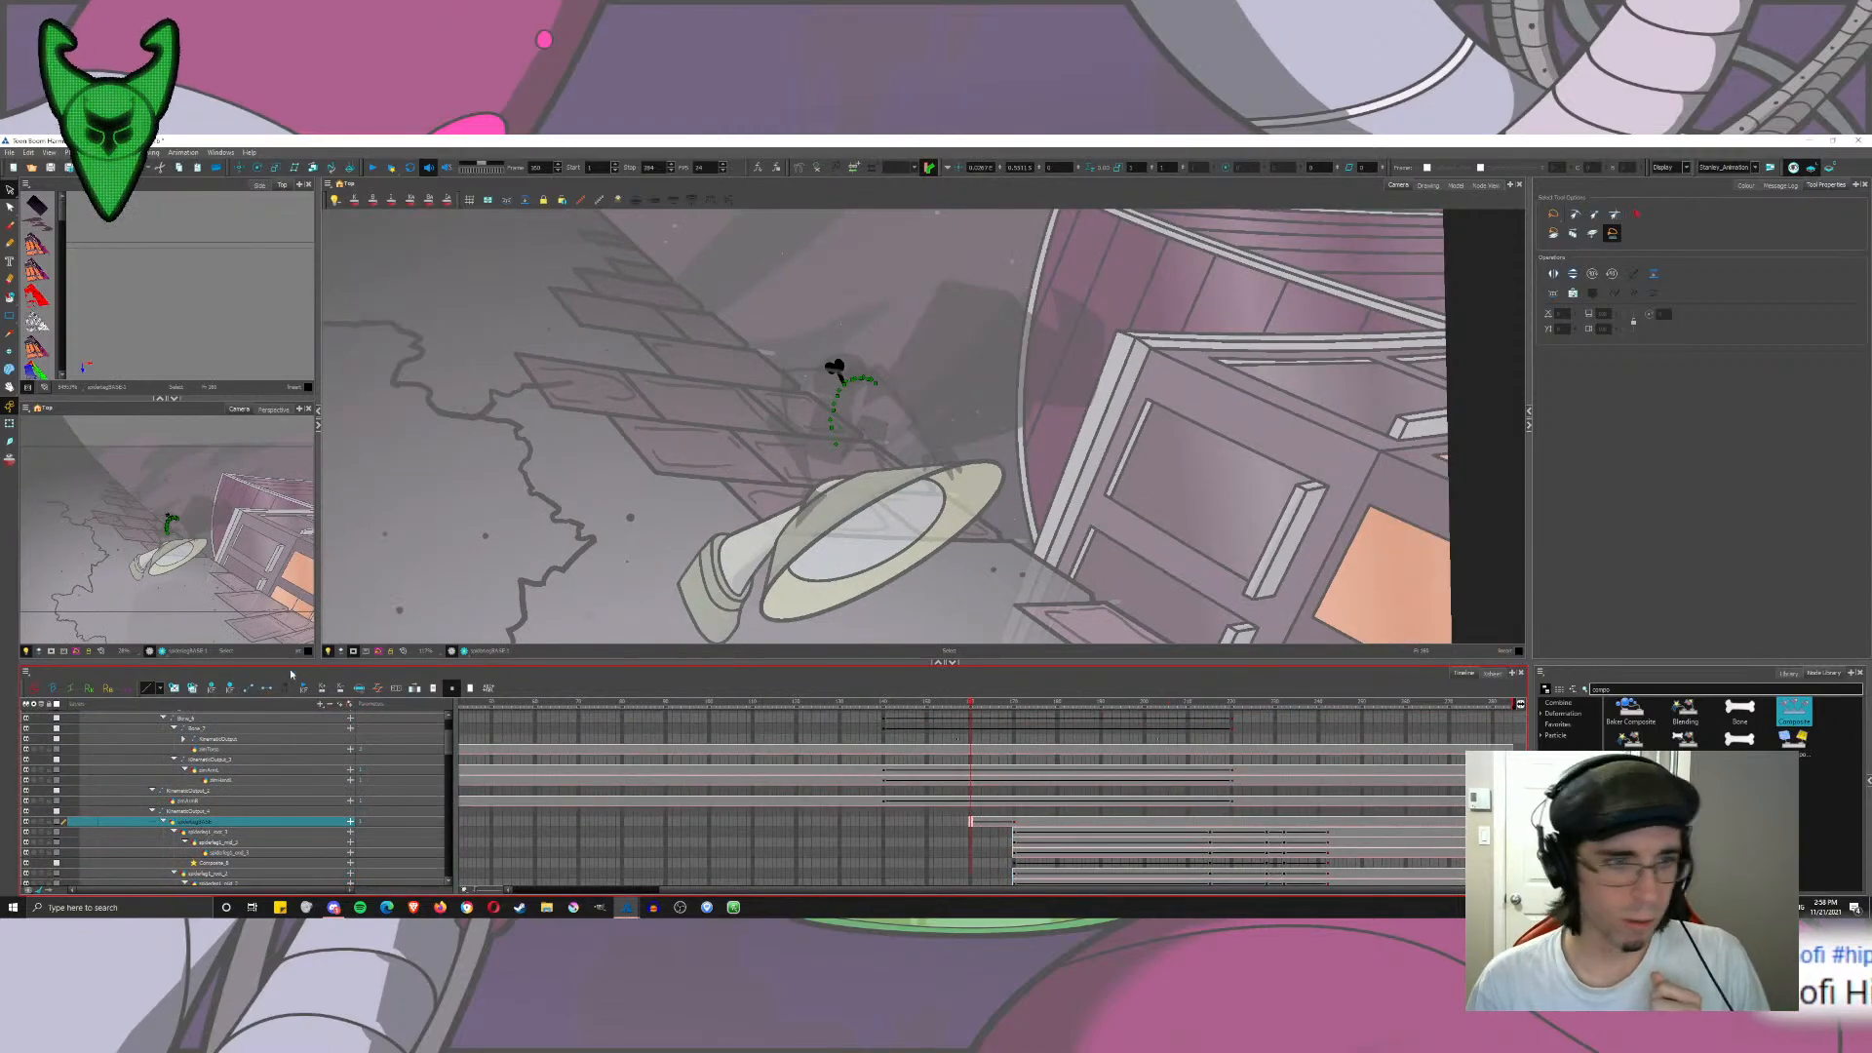
{"action": "left_click", "coordinate": [377, 689]}
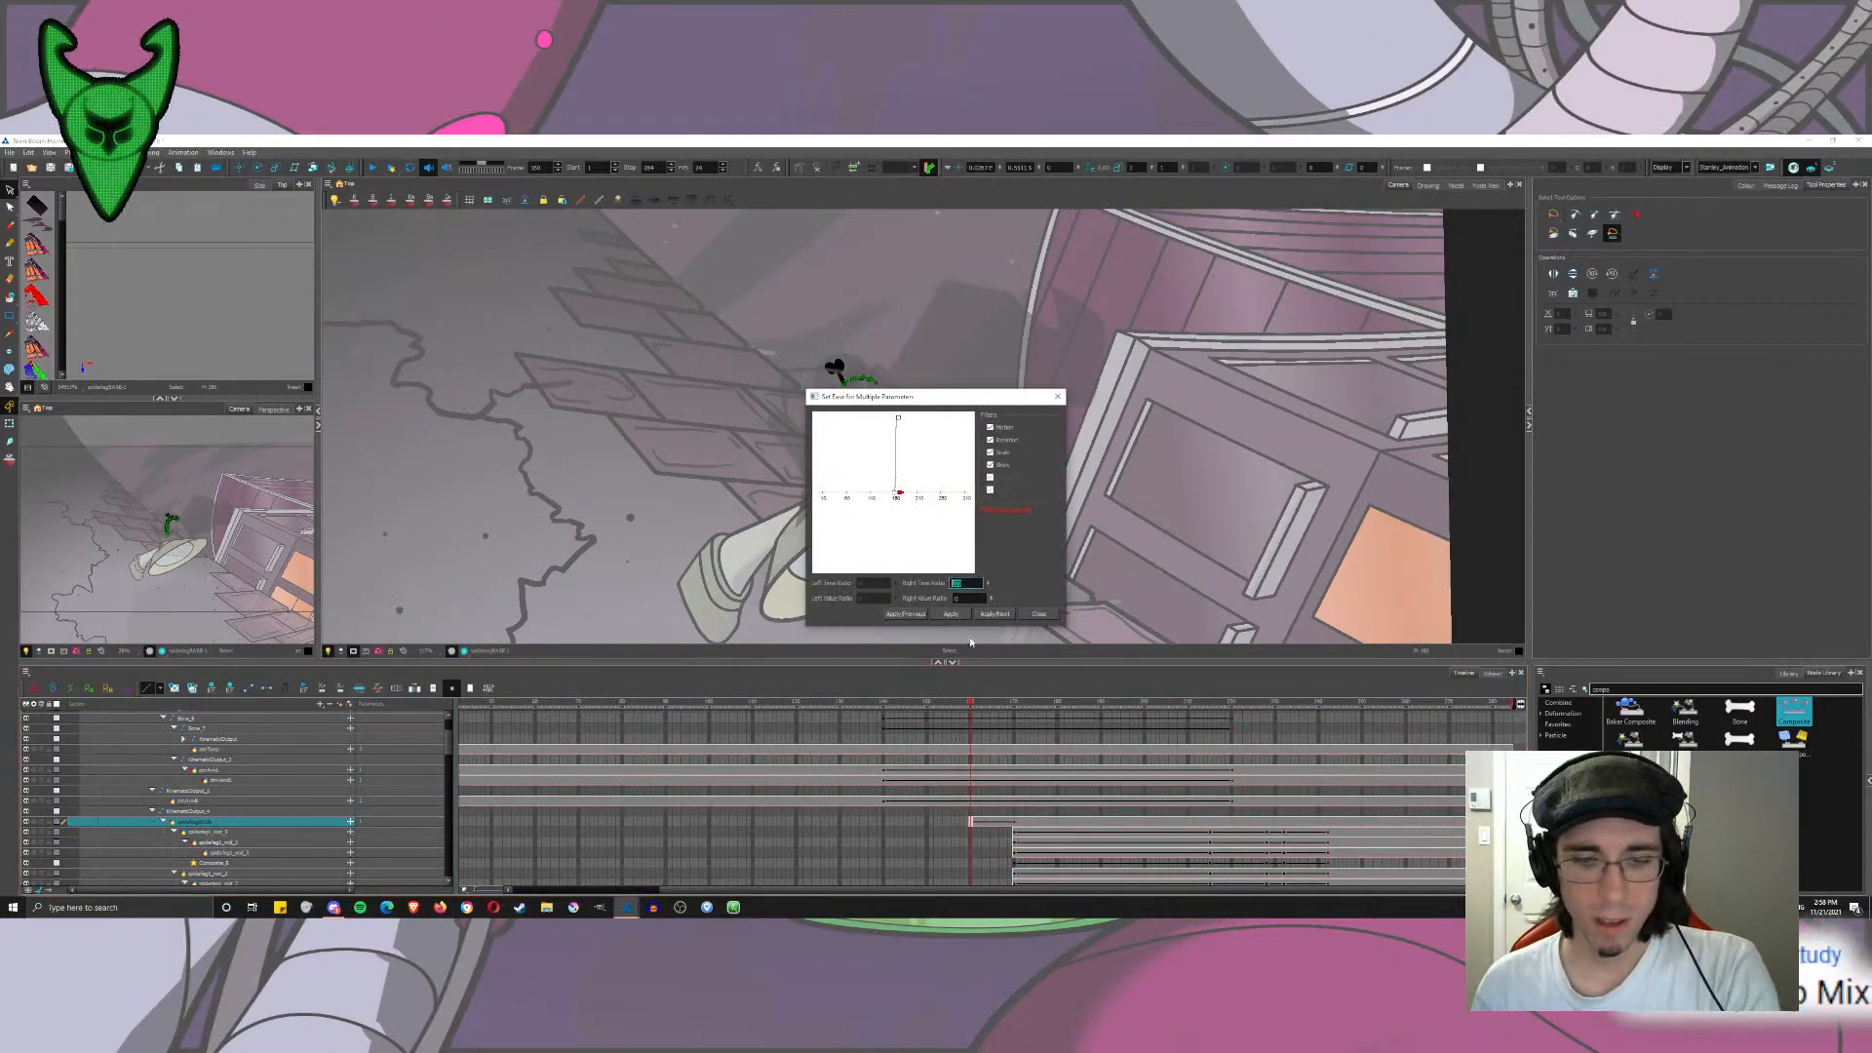
{"action": "left_click", "coordinate": [987, 614]}
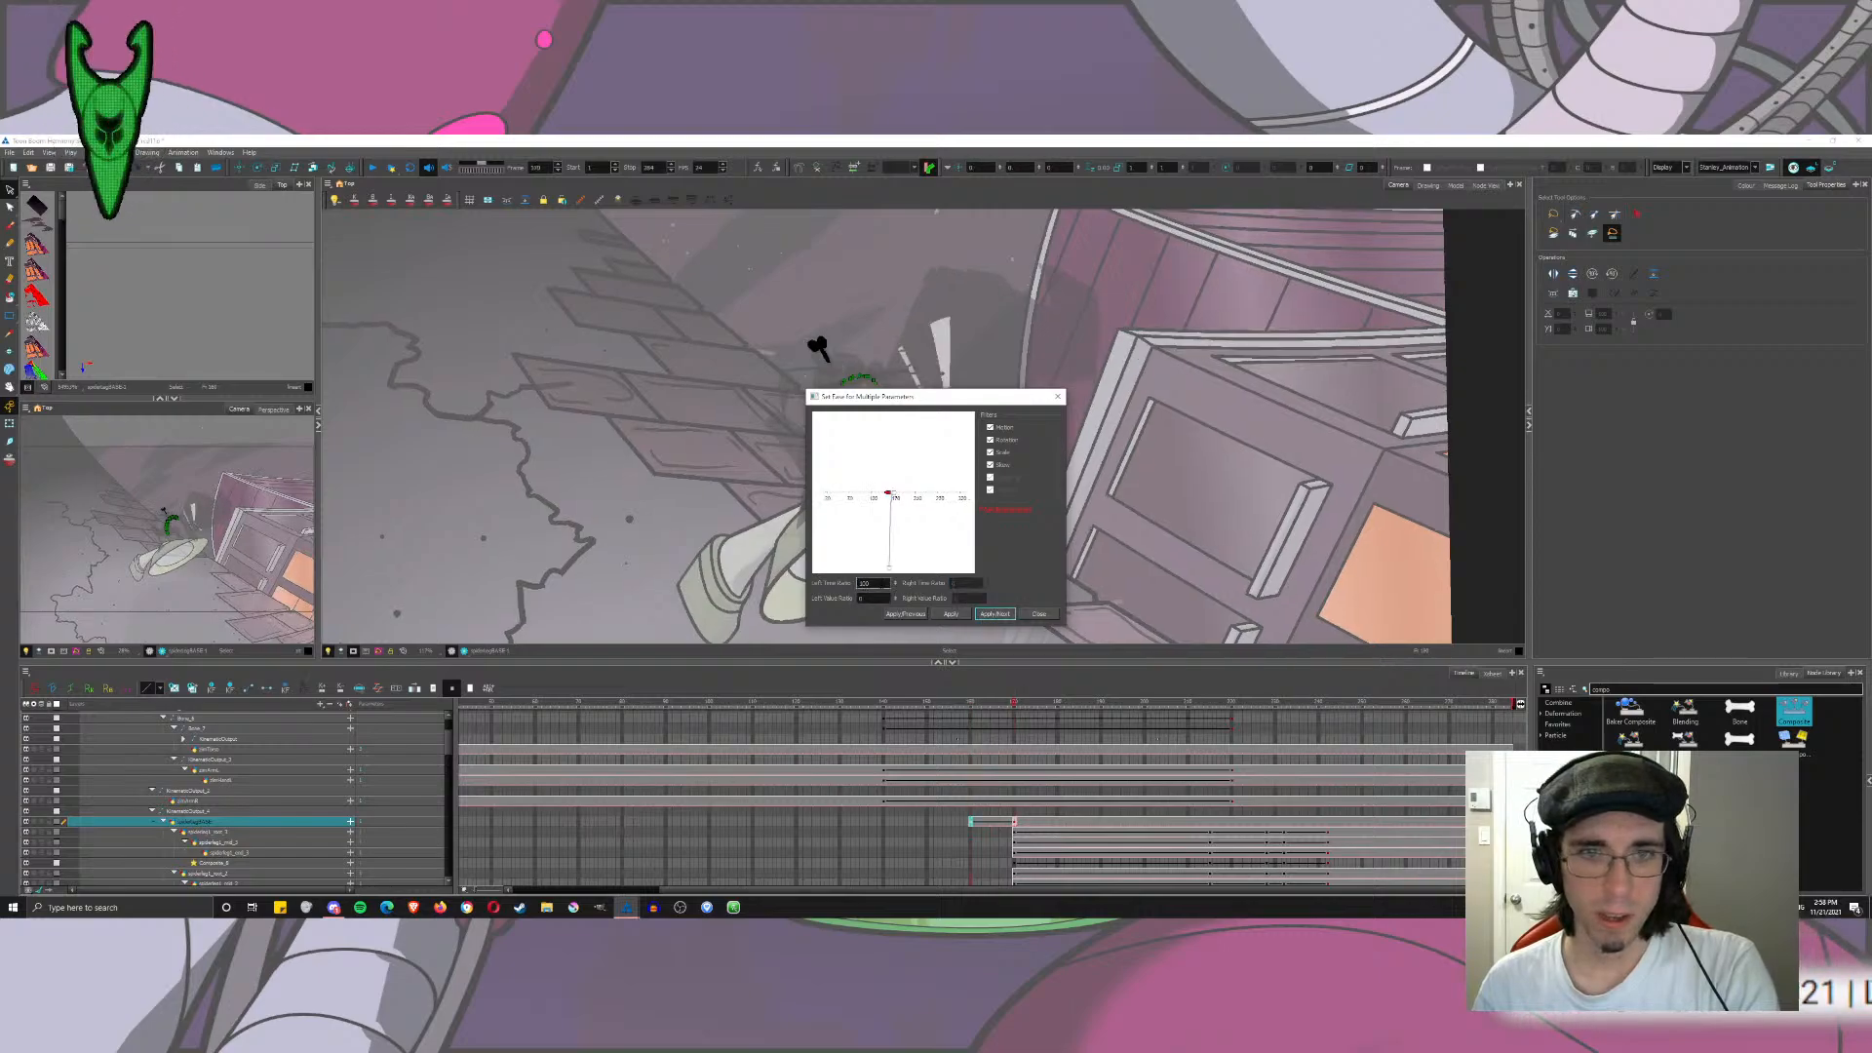
{"action": "left_click", "coordinate": [918, 617]}
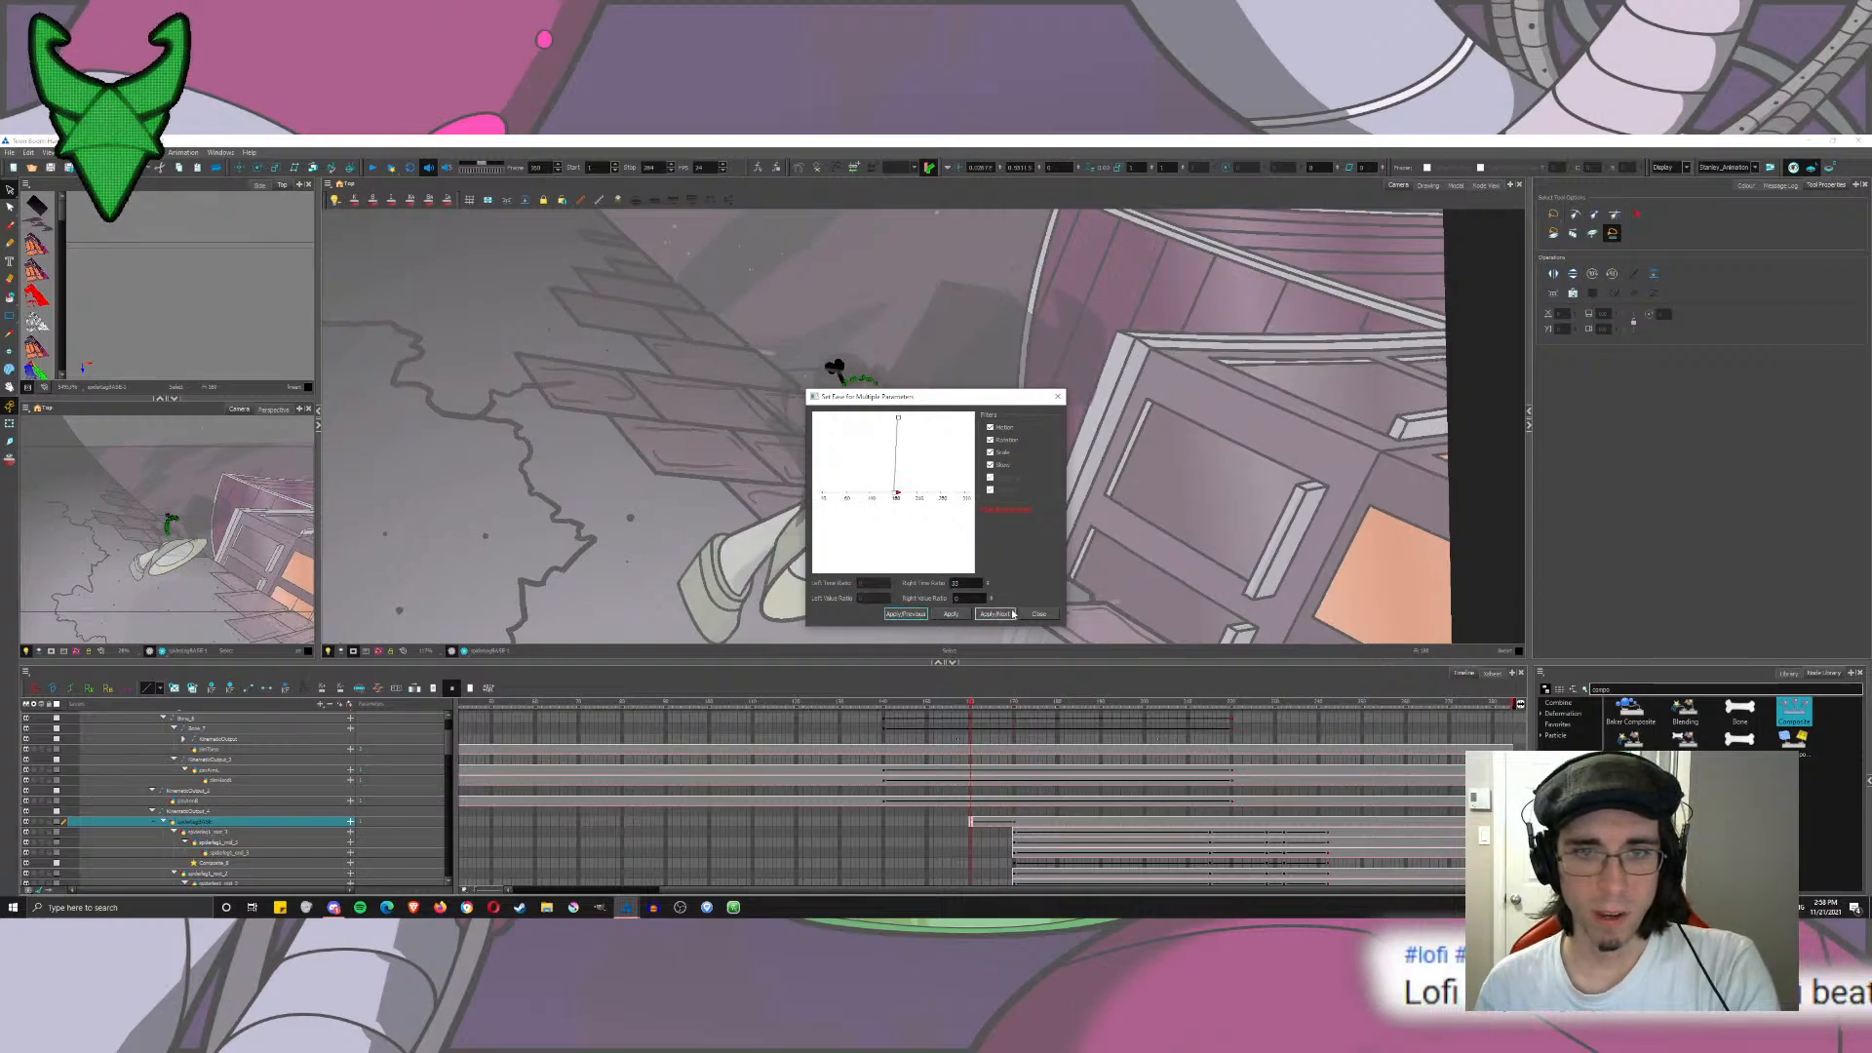
{"action": "left_click", "coordinate": [1003, 614]}
{"action": "left_click", "coordinate": [1037, 614]}
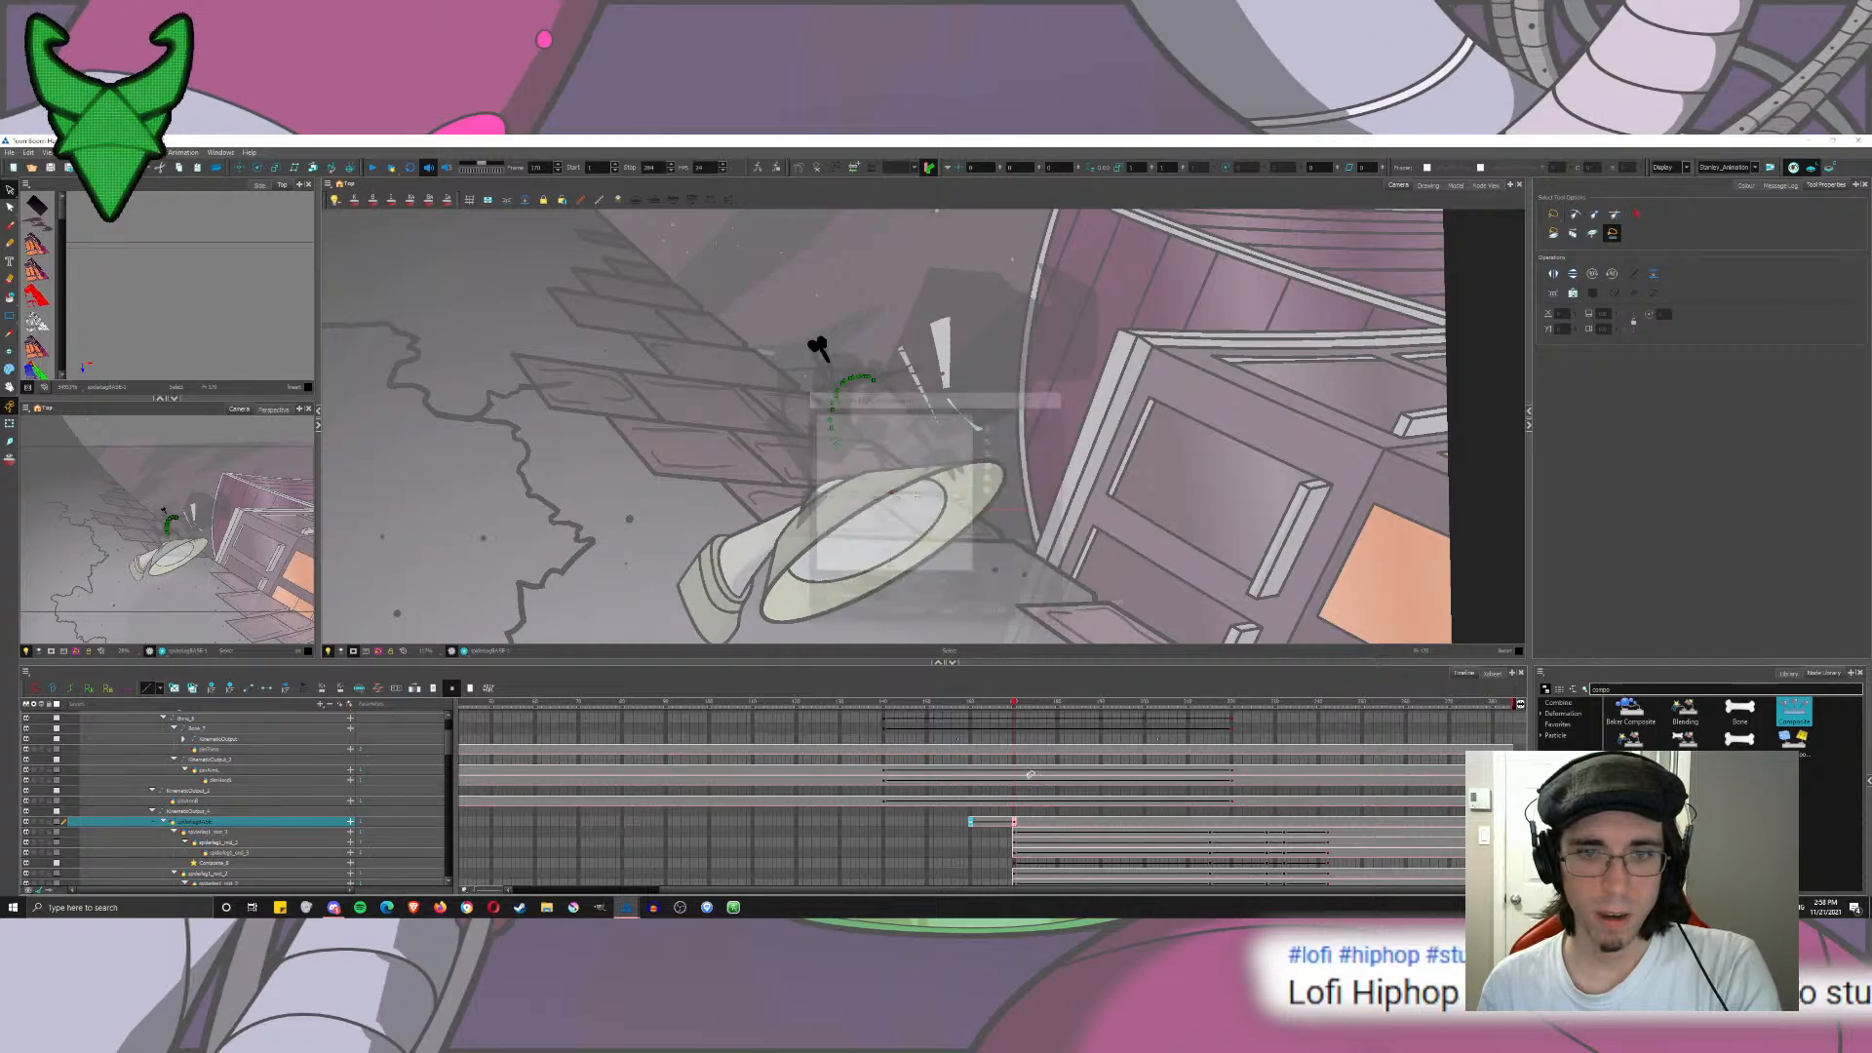
Step: Soften the ease curve leaving the first keyframe of all the limb segments and apply it
{"action": "left_click_drag", "start_coordinate": [219, 832], "coordinate": [219, 887]}
{"action": "left_click_drag", "start_coordinate": [1014, 882], "coordinate": [1013, 813]}
{"action": "left_click", "coordinate": [361, 689]}
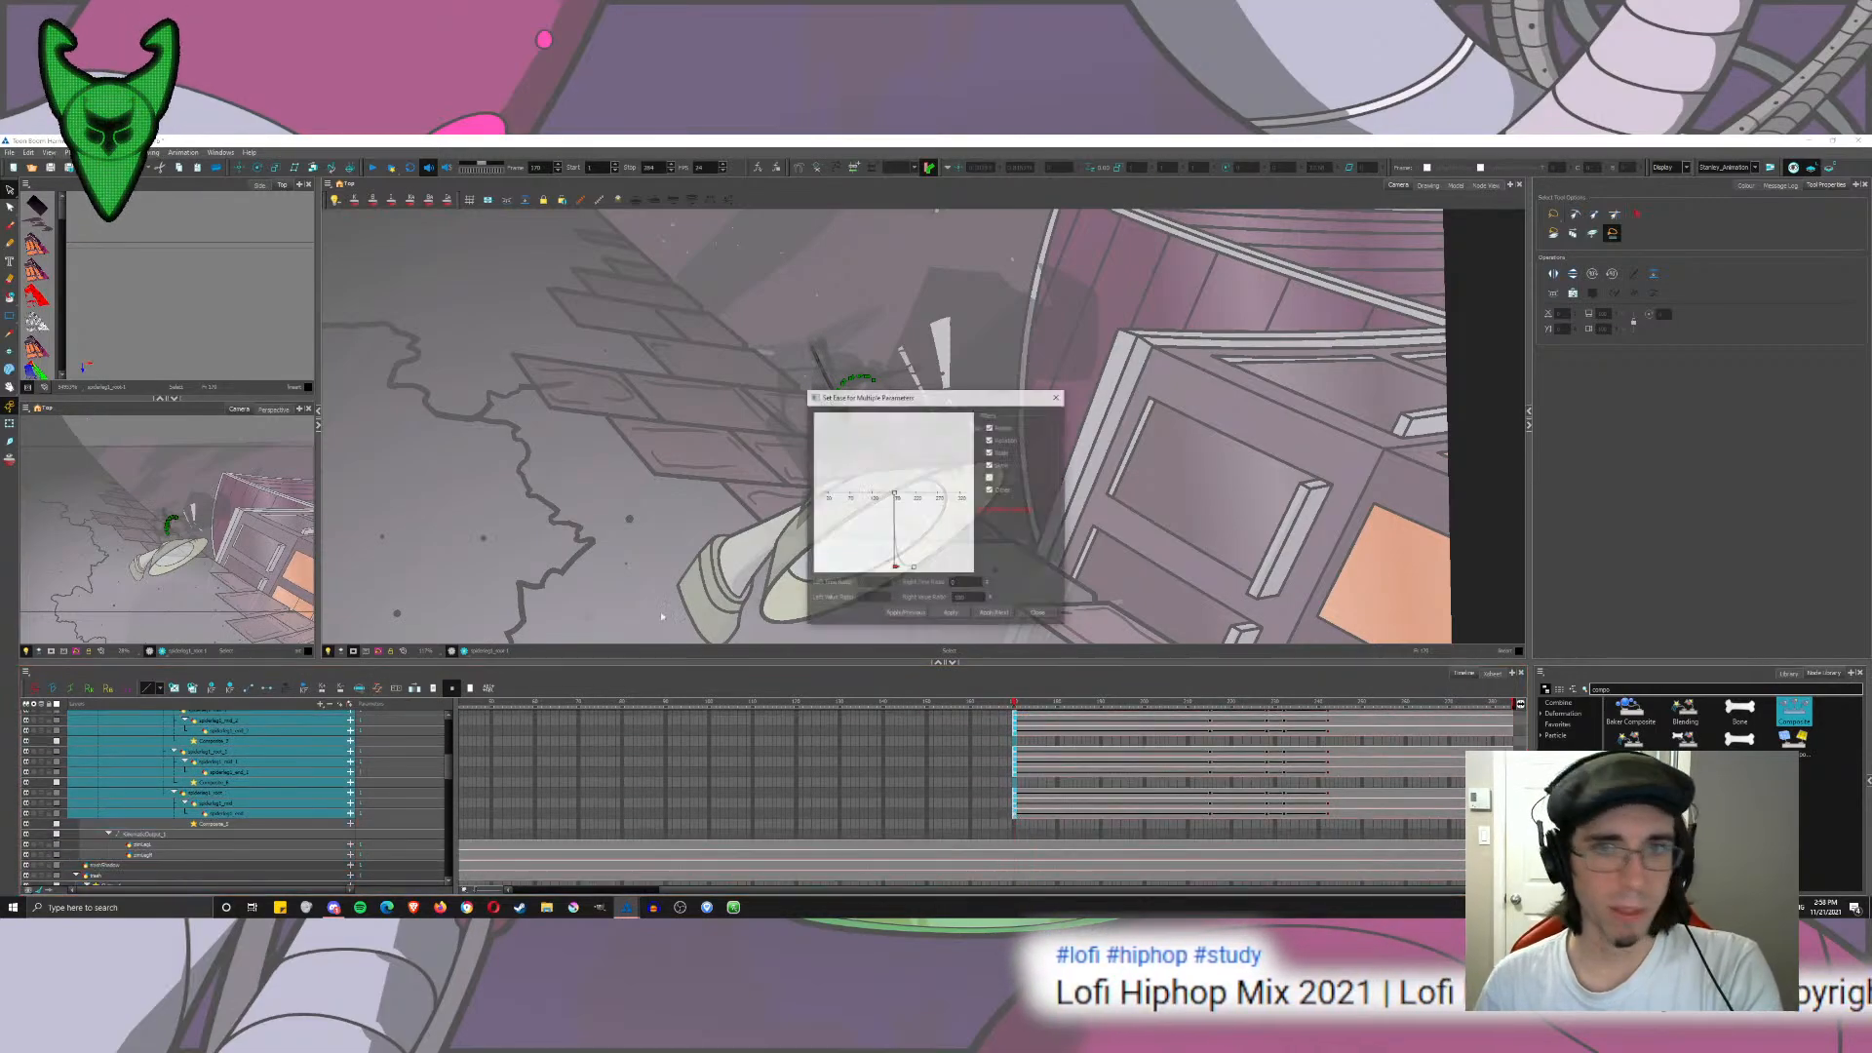
{"action": "left_click", "coordinate": [972, 614]}
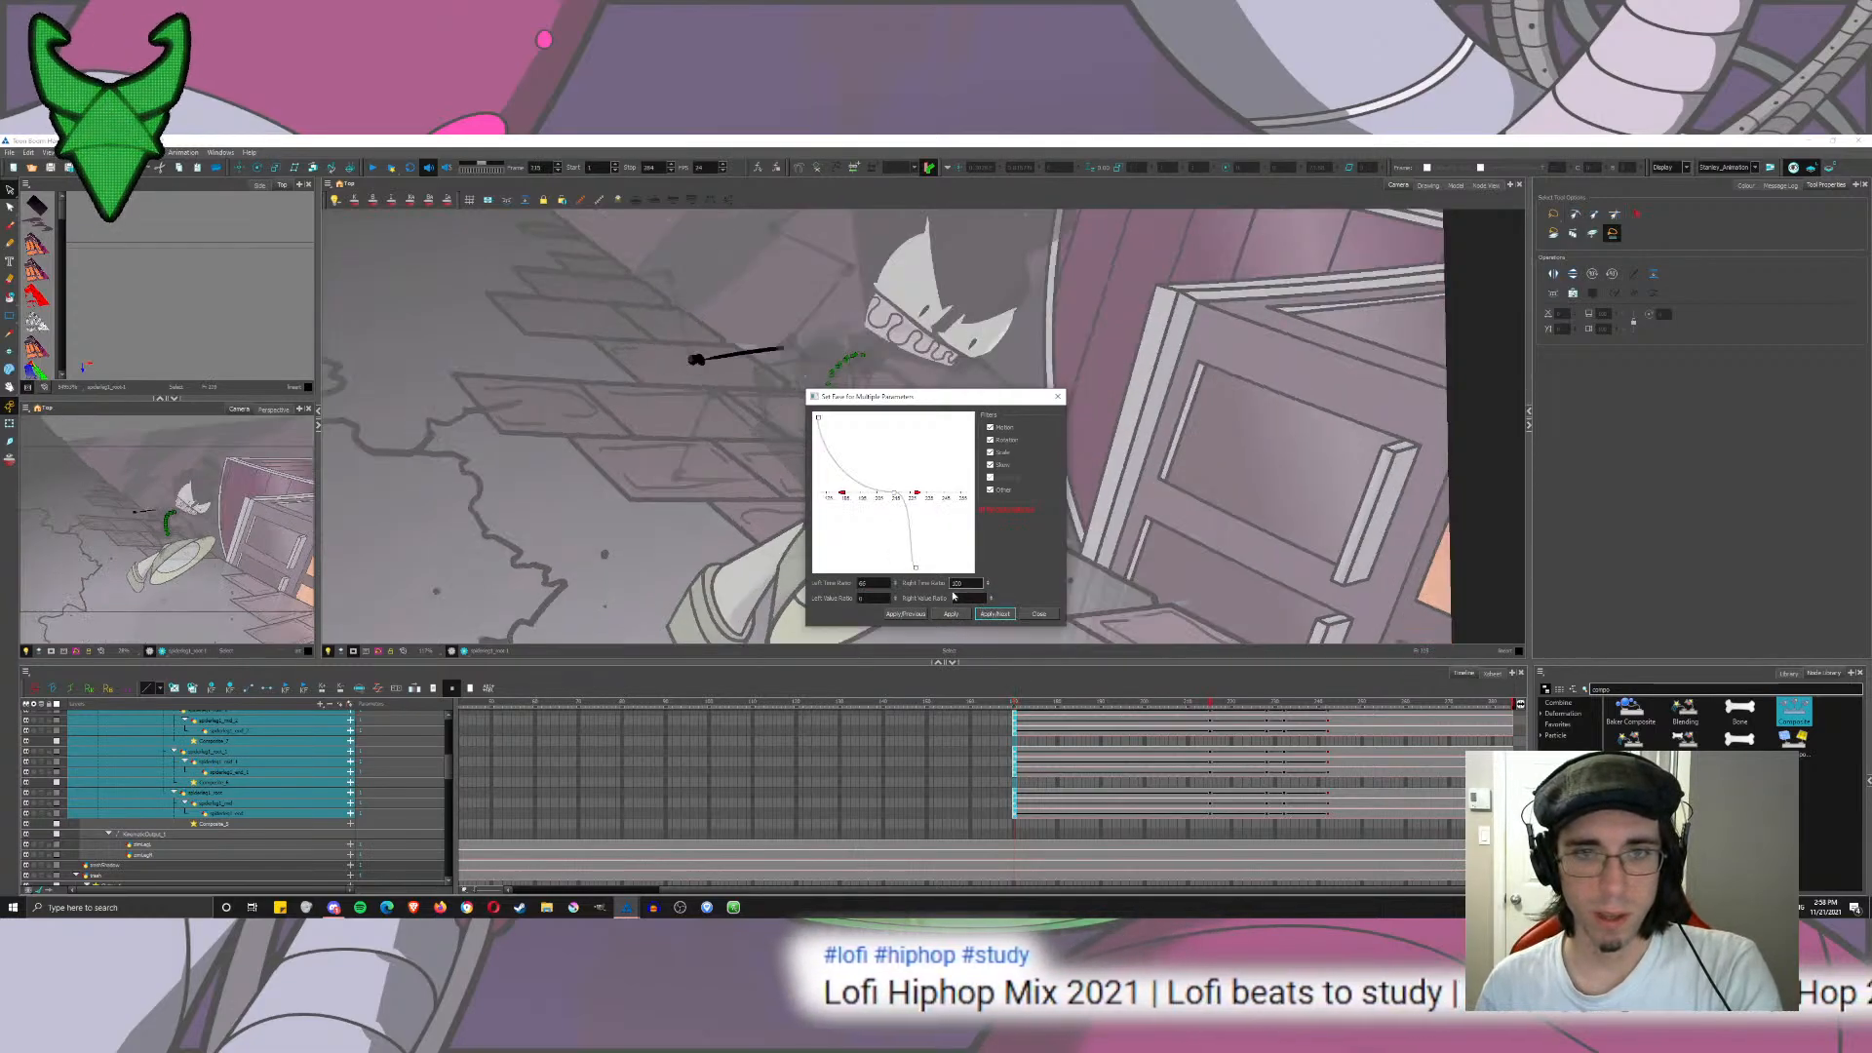
{"action": "left_click", "coordinate": [1039, 613]}
Step: Replay the limbs' emergence to review the motion with the revised parent peg and segment easing
{"action": "left_click", "coordinate": [1015, 706]}
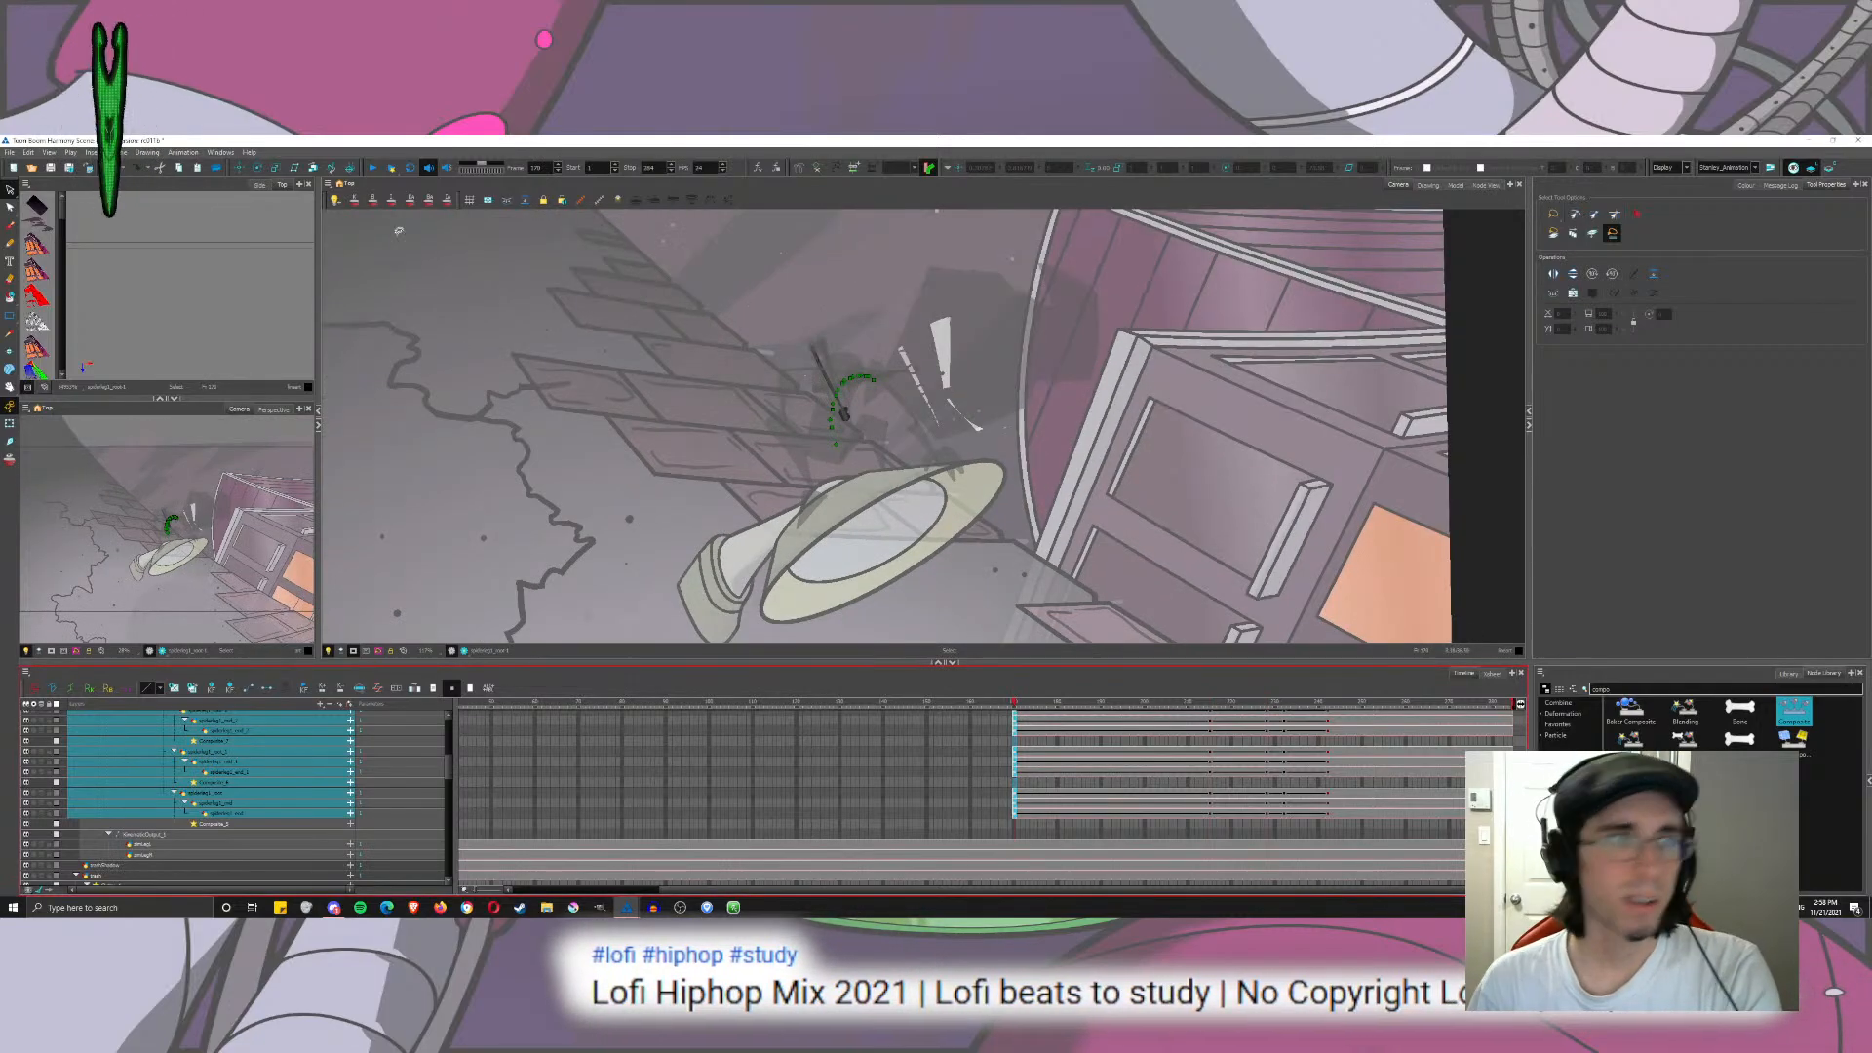
{"action": "left_click", "coordinate": [372, 167]}
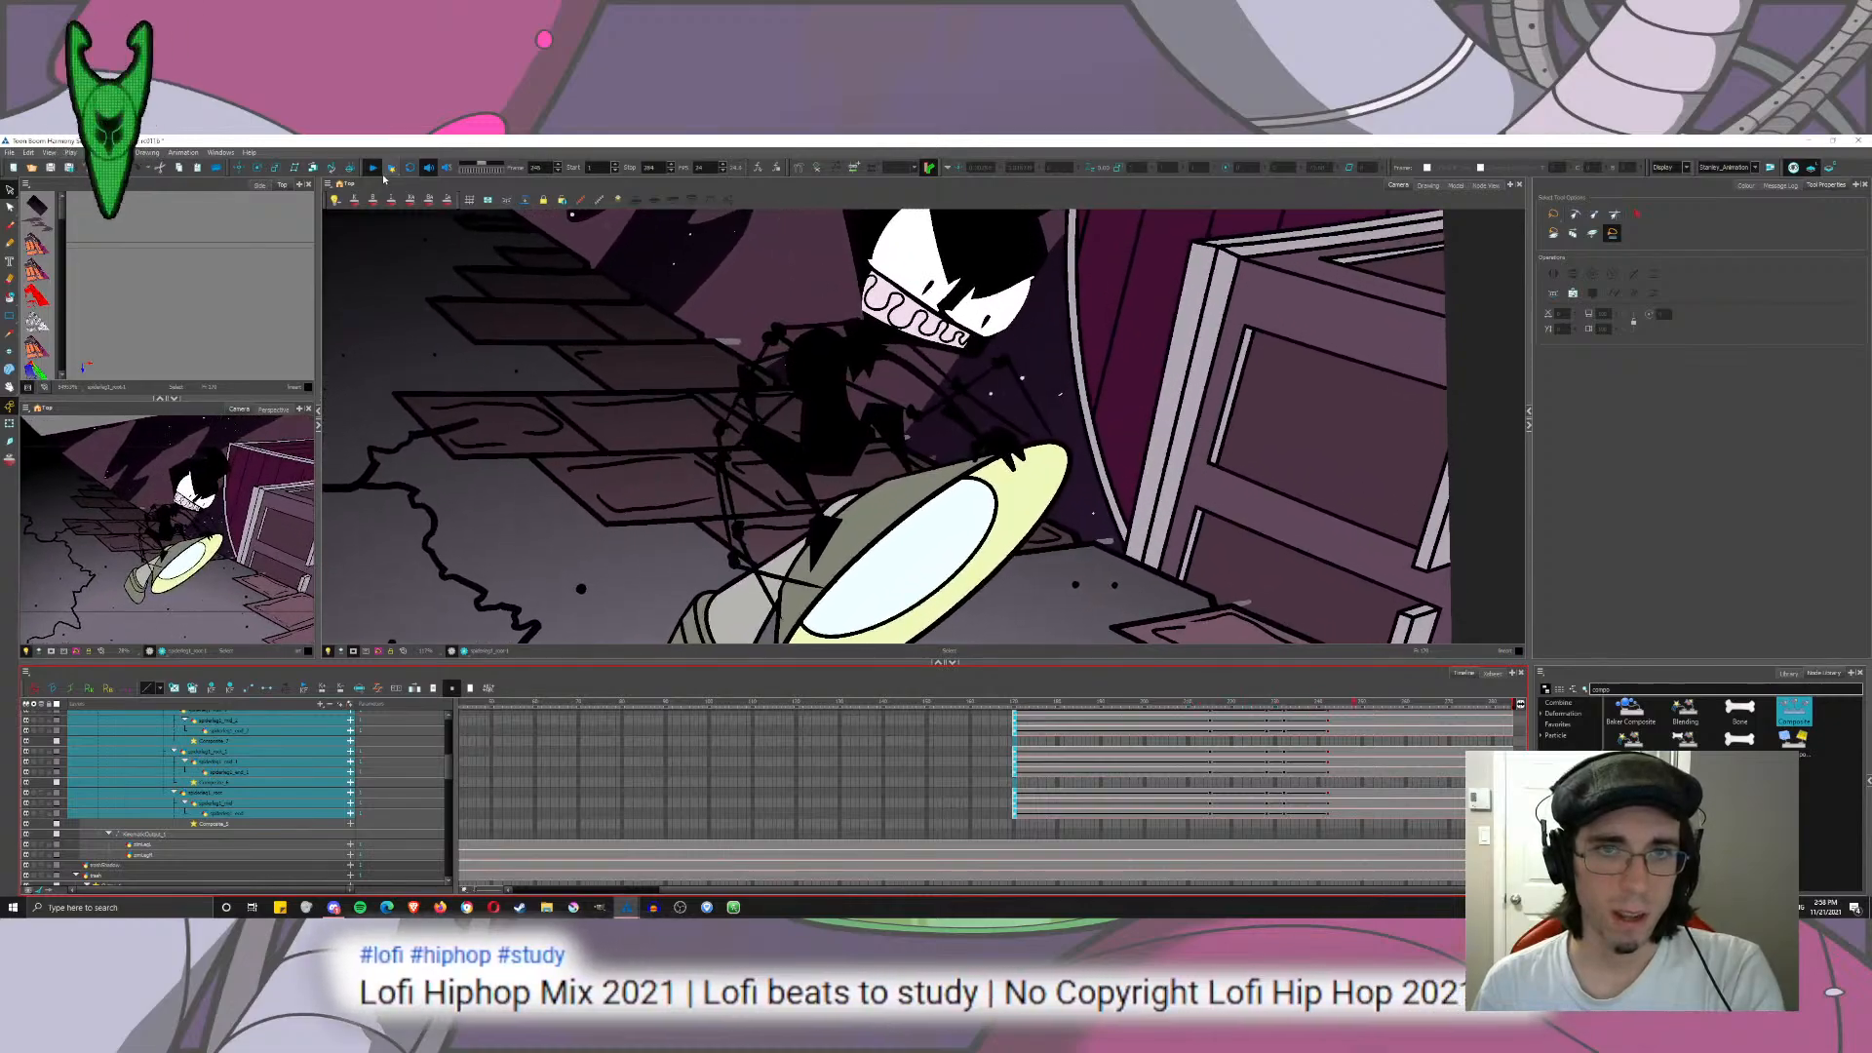
{"action": "left_click", "coordinate": [374, 168]}
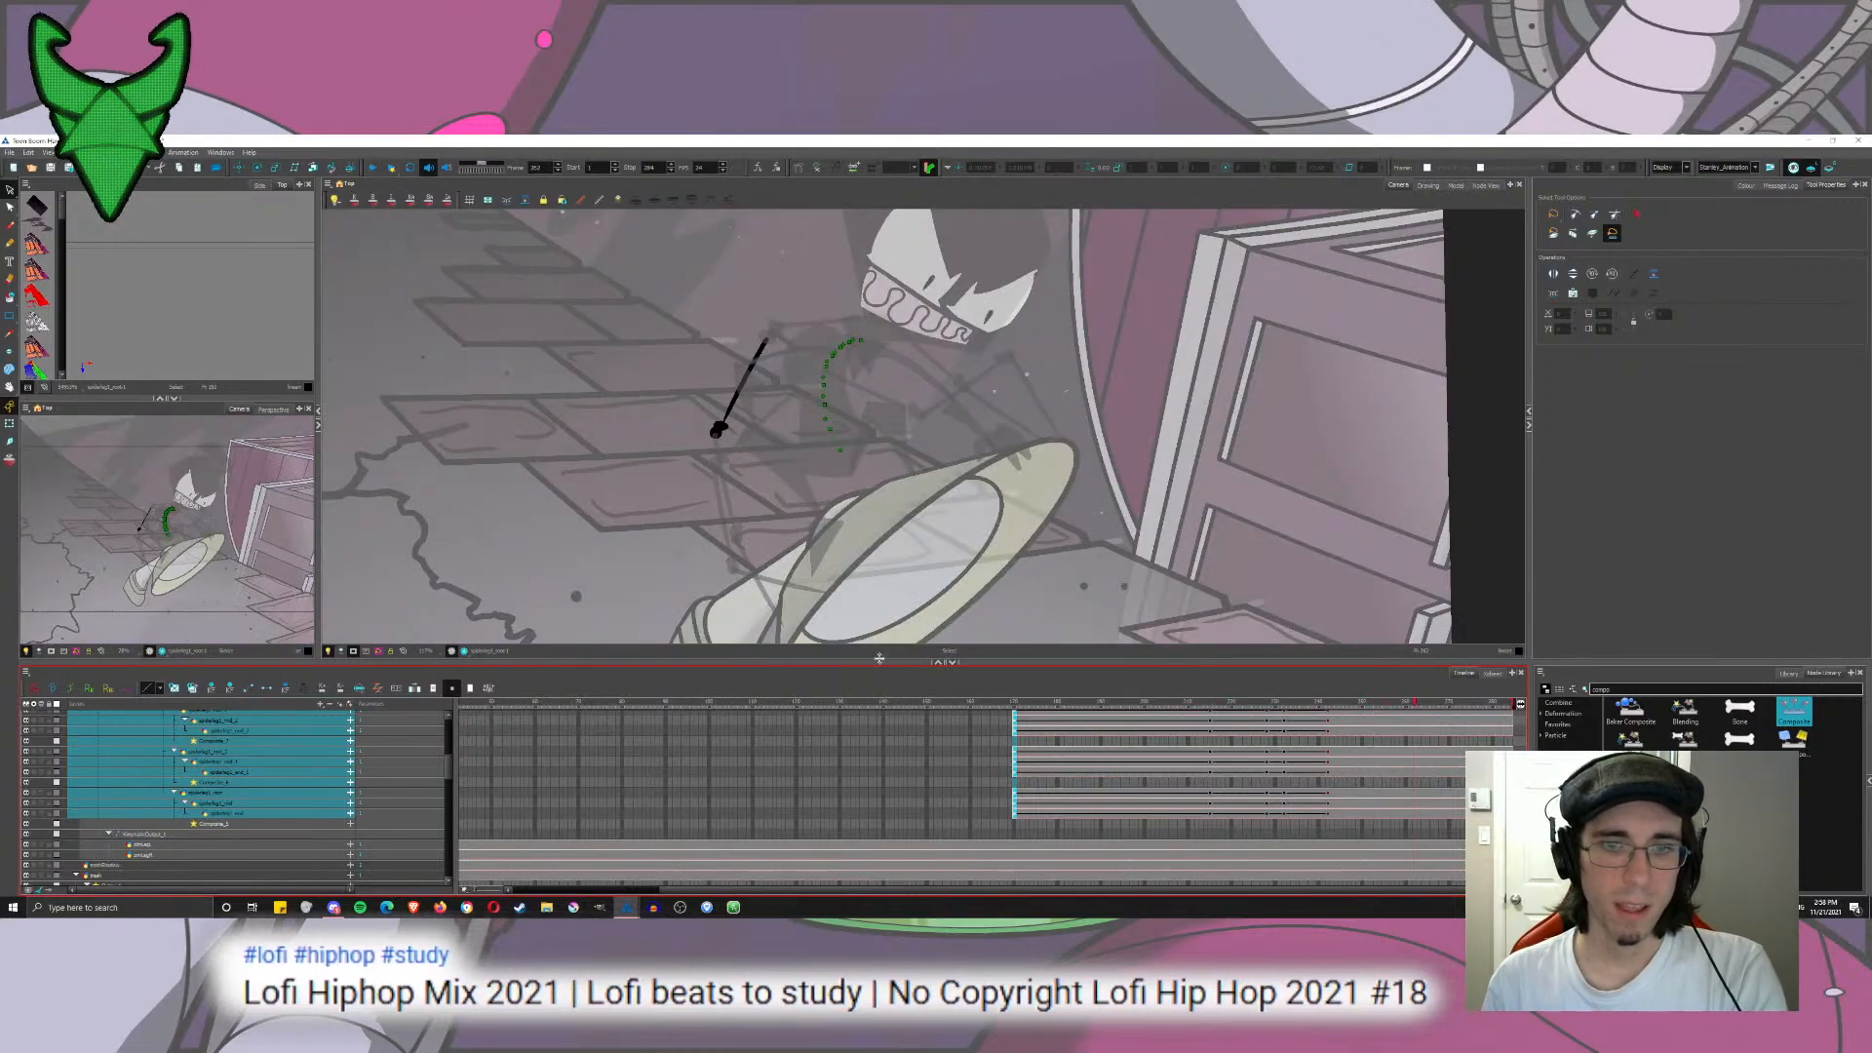
{"action": "left_click", "coordinate": [898, 707]}
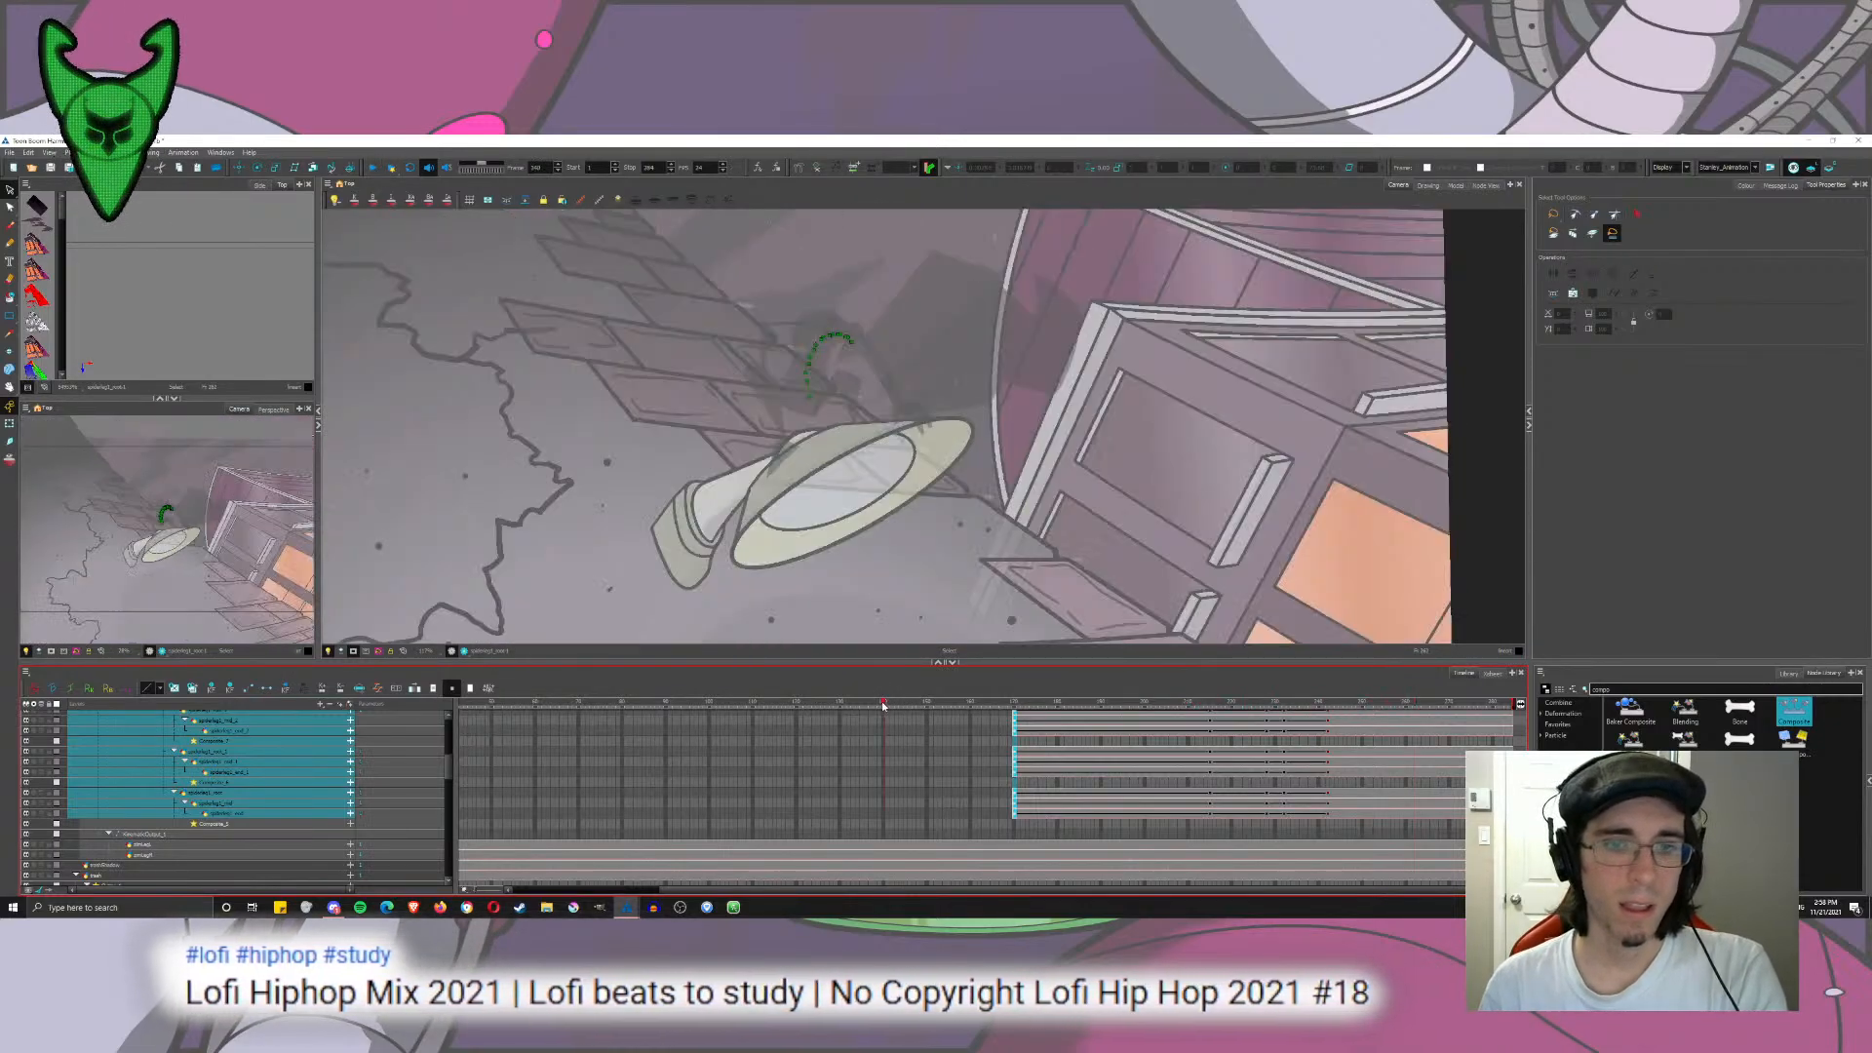
{"action": "left_click", "coordinate": [373, 168]}
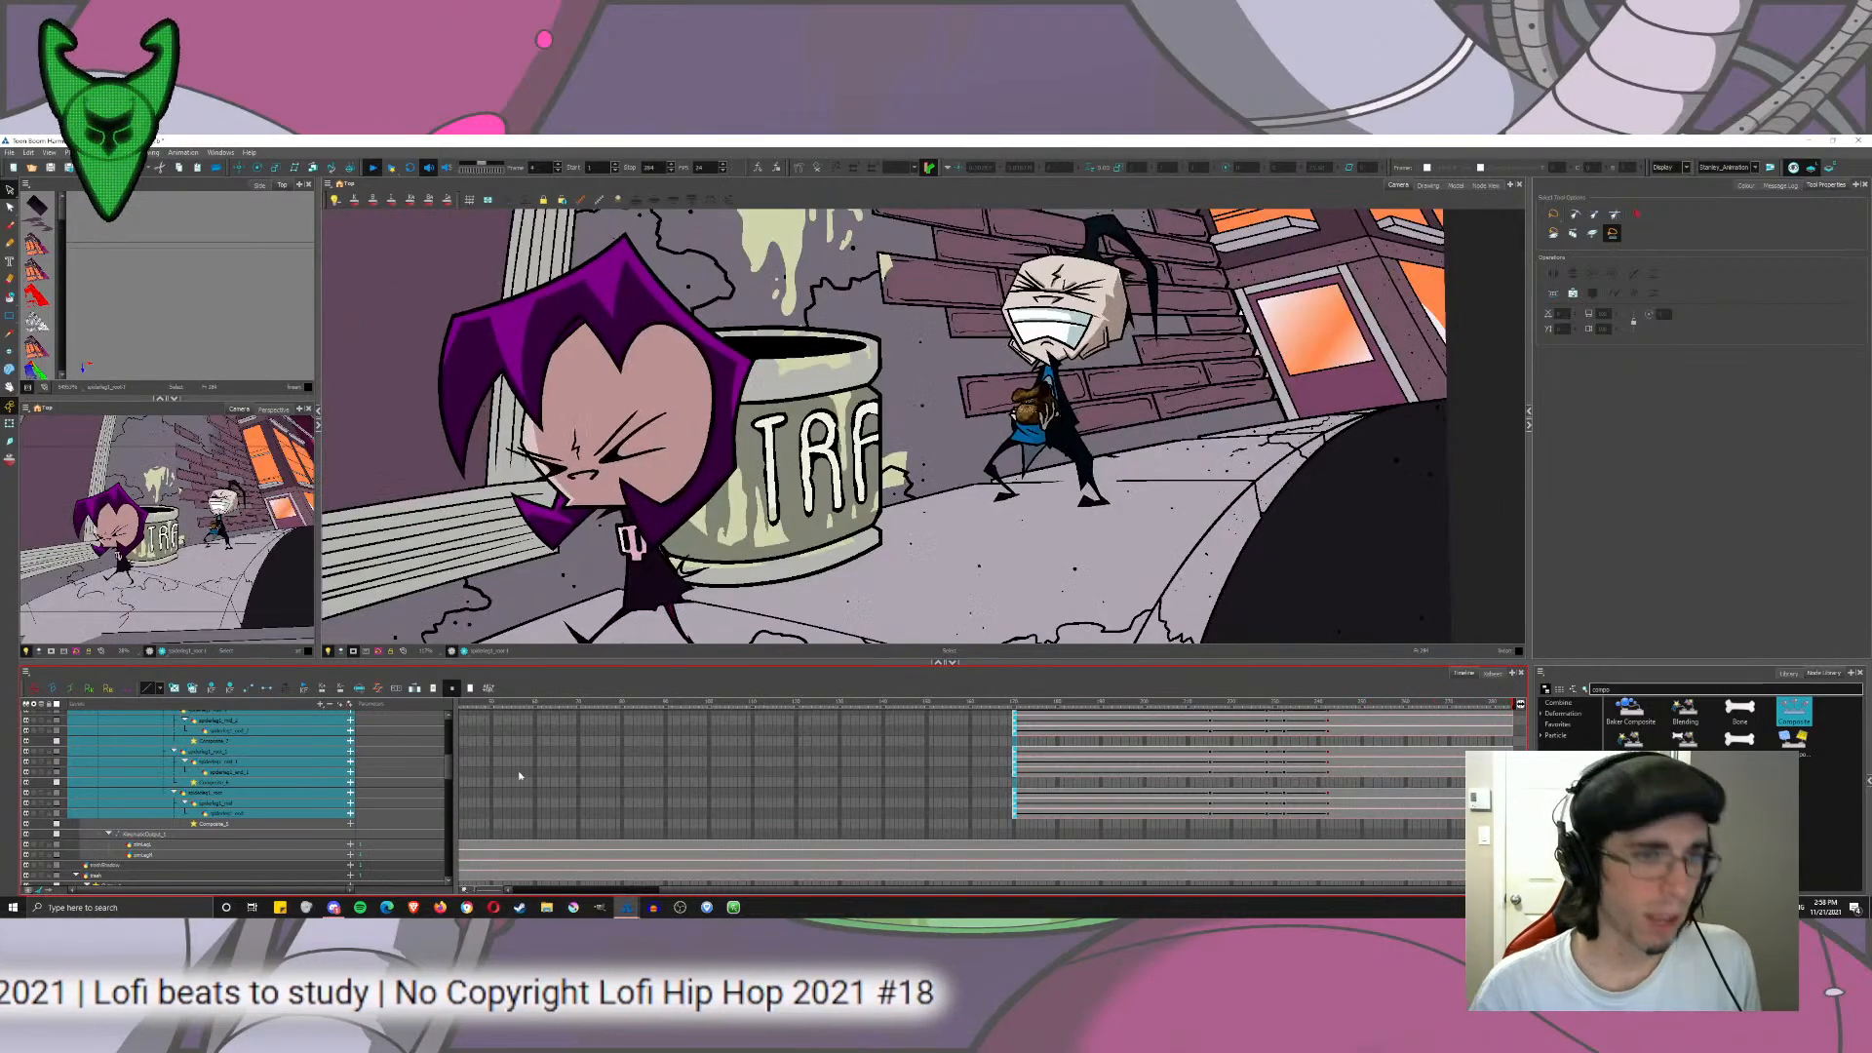
Step: Set both the X and Y scale of the last limb's upper segment peg to 1.5 at its swing-down keyframe
{"action": "left_click", "coordinate": [1198, 703]}
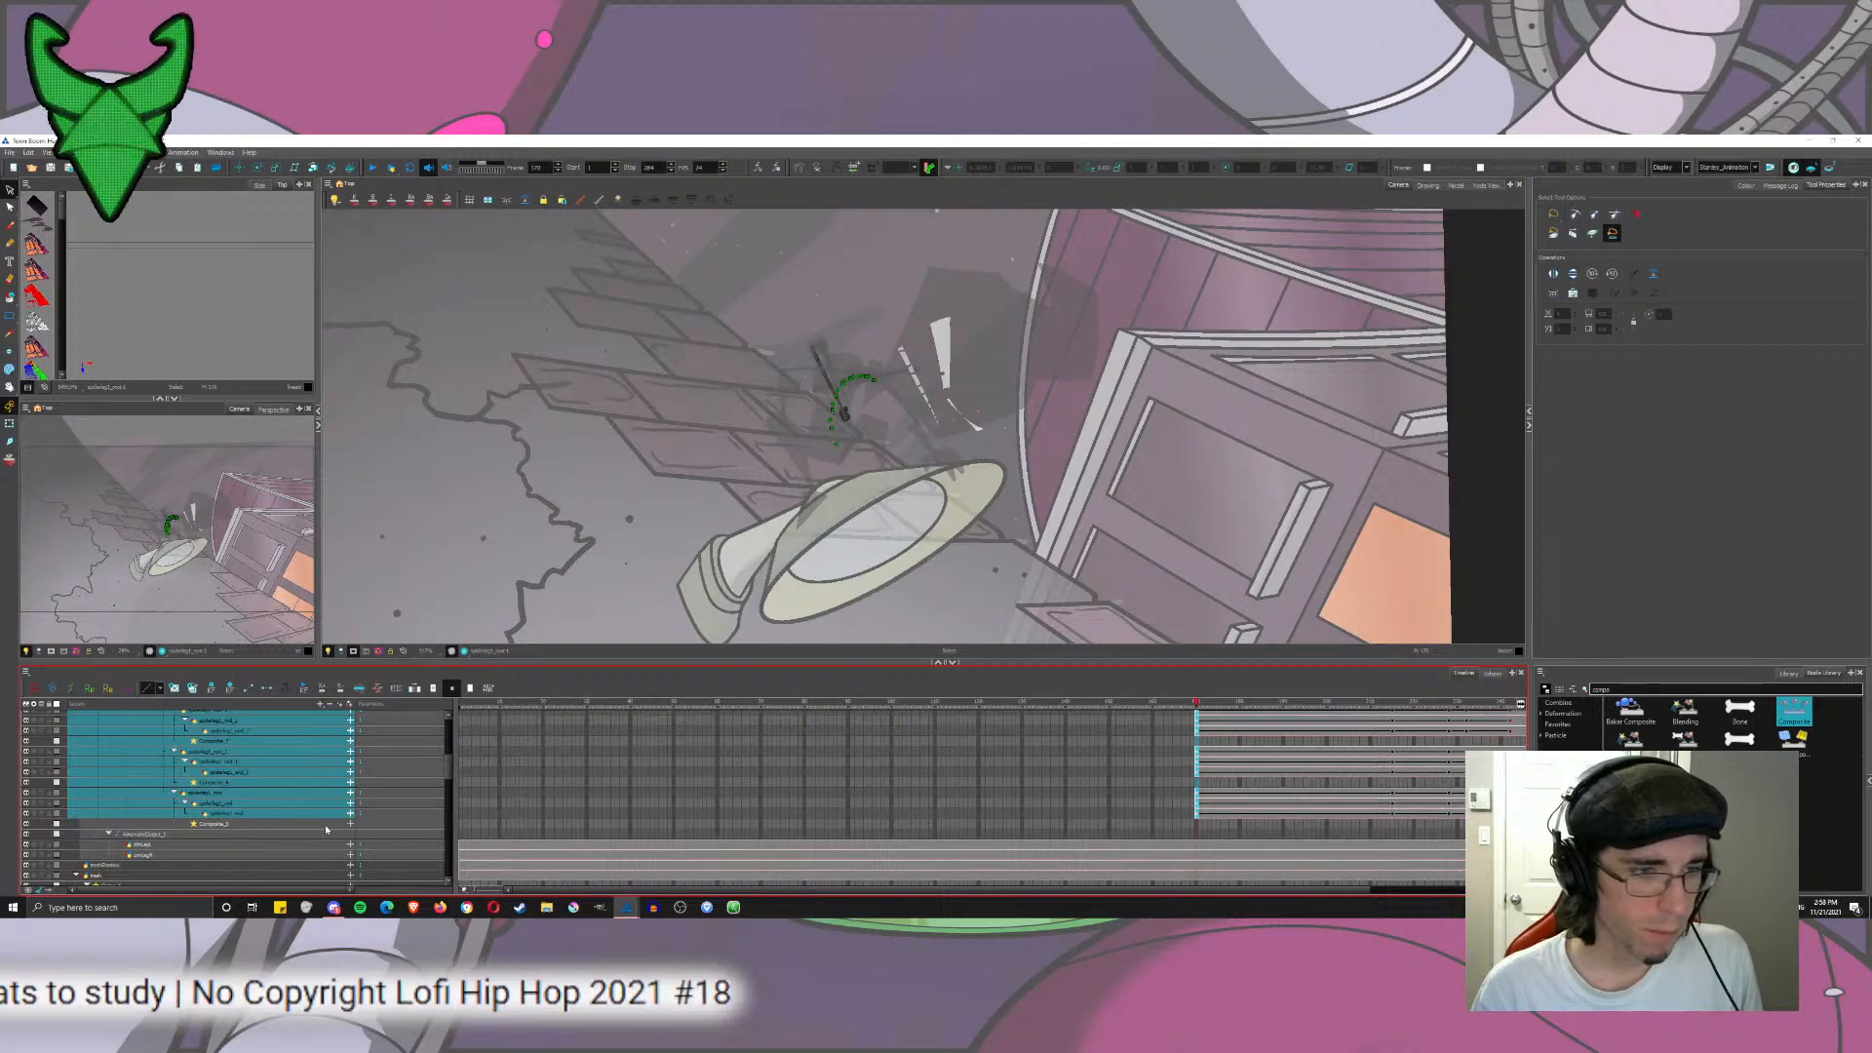
{"action": "left_click", "coordinate": [351, 815]}
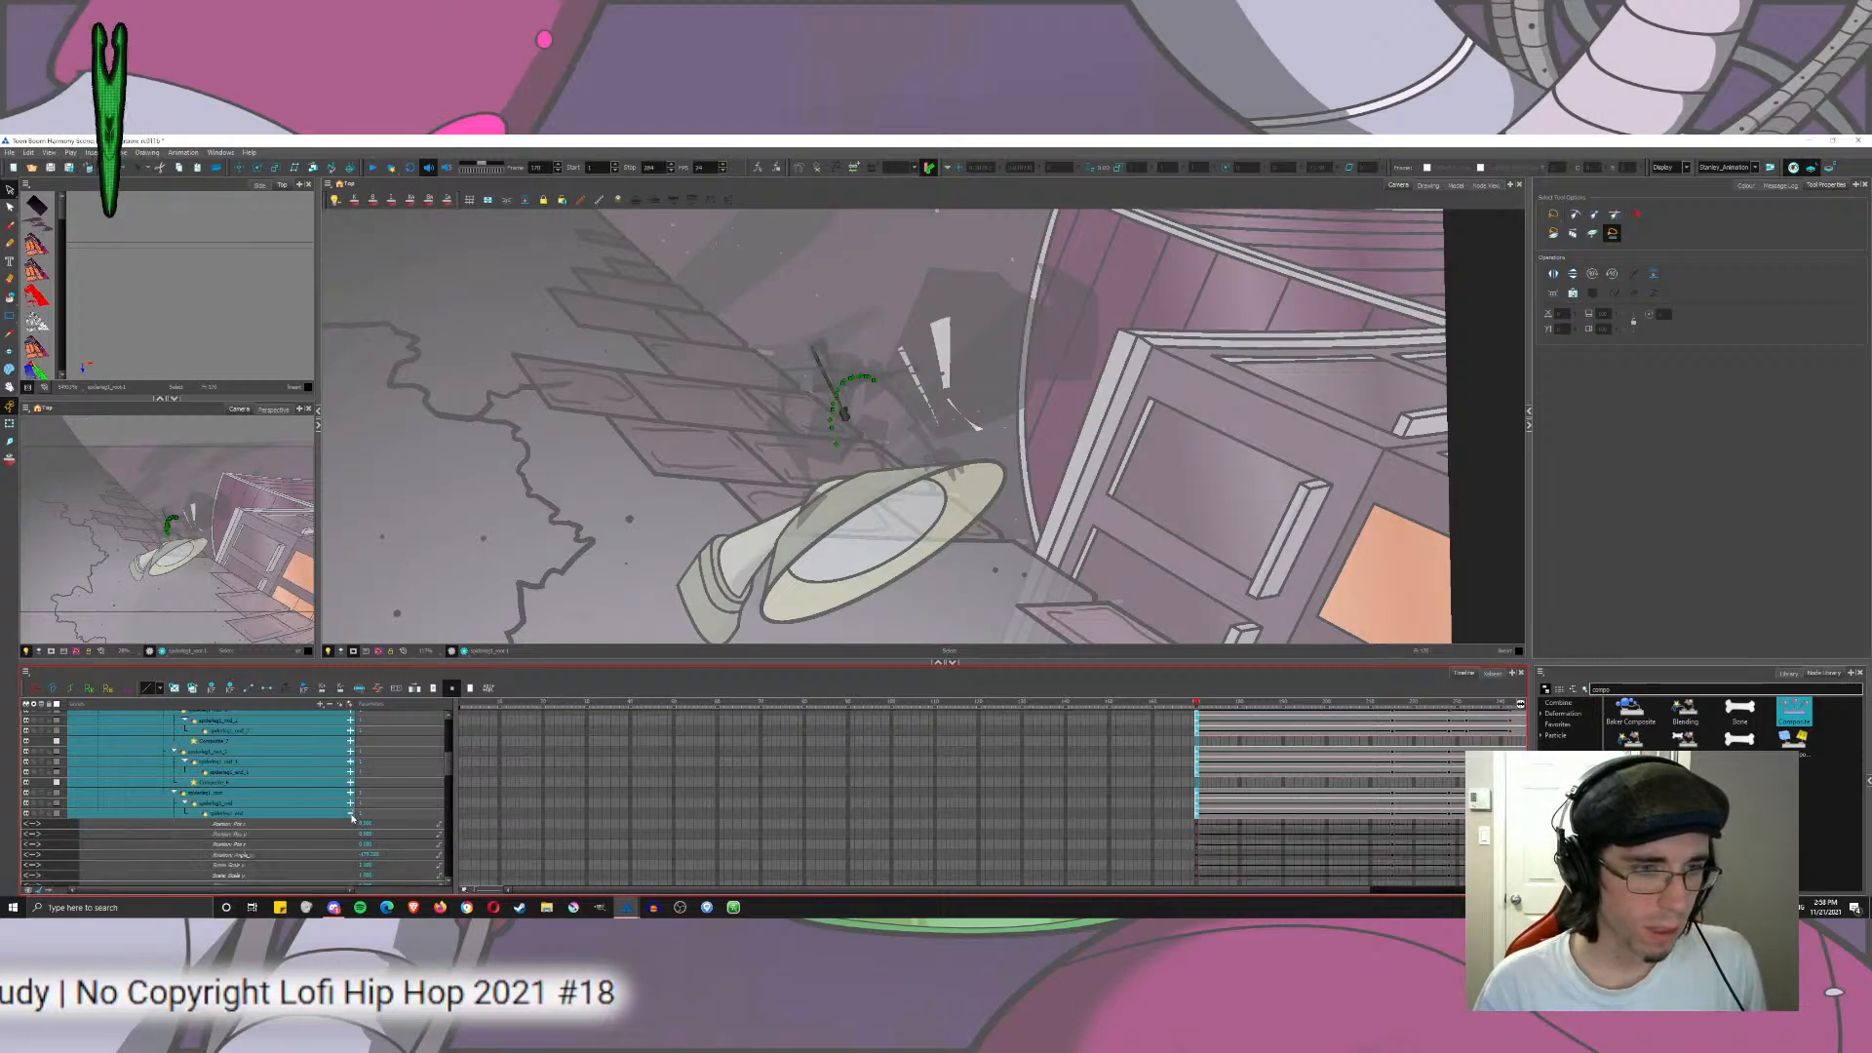
{"action": "left_click", "coordinate": [351, 815]}
{"action": "left_click", "coordinate": [351, 796]}
{"action": "left_click", "coordinate": [350, 795]}
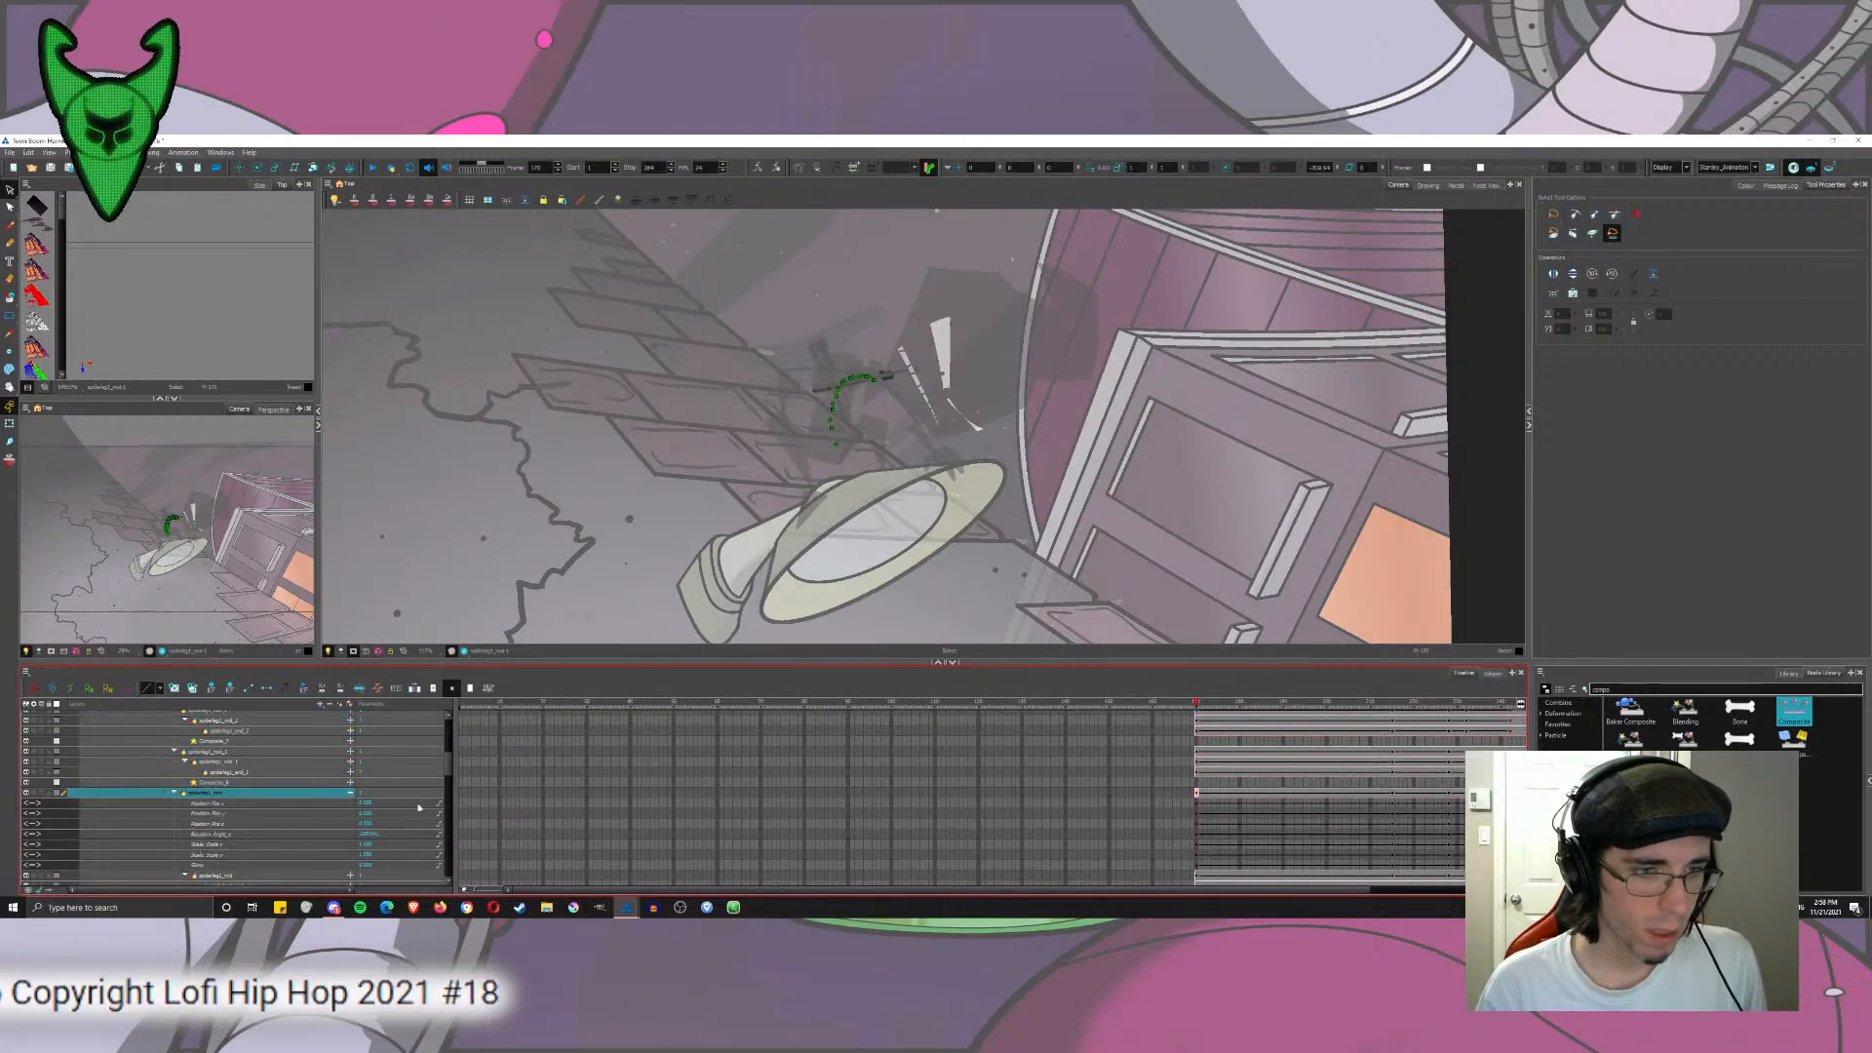
{"action": "left_click", "coordinate": [1393, 817]}
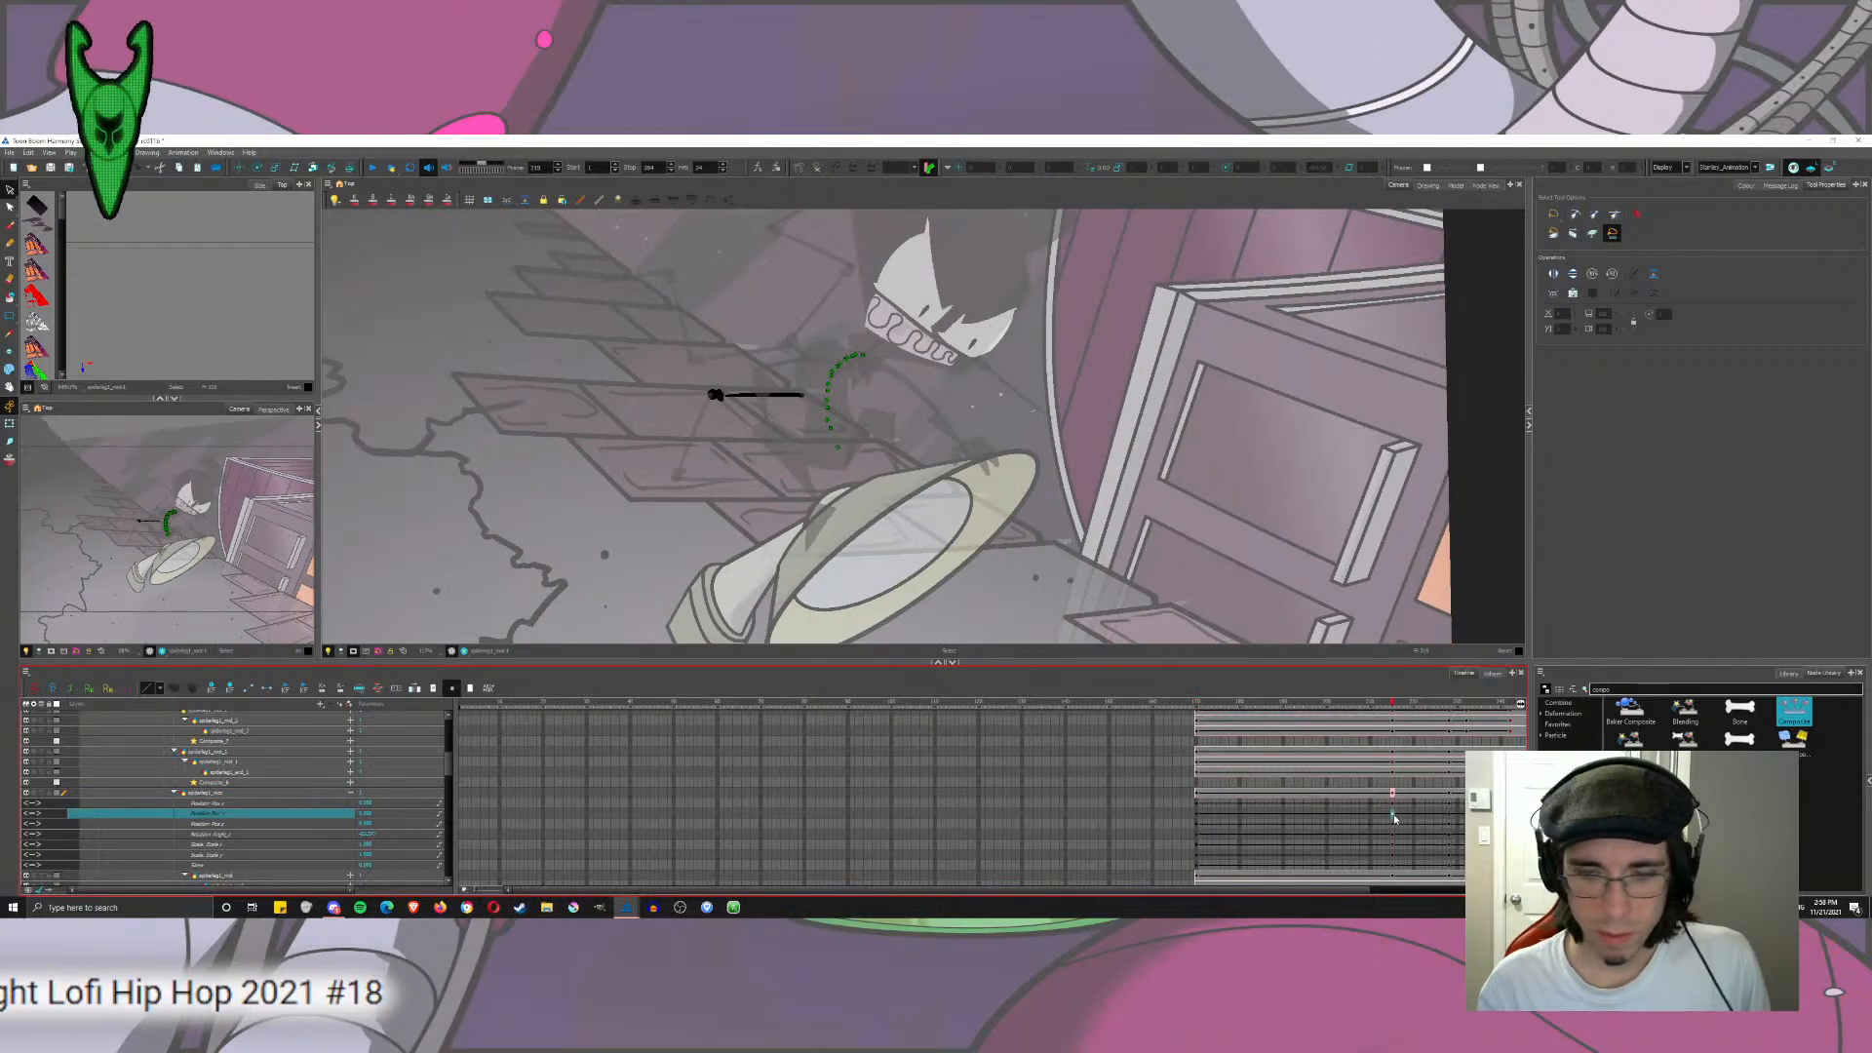
{"action": "left_click", "coordinate": [1396, 834]}
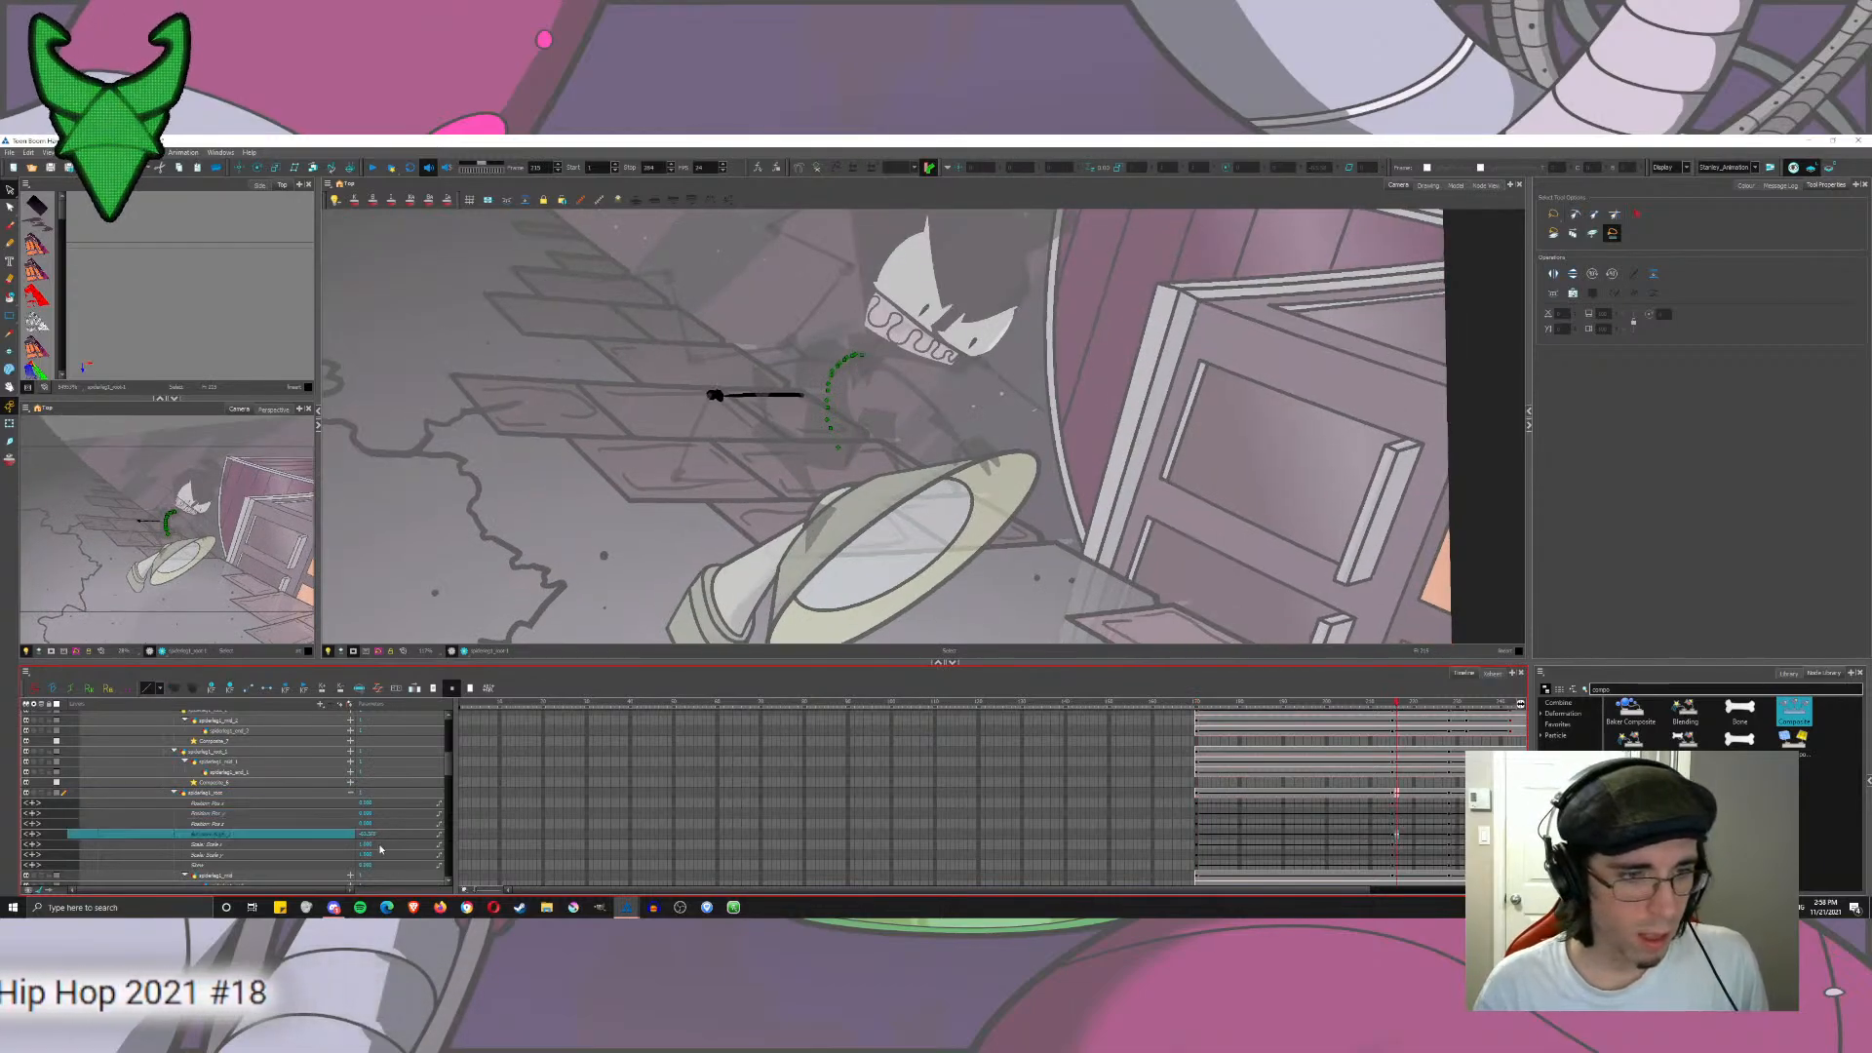
{"action": "double_click", "coordinate": [380, 846]}
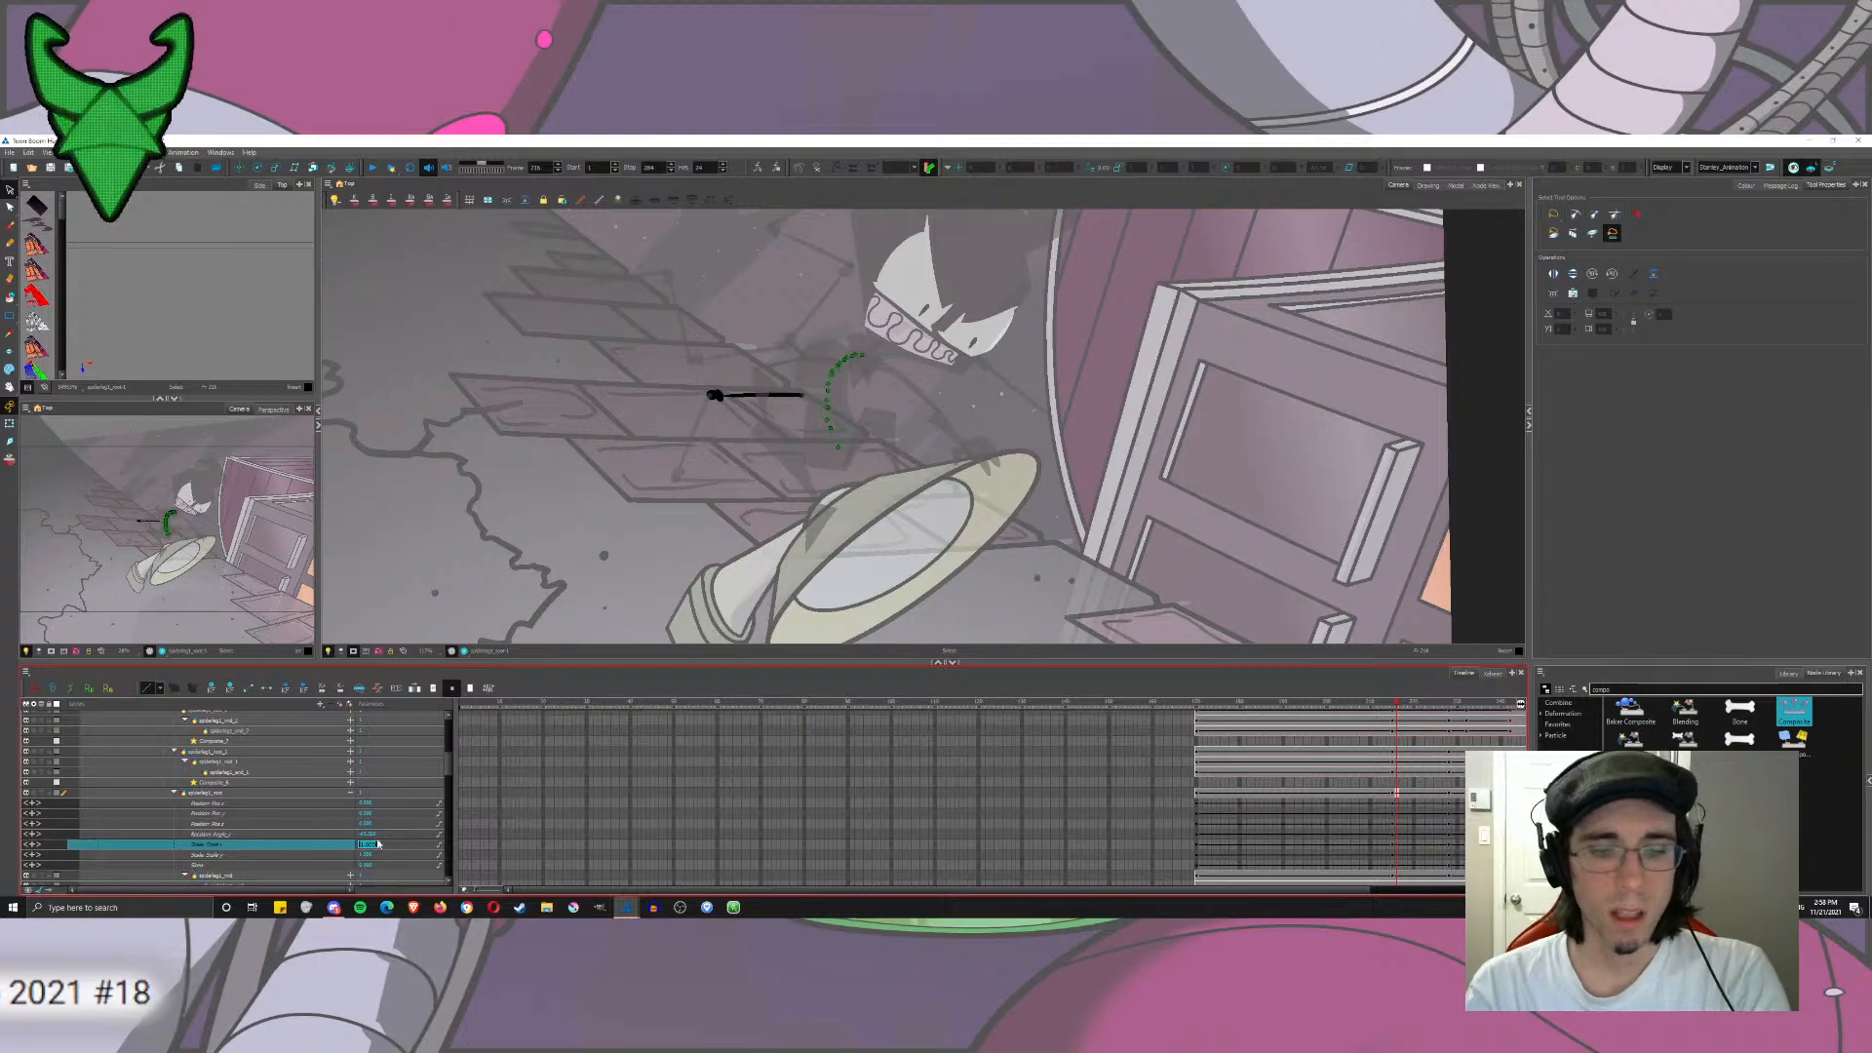
{"action": "type", "text": "1.5"}
{"action": "key", "text": "Return"}
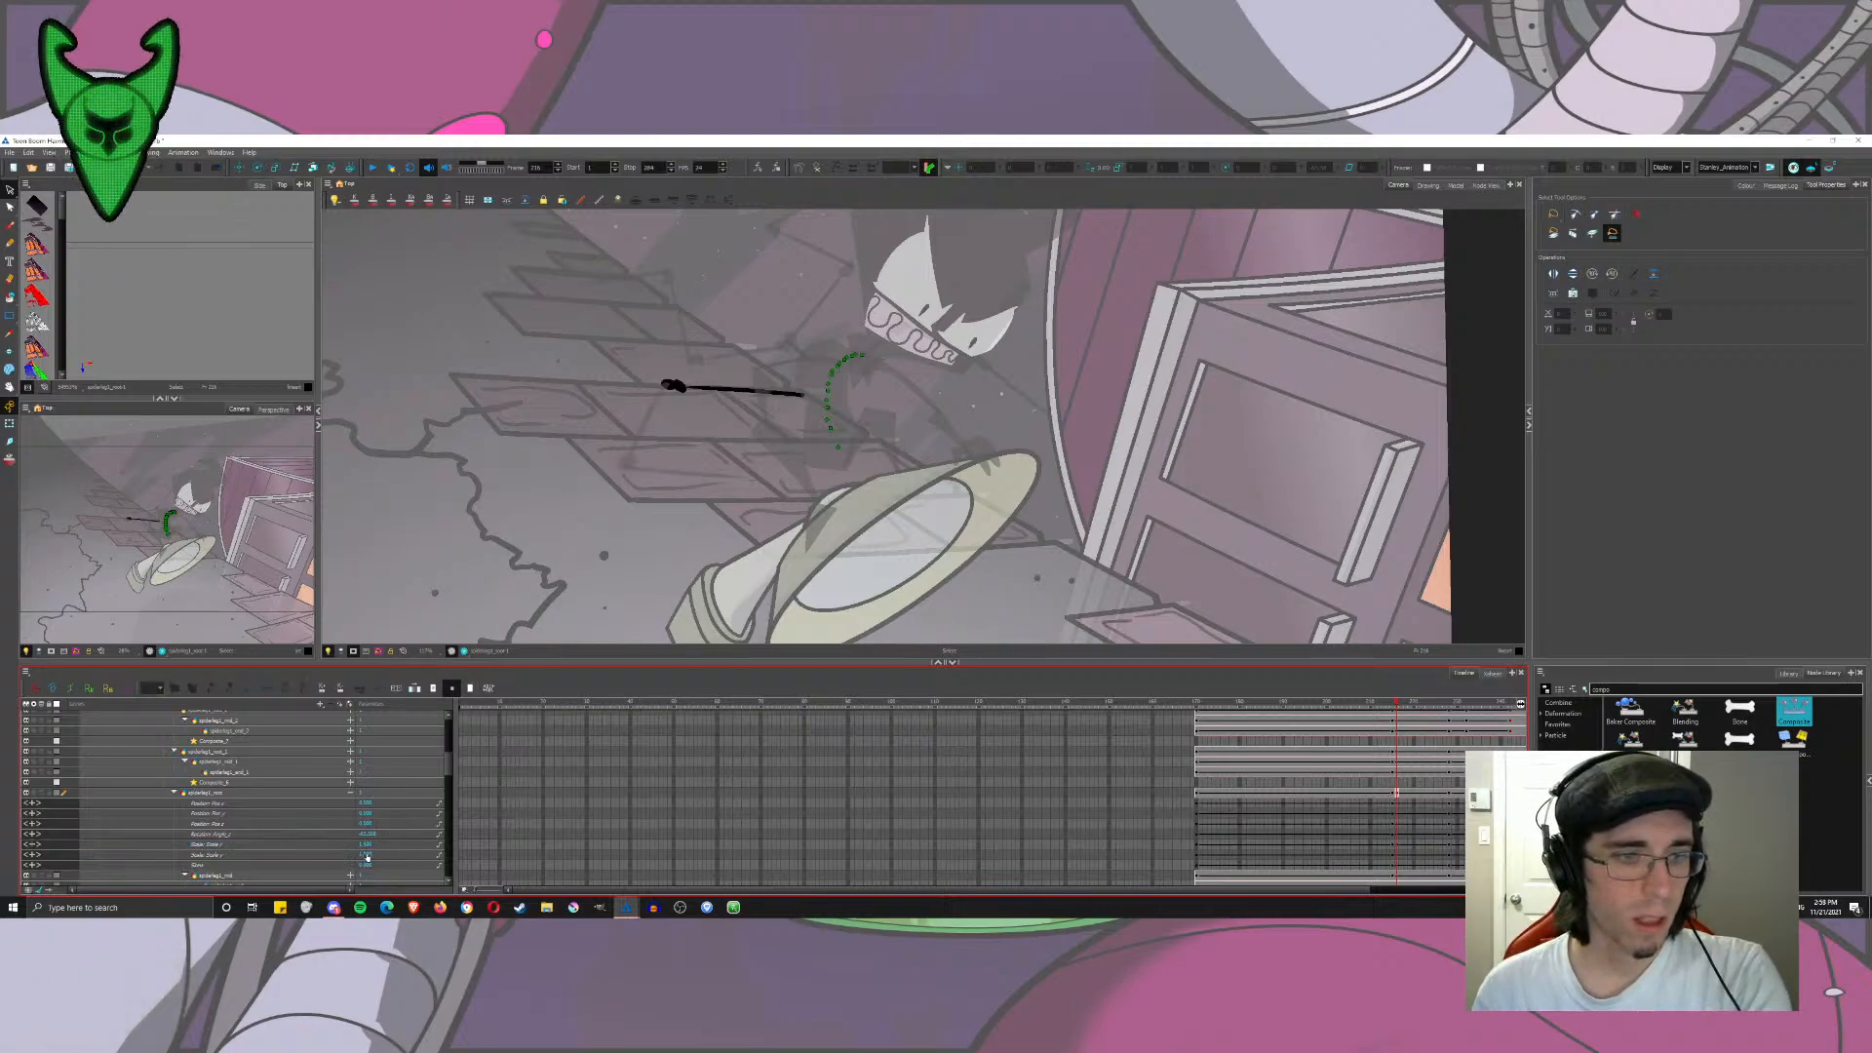
{"action": "double_click", "coordinate": [368, 855]}
{"action": "type", "text": "1.5"}
{"action": "key", "text": "Return"}
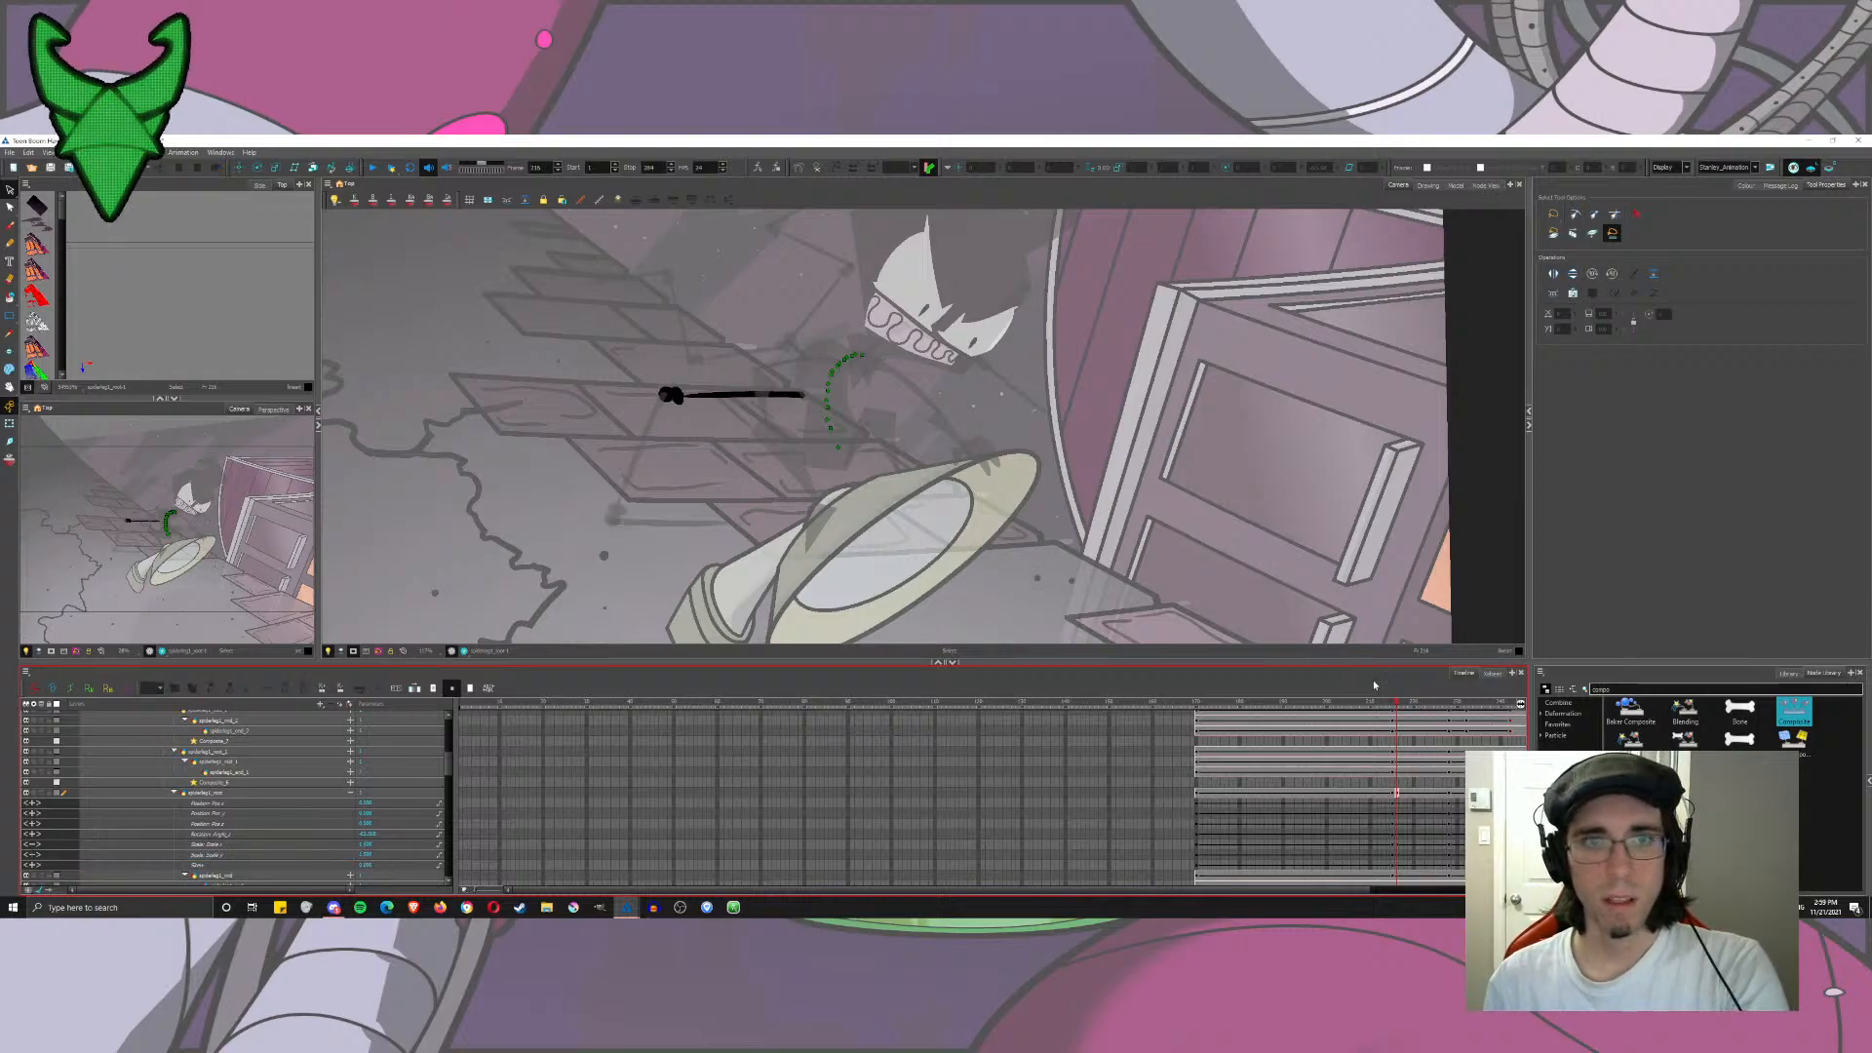
Step: Clear the scale keyframes that follow the 1.5 scale key on the last limb's upper segment peg
{"action": "left_click_drag", "start_coordinate": [1396, 844], "coordinate": [1398, 855]}
{"action": "left_click", "coordinate": [1393, 855]}
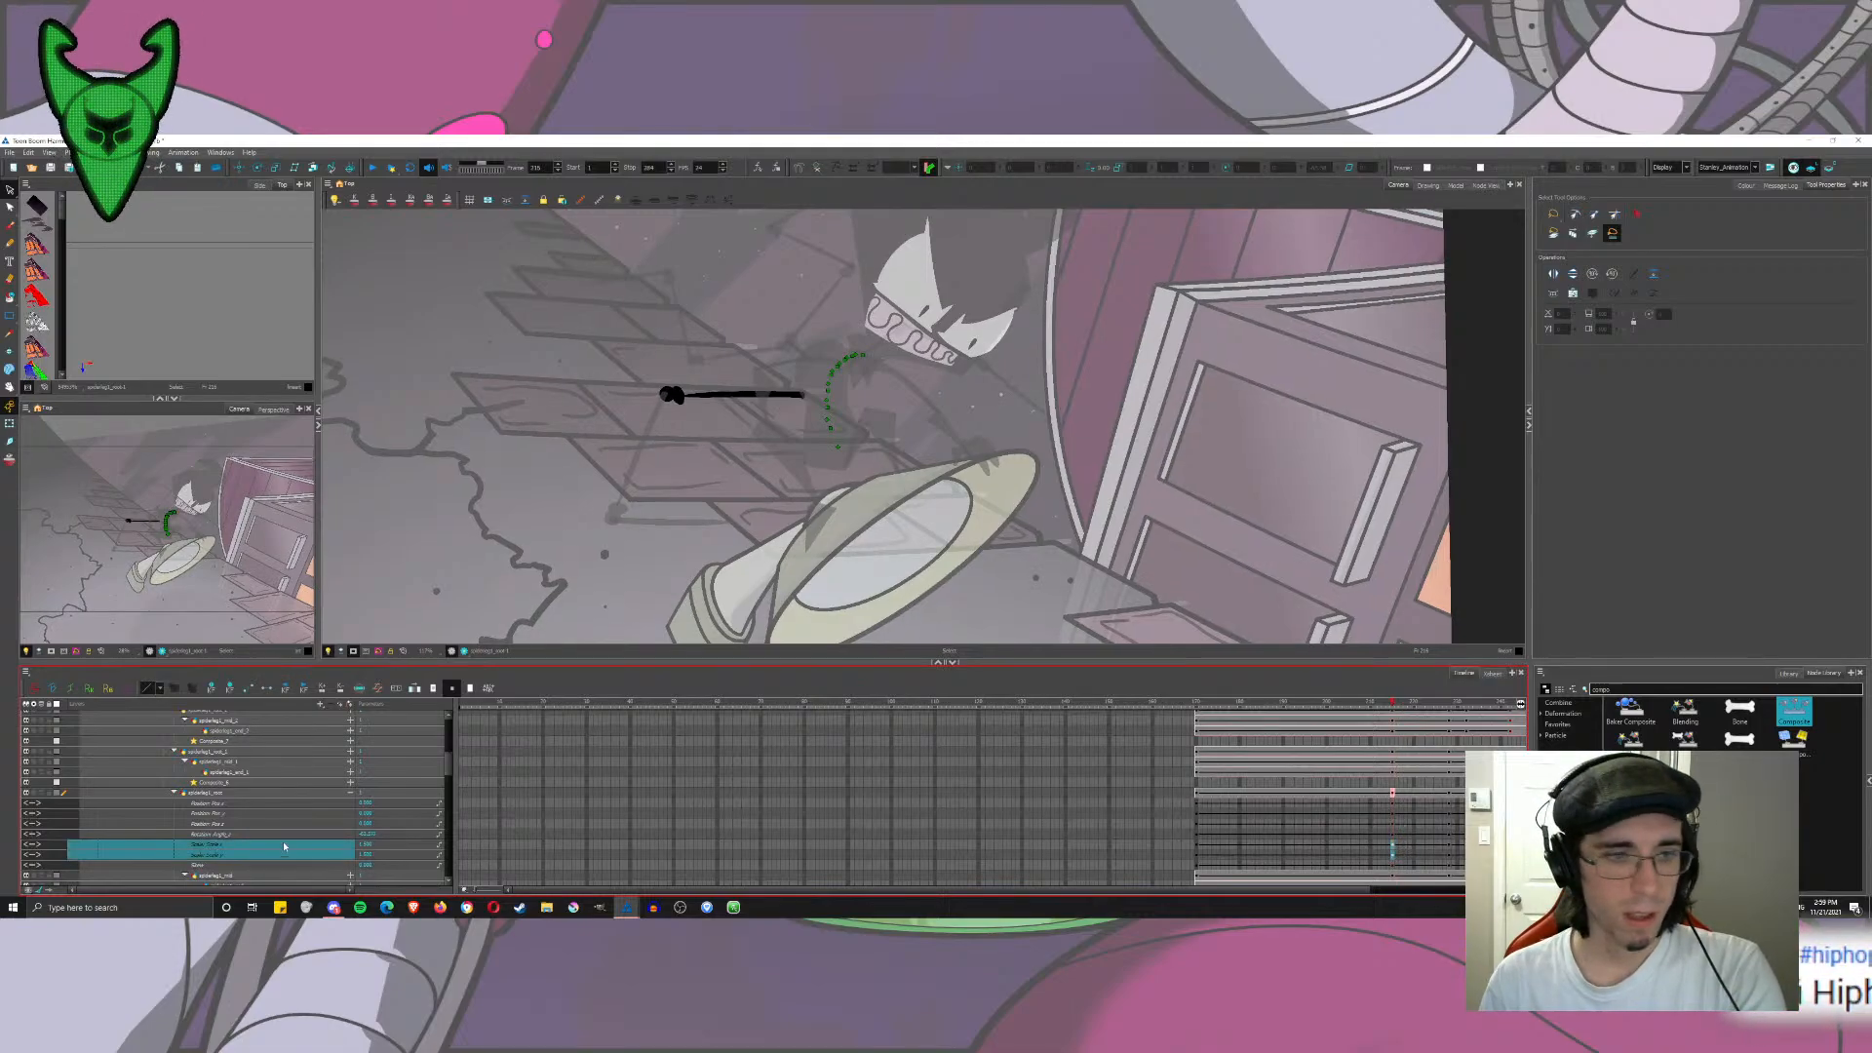
{"action": "left_click_drag", "start_coordinate": [1450, 853], "coordinate": [1363, 856]}
{"action": "key", "text": "Delete"}
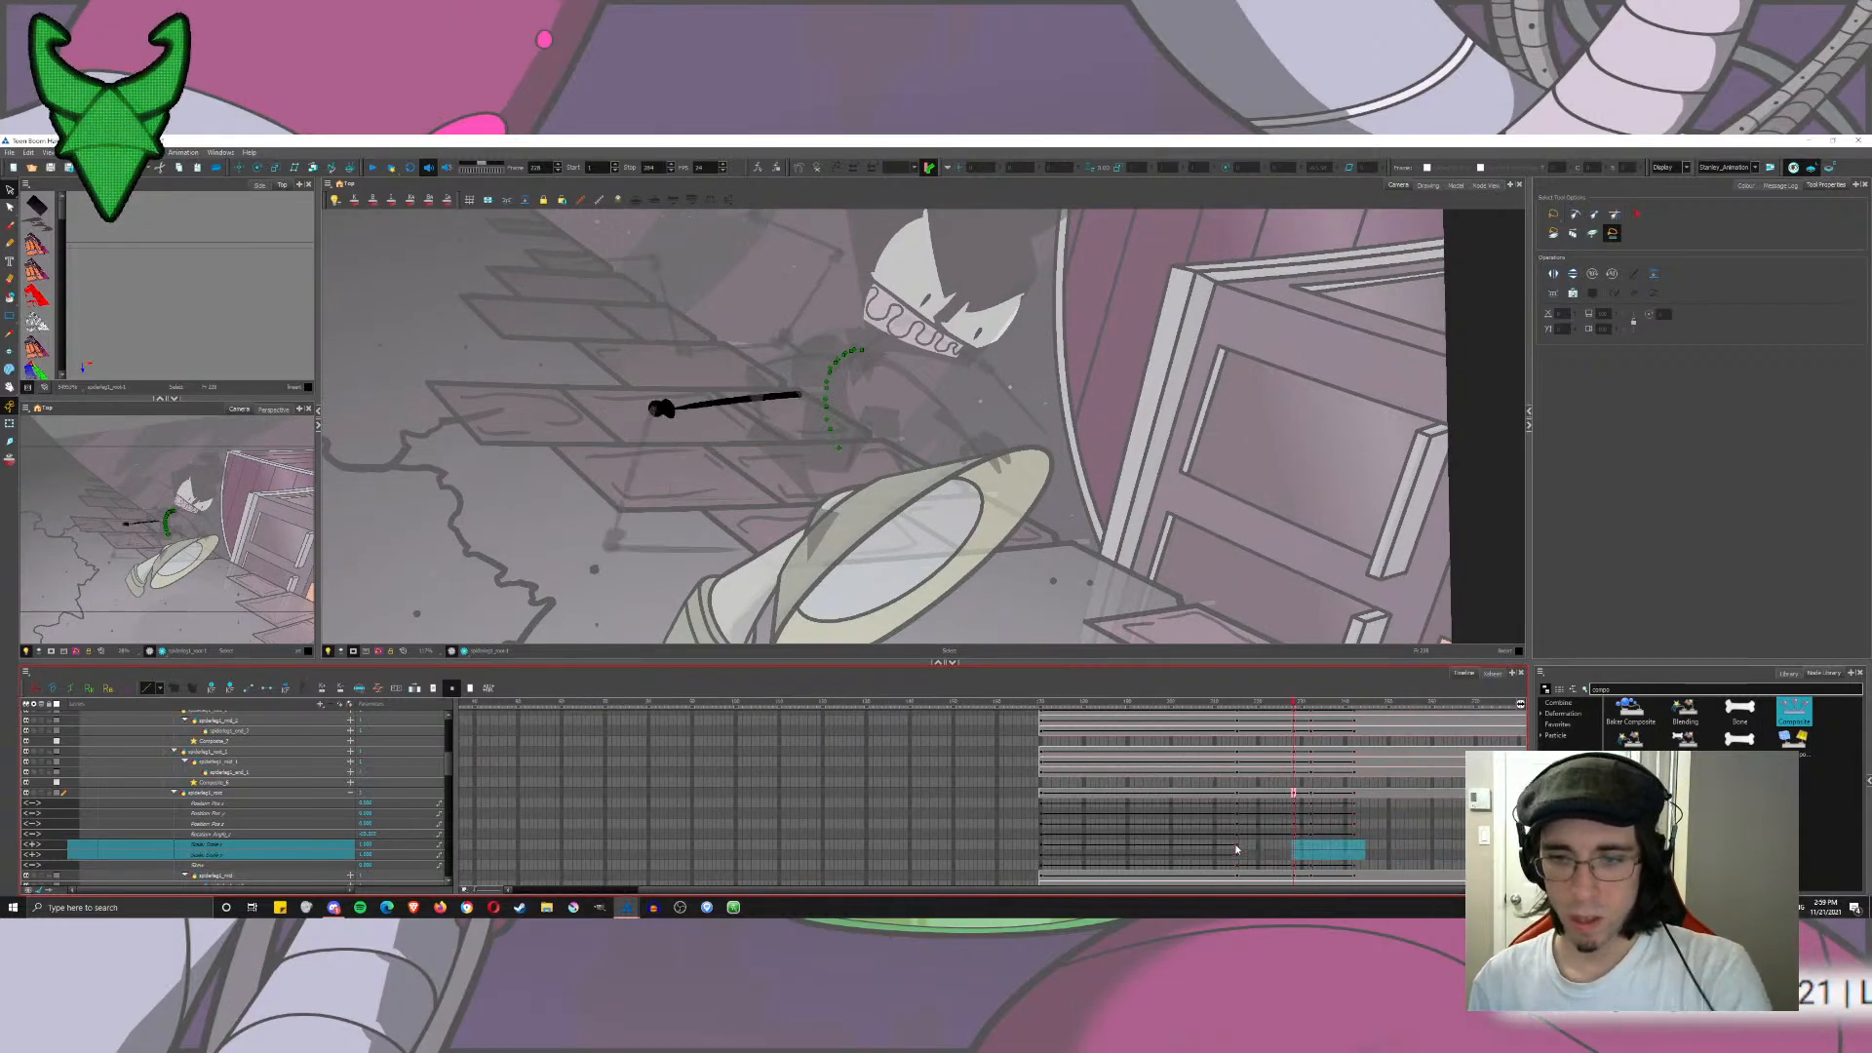
{"action": "left_click", "coordinate": [1236, 855]}
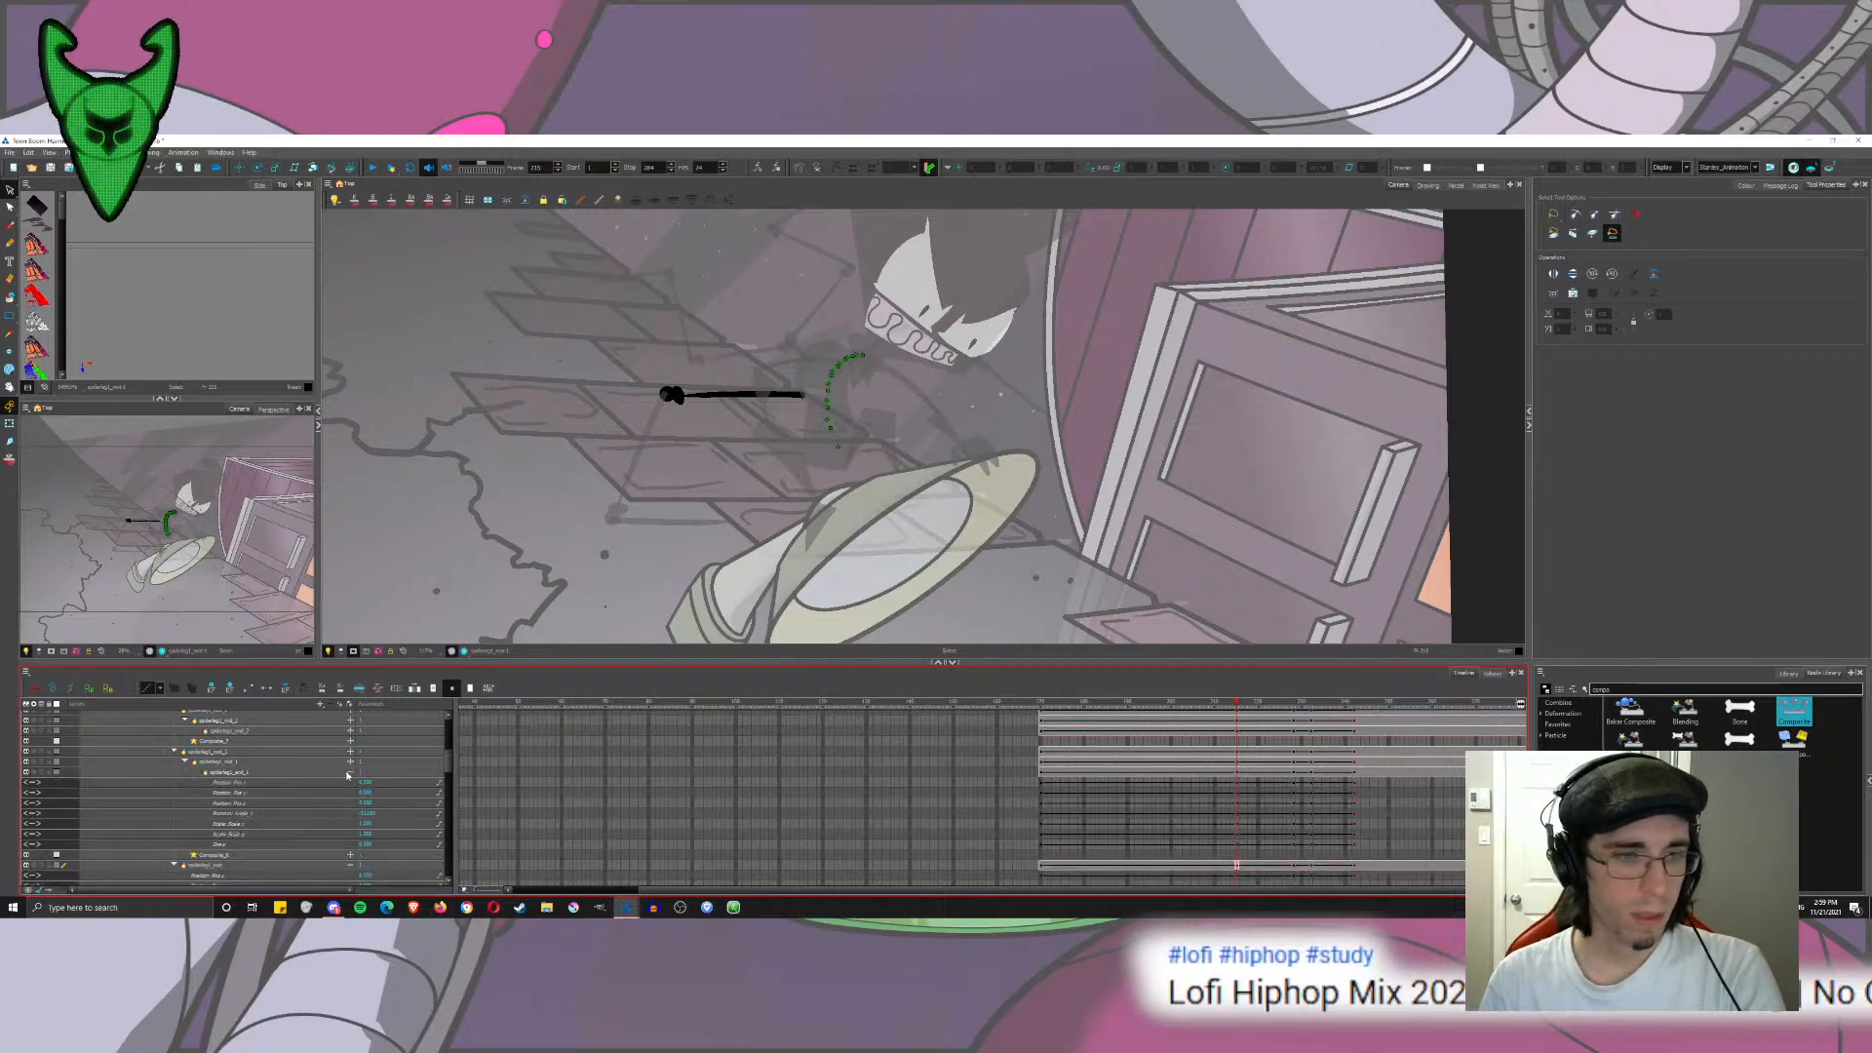
Step: Replace the scale keyframes on the neighbouring limb's upper segment peg with the 1.5 scale from the same frame on
{"action": "left_click", "coordinate": [350, 752]}
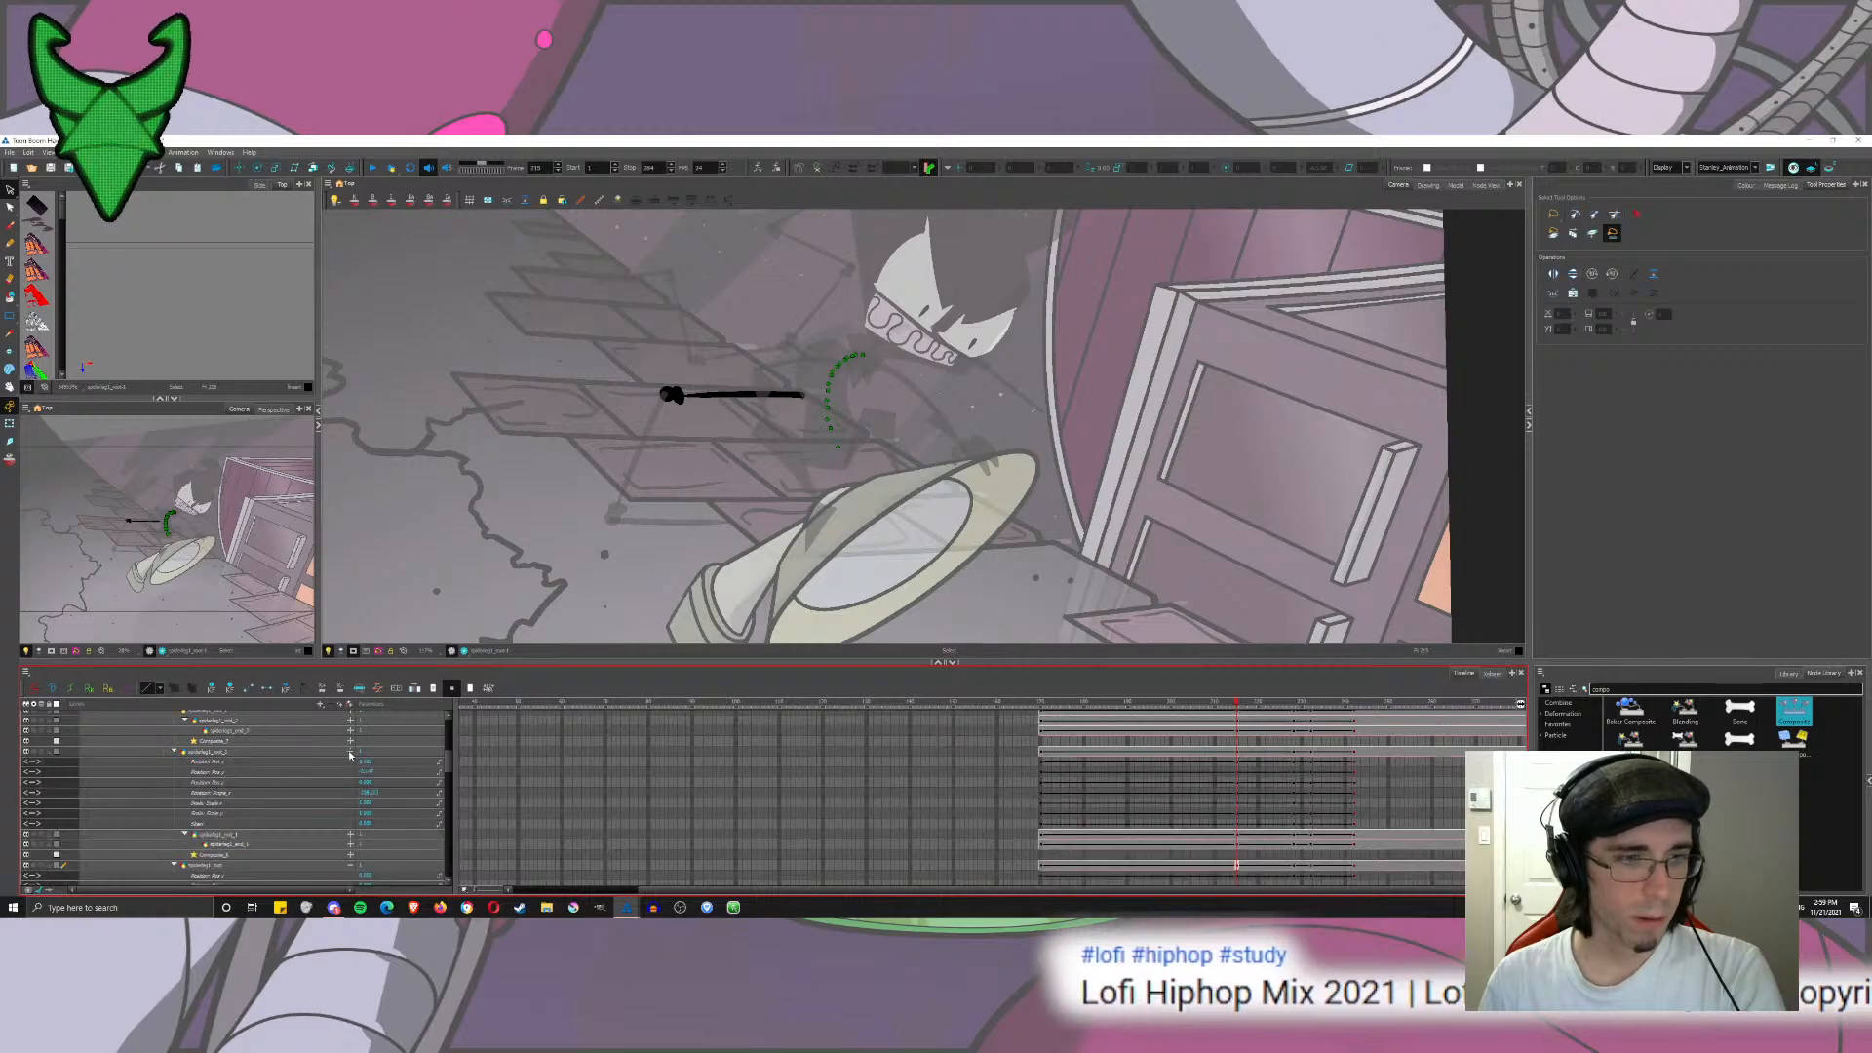
{"action": "left_click", "coordinate": [1236, 792]}
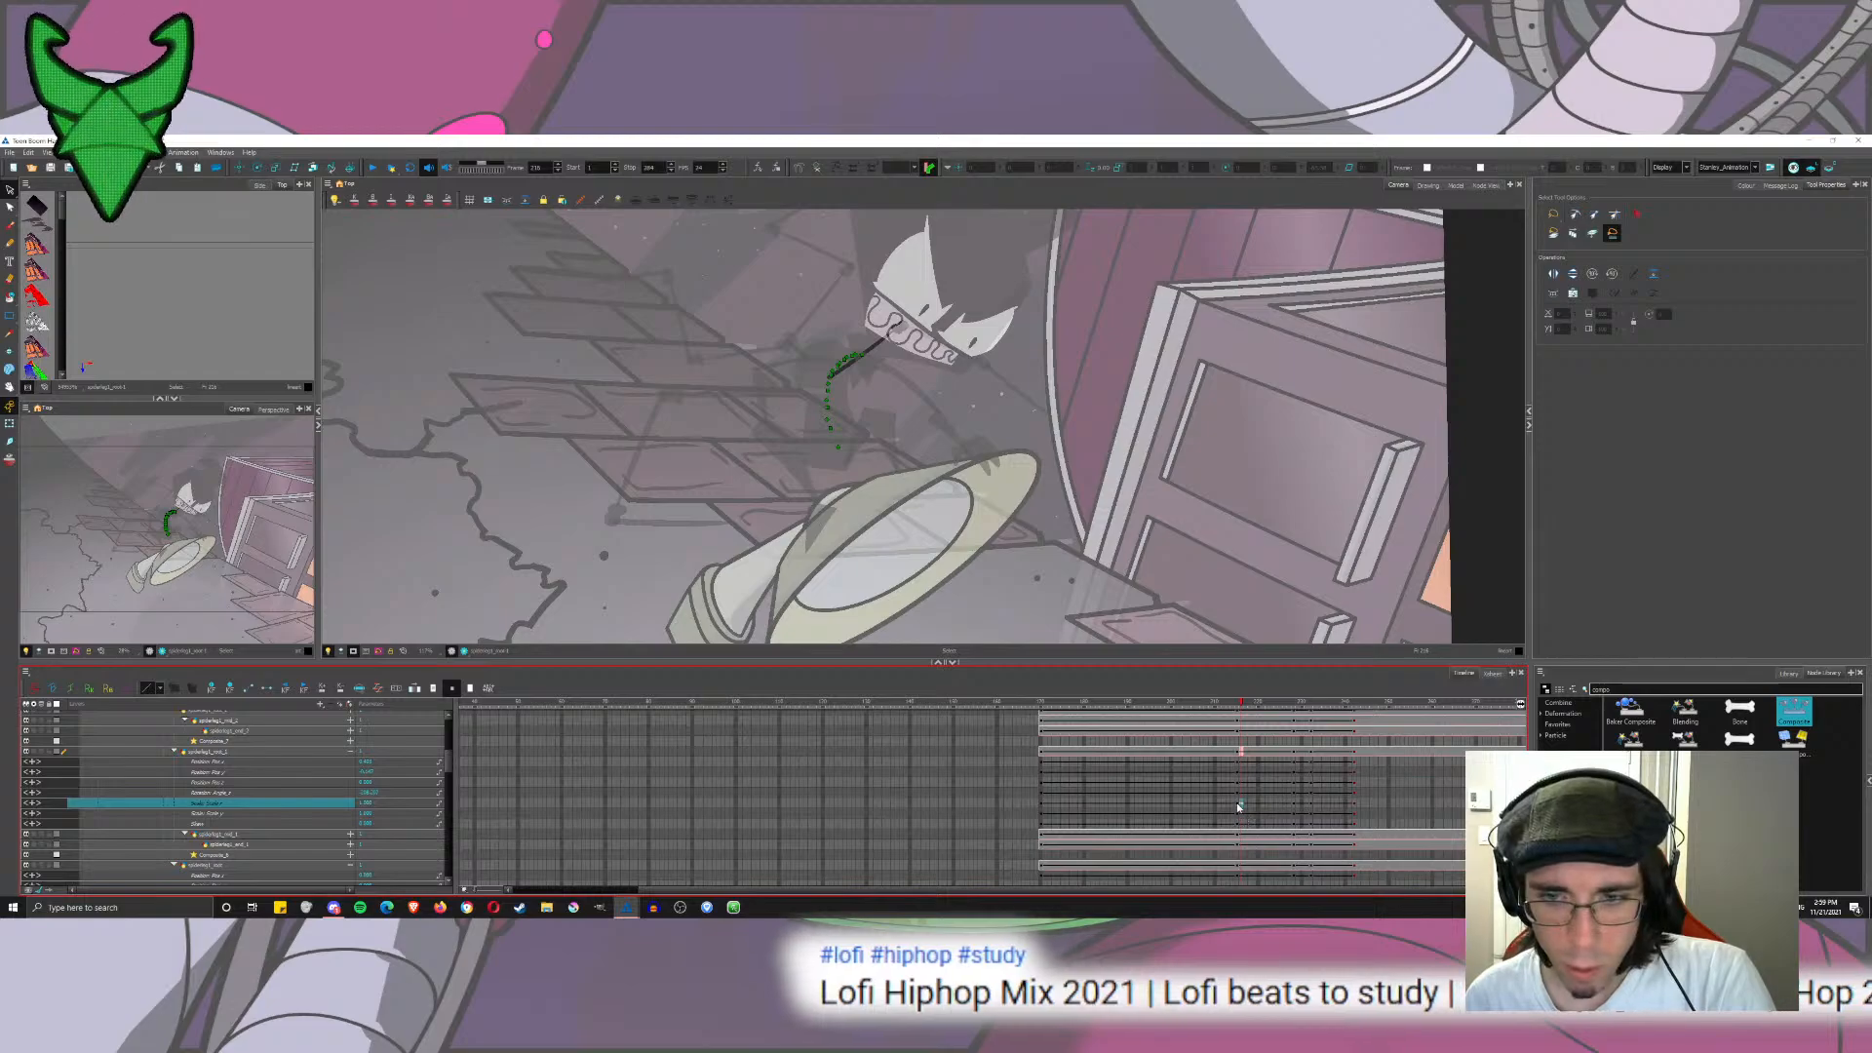
{"action": "left_click_drag", "start_coordinate": [1237, 803], "coordinate": [1355, 815]}
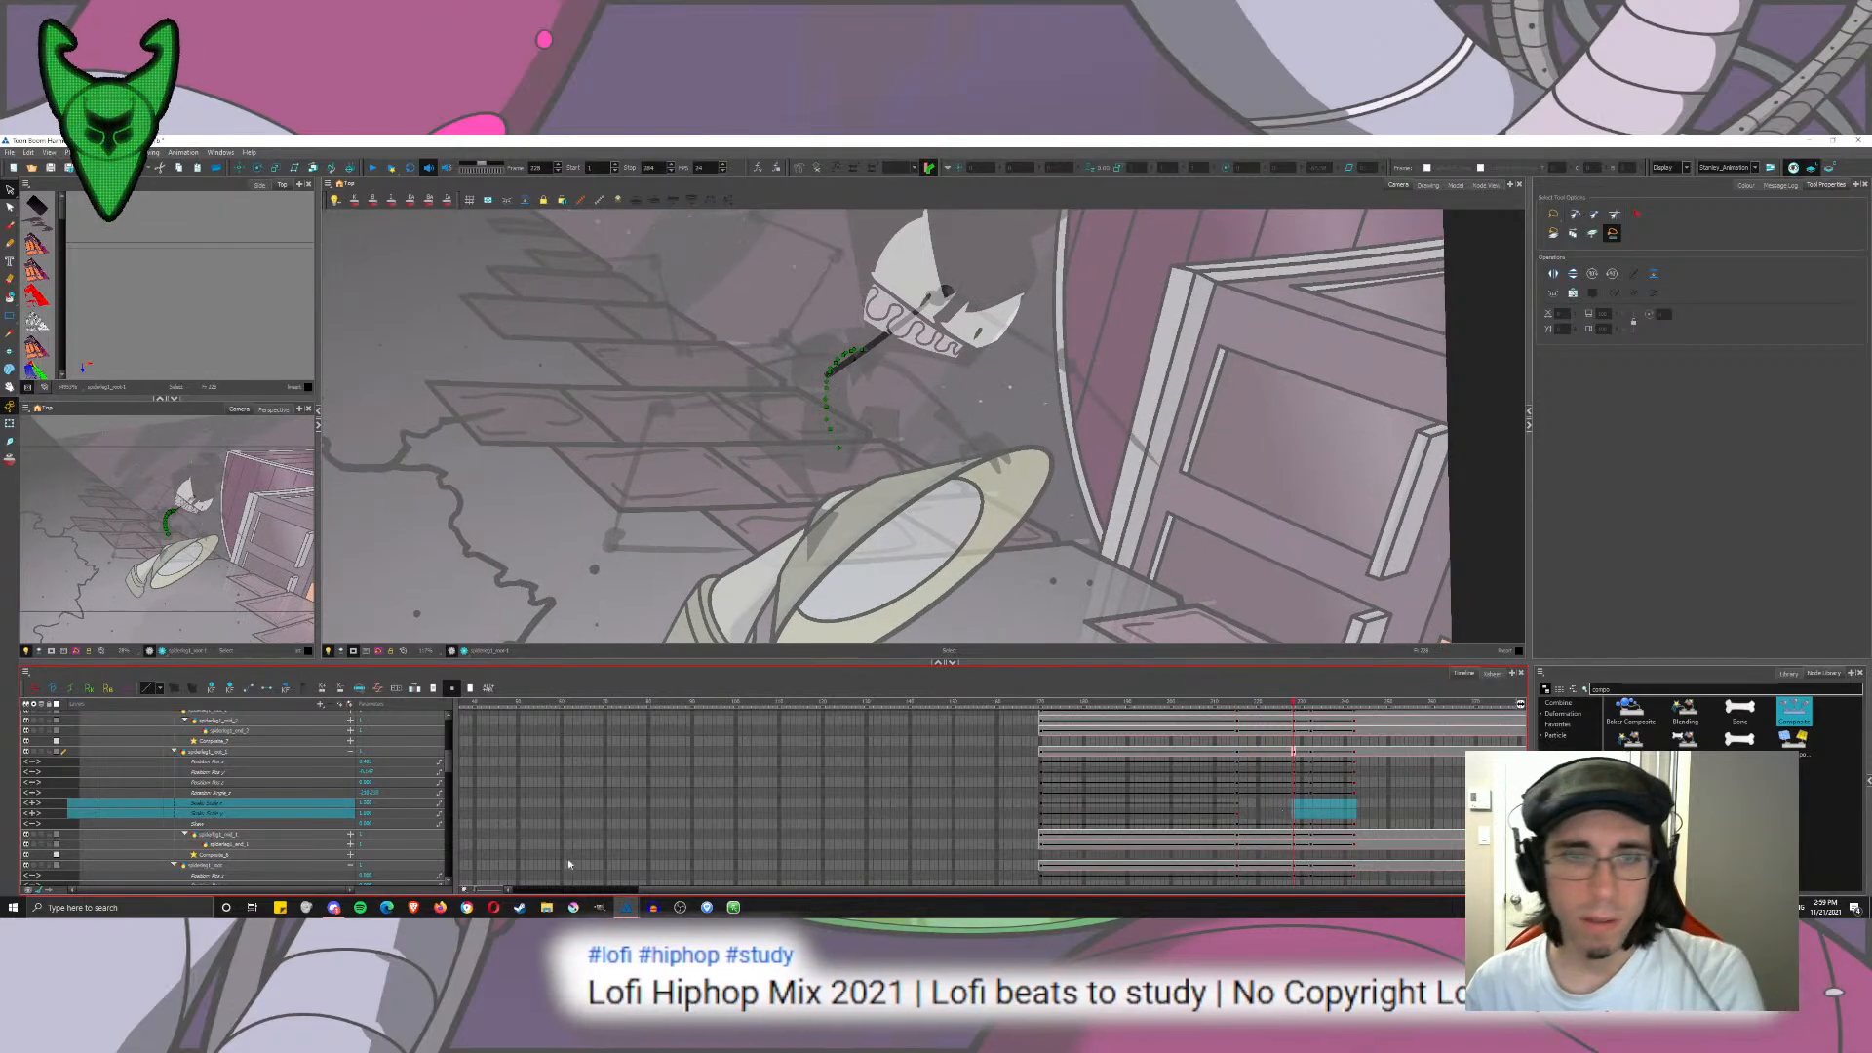
Step: Clear the X and Y scale keyframes on the second limb's lower segment peg and apply the 1.5 scale there
{"action": "scroll", "coordinate": [443, 756], "scroll_direction": "up", "scroll_amount": 3}
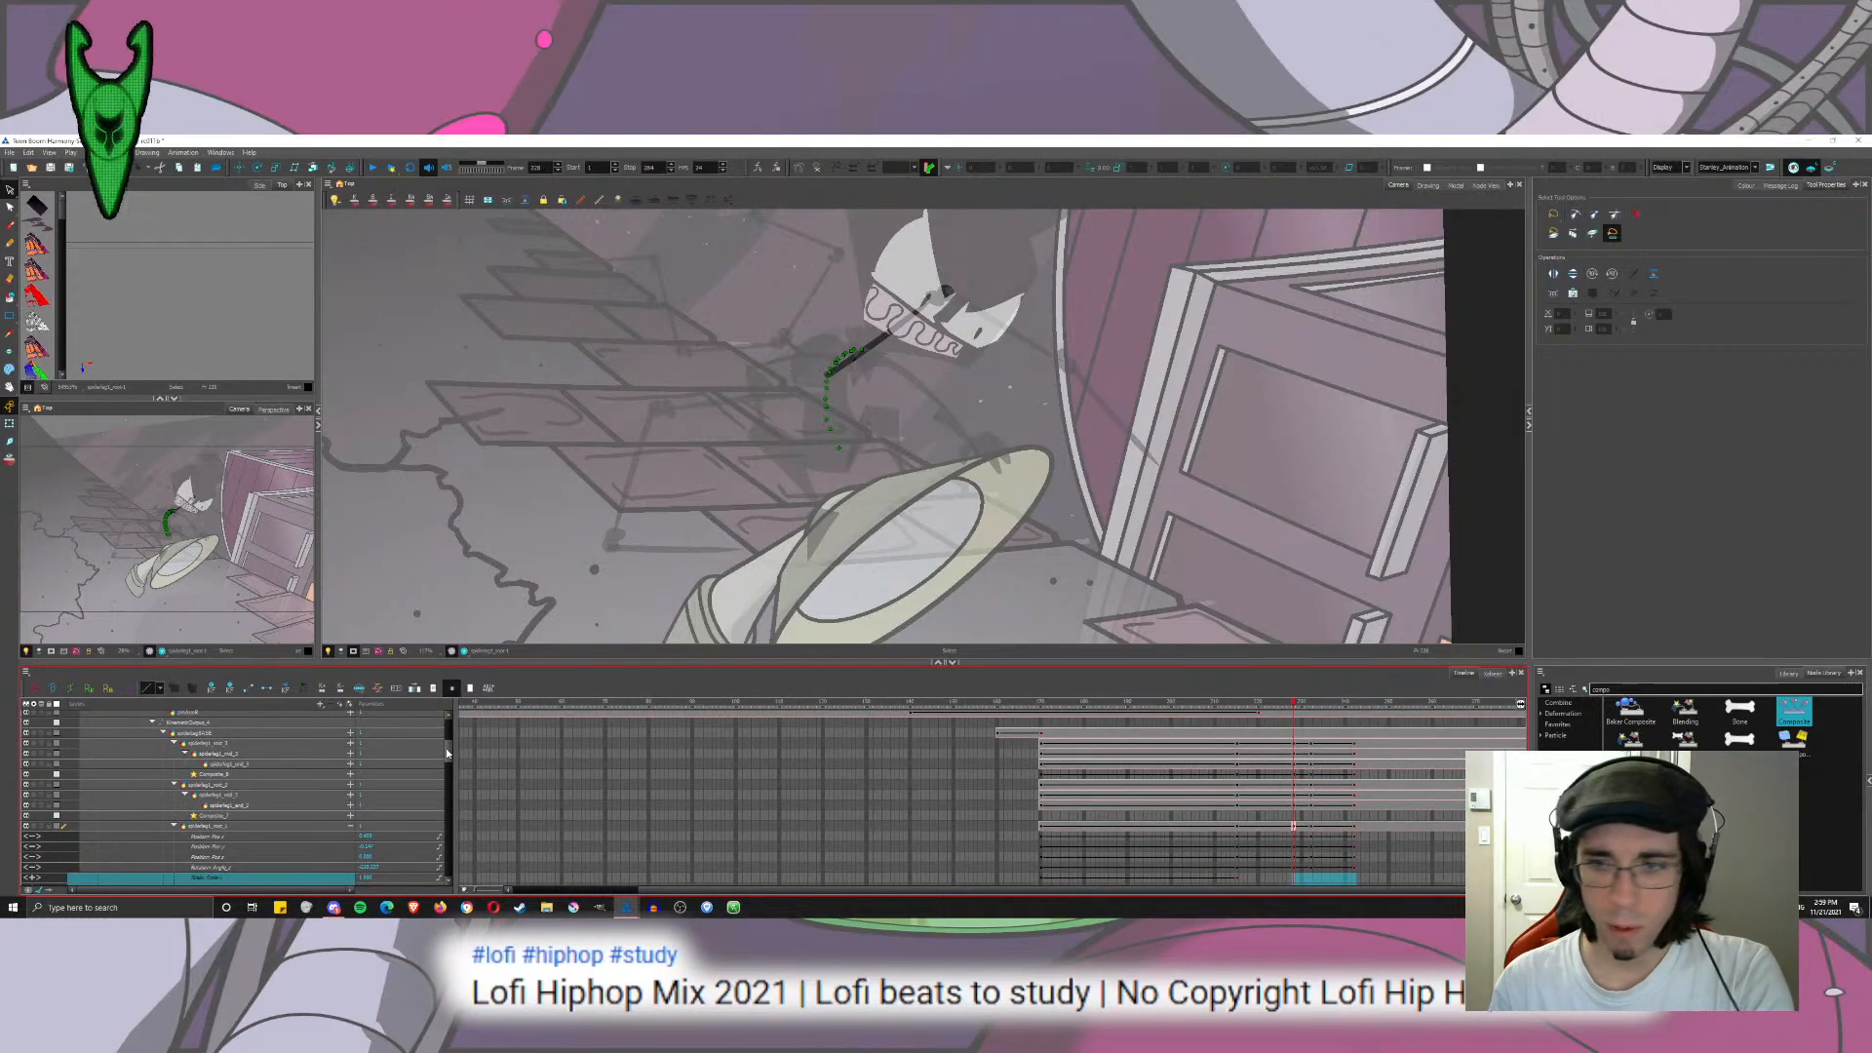
{"action": "left_click", "coordinate": [351, 795]}
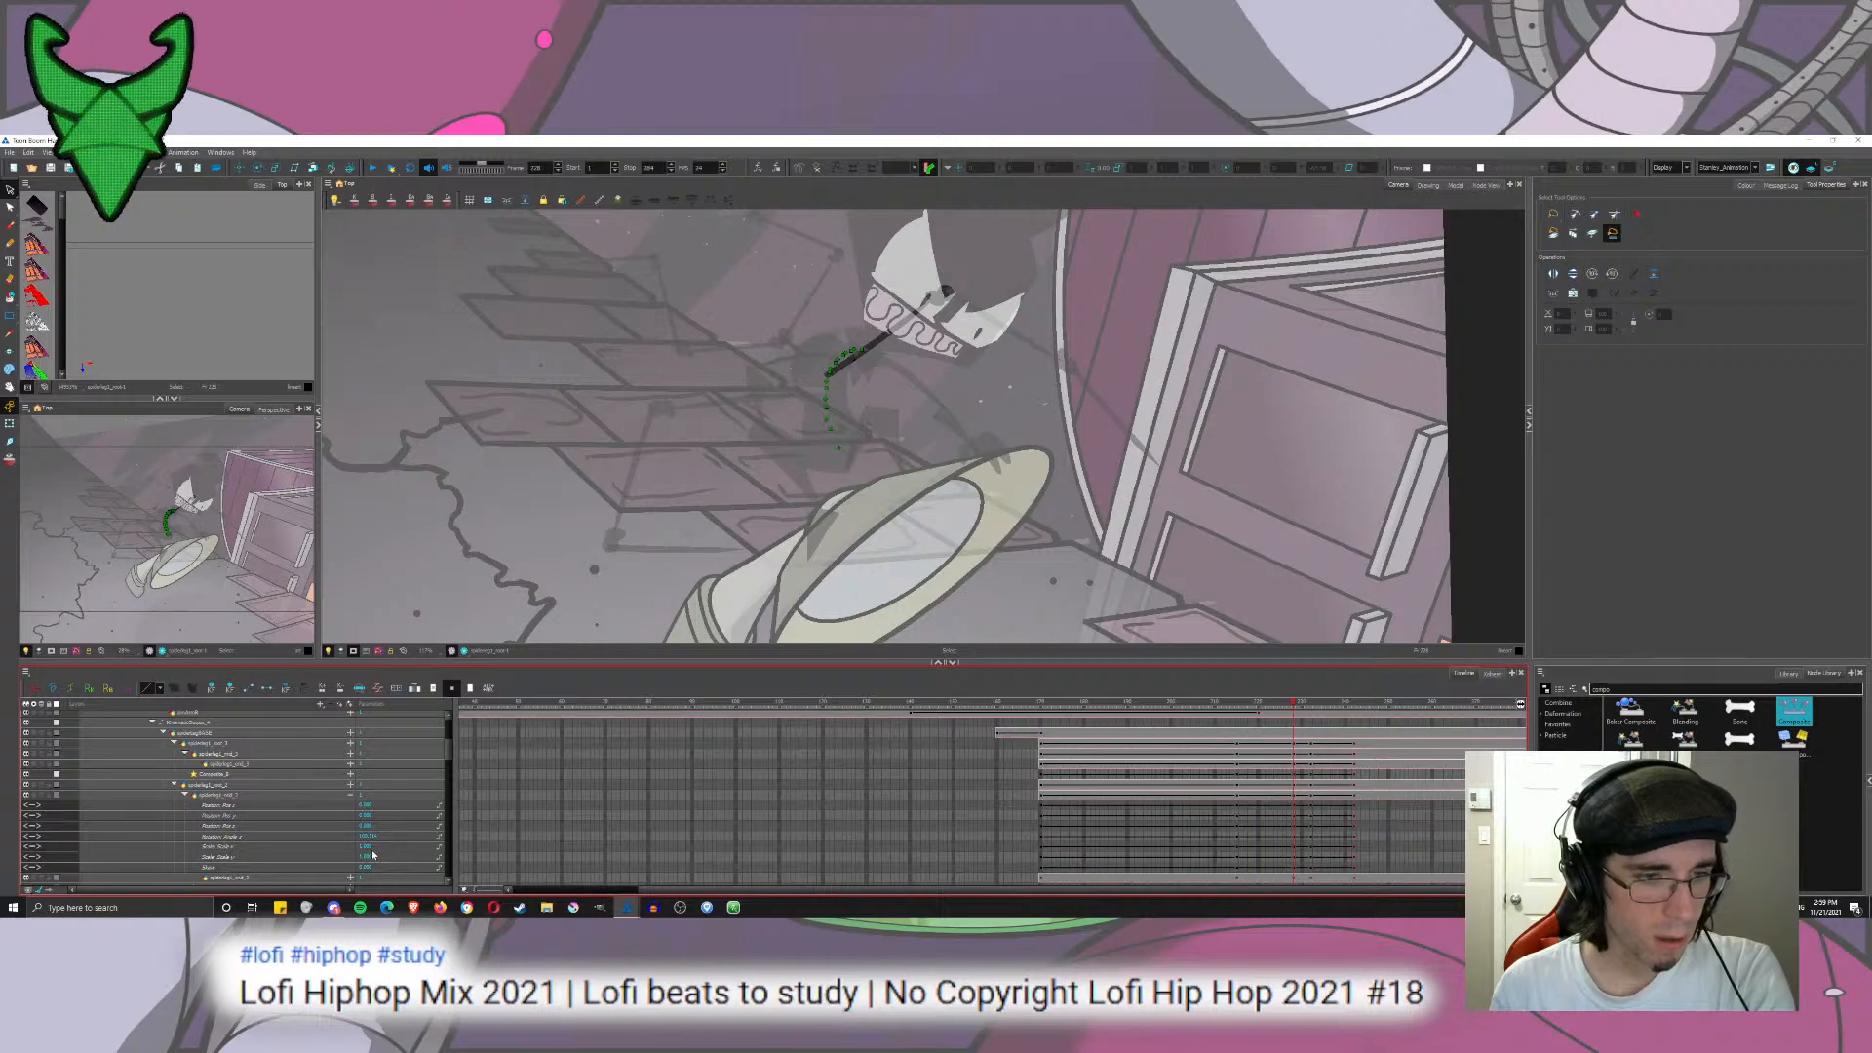
{"action": "left_click", "coordinate": [1236, 832]}
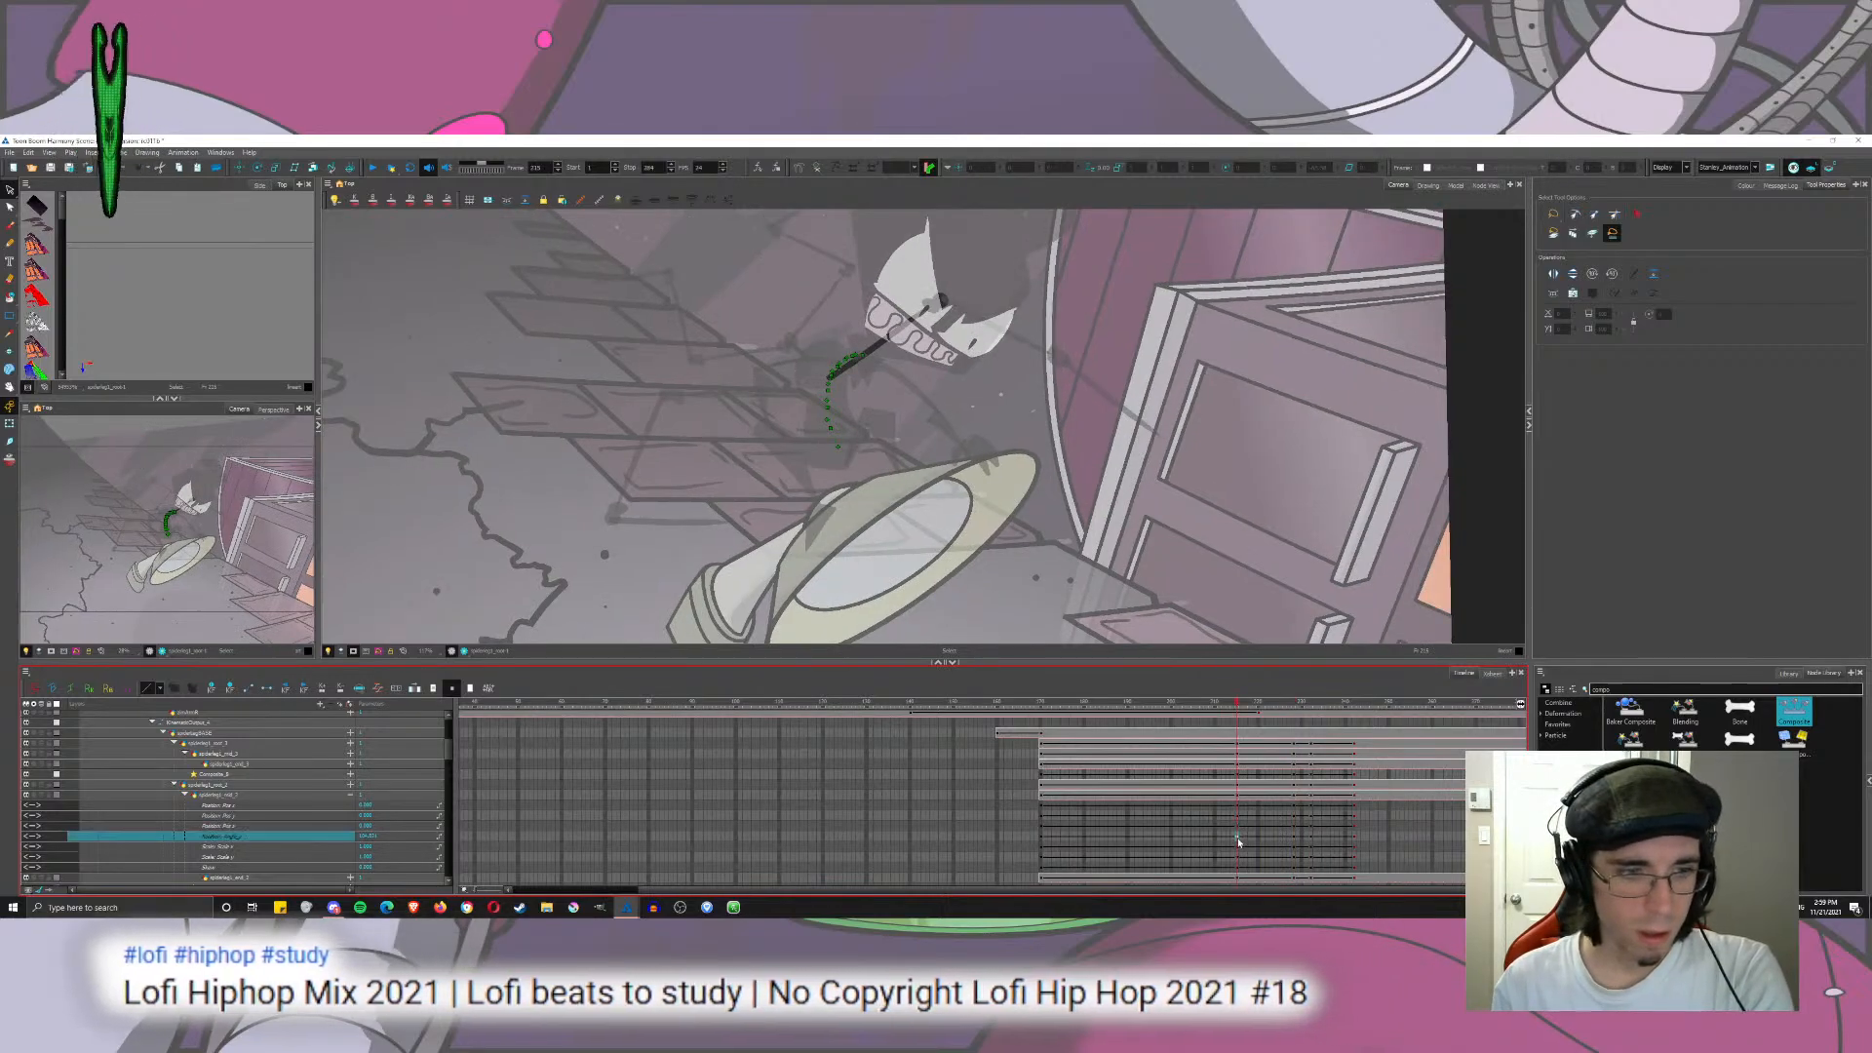
{"action": "left_click_drag", "start_coordinate": [1236, 847], "coordinate": [1346, 863]}
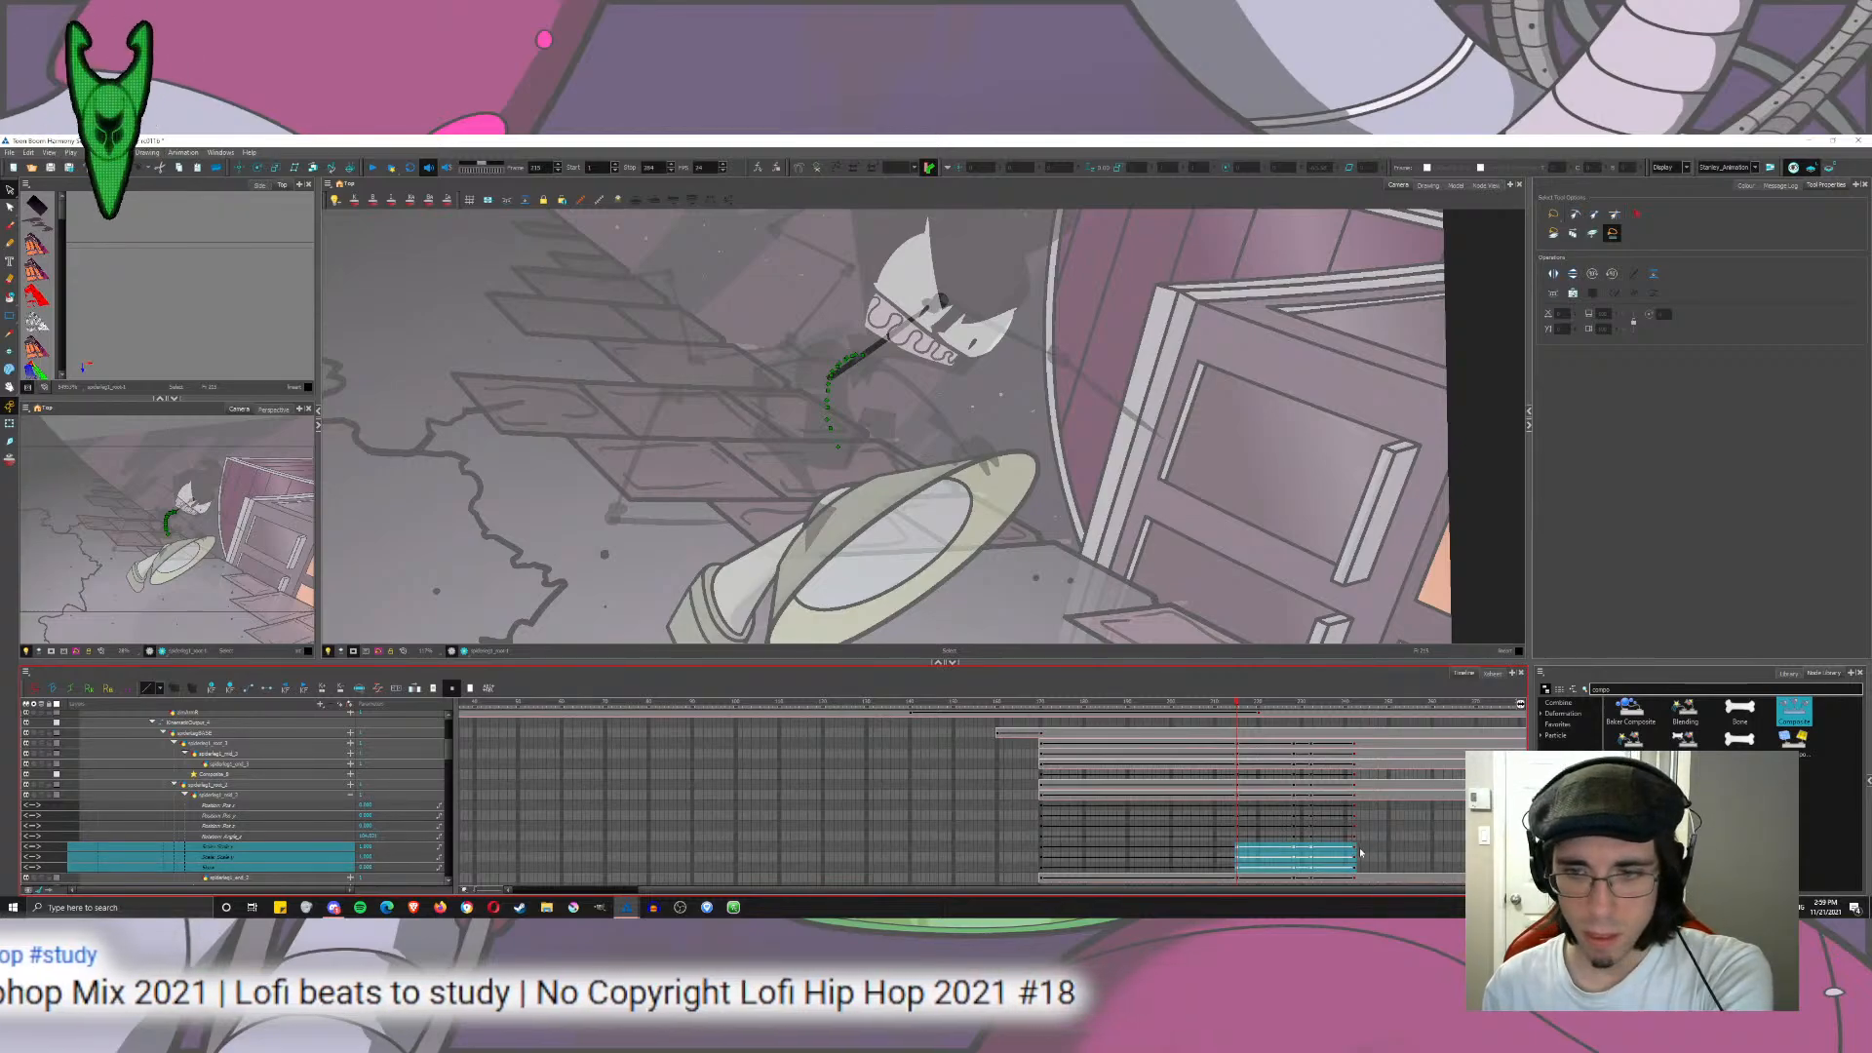
{"action": "left_click_drag", "start_coordinate": [1237, 846], "coordinate": [1354, 860]}
{"action": "key", "text": "Delete"}
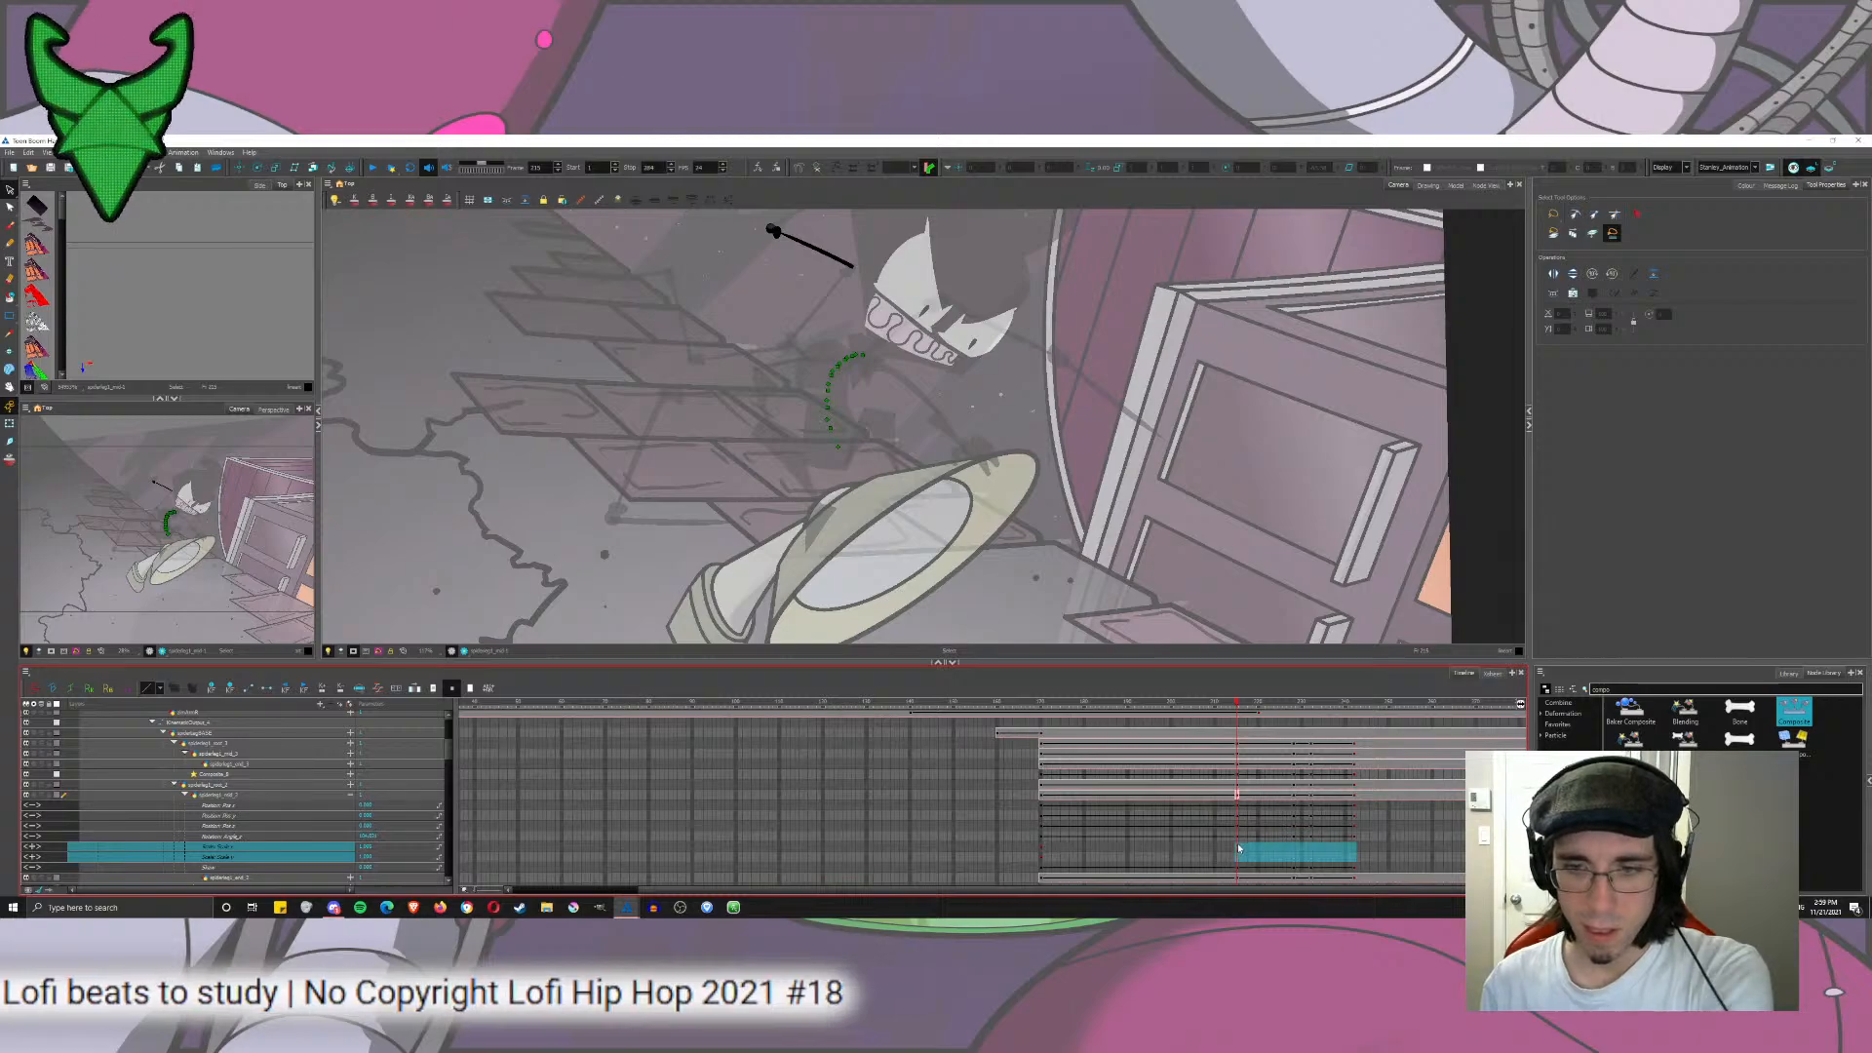
{"action": "left_click", "coordinate": [1237, 848]}
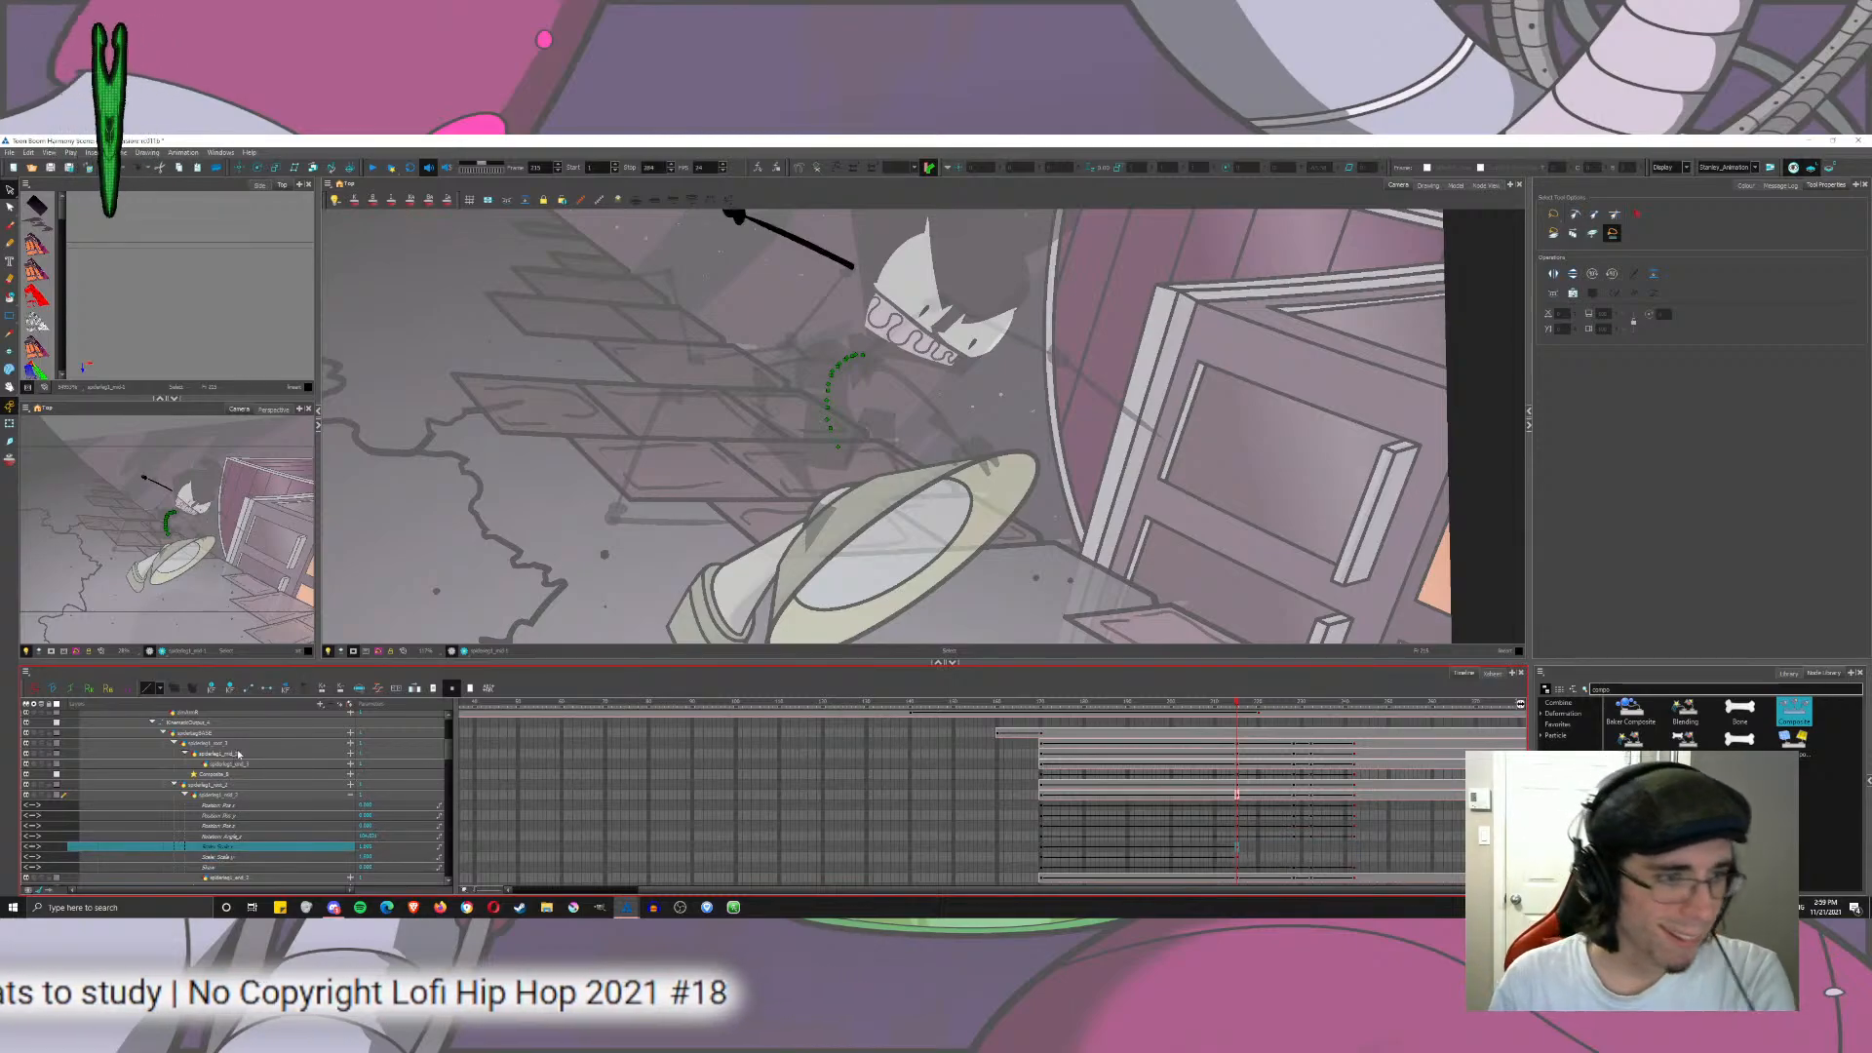
Step: Replace the first limb's upper segment scale keyframes with the 1.5 scale and check the swing-down on the following frames
{"action": "left_click", "coordinate": [350, 732]}
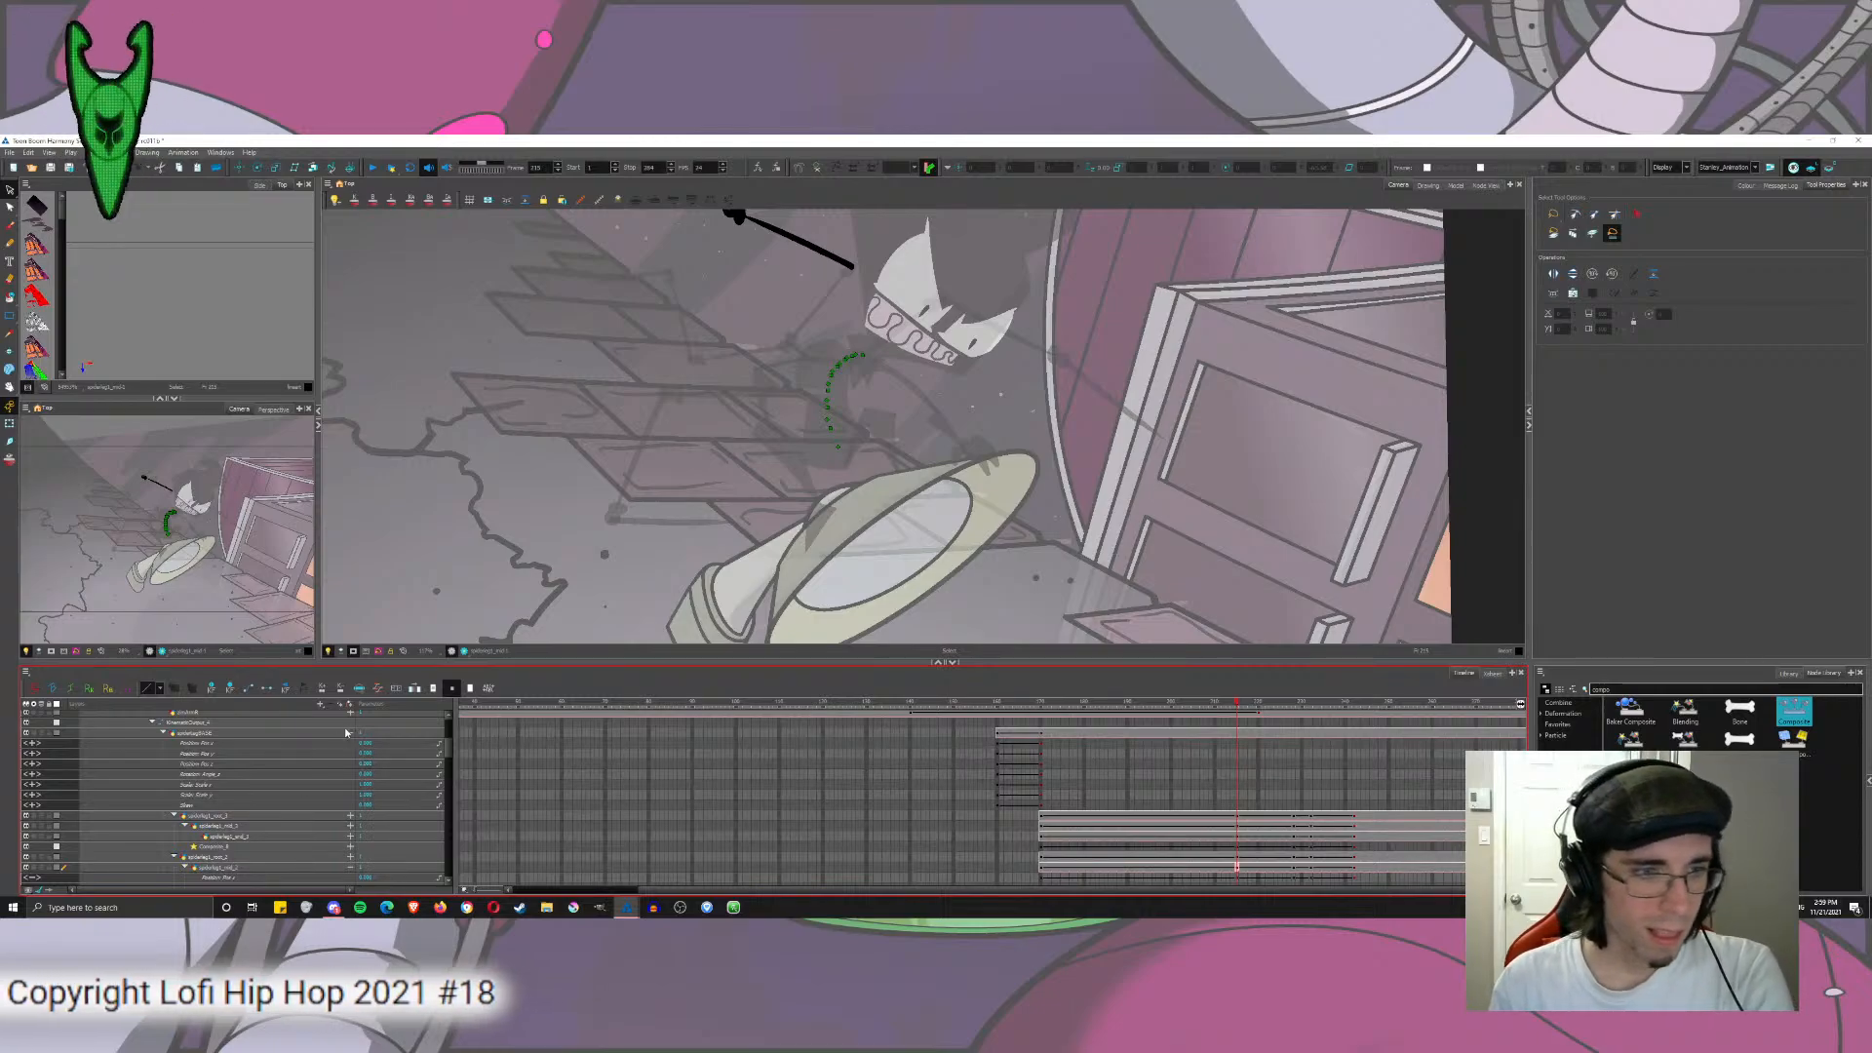
{"action": "left_click", "coordinate": [350, 732]}
{"action": "left_click", "coordinate": [350, 743]}
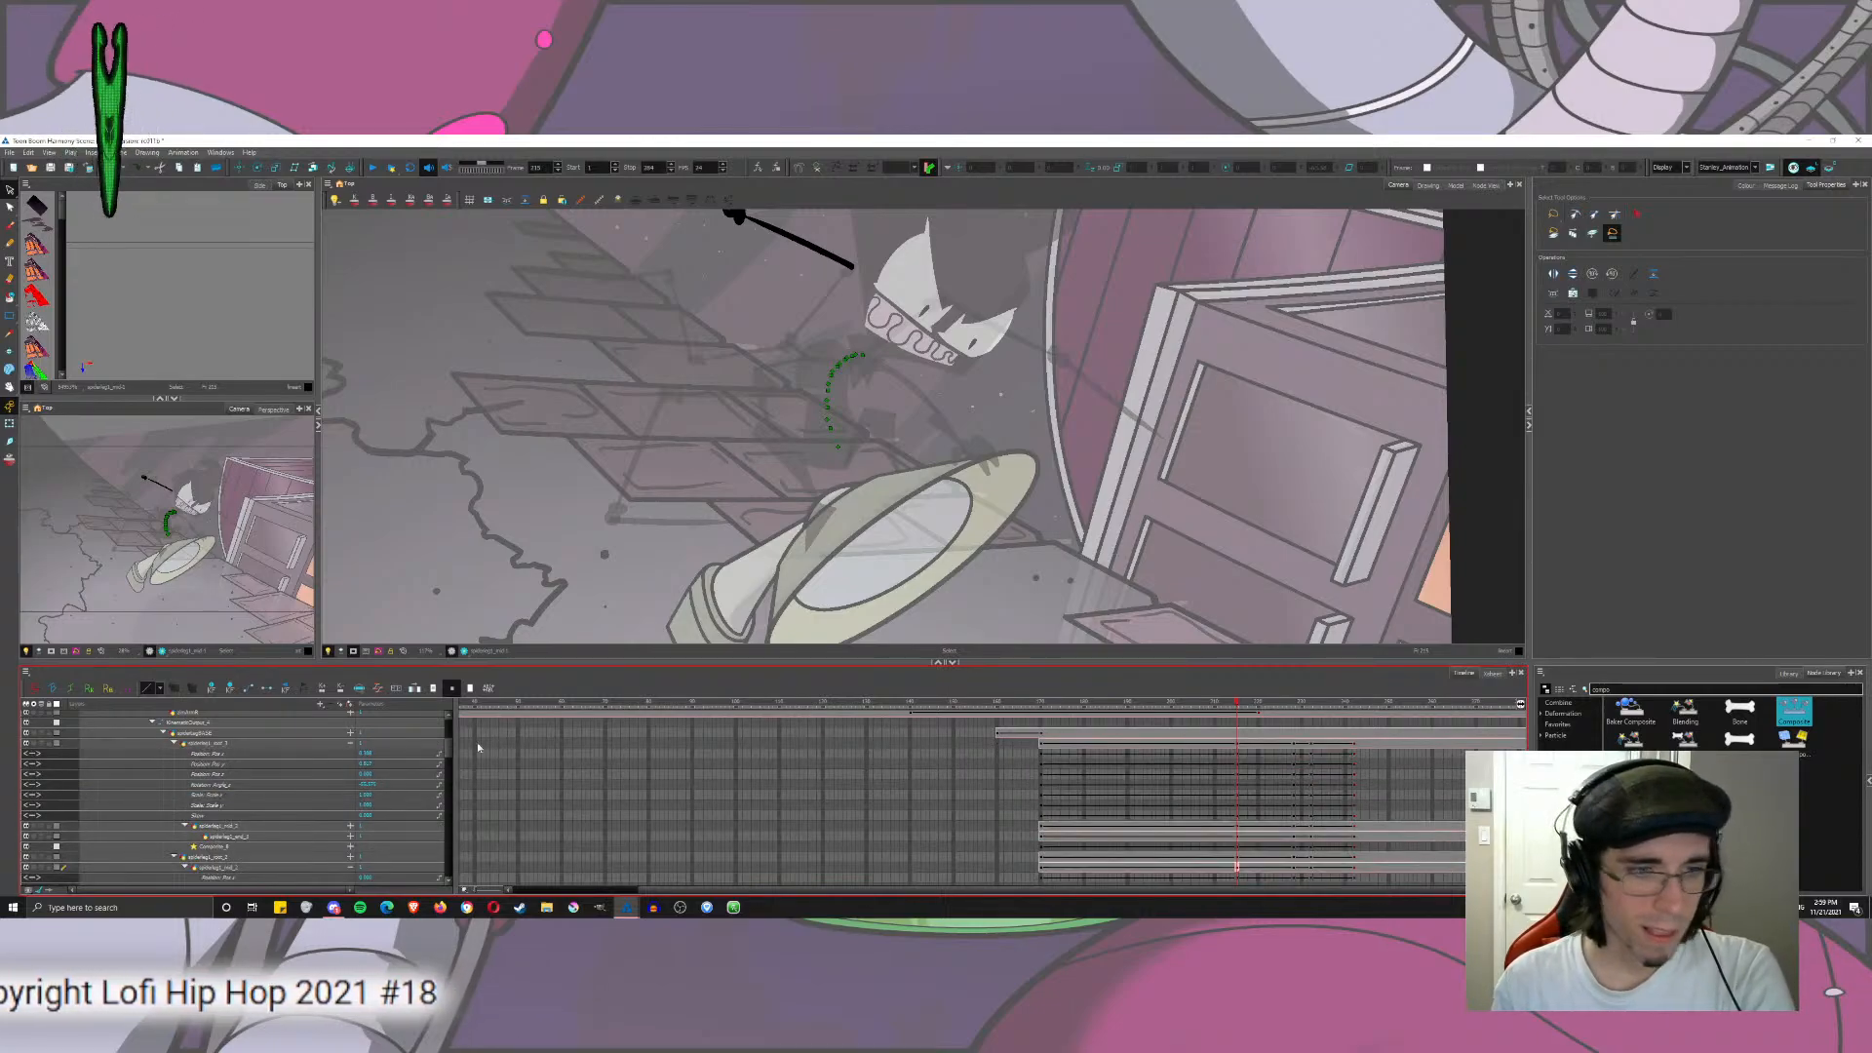
{"action": "left_click", "coordinate": [1237, 798]}
{"action": "left_click_drag", "start_coordinate": [1237, 799], "coordinate": [1353, 810]}
{"action": "key", "text": "Delete"}
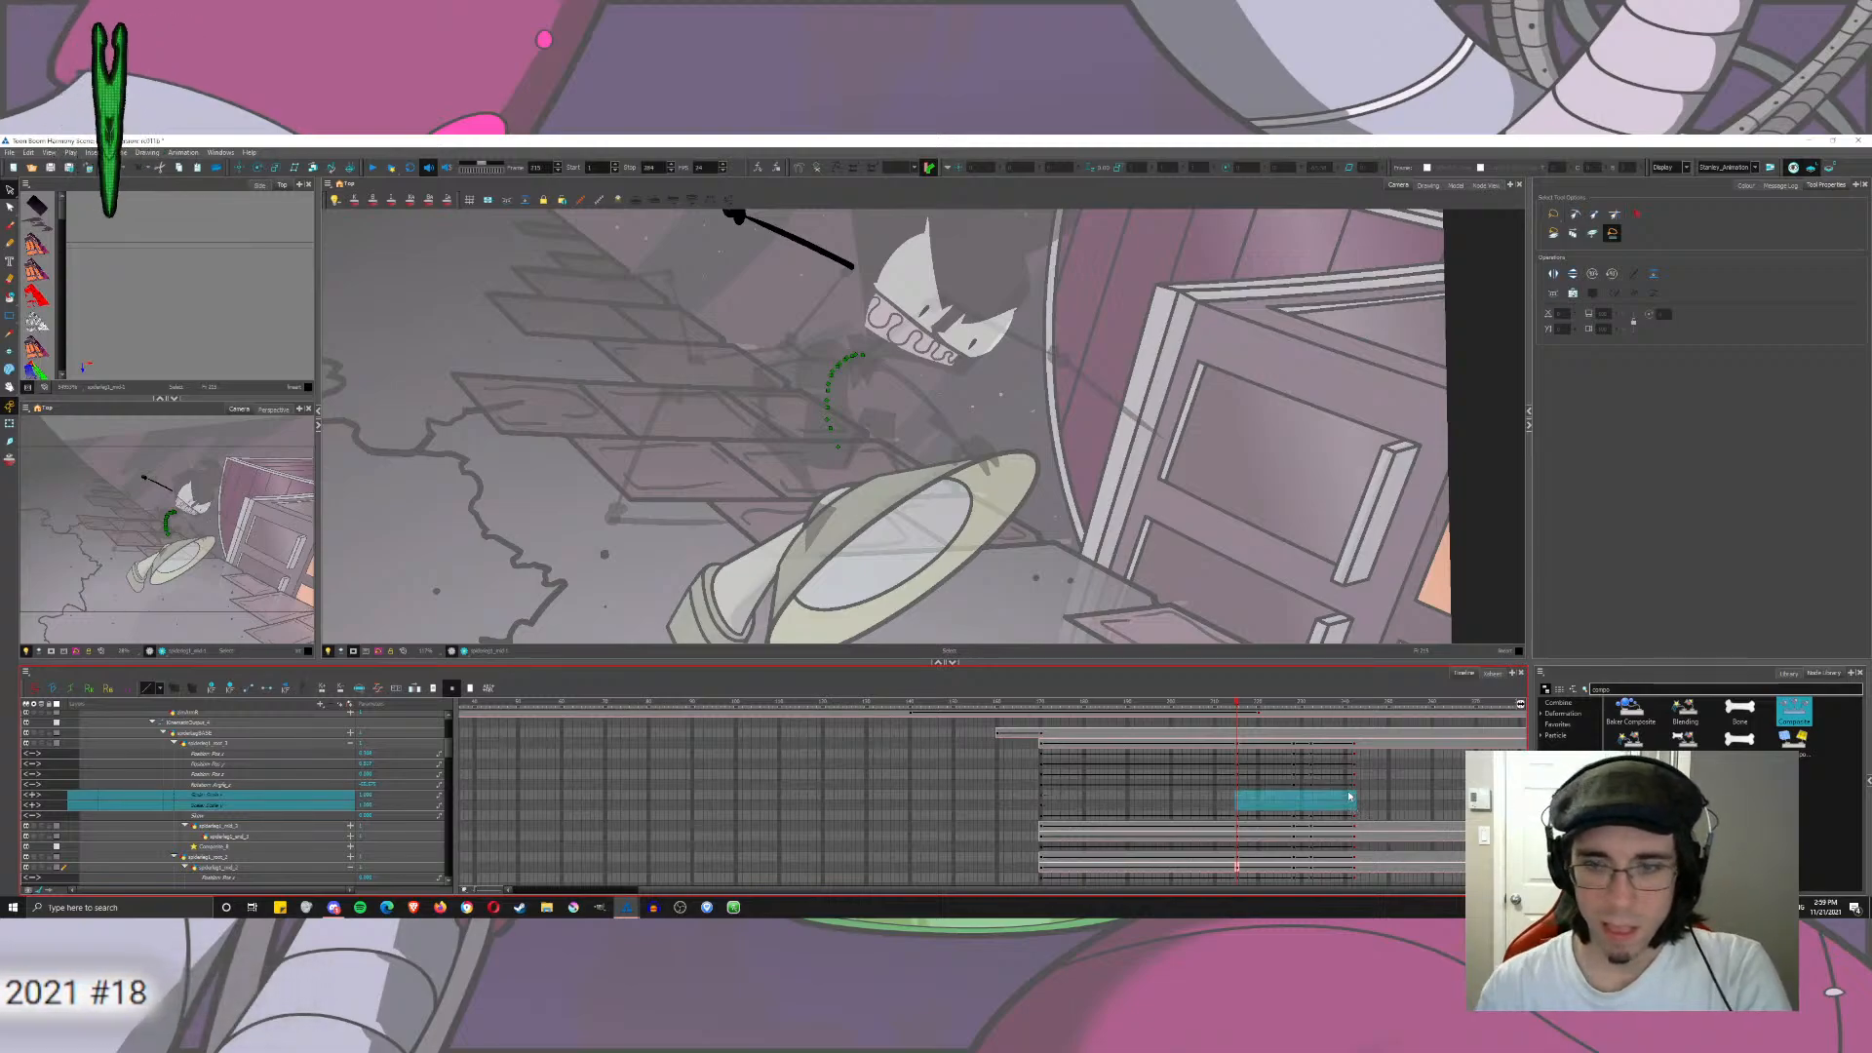
{"action": "left_click", "coordinate": [1236, 798]}
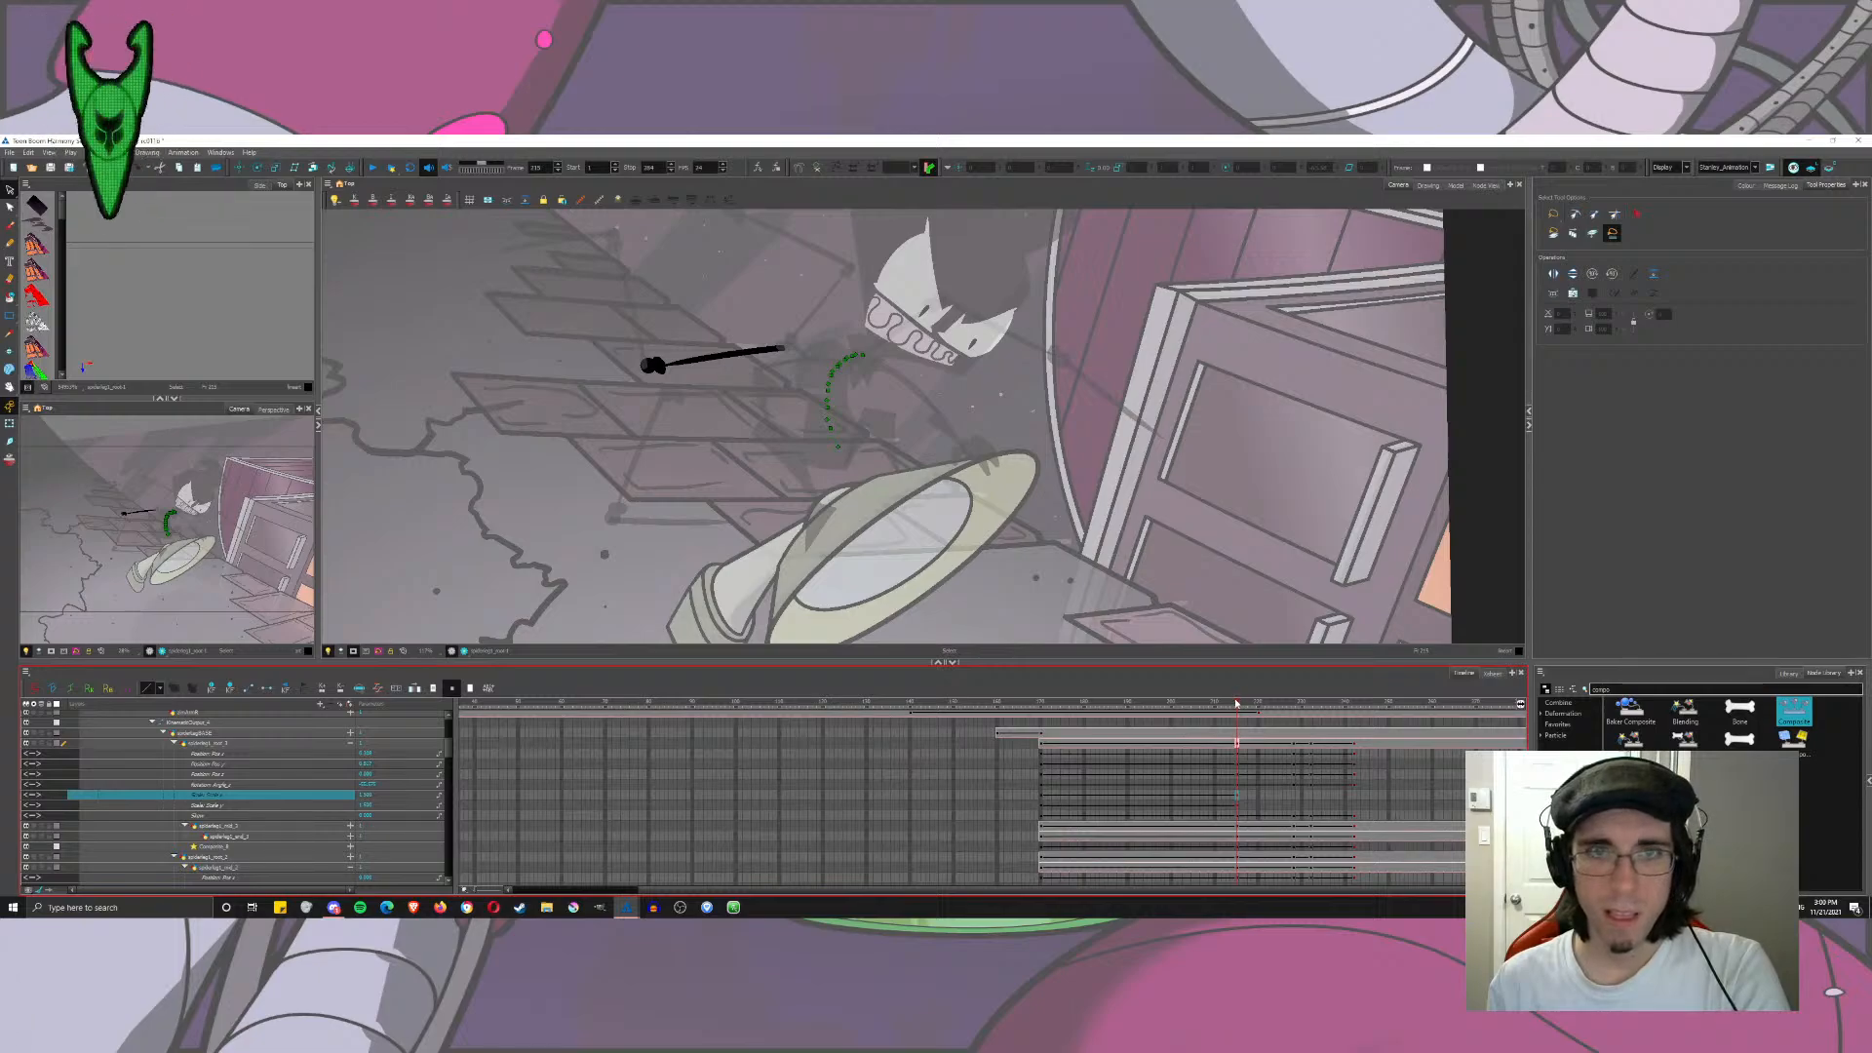
{"action": "left_click_drag", "start_coordinate": [1236, 703], "coordinate": [1410, 794]}
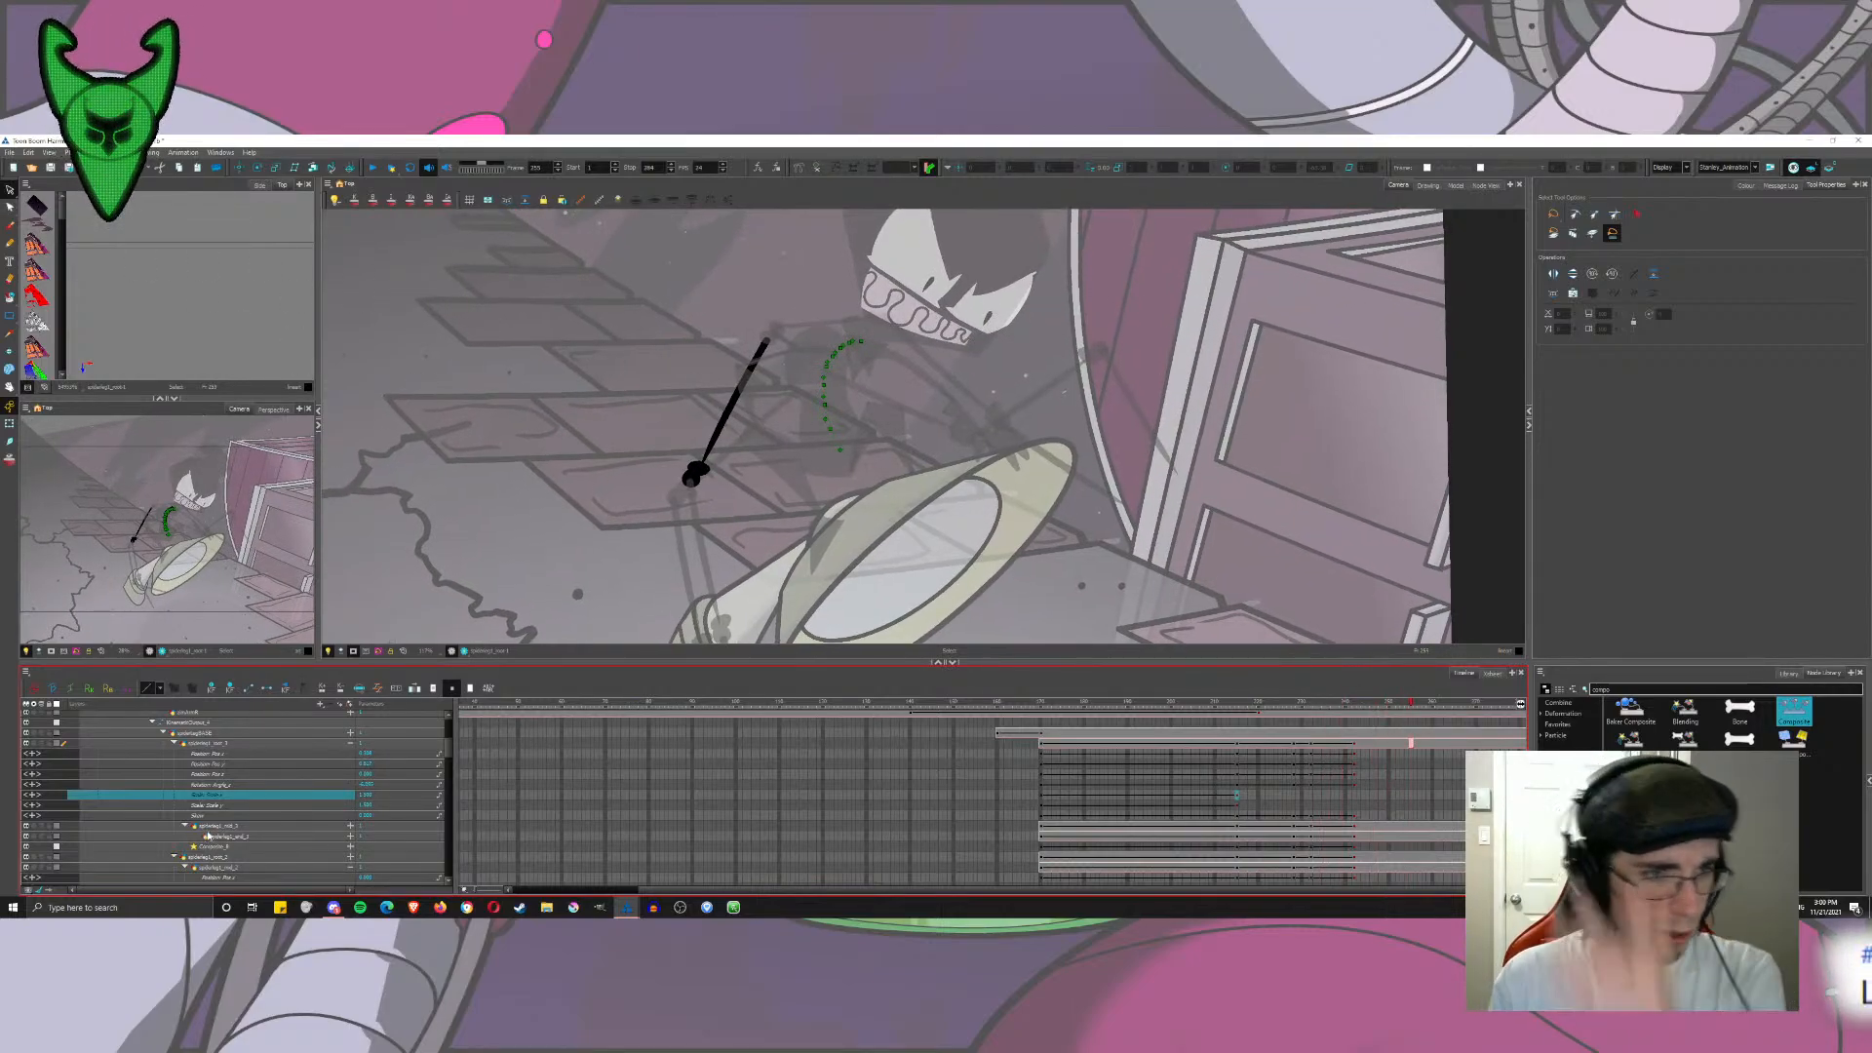
Step: Clear the X and Y scale keyframes on the first limb's lower segment peg from the same frame on
{"action": "left_click", "coordinate": [353, 826]}
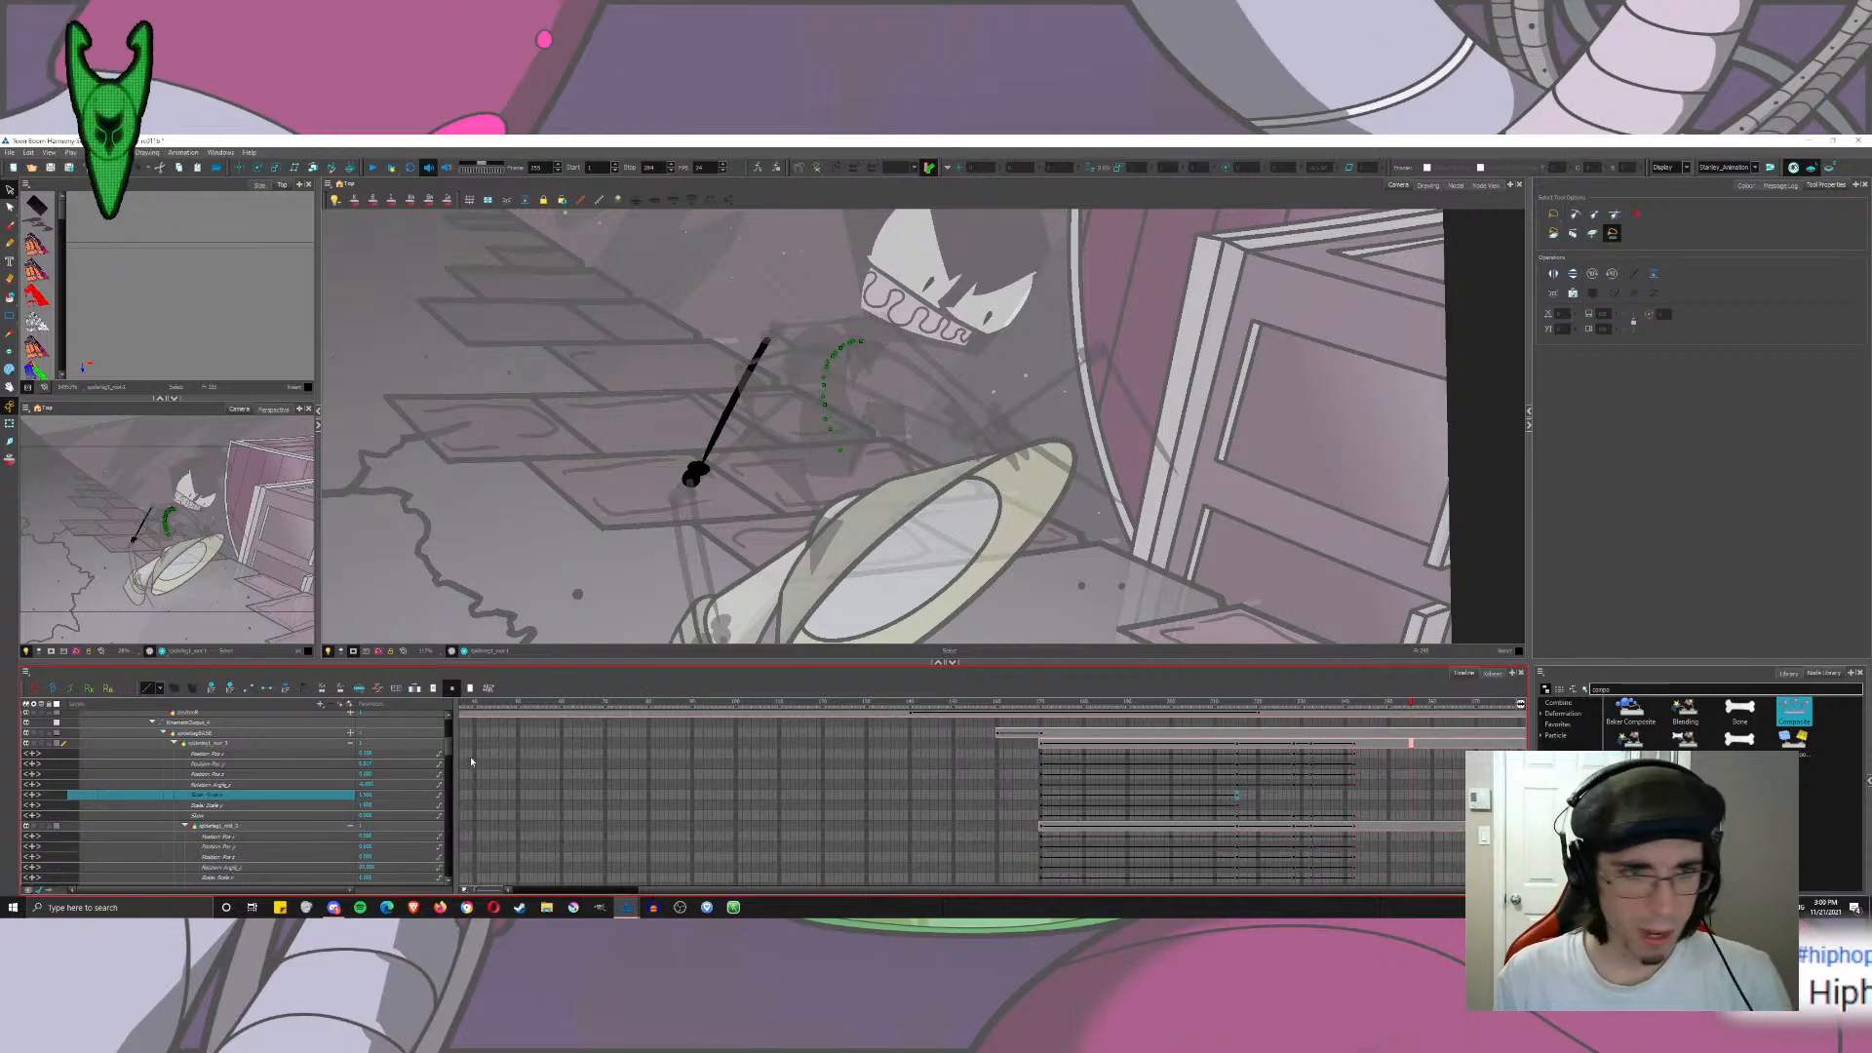
{"action": "scroll", "coordinate": [471, 761], "scroll_direction": "down", "scroll_amount": 4}
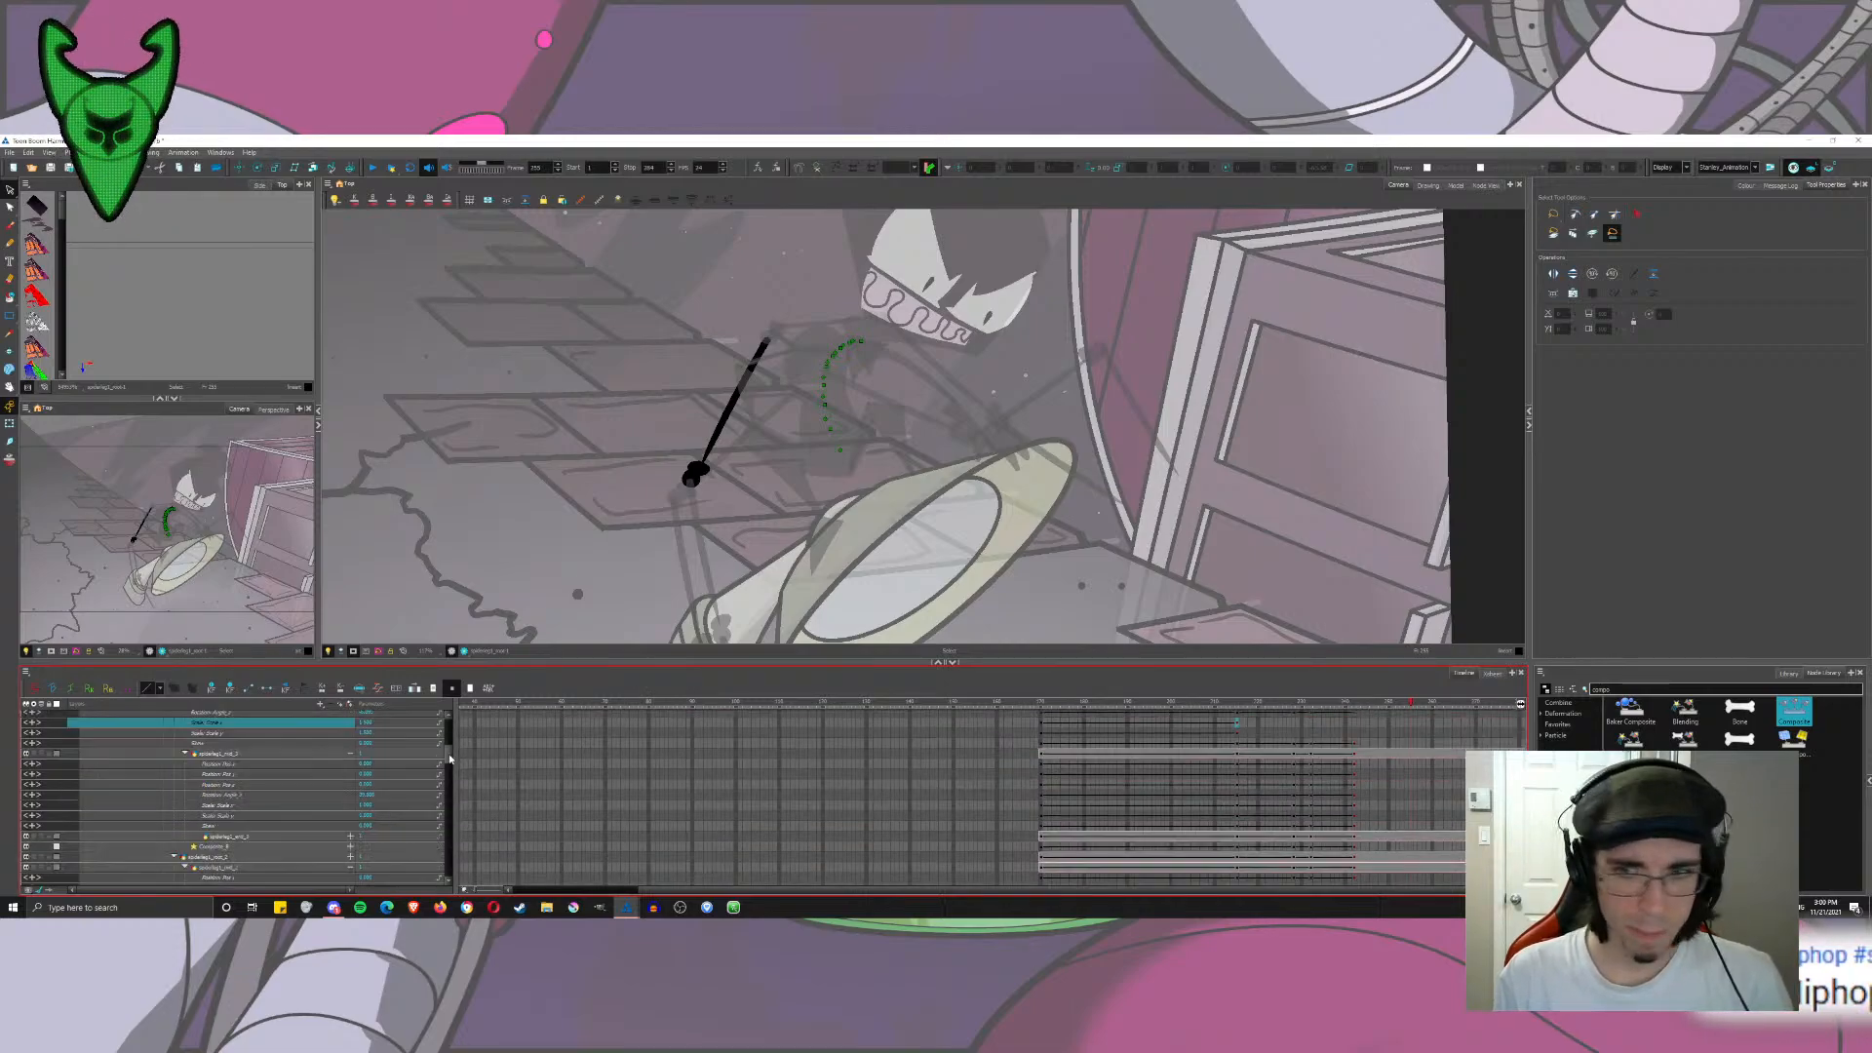
{"action": "left_click", "coordinate": [1238, 761]}
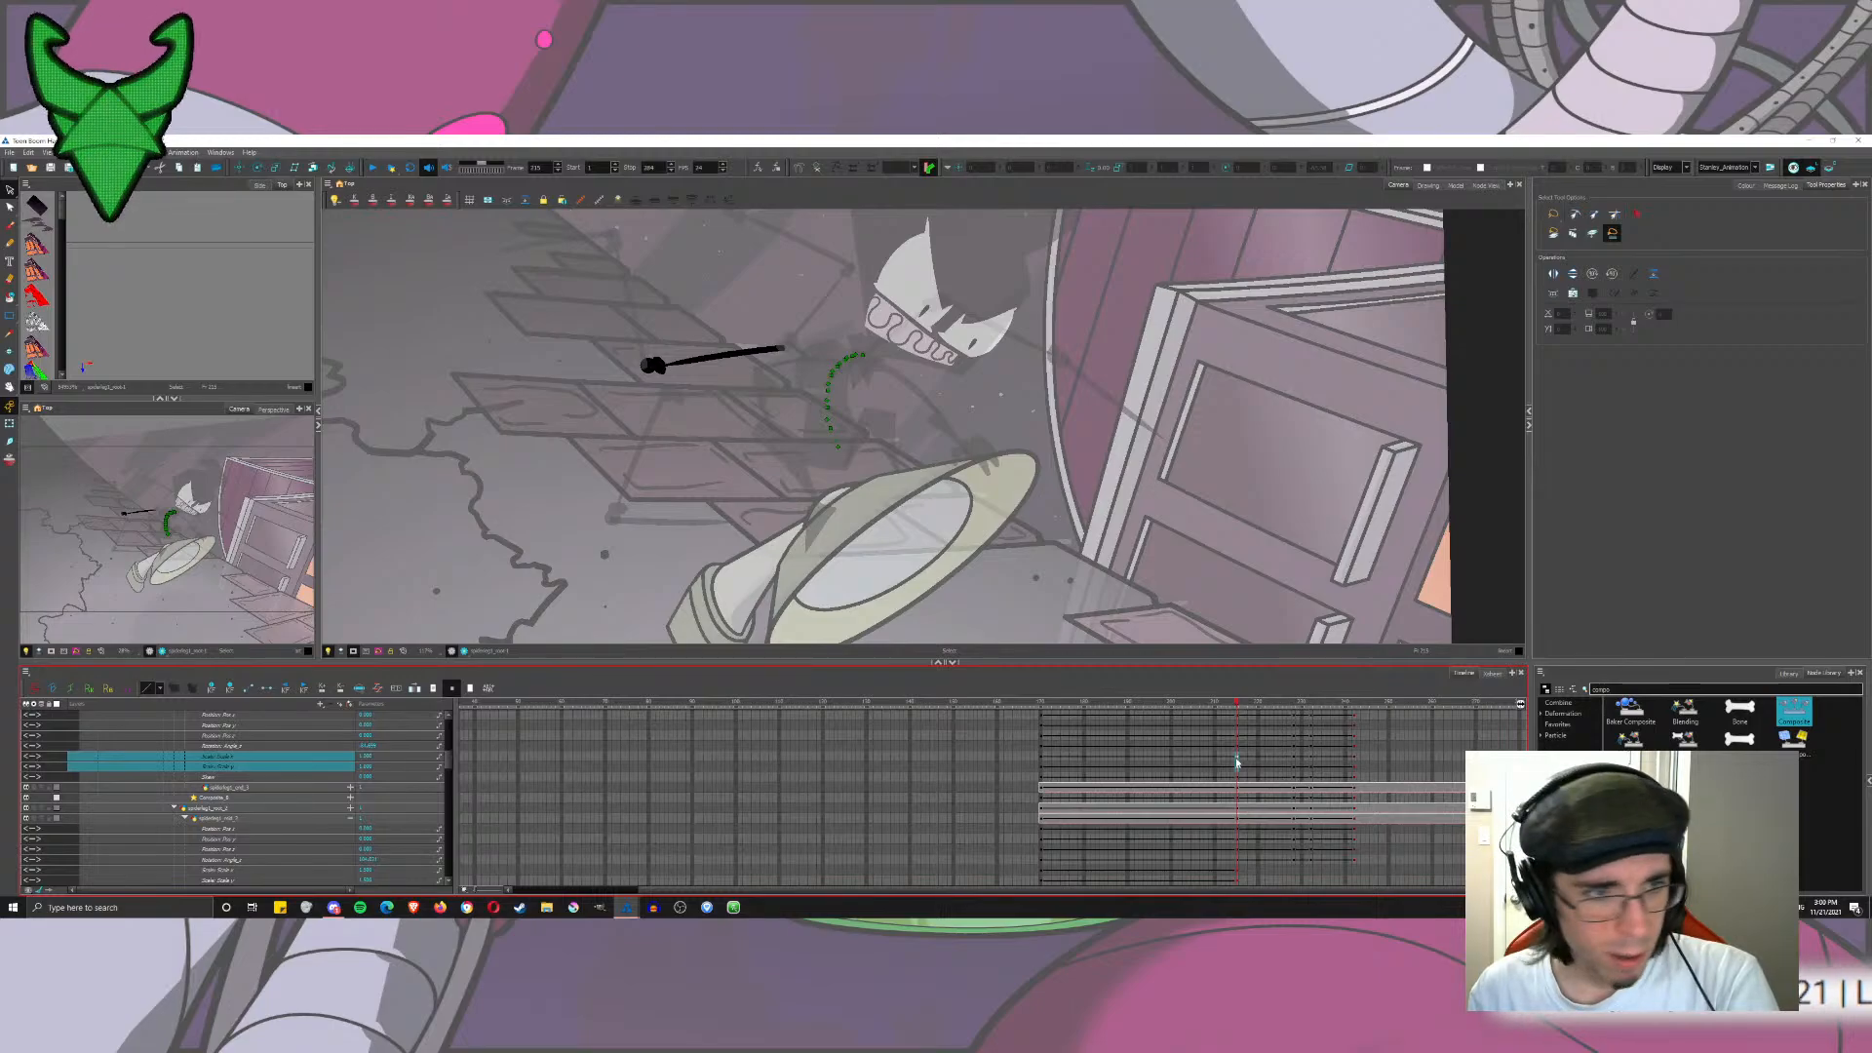
{"action": "left_click_drag", "start_coordinate": [1237, 762], "coordinate": [1358, 761]}
{"action": "key", "text": "Delete"}
Step: Try the 1.5 scale on the first limb's lower segment, check it over the following frames, and undo the paste
{"action": "left_click", "coordinate": [1236, 757]}
{"action": "key", "text": "ctrl+v"}
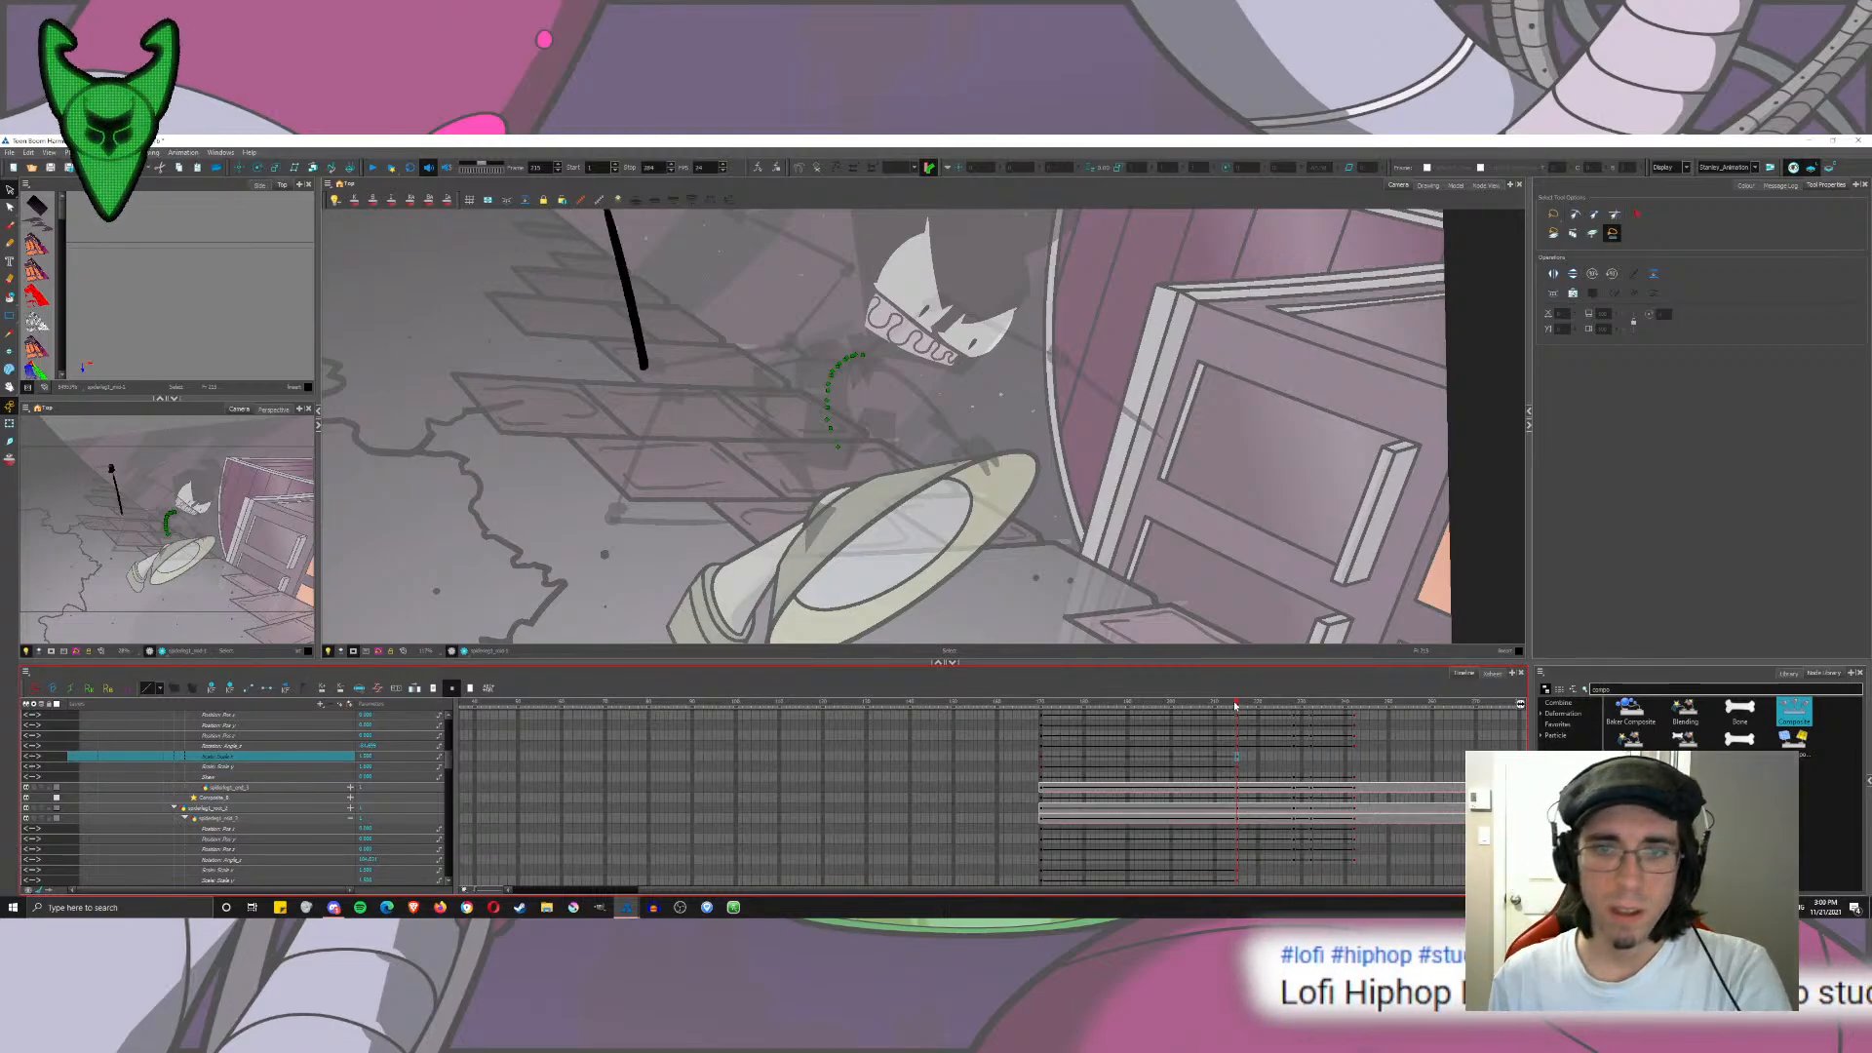
{"action": "left_click_drag", "start_coordinate": [1234, 704], "coordinate": [1381, 766]}
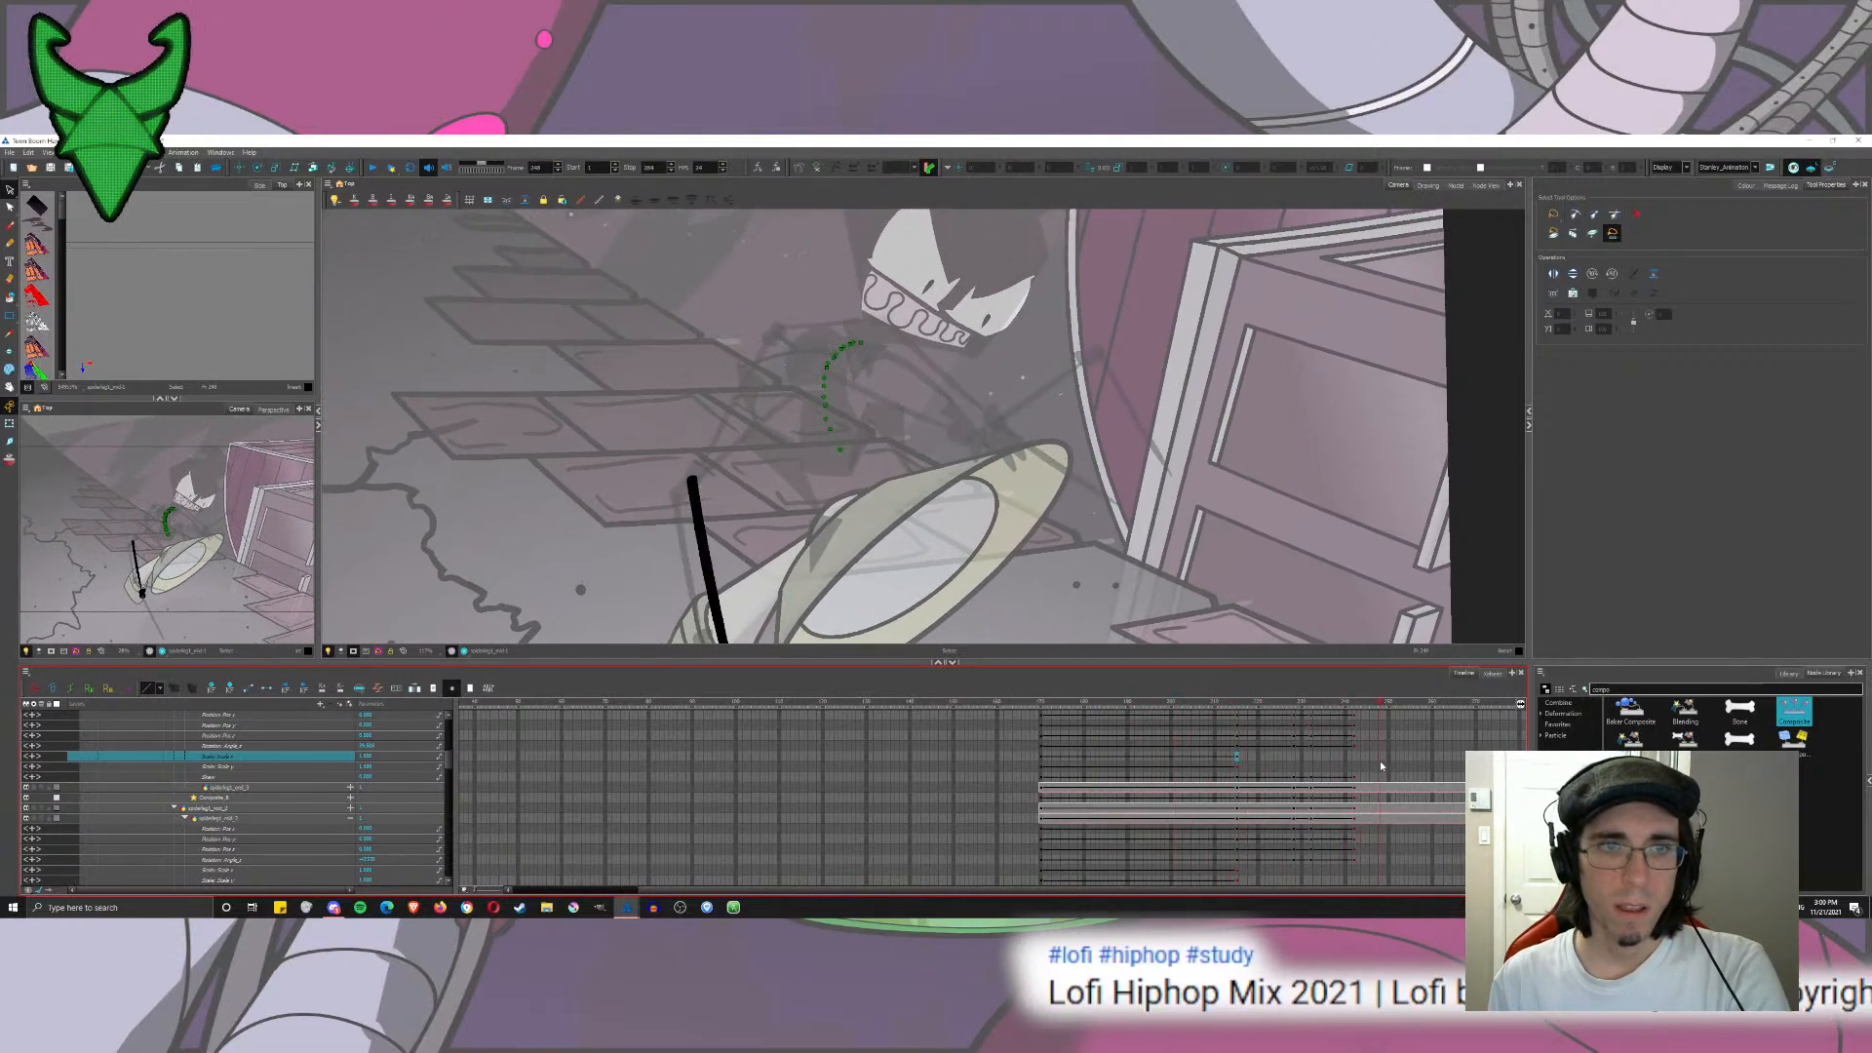
{"action": "key", "text": "ctrl+z"}
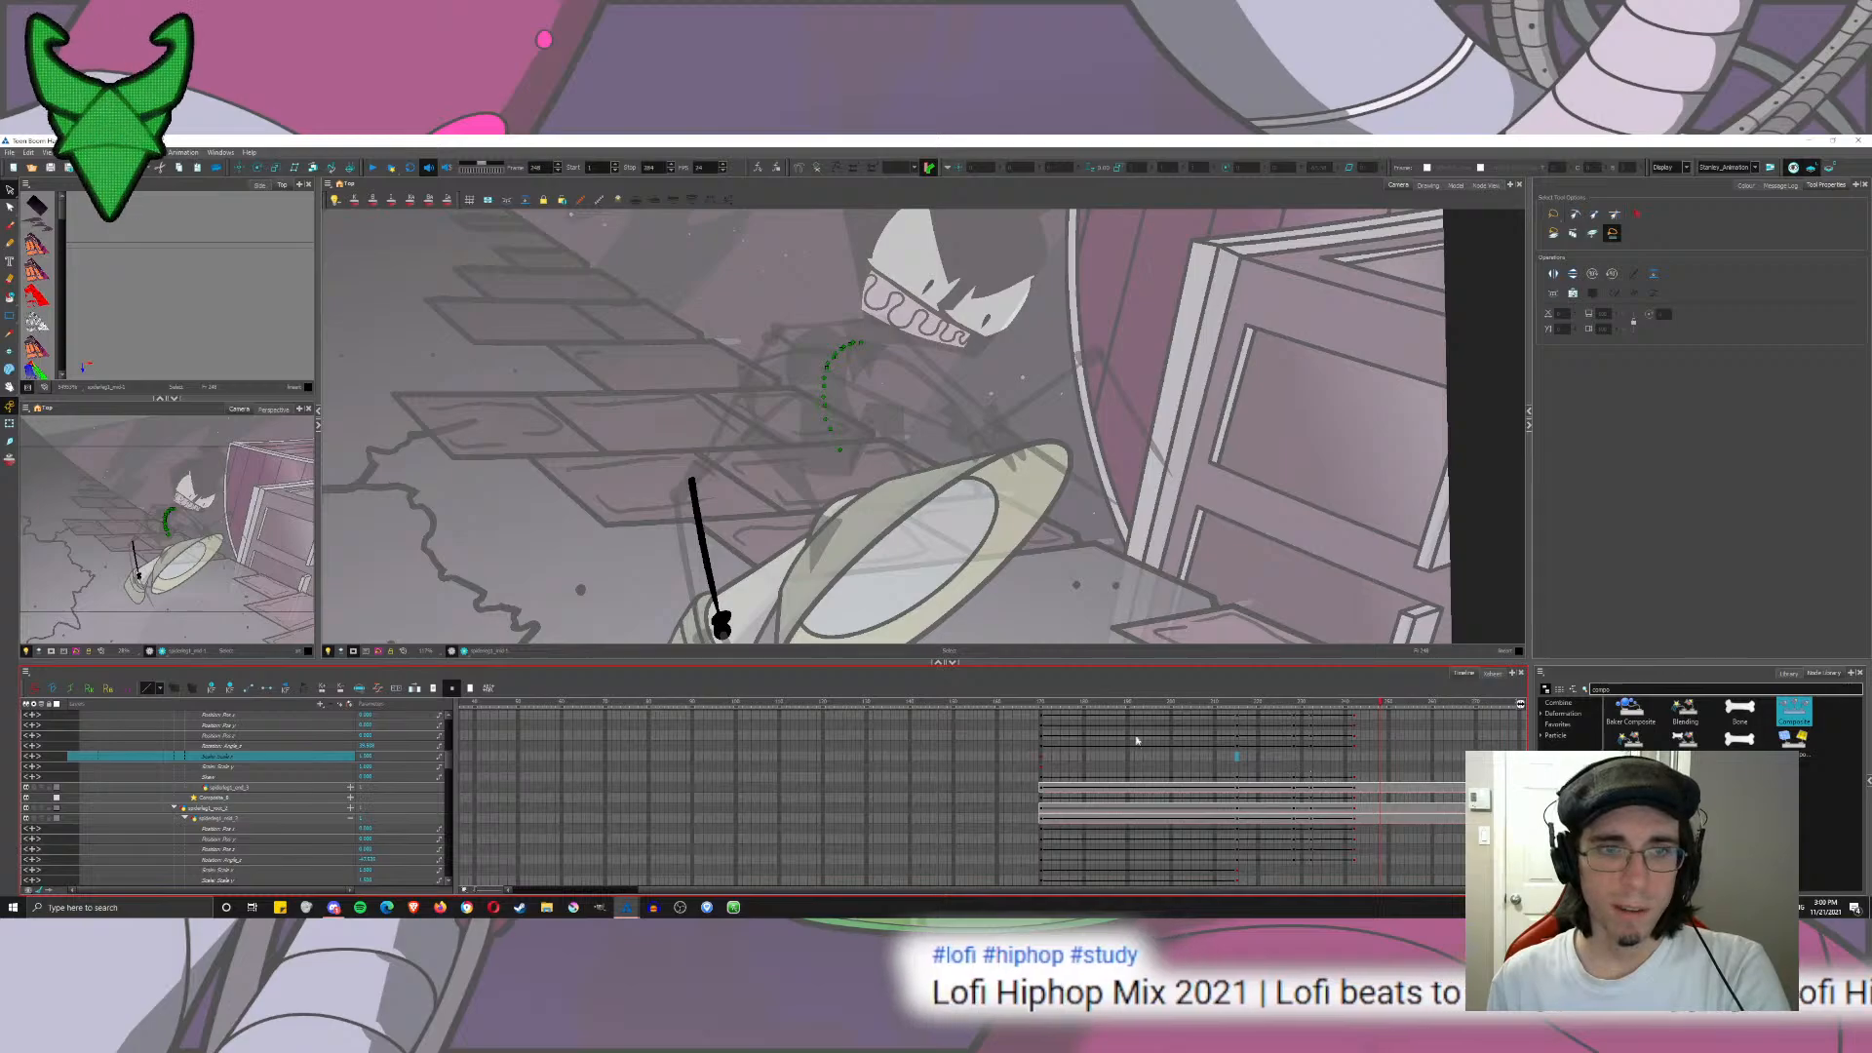
Step: Remove the 1.5 scale keyframes from the second limb's lower segment peg
{"action": "left_click", "coordinate": [1235, 877]}
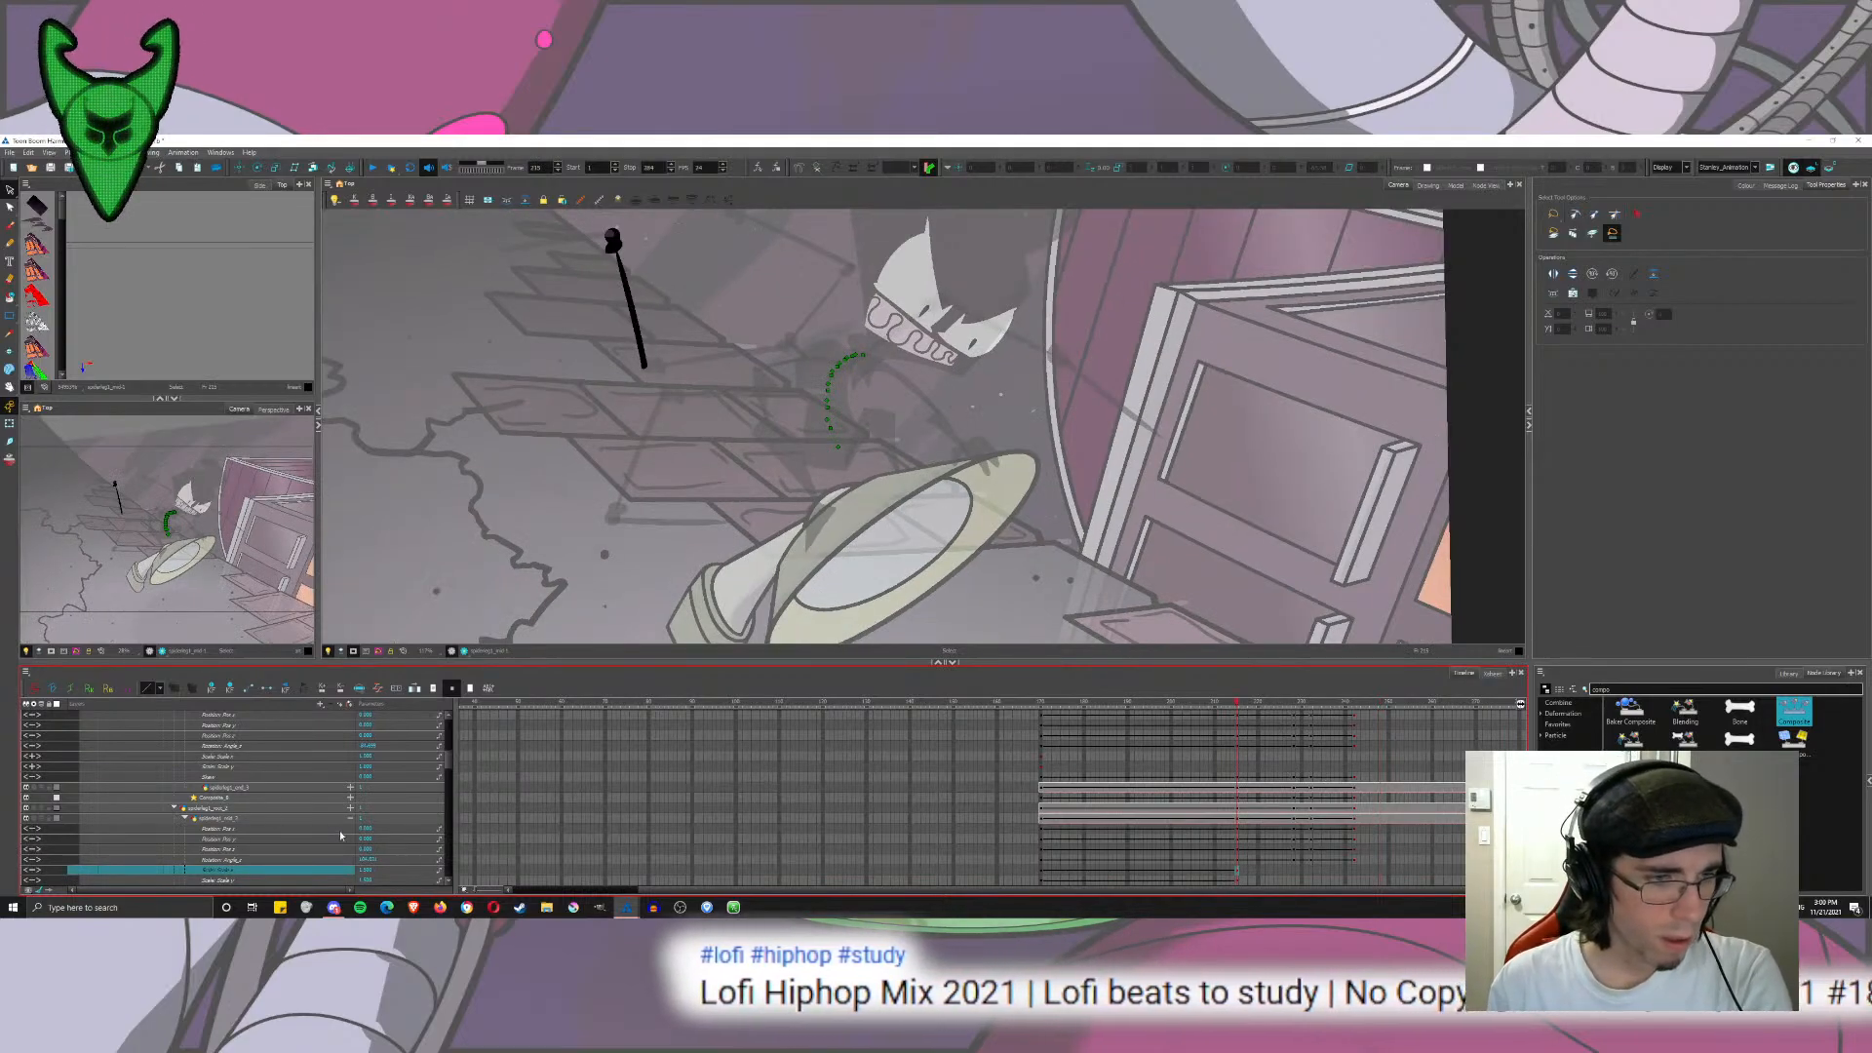
{"action": "left_click", "coordinate": [1236, 870]}
{"action": "left_click", "coordinate": [1236, 880], "text": "shift"}
{"action": "key", "text": "Delete"}
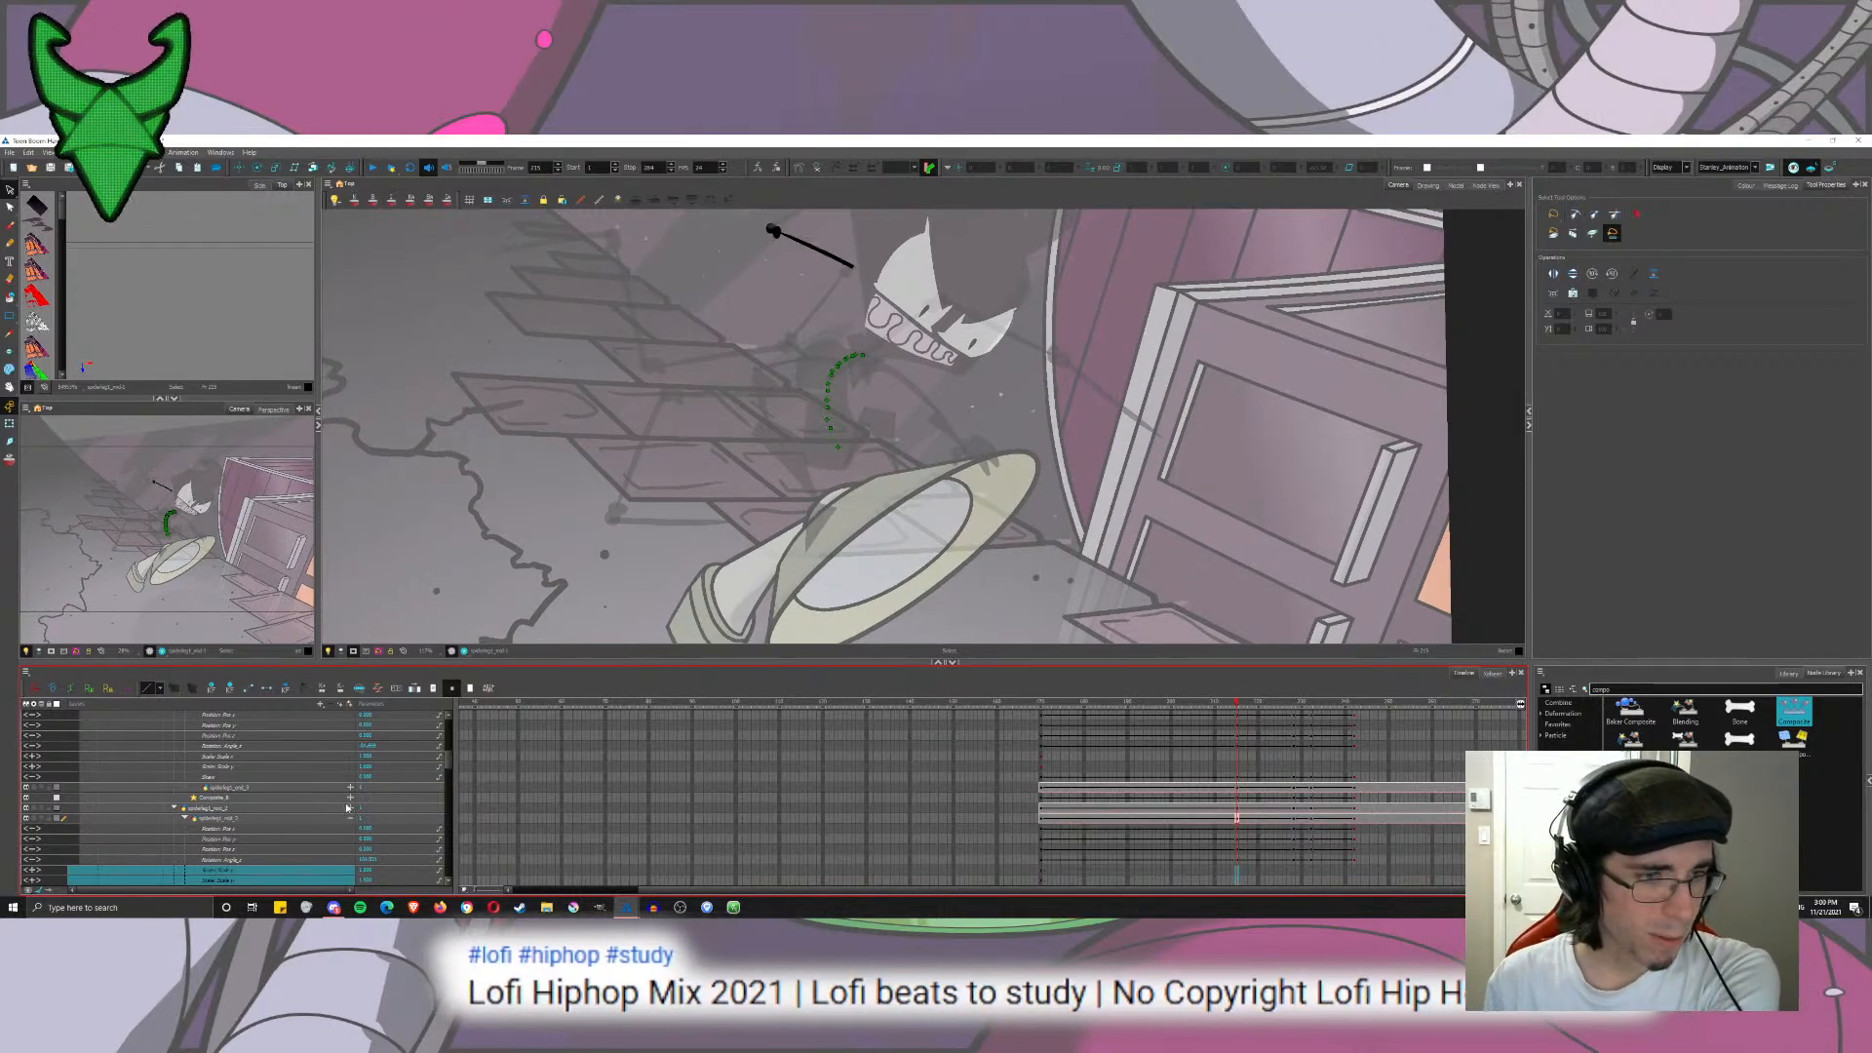
Step: Clear the scale keyframes on the second limb's upper segment peg and apply the 1.5 scale at the same frame
{"action": "left_click", "coordinate": [350, 809]}
{"action": "left_click_drag", "start_coordinate": [1237, 870], "coordinate": [1346, 805]}
{"action": "key", "text": "Delete"}
{"action": "left_click", "coordinate": [1237, 793]}
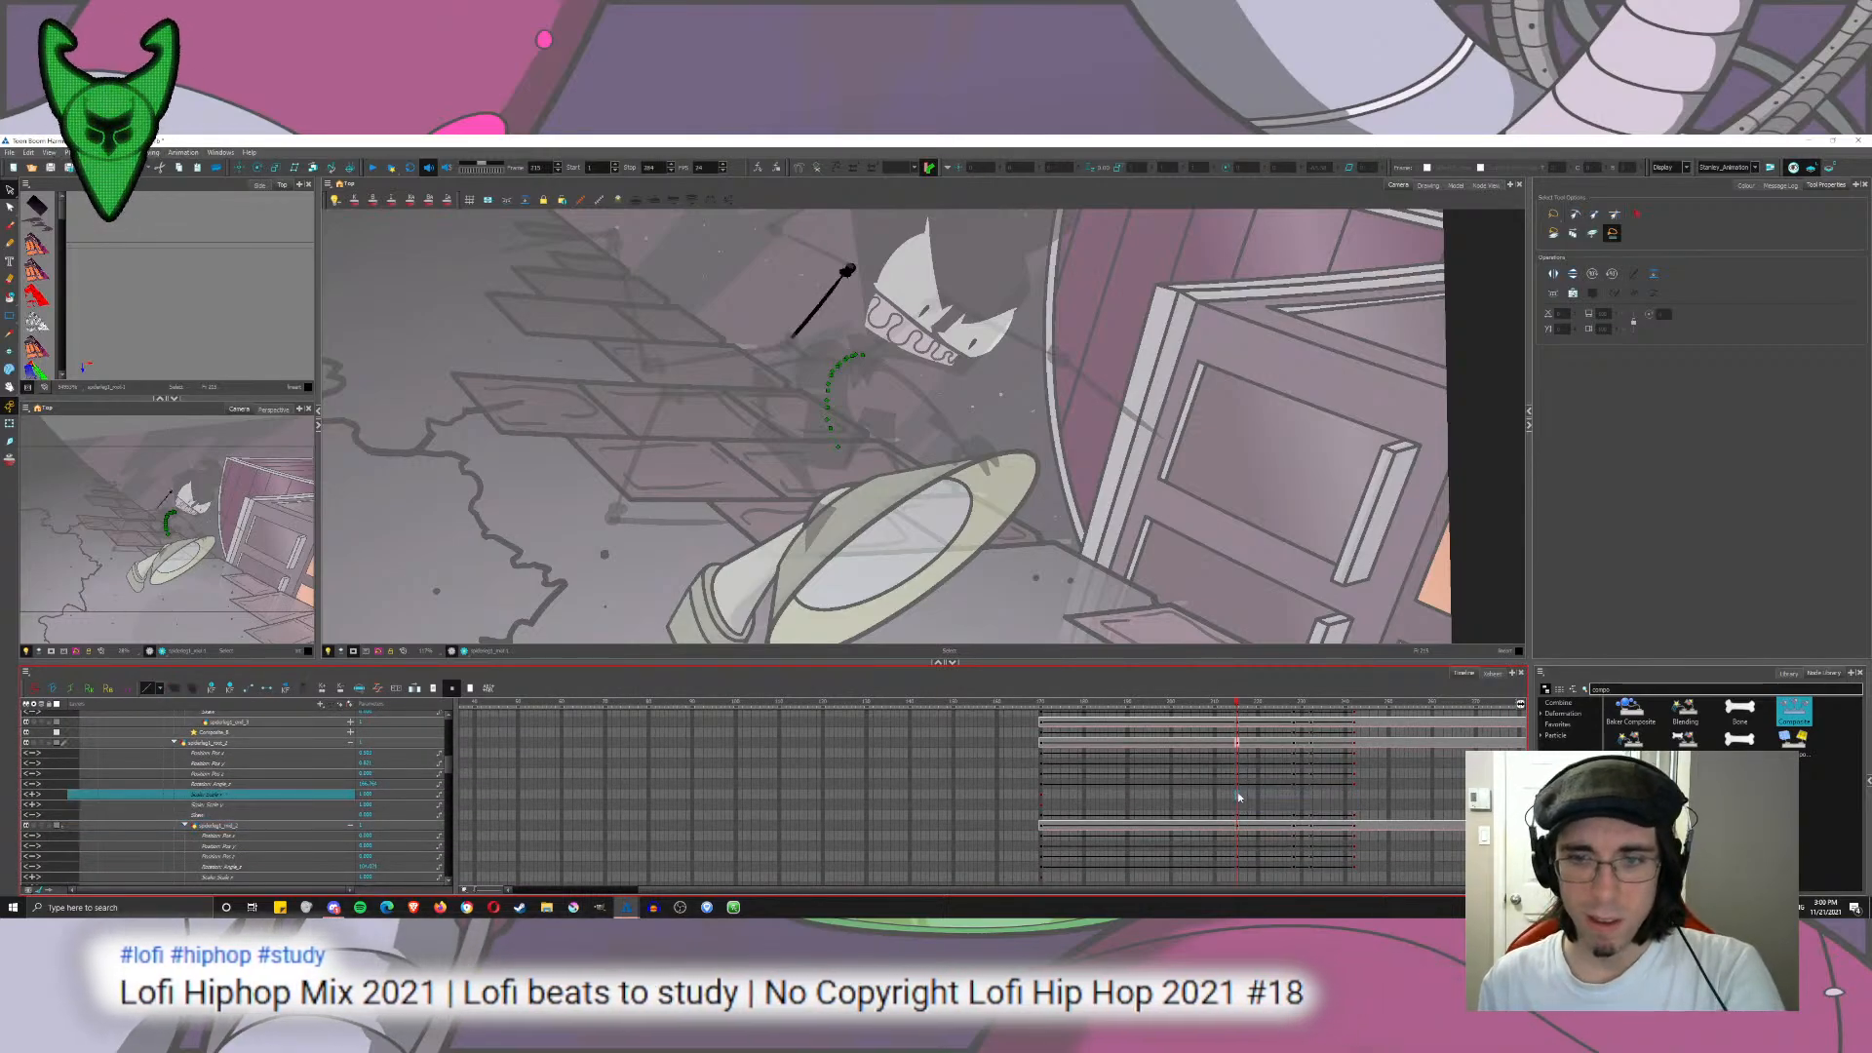
{"action": "left_click_drag", "start_coordinate": [787, 327], "coordinate": [743, 406]}
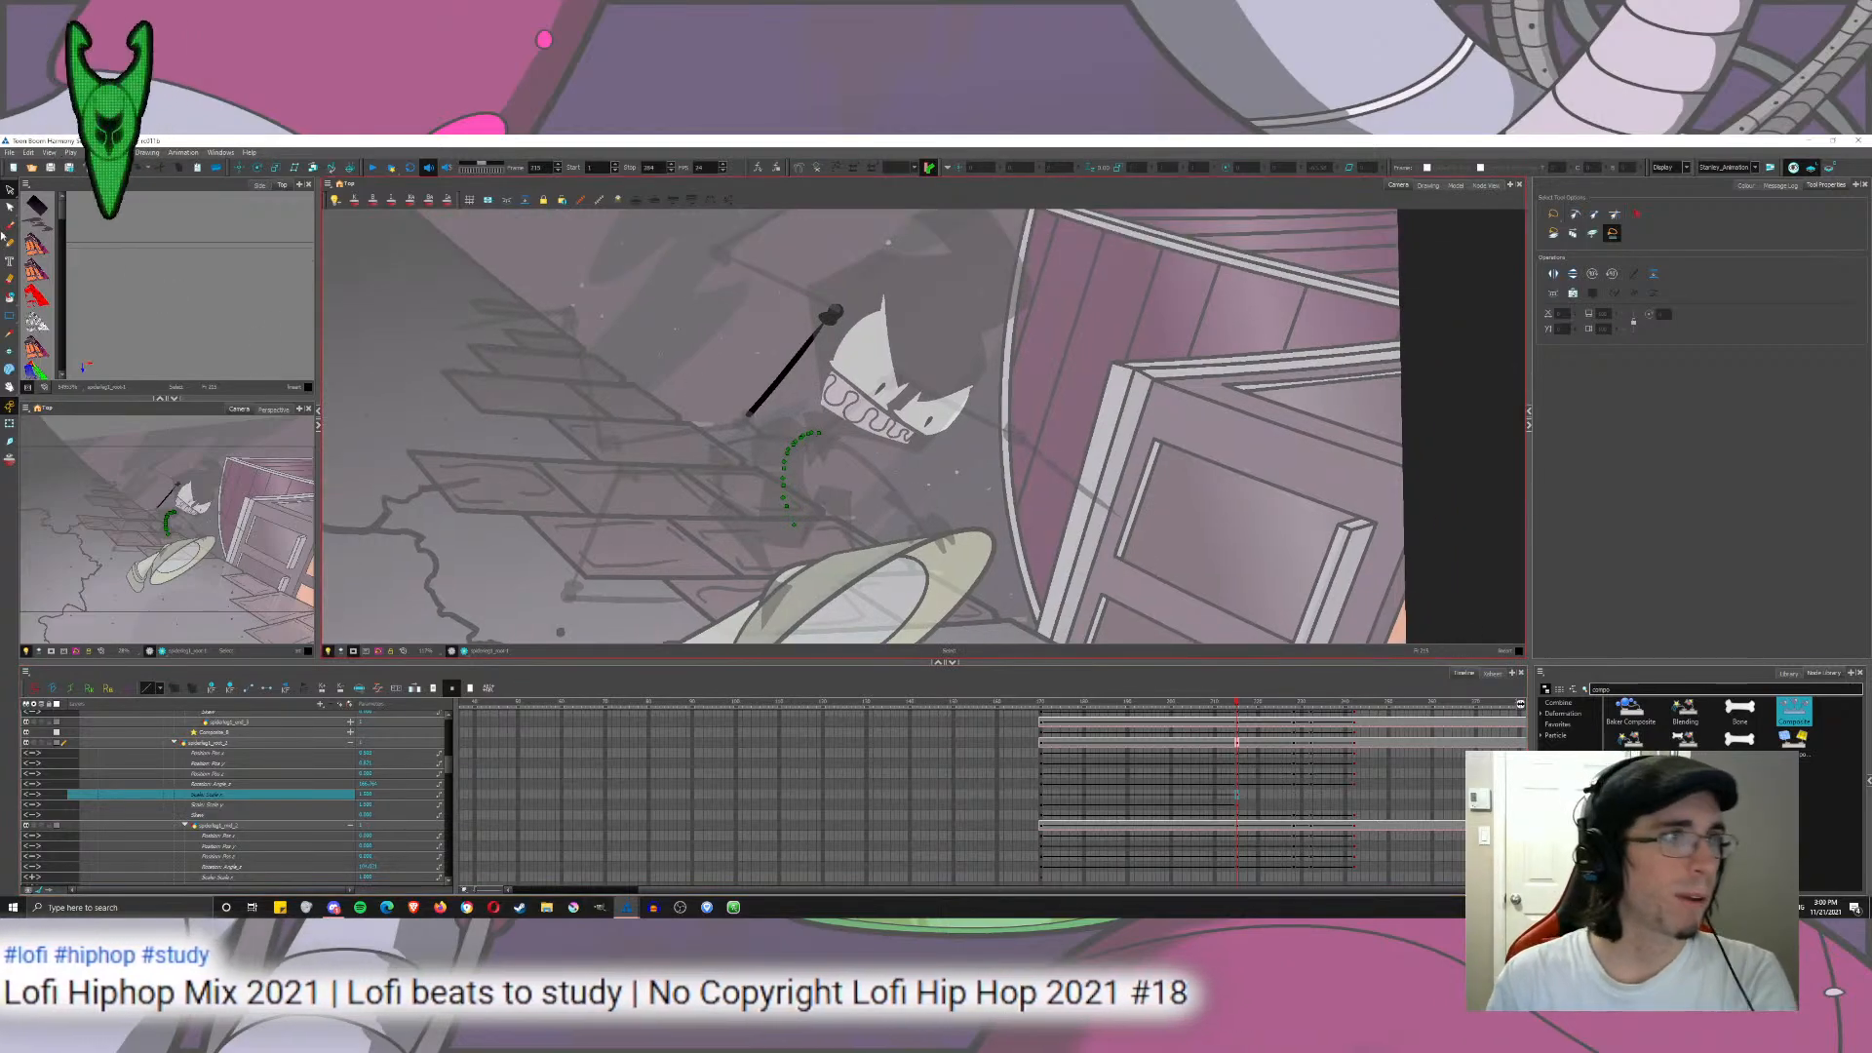
Step: Play the limb animation from its first frame to review the enlarged limbs, and return to the frame with the scale change
{"action": "scroll", "coordinate": [460, 569], "scroll_direction": "down", "scroll_amount": 6}
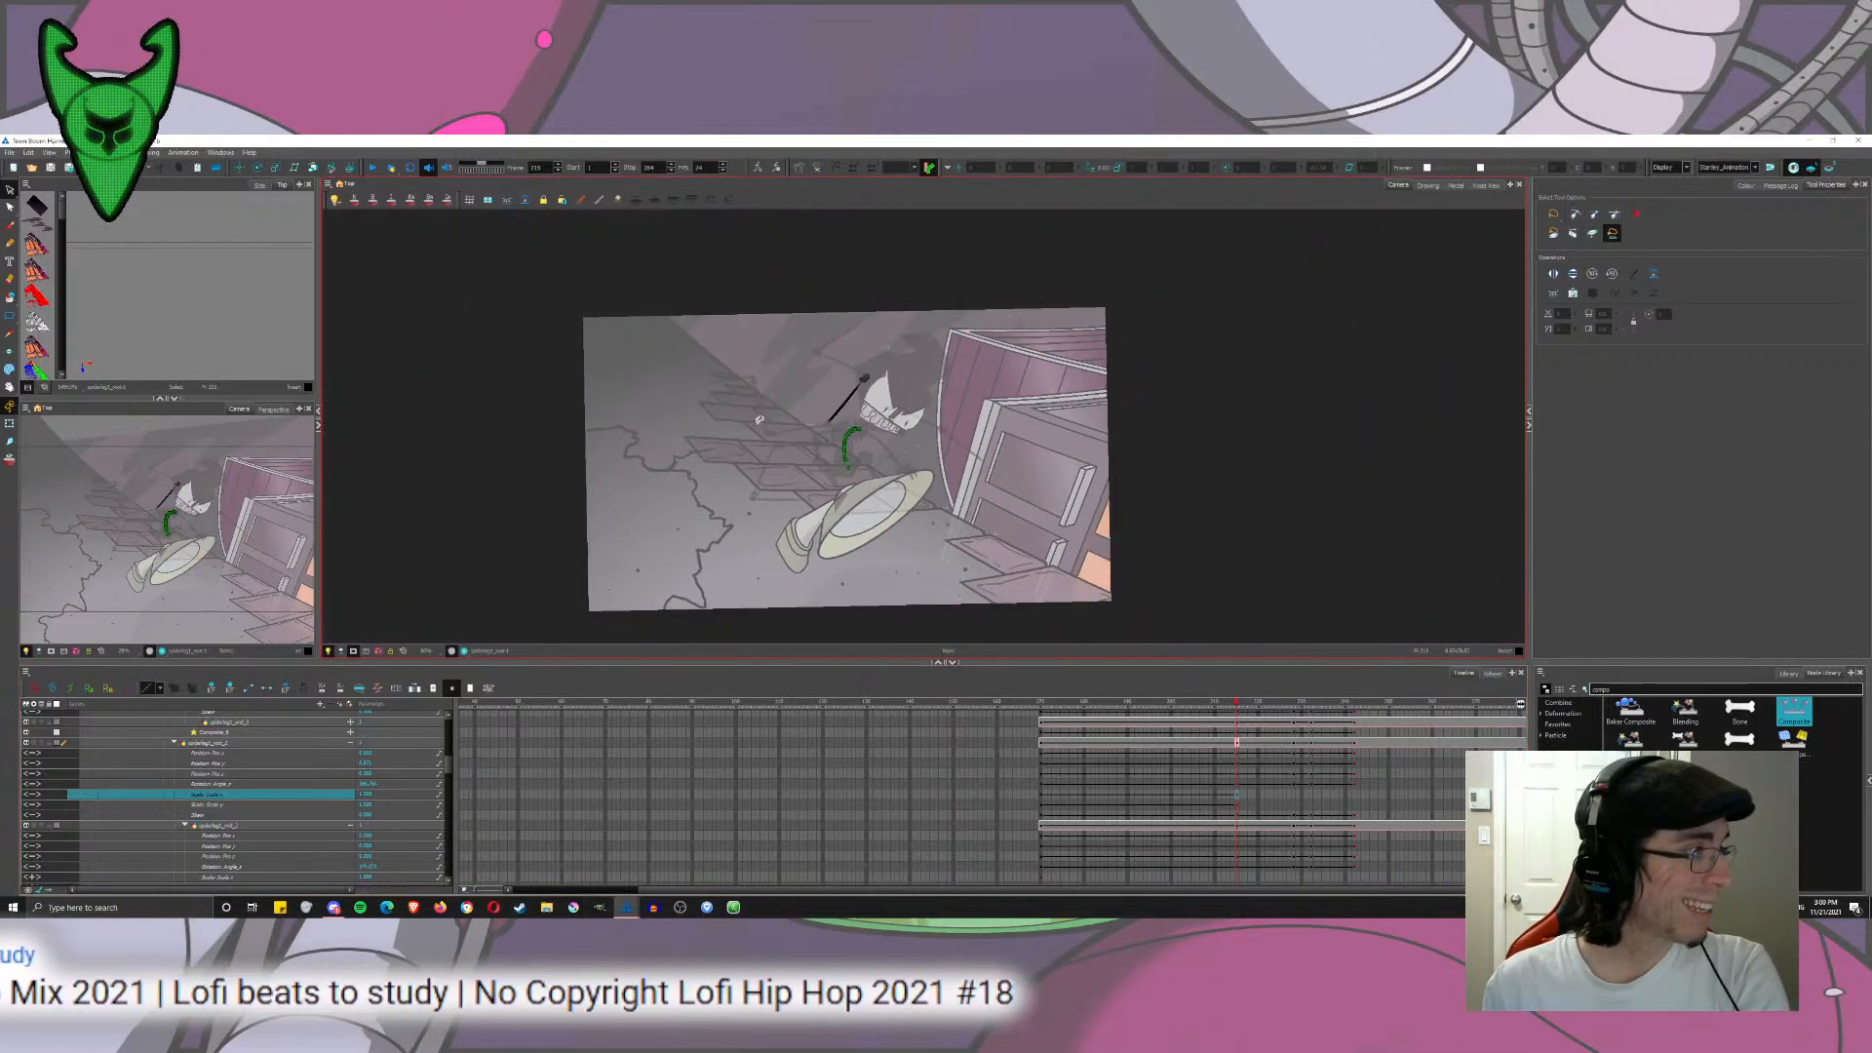
{"action": "scroll", "coordinate": [758, 419], "scroll_direction": "up", "scroll_amount": 2}
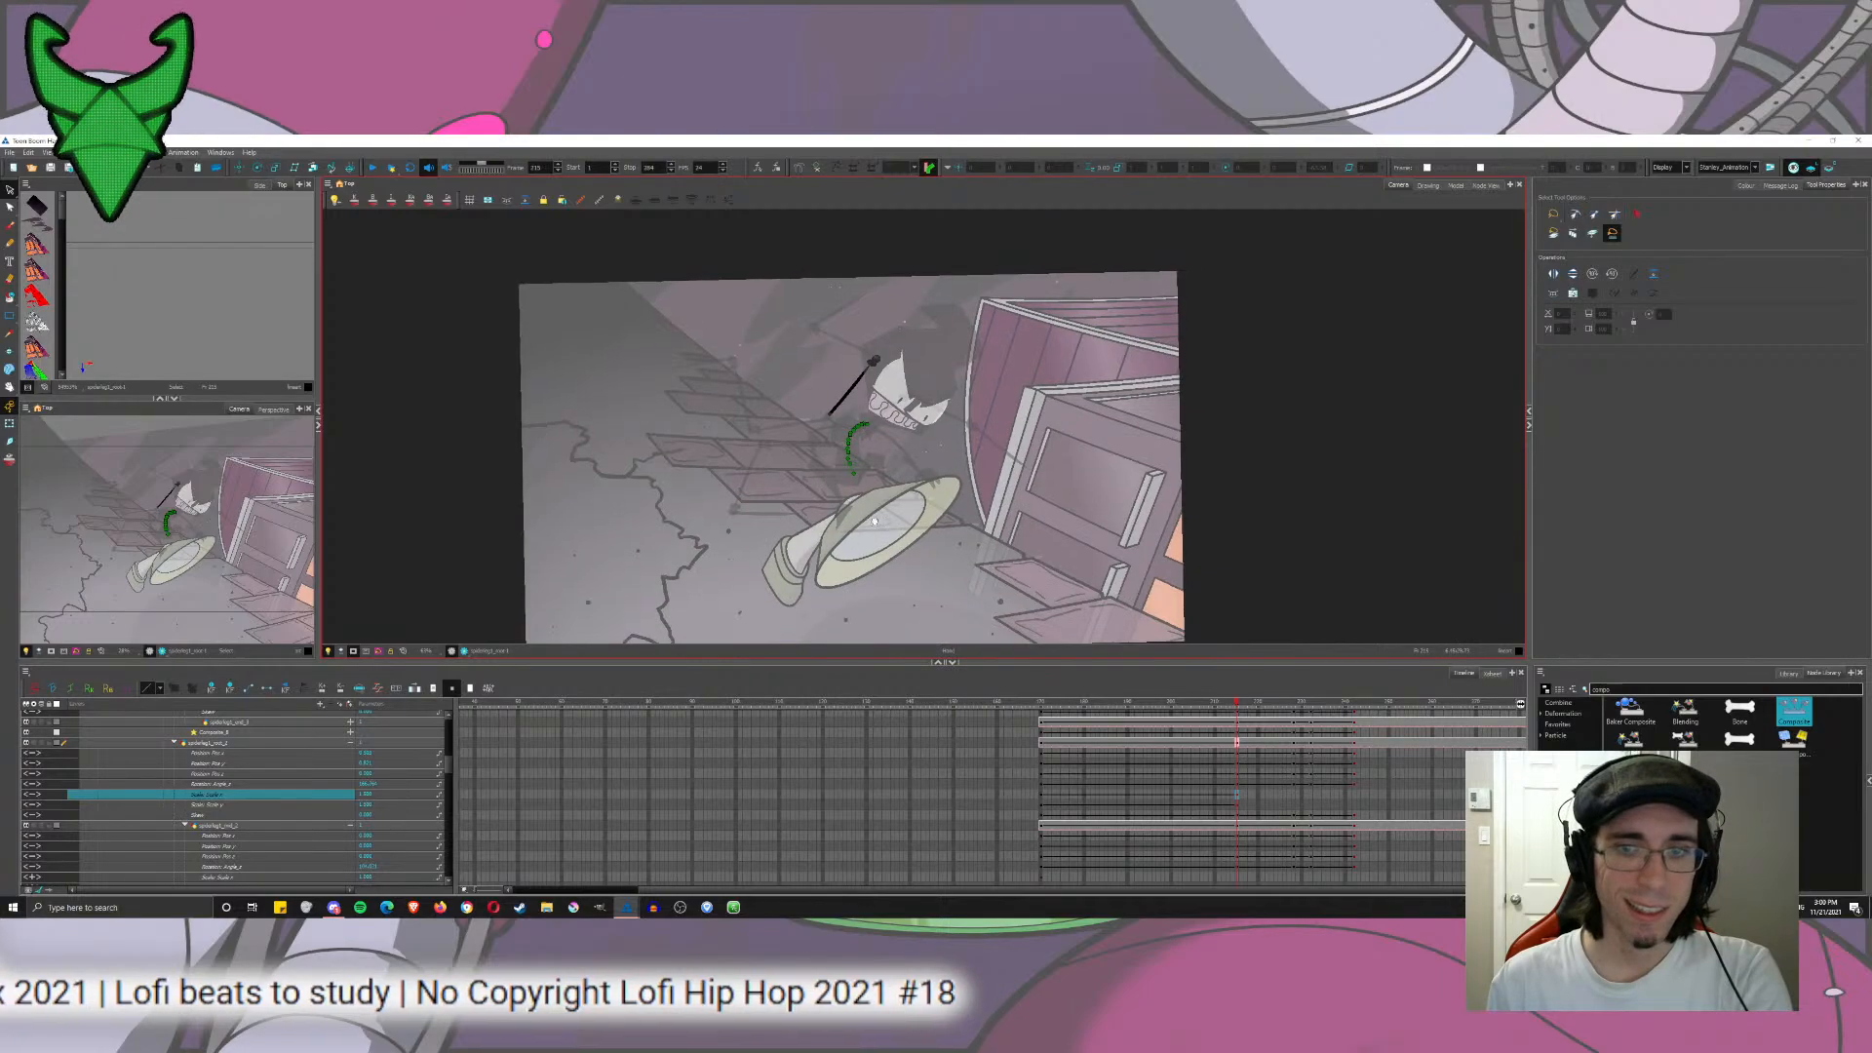
{"action": "left_click", "coordinate": [1040, 701]}
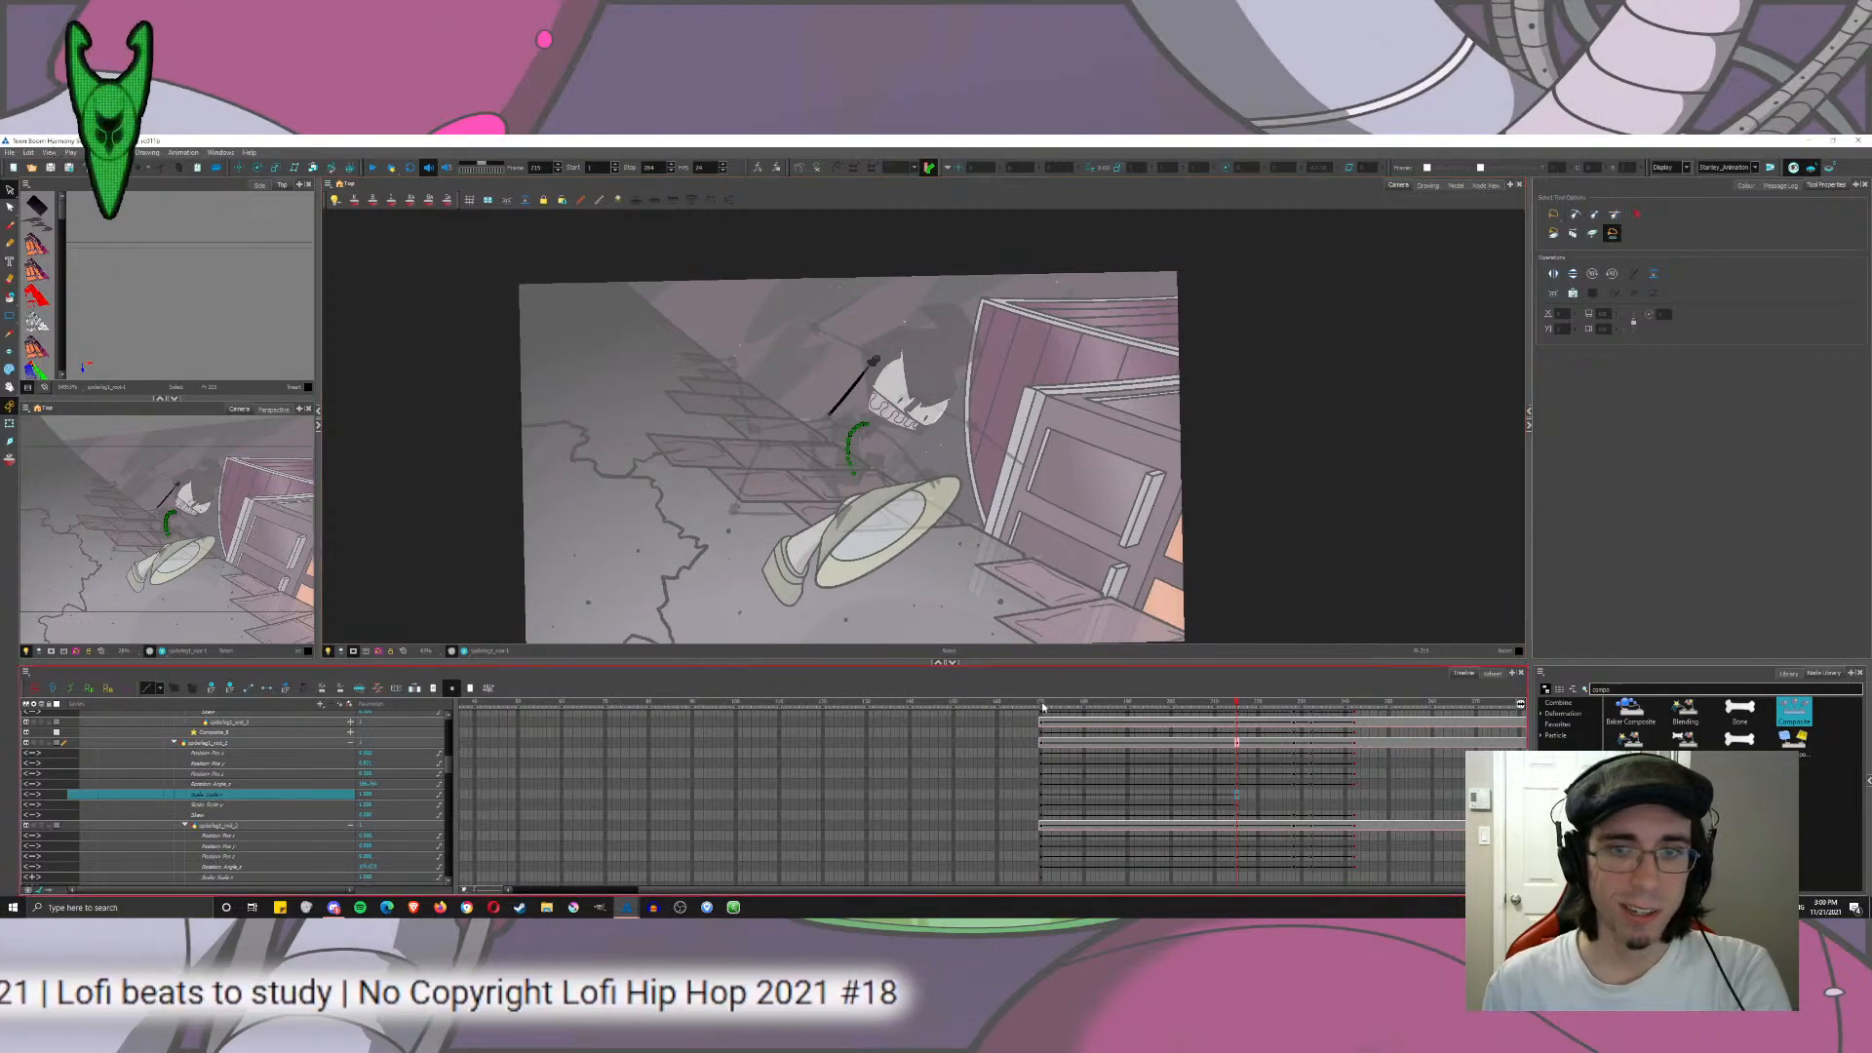
{"action": "left_click", "coordinate": [373, 168]}
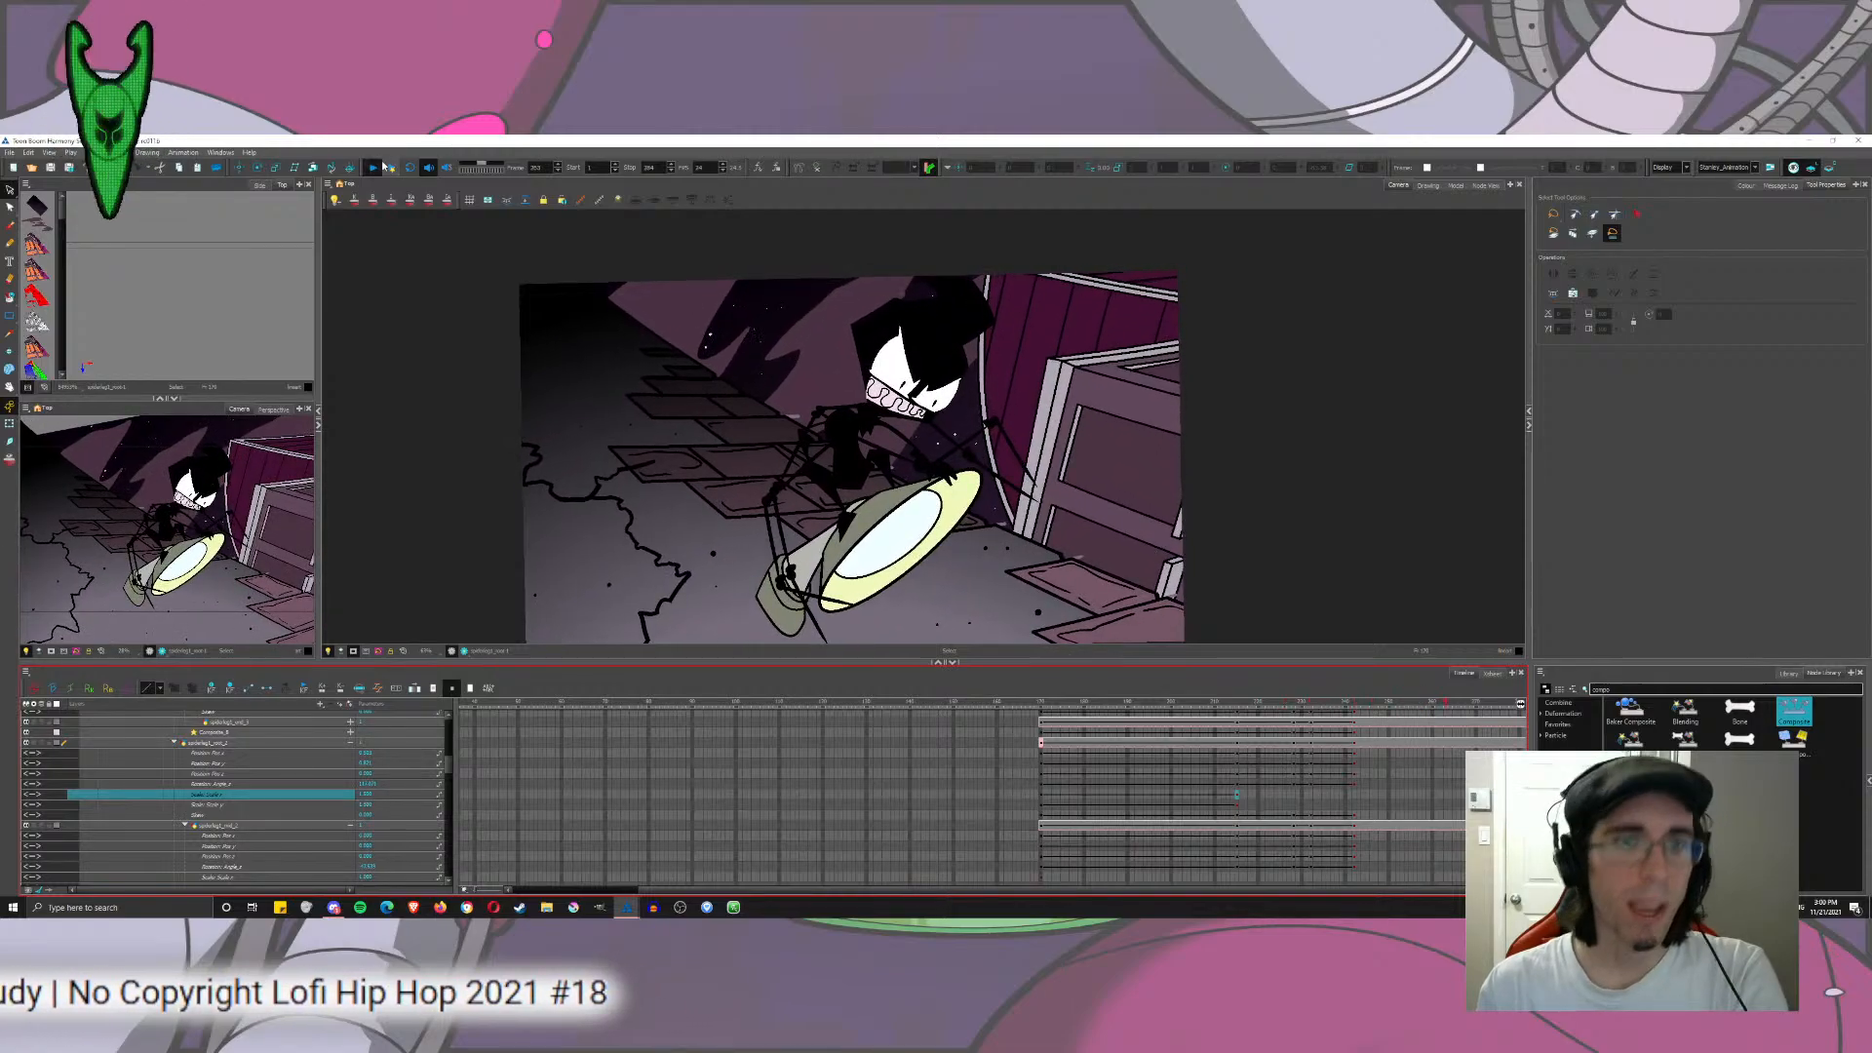
{"action": "left_click", "coordinate": [376, 166]}
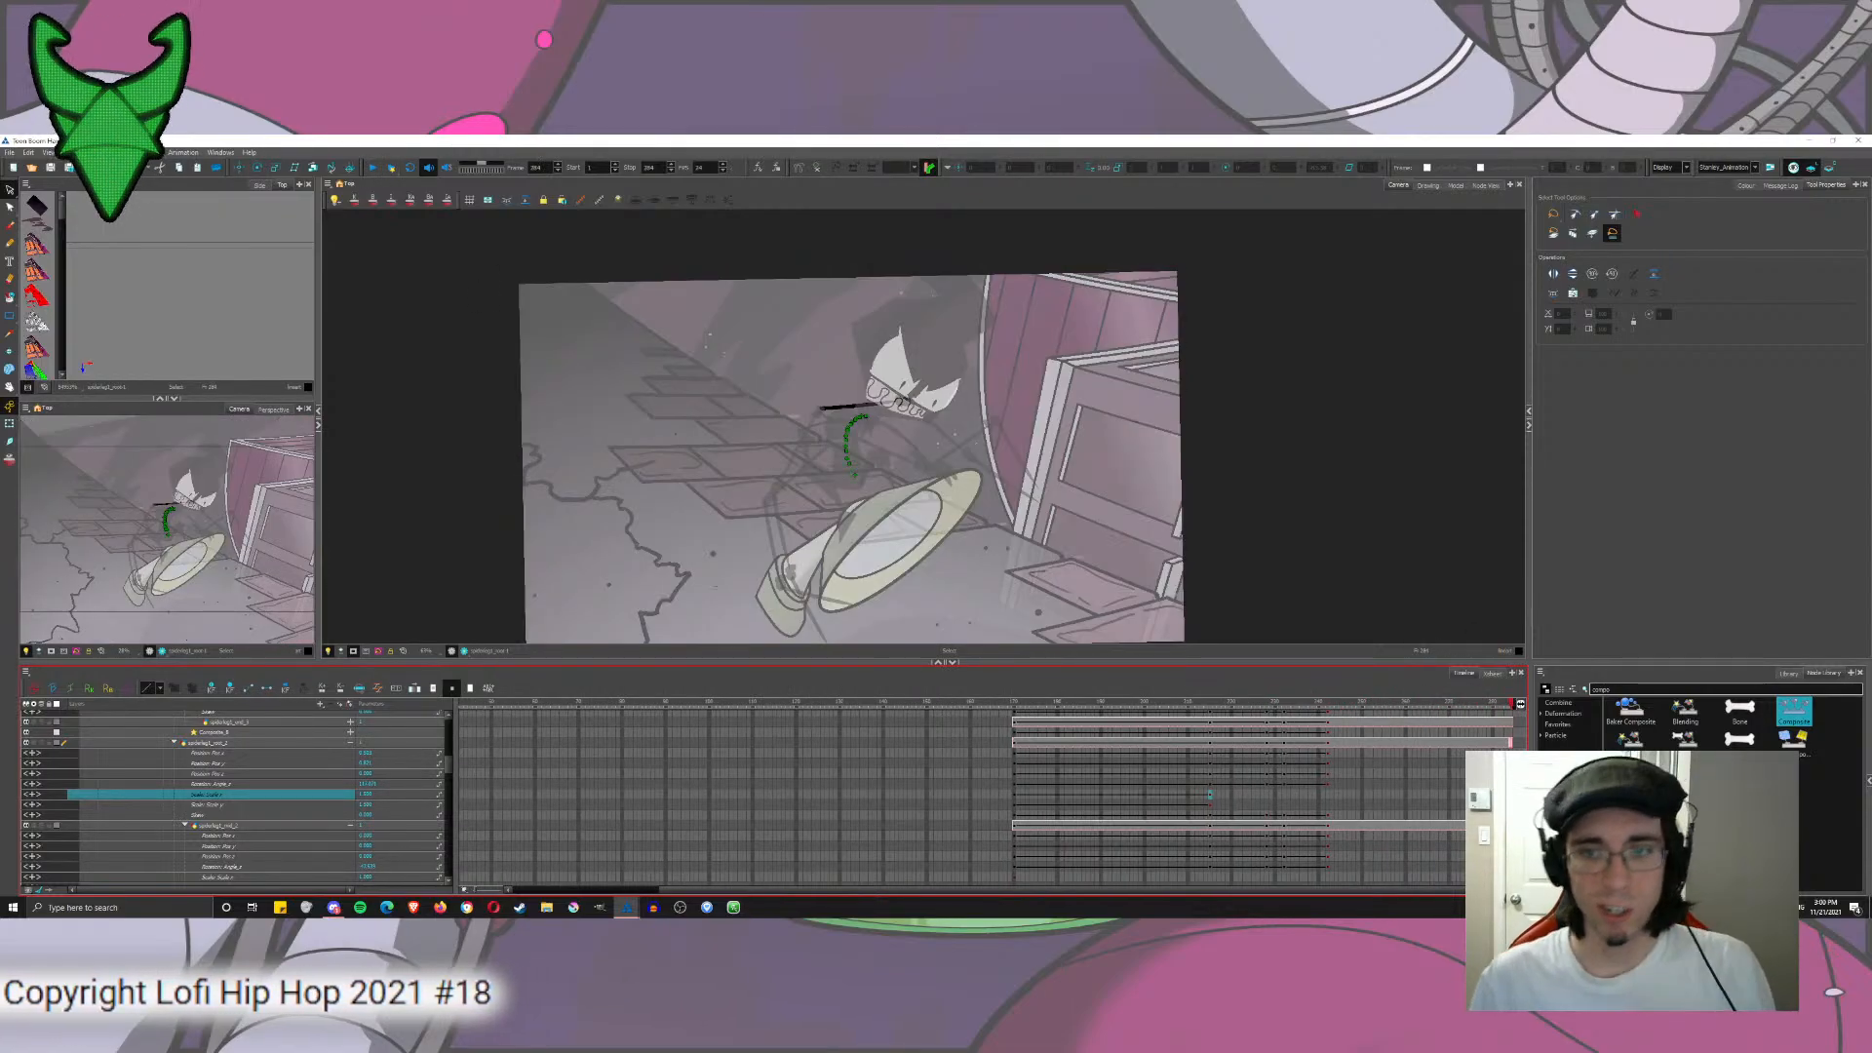
{"action": "left_click", "coordinate": [1209, 708]}
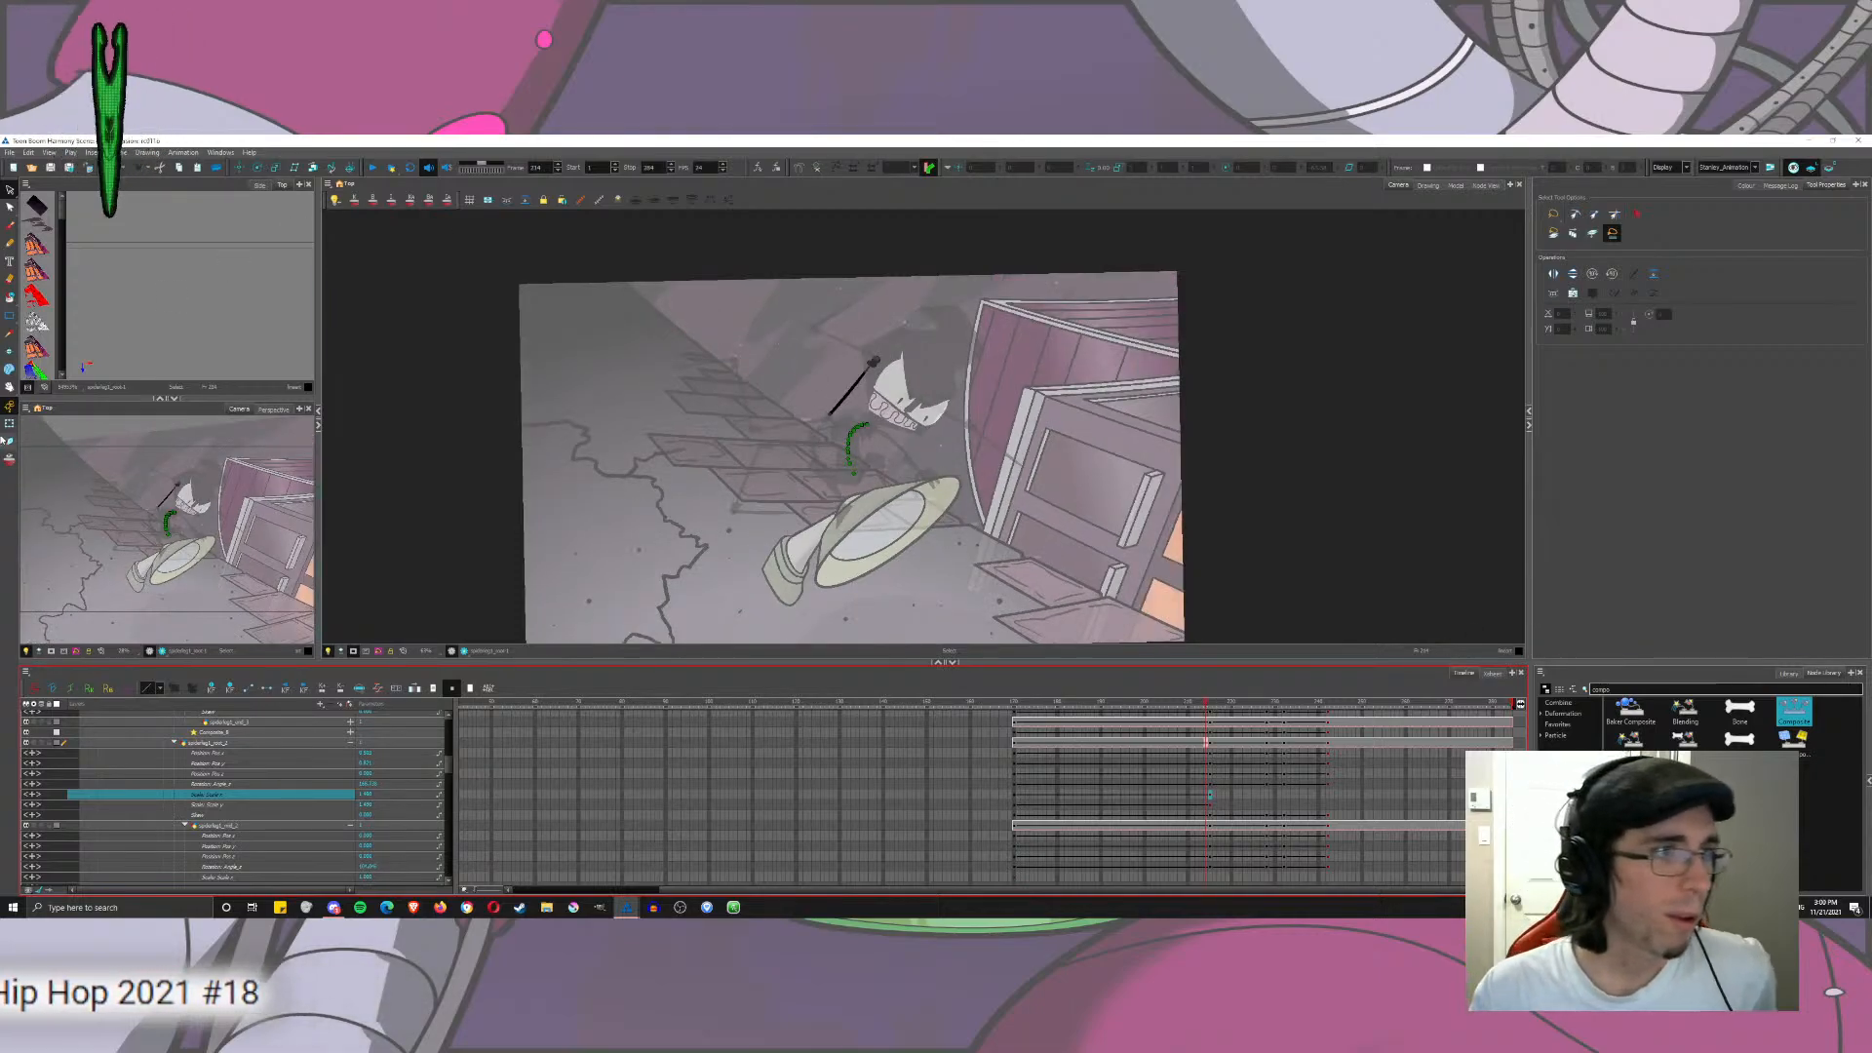
Step: Collapse the expanded transformation parameters of the limb peg layers in the layer list
{"action": "double_click", "coordinate": [351, 746]}
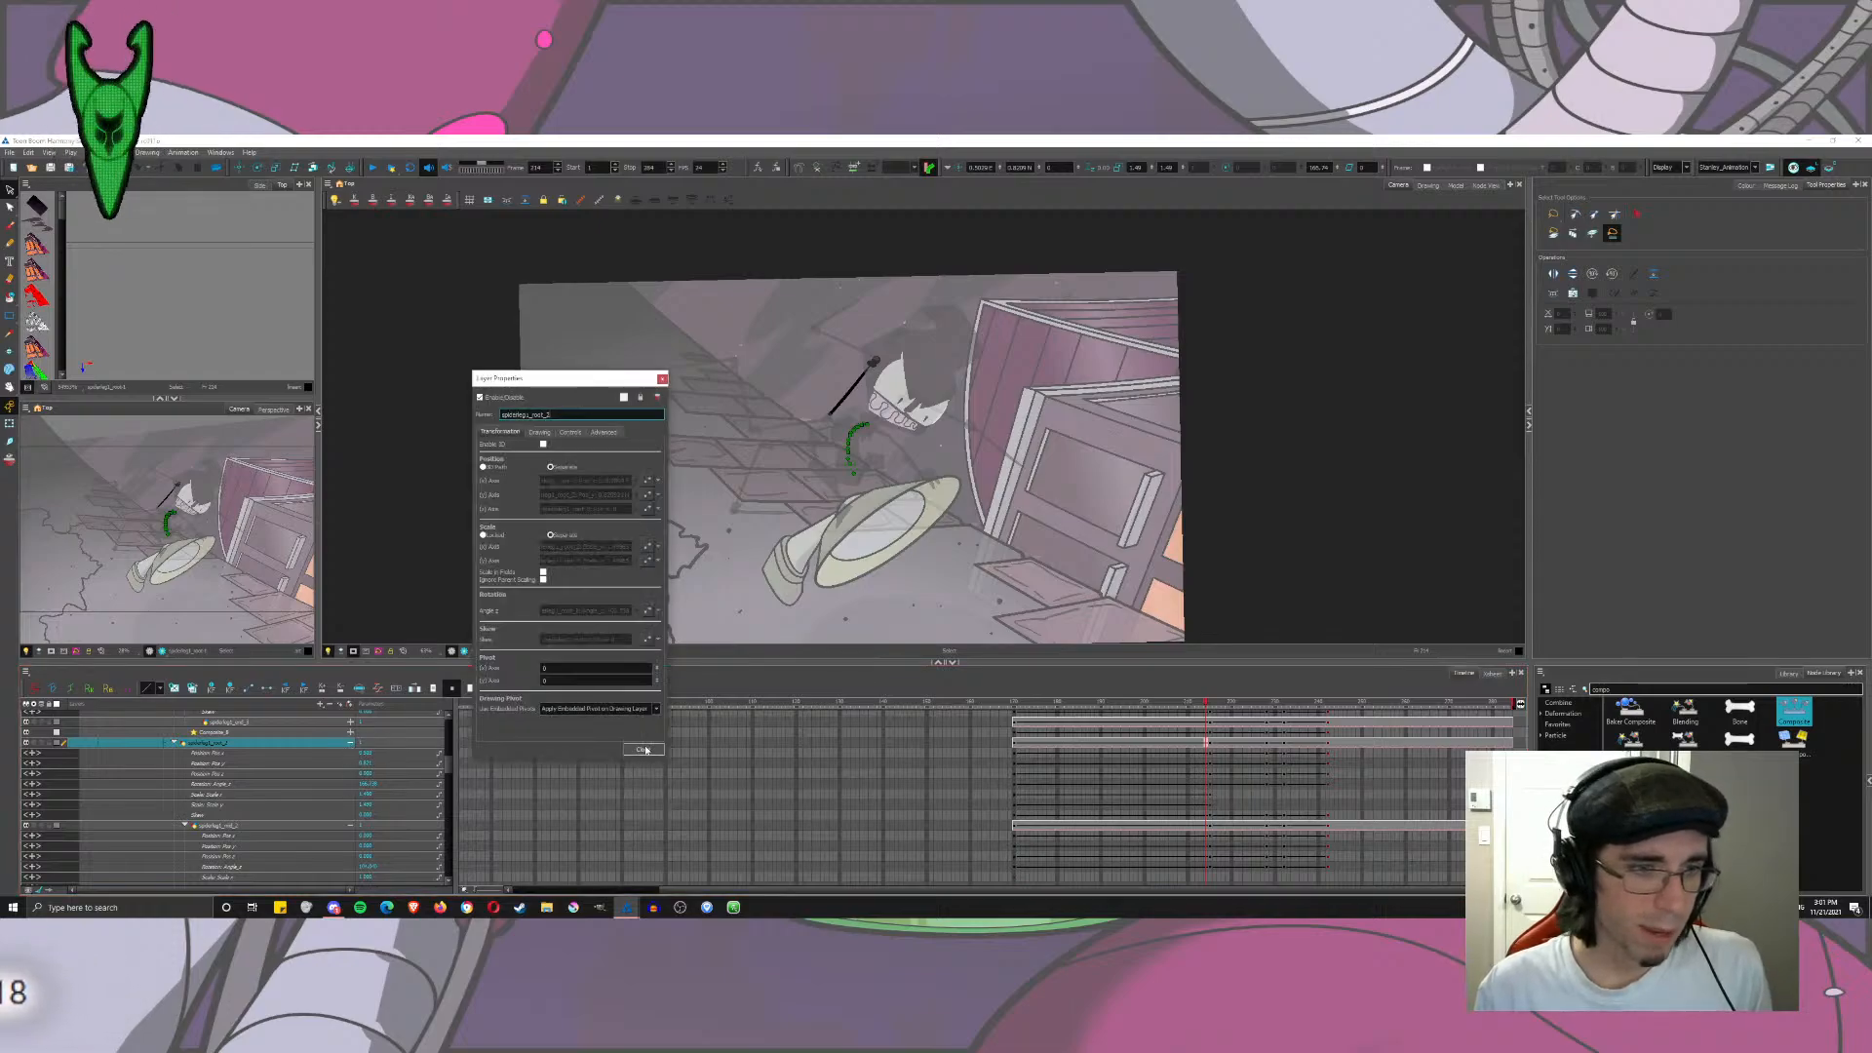
{"action": "left_click", "coordinate": [643, 748]}
{"action": "left_click", "coordinate": [351, 743]}
{"action": "left_click", "coordinate": [351, 752]}
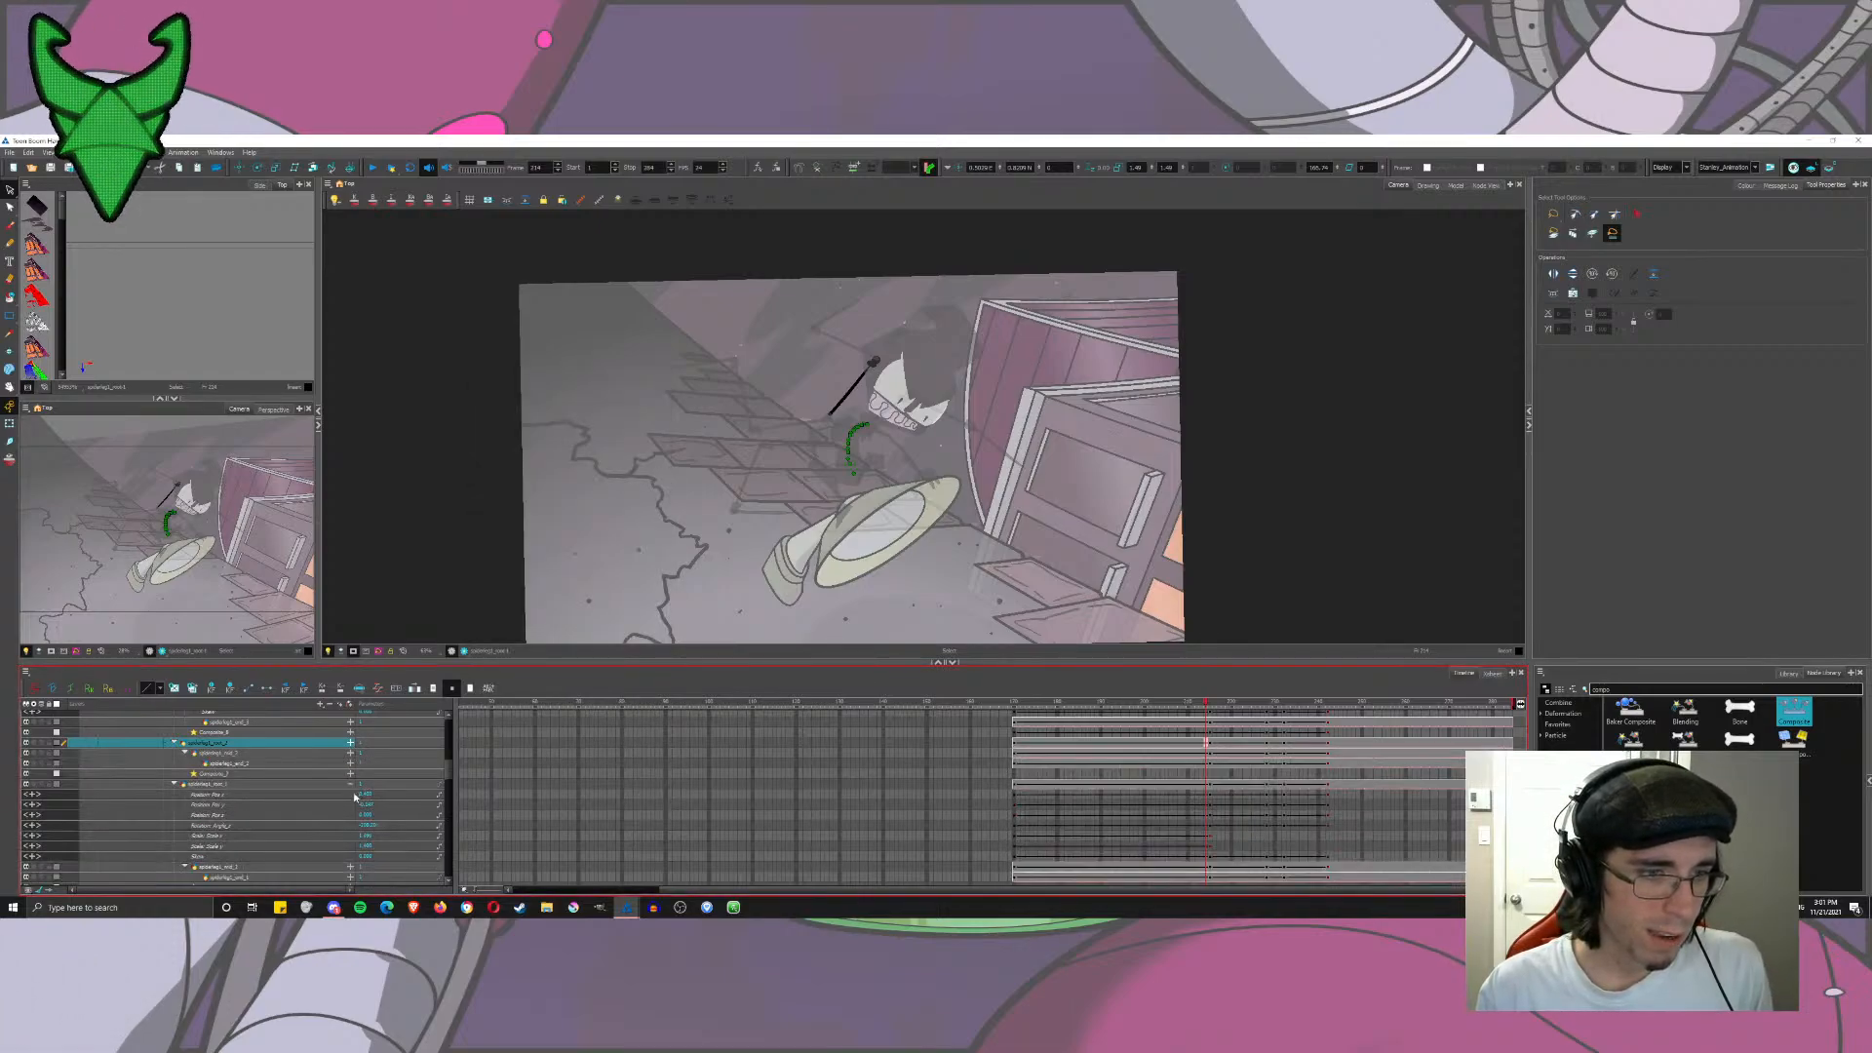
{"action": "left_click", "coordinate": [351, 784]}
{"action": "left_click", "coordinate": [351, 826]}
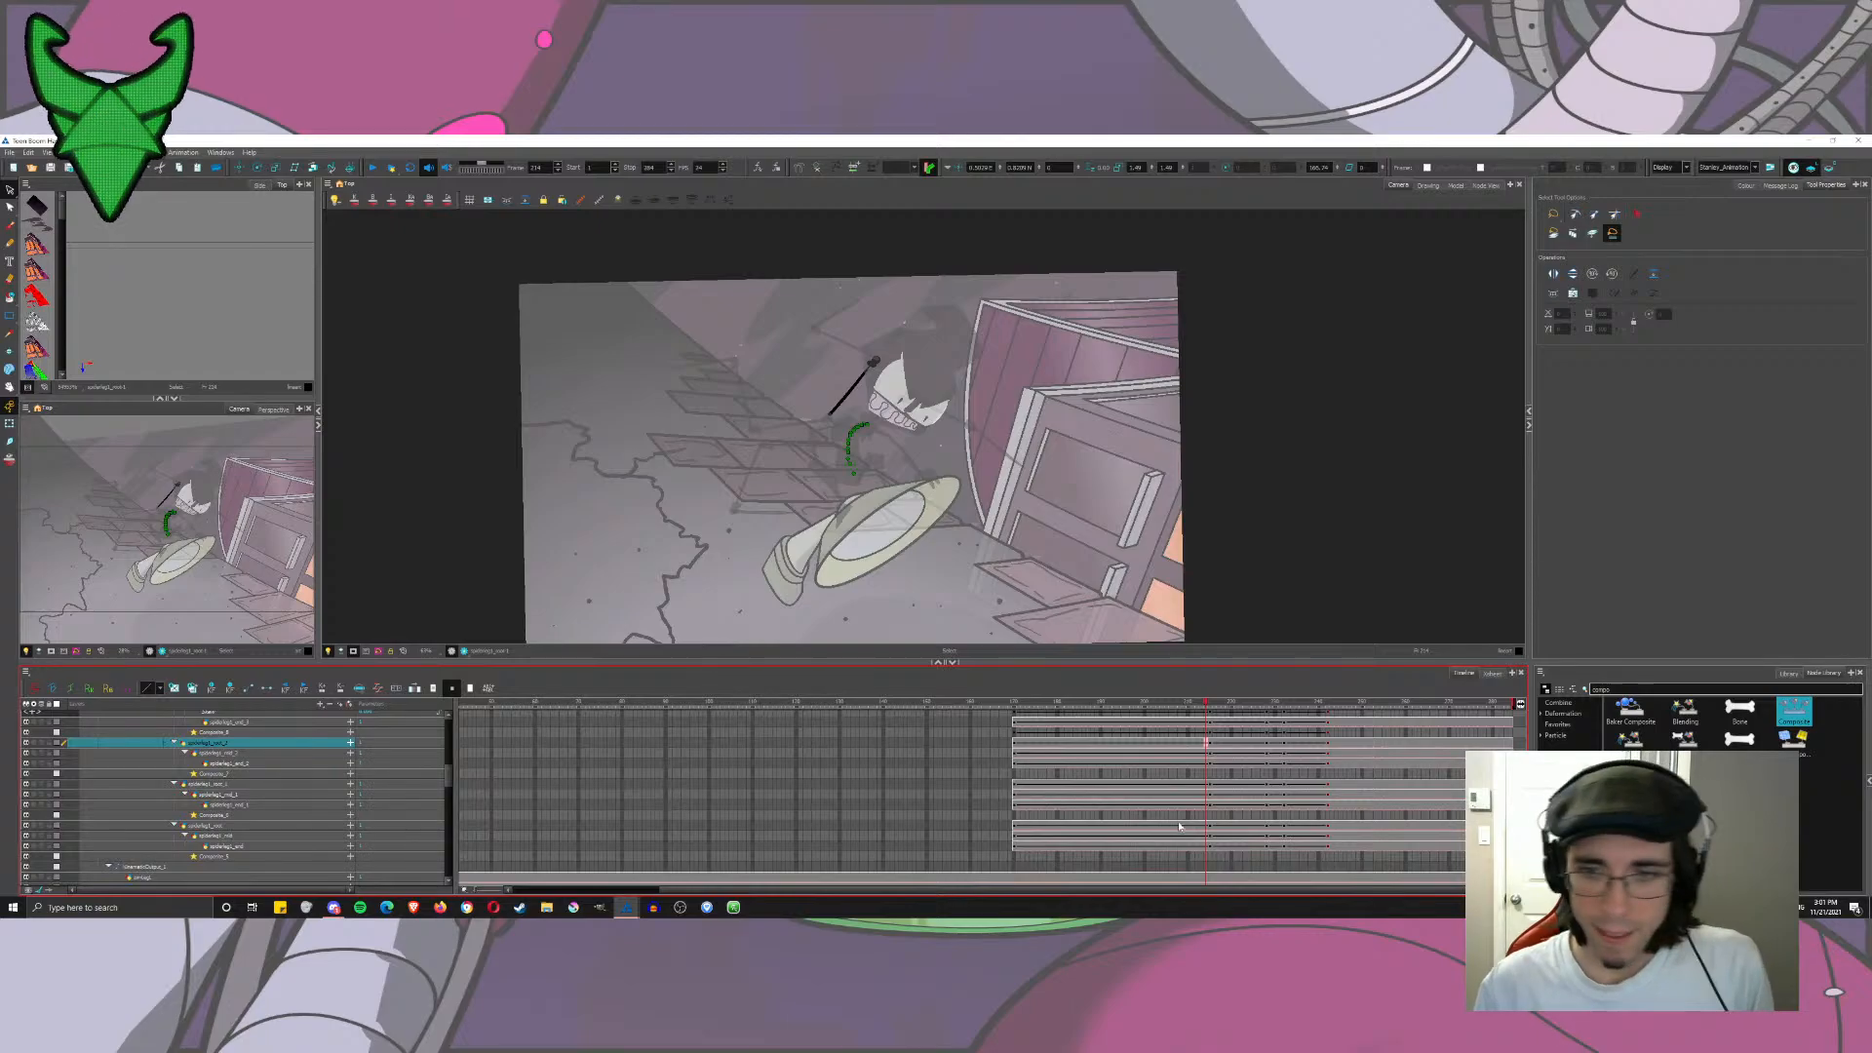
Step: Rotate the upper, middle and end segments of the lowest-listed limb at the scale-change frame to reshape its pose
{"action": "left_click", "coordinate": [1211, 846]}
{"action": "left_click", "coordinate": [260, 168]}
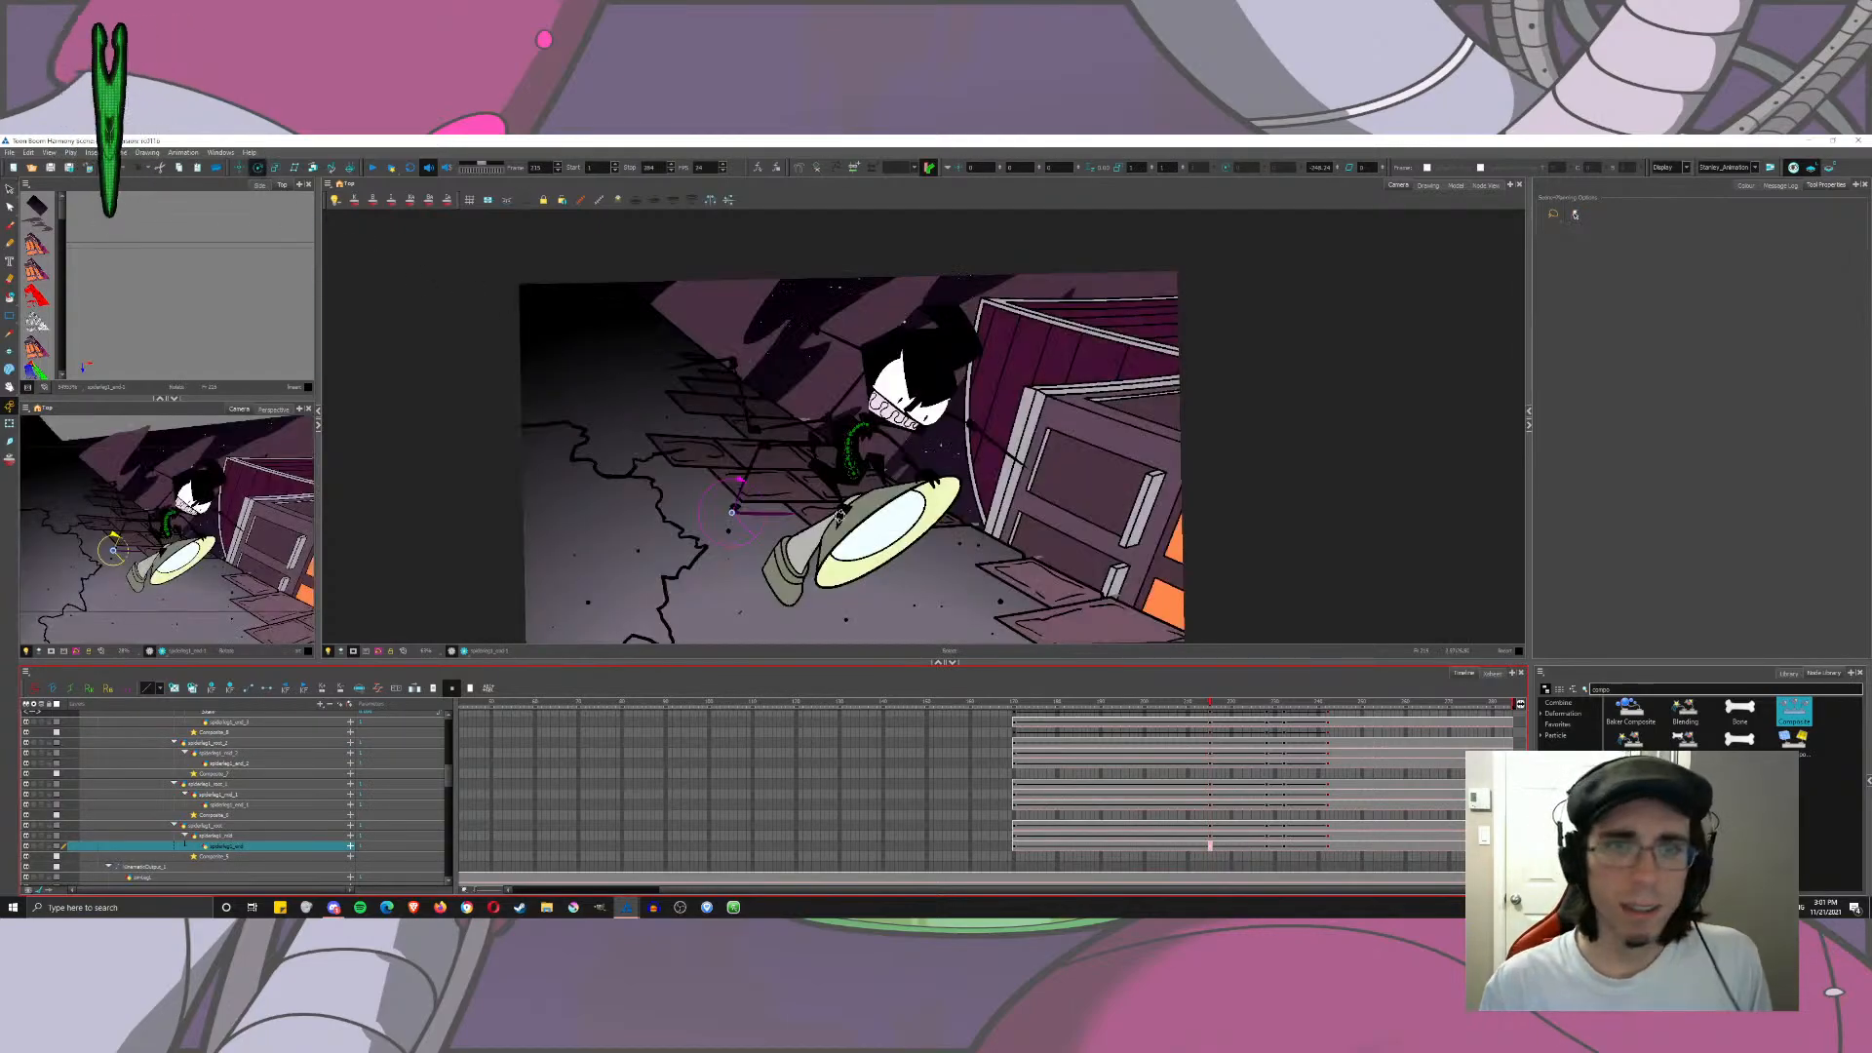
{"action": "left_click", "coordinate": [1211, 825]}
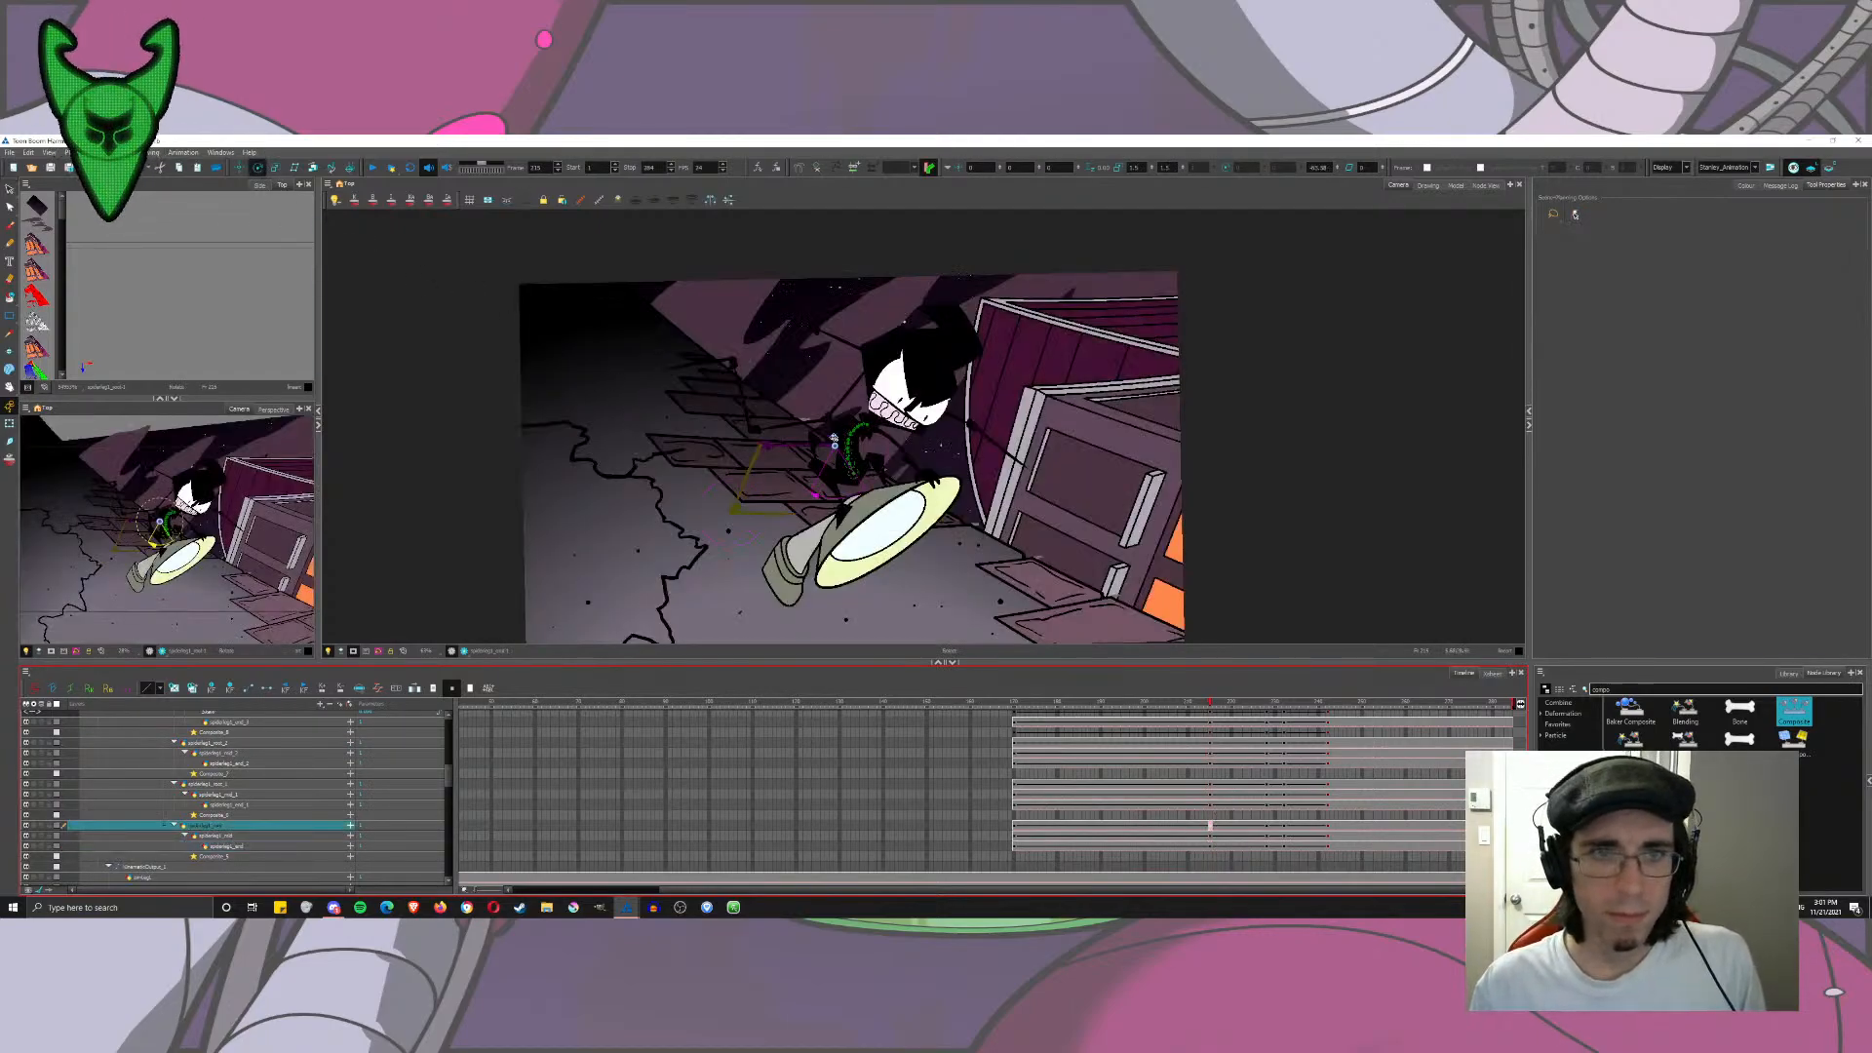
{"action": "left_click_drag", "start_coordinate": [846, 363], "coordinate": [953, 318]}
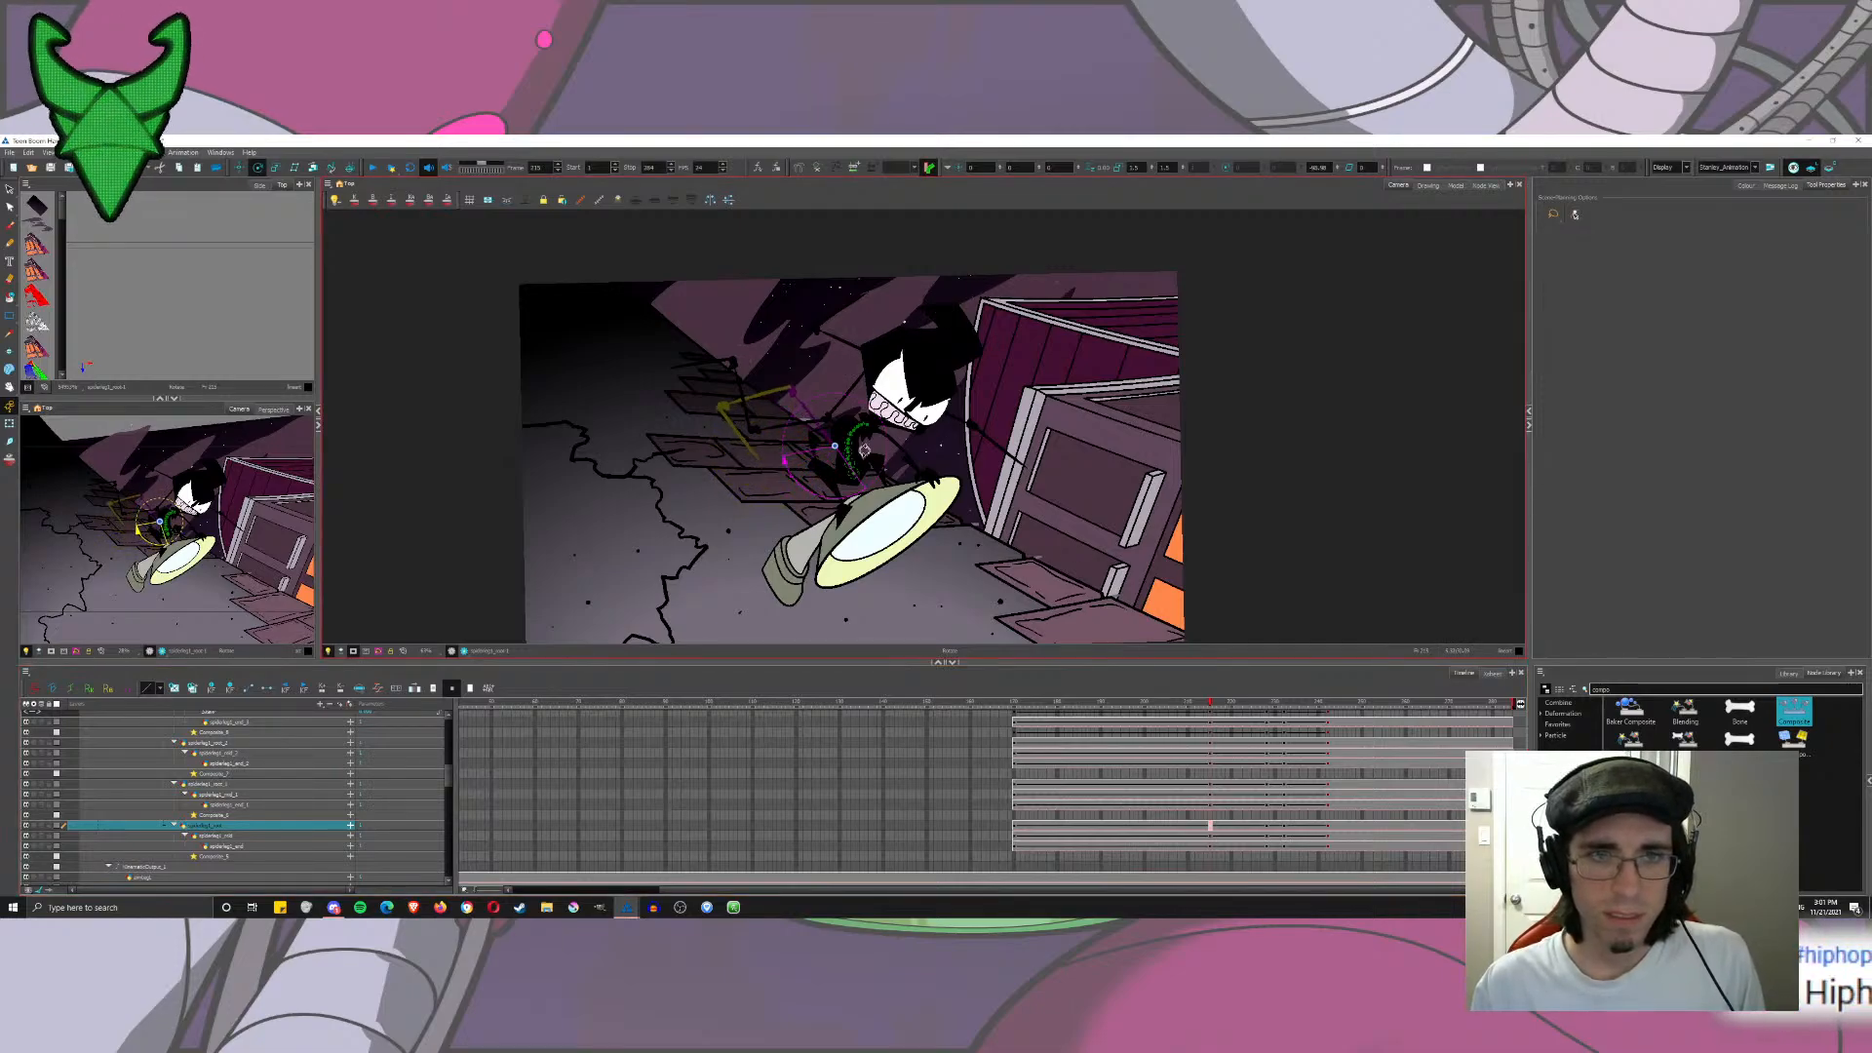
{"action": "left_click_drag", "start_coordinate": [864, 450], "coordinate": [794, 322]}
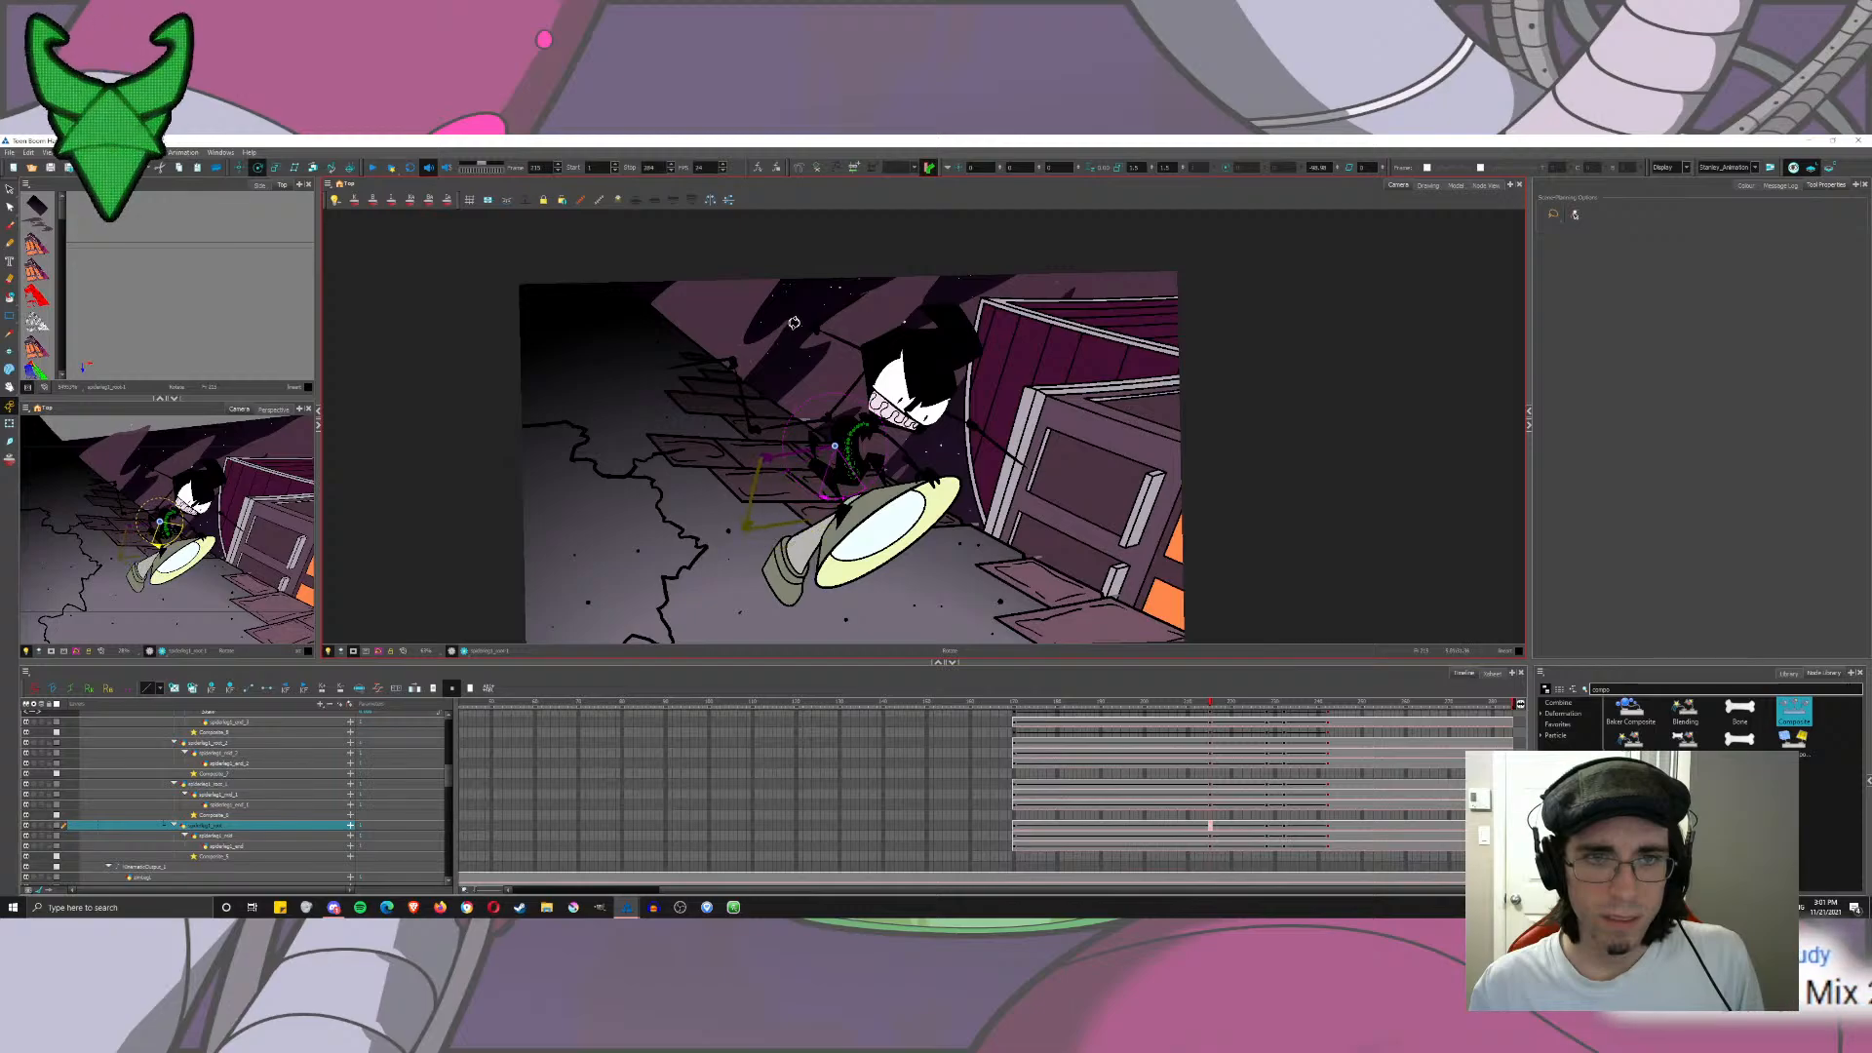
{"action": "left_click", "coordinate": [1211, 838]}
{"action": "left_click_drag", "start_coordinate": [626, 572], "coordinate": [665, 515]}
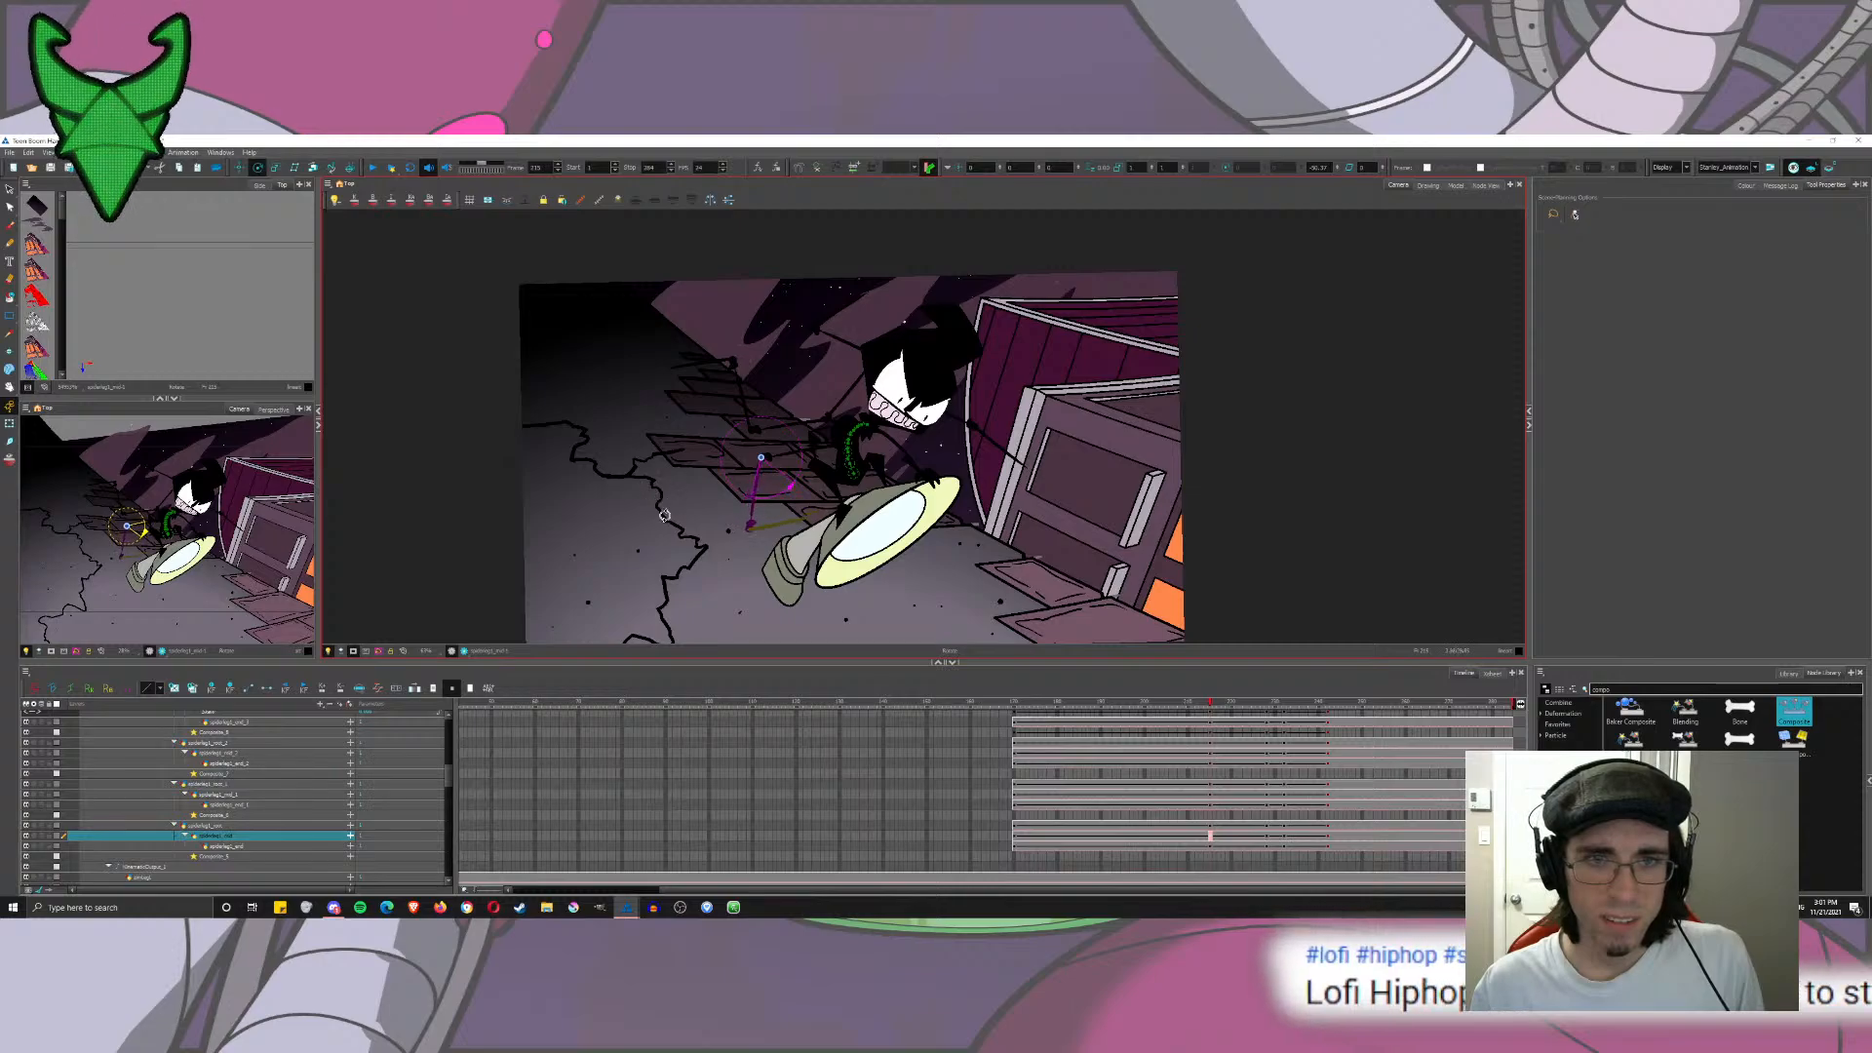
{"action": "left_click", "coordinate": [1211, 845]}
{"action": "mouse_move", "coordinate": [900, 359]}
{"action": "left_mouse_down"}
{"action": "mouse_move", "coordinate": [908, 380]}
{"action": "mouse_move", "coordinate": [888, 355]}
{"action": "left_mouse_up"}
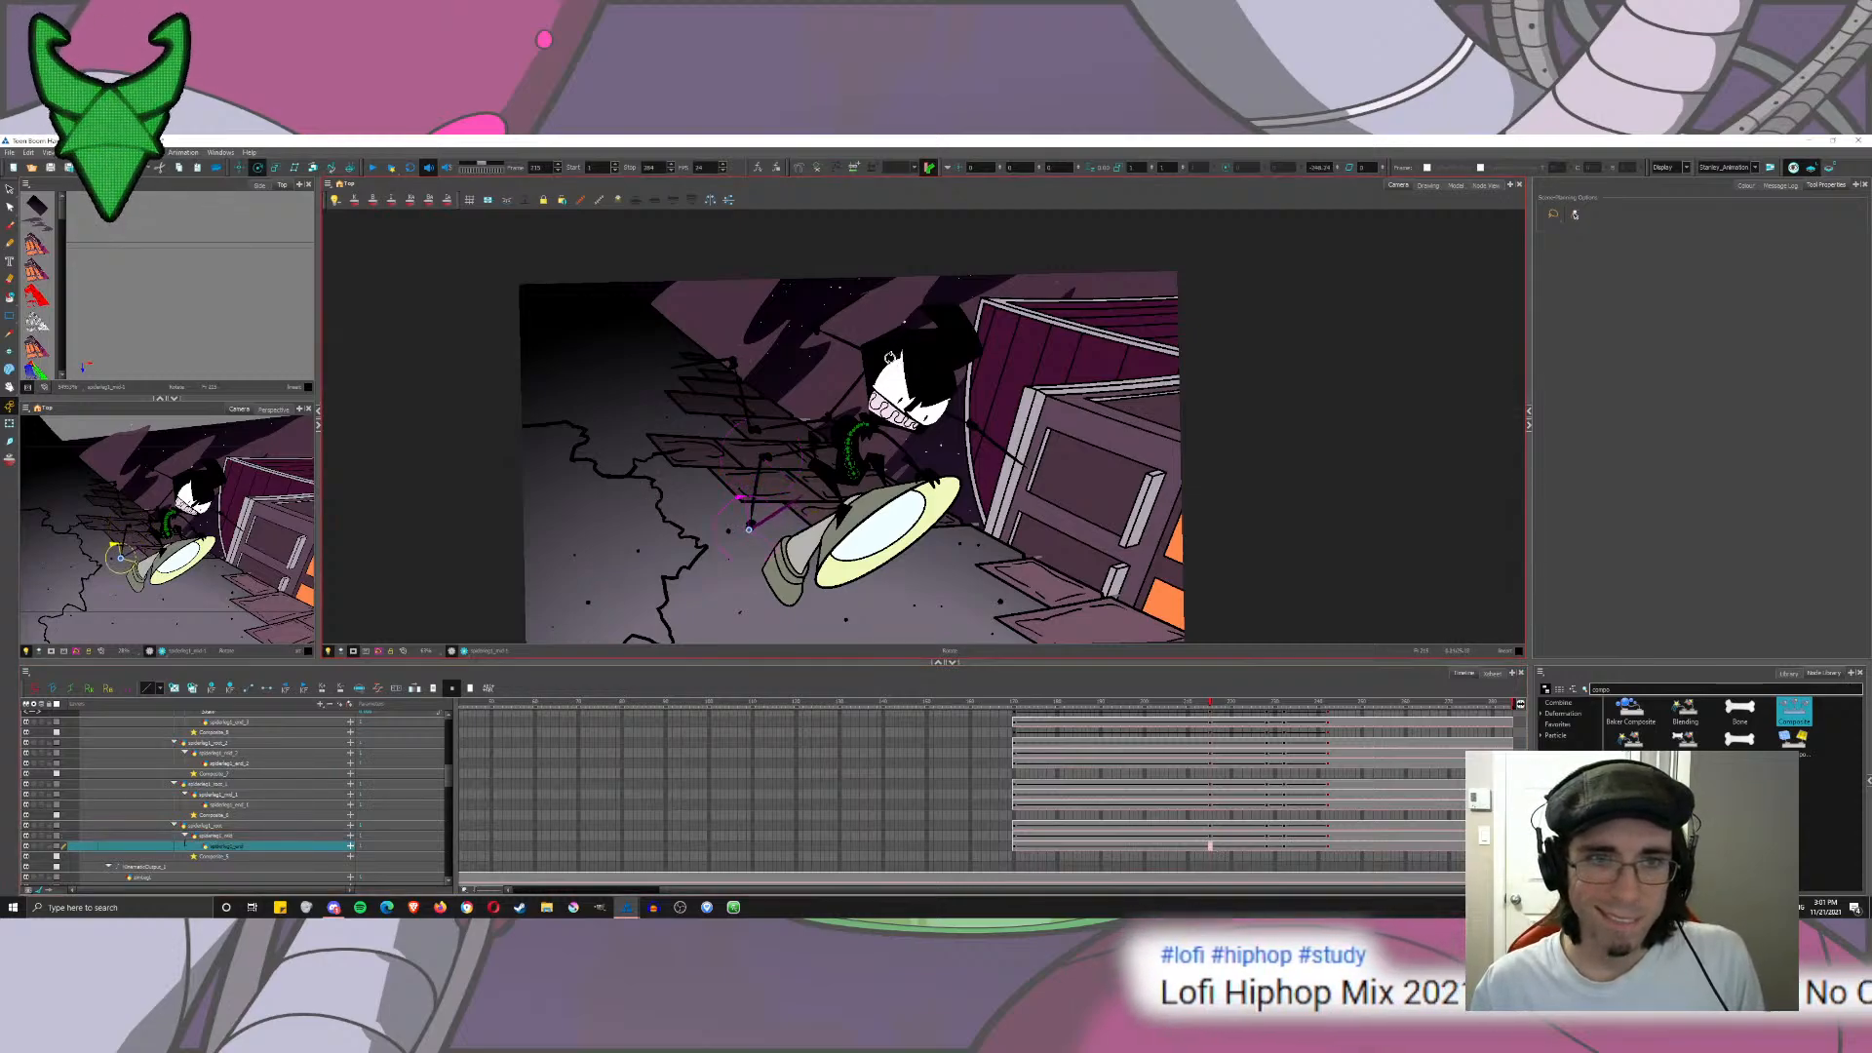
Step: Rotate the lowest-listed limb's end segment at its next key pose after the scale change
{"action": "mouse_move", "coordinate": [1223, 707]}
{"action": "left_mouse_down"}
{"action": "mouse_move", "coordinate": [1277, 699]}
{"action": "mouse_move", "coordinate": [1231, 717]}
{"action": "left_mouse_up"}
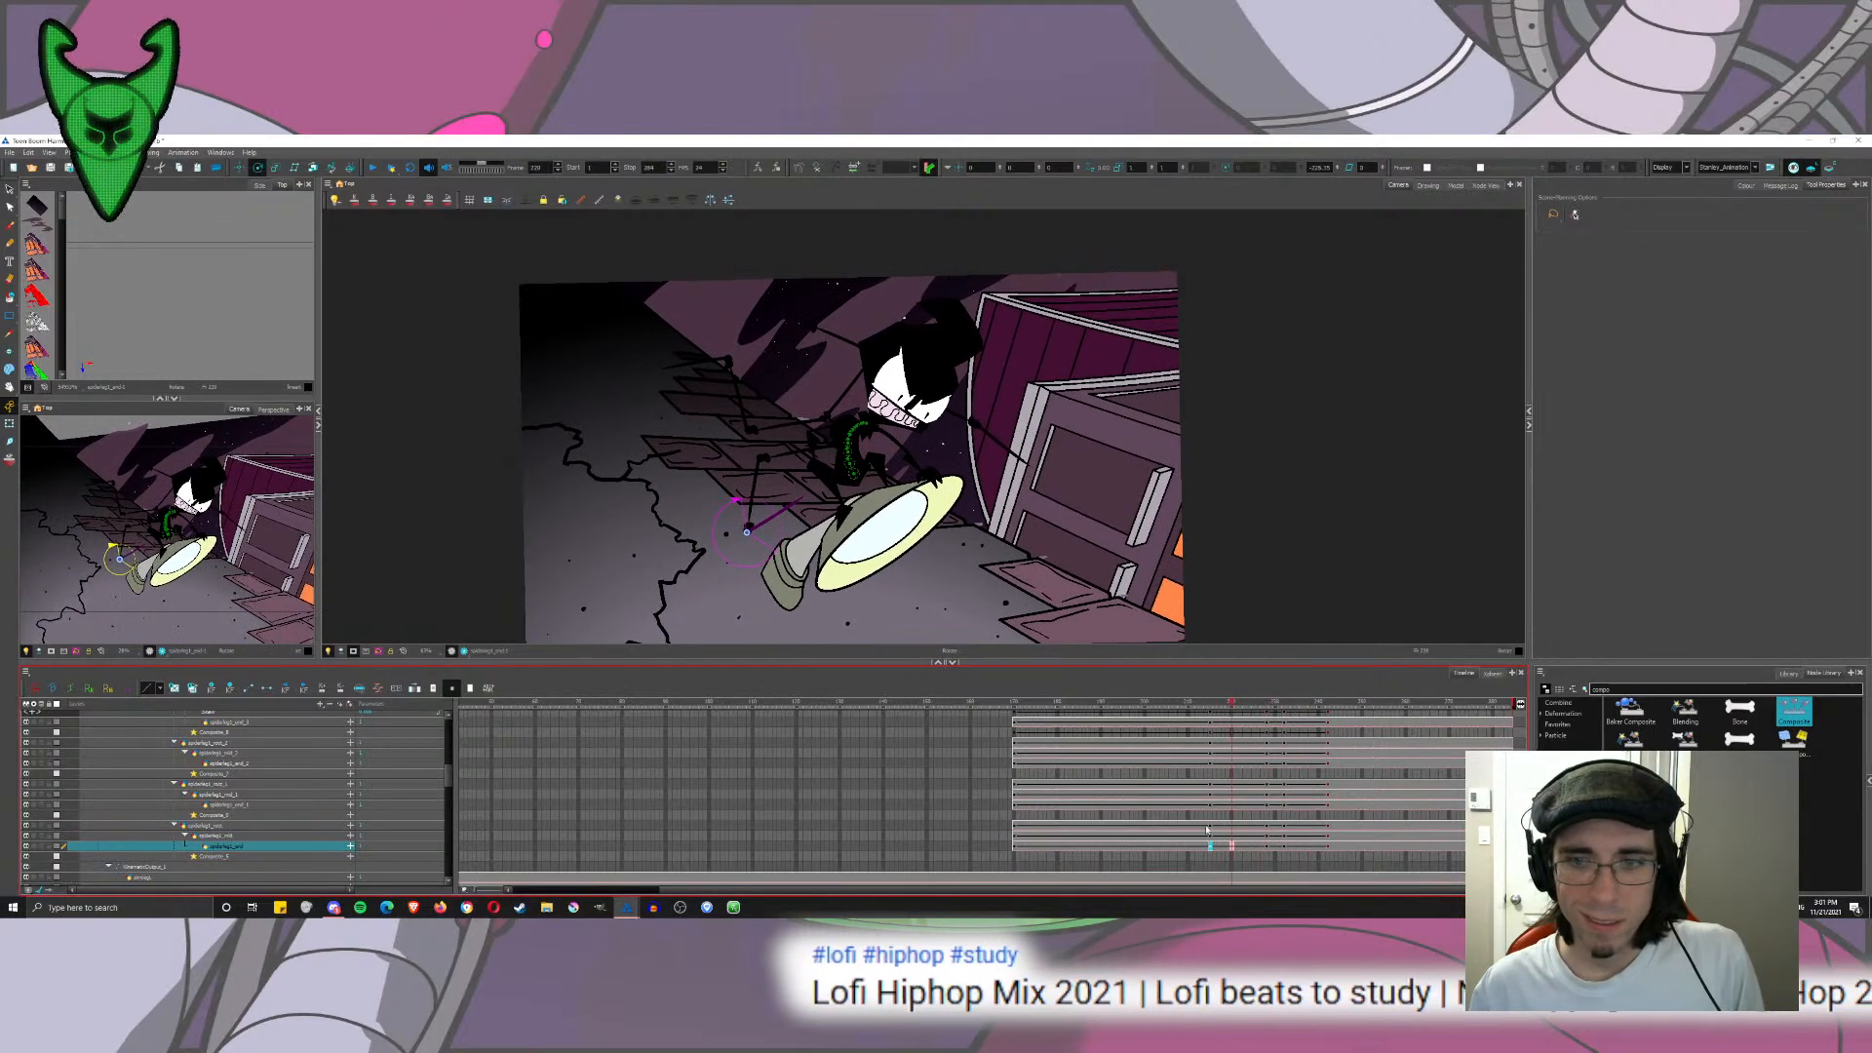
{"action": "left_click", "coordinate": [1266, 846]}
{"action": "left_click_drag", "start_coordinate": [1018, 422], "coordinate": [952, 316]}
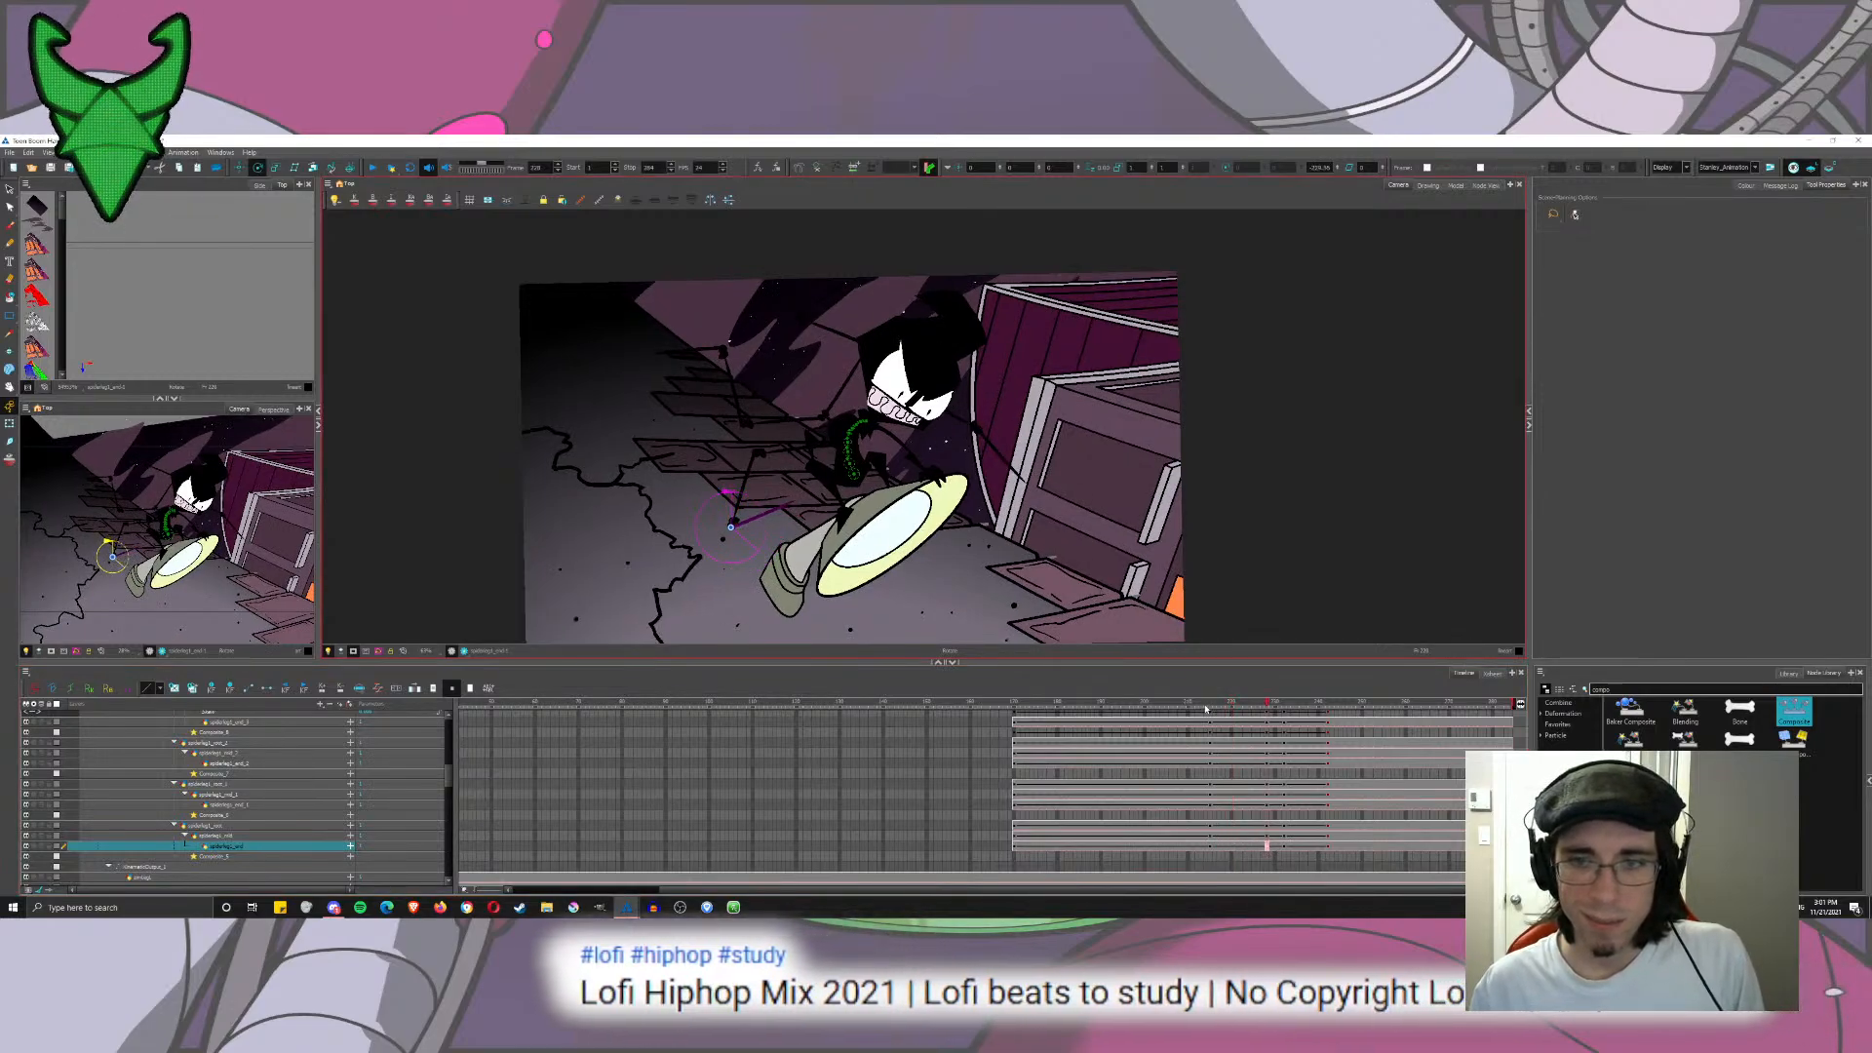
Step: Repose the lowest-listed limb at the key pose just before the last one by rotating its end, middle and upper segments
{"action": "left_click_drag", "start_coordinate": [1208, 706], "coordinate": [1285, 708]}
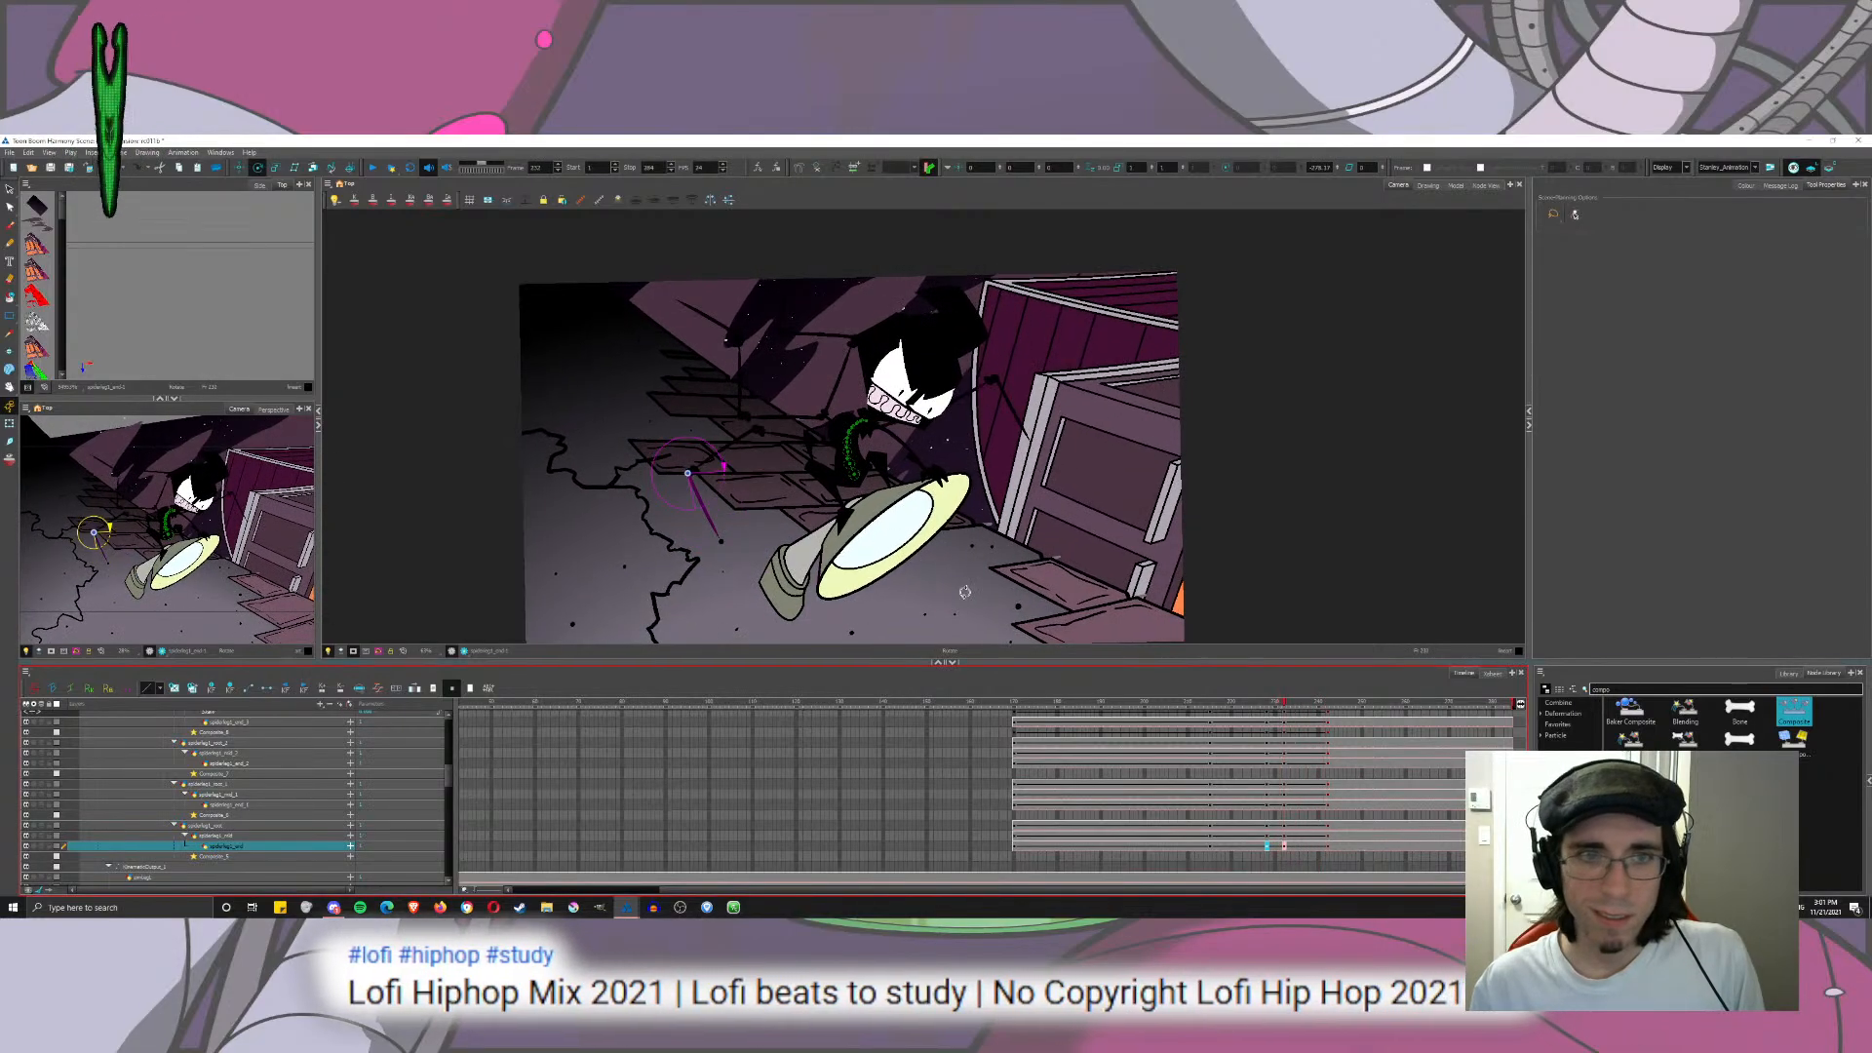
{"action": "left_click_drag", "start_coordinate": [658, 311], "coordinate": [746, 217]}
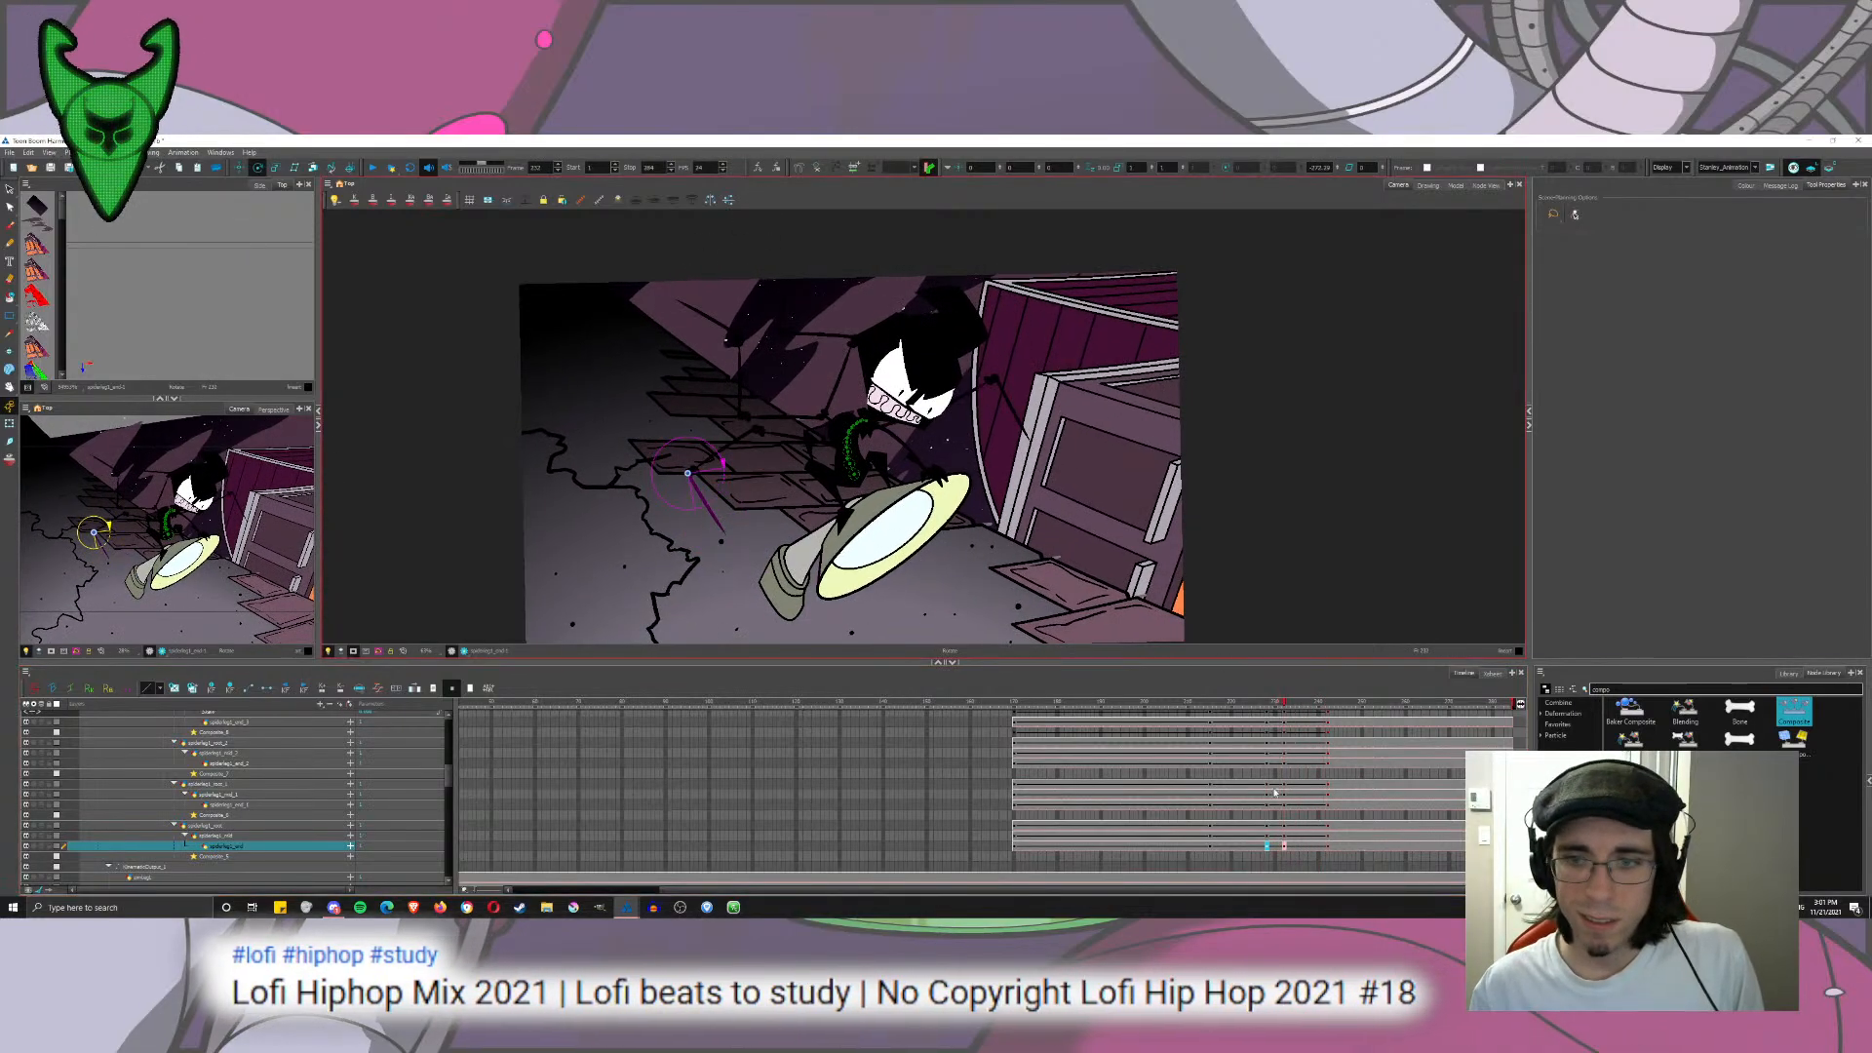
{"action": "left_click", "coordinate": [1283, 837]}
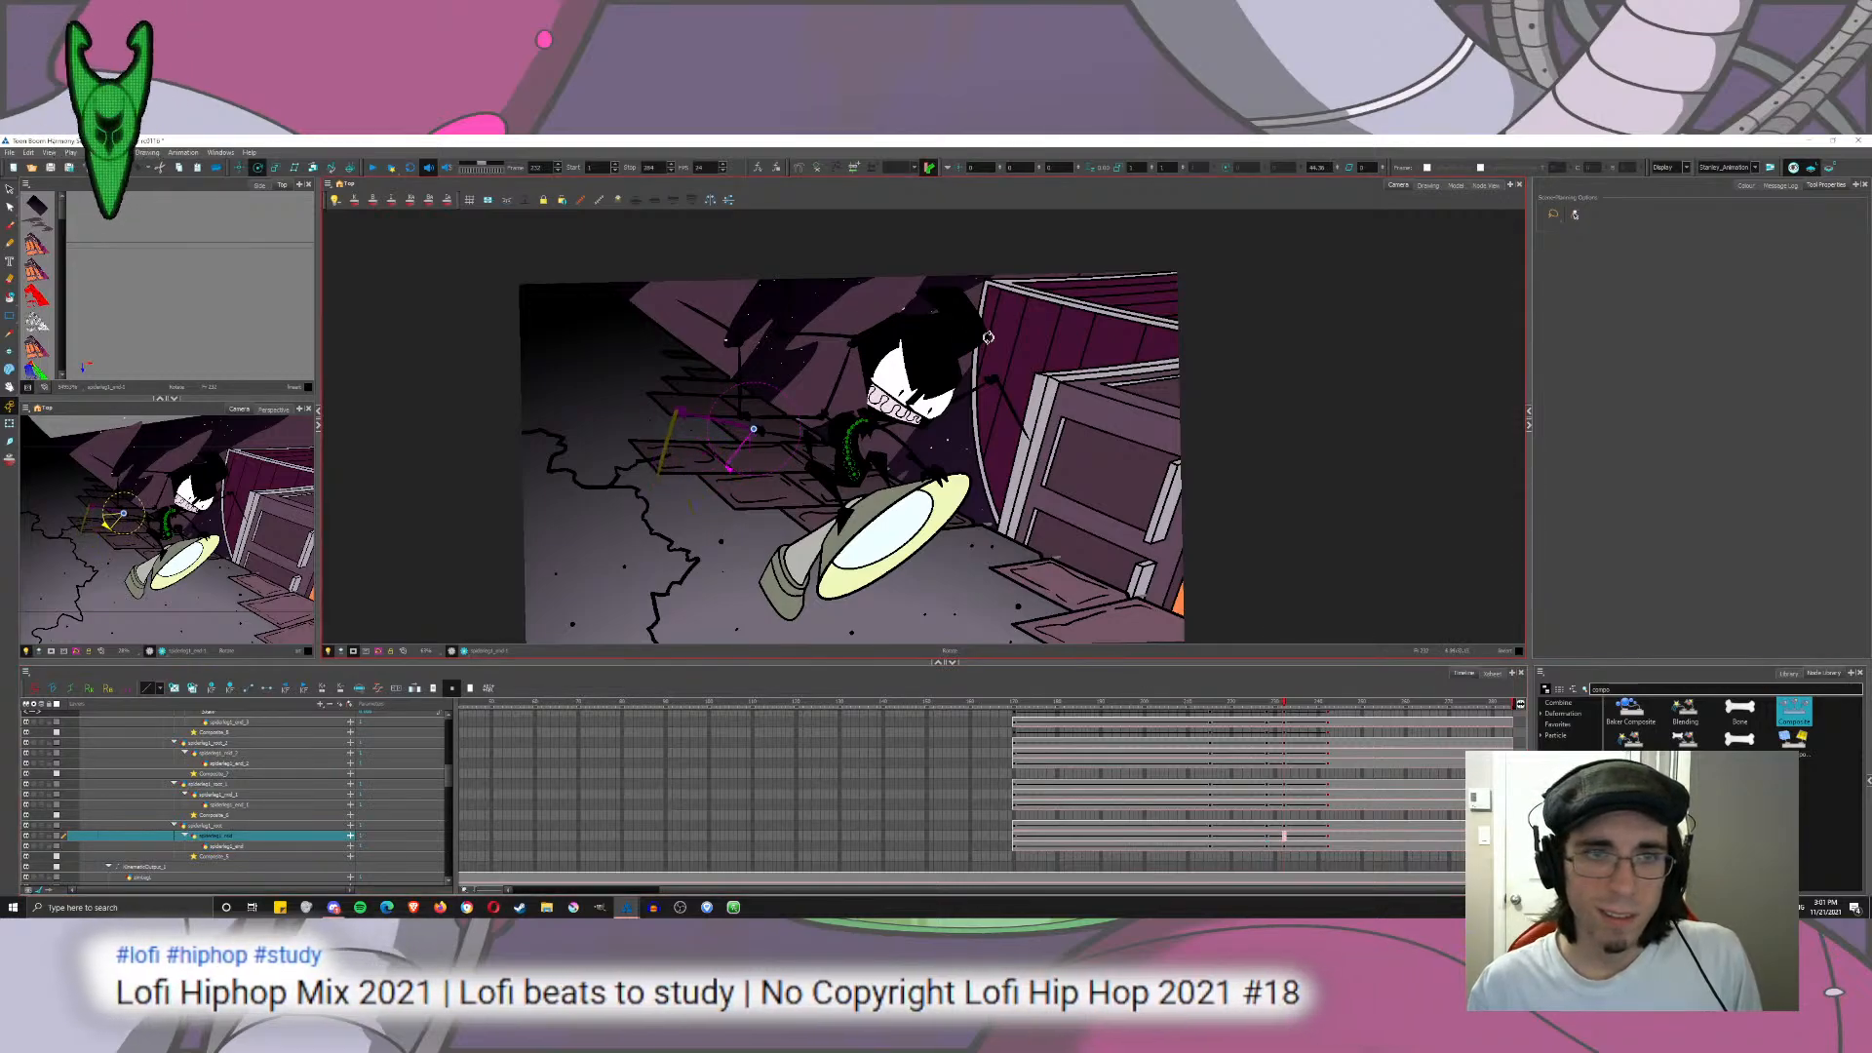
{"action": "left_click", "coordinate": [1284, 825]}
{"action": "mouse_move", "coordinate": [807, 388]}
{"action": "left_mouse_down"}
{"action": "mouse_move", "coordinate": [785, 478]}
{"action": "mouse_move", "coordinate": [780, 428]}
{"action": "mouse_move", "coordinate": [829, 364]}
{"action": "left_mouse_up"}
{"action": "left_click", "coordinate": [1284, 836]}
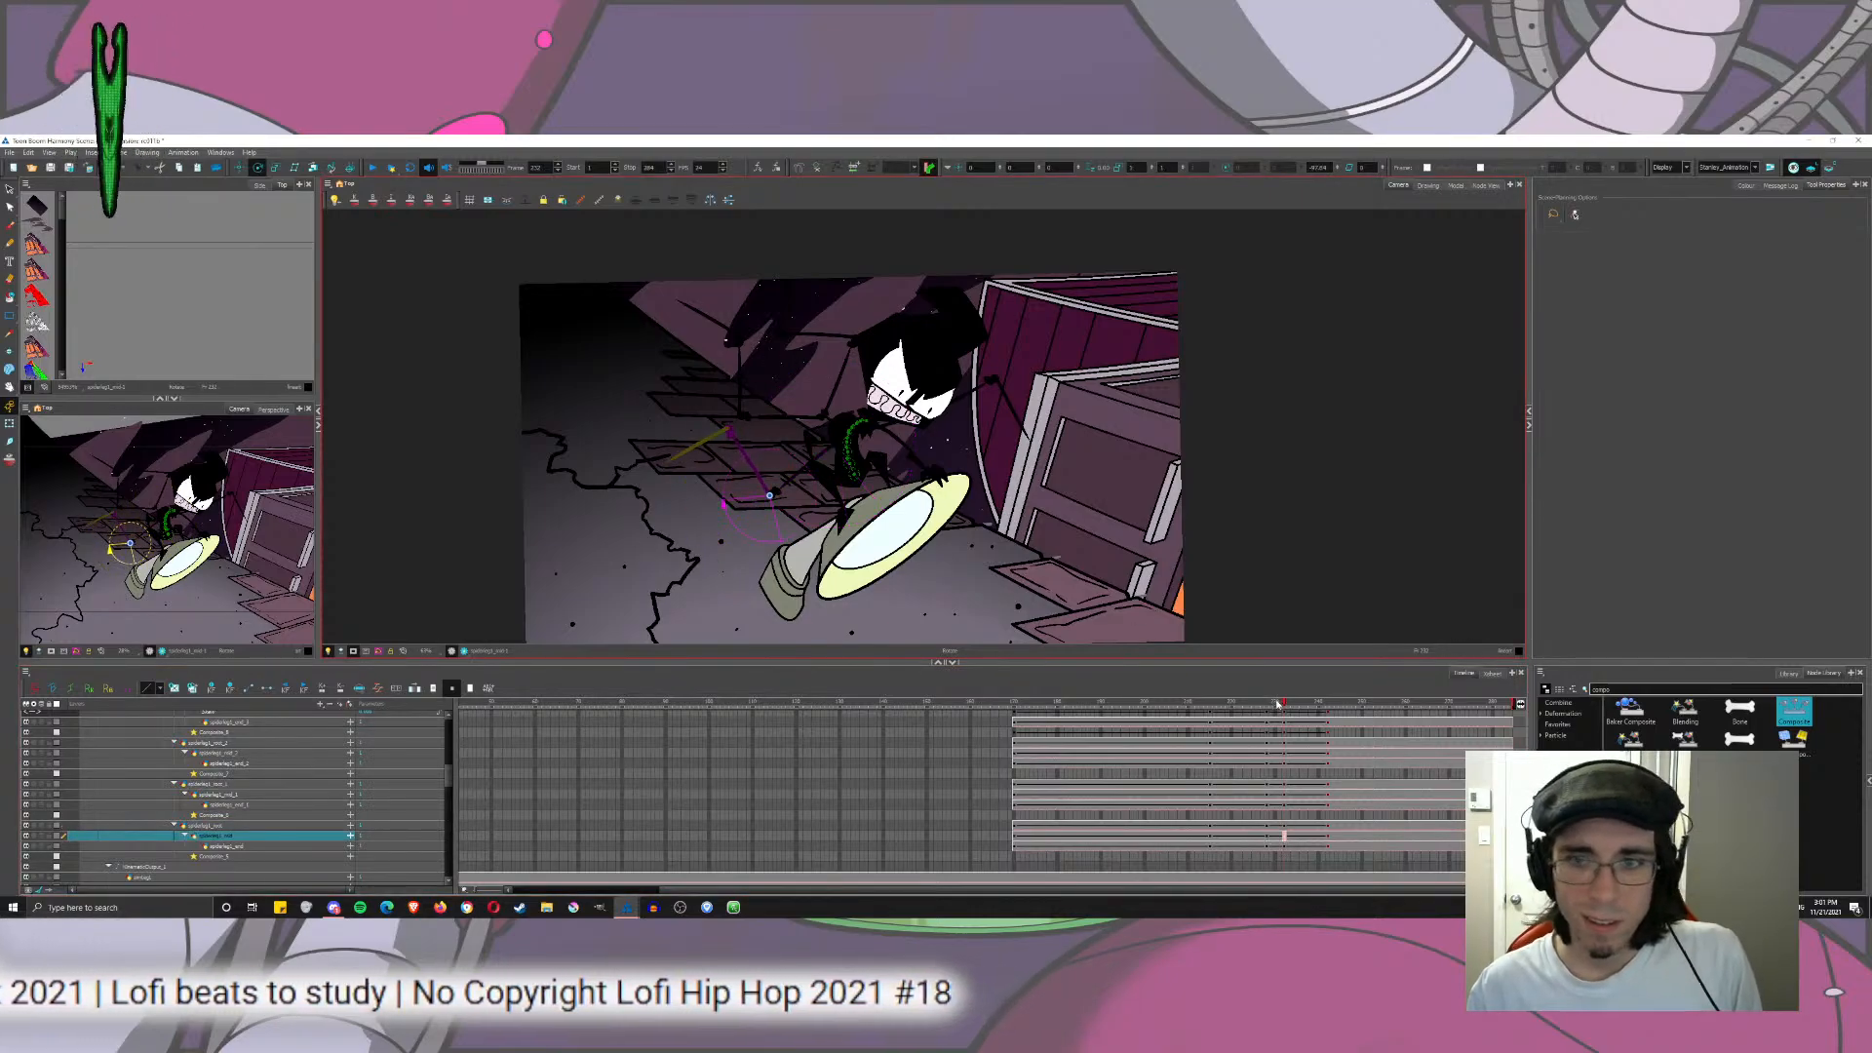
Step: Rotate the lowest-listed limb's upper, middle and end segments at the last key pose so the limb folds toward the floor
{"action": "left_click_drag", "start_coordinate": [1277, 702], "coordinate": [1324, 732]}
{"action": "left_click", "coordinate": [1324, 826]}
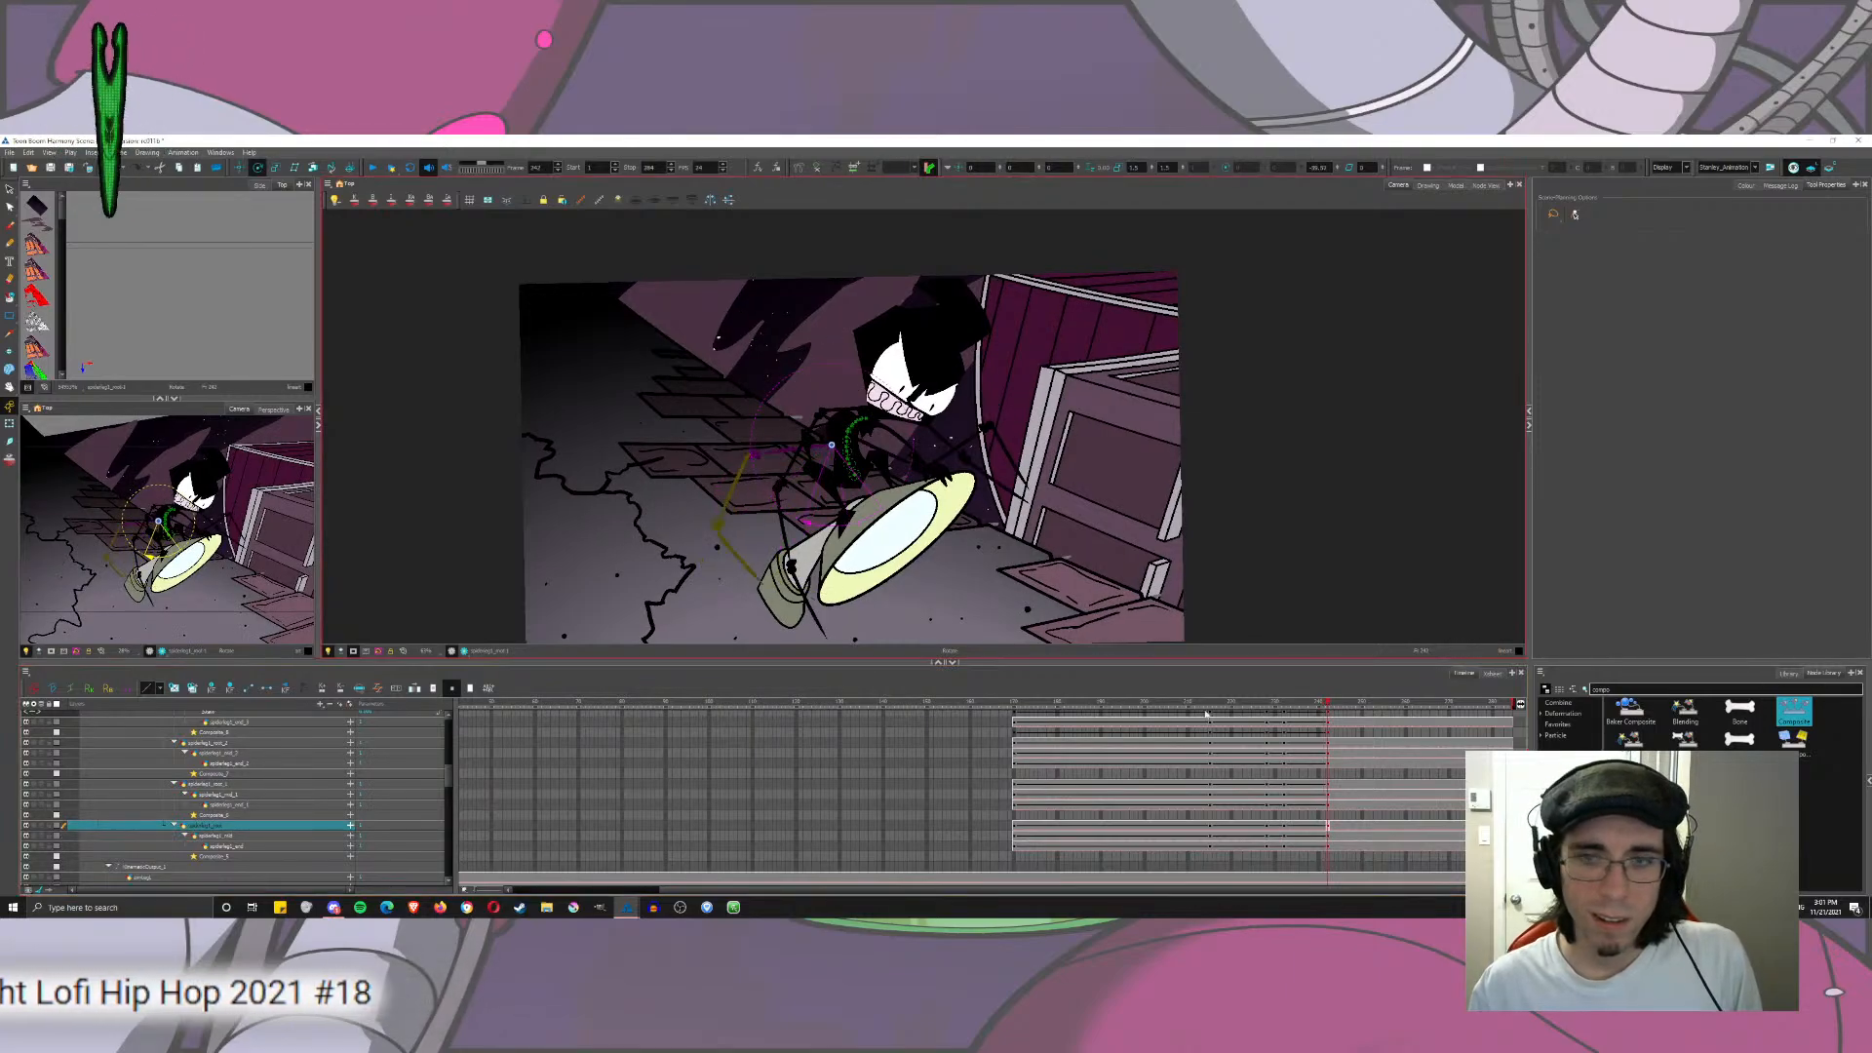
{"action": "left_click", "coordinate": [1326, 838]}
{"action": "left_click_drag", "start_coordinate": [701, 380], "coordinate": [667, 426]}
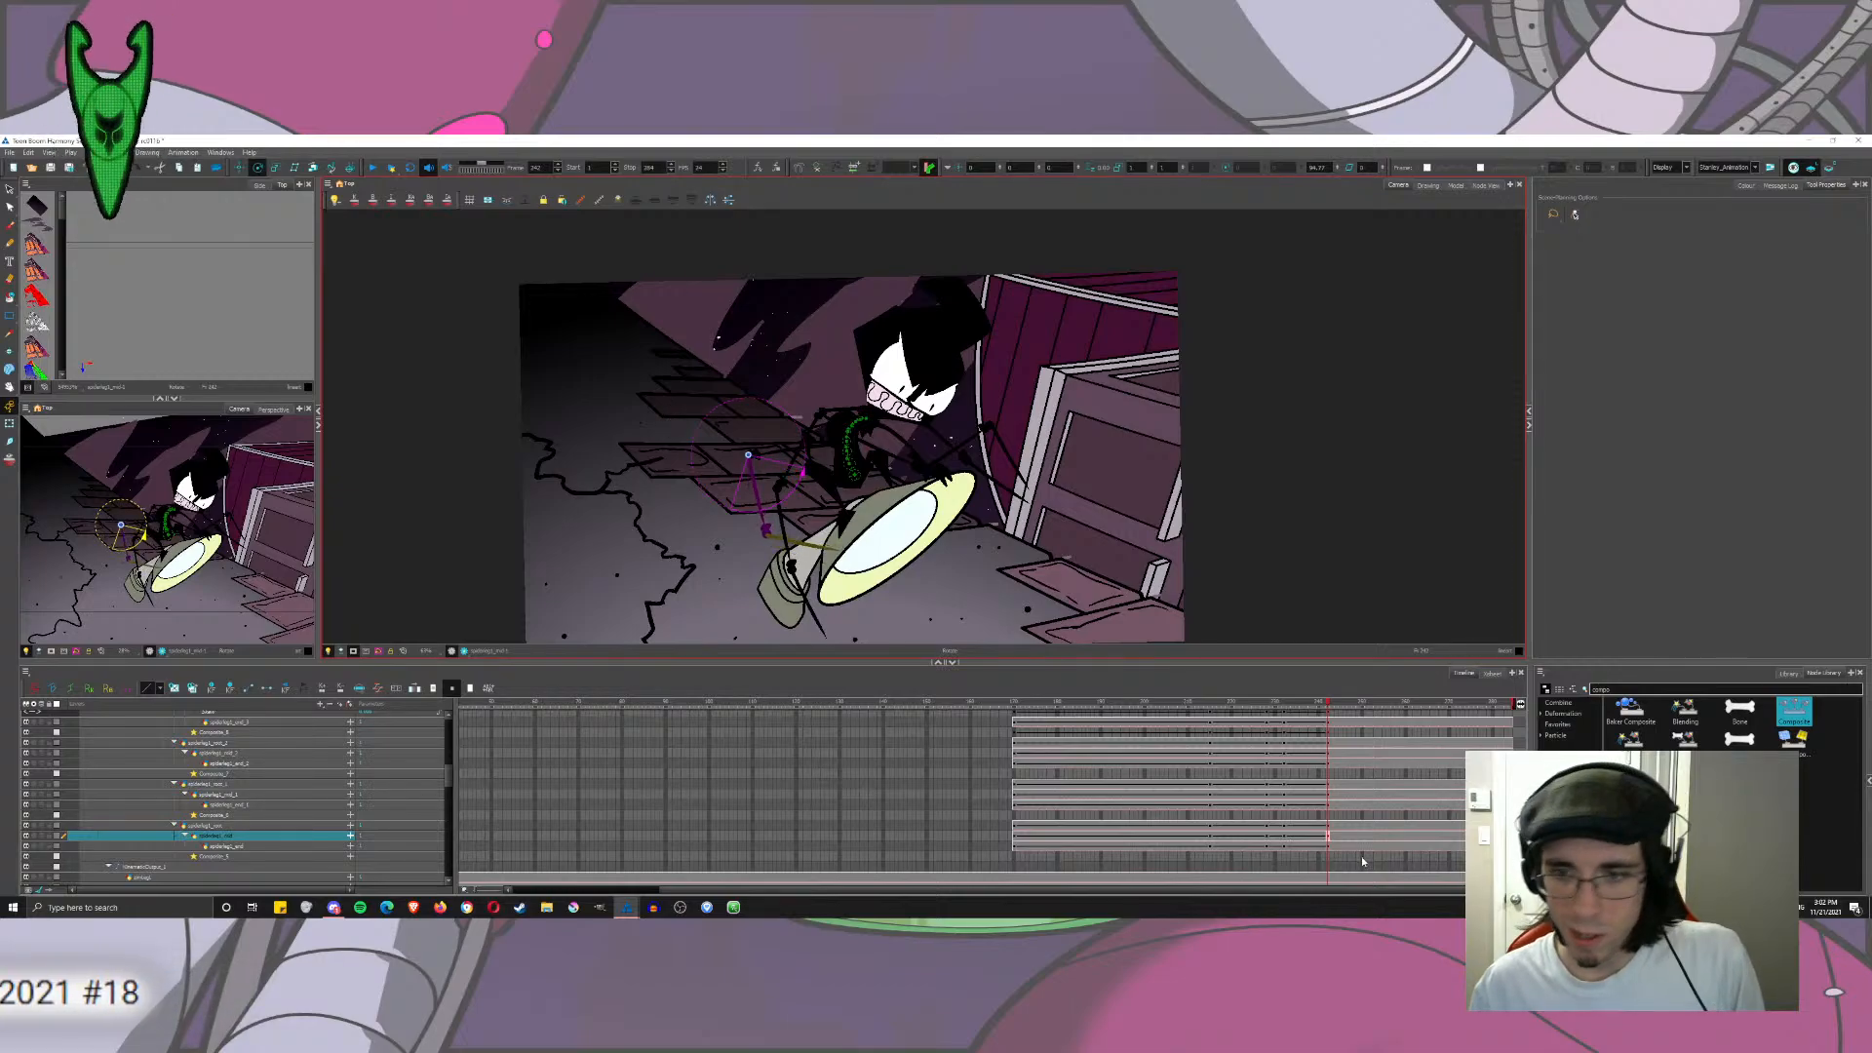
{"action": "left_click", "coordinate": [1326, 846]}
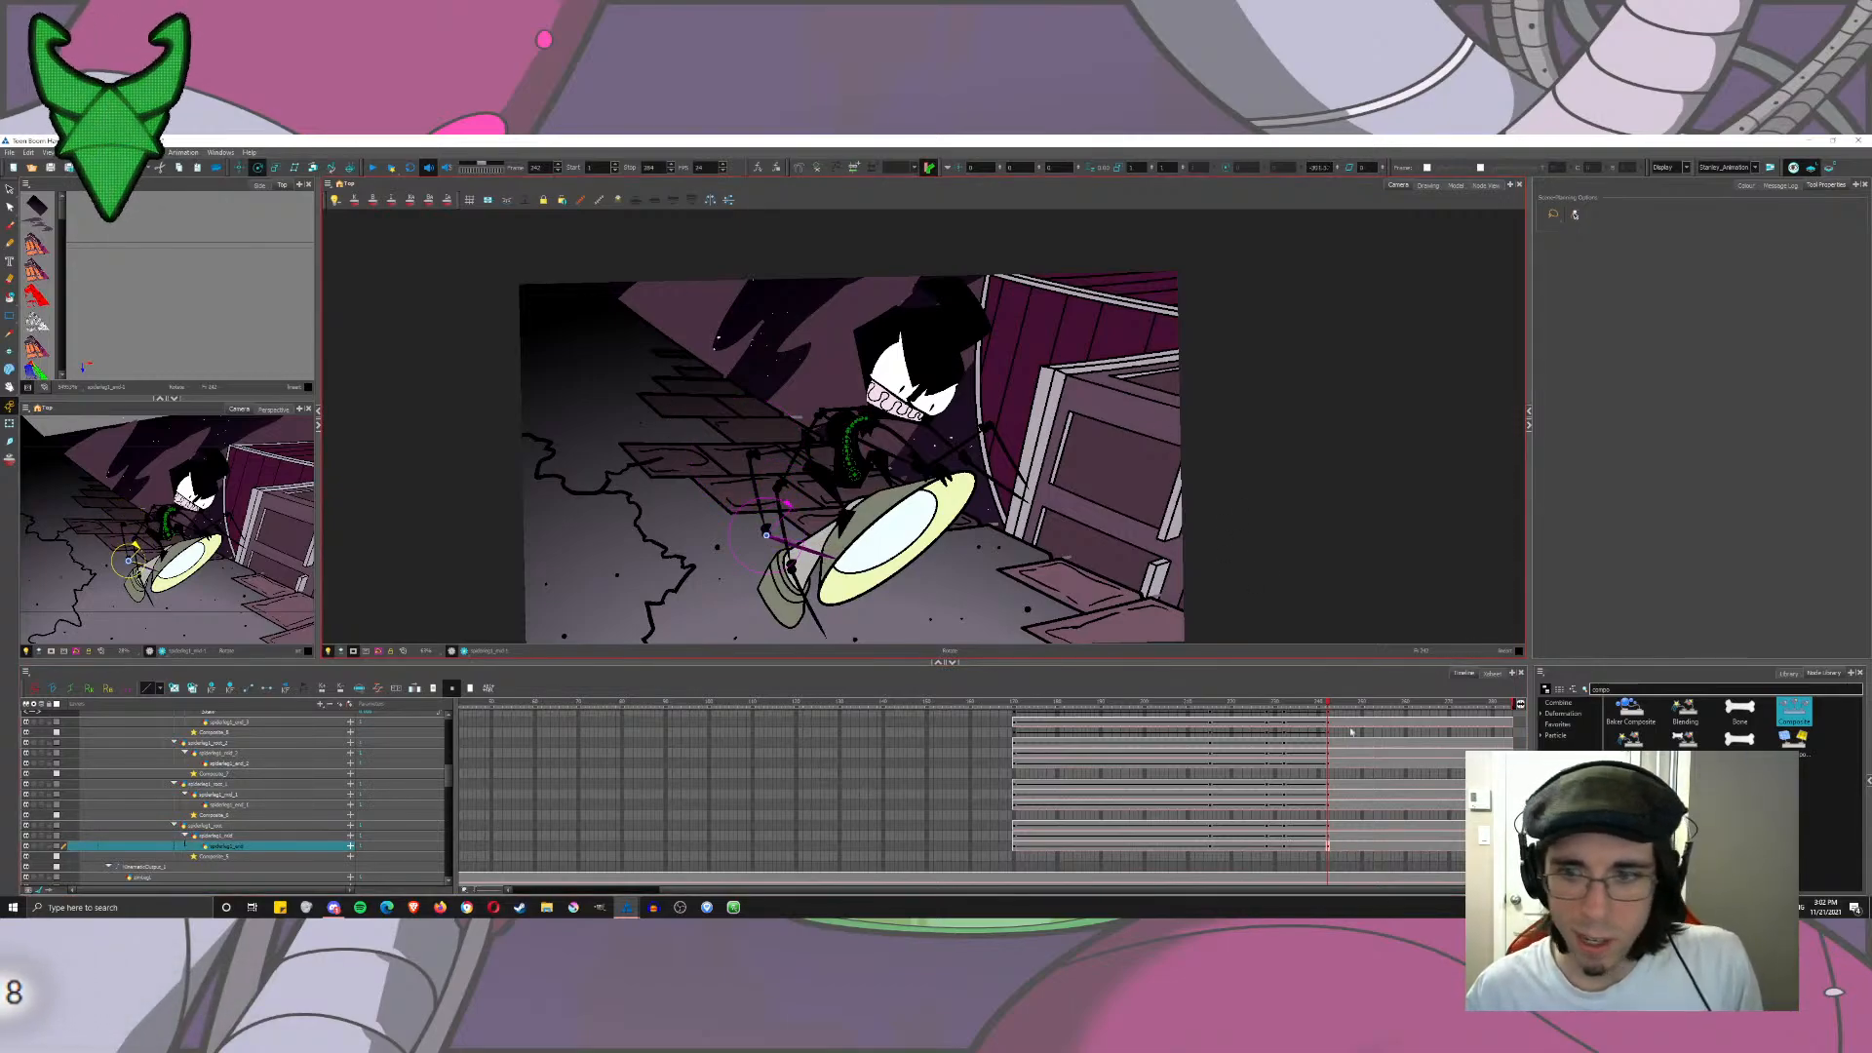
Step: Rotate the upper, middle and end segments of the next limb up the layer list at the last key pose
{"action": "left_click", "coordinate": [1324, 784]}
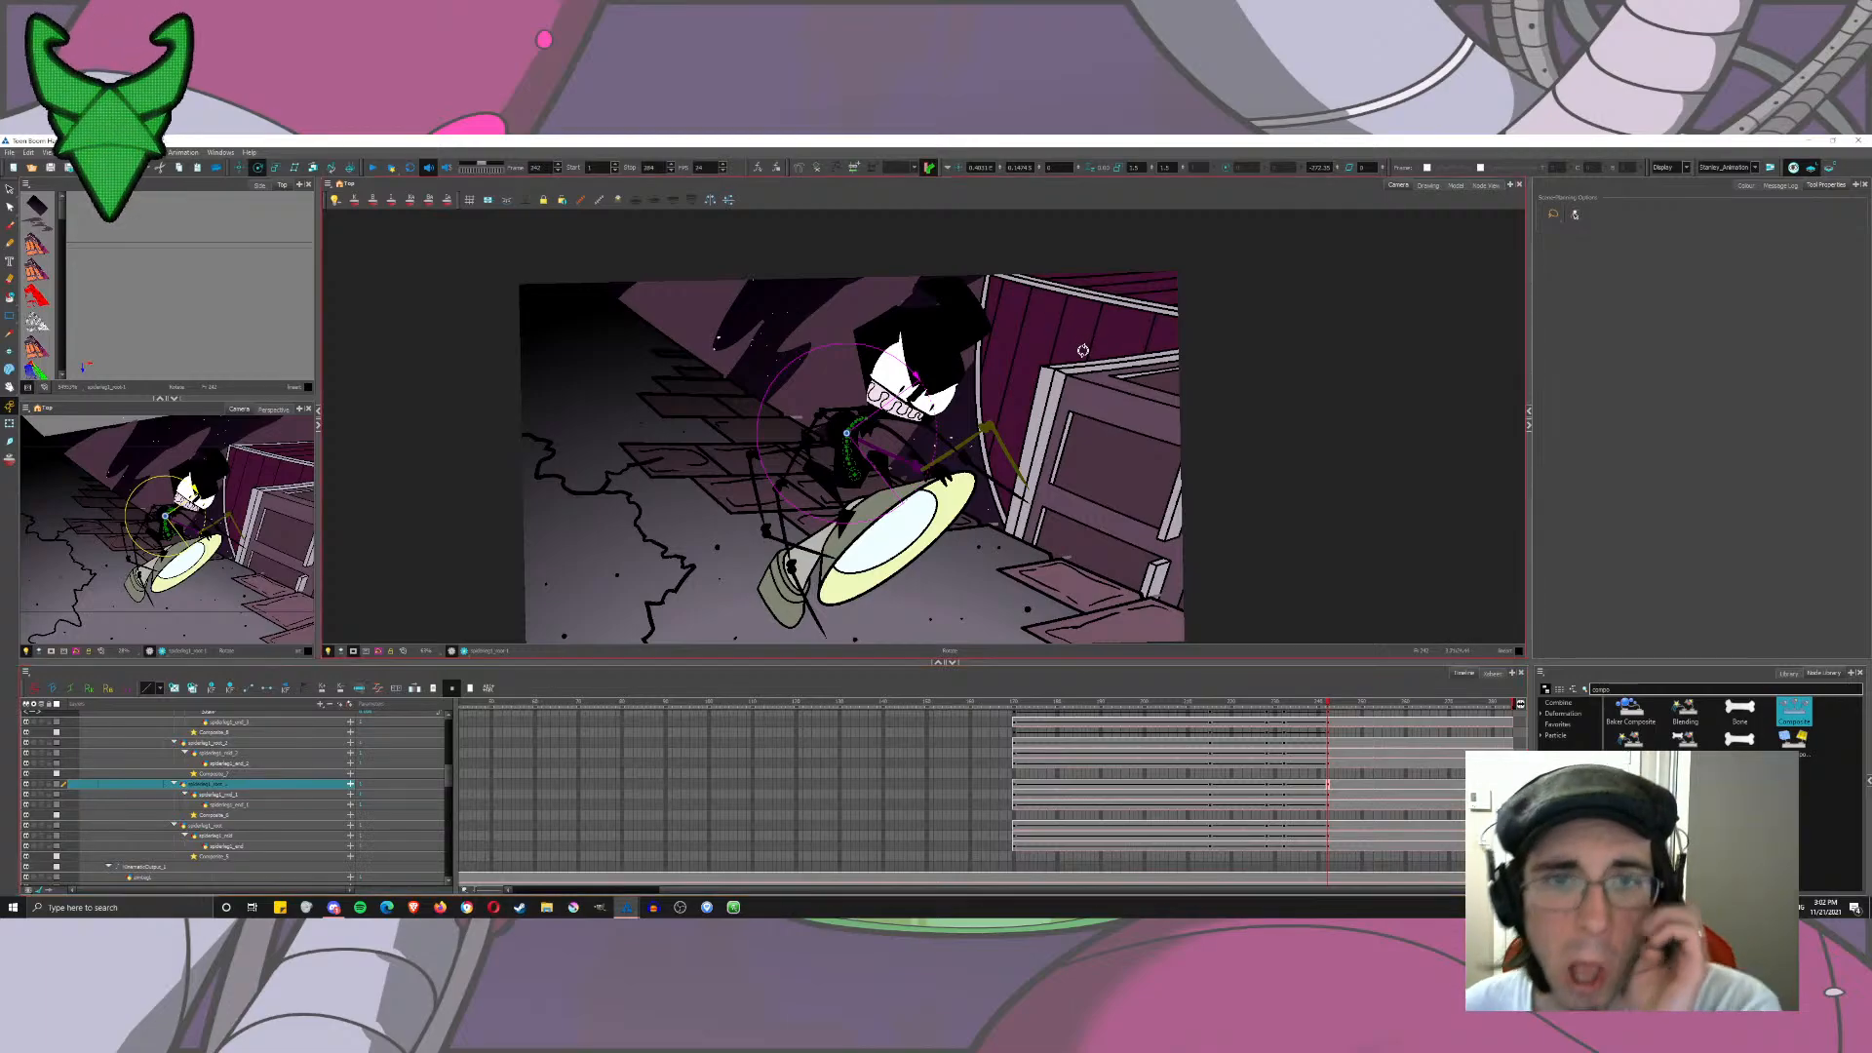
{"action": "left_click_drag", "start_coordinate": [1092, 331], "coordinate": [1023, 315]}
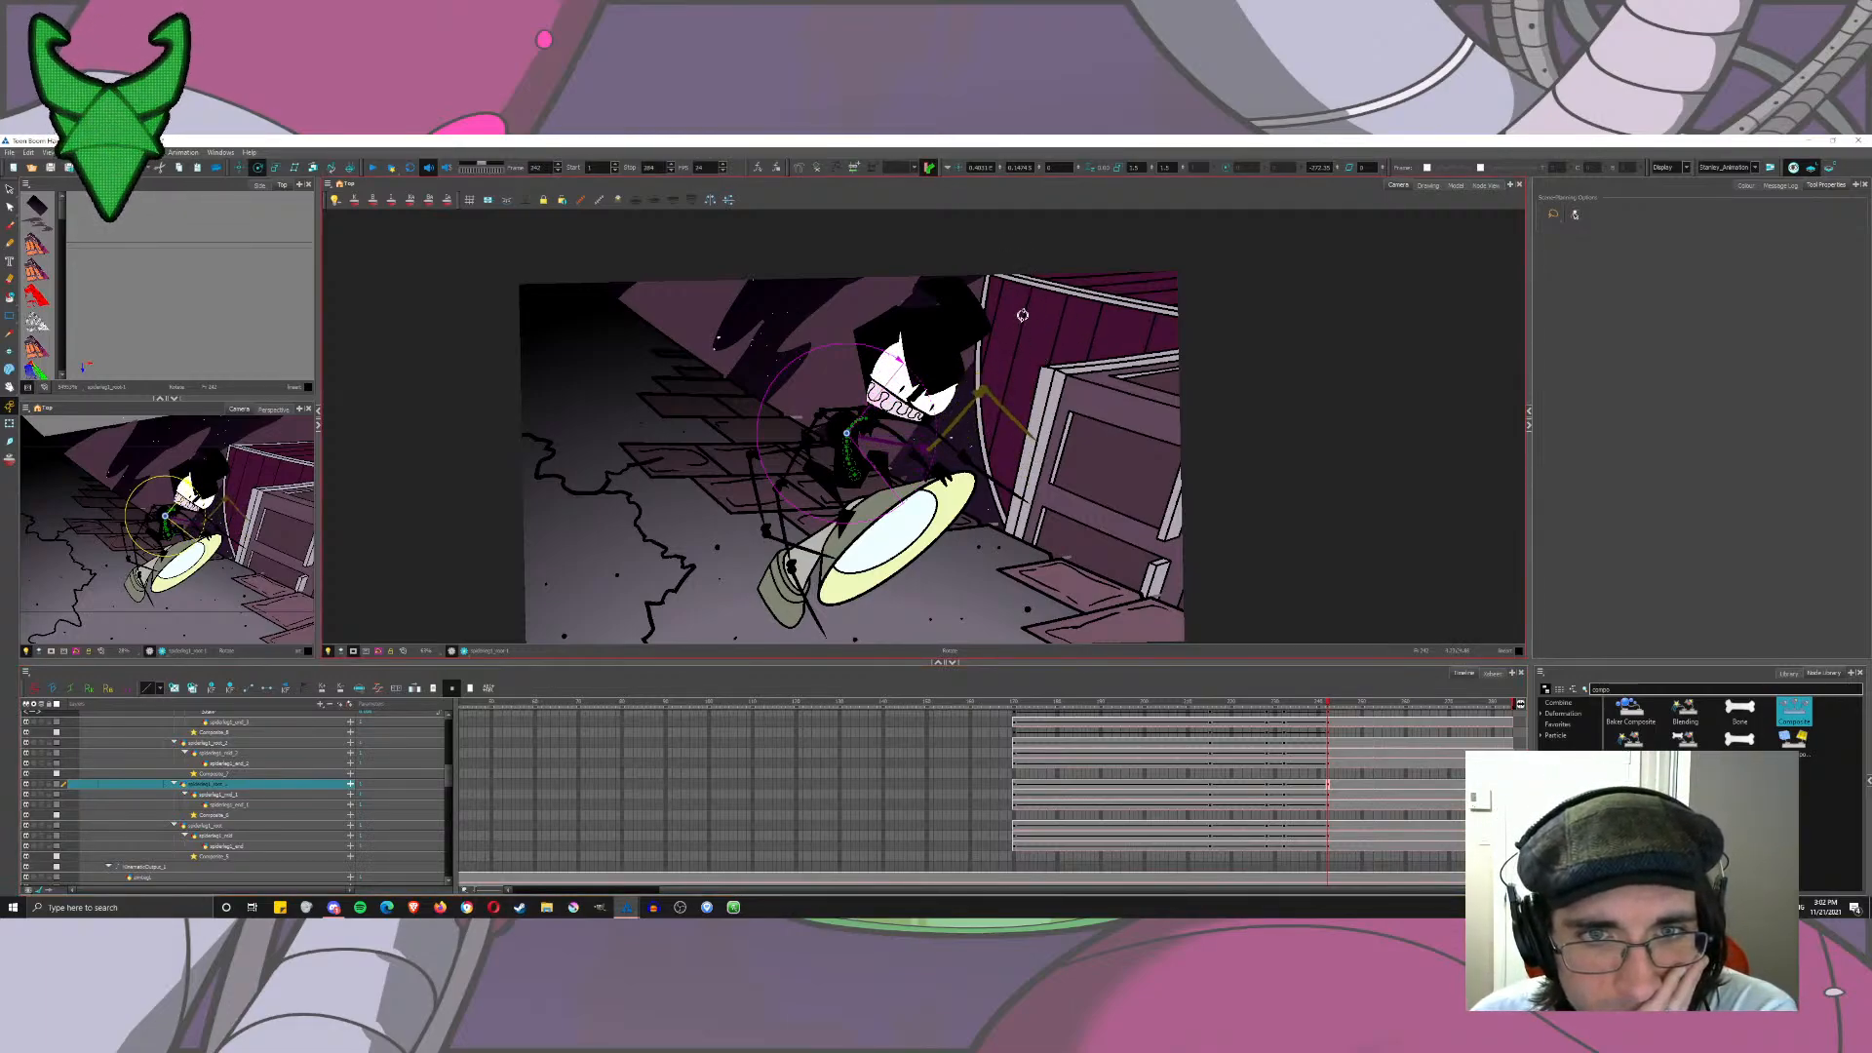
{"action": "left_click", "coordinate": [1331, 796]}
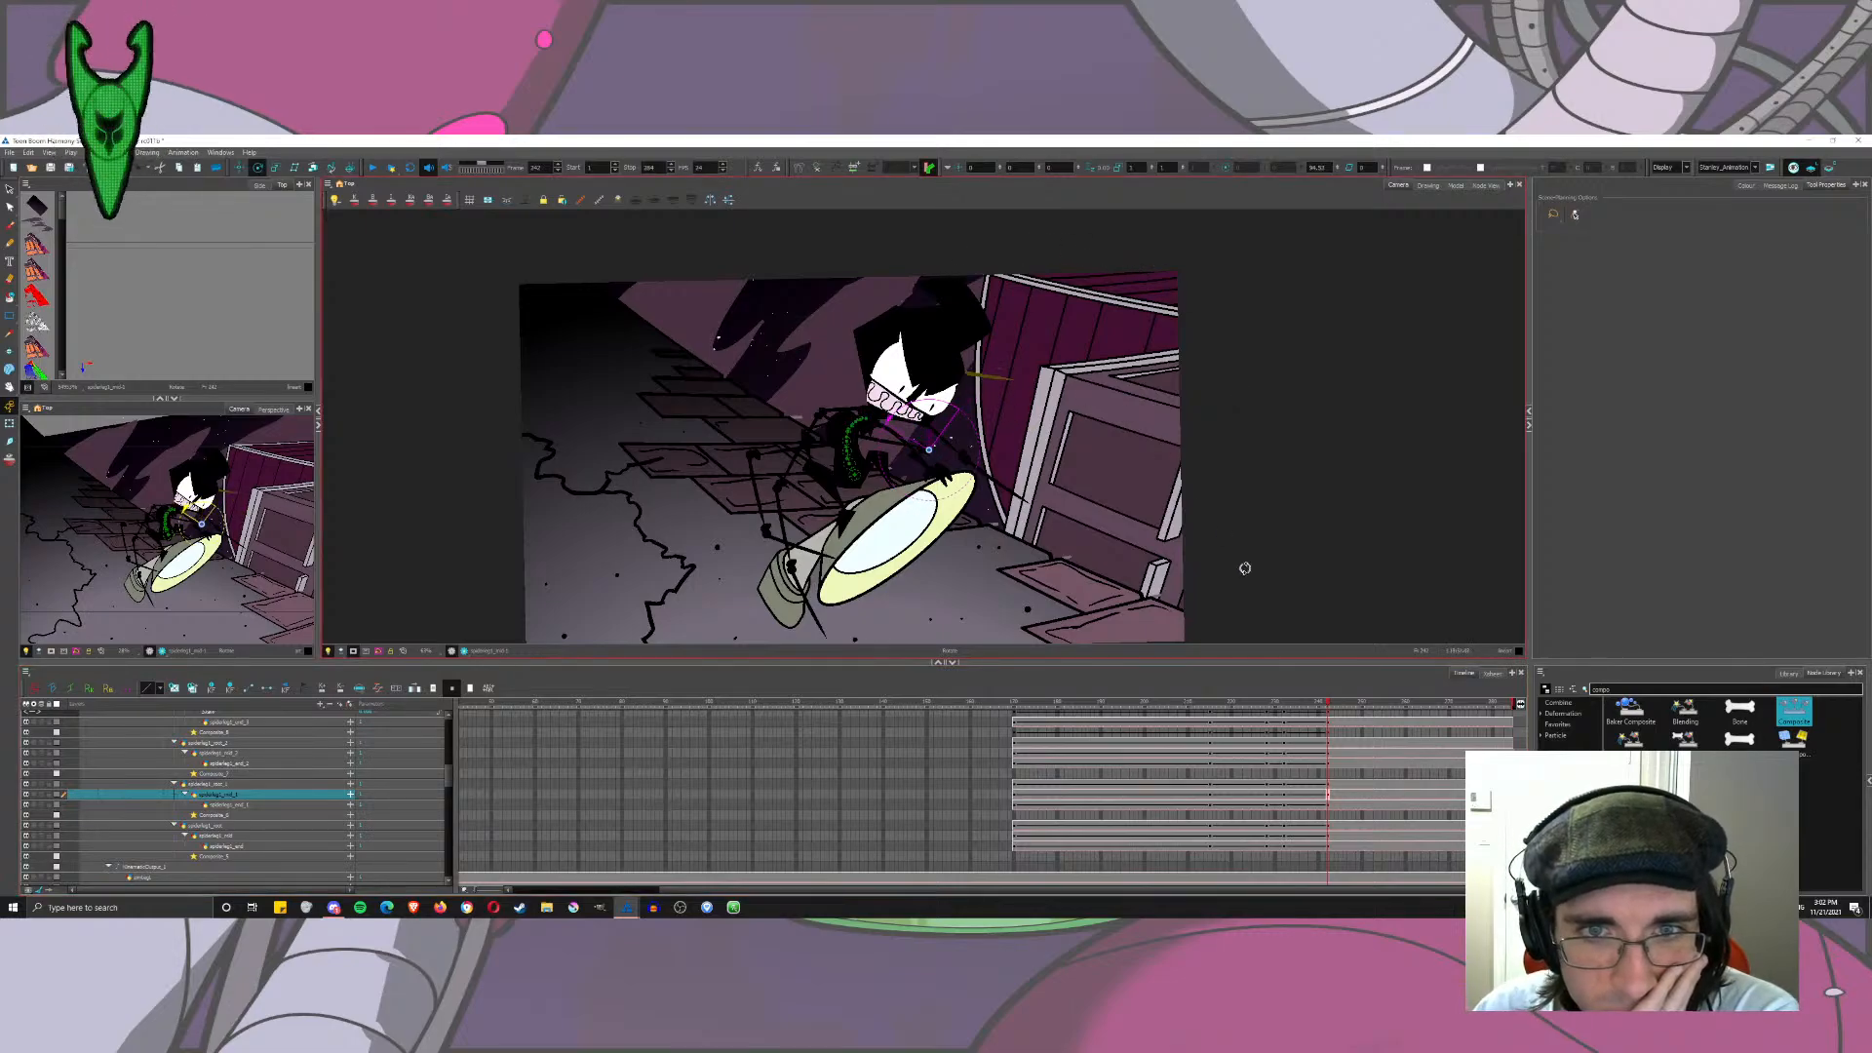
{"action": "left_click", "coordinate": [1329, 808]}
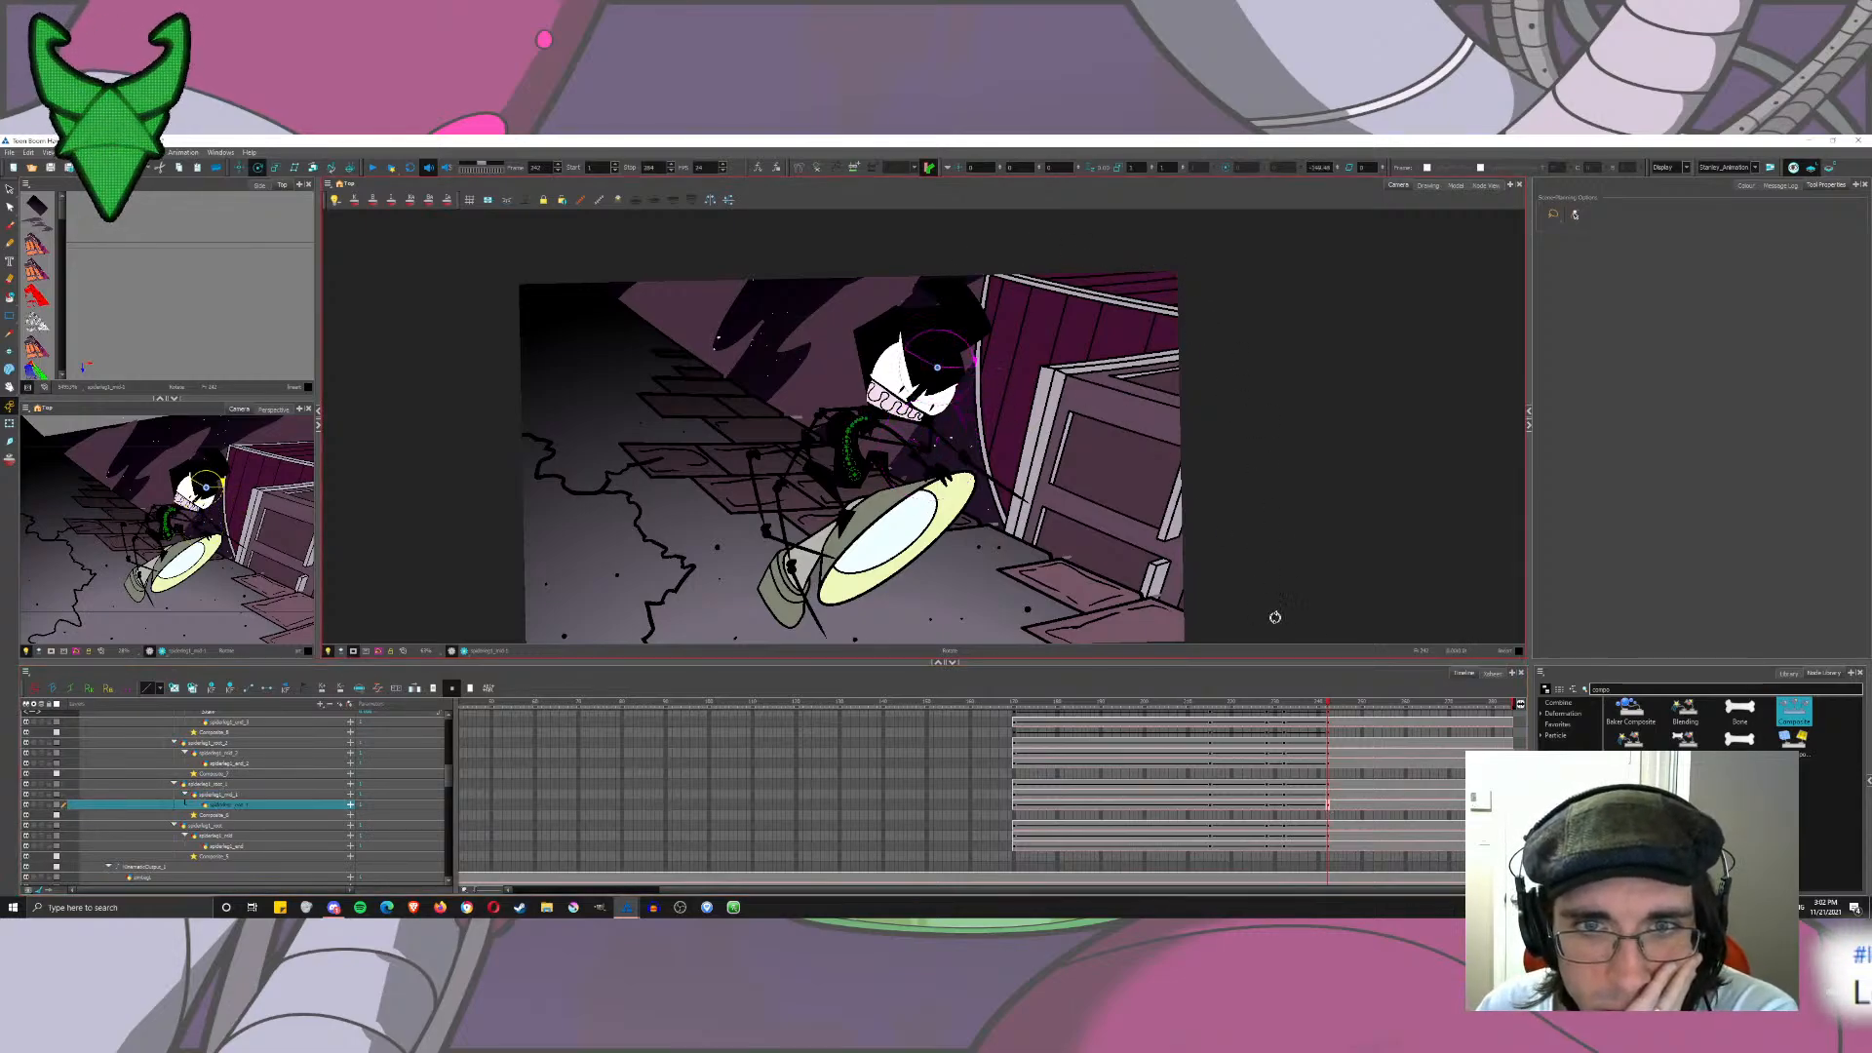
{"action": "left_click", "coordinate": [1328, 795]}
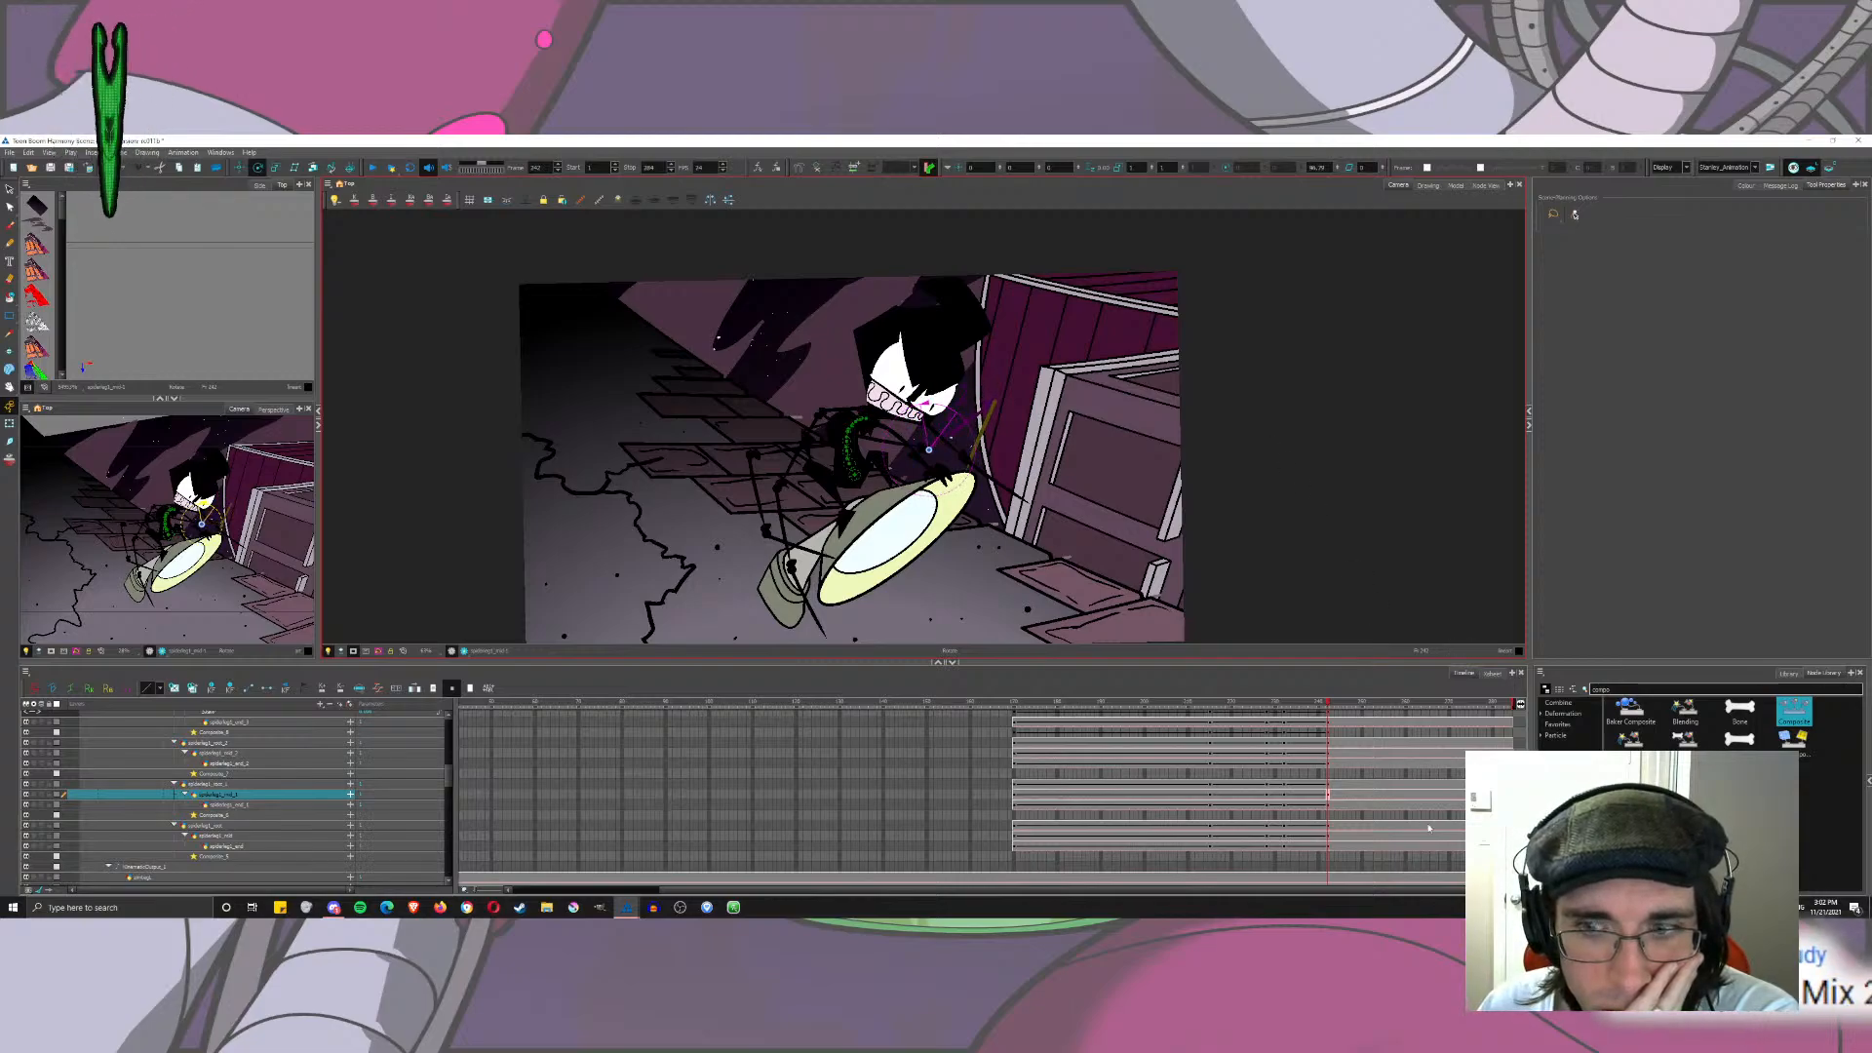
{"action": "left_click_drag", "start_coordinate": [1278, 397], "coordinate": [1288, 522]}
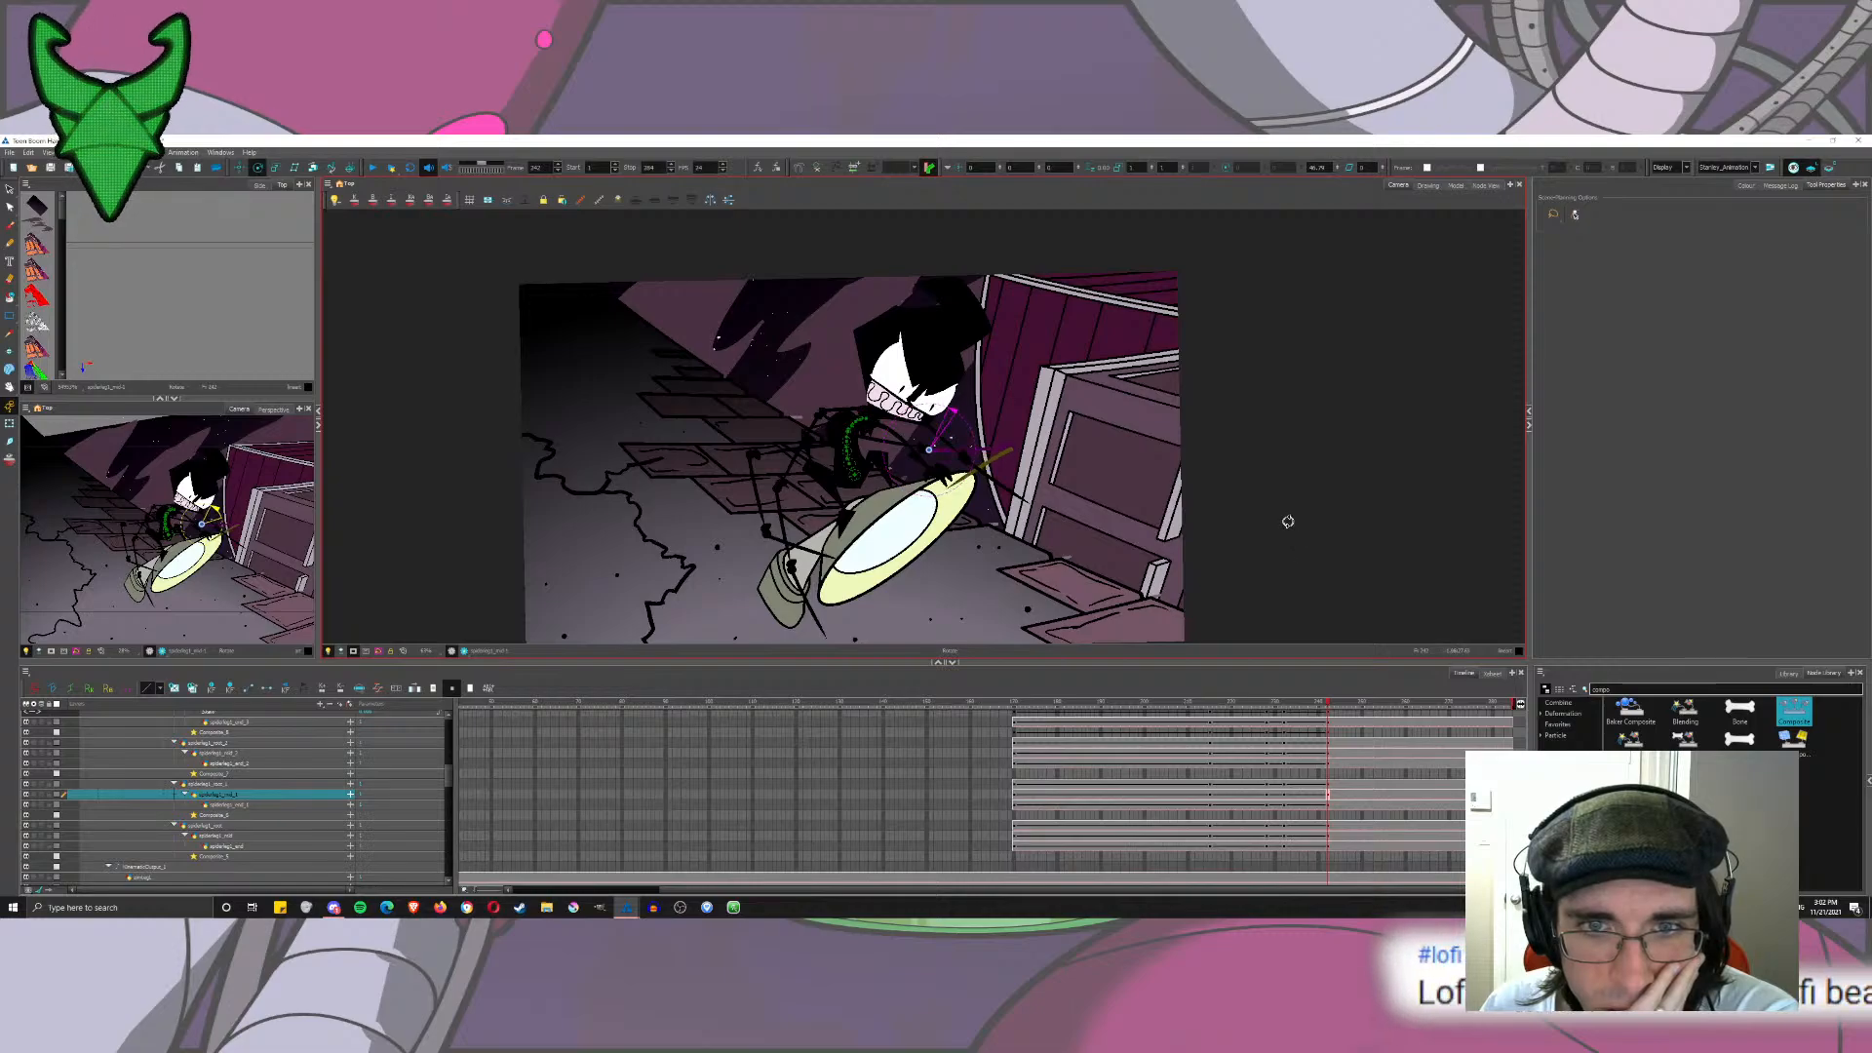
{"action": "left_click", "coordinate": [1328, 804]}
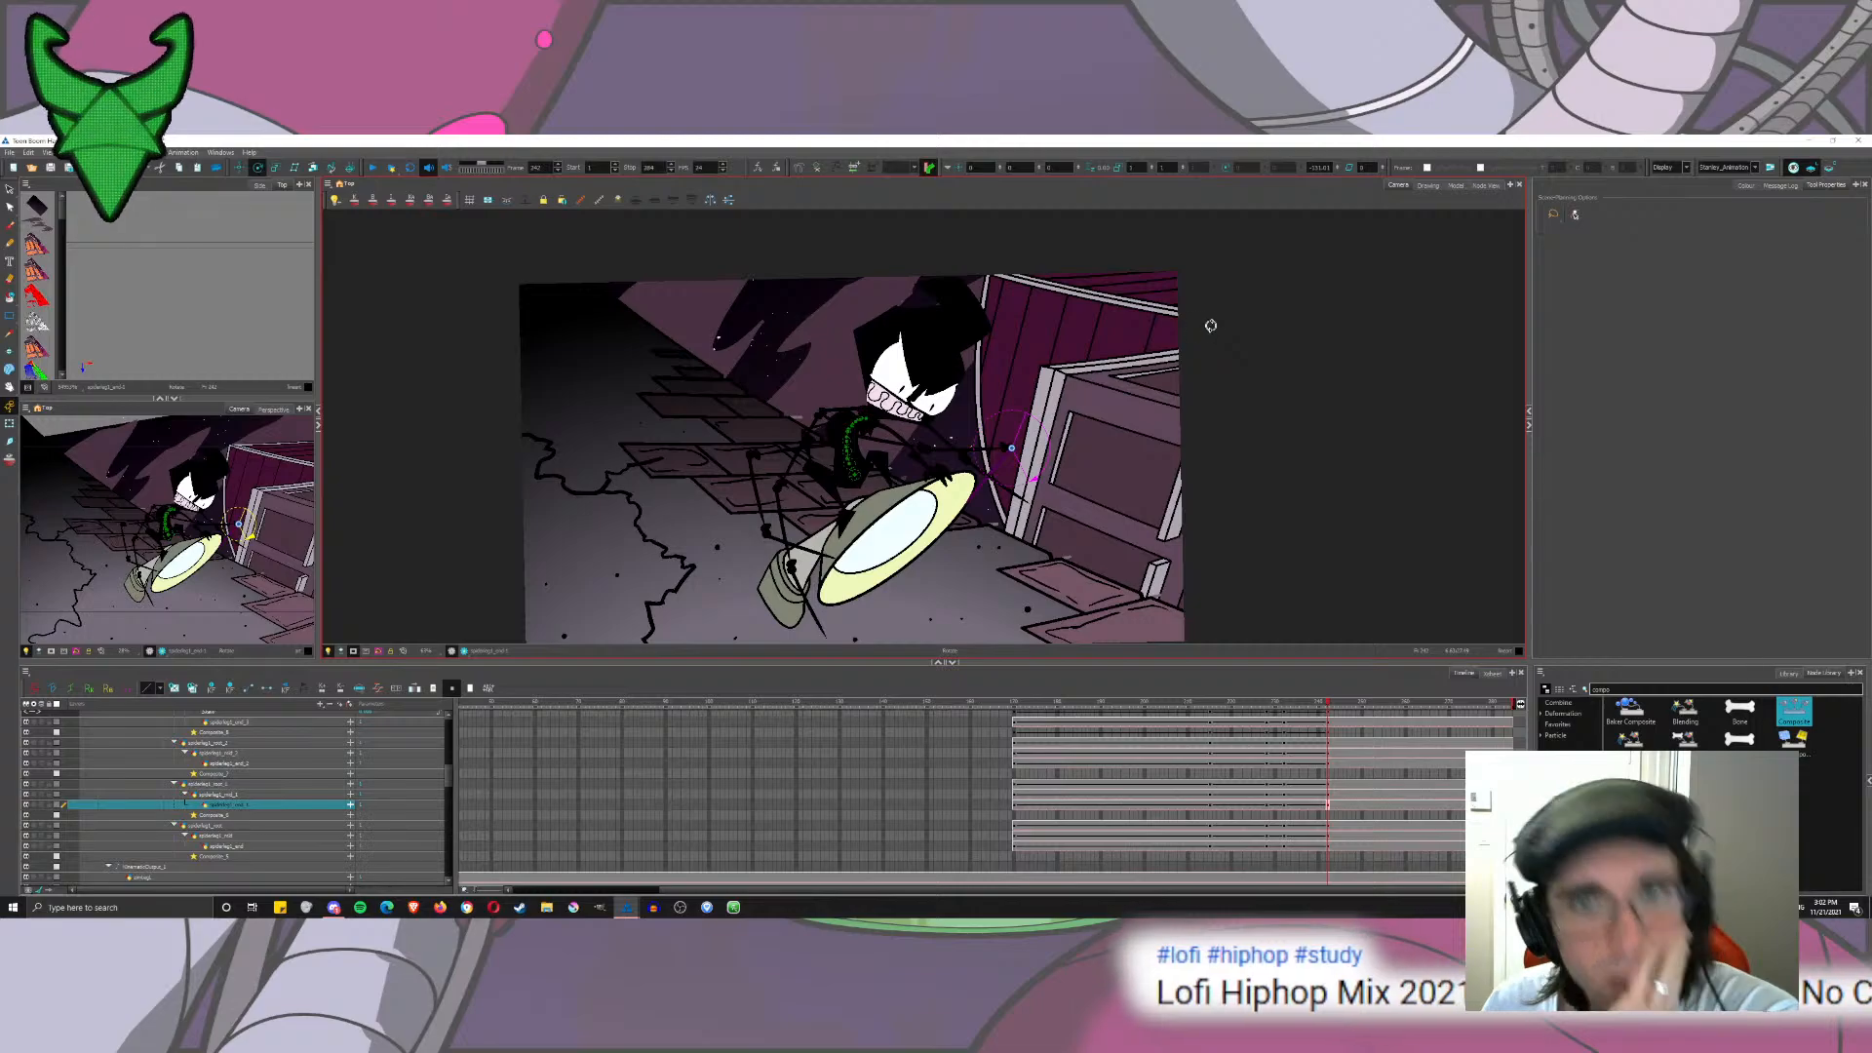
Step: Rotate the same limb's middle and end segments at the preceding key pose
{"action": "left_click_drag", "start_coordinate": [1327, 706], "coordinate": [1284, 707]}
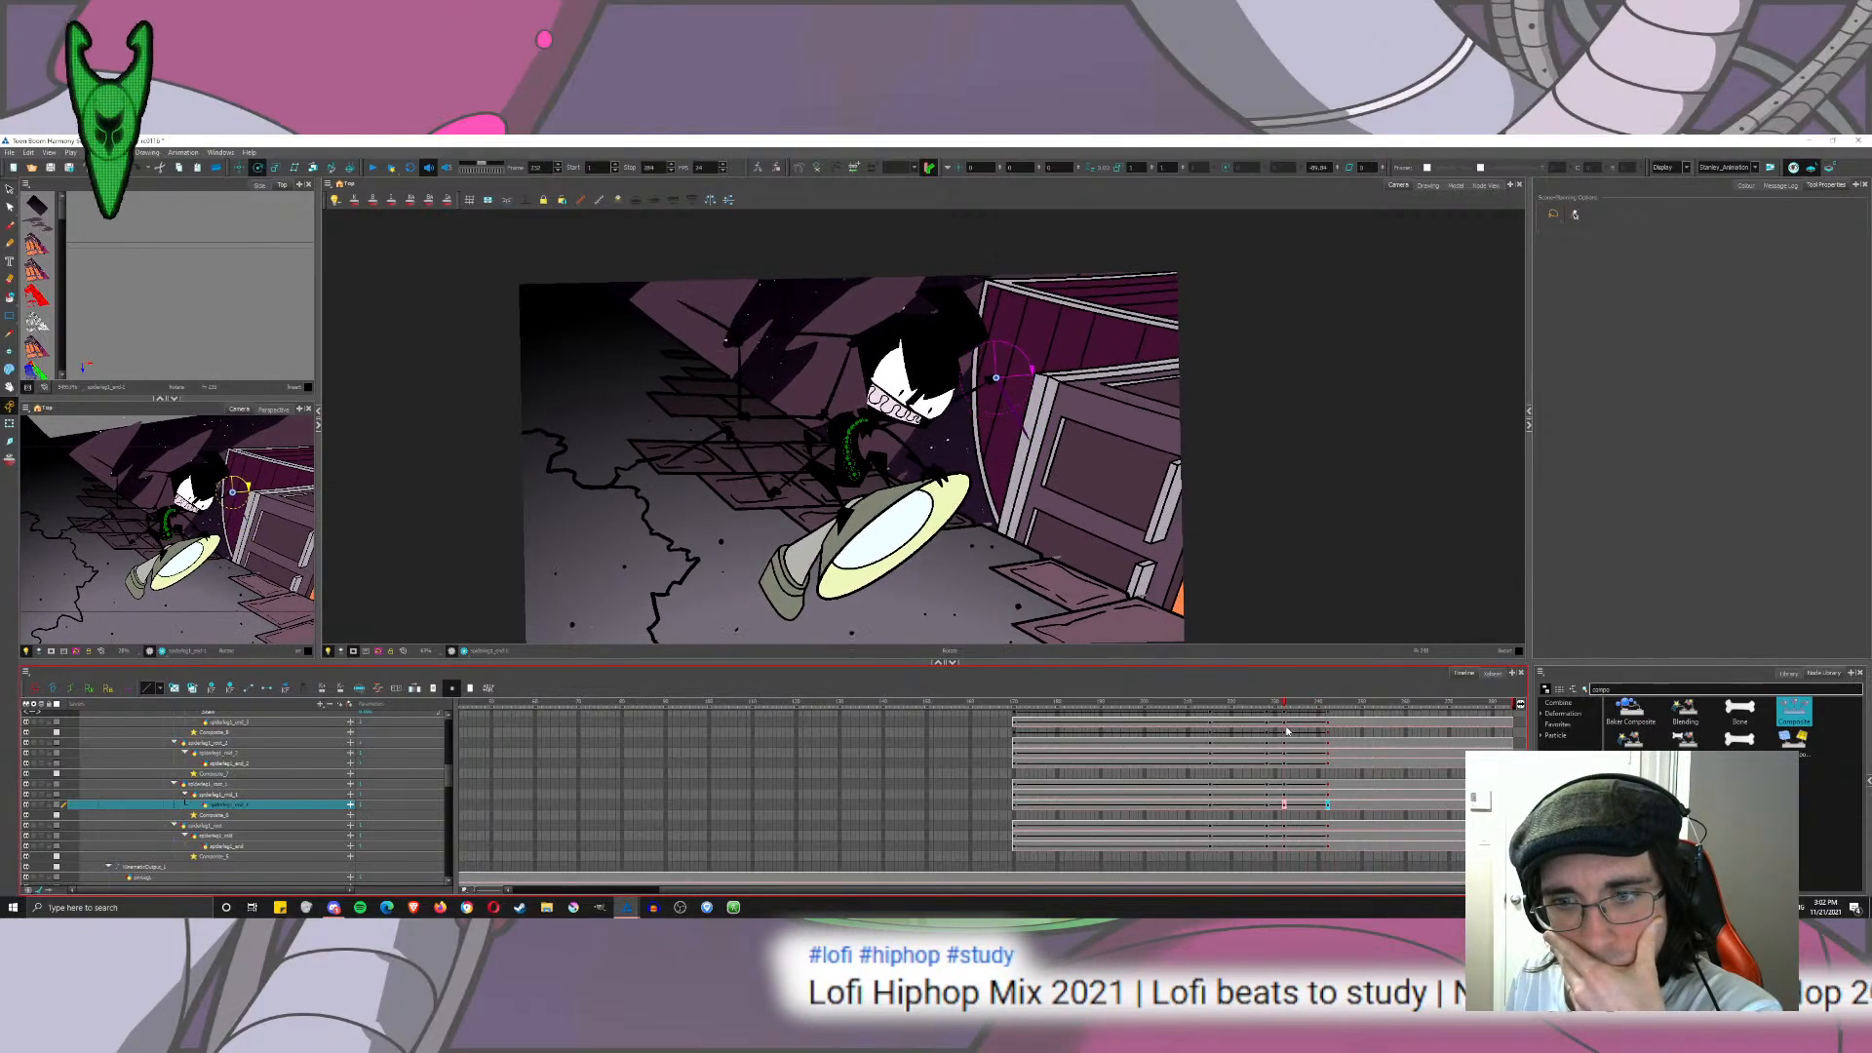
{"action": "left_click", "coordinate": [1285, 794]}
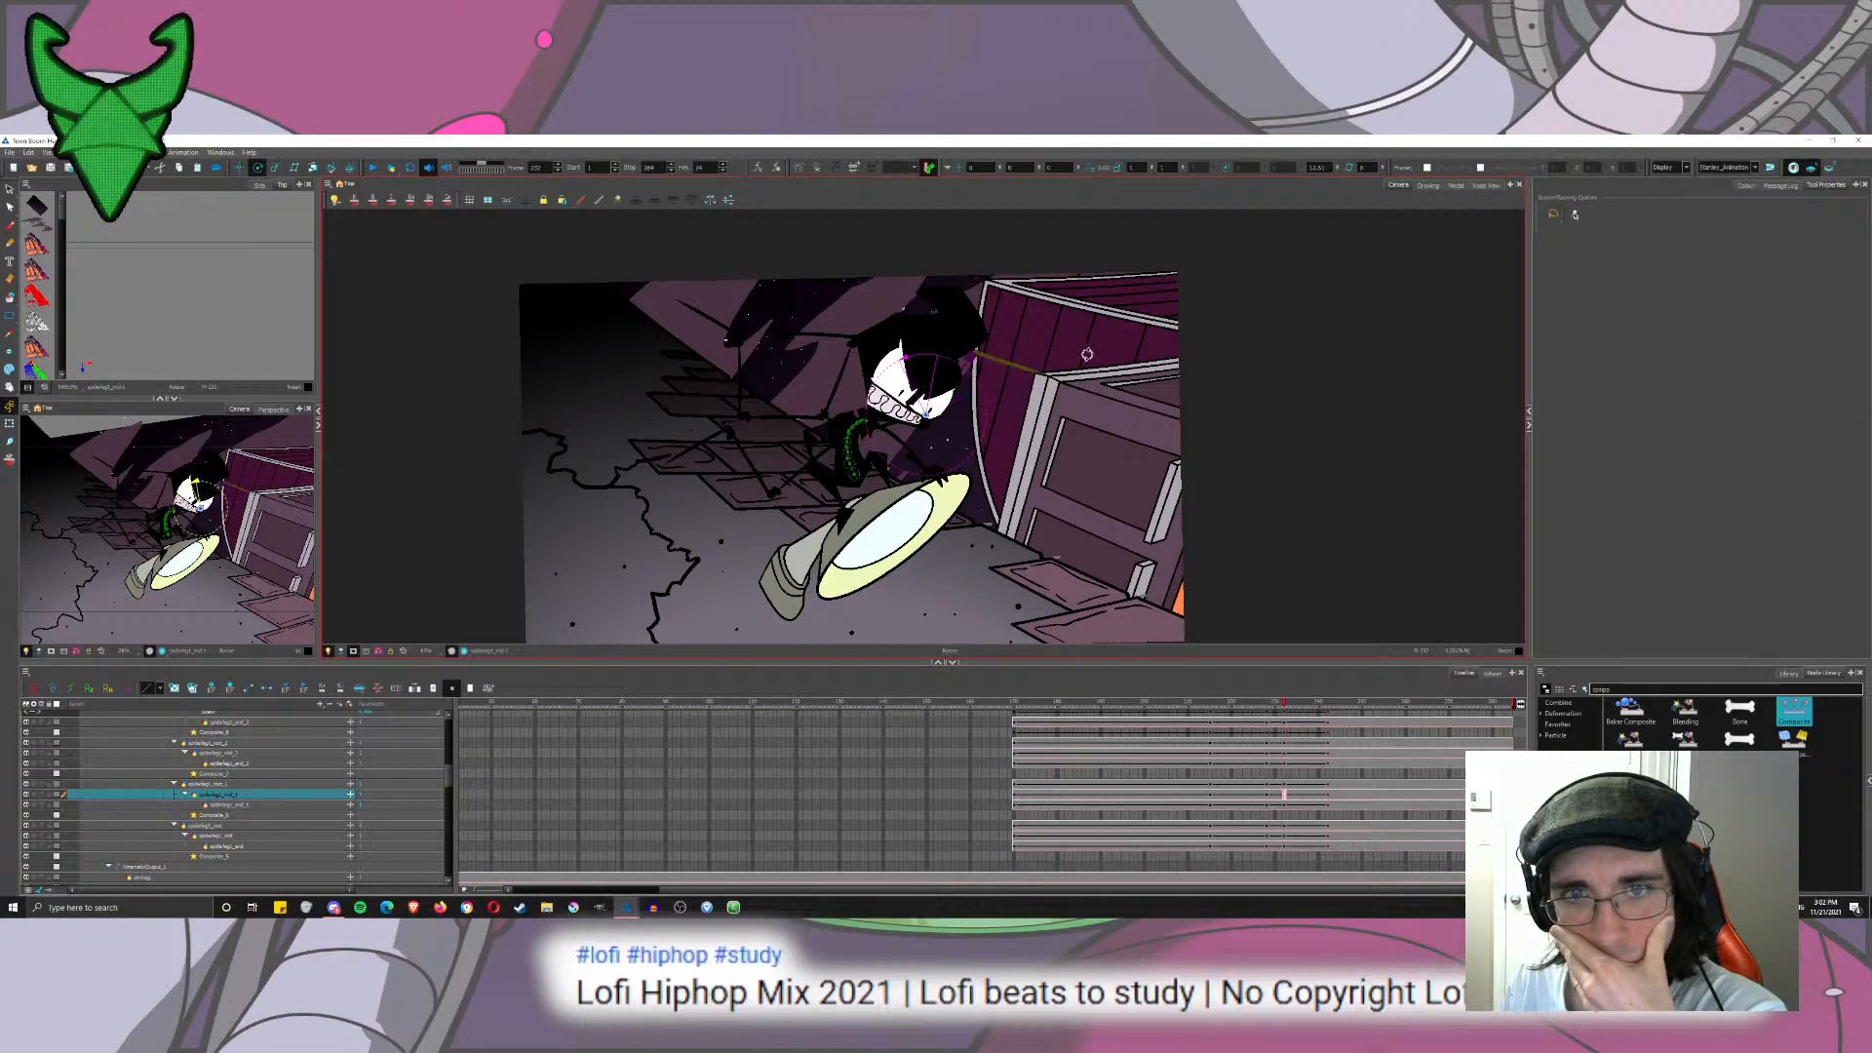
{"action": "left_click", "coordinate": [1284, 804]}
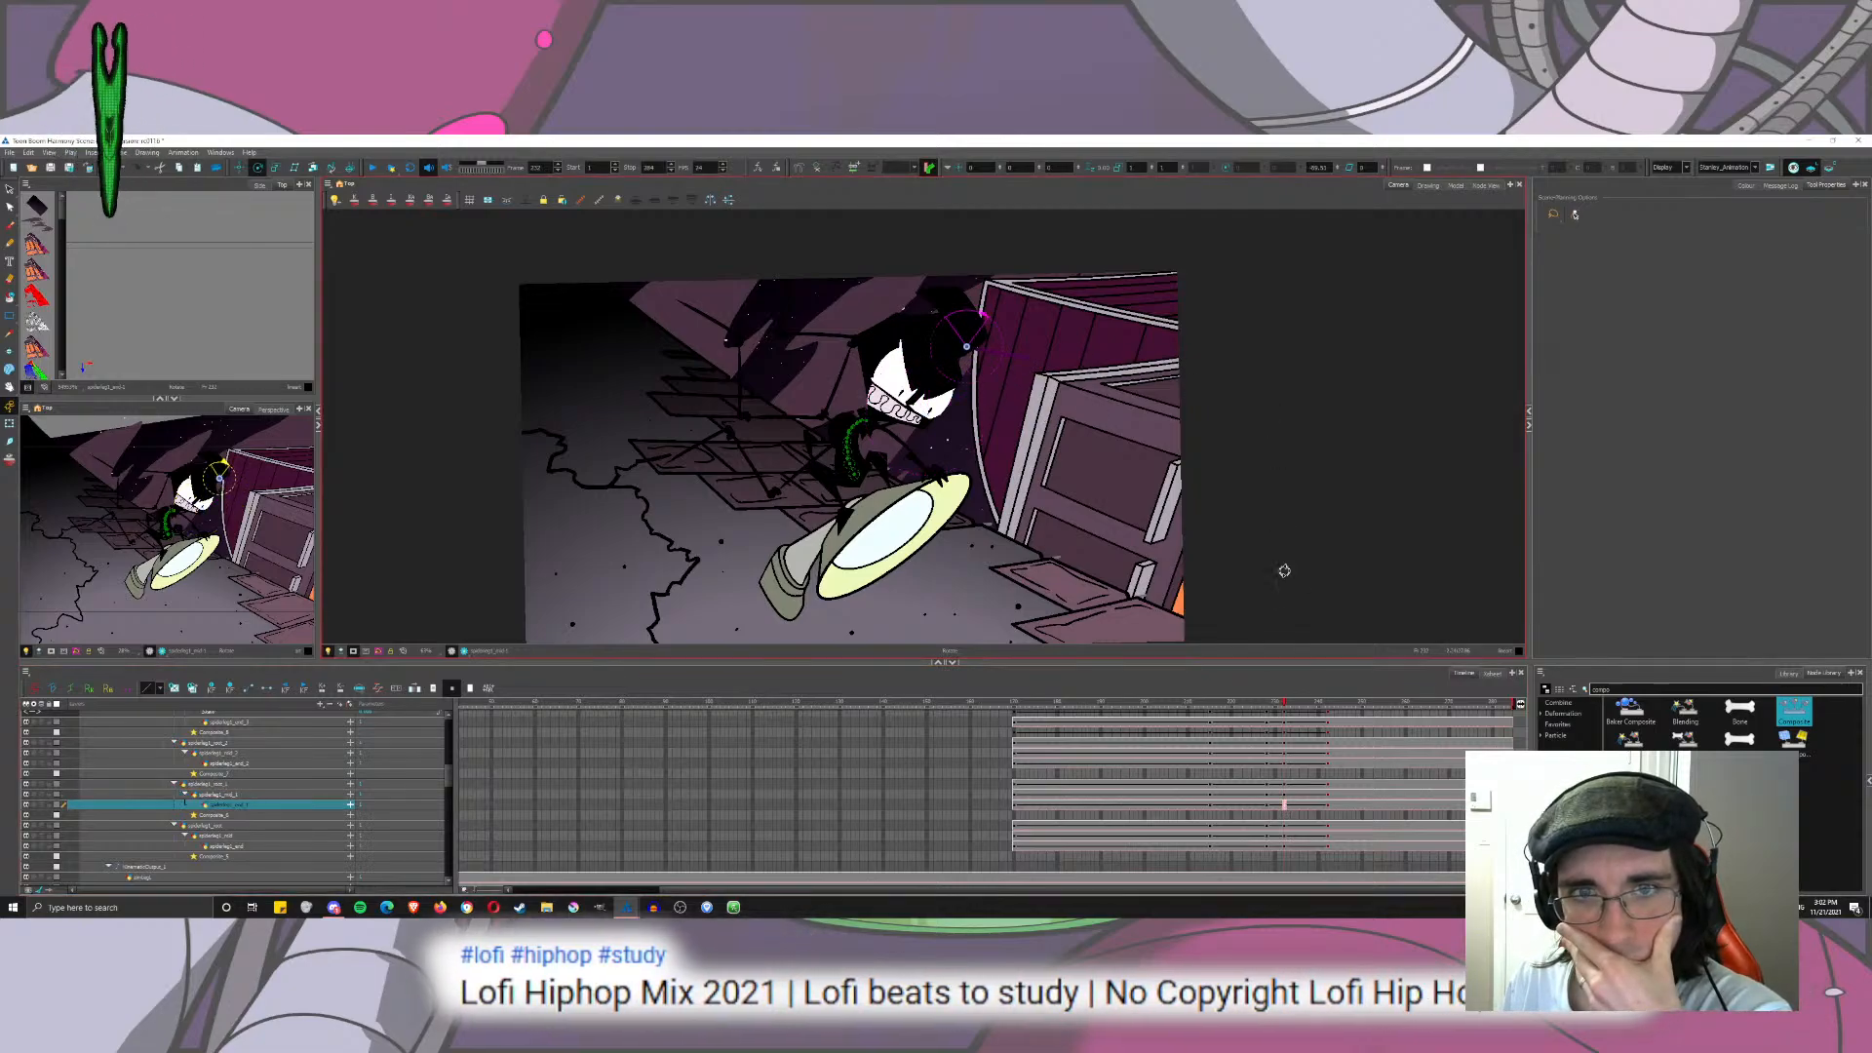
Step: Rotate the middle segment of the third limb from the bottom of the layer list at the last key pose
{"action": "left_click_drag", "start_coordinate": [1278, 706], "coordinate": [1329, 727]}
{"action": "left_click", "coordinate": [1328, 754]}
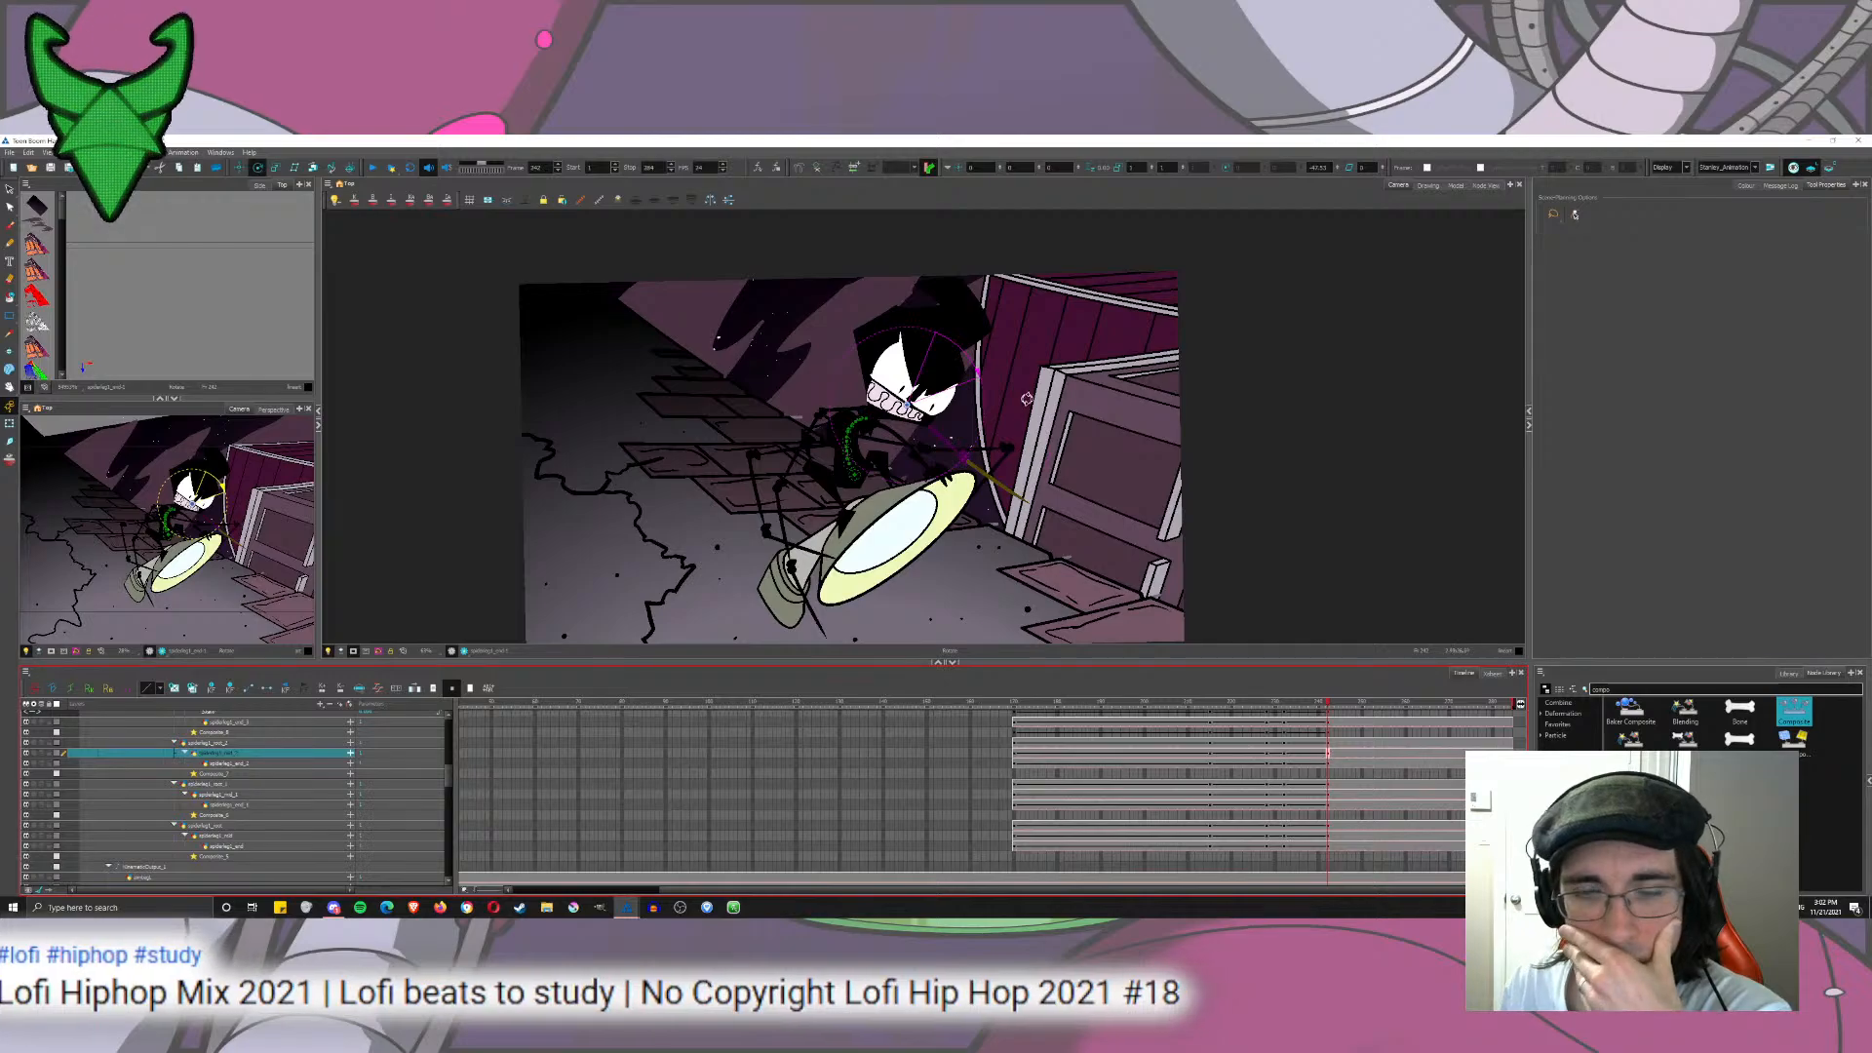
{"action": "left_click_drag", "start_coordinate": [1070, 421], "coordinate": [1041, 261]}
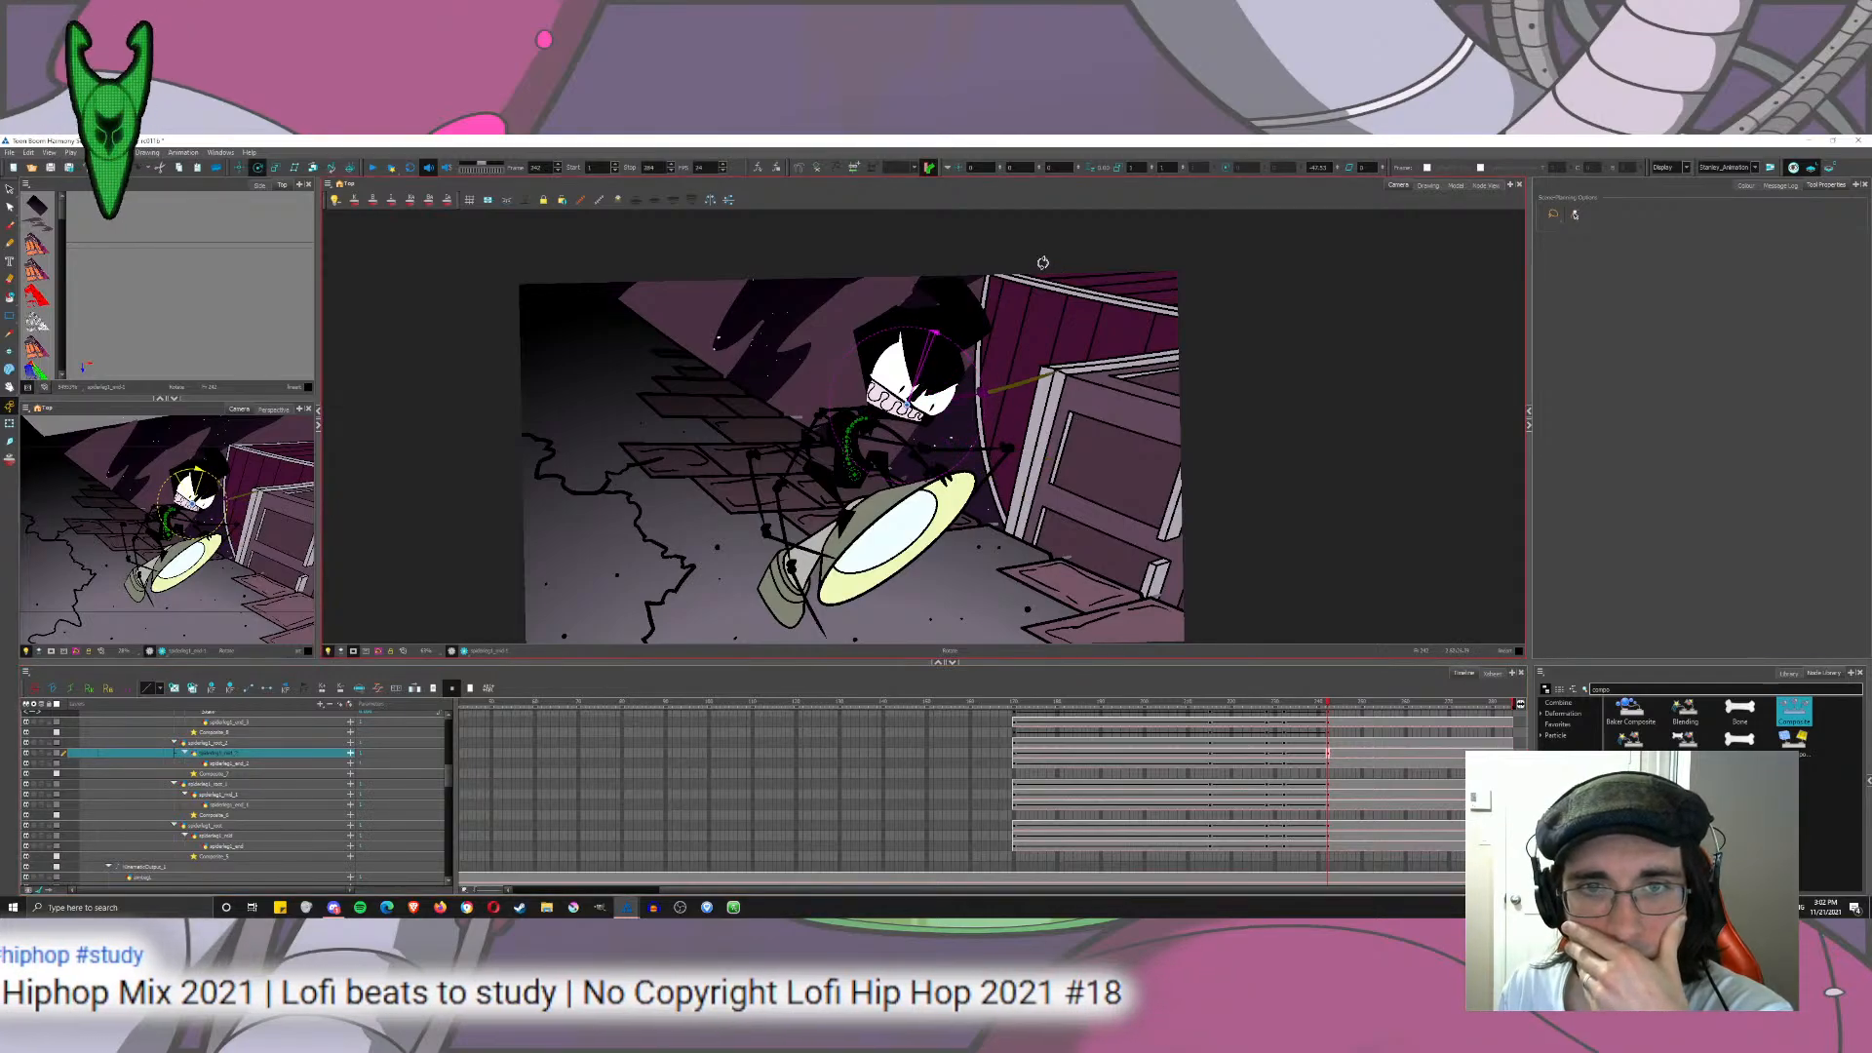
{"action": "left_click", "coordinate": [1329, 764]}
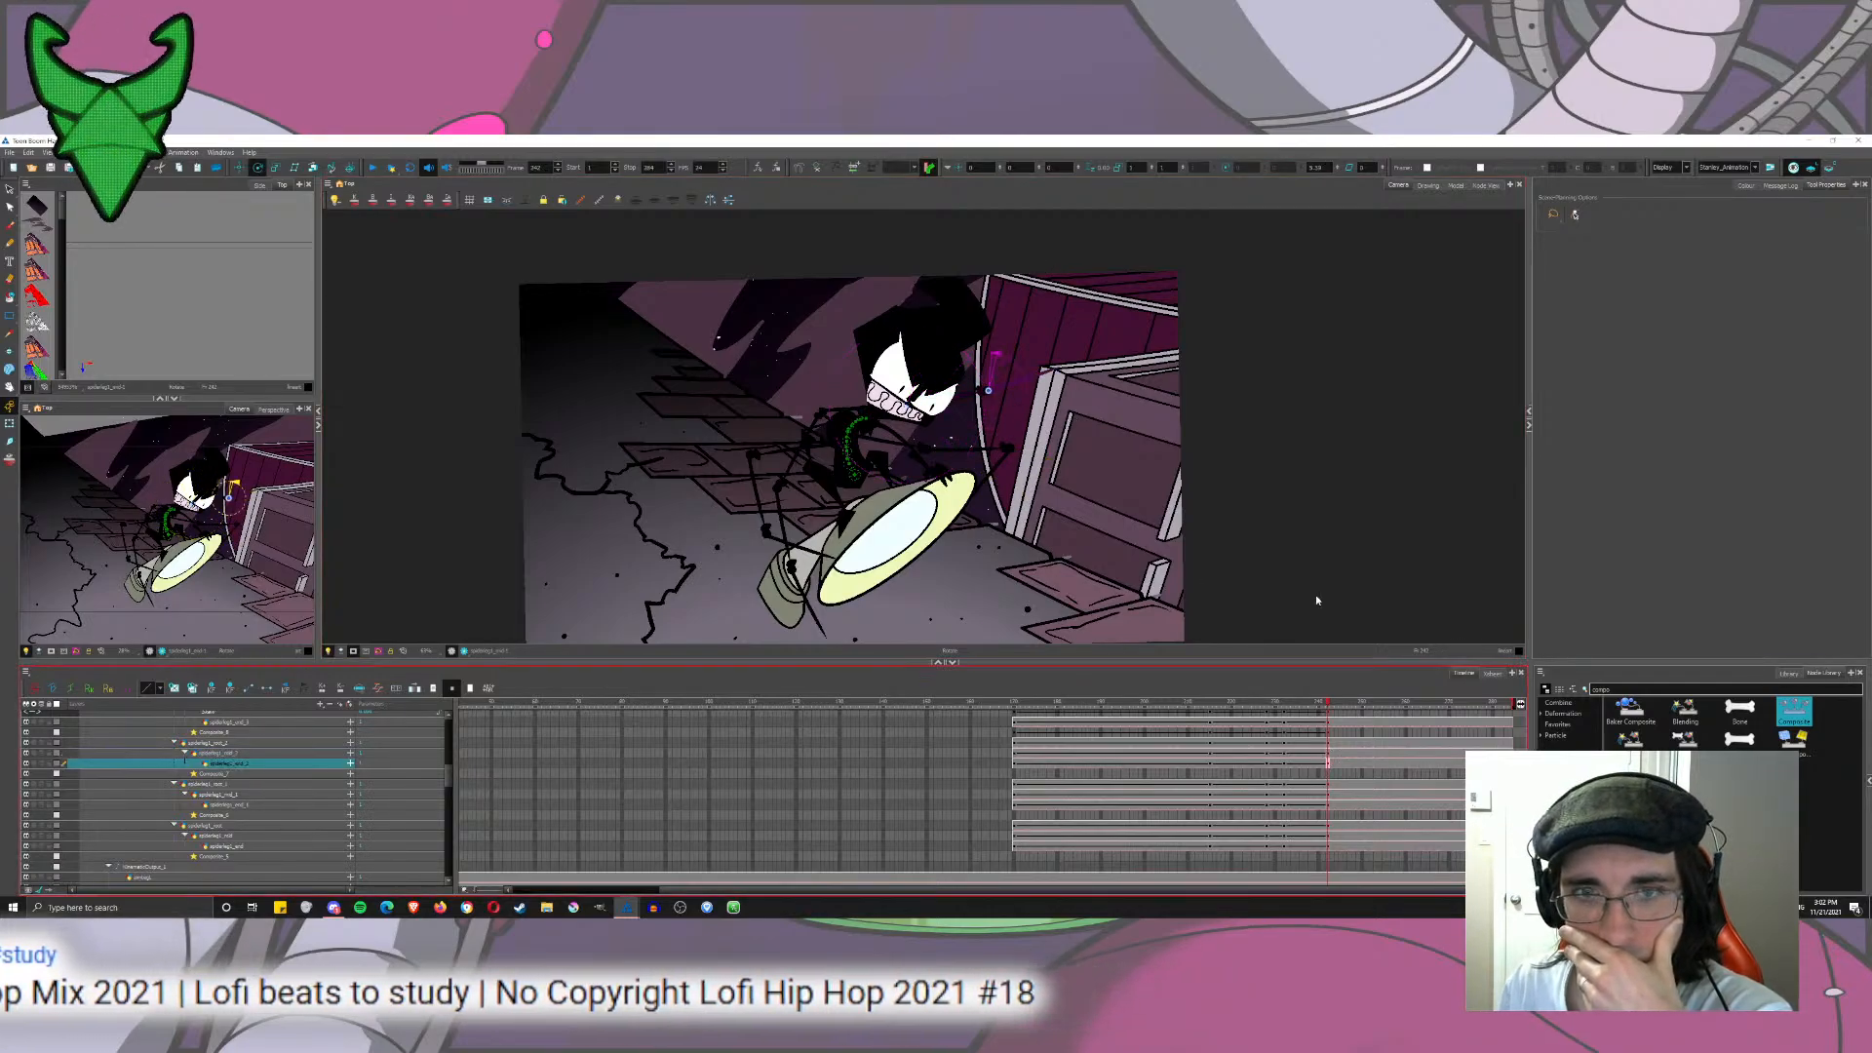
{"action": "left_click", "coordinate": [1329, 754]}
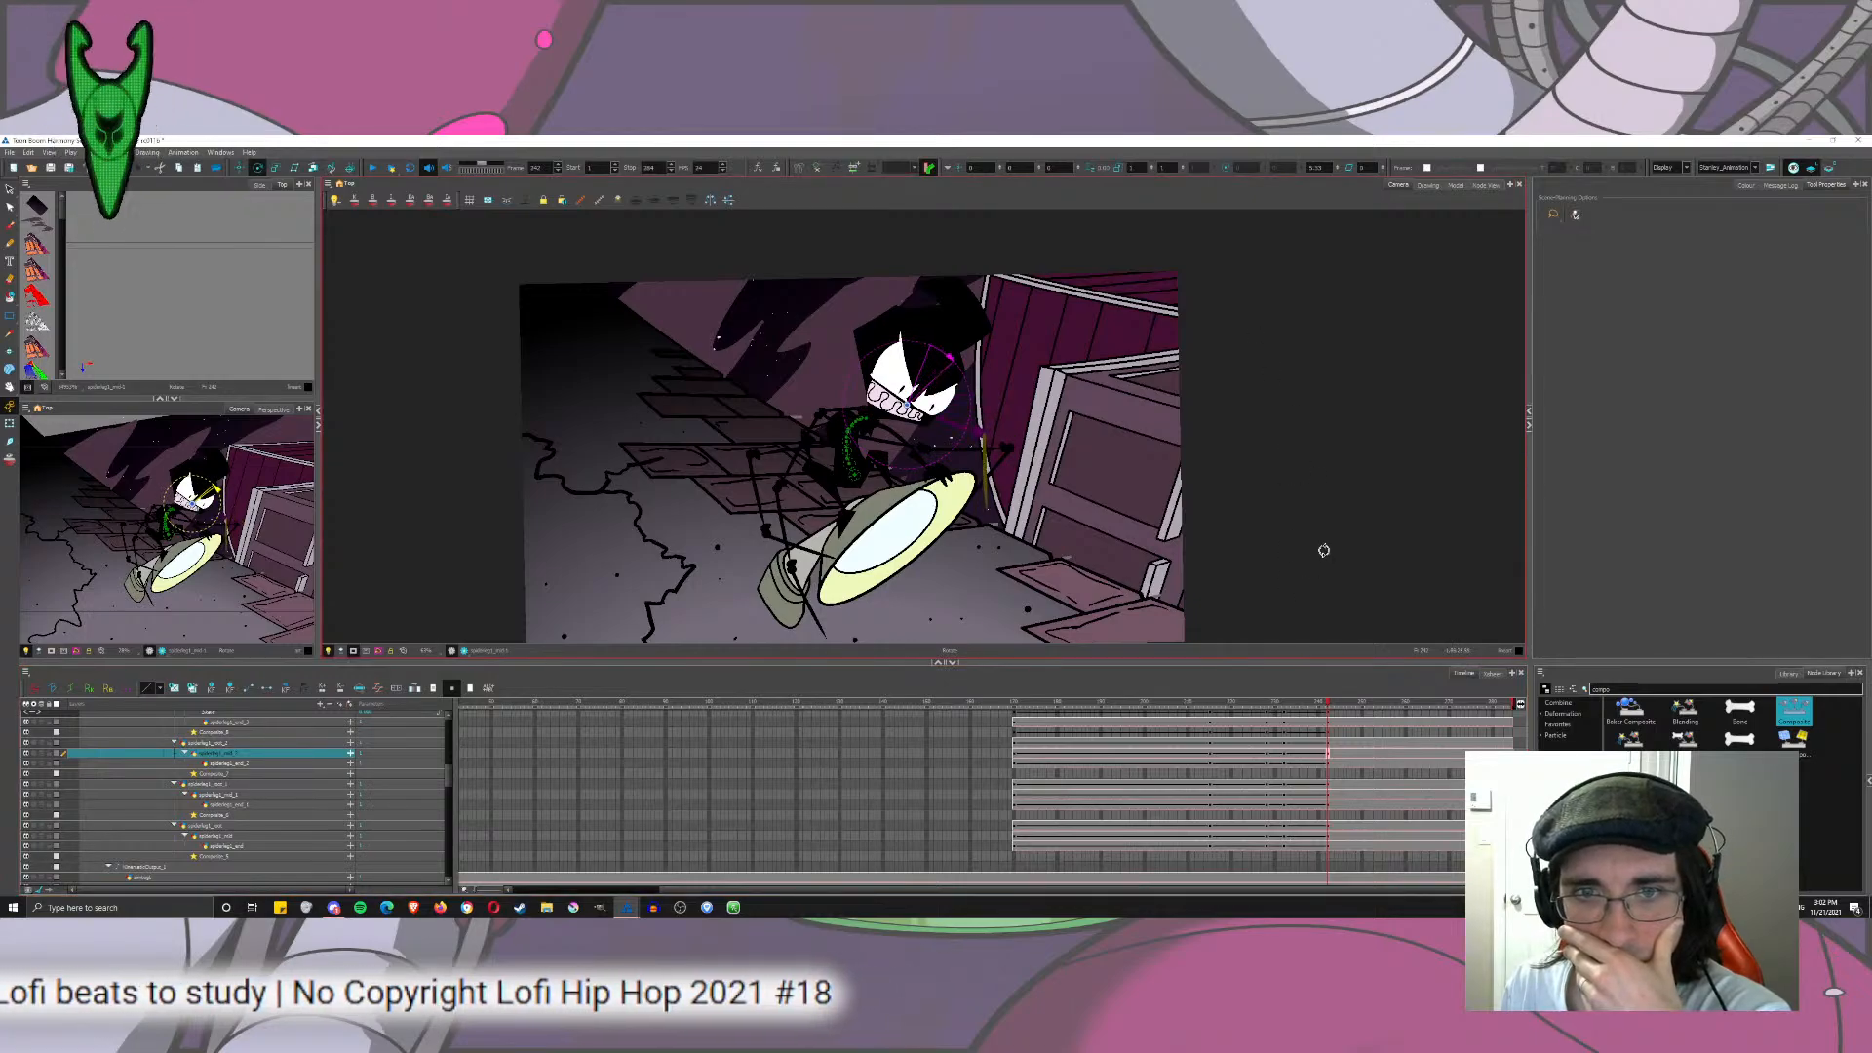
{"action": "left_click_drag", "start_coordinate": [1326, 492], "coordinate": [1320, 625]}
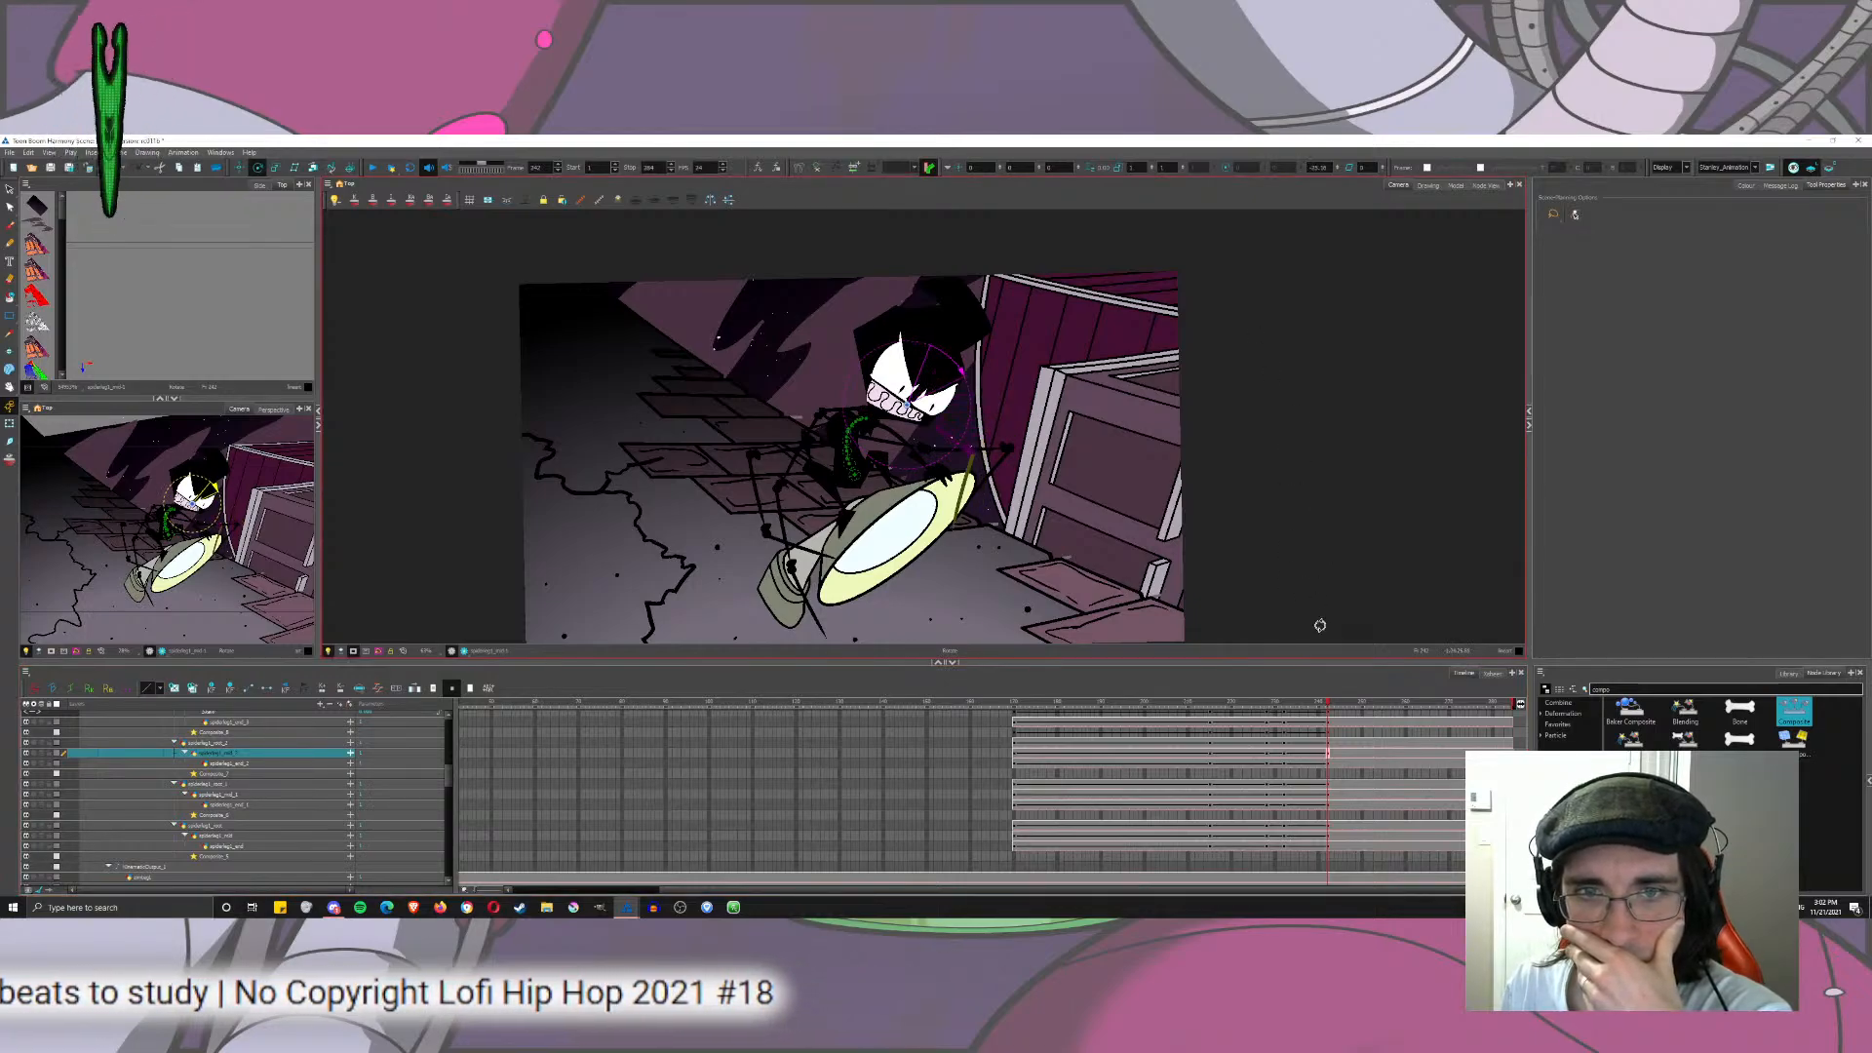
Step: Rotate the same limb's upper, middle and end segments at the last key pose so the limb folds downward
{"action": "left_click", "coordinate": [1329, 743]}
{"action": "left_click_drag", "start_coordinate": [944, 413], "coordinate": [1128, 583]}
{"action": "left_click", "coordinate": [1328, 754]}
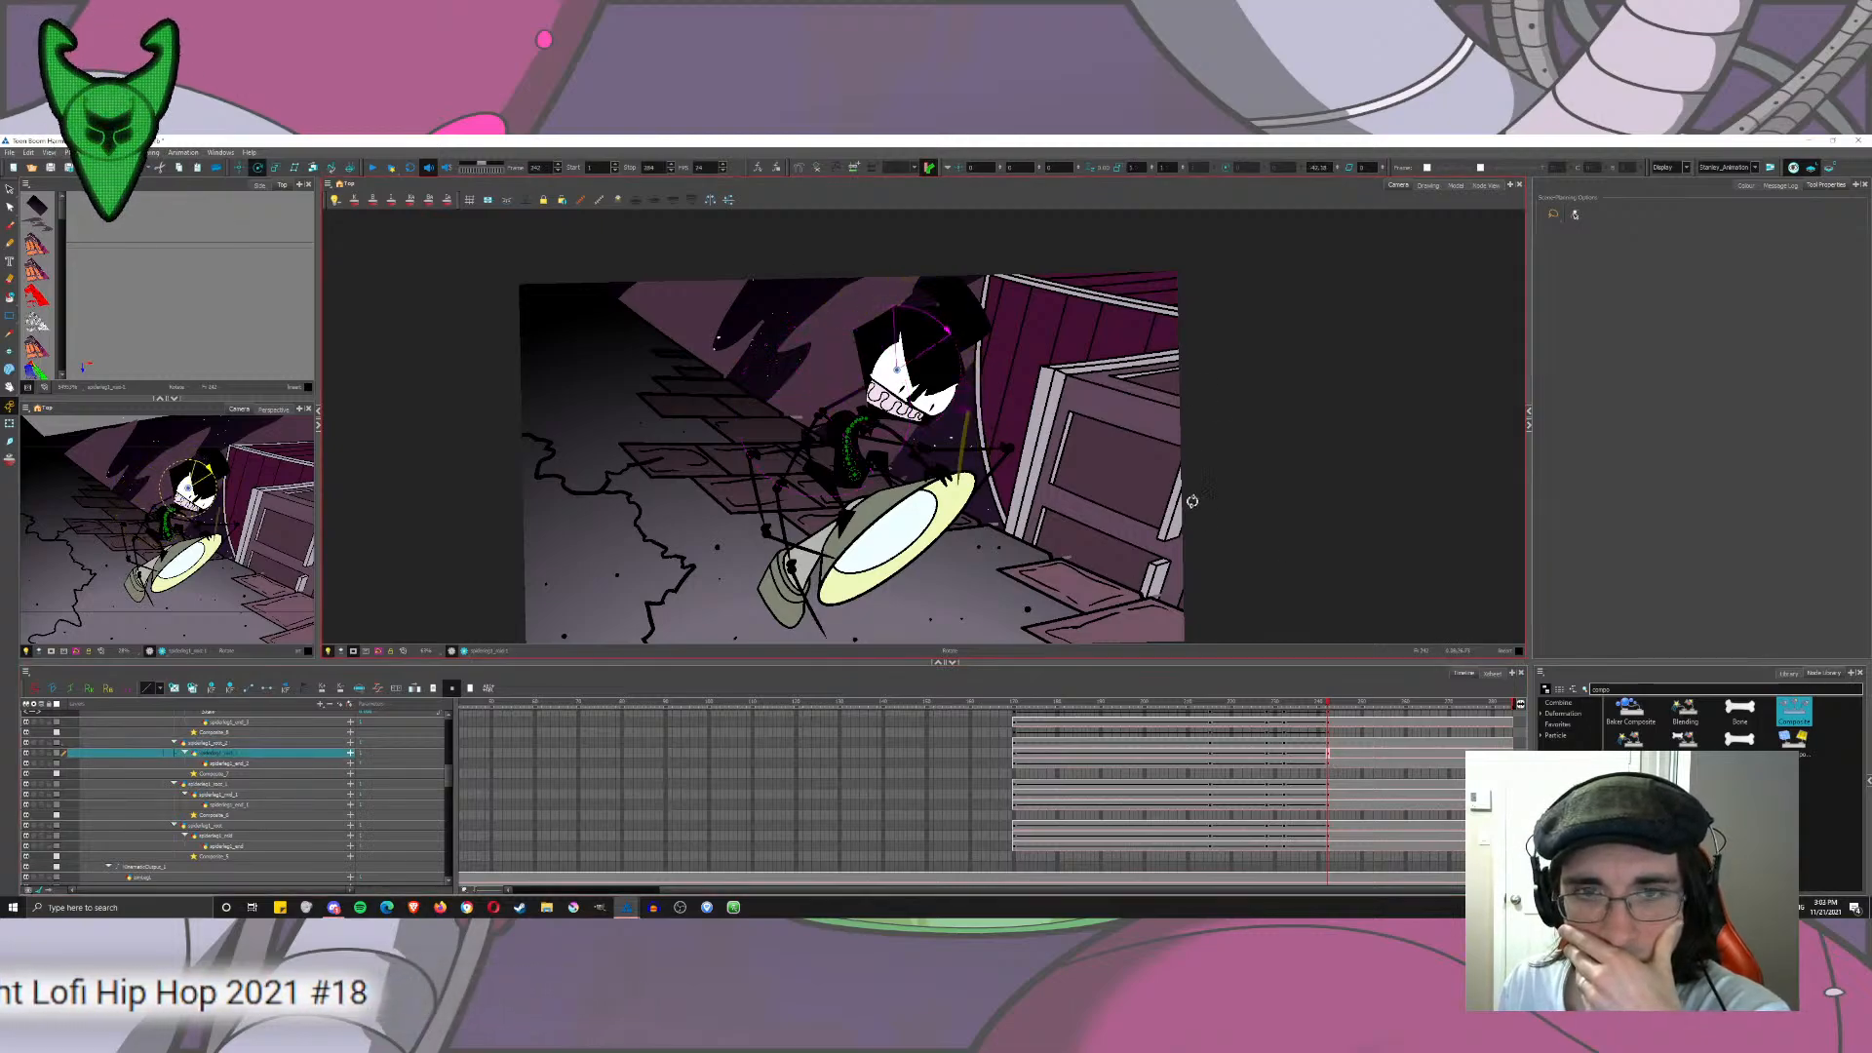
{"action": "left_click_drag", "start_coordinate": [1175, 348], "coordinate": [1172, 578]}
{"action": "left_click", "coordinate": [1332, 767]}
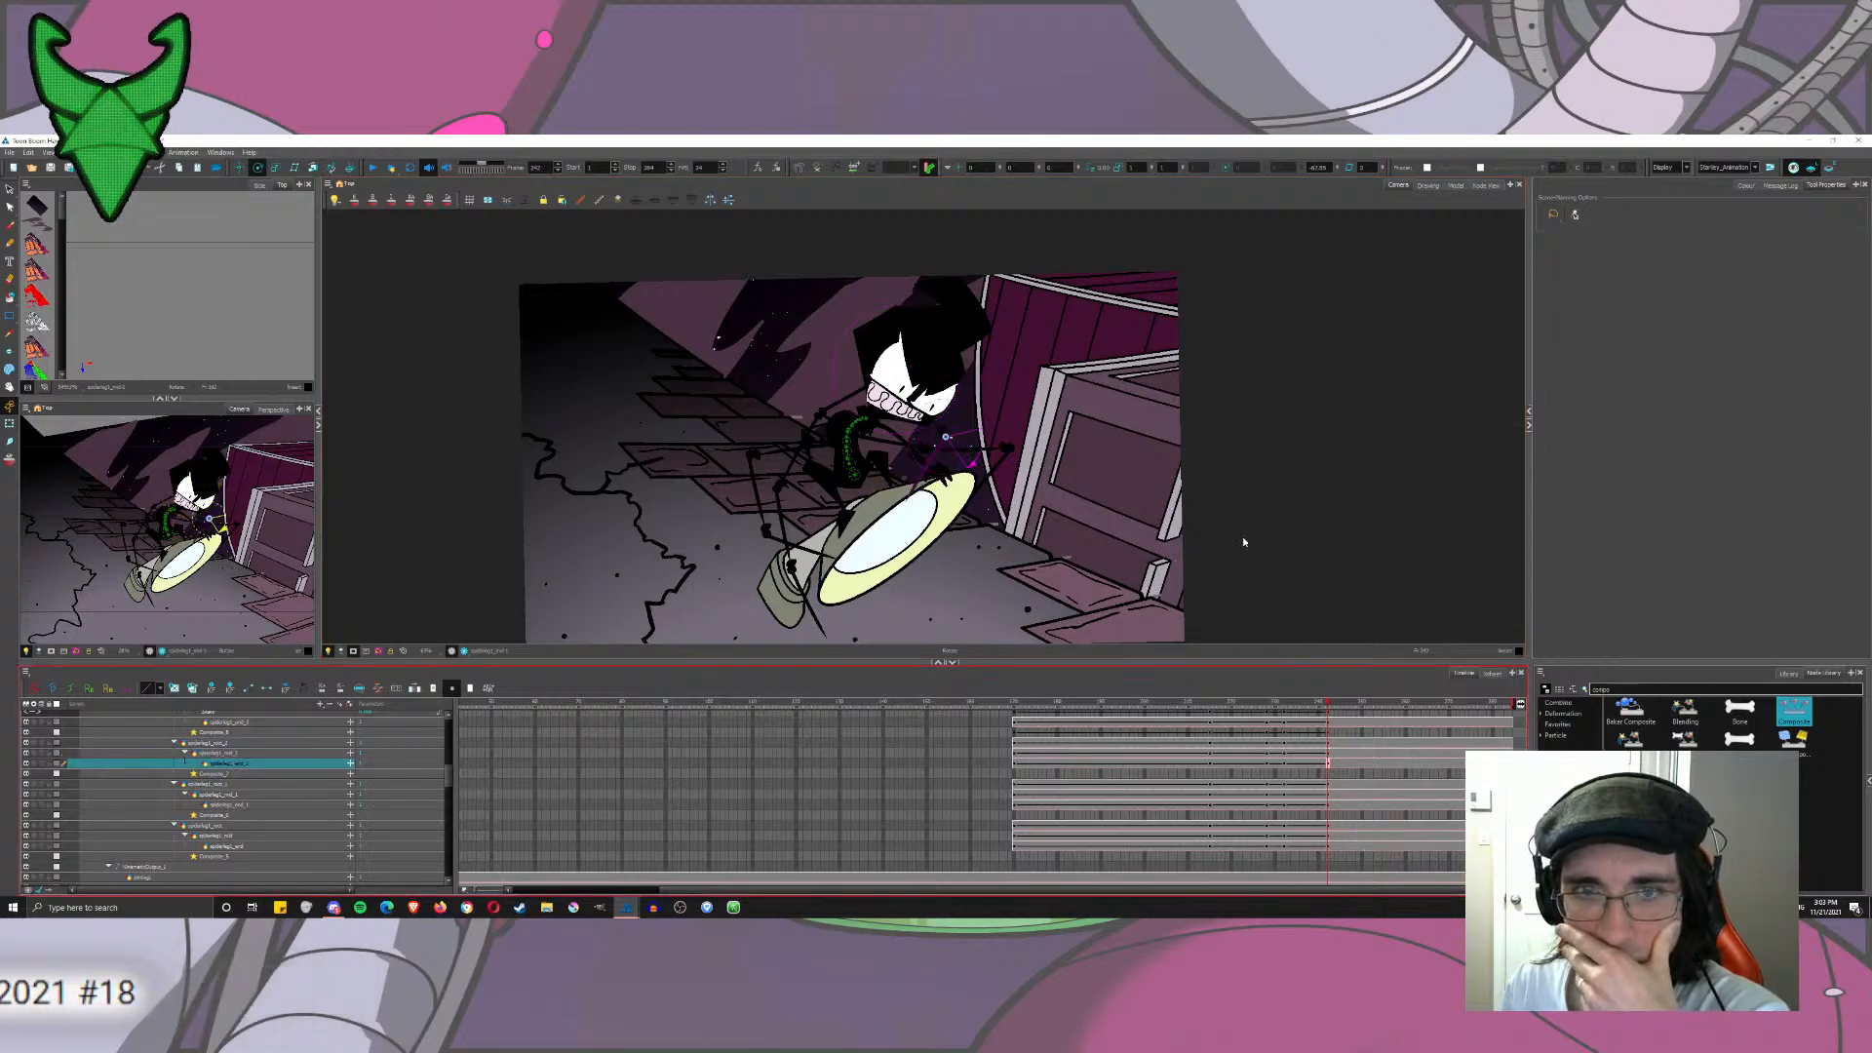
{"action": "left_click_drag", "start_coordinate": [1051, 386], "coordinate": [1065, 408]}
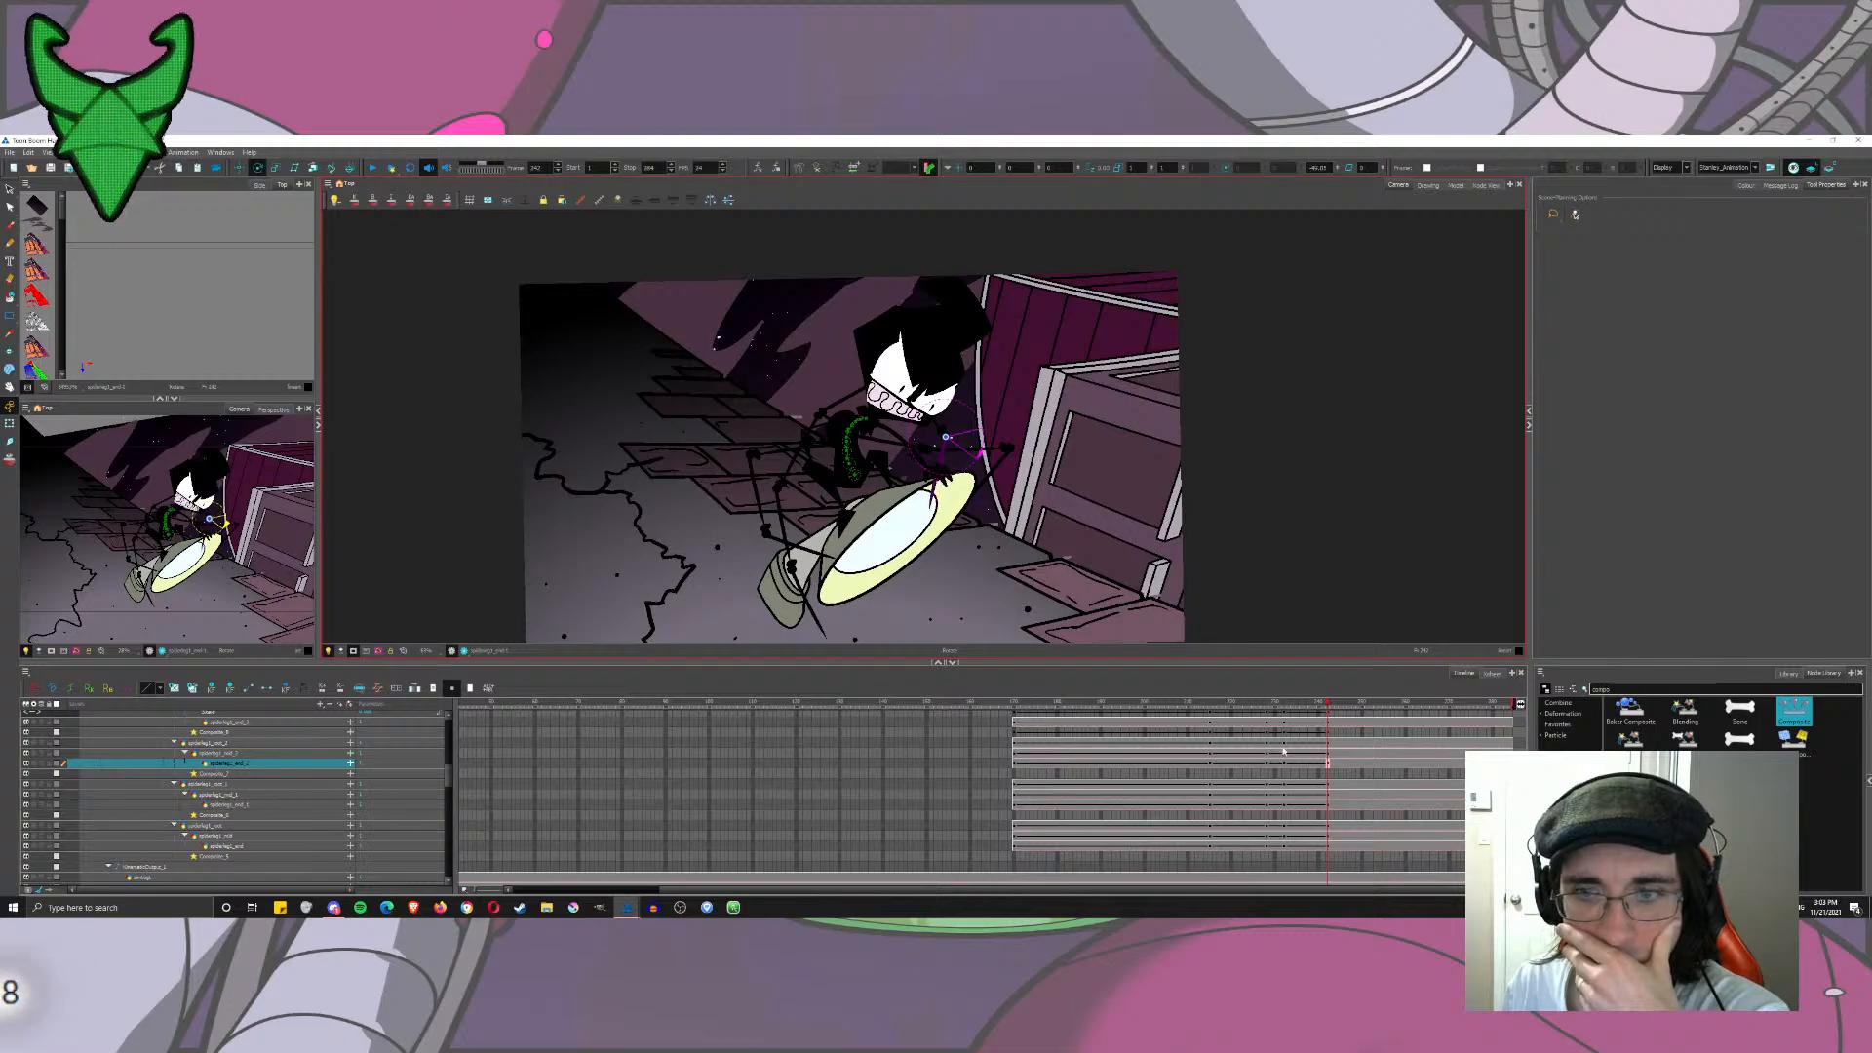
Step: Refine the folded pose of the third limb from the bottom by adjusting its upper, middle and end segment rotations at the last key pose
{"action": "left_click", "coordinate": [1328, 743]}
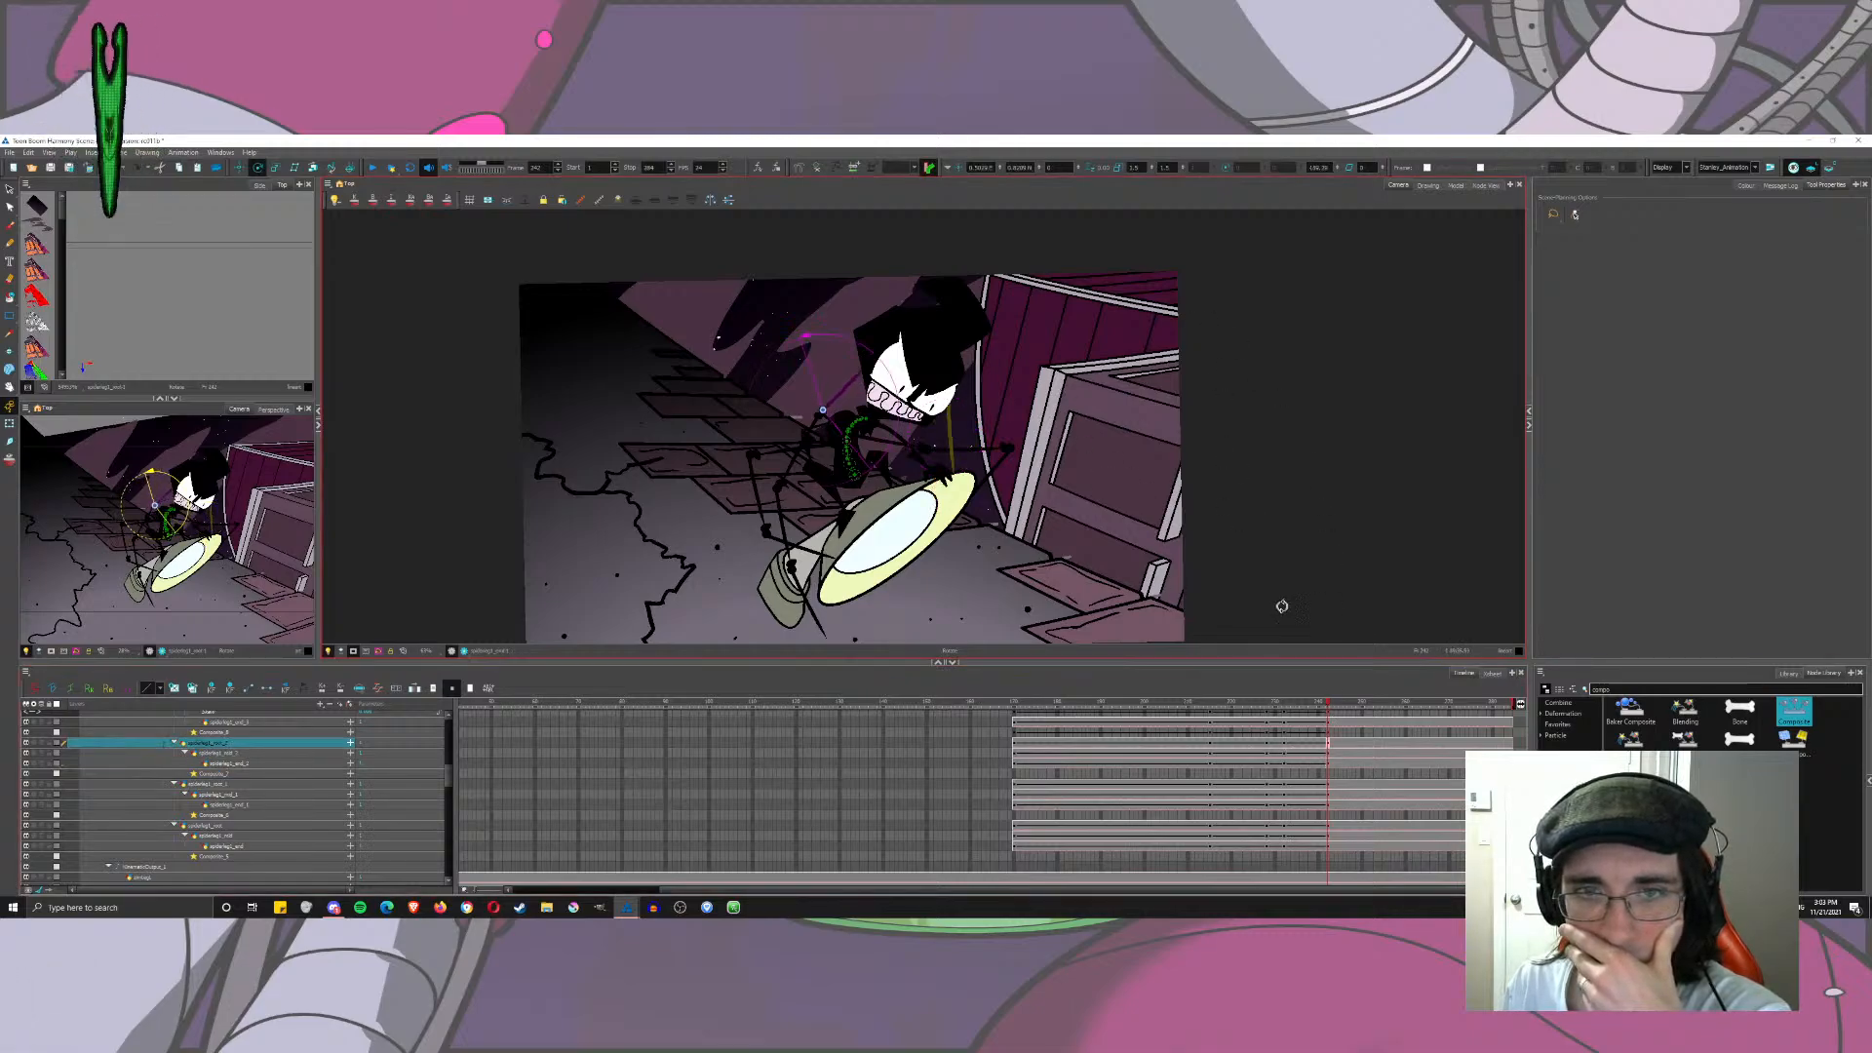
{"action": "left_click_drag", "start_coordinate": [1327, 498], "coordinate": [1351, 582]}
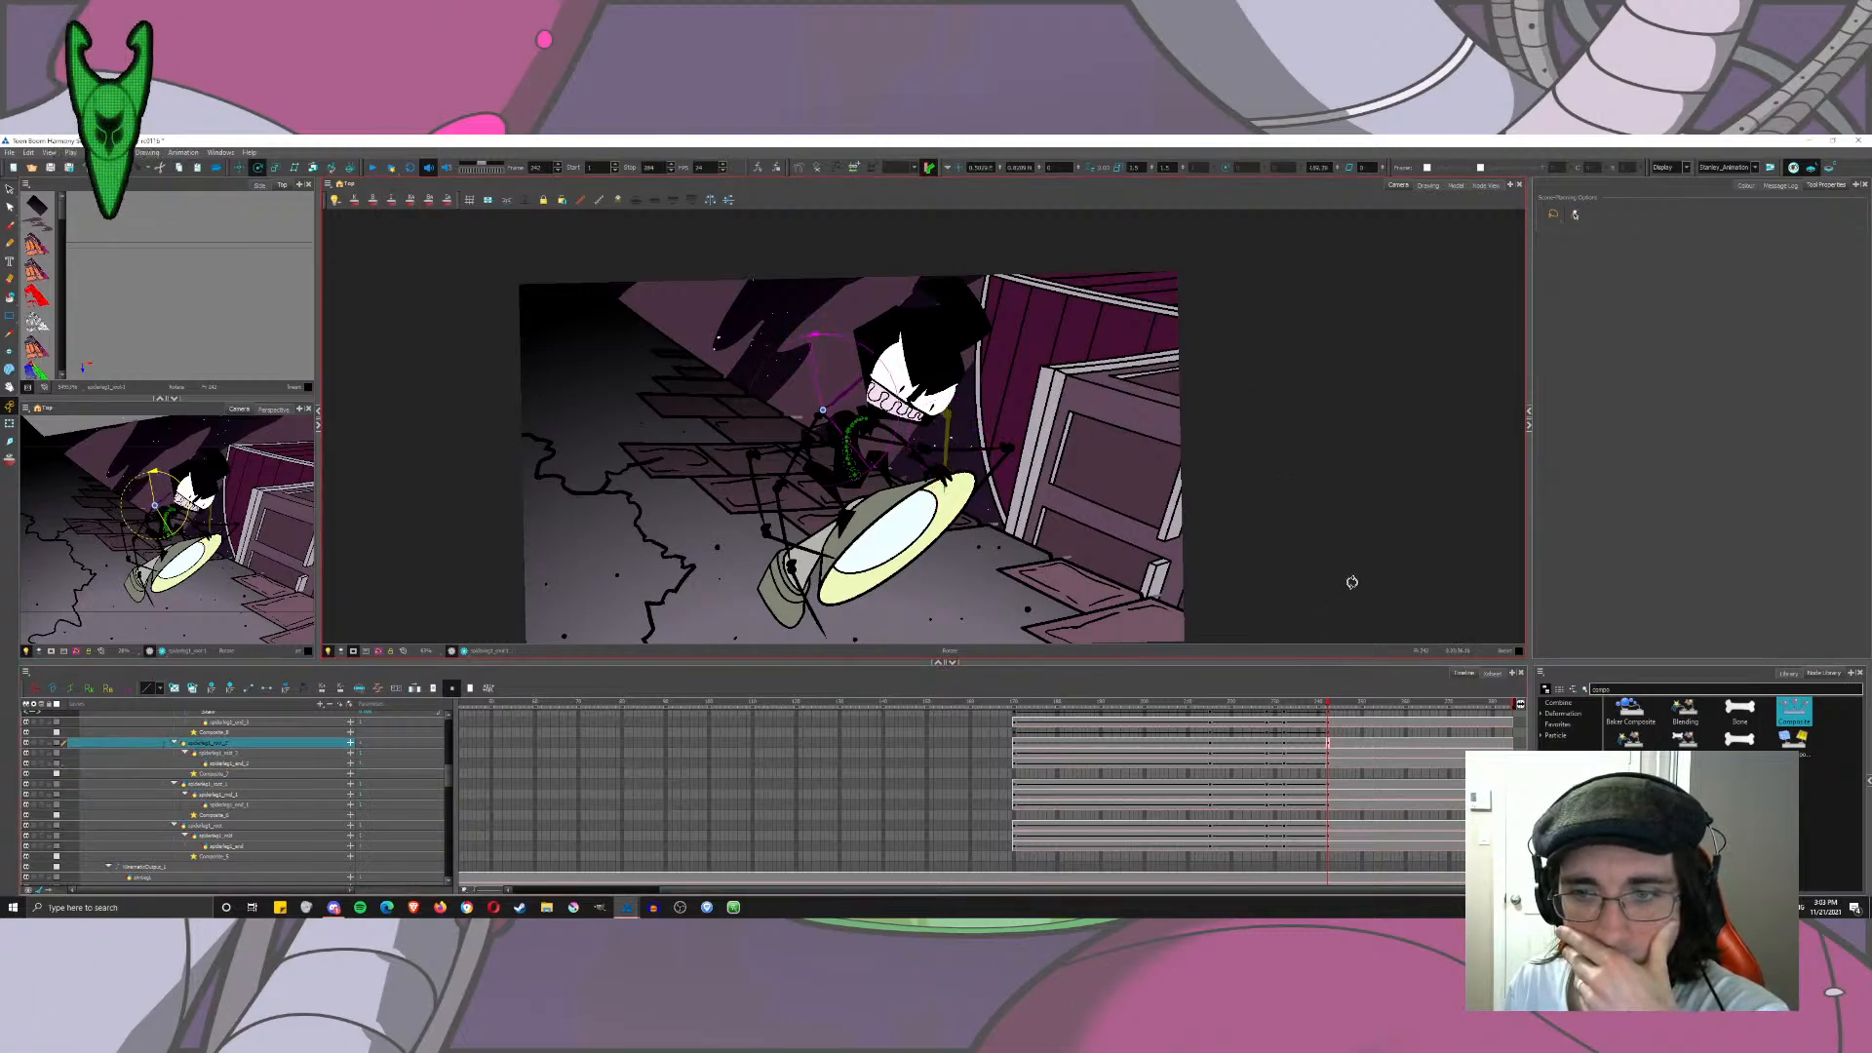
{"action": "left_click", "coordinate": [1331, 753]}
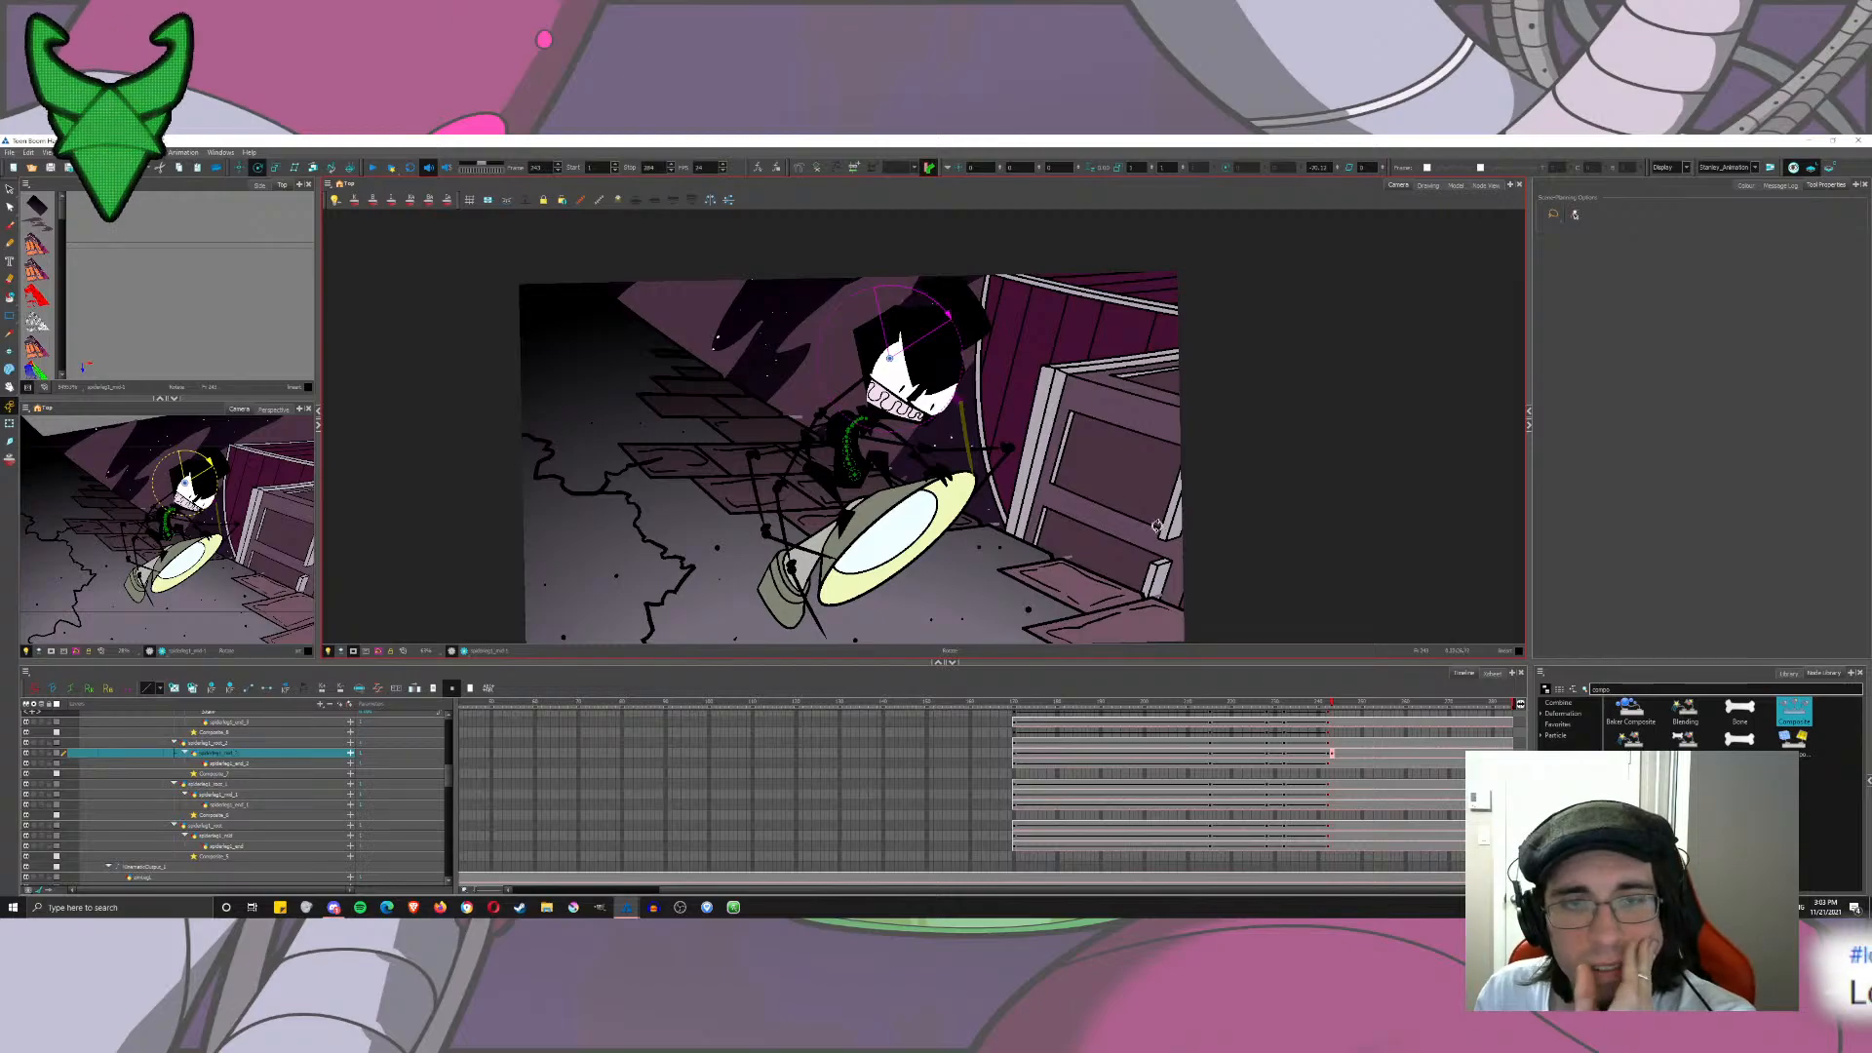
{"action": "key", "text": "comma"}
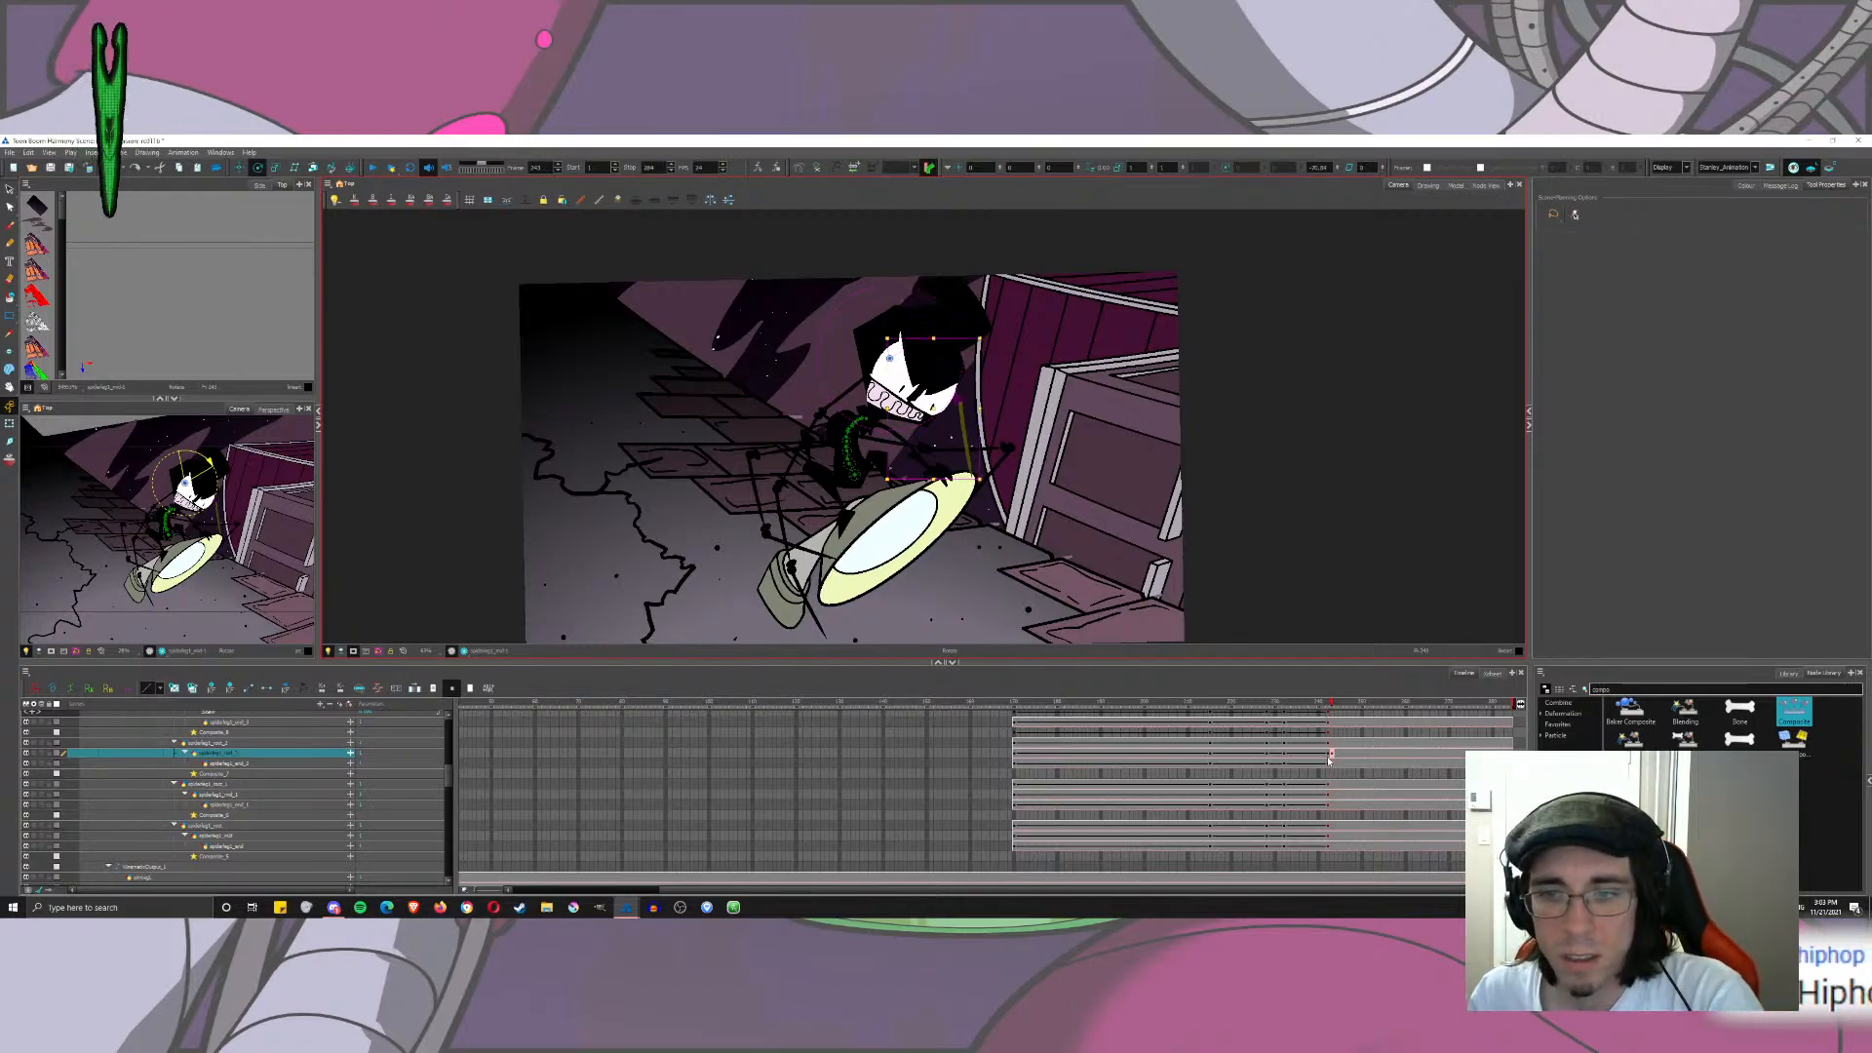
{"action": "key", "text": "period"}
{"action": "left_click", "coordinate": [1328, 754]}
{"action": "left_click_drag", "start_coordinate": [1160, 341], "coordinate": [1105, 277]}
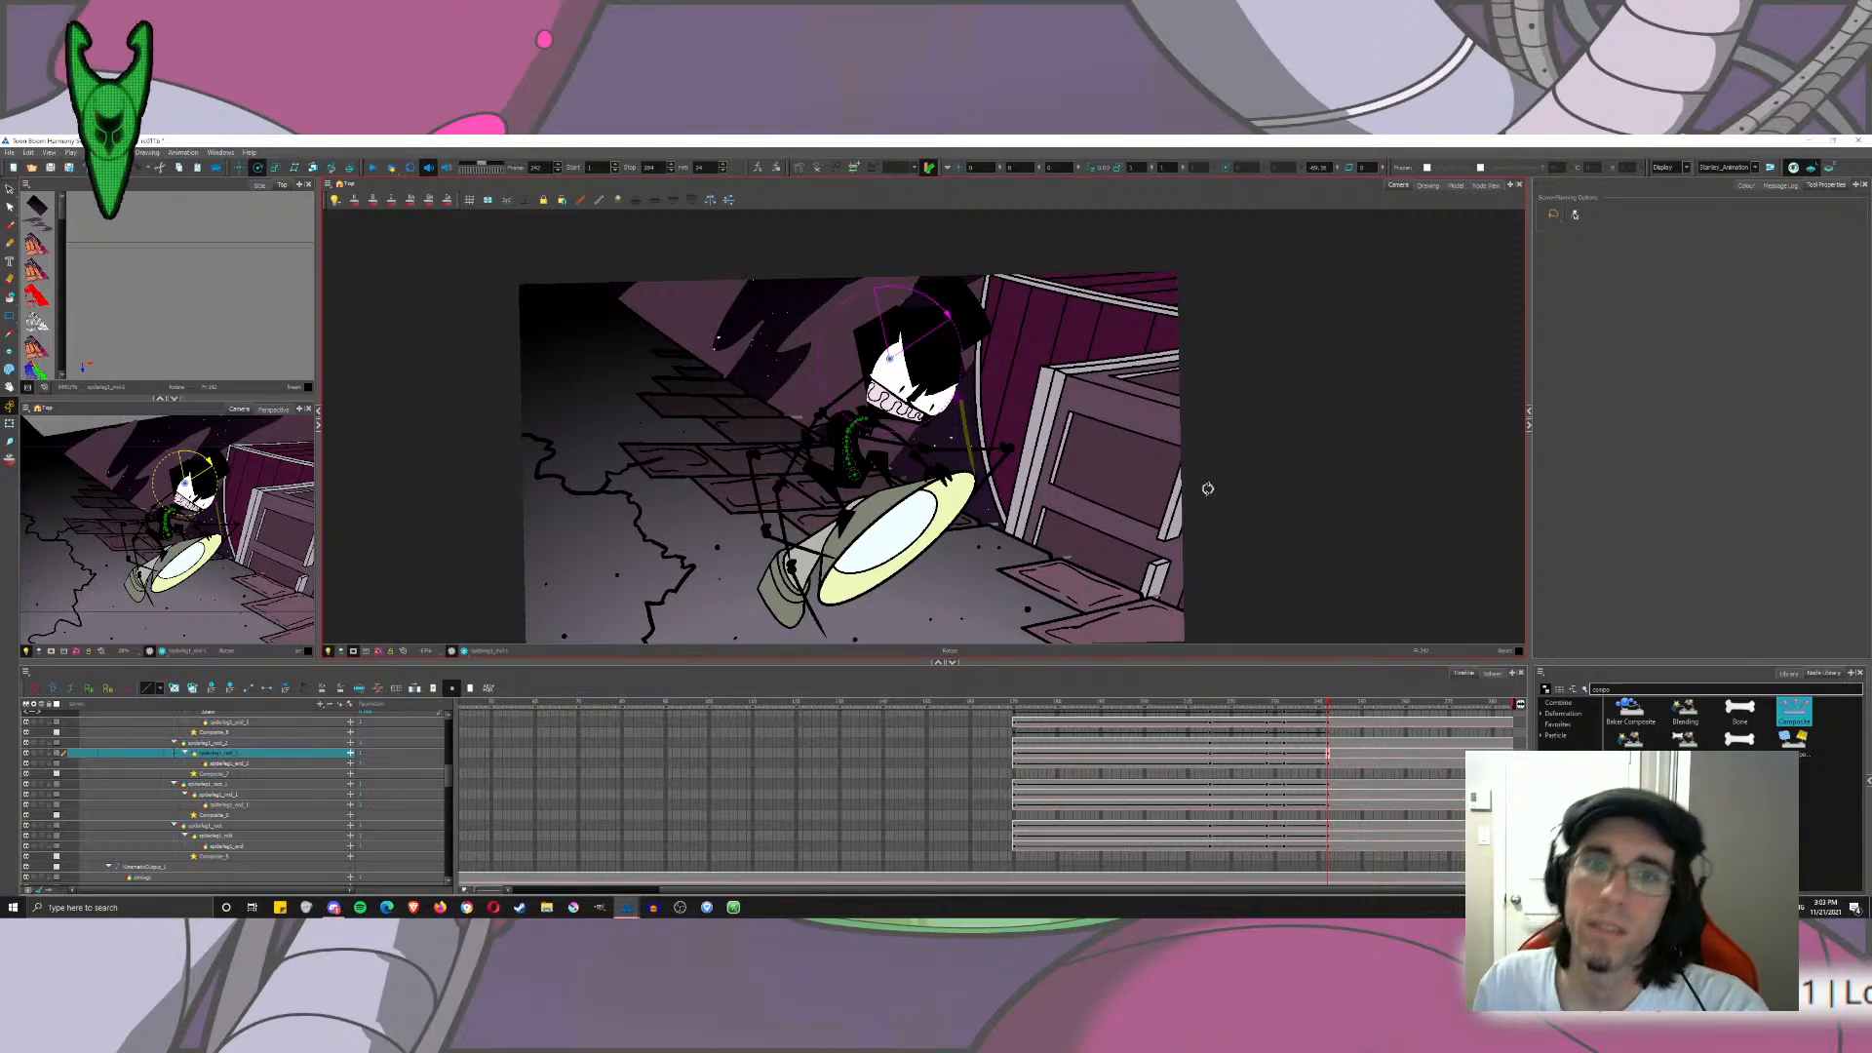
{"action": "left_click_drag", "start_coordinate": [1207, 488], "coordinate": [1165, 475]}
{"action": "left_click", "coordinate": [1334, 763]}
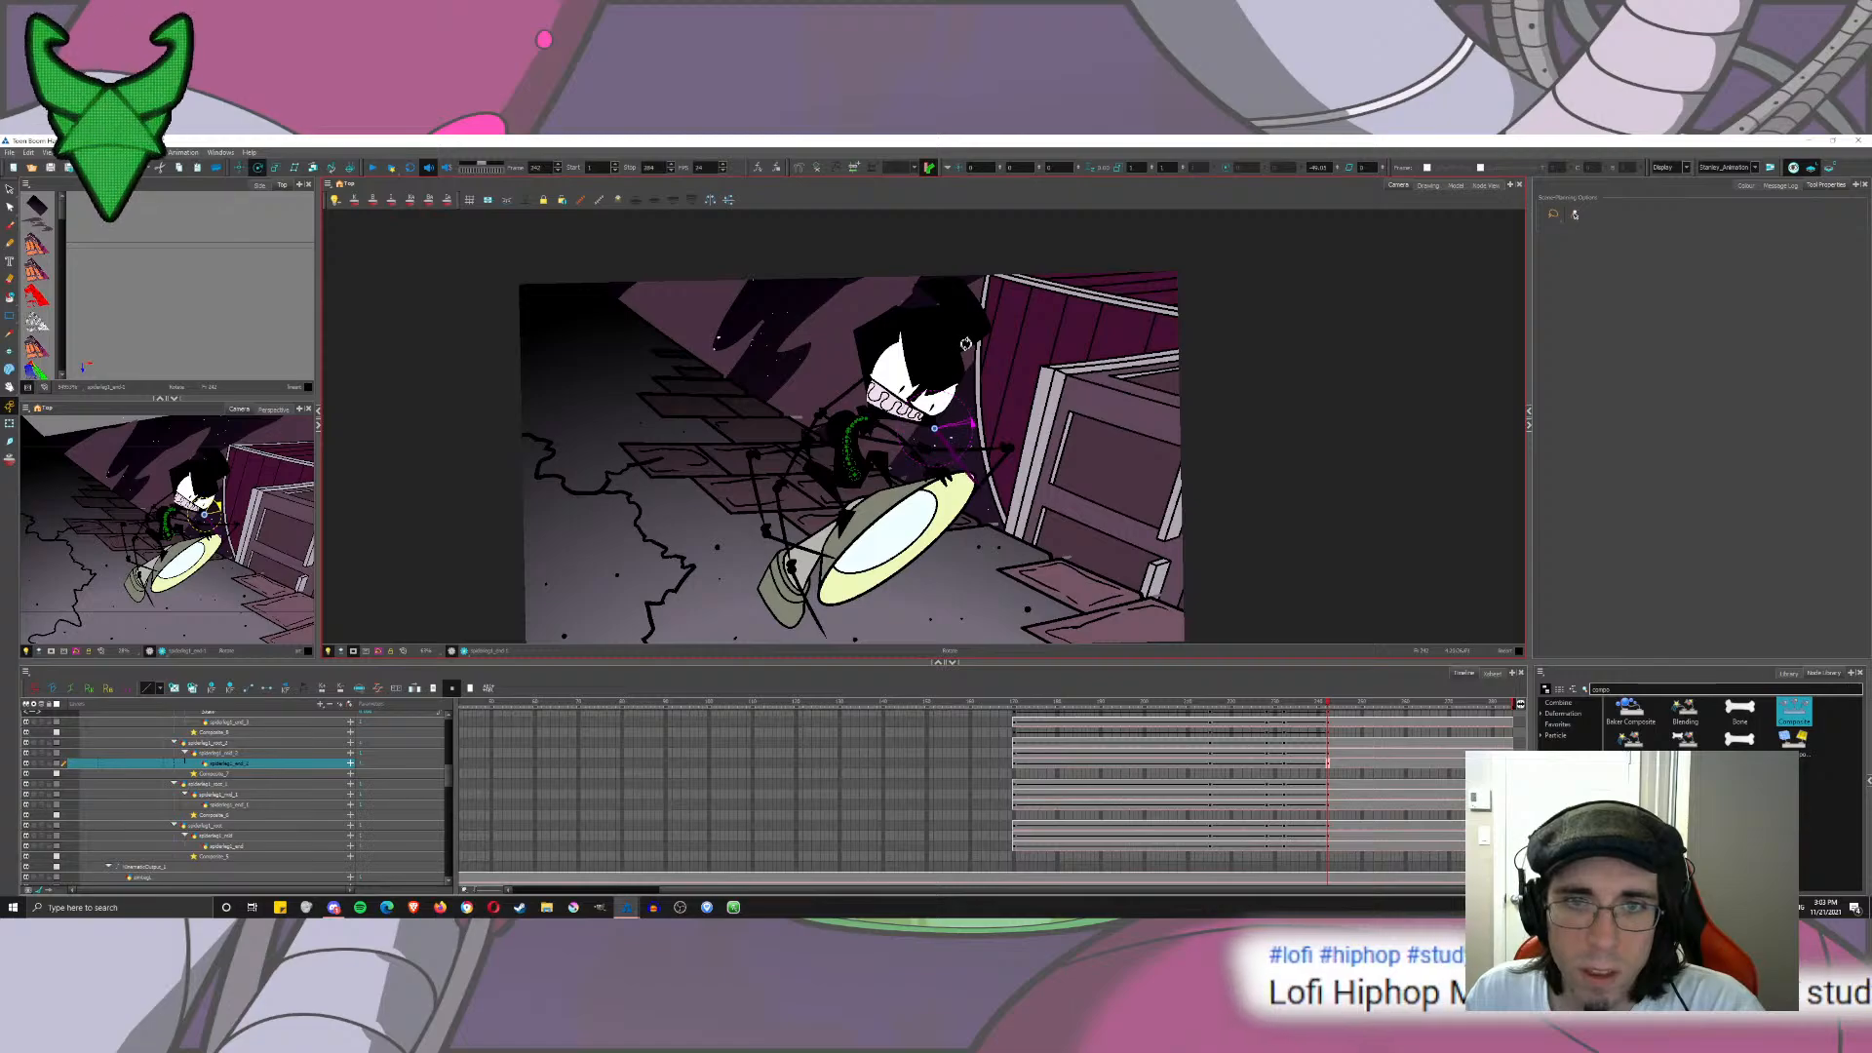
{"action": "left_click_drag", "start_coordinate": [967, 343], "coordinate": [1097, 337]}
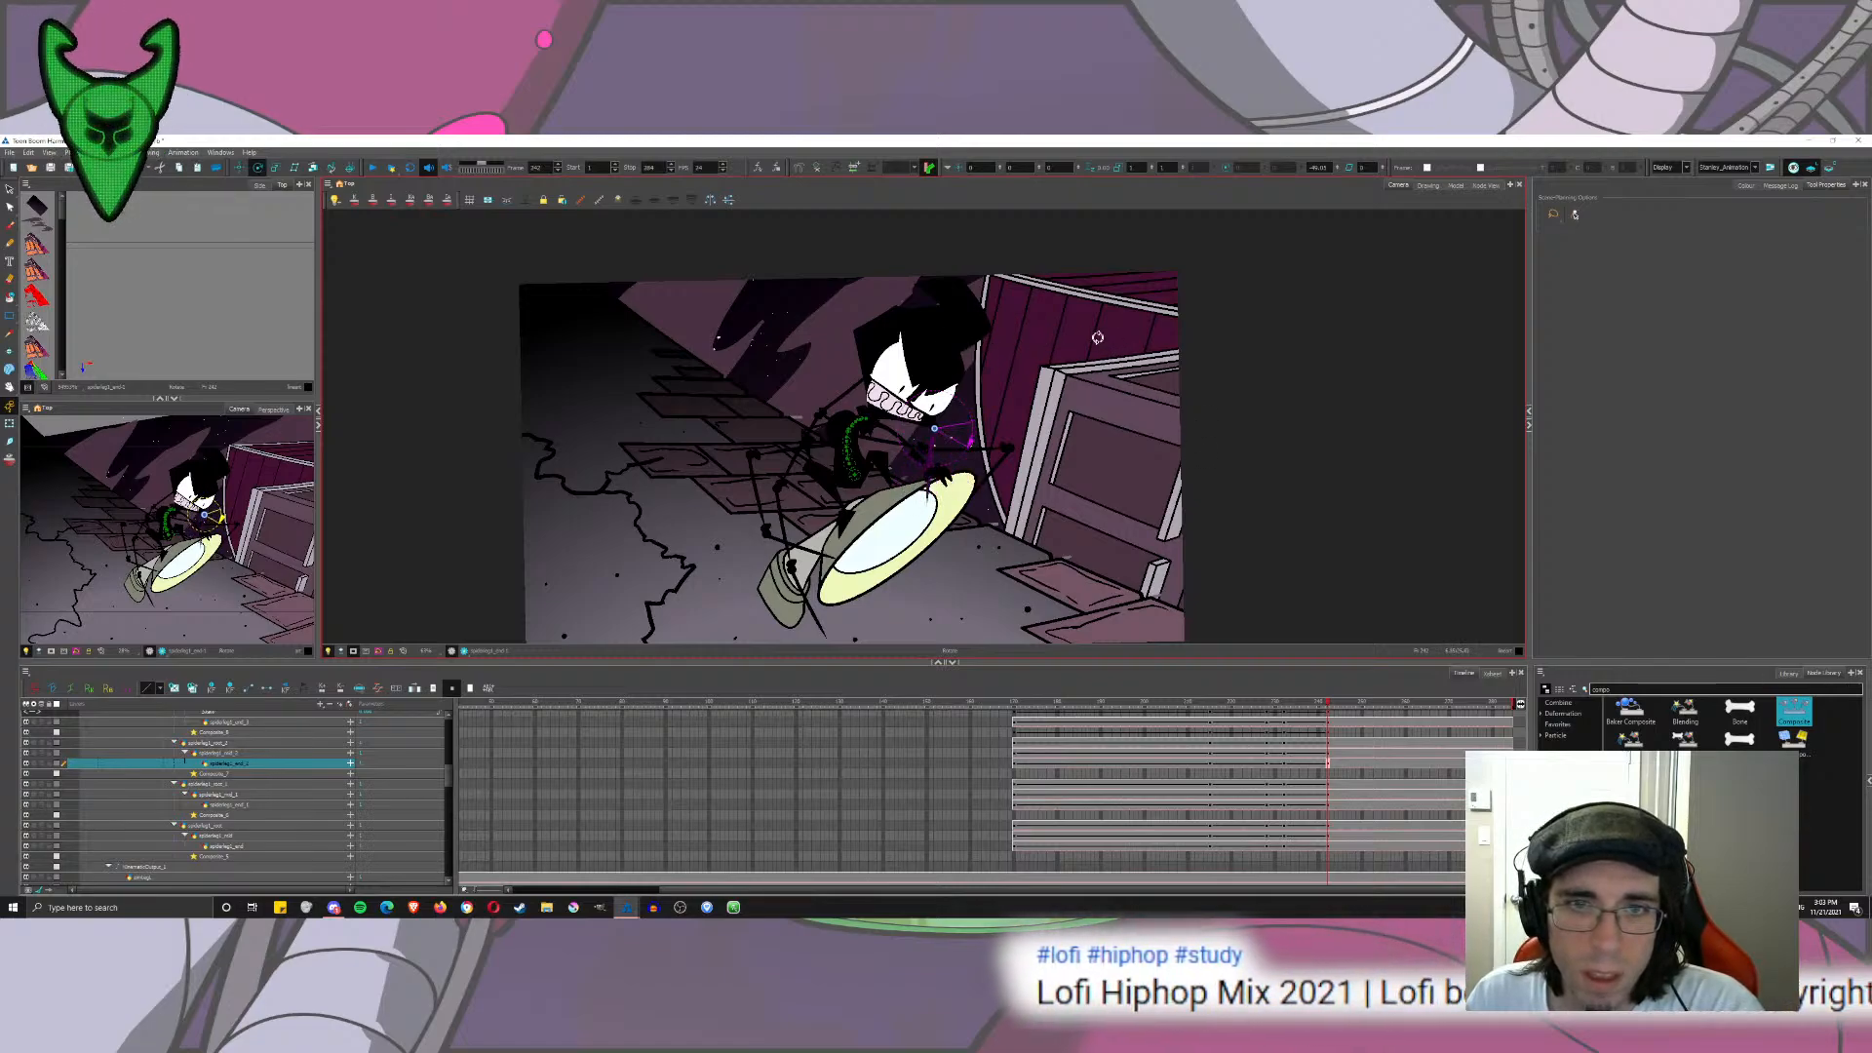
Step: Inspect the limb's drawing nodes in the node view, clear the selection, and return to the camera view
{"action": "left_click", "coordinate": [1491, 185]}
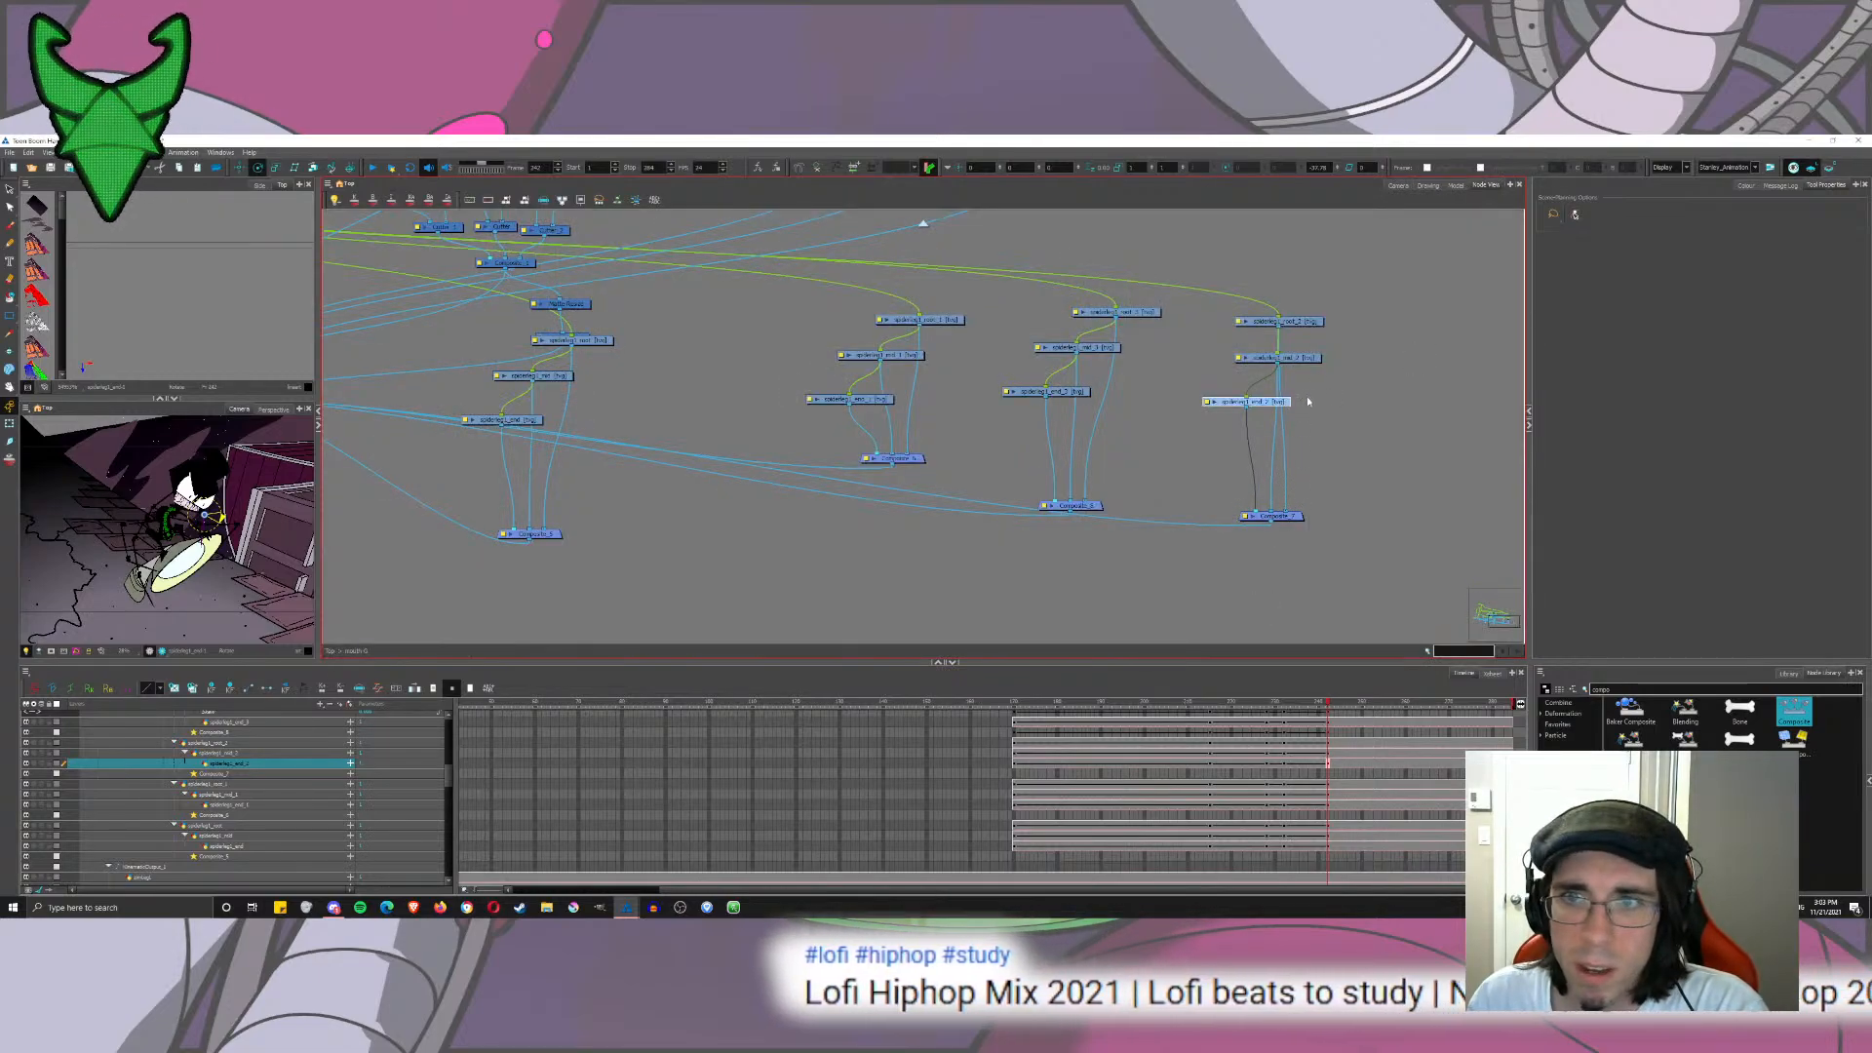
{"action": "left_click", "coordinate": [279, 743]}
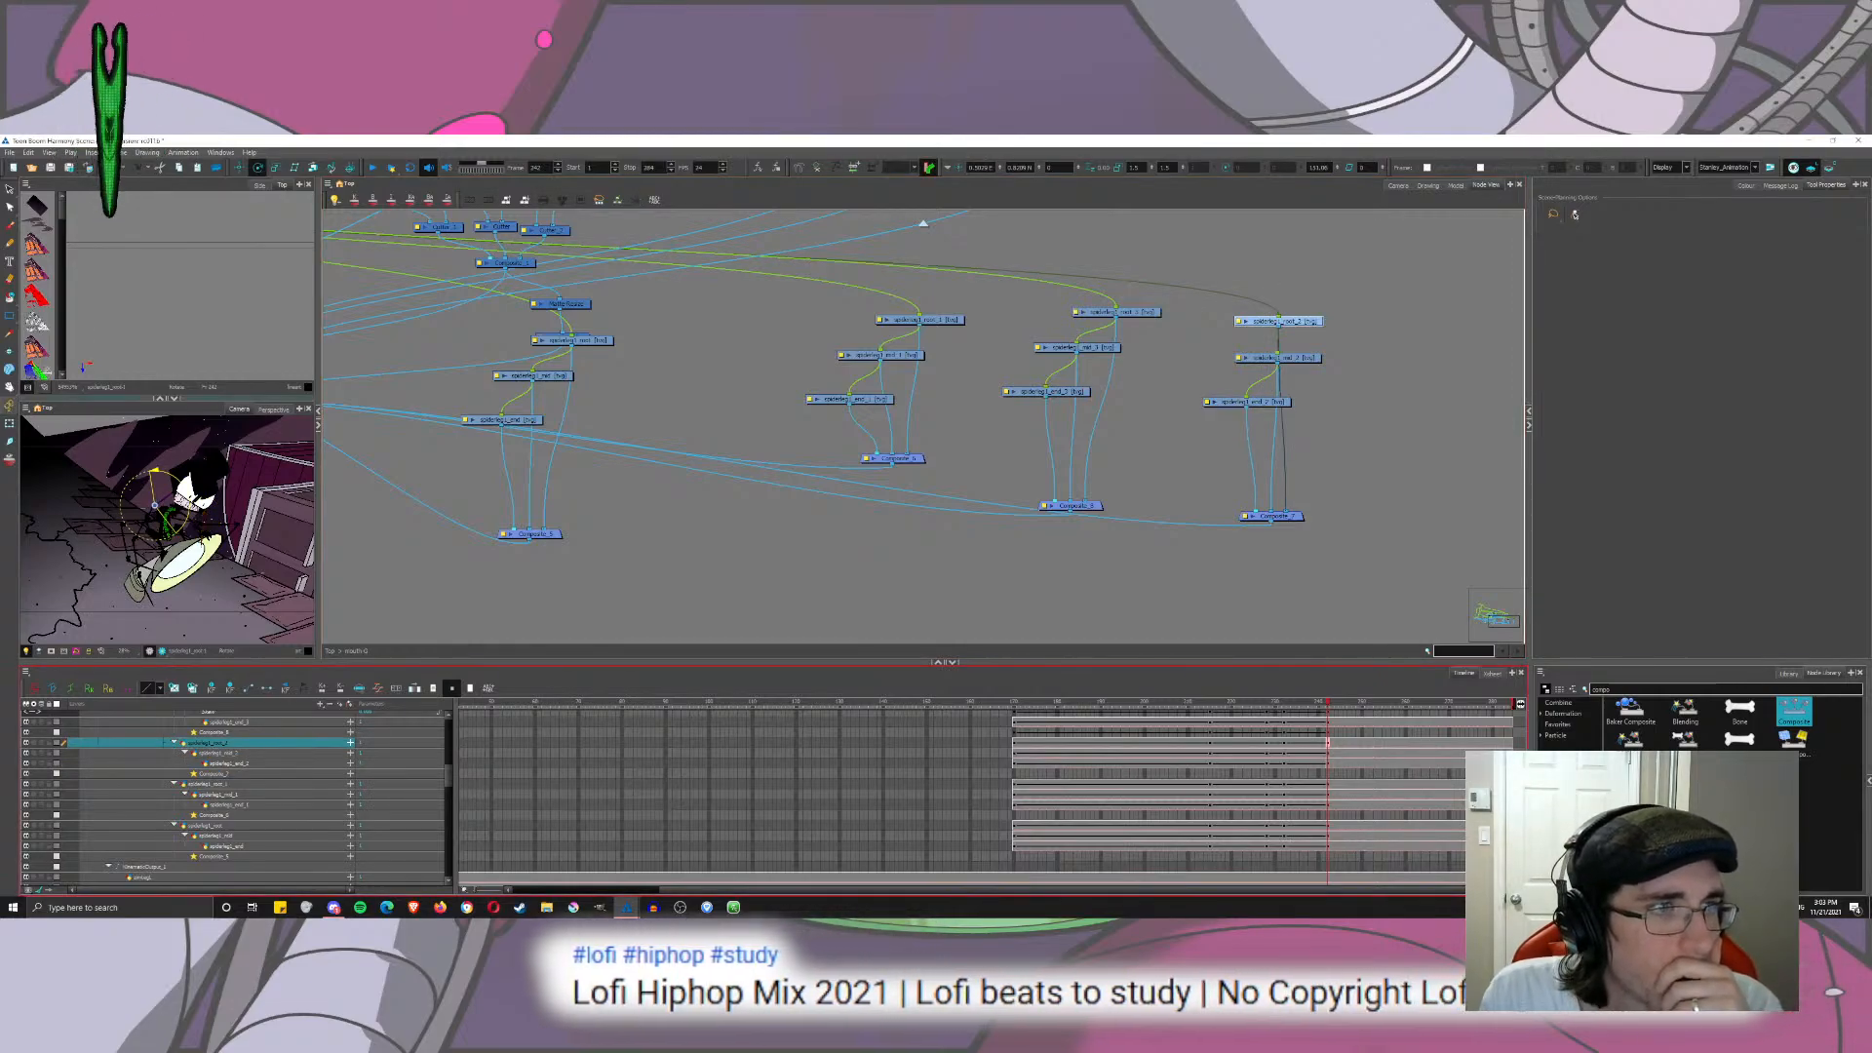
{"action": "left_click", "coordinate": [312, 168]}
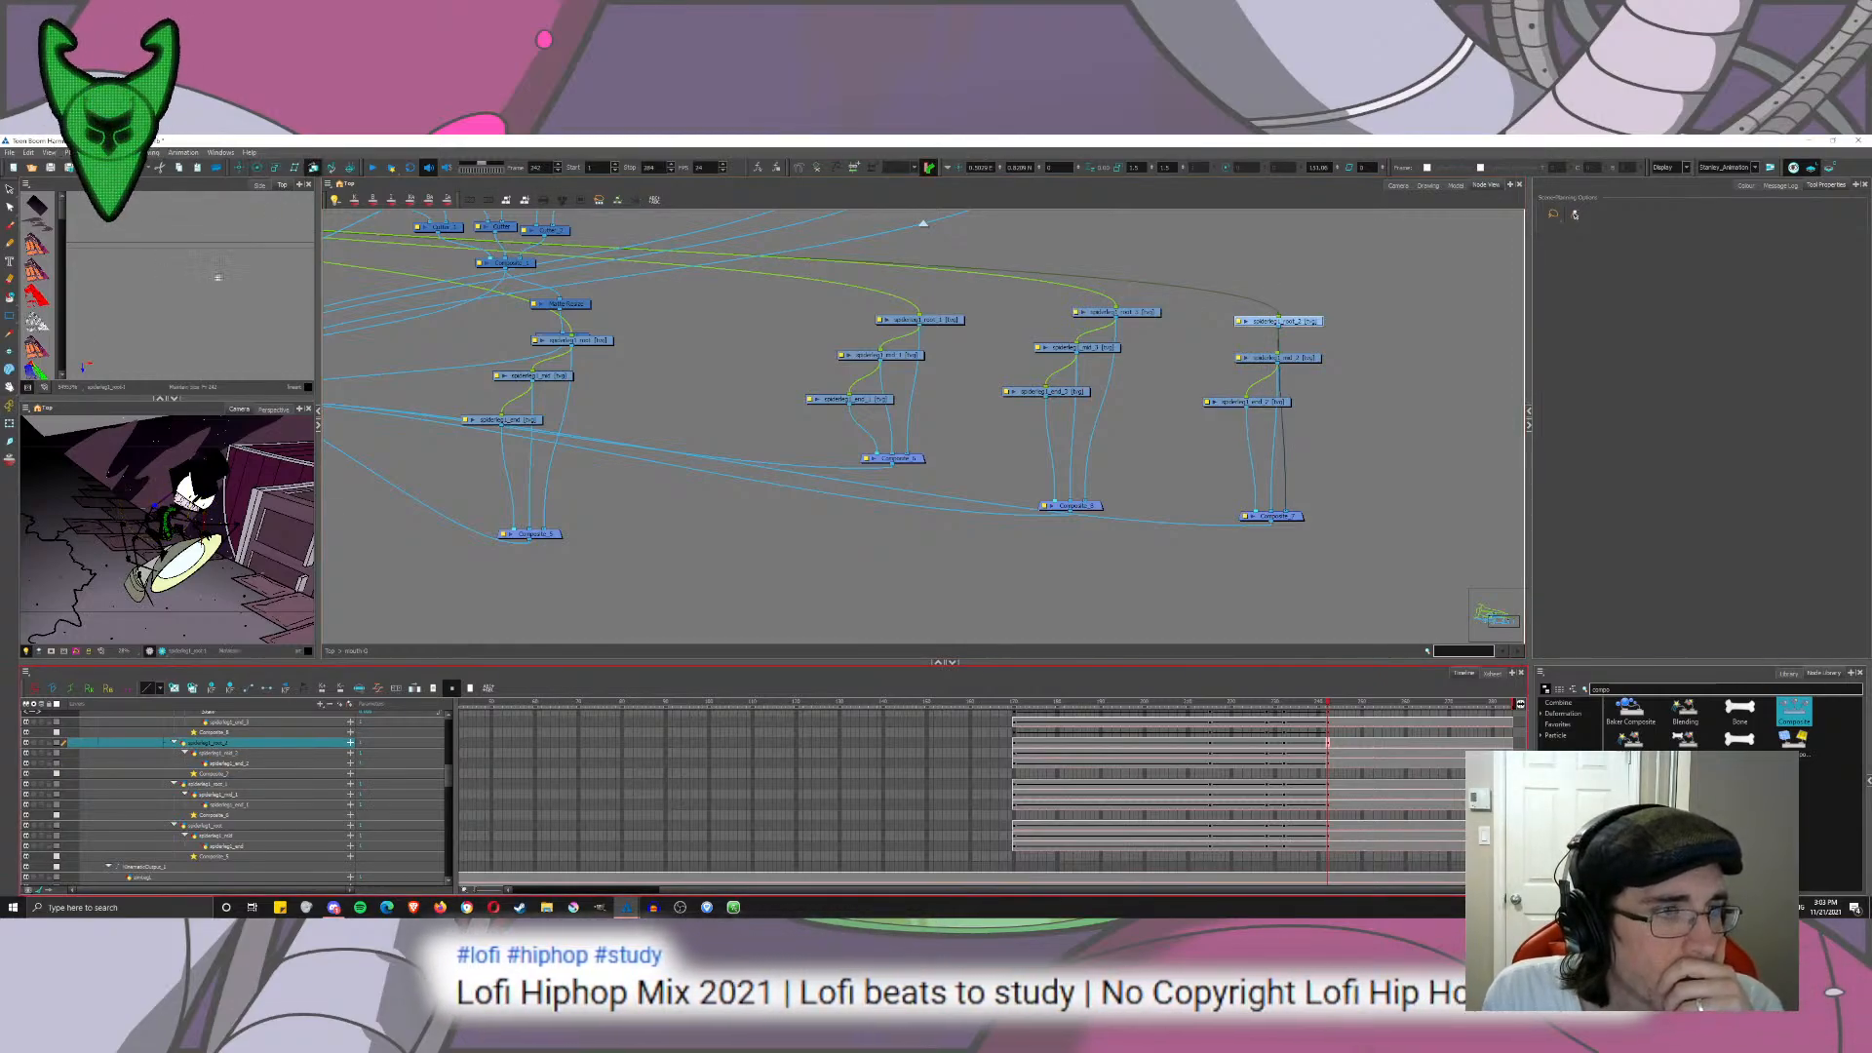
{"action": "left_click", "coordinate": [10, 190]}
{"action": "left_click", "coordinate": [1349, 320]}
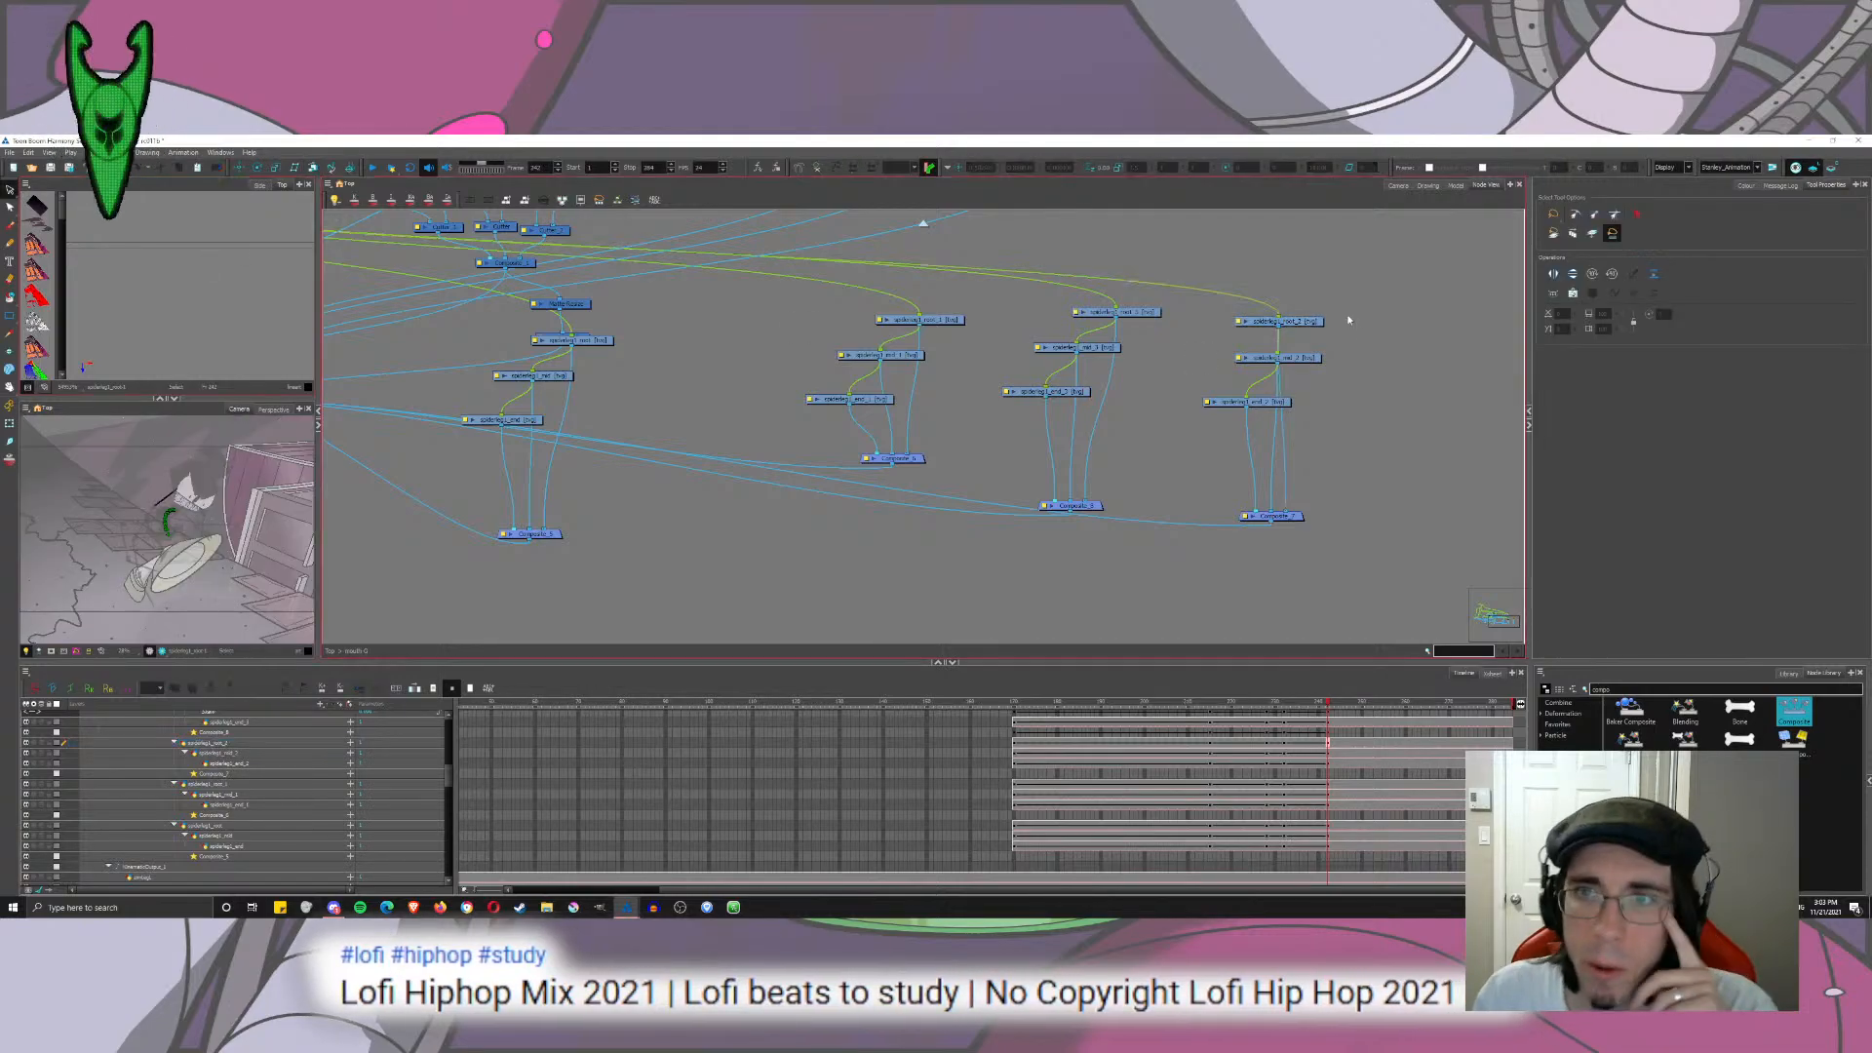
{"action": "left_click", "coordinate": [1398, 185]}
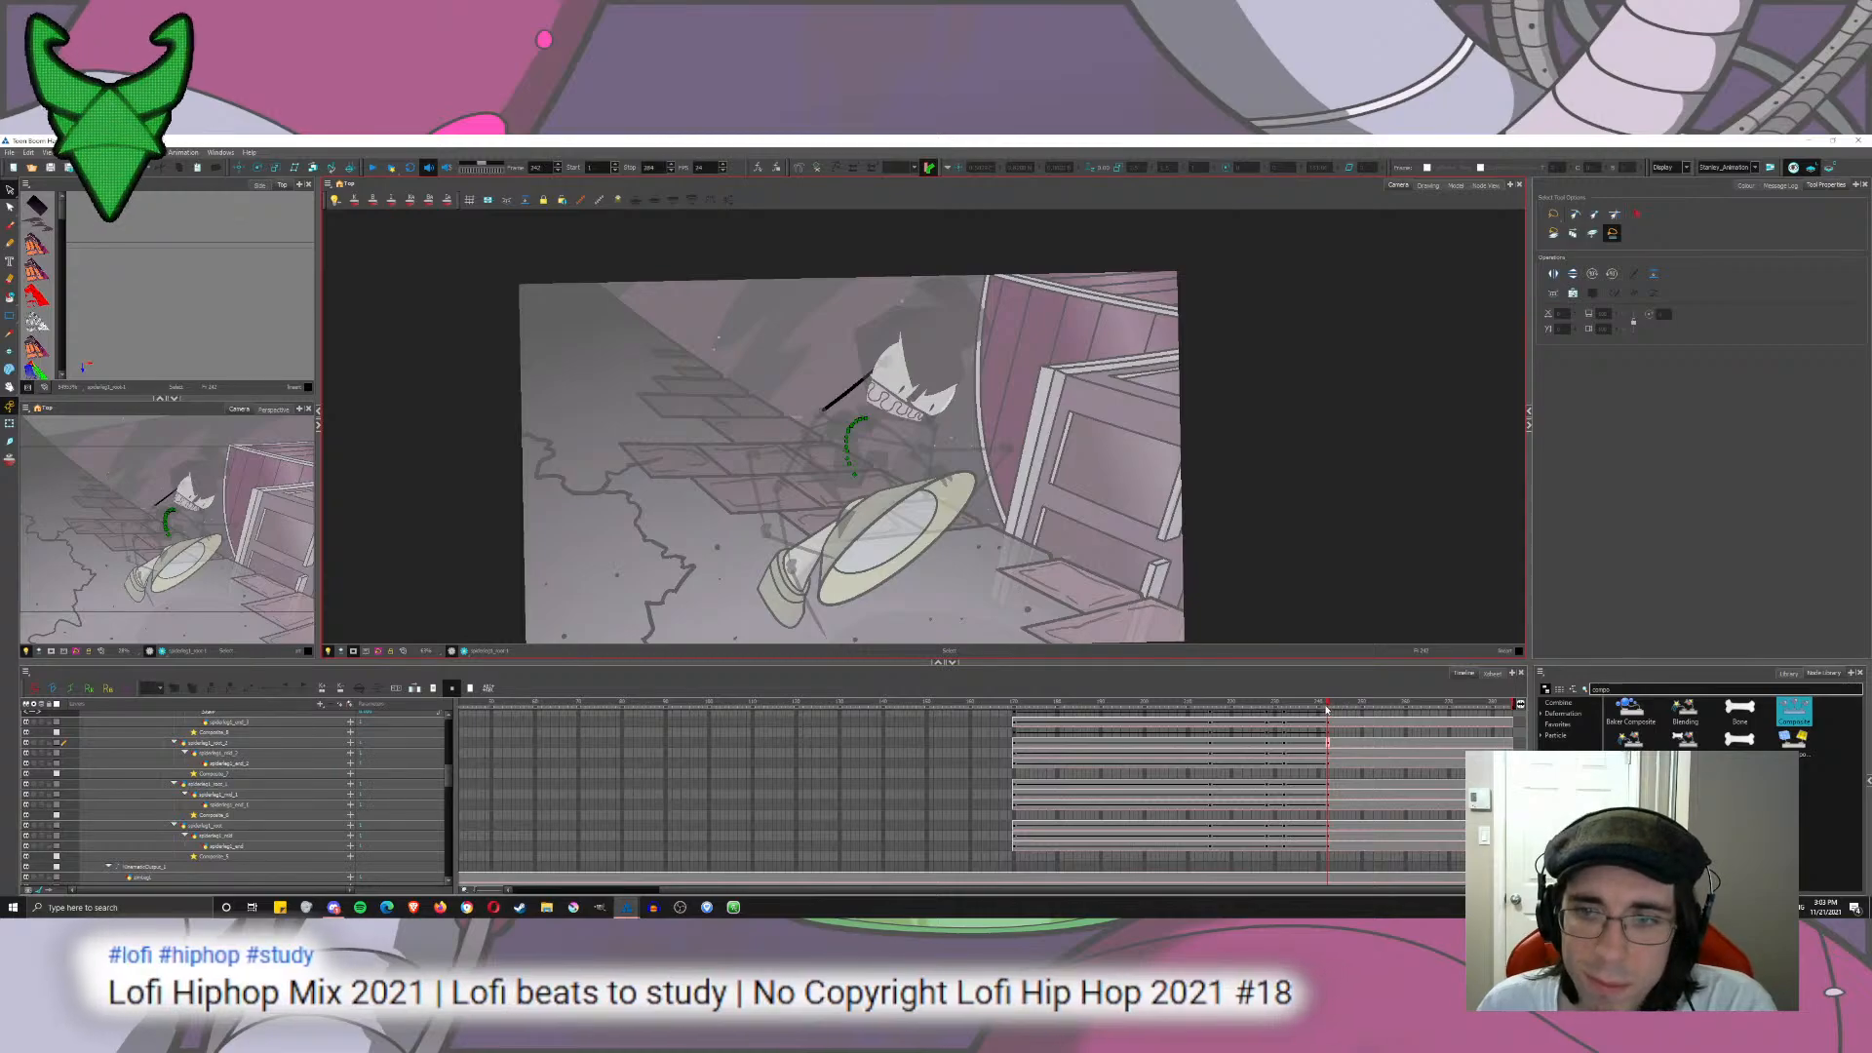
Step: Play back the scene to review the motion of the extra limbs
{"action": "left_click_drag", "start_coordinate": [1326, 710], "coordinate": [1149, 700]}
{"action": "left_click", "coordinate": [374, 166]}
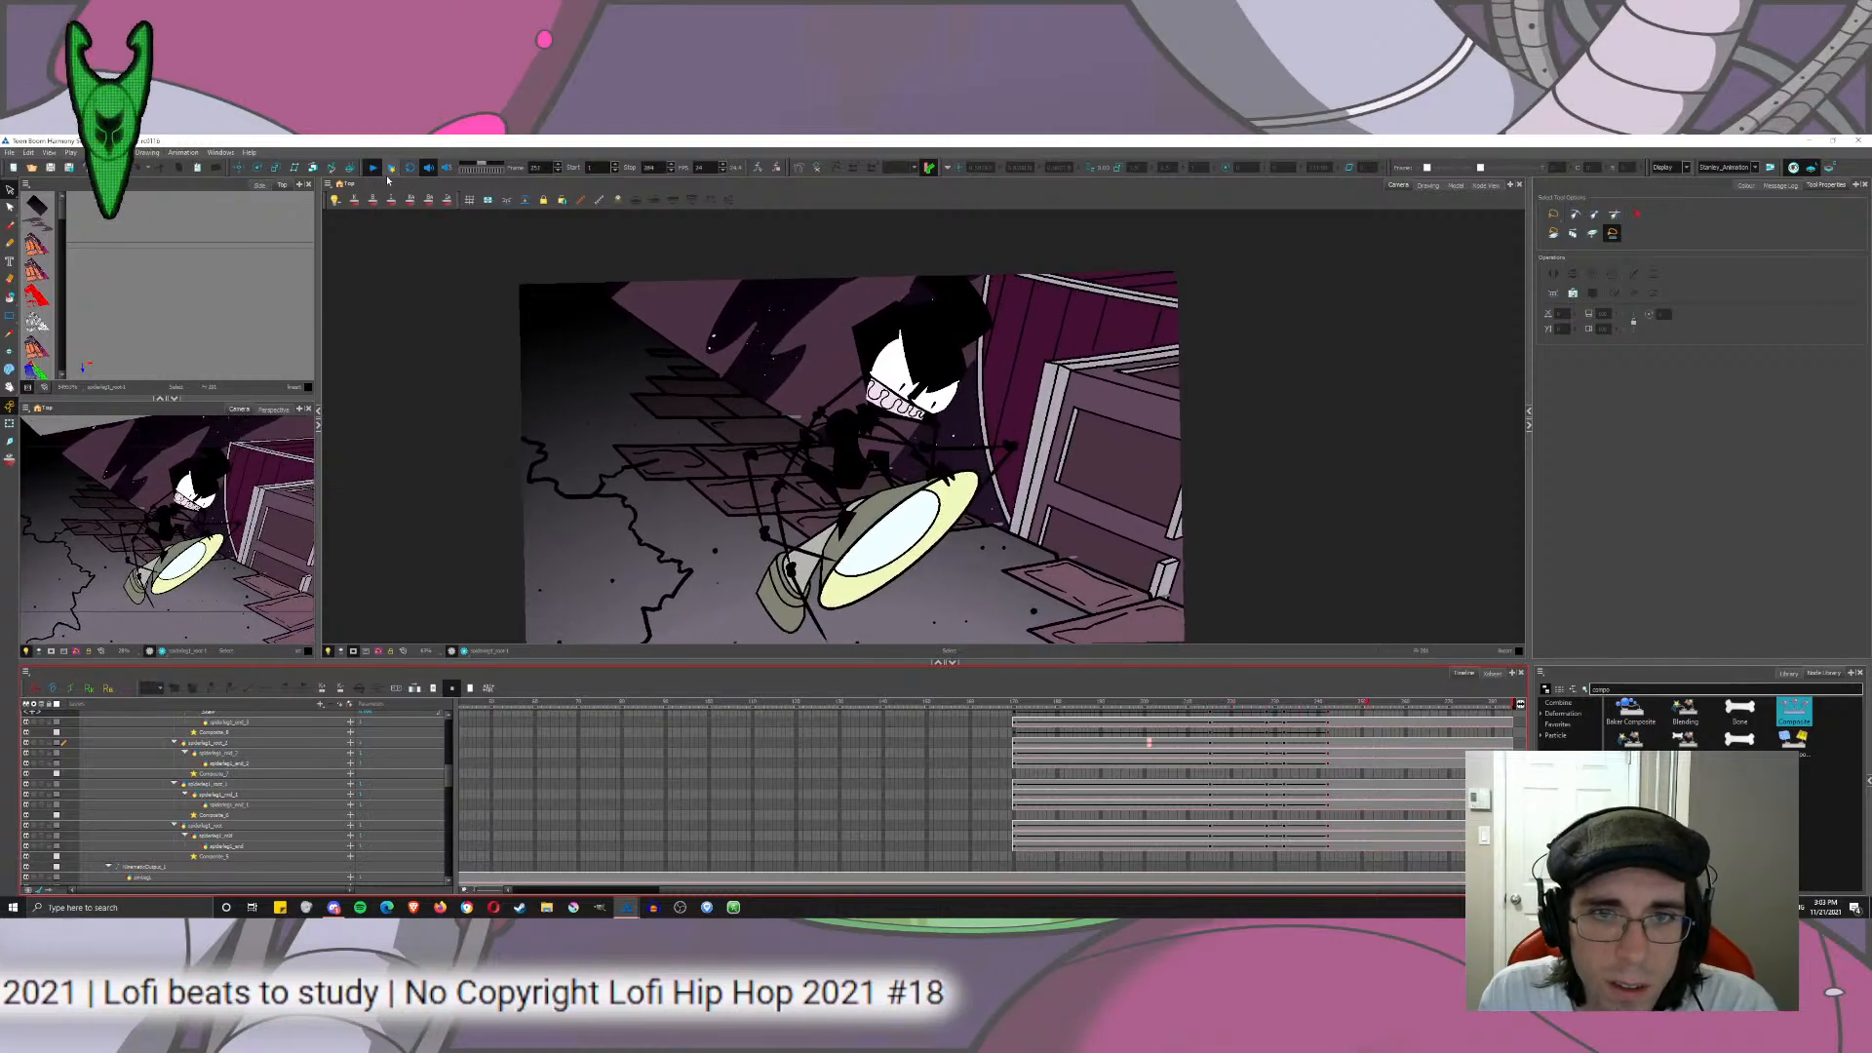
{"action": "left_click", "coordinate": [375, 169]}
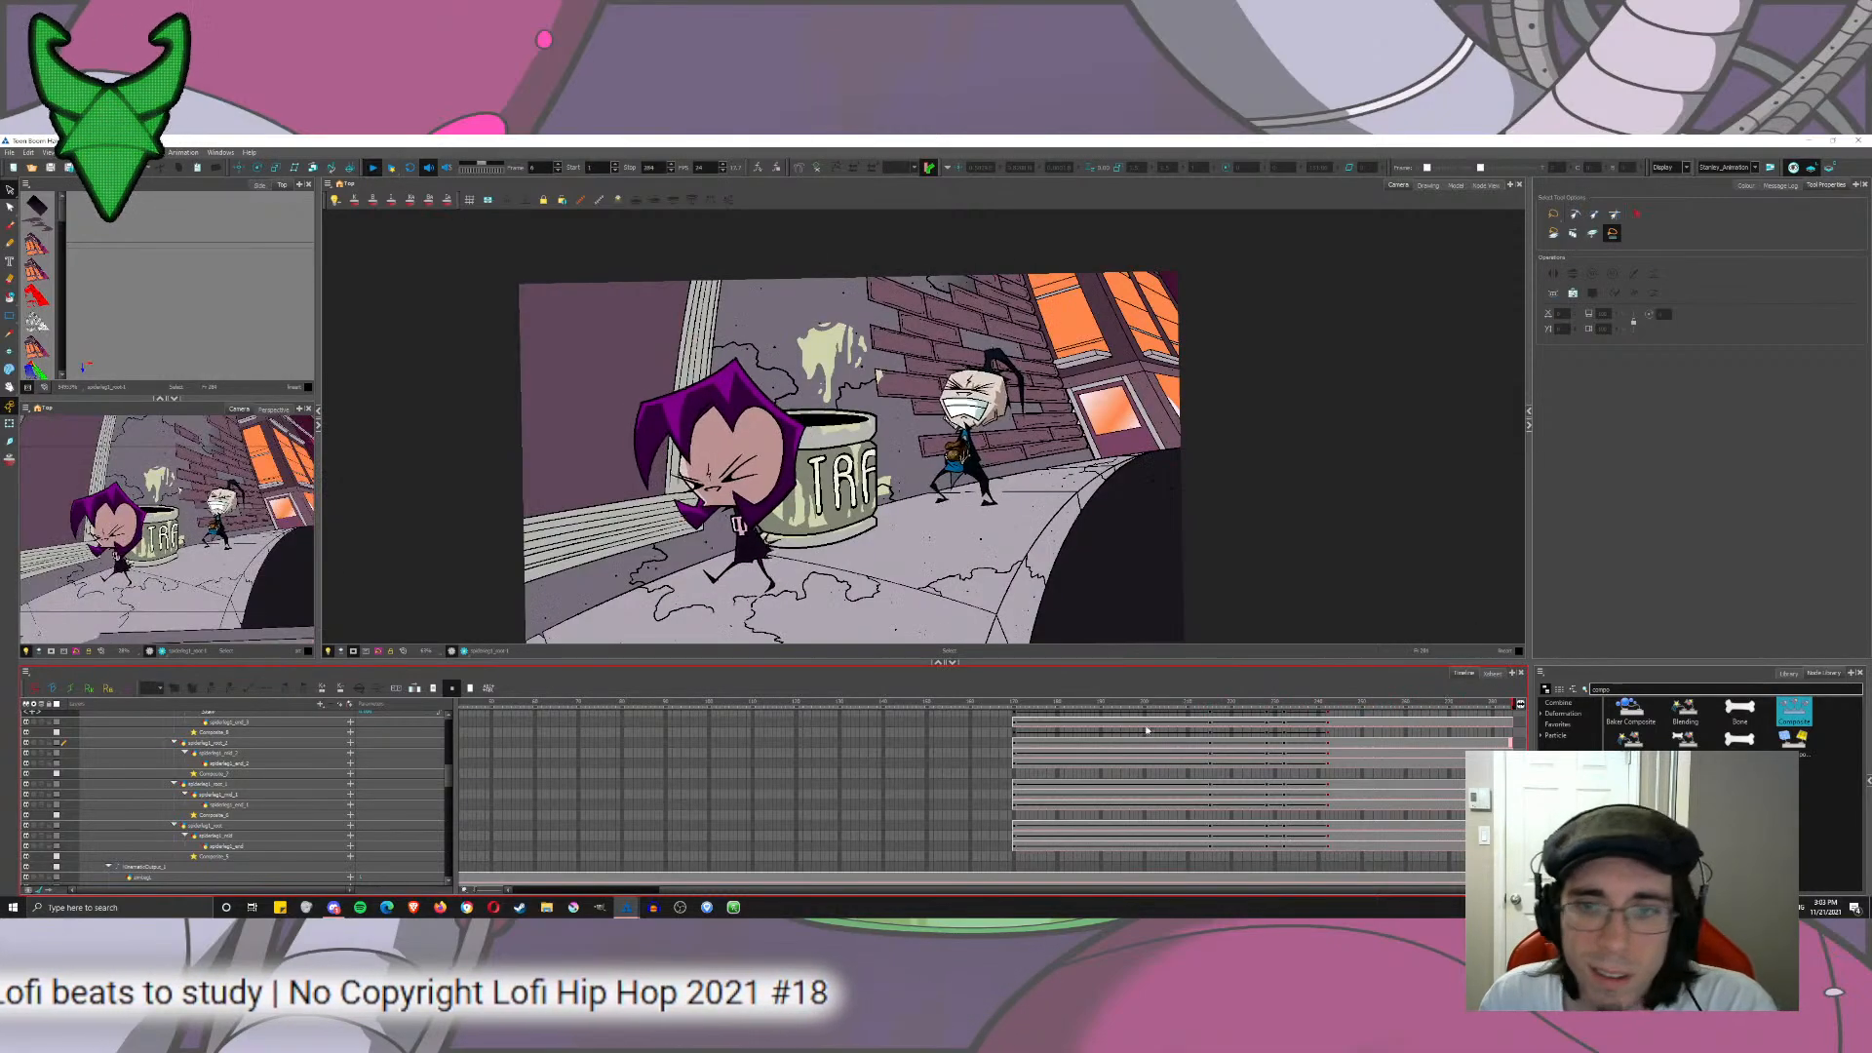
{"action": "left_click", "coordinate": [1013, 701]}
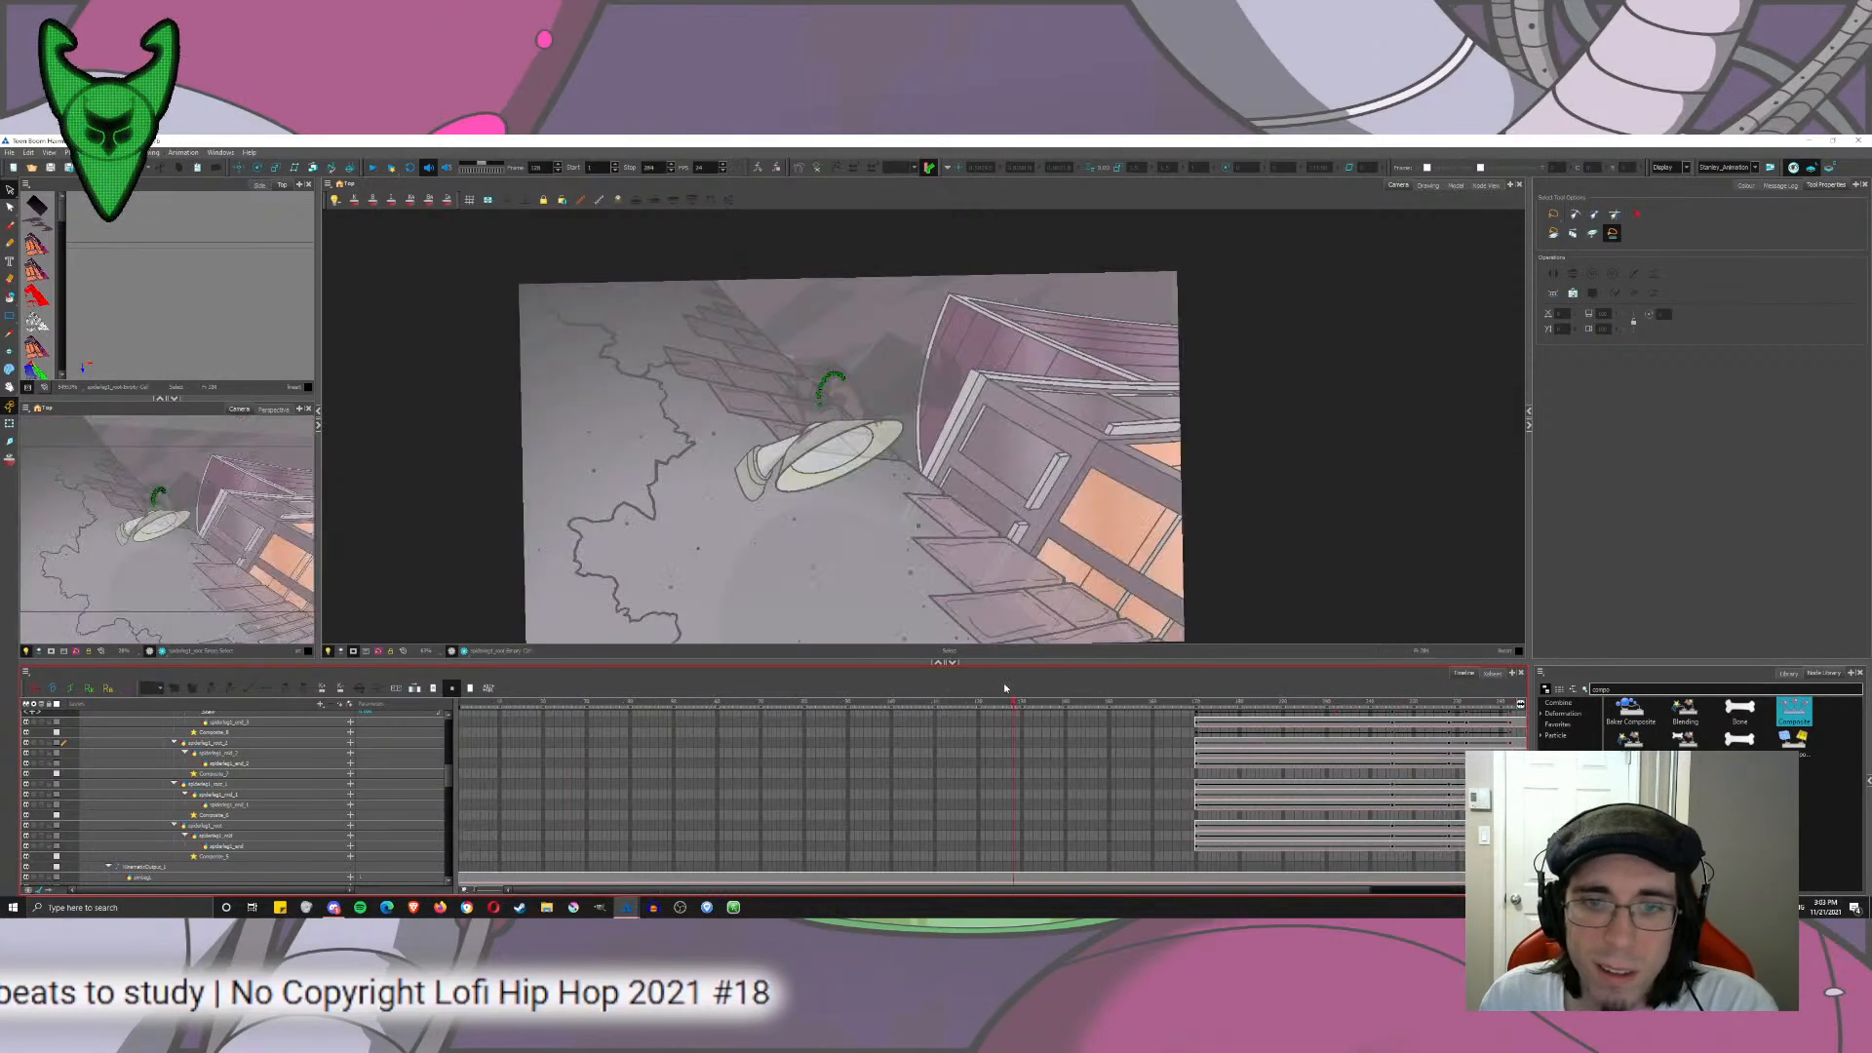
{"action": "left_click", "coordinate": [370, 167]}
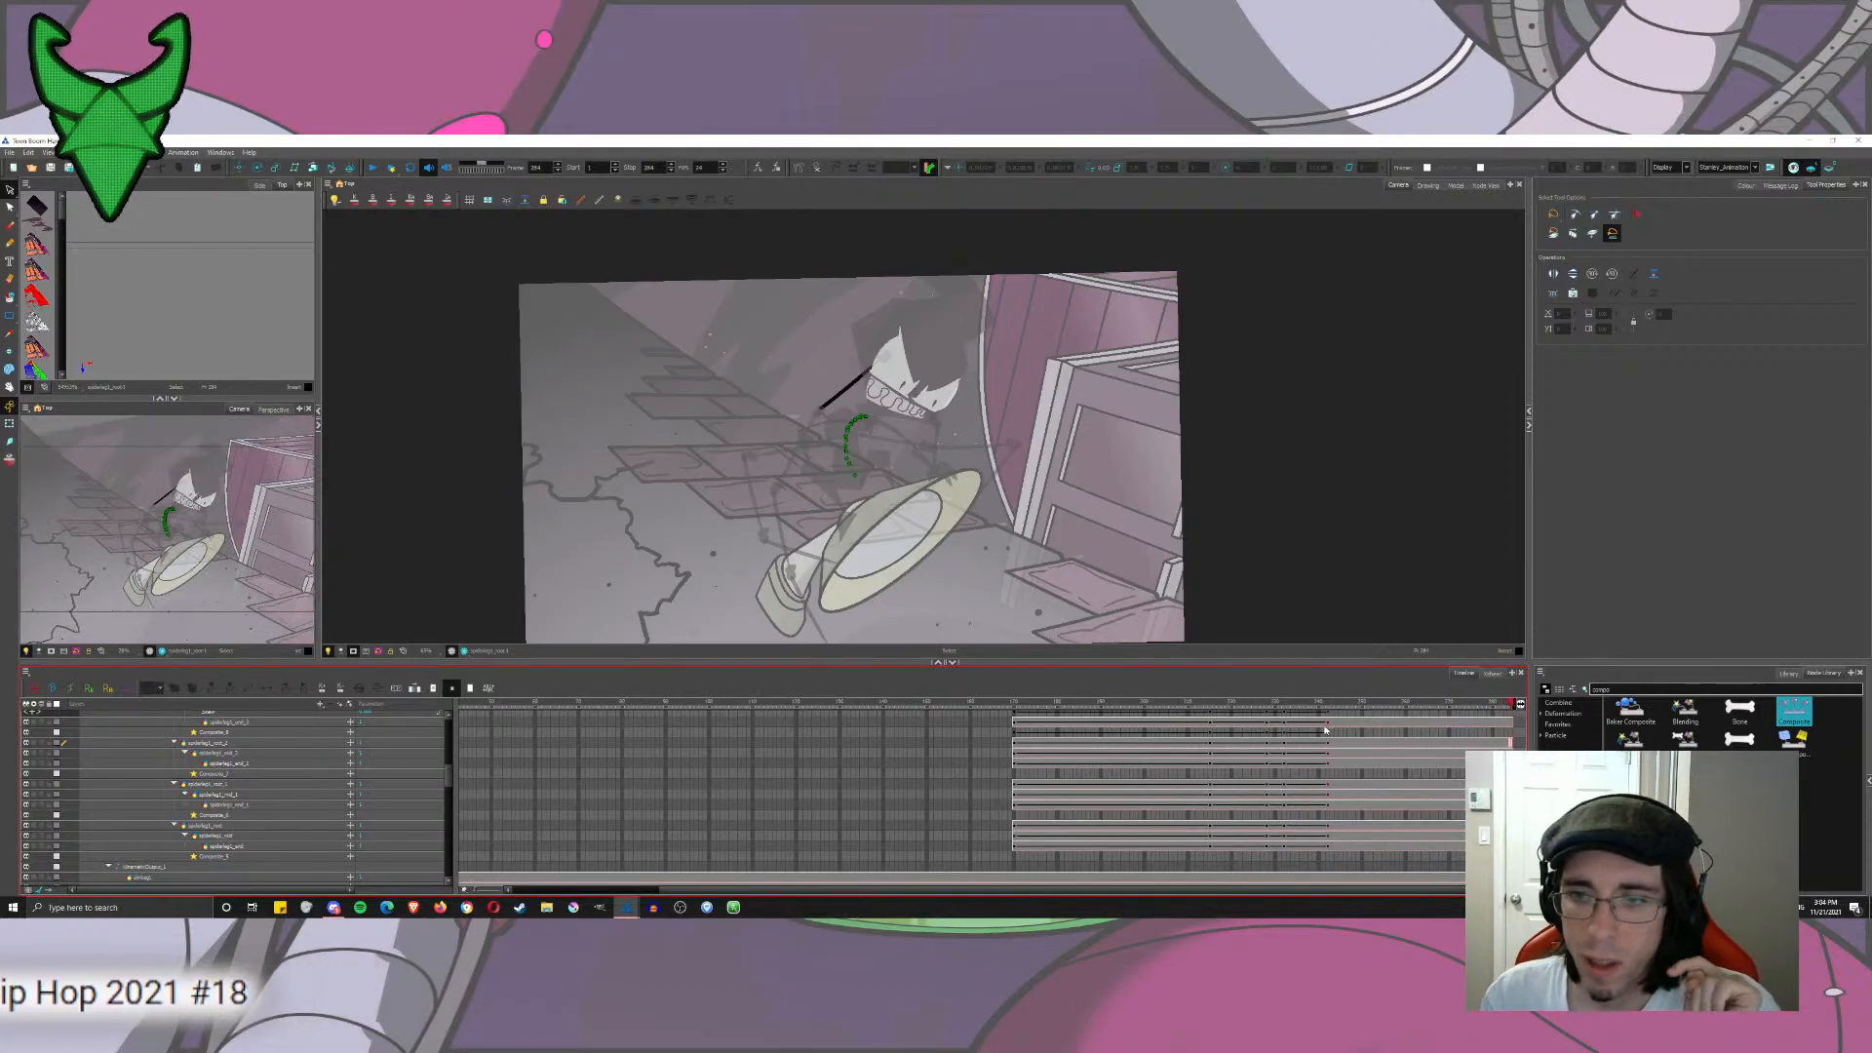
Step: Return to the last key pose with the Rotate tool and collapse the expanded parameters of the topmost limb's layers
{"action": "left_click", "coordinate": [1325, 725]}
{"action": "left_click", "coordinate": [9, 414]}
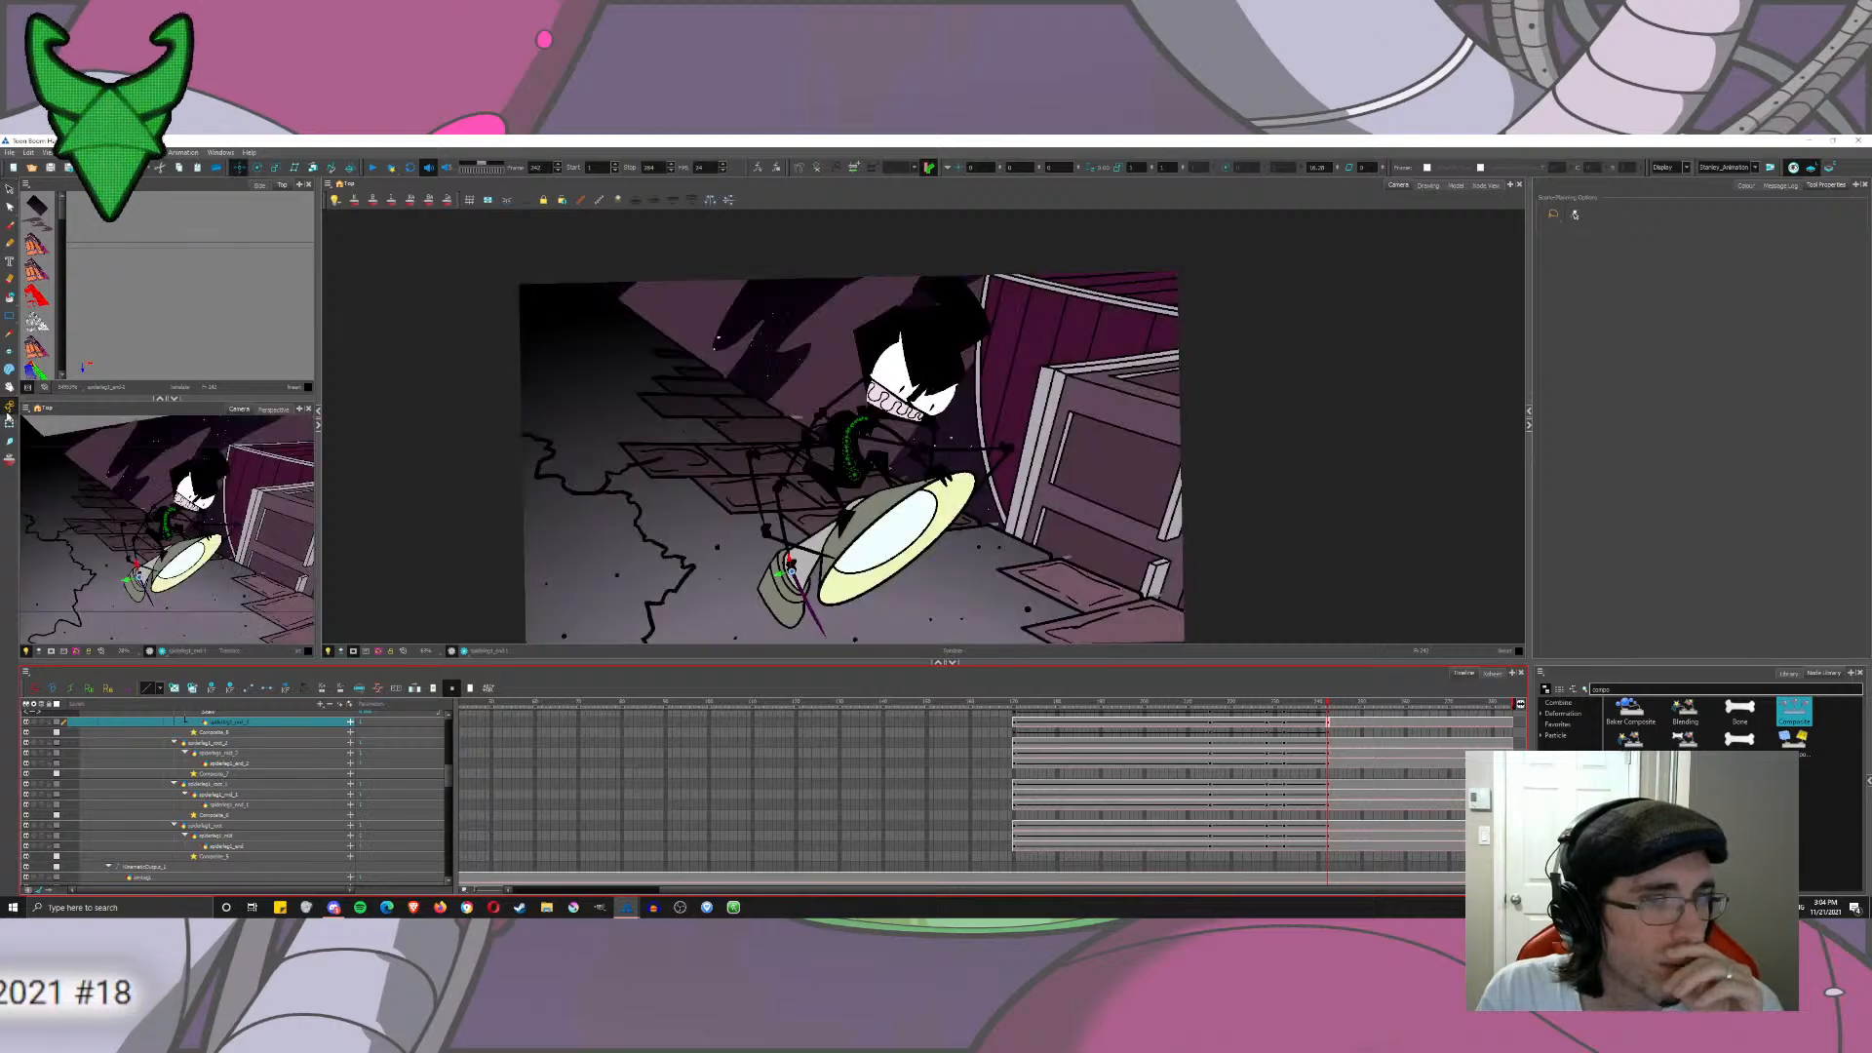
{"action": "left_click", "coordinate": [259, 168]}
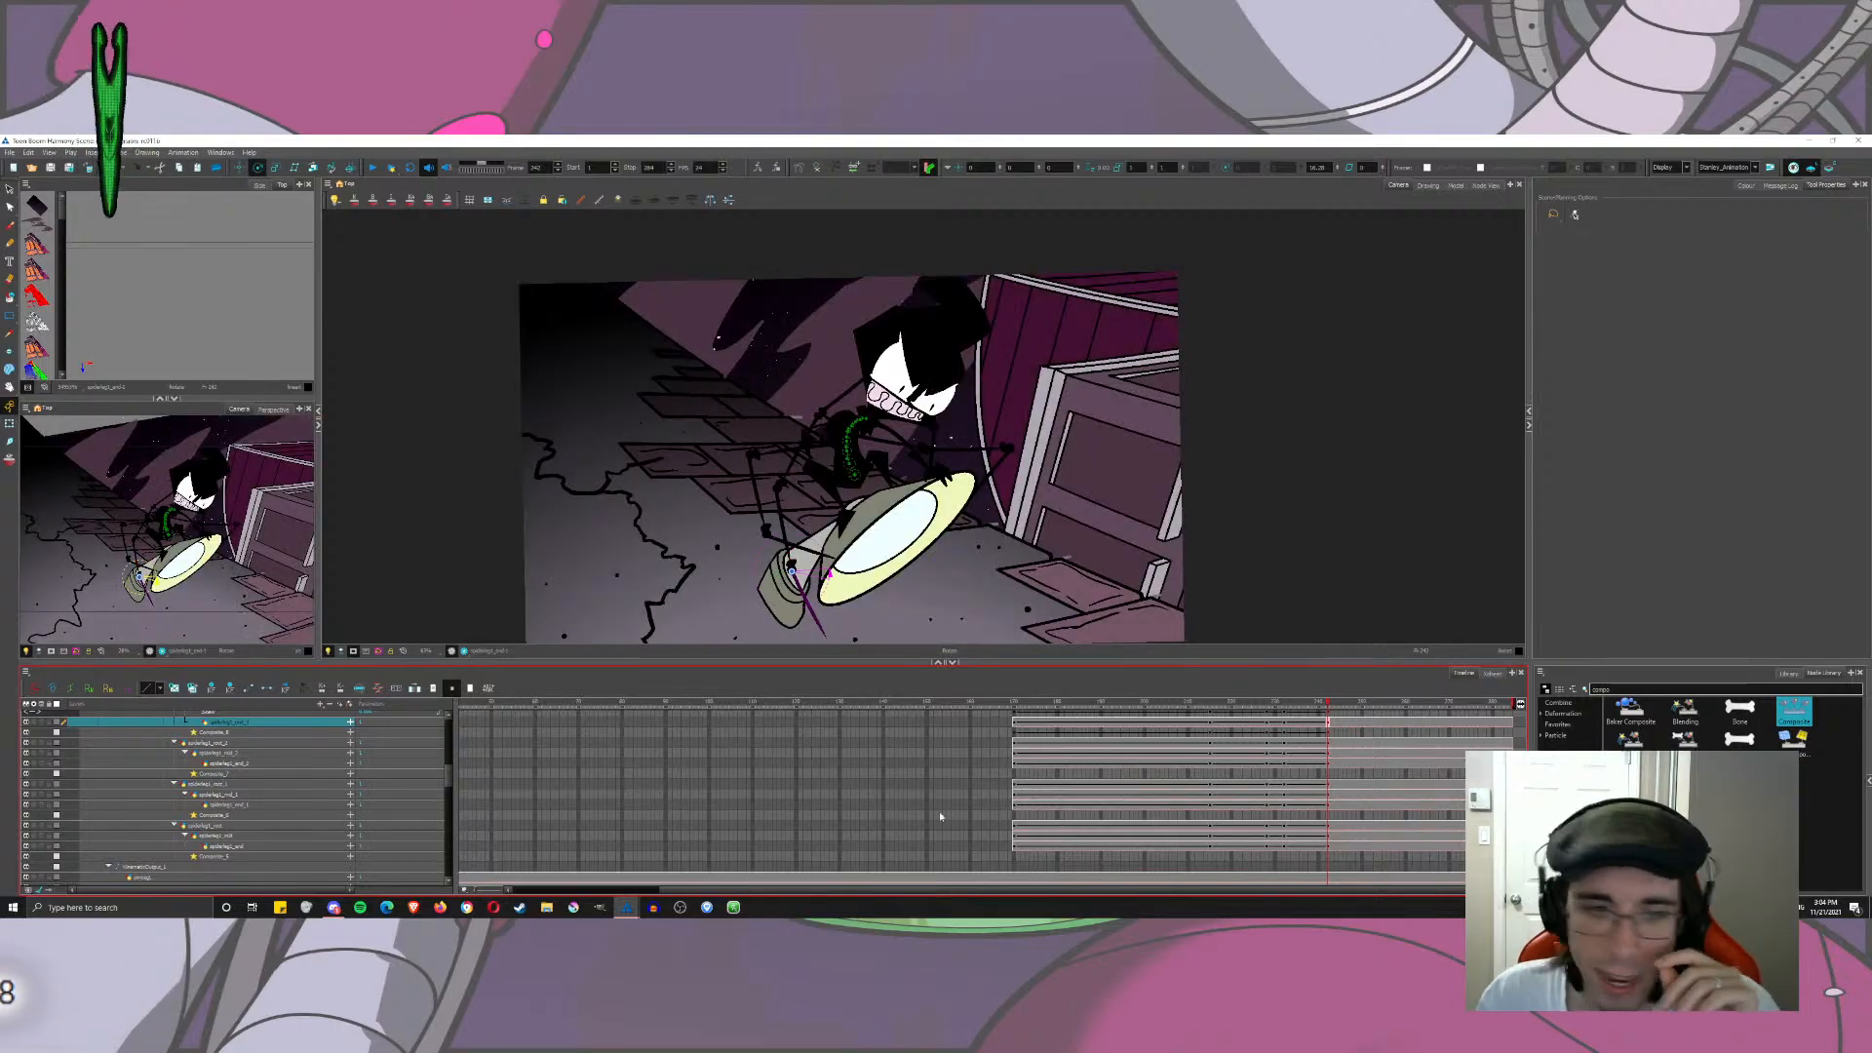
{"action": "scroll", "coordinate": [1340, 764], "scroll_direction": "up", "scroll_amount": 2}
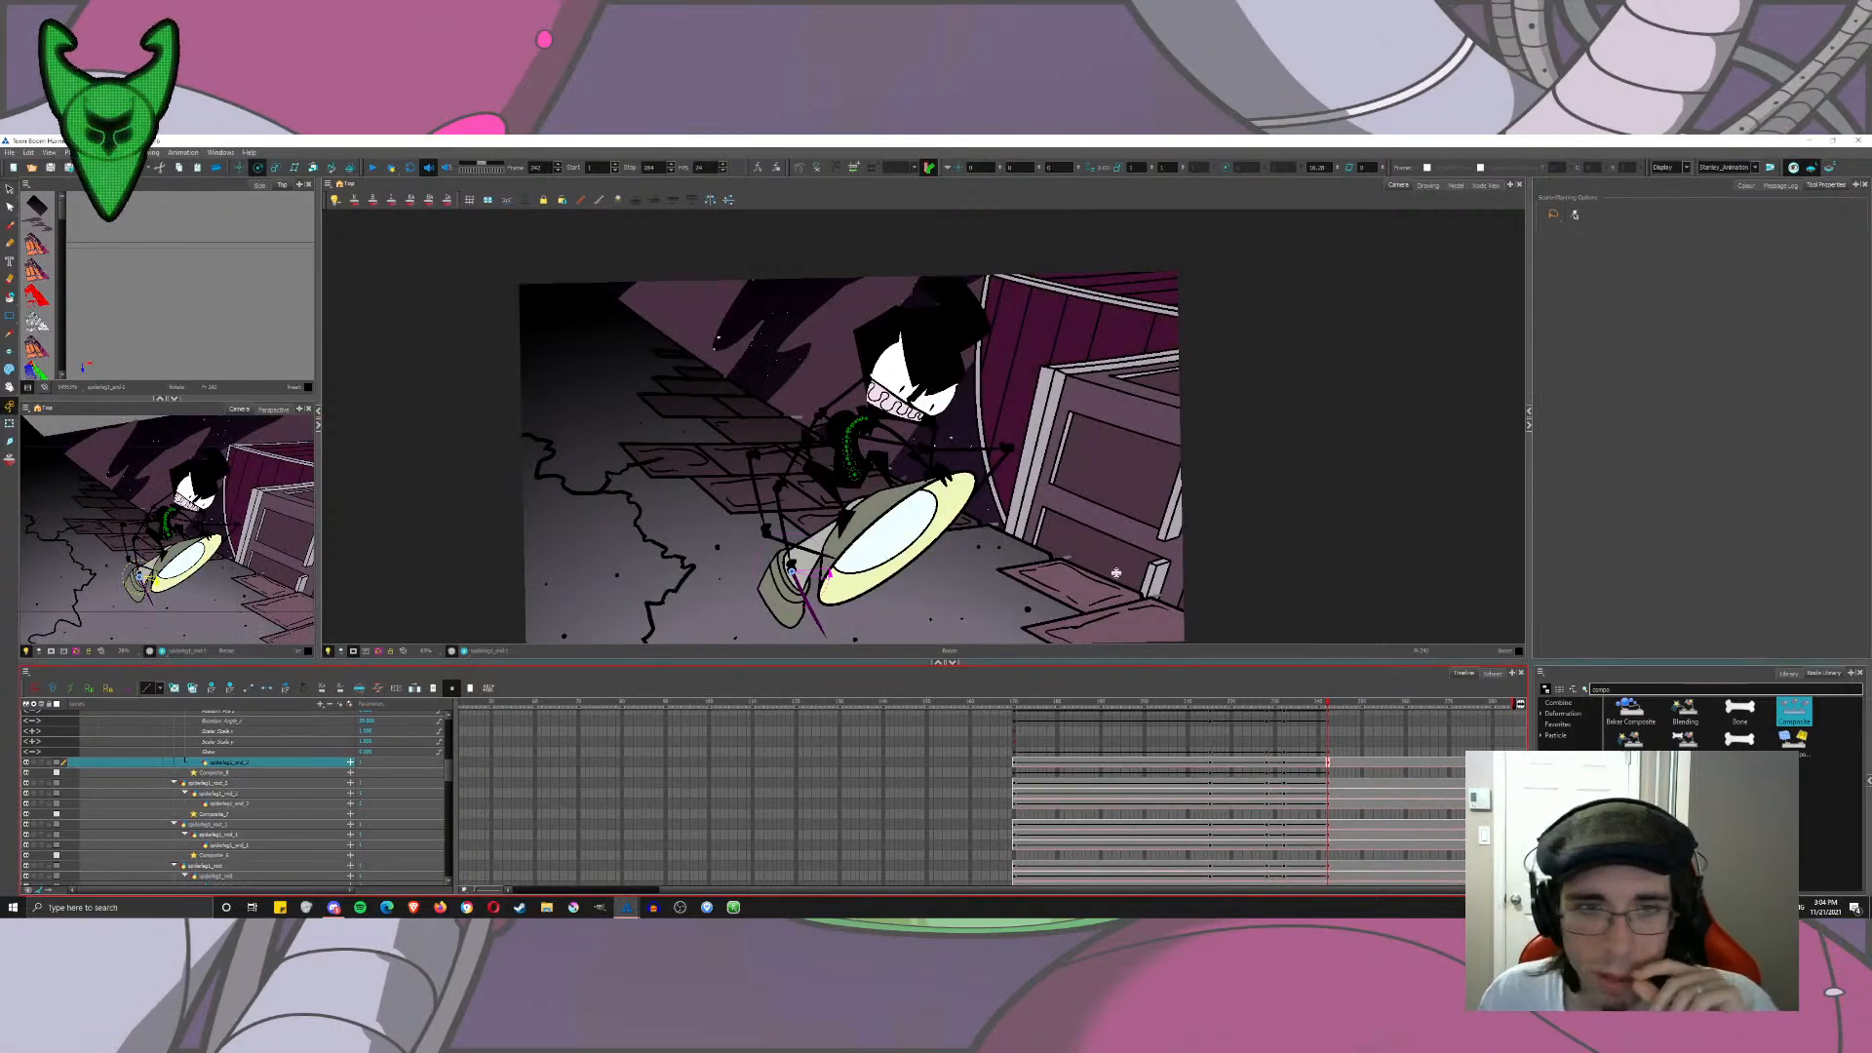
{"action": "left_click", "coordinate": [1329, 784]}
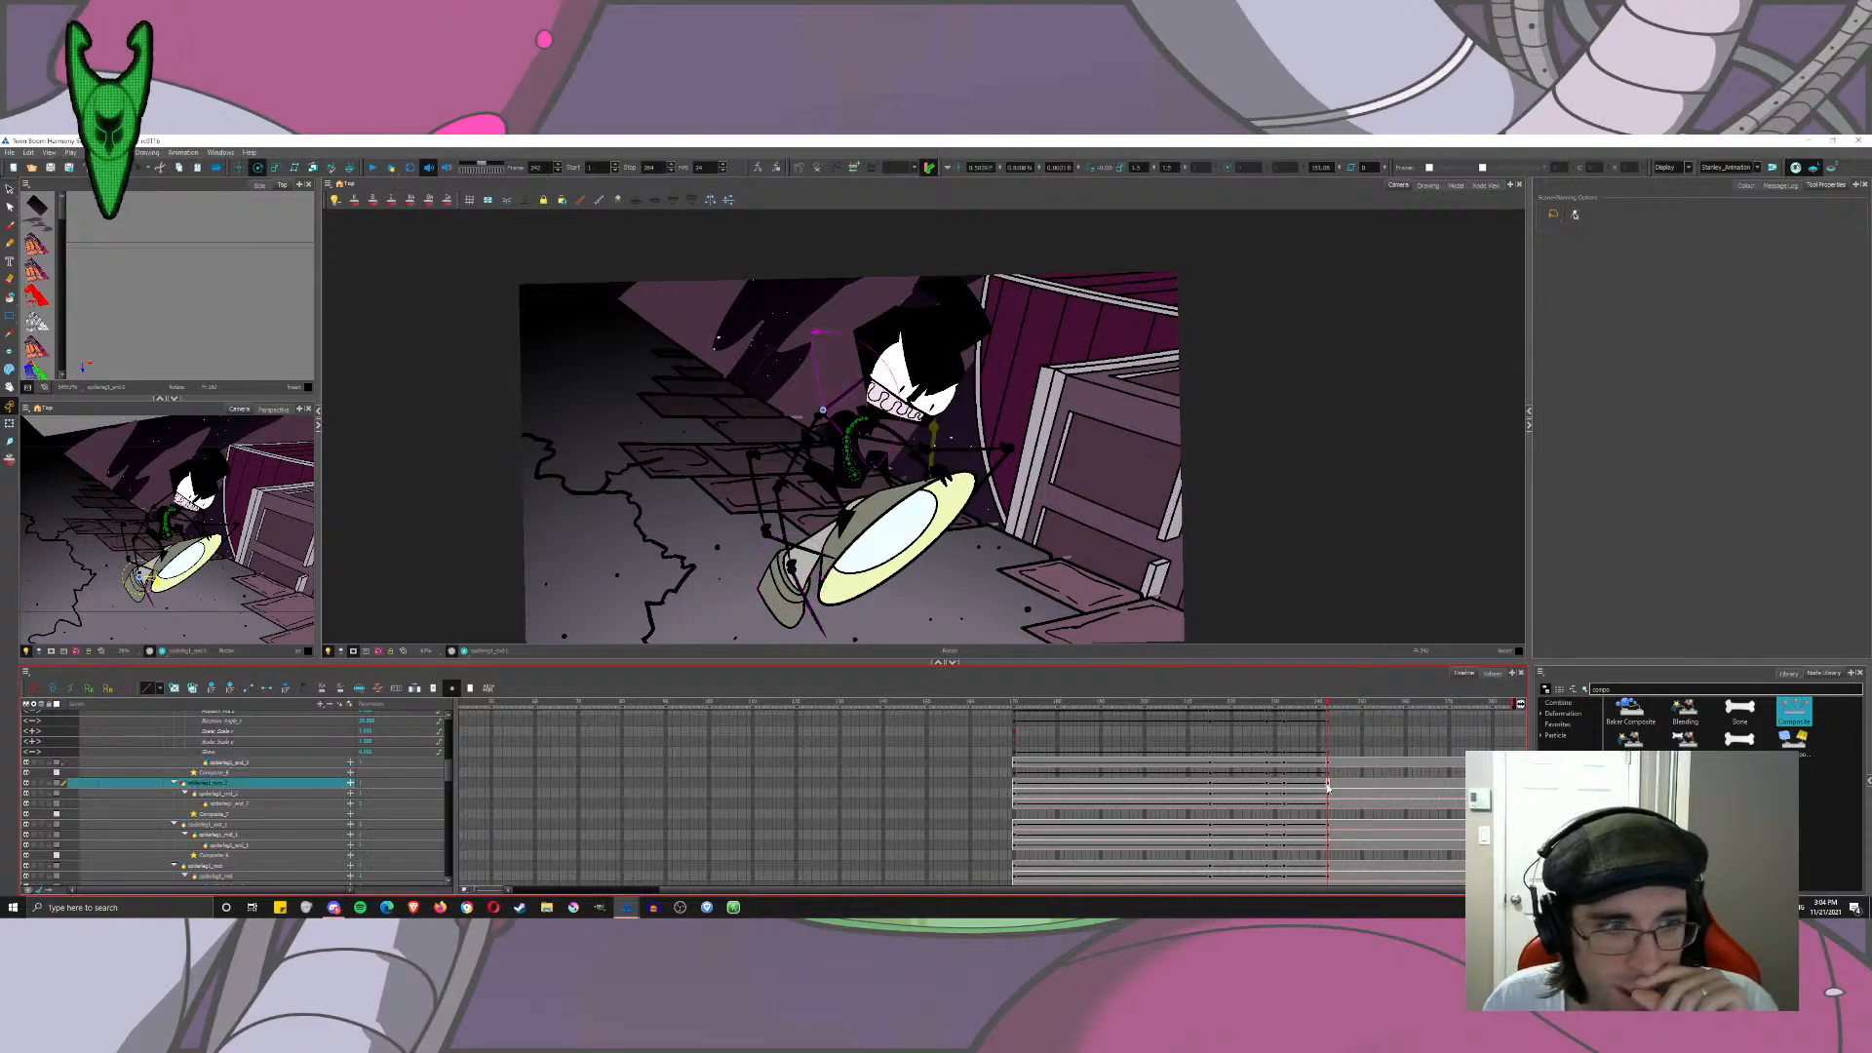
{"action": "left_click", "coordinate": [1328, 762]}
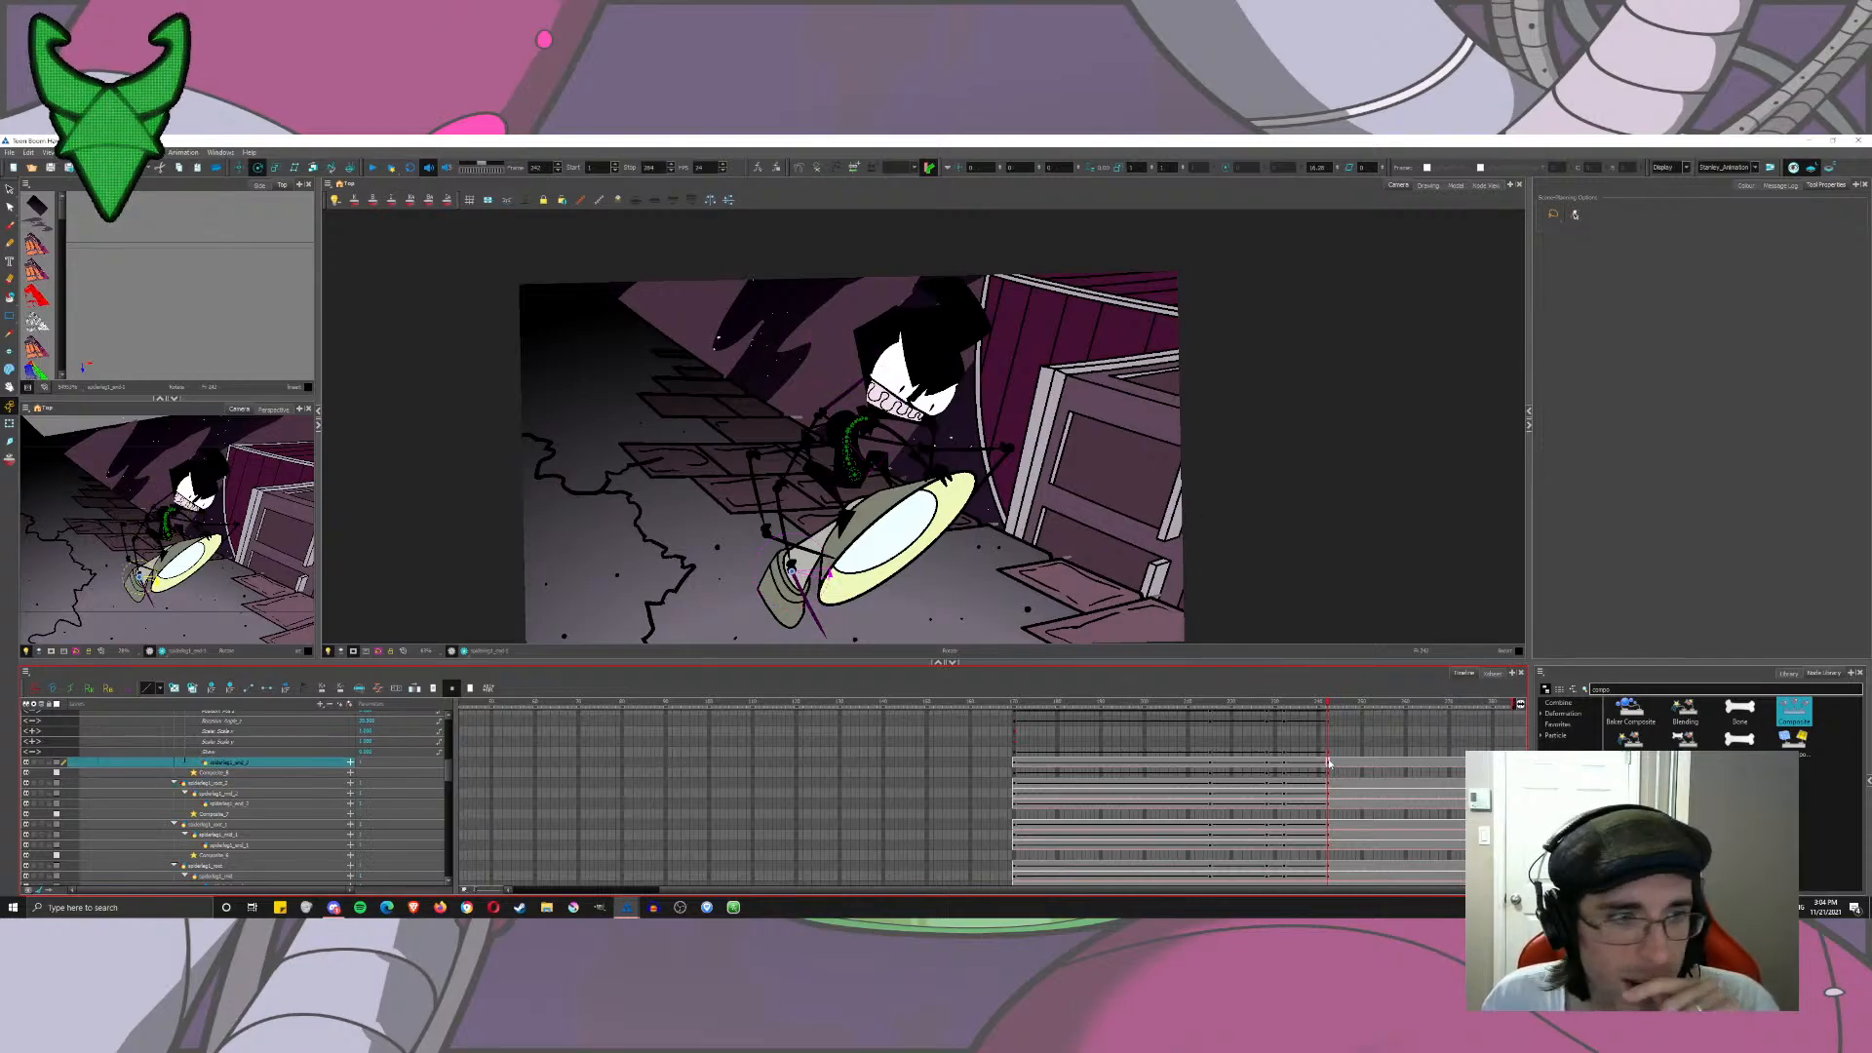
{"action": "scroll", "coordinate": [458, 790], "scroll_direction": "up", "scroll_amount": 5}
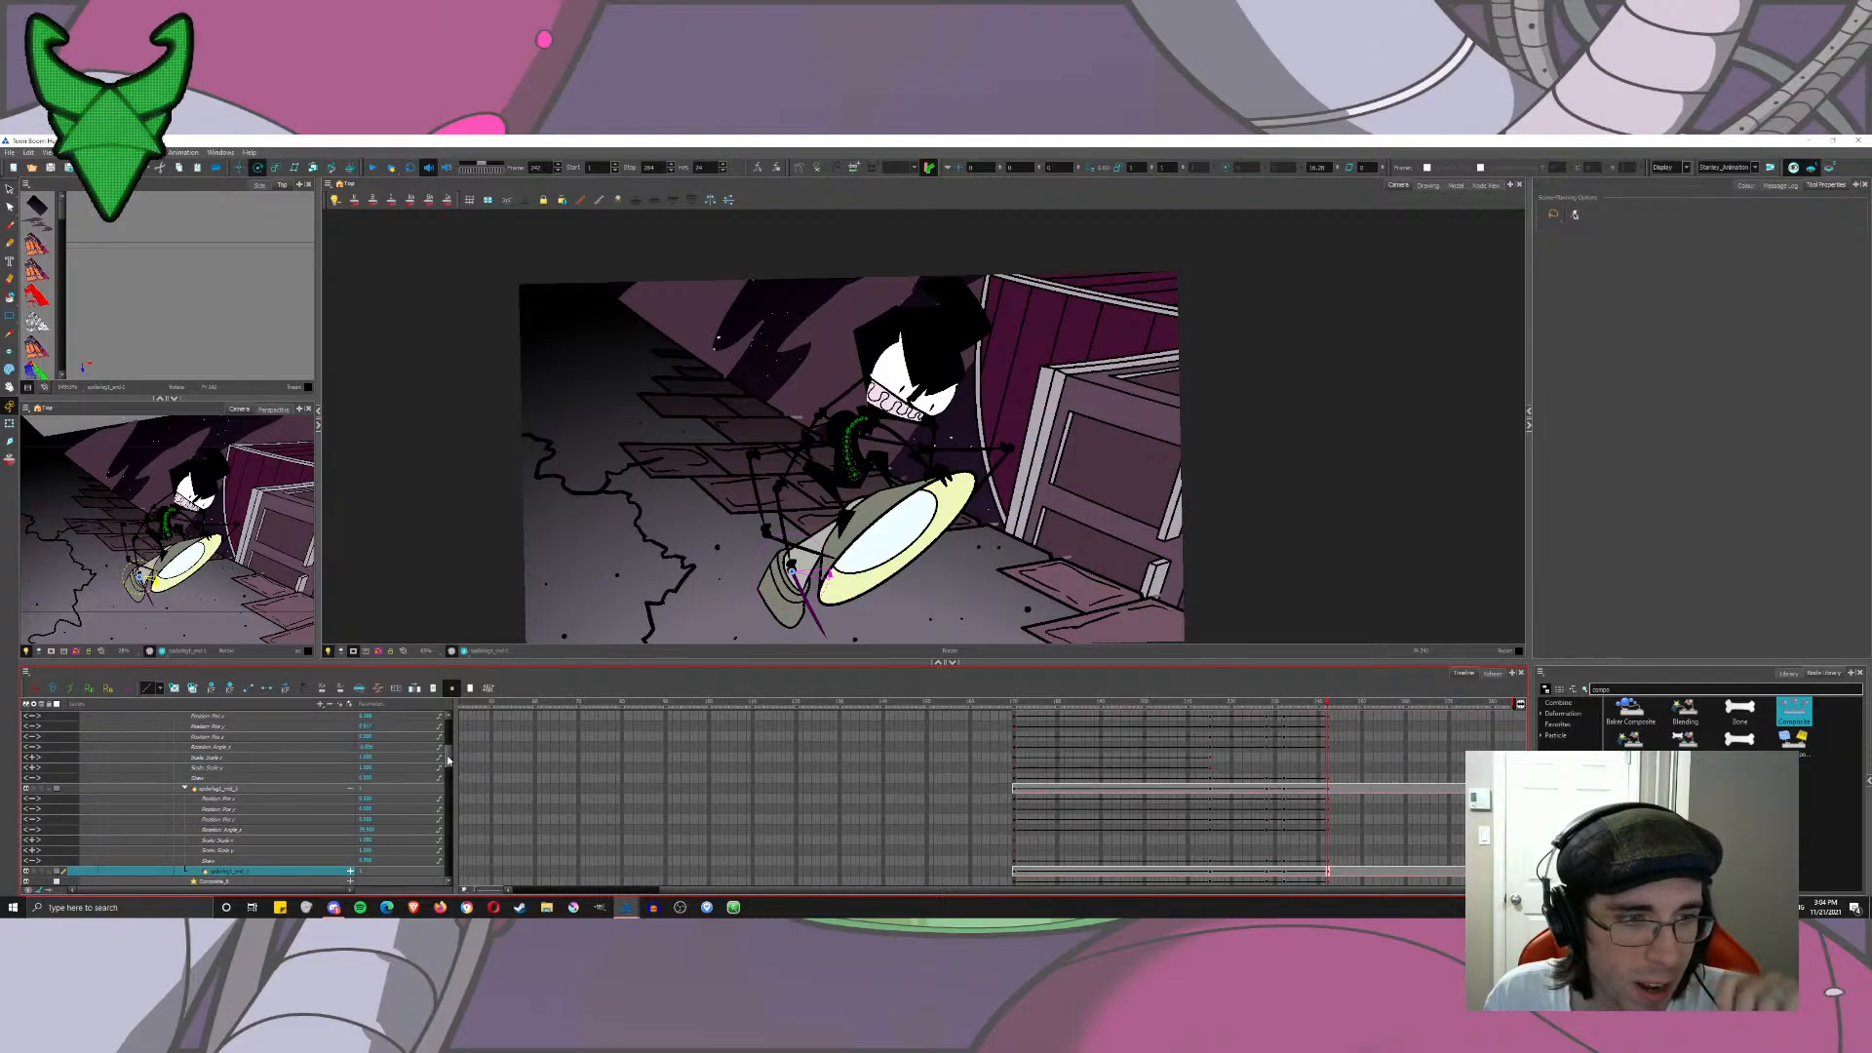
{"action": "left_click", "coordinate": [350, 788]}
{"action": "left_click_drag", "start_coordinate": [449, 761], "coordinate": [449, 736]}
{"action": "left_click", "coordinate": [350, 792]}
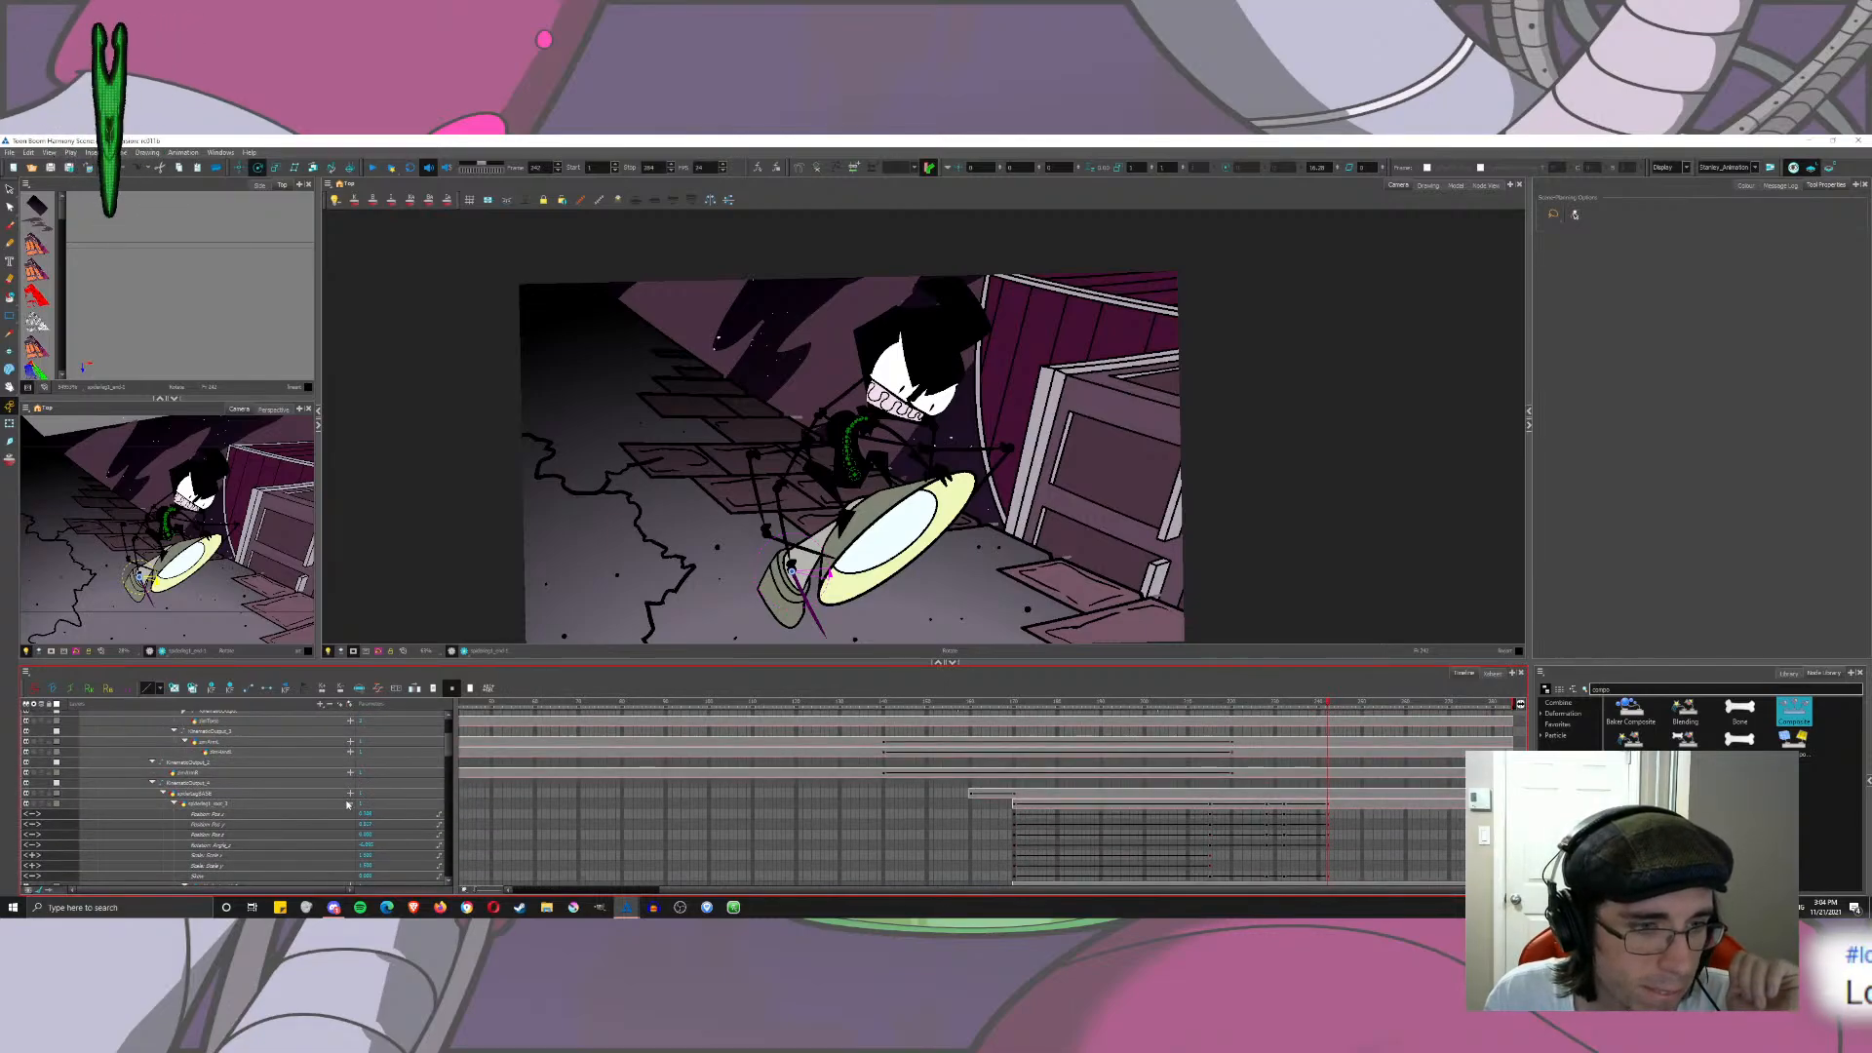
{"action": "left_click", "coordinate": [350, 803]}
Step: Rotate the topmost limb's upper segment outward from the body and its middle segment back inward at the last key pose
{"action": "left_click", "coordinate": [1326, 815]}
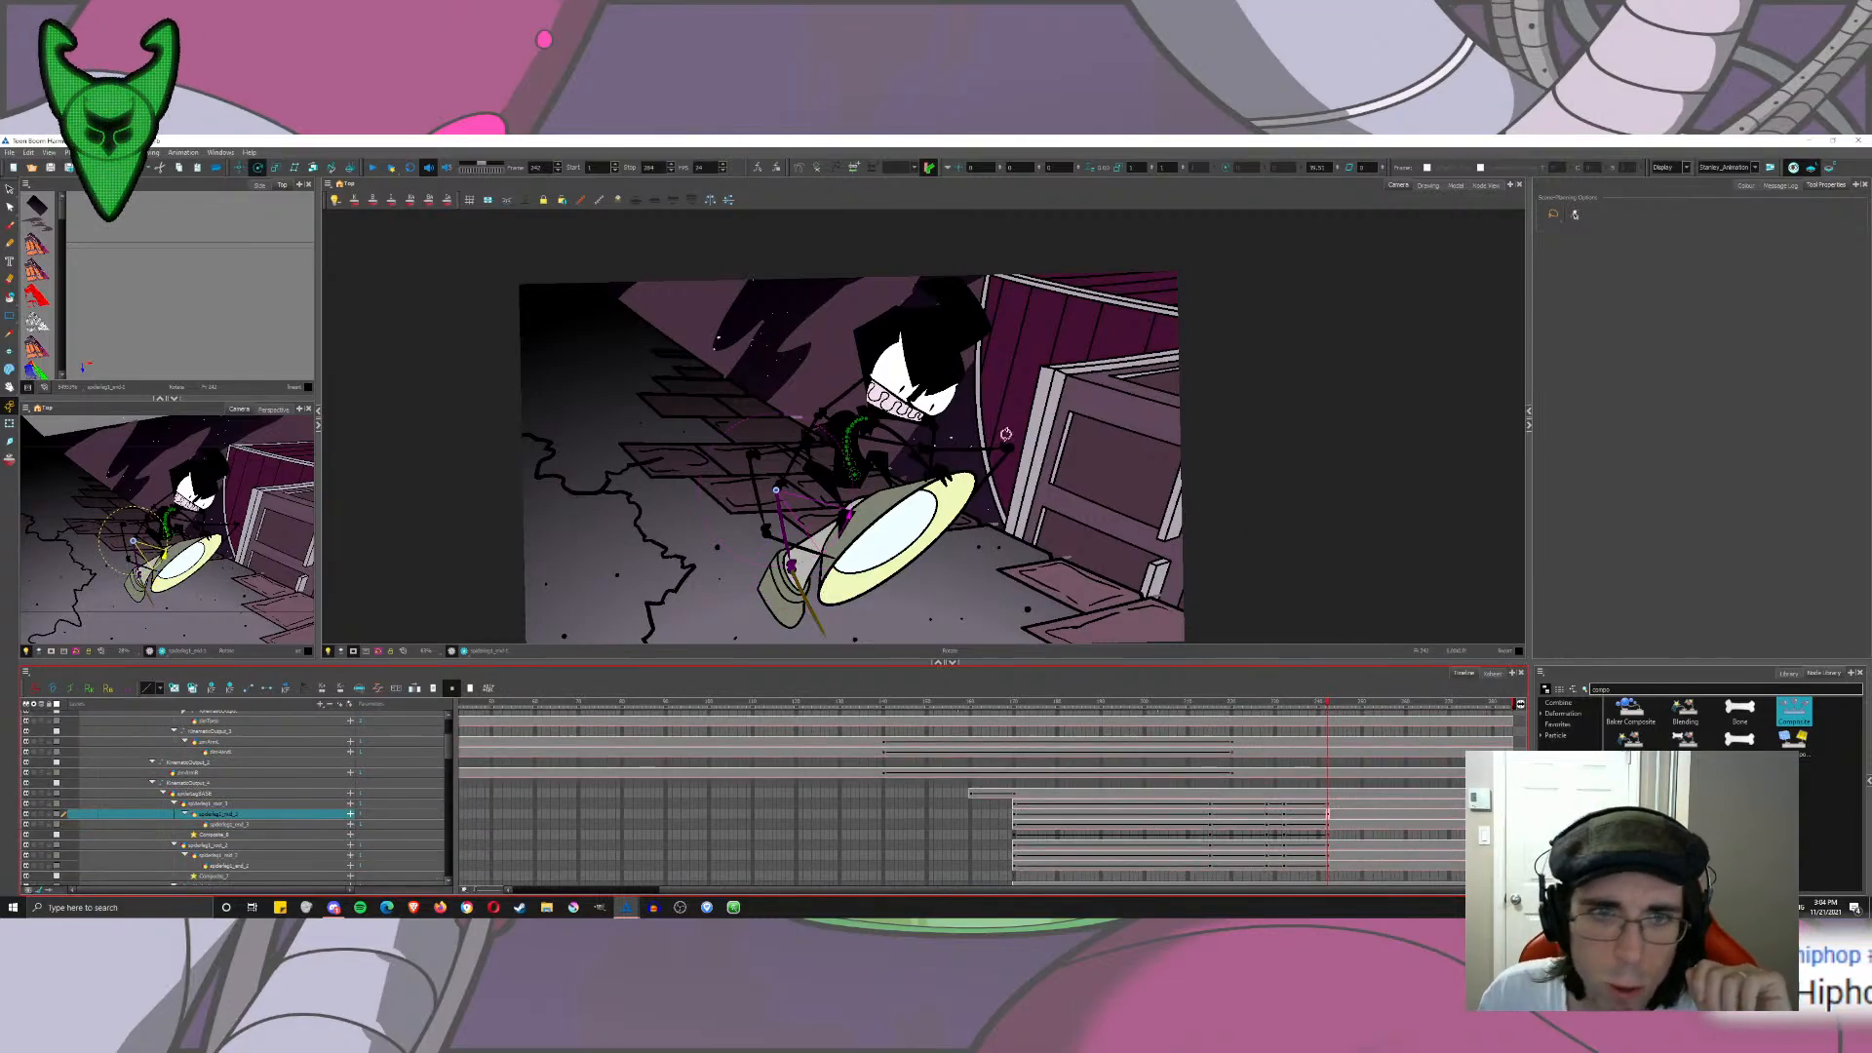
{"action": "left_click", "coordinate": [1328, 804]}
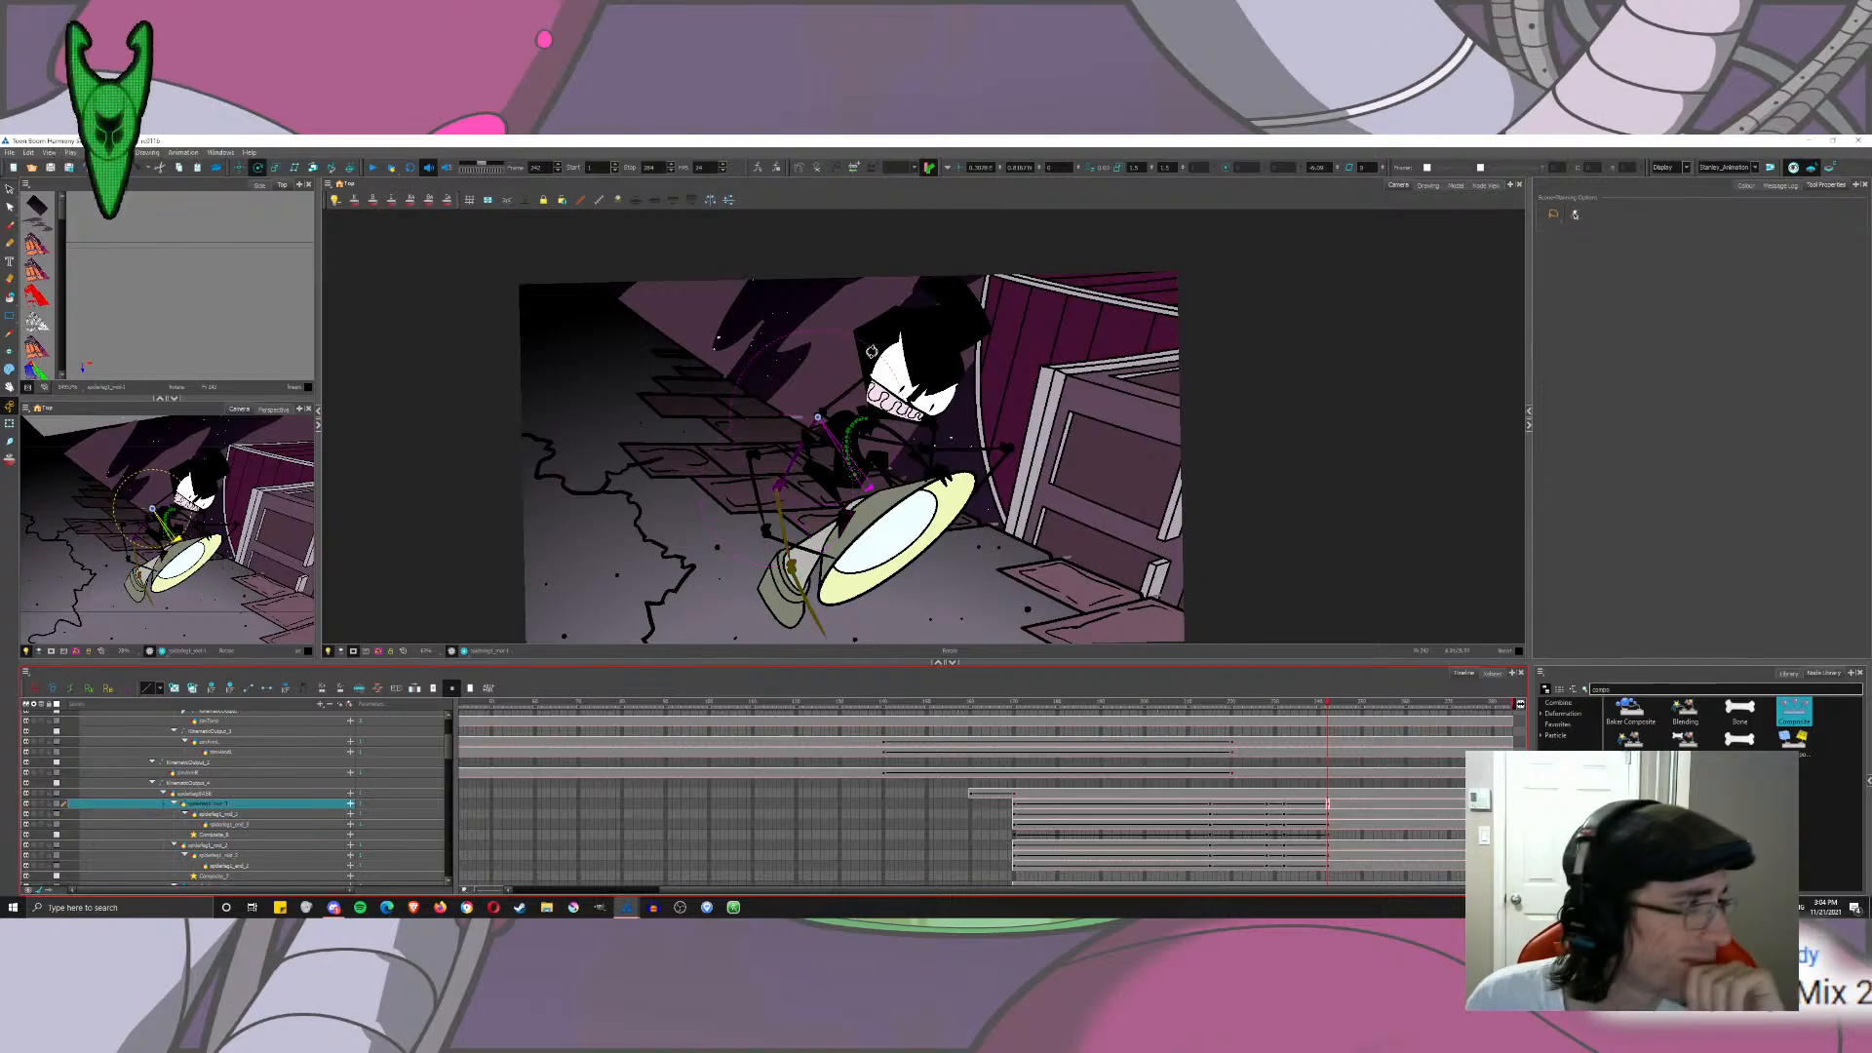
{"action": "left_click_drag", "start_coordinate": [1007, 369], "coordinate": [1193, 574]}
{"action": "left_click", "coordinate": [1328, 814]}
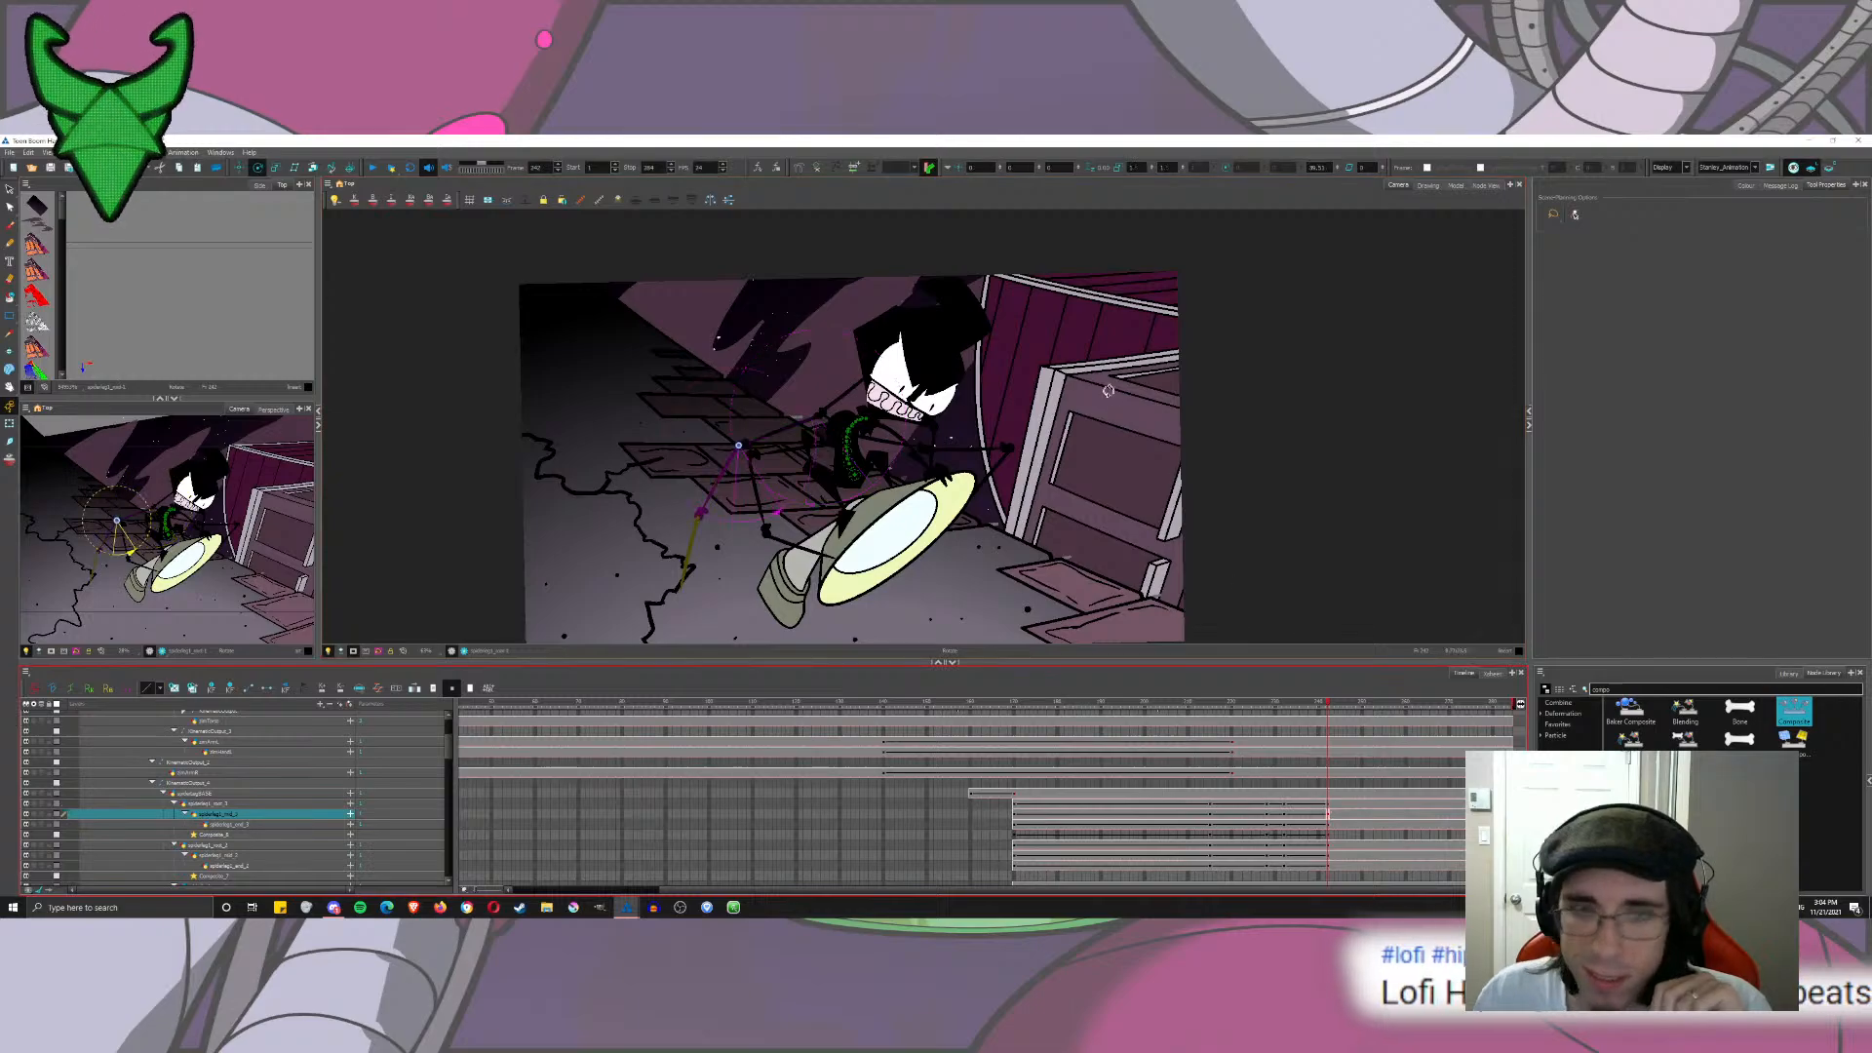
{"action": "left_click_drag", "start_coordinate": [1109, 390], "coordinate": [768, 379]}
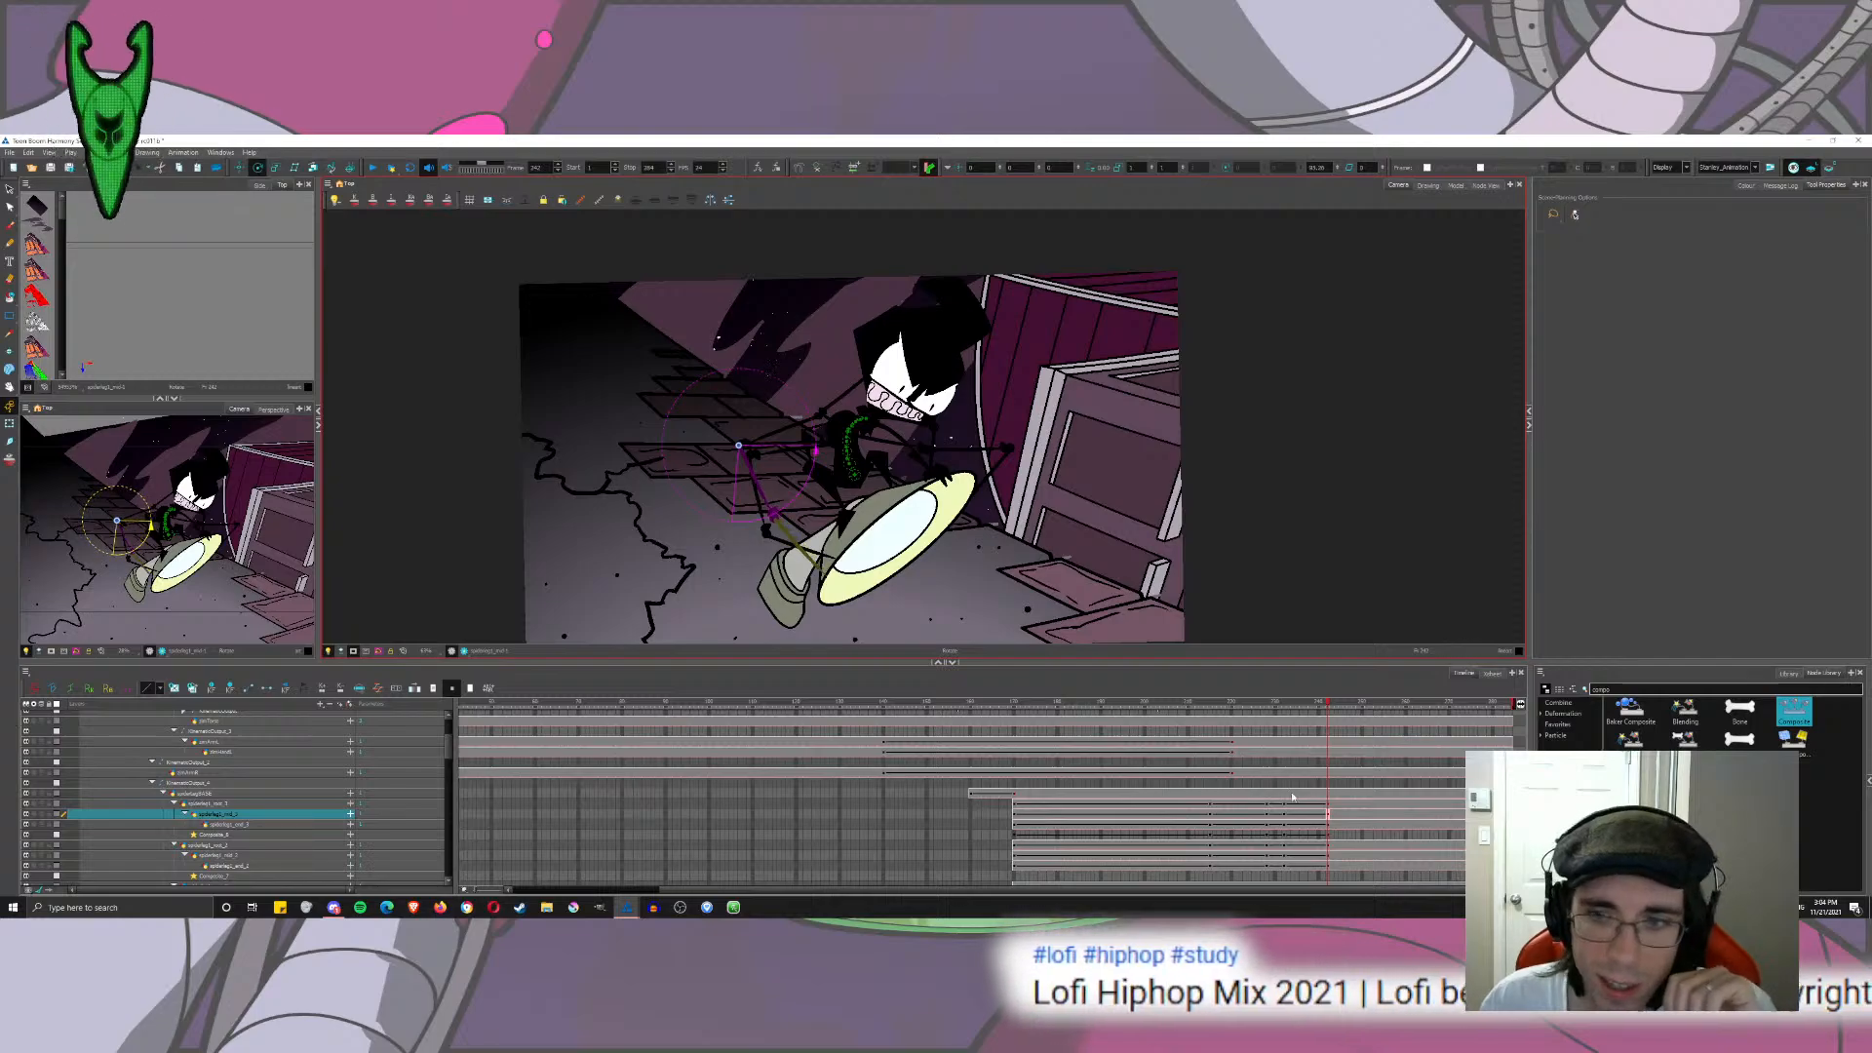
Step: Rotate the topmost limb's upper segment downward and swing its middle segment outward at the last key pose
{"action": "left_click", "coordinate": [1328, 825]}
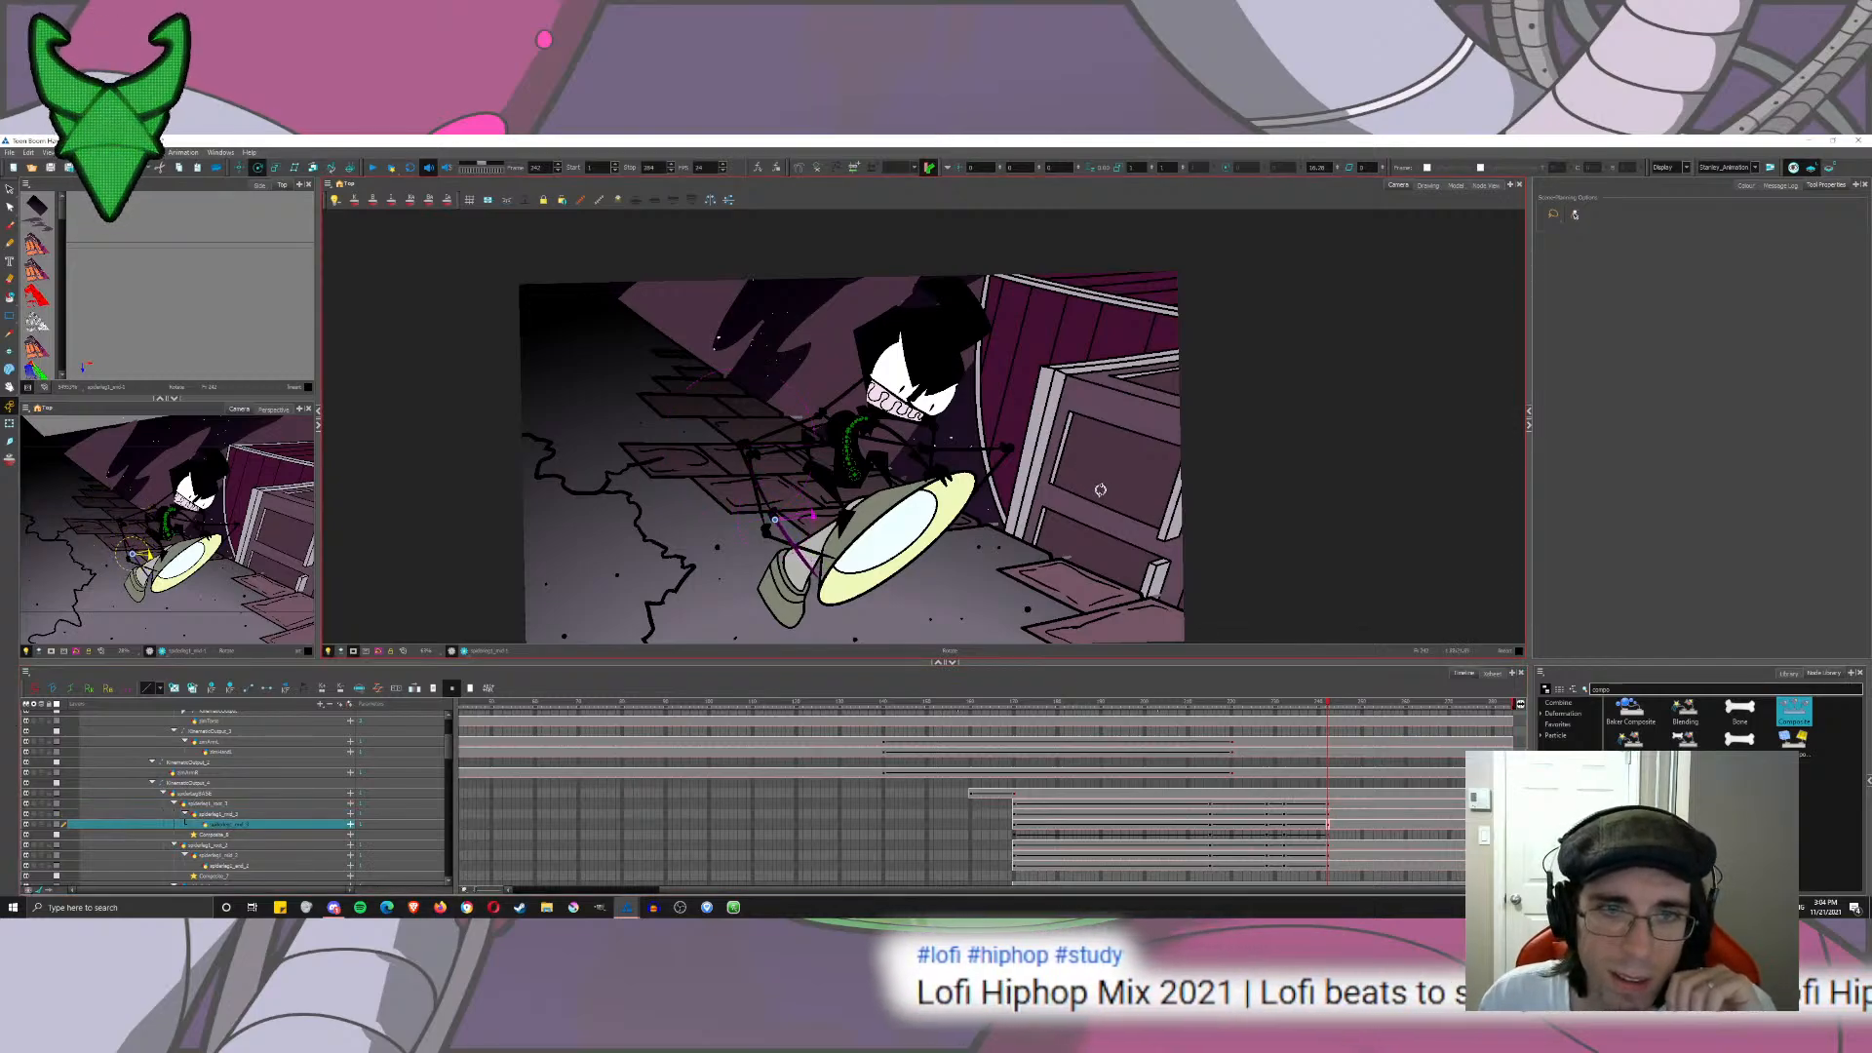
{"action": "left_click", "coordinate": [1328, 803]}
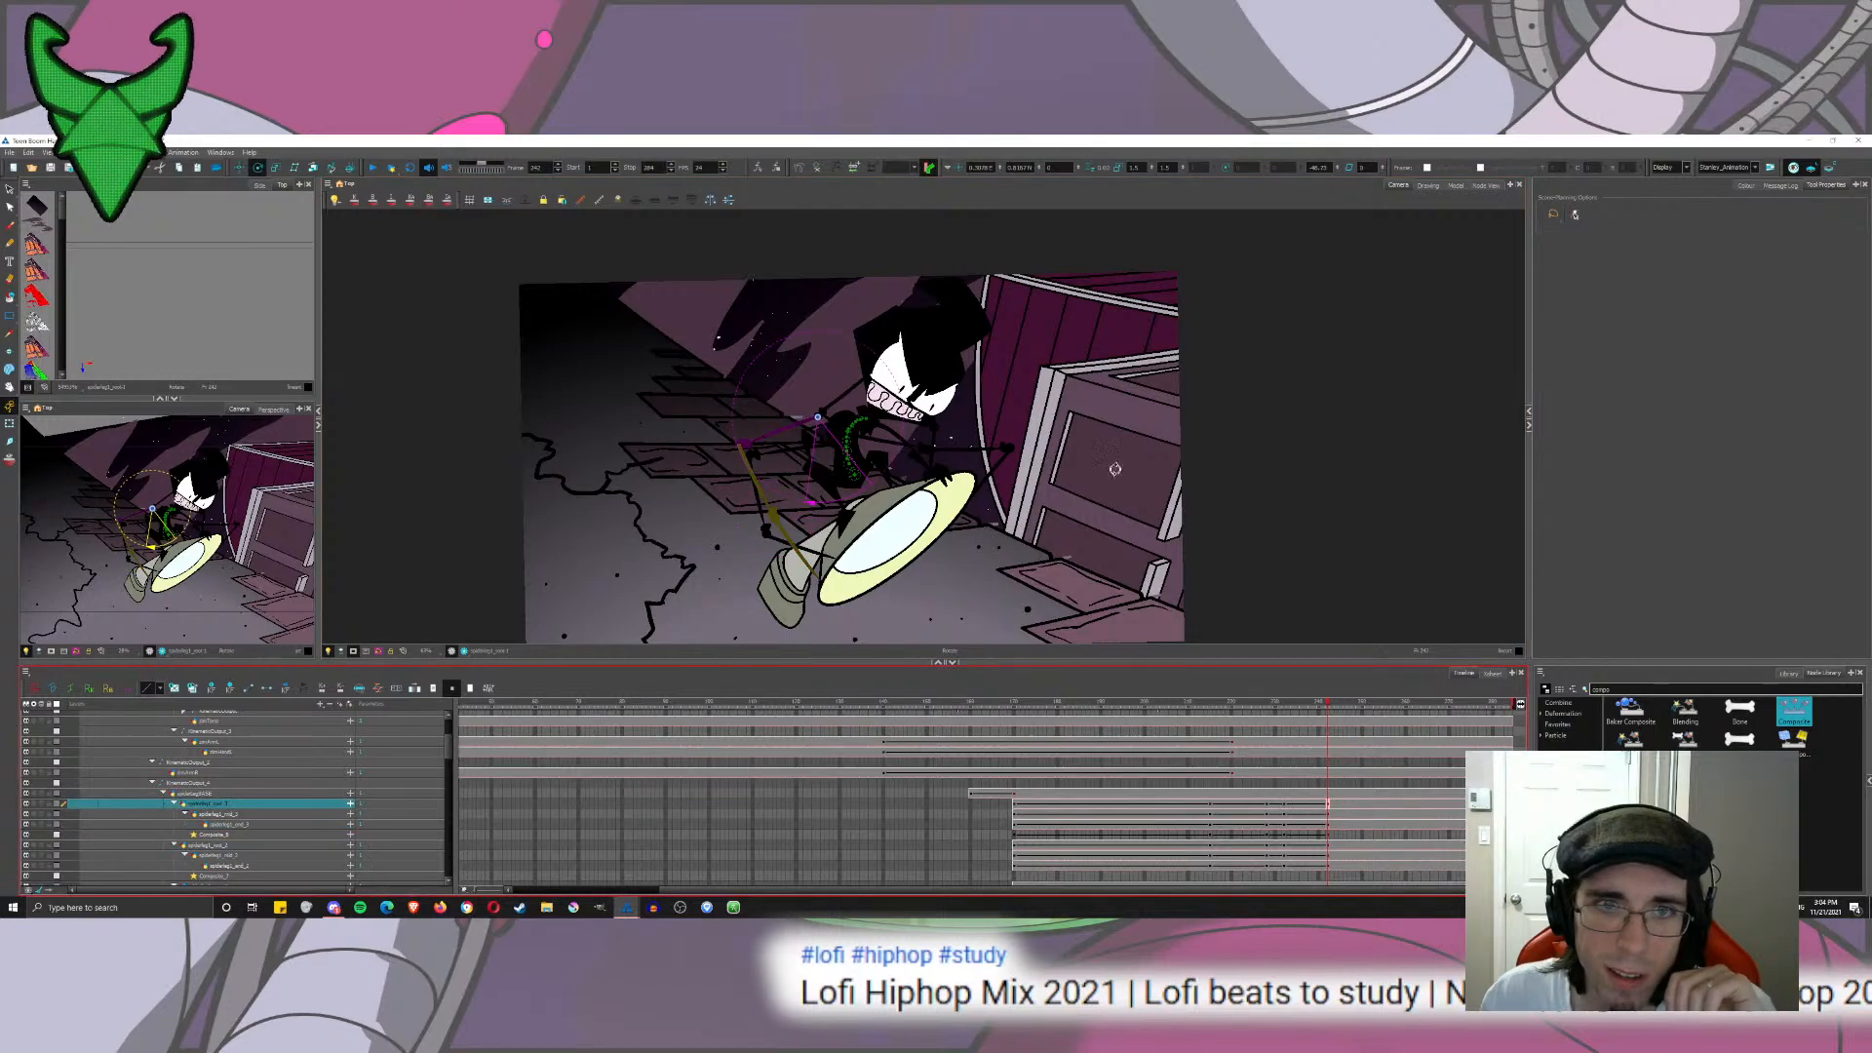
{"action": "left_click_drag", "start_coordinate": [904, 317], "coordinate": [803, 298]}
{"action": "left_click", "coordinate": [1328, 814]}
{"action": "left_click_drag", "start_coordinate": [1258, 618], "coordinate": [609, 685]}
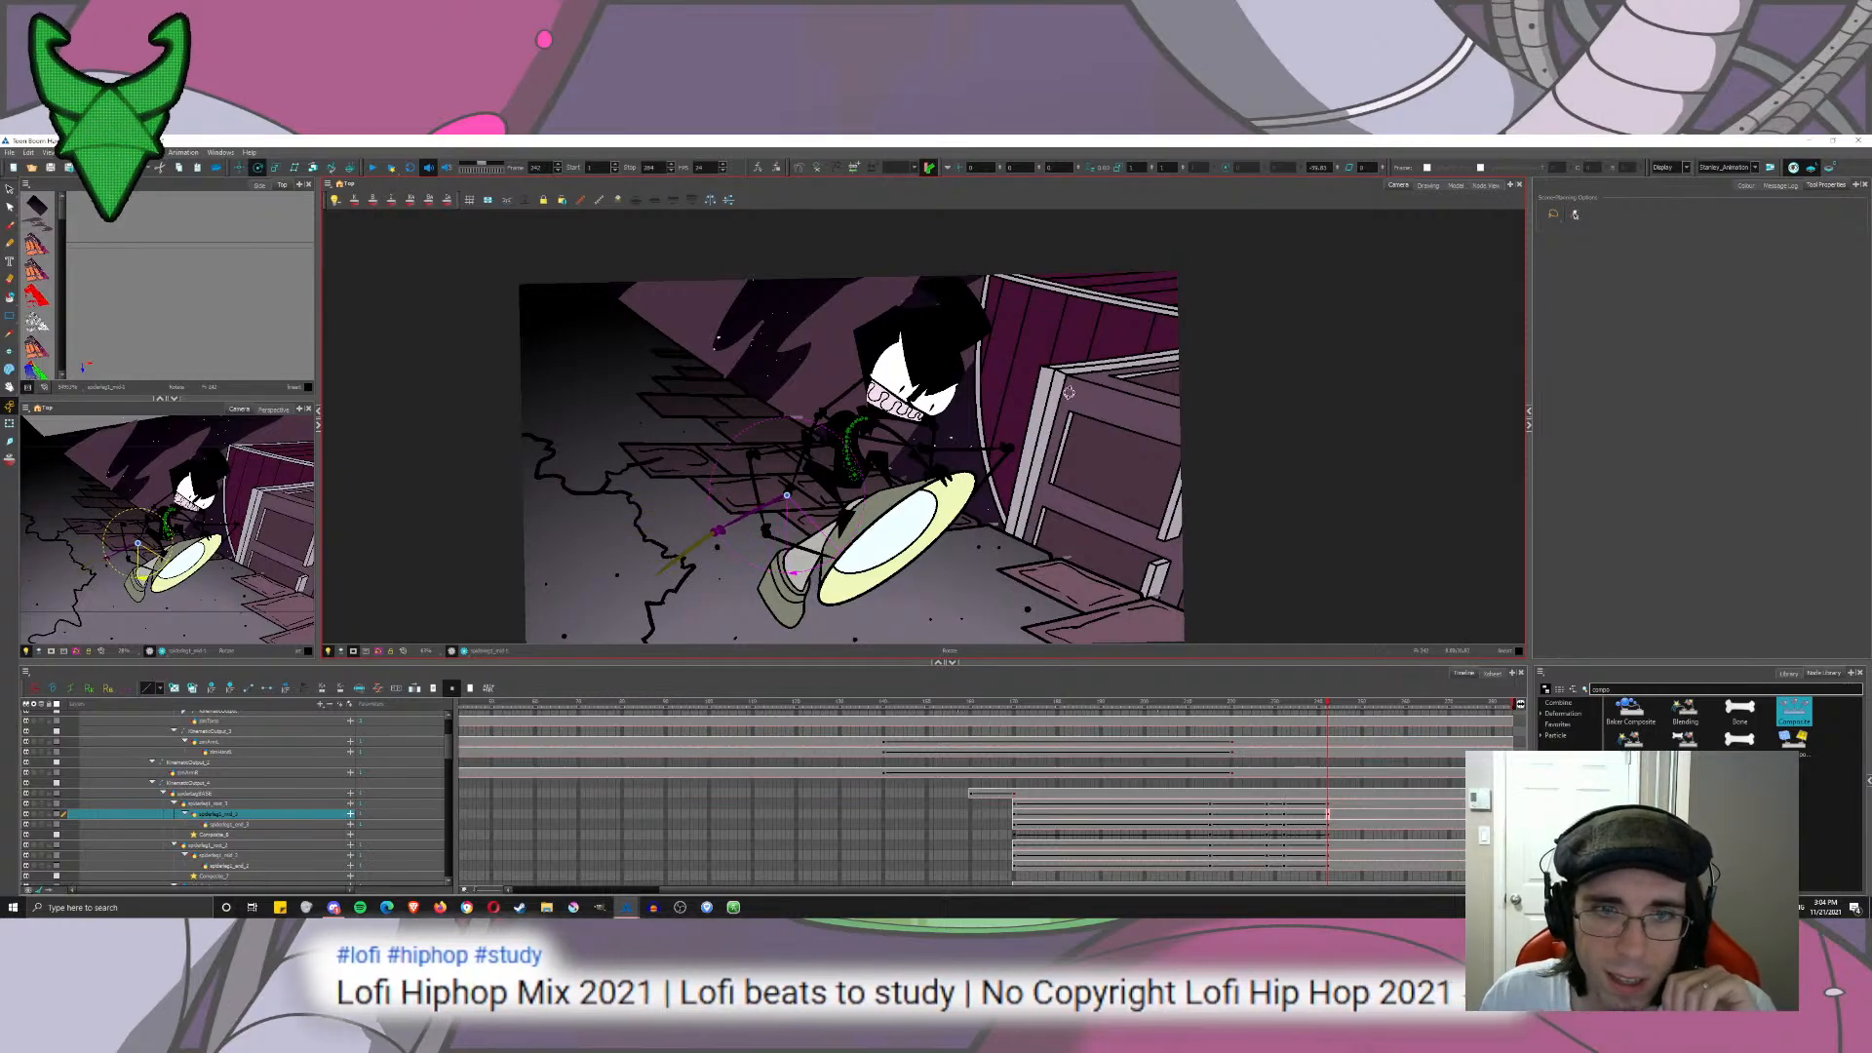
Step: Rotate the topmost limb's middle and lower segments so the limb bends downward below the body at the last key pose
{"action": "left_click", "coordinate": [1326, 821]}
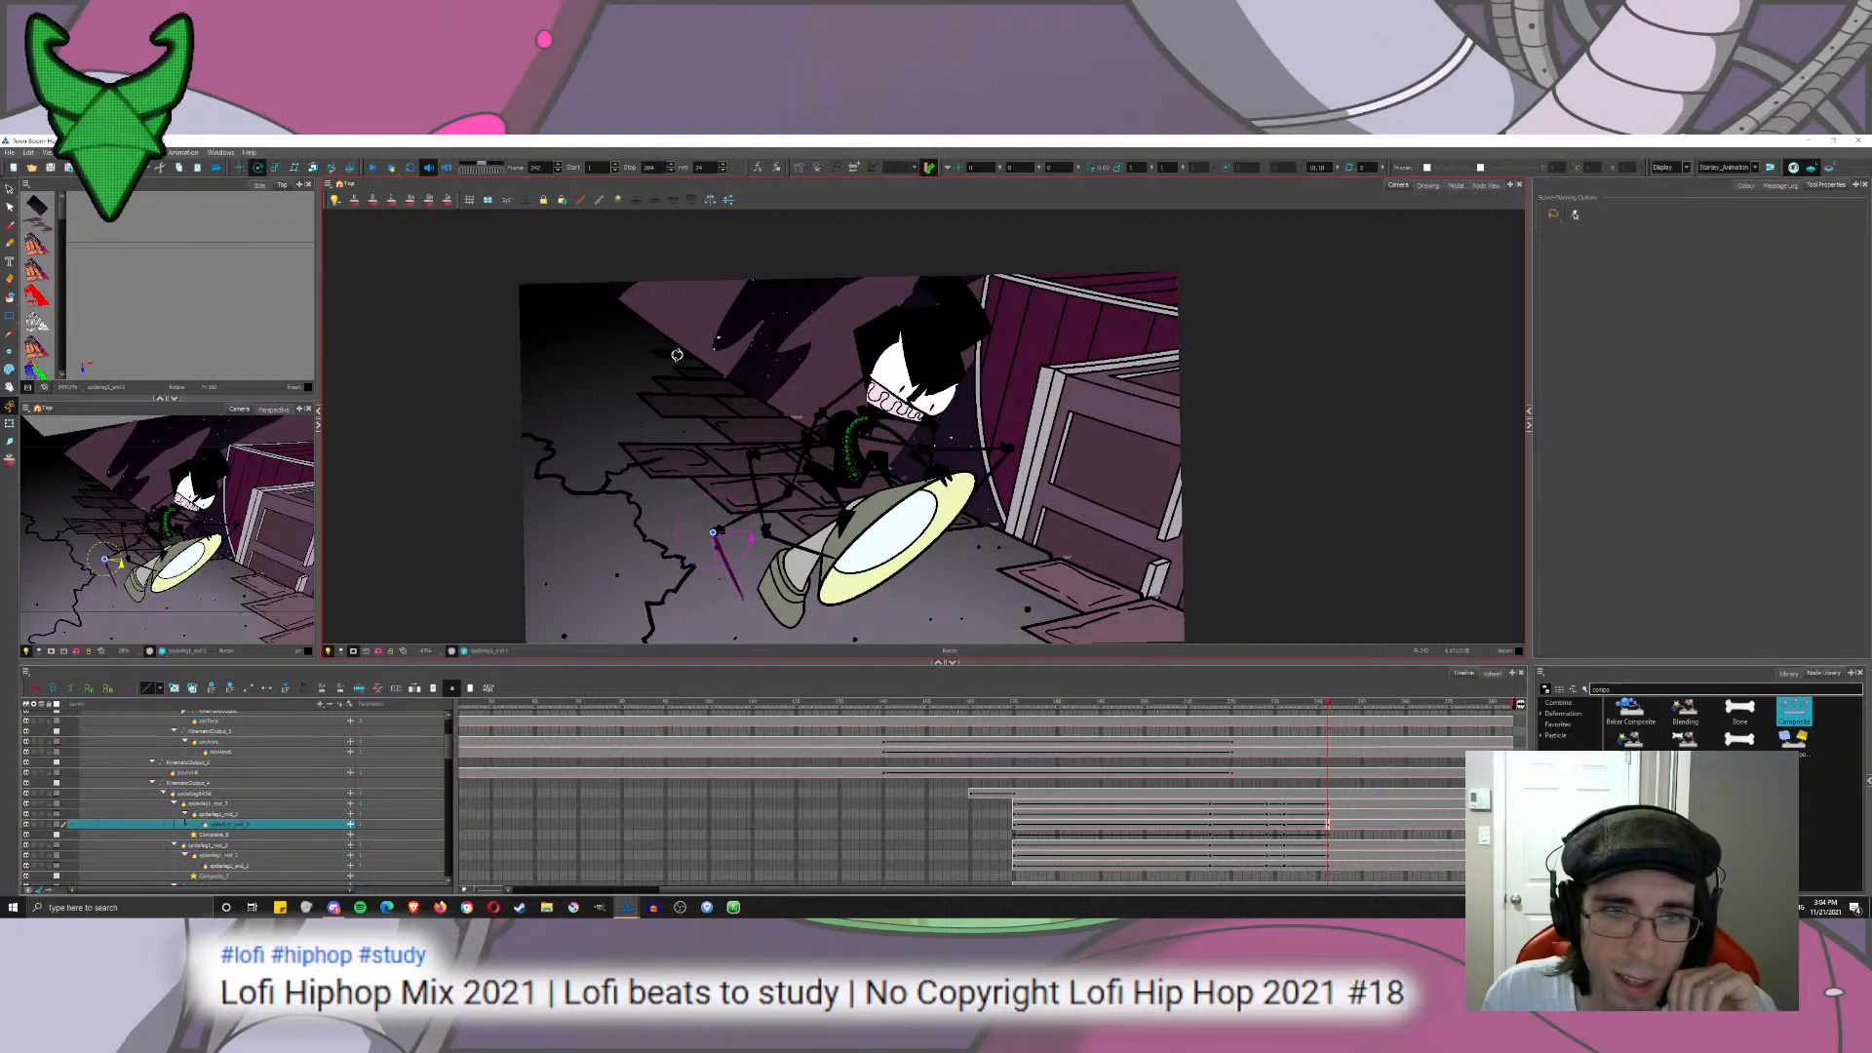
{"action": "key", "text": "b"}
{"action": "left_click_drag", "start_coordinate": [1084, 335], "coordinate": [854, 285]}
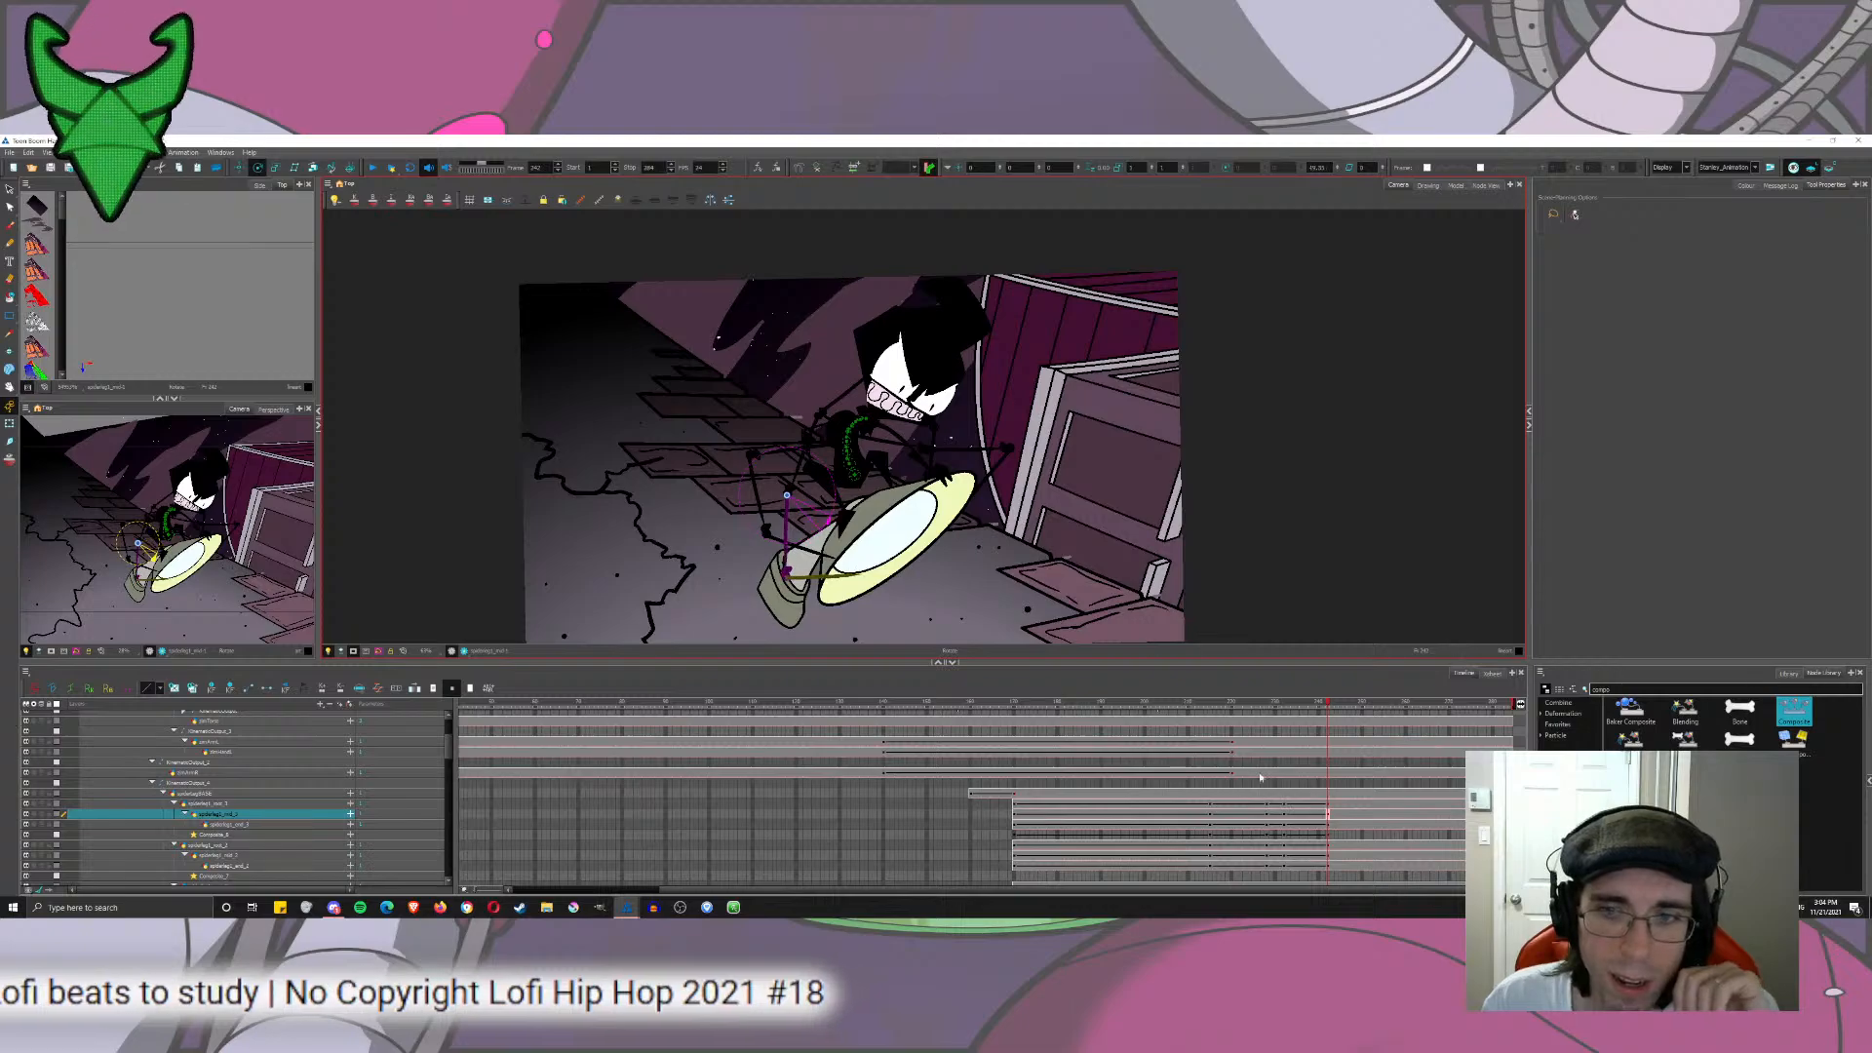
{"action": "left_click", "coordinate": [1327, 824]}
{"action": "left_click_drag", "start_coordinate": [1111, 404], "coordinate": [1153, 478]}
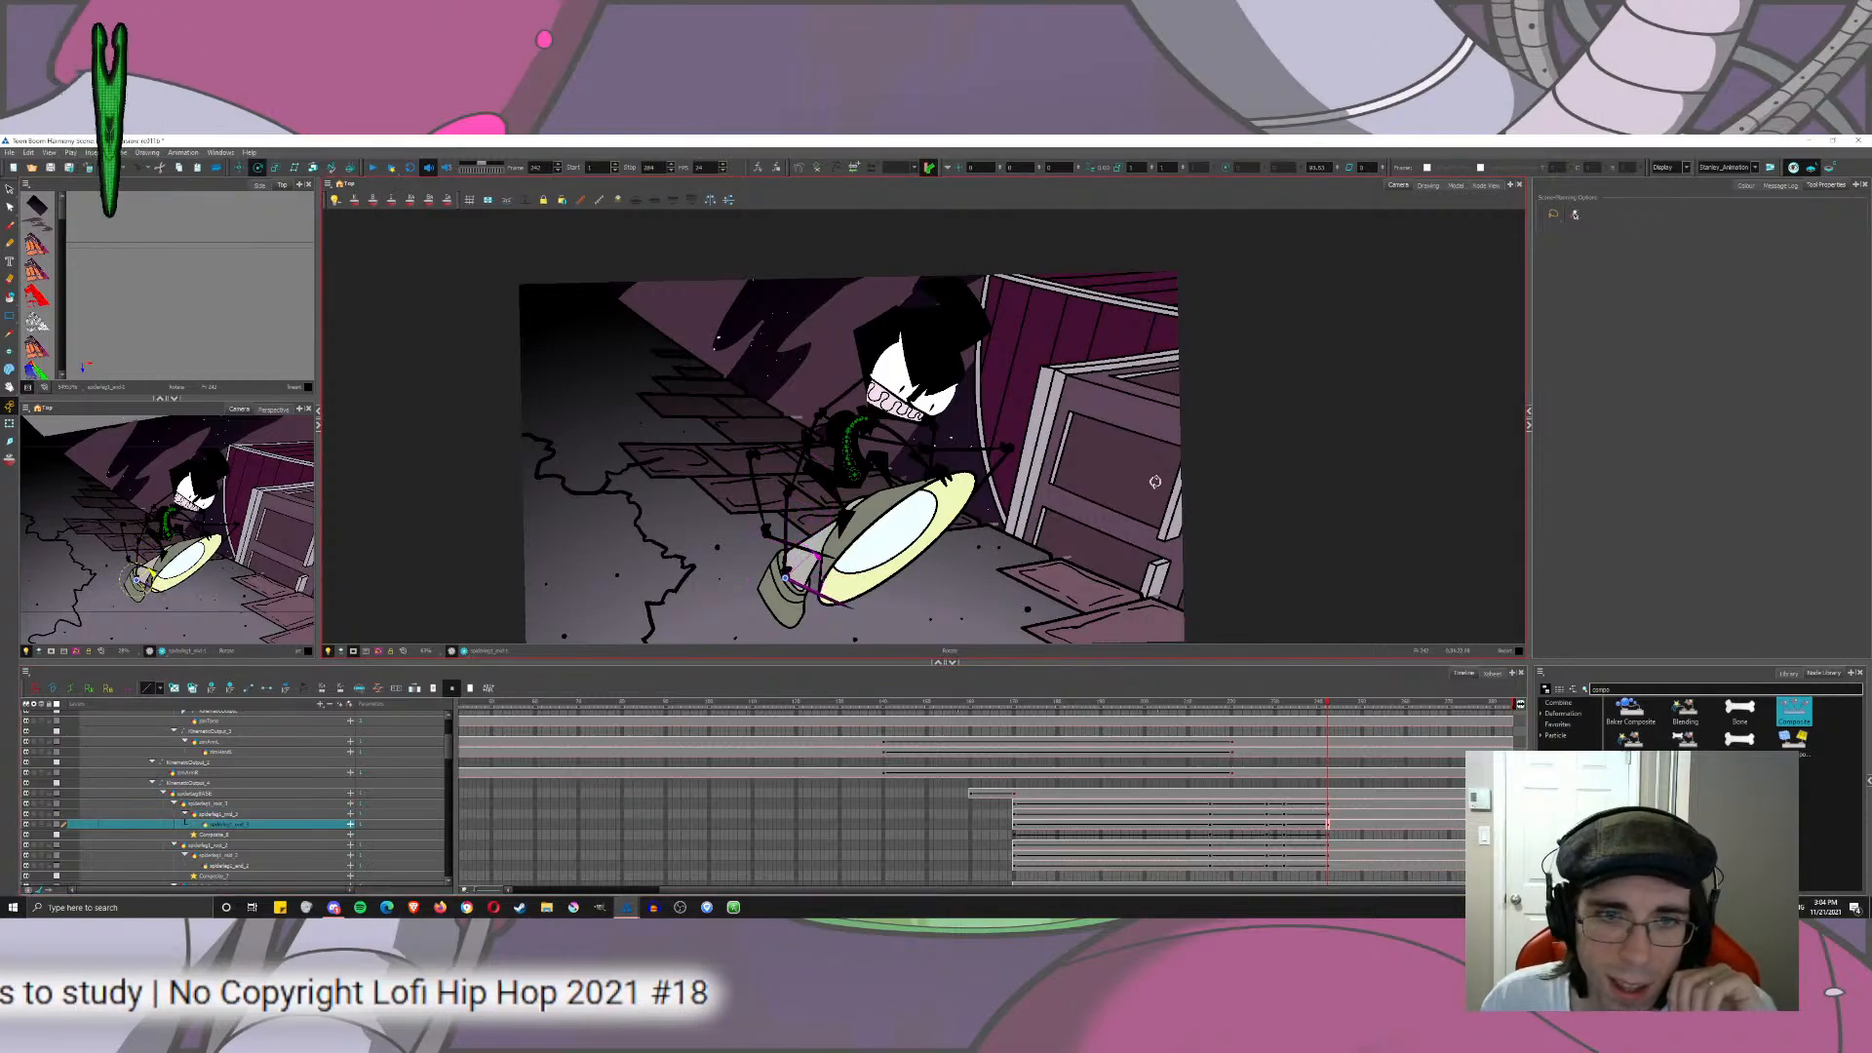
{"action": "left_click", "coordinate": [1327, 813]}
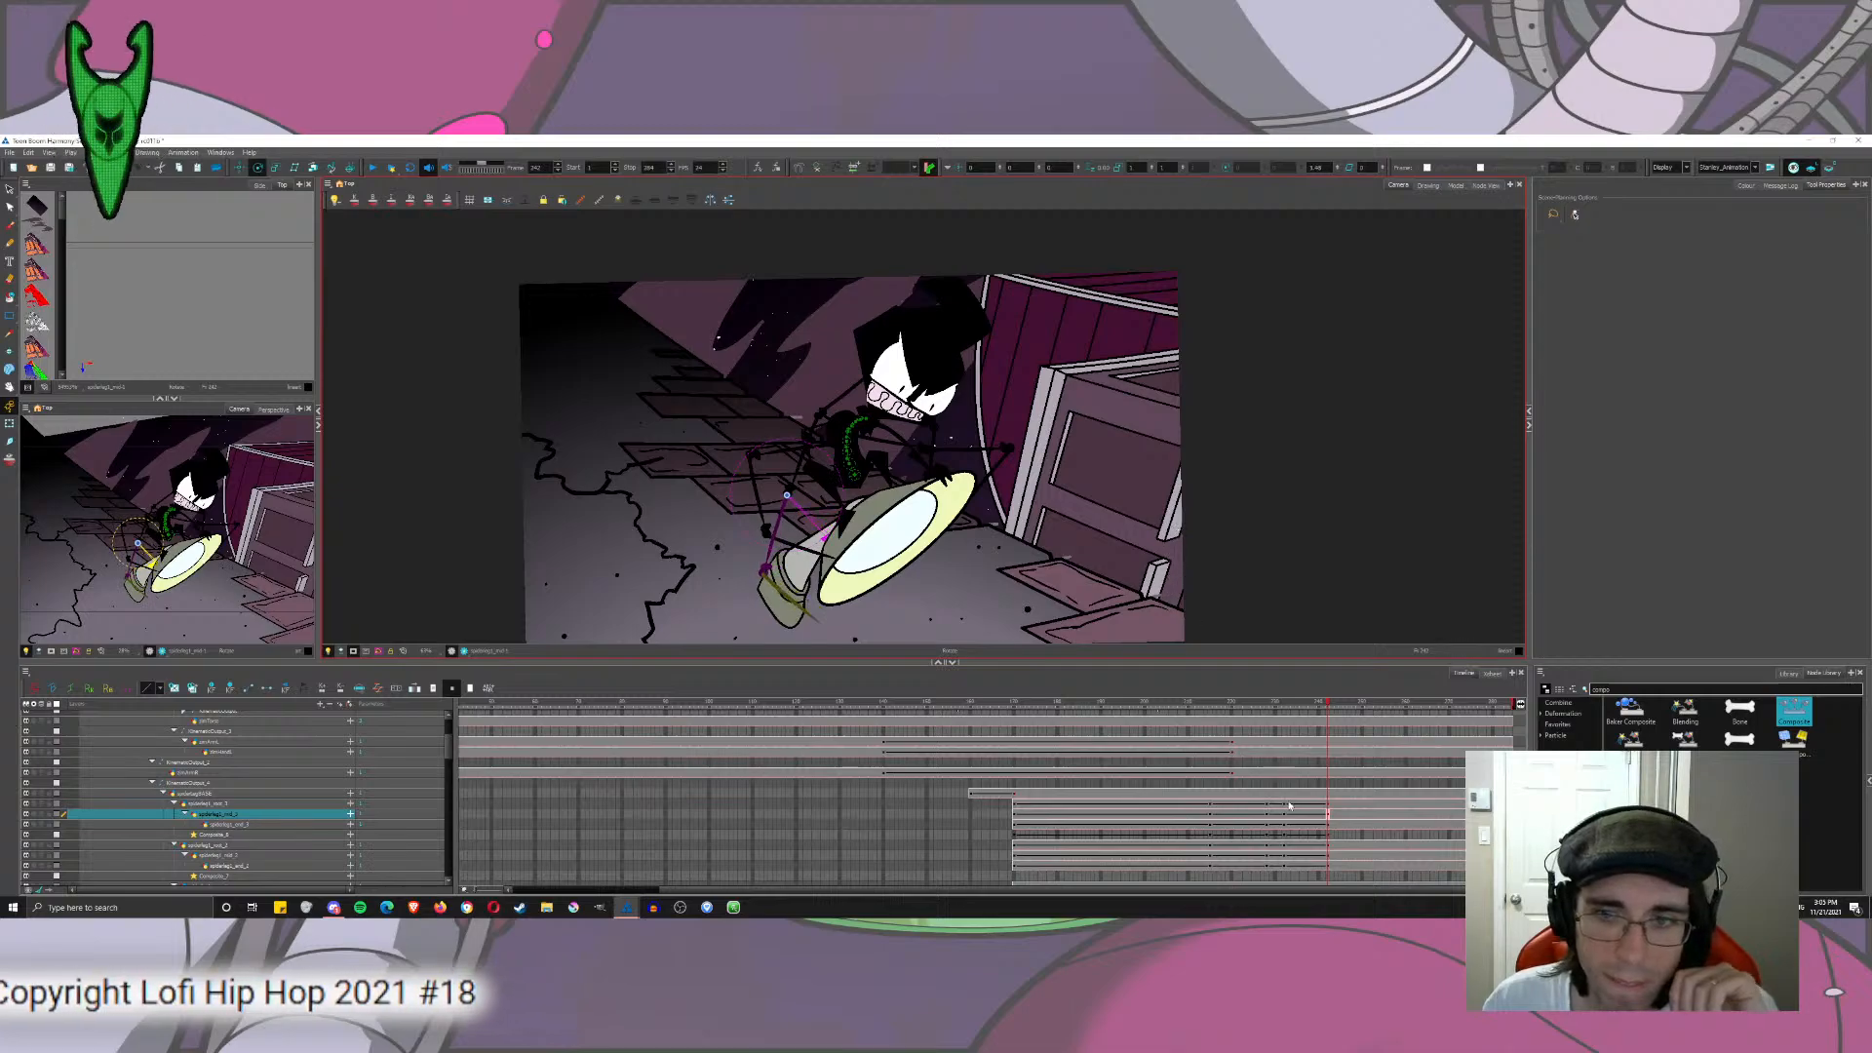
{"action": "left_click", "coordinate": [1329, 826]}
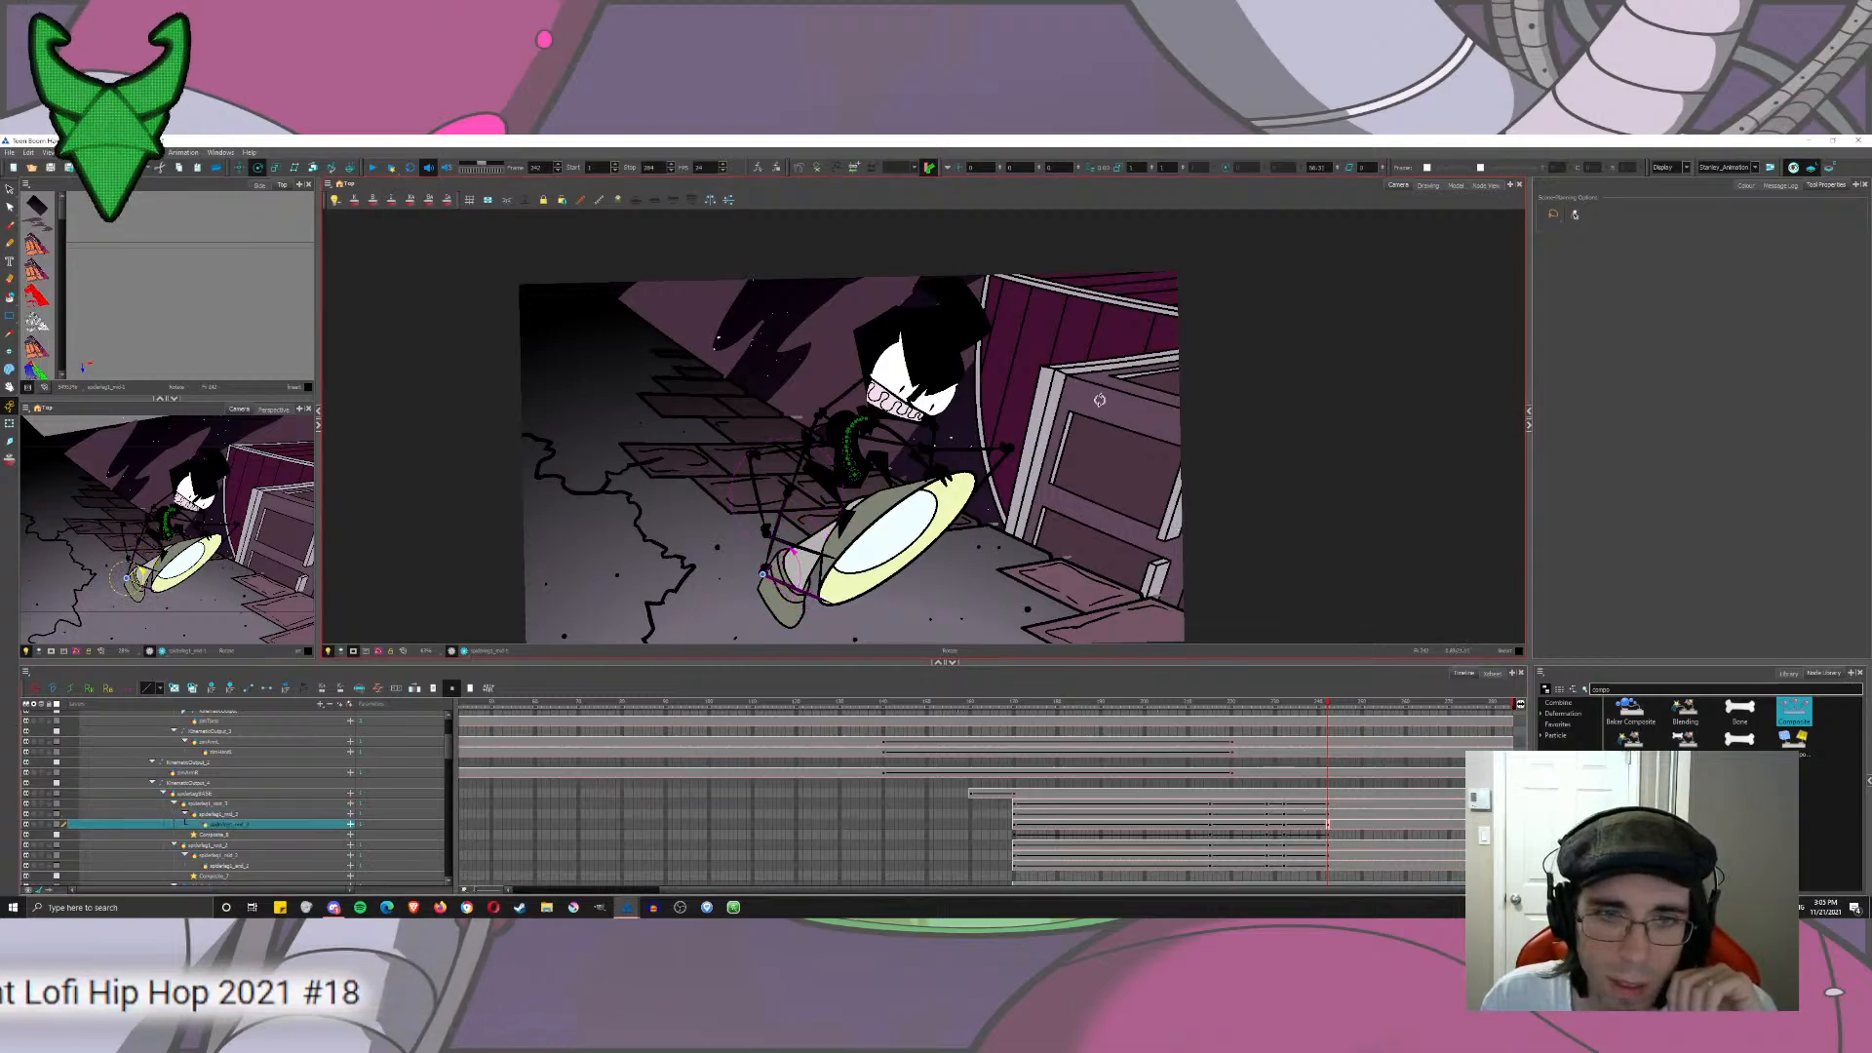
Step: Scrub between the earlier and last key poses to review the topmost limb's swing
{"action": "left_click_drag", "start_coordinate": [1327, 702], "coordinate": [1211, 790]}
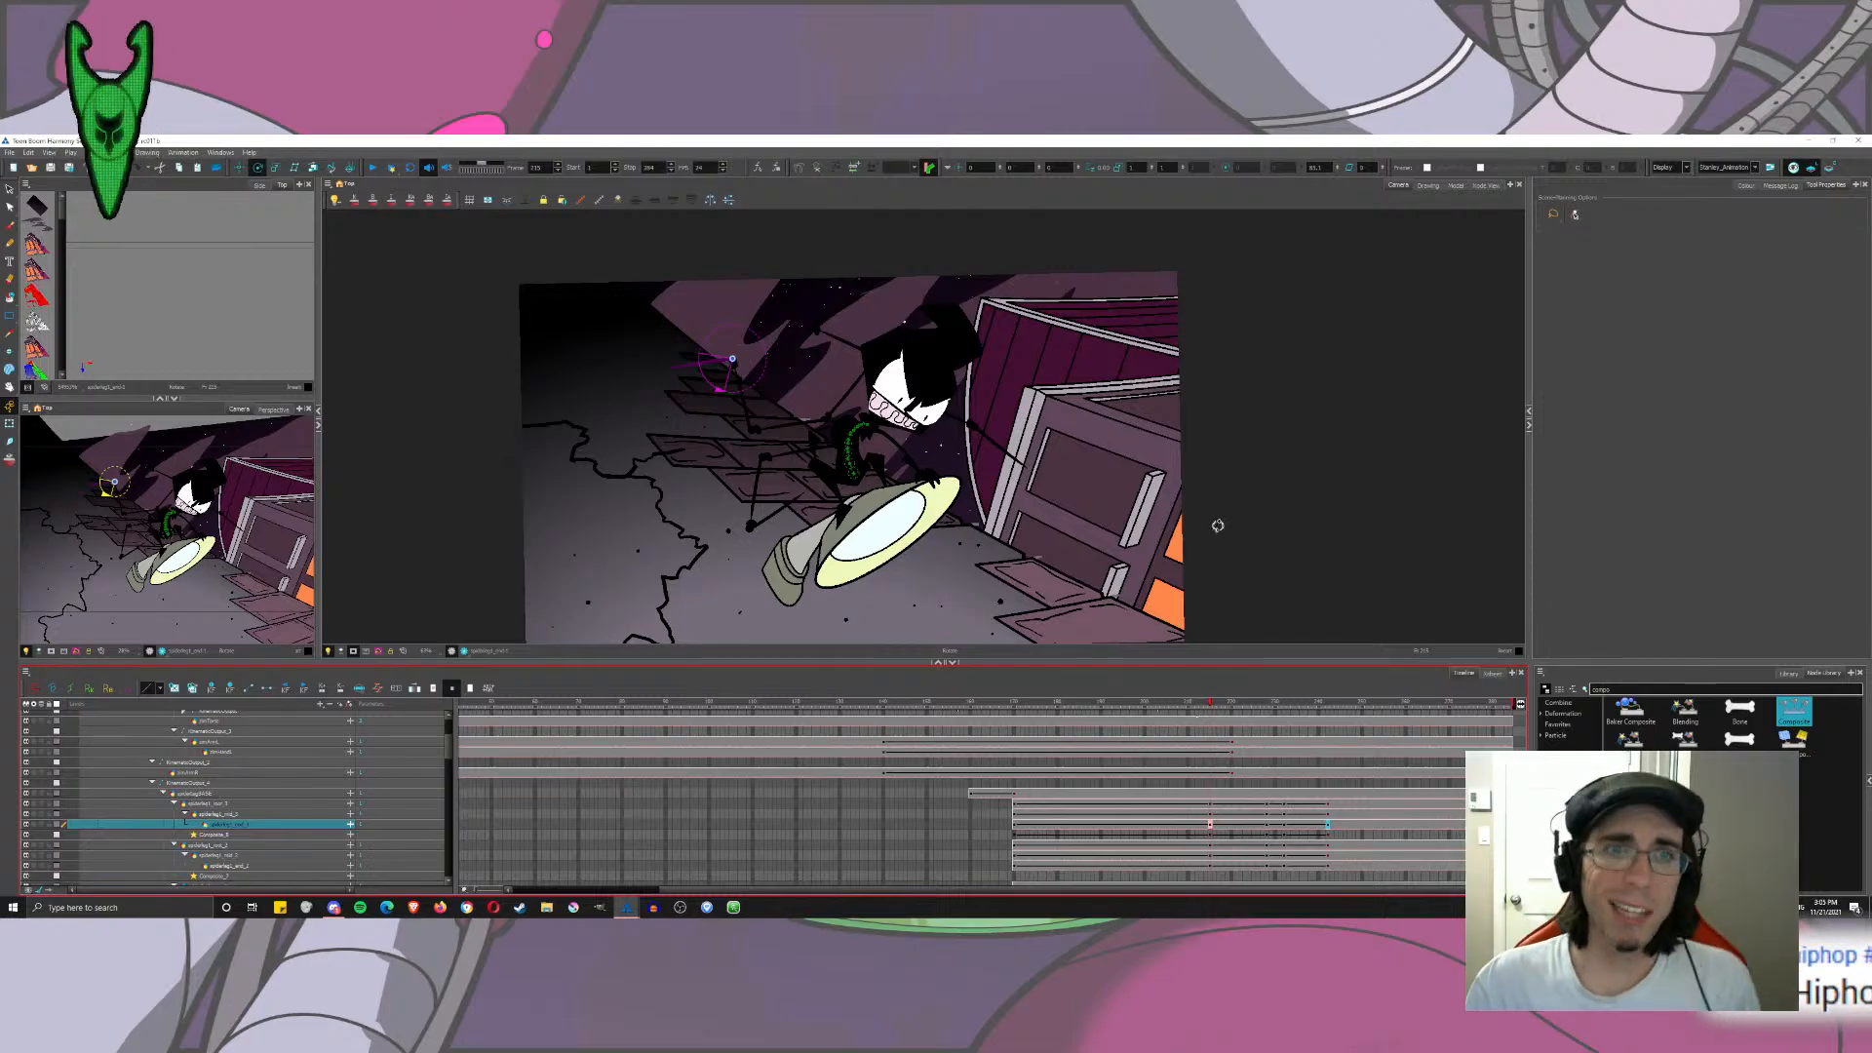
{"action": "left_click", "coordinate": [1210, 803]}
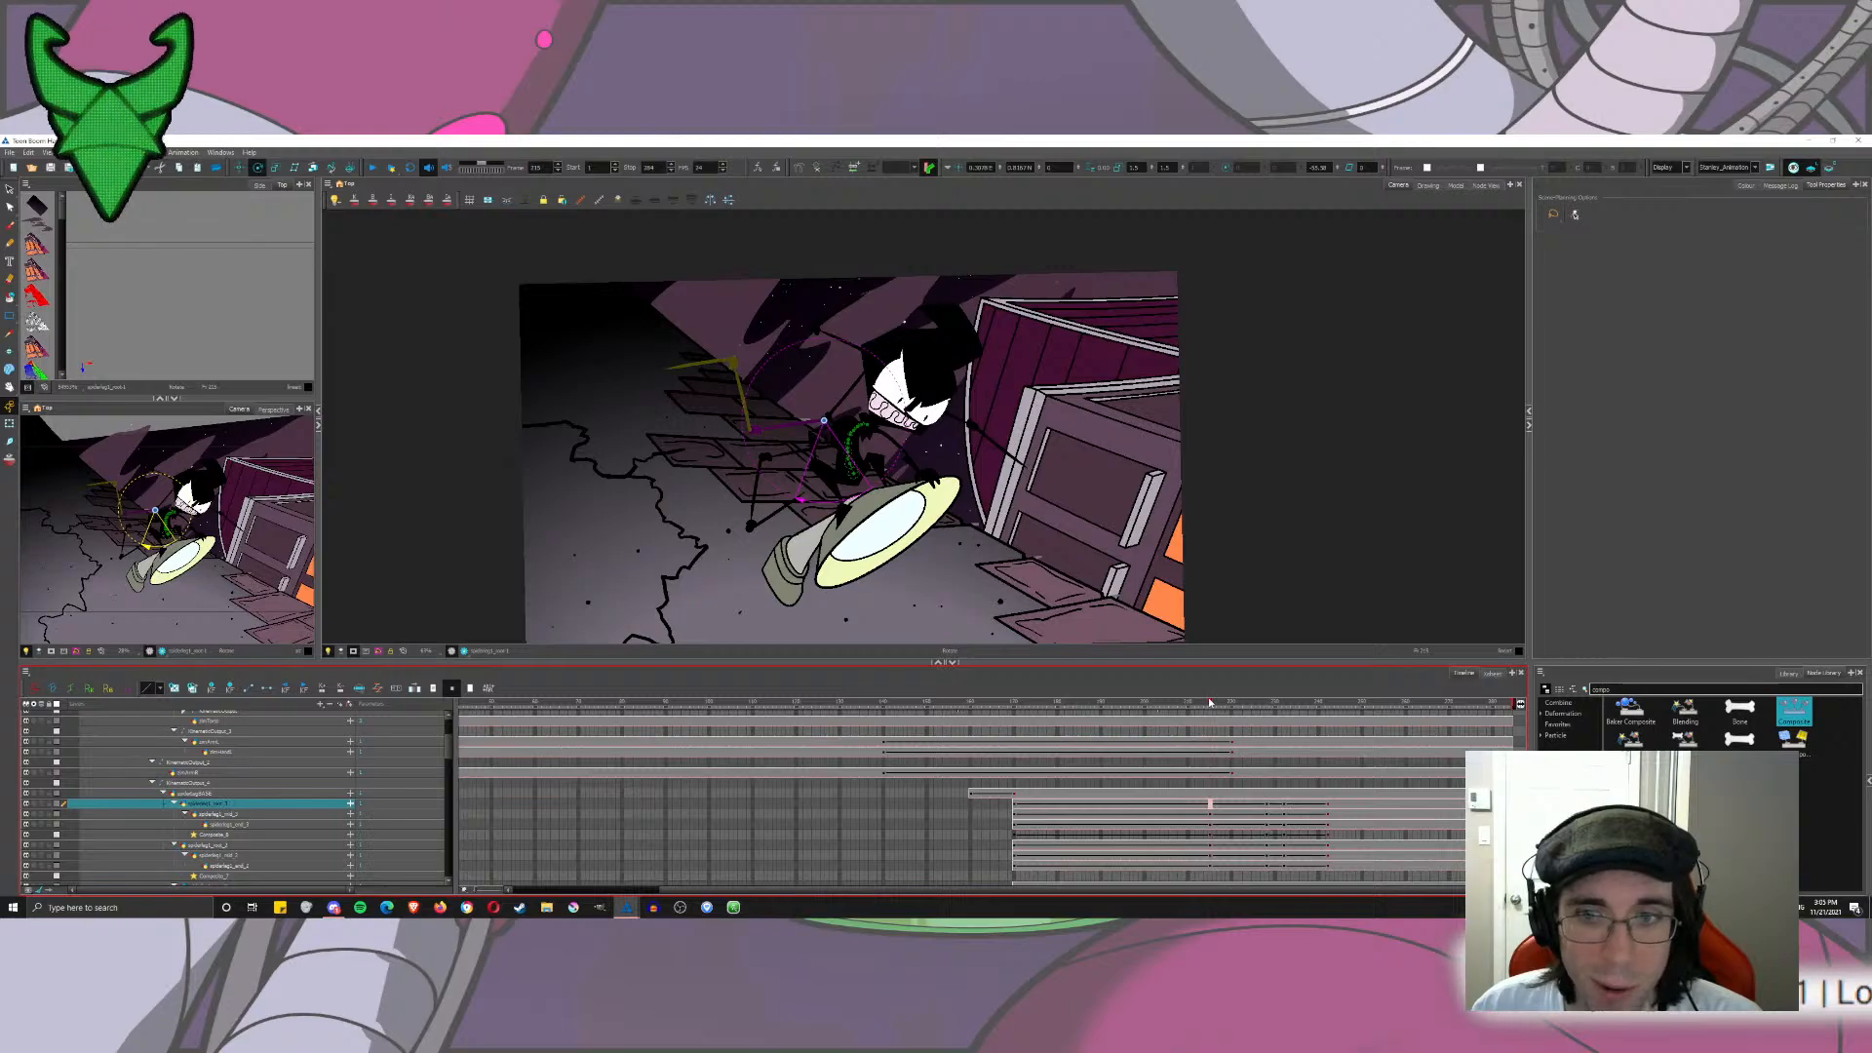
{"action": "left_click_drag", "start_coordinate": [1210, 702], "coordinate": [1330, 746]}
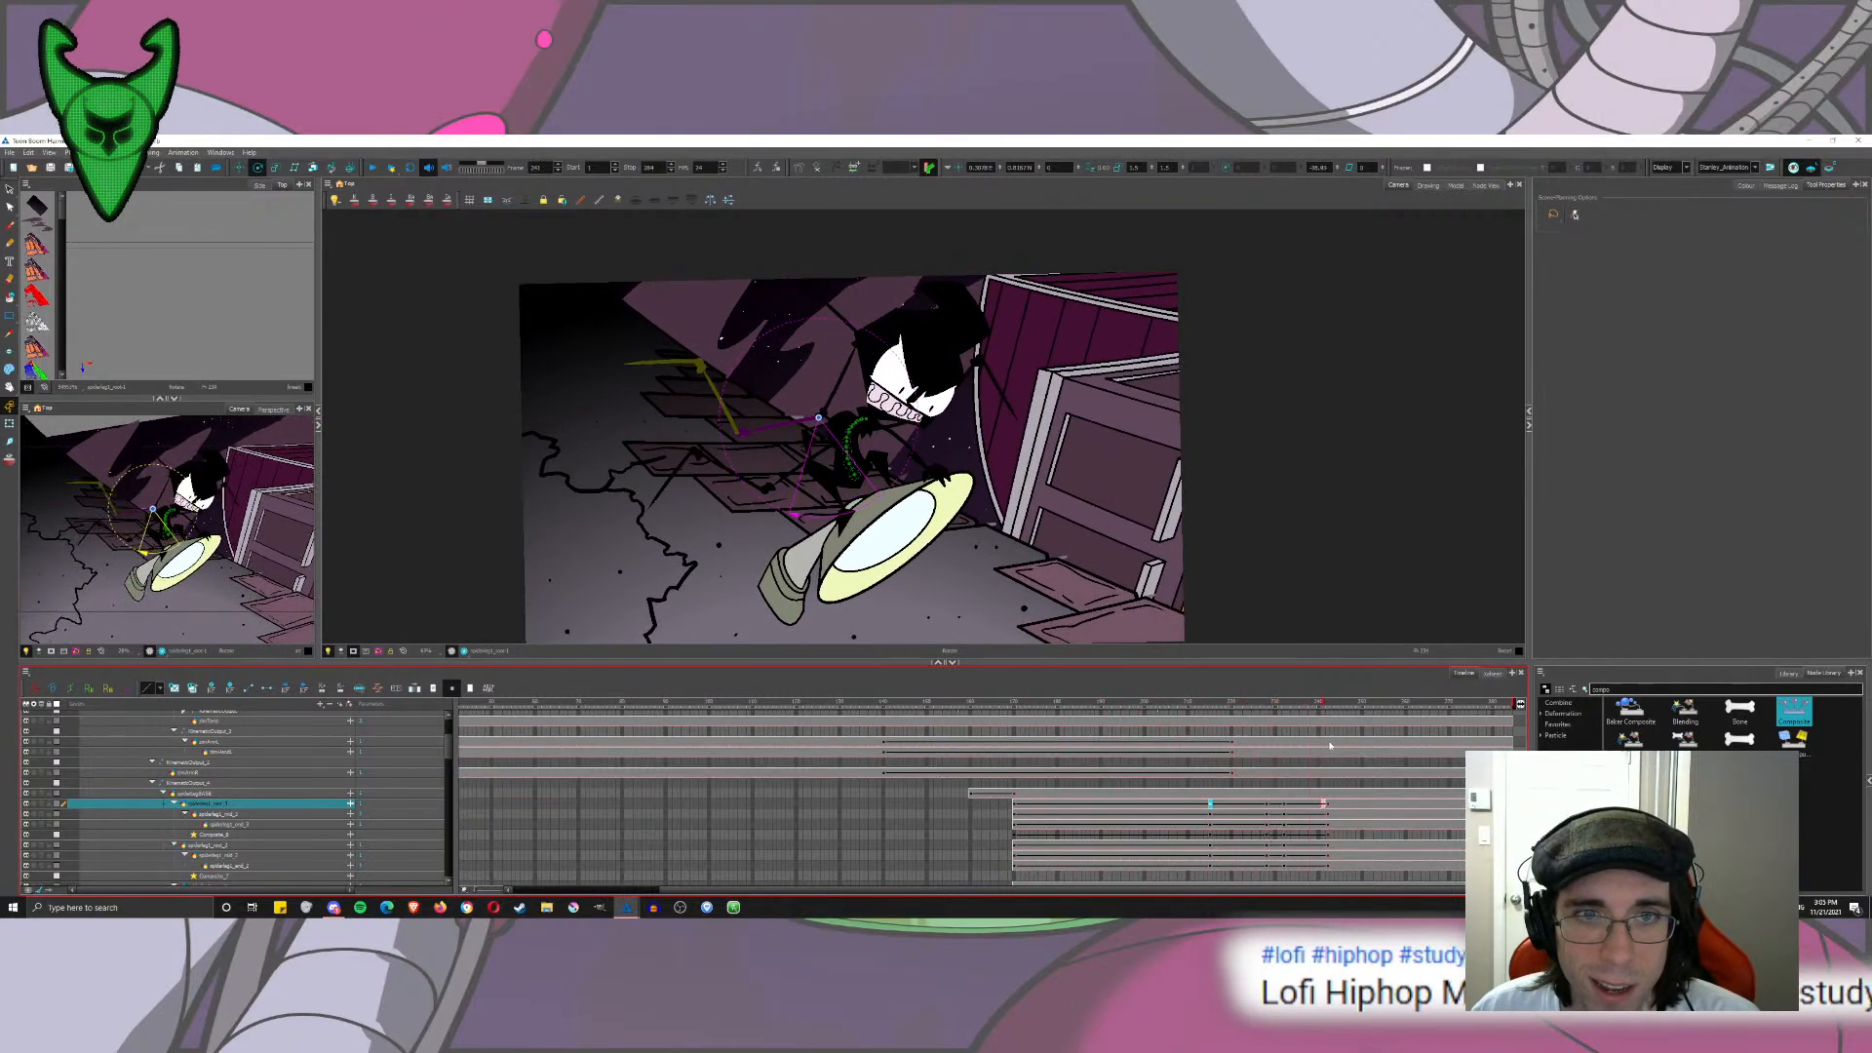
Step: Clear the topmost two limbs' exposures on one in-between frame of the swing-down and play back the scene
{"action": "left_click_drag", "start_coordinate": [1284, 803], "coordinate": [1286, 870]}
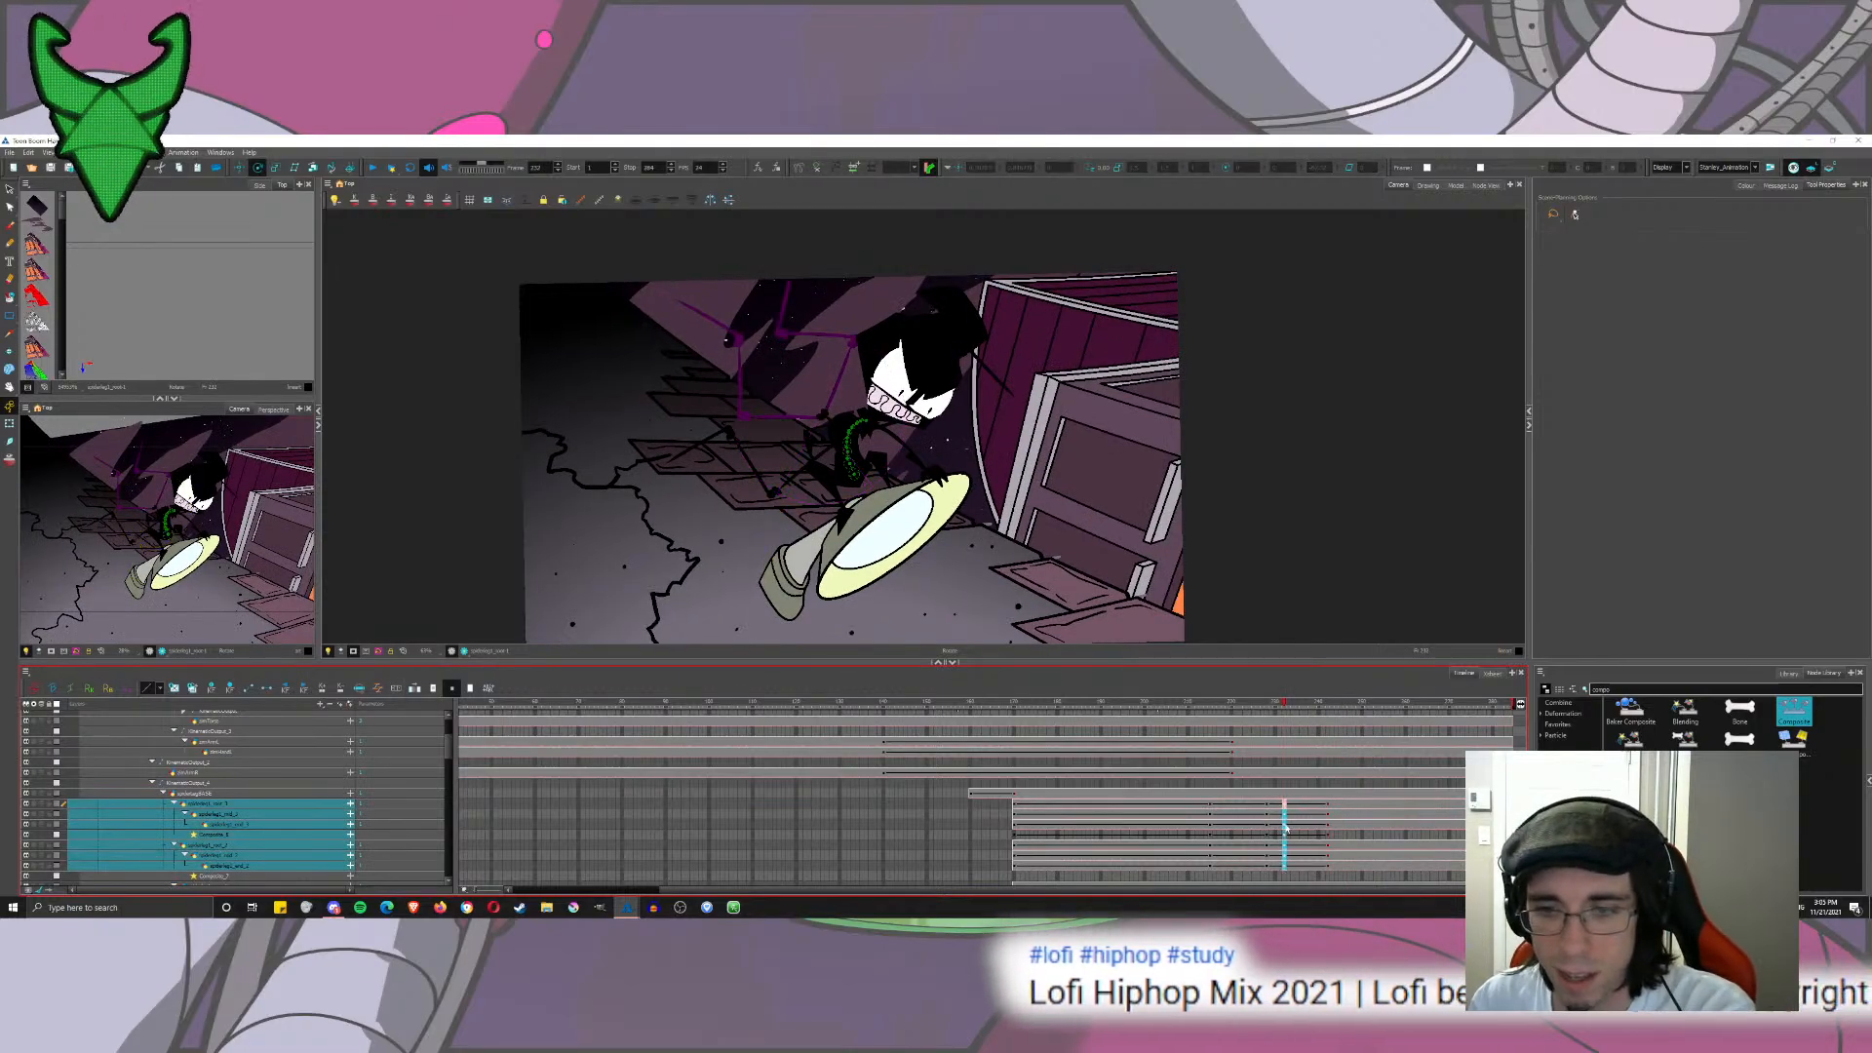
{"action": "left_click", "coordinate": [1285, 825]}
{"action": "left_click_drag", "start_coordinate": [1284, 804], "coordinate": [1286, 867]}
{"action": "key", "text": "Delete"}
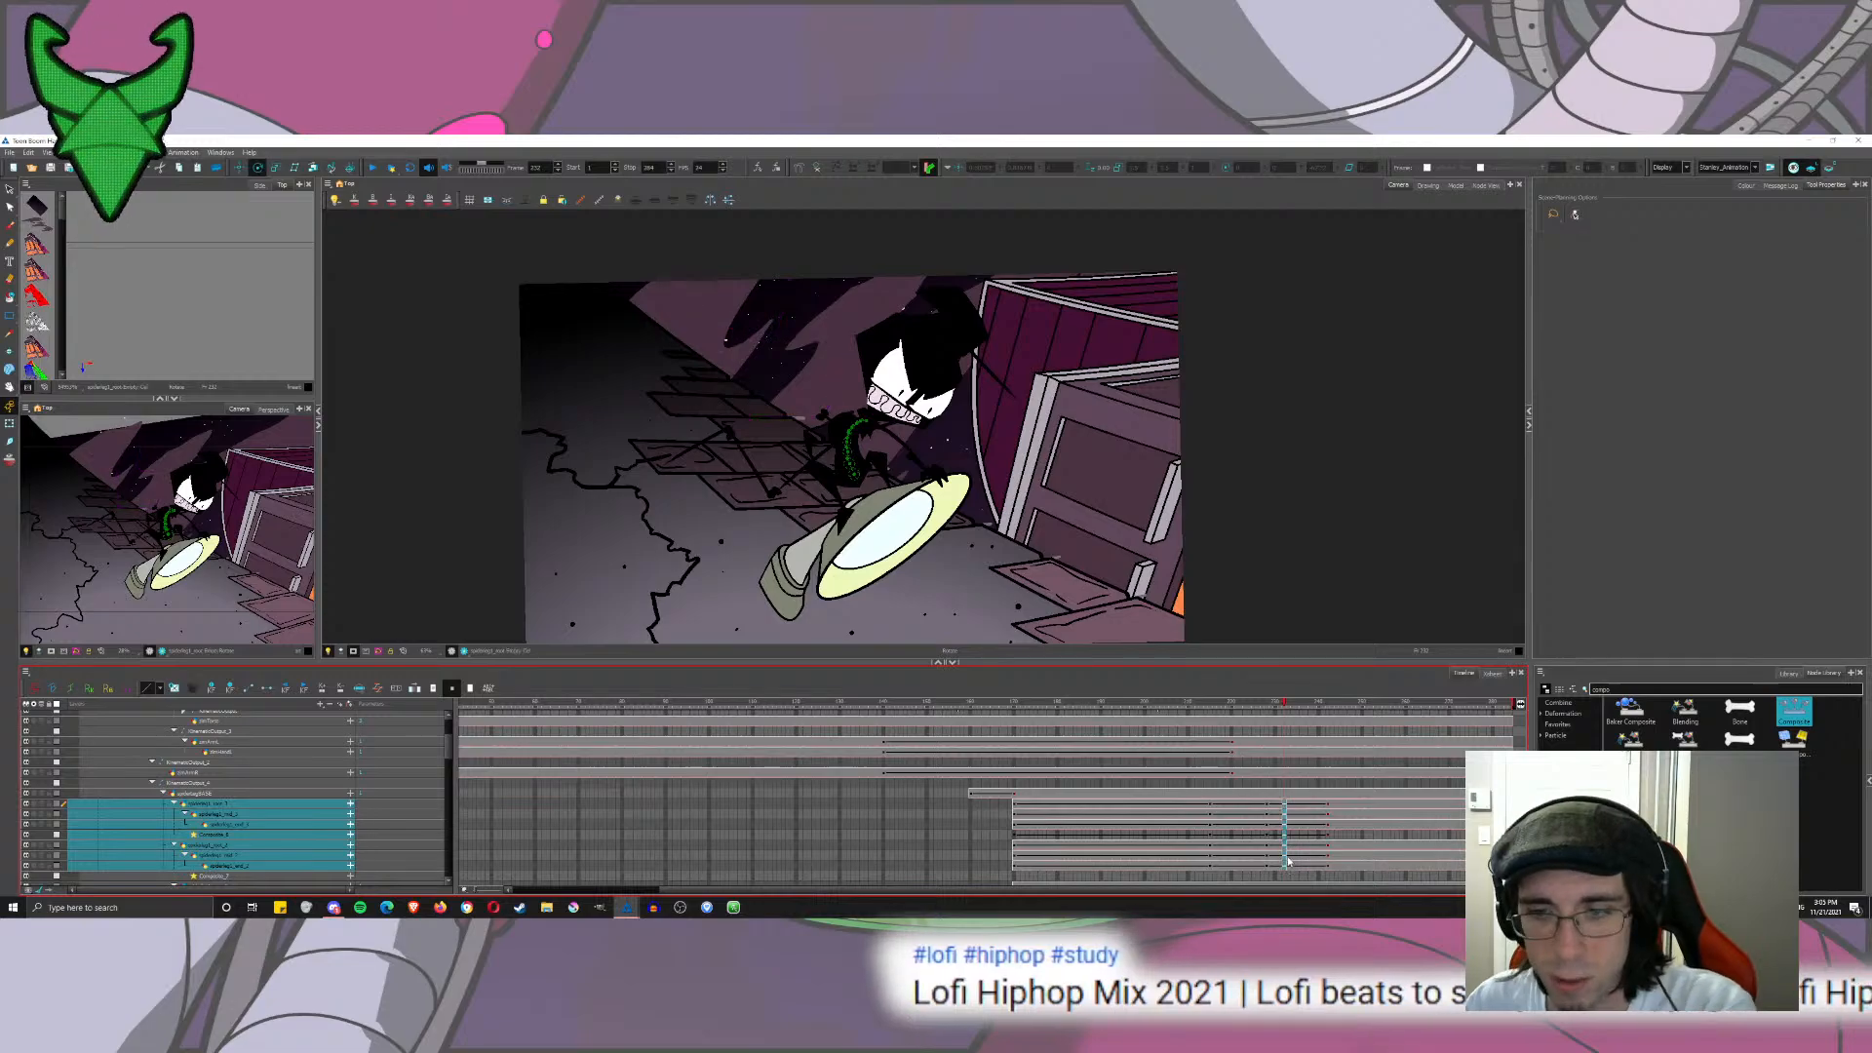
{"action": "key", "text": "ctrl+z"}
{"action": "left_click_drag", "start_coordinate": [1222, 702], "coordinate": [1118, 710]}
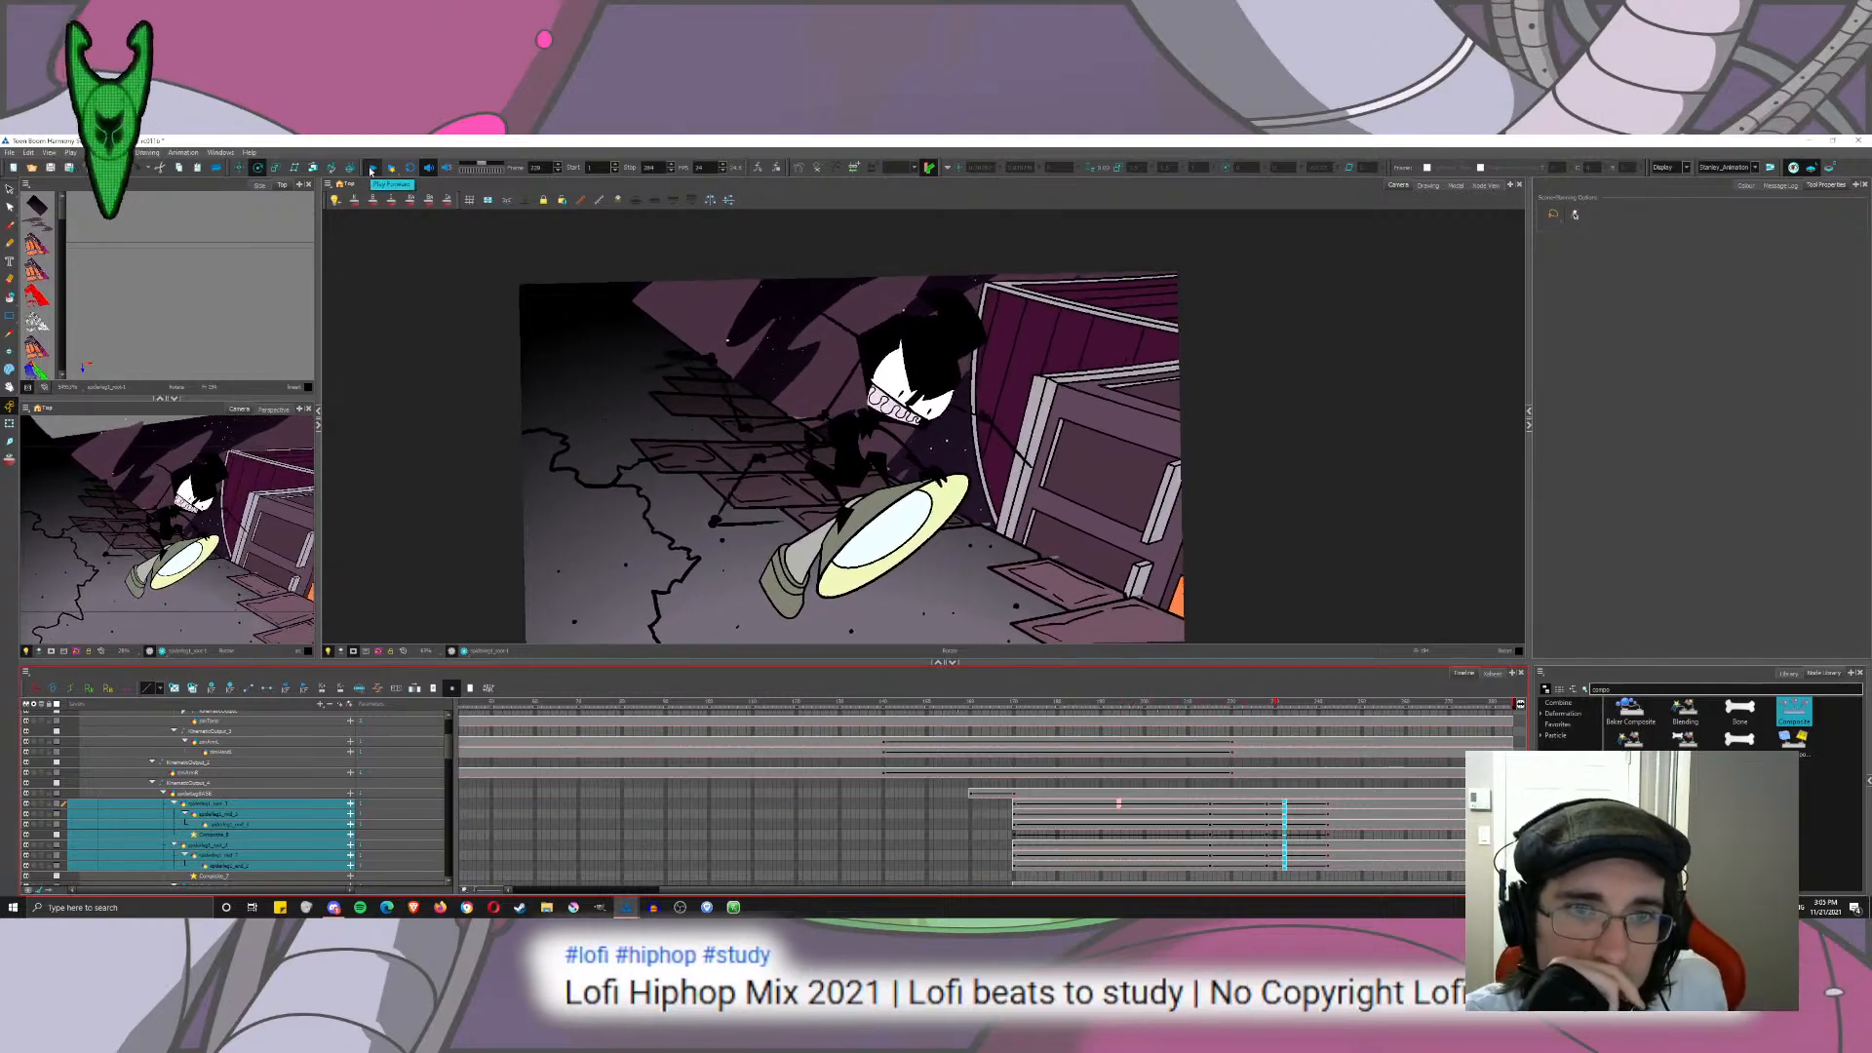
{"action": "left_click", "coordinate": [371, 170]}
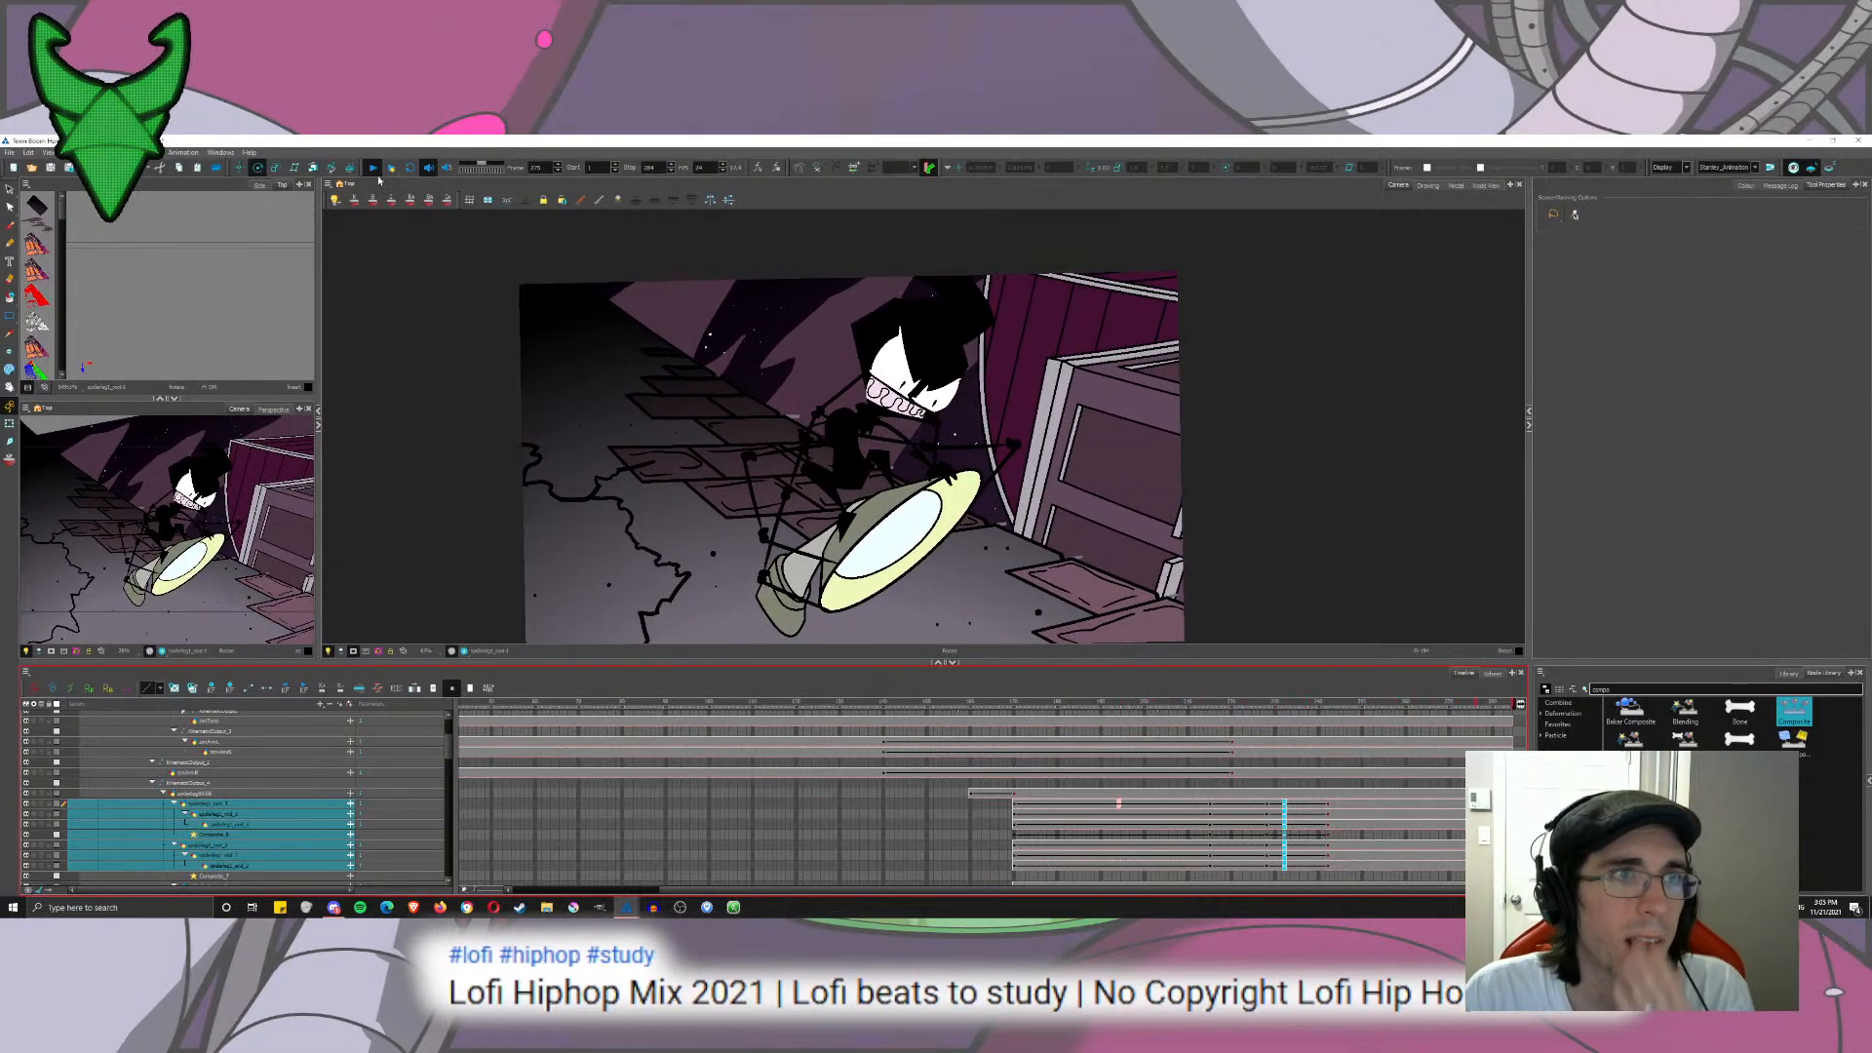
Step: Set the ease for multiple parameters on the topmost two limbs' keyframes just before the swing-down, applying it through to the next keyframe
{"action": "left_click", "coordinate": [1267, 809]}
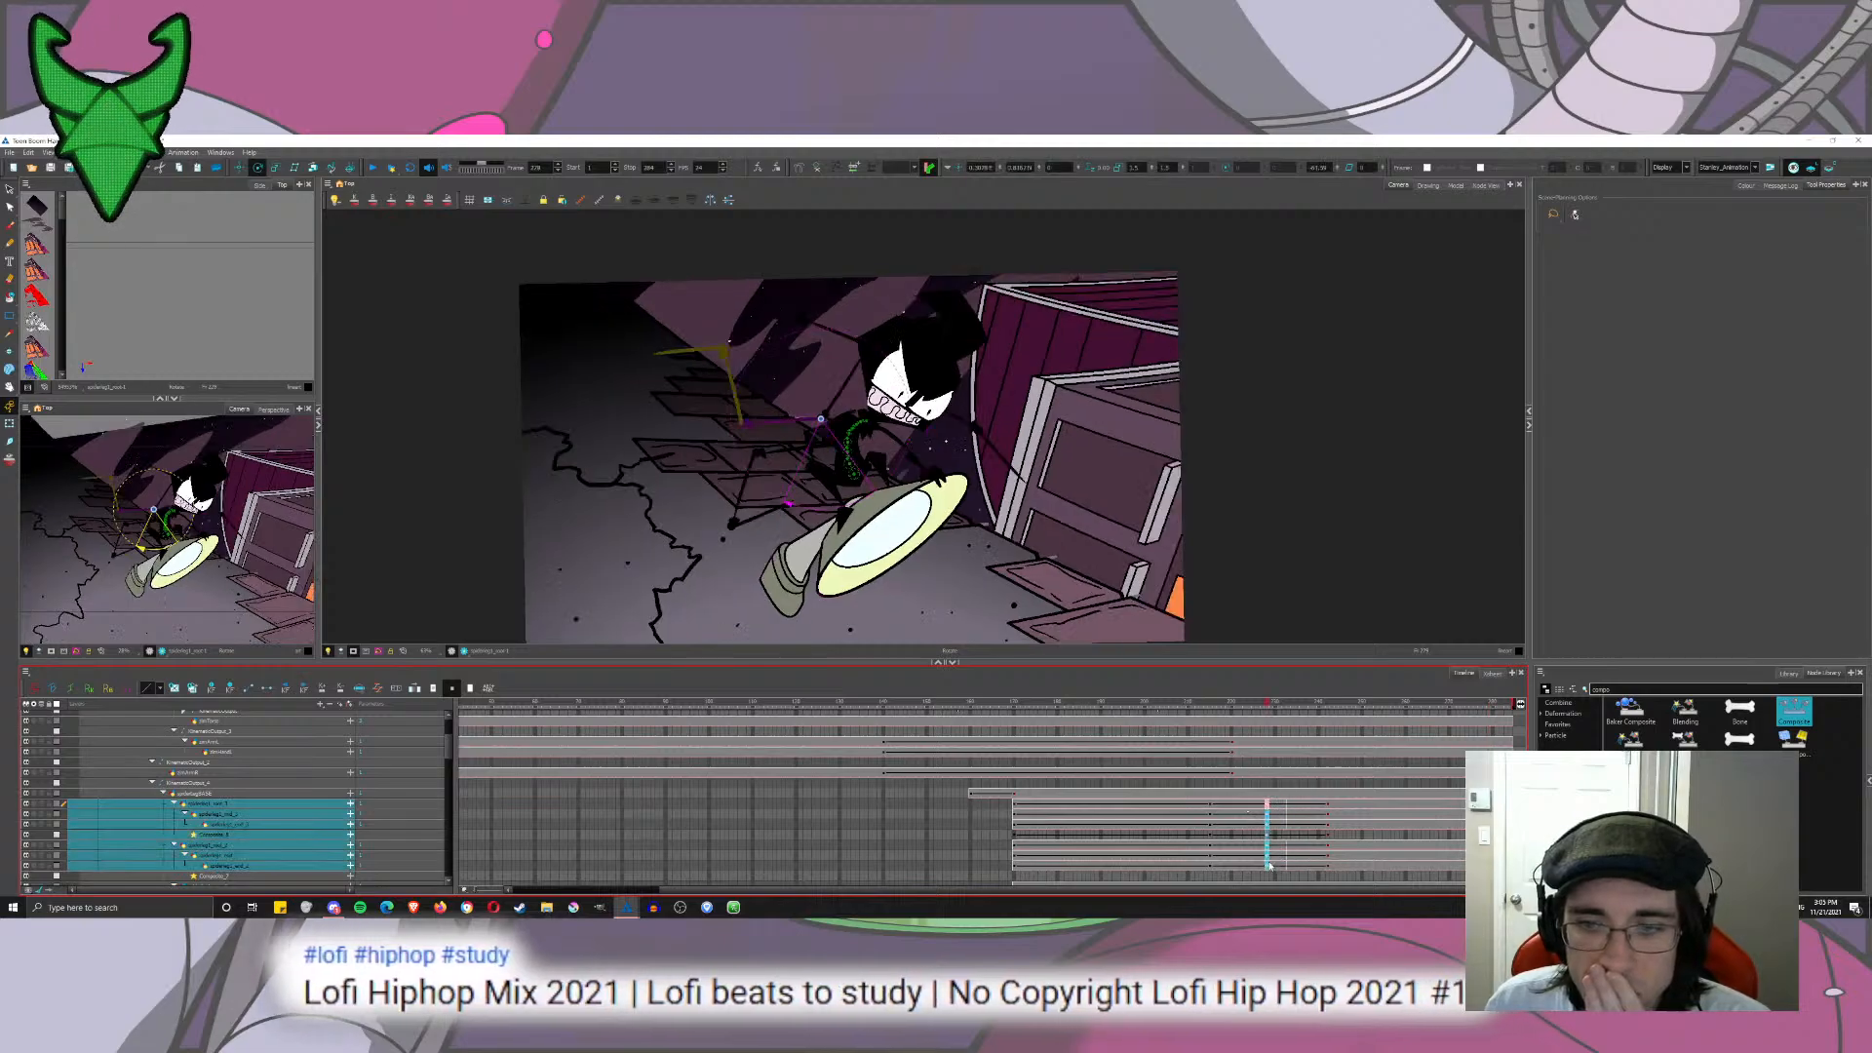
{"action": "left_click", "coordinate": [379, 688]}
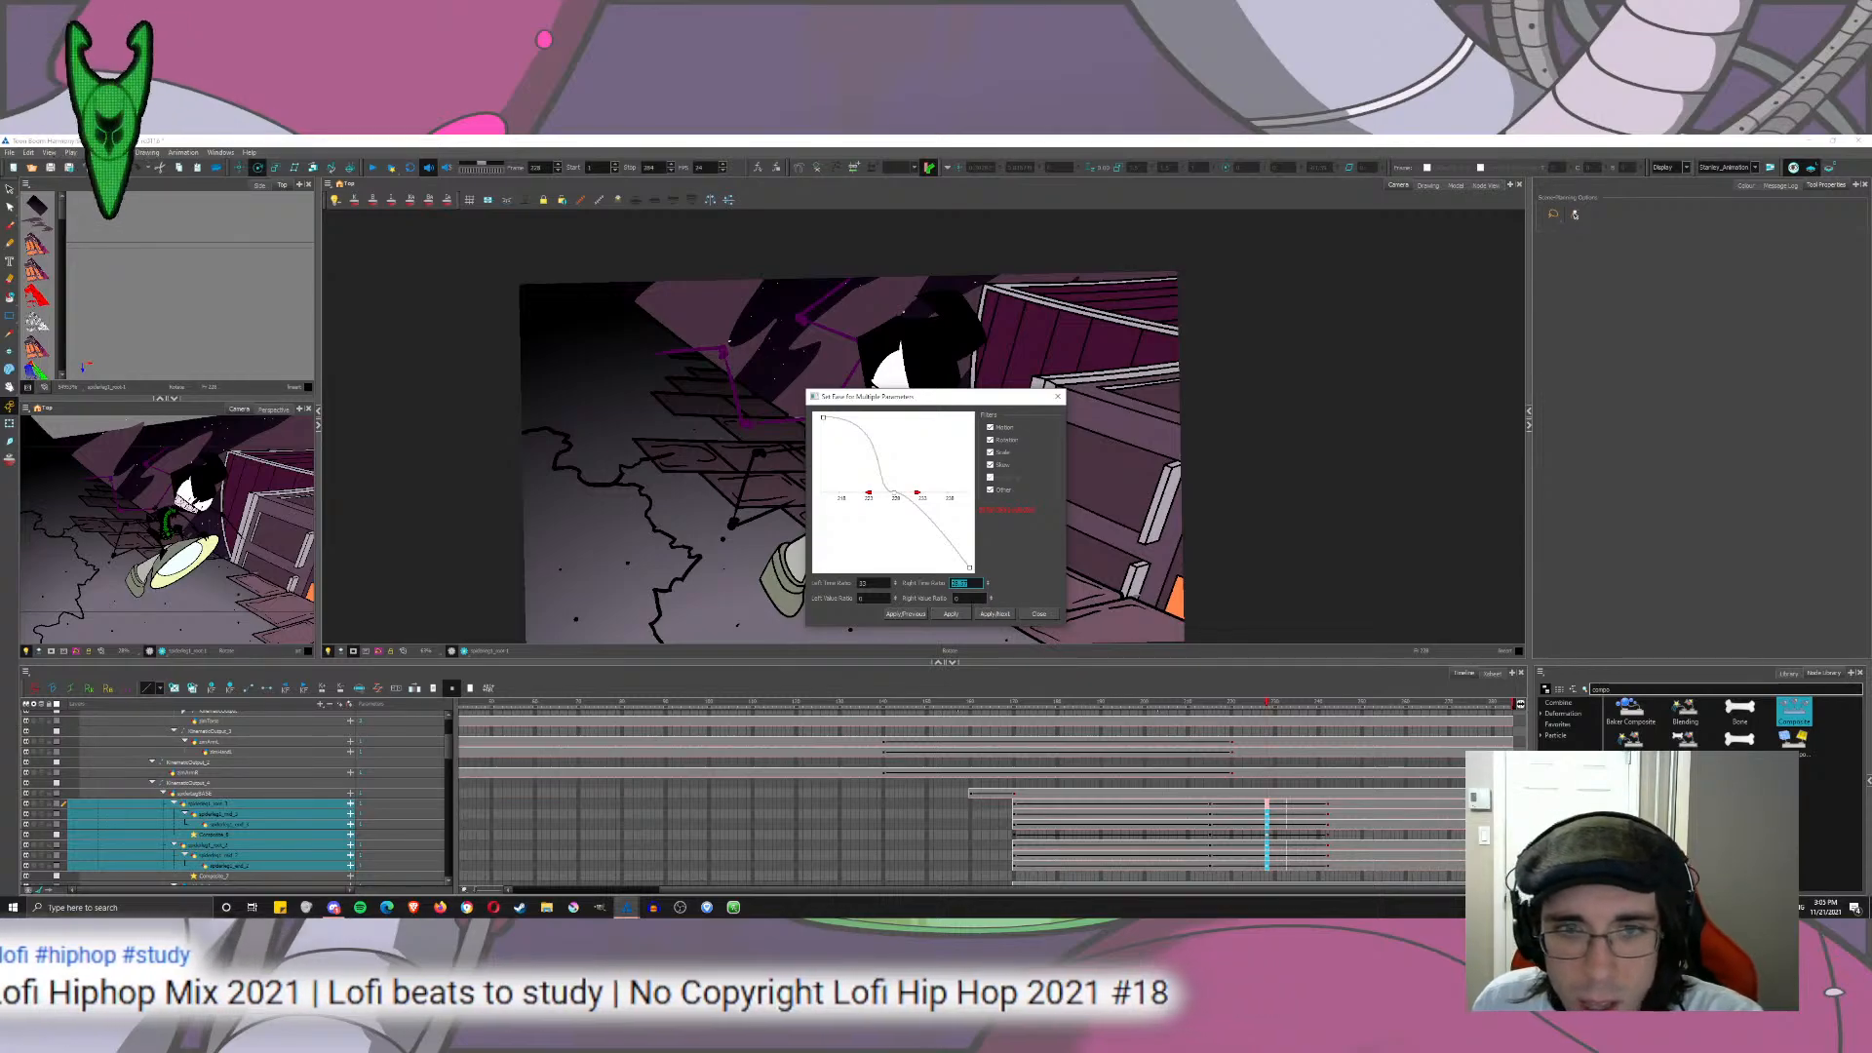
{"action": "left_click", "coordinate": [993, 613]}
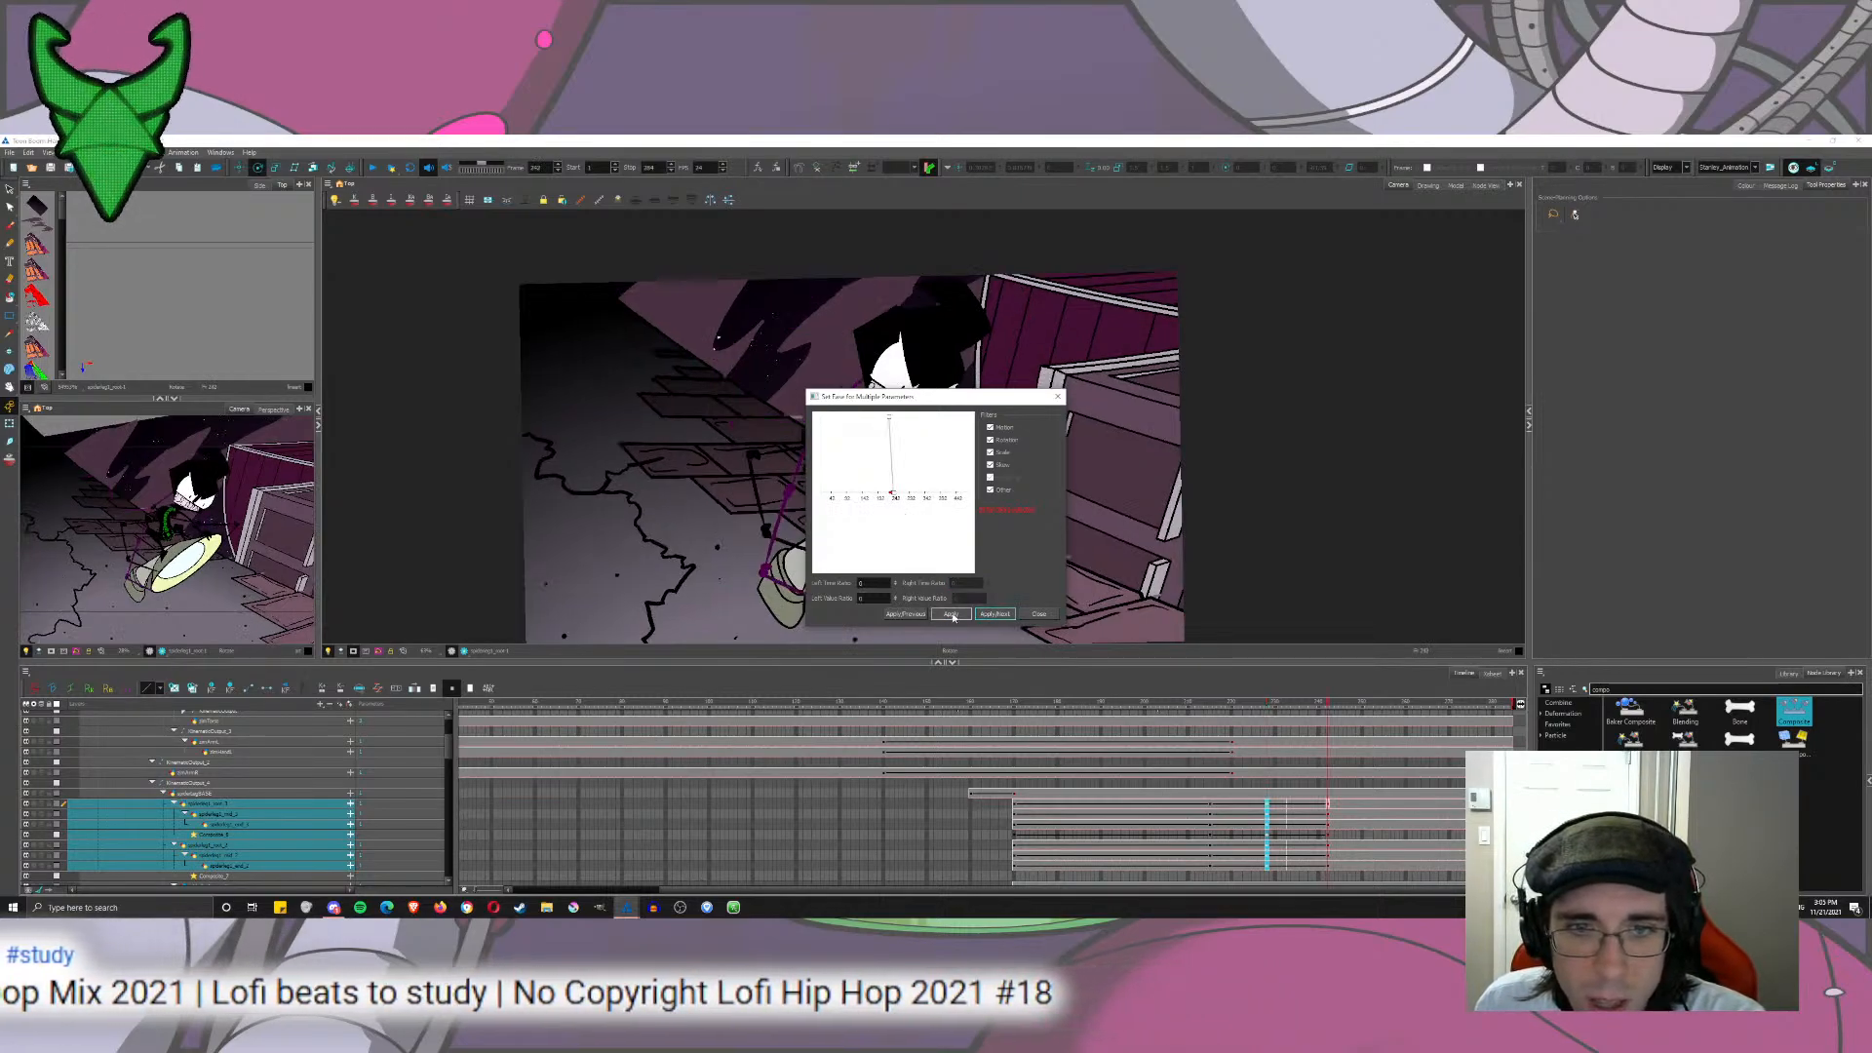
{"action": "left_click", "coordinate": [1039, 613]}
Step: Select the topmost two limbs' keyframes at the last key pose and compare them with the preceding in-between frame
{"action": "left_click", "coordinate": [1343, 813]}
{"action": "left_click_drag", "start_coordinate": [1327, 803], "coordinate": [1325, 867]}
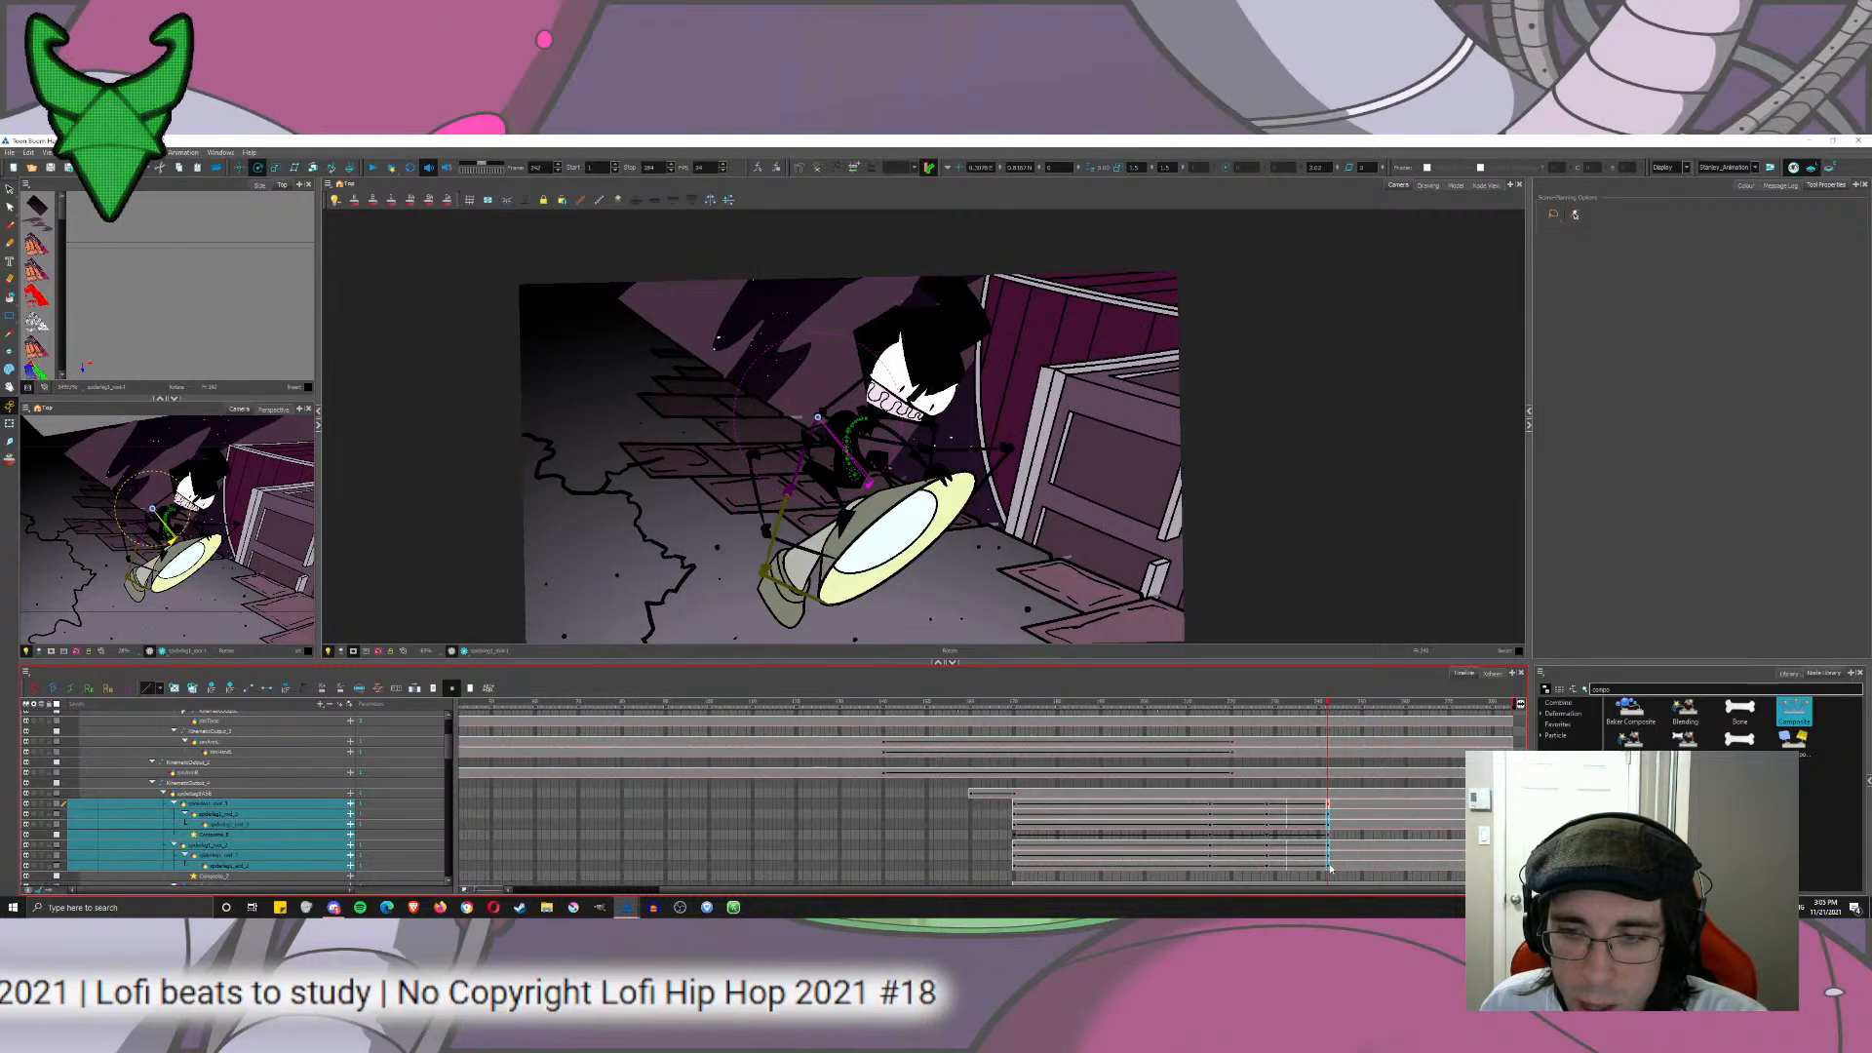
{"action": "left_click", "coordinate": [1290, 866]}
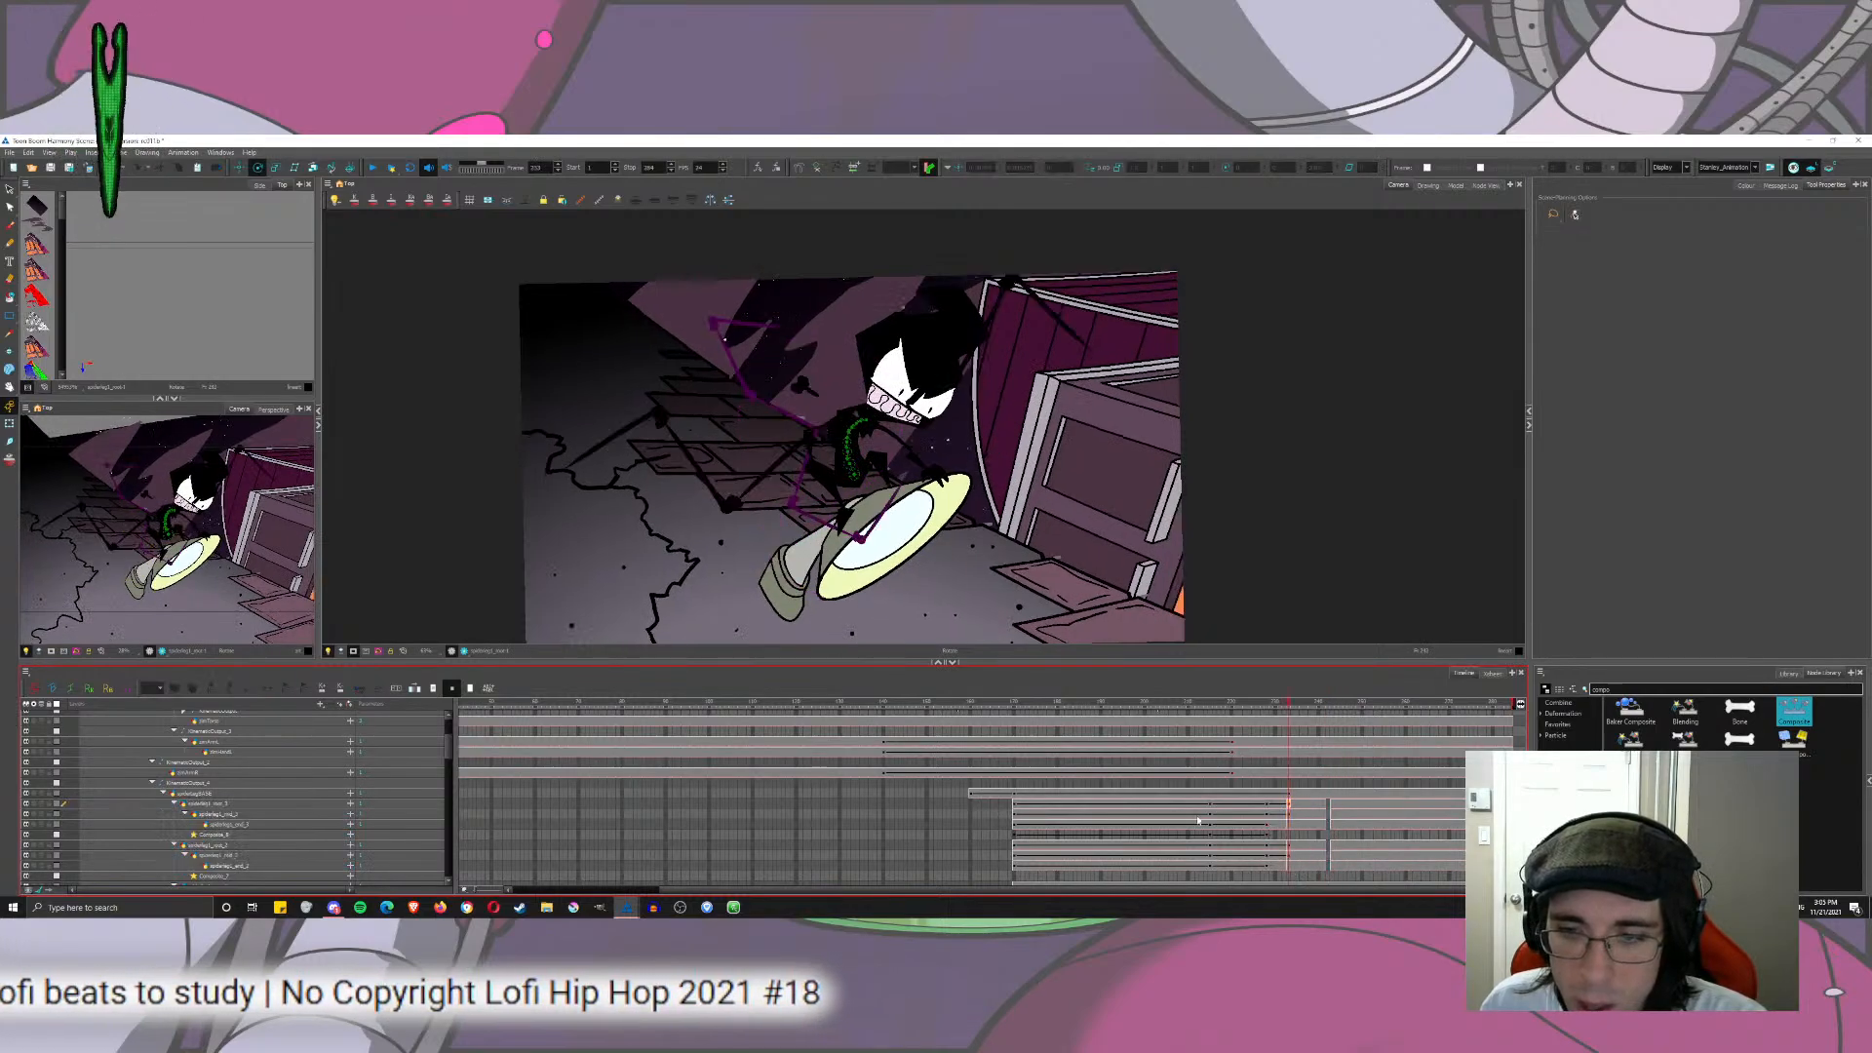
{"action": "left_click", "coordinate": [1294, 803]}
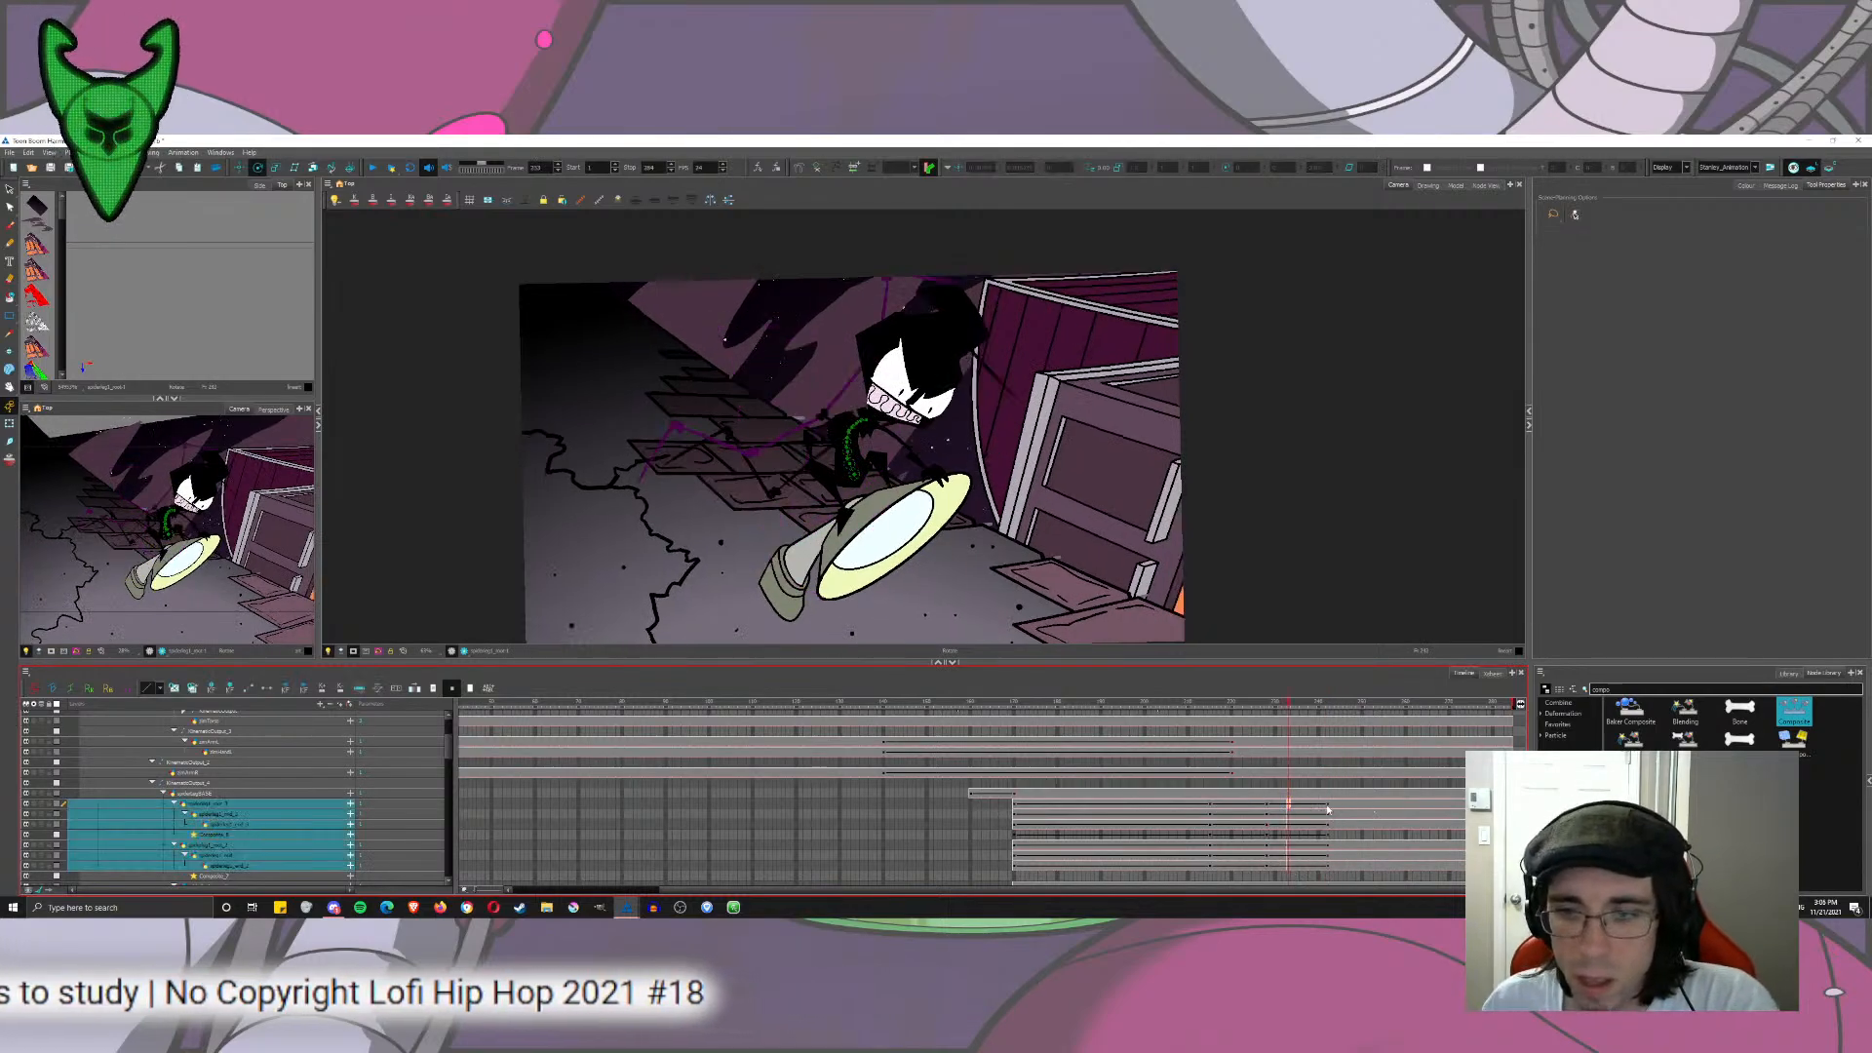
{"action": "left_click", "coordinate": [1327, 809]}
Step: Clear the lower two limbs' exposures on the same in-between frame and play back the scene from the limbs' first frame
{"action": "scroll", "coordinate": [1327, 814], "scroll_direction": "down", "scroll_amount": 4}
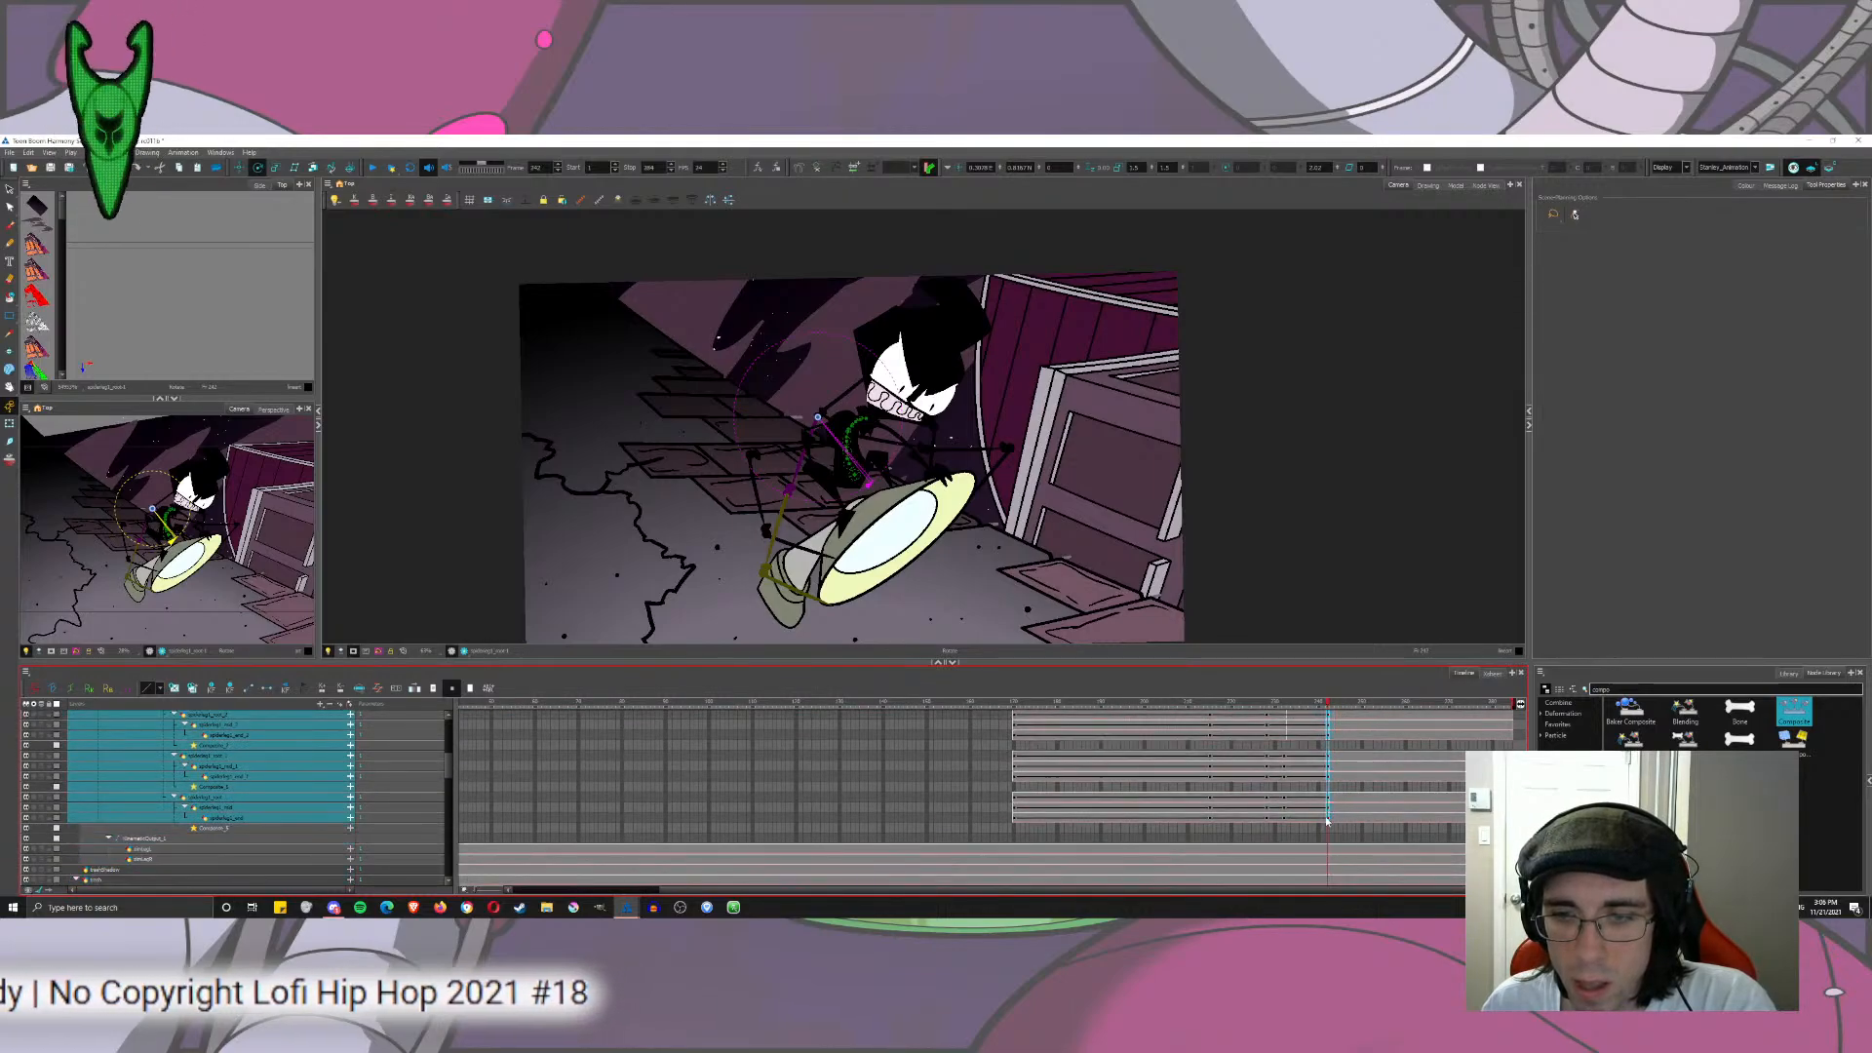
{"action": "left_click_drag", "start_coordinate": [1286, 756], "coordinate": [1290, 822]}
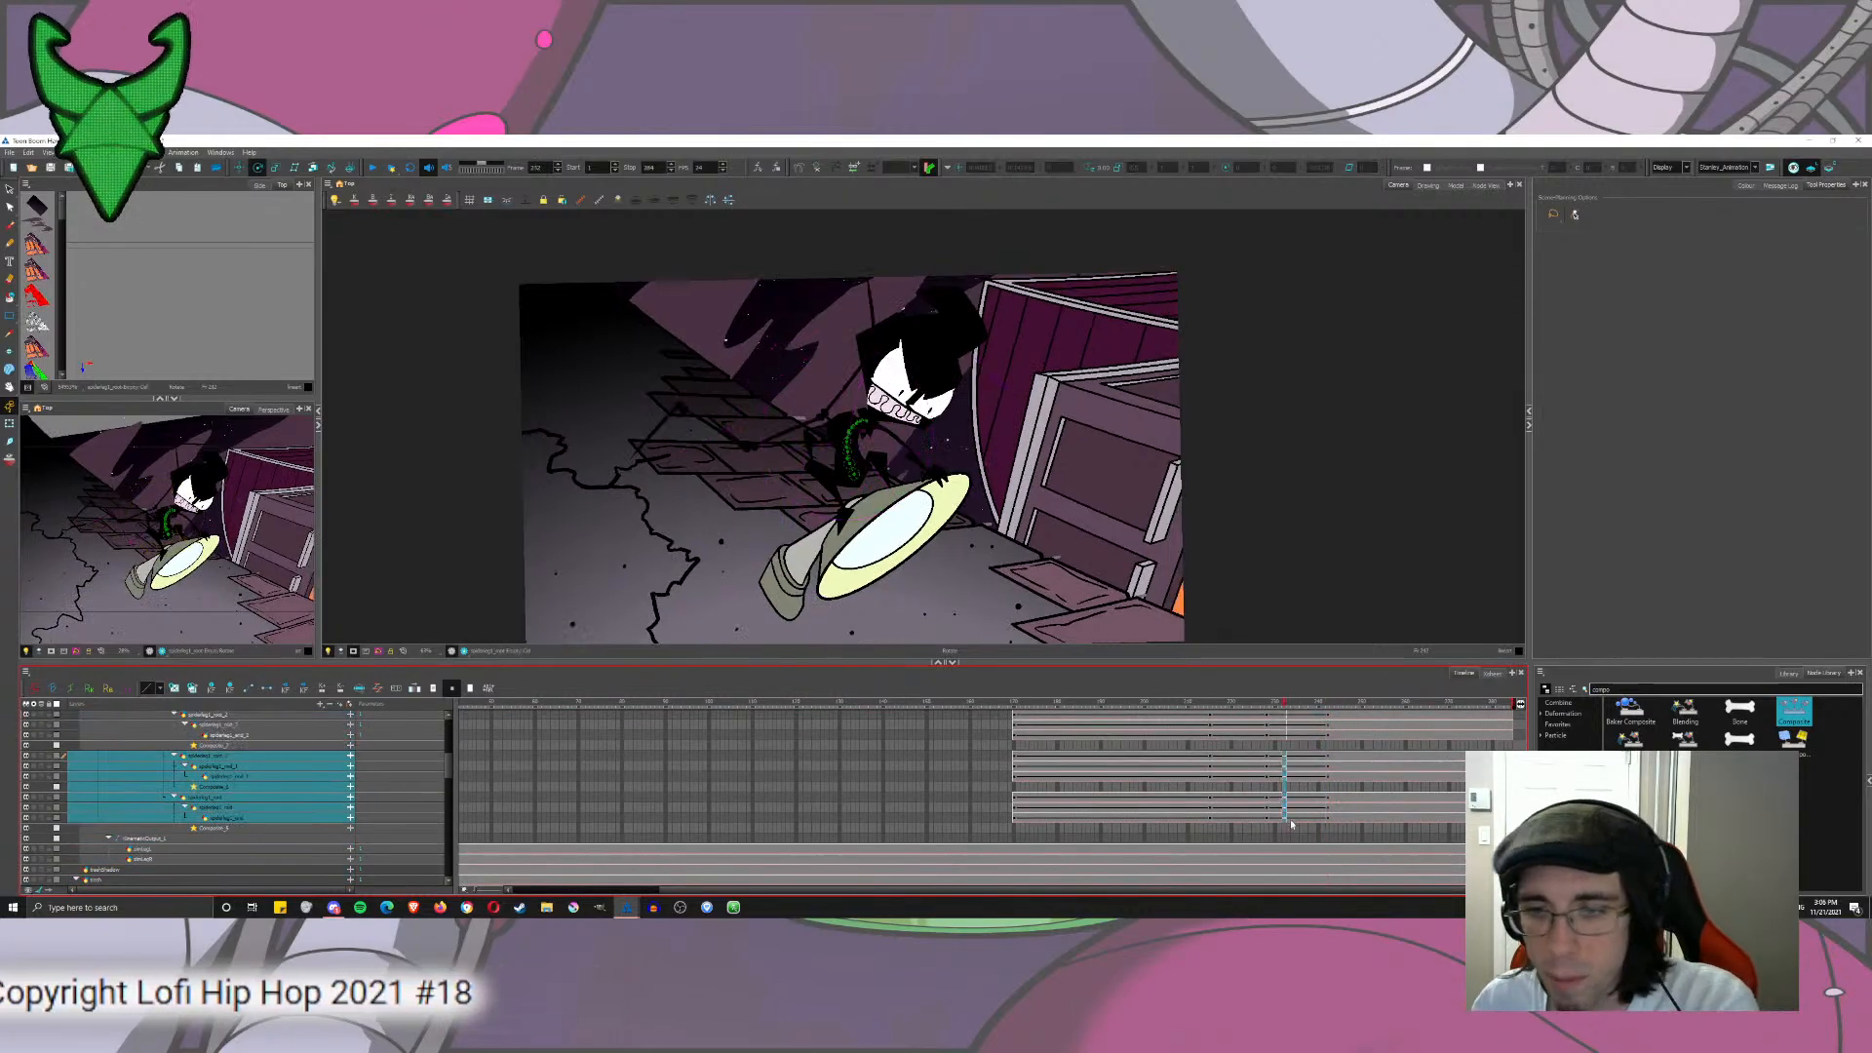
{"action": "left_click", "coordinate": [1011, 704]}
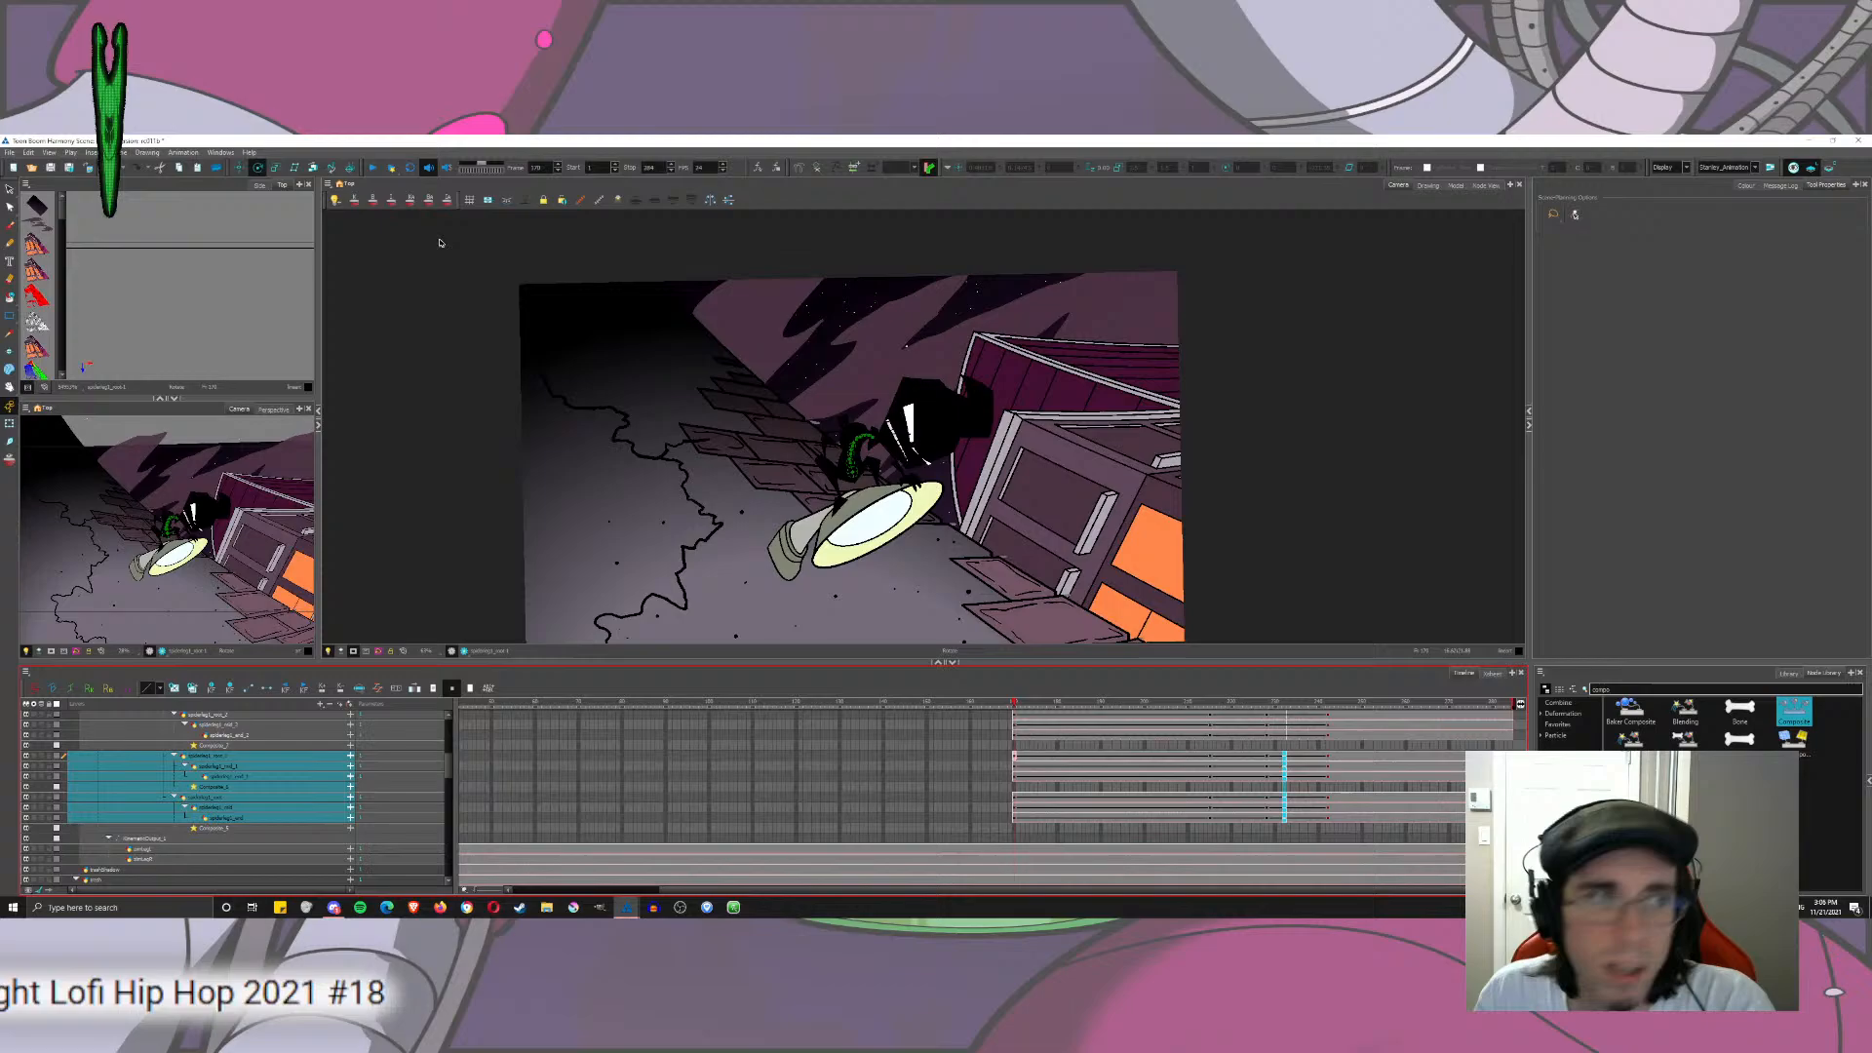
{"action": "left_click", "coordinate": [375, 167]}
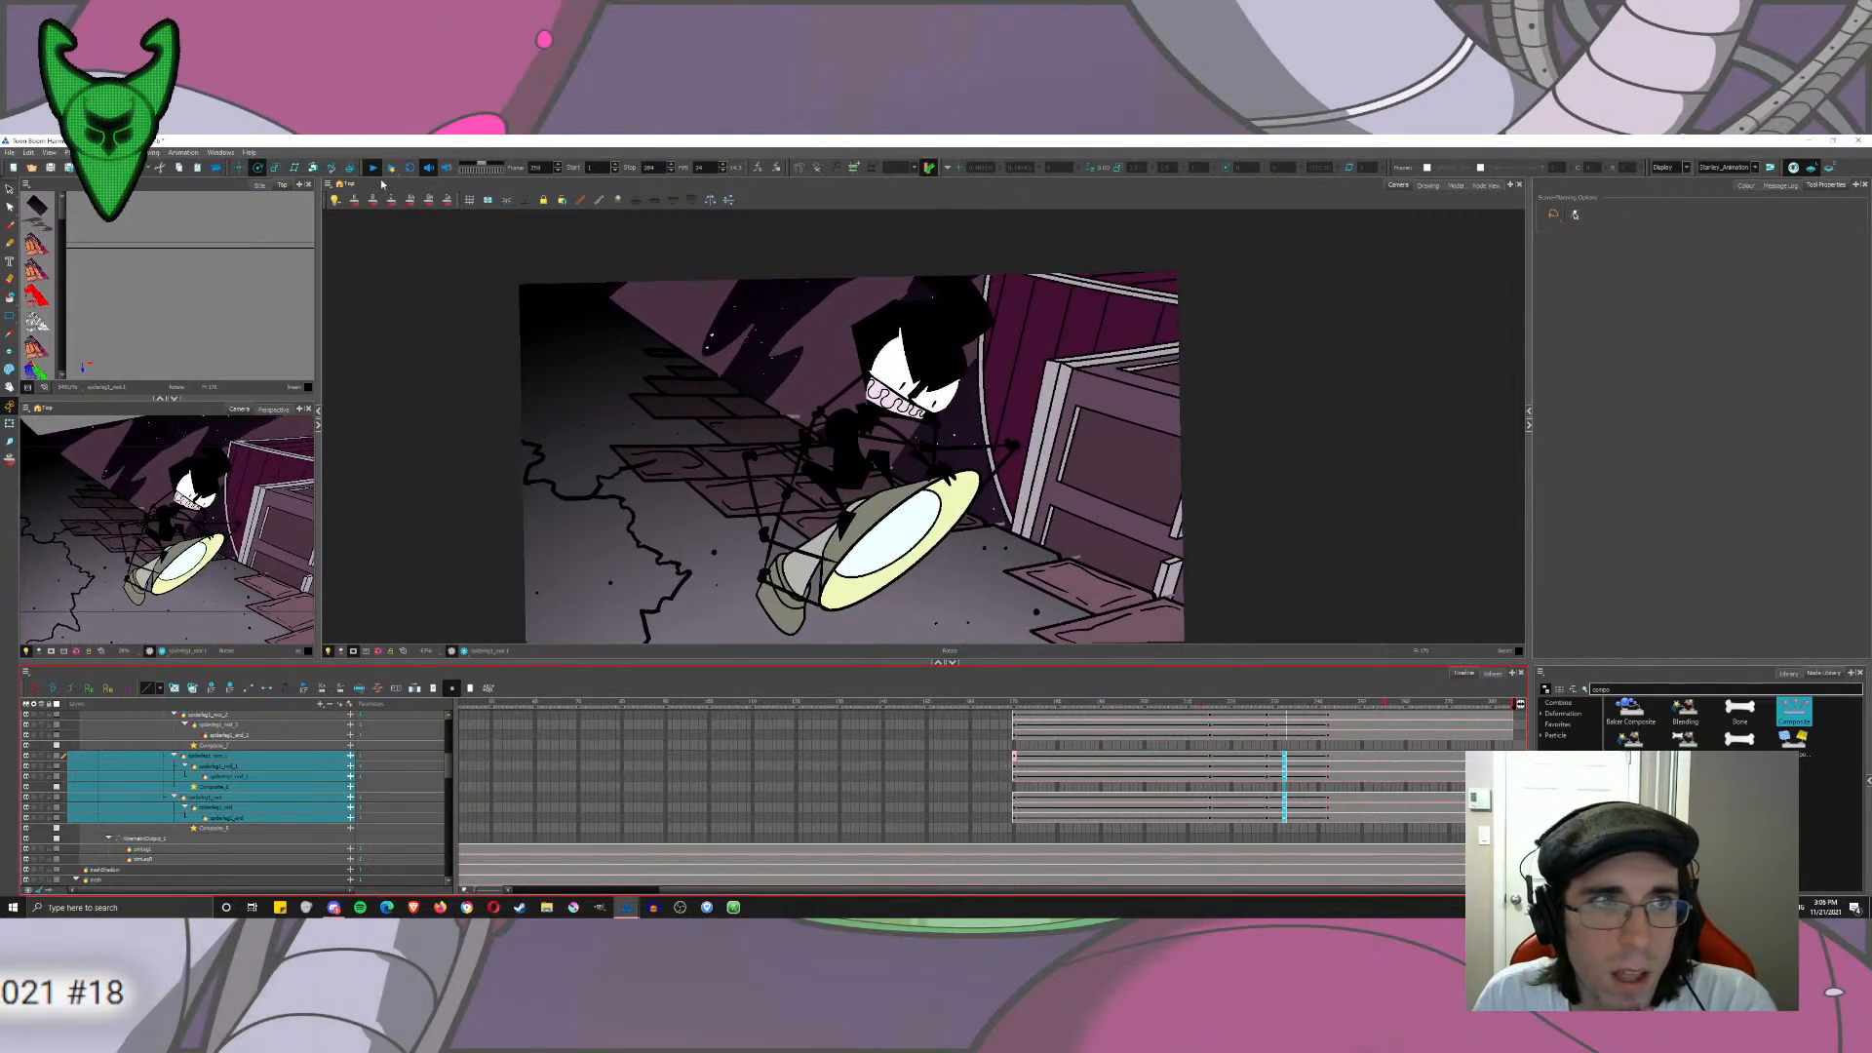
{"action": "left_click", "coordinate": [375, 168]}
Step: Set the ease for multiple parameters on the lower two limbs' keyframes just before the swing-down, applying it through to the next keyframe
{"action": "left_click", "coordinate": [1266, 763]}
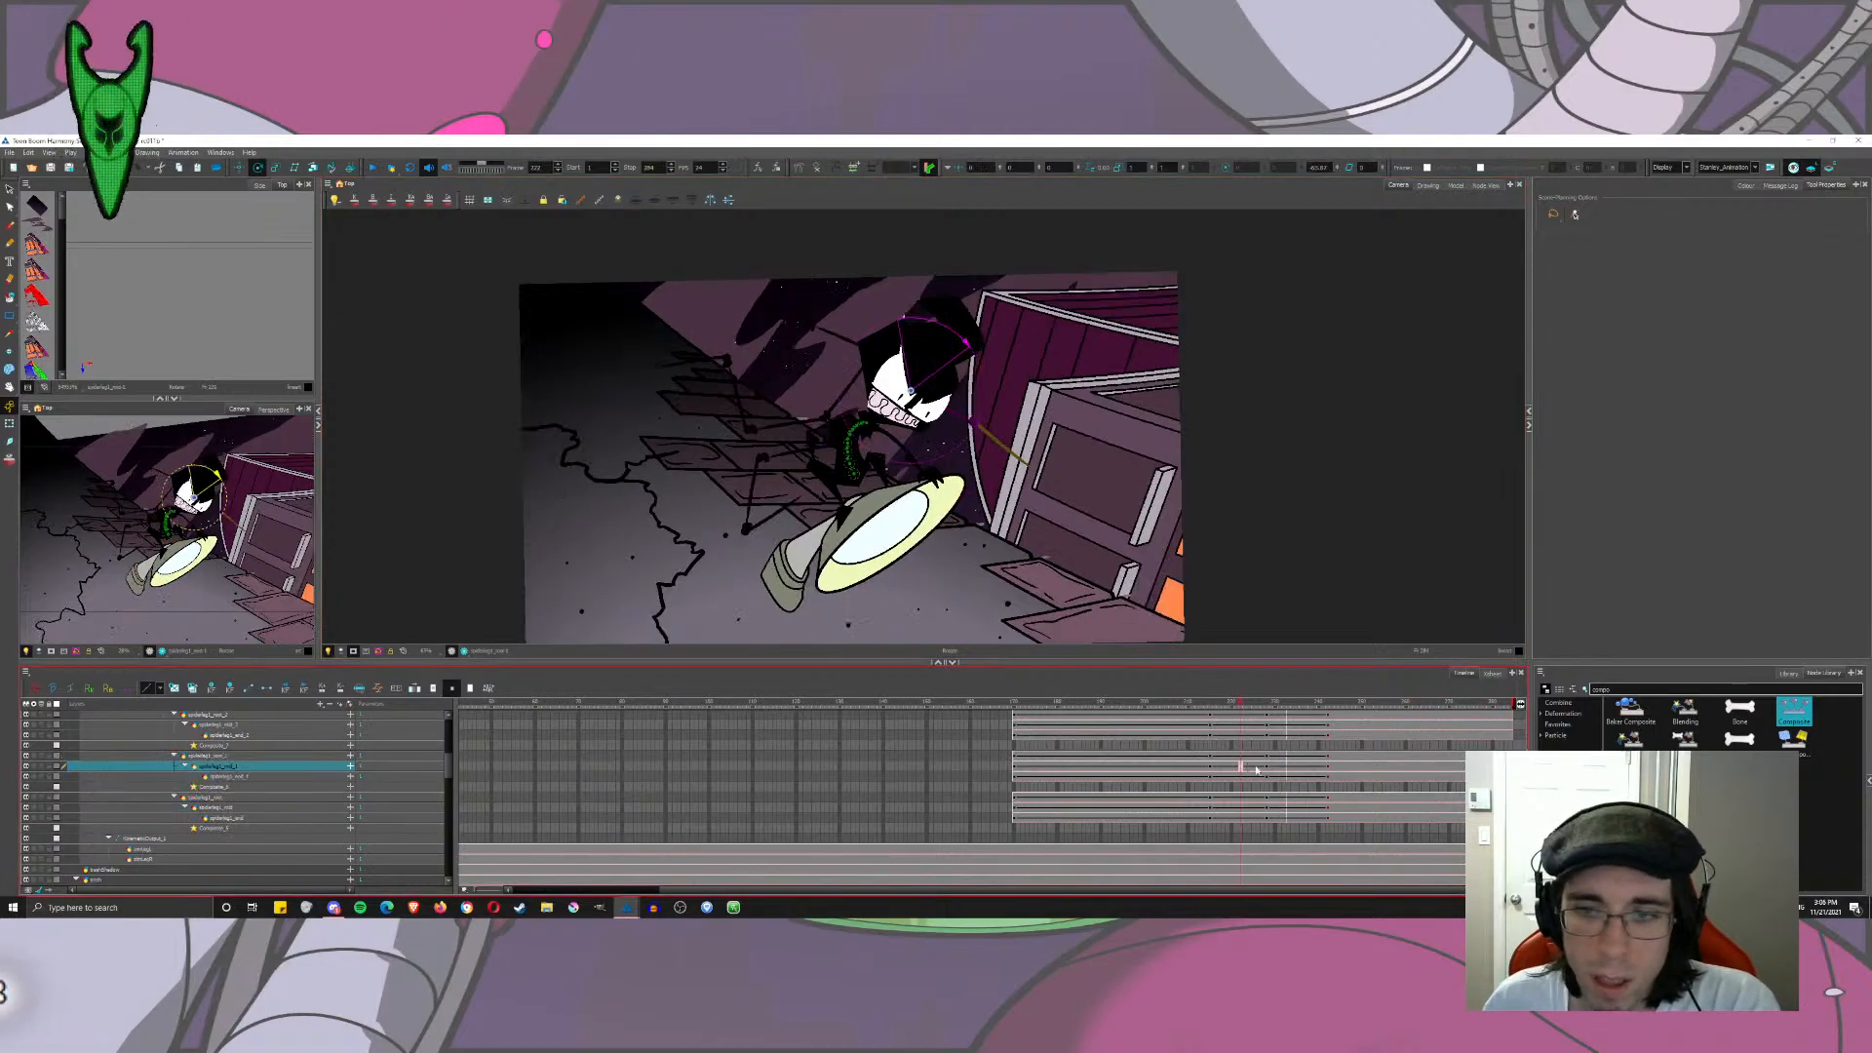
{"action": "left_click_drag", "start_coordinate": [1265, 763], "coordinate": [1267, 817]}
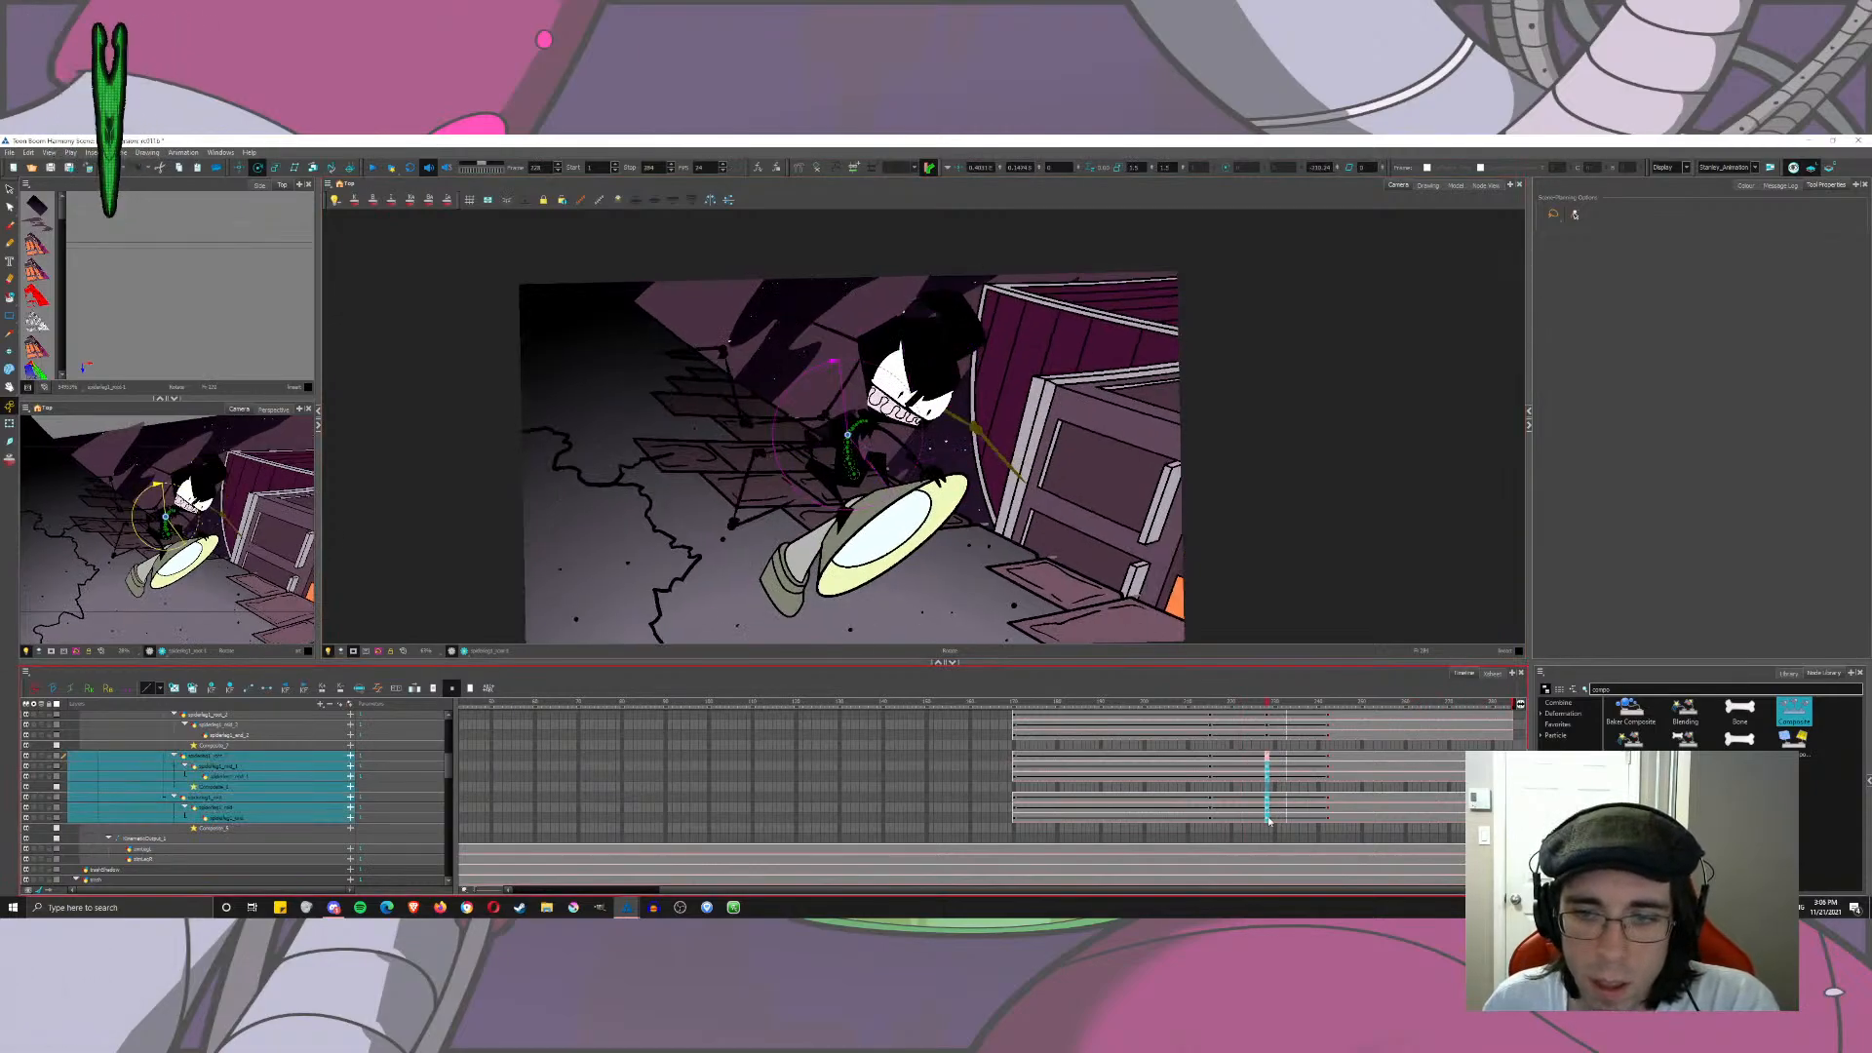
{"action": "left_click", "coordinate": [378, 689]}
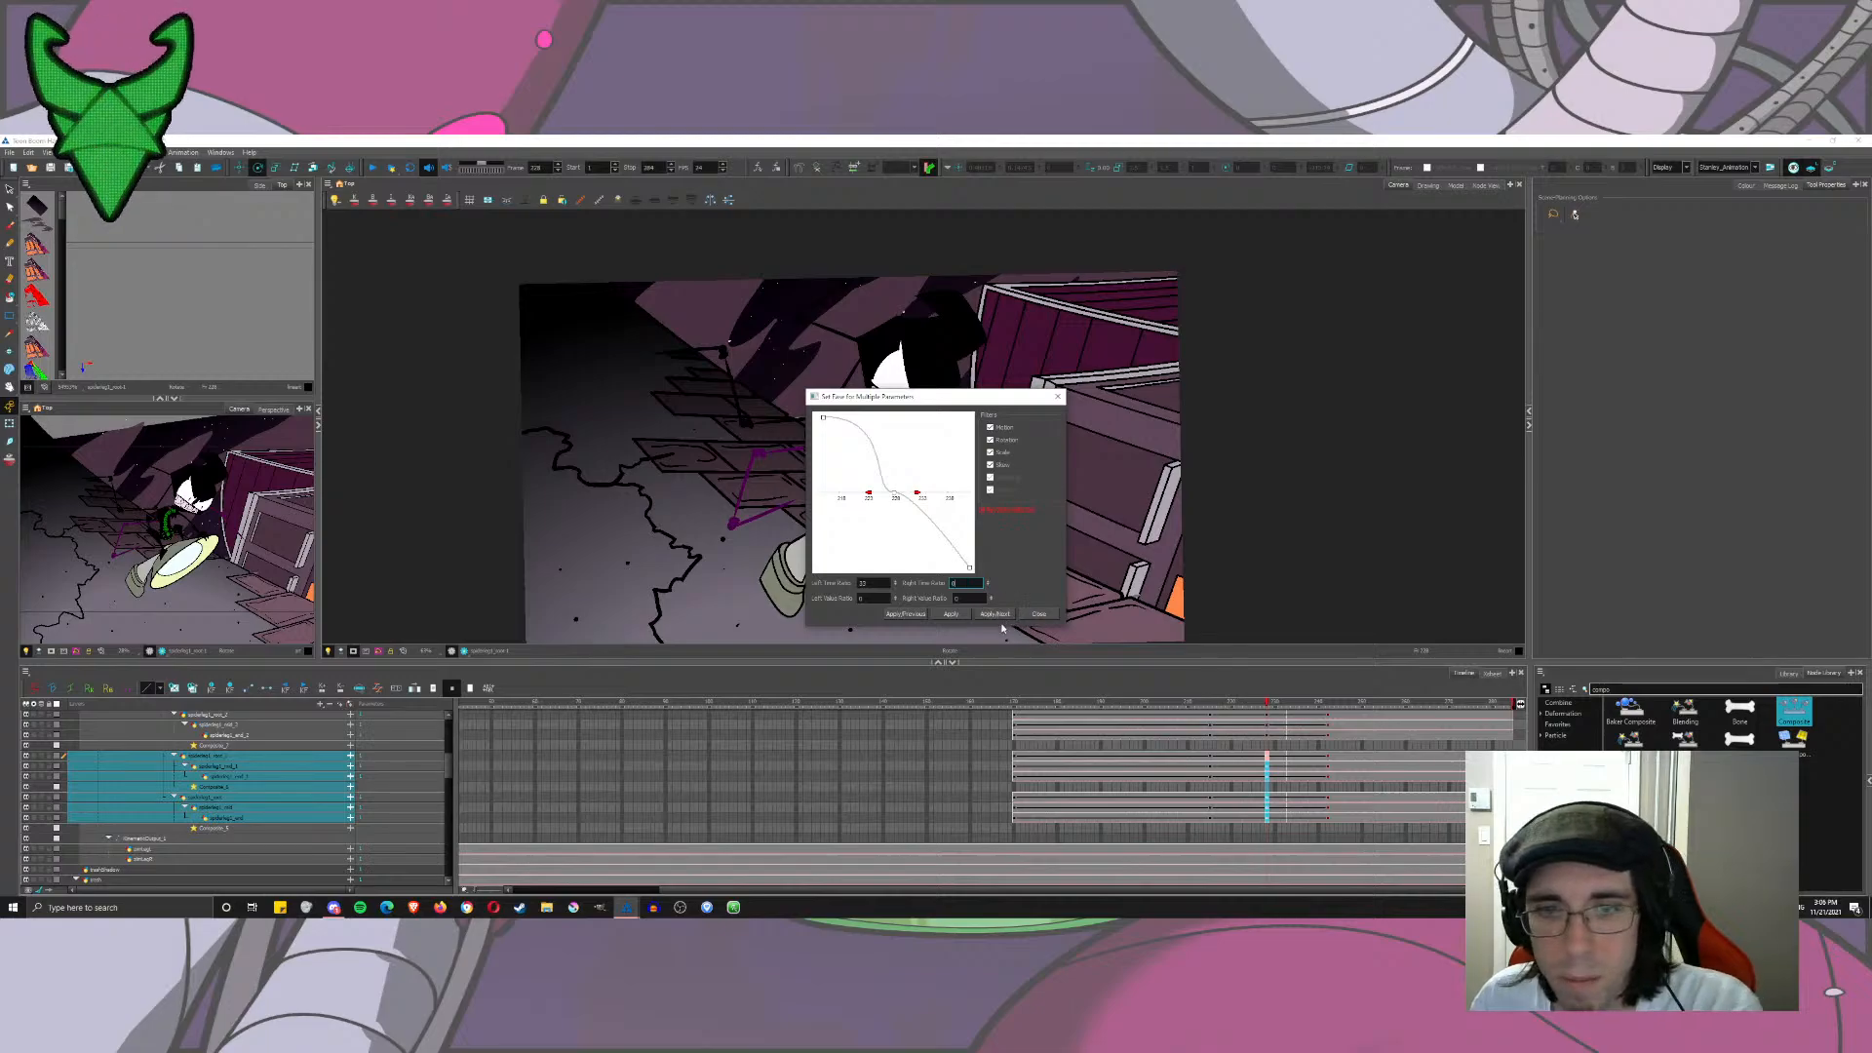
{"action": "left_click", "coordinate": [996, 614]}
{"action": "left_click", "coordinate": [1039, 614]}
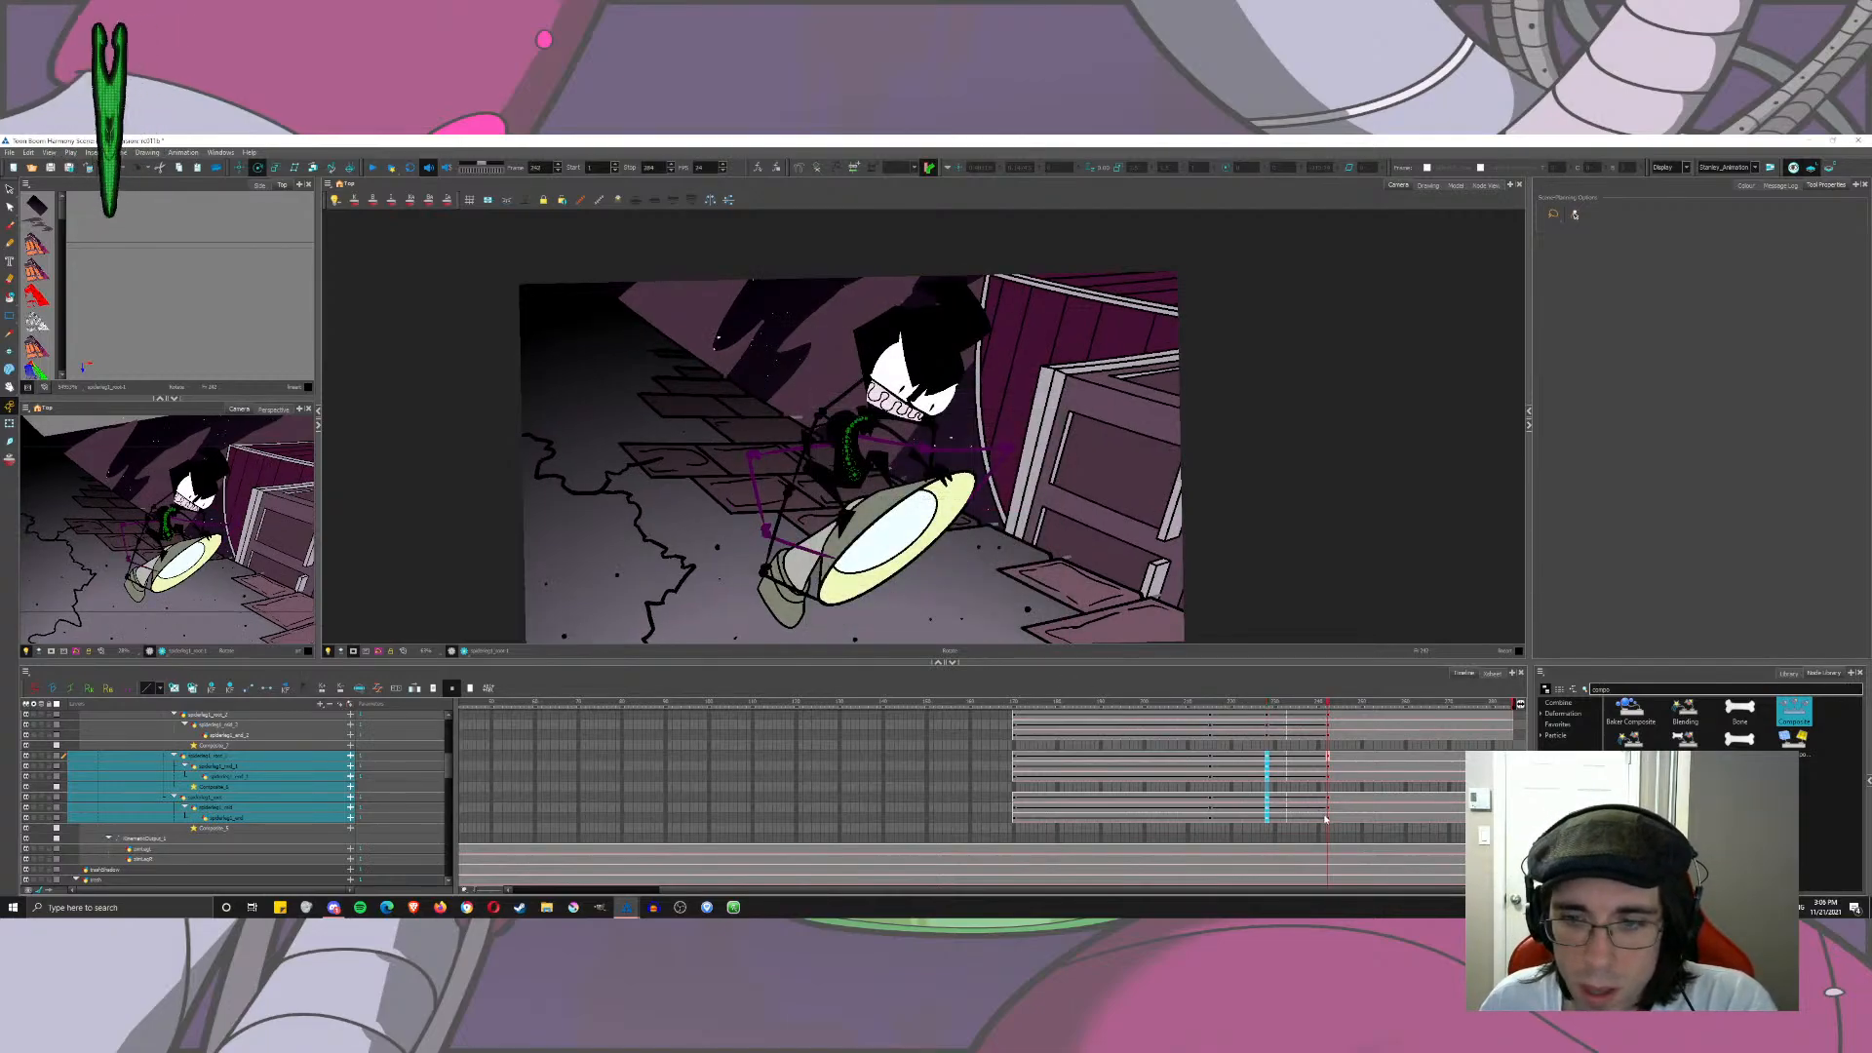
Step: Play back the leg animation repeatedly from its opening keyframes to review the timing
{"action": "left_click_drag", "start_coordinate": [1329, 817], "coordinate": [1158, 735]}
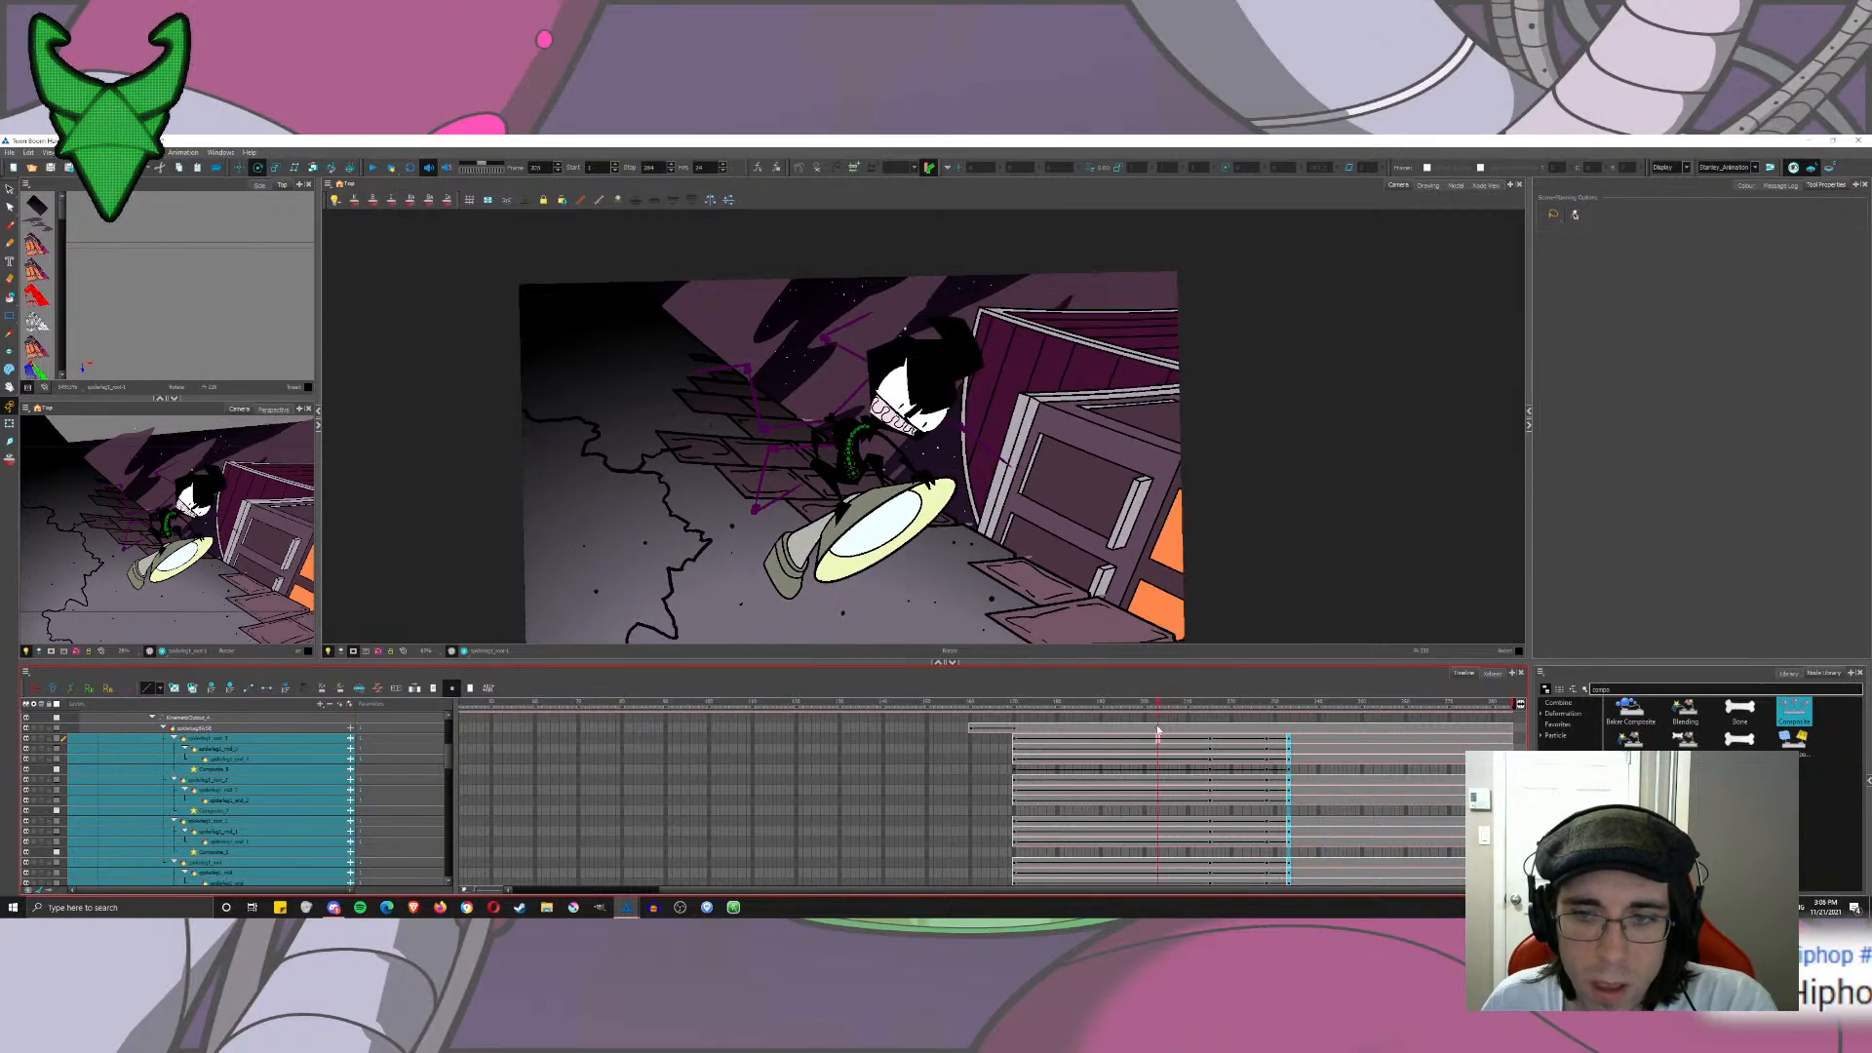
{"action": "left_click", "coordinate": [371, 168]}
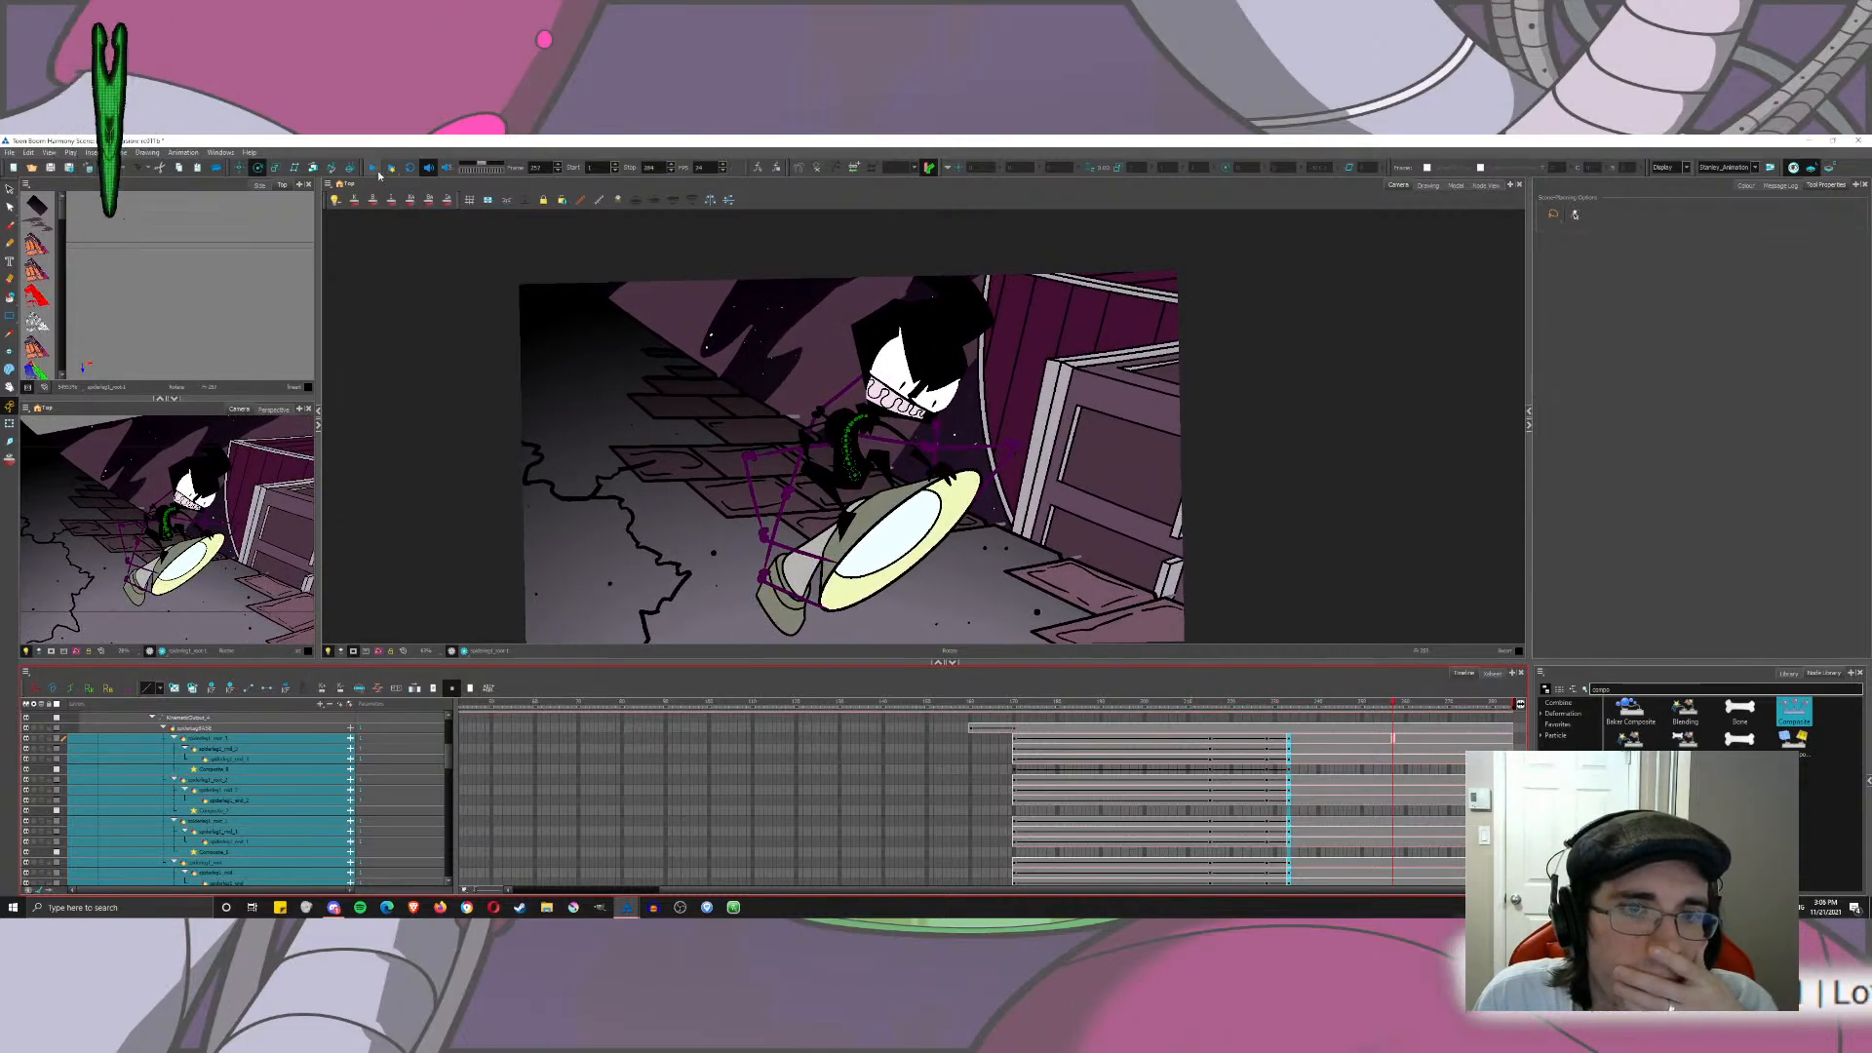
{"action": "left_click", "coordinate": [1014, 704]}
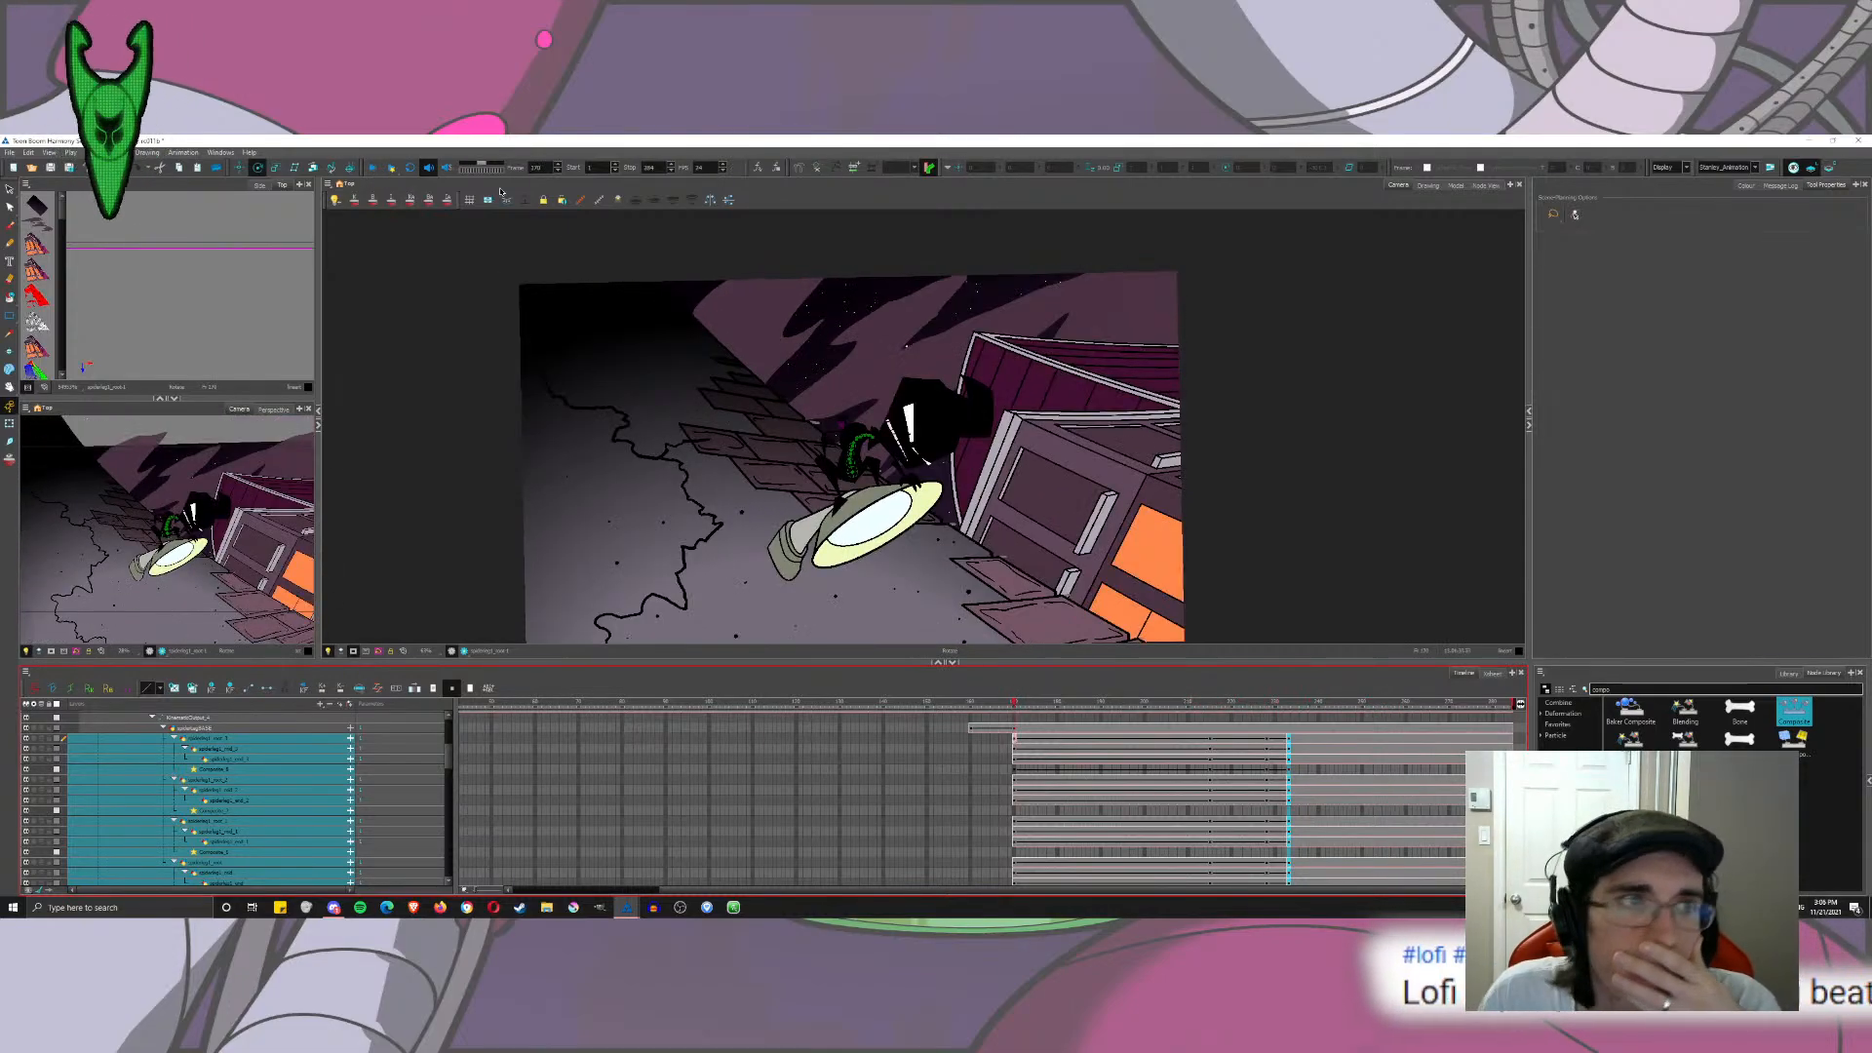
{"action": "left_click", "coordinate": [371, 168]}
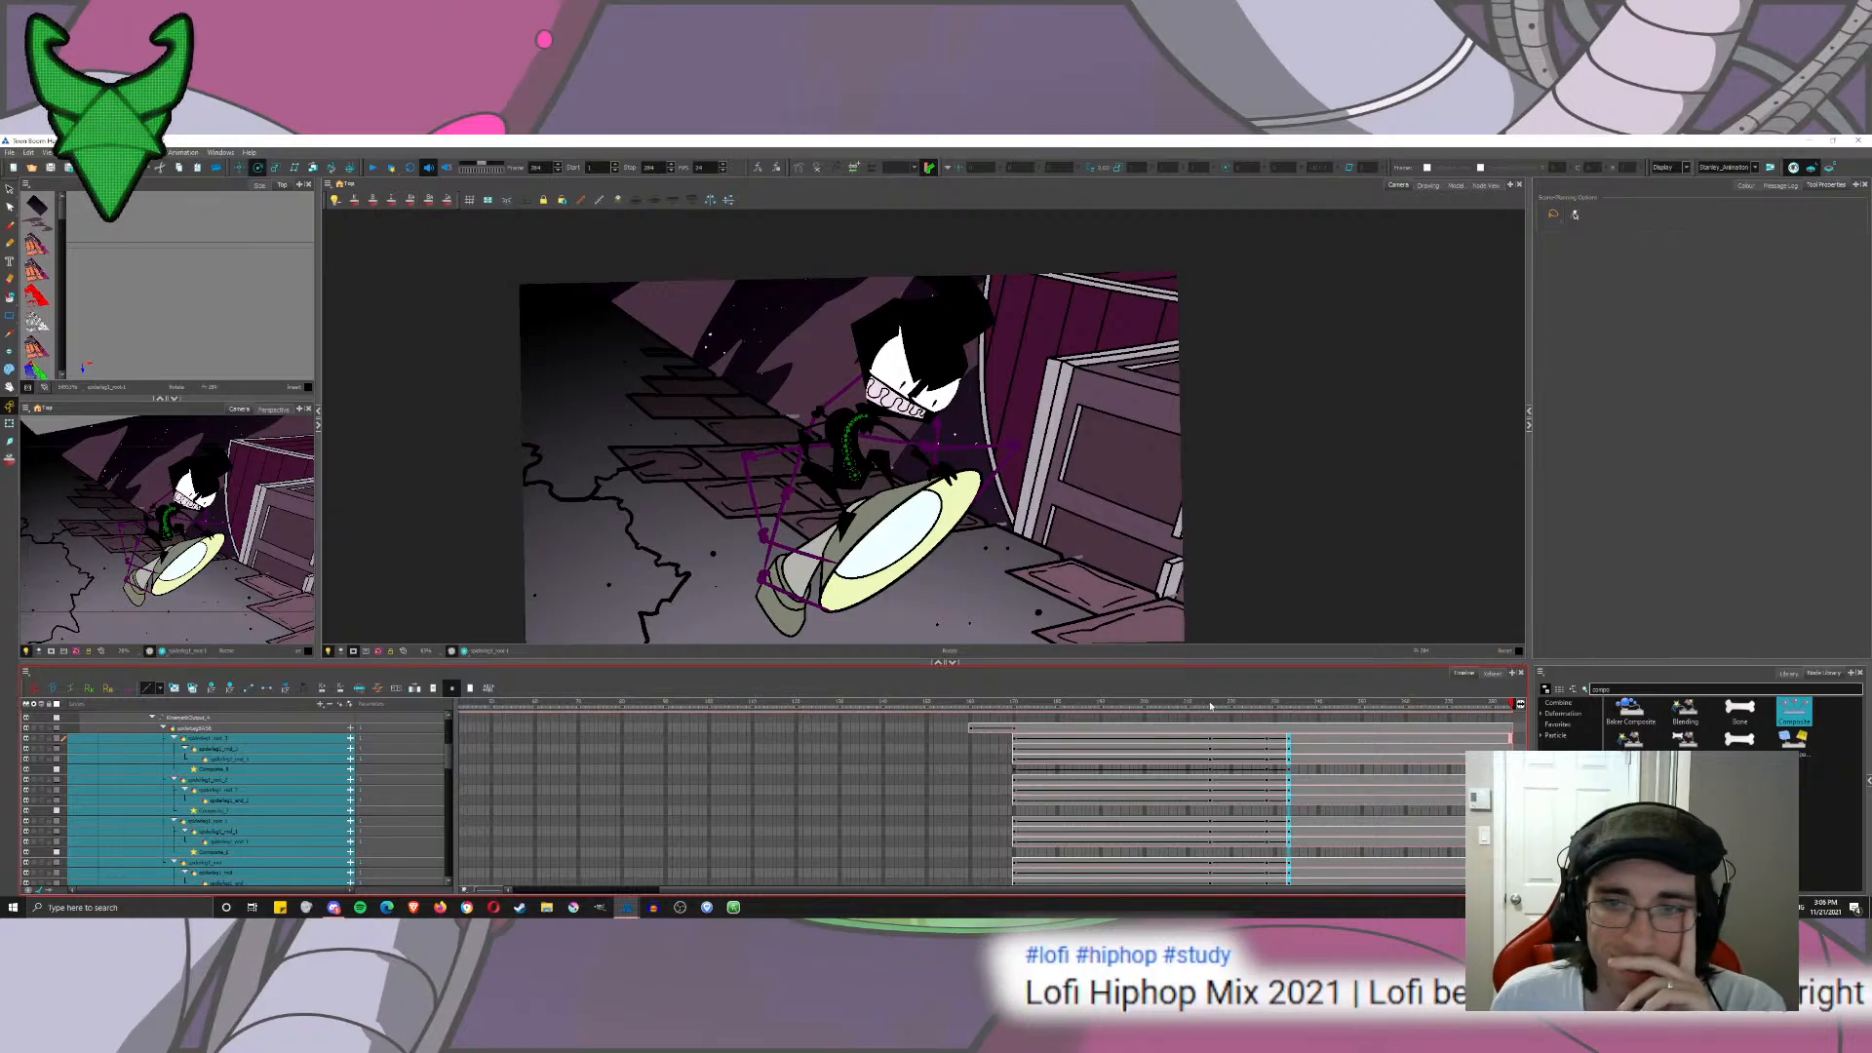
{"action": "left_click", "coordinate": [1017, 727]}
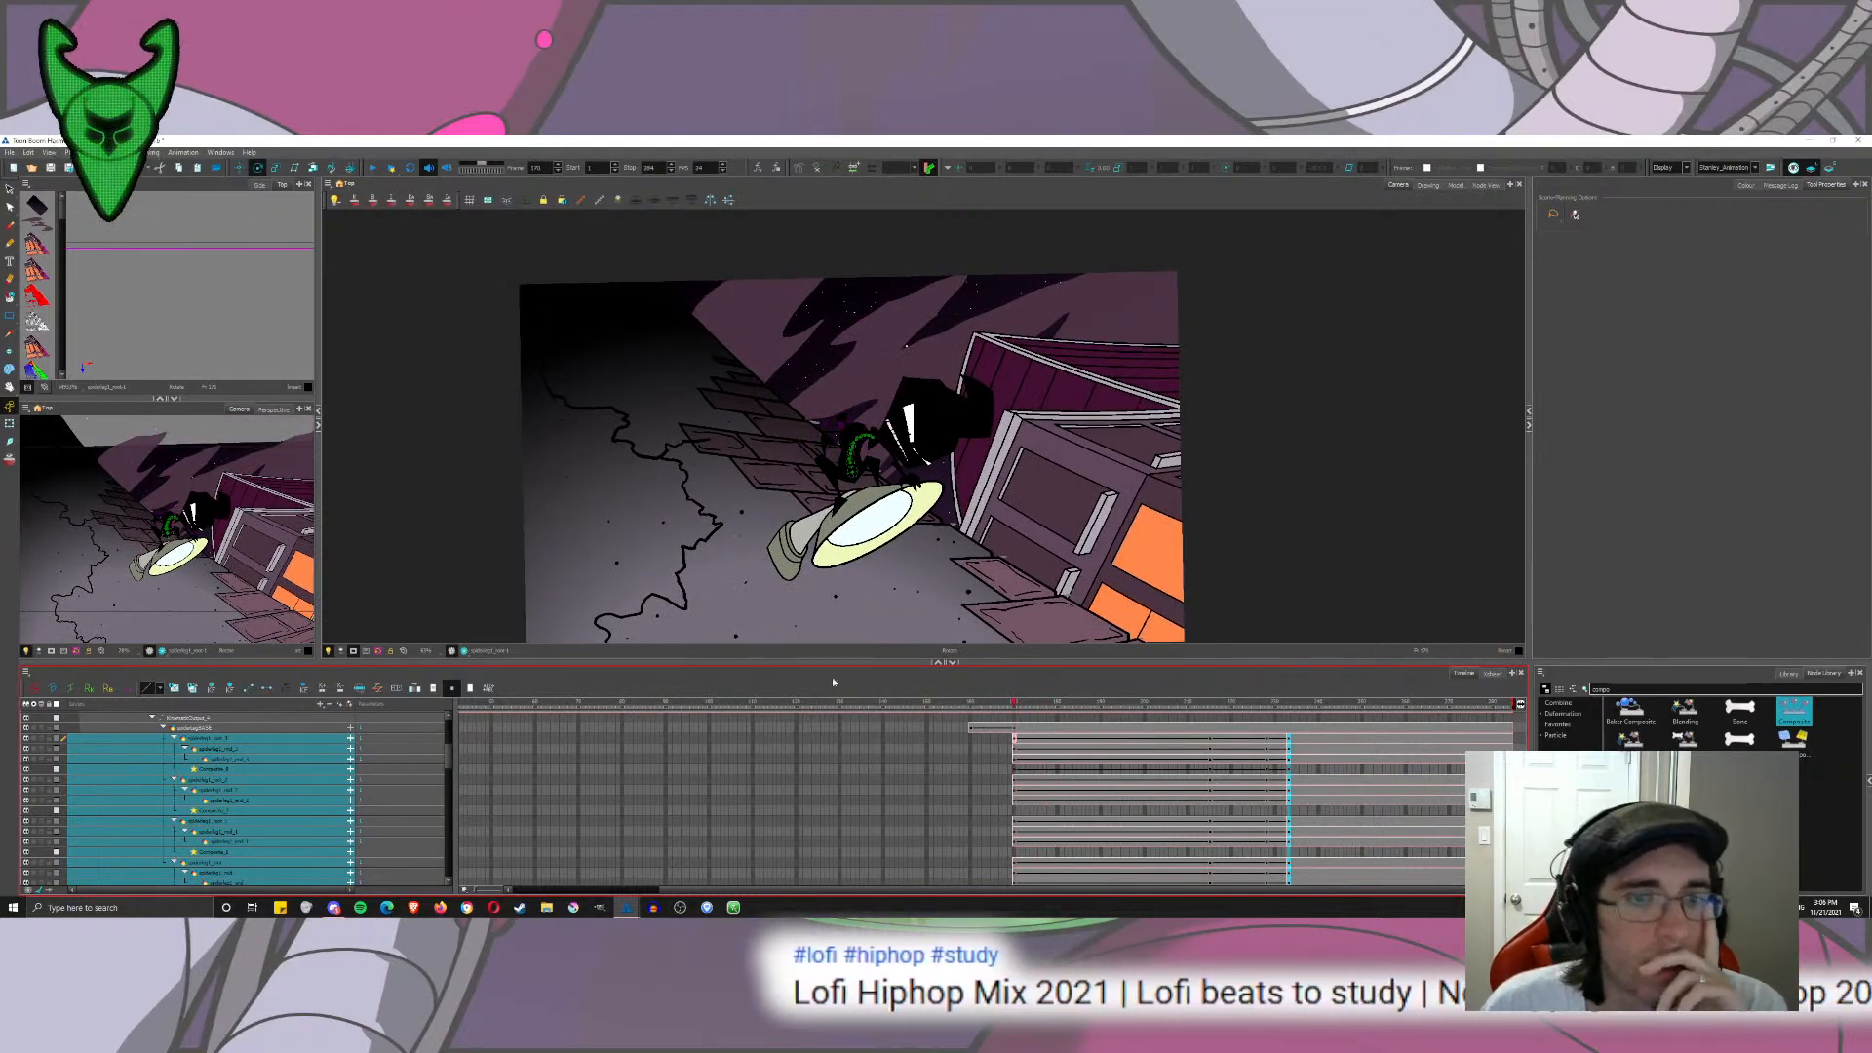
{"action": "left_click", "coordinate": [851, 704]}
{"action": "left_click", "coordinate": [372, 169]}
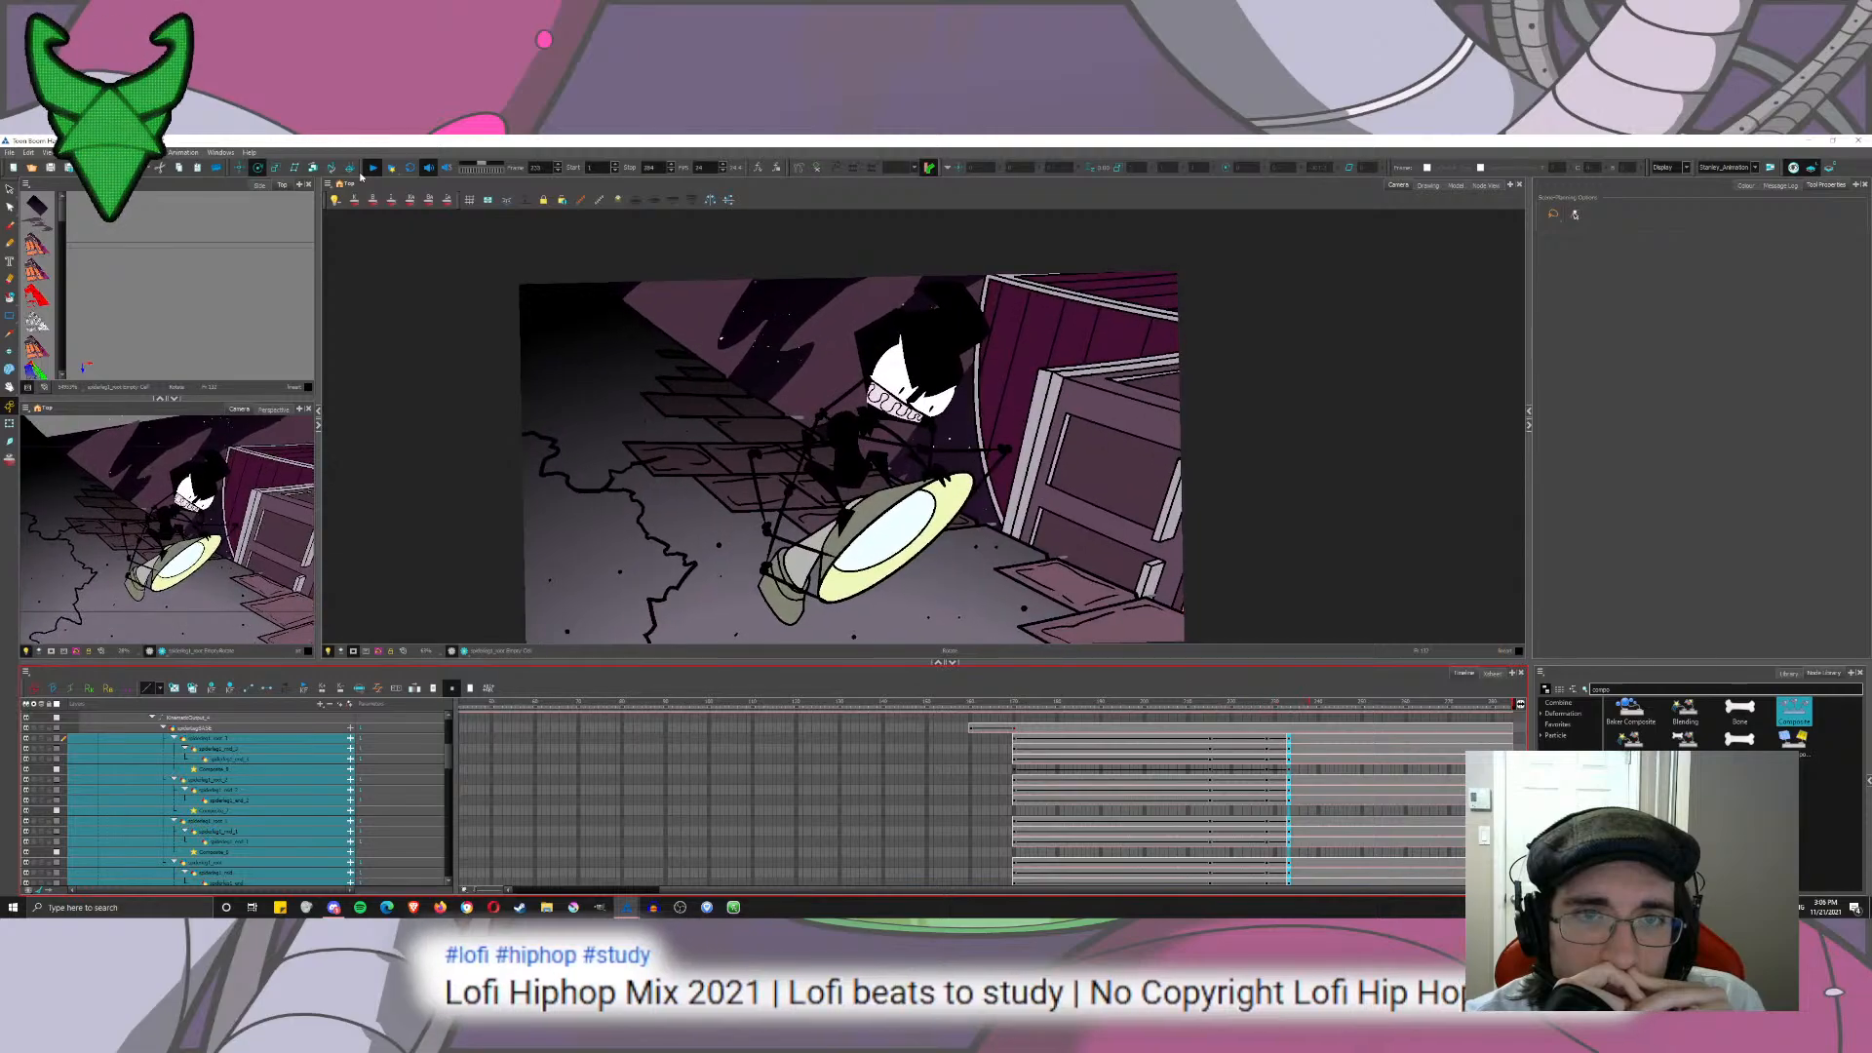
{"action": "left_click", "coordinate": [372, 167]}
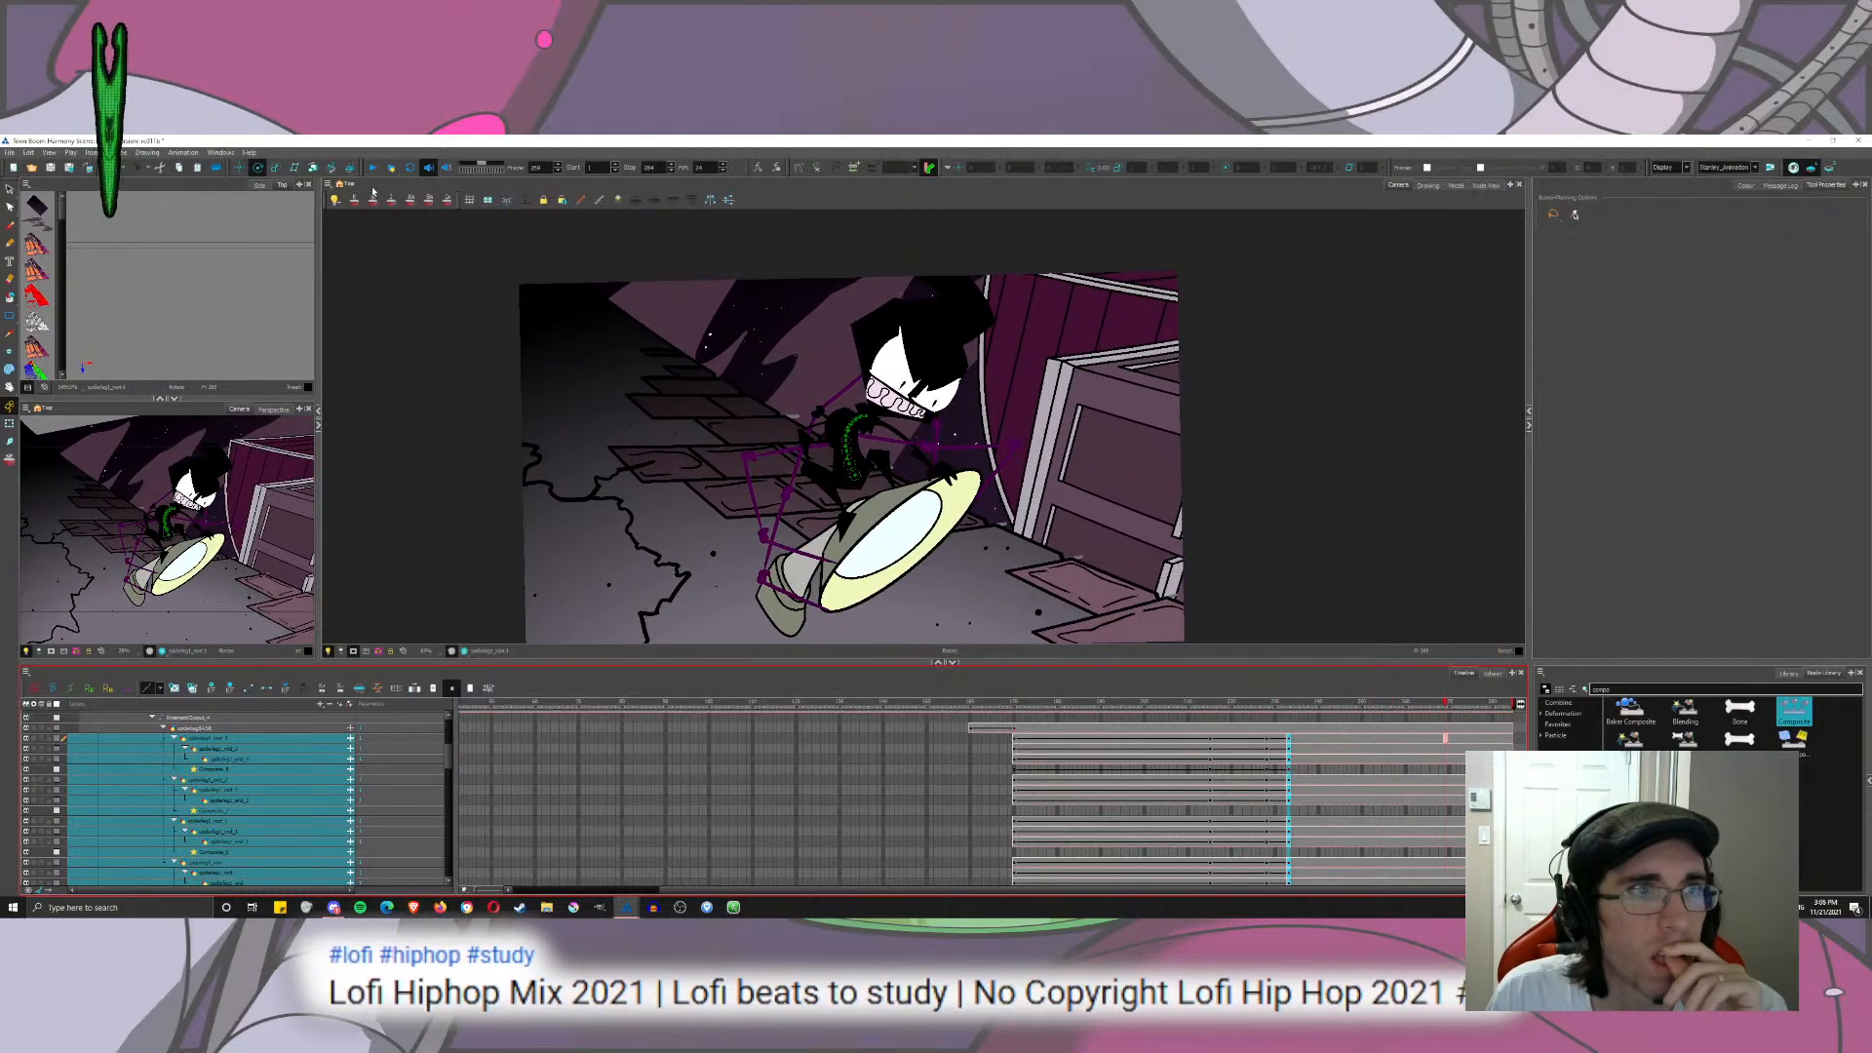
Step: Move the opening keyframe of the legs' parent layer to an earlier frame
{"action": "left_click", "coordinate": [970, 729]}
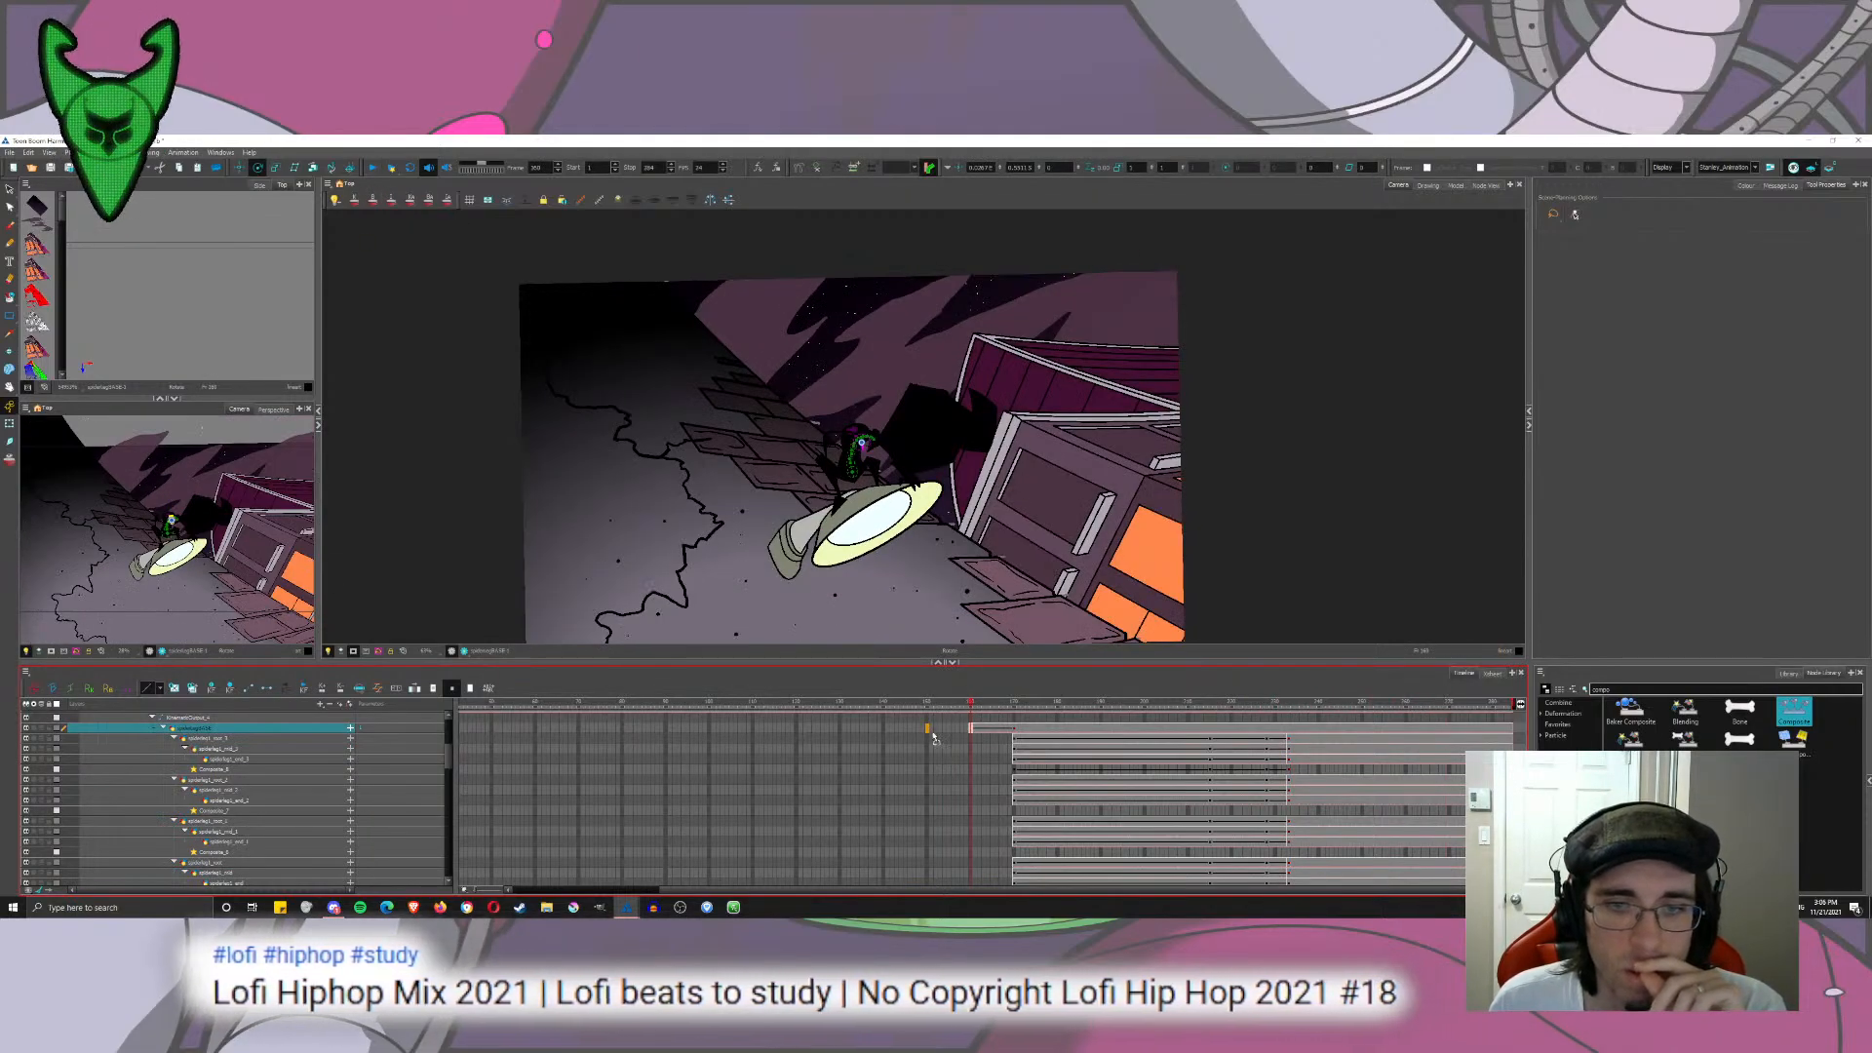
{"action": "left_click", "coordinate": [931, 733]}
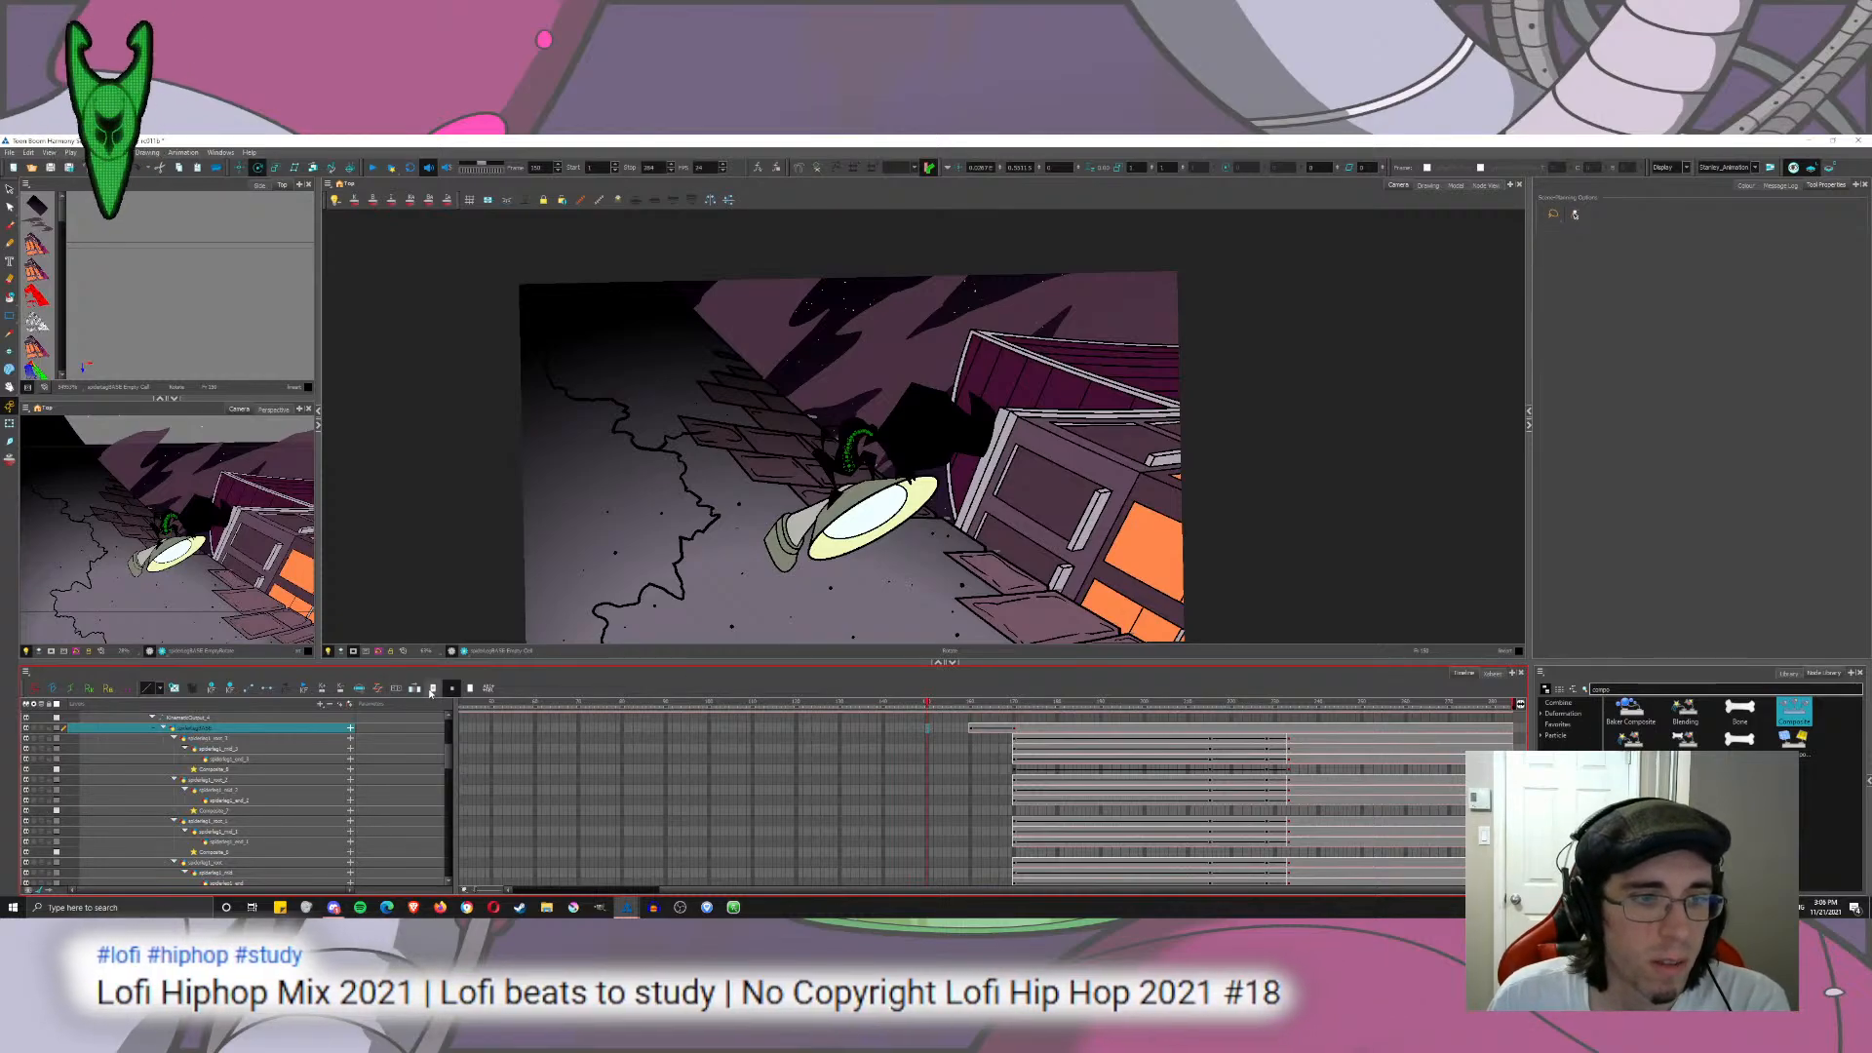
{"action": "left_click", "coordinate": [971, 729]}
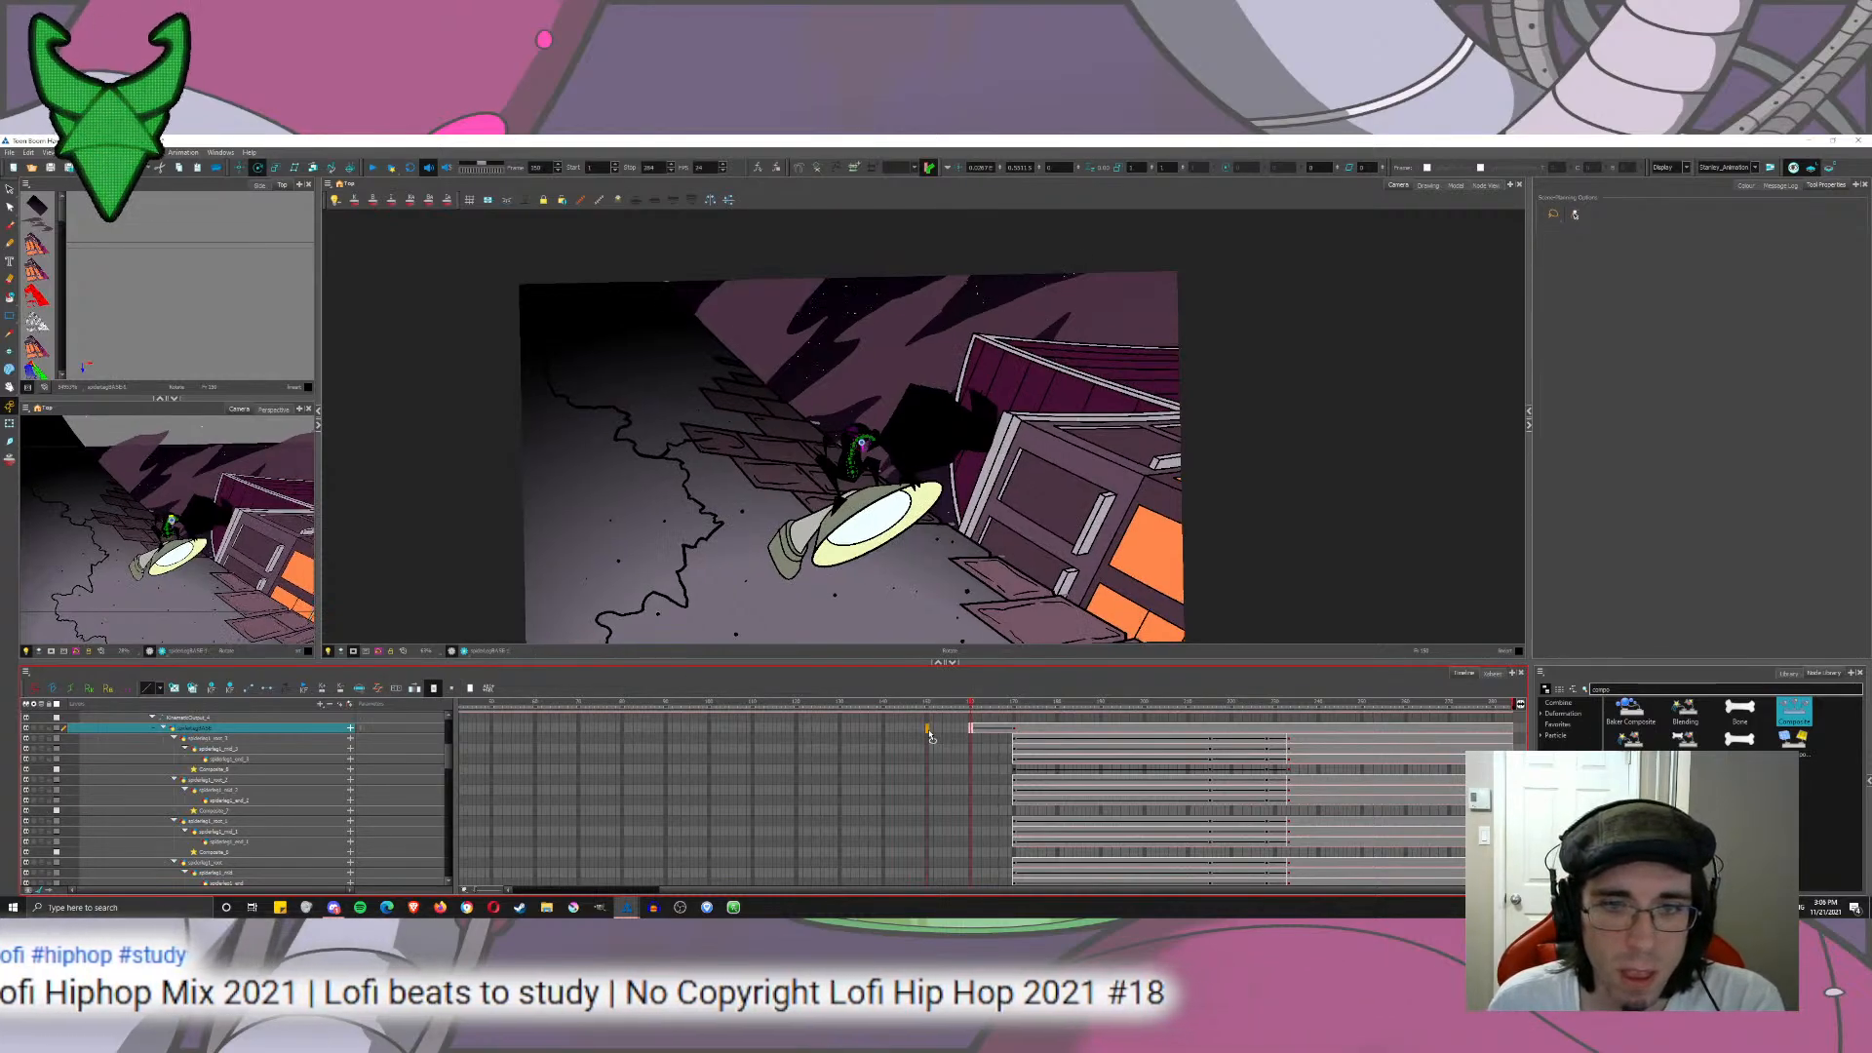
{"action": "left_click", "coordinate": [931, 733]}
Step: Apply multi-parameter easing to the opening keyframes of all the leg layers, then play back the motion
{"action": "left_click_drag", "start_coordinate": [1017, 746], "coordinate": [1017, 836]}
{"action": "left_click", "coordinate": [378, 691]}
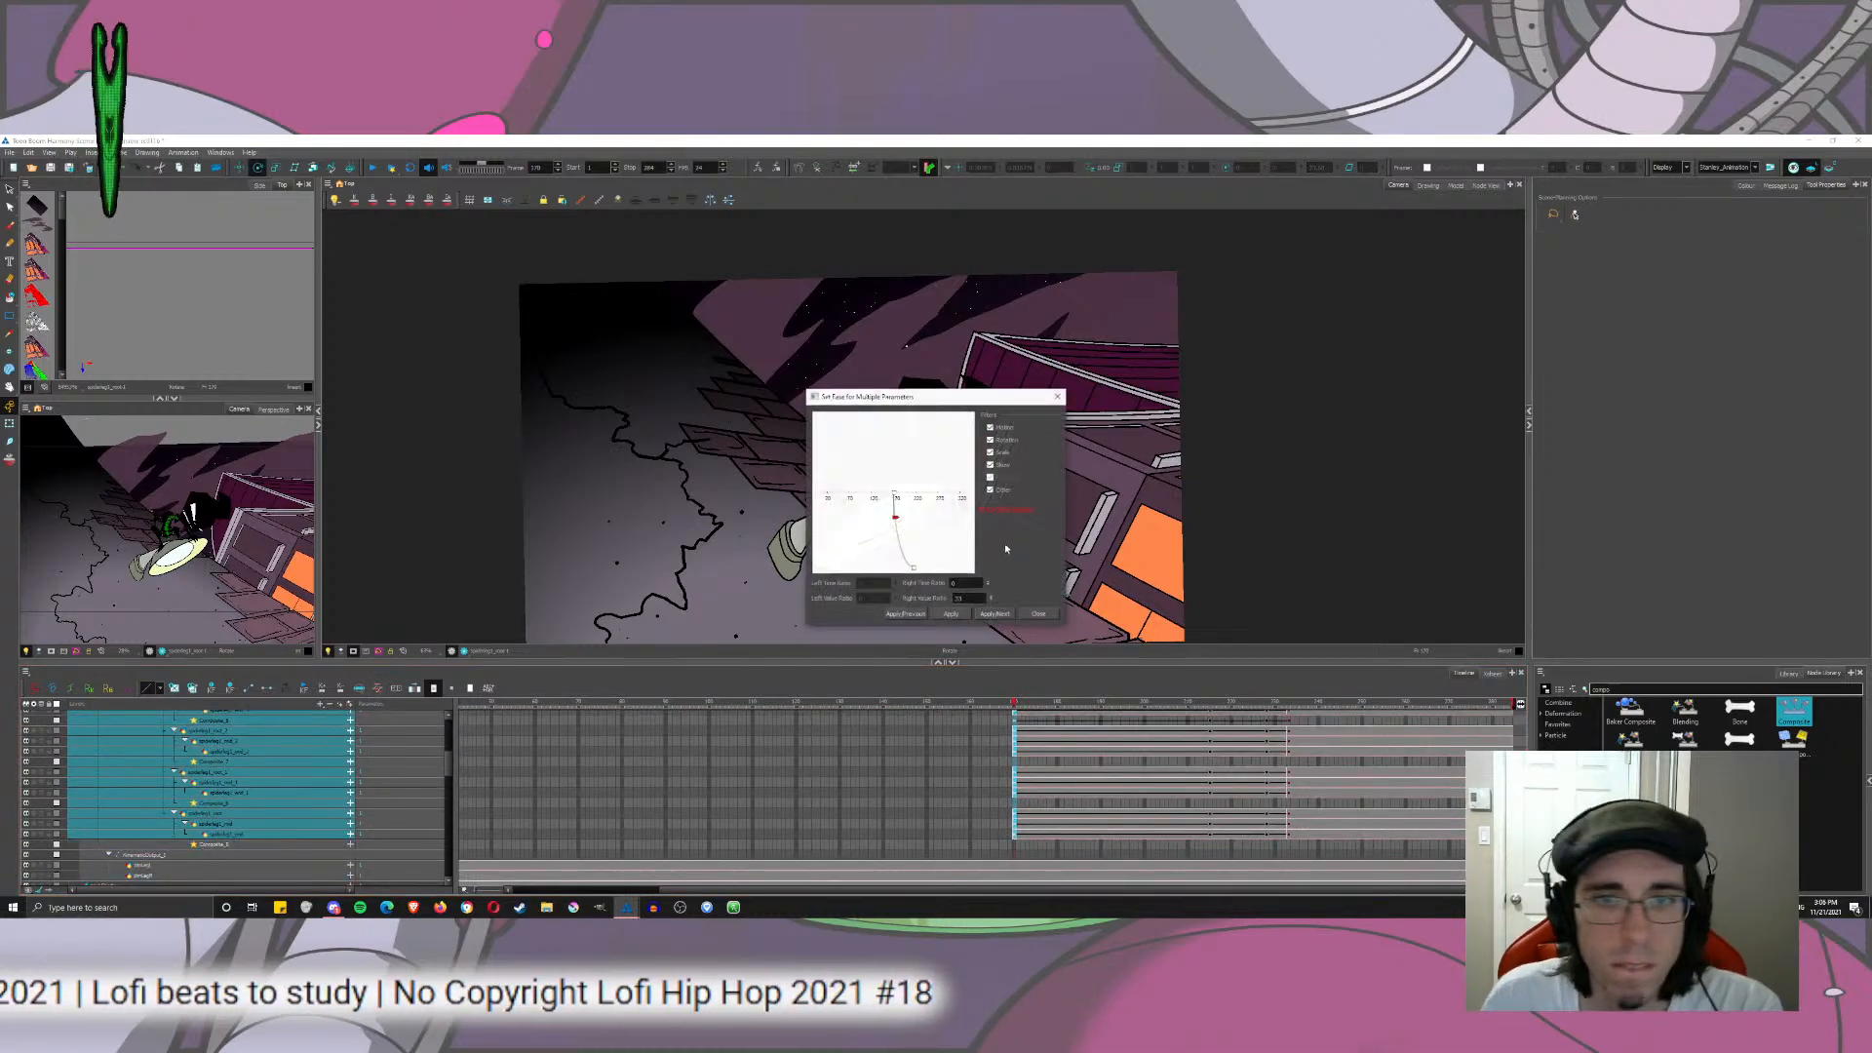
{"action": "left_click", "coordinate": [991, 615]}
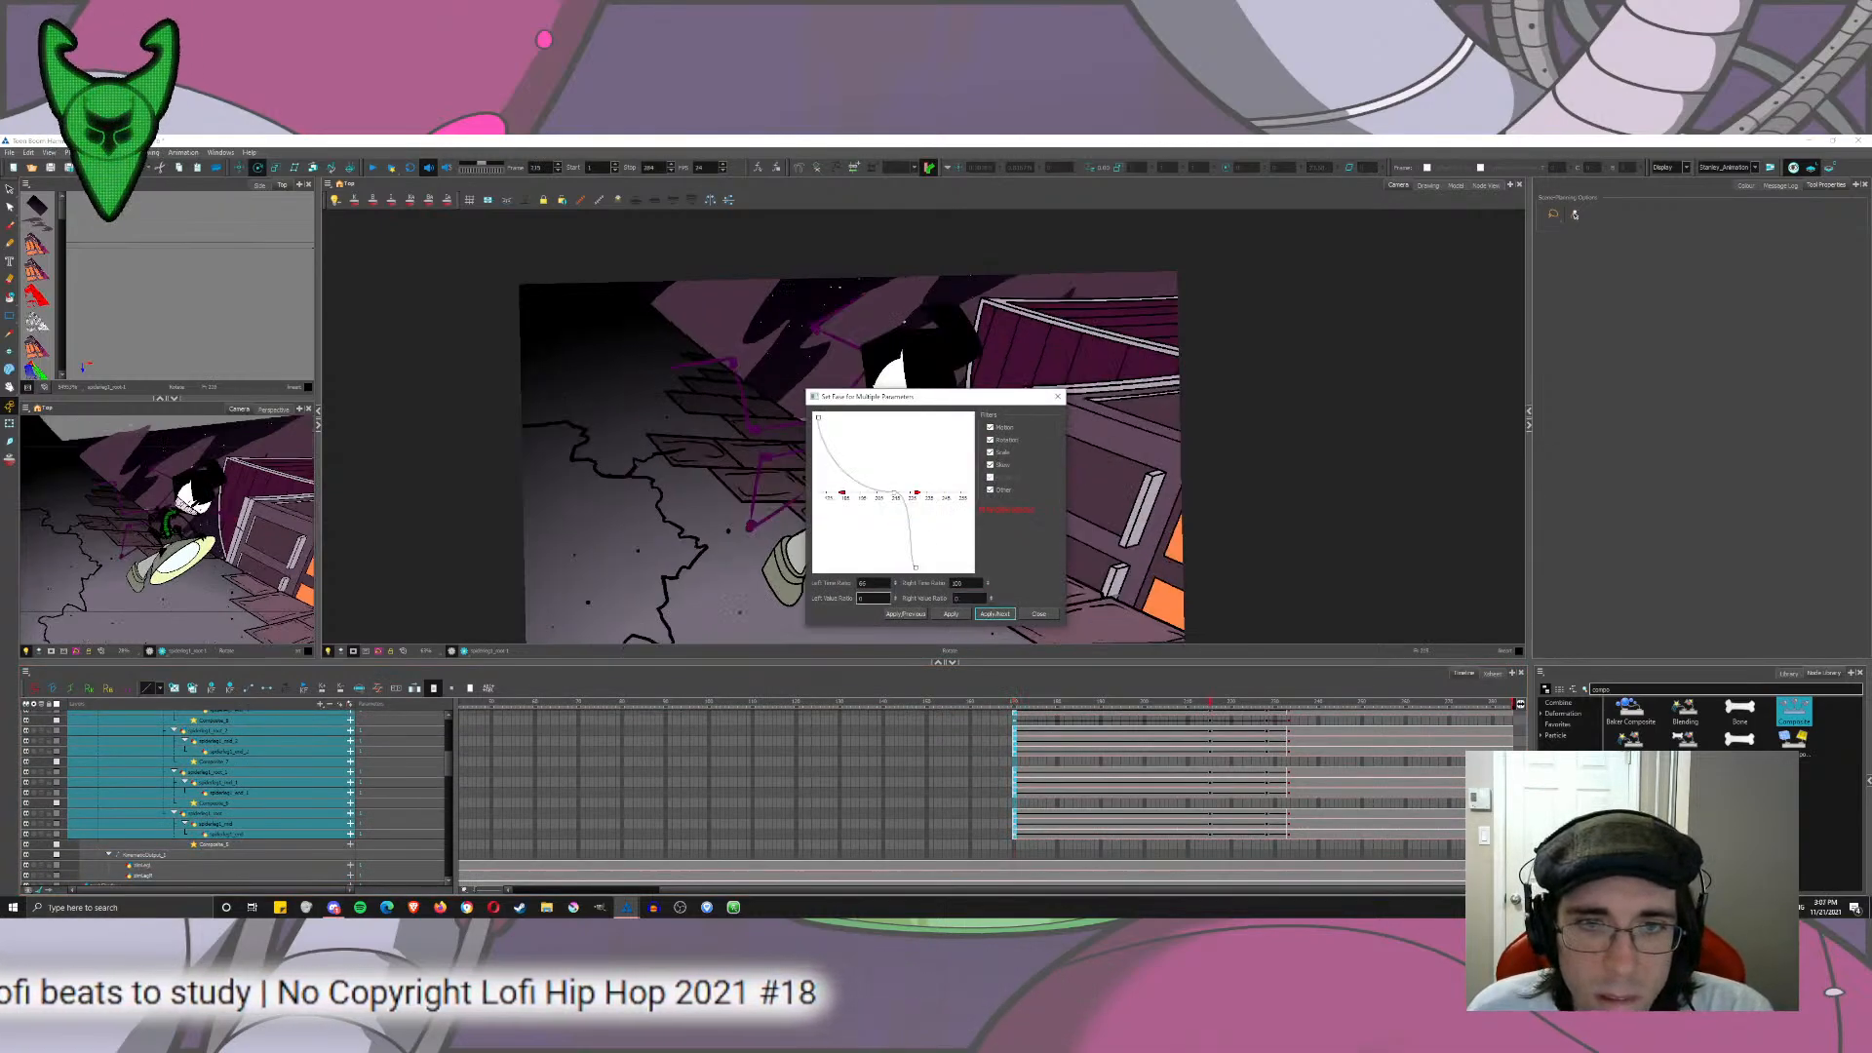
{"action": "left_click", "coordinate": [918, 616]}
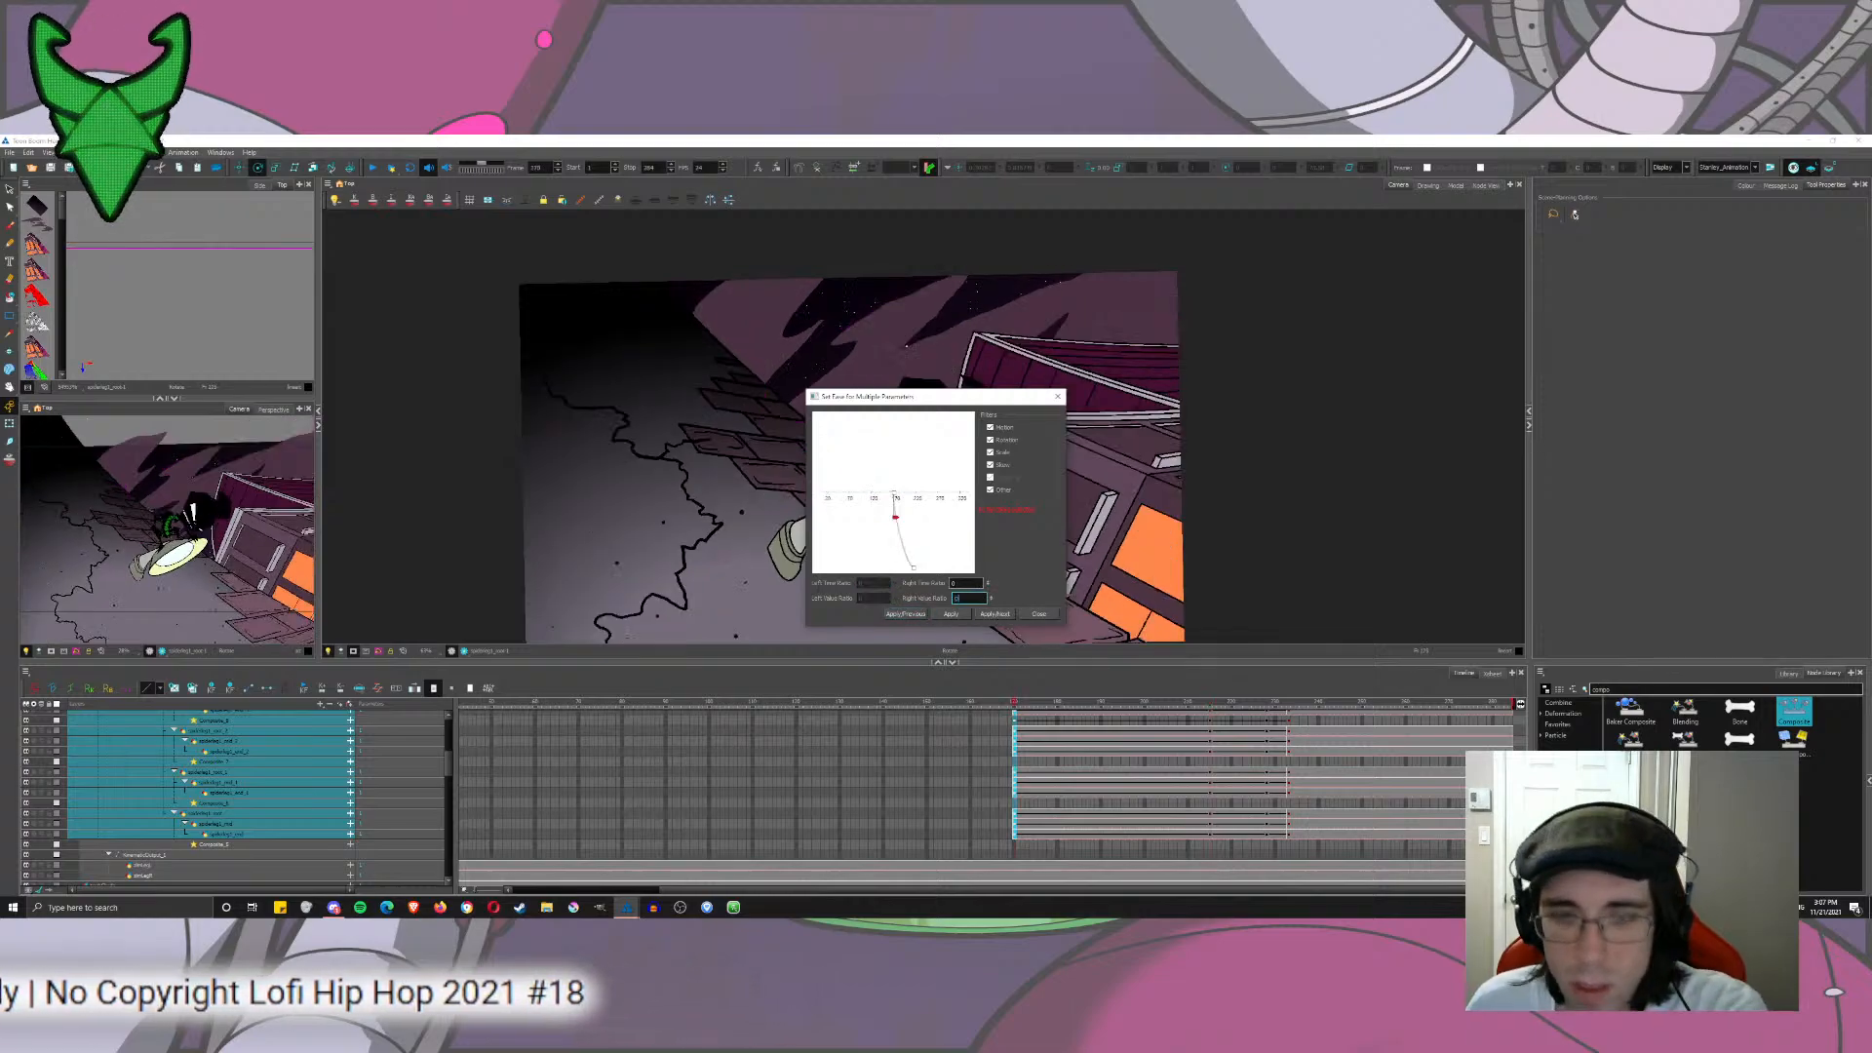
{"action": "left_click", "coordinate": [1039, 615]}
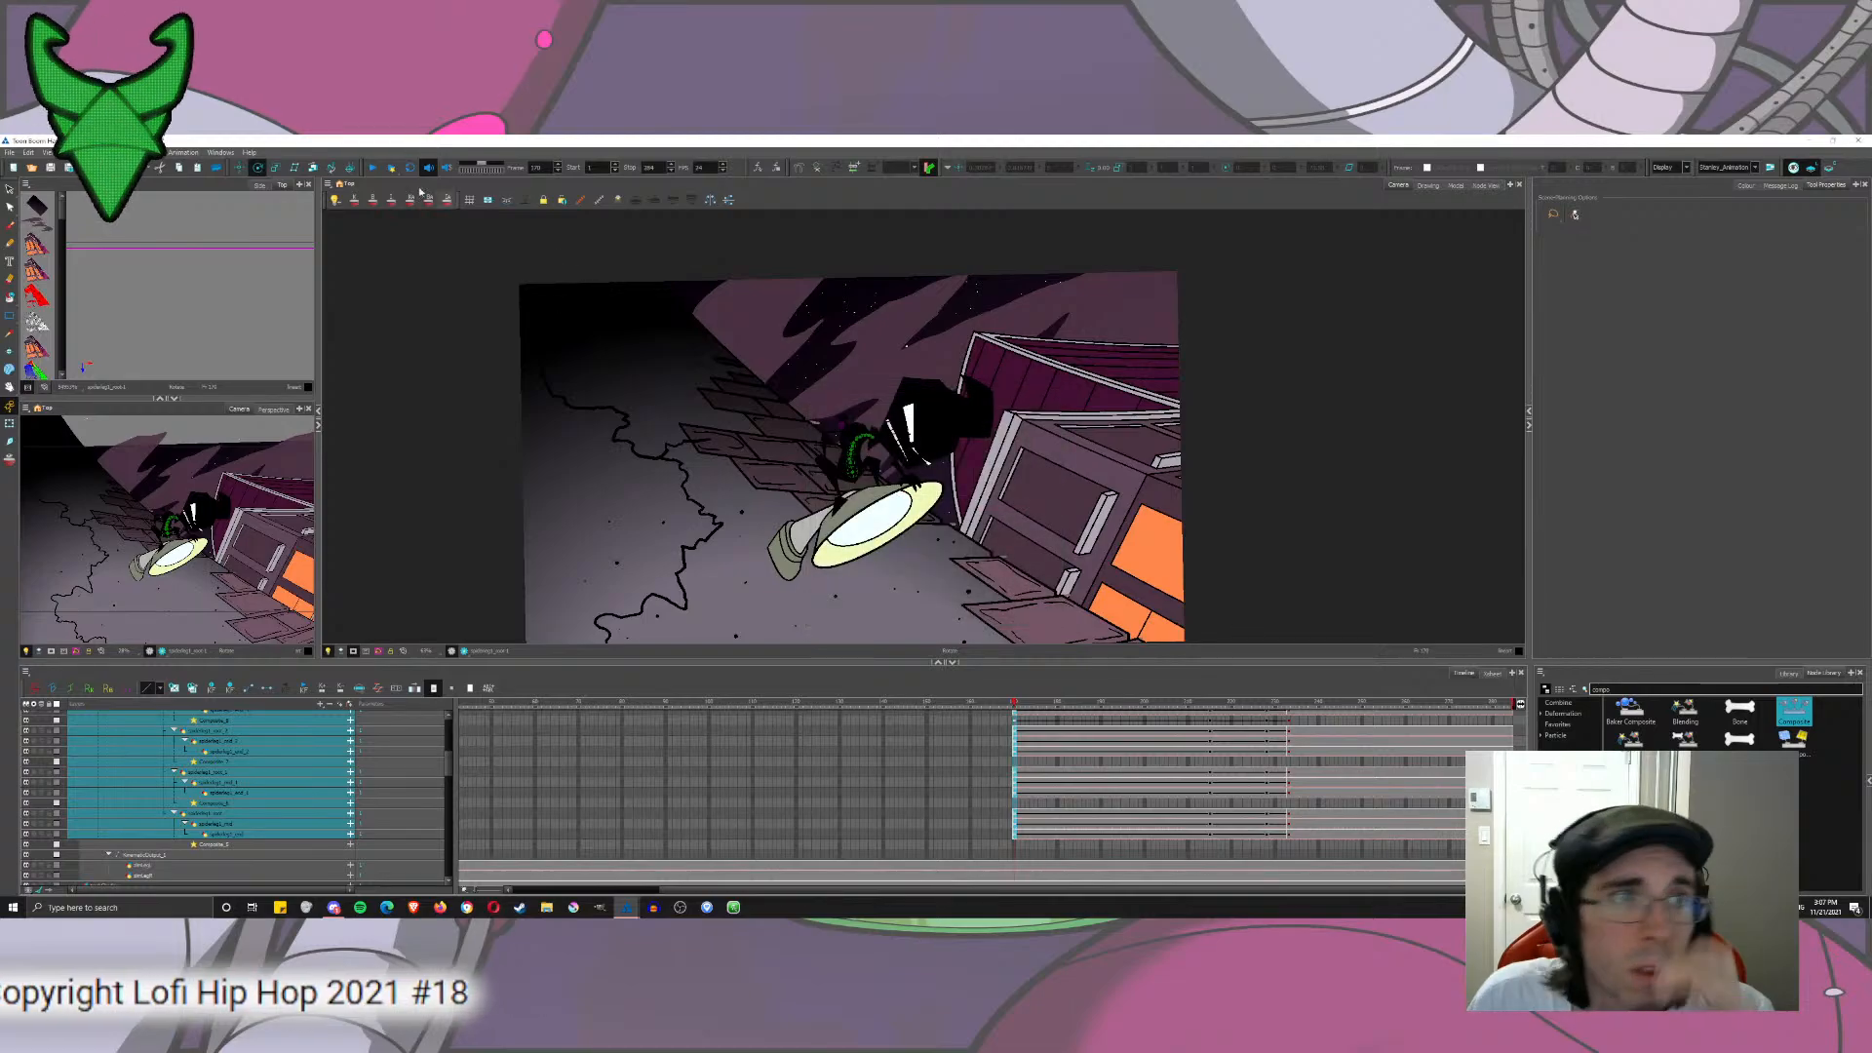
{"action": "left_click", "coordinate": [375, 168]}
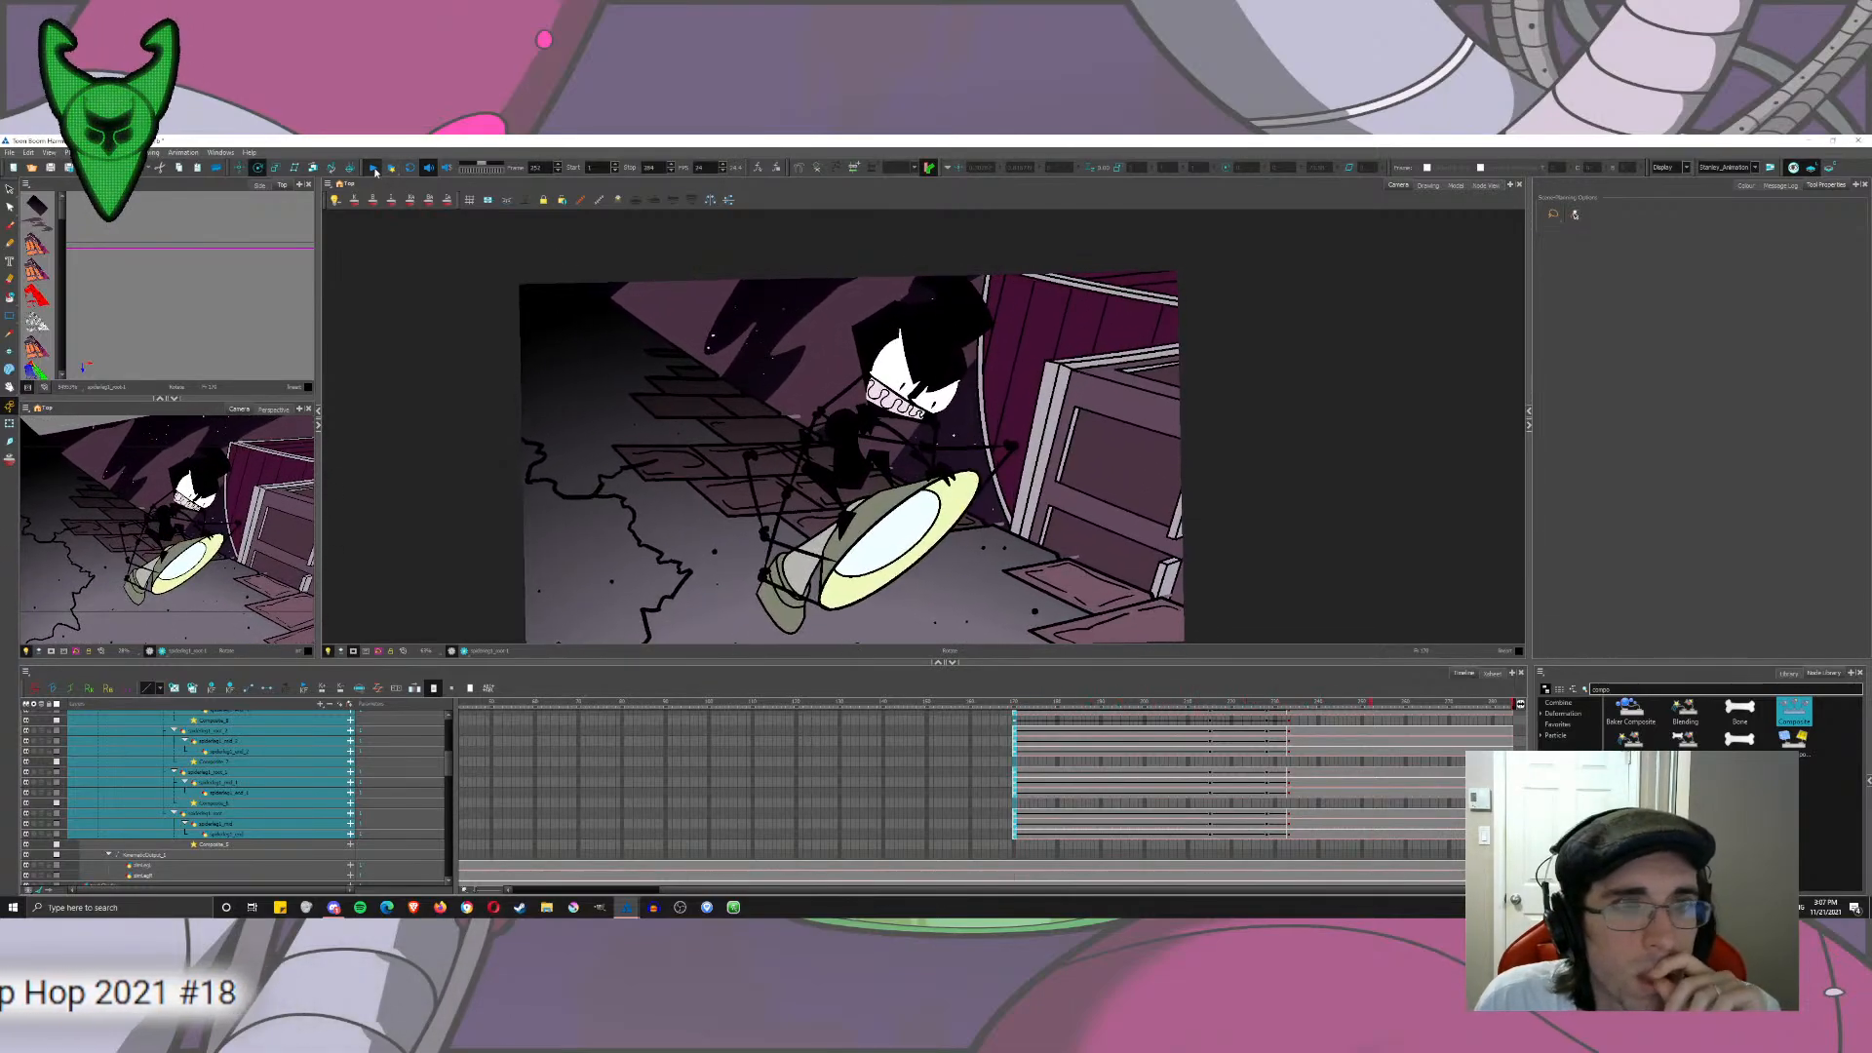
{"action": "left_click", "coordinate": [375, 169]}
Step: Pose the leg beside the character's head at the middle keyframe by rotating its chain of joints upward
{"action": "left_click", "coordinate": [1211, 774]}
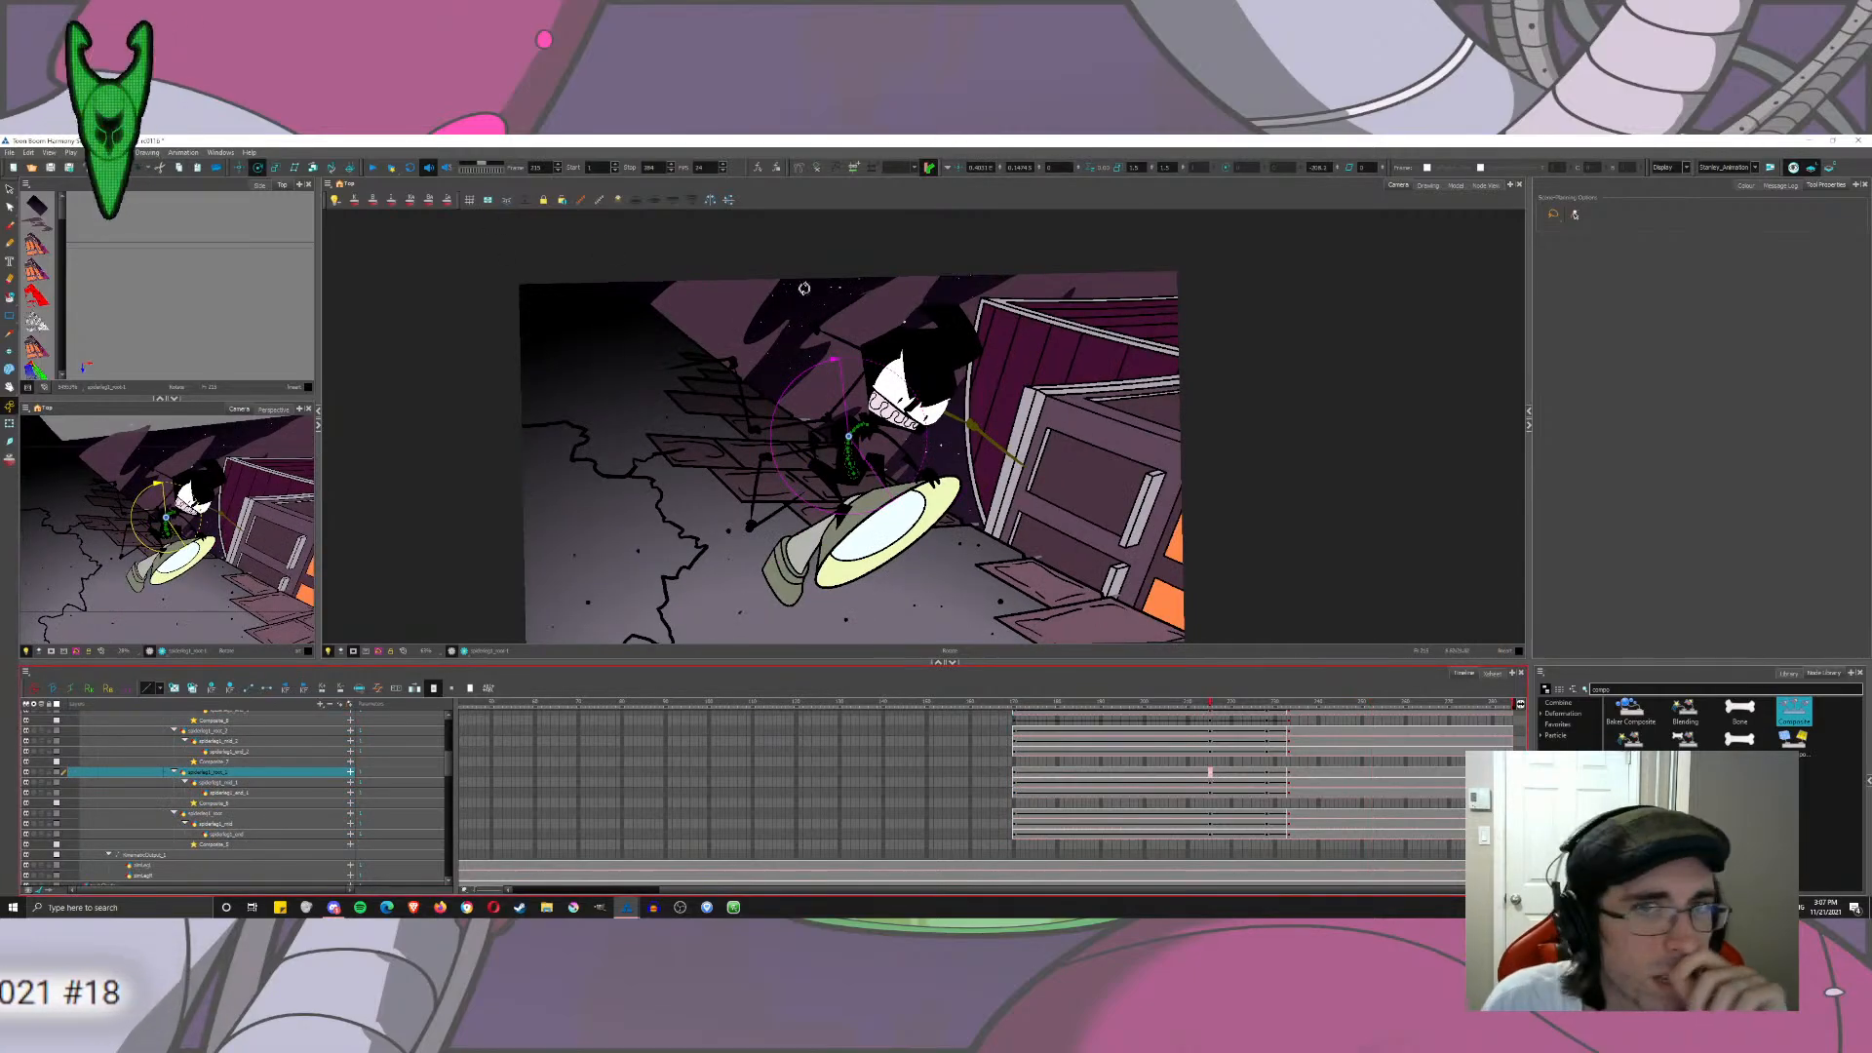
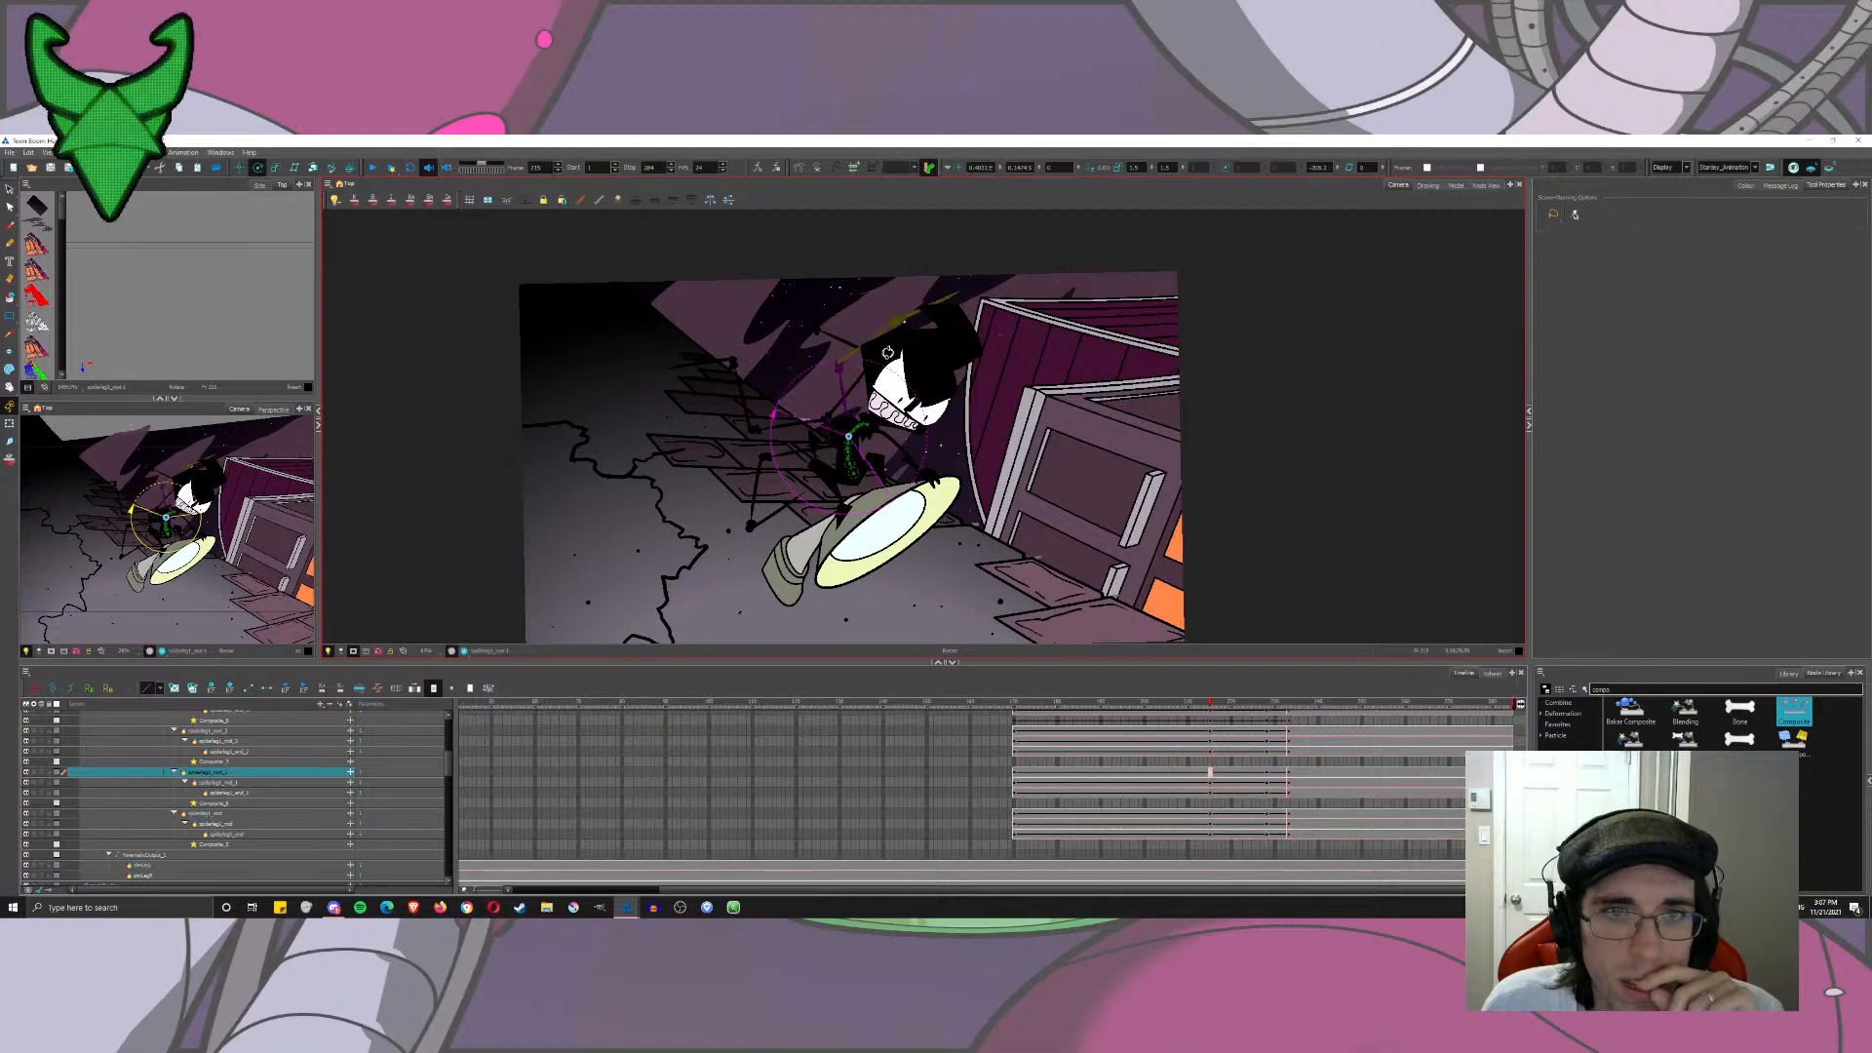
{"action": "left_click", "coordinate": [1213, 785]}
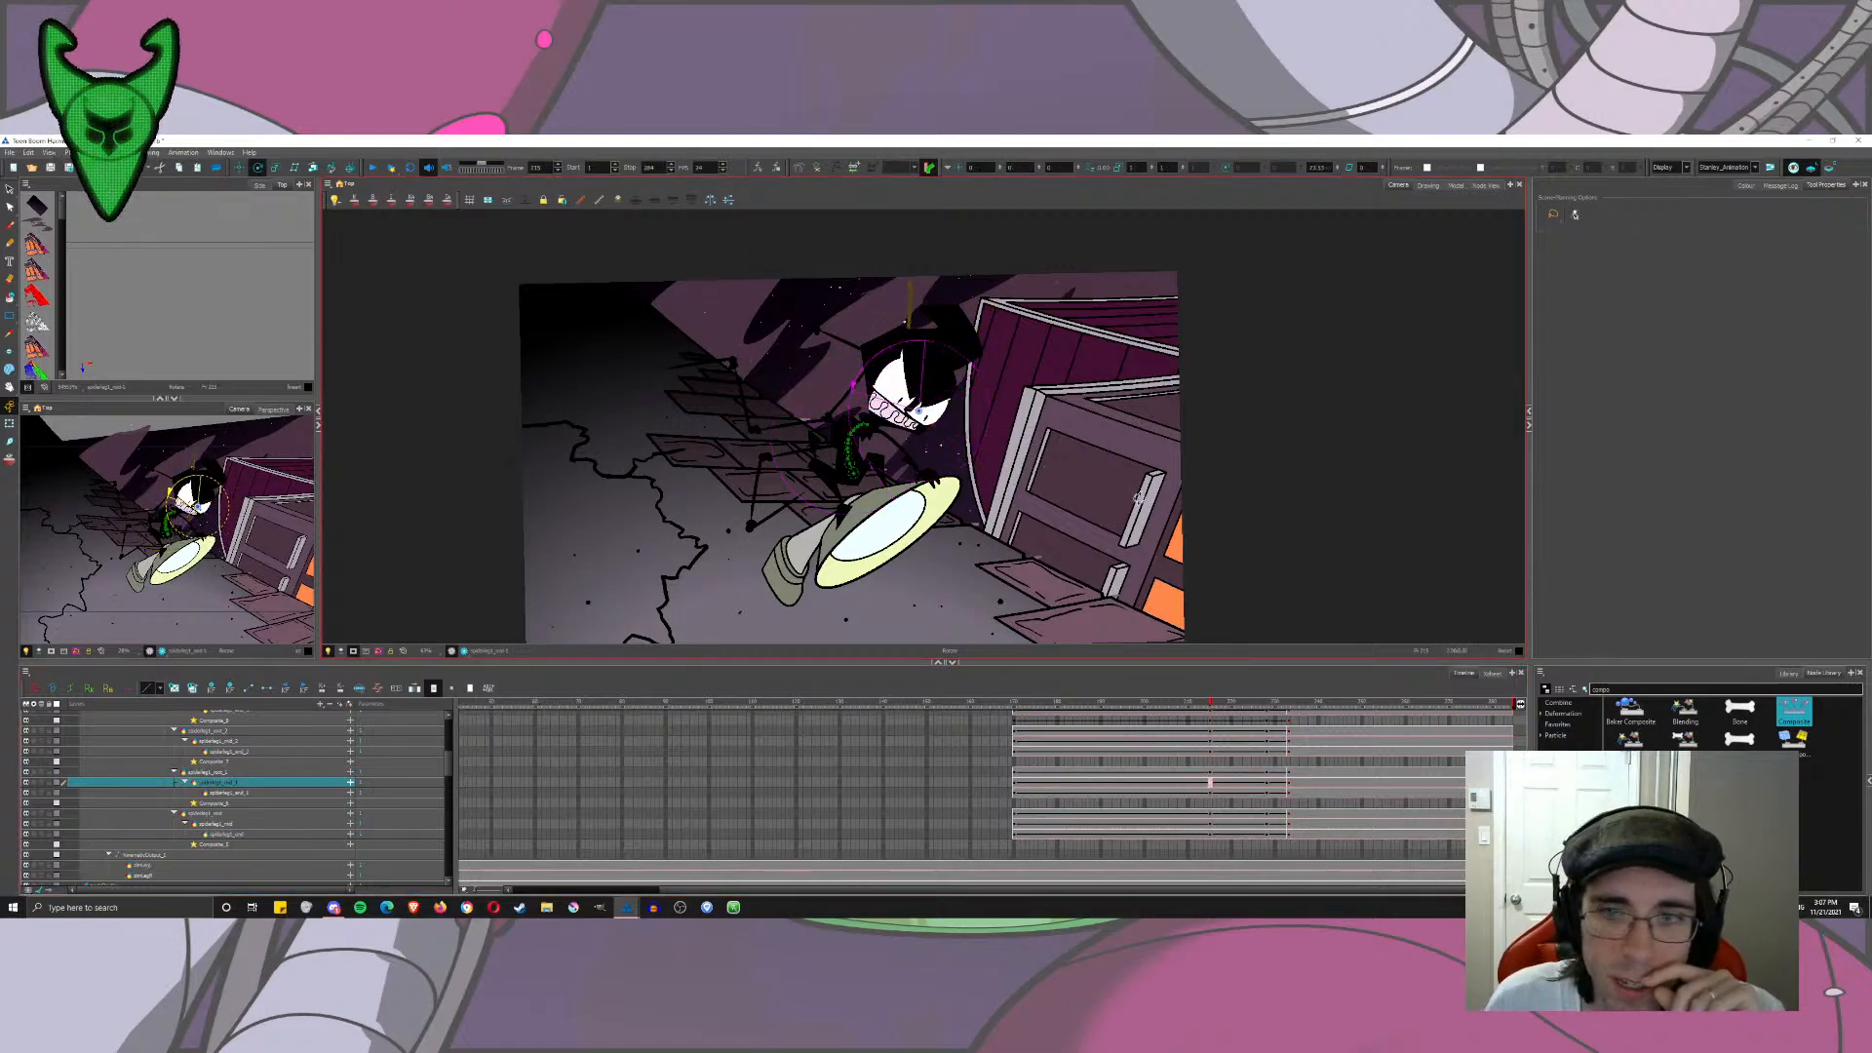
{"action": "left_click", "coordinate": [1216, 795]}
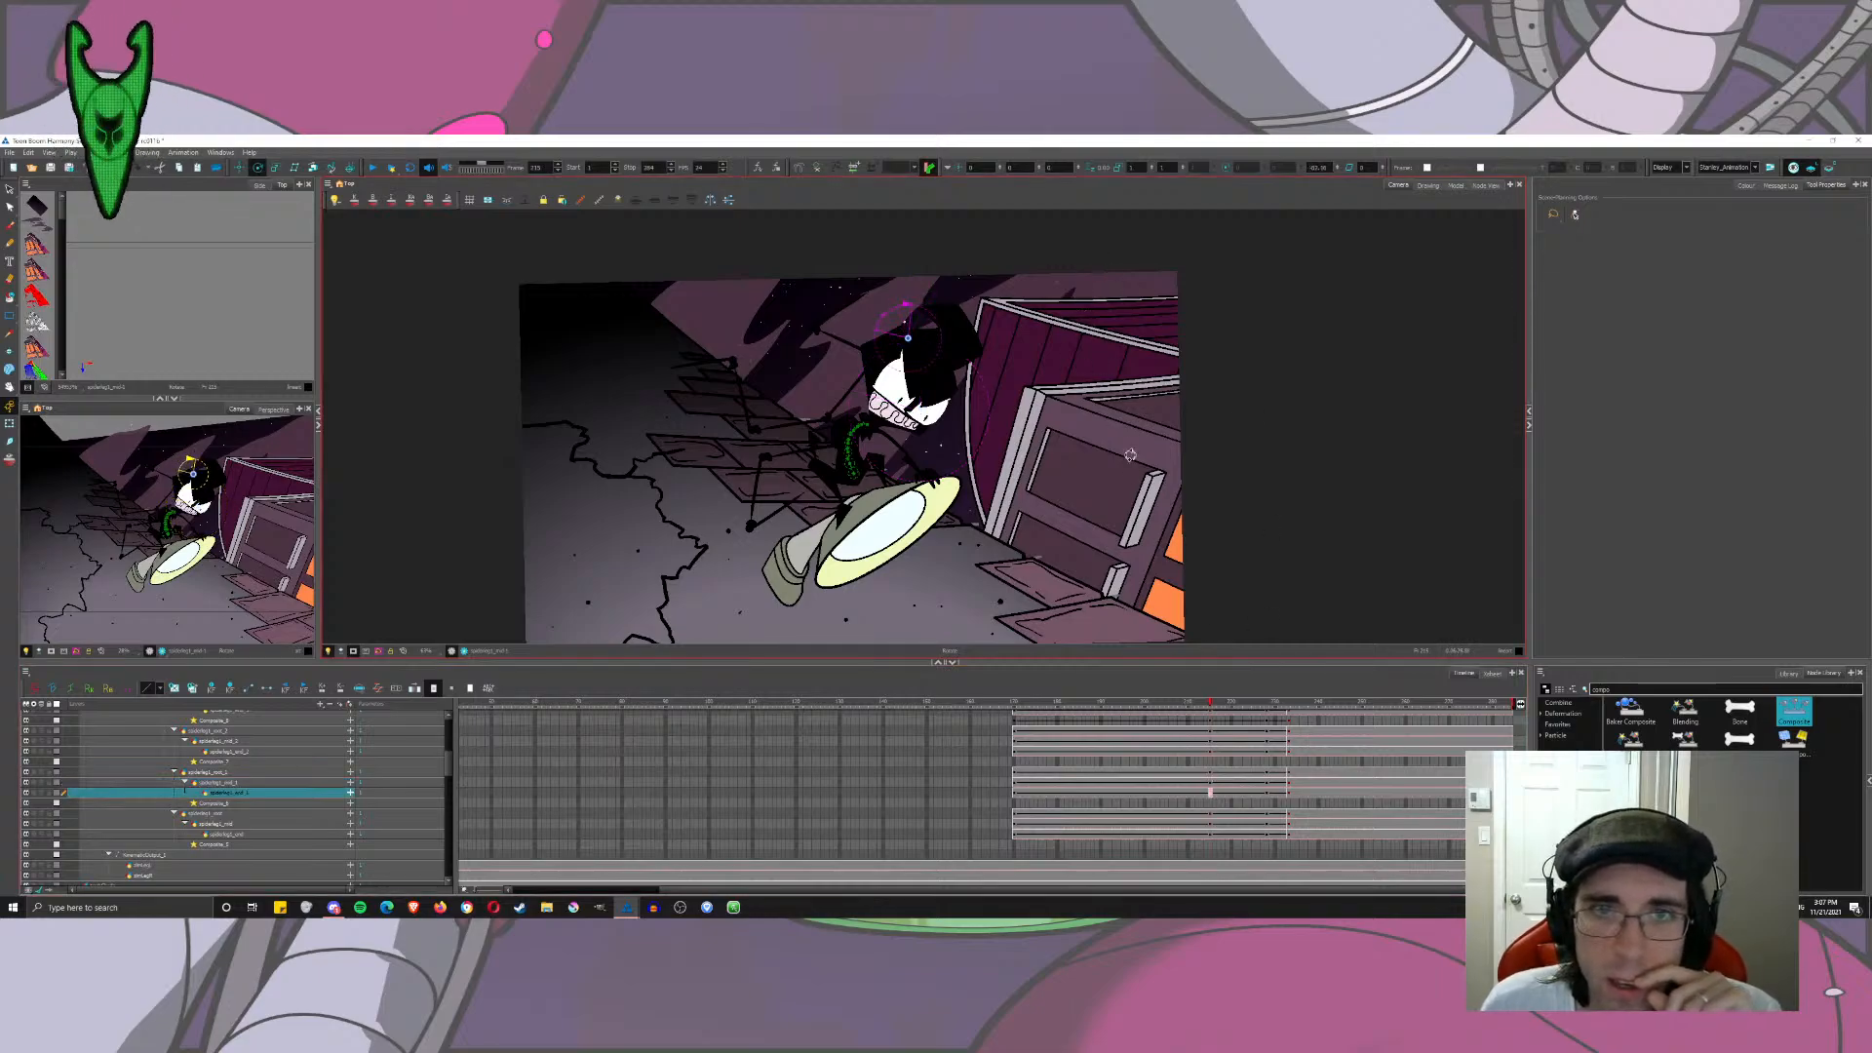
Step: Rotate the root and second joint of the lower leg at the middle keyframe, folding it upward beside the body
{"action": "left_click", "coordinate": [1215, 815]}
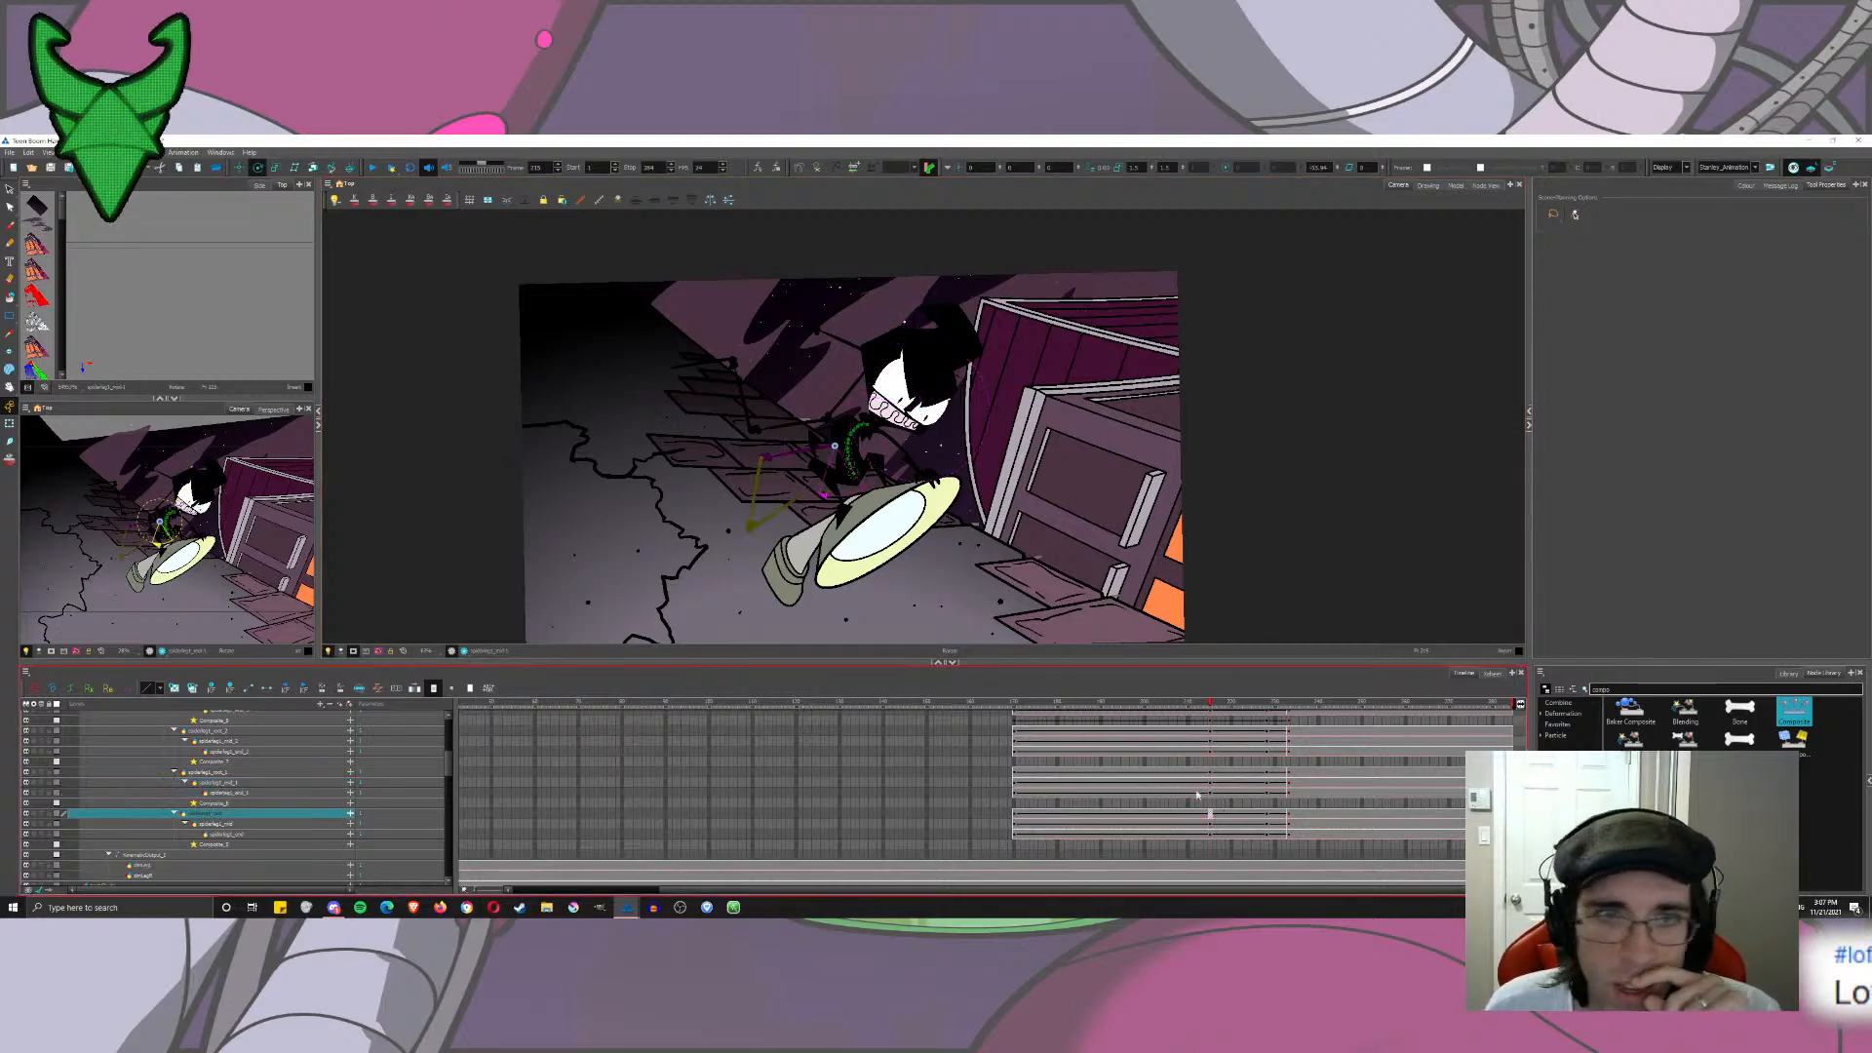
{"action": "left_click_drag", "start_coordinate": [851, 283], "coordinate": [789, 466]}
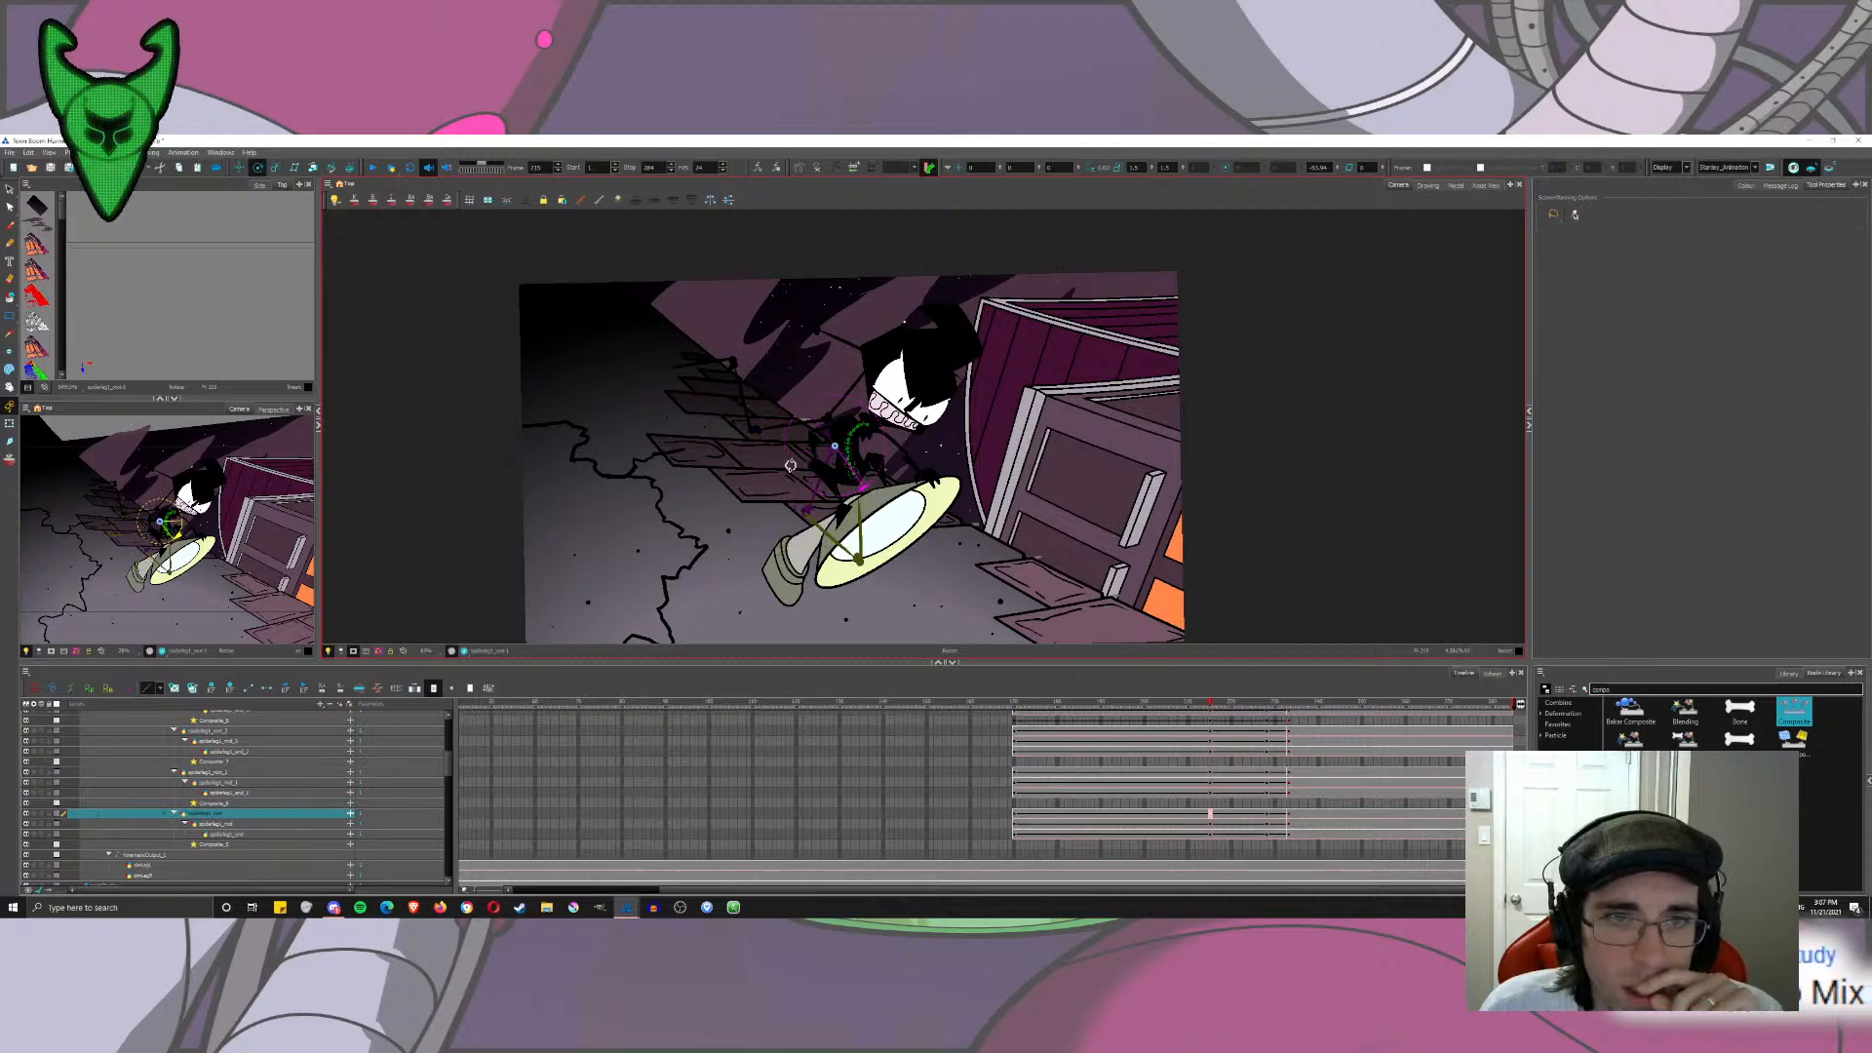
{"action": "left_click", "coordinate": [1210, 825]}
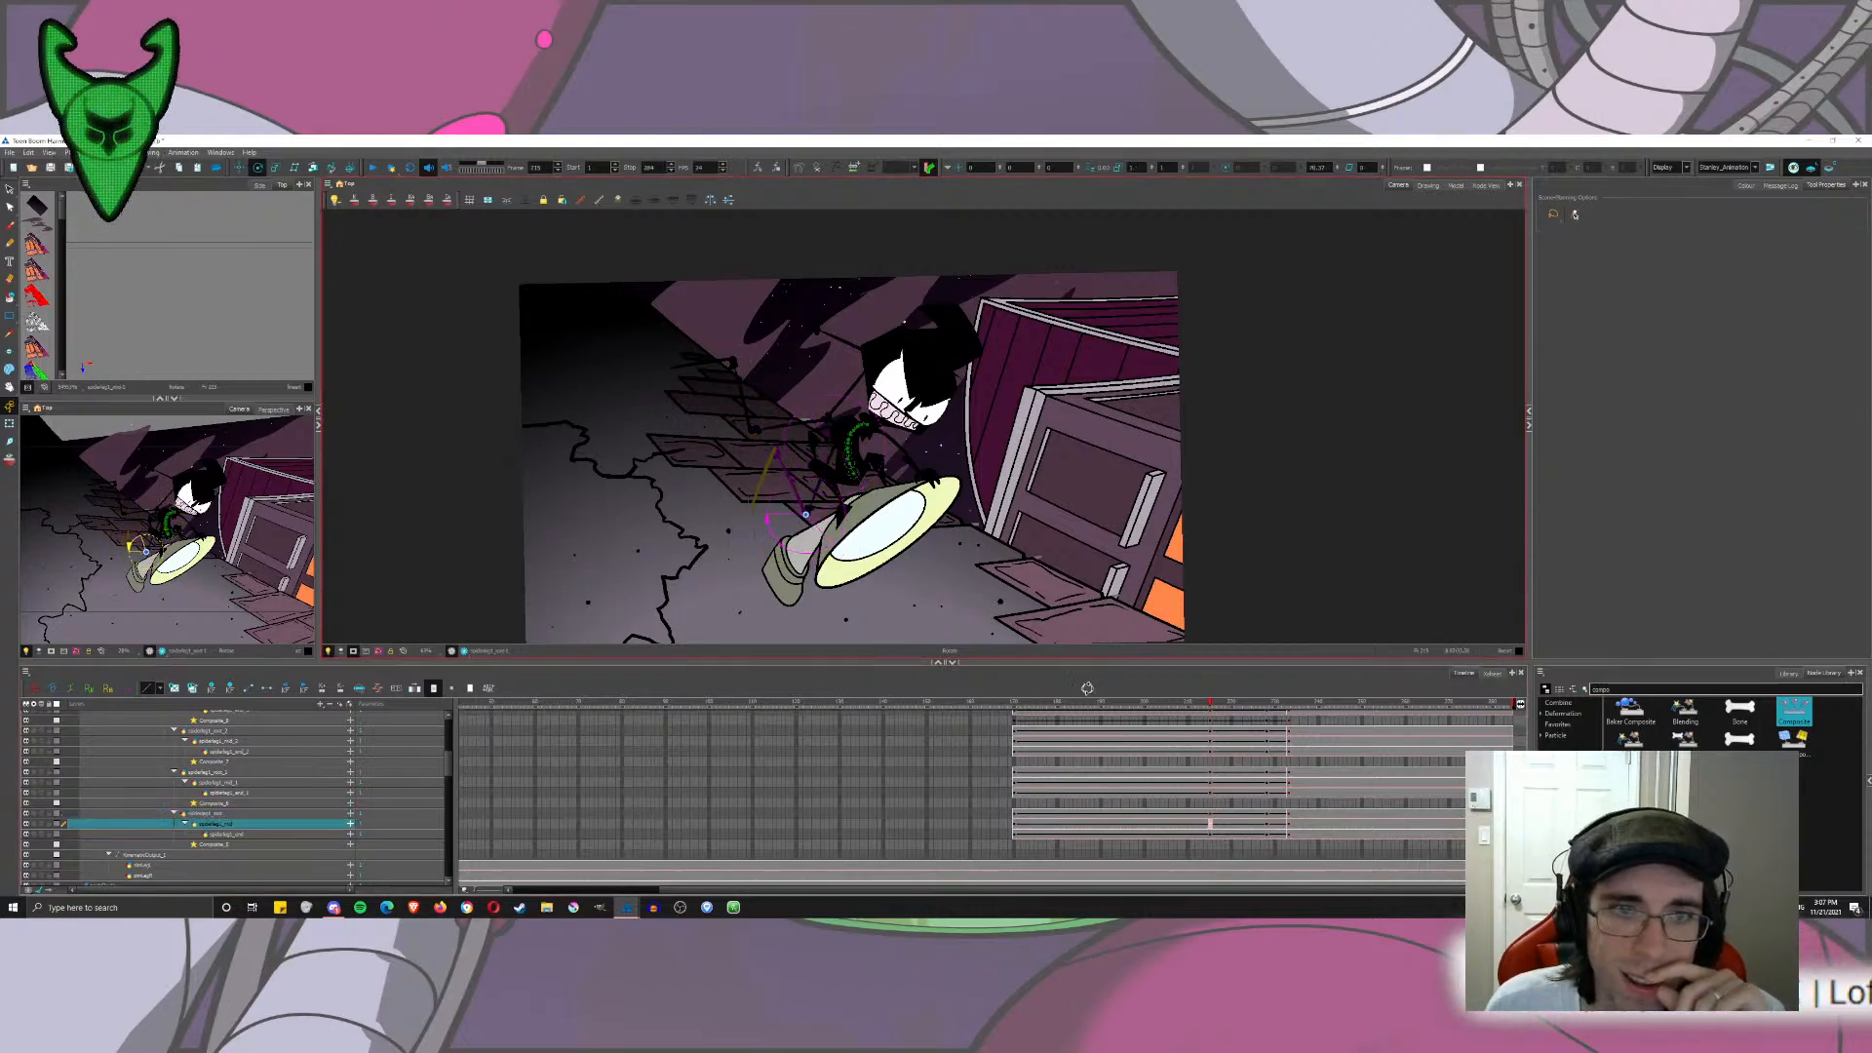
{"action": "left_click", "coordinate": [1211, 814]}
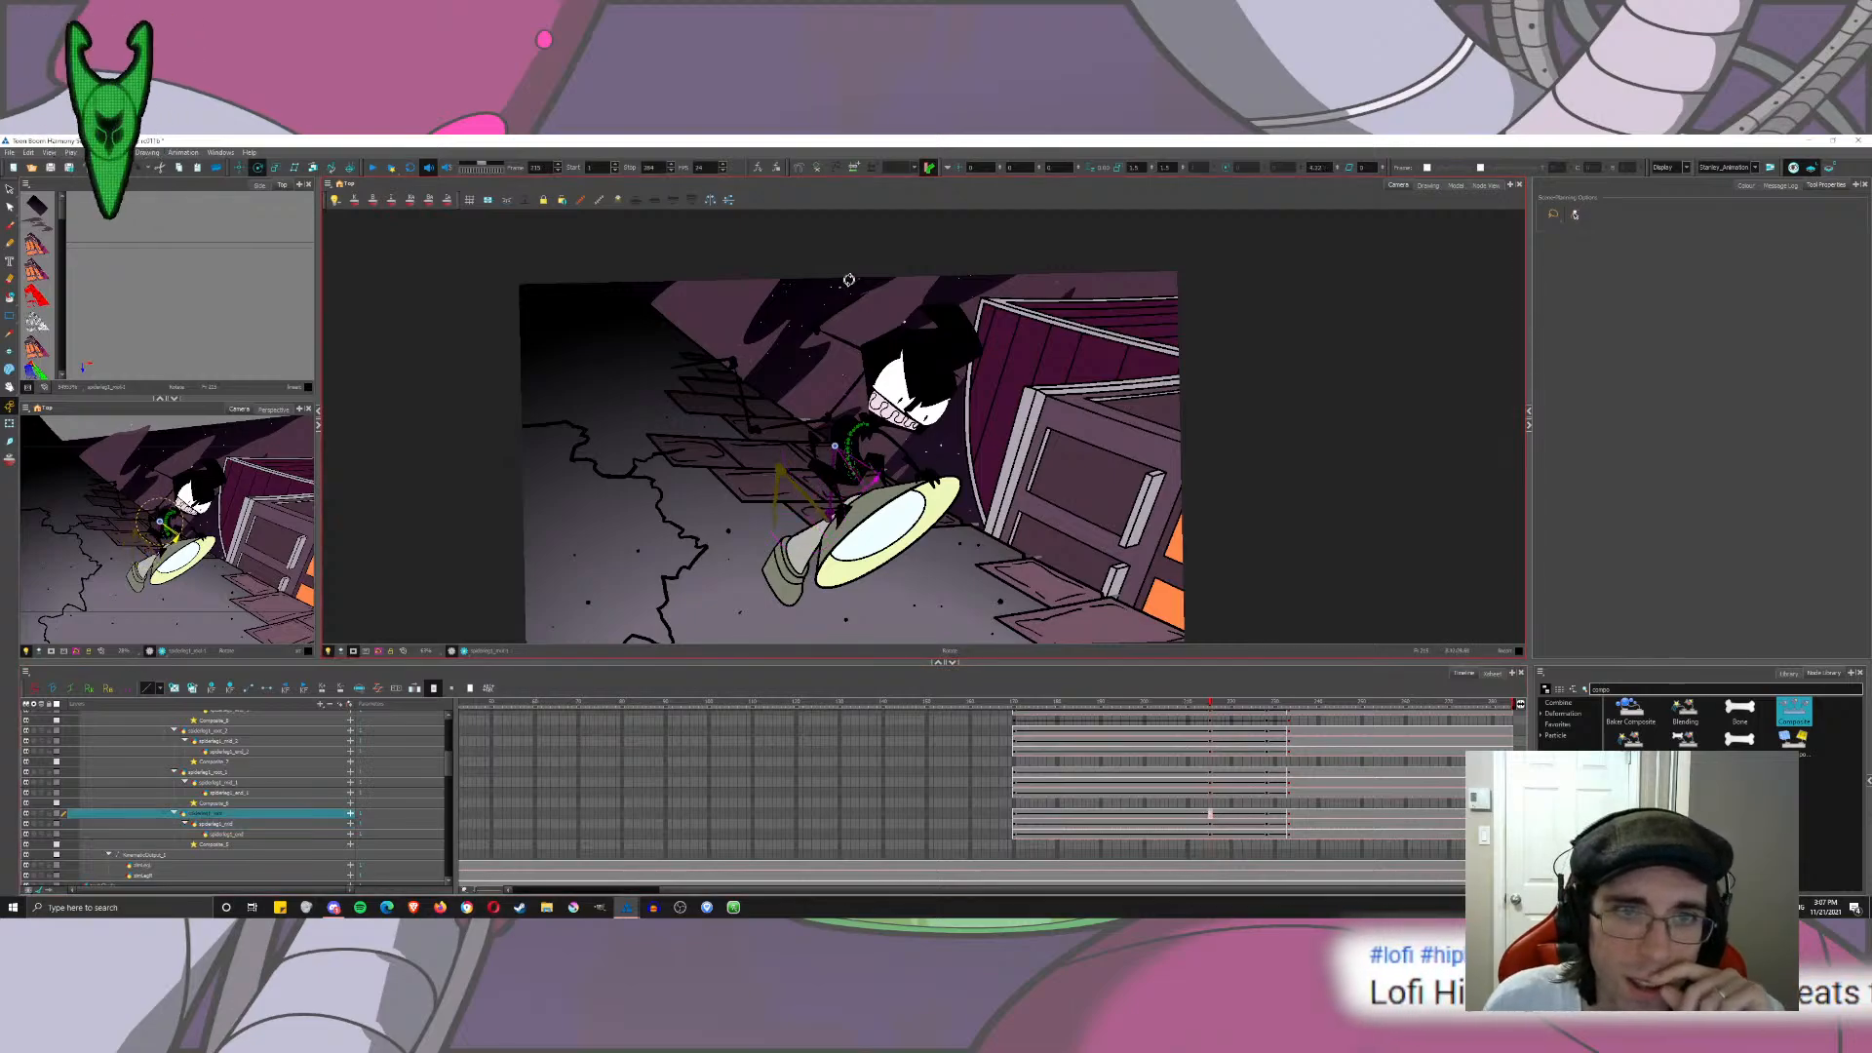
{"action": "left_click_drag", "start_coordinate": [850, 280], "coordinate": [885, 377]}
{"action": "left_click", "coordinate": [1210, 824]}
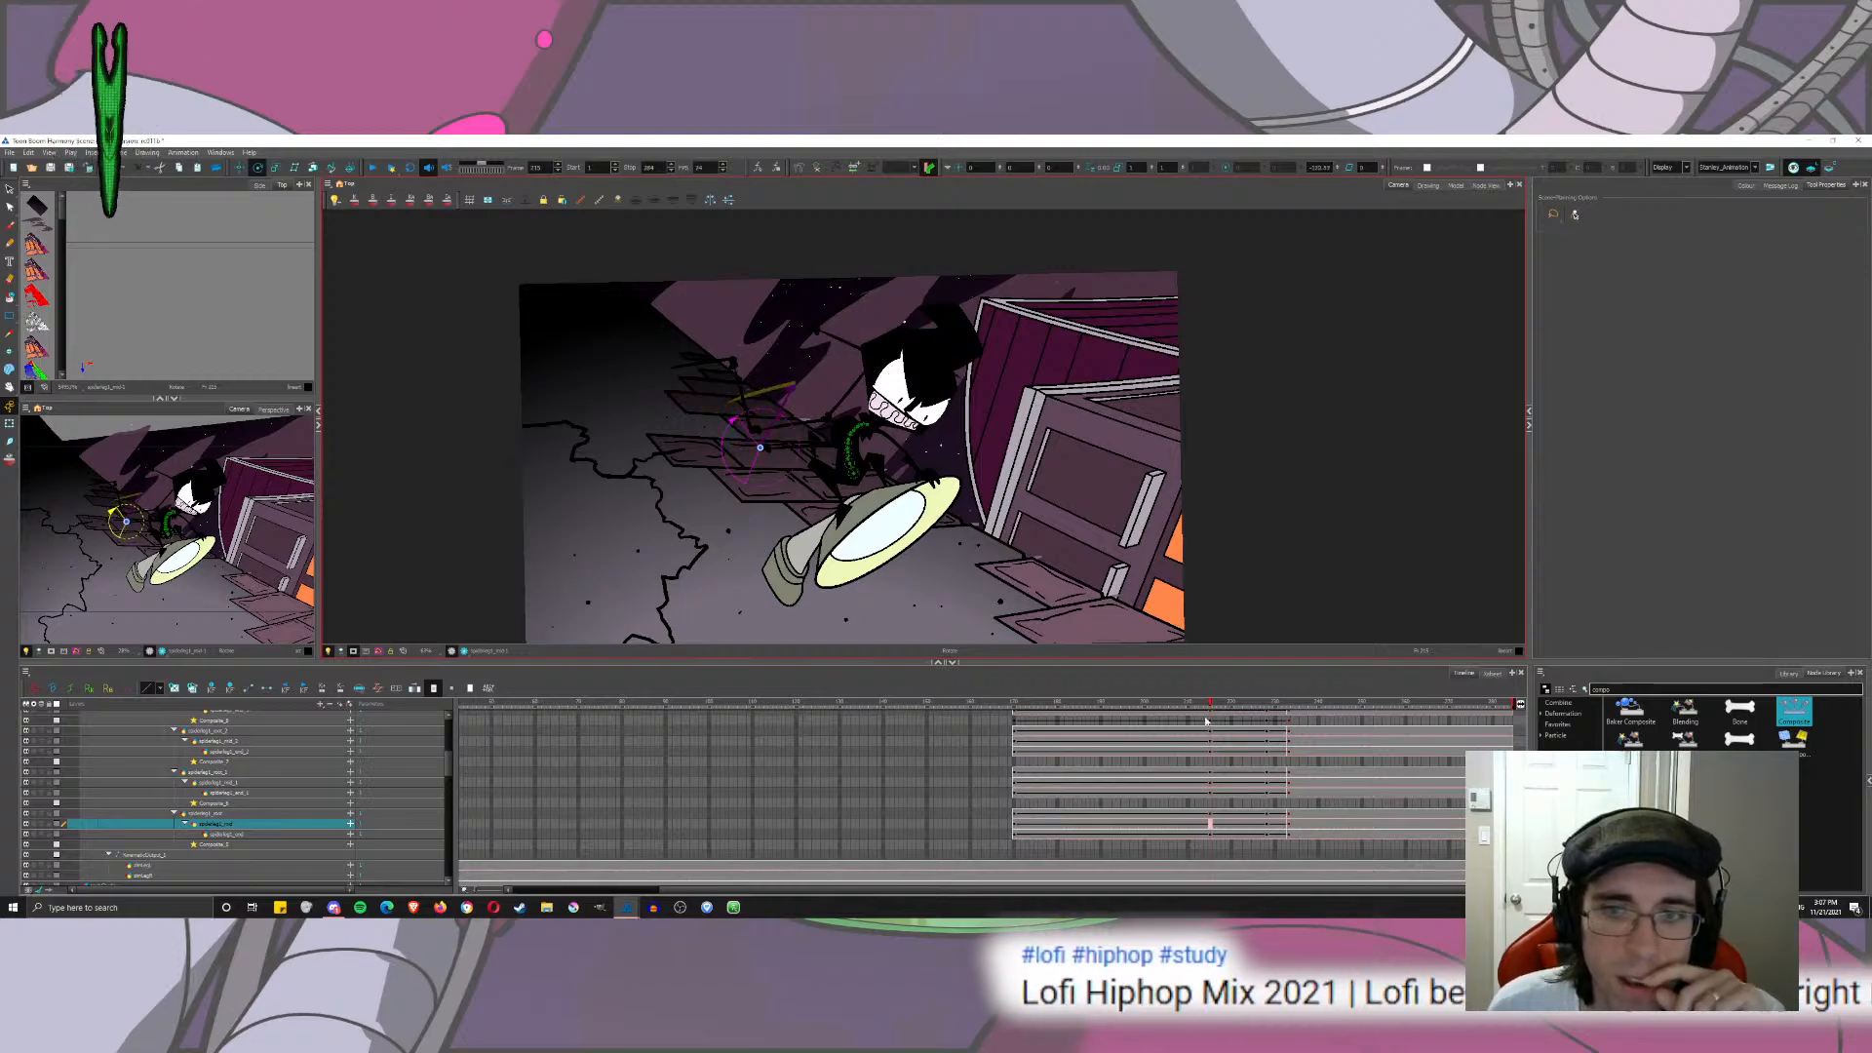
Step: Copy all the leg keyframes from the middle pose and paste them over the keyframes just before the final pose
{"action": "left_click_drag", "start_coordinate": [1209, 706], "coordinate": [1220, 763]}
{"action": "key", "text": "comma"}
{"action": "key", "text": "comma"}
{"action": "key", "text": "comma"}
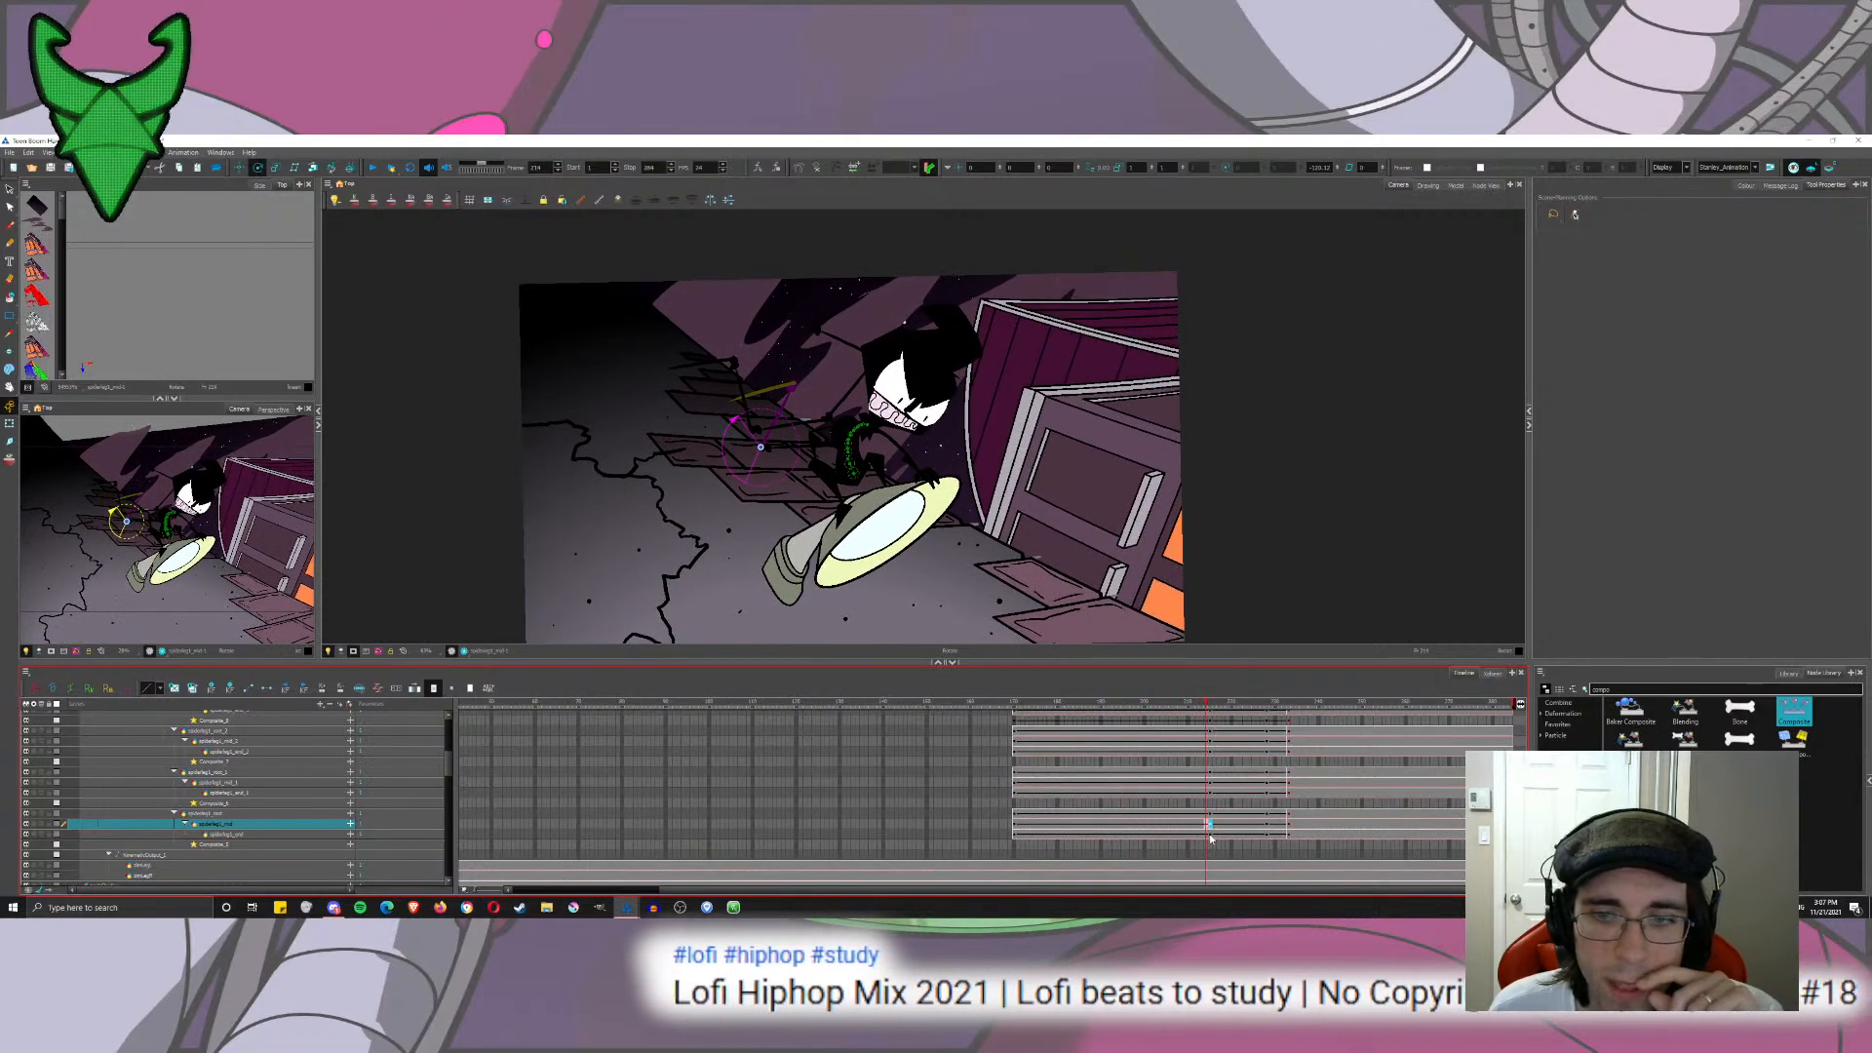
{"action": "left_click_drag", "start_coordinate": [1210, 837], "coordinate": [1211, 738]}
{"action": "left_click", "coordinate": [1267, 741]}
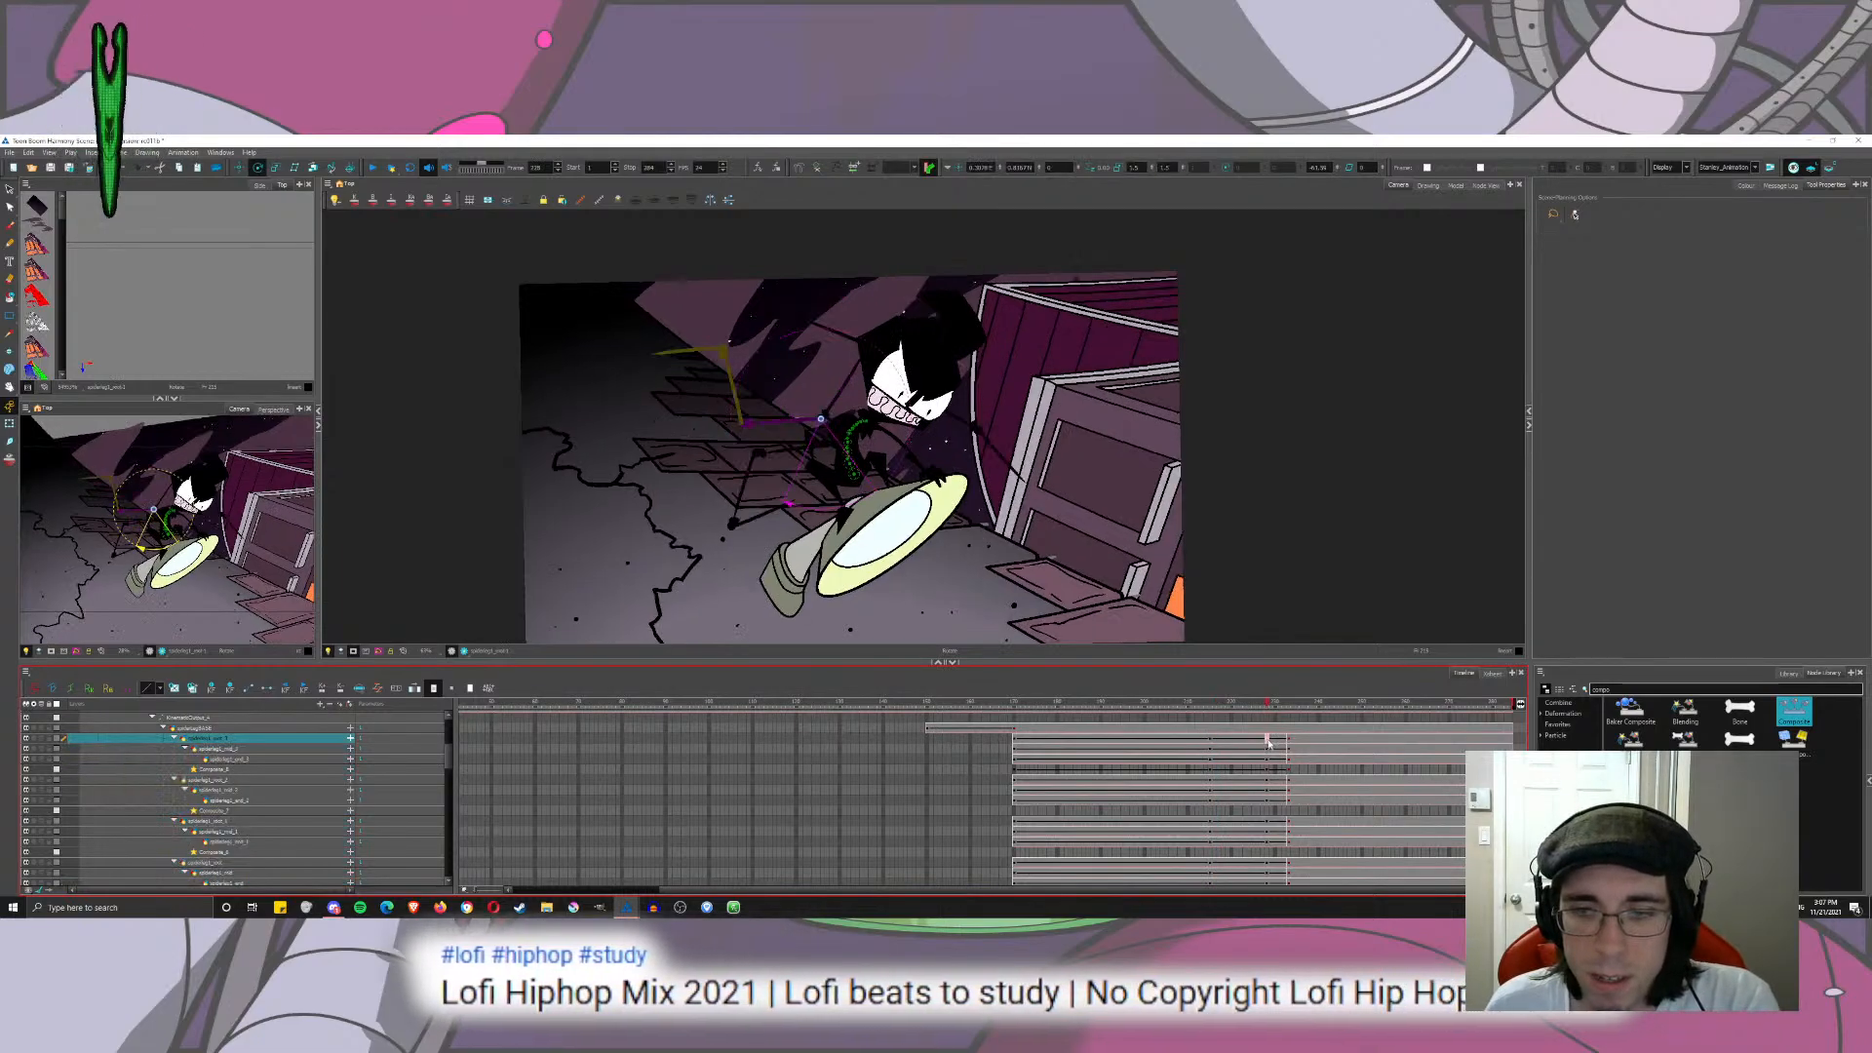
{"action": "key", "text": "ctrl+v"}
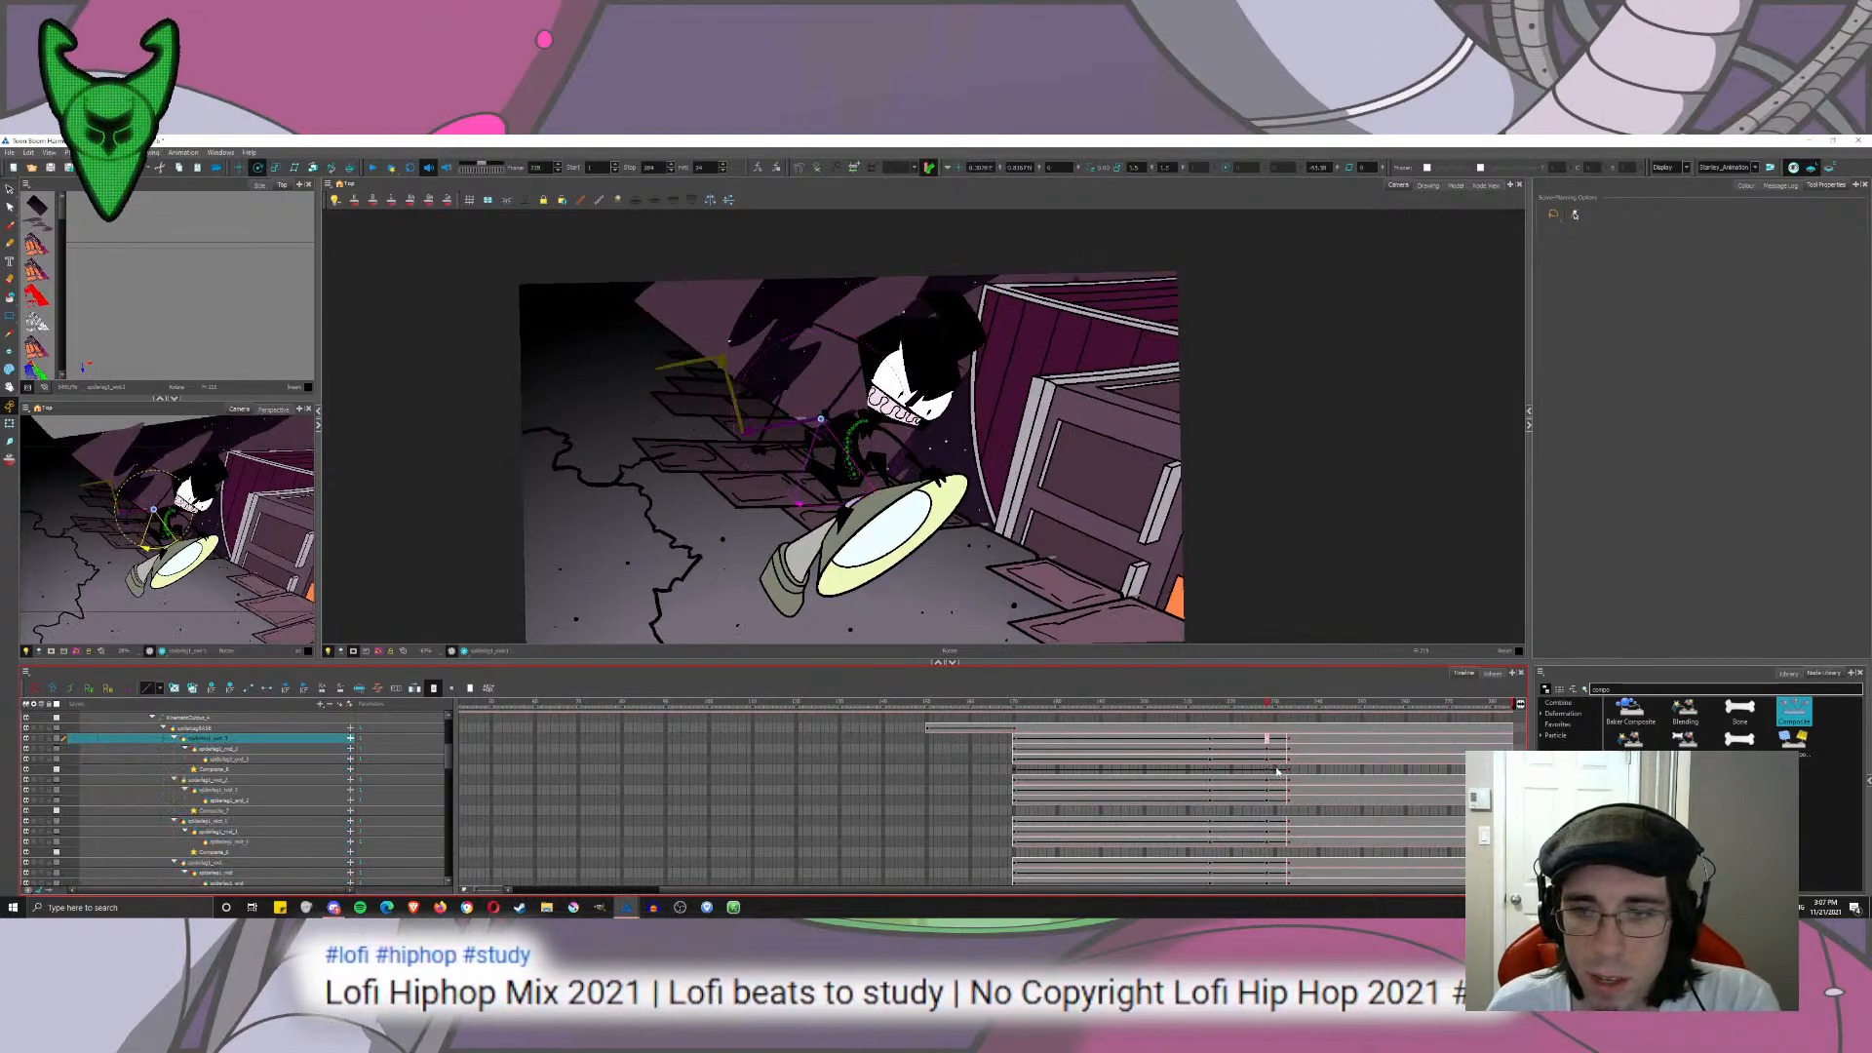
{"action": "left_click", "coordinate": [1268, 749]}
{"action": "left_click_drag", "start_coordinate": [1268, 738], "coordinate": [1267, 869]}
{"action": "key", "text": "ctrl+v"}
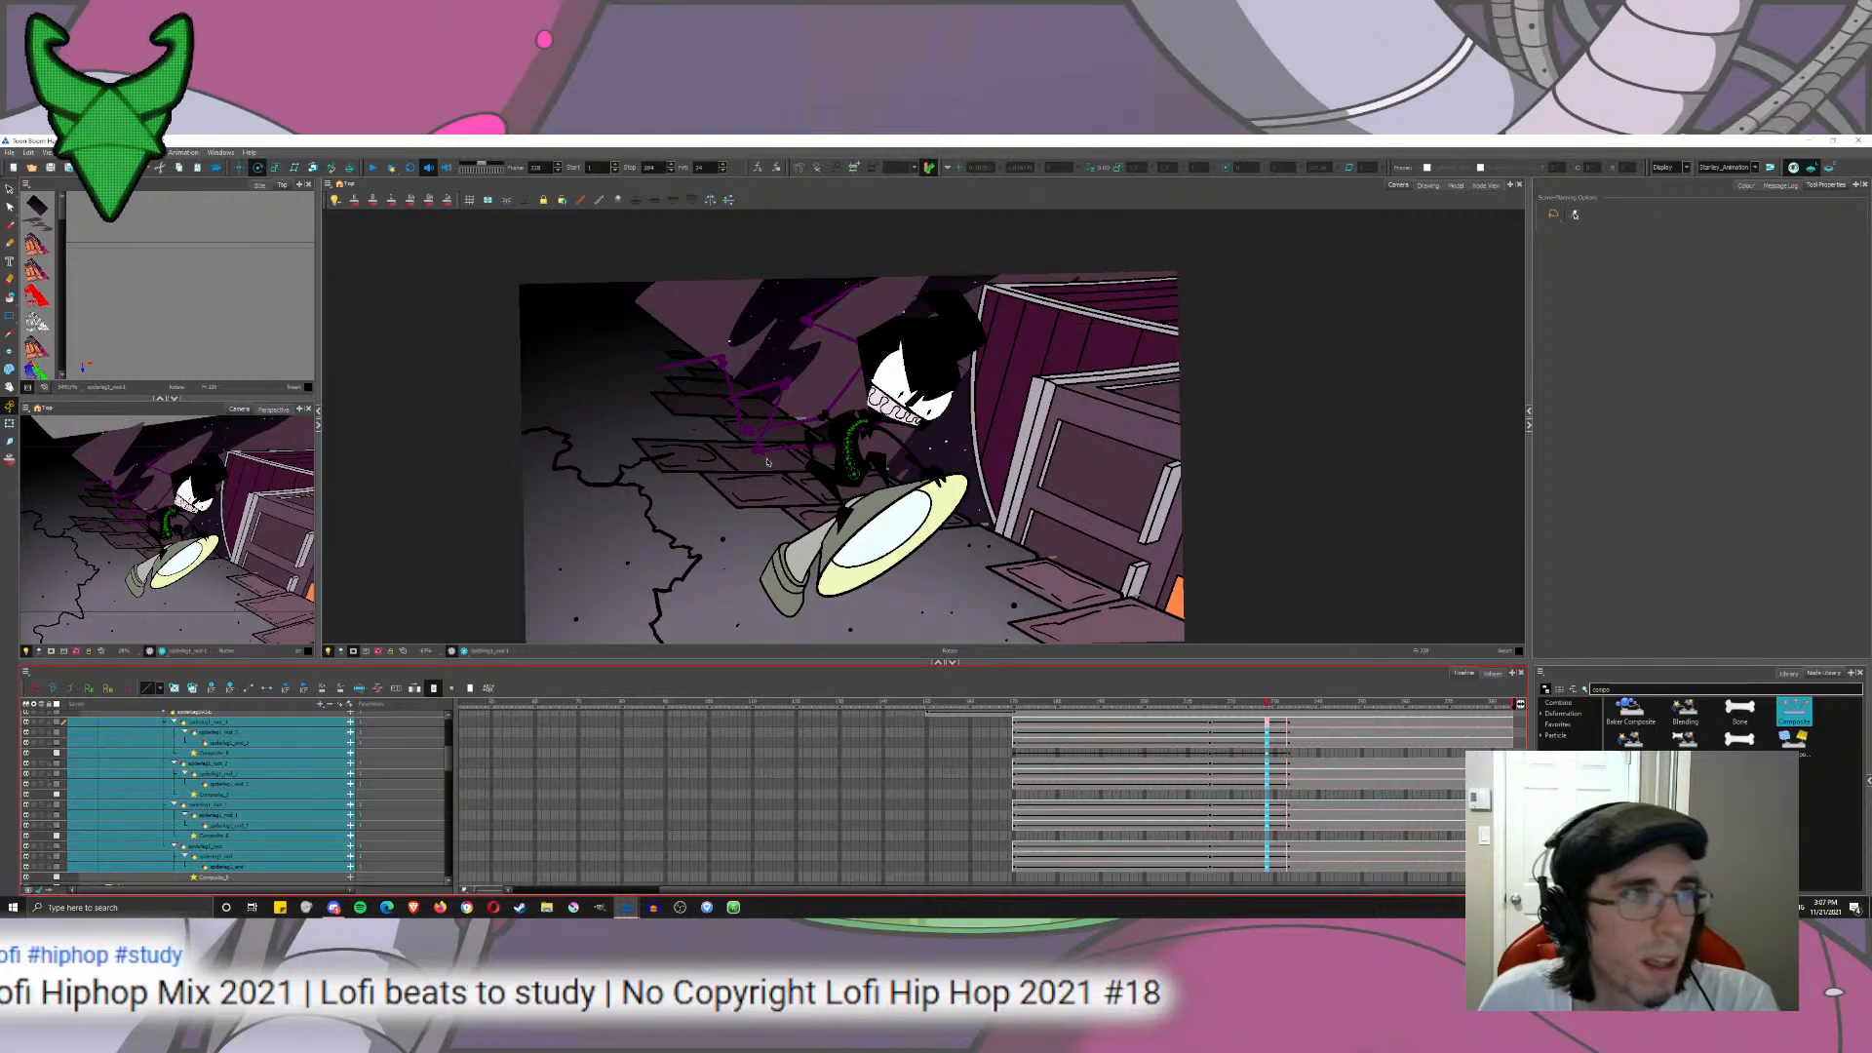
Step: Adjust the rotation of each of the four leg chains, one after another, at the newly pasted keyframe
{"action": "left_click", "coordinate": [1254, 784]}
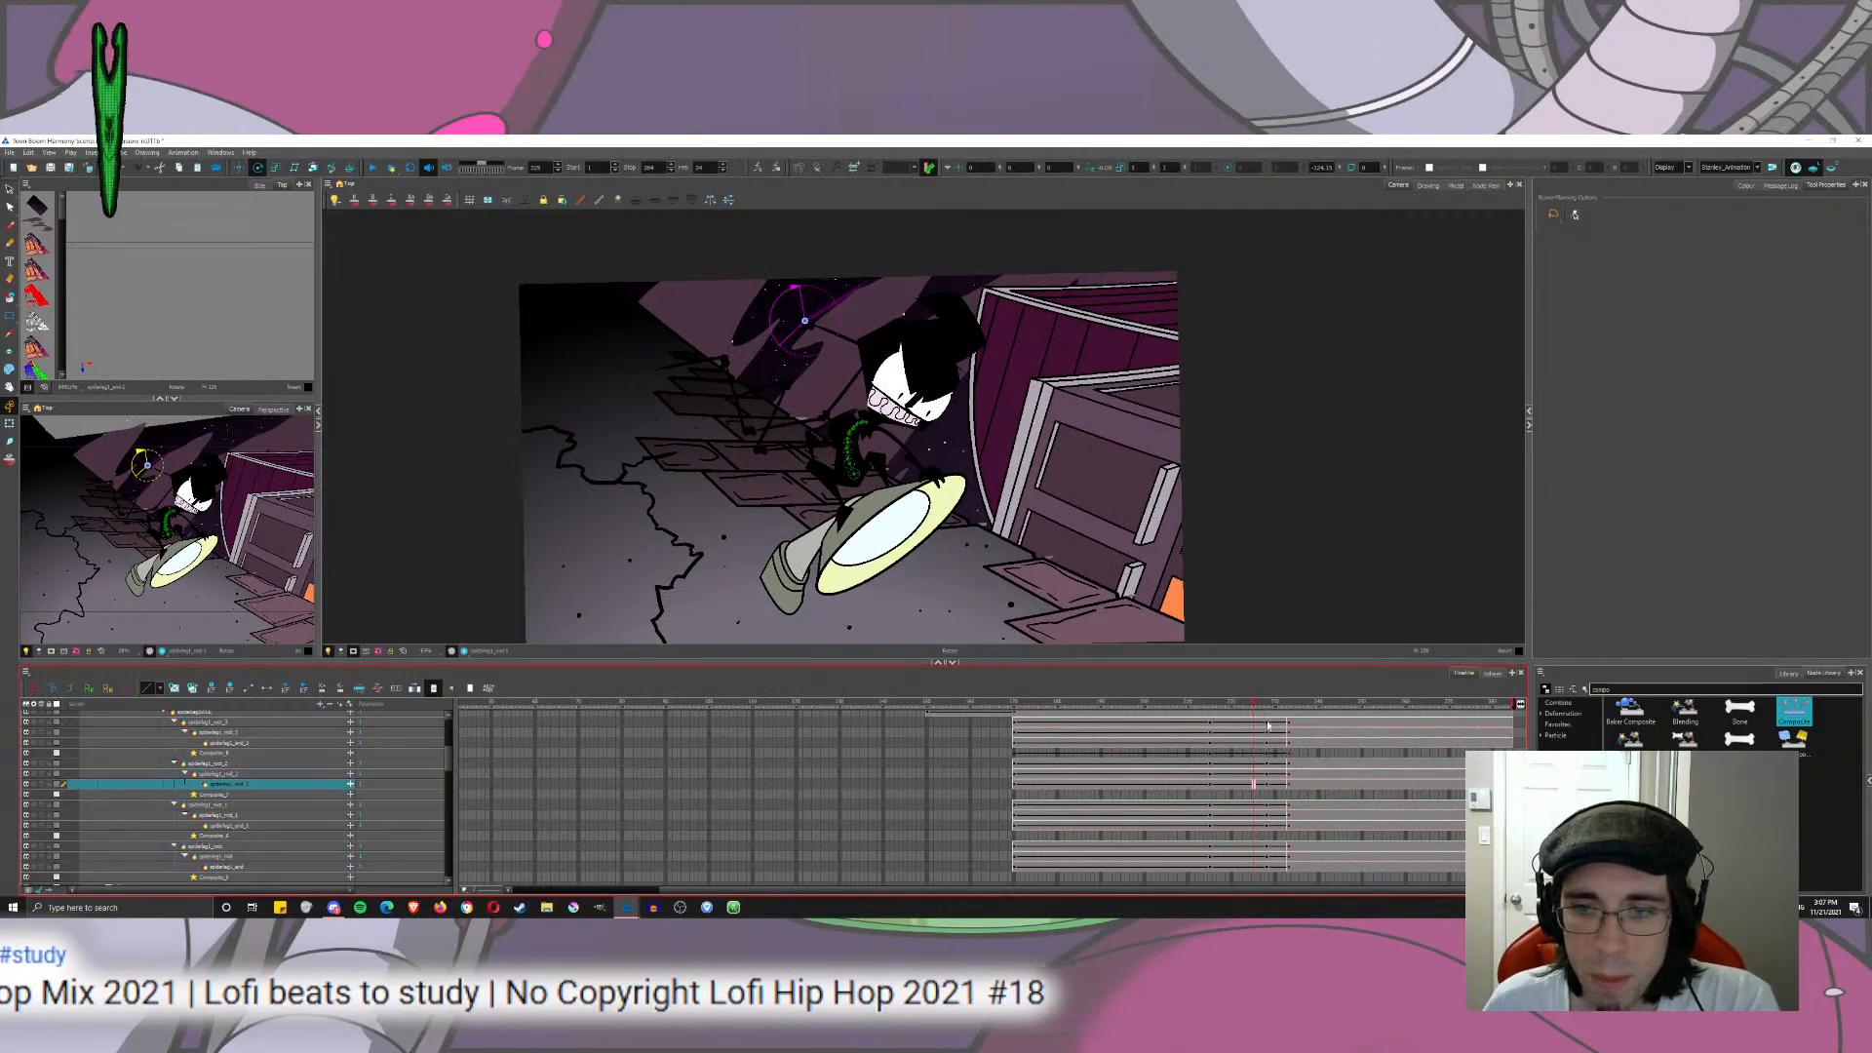
{"action": "left_click_drag", "start_coordinate": [1268, 722], "coordinate": [1268, 743]}
{"action": "left_click", "coordinate": [1036, 321]}
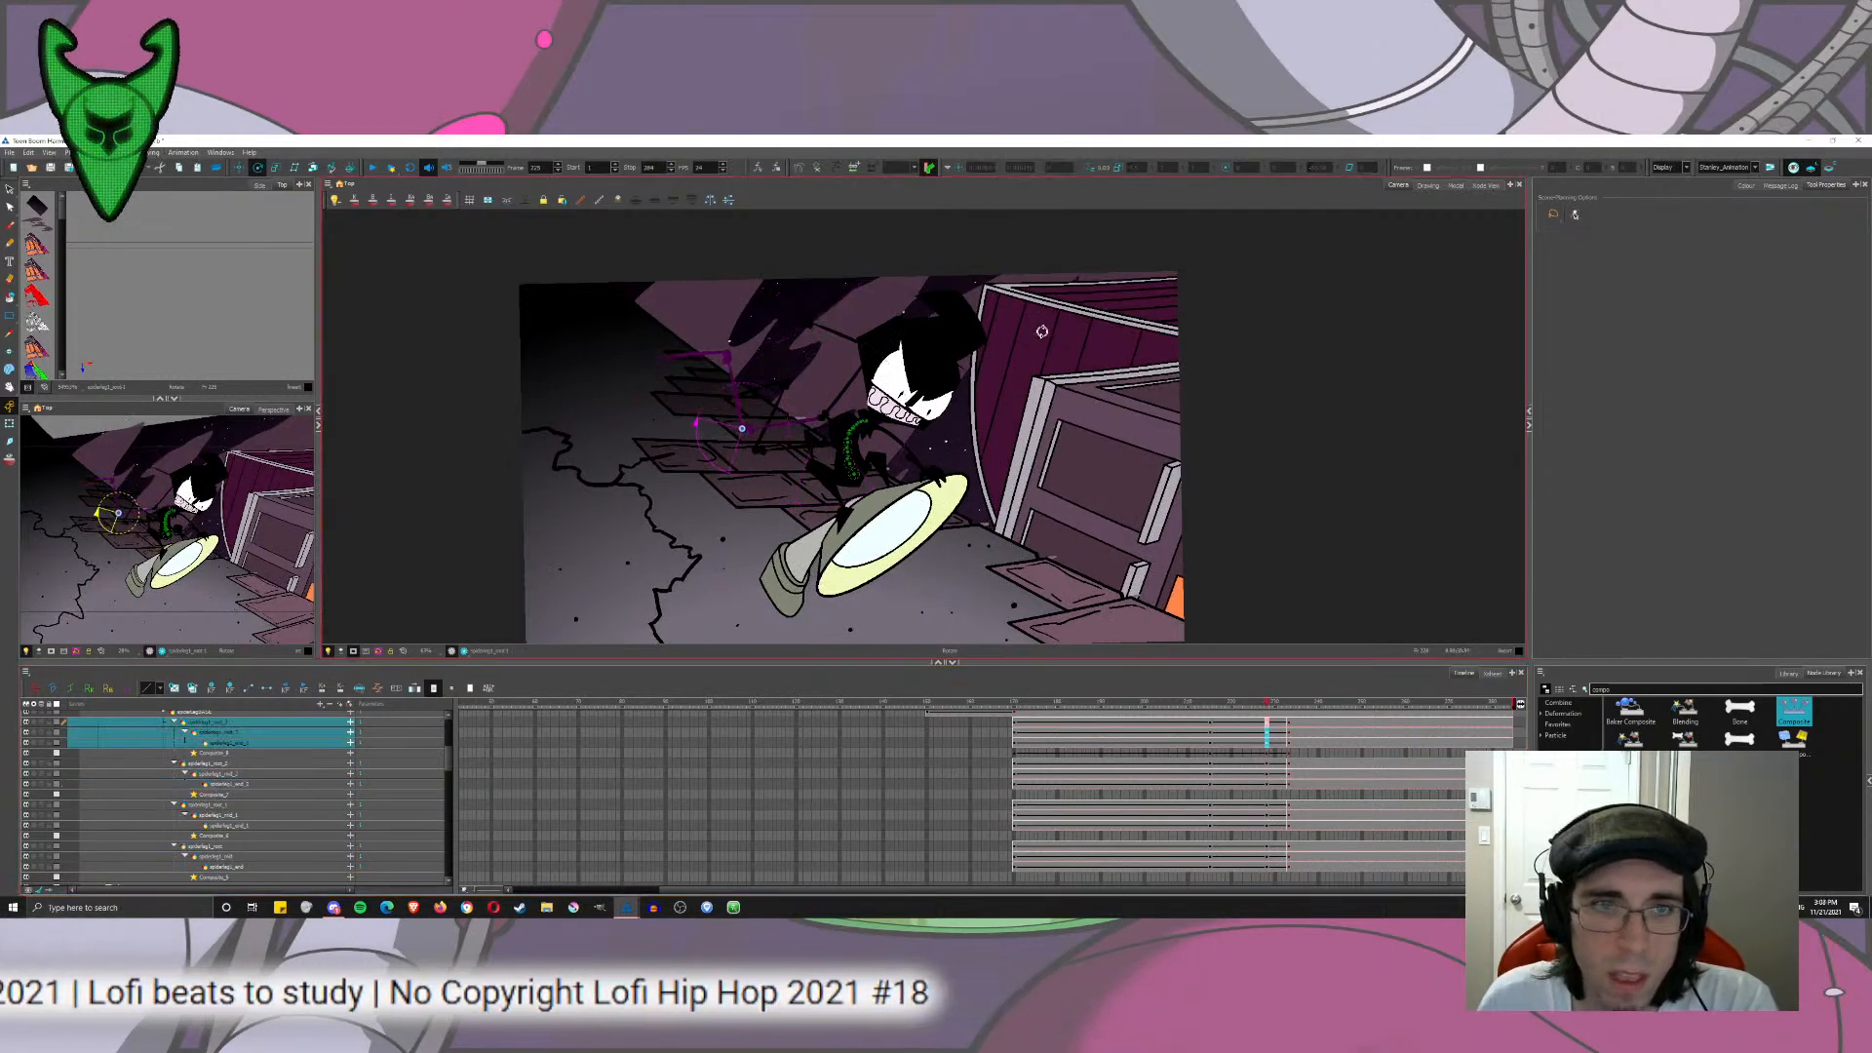
{"action": "left_click_drag", "start_coordinate": [1268, 763], "coordinate": [1267, 784]}
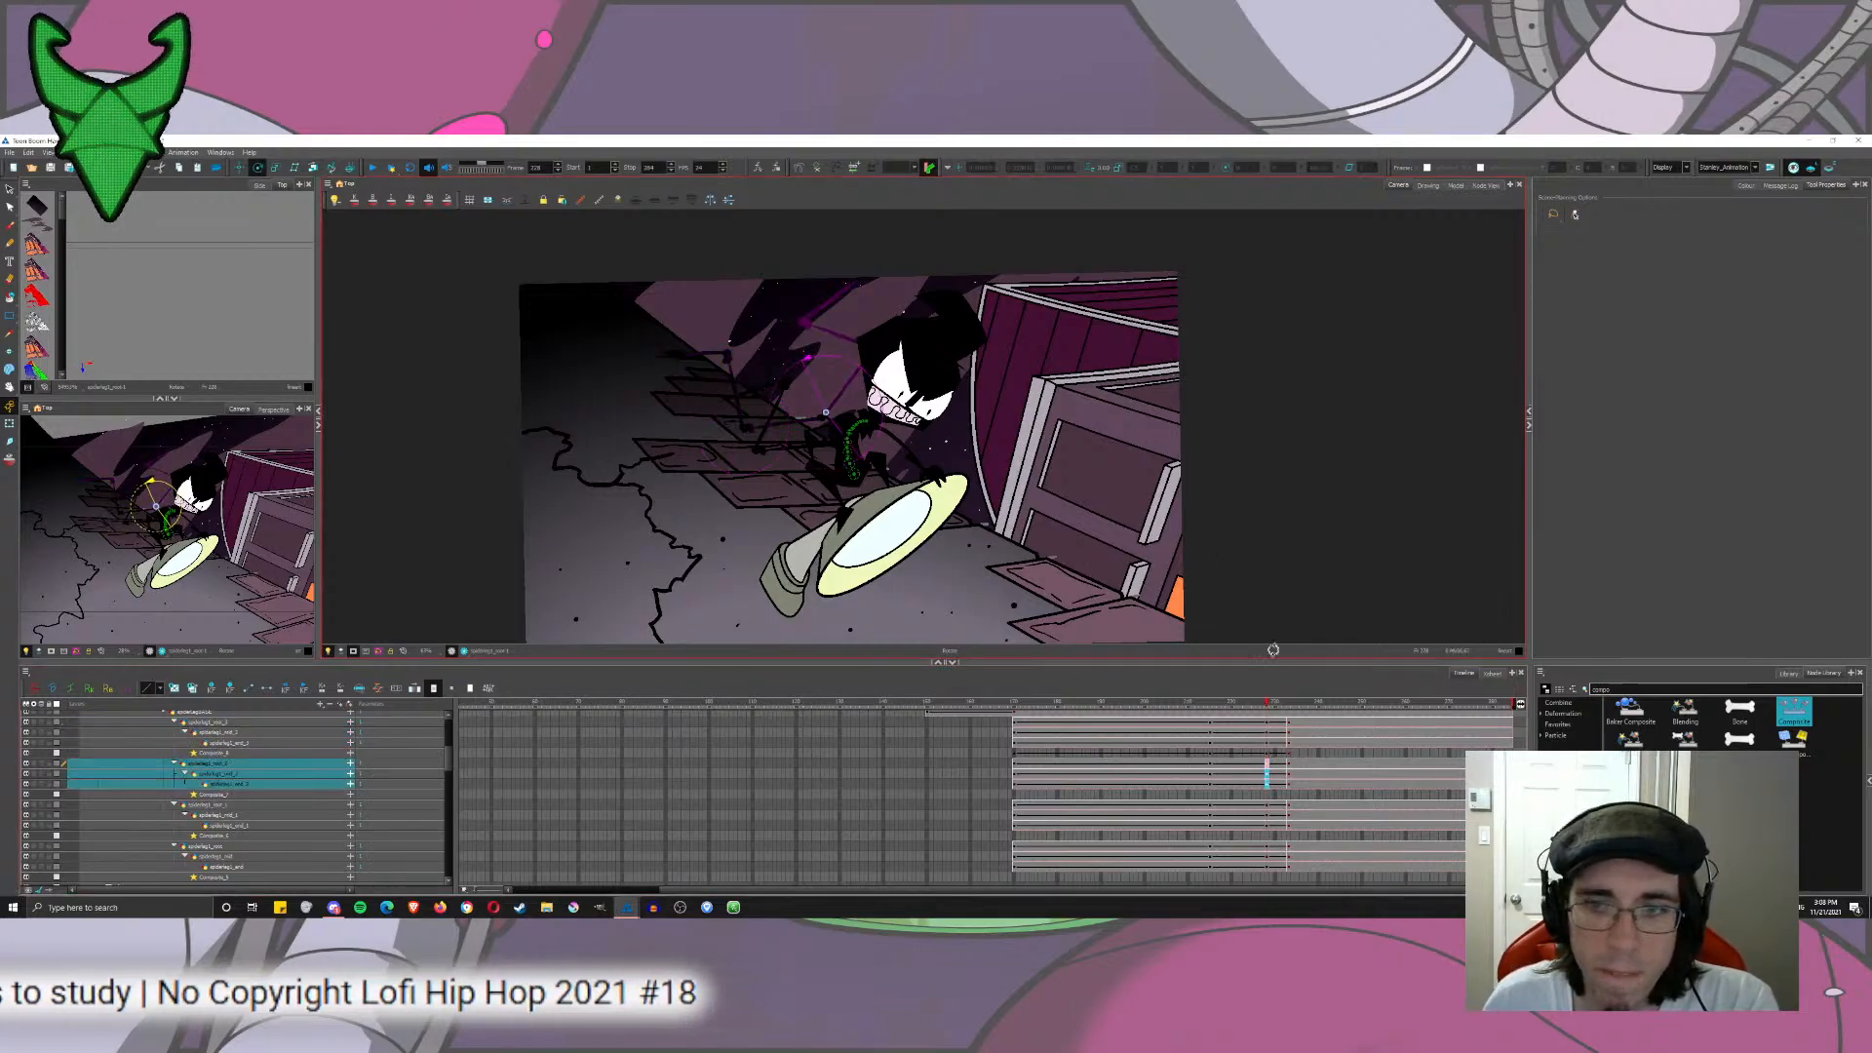
{"action": "left_click_drag", "start_coordinate": [1267, 806], "coordinate": [1270, 826]}
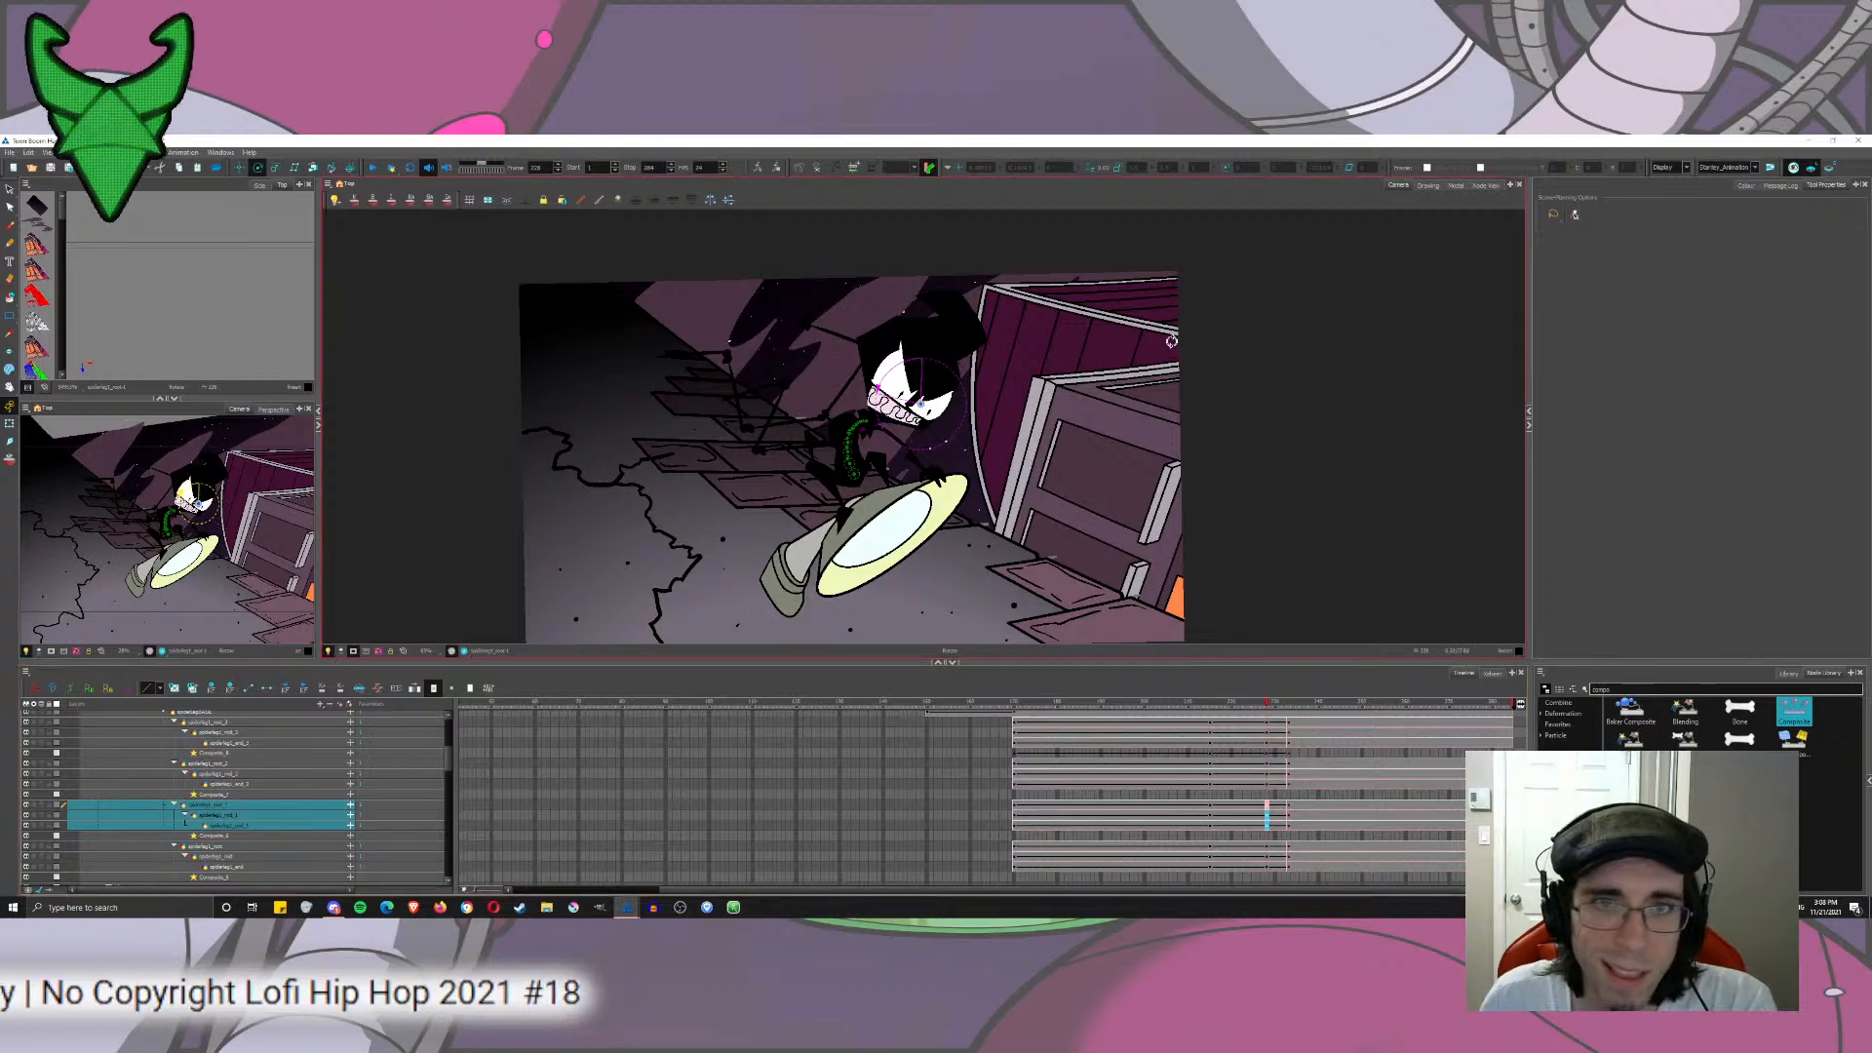
{"action": "left_click", "coordinate": [1267, 861]}
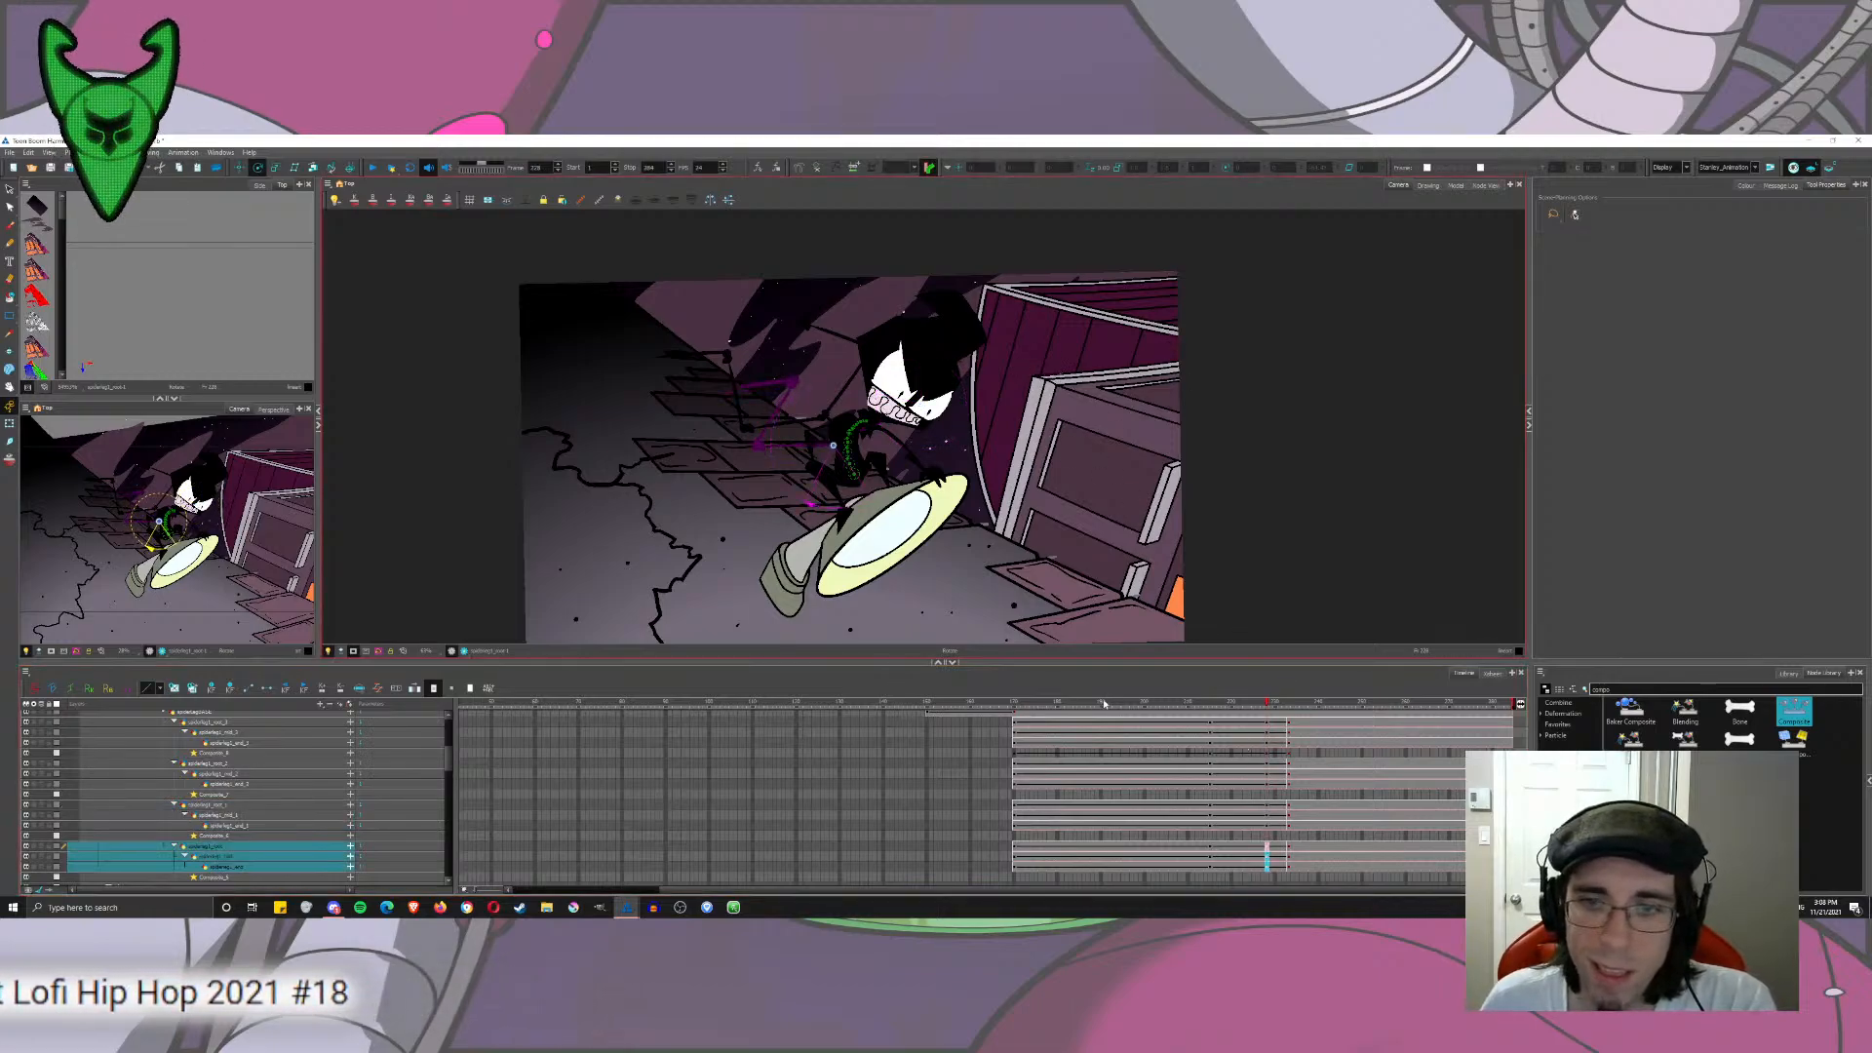
Step: Play back the legs' motion from their opening keyframes and return to the start
{"action": "left_click", "coordinate": [1014, 702]}
{"action": "left_click", "coordinate": [373, 169]}
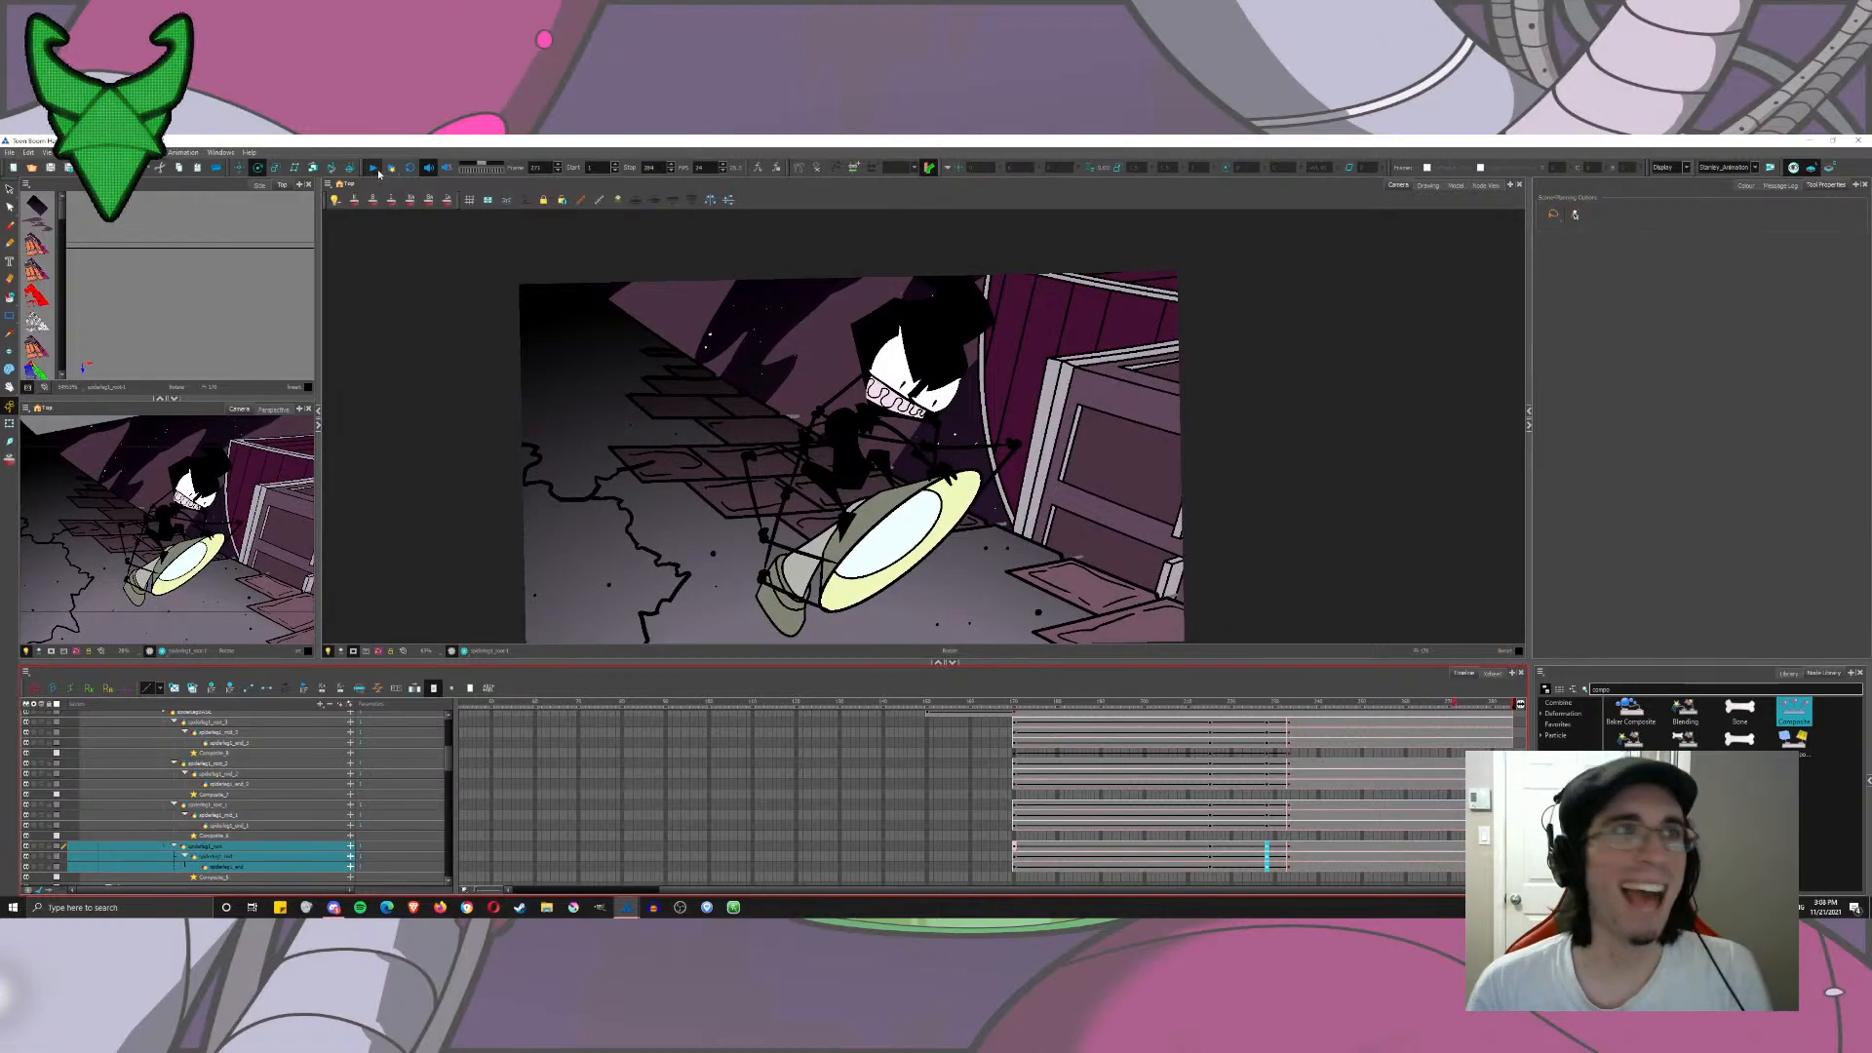
{"action": "left_click", "coordinate": [1013, 702]}
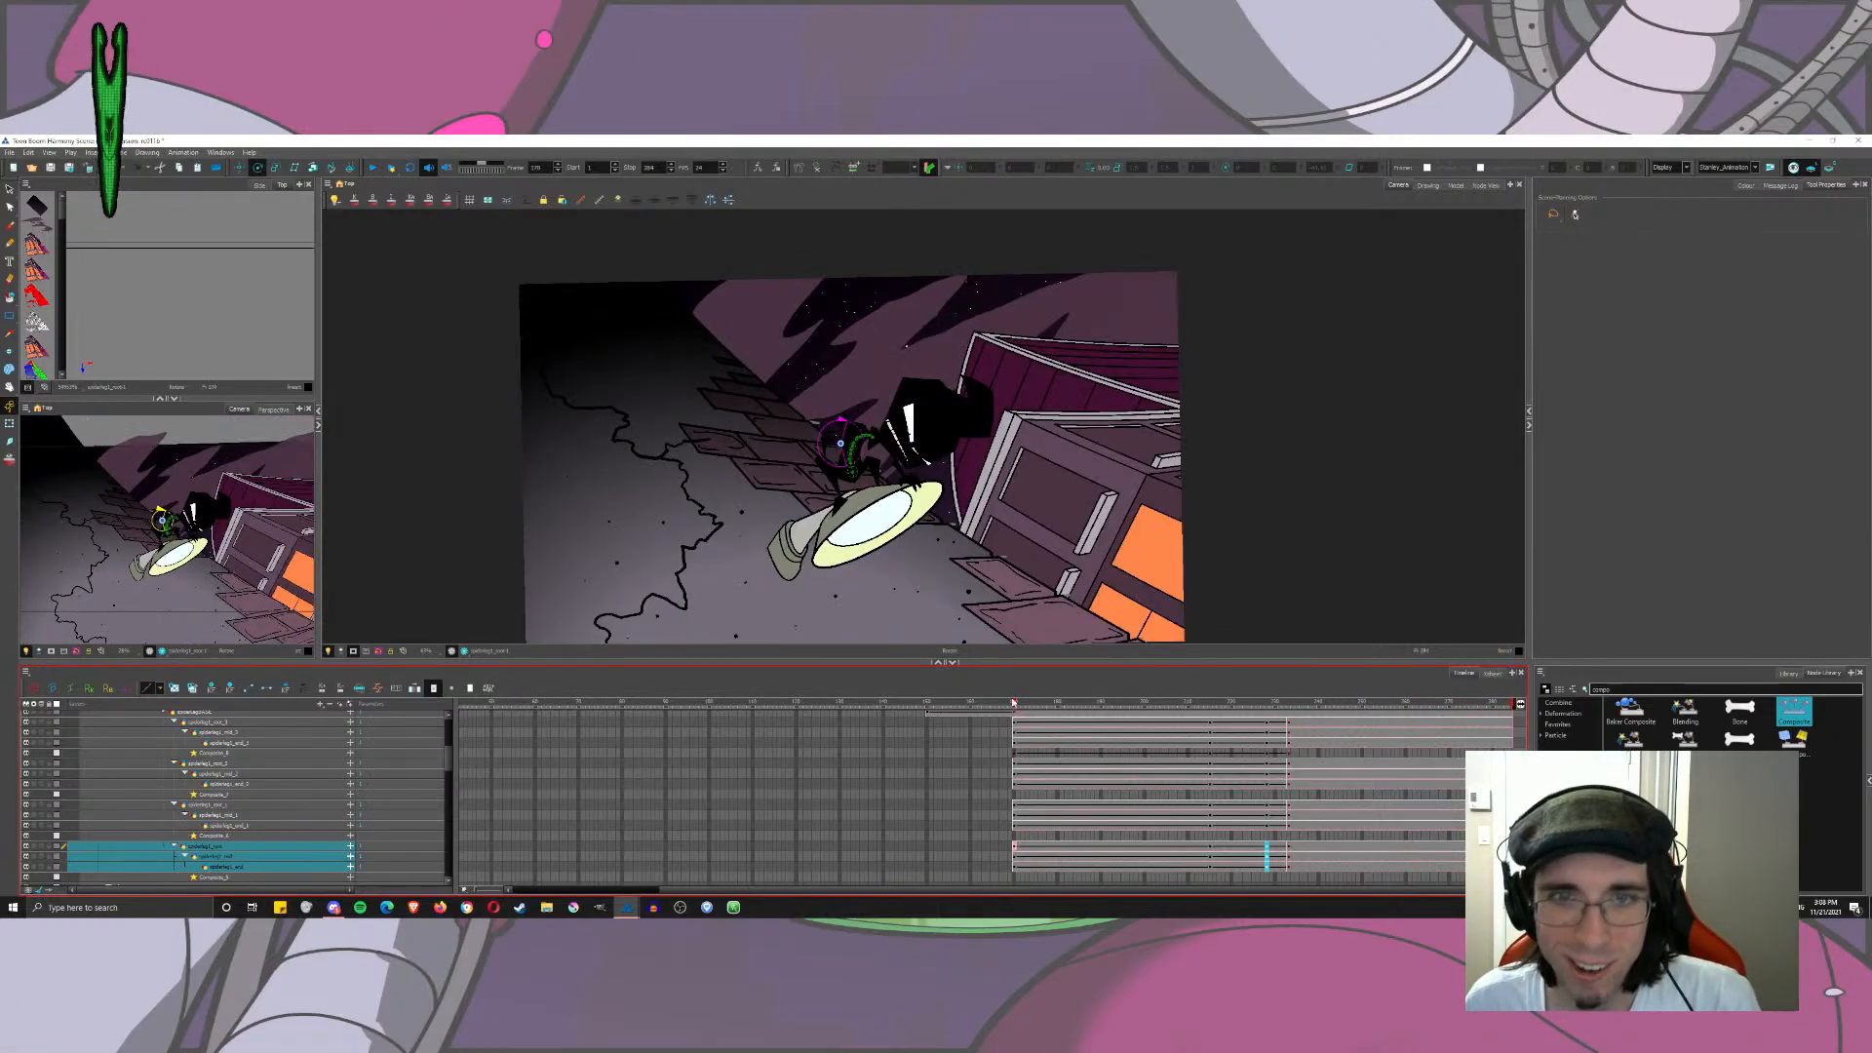
Step: Play the shot, and scrub through the legs' last move toward their final pose
{"action": "left_click", "coordinate": [374, 169]}
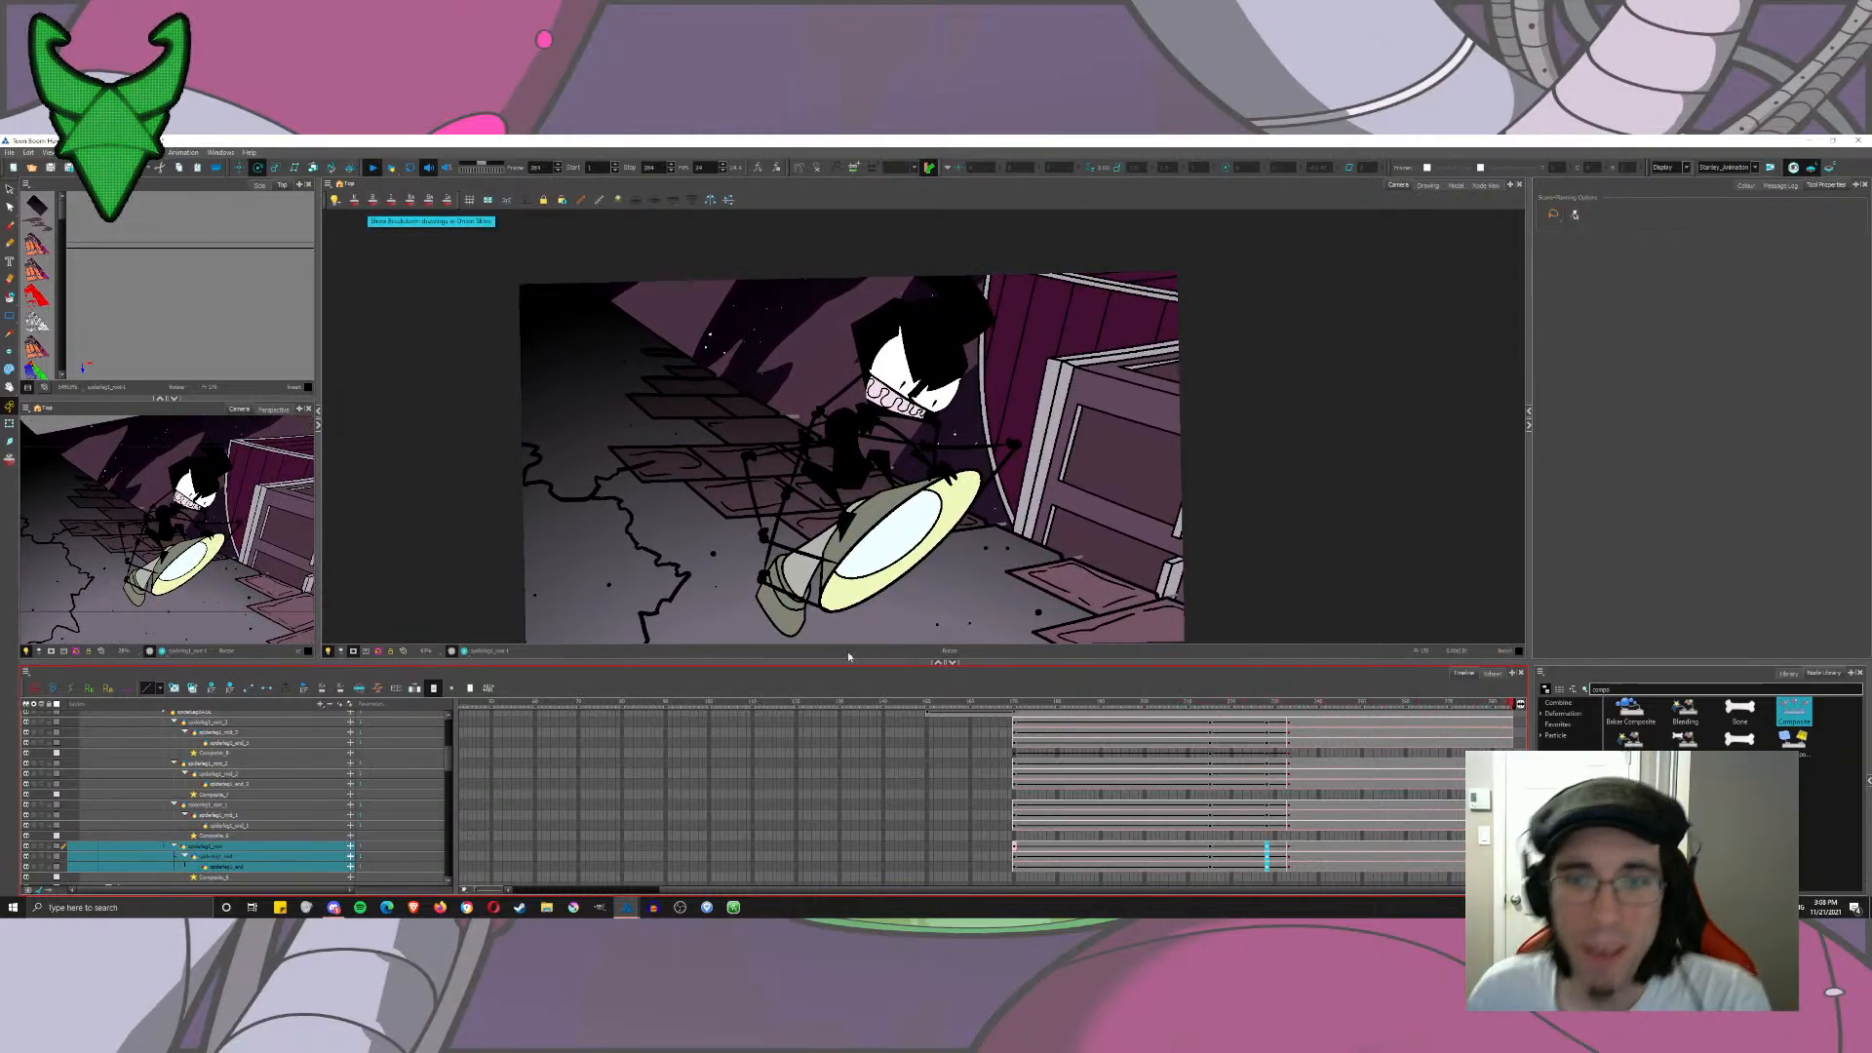
{"action": "scroll", "coordinate": [503, 743], "scroll_direction": "up", "scroll_amount": 3}
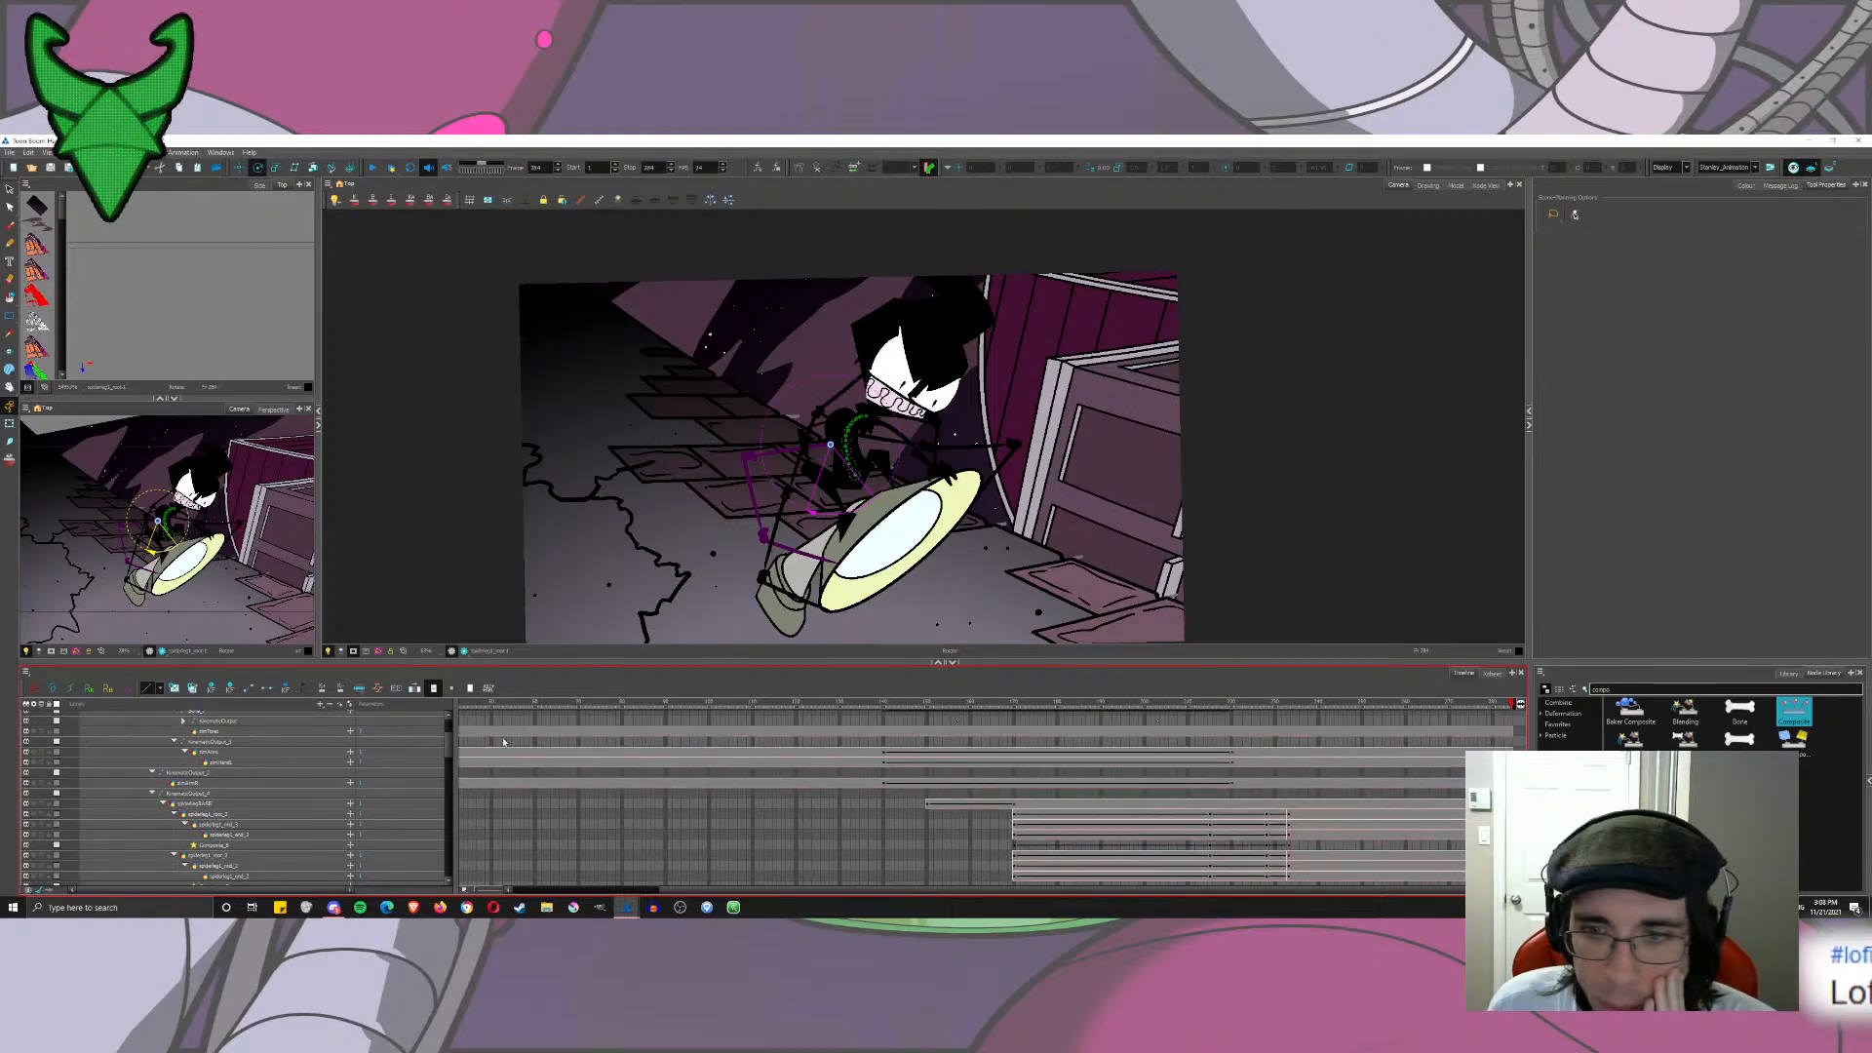
{"action": "left_click", "coordinate": [1233, 704]}
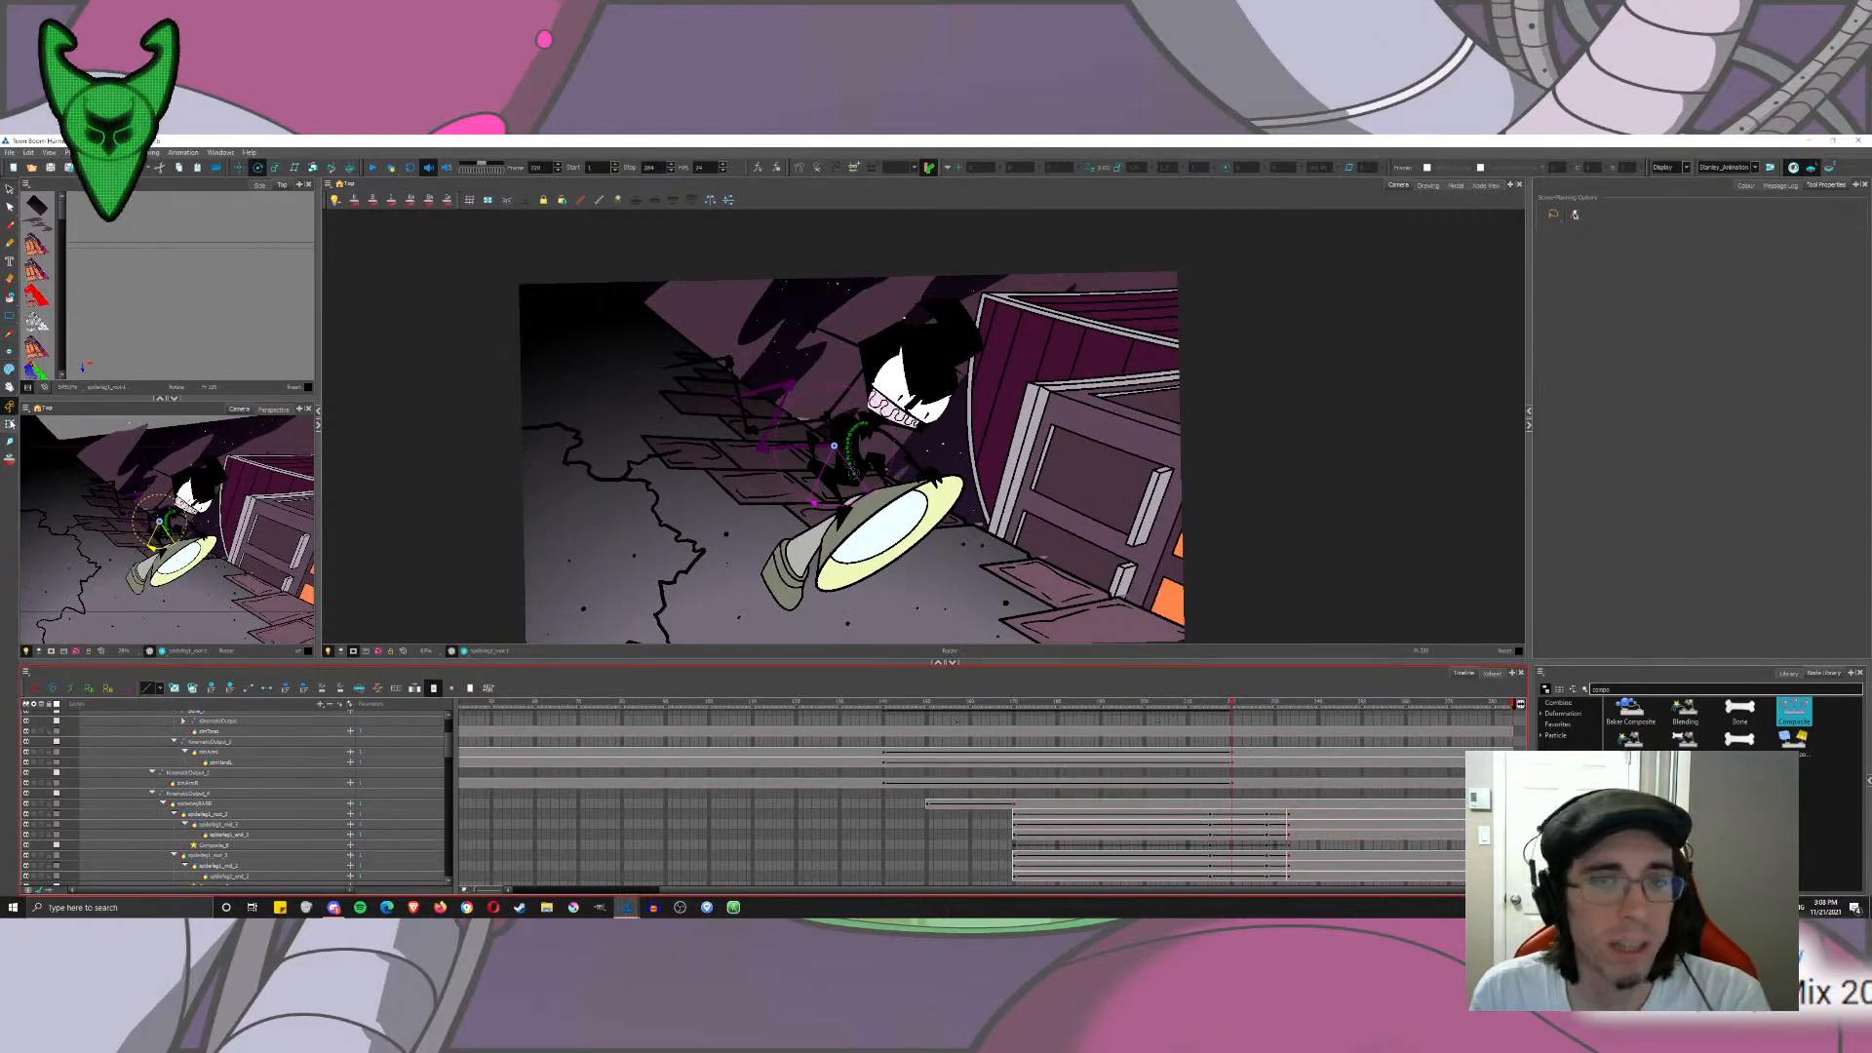
{"action": "left_click", "coordinate": [11, 424]}
{"action": "left_click_drag", "start_coordinate": [1038, 703], "coordinate": [1267, 727]}
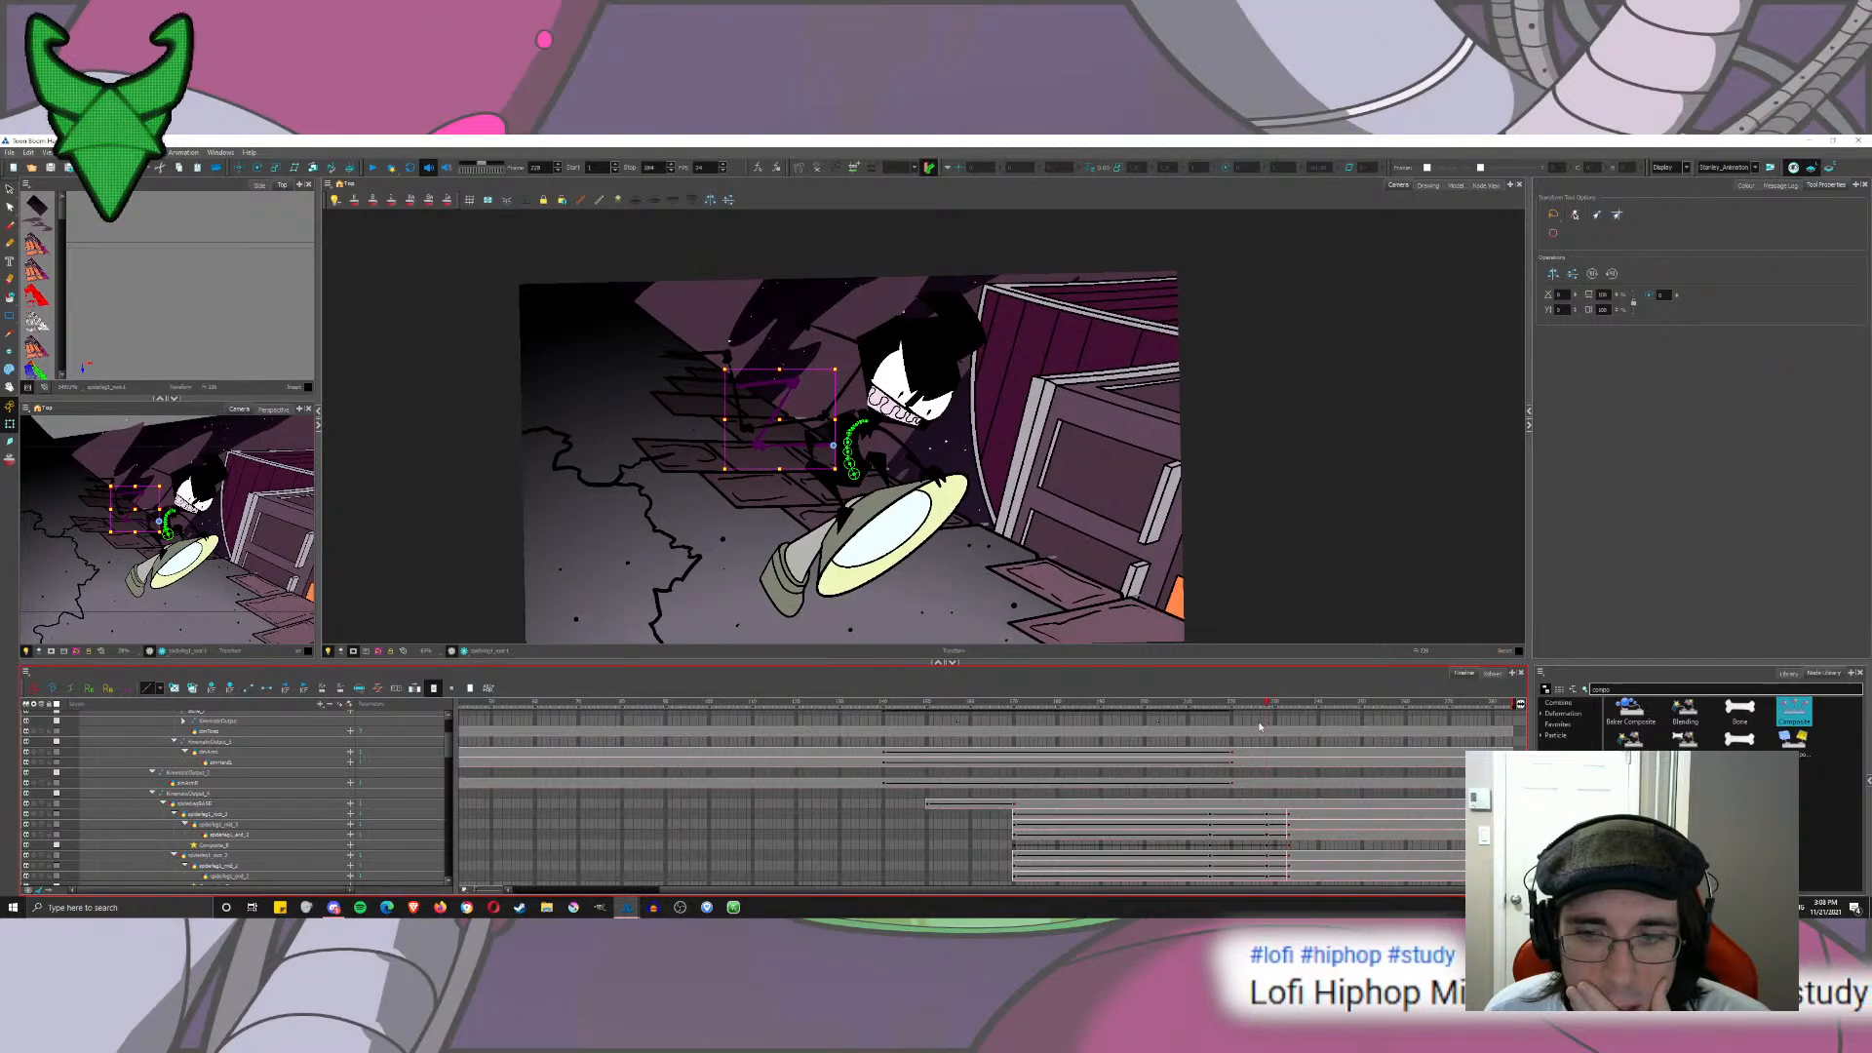
Step: Select the character's spine bone chain and add keyframes to all its bones at the frame of the legs' final pose
{"action": "left_click", "coordinate": [277, 170]}
{"action": "left_click_drag", "start_coordinate": [447, 756], "coordinate": [447, 739]}
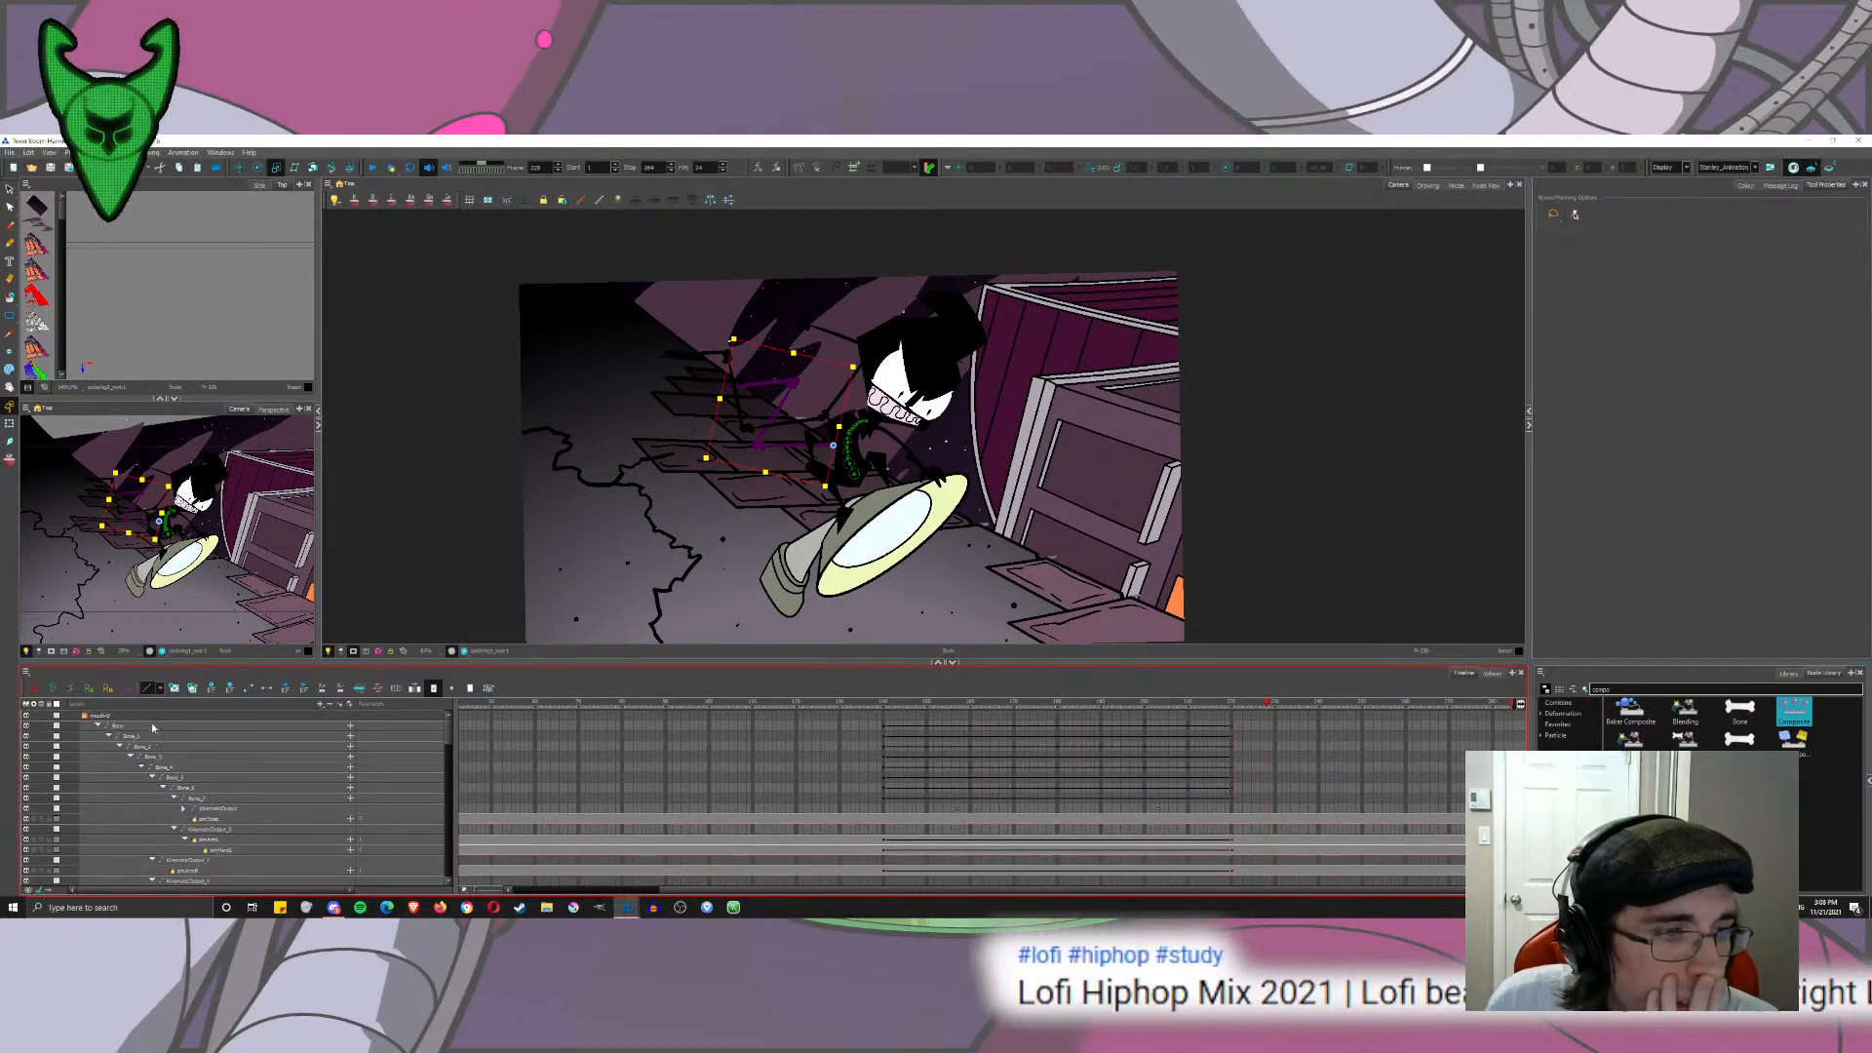
{"action": "left_click", "coordinate": [184, 725]}
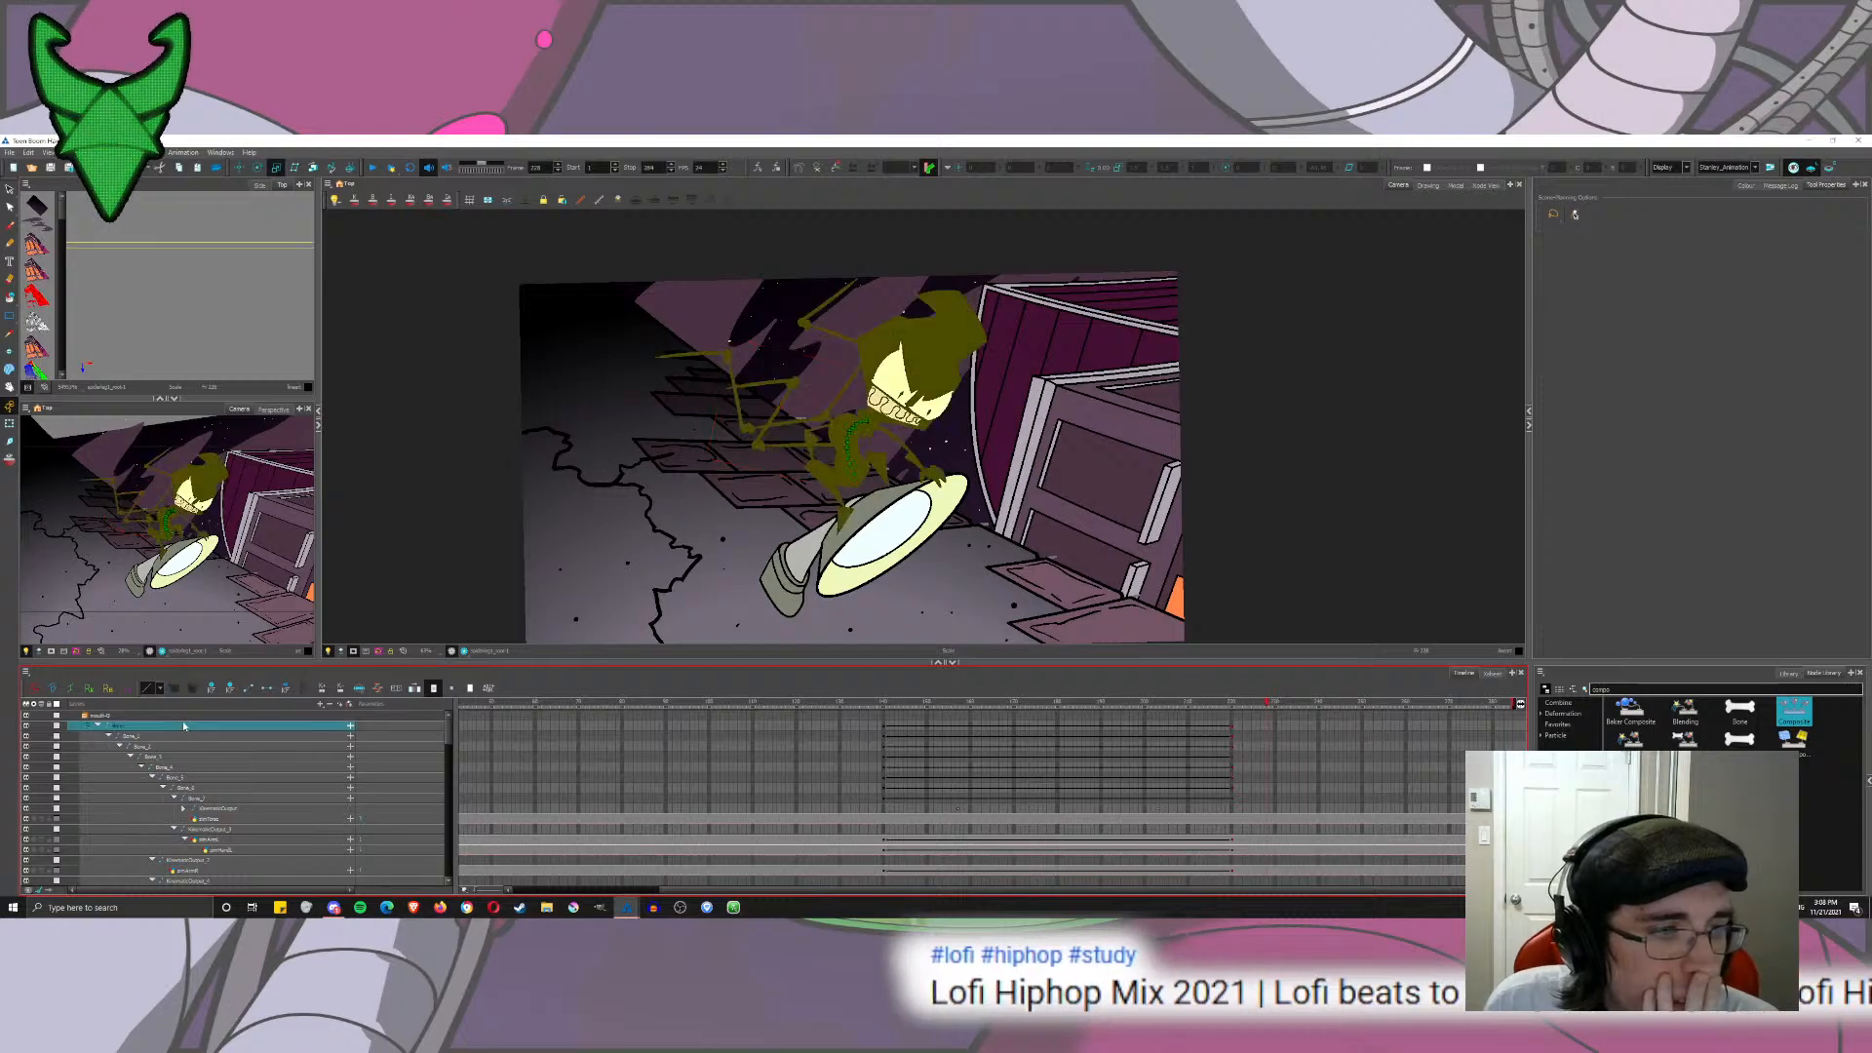
{"action": "left_click", "coordinate": [15, 422]}
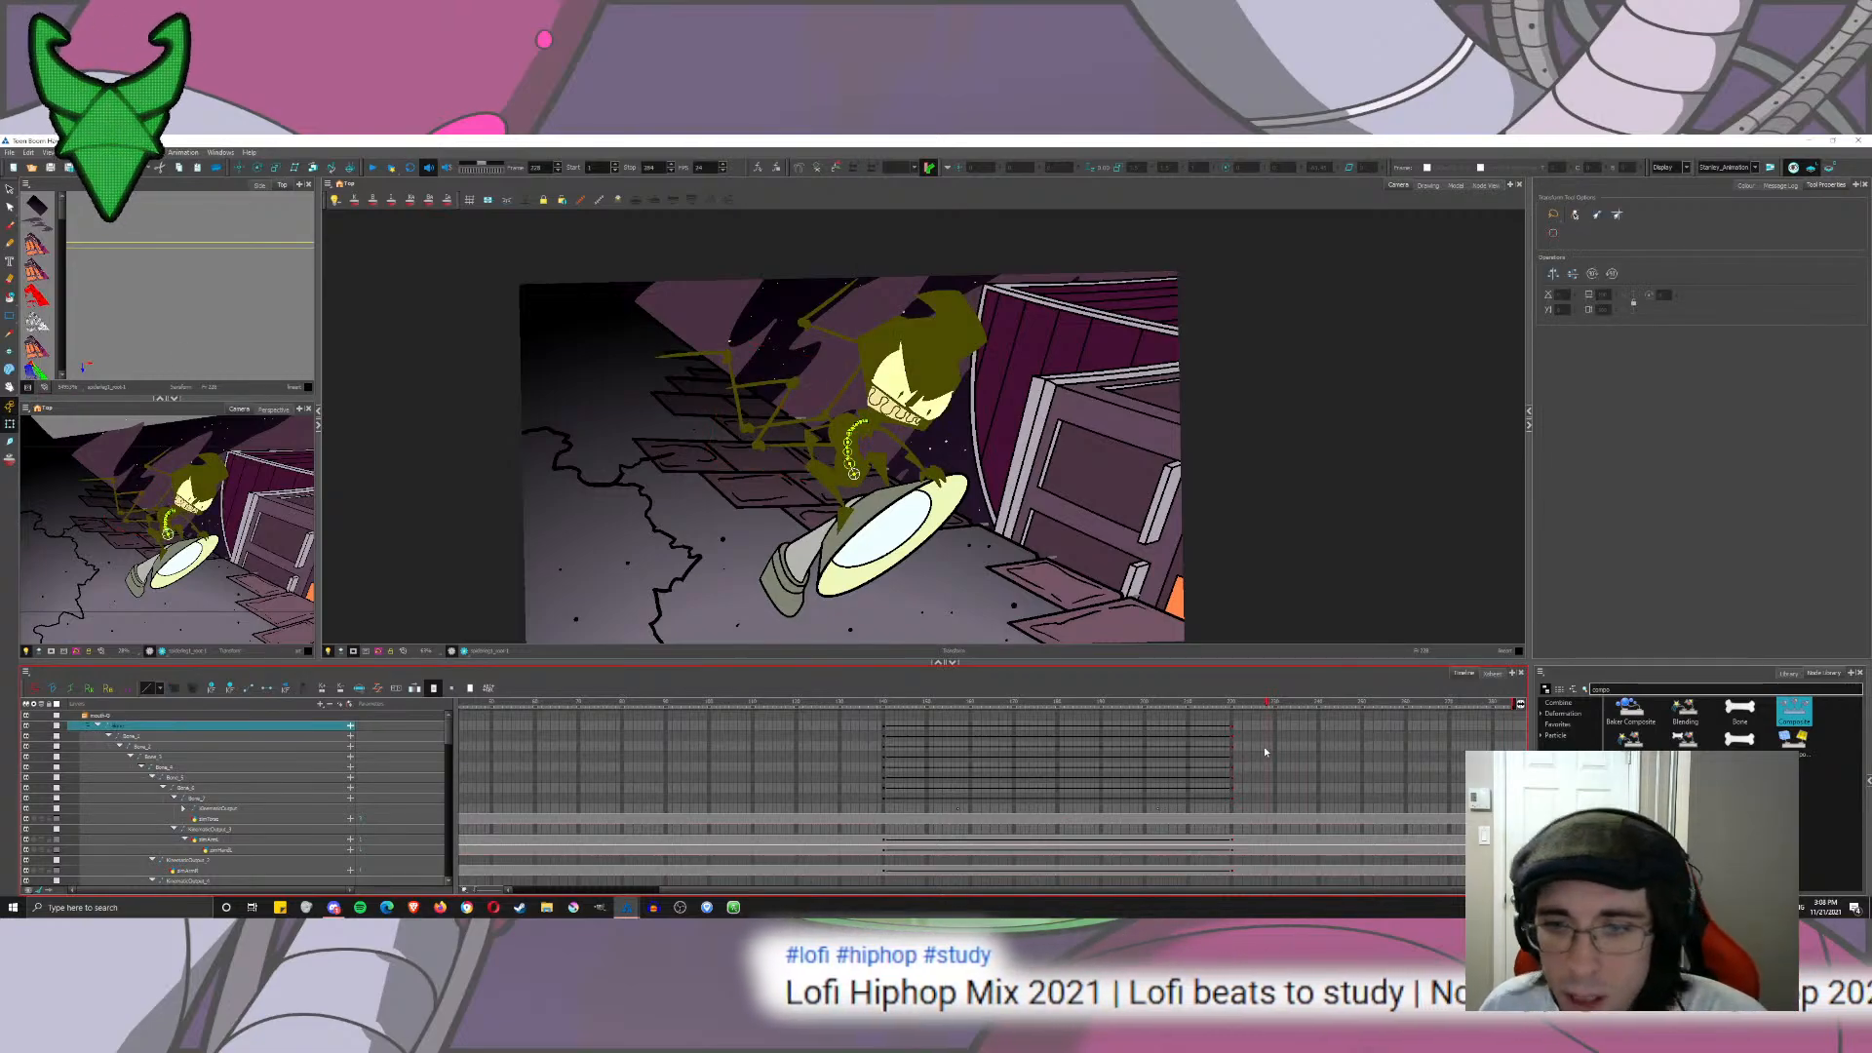
{"action": "left_click_drag", "start_coordinate": [449, 741], "coordinate": [452, 756]}
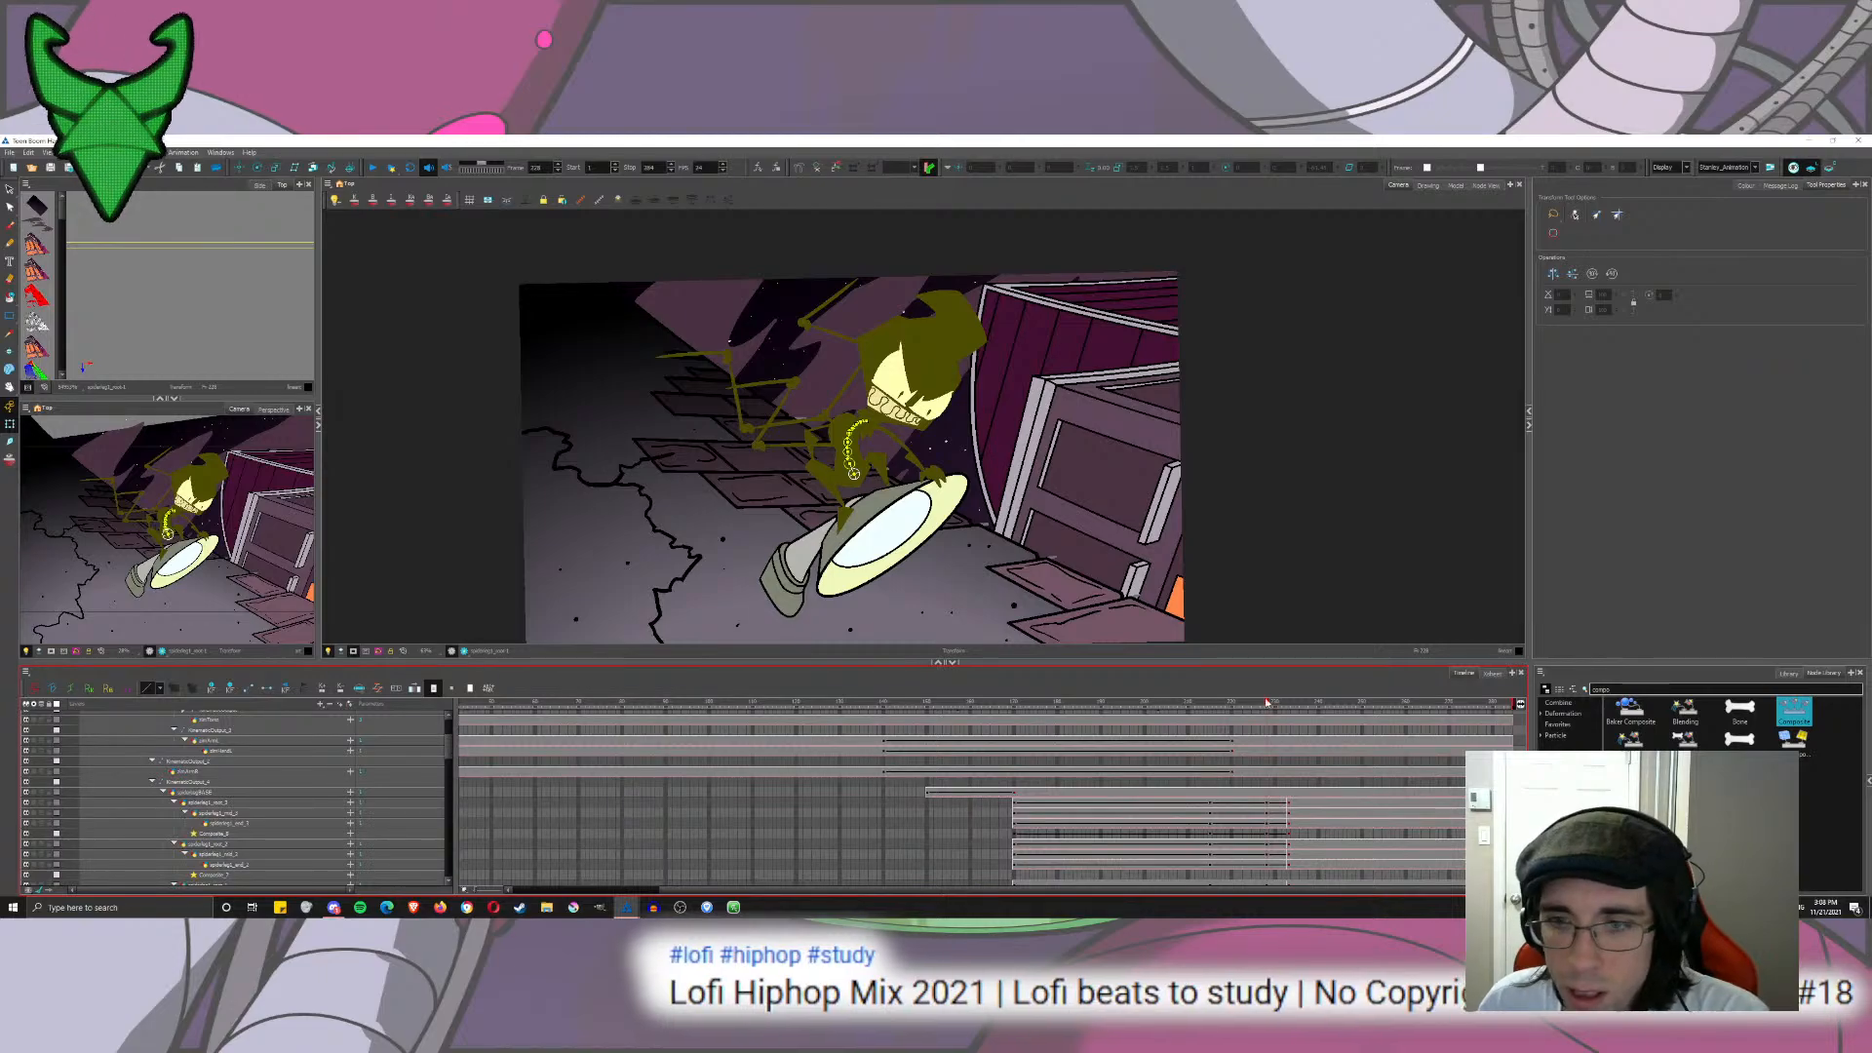
{"action": "left_click_drag", "start_coordinate": [1266, 702], "coordinate": [1289, 704]}
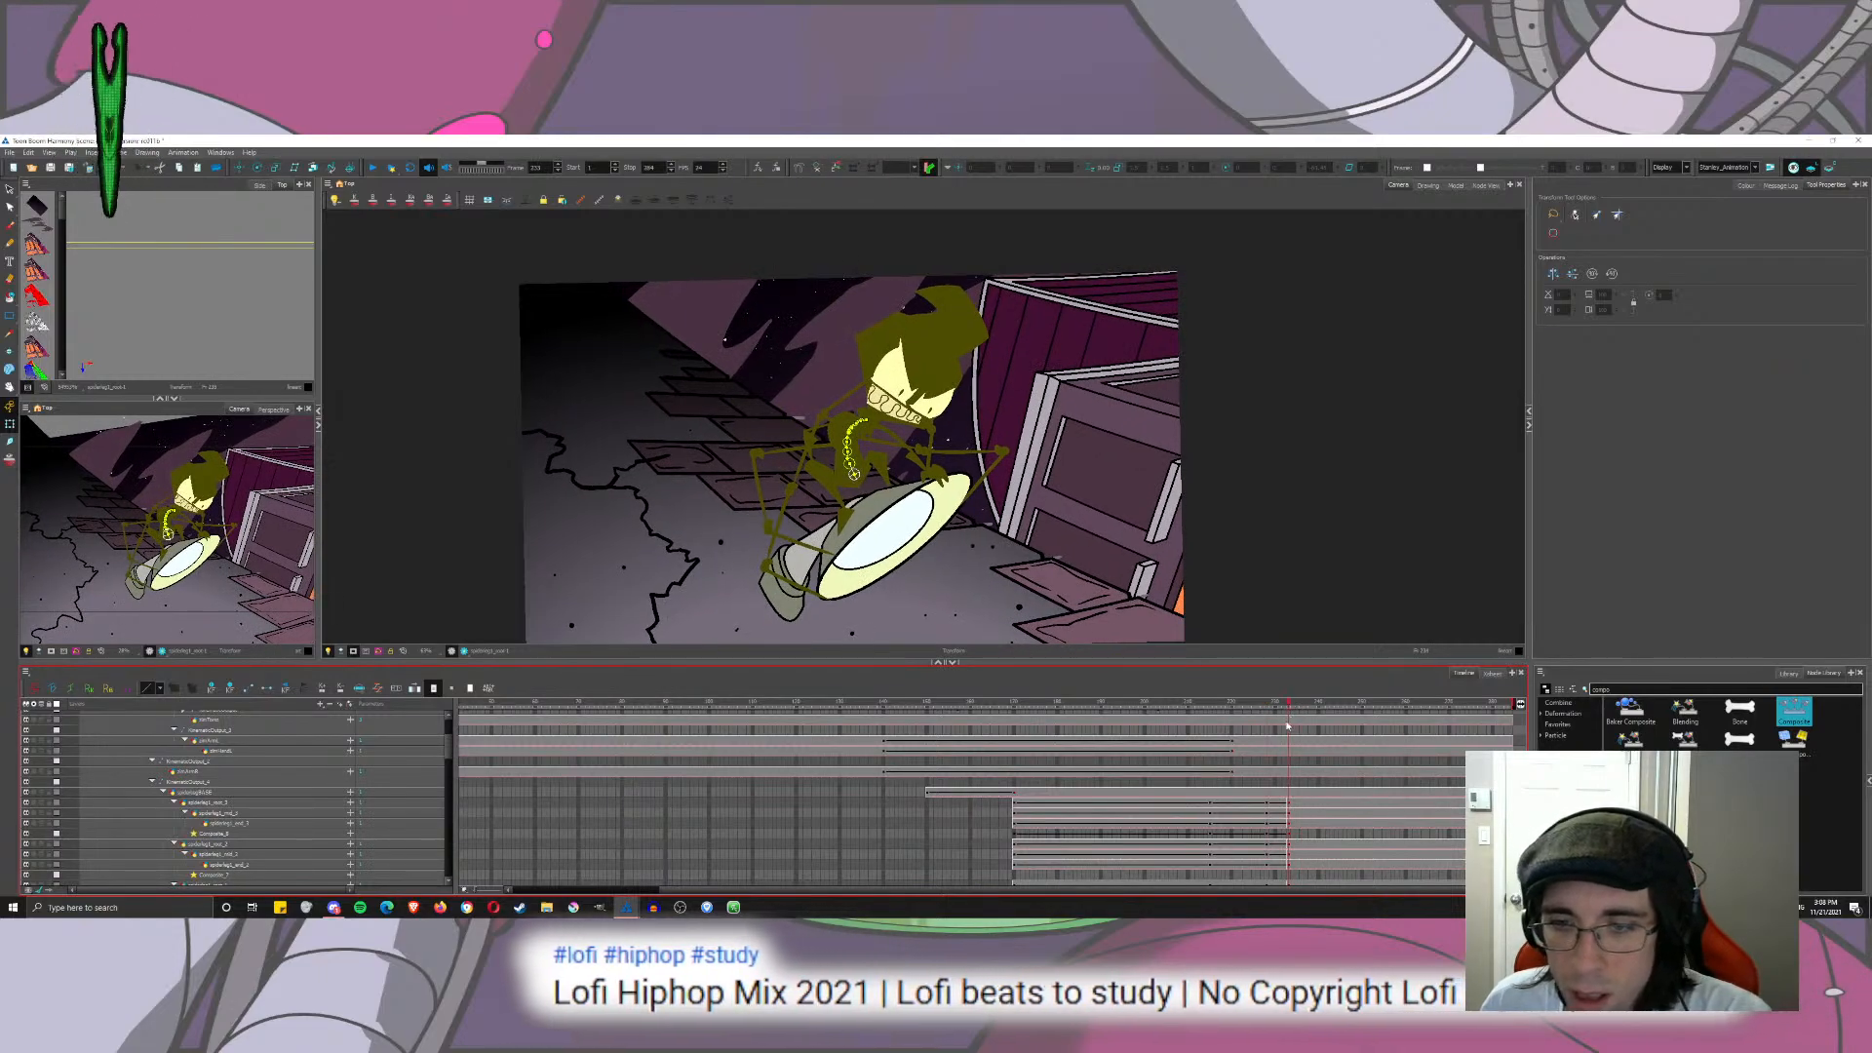
{"action": "scroll", "coordinate": [1272, 780], "scroll_direction": "up", "scroll_amount": 5}
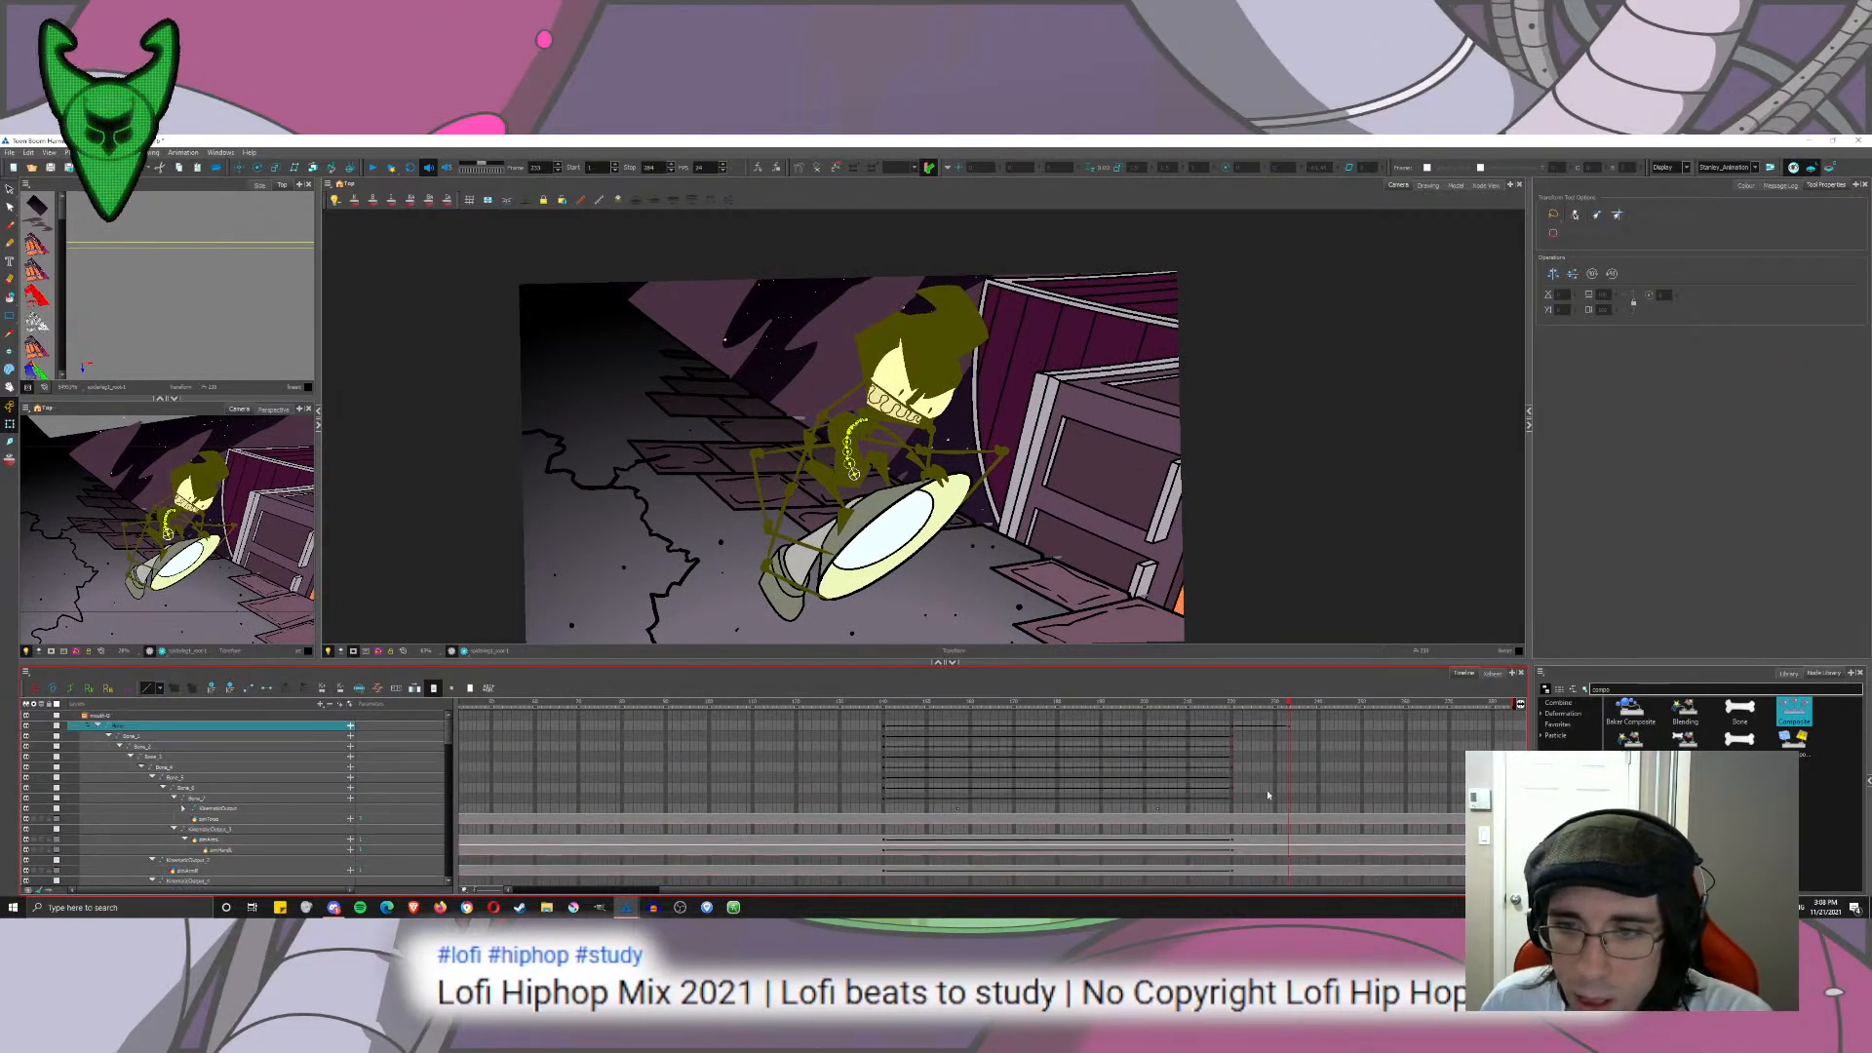
{"action": "left_click_drag", "start_coordinate": [1287, 727], "coordinate": [1288, 798]}
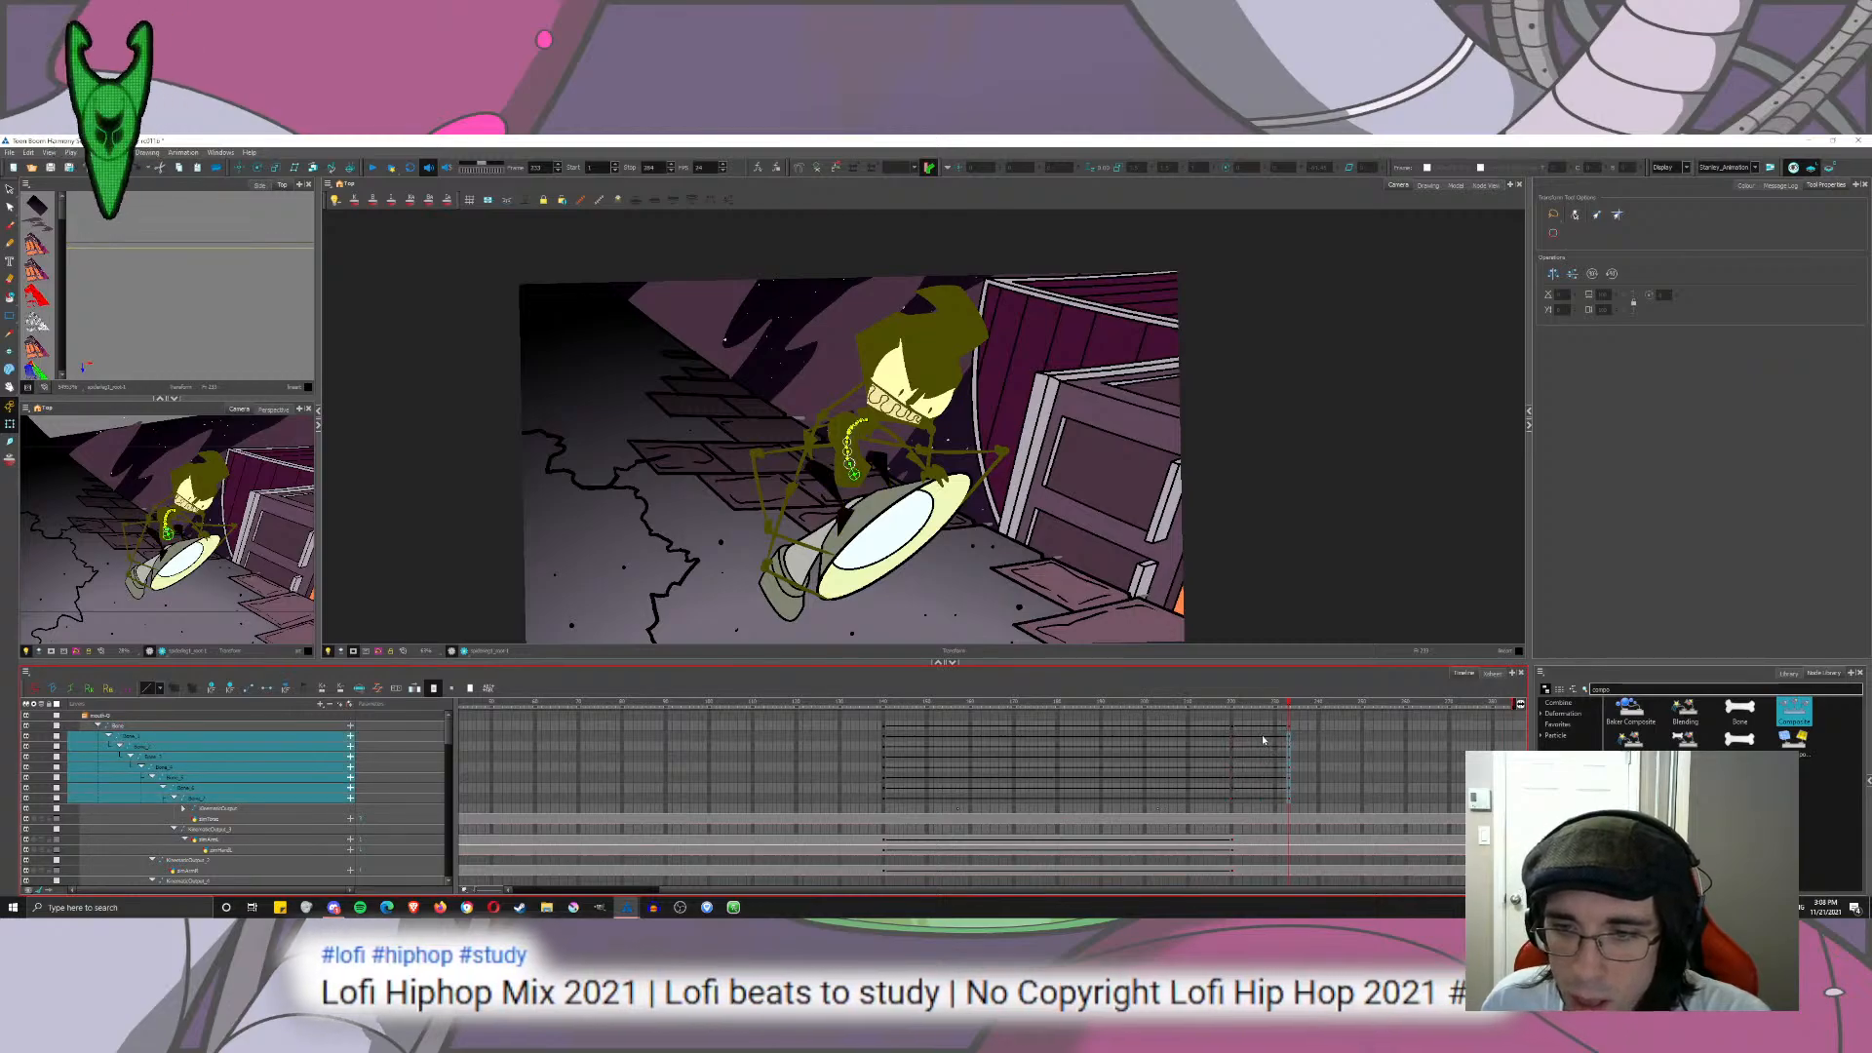
Step: Add keyframes to the root and all other spine bones at the leg keyframe just before the final pose
{"action": "left_click", "coordinate": [1241, 704]}
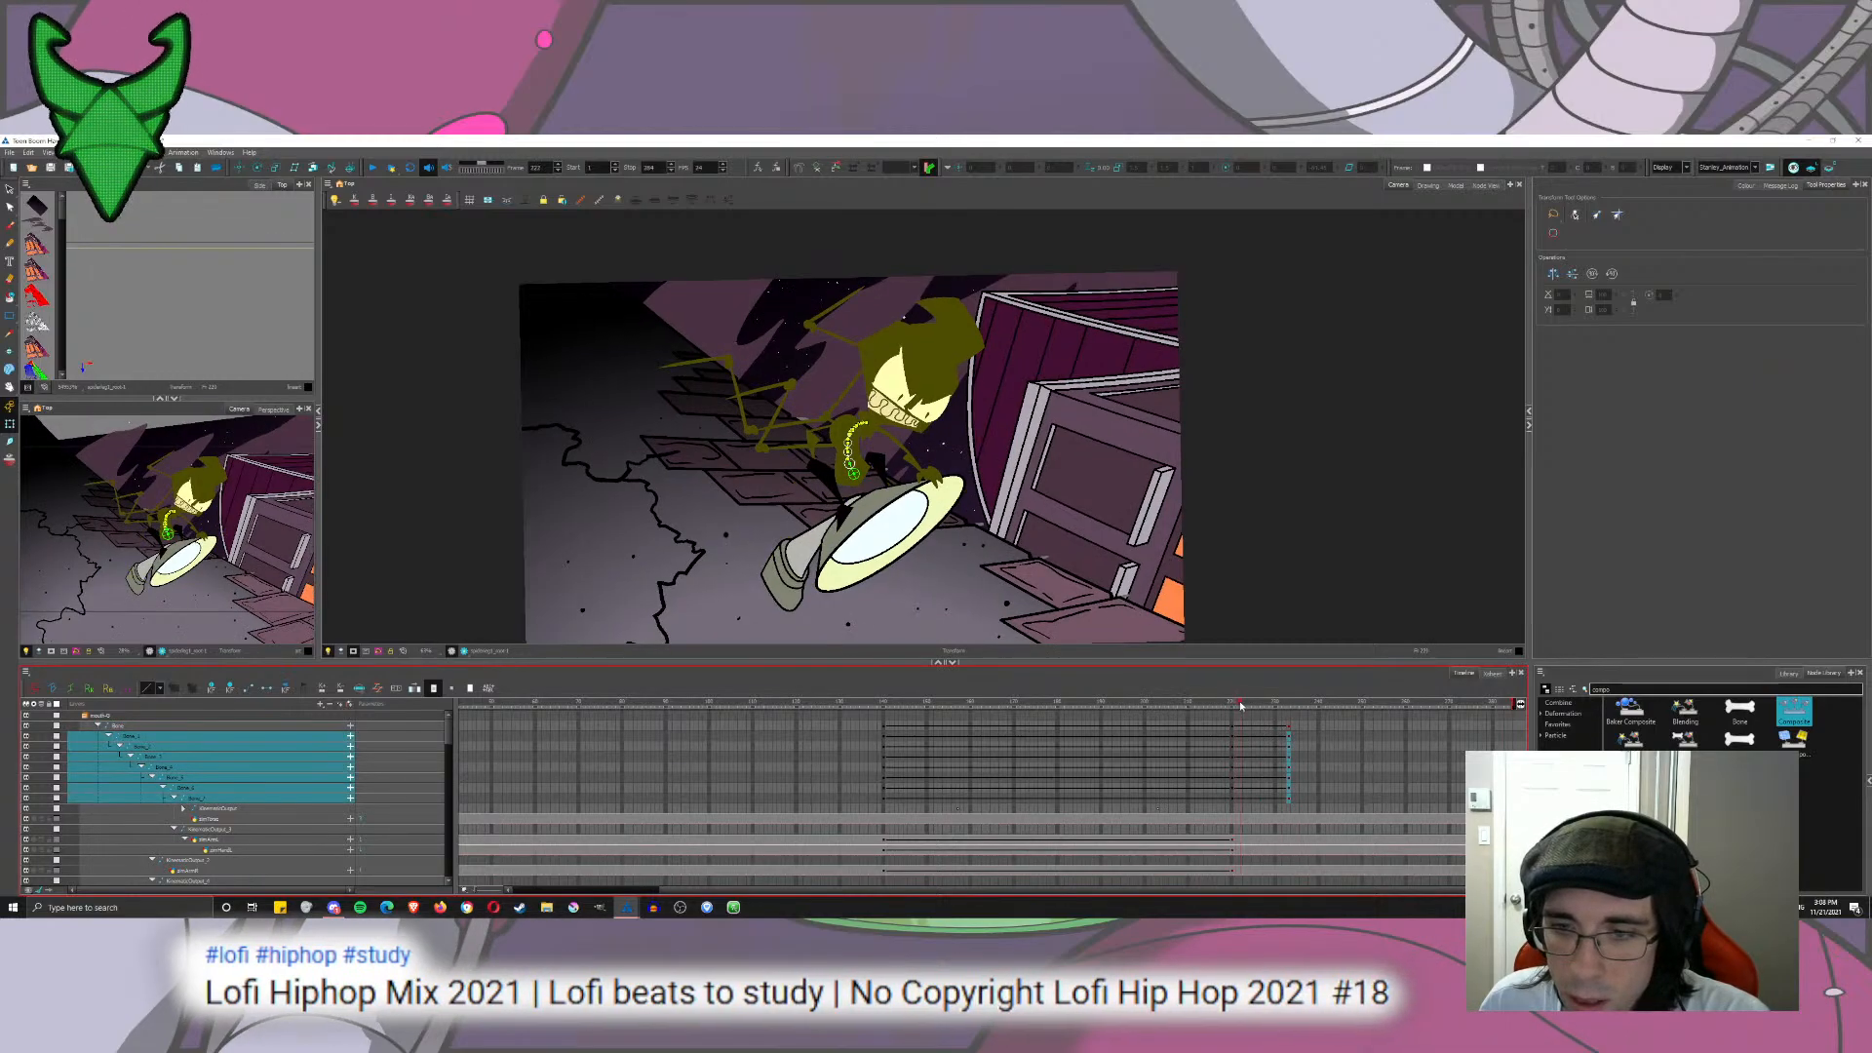
{"action": "left_click_drag", "start_coordinate": [1241, 704], "coordinate": [1251, 707]}
{"action": "scroll", "coordinate": [463, 771], "scroll_direction": "down", "scroll_amount": 5}
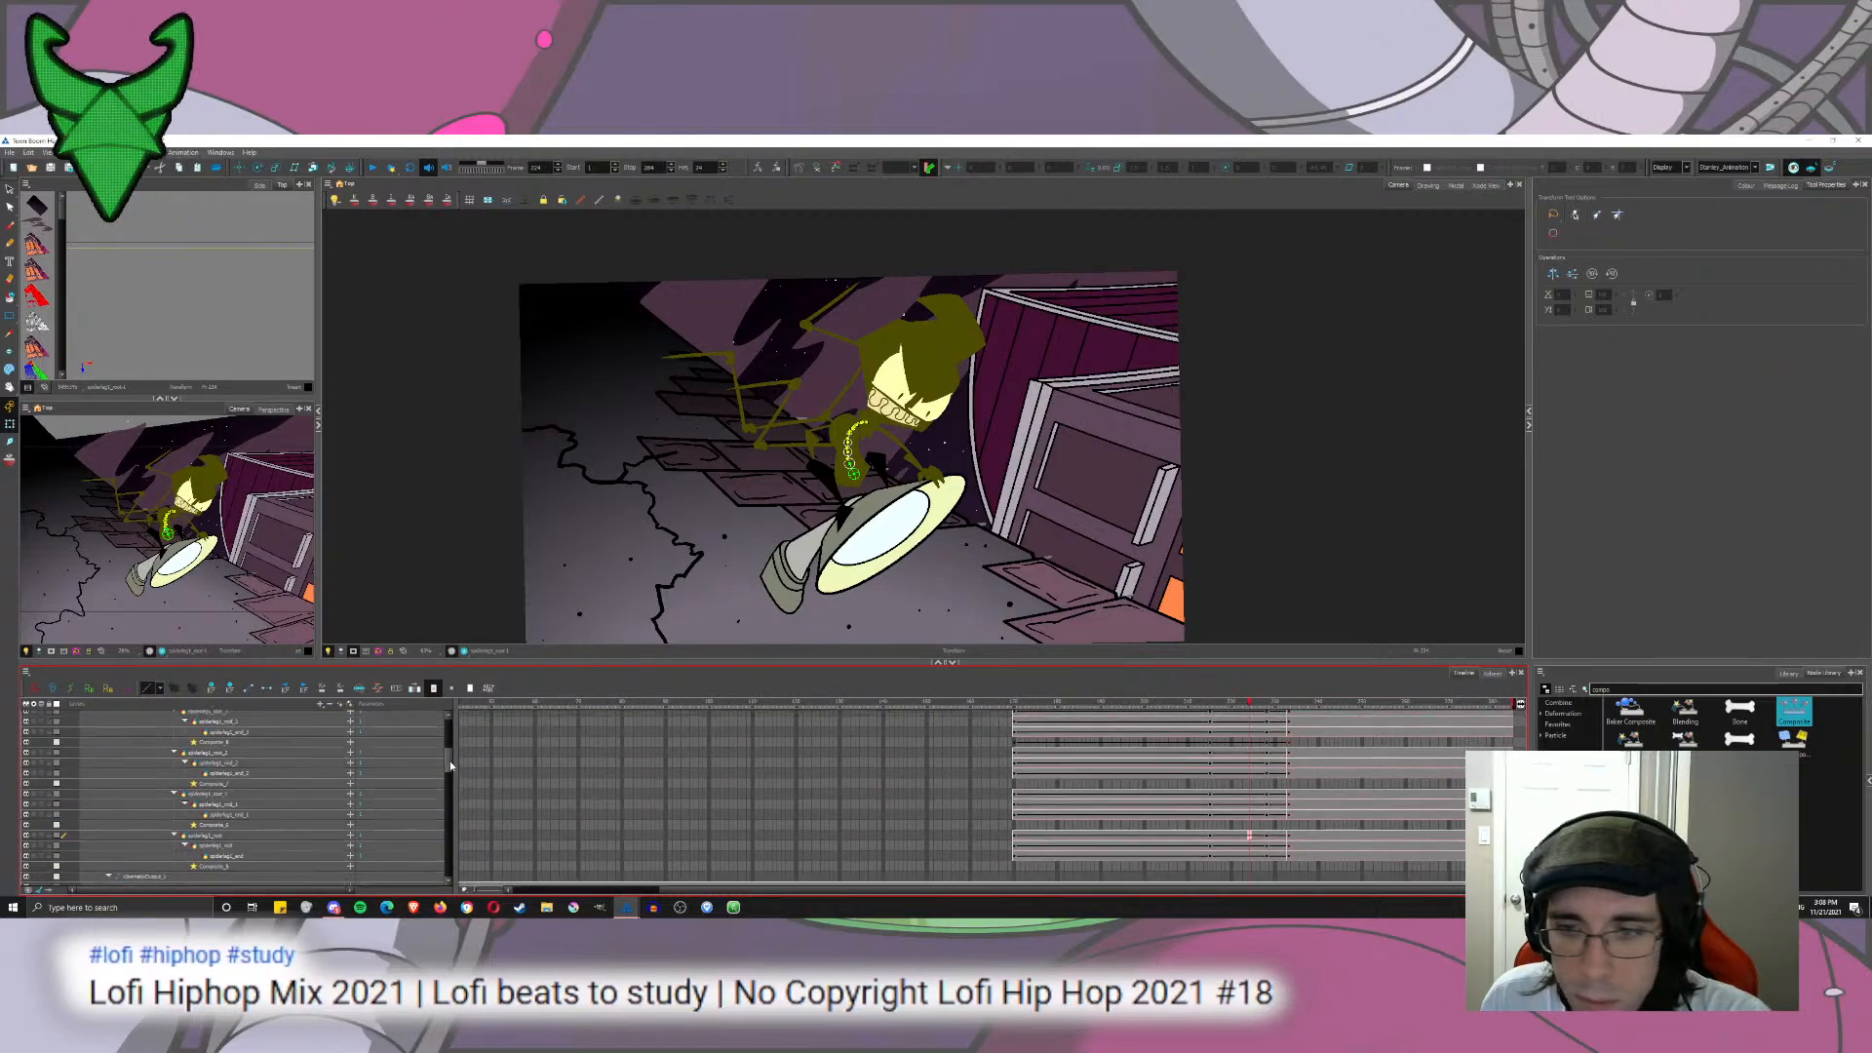
{"action": "left_click", "coordinate": [1267, 705]}
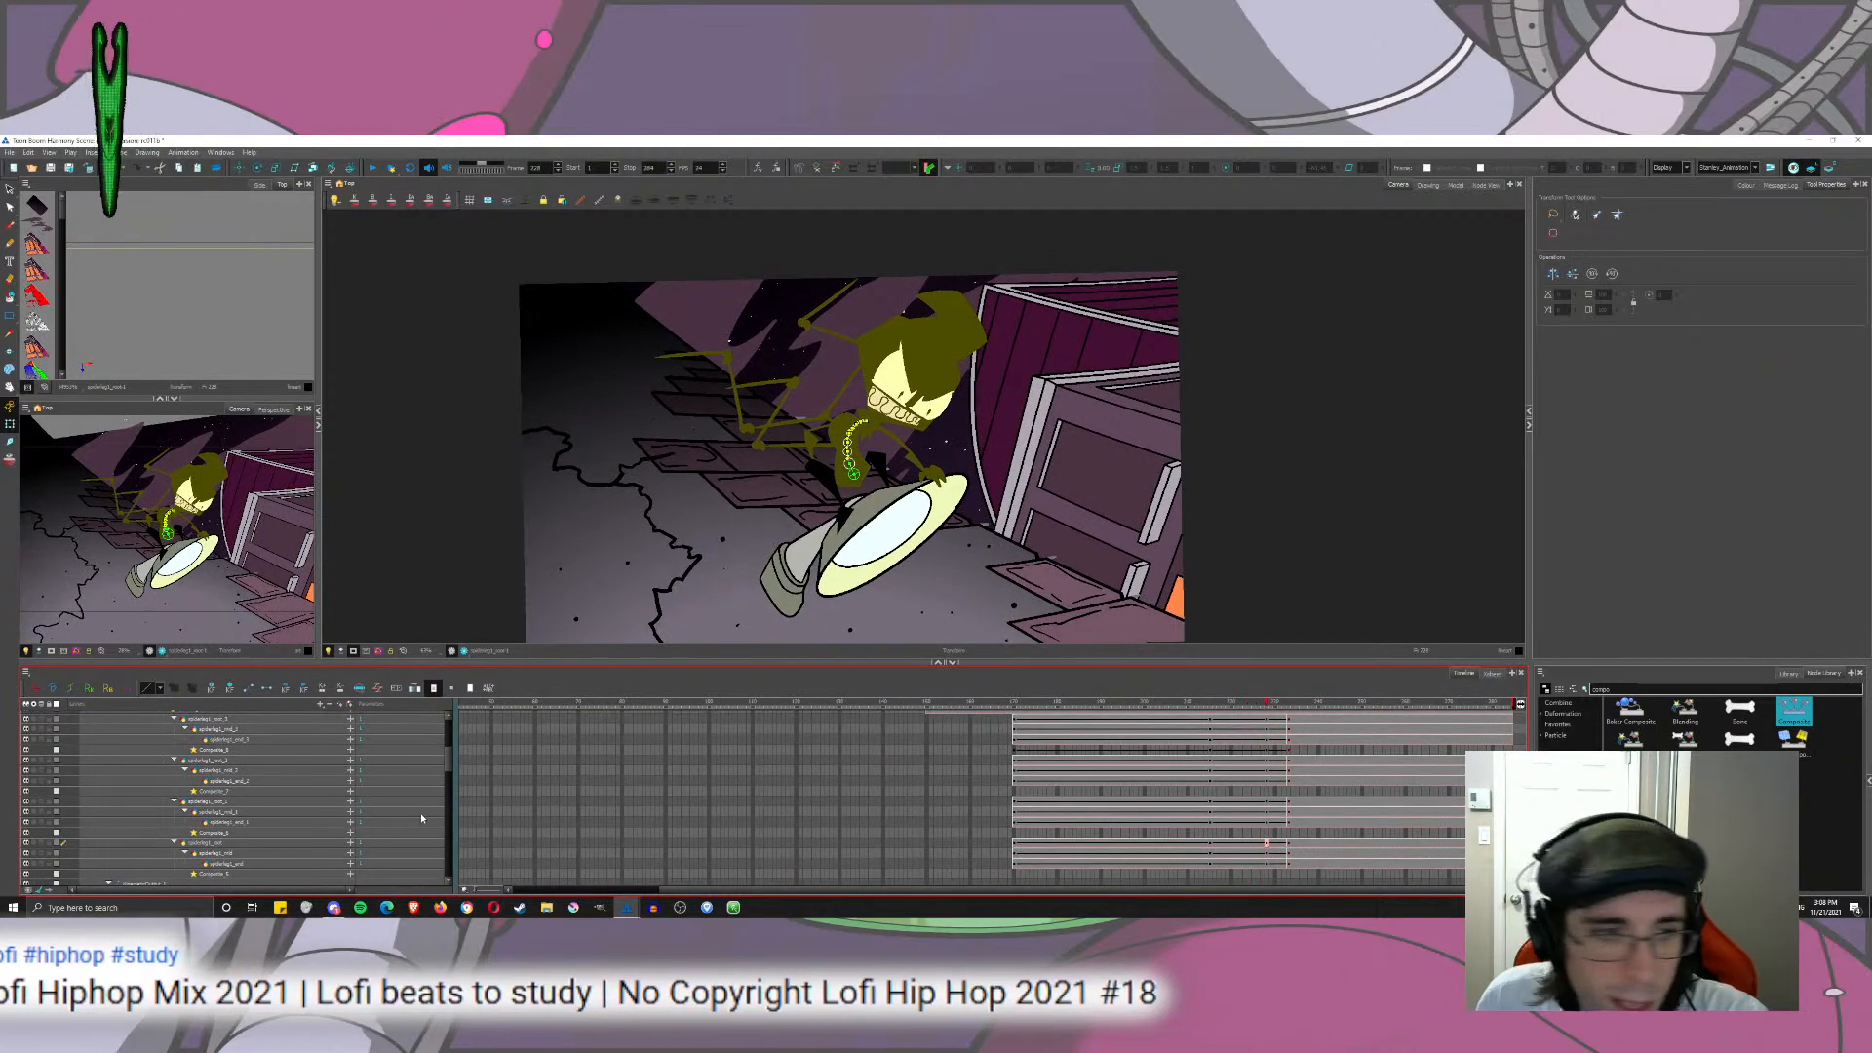
{"action": "scroll", "coordinate": [445, 770], "scroll_direction": "up", "scroll_amount": 6}
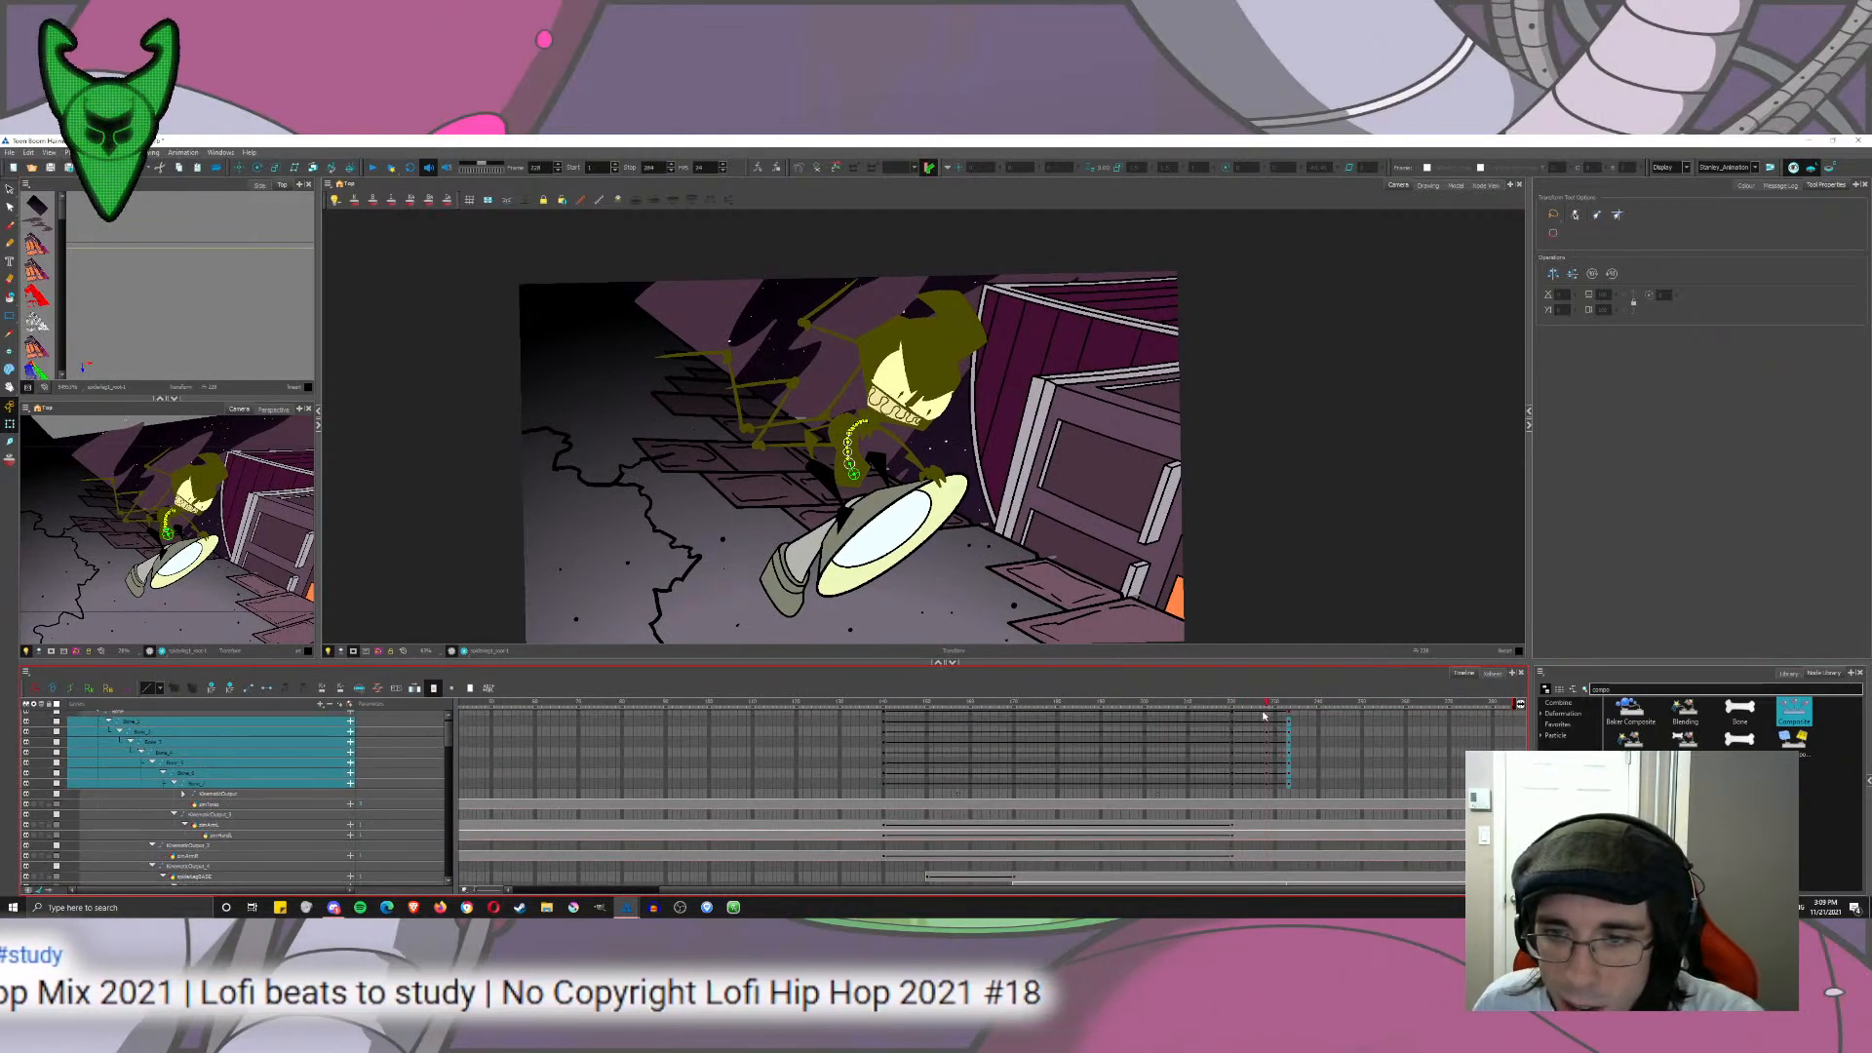
{"action": "left_click", "coordinate": [1188, 717]}
{"action": "scroll", "coordinate": [449, 735], "scroll_direction": "up", "scroll_amount": 1}
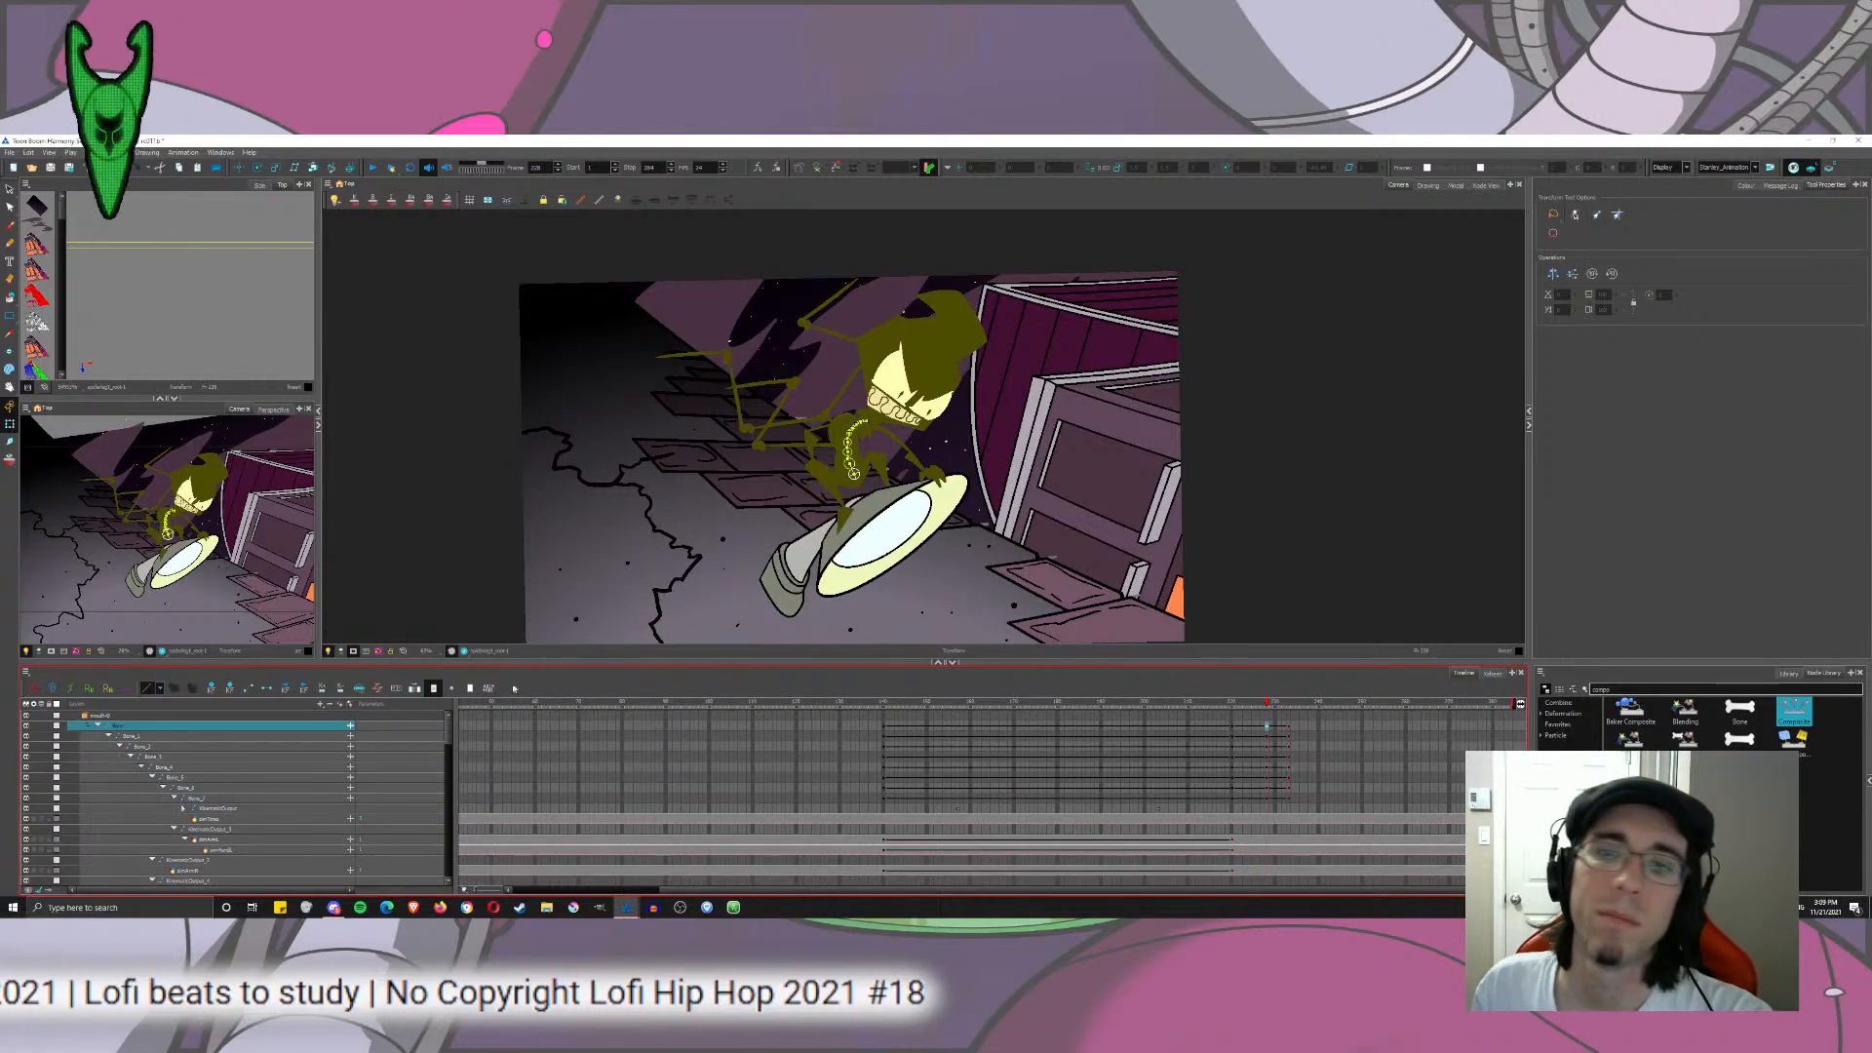
{"action": "left_click_drag", "start_coordinate": [1232, 729], "coordinate": [1267, 800]}
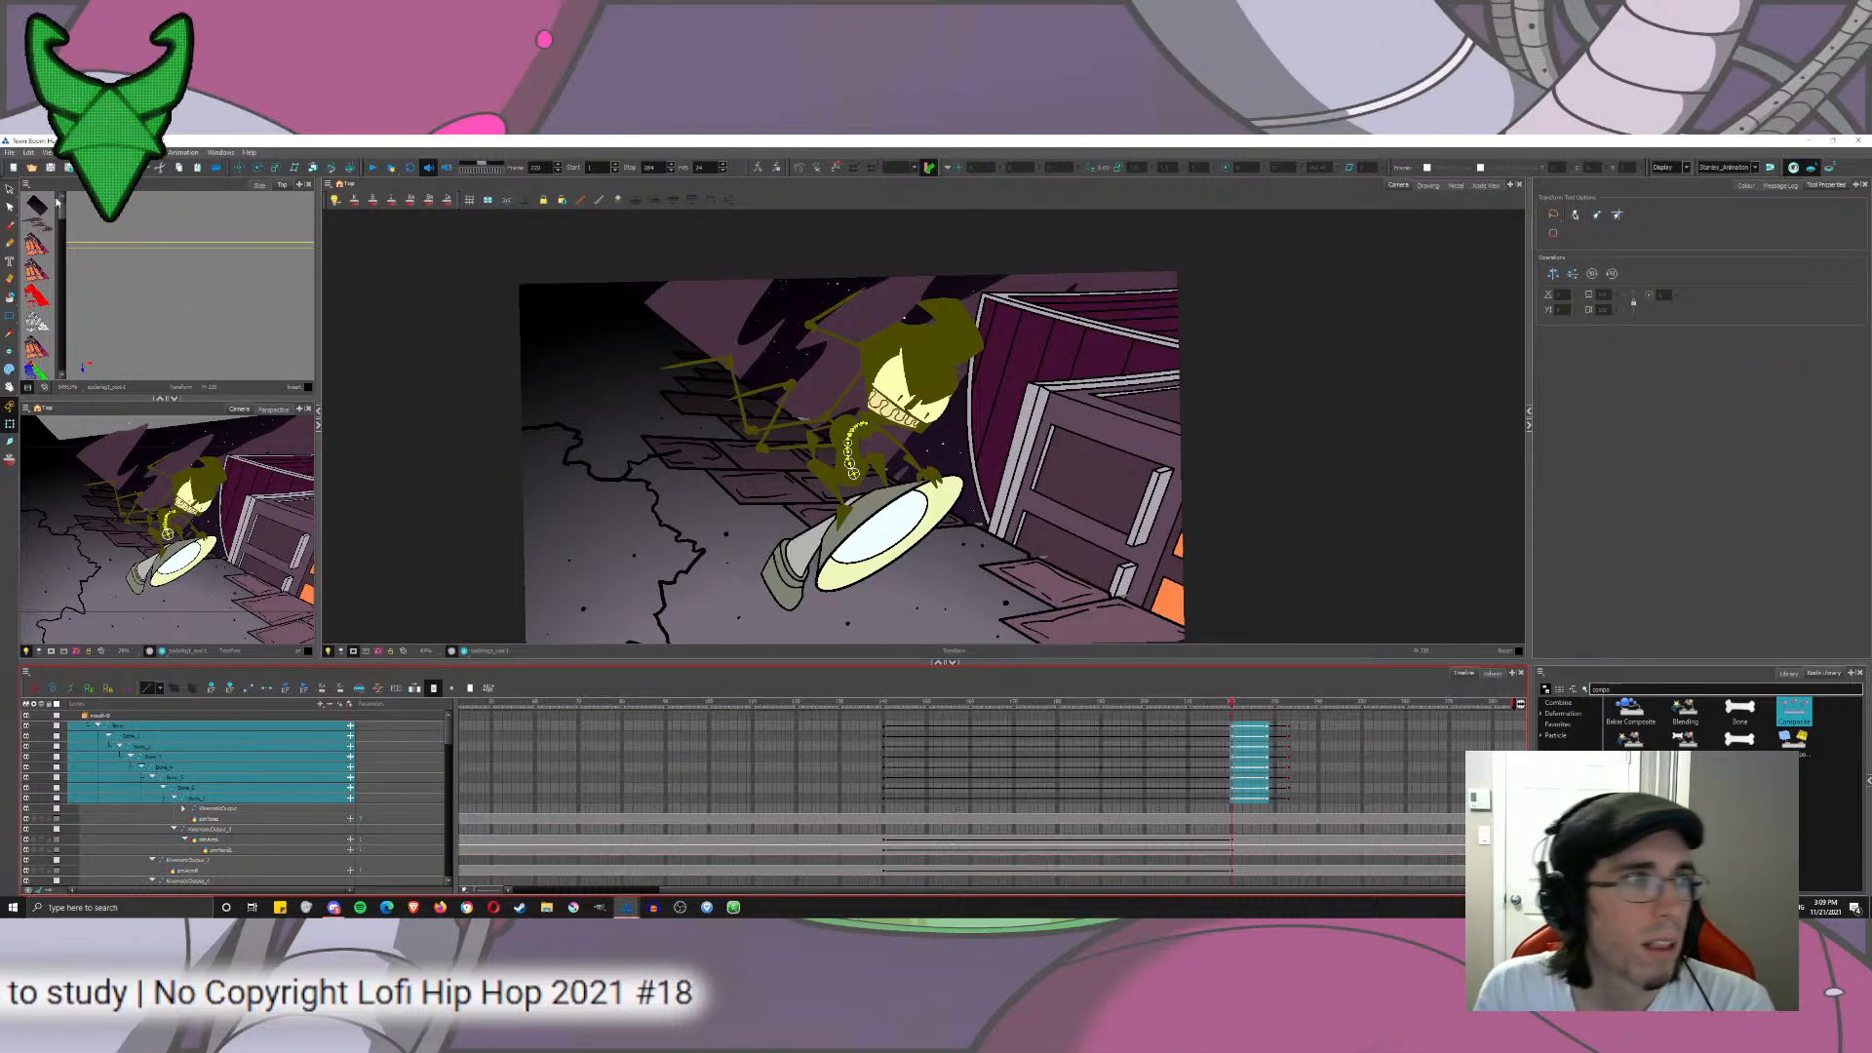
Step: Show the spine's deformation controls close up and select all the bone keyframes just before the final pose
{"action": "left_click", "coordinate": [9, 189]}
{"action": "scroll", "coordinate": [875, 458], "scroll_direction": "up", "scroll_amount": 4}
{"action": "left_click_drag", "start_coordinate": [542, 332], "coordinate": [558, 373]}
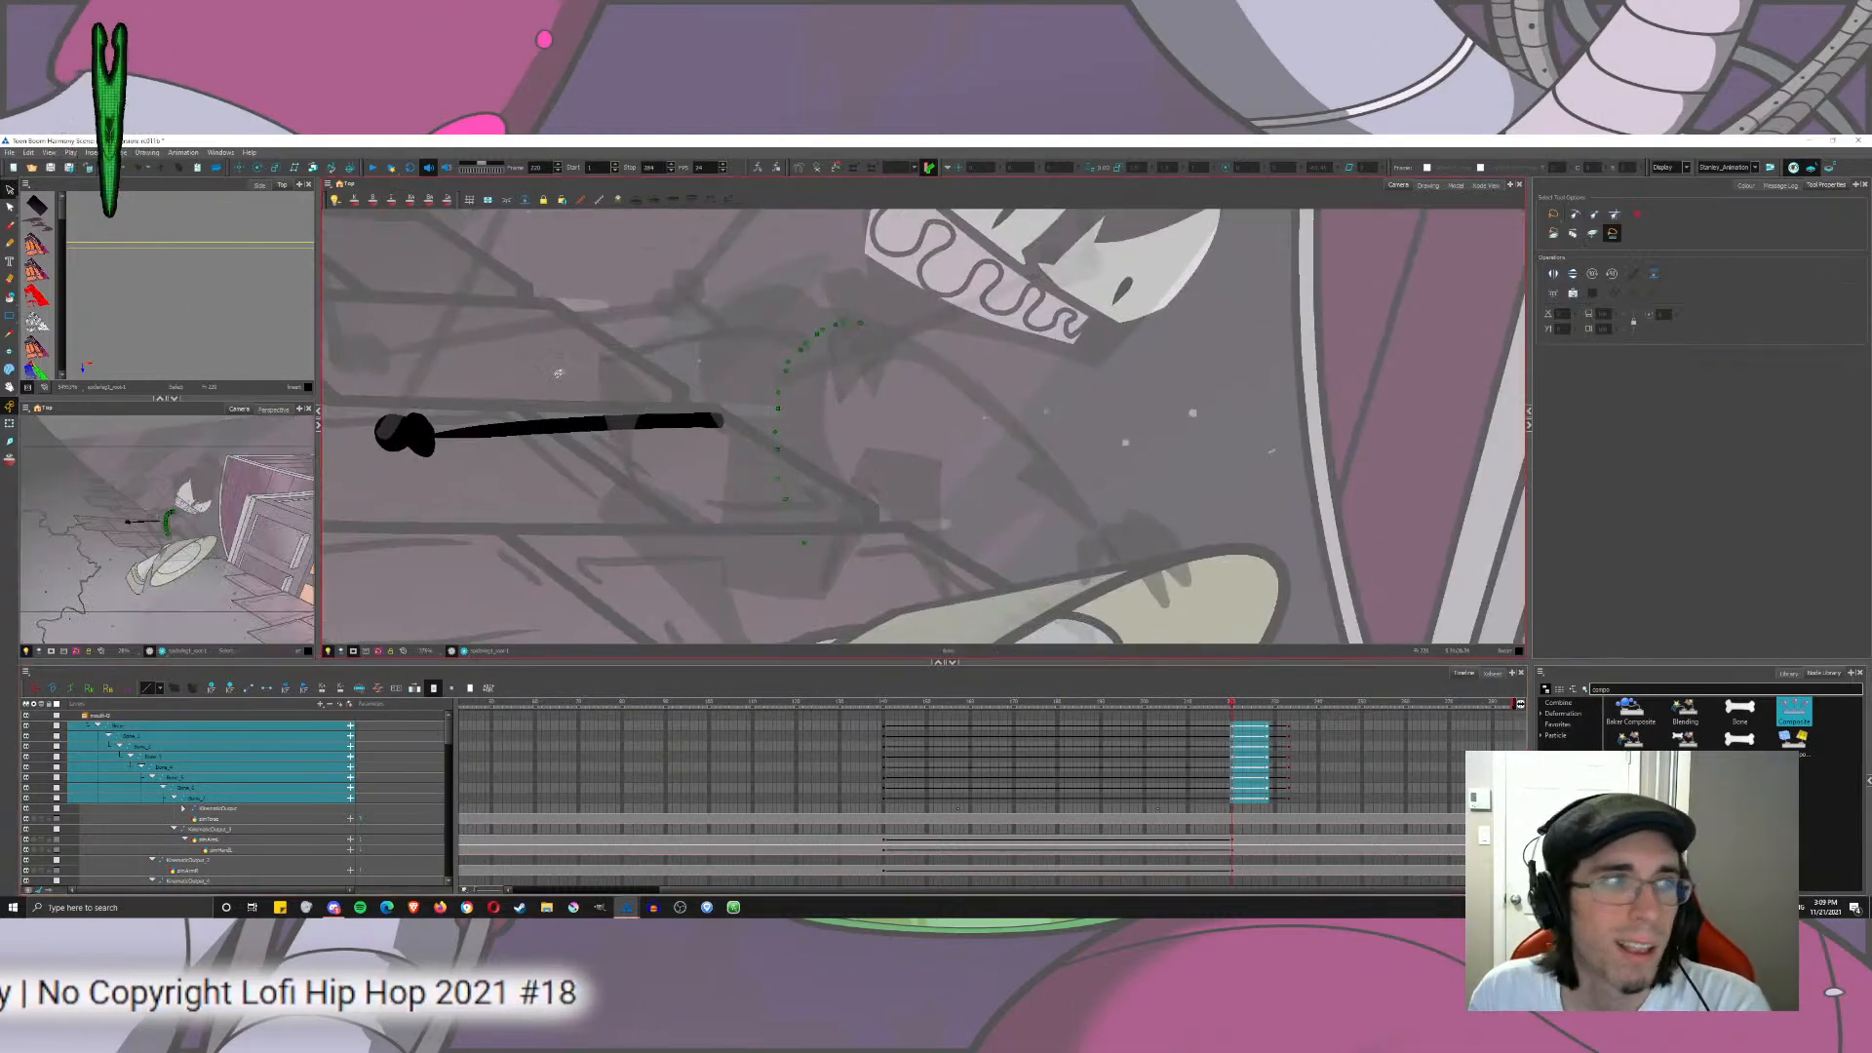
{"action": "left_click", "coordinate": [9, 423]}
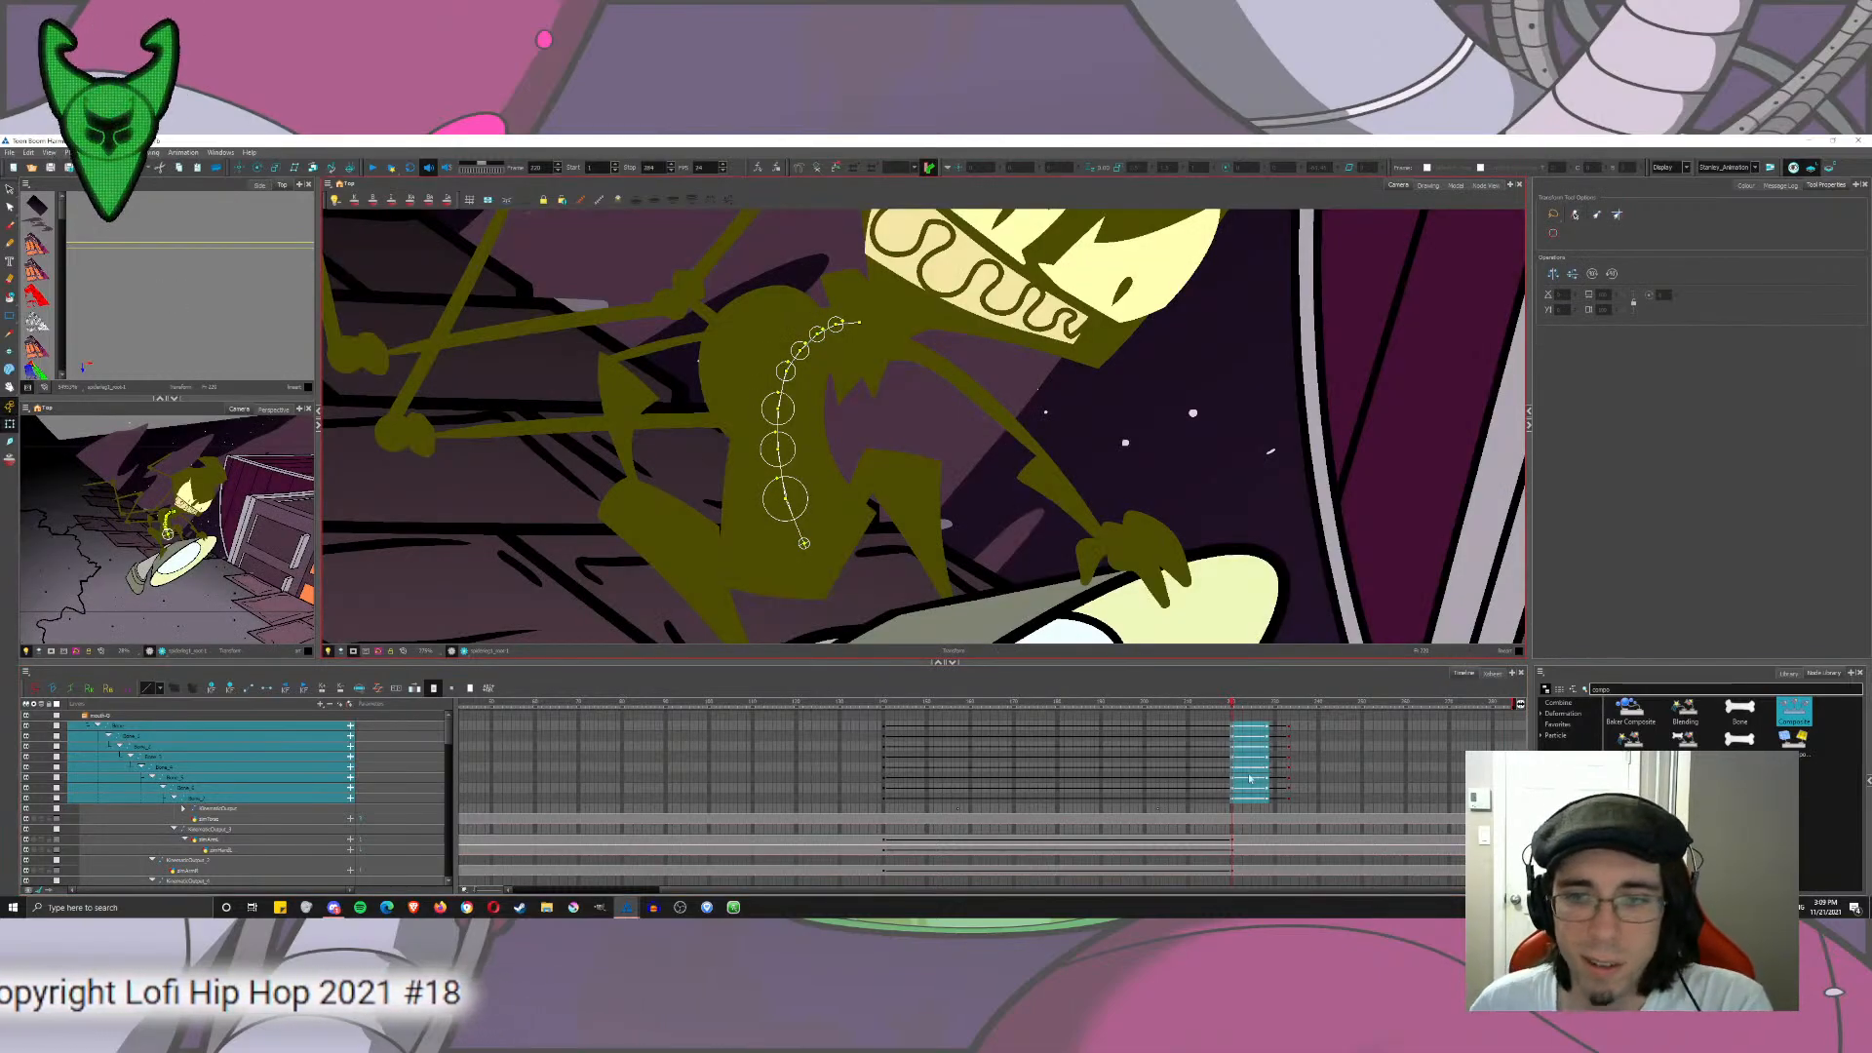
{"action": "left_click_drag", "start_coordinate": [1234, 704], "coordinate": [1268, 724]}
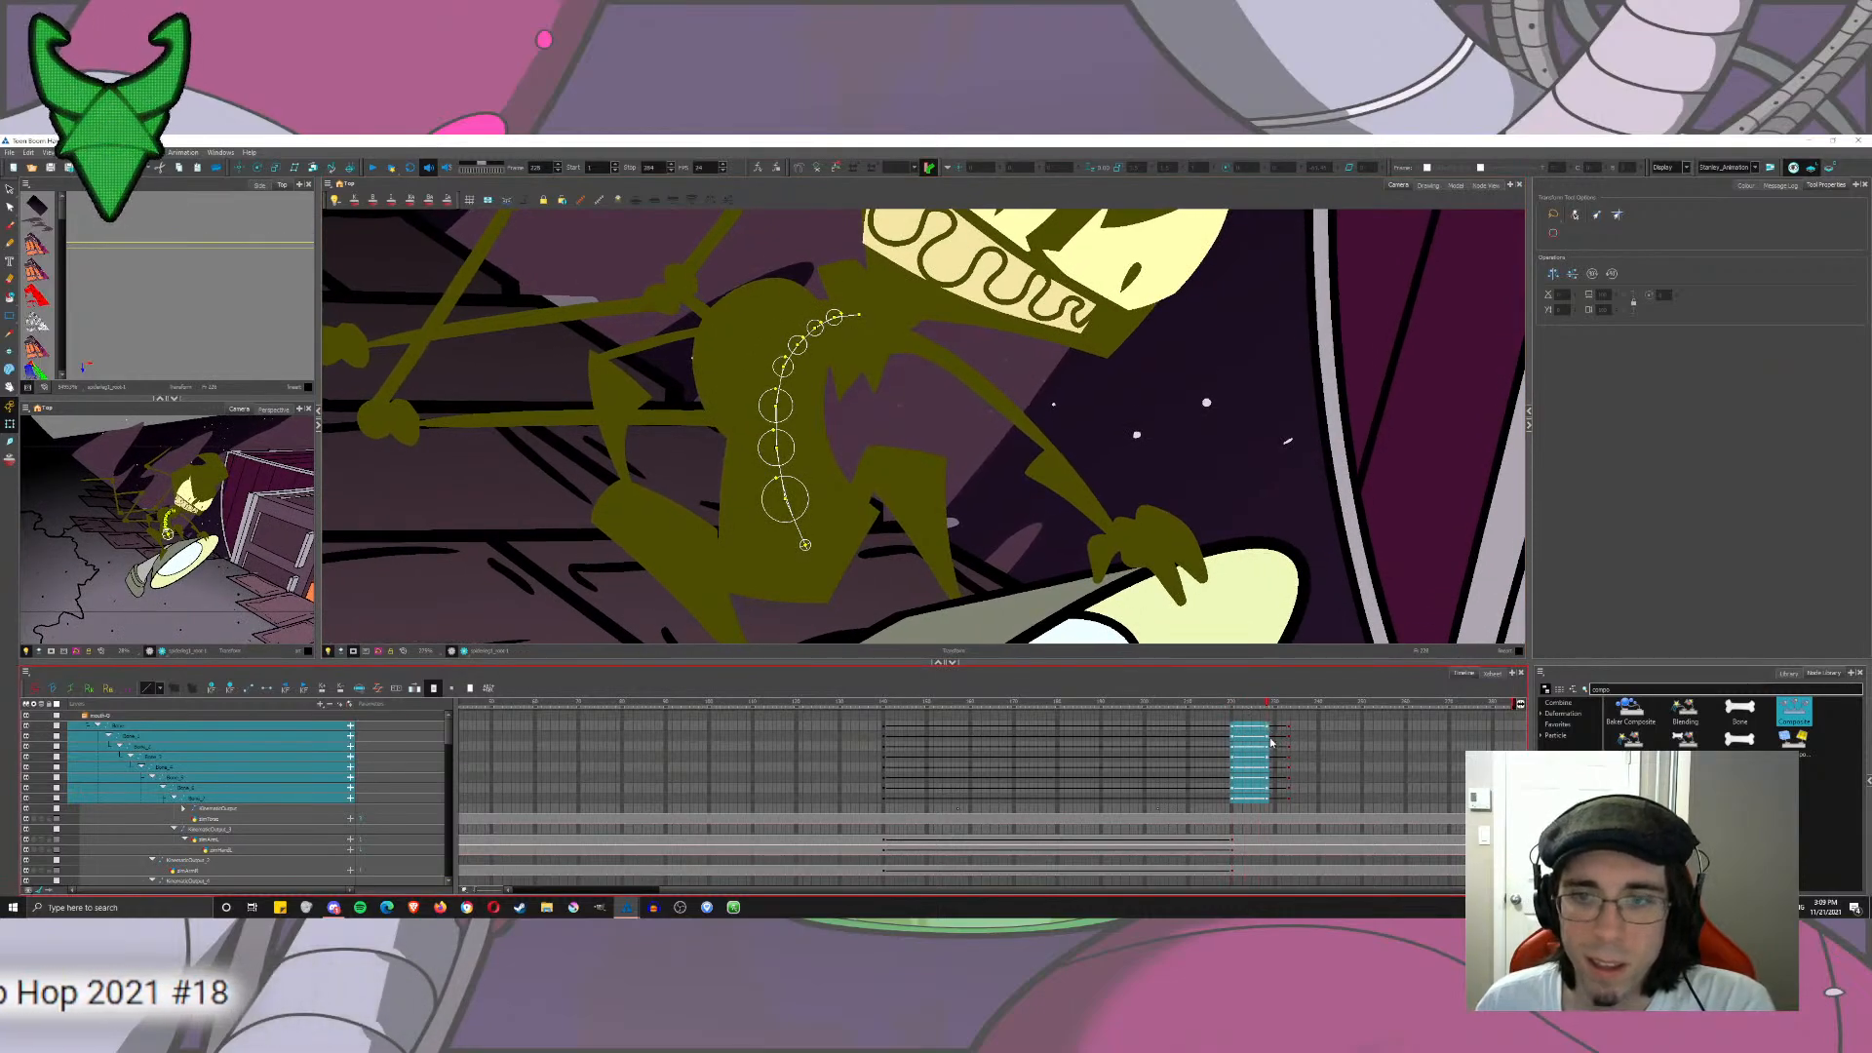
{"action": "left_click", "coordinate": [1268, 728]}
{"action": "left_click", "coordinate": [1269, 800], "text": "shift"}
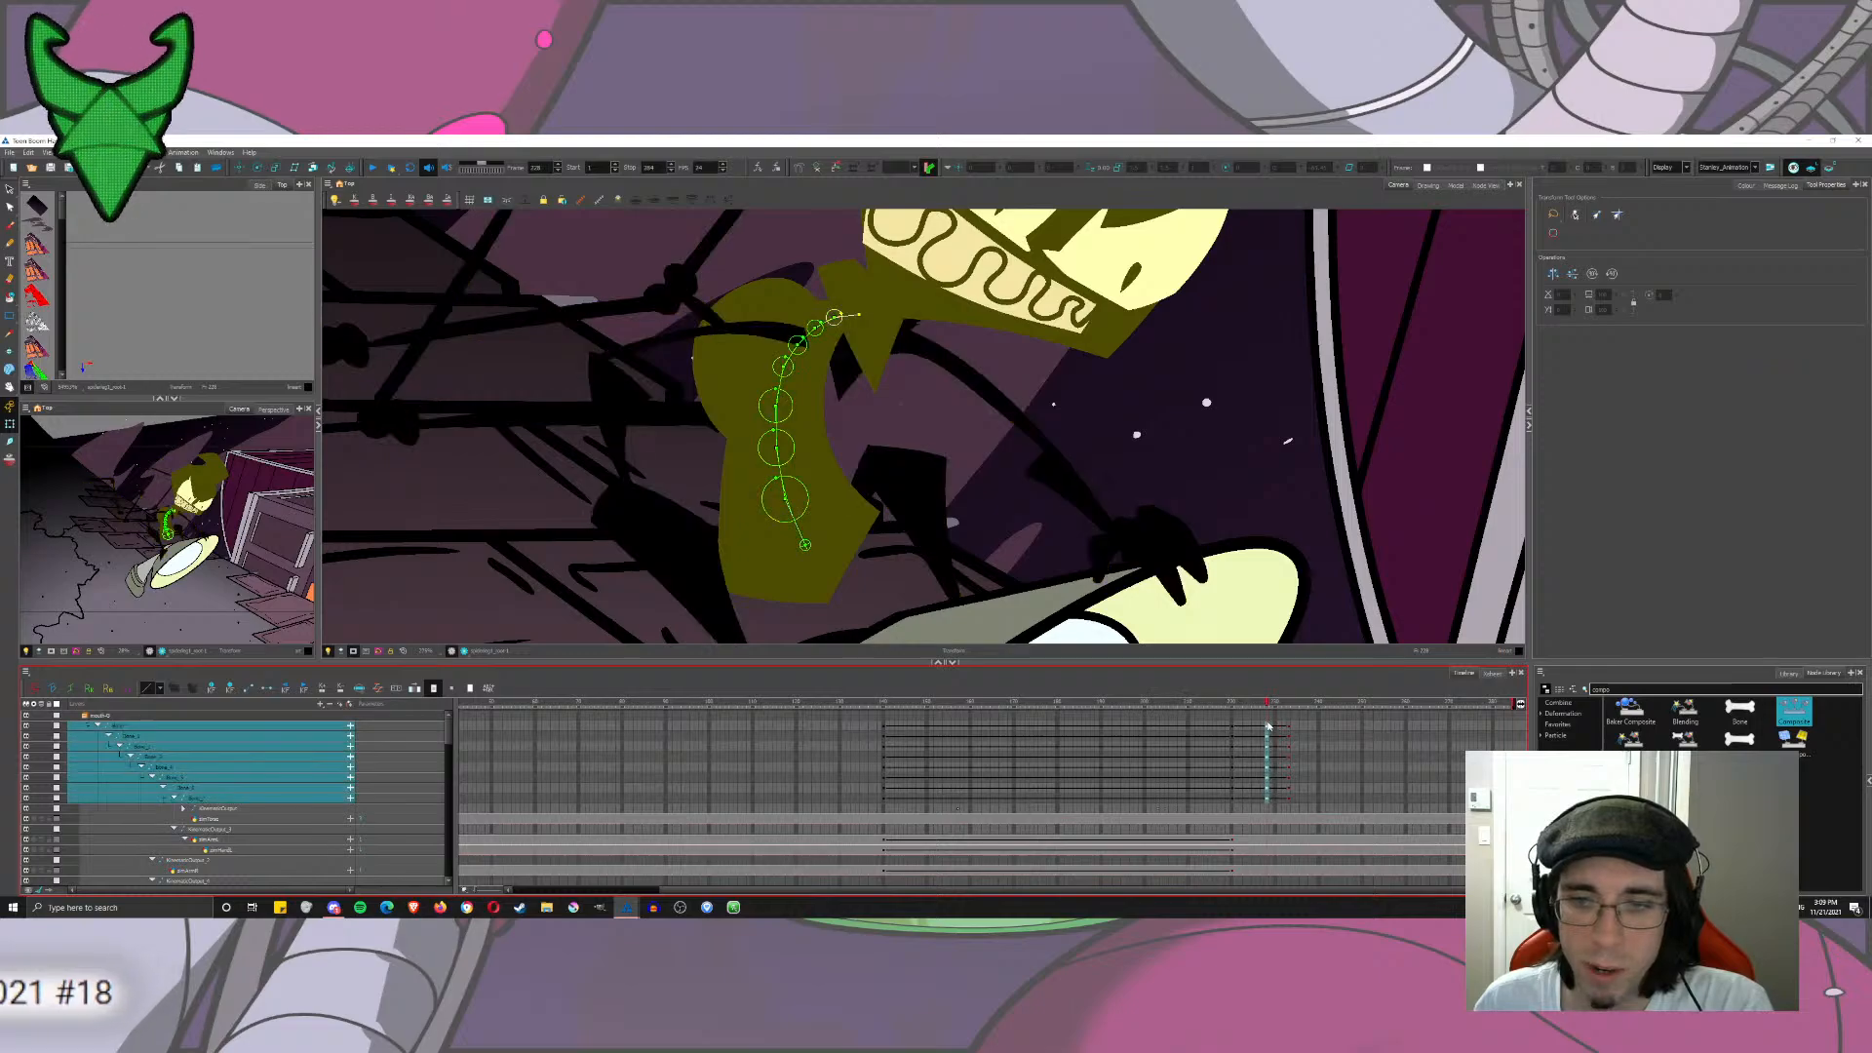
Step: Try small bends of the lower spine, neck and upper spine bones at this keyframe, and undo the last bend
{"action": "left_click_drag", "start_coordinate": [782, 488], "coordinate": [783, 485]}
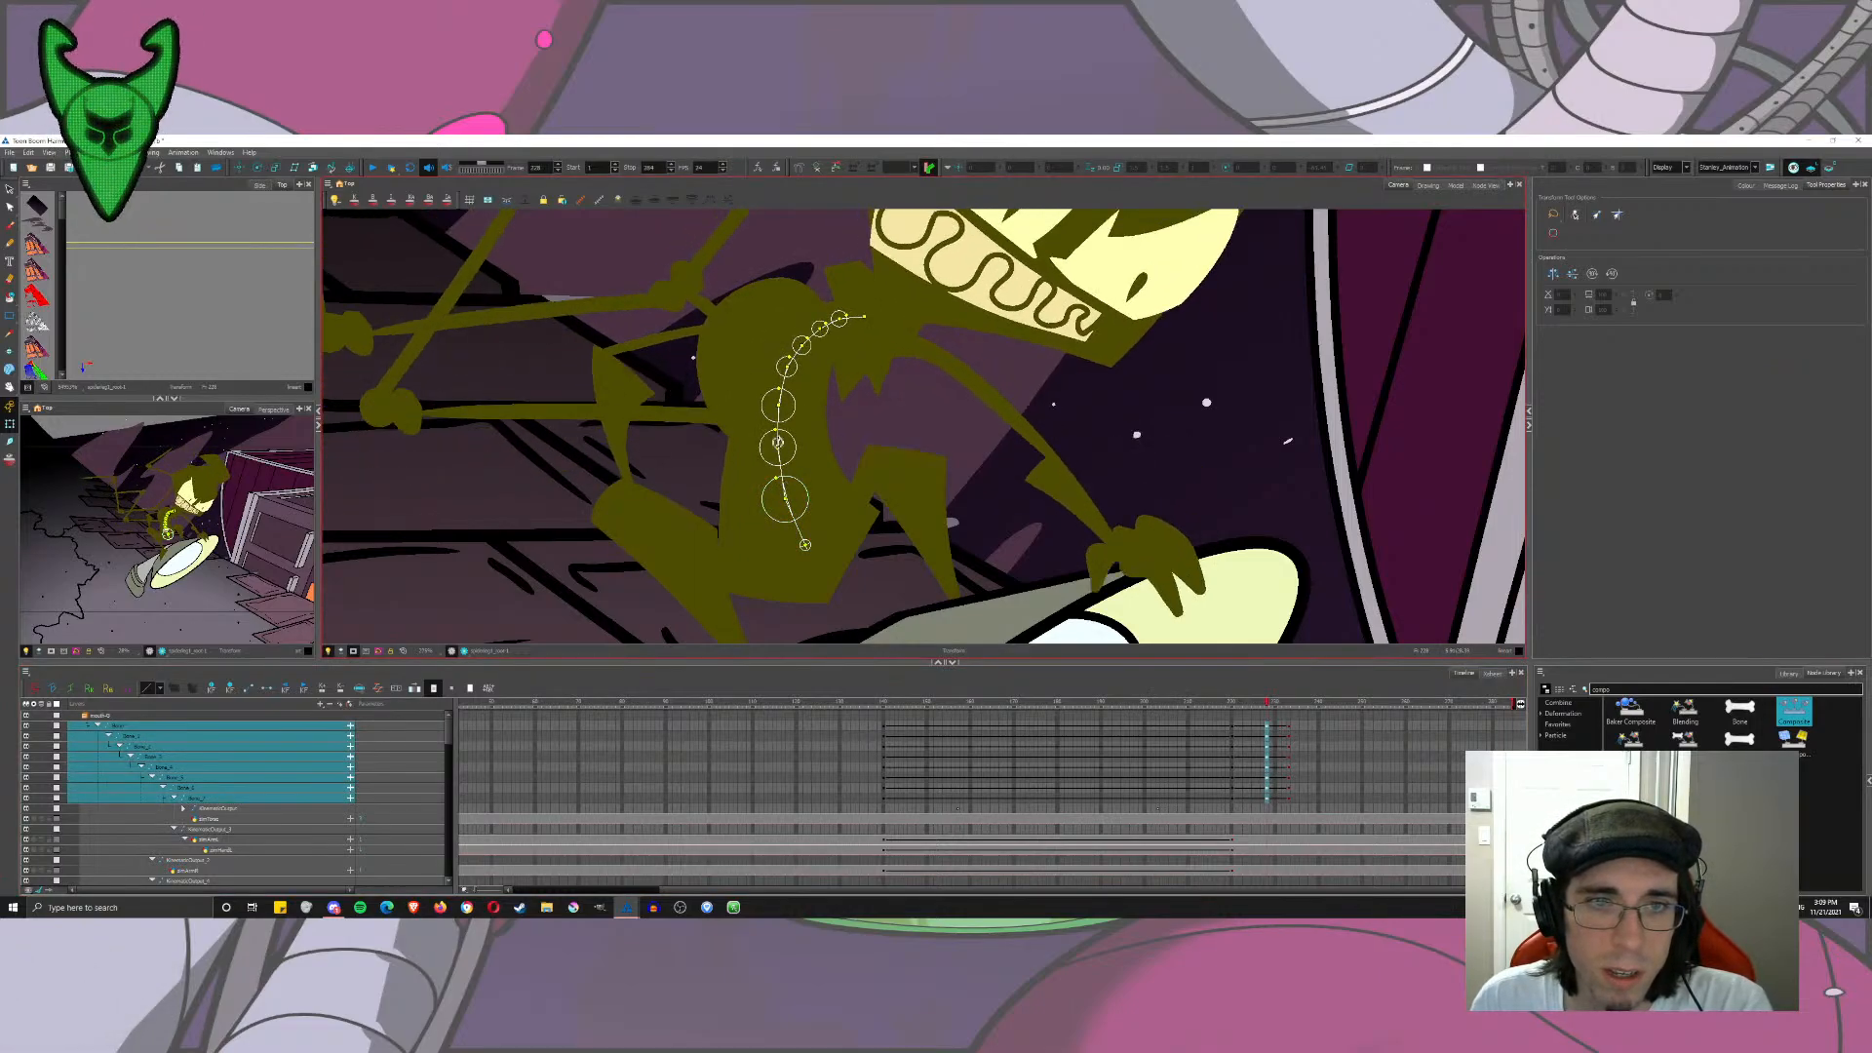
{"action": "left_click_drag", "start_coordinate": [855, 319], "coordinate": [863, 322]}
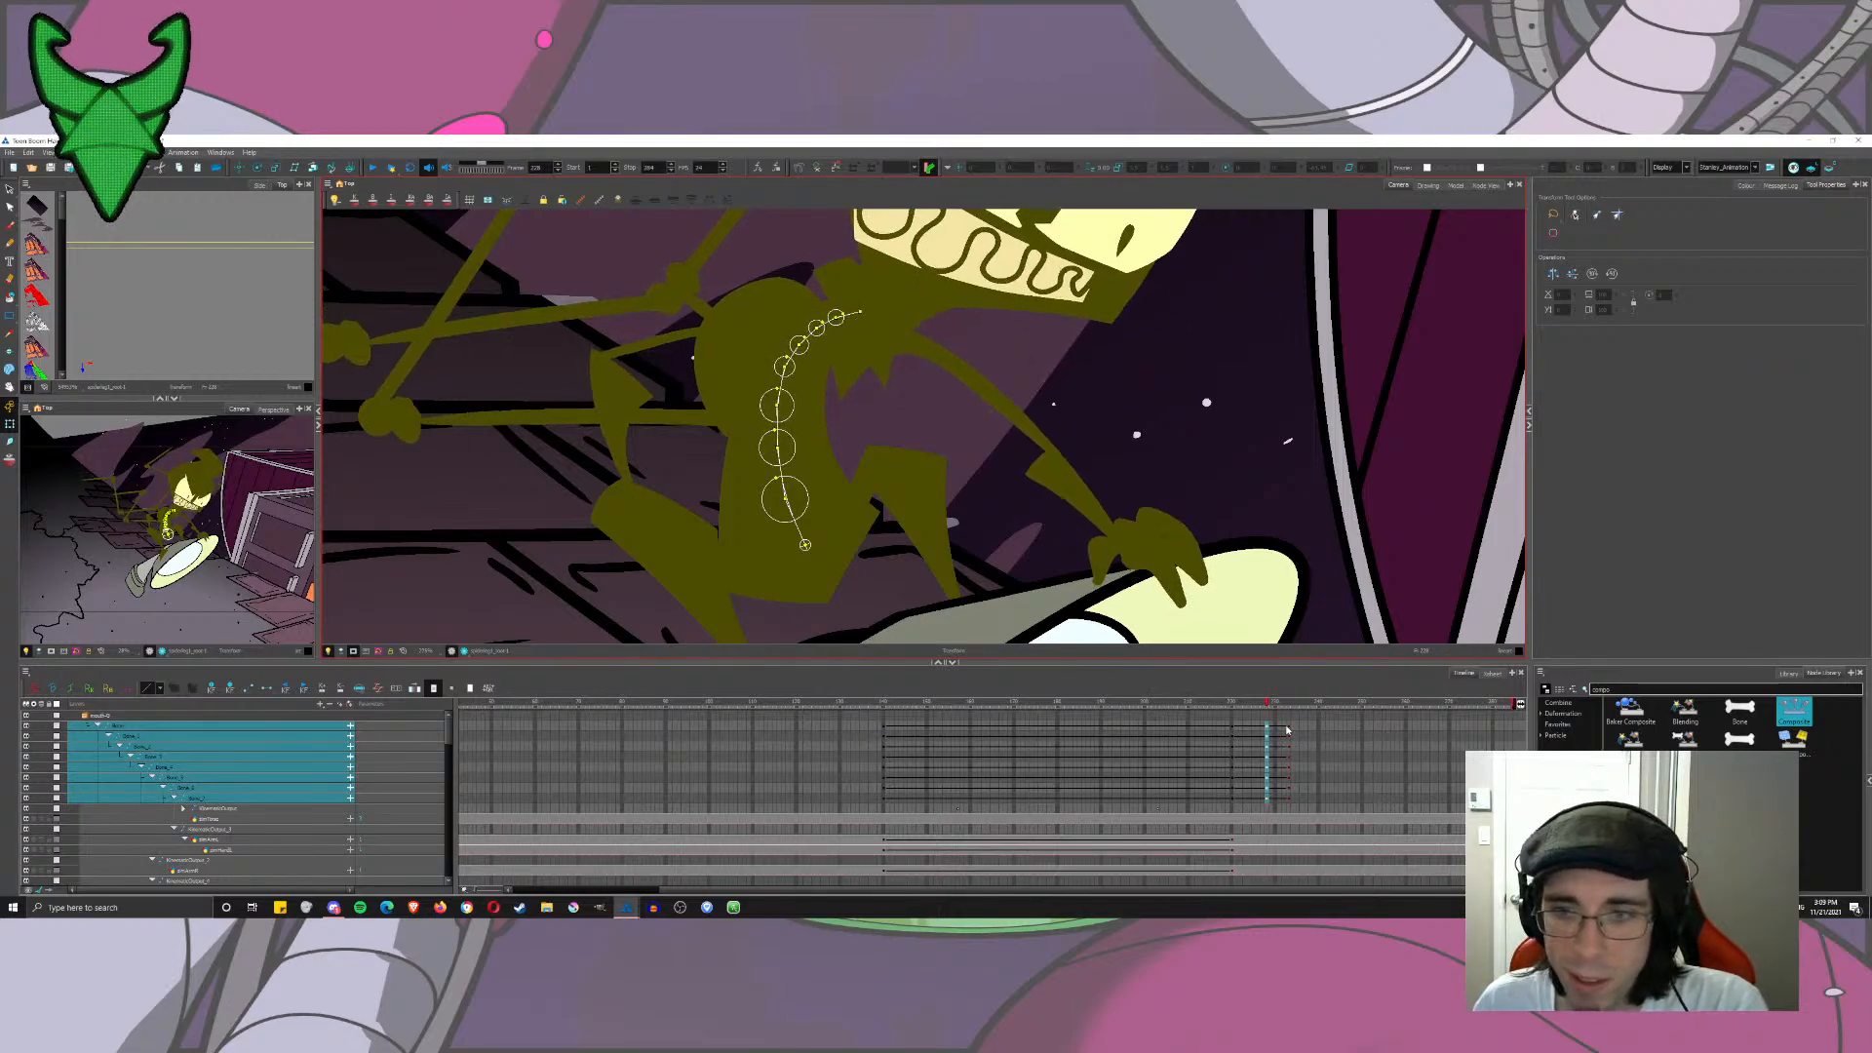
{"action": "mouse_move", "coordinate": [1270, 710]}
{"action": "left_mouse_down"}
{"action": "mouse_move", "coordinate": [1233, 711]}
{"action": "mouse_move", "coordinate": [1315, 723]}
{"action": "mouse_move", "coordinate": [1266, 722]}
{"action": "left_mouse_up"}
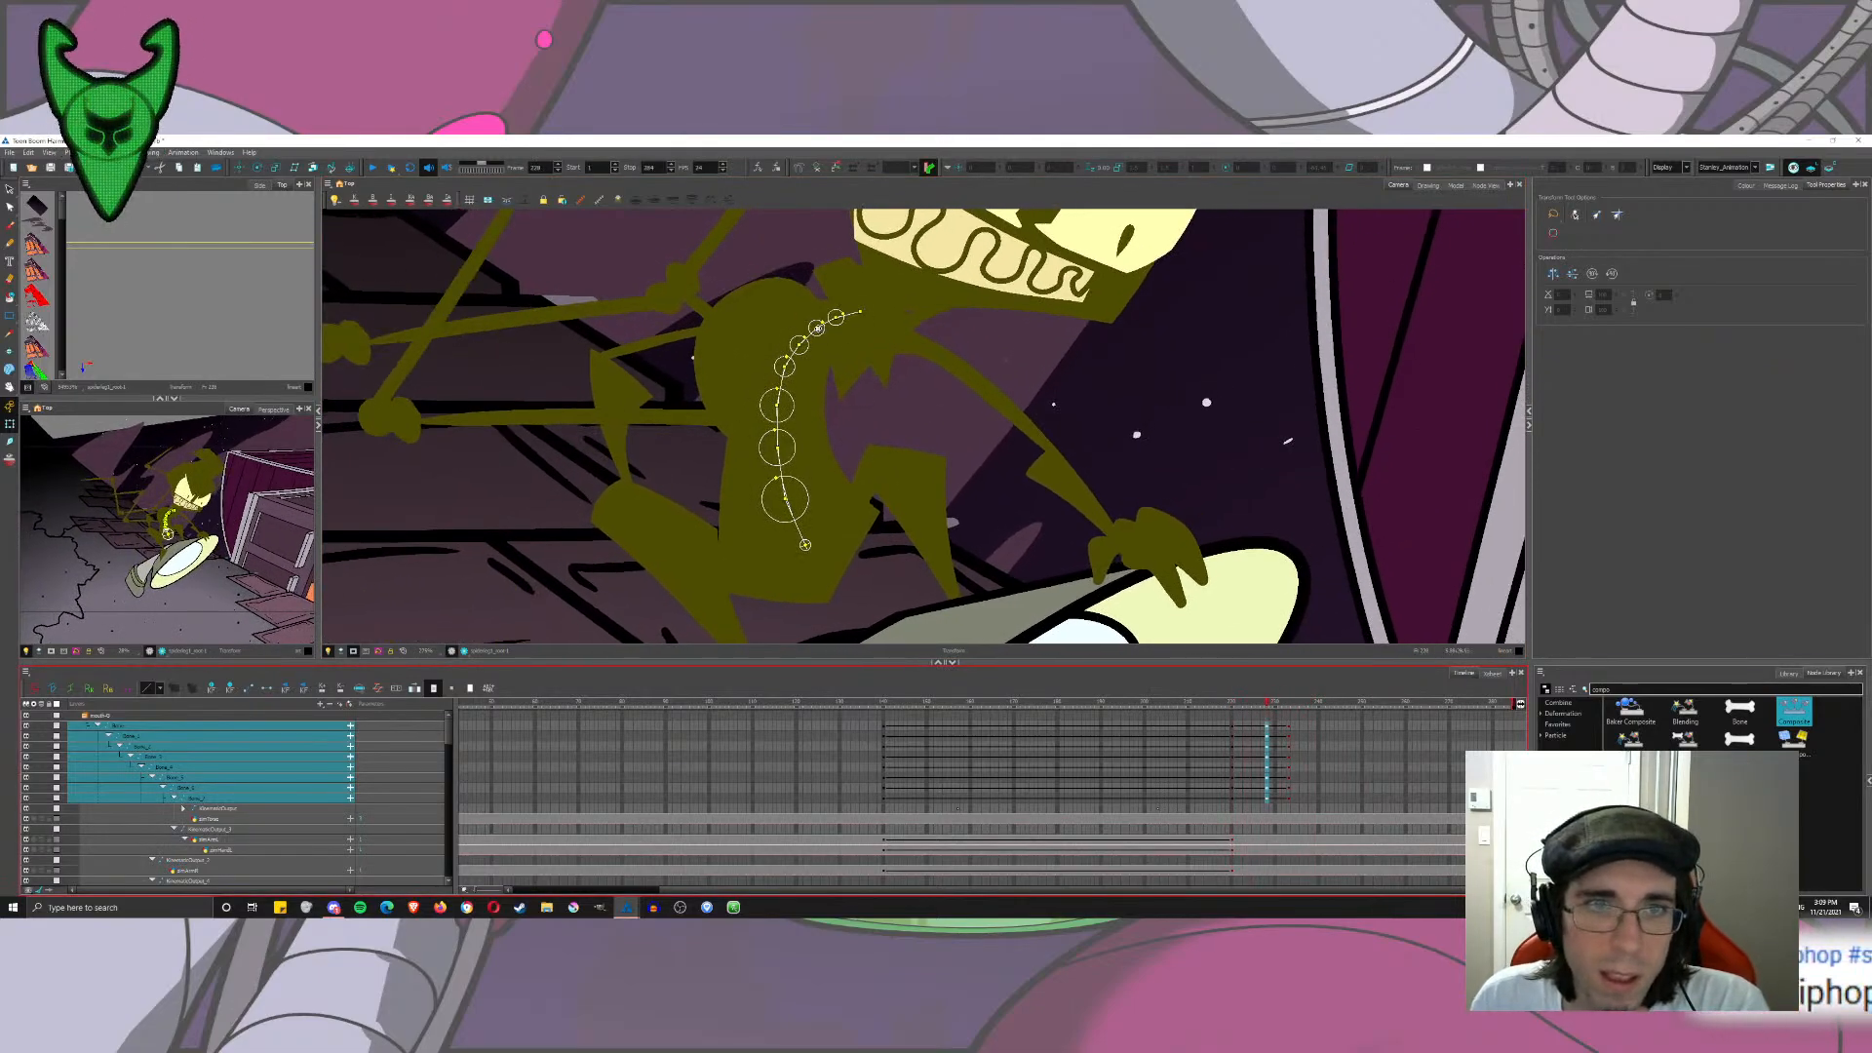
{"action": "mouse_move", "coordinate": [817, 328]}
{"action": "left_mouse_down"}
{"action": "mouse_move", "coordinate": [797, 344]}
{"action": "mouse_move", "coordinate": [848, 331]}
{"action": "mouse_move", "coordinate": [878, 363]}
{"action": "mouse_move", "coordinate": [809, 332]}
{"action": "left_mouse_up"}
{"action": "key", "text": "ctrl+z"}
Step: Bow the lower spine backward and tilt the head bone upward at this keyframe, and scrub through the resulting motion
{"action": "left_click_drag", "start_coordinate": [778, 397], "coordinate": [776, 466]}
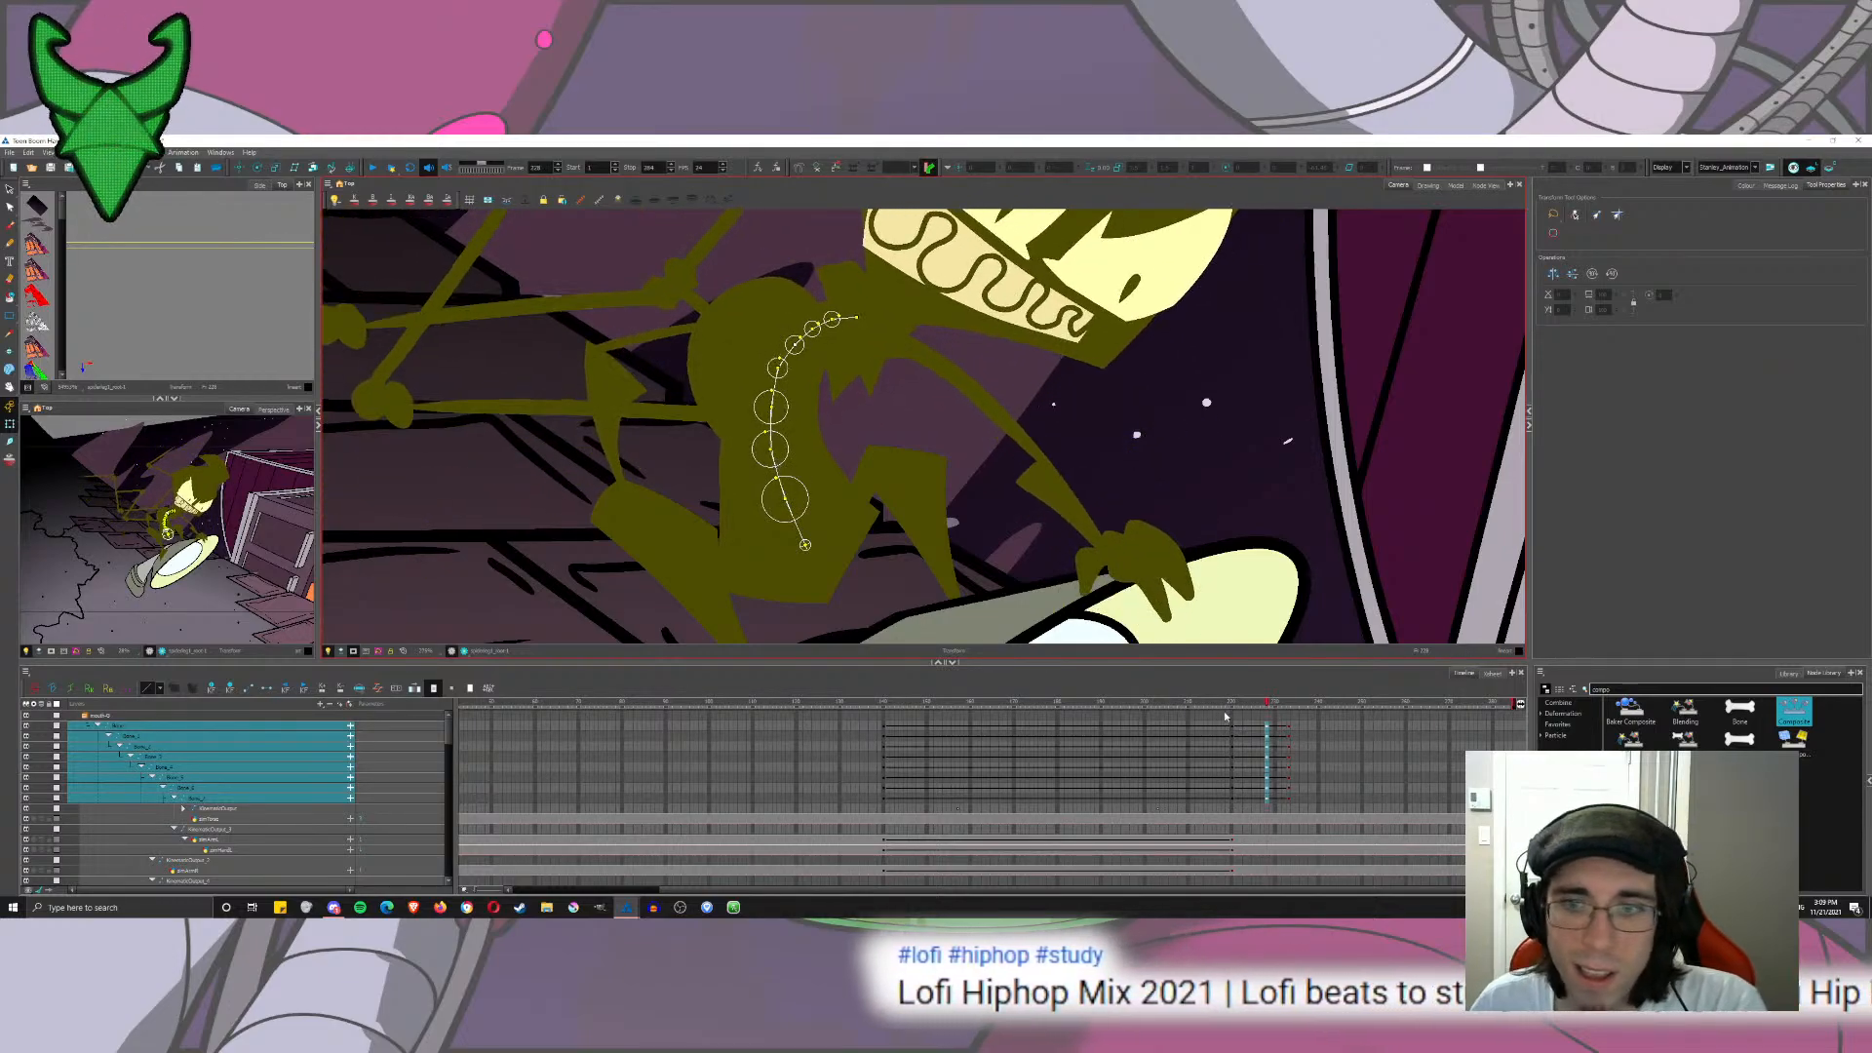
{"action": "left_click_drag", "start_coordinate": [1228, 708], "coordinate": [1266, 718]}
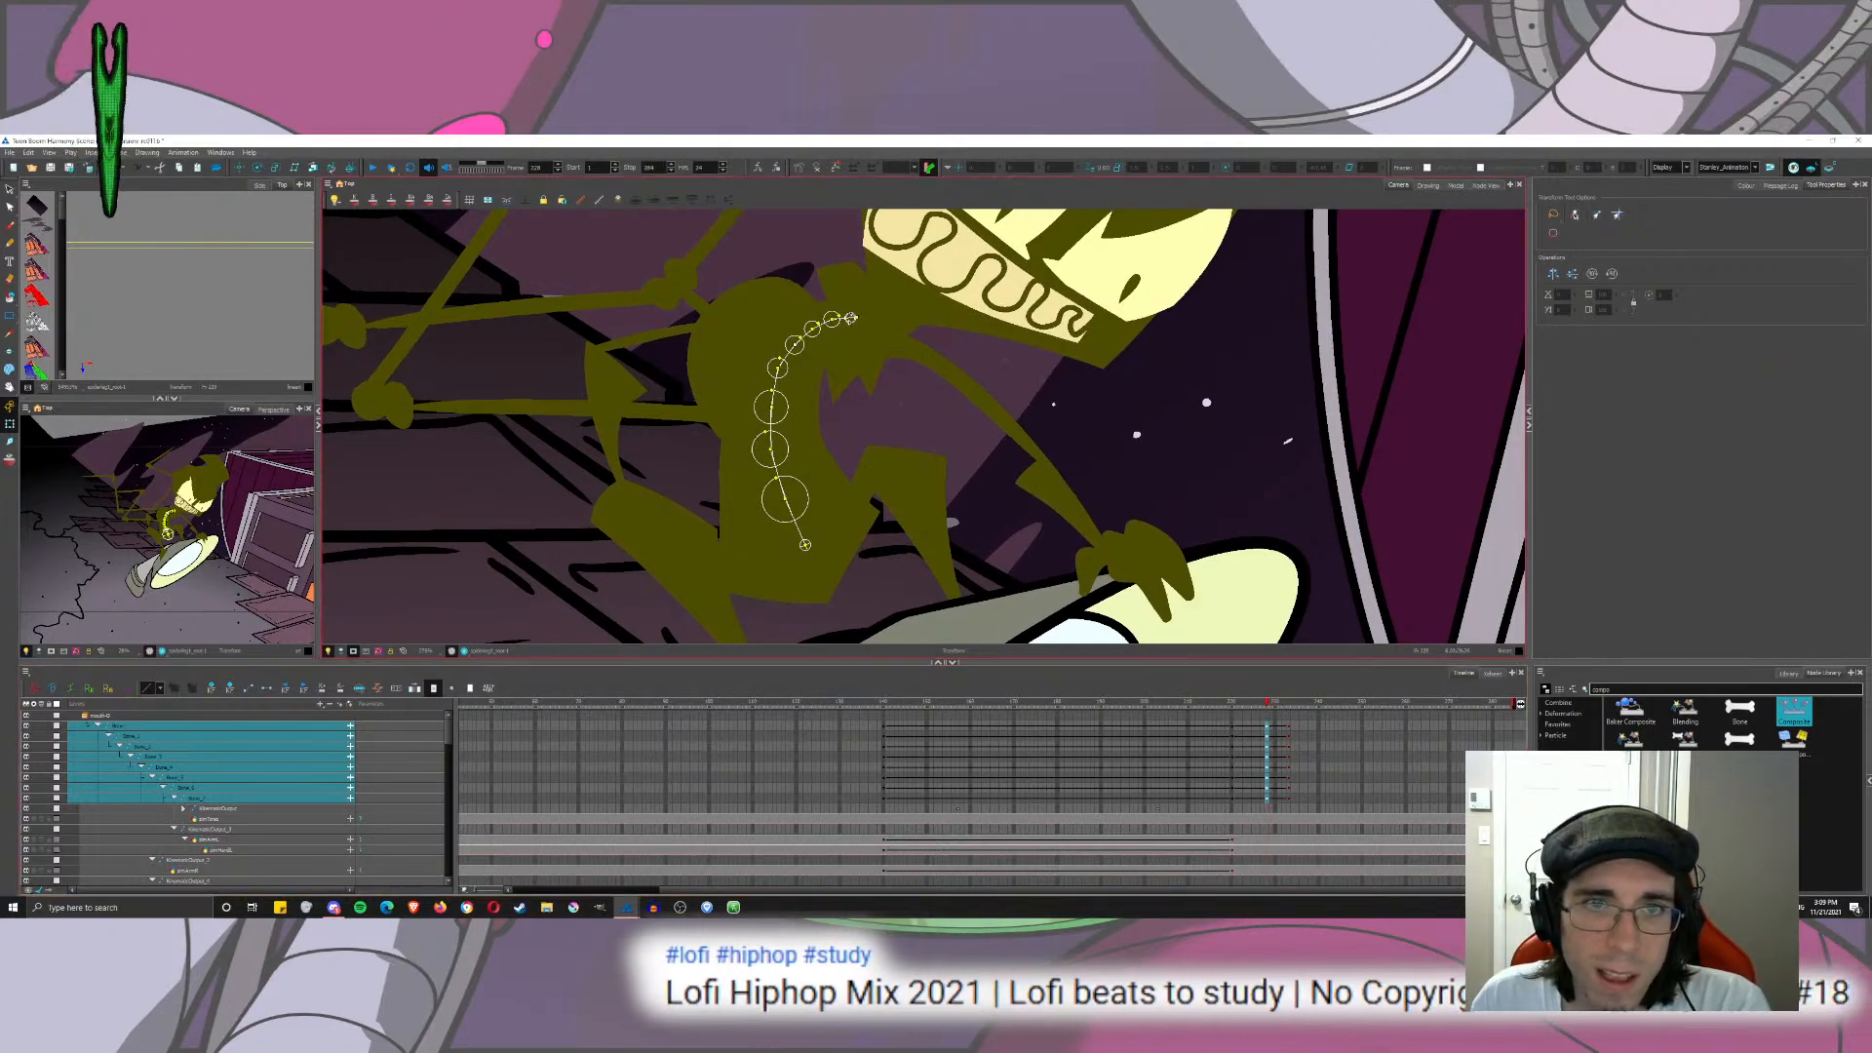
{"action": "left_click_drag", "start_coordinate": [850, 319], "coordinate": [846, 306]}
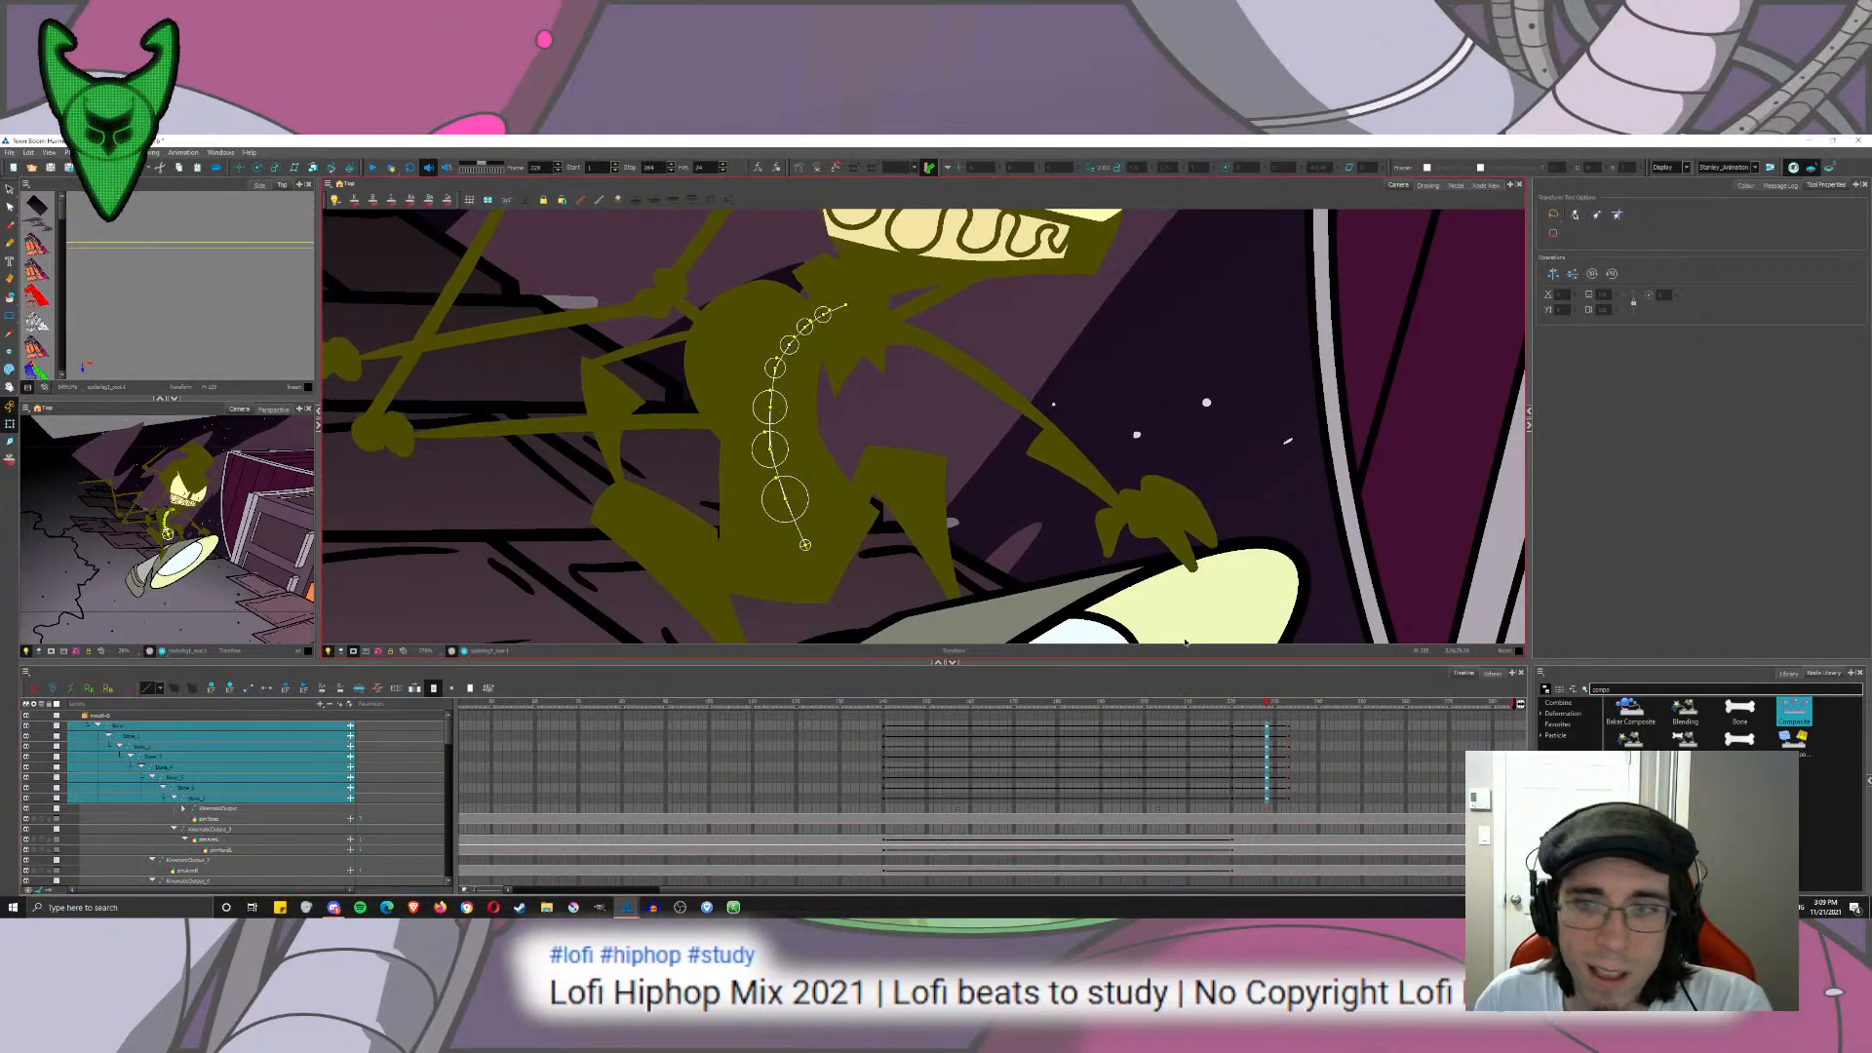
{"action": "left_click_drag", "start_coordinate": [1239, 706], "coordinate": [1260, 738]}
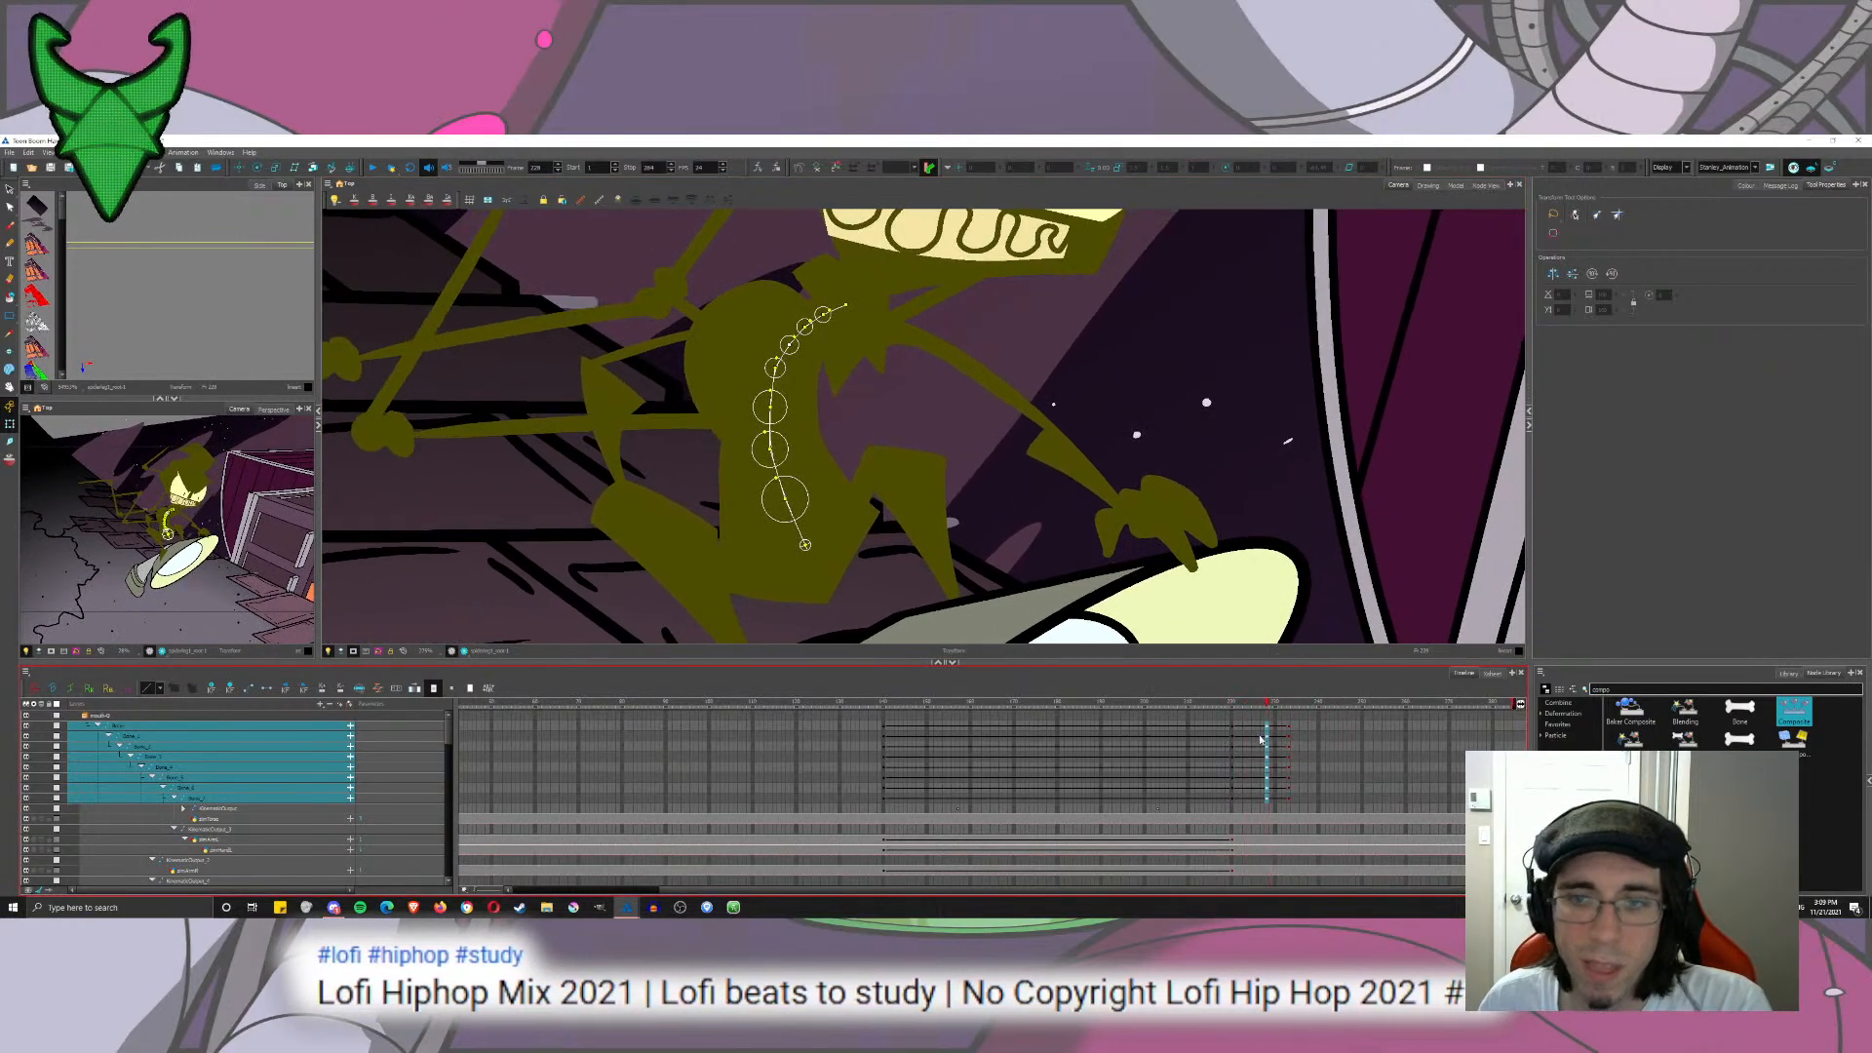
{"action": "left_click", "coordinate": [9, 189]}
{"action": "scroll", "coordinate": [753, 381], "scroll_direction": "down", "scroll_amount": 5}
{"action": "left_click_drag", "start_coordinate": [857, 363], "coordinate": [819, 462]}
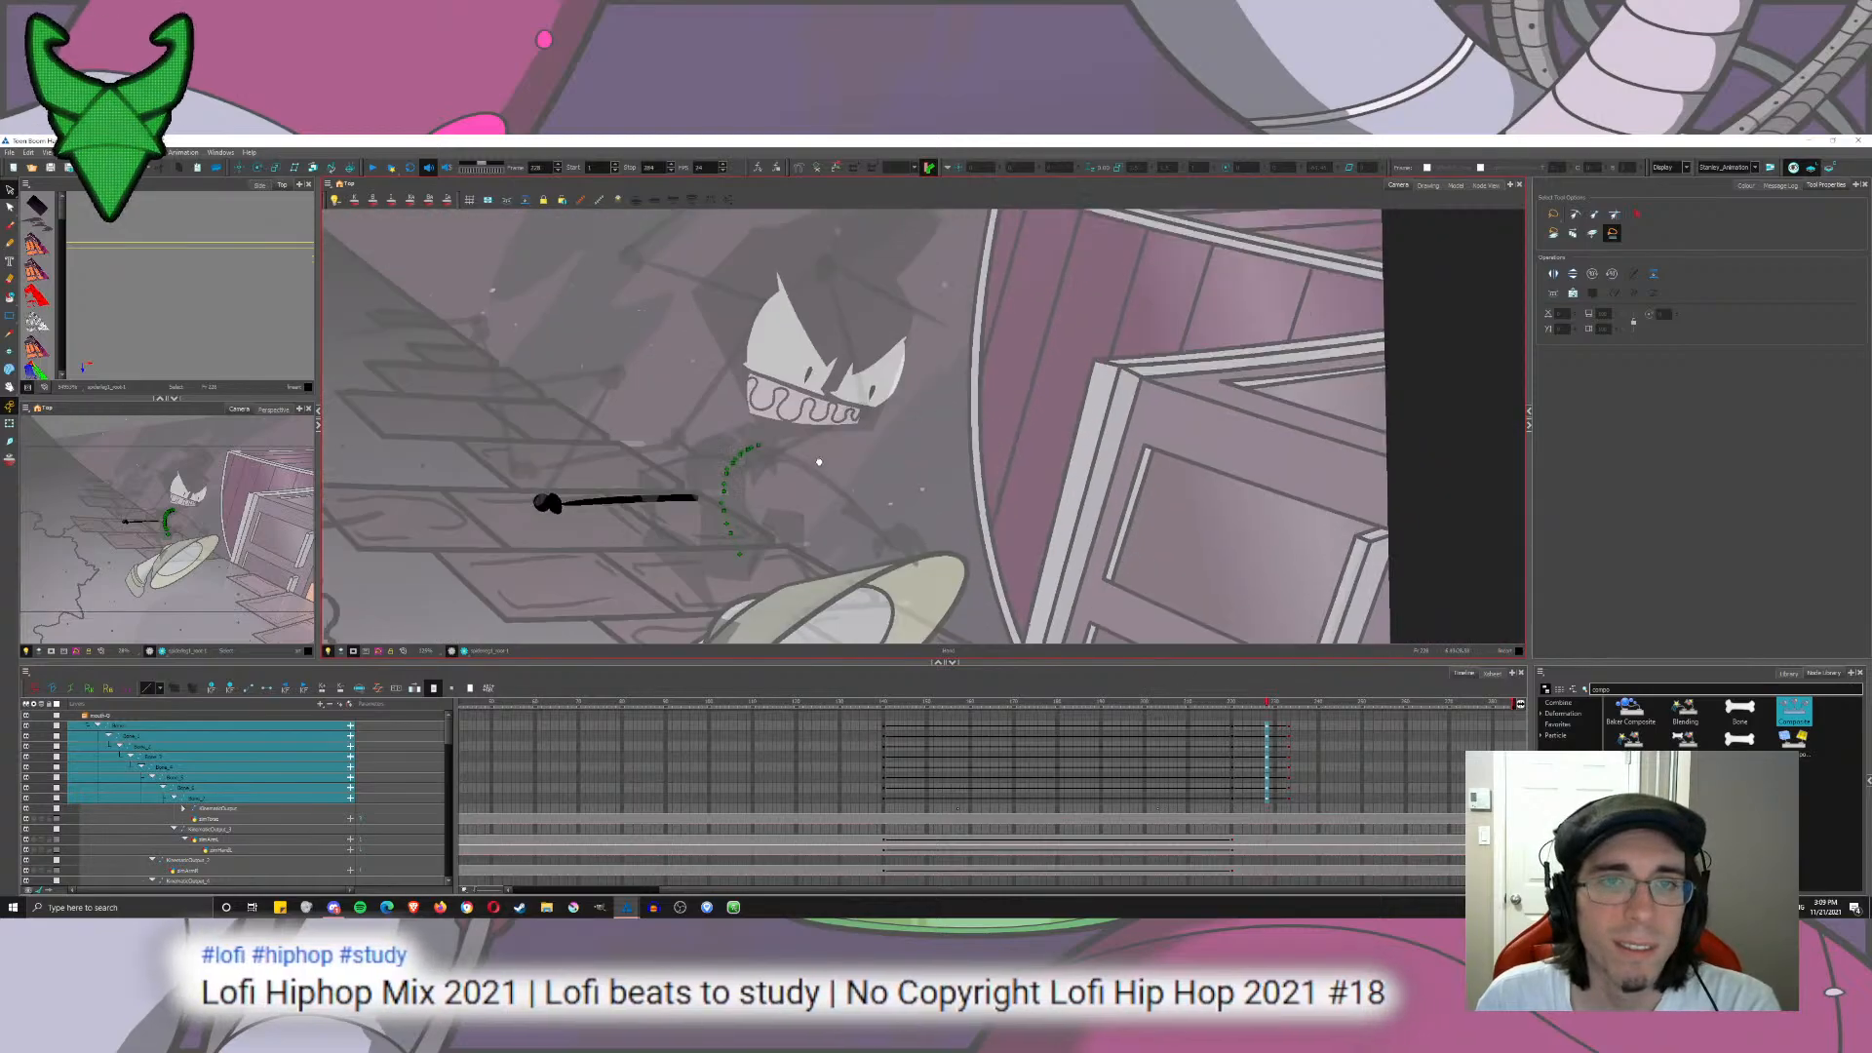
{"action": "left_click_drag", "start_coordinate": [1202, 705], "coordinate": [1267, 799]}
{"action": "left_click", "coordinate": [1245, 747]}
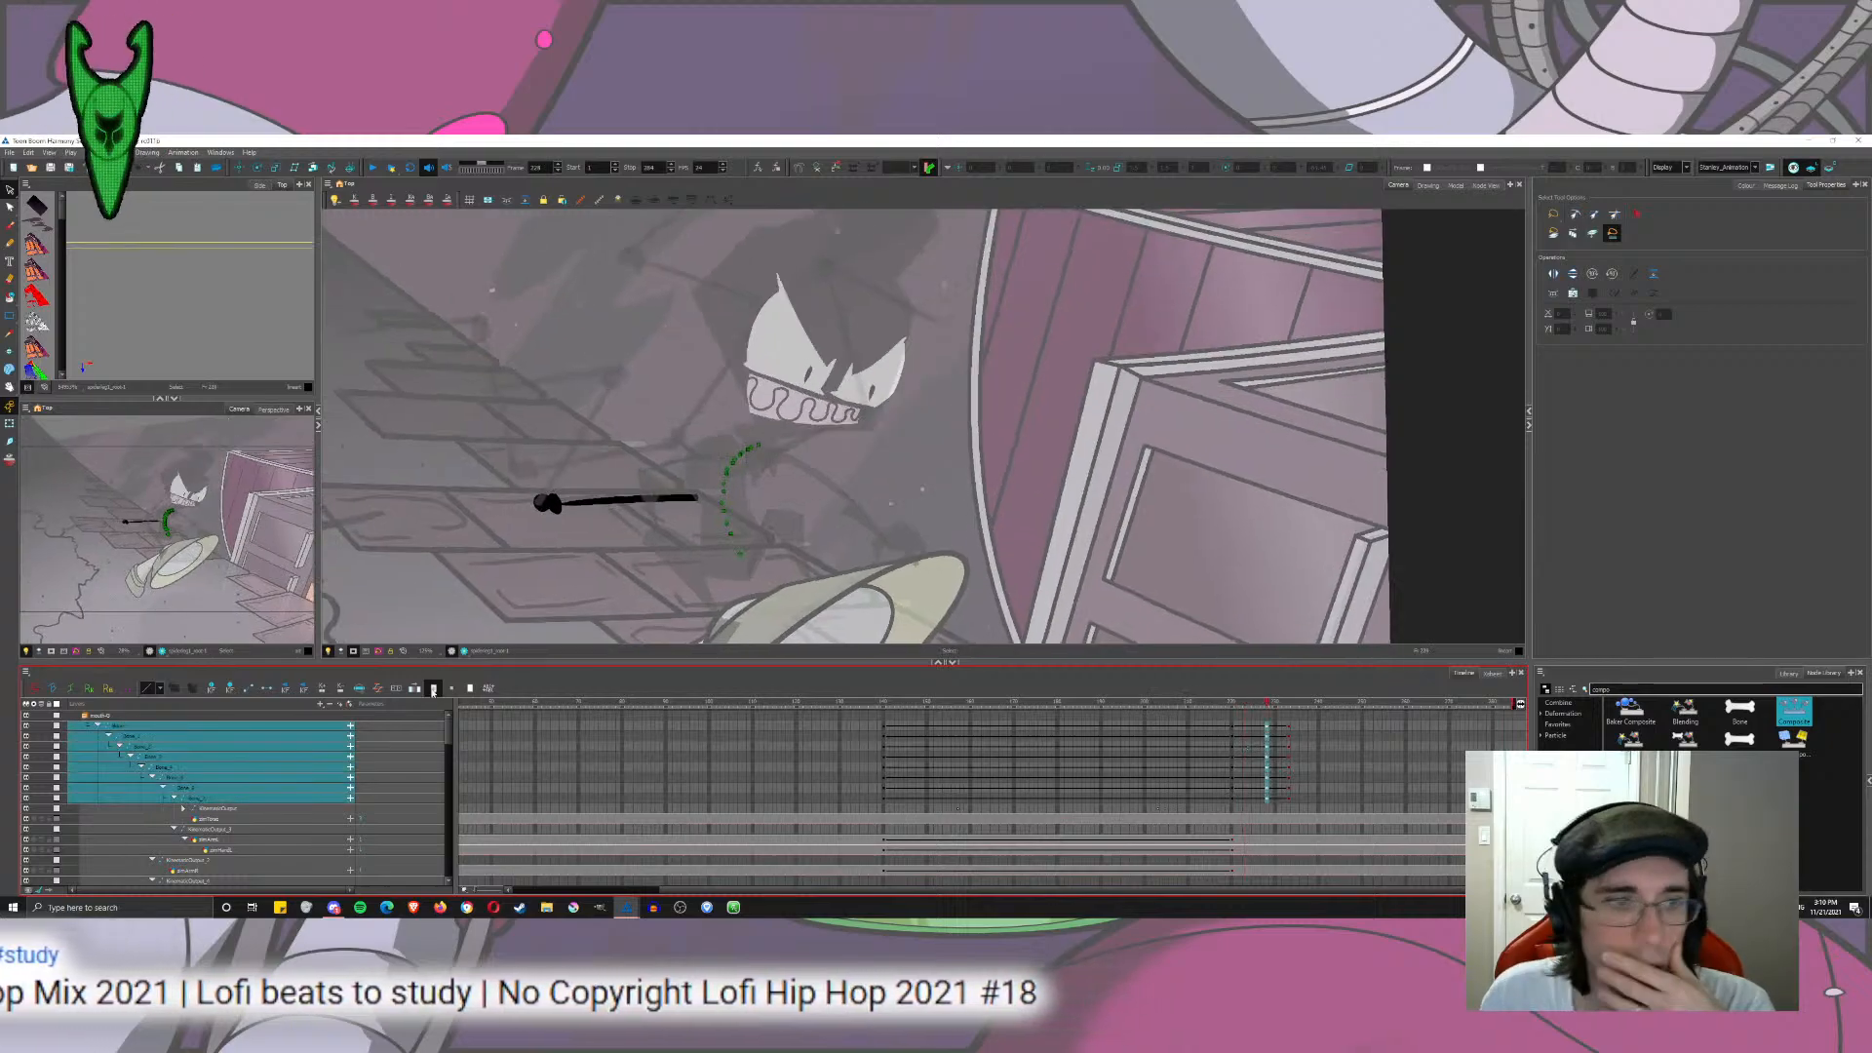
Step: Set the ease's left time ratio to 33 at the spine's earlier keyframe and 15 at the newly posed keyframe
{"action": "left_click", "coordinate": [376, 690]}
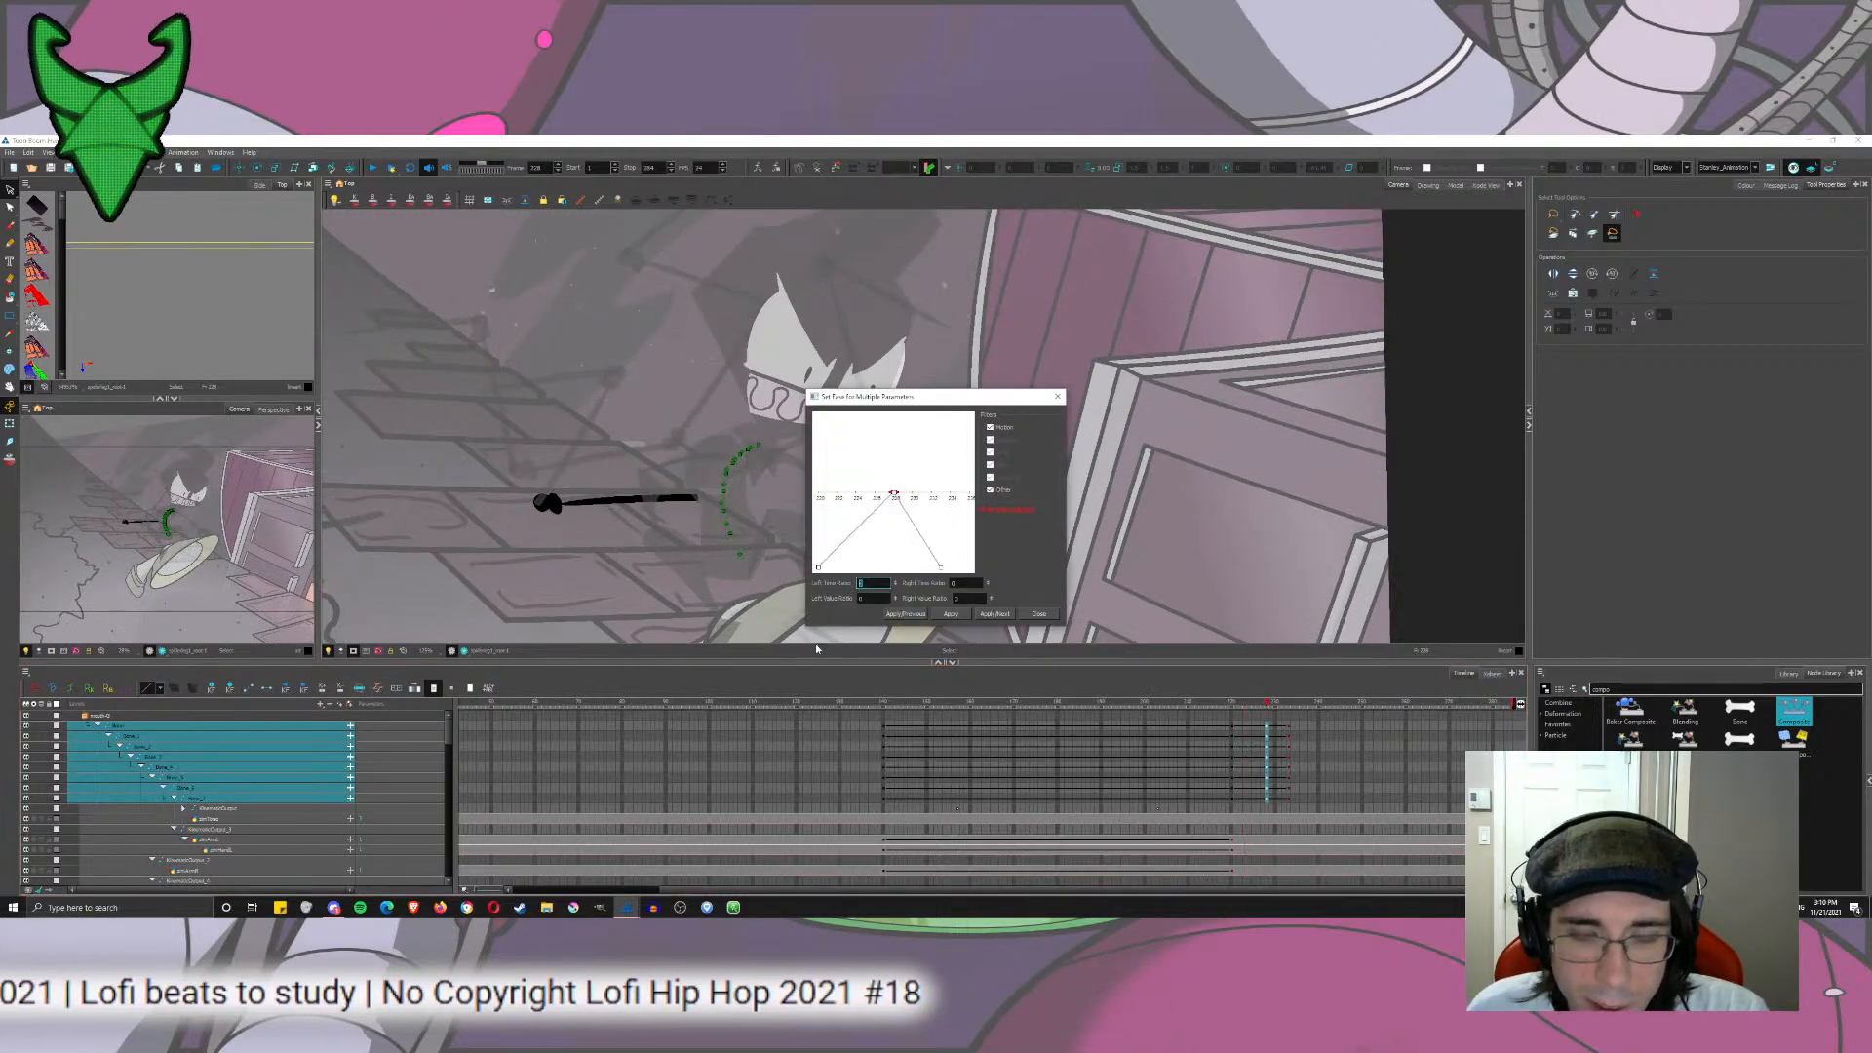
{"action": "type", "text": "33"}
{"action": "key", "text": "Return"}
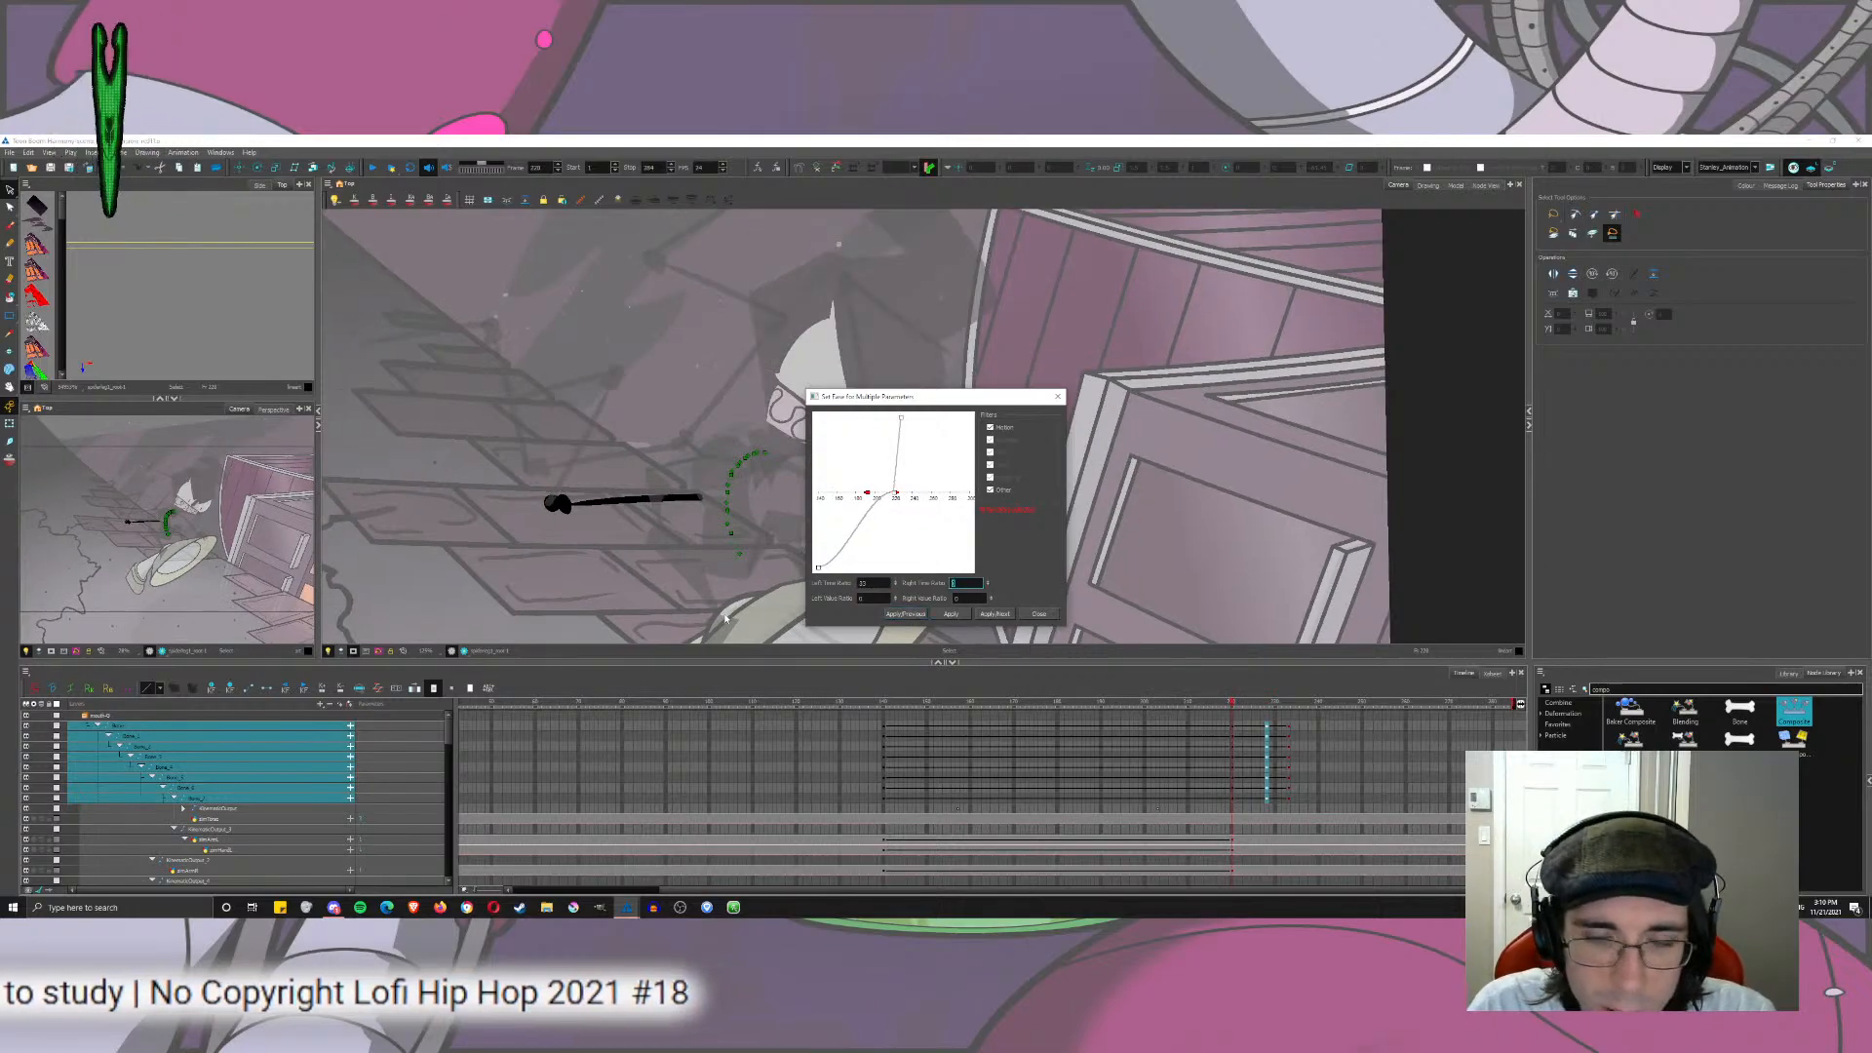
{"action": "left_click", "coordinate": [995, 614]}
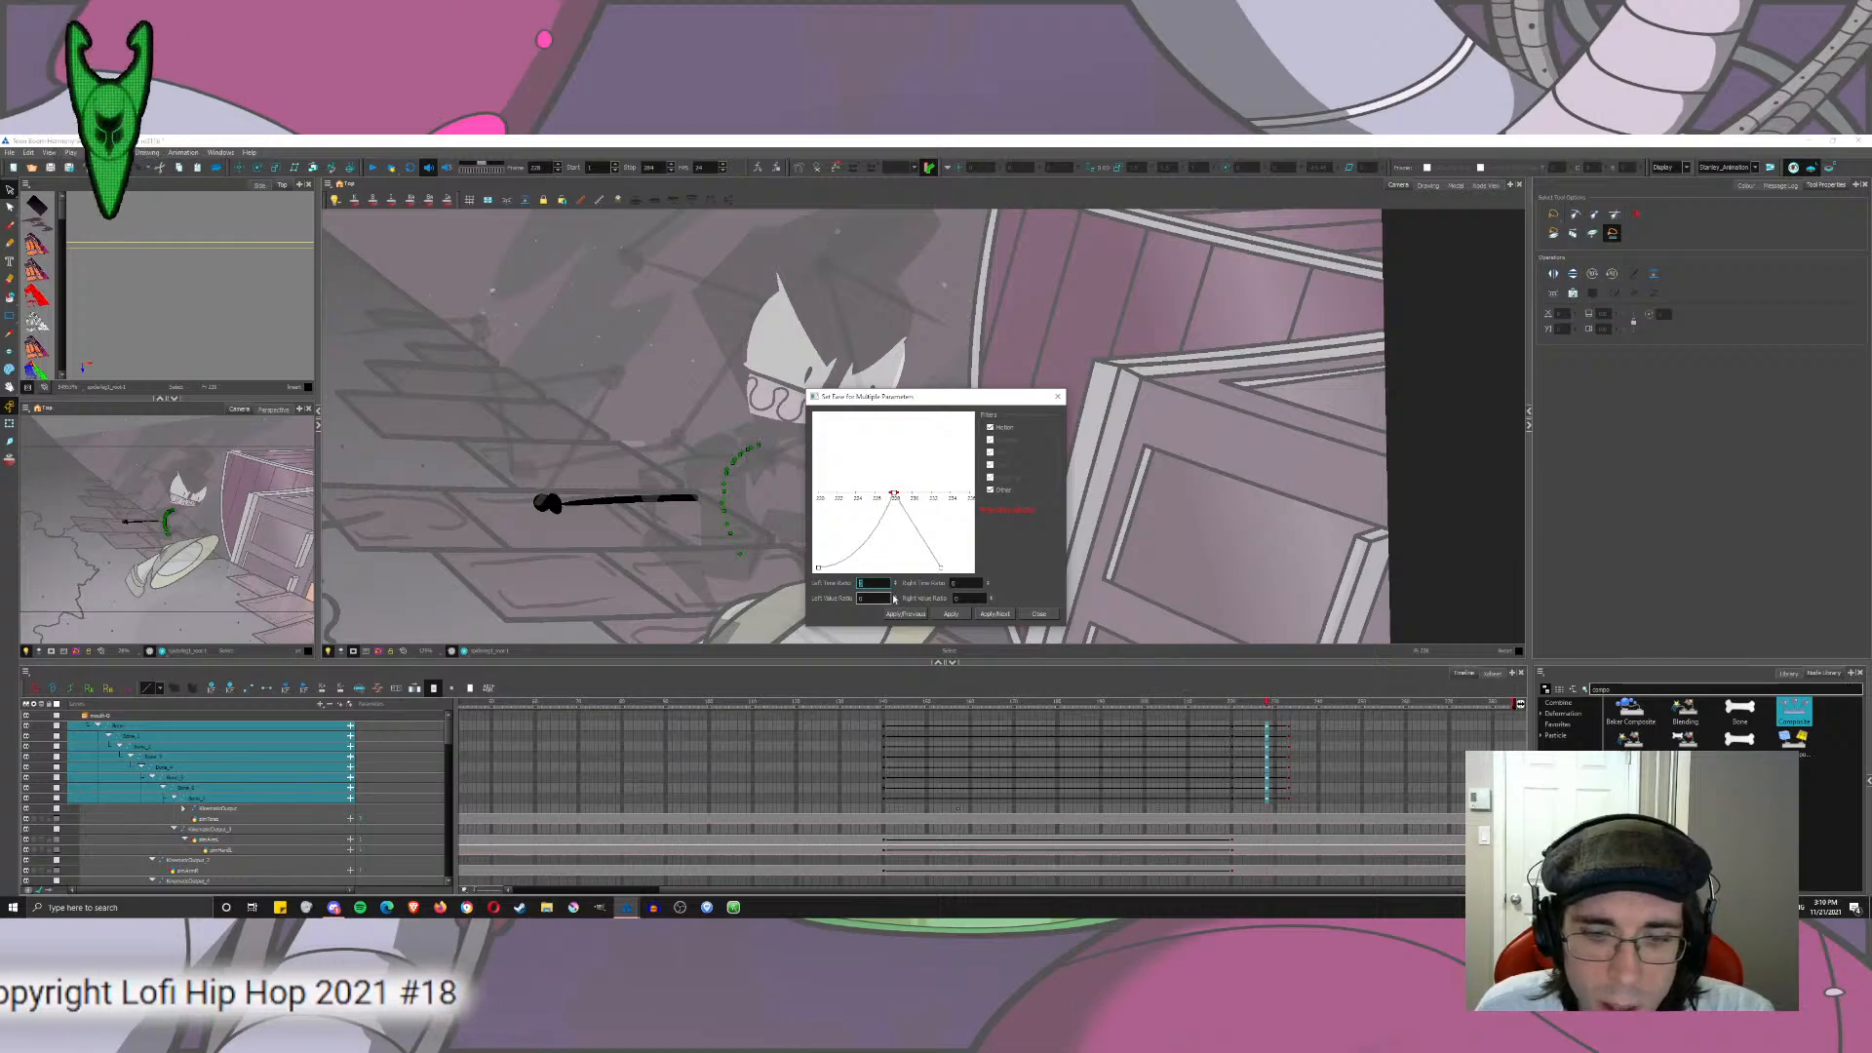
{"action": "type", "text": "15"}
{"action": "key", "text": "Tab"}
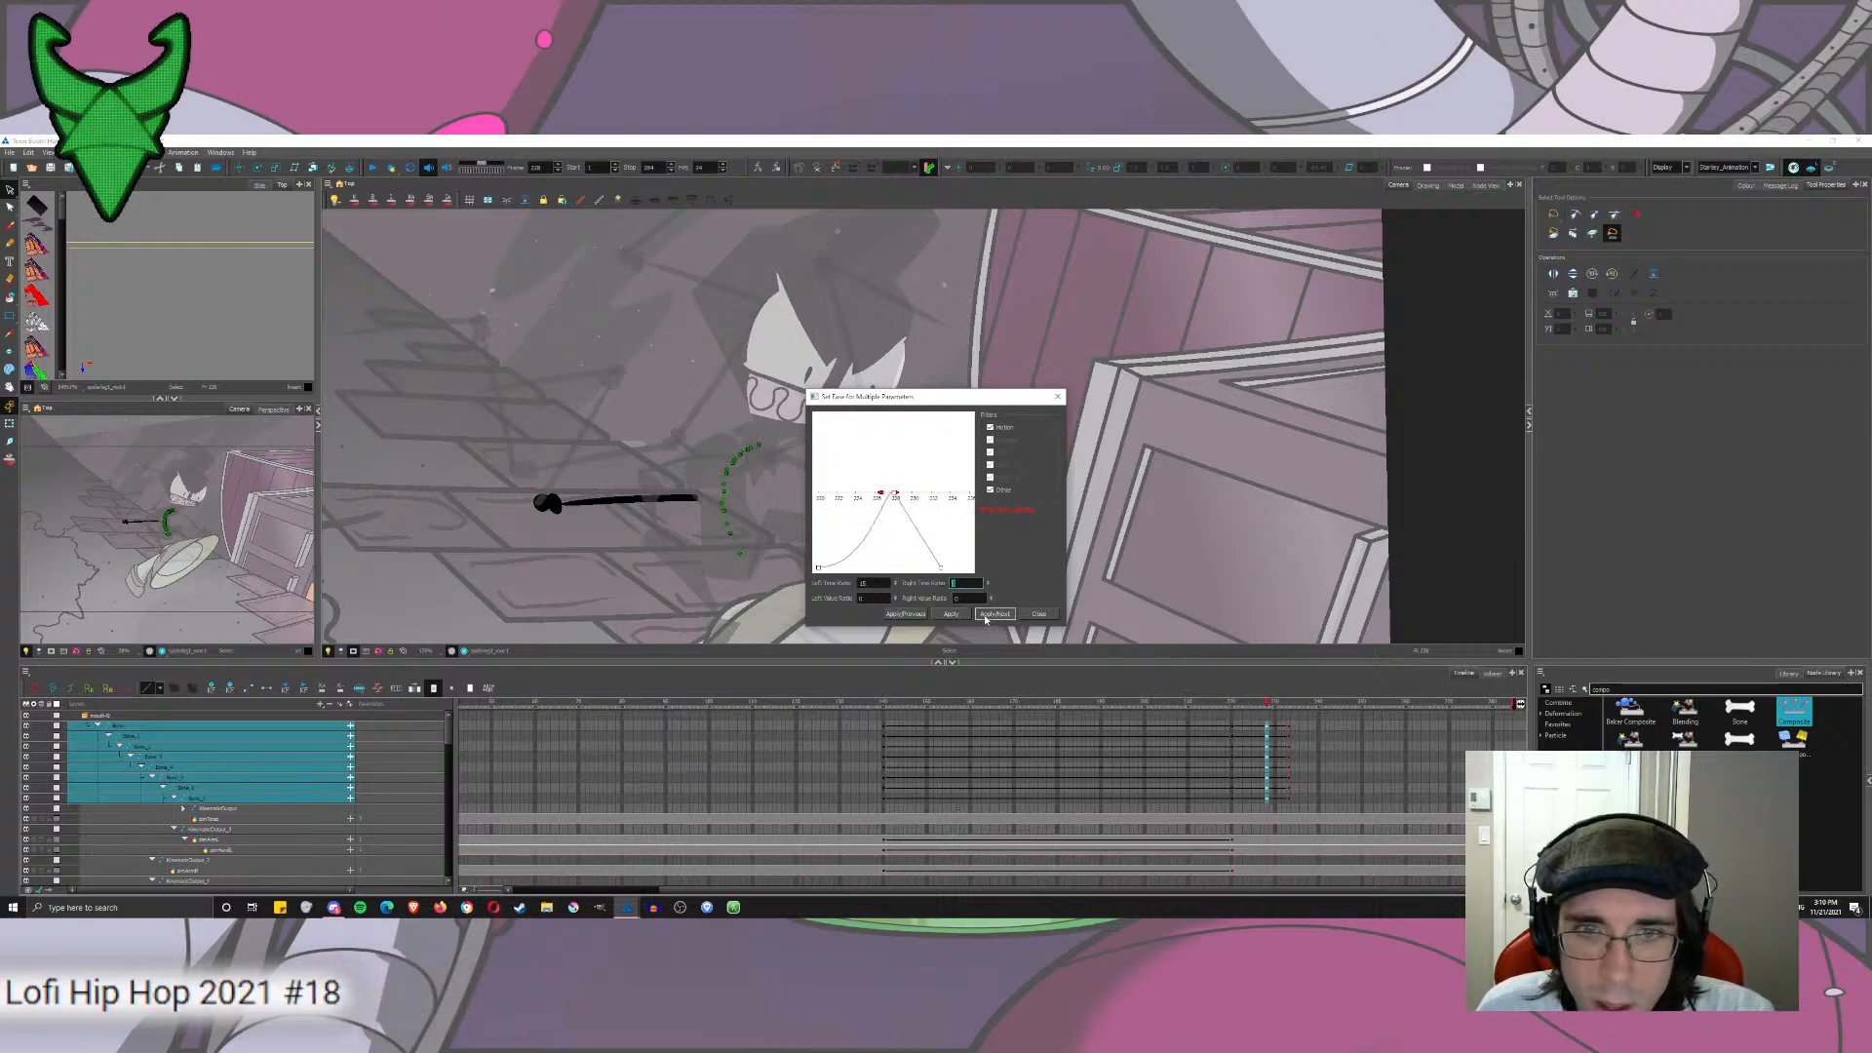
{"action": "left_click", "coordinate": [992, 614]}
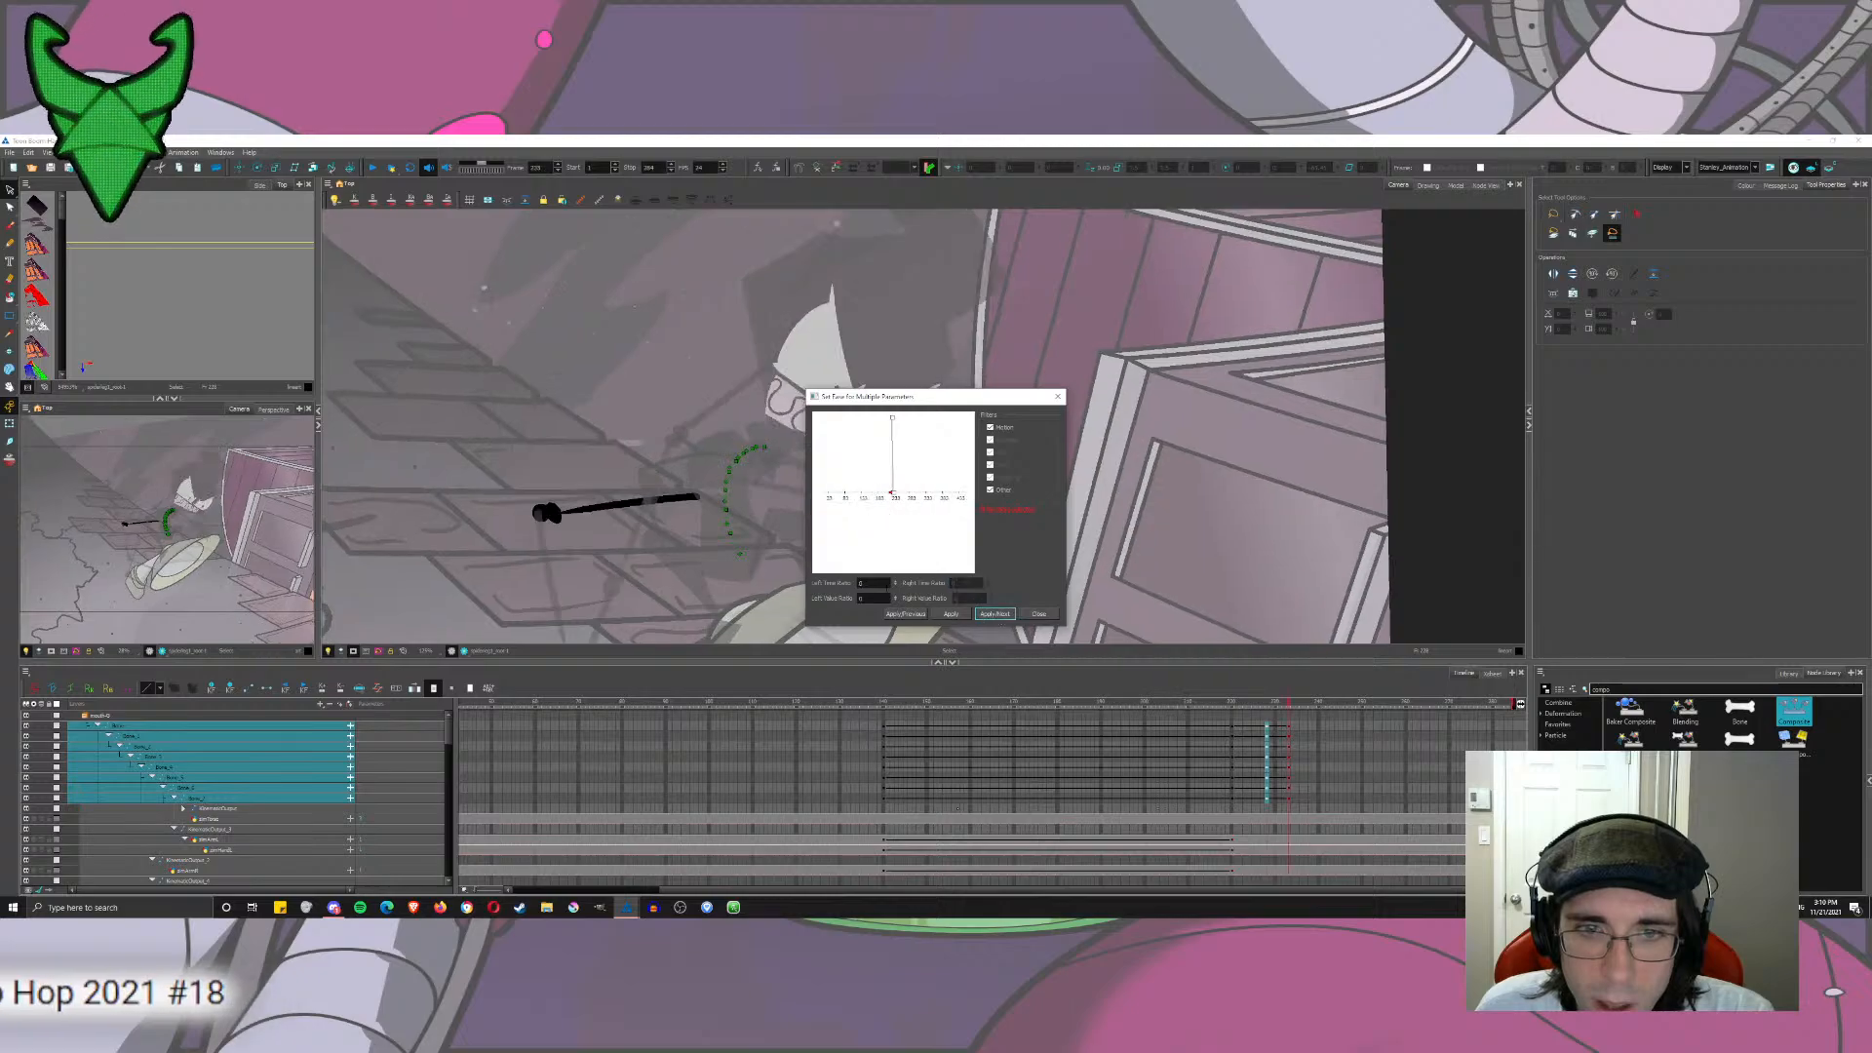
Step: Apply the spine keyframe's ease, close the ease settings and play back the shot from the start of the spine motion
{"action": "left_click", "coordinate": [907, 614]}
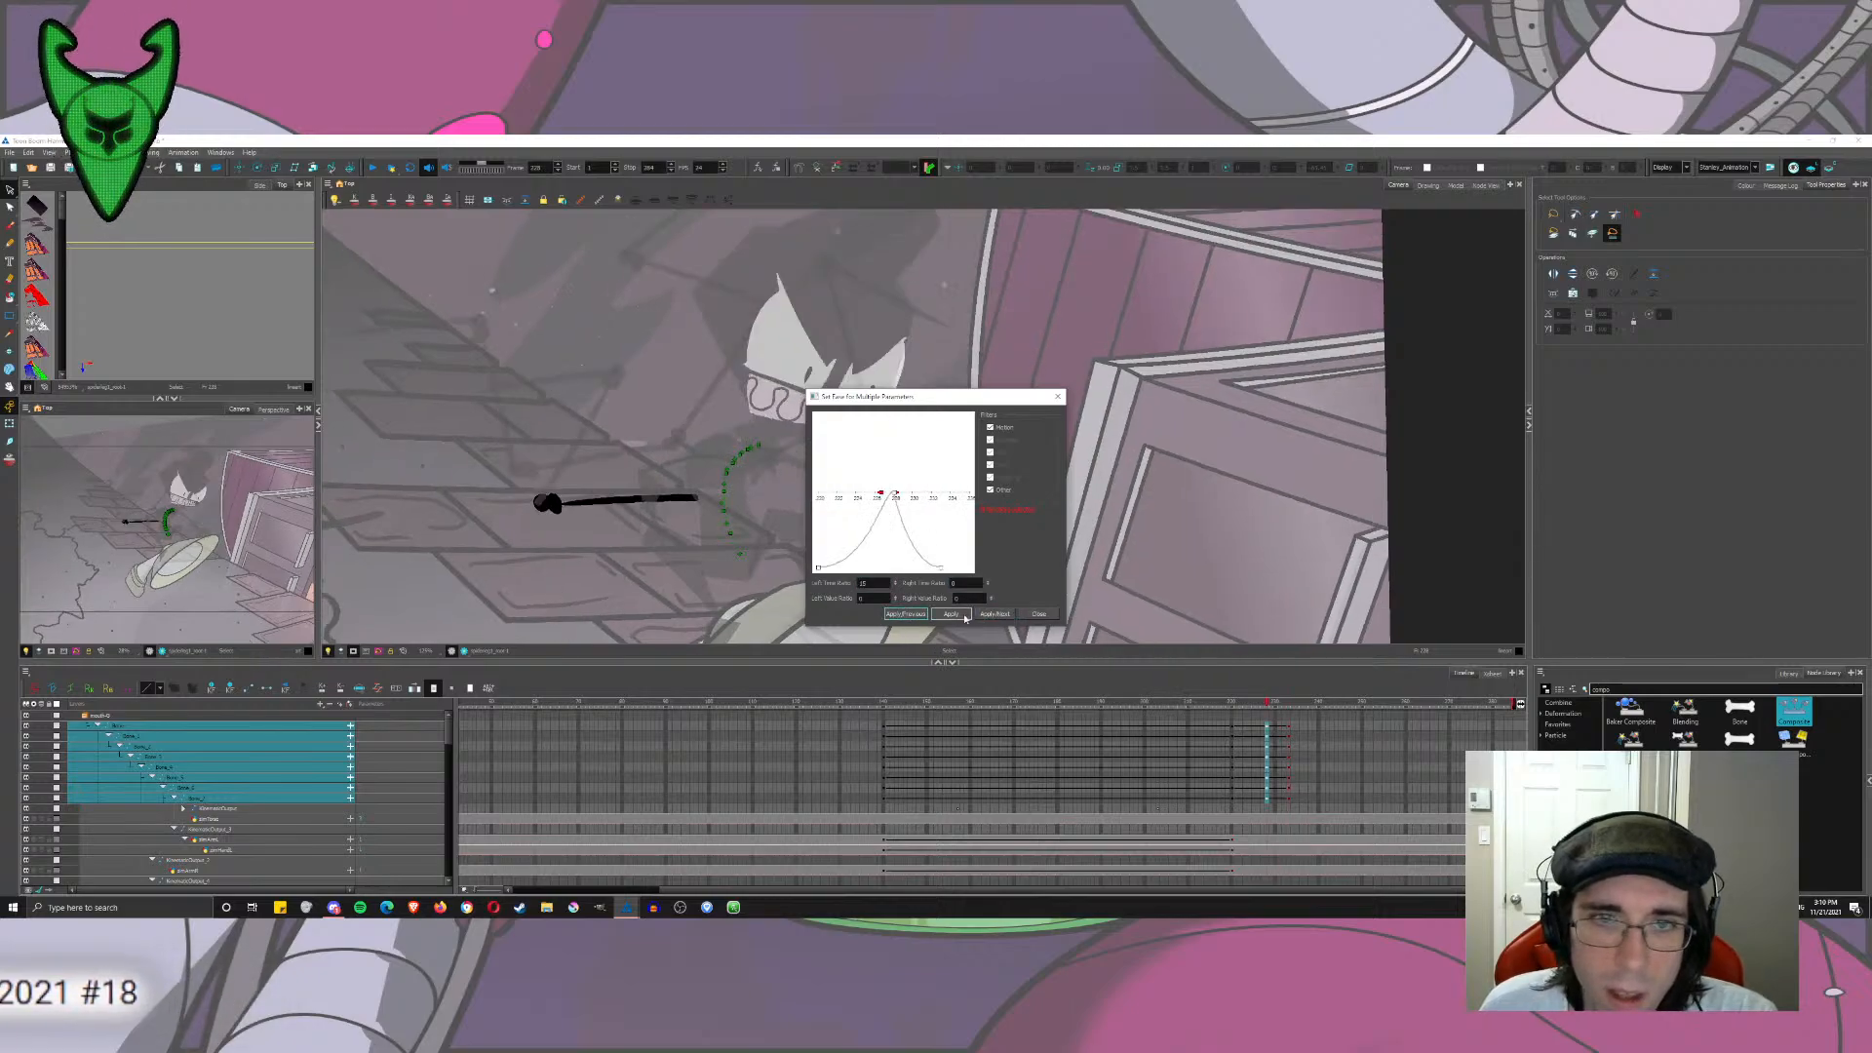
{"action": "left_click", "coordinate": [1038, 614]}
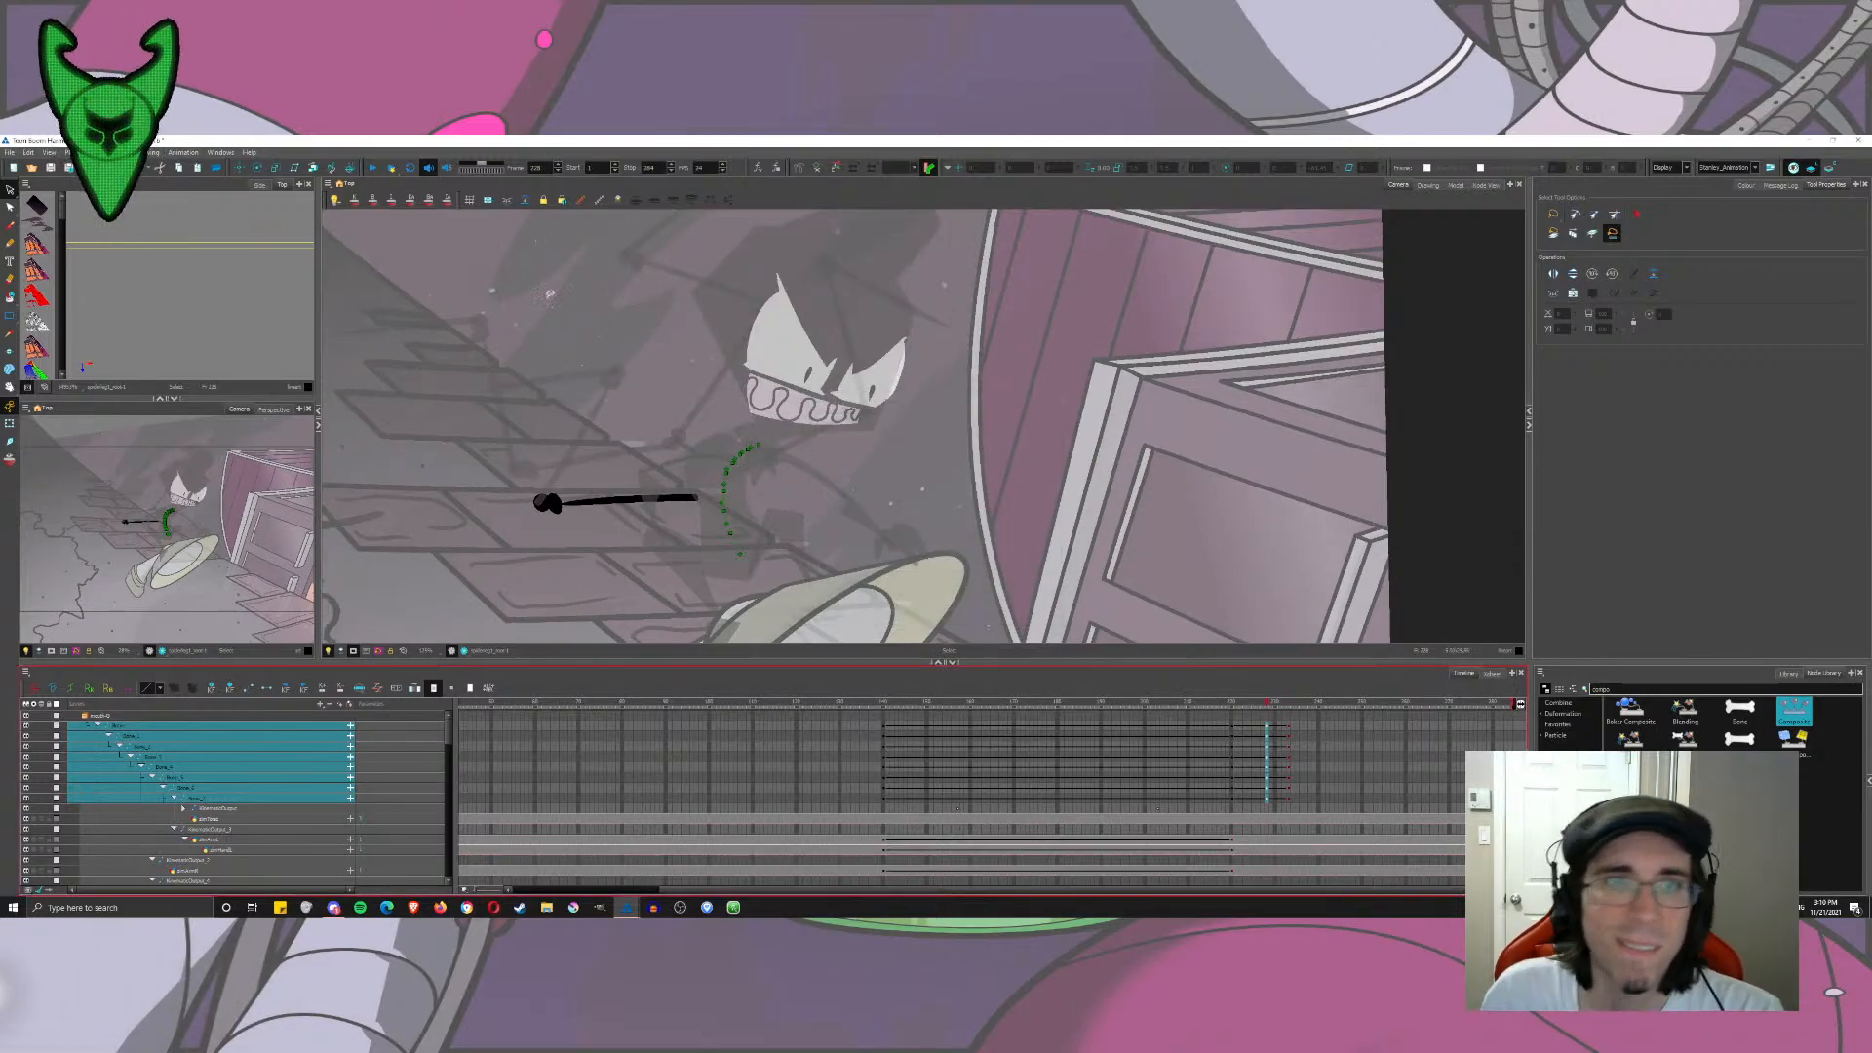
{"action": "left_click", "coordinate": [1160, 694]}
{"action": "left_click", "coordinate": [372, 168]}
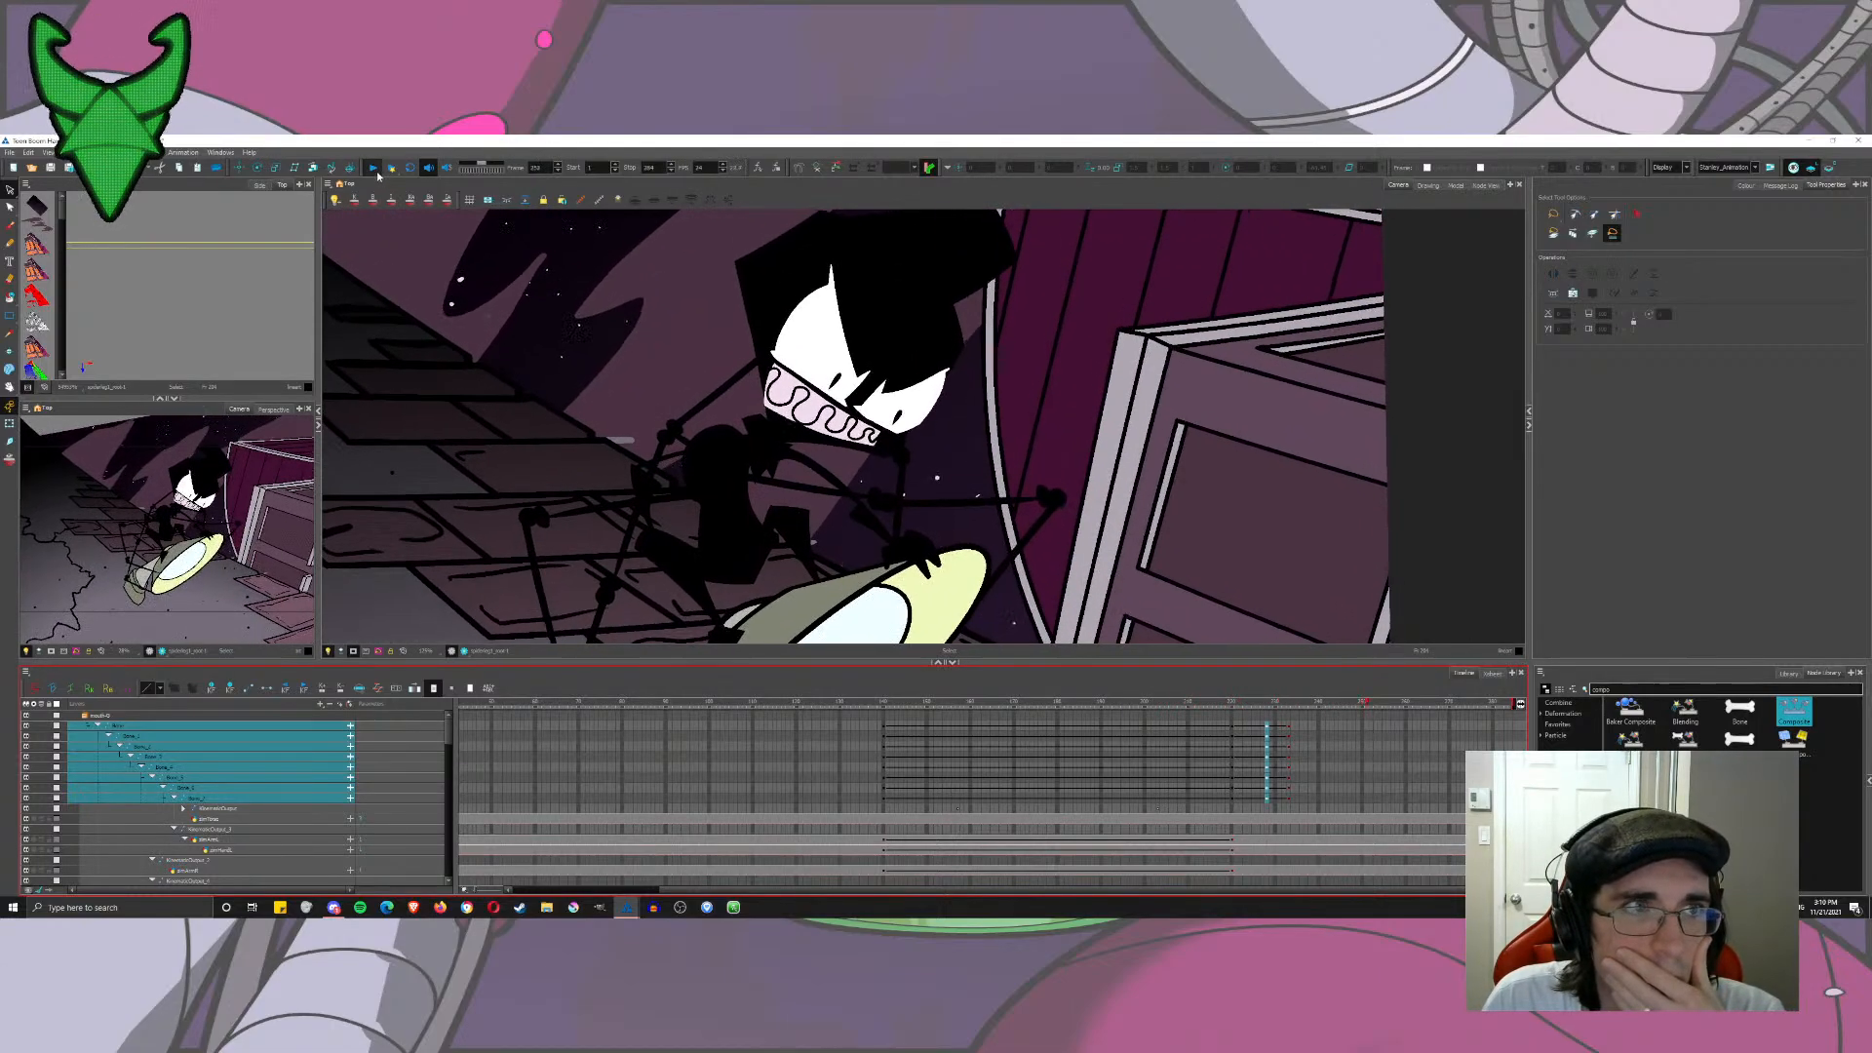
{"action": "left_click", "coordinate": [373, 167]}
{"action": "left_click", "coordinate": [887, 703]}
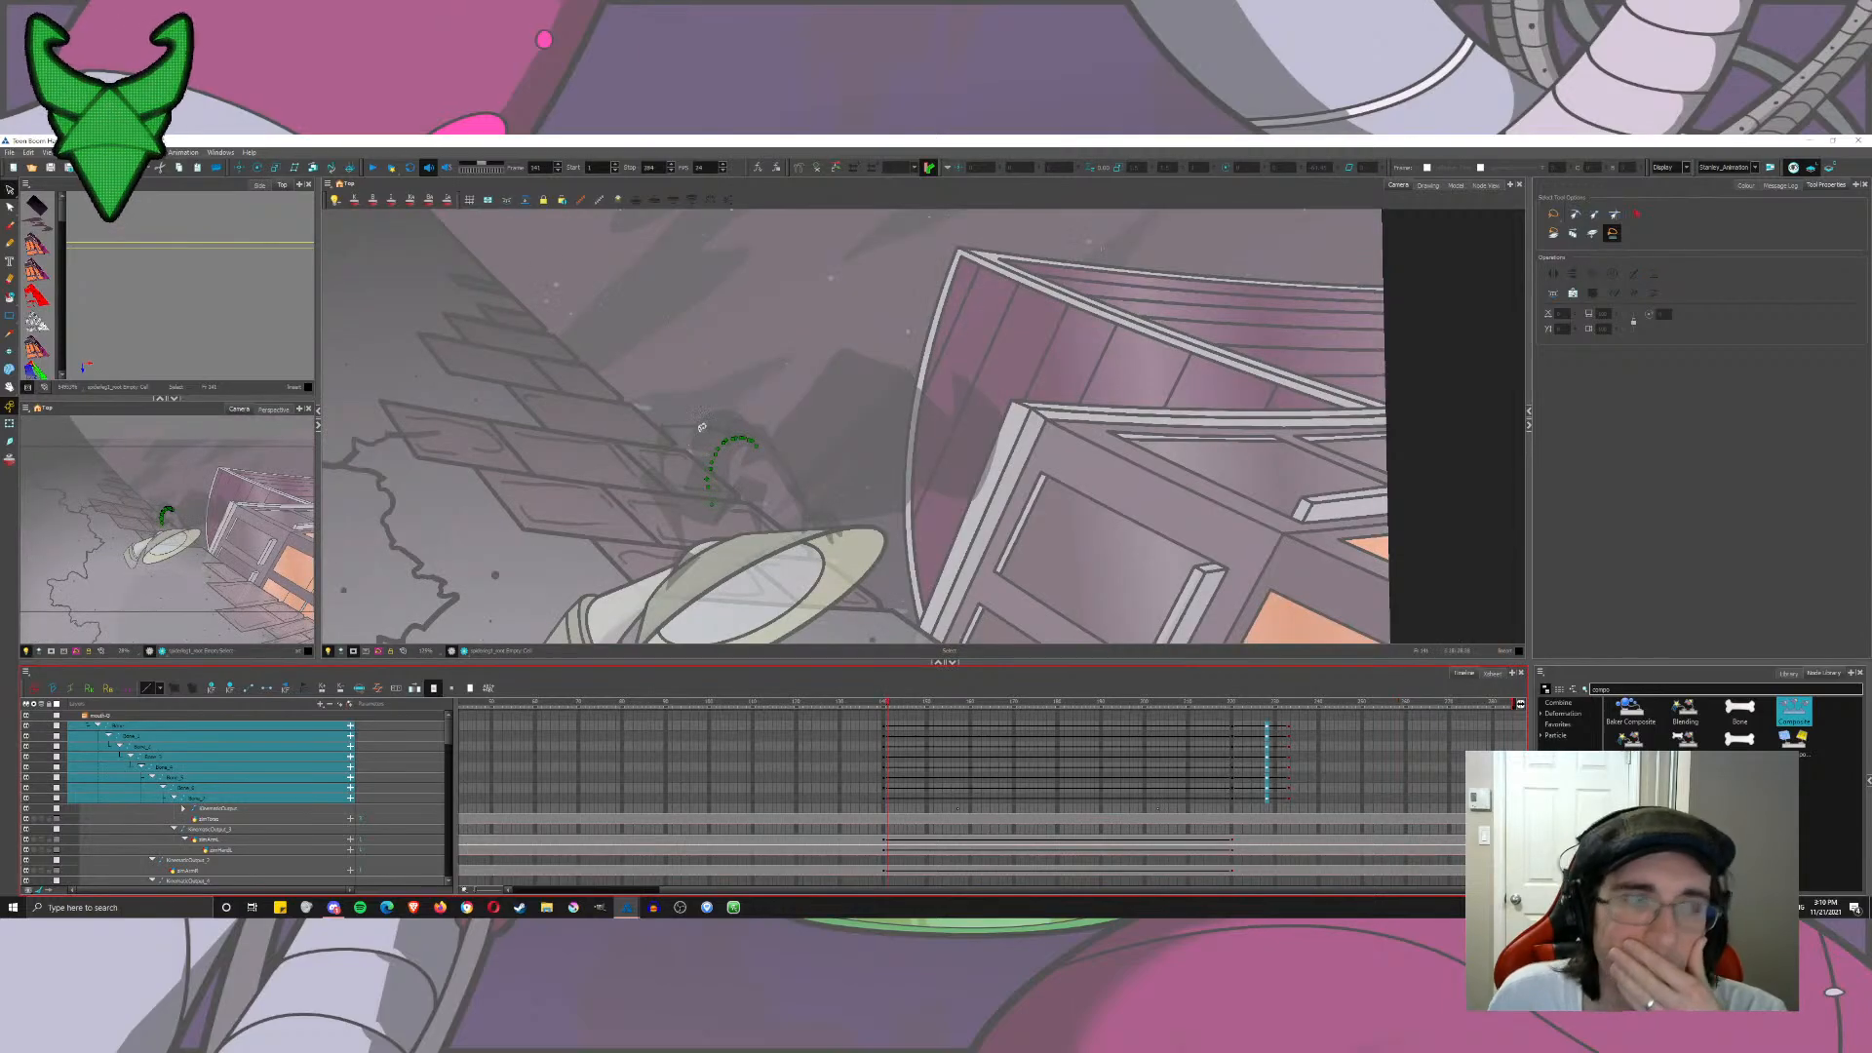
{"action": "left_click", "coordinate": [374, 168]}
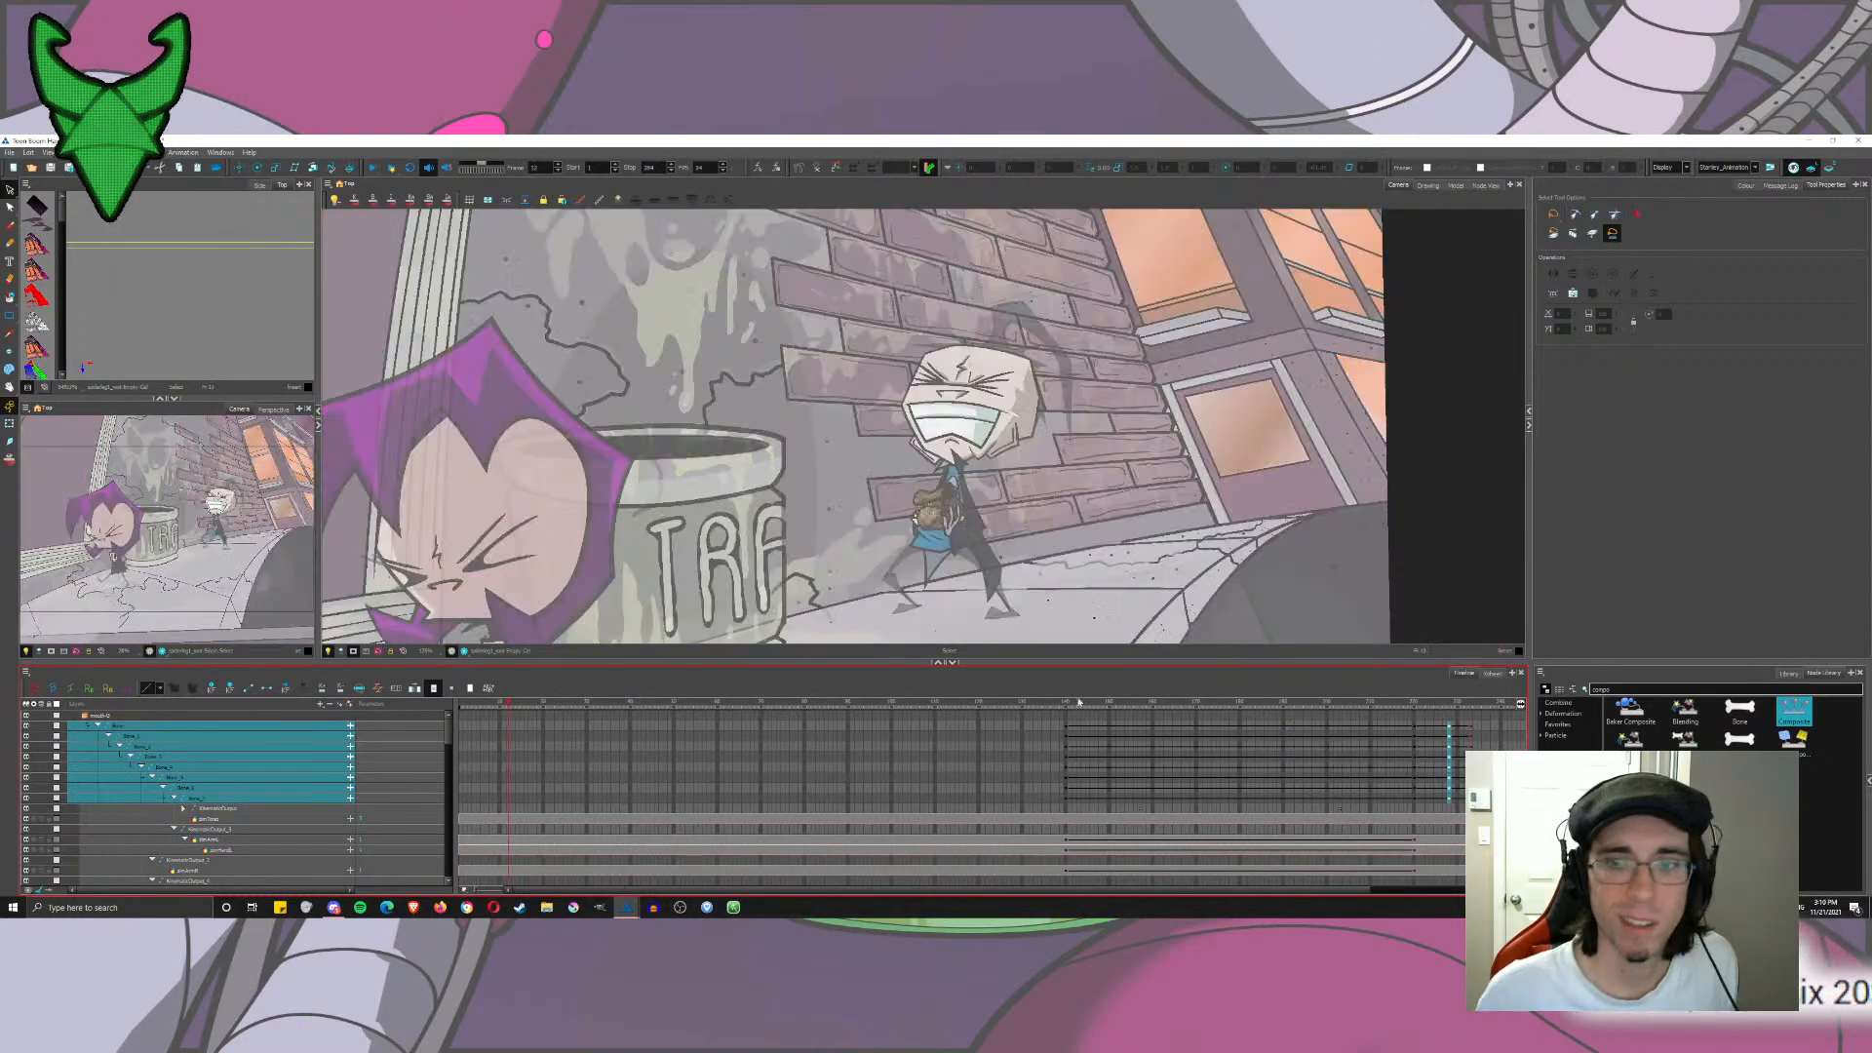
{"action": "left_click", "coordinate": [1067, 700]}
{"action": "left_click", "coordinate": [372, 167]}
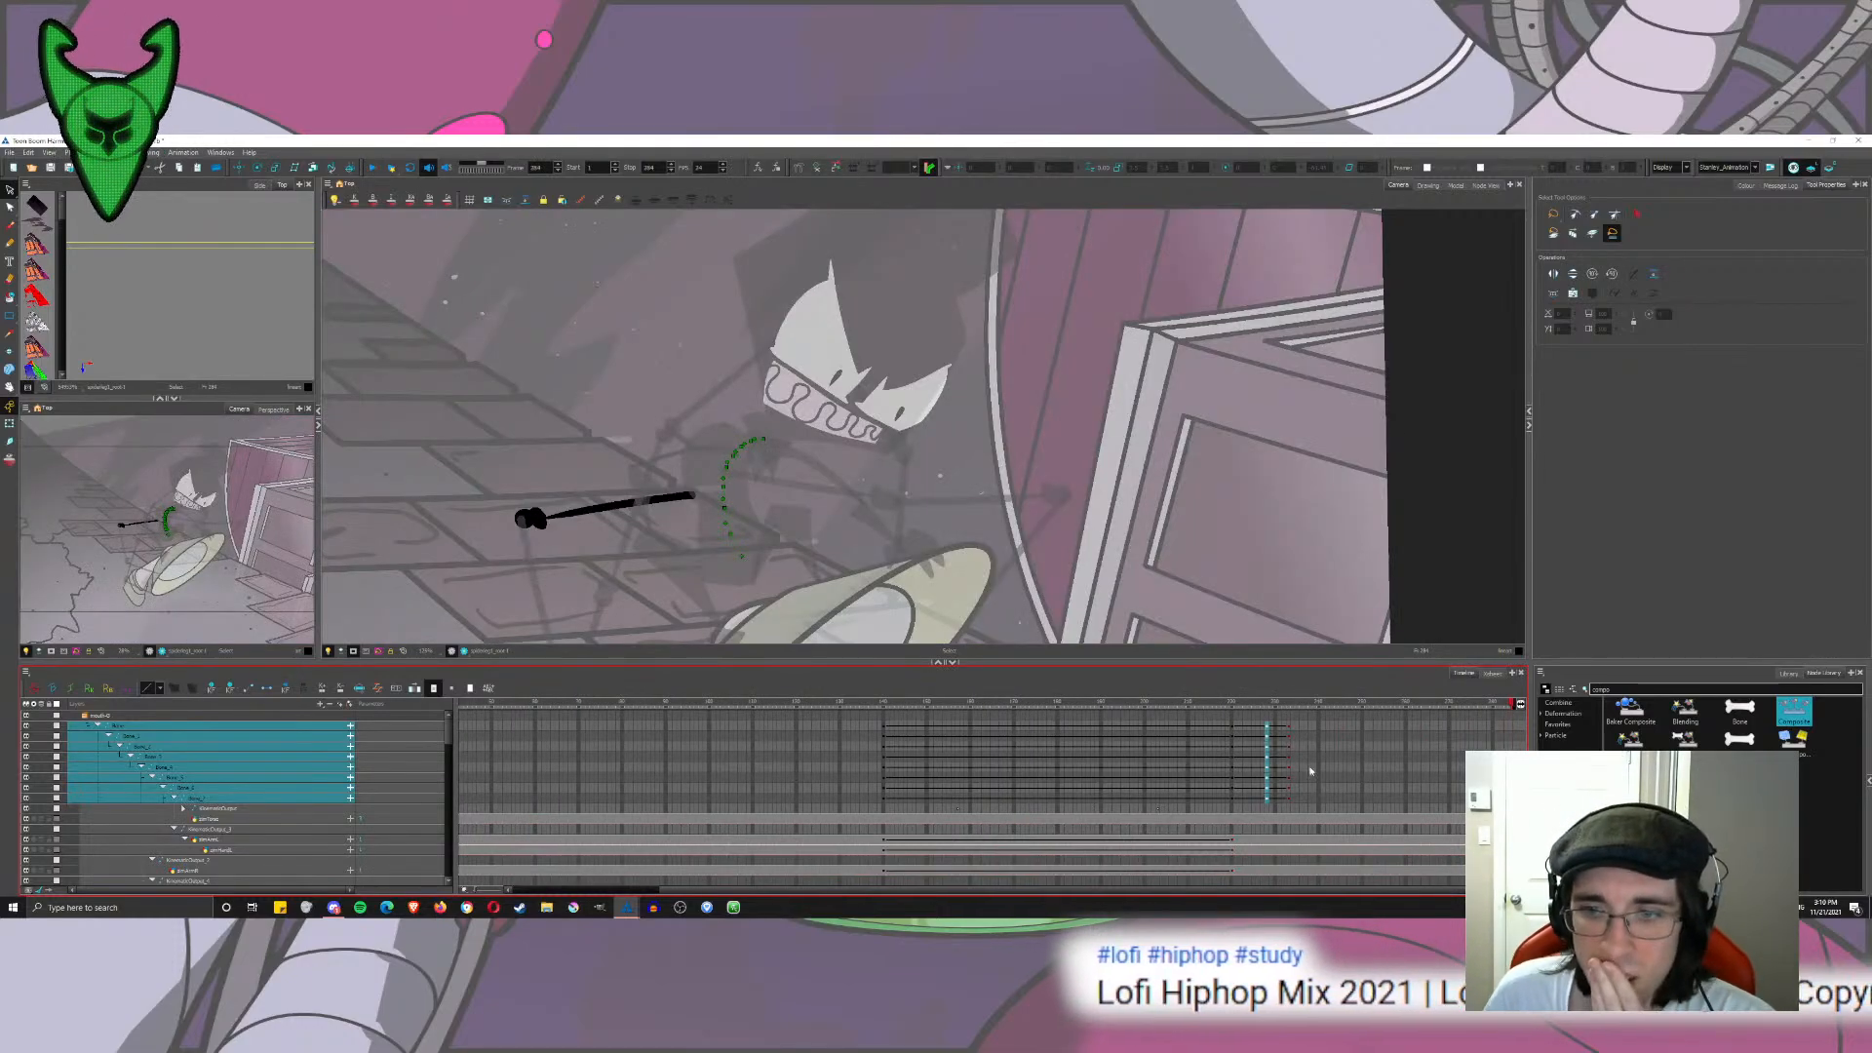
Step: Delete the spine bone keyframes of the last two poses, keeping the earlier ones
{"action": "left_click", "coordinate": [1313, 744]}
{"action": "left_click_drag", "start_coordinate": [1265, 733], "coordinate": [1267, 797]}
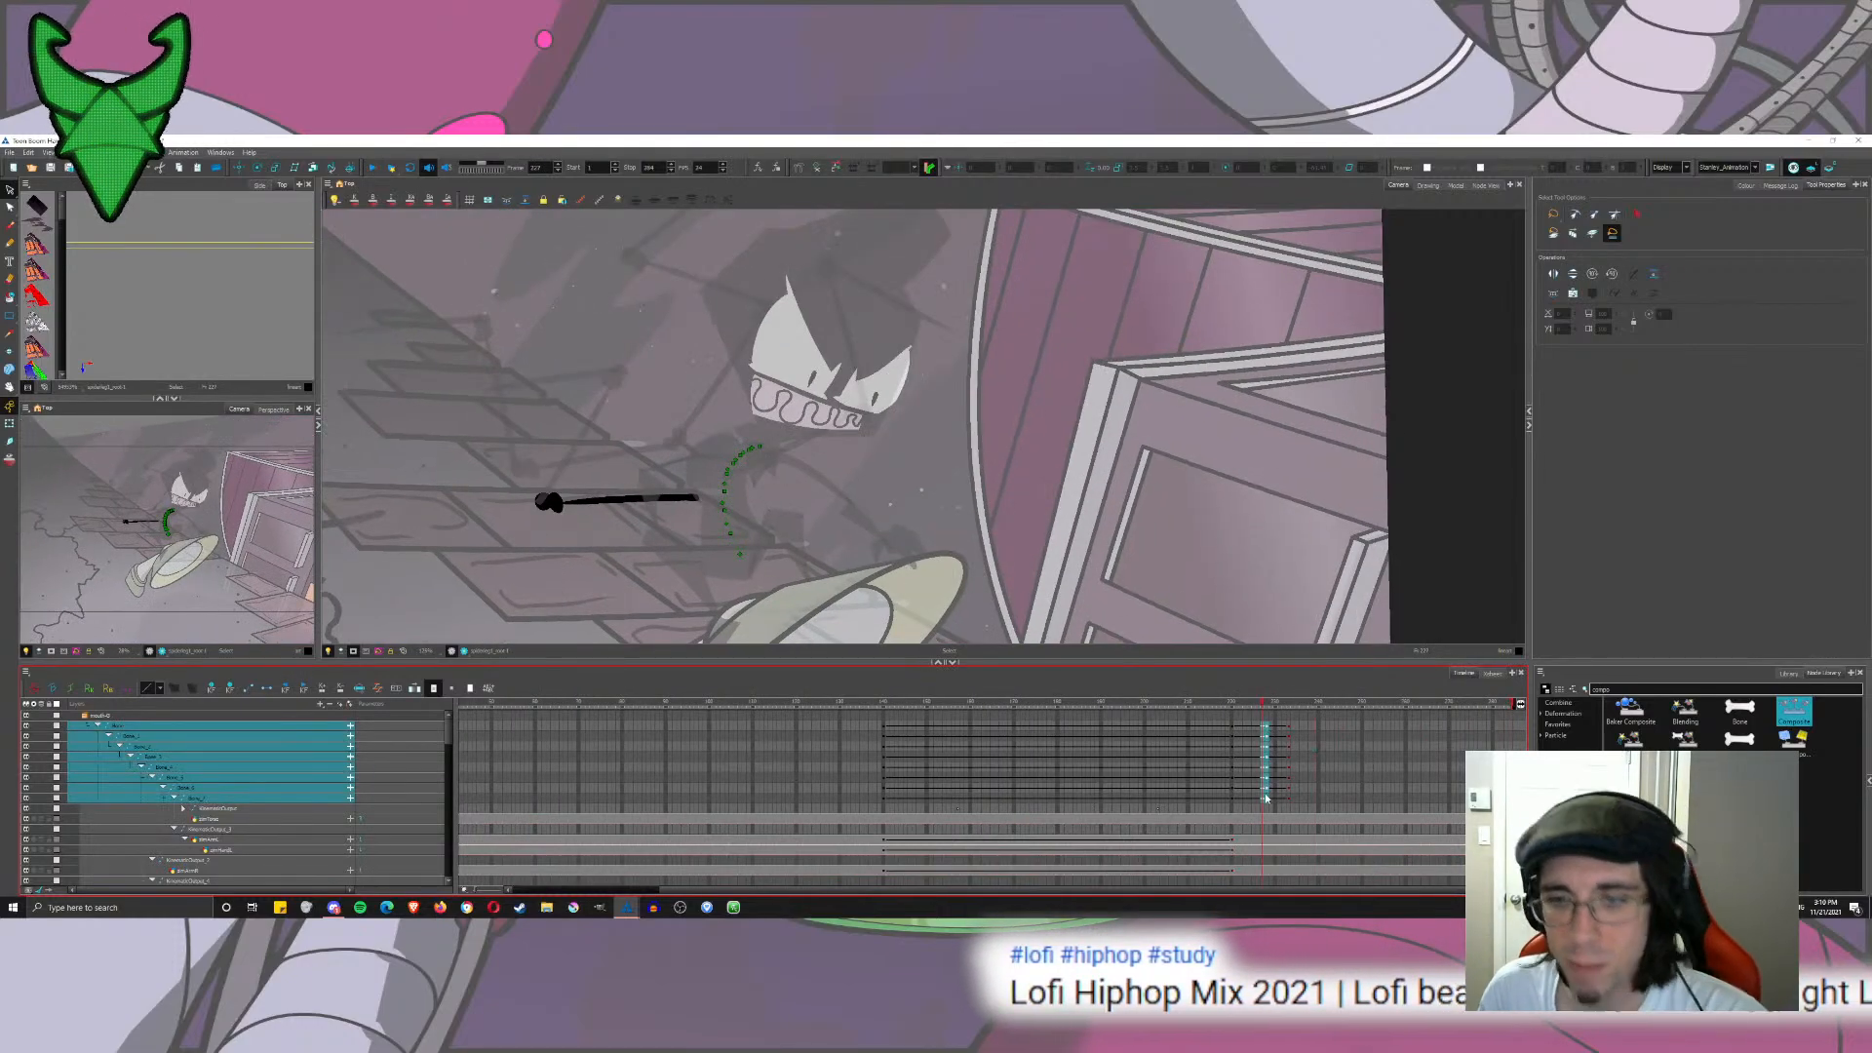
{"action": "left_click_drag", "start_coordinate": [1229, 706], "coordinate": [1288, 792]}
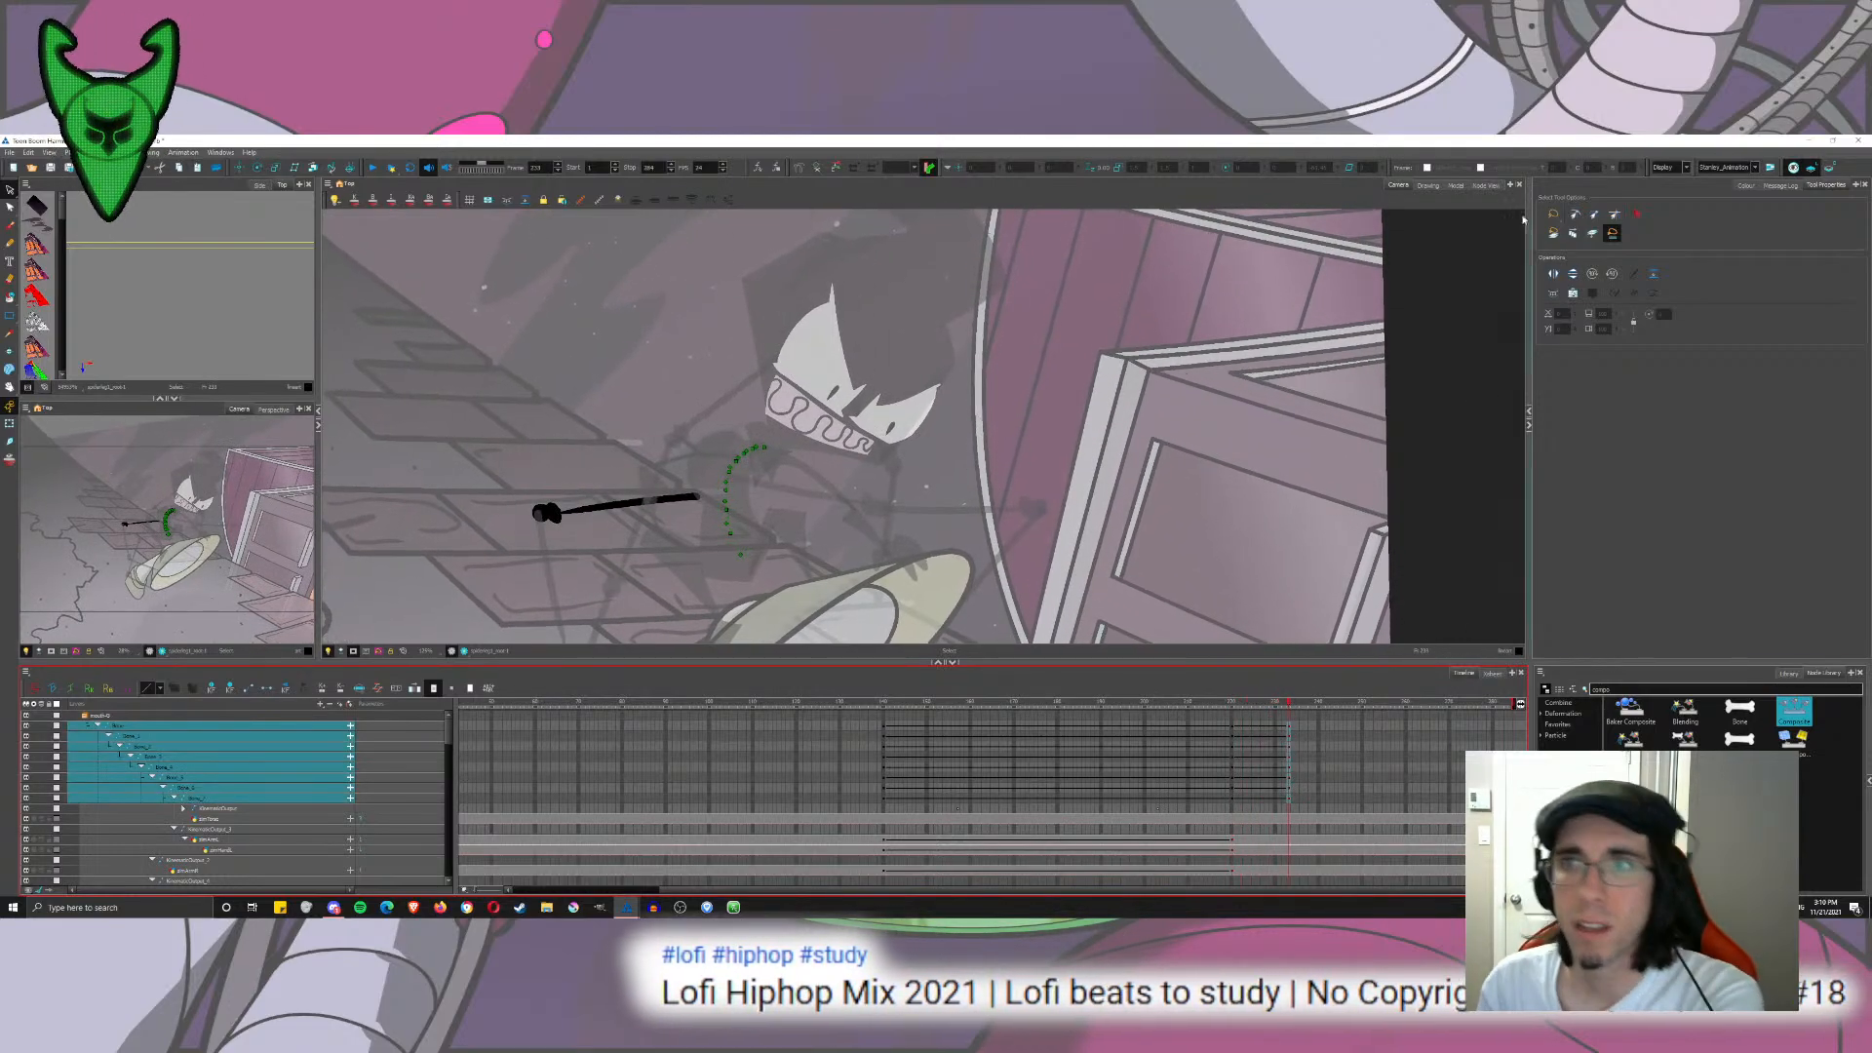
Step: Add a Peg to the node network and connect it above the character's group node
{"action": "left_click", "coordinate": [1486, 185]}
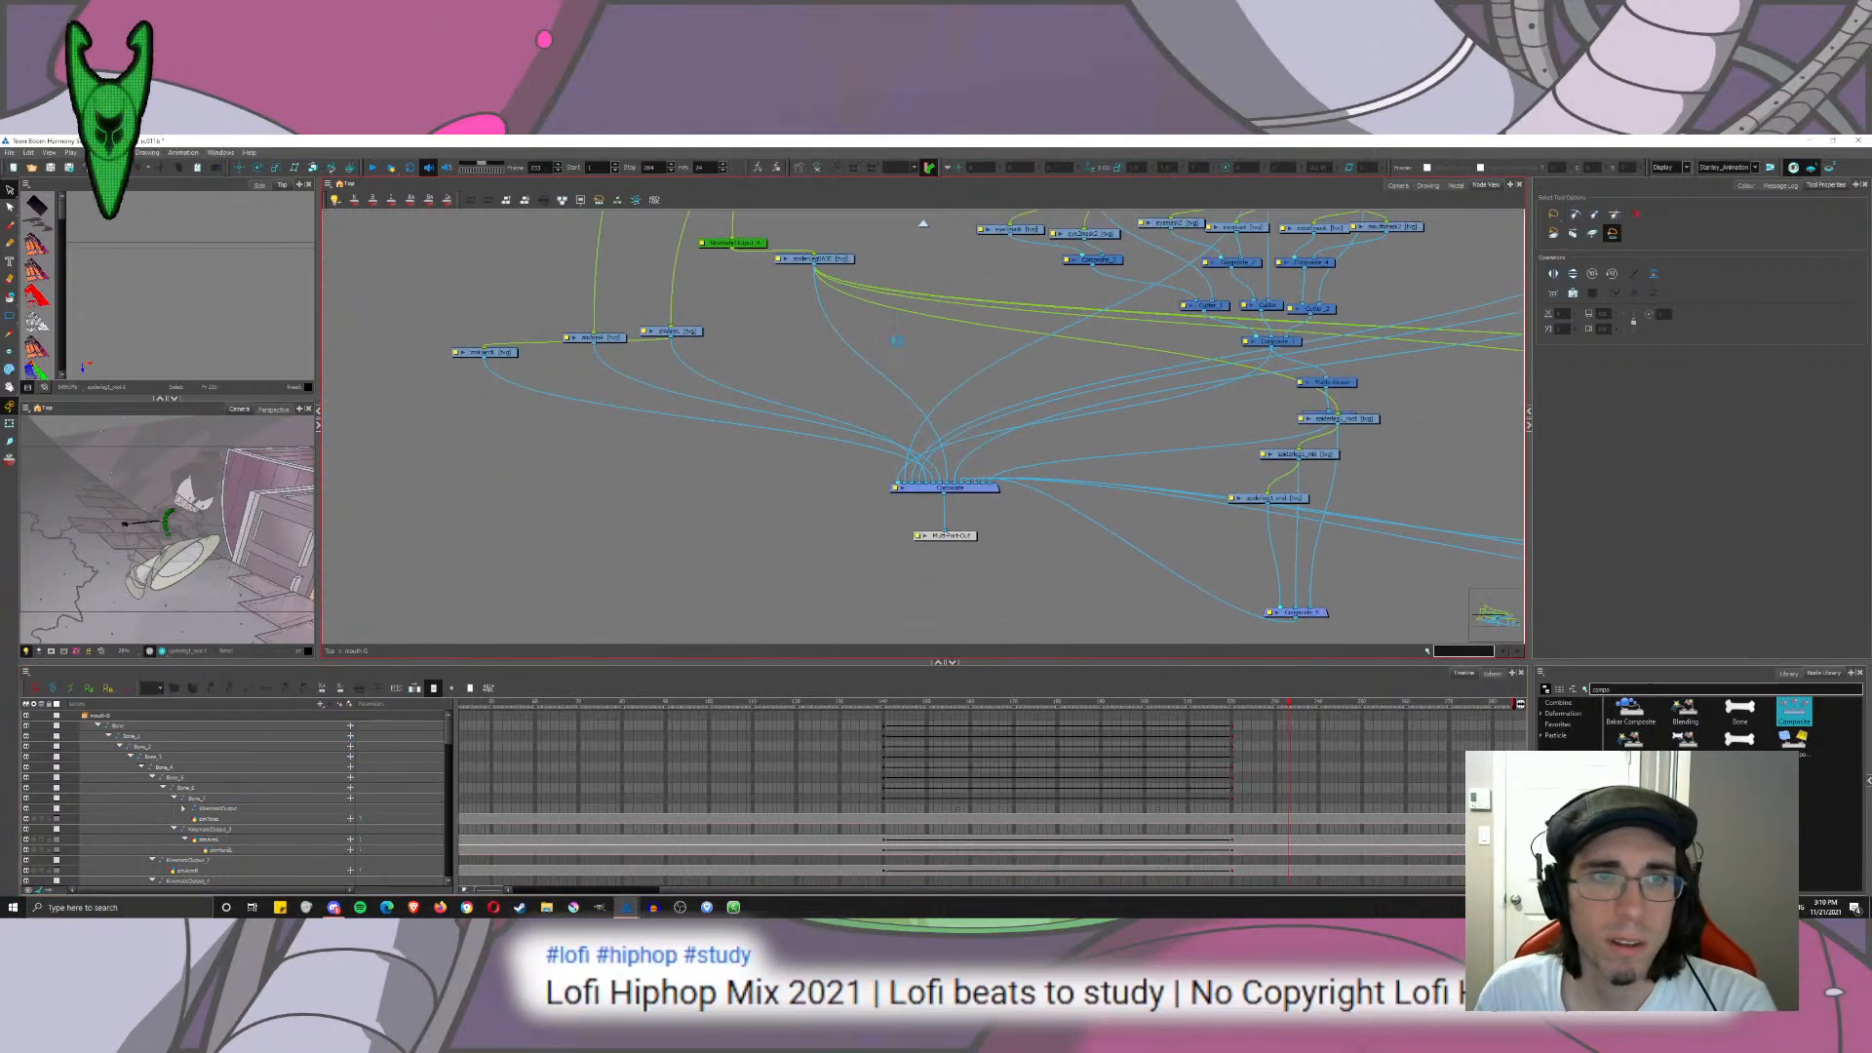
{"action": "key", "text": "shift+e"}
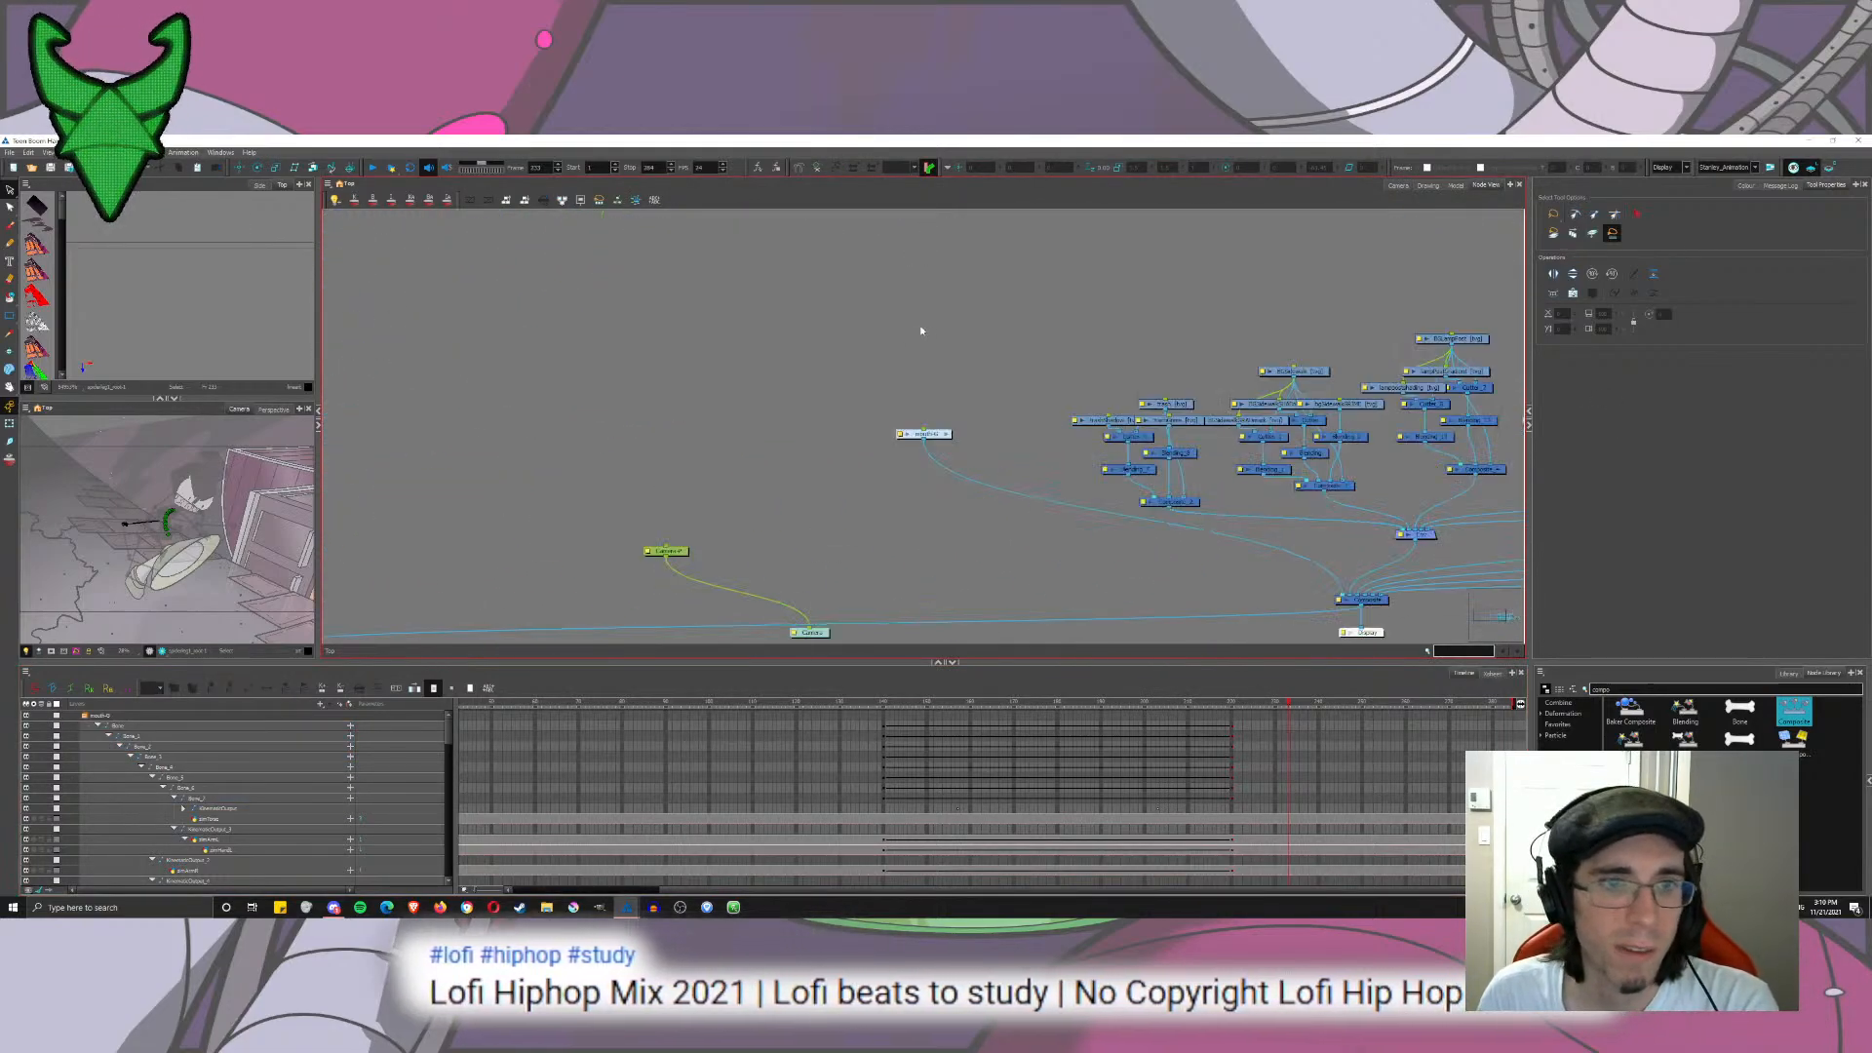
{"action": "left_click_drag", "start_coordinate": [768, 581], "coordinate": [773, 518]}
{"action": "left_click_drag", "start_coordinate": [953, 526], "coordinate": [919, 560]}
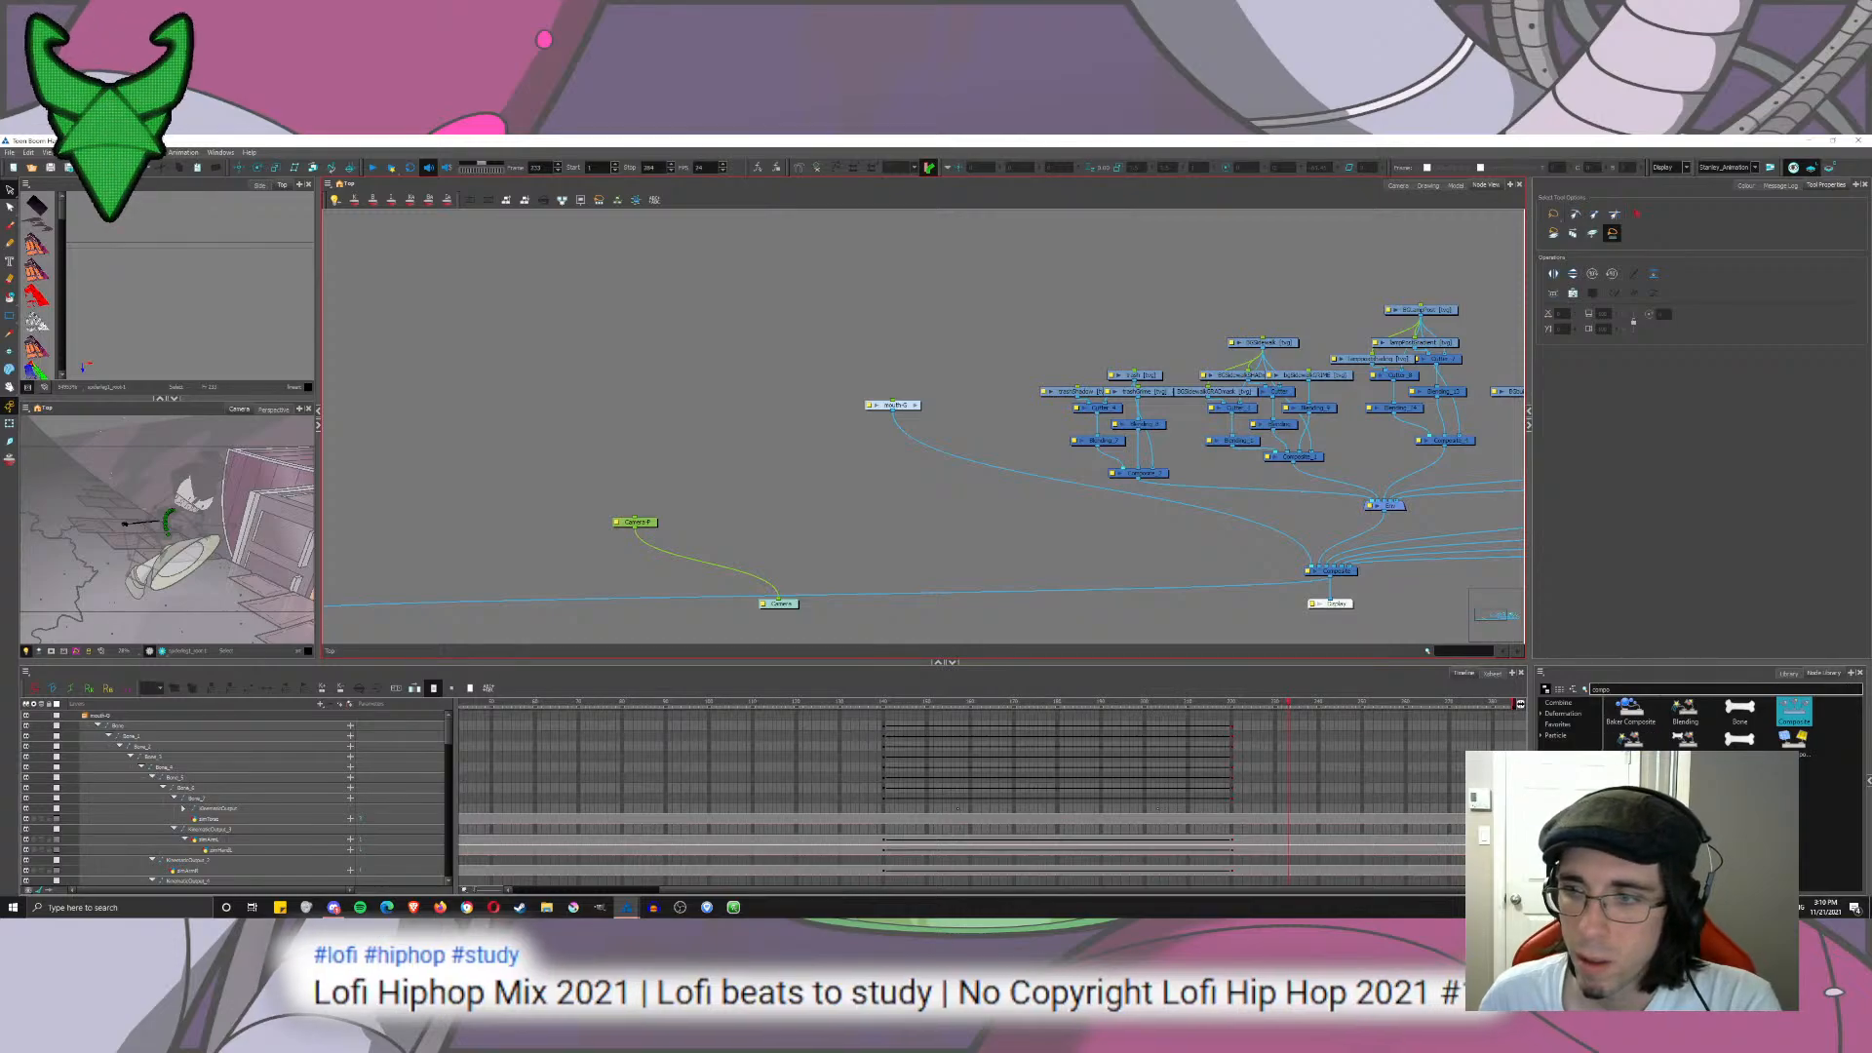
{"action": "key", "text": "Return"}
{"action": "type", "text": "peg"}
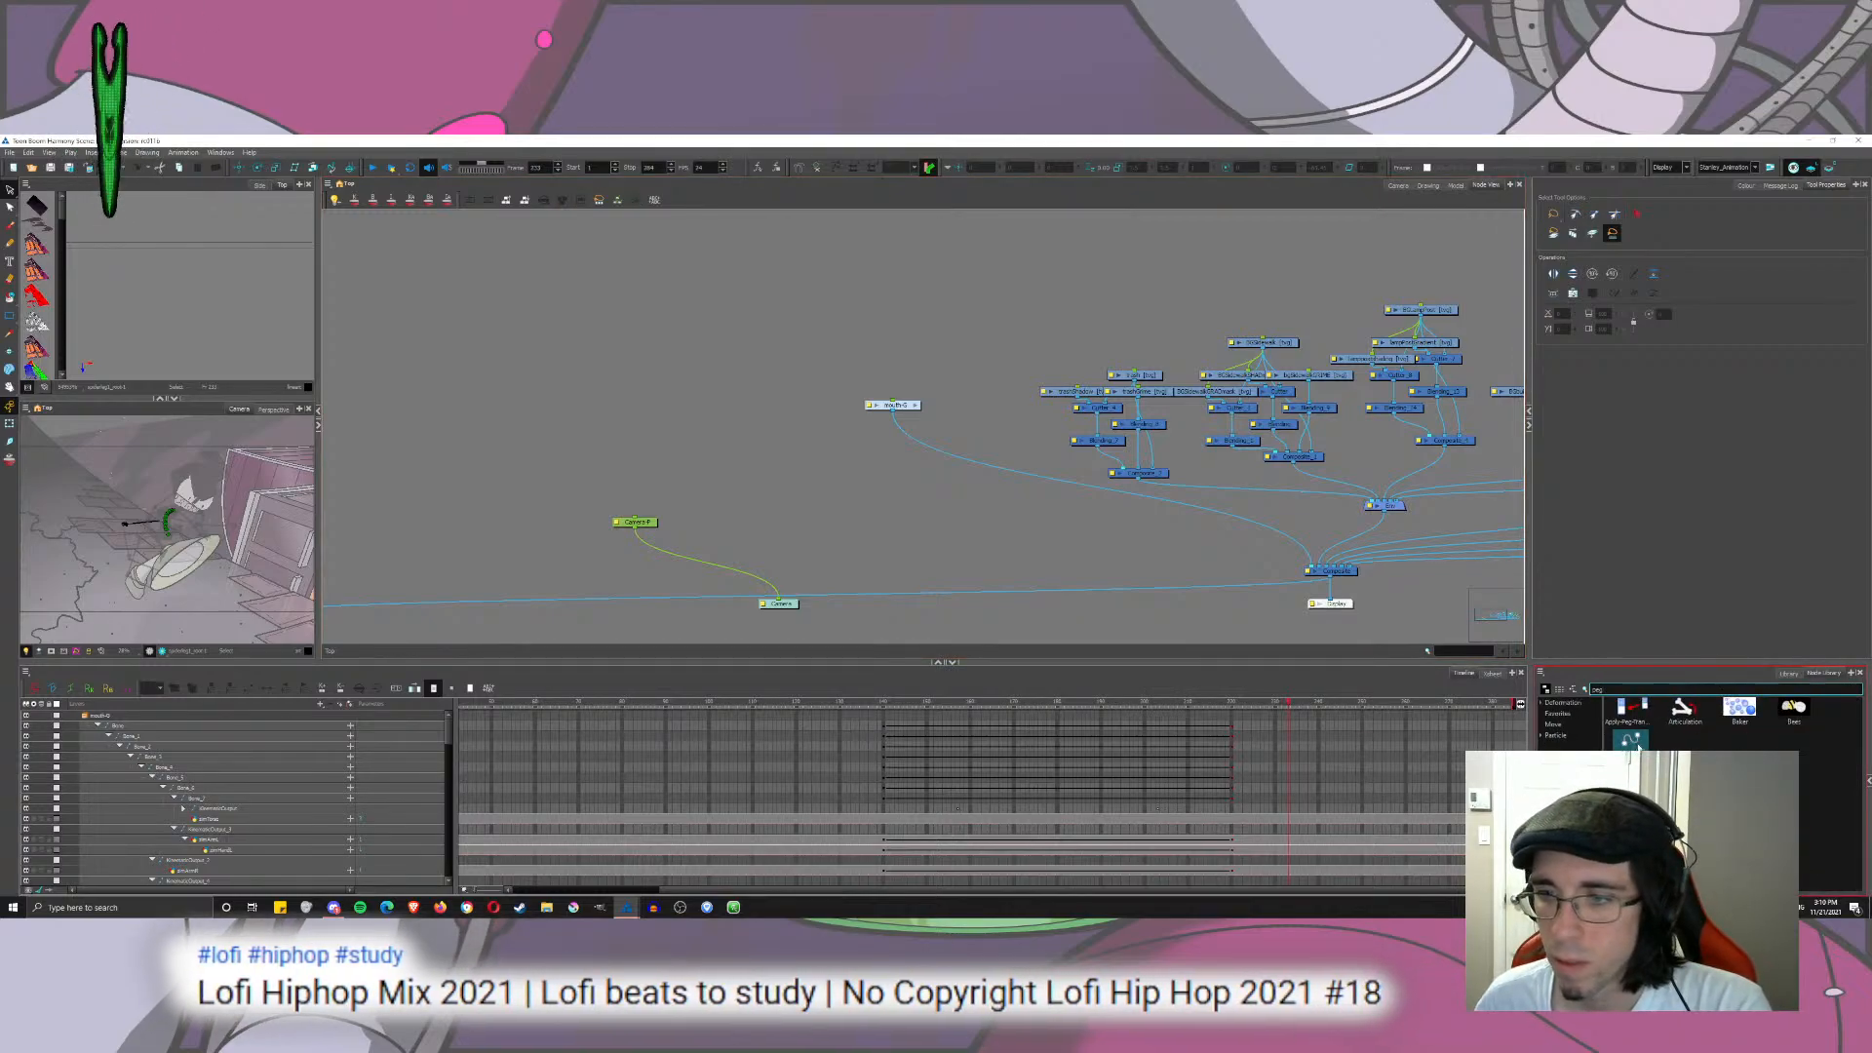
{"action": "left_click_drag", "start_coordinate": [1635, 743], "coordinate": [937, 366]}
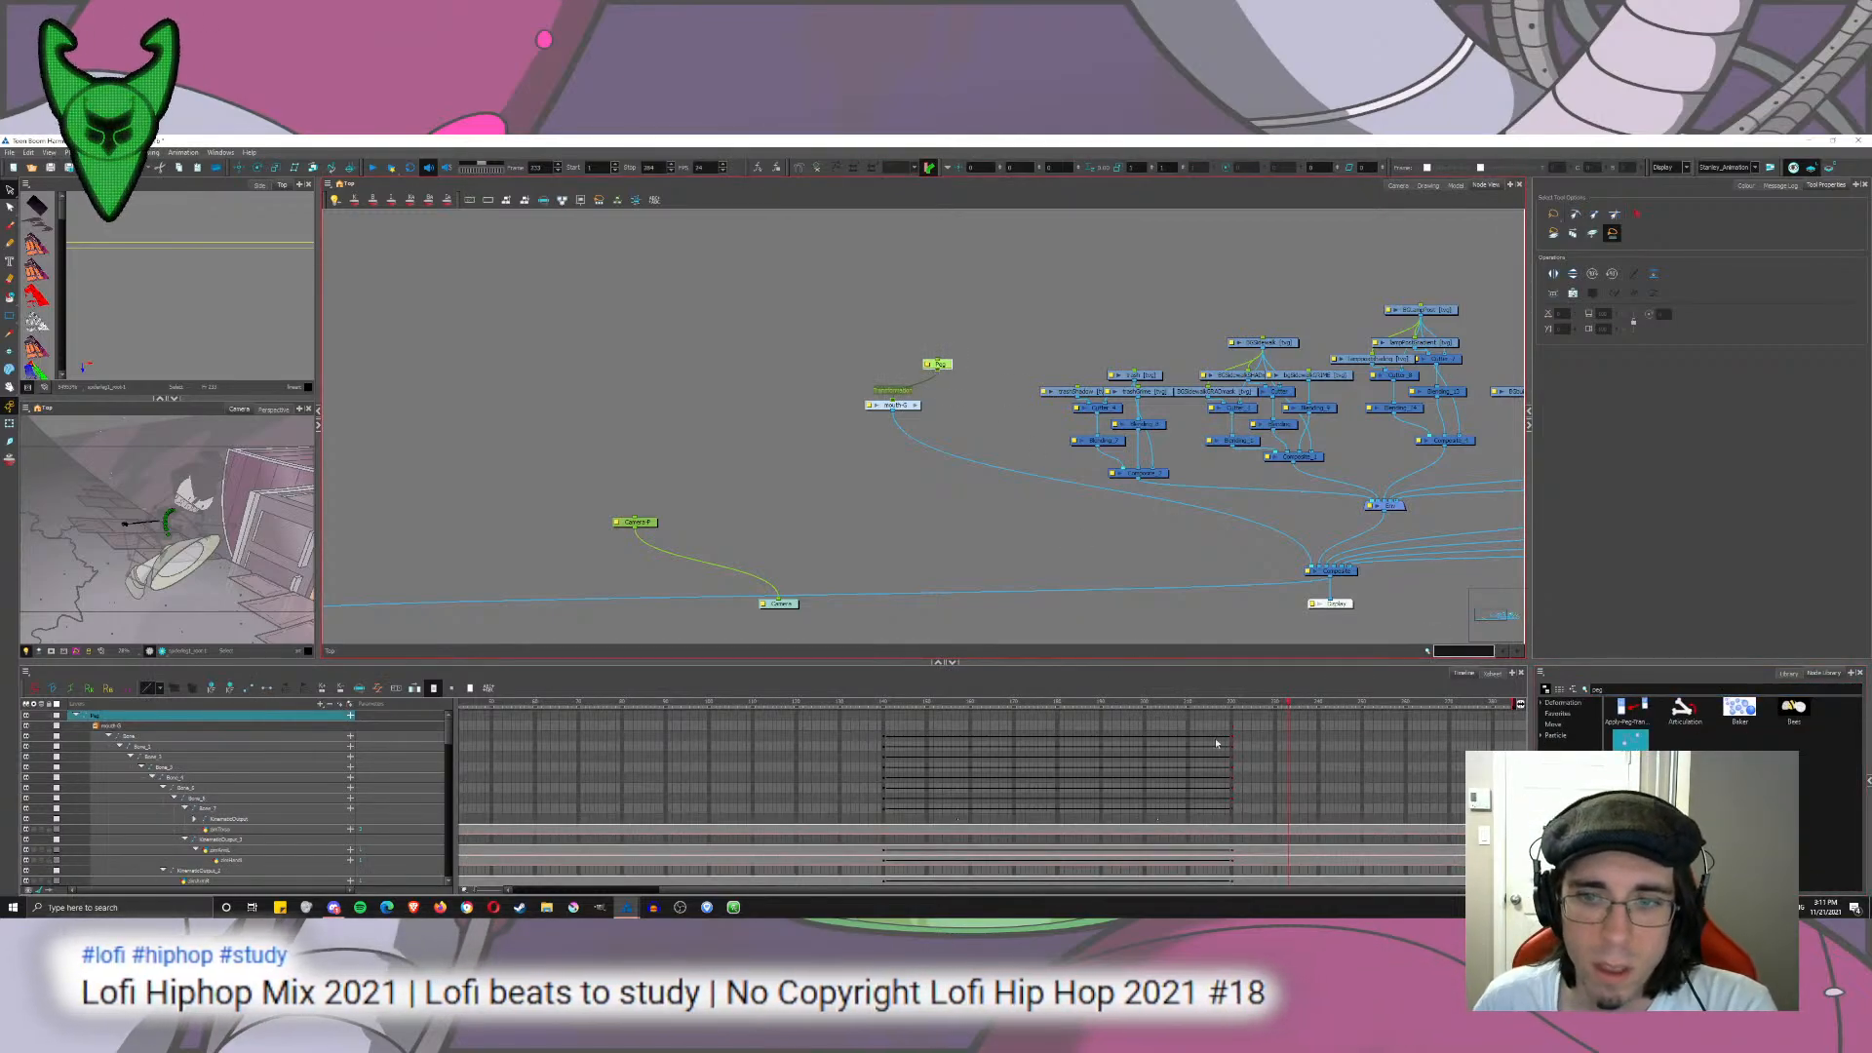
Step: Show the scene beyond the camera frame and place the new peg's pivot on the character's lower body
{"action": "left_click_drag", "start_coordinate": [1233, 705], "coordinate": [1309, 688]}
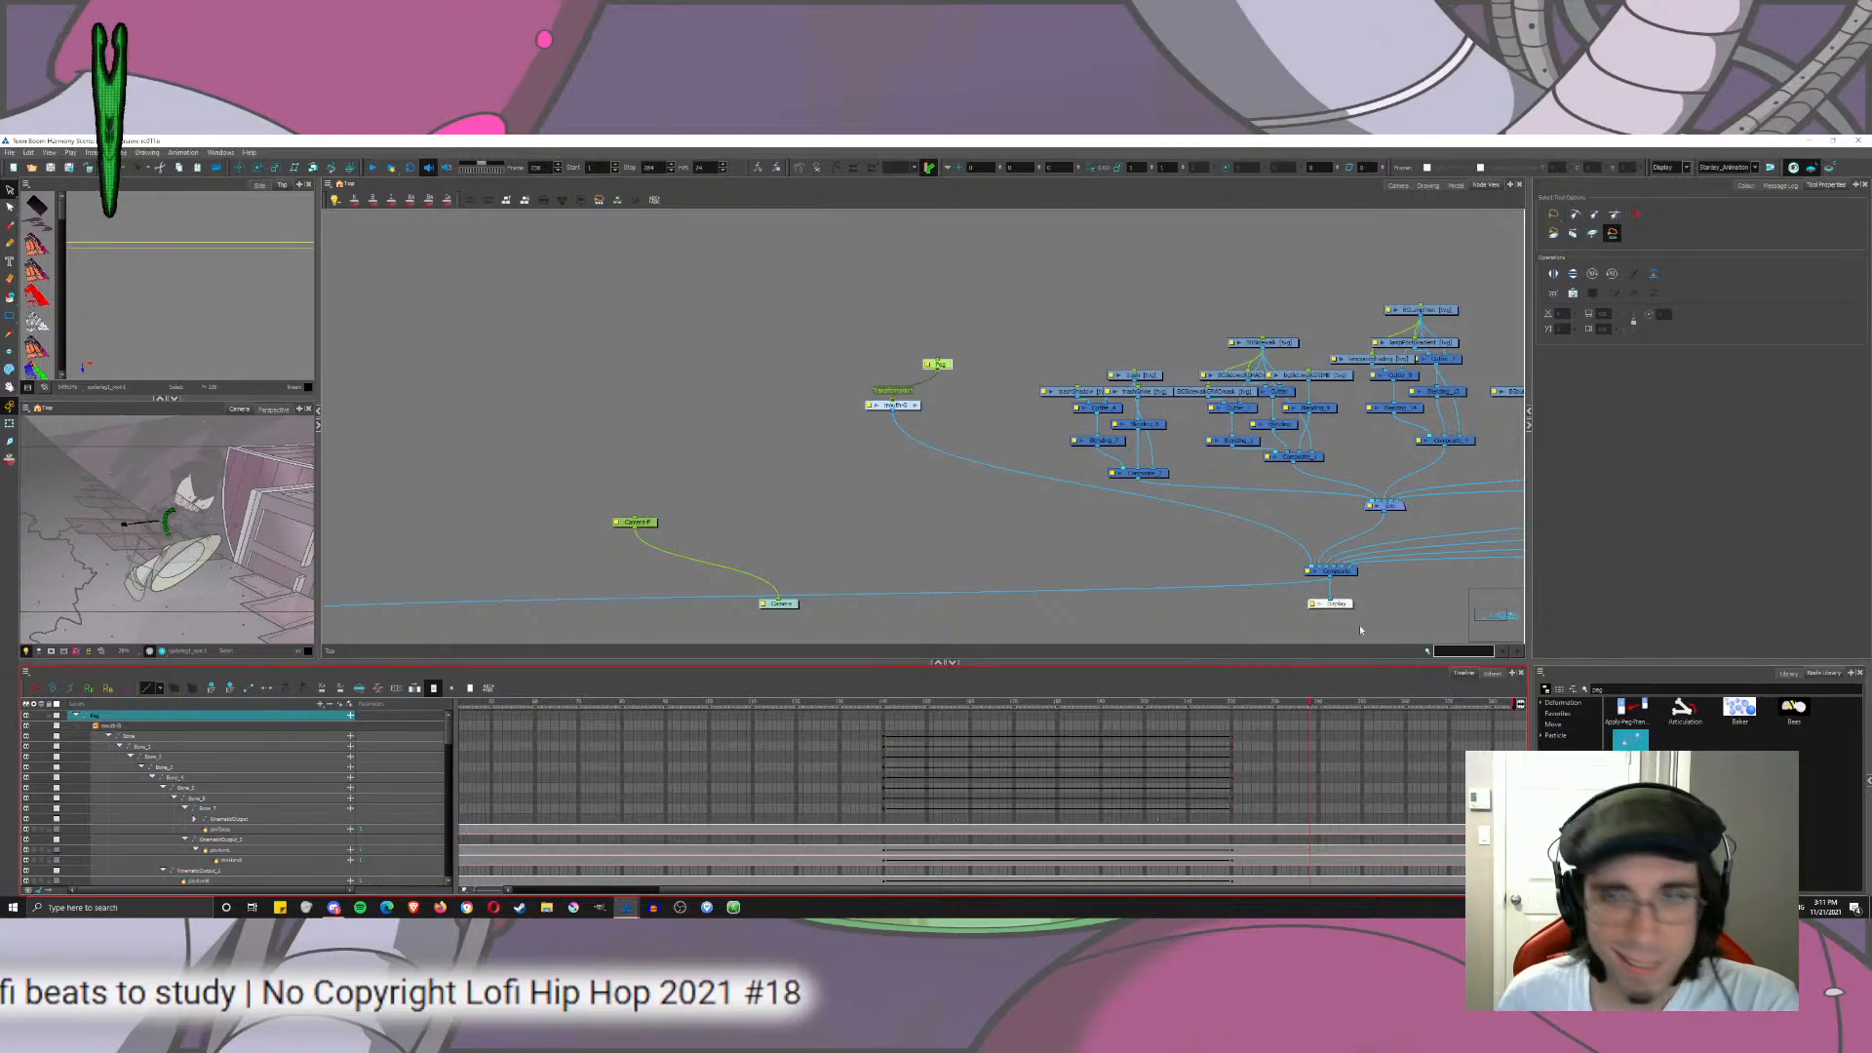
{"action": "left_click", "coordinate": [1402, 186]}
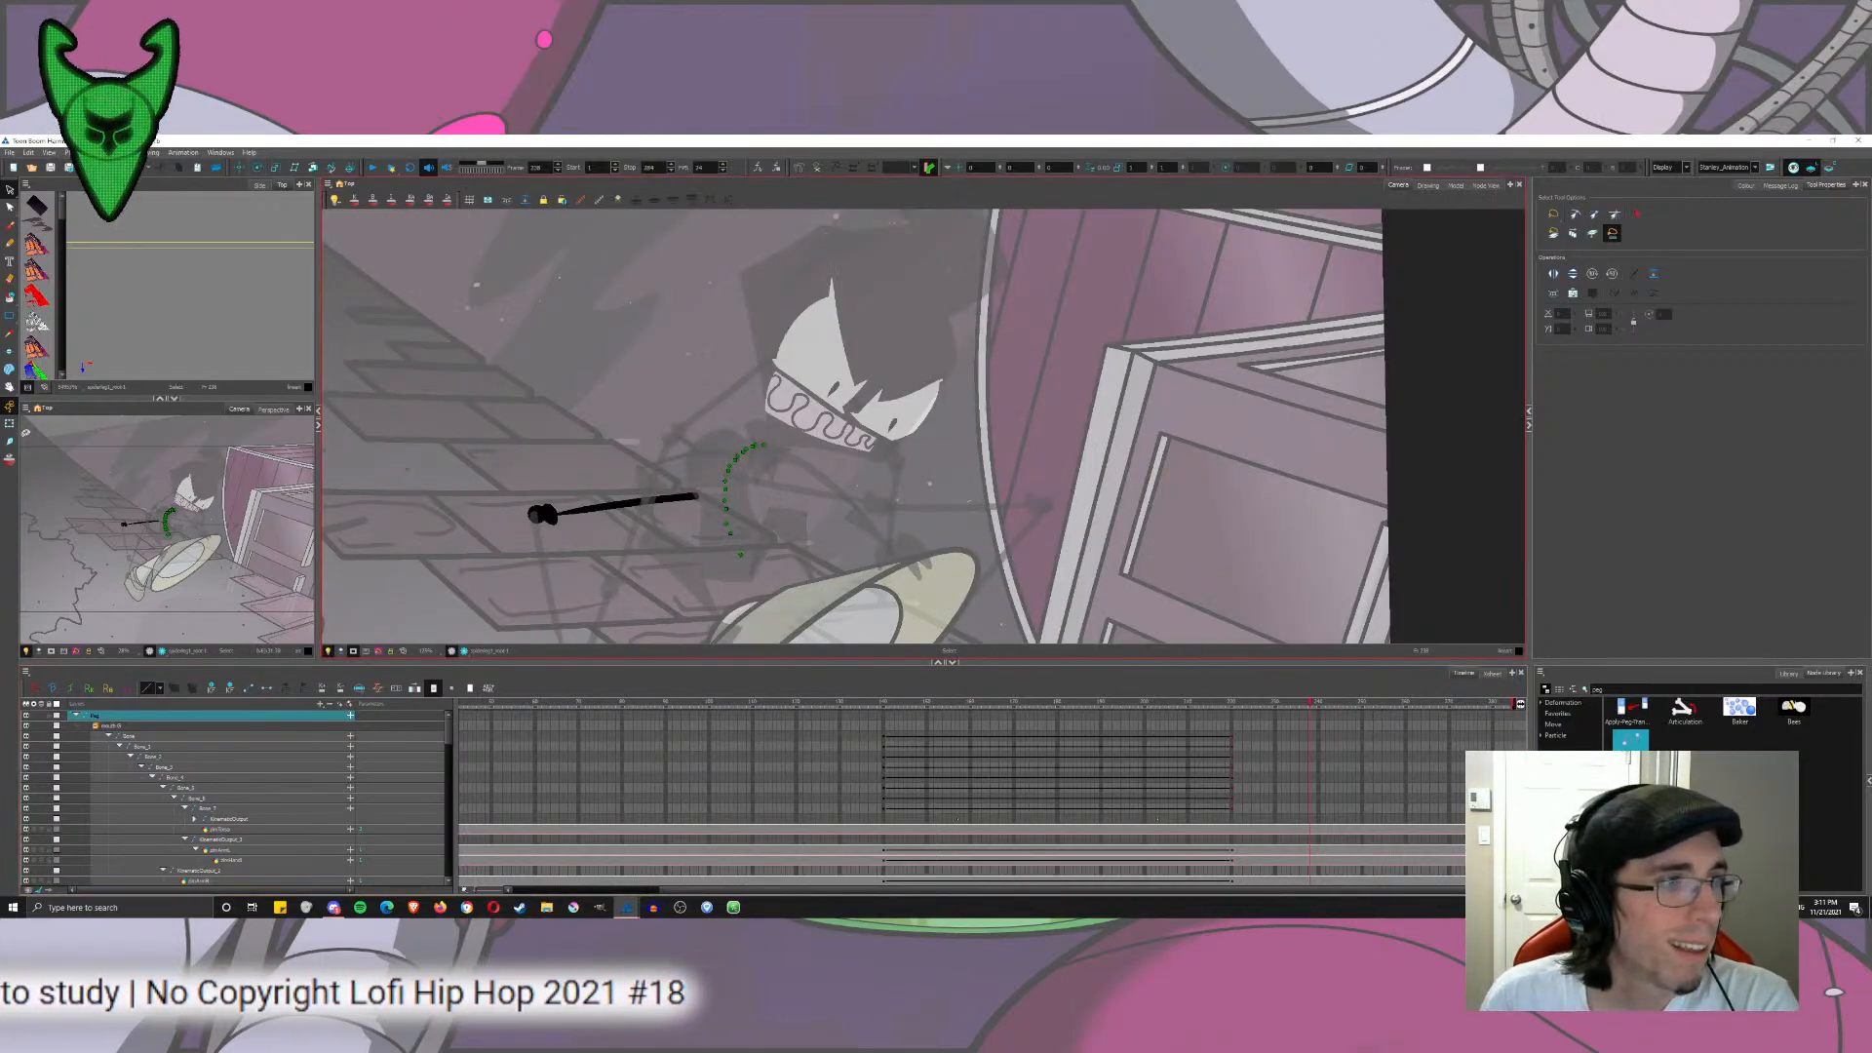
{"action": "left_click", "coordinate": [10, 370]}
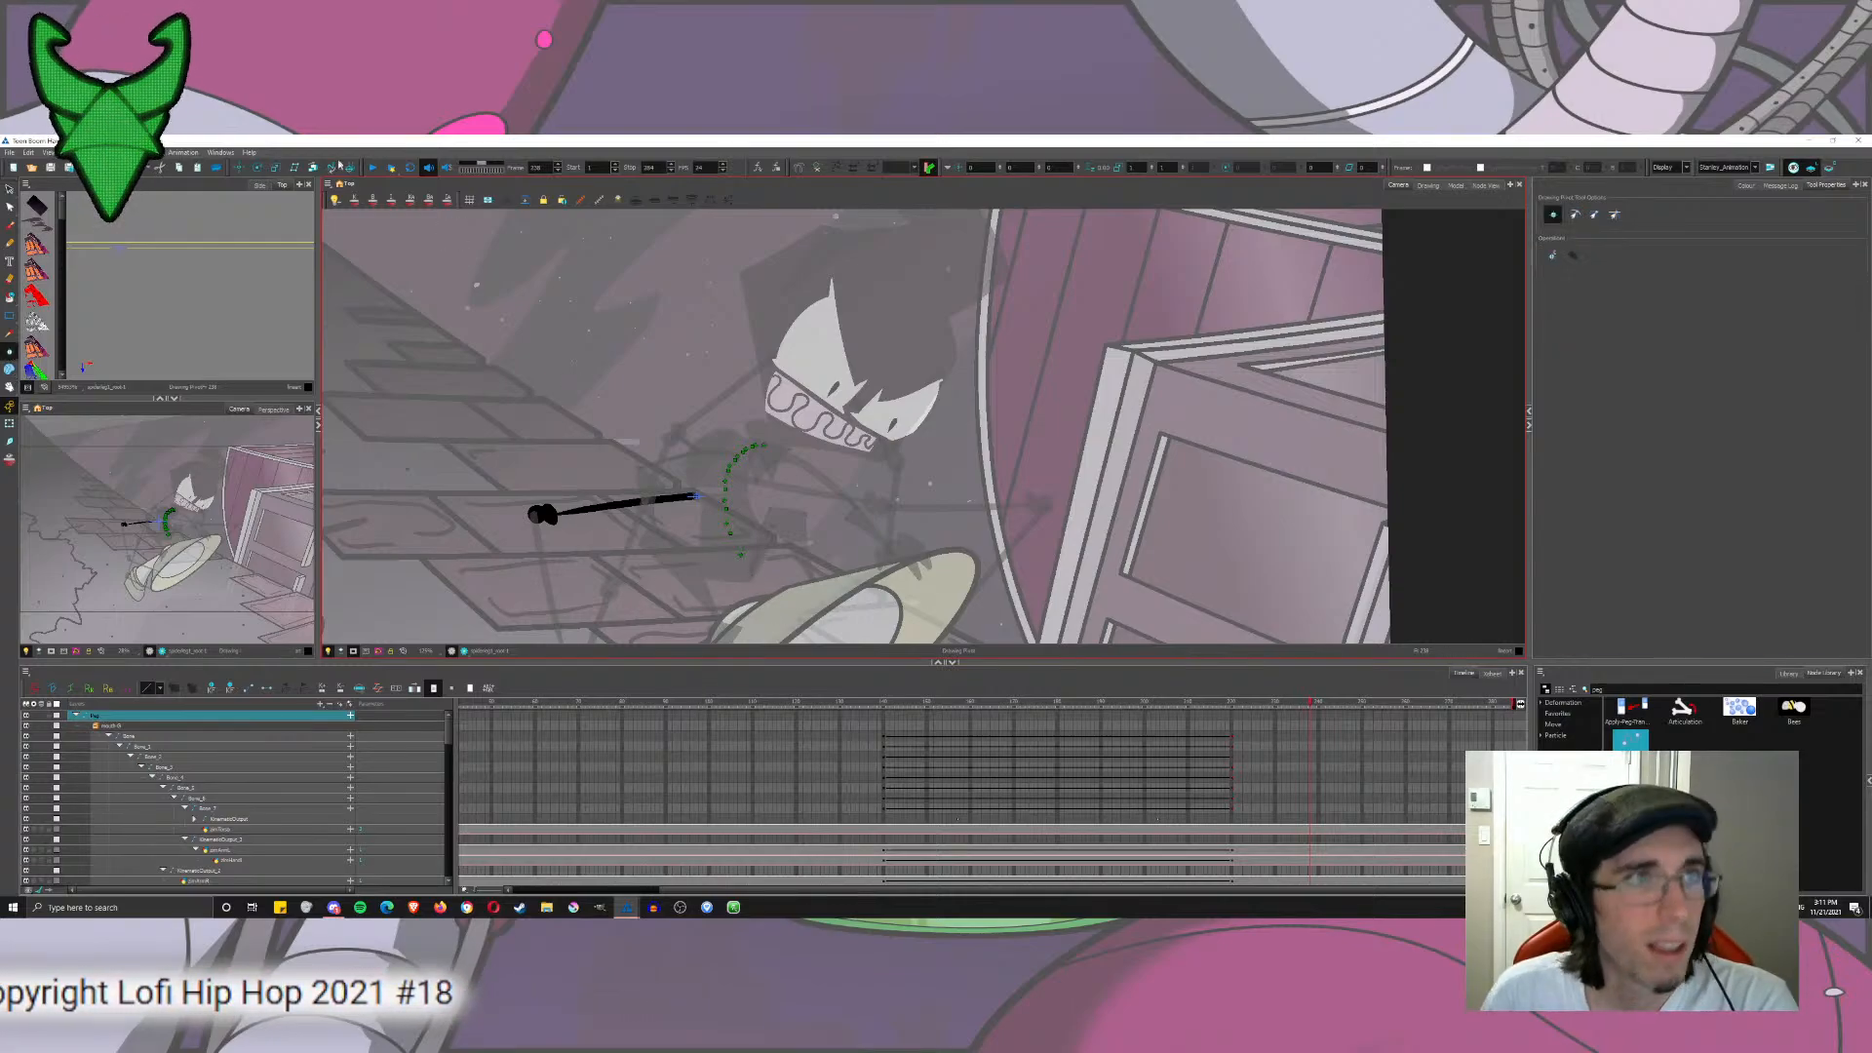
{"action": "left_click", "coordinate": [242, 168]}
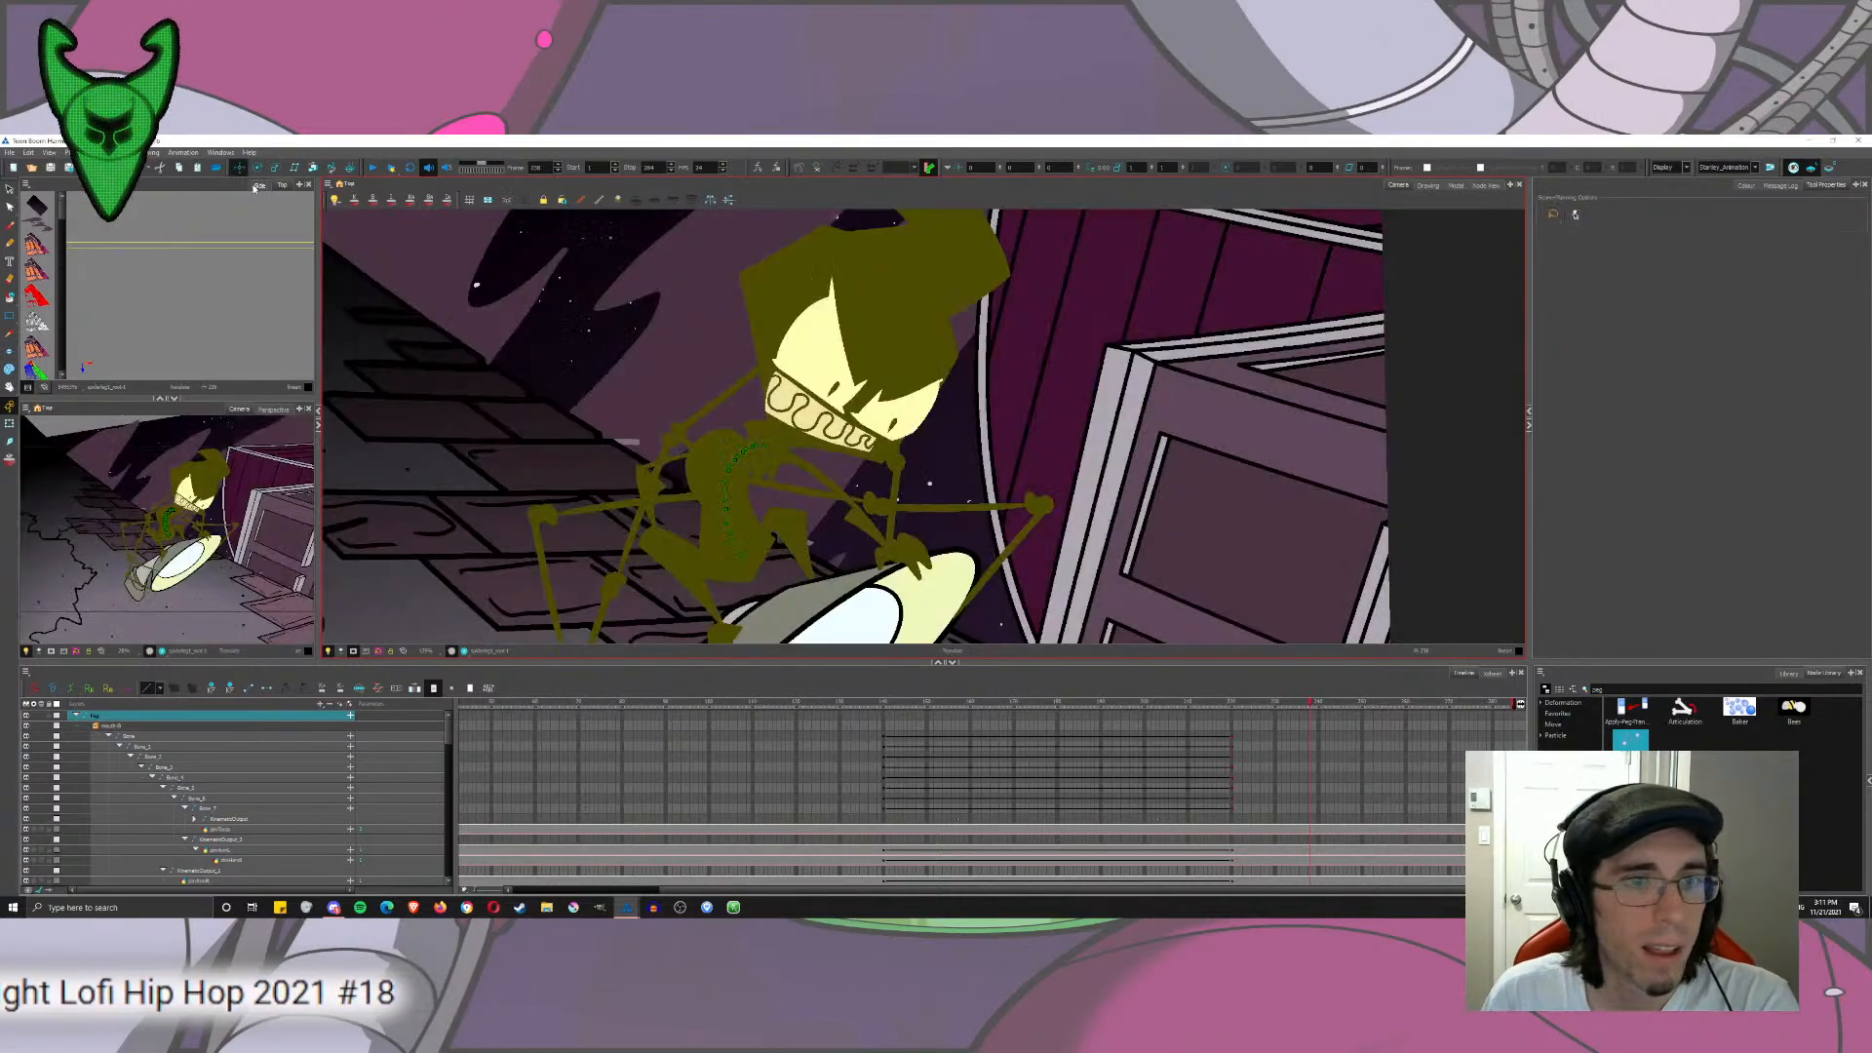
{"action": "left_click", "coordinate": [9, 189]}
{"action": "scroll", "coordinate": [614, 380], "scroll_direction": "down", "scroll_amount": 5}
{"action": "left_click_drag", "start_coordinate": [610, 390], "coordinate": [619, 438]}
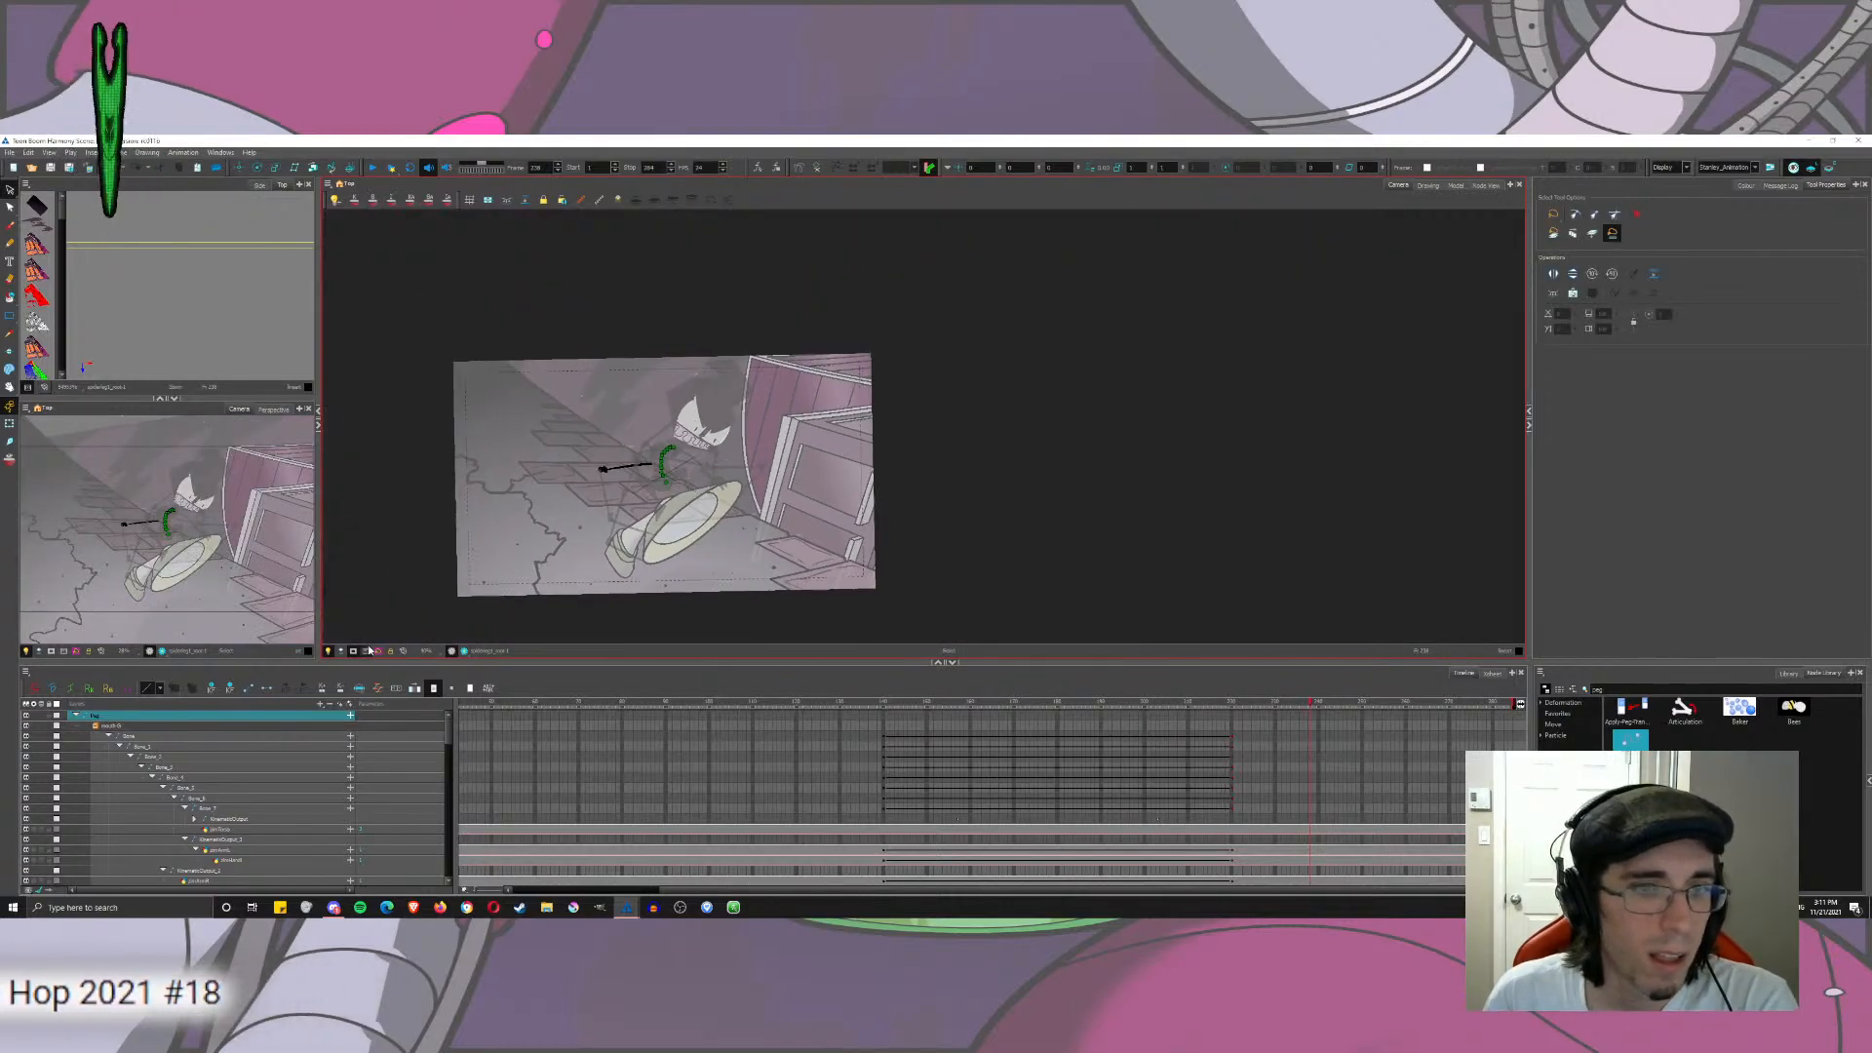
{"action": "left_click_drag", "start_coordinate": [527, 546], "coordinate": [487, 441]}
{"action": "left_click", "coordinate": [353, 651]}
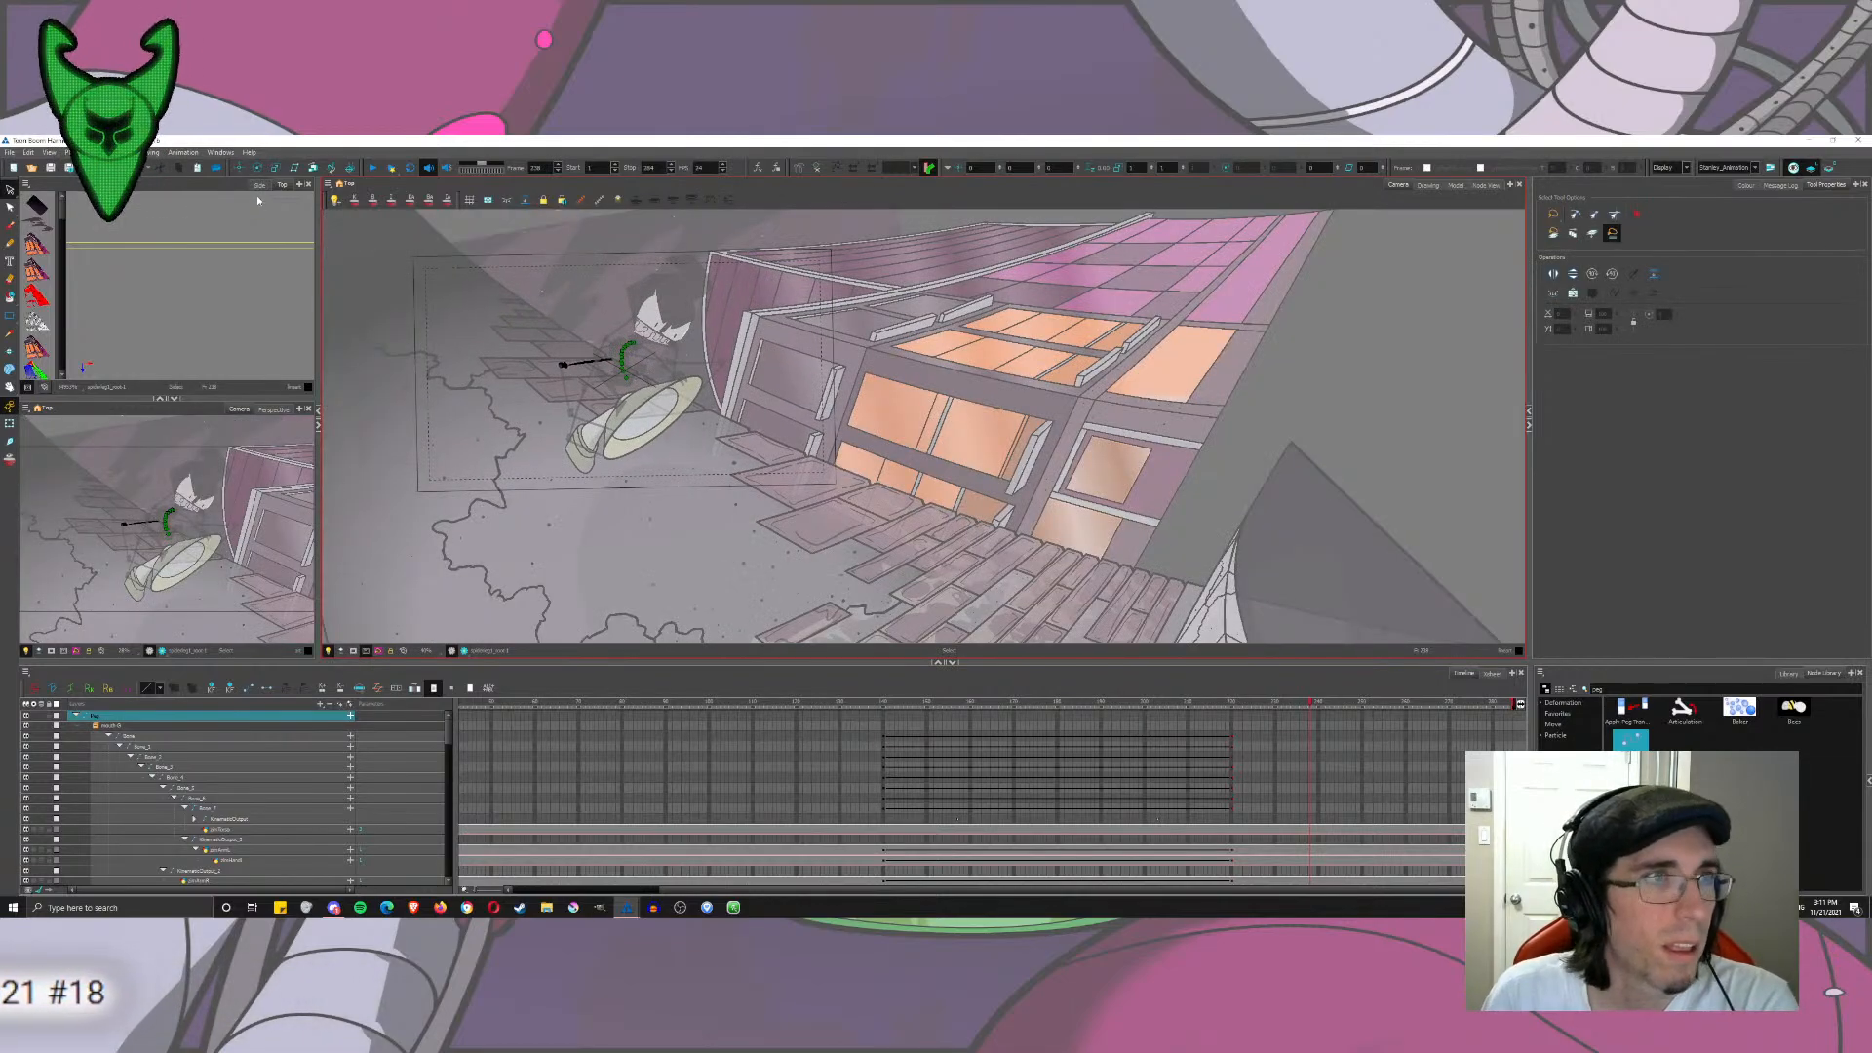
{"action": "left_click", "coordinate": [240, 168]}
{"action": "left_click_drag", "start_coordinate": [936, 595], "coordinate": [794, 243]}
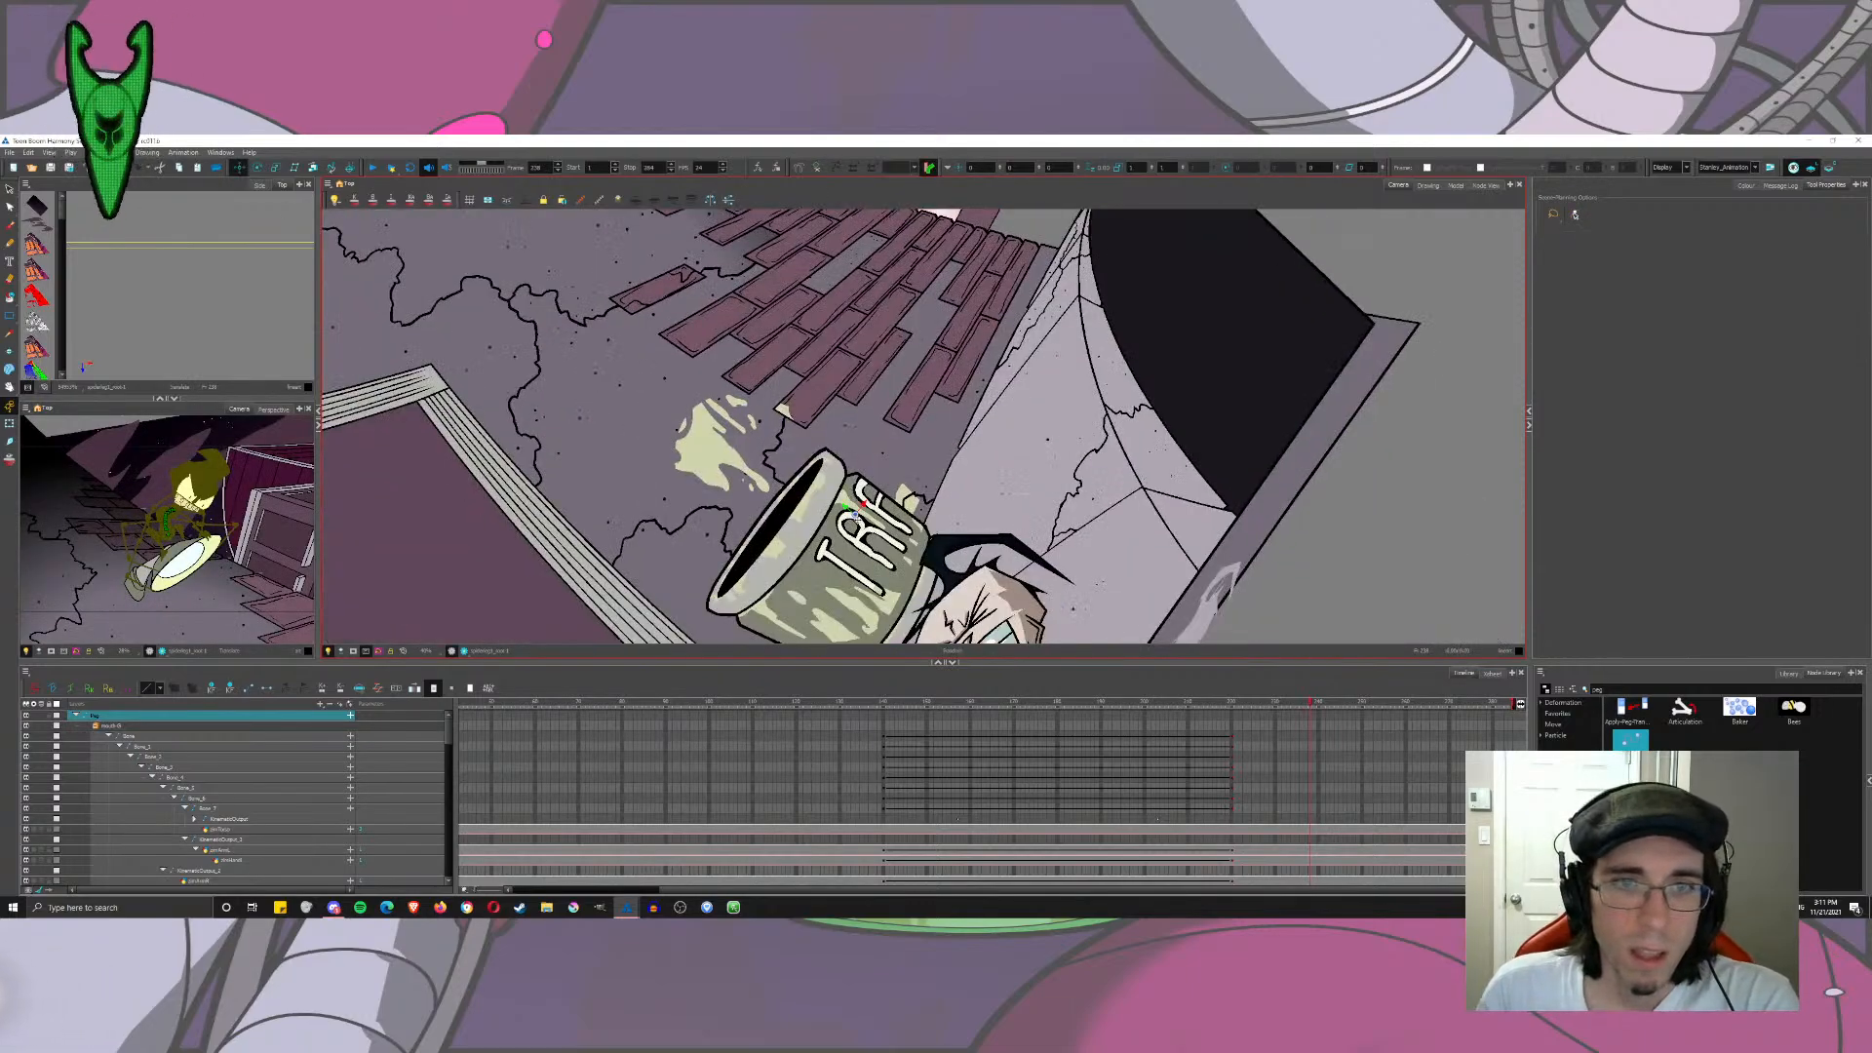
{"action": "left_click_drag", "start_coordinate": [605, 371], "coordinate": [756, 700]}
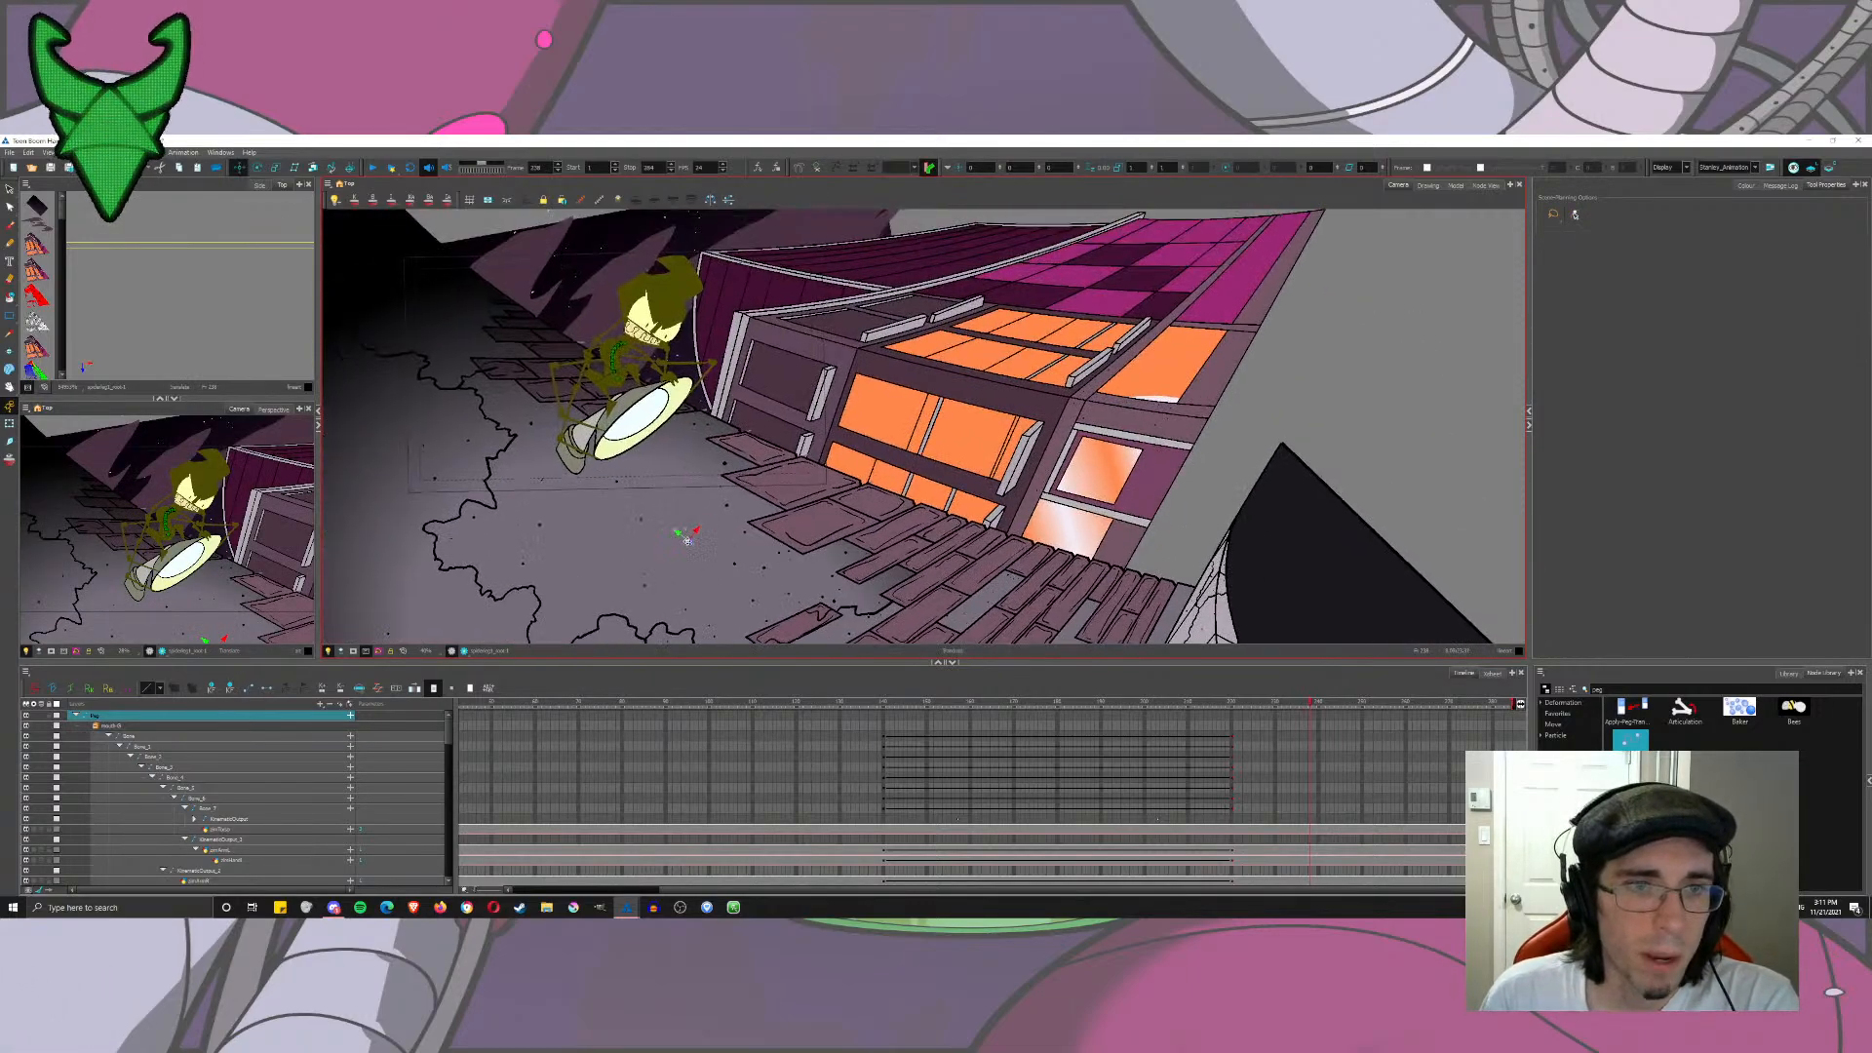
{"action": "left_click", "coordinate": [624, 392]}
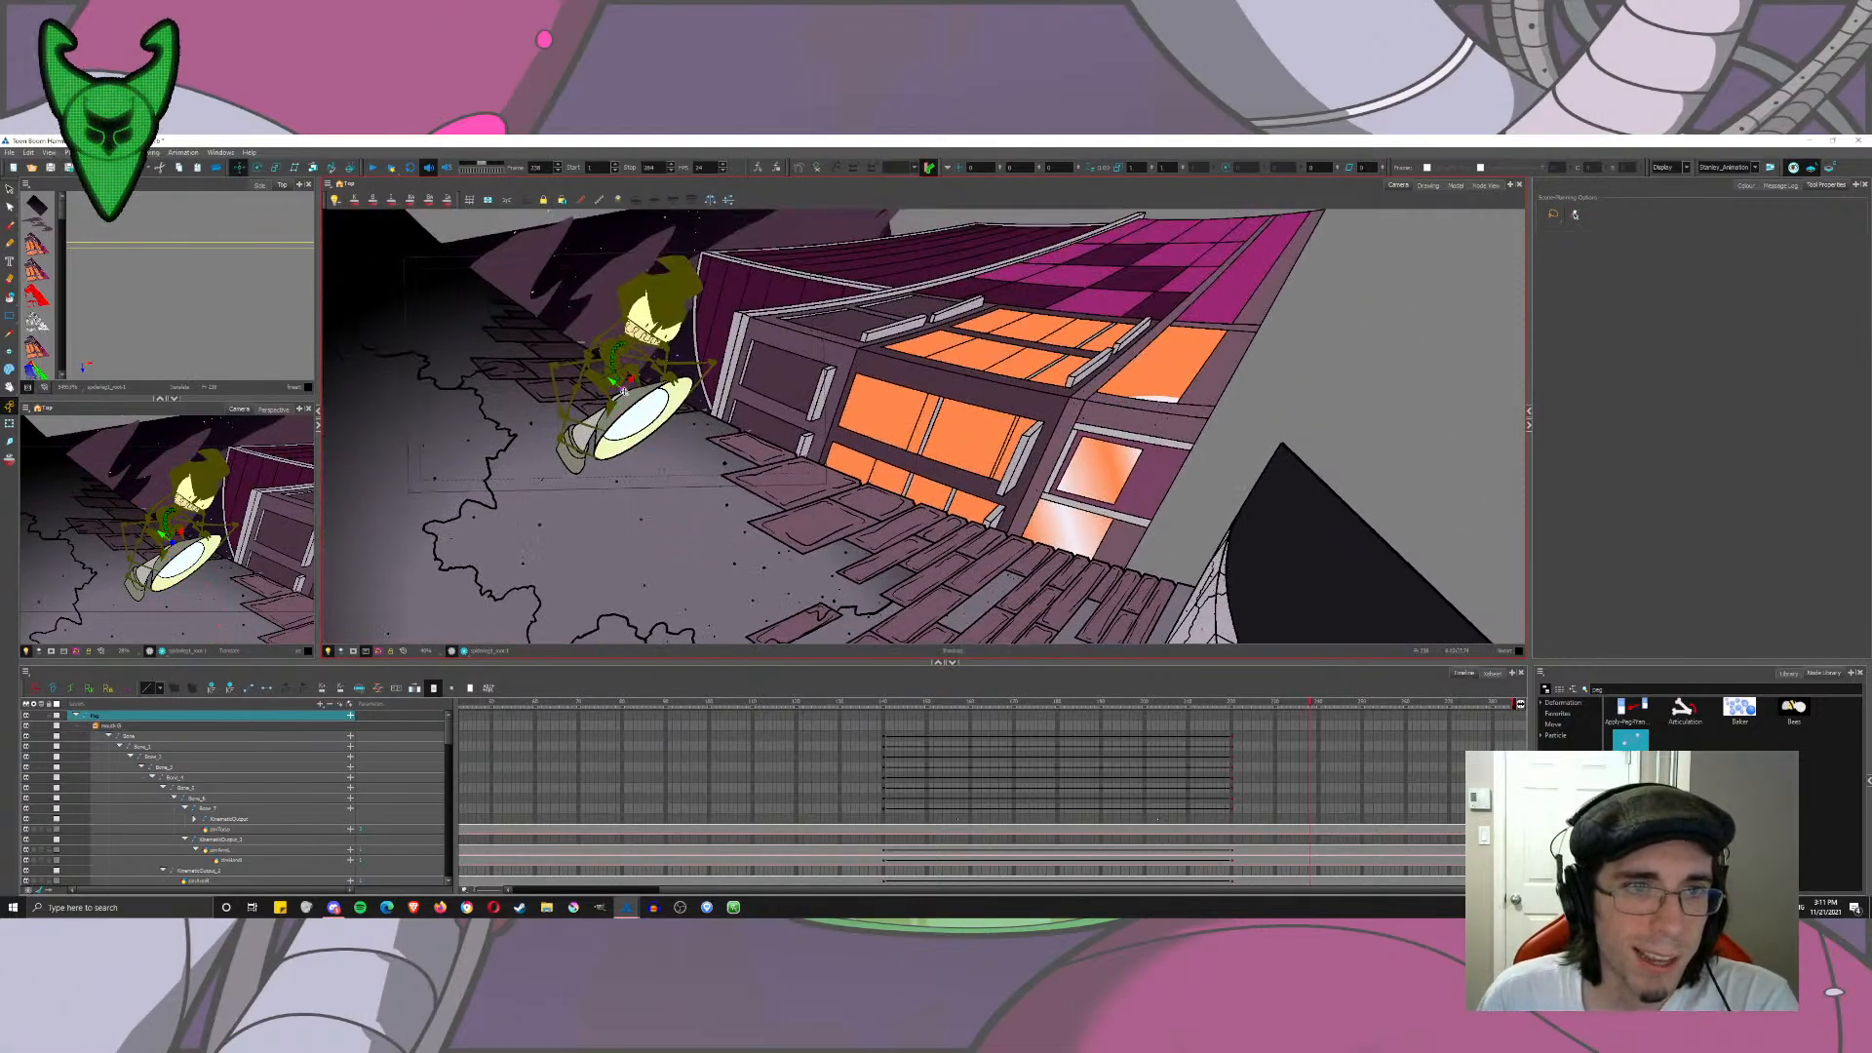
Step: Skew the whole character slightly through the new peg, a few frames after its first keyframe
{"action": "left_click", "coordinate": [276, 167]}
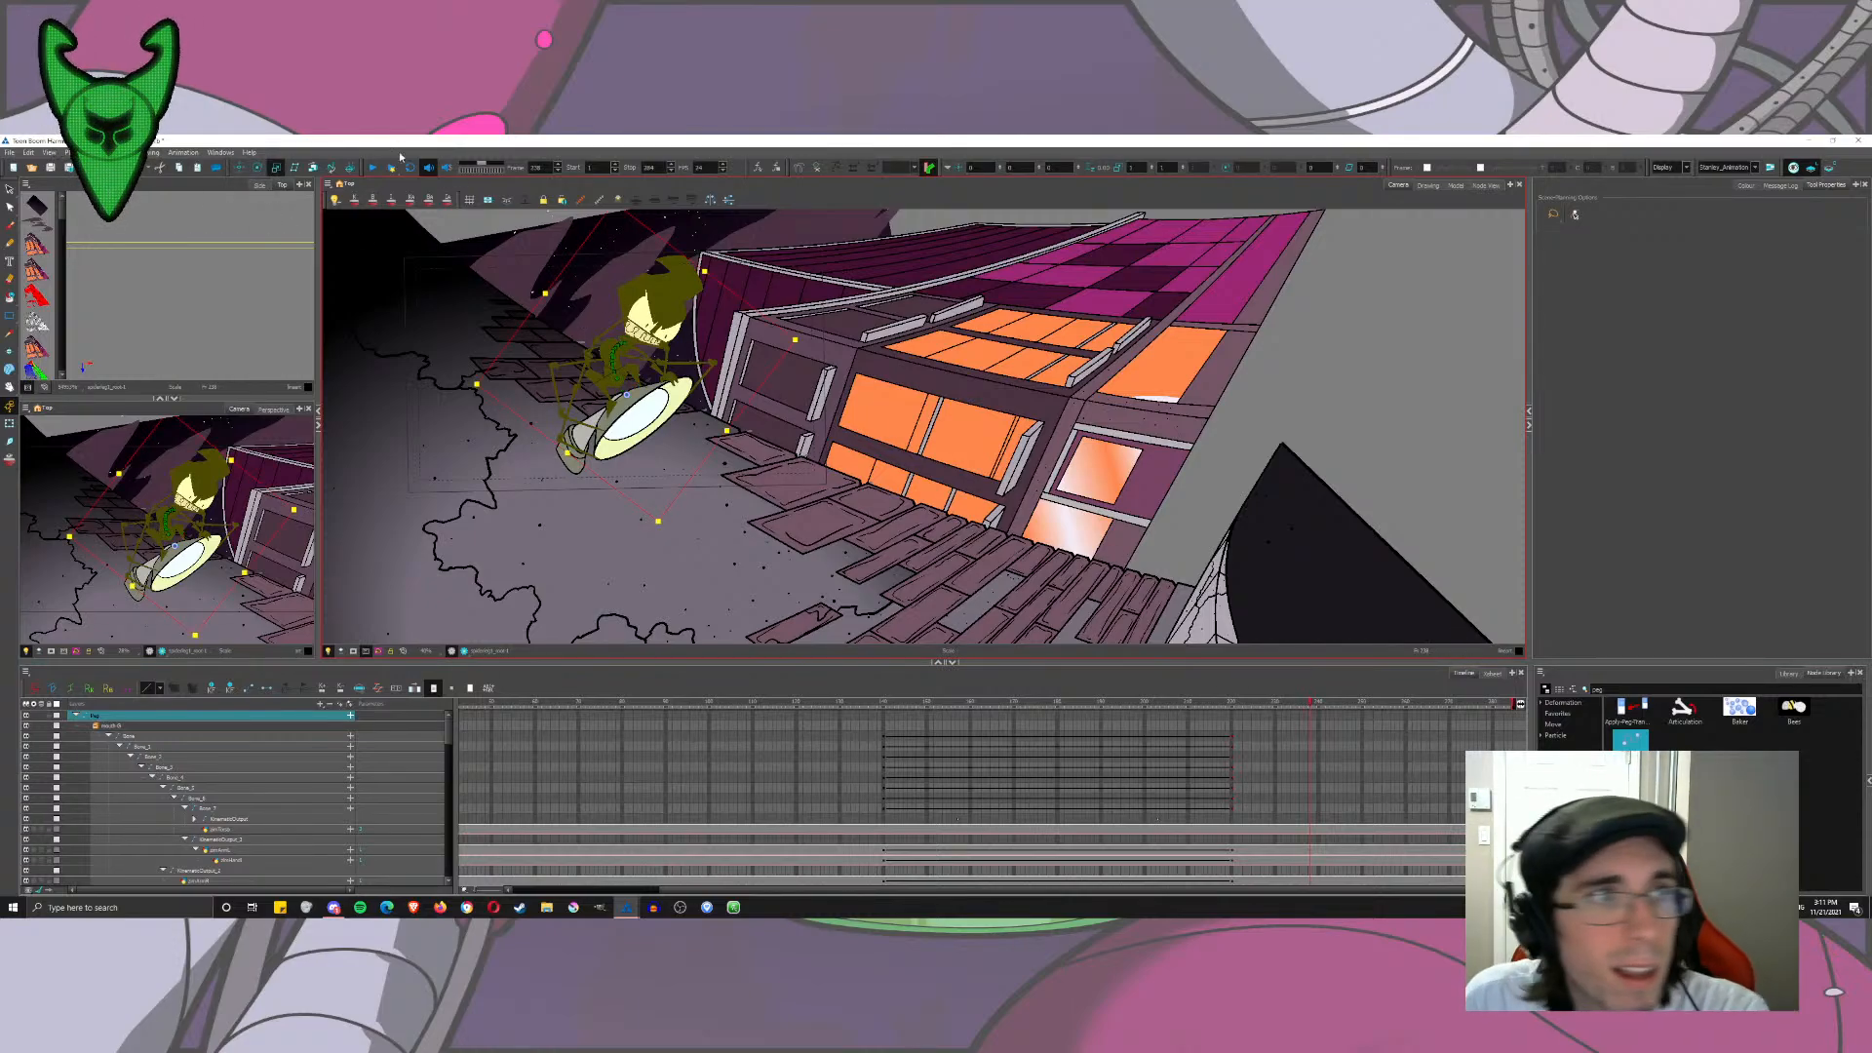
{"action": "left_click", "coordinate": [295, 167]}
{"action": "left_click_drag", "start_coordinate": [1231, 706], "coordinate": [1288, 705]}
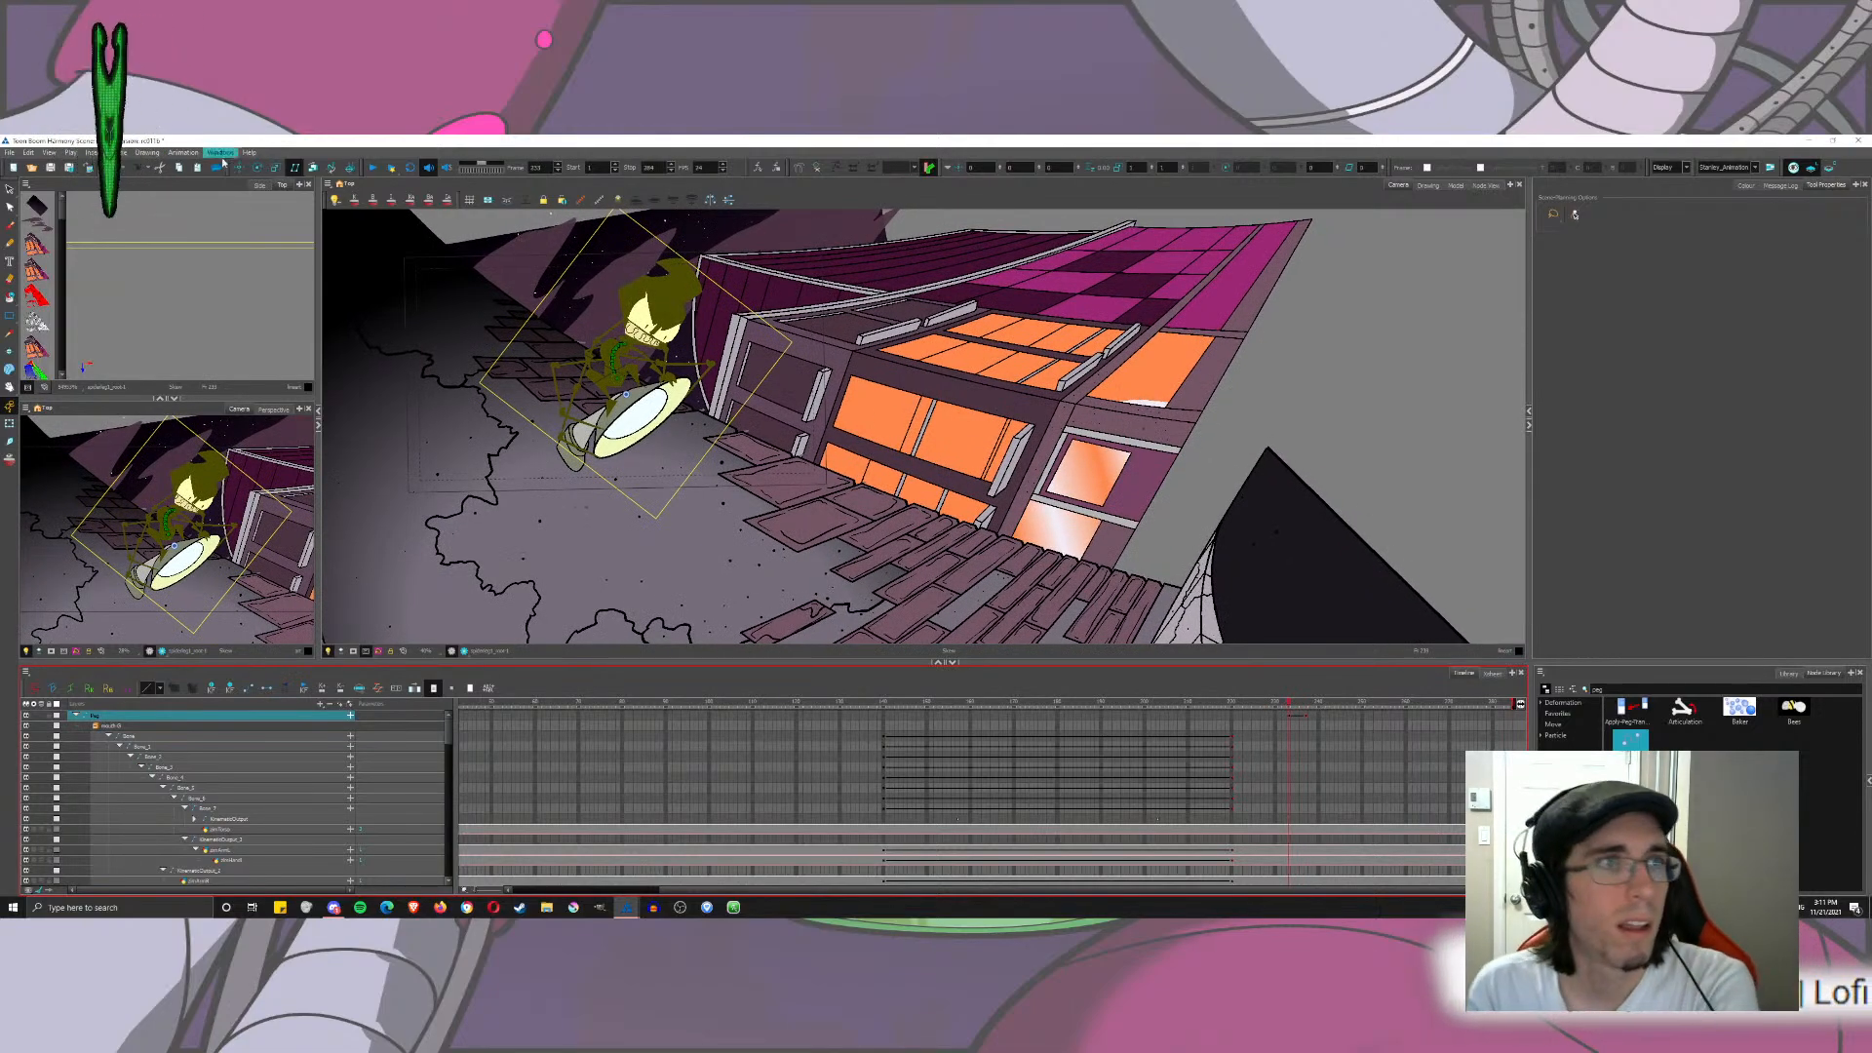
{"action": "left_click", "coordinate": [276, 167]}
{"action": "key", "text": "period"}
{"action": "key", "text": "period"}
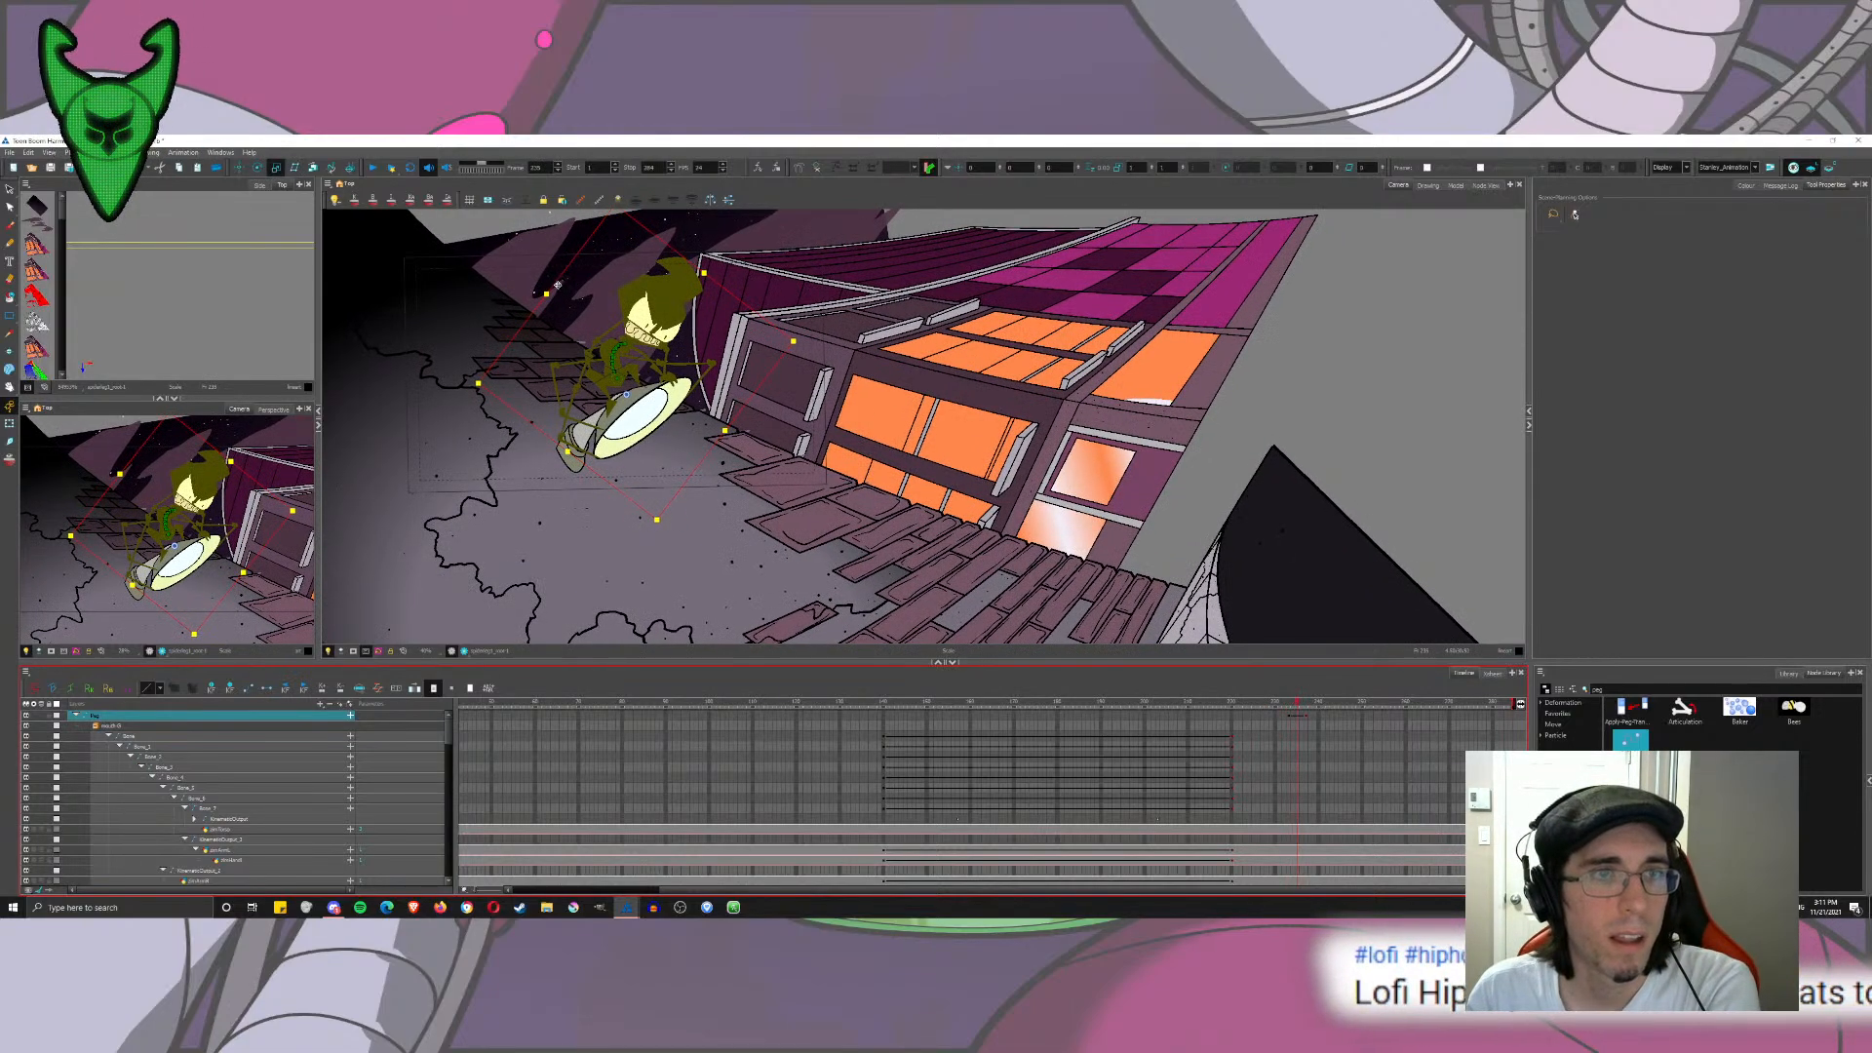
{"action": "left_click", "coordinate": [294, 166]}
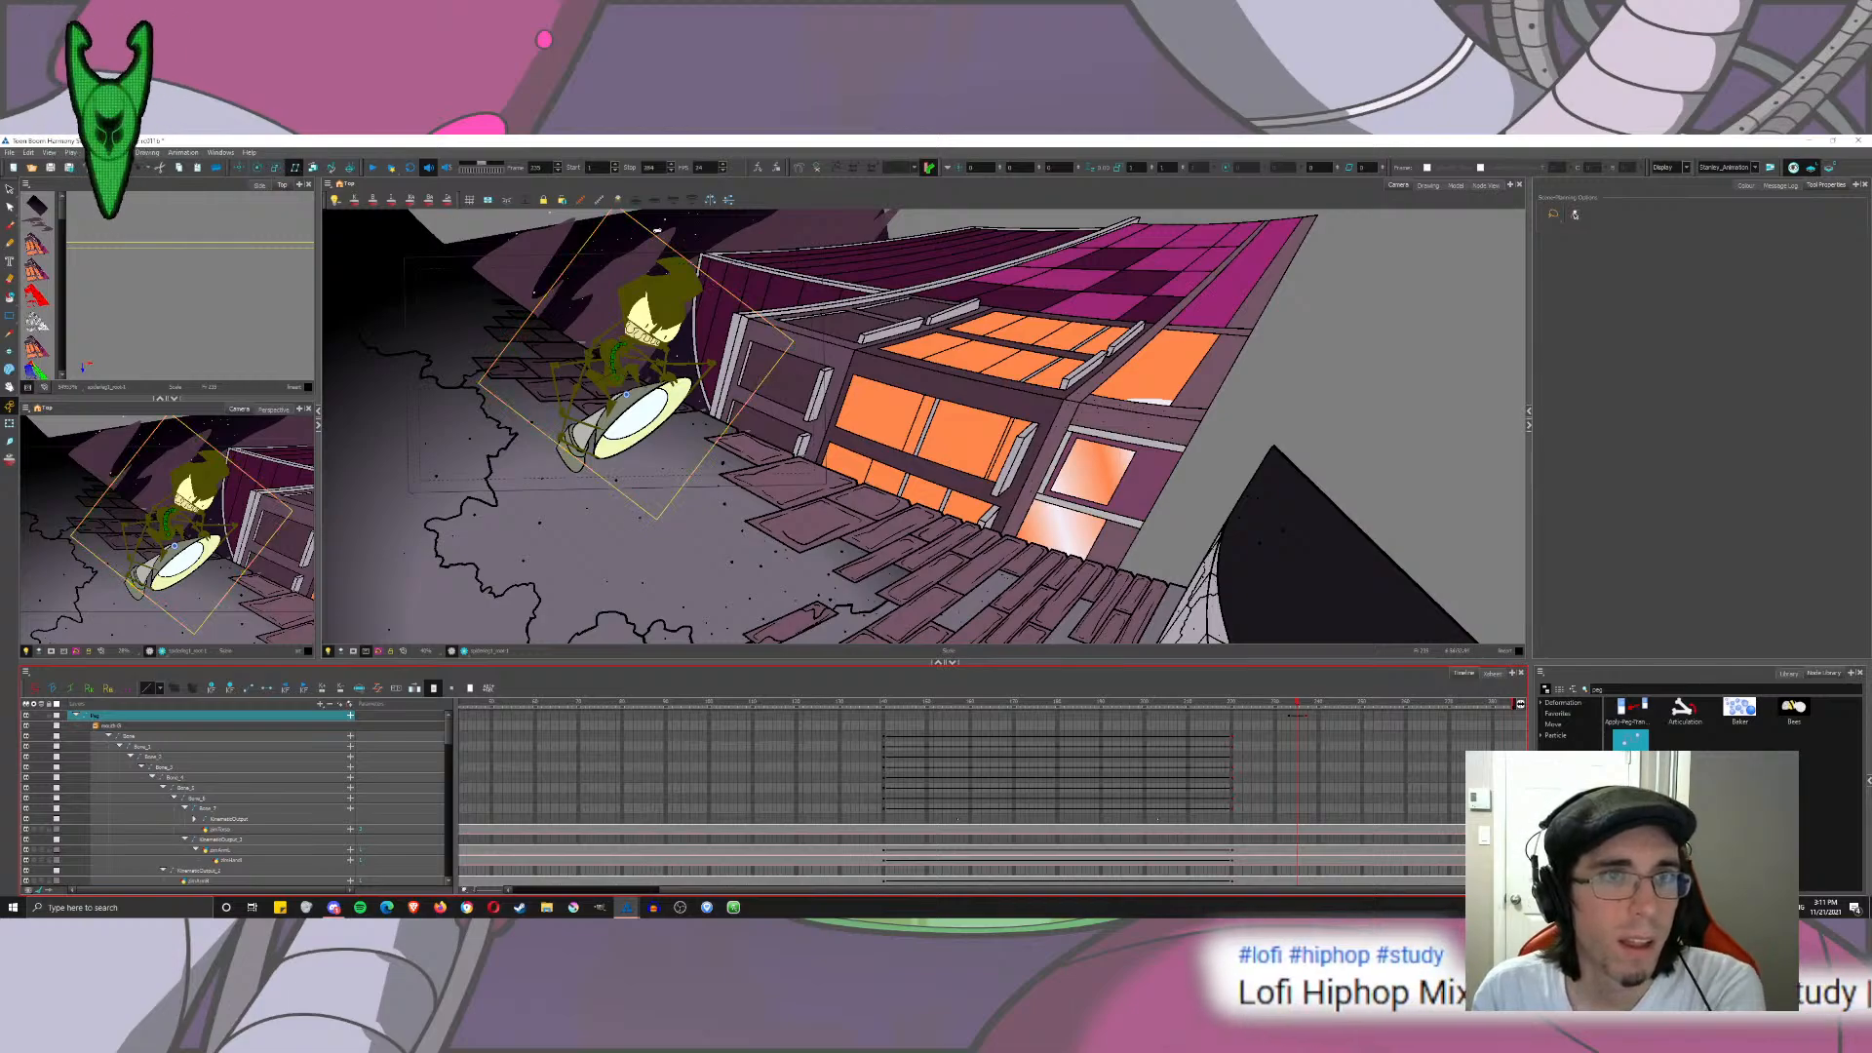
{"action": "left_click_drag", "start_coordinate": [650, 233], "coordinate": [660, 240]}
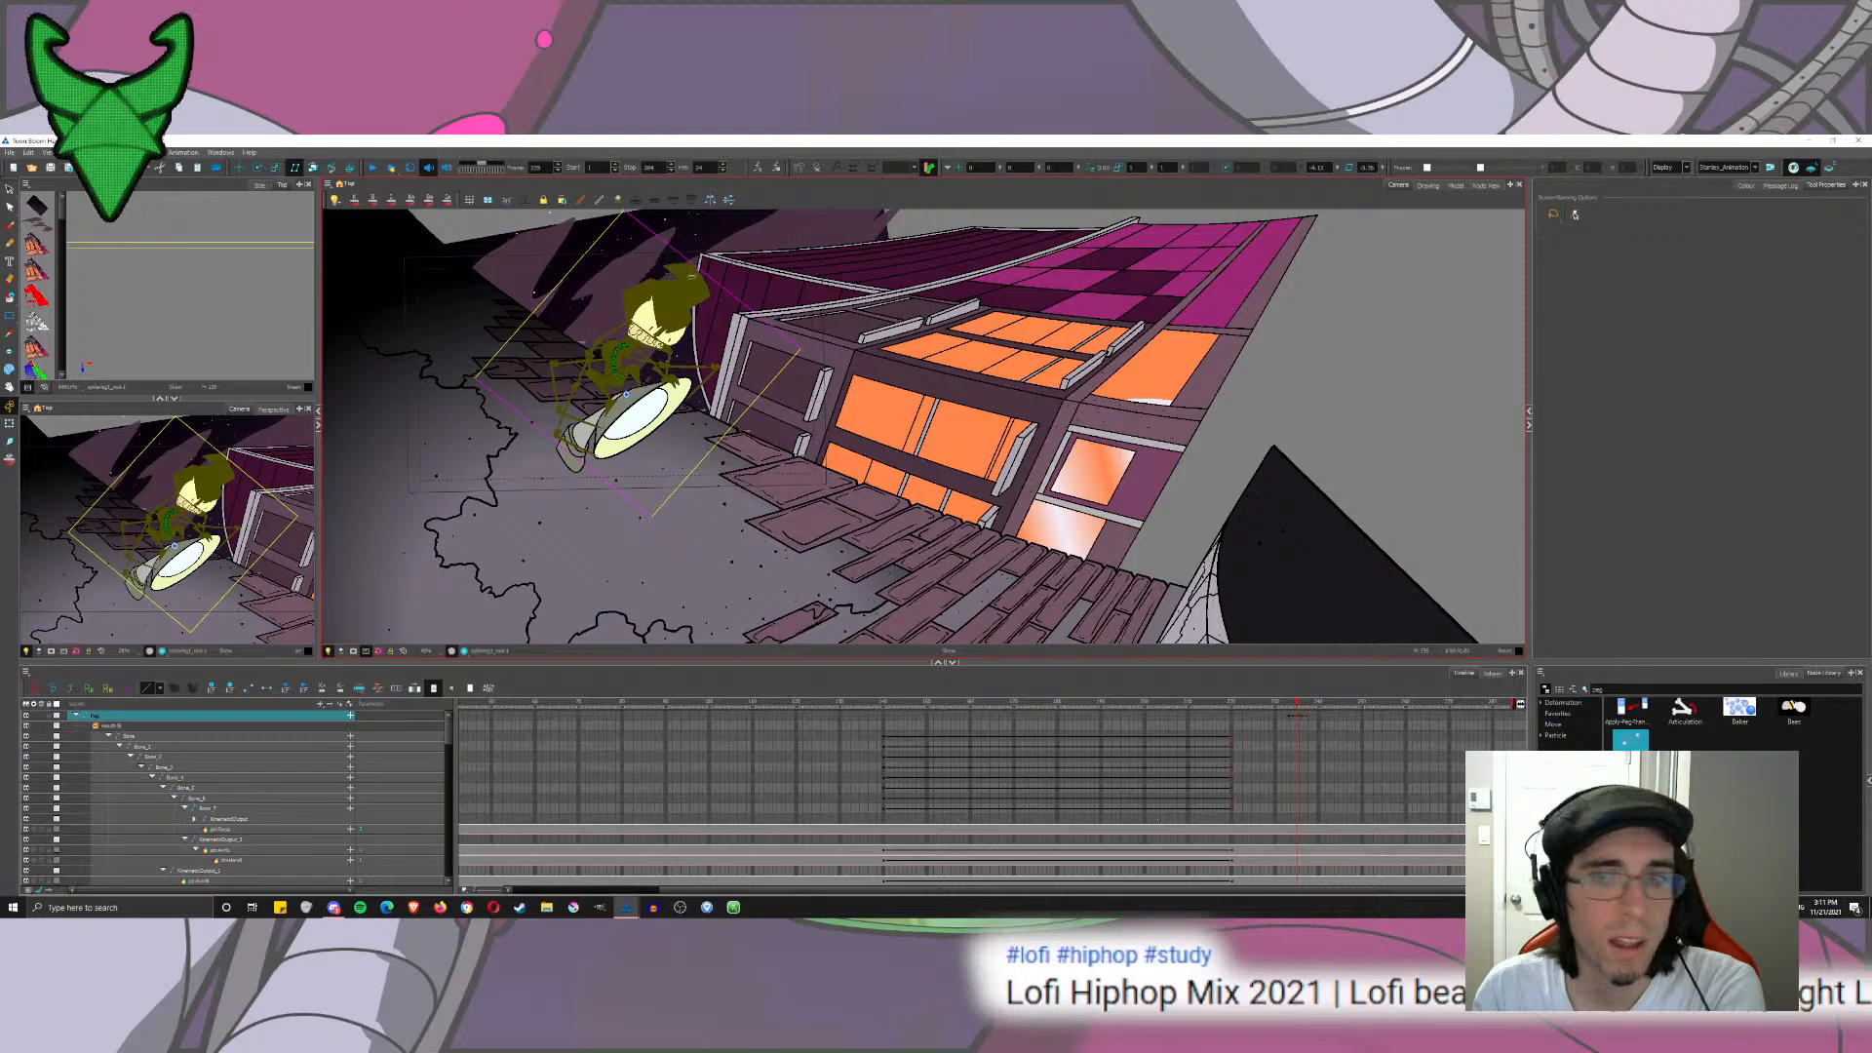
Step: Move the peg's last skew keyframe a few frames later and play back the resulting motion
{"action": "left_click", "coordinate": [1289, 716]}
{"action": "left_click_drag", "start_coordinate": [1305, 716], "coordinate": [1318, 715]}
{"action": "left_click", "coordinate": [1283, 703]}
{"action": "left_click", "coordinate": [373, 168]}
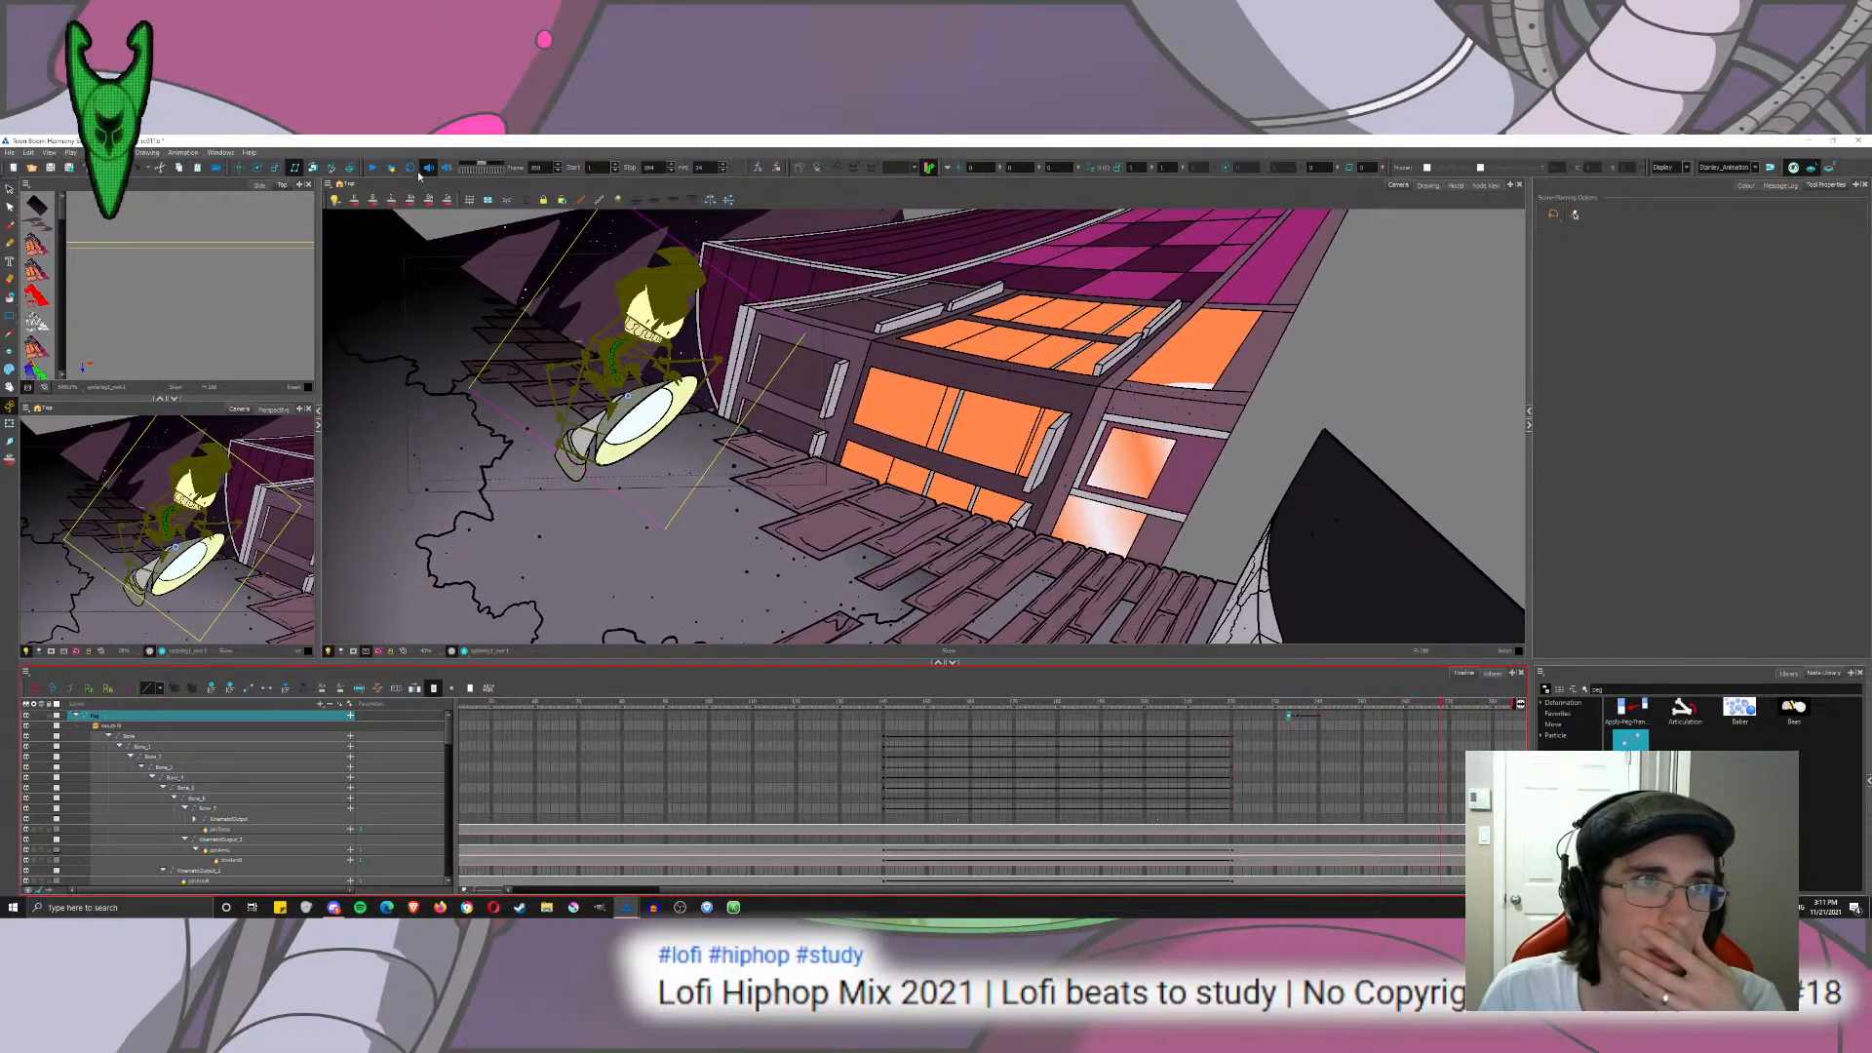
{"action": "left_click", "coordinate": [1131, 702]}
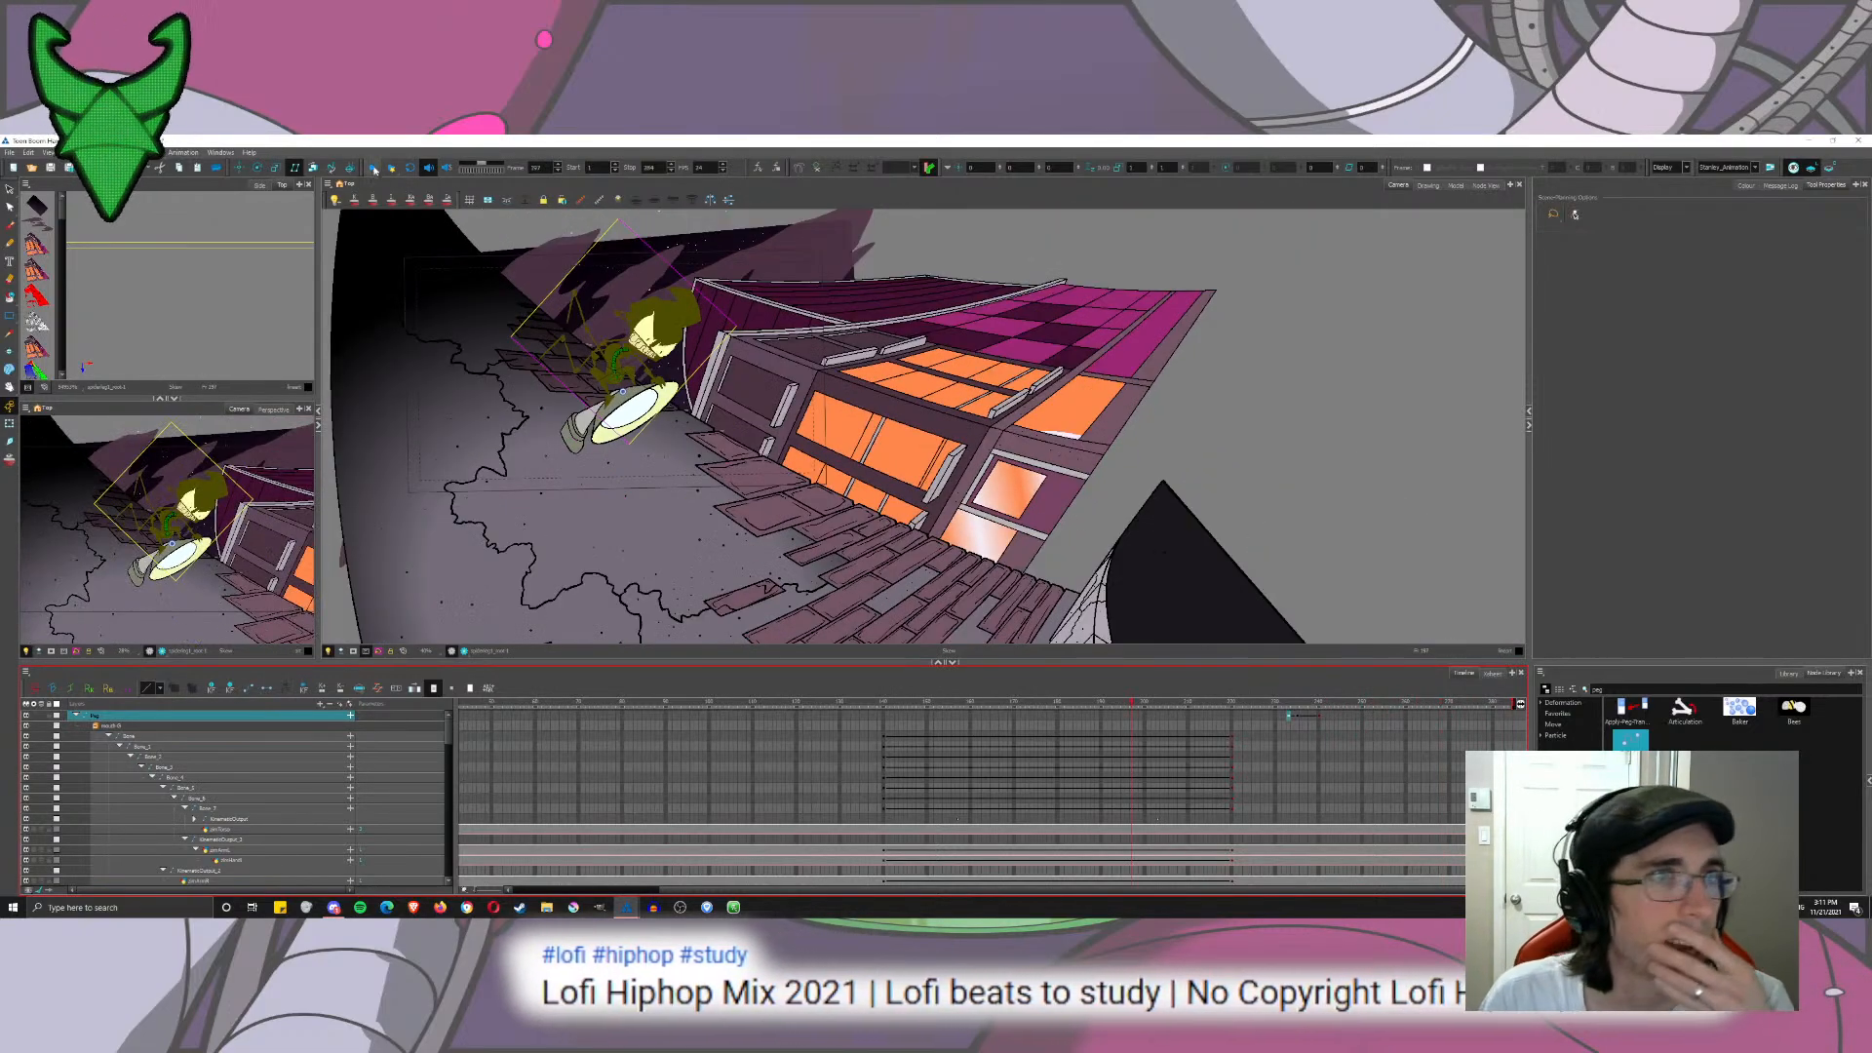
{"action": "left_click", "coordinate": [373, 168]}
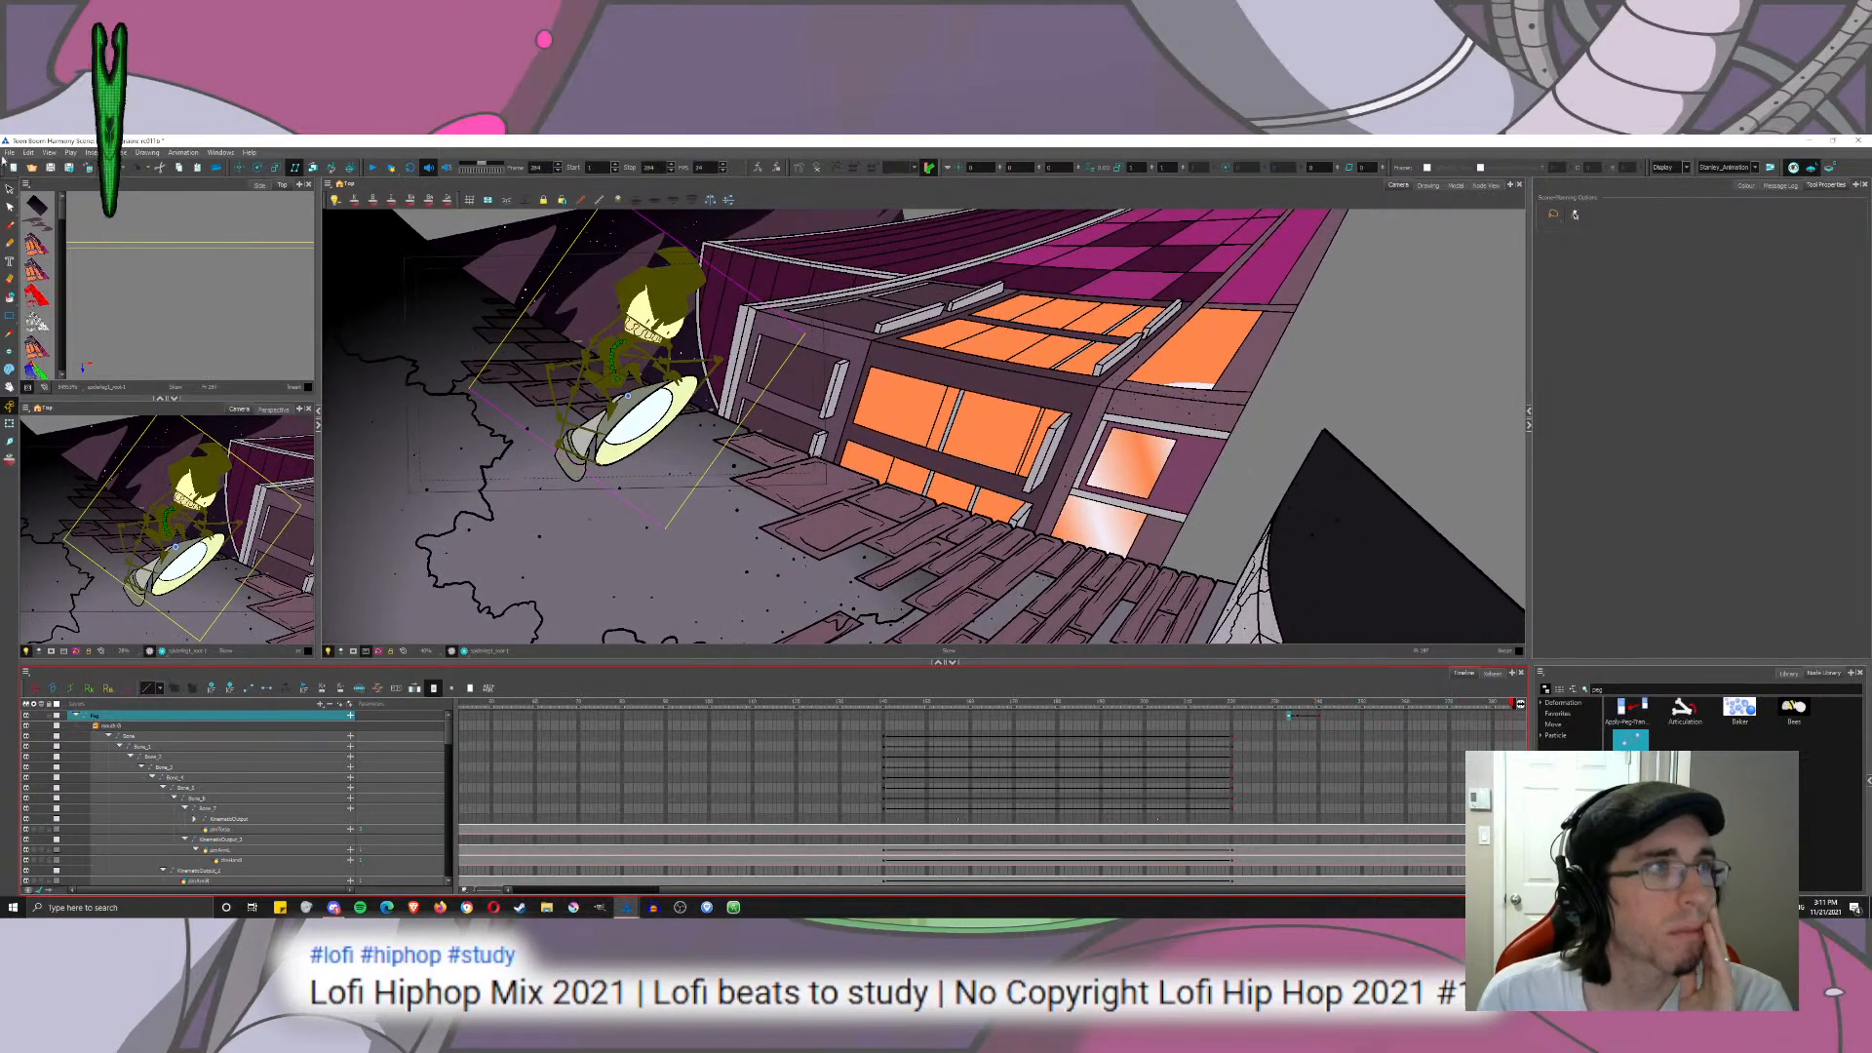
Step: Switch to the Rotate tool and go to the whole-character peg's first keyframe, with the limb layers listed in the timeline
{"action": "left_click", "coordinate": [9, 190]}
{"action": "left_click", "coordinate": [1233, 703]}
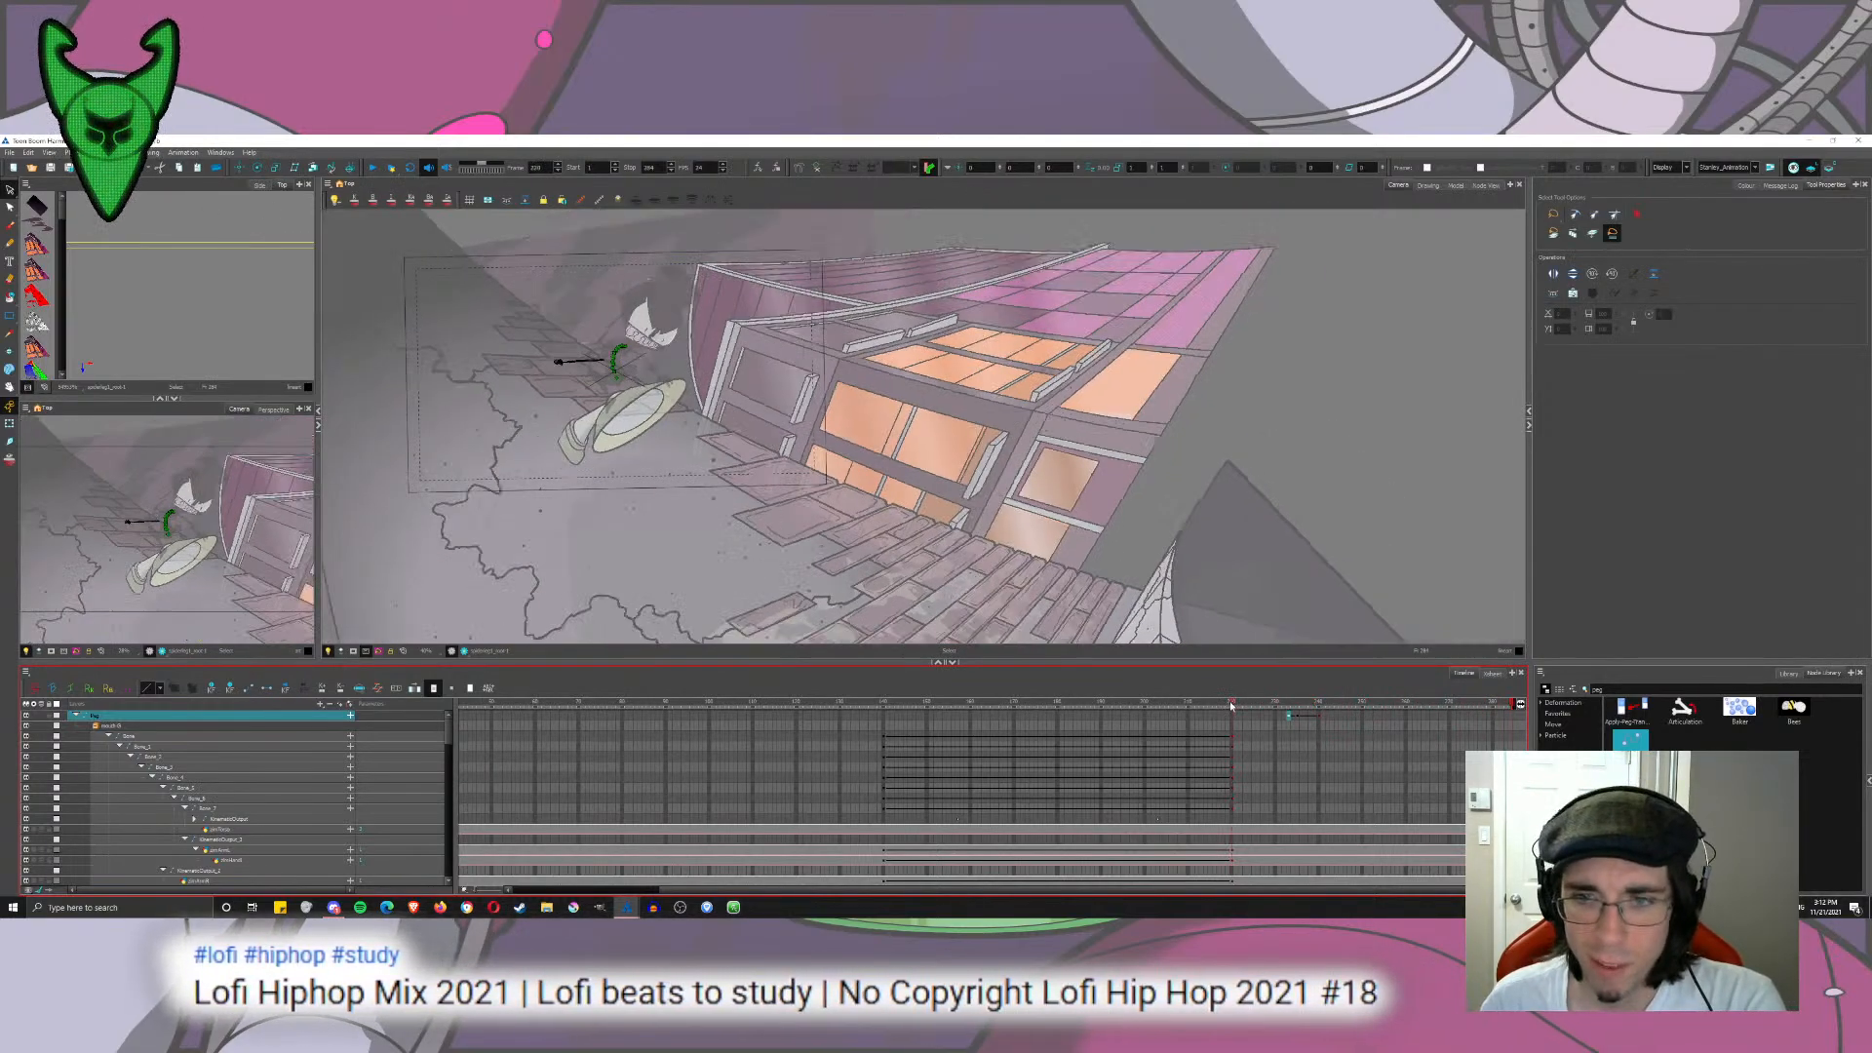
{"action": "mouse_move", "coordinate": [589, 387]}
{"action": "left_mouse_down"}
{"action": "mouse_move", "coordinate": [614, 409]}
{"action": "mouse_move", "coordinate": [585, 381]}
{"action": "left_mouse_up"}
{"action": "scroll", "coordinate": [615, 410], "scroll_direction": "up", "scroll_amount": 8}
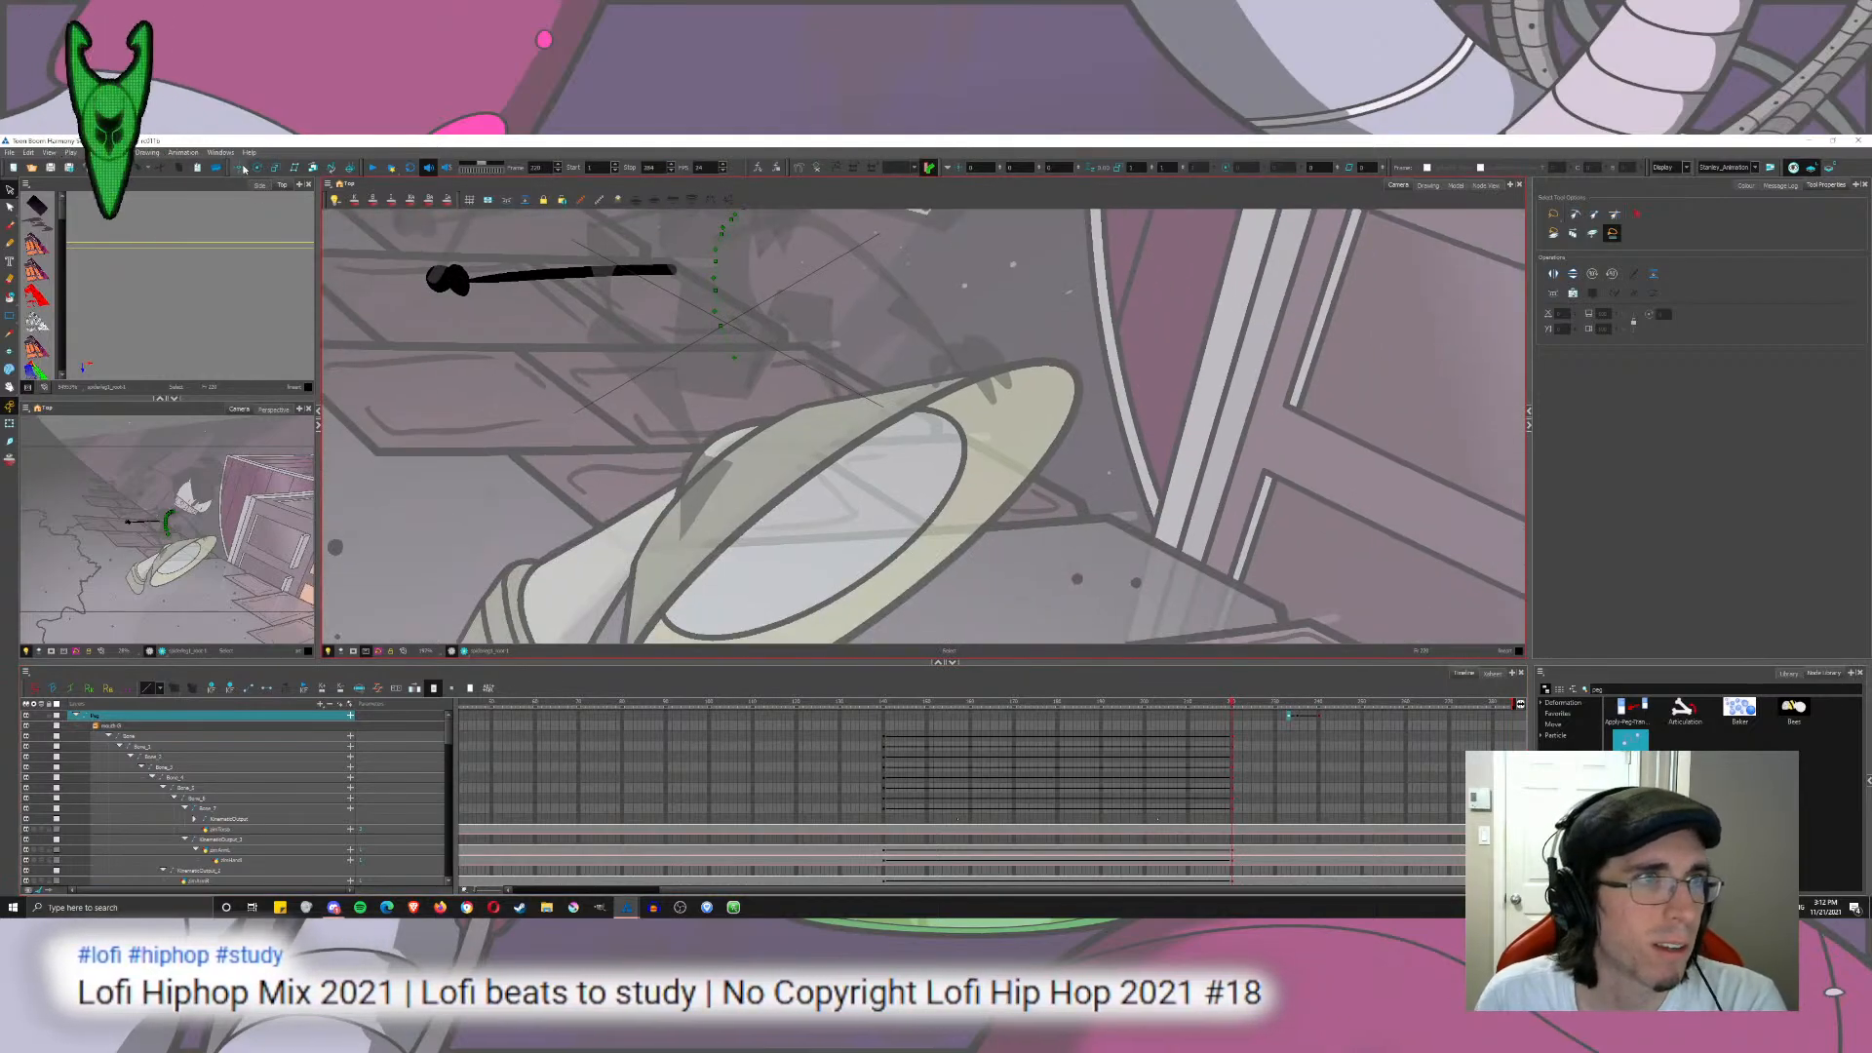
{"action": "left_click", "coordinate": [257, 166]}
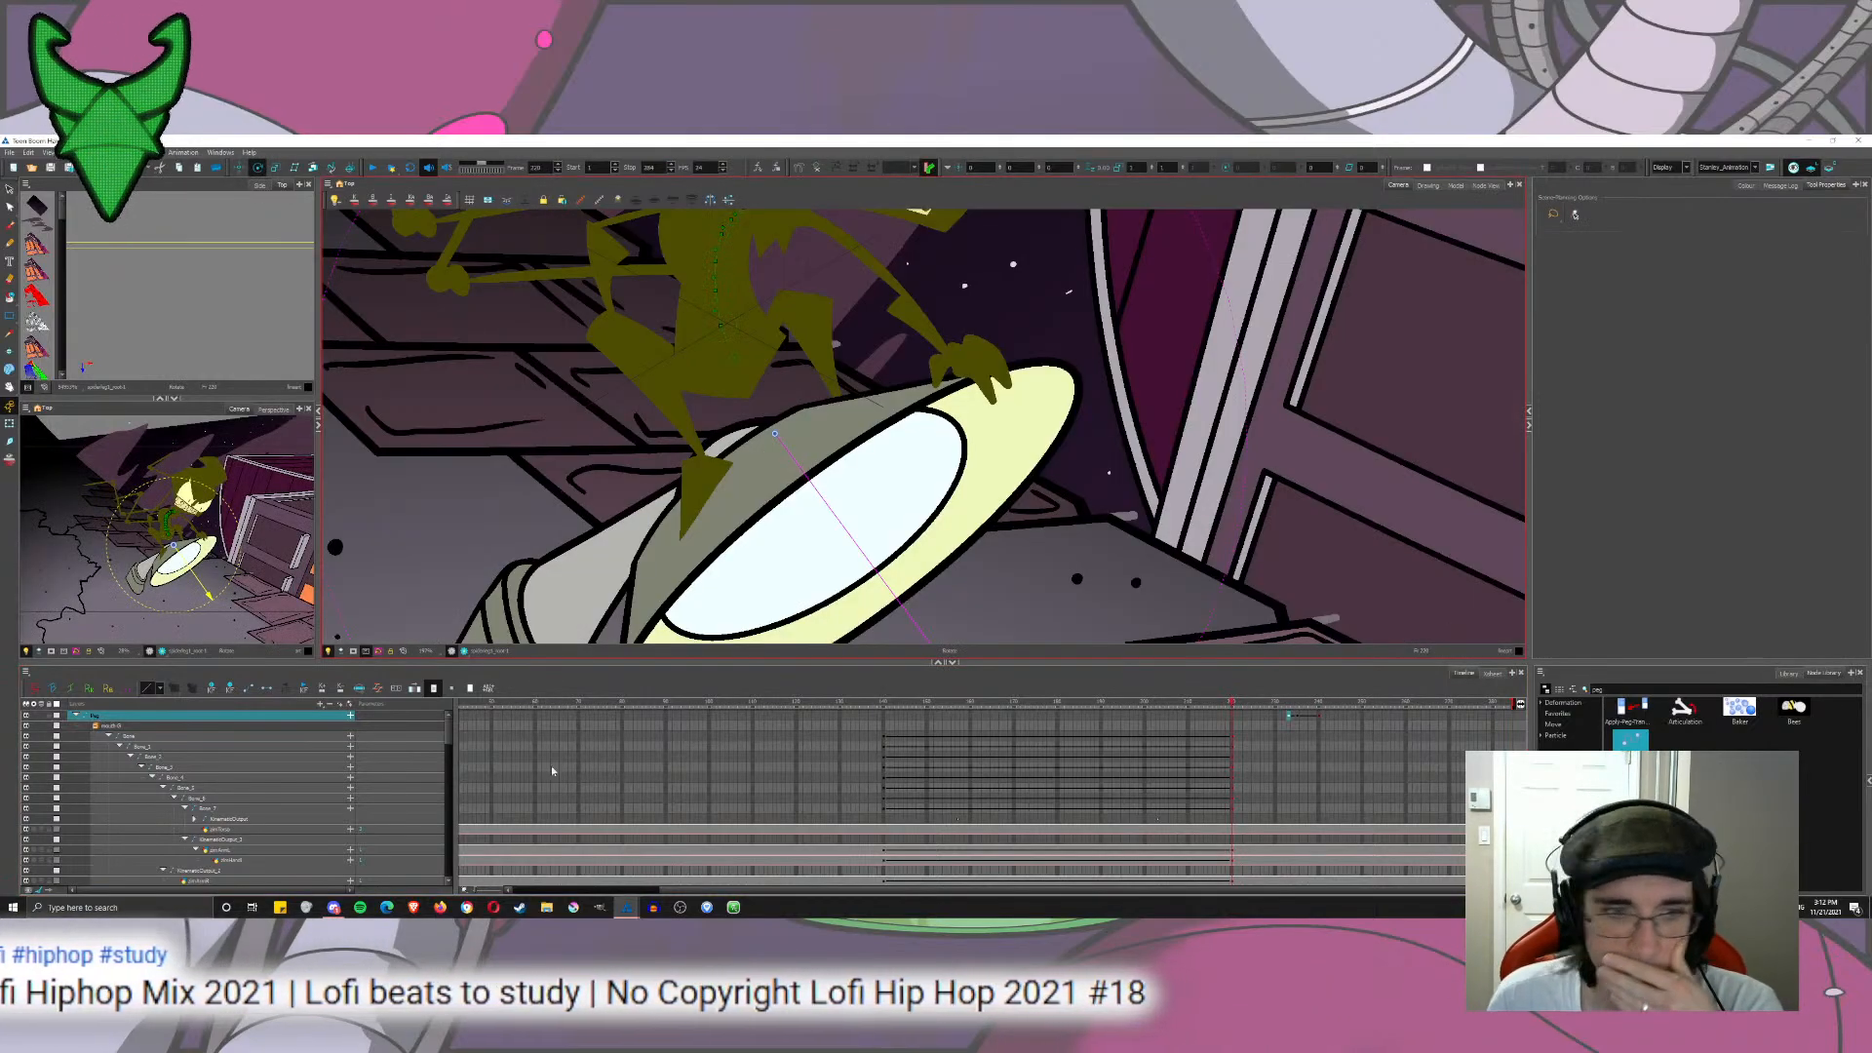
{"action": "scroll", "coordinate": [455, 759], "scroll_direction": "down", "scroll_amount": 5}
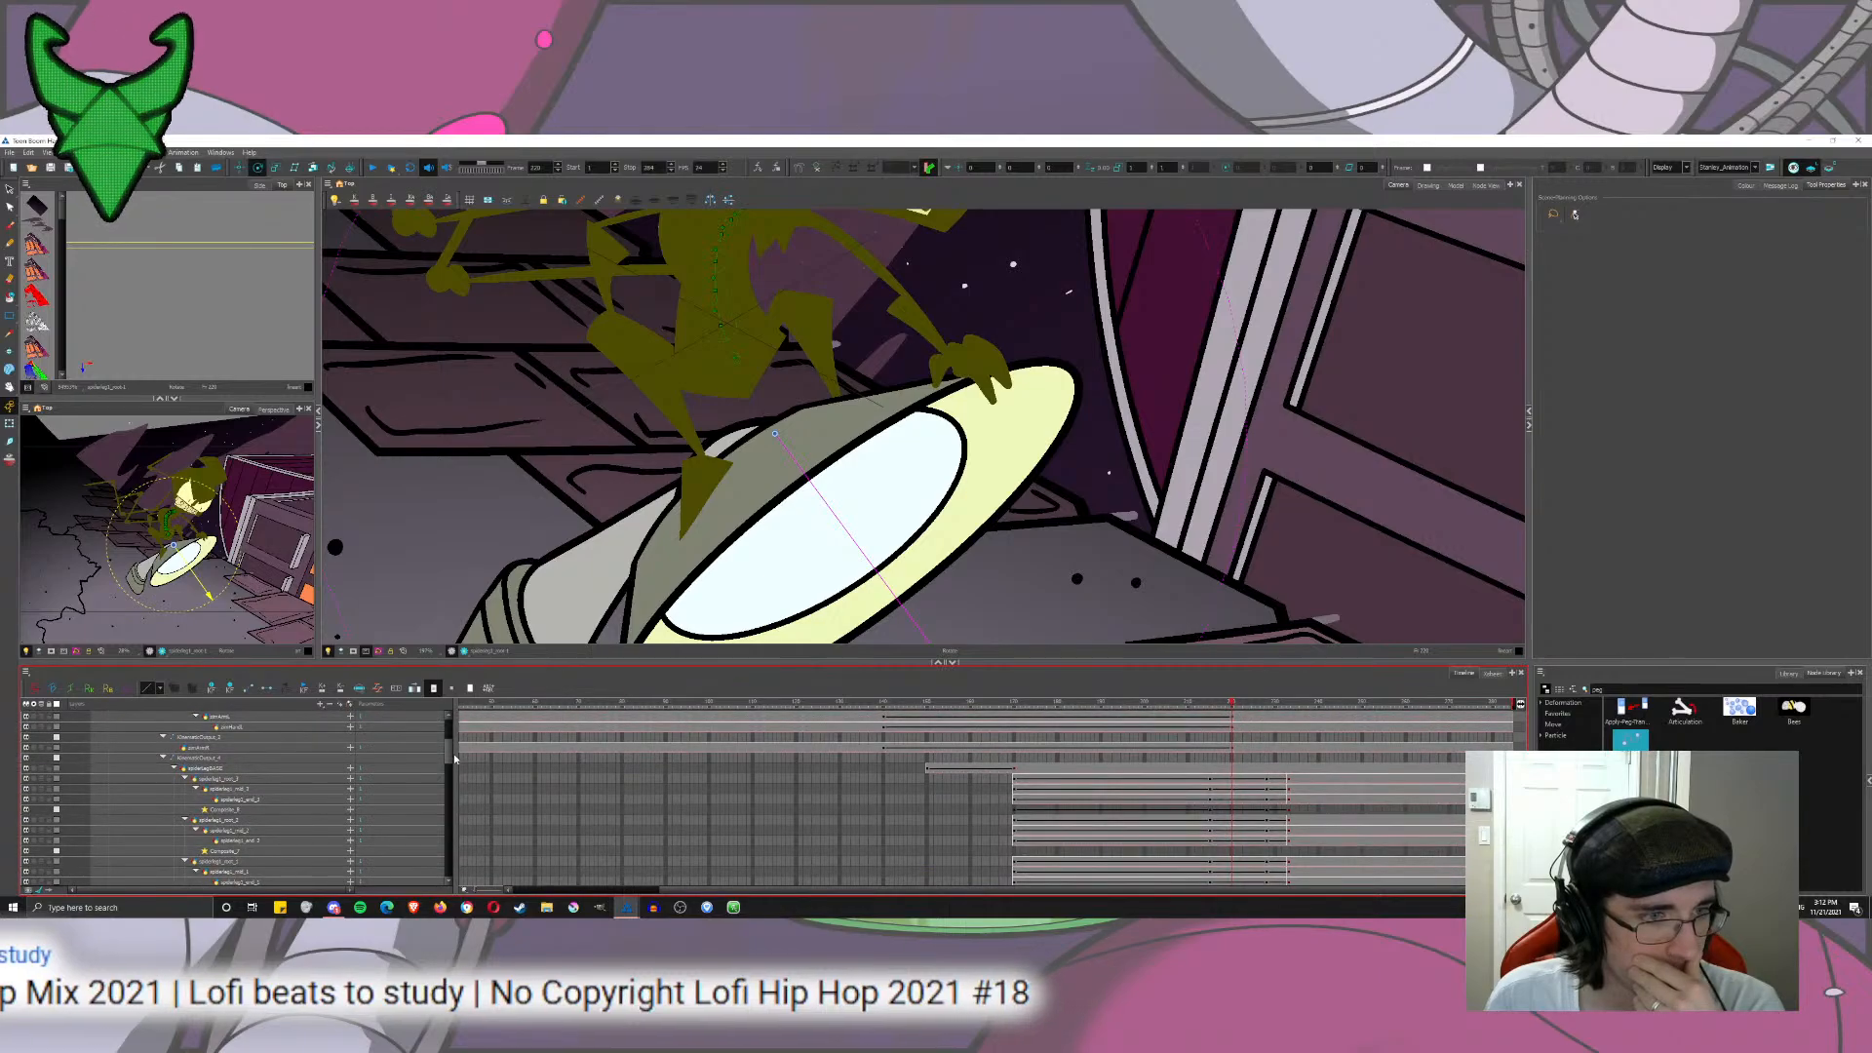
{"action": "scroll", "coordinate": [454, 756], "scroll_direction": "up", "scroll_amount": 3}
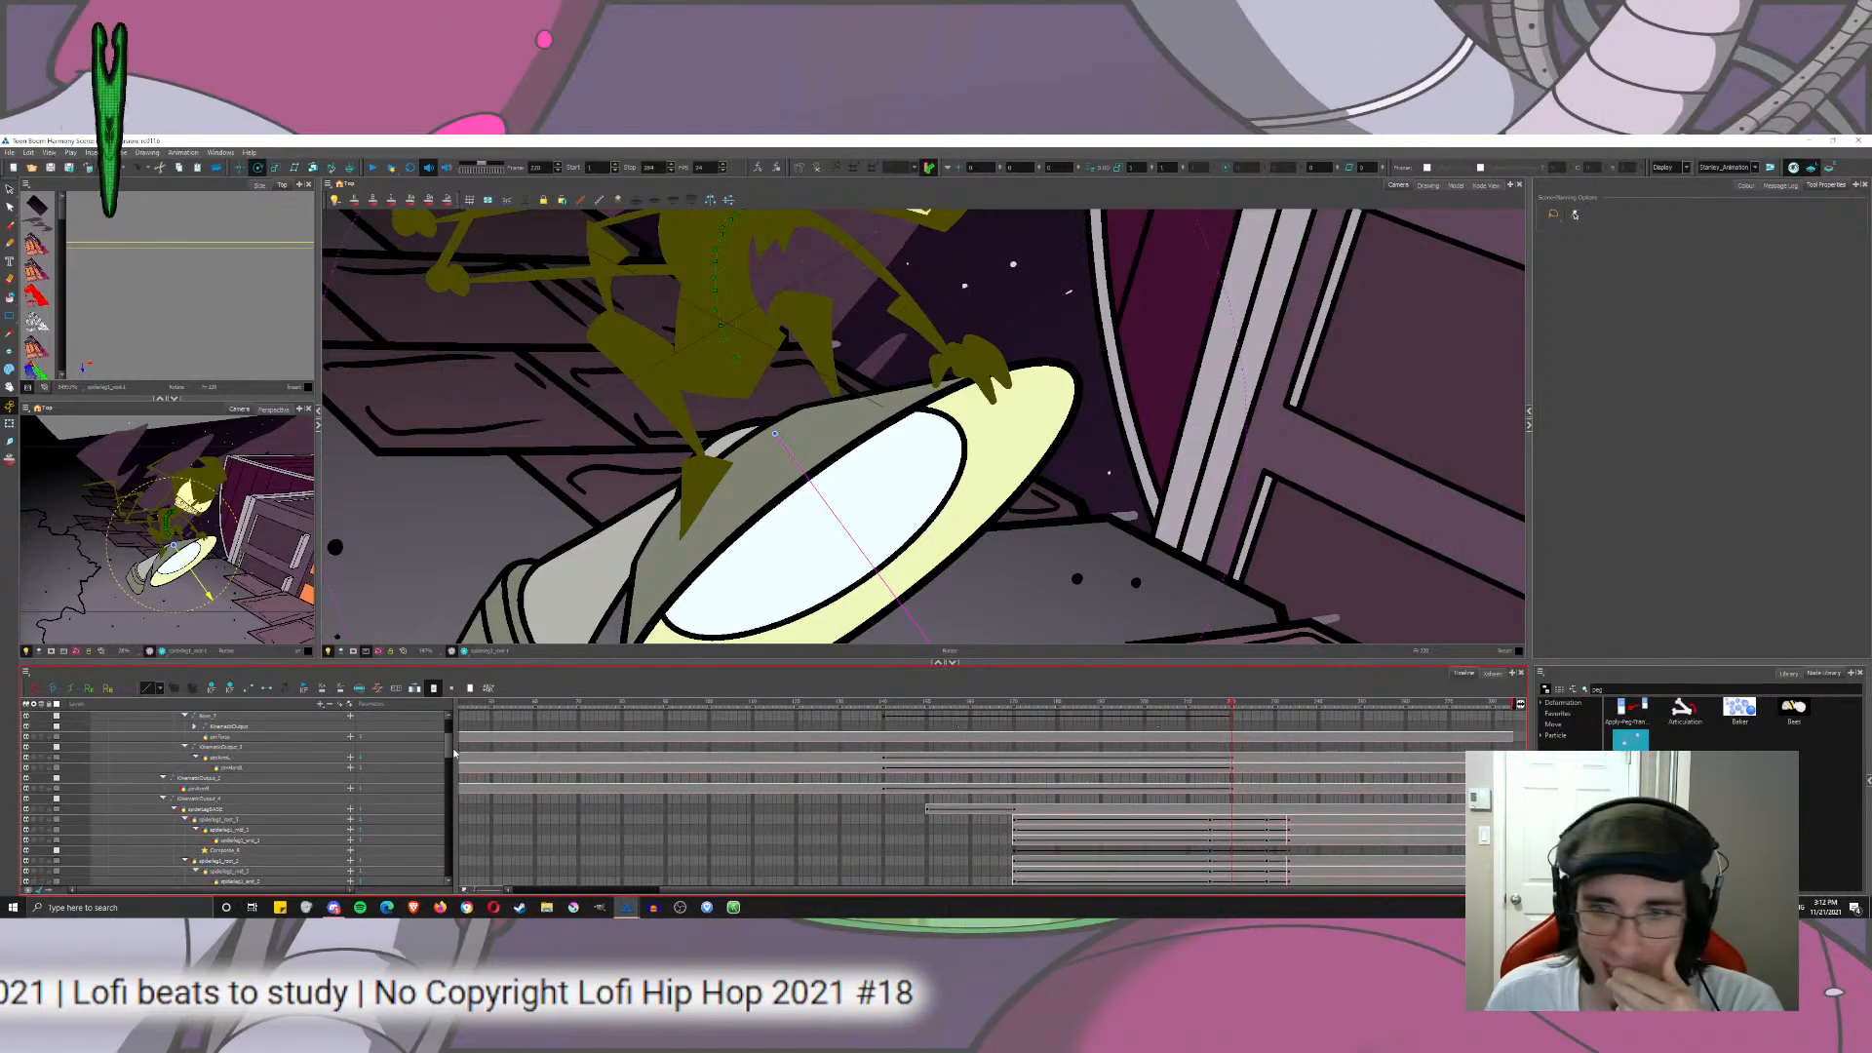
{"action": "scroll", "coordinate": [454, 753], "scroll_direction": "up", "scroll_amount": 2}
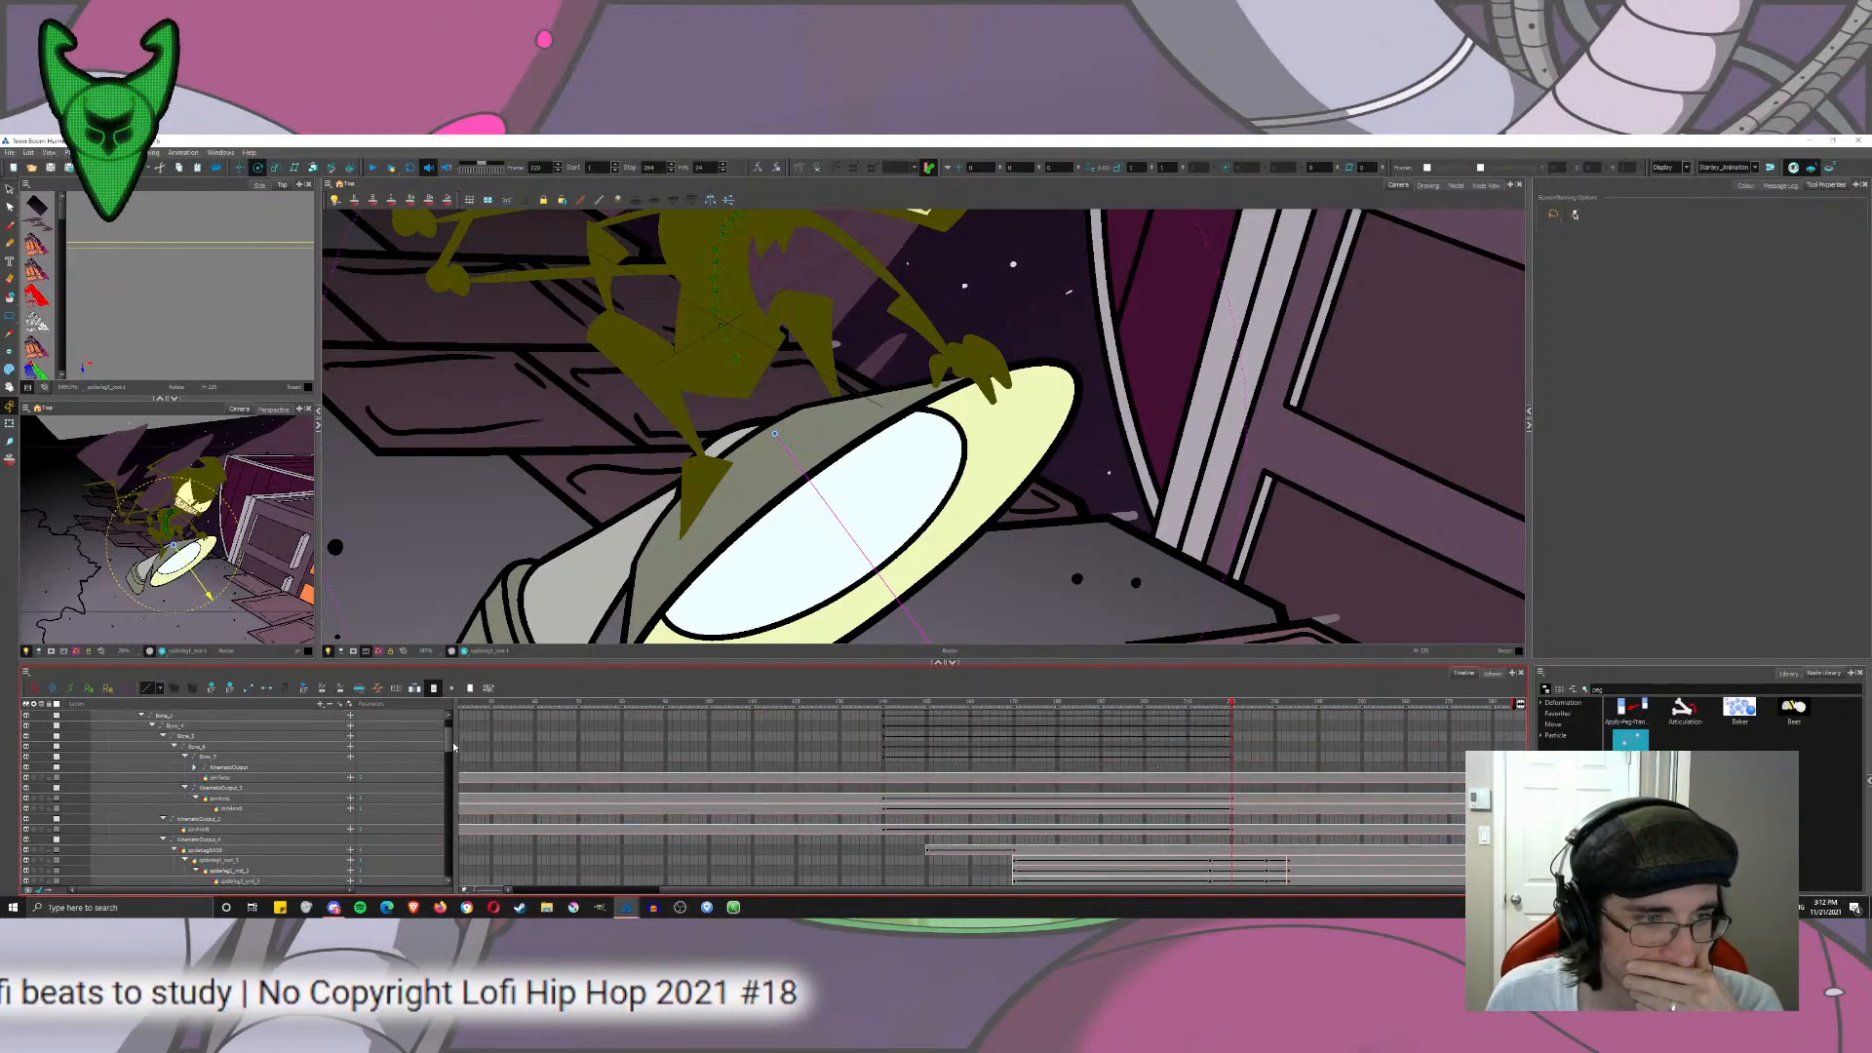
{"action": "left_click_drag", "start_coordinate": [1236, 702], "coordinate": [1258, 702]}
{"action": "scroll", "coordinate": [452, 749], "scroll_direction": "up", "scroll_amount": 4}
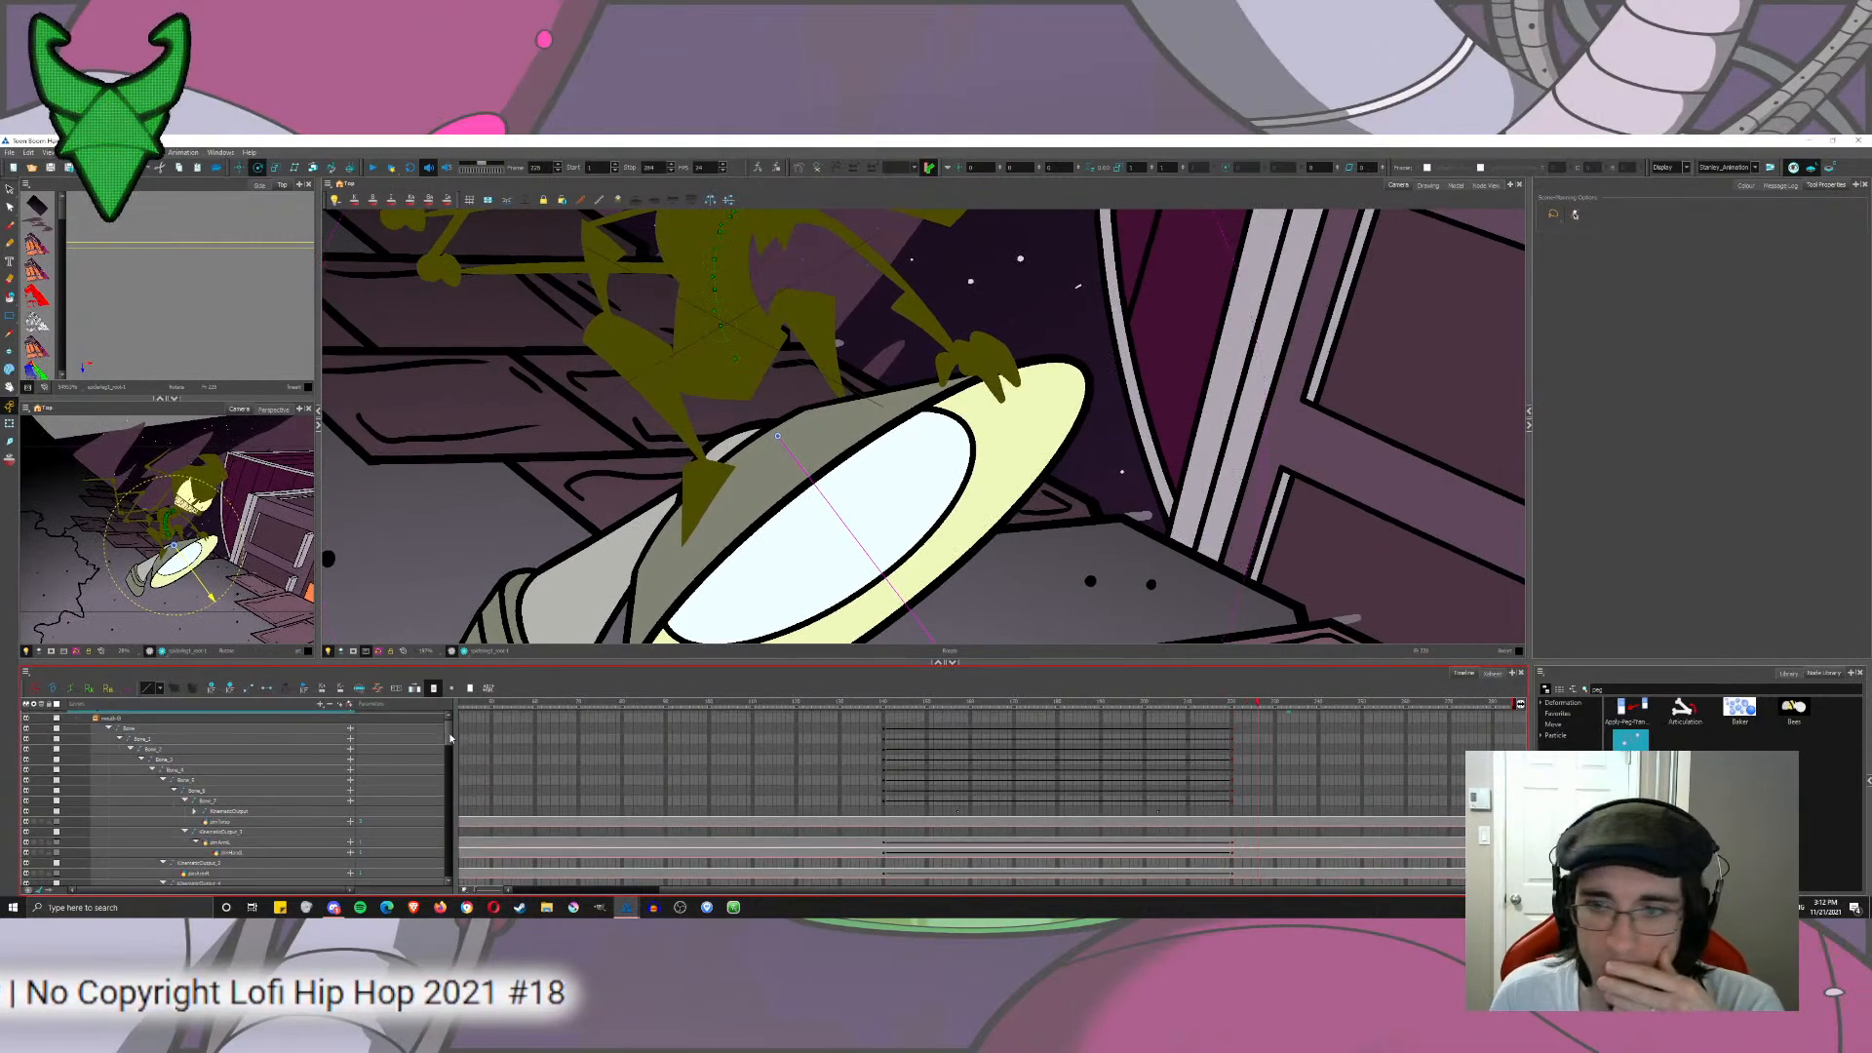
{"action": "left_click", "coordinate": [1289, 703]}
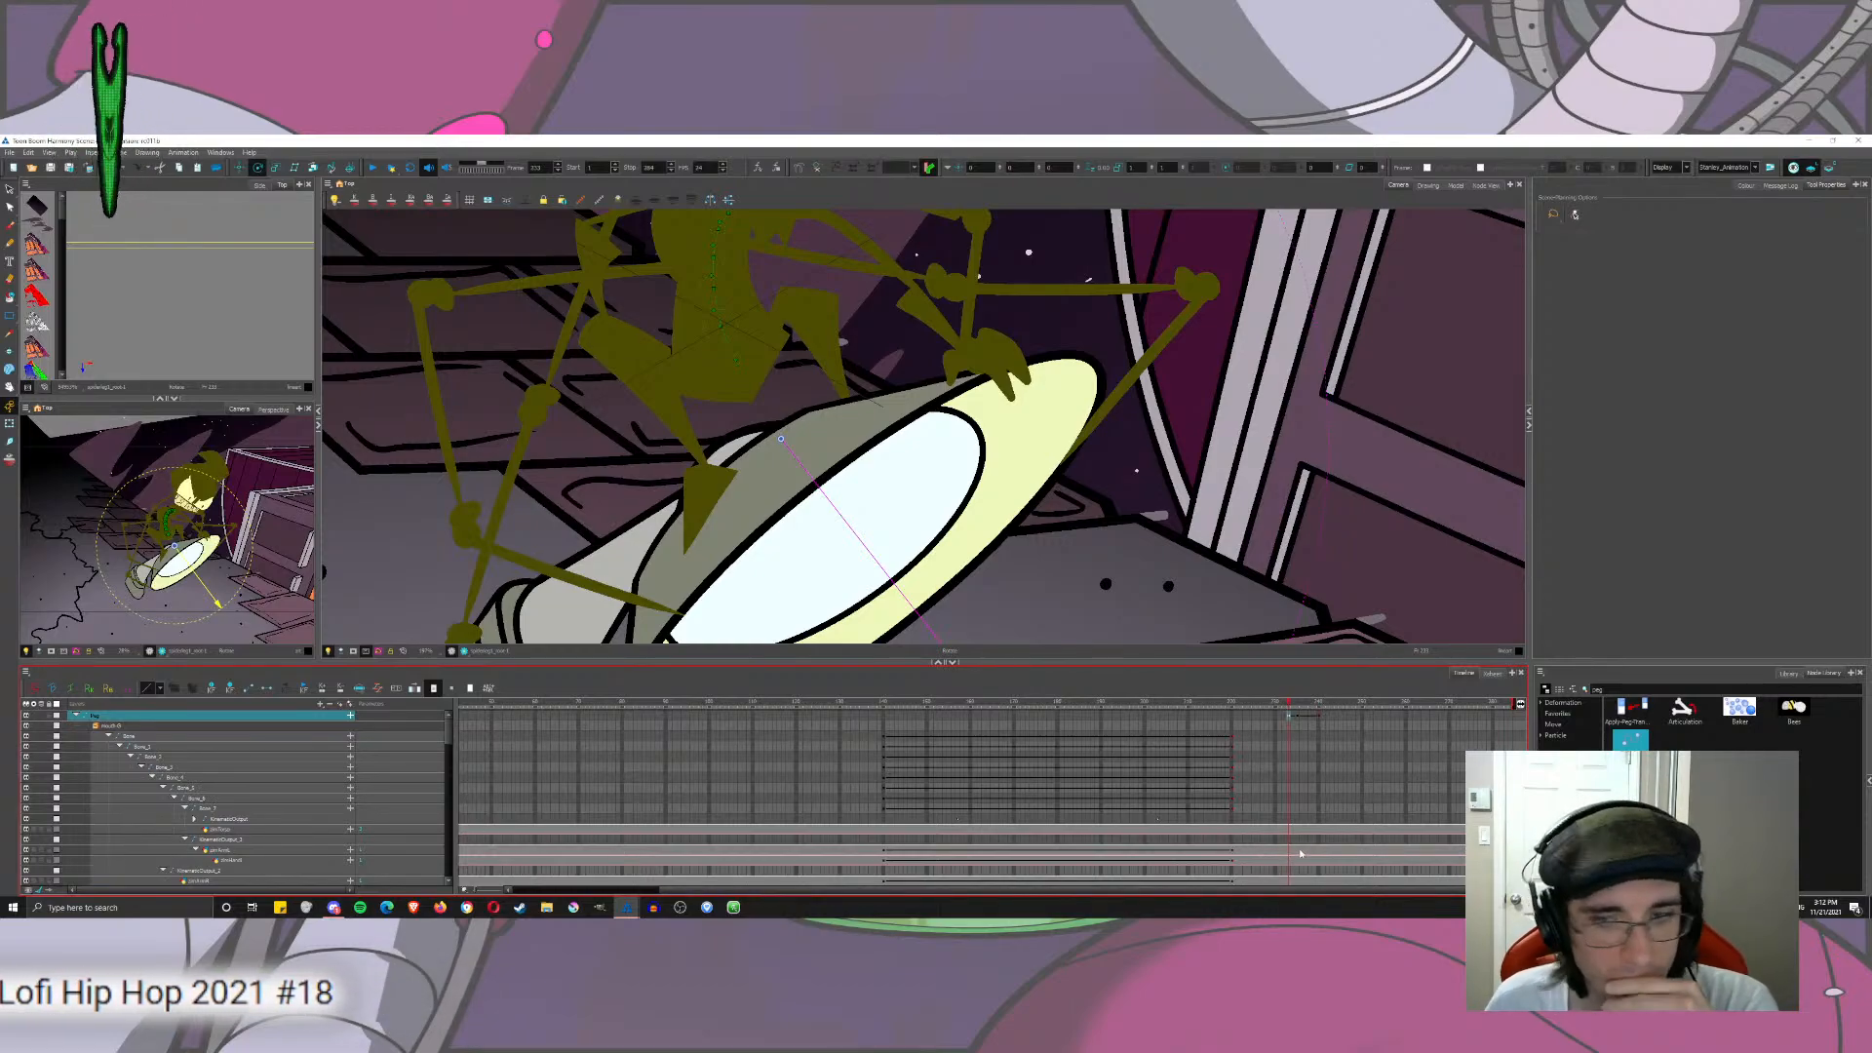
Step: Keyframe the arm reaching for the spotlight at the peg's start, skewed and end frames, and shift it back slightly at the skewed frame
{"action": "left_click", "coordinate": [1290, 851]}
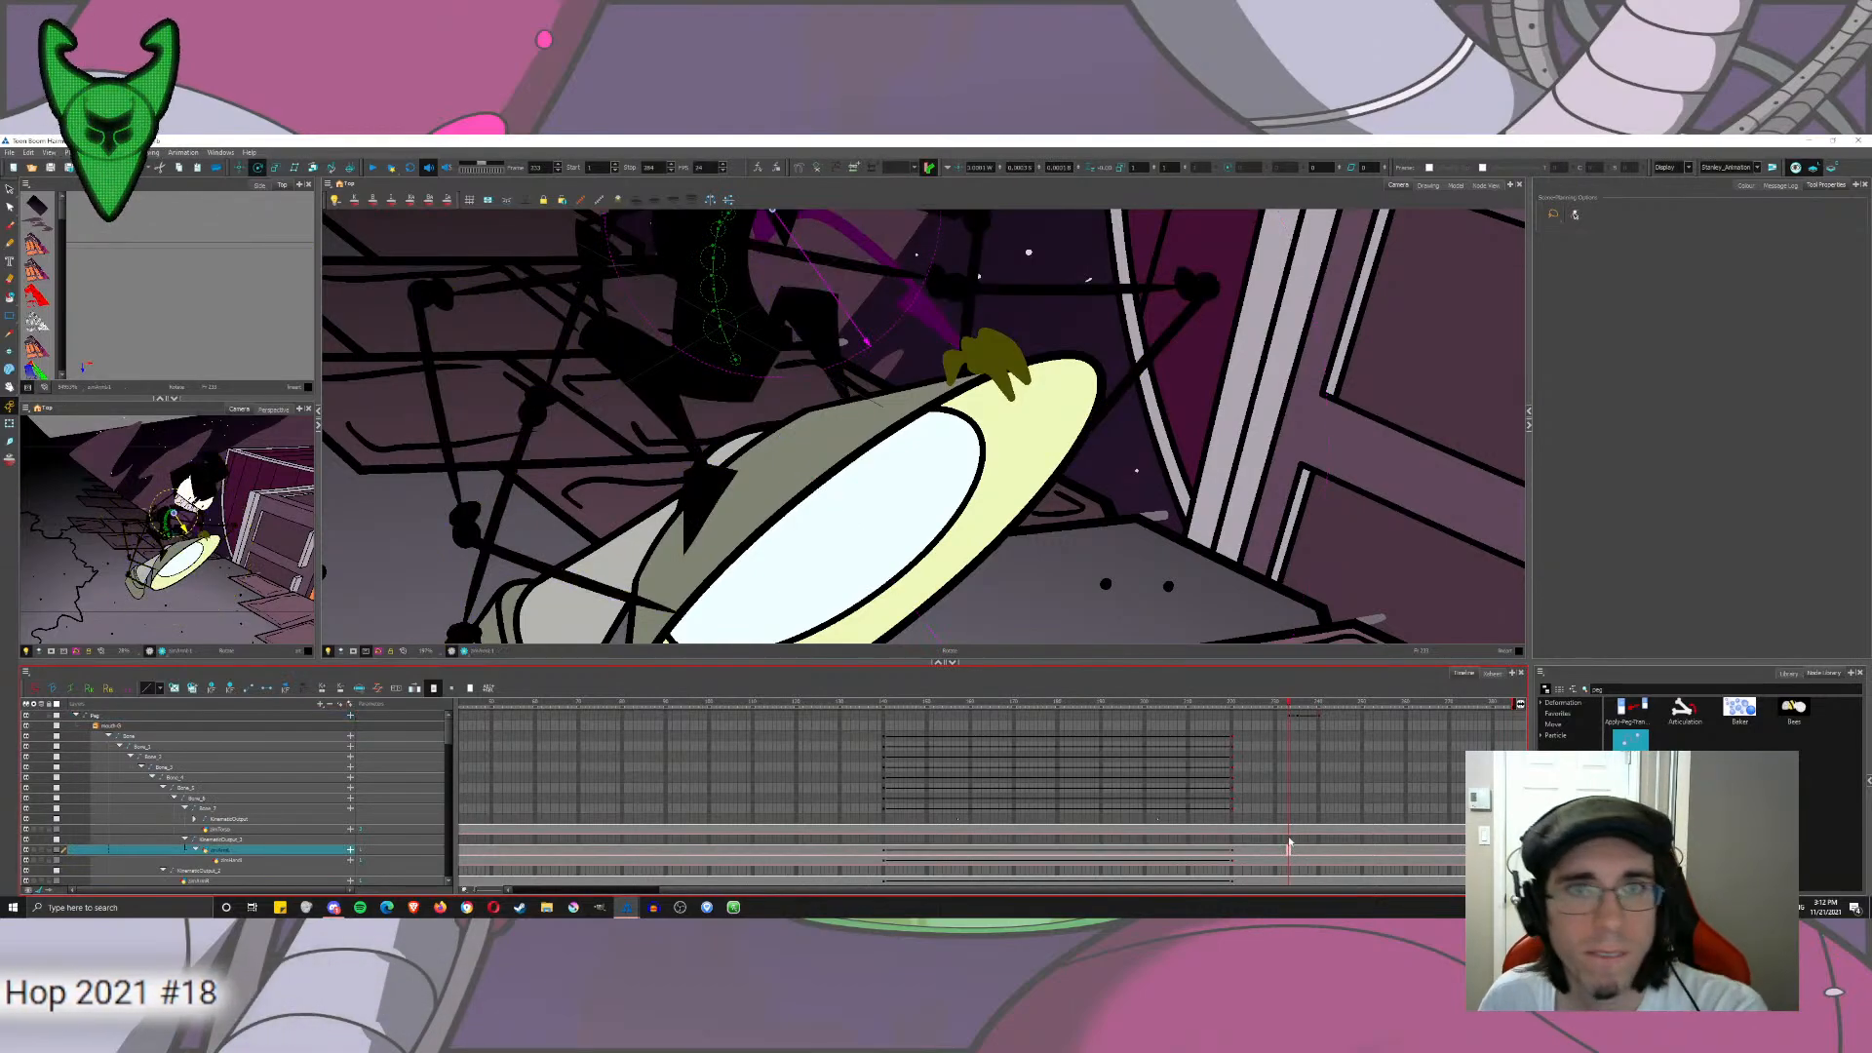
{"action": "left_click", "coordinate": [1297, 854]}
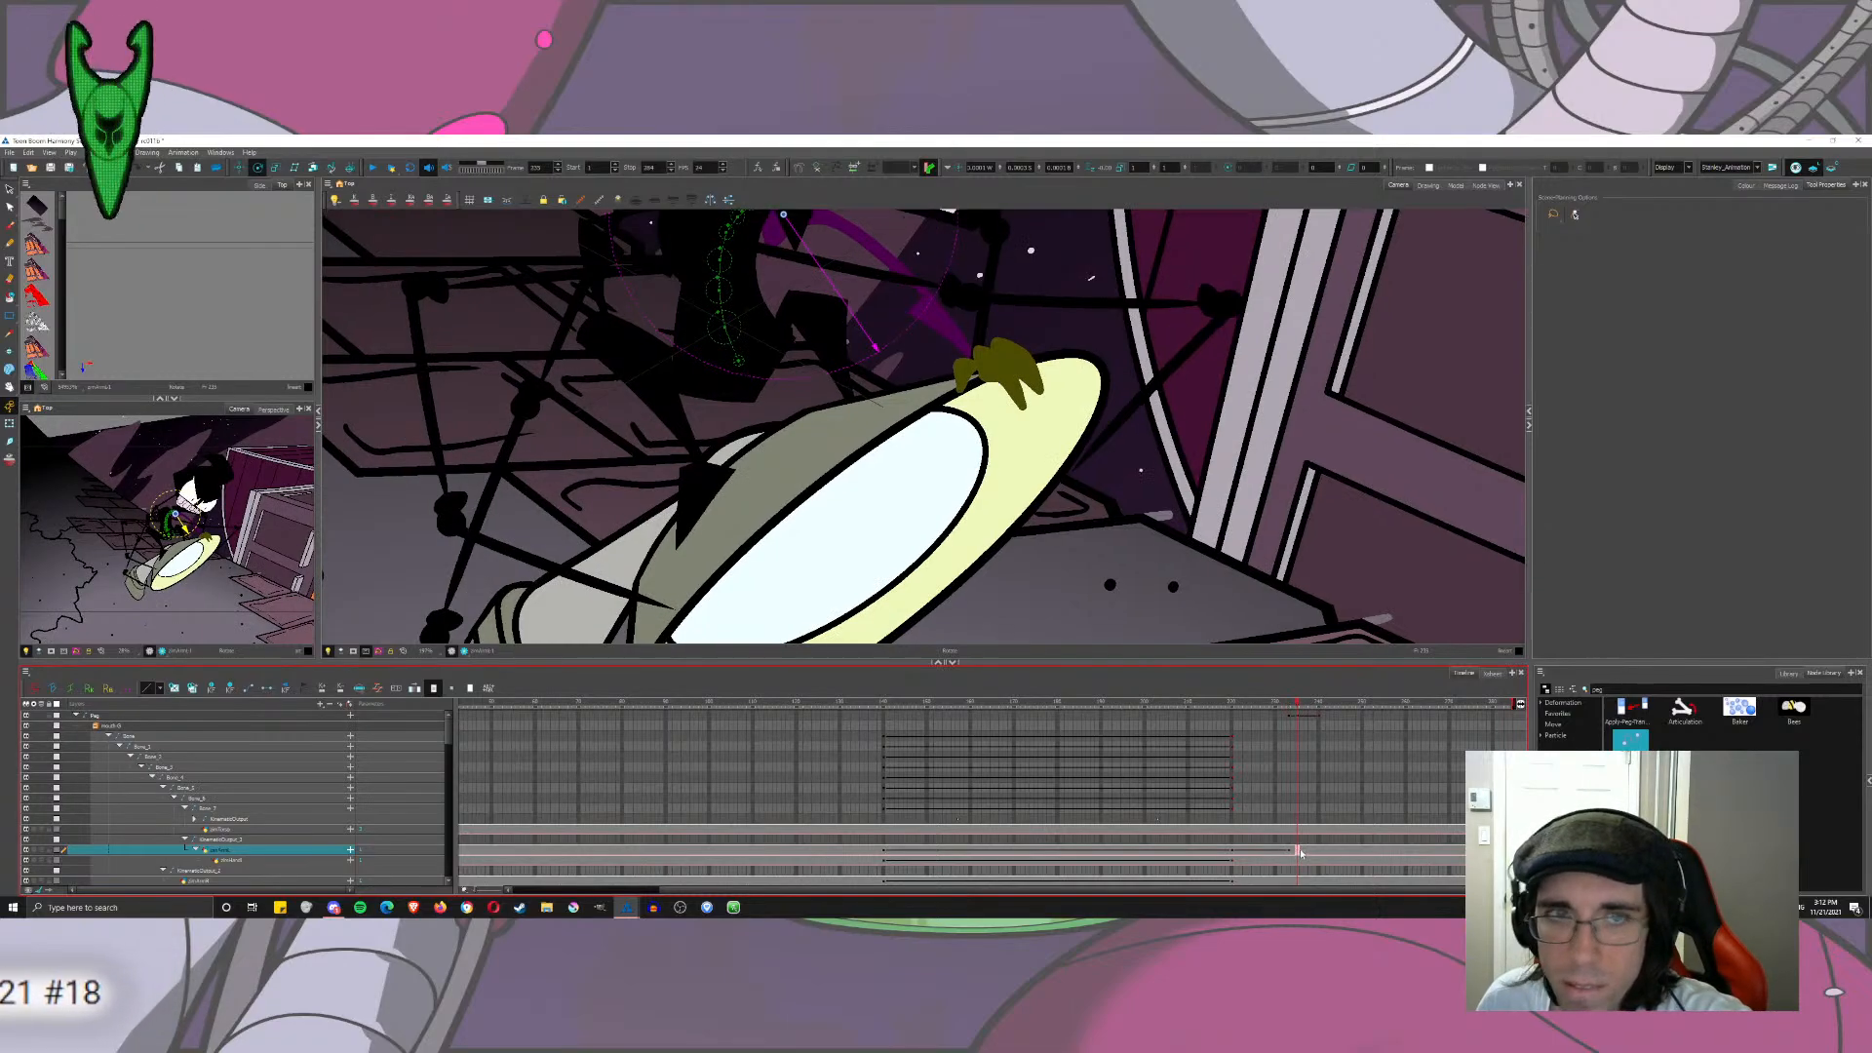
{"action": "left_click", "coordinate": [1323, 854]}
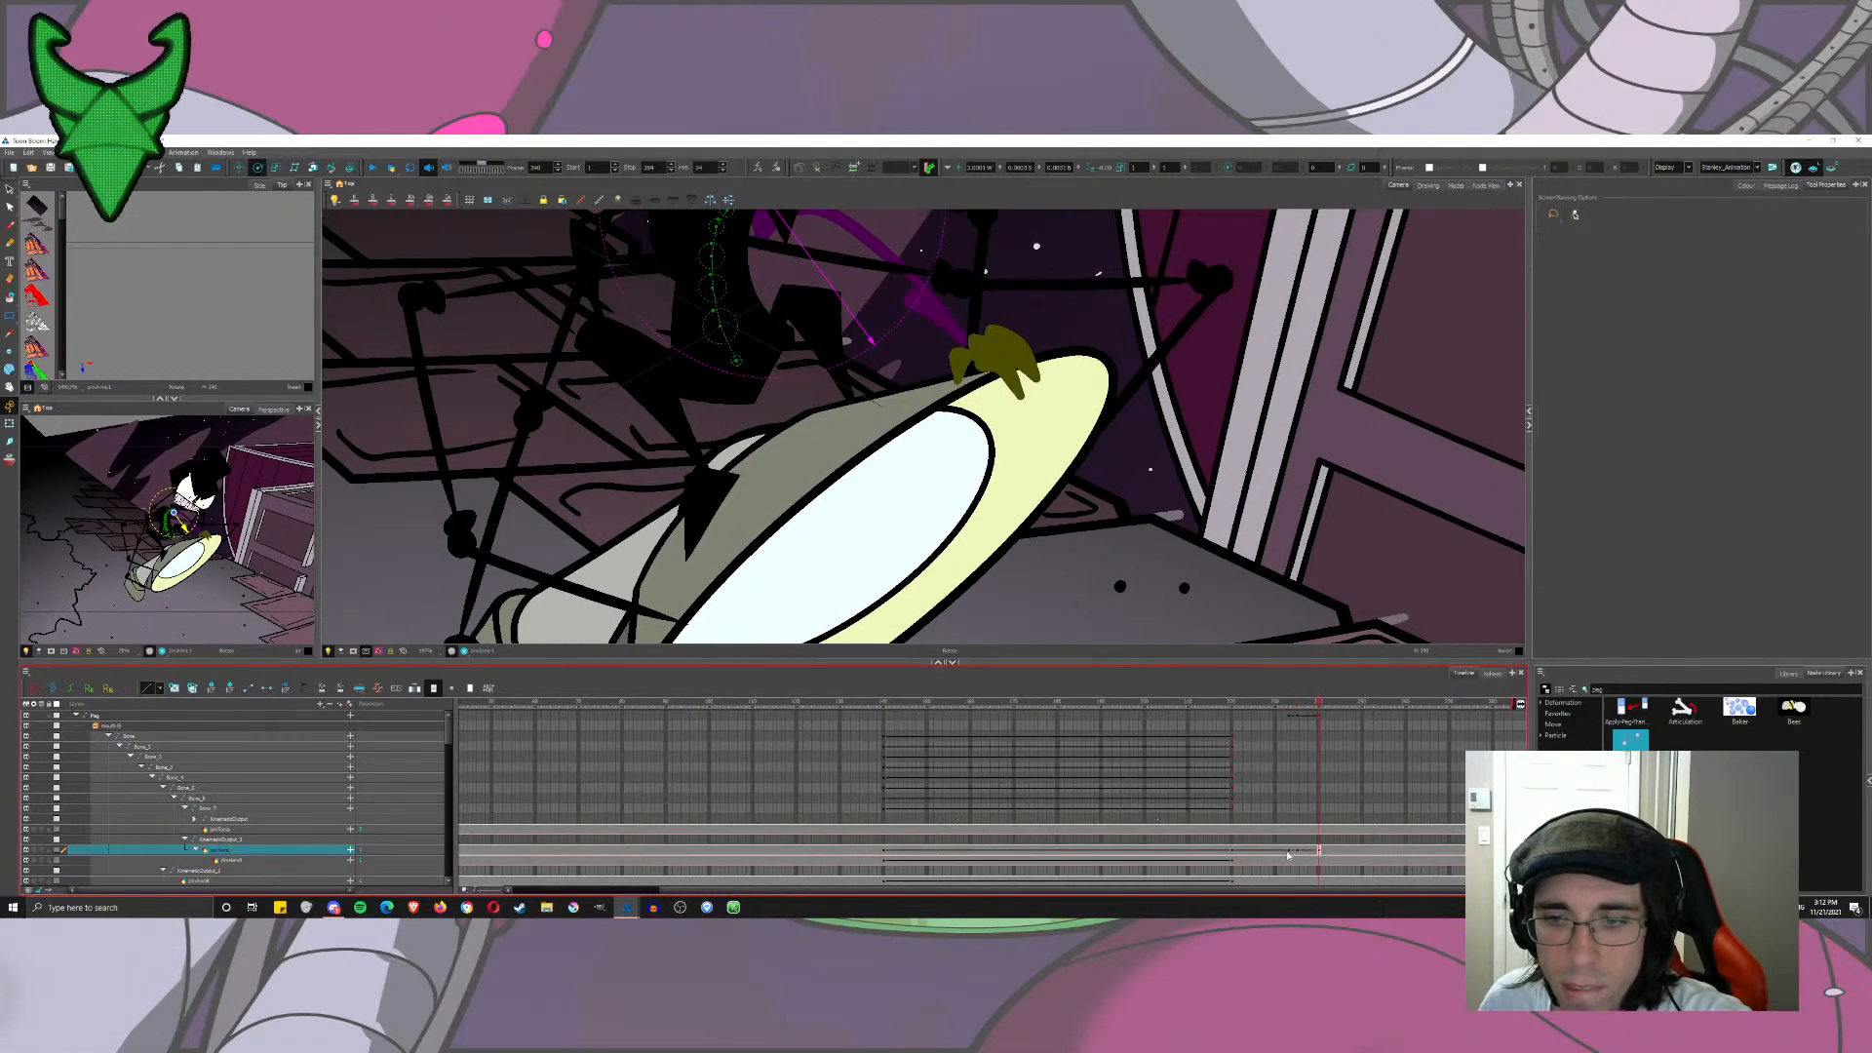
{"action": "left_click", "coordinate": [1288, 854]}
{"action": "left_click_drag", "start_coordinate": [1293, 707], "coordinate": [1297, 709]}
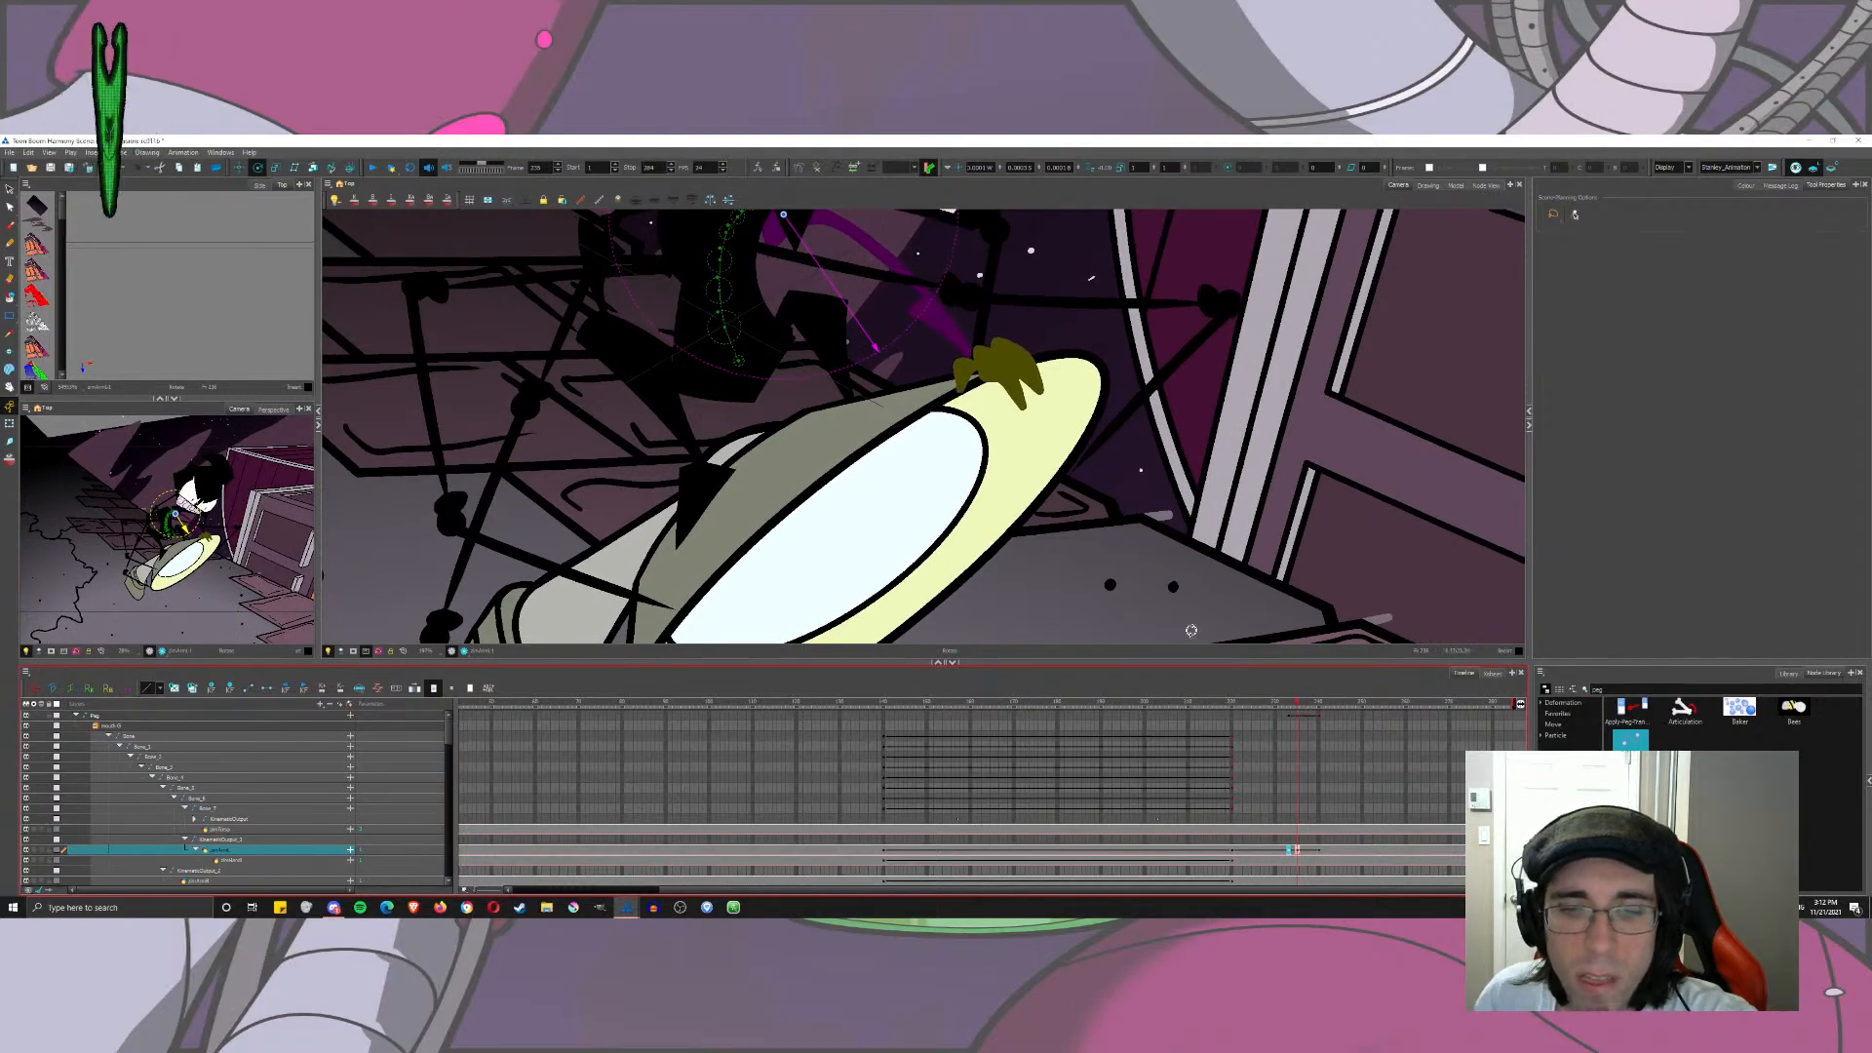
{"action": "left_click", "coordinate": [1289, 852]}
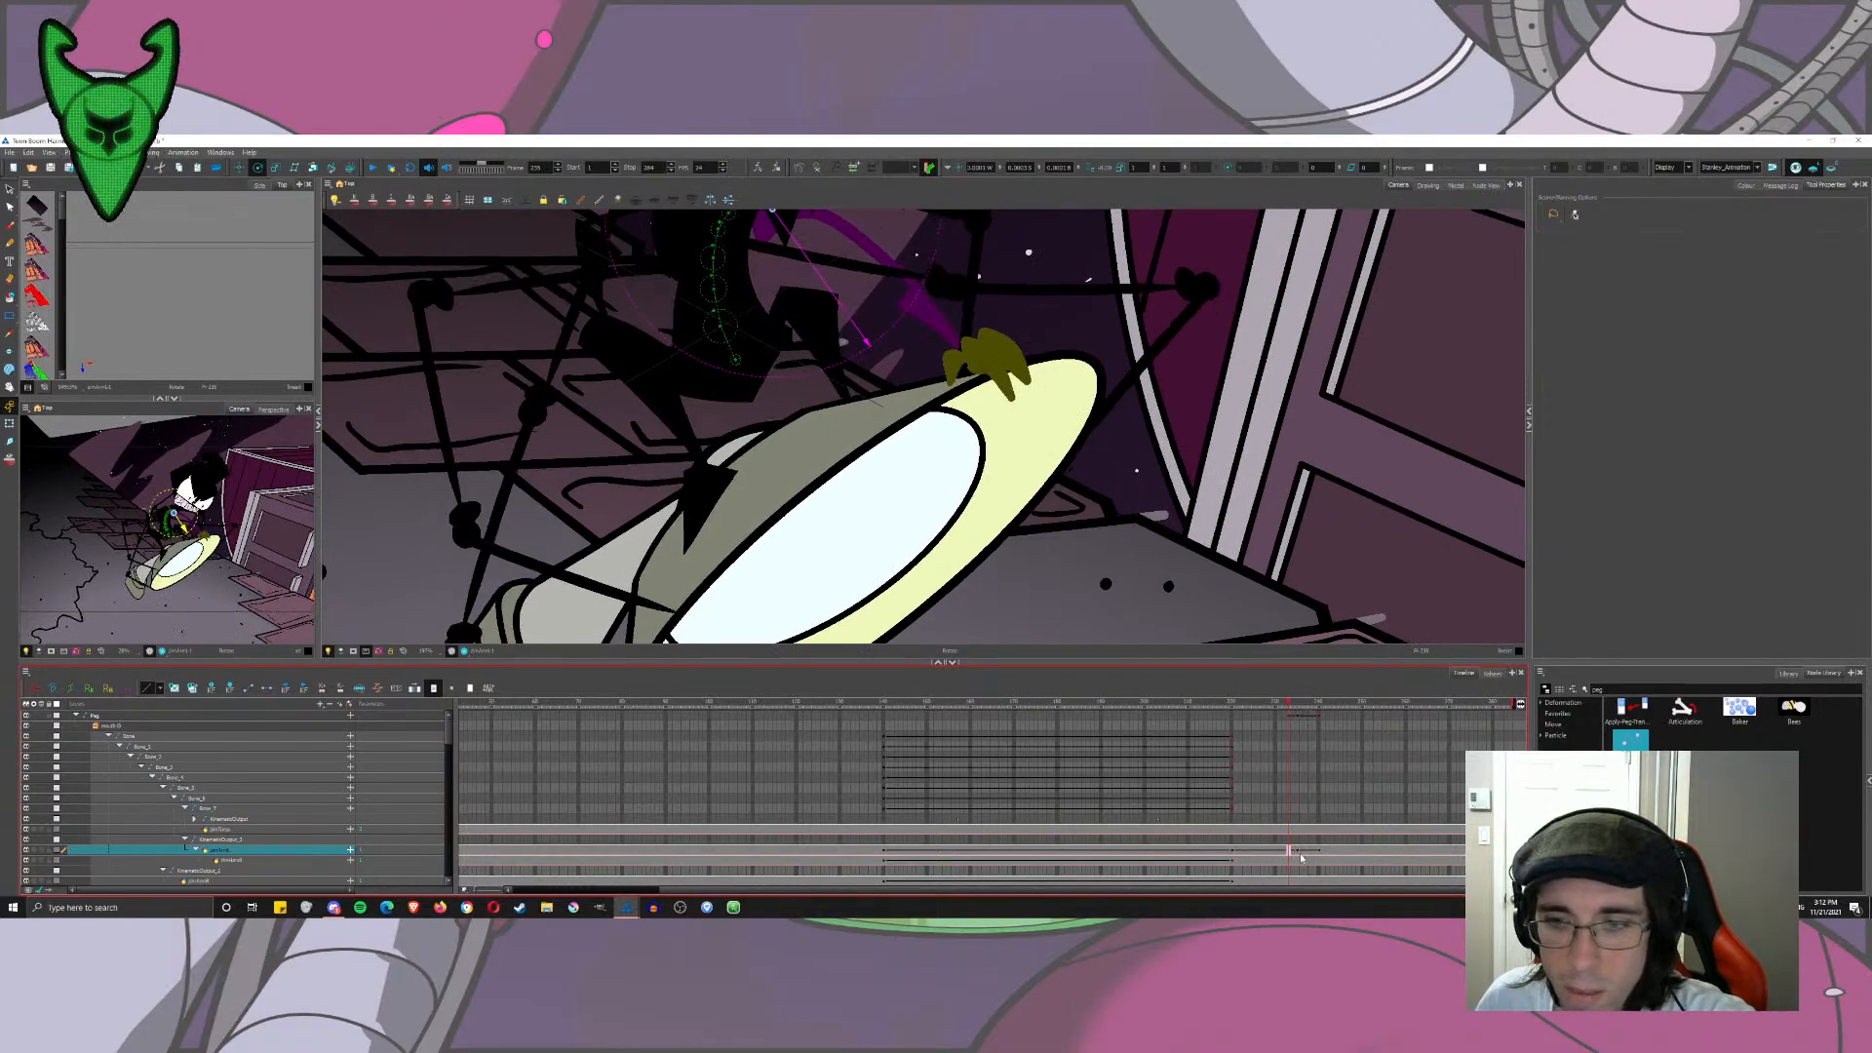
{"action": "left_click", "coordinate": [1300, 854]}
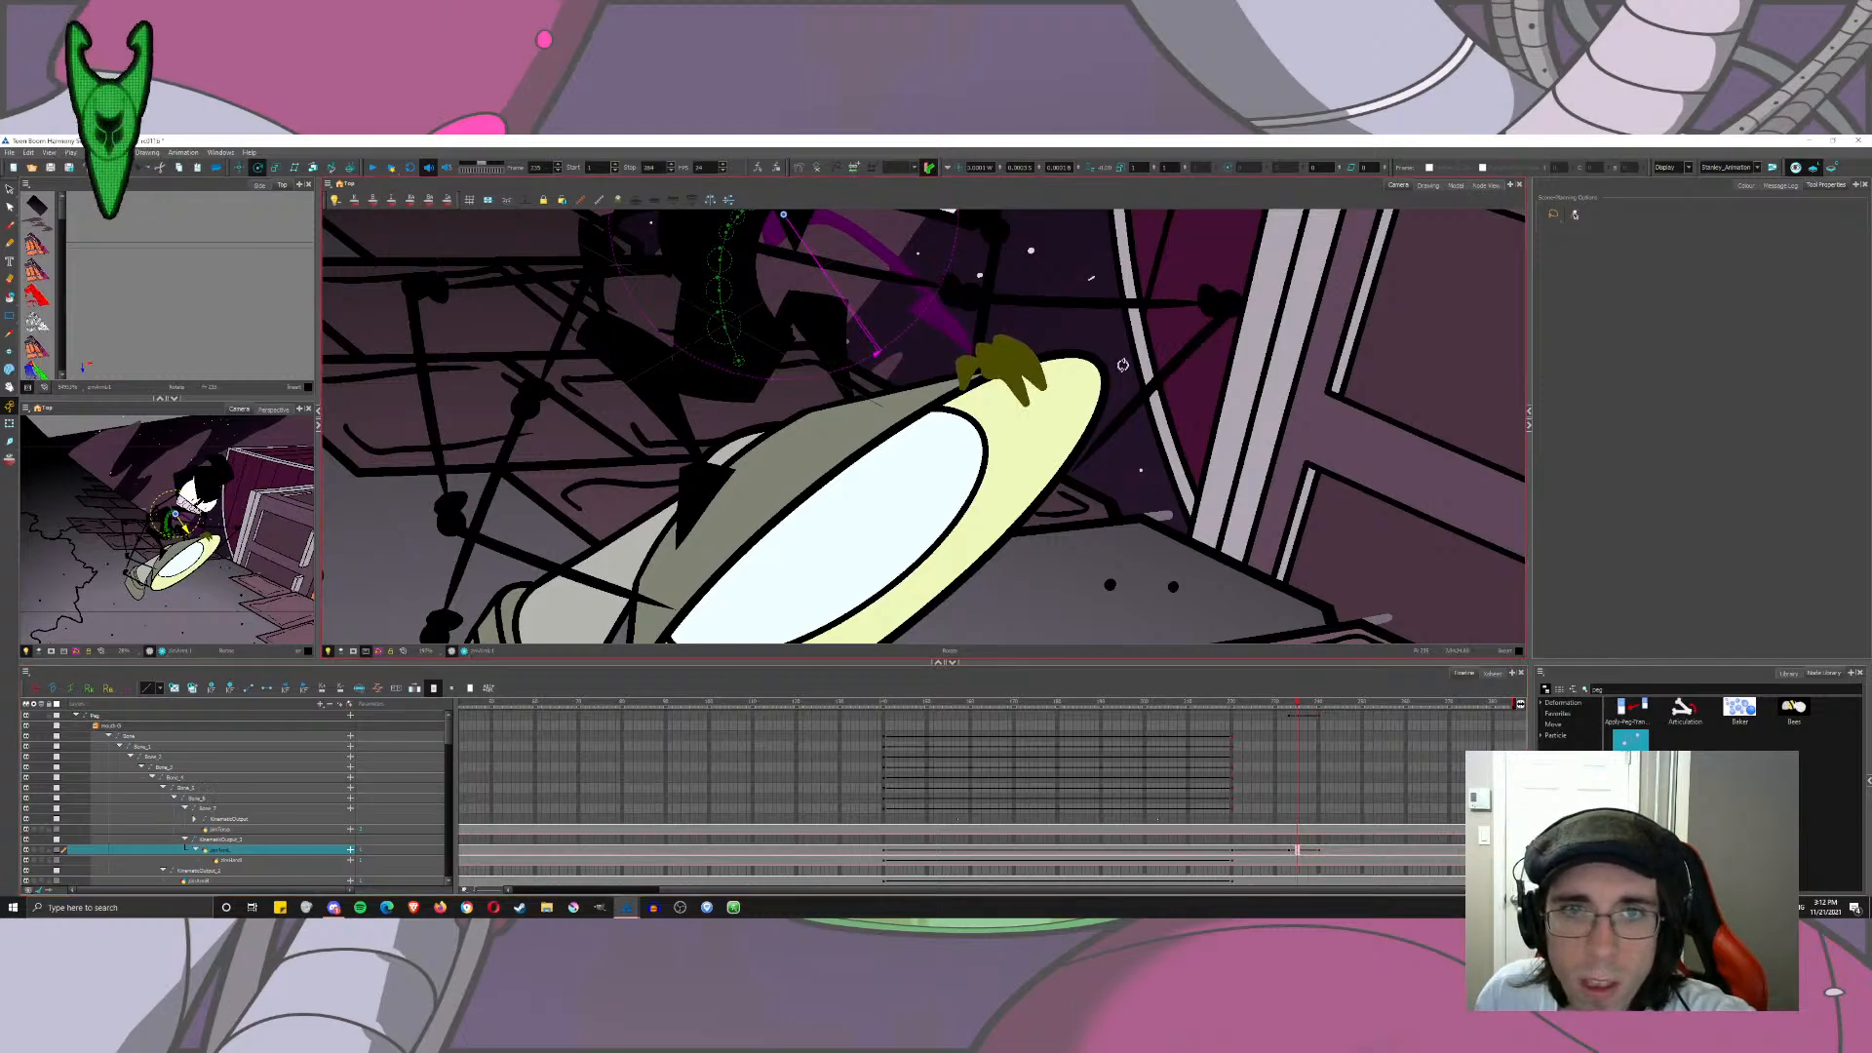
{"action": "key", "text": "alt+1"}
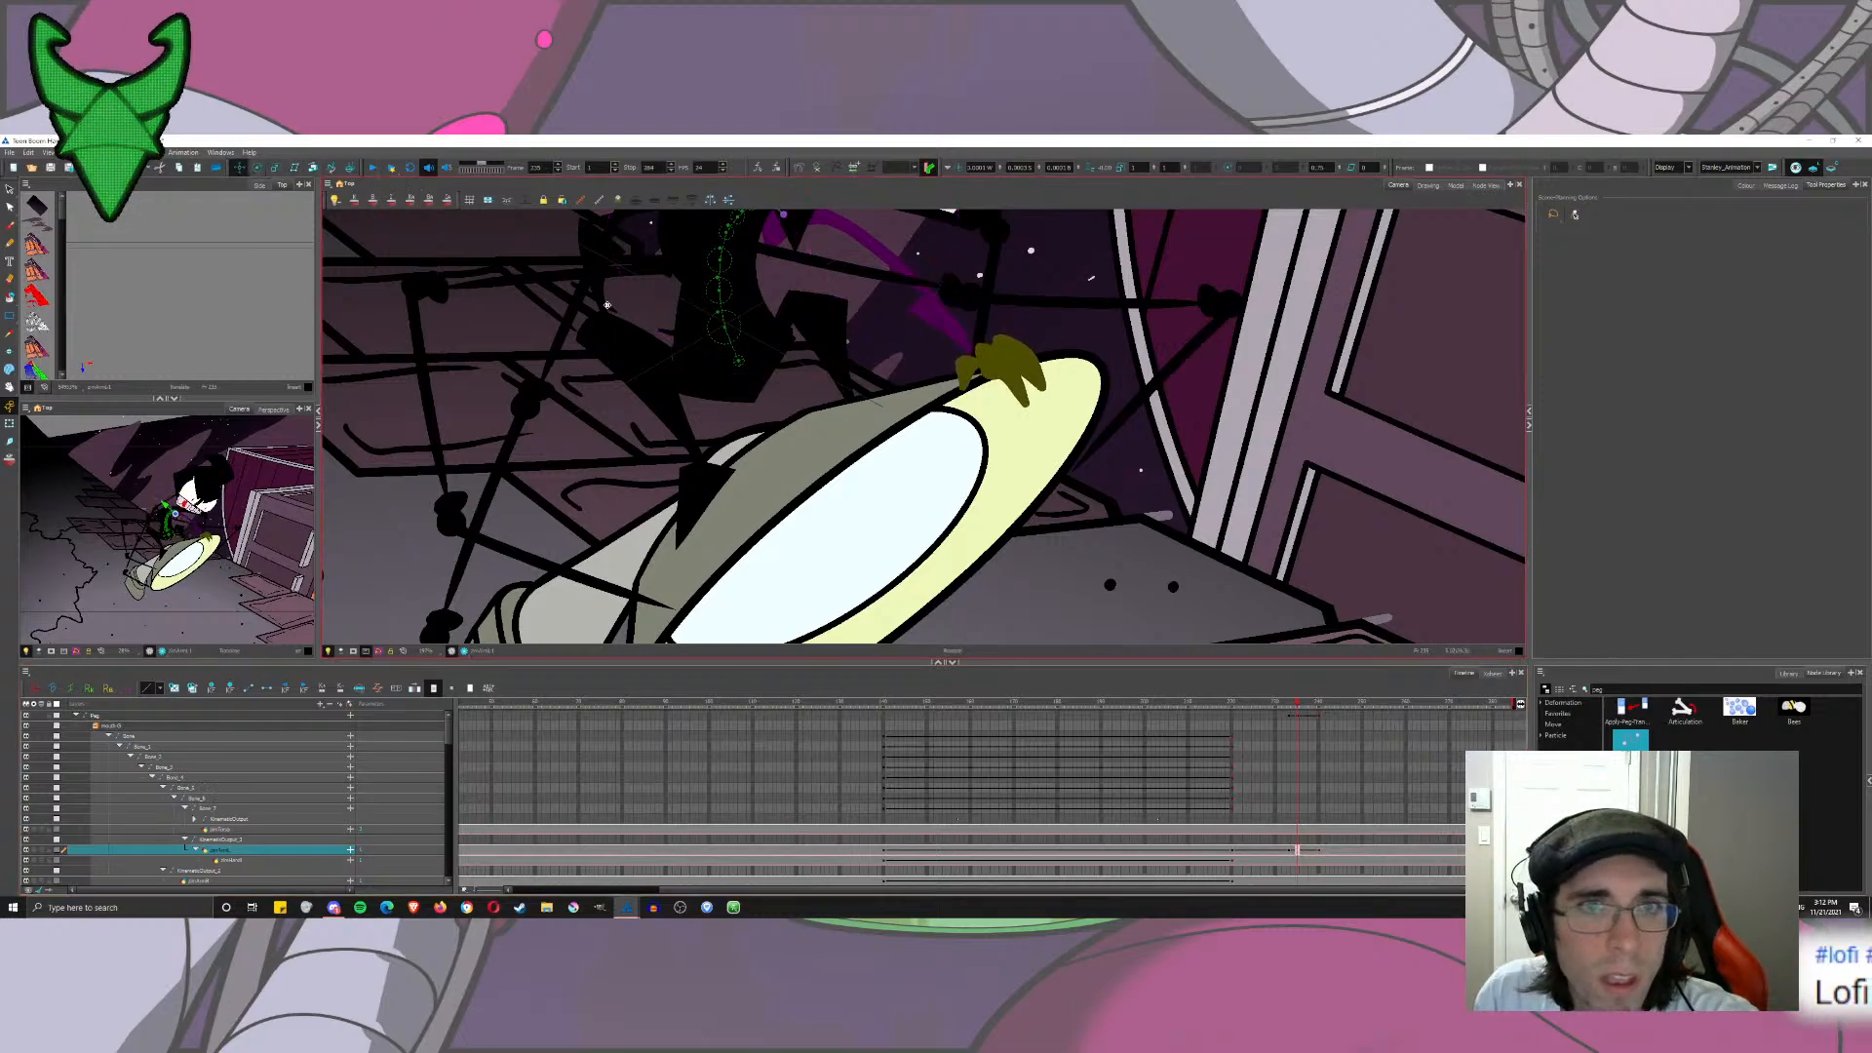
{"action": "left_click_drag", "start_coordinate": [607, 305], "coordinate": [594, 301]}
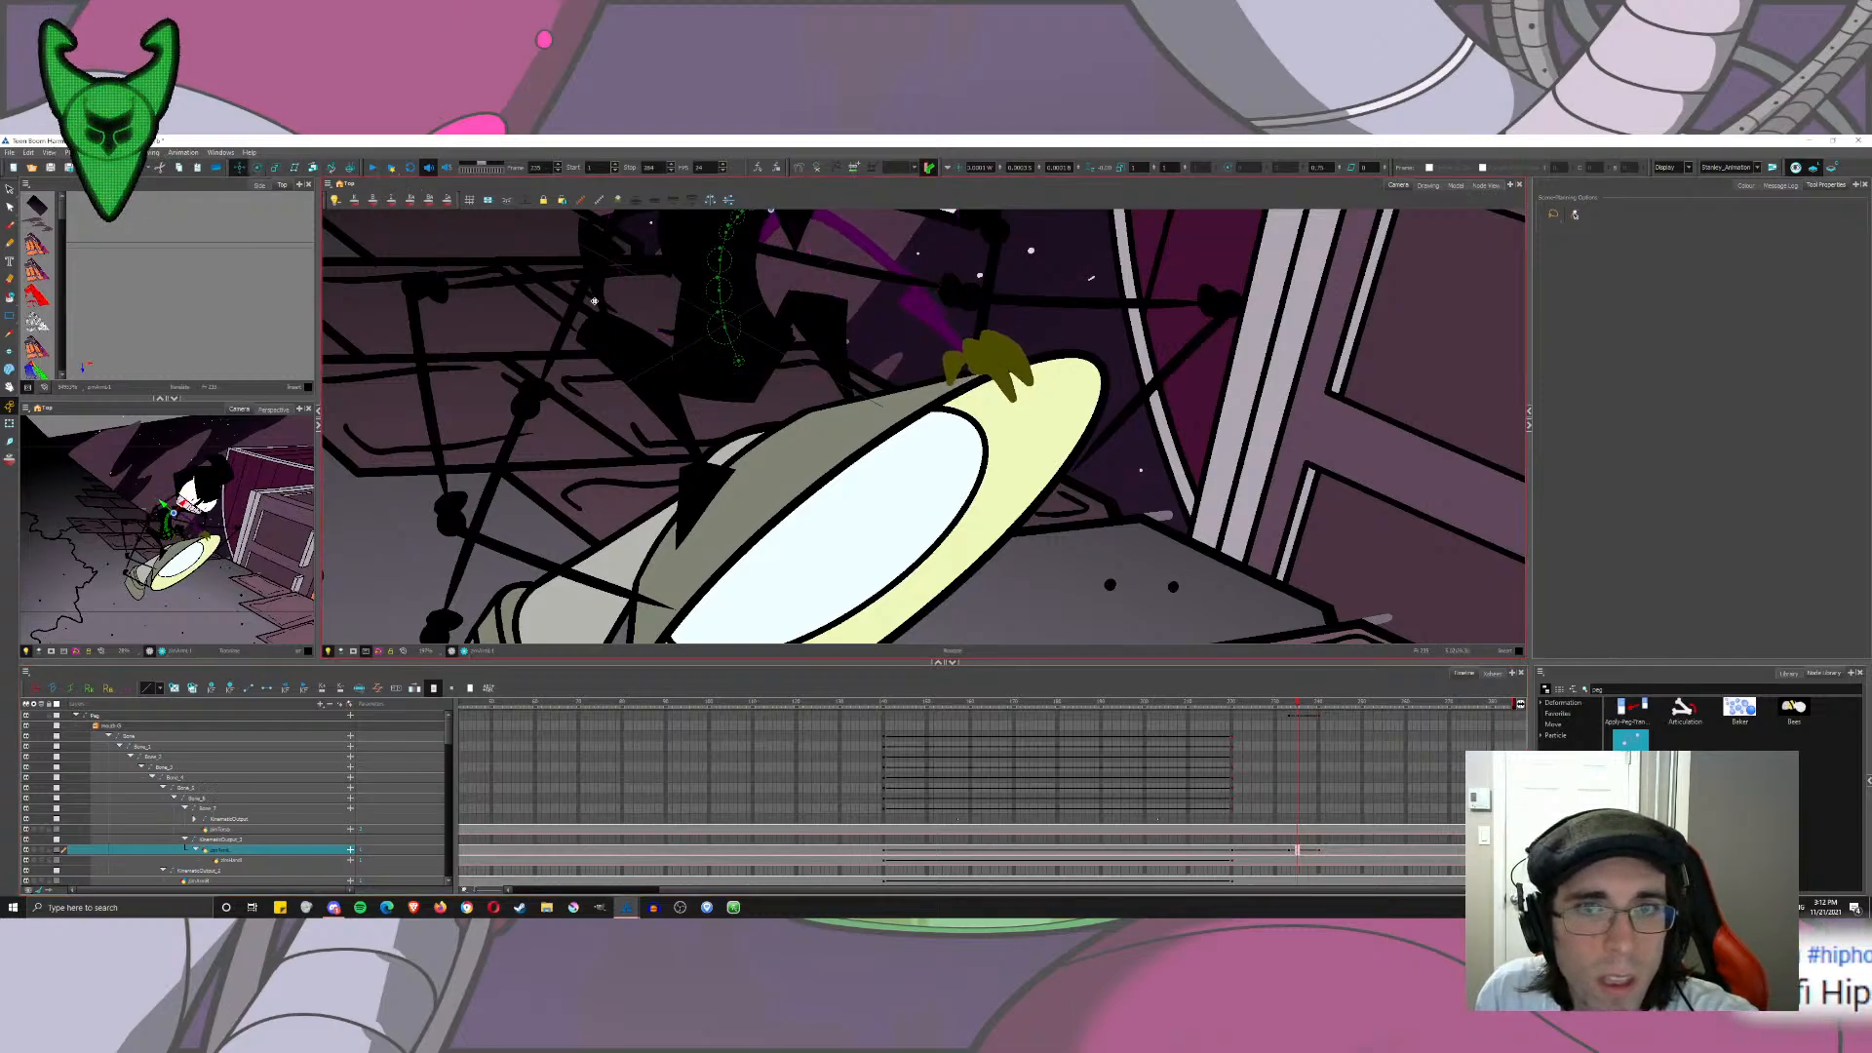
Step: Keyframe the hand resting on the spotlight at the same three frames and nudge it up slightly at the skewed frame
{"action": "left_click", "coordinate": [1289, 861]}
{"action": "left_click", "coordinate": [1317, 861]}
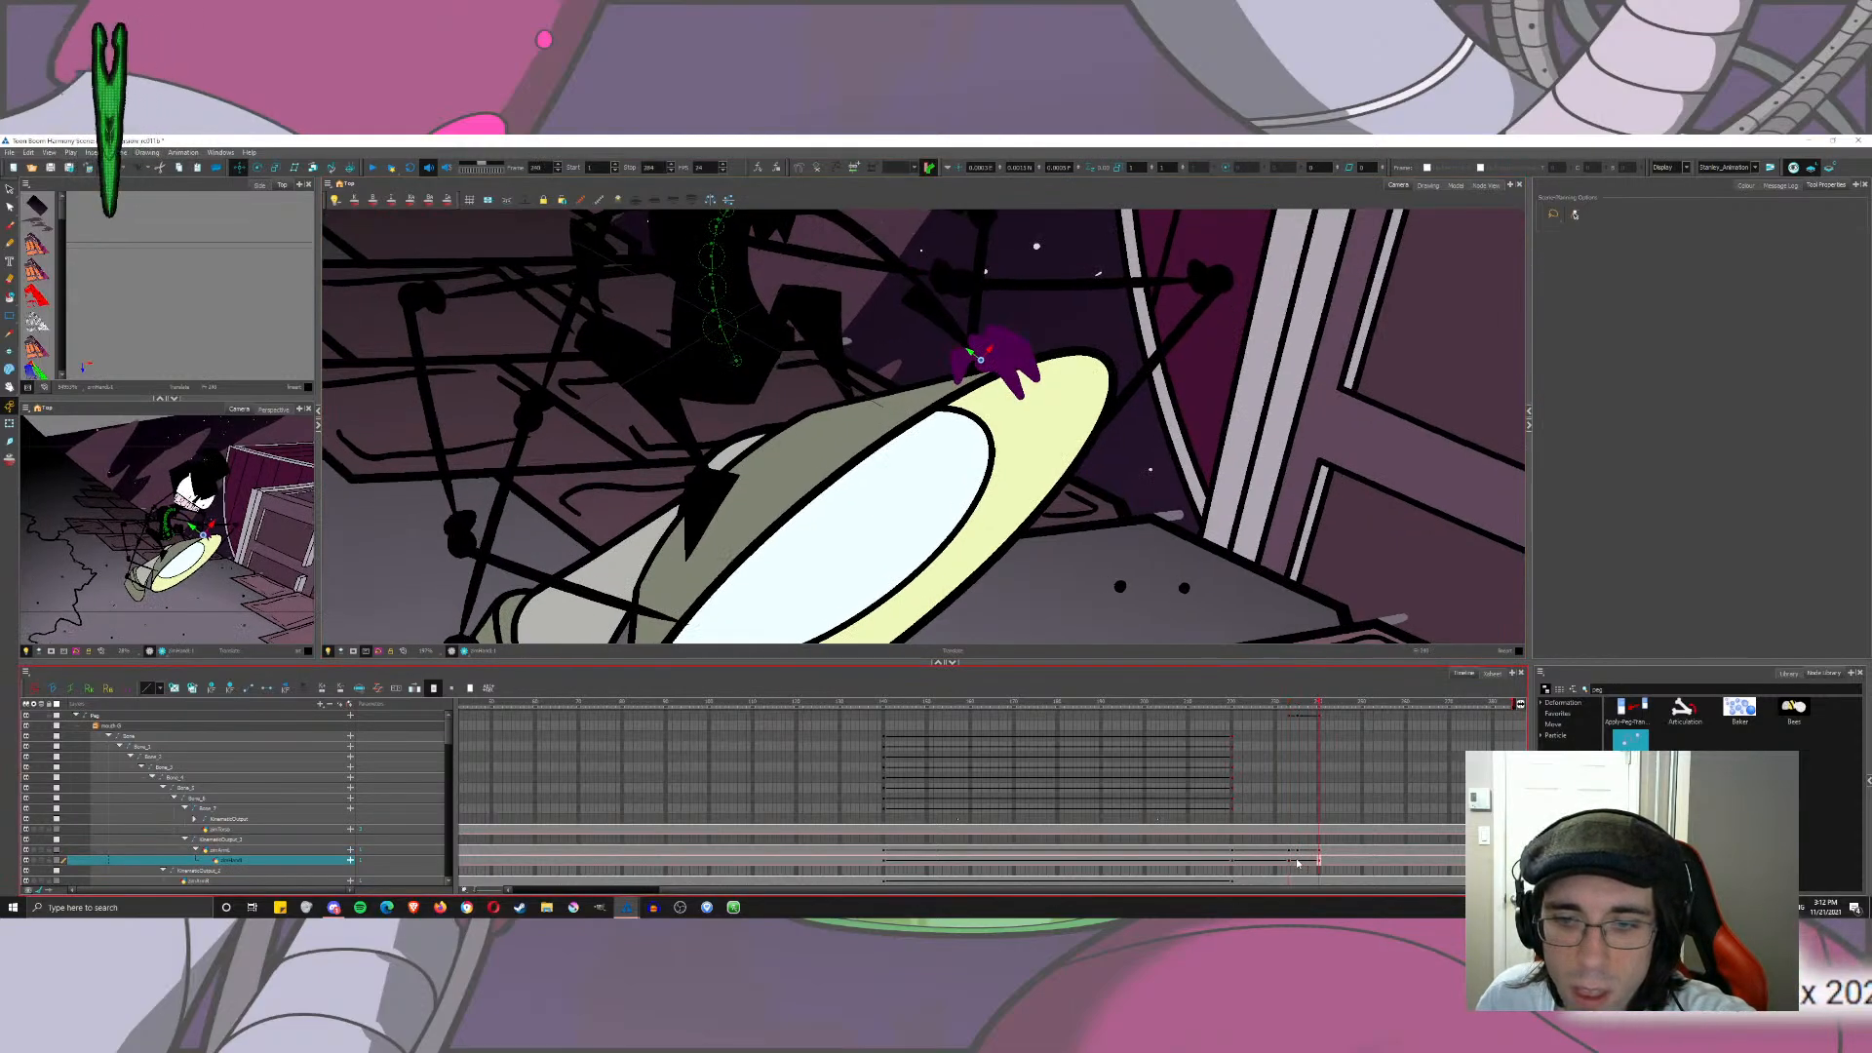
{"action": "left_click", "coordinate": [1297, 861]}
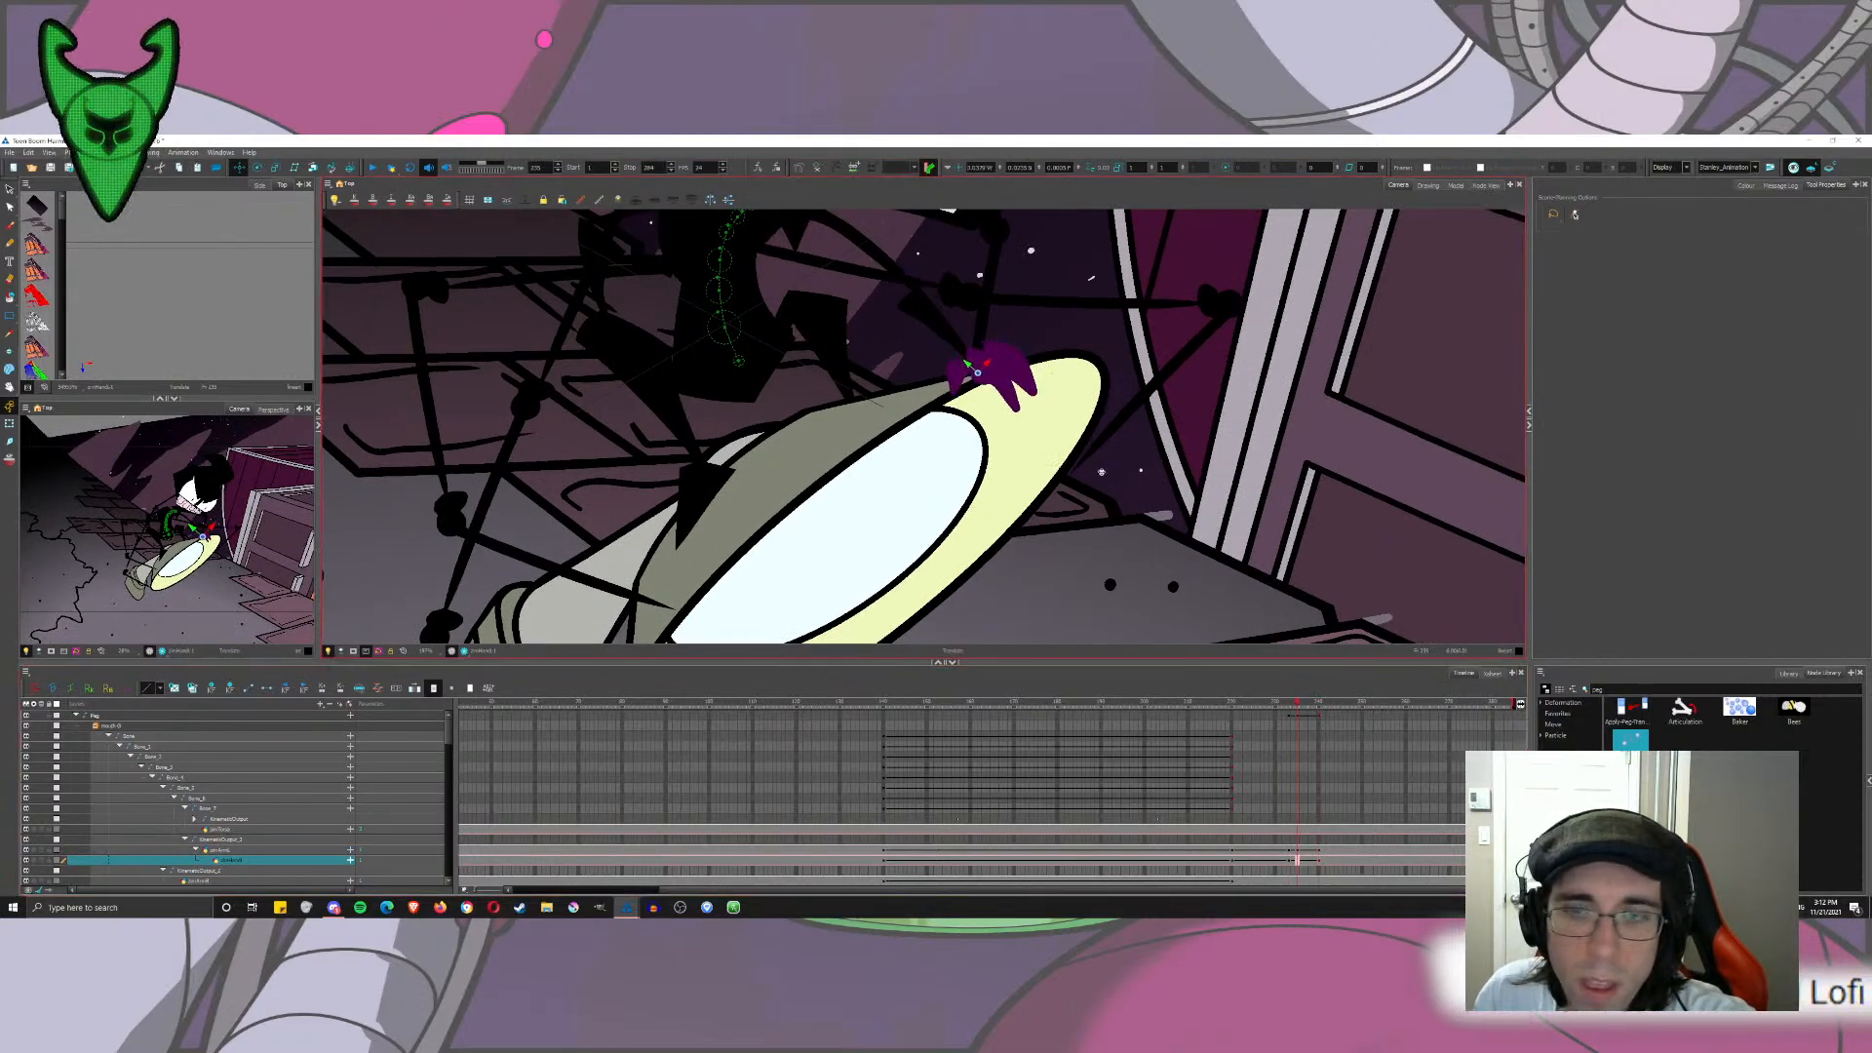
{"action": "left_click", "coordinate": [1289, 861]}
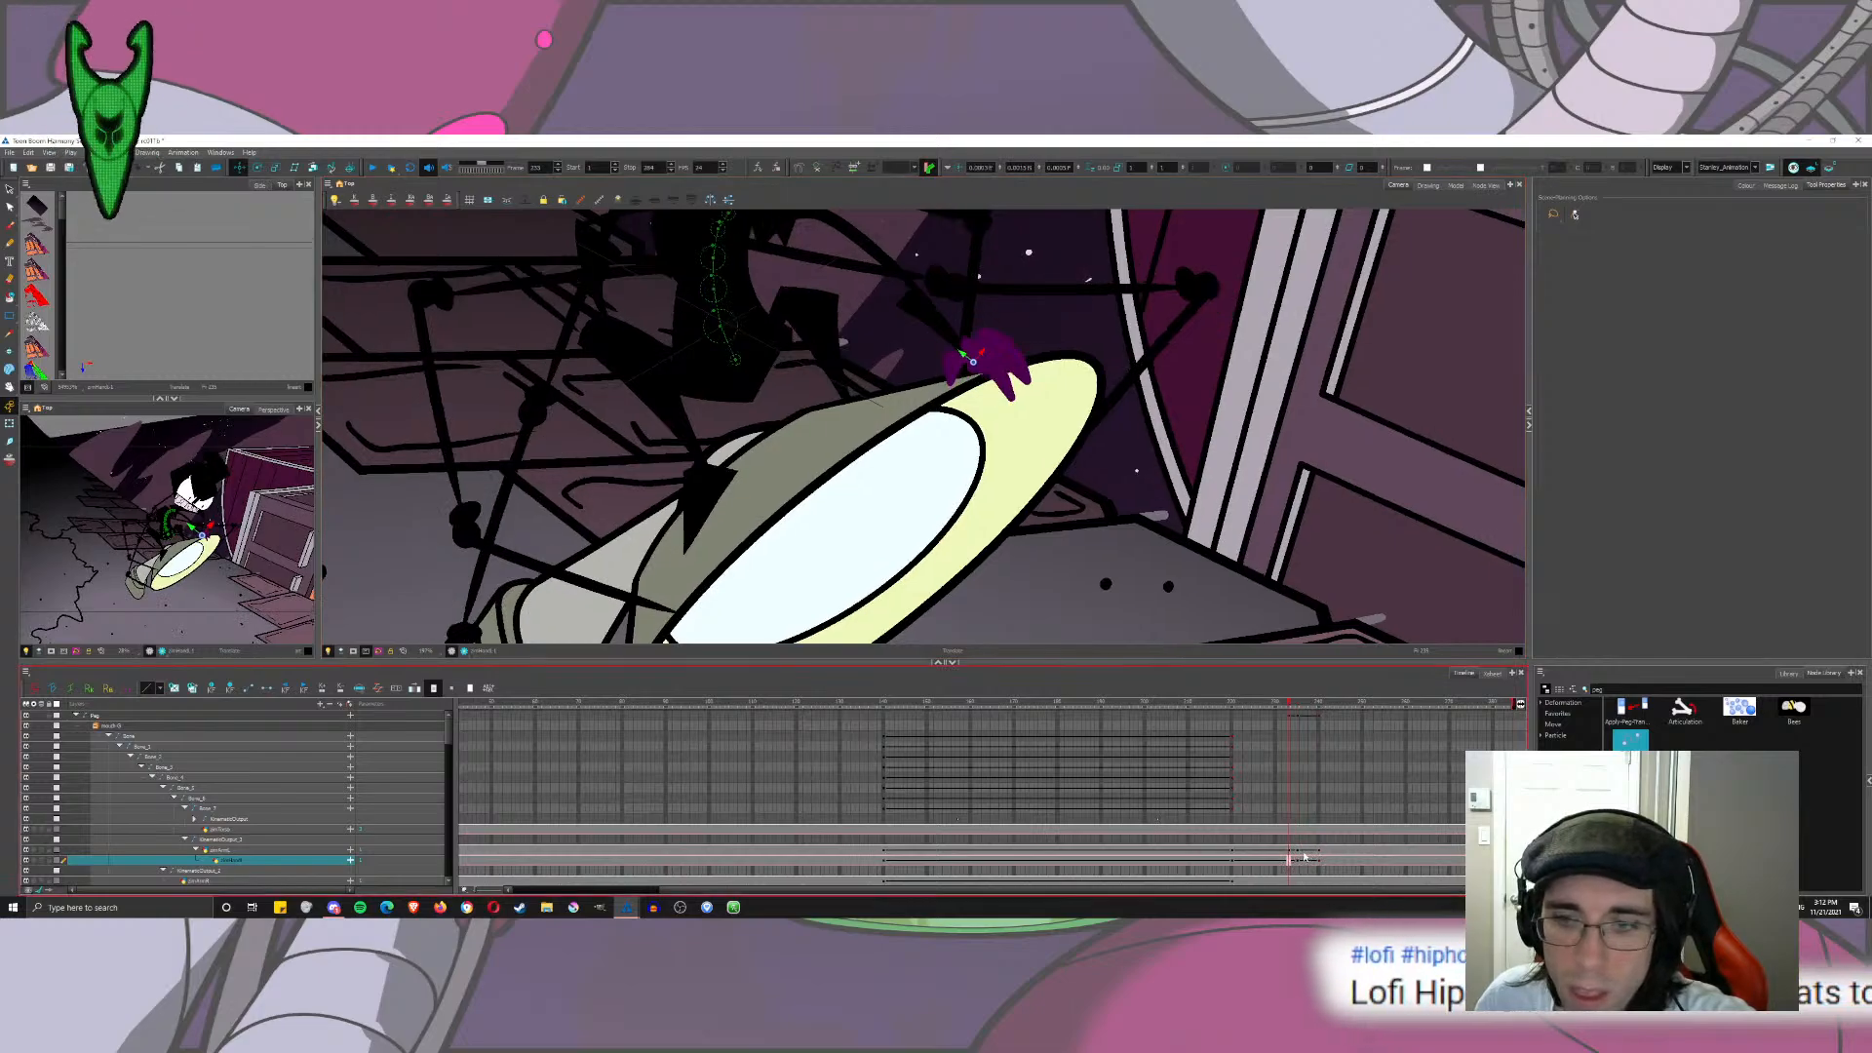
{"action": "left_click", "coordinate": [1297, 861]}
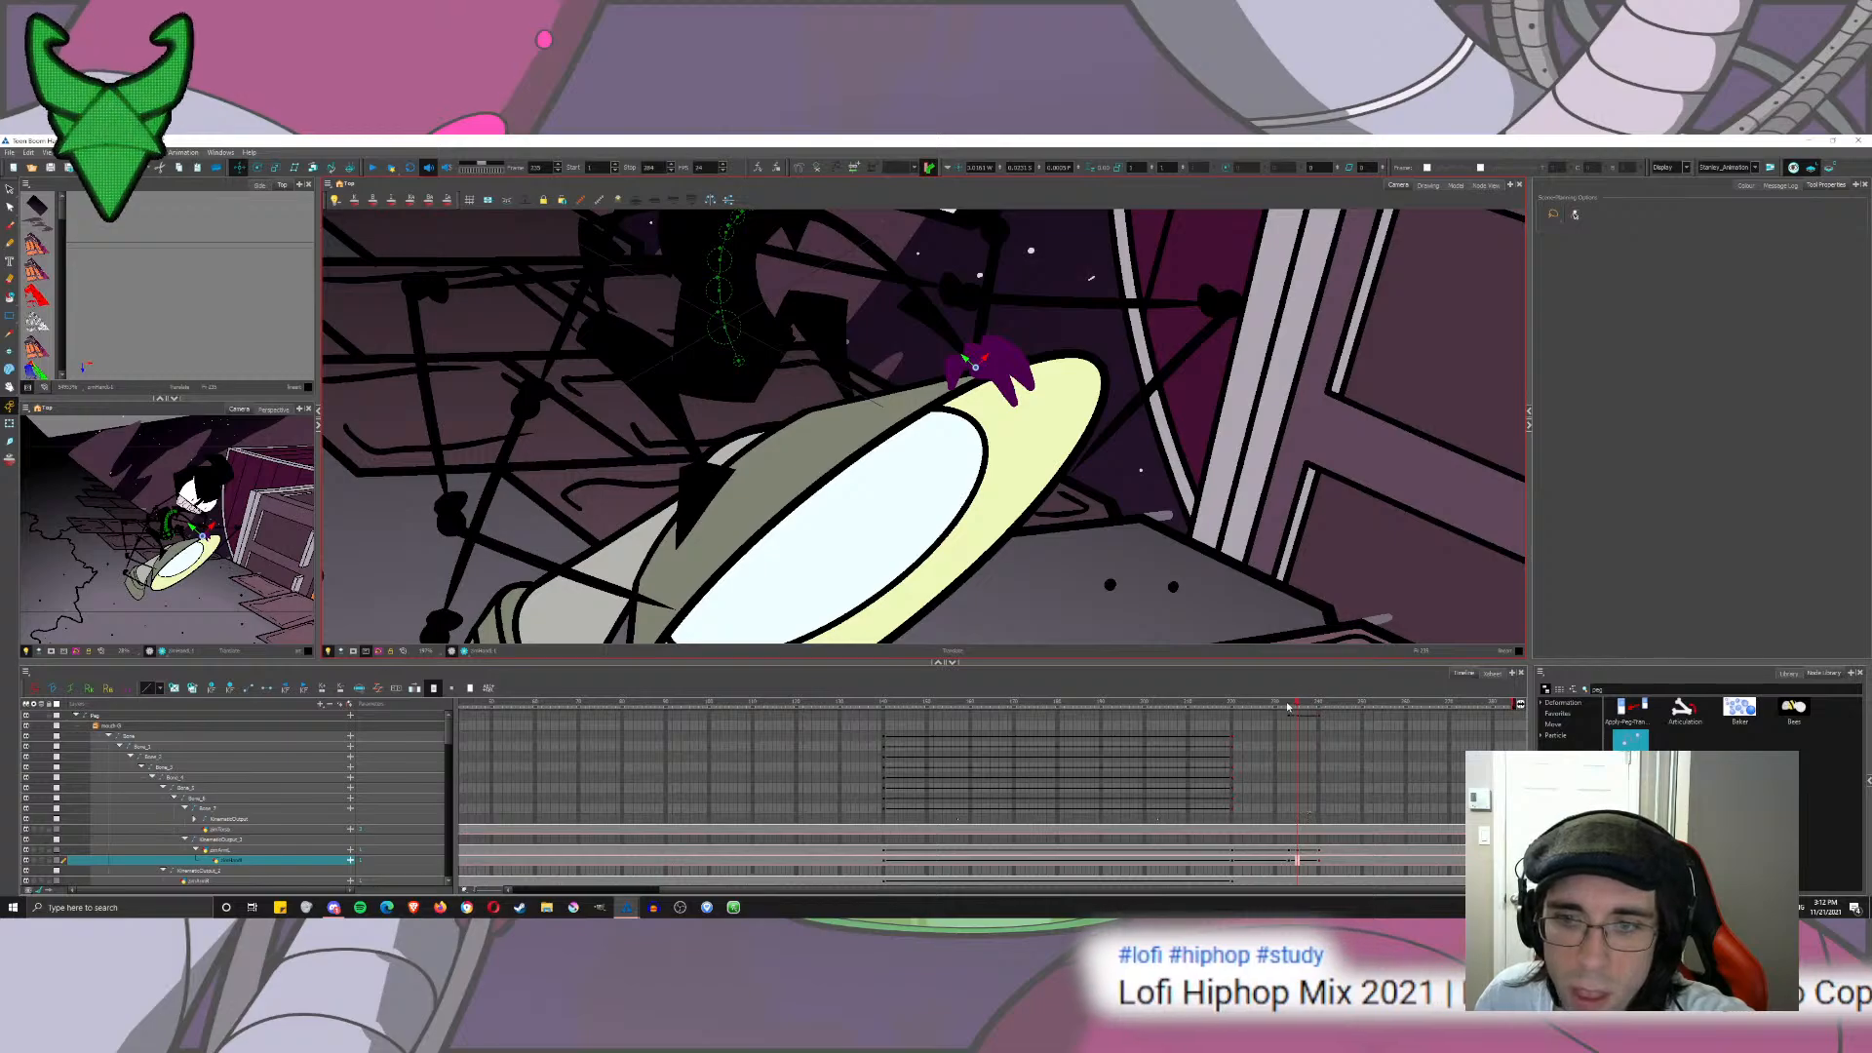
{"action": "left_click_drag", "start_coordinate": [1287, 709], "coordinate": [1316, 737]}
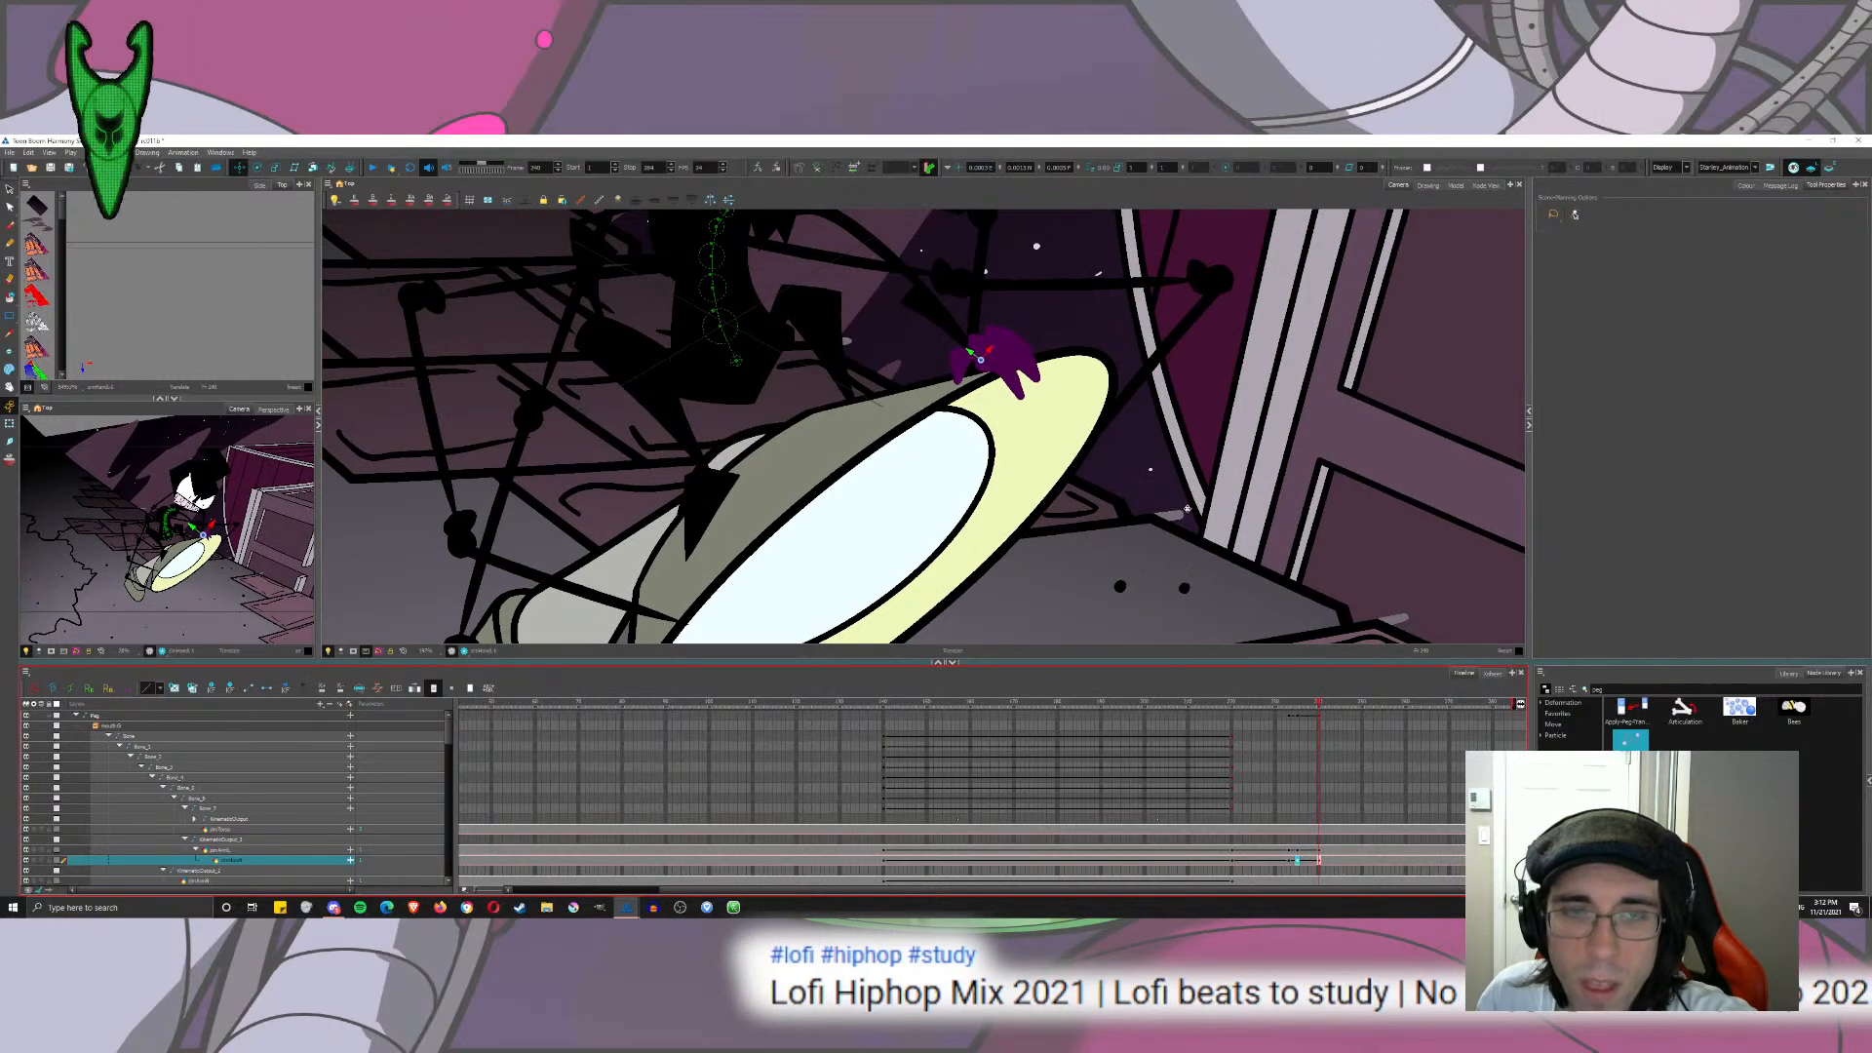
Step: At the skewed frame, raise the reaching arm slightly and move its hand back down onto the spotlight's rim
{"action": "left_click", "coordinate": [1290, 848]}
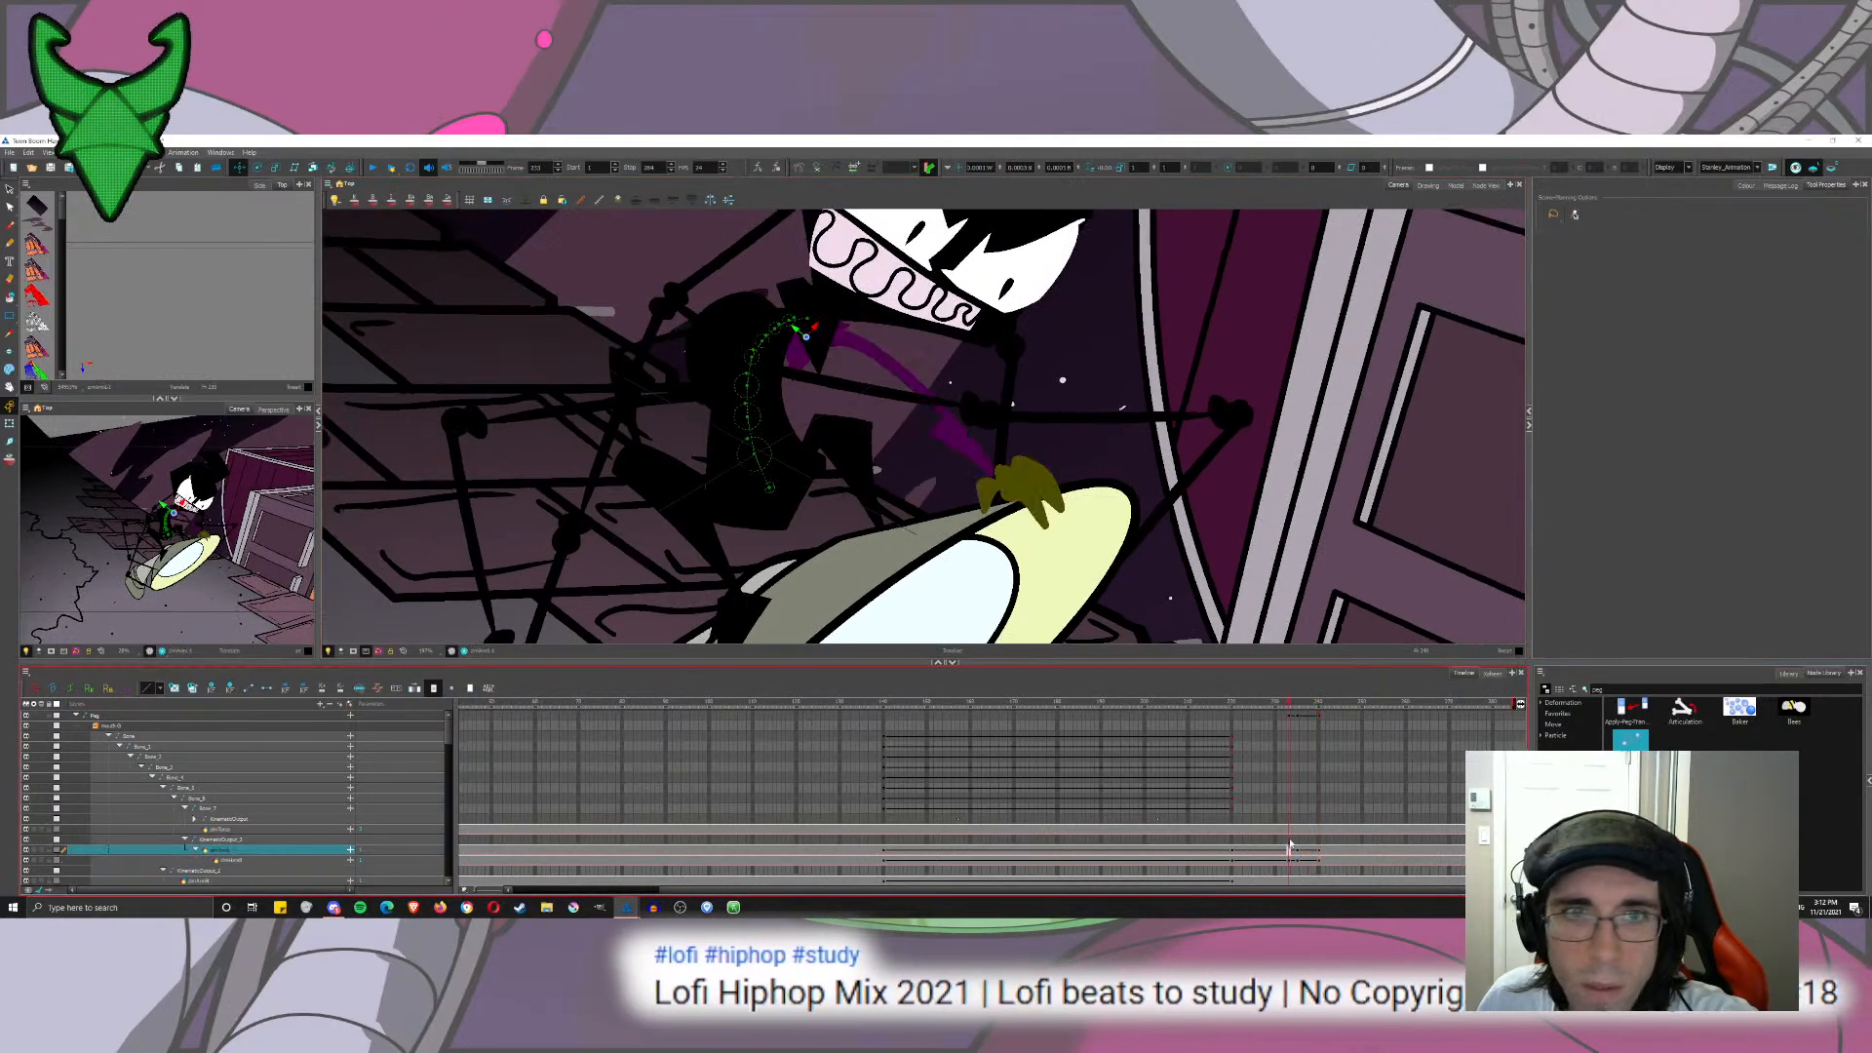
{"action": "left_click", "coordinate": [1297, 853]}
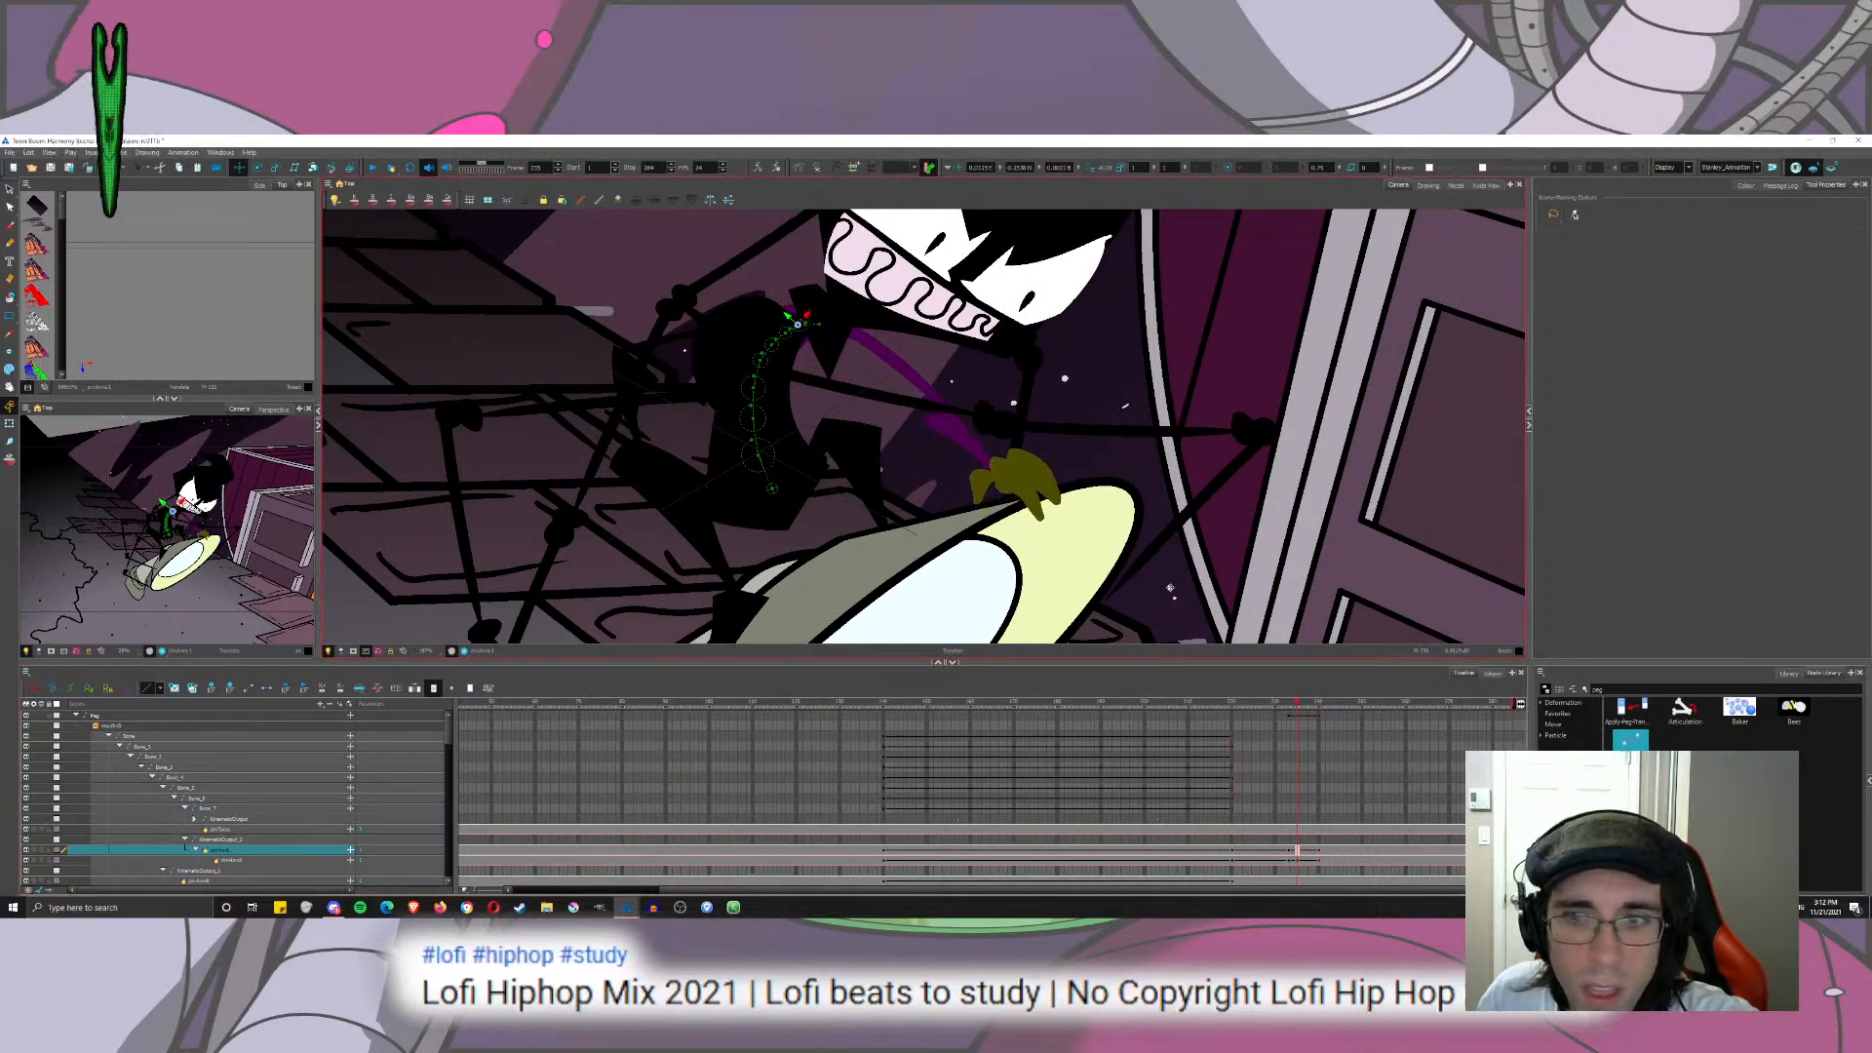
{"action": "left_click", "coordinate": [1298, 862]}
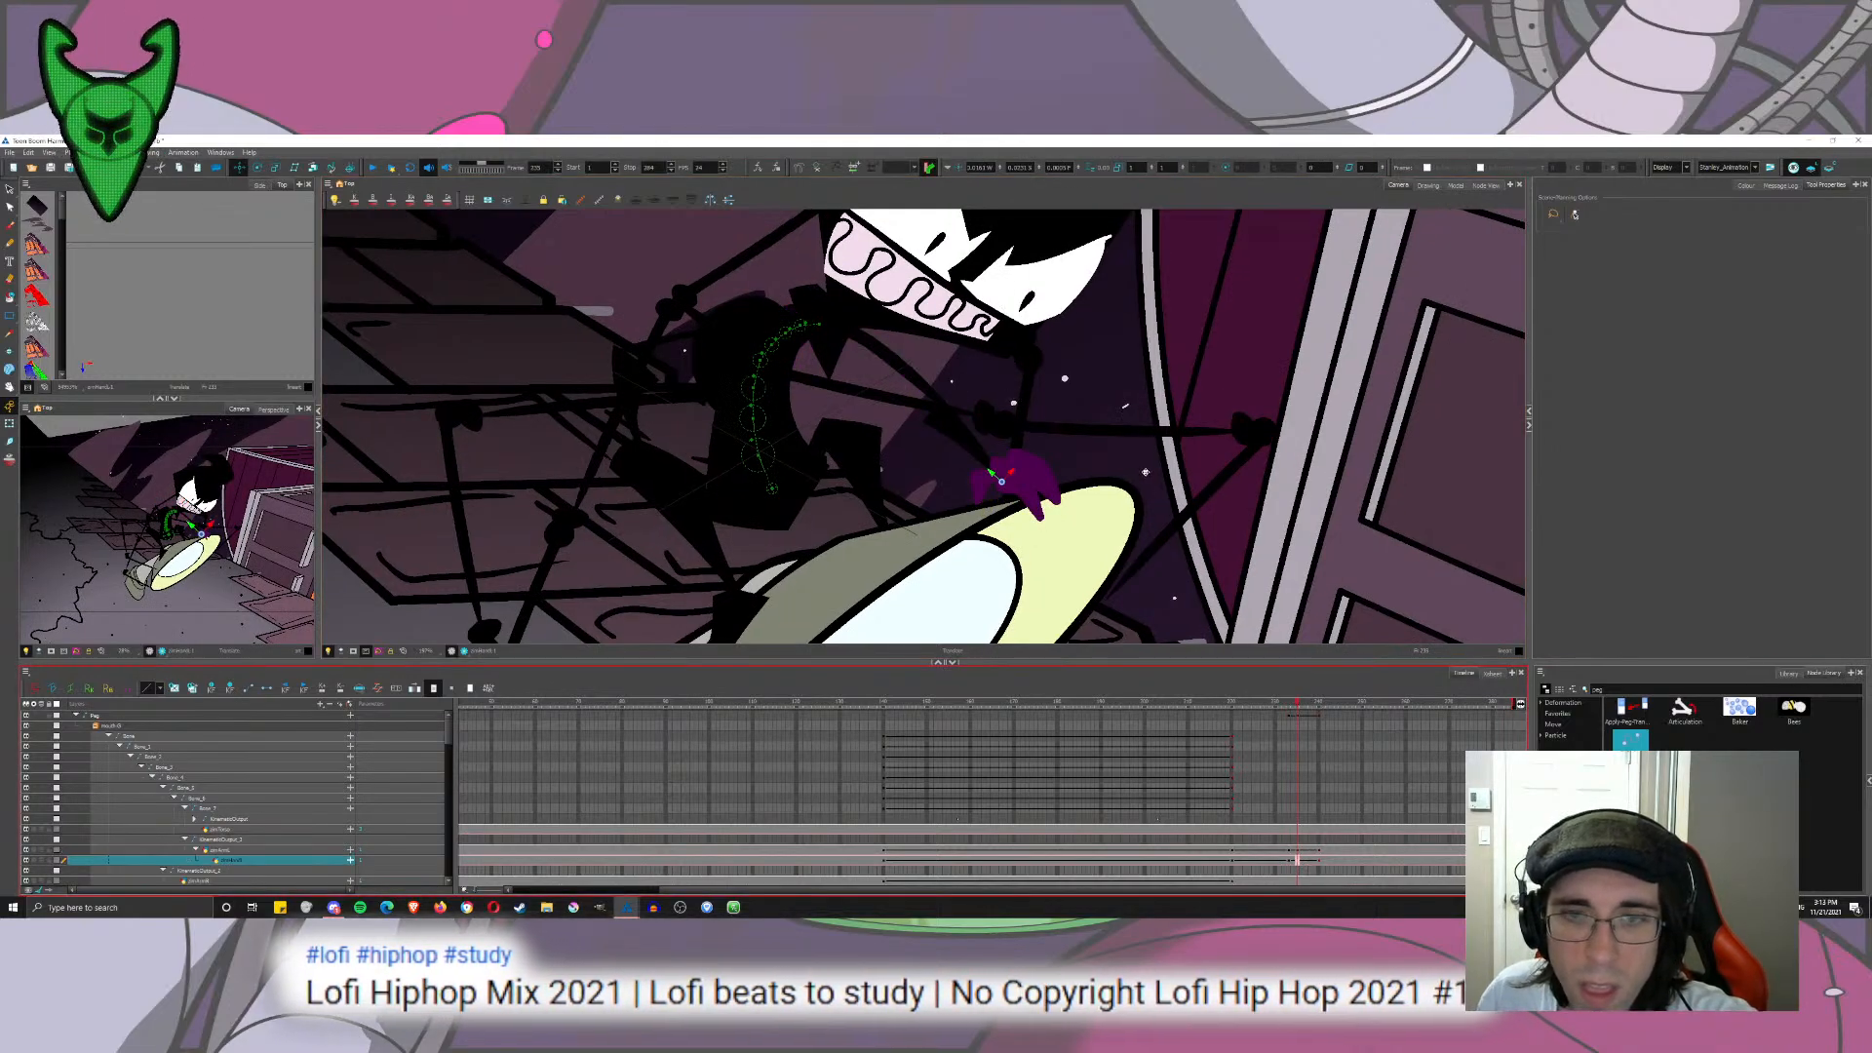
{"action": "left_click_drag", "start_coordinate": [1146, 472], "coordinate": [1164, 504]}
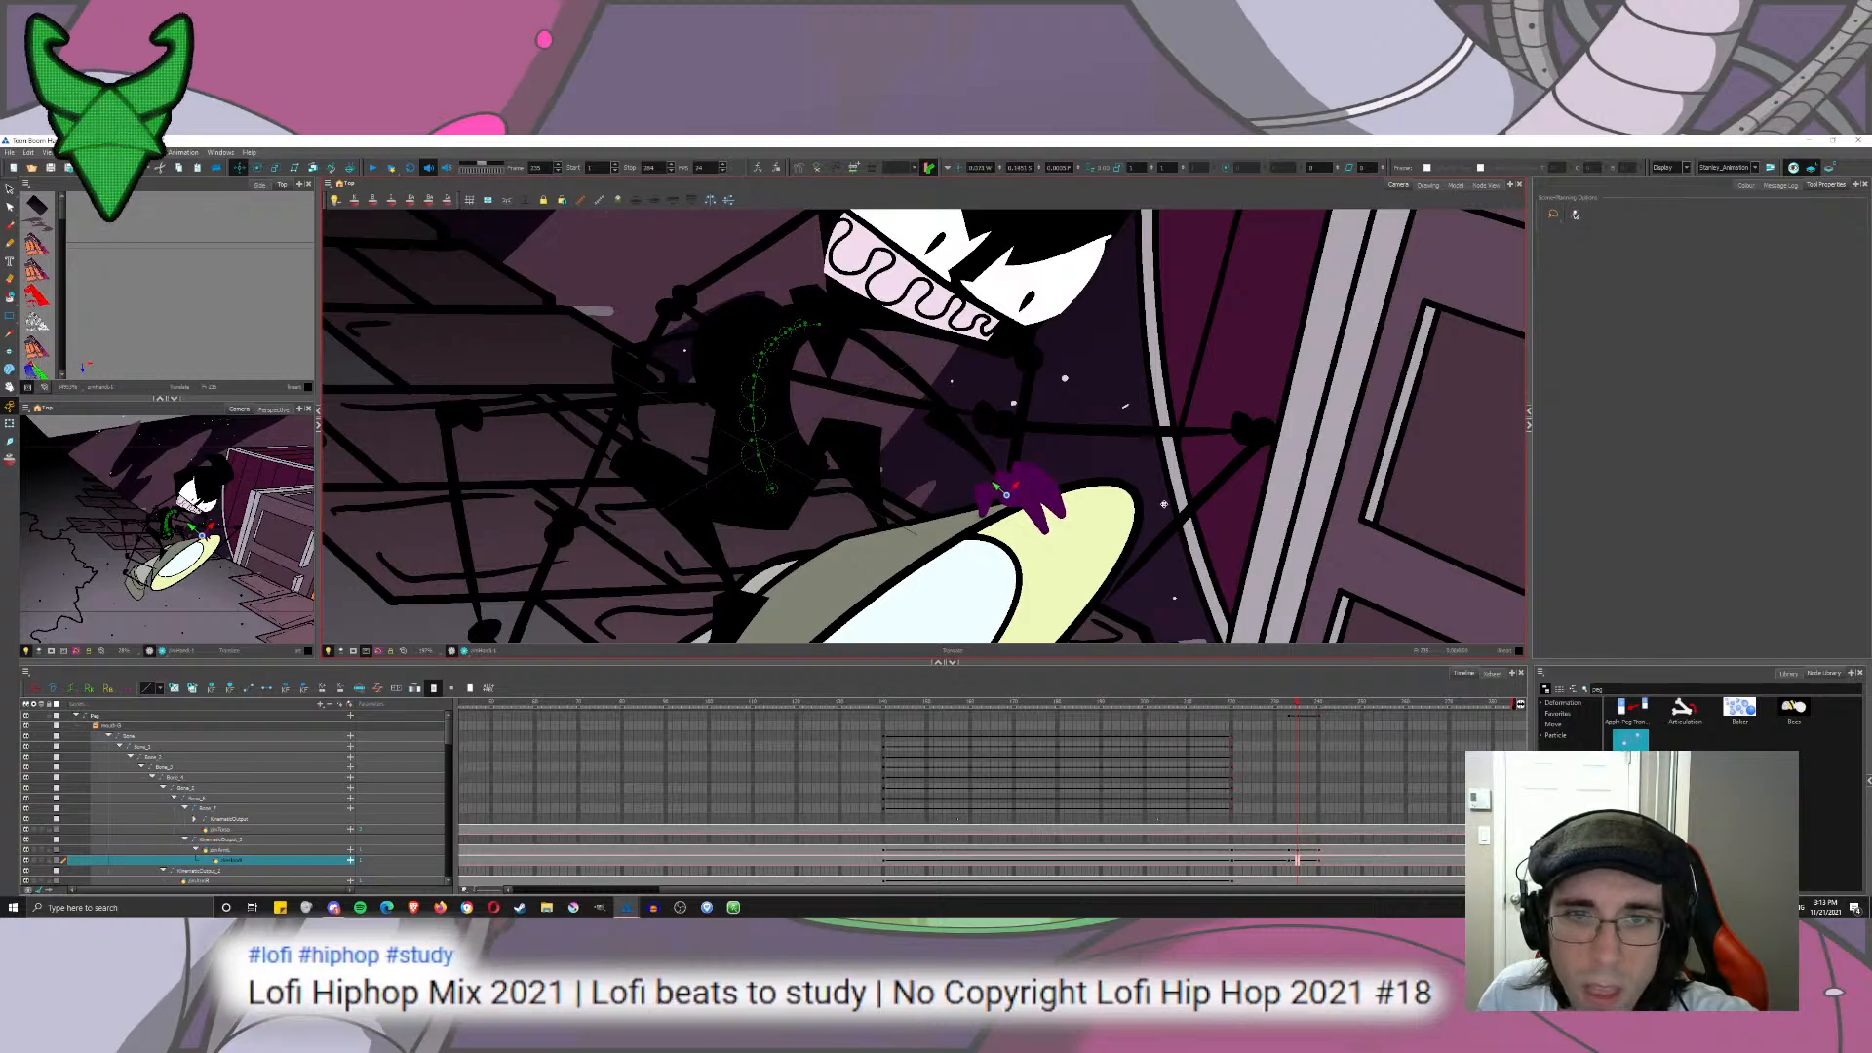
{"action": "left_click", "coordinate": [1276, 704]}
{"action": "mouse_move", "coordinate": [1277, 710]}
{"action": "left_mouse_down"}
{"action": "mouse_move", "coordinate": [1324, 736]}
{"action": "mouse_move", "coordinate": [1289, 731]}
{"action": "left_mouse_up"}
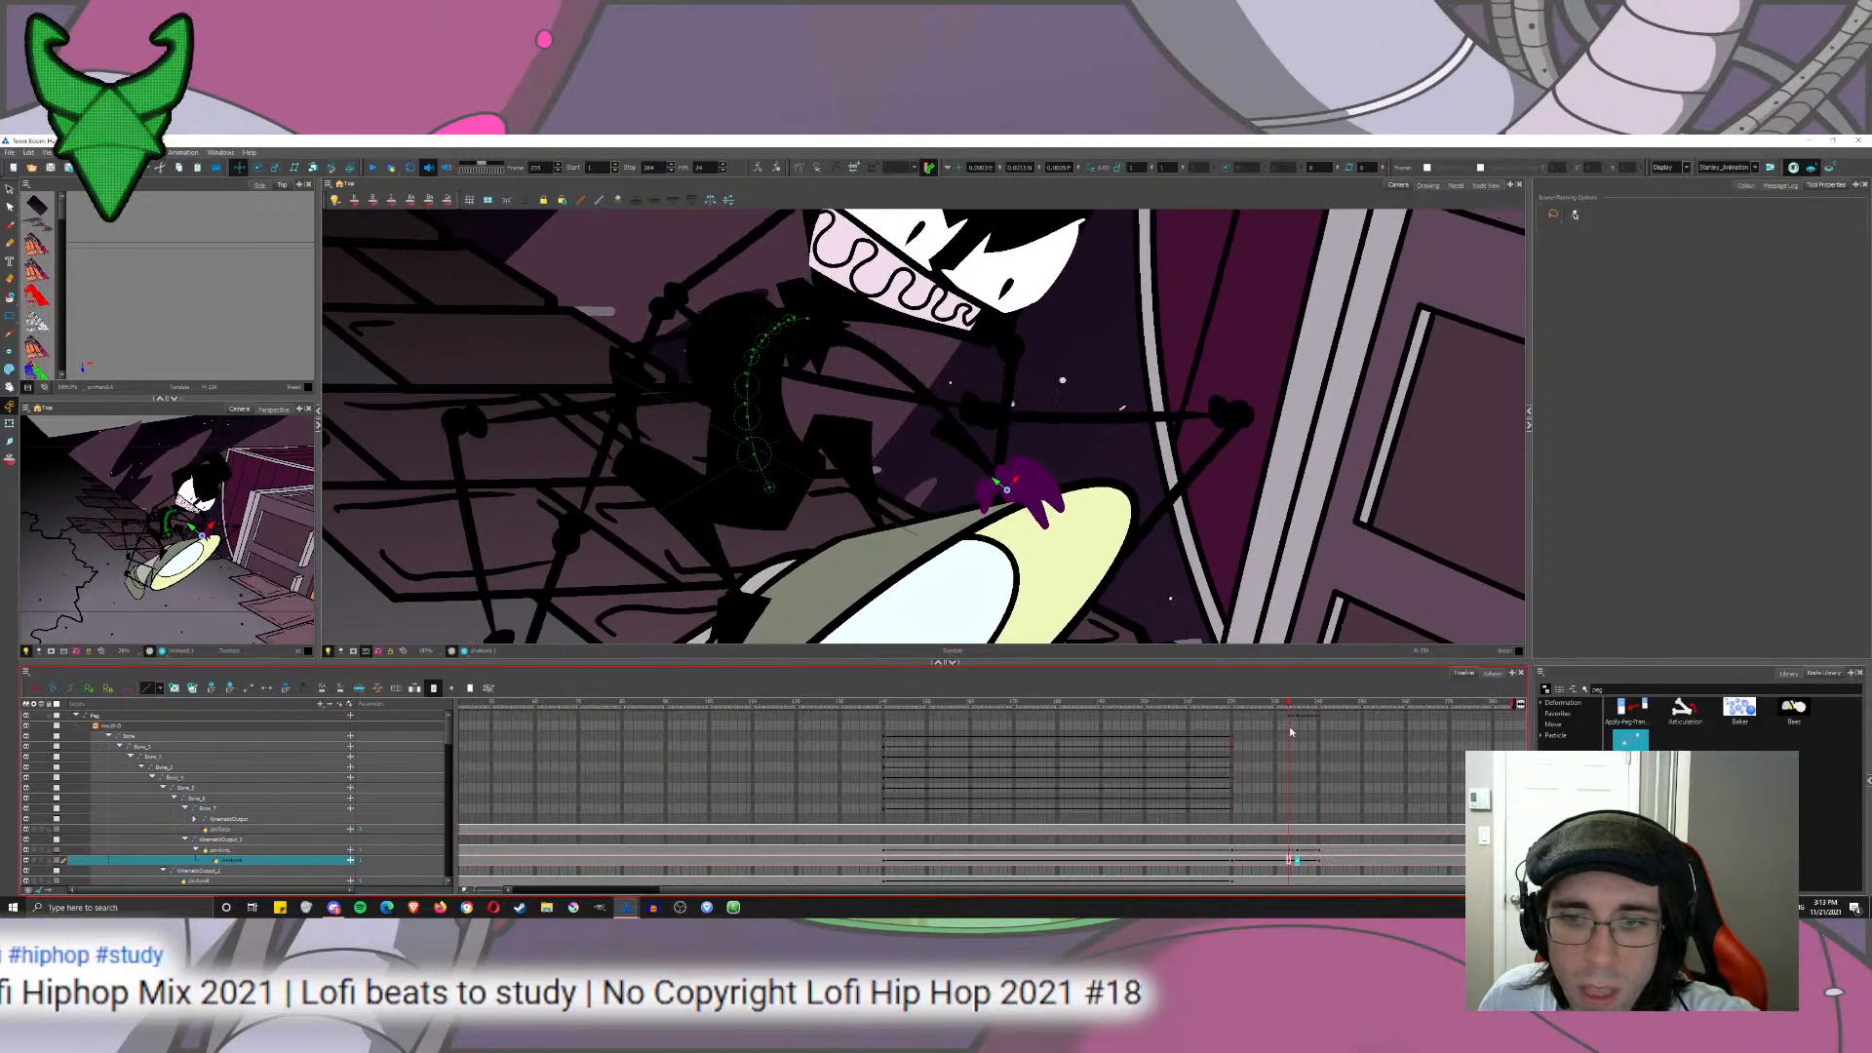
Step: Add keyframes to the character's other arm at the peg's start, skewed and end frames
{"action": "left_click_drag", "start_coordinate": [452, 729], "coordinate": [452, 743]}
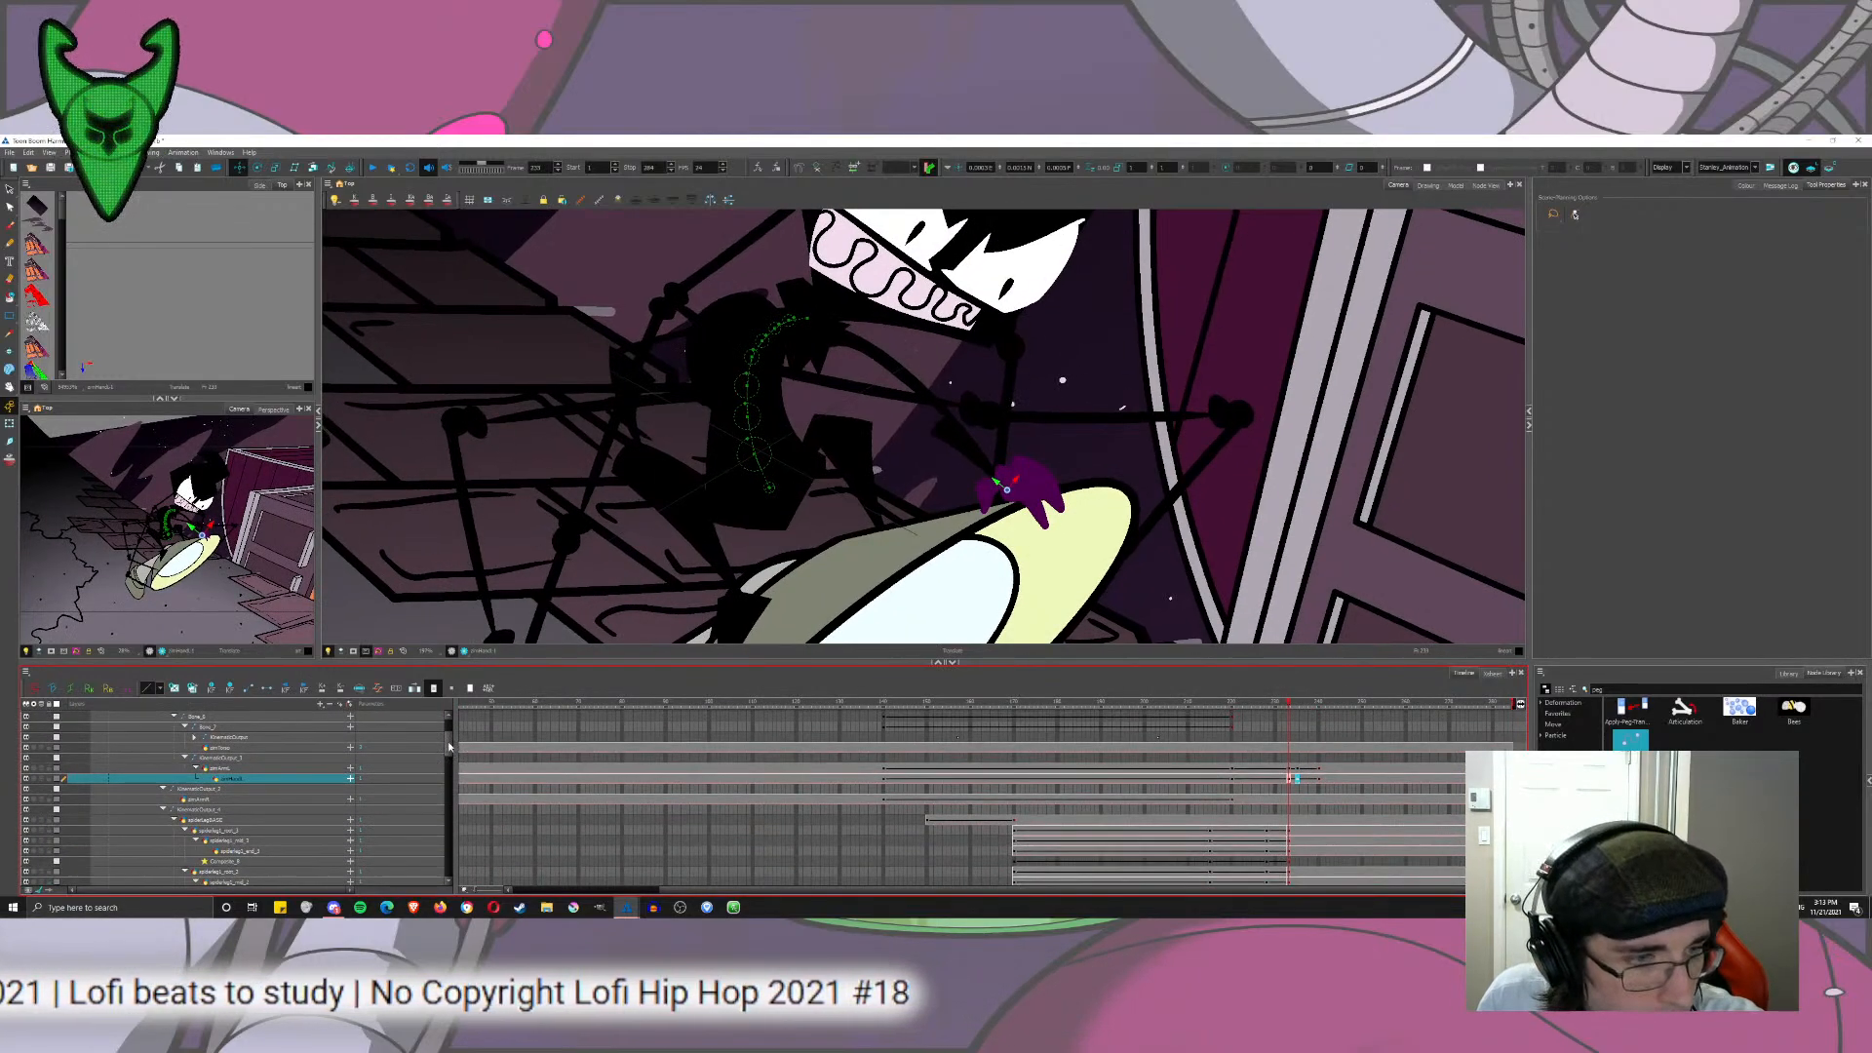
{"action": "left_click", "coordinate": [1289, 801]}
{"action": "key", "text": "F6"}
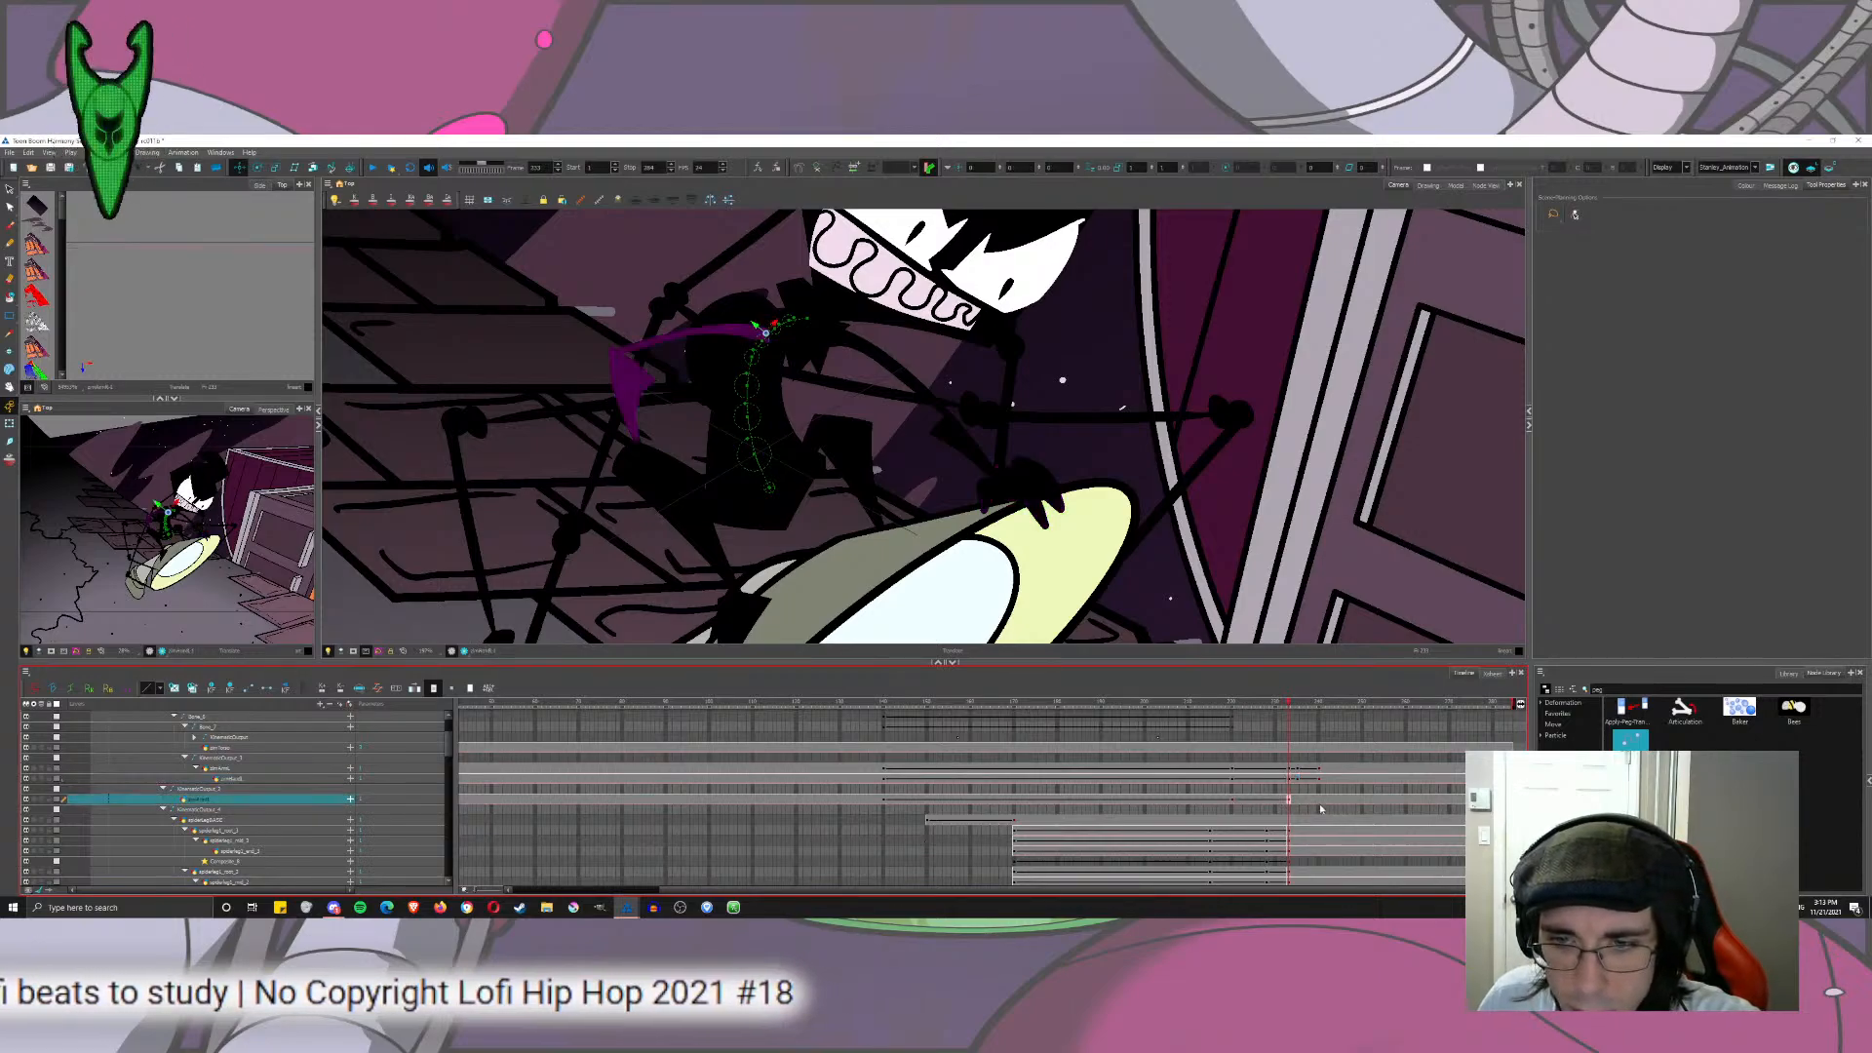
{"action": "left_click", "coordinate": [1319, 800]}
{"action": "key", "text": "F6"}
{"action": "left_click", "coordinate": [1302, 801]}
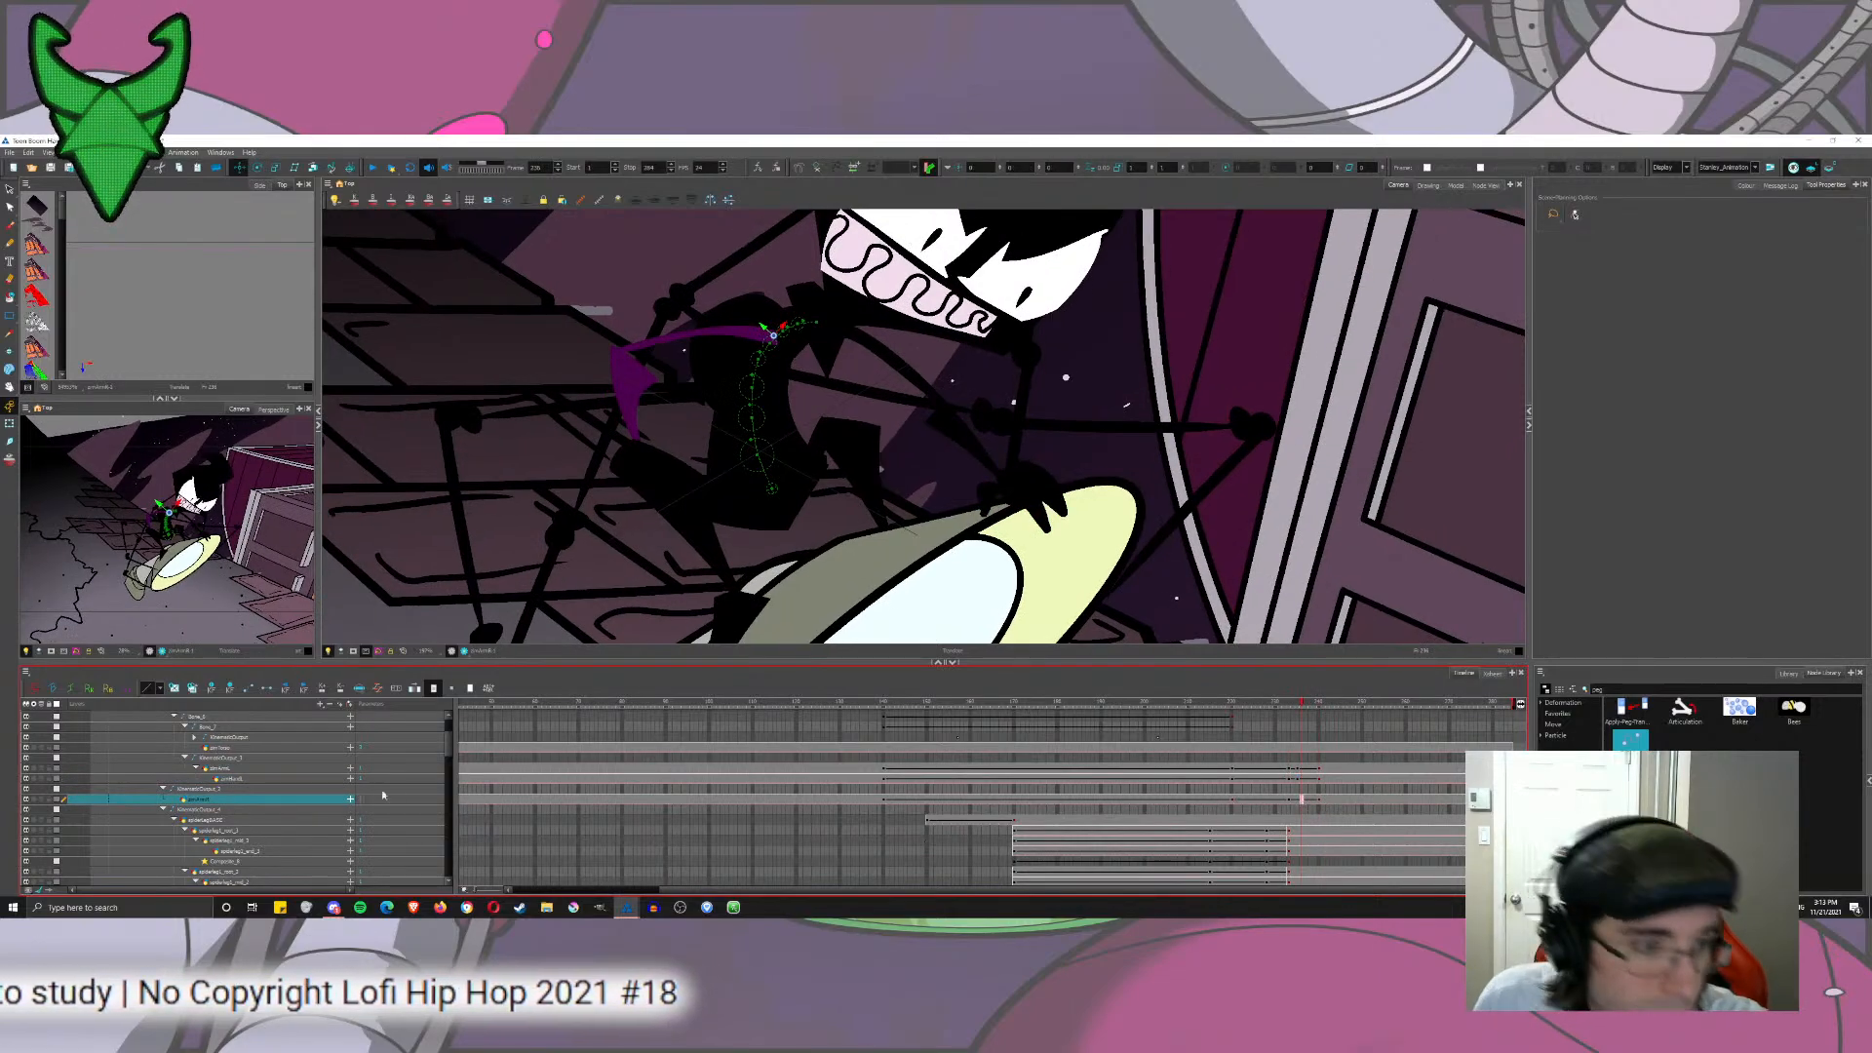
{"action": "left_click", "coordinate": [1298, 801]}
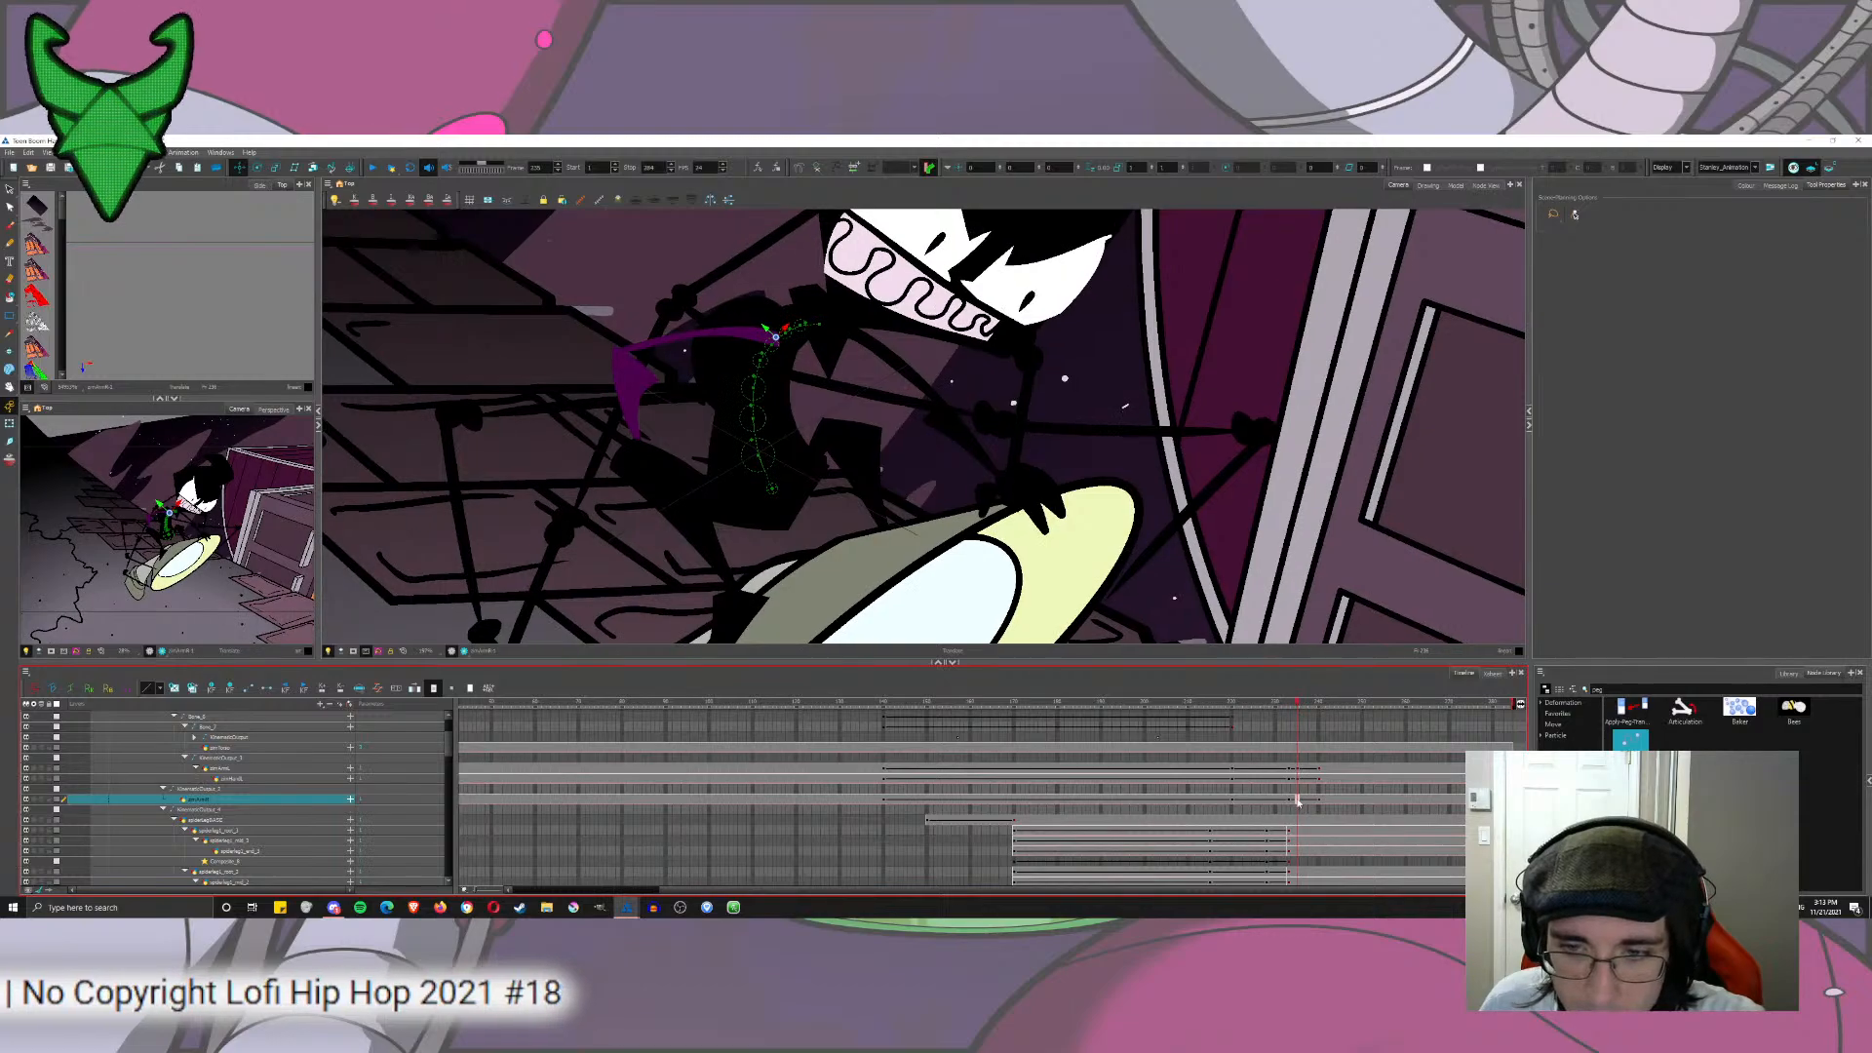
Step: Collapse the spider-leg layers and add keyframes to both normal leg layers at the peg's start, skewed and end frames
{"action": "left_click", "coordinate": [164, 811]}
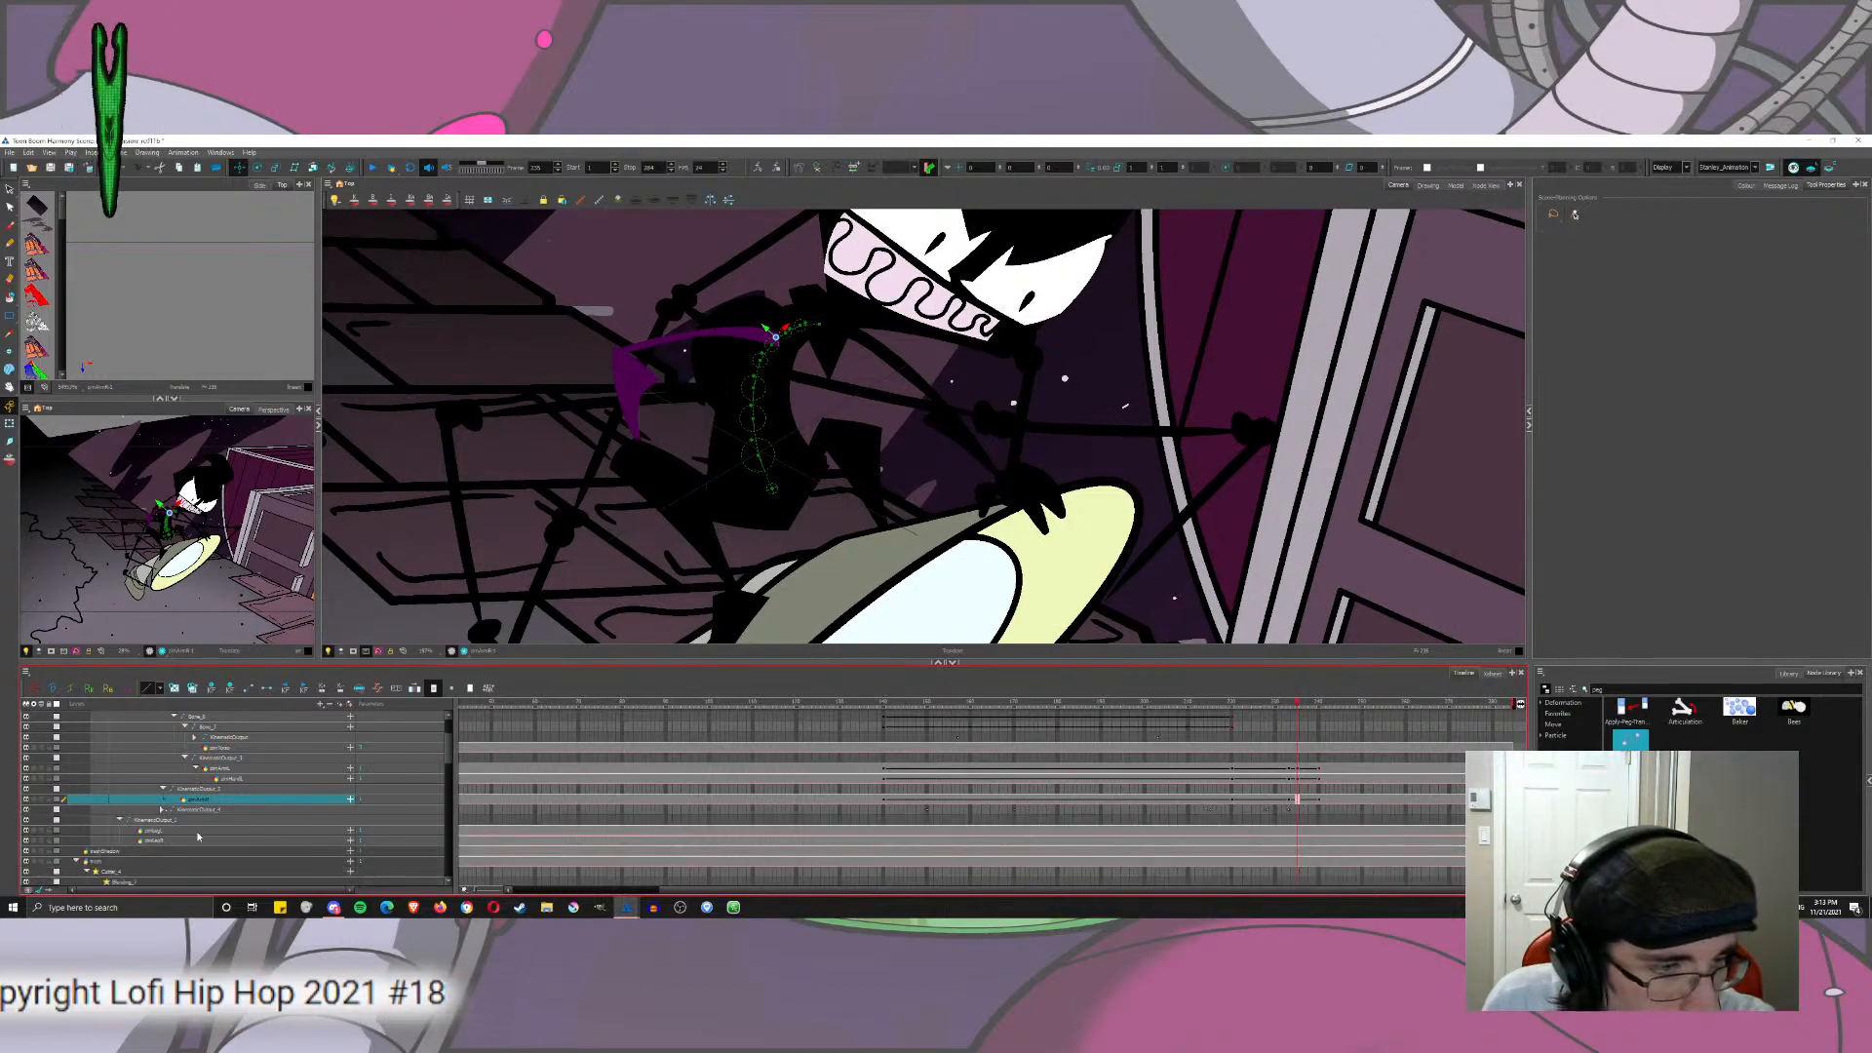
{"action": "left_click", "coordinate": [1288, 840]}
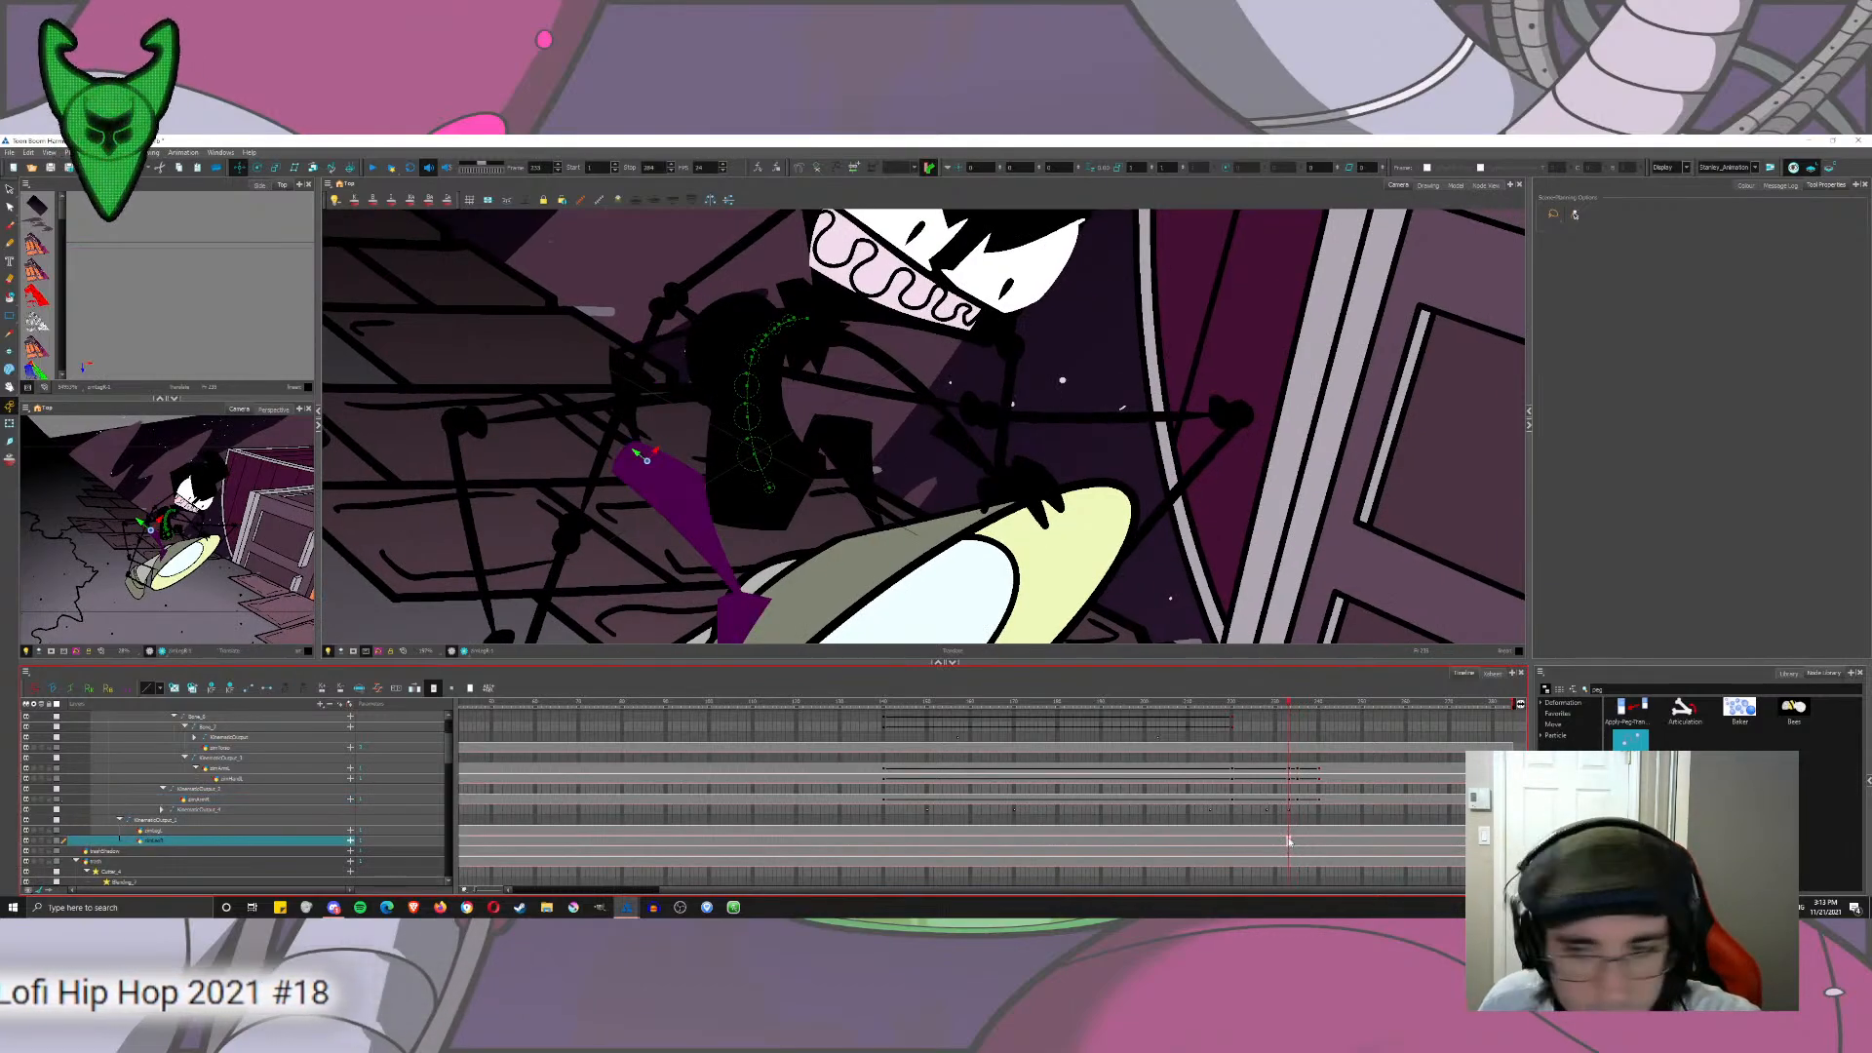
{"action": "left_click", "coordinate": [1288, 831]}
{"action": "left_click_drag", "start_coordinate": [1319, 831], "coordinate": [1297, 840]}
{"action": "key", "text": "F6"}
{"action": "key", "text": "F6"}
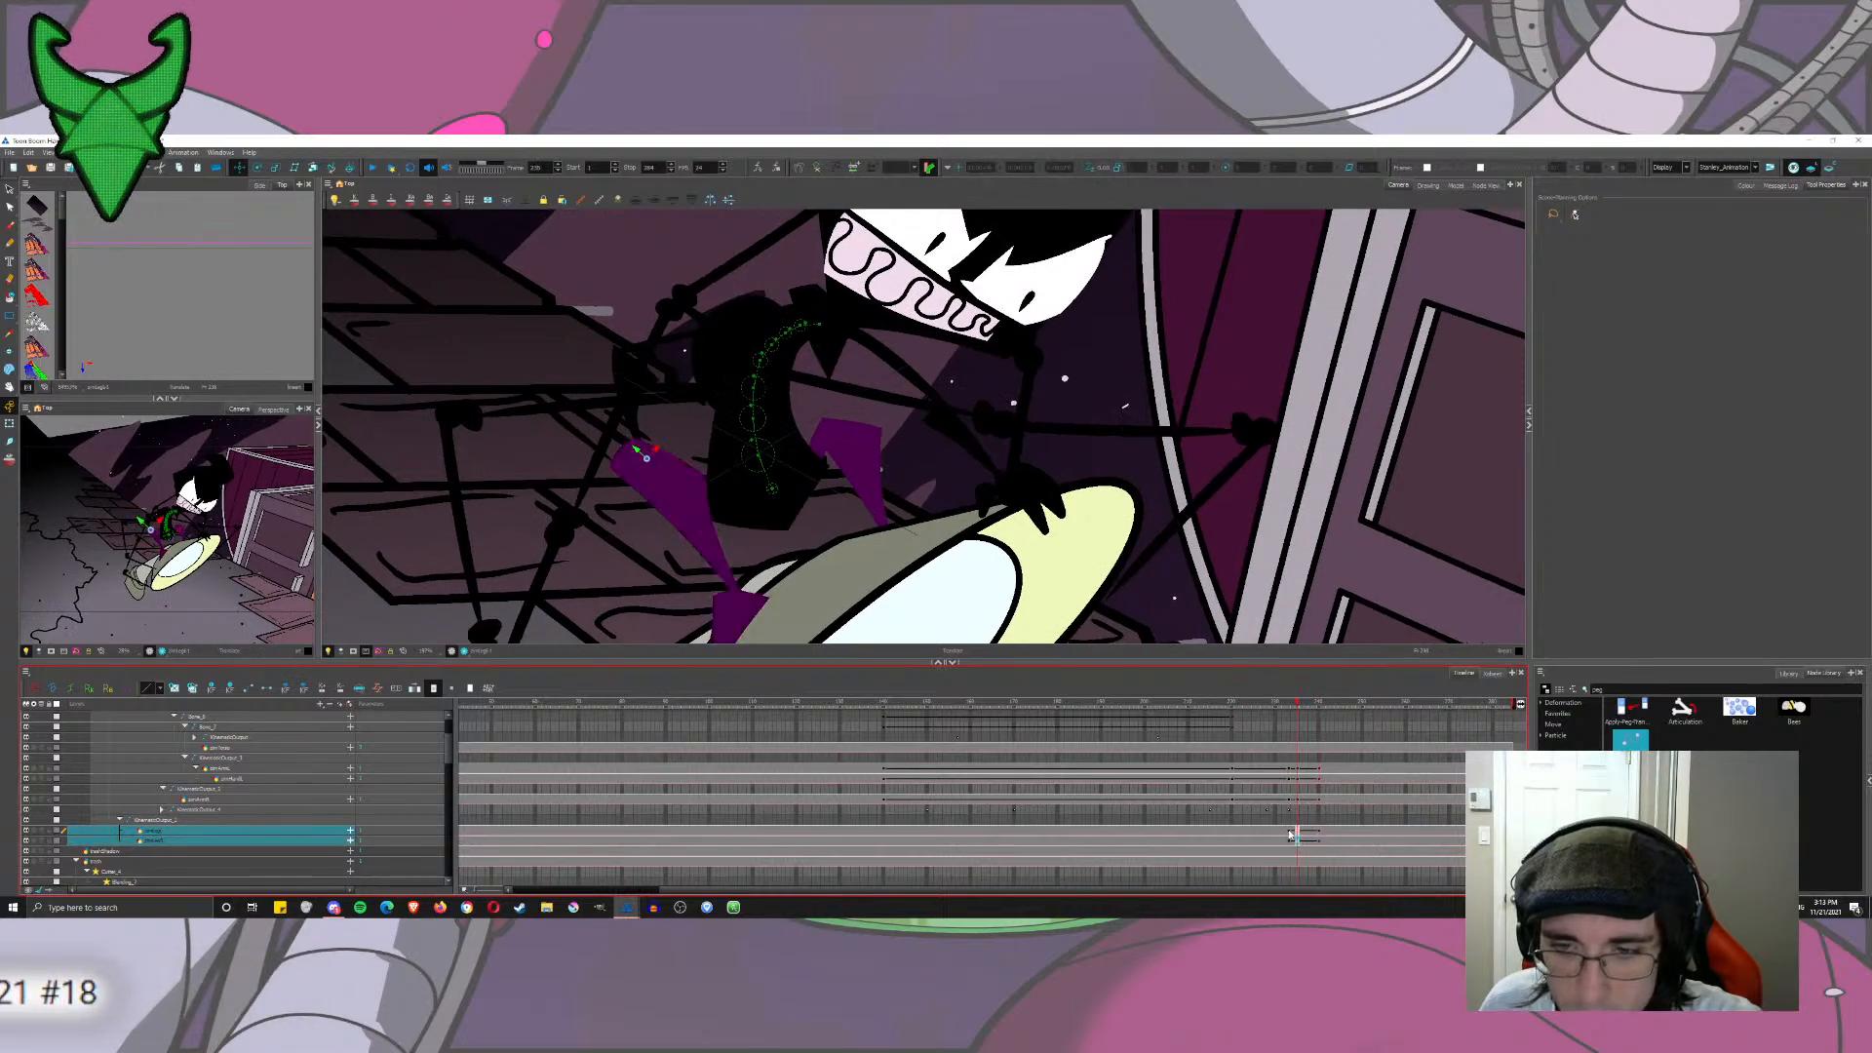
Step: At the skewed frame, nudge the character's right-hand normal leg slightly up and left, and compare its position against the neighbouring frames
{"action": "left_click", "coordinate": [1288, 831]}
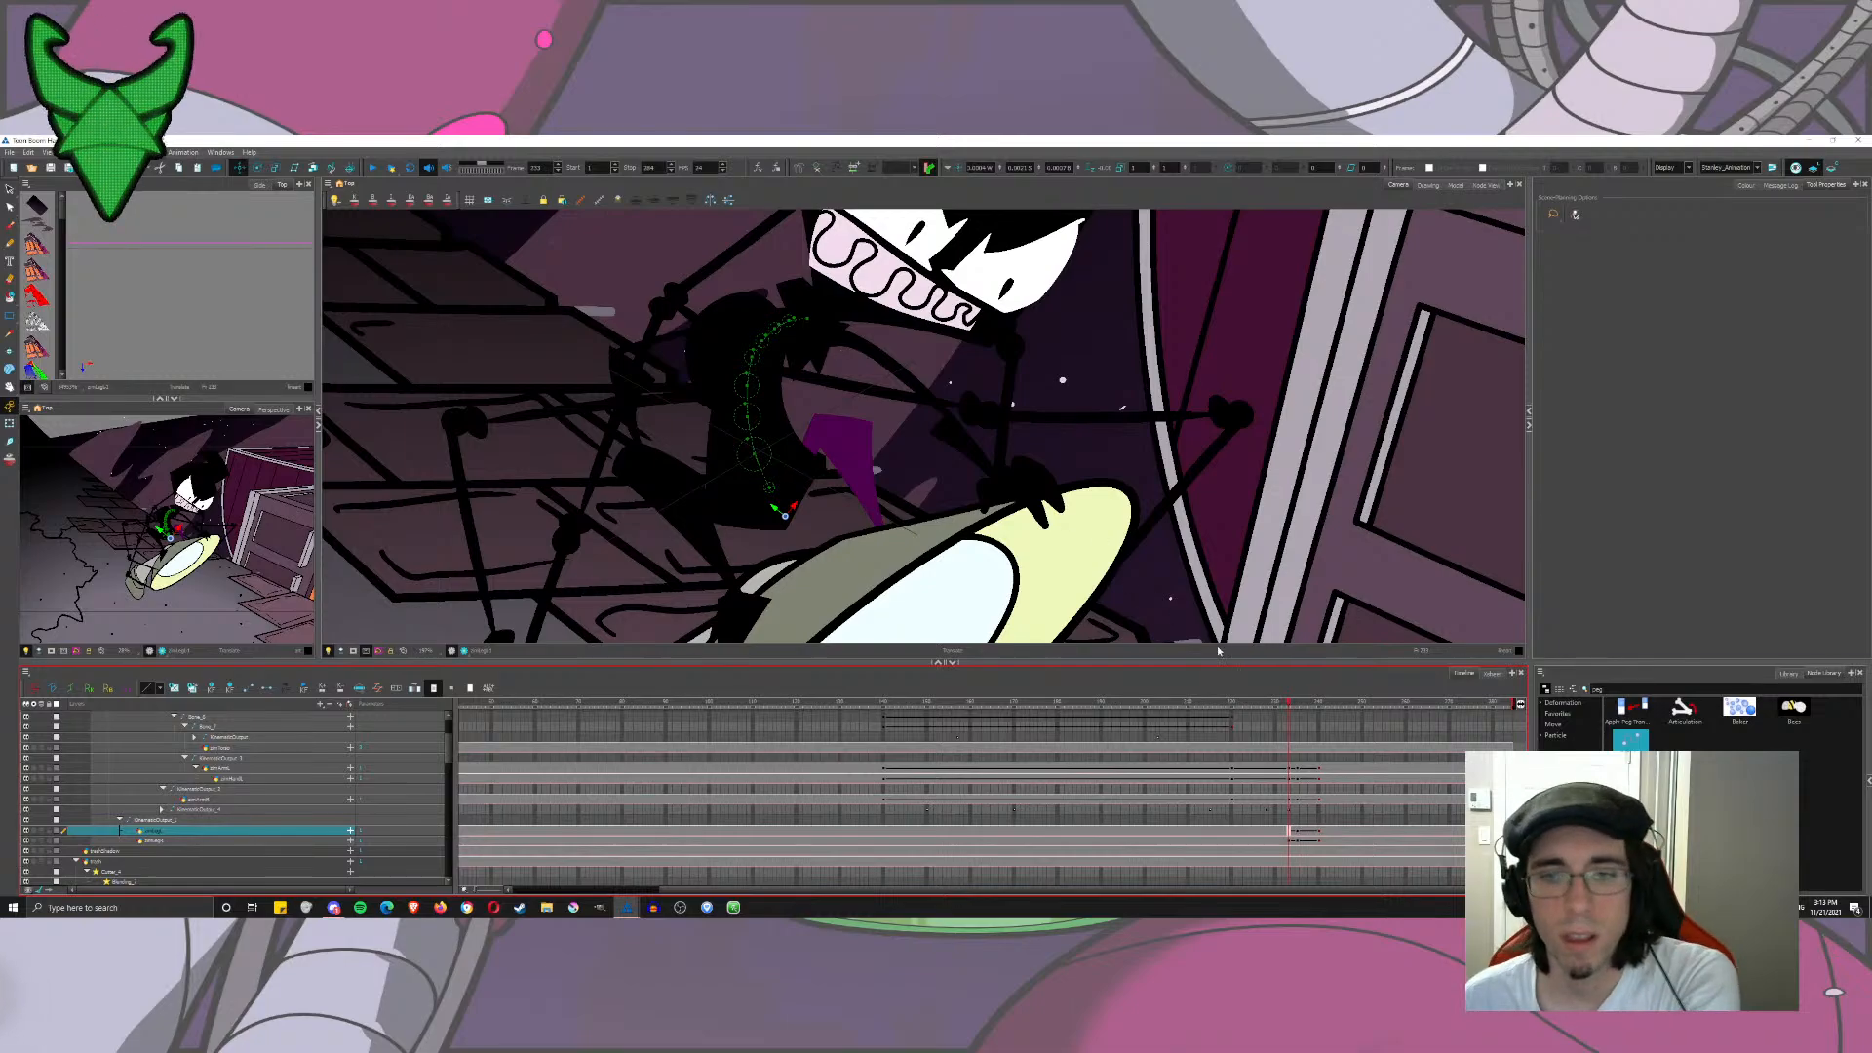
{"action": "key", "text": "period"}
{"action": "key", "text": "period"}
{"action": "key", "text": "period"}
{"action": "key", "text": "comma"}
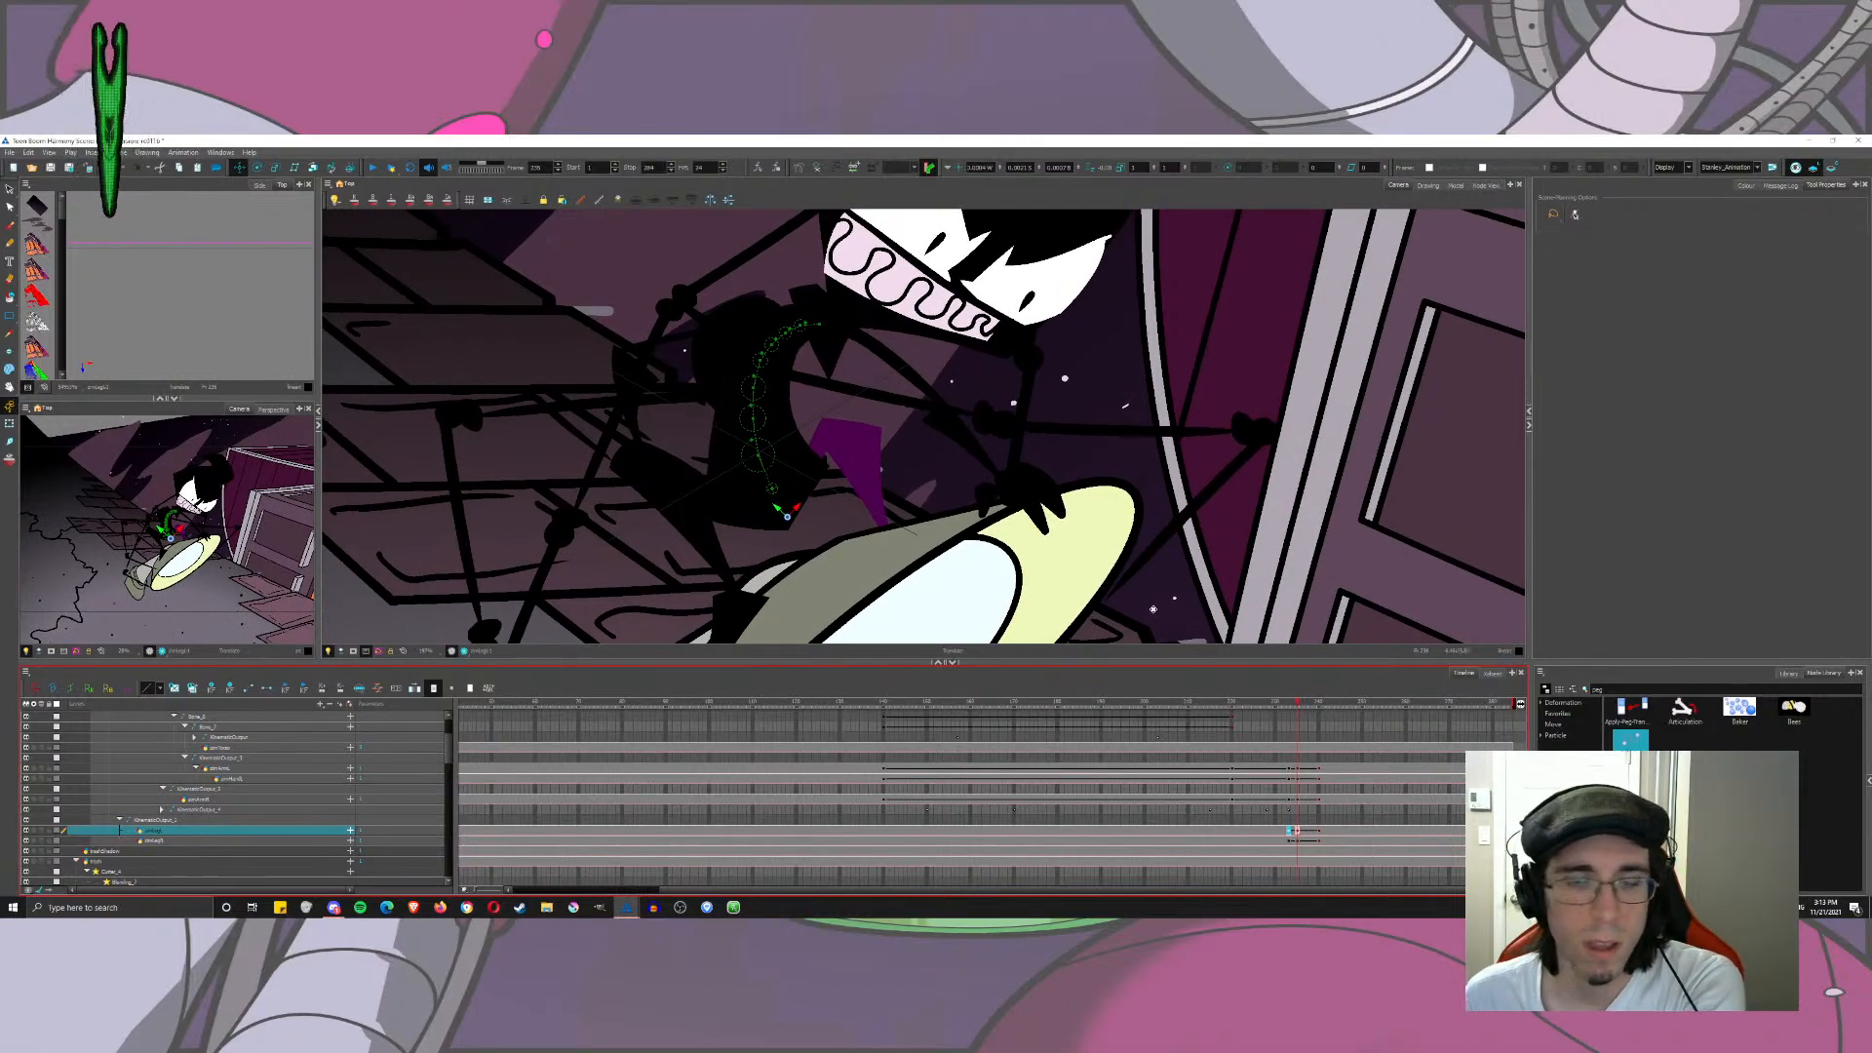
{"action": "key", "text": "comma"}
{"action": "key", "text": "period"}
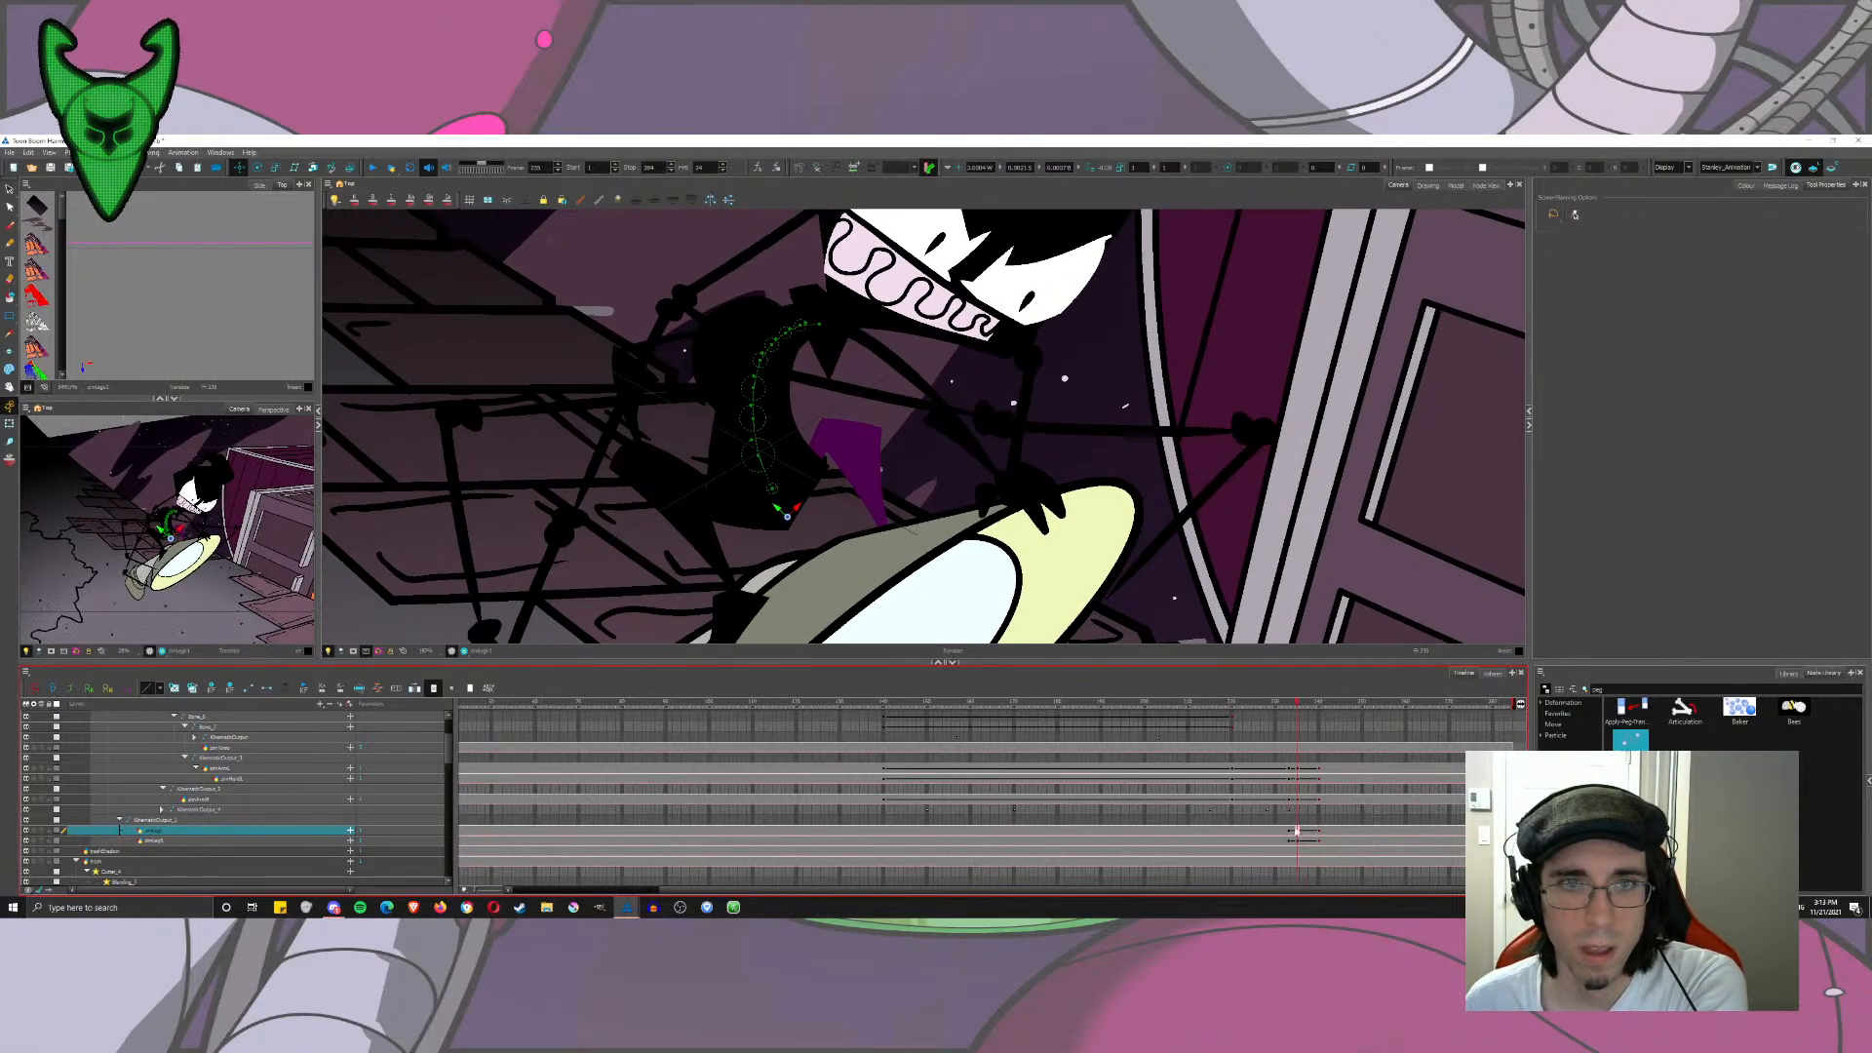
{"action": "left_click_drag", "start_coordinate": [917, 446], "coordinate": [908, 435]}
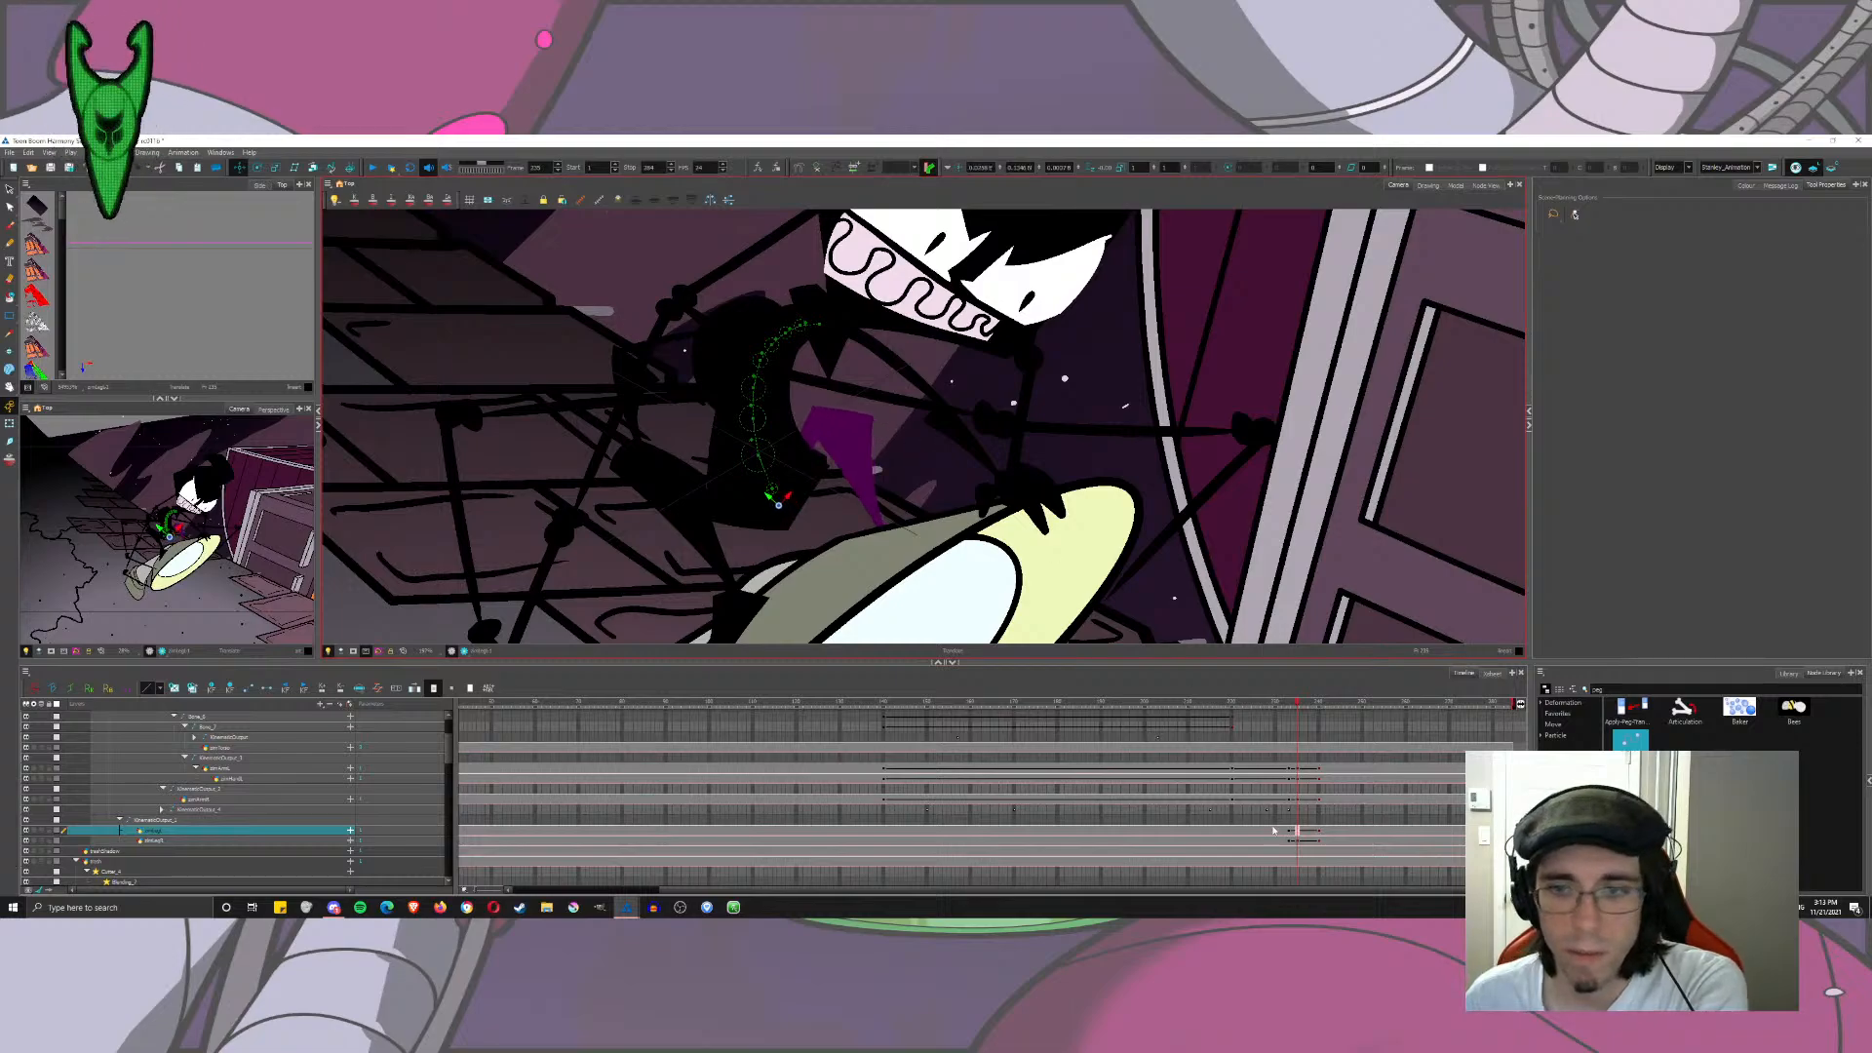
{"action": "left_click", "coordinate": [1281, 701]}
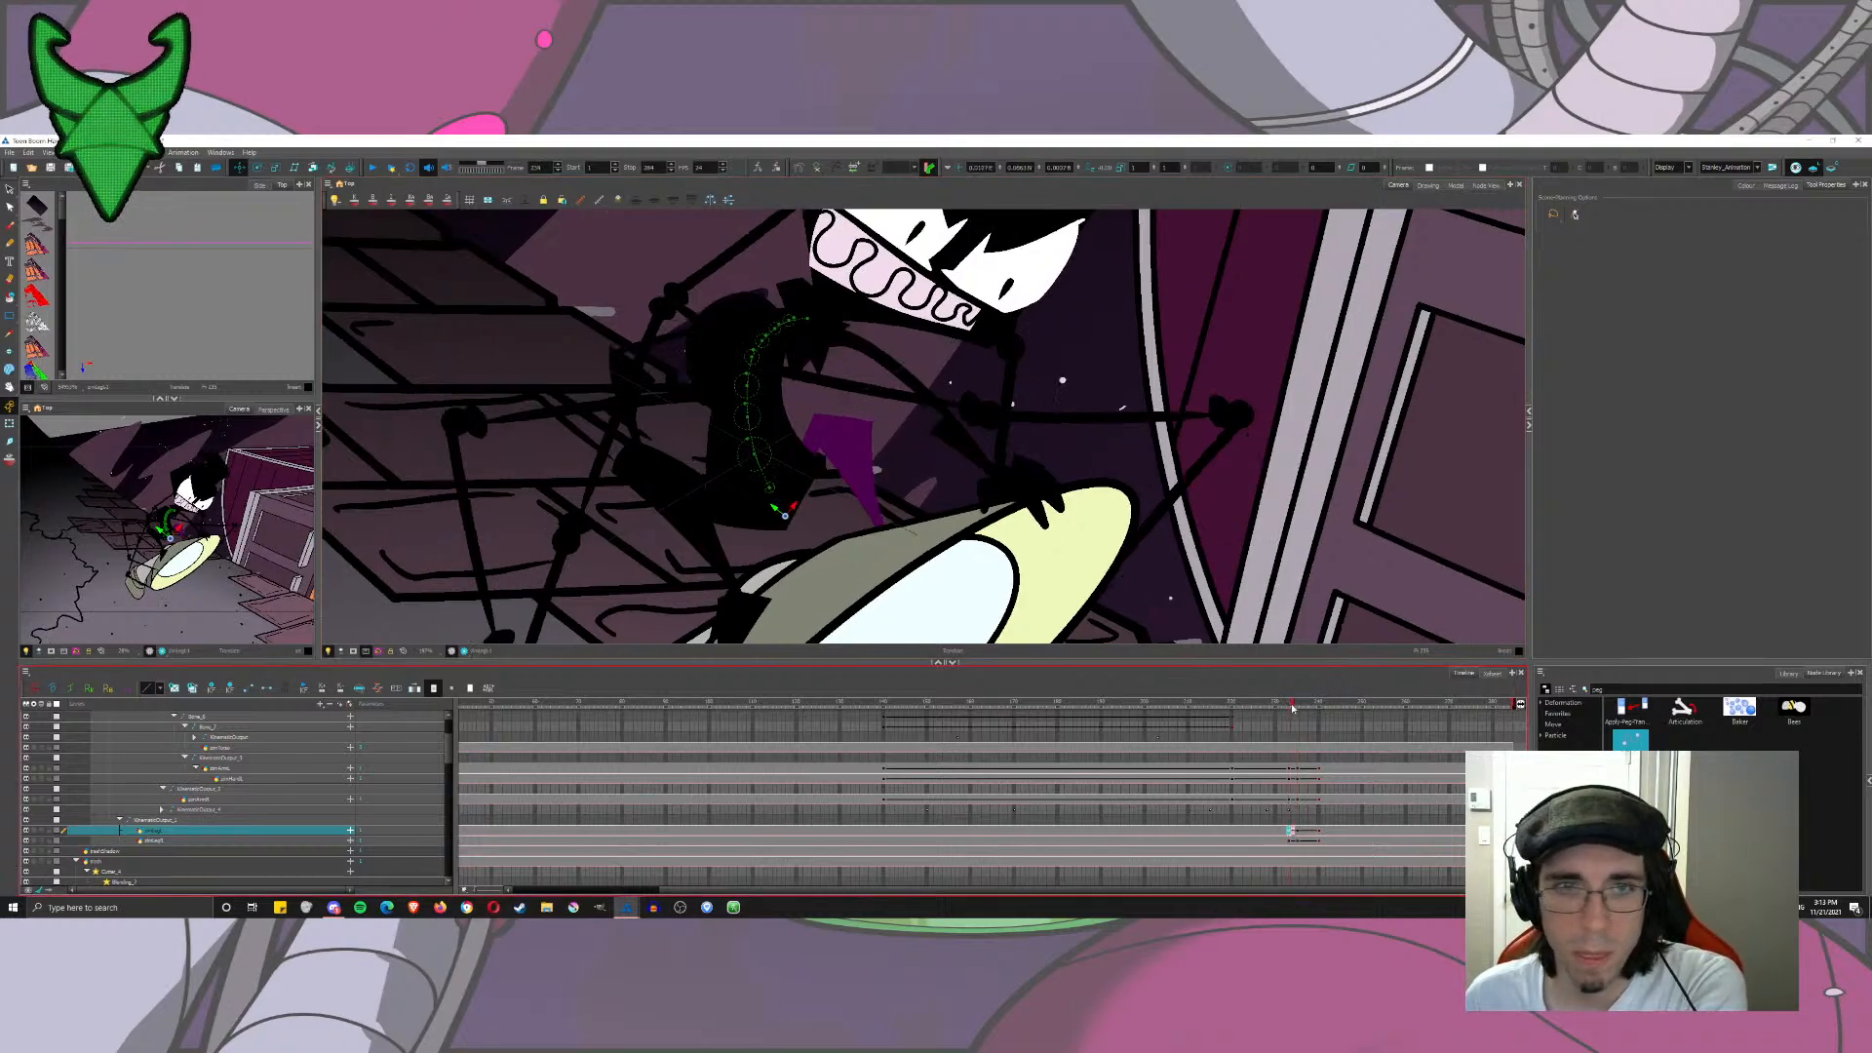
{"action": "mouse_move", "coordinate": [1292, 709]}
{"action": "left_mouse_down"}
{"action": "mouse_move", "coordinate": [1312, 720]}
{"action": "mouse_move", "coordinate": [1297, 718]}
{"action": "left_mouse_up"}
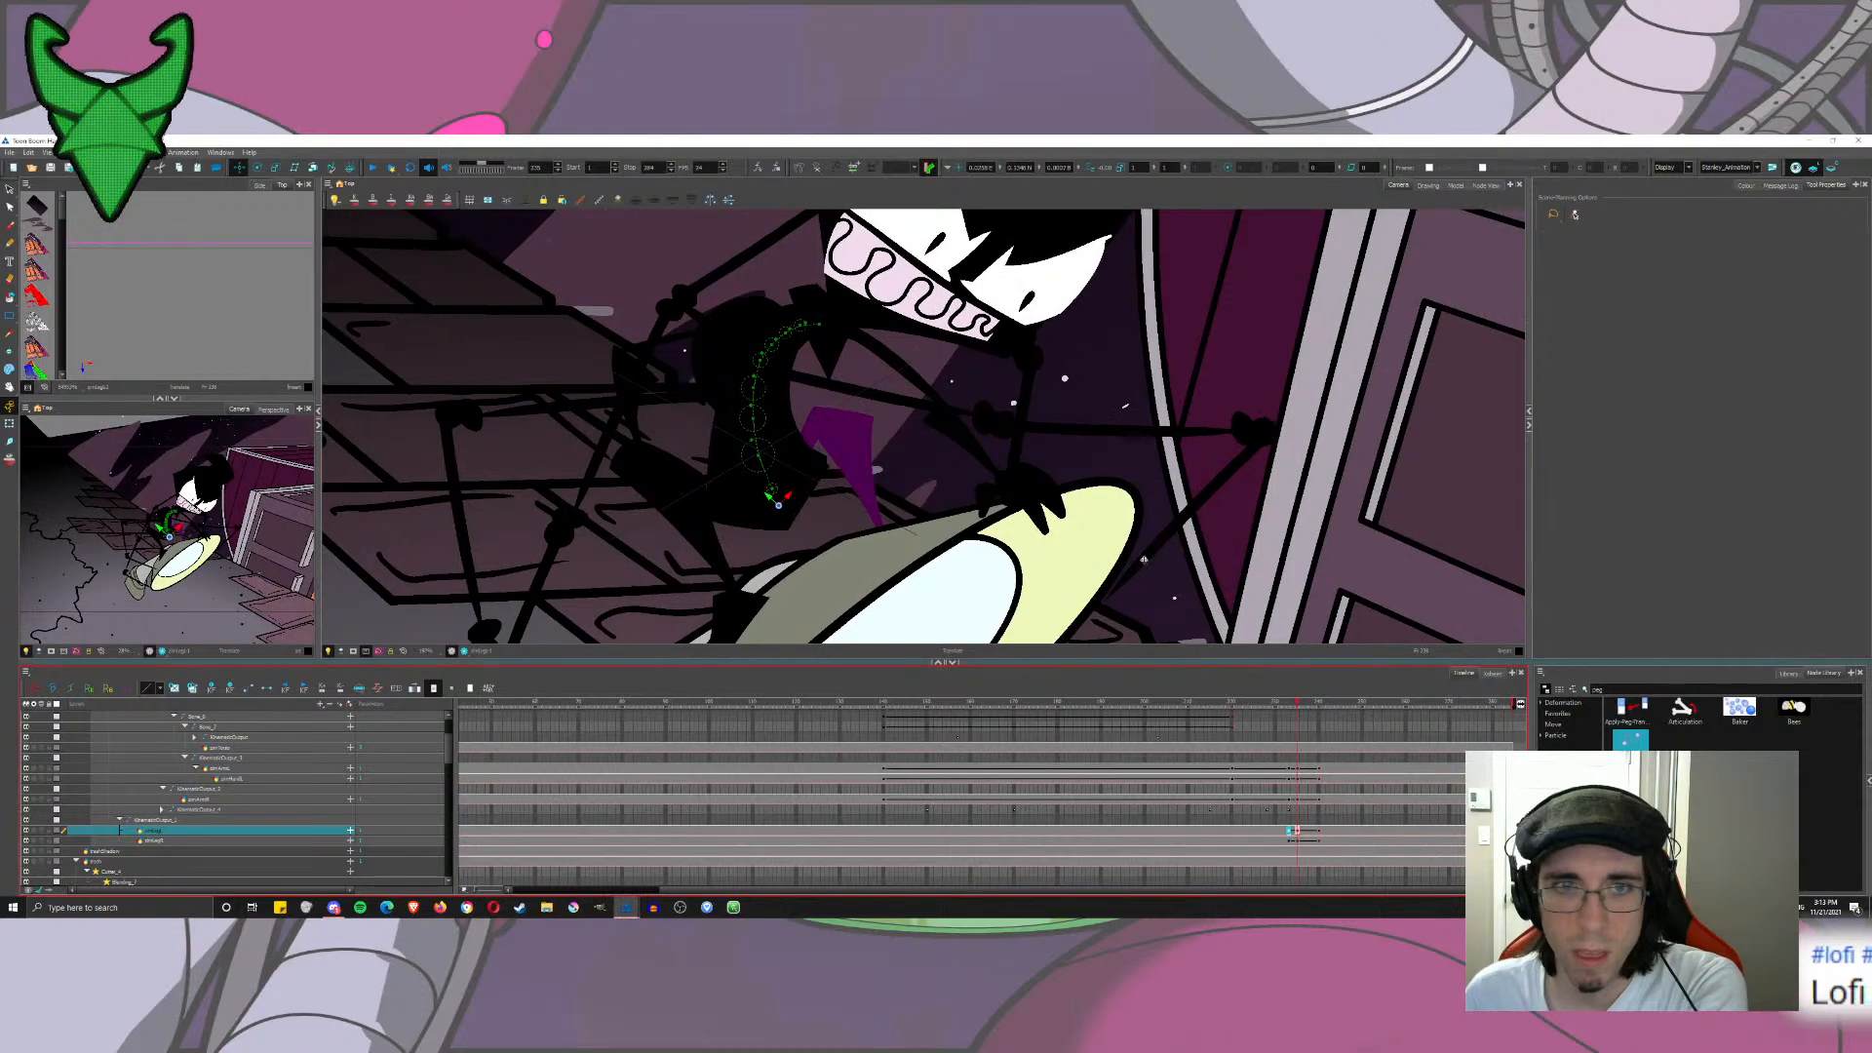
{"action": "left_click", "coordinate": [1289, 830]}
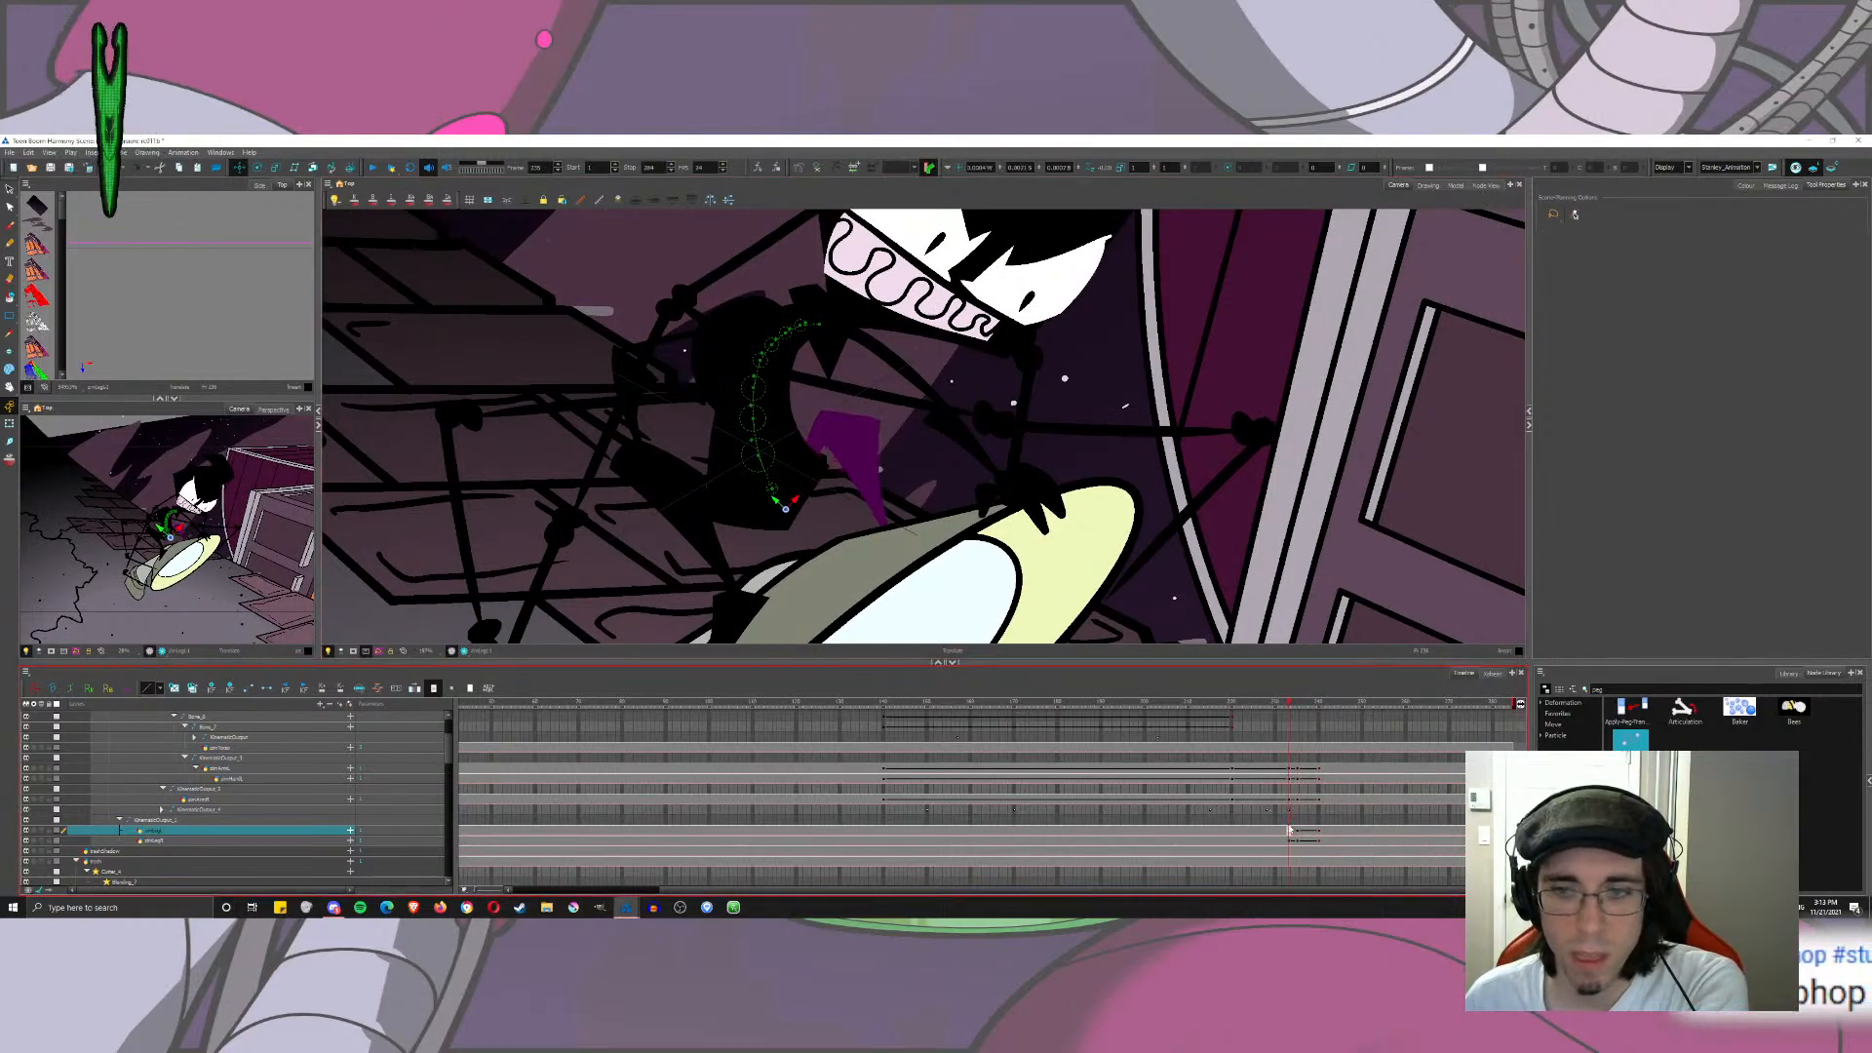
{"action": "left_click_drag", "start_coordinate": [1291, 707], "coordinate": [1324, 730]}
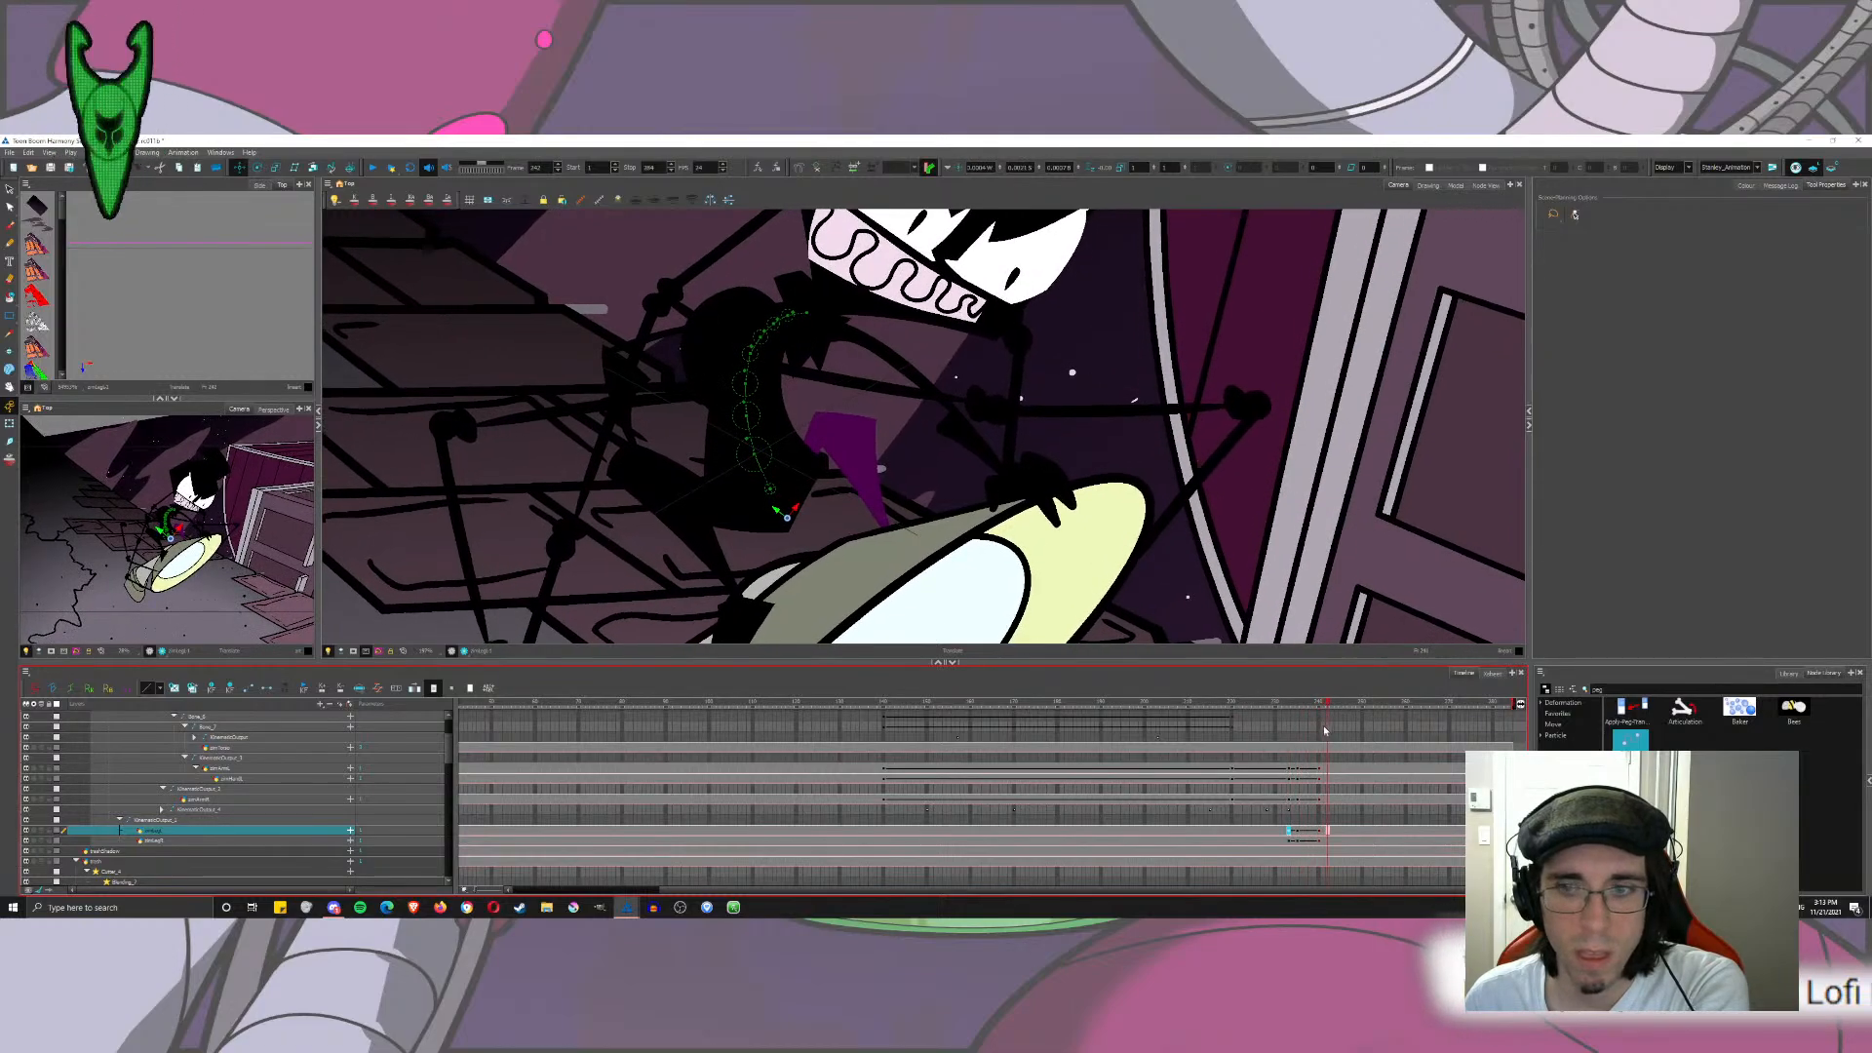
Step: Compare the other normal leg's attachment to the body and spotlight between the peg's start and skewed frames
{"action": "left_click", "coordinate": [1294, 842]}
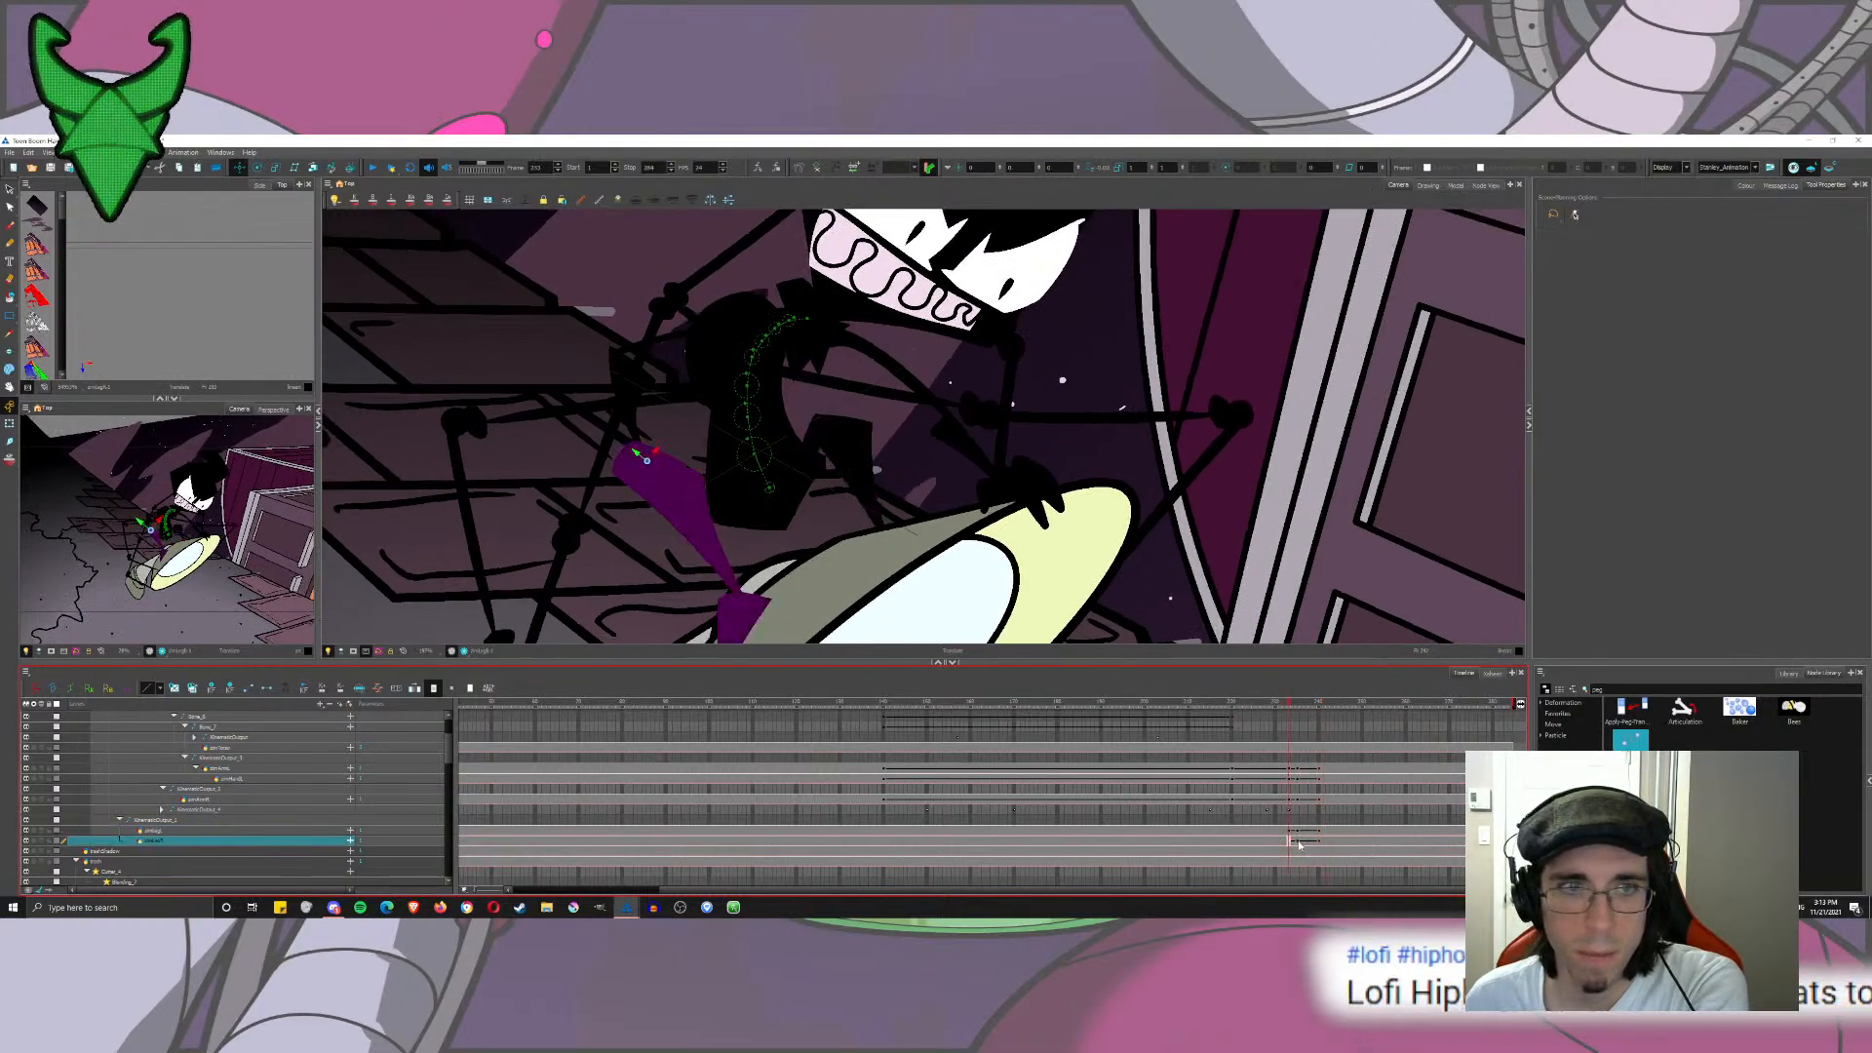
{"action": "left_click", "coordinate": [1299, 841]}
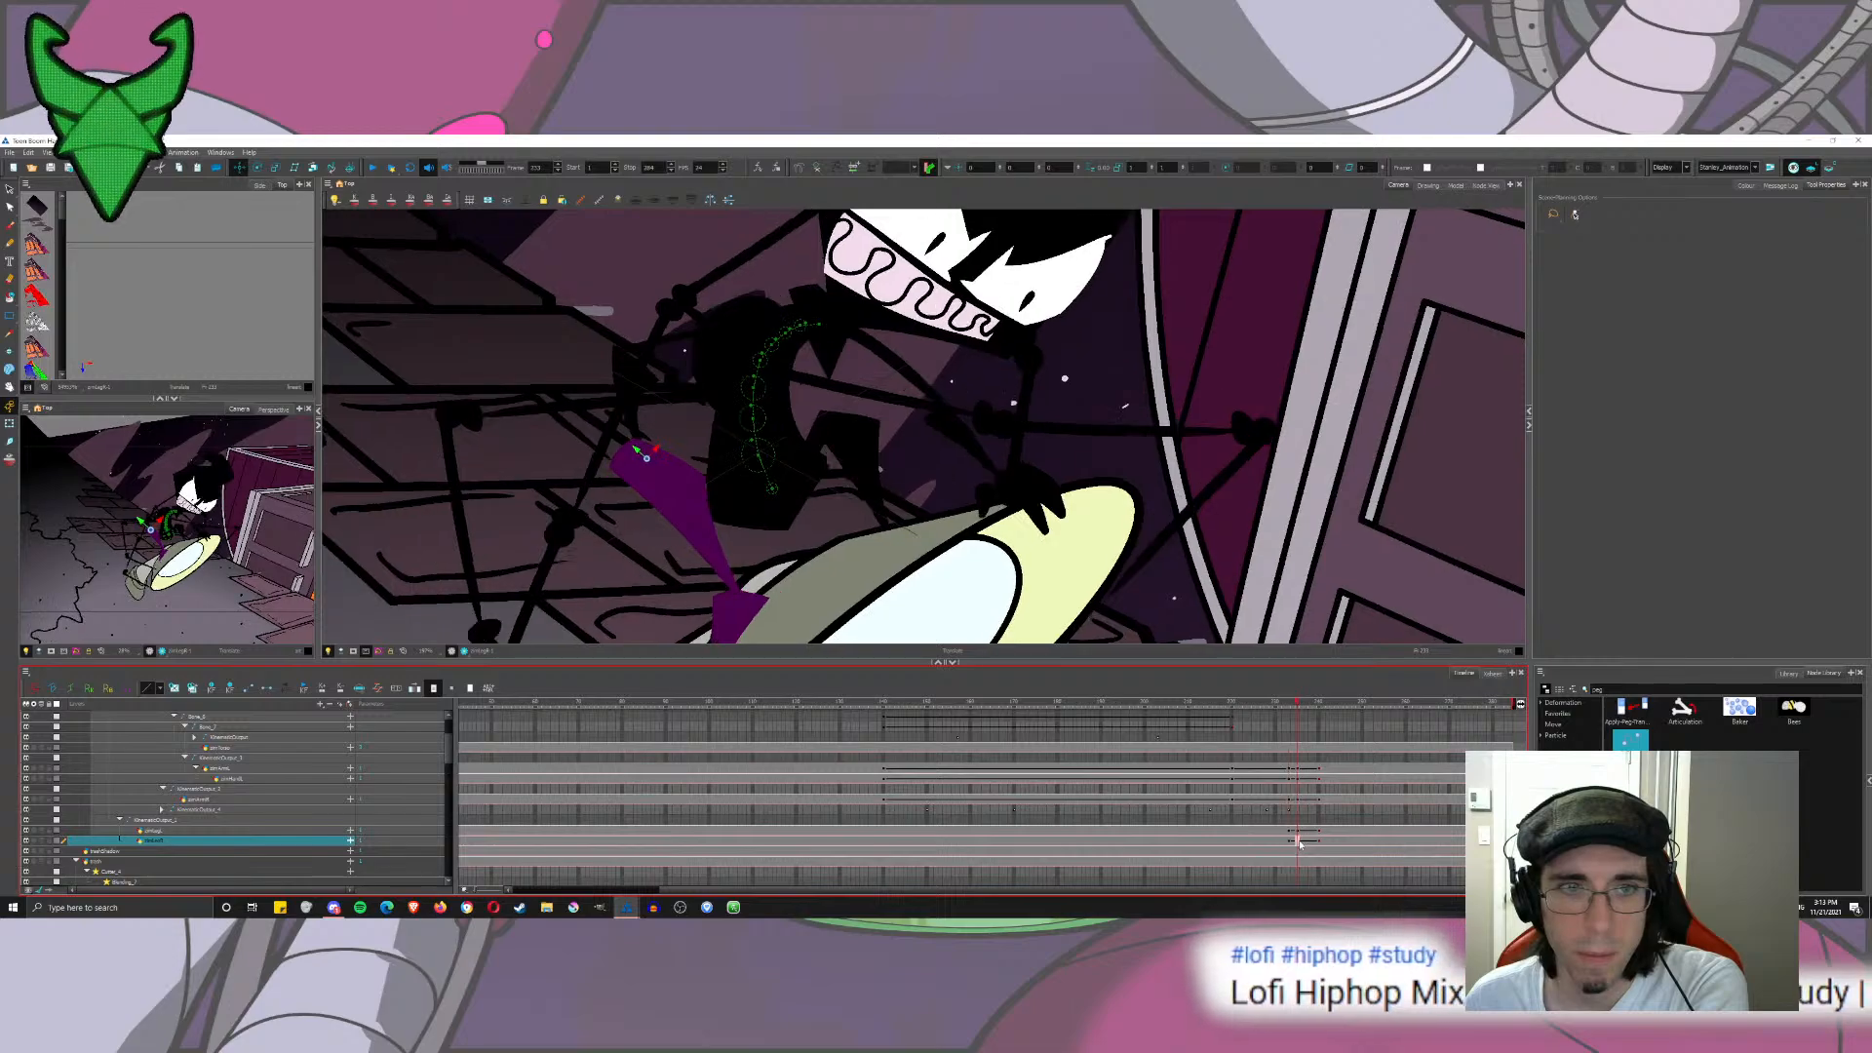
{"action": "left_click_drag", "start_coordinate": [1121, 585], "coordinate": [1122, 538]}
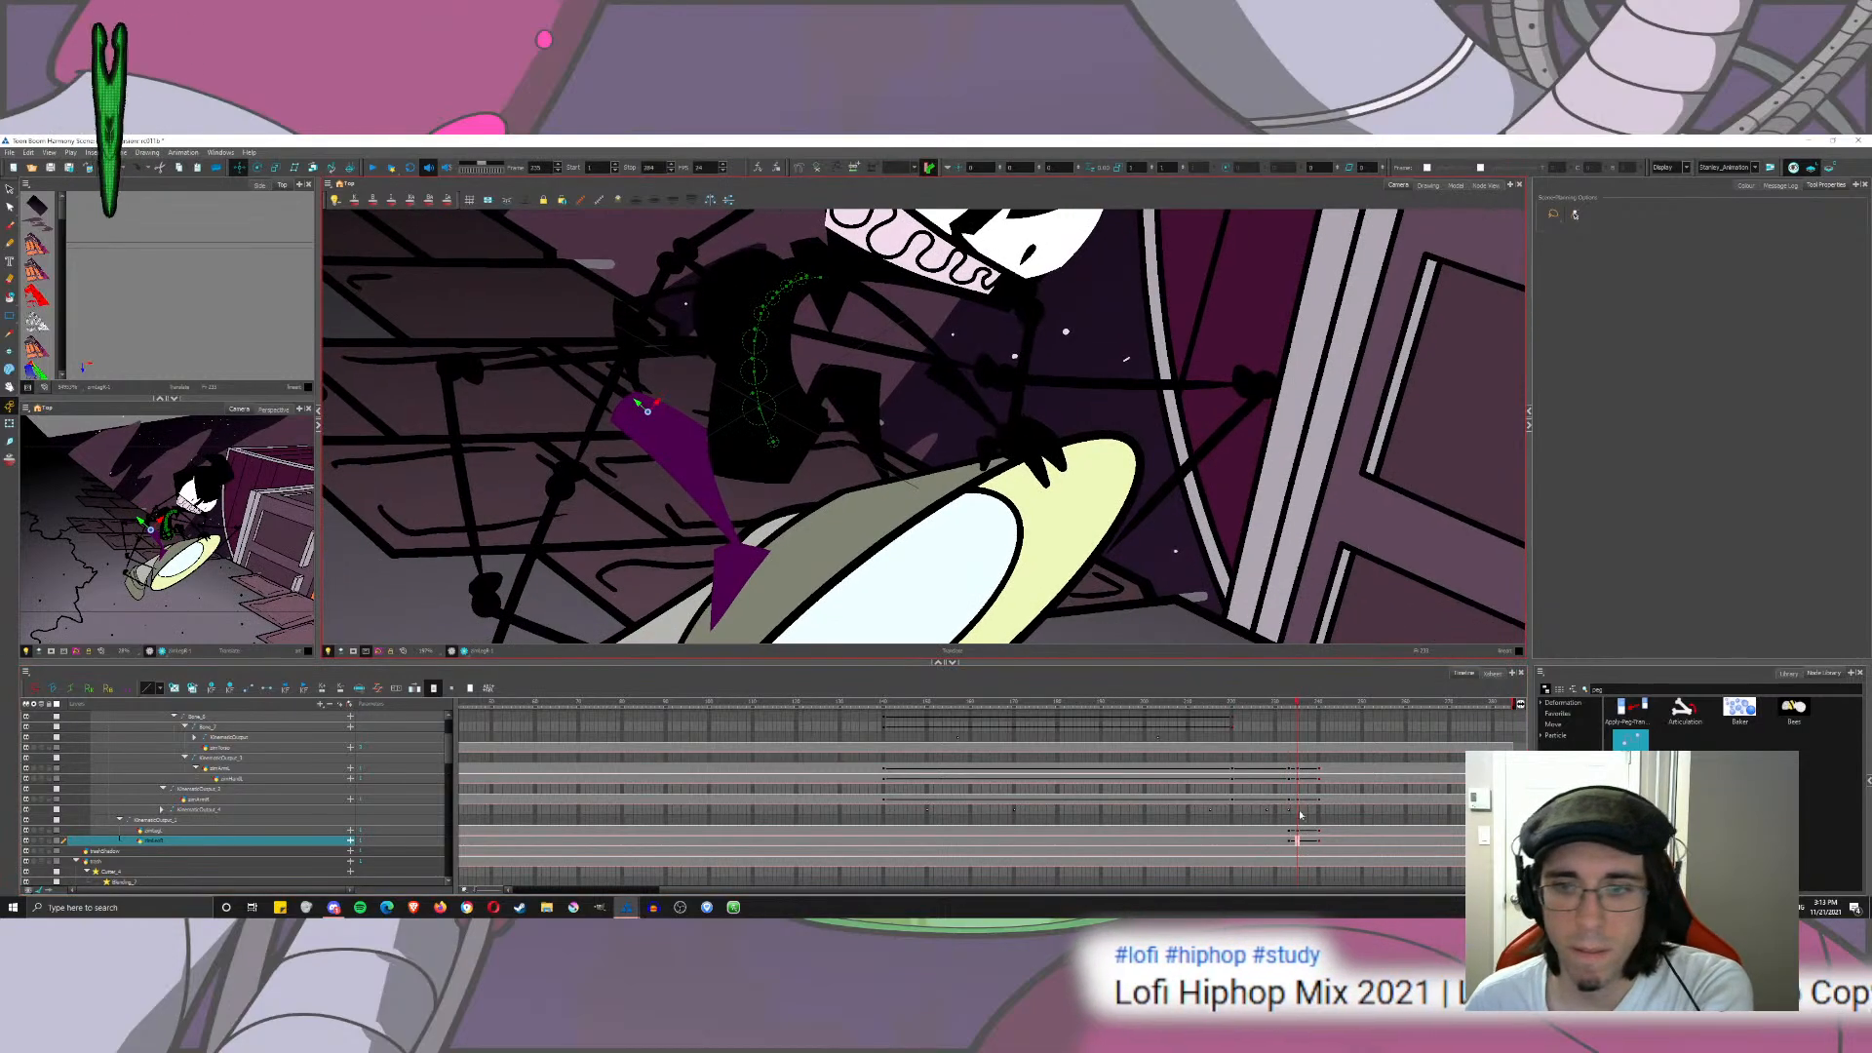
{"action": "left_click", "coordinate": [1290, 841]}
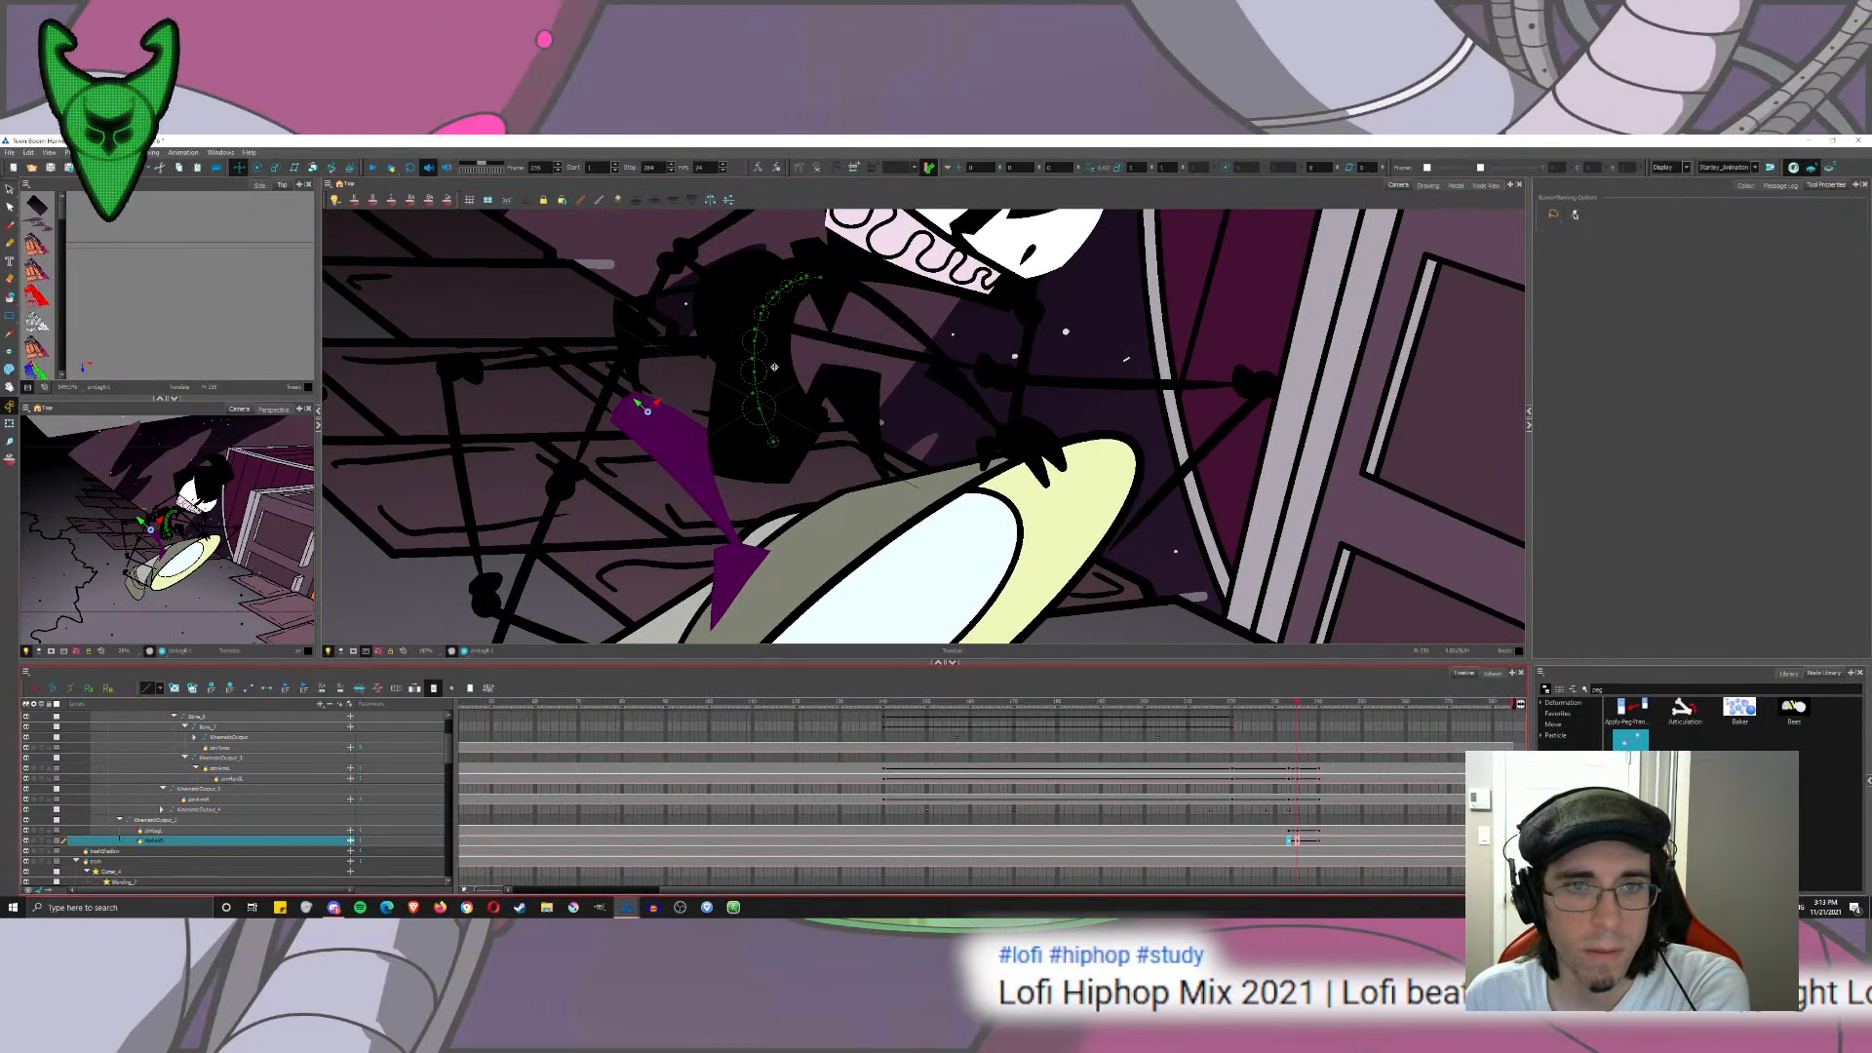
{"action": "left_click_drag", "start_coordinate": [774, 367], "coordinate": [783, 378]}
{"action": "mouse_move", "coordinate": [1284, 715]}
{"action": "left_mouse_down"}
{"action": "mouse_move", "coordinate": [1336, 718]}
{"action": "mouse_move", "coordinate": [1289, 716]}
{"action": "left_mouse_up"}
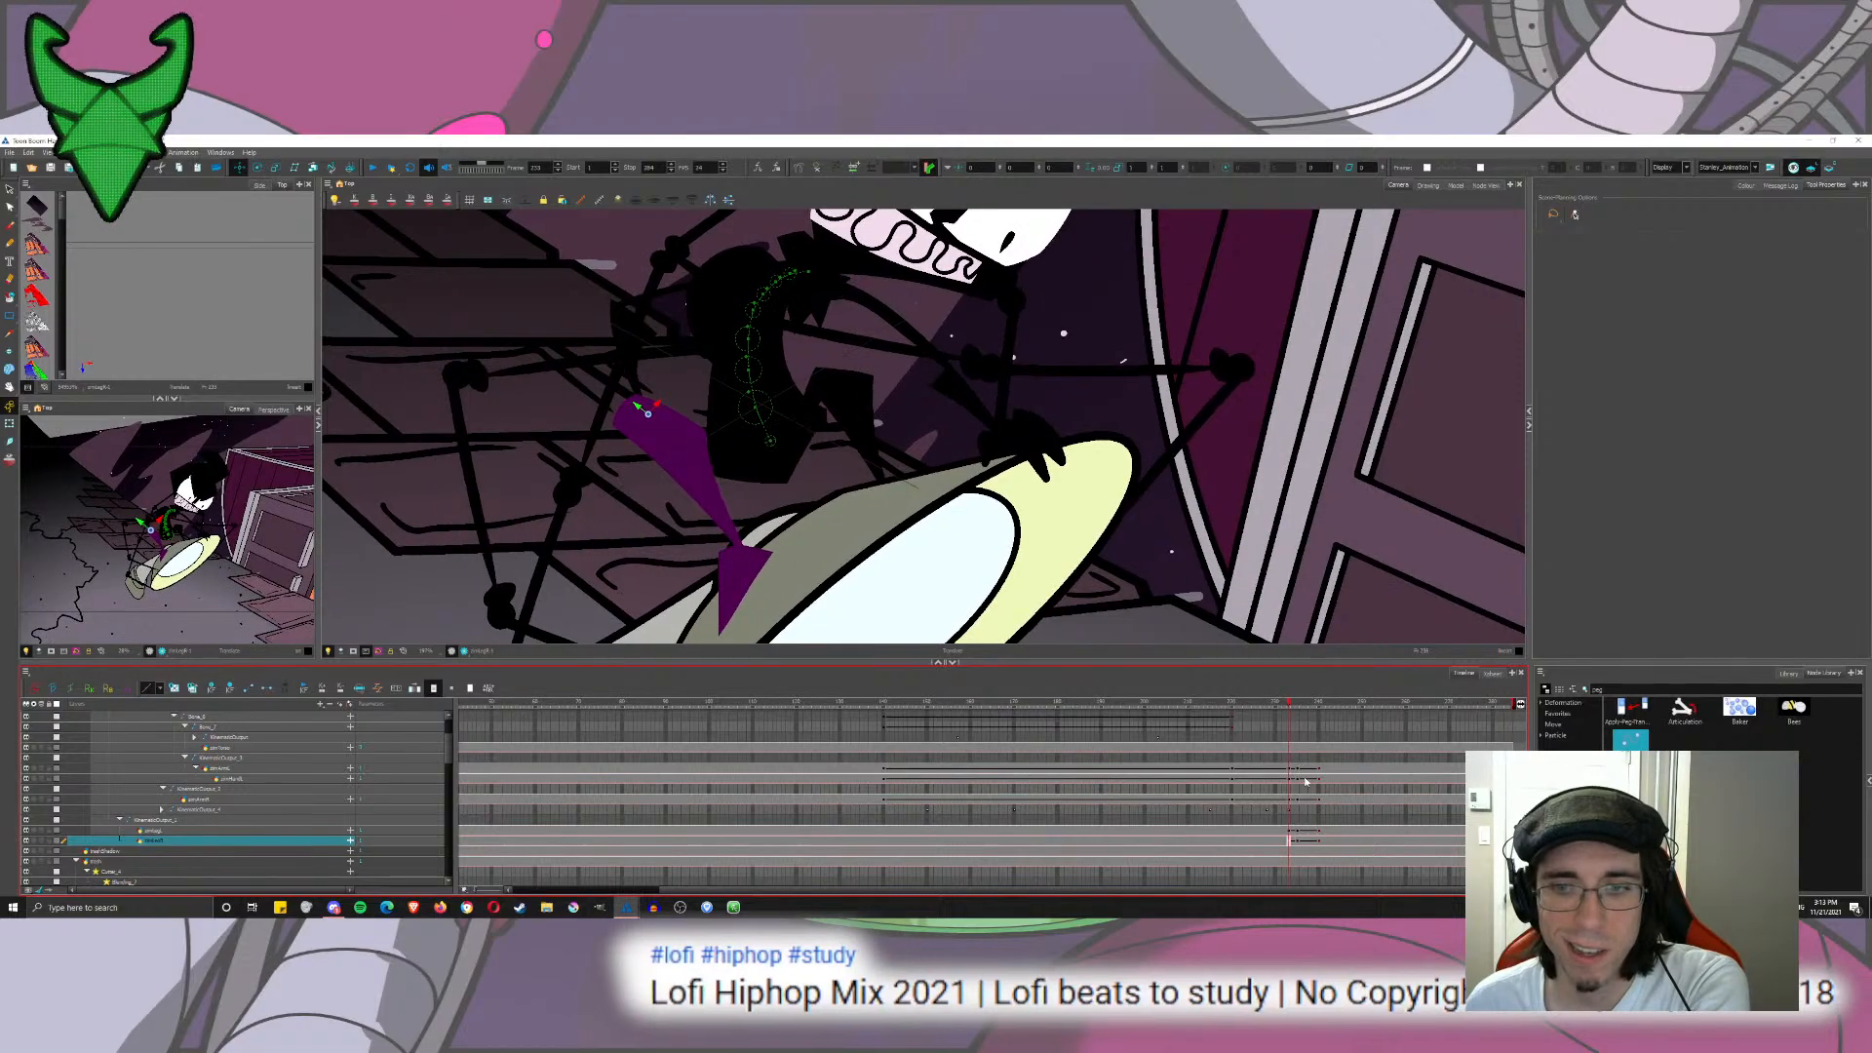
Step: At the skewed frame, shift the bent arm on the character's back slightly to the left and scrub through the motion
{"action": "left_click", "coordinate": [1289, 800]}
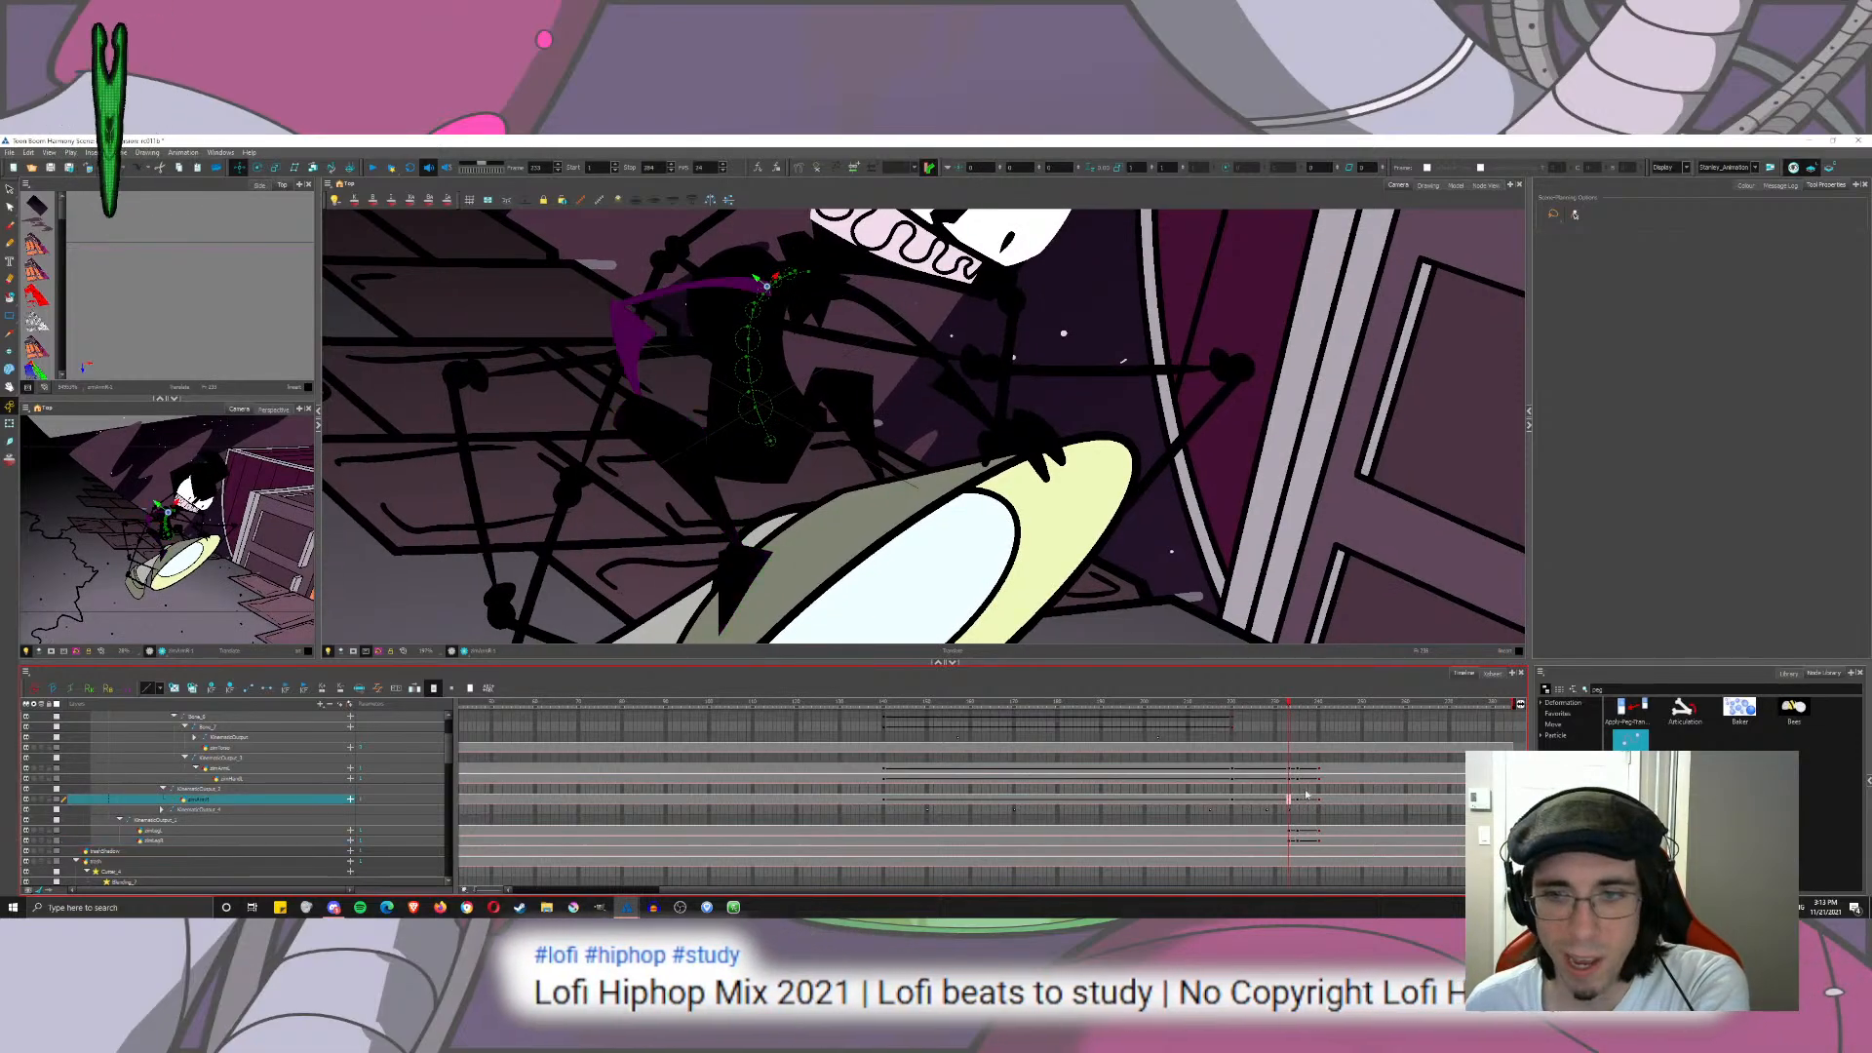
{"action": "left_click", "coordinate": [1297, 800]}
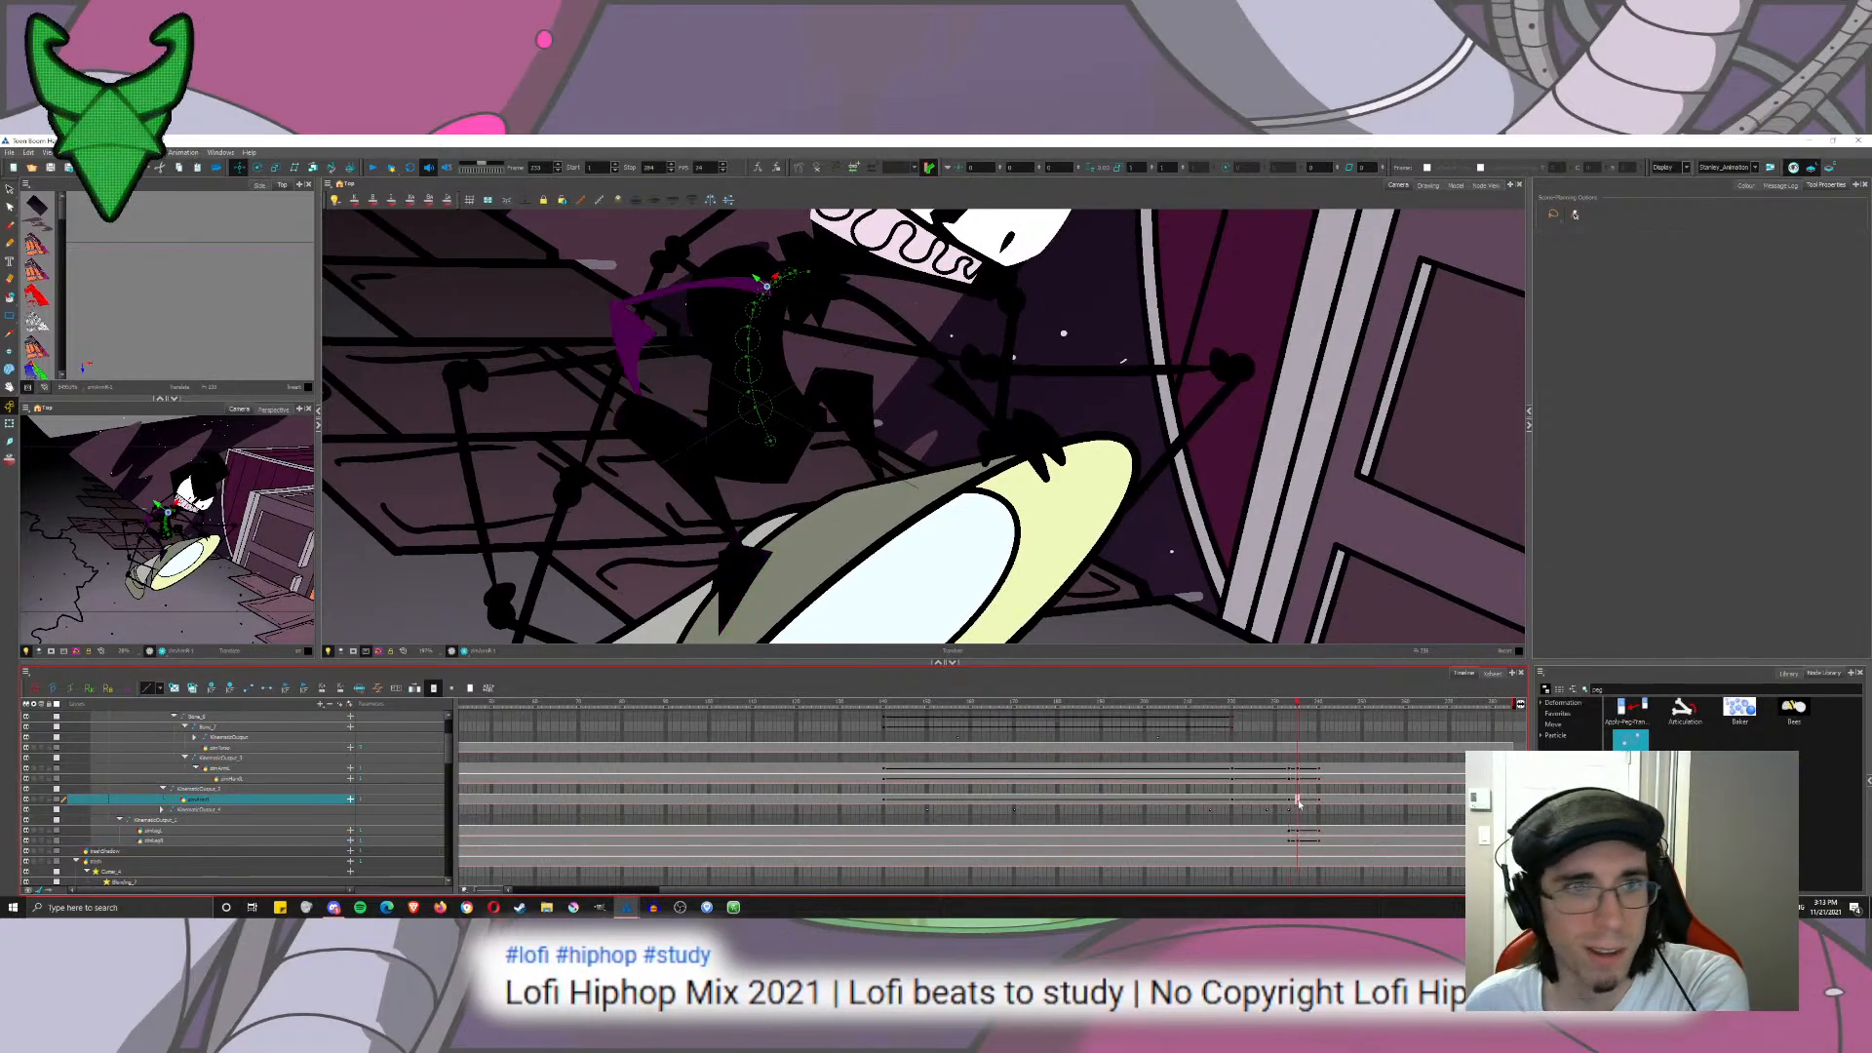
{"action": "left_click", "coordinate": [257, 167]}
{"action": "left_click", "coordinate": [240, 167]}
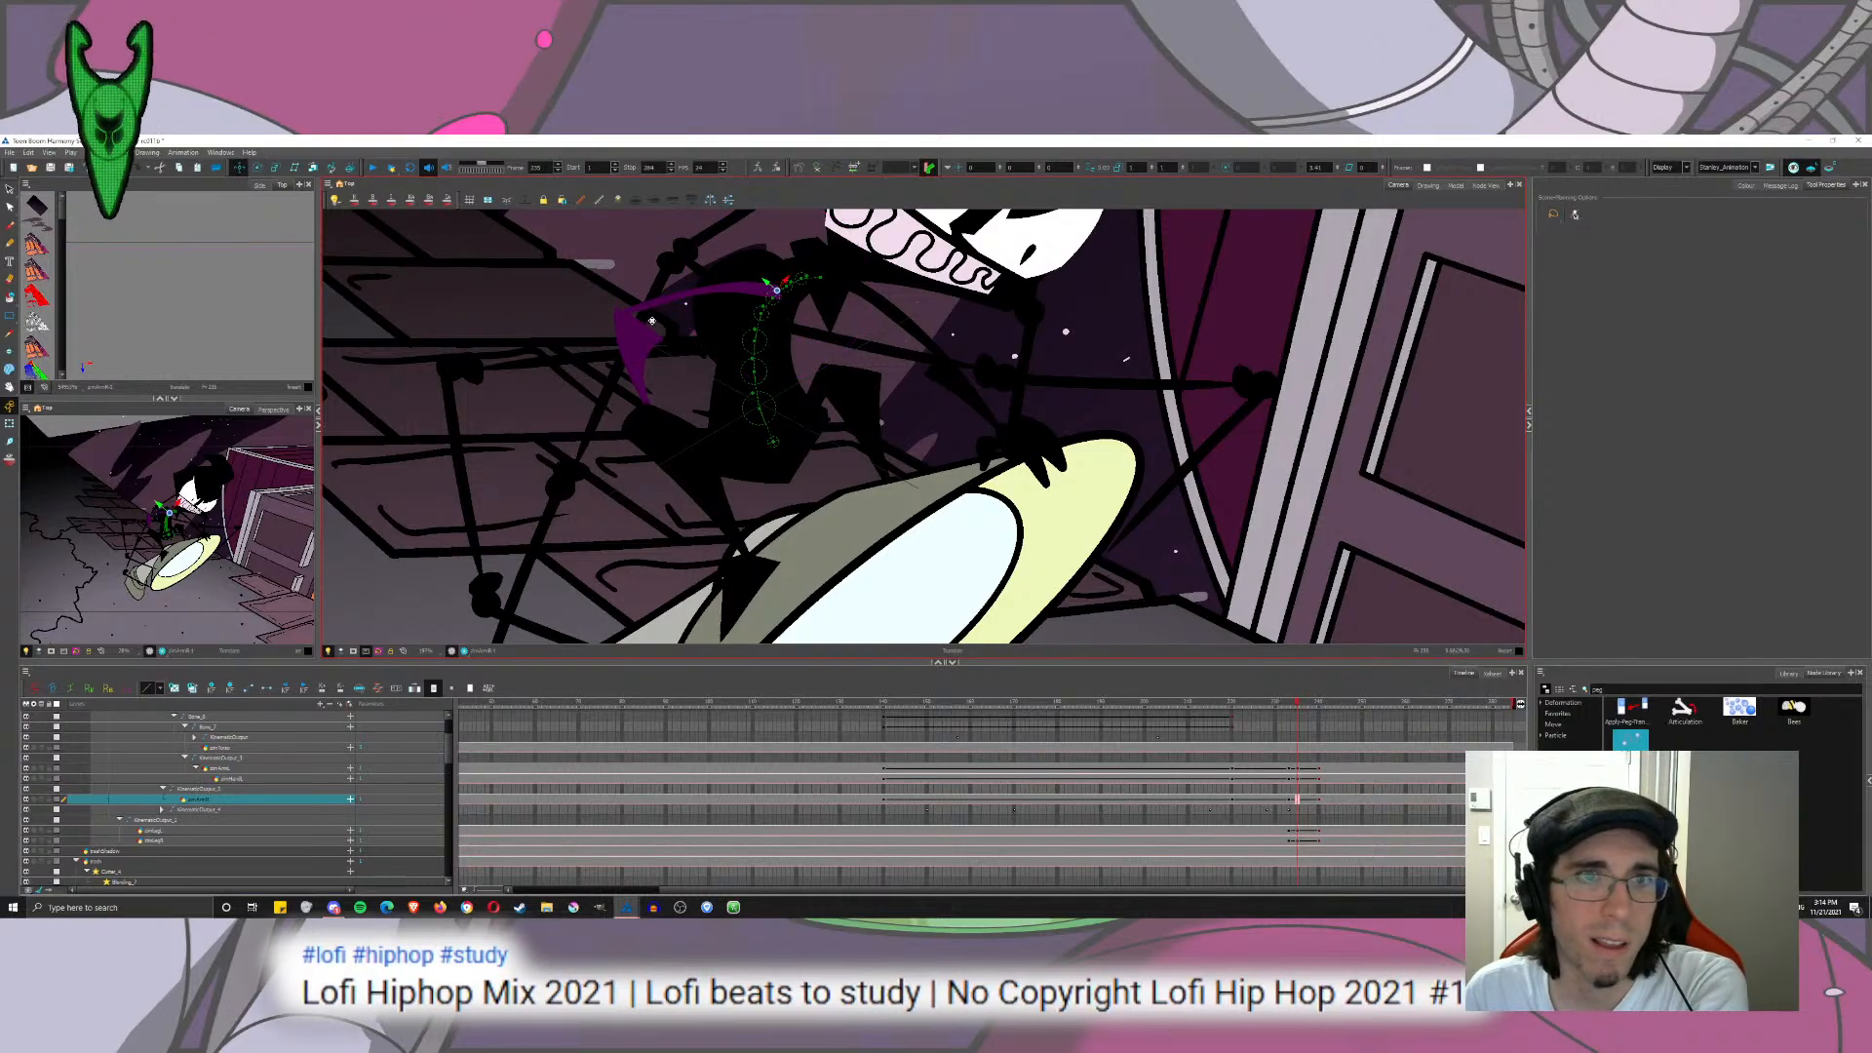
{"action": "left_click", "coordinate": [1297, 702]}
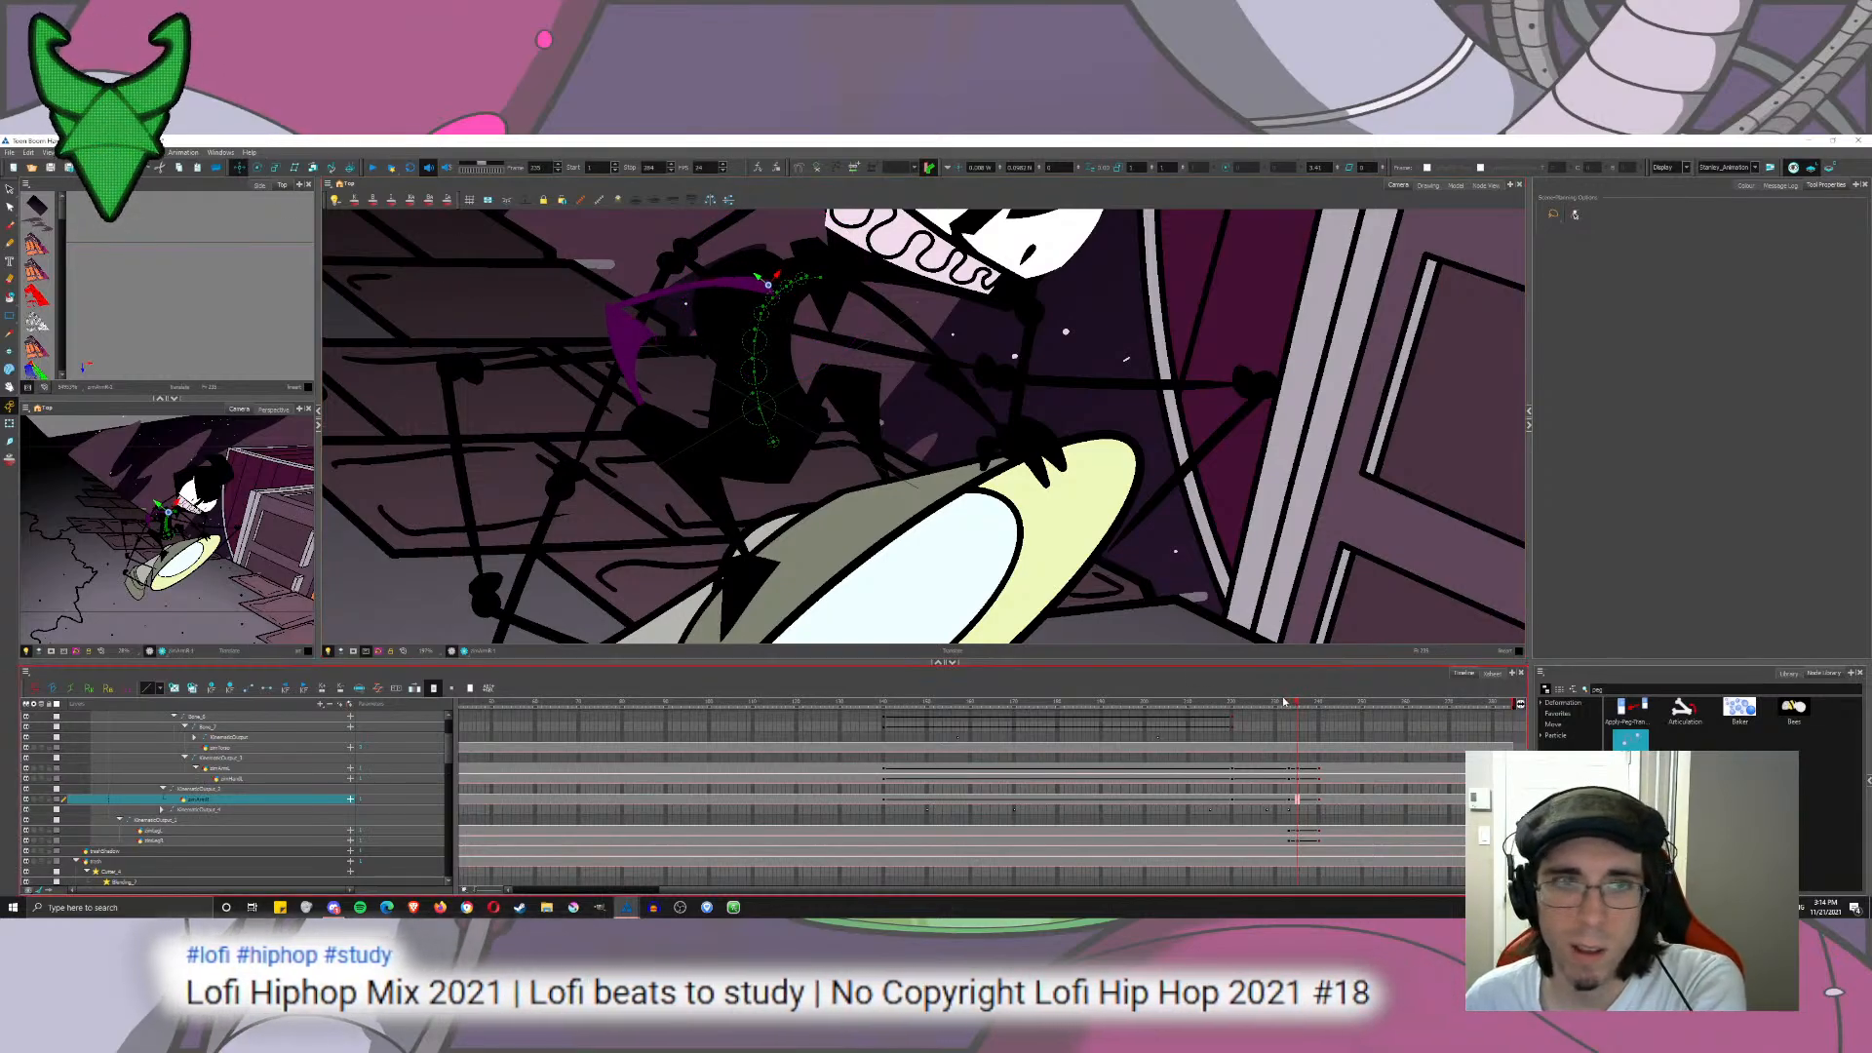
{"action": "left_click_drag", "start_coordinate": [1286, 705], "coordinate": [1337, 735]}
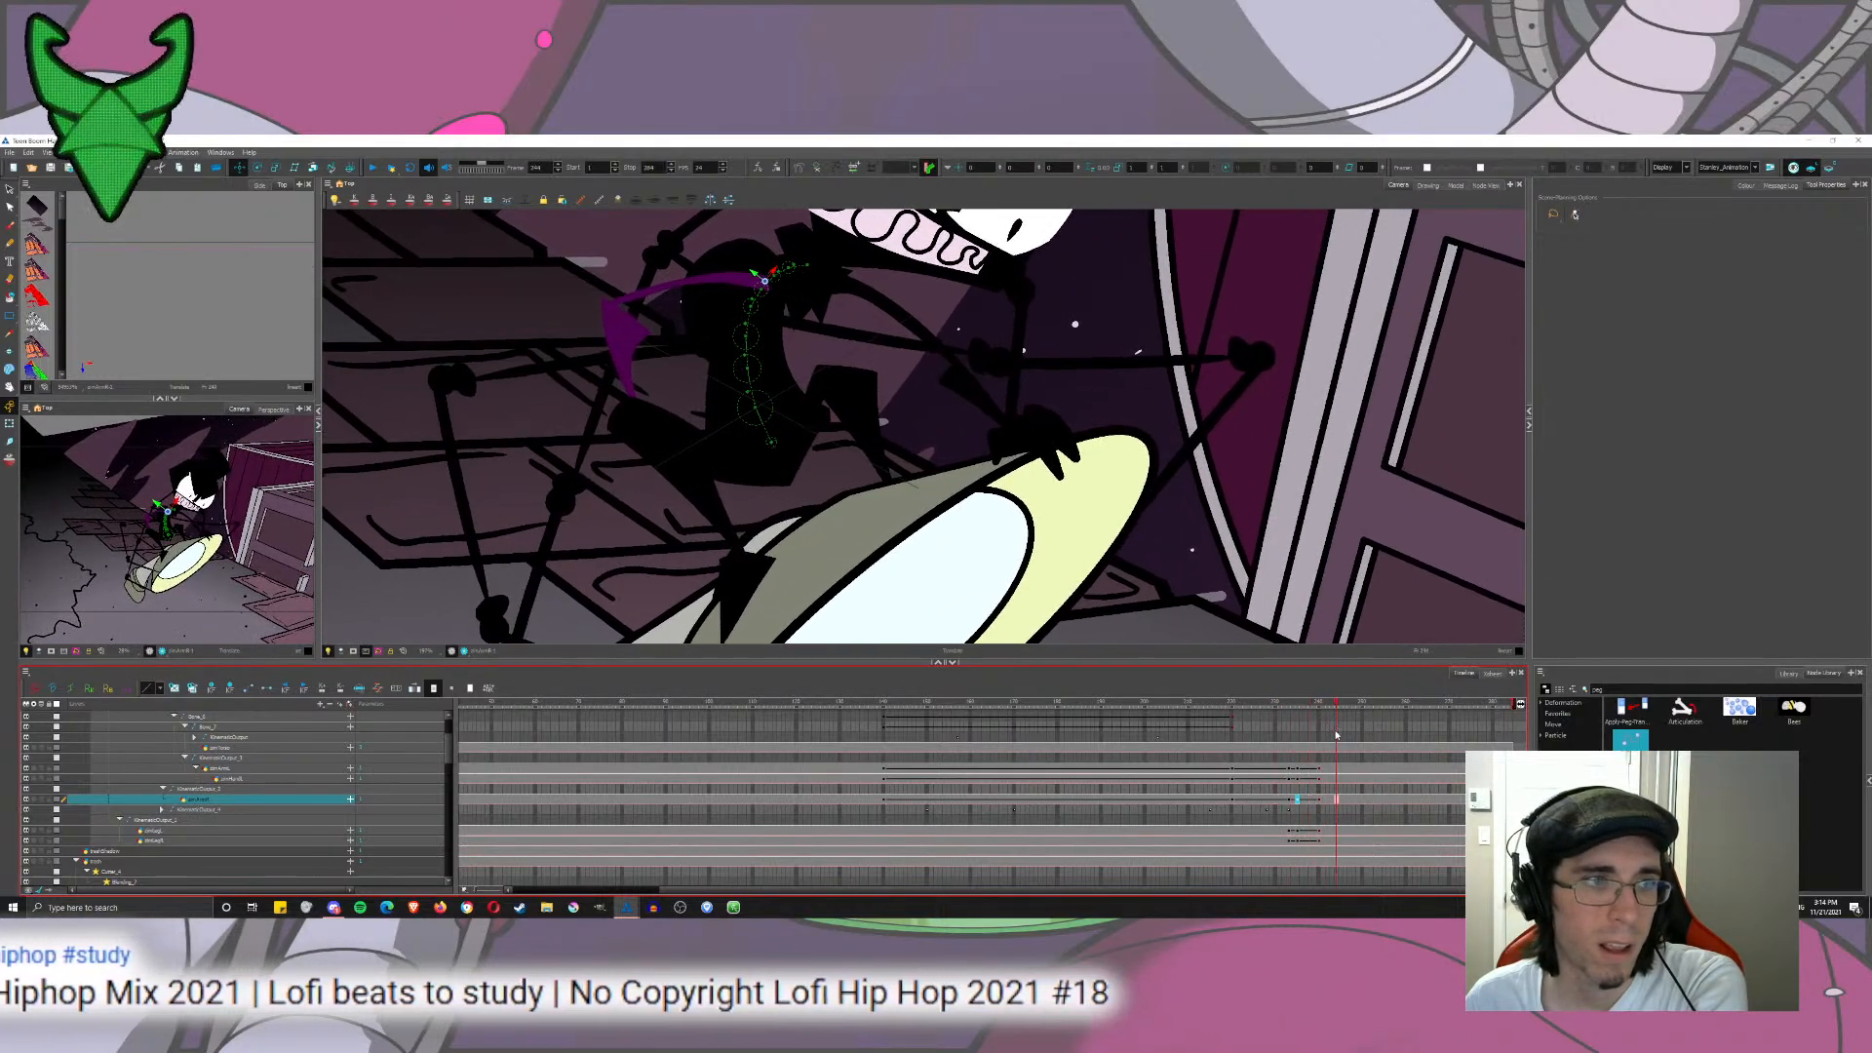
Step: Play back the whole shot in the camera view, preview its last frame as a full render, and return to the first frame
{"action": "left_click", "coordinate": [9, 191]}
{"action": "scroll", "coordinate": [965, 346], "scroll_direction": "down", "scroll_amount": 5}
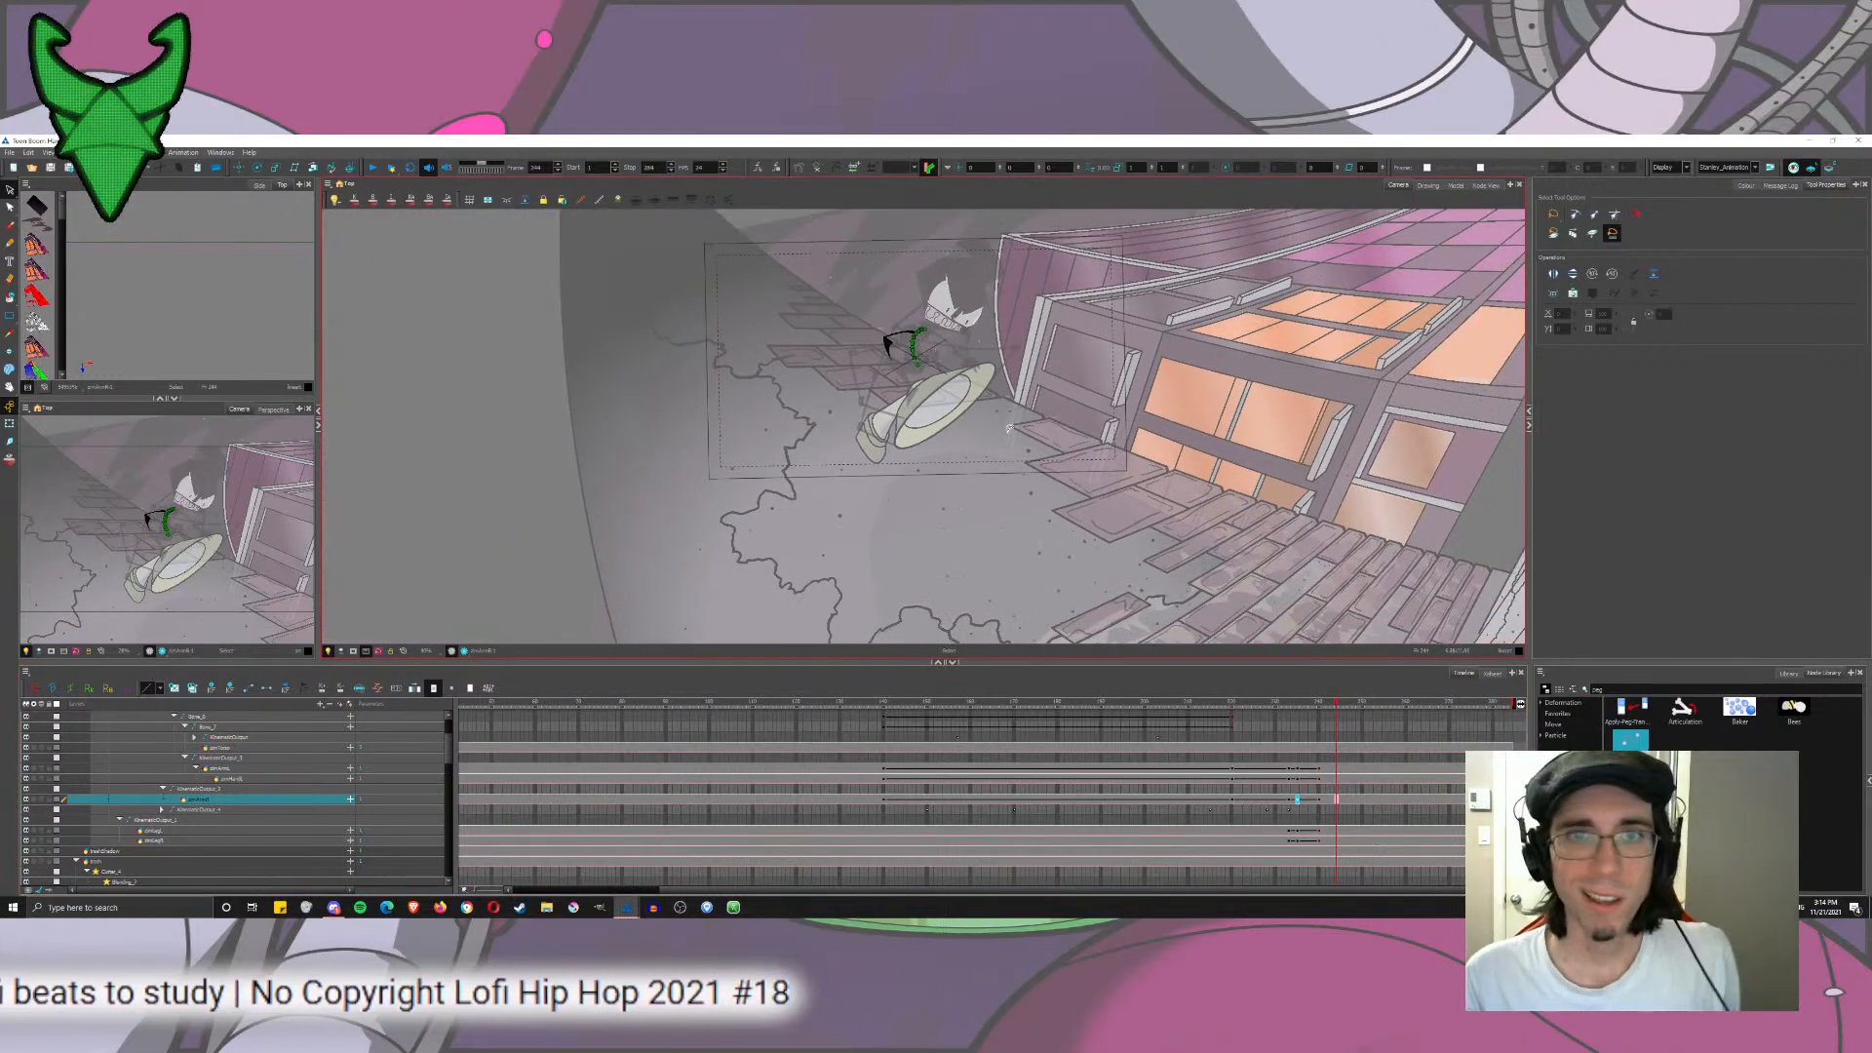
{"action": "left_click", "coordinate": [886, 700]}
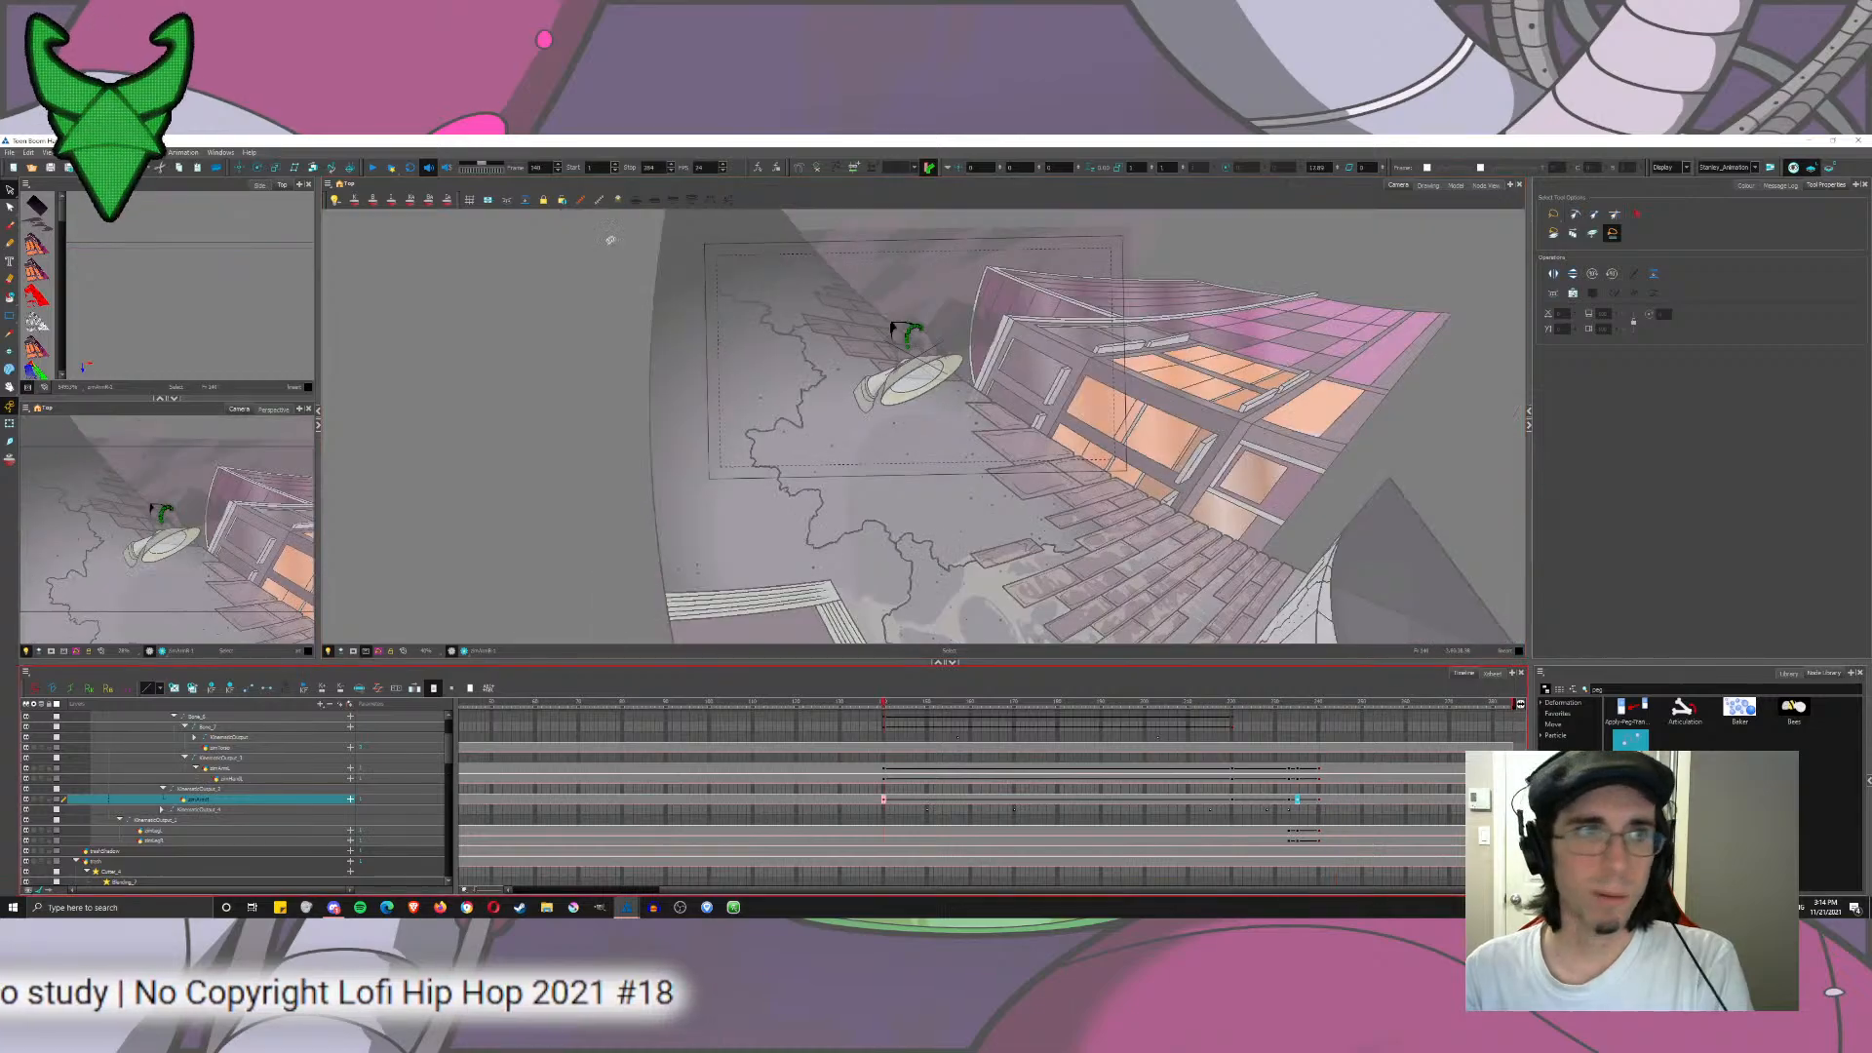
{"action": "left_click", "coordinate": [373, 168]}
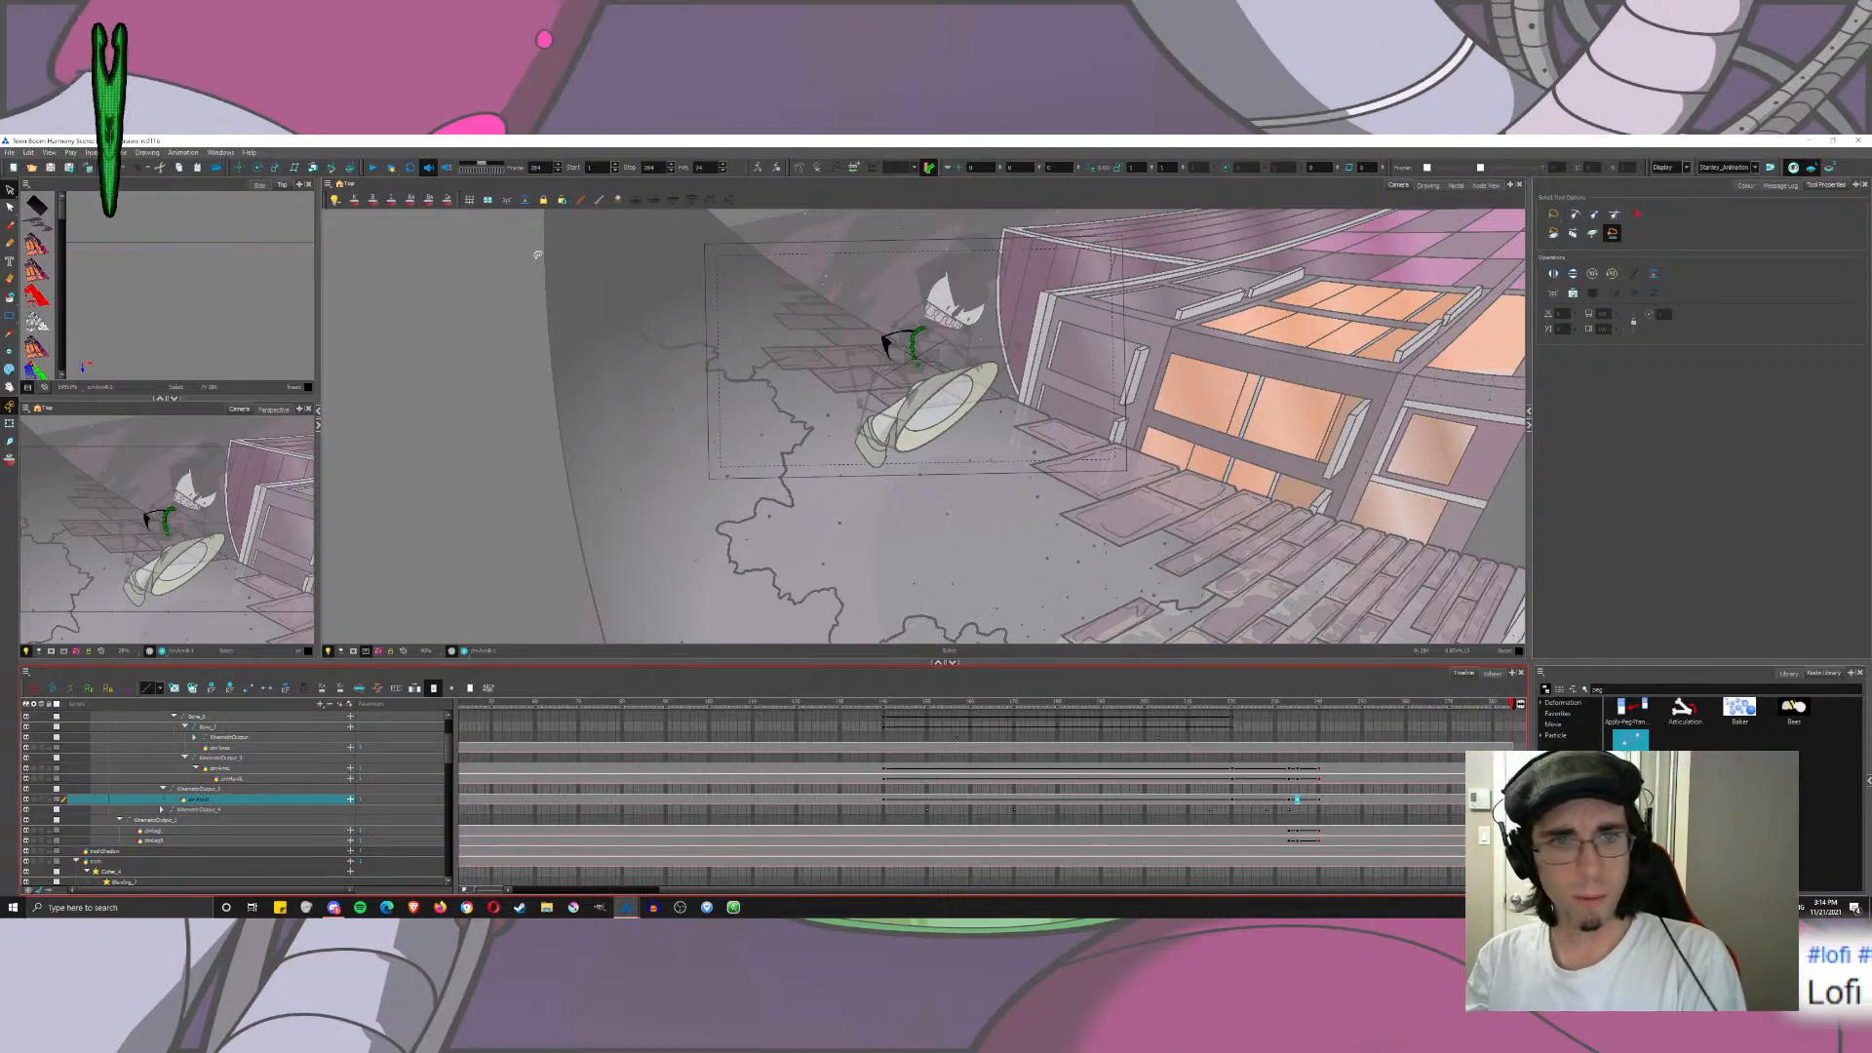
{"action": "left_click", "coordinate": [464, 650]}
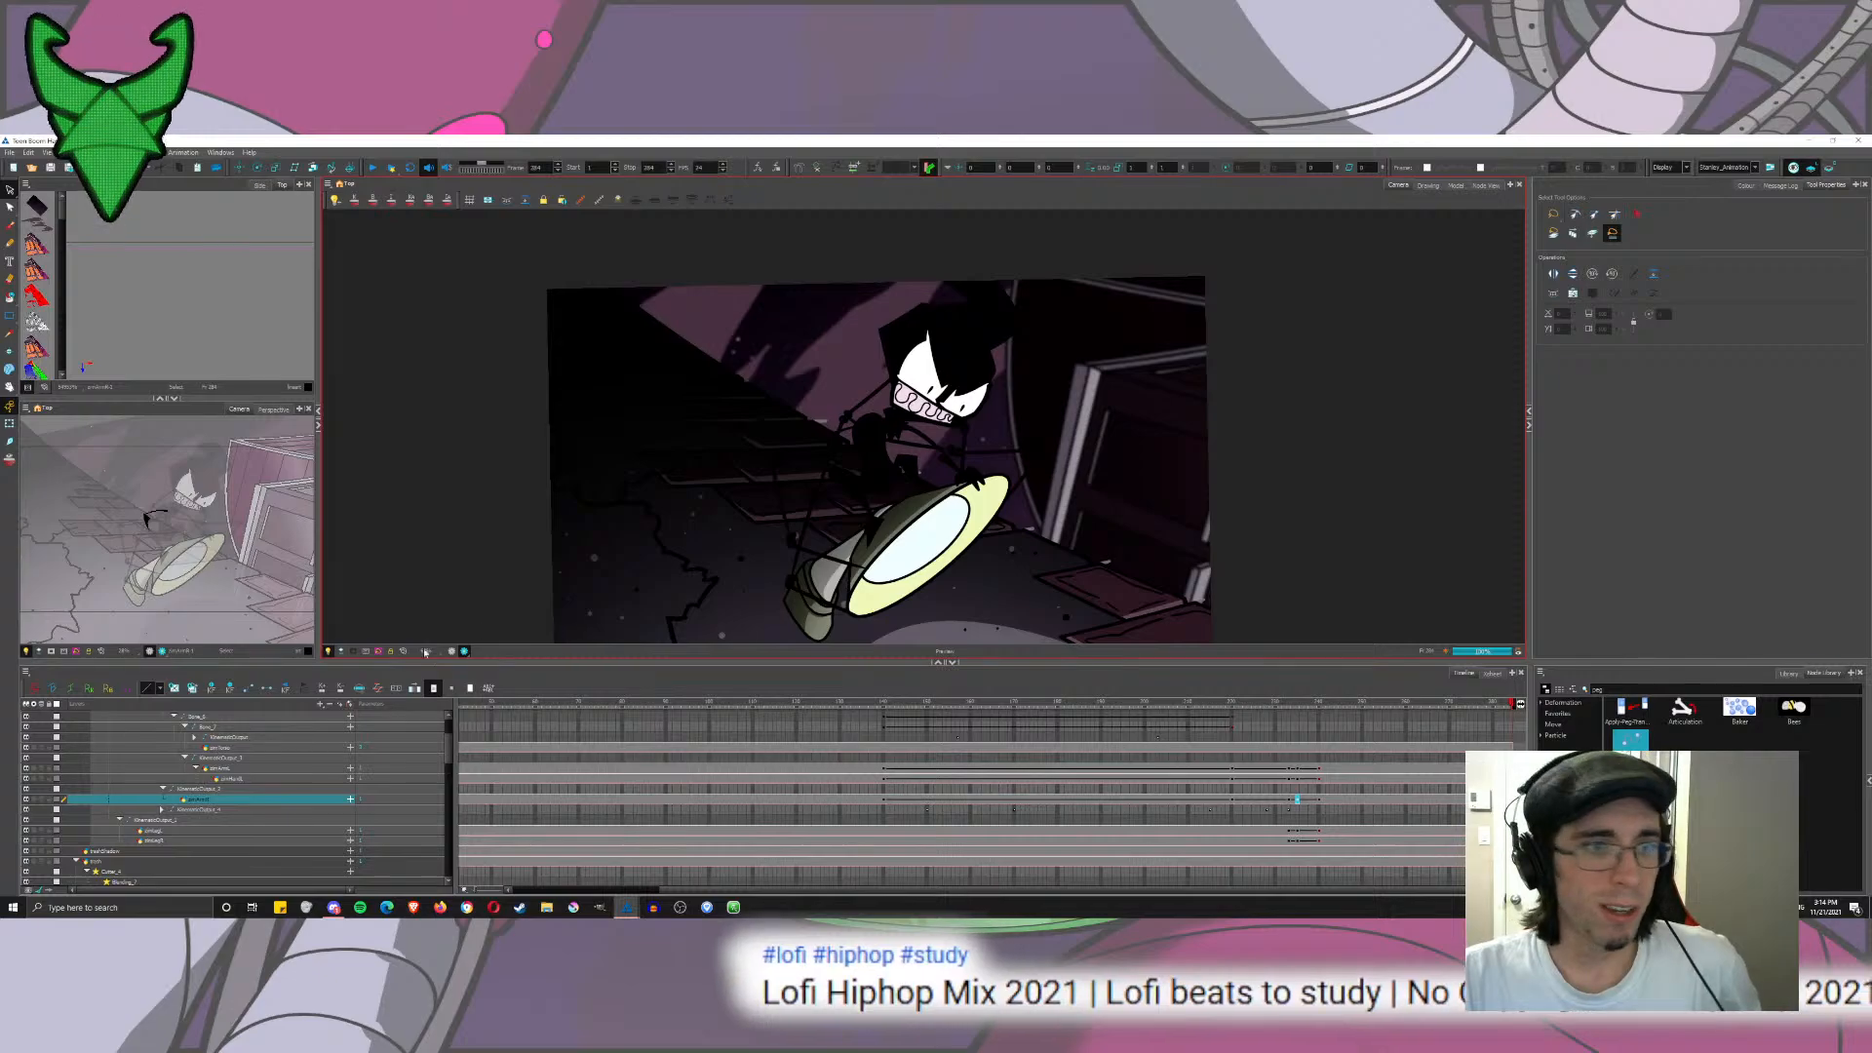
{"action": "left_click", "coordinate": [454, 651]}
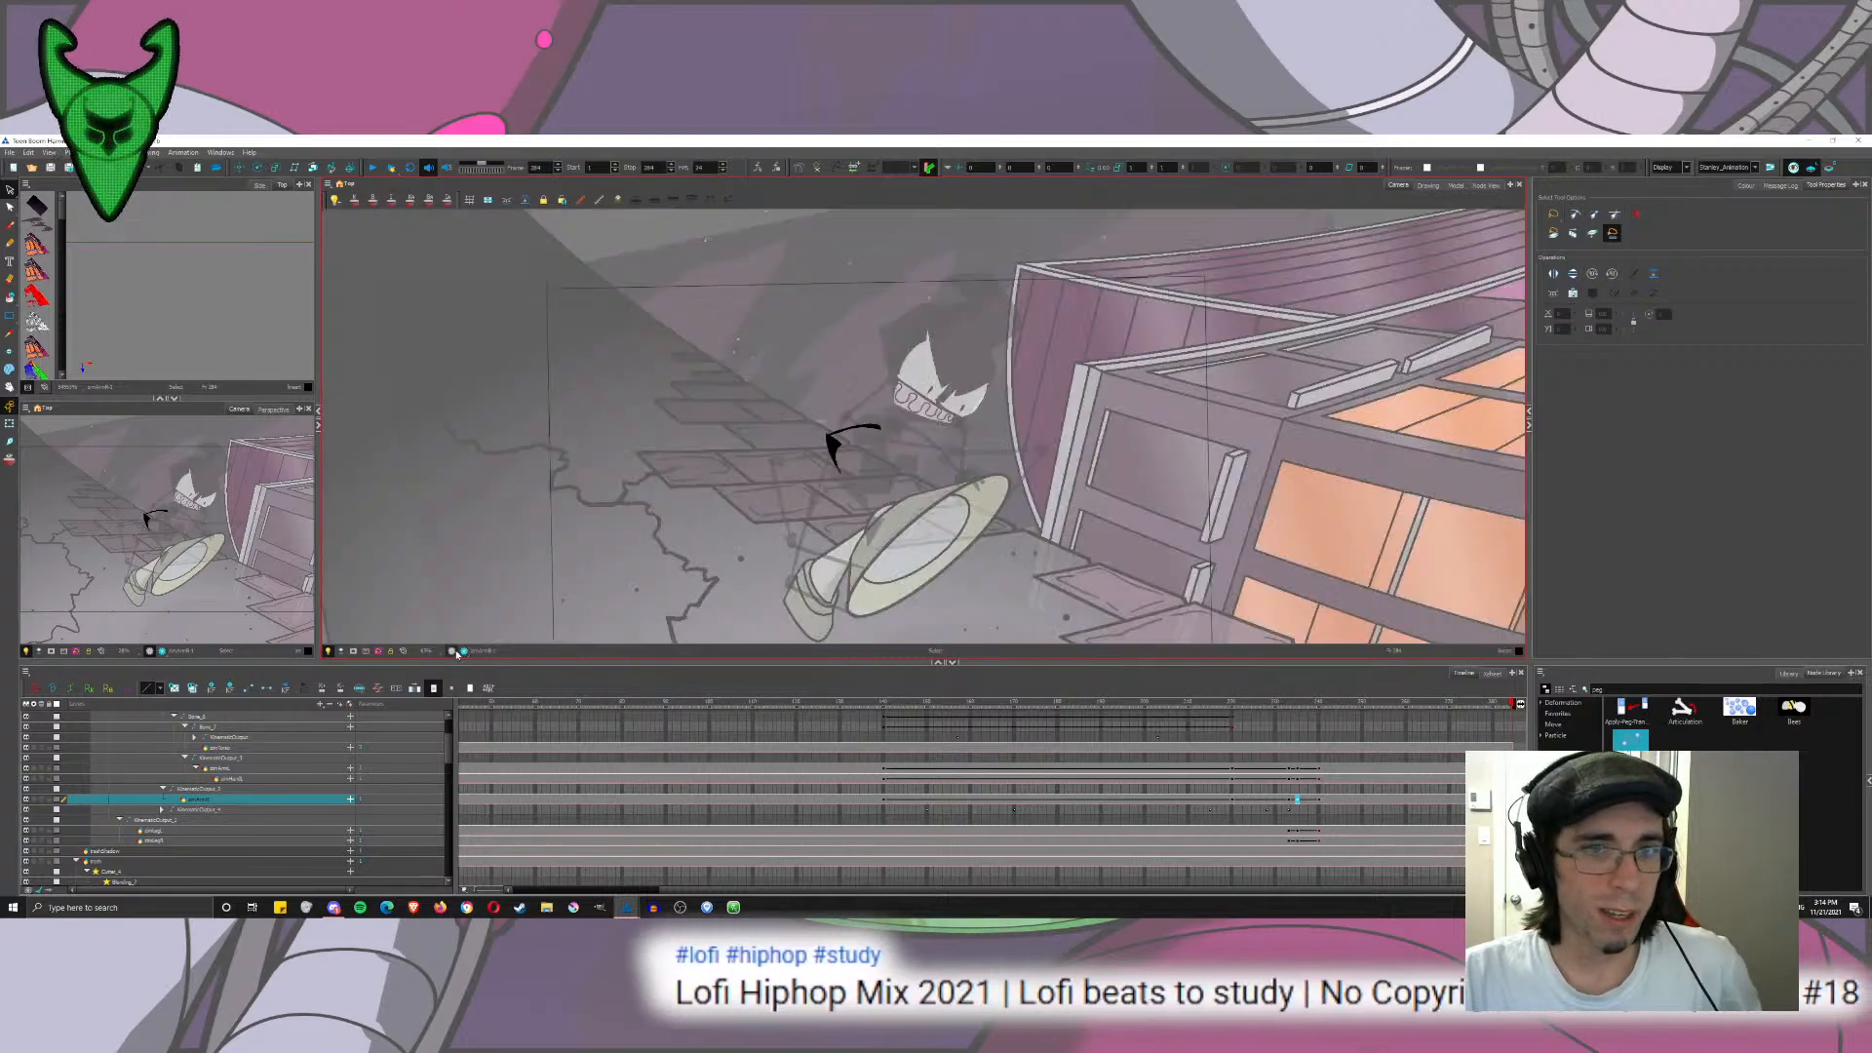
{"action": "left_click", "coordinate": [489, 691]}
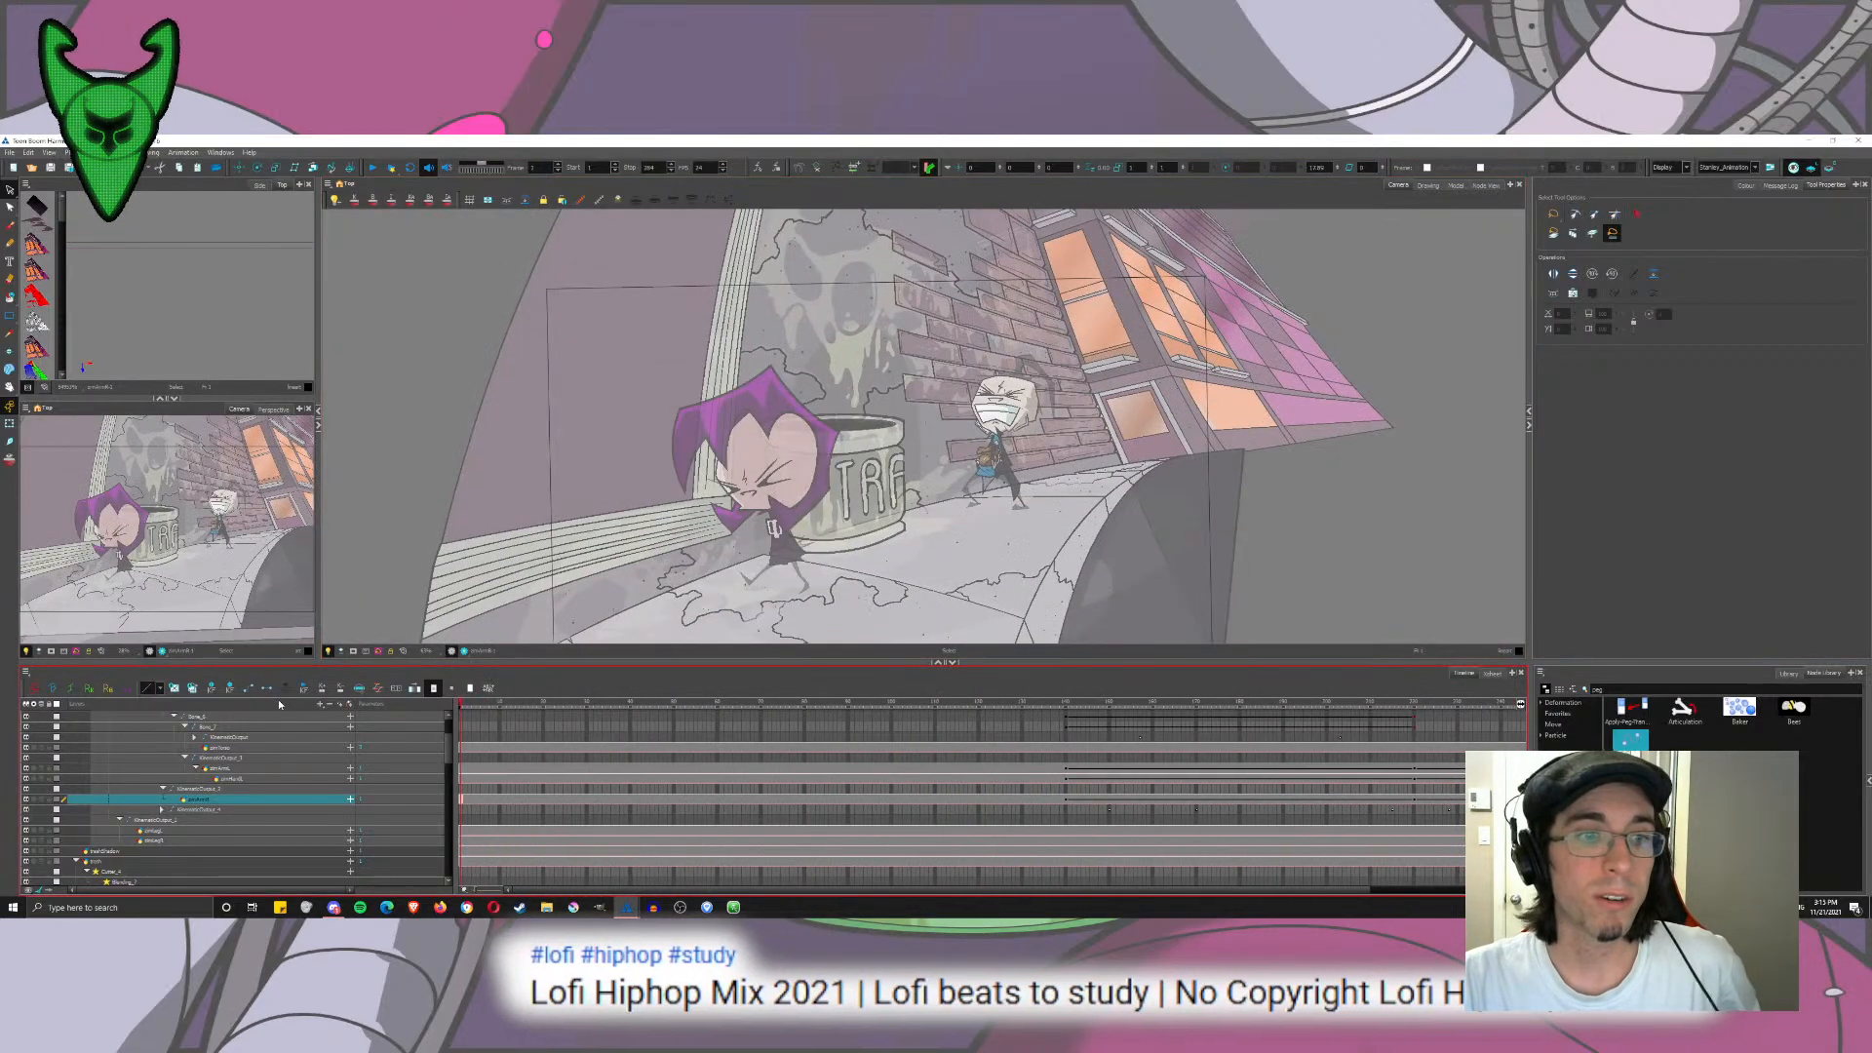
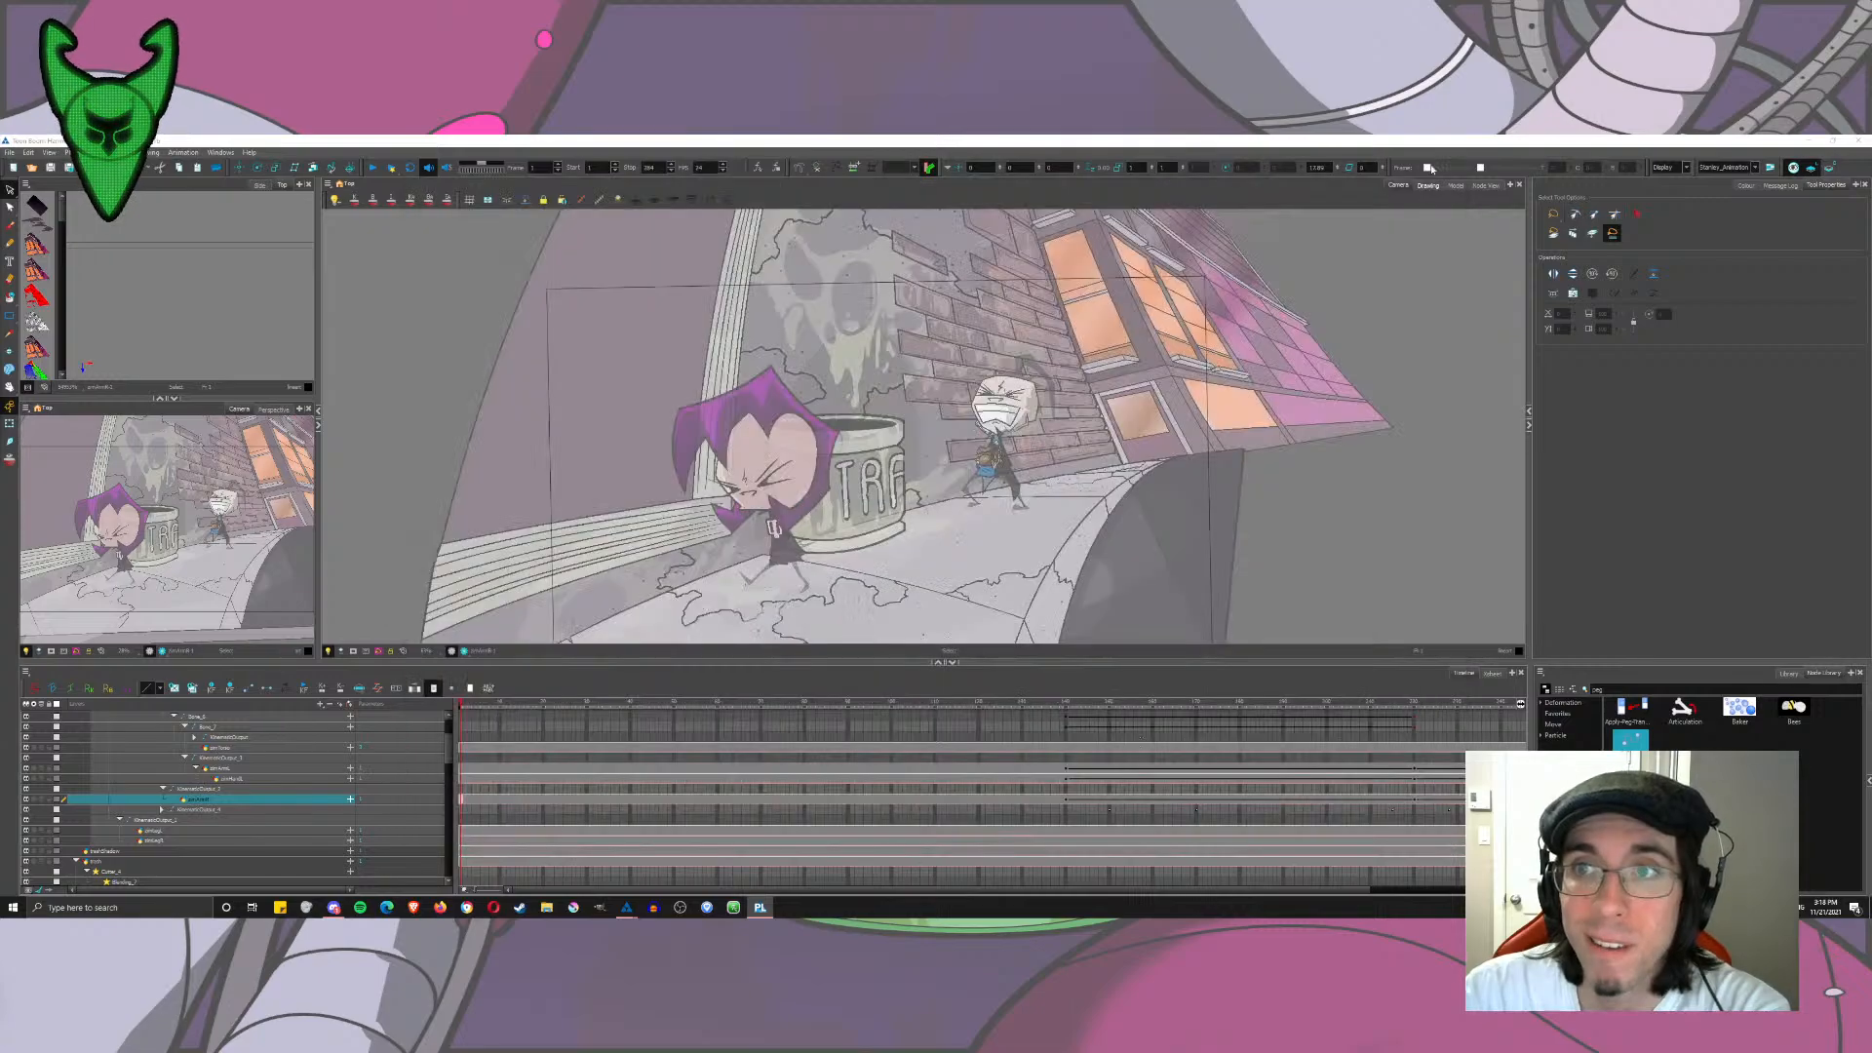
Step: Review the rendered shot by playing it repeatedly in the maximized playback window, and close that window
{"action": "left_click", "coordinate": [759, 907]}
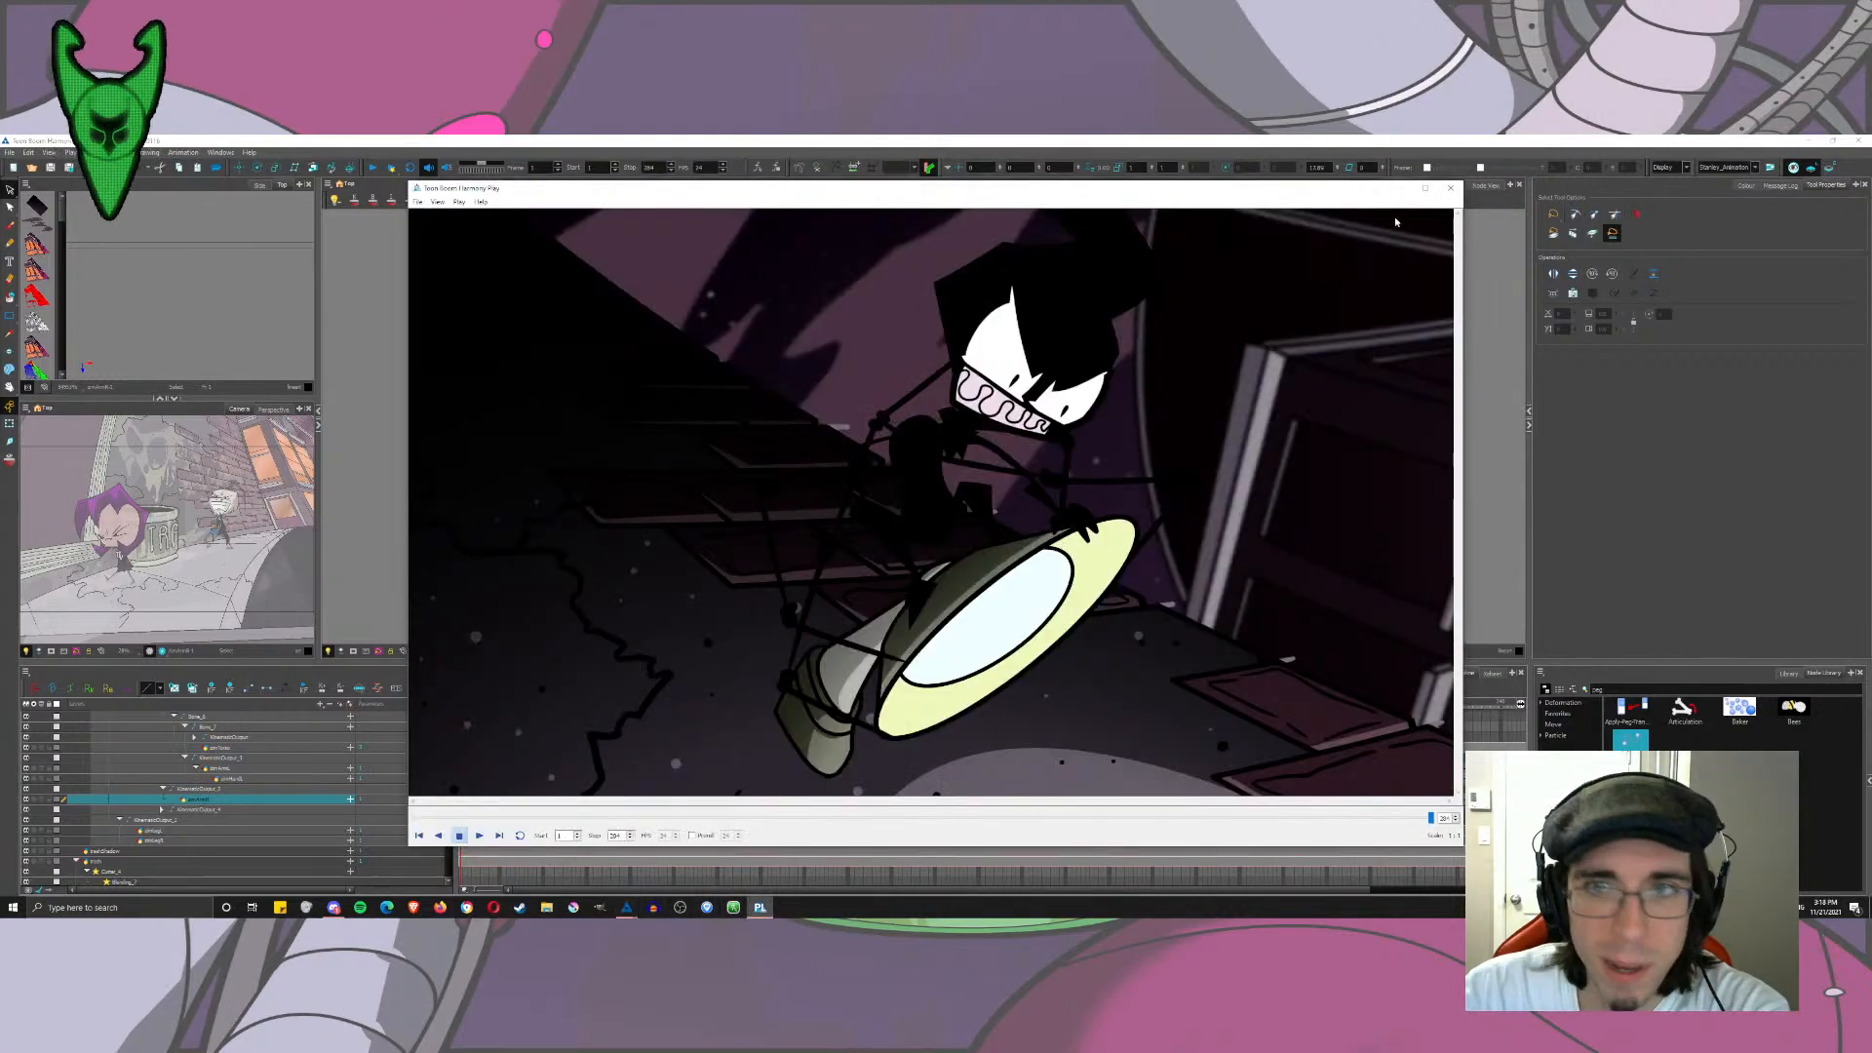
{"action": "left_click", "coordinate": [1424, 189]}
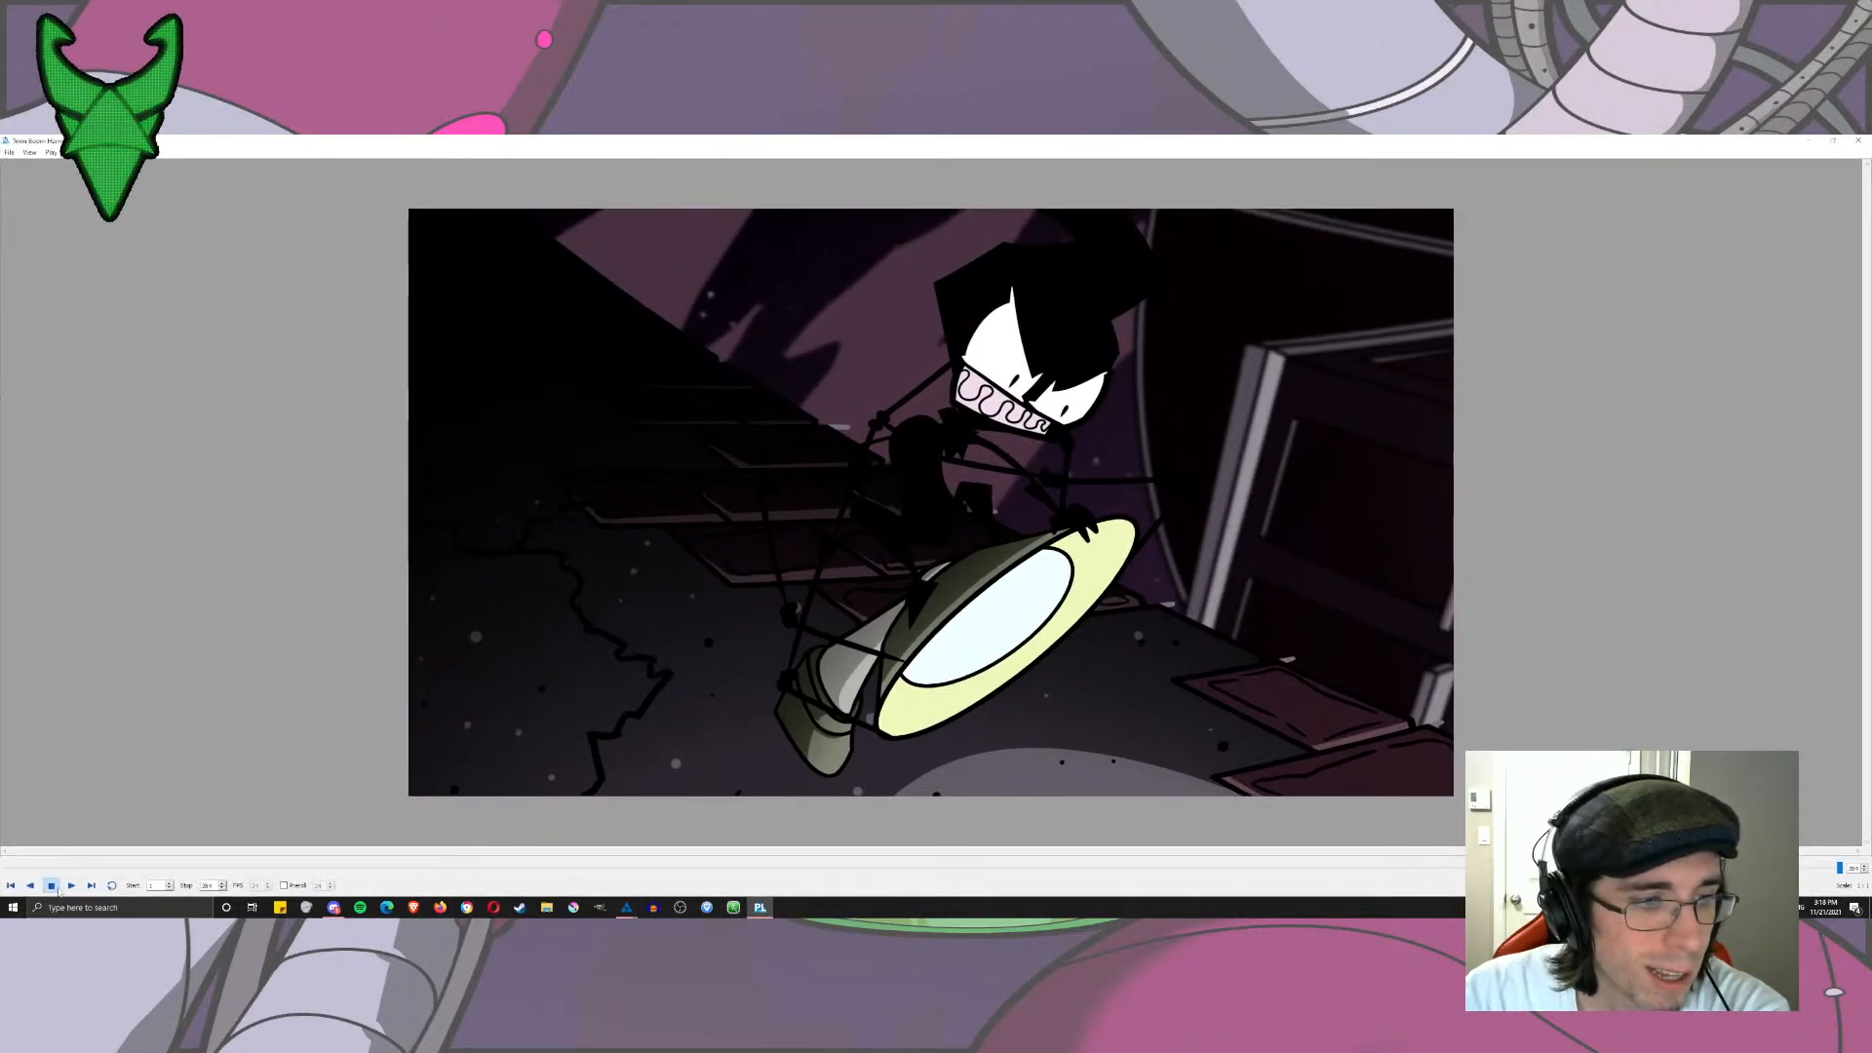
{"action": "left_click", "coordinate": [71, 885]}
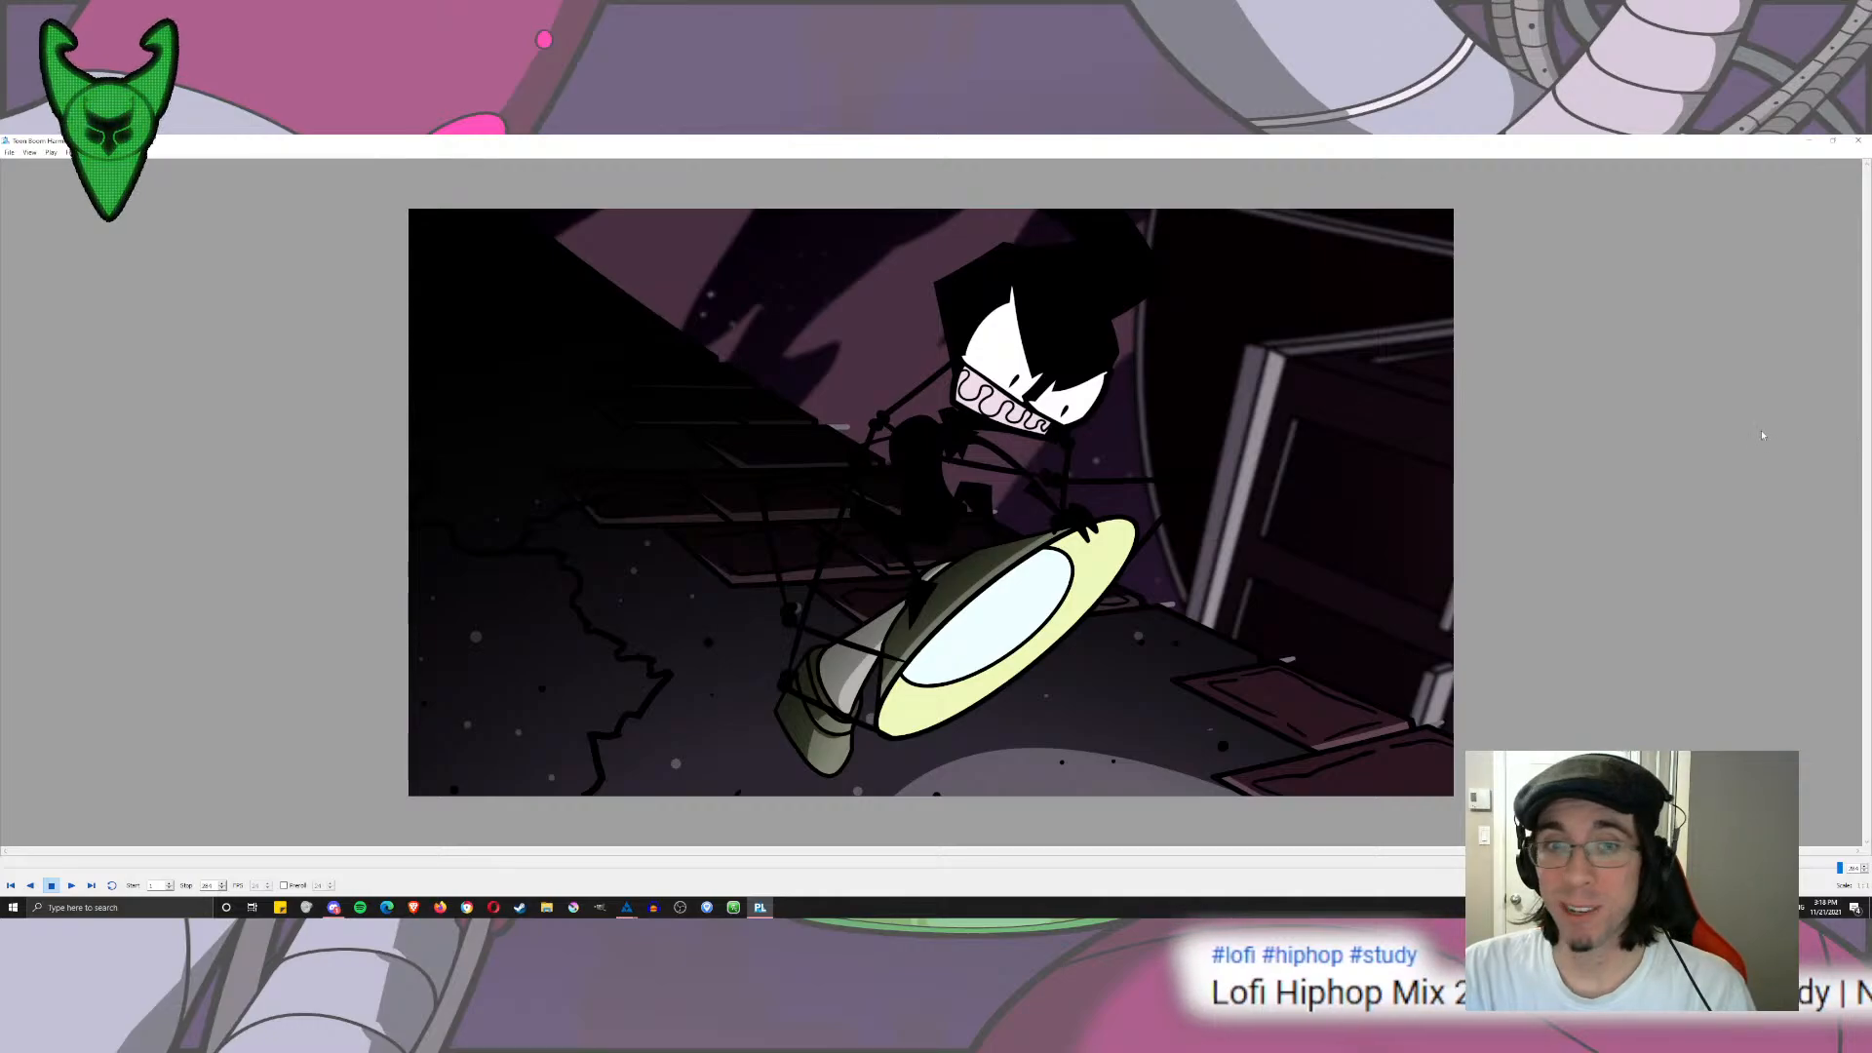
{"action": "left_click", "coordinate": [70, 884]}
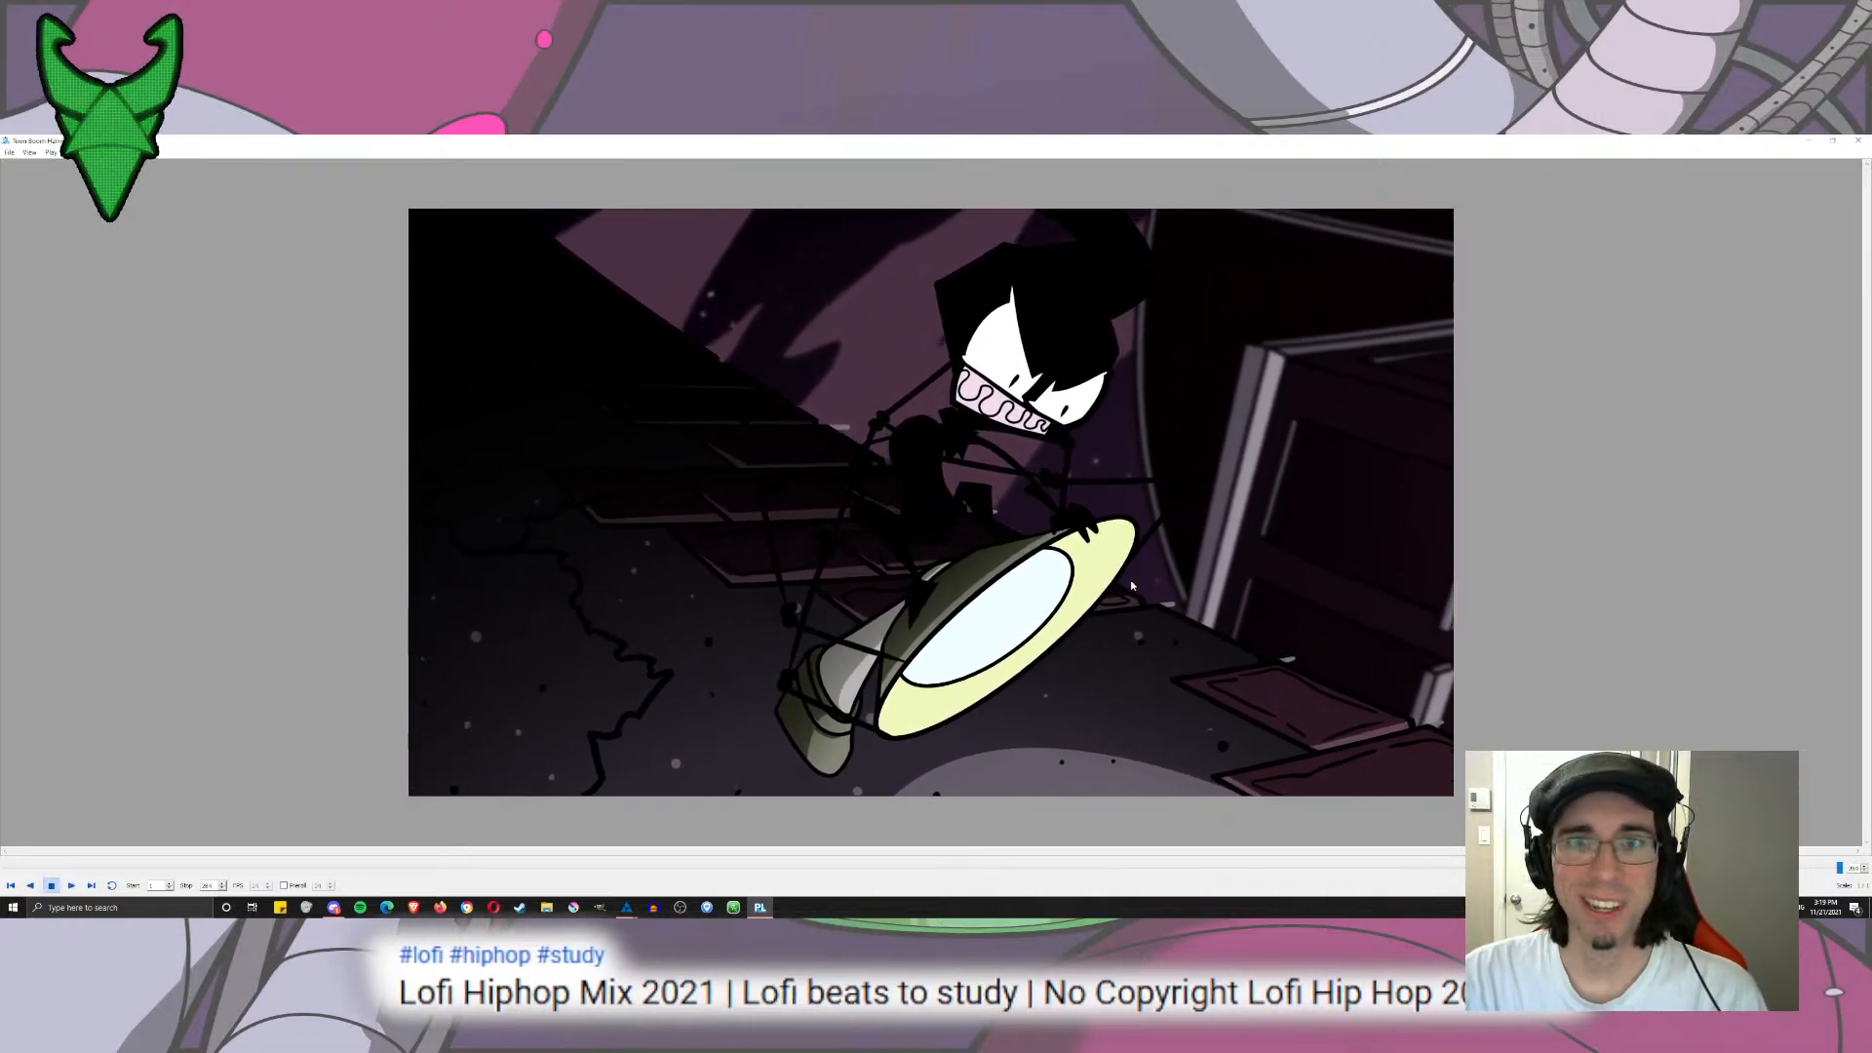
{"action": "left_click", "coordinate": [71, 885]}
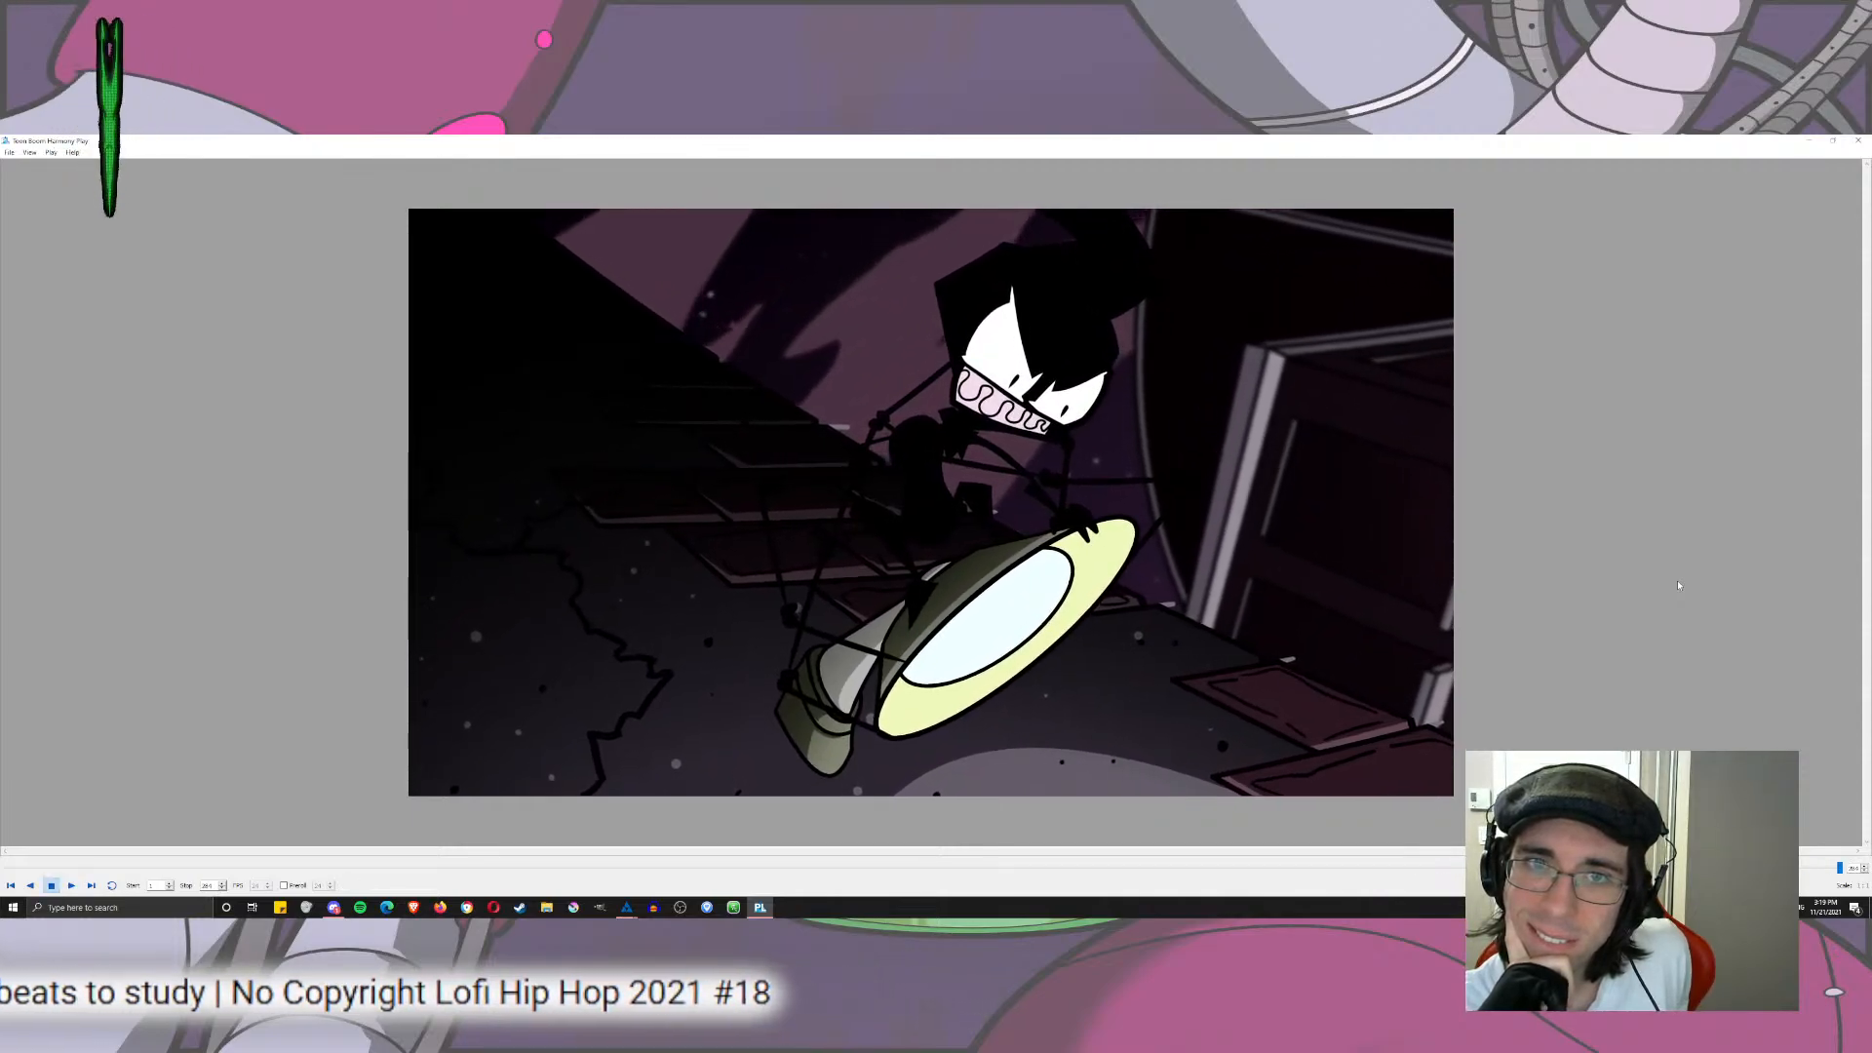
{"action": "left_click", "coordinate": [1858, 139]}
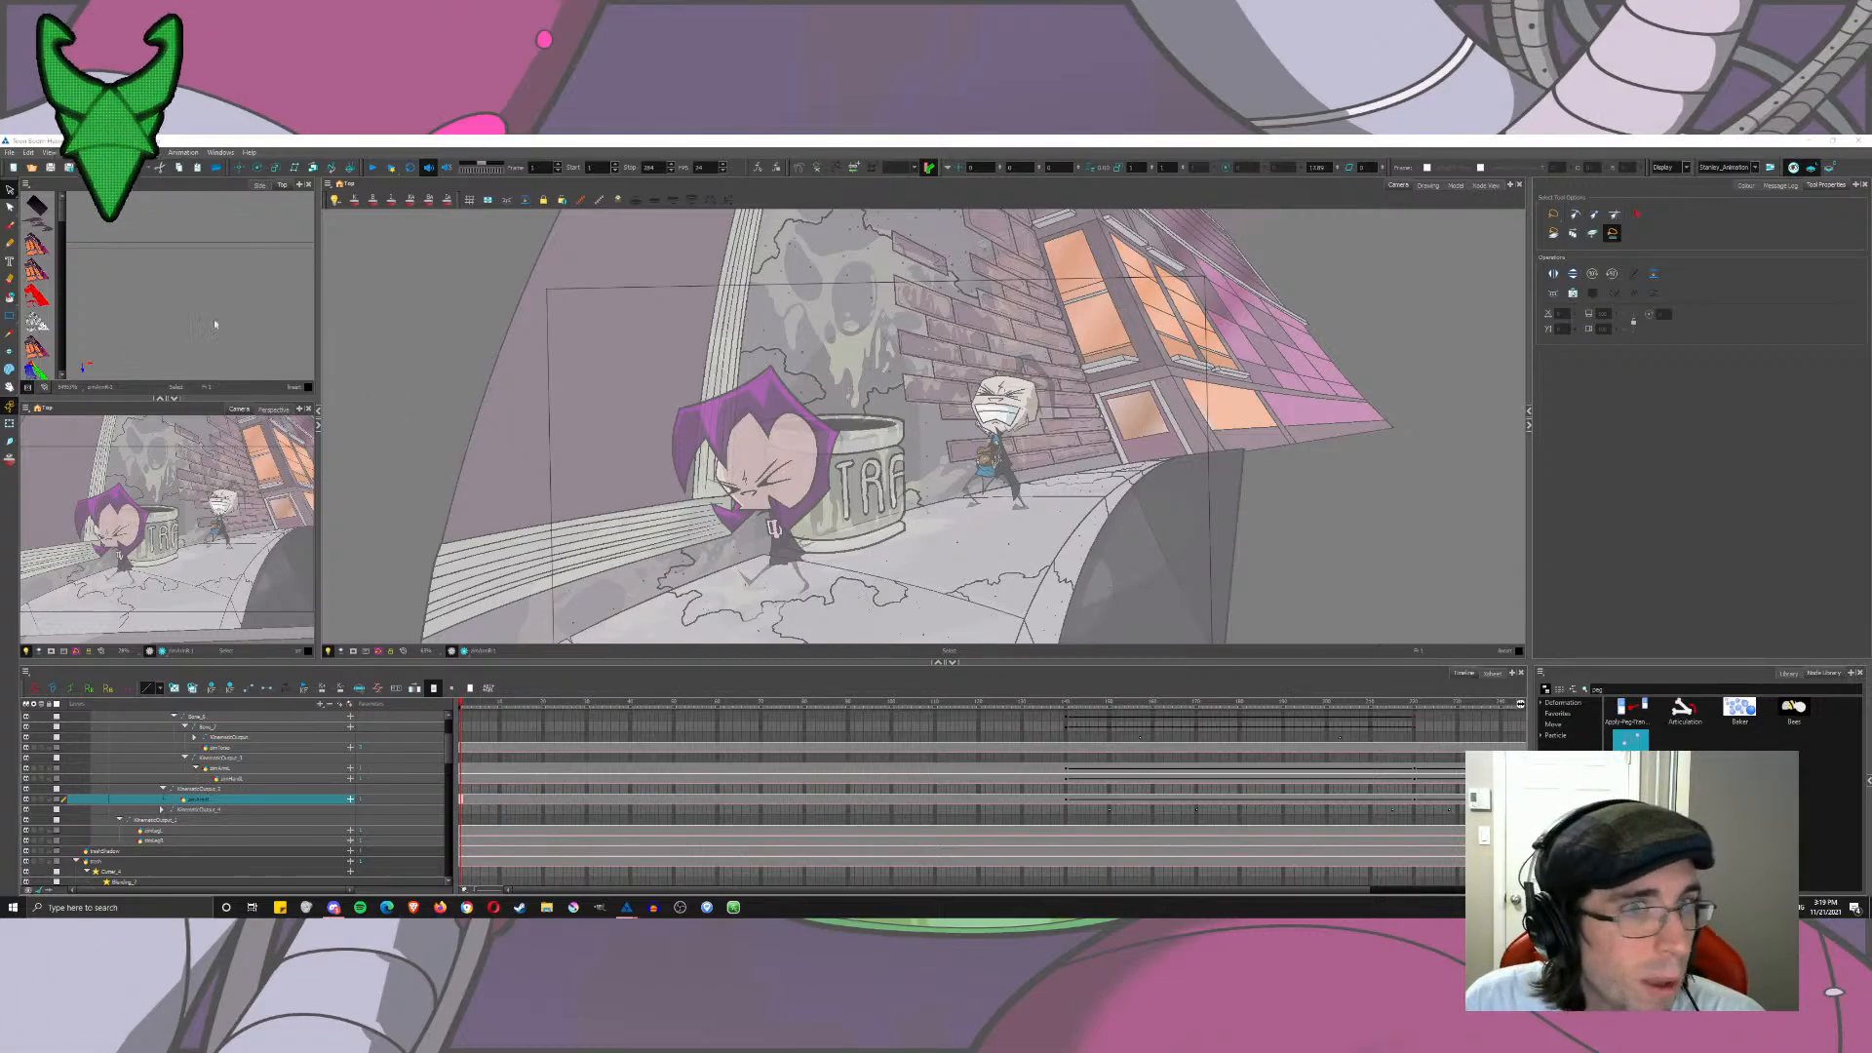
{"action": "left_click", "coordinate": [446, 312]}
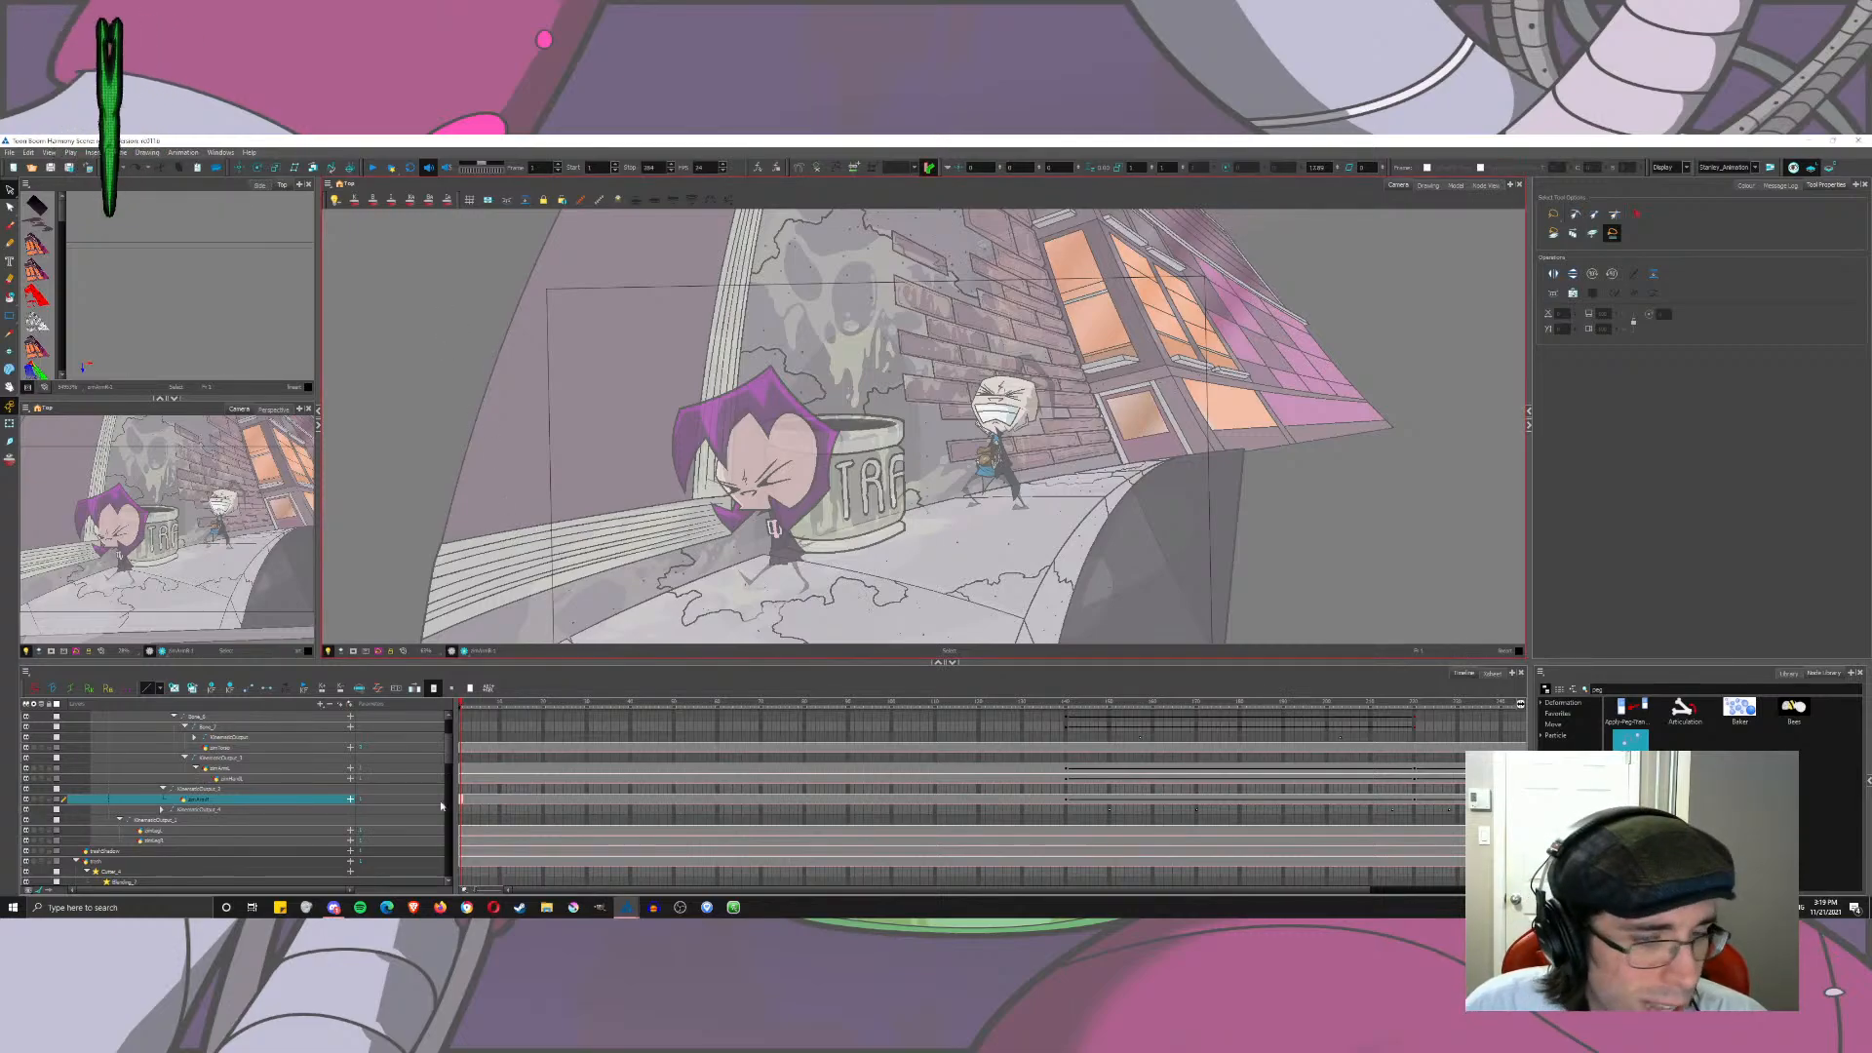
{"action": "left_click_drag", "start_coordinate": [451, 759], "coordinate": [443, 867]}
{"action": "left_click", "coordinate": [147, 732]}
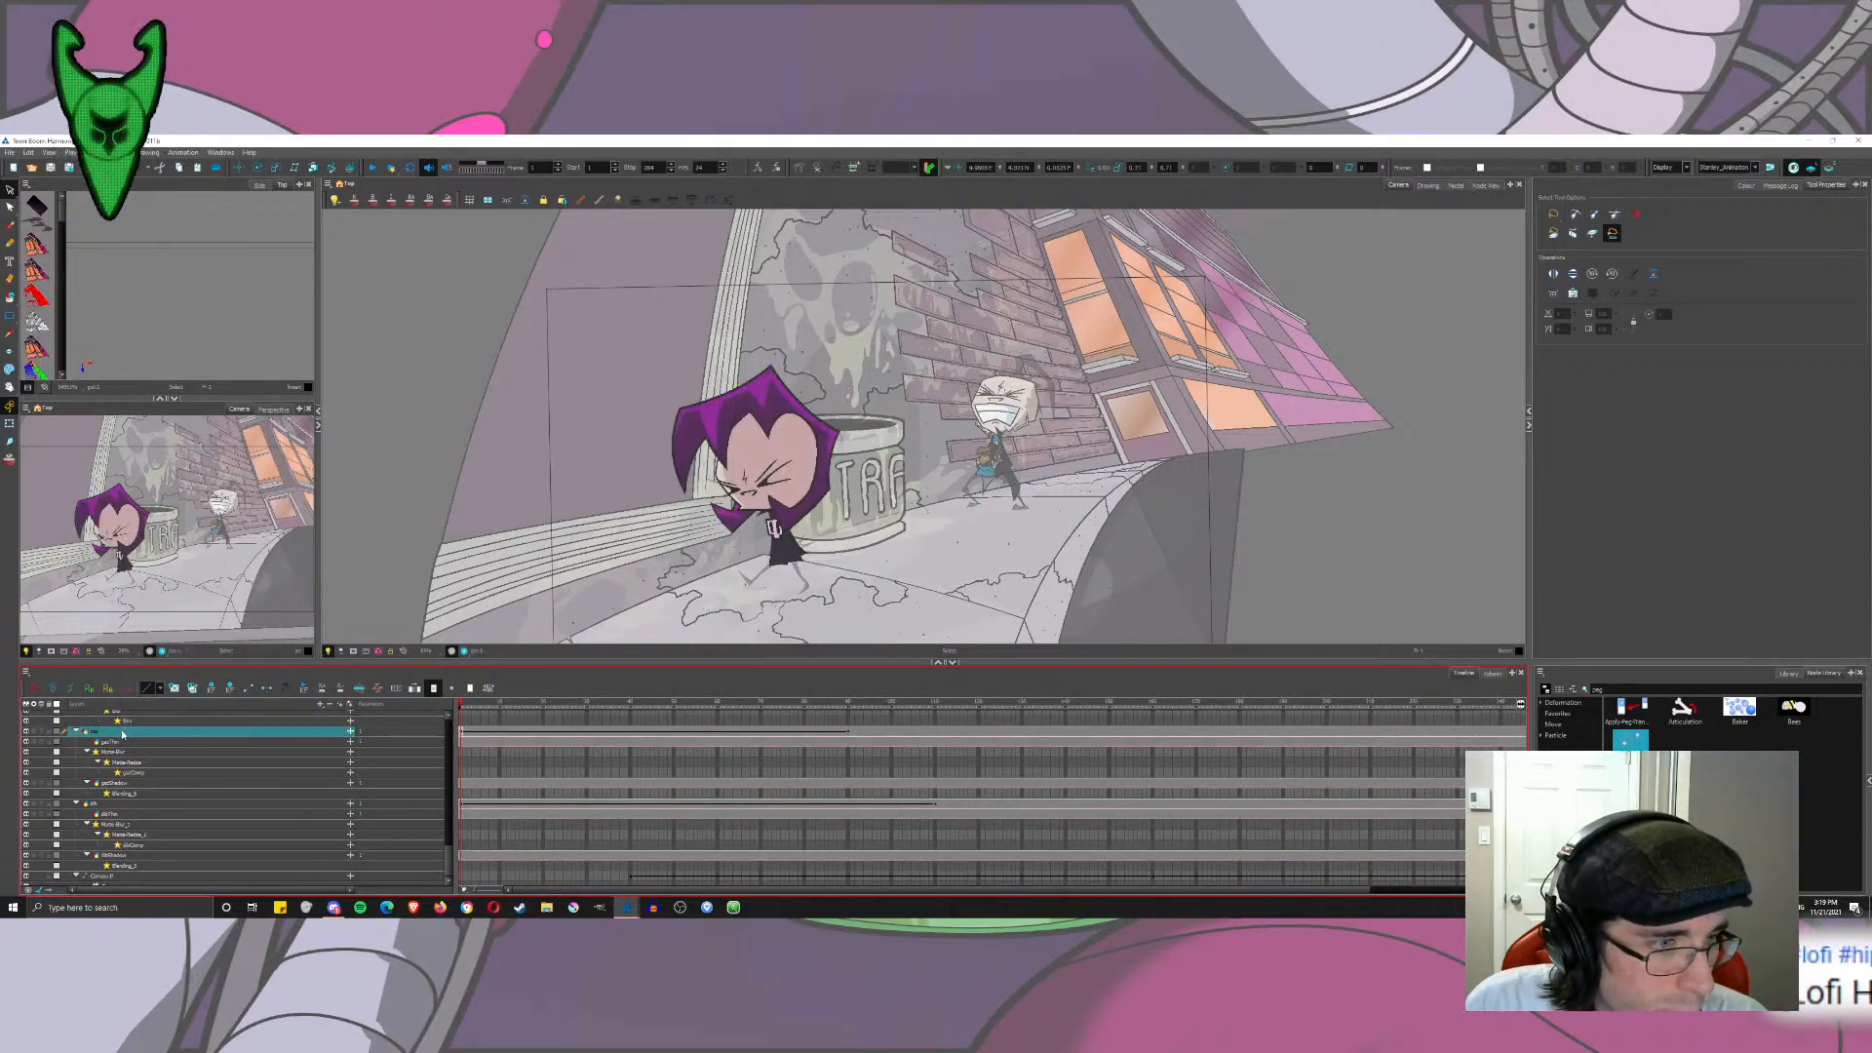
{"action": "right_click", "coordinate": [125, 739]}
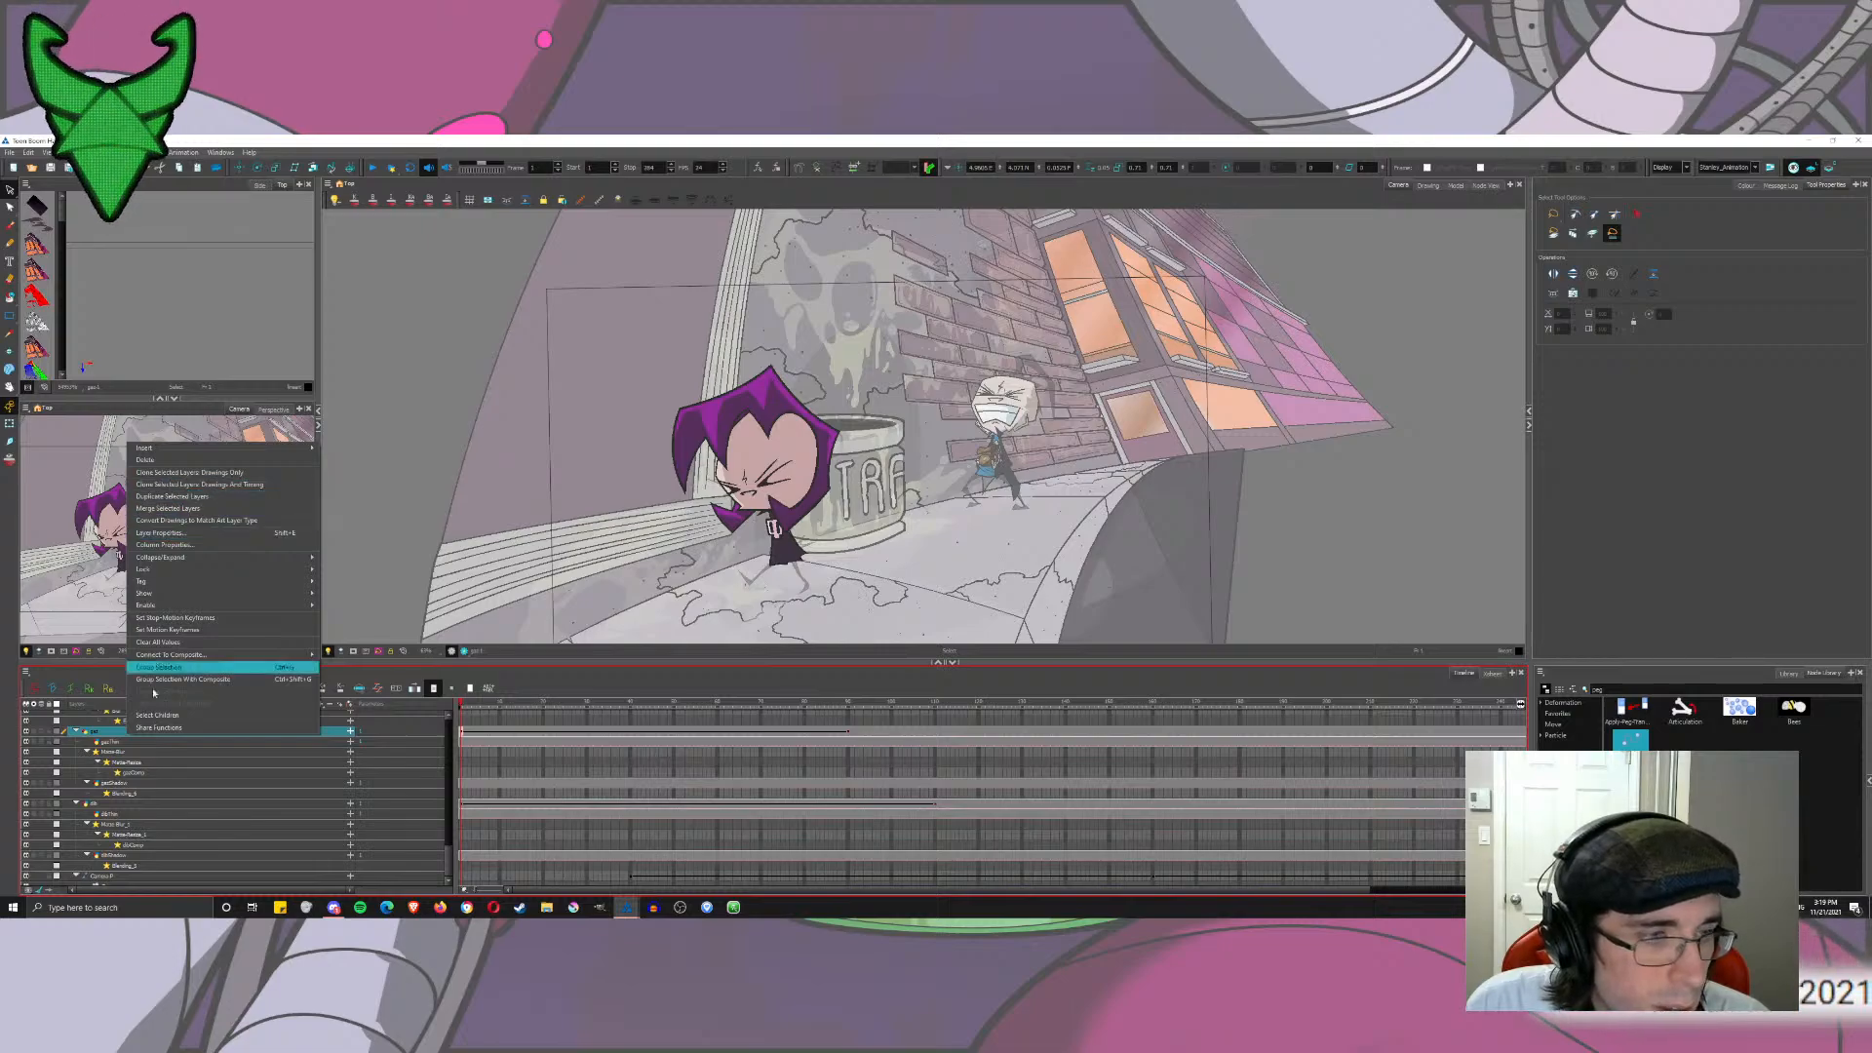
{"action": "left_click", "coordinate": [153, 743]}
{"action": "right_click", "coordinate": [161, 747]}
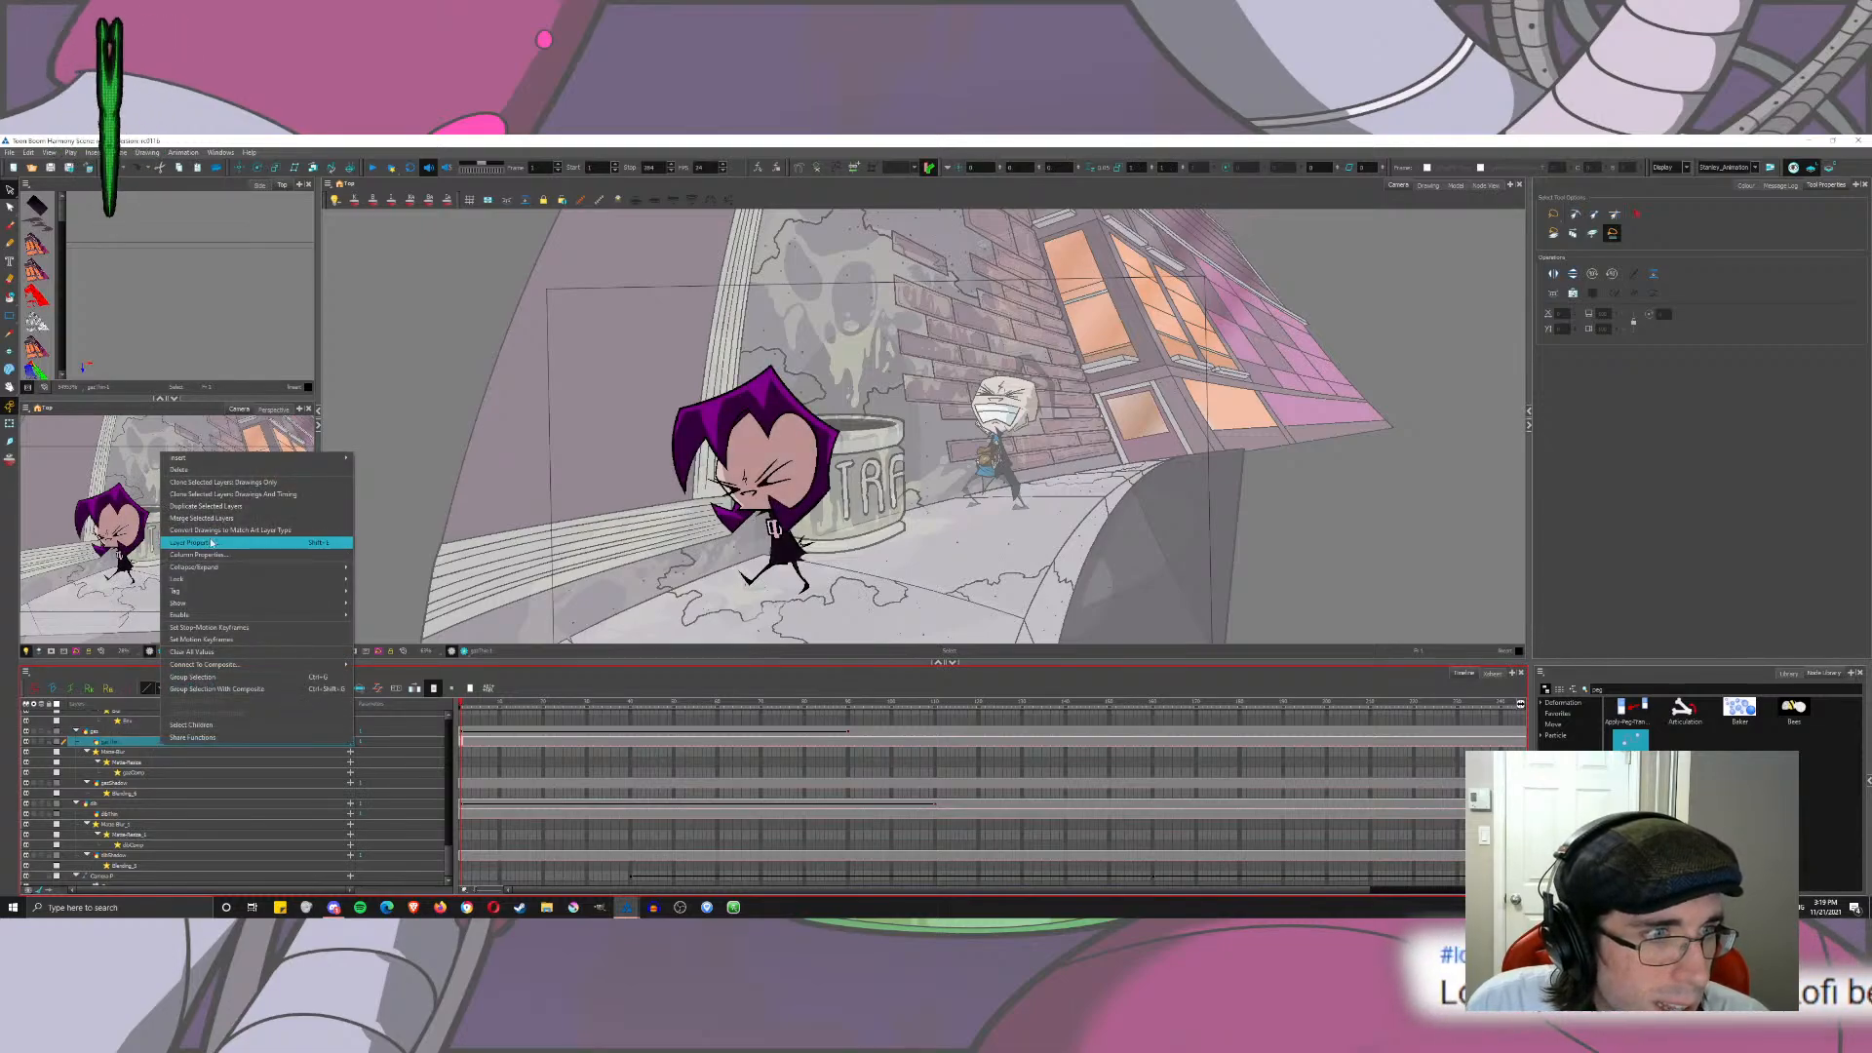
{"action": "left_click", "coordinate": [211, 508]}
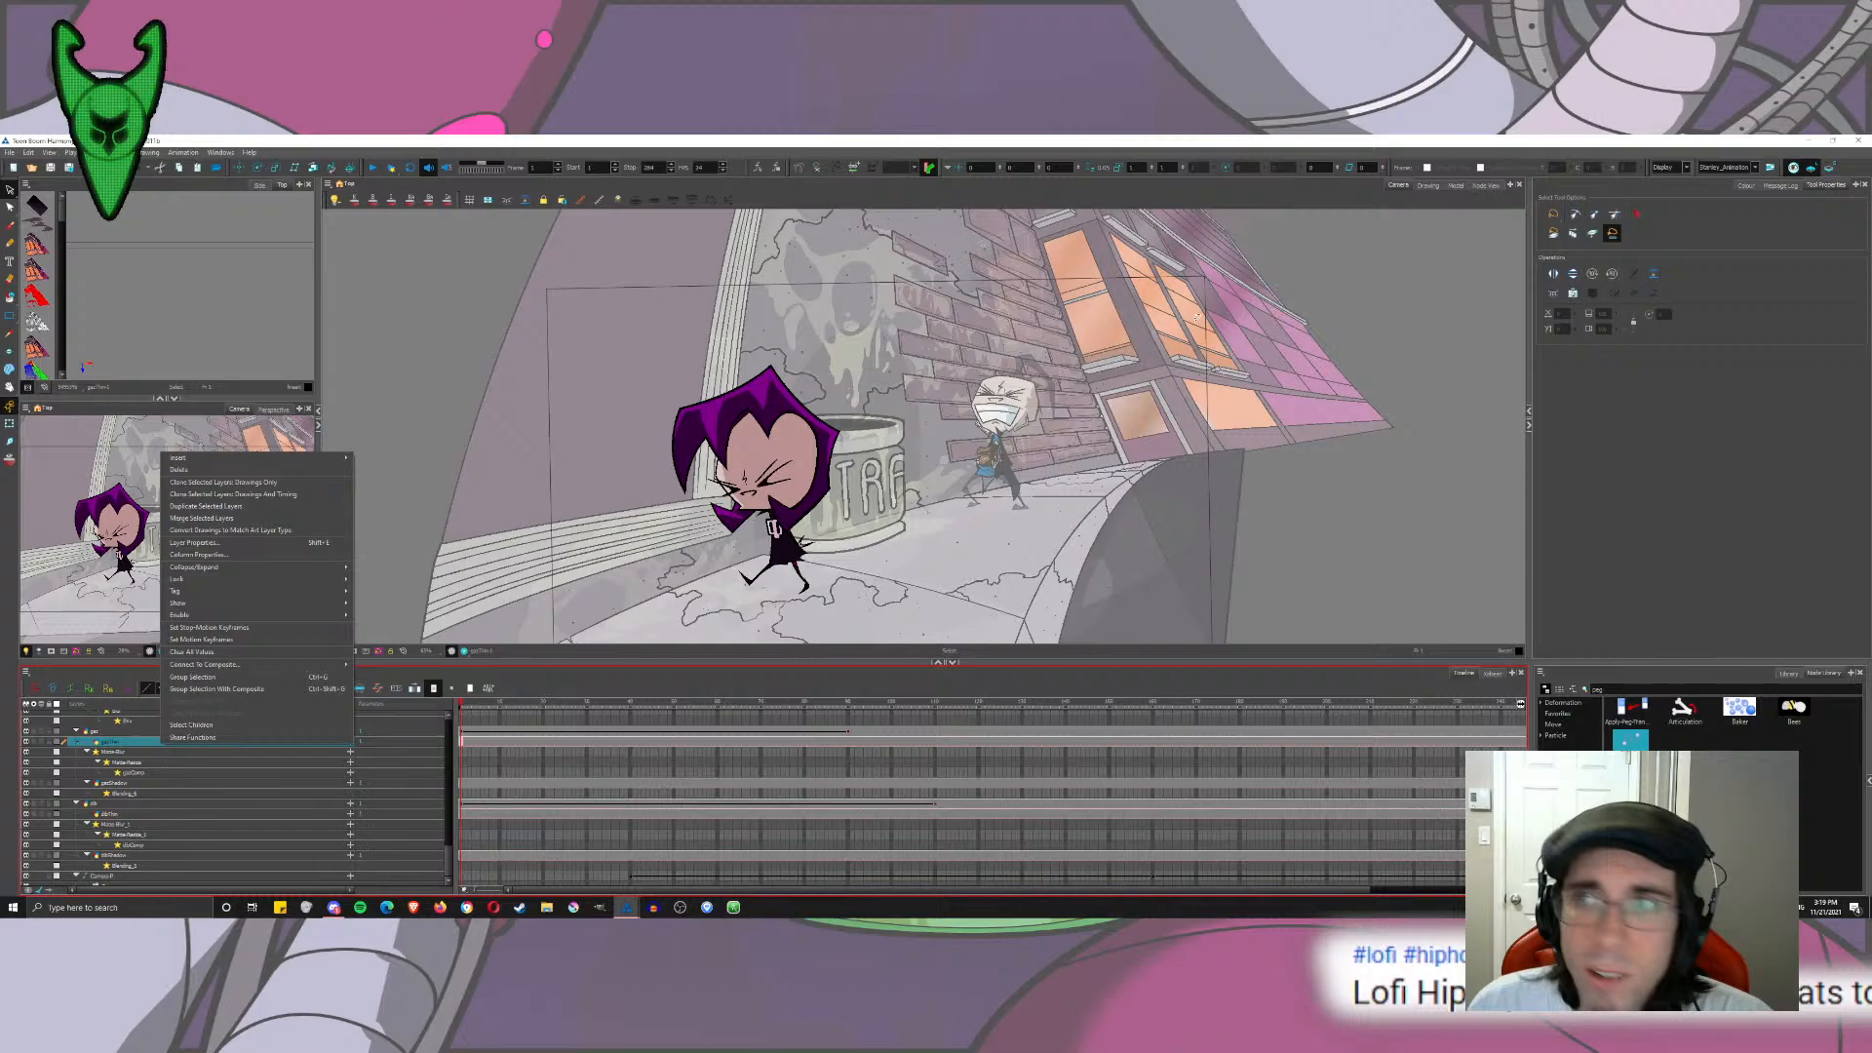
Step: Locate the purple-haired character's nodes in the node network and shift her shadow and its blending node slightly
{"action": "left_click", "coordinate": [1486, 185]}
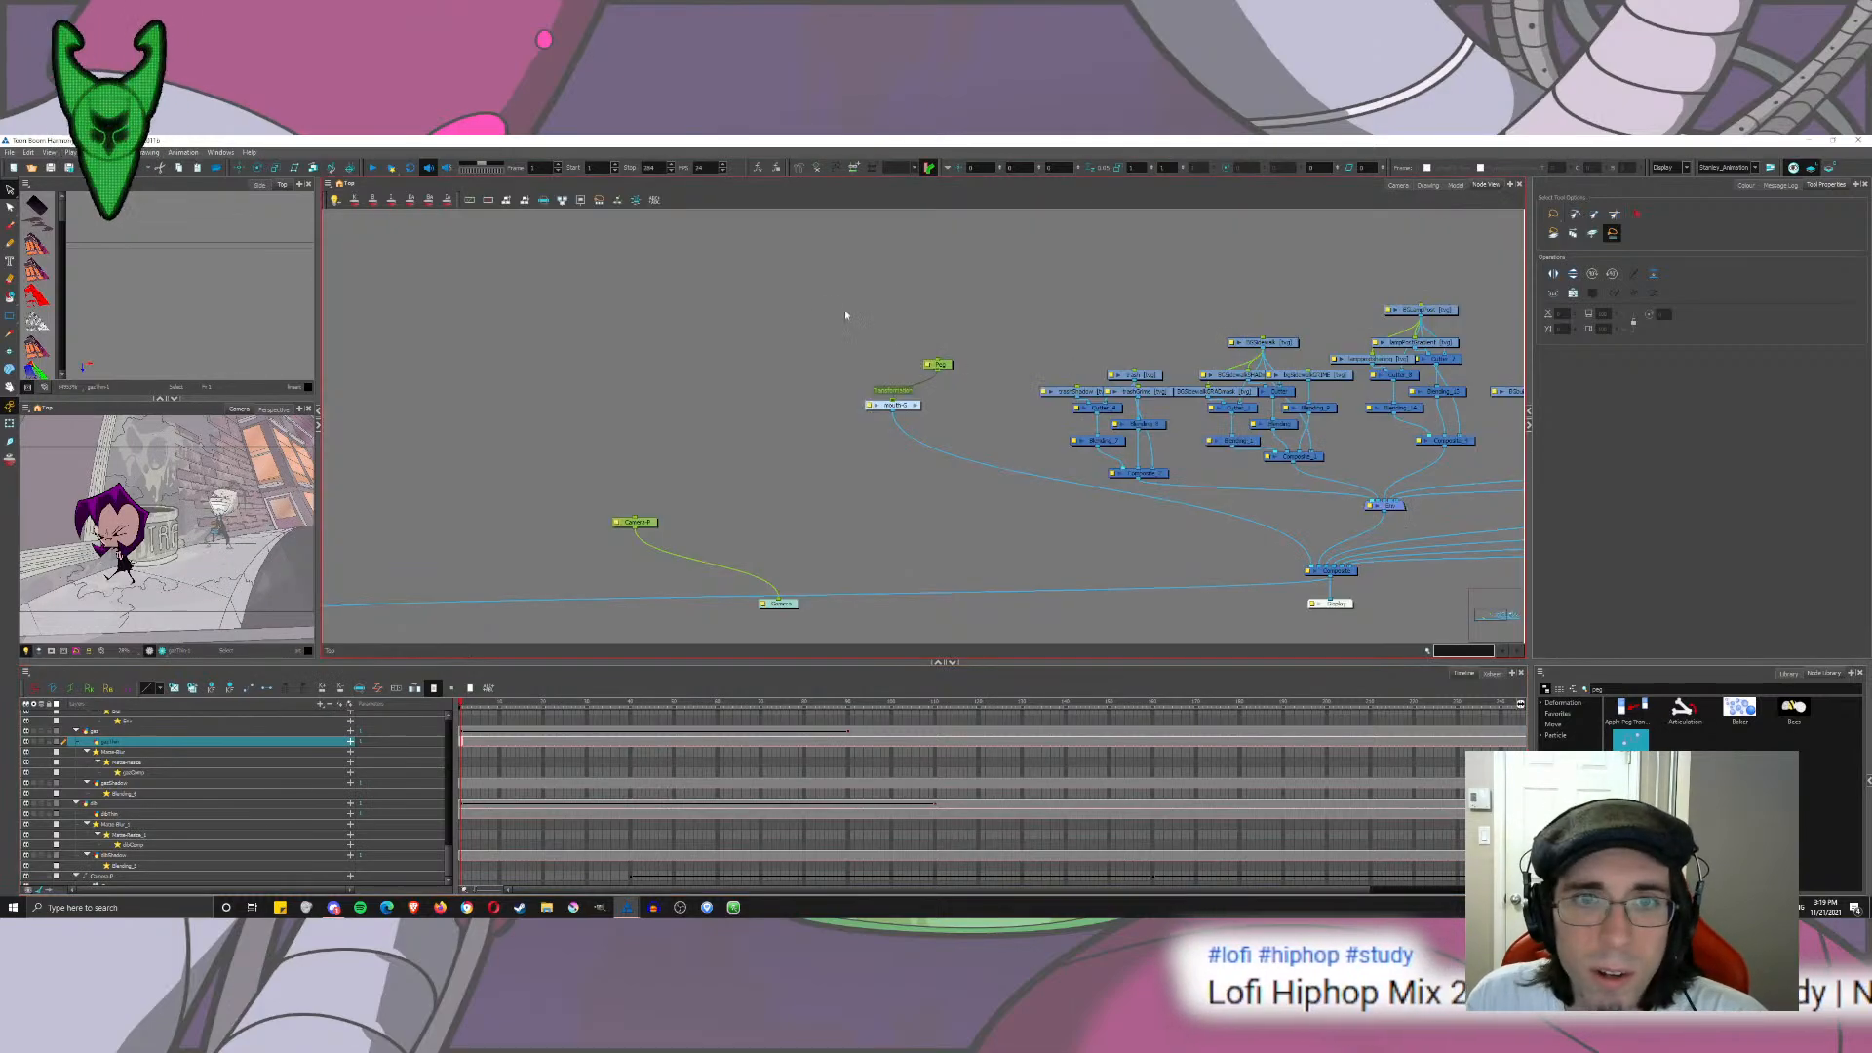
{"action": "left_click", "coordinate": [817, 327]}
{"action": "left_click_drag", "start_coordinate": [1291, 378], "coordinate": [547, 371]}
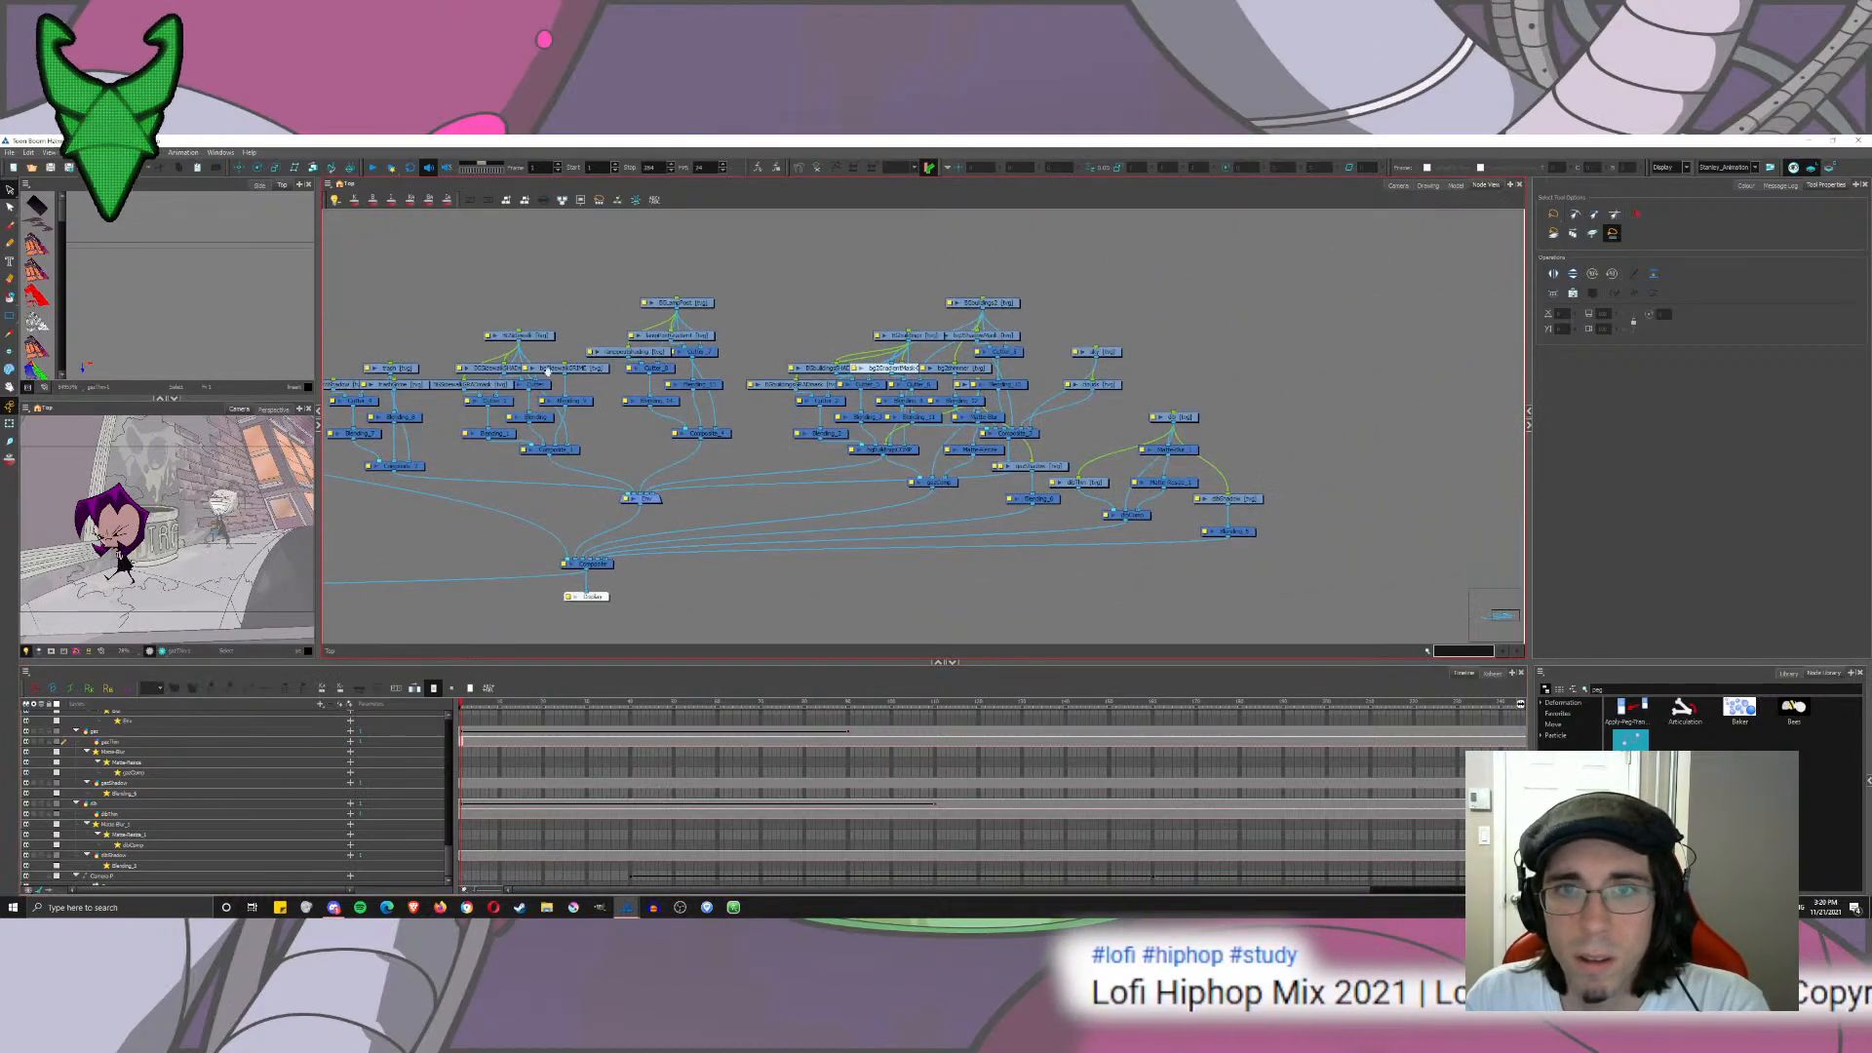
{"action": "left_click_drag", "start_coordinate": [574, 293], "coordinate": [1123, 381]}
{"action": "left_click_drag", "start_coordinate": [570, 512], "coordinate": [1359, 526]}
{"action": "left_click_drag", "start_coordinate": [1256, 509], "coordinate": [279, 606]}
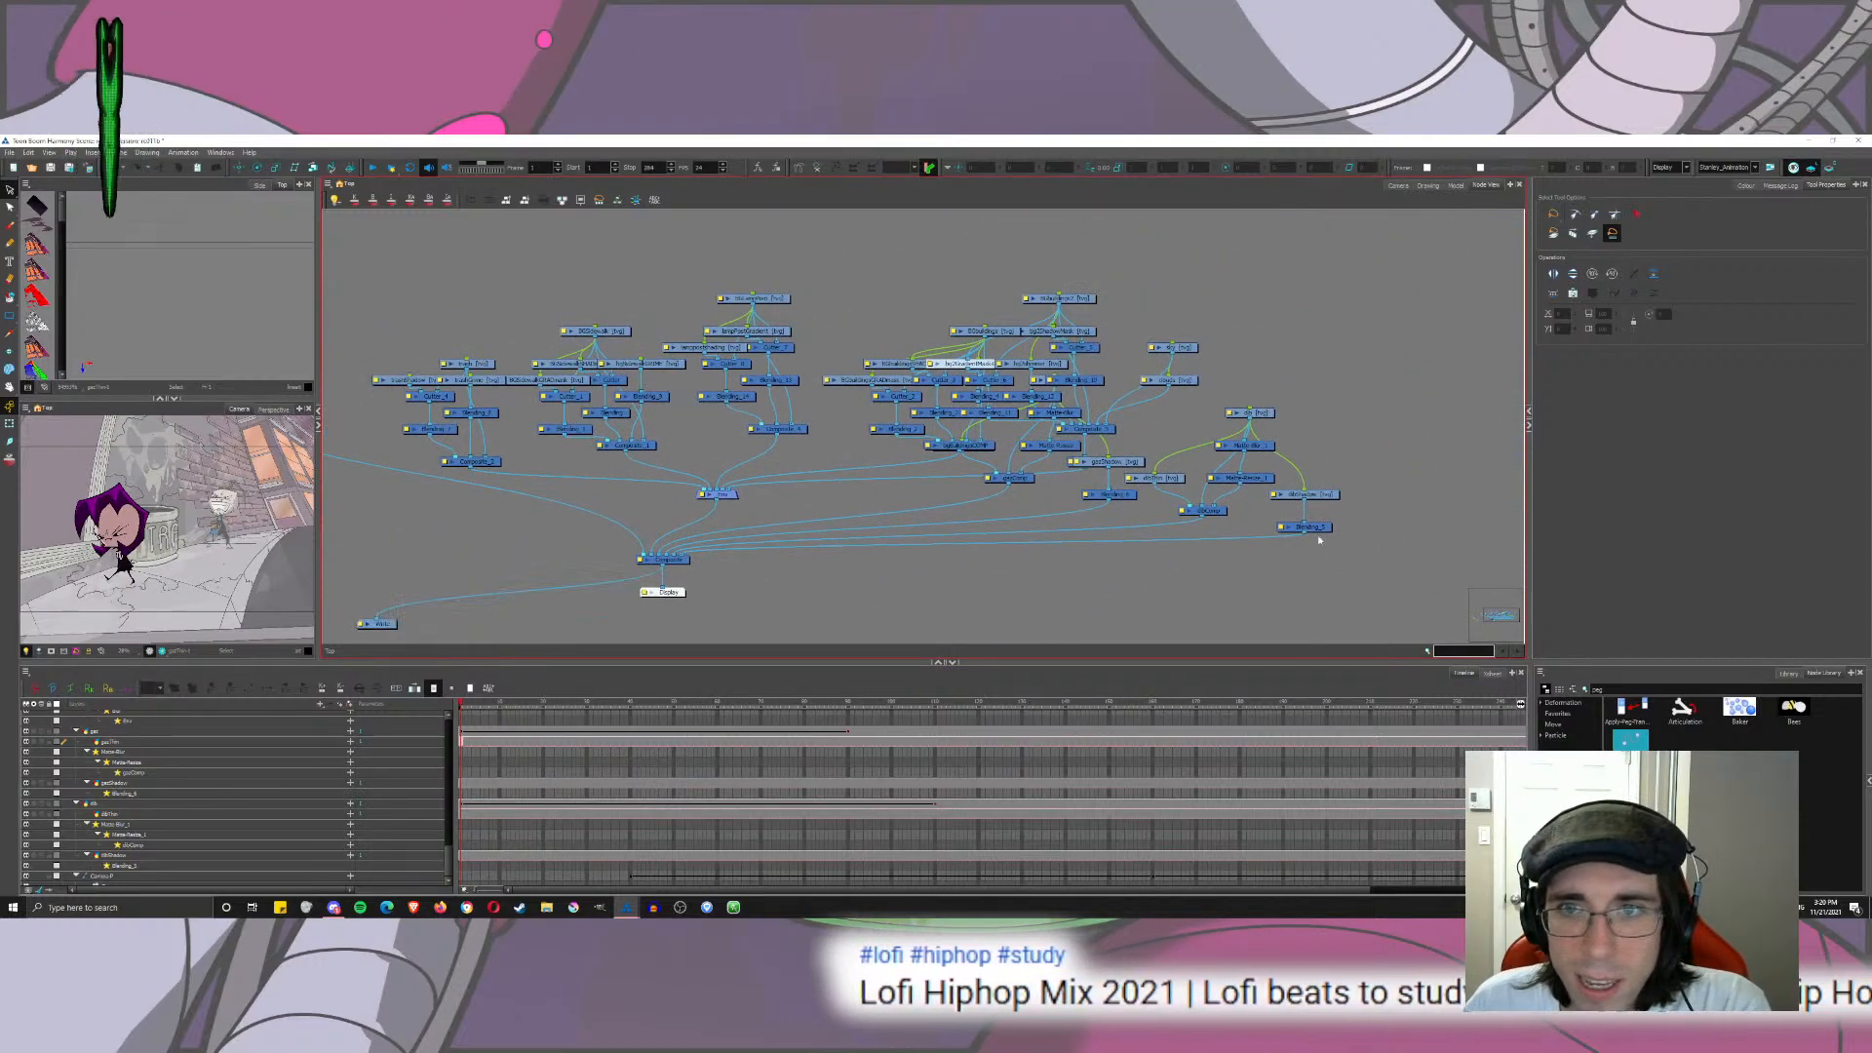
{"action": "left_click", "coordinate": [1131, 458]}
{"action": "left_click", "coordinate": [1116, 493], "text": "ctrl"}
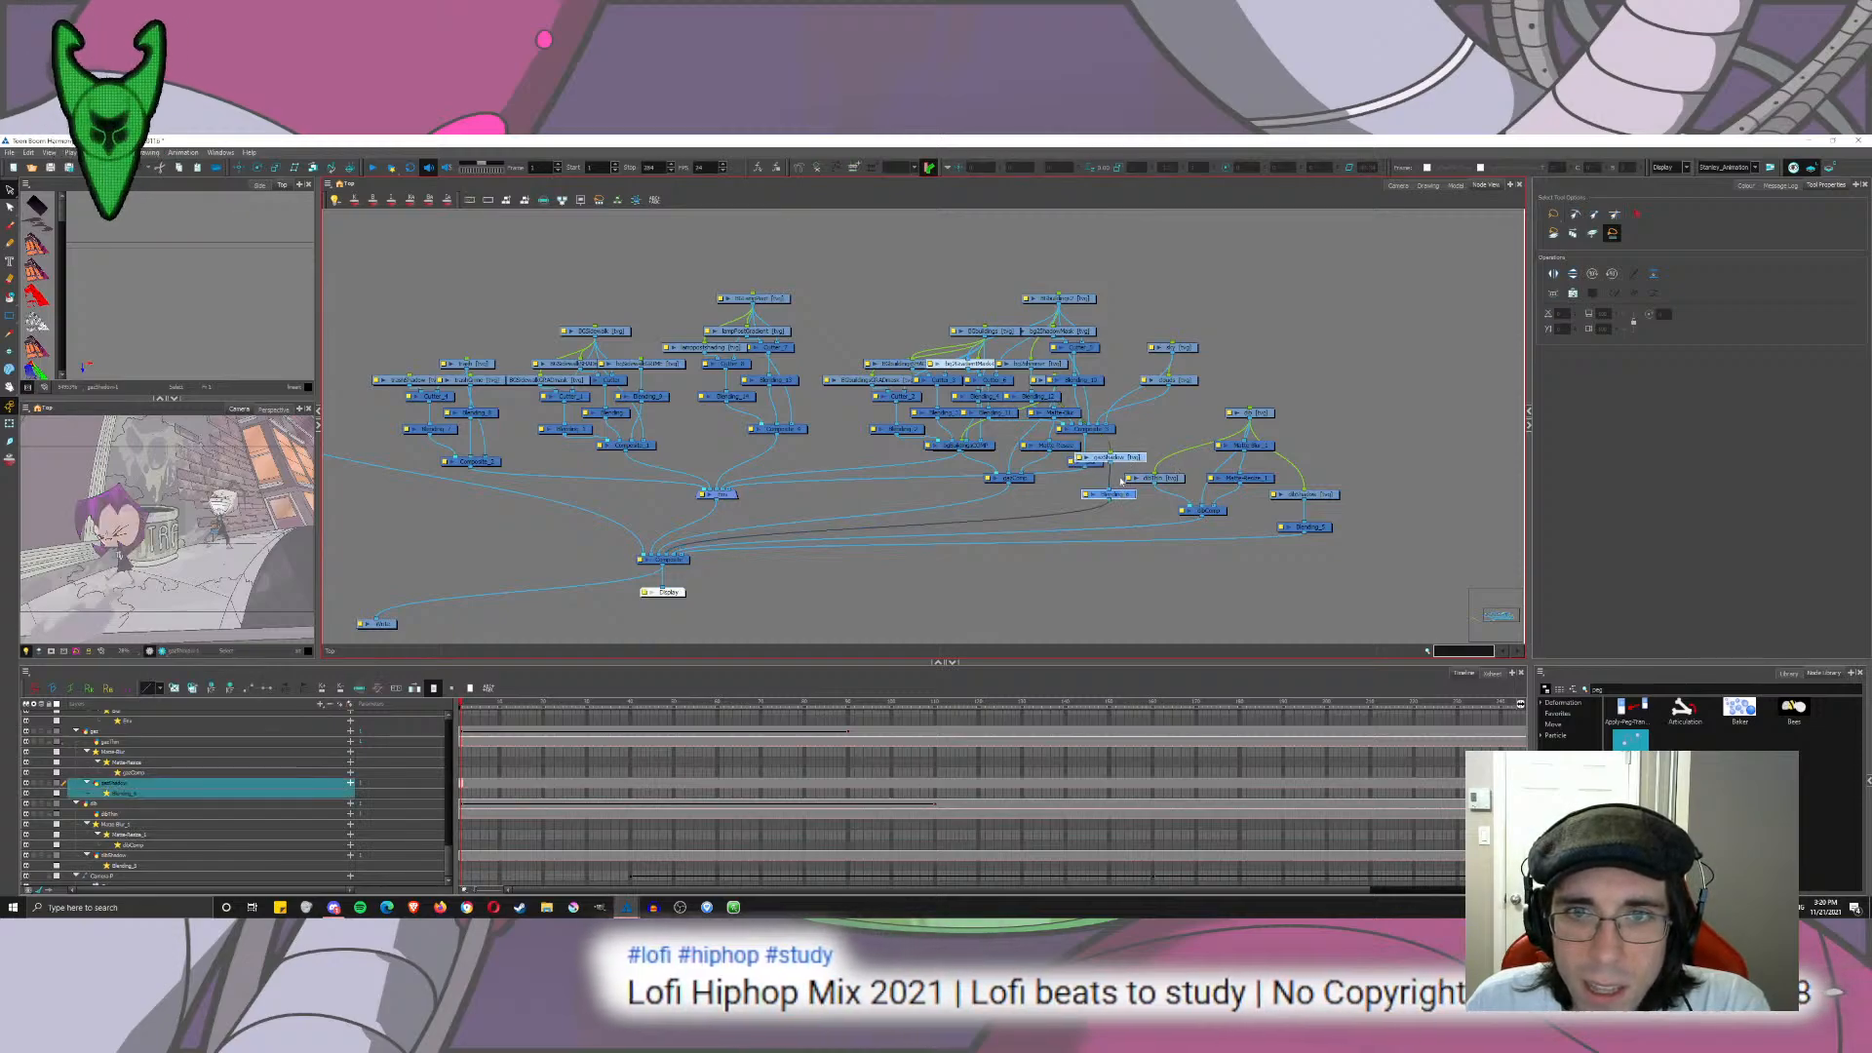
{"action": "left_click_drag", "start_coordinate": [1134, 457], "coordinate": [1140, 452]}
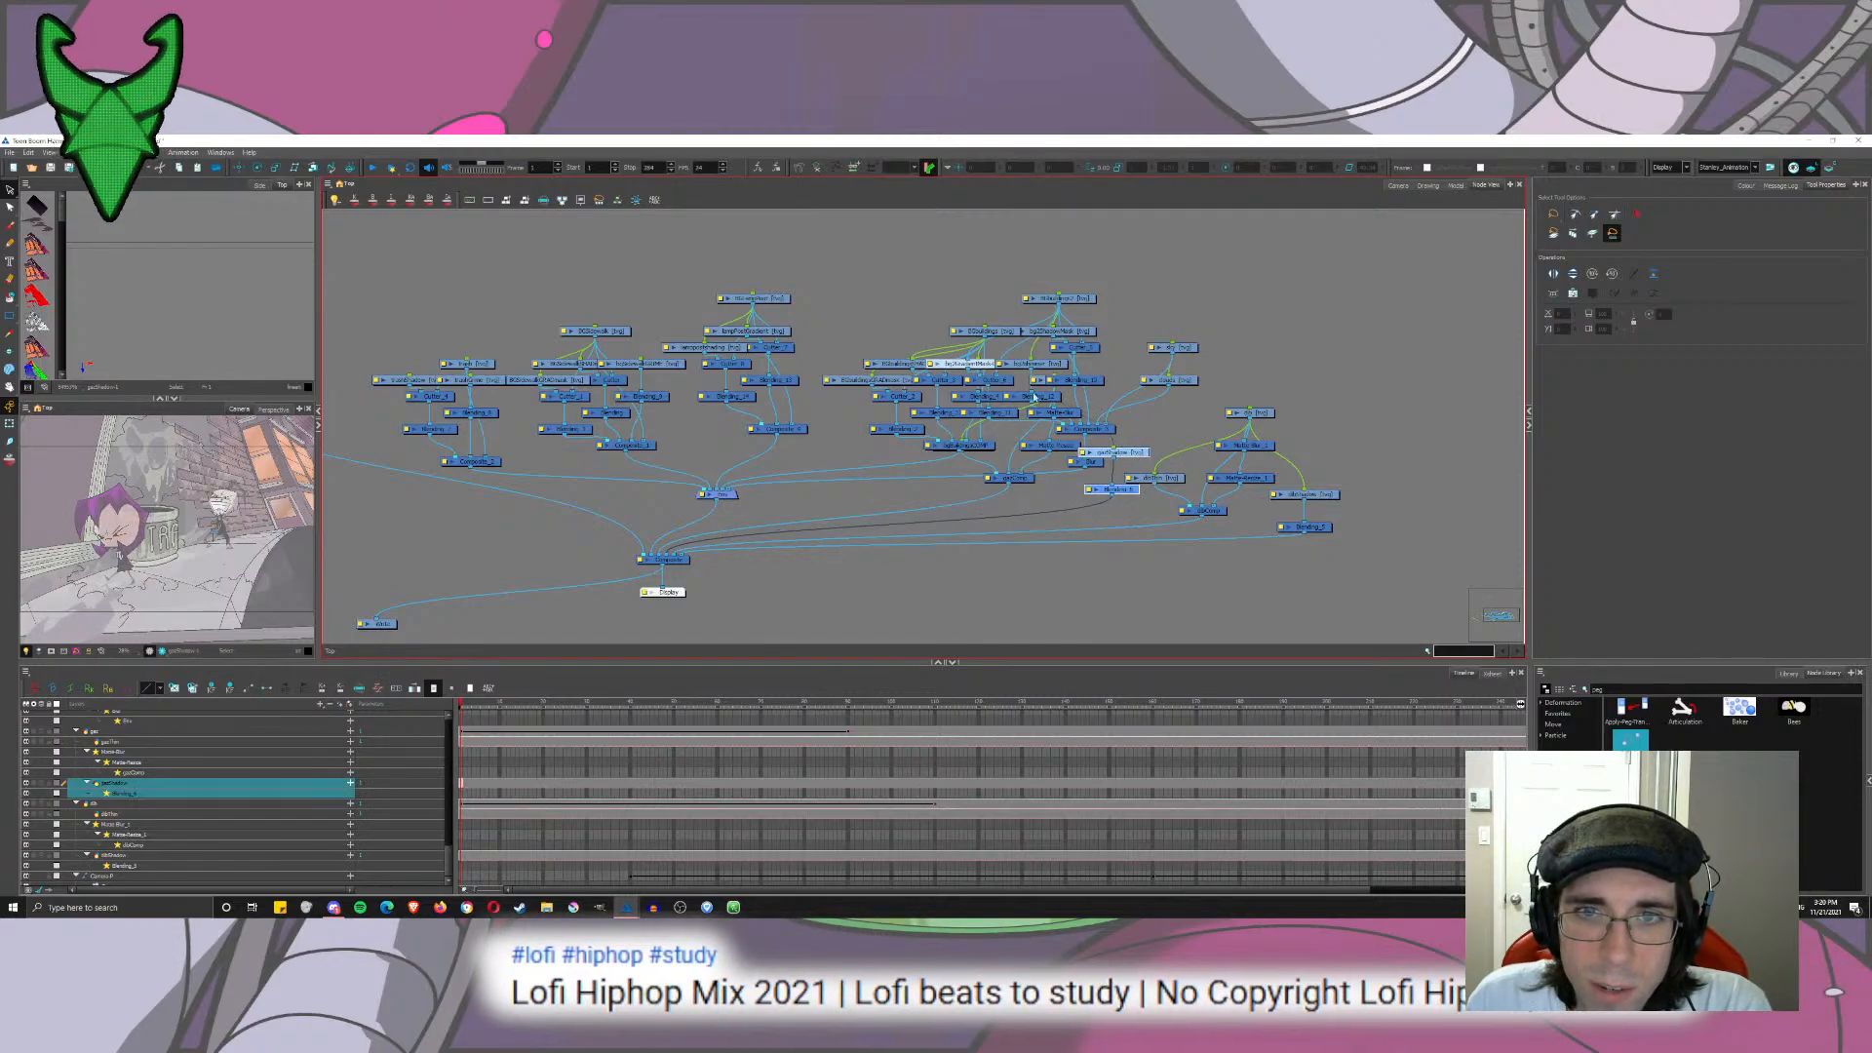
Step: Move the purple-haired character's peg, drawing and composite nodes into empty space, keeping her shadow beside its blending node in the main network
{"action": "left_click_drag", "start_coordinate": [1082, 383], "coordinate": [1266, 282]}
{"action": "left_click_drag", "start_coordinate": [1019, 477], "coordinate": [1314, 374]}
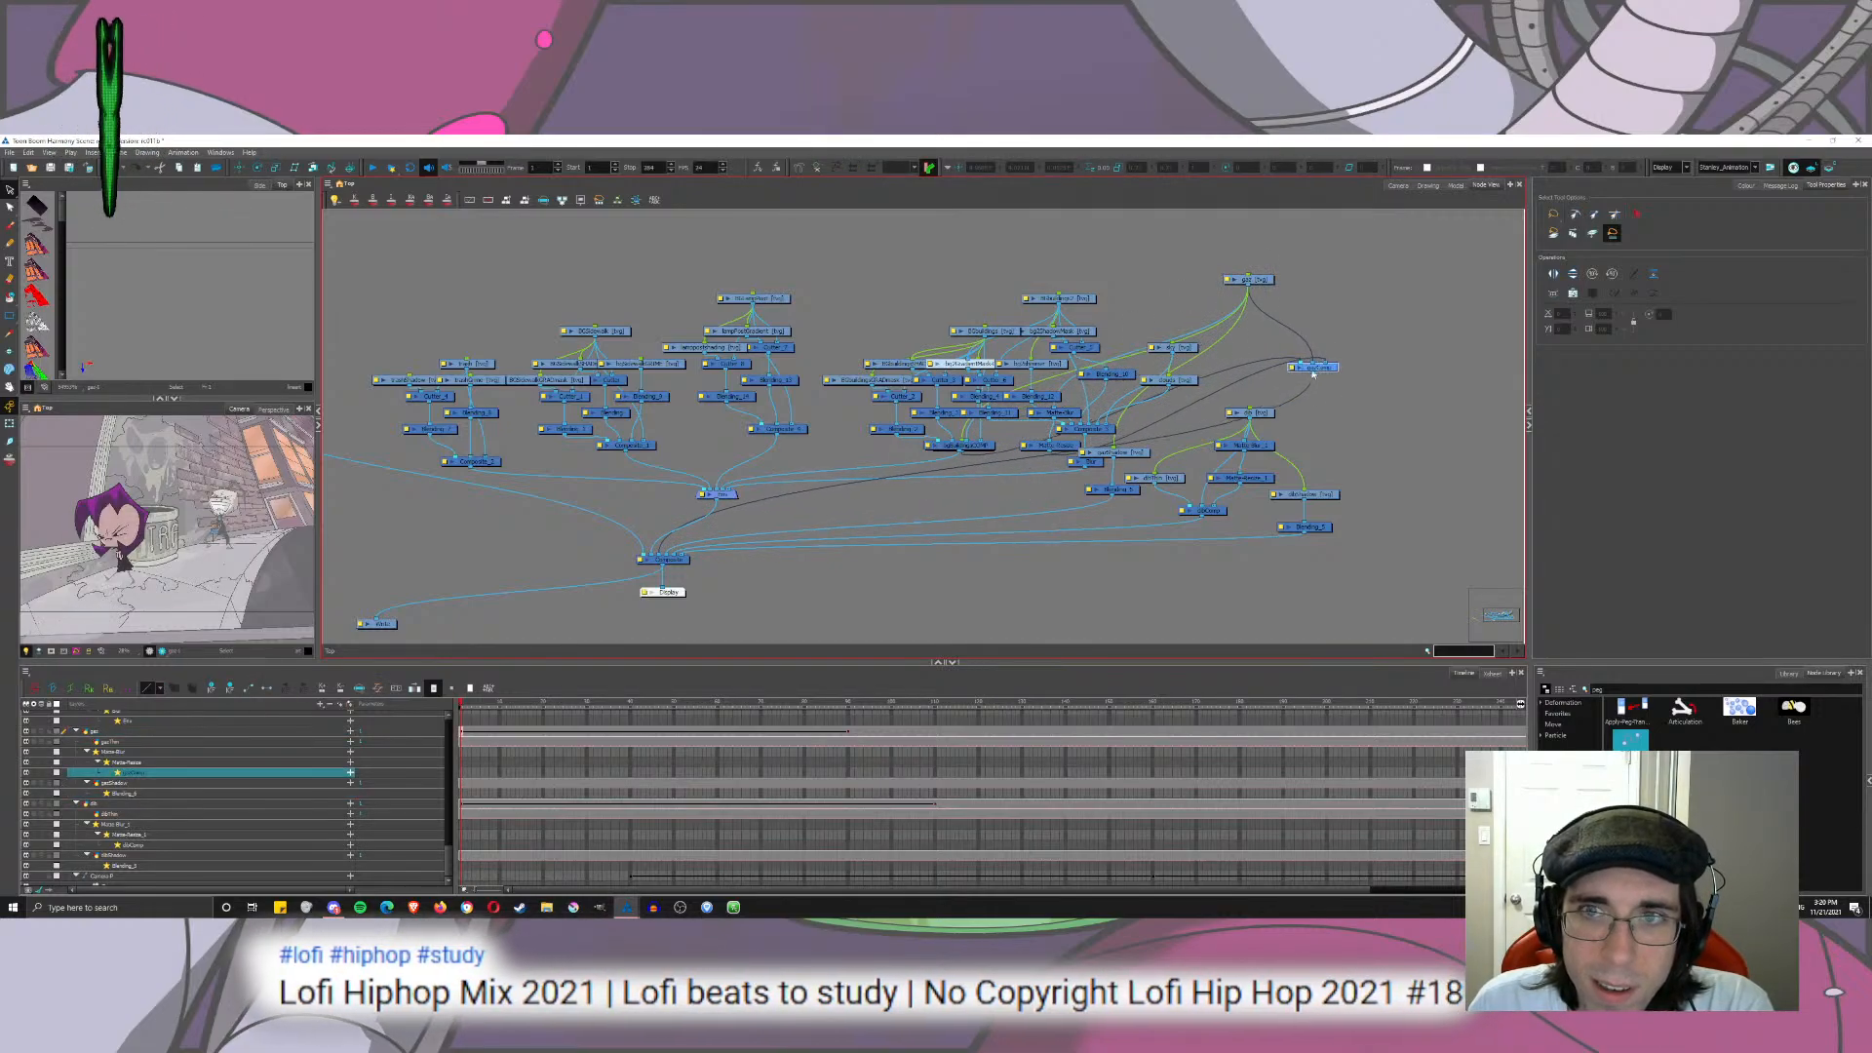
{"action": "left_click_drag", "start_coordinate": [1265, 283], "coordinate": [1270, 268]}
{"action": "left_click_drag", "start_coordinate": [979, 450], "coordinate": [1455, 246]}
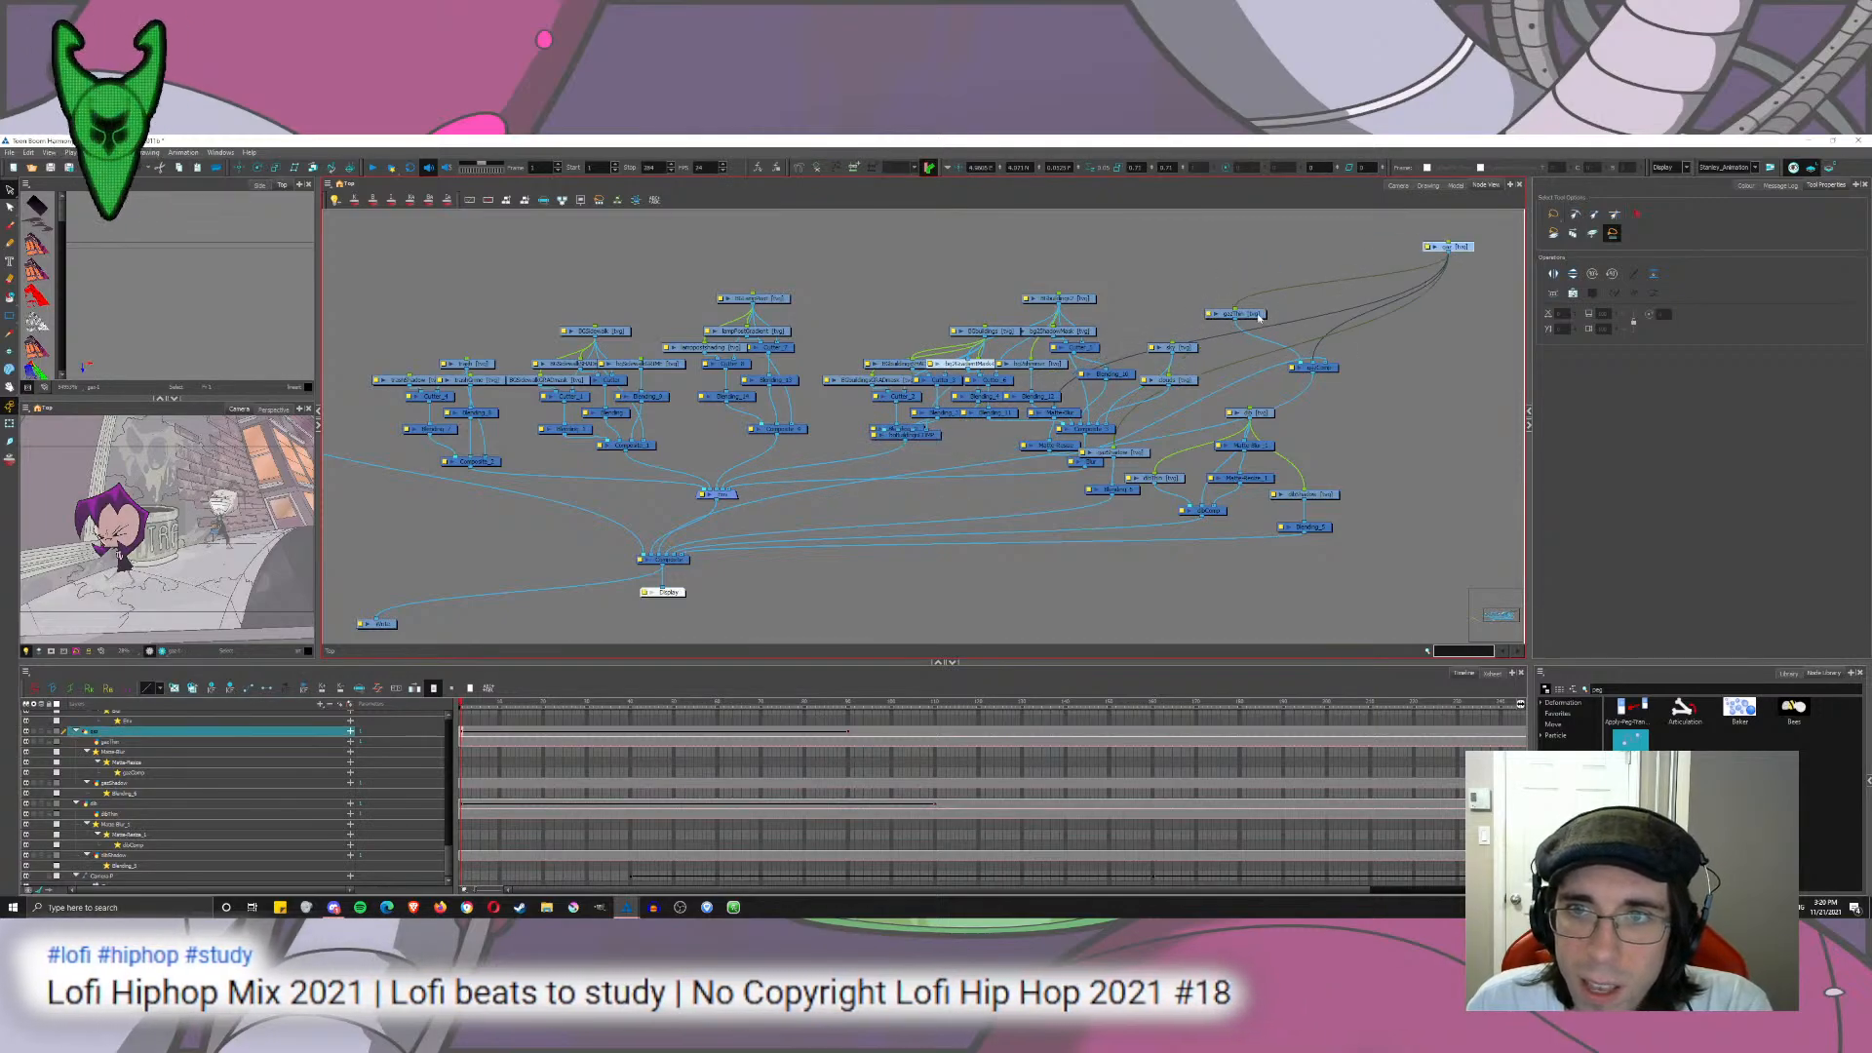
{"action": "left_click_drag", "start_coordinate": [1247, 315], "coordinate": [1369, 297]}
{"action": "left_click_drag", "start_coordinate": [1328, 367], "coordinate": [1491, 315]}
{"action": "left_click_drag", "start_coordinate": [1133, 452], "coordinate": [1369, 294]}
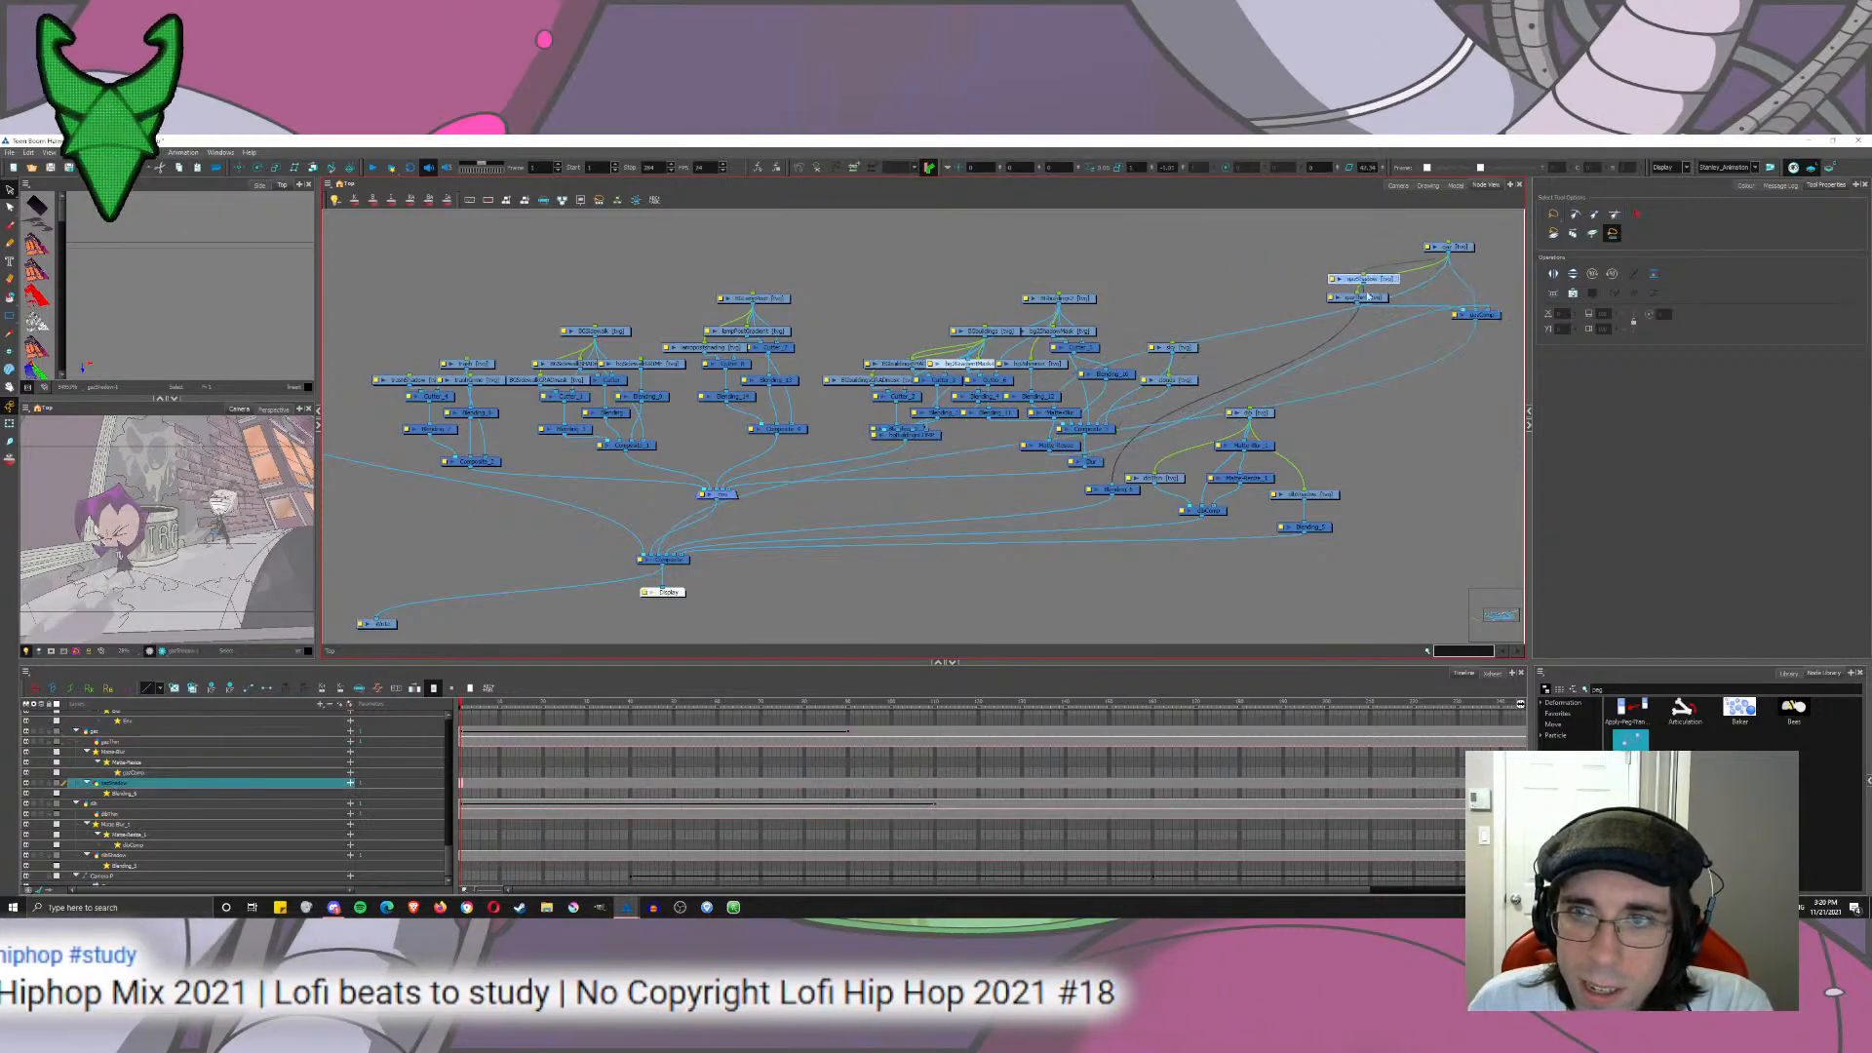
{"action": "left_click_drag", "start_coordinate": [1121, 492], "coordinate": [1125, 509]}
{"action": "left_click_drag", "start_coordinate": [1364, 279], "coordinate": [1090, 512]}
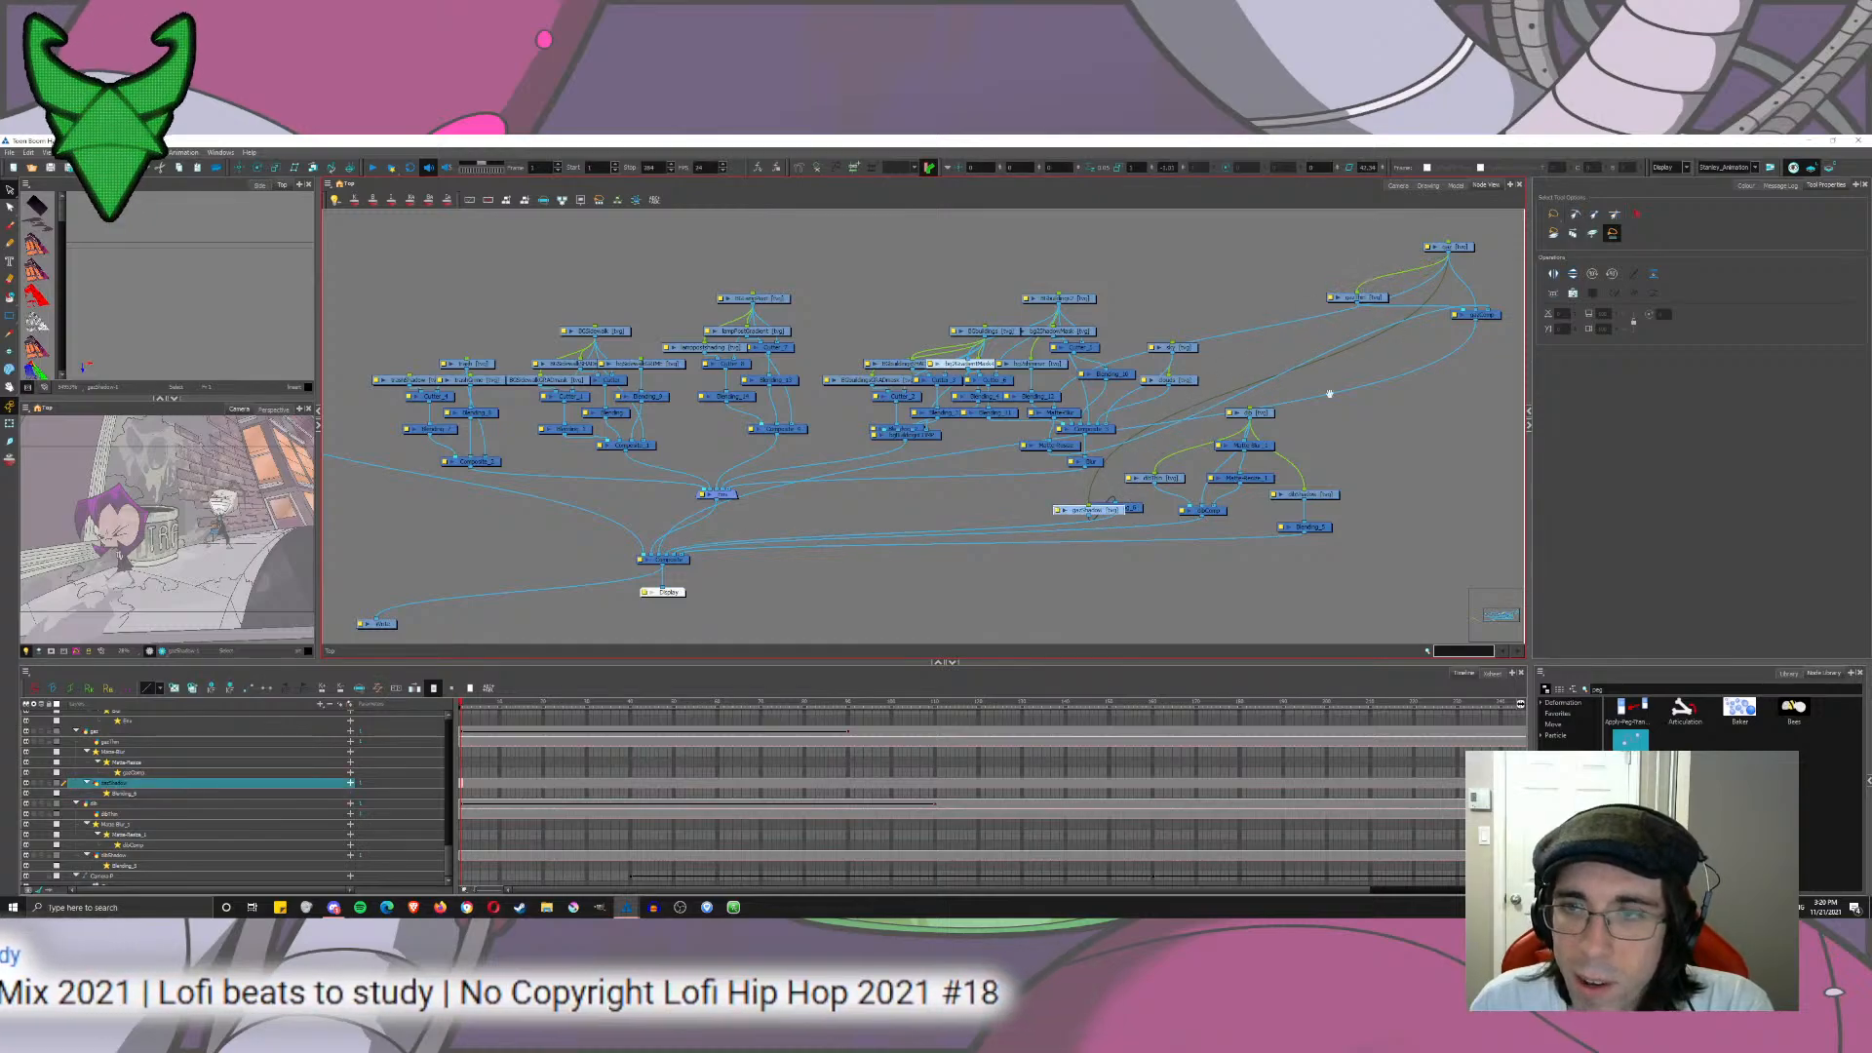
Step: Duplicate the purple-haired character's layers together with her peg and composite, leaving out her shadow
{"action": "left_click_drag", "start_coordinate": [1329, 393], "coordinate": [980, 480]}
{"action": "left_click_drag", "start_coordinate": [1216, 279], "coordinate": [978, 425]}
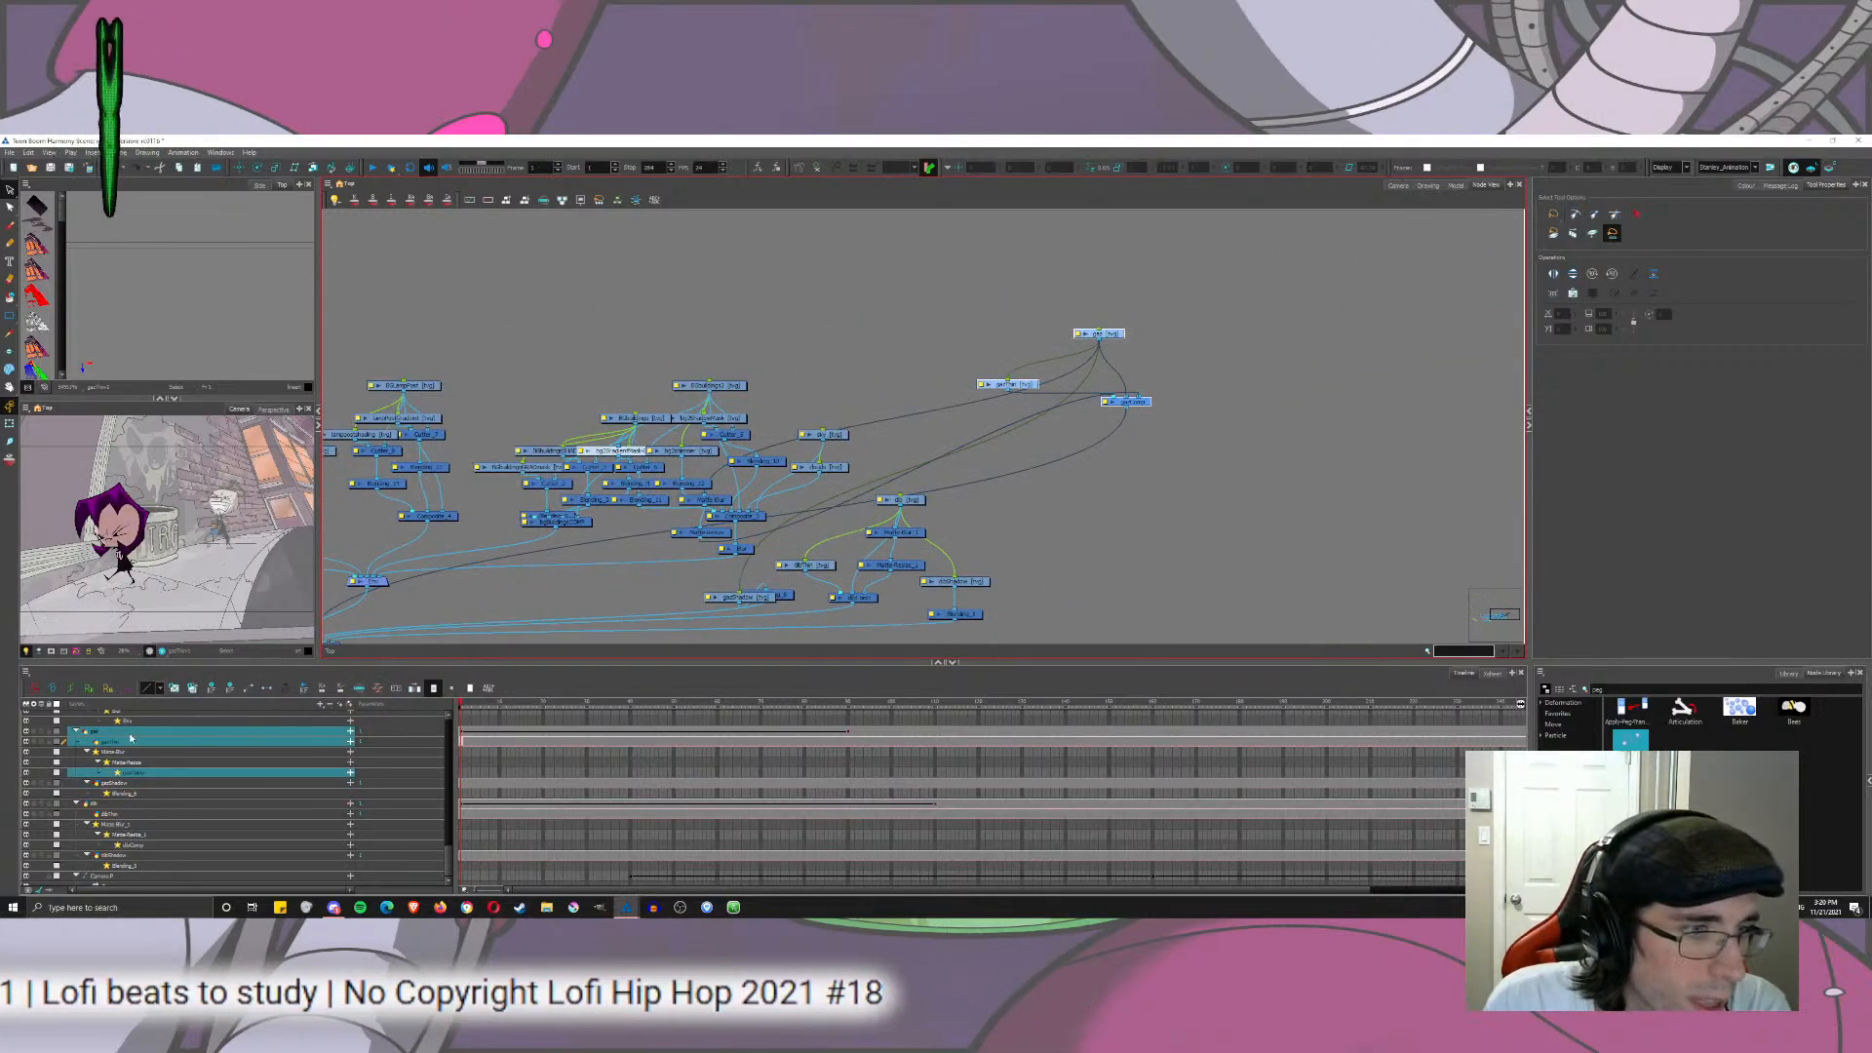
{"action": "right_click", "coordinate": [179, 744]}
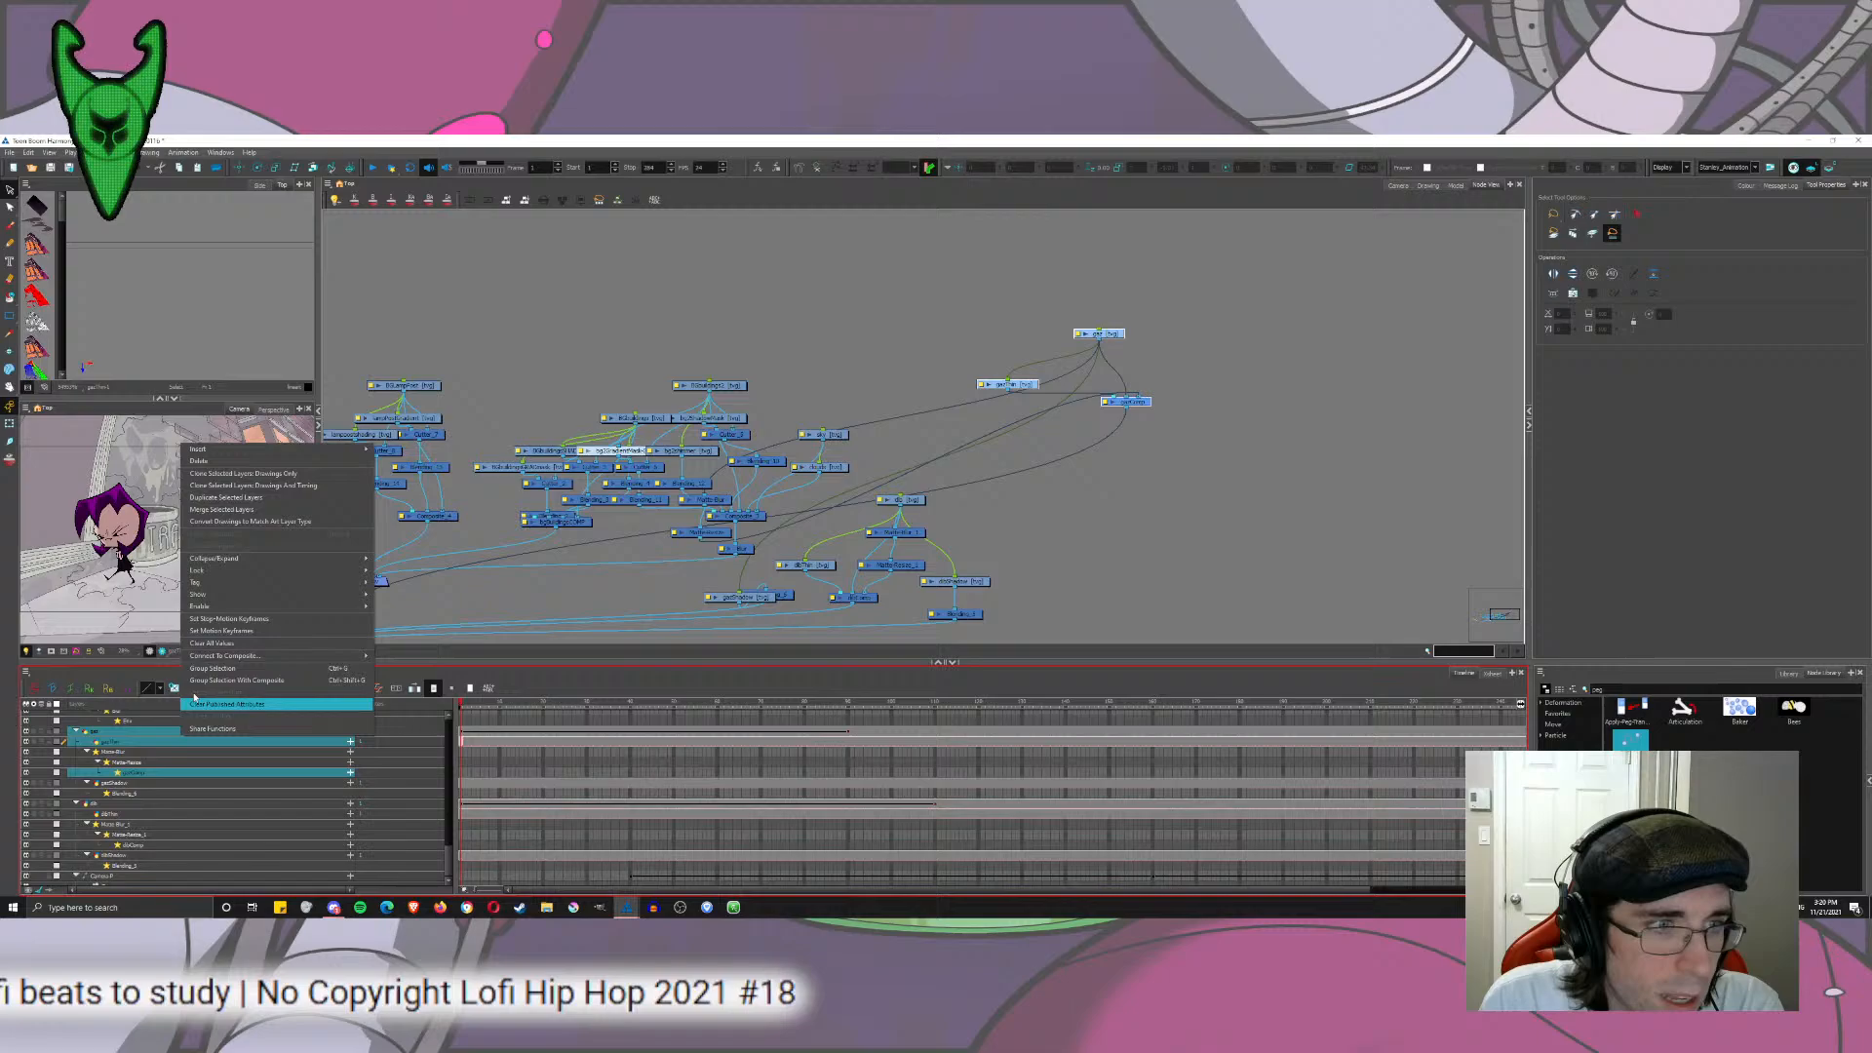
{"action": "left_click", "coordinate": [234, 500]}
Step: Place the duplicated nodes in empty space beside the originals and group the two copied effect nodes with the copied peg
{"action": "left_click_drag", "start_coordinate": [1126, 335], "coordinate": [1469, 335]}
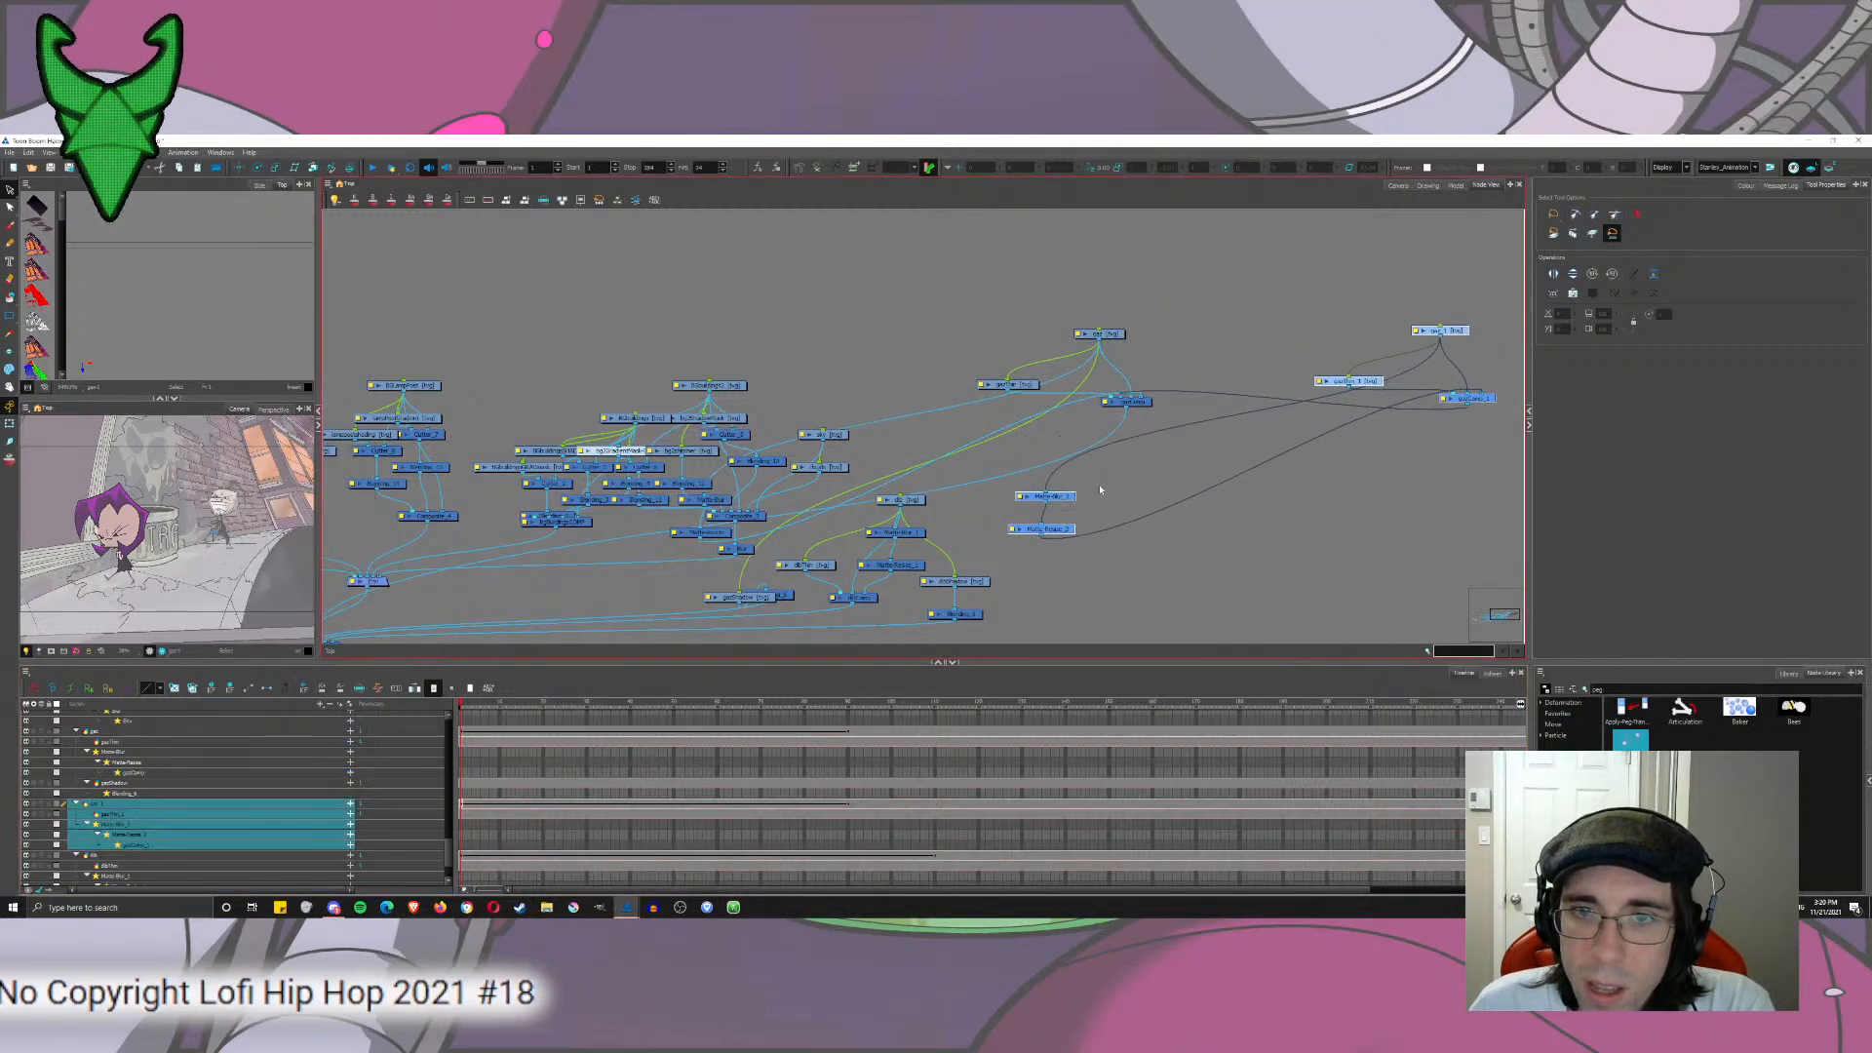
{"action": "left_click_drag", "start_coordinate": [1100, 487], "coordinate": [1519, 346]}
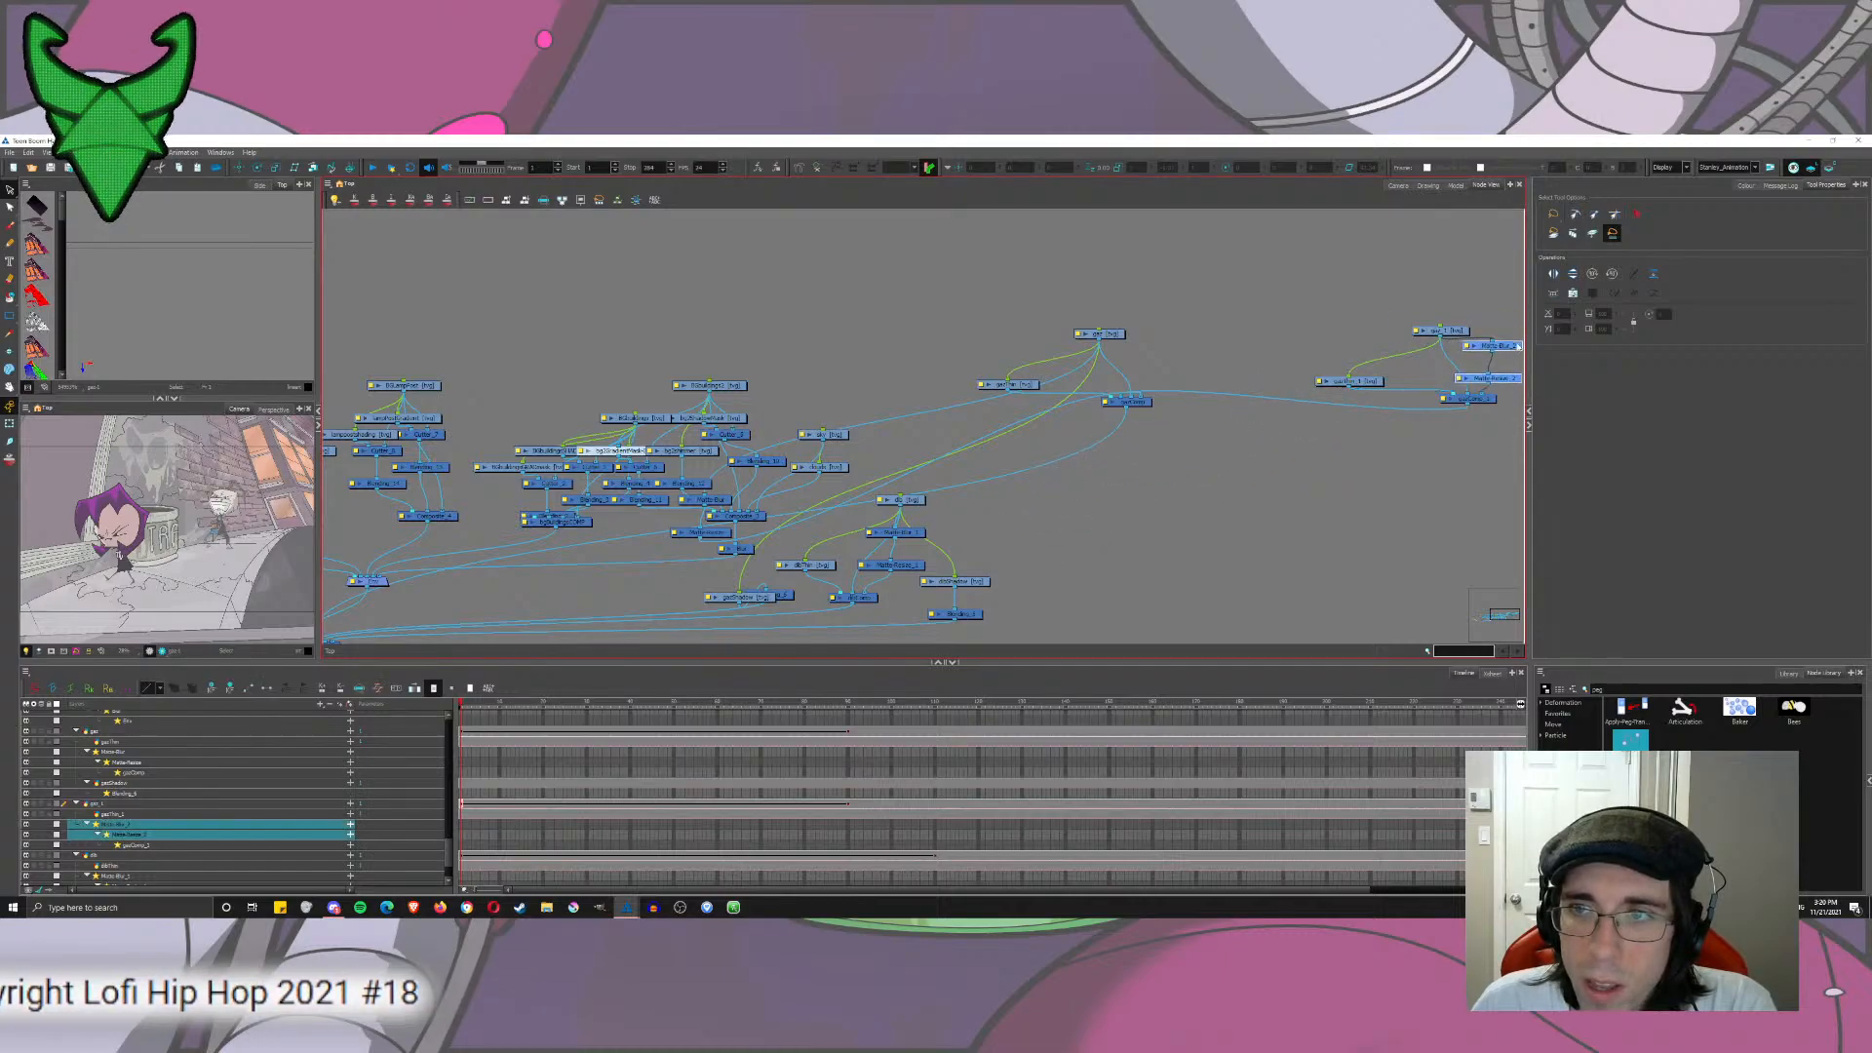
{"action": "left_click_drag", "start_coordinate": [1401, 294], "coordinate": [1225, 309]}
{"action": "left_click_drag", "start_coordinate": [1351, 336], "coordinate": [1263, 417]}
{"action": "left_click", "coordinate": [1218, 441]}
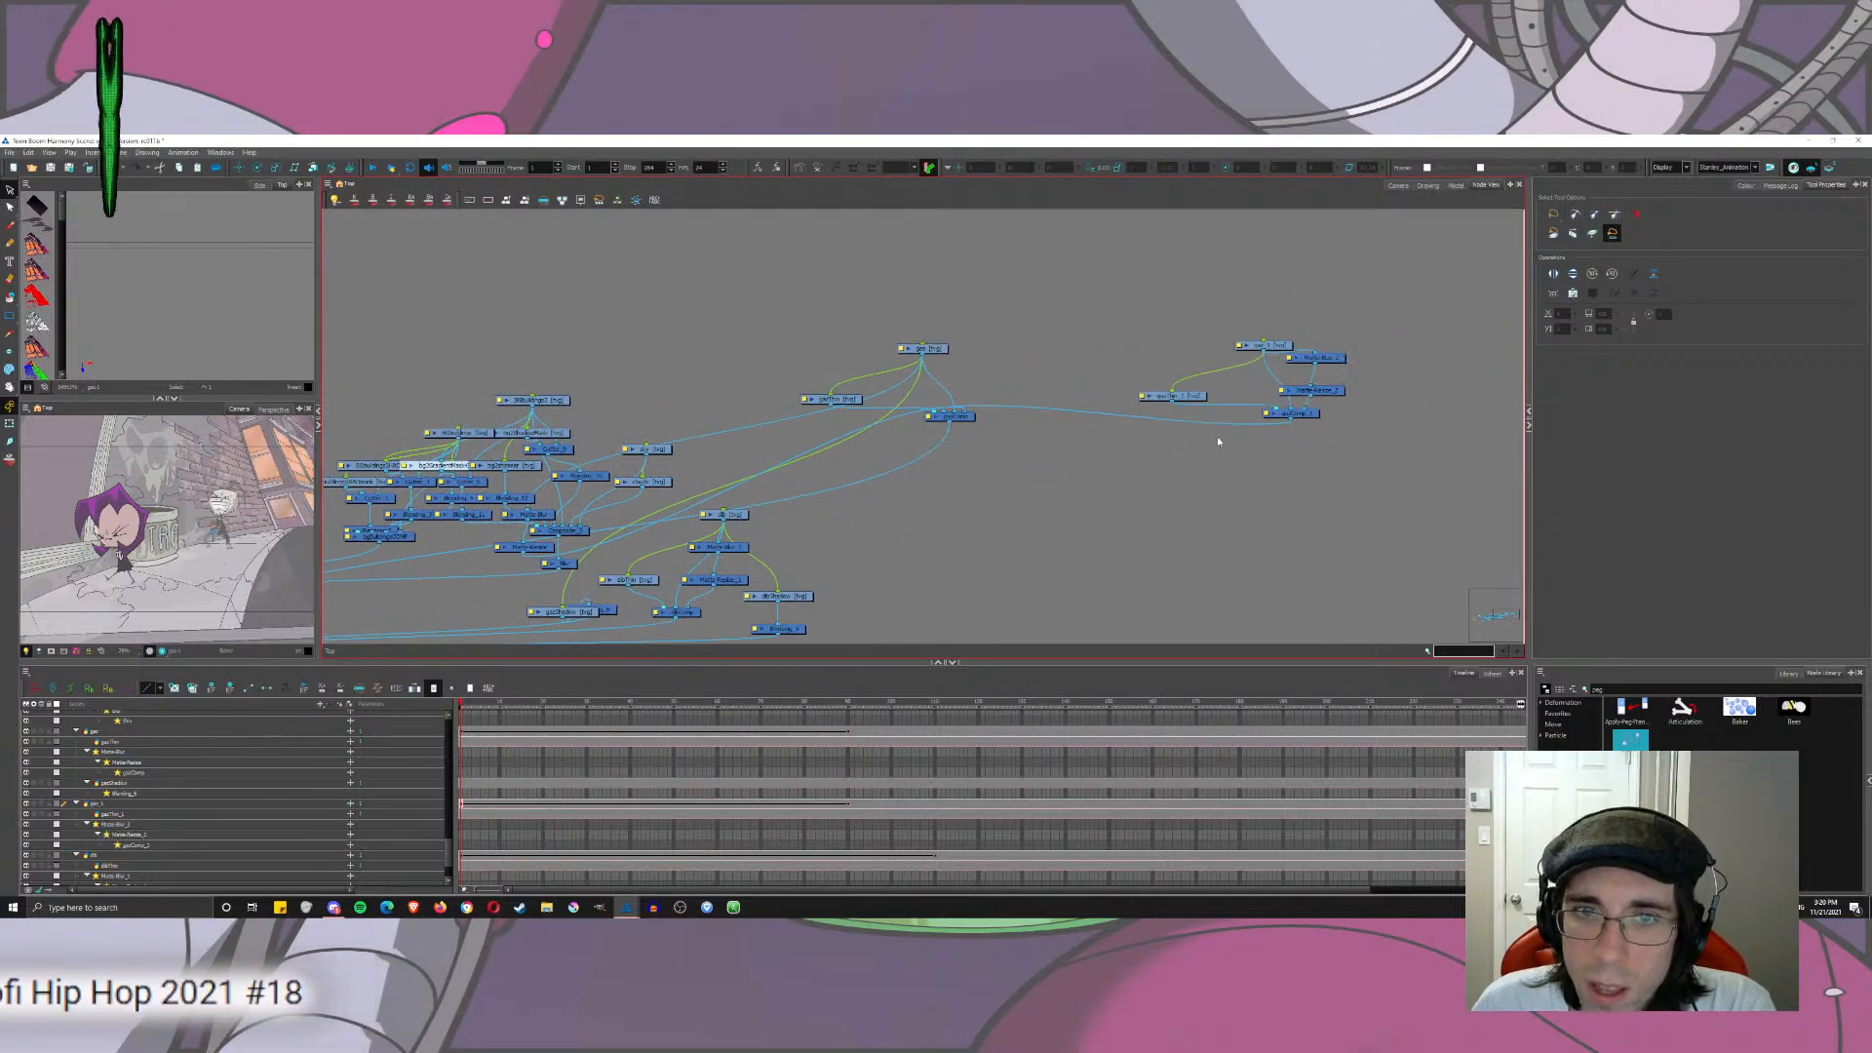
Step: Connect the duplicated character's composite output to the scene's main composite
{"action": "left_click_drag", "start_coordinate": [1146, 419], "coordinate": [536, 462]}
{"action": "left_click_drag", "start_coordinate": [1248, 421], "coordinate": [456, 651]}
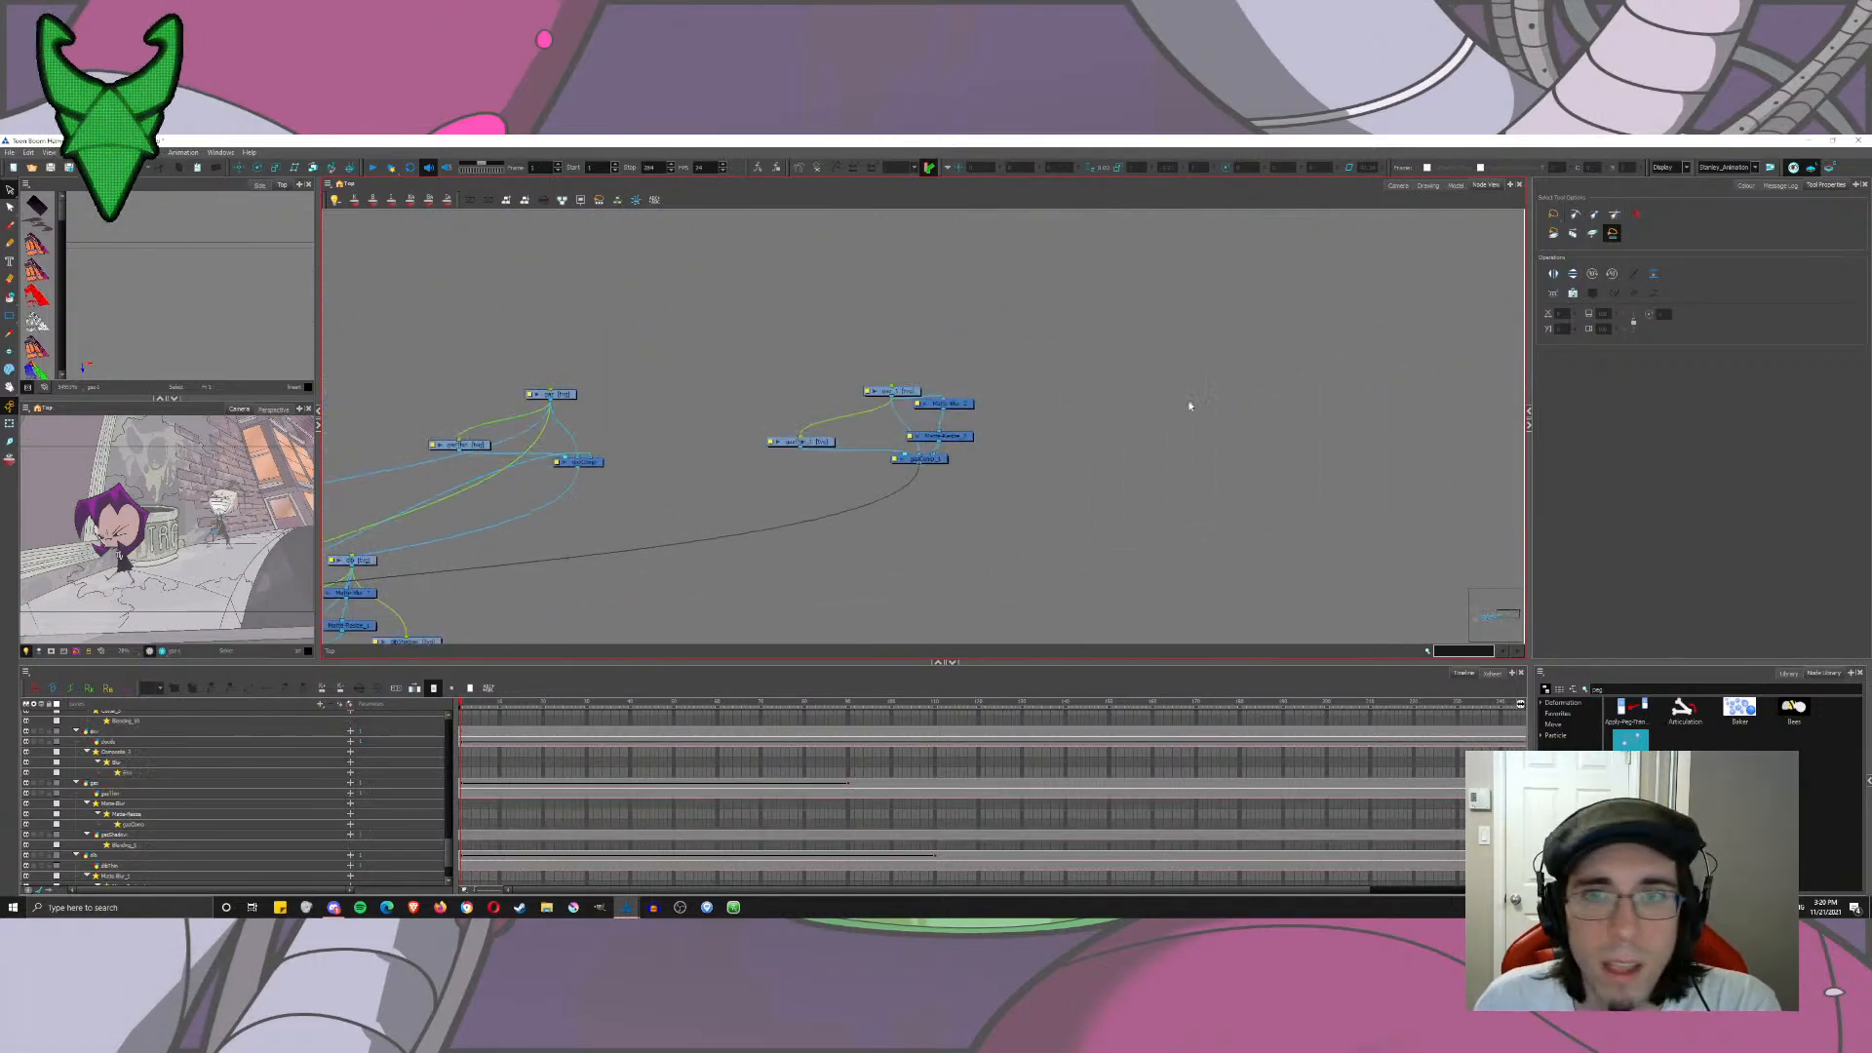
{"action": "left_click_drag", "start_coordinate": [904, 396], "coordinate": [1159, 384]}
Step: Using the duplicate's peg, move the copied purple-haired character to the left of the original in the camera view
{"action": "left_click", "coordinate": [1117, 378]}
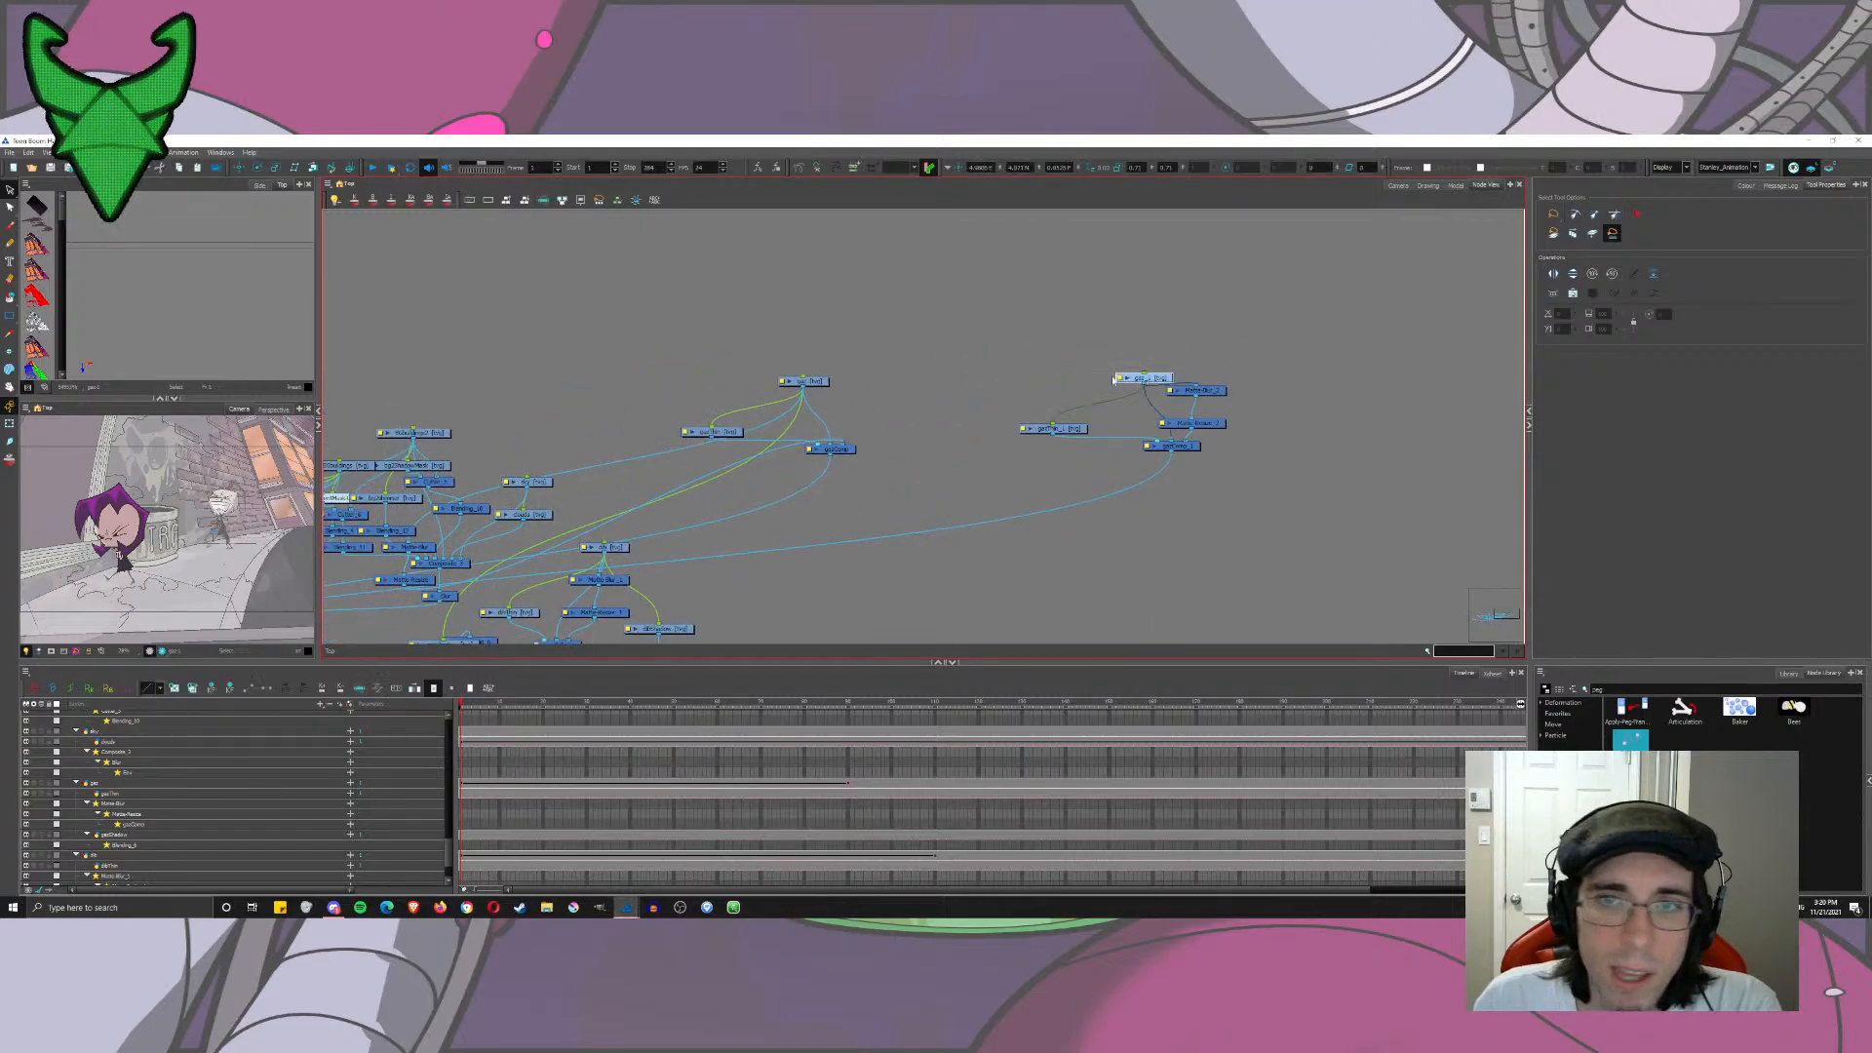
{"action": "left_click", "coordinate": [240, 169]}
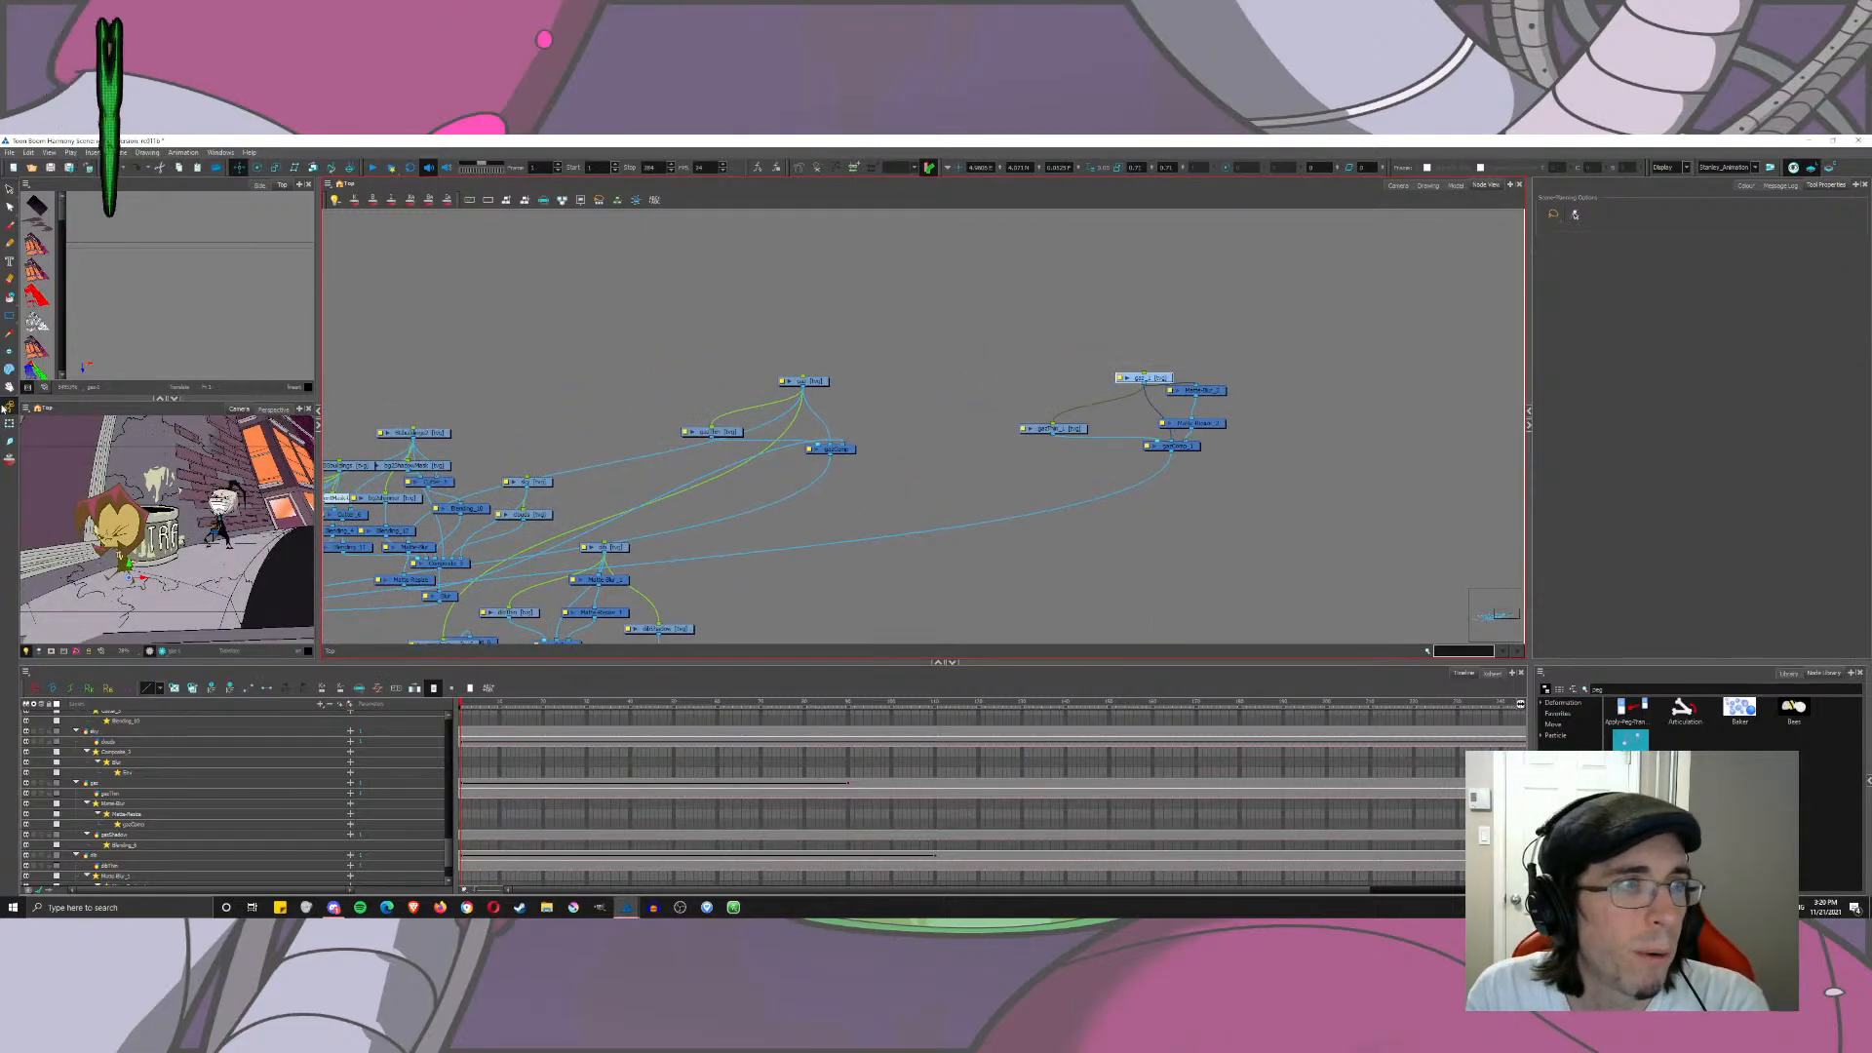
{"action": "left_click", "coordinate": [1400, 185]}
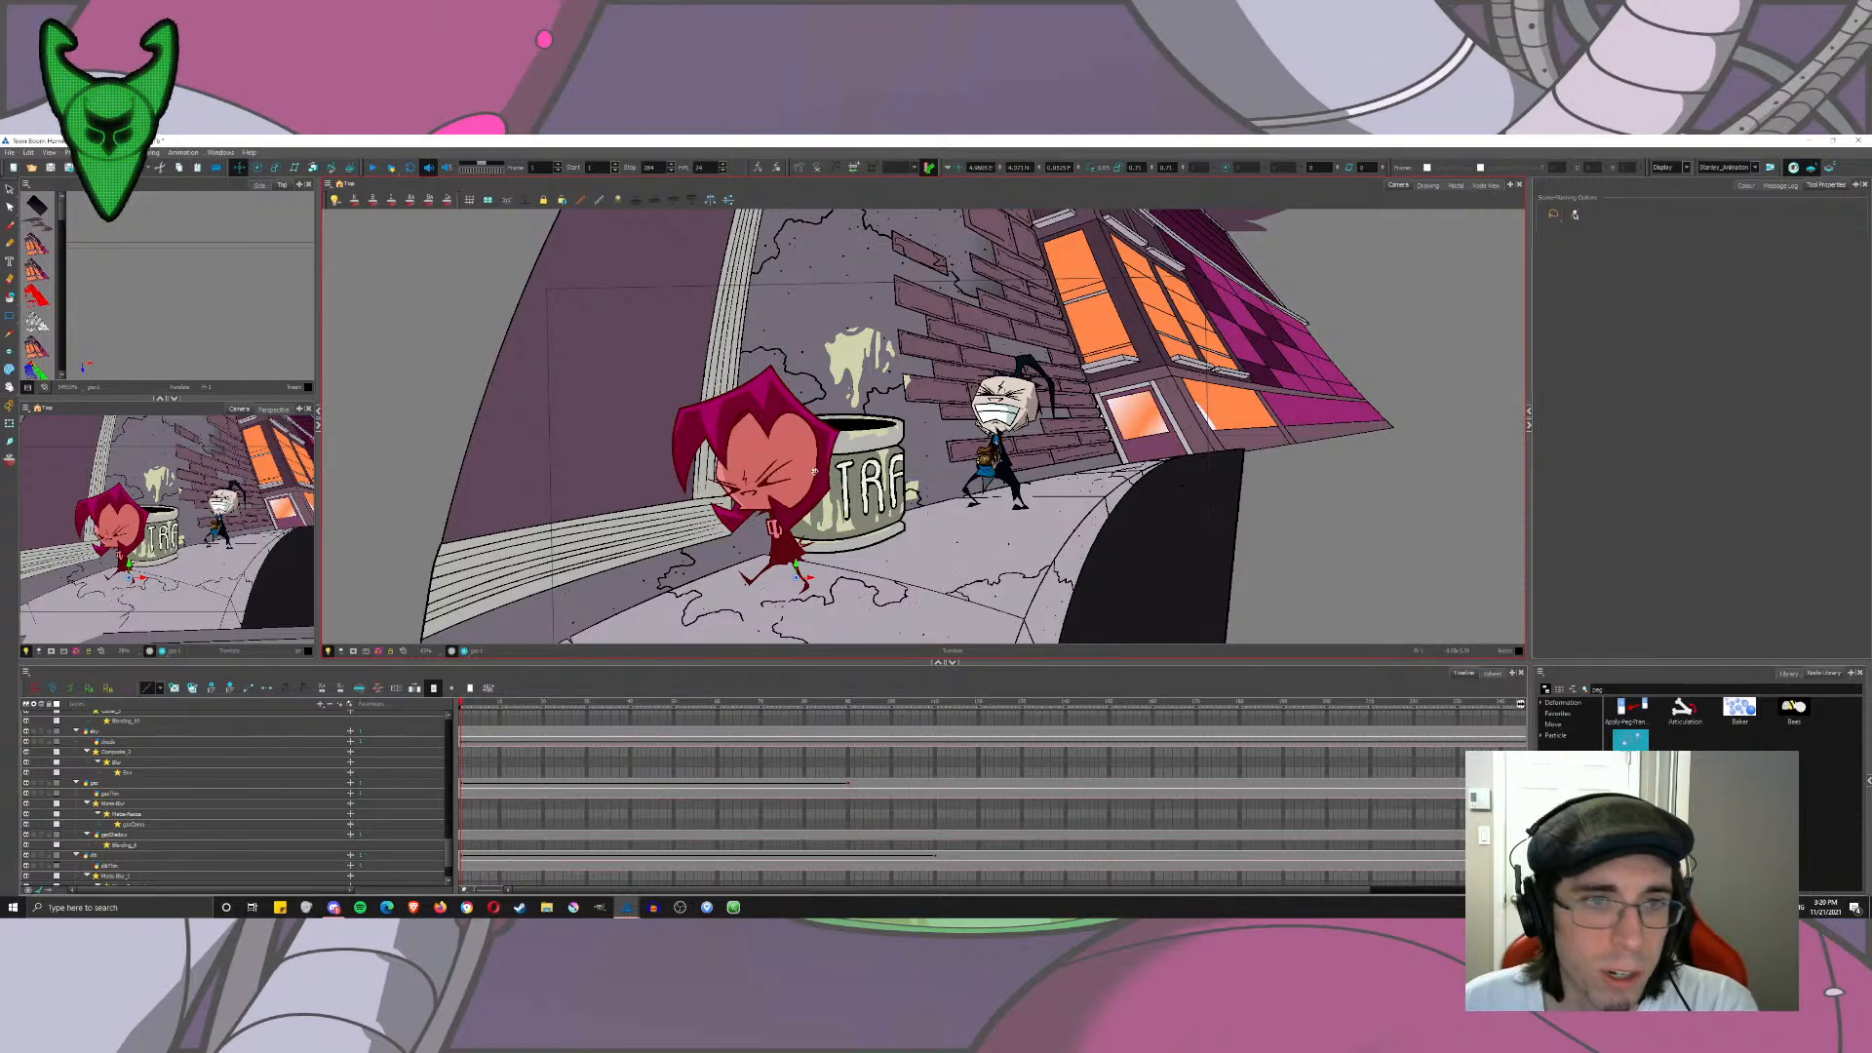
{"action": "left_click_drag", "start_coordinate": [790, 475], "coordinate": [716, 487]}
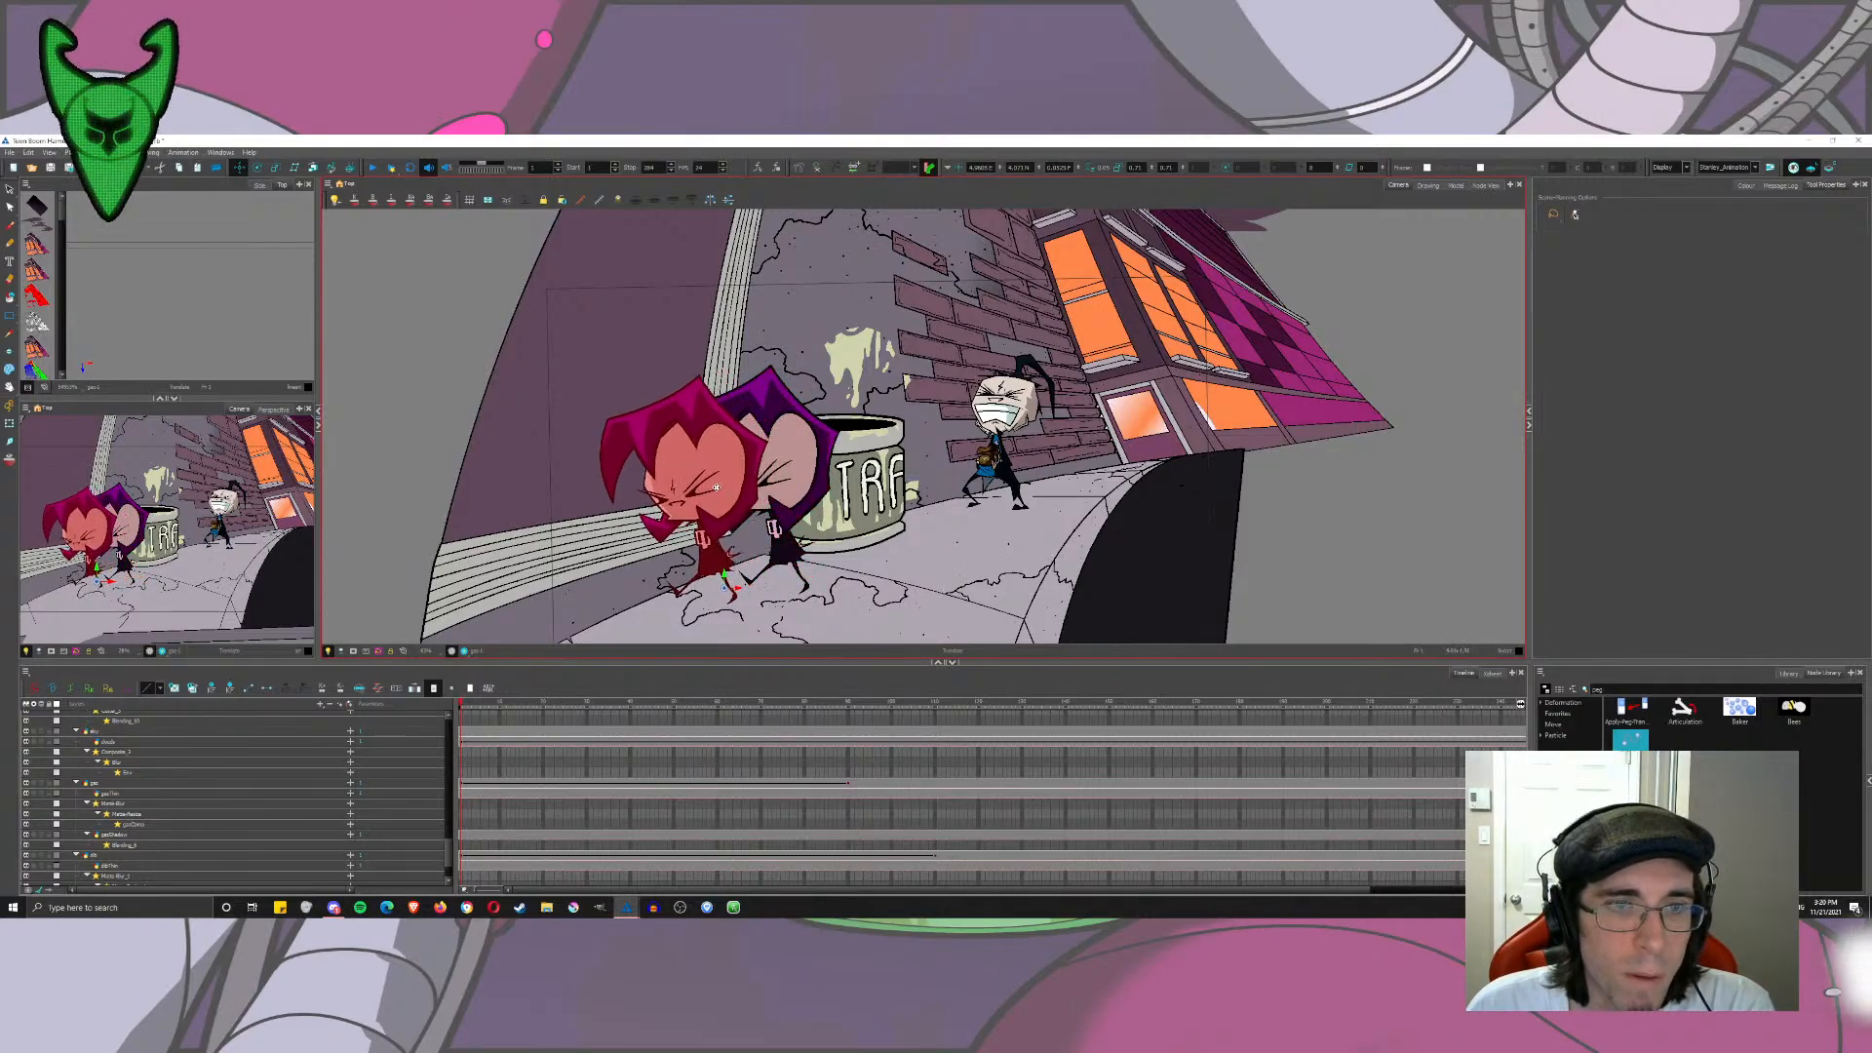
{"action": "left_click", "coordinate": [272, 169]}
{"action": "left_click", "coordinate": [240, 167]}
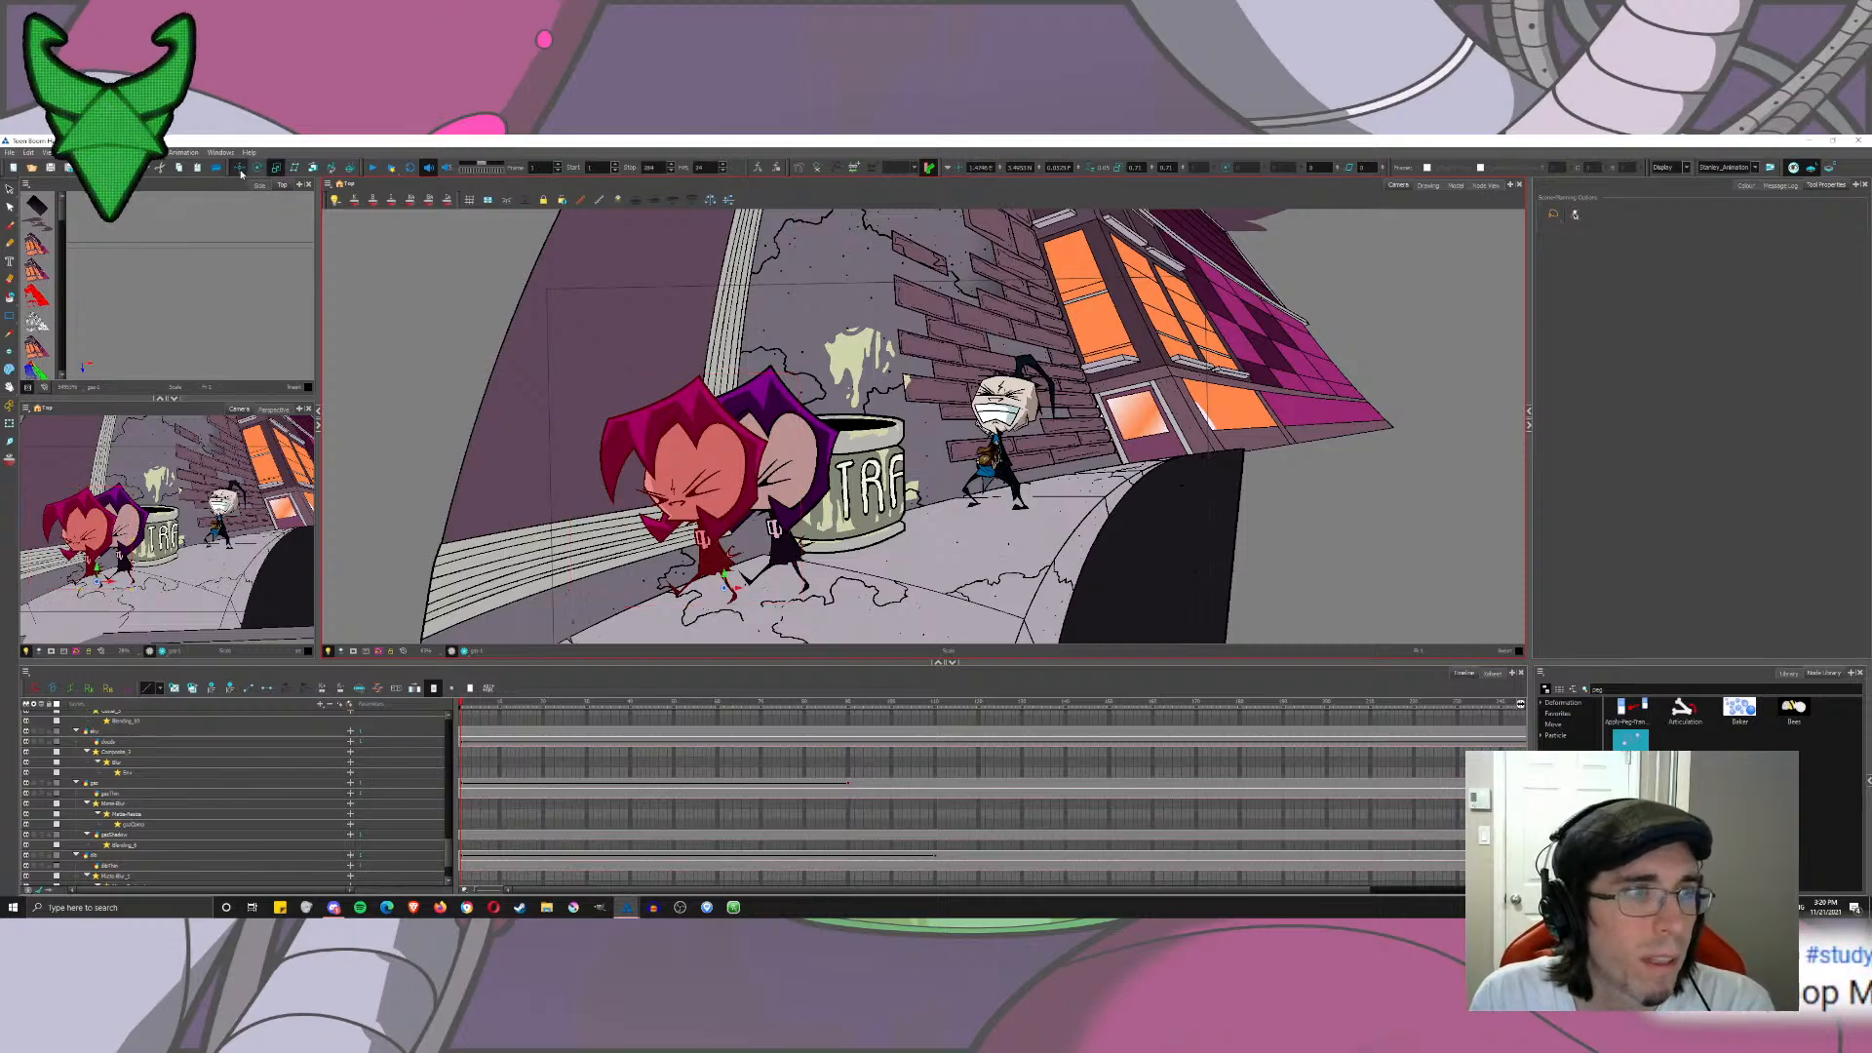
{"action": "left_click_drag", "start_coordinate": [702, 488], "coordinate": [688, 490]}
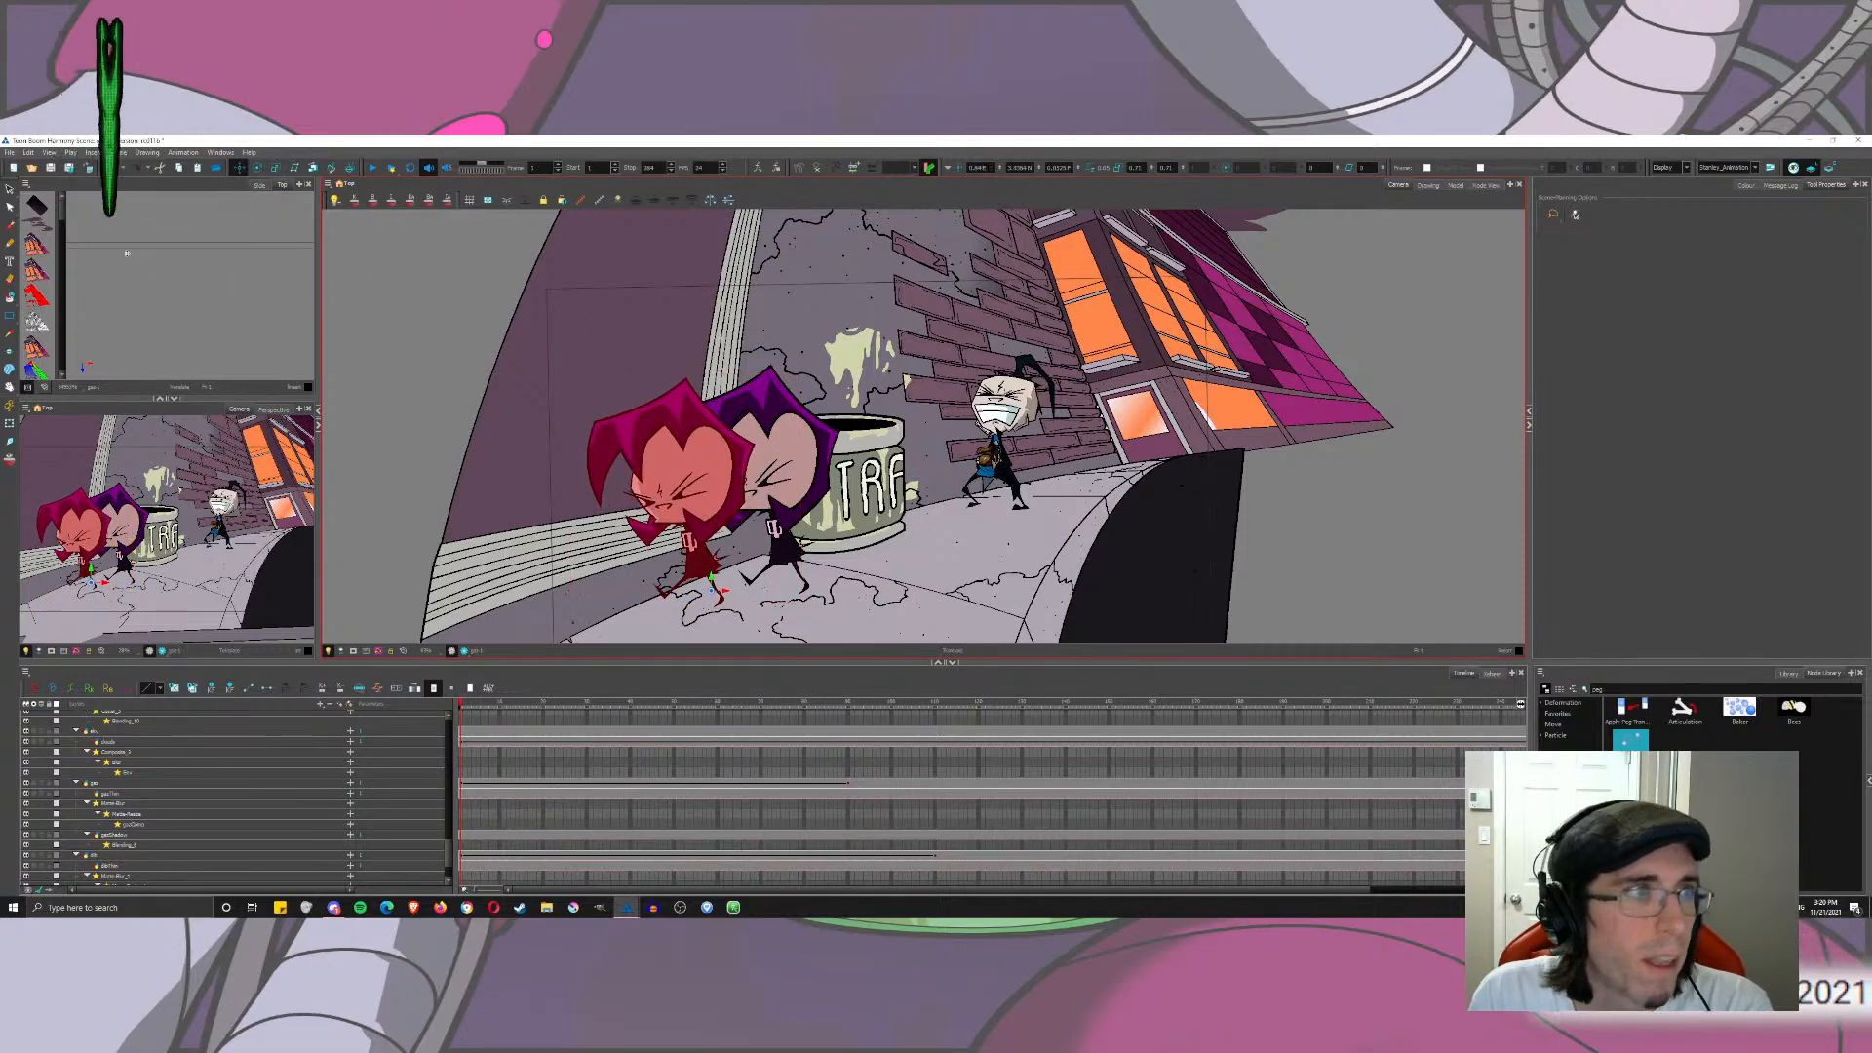
{"action": "left_click", "coordinate": [10, 191]}
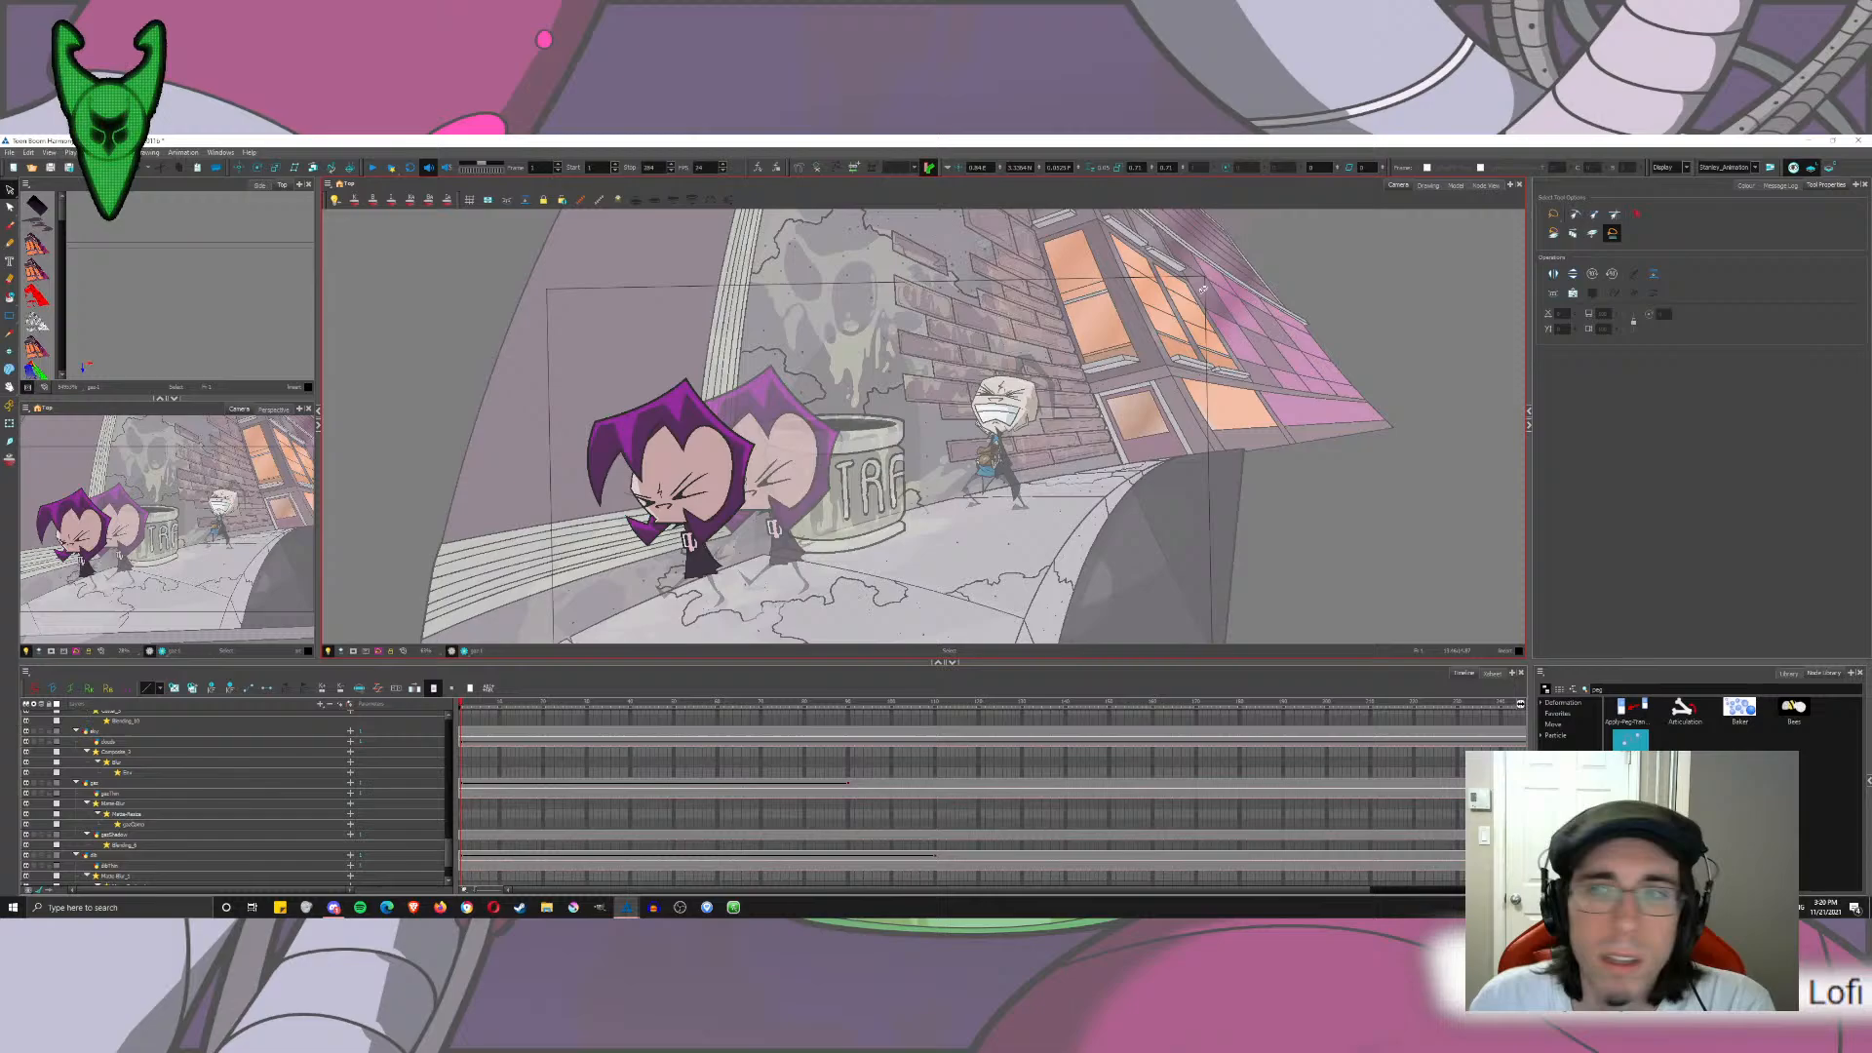
Step: Examine how the duplicated character's nodes connect to the scene's main composite in the node network
{"action": "left_click", "coordinate": [1484, 185]}
{"action": "left_click_drag", "start_coordinate": [1251, 321], "coordinate": [1450, 417]}
{"action": "left_click", "coordinate": [1256, 266]}
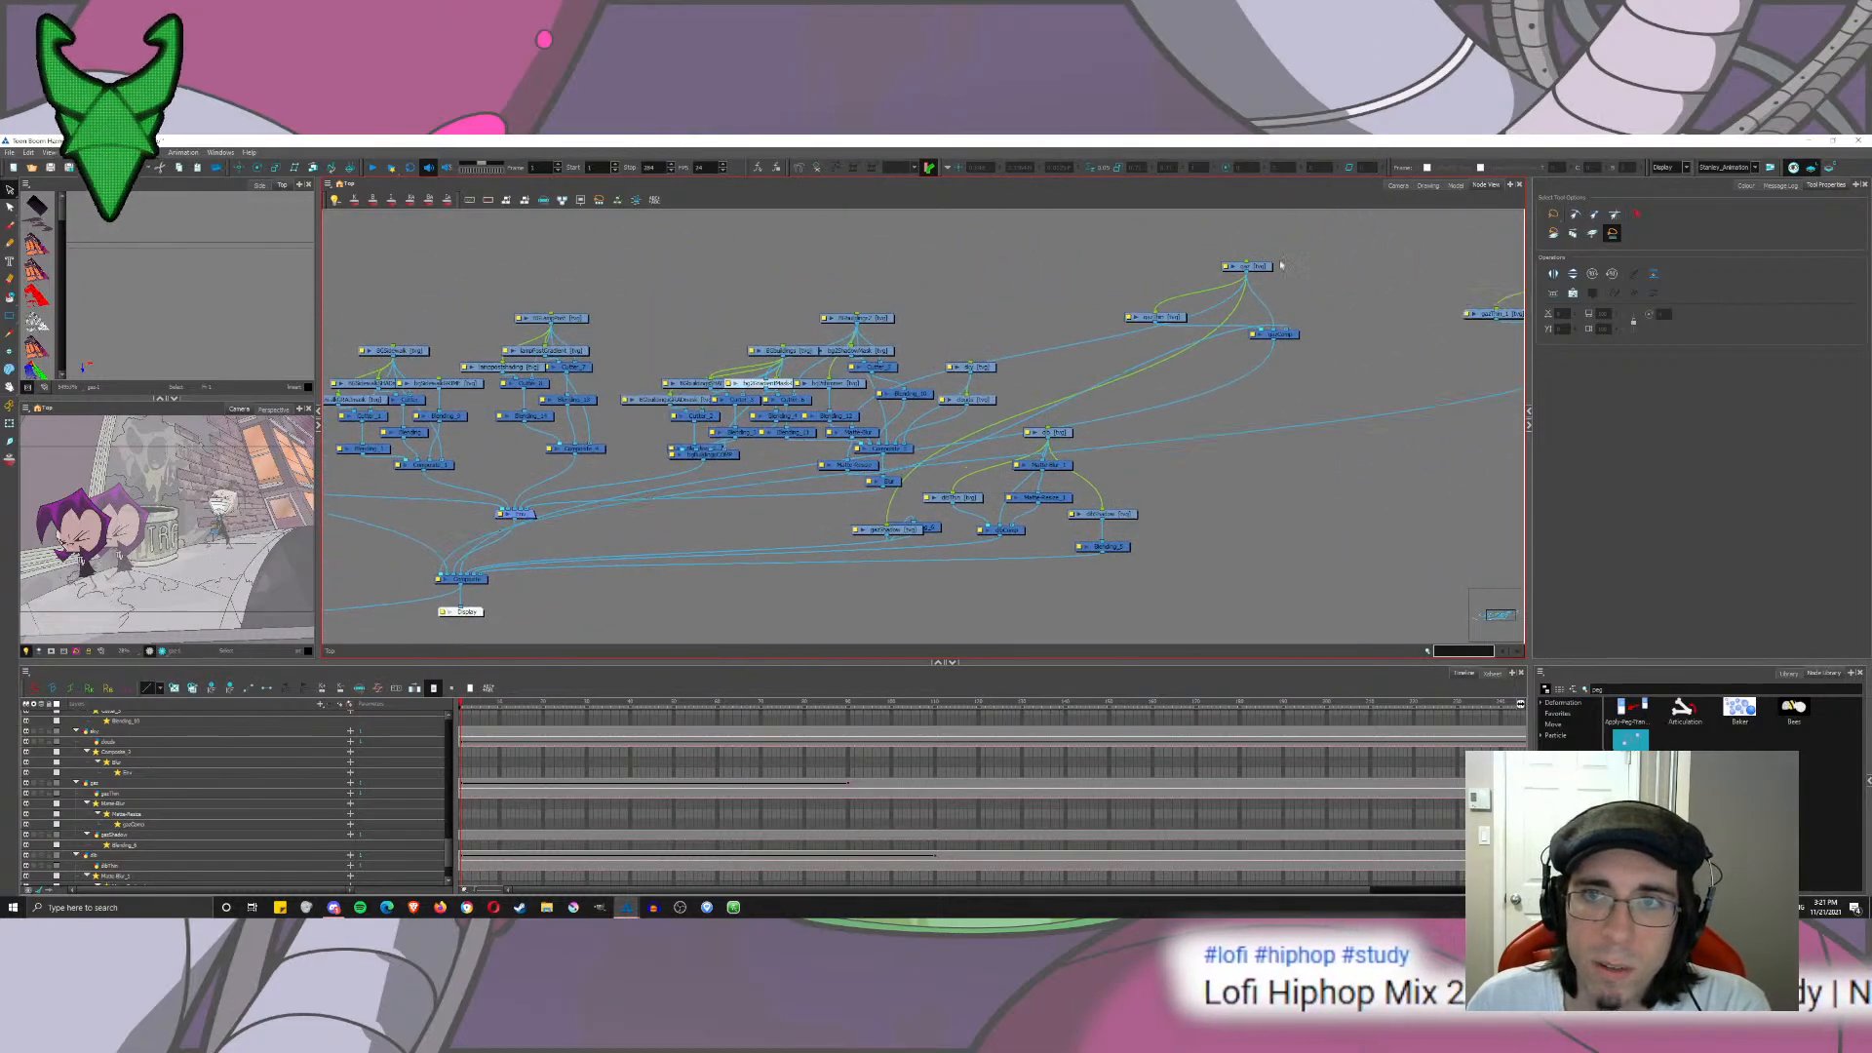
{"action": "left_click_drag", "start_coordinate": [1291, 406], "coordinate": [1119, 444]}
{"action": "left_click_drag", "start_coordinate": [1517, 418], "coordinate": [1272, 282]}
{"action": "left_click_drag", "start_coordinate": [1076, 465], "coordinate": [1341, 363]}
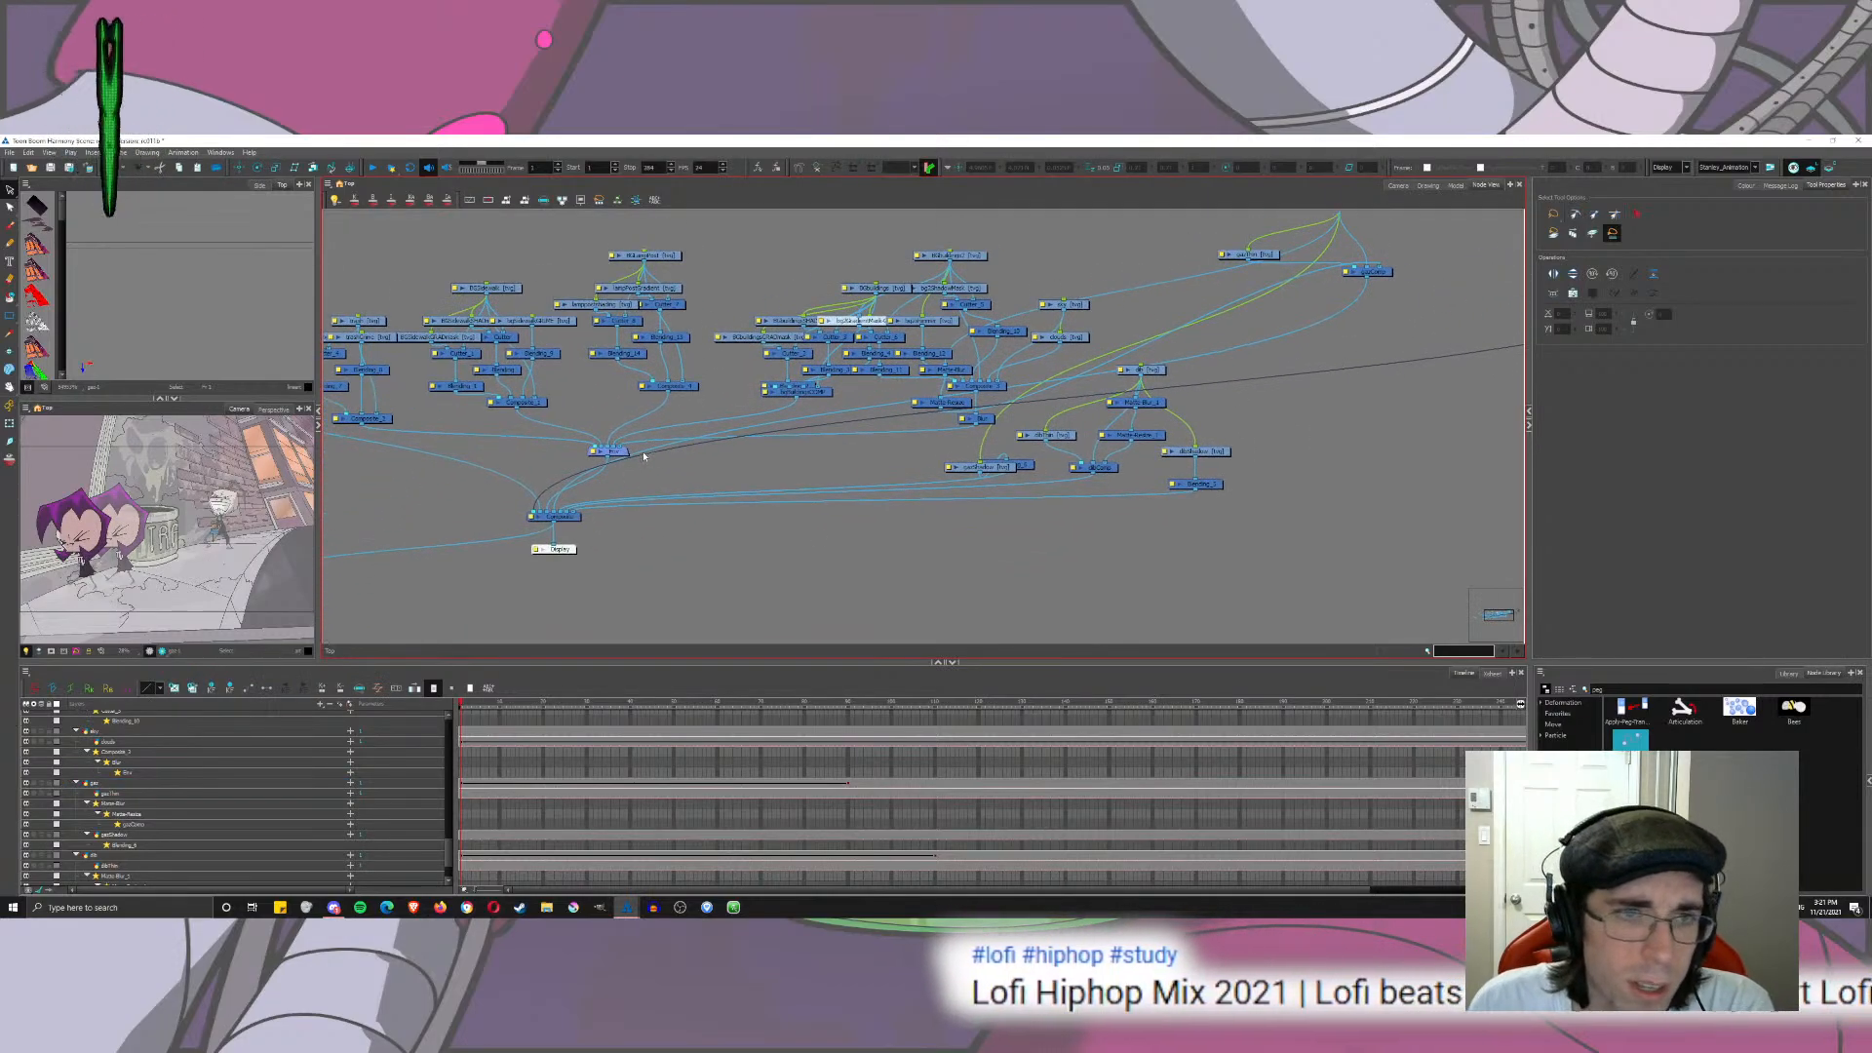
{"action": "left_click_drag", "start_coordinate": [1205, 304], "coordinate": [1065, 371]}
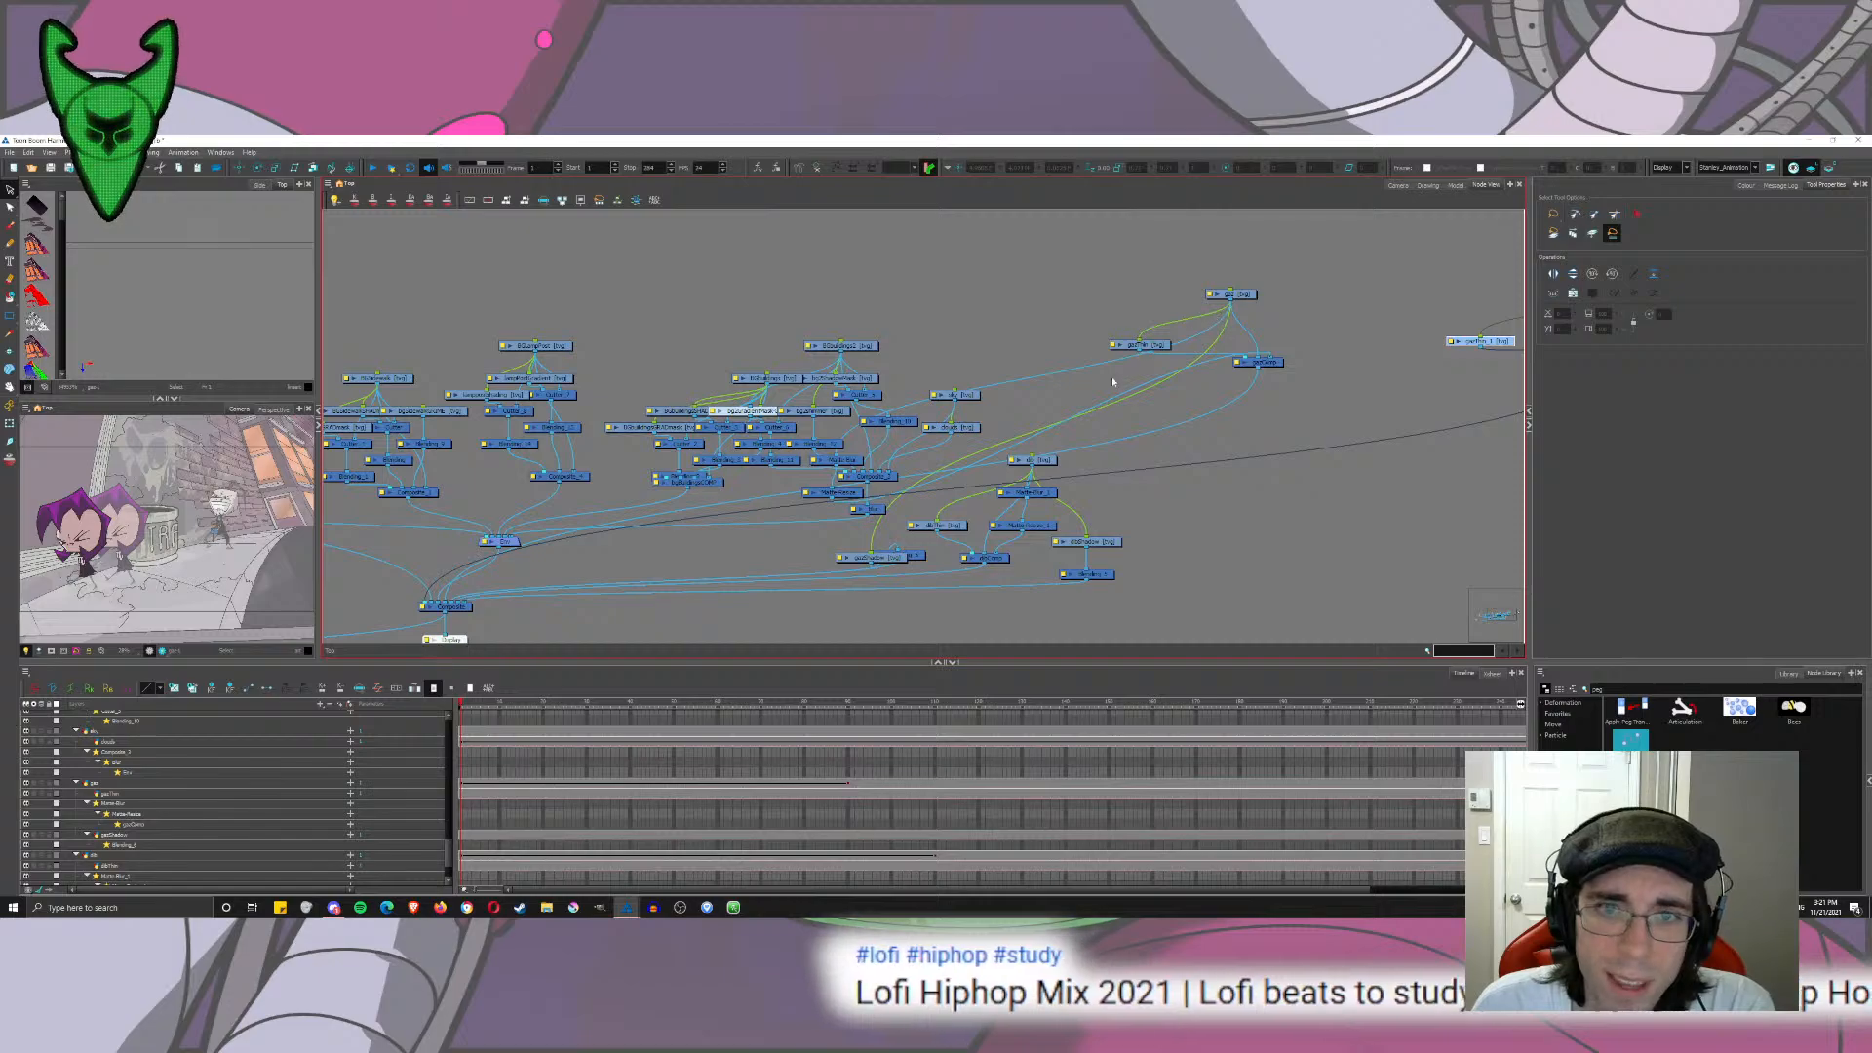
Step: Reorder all nodes in the network with a layer spacing of 100 and a larger vertical spacing
{"action": "left_click", "coordinate": [886, 313]}
{"action": "key", "text": "ctrl+a"}
{"action": "left_click", "coordinate": [525, 199]}
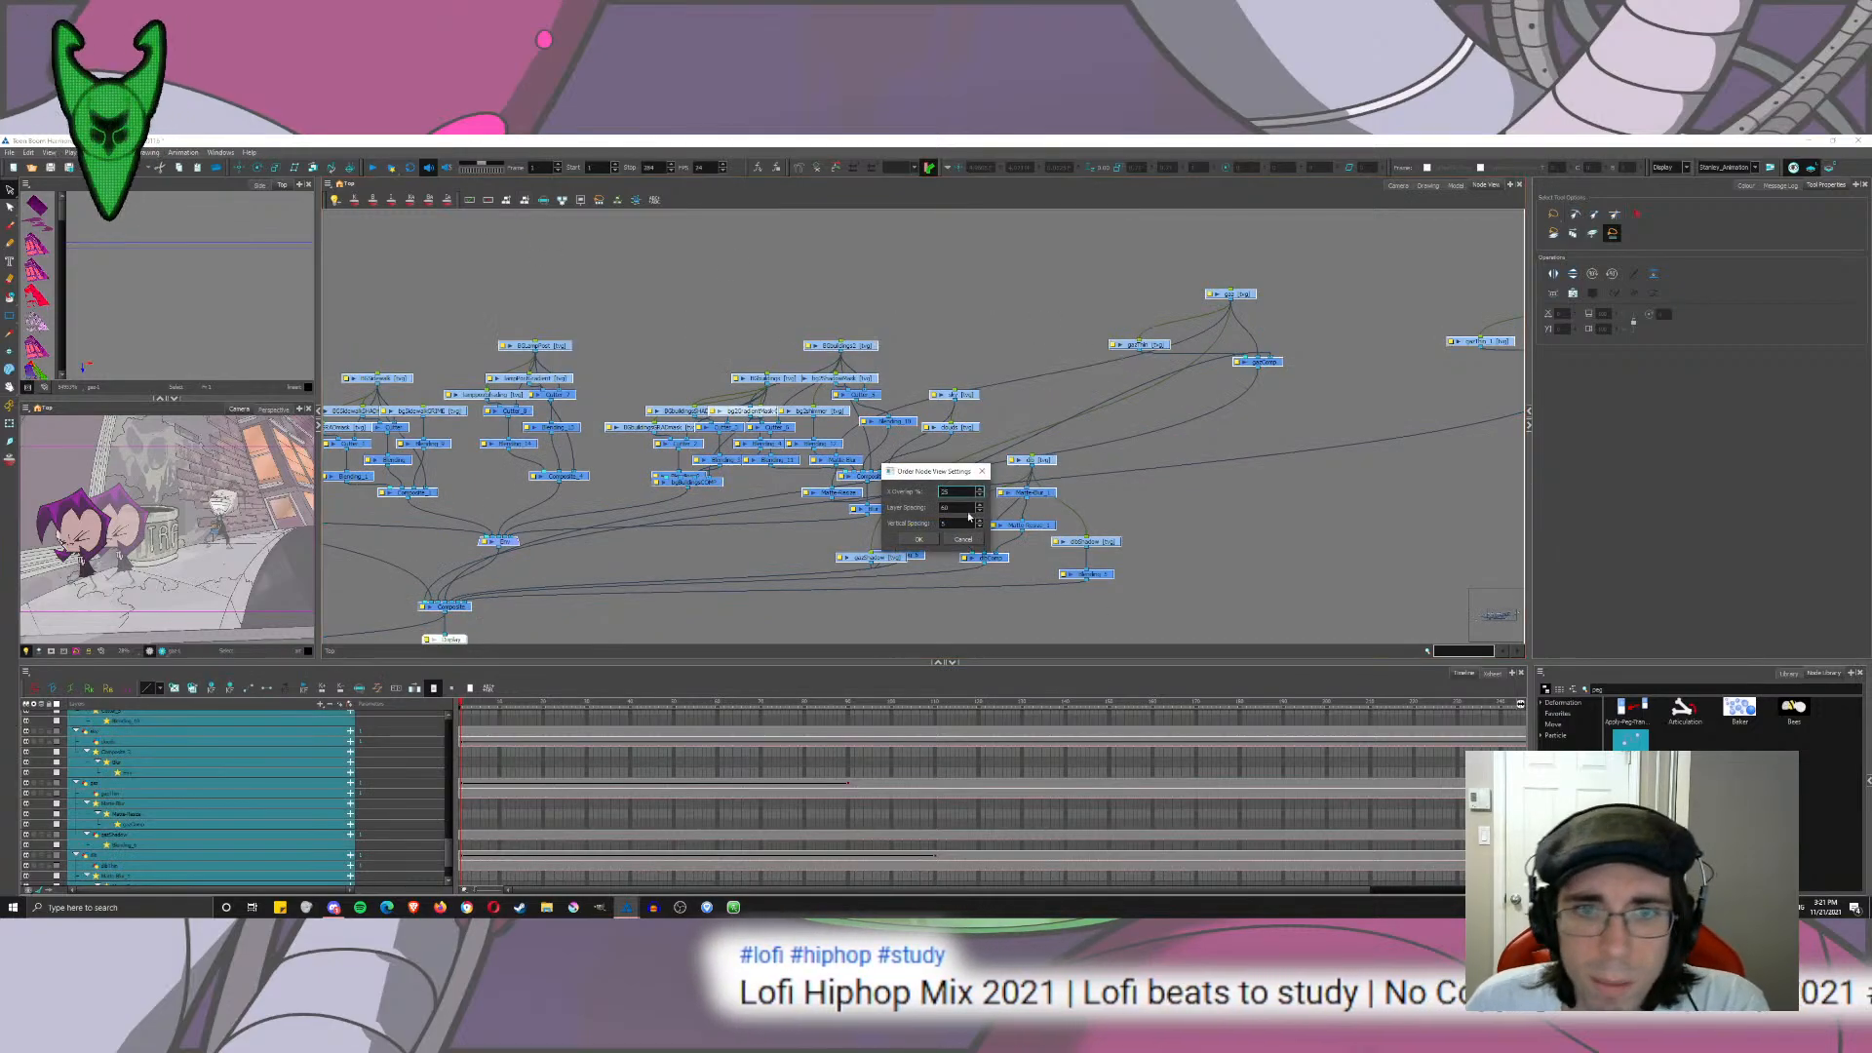
{"action": "key", "text": "Tab"}
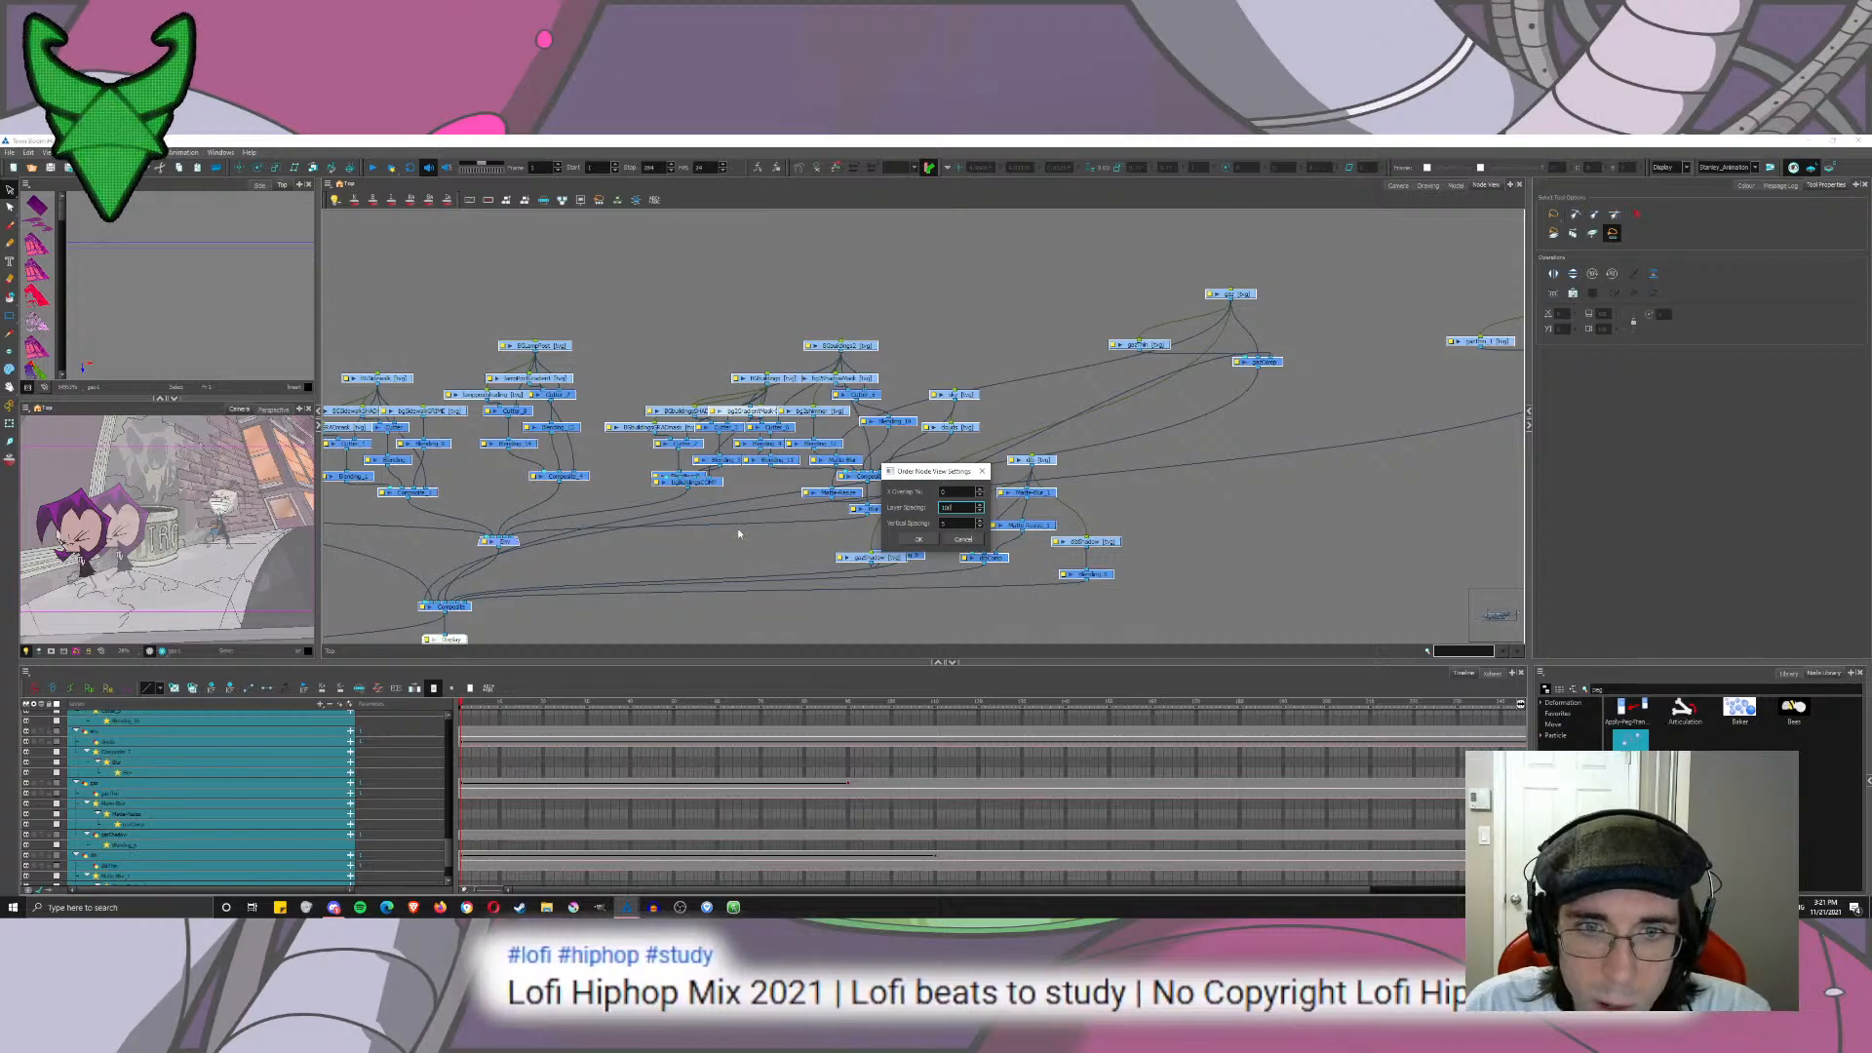
{"action": "type", "text": "100"}
{"action": "key", "text": "Tab"}
{"action": "type", "text": "1"}
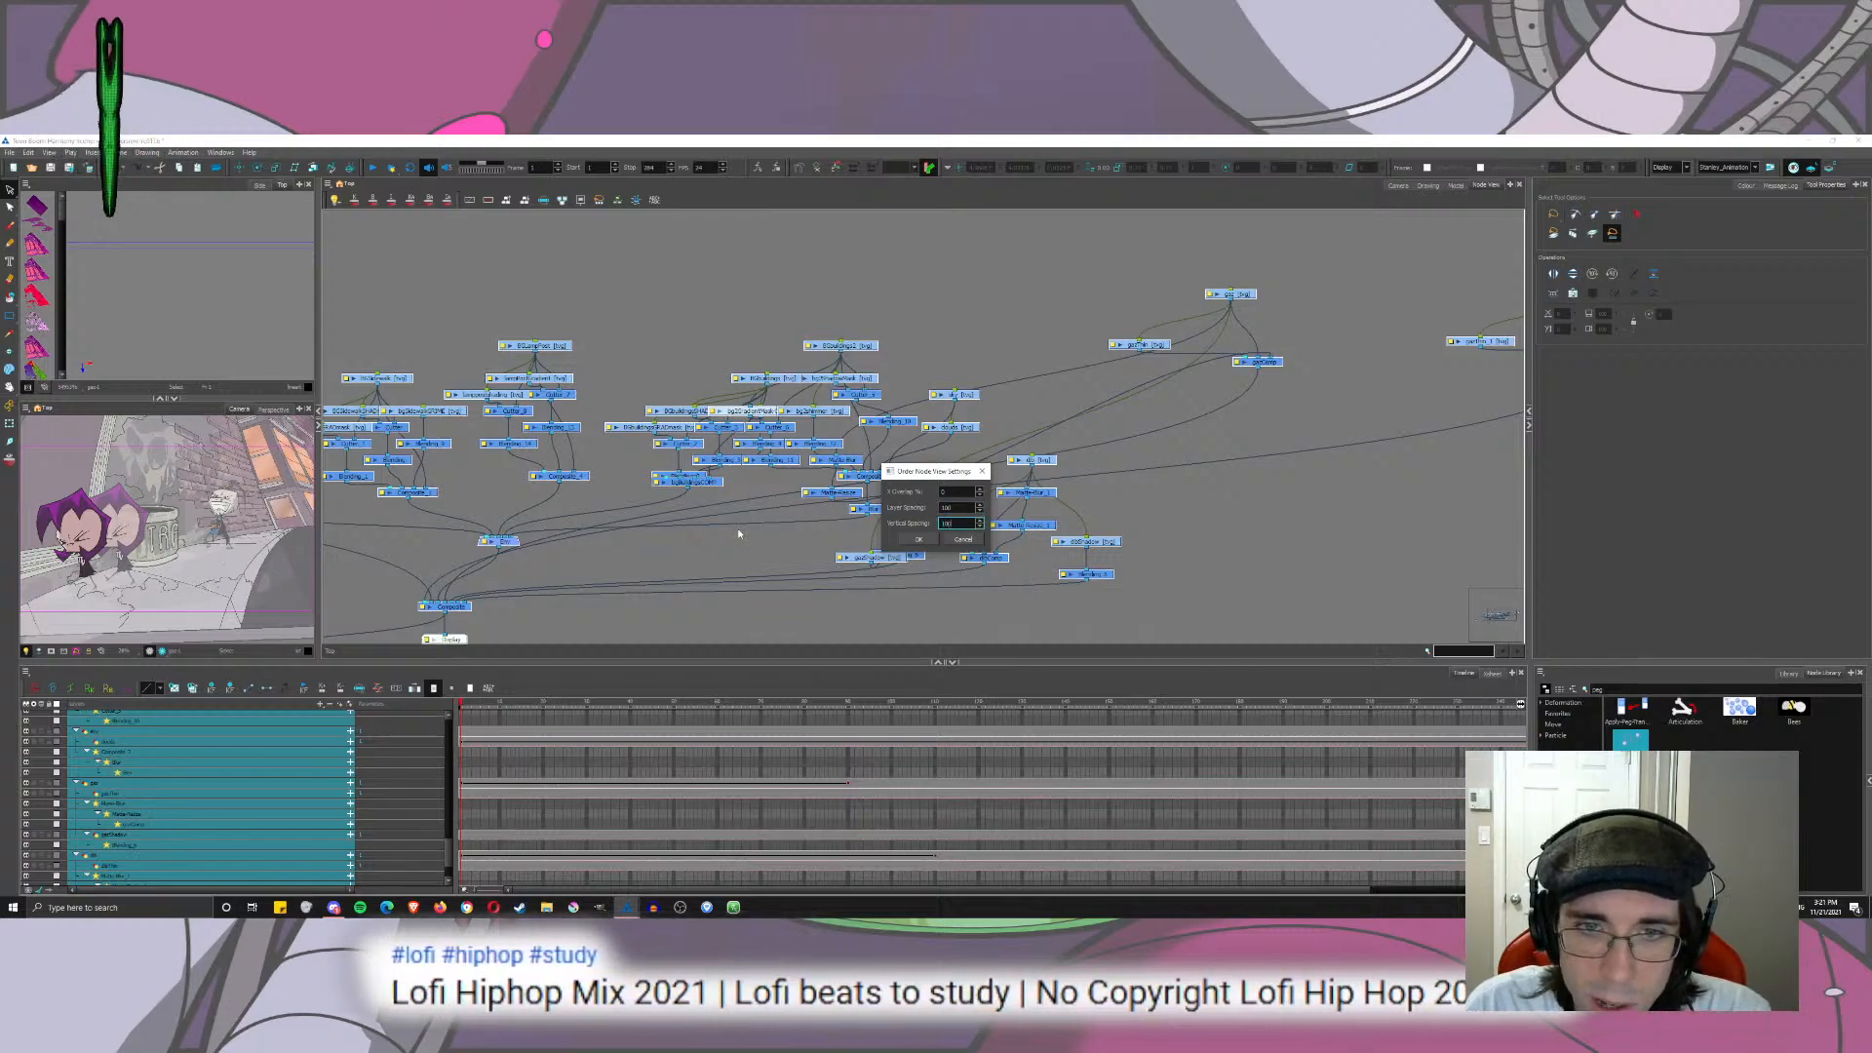
{"action": "key", "text": "Return"}
Step: Examine the reordered node network, from the scene's main composite to the background and character branches
{"action": "left_click", "coordinate": [897, 454]}
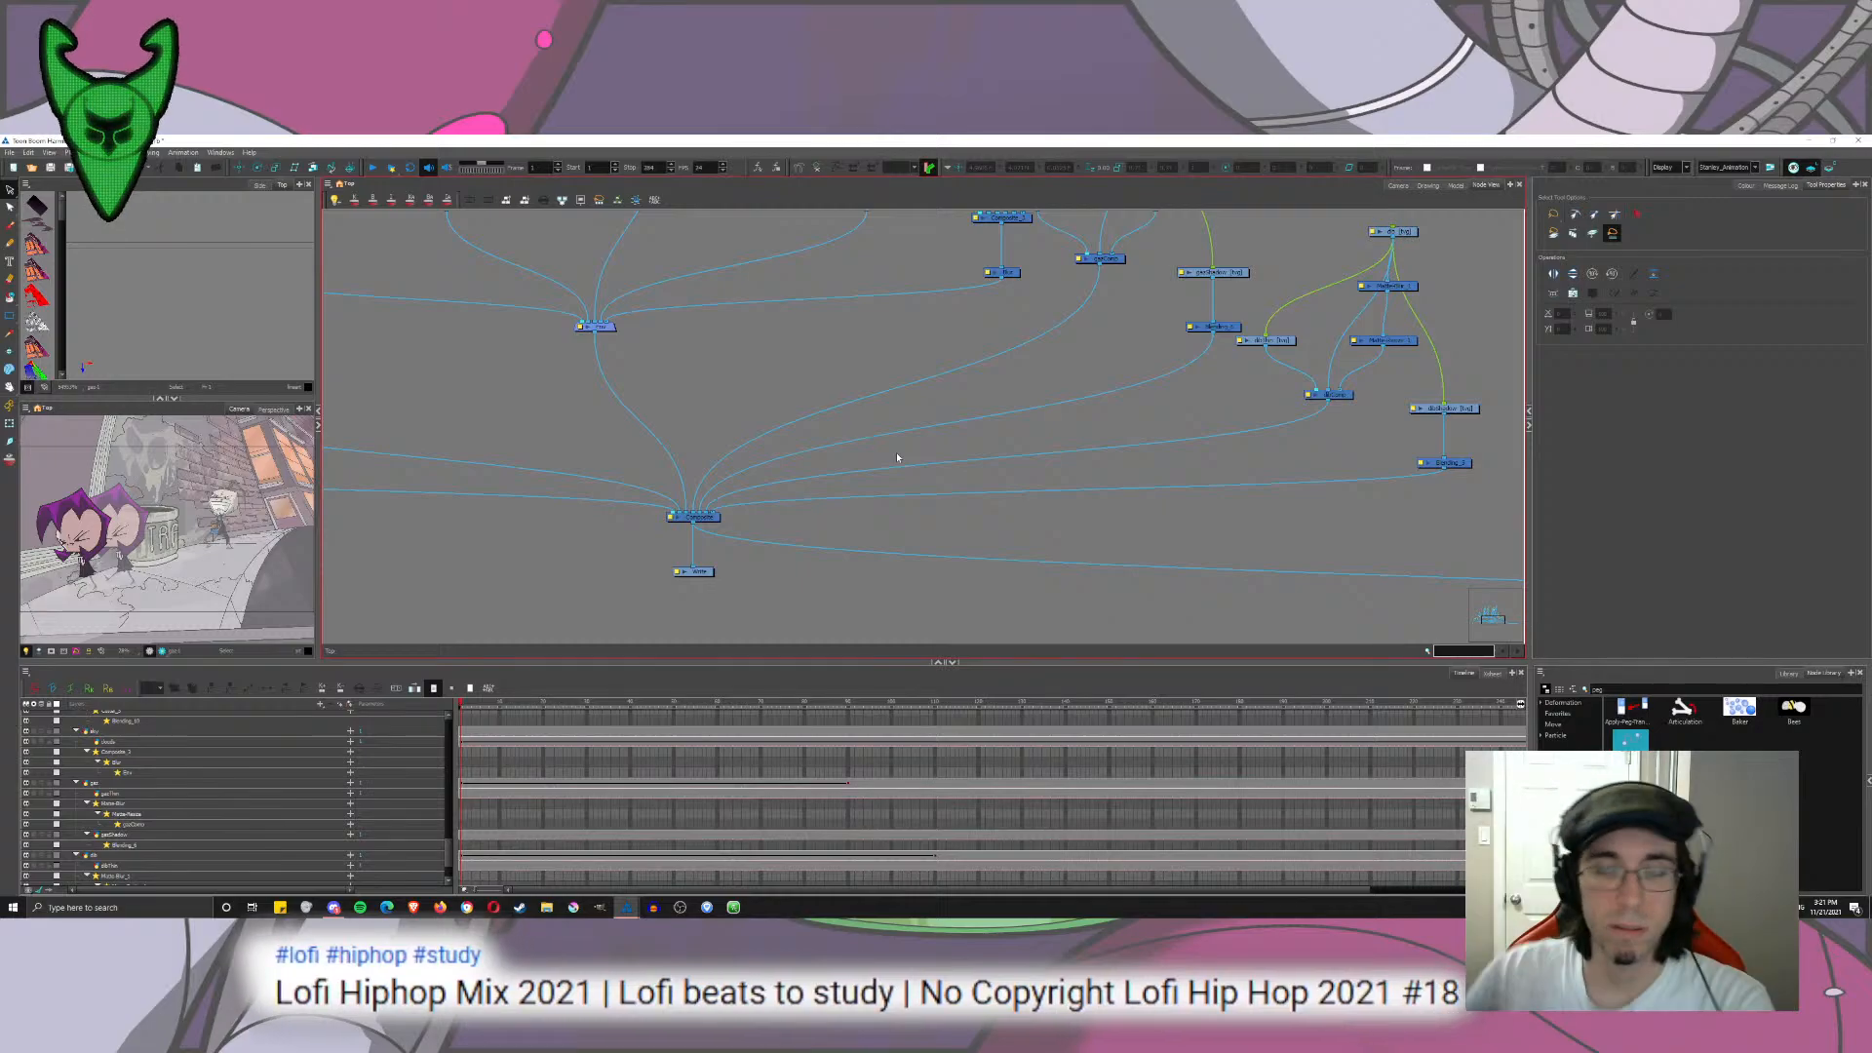
{"action": "left_click_drag", "start_coordinate": [1196, 401], "coordinate": [1619, 396]}
{"action": "left_click_drag", "start_coordinate": [855, 426], "coordinate": [694, 748]}
{"action": "left_click_drag", "start_coordinate": [998, 500], "coordinate": [738, 304]}
{"action": "left_click_drag", "start_coordinate": [1018, 430], "coordinate": [659, 233]}
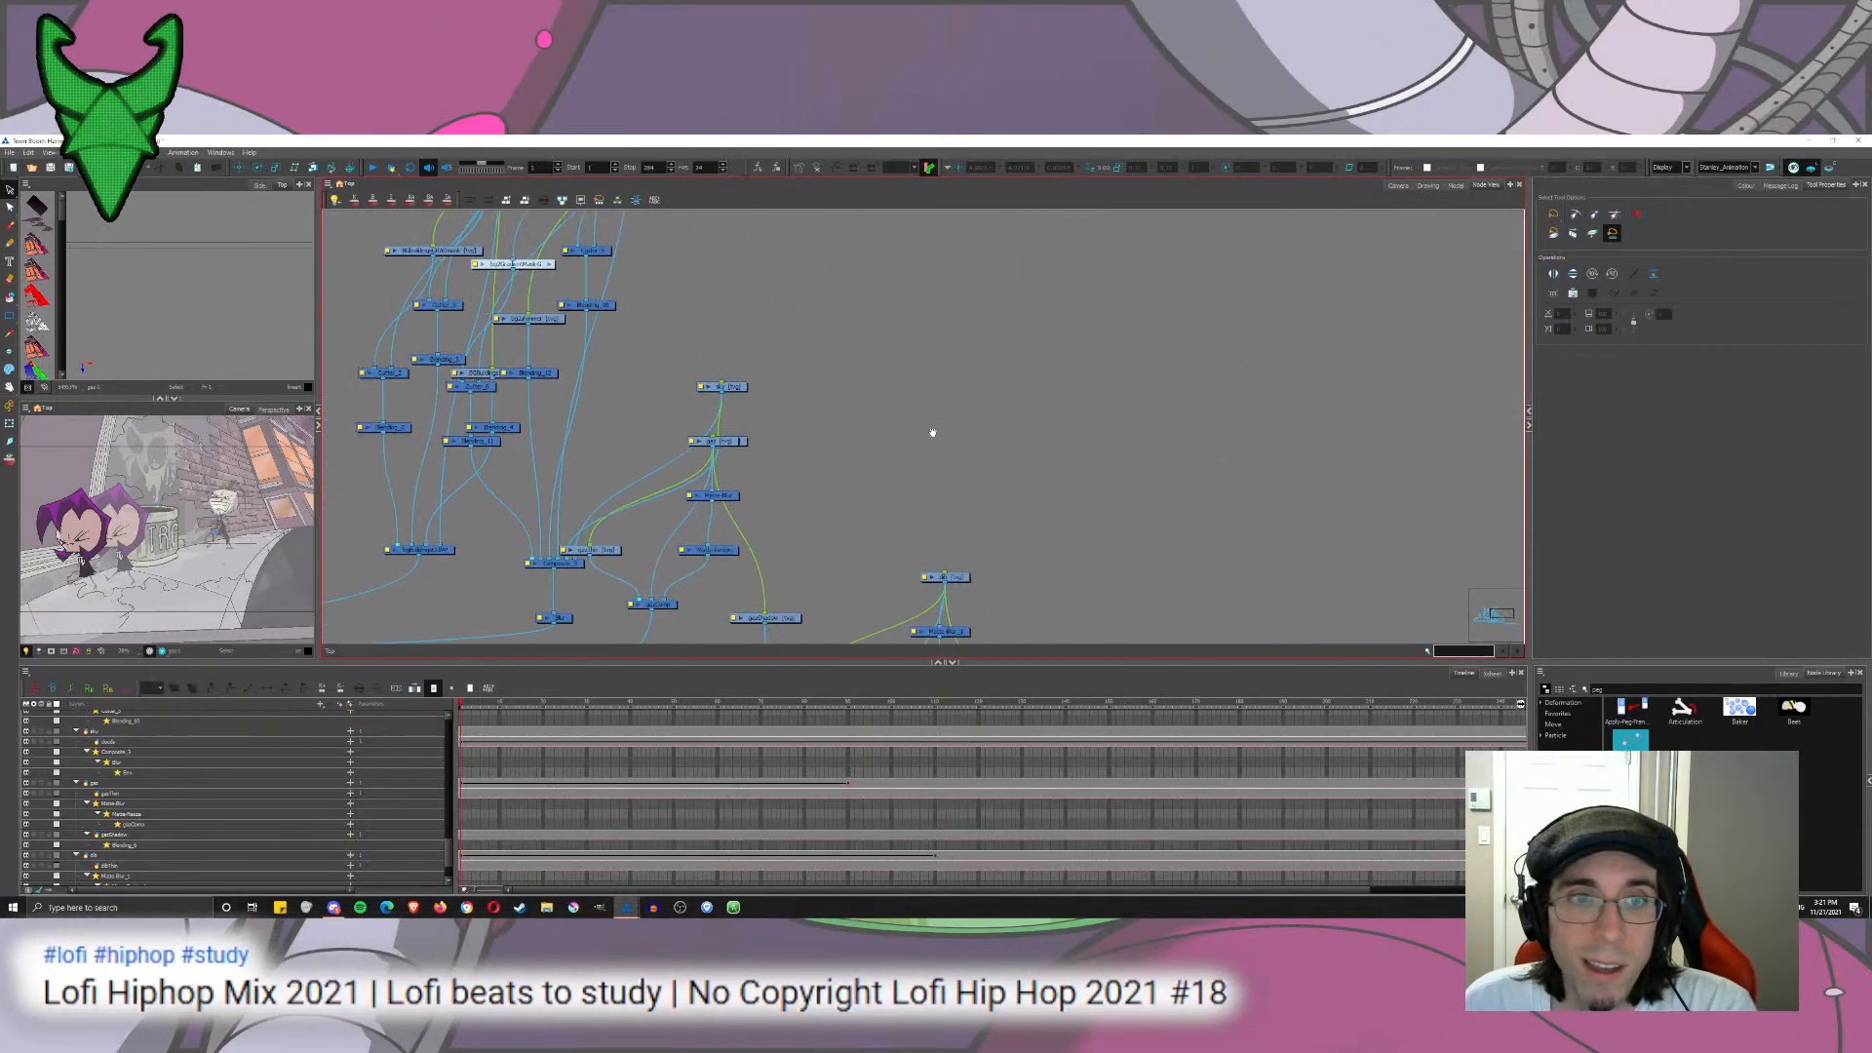
{"action": "left_click_drag", "start_coordinate": [932, 430], "coordinate": [1195, 259]}
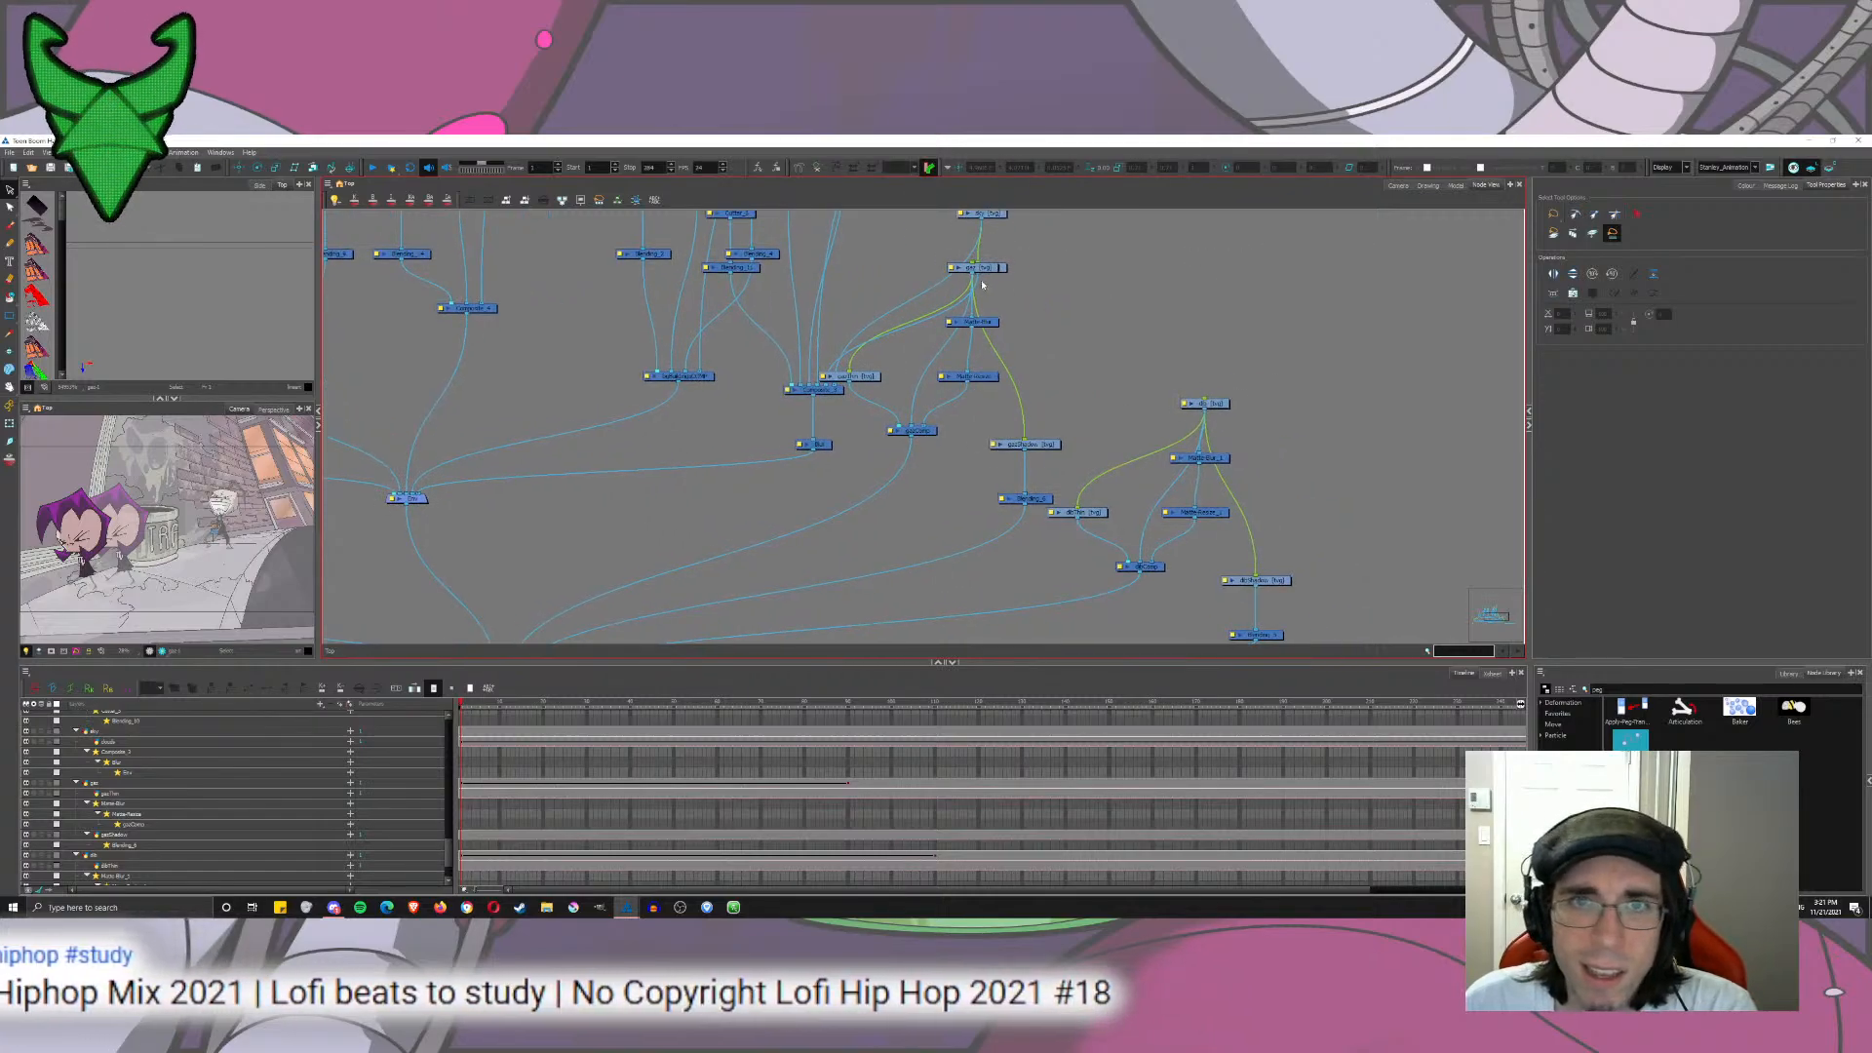
{"action": "mouse_move", "coordinate": [987, 272]}
{"action": "left_mouse_down"}
{"action": "mouse_move", "coordinate": [944, 284]}
{"action": "mouse_move", "coordinate": [970, 284]}
{"action": "left_mouse_up"}
{"action": "left_click_drag", "start_coordinate": [1042, 388], "coordinate": [1212, 361]}
{"action": "left_click_drag", "start_coordinate": [905, 351], "coordinate": [1301, 447]}
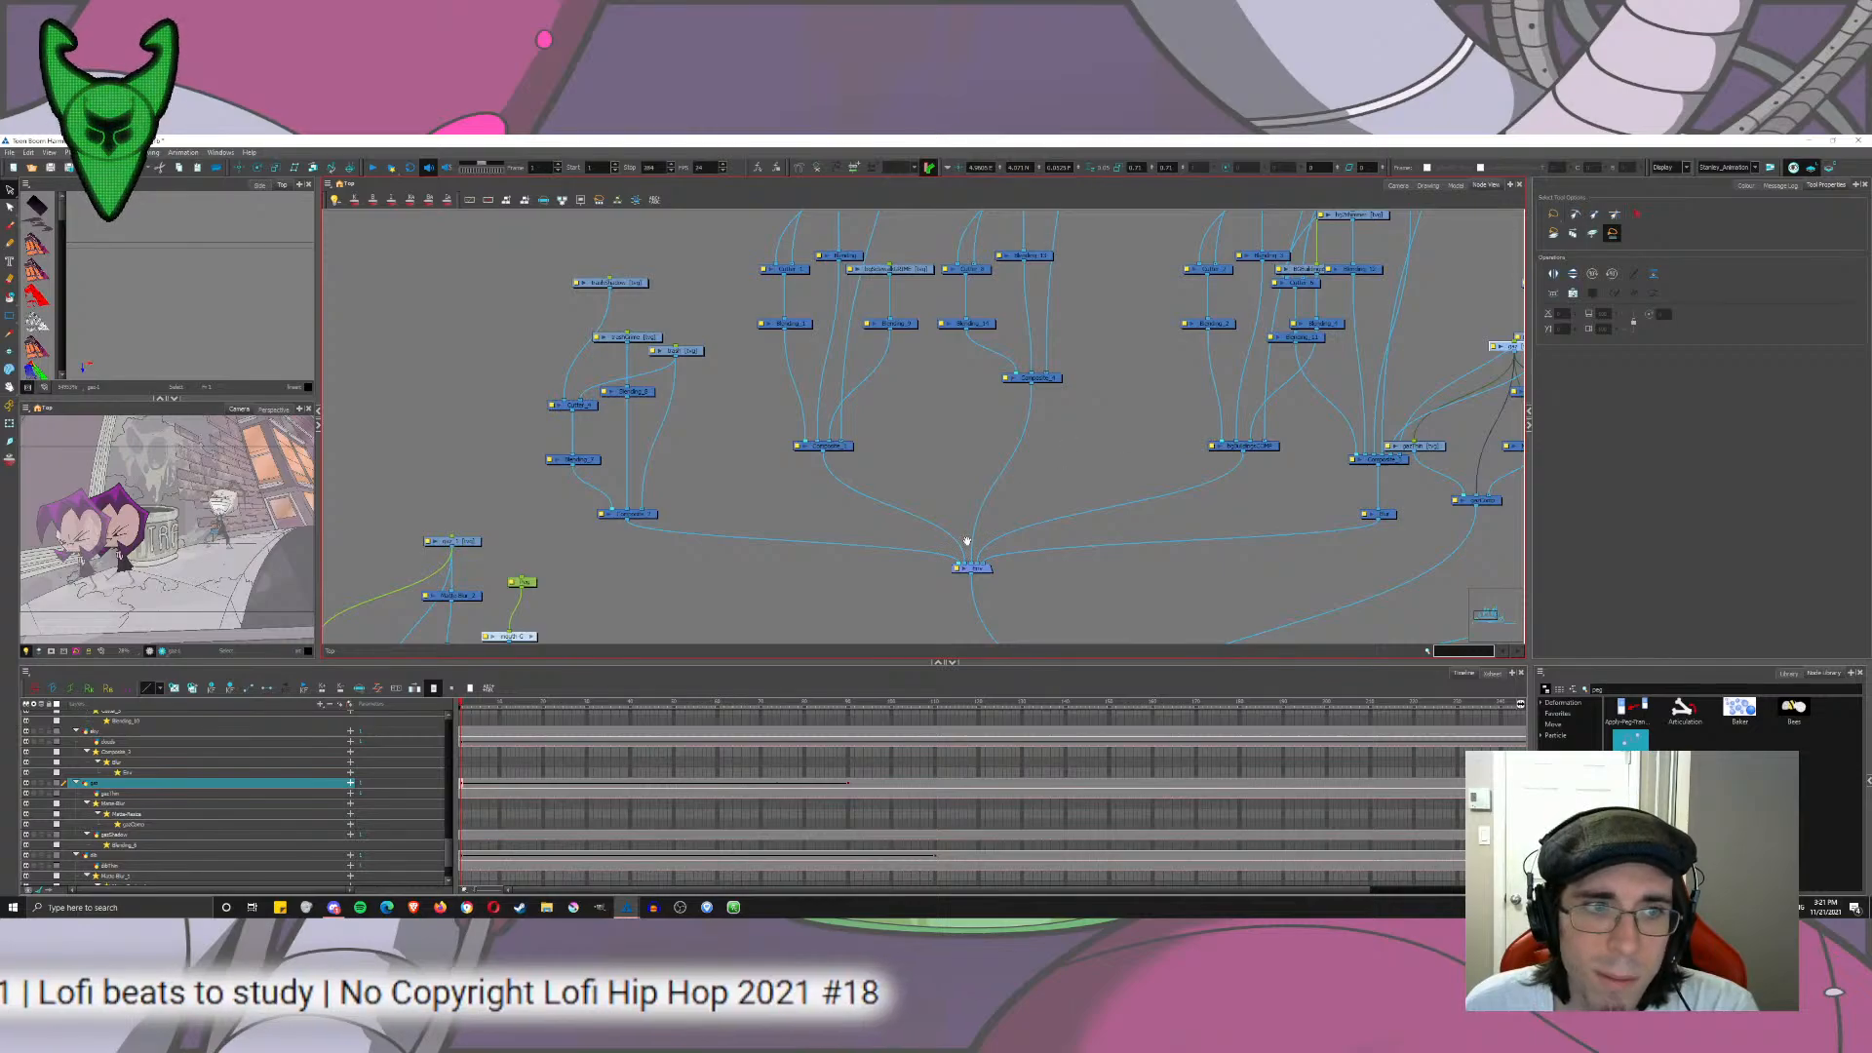
{"action": "left_click_drag", "start_coordinate": [967, 541], "coordinate": [1425, 250]}
{"action": "left_click_drag", "start_coordinate": [1303, 283], "coordinate": [927, 322]}
{"action": "left_click_drag", "start_coordinate": [673, 451], "coordinate": [800, 493]}
{"action": "left_click_drag", "start_coordinate": [547, 319], "coordinate": [686, 574]}
{"action": "left_click_drag", "start_coordinate": [810, 487], "coordinate": [540, 751]}
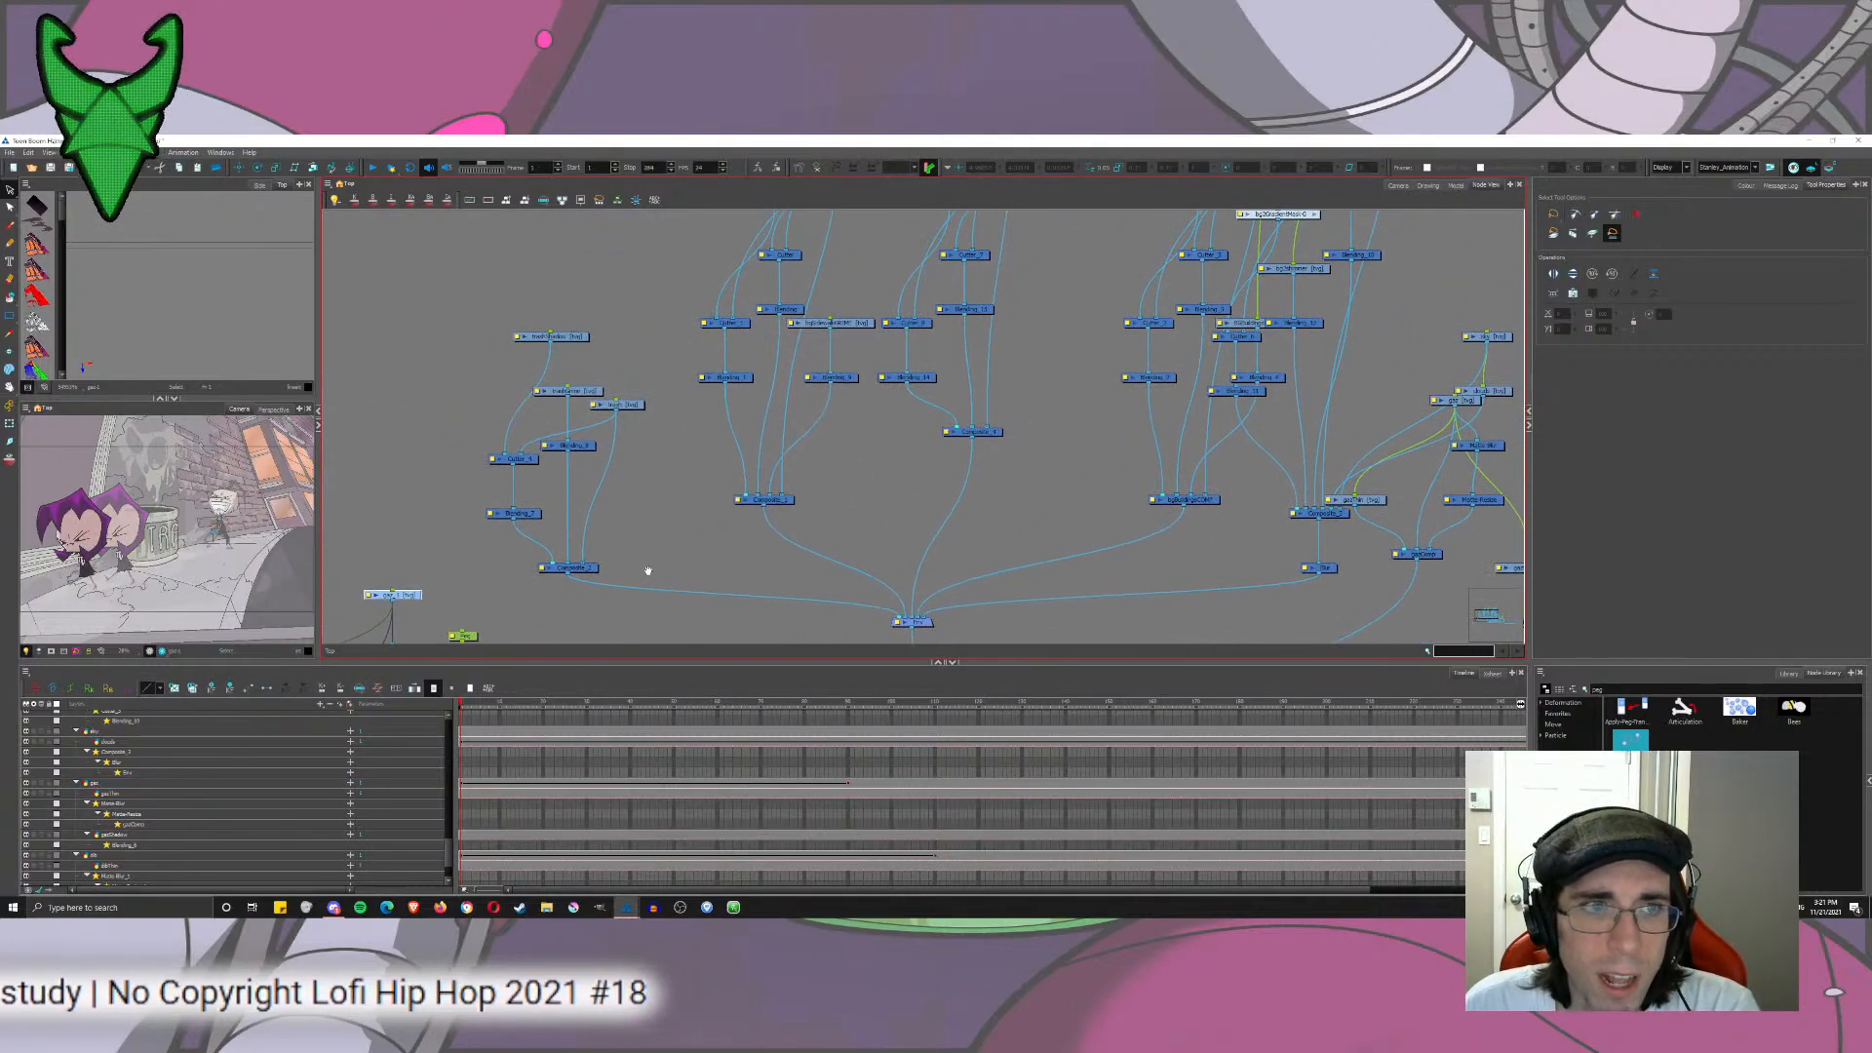
{"action": "left_click_drag", "start_coordinate": [681, 441], "coordinate": [612, 585]}
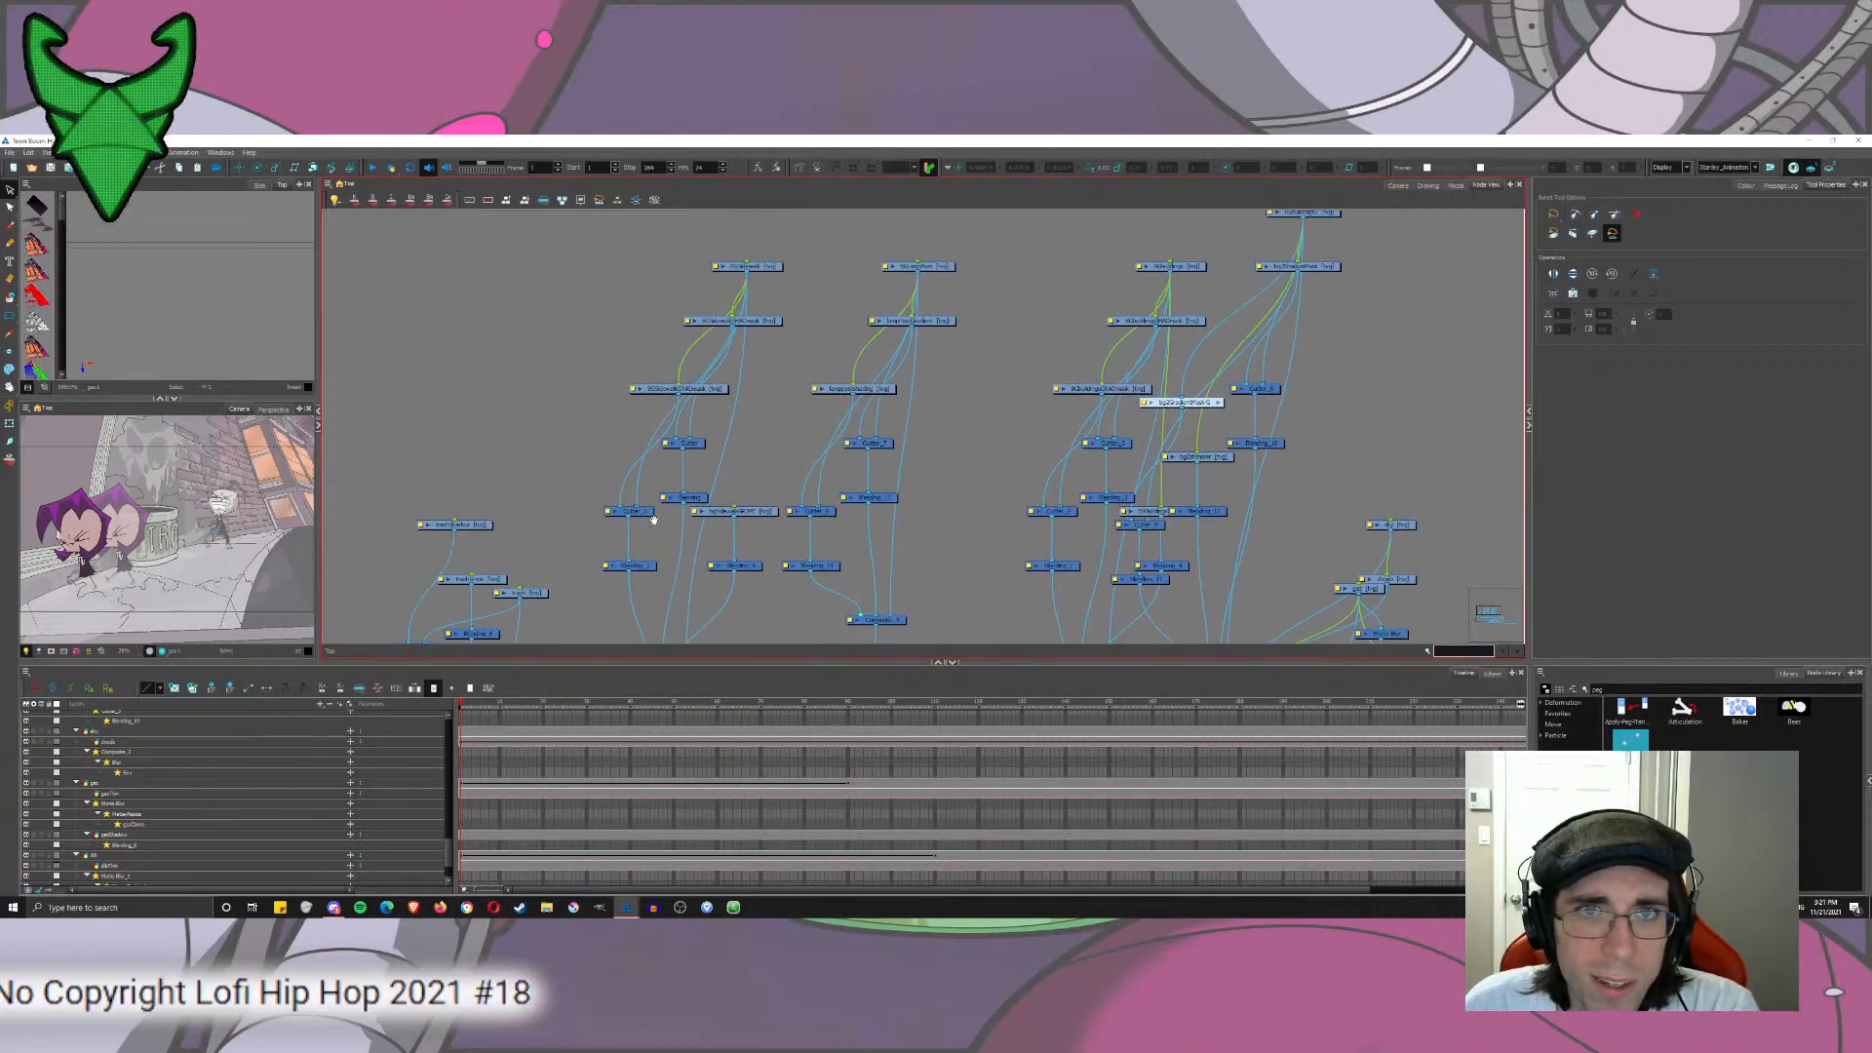
{"action": "left_click_drag", "start_coordinate": [899, 308], "coordinate": [818, 316]}
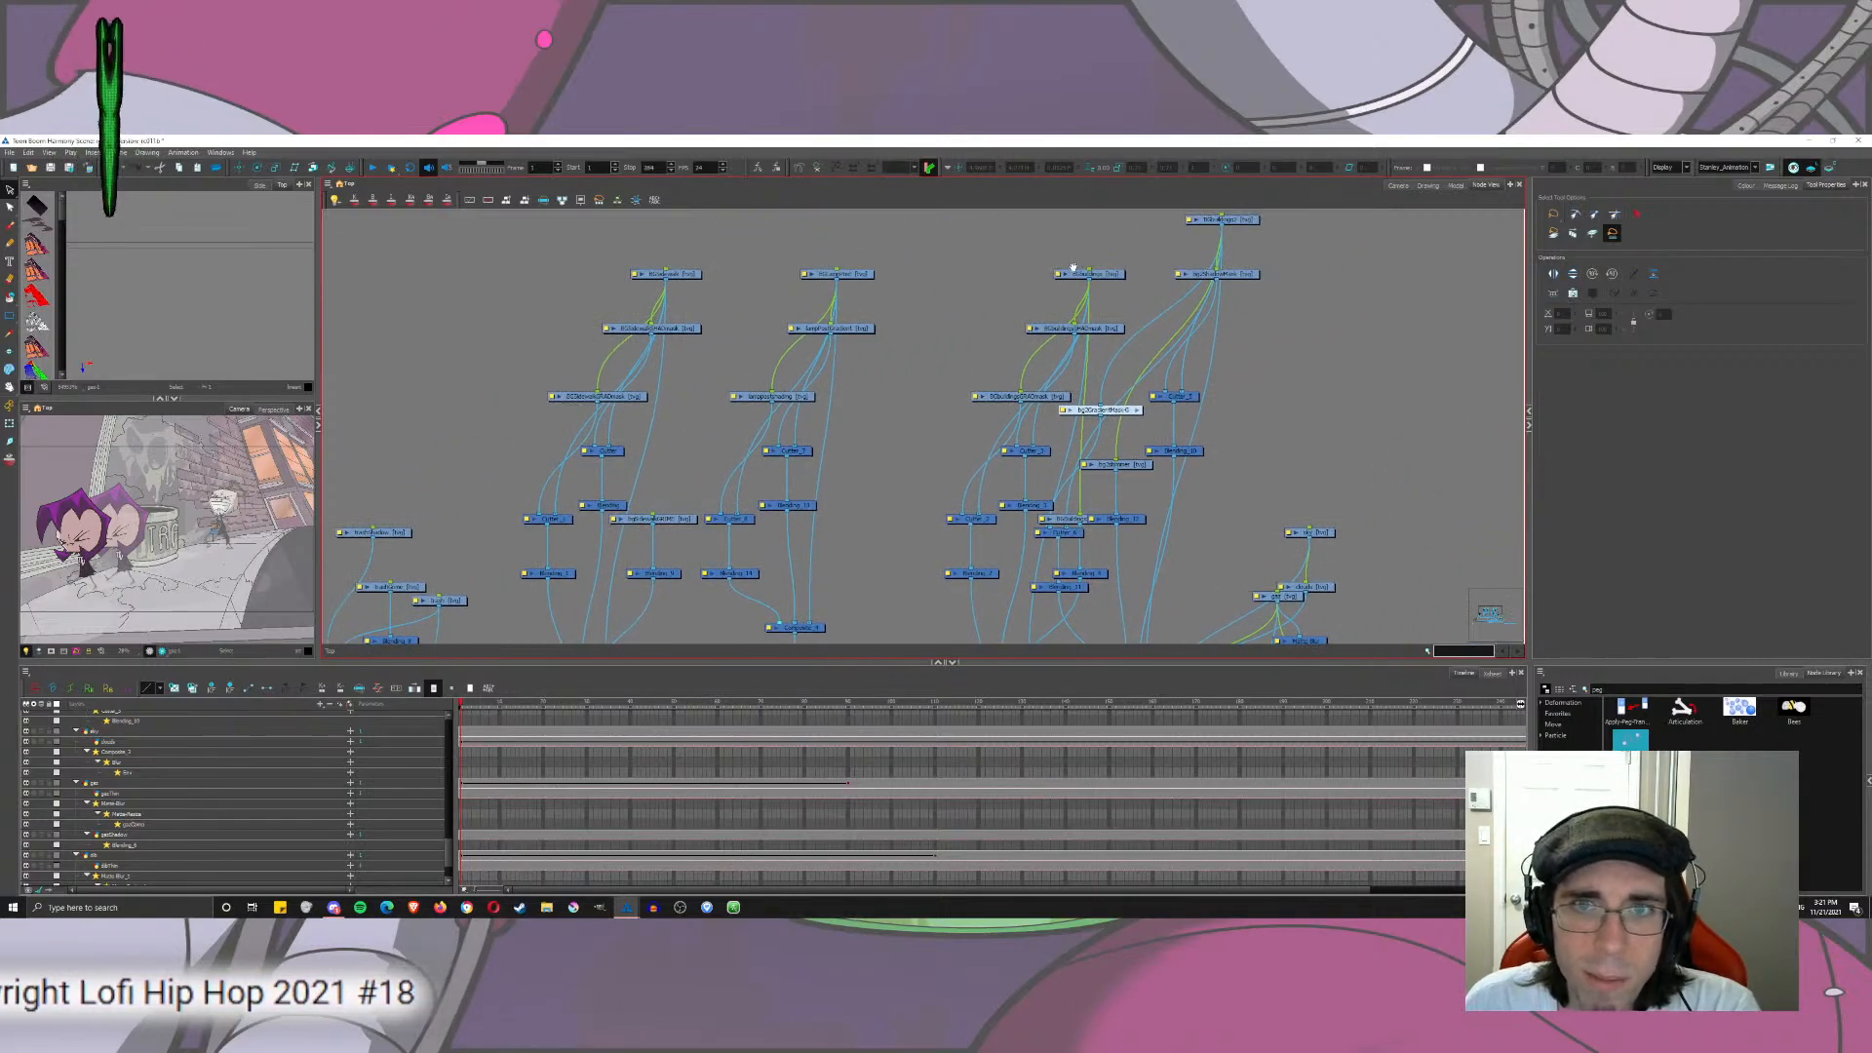
Step: Reroute the duplicated character's composite output into the buildings composite and move the duplicate's nodes beside the building branches
{"action": "left_click", "coordinate": [1079, 274]}
{"action": "left_click_drag", "start_coordinate": [890, 430], "coordinate": [890, 263]}
{"action": "left_click_drag", "start_coordinate": [732, 638], "coordinate": [969, 396]}
{"action": "left_click_drag", "start_coordinate": [501, 554], "coordinate": [1209, 497]}
{"action": "left_click", "coordinate": [809, 580]}
{"action": "left_click_drag", "start_coordinate": [858, 520], "coordinate": [1123, 375]}
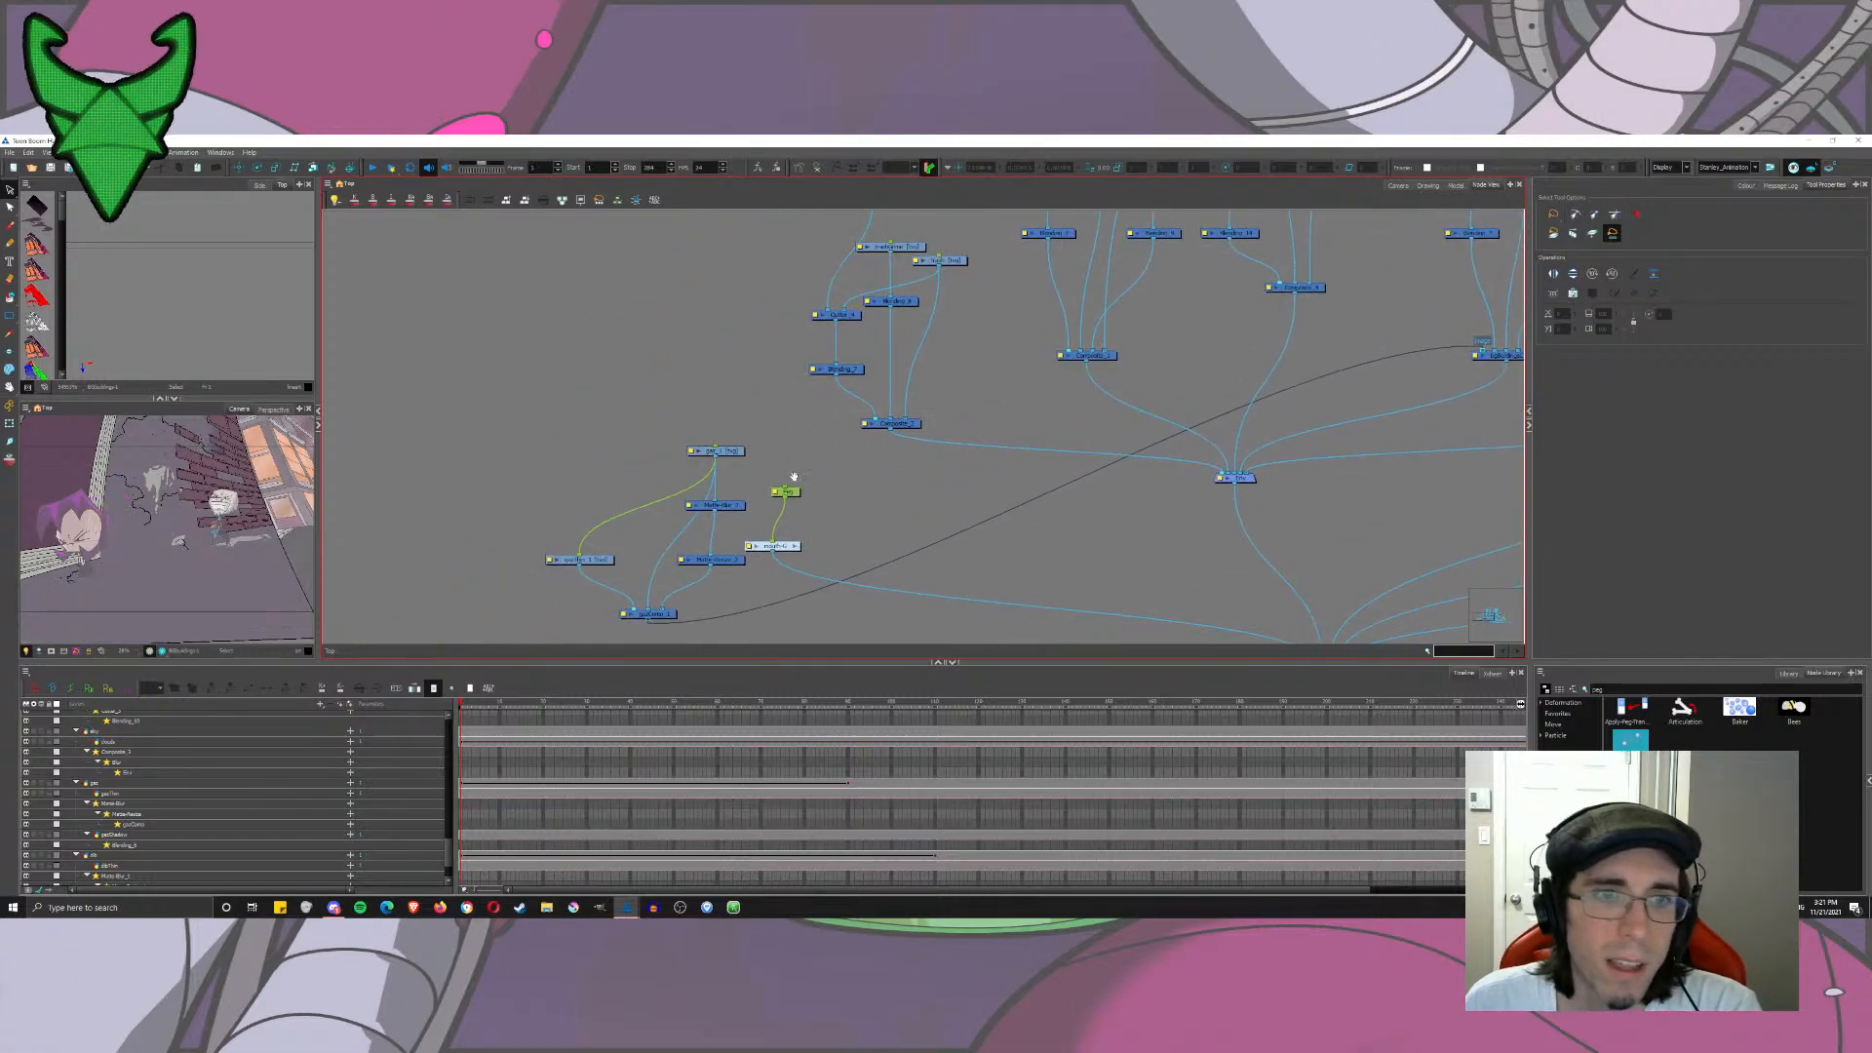
{"action": "left_click_drag", "start_coordinate": [563, 639], "coordinate": [741, 436]}
{"action": "left_click_drag", "start_coordinate": [711, 559], "coordinate": [1272, 272]}
Step: Change the default Z output option in the buildings composite's layer properties
{"action": "double_click", "coordinate": [1304, 549]}
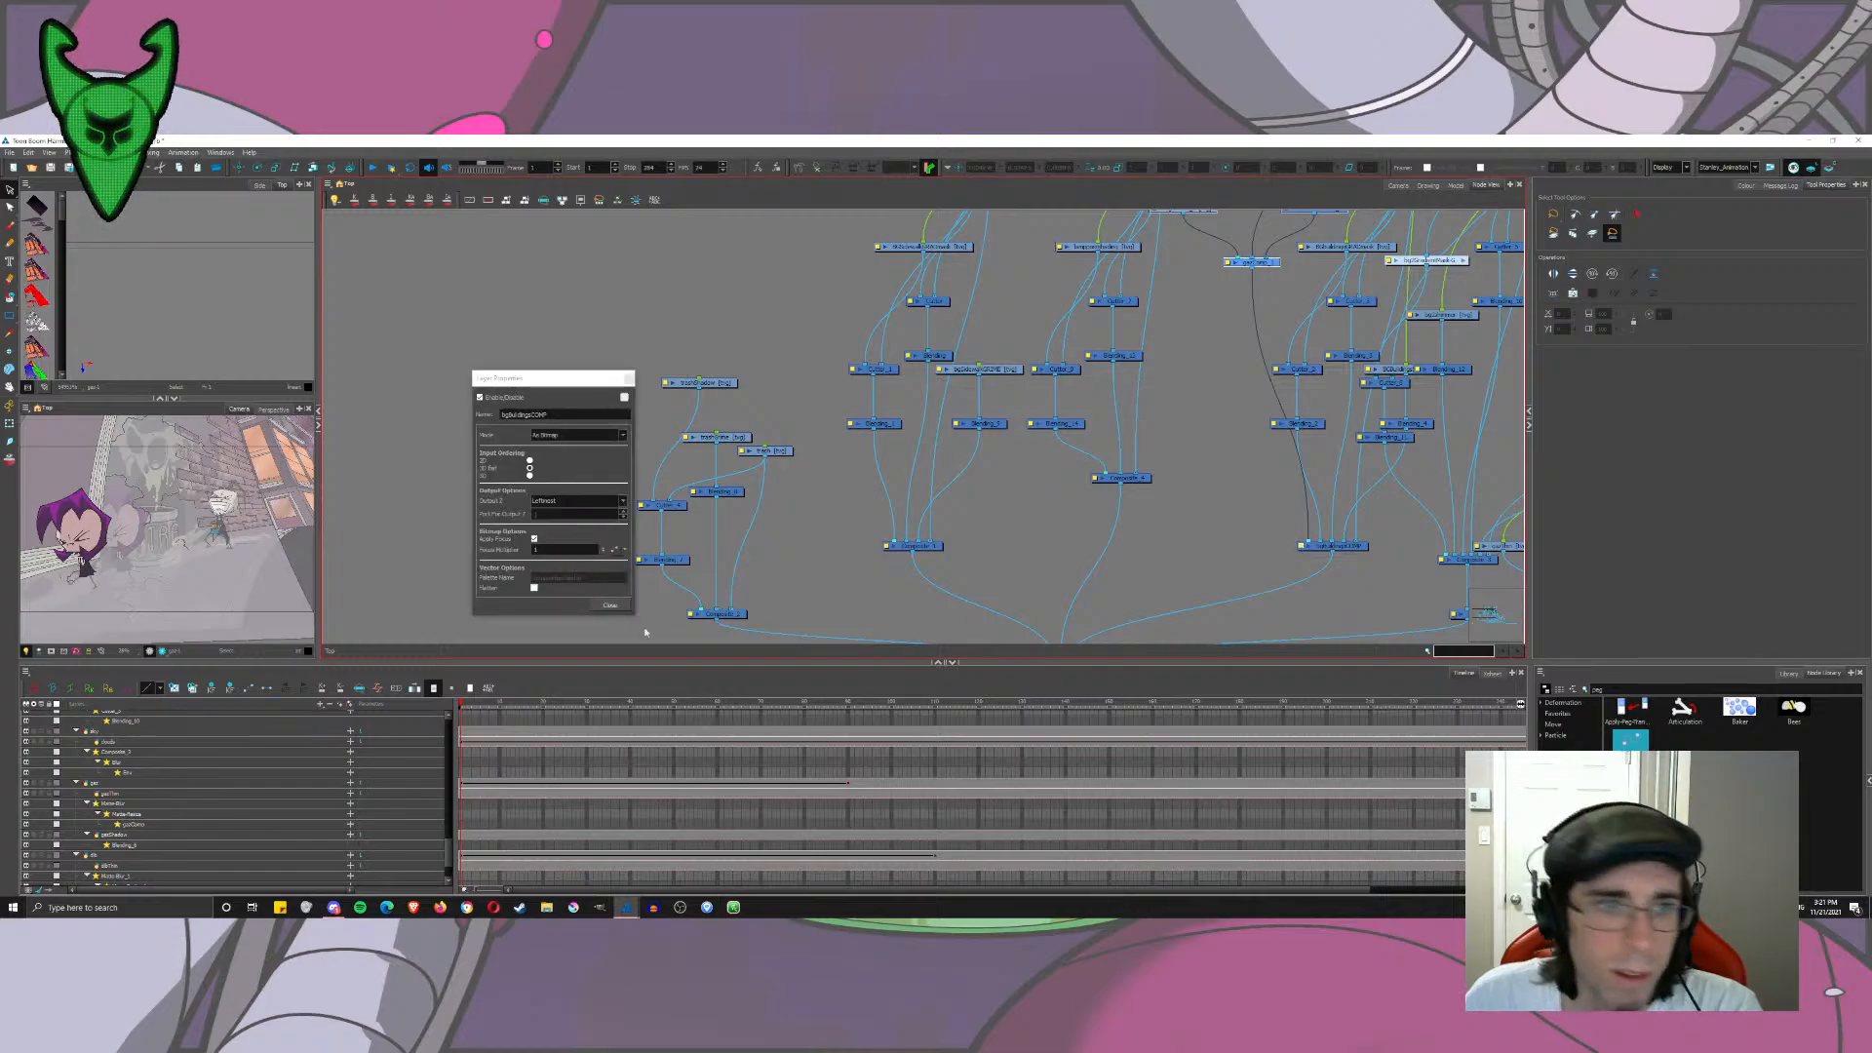
{"action": "left_click", "coordinate": [554, 502]}
{"action": "left_click", "coordinate": [570, 535]}
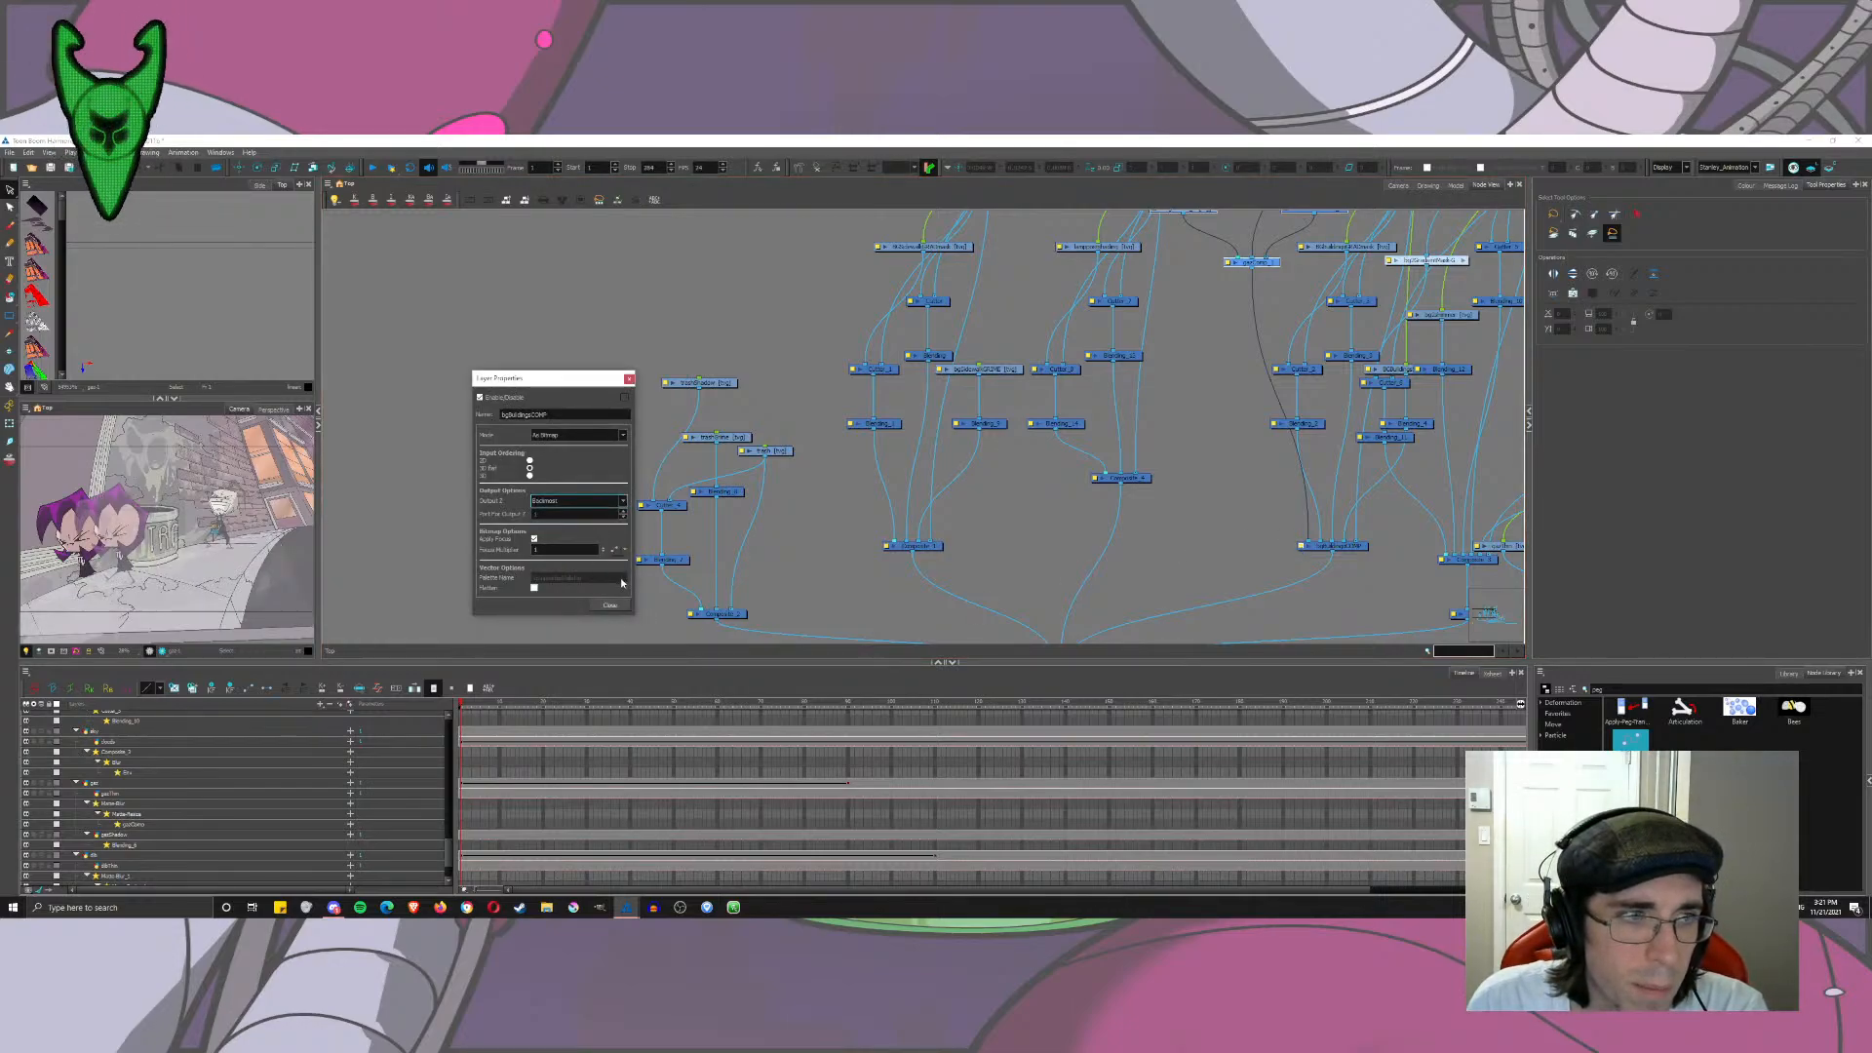
{"action": "left_click", "coordinate": [613, 606]}
Step: Examine how the duplicated character's branch and the neighbouring building nodes feed into the buildings composite
{"action": "left_click_drag", "start_coordinate": [1073, 416], "coordinate": [789, 423]}
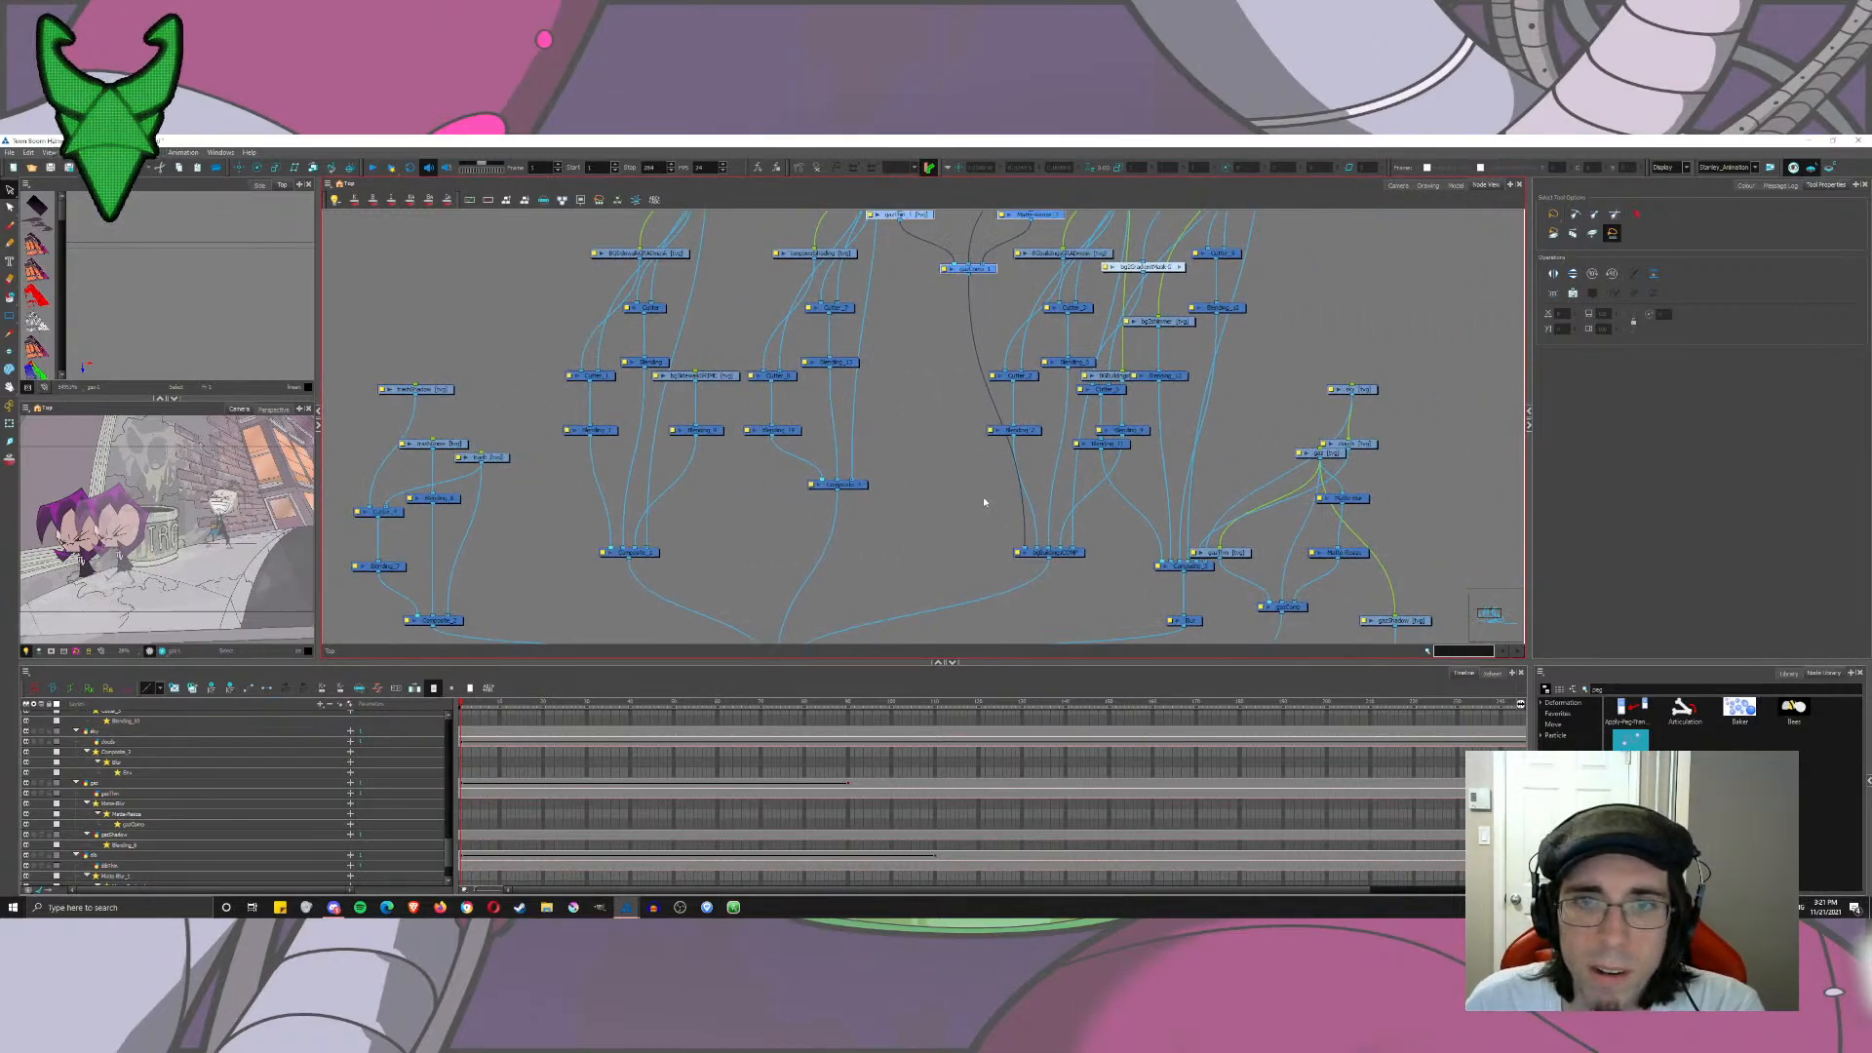
{"action": "left_click", "coordinate": [971, 458]}
{"action": "left_click_drag", "start_coordinate": [972, 359], "coordinate": [760, 636]}
{"action": "left_click_drag", "start_coordinate": [807, 540], "coordinate": [955, 294]}
{"action": "left_click", "coordinate": [971, 303]}
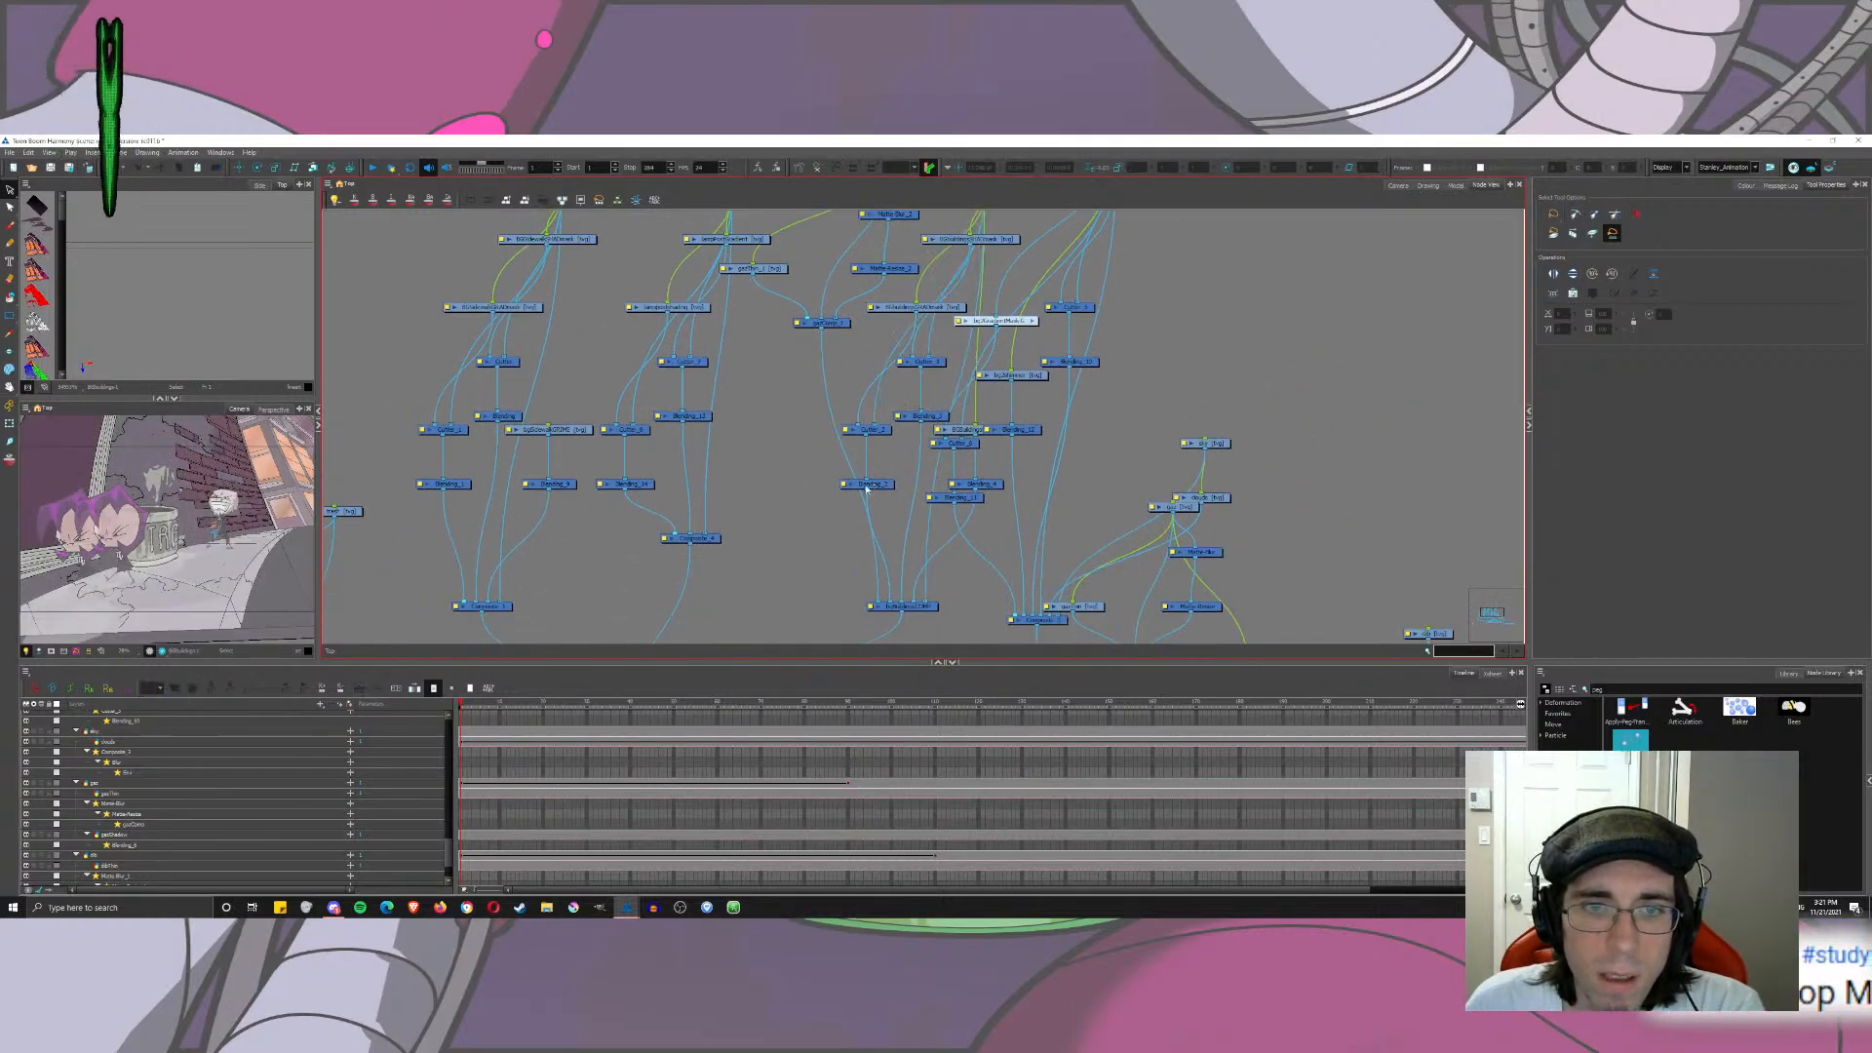
{"action": "mouse_move", "coordinate": [881, 490]}
{"action": "left_mouse_down"}
{"action": "mouse_move", "coordinate": [867, 475]}
{"action": "mouse_move", "coordinate": [890, 477]}
{"action": "left_mouse_up"}
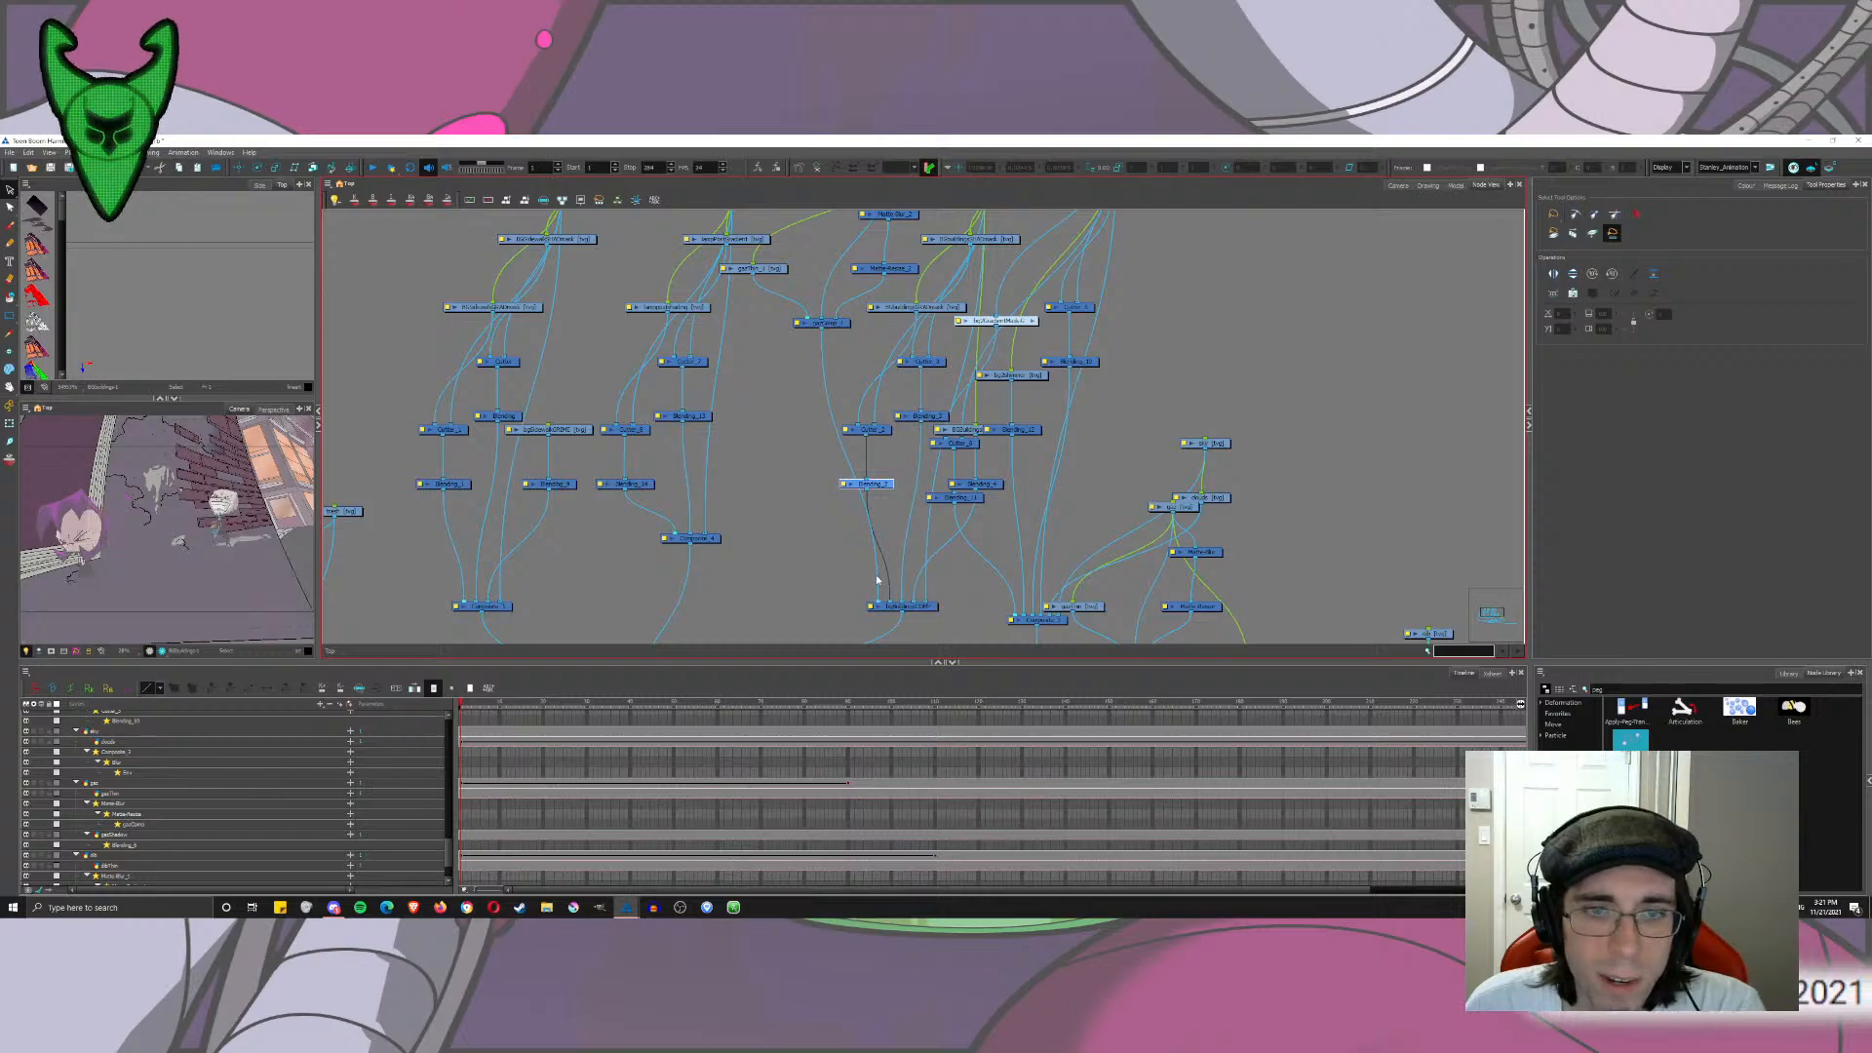
{"action": "left_click_drag", "start_coordinate": [878, 572], "coordinate": [914, 601]}
{"action": "left_click_drag", "start_coordinate": [961, 293], "coordinate": [936, 248]}
{"action": "left_click", "coordinate": [939, 377]}
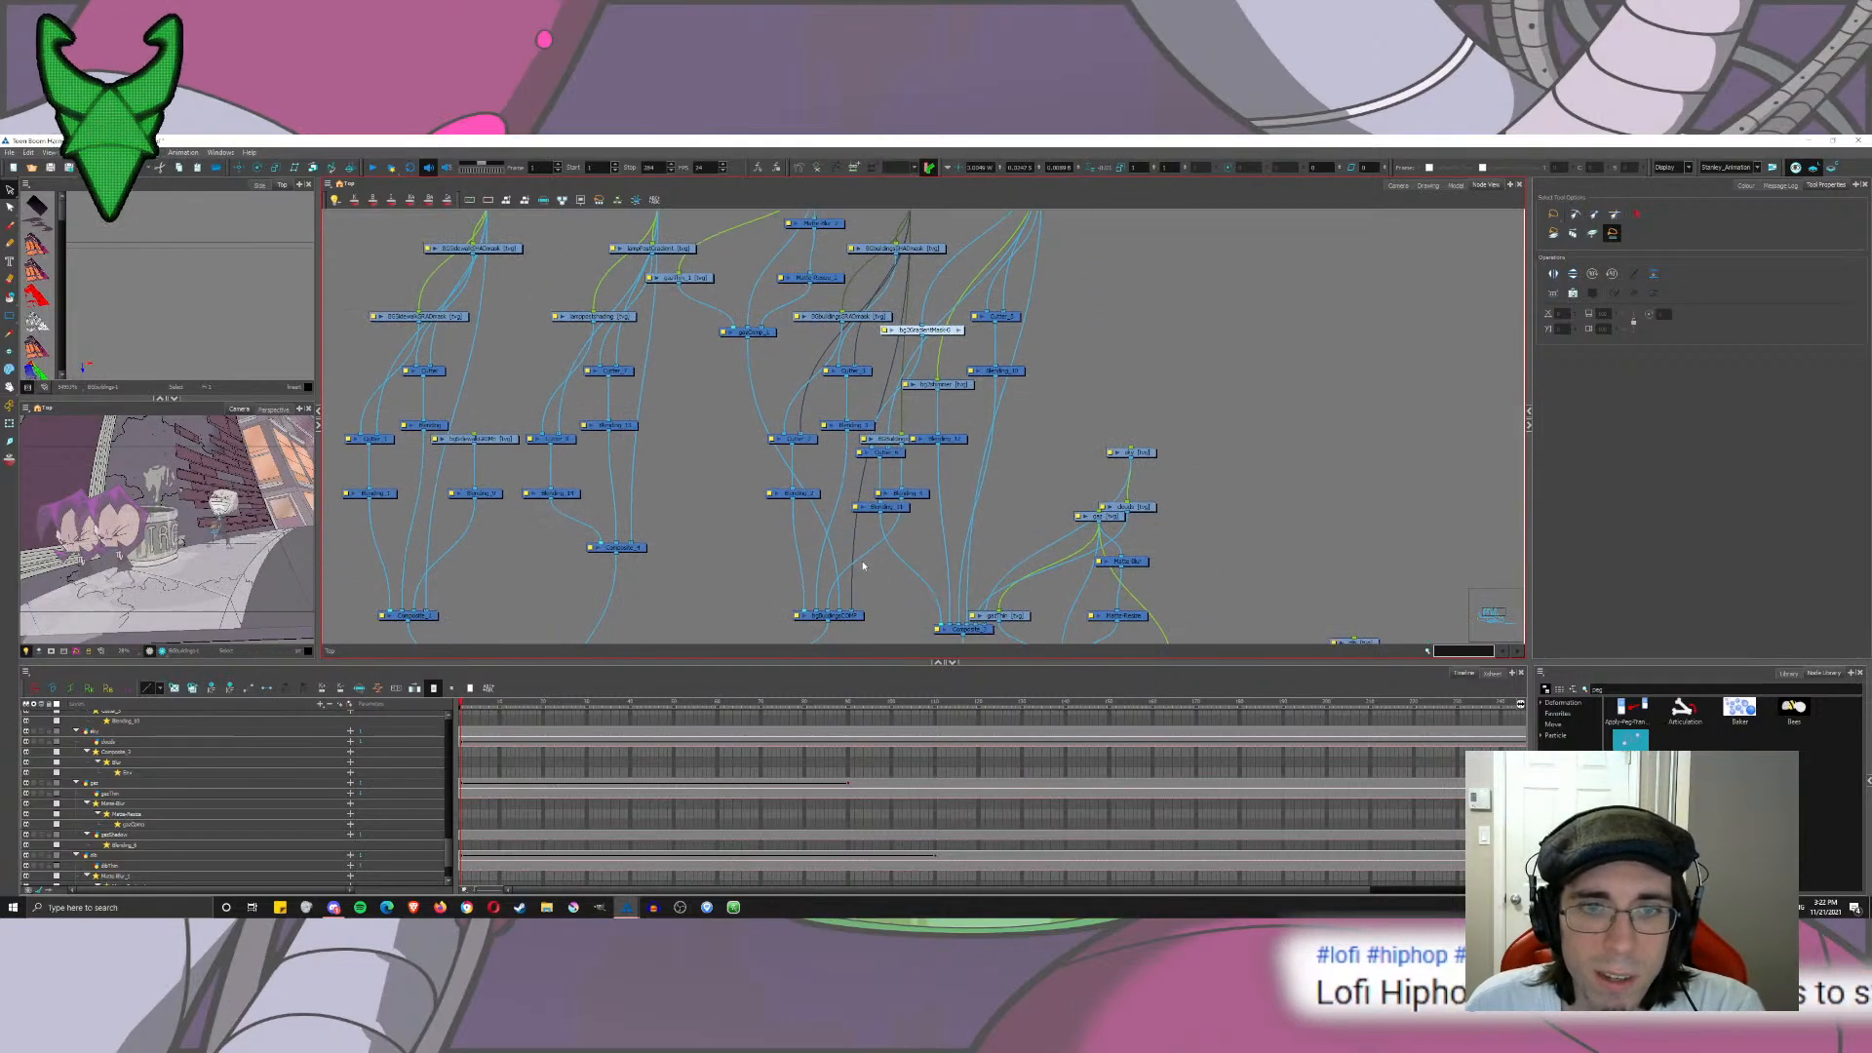
{"action": "left_click", "coordinate": [895, 587]}
{"action": "left_click_drag", "start_coordinate": [889, 574], "coordinate": [896, 635]}
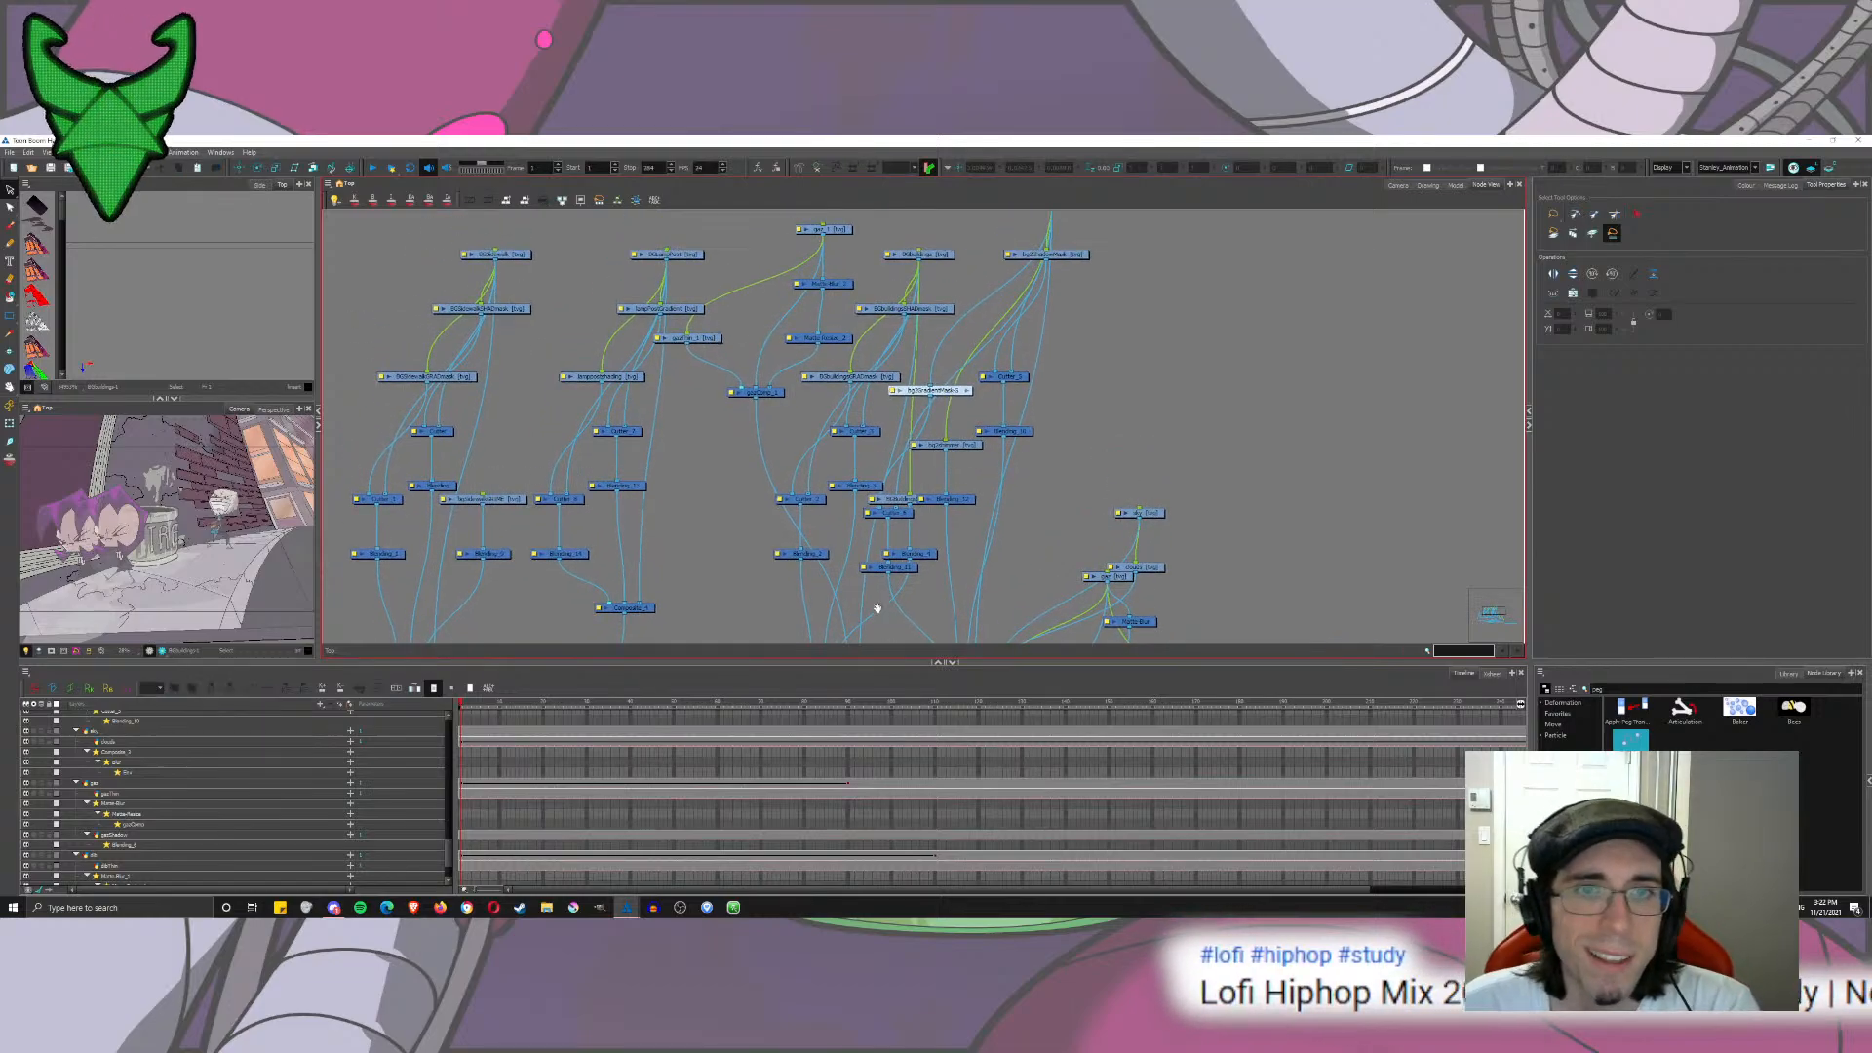
{"action": "left_click_drag", "start_coordinate": [785, 383], "coordinate": [797, 444]}
{"action": "left_click", "coordinate": [847, 294]}
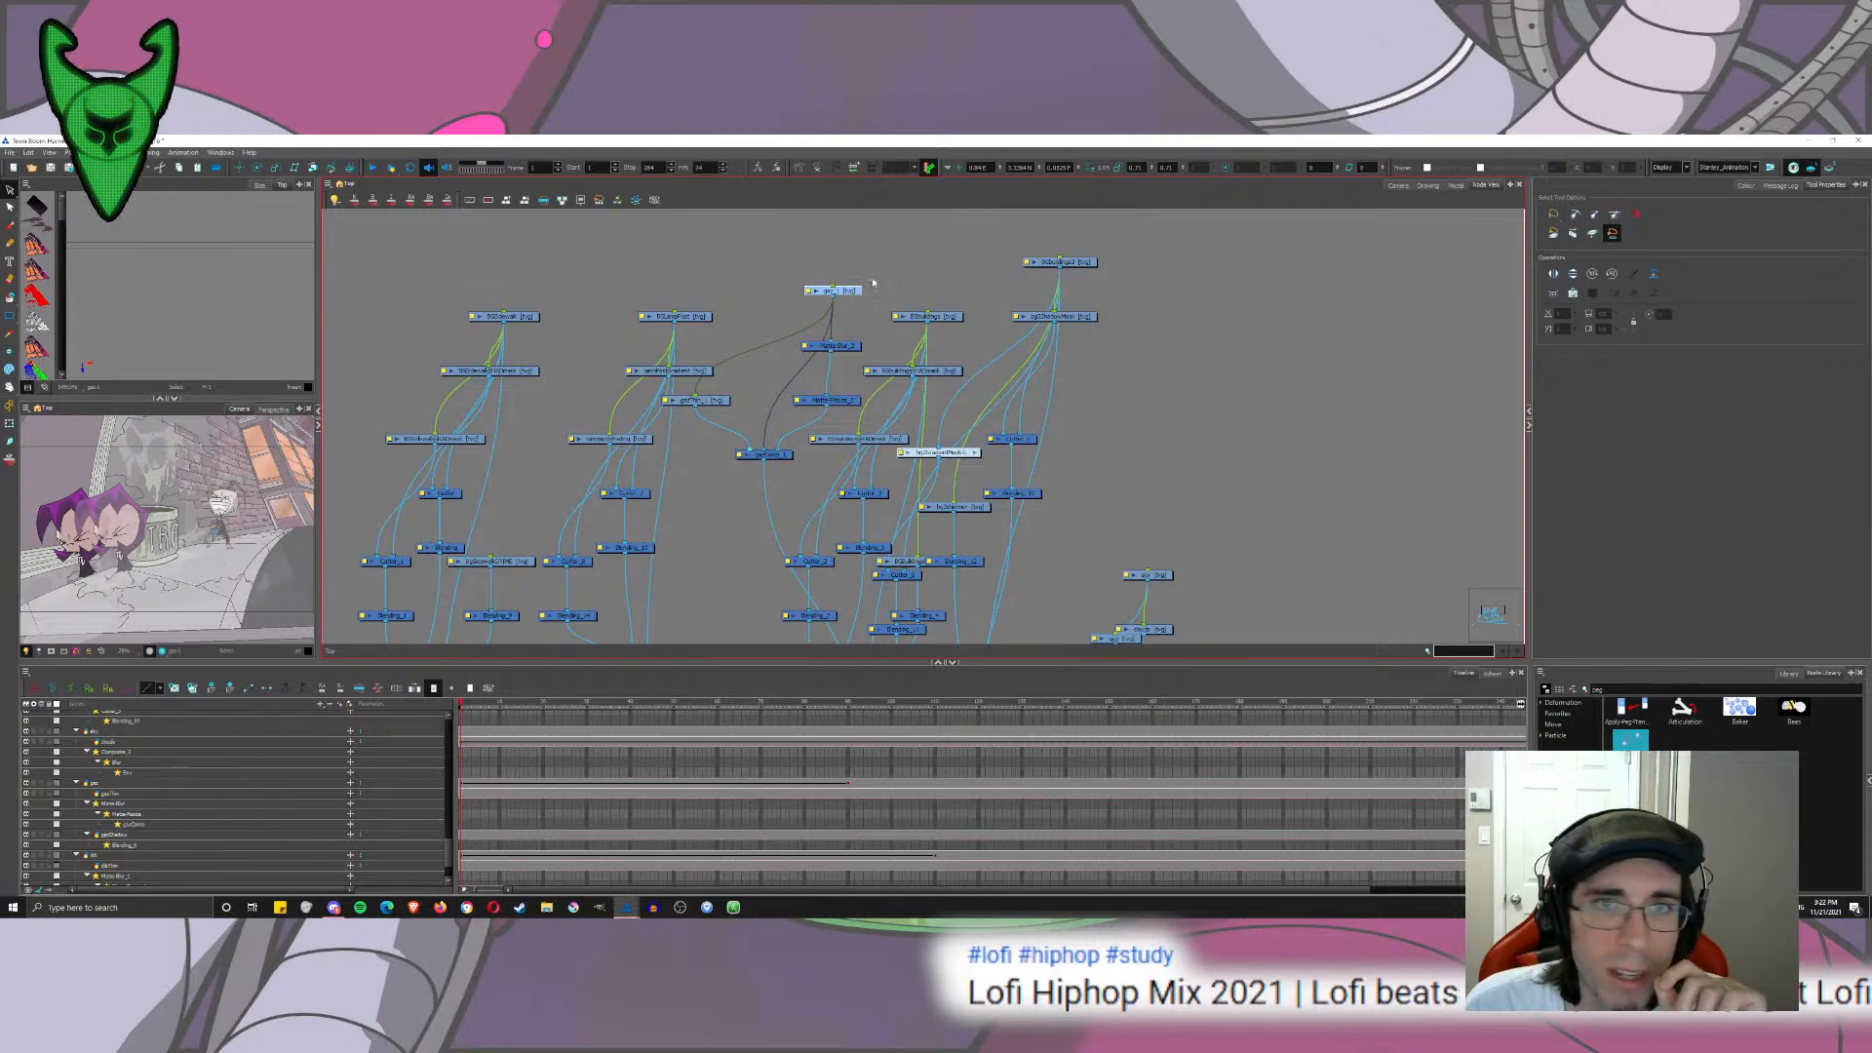
{"action": "left_click", "coordinate": [880, 281]}
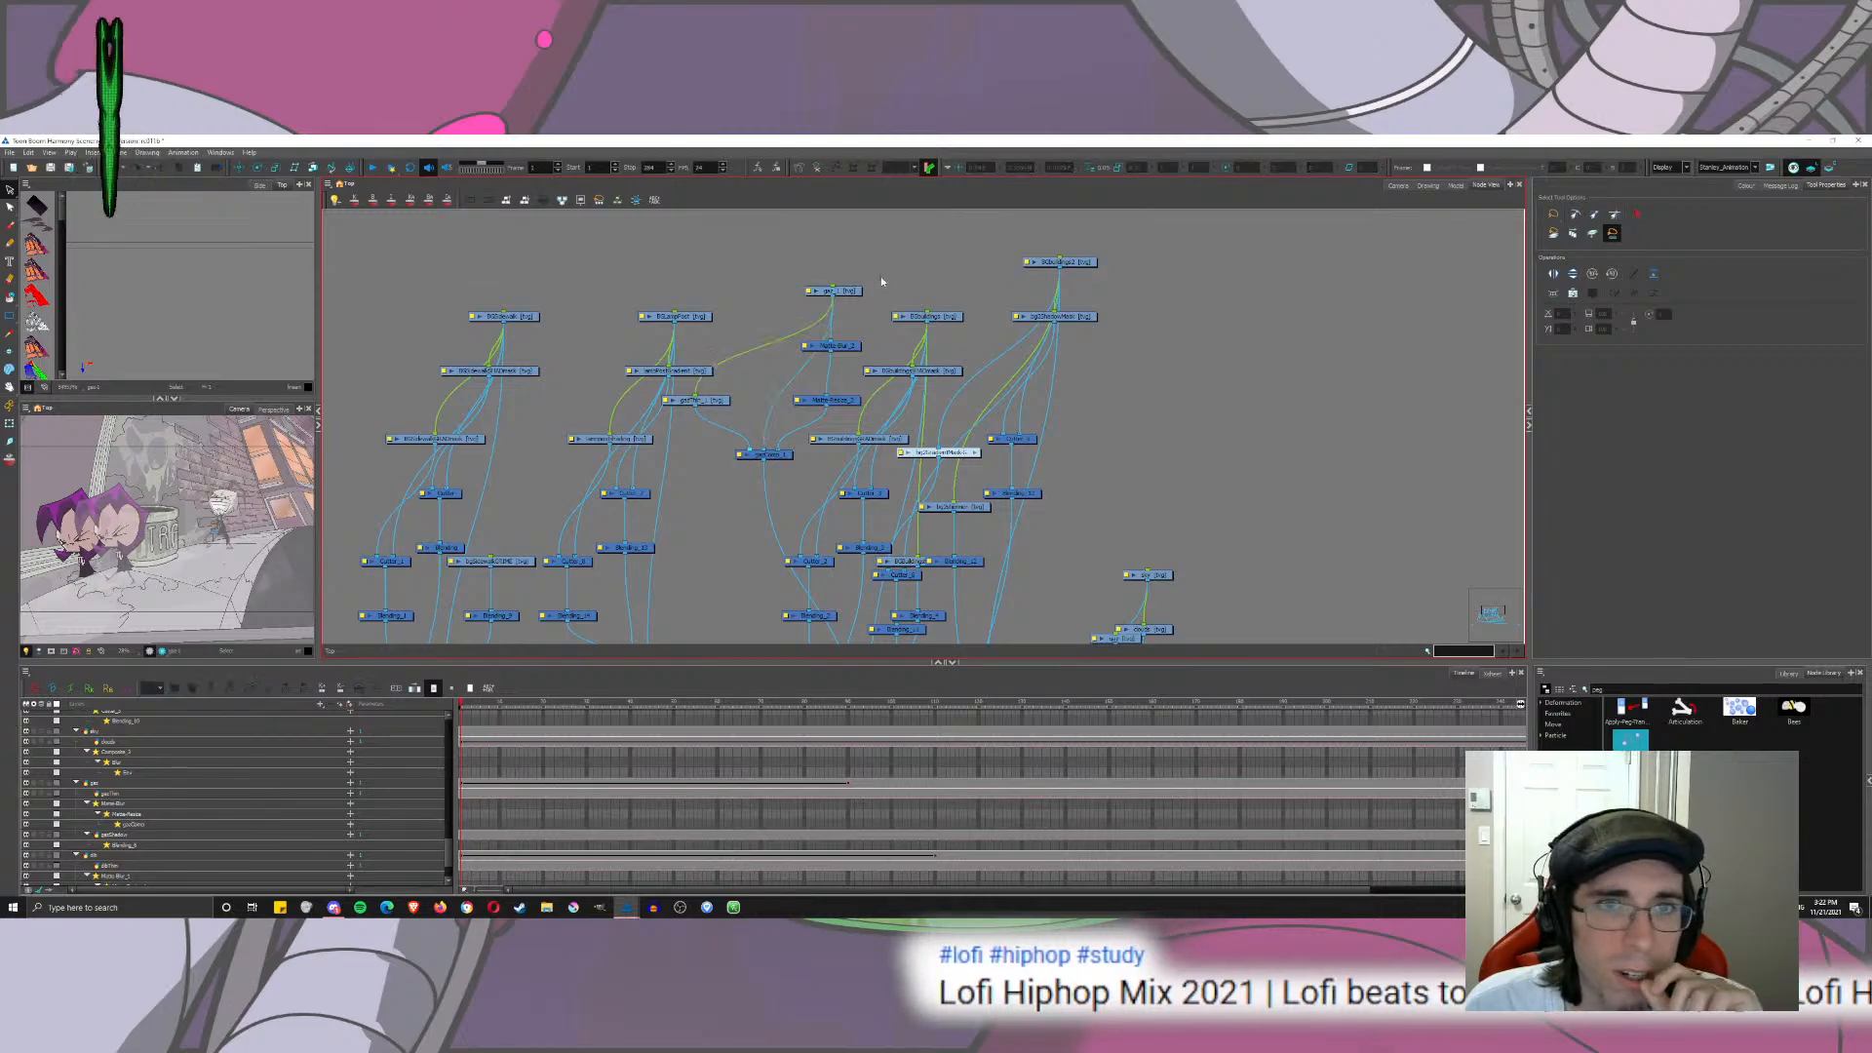
Step: Add a new named vector drawing layer to the scene
{"action": "left_click", "coordinate": [346, 707]}
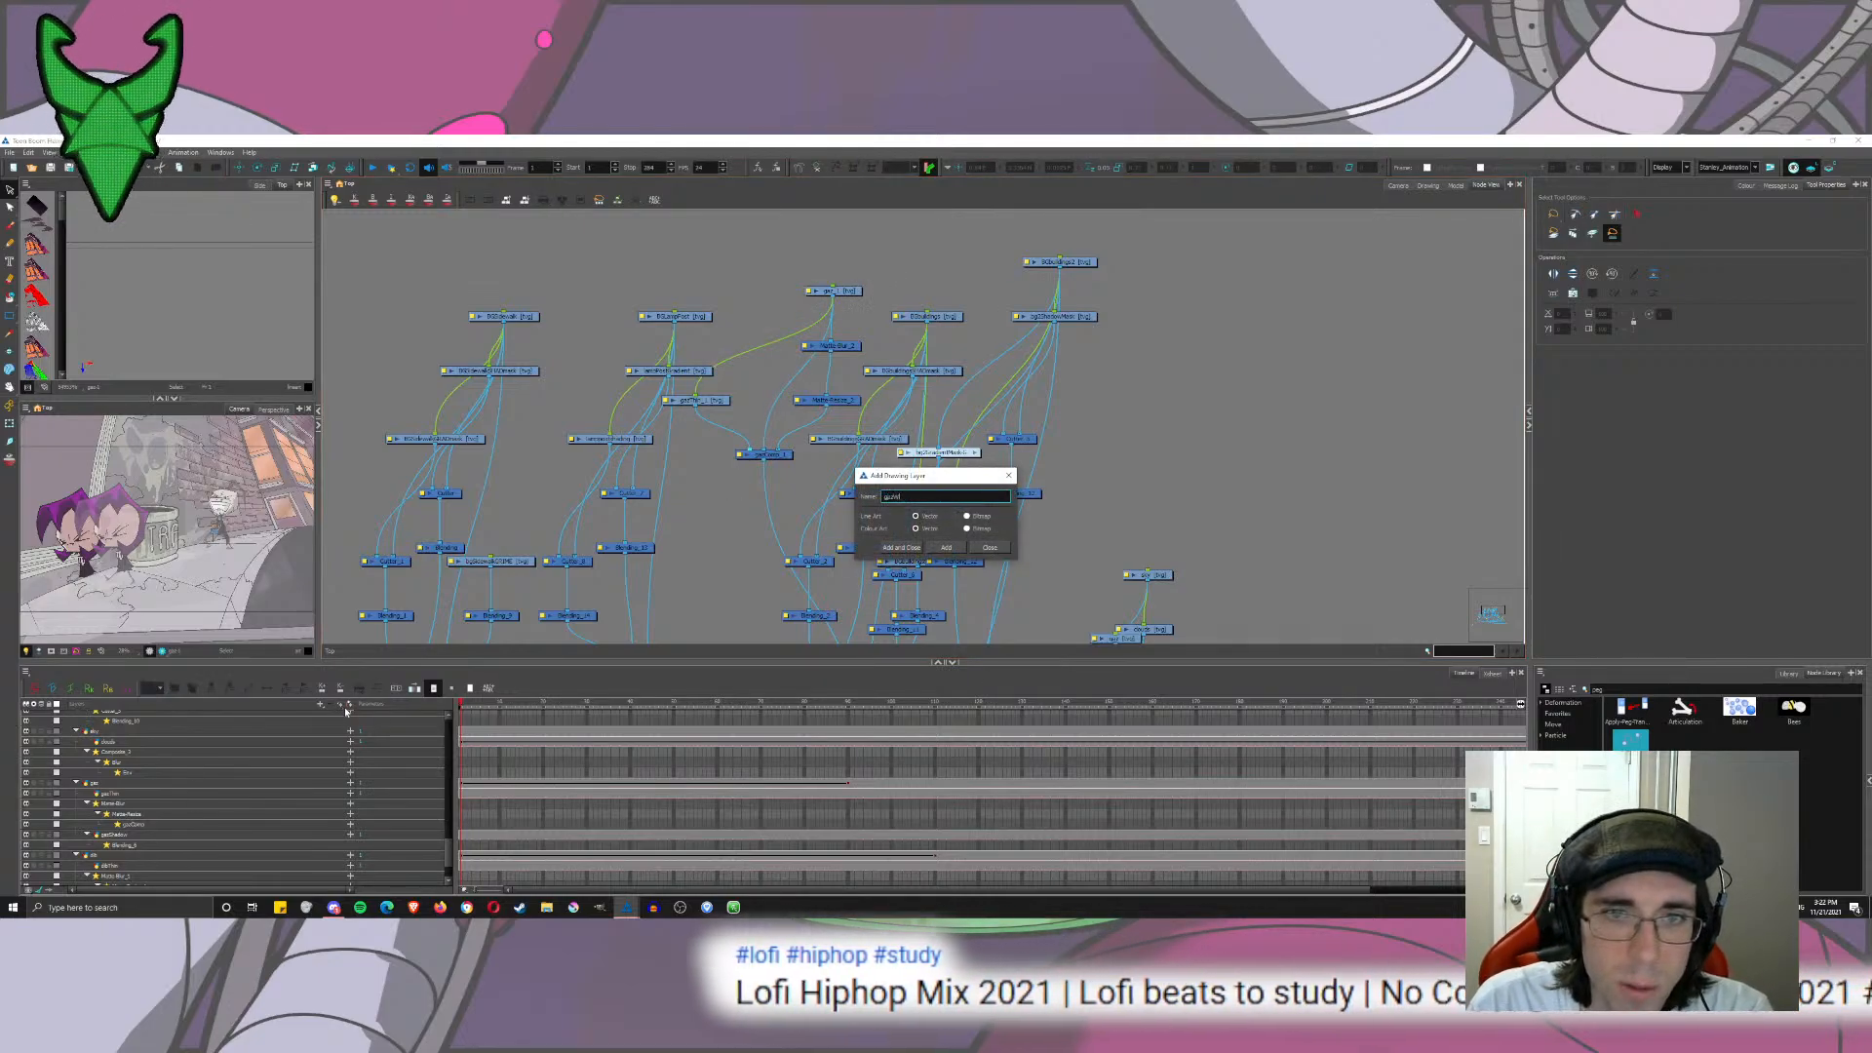
{"action": "key", "text": "Return"}
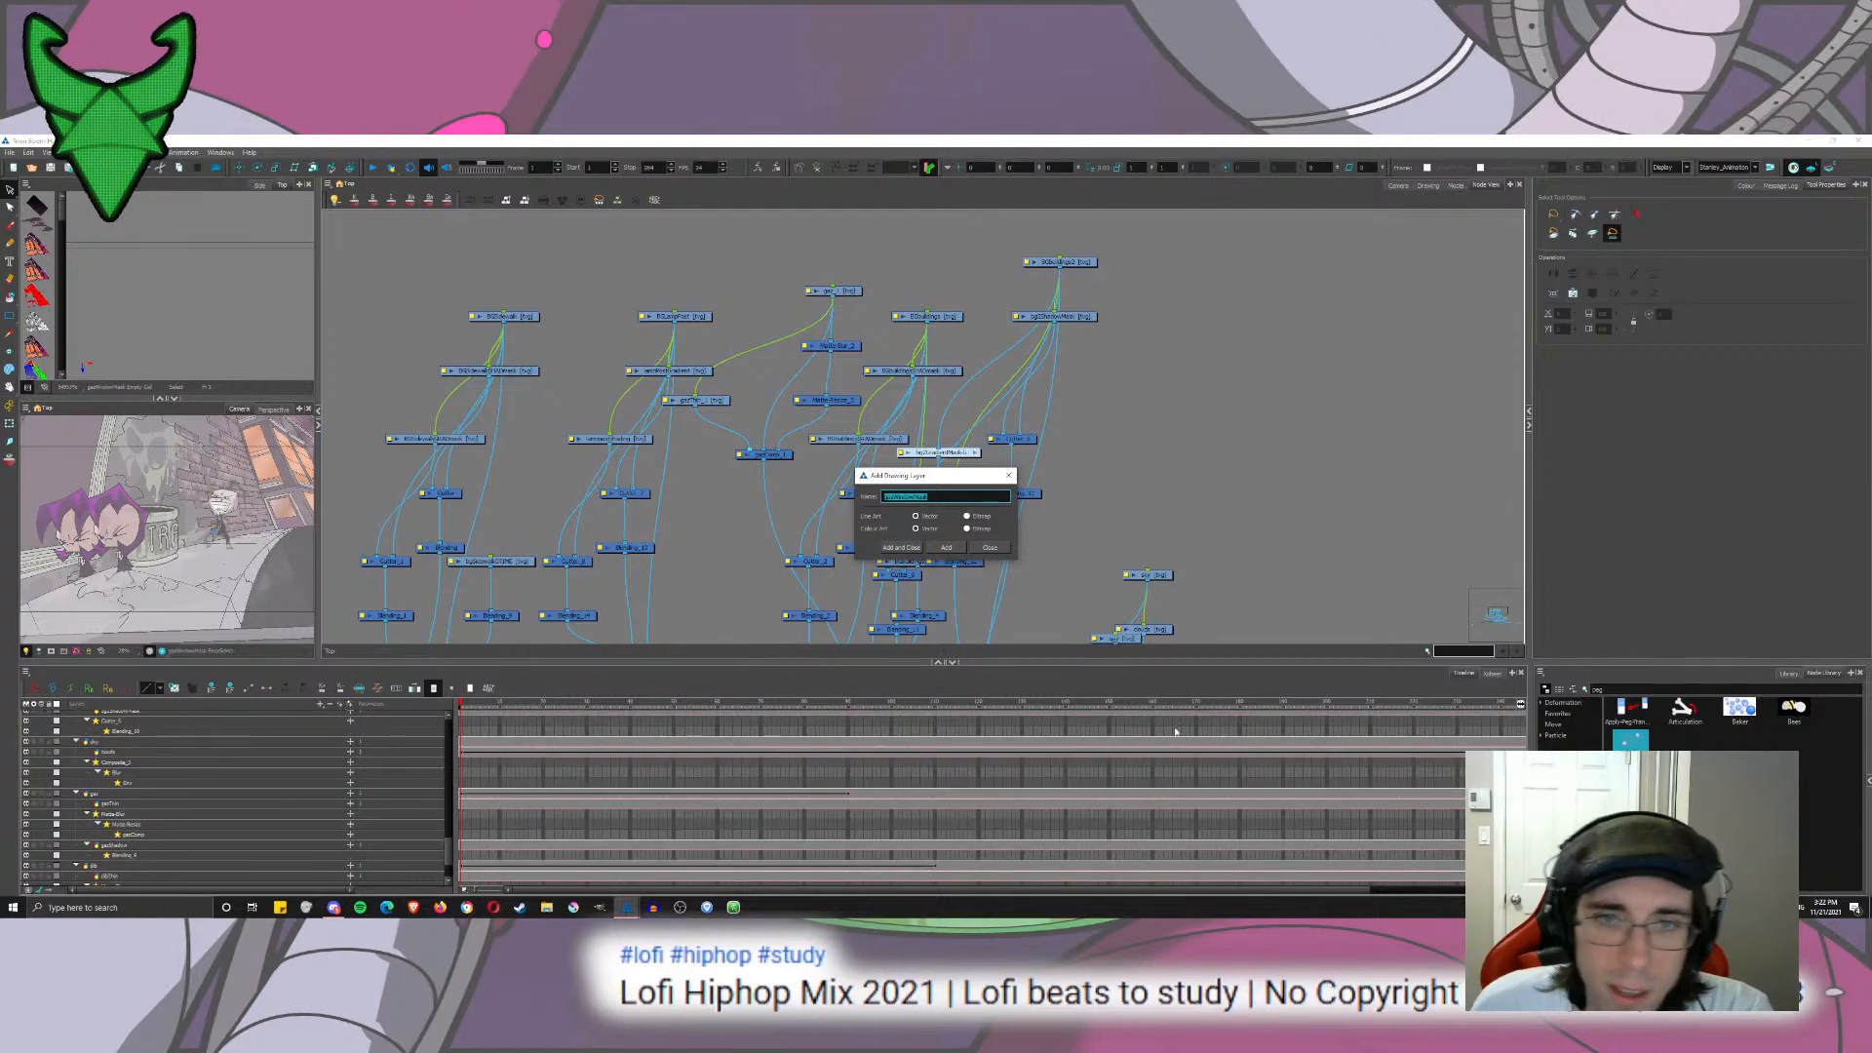
{"action": "left_click", "coordinate": [997, 548]}
Step: Cut the new drawing node from beside the main composite and paste it above the building branch near the duplicated character's peg
{"action": "left_click_drag", "start_coordinate": [1020, 559], "coordinate": [932, 483]}
{"action": "left_click_drag", "start_coordinate": [827, 597], "coordinate": [1262, 355]}
{"action": "left_click_drag", "start_coordinate": [771, 428], "coordinate": [1176, 330]}
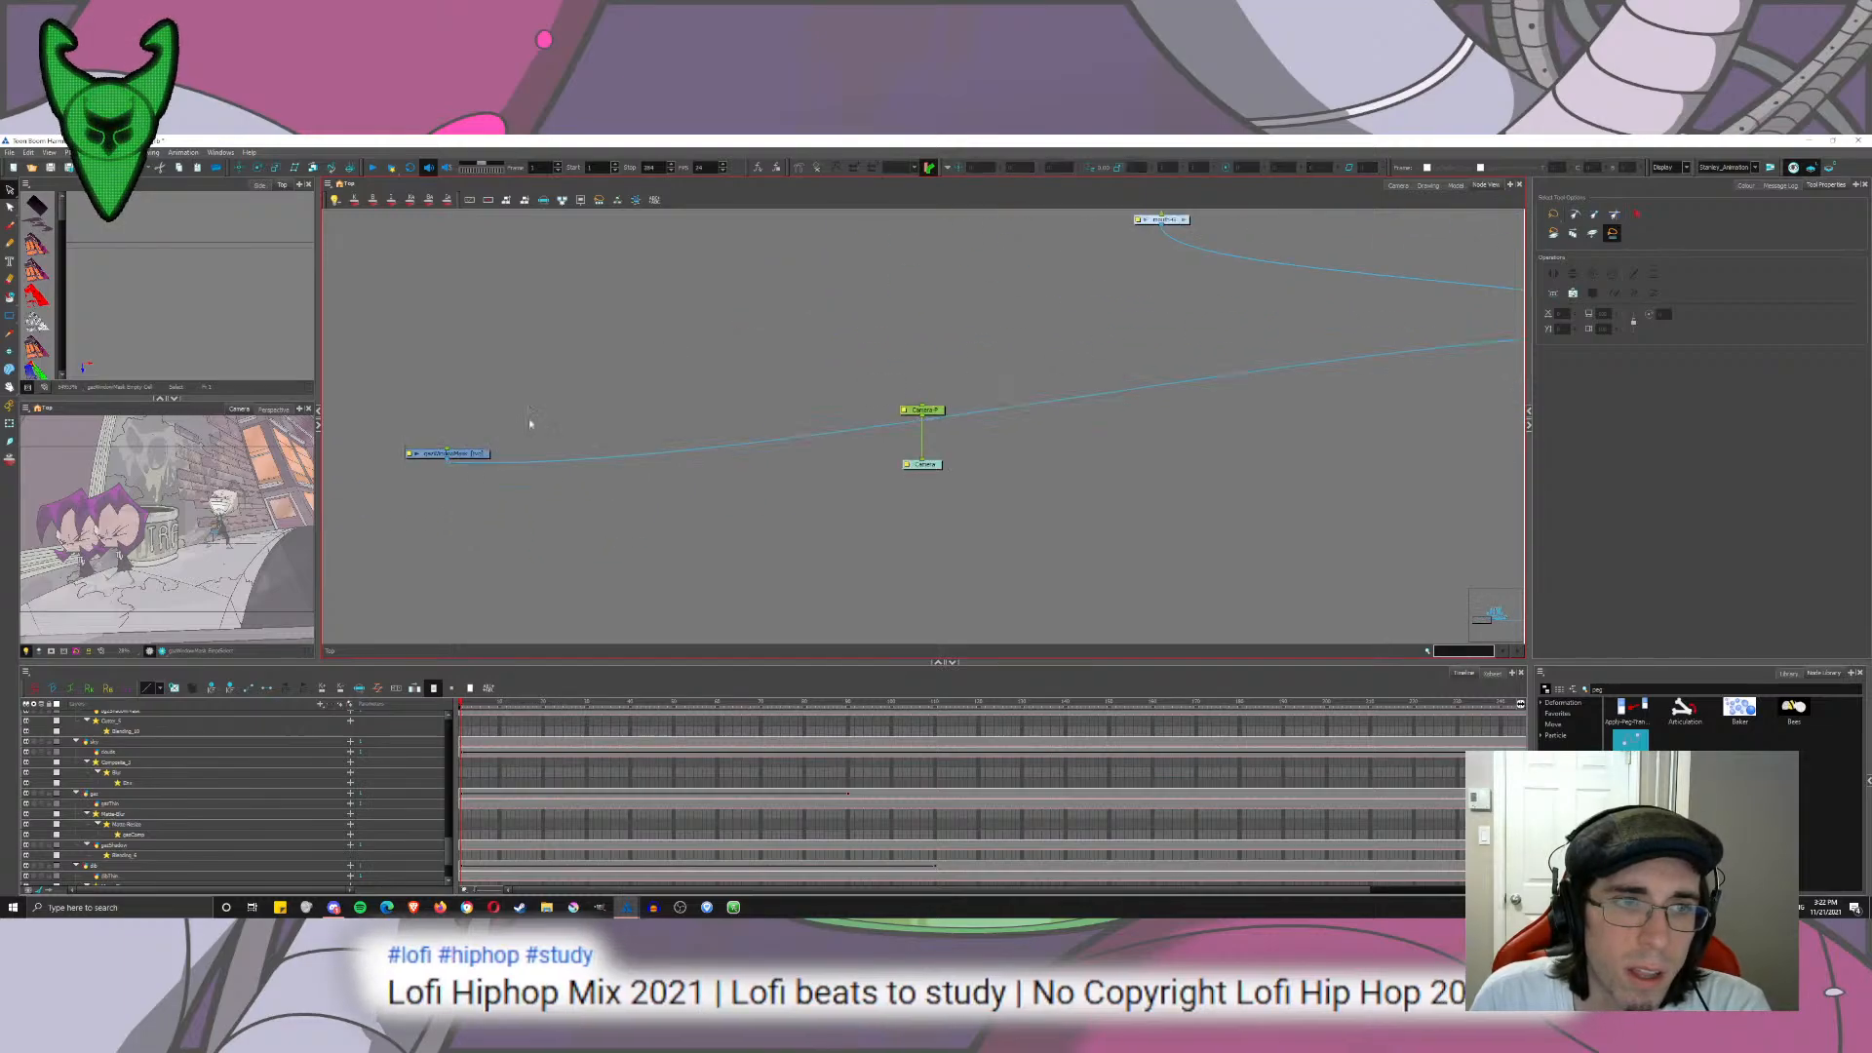
{"action": "key", "text": "ctrl+a"}
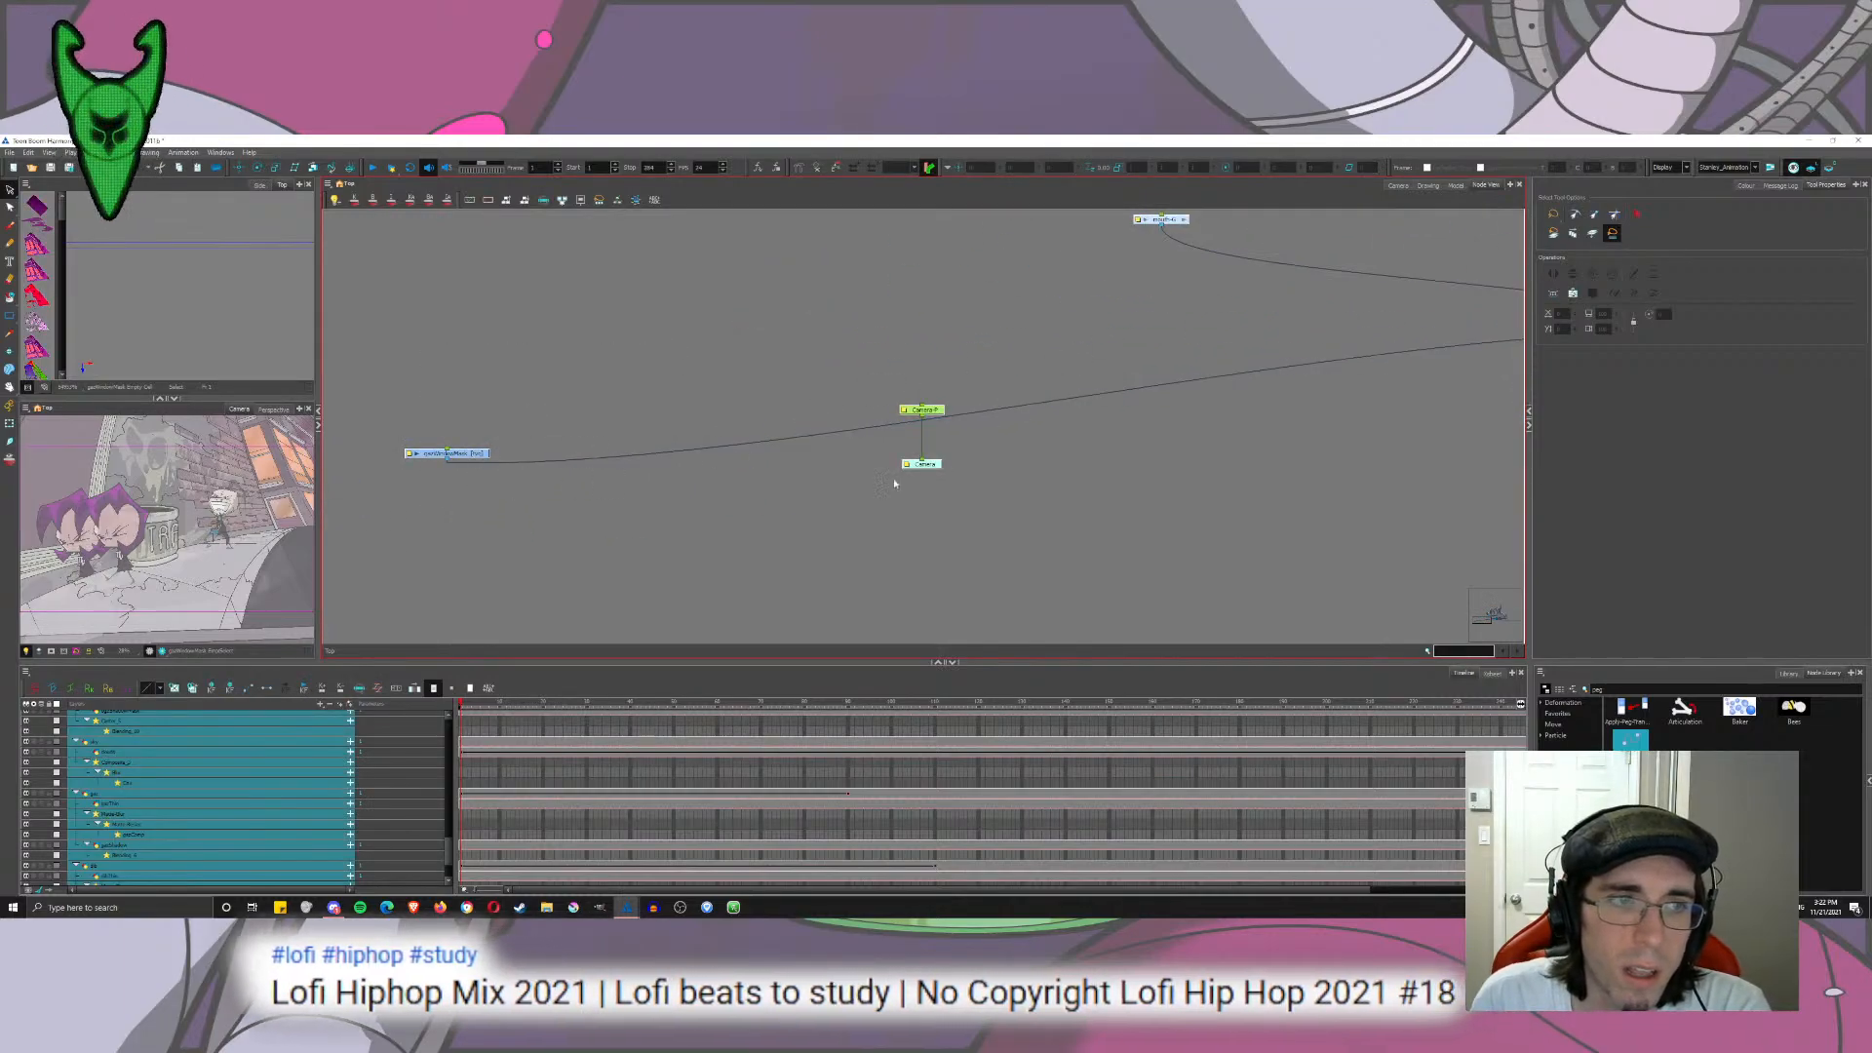
{"action": "left_click", "coordinate": [467, 458]}
{"action": "left_click_drag", "start_coordinate": [935, 416], "coordinate": [431, 479]}
{"action": "left_click", "coordinate": [1011, 453]}
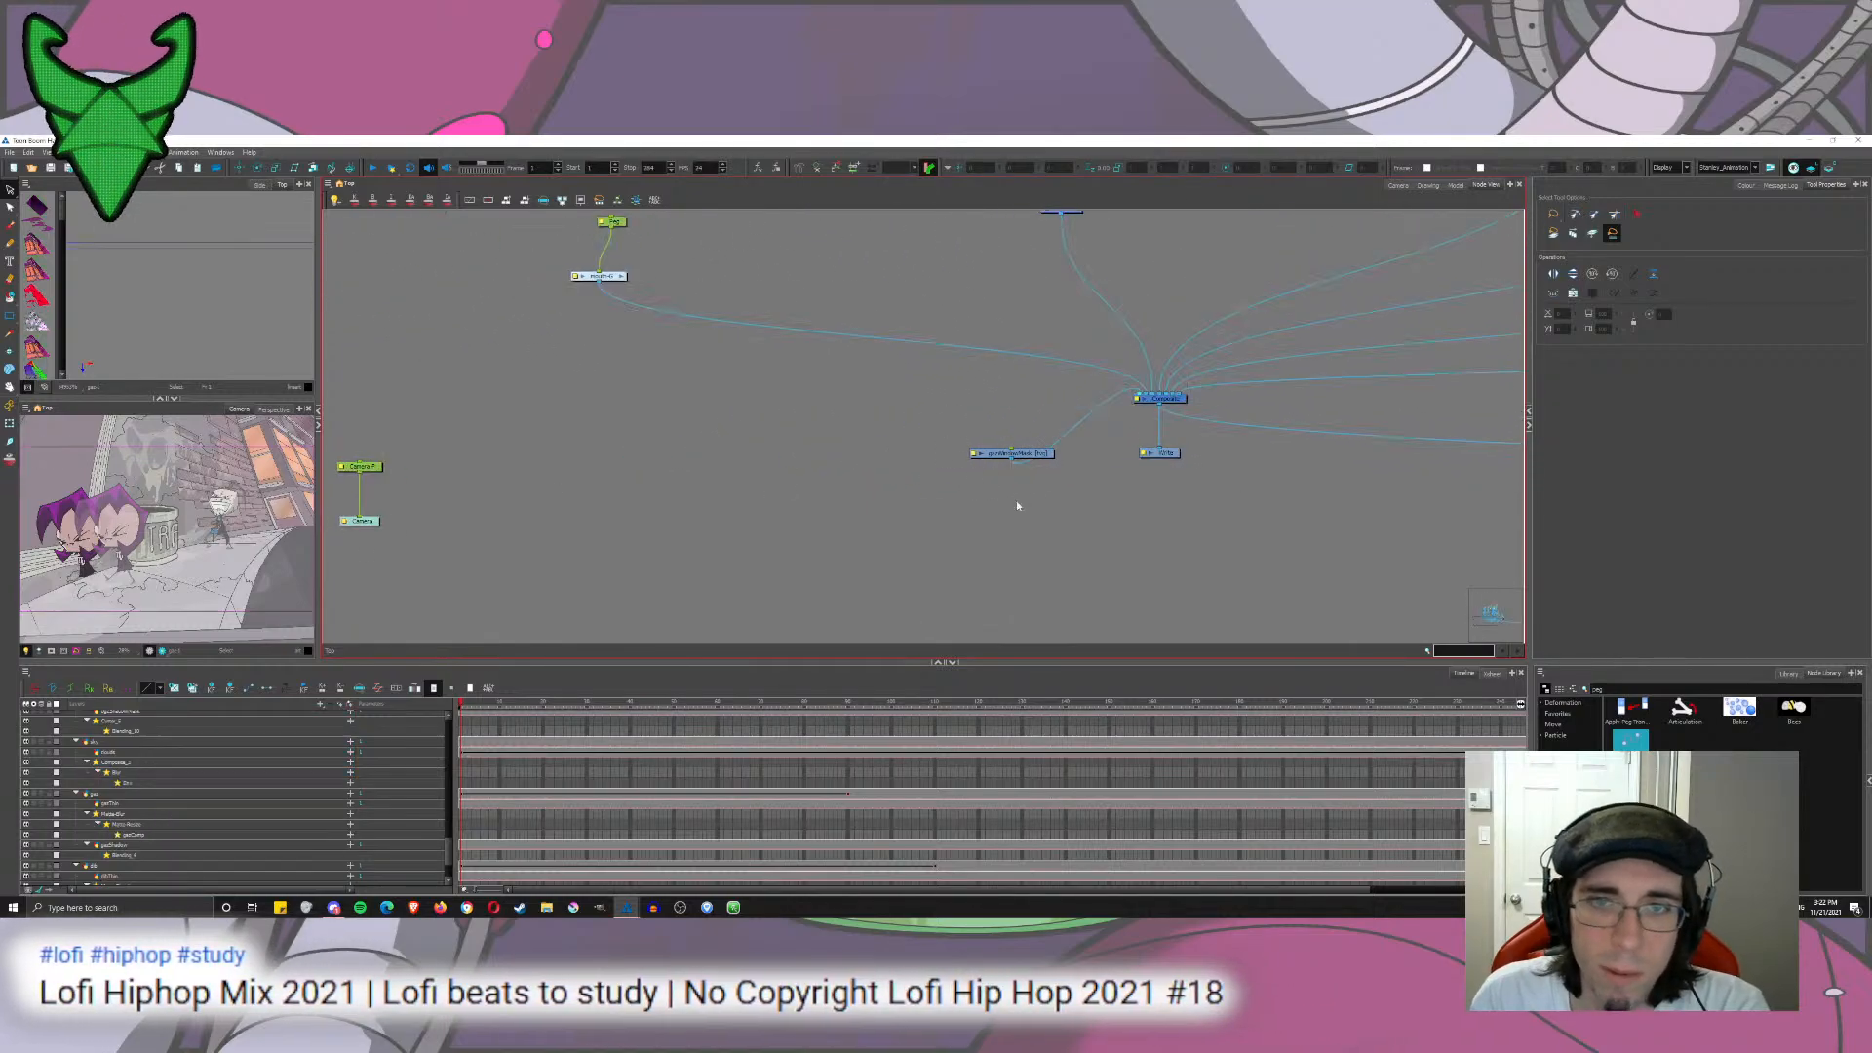
{"action": "key", "text": "Delete"}
{"action": "left_click_drag", "start_coordinate": [1155, 318], "coordinate": [1099, 276]}
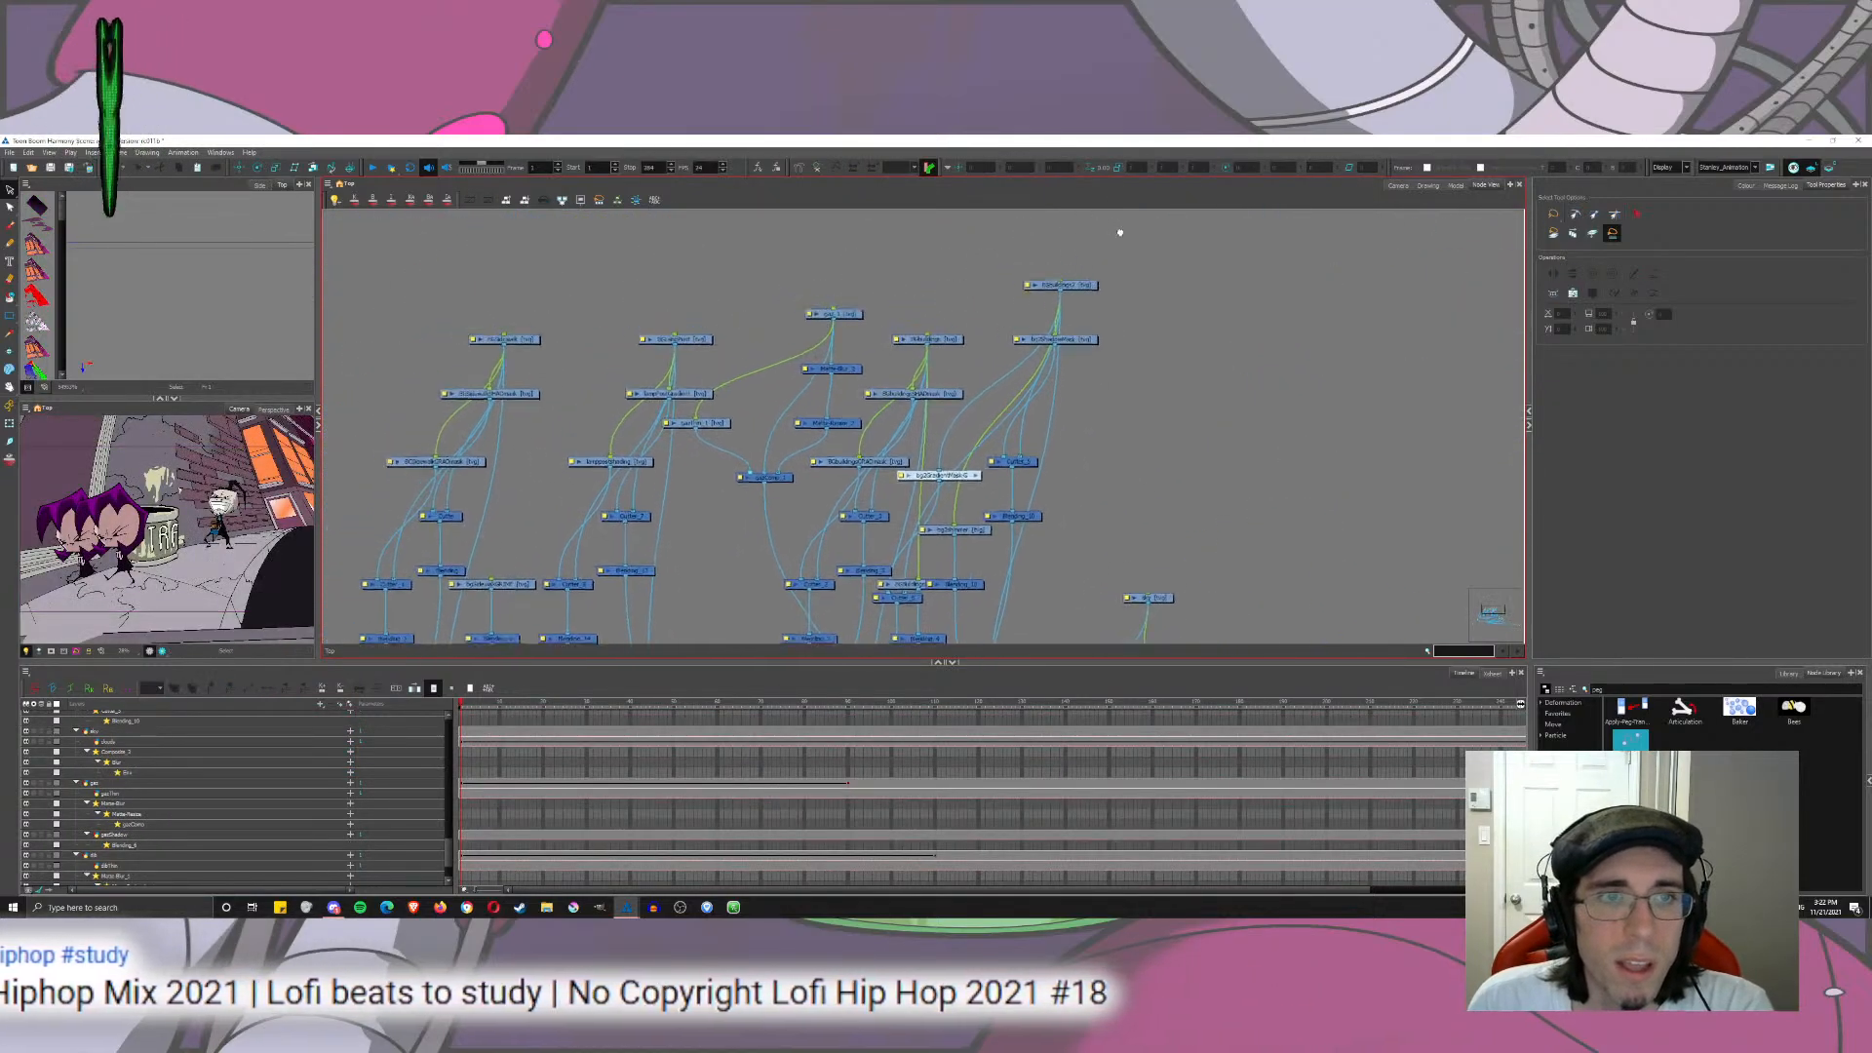
{"action": "key", "text": "ctrl+v"}
{"action": "left_click_drag", "start_coordinate": [556, 308], "coordinate": [1105, 303]}
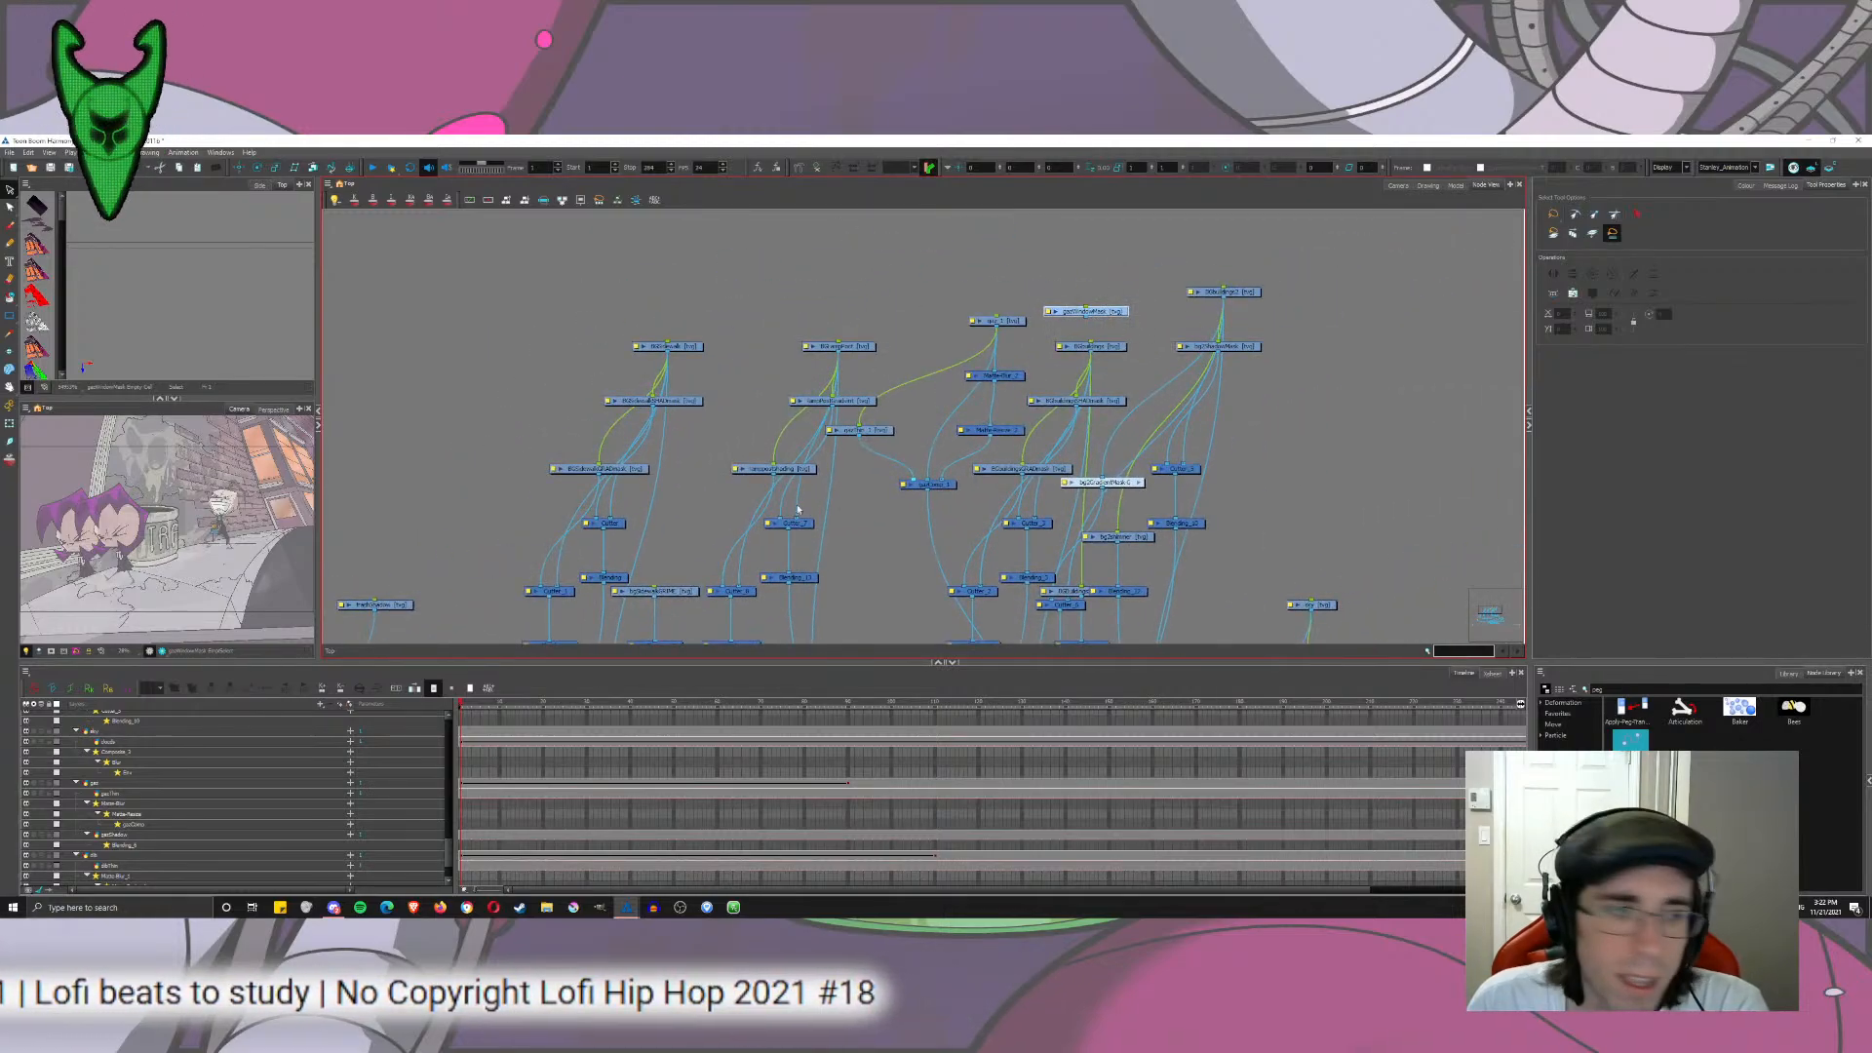
Step: Find the Cutter and Blending nodes in the node library and place both near the new drawing node
{"action": "double_click", "coordinate": [1599, 690]}
{"action": "type", "text": "cut"}
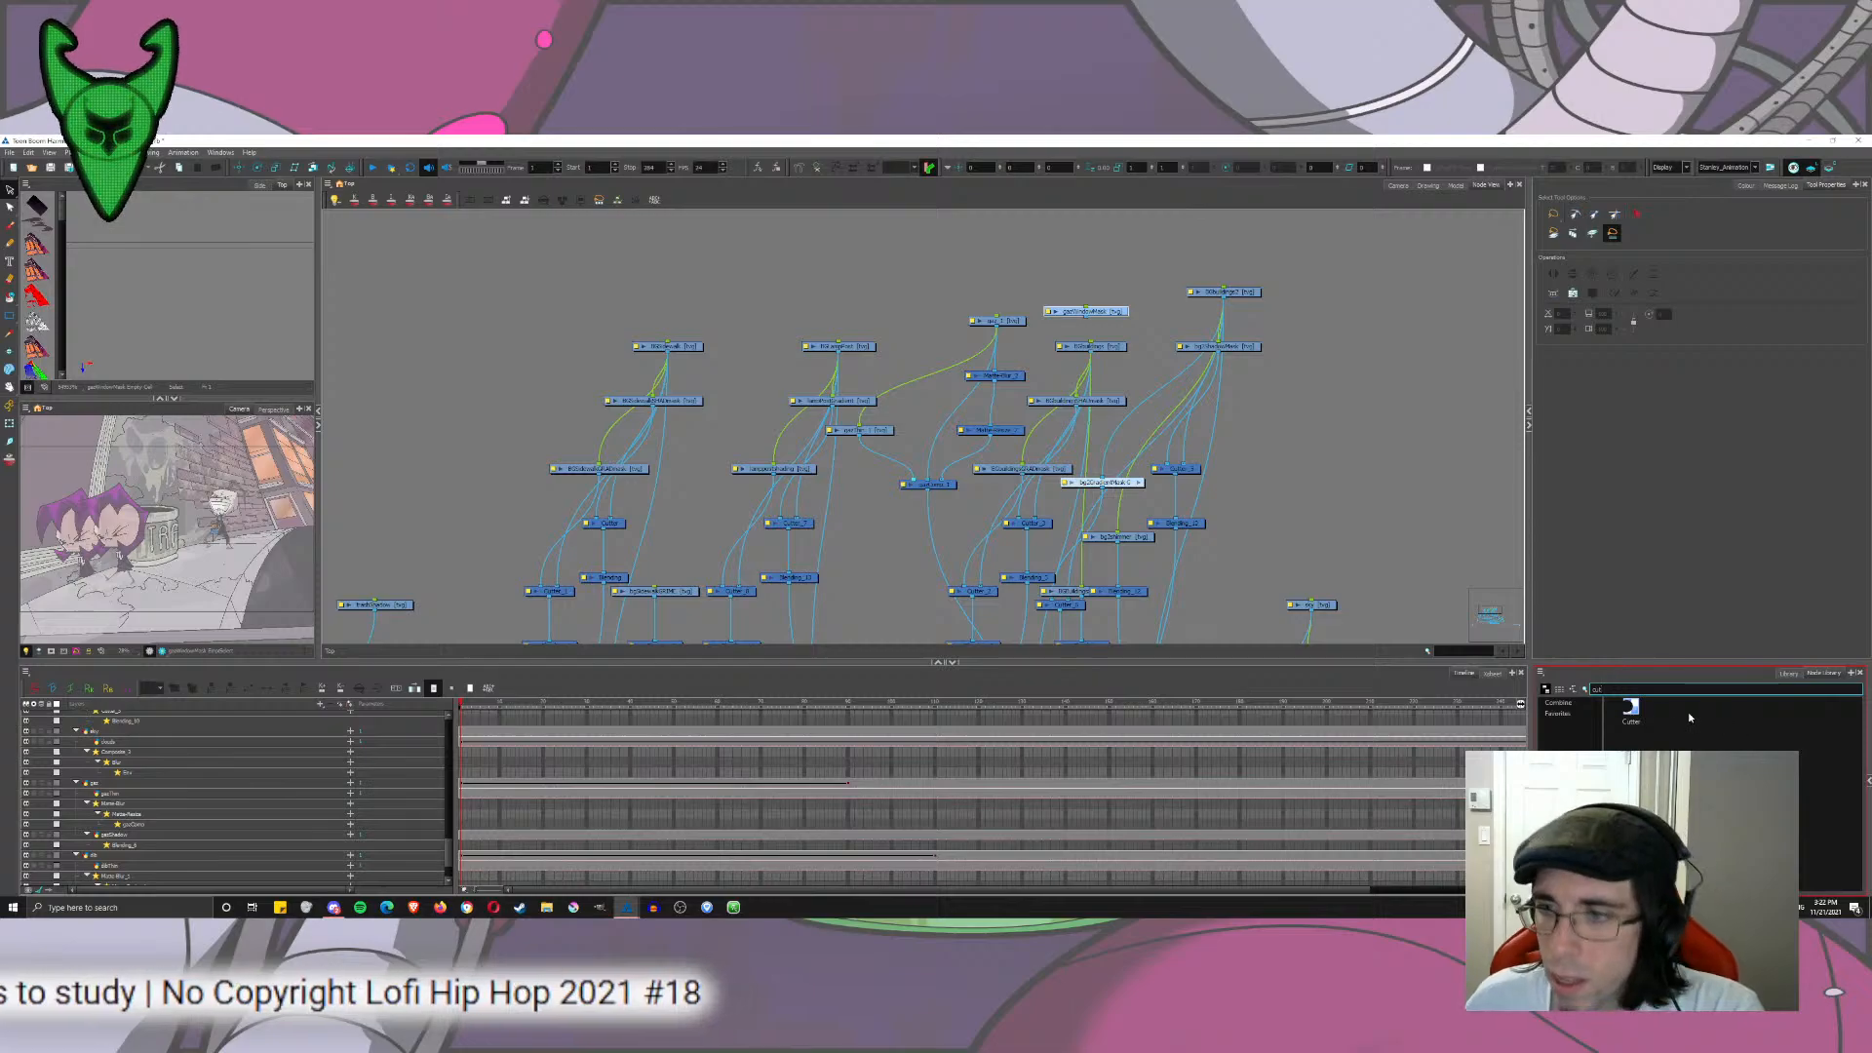
{"action": "left_click_drag", "start_coordinate": [1630, 707], "coordinate": [1082, 253]}
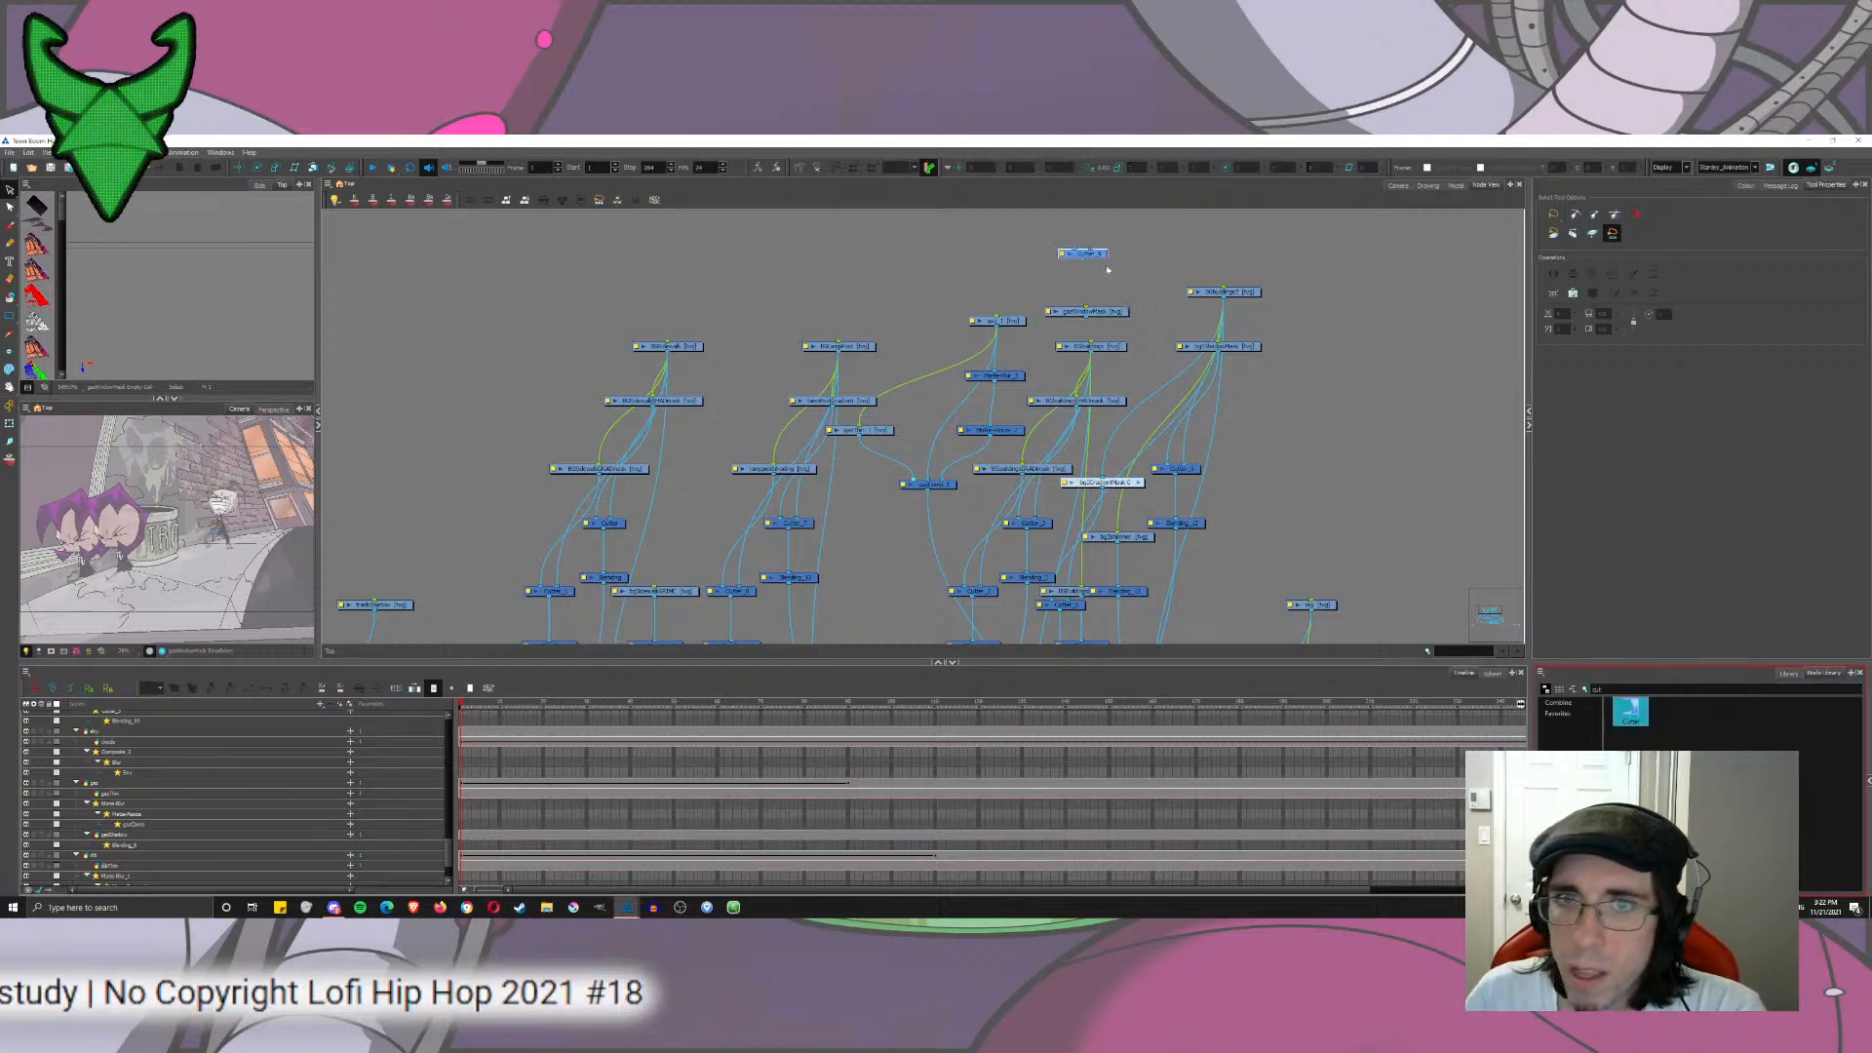
{"action": "type", "text": "blen"}
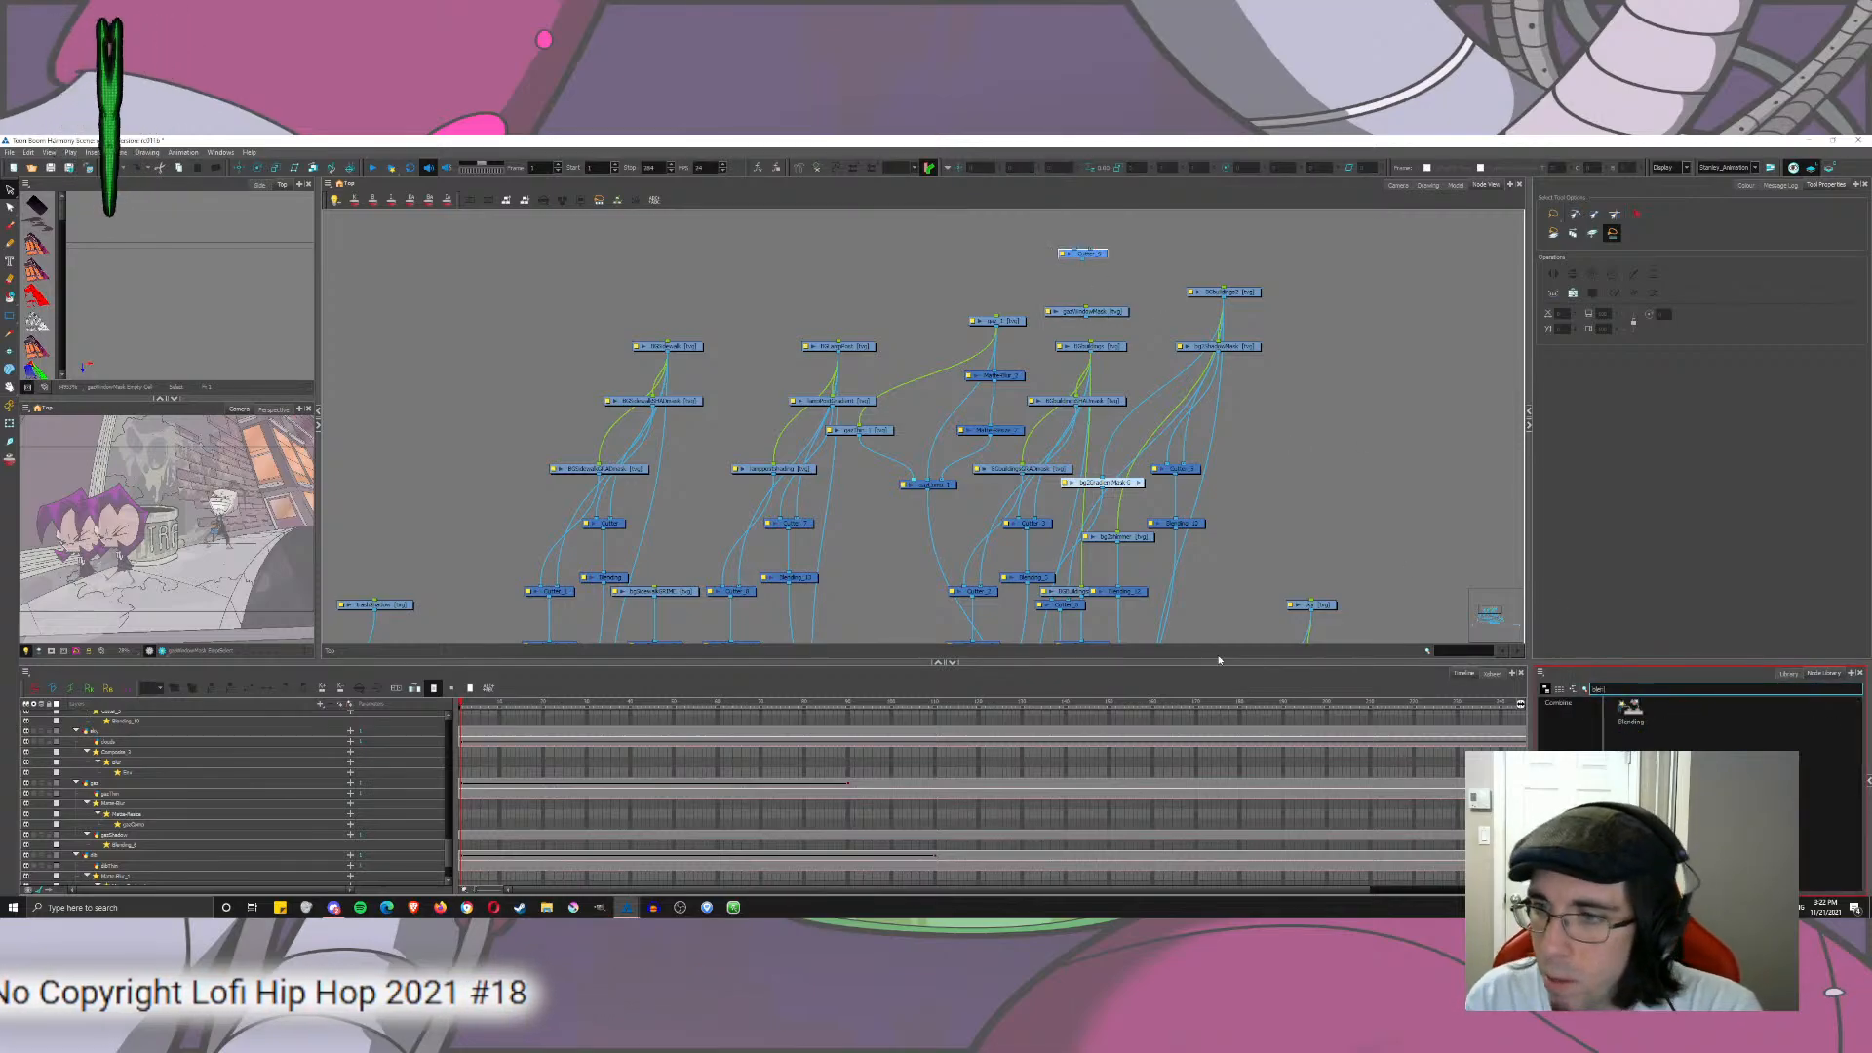
{"action": "left_click", "coordinate": [1625, 709]}
{"action": "left_click_drag", "start_coordinate": [1143, 292], "coordinate": [1140, 288]}
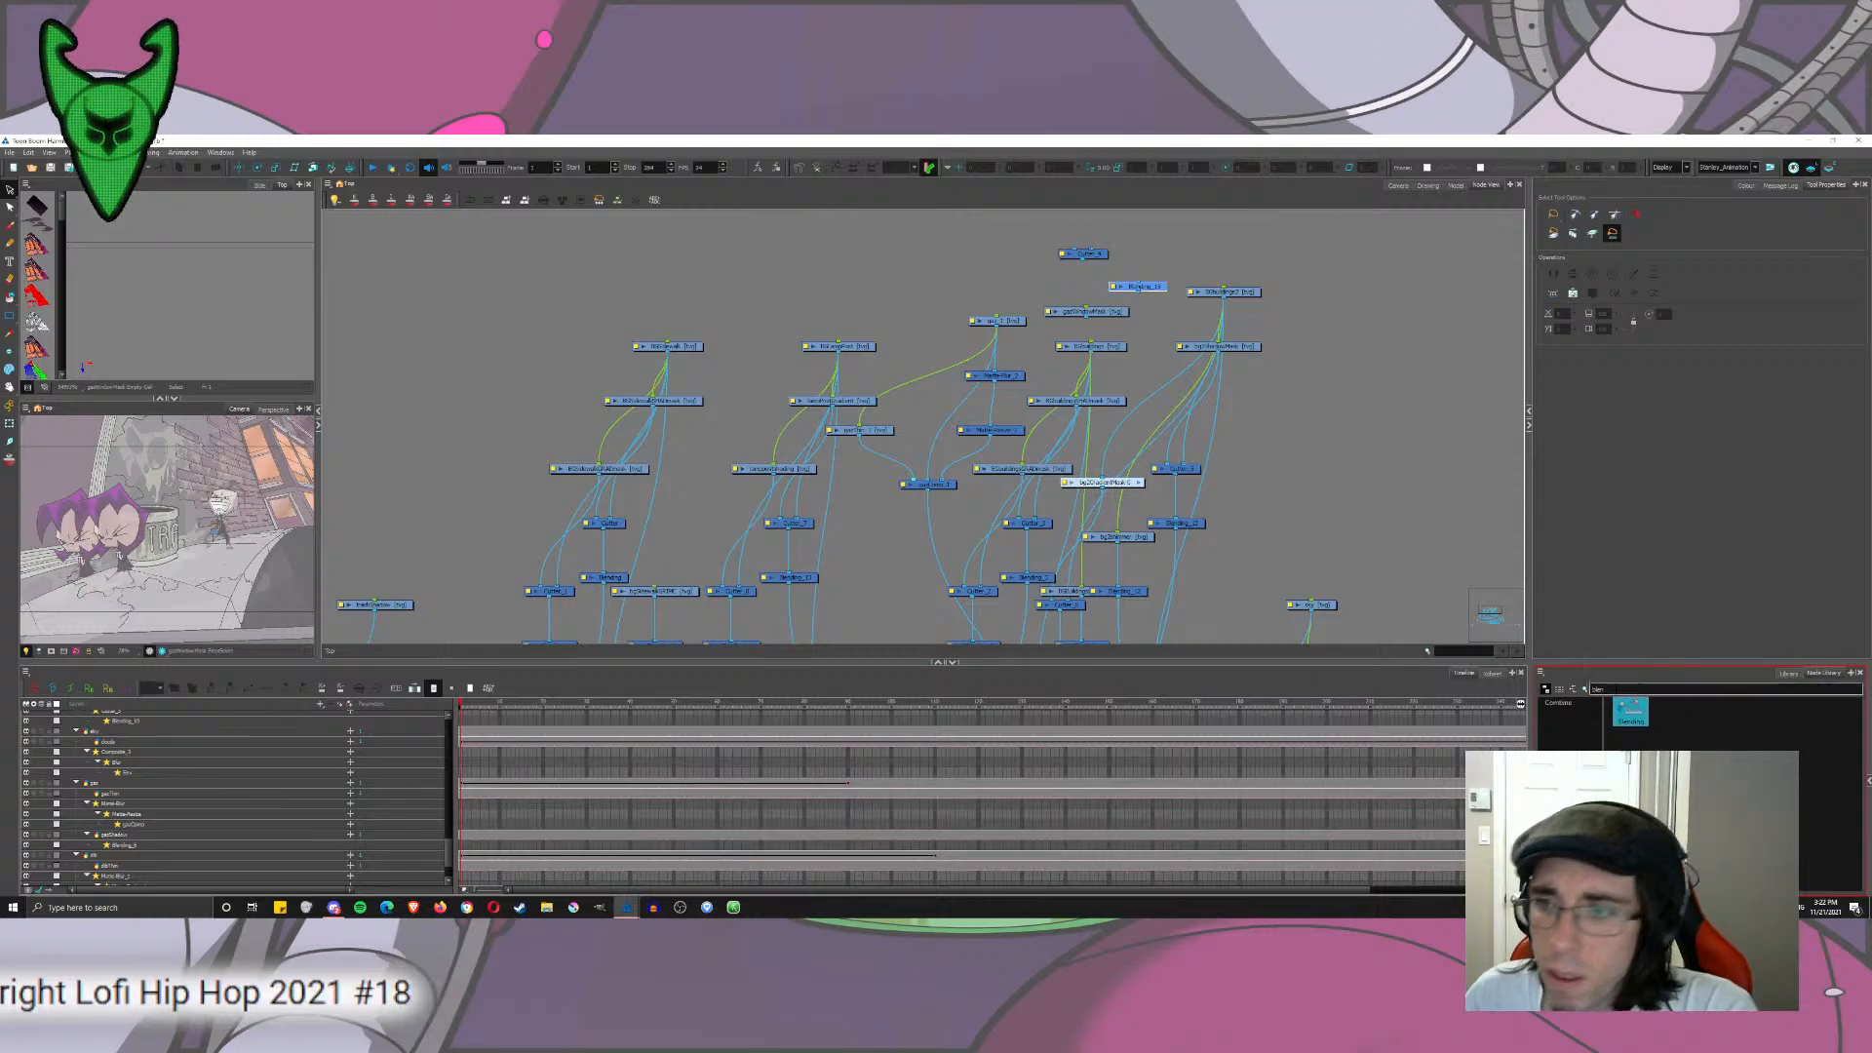
Step: Search the node library for blur and add a Blur Radial node beside the new Cutter and Blending nodes
{"action": "key", "text": "BackSpace"}
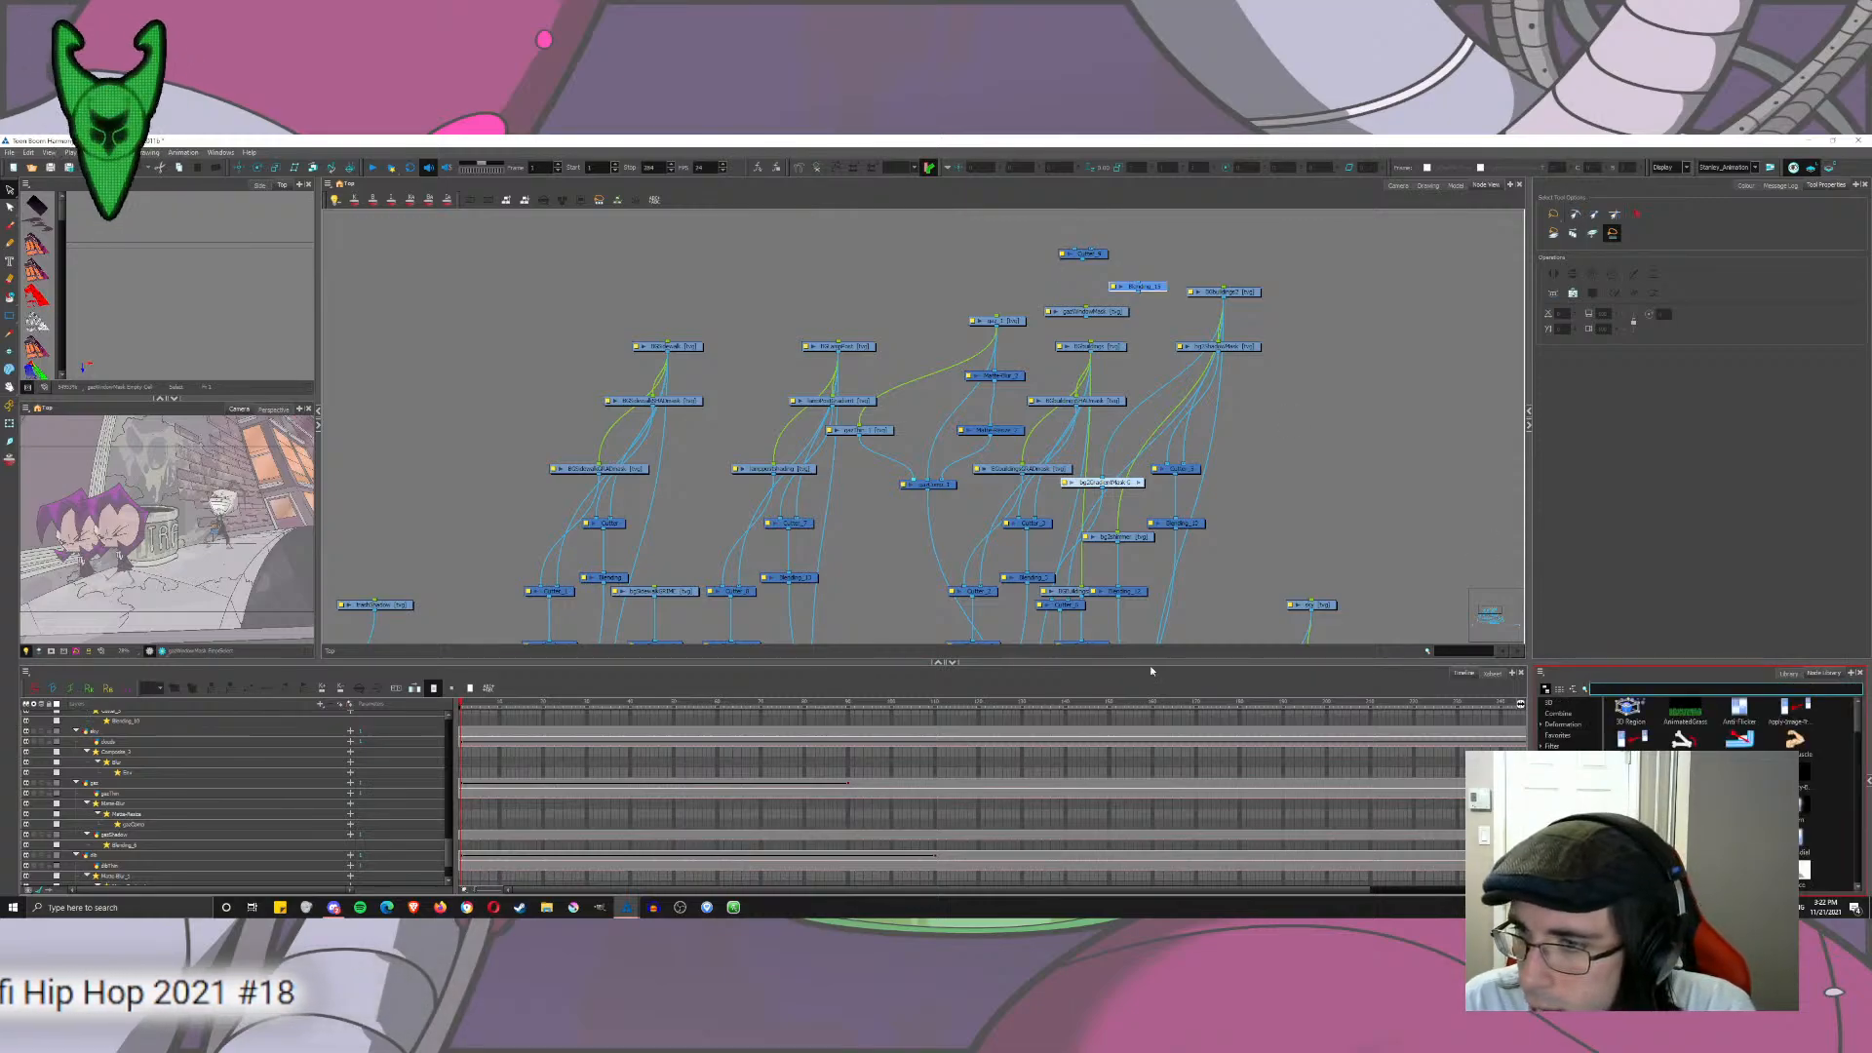
{"action": "type", "text": "blur"}
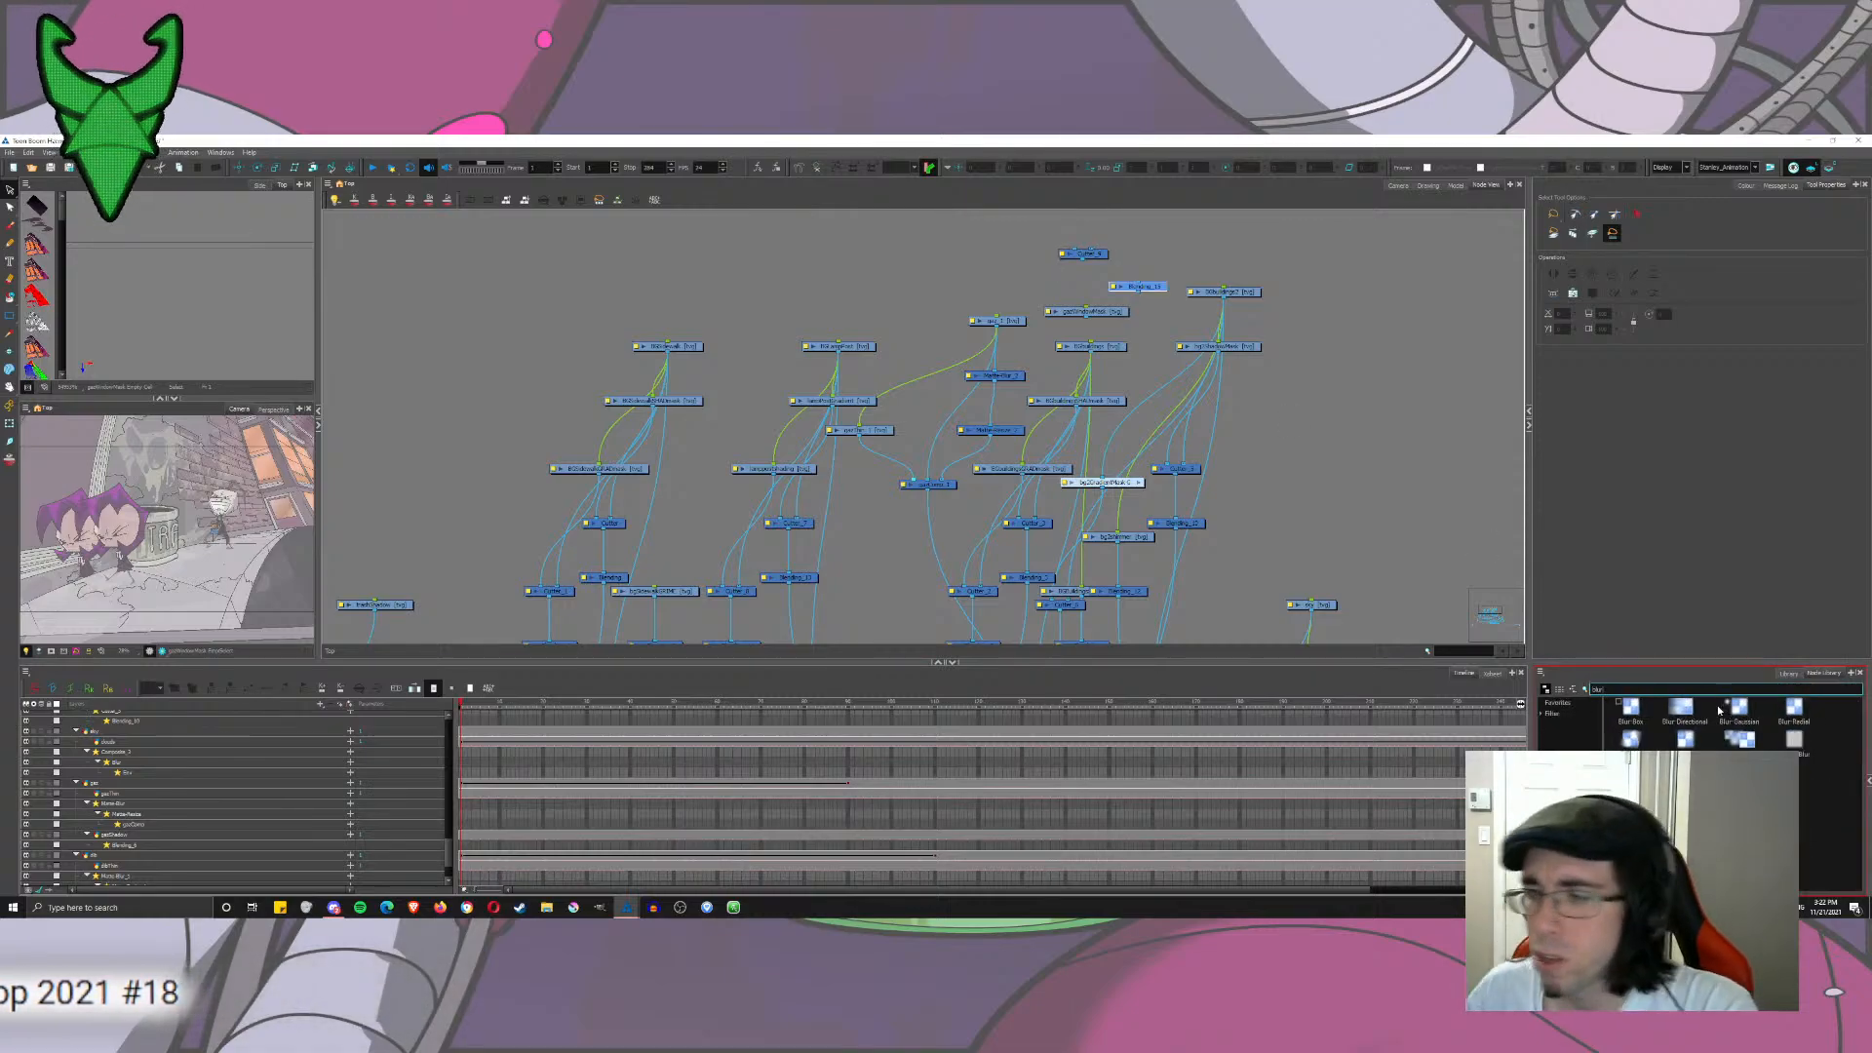
{"action": "left_click_drag", "start_coordinate": [1794, 709], "coordinate": [1061, 309]}
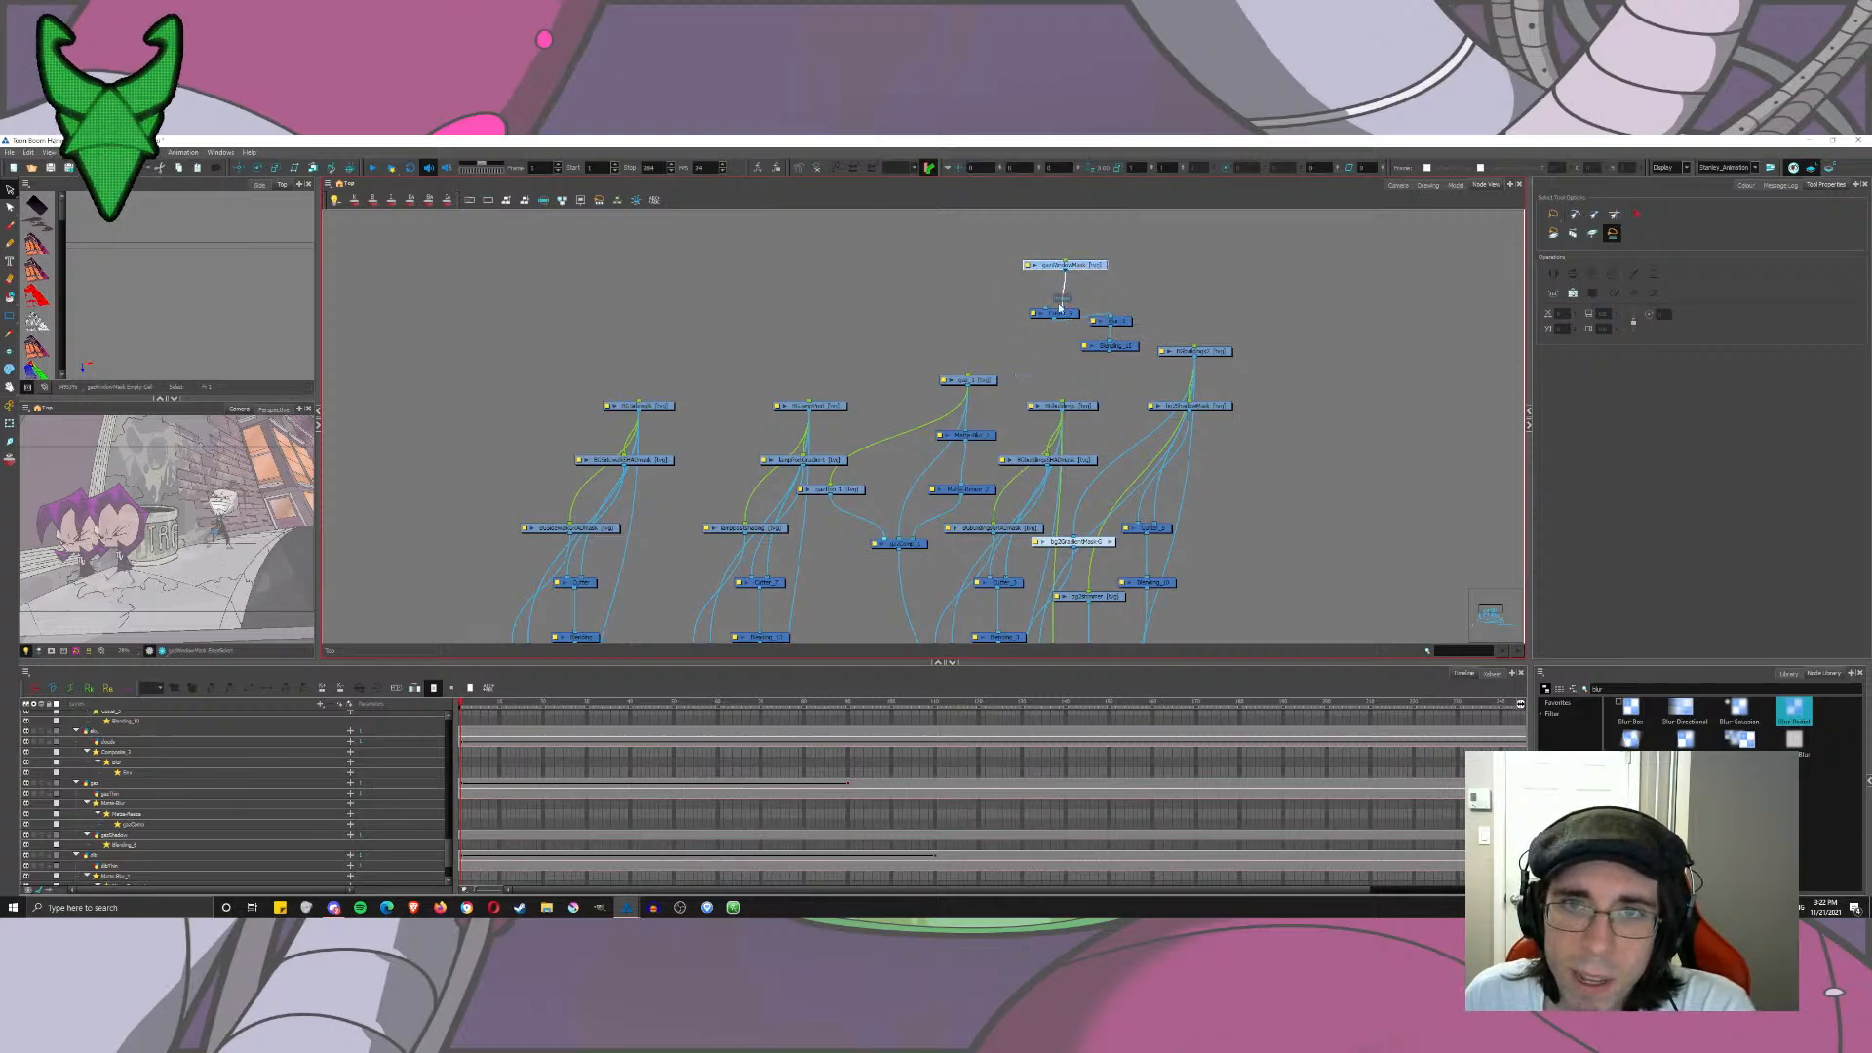
Step: Connect the duplicated character's composite output to the new Cutter node, undoing the first connection attempt
{"action": "left_click", "coordinate": [967, 379]}
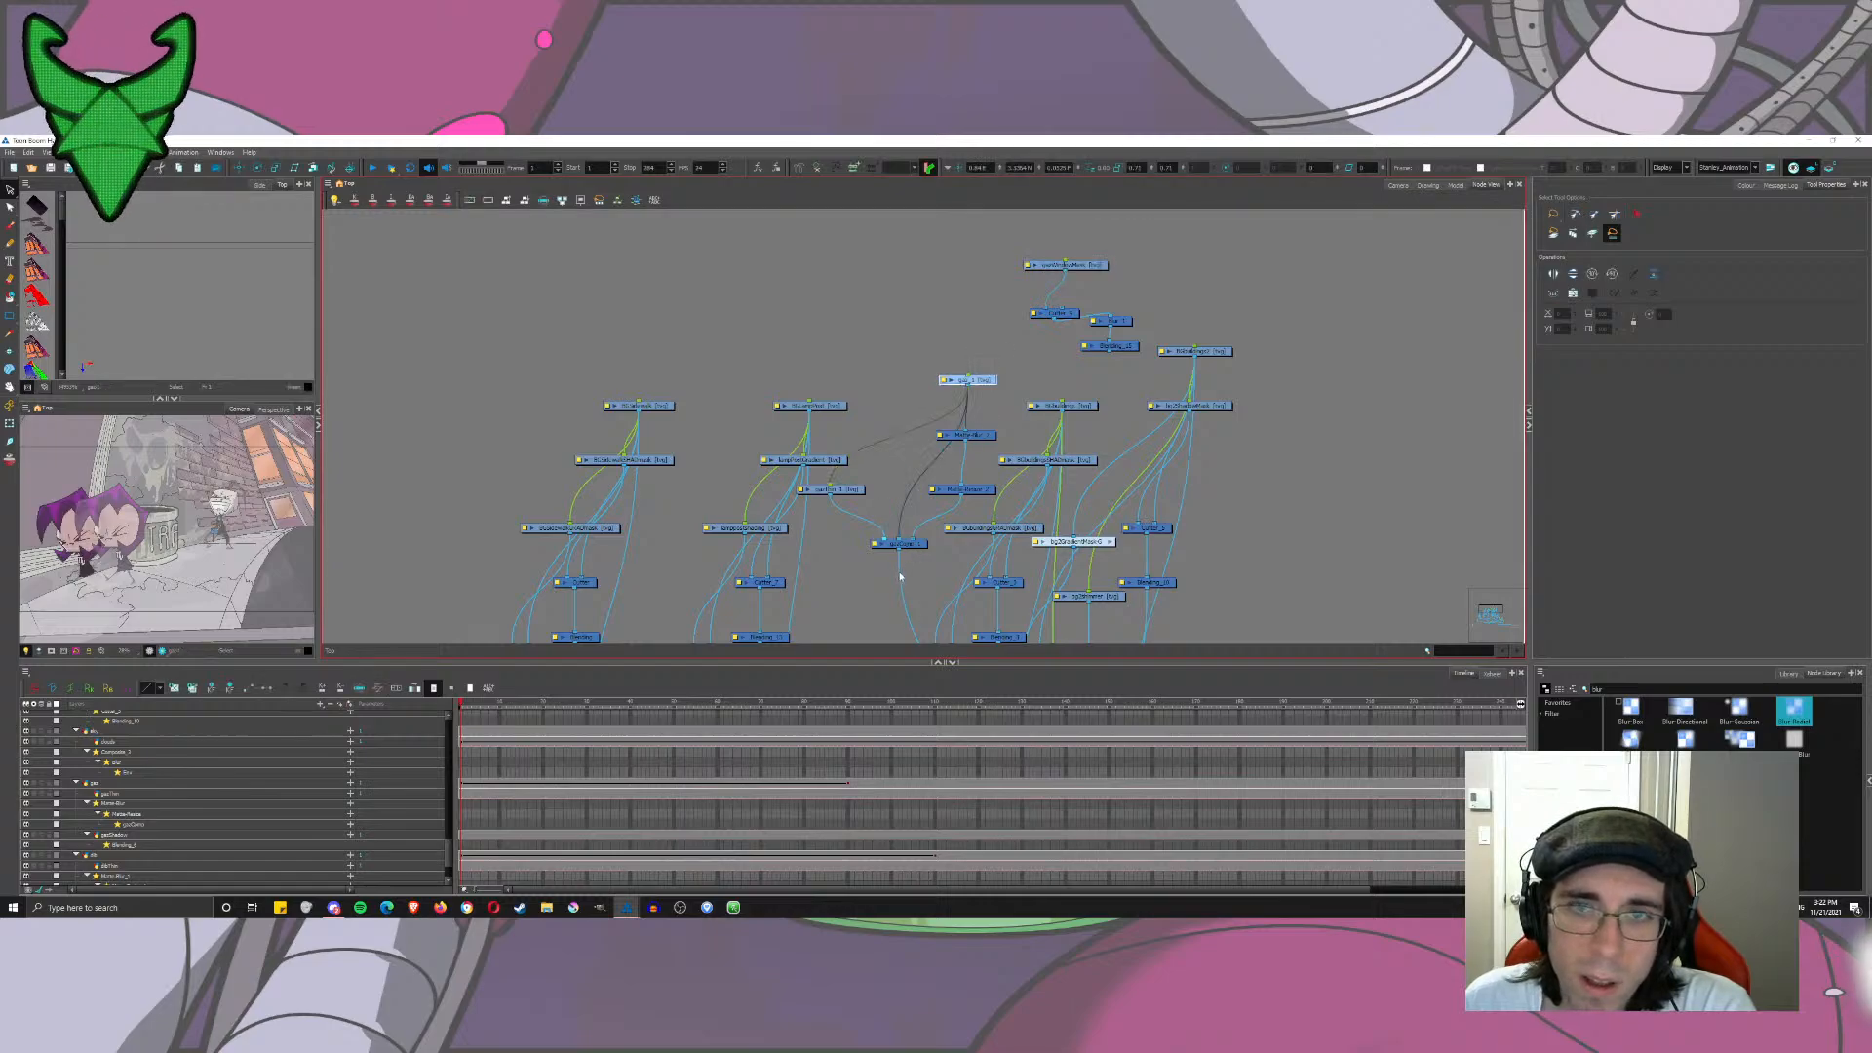
{"action": "left_click_drag", "start_coordinate": [900, 549], "coordinate": [1051, 583]}
{"action": "key", "text": "ctrl+z"}
{"action": "left_click_drag", "start_coordinate": [971, 322], "coordinate": [1044, 280]}
Step: Move the neighbouring background drawing node higher and connect the new drawing node's input to the building branch's peg
{"action": "left_click", "coordinate": [1072, 242]}
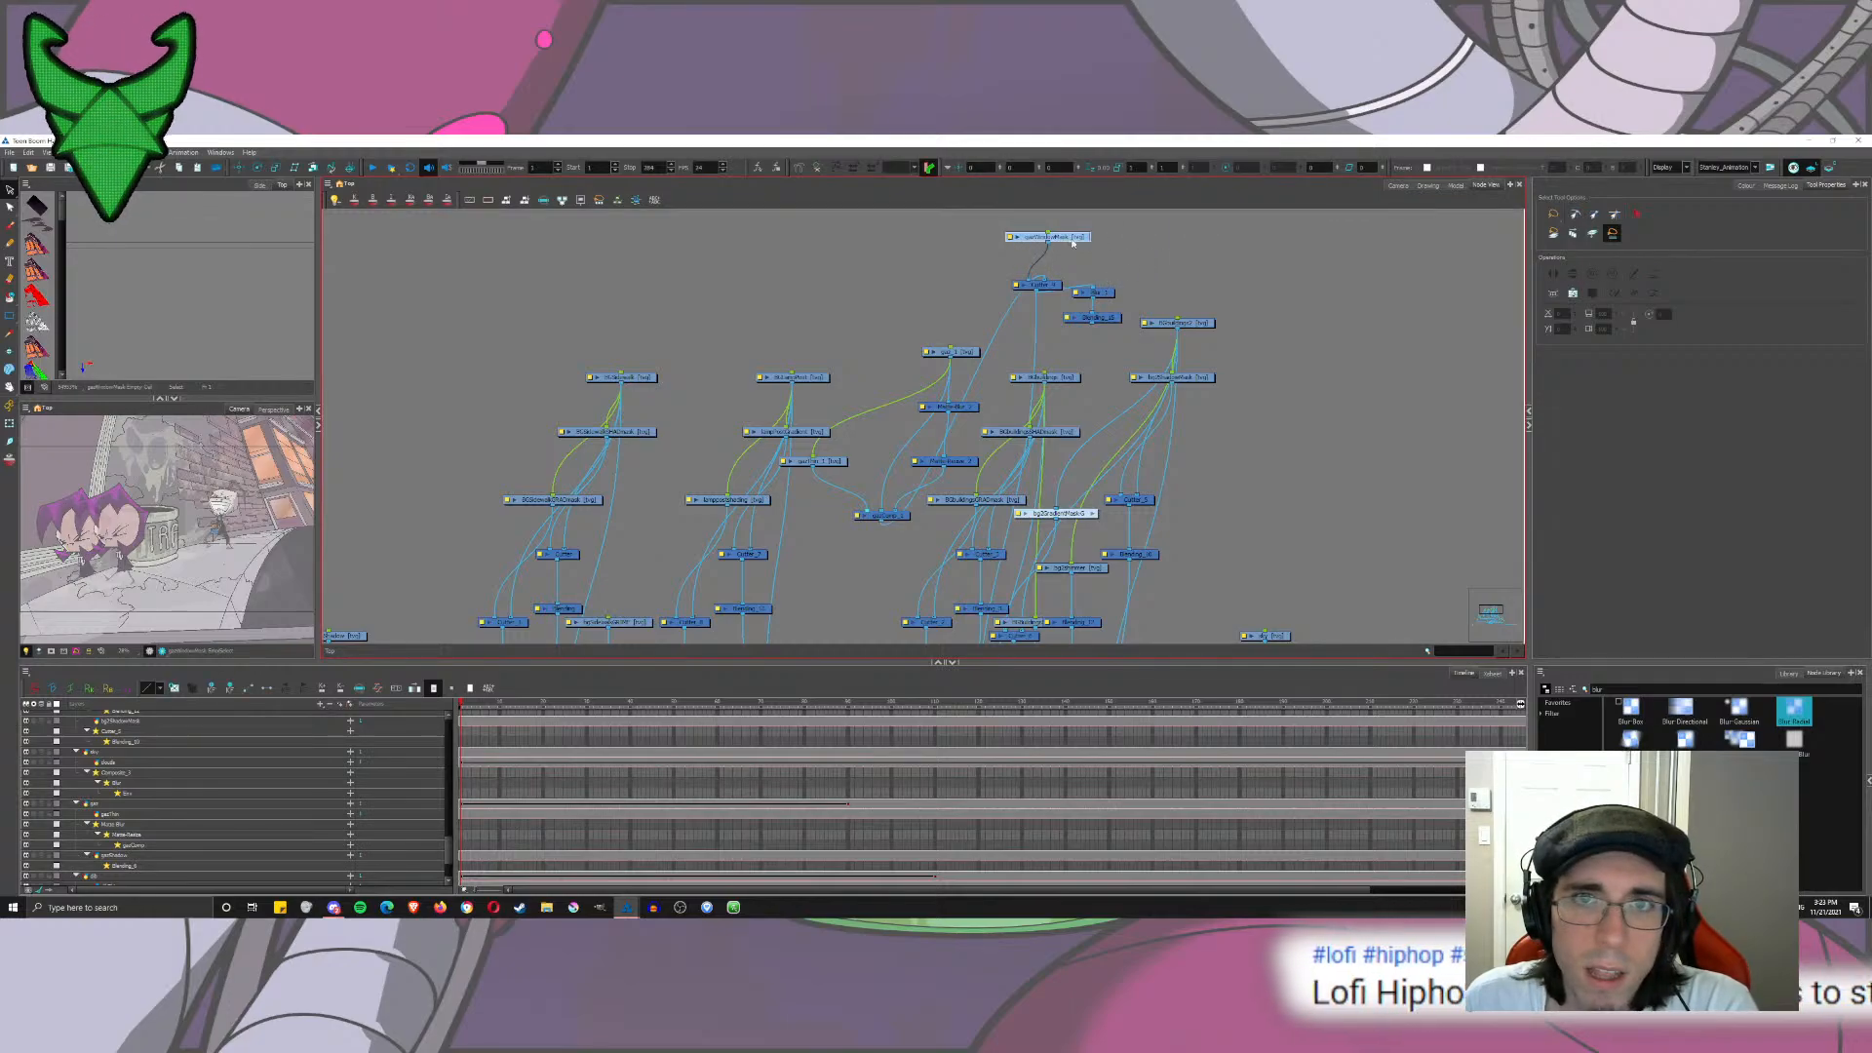
{"action": "left_click", "coordinate": [1179, 321]}
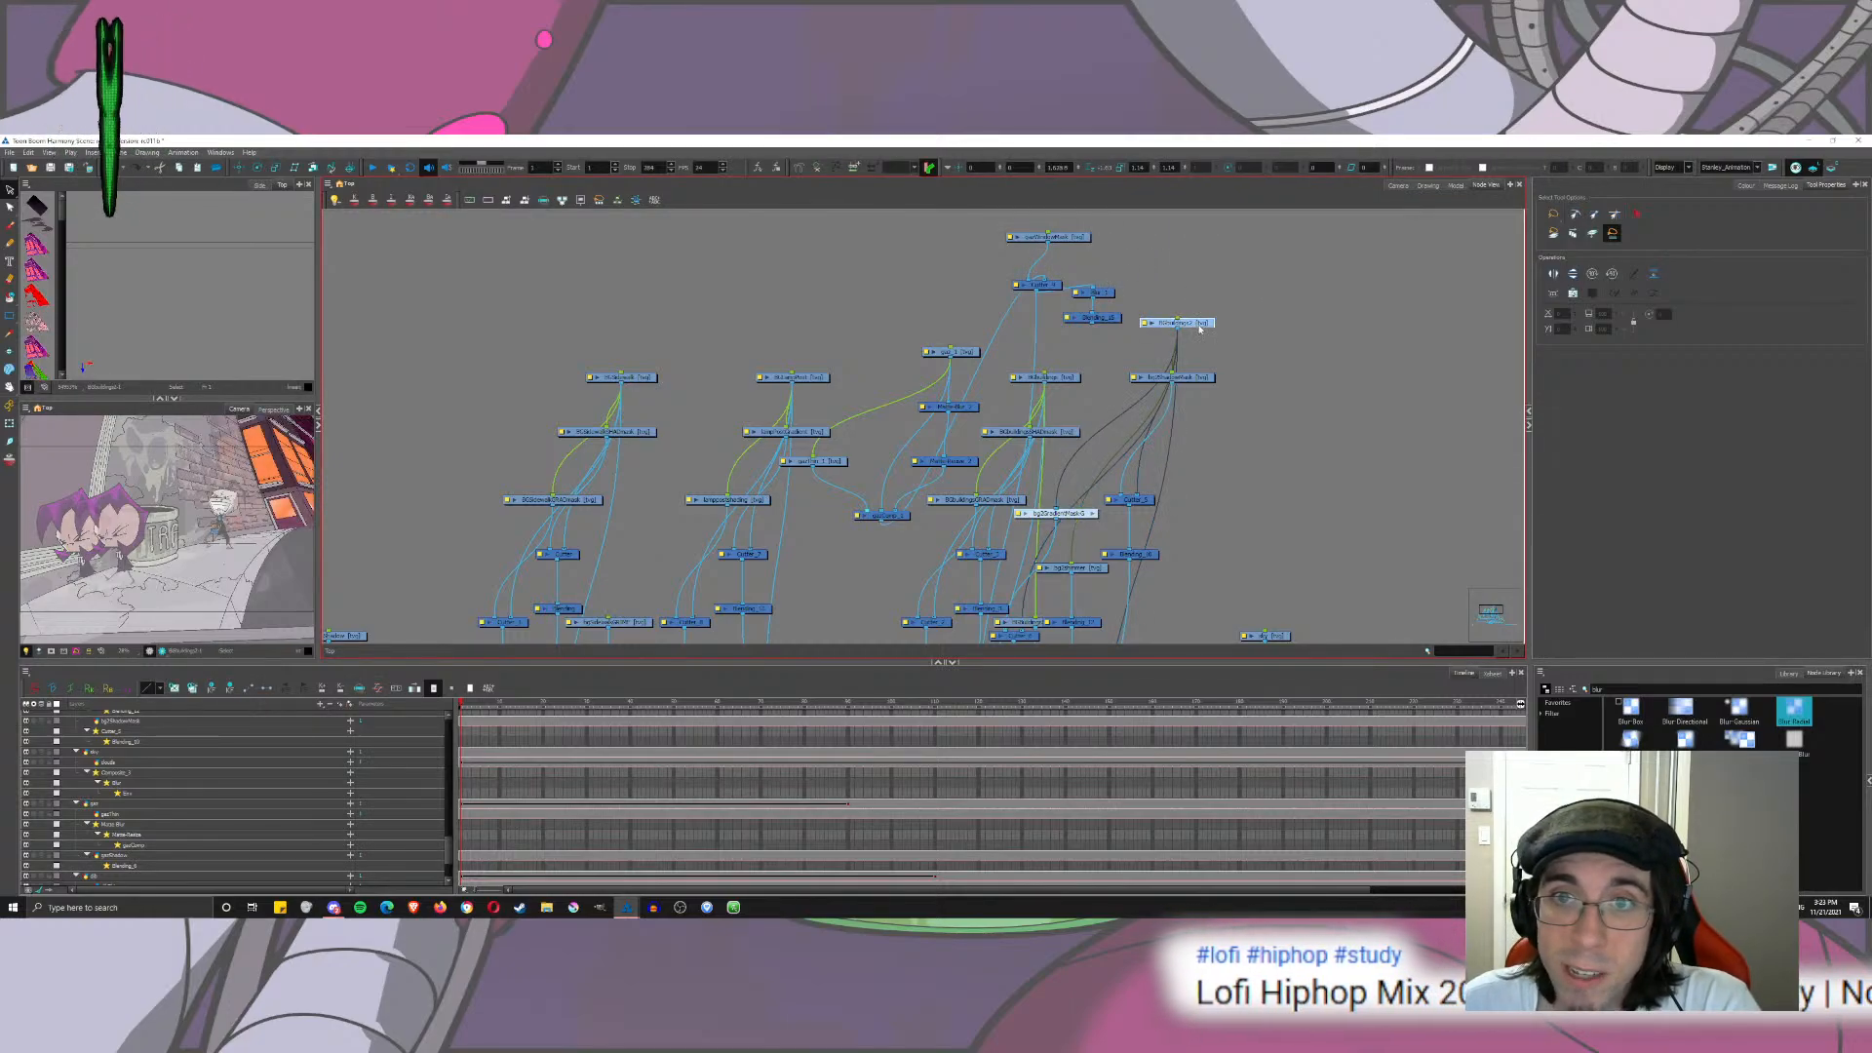
{"action": "mouse_move", "coordinate": [1199, 329]}
{"action": "left_mouse_down"}
{"action": "mouse_move", "coordinate": [1102, 226]}
{"action": "mouse_move", "coordinate": [1216, 244]}
{"action": "mouse_move", "coordinate": [1181, 354]}
{"action": "left_mouse_up"}
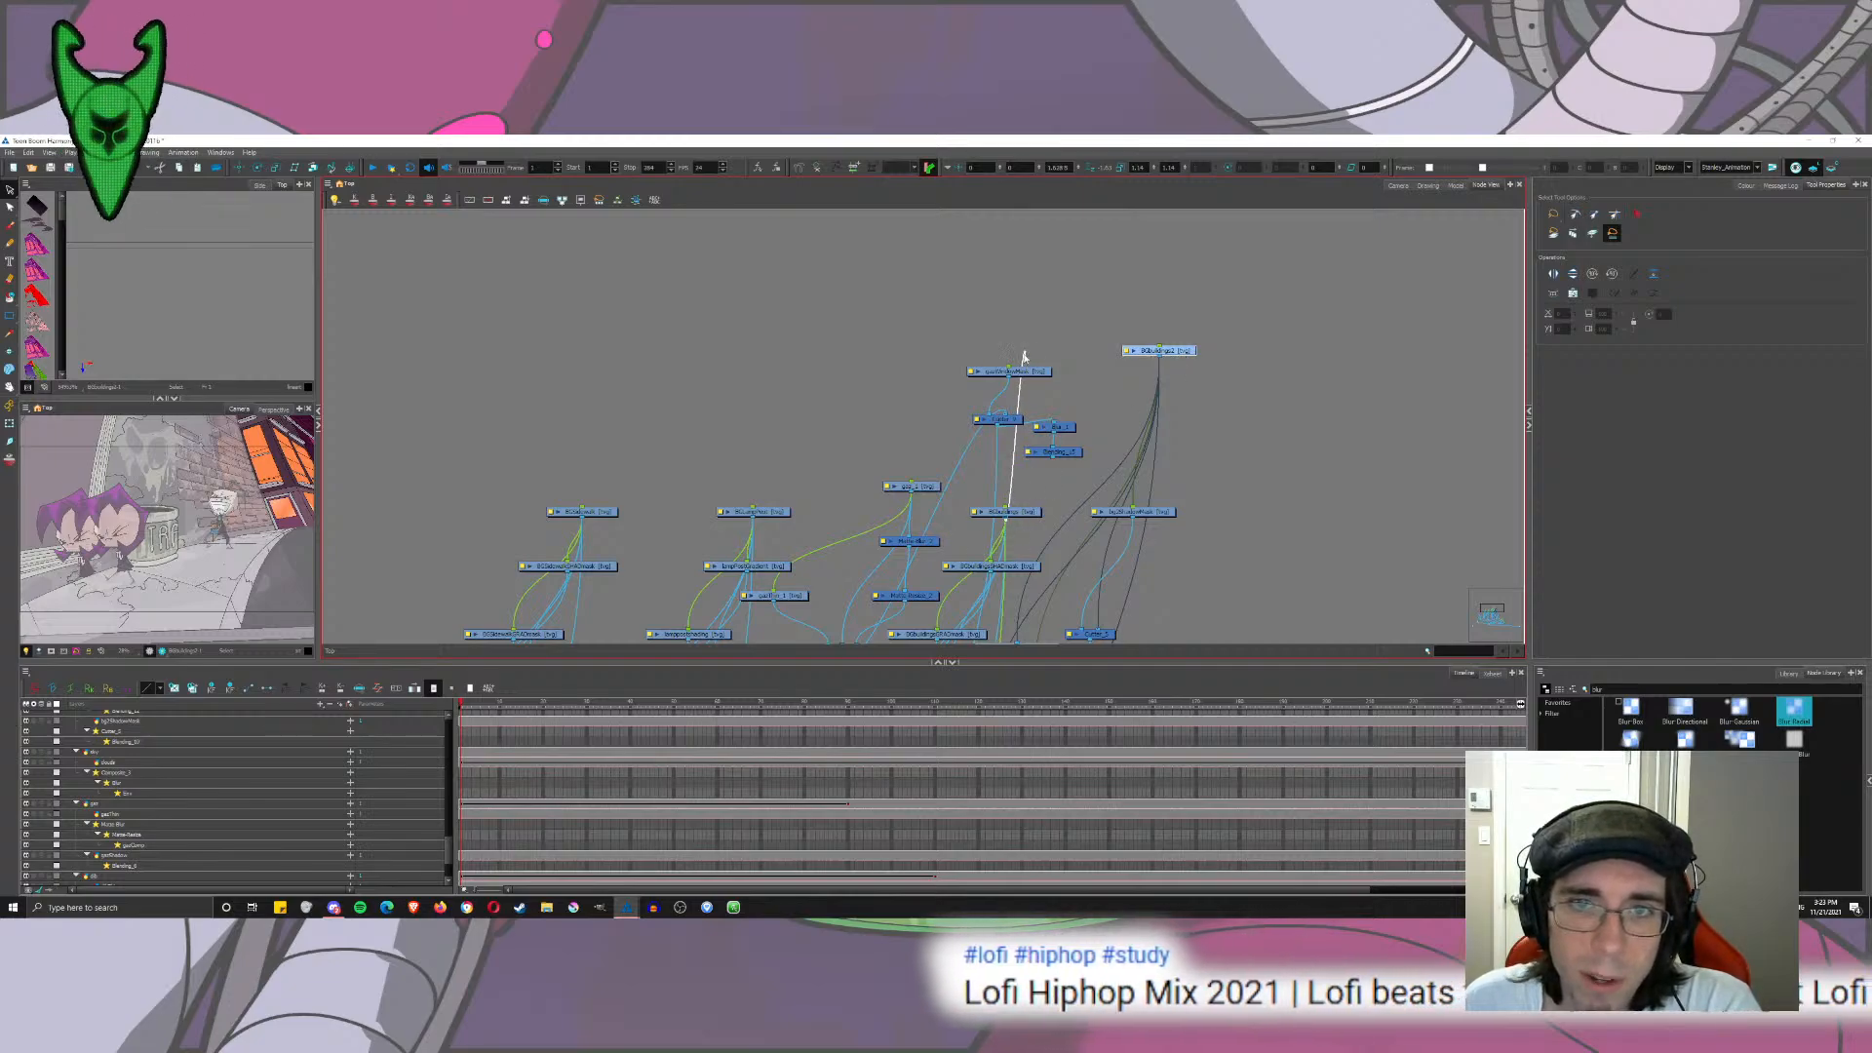
Step: Open the building drawing for editing and delete the first three stray grey strokes sticking out above the dark bricks
{"action": "left_click", "coordinate": [1029, 511]}
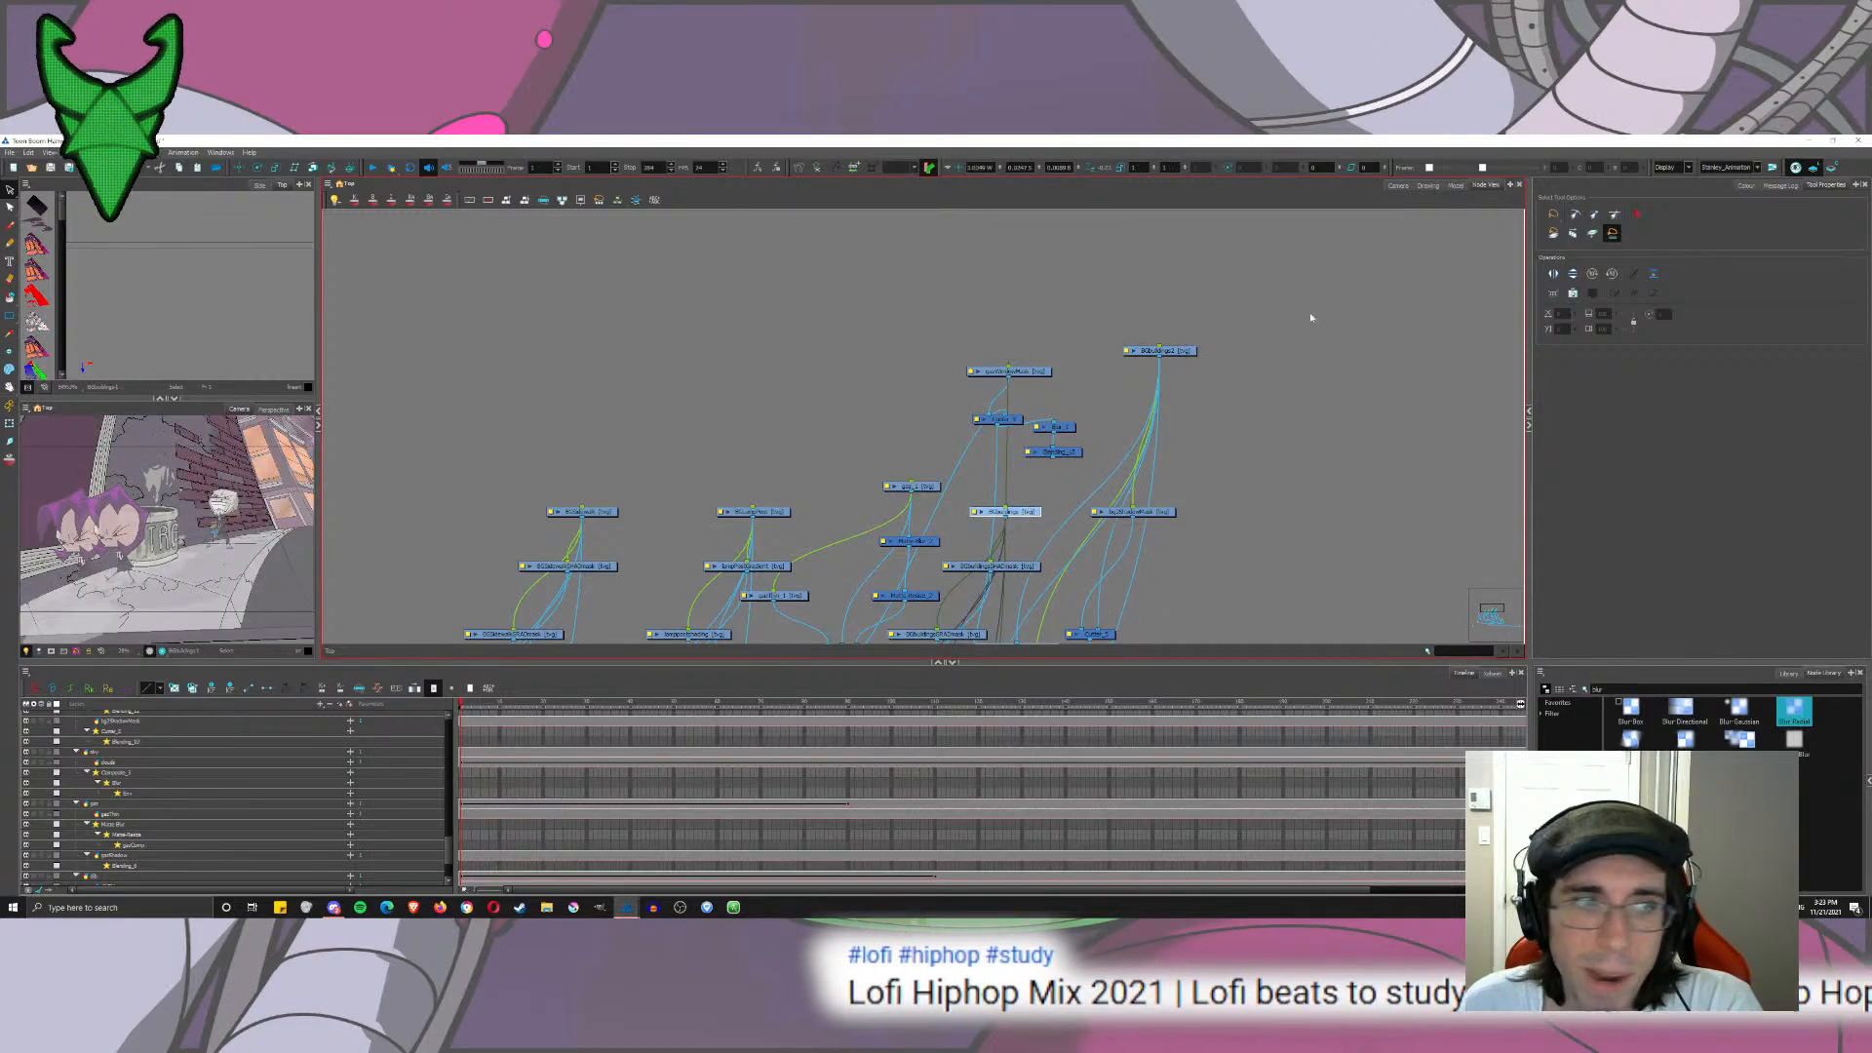
{"action": "left_click", "coordinate": [1428, 185]}
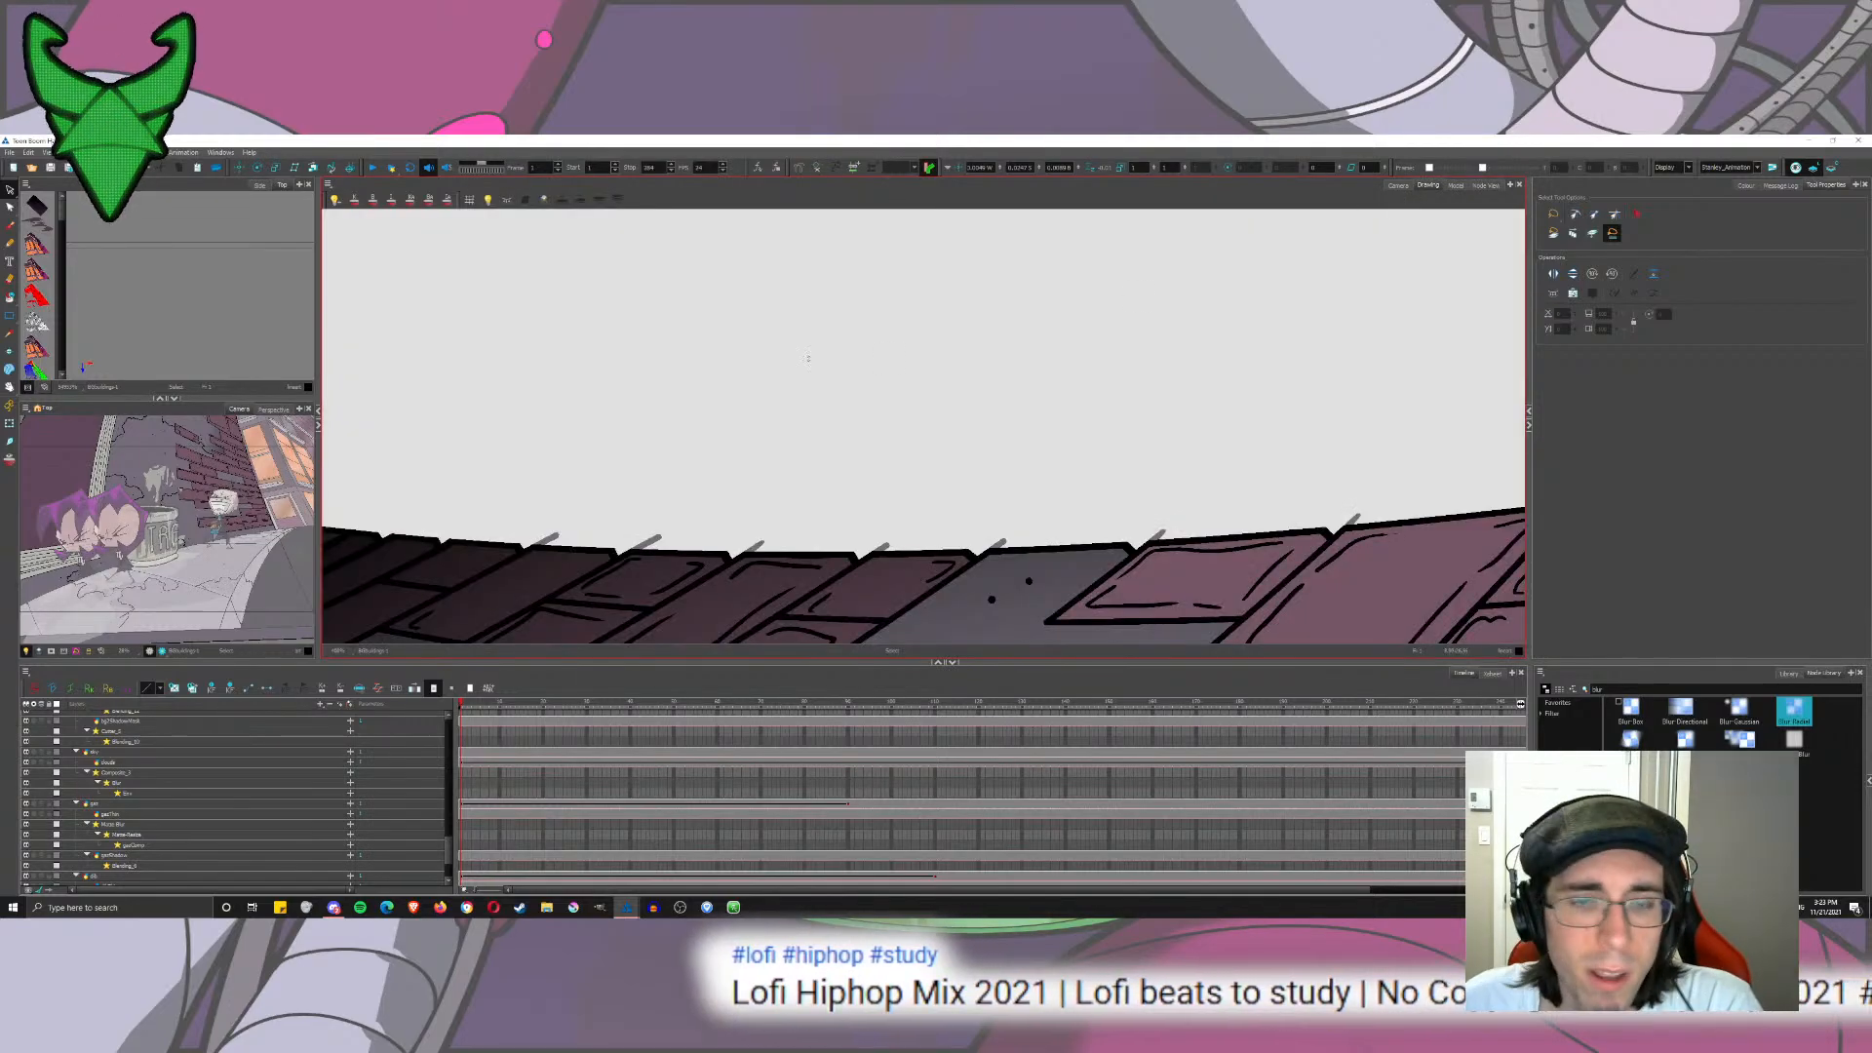
{"action": "scroll", "coordinate": [902, 443], "scroll_direction": "down", "scroll_amount": 4}
{"action": "scroll", "coordinate": [726, 444], "scroll_direction": "up", "scroll_amount": 5}
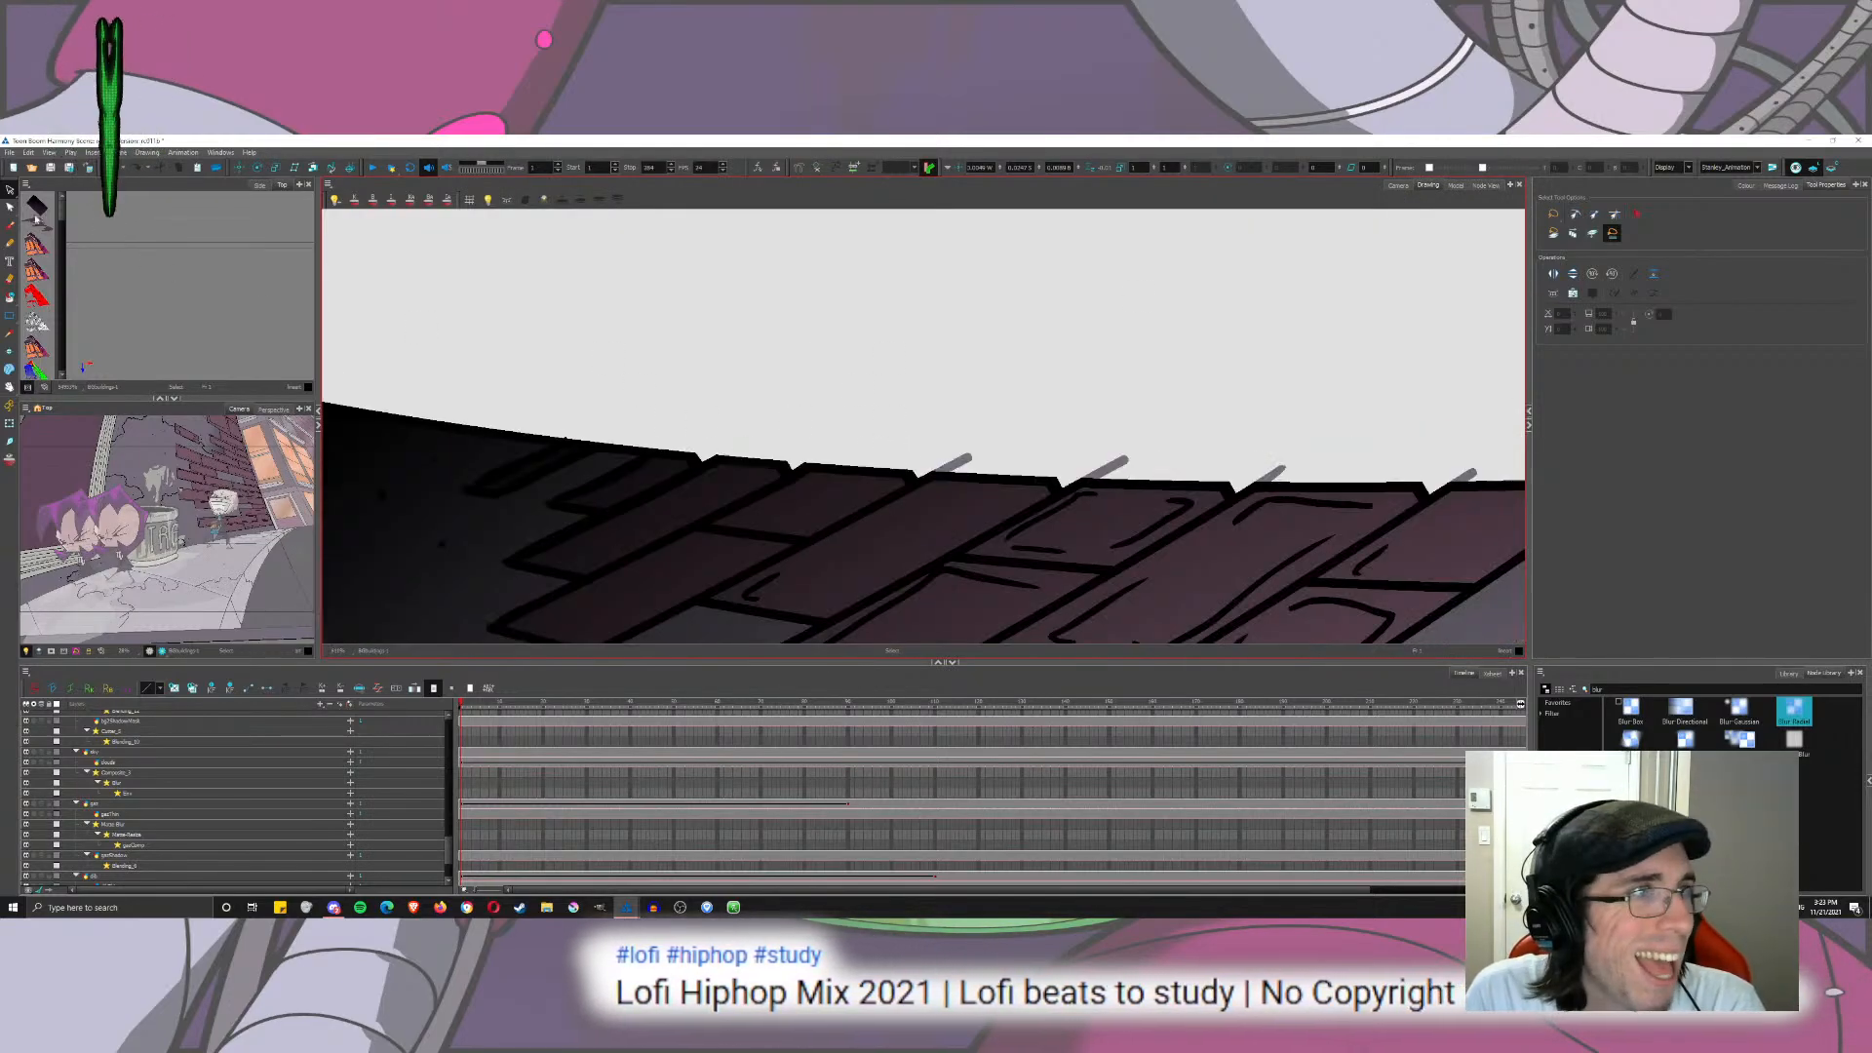
{"action": "left_click", "coordinate": [953, 465]}
{"action": "key", "text": "Delete"}
{"action": "left_click", "coordinate": [1108, 468]}
{"action": "key", "text": "Delete"}
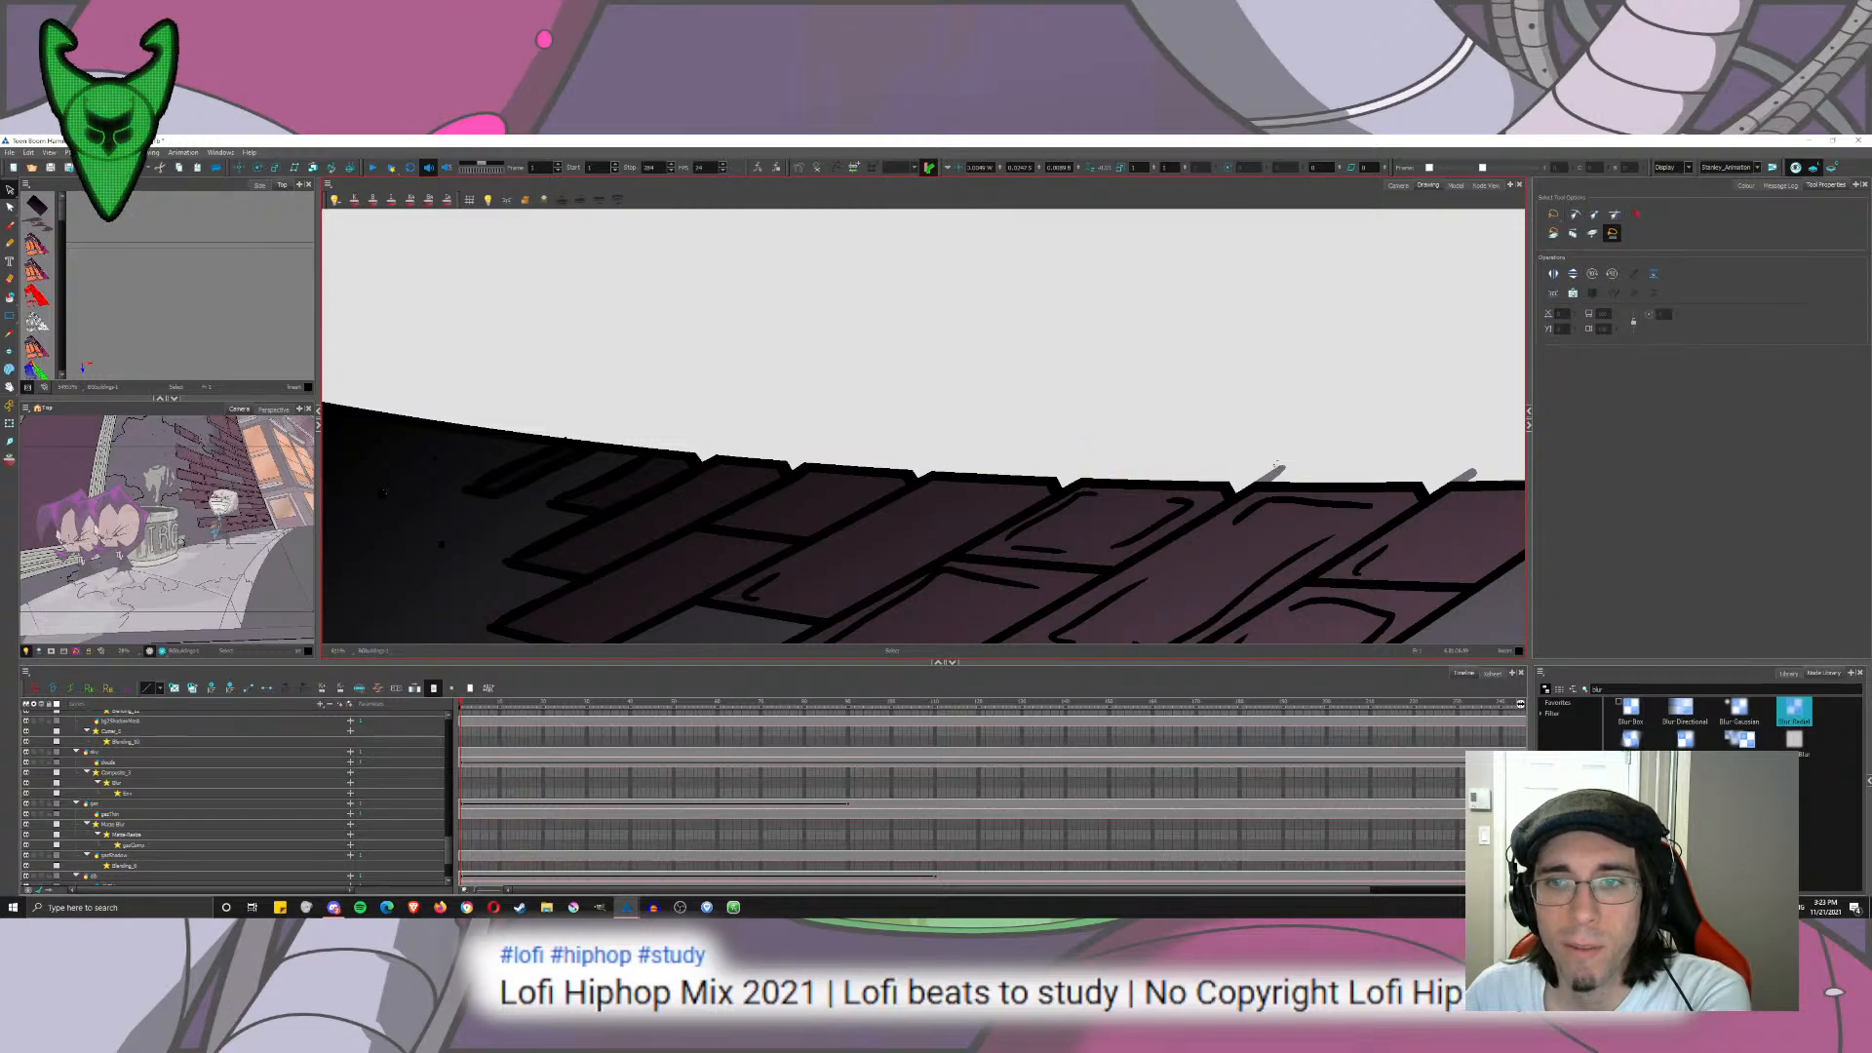
{"action": "left_click", "coordinate": [1267, 475]}
{"action": "key", "text": "Delete"}
Step: Delete the remaining stray grey strokes along the upper brick edge up to the building's plain wall end
{"action": "left_click_drag", "start_coordinate": [1394, 449], "coordinate": [723, 448]}
{"action": "left_click", "coordinate": [797, 471]}
{"action": "key", "text": "Delete"}
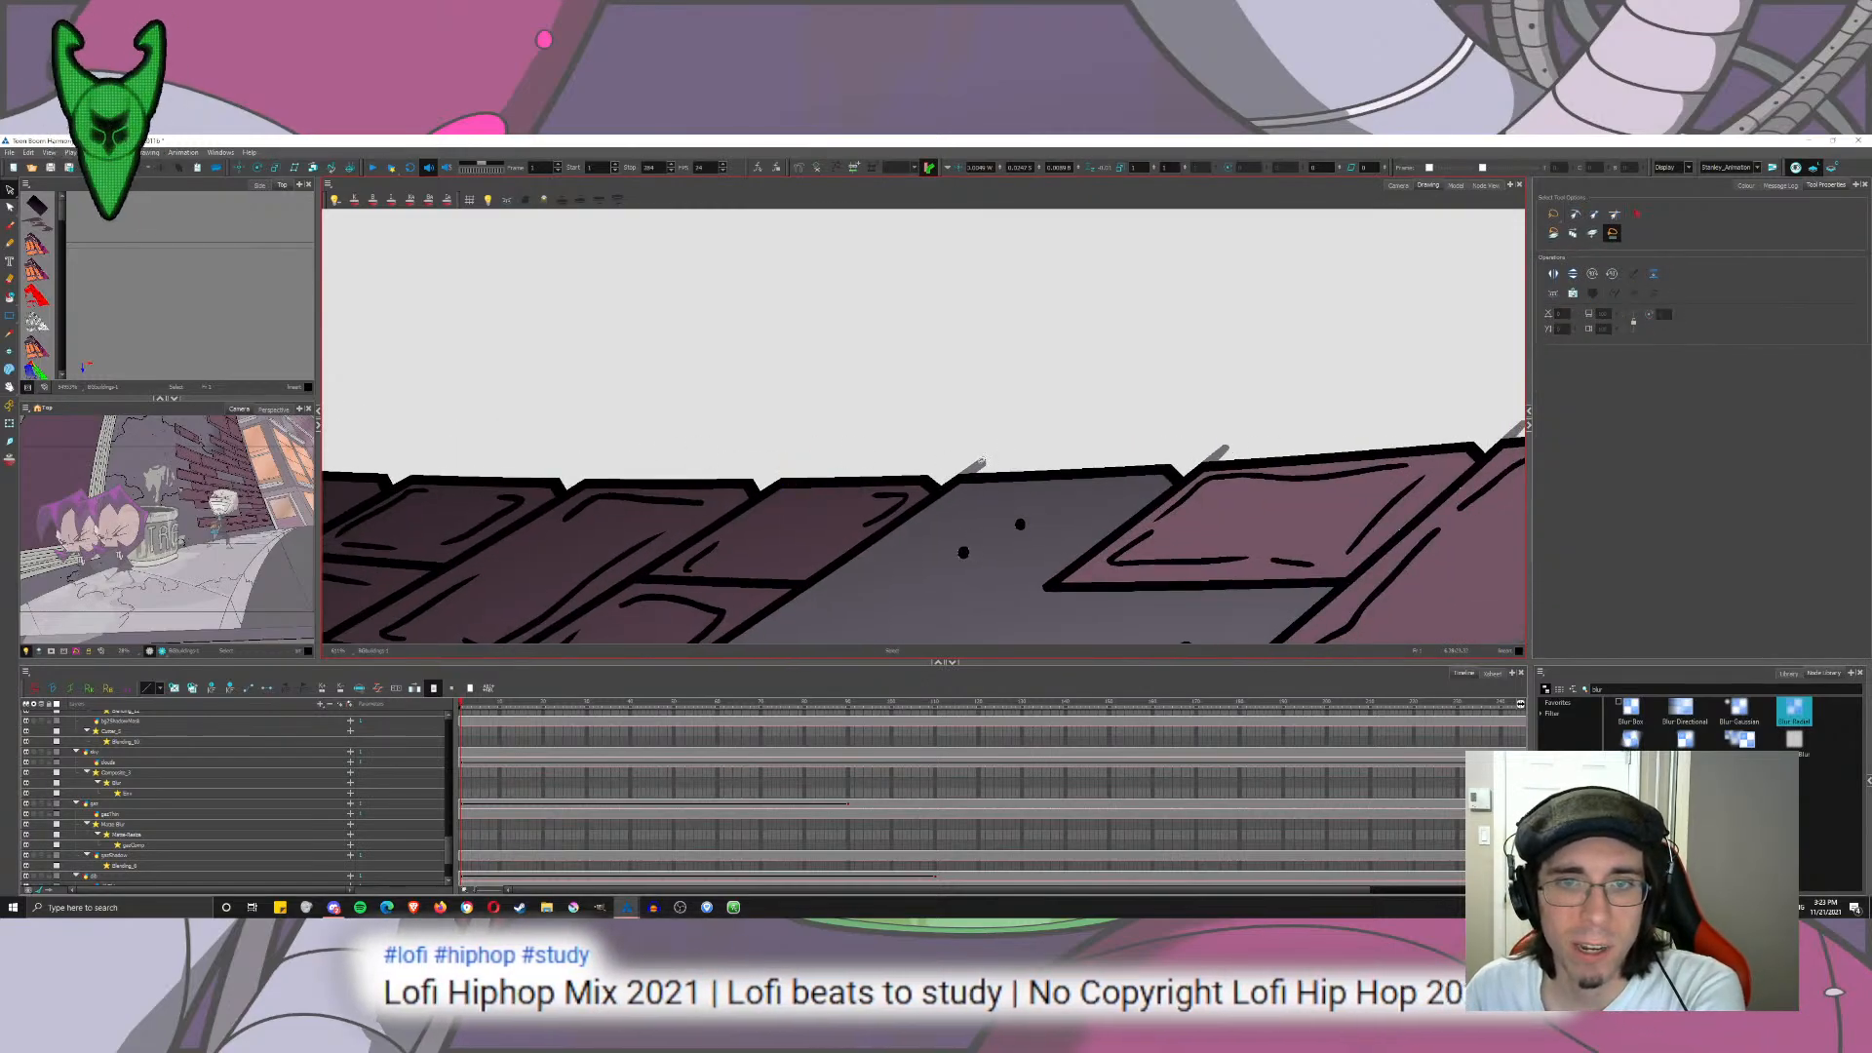
{"action": "left_click_drag", "start_coordinate": [1467, 416], "coordinate": [912, 465]}
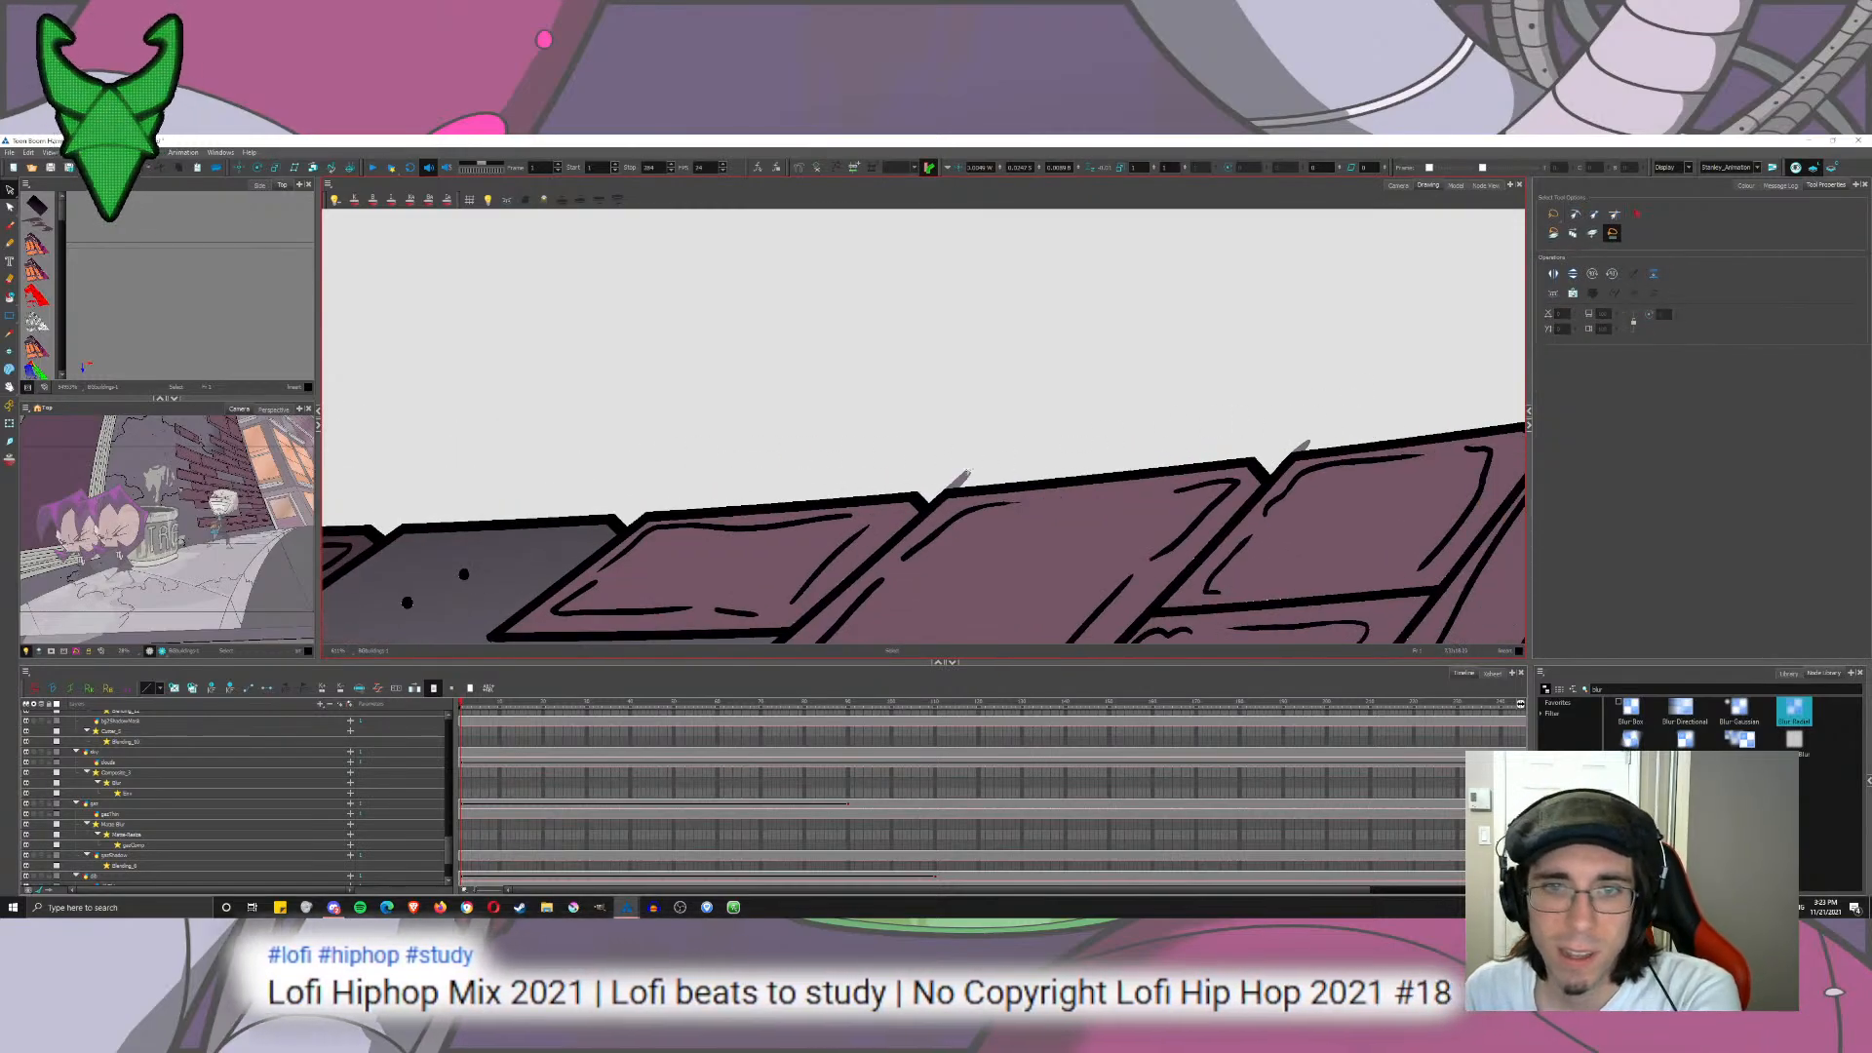
{"action": "left_click", "coordinate": [959, 477]}
{"action": "key", "text": "Delete"}
{"action": "left_click_drag", "start_coordinate": [1306, 411], "coordinate": [847, 457]}
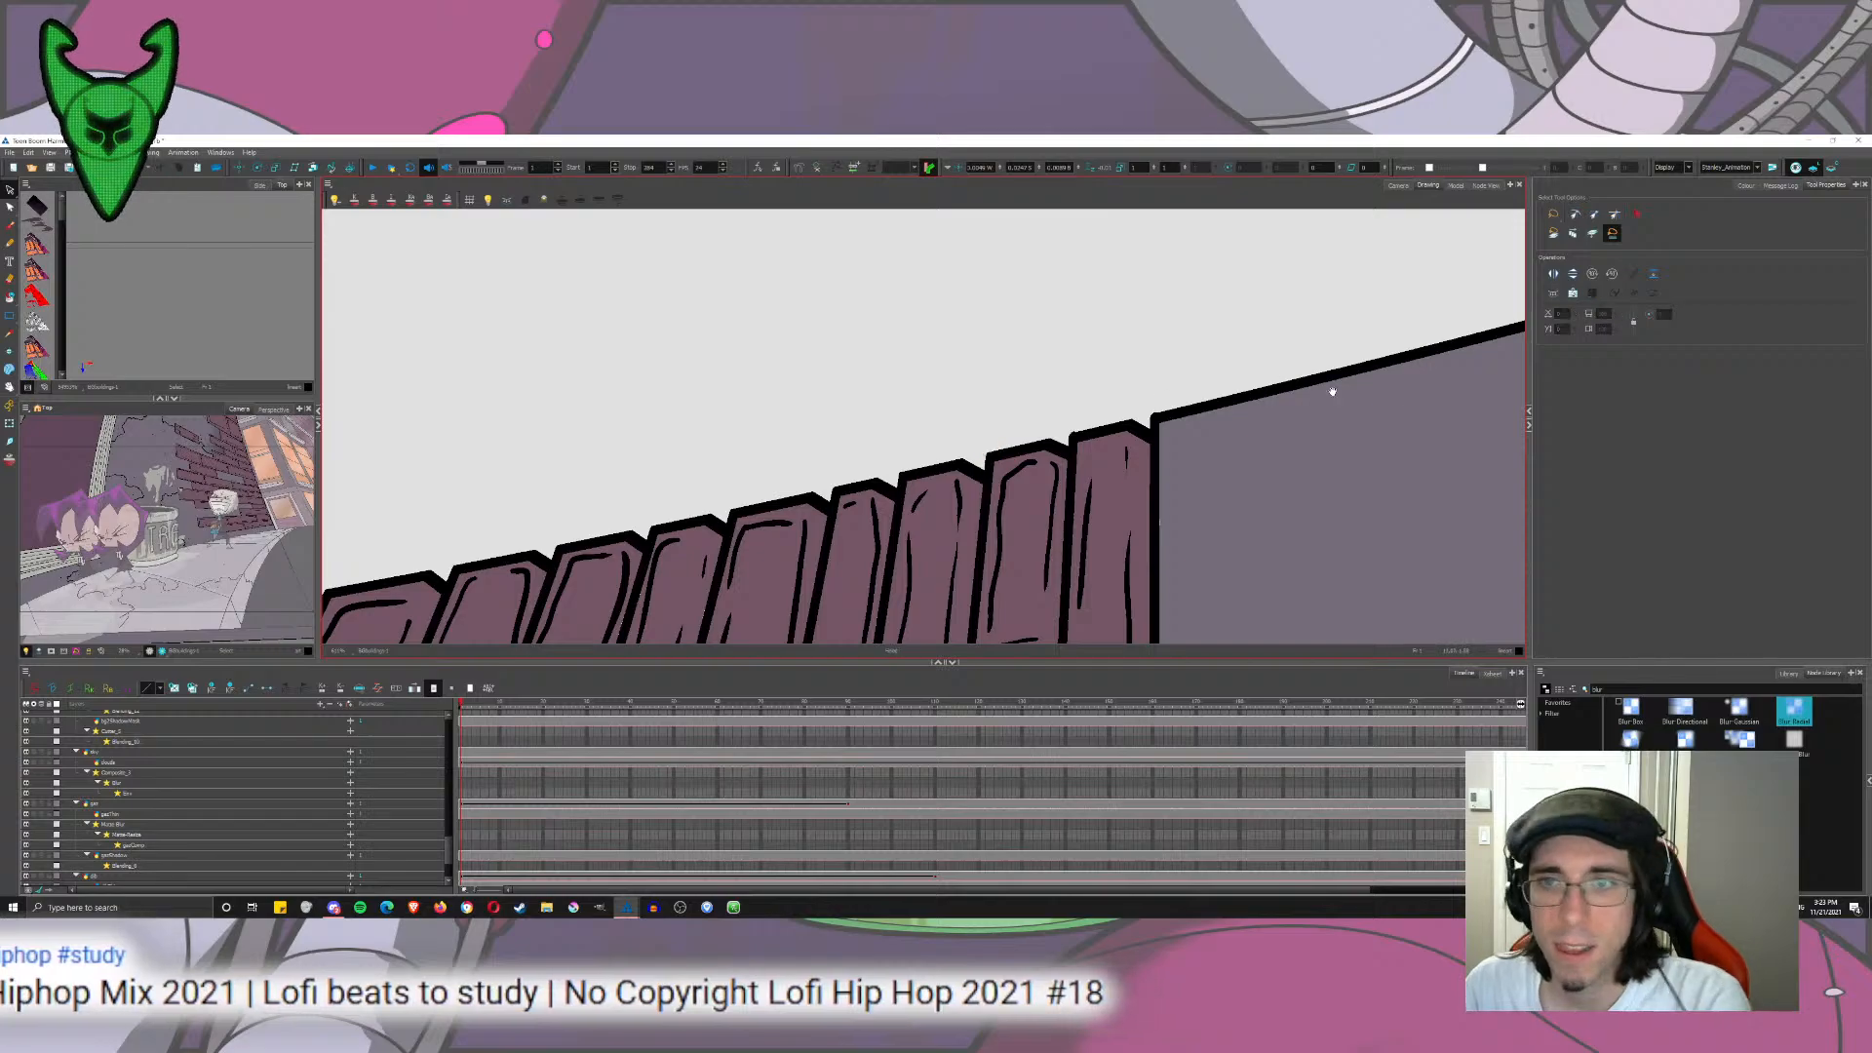
{"action": "mouse_move", "coordinate": [1329, 389]}
{"action": "left_mouse_down"}
{"action": "mouse_move", "coordinate": [729, 496]}
{"action": "mouse_move", "coordinate": [1079, 426]}
{"action": "left_mouse_up"}
{"action": "scroll", "coordinate": [1082, 429], "scroll_direction": "down", "scroll_amount": 8}
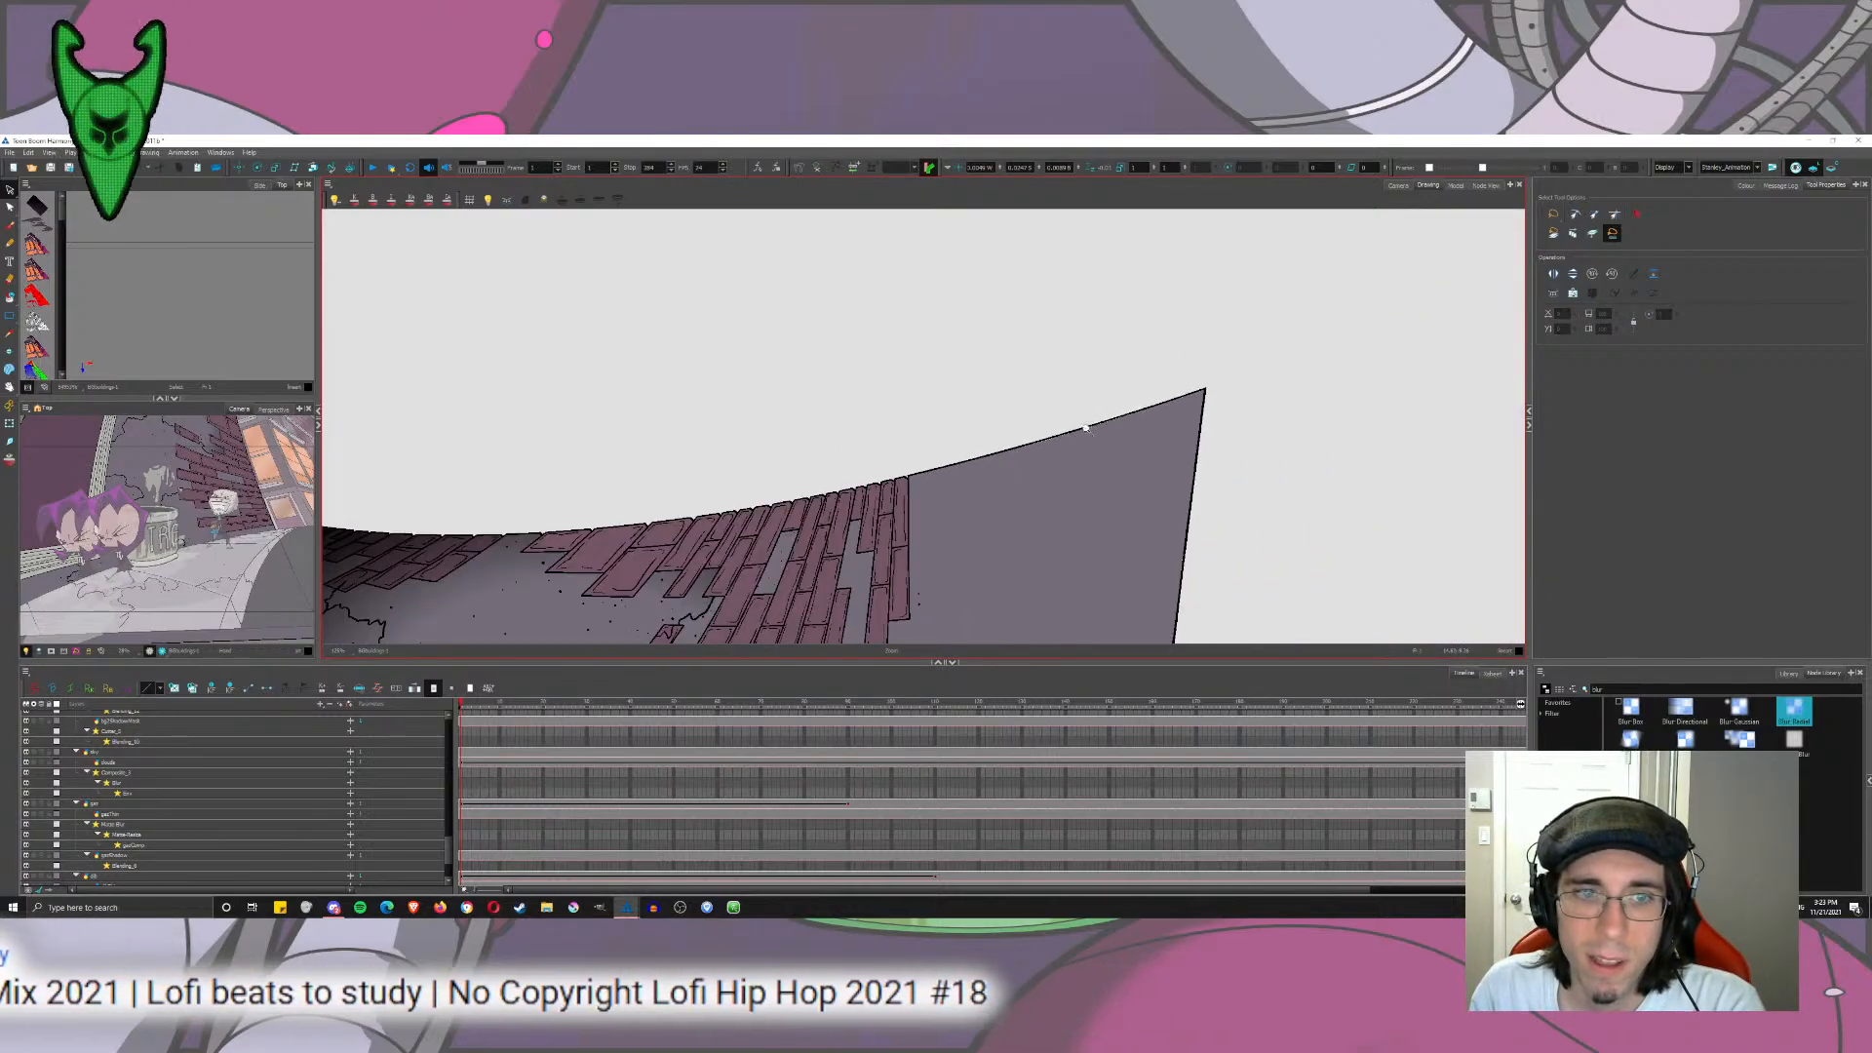
Step: Copy the dark purple wall shape from the building drawing and paste it into the new drawing node's drawing
{"action": "left_click_drag", "start_coordinate": [944, 334], "coordinate": [942, 520]}
{"action": "left_click_drag", "start_coordinate": [1141, 217], "coordinate": [864, 251]}
{"action": "left_click", "coordinate": [634, 424]}
{"action": "left_click", "coordinate": [1486, 186]}
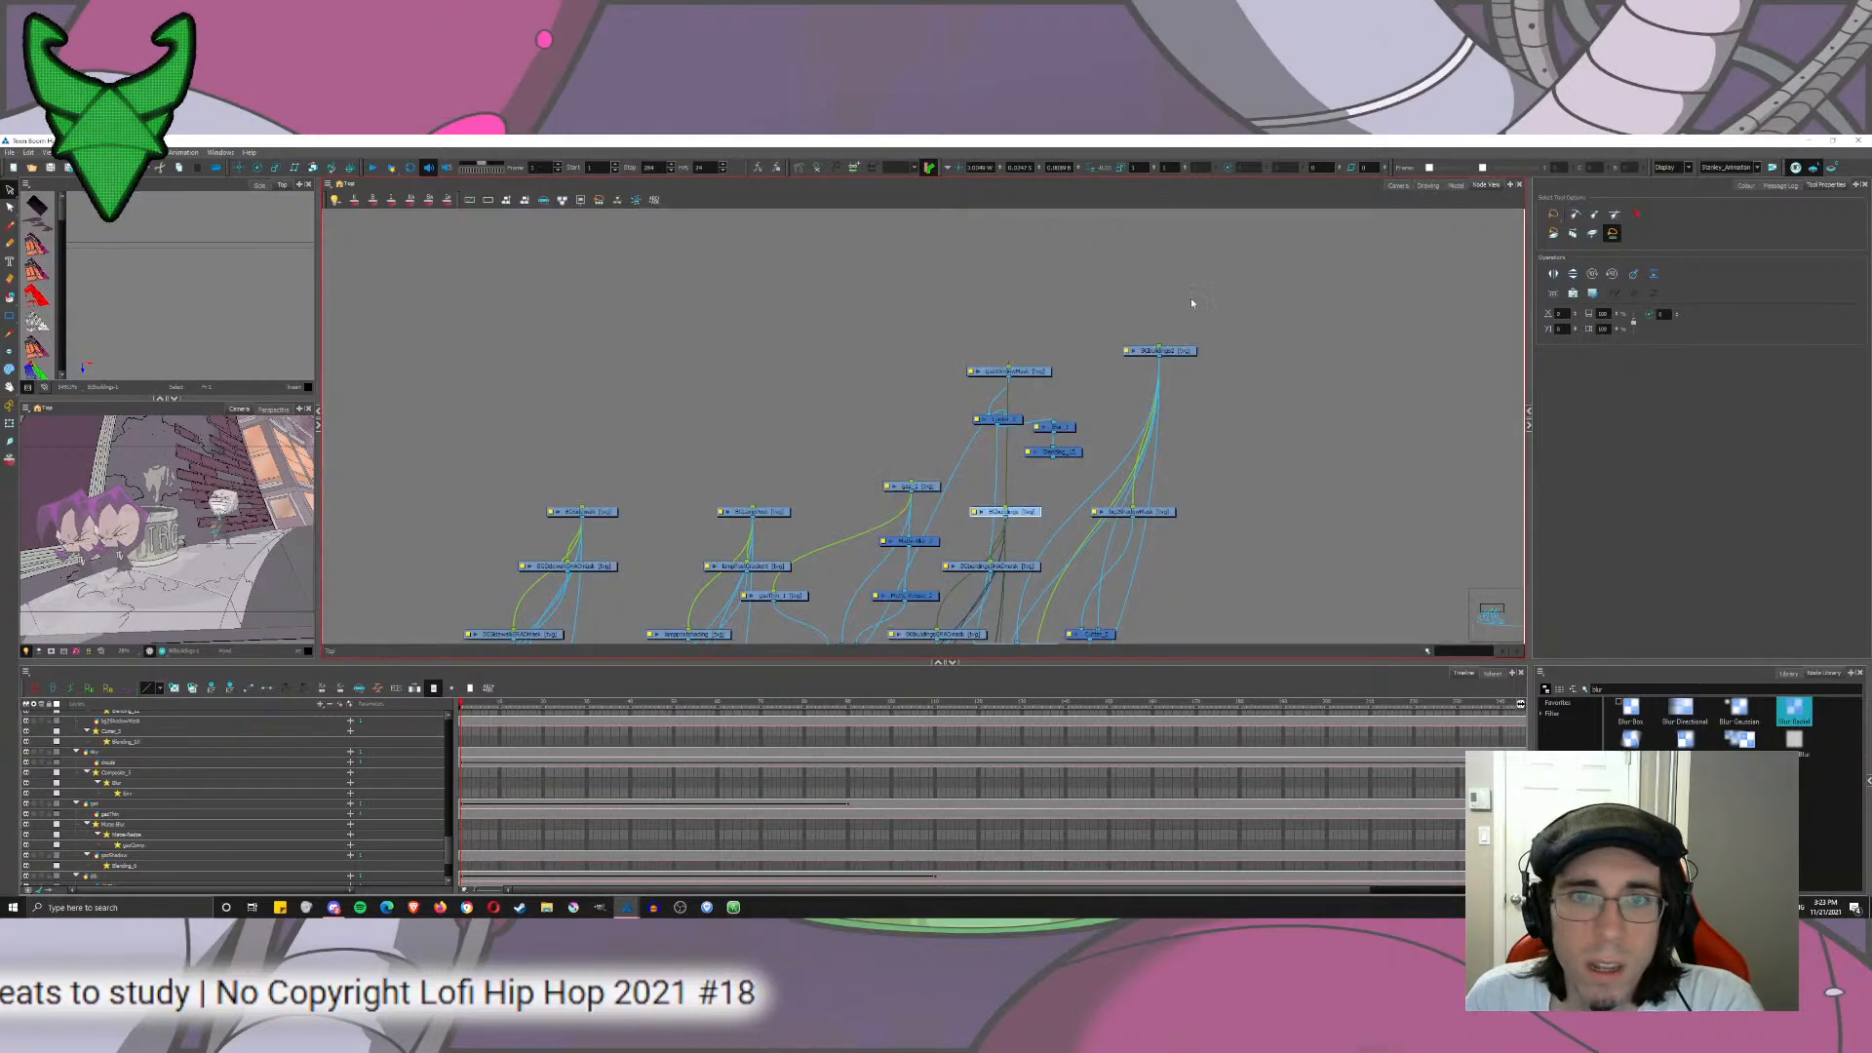
{"action": "left_click", "coordinate": [1398, 185]}
{"action": "left_click", "coordinate": [635, 376]}
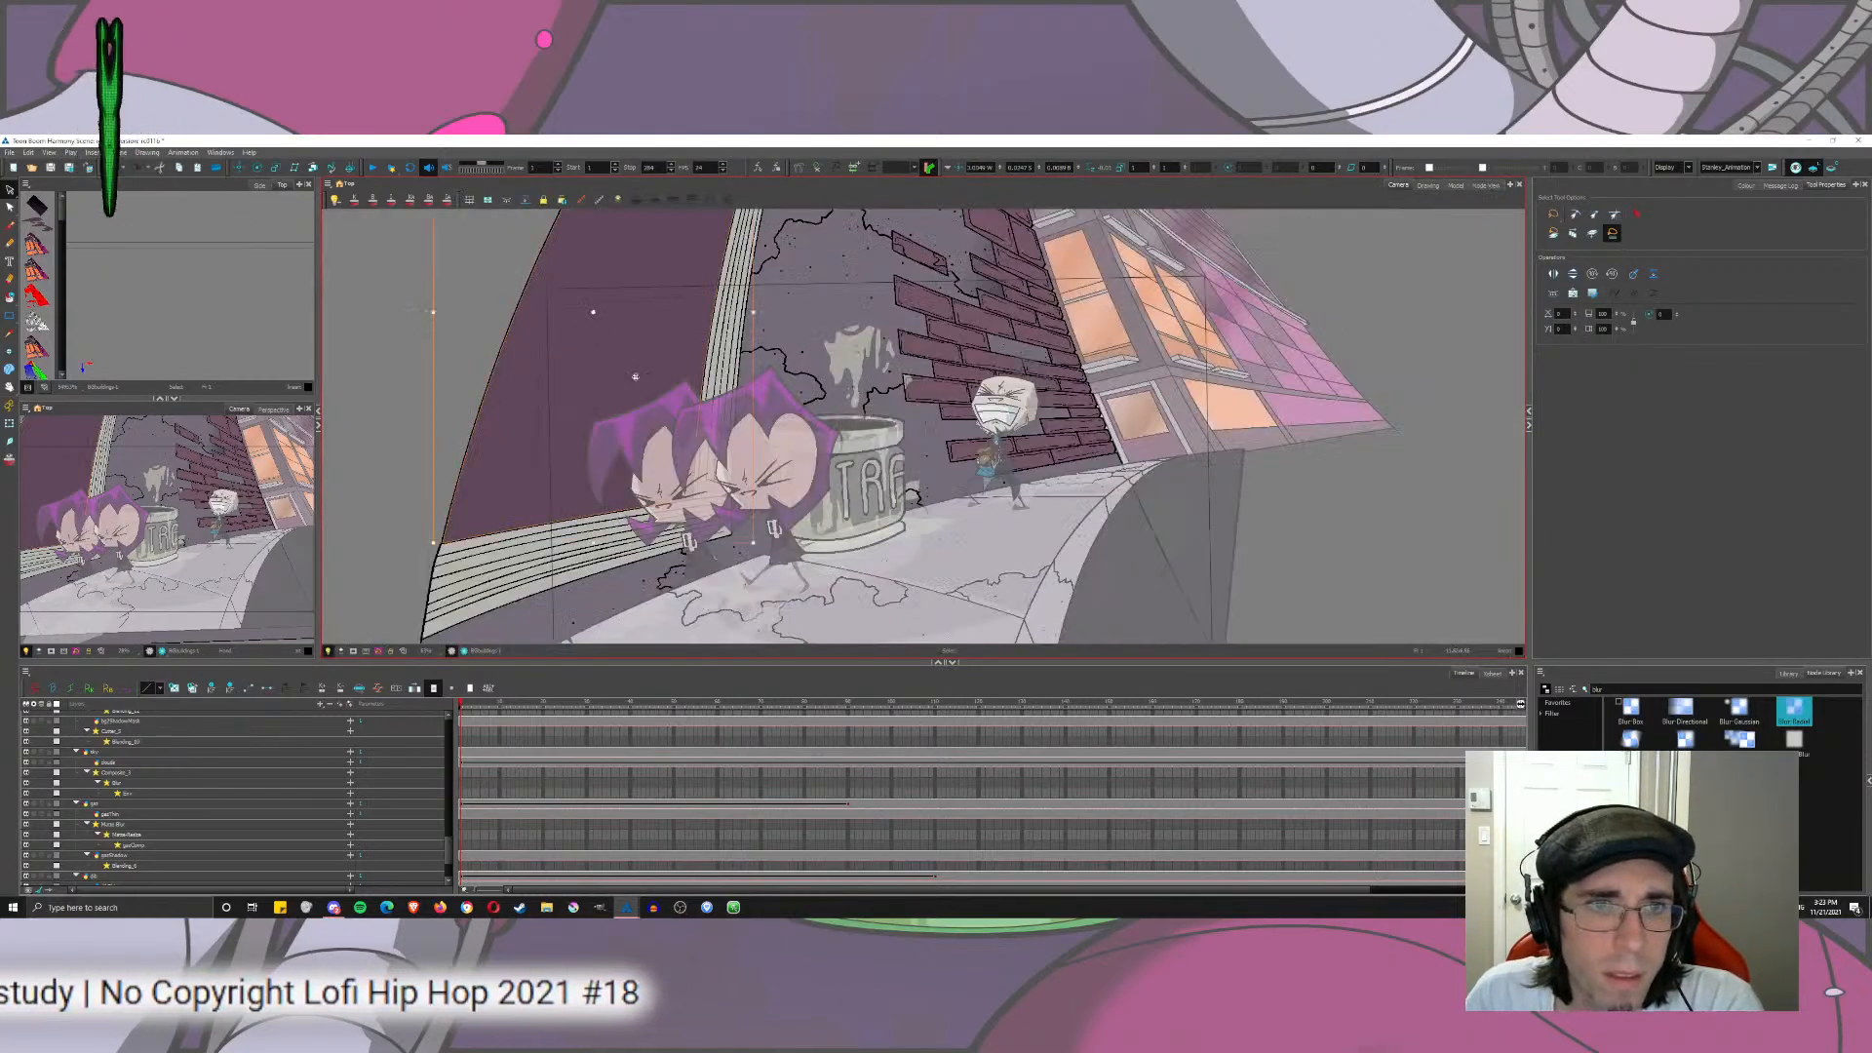
{"action": "scroll", "coordinate": [721, 351], "scroll_direction": "up", "scroll_amount": 6}
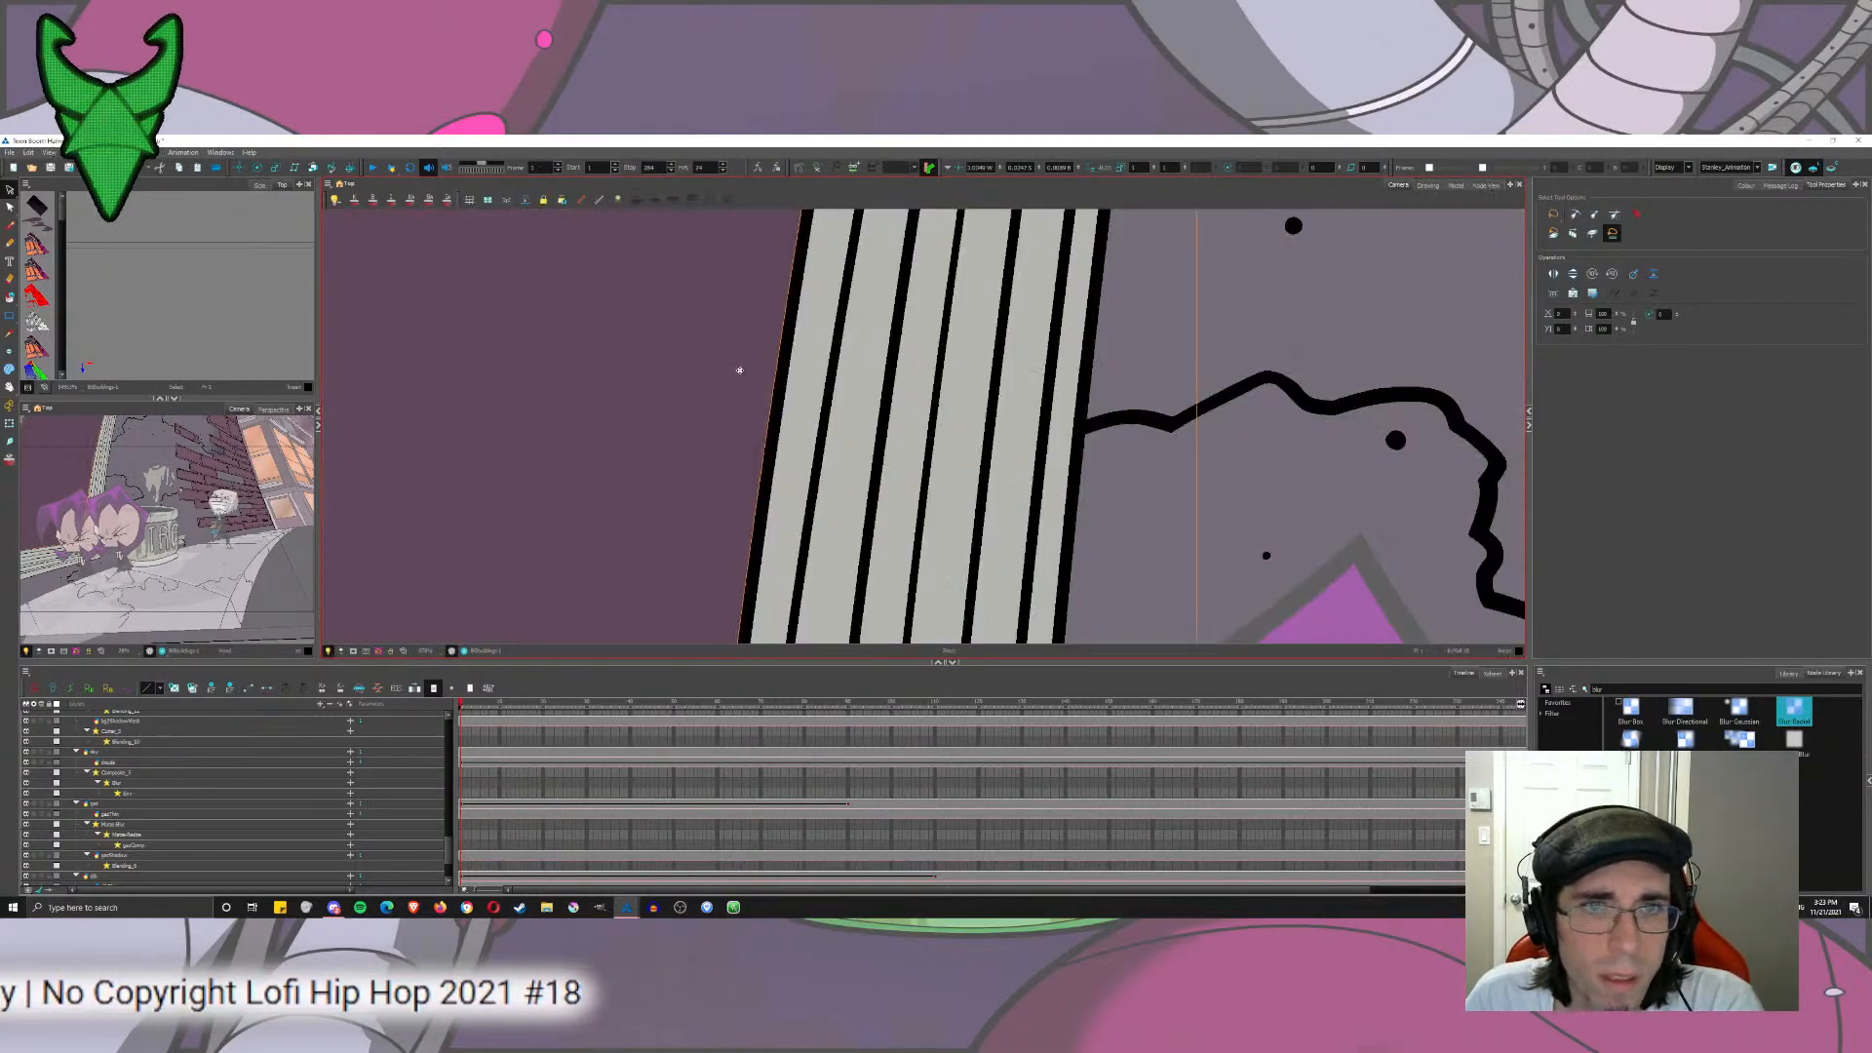
{"action": "left_click", "coordinate": [1484, 185]}
{"action": "left_click", "coordinate": [1116, 320]}
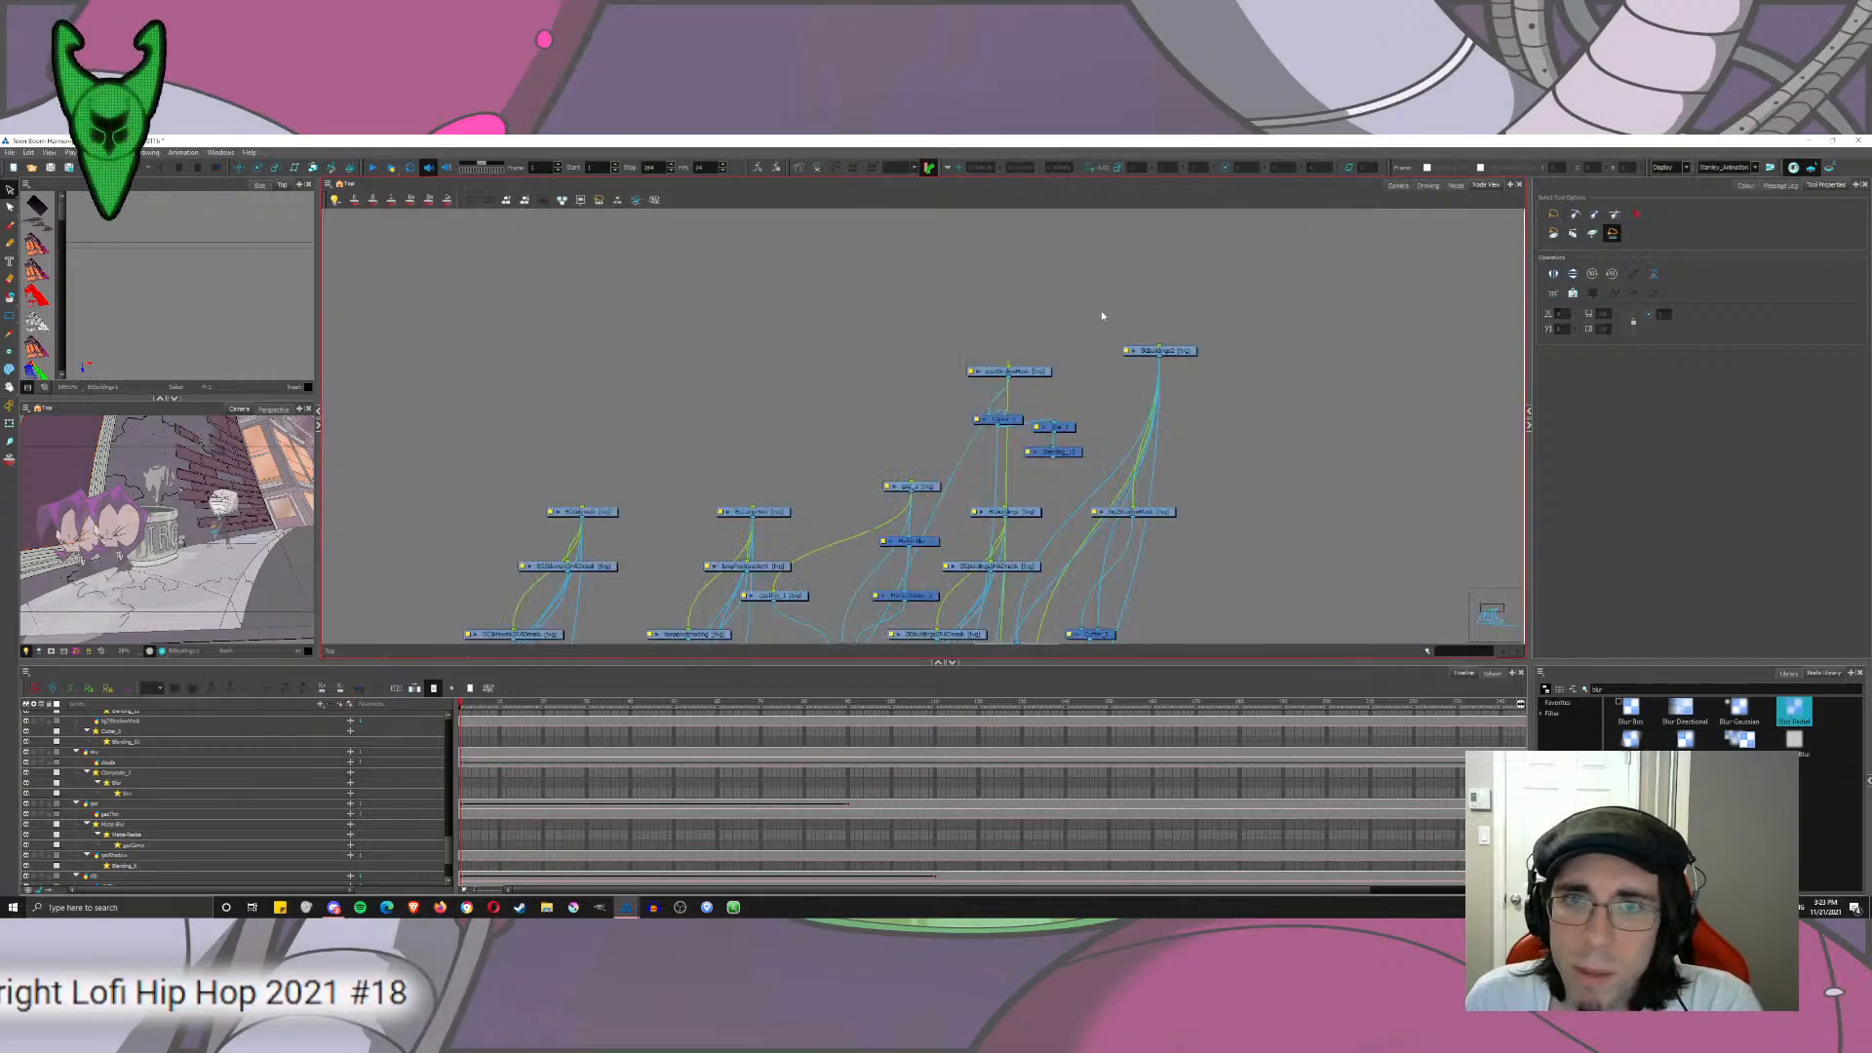
{"action": "left_click", "coordinate": [1010, 371]}
{"action": "left_click", "coordinate": [1430, 186]}
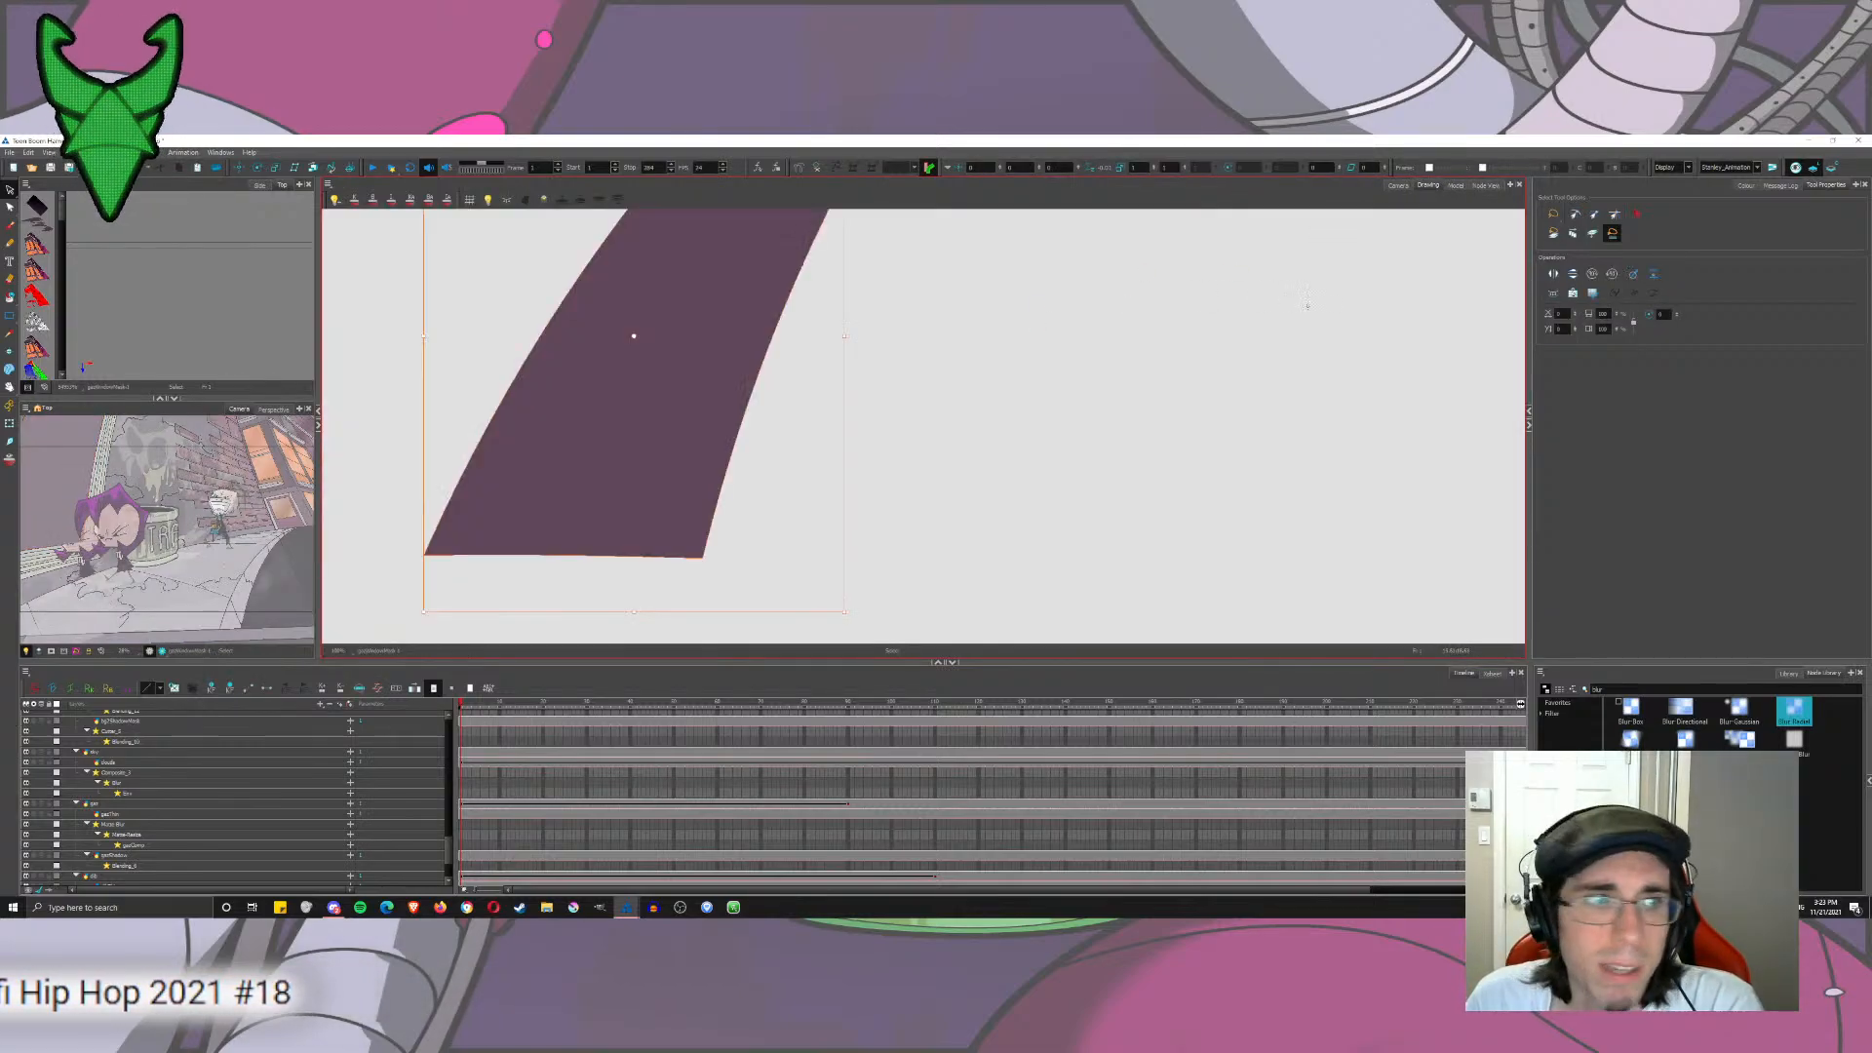
{"action": "left_click", "coordinate": [1483, 186]}
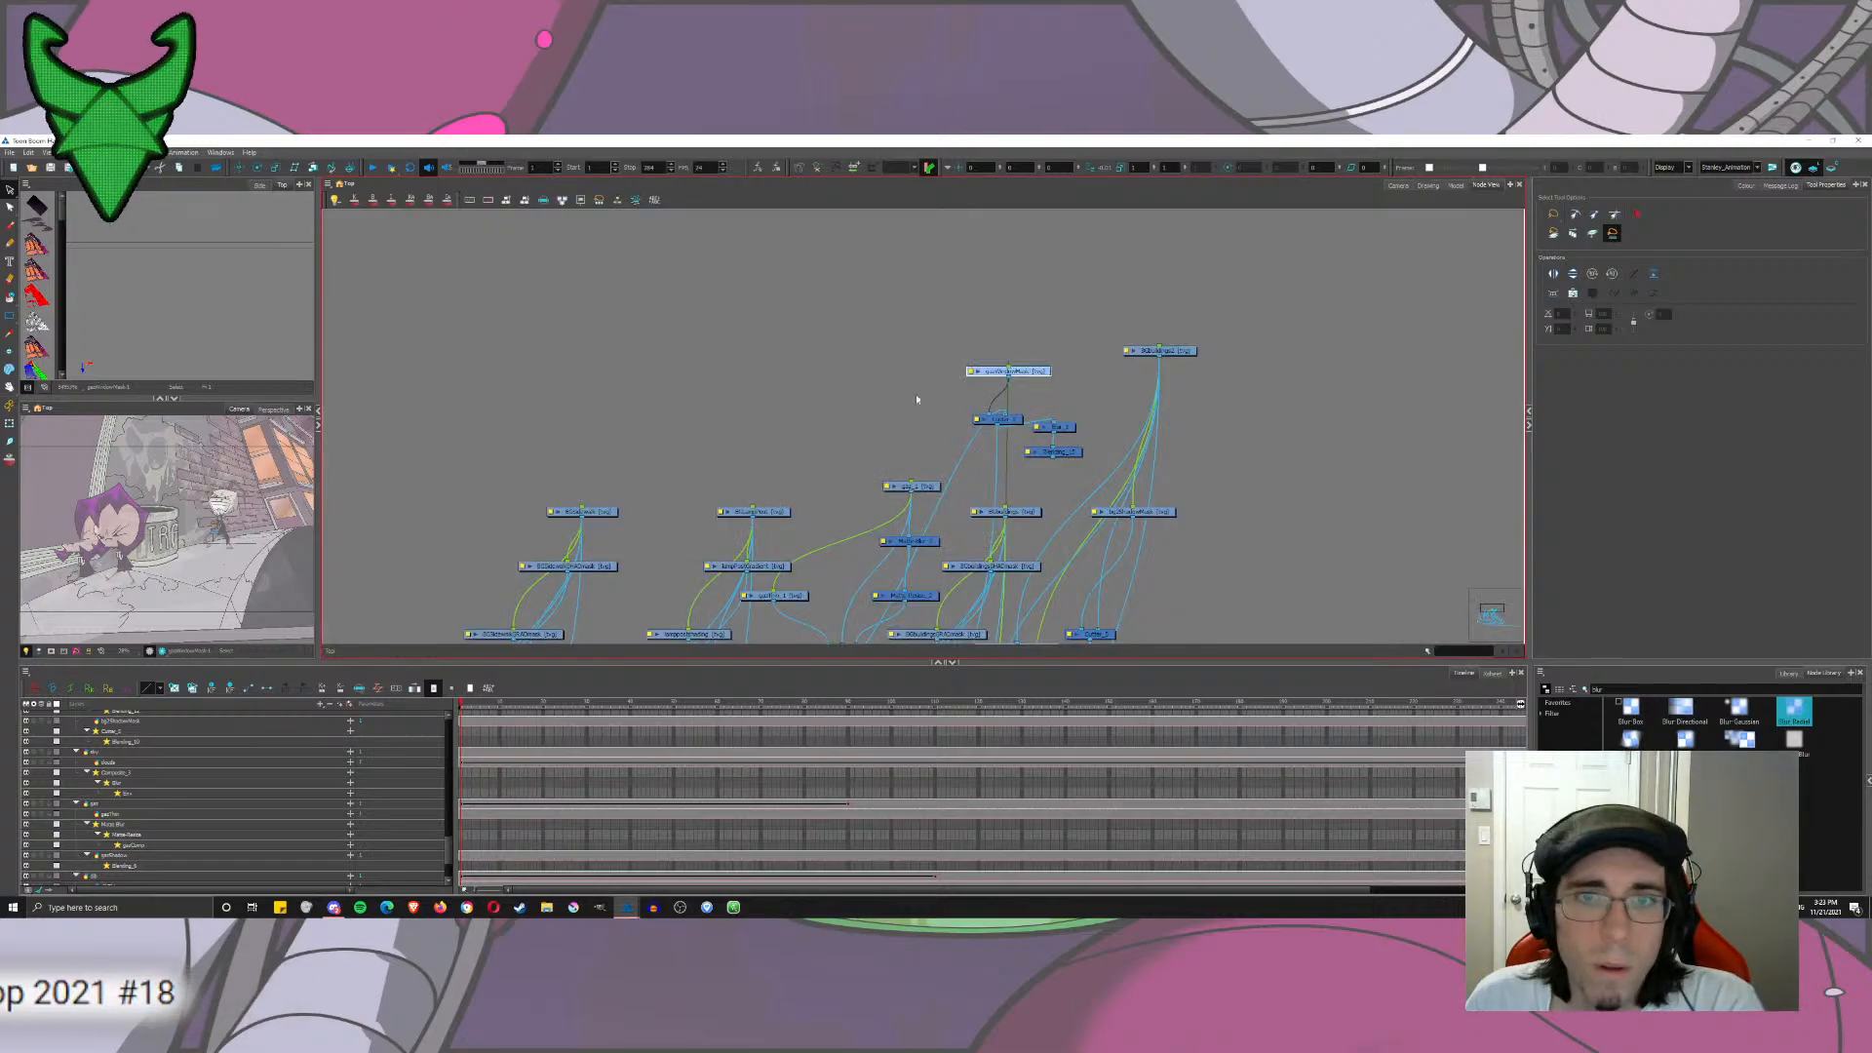
Step: Turn on the Inverted option of the new Cutter node
{"action": "scroll", "coordinate": [927, 390], "scroll_direction": "down", "scroll_amount": 2}
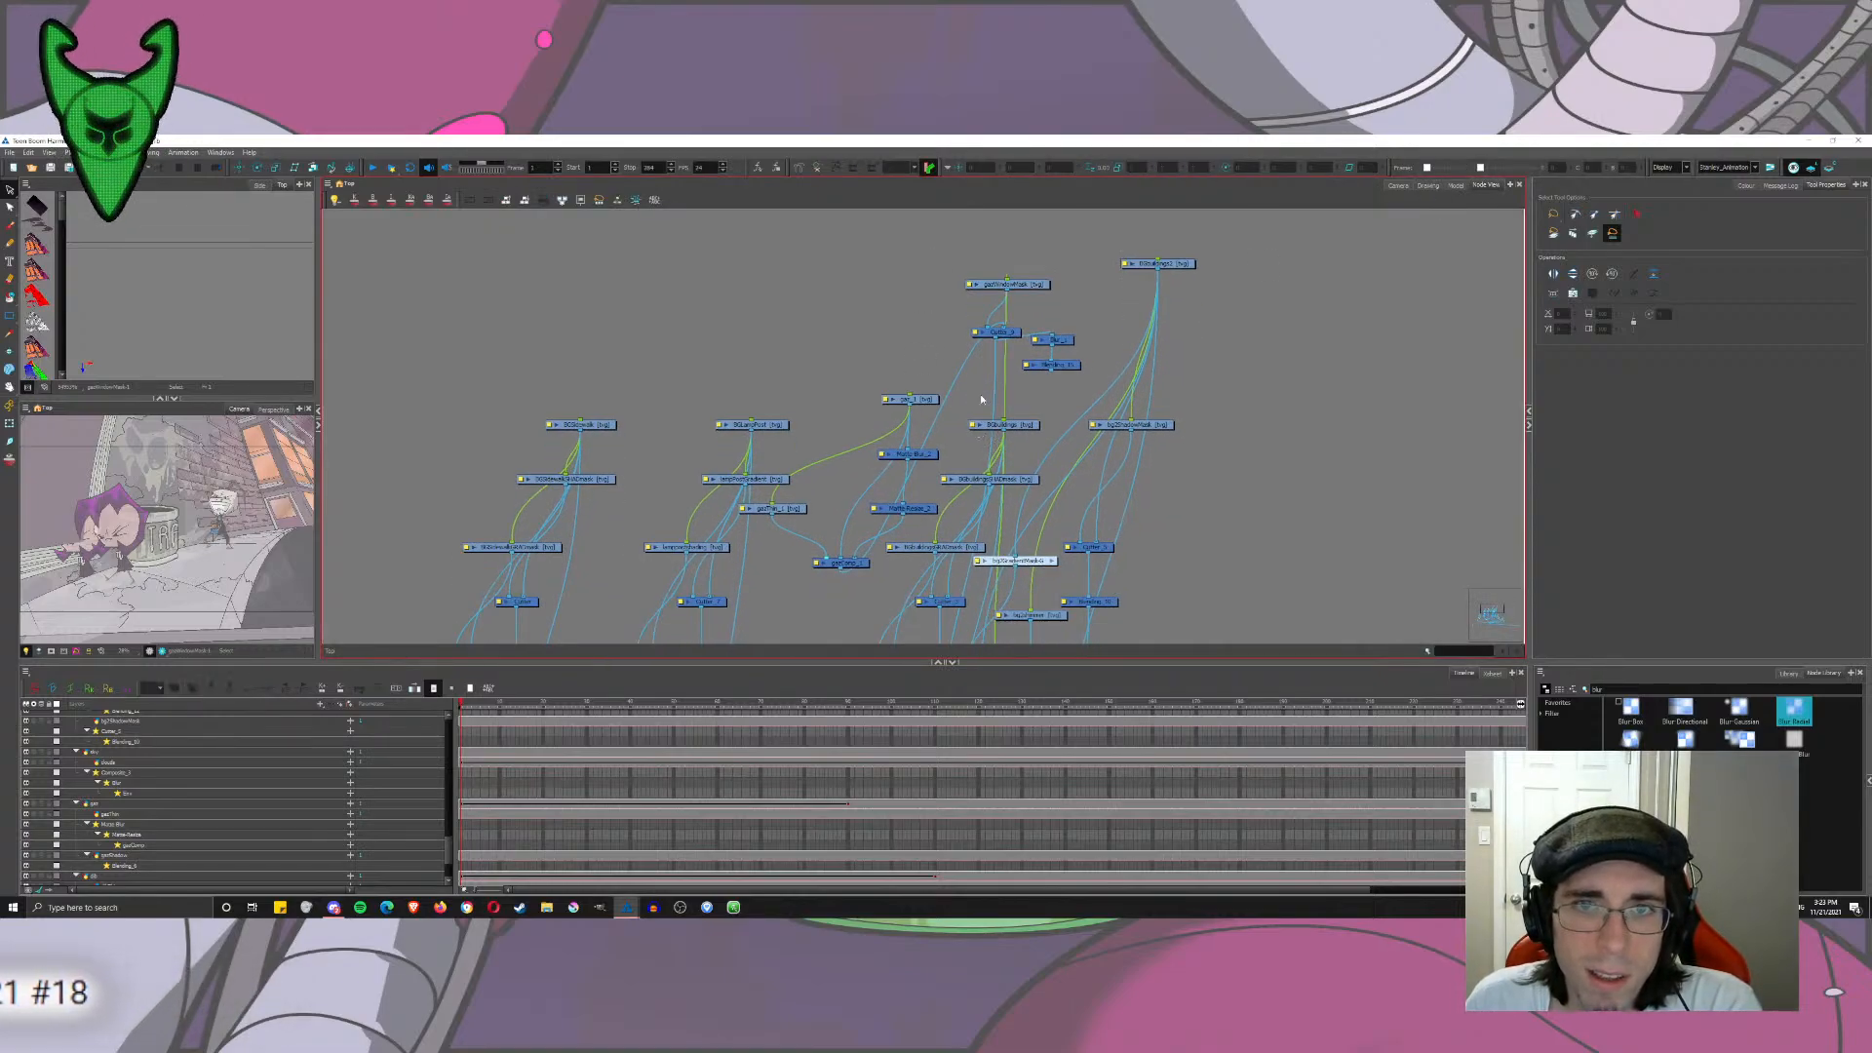
{"action": "double_click", "coordinate": [996, 331]}
{"action": "left_click", "coordinate": [507, 430]}
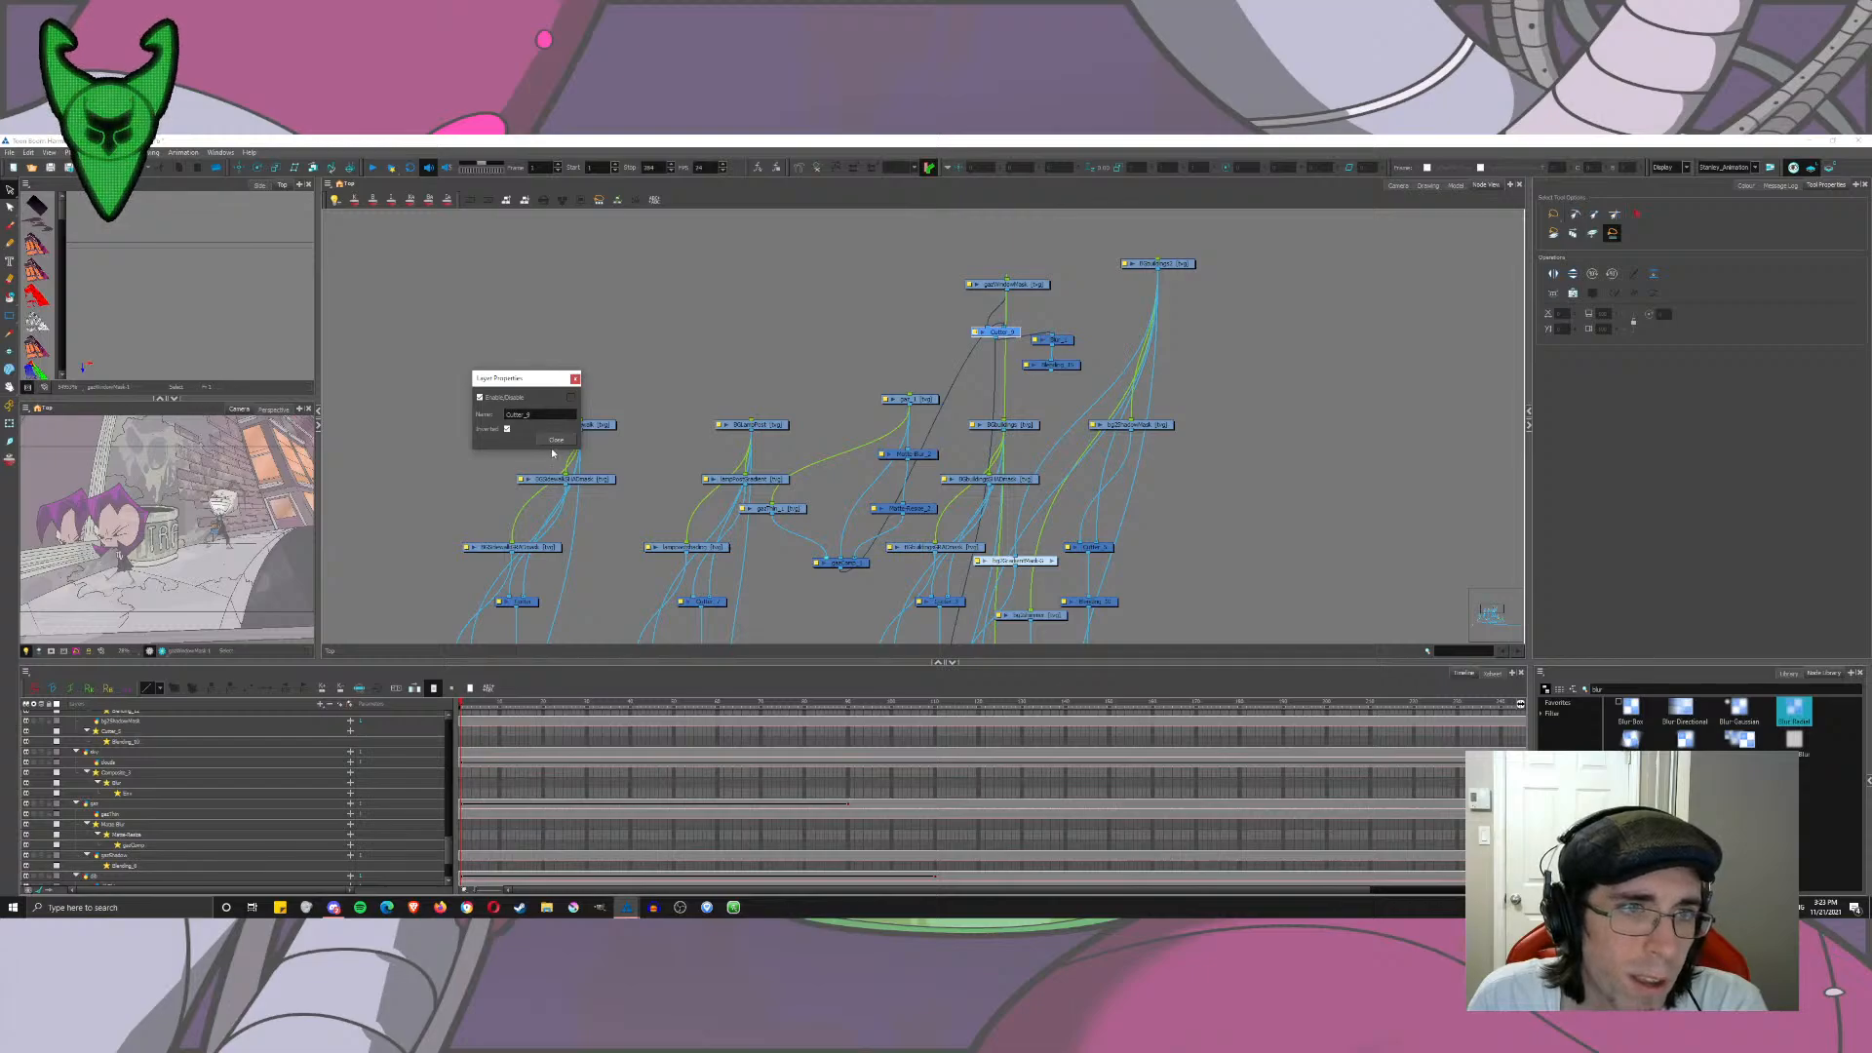
{"action": "left_click", "coordinate": [556, 440]}
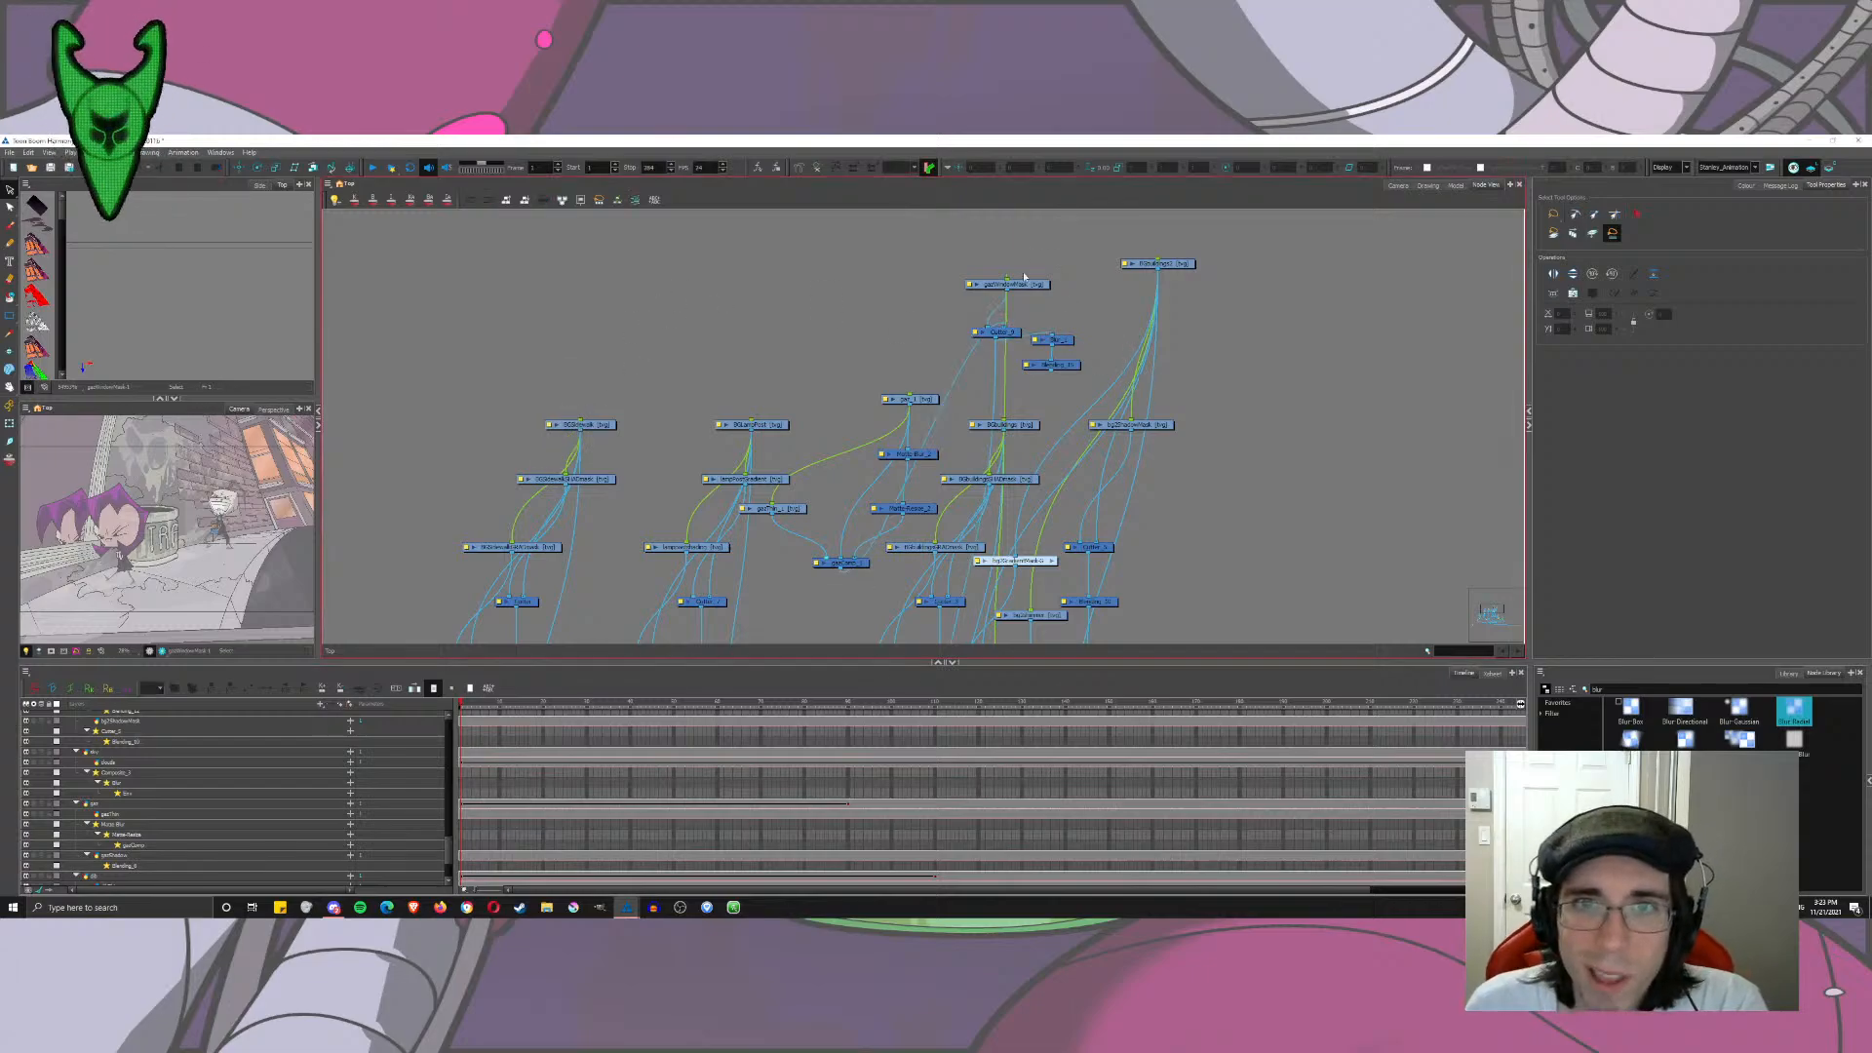
Step: Raise the new drawing node above the Cutter and wire the Blending node's output into the buildings composite
{"action": "left_click_drag", "start_coordinate": [1024, 284], "coordinate": [1014, 260]}
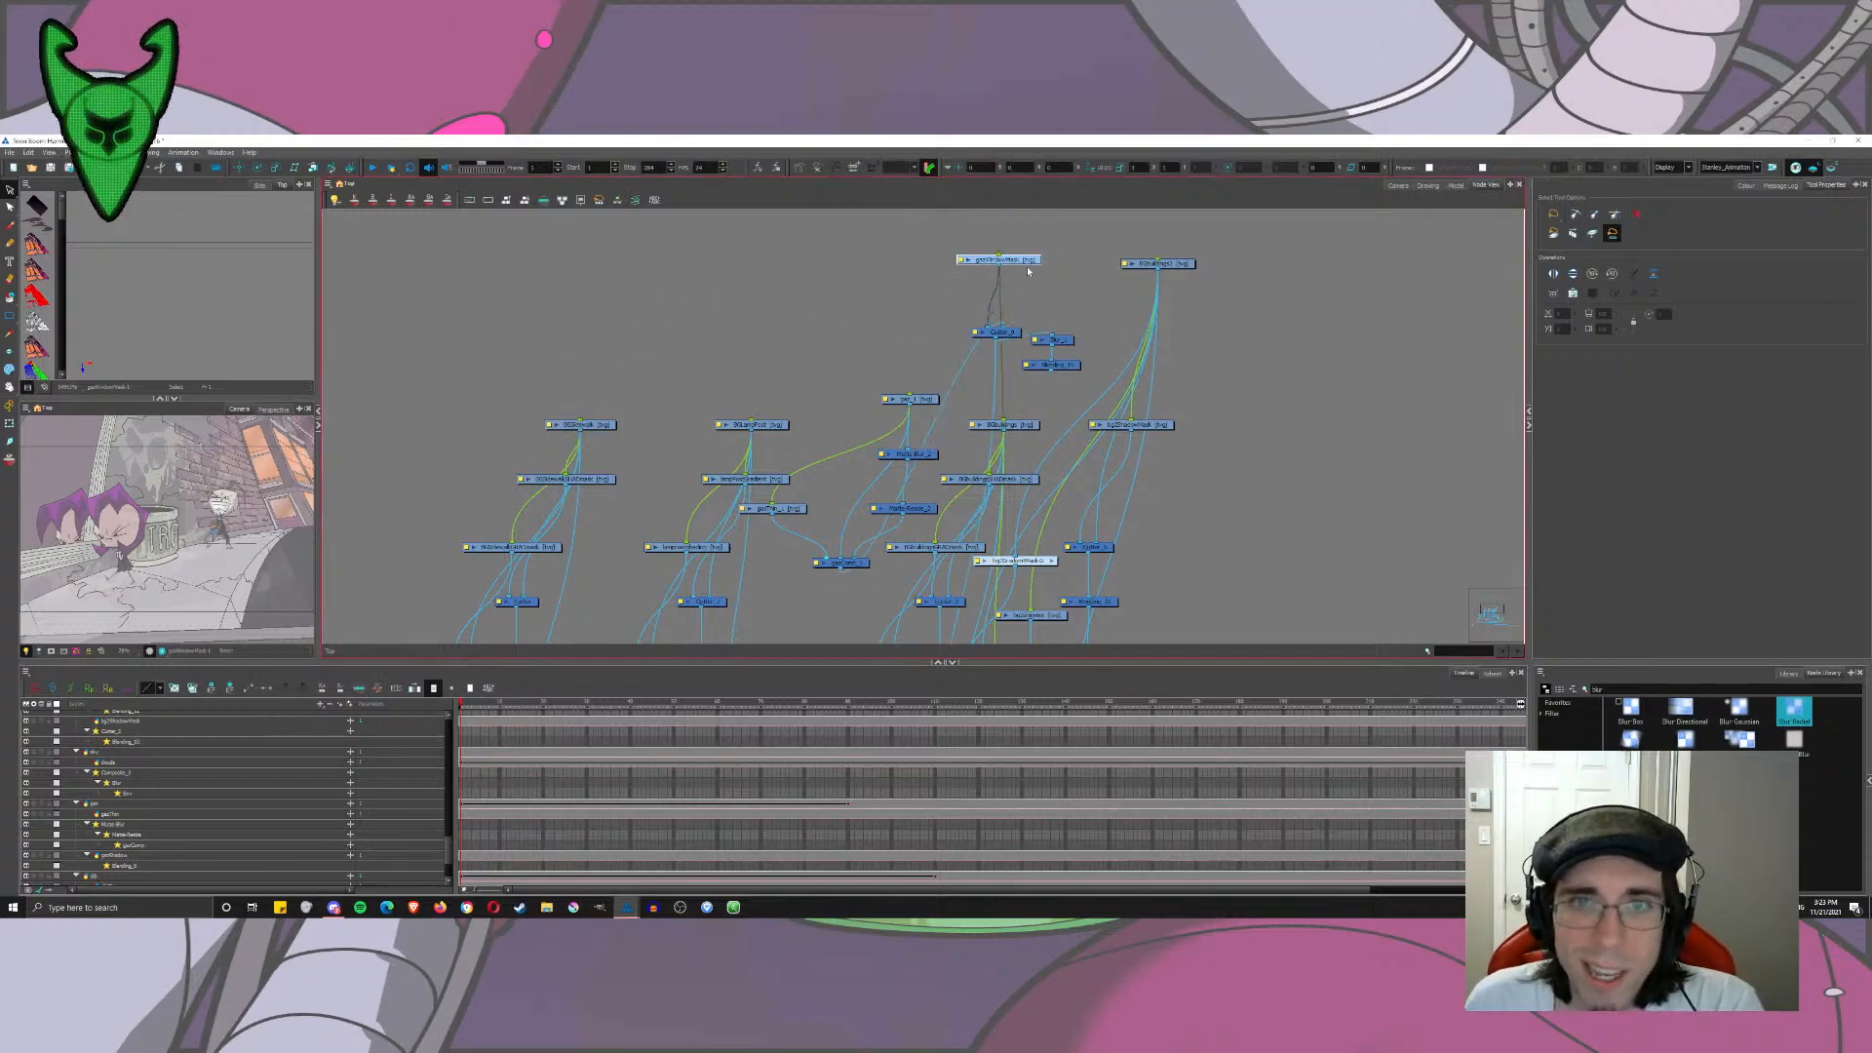
{"action": "left_click", "coordinate": [1055, 368]}
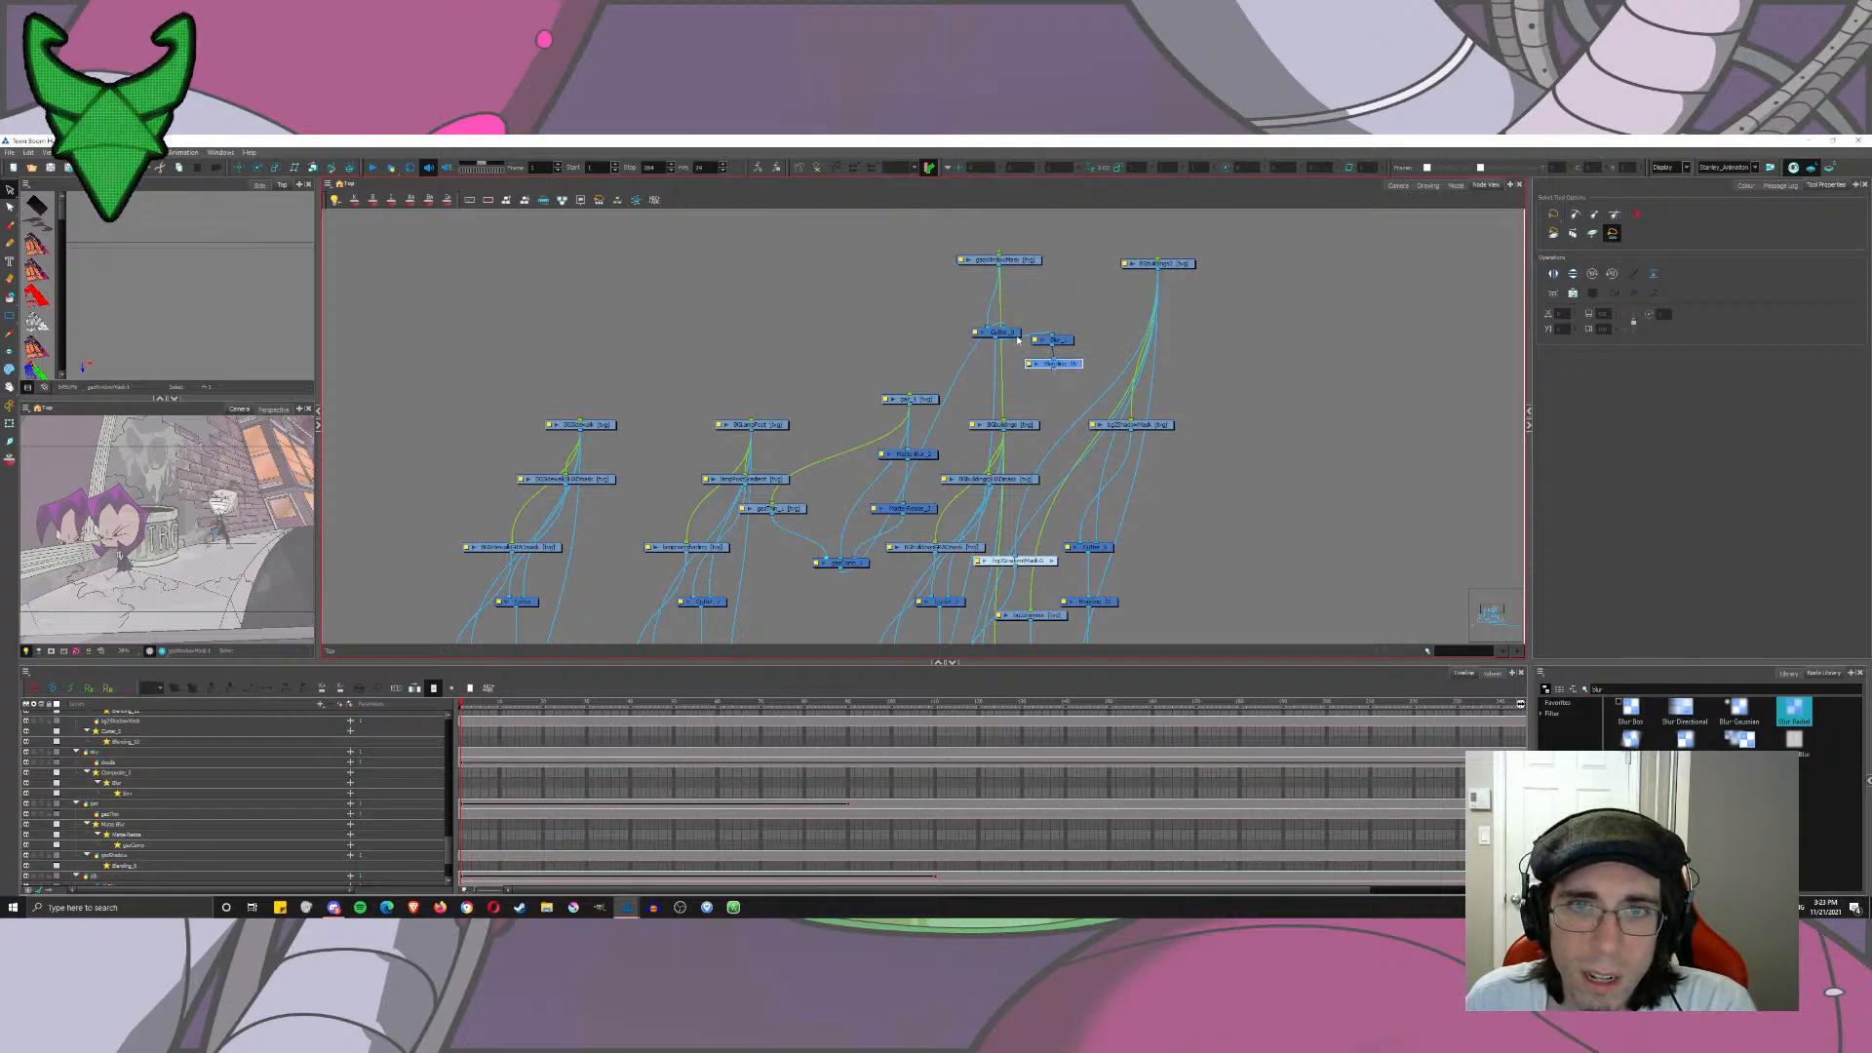
{"action": "left_click_drag", "start_coordinate": [1017, 340], "coordinate": [931, 529]}
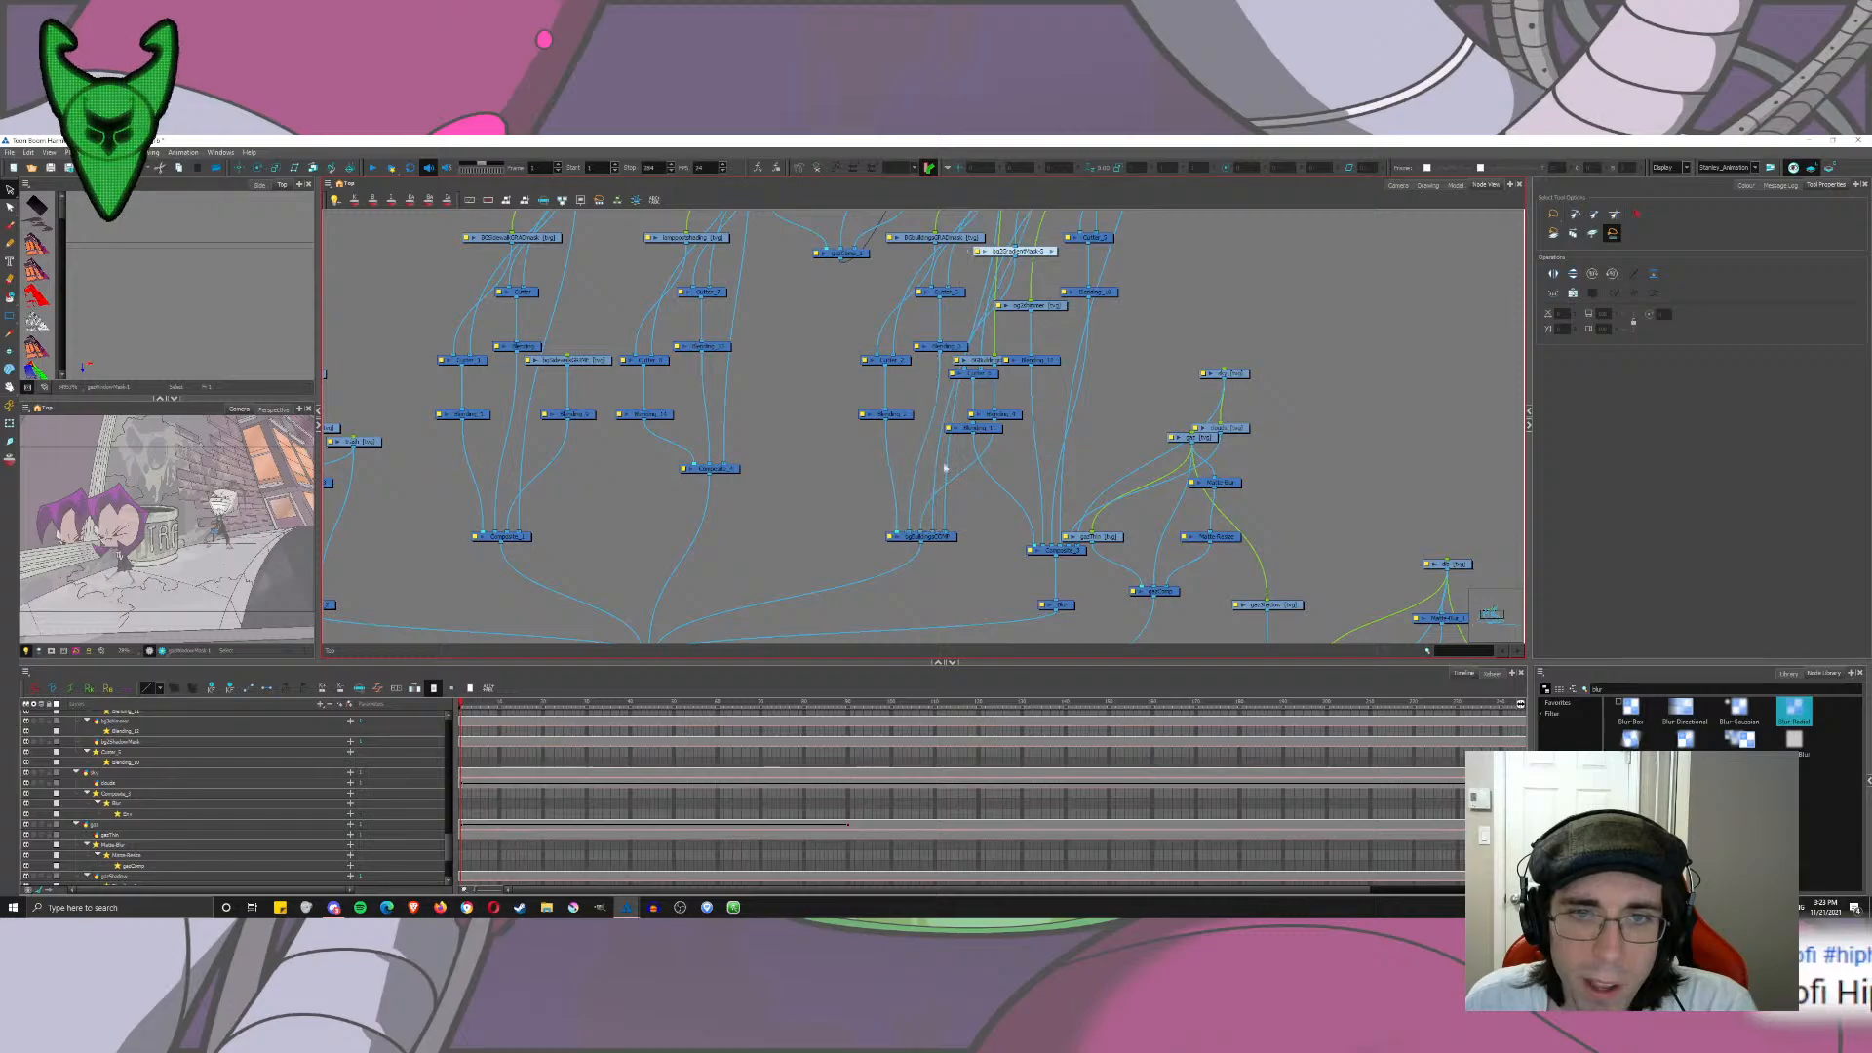
{"action": "left_click_drag", "start_coordinate": [966, 250], "coordinate": [848, 584]}
Step: Check the new Blur node's settings and set the new Blending node's blend mode to Screen
{"action": "left_click", "coordinate": [920, 363]}
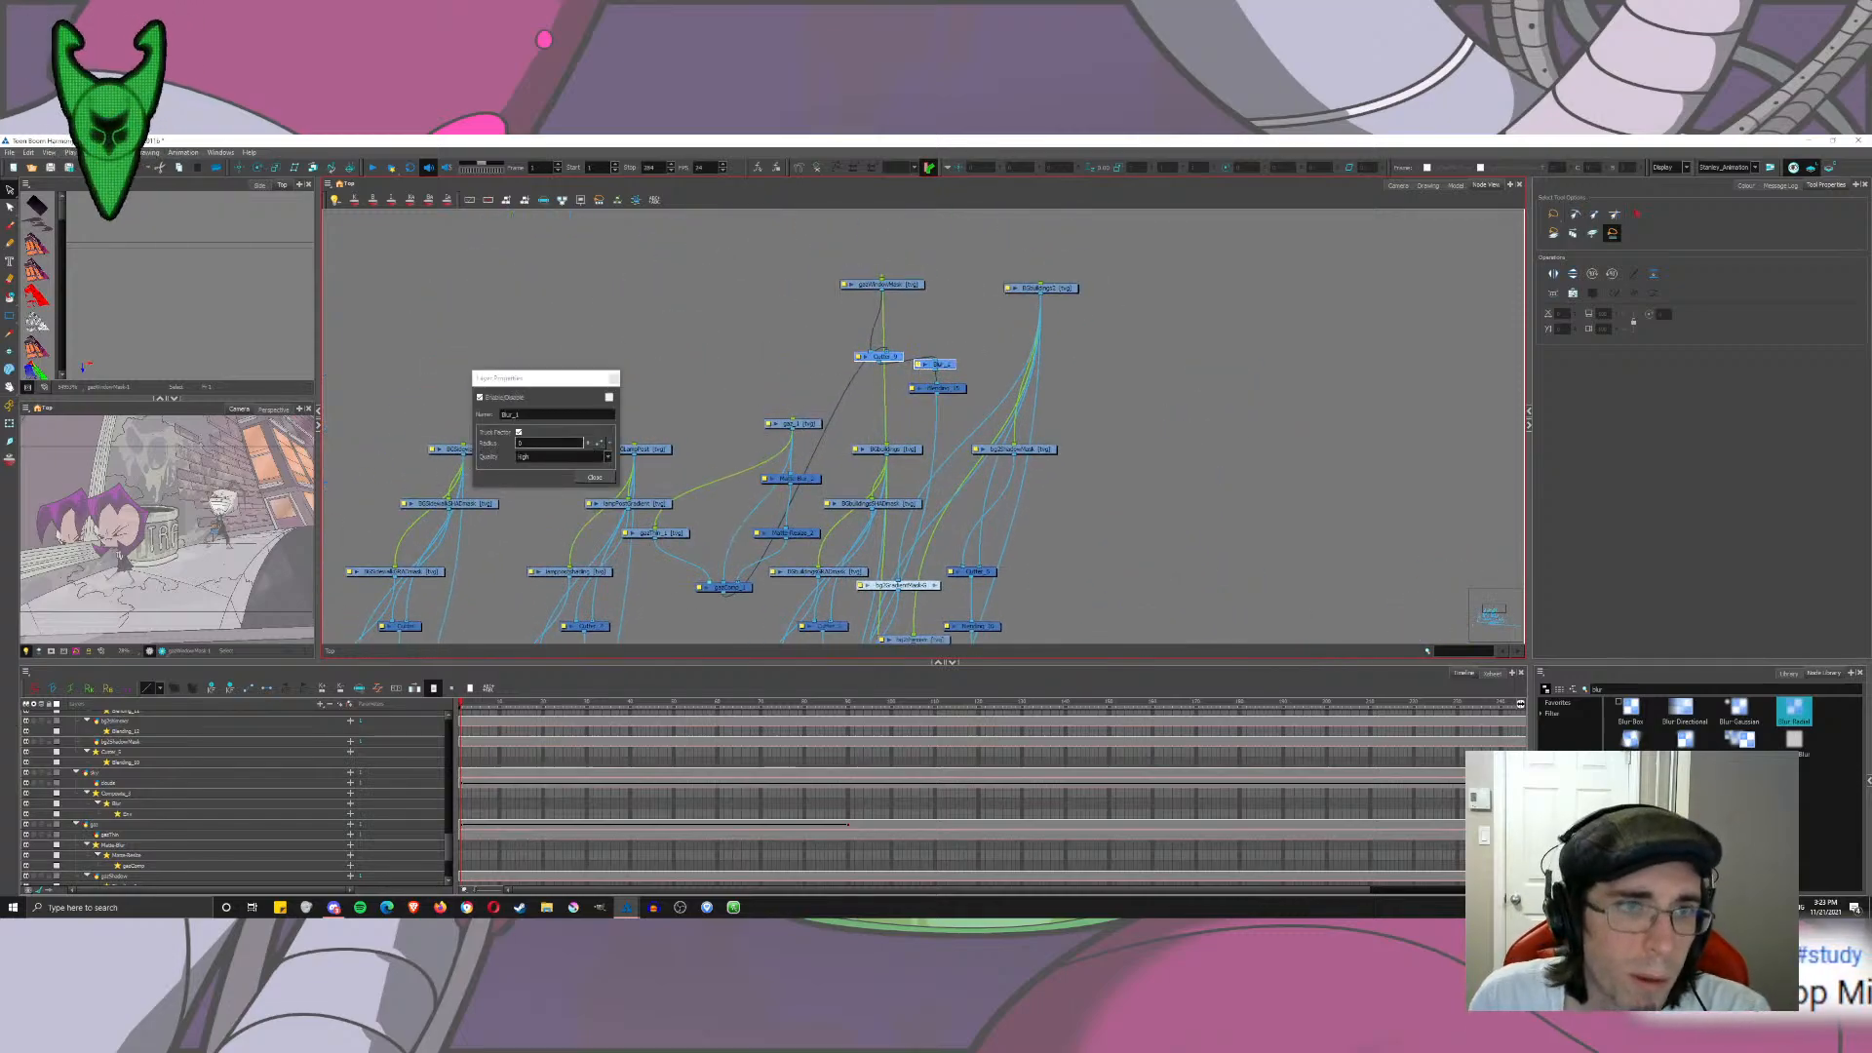
{"action": "left_click", "coordinate": [571, 448]}
{"action": "left_click", "coordinate": [593, 478]}
{"action": "left_click", "coordinate": [912, 389]}
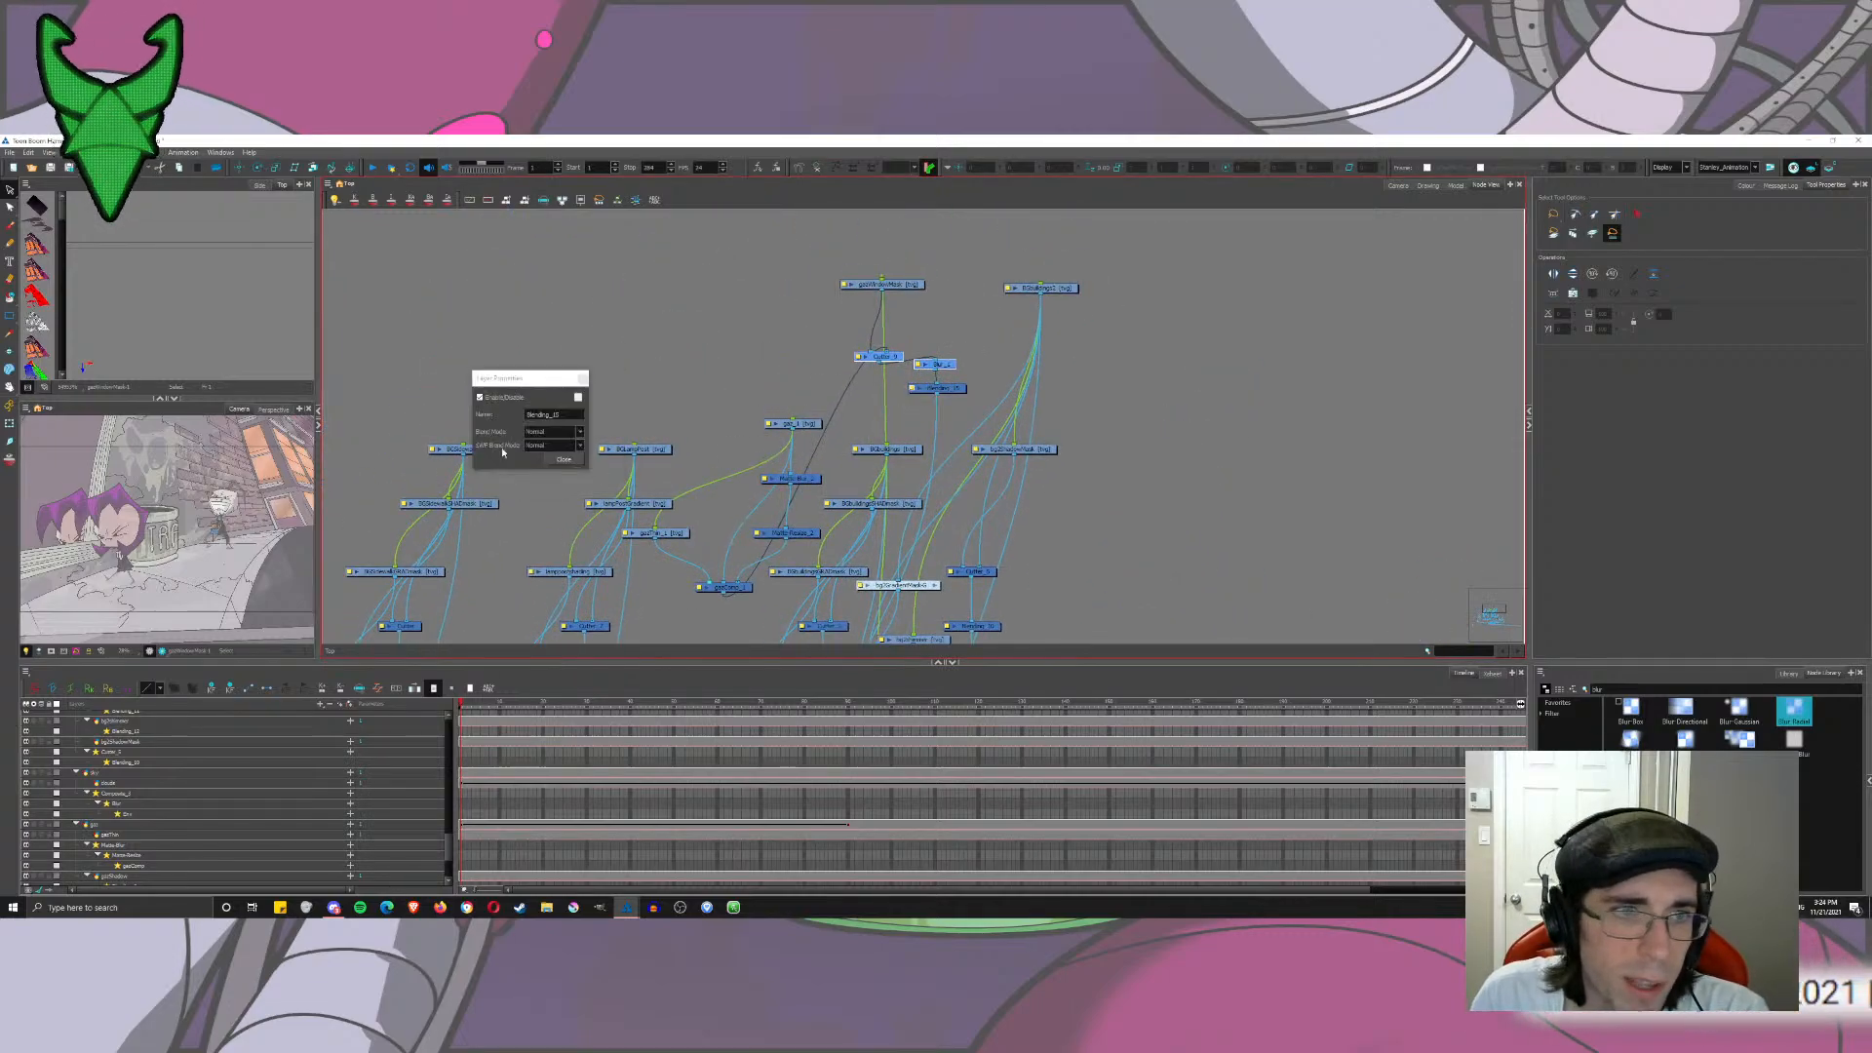
{"action": "left_click", "coordinate": [555, 431]}
{"action": "left_click", "coordinate": [550, 458]}
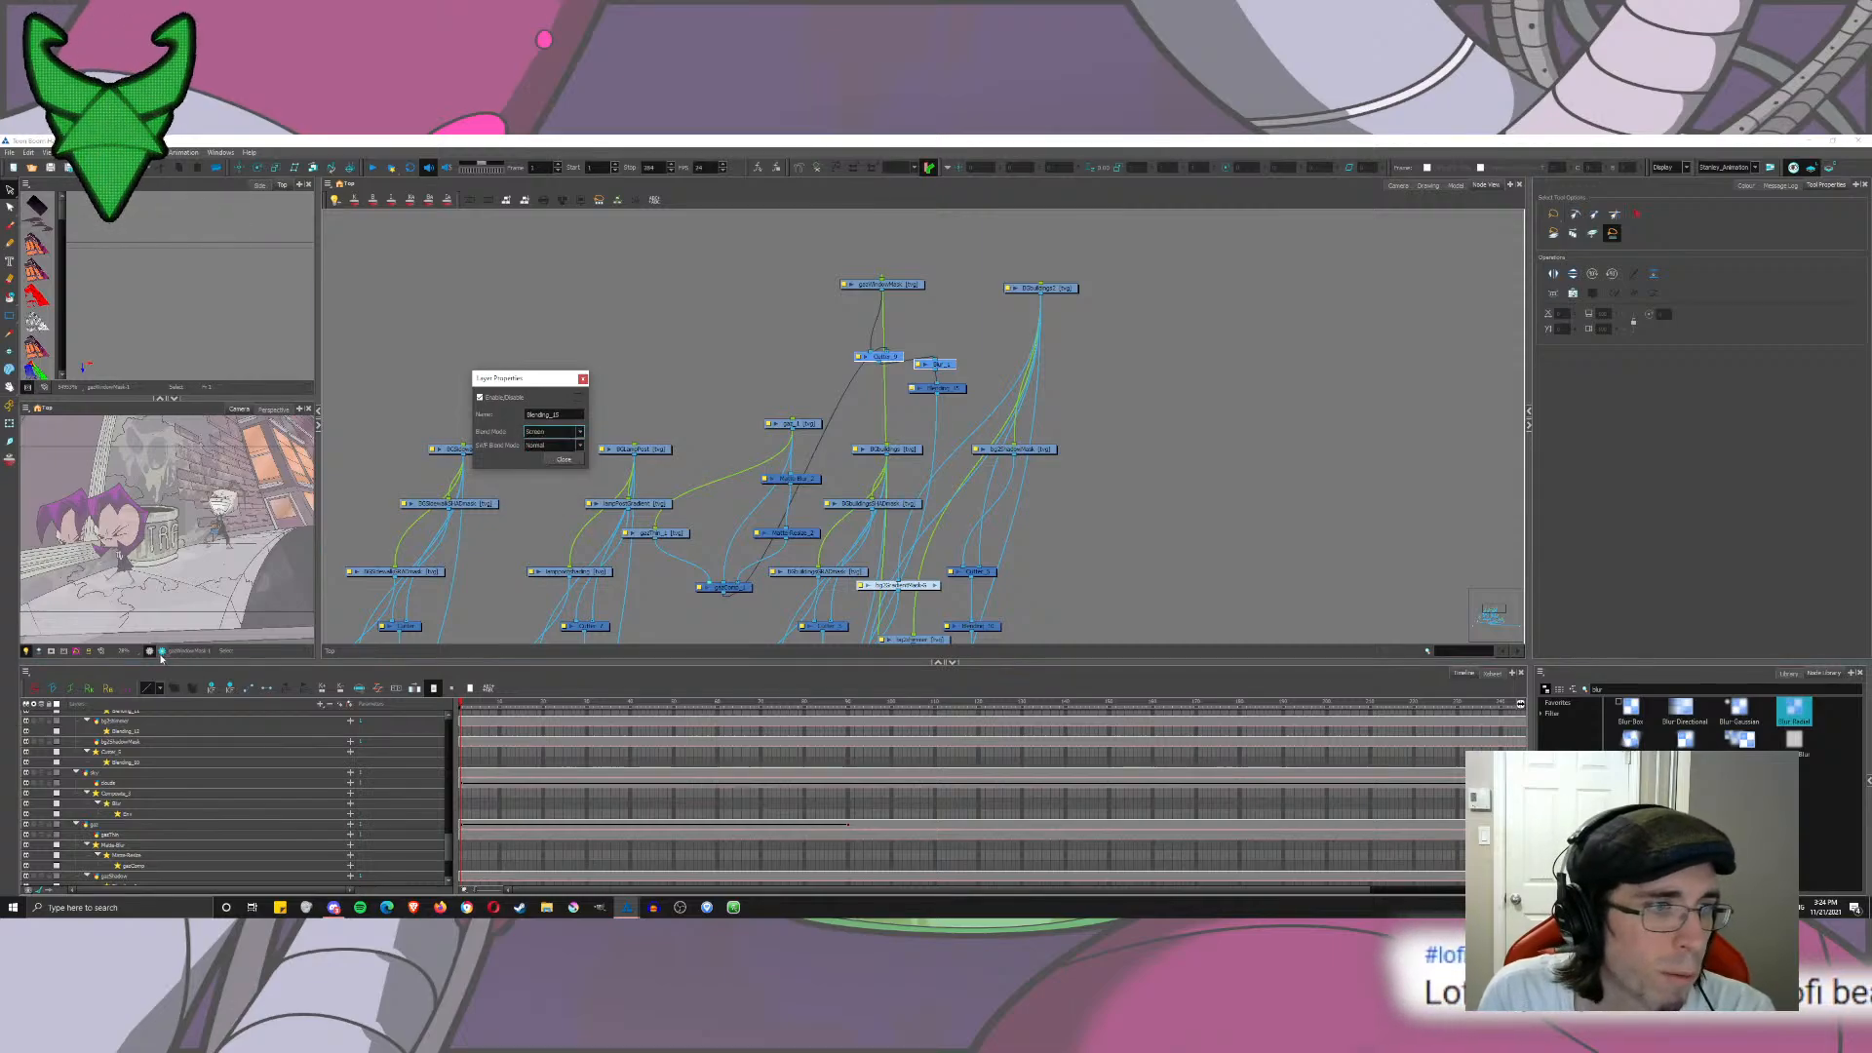
Step: Keep the Blur node's properties open over the camera view, frame the whole scene and display it in render mode
{"action": "left_click", "coordinate": [920, 364]}
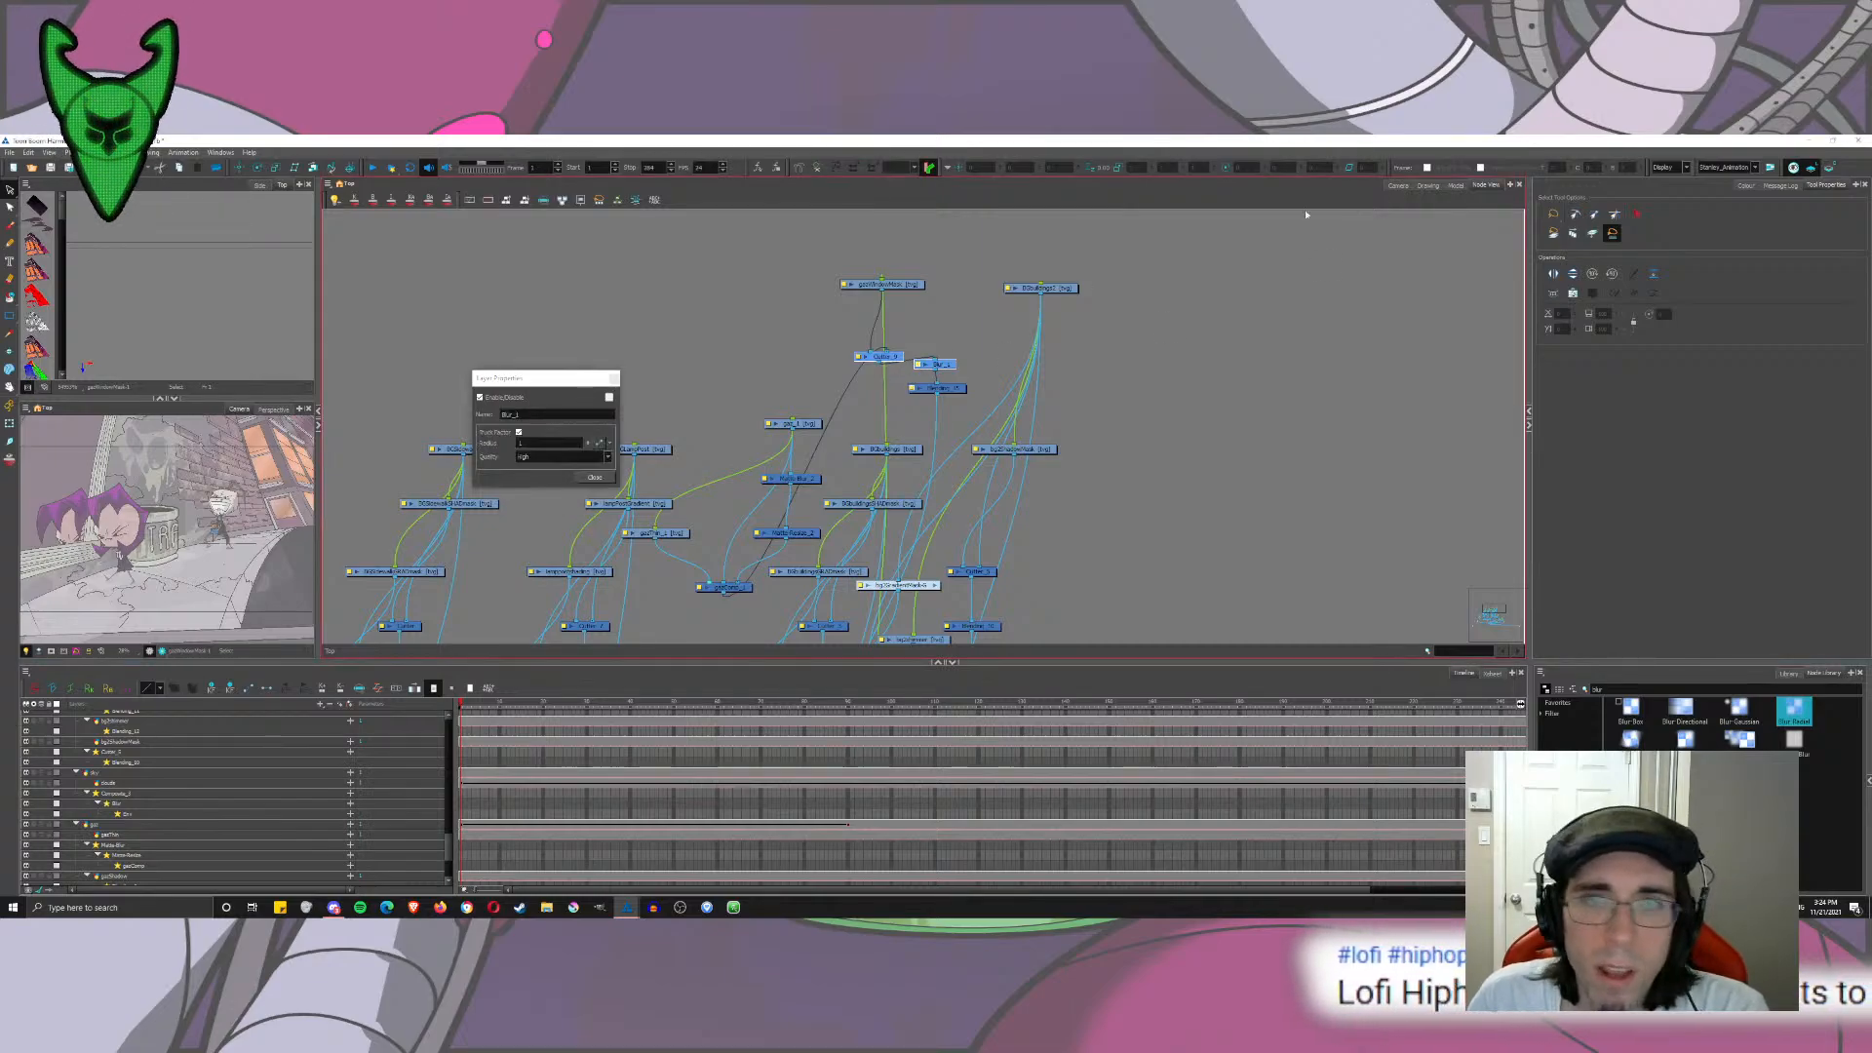
{"action": "left_click", "coordinate": [1397, 185]}
{"action": "left_click_drag", "start_coordinate": [581, 379], "coordinate": [403, 288]}
{"action": "type", "text": "z"}
{"action": "scroll", "coordinate": [792, 394], "scroll_direction": "down", "scroll_amount": 8}
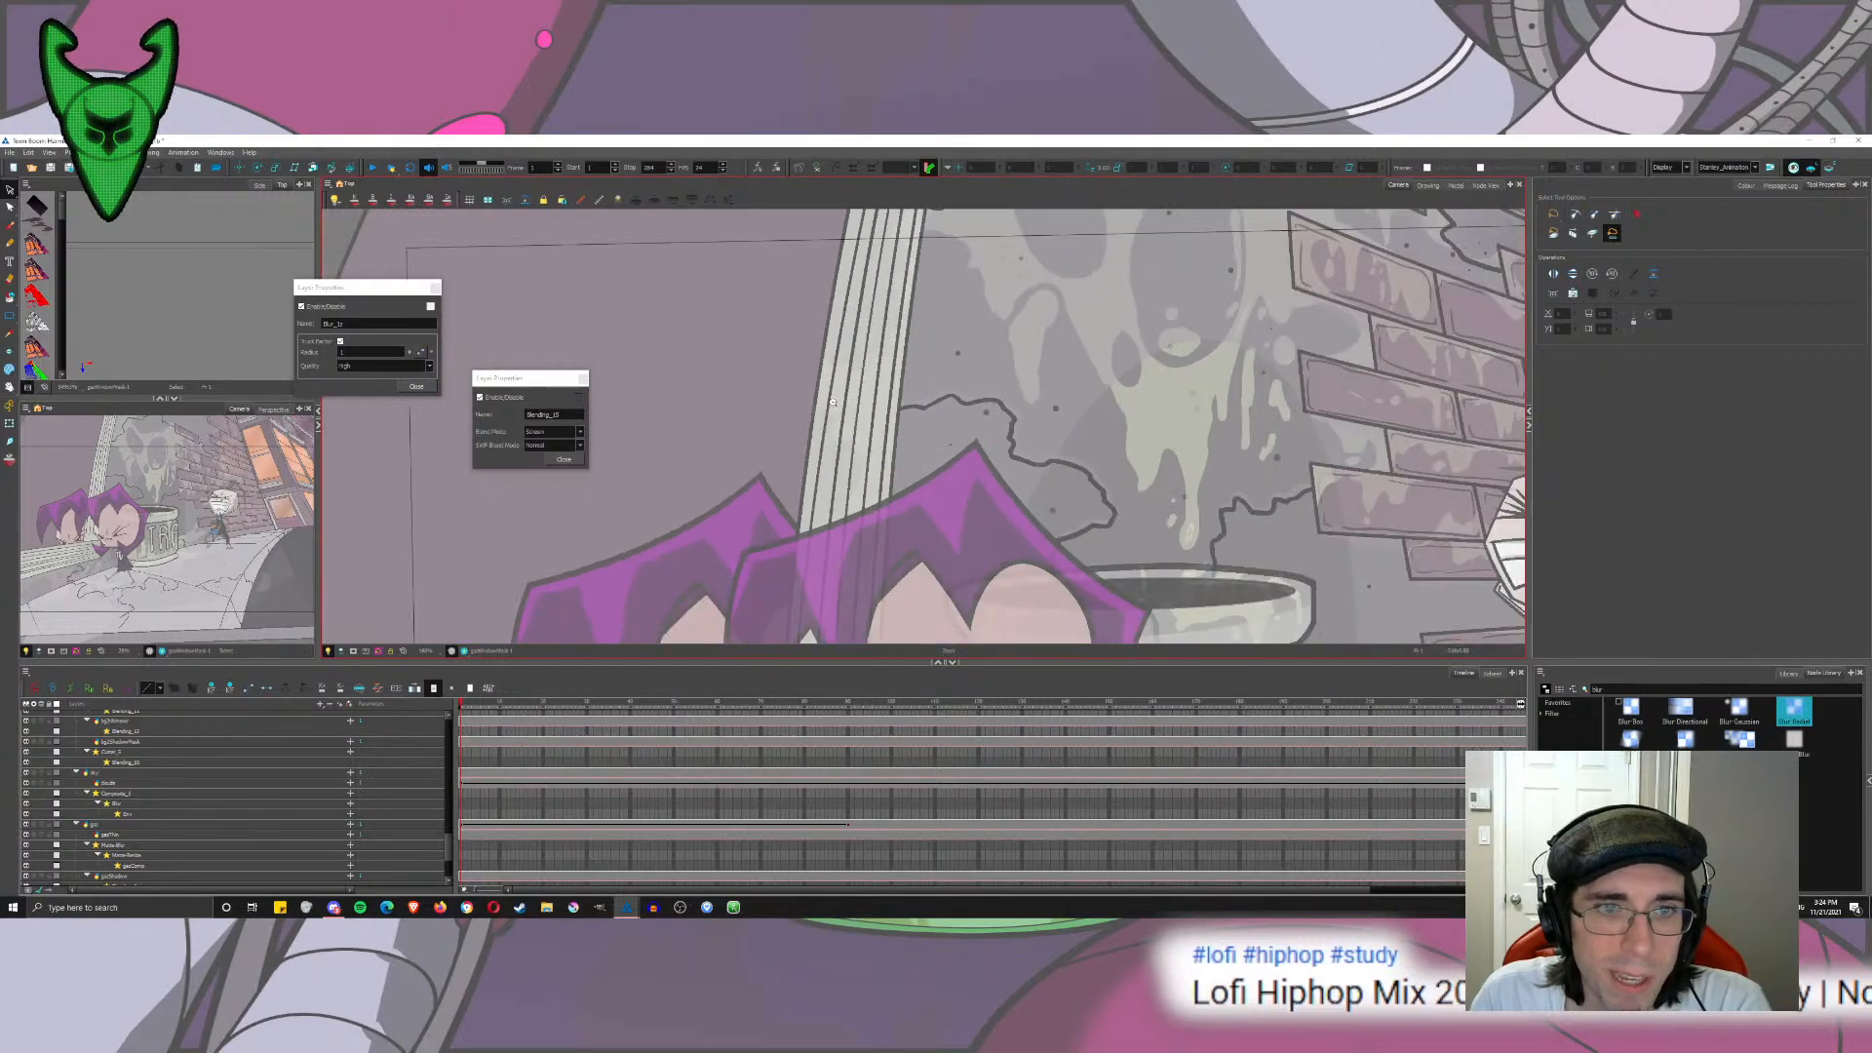
{"action": "left_click_drag", "start_coordinate": [792, 395], "coordinate": [777, 348]}
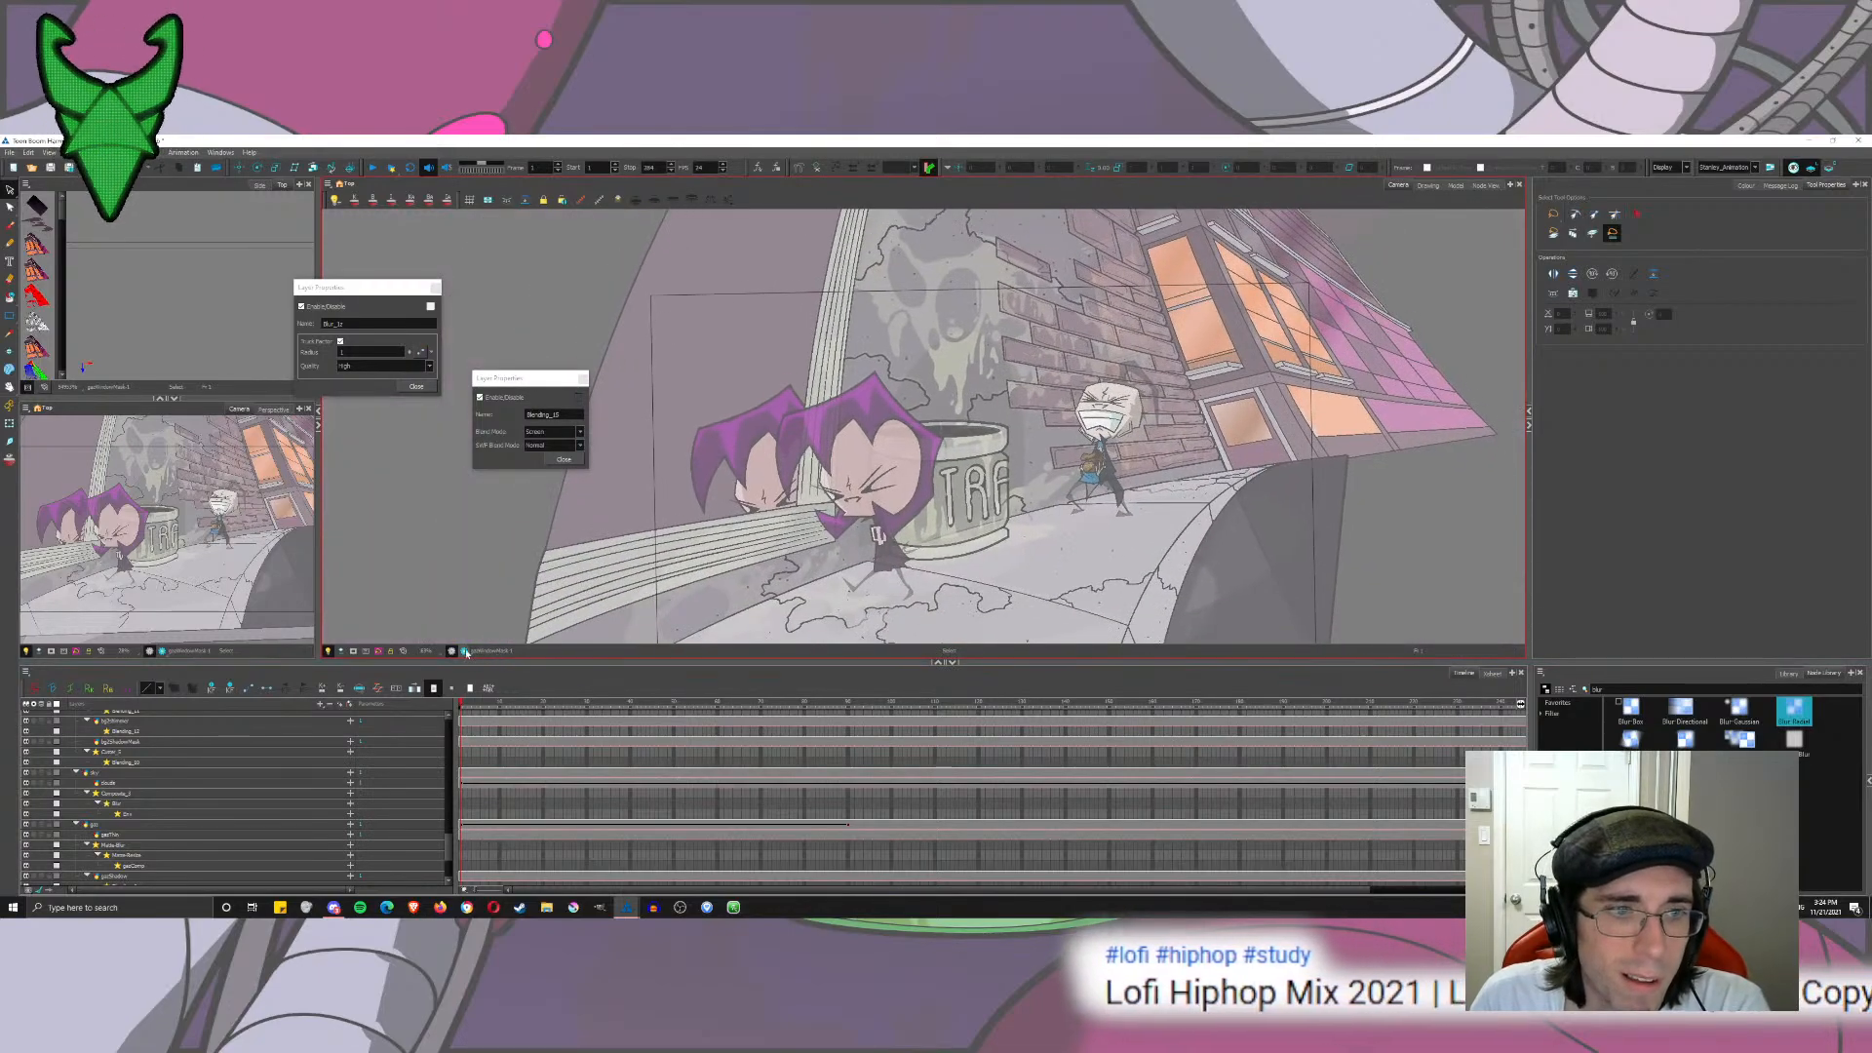
{"action": "left_click", "coordinate": [465, 651]}
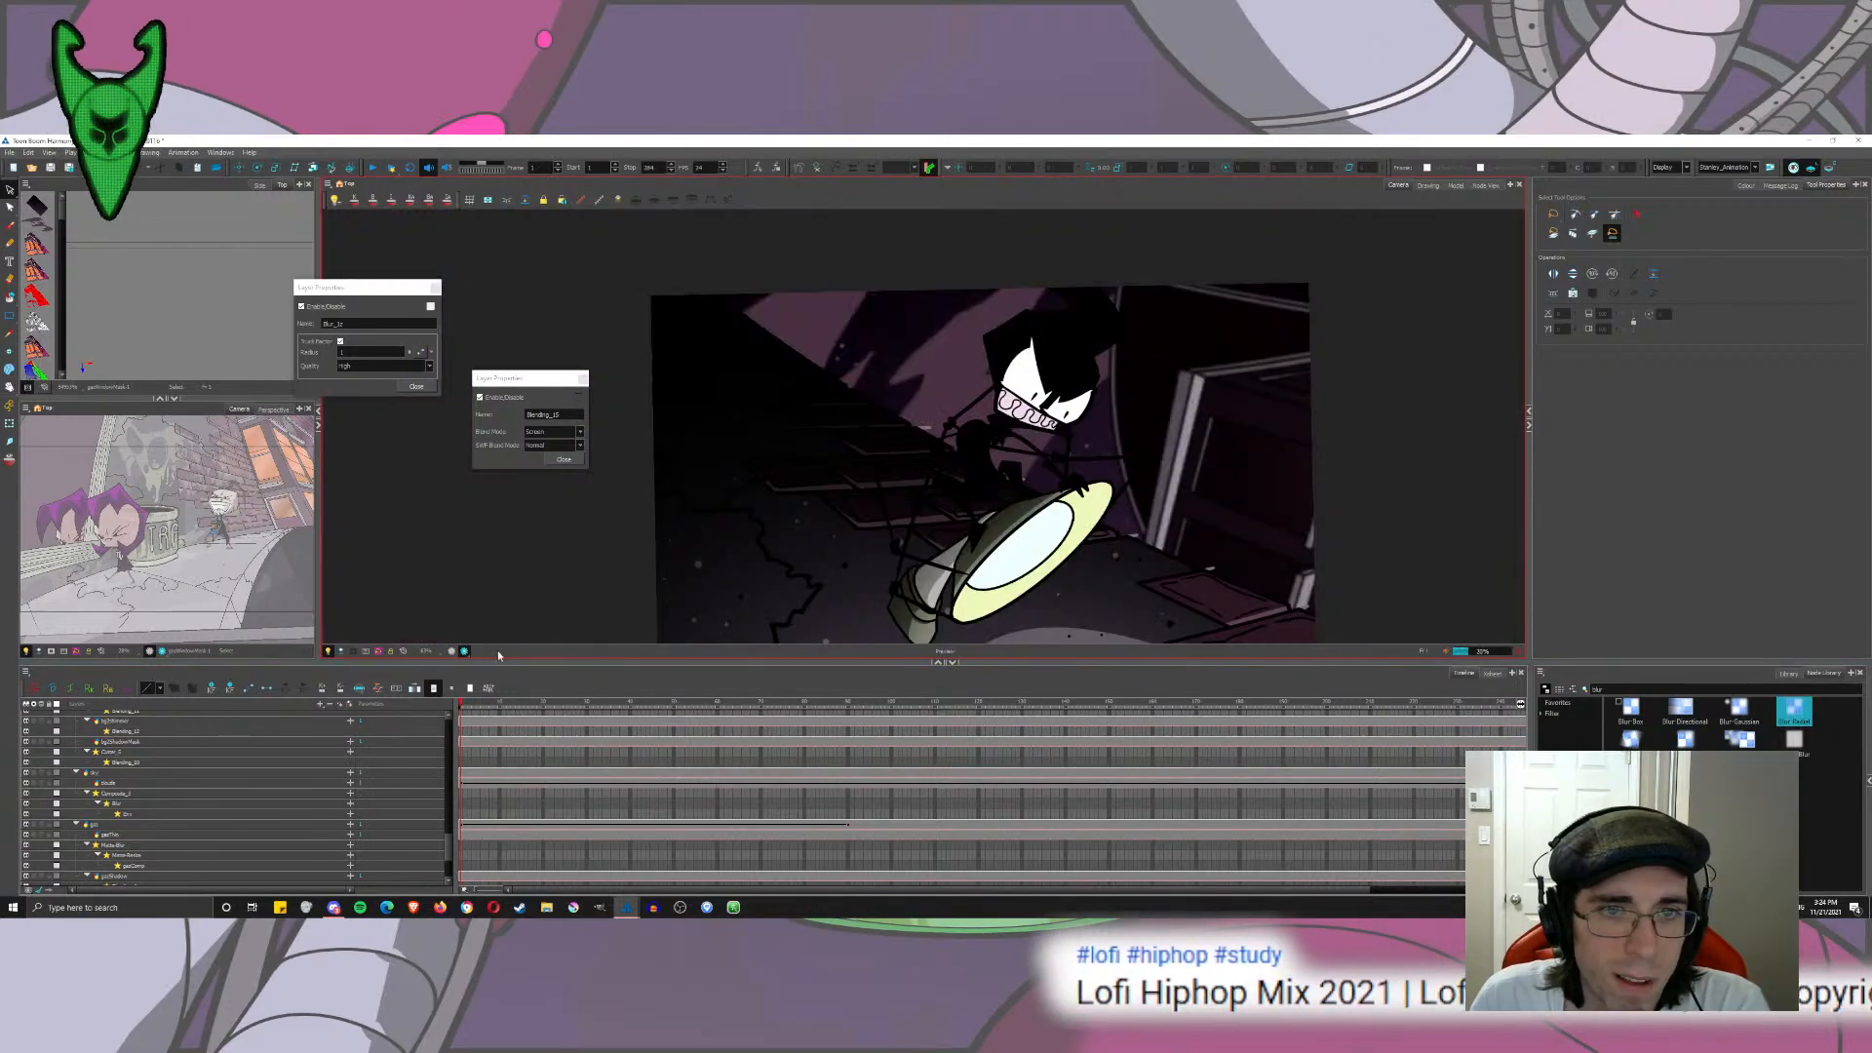
Step: Try Multiply as the Blending node's blend mode and settle on SoftLight
{"action": "left_click", "coordinate": [556, 432]}
{"action": "left_click", "coordinate": [555, 449]}
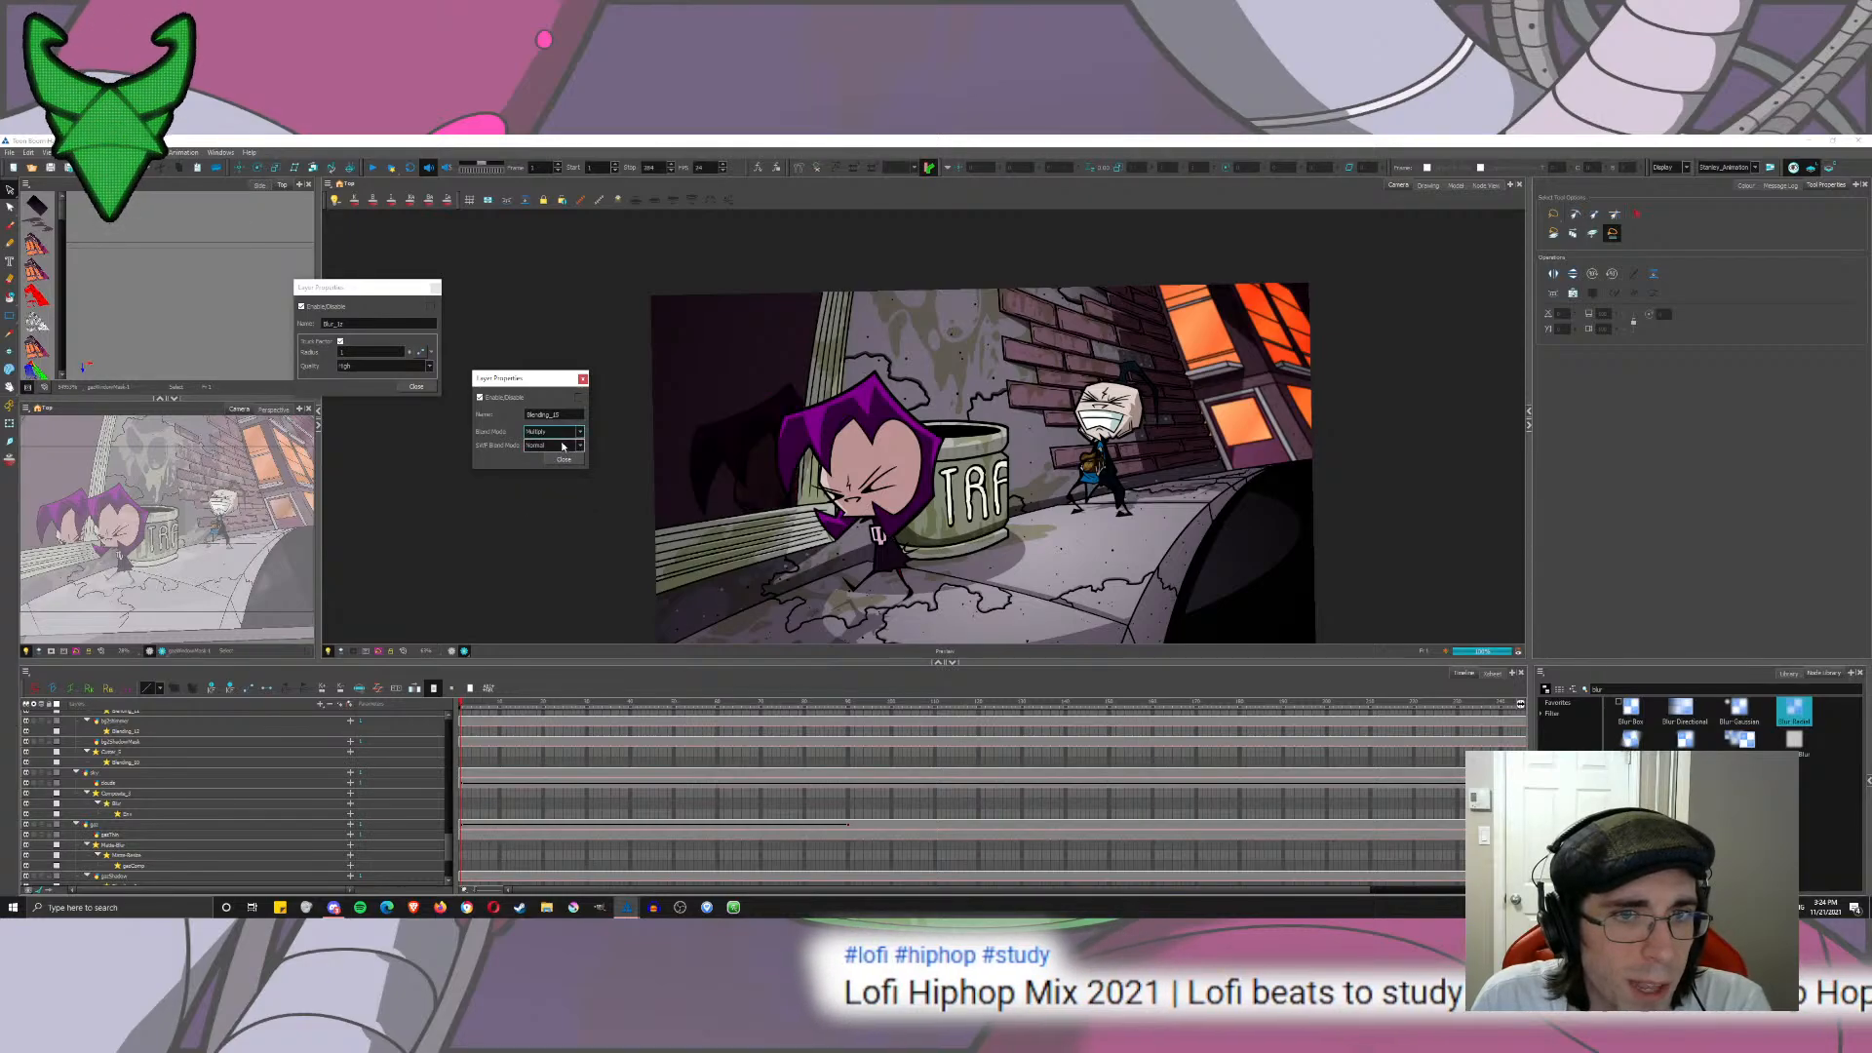
{"action": "left_click", "coordinate": [577, 431]}
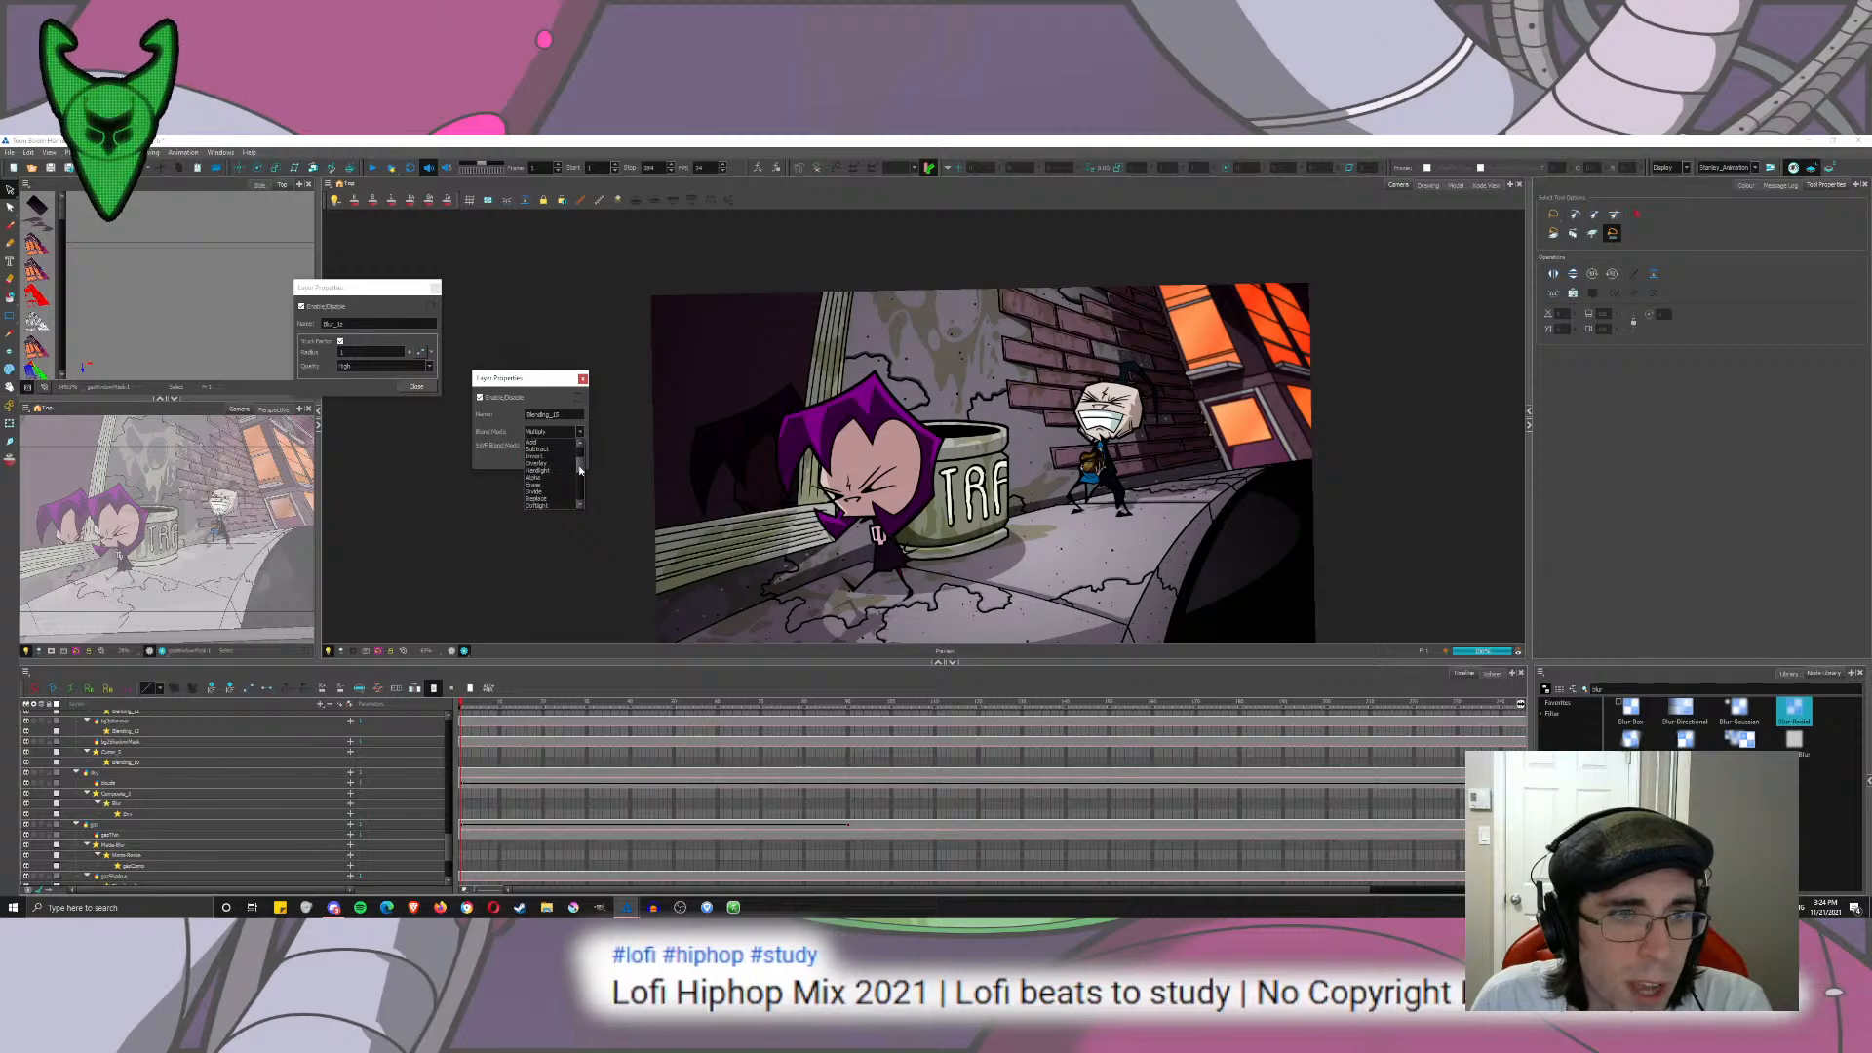
{"action": "scroll", "coordinate": [581, 459], "scroll_direction": "down", "scroll_amount": 2}
{"action": "left_click", "coordinate": [561, 480]}
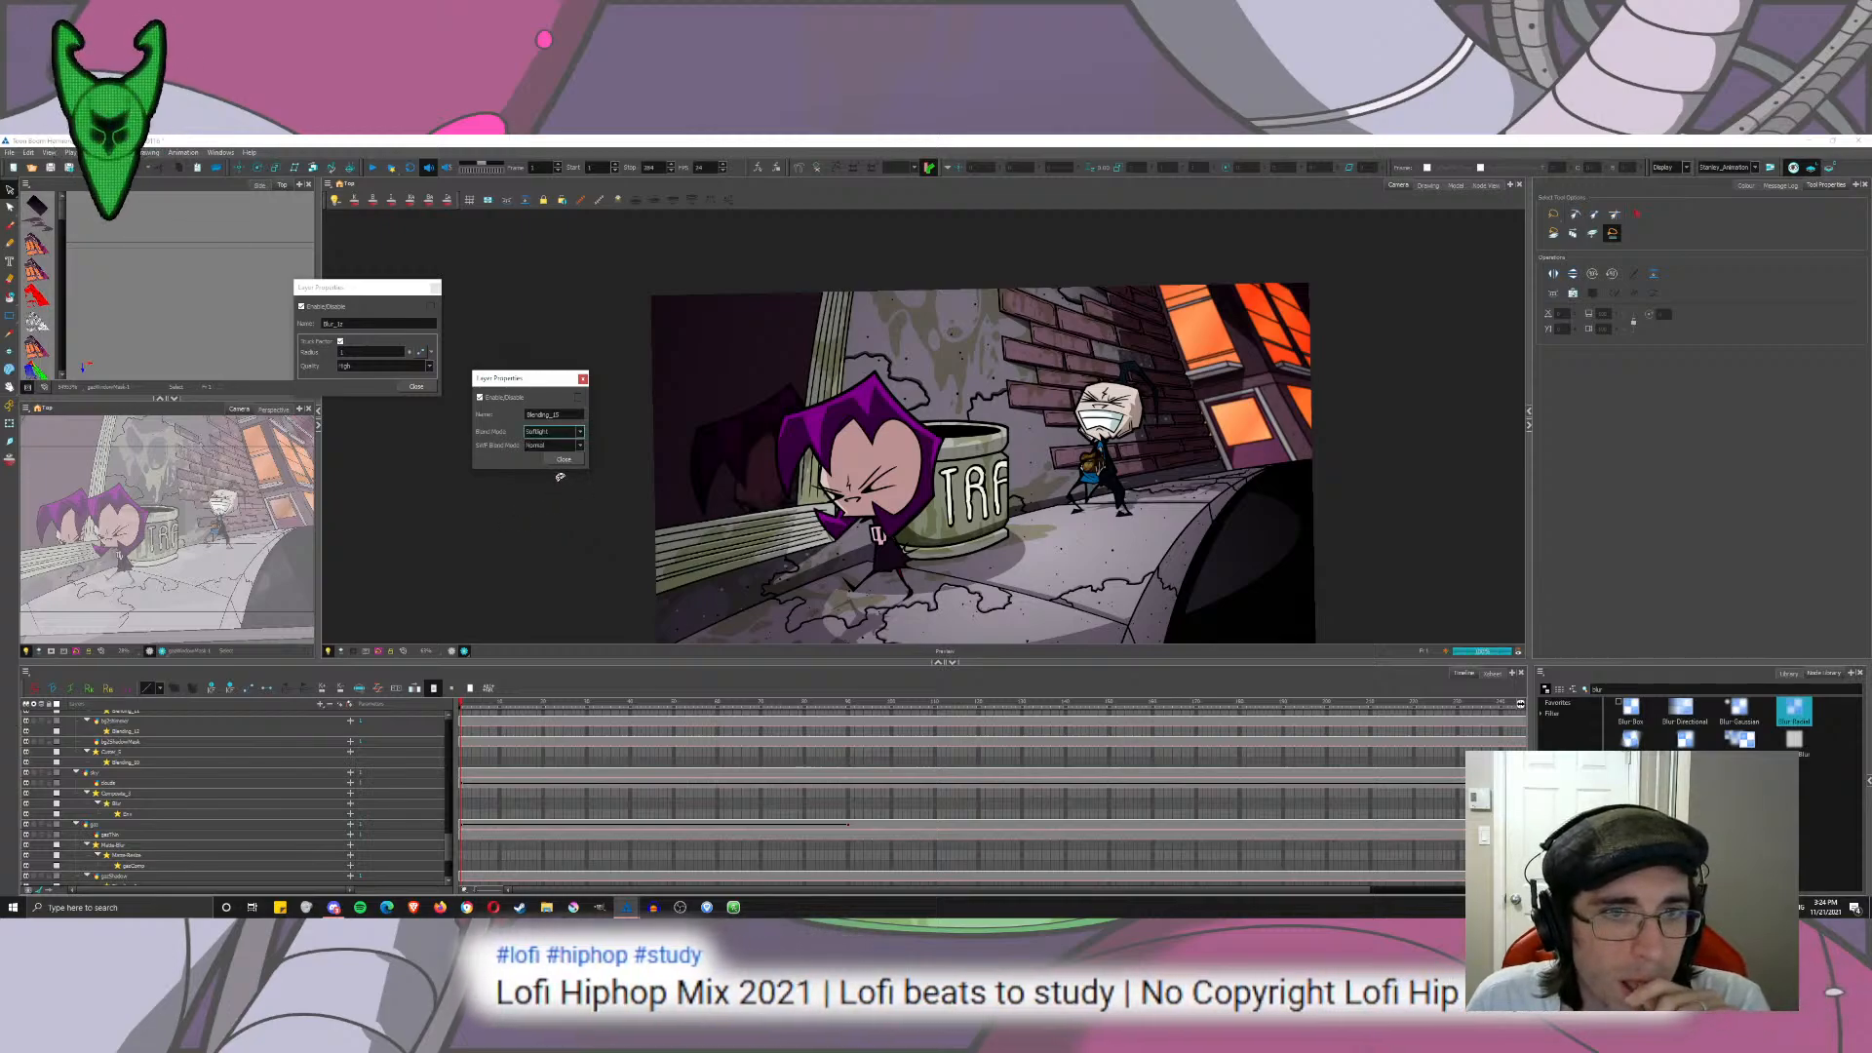
Step: Set the Blur node's radius to 5
{"action": "double_click", "coordinate": [371, 352]}
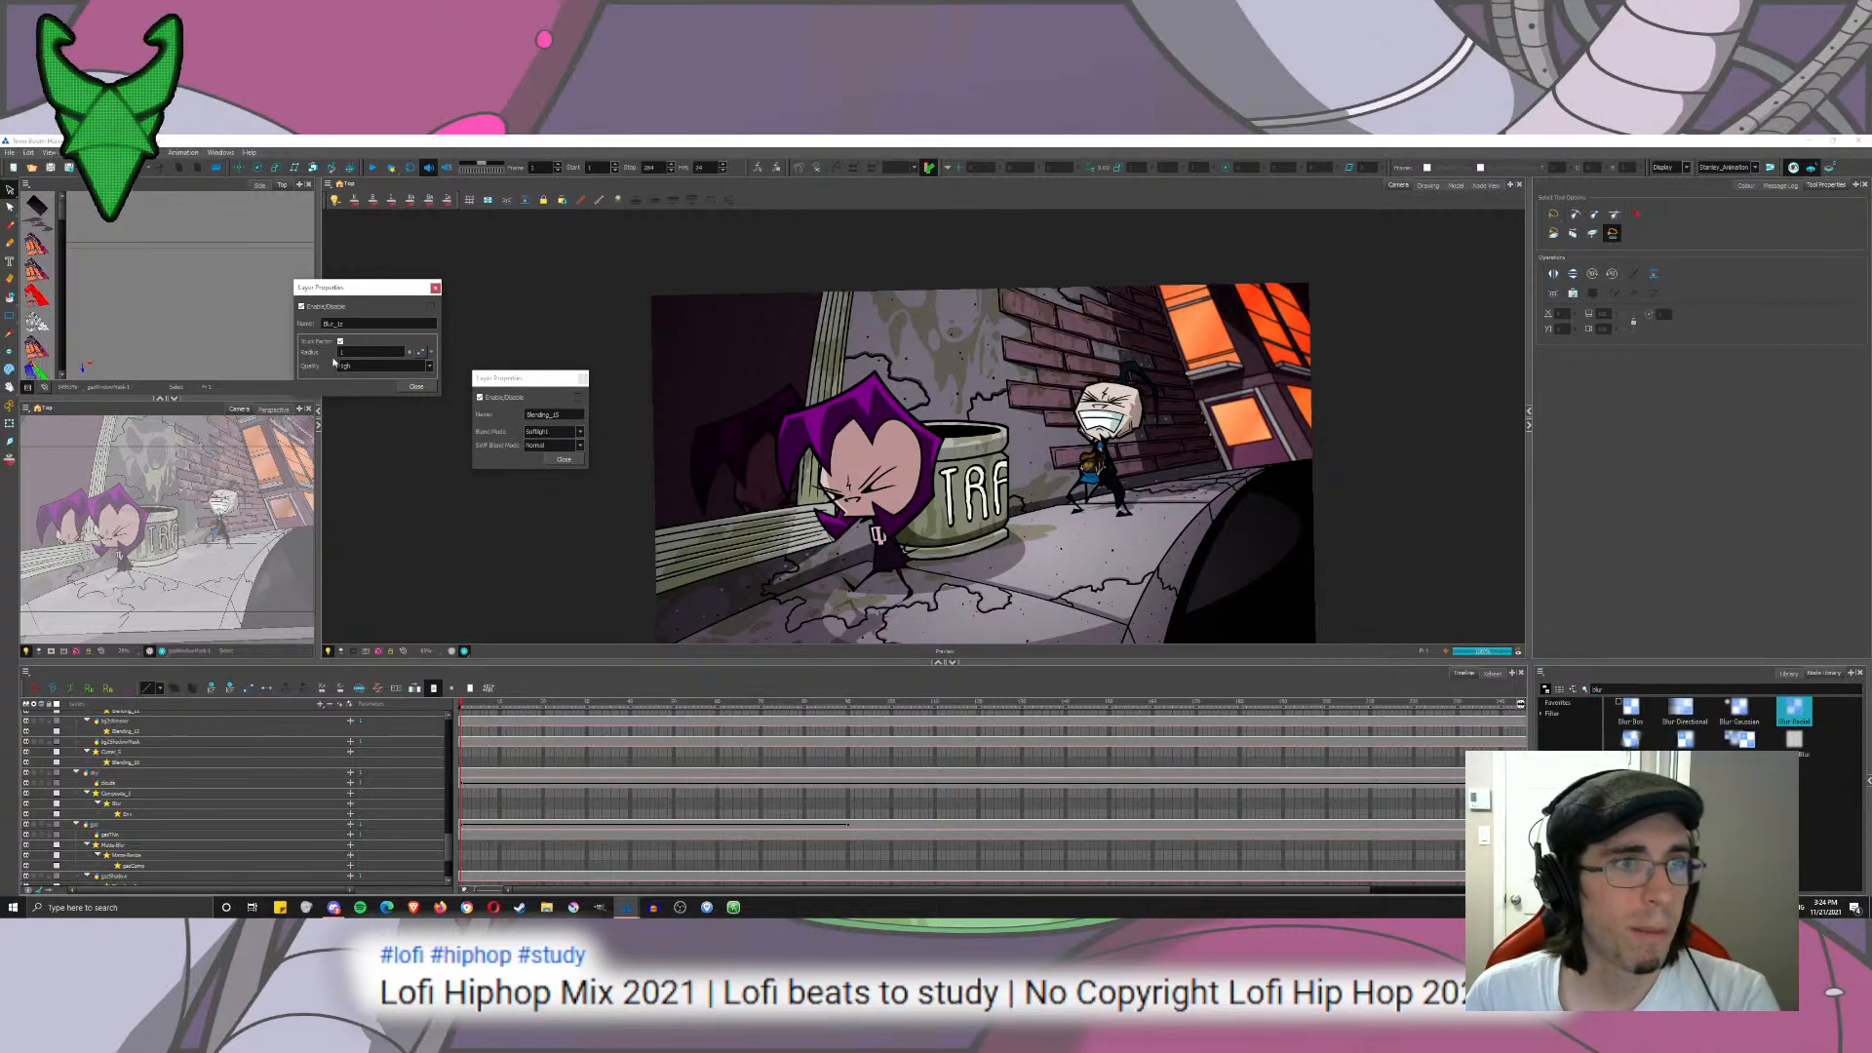
{"action": "type", "text": "5"}
{"action": "key", "text": "Return"}
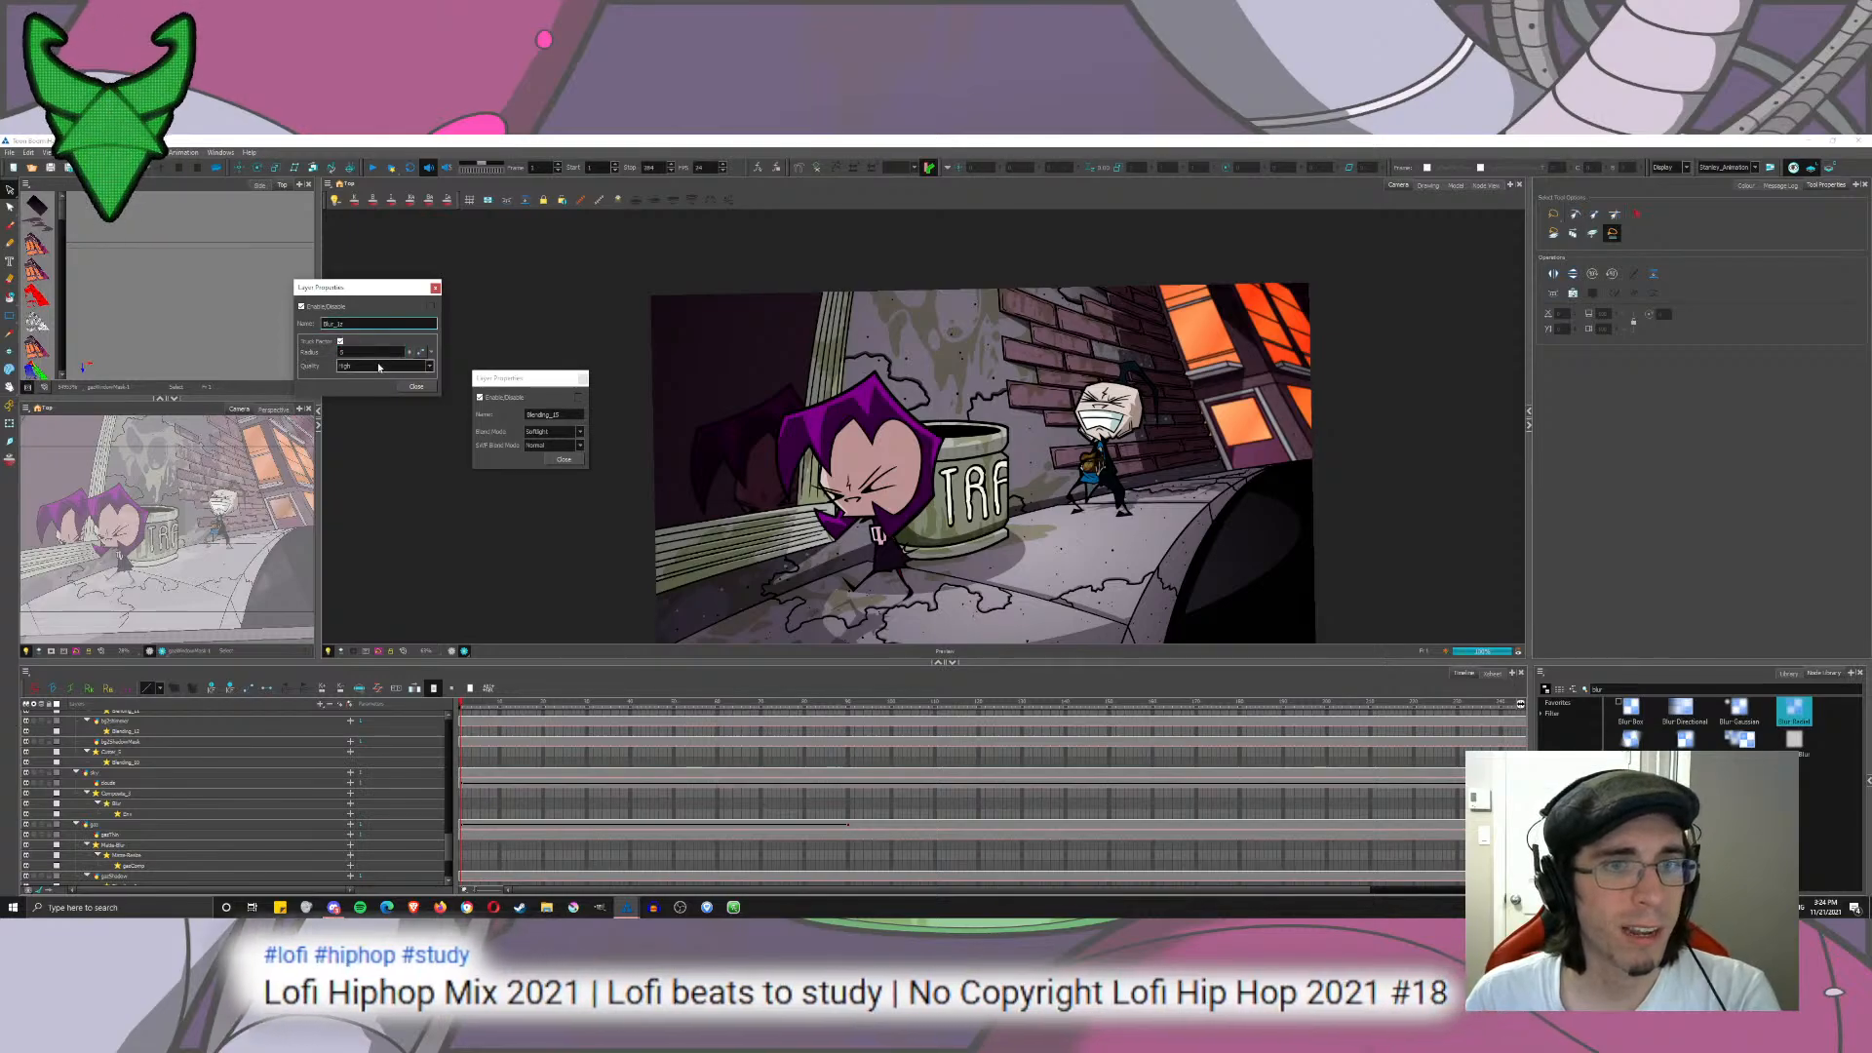
Step: Adjust the Blur node's radius once more, then close the Blur and Blending properties
{"action": "double_click", "coordinate": [370, 352]}
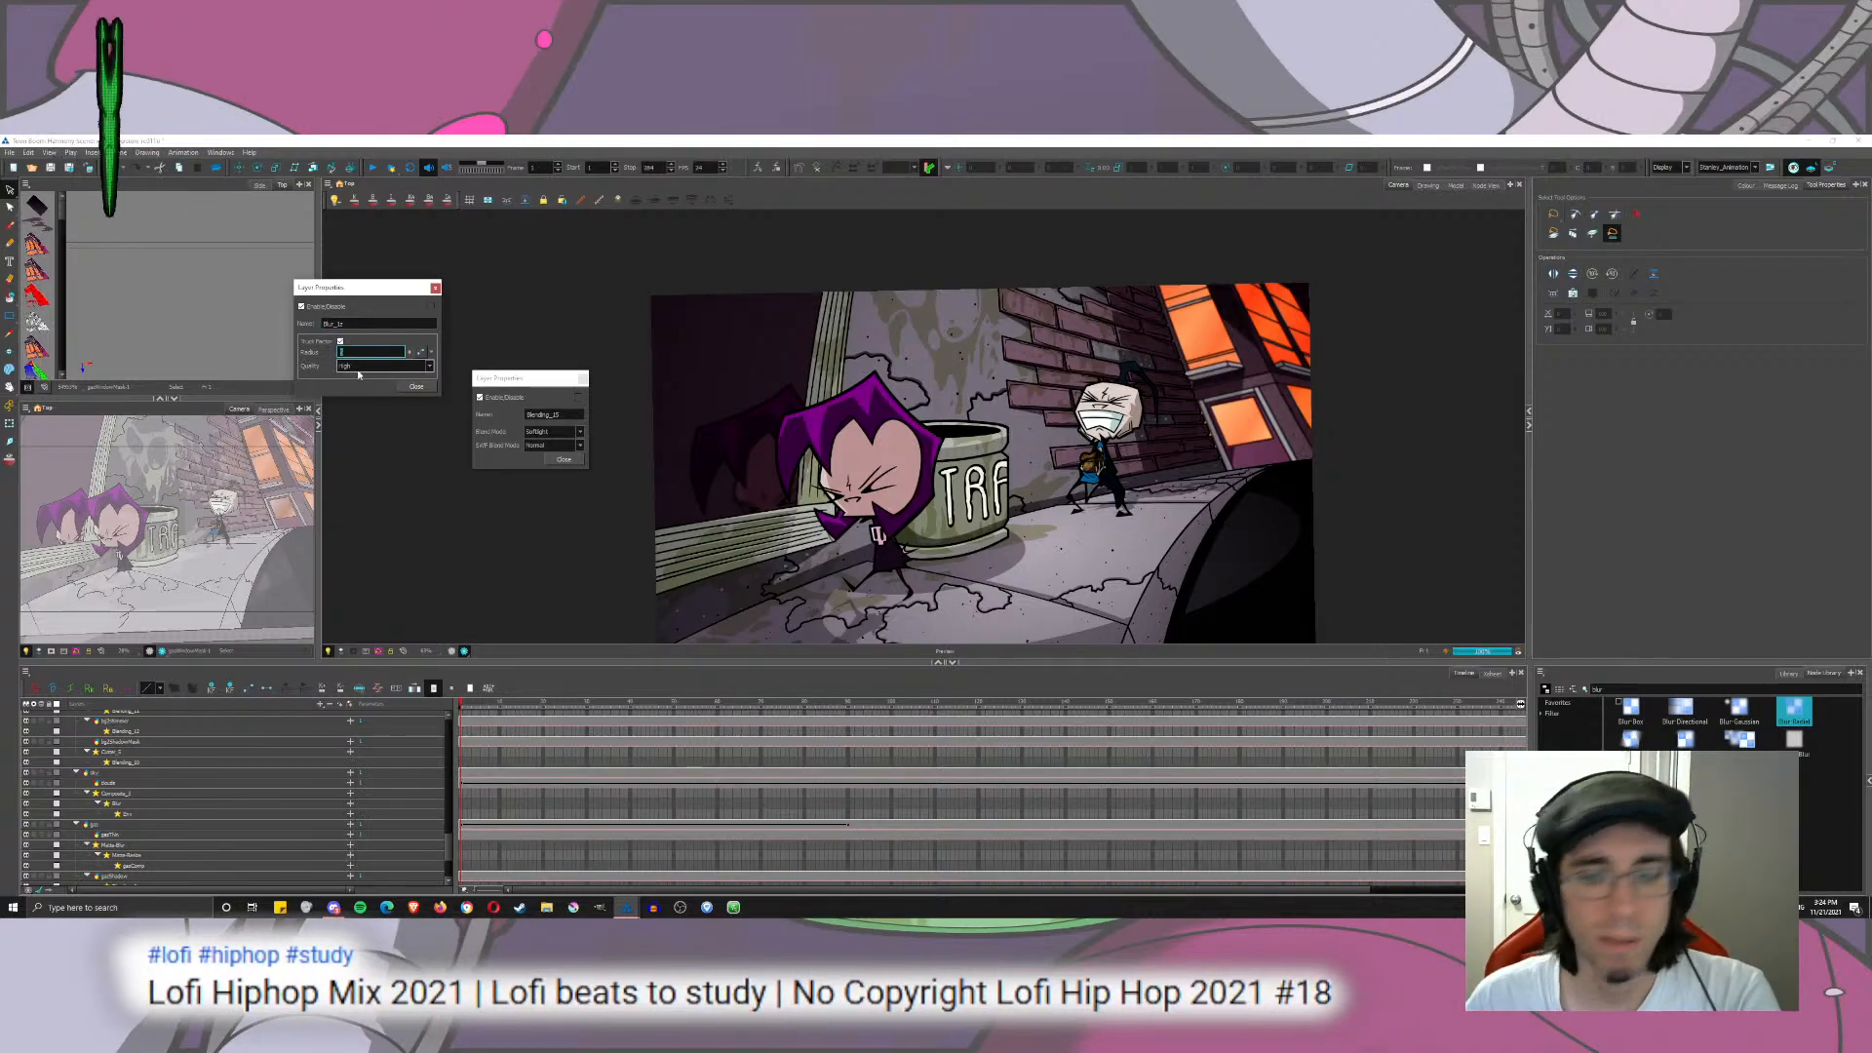
{"action": "key", "text": "Return"}
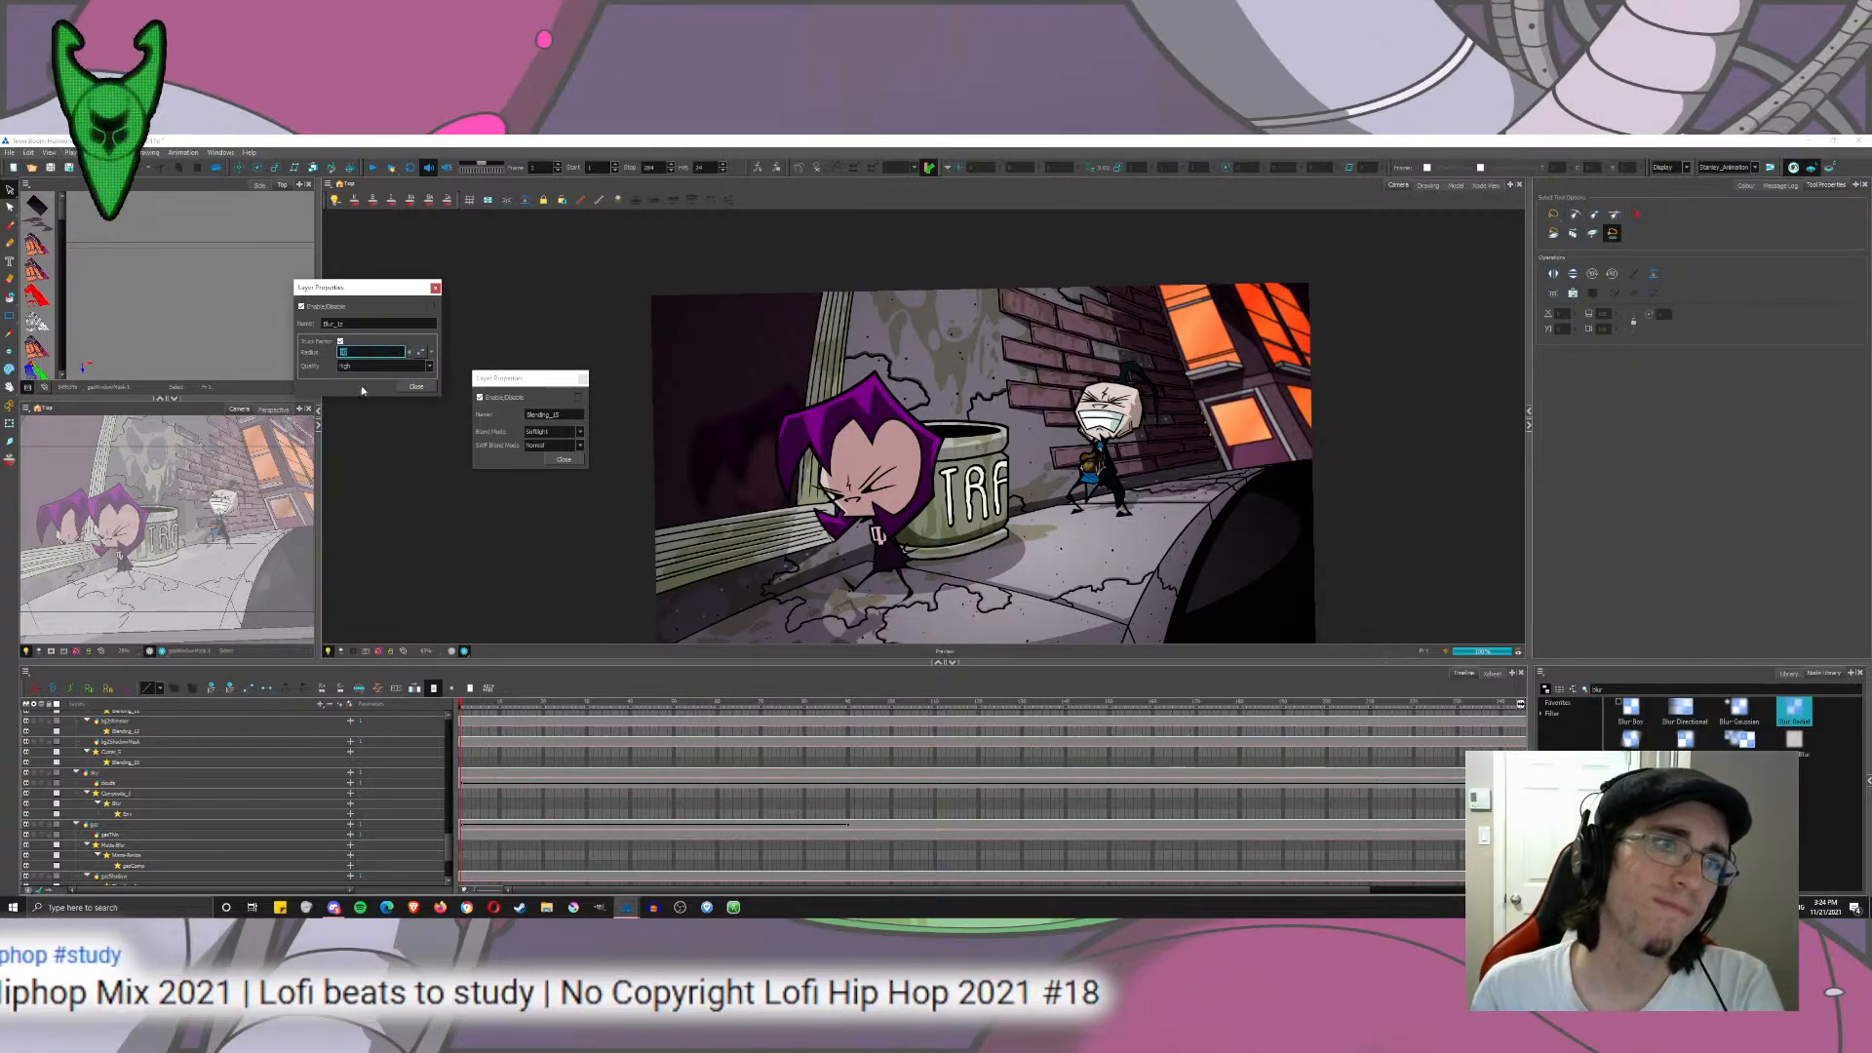
{"action": "left_click", "coordinate": [416, 386]}
{"action": "left_click", "coordinate": [563, 459]}
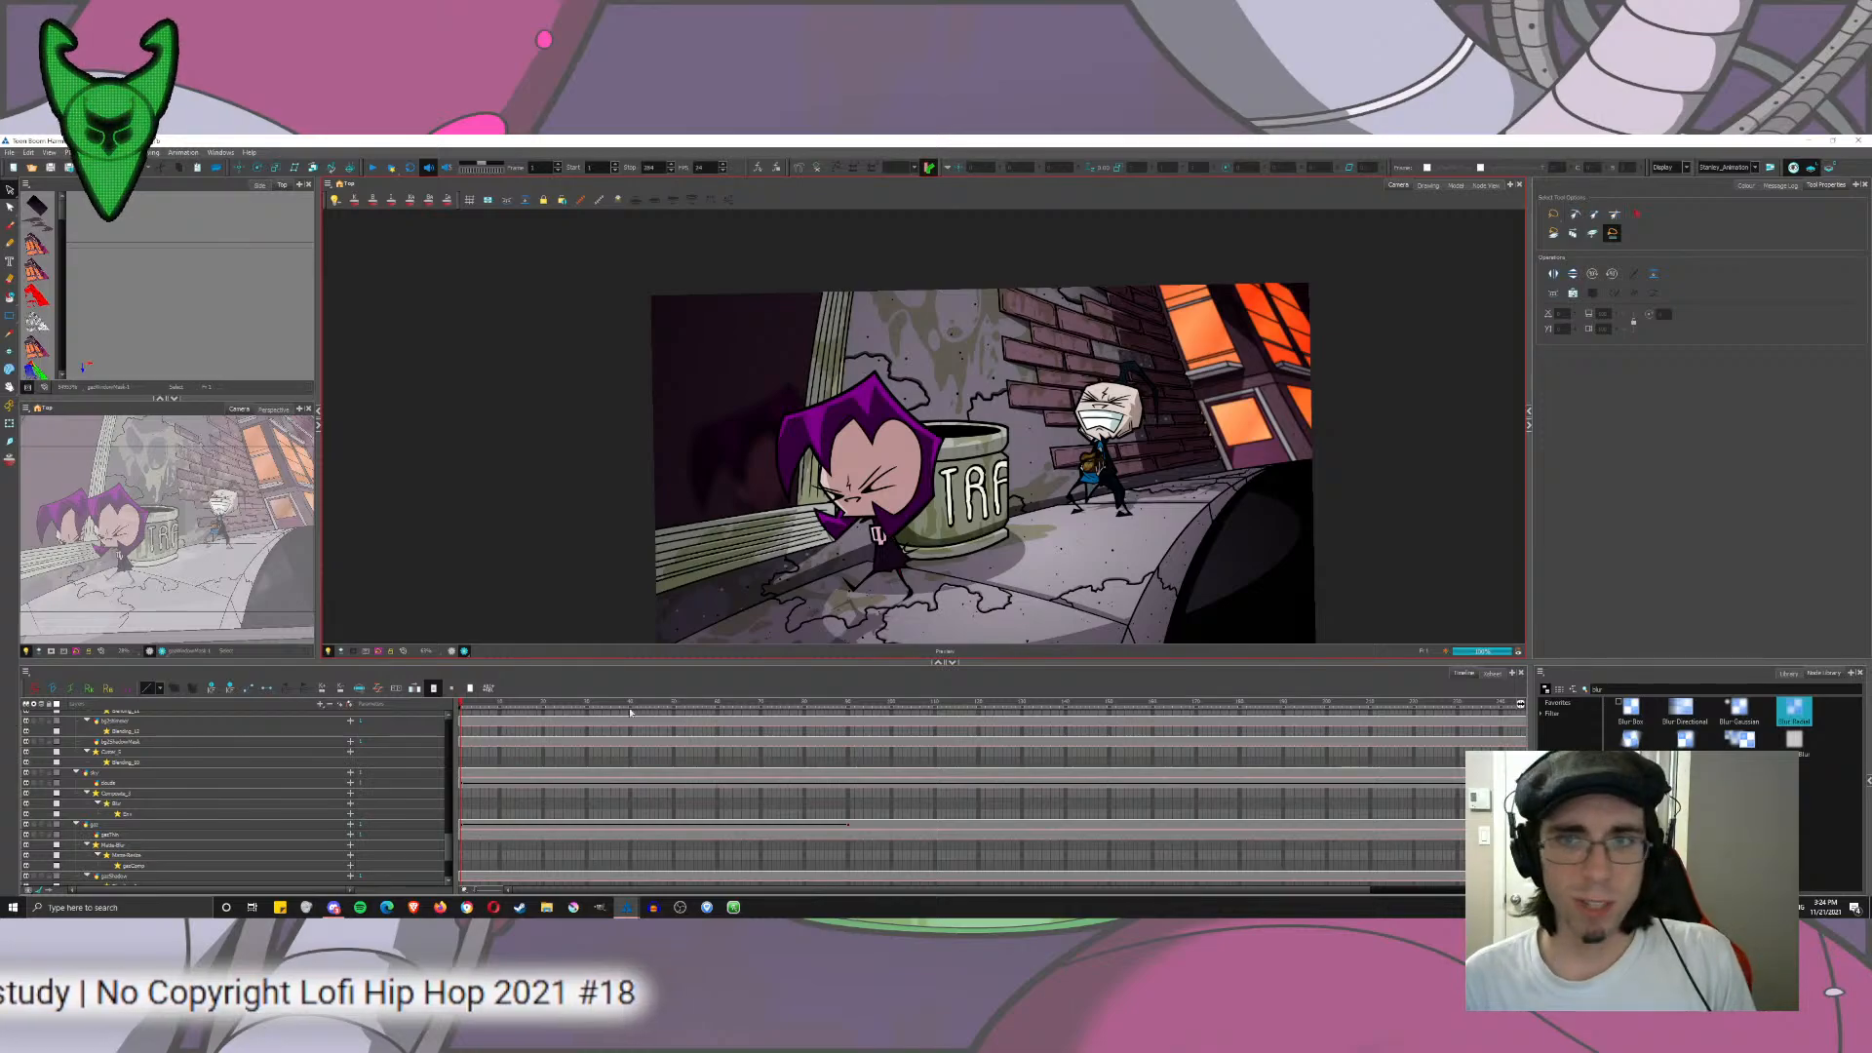
{"action": "left_click", "coordinate": [451, 650]}
Step: Add two connected pairs of Blur and Matte Blur nodes to the node graph, one beside the background groups and one at the far right
{"action": "left_click", "coordinate": [1486, 185]}
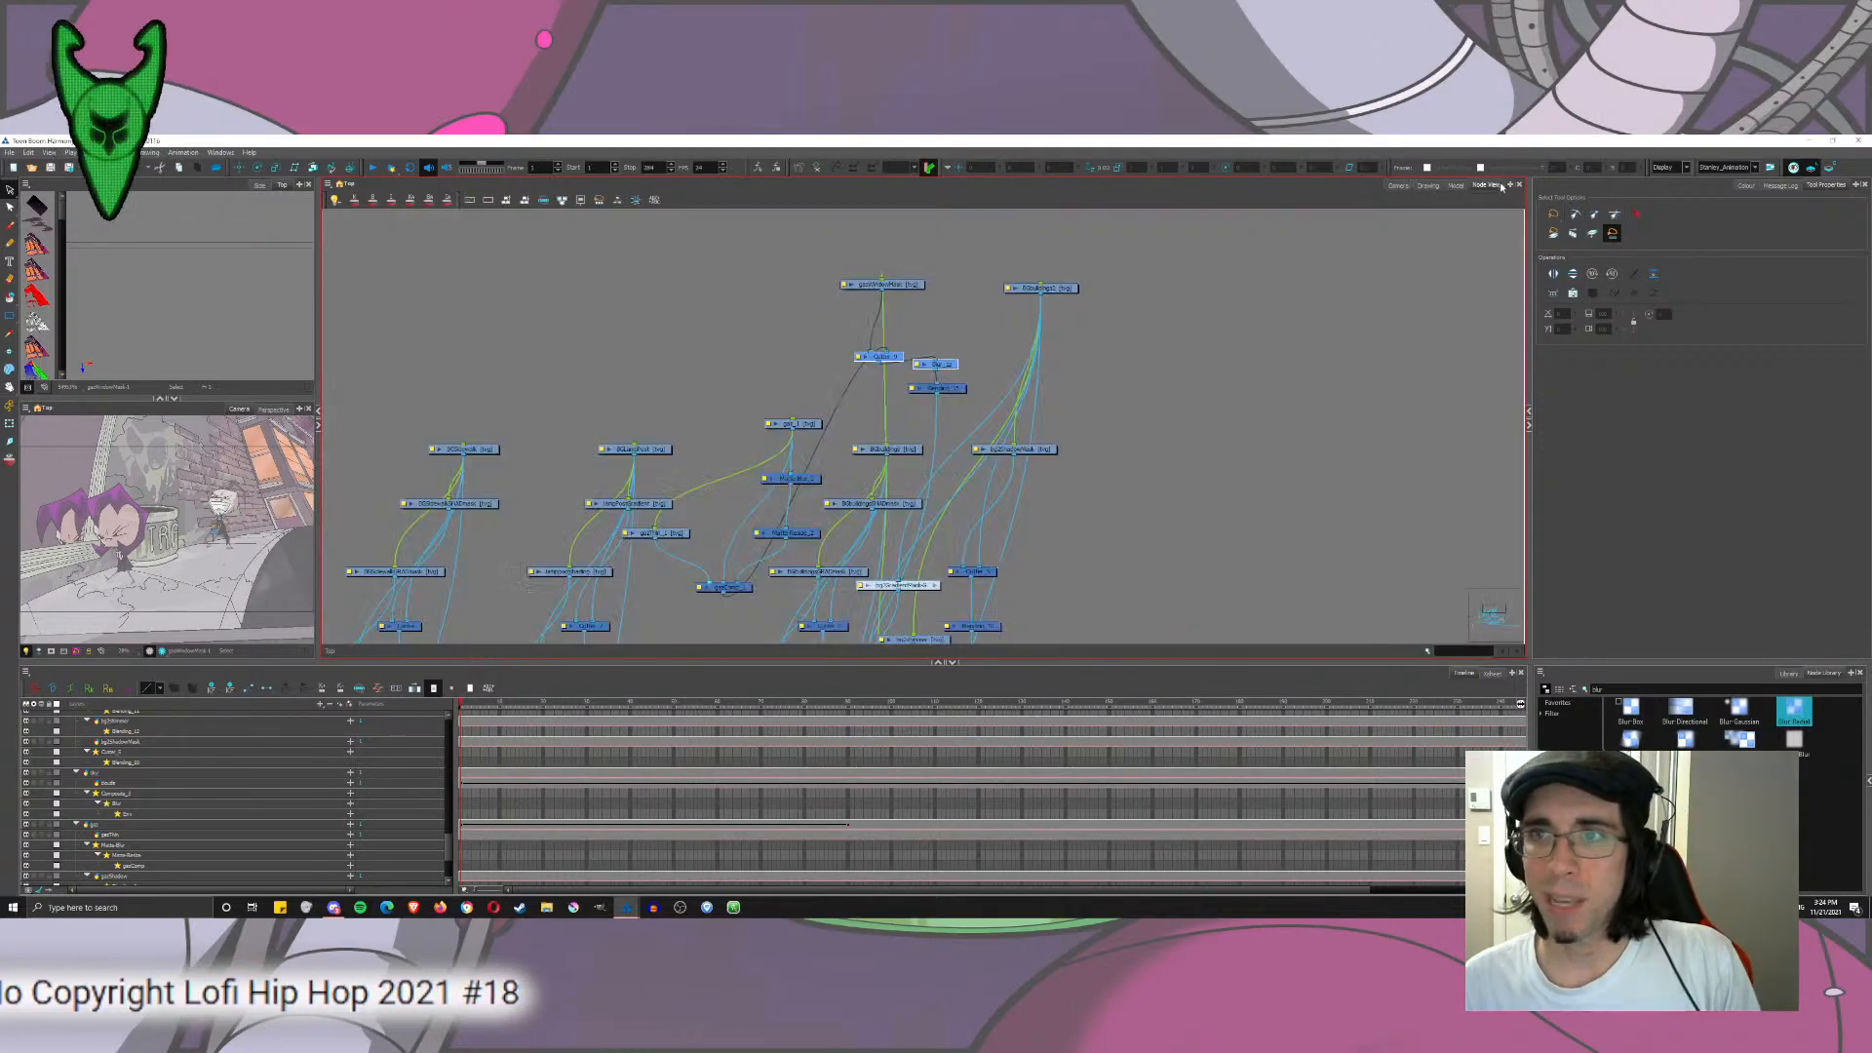
{"action": "left_click_drag", "start_coordinate": [1107, 476], "coordinate": [1114, 307]}
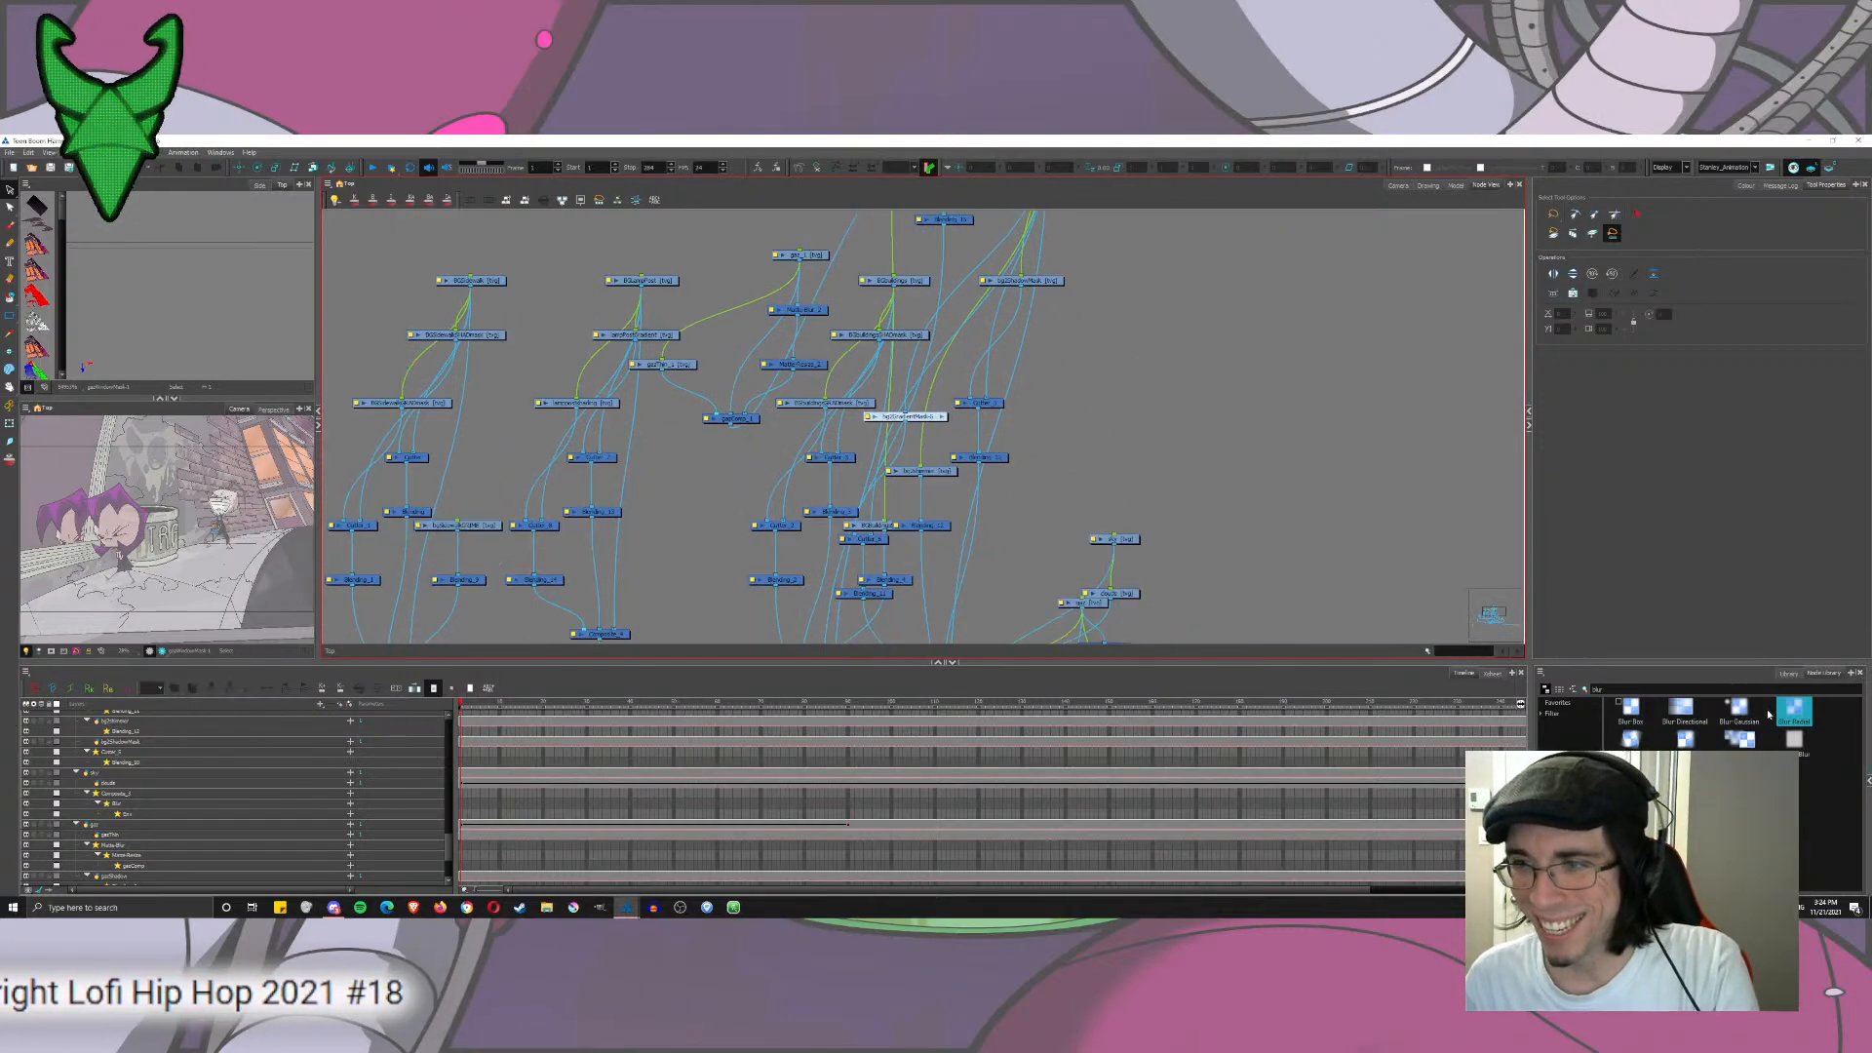
{"action": "left_click_drag", "start_coordinate": [1769, 715], "coordinate": [1239, 469]}
{"action": "left_click", "coordinate": [1214, 471]}
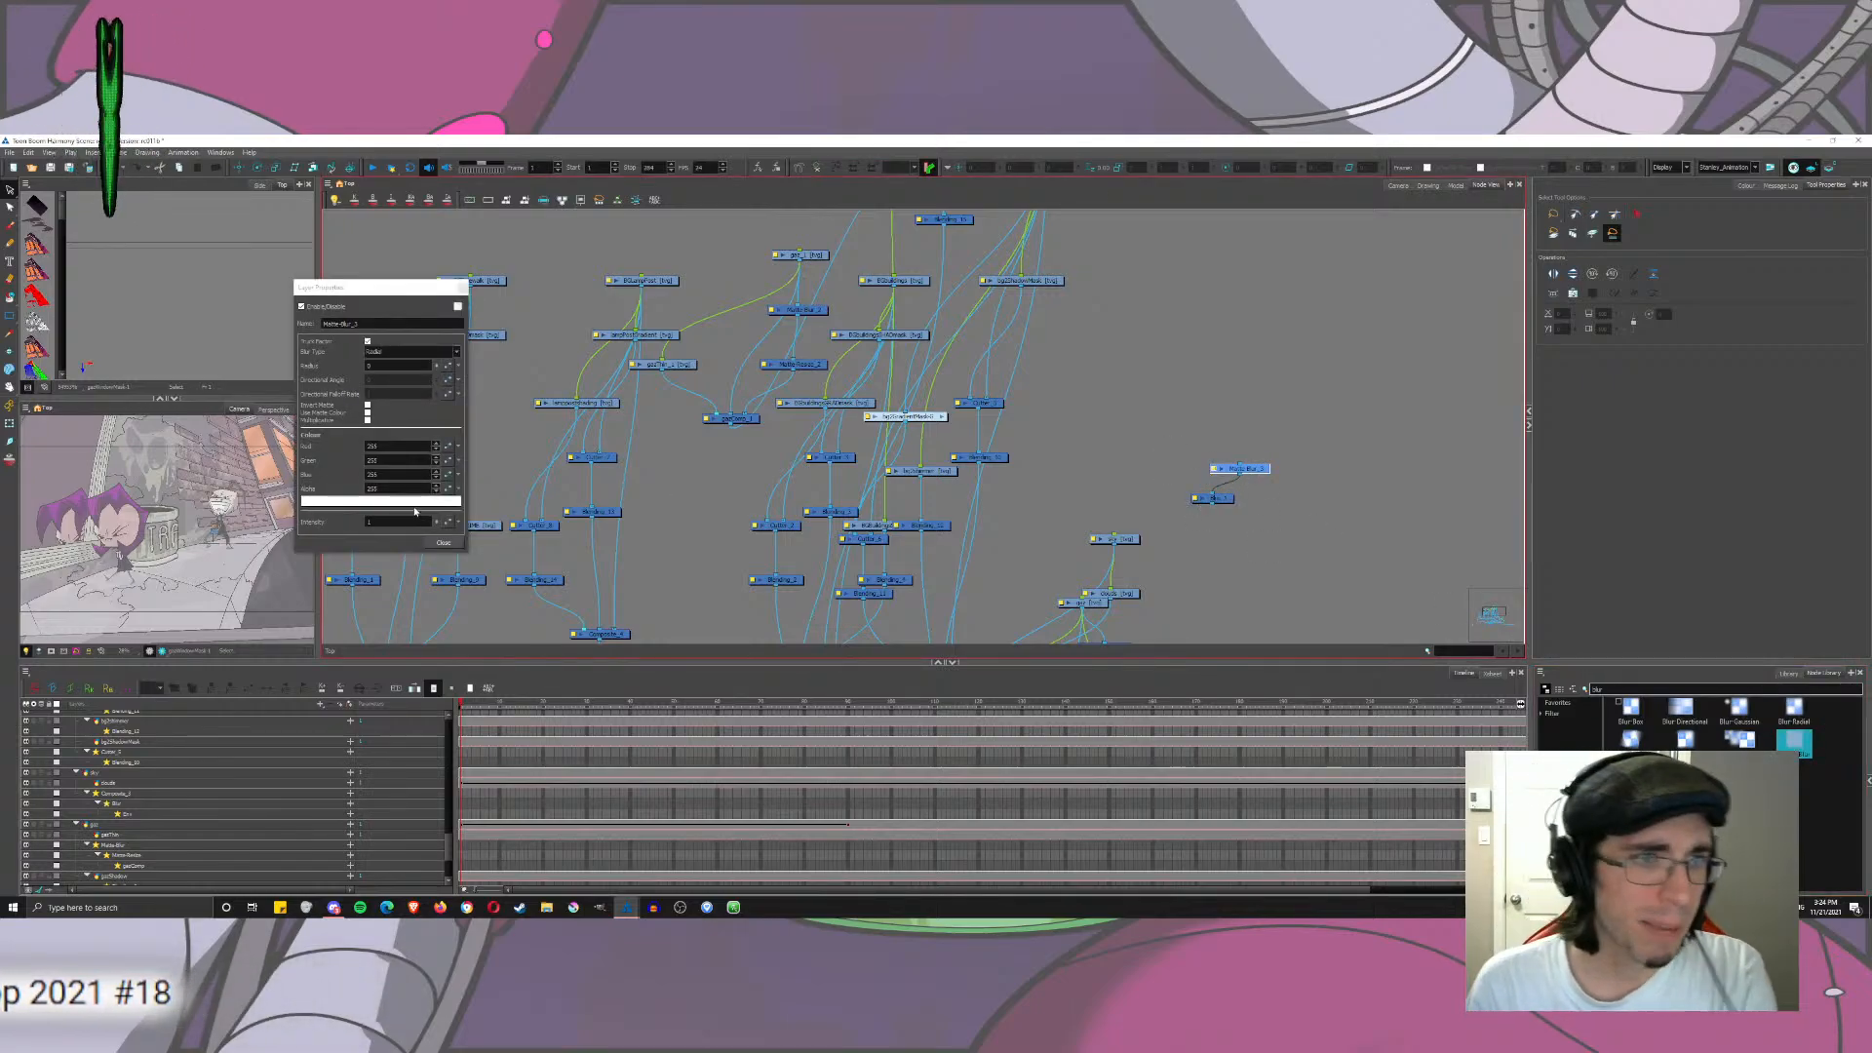
{"action": "left_click", "coordinate": [444, 542]}
{"action": "left_click_drag", "start_coordinate": [1794, 741], "coordinate": [770, 567]}
{"action": "left_click", "coordinate": [1243, 465]}
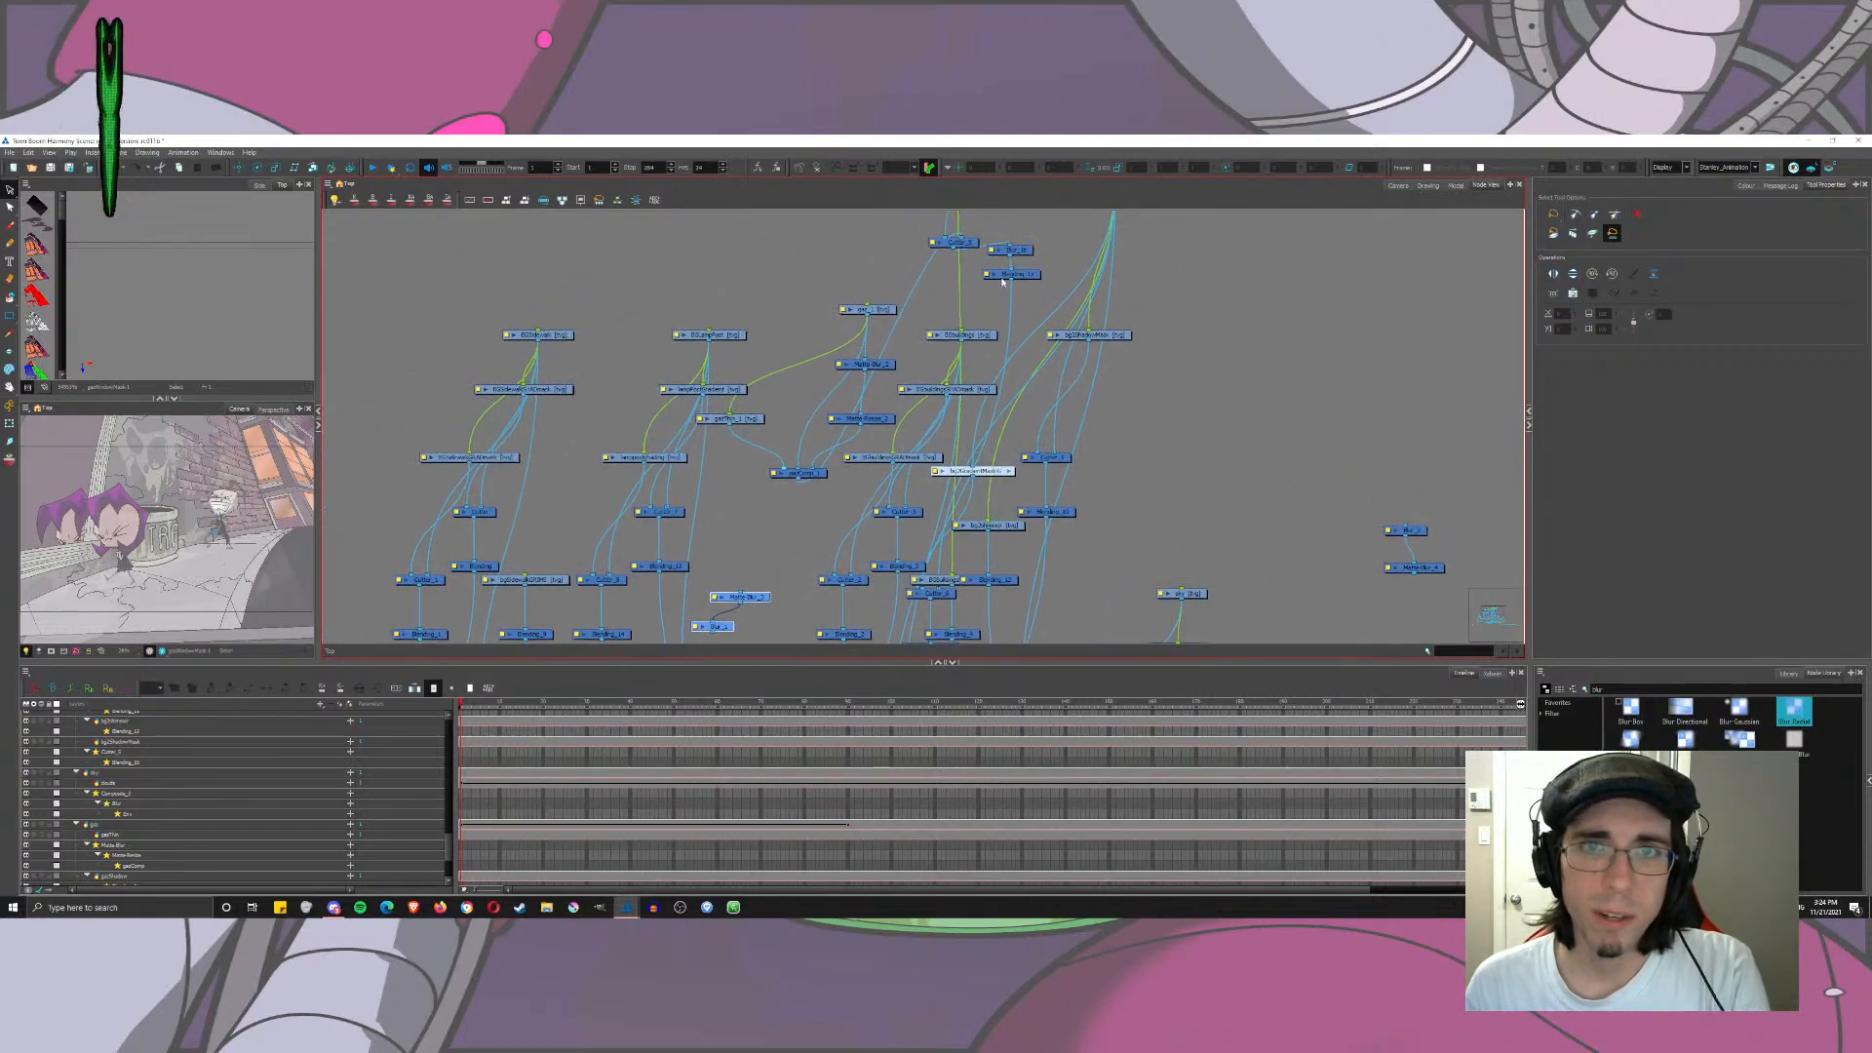
Step: Wire the selected background drawing through the left-hand Matte Blur and Blur pair into the composite below it
{"action": "left_click", "coordinate": [960, 334]}
{"action": "left_click_drag", "start_coordinate": [961, 340], "coordinate": [722, 530]}
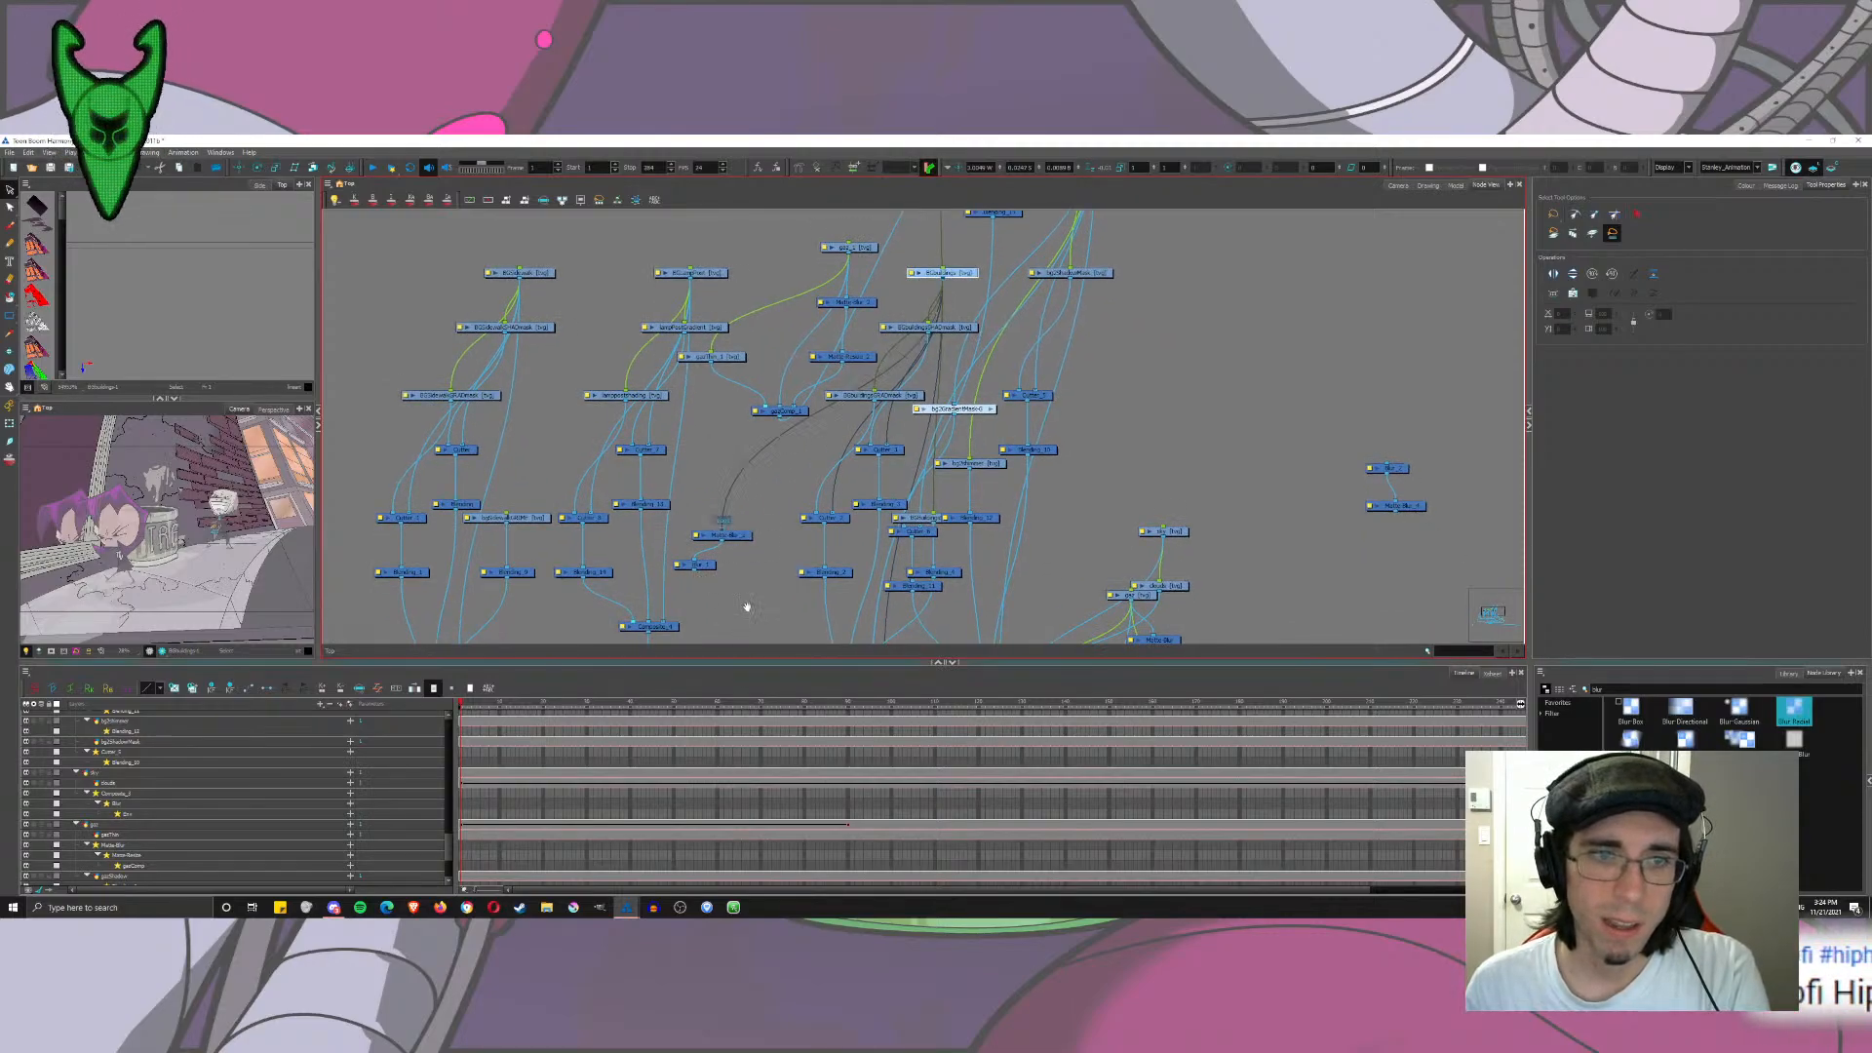
{"action": "left_click_drag", "start_coordinate": [747, 606], "coordinate": [876, 509]}
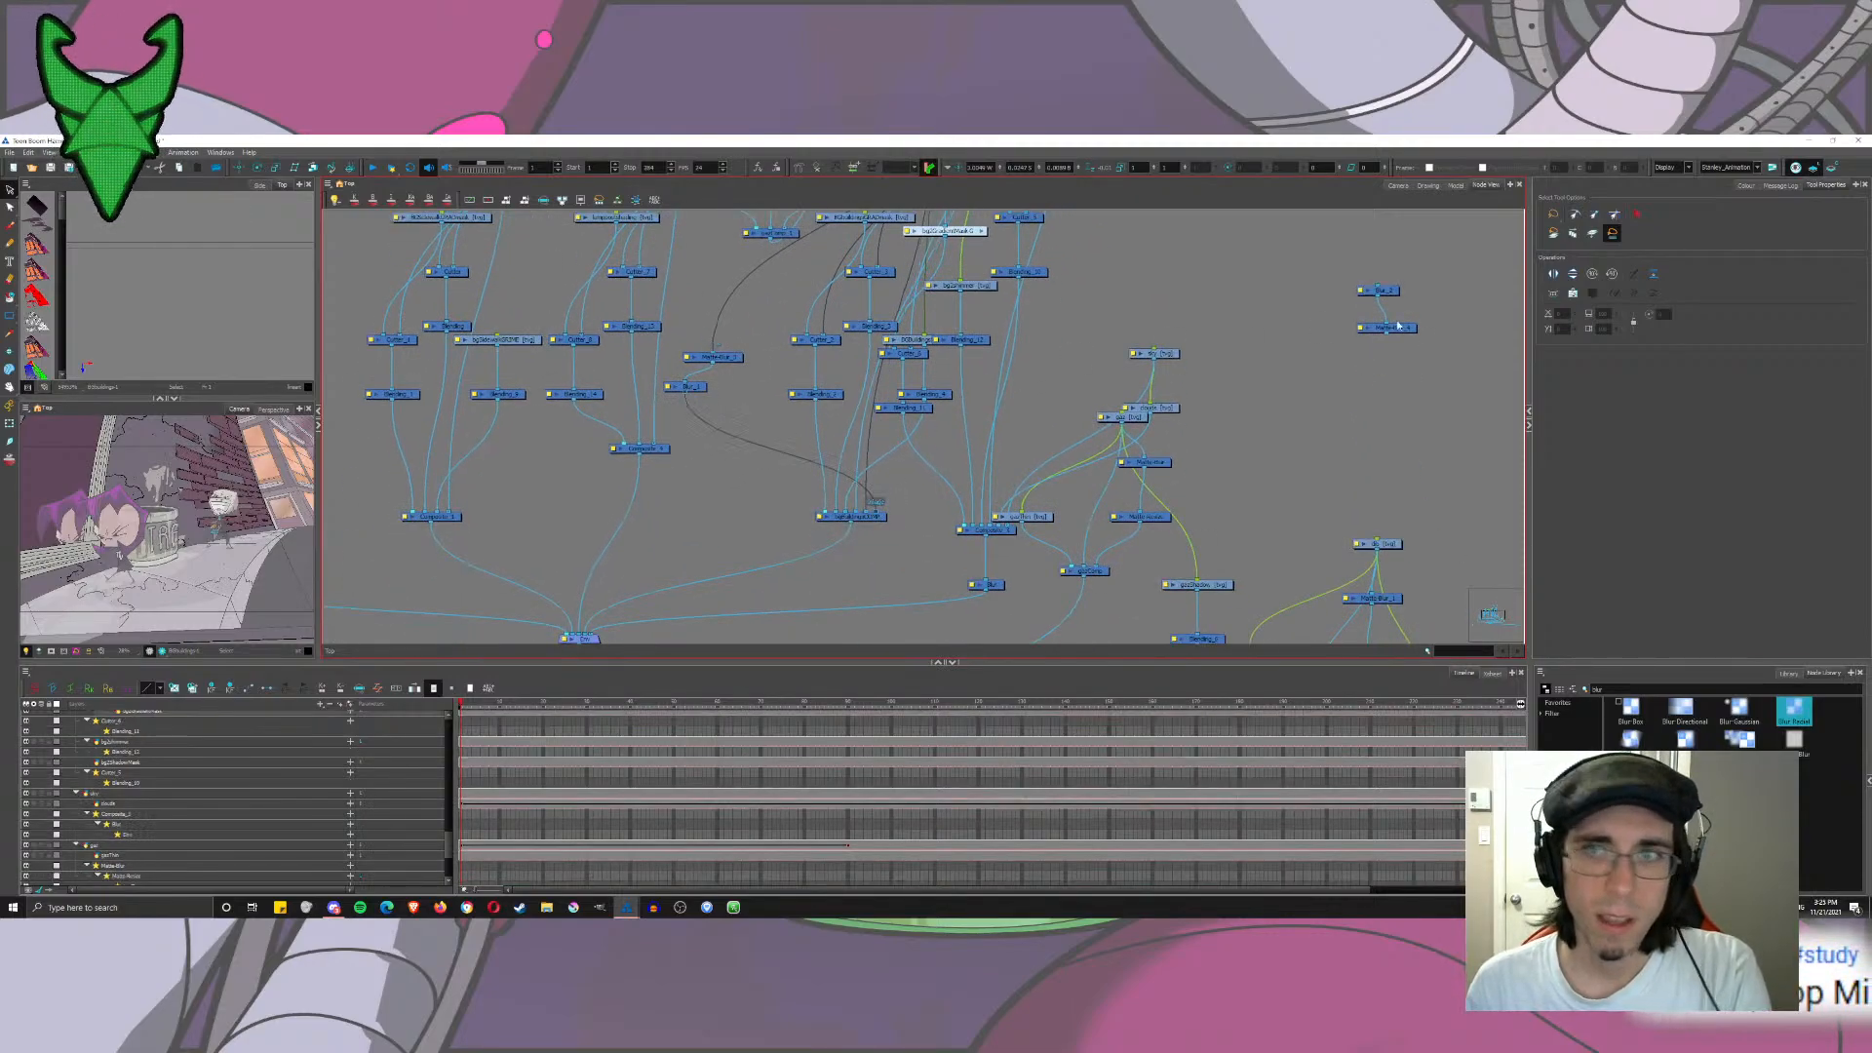
Step: Wire the drawing node at the top right of the graph through the far-right Blur and Matte Blur pair into its composite
{"action": "left_click_drag", "start_coordinate": [1397, 325], "coordinate": [1254, 435]}
{"action": "scroll", "coordinate": [1114, 340], "scroll_direction": "down", "scroll_amount": 5}
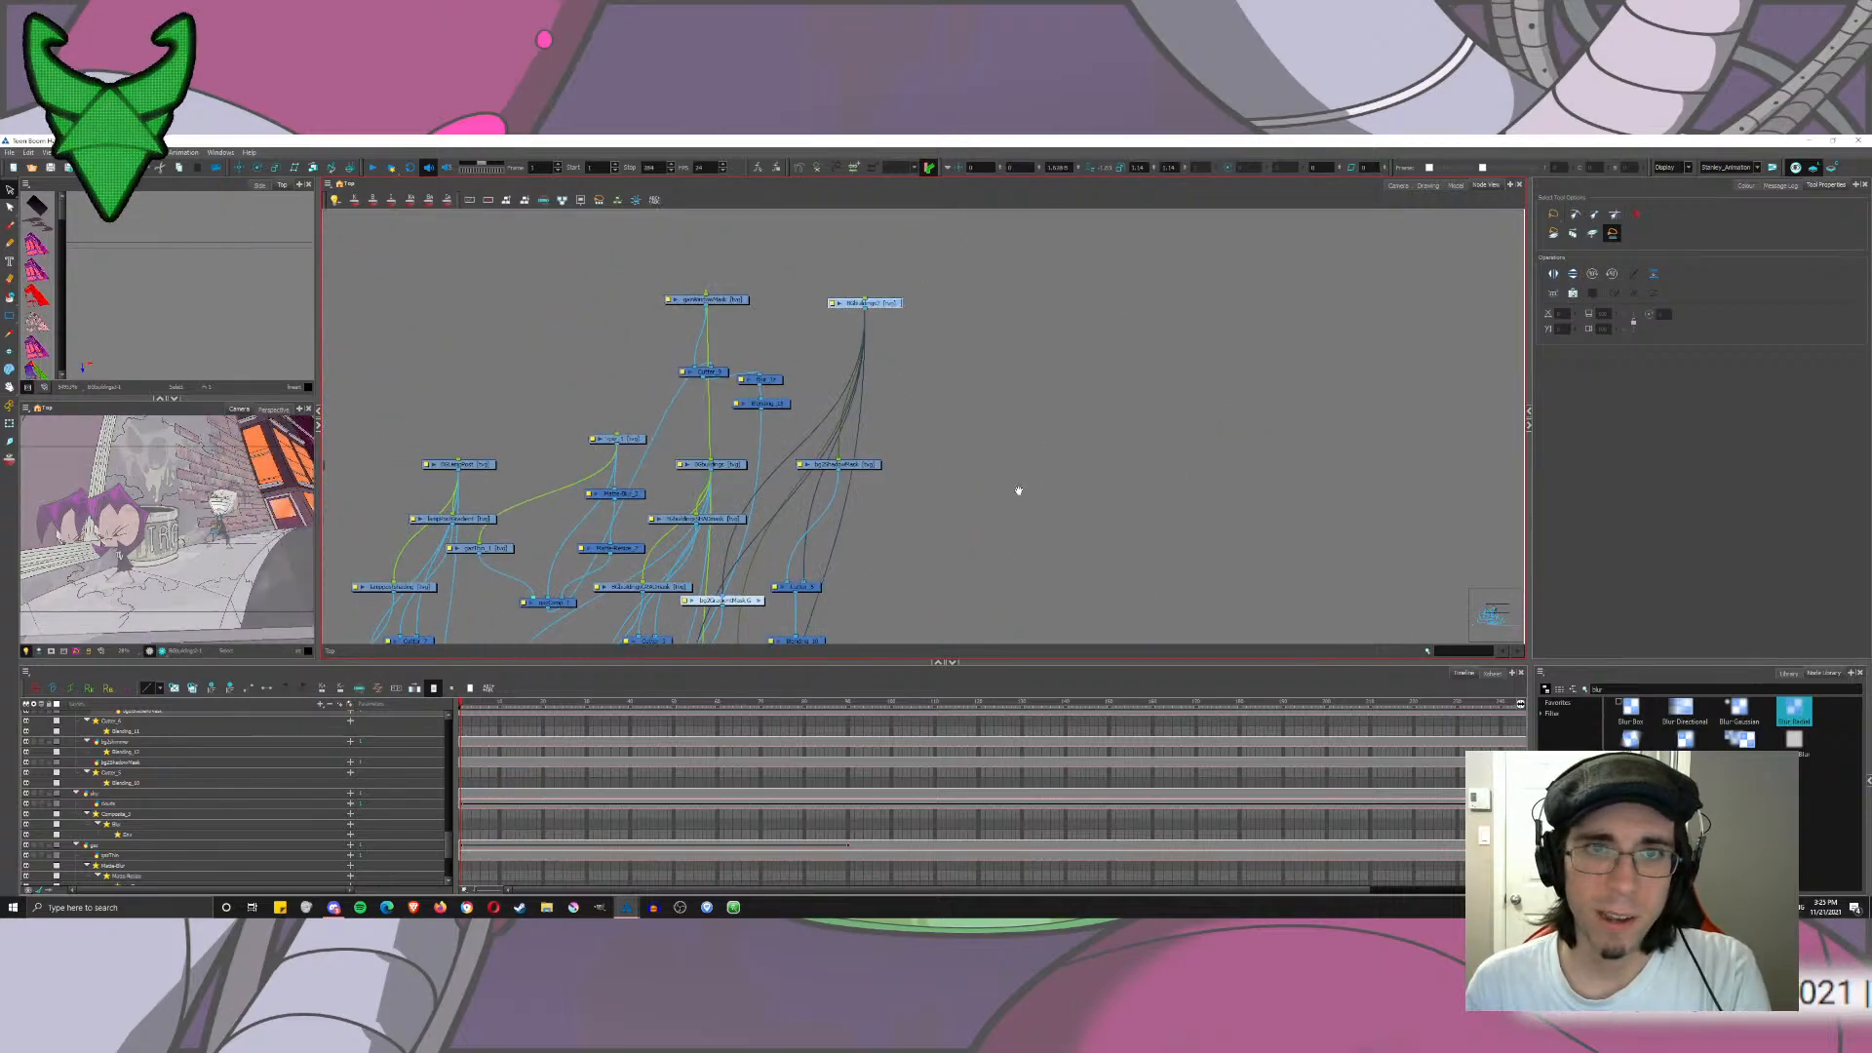
{"action": "scroll", "coordinate": [1128, 459], "scroll_direction": "up", "scroll_amount": 5}
{"action": "left_click_drag", "start_coordinate": [1136, 432], "coordinate": [856, 279]}
{"action": "left_click_drag", "start_coordinate": [1101, 634], "coordinate": [713, 453]}
{"action": "left_click_drag", "start_coordinate": [886, 304], "coordinate": [1089, 514]}
Step: Find the Matte Resize node in the library and use it to replace the Blur node in the far-right chain
{"action": "left_click", "coordinate": [1284, 429]}
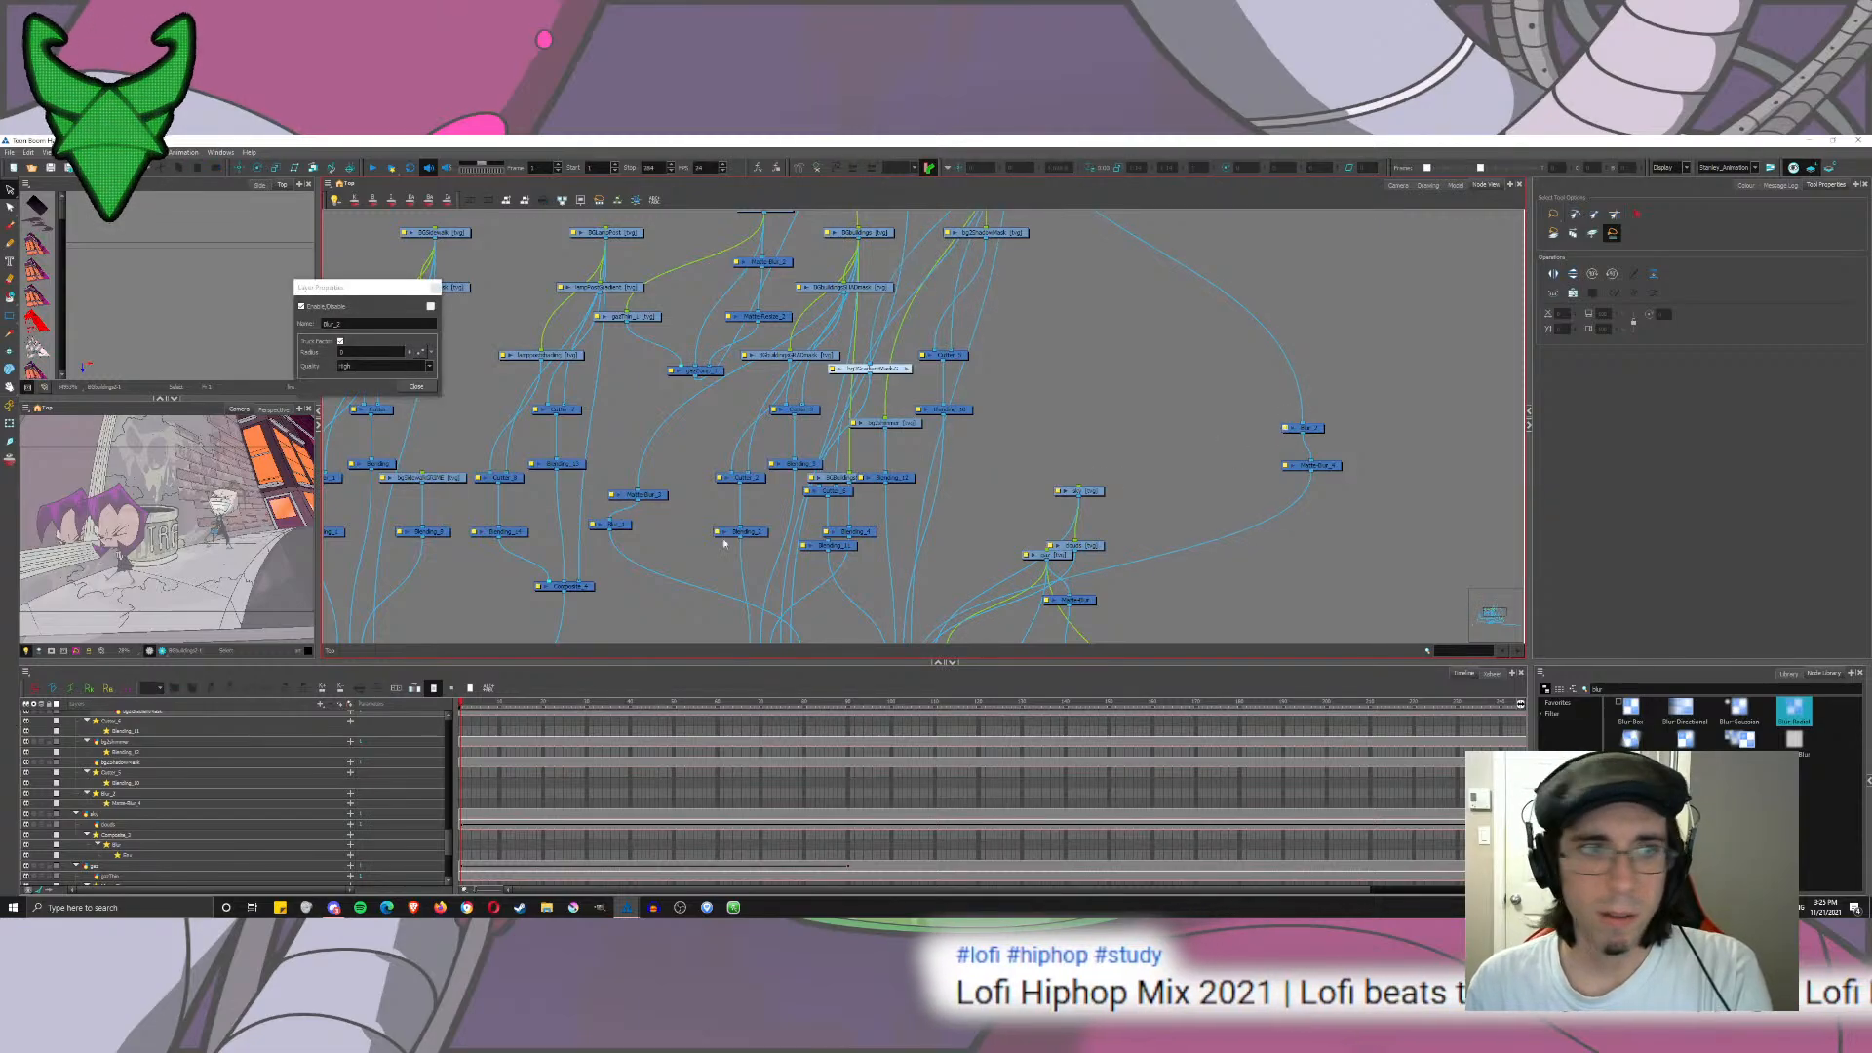
{"action": "left_click", "coordinate": [416, 388]}
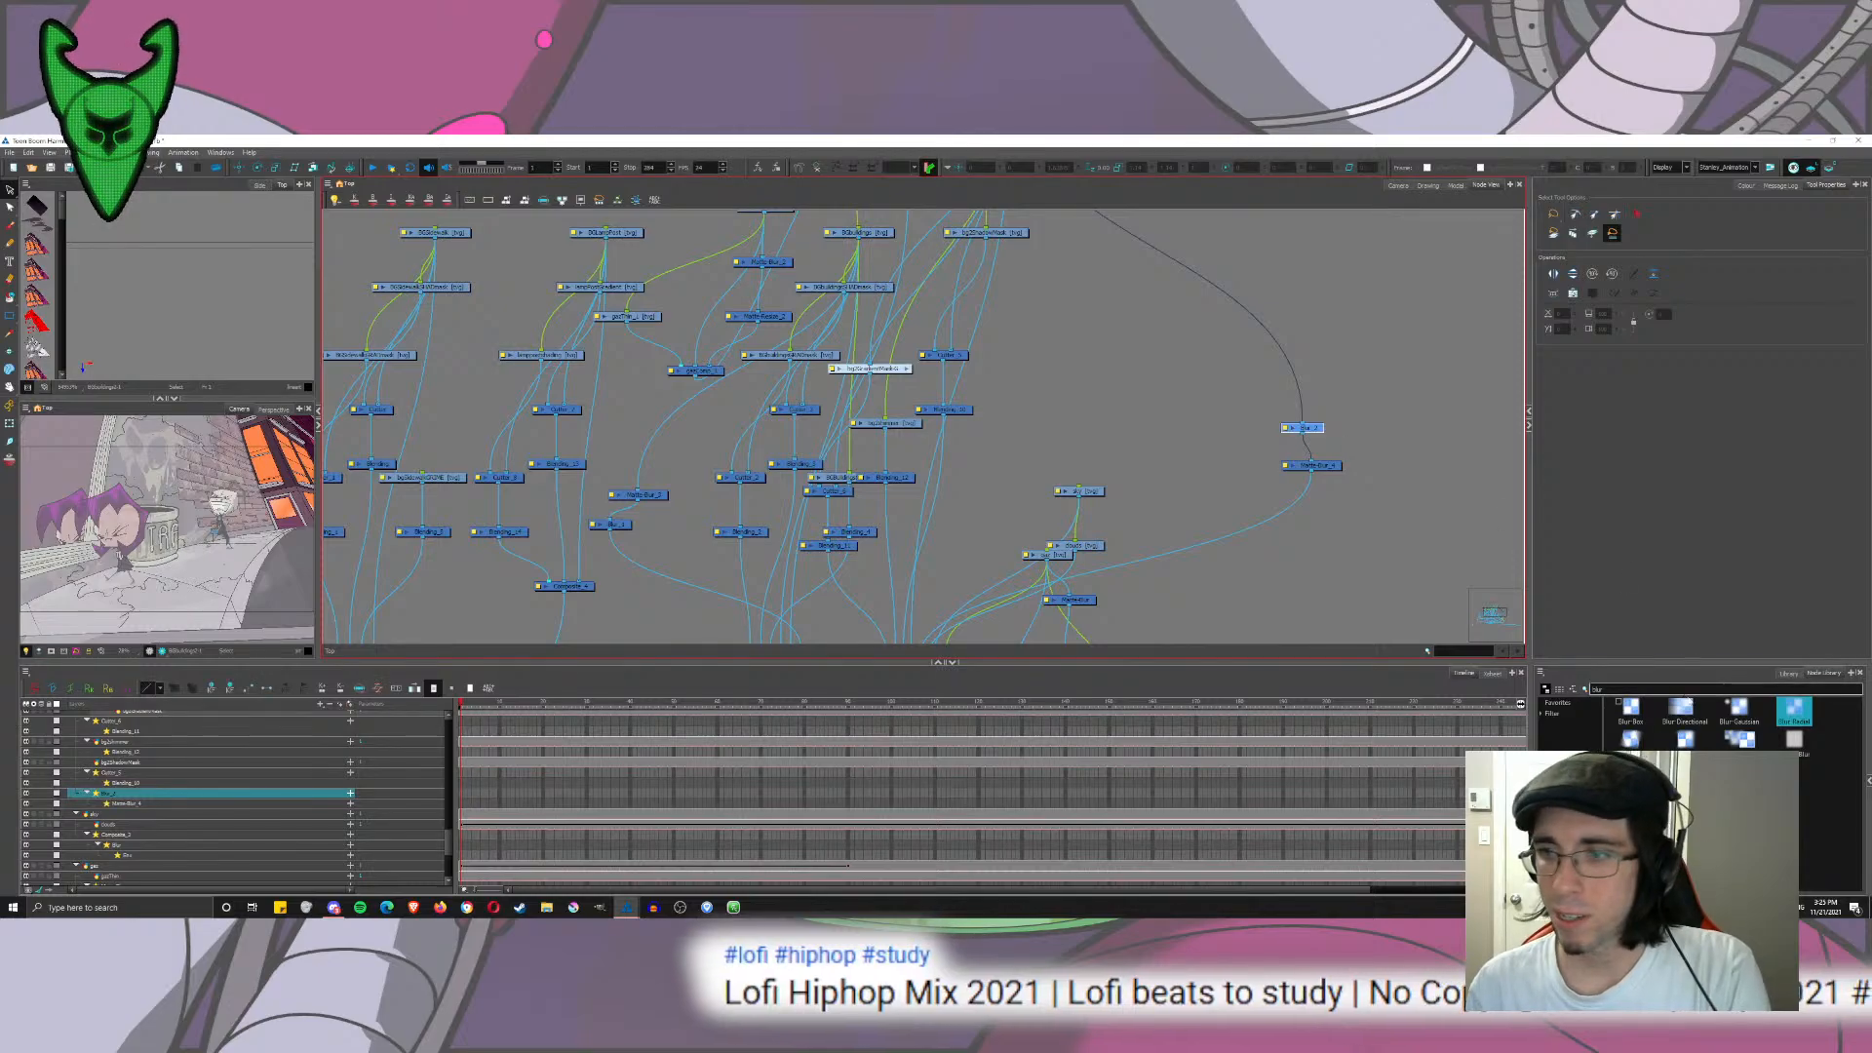
{"action": "left_click_drag", "start_coordinate": [1638, 690], "coordinate": [1247, 649]}
{"action": "type", "text": "matte"}
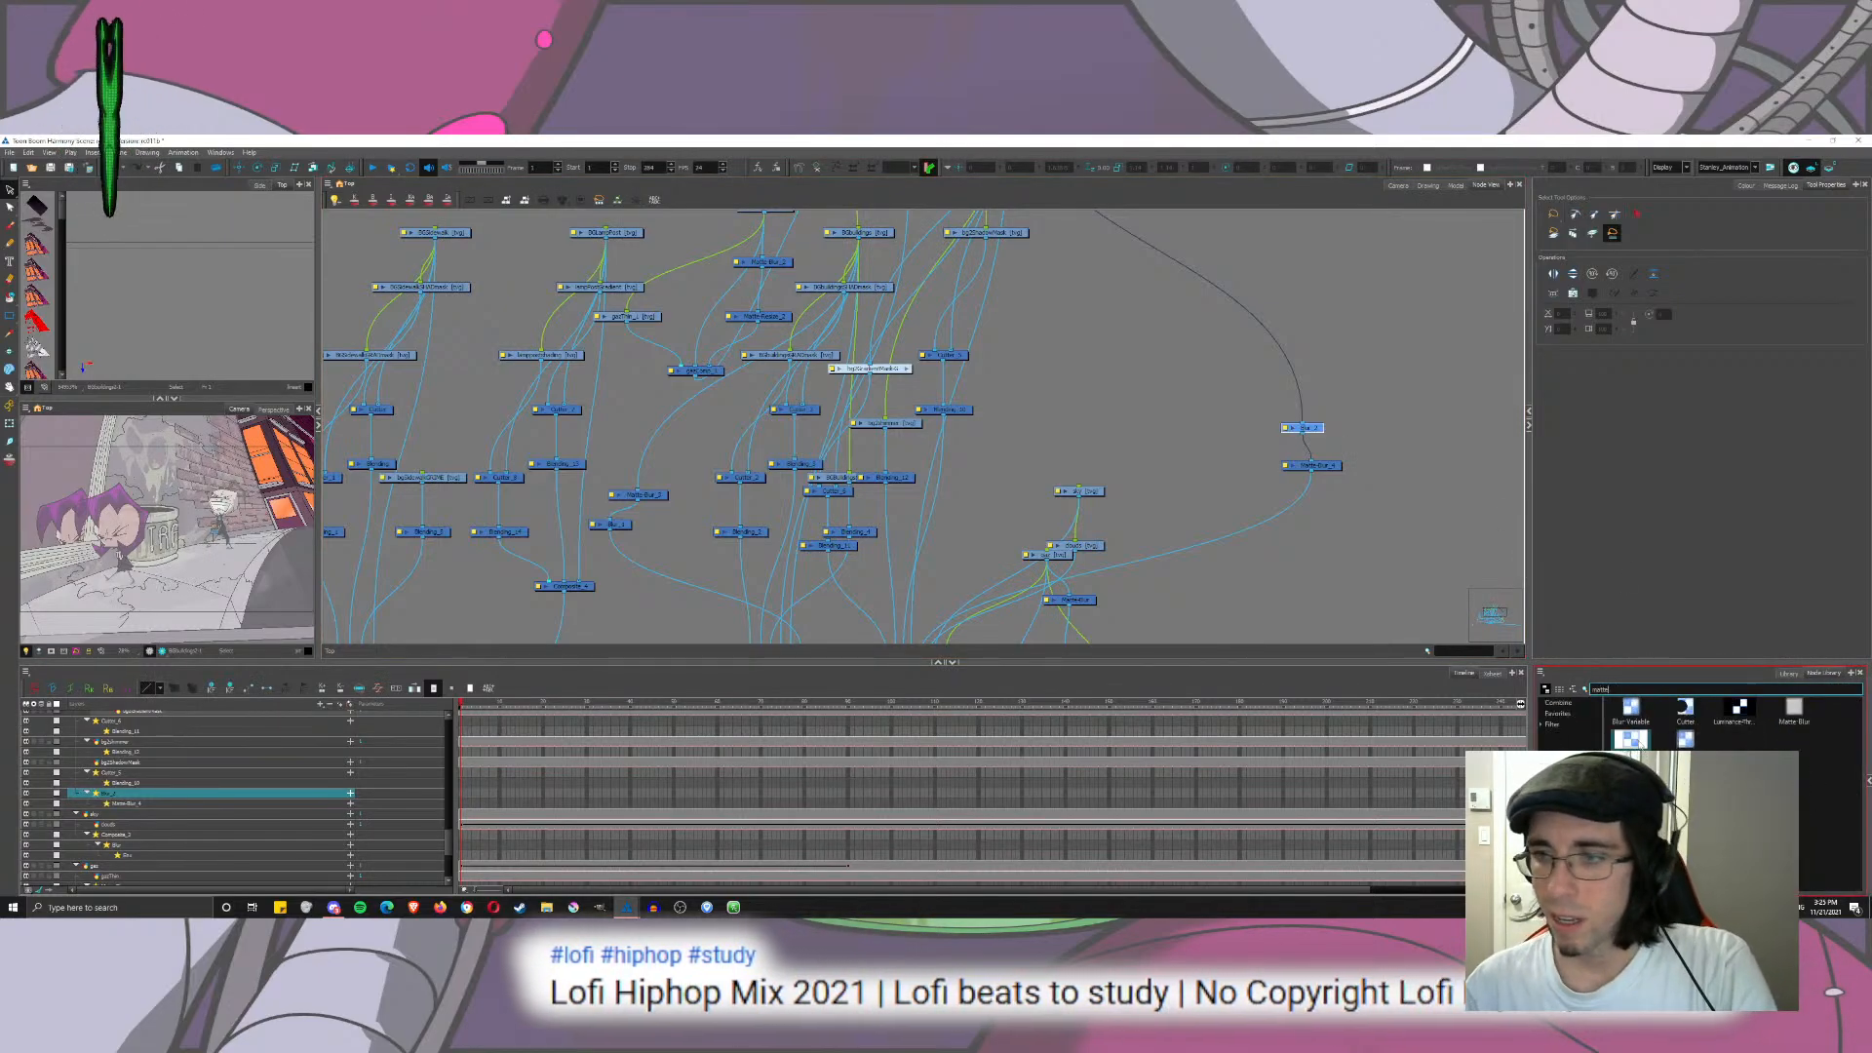
{"action": "left_click_drag", "start_coordinate": [1639, 742], "coordinate": [1312, 460]}
{"action": "left_click_drag", "start_coordinate": [1319, 437], "coordinate": [1306, 520]}
{"action": "left_click", "coordinate": [1309, 526]}
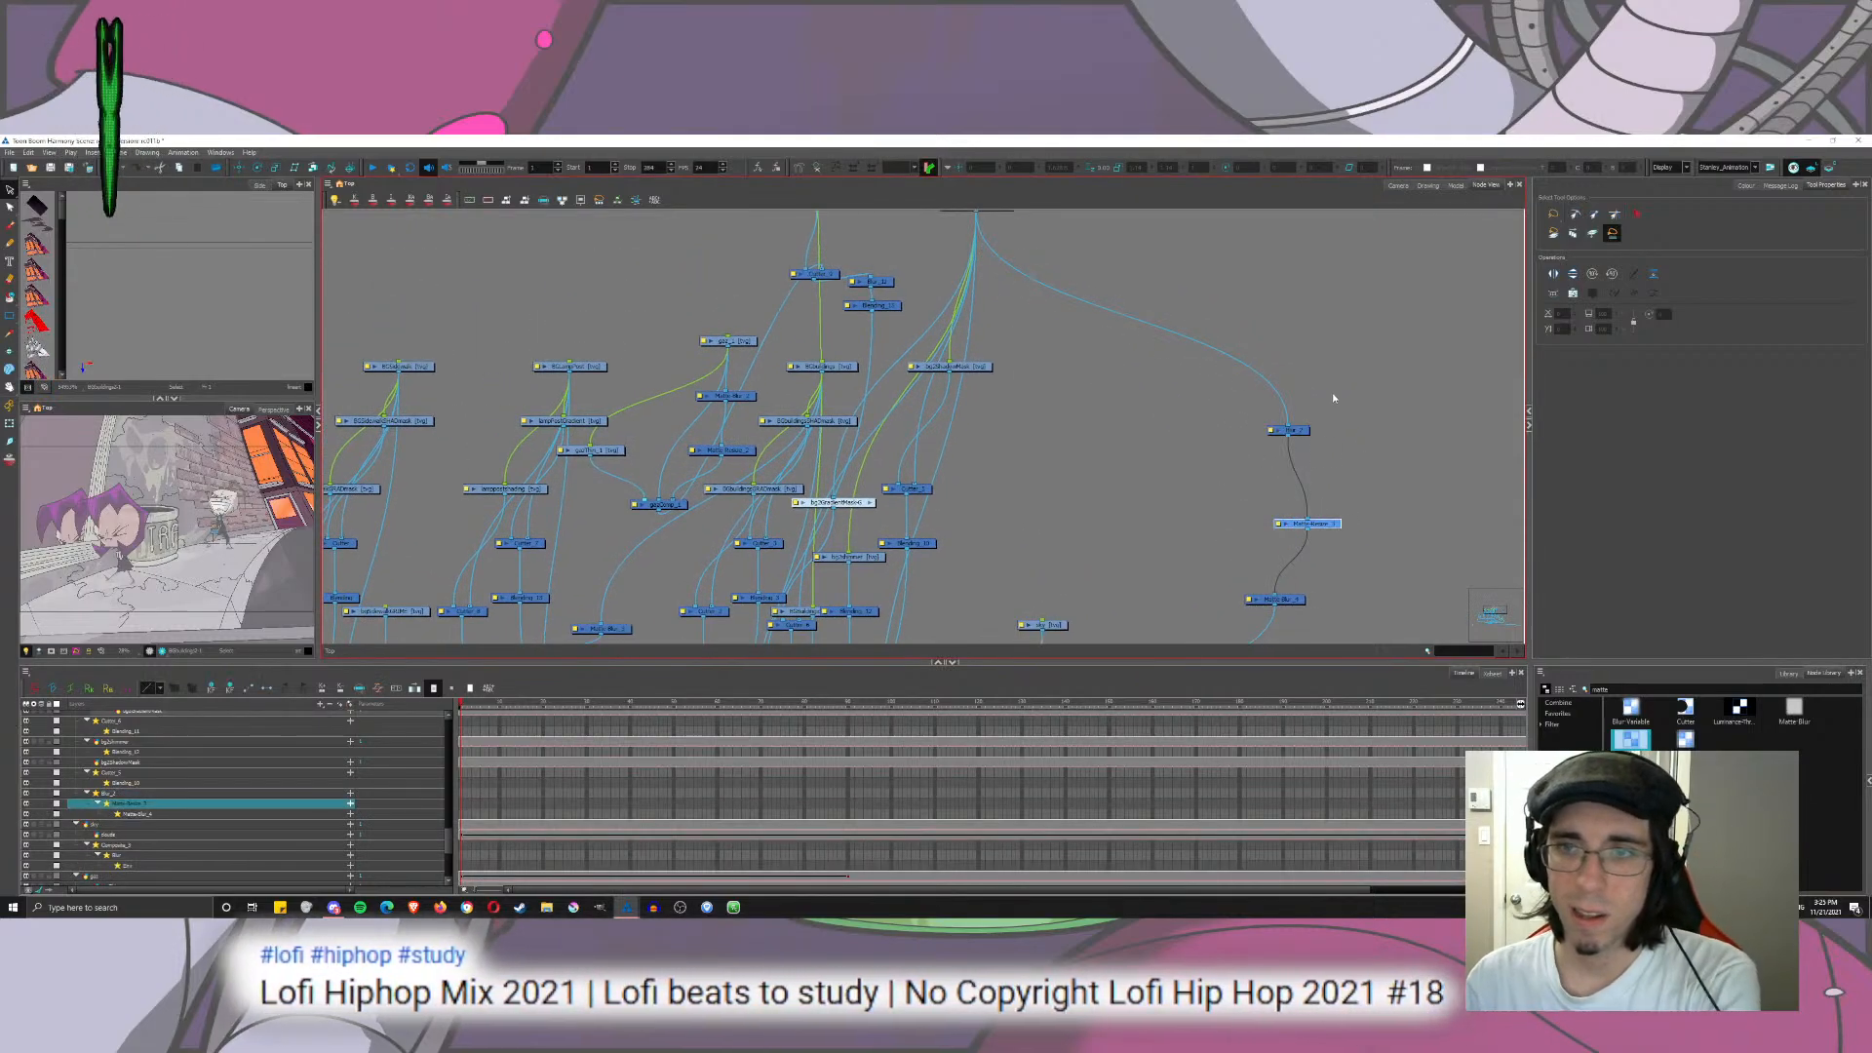
{"action": "key", "text": "Delete"}
{"action": "left_click_drag", "start_coordinate": [1333, 397], "coordinate": [1374, 405]}
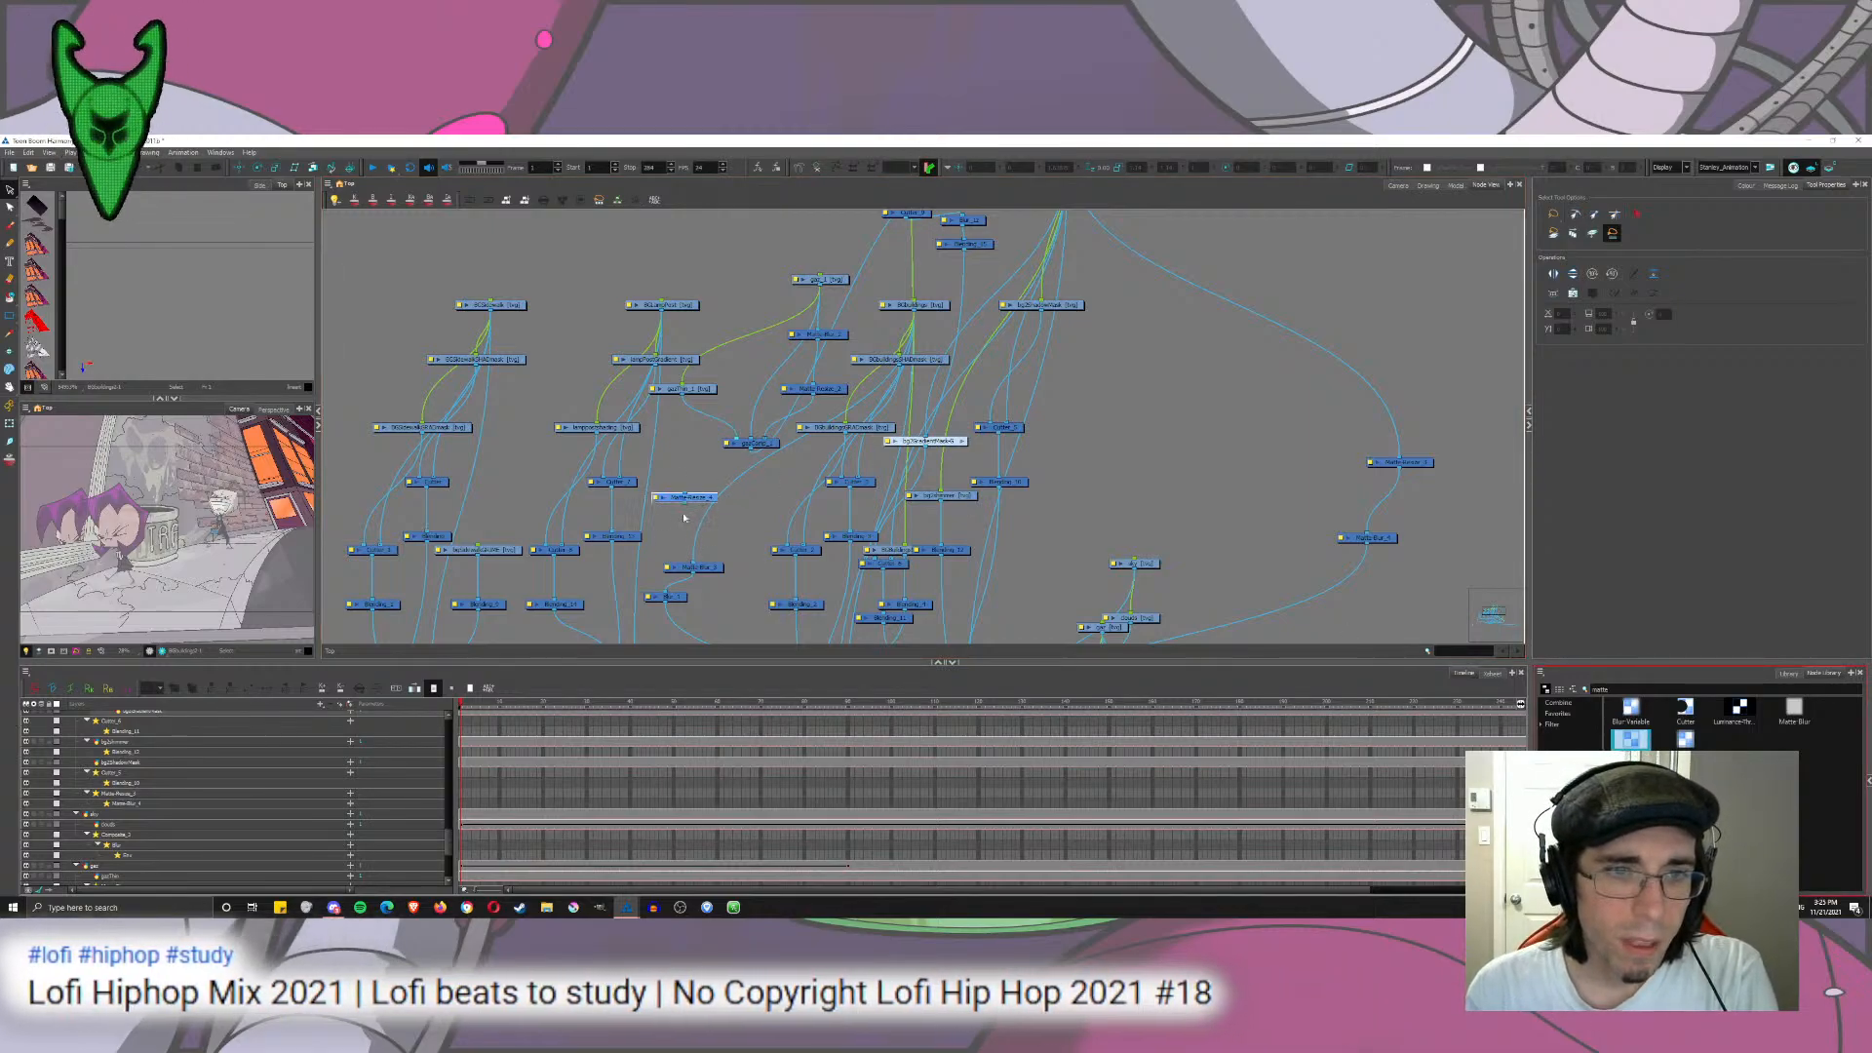
Step: Insert a second Matte Resize node after the left-hand chain's Matte Blur and delete that chain's Blur node
{"action": "scroll", "coordinate": [683, 506], "scroll_direction": "down", "scroll_amount": 2}
{"action": "left_click", "coordinate": [686, 510]}
{"action": "left_click_drag", "start_coordinate": [689, 517], "coordinate": [704, 556]}
{"action": "left_click_drag", "start_coordinate": [694, 407], "coordinate": [715, 539]}
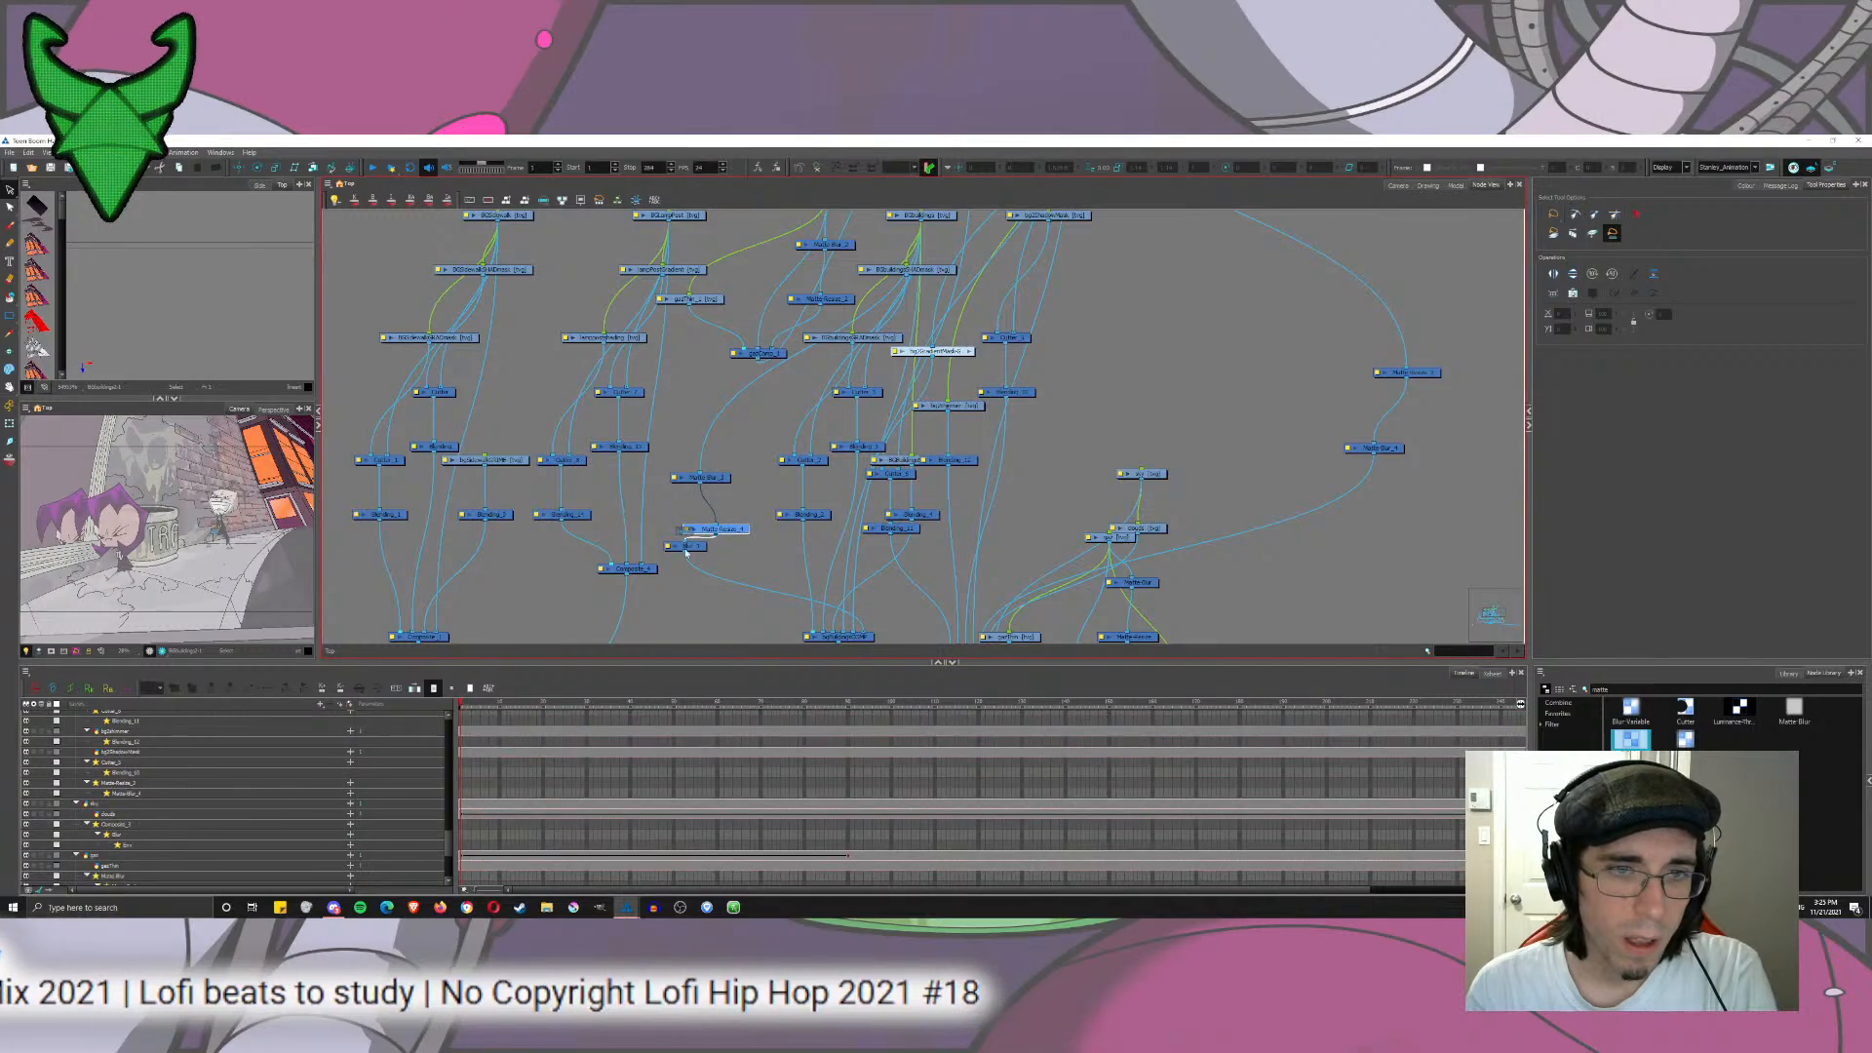
{"action": "key", "text": "Delete"}
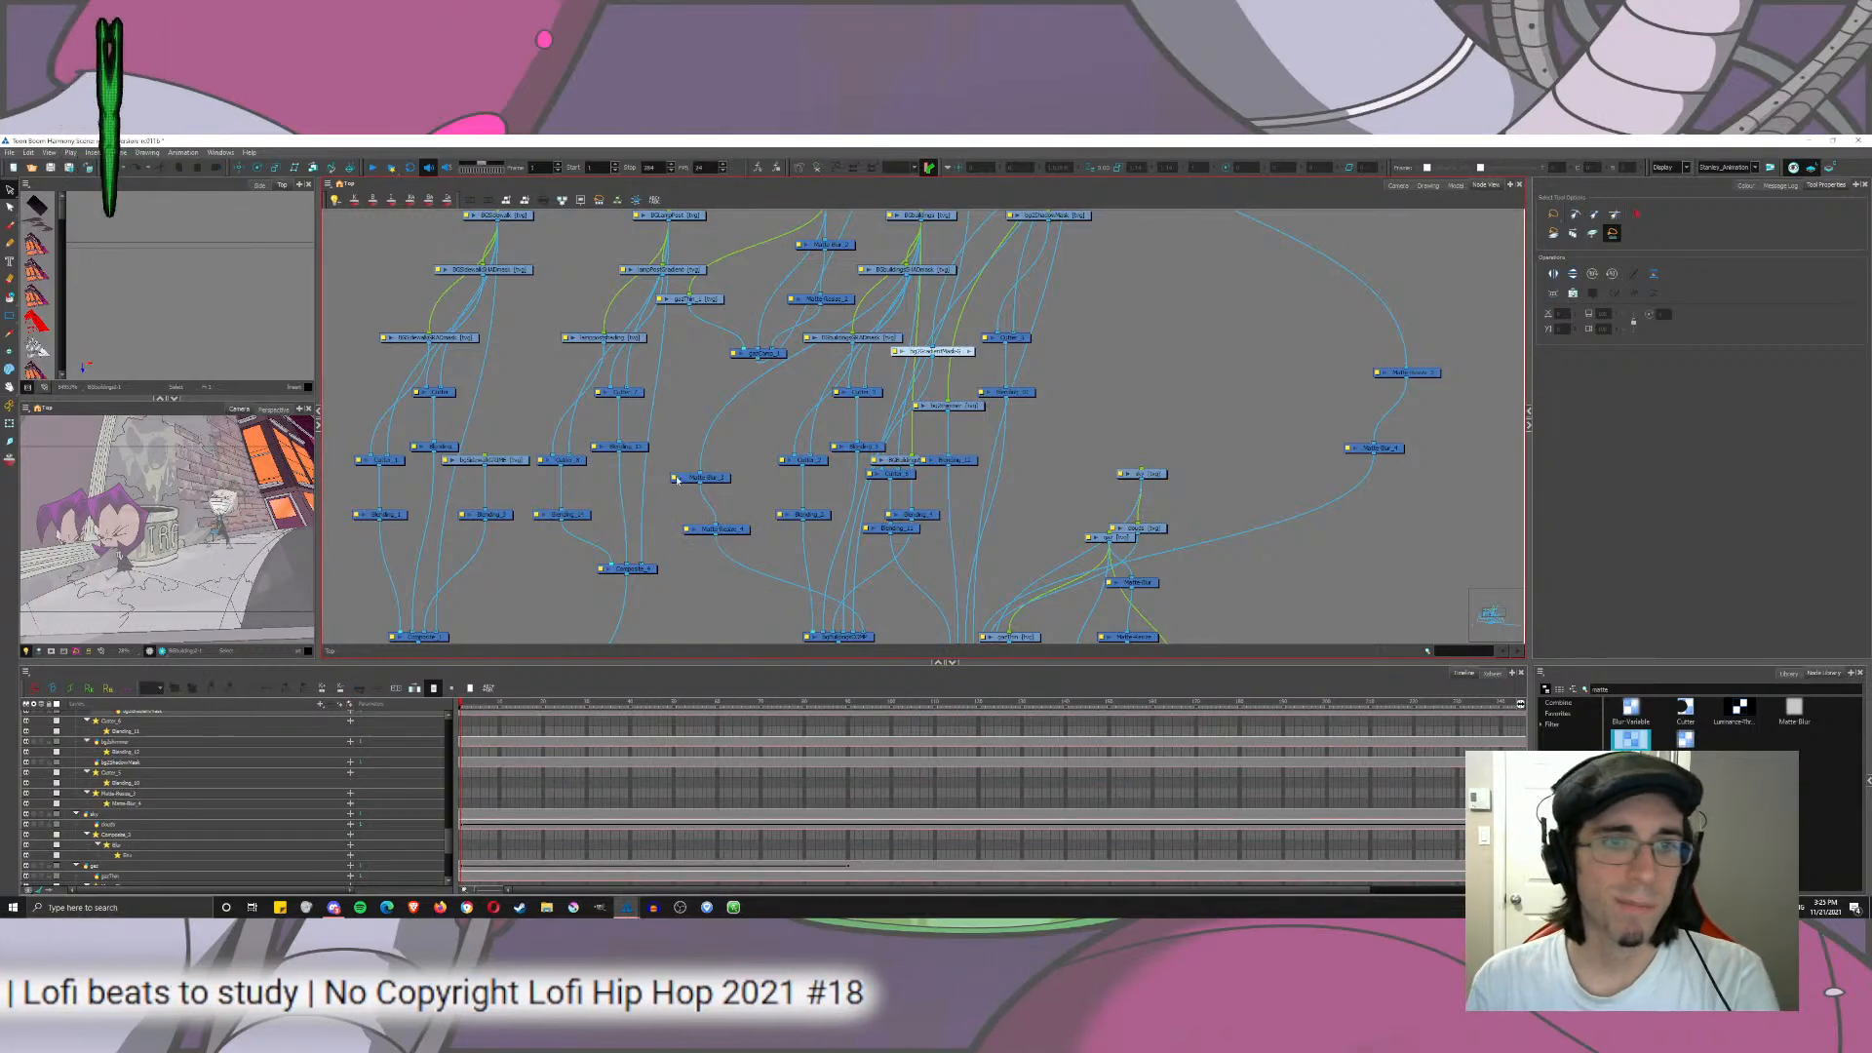
Step: Set the left-hand chain's Matte Blur colour to black and close its properties
{"action": "double_click", "coordinate": [676, 478]}
{"action": "left_click", "coordinate": [381, 501]}
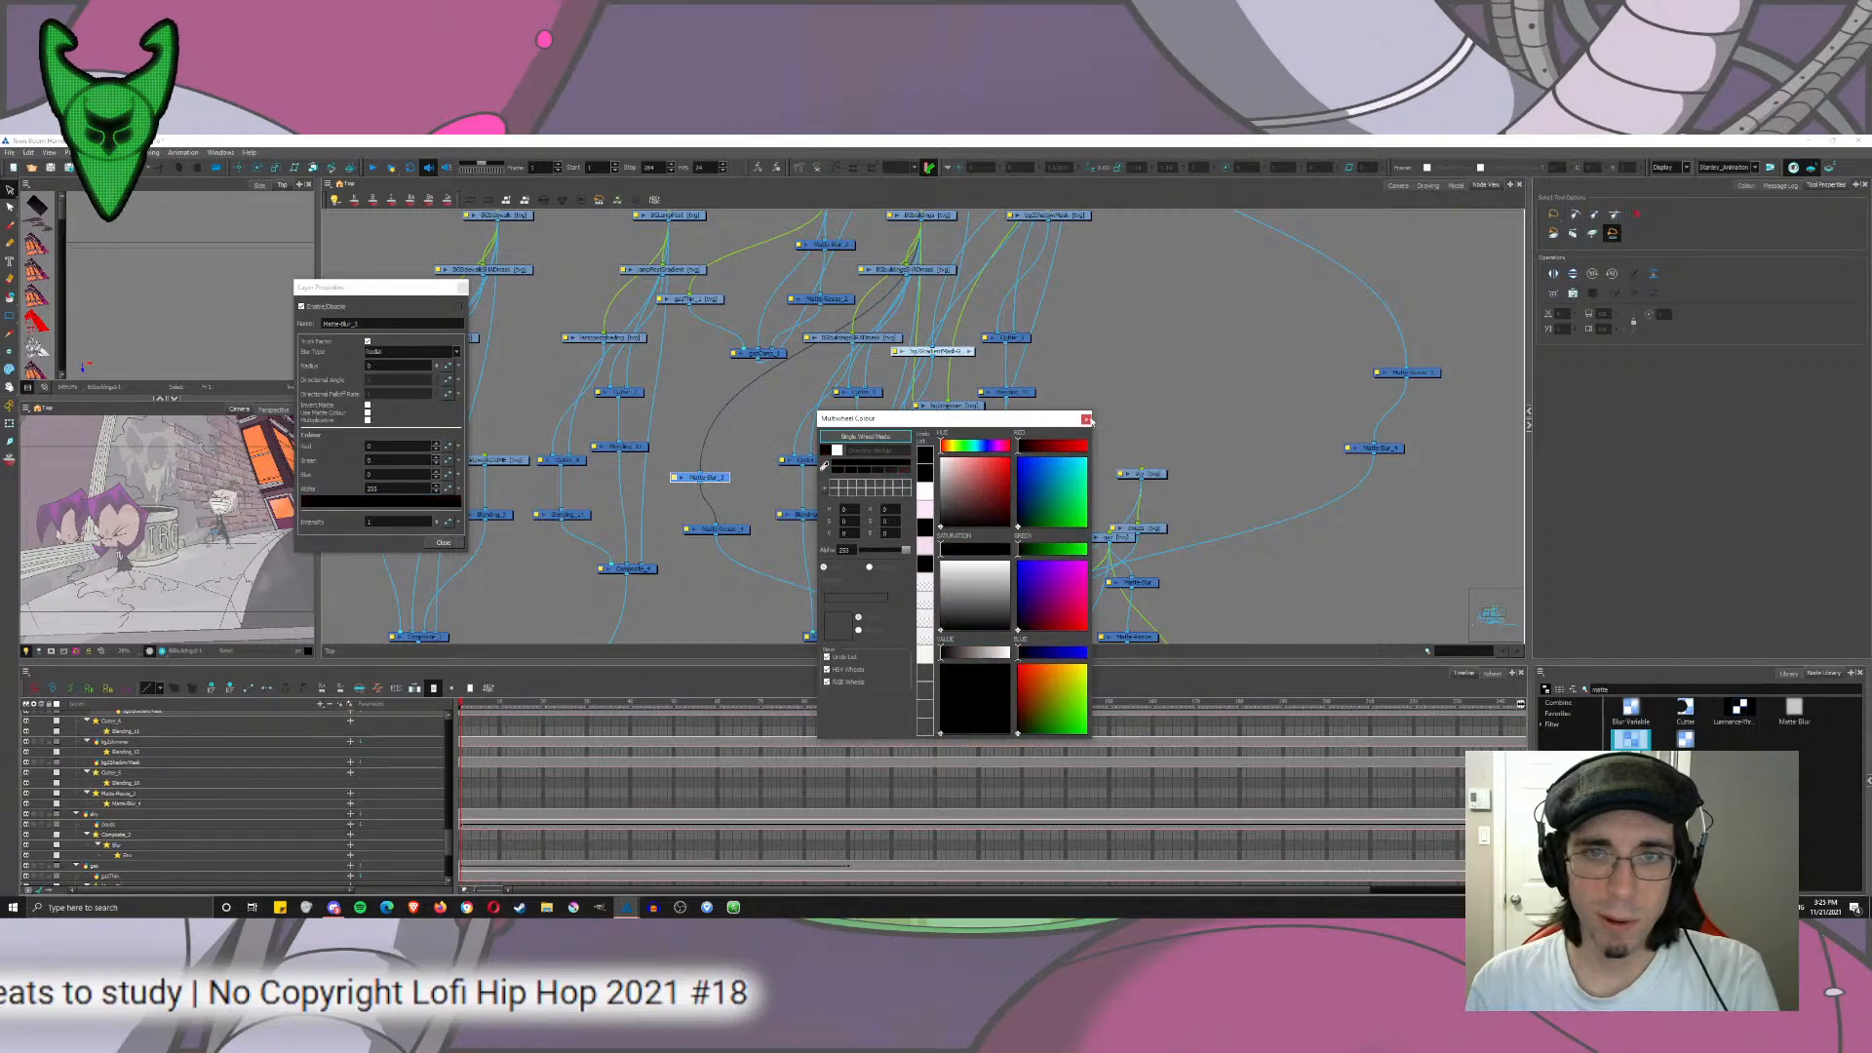
{"action": "left_click", "coordinate": [1088, 419]}
{"action": "left_click", "coordinate": [463, 288]}
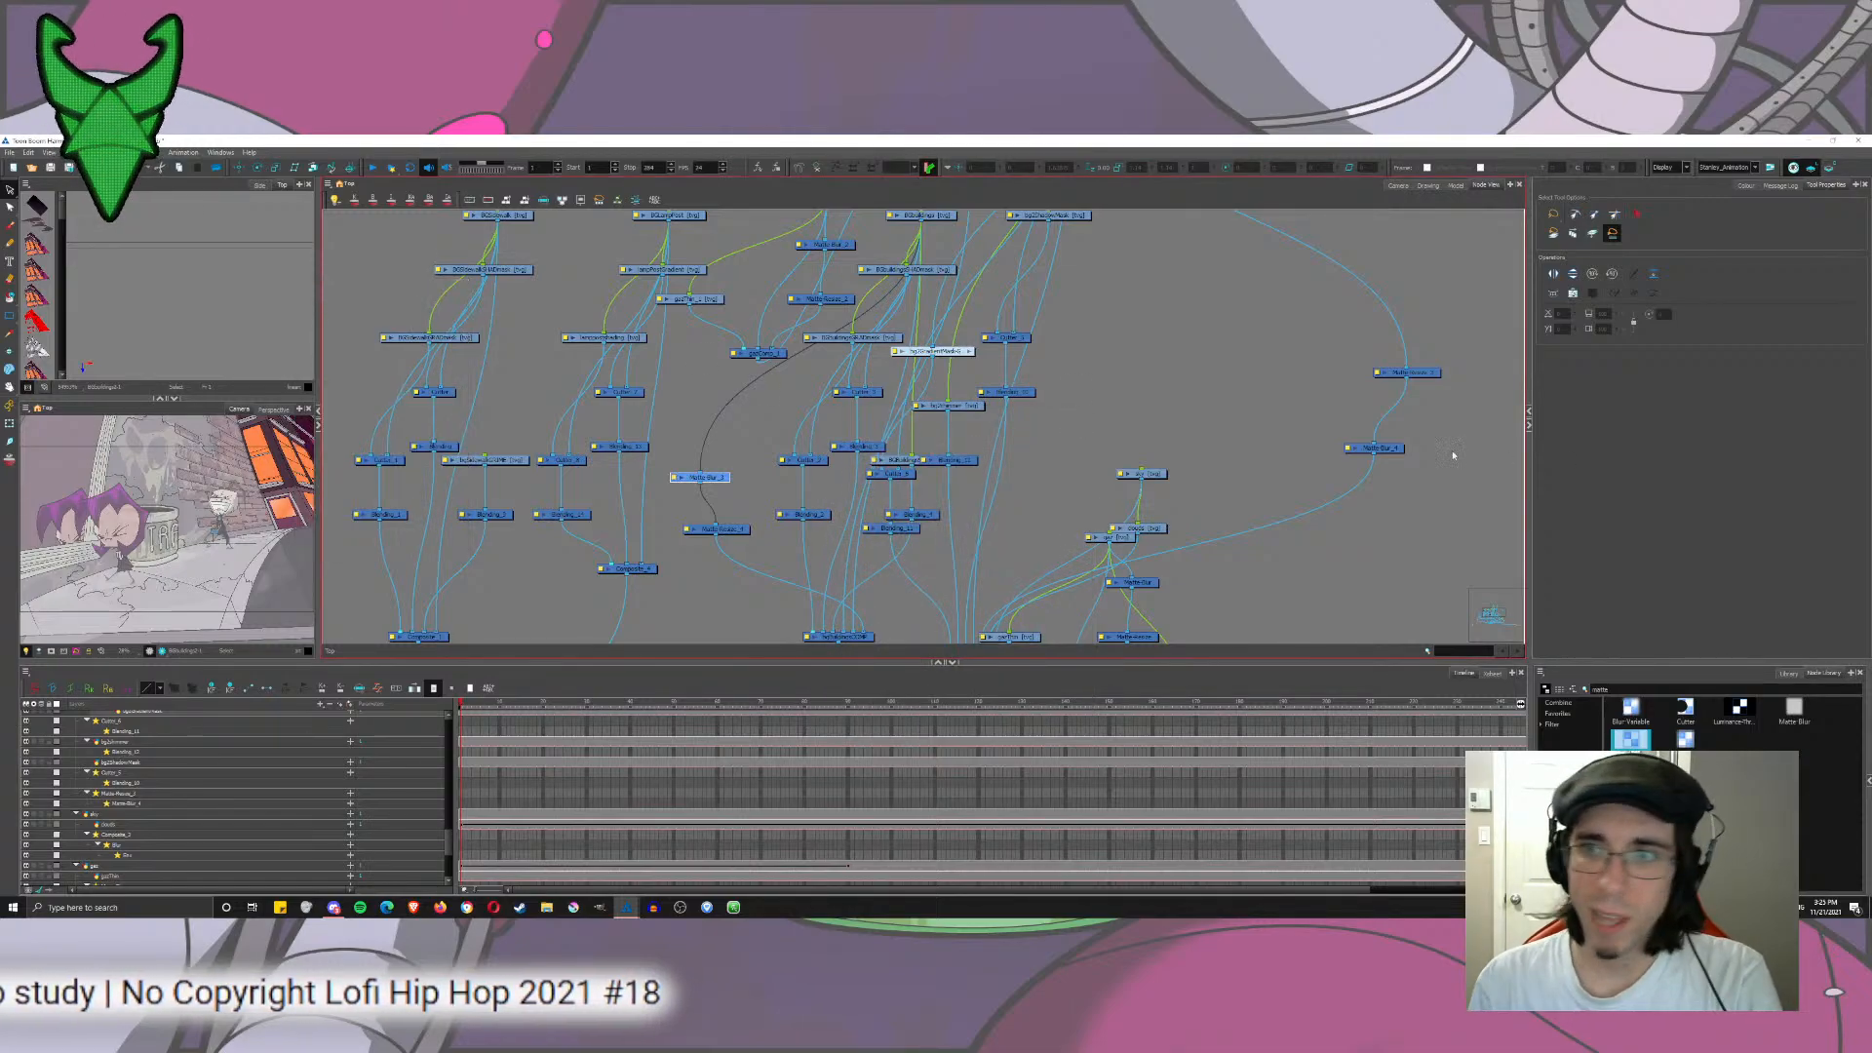
Step: Check the far-right chain's Matte Resize settings and its Matte Blur node's colour
{"action": "double_click", "coordinate": [1381, 375]}
{"action": "left_click", "coordinate": [393, 356]}
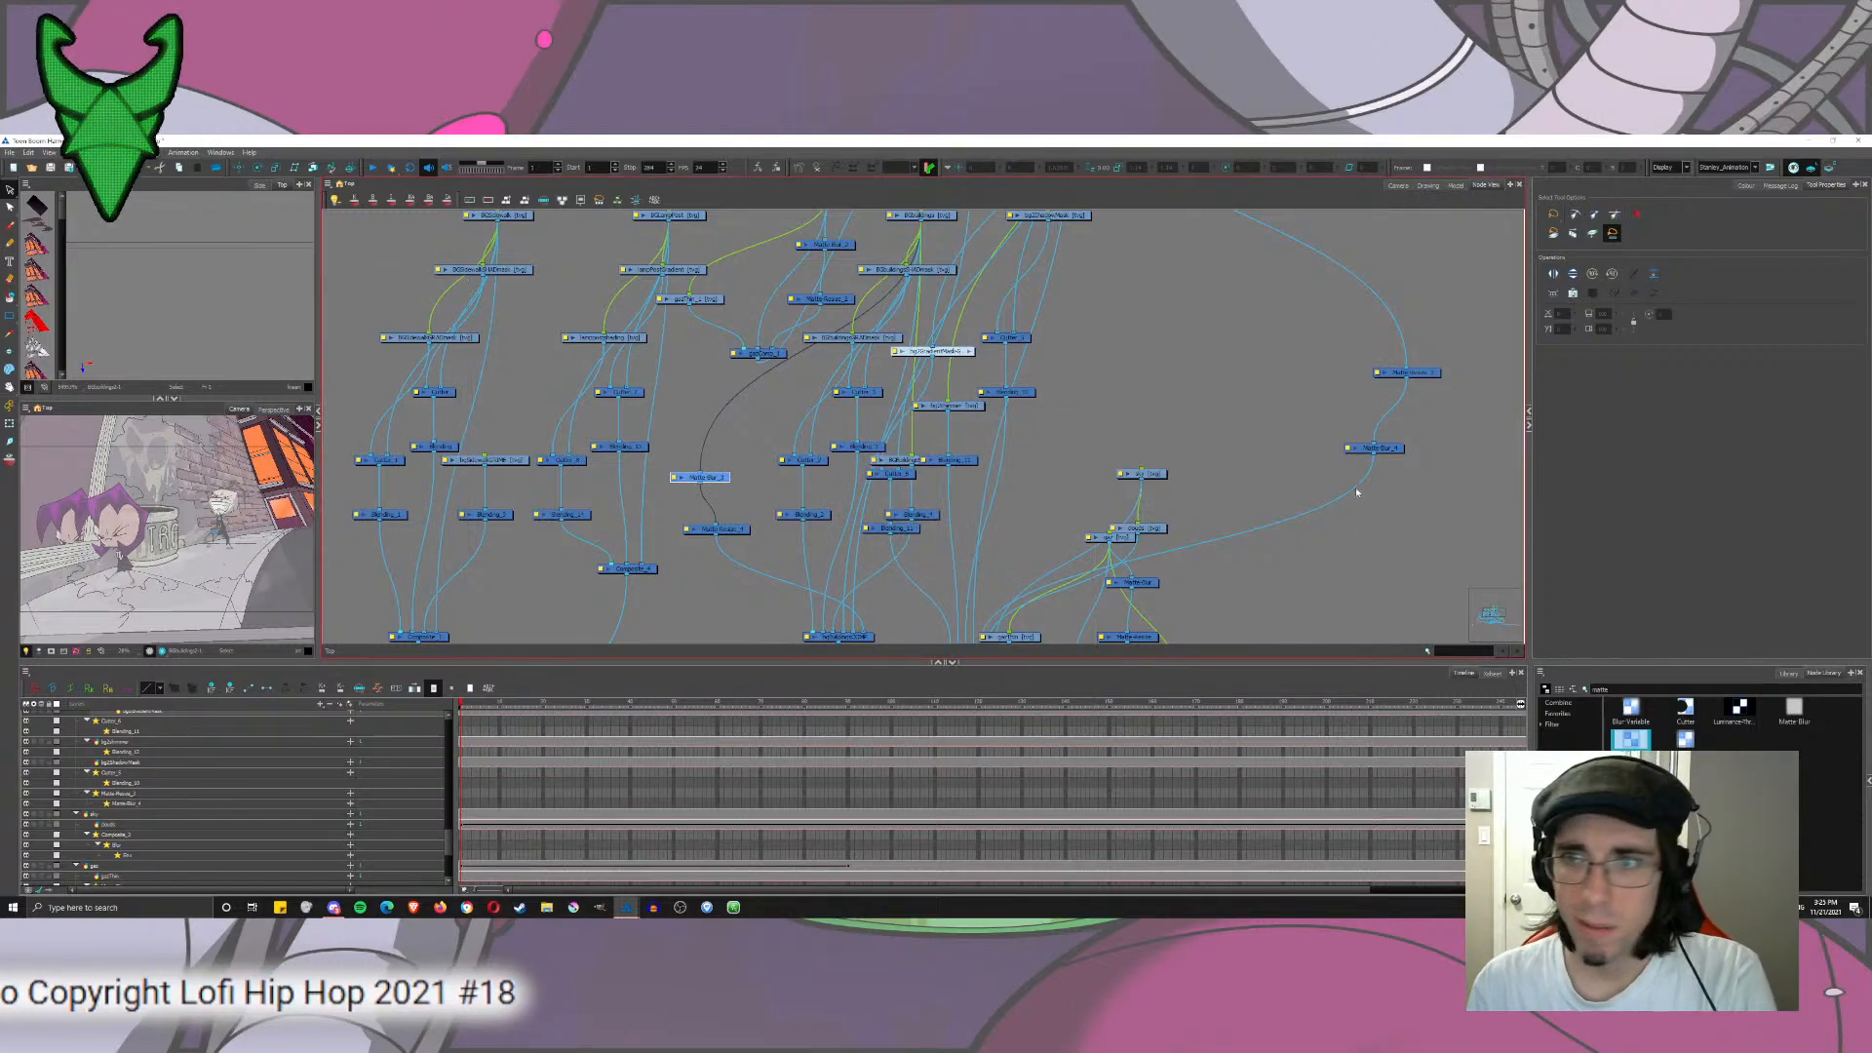
{"action": "double_click", "coordinate": [1348, 449]}
{"action": "left_click", "coordinate": [381, 500]}
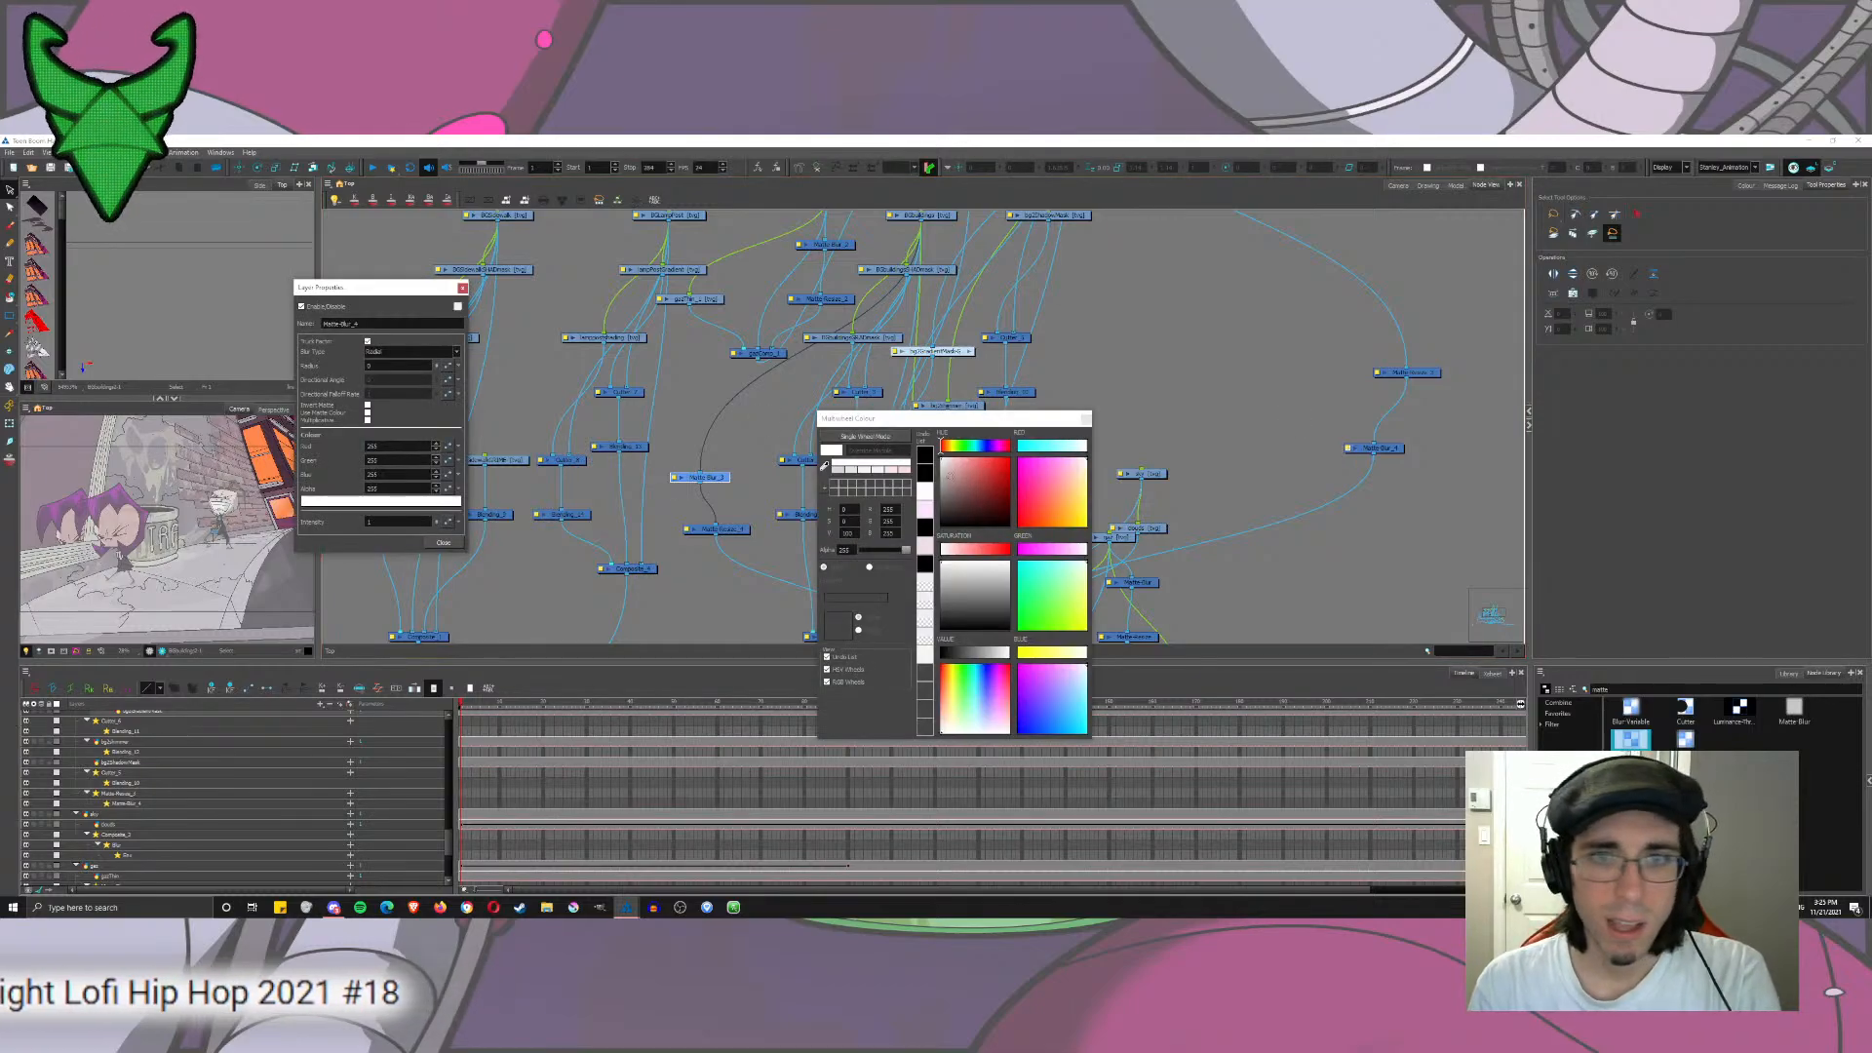
{"action": "left_click", "coordinate": [1086, 419]}
{"action": "left_click", "coordinate": [444, 543]}
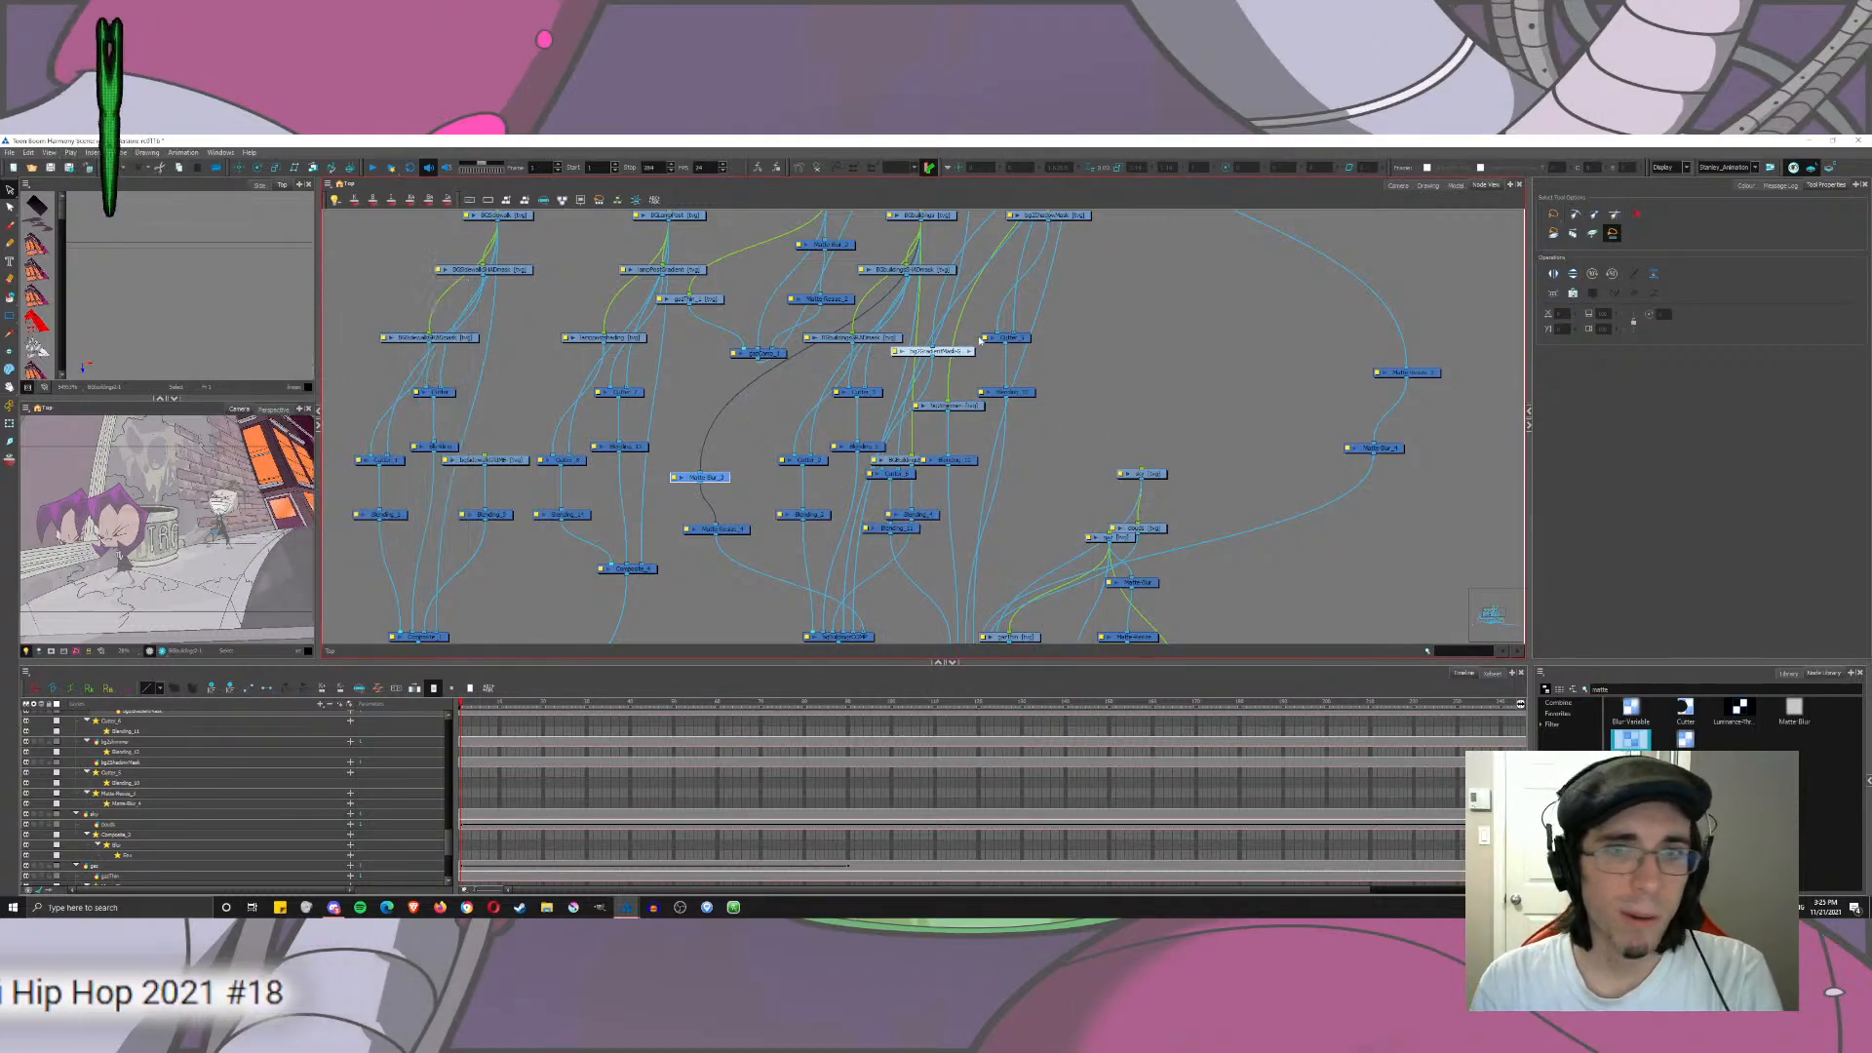
Step: Open both Matte Resize nodes' properties and arrange them side by side over the camera view
{"action": "double_click", "coordinate": [1386, 375]}
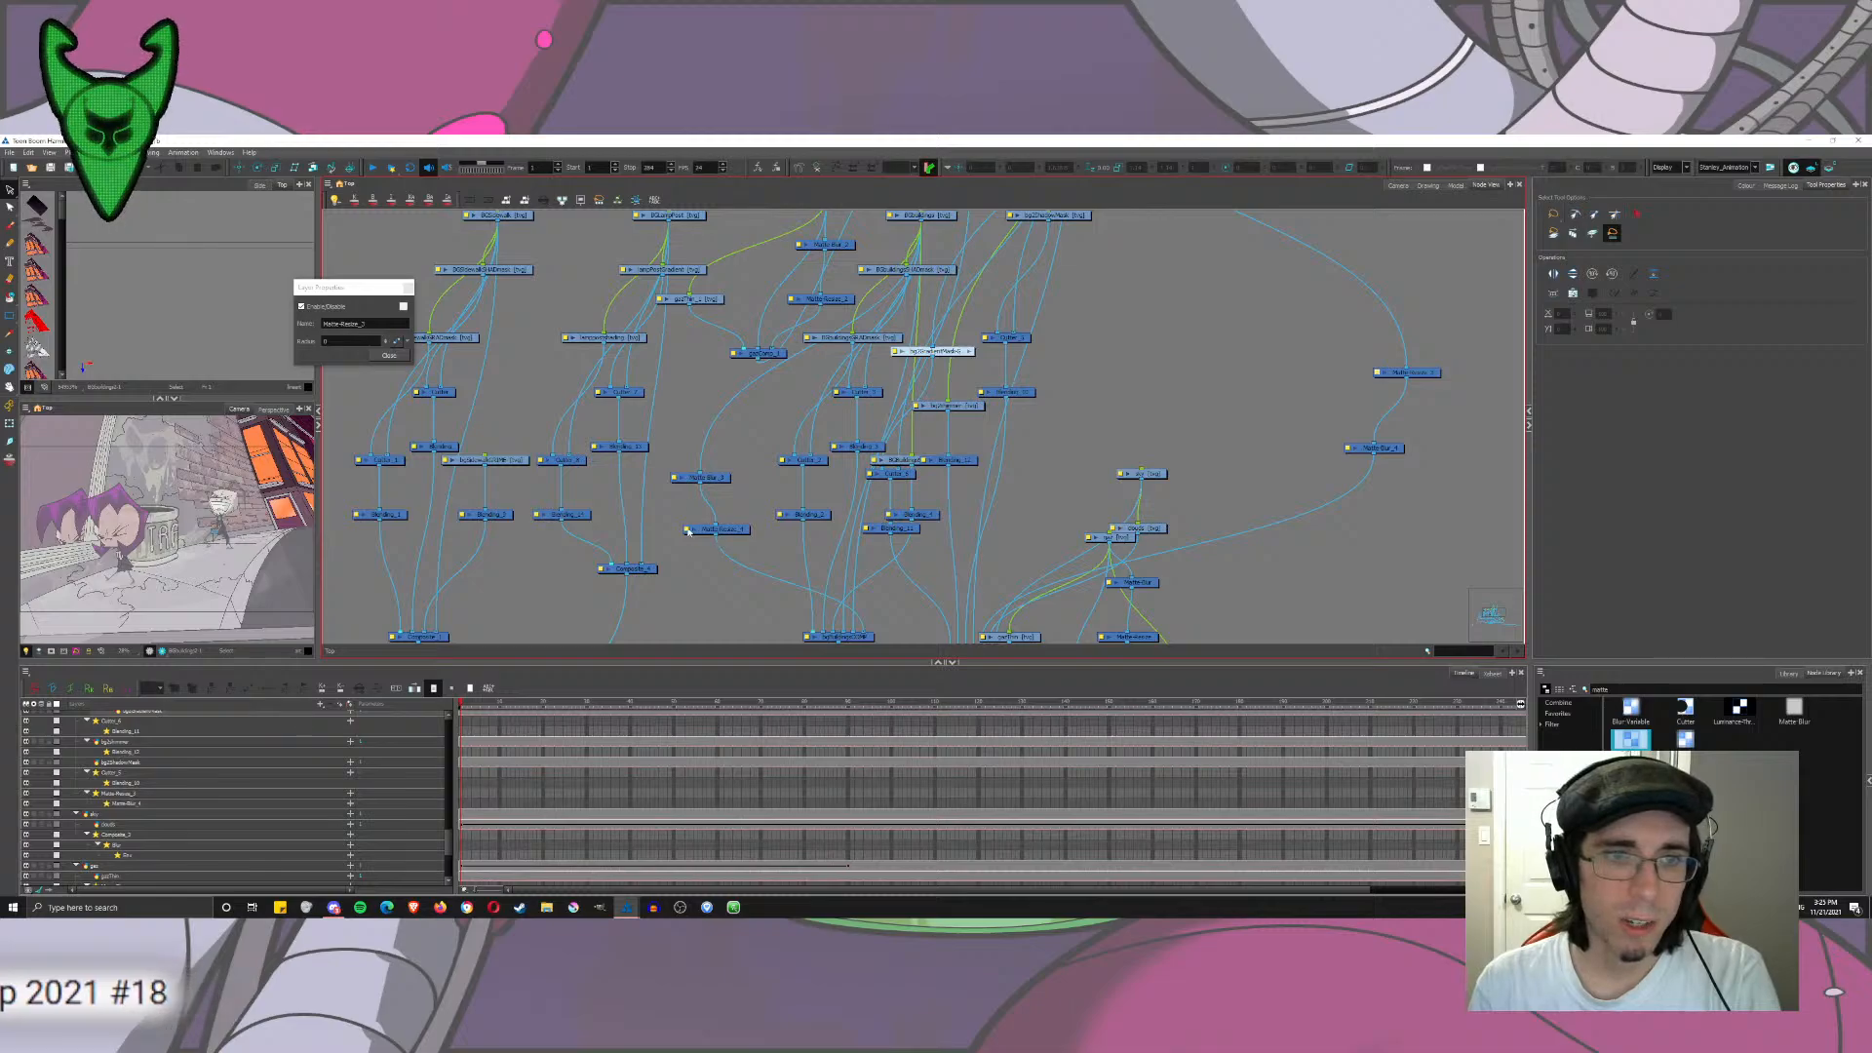
{"action": "left_click", "coordinate": [1396, 186]}
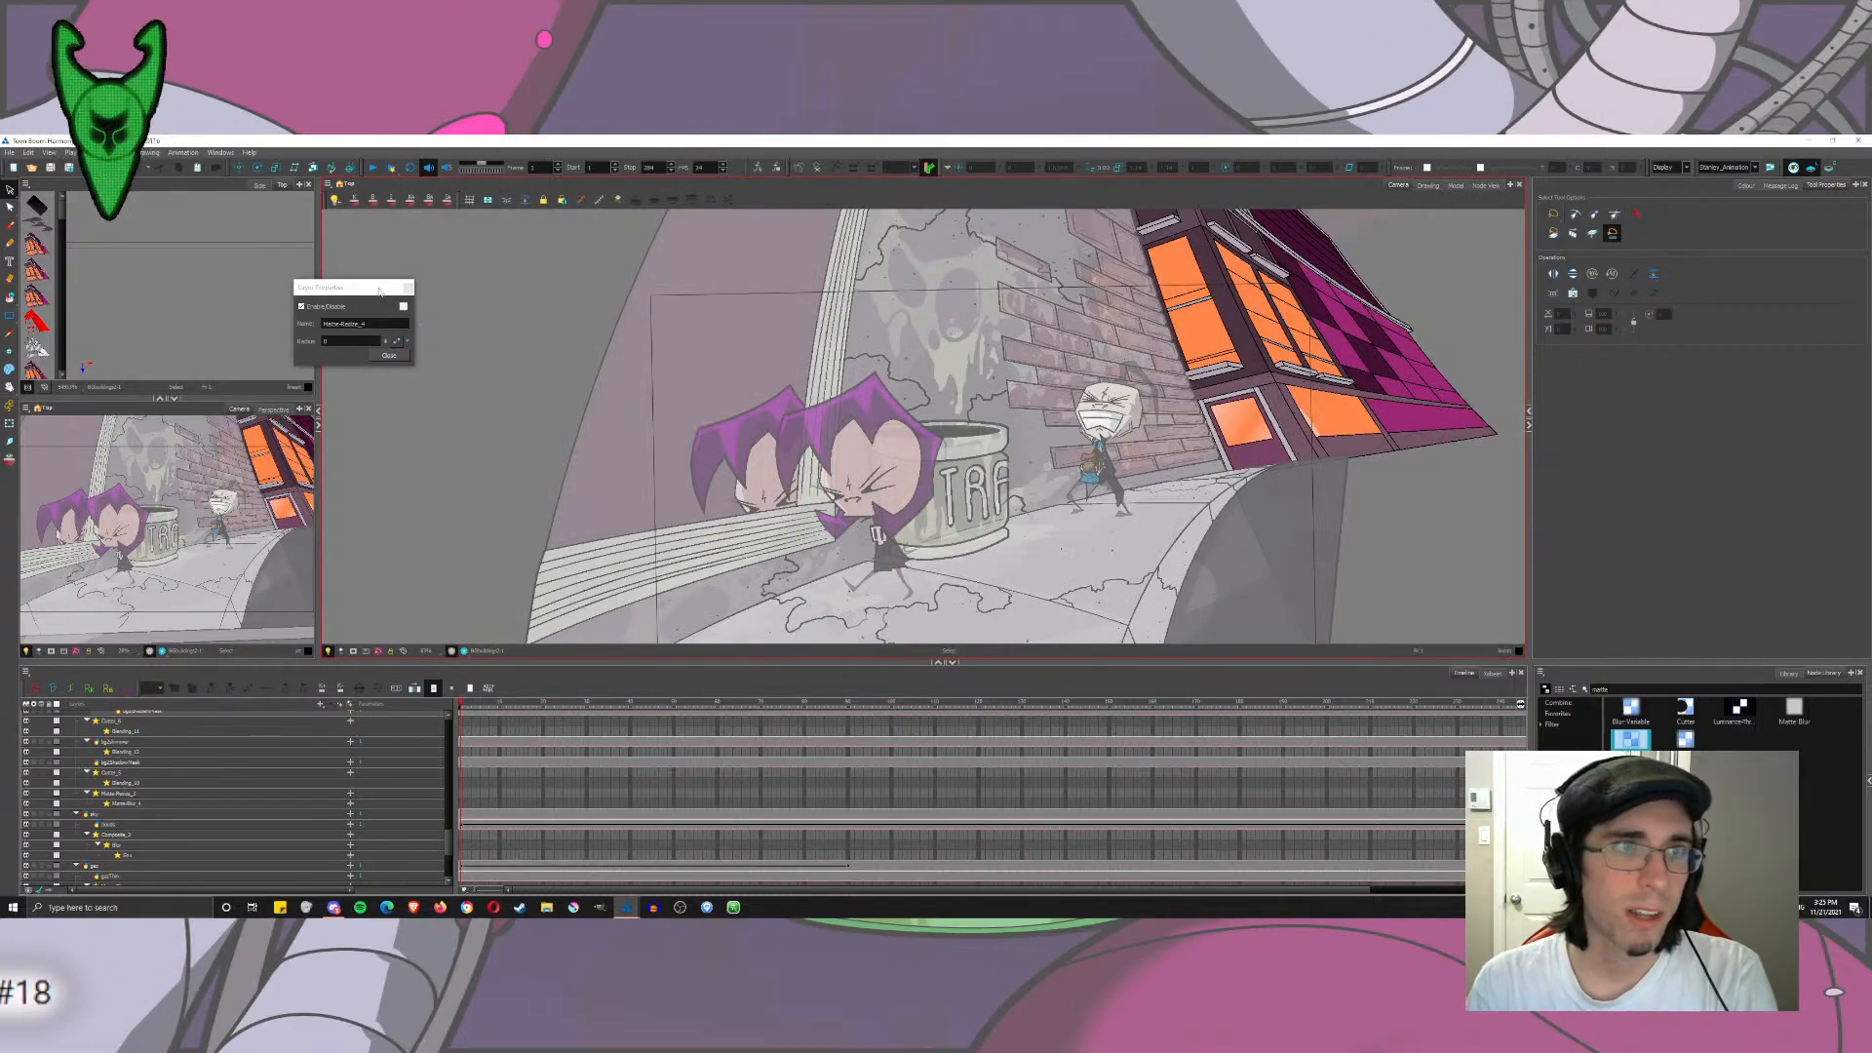
{"action": "left_click_drag", "start_coordinate": [380, 291], "coordinate": [523, 239]}
{"action": "left_click_drag", "start_coordinate": [678, 332], "coordinate": [648, 368]}
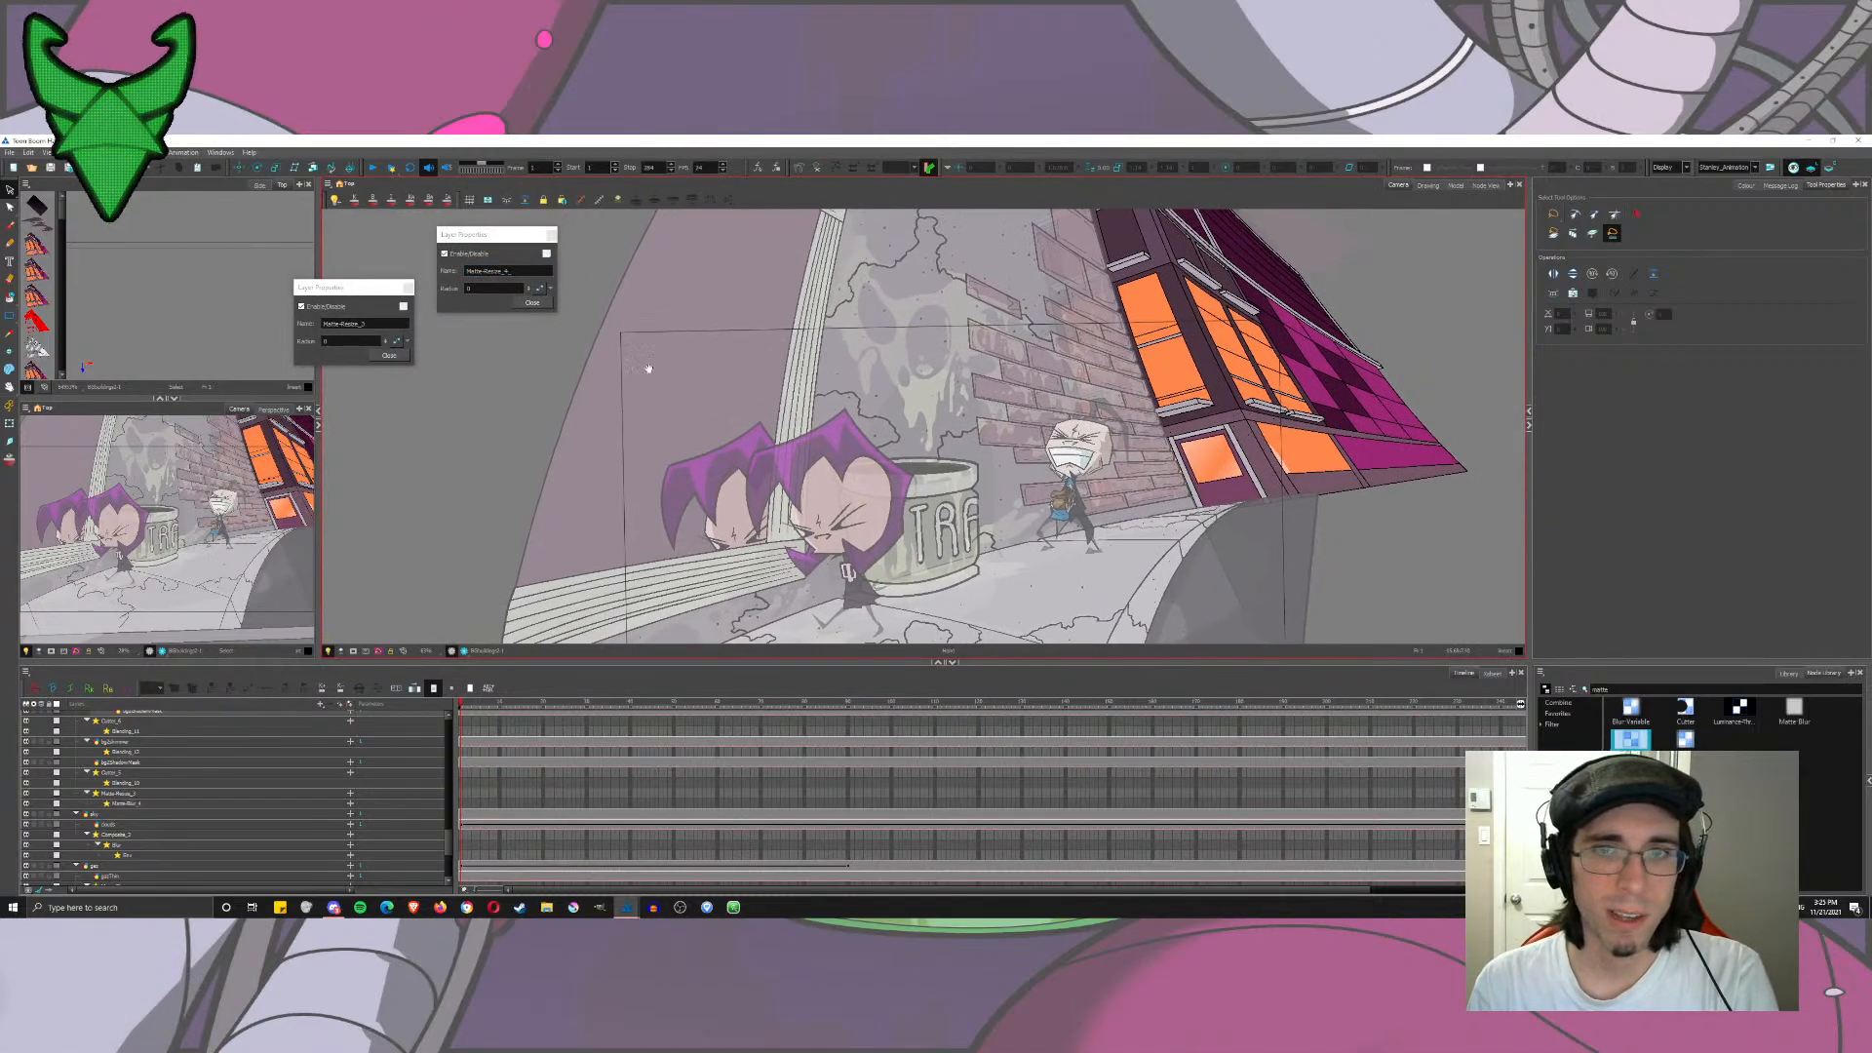
Step: Set the radius of both Matte Resize nodes to 3 and display the scene in render mode
{"action": "left_click", "coordinate": [477, 293]}
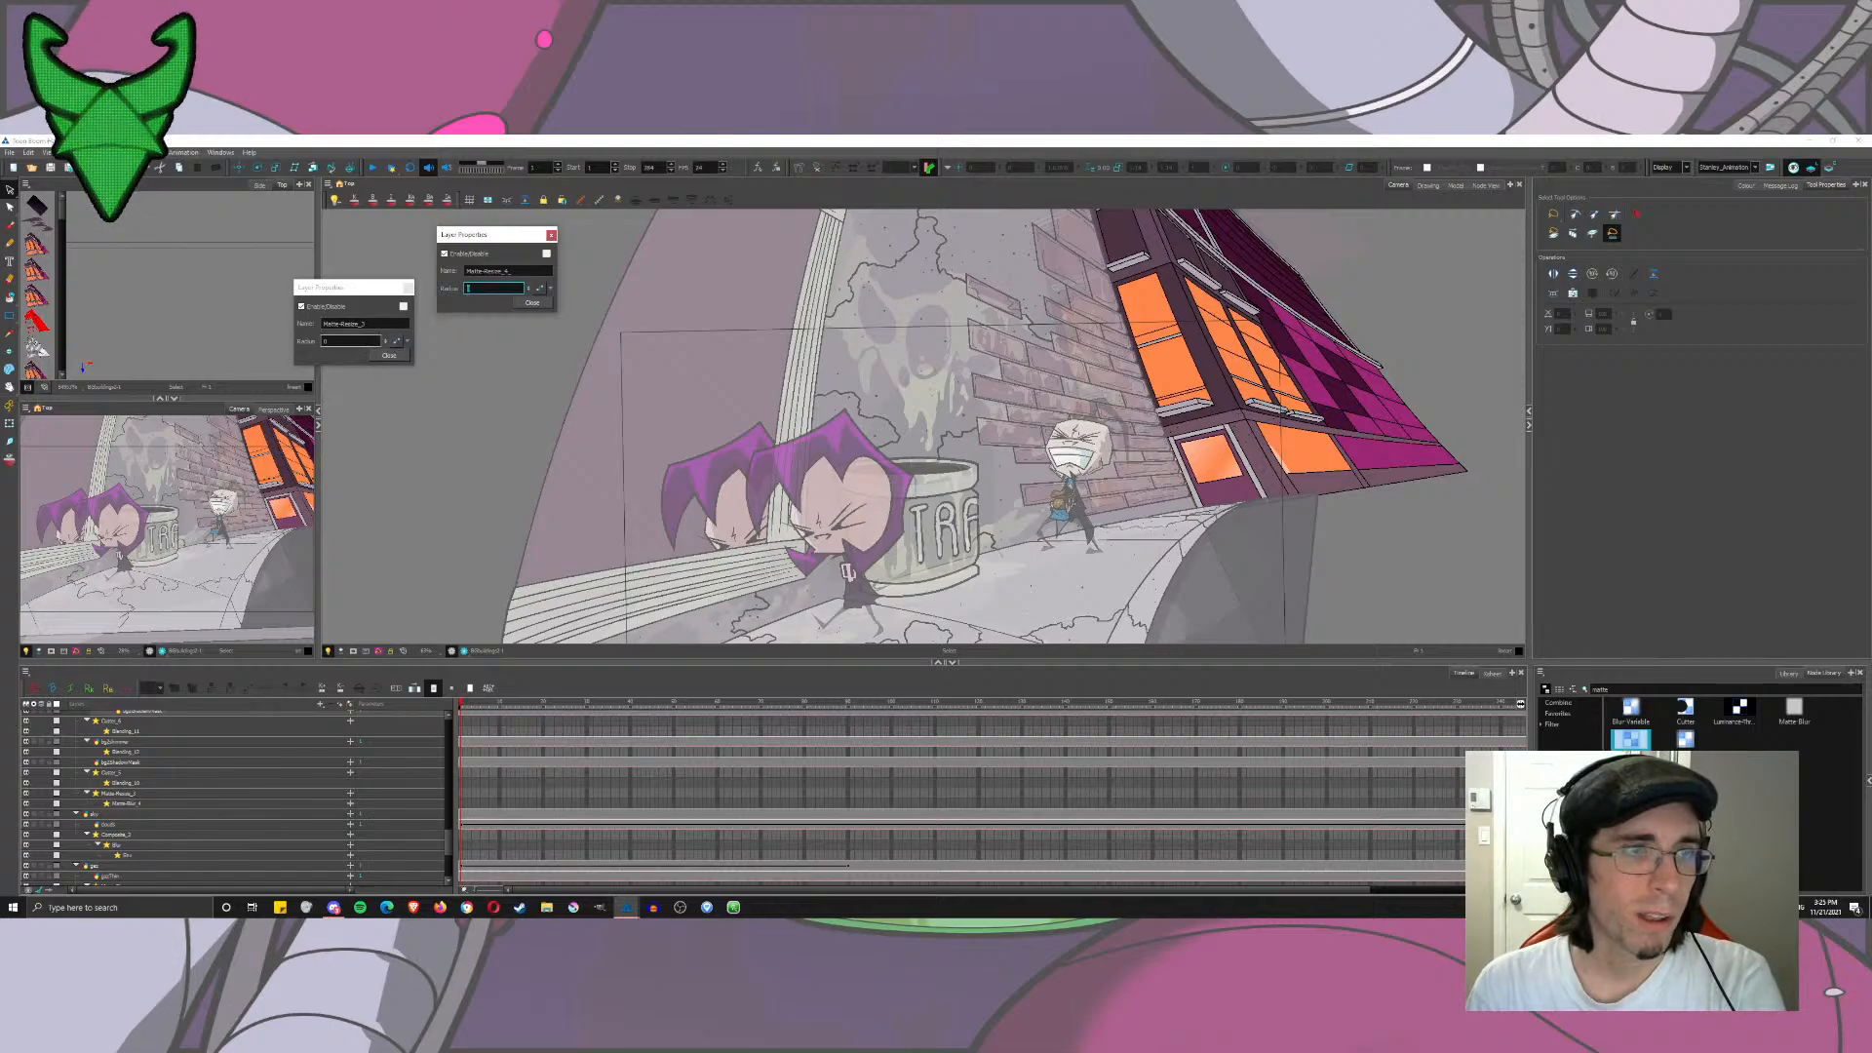
{"action": "type", "text": "3"}
{"action": "left_click", "coordinate": [407, 335]}
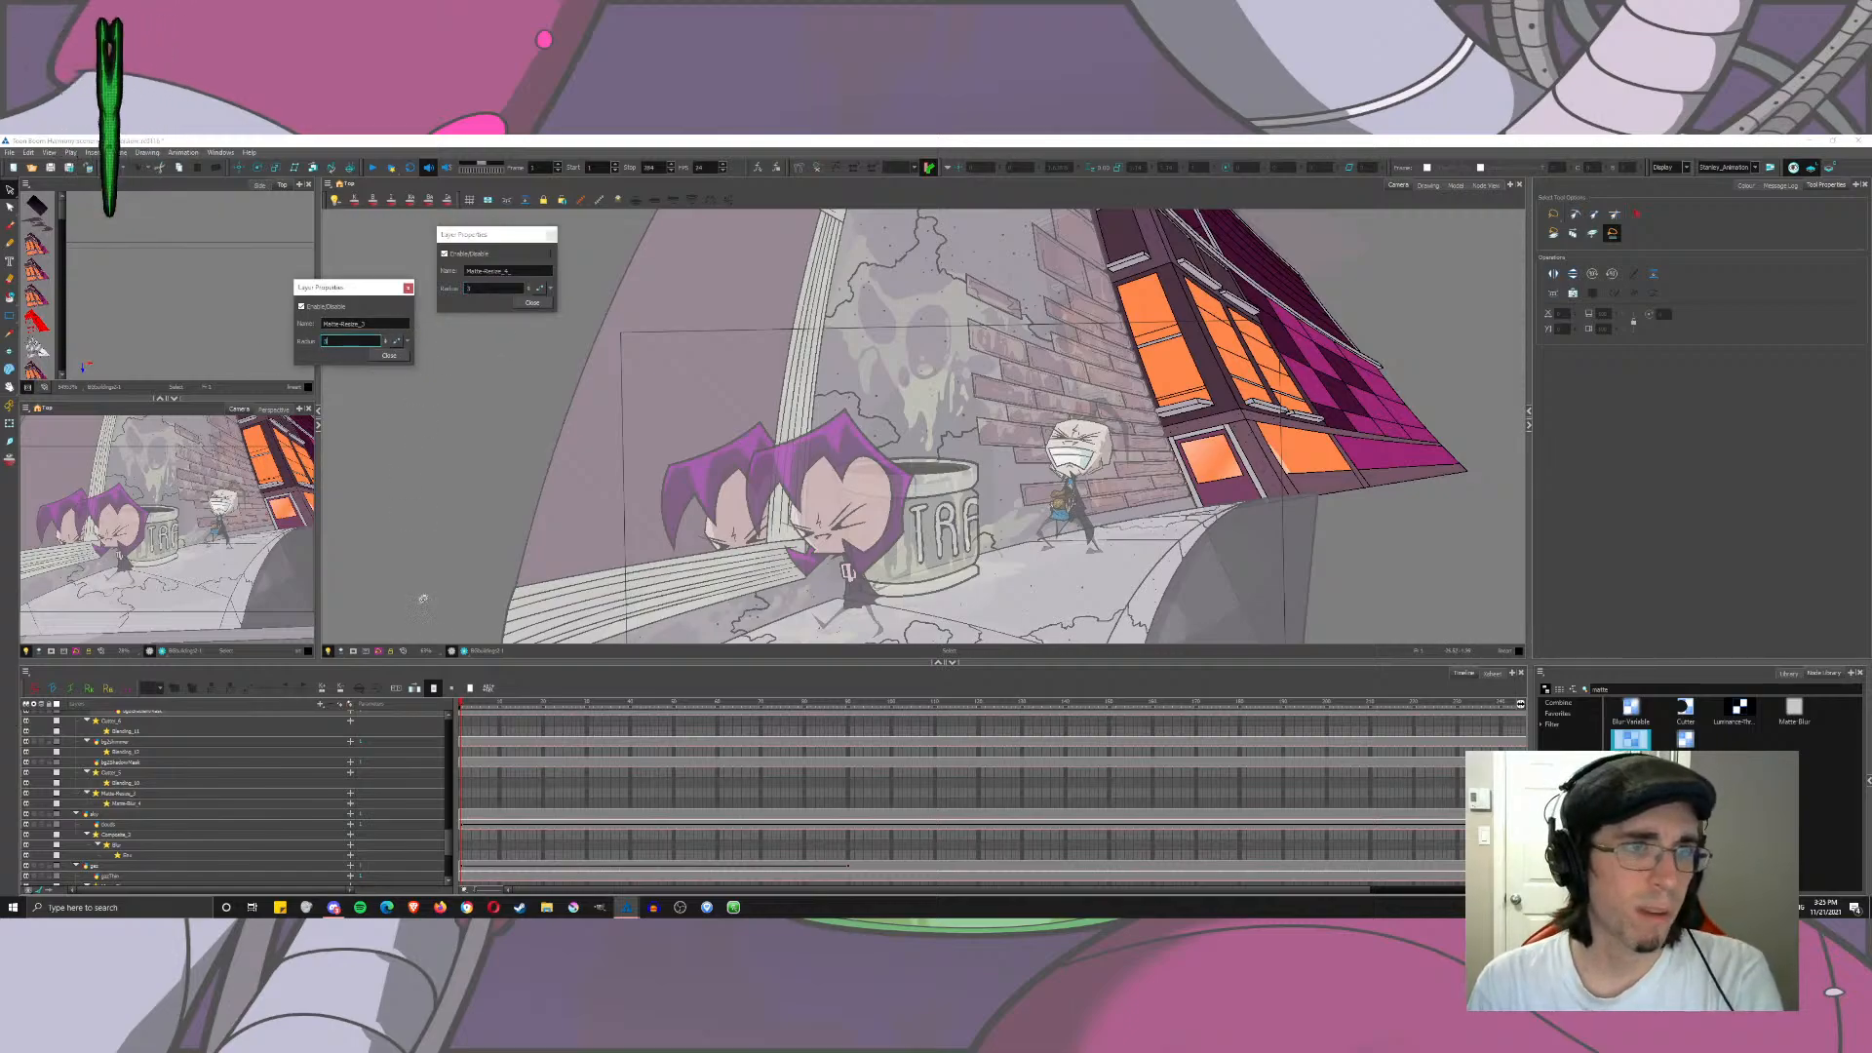
{"action": "left_click", "coordinate": [464, 652]}
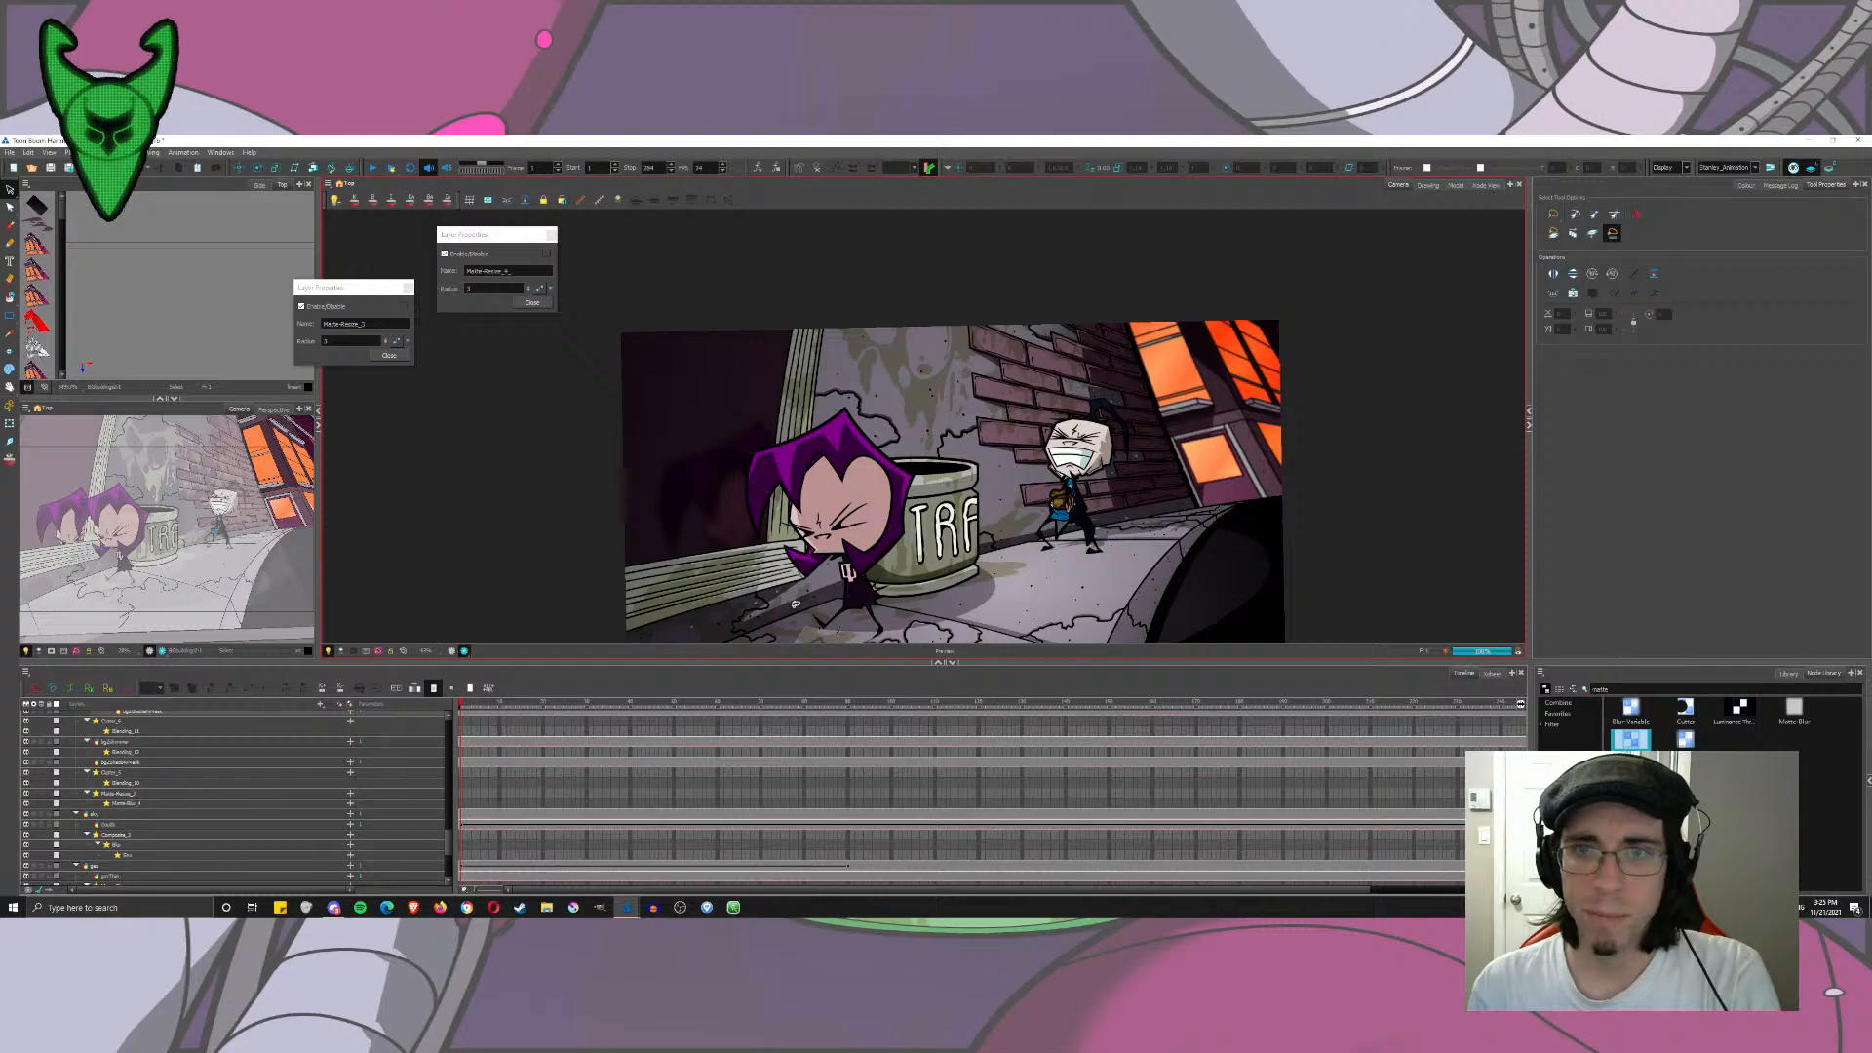
Step: Try a radius of 2 on both Matte Resize nodes and examine the rendered building and wall edges up close
{"action": "left_click", "coordinate": [343, 344]}
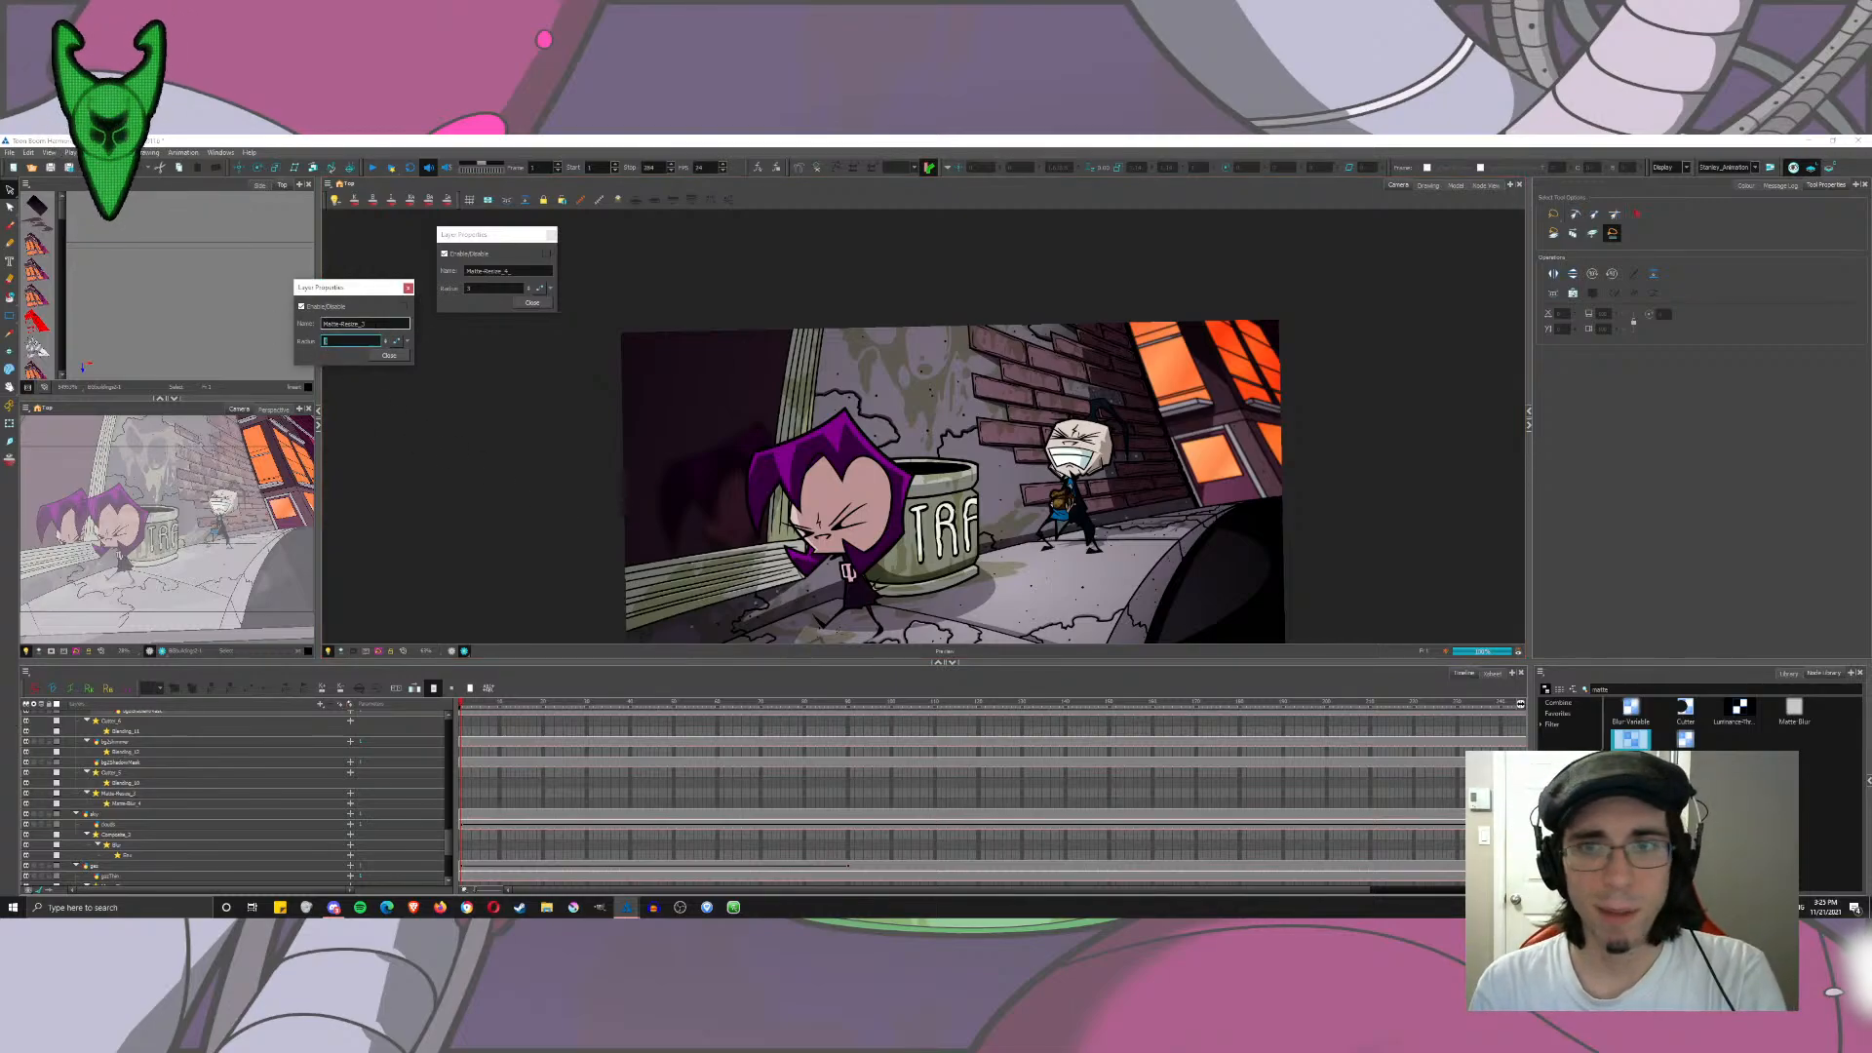
{"action": "left_click", "coordinate": [494, 289]}
{"action": "type", "text": "2"}
{"action": "left_click", "coordinate": [508, 271]}
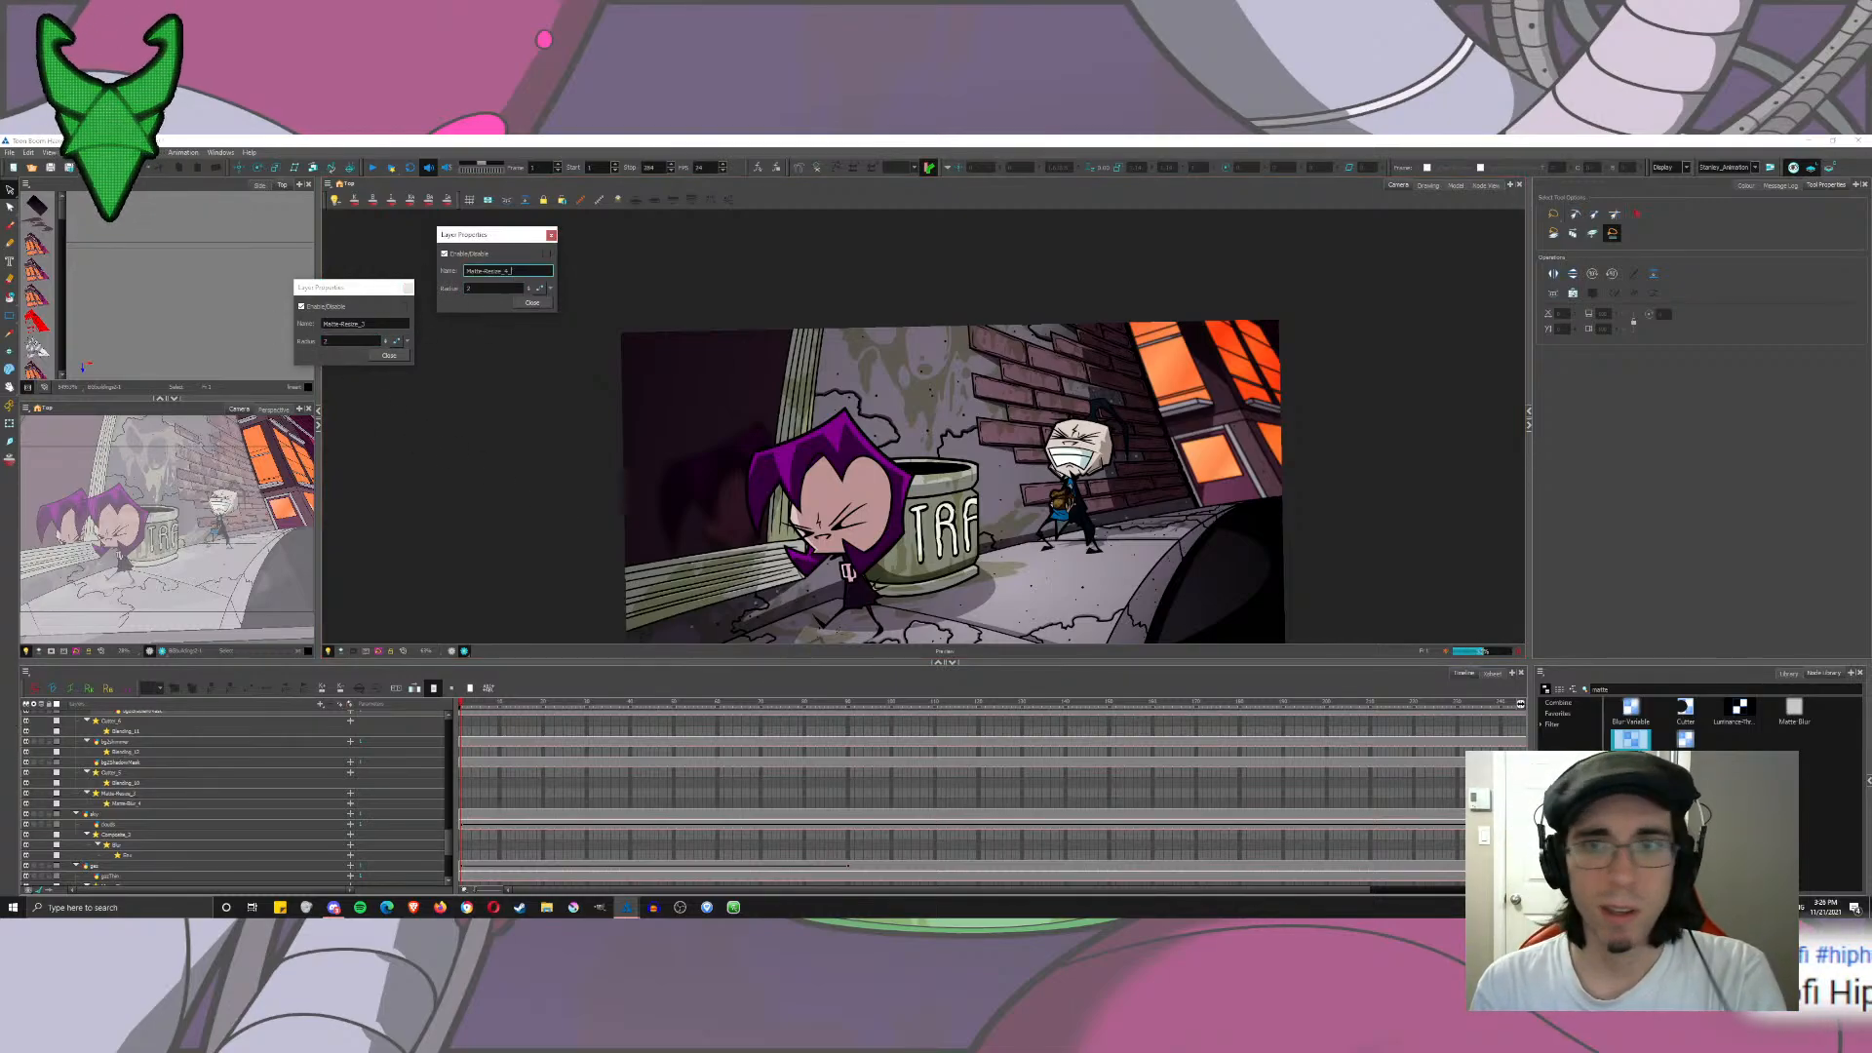
{"action": "key", "text": "space"}
{"action": "left_click_drag", "start_coordinate": [1226, 497], "coordinate": [1074, 534]}
{"action": "scroll", "coordinate": [1078, 536], "scroll_direction": "up", "scroll_amount": 8}
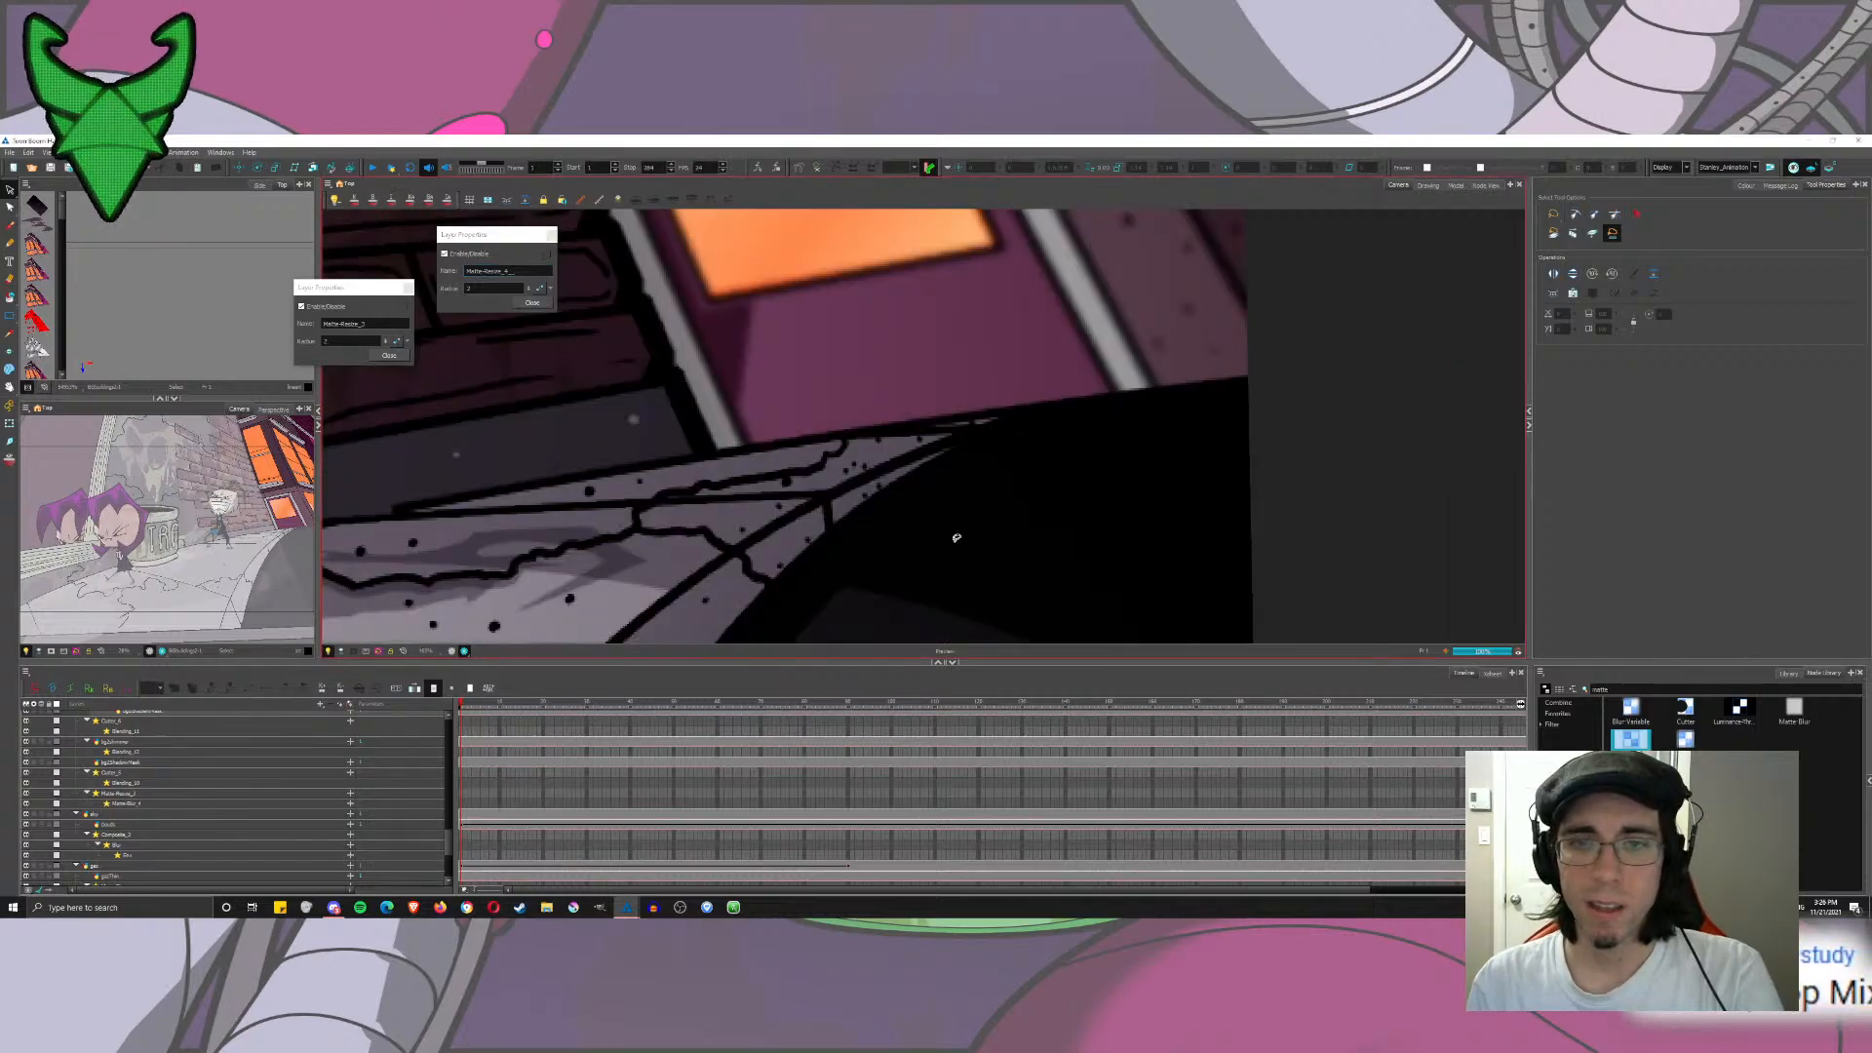
{"action": "left_click_drag", "start_coordinate": [808, 446], "coordinate": [874, 535]}
{"action": "scroll", "coordinate": [878, 536], "scroll_direction": "down", "scroll_amount": 5}
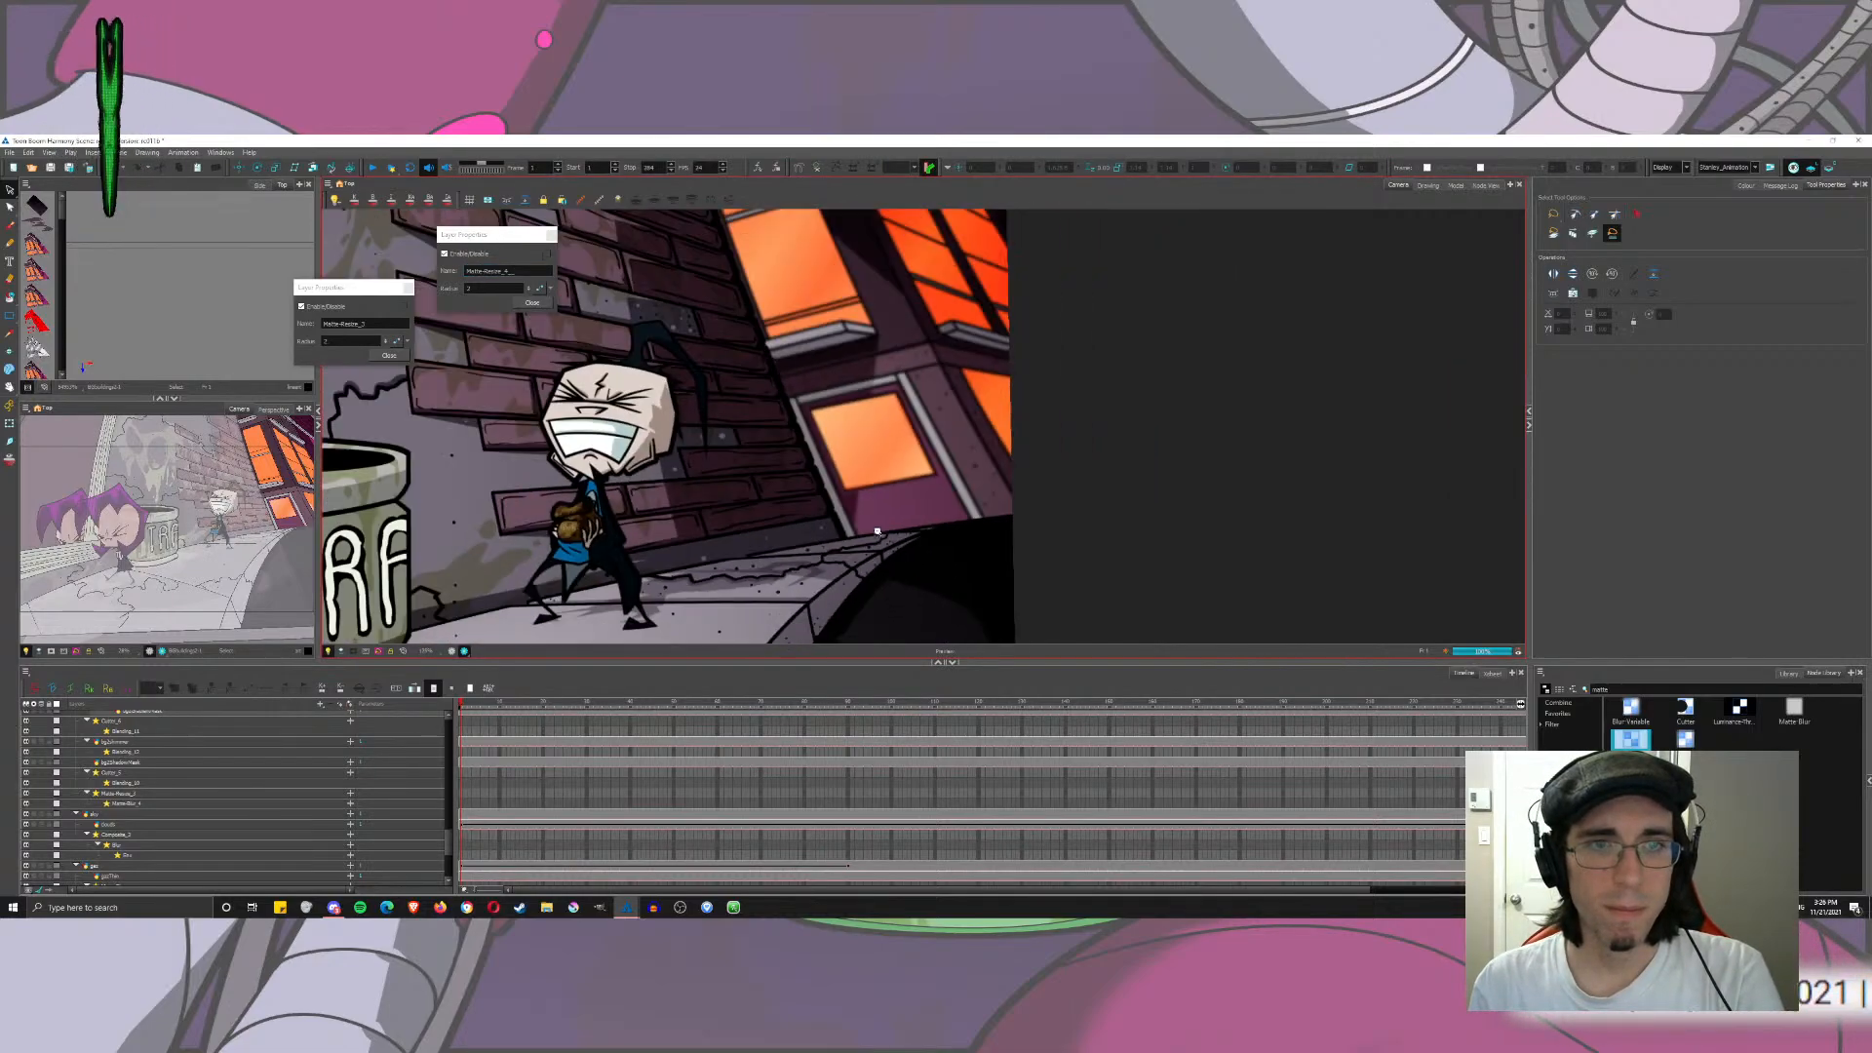
Step: Set the radius of both Matte Resize nodes to 1, check the render and close their properties
{"action": "double_click", "coordinate": [337, 342]}
{"action": "type", "text": "1"}
{"action": "double_click", "coordinate": [488, 288]}
{"action": "type", "text": "1"}
{"action": "key", "text": "Return"}
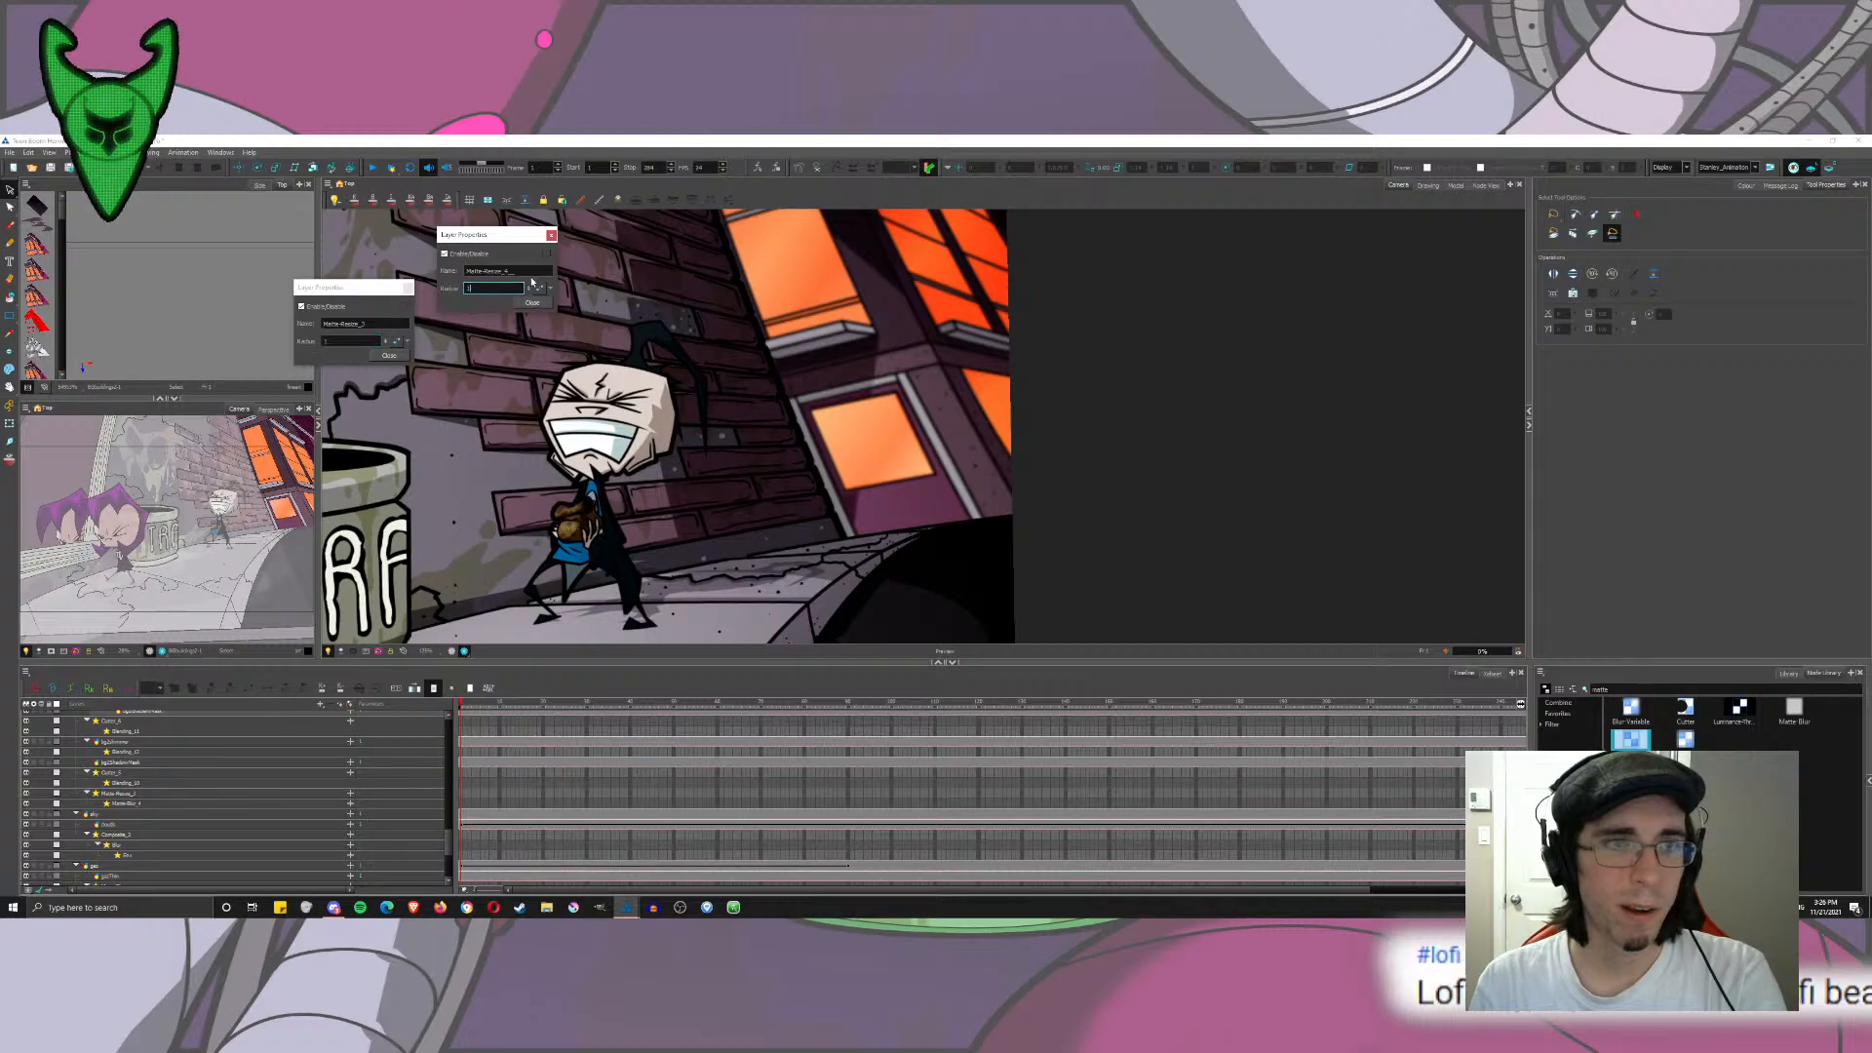
{"action": "left_click_drag", "start_coordinate": [737, 410], "coordinate": [808, 511]}
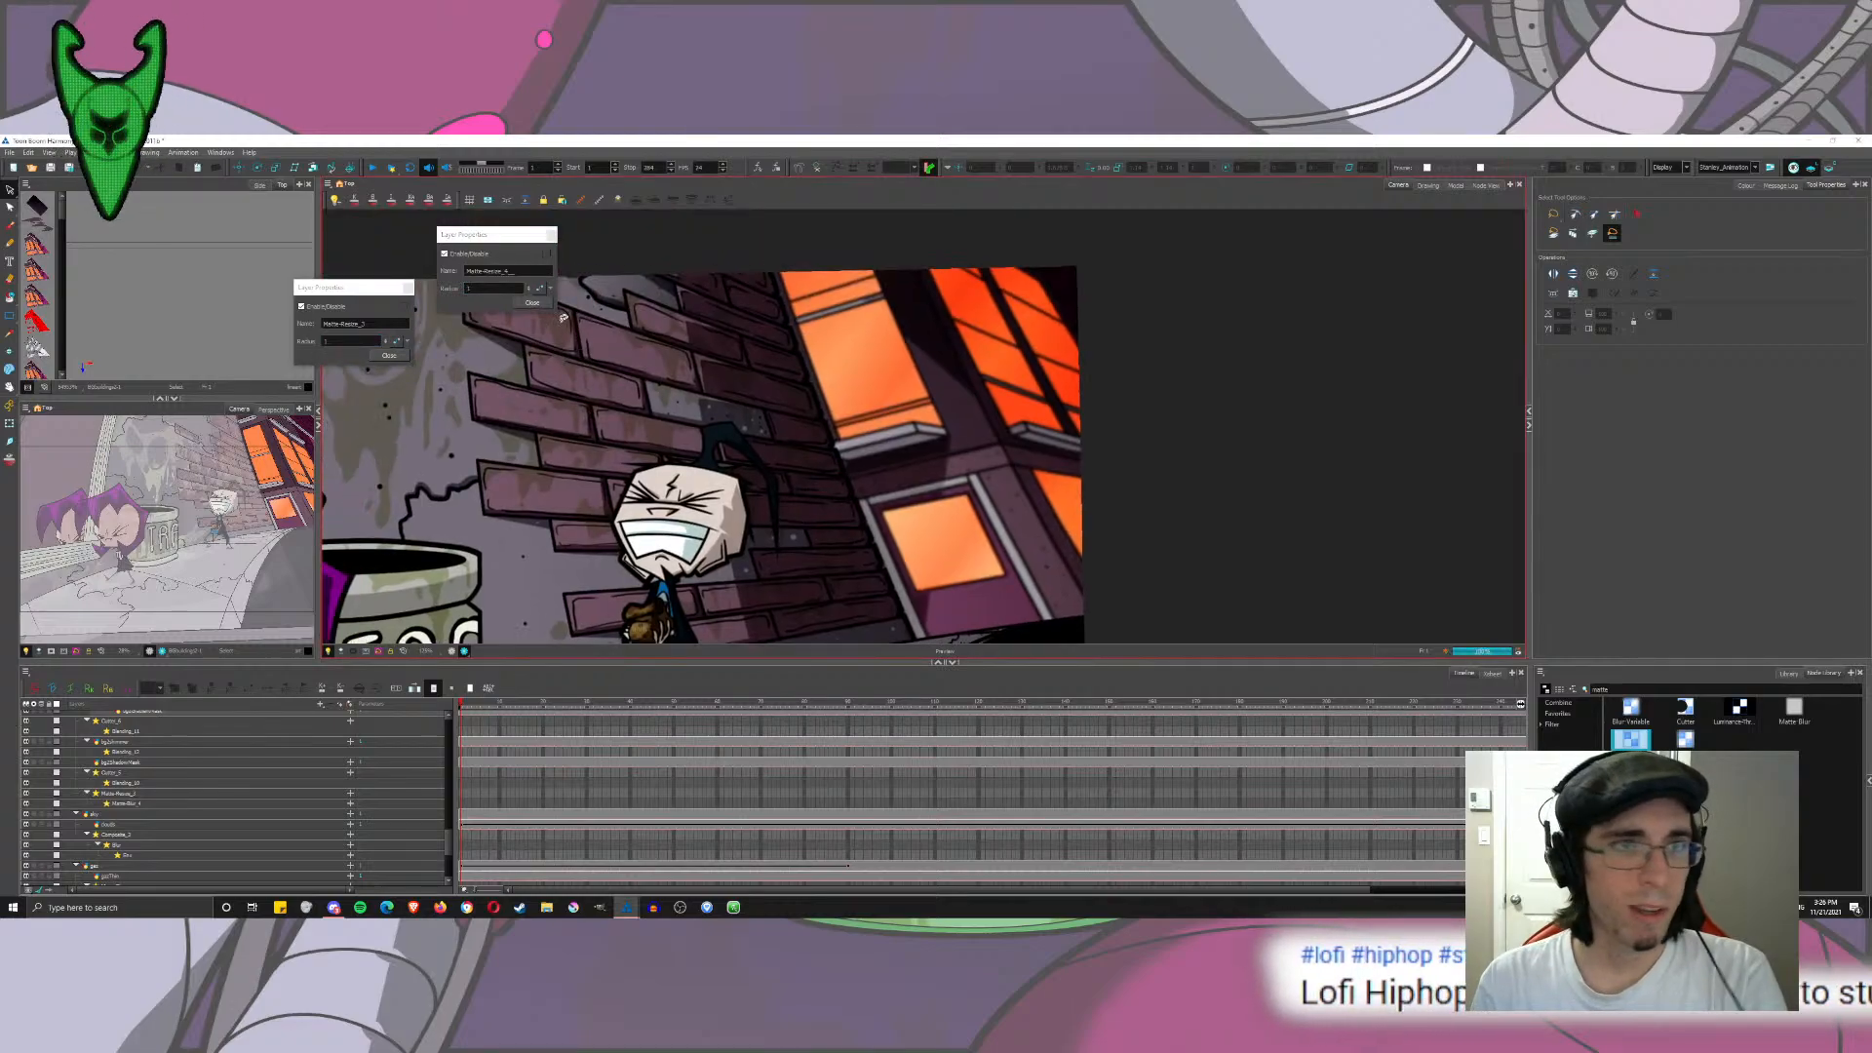
{"action": "left_click", "coordinate": [534, 302]}
{"action": "left_click", "coordinate": [389, 356]}
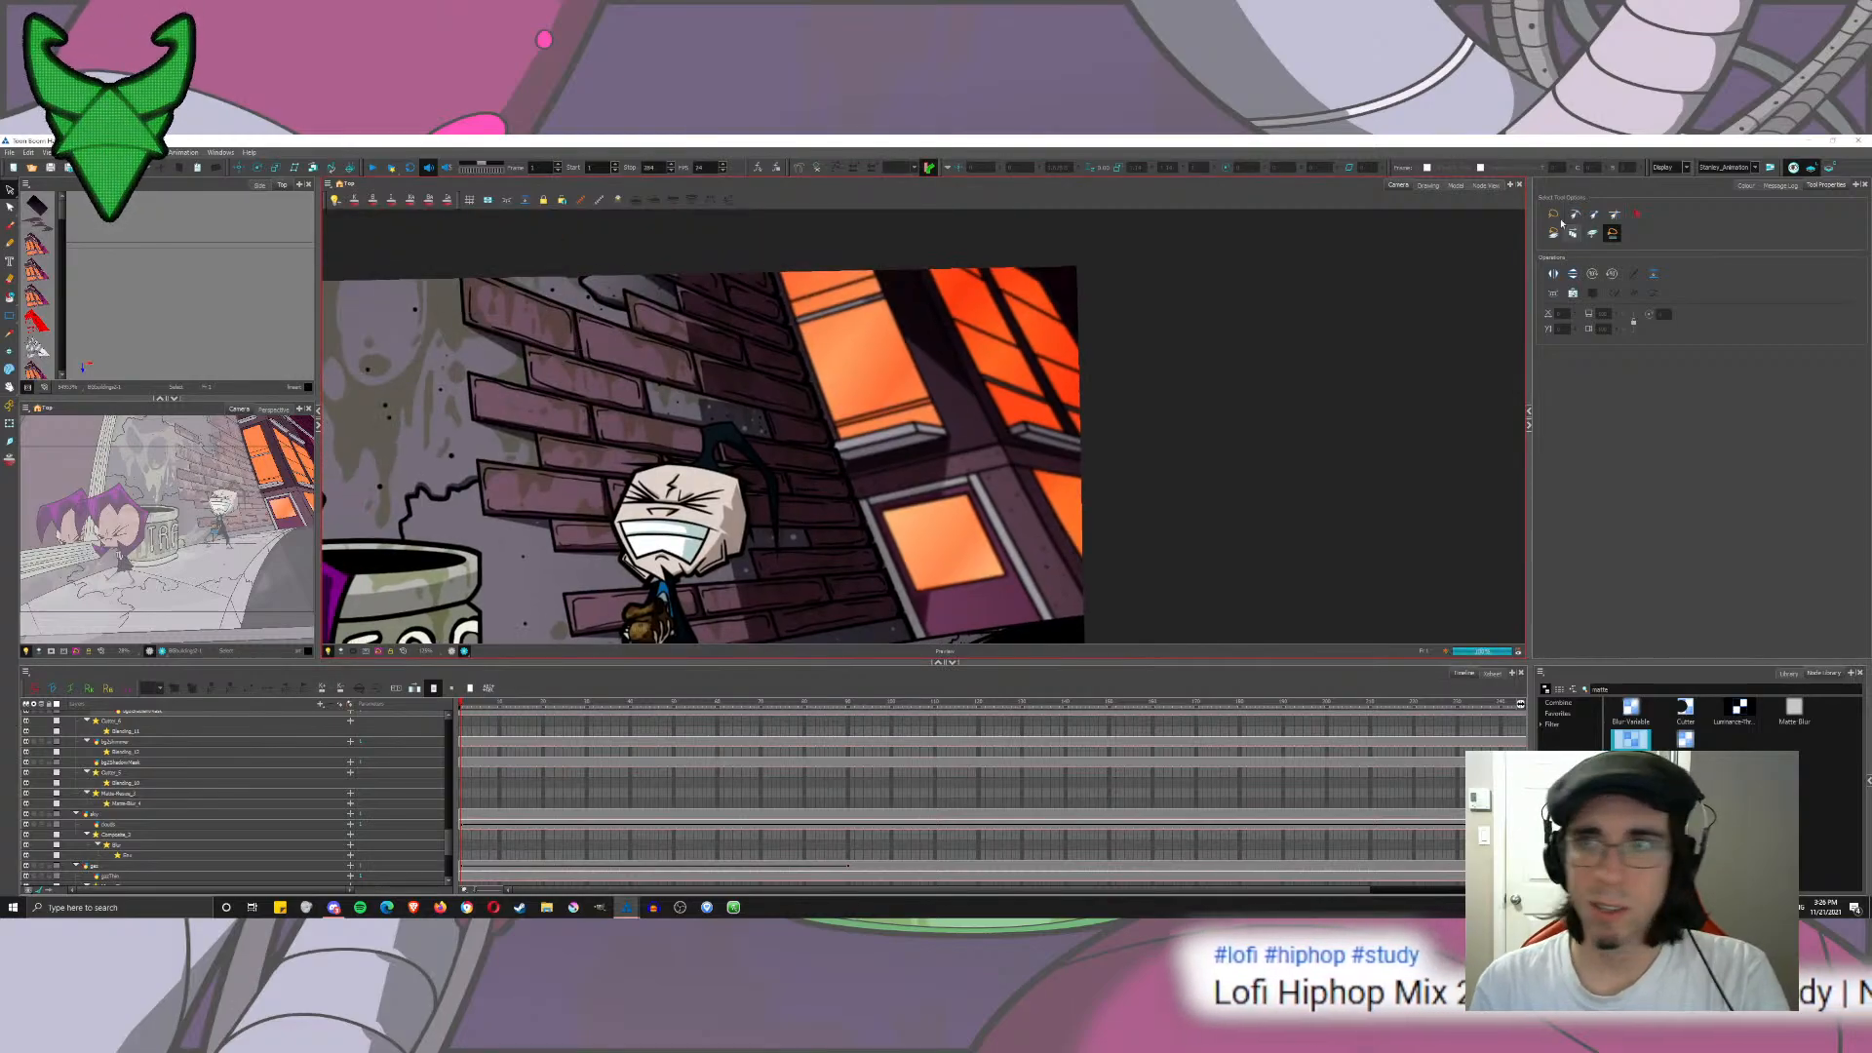
Step: Add a new Composite node to the empty area above the main background composite in the node network
{"action": "left_click", "coordinate": [1485, 185]}
{"action": "left_click", "coordinate": [1396, 186]}
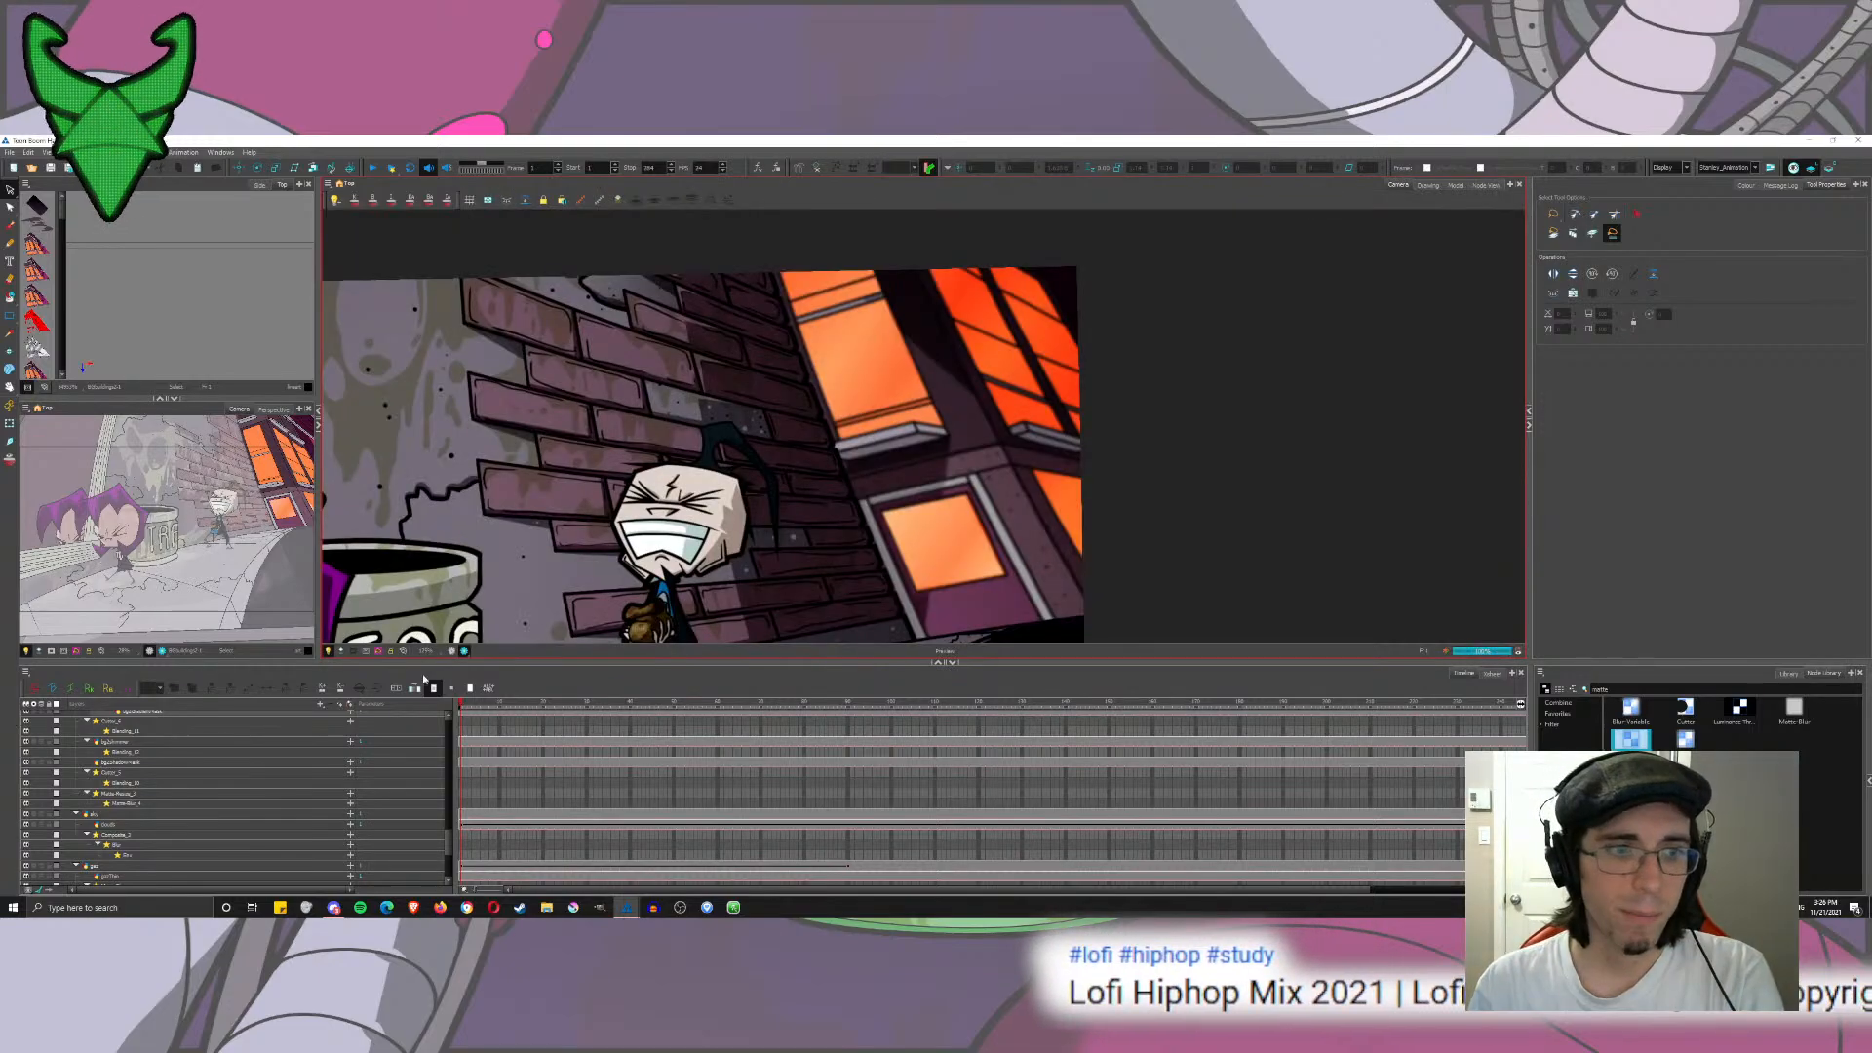
{"action": "left_click", "coordinate": [450, 651]}
{"action": "left_click", "coordinate": [1484, 185]}
{"action": "left_click_drag", "start_coordinate": [1007, 427], "coordinate": [1017, 504]}
{"action": "left_click_drag", "start_coordinate": [1066, 277], "coordinate": [1009, 413]}
{"action": "left_click_drag", "start_coordinate": [878, 585], "coordinate": [931, 296]}
{"action": "left_click_drag", "start_coordinate": [907, 484], "coordinate": [1015, 438]}
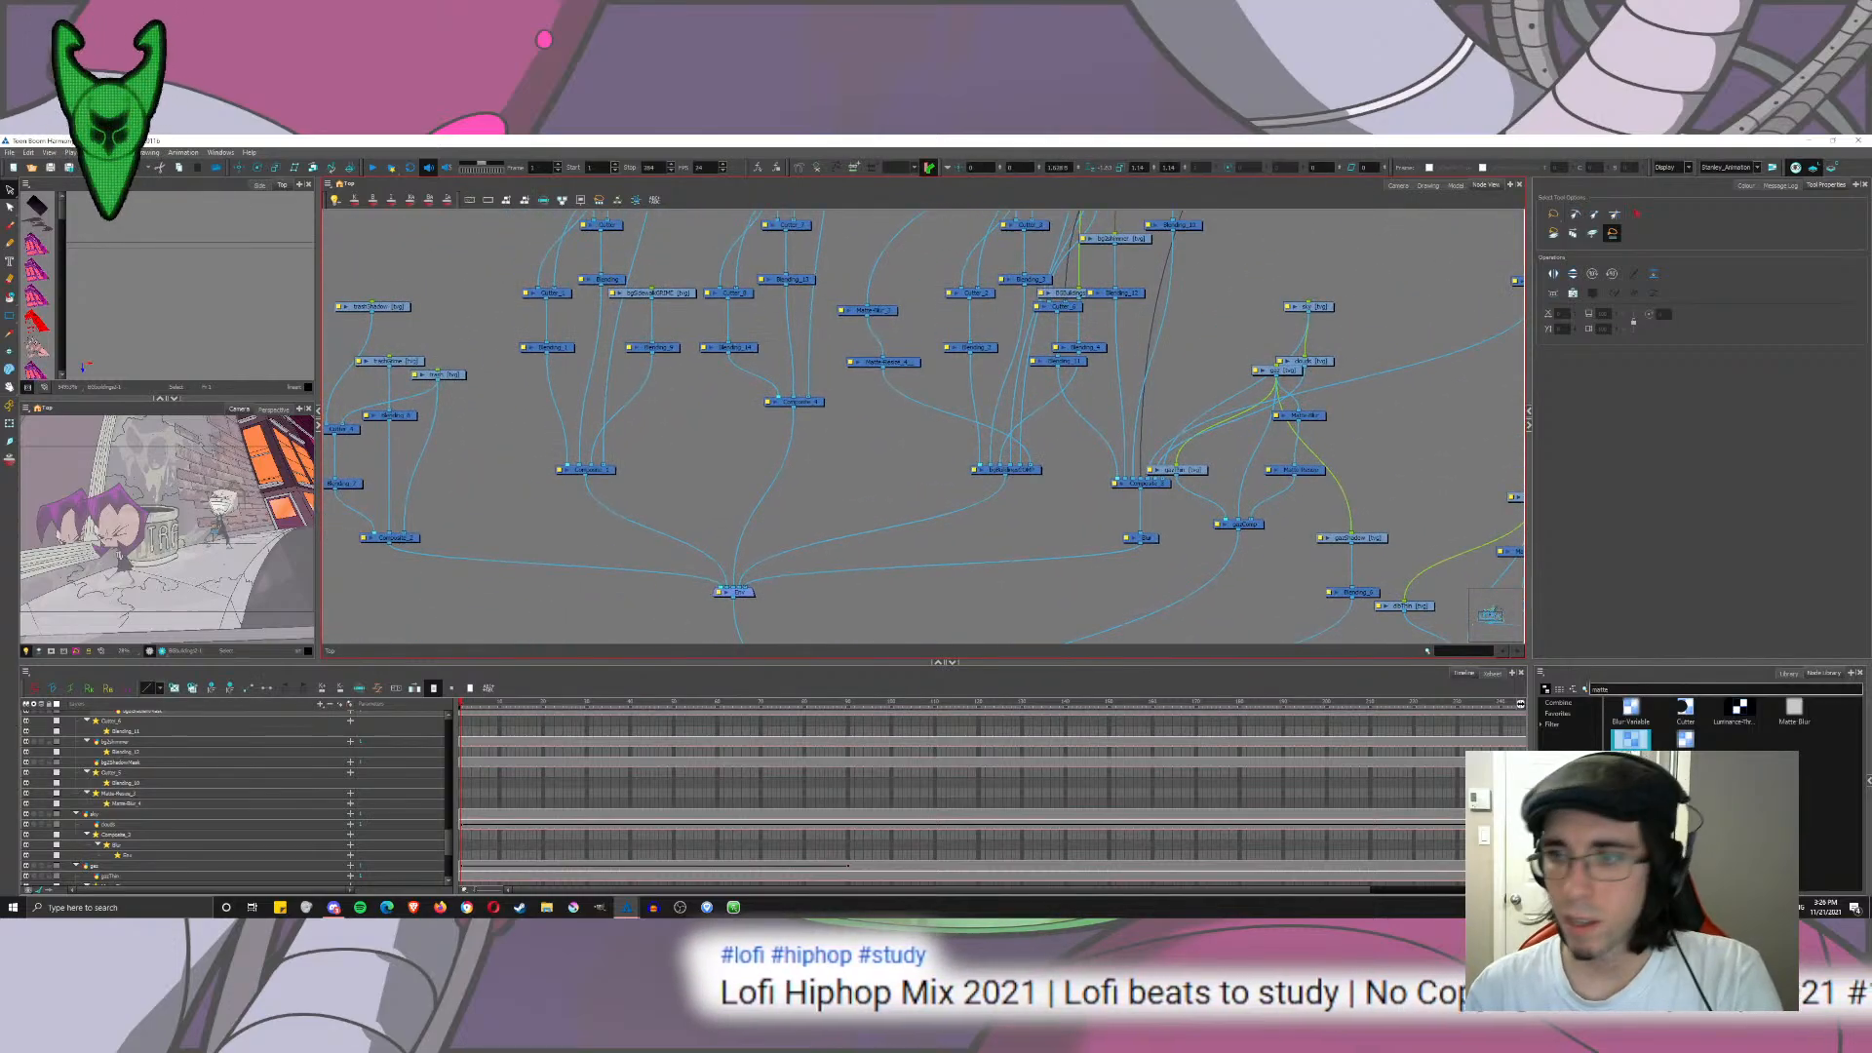
{"action": "left_click", "coordinate": [1624, 689]}
{"action": "type", "text": "compl"}
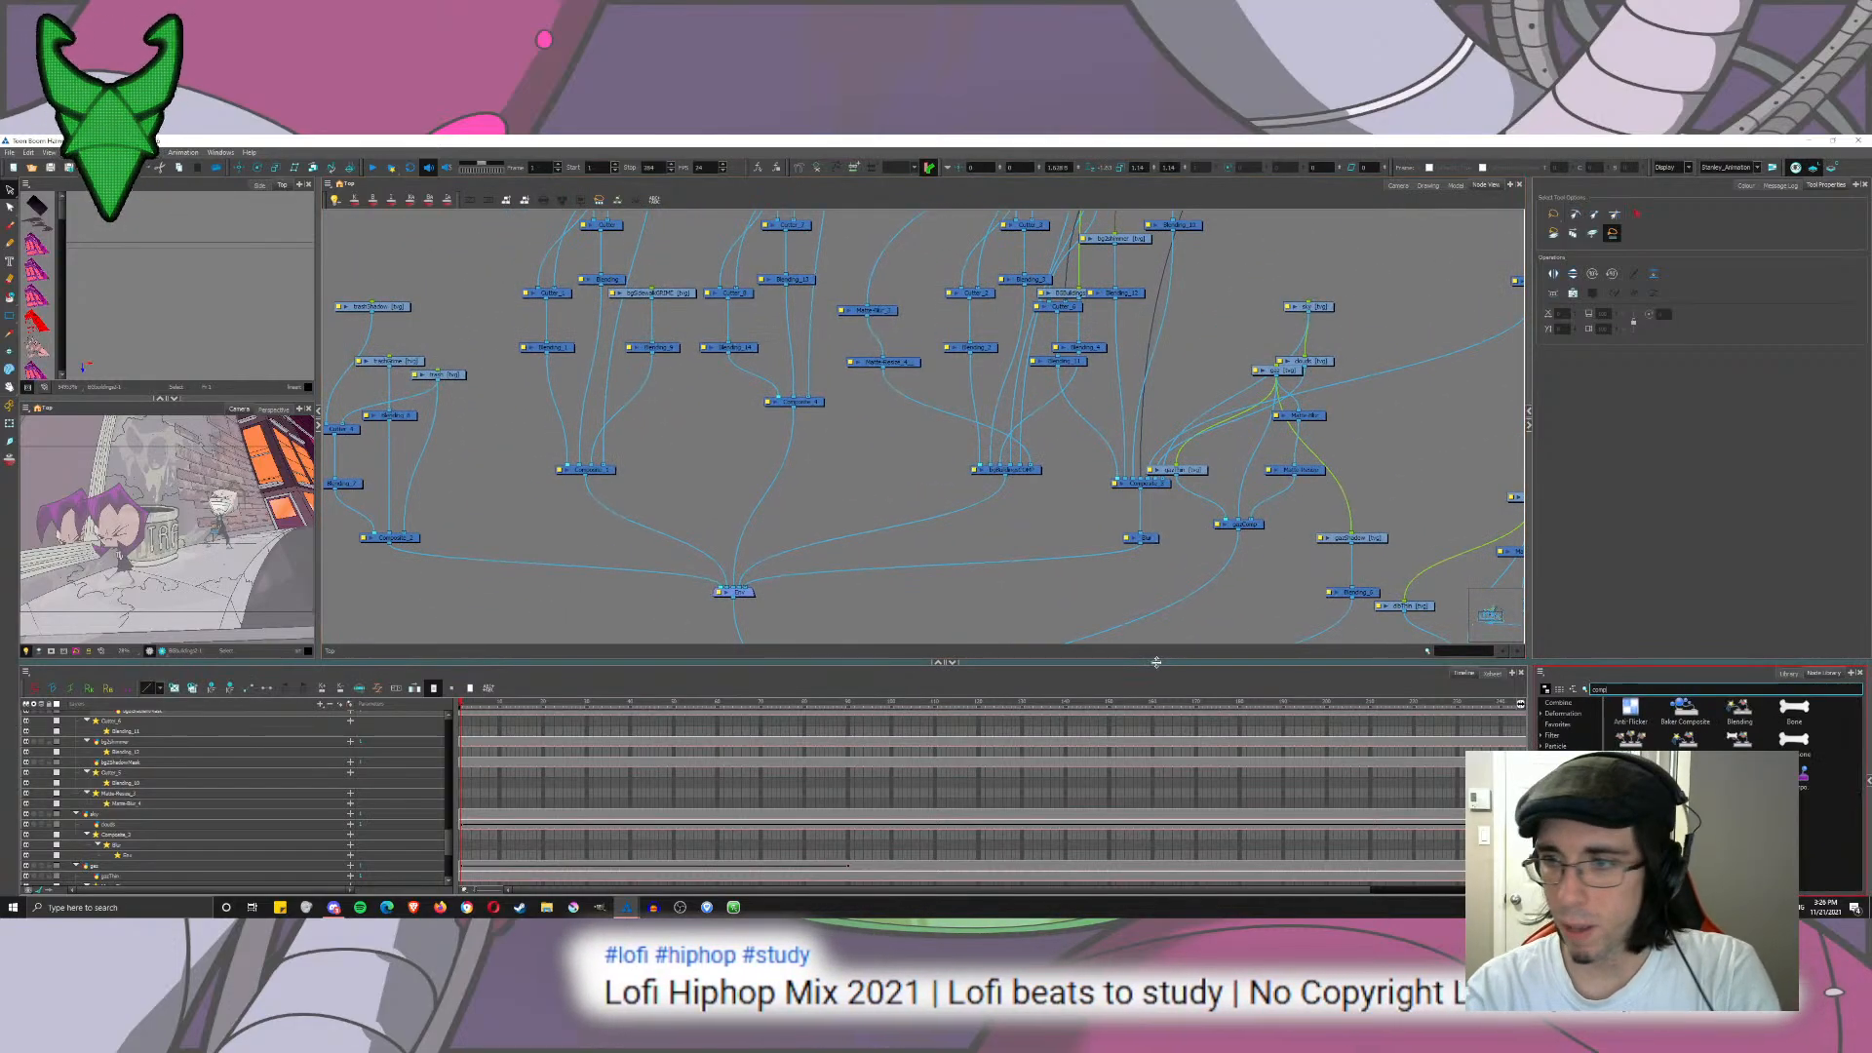
{"action": "left_click_drag", "start_coordinate": [1630, 739], "coordinate": [1547, 719]}
{"action": "left_click_drag", "start_coordinate": [863, 519], "coordinate": [862, 517]}
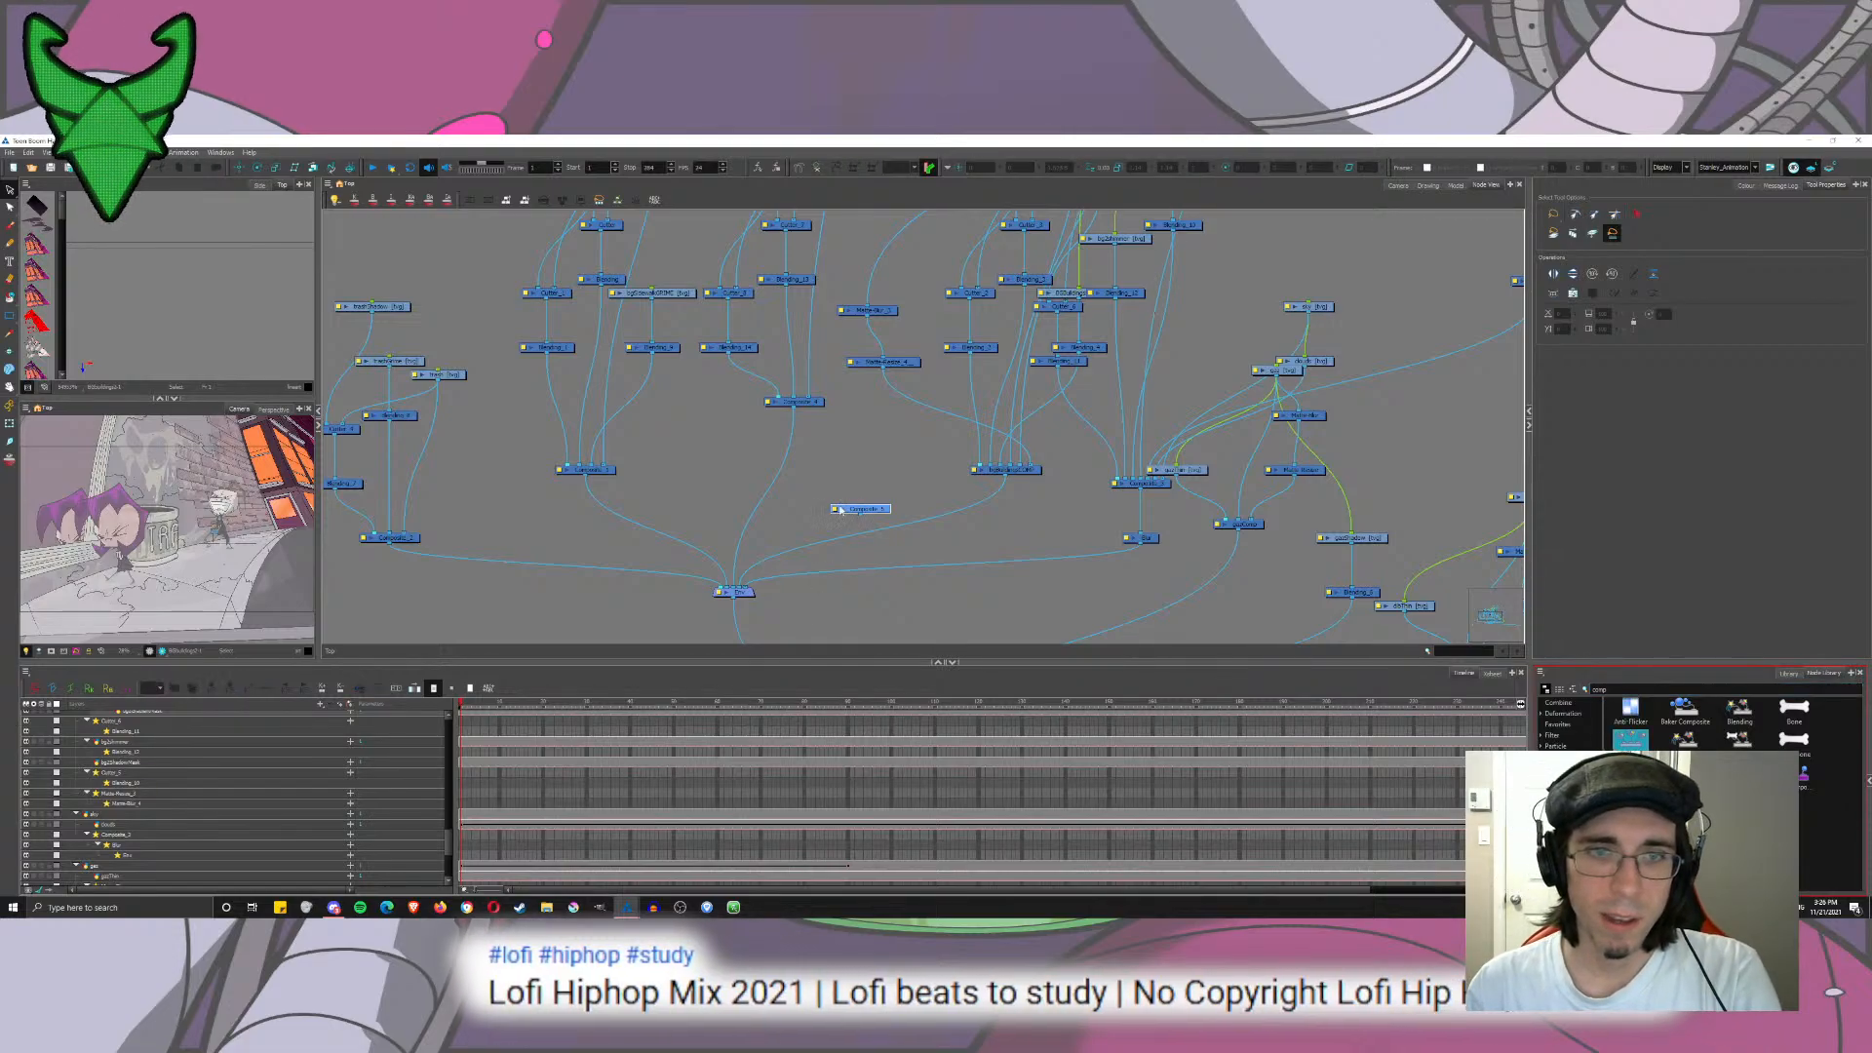
Step: Rename the newly added Composite node in its layer properties and deselect it
{"action": "double_click", "coordinate": [861, 508]}
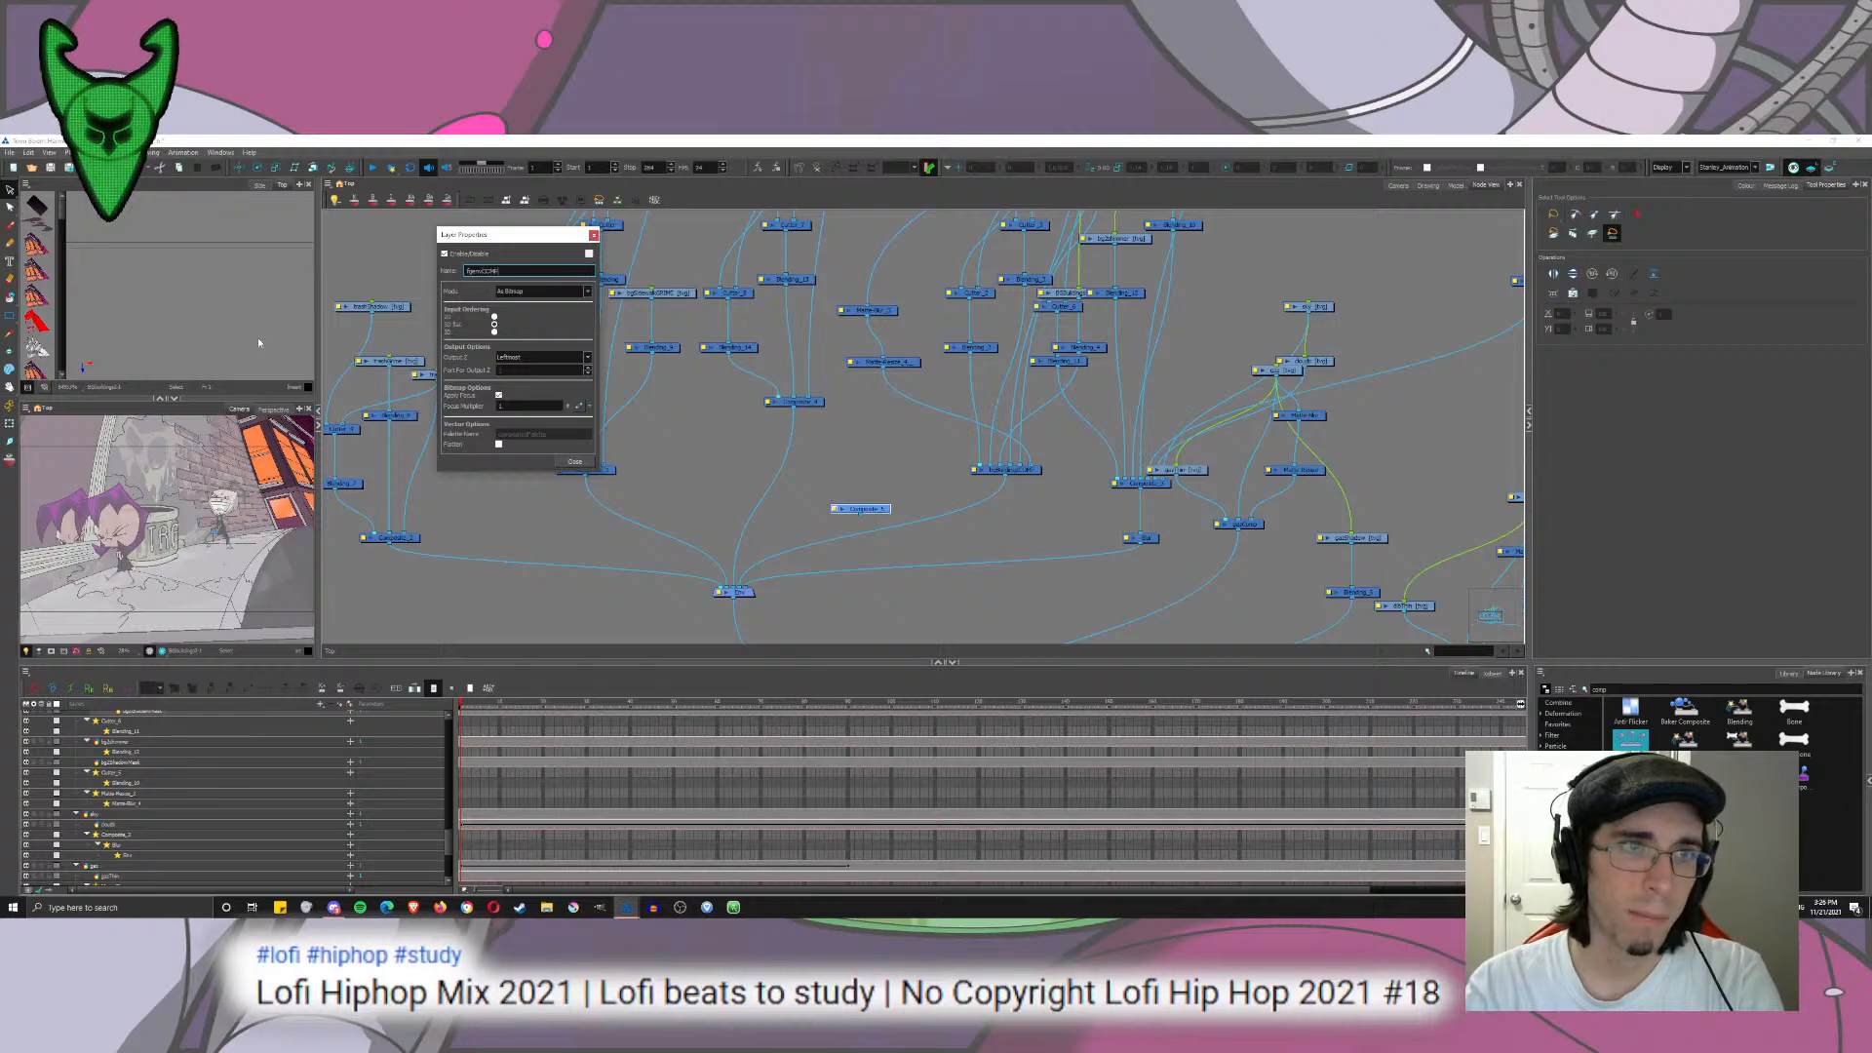
{"action": "left_click", "coordinate": [574, 461]}
{"action": "left_click", "coordinate": [892, 511]}
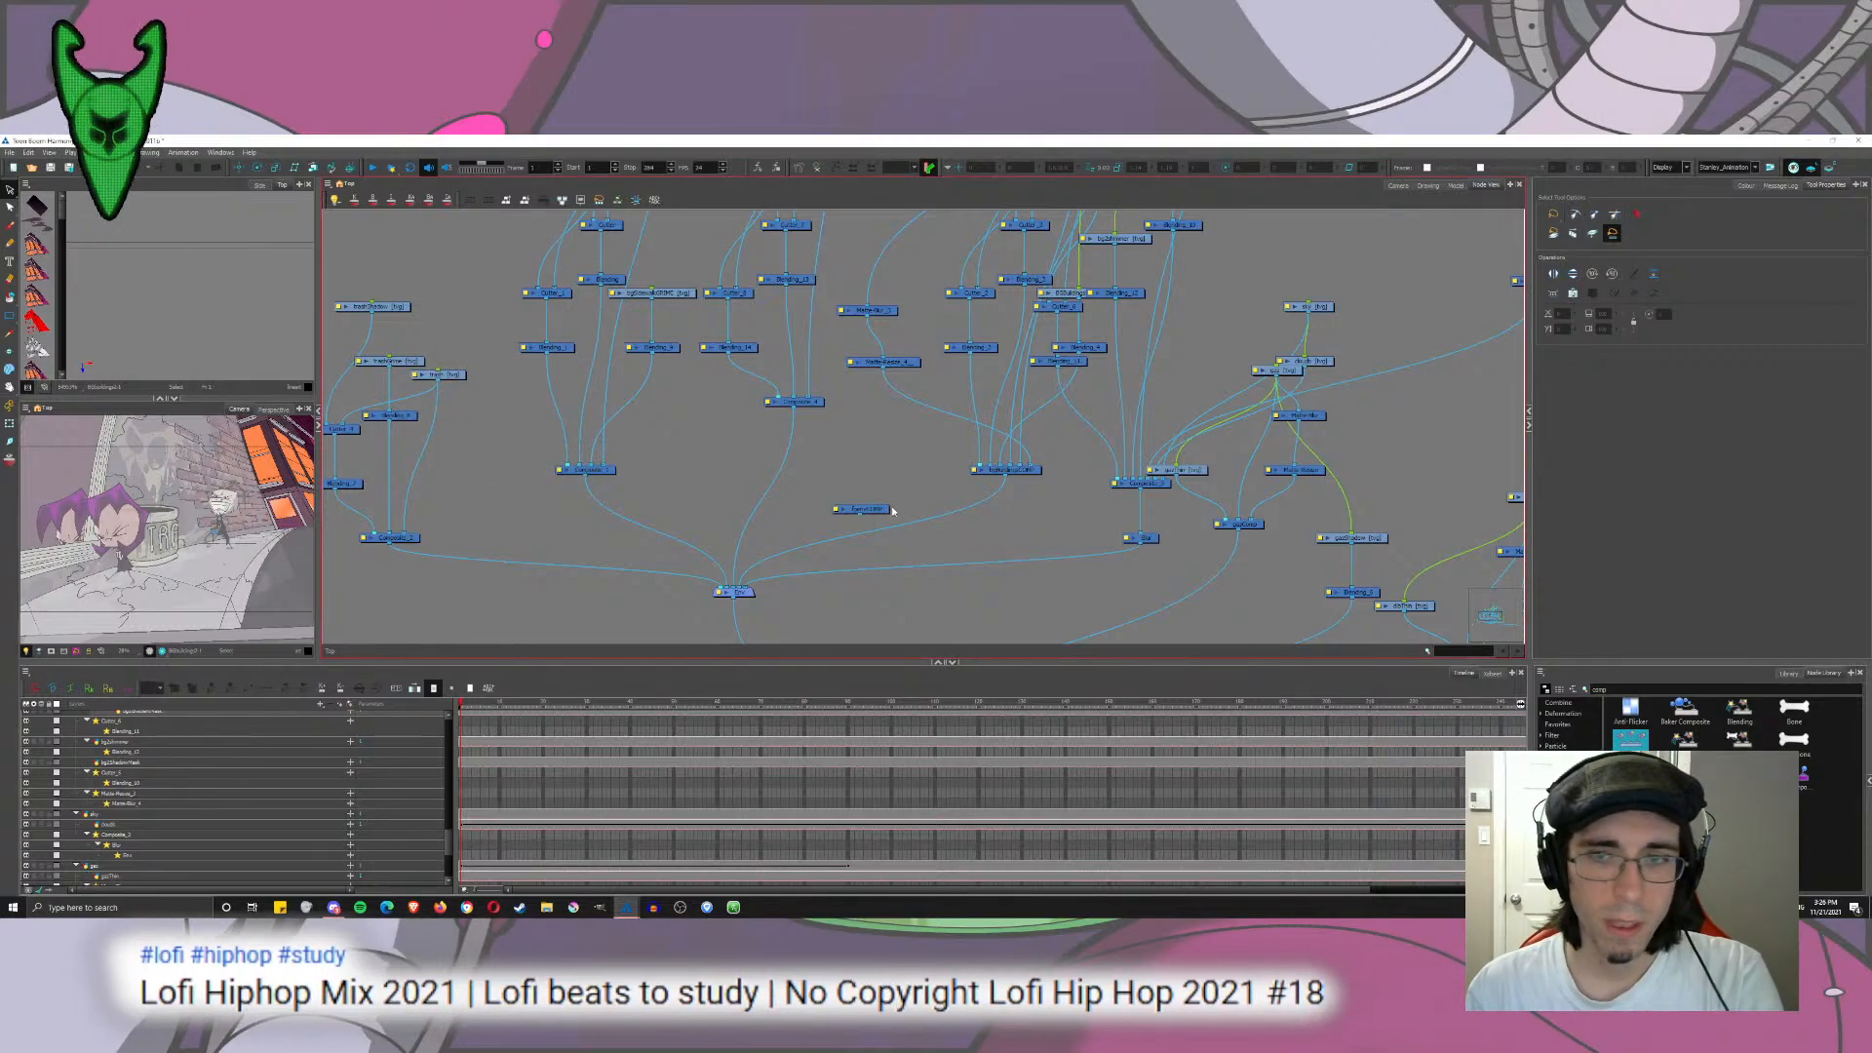
Step: Connect the neighbouring background composite and a node from higher in the network to the new Composite node
{"action": "left_click_drag", "start_coordinate": [936, 474], "coordinate": [1225, 422]}
{"action": "left_click_drag", "start_coordinate": [752, 448], "coordinate": [527, 530]}
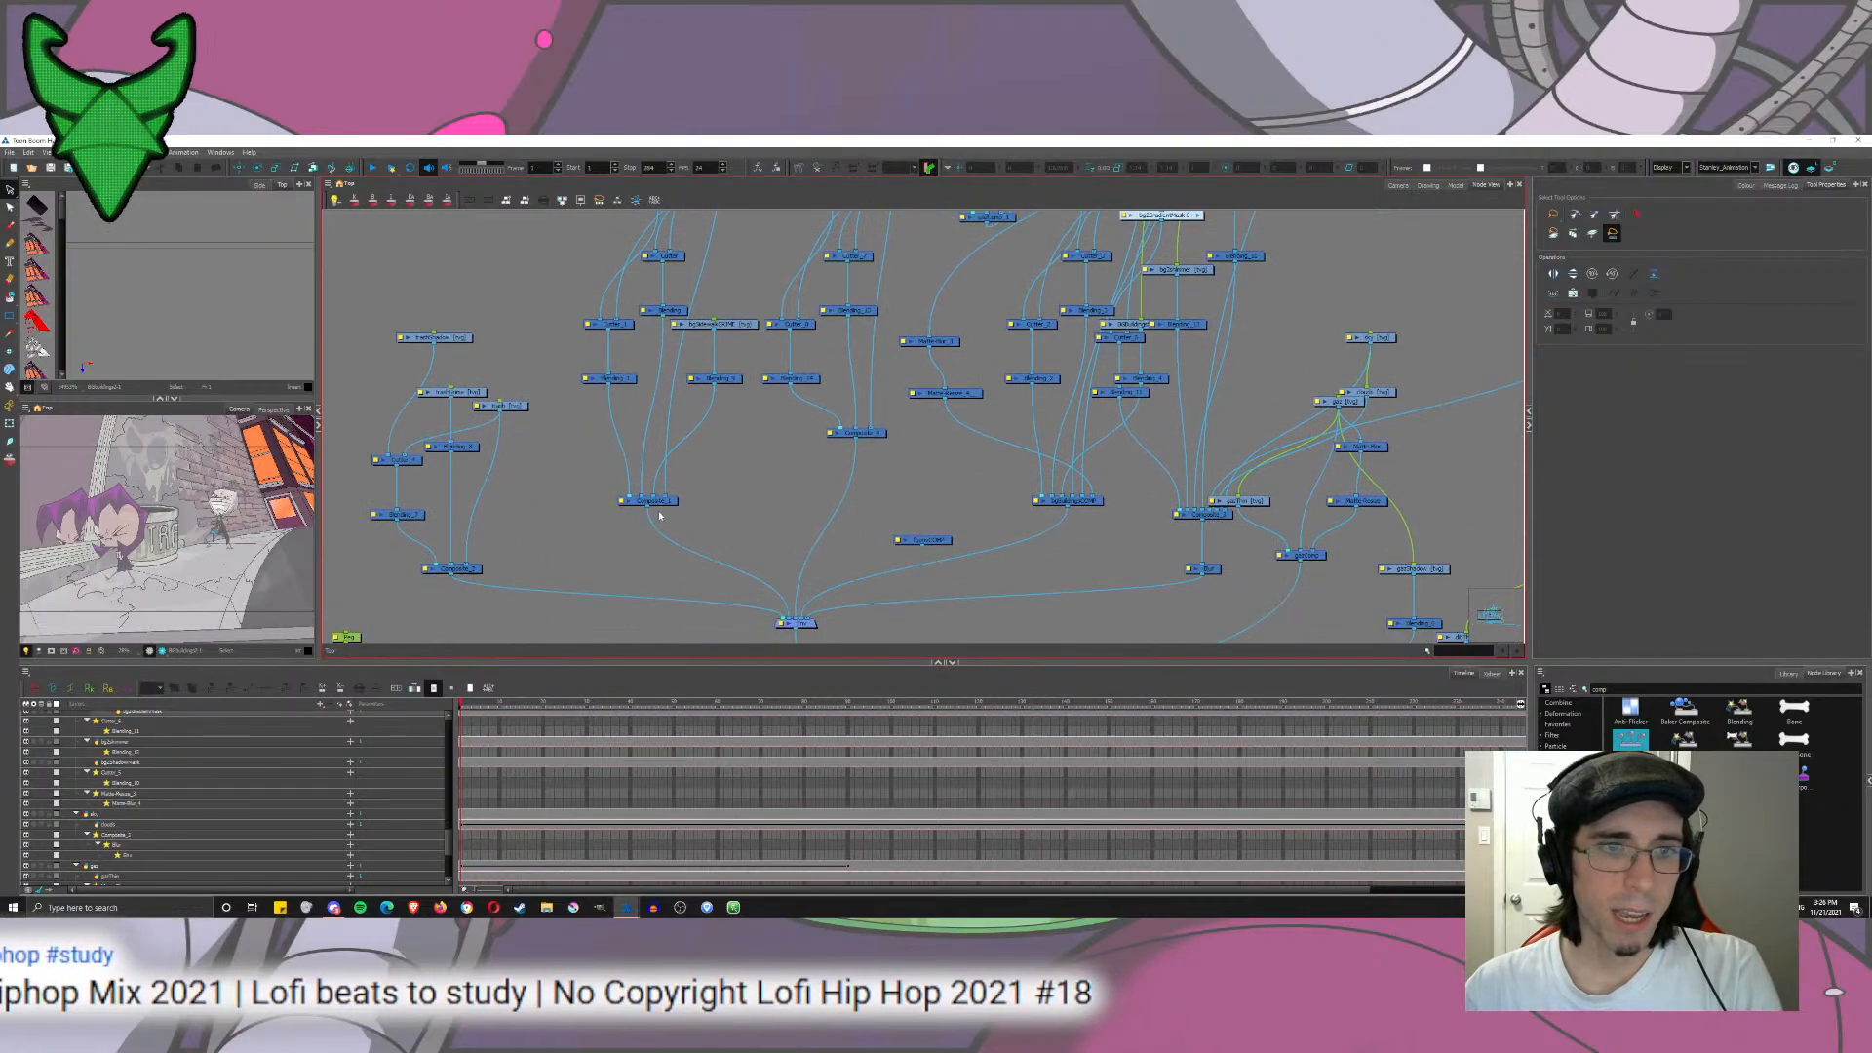
{"action": "left_click_drag", "start_coordinate": [648, 507], "coordinate": [921, 534]}
{"action": "left_click_drag", "start_coordinate": [1019, 476], "coordinate": [803, 495]}
{"action": "left_click_drag", "start_coordinate": [844, 422], "coordinate": [755, 639]}
{"action": "left_click_drag", "start_coordinate": [765, 502], "coordinate": [749, 642]}
{"action": "left_click_drag", "start_coordinate": [816, 396], "coordinate": [896, 255]}
{"action": "left_click", "coordinate": [940, 265]}
{"action": "left_click_drag", "start_coordinate": [830, 628], "coordinate": [823, 549]}
{"action": "left_click_drag", "start_coordinate": [926, 263], "coordinate": [711, 490]}
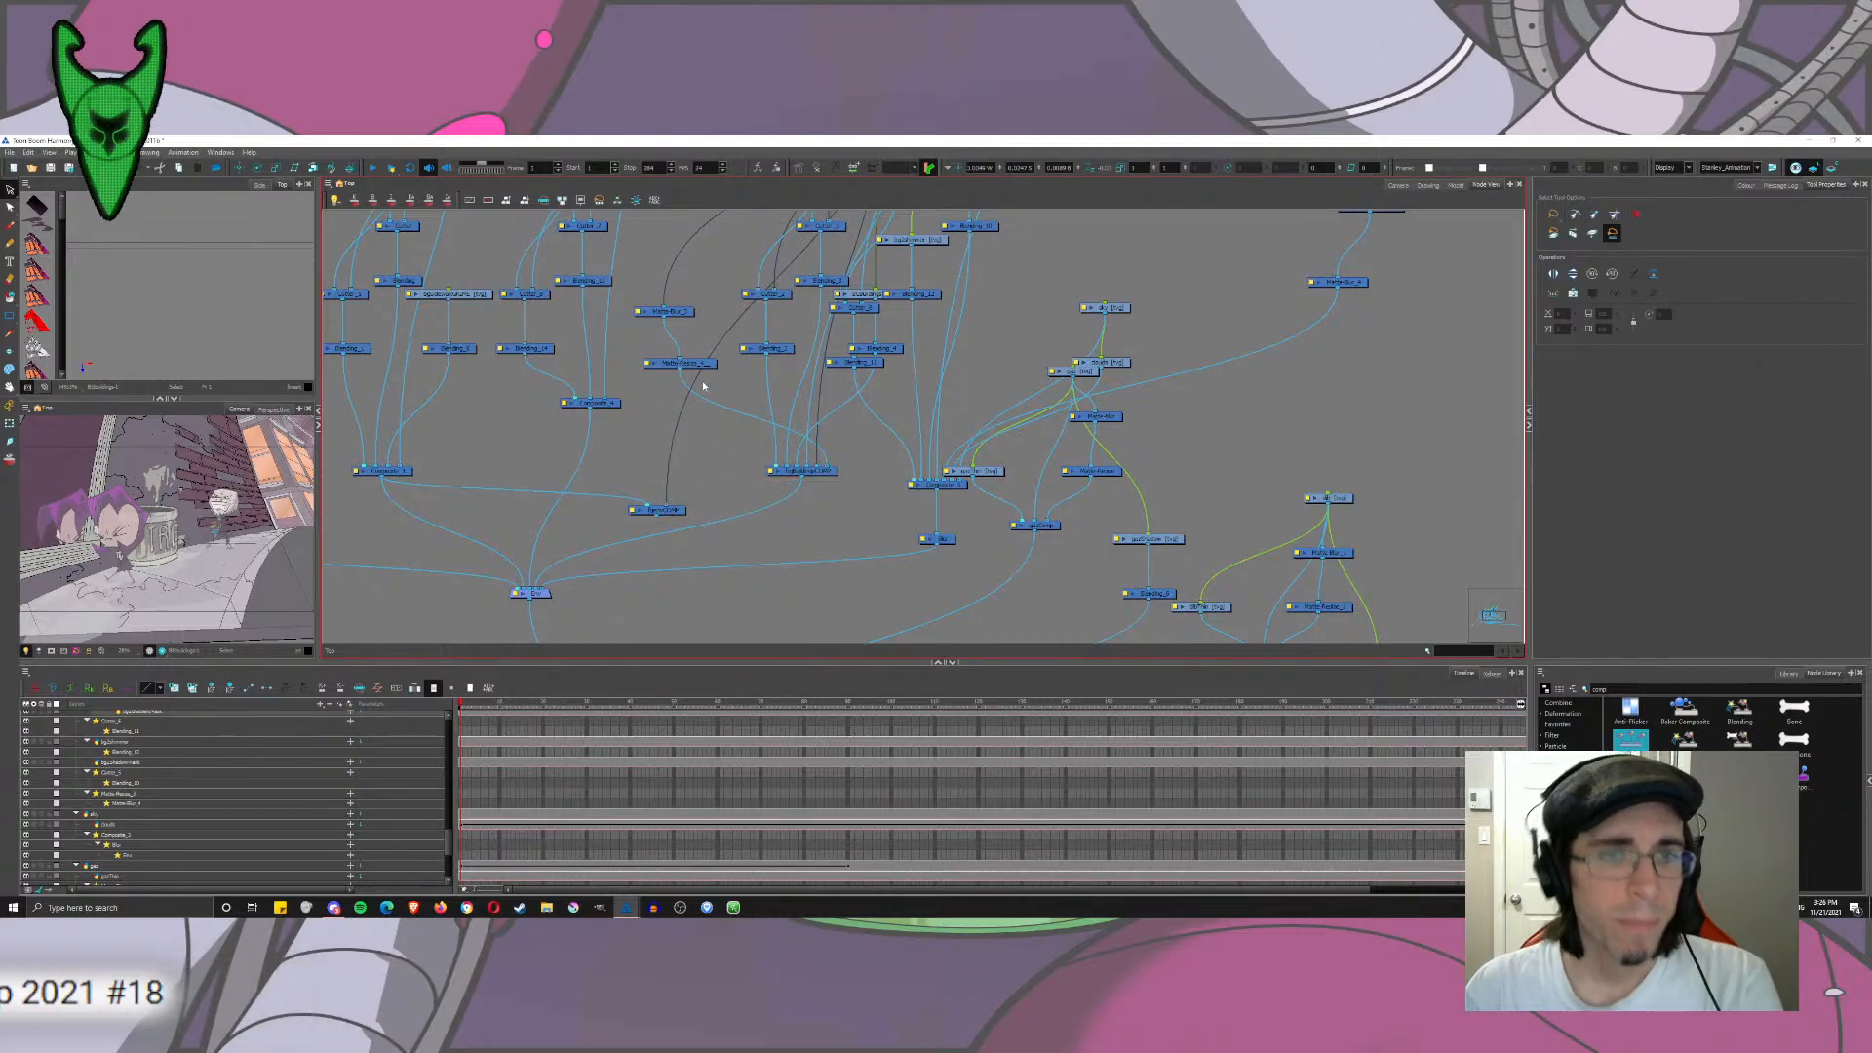
Step: Duplicate the Matte Blur and Matte Resize pair and connect the new Composite node's output to the duplicated Matte Blur
{"action": "left_click_drag", "start_coordinate": [703, 386], "coordinate": [643, 299]}
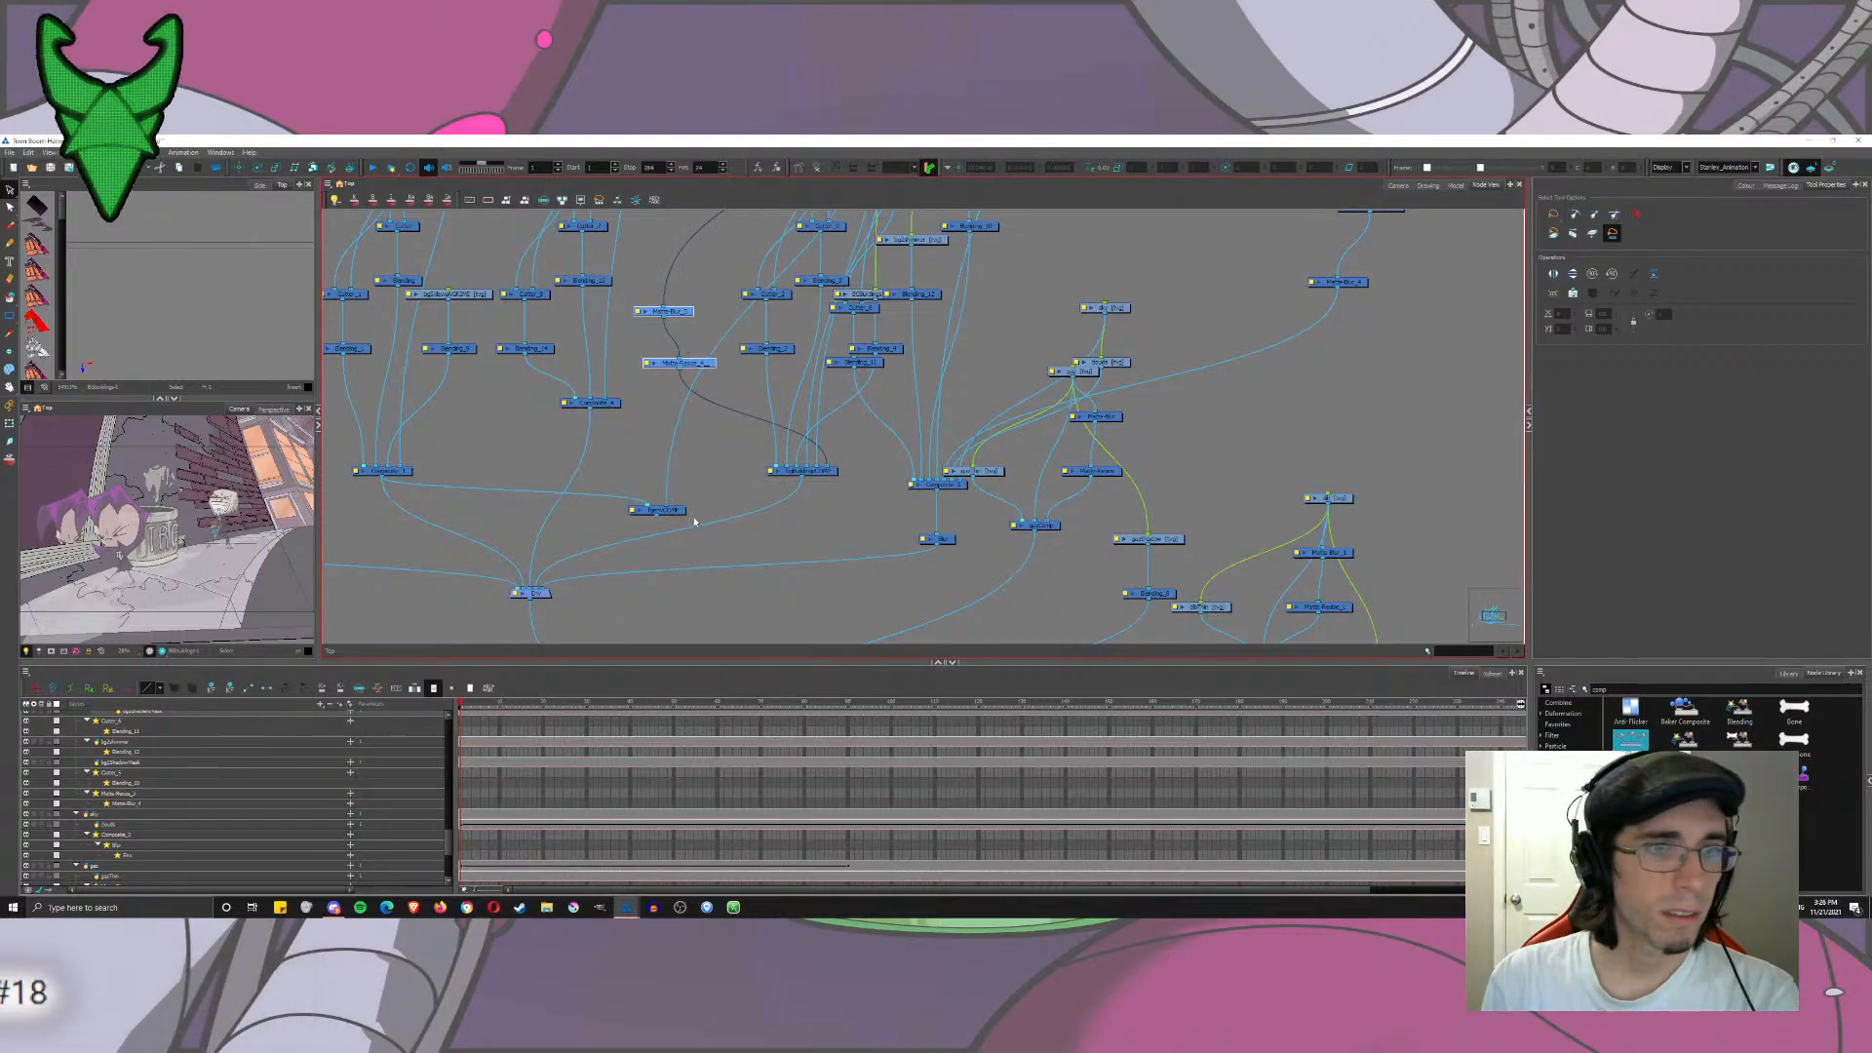
{"action": "key", "text": "ctrl+v"}
{"action": "left_click_drag", "start_coordinate": [692, 501], "coordinate": [723, 412]}
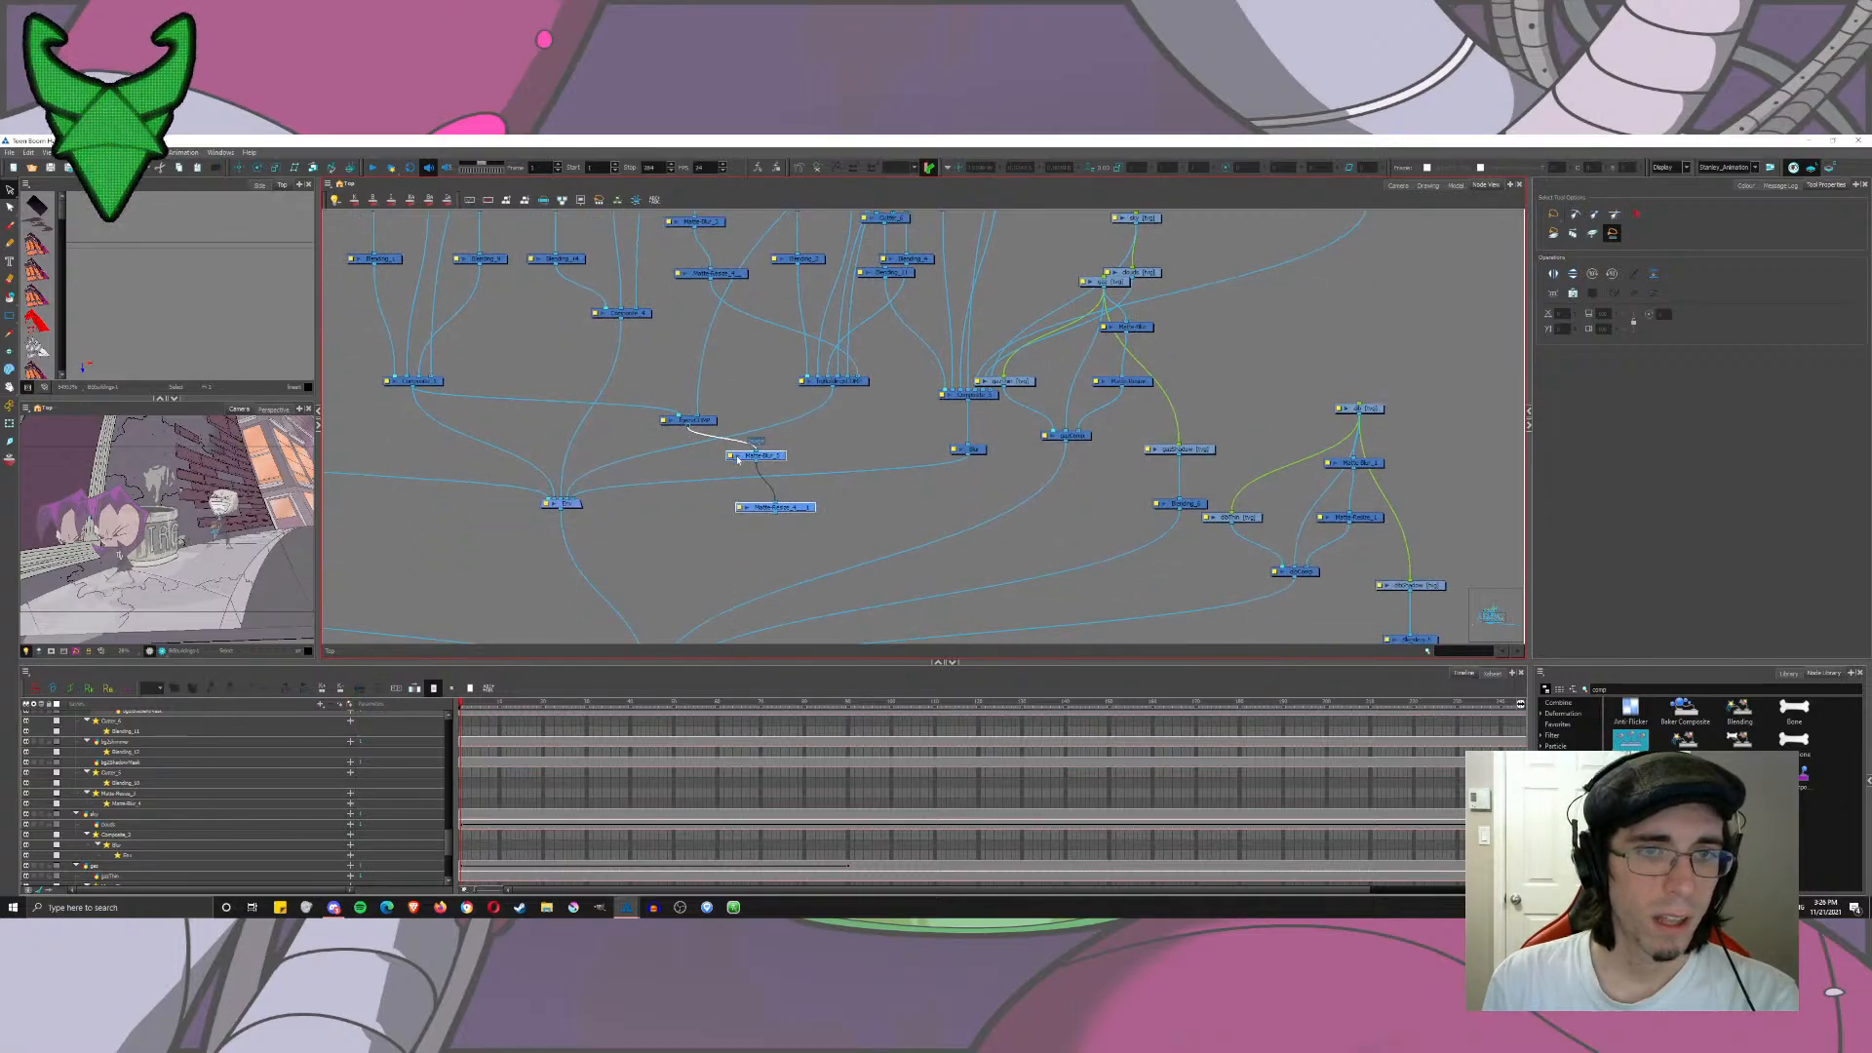
{"action": "mouse_move", "coordinate": [775, 513]}
{"action": "left_mouse_down"}
{"action": "mouse_move", "coordinate": [653, 464]}
{"action": "mouse_move", "coordinate": [839, 371]}
{"action": "mouse_move", "coordinate": [755, 549]}
{"action": "left_mouse_up"}
{"action": "left_click_drag", "start_coordinate": [803, 371], "coordinate": [719, 573]}
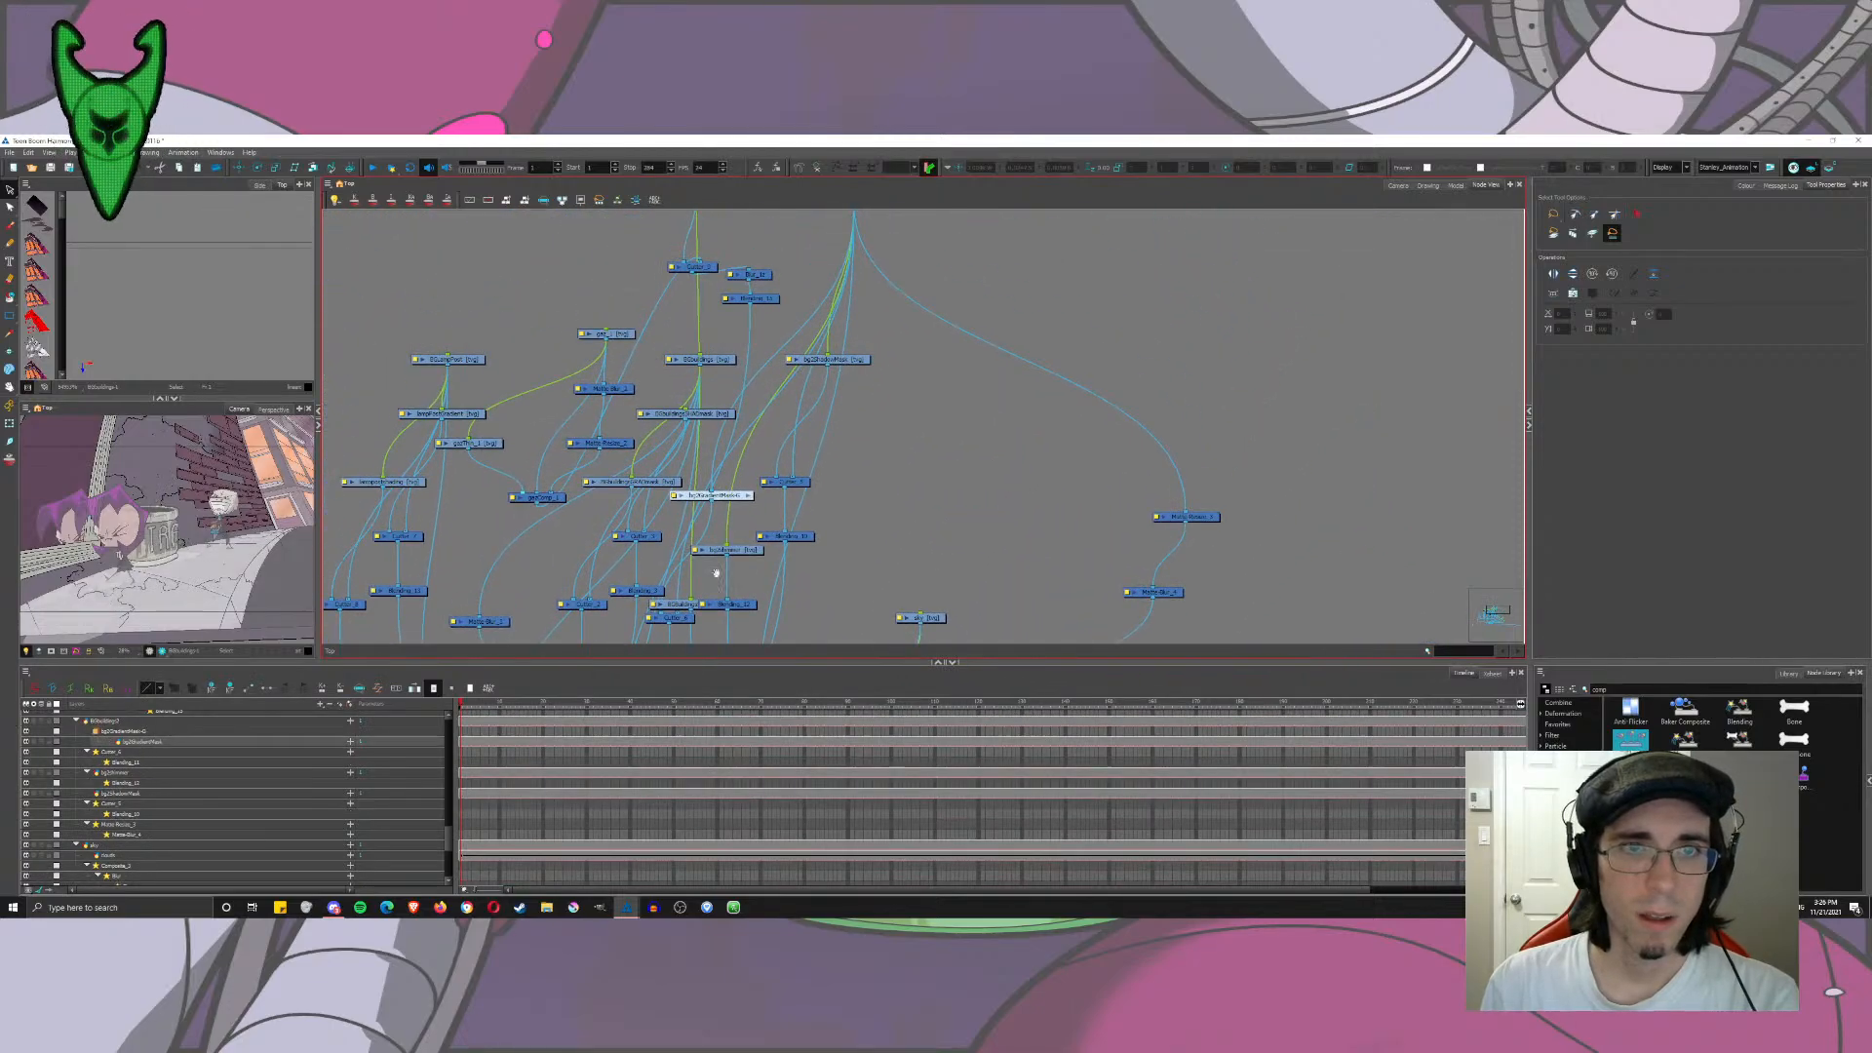
Step: Wire the wall composite into the new composite, stack the duplicated Matte Blur and Matte Resize below it and route them into the main composite
{"action": "left_click_drag", "start_coordinate": [853, 258], "coordinate": [765, 491]}
{"action": "left_click", "coordinate": [769, 433]}
{"action": "left_click_drag", "start_coordinate": [671, 597], "coordinate": [735, 370]}
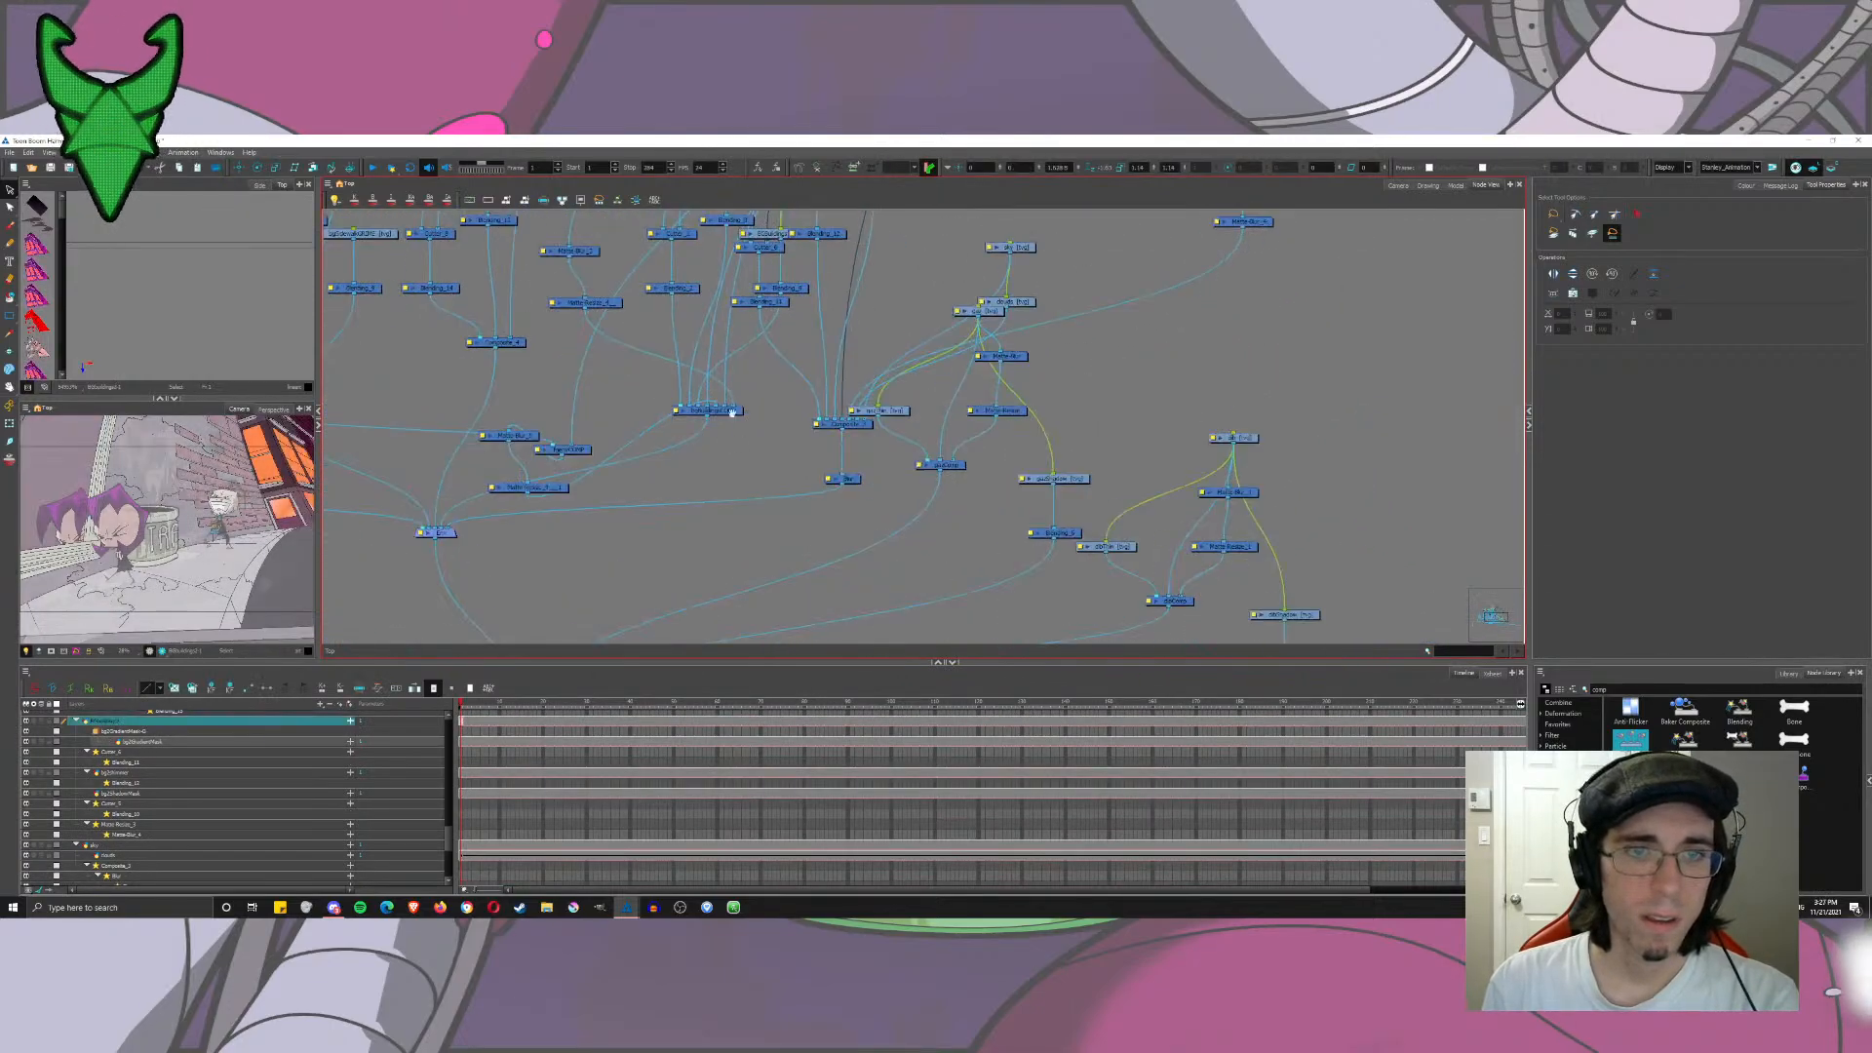
{"action": "left_click", "coordinate": [589, 484]}
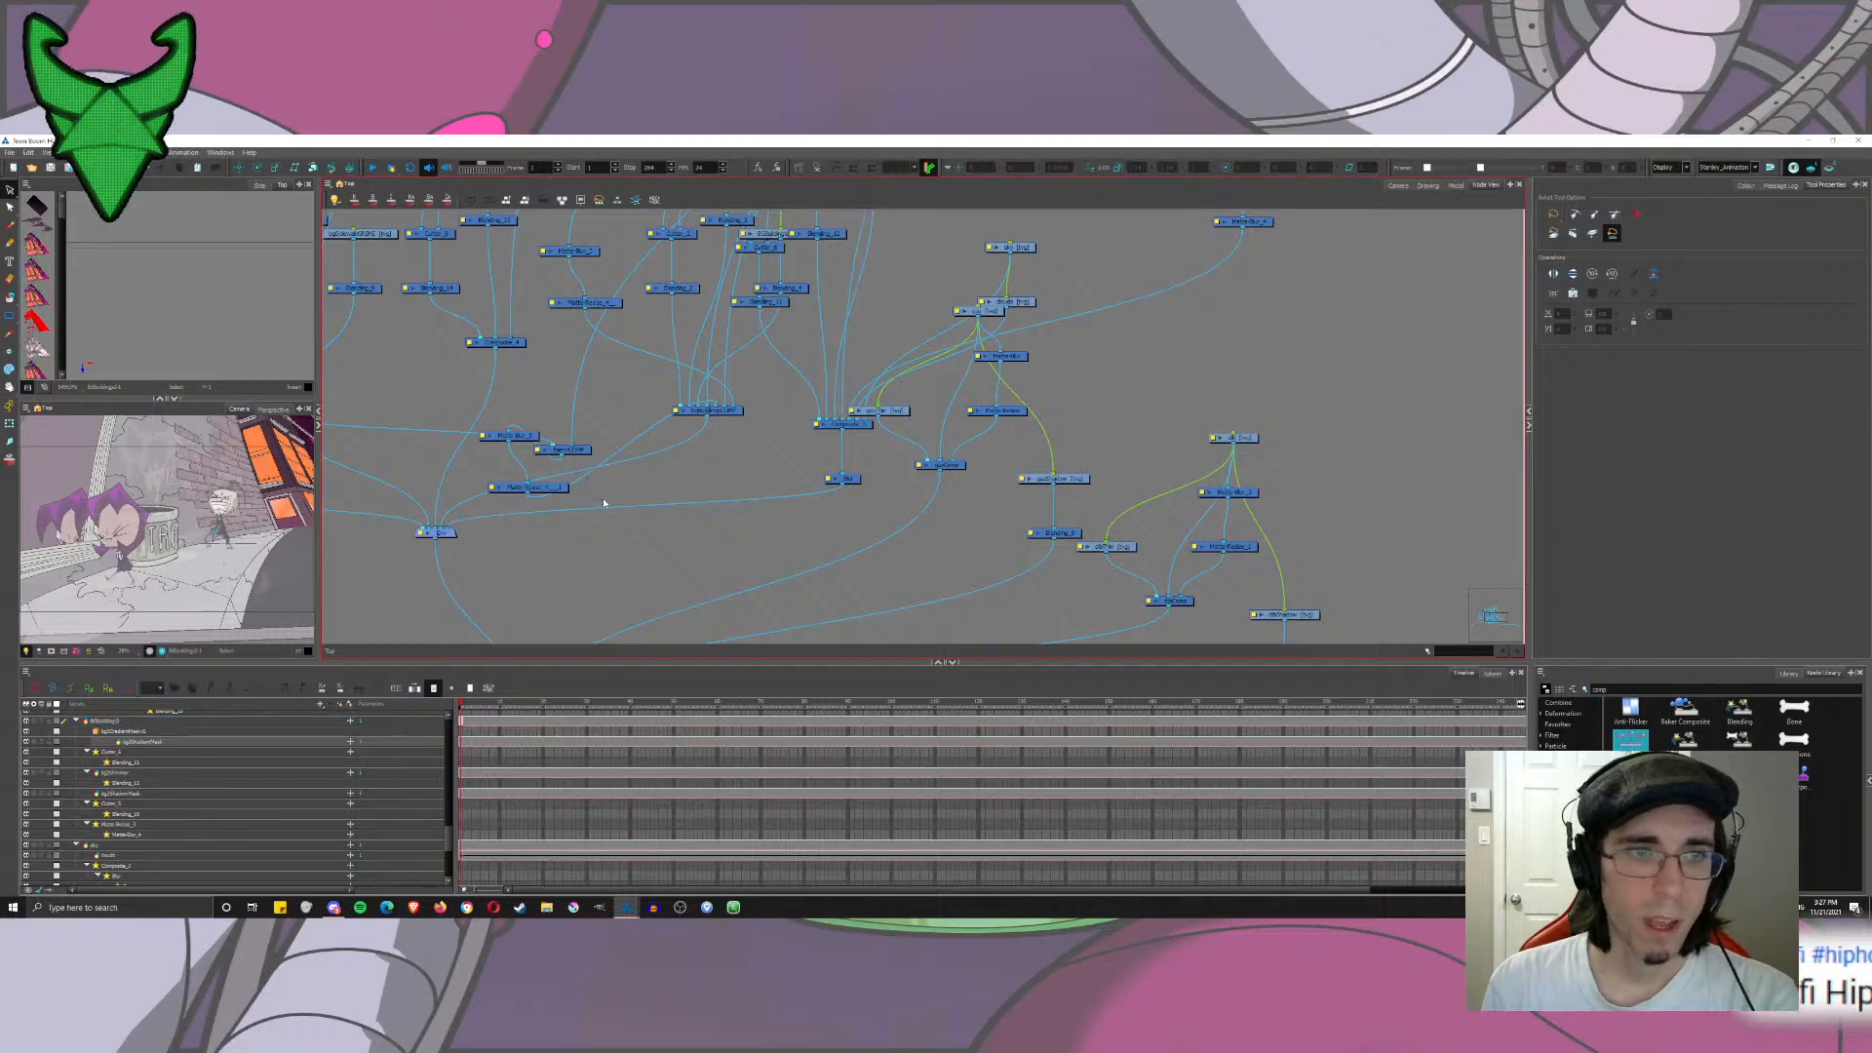
{"action": "mouse_move", "coordinate": [708, 417]}
{"action": "left_mouse_down"}
{"action": "mouse_move", "coordinate": [615, 432]}
{"action": "mouse_move", "coordinate": [629, 479]}
{"action": "mouse_move", "coordinate": [694, 431]}
{"action": "mouse_move", "coordinate": [609, 428]}
{"action": "mouse_move", "coordinate": [624, 430]}
{"action": "mouse_move", "coordinate": [550, 469]}
{"action": "mouse_move", "coordinate": [589, 447]}
{"action": "left_mouse_up"}
{"action": "left_click", "coordinate": [559, 492]}
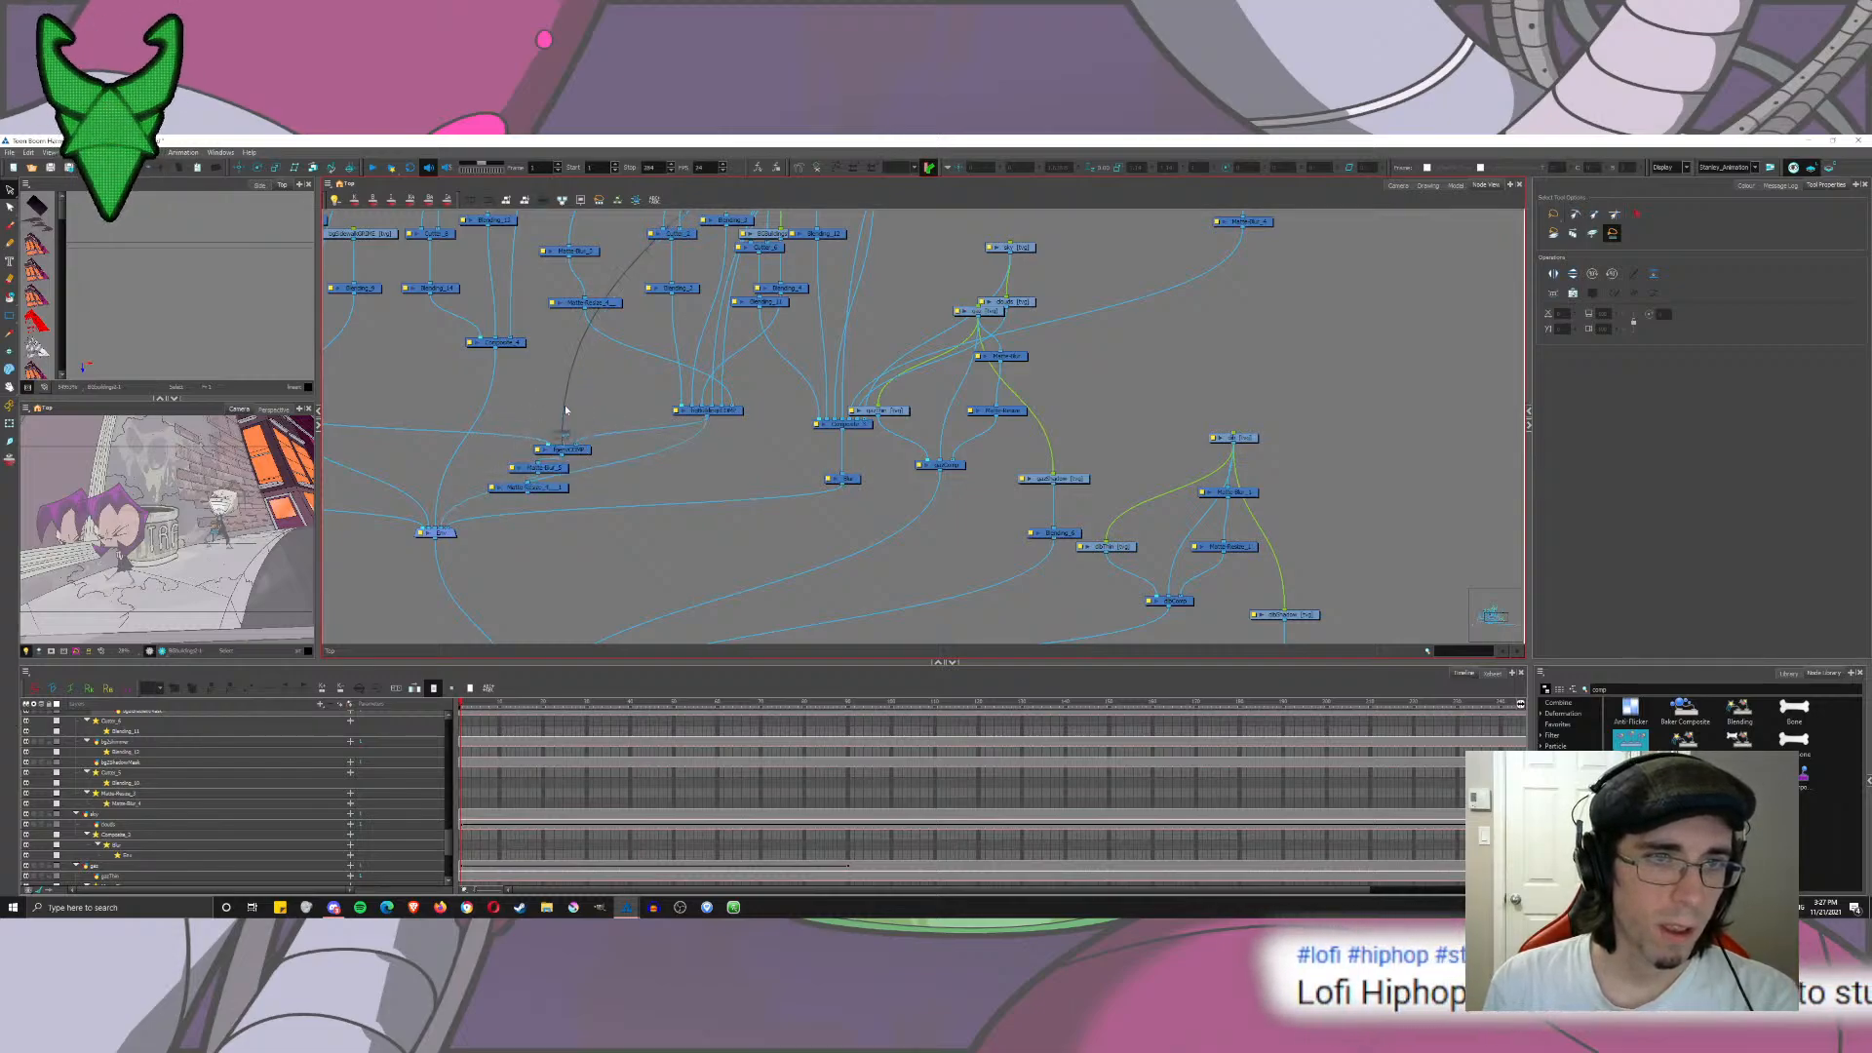
{"action": "left_click", "coordinate": [518, 497]}
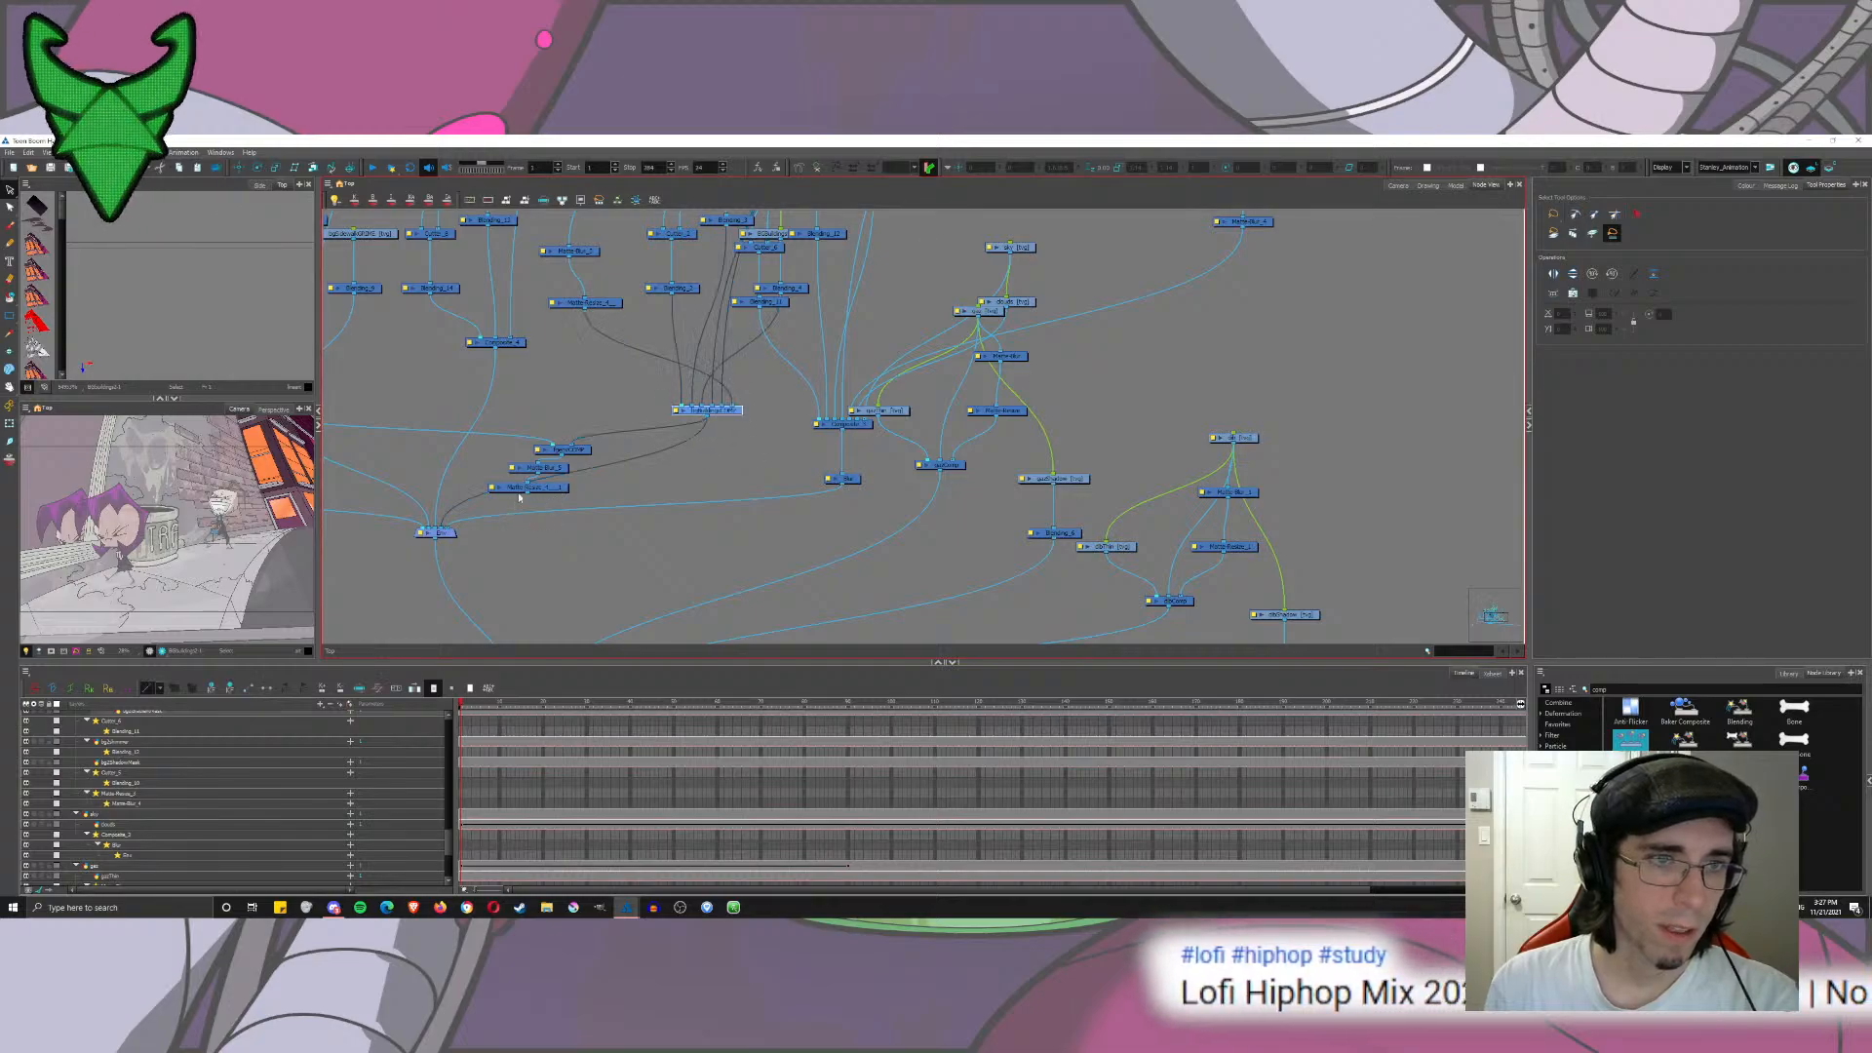
{"action": "left_click_drag", "start_coordinate": [446, 516], "coordinate": [444, 524]}
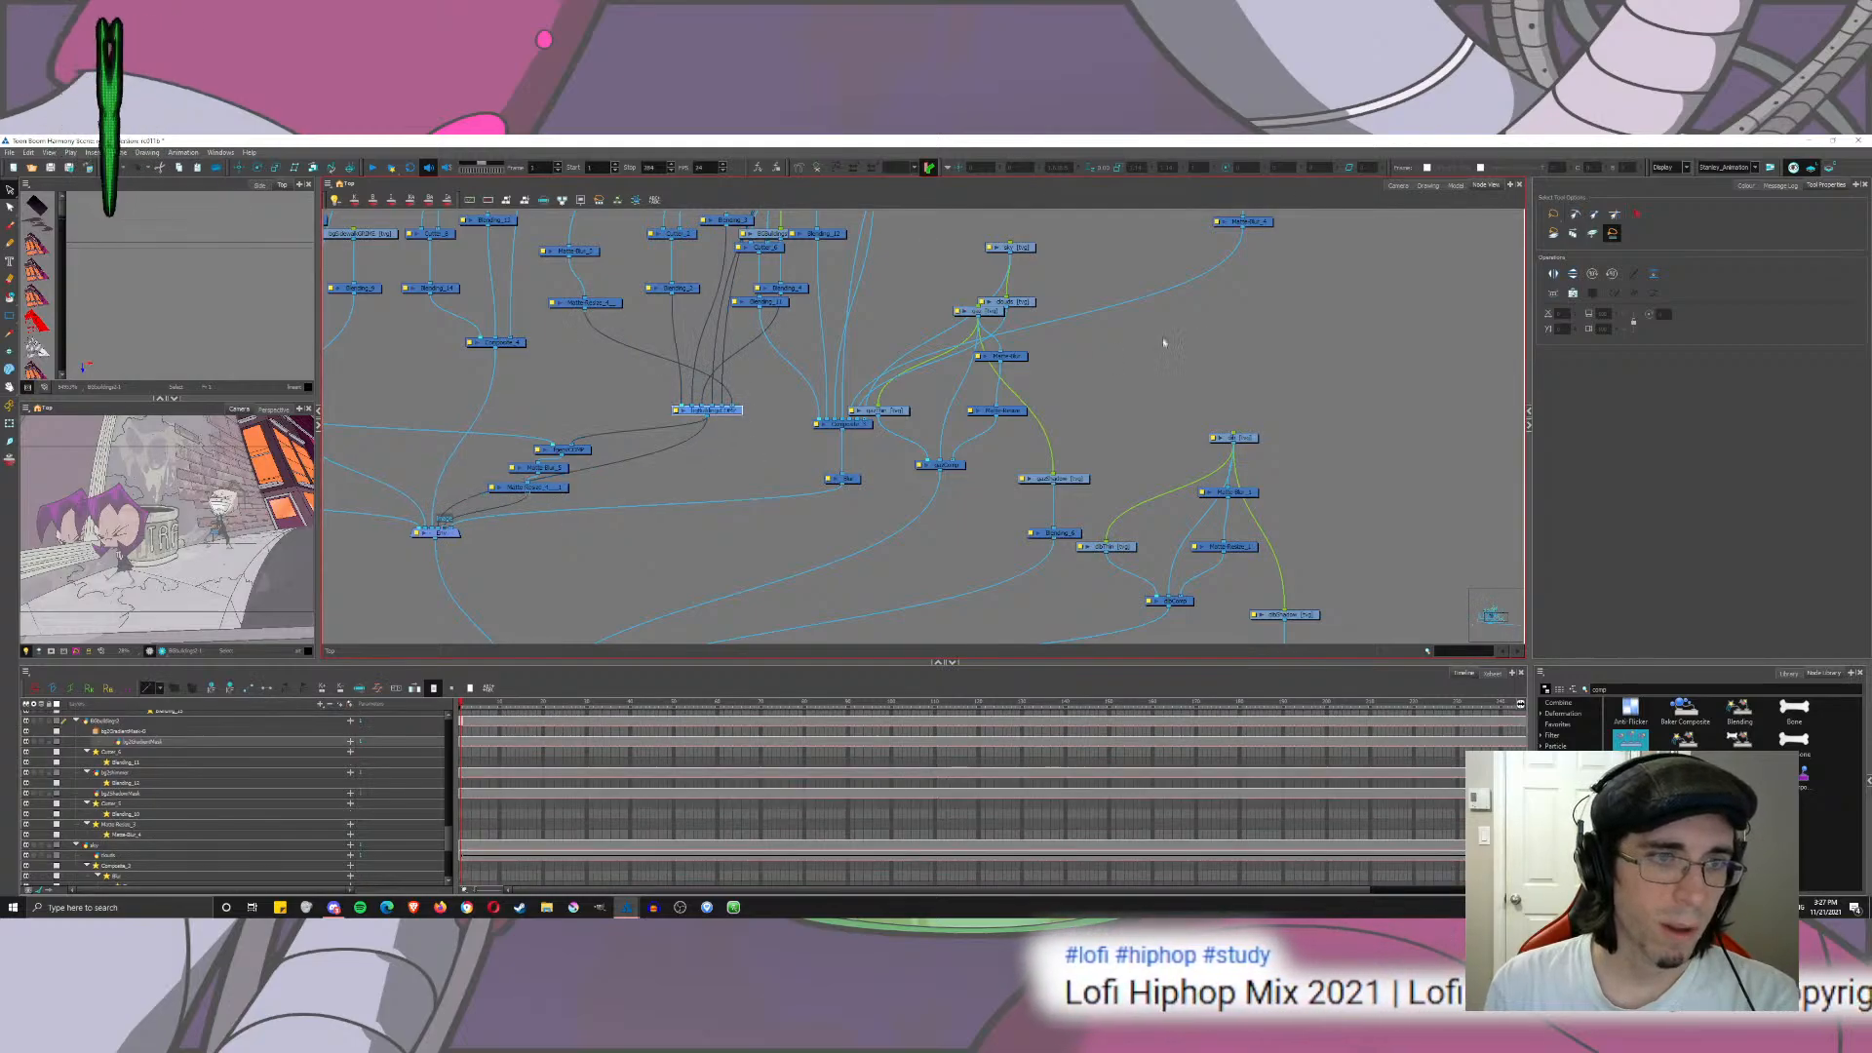
Step: Check the wall and character in render mode, then return the camera view to its working display
{"action": "left_click", "coordinate": [1397, 185]}
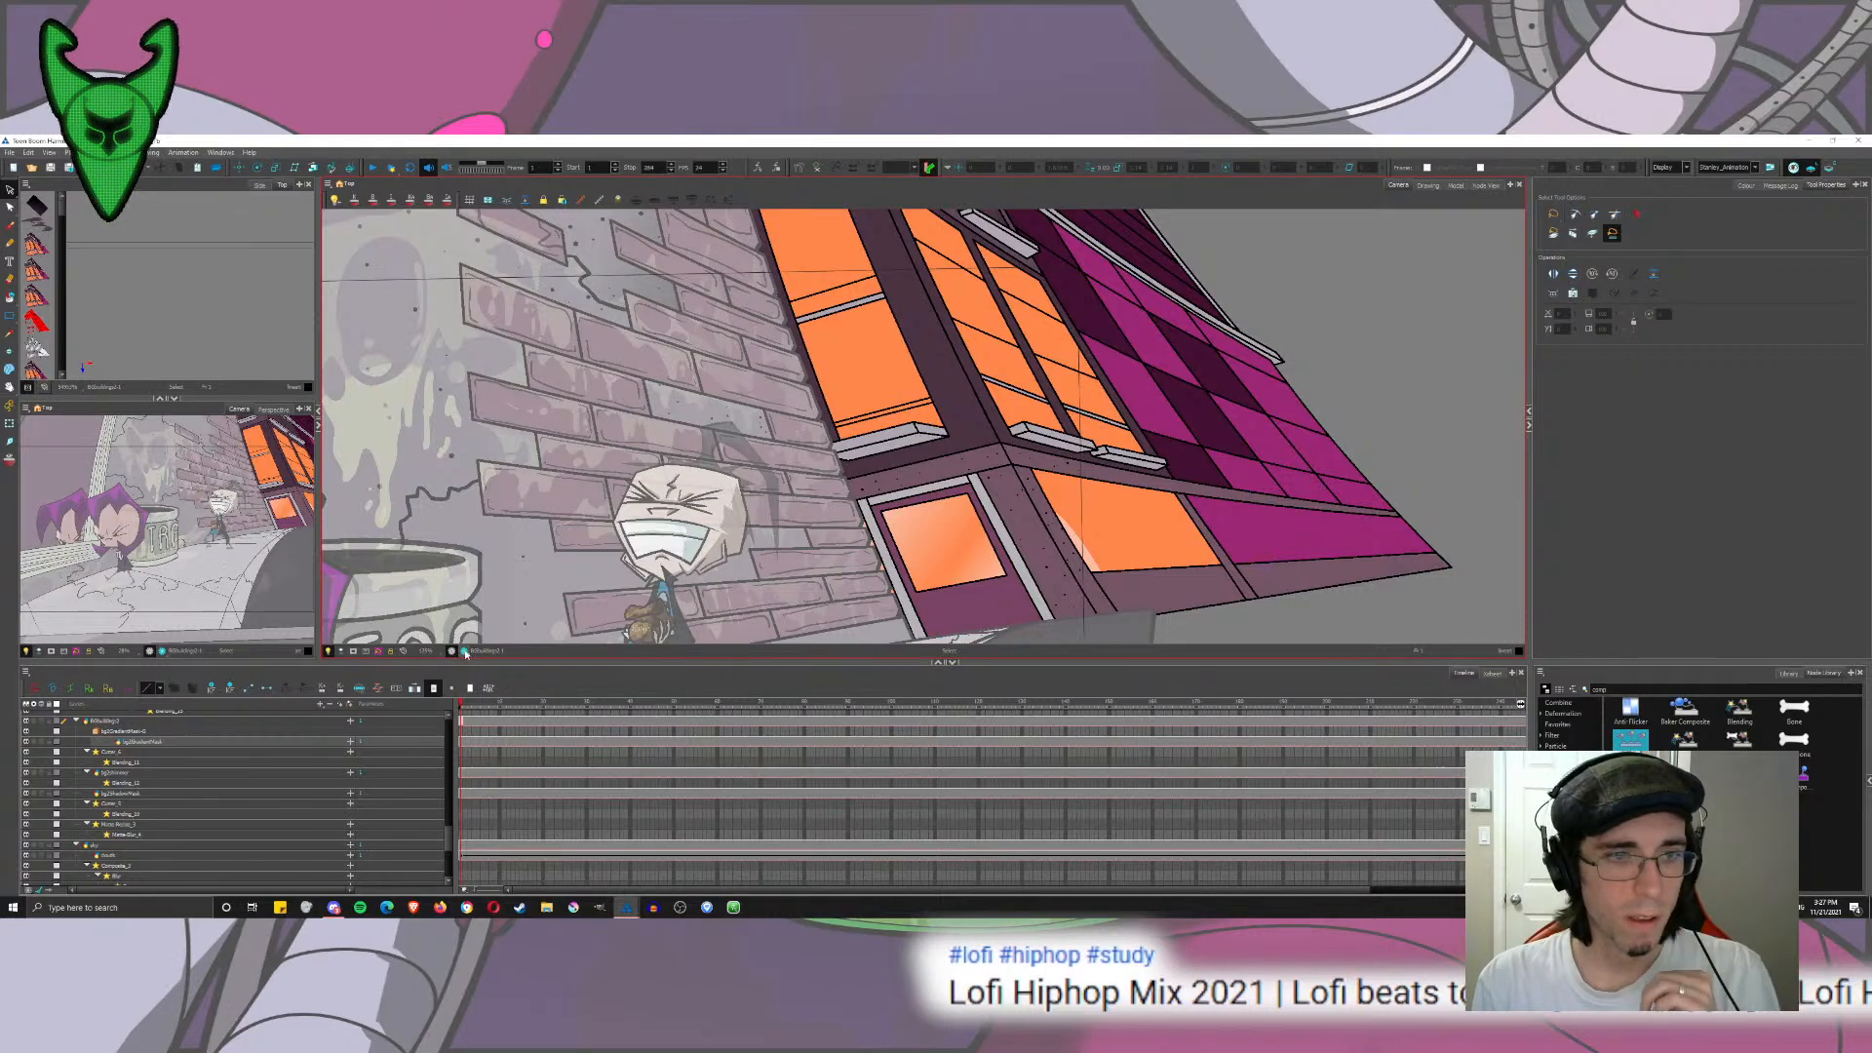
{"action": "left_click", "coordinate": [466, 651]}
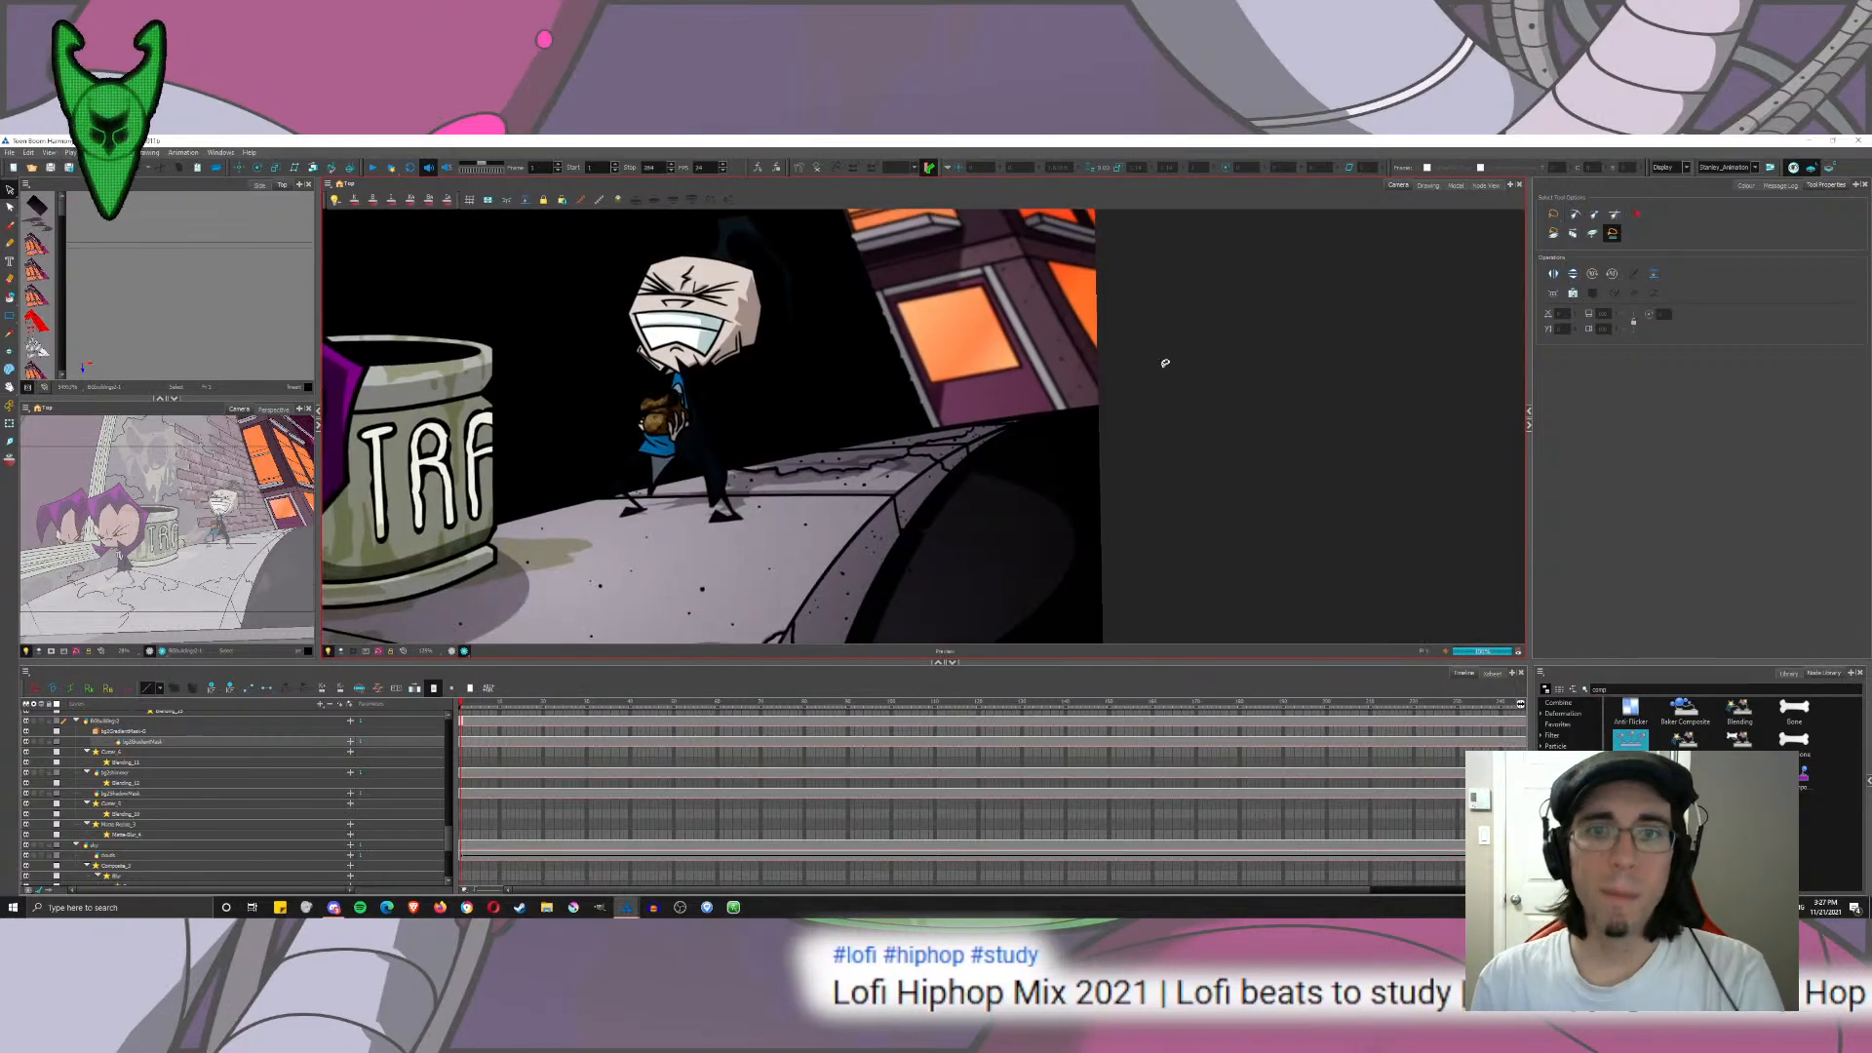
{"action": "left_click", "coordinate": [450, 651]}
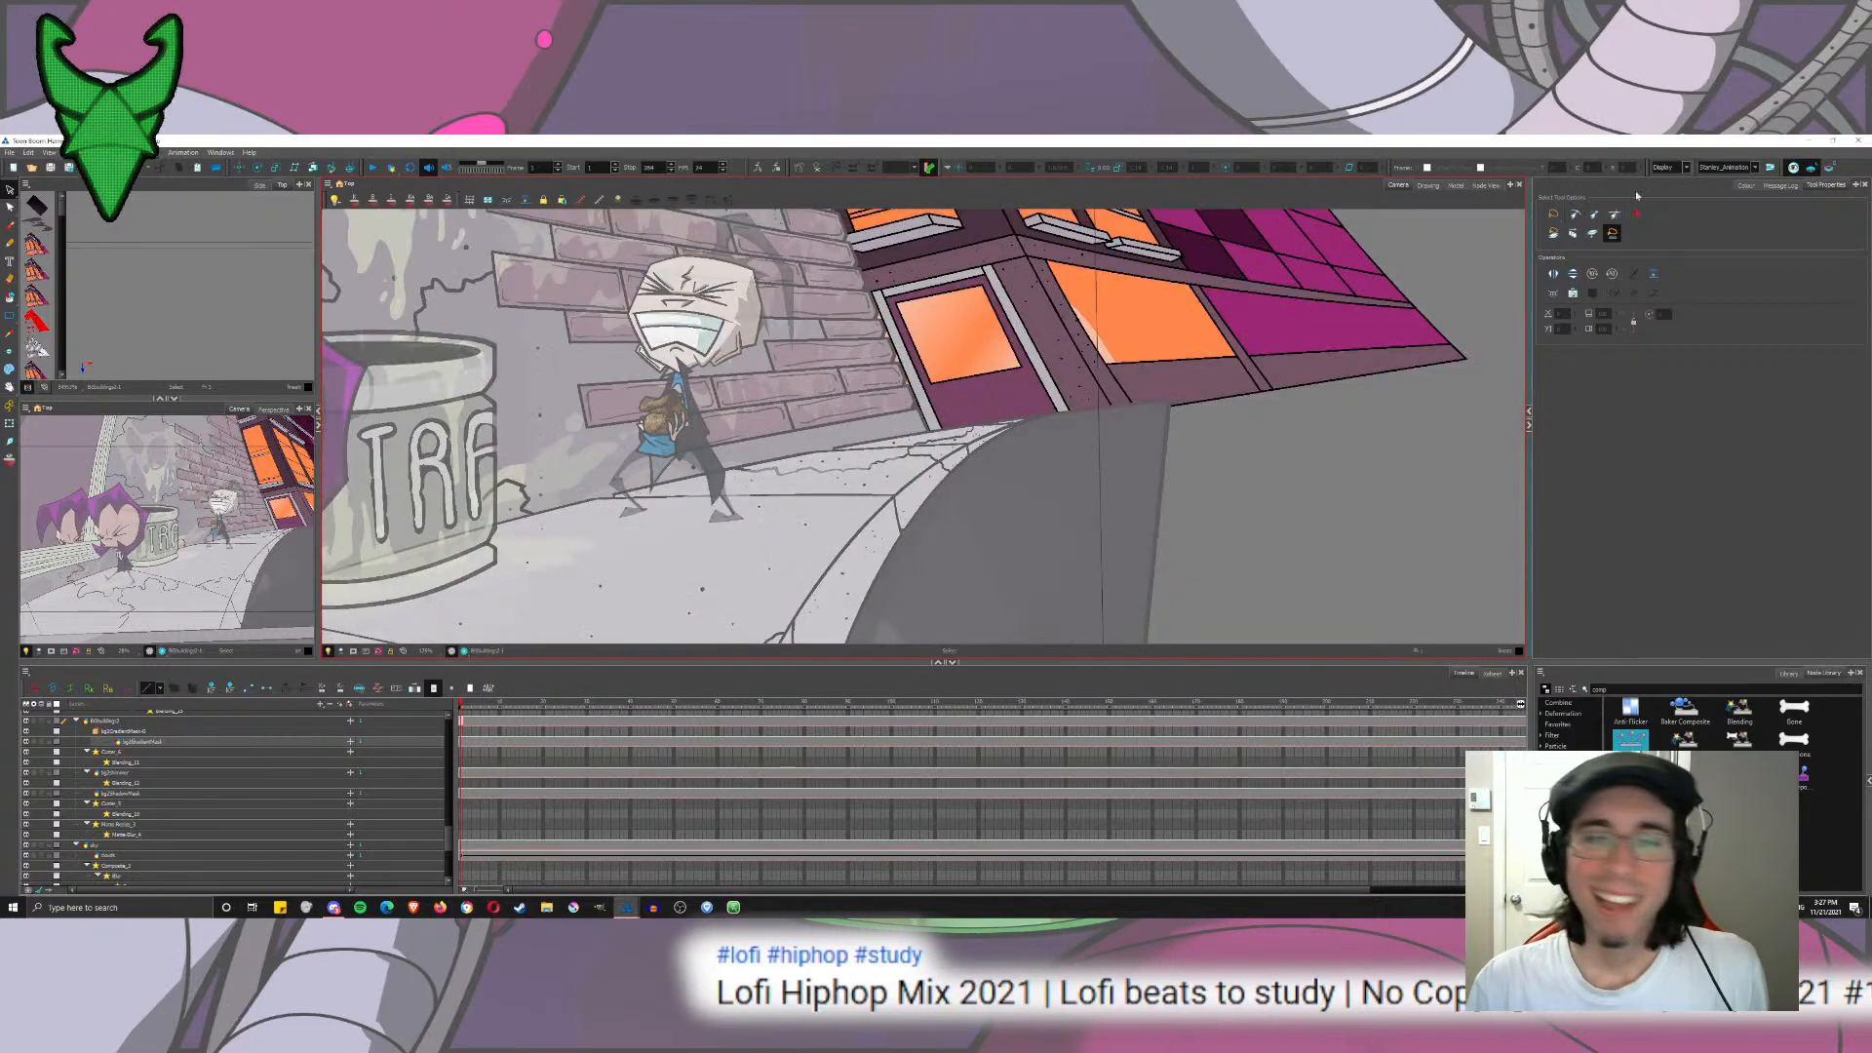
Step: Change the Output Z option in the new Composite node's properties and close the dialog
{"action": "left_click", "coordinate": [1488, 185]}
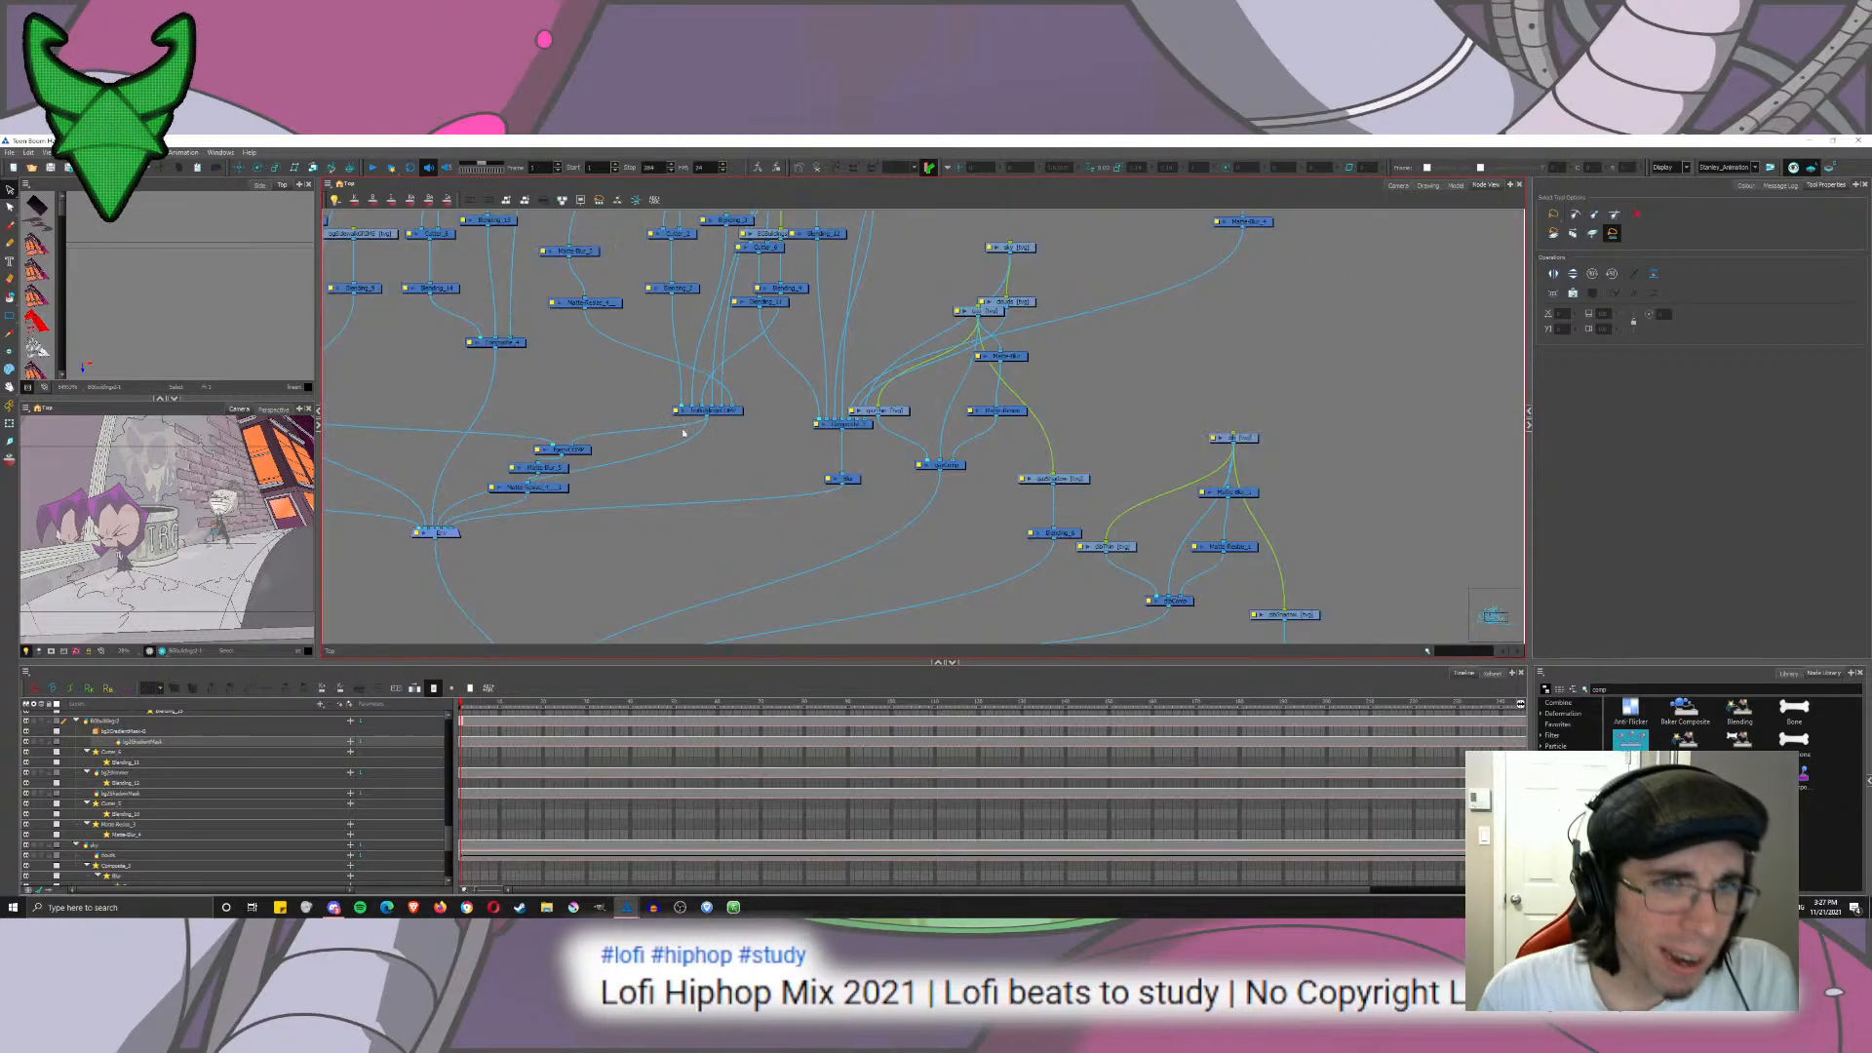
{"action": "left_click_drag", "start_coordinate": [552, 408], "coordinate": [749, 384]}
{"action": "double_click", "coordinate": [740, 388]}
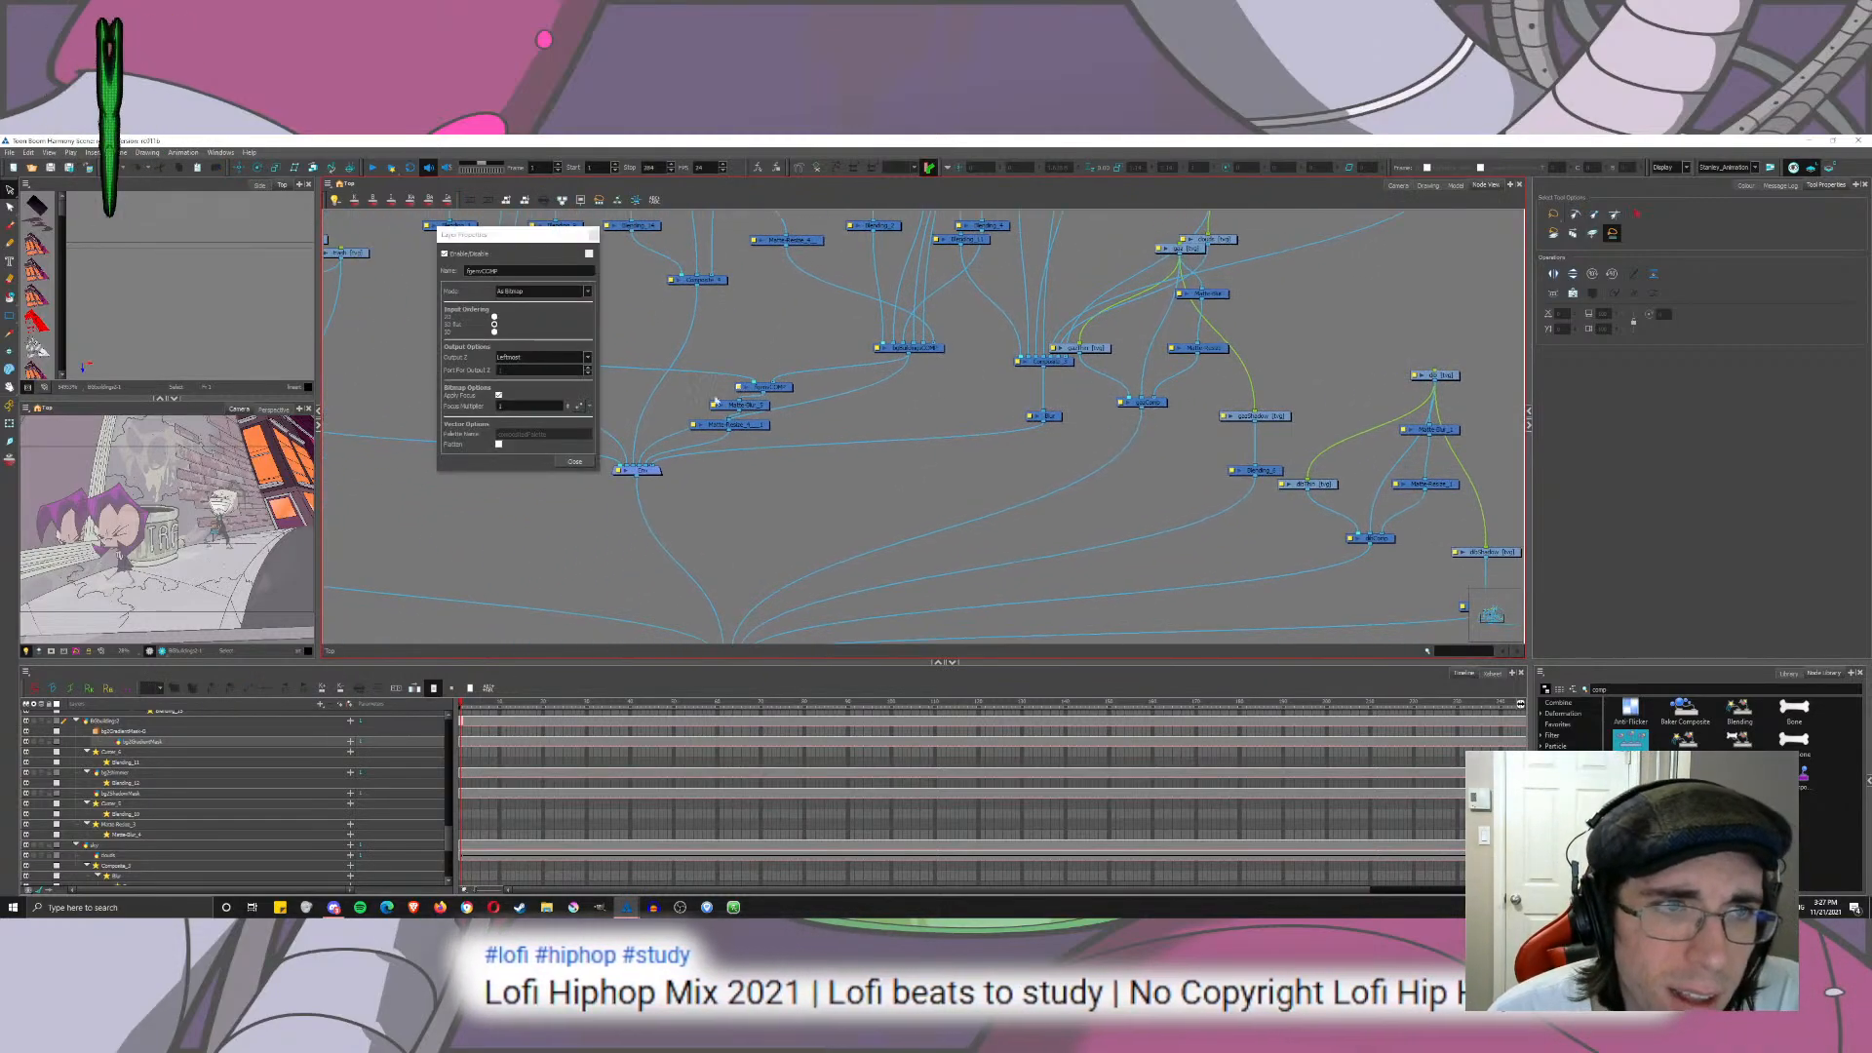
{"action": "left_click", "coordinate": [541, 357]}
{"action": "left_click", "coordinate": [535, 398]}
{"action": "left_click", "coordinate": [574, 462]}
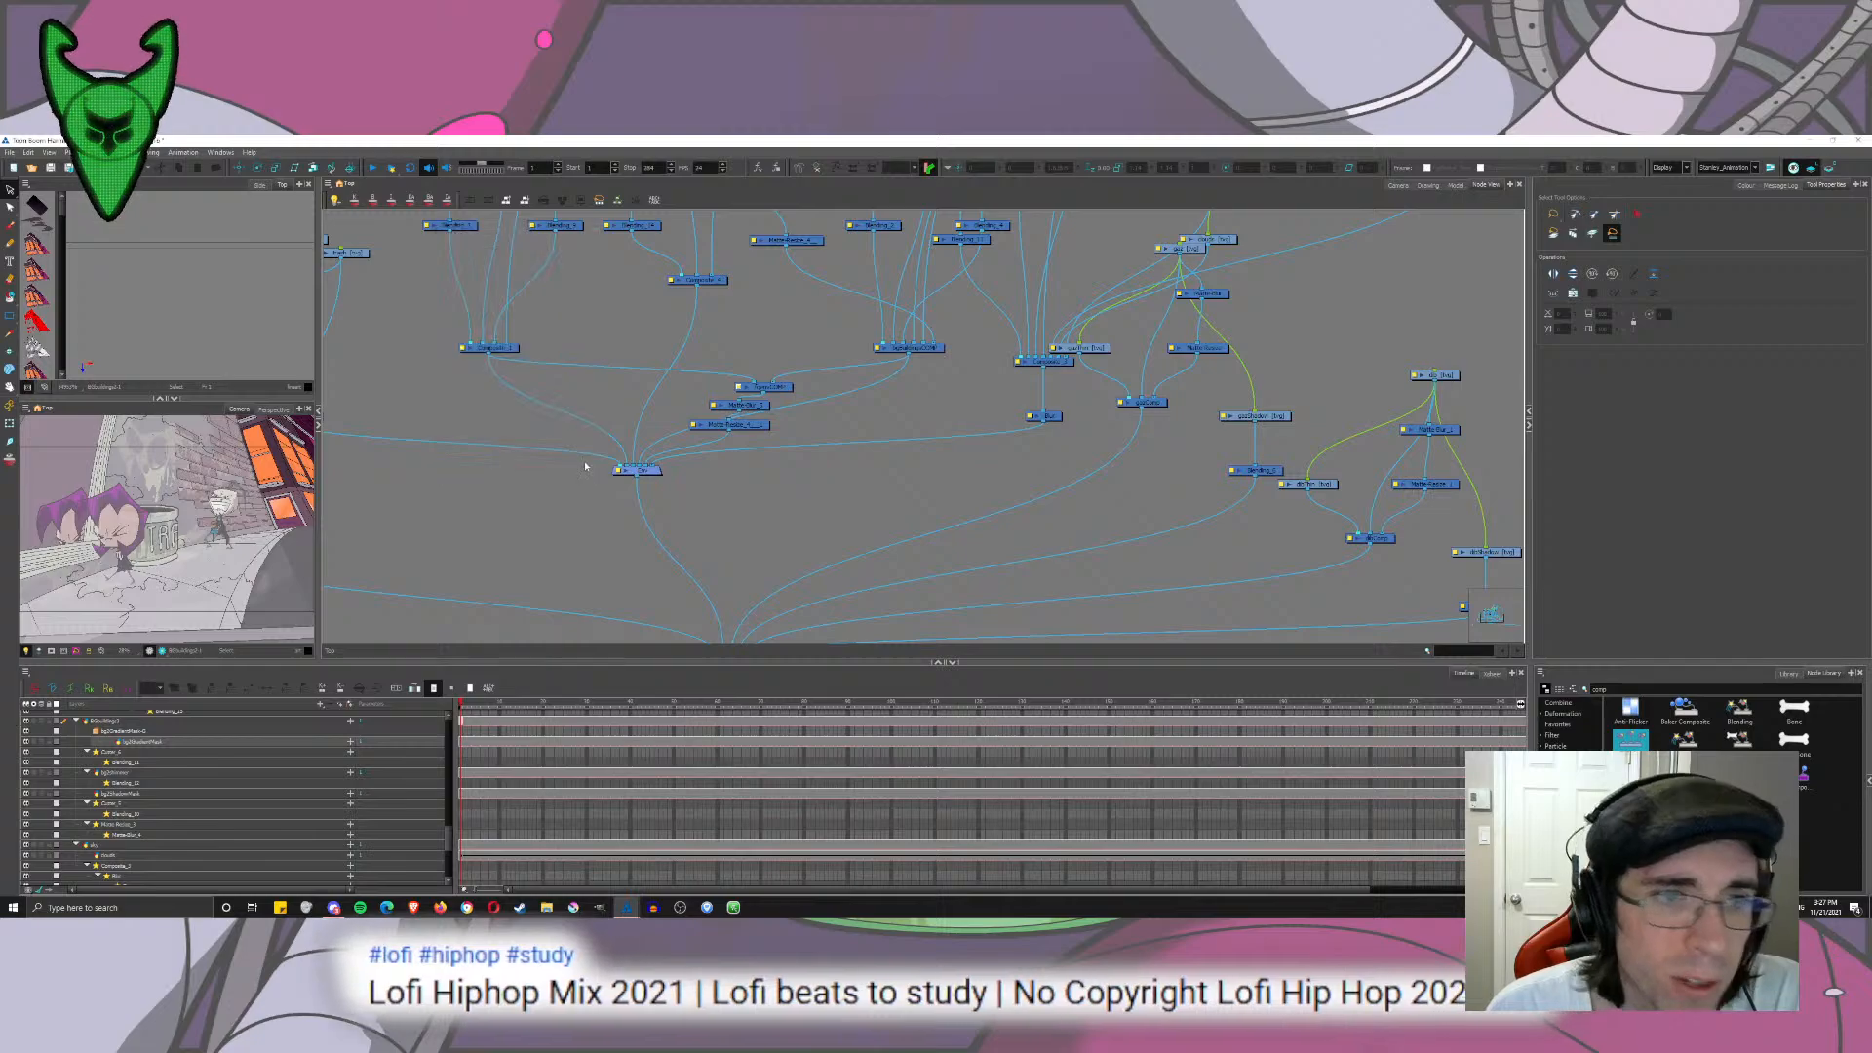
Step: Render the camera view and examine where the sidewalk meets the wall and building up close
{"action": "left_click", "coordinate": [1399, 185]}
{"action": "left_click", "coordinate": [464, 651]}
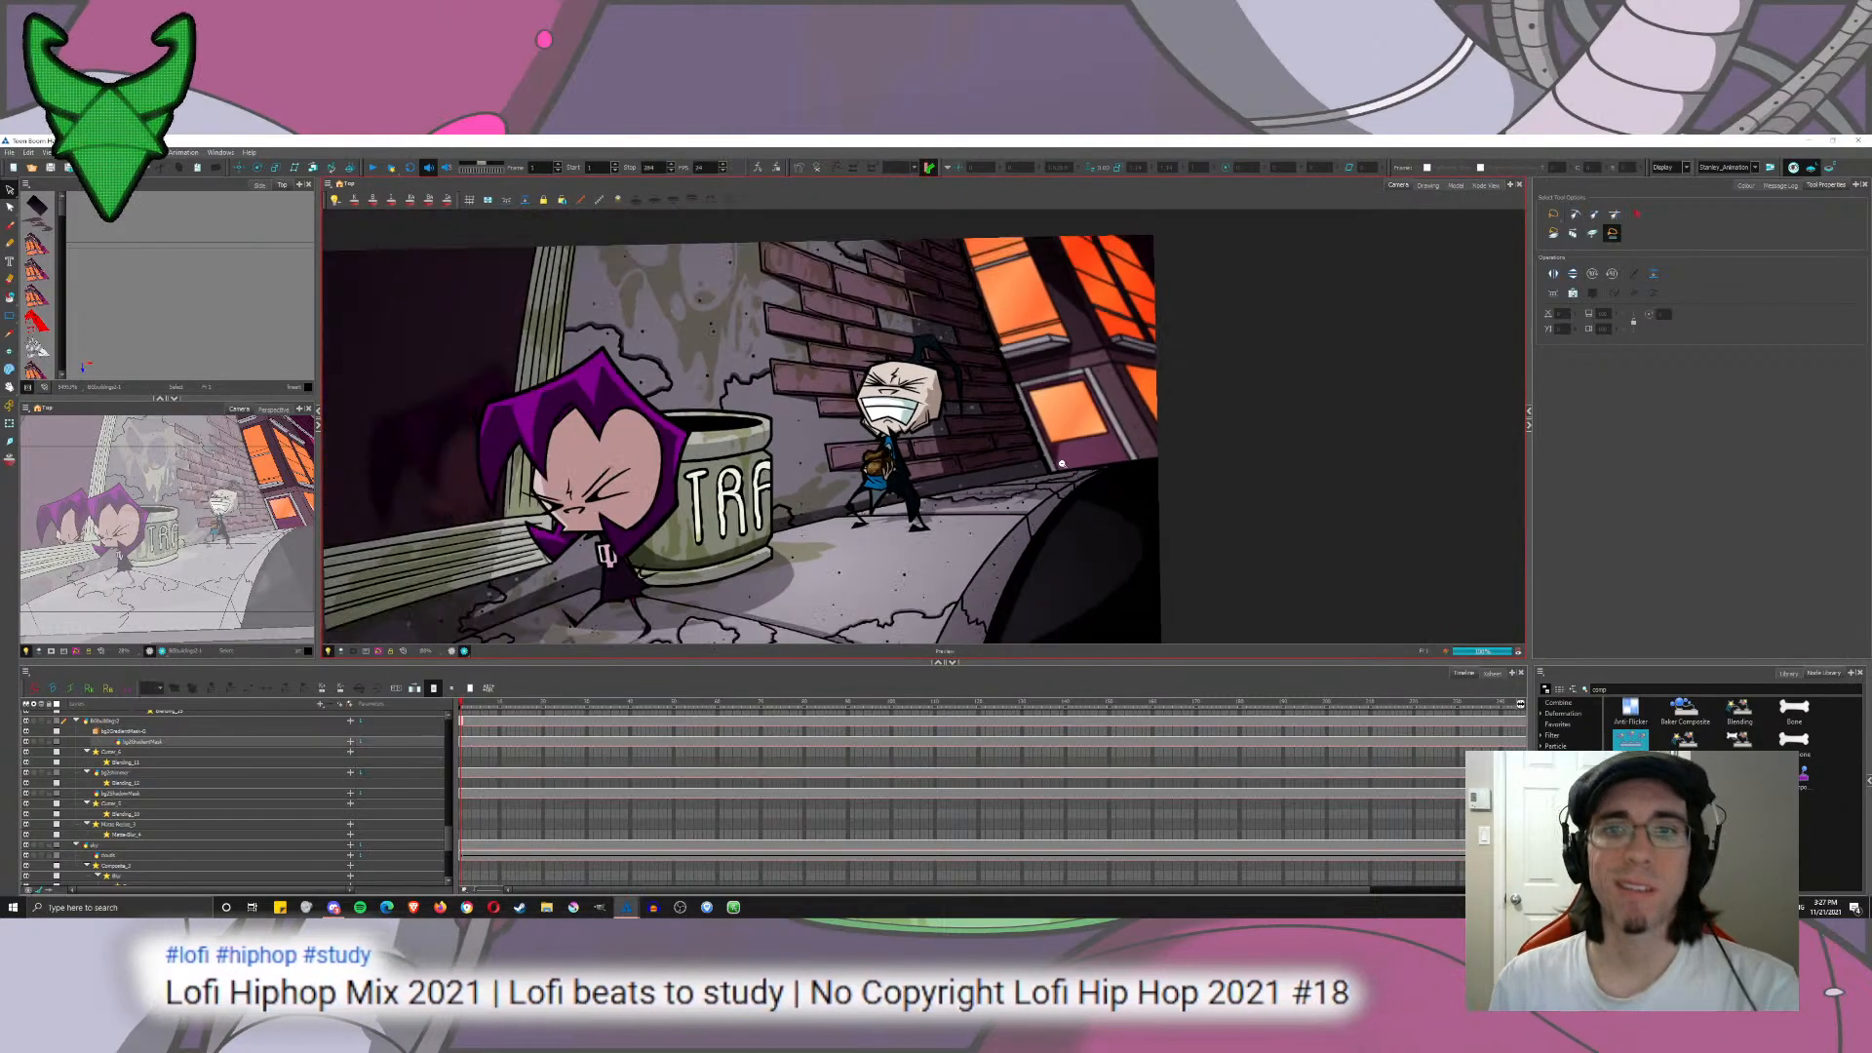
{"action": "scroll", "coordinate": [1062, 464], "scroll_direction": "up", "scroll_amount": 5}
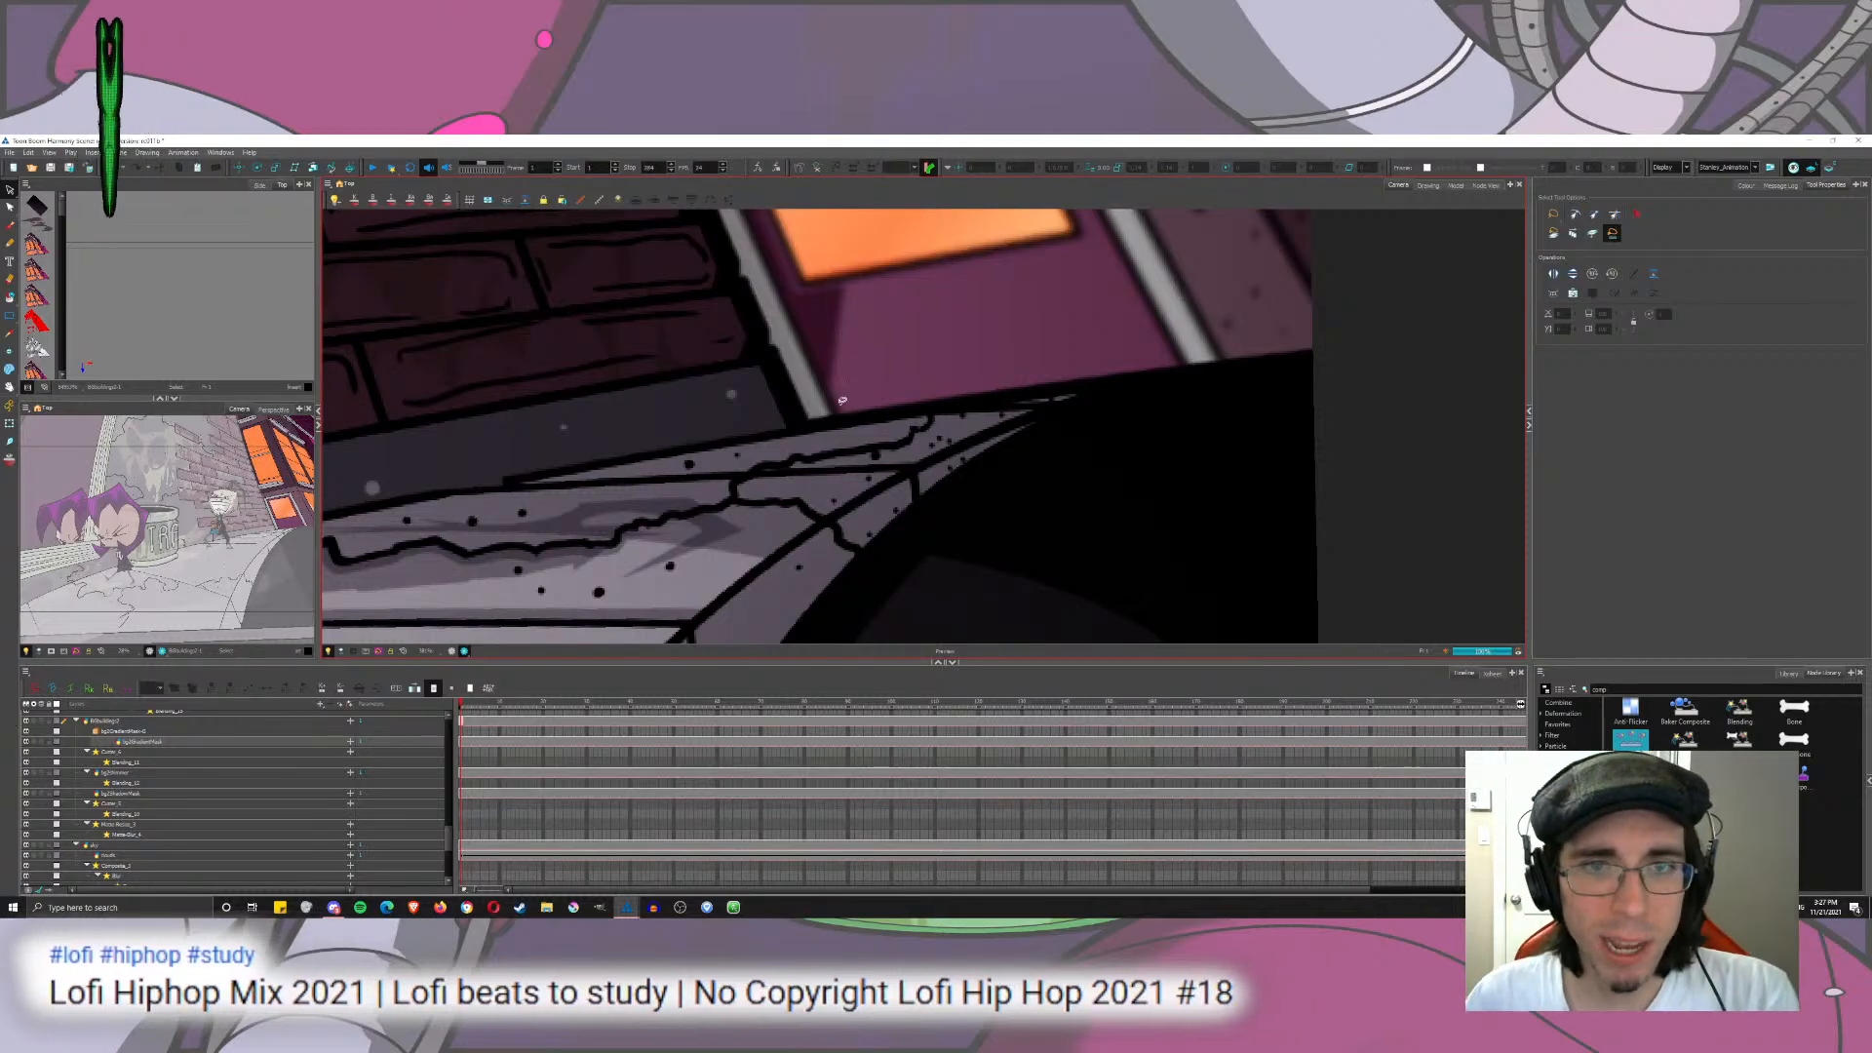
{"action": "scroll", "coordinate": [843, 400], "scroll_direction": "down", "scroll_amount": 8}
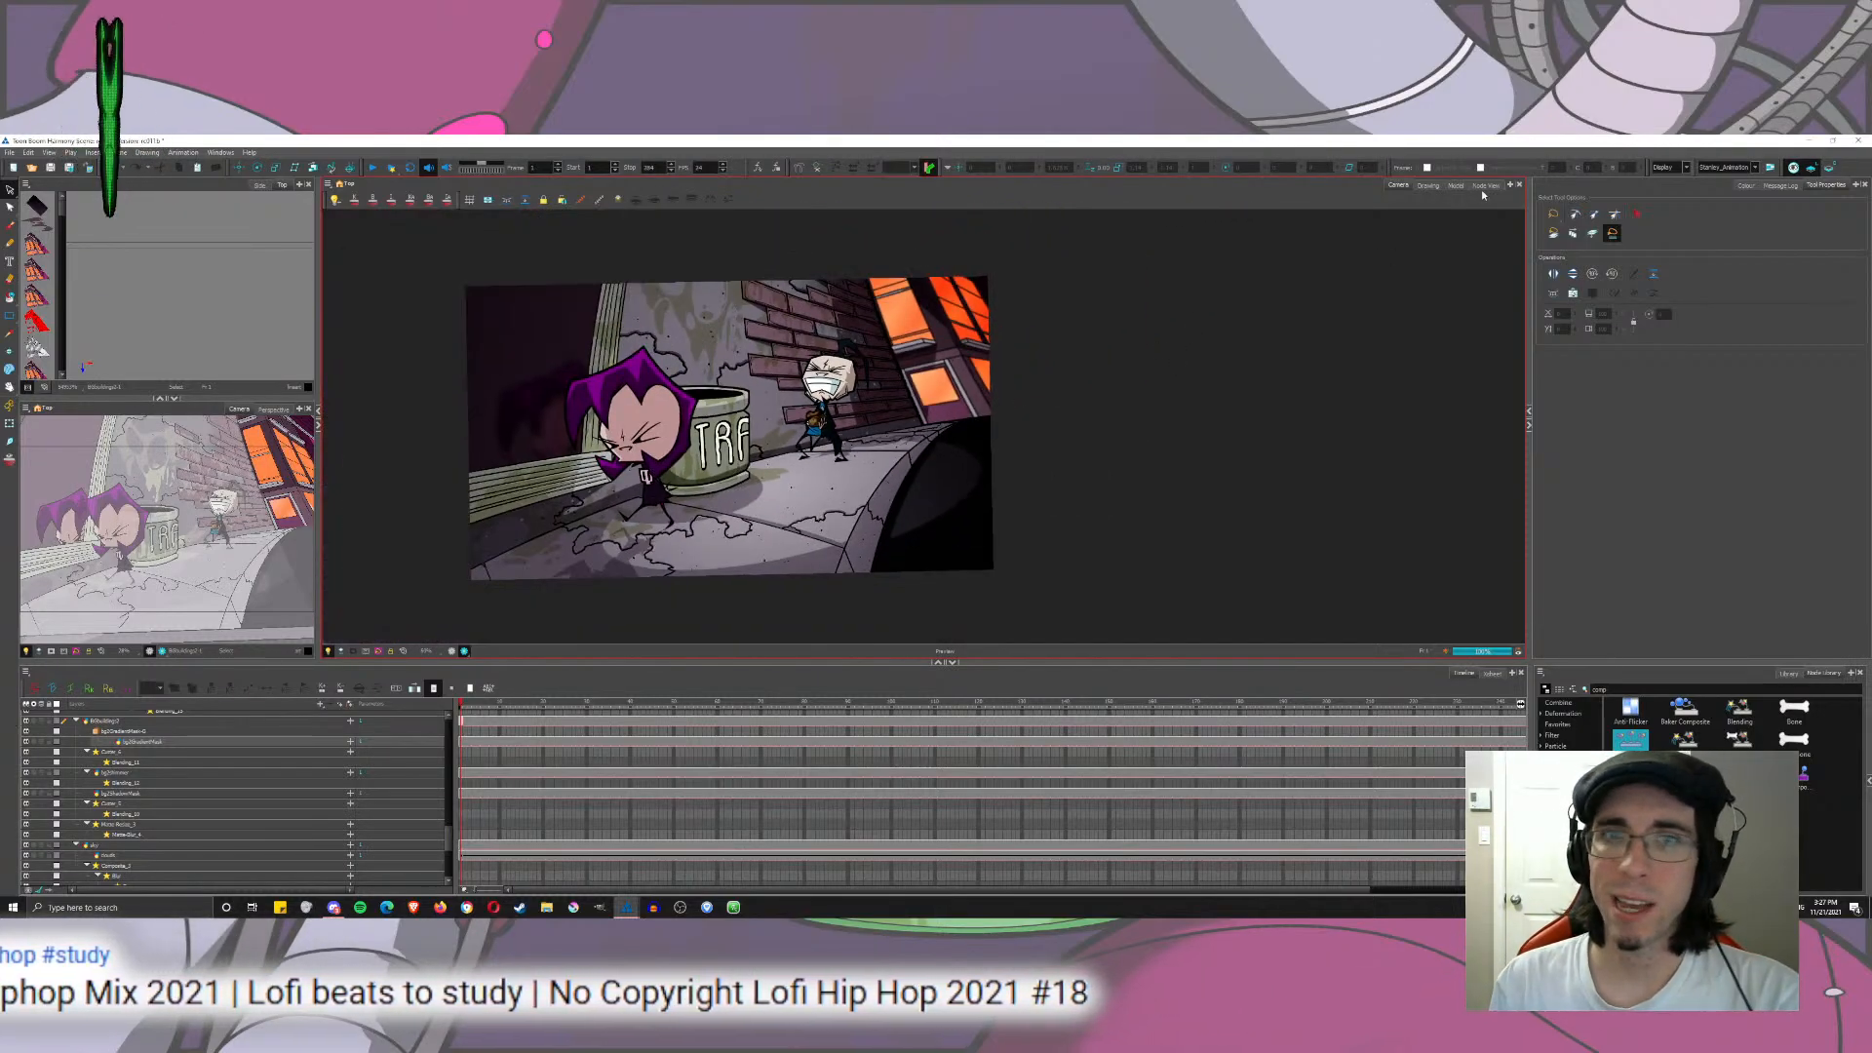
Step: Duplicate the Matte Blur and Matte Resize pair again and wire it between a background drawing higher in the network and the left-hand composite
{"action": "left_click", "coordinate": [1482, 187]}
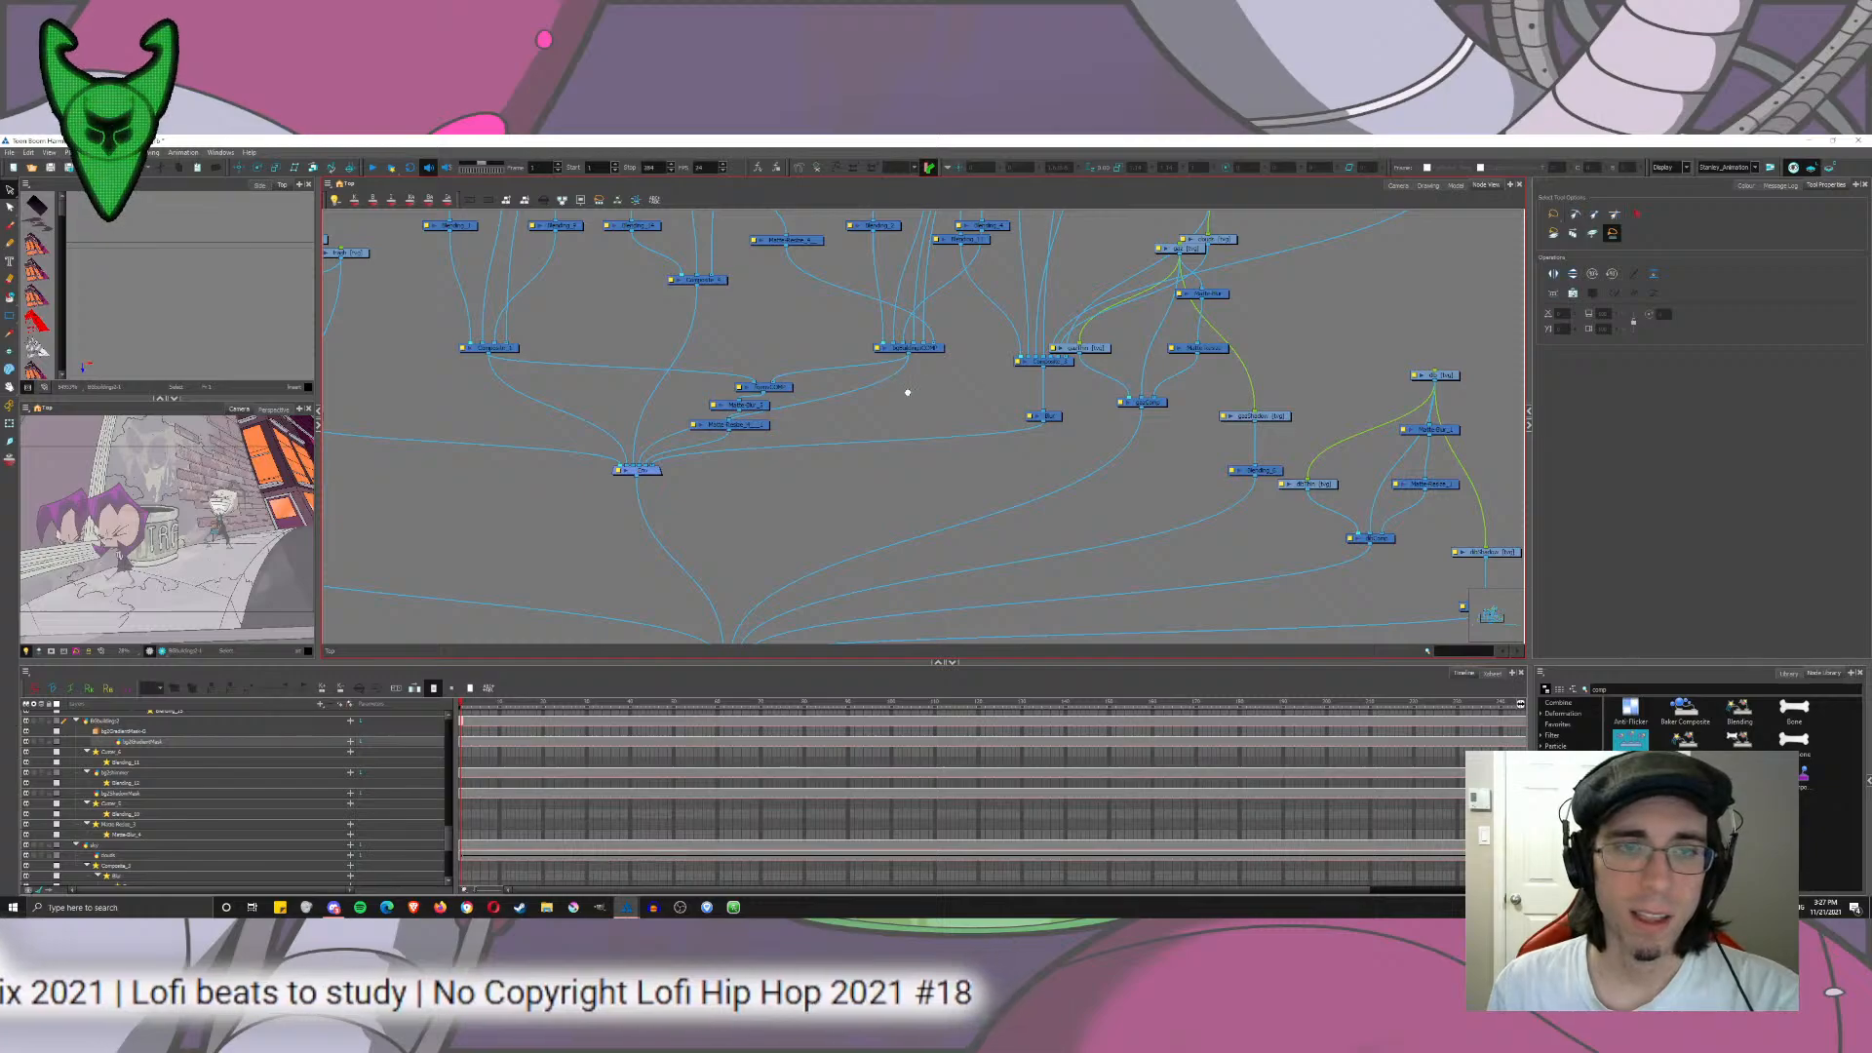
{"action": "left_click_drag", "start_coordinate": [907, 392], "coordinate": [939, 448]}
{"action": "left_click_drag", "start_coordinate": [806, 510], "coordinate": [651, 607]}
{"action": "key", "text": "ctrl+c"}
{"action": "key", "text": "ctrl+v"}
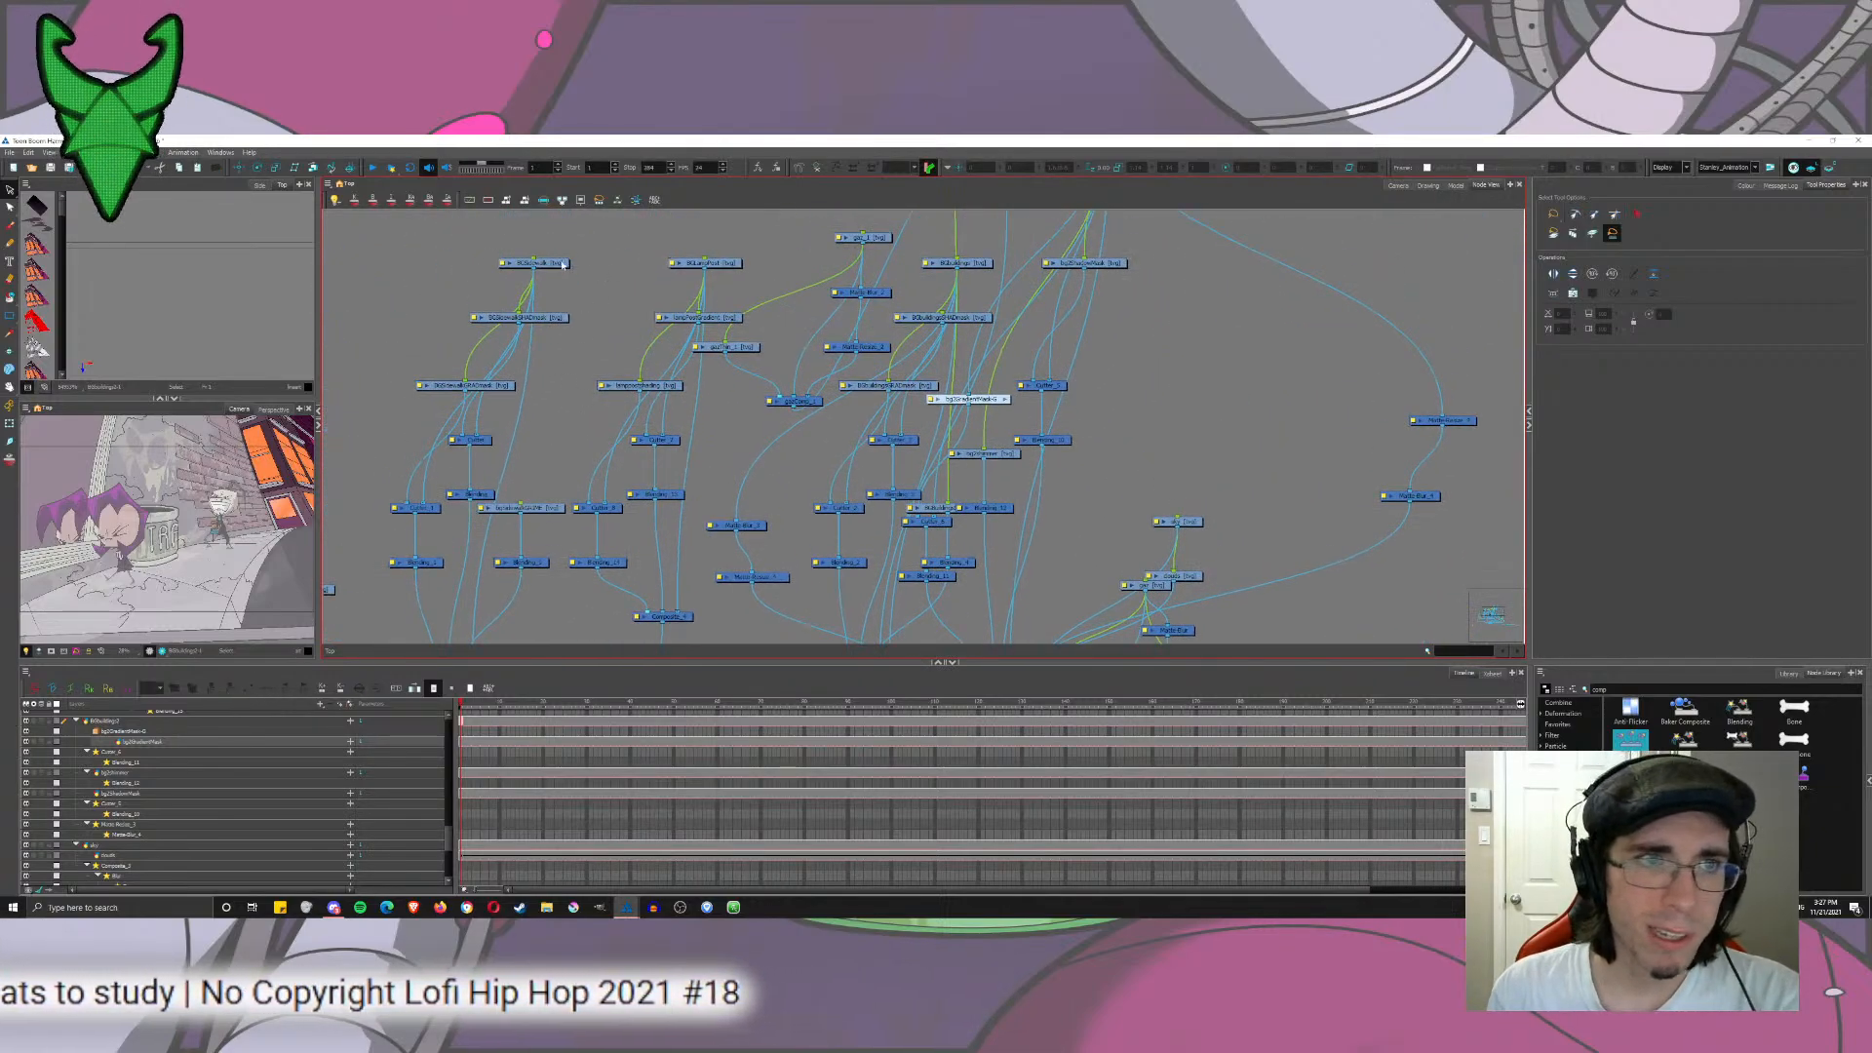
{"action": "left_click", "coordinate": [563, 265]}
{"action": "left_click_drag", "start_coordinate": [638, 348], "coordinate": [678, 271]}
{"action": "mouse_move", "coordinate": [695, 593]}
{"action": "left_mouse_down"}
{"action": "mouse_move", "coordinate": [589, 262]}
{"action": "mouse_move", "coordinate": [576, 301]}
{"action": "left_mouse_up"}
{"action": "left_click_drag", "start_coordinate": [673, 582], "coordinate": [713, 320]}
{"action": "left_click_drag", "start_coordinate": [734, 485], "coordinate": [551, 450]}
Step: Inspect the rendered sidewalk, trash can and background characters up close and as a whole
{"action": "left_click", "coordinate": [1398, 186]}
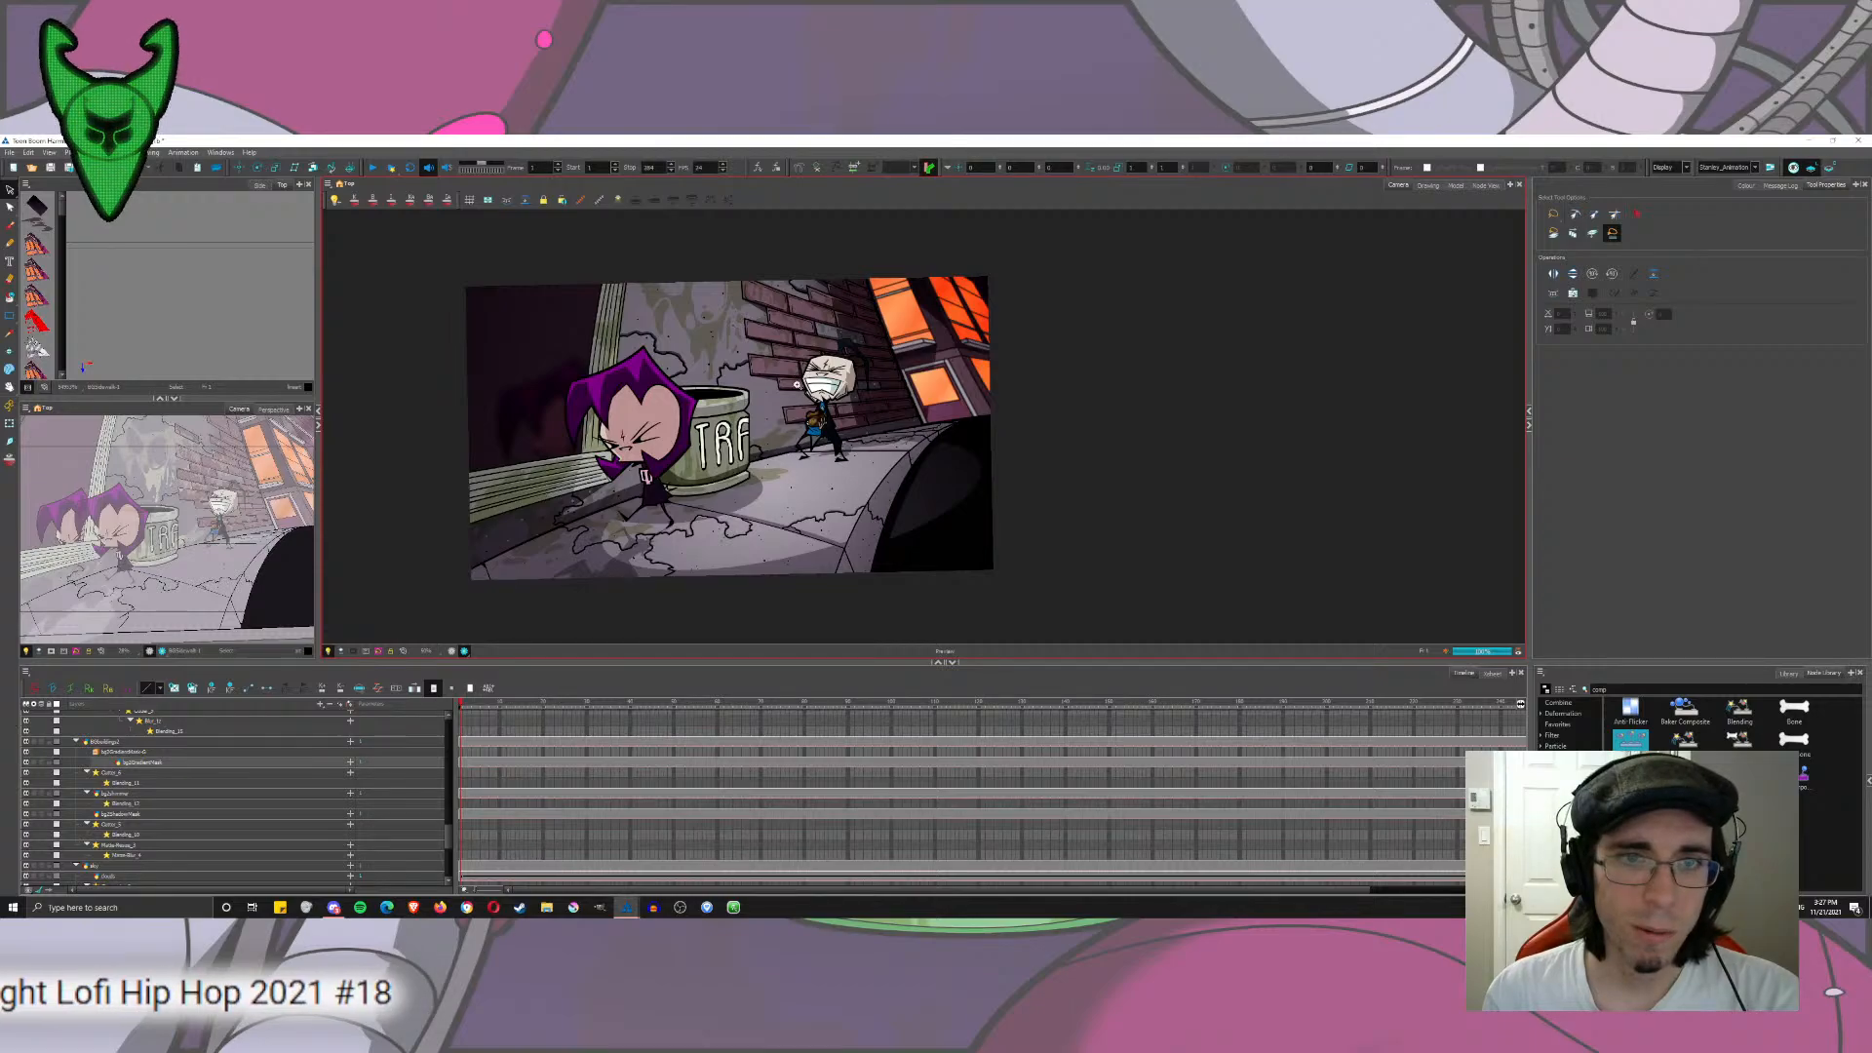
{"action": "scroll", "coordinate": [854, 438], "scroll_direction": "up", "scroll_amount": 3}
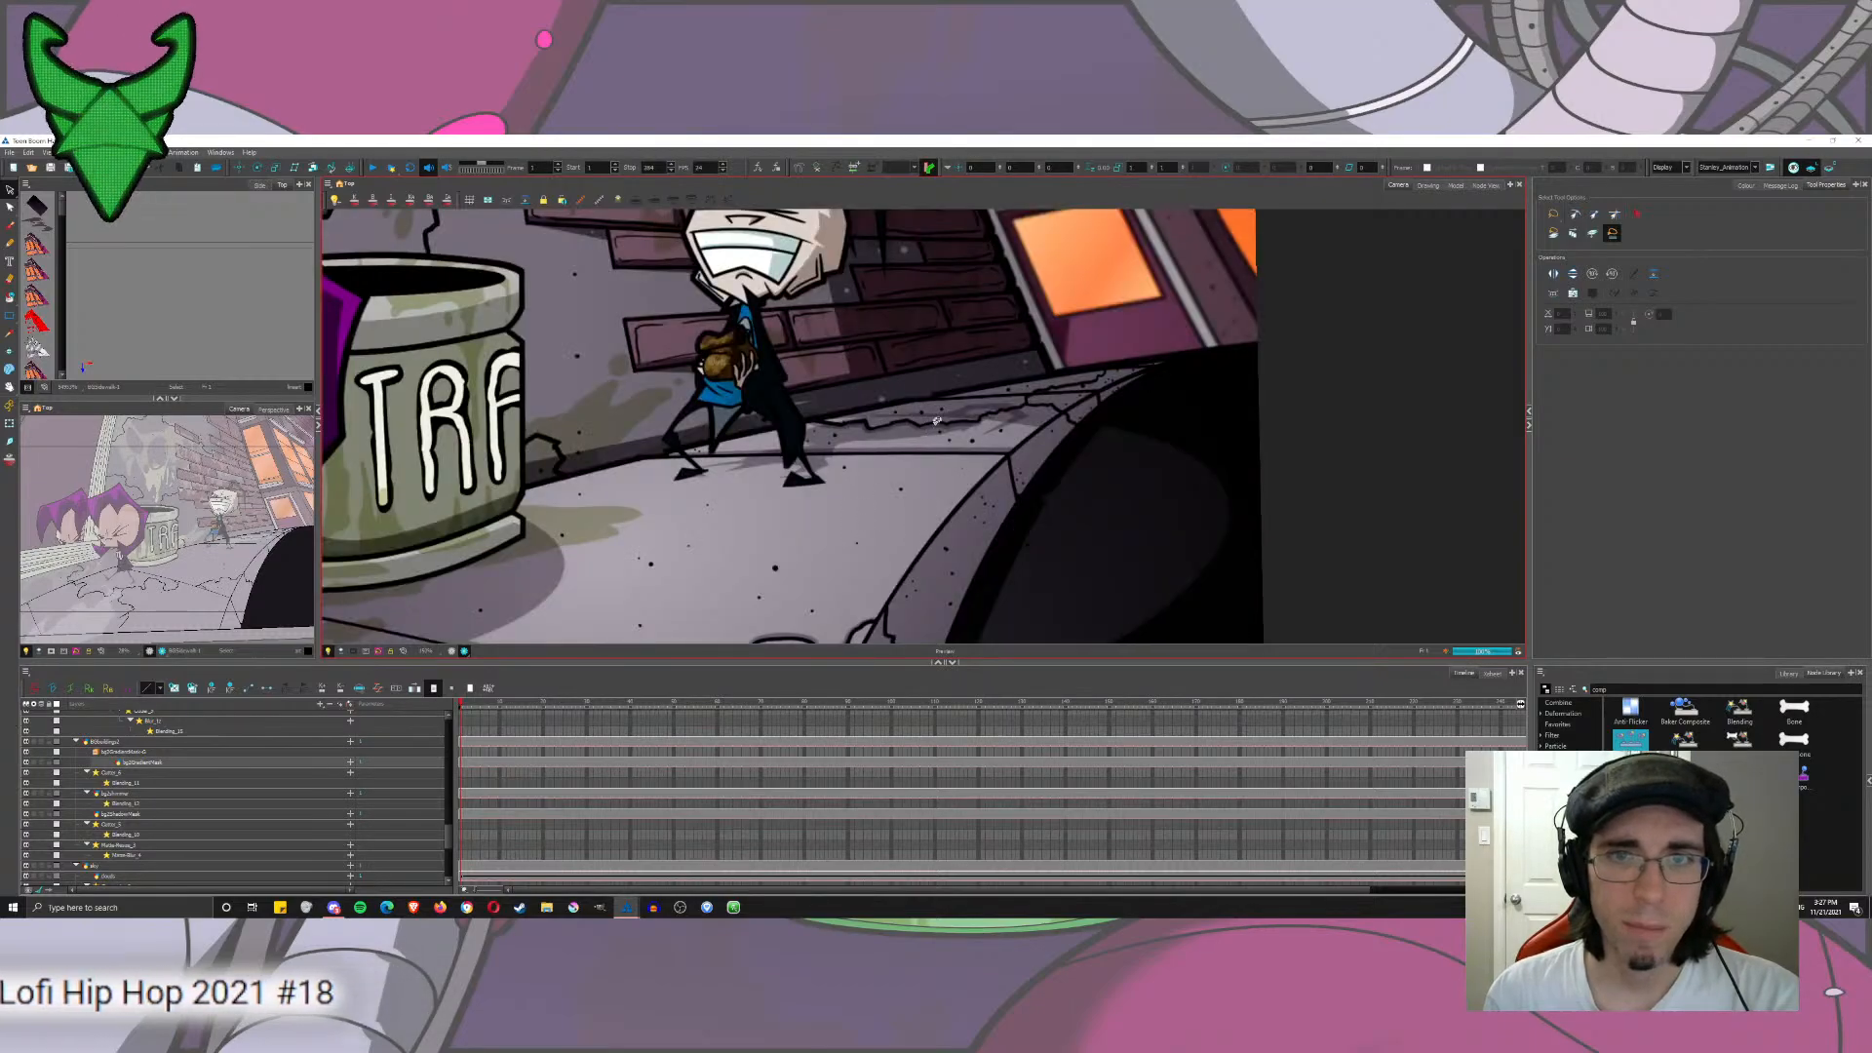
{"action": "scroll", "coordinate": [936, 421], "scroll_direction": "down", "scroll_amount": 5}
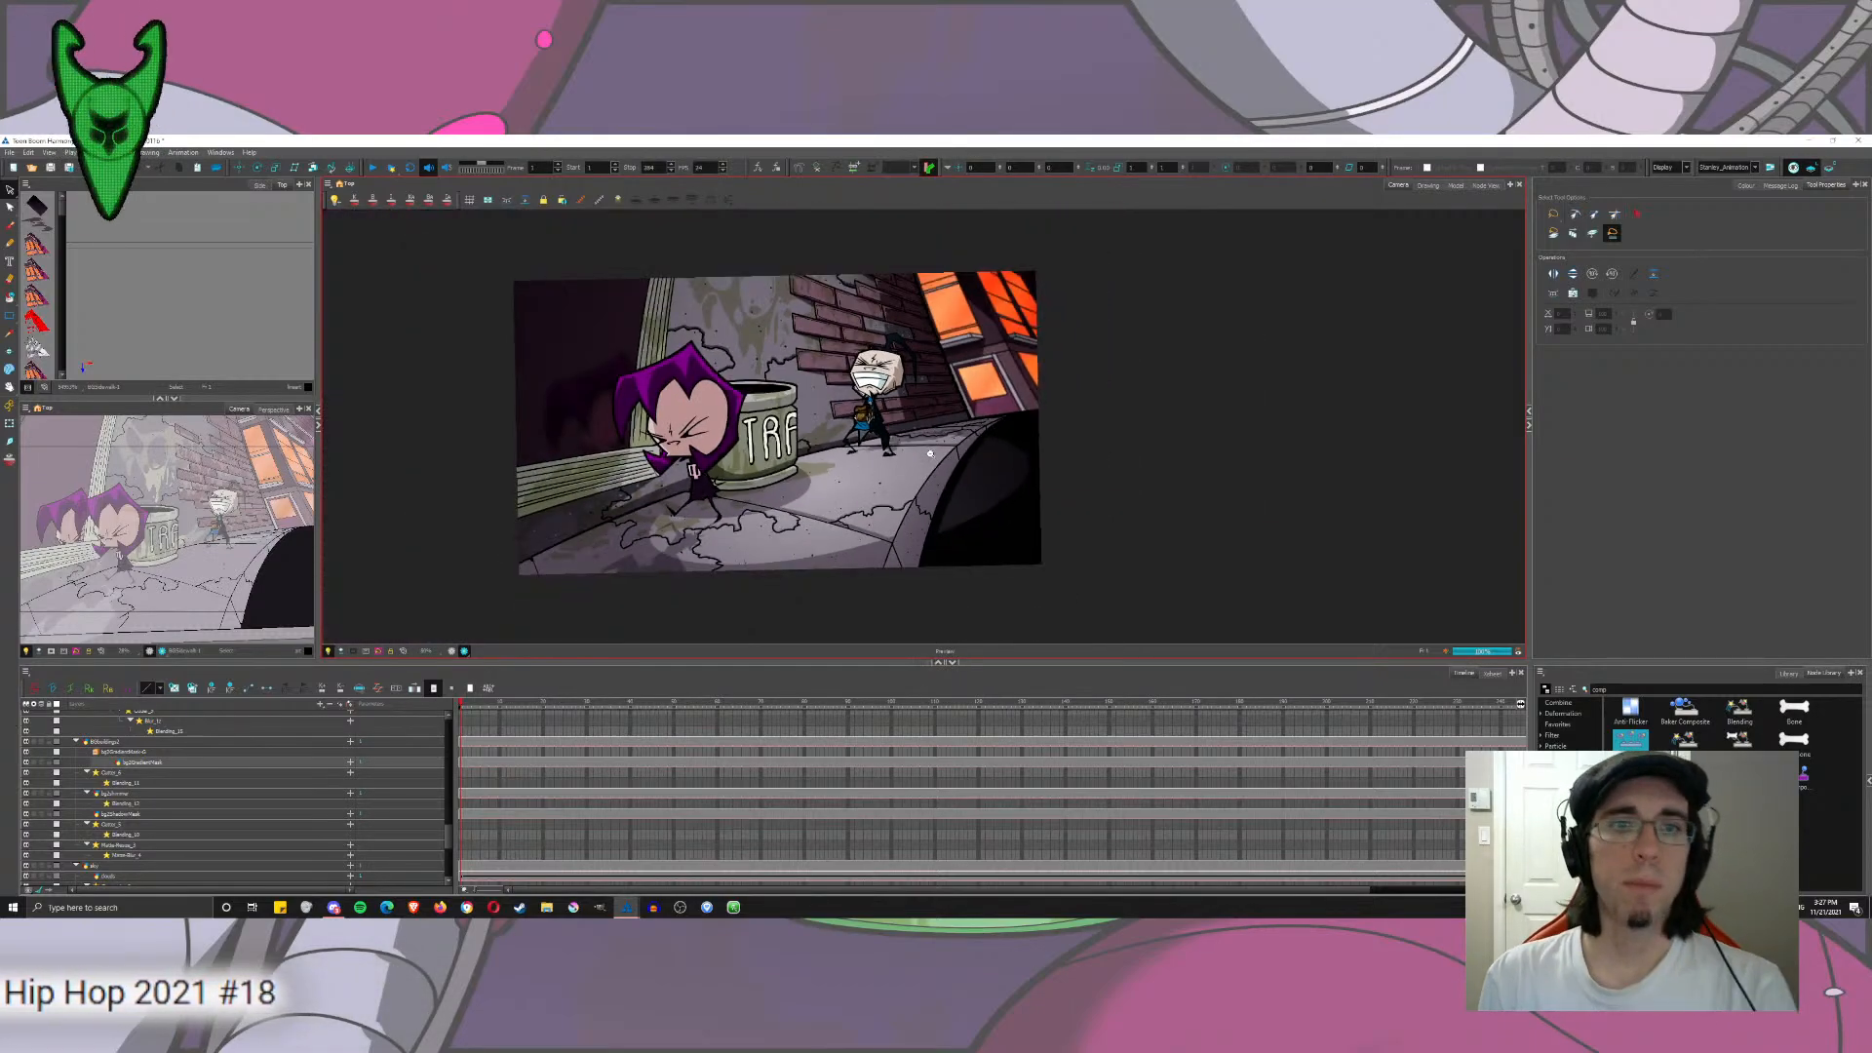
Step: Duplicate the Matte Blur and Matte Resize pair for the leftmost drawing group, wire it between a drawing and its composite, and check the render
{"action": "left_click", "coordinate": [1485, 185]}
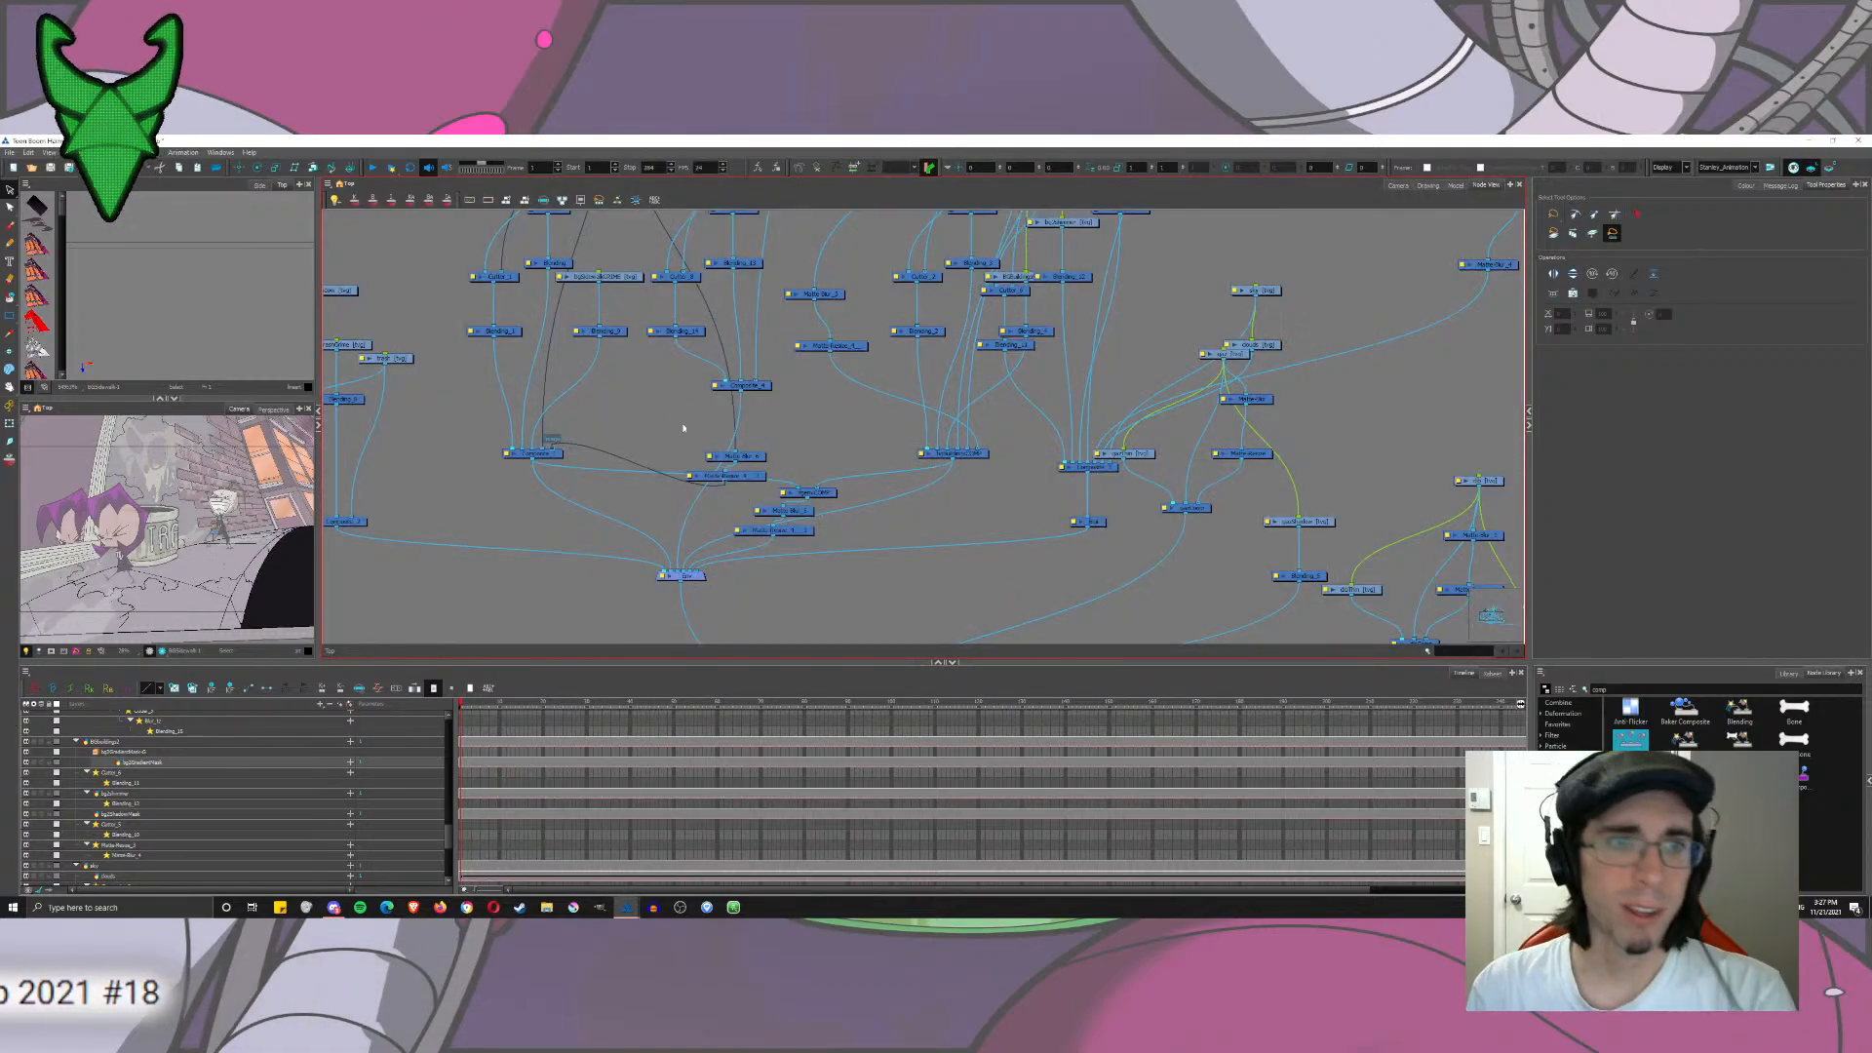
{"action": "left_click", "coordinate": [752, 475]}
{"action": "left_click_drag", "start_coordinate": [510, 394], "coordinate": [827, 379]}
{"action": "left_click", "coordinate": [726, 433]}
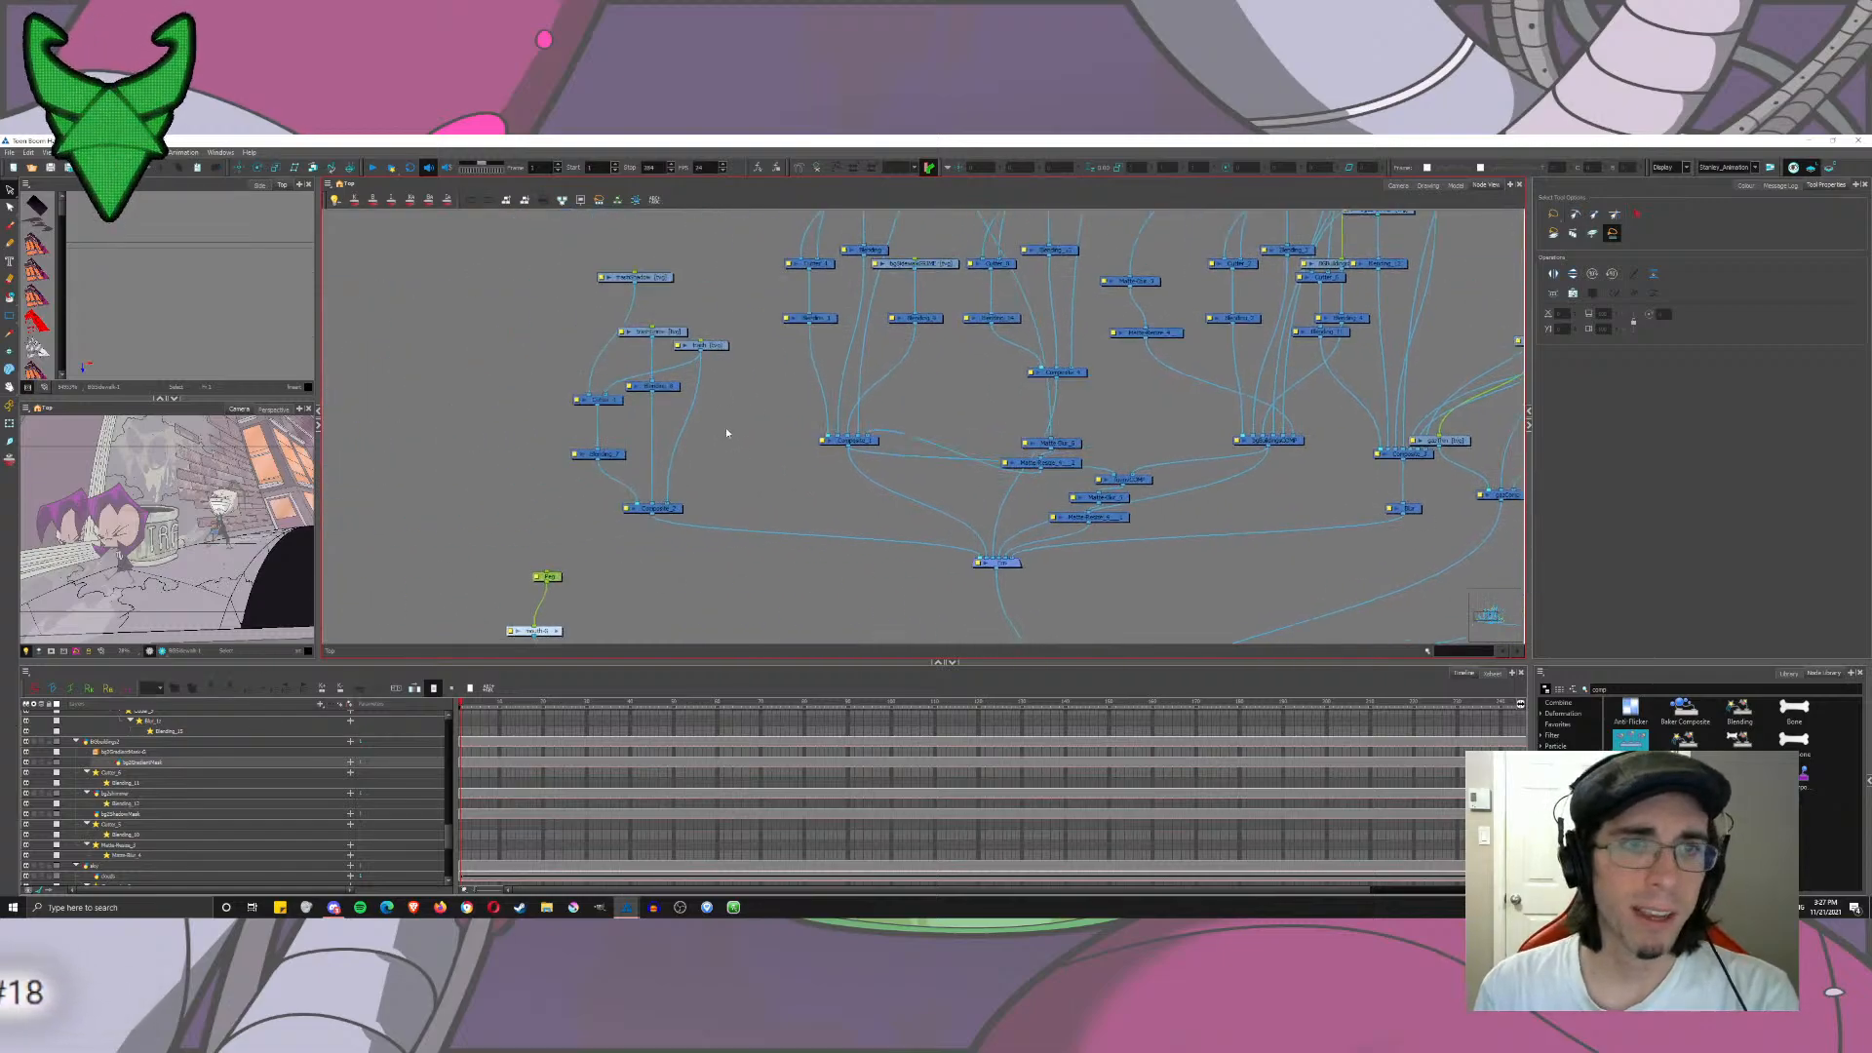
{"action": "key", "text": "ctrl+v"}
{"action": "left_click", "coordinate": [723, 381]}
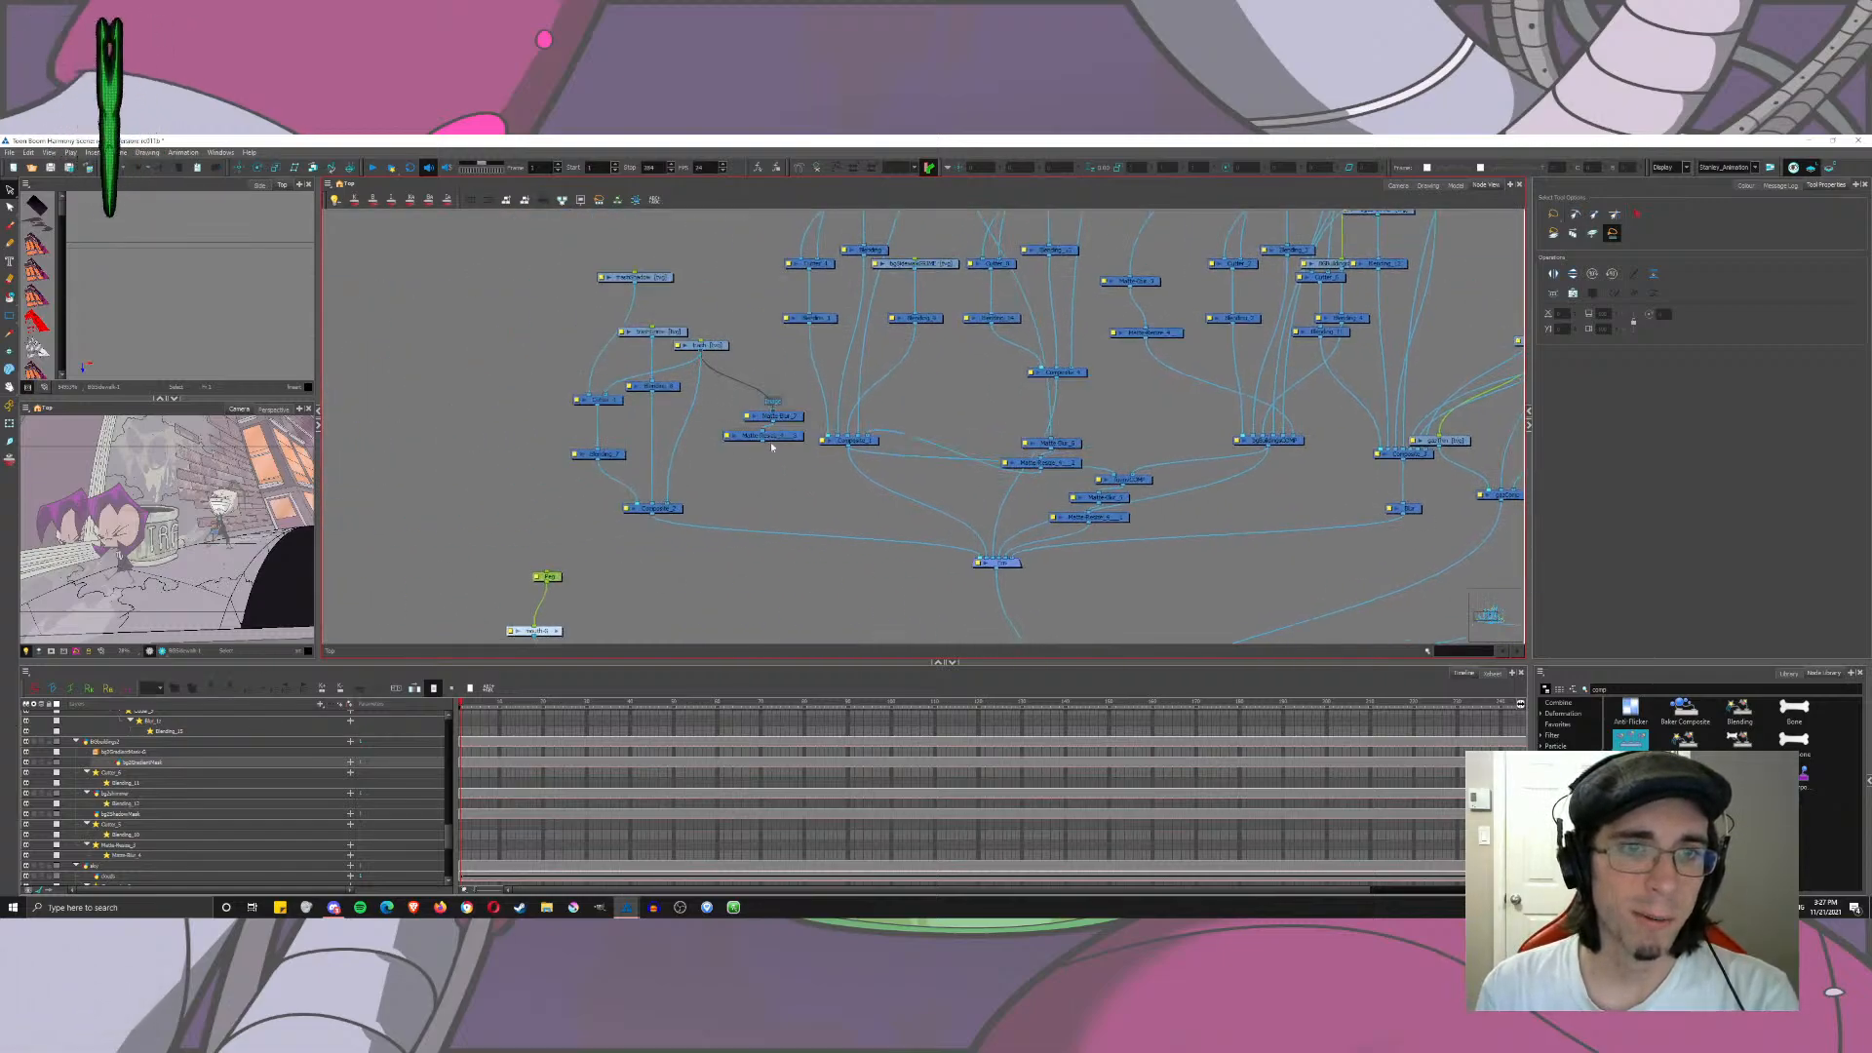
{"action": "left_click_drag", "start_coordinate": [693, 482], "coordinate": [658, 506]}
{"action": "left_click", "coordinate": [1397, 186]}
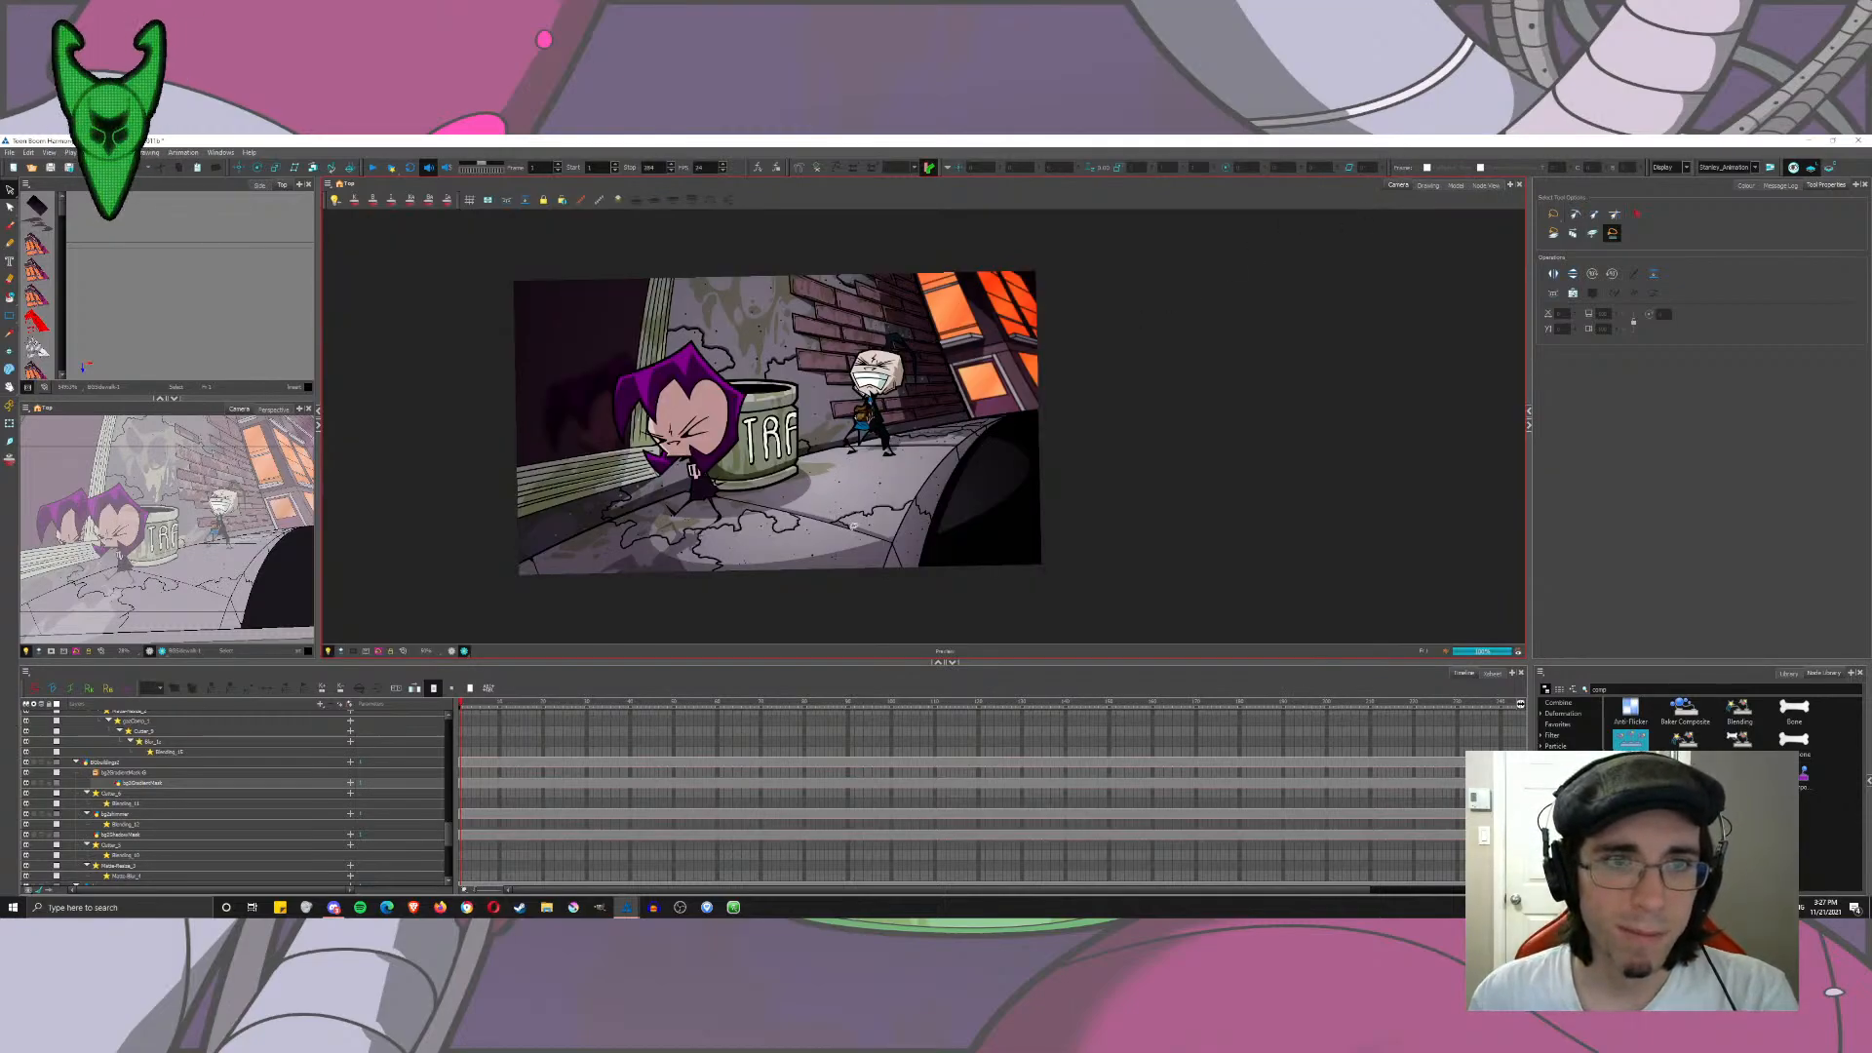
{"action": "left_click_drag", "start_coordinate": [974, 396], "coordinate": [959, 441]}
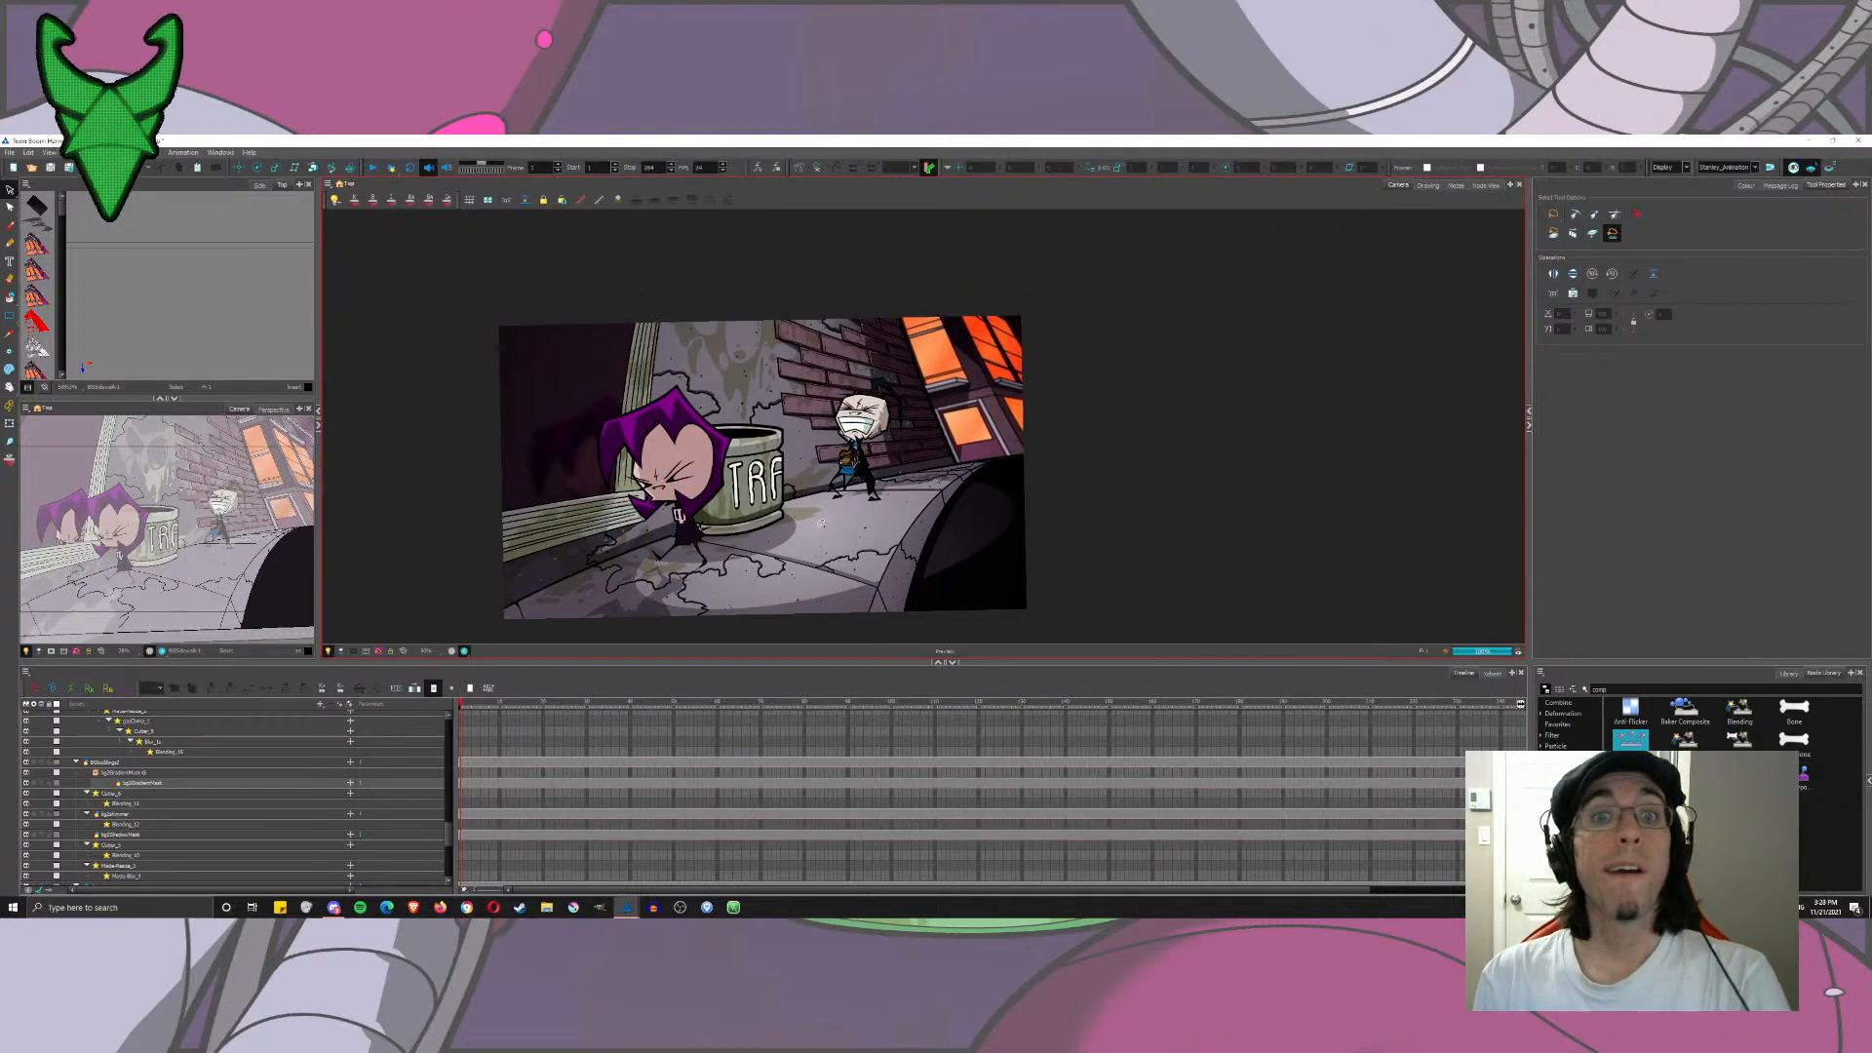
Step: Check the rendered camera view at a frame past the middle of the timeline, where the street lamp is in view
{"action": "left_click_drag", "start_coordinate": [466, 701], "coordinate": [1054, 701]}
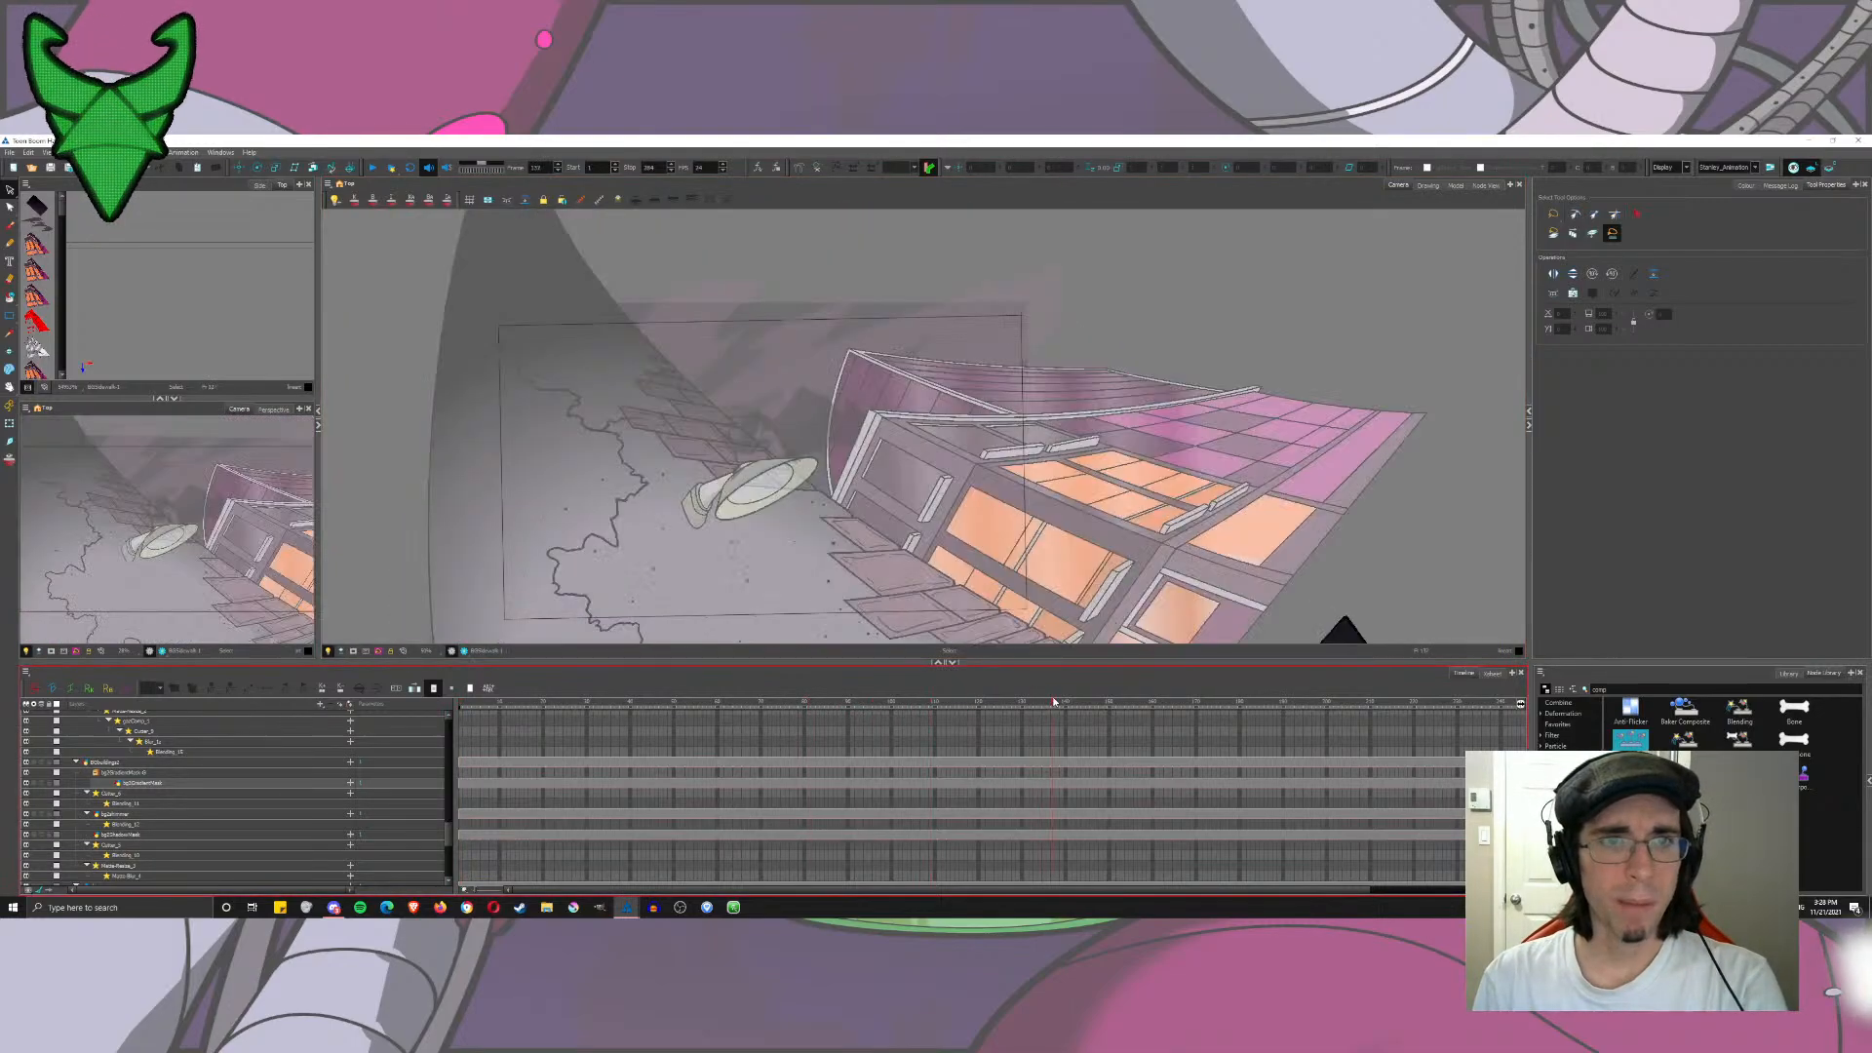
{"action": "left_click", "coordinate": [463, 651]}
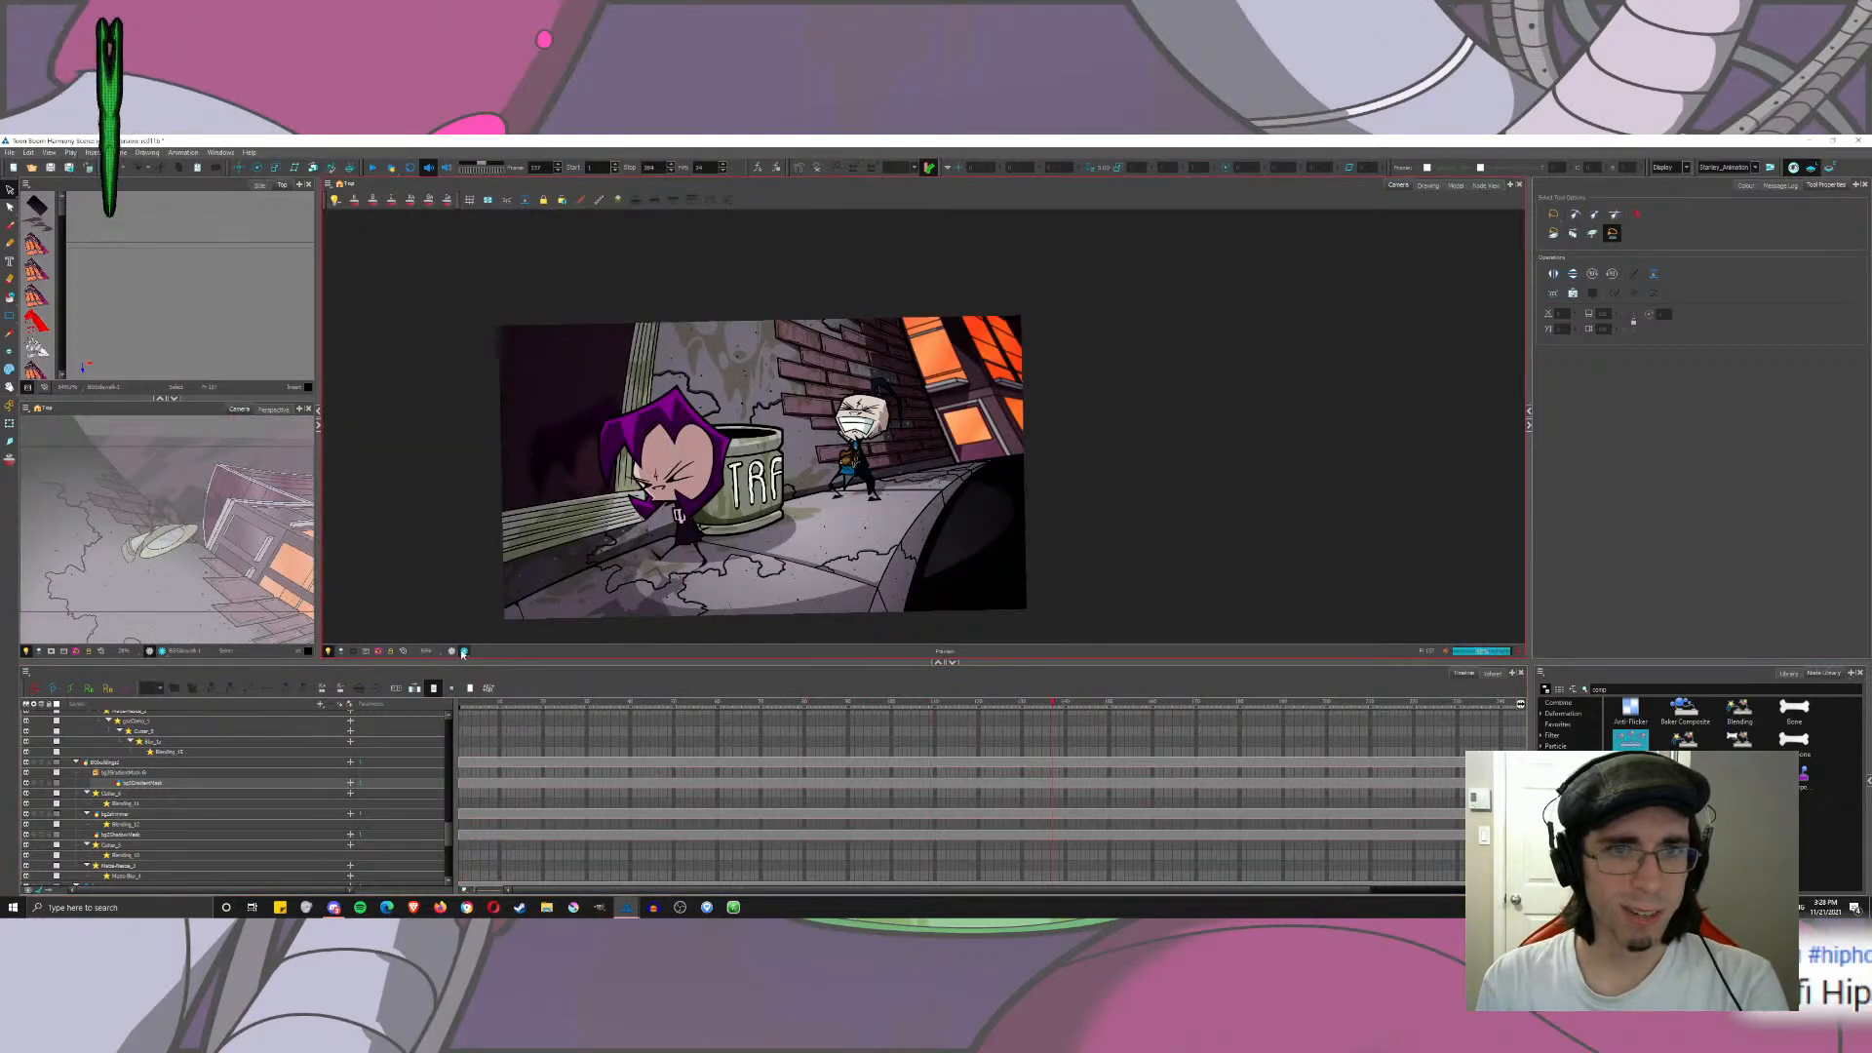
{"action": "left_click", "coordinate": [452, 652]}
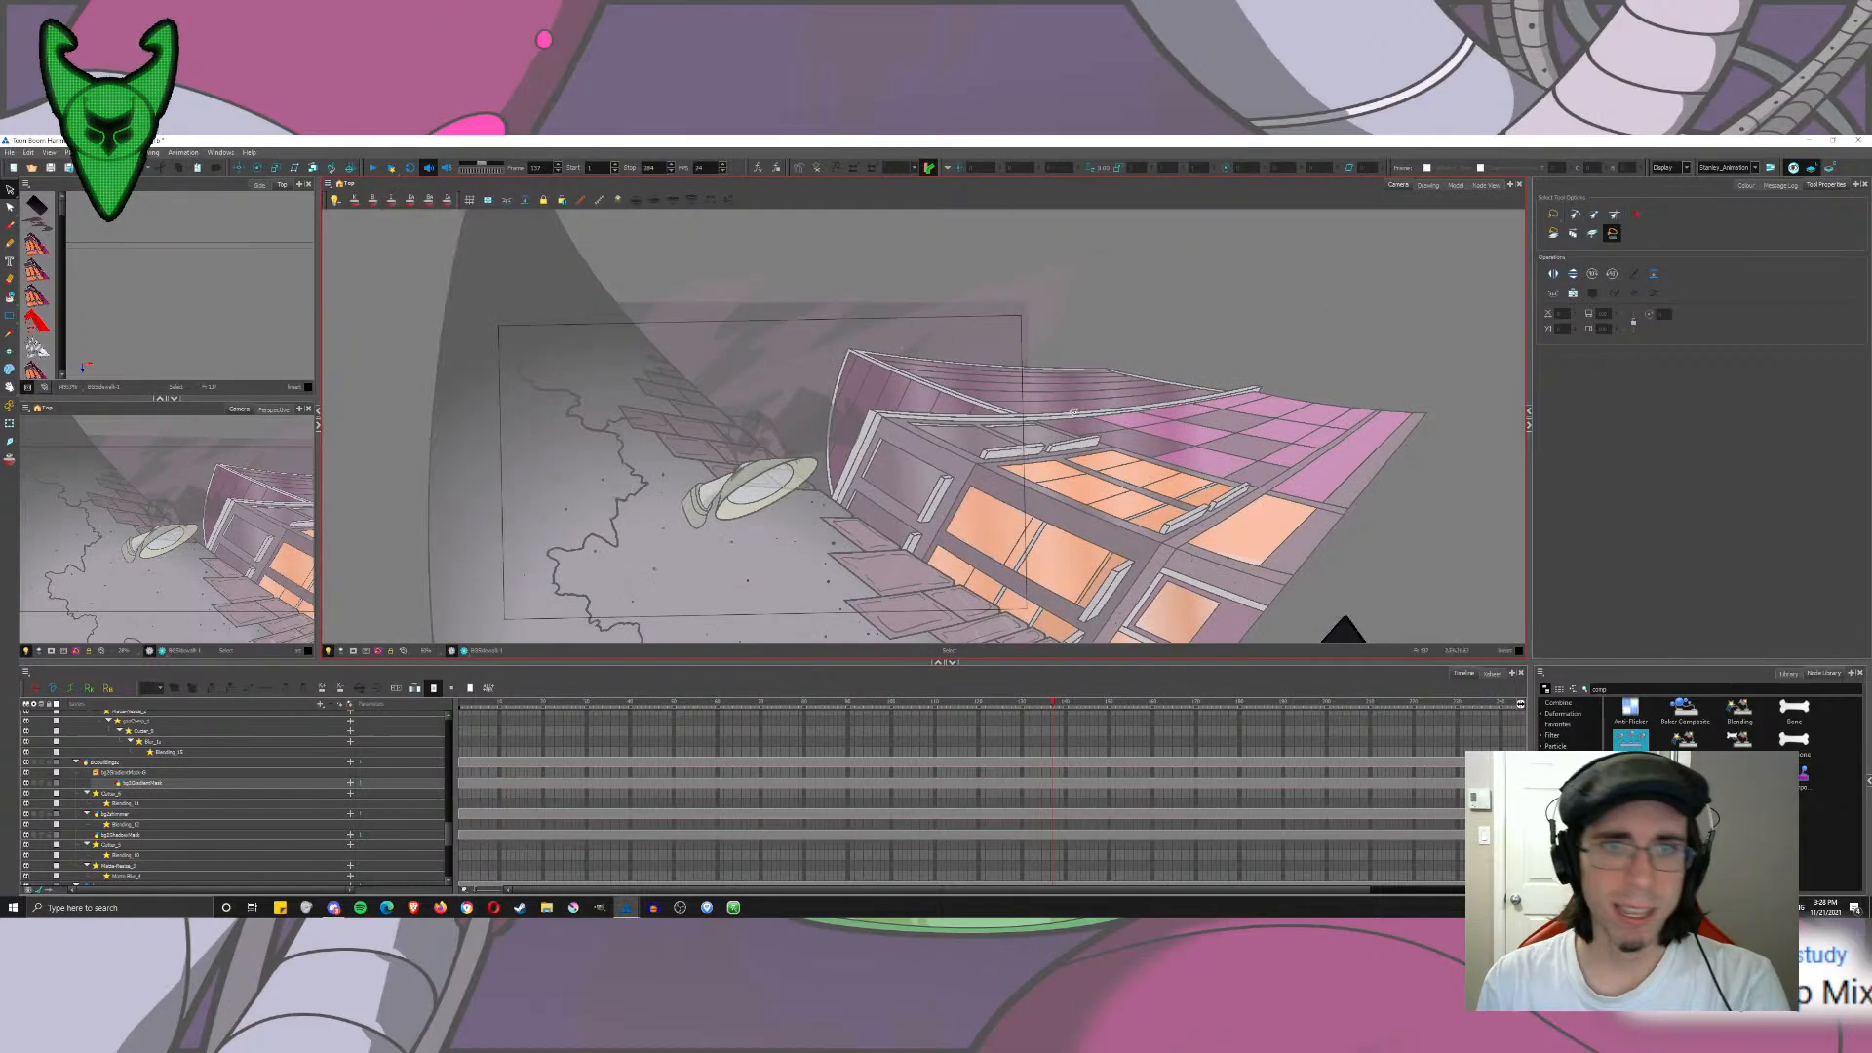
Step: Paste another Matte Blur and Matte Resize pair, wire it to an upper background drawing and its composite, and check the render
{"action": "left_click", "coordinate": [1491, 185]}
{"action": "left_click_drag", "start_coordinate": [907, 406], "coordinate": [489, 582]}
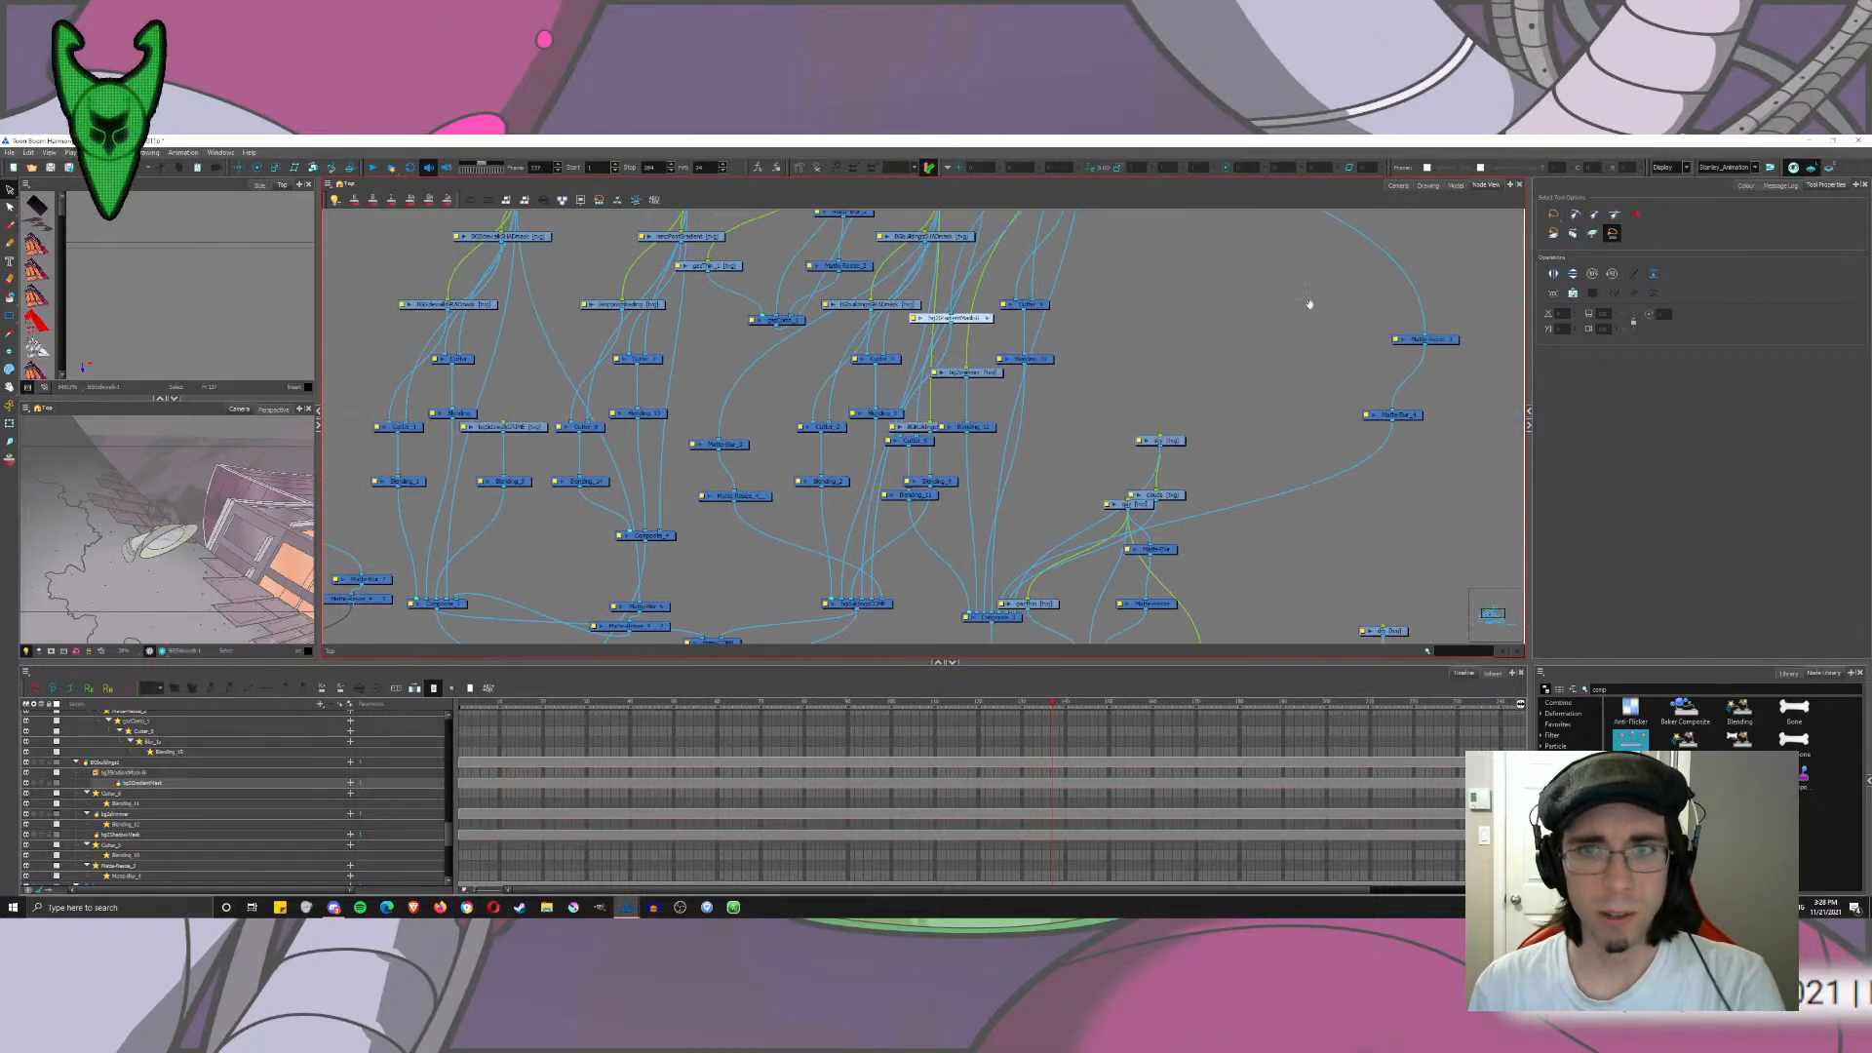
{"action": "left_click_drag", "start_coordinate": [1296, 340], "coordinate": [1140, 677]}
{"action": "left_click_drag", "start_coordinate": [1035, 572], "coordinate": [1279, 359]}
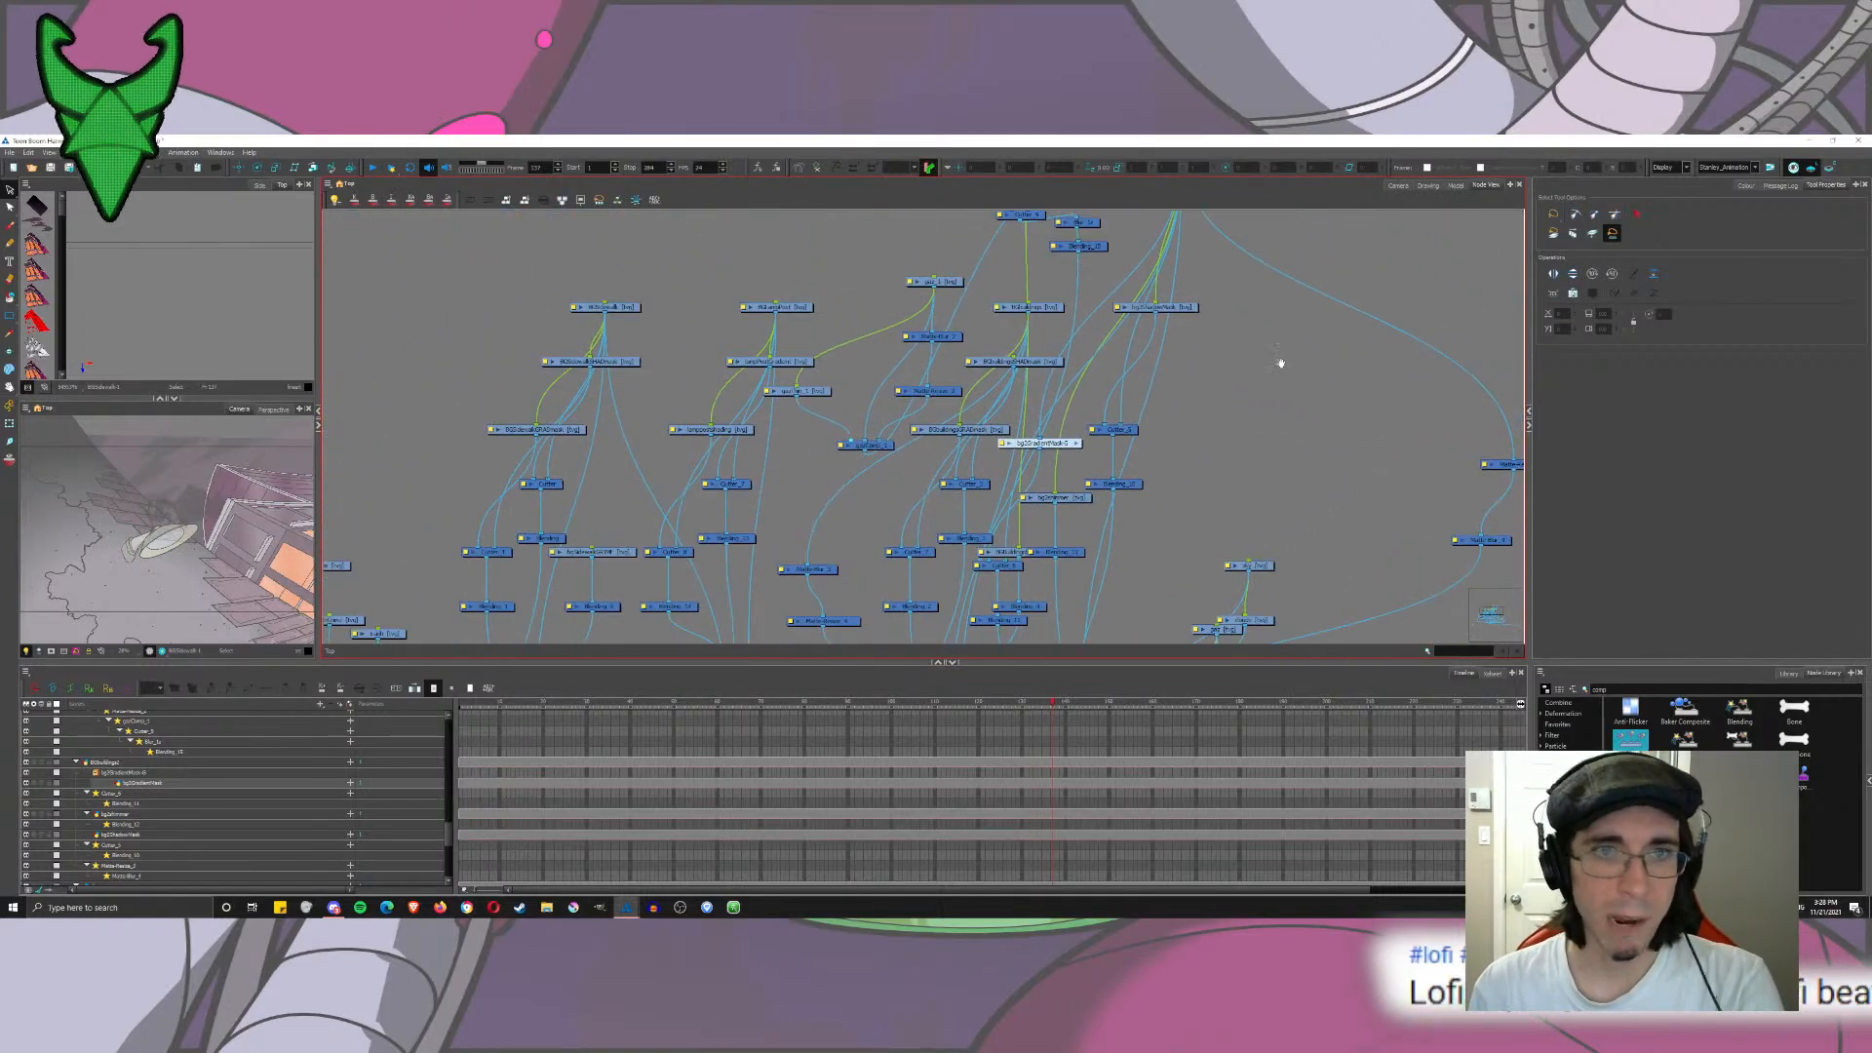
{"action": "key", "text": "ctrl+v"}
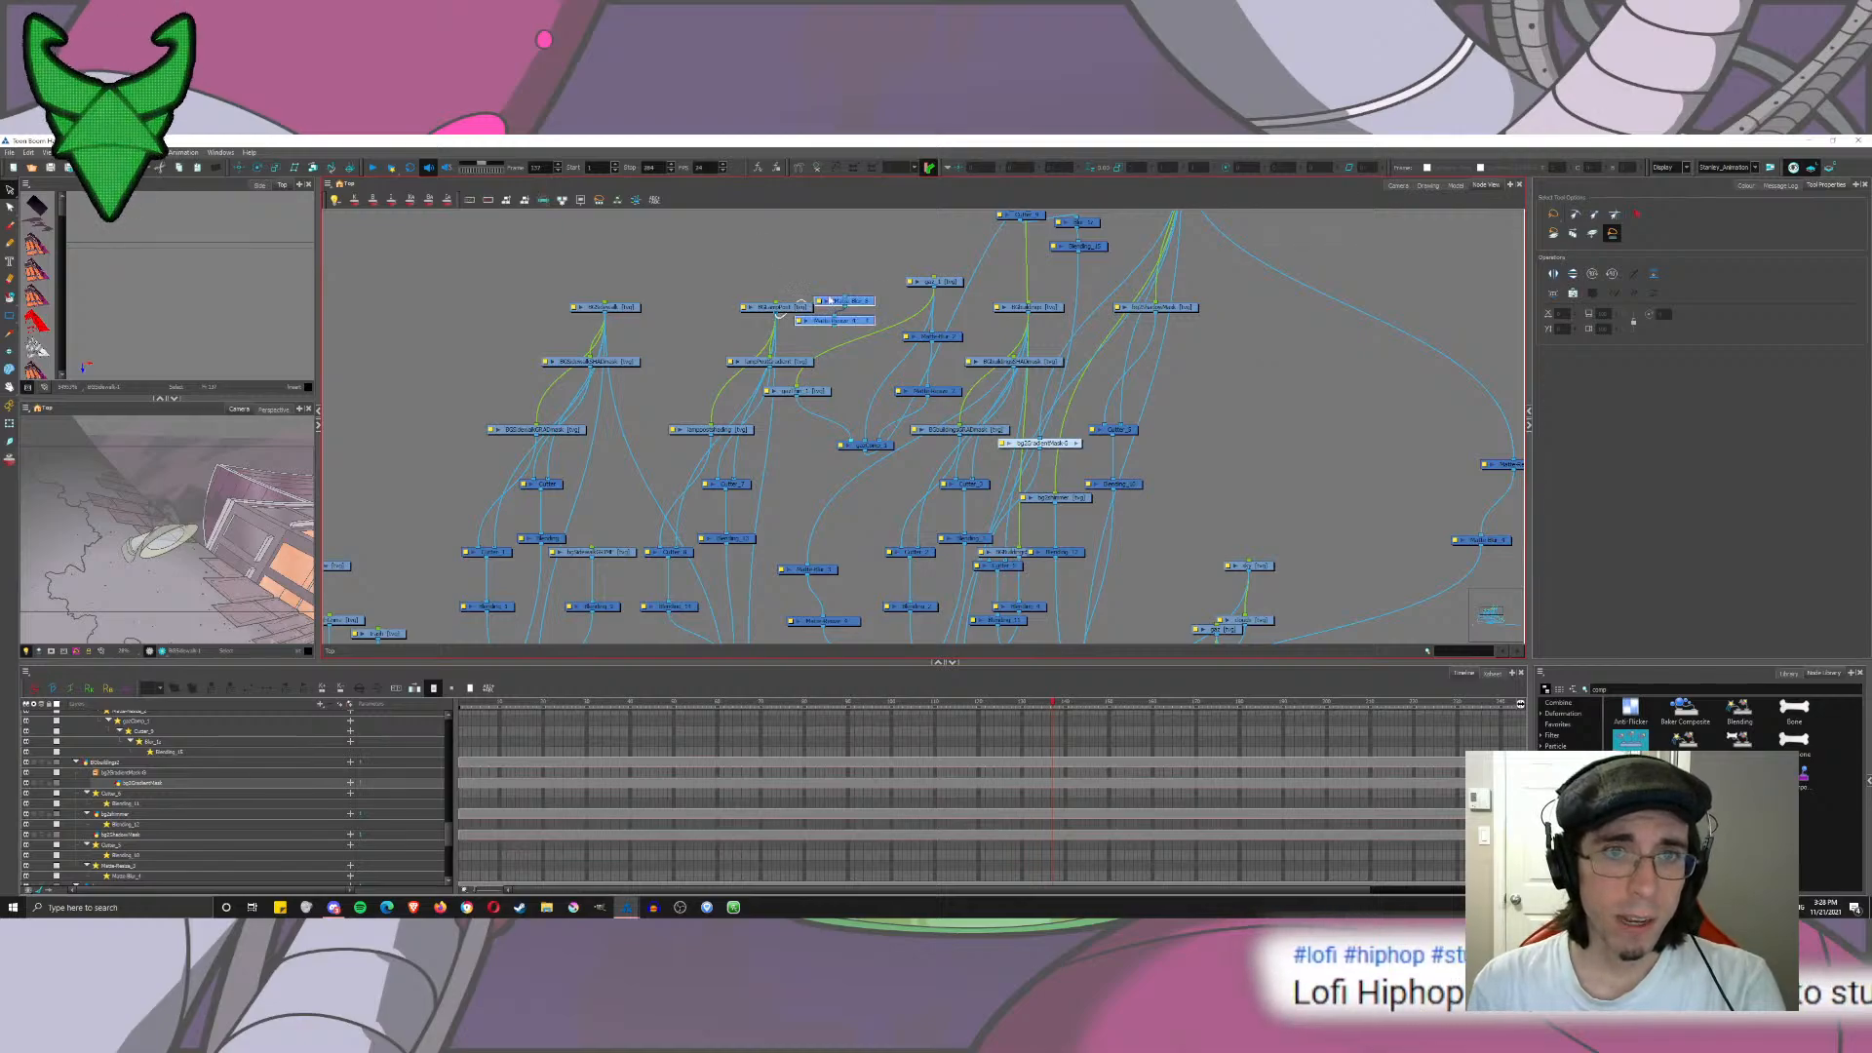
{"action": "left_click_drag", "start_coordinate": [776, 313], "coordinate": [844, 294]}
{"action": "mouse_move", "coordinate": [833, 368]}
{"action": "left_mouse_down"}
{"action": "mouse_move", "coordinate": [857, 281]}
{"action": "mouse_move", "coordinate": [793, 565]}
{"action": "mouse_move", "coordinate": [777, 564]}
{"action": "left_mouse_up"}
{"action": "left_click", "coordinate": [1398, 186]}
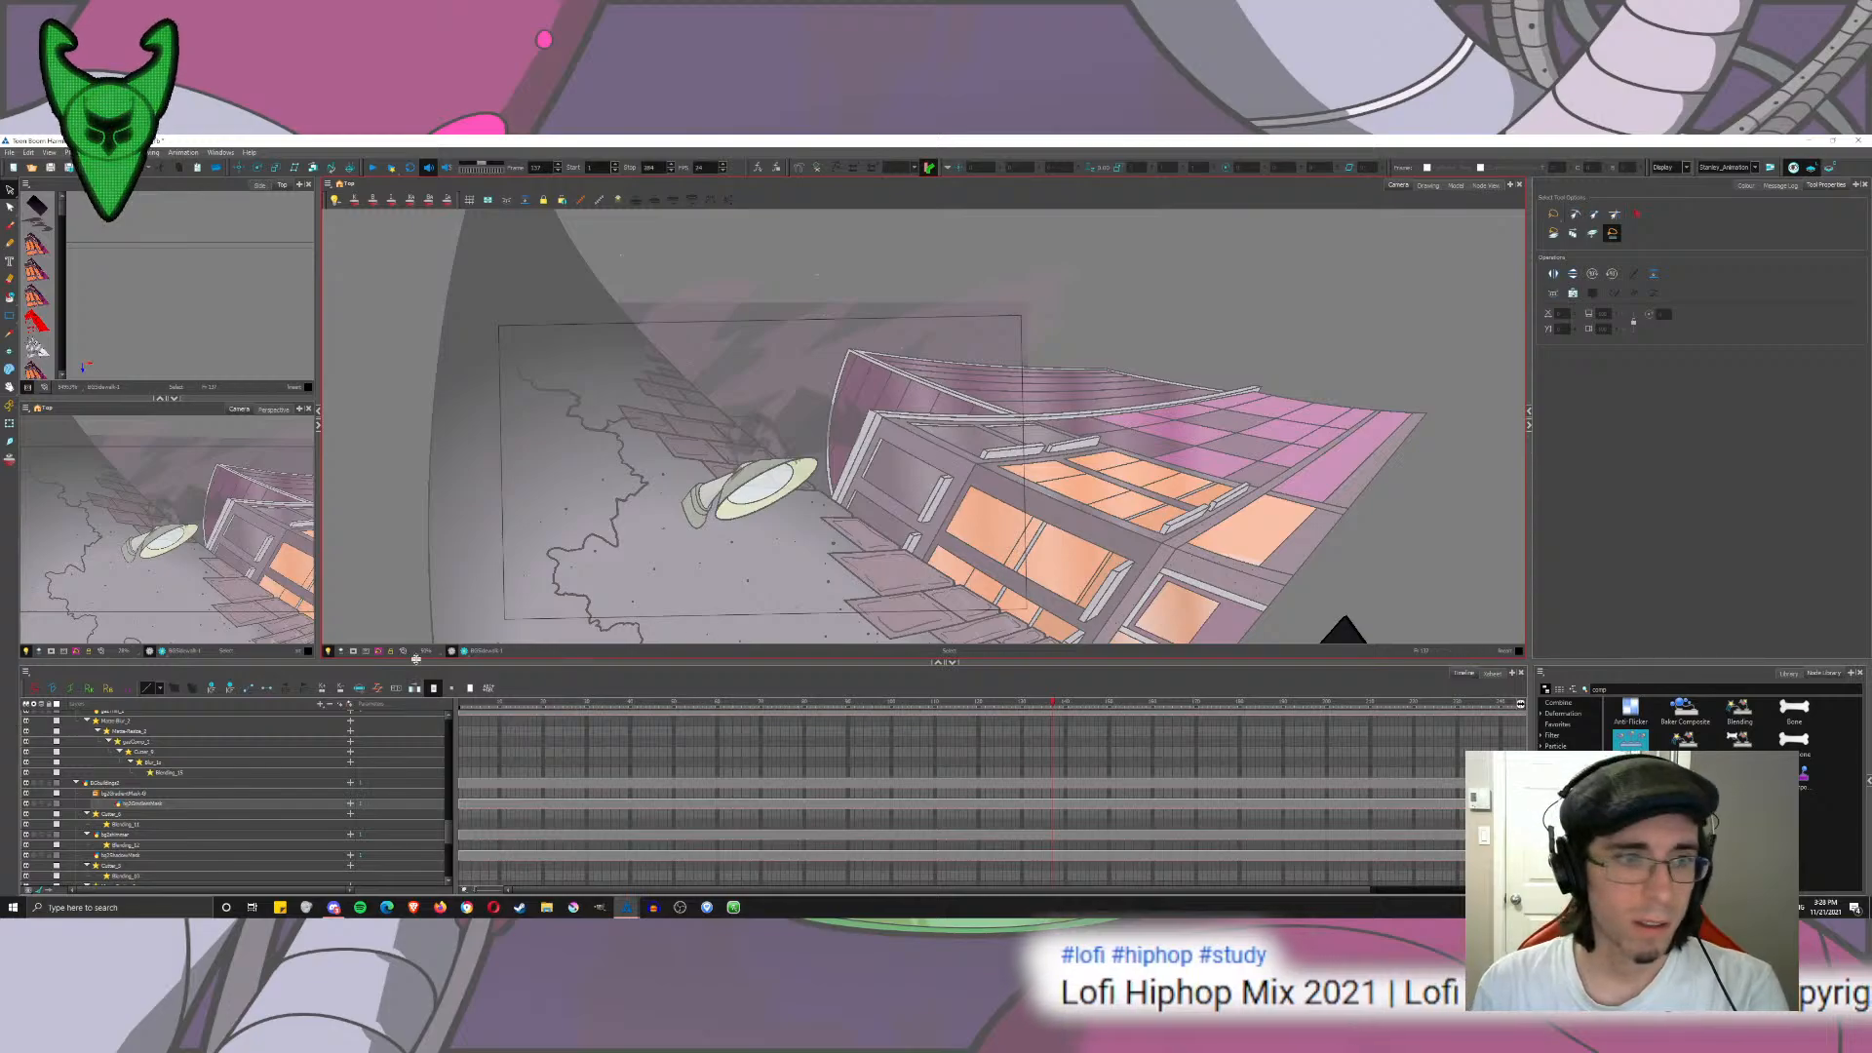
{"action": "left_click", "coordinate": [464, 652]}
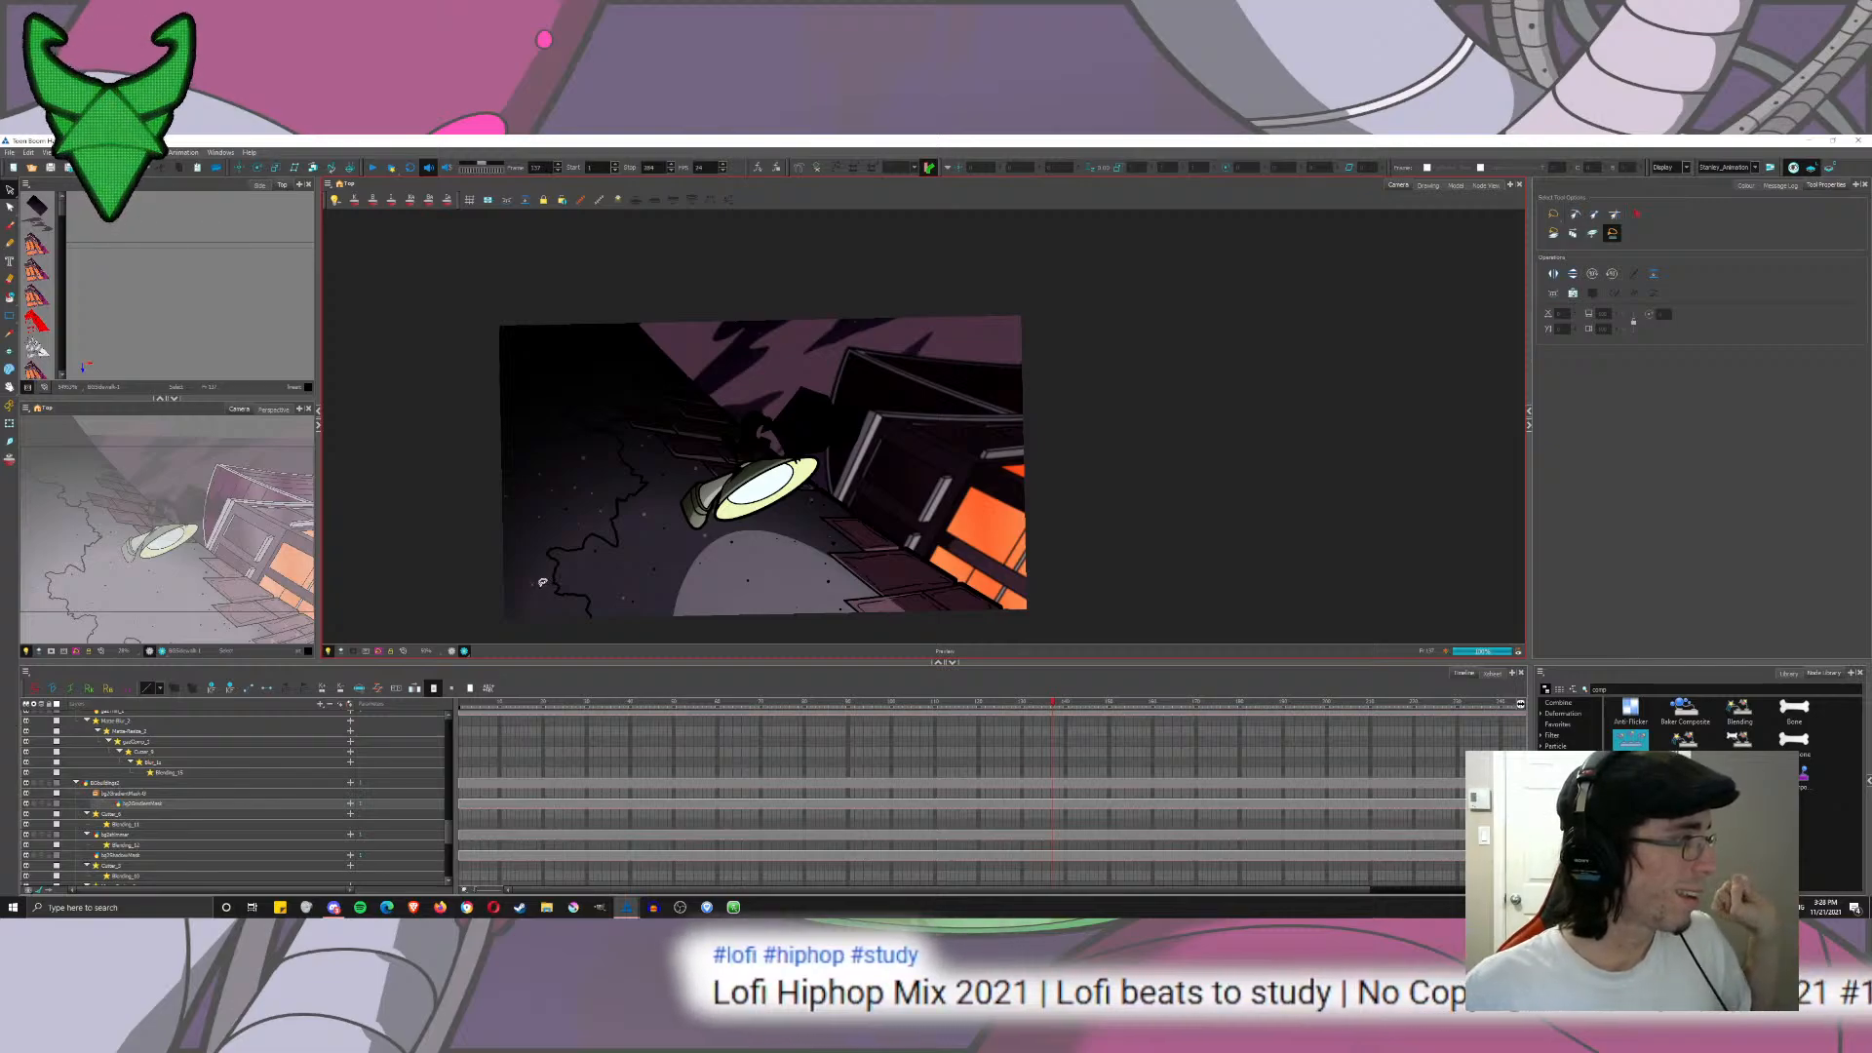
{"action": "left_click", "coordinate": [451, 651]}
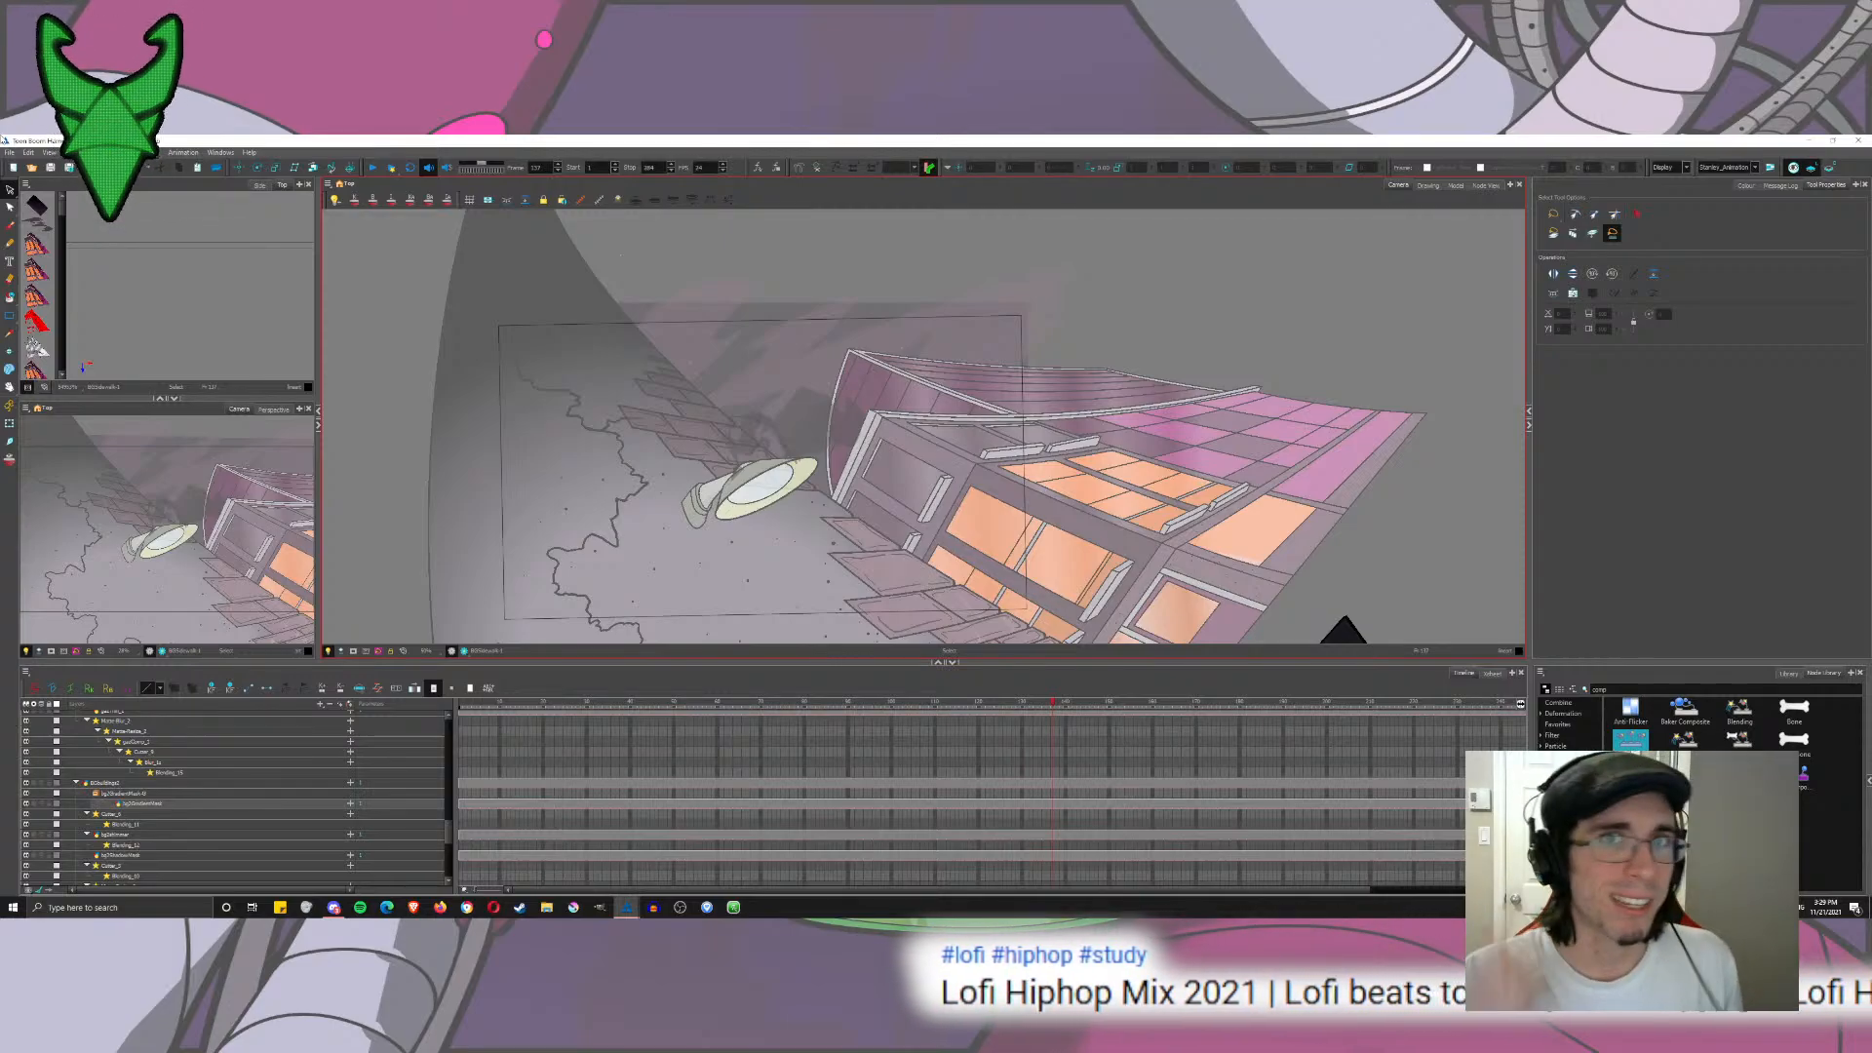
Step: Extend the exposure of the background drawing that exists only on the first frame across the whole scene
{"action": "left_click", "coordinate": [1254, 890]}
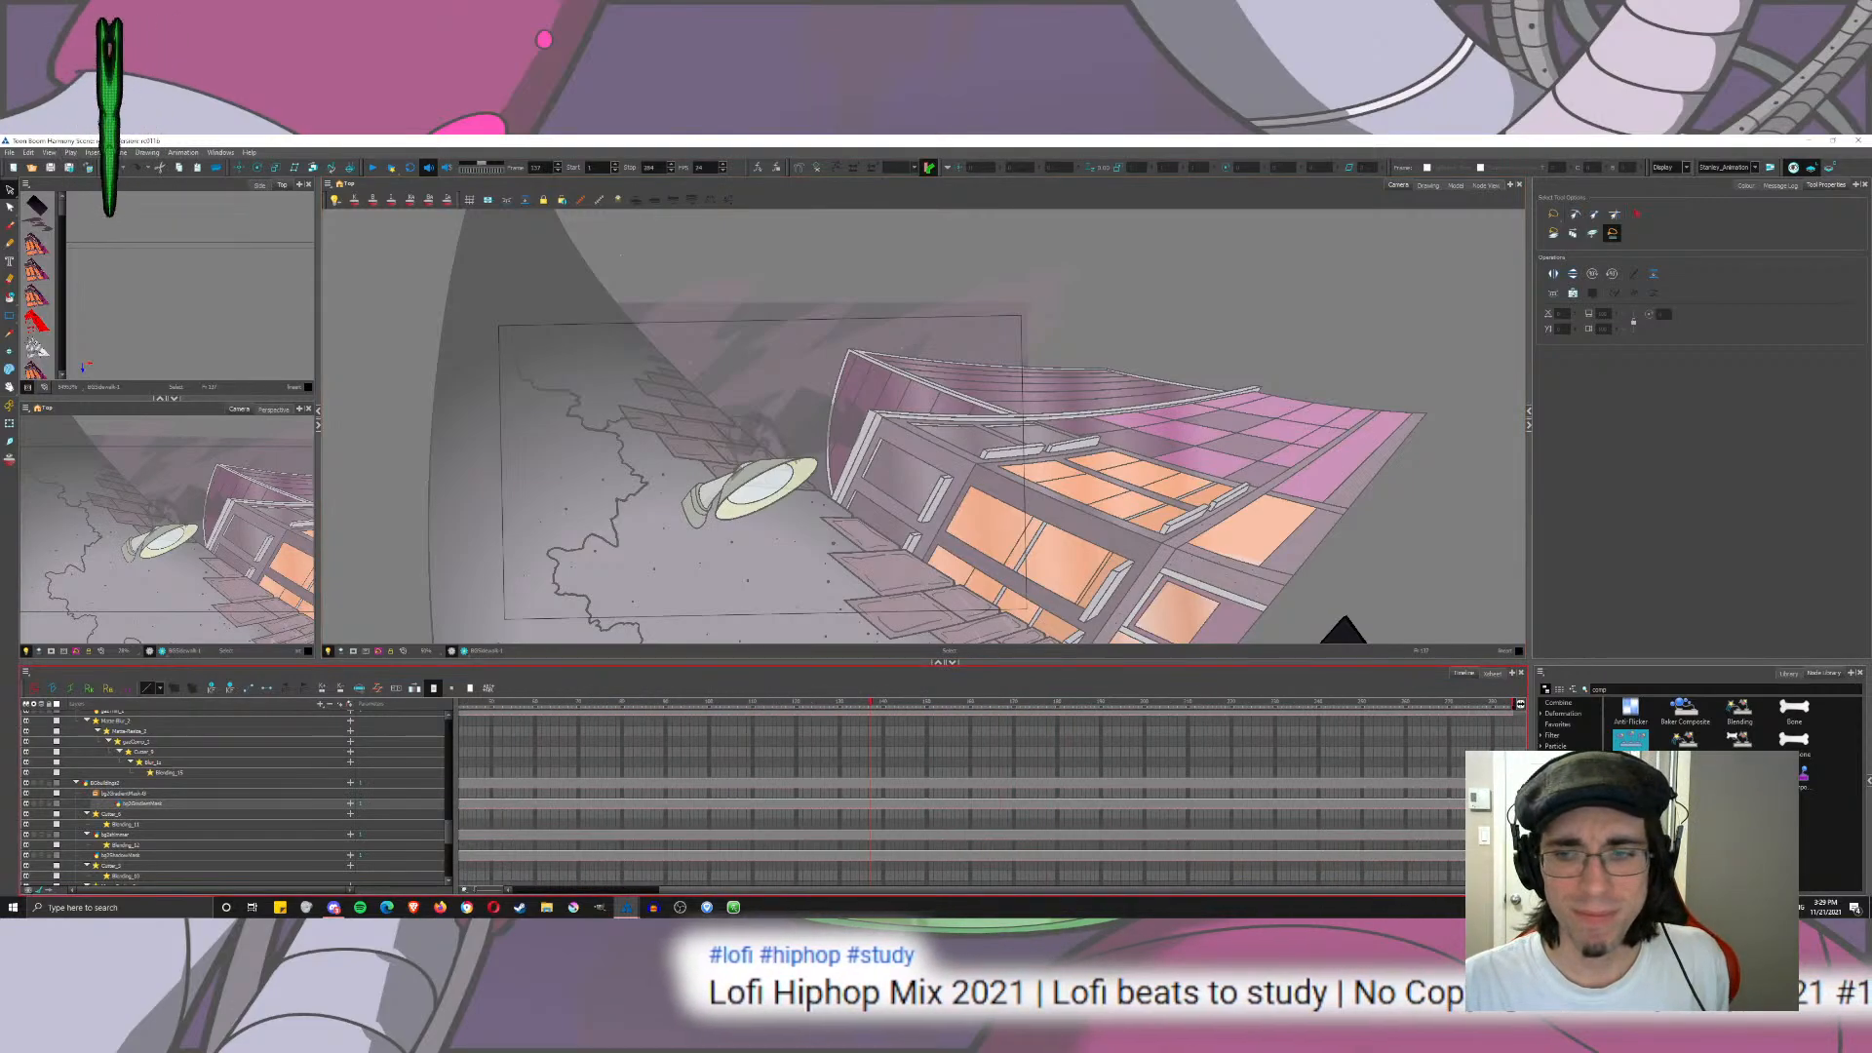
{"action": "left_click_drag", "start_coordinate": [829, 883], "coordinate": [389, 841]}
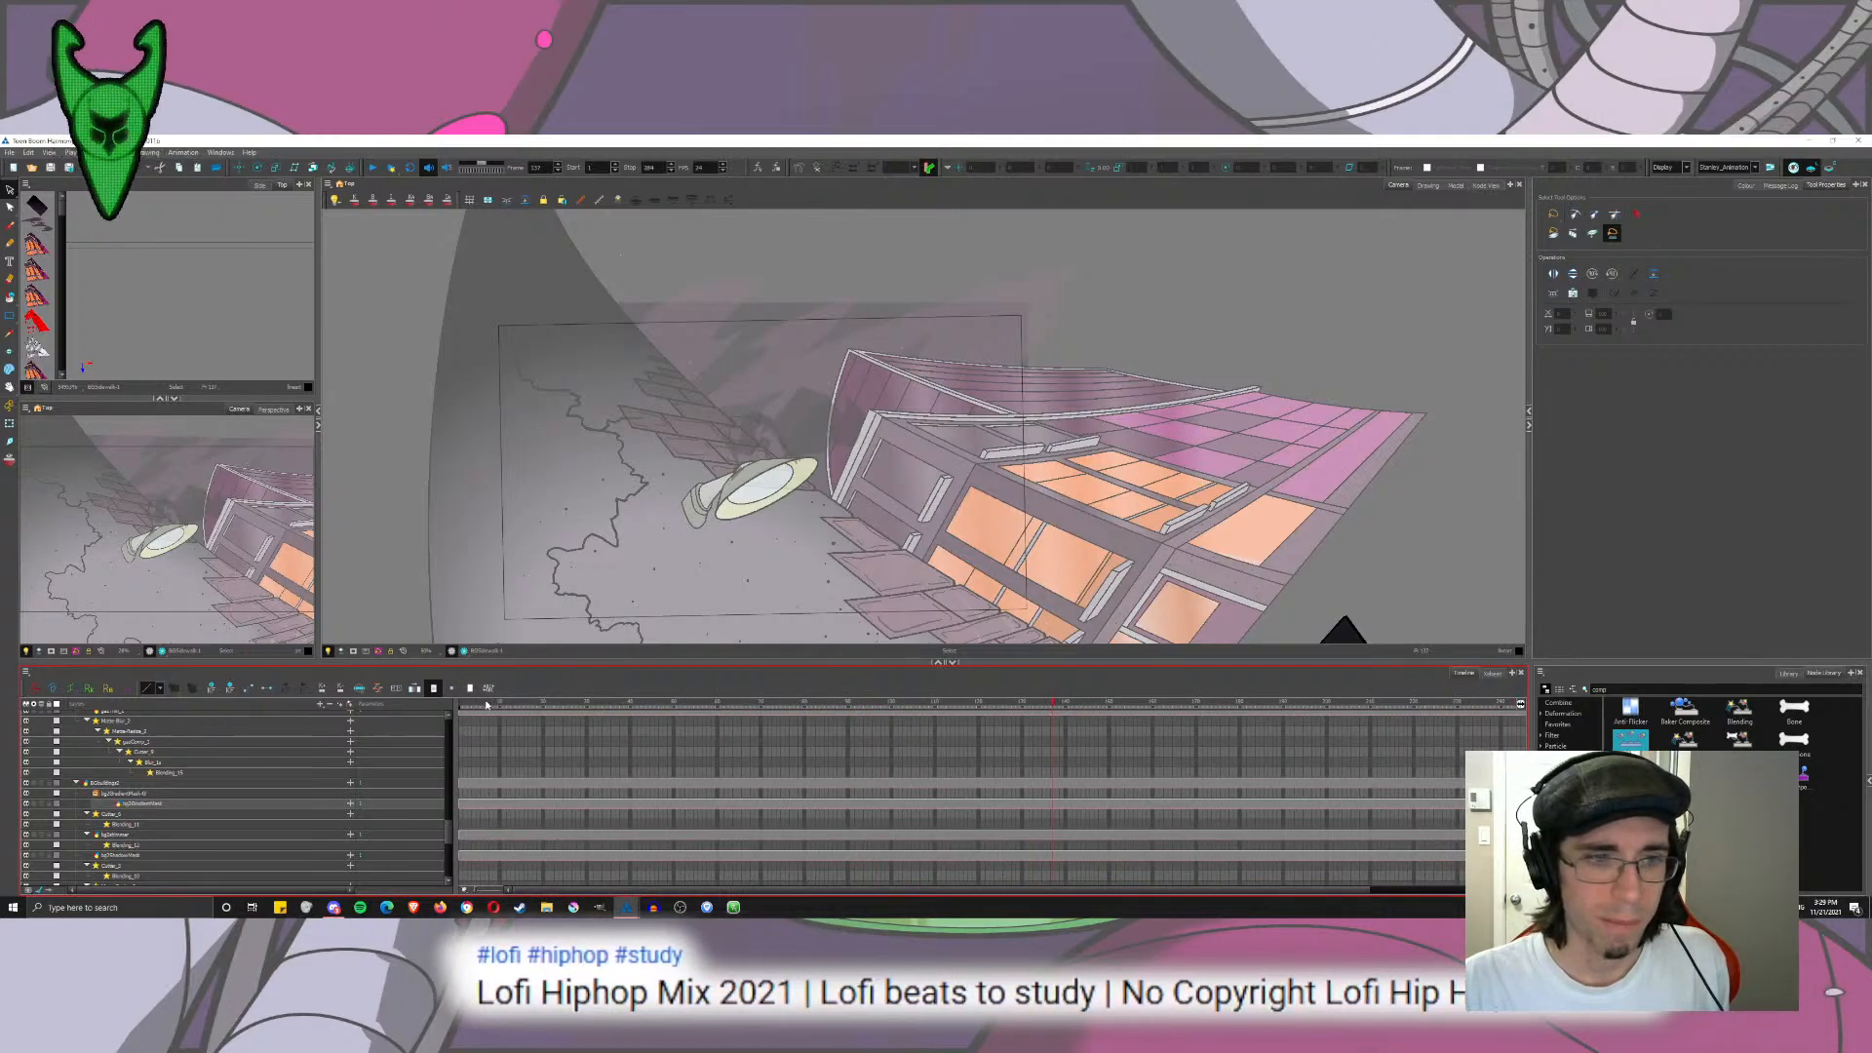
{"action": "left_click", "coordinate": [484, 701]}
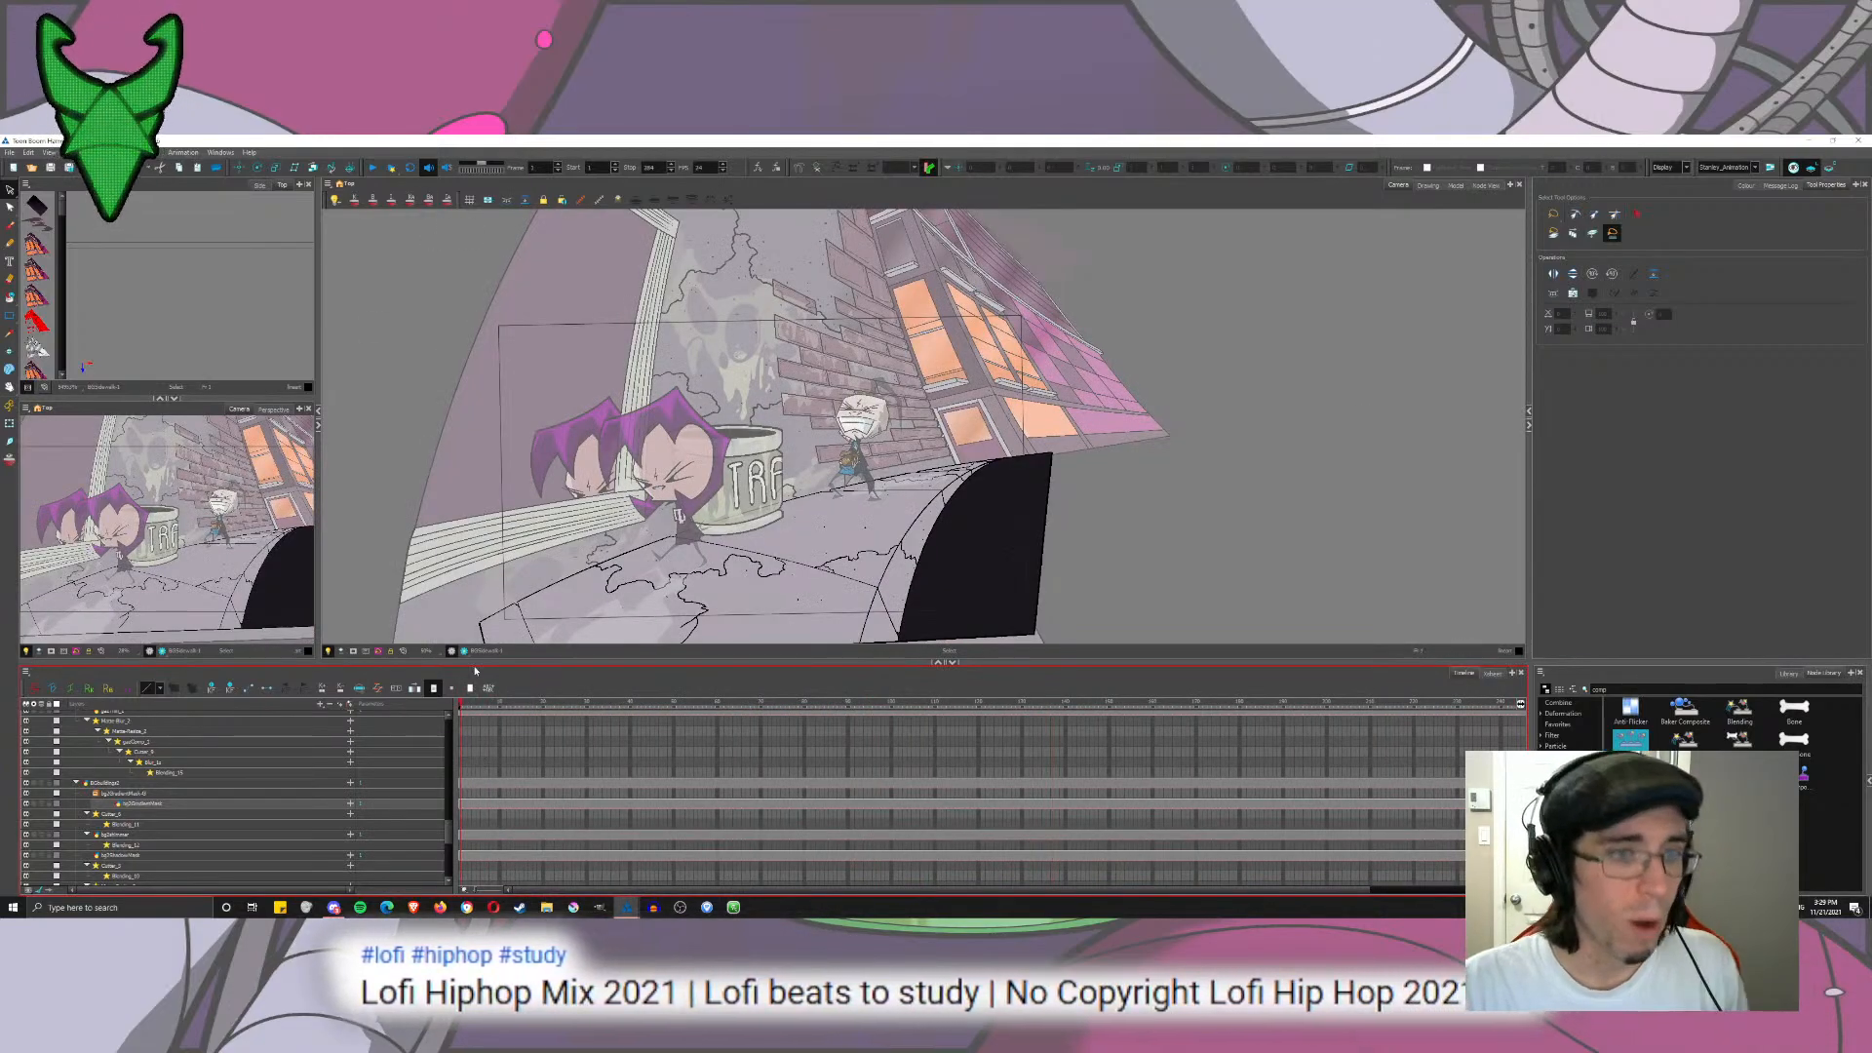
{"action": "left_click", "coordinate": [466, 703]}
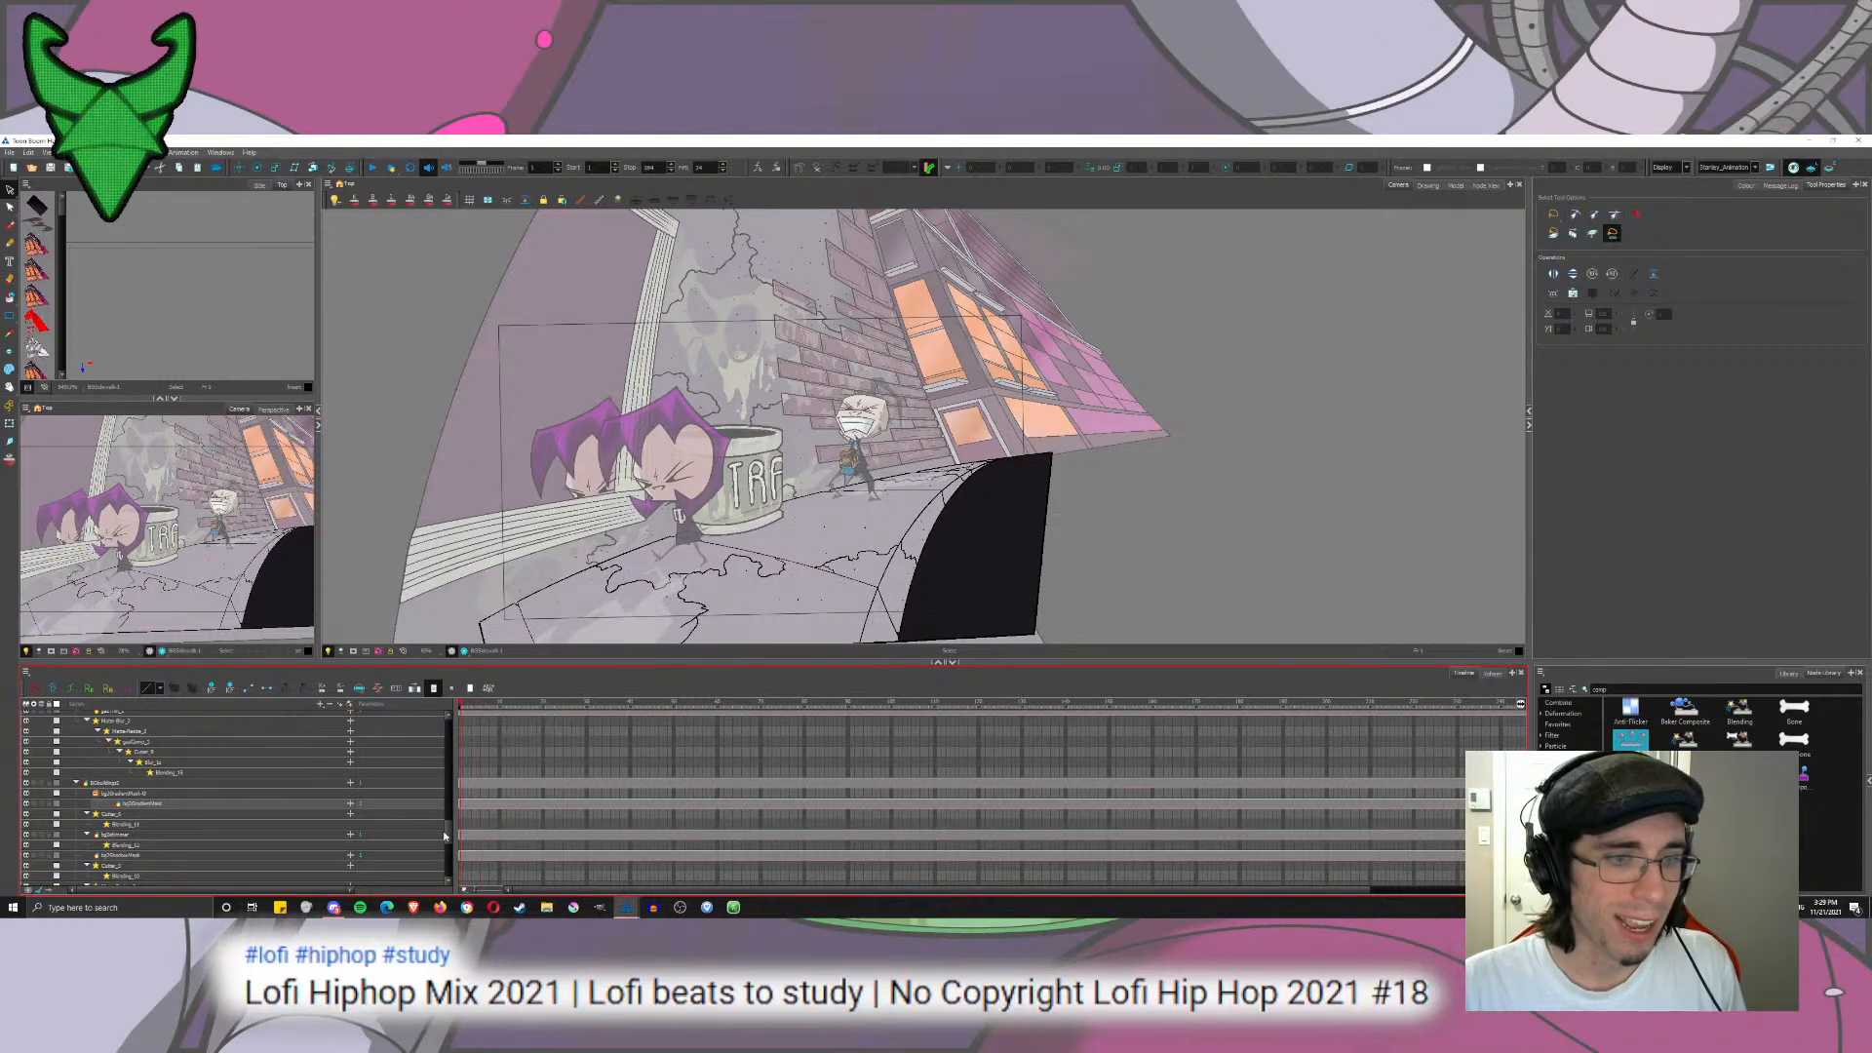
{"action": "mouse_move", "coordinate": [446, 831]}
{"action": "left_mouse_down"}
{"action": "mouse_move", "coordinate": [440, 781]}
{"action": "mouse_move", "coordinate": [453, 804]}
{"action": "left_mouse_up"}
{"action": "left_click", "coordinate": [464, 796]}
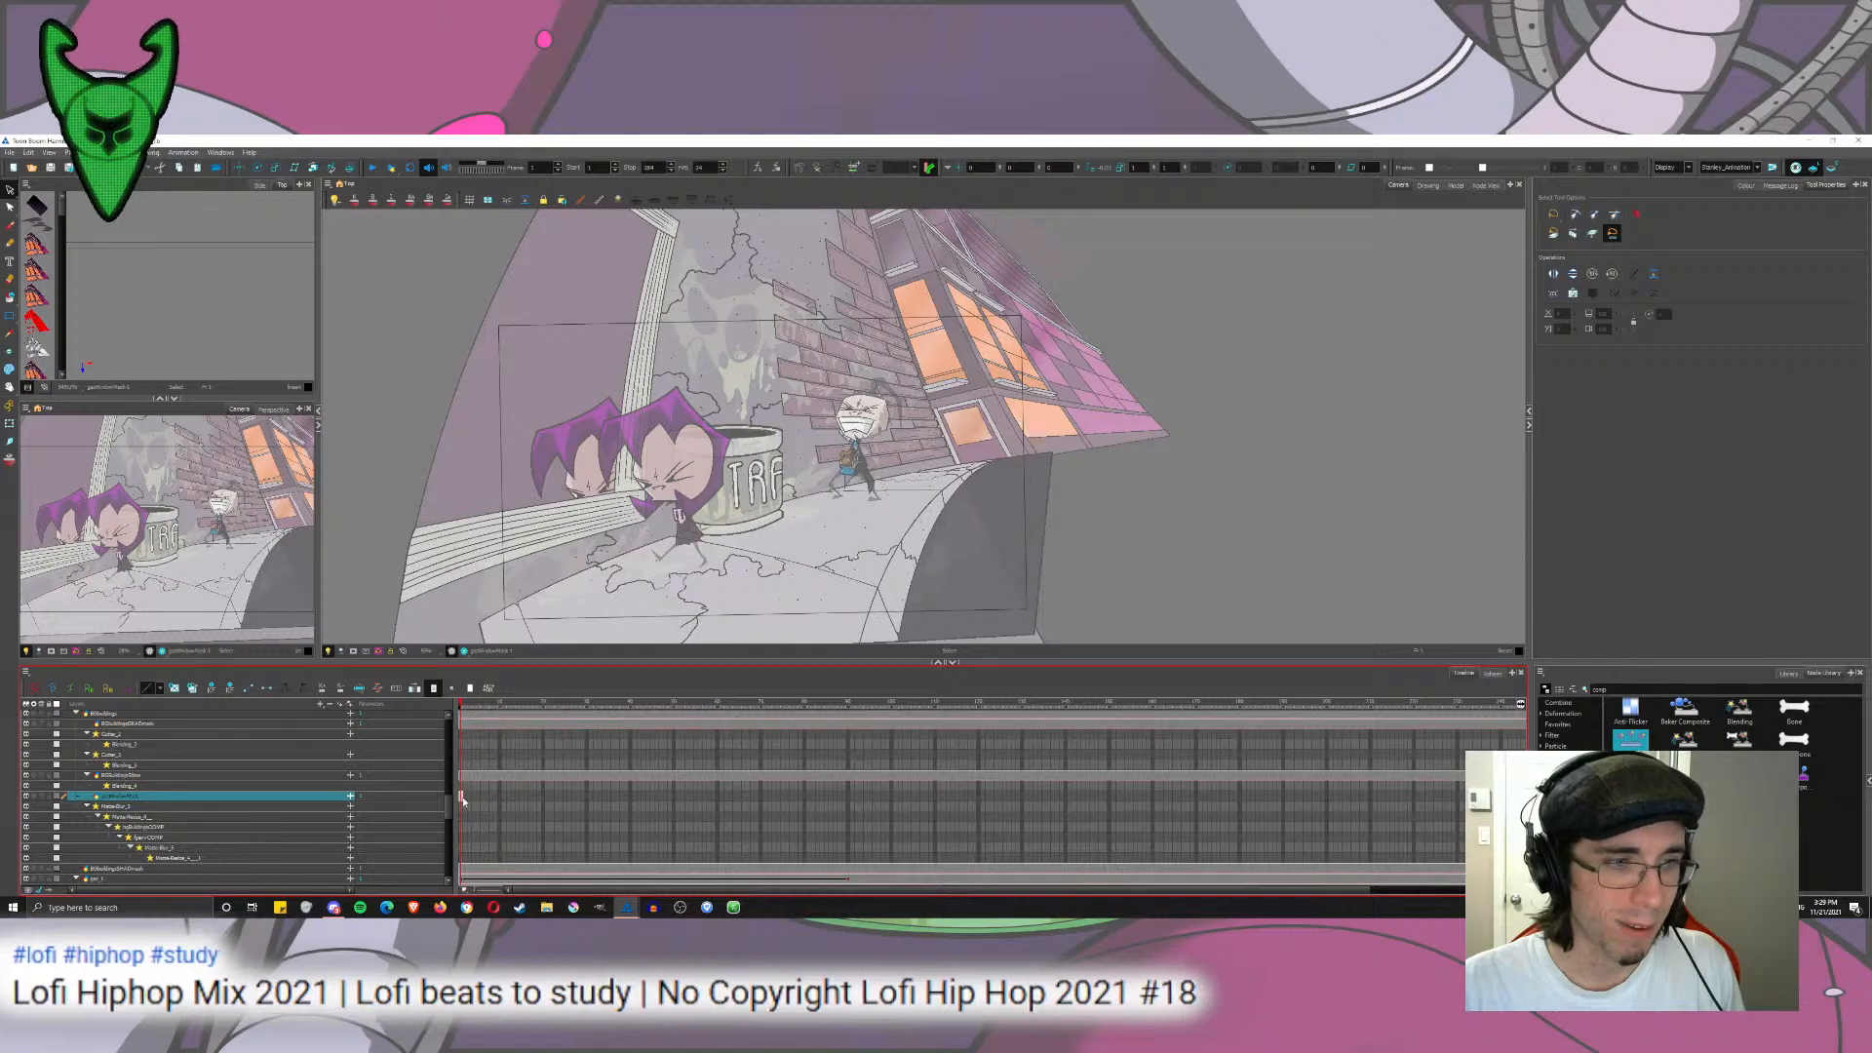
{"action": "key", "text": "F5"}
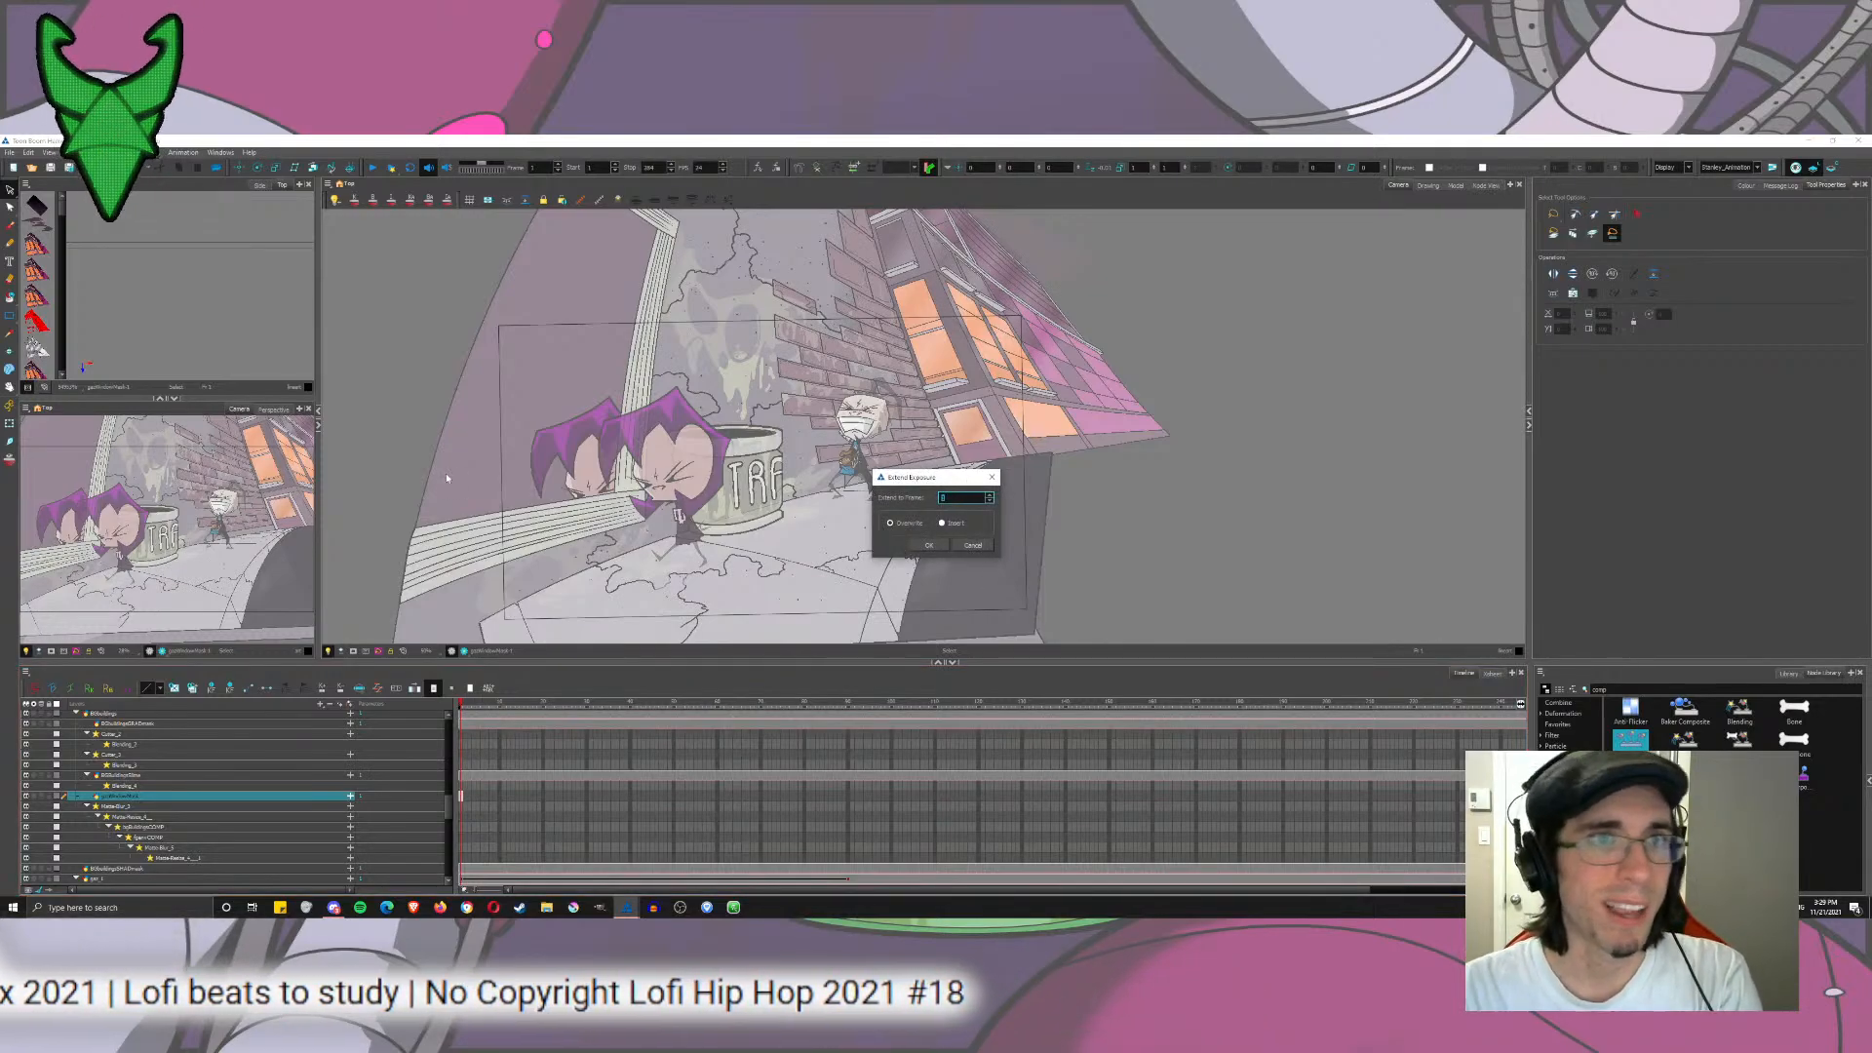
{"action": "key", "text": "Return"}
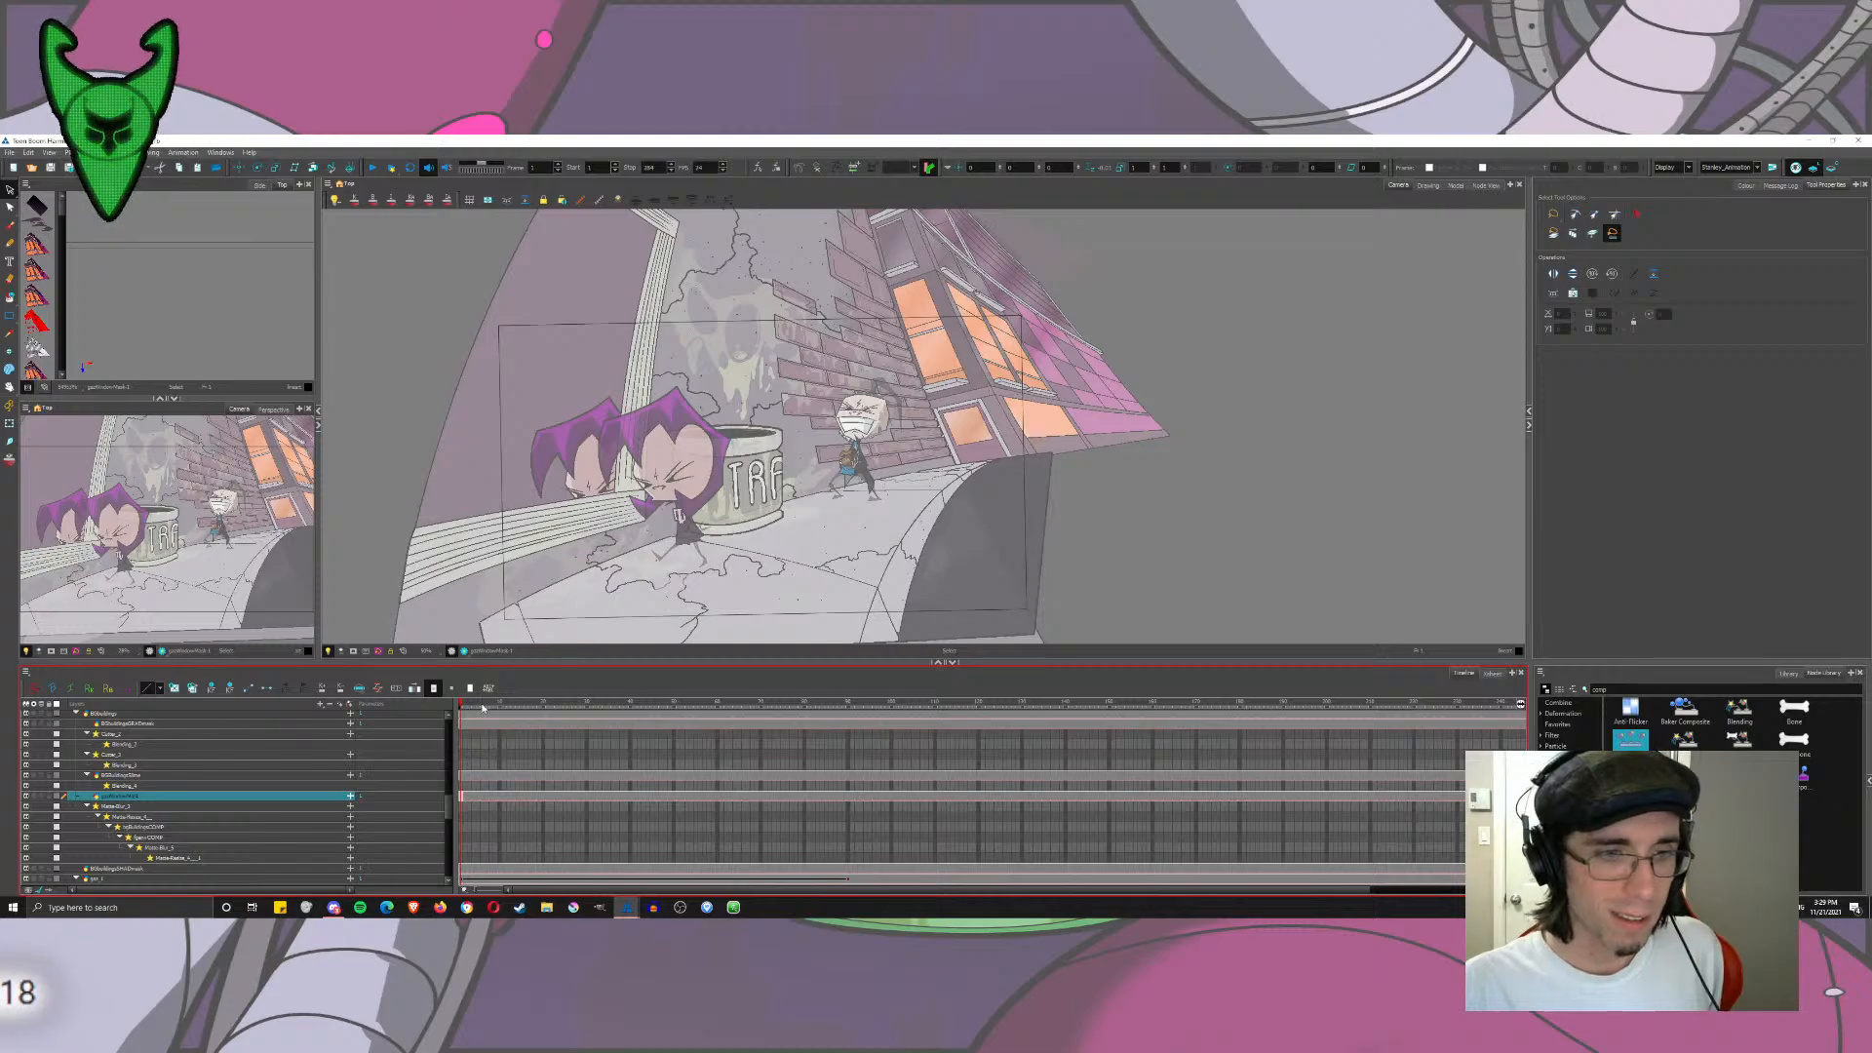
Step: Render the street lamp part of the shot and examine it frame by frame for compositing problems
{"action": "left_click_drag", "start_coordinate": [483, 709], "coordinate": [1085, 649]}
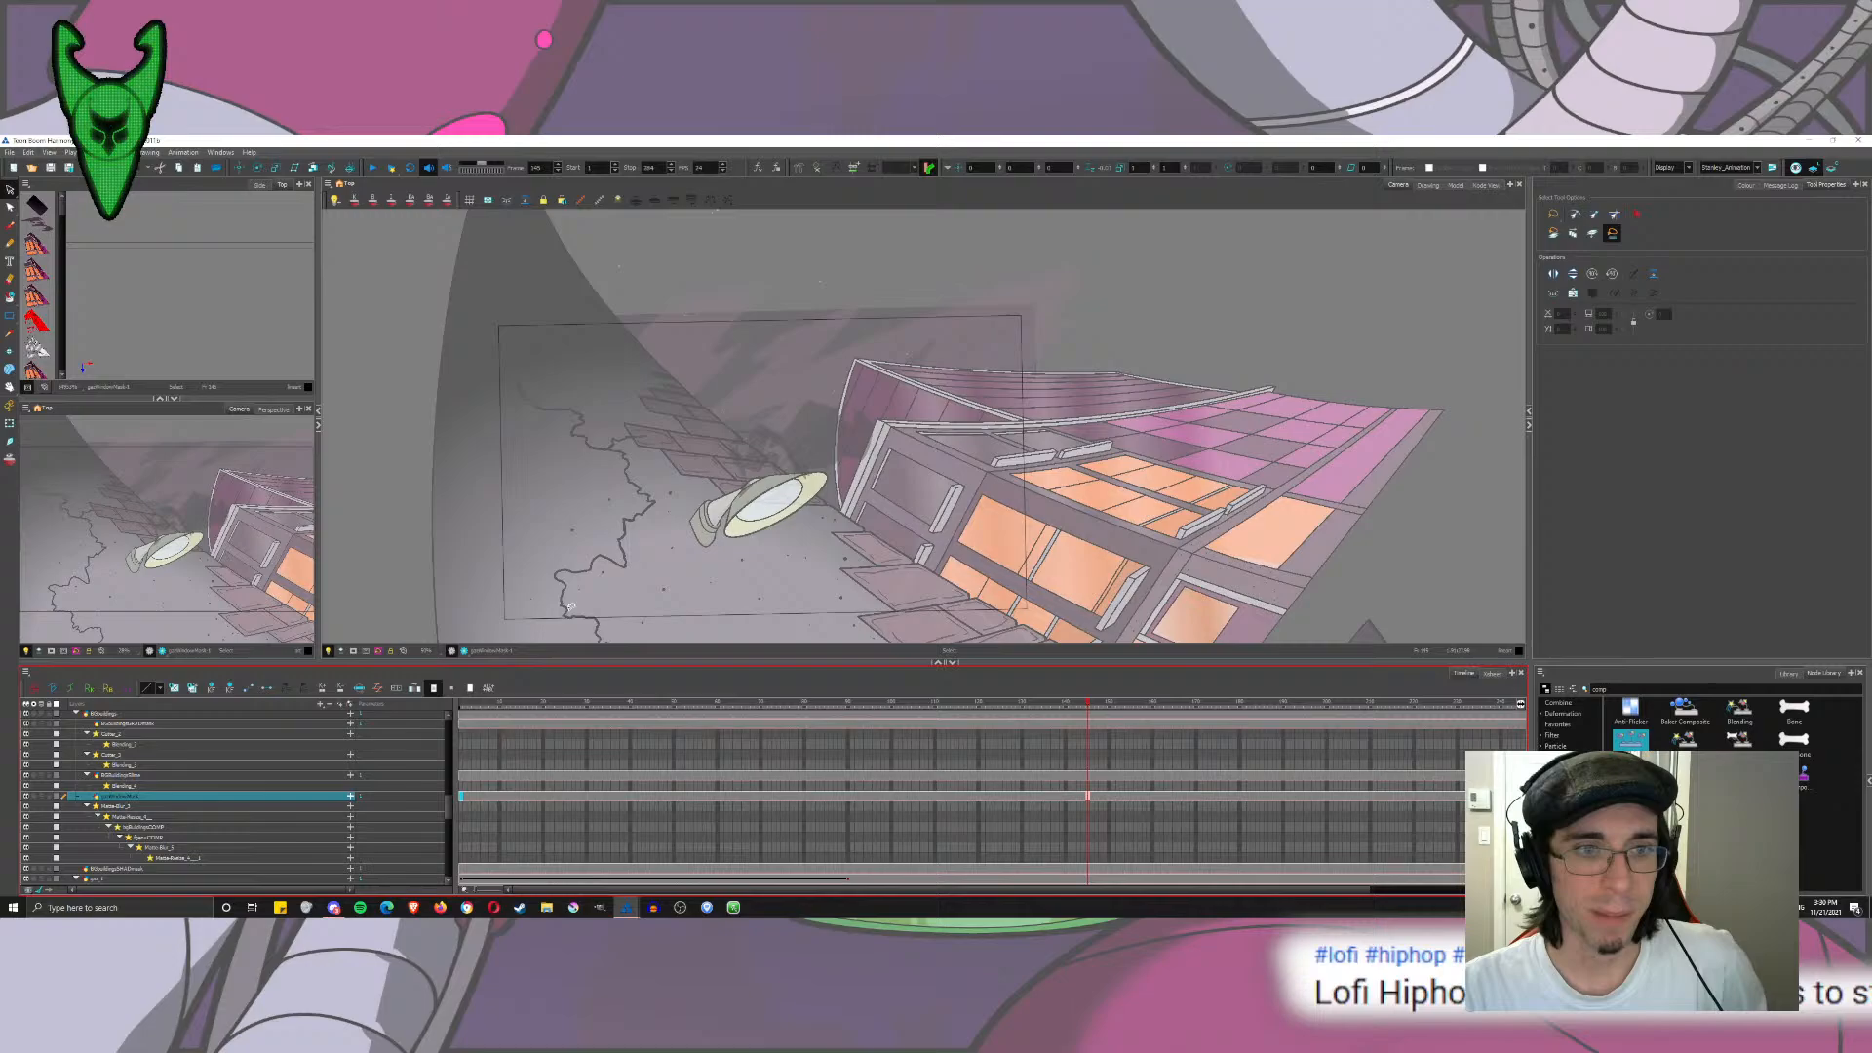
{"action": "left_click", "coordinate": [464, 650]}
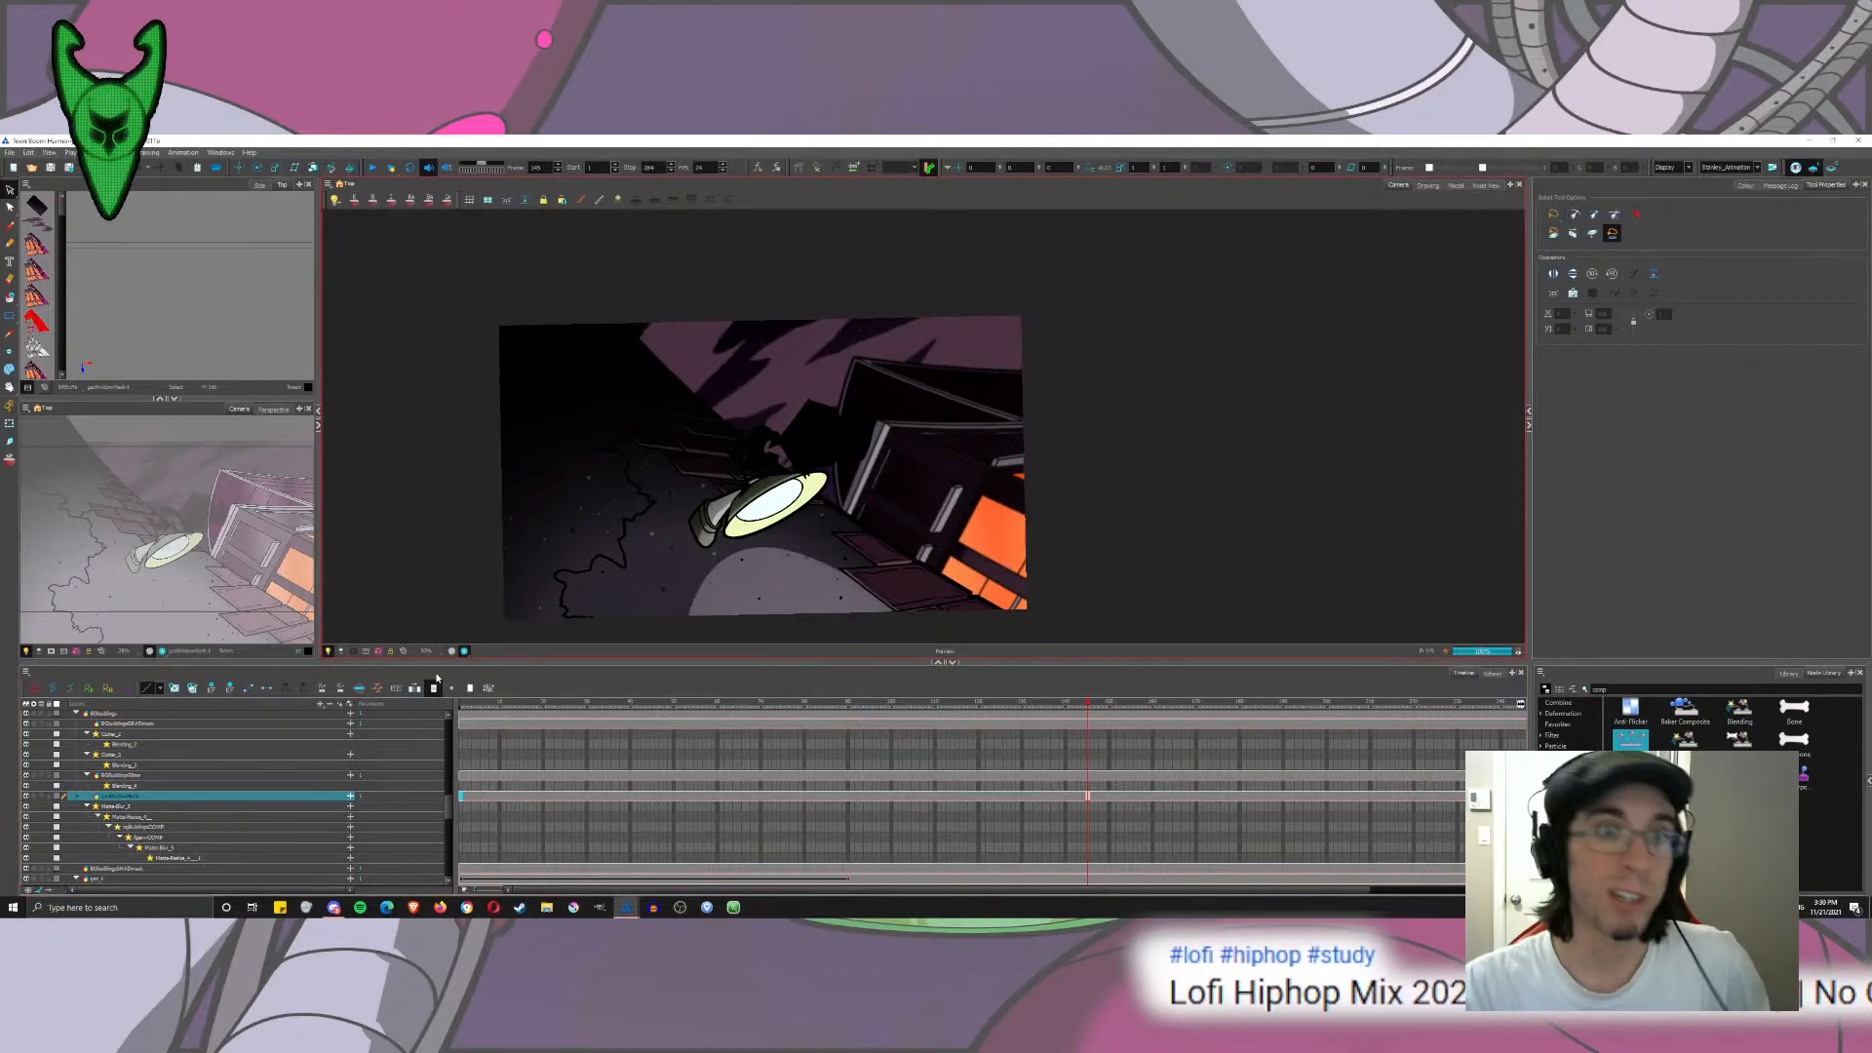
{"action": "key", "text": "."}
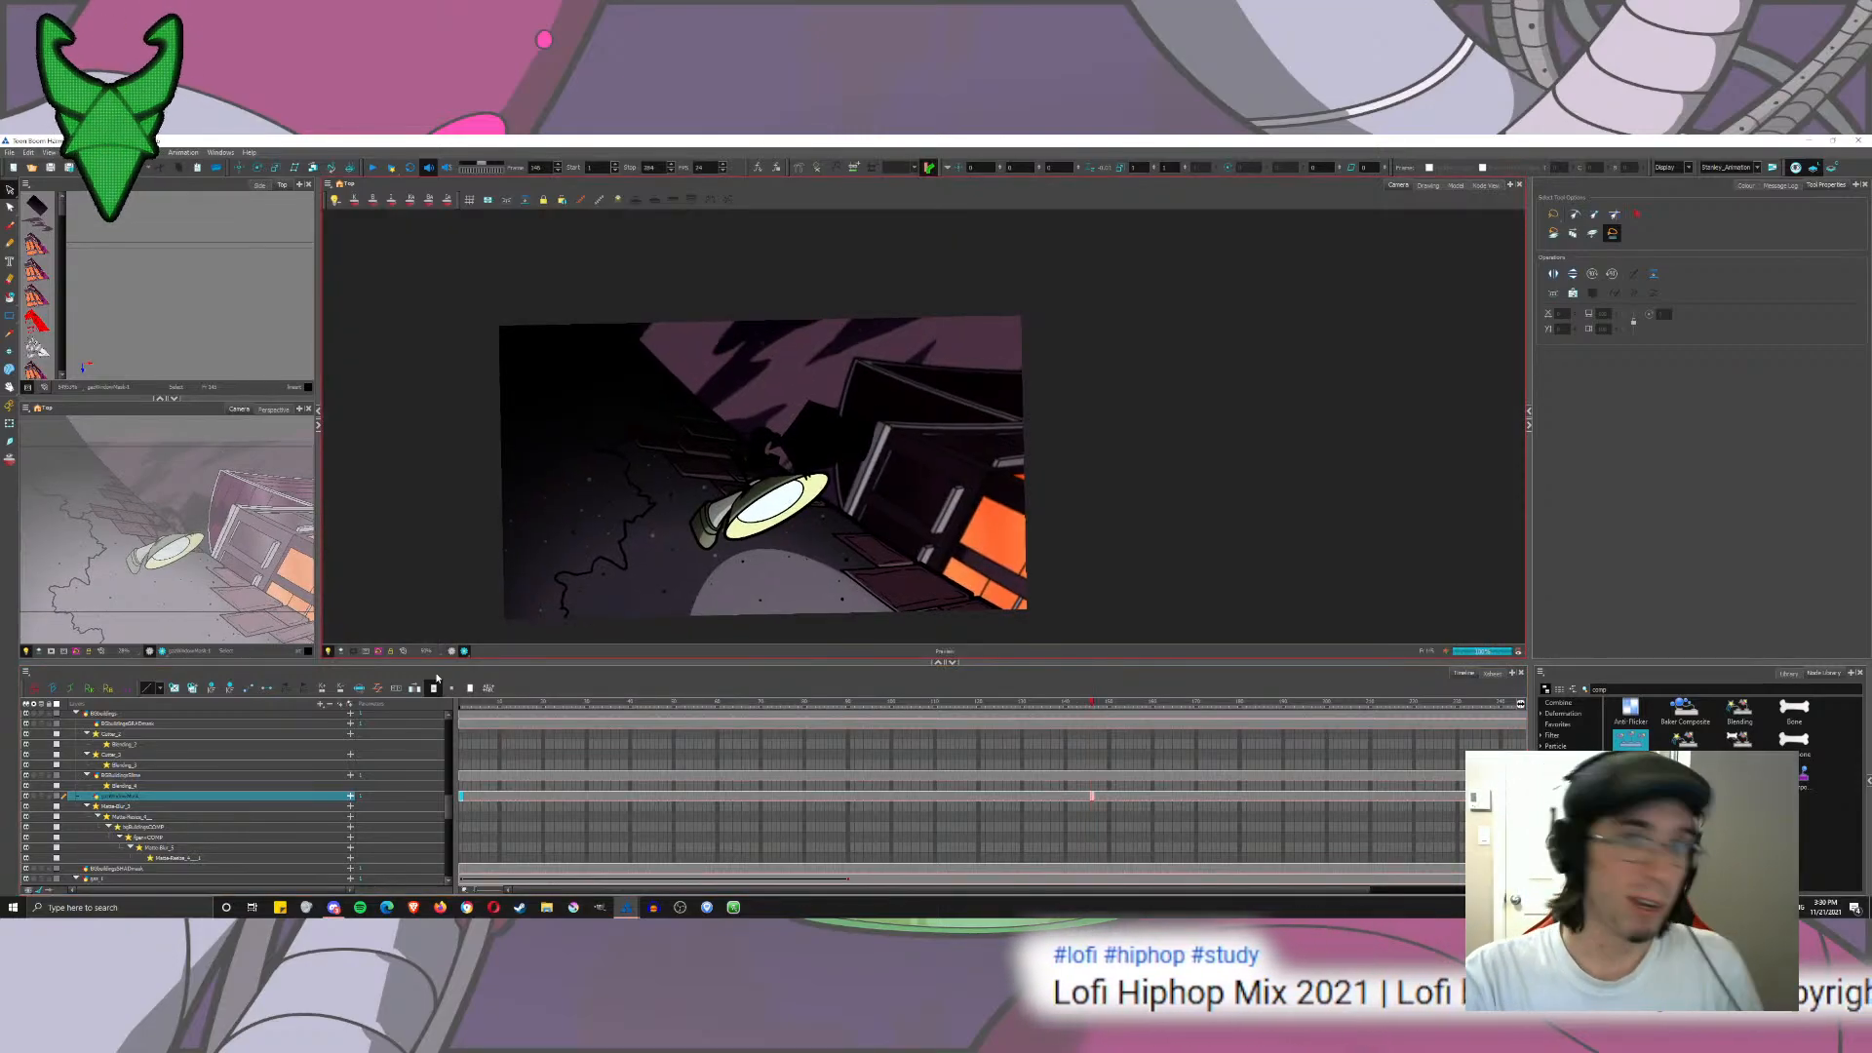
{"action": "key", "text": "."}
{"action": "key", "text": "."}
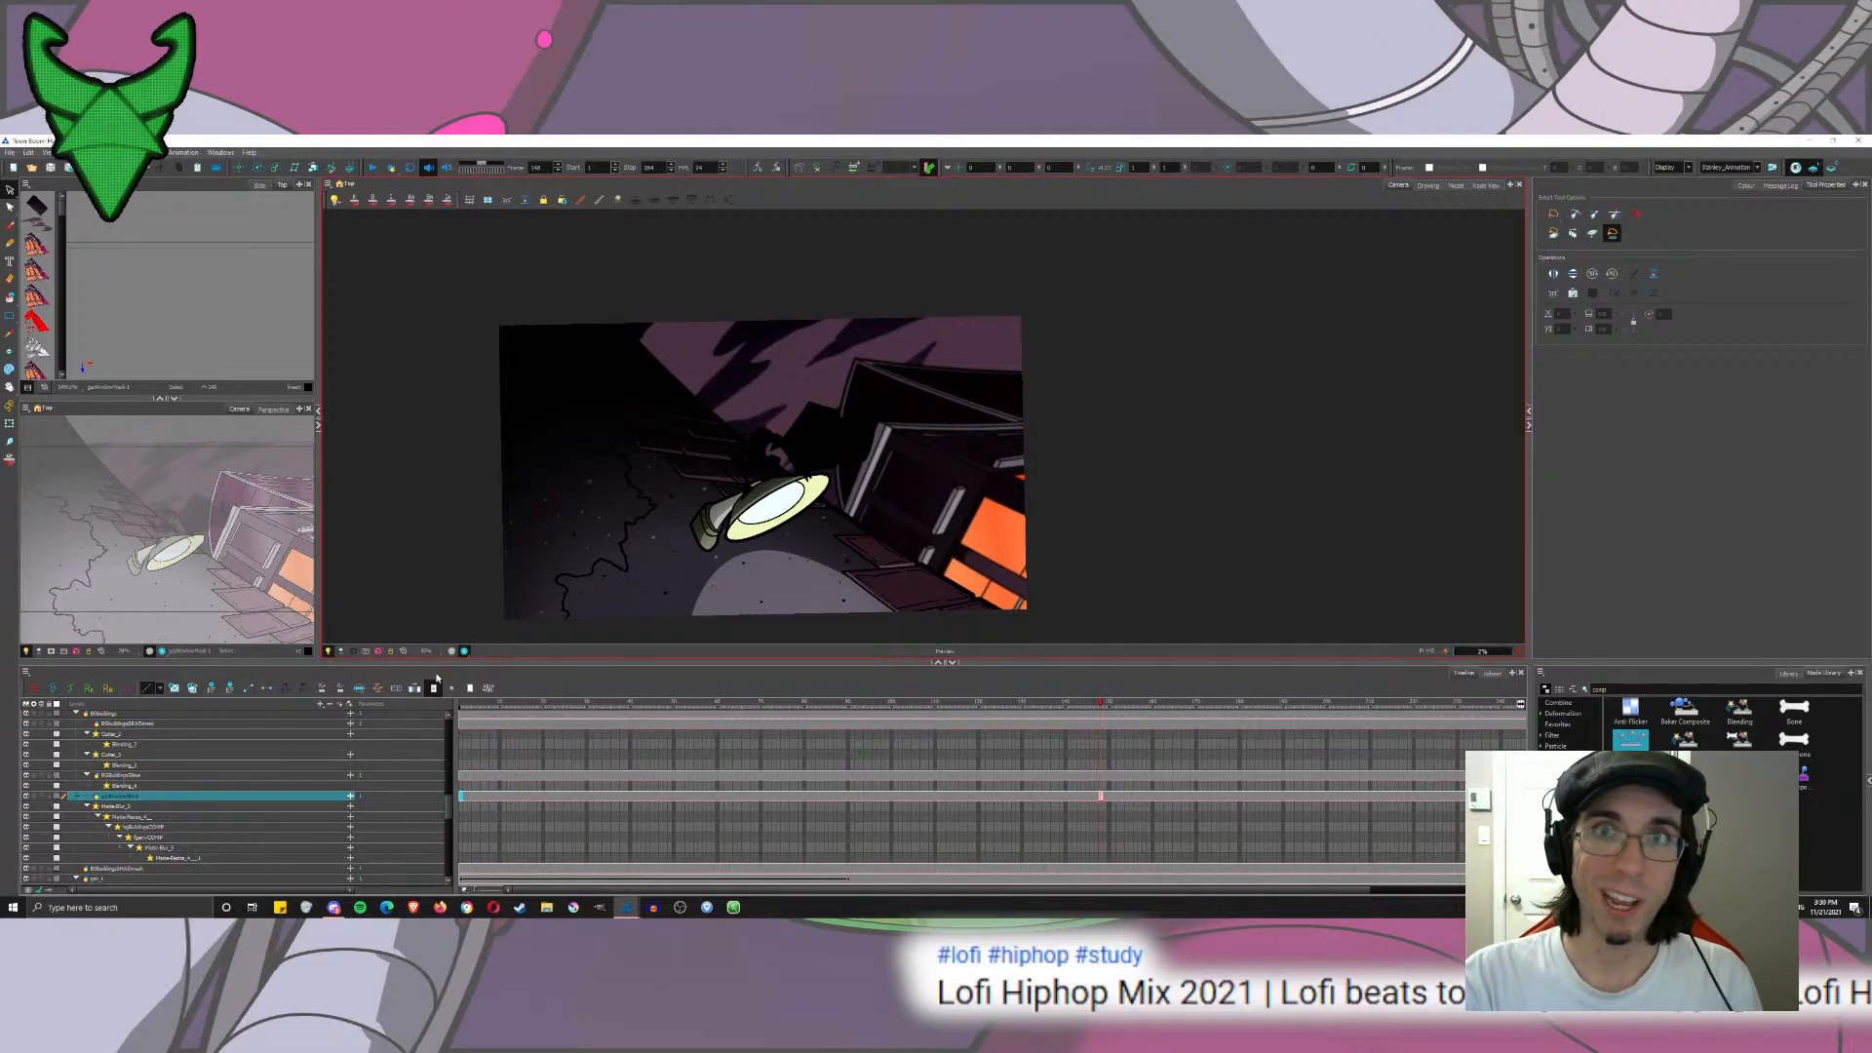
{"action": "key", "text": "."}
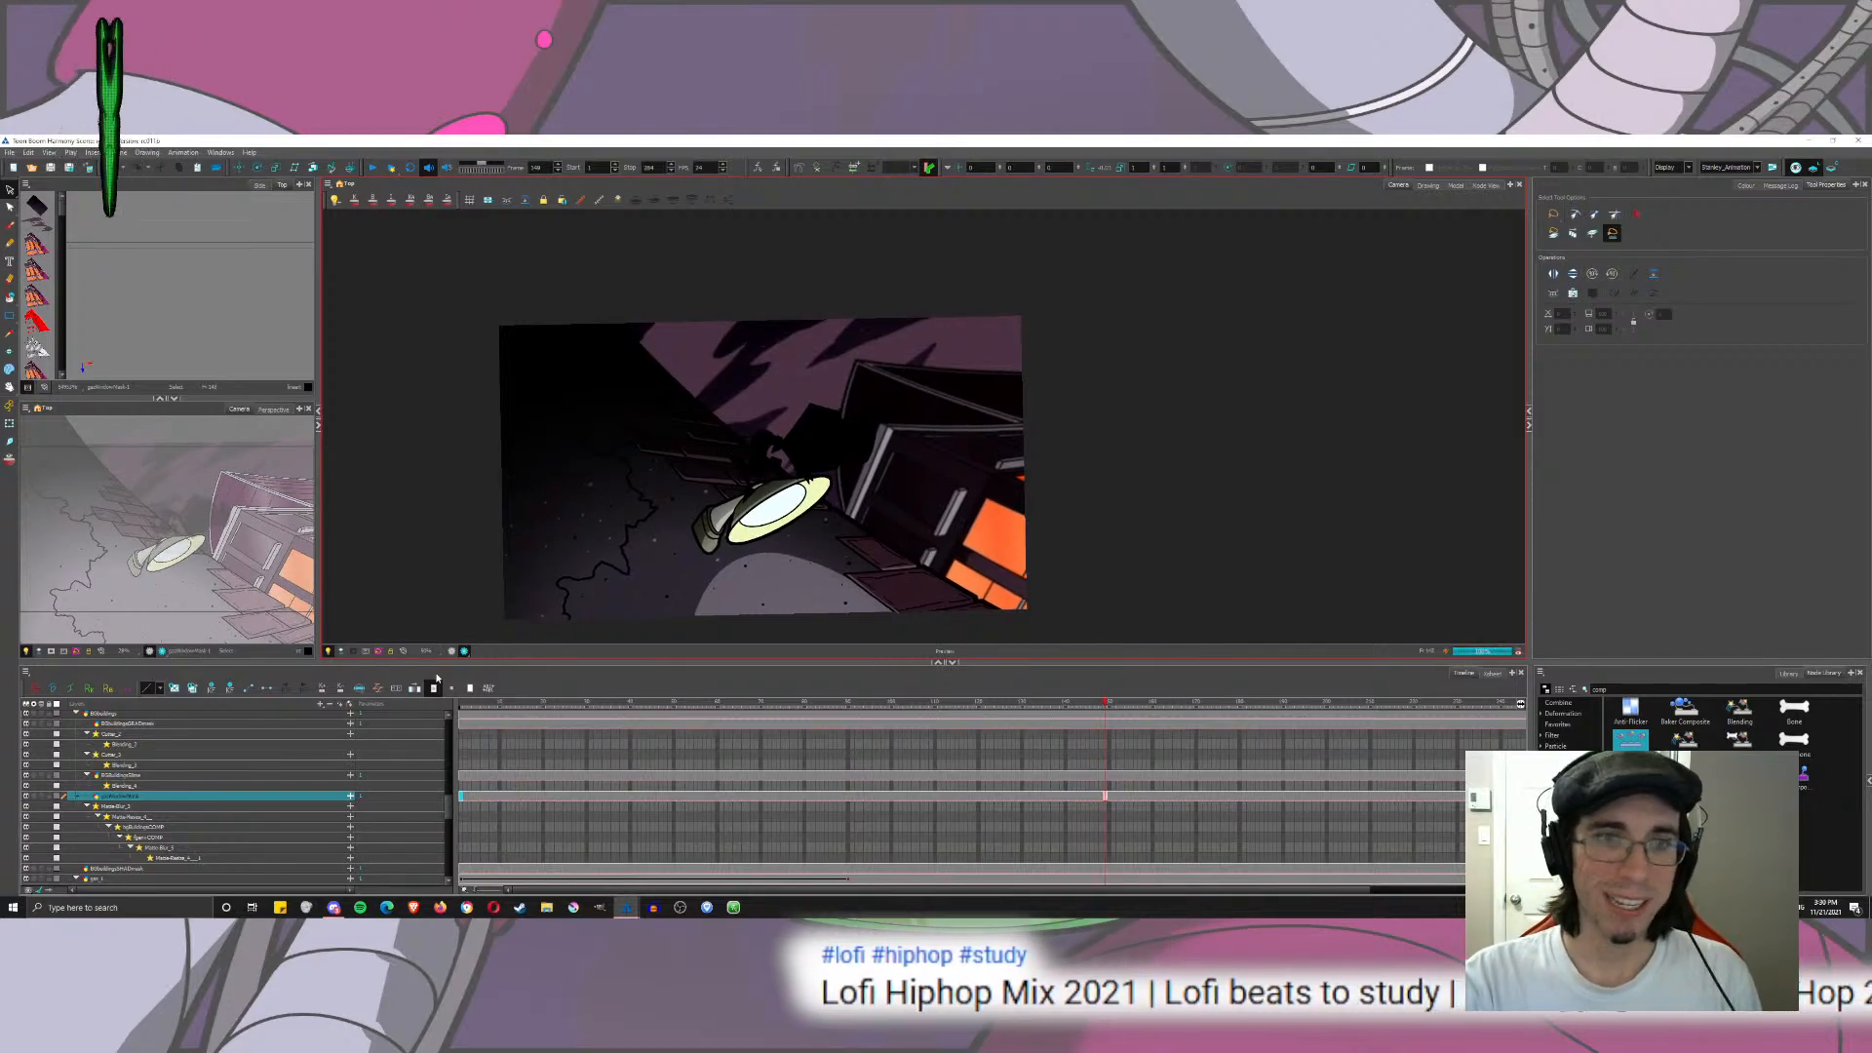
{"action": "key", "text": "period"}
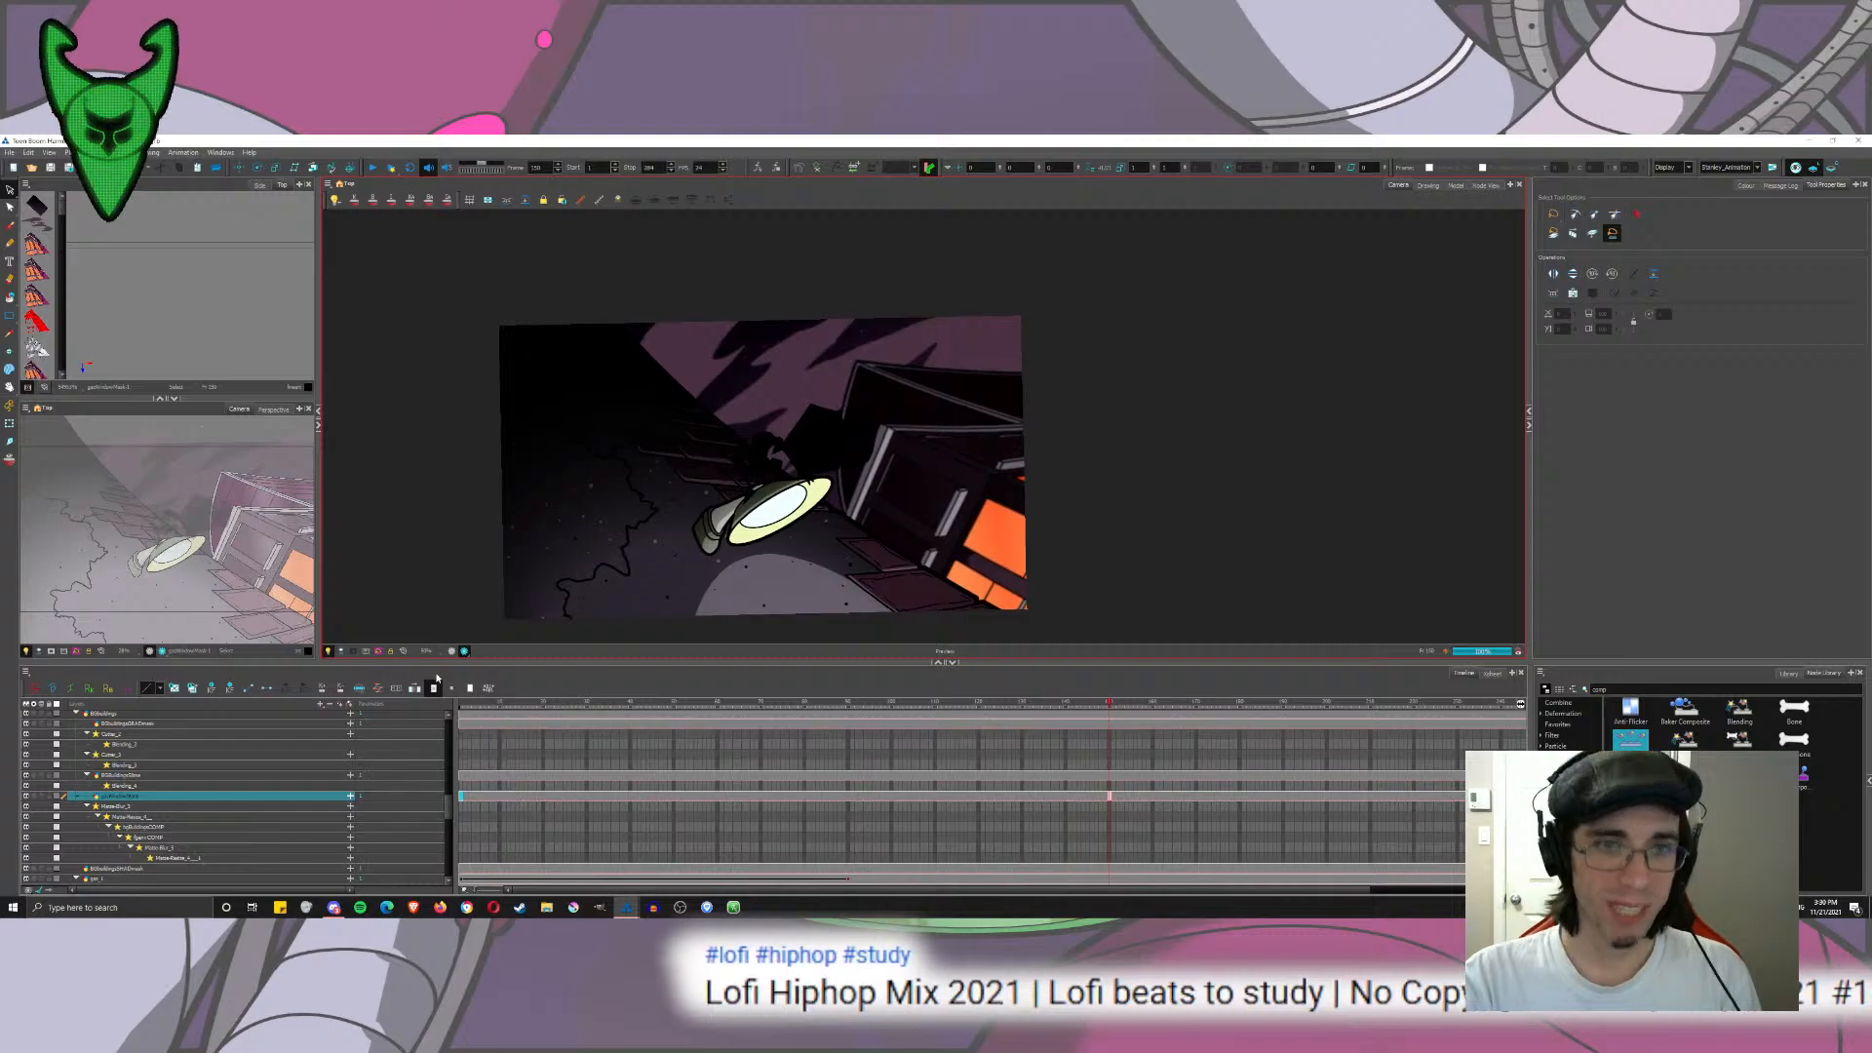
{"action": "key", "text": "period"}
{"action": "key", "text": "period"}
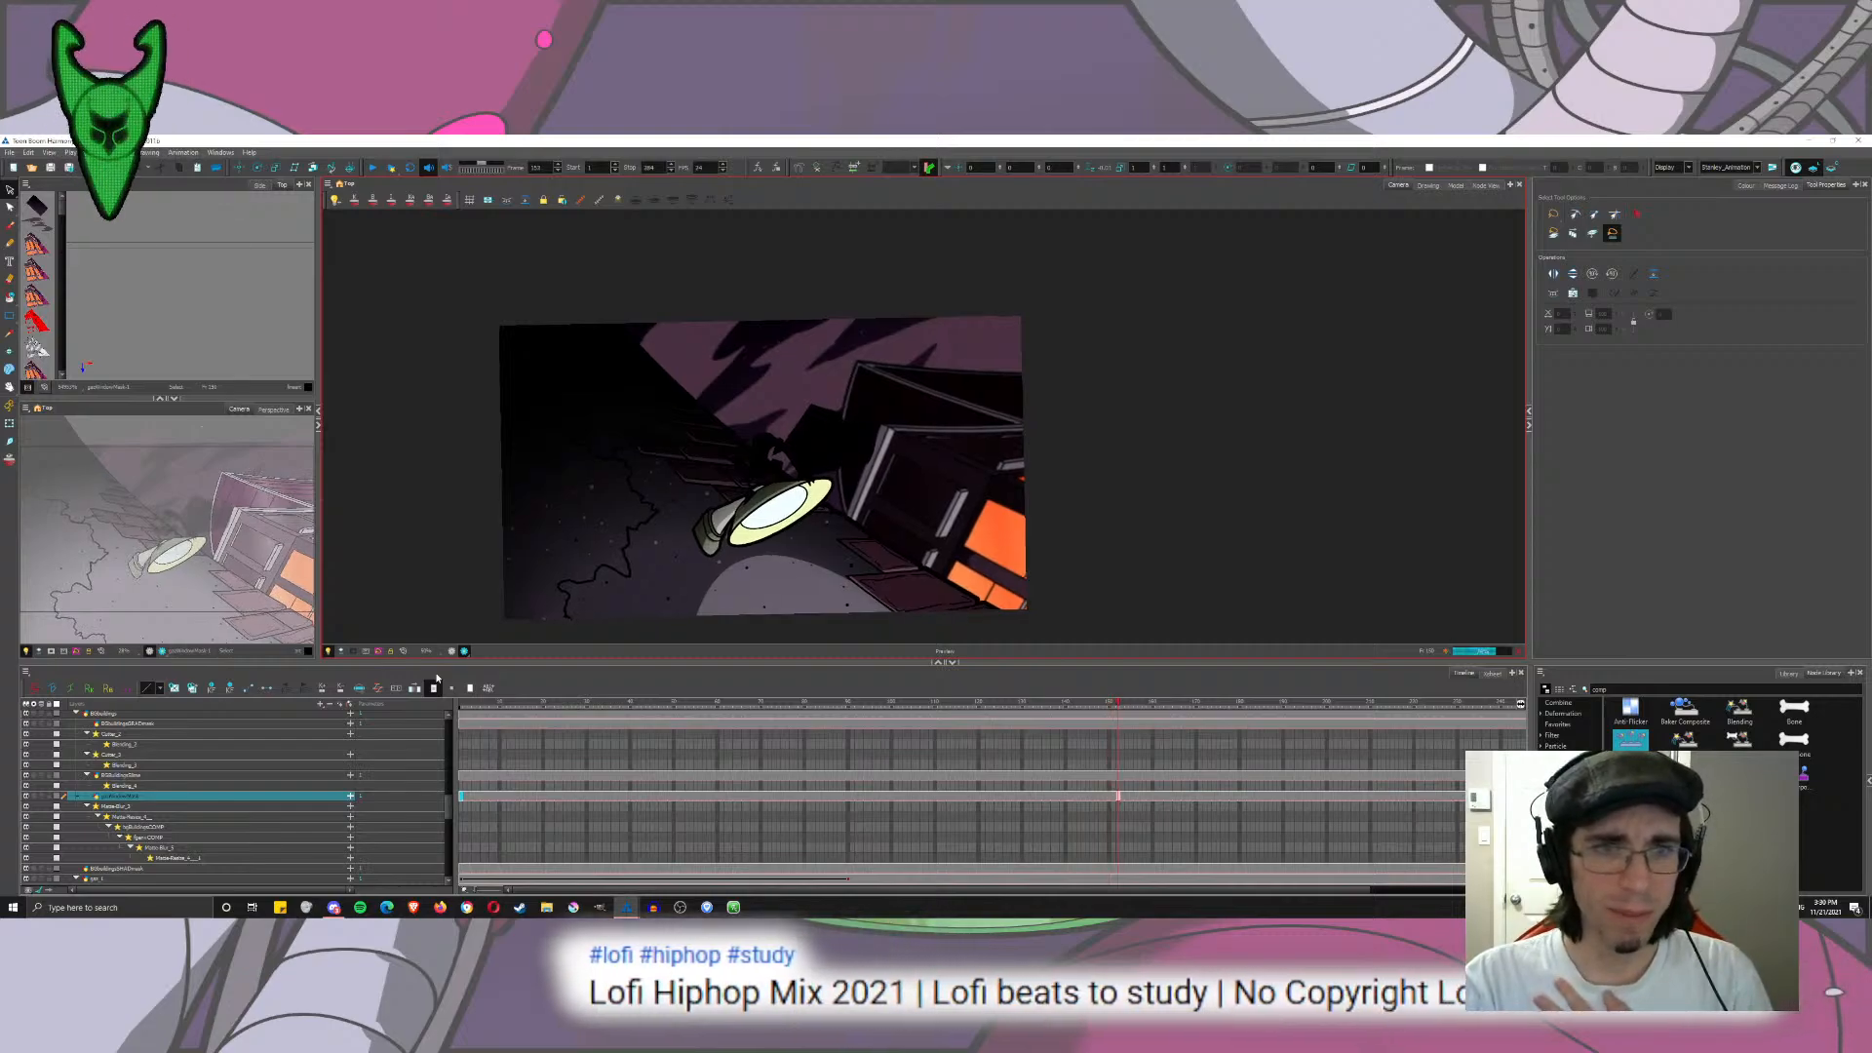
{"action": "key", "text": "period"}
{"action": "key", "text": "period"}
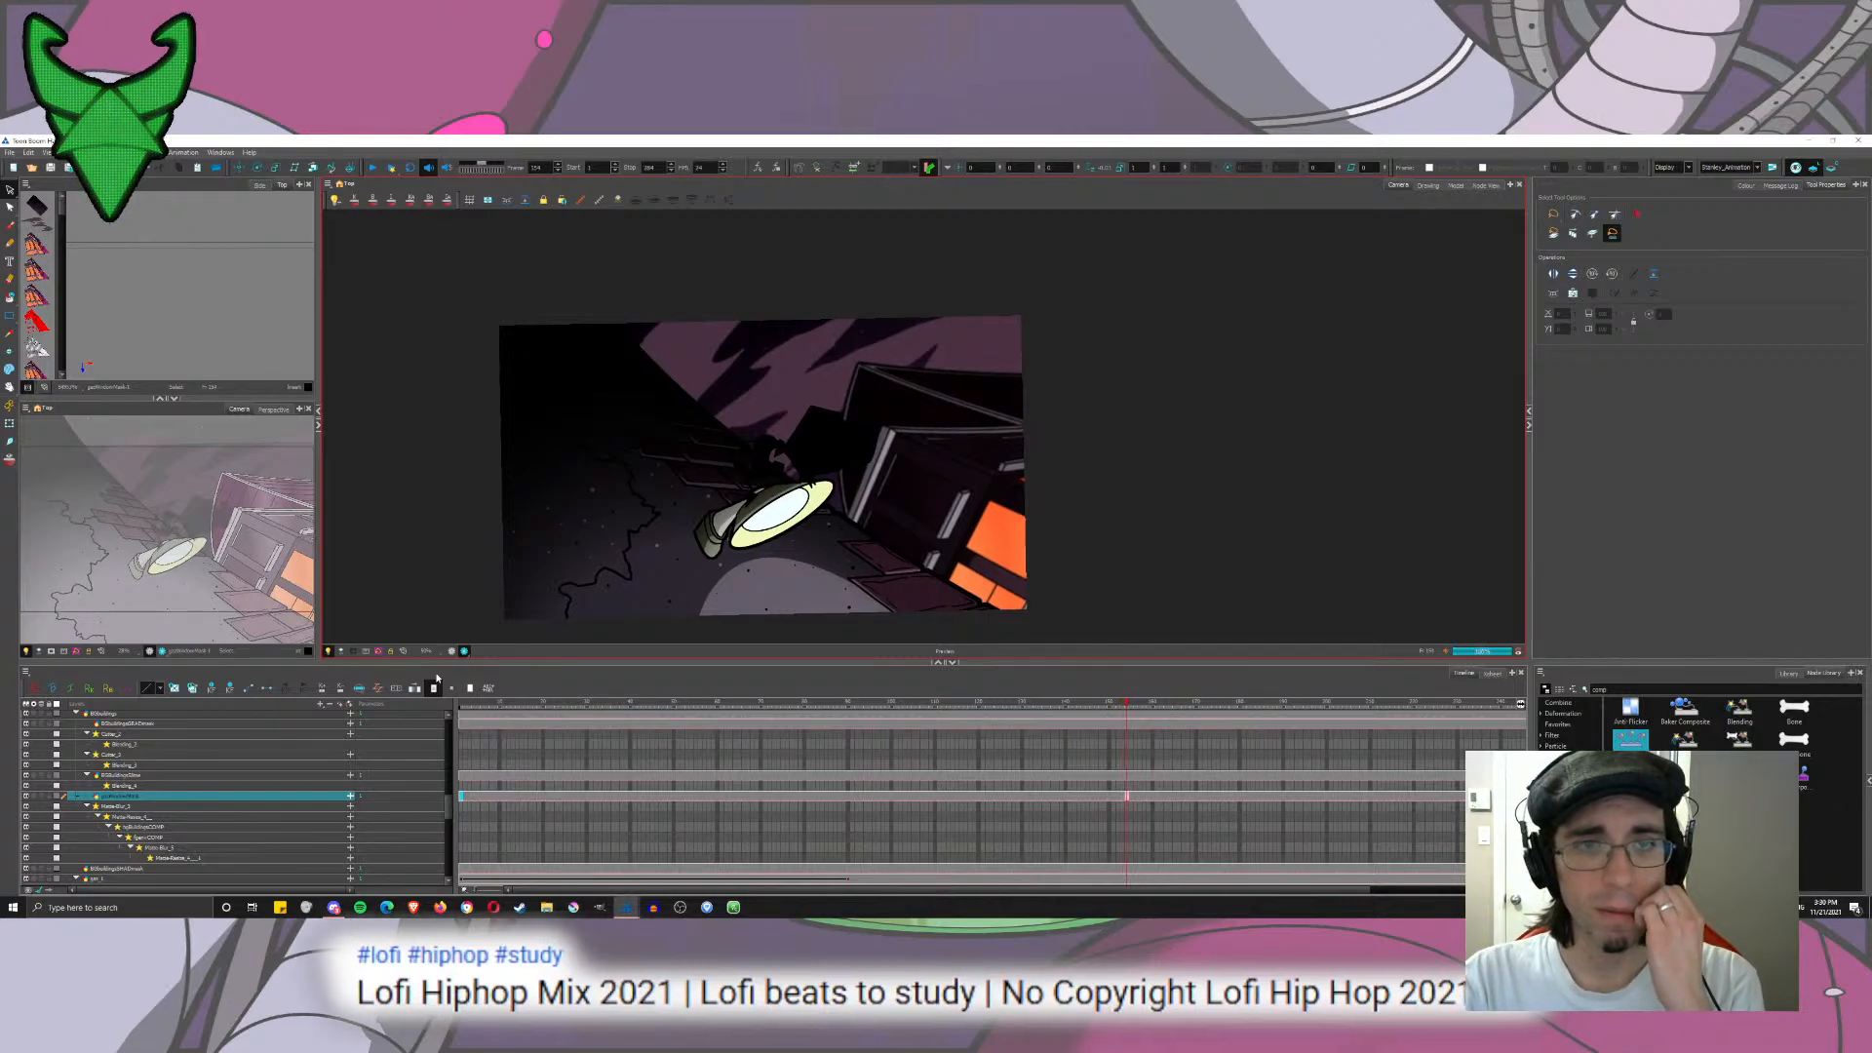
{"action": "key", "text": "period"}
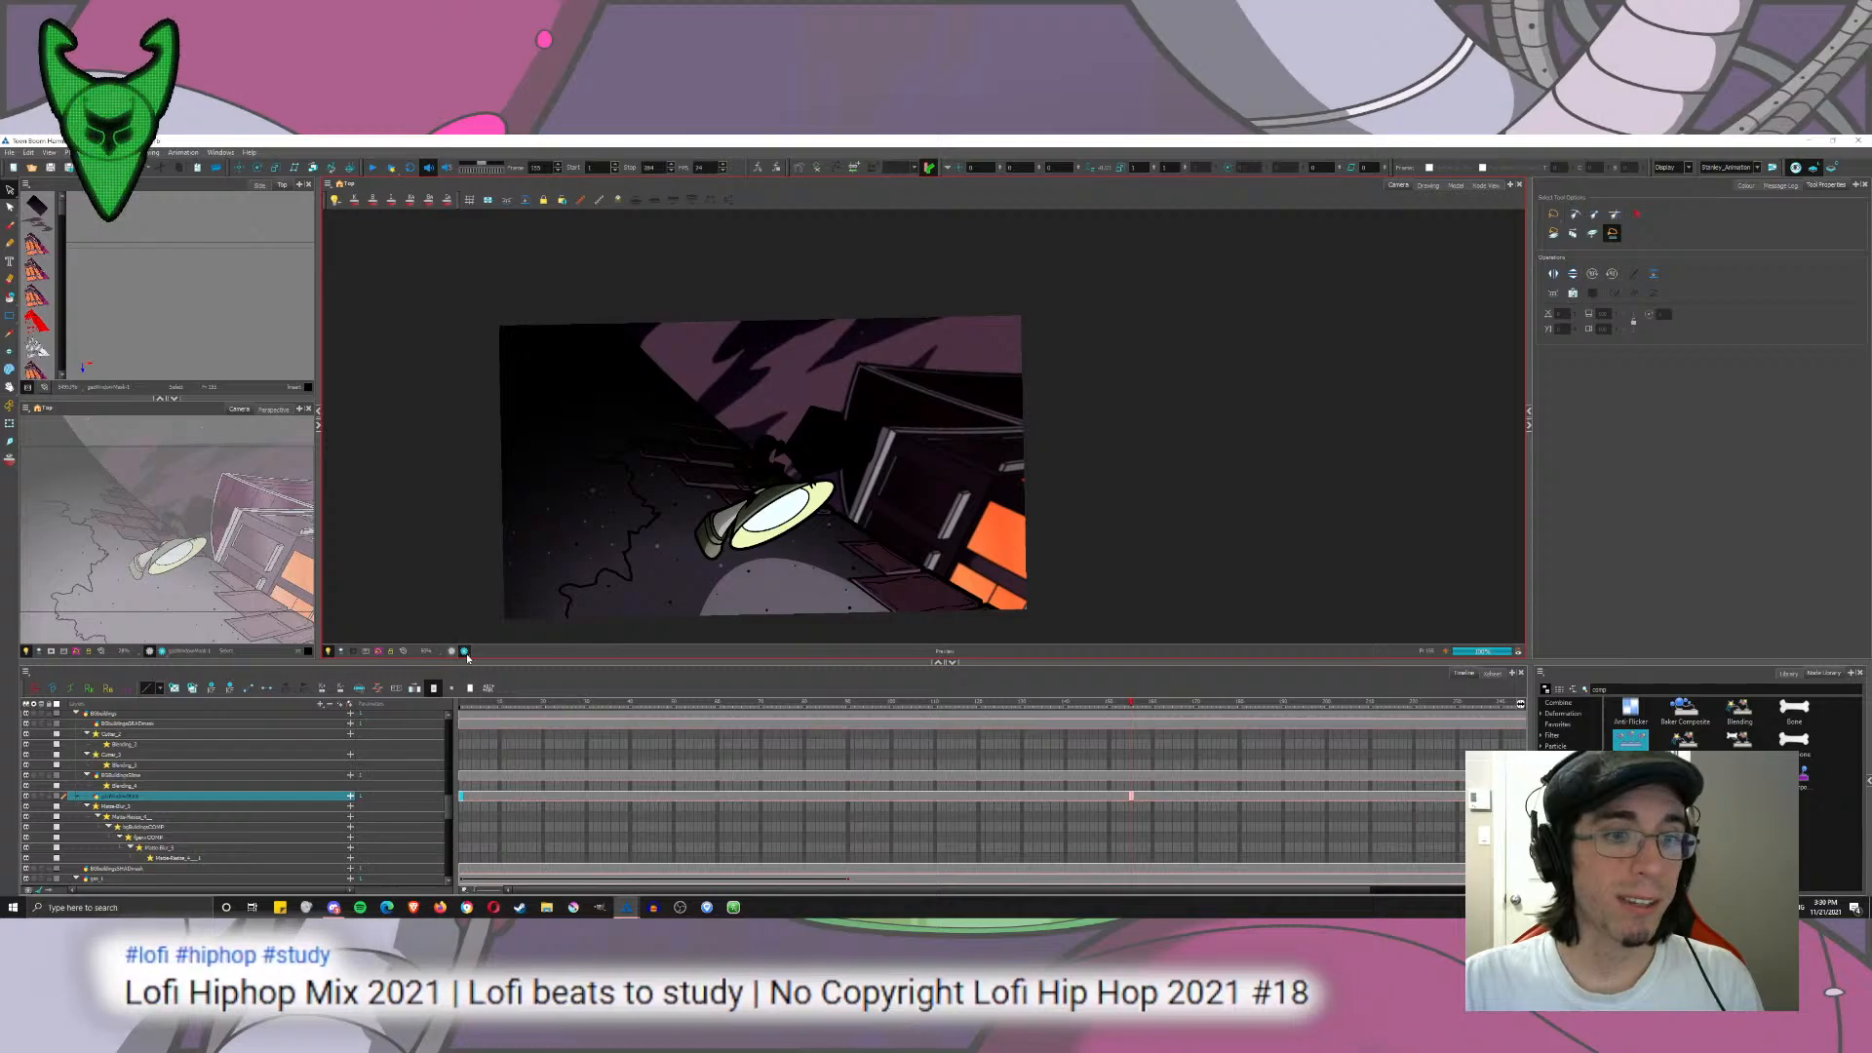
{"action": "left_click", "coordinate": [466, 654]}
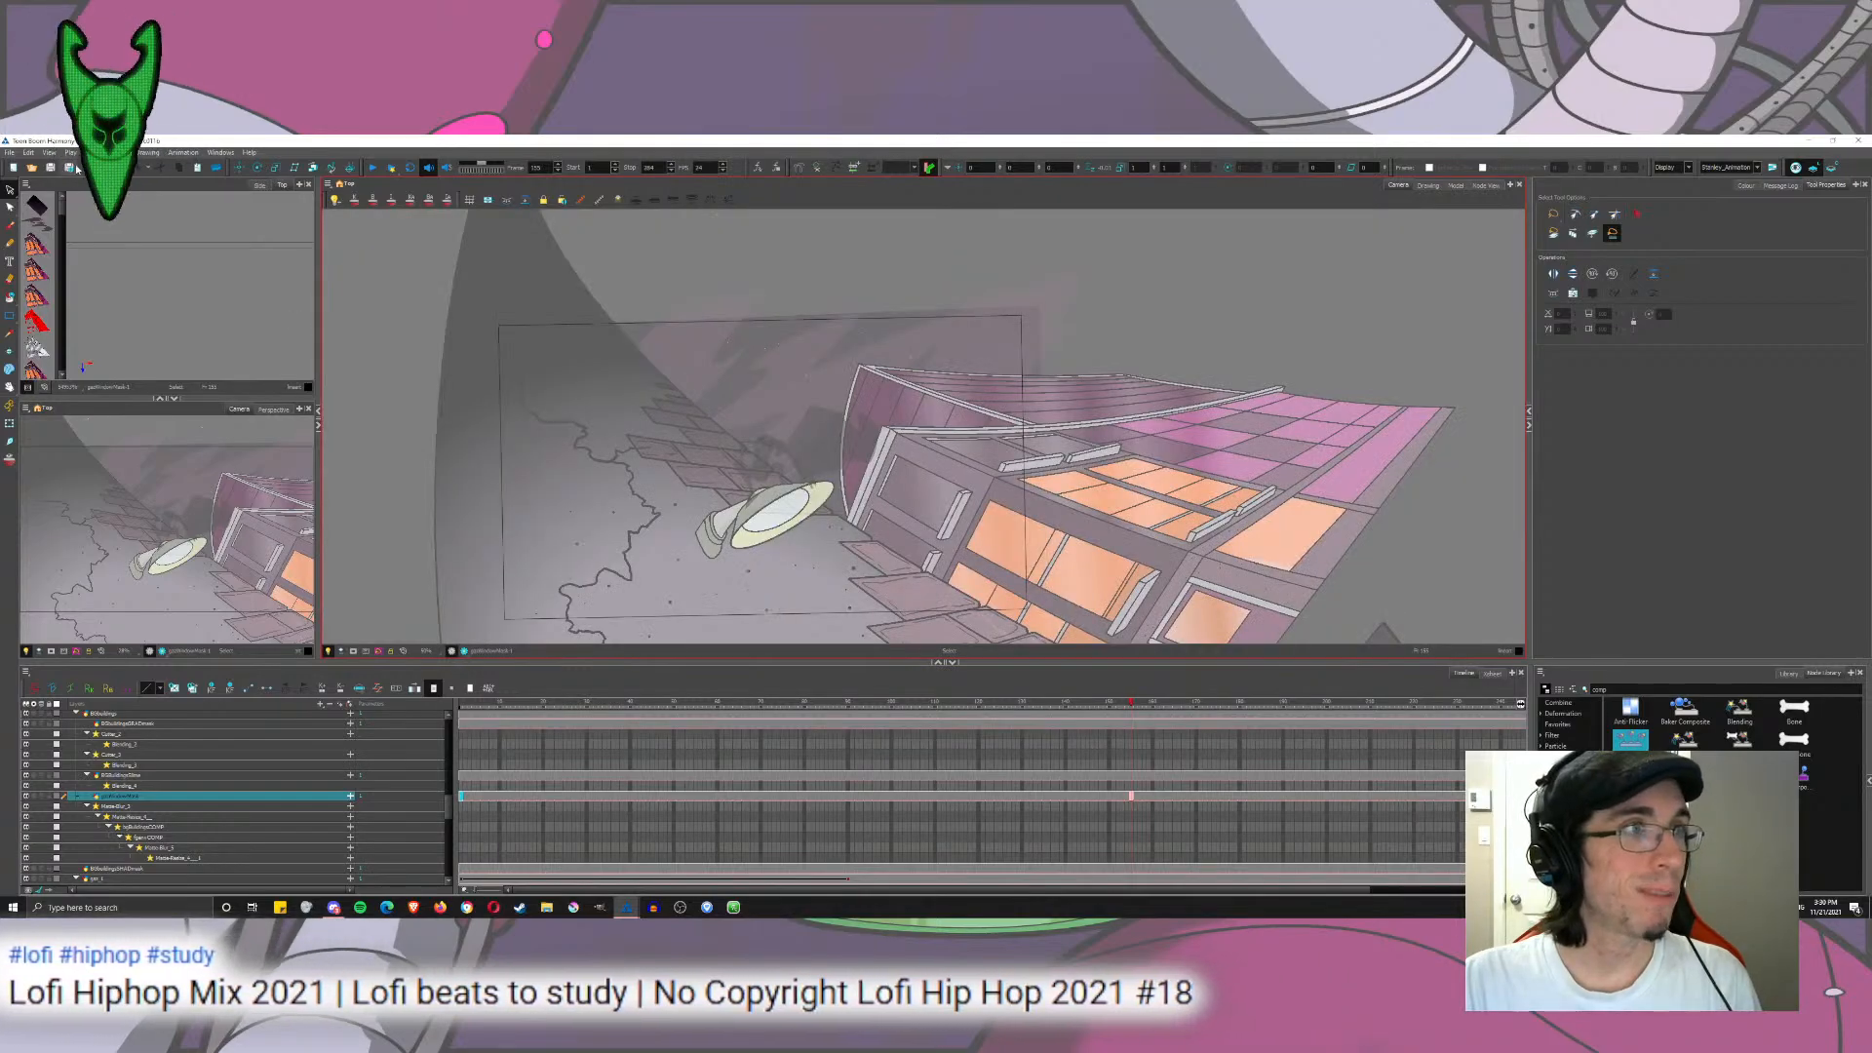